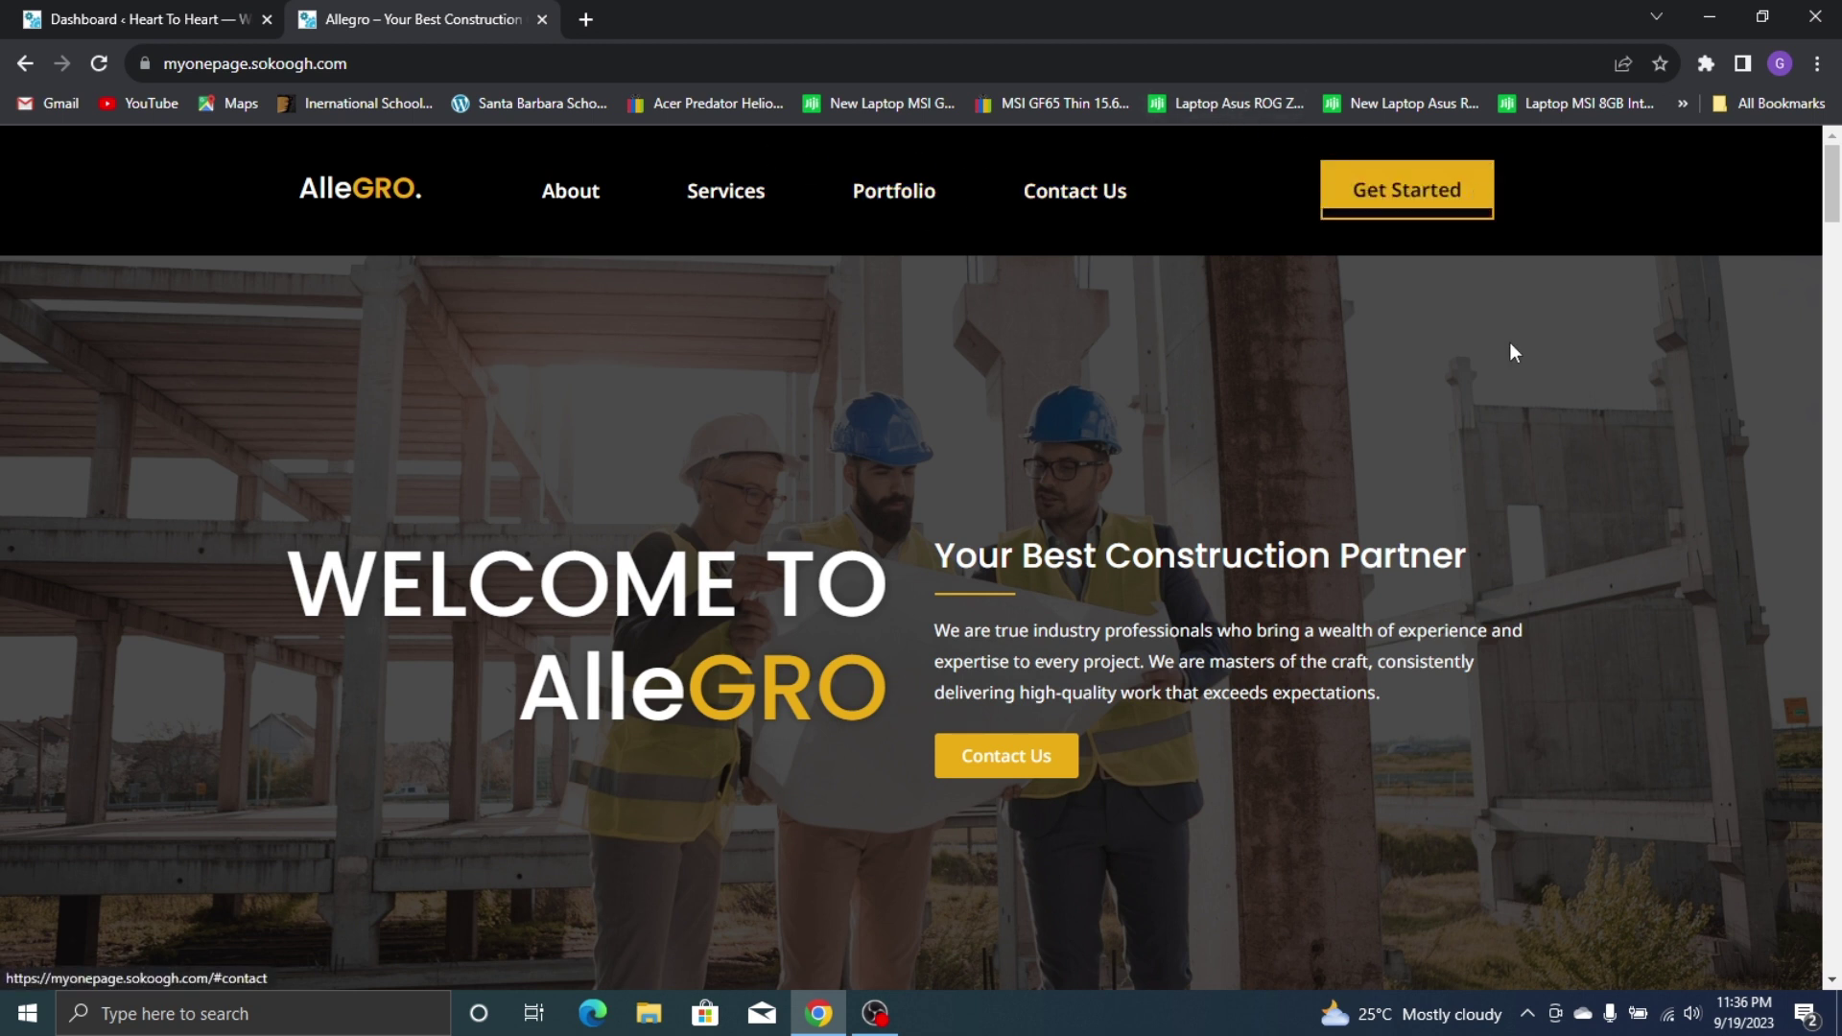
Scroll through the site and test the portfolio filters: upcoming, completed, then all projects
{"action": "scroll", "coordinate": [577, 432], "scroll_direction": "down", "scroll_amount": 2}
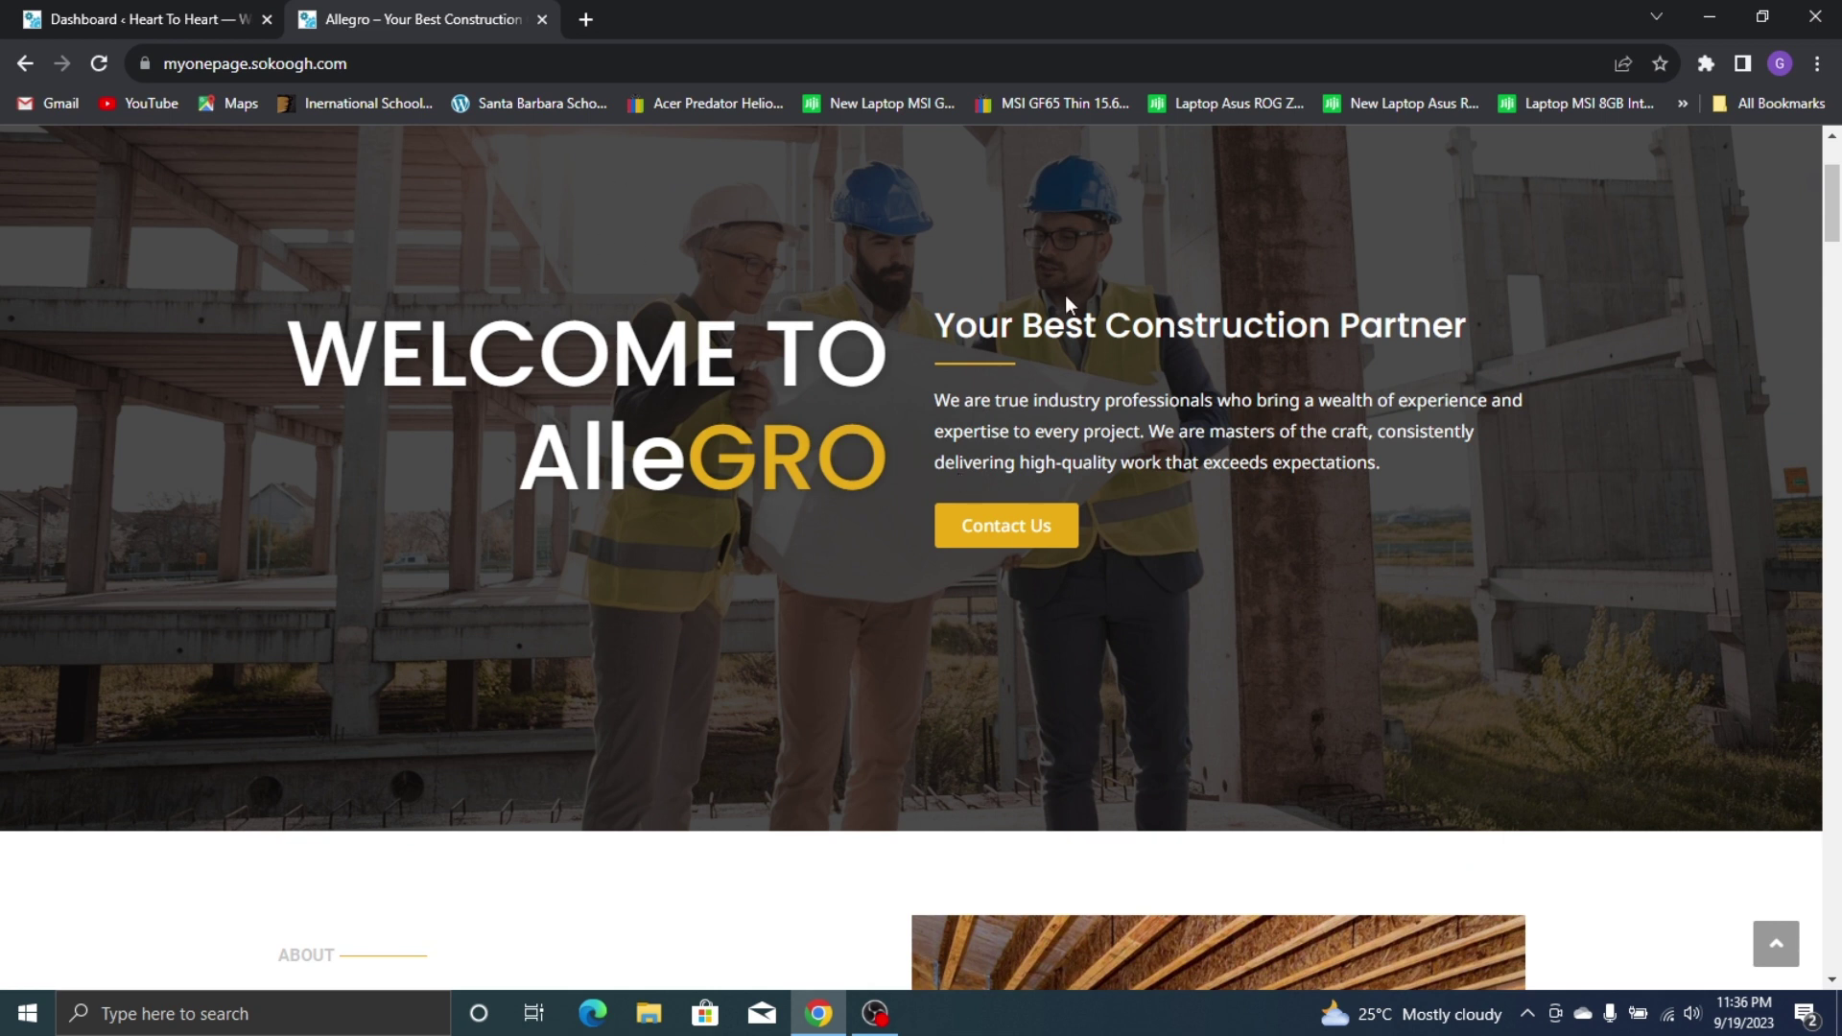
{"action": "scroll", "coordinate": [1005, 527], "scroll_direction": "down", "scroll_amount": 5}
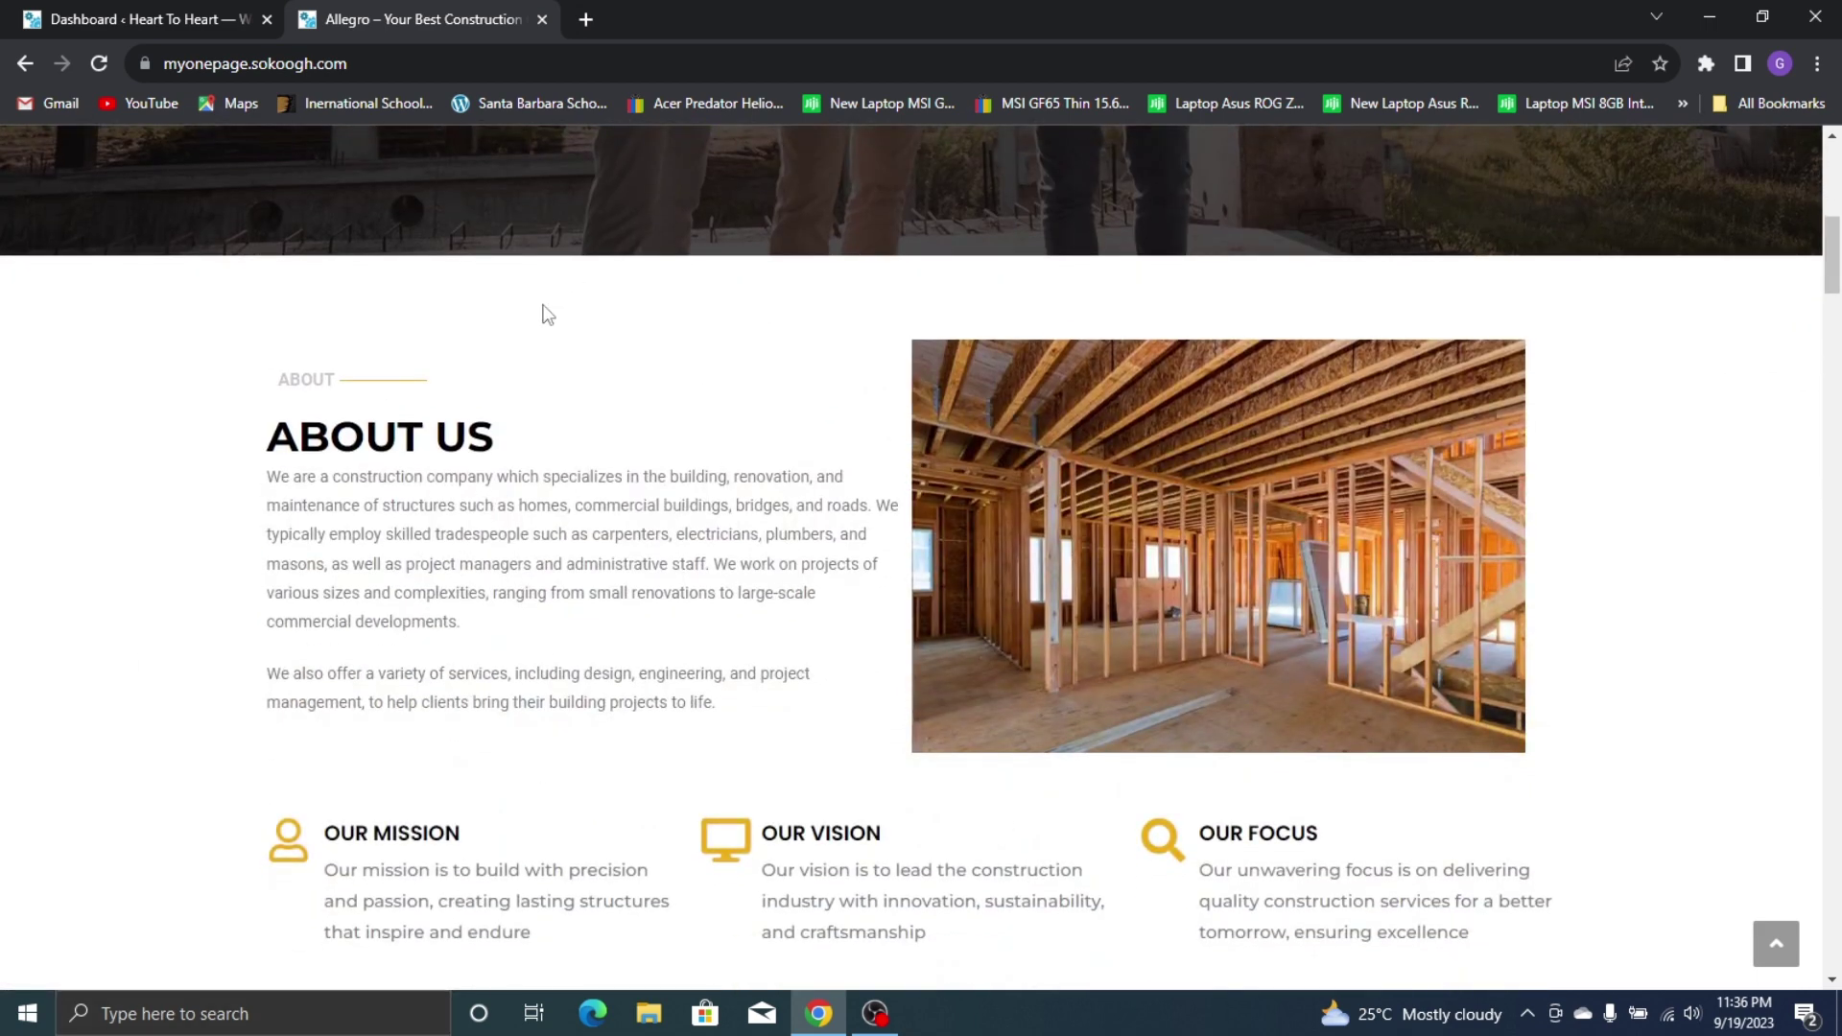
{"action": "scroll", "coordinate": [1163, 751], "scroll_direction": "down", "scroll_amount": 1}
{"action": "scroll", "coordinate": [1164, 751], "scroll_direction": "down", "scroll_amount": 2}
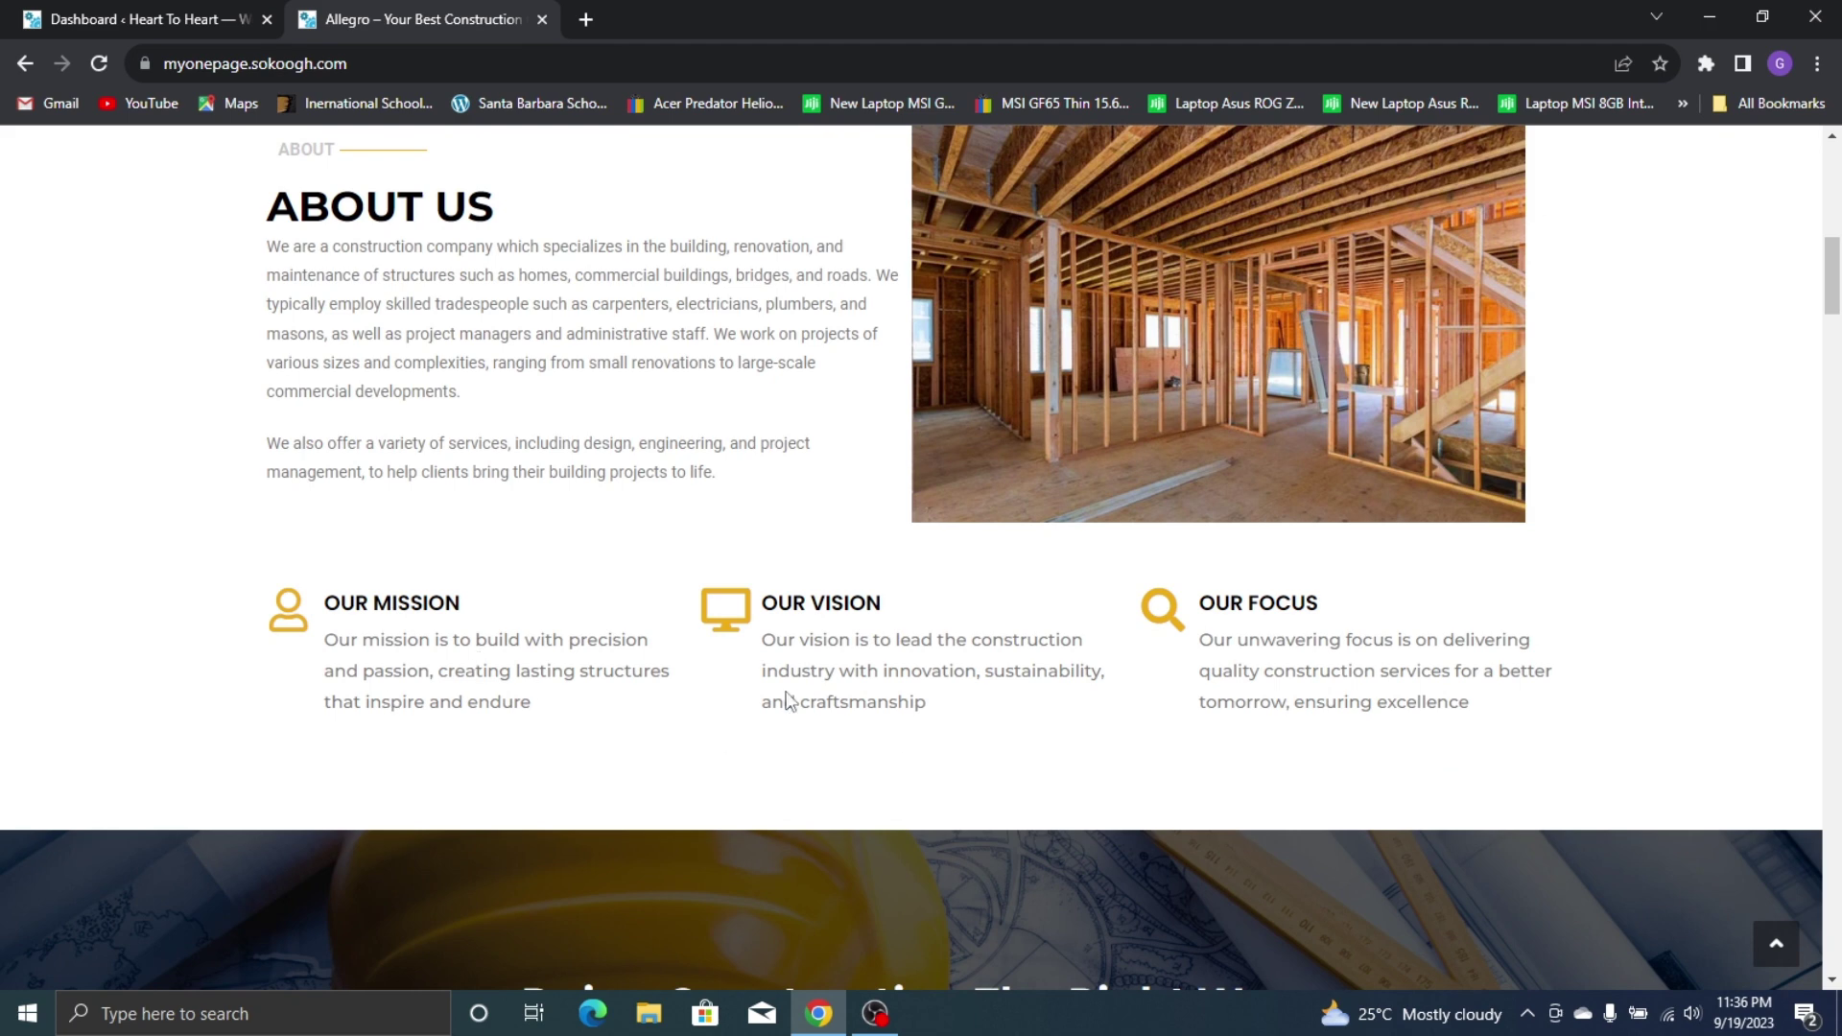
{"action": "scroll", "coordinate": [806, 604], "scroll_direction": "down", "scroll_amount": 5}
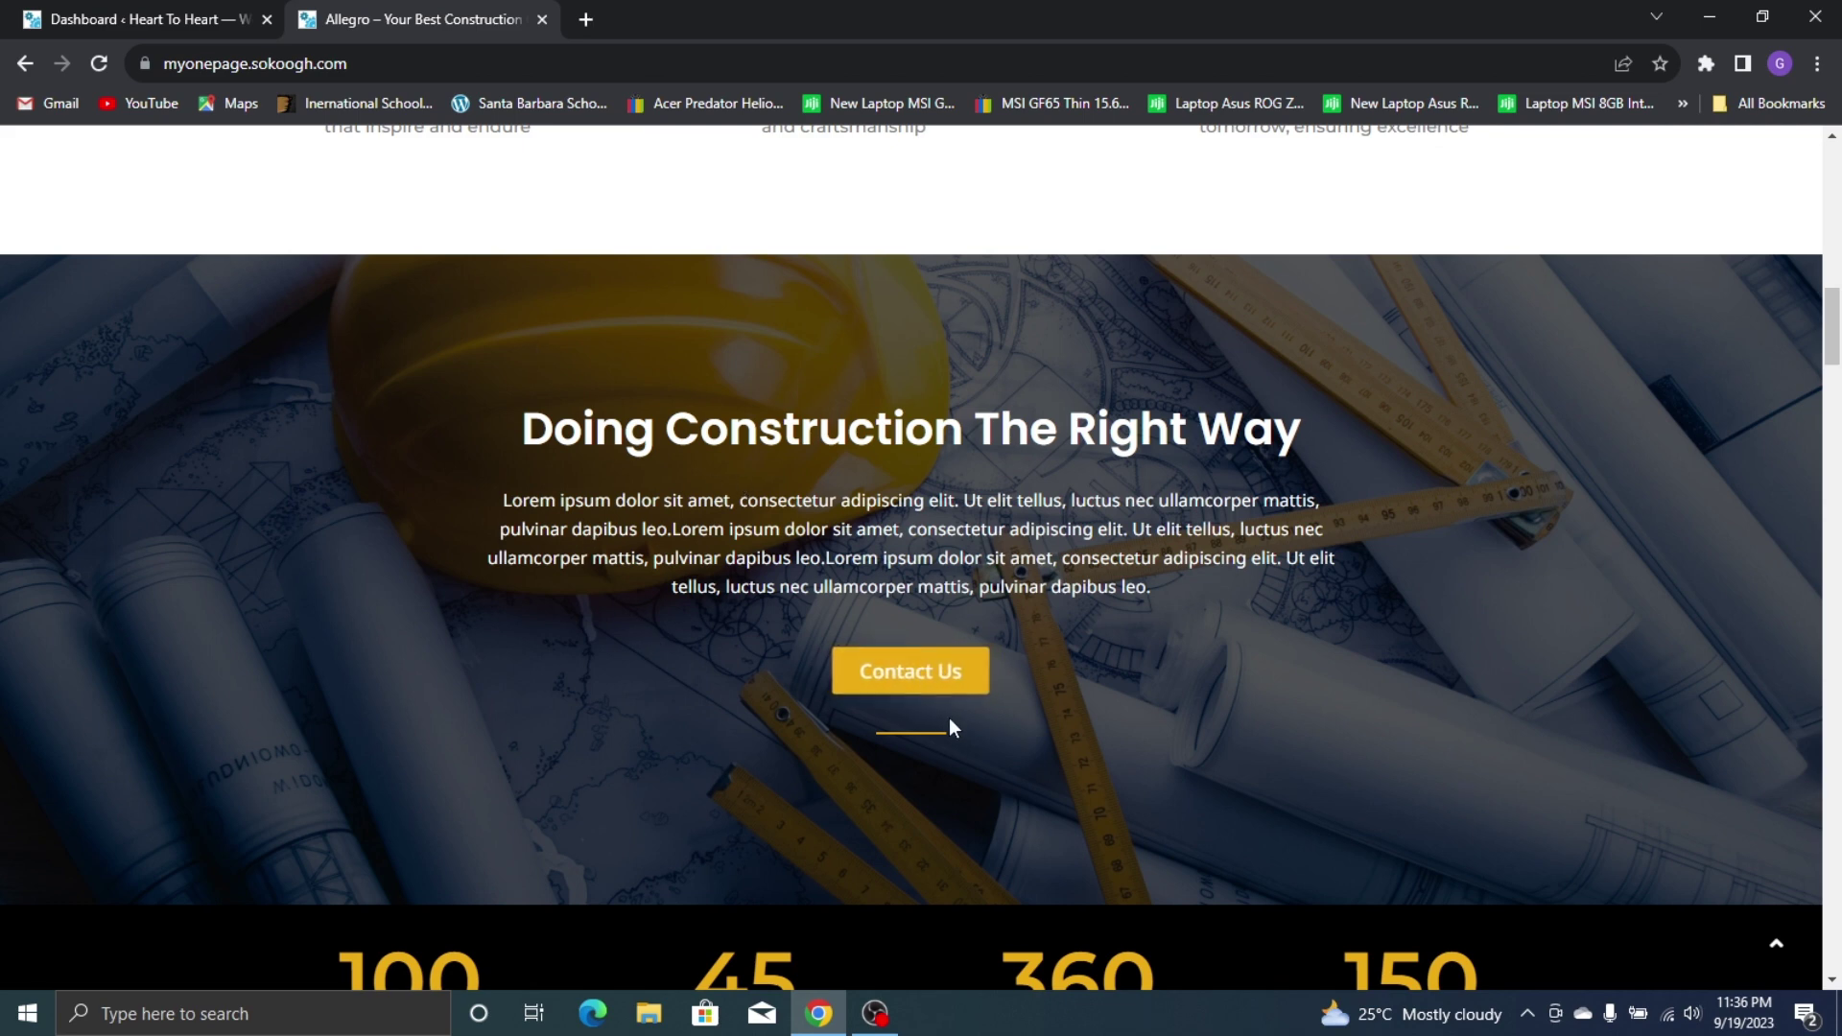
{"action": "scroll", "coordinate": [949, 719], "scroll_direction": "down", "scroll_amount": 3}
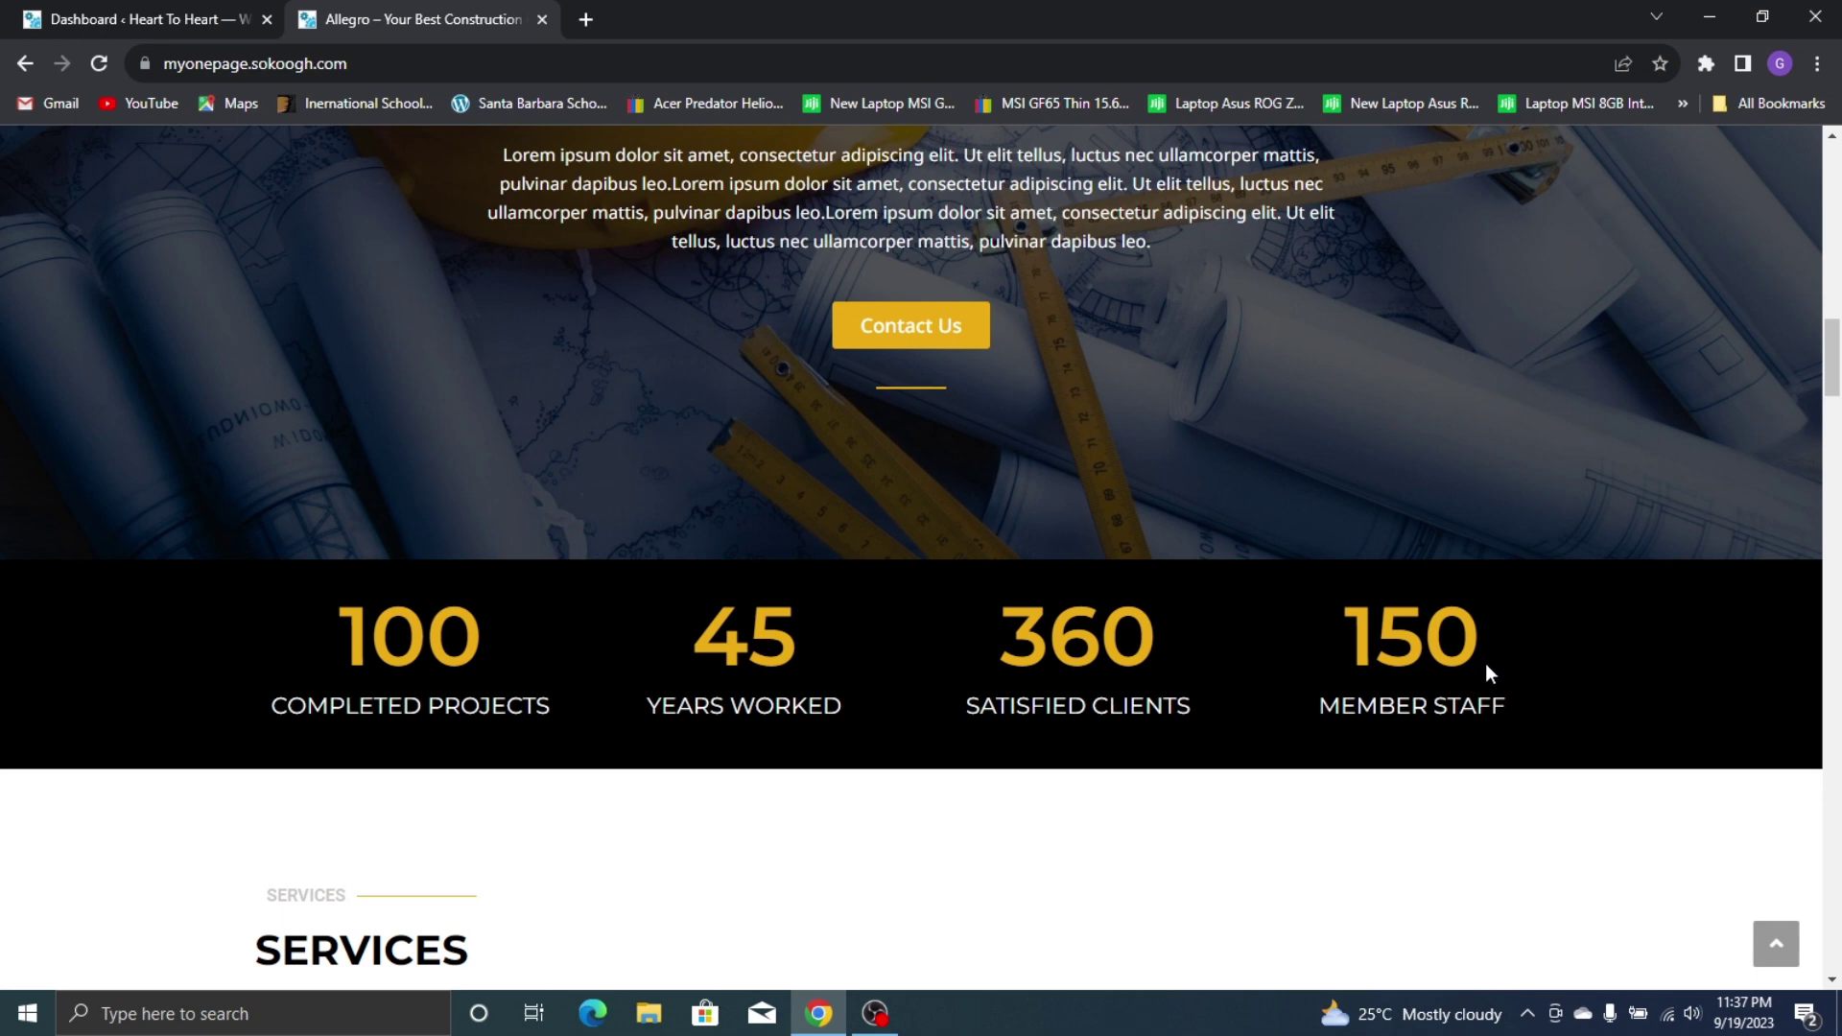
{"action": "scroll", "coordinate": [1485, 664], "scroll_direction": "down", "scroll_amount": 2}
{"action": "scroll", "coordinate": [1316, 506], "scroll_direction": "down", "scroll_amount": 3}
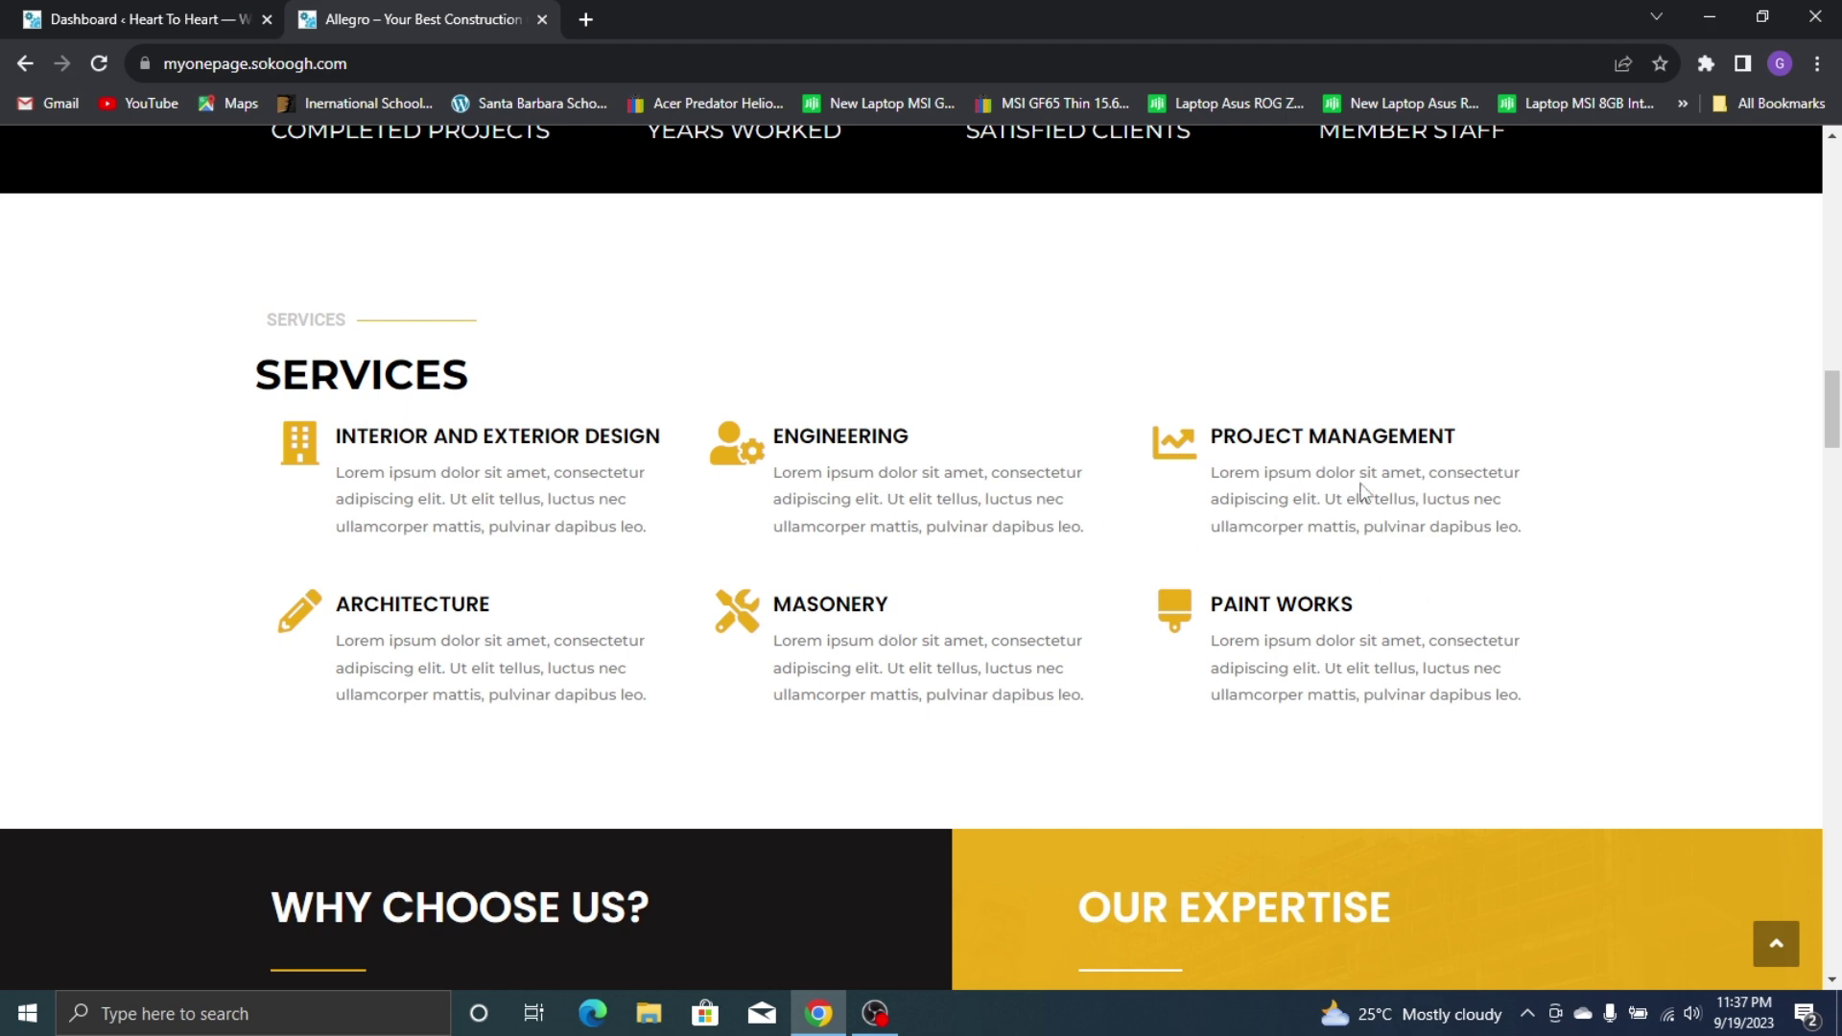
{"action": "scroll", "coordinate": [288, 440], "scroll_direction": "down", "scroll_amount": 3}
{"action": "scroll", "coordinate": [247, 391], "scroll_direction": "down", "scroll_amount": 2}
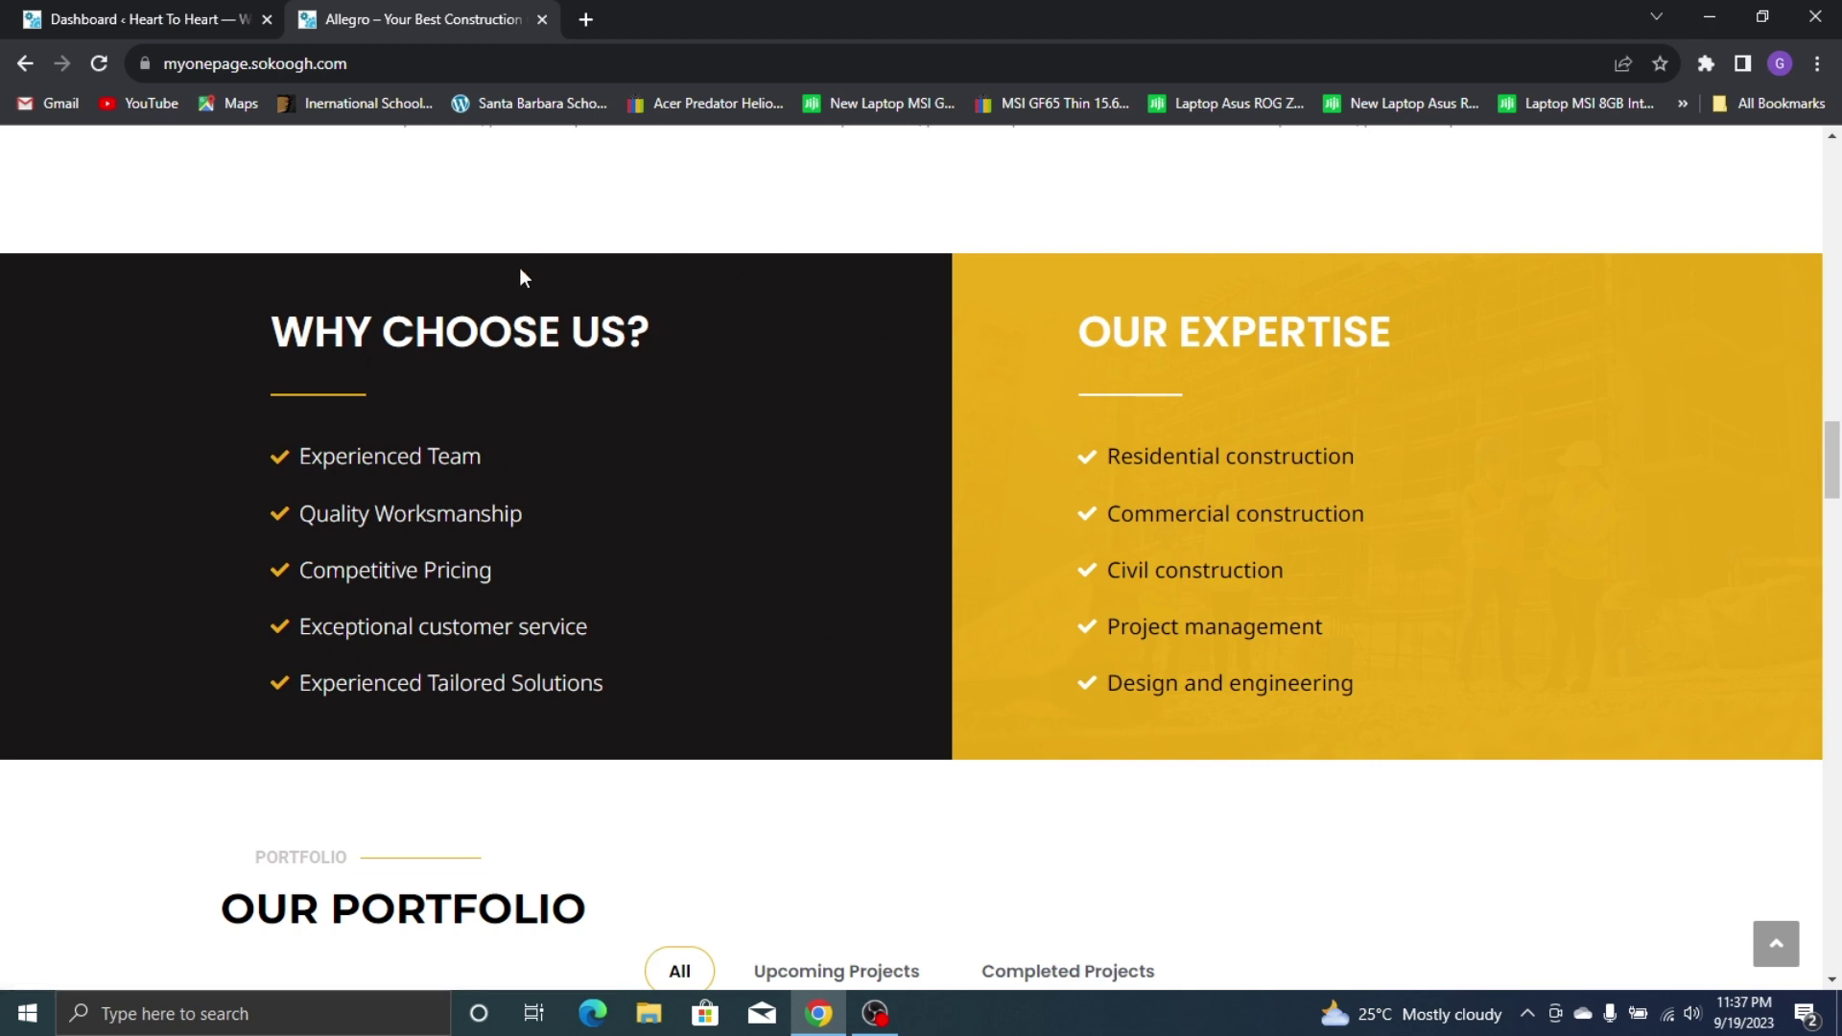
{"action": "scroll", "coordinate": [867, 420], "scroll_direction": "down", "scroll_amount": 7}
{"action": "scroll", "coordinate": [687, 339], "scroll_direction": "up", "scroll_amount": 2}
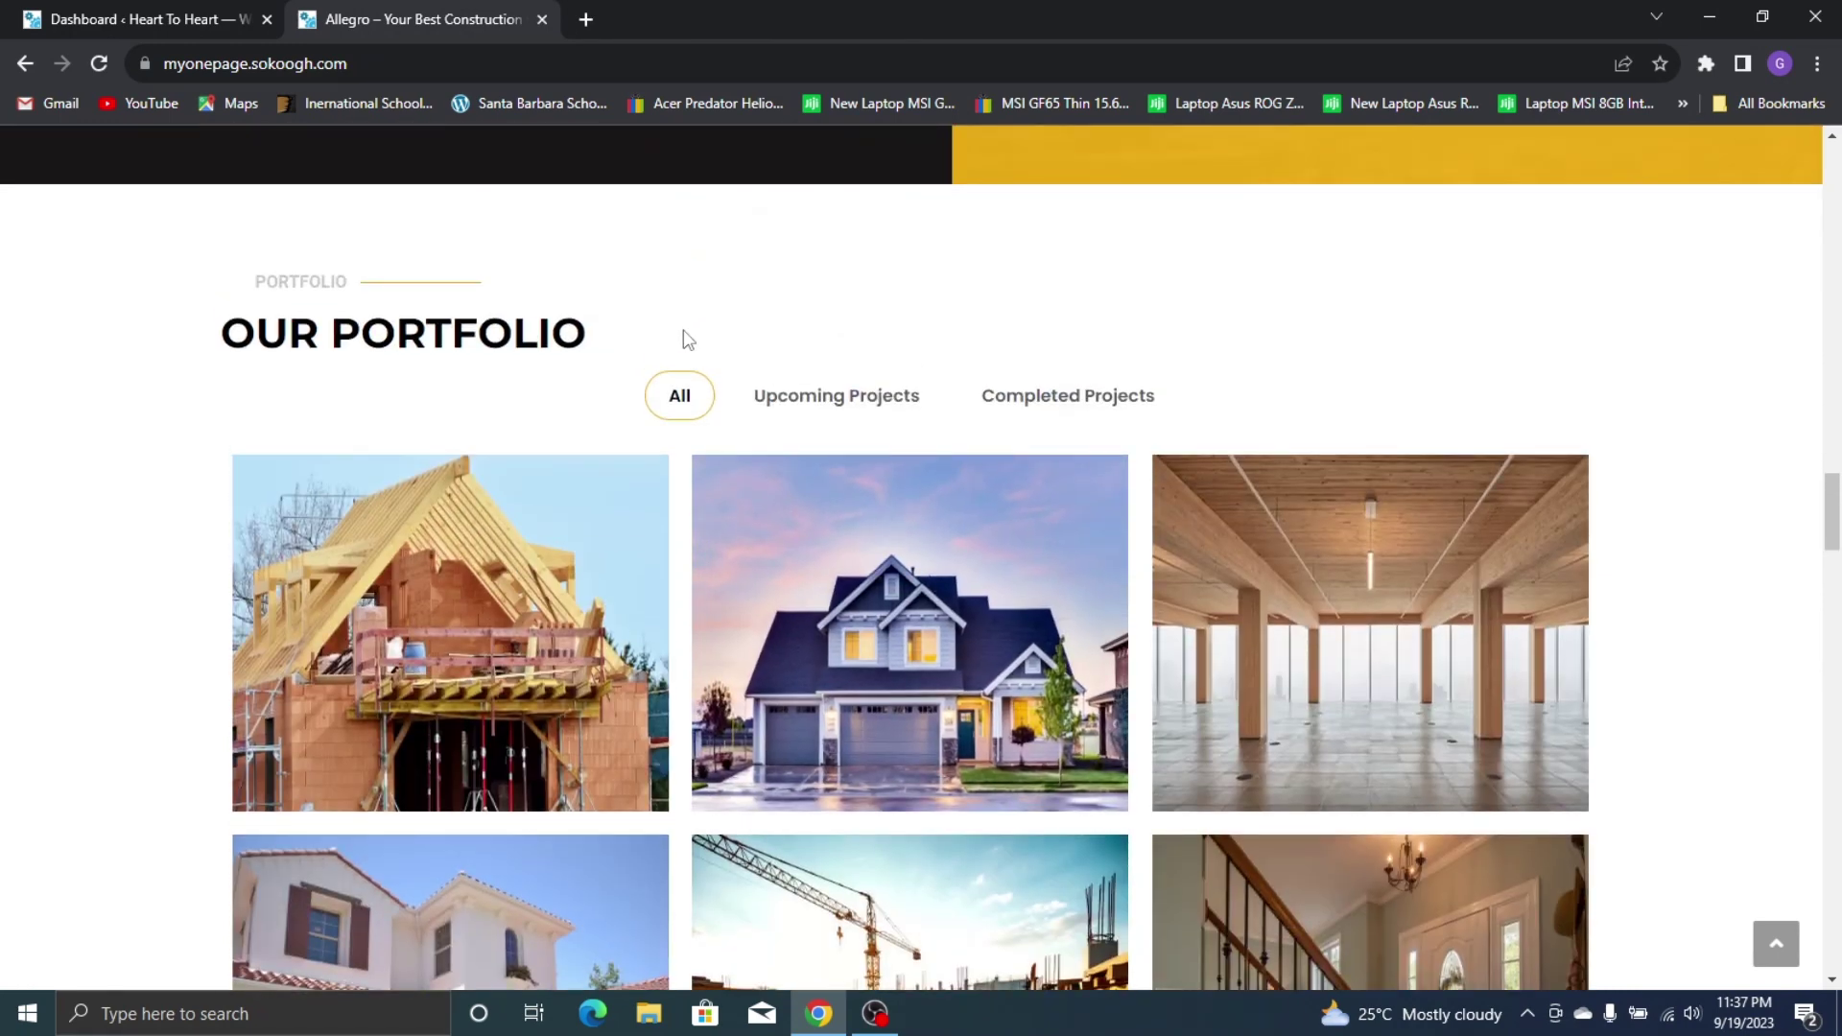
{"action": "scroll", "coordinate": [1172, 529], "scroll_direction": "down", "scroll_amount": 2}
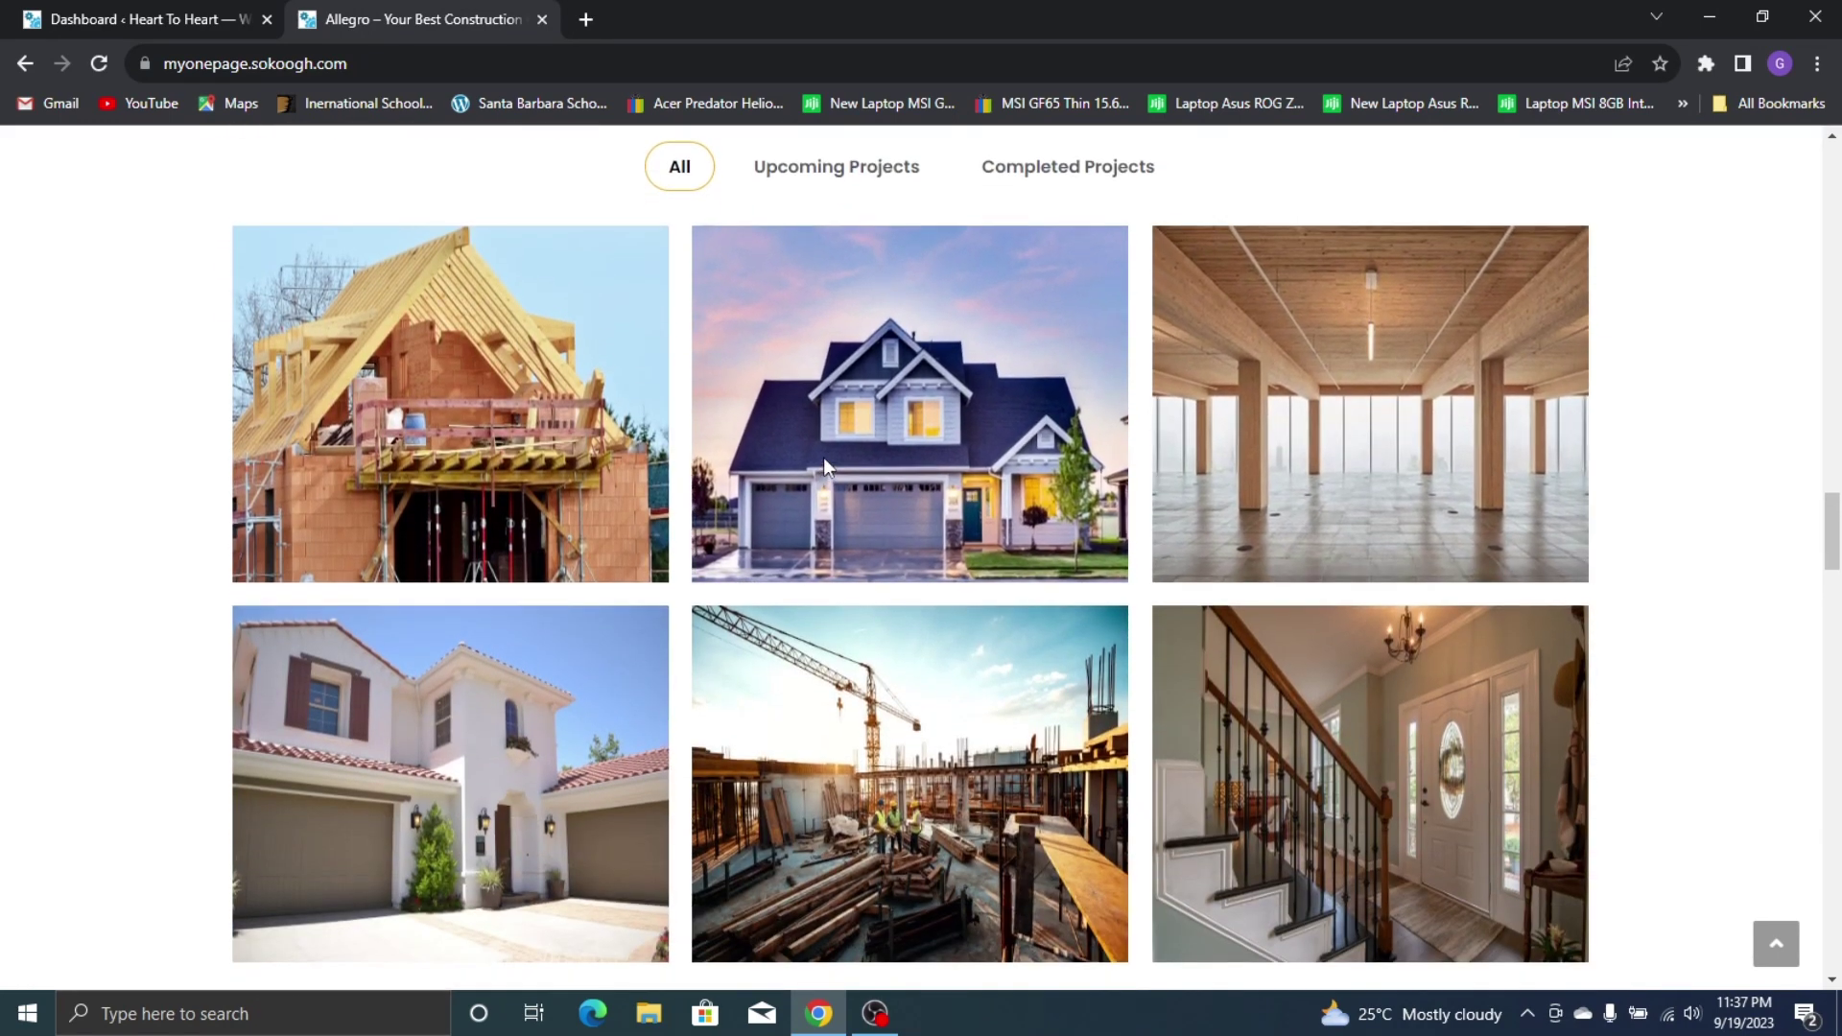
{"action": "scroll", "coordinate": [823, 458], "scroll_direction": "up", "scroll_amount": 2}
{"action": "left_click", "coordinate": [835, 408]}
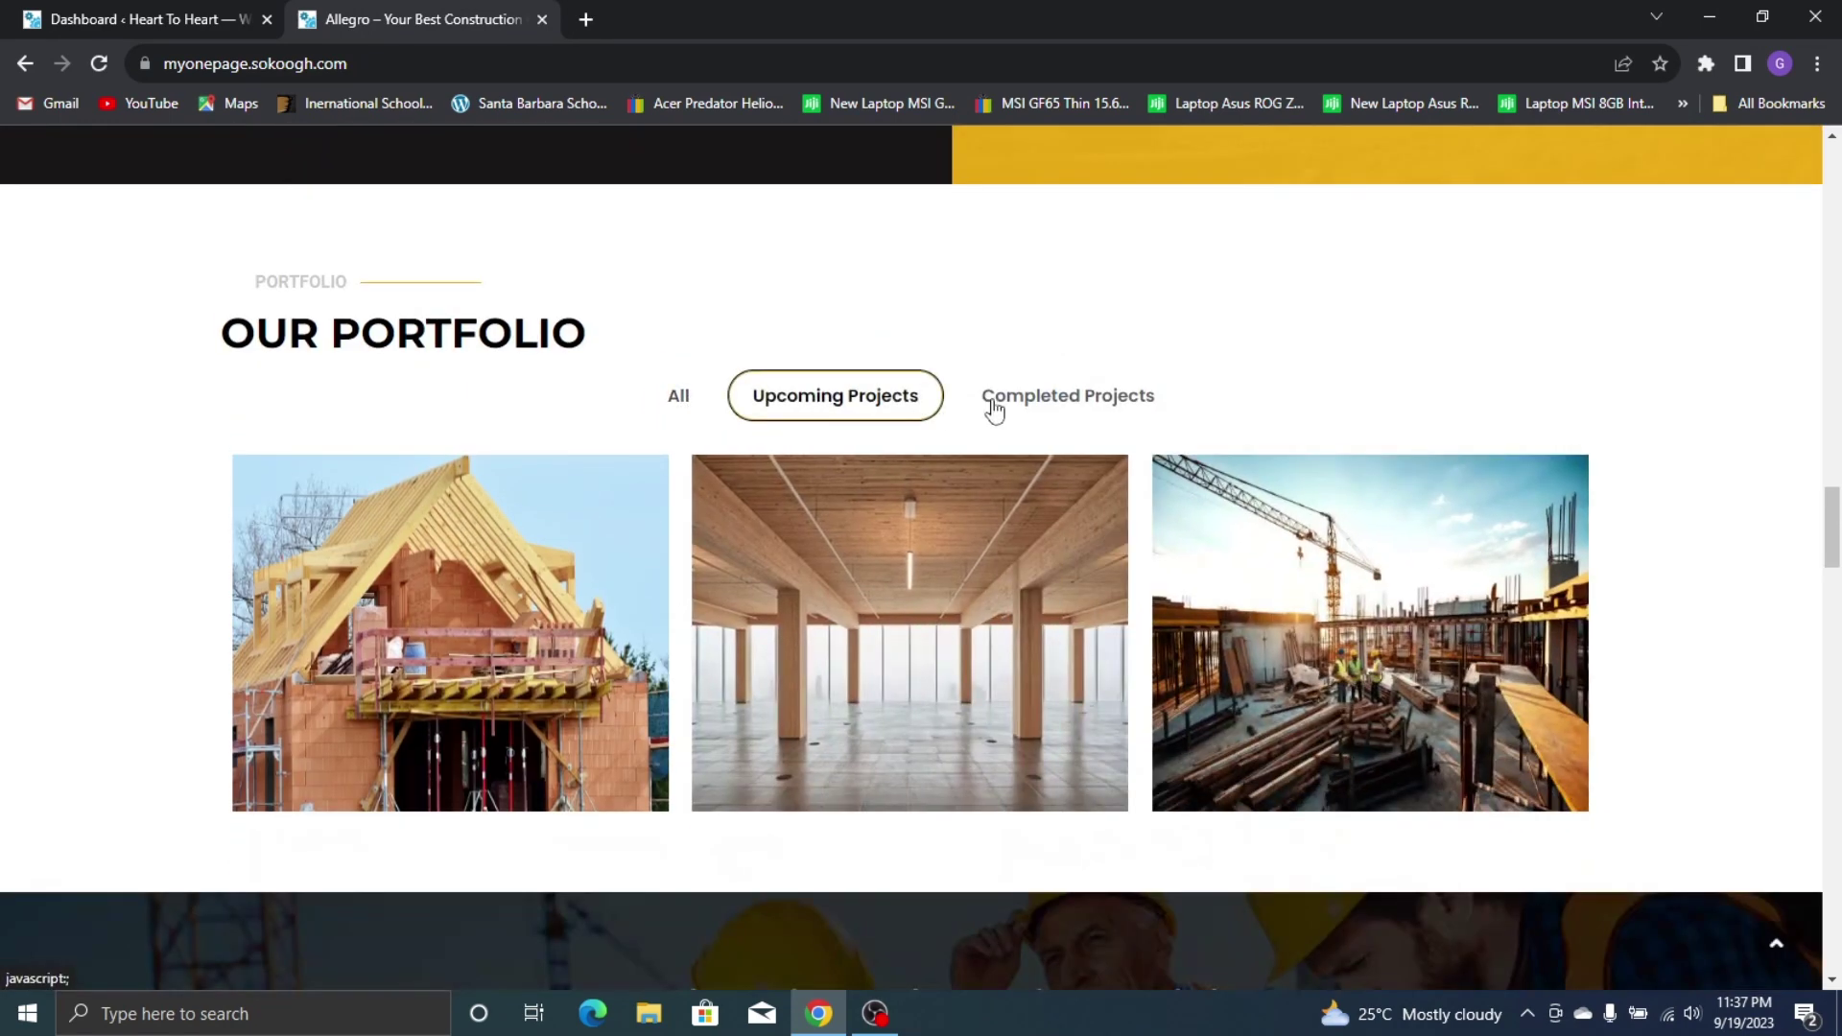
{"action": "left_click", "coordinate": [1013, 410]}
{"action": "left_click", "coordinate": [679, 397]}
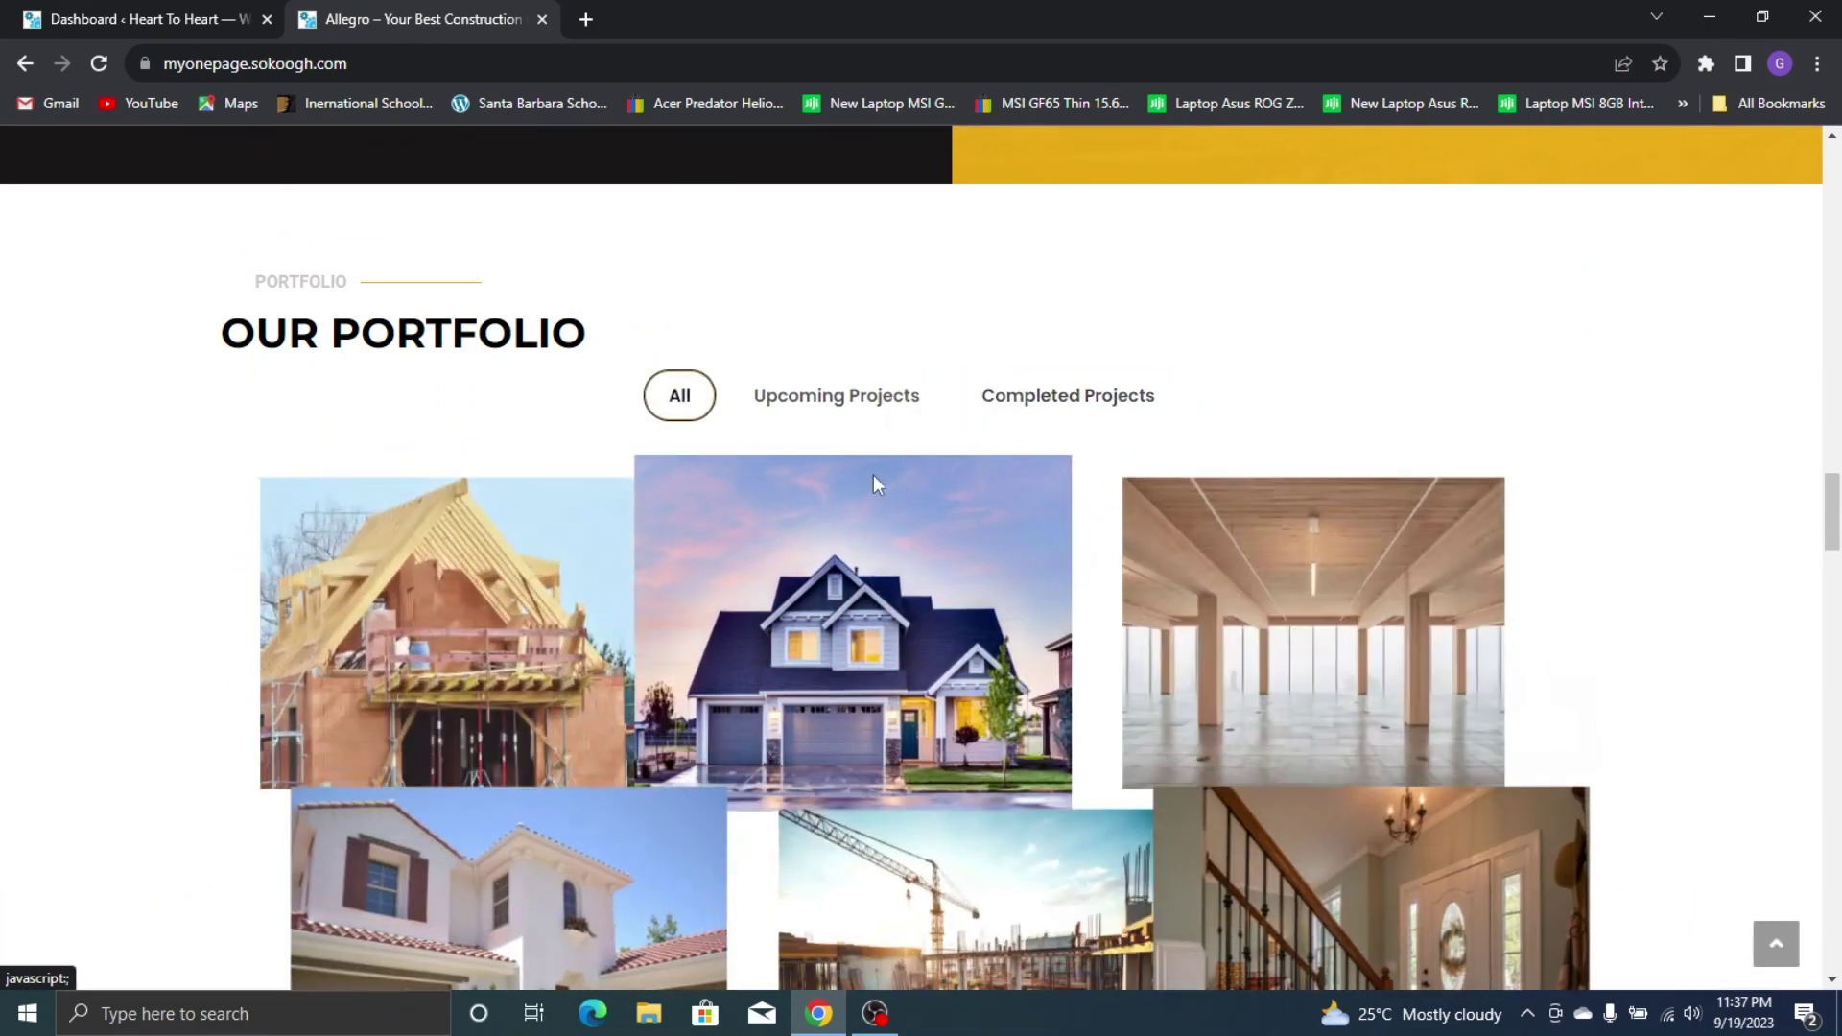
Test the footer About Us and Services links and the back-to-top button
{"action": "scroll", "coordinate": [875, 476], "scroll_direction": "down", "scroll_amount": 10}
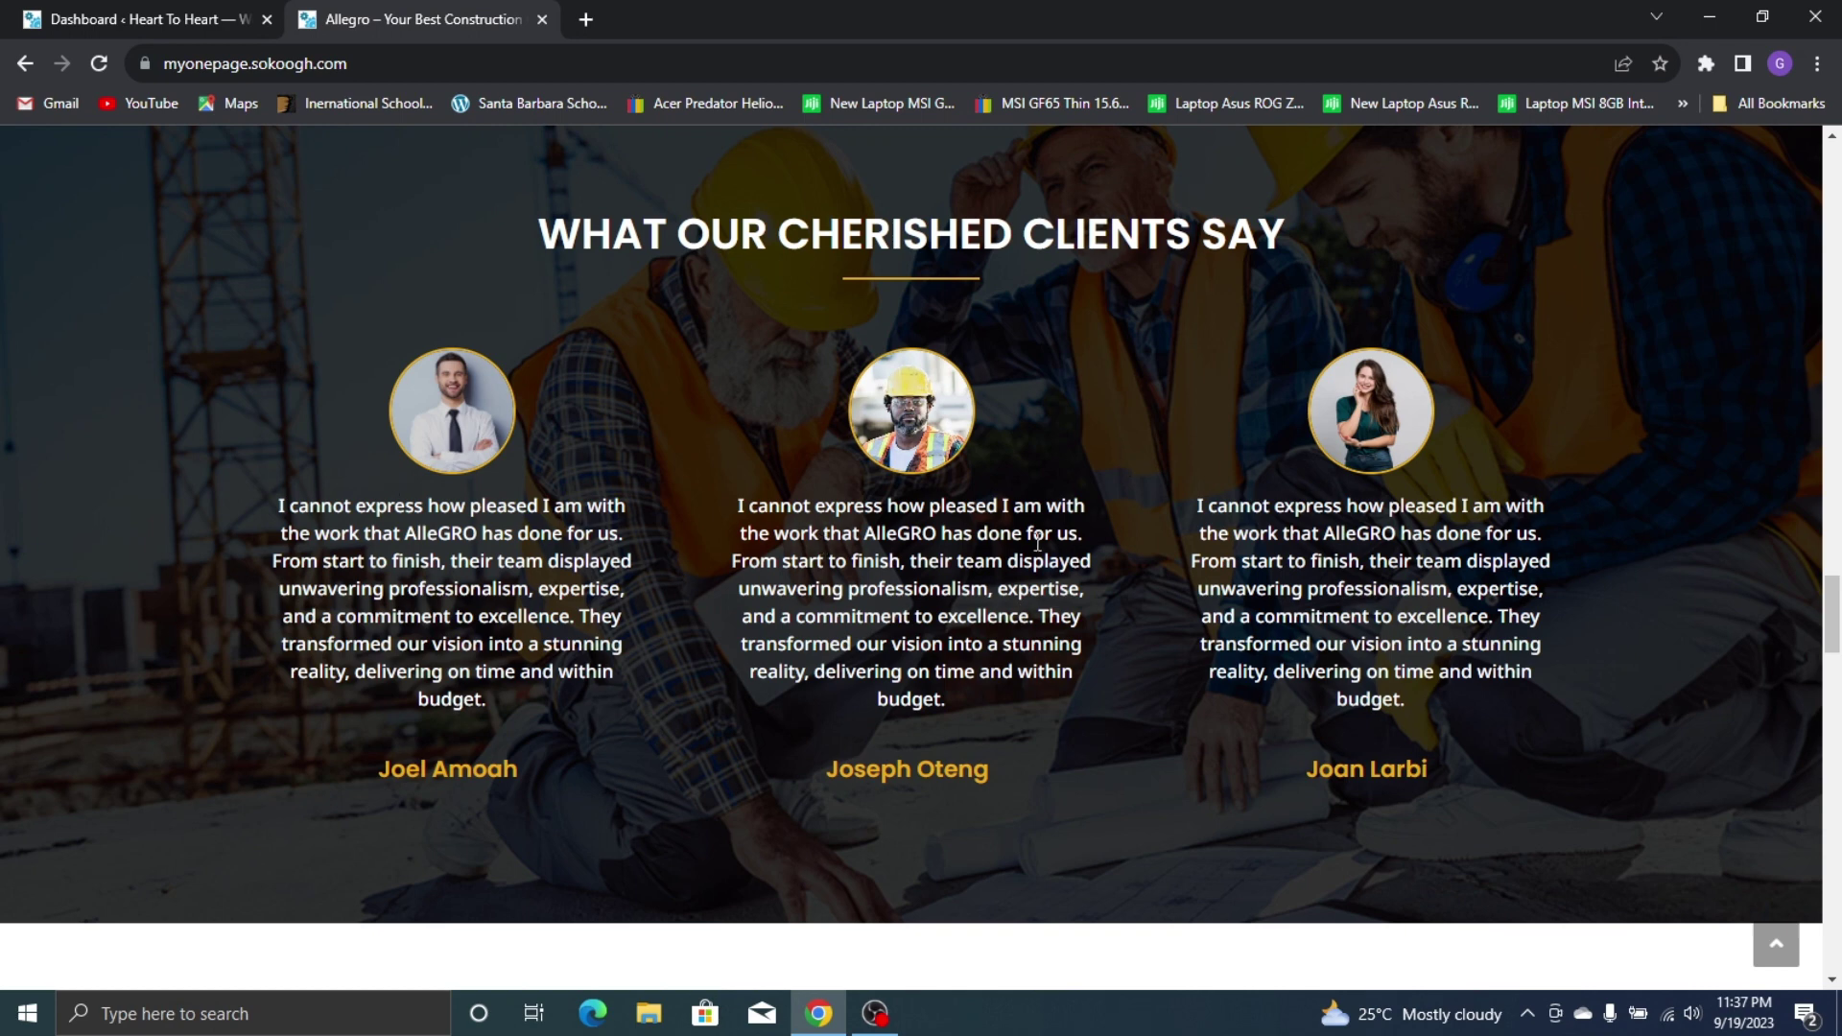
{"action": "scroll", "coordinate": [1091, 430], "scroll_direction": "down", "scroll_amount": 8}
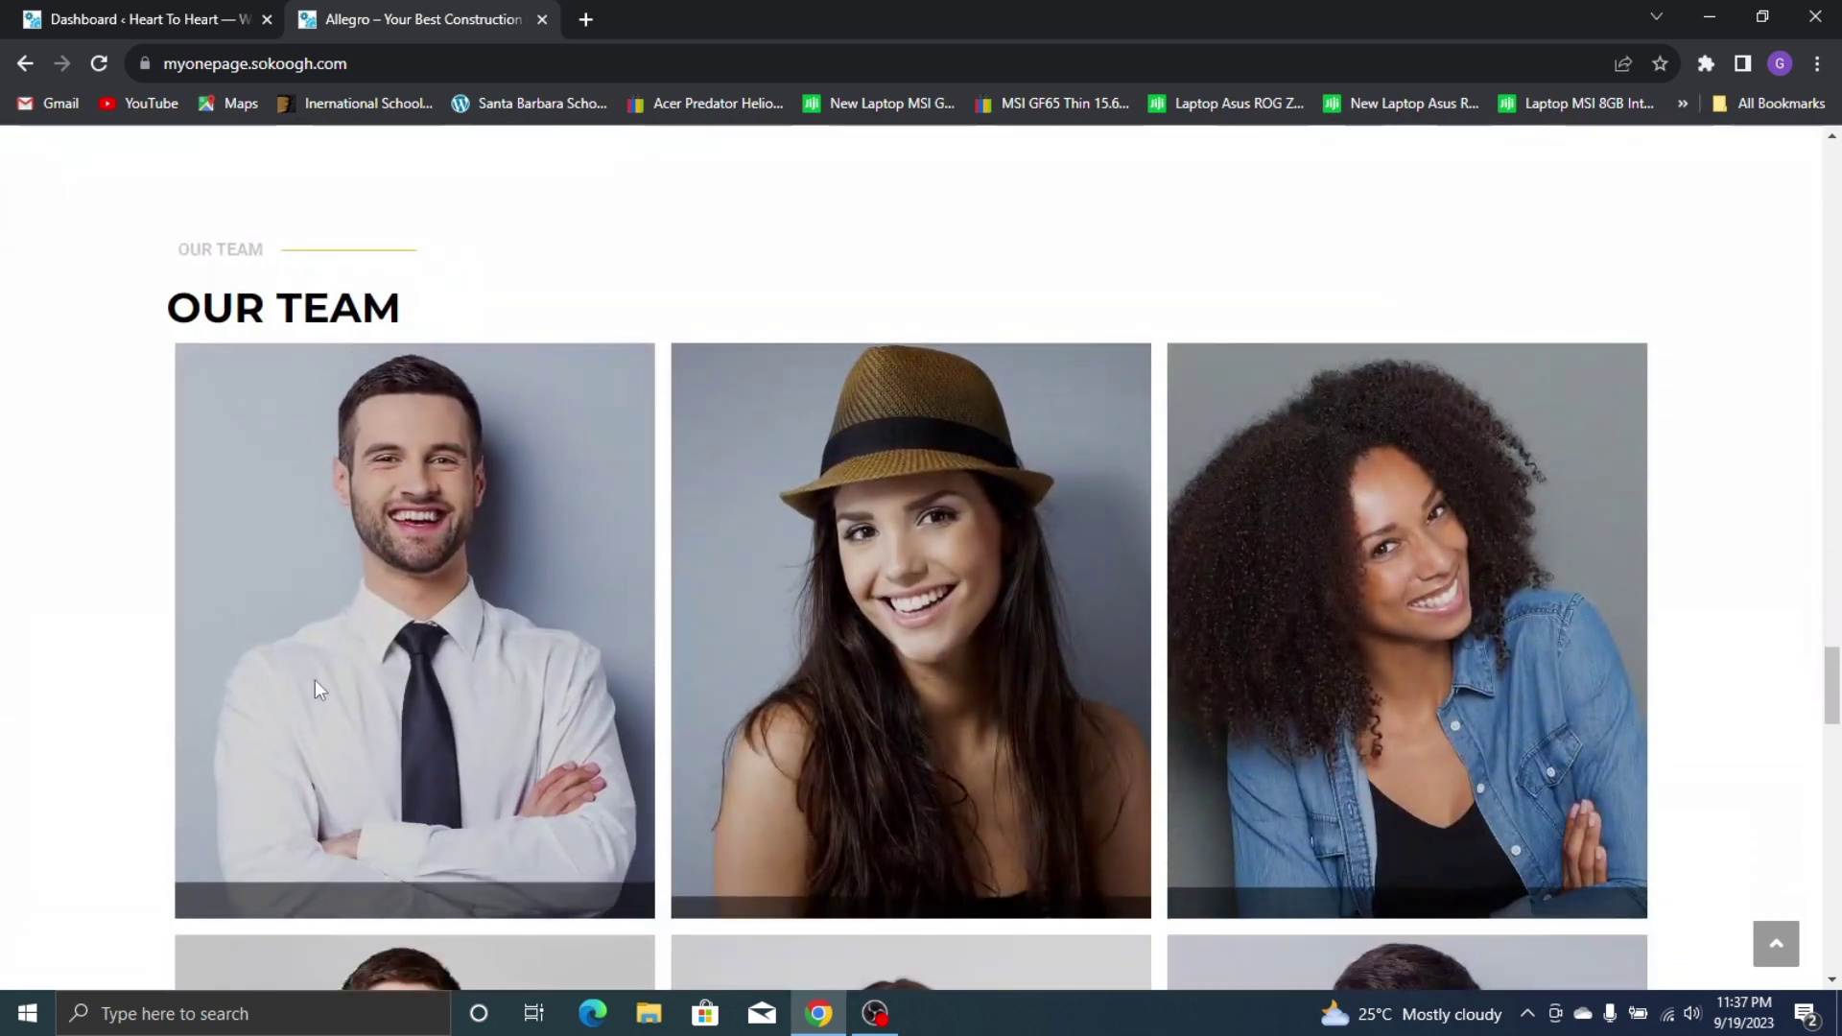
{"action": "scroll", "coordinate": [1088, 681], "scroll_direction": "down", "scroll_amount": 3}
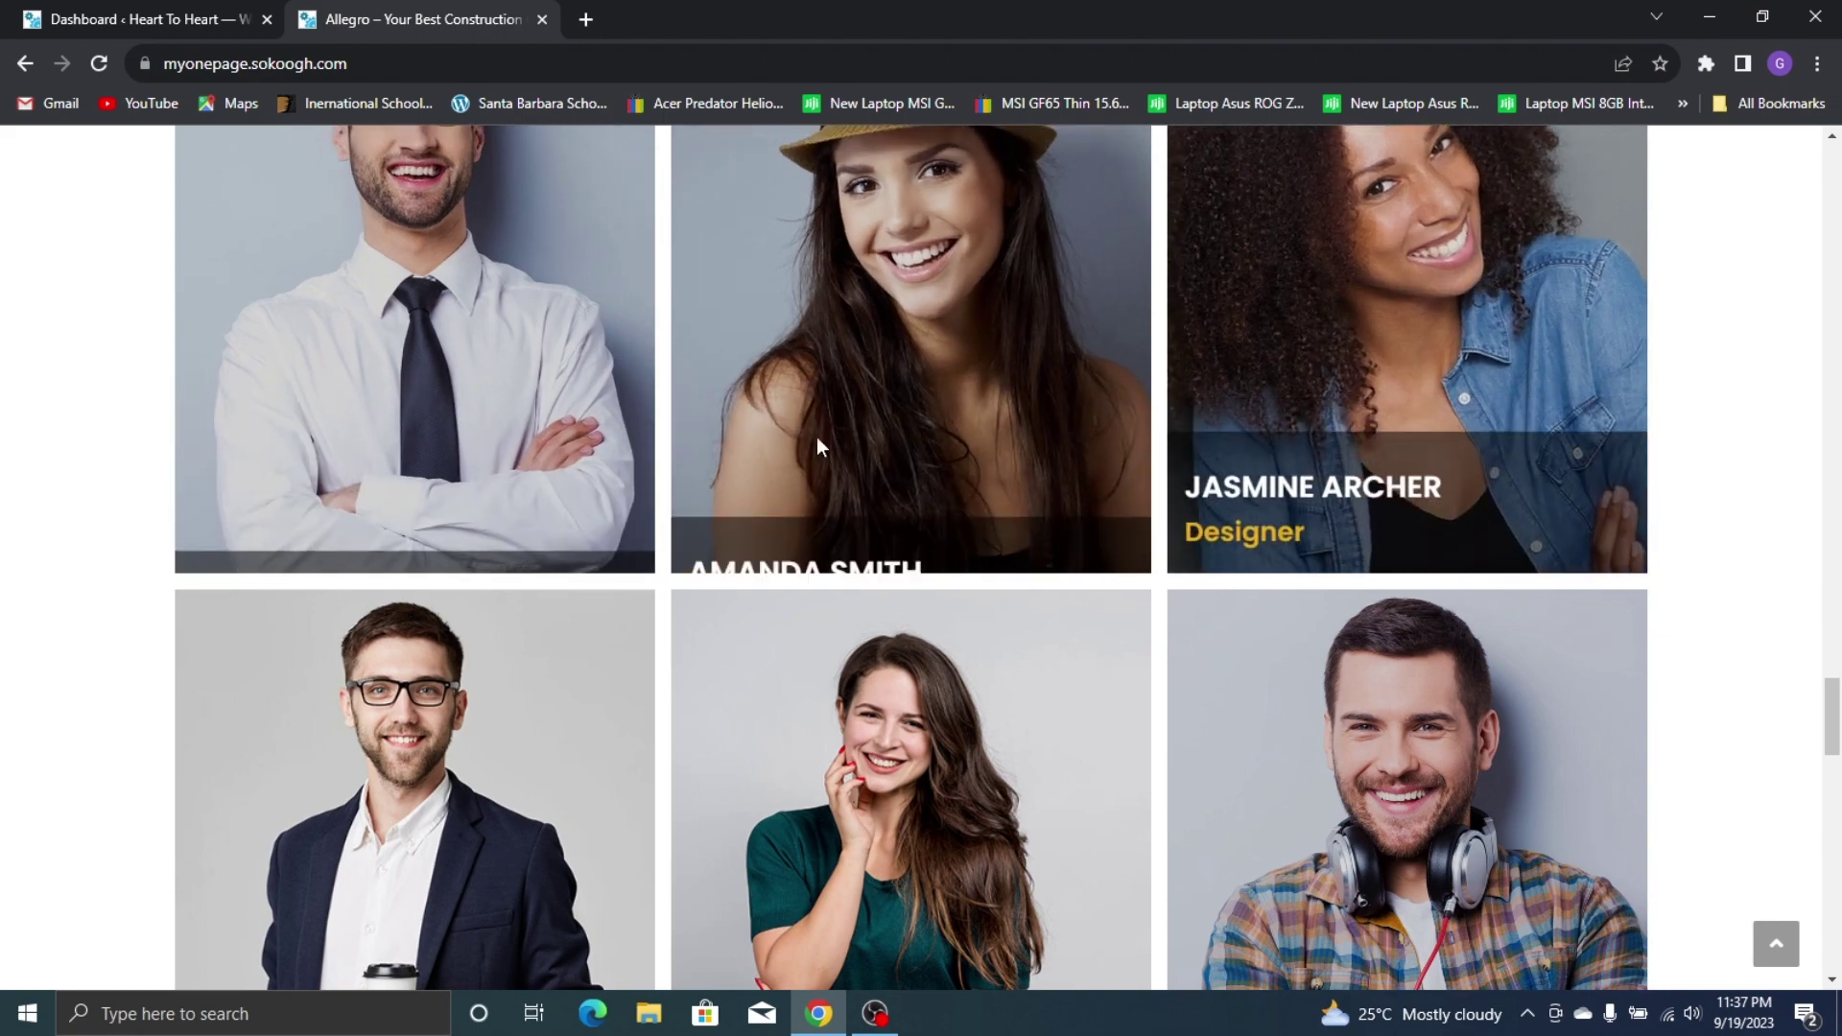
{"action": "scroll", "coordinate": [1379, 331], "scroll_direction": "down", "scroll_amount": 6}
{"action": "scroll", "coordinate": [975, 490], "scroll_direction": "down", "scroll_amount": 3}
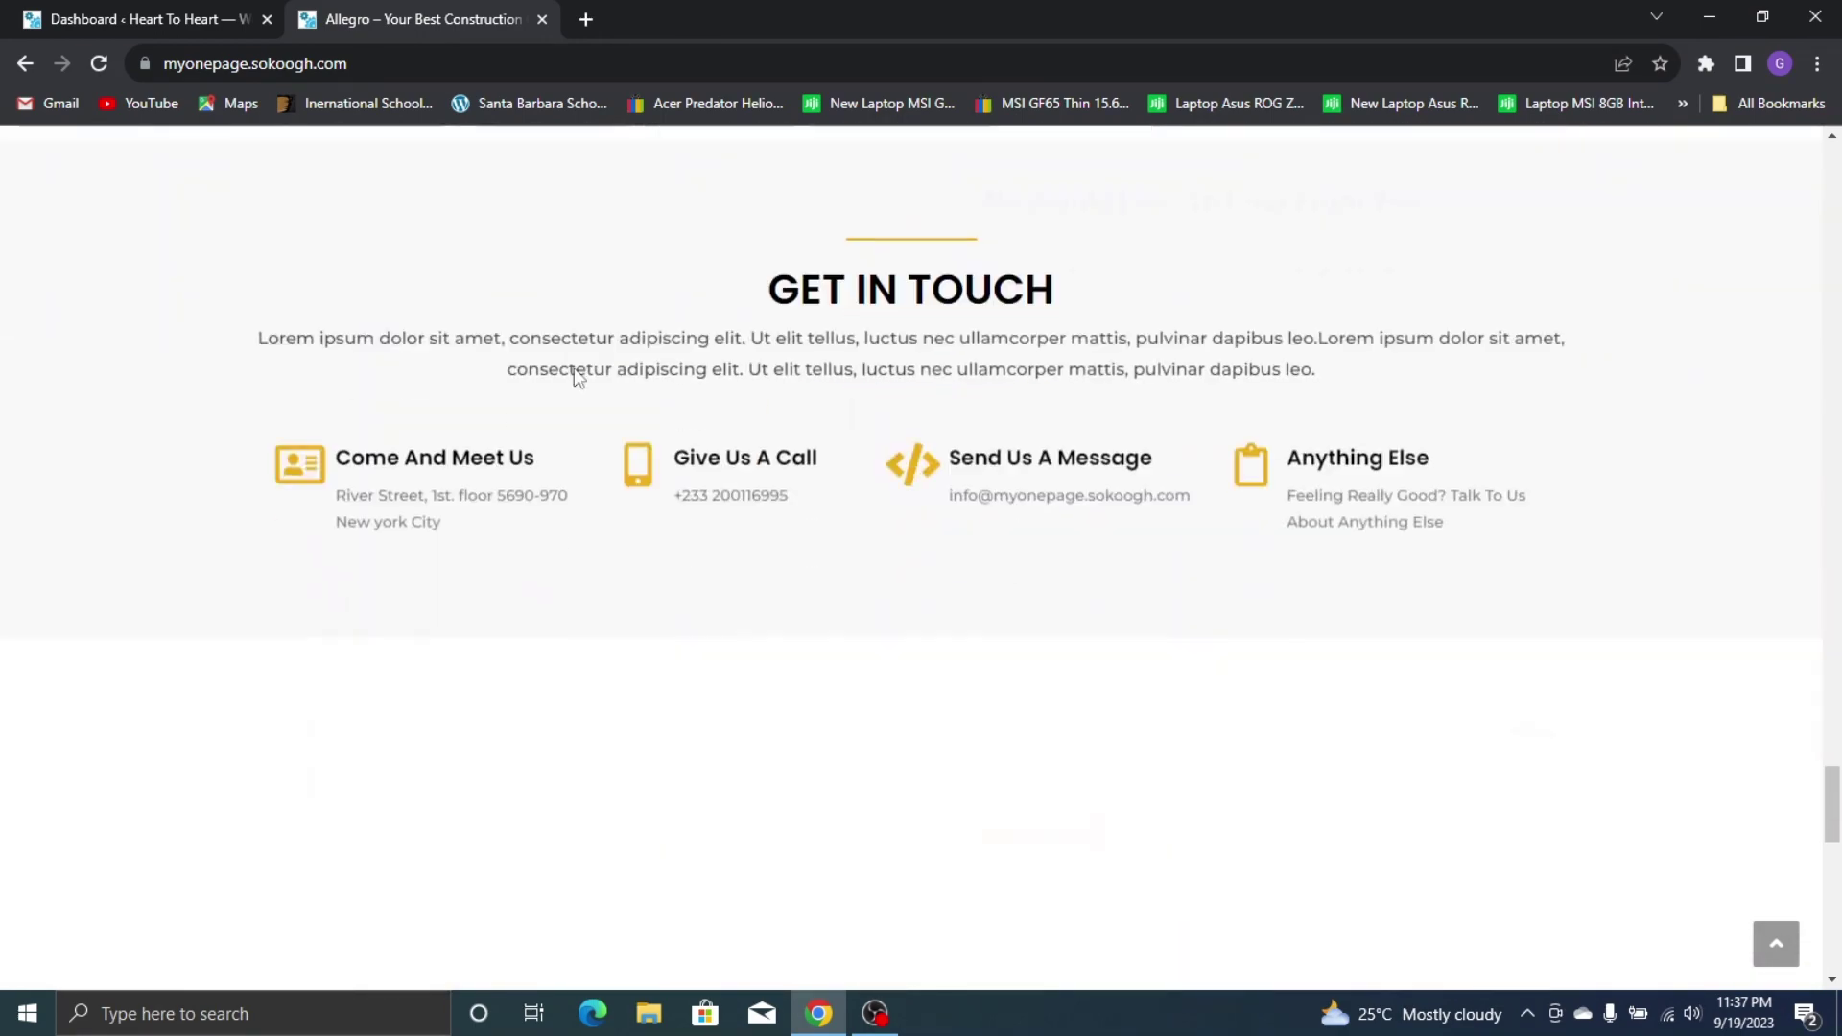
{"action": "scroll", "coordinate": [633, 317], "scroll_direction": "up", "scroll_amount": 1}
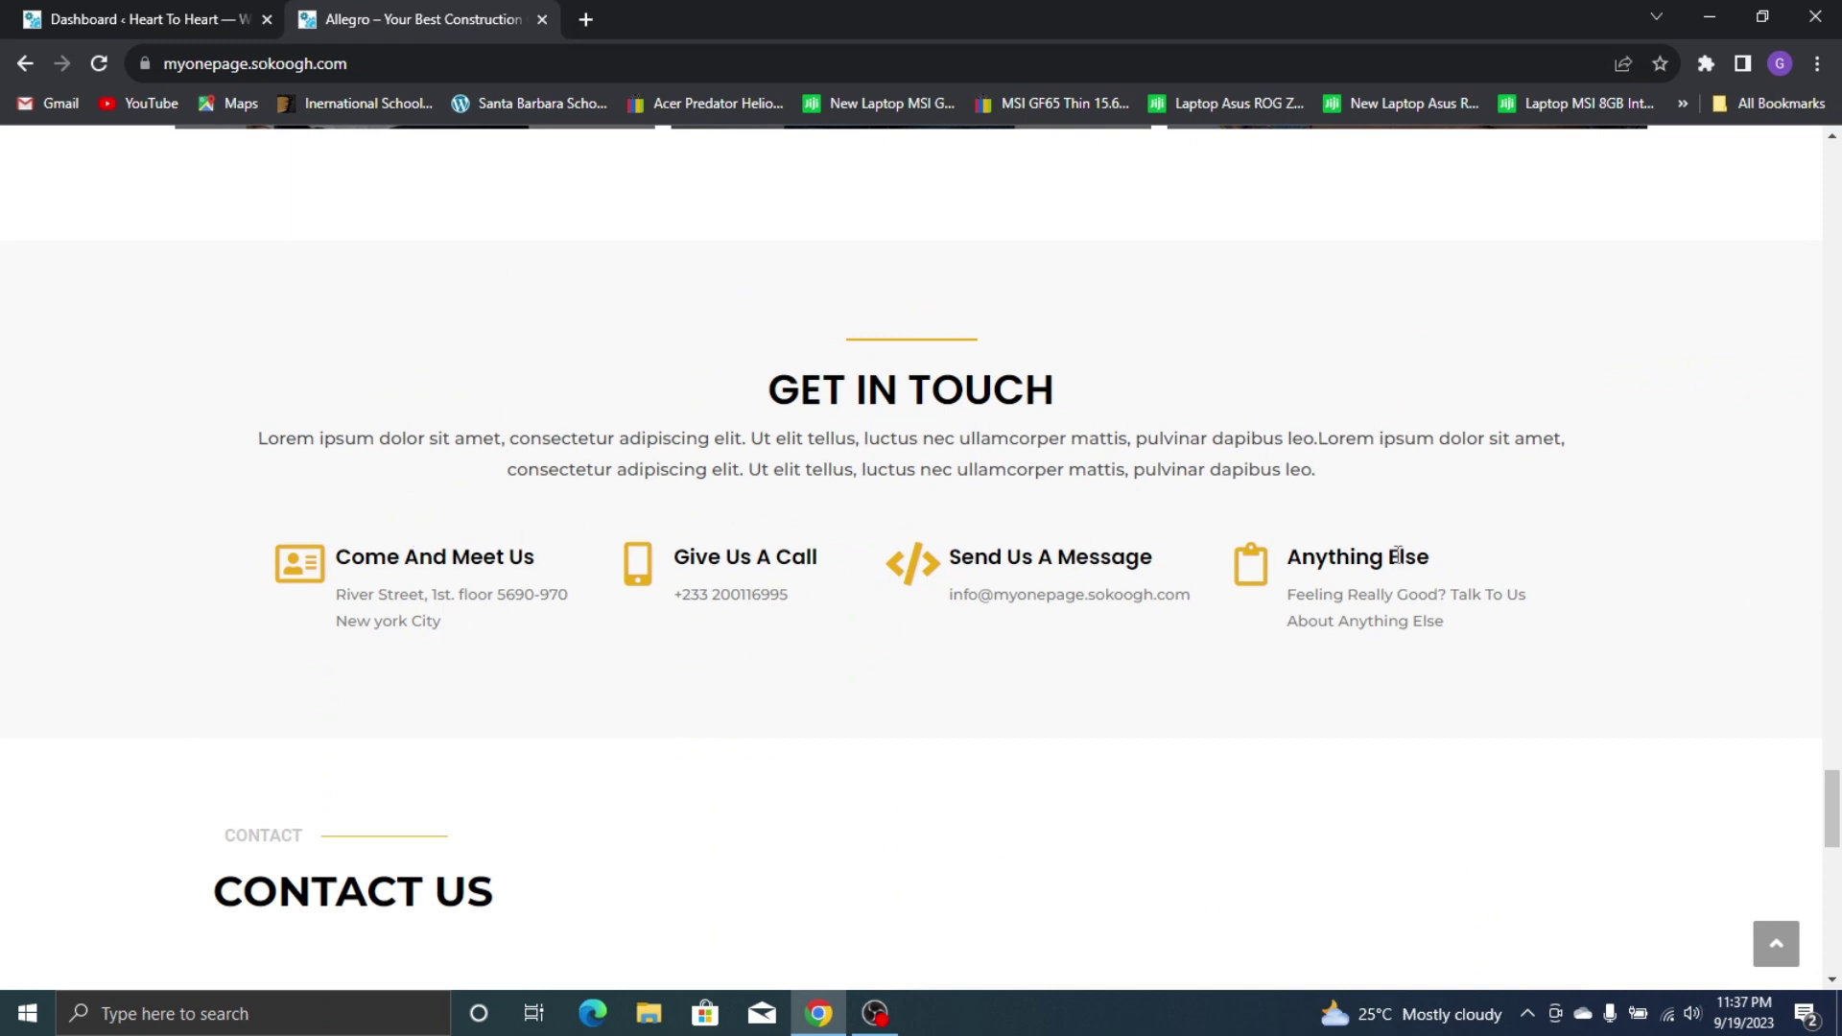
{"action": "scroll", "coordinate": [671, 321], "scroll_direction": "down", "scroll_amount": 5}
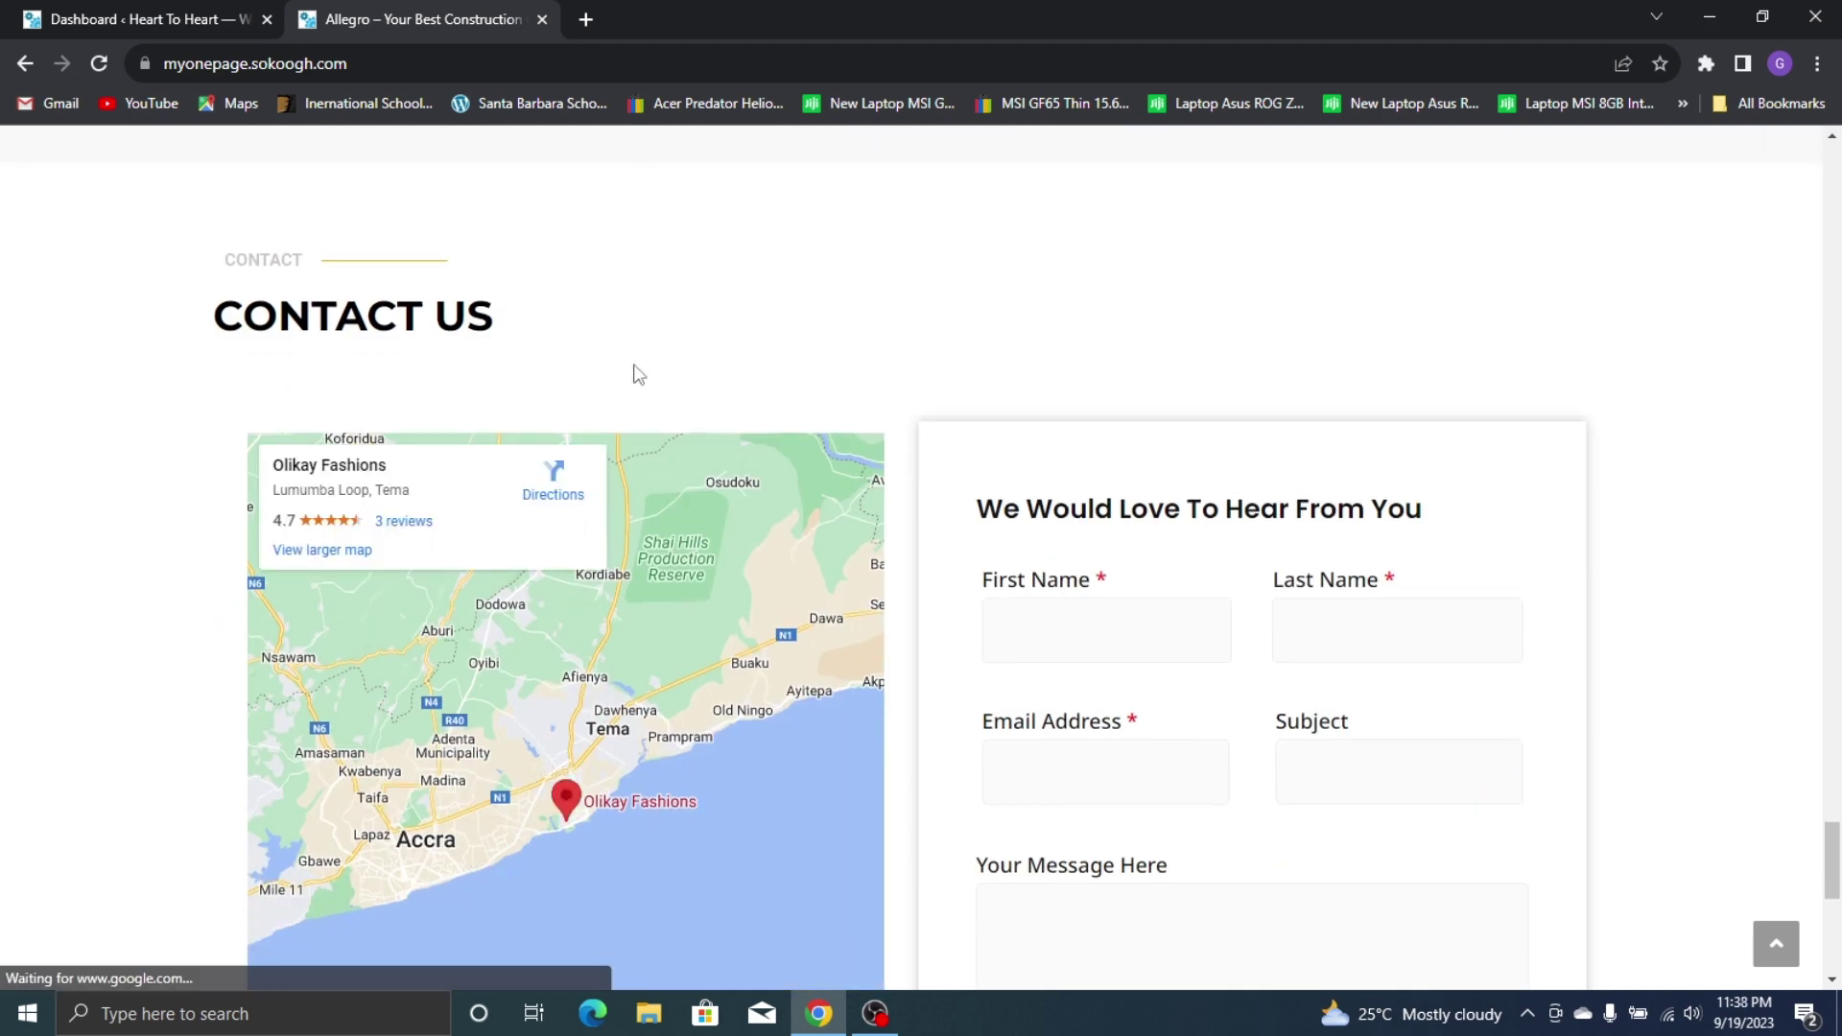
{"action": "scroll", "coordinate": [905, 428], "scroll_direction": "down", "scroll_amount": 2}
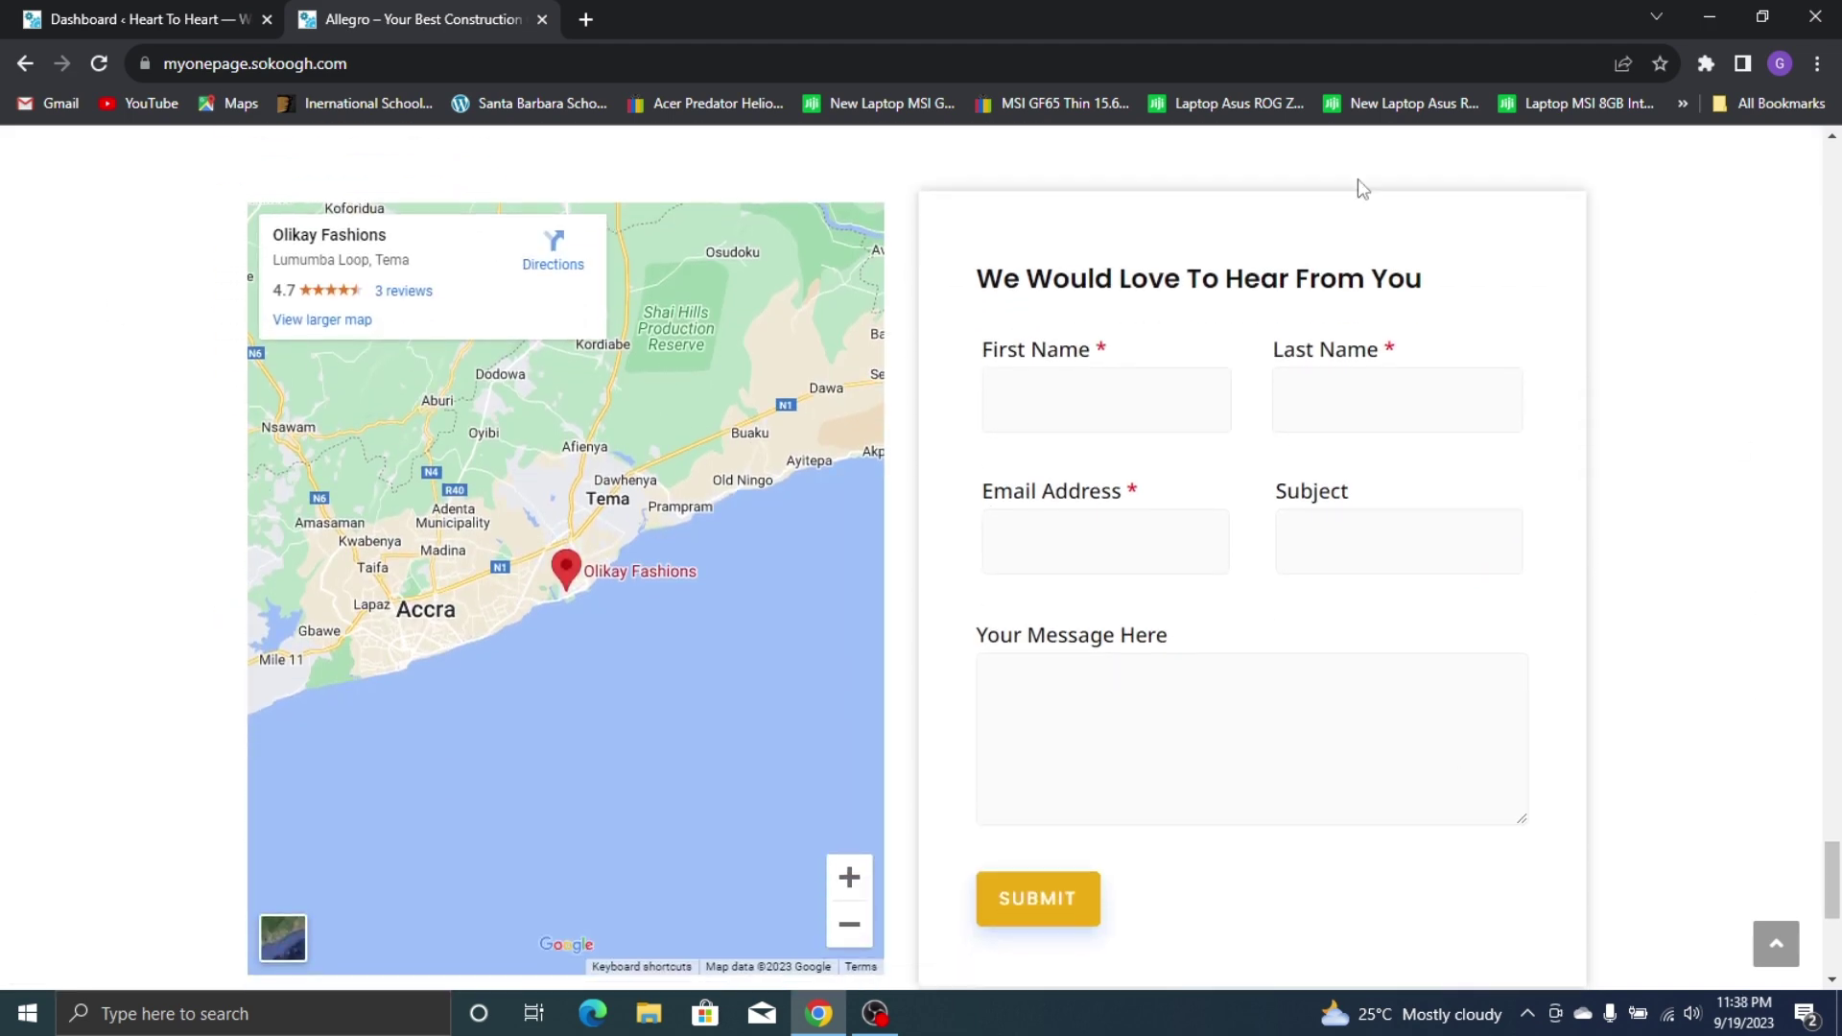
{"action": "scroll", "coordinate": [1020, 382], "scroll_direction": "down", "scroll_amount": 6}
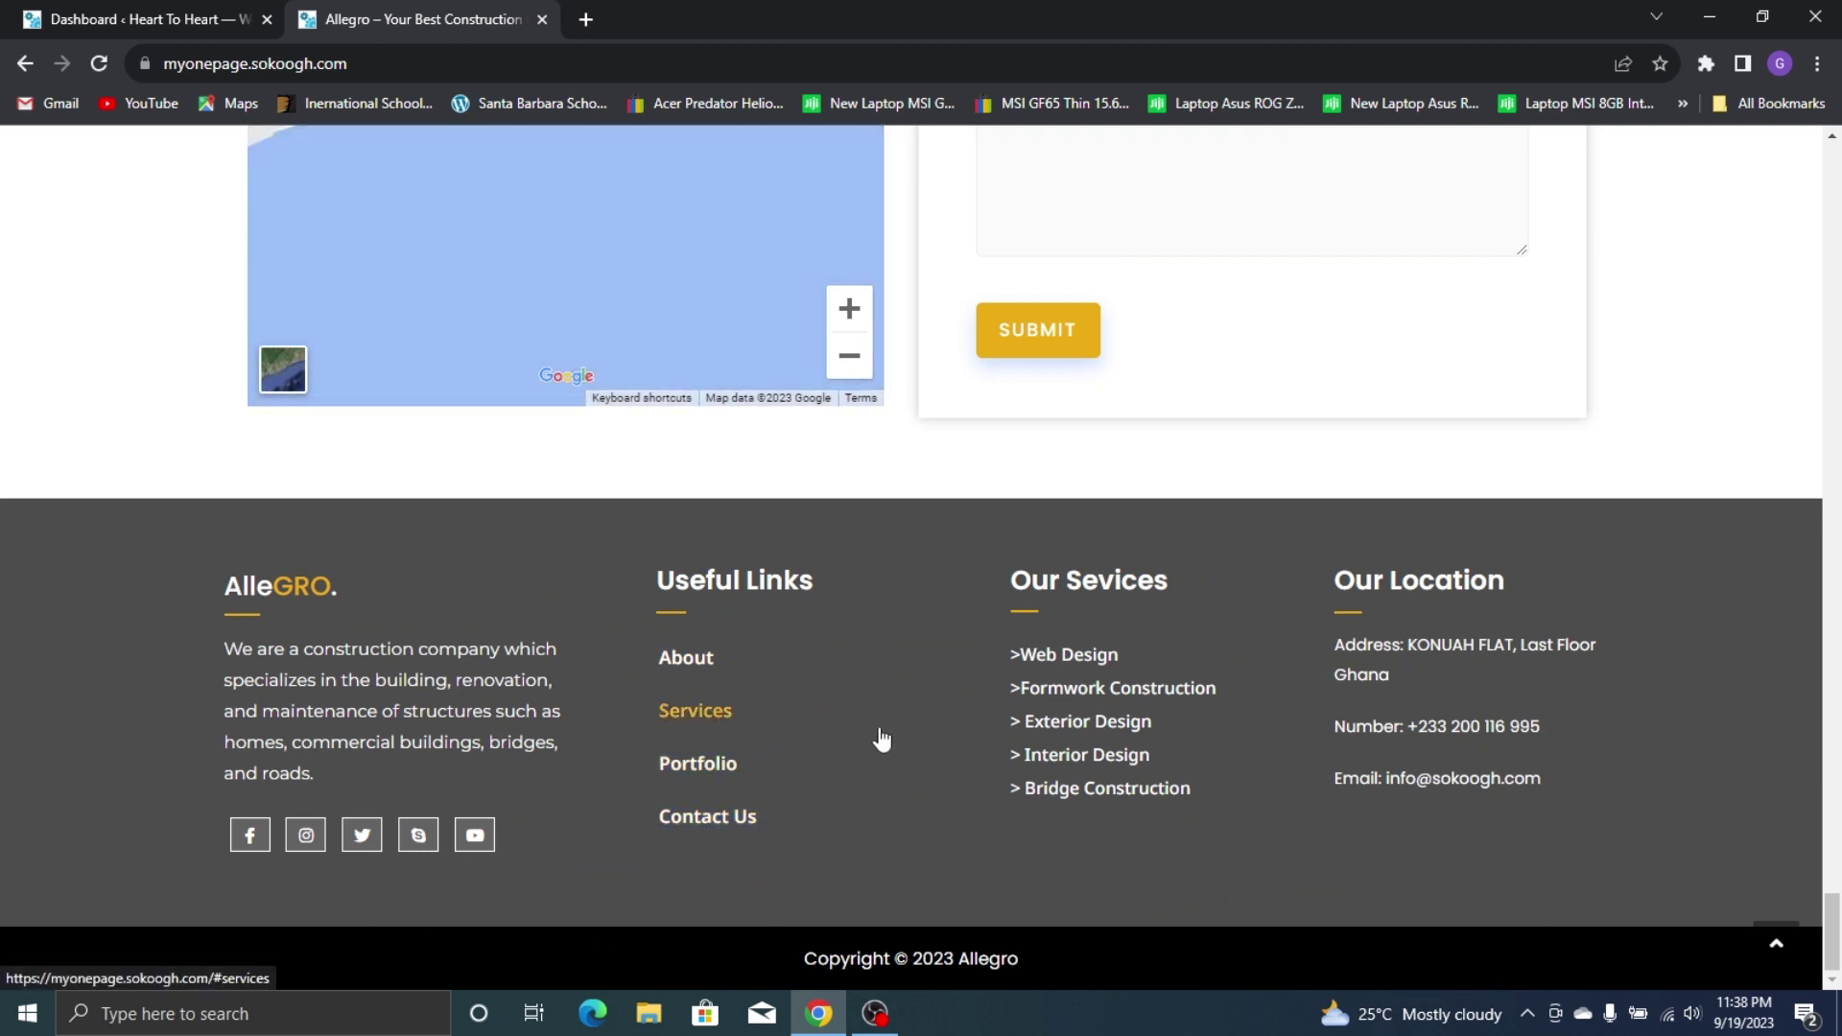
{"action": "left_click", "coordinate": [737, 657]}
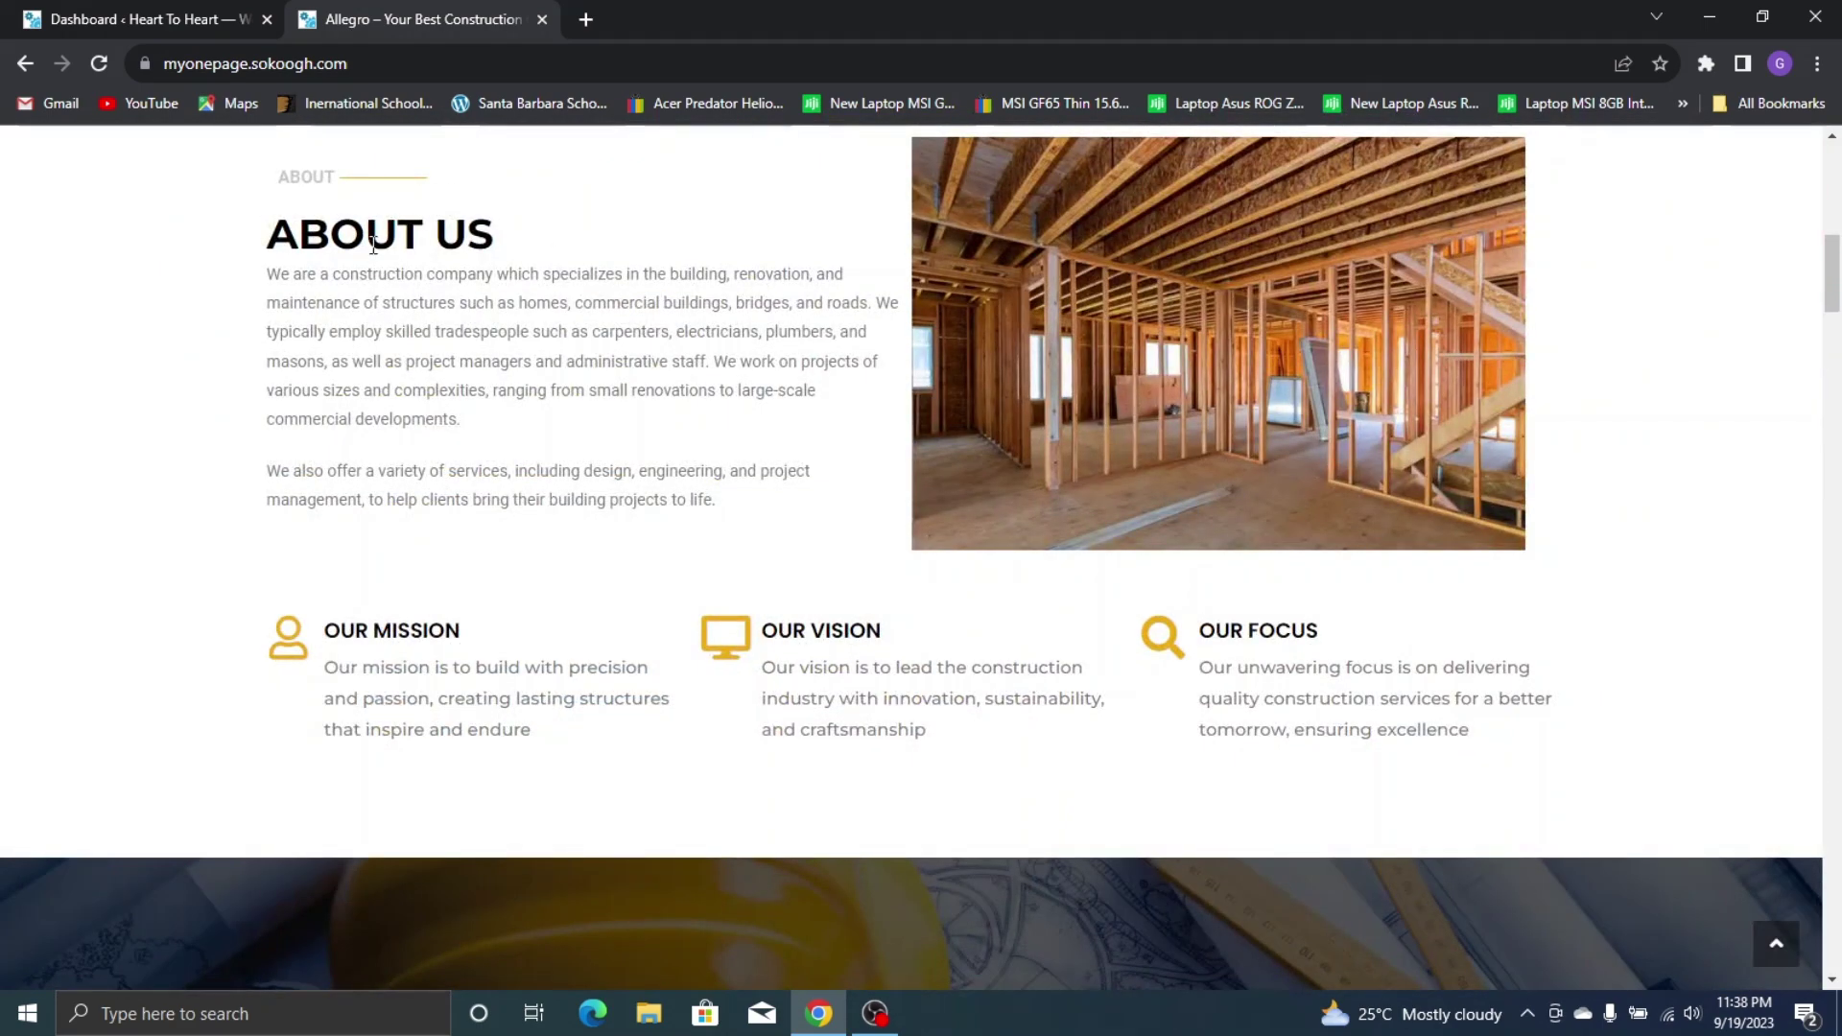
{"action": "scroll", "coordinate": [1686, 470], "scroll_direction": "up", "scroll_amount": 10}
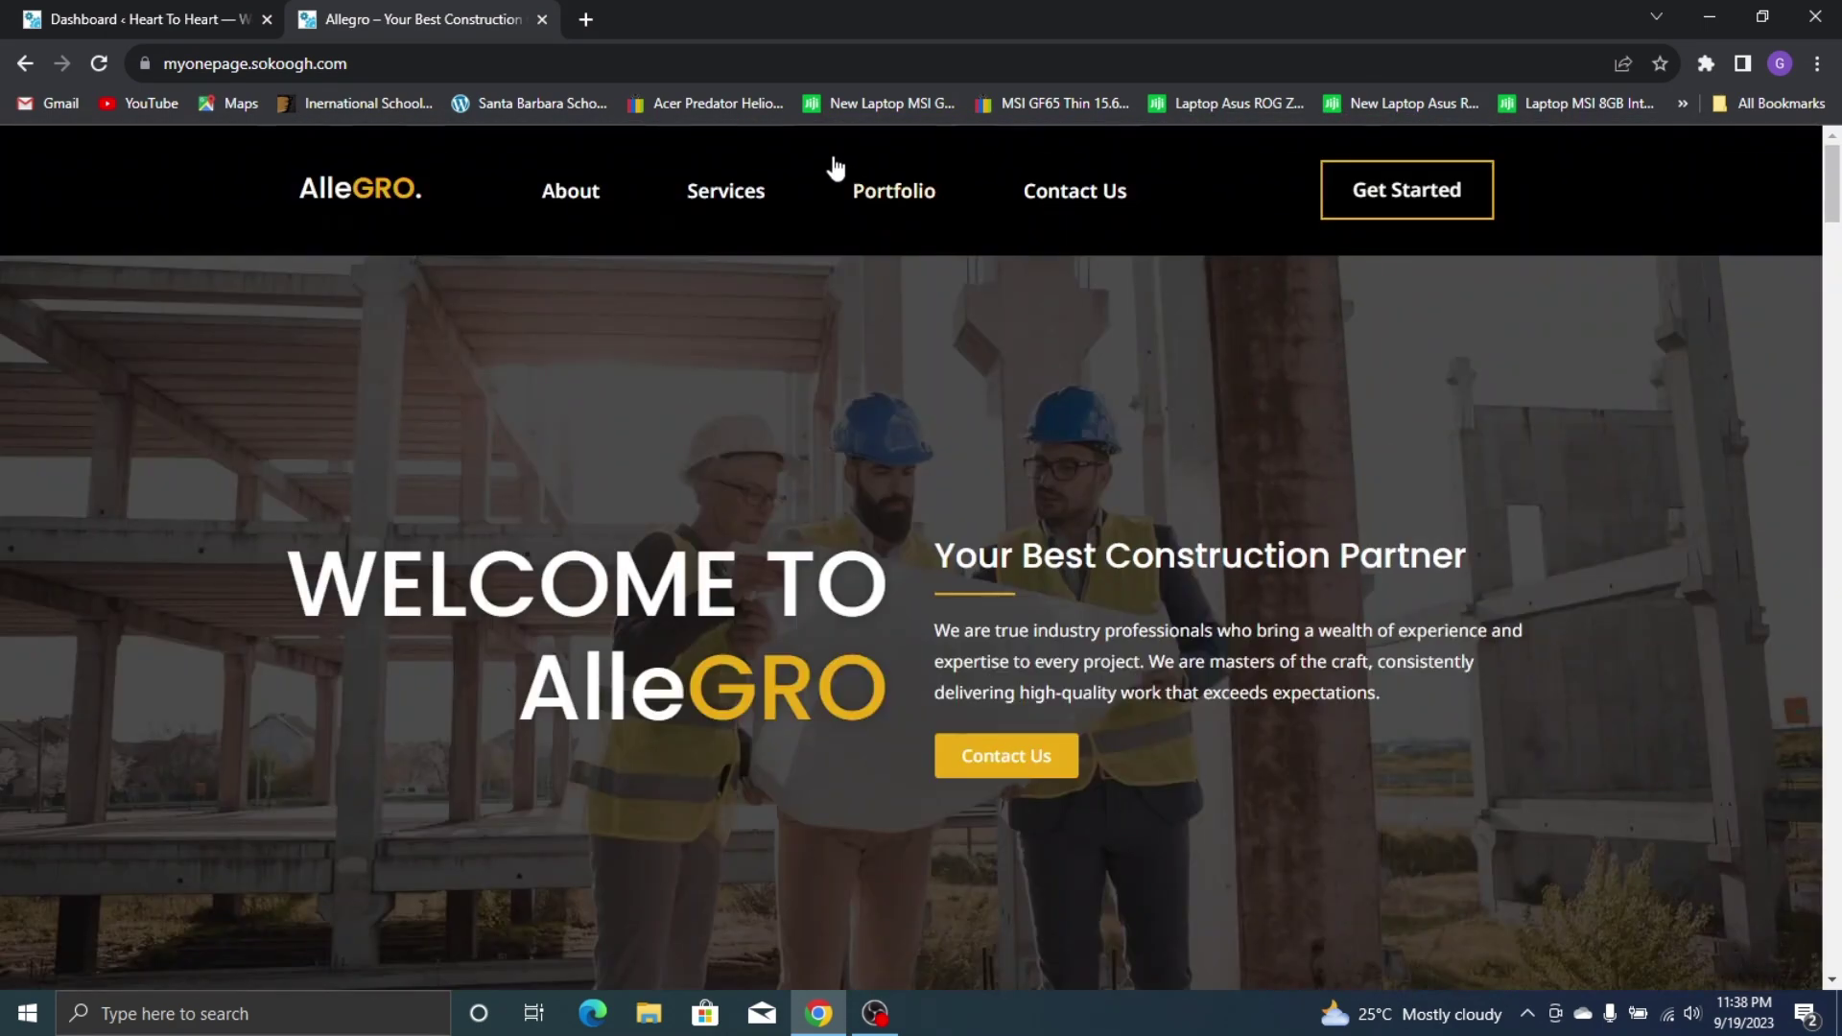
{"action": "left_click", "coordinate": [786, 200]}
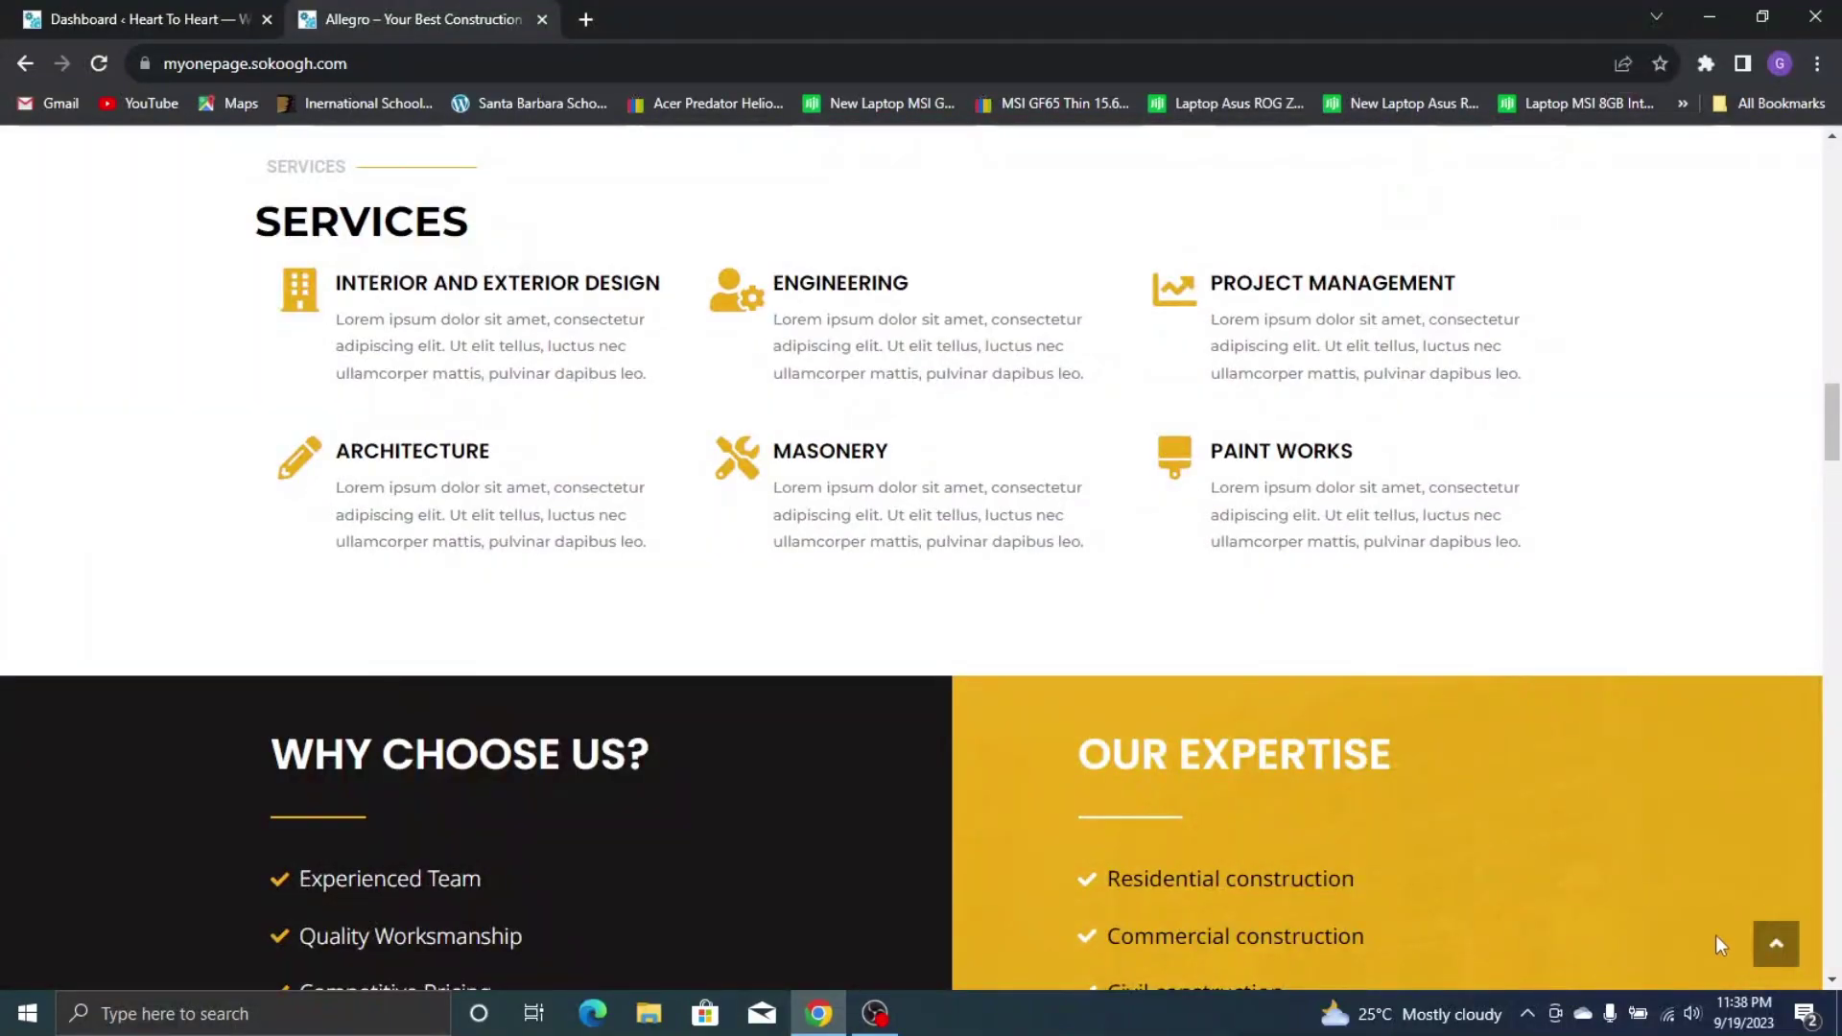
{"action": "left_click", "coordinate": [1776, 944]}
Test the Our Portfolio and Contact Us links, then switch to the WordPress dashboard tab
{"action": "left_click", "coordinate": [917, 195]}
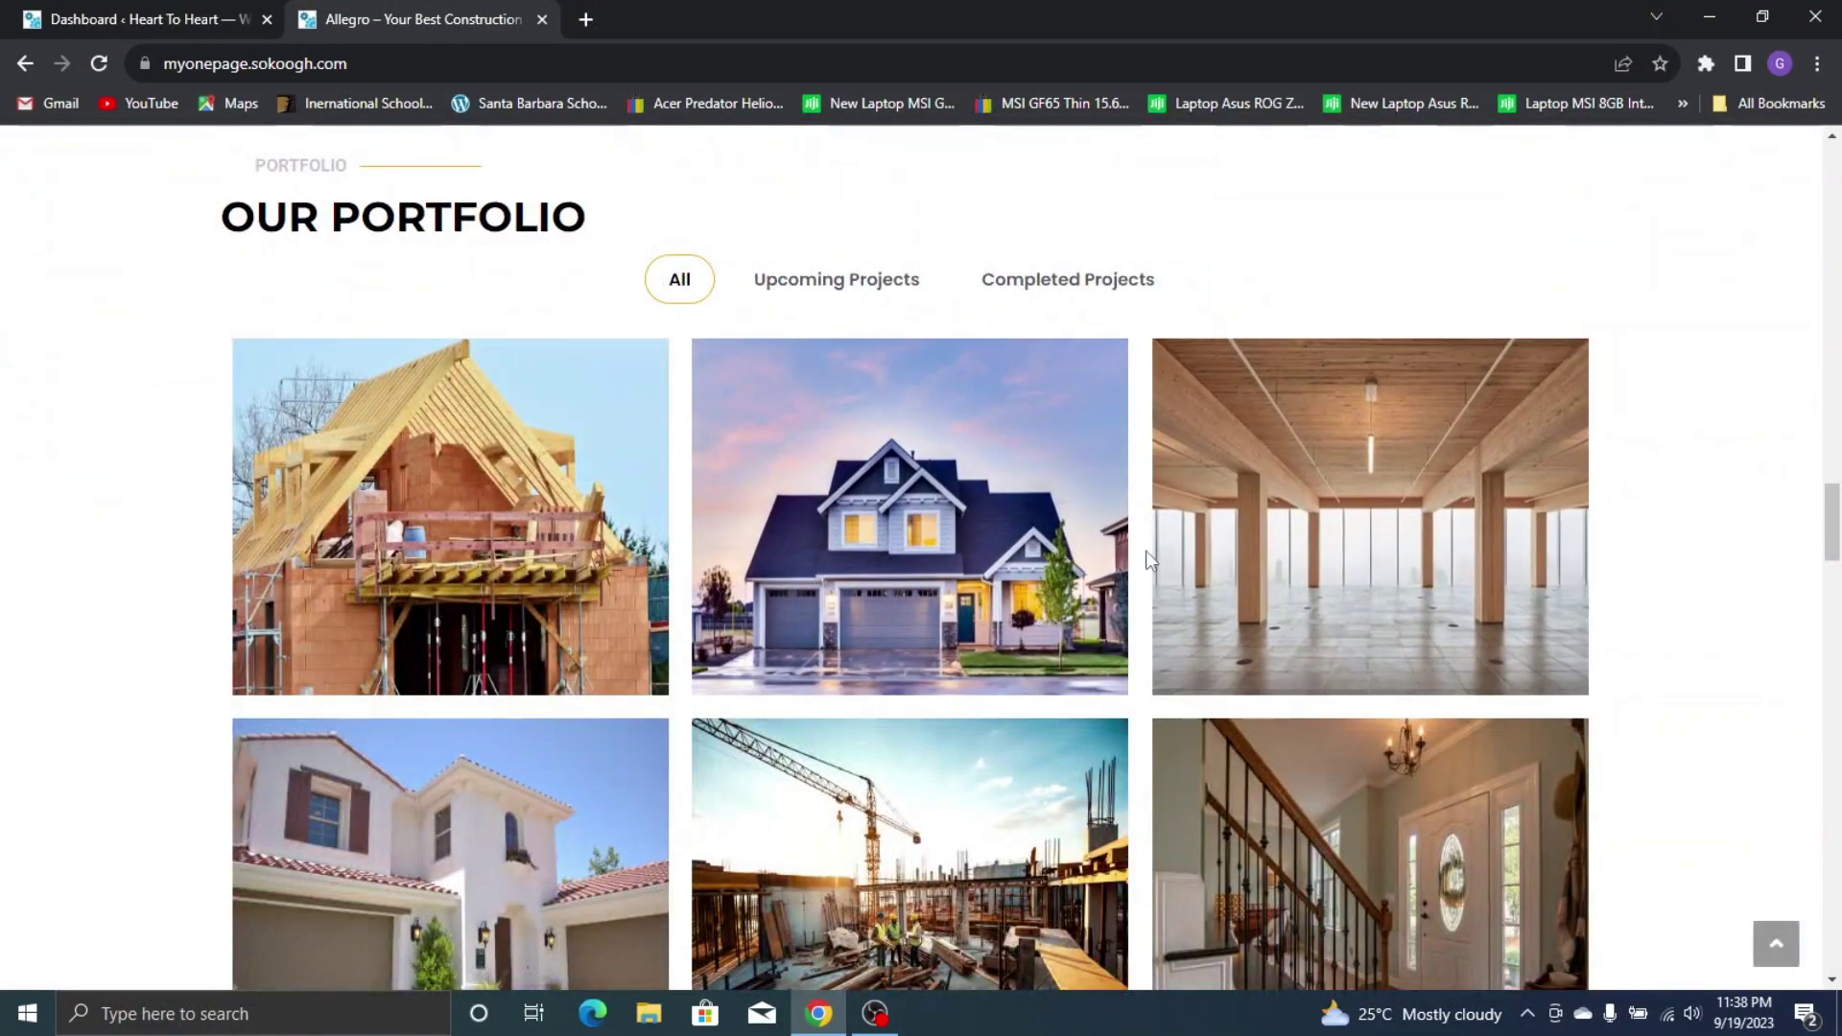
{"action": "left_click", "coordinate": [1770, 933]}
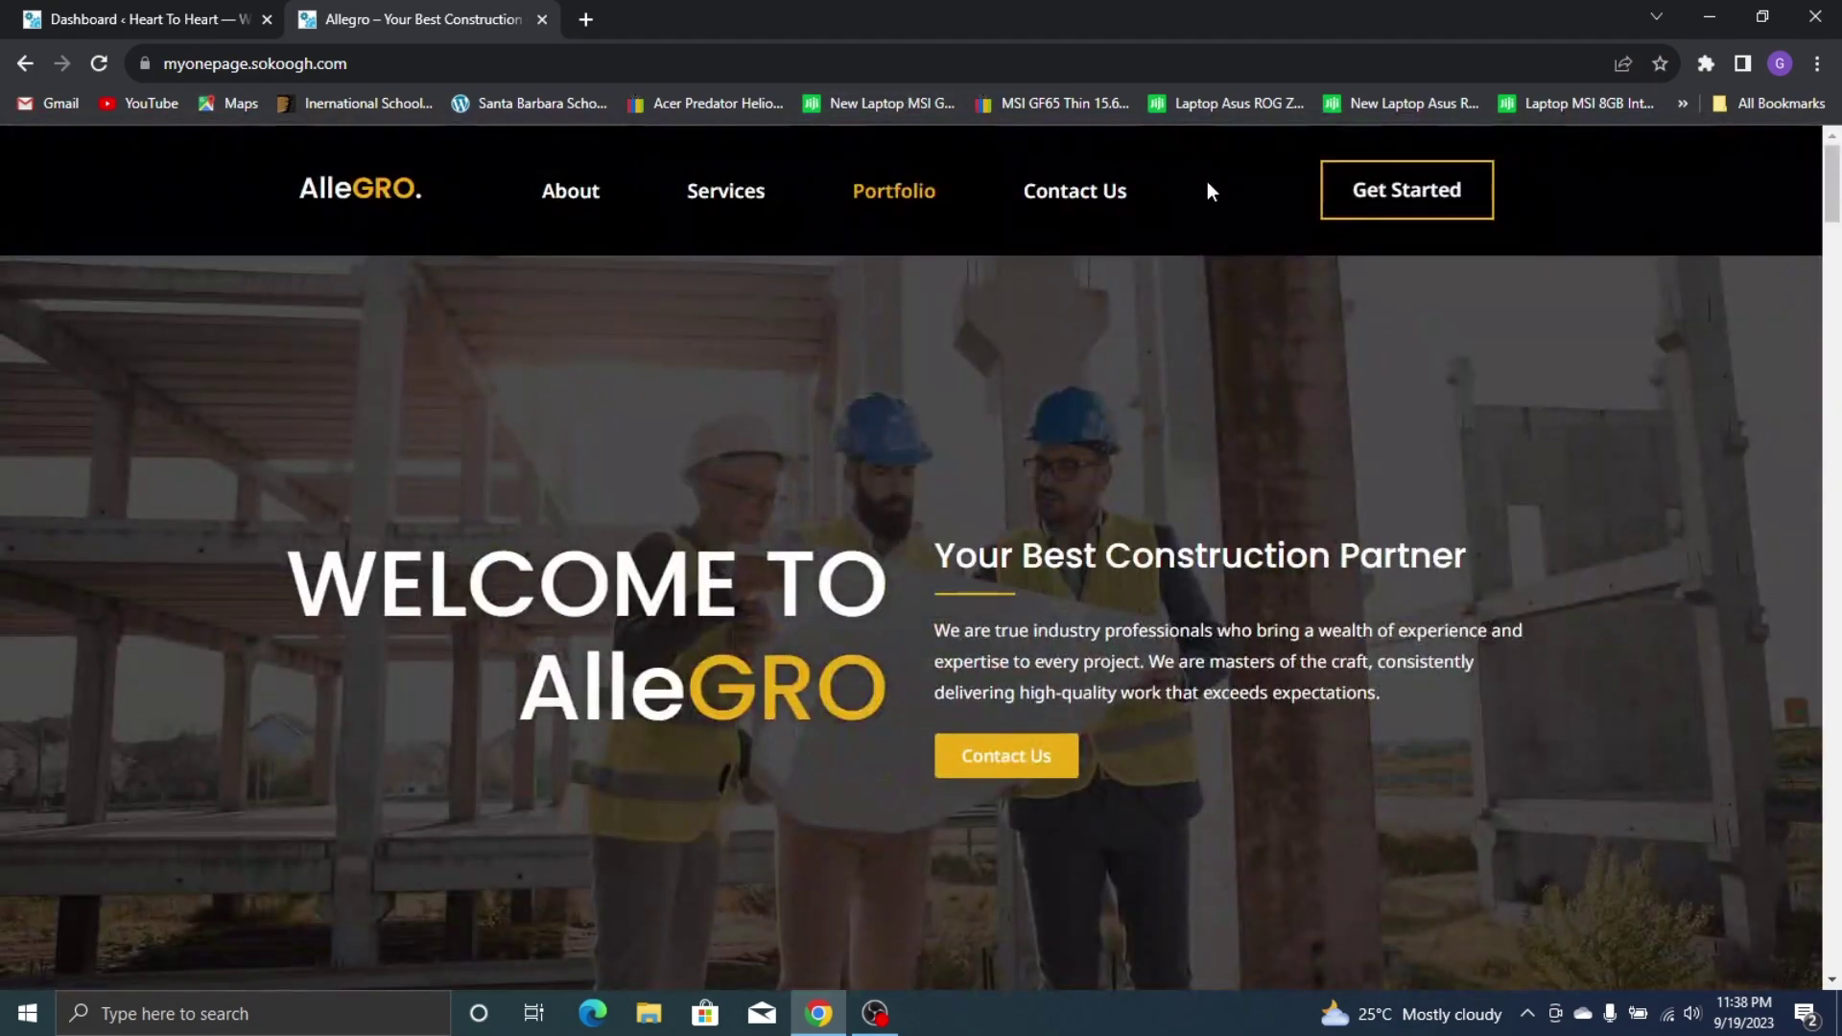
{"action": "left_click", "coordinate": [1076, 191]}
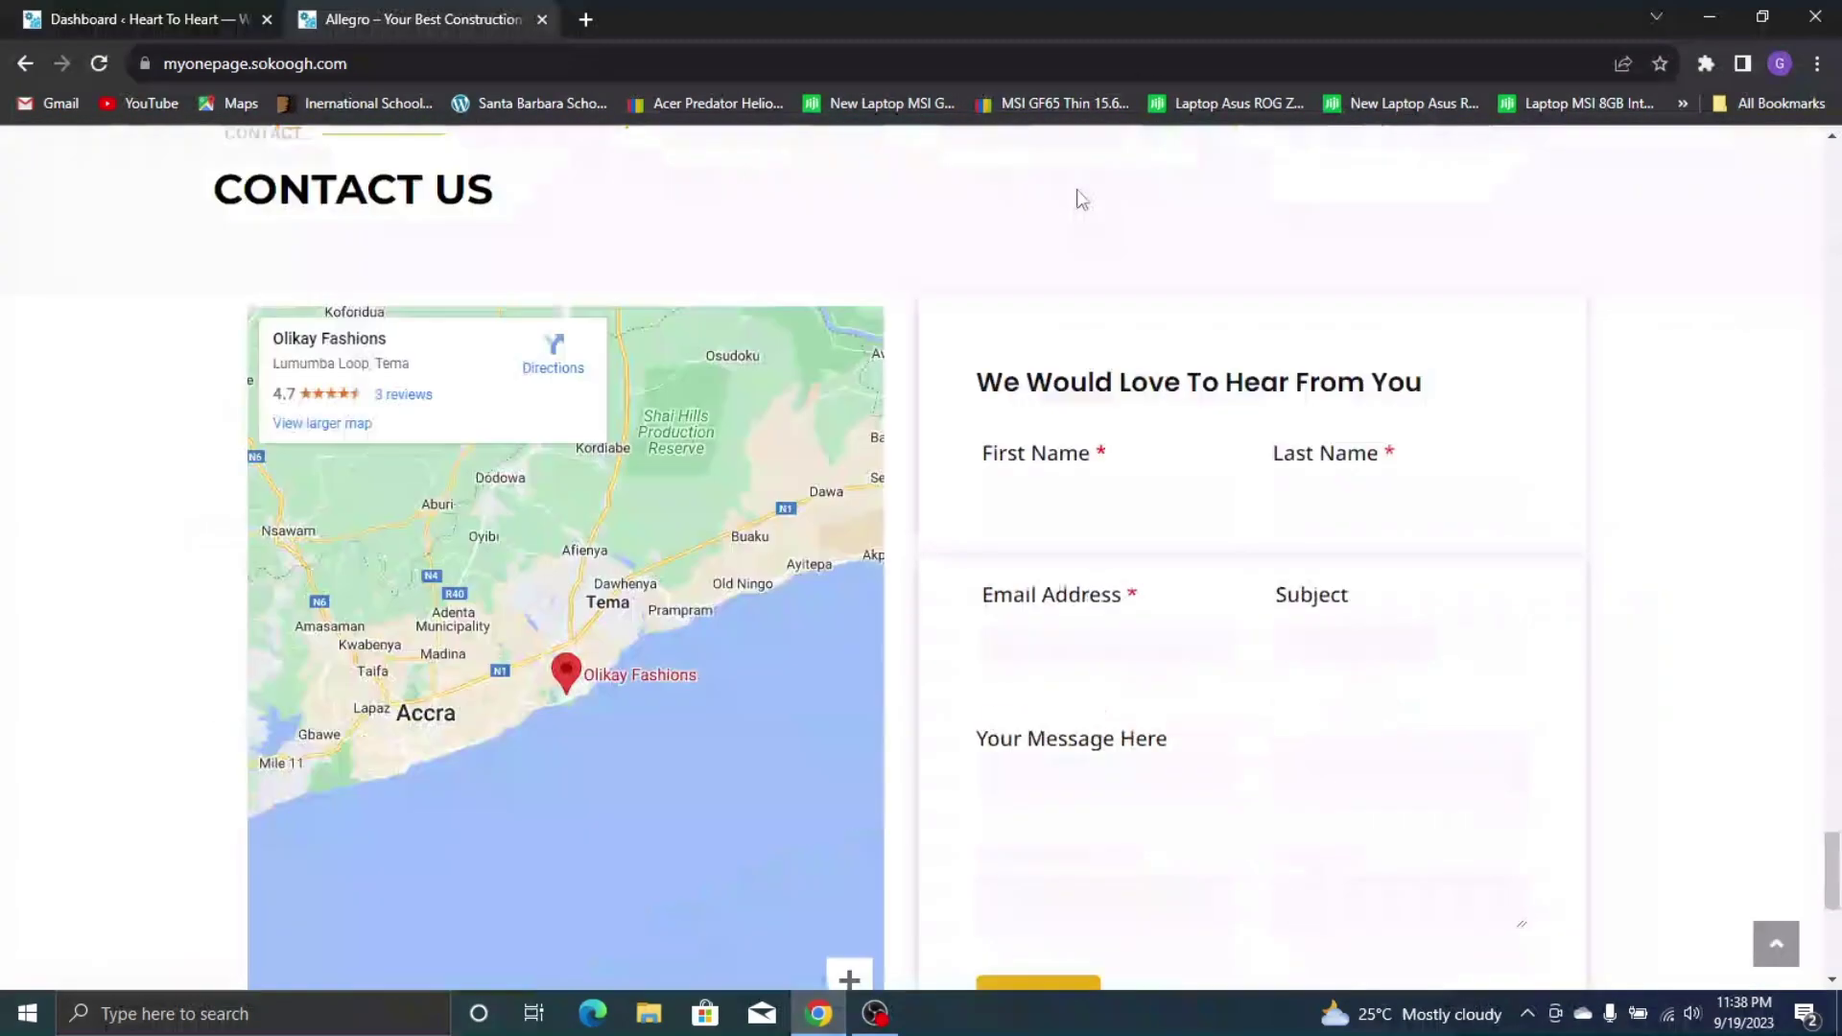
{"action": "scroll", "coordinate": [1090, 222], "scroll_direction": "up", "scroll_amount": 20}
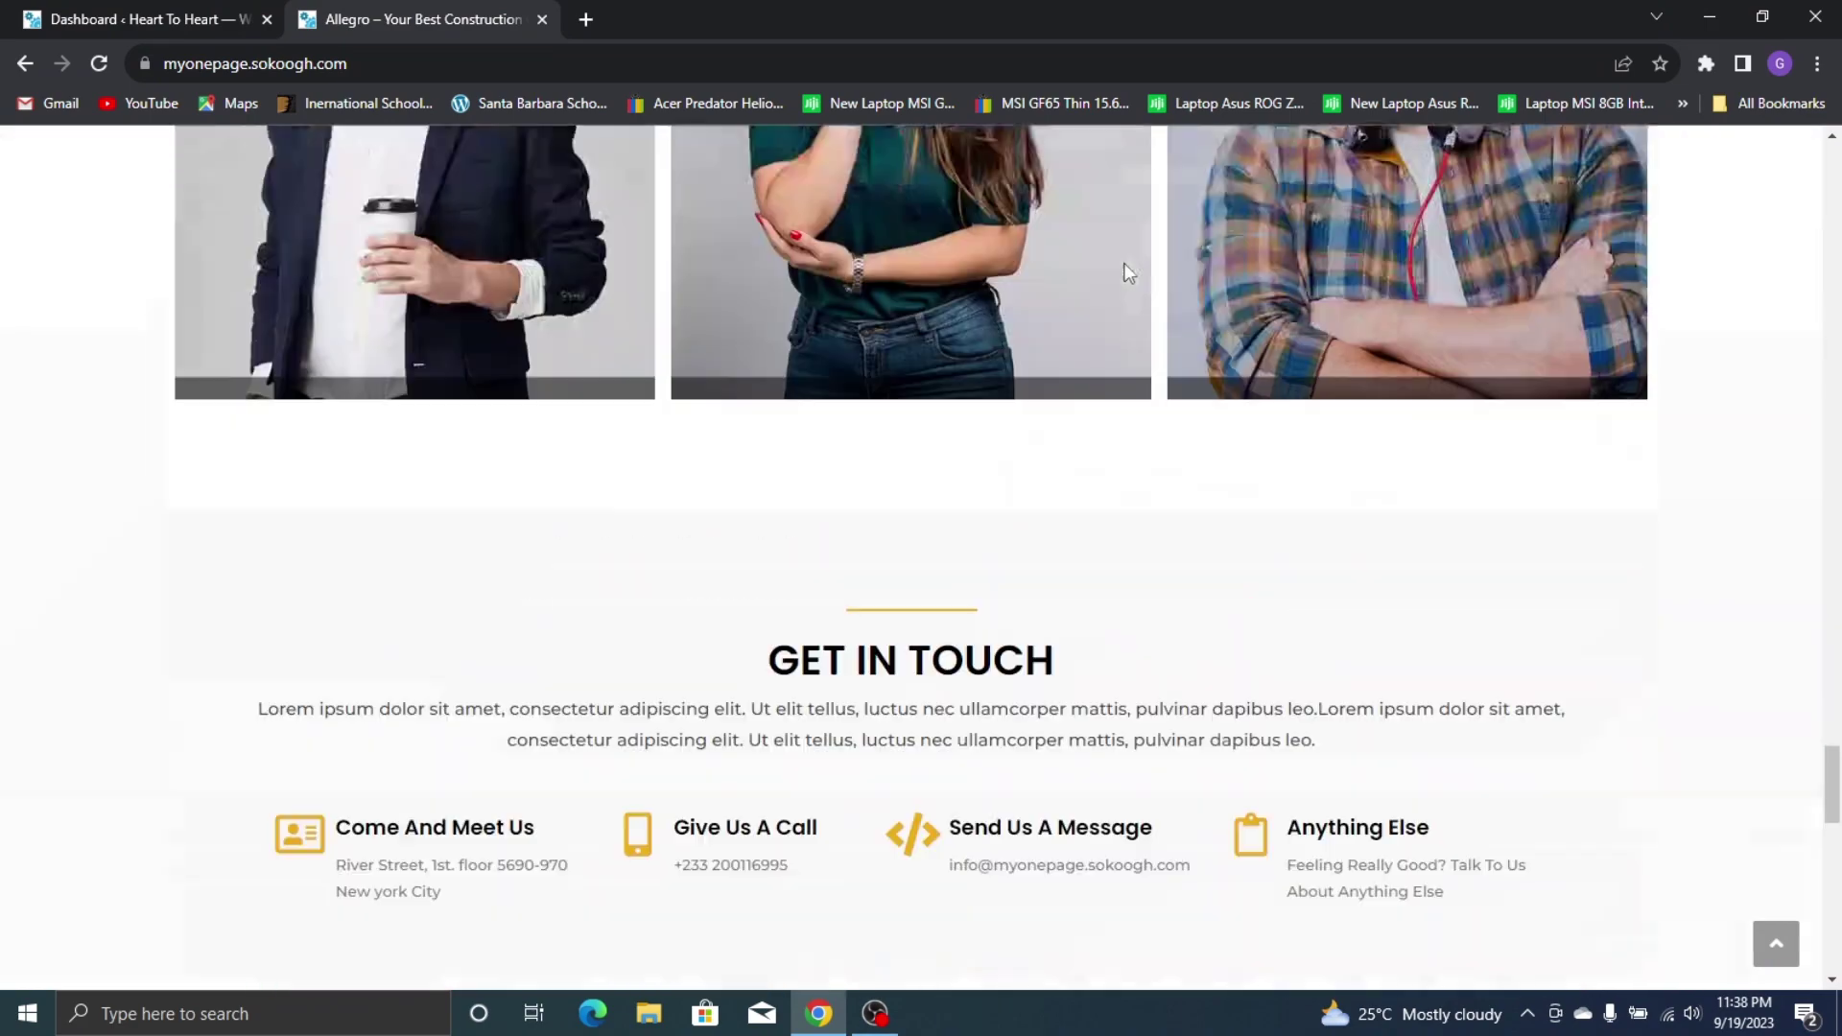
{"action": "scroll", "coordinate": [1125, 267], "scroll_direction": "up", "scroll_amount": 20}
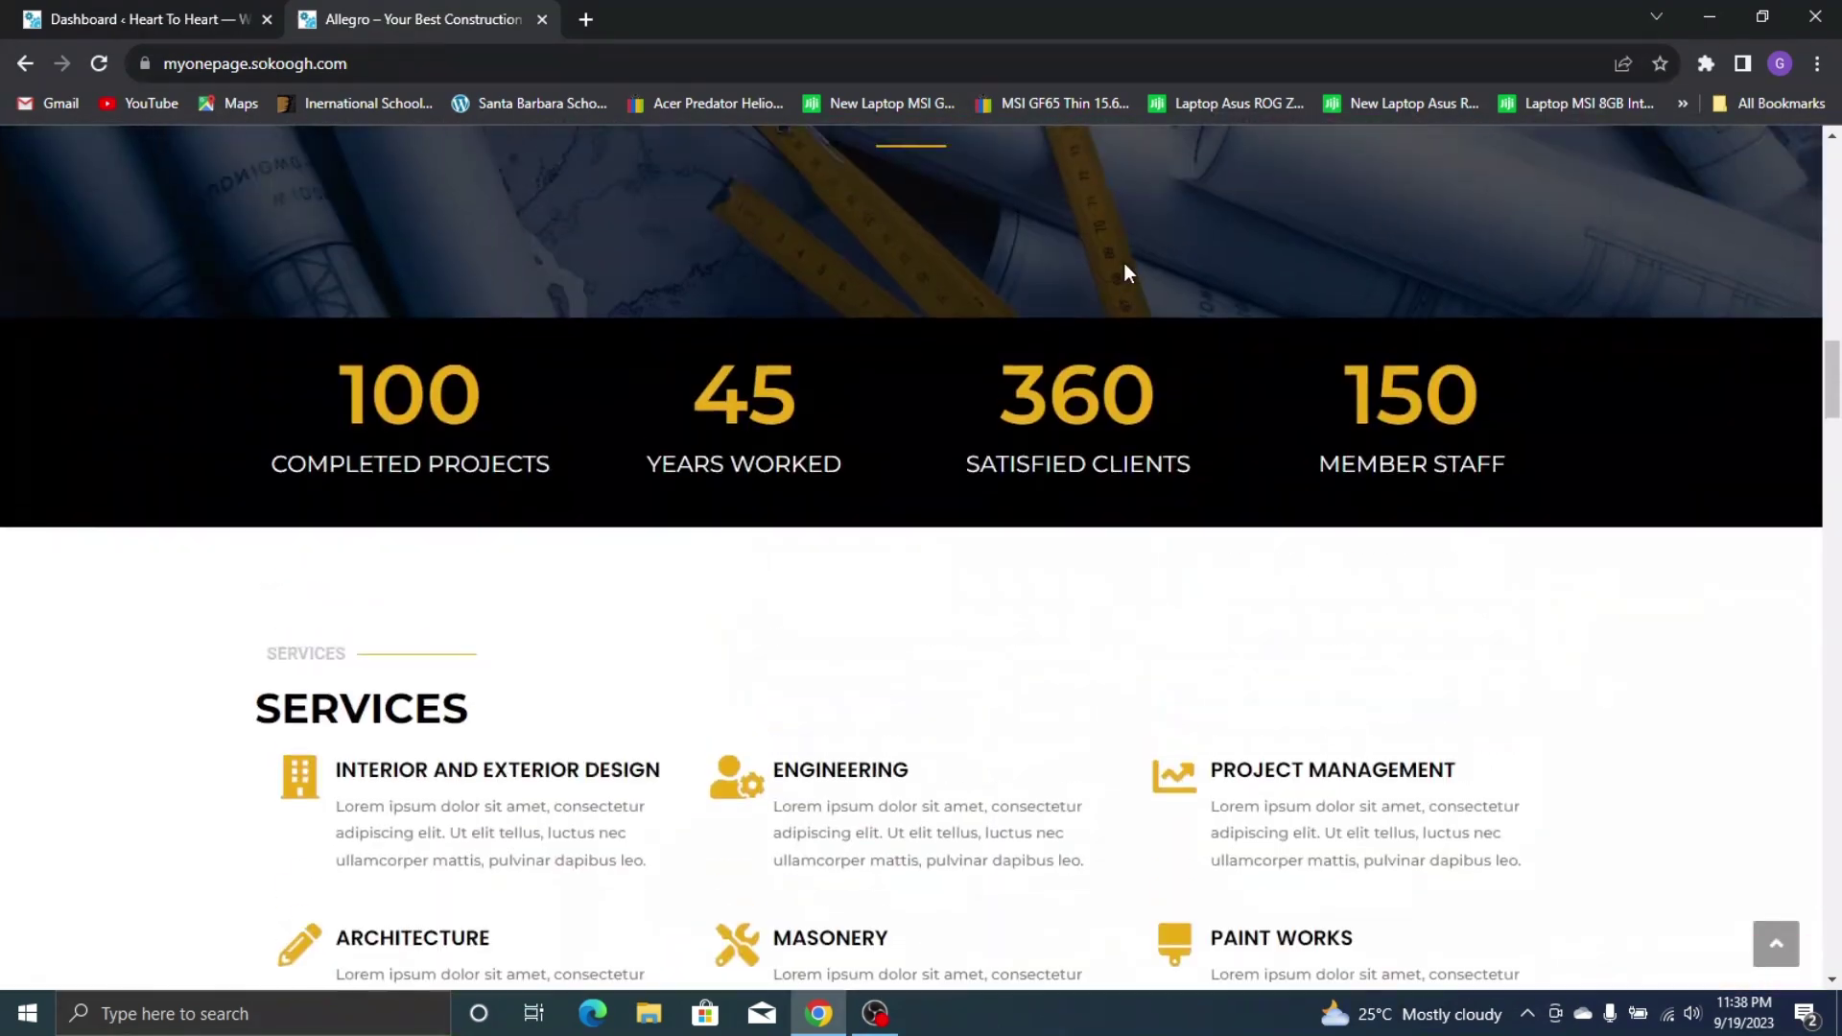
{"action": "scroll", "coordinate": [1124, 270], "scroll_direction": "up", "scroll_amount": 8}
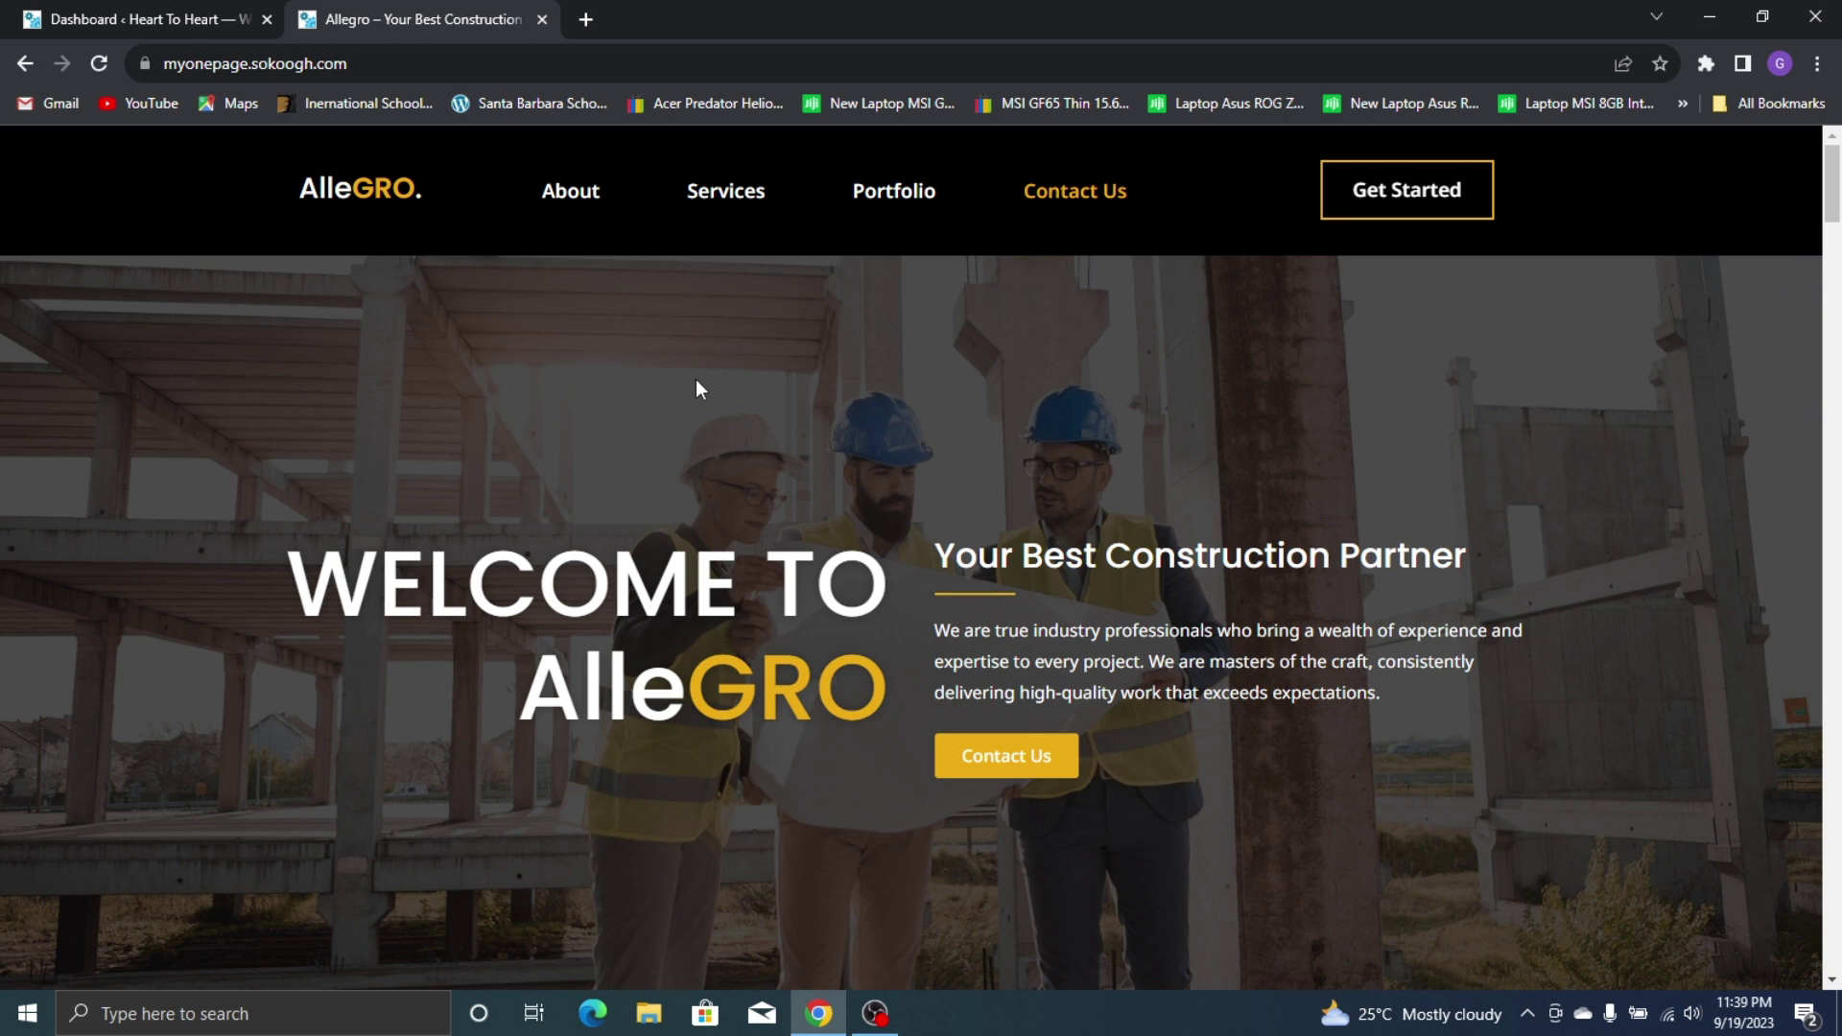
{"action": "key", "text": "ctrl+shift+Tab"}
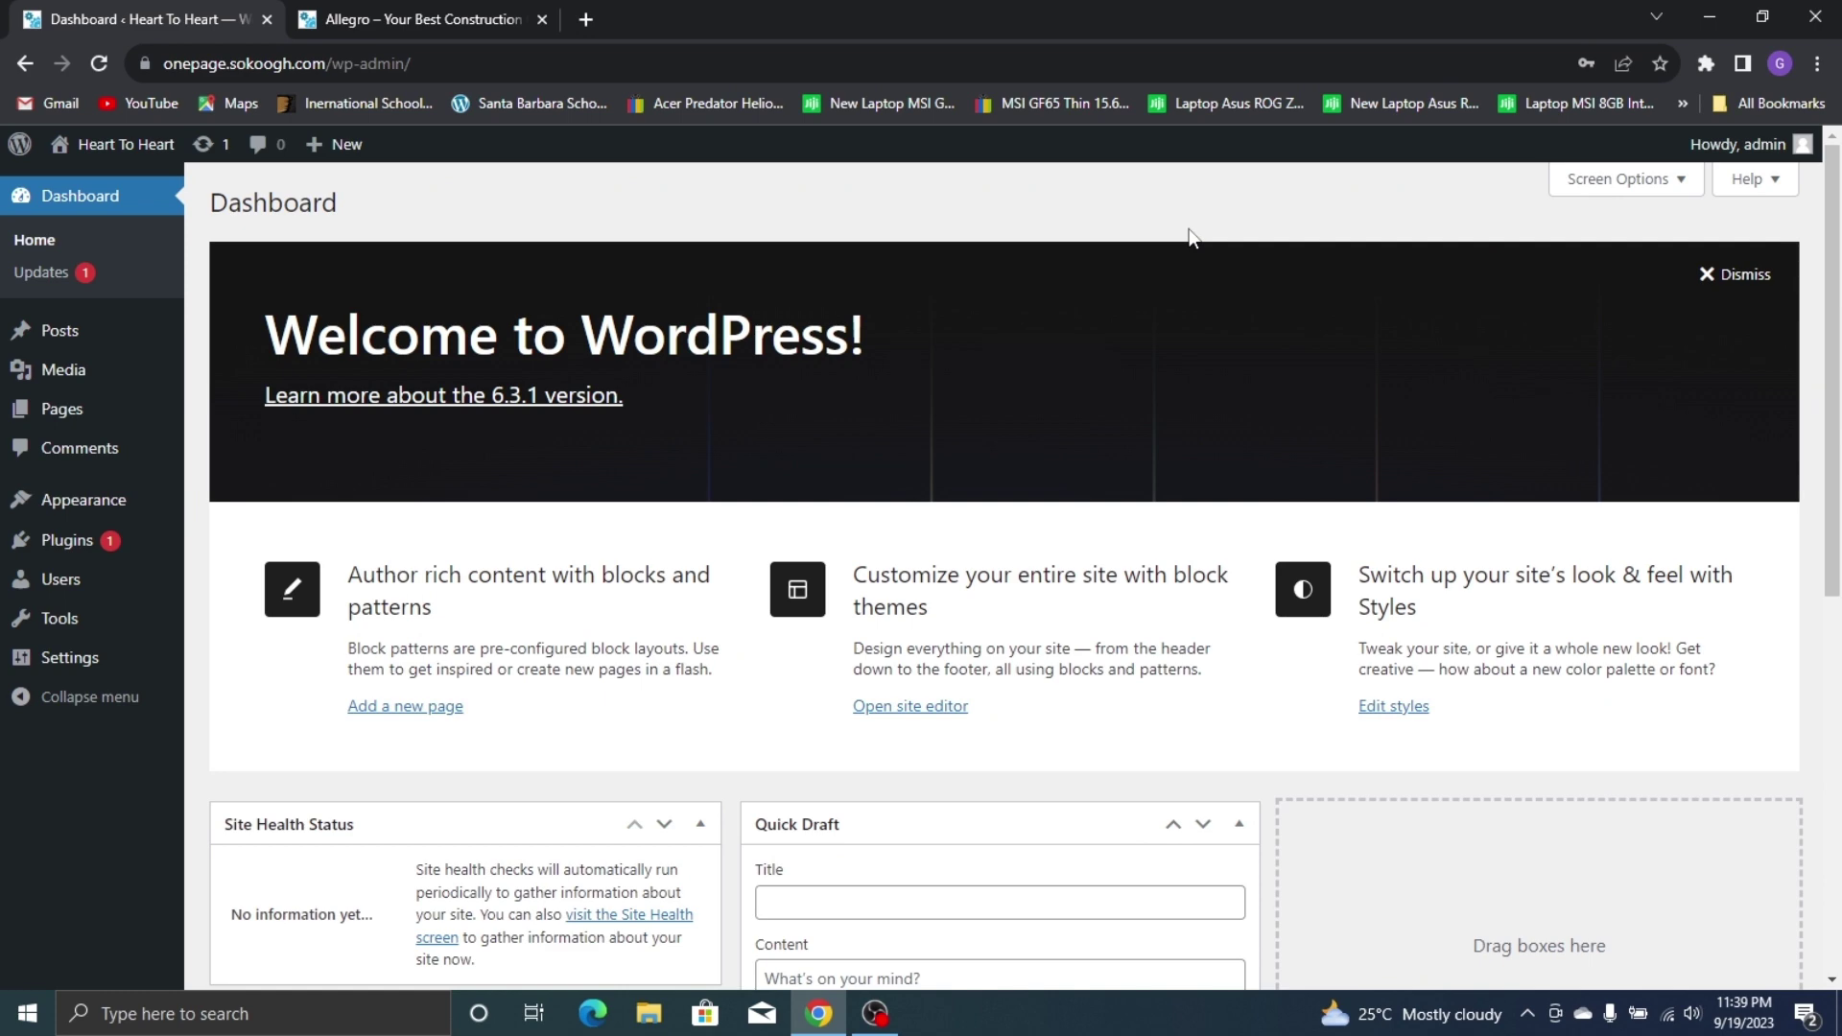
Dismiss the Welcome panel and hide the Site Health Status, At a Glance and Activity boxes
{"action": "scroll", "coordinate": [1164, 297], "scroll_direction": "down", "scroll_amount": 7}
{"action": "scroll", "coordinate": [1142, 384], "scroll_direction": "up", "scroll_amount": 6}
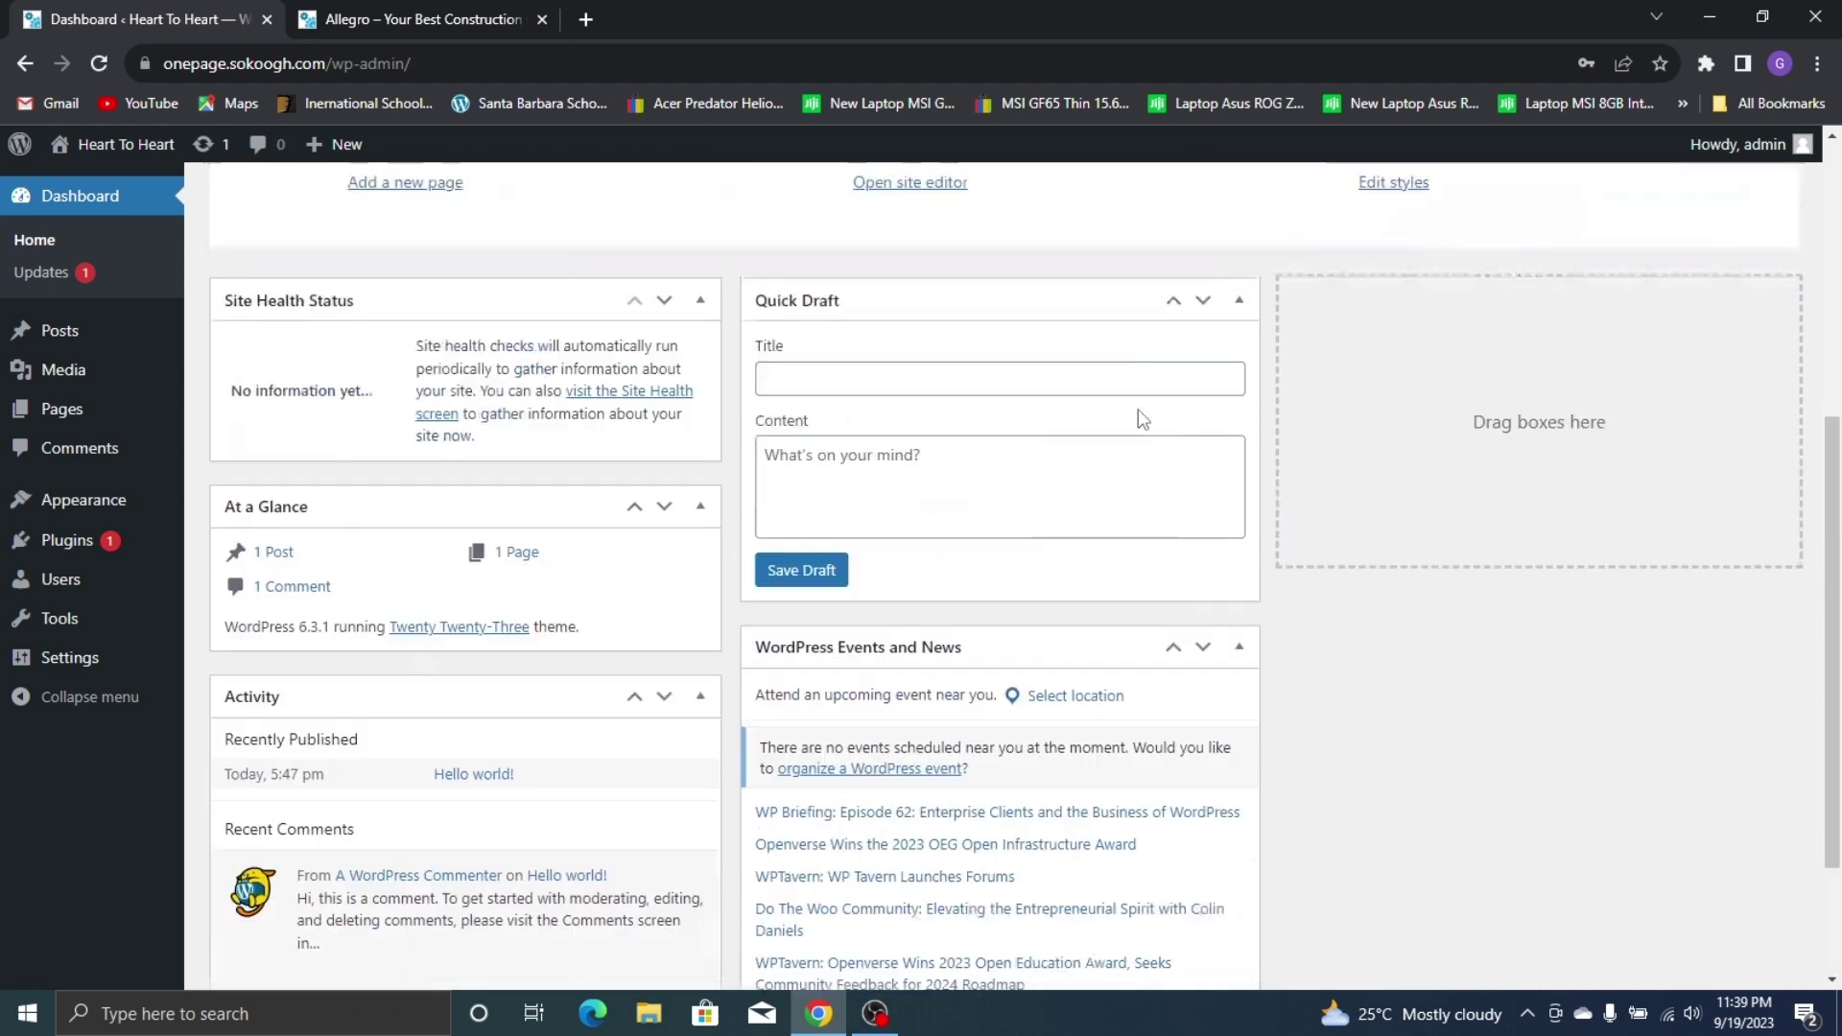
{"action": "scroll", "coordinate": [1138, 411], "scroll_direction": "up", "scroll_amount": 1}
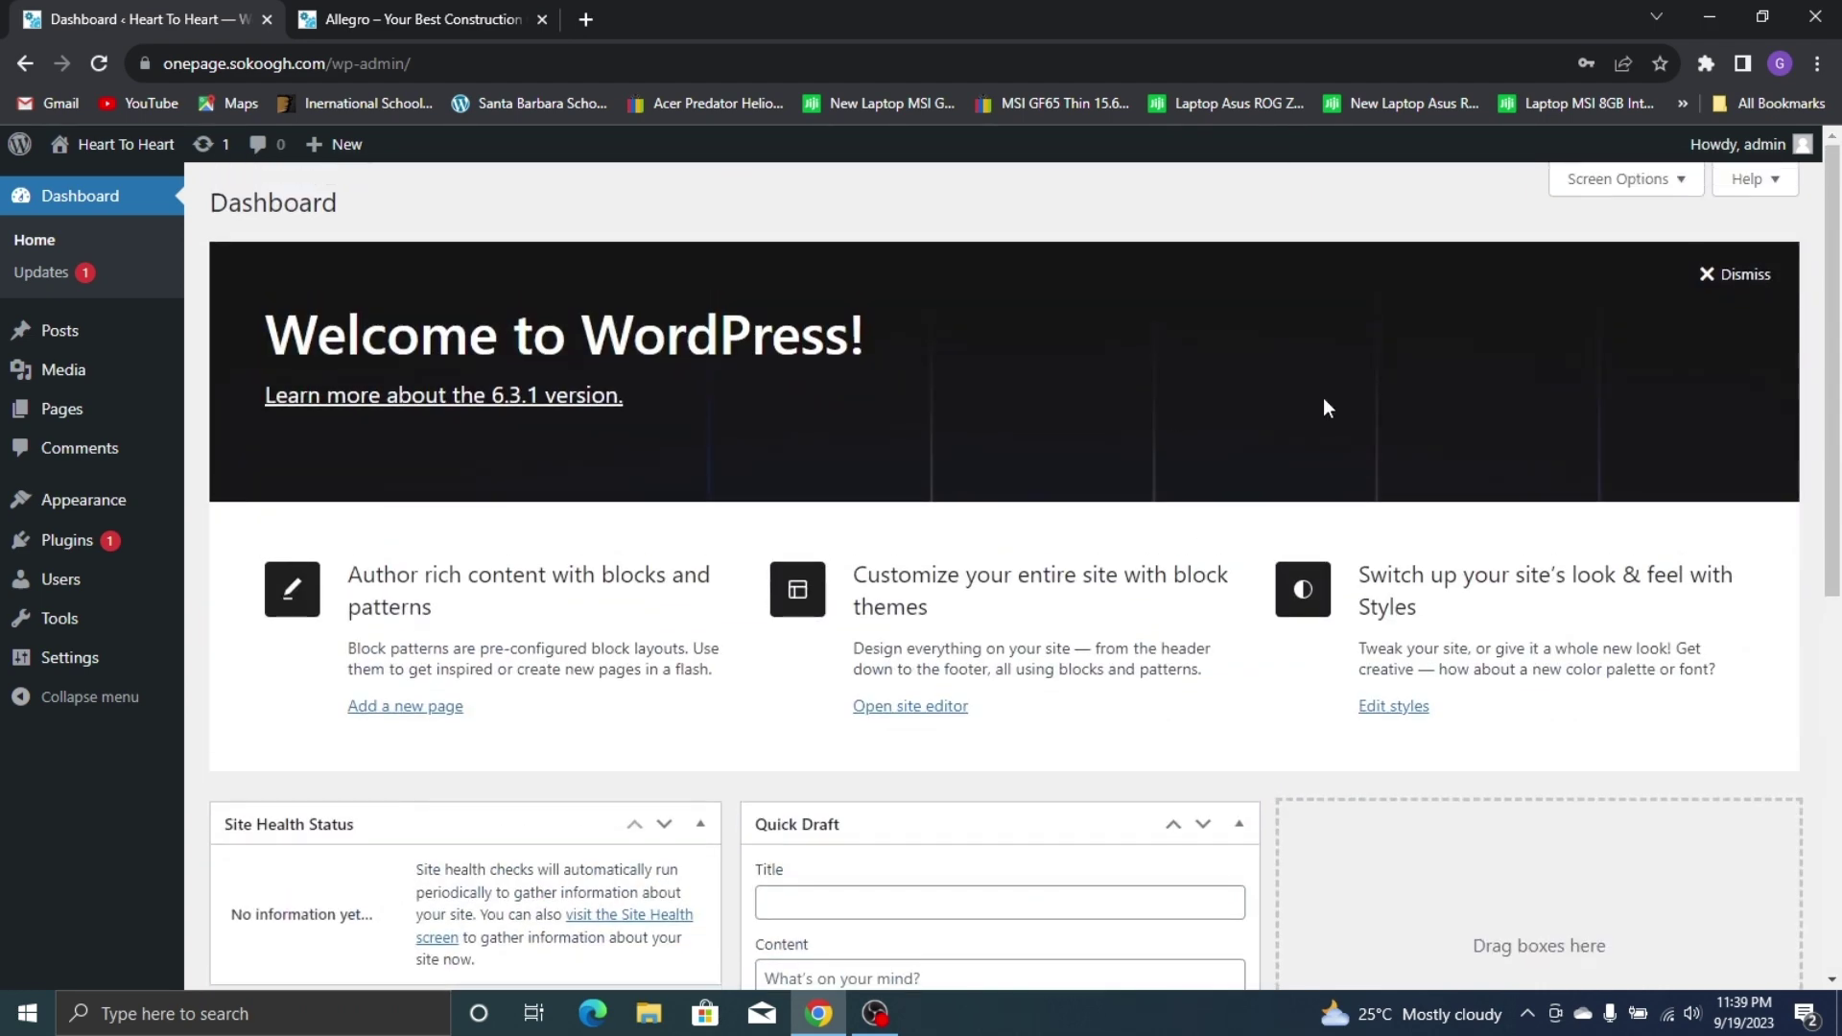
{"action": "left_click", "coordinate": [1716, 278]}
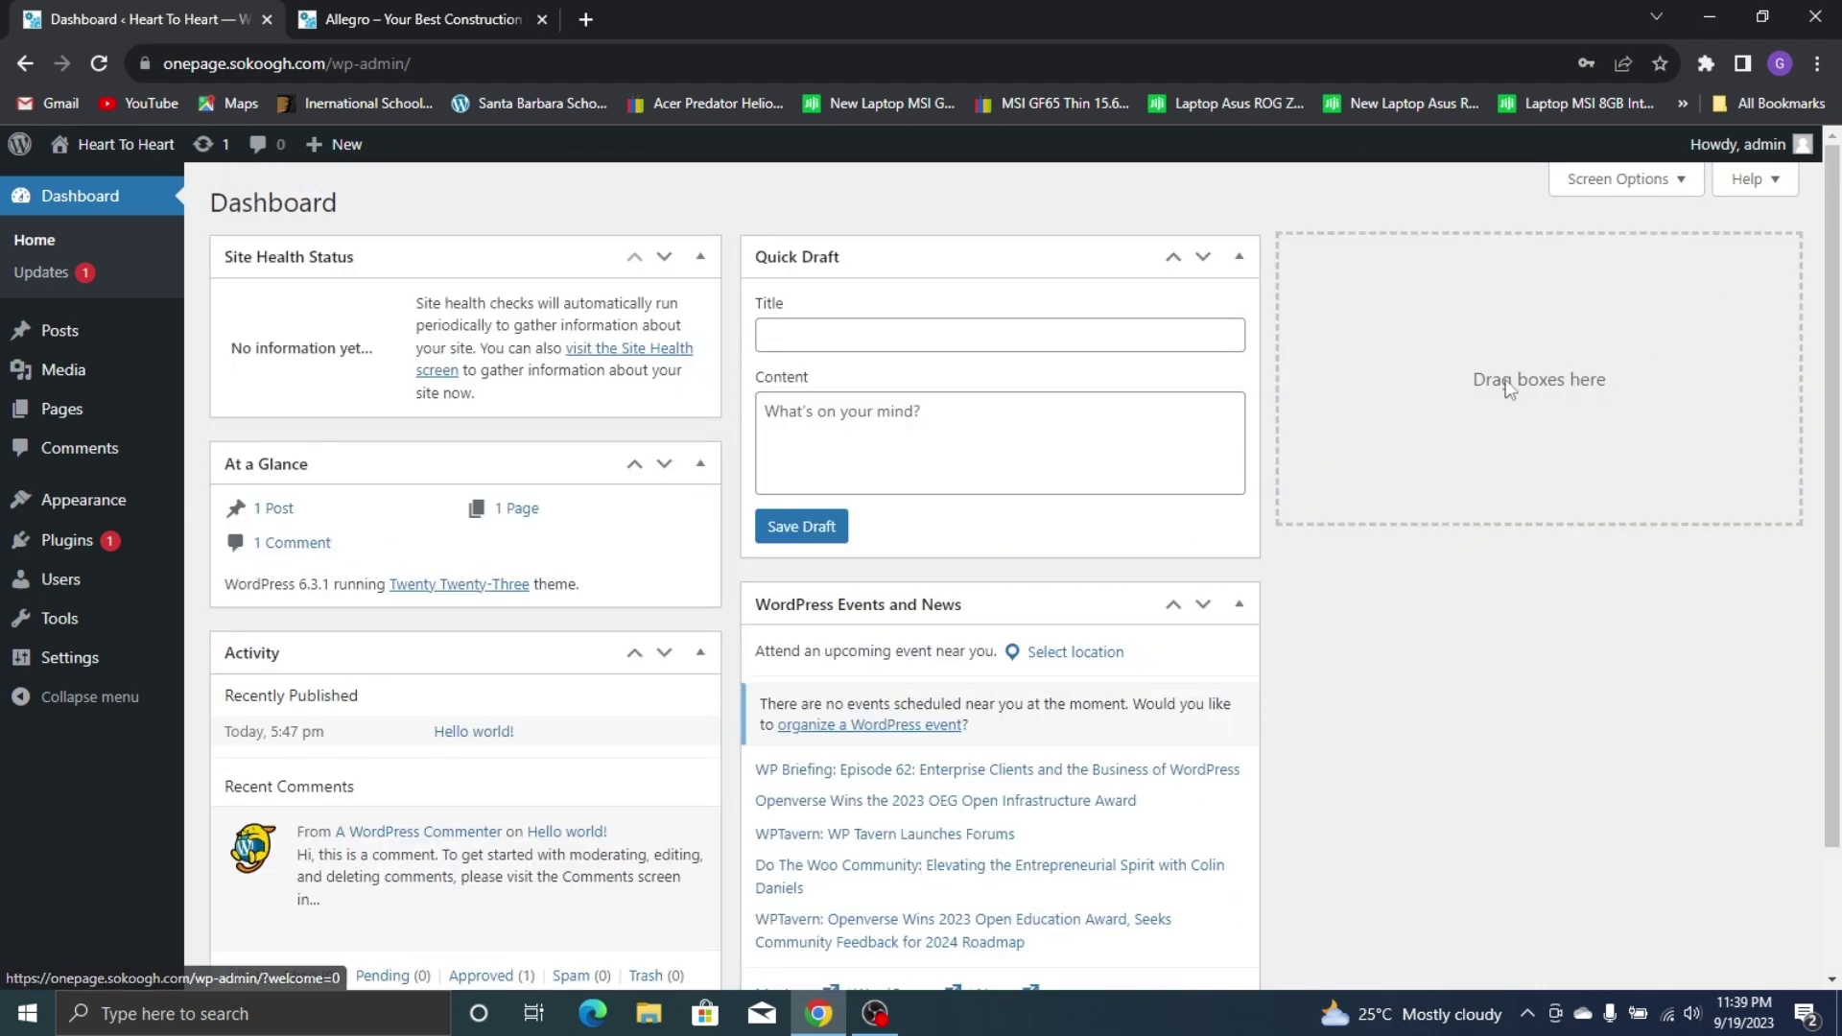
{"action": "left_click", "coordinate": [1637, 197]}
{"action": "left_click", "coordinate": [264, 288]}
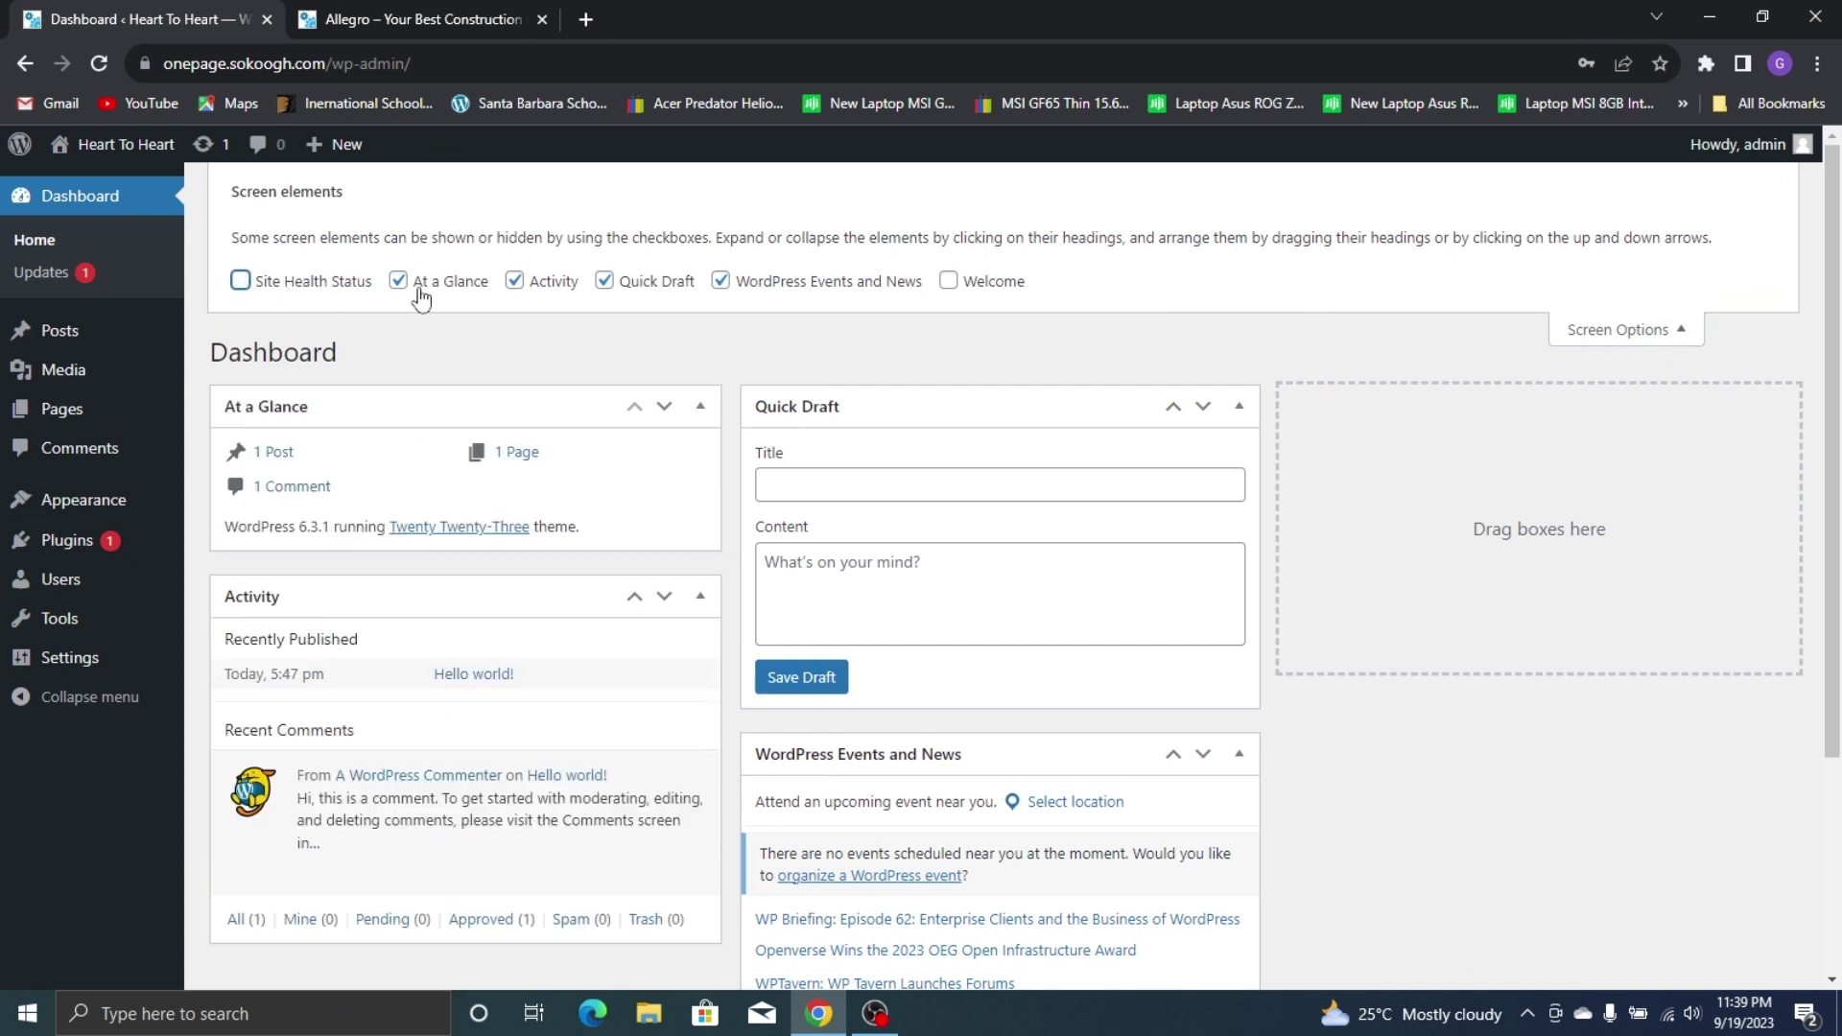
{"action": "left_click", "coordinate": [427, 288]}
{"action": "left_click", "coordinate": [518, 282]}
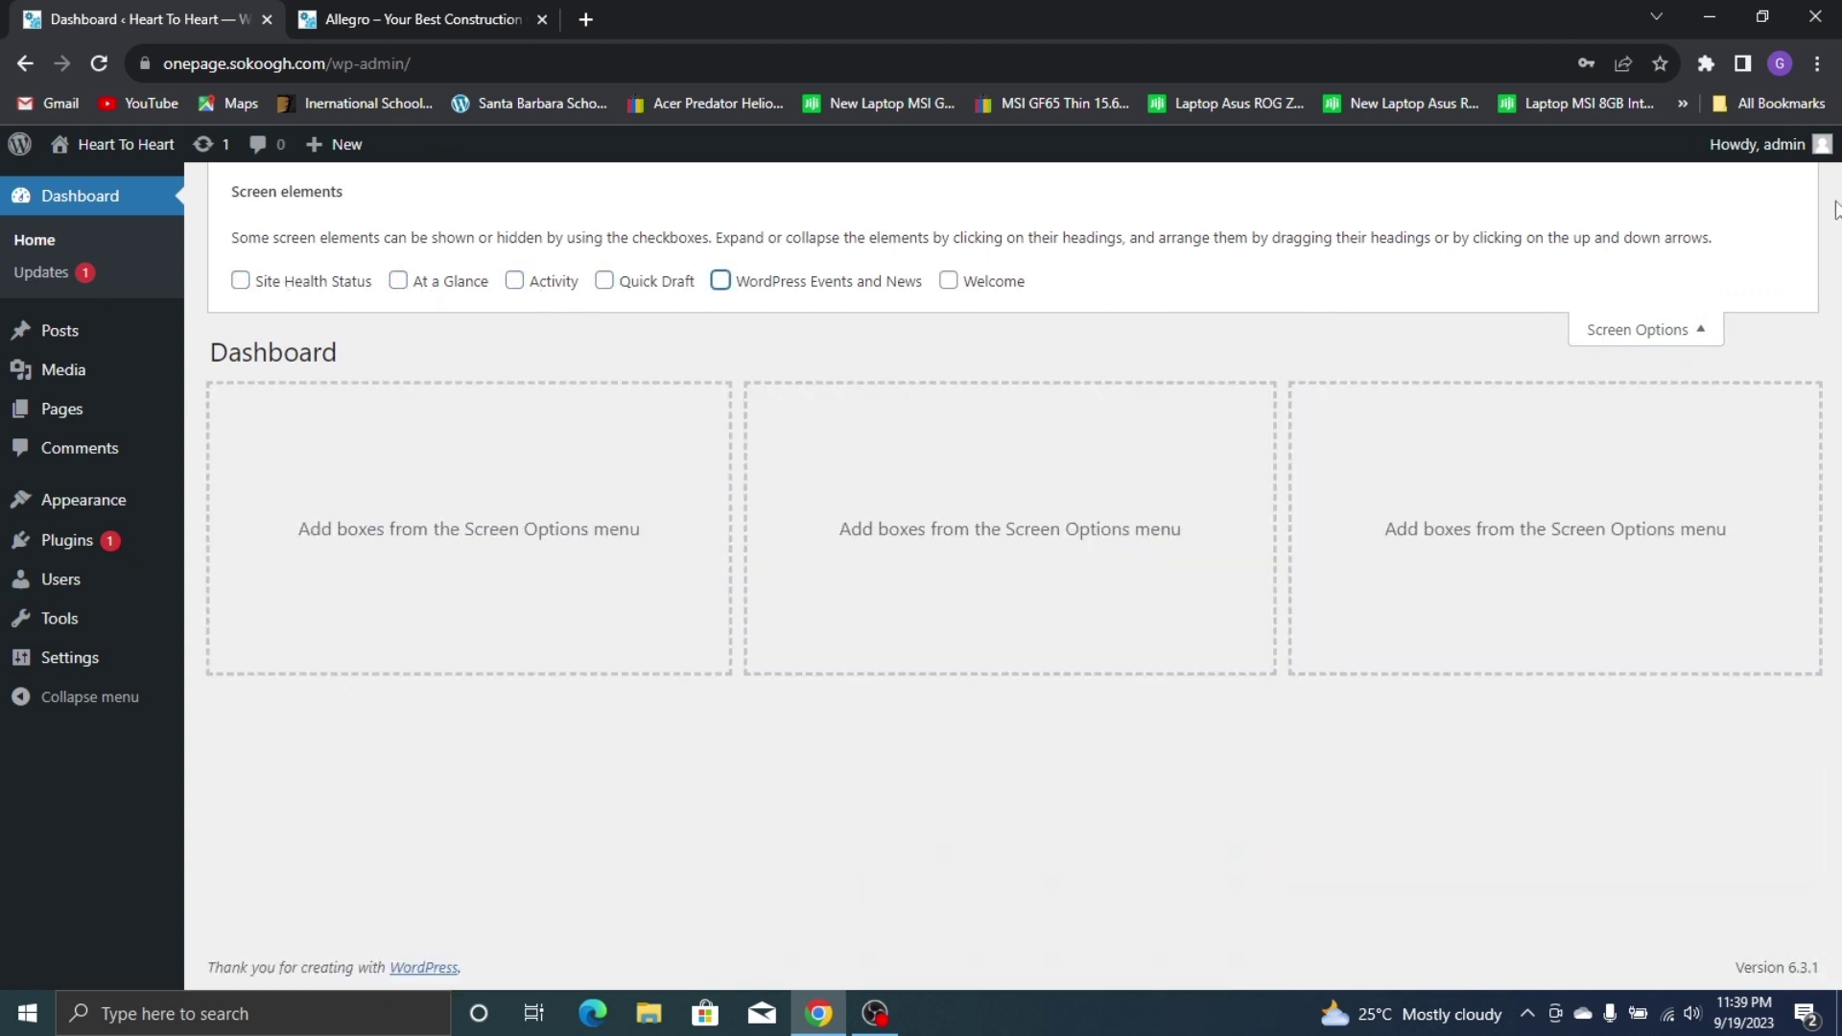
{"action": "left_click", "coordinate": [1682, 333]}
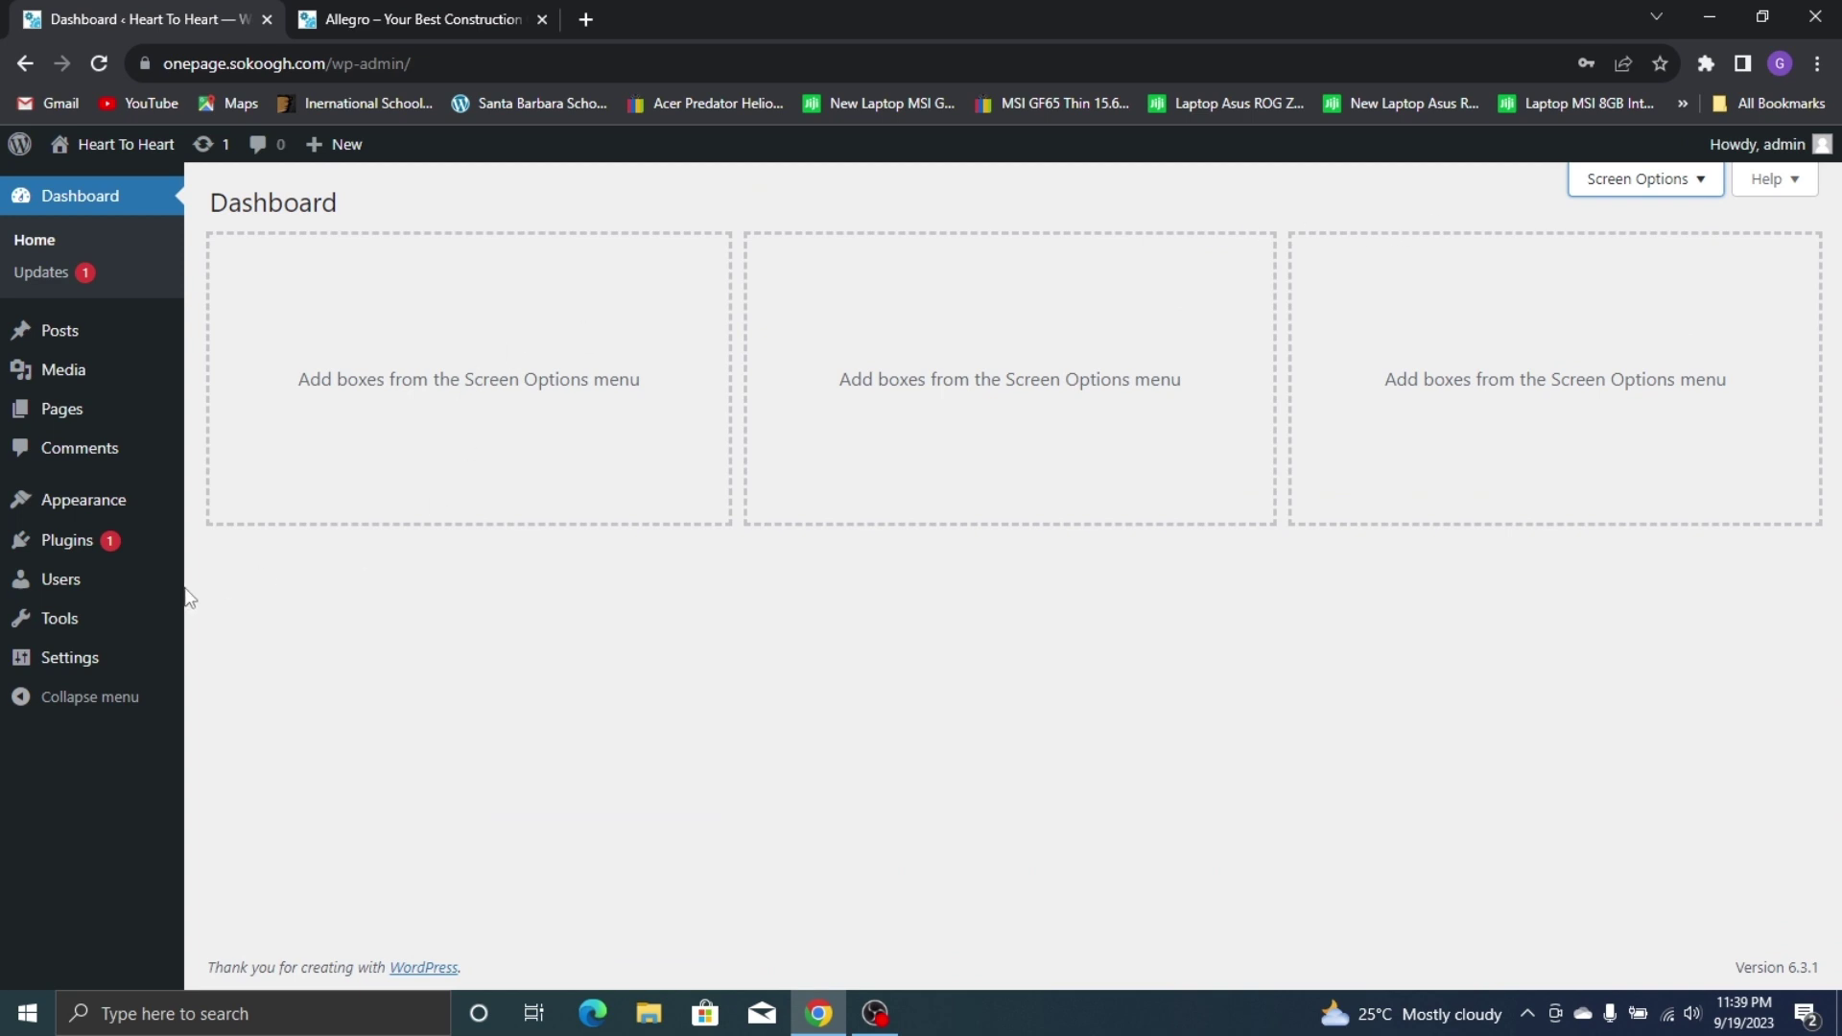
In General Settings, set the site title to 'Allegro' and tagline to 'Your Best Construction Company'
{"action": "mouse_move", "coordinate": [99, 658]}
{"action": "left_click", "coordinate": [275, 671]}
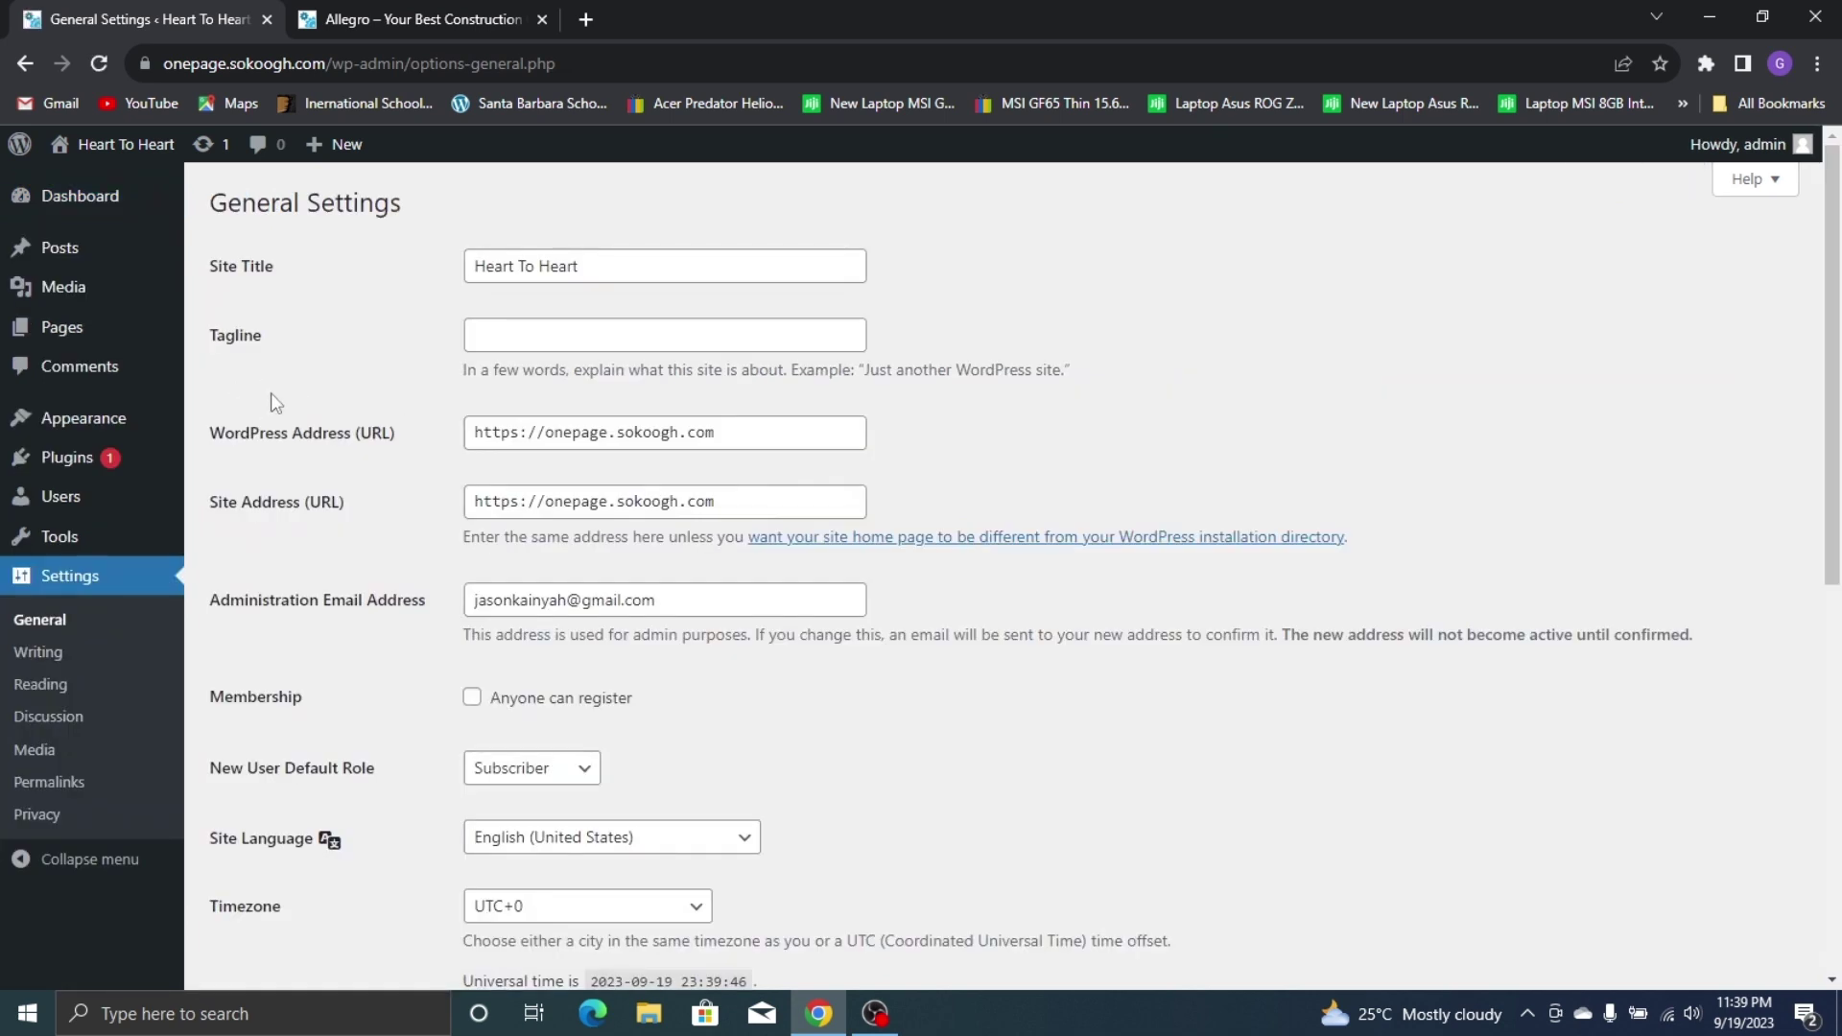
{"action": "triple_click", "coordinate": [564, 265]}
{"action": "type", "text": "Al"}
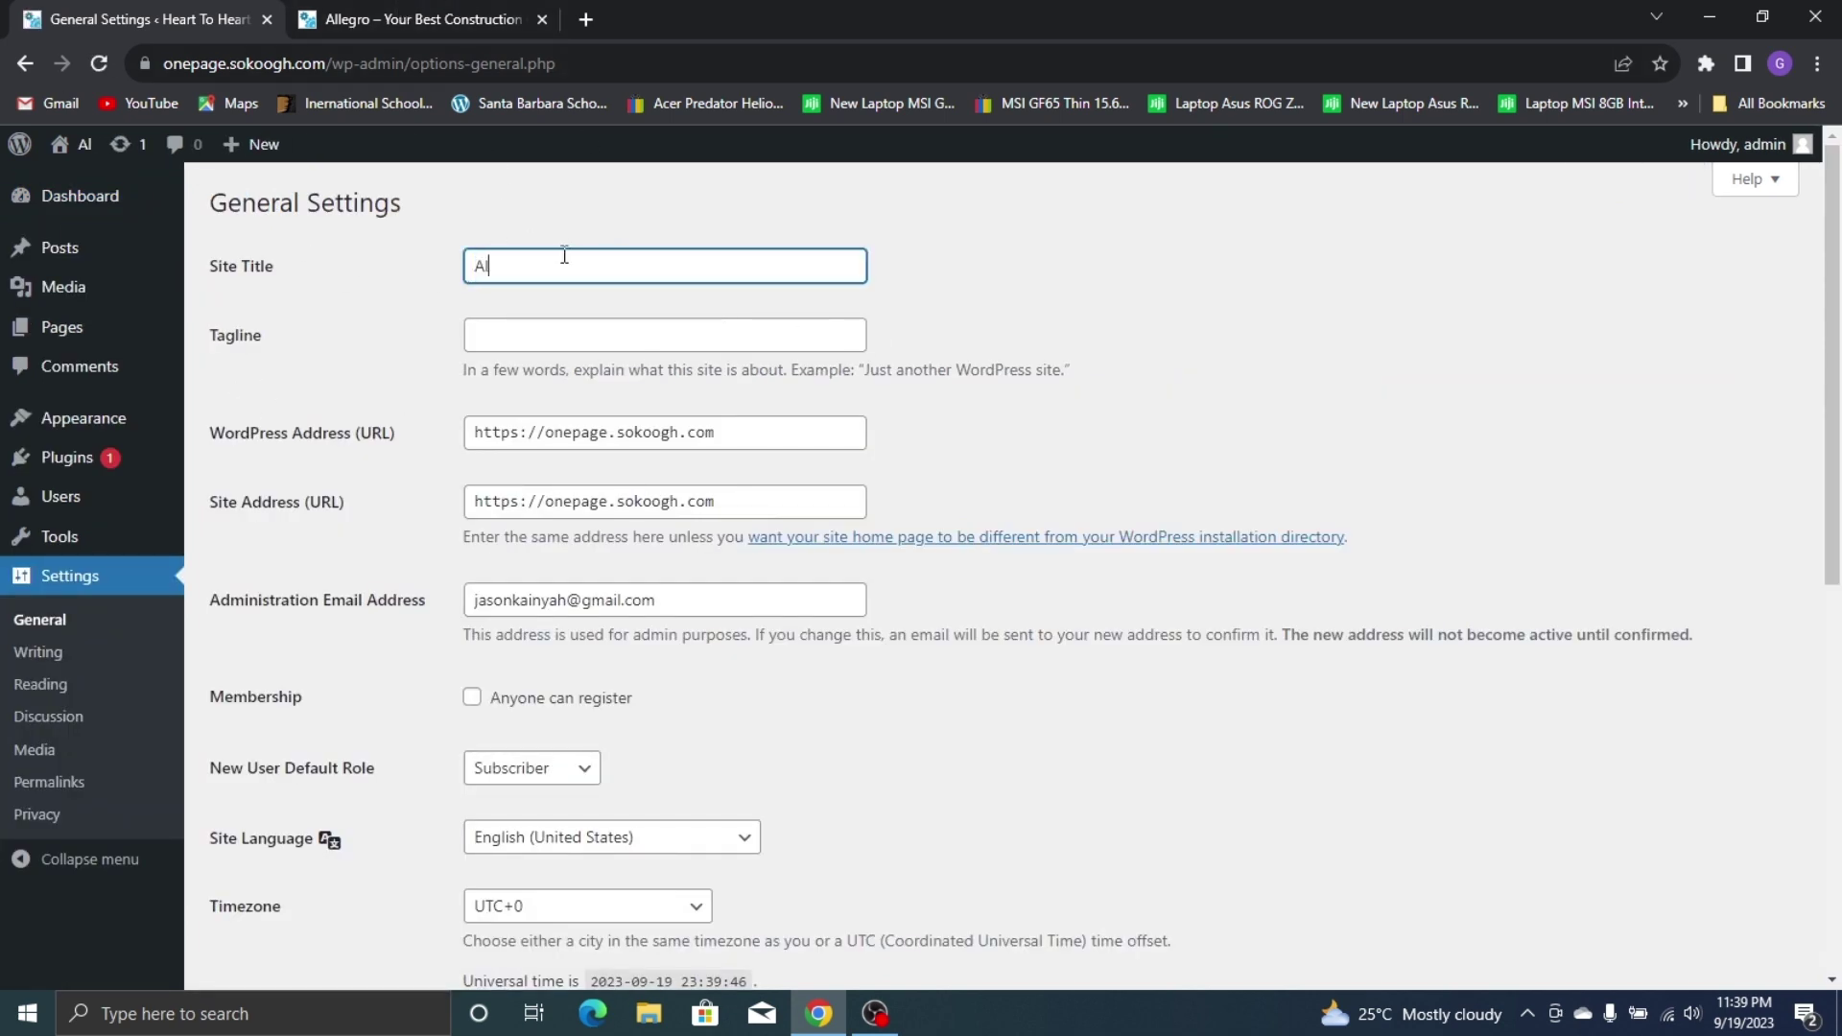
{"action": "type", "text": "legro"}
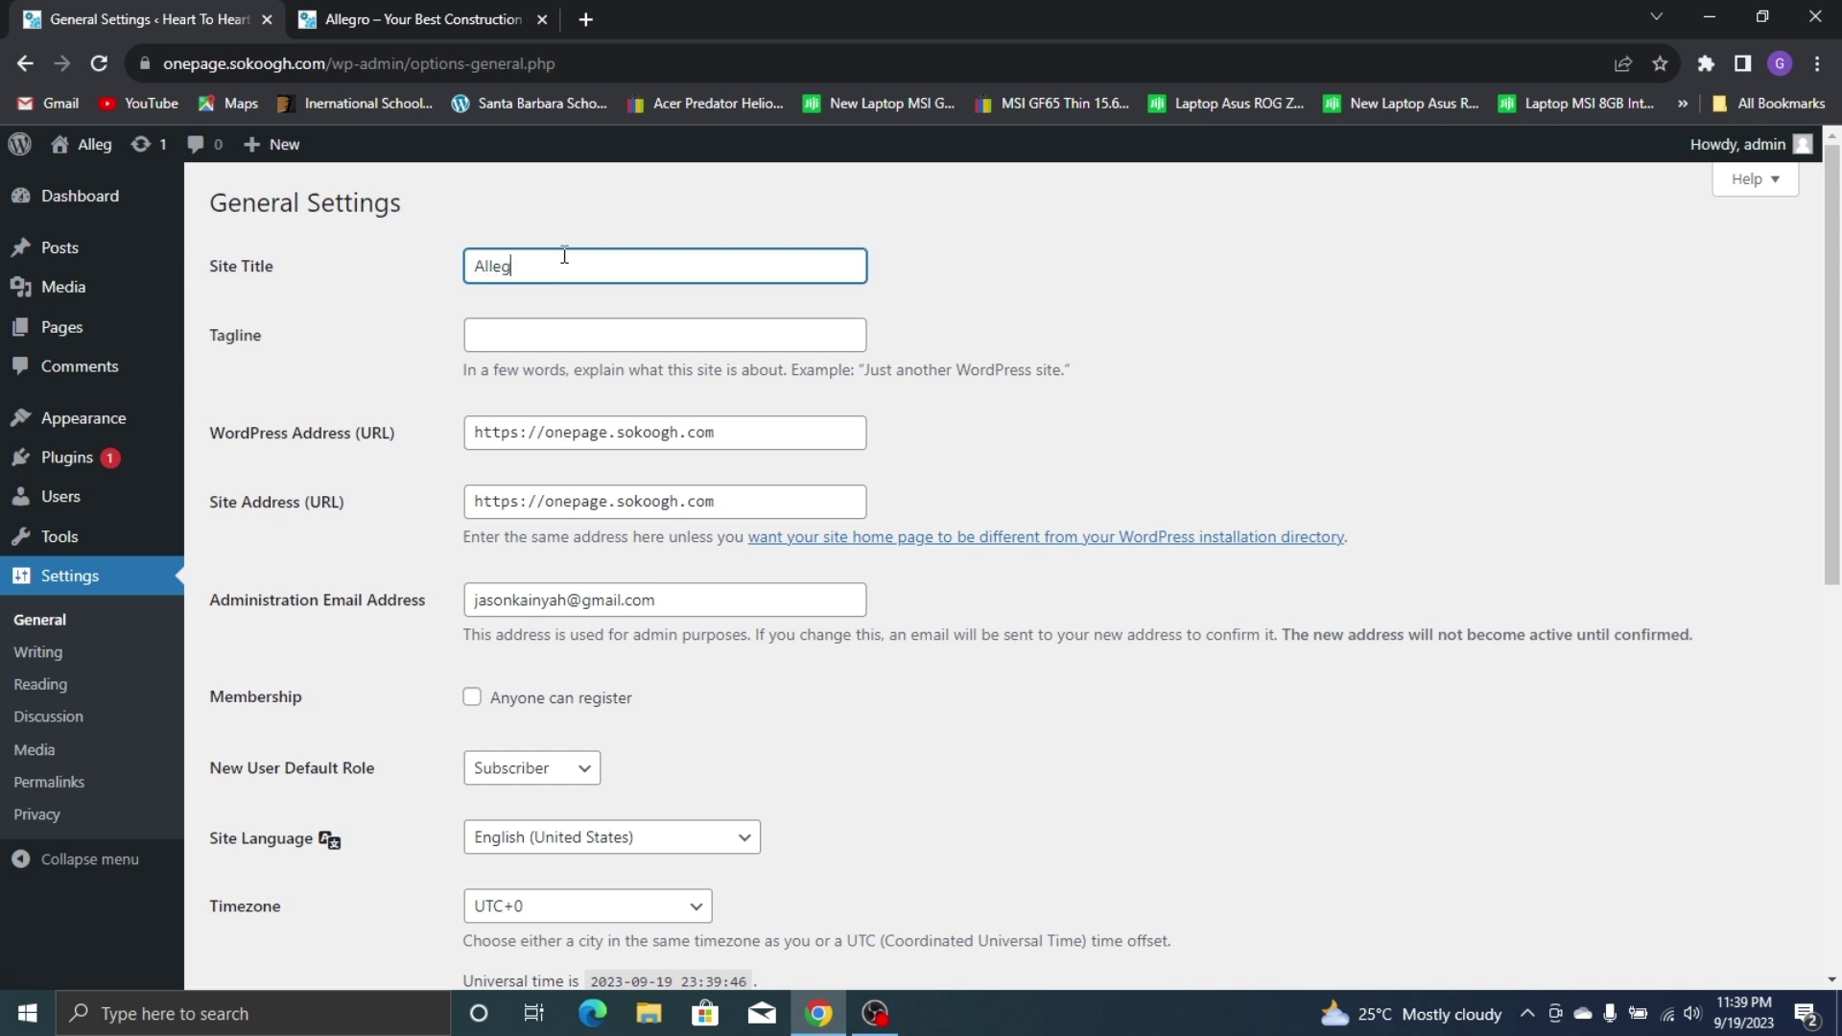
{"action": "left_click", "coordinate": [605, 326]}
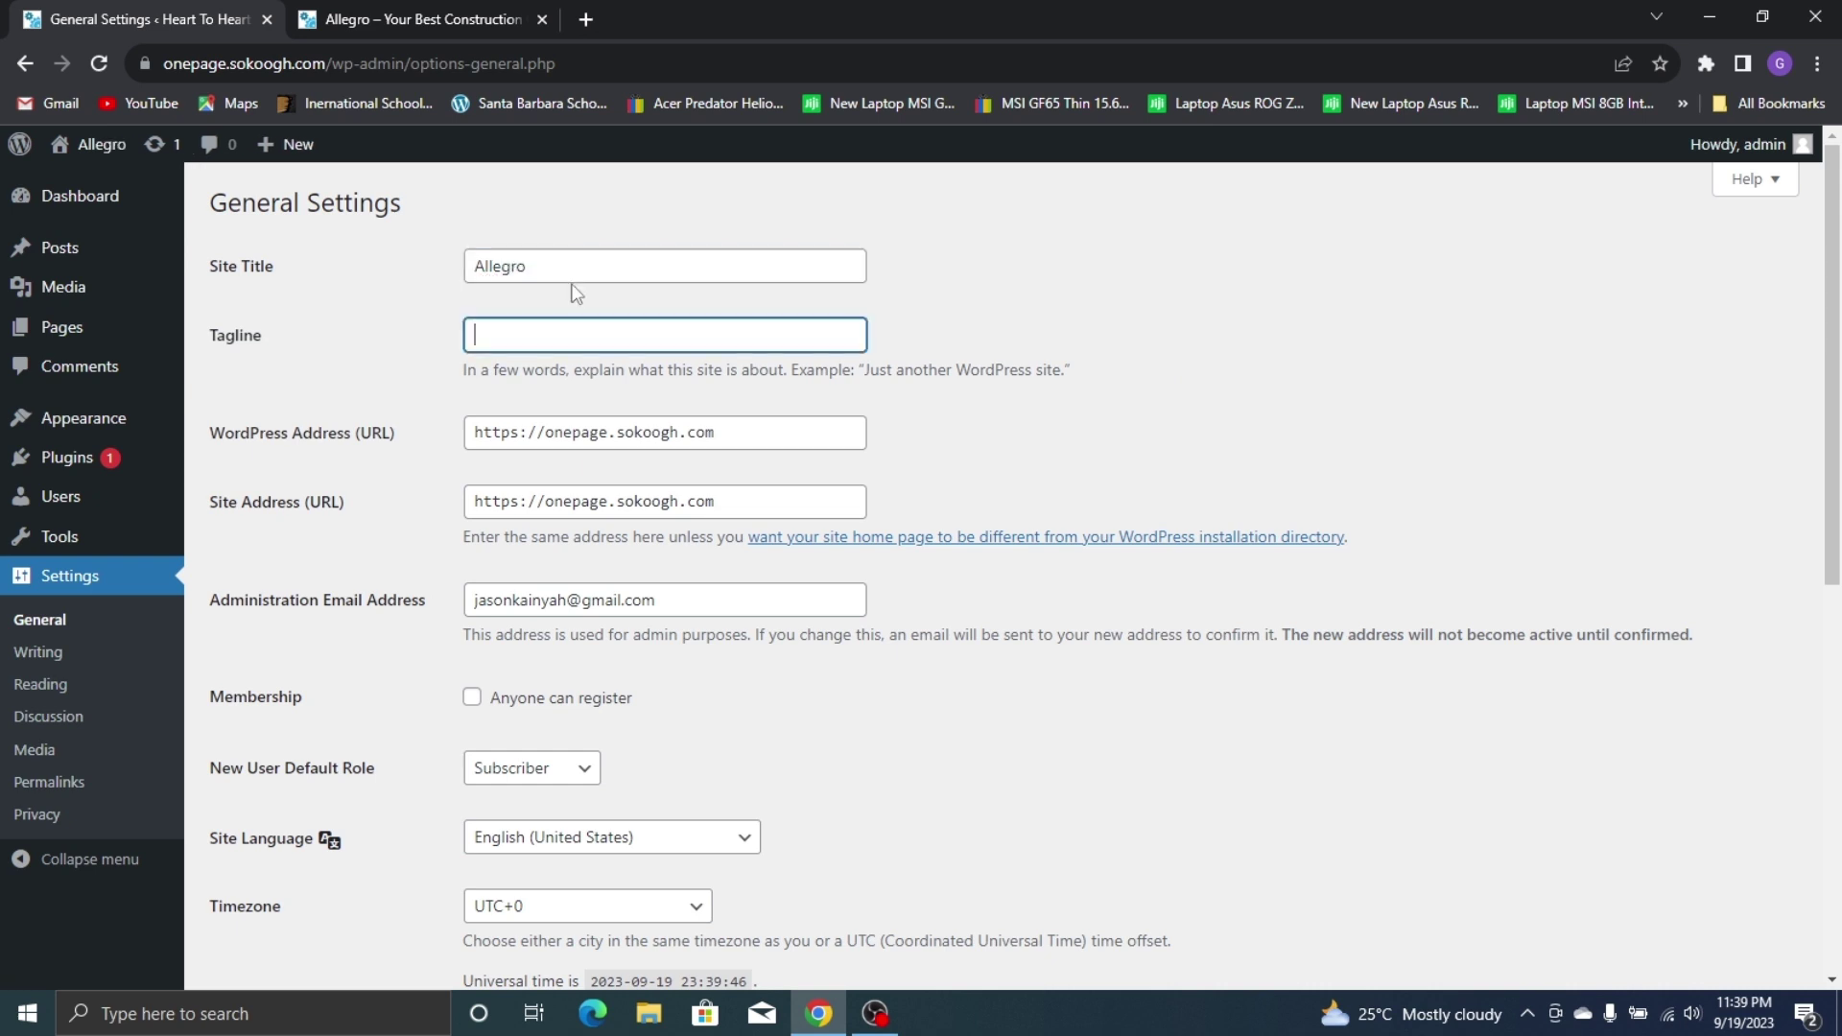
{"action": "left_click", "coordinate": [422, 19]}
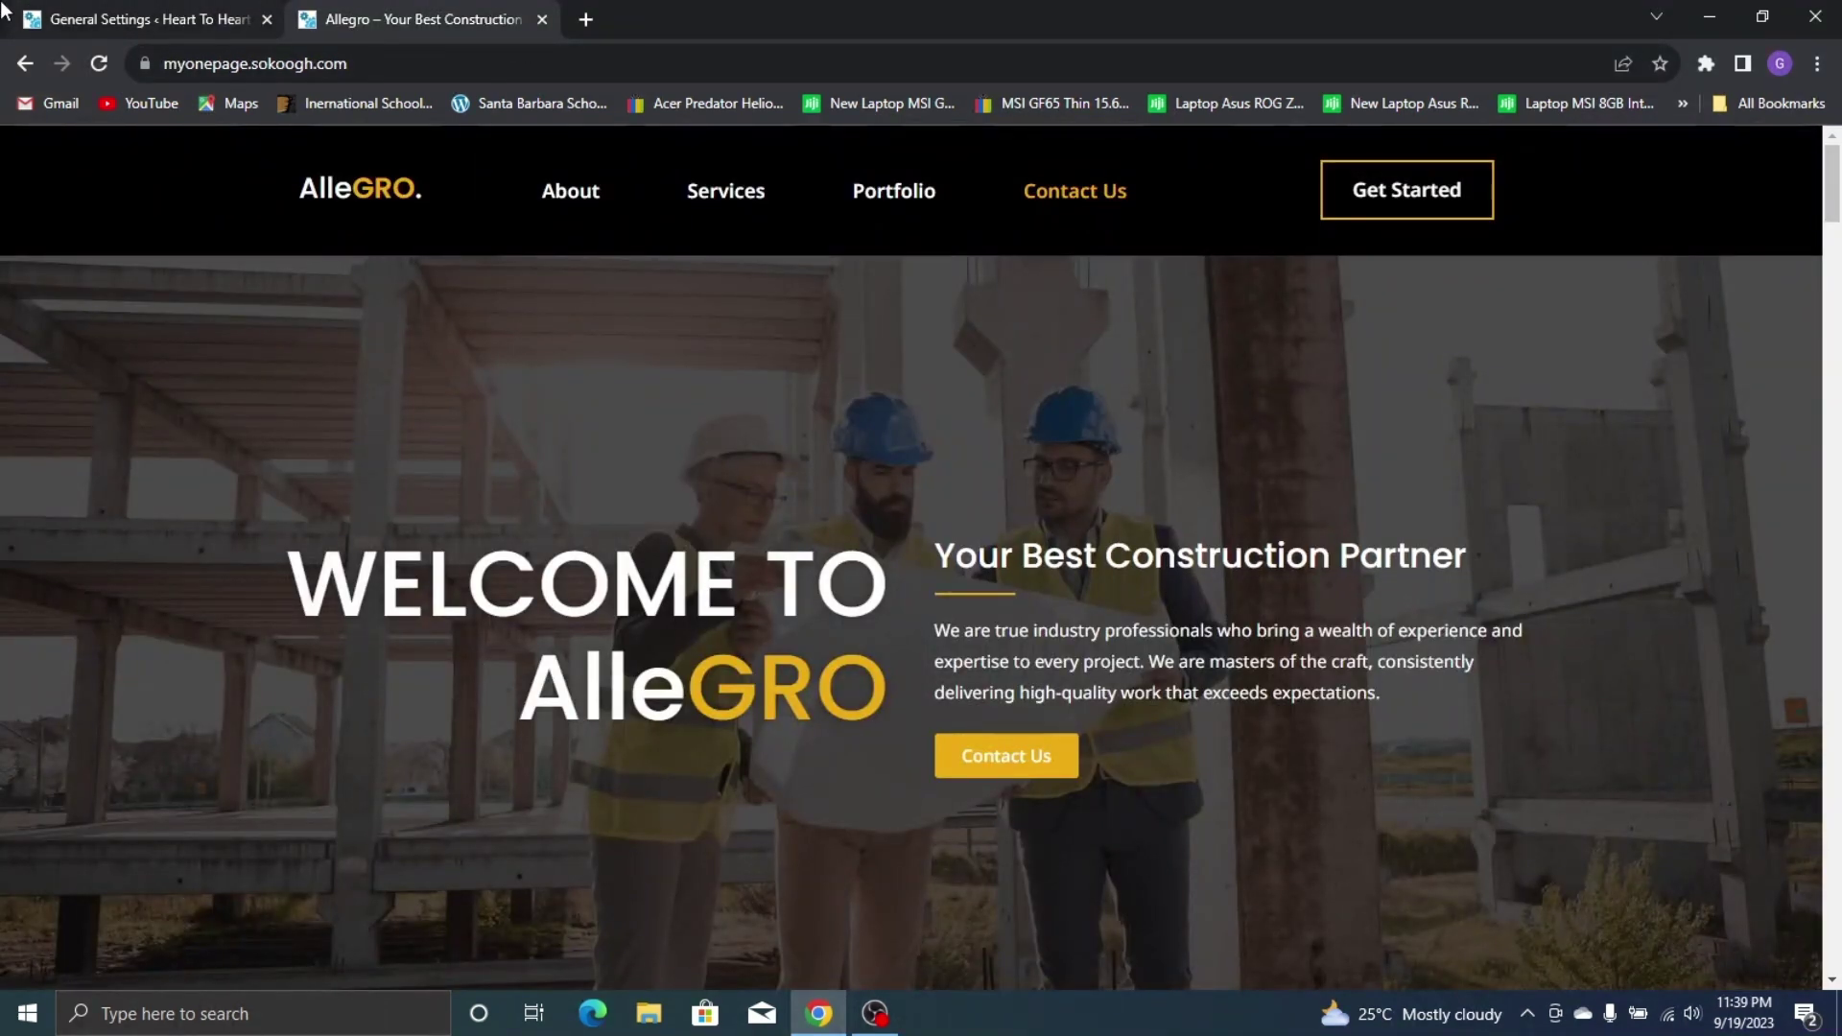
{"action": "left_click", "coordinate": [153, 20]}
{"action": "type", "text": "Yo"}
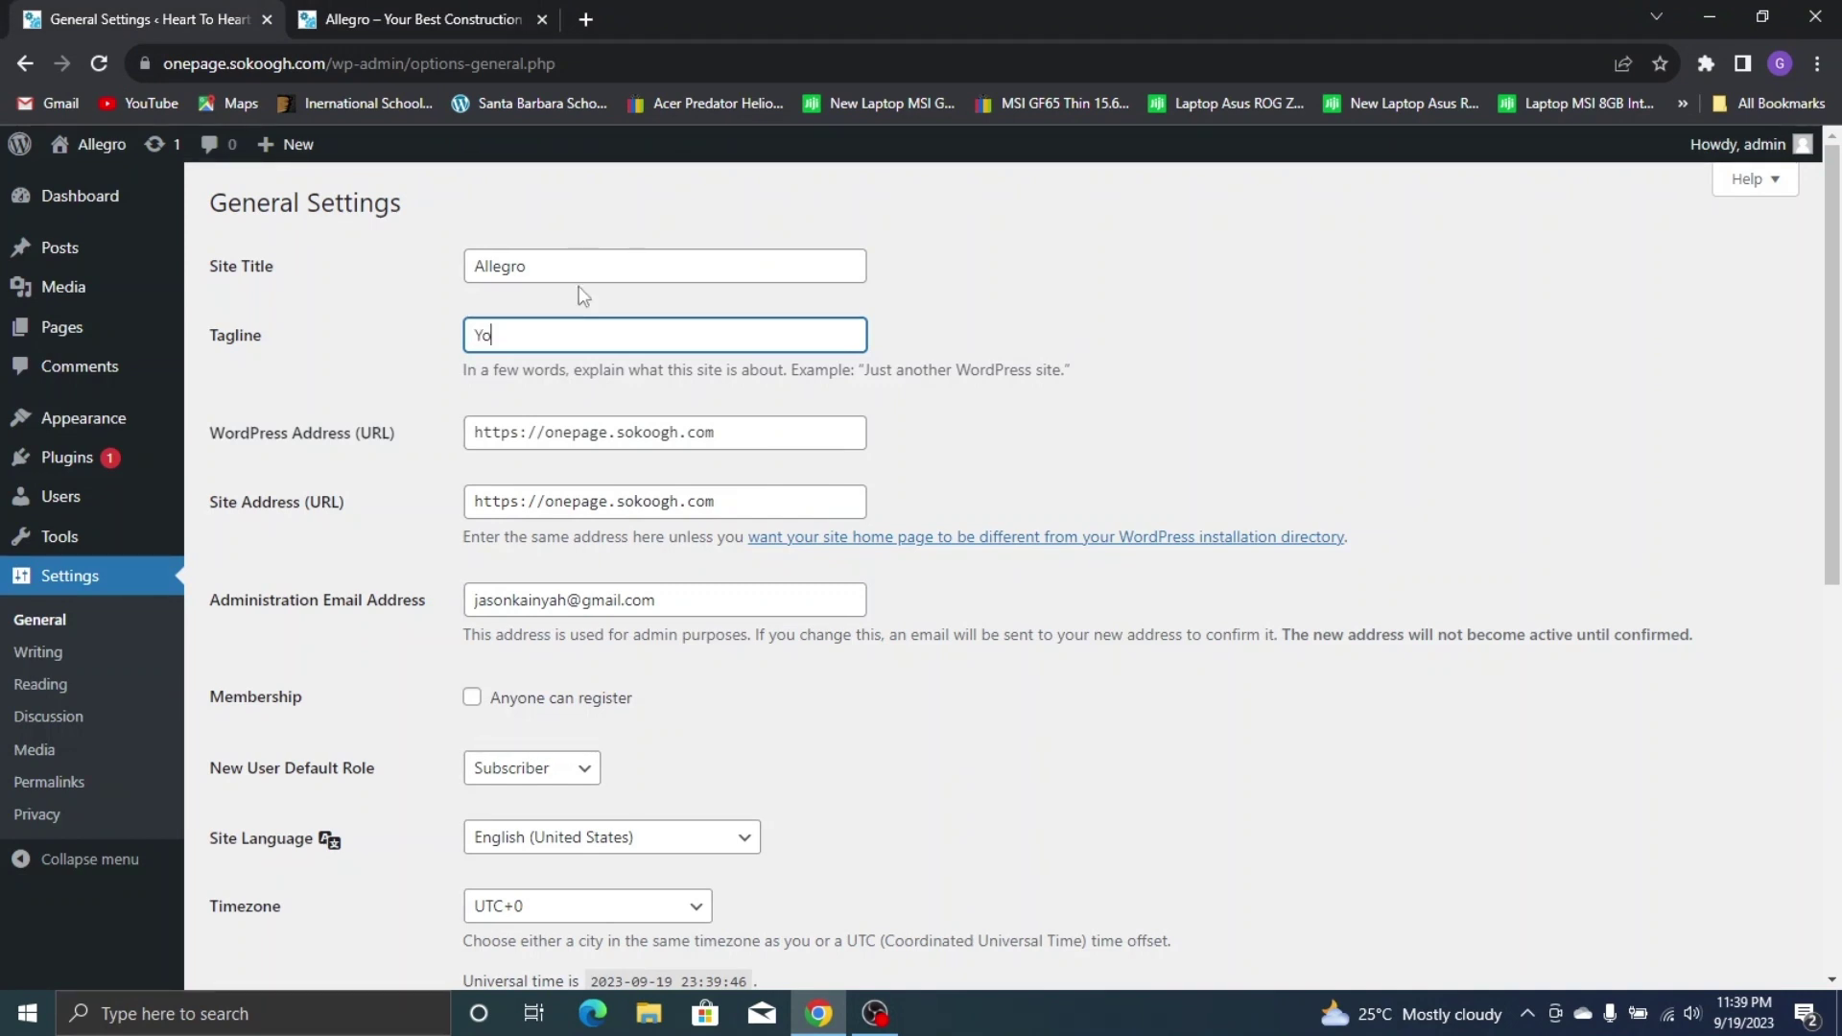
{"action": "type", "text": "ur Best Construction Company"}
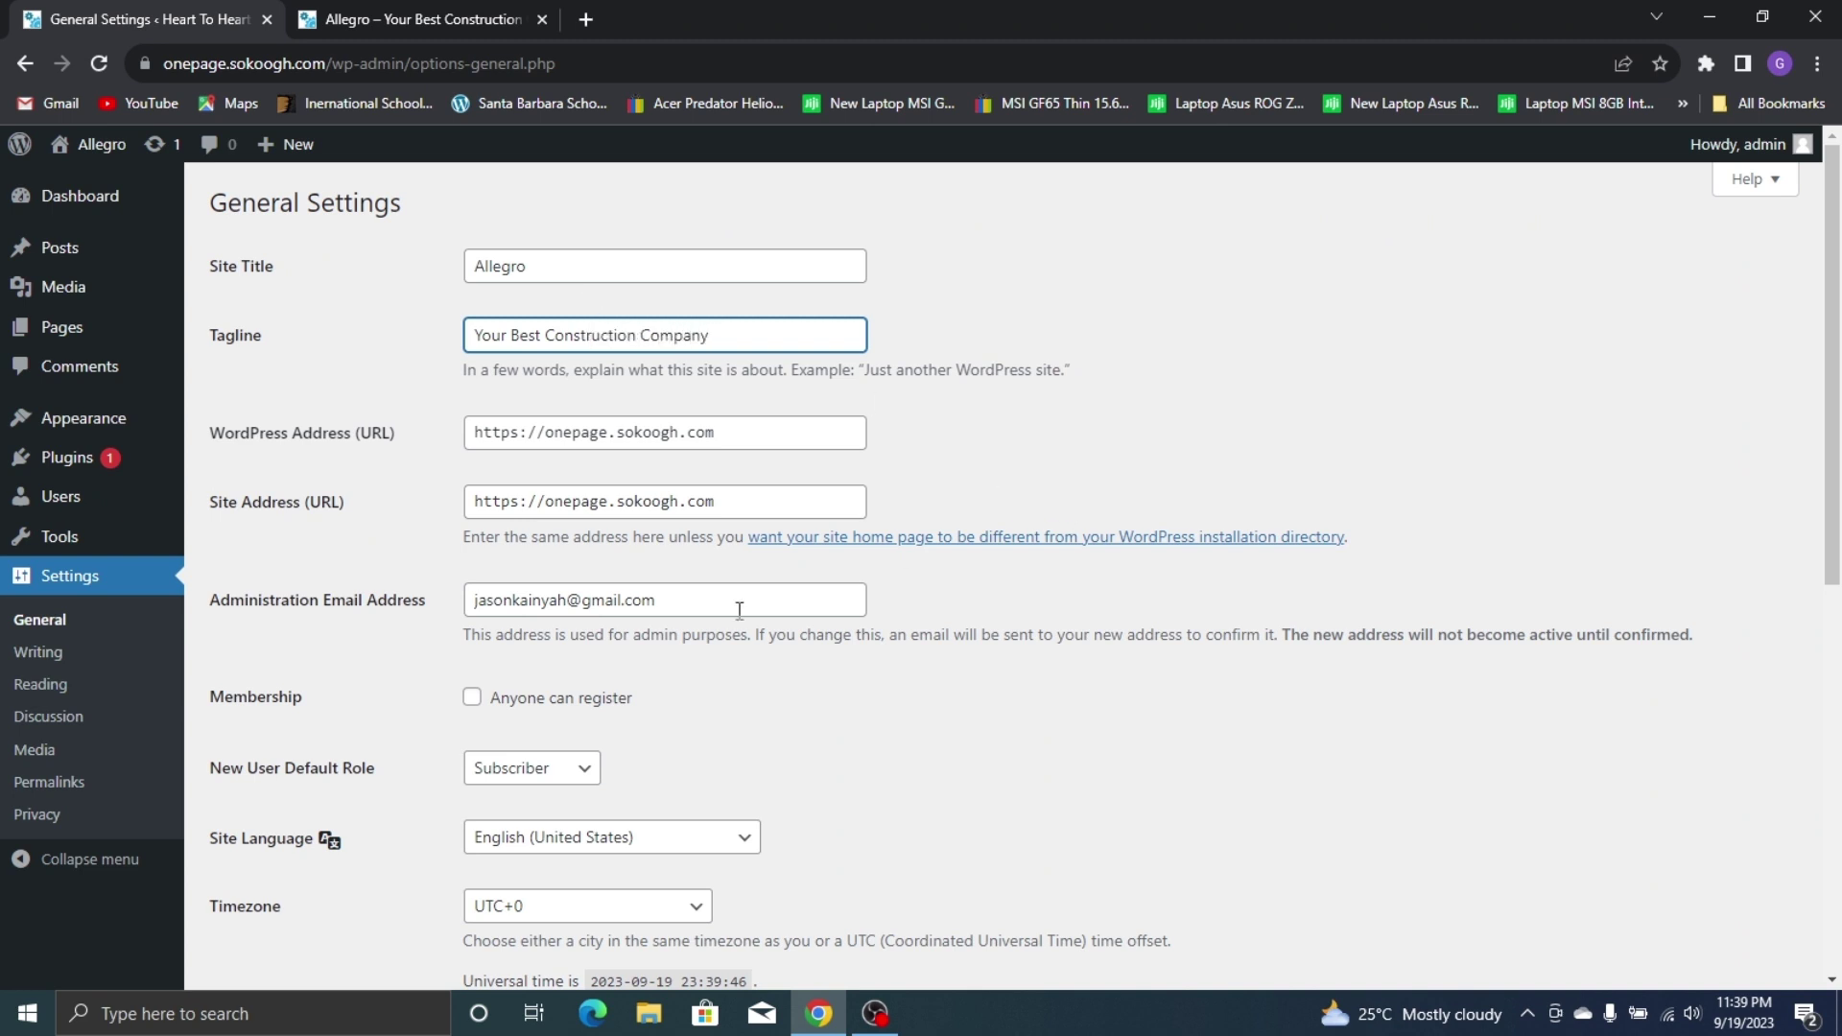
Set the timezone to Accra and the week start to Sunday, then save
{"action": "scroll", "coordinate": [739, 610], "scroll_direction": "down", "scroll_amount": 4}
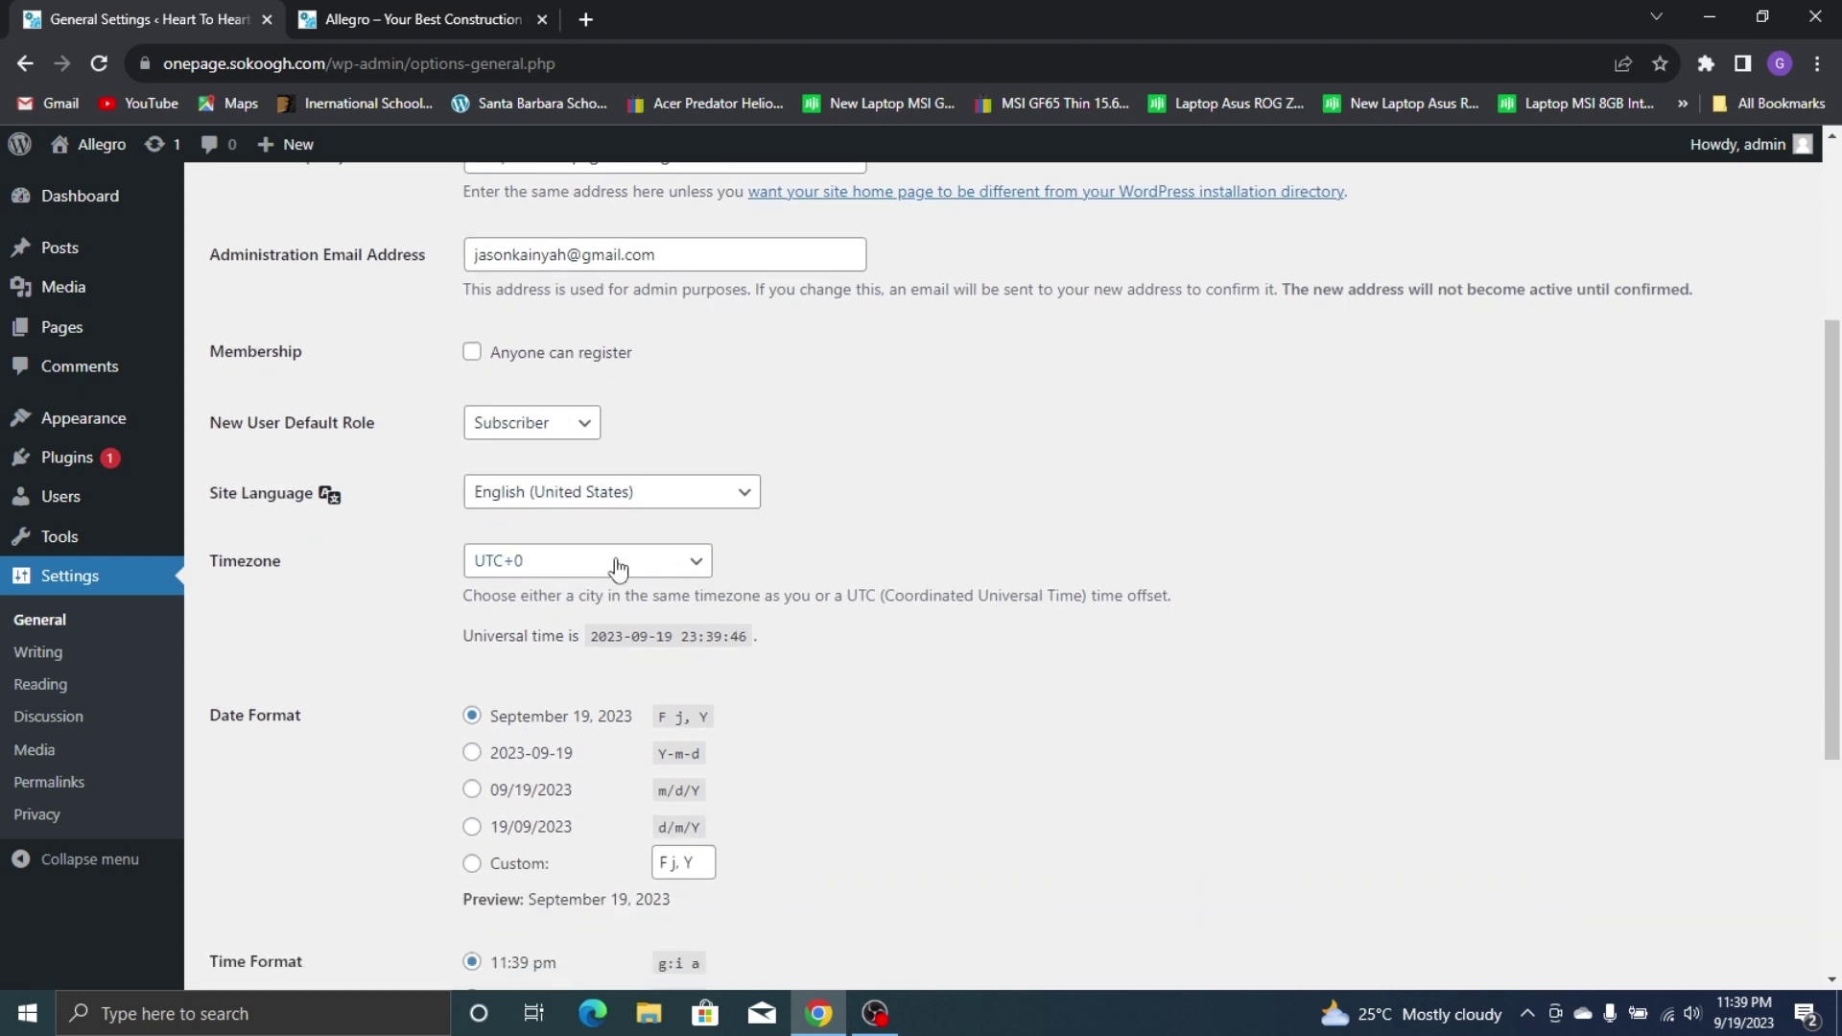
{"action": "scroll", "coordinate": [617, 569], "scroll_direction": "down", "scroll_amount": 2}
{"action": "left_click", "coordinate": [614, 343]}
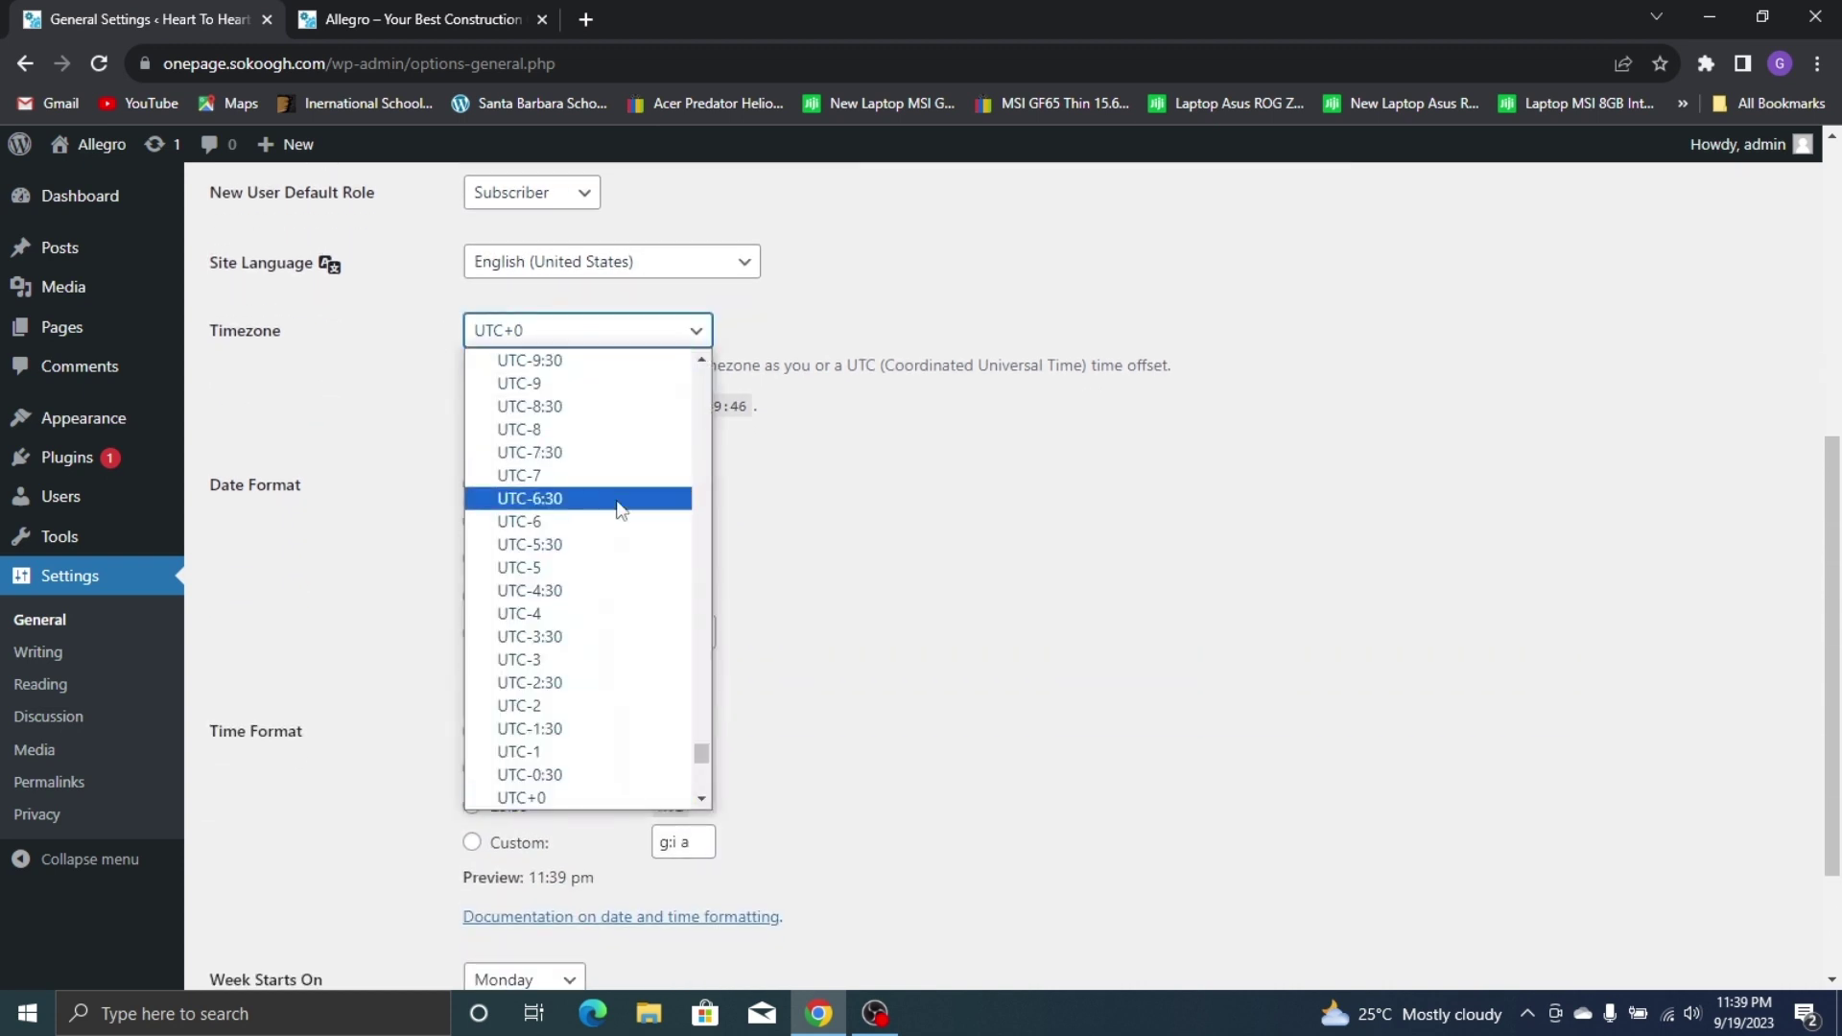
{"action": "left_click_drag", "start_coordinate": [700, 757], "coordinate": [596, 336]}
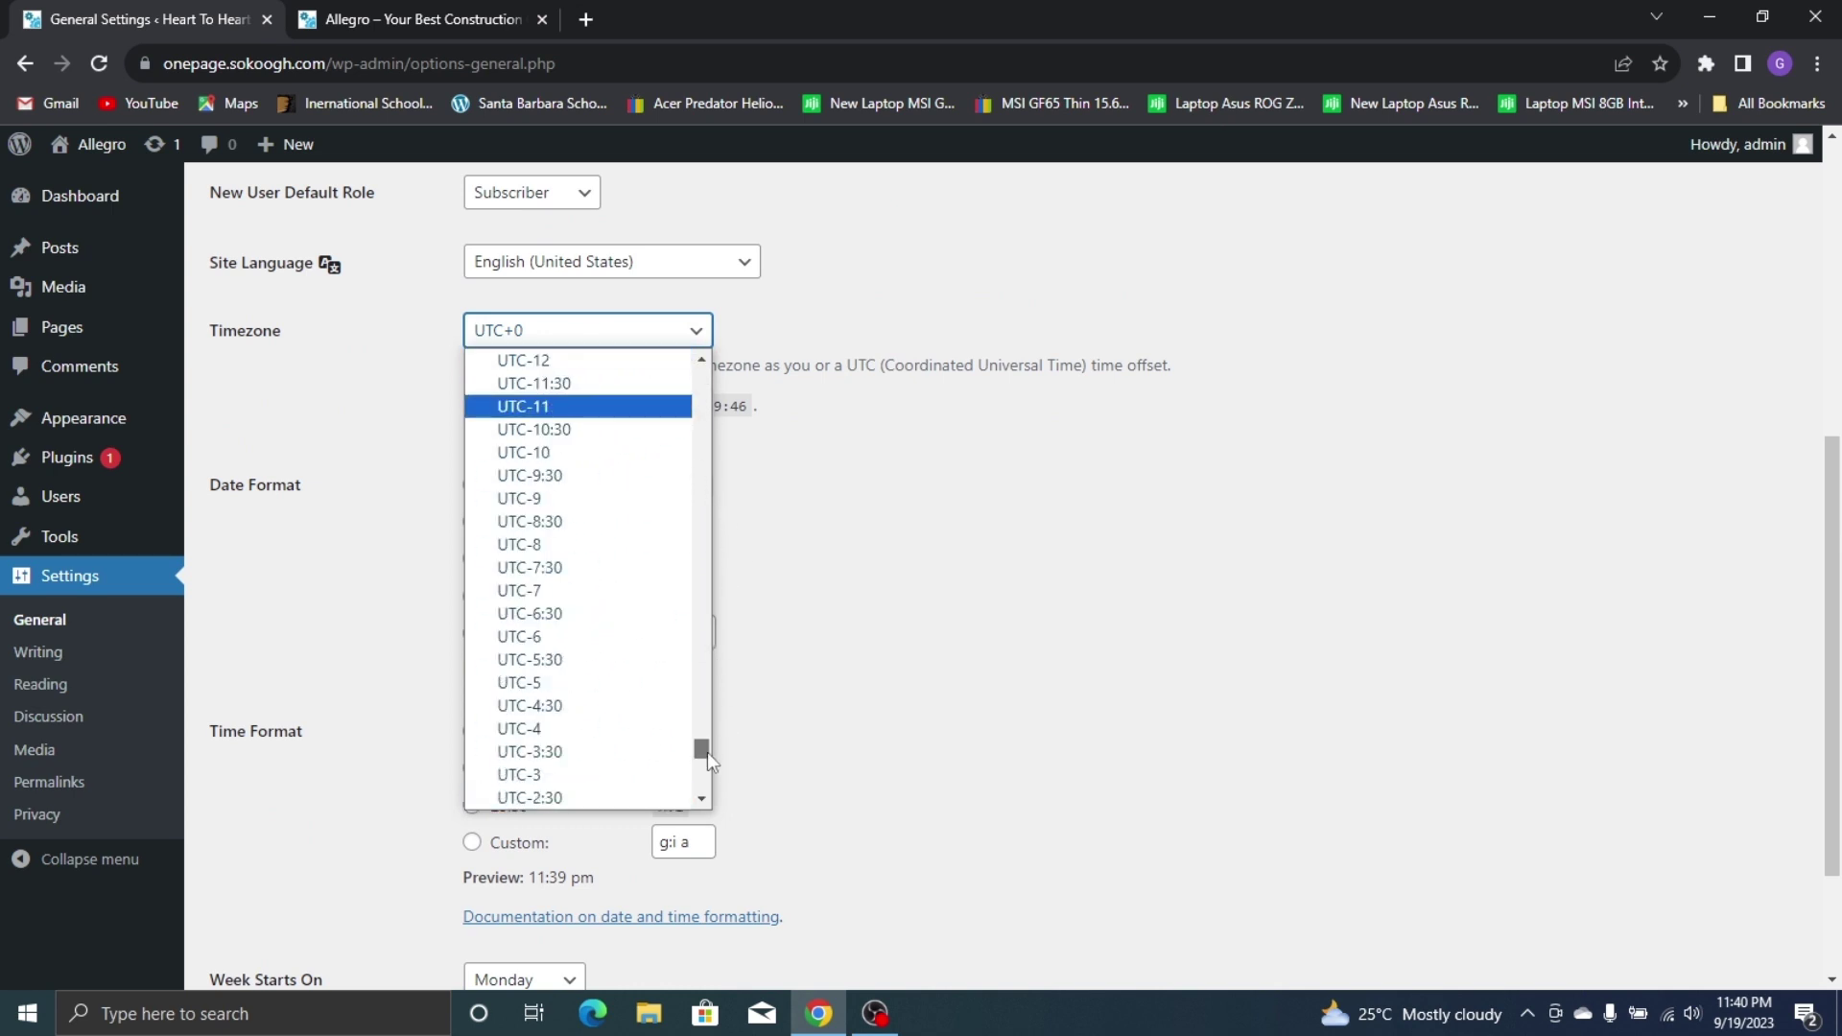
{"action": "left_click_drag", "start_coordinate": [706, 752], "coordinate": [705, 372]}
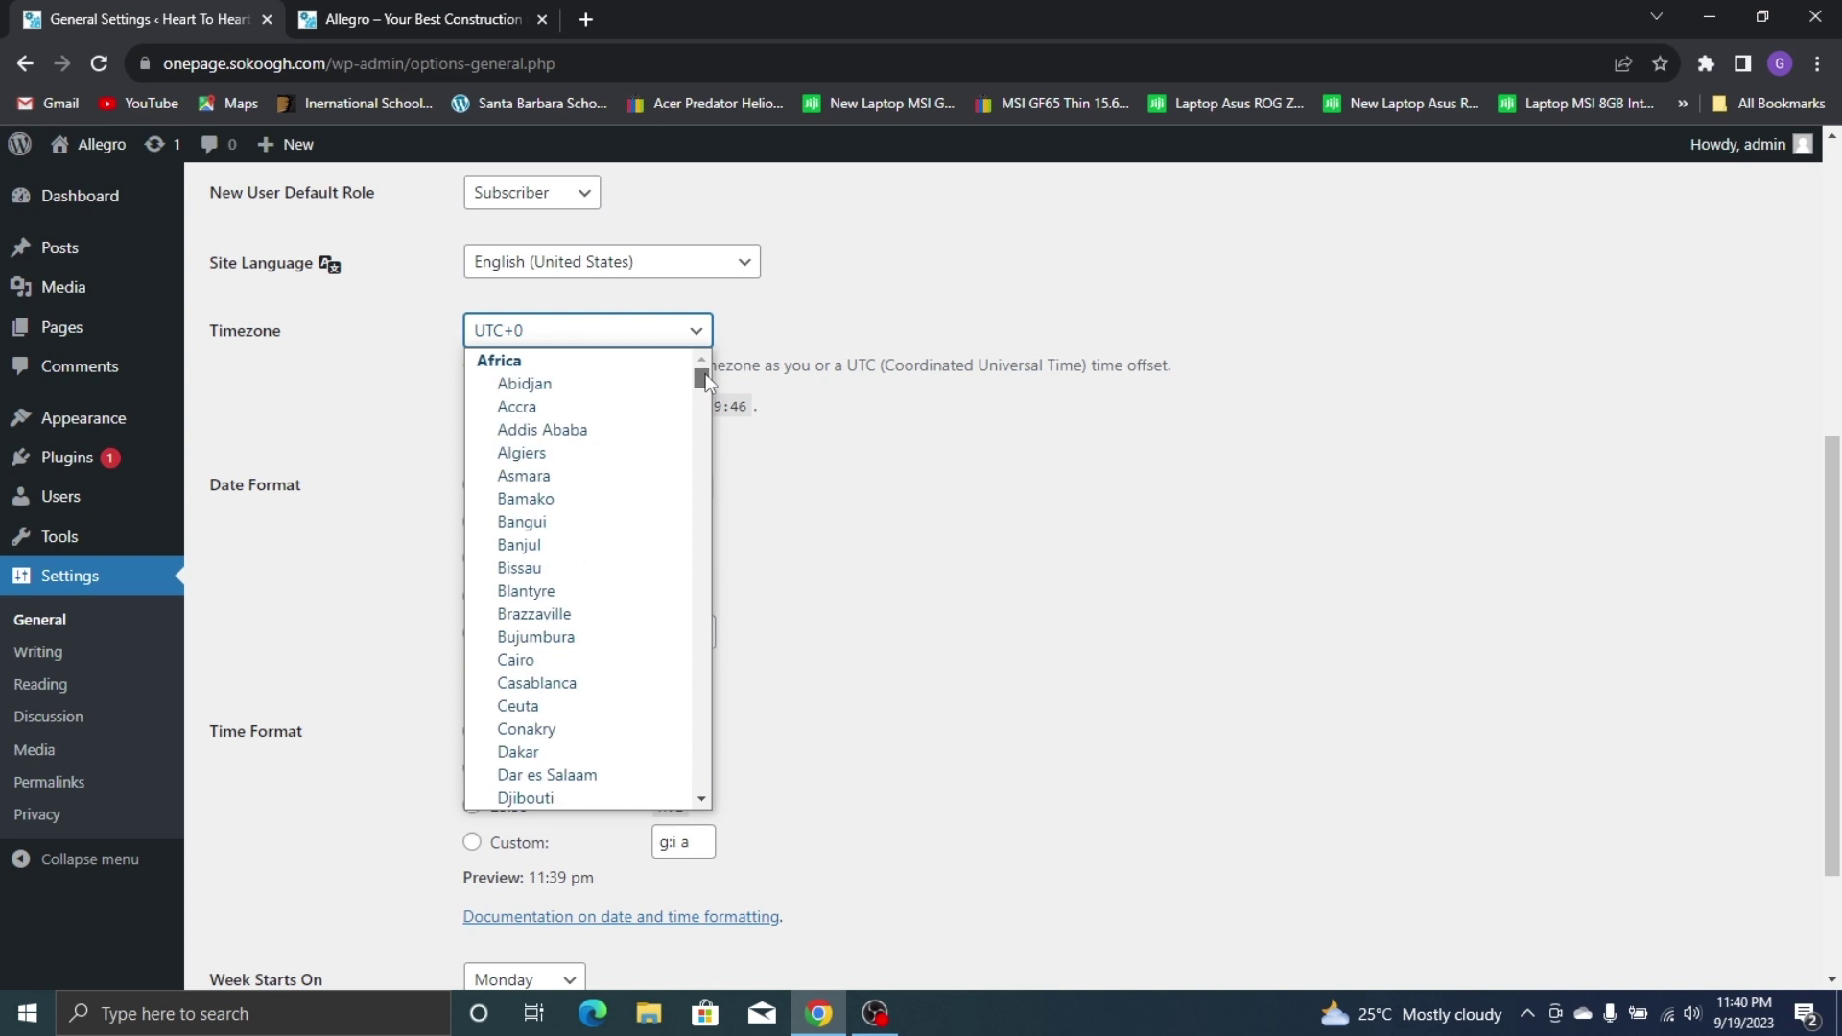
{"action": "left_click", "coordinate": [611, 404]}
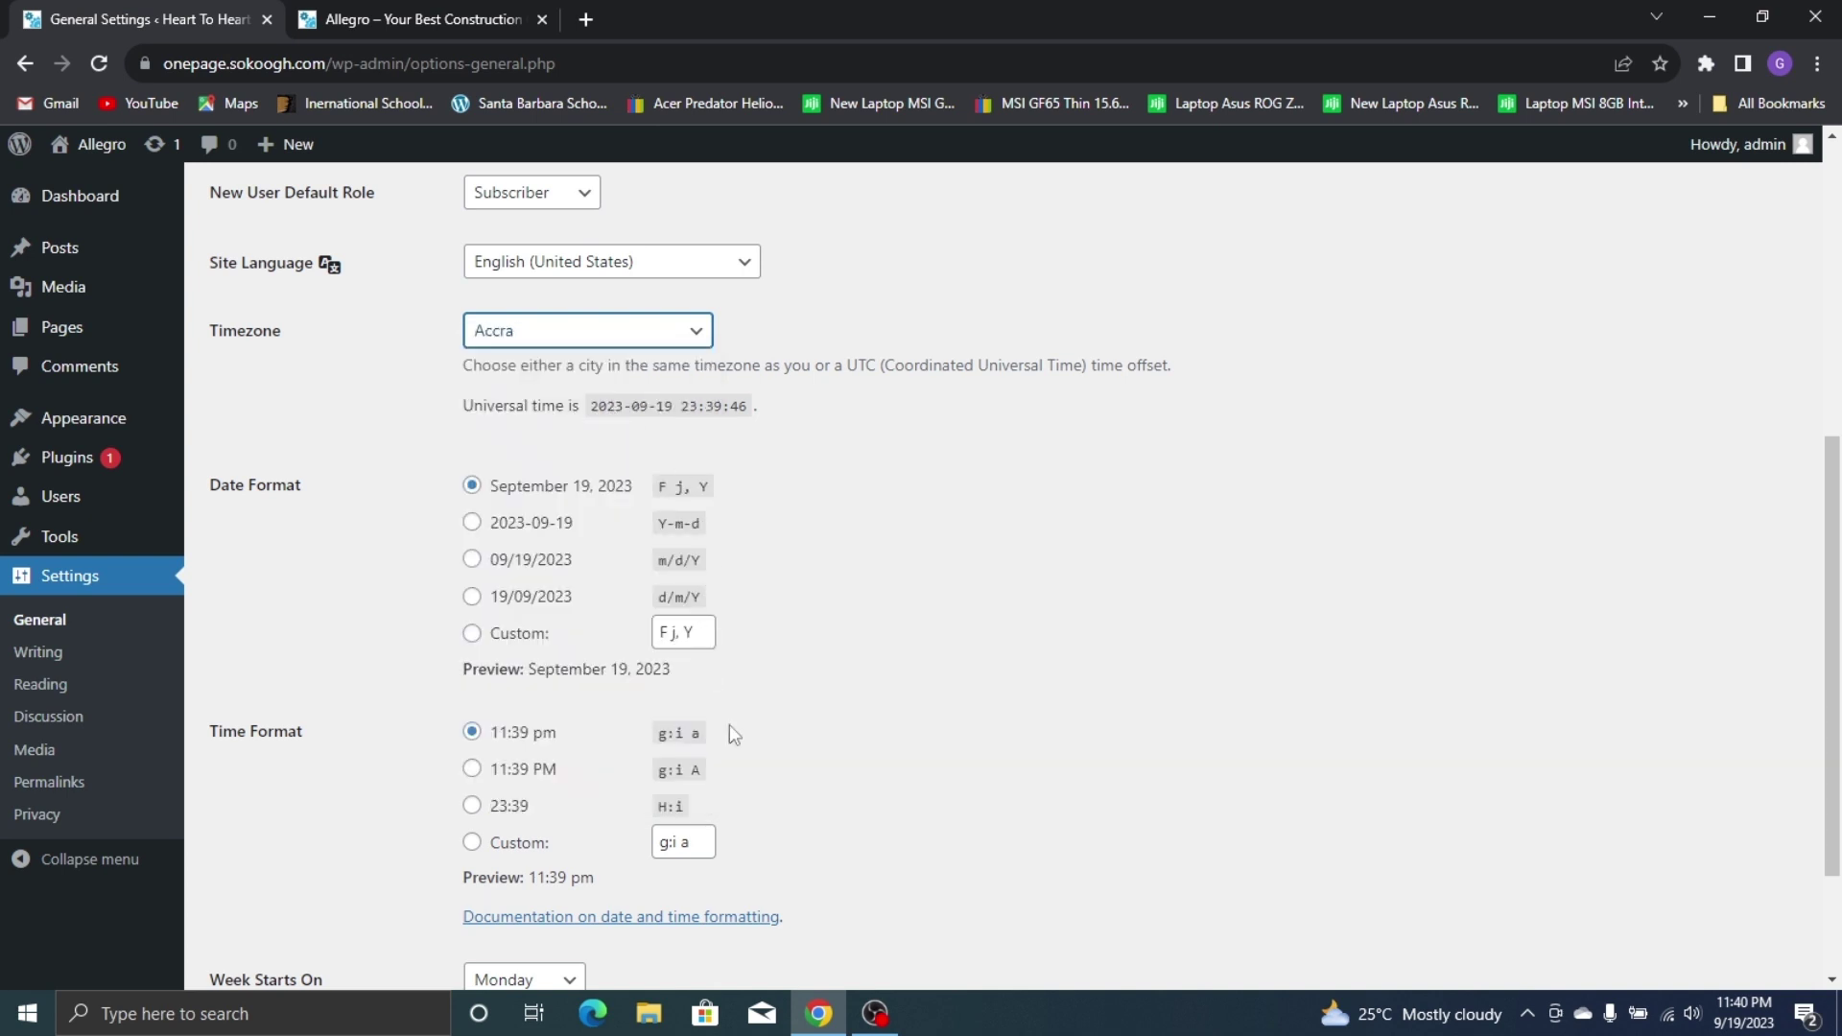
{"action": "scroll", "coordinate": [537, 671], "scroll_direction": "down", "scroll_amount": 2}
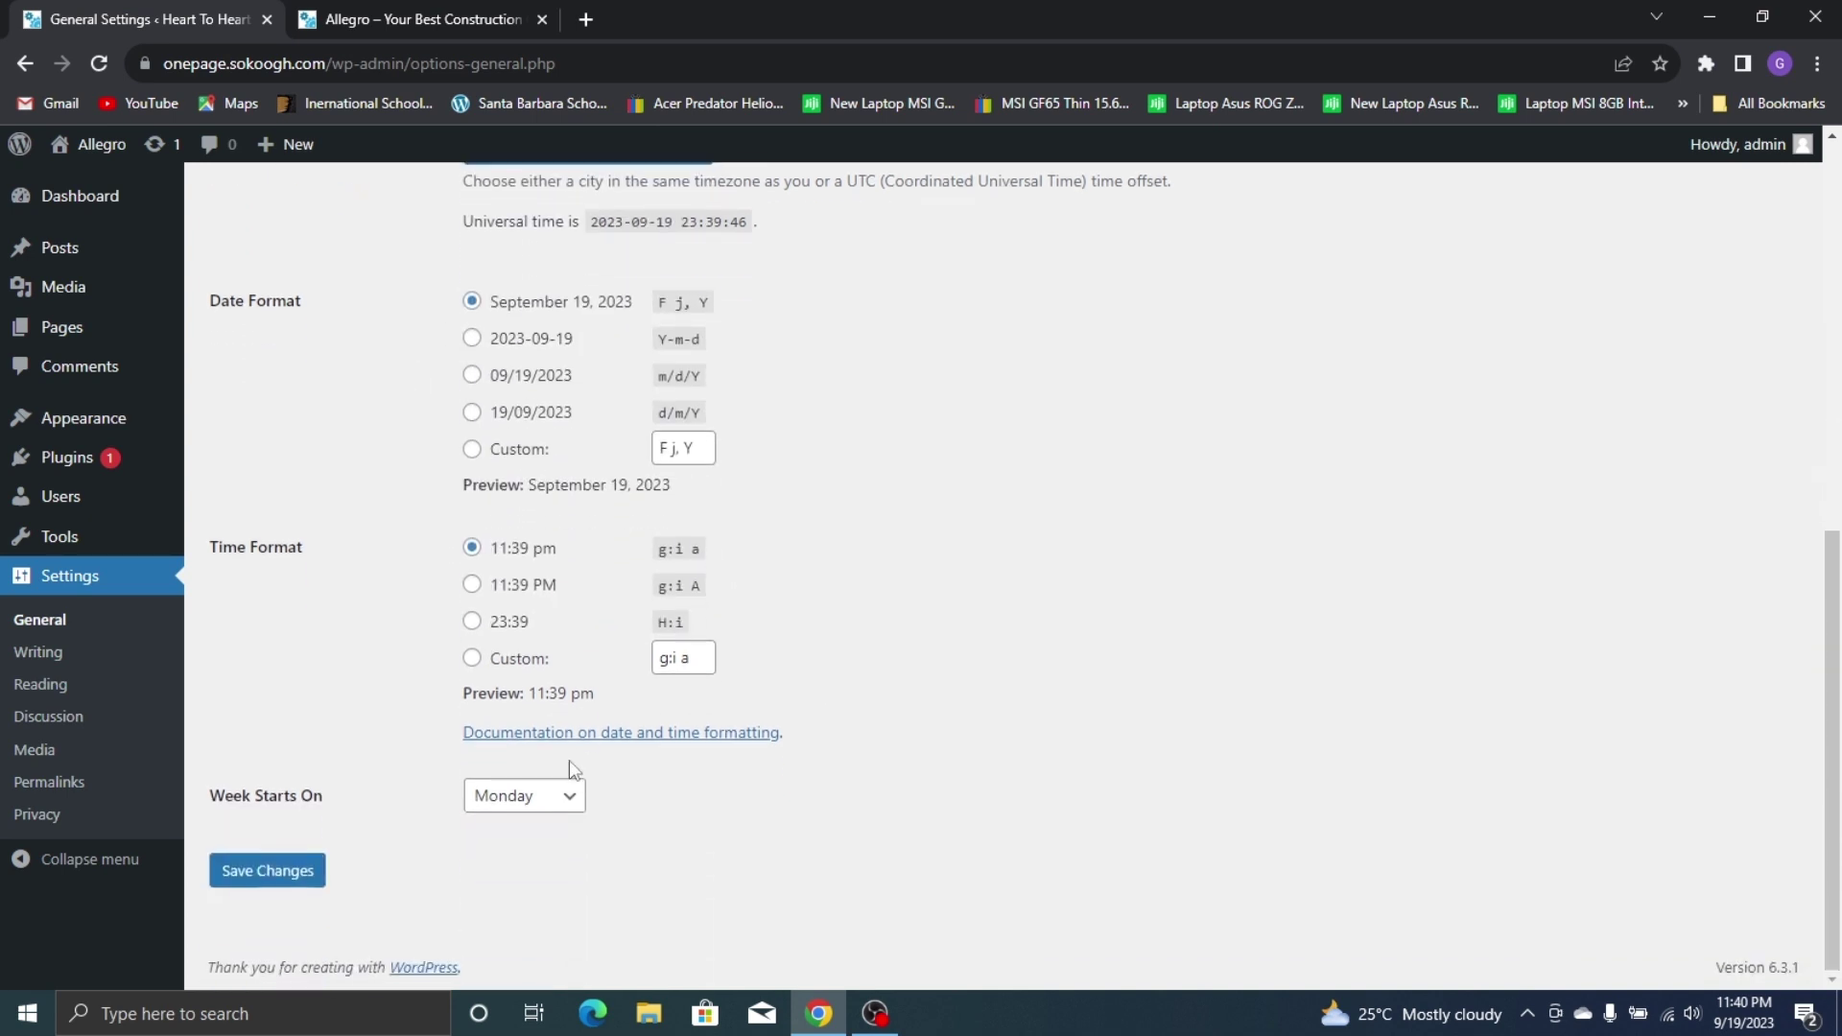
{"action": "left_click", "coordinate": [566, 795]}
{"action": "left_click", "coordinate": [546, 825]}
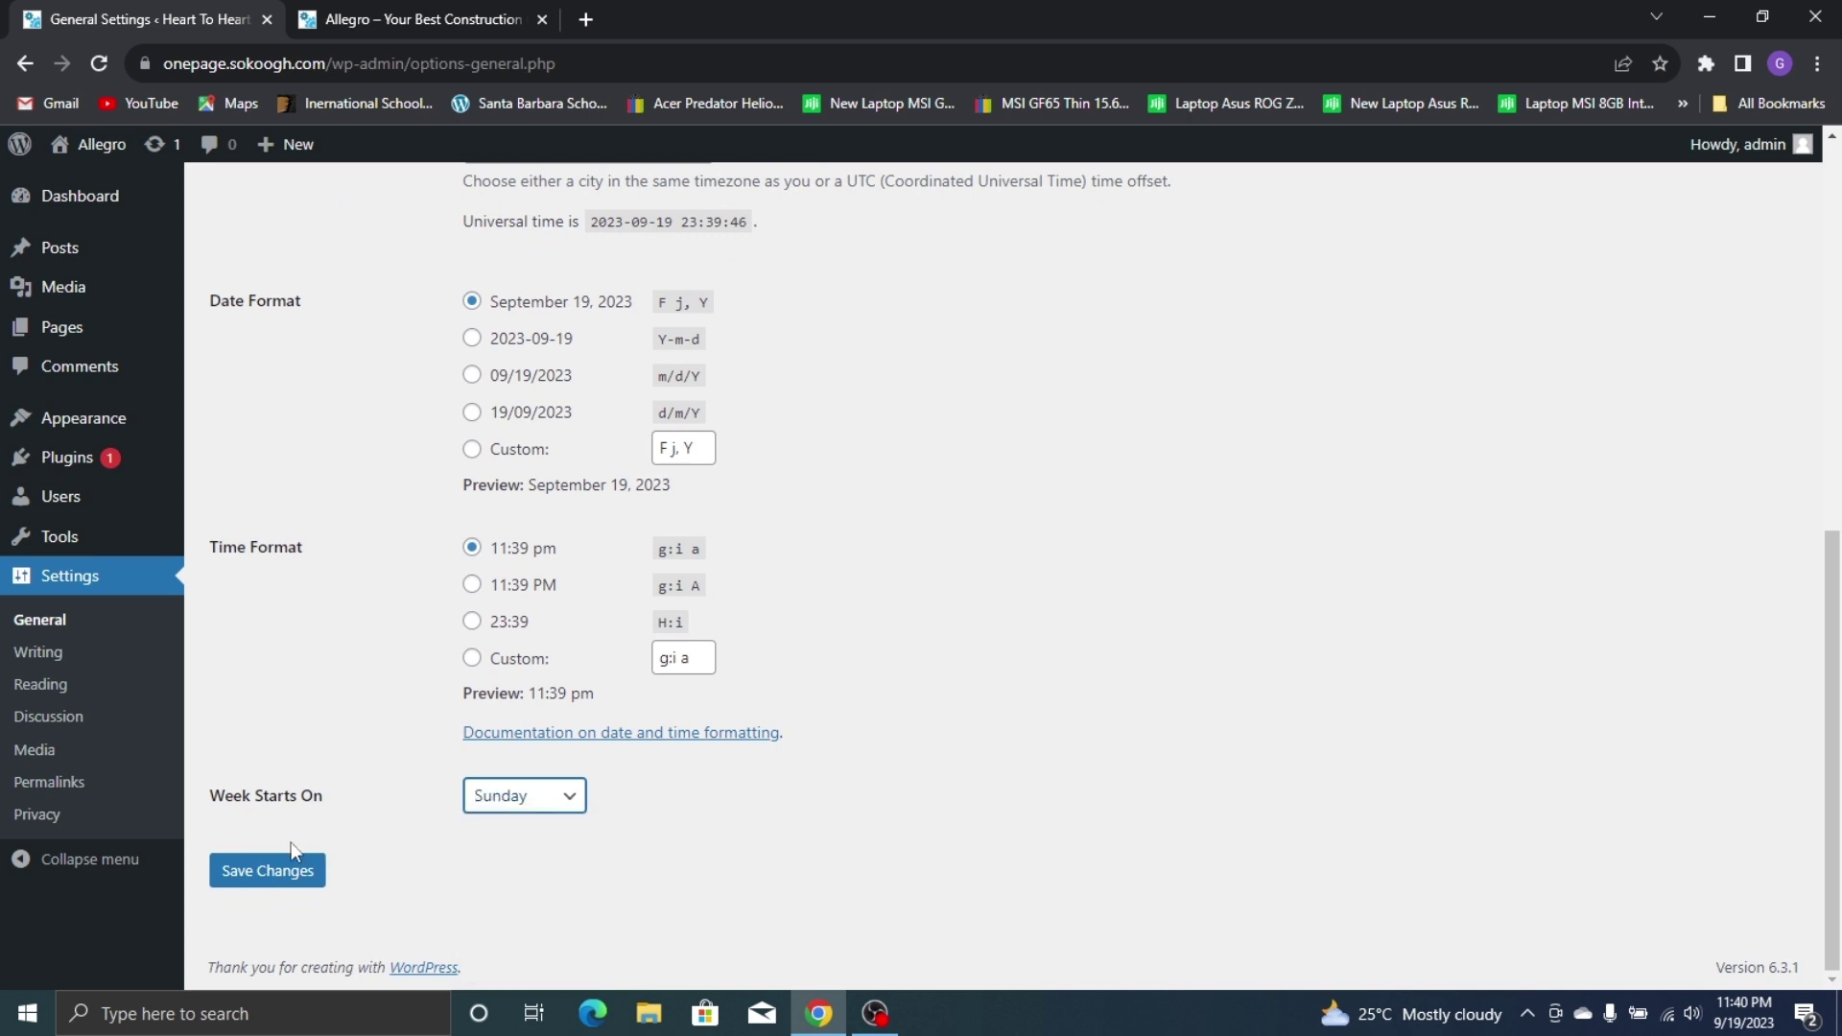
{"action": "left_click", "coordinate": [284, 869]}
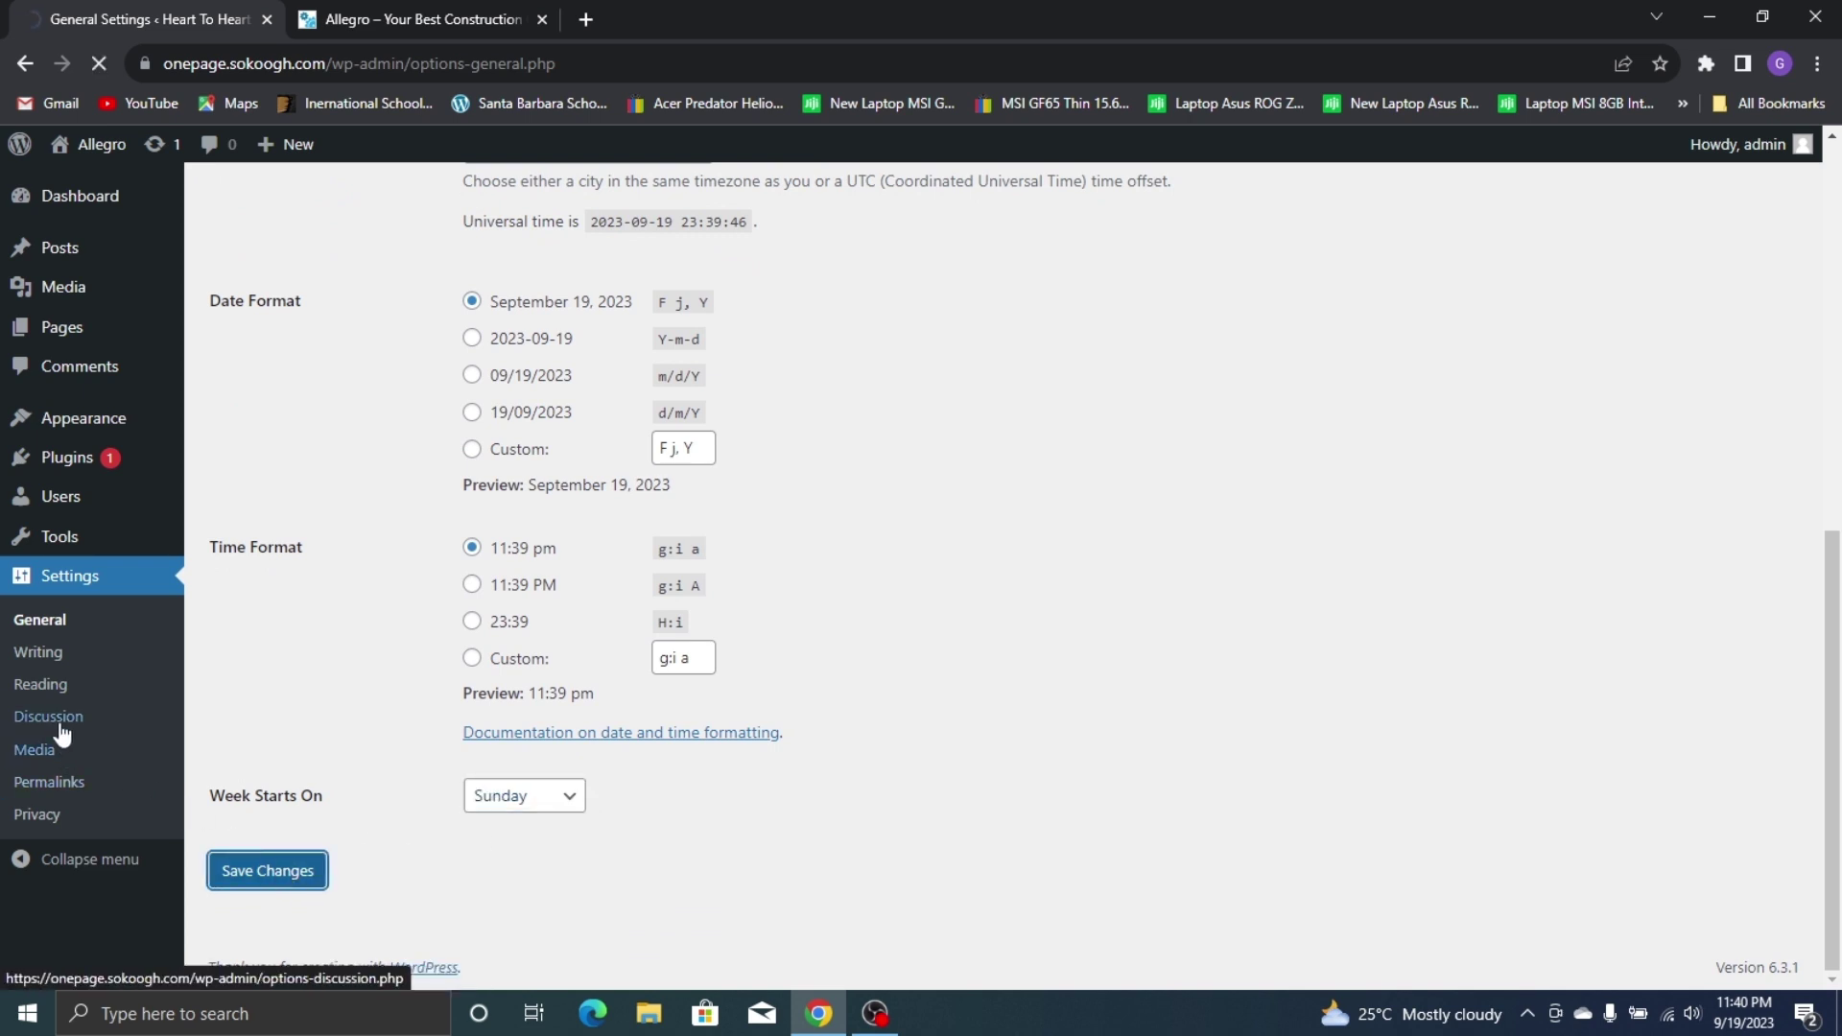
Make the homepage display a static page in Reading settings and save
{"action": "left_click", "coordinate": [57, 687]}
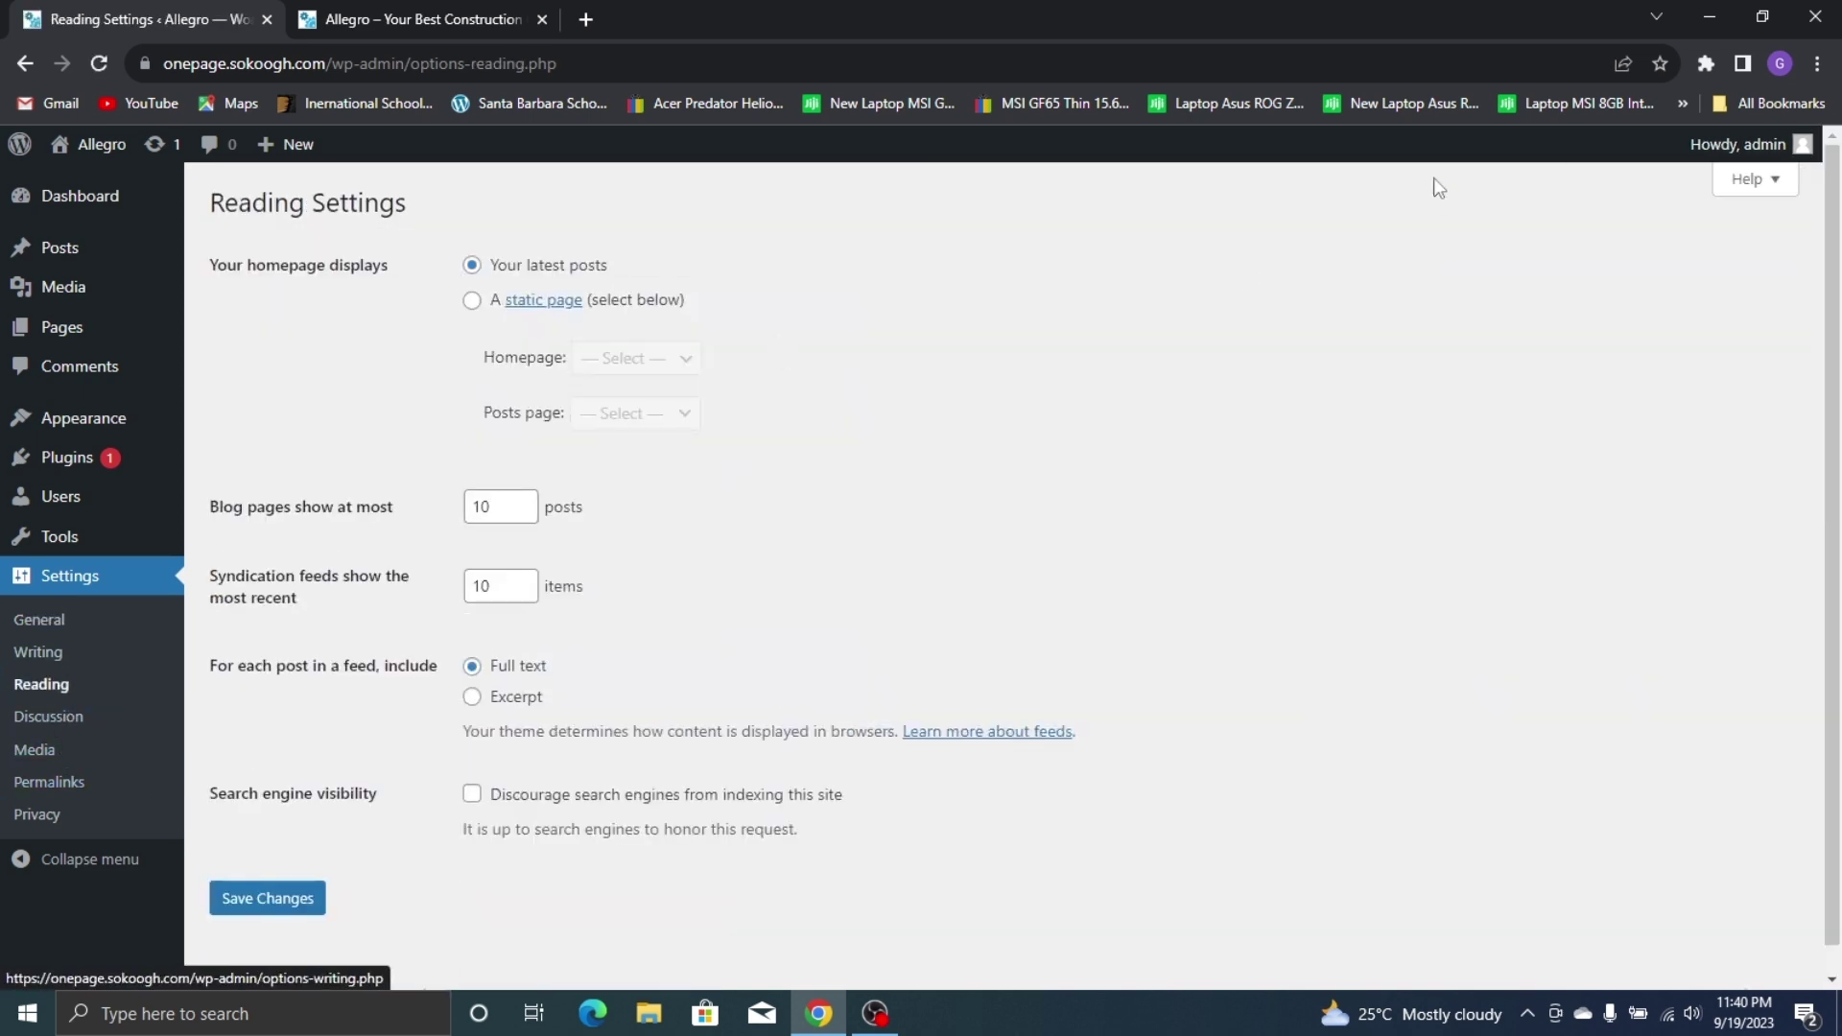
{"action": "left_click", "coordinate": [474, 301]}
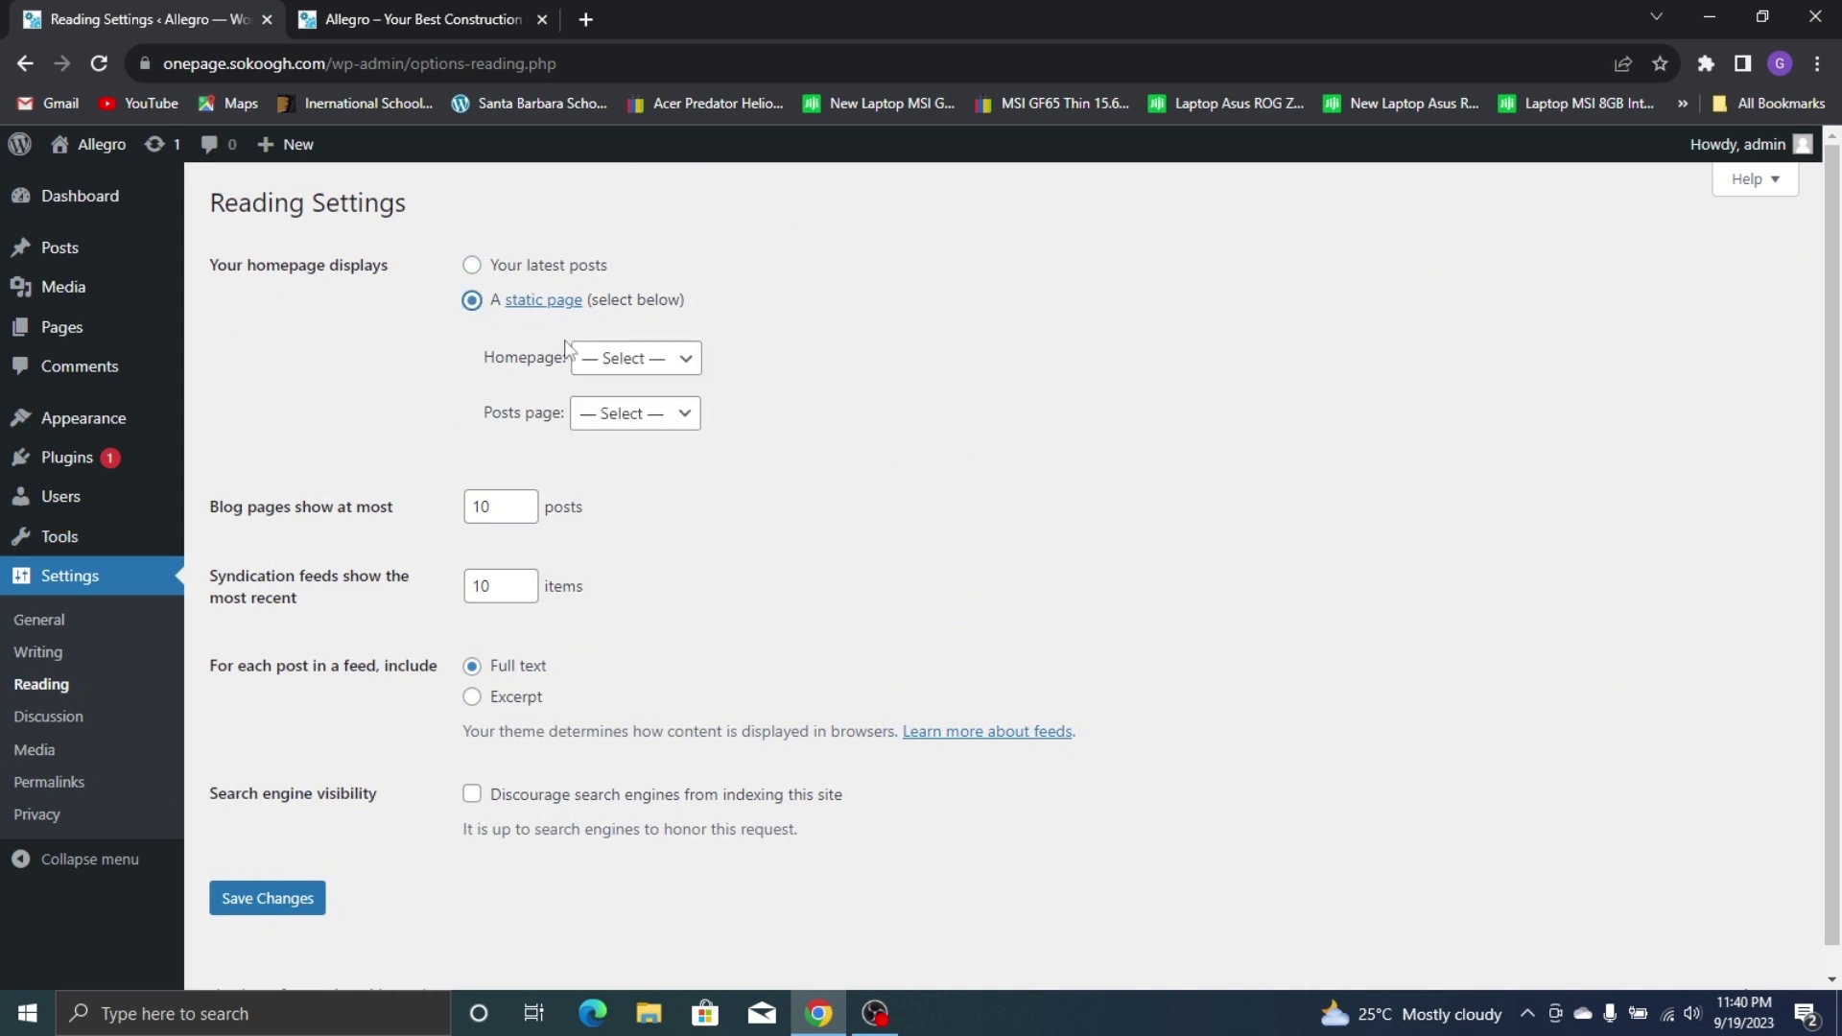
{"action": "left_click", "coordinate": [277, 919]}
{"action": "scroll", "coordinate": [58, 767], "scroll_direction": "down", "scroll_amount": 1}
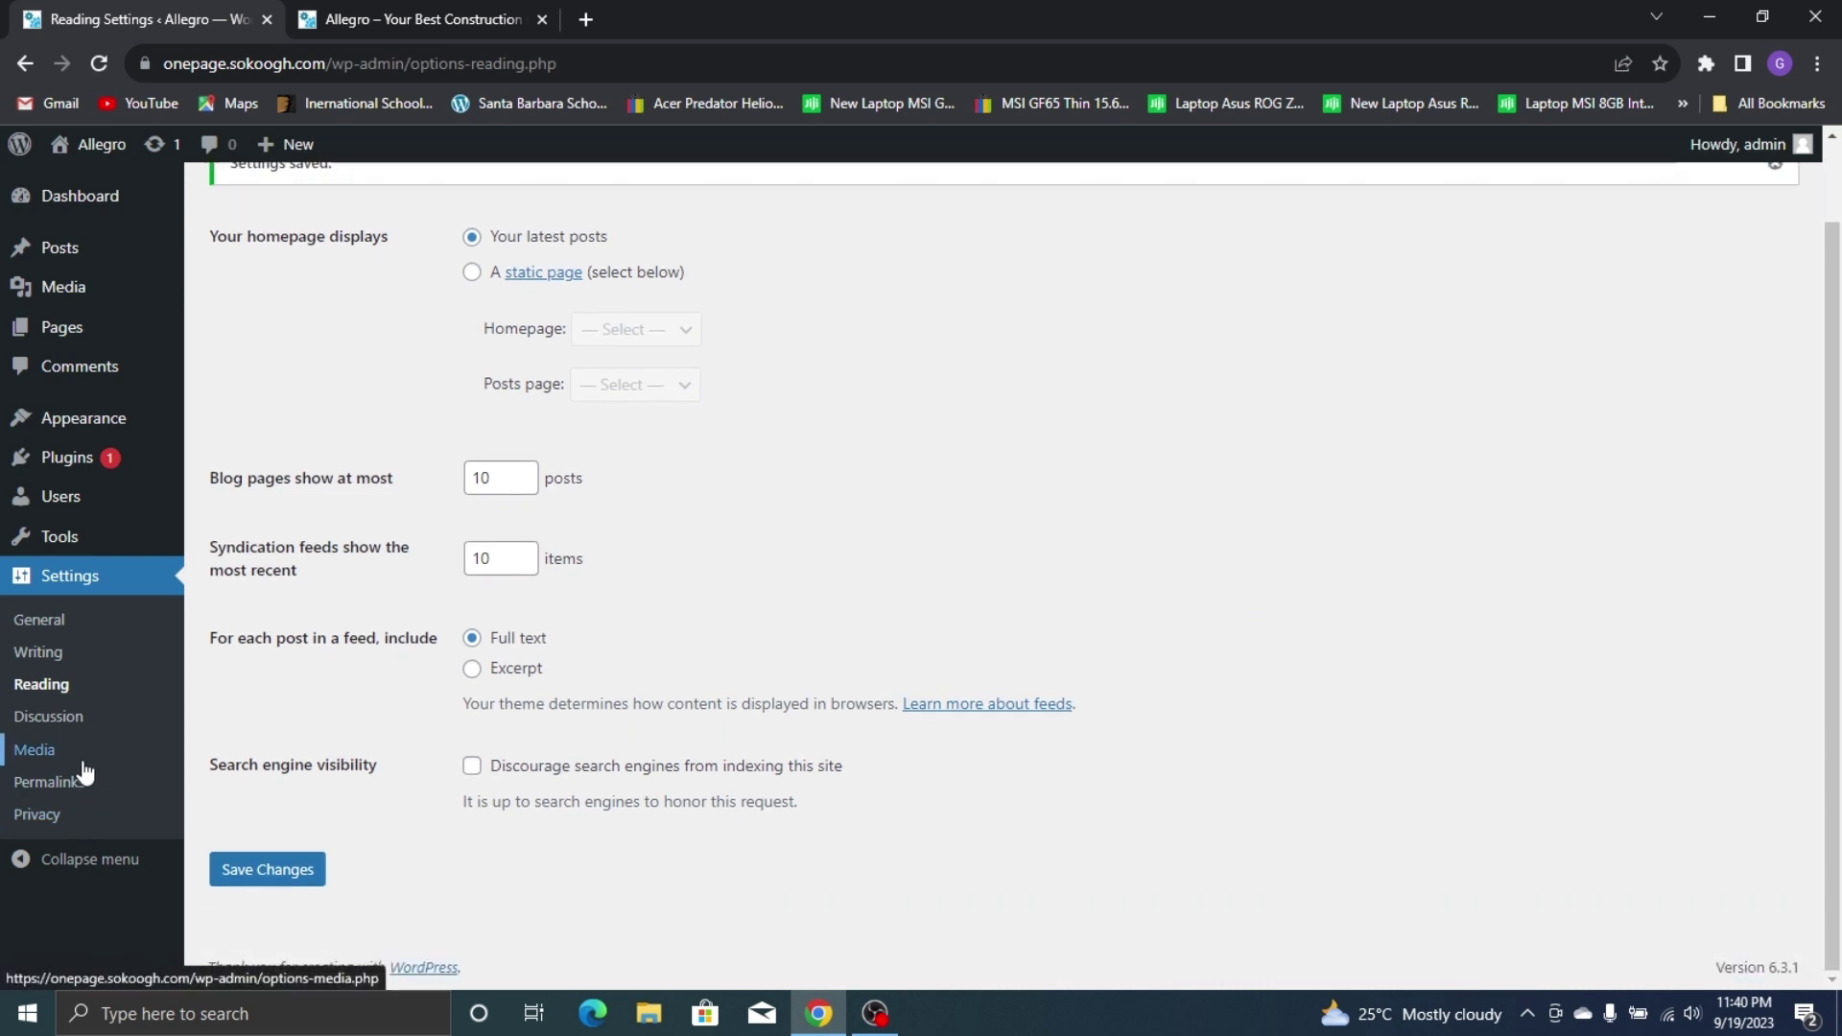
{"action": "scroll", "coordinate": [993, 452], "scroll_direction": "up", "scroll_amount": 1}
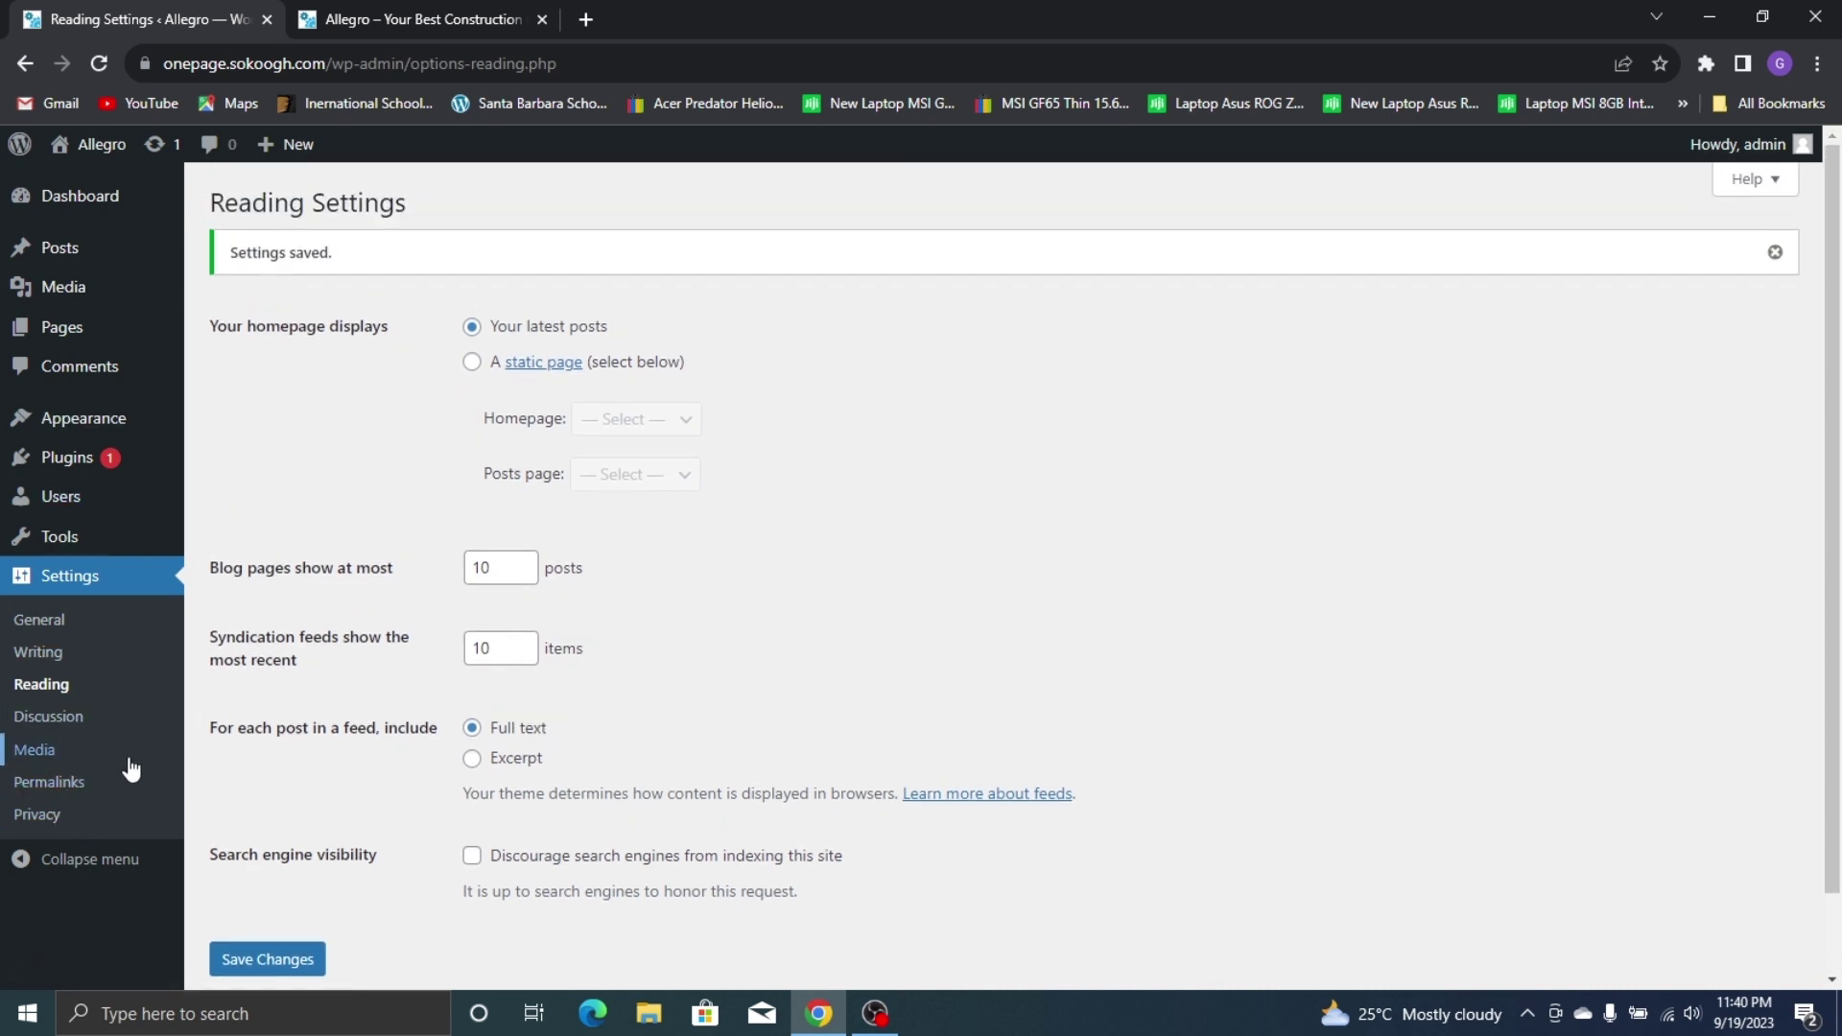
Save permalinks with the Post name structure, then go to Appearance > Themes
{"action": "left_click", "coordinate": [80, 783]}
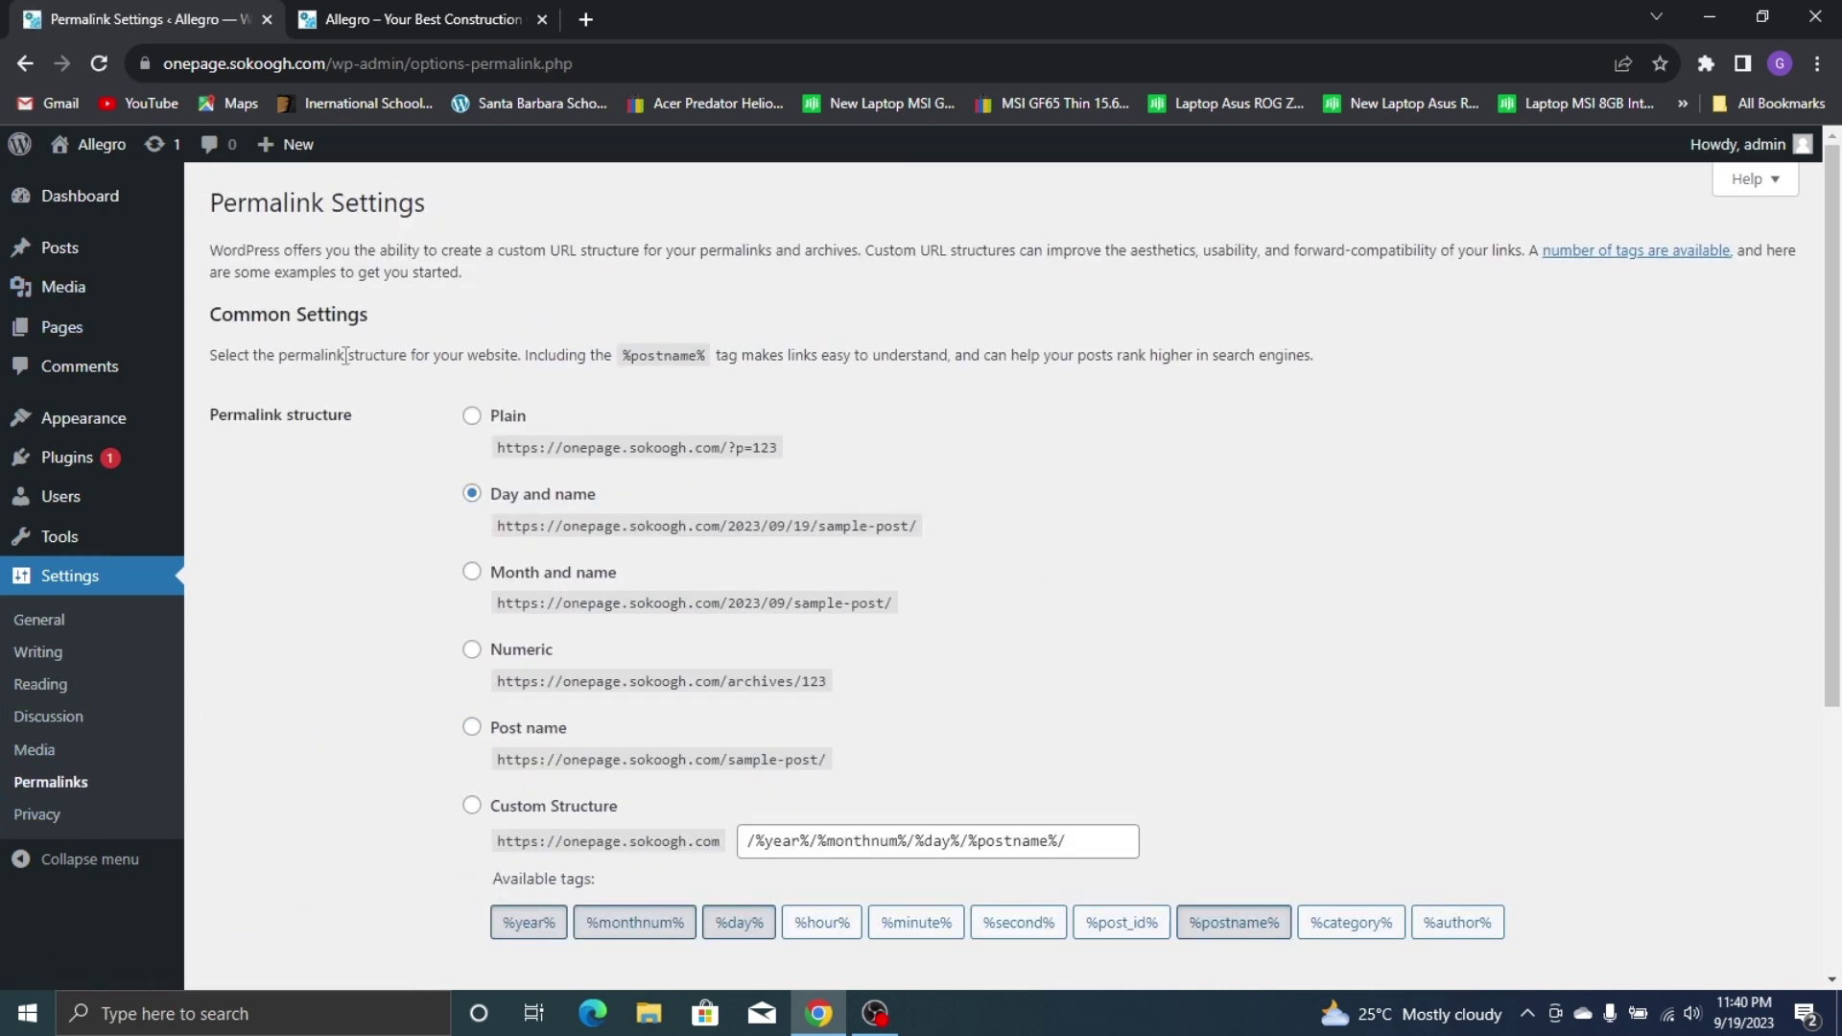
{"action": "scroll", "coordinate": [653, 609], "scroll_direction": "down", "scroll_amount": 2}
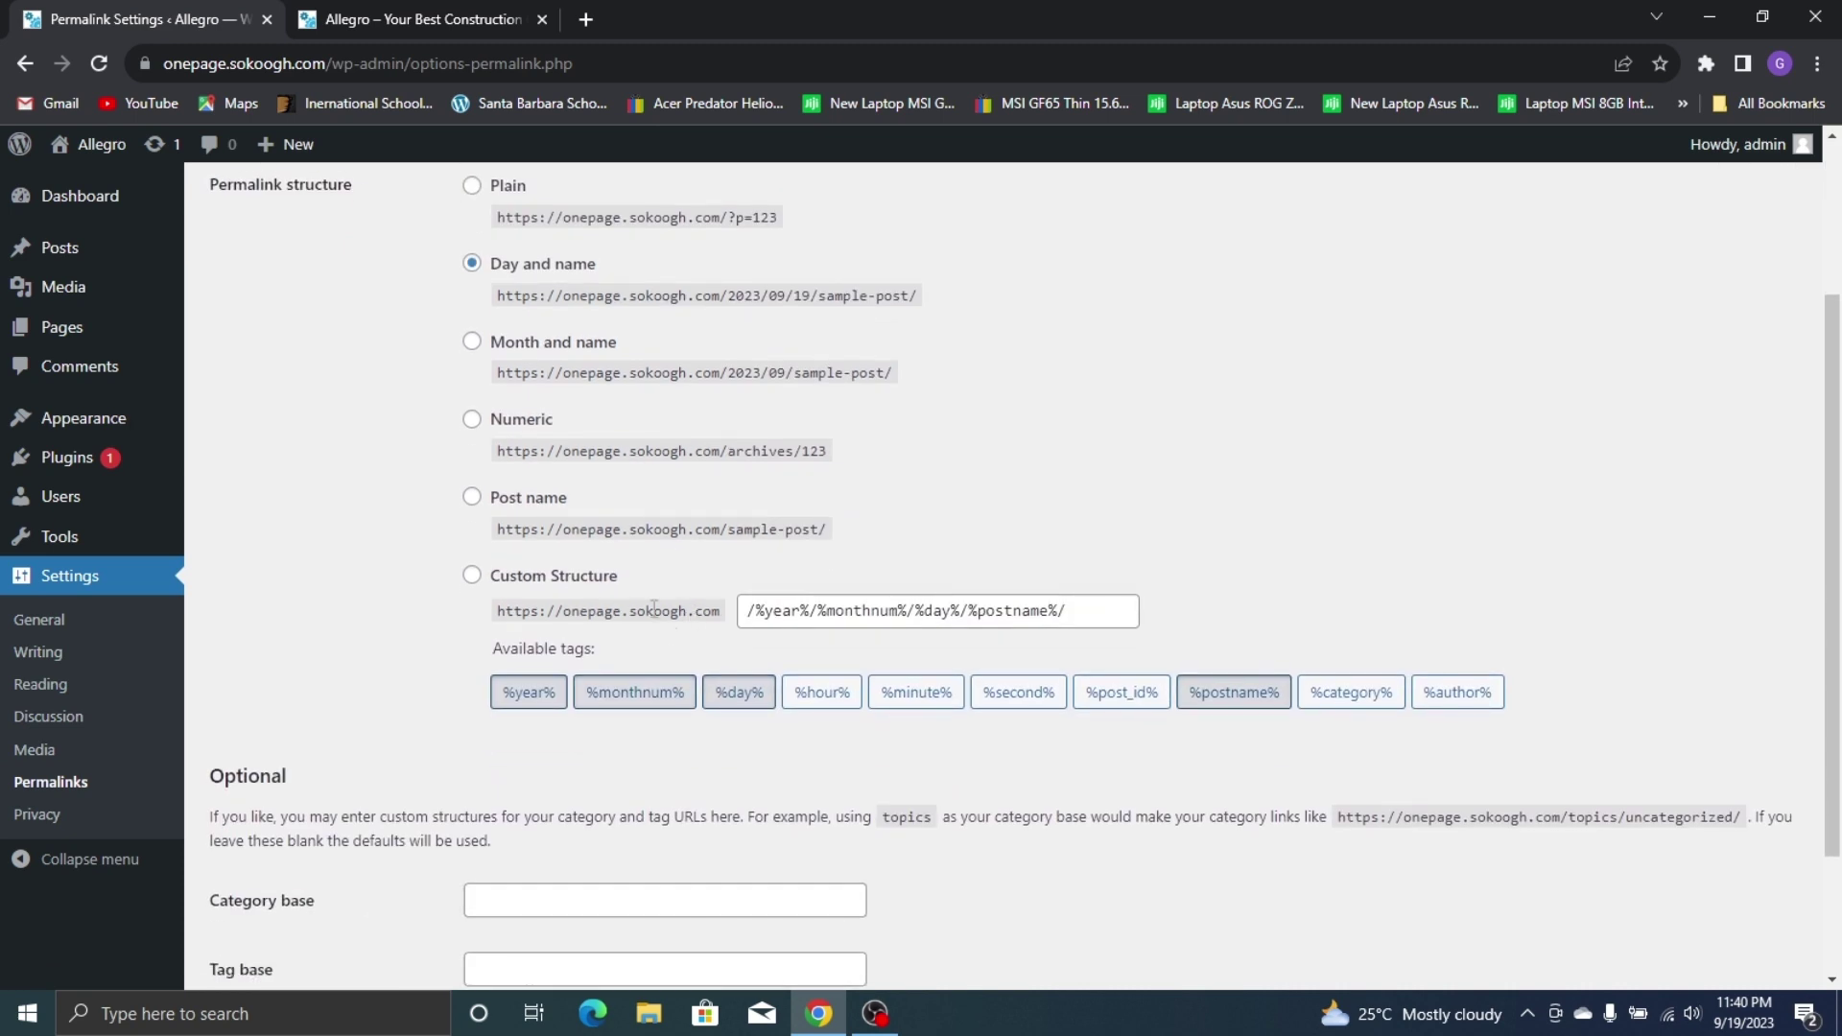
{"action": "left_click", "coordinate": [533, 498]}
{"action": "scroll", "coordinate": [503, 662], "scroll_direction": "down", "scroll_amount": 2}
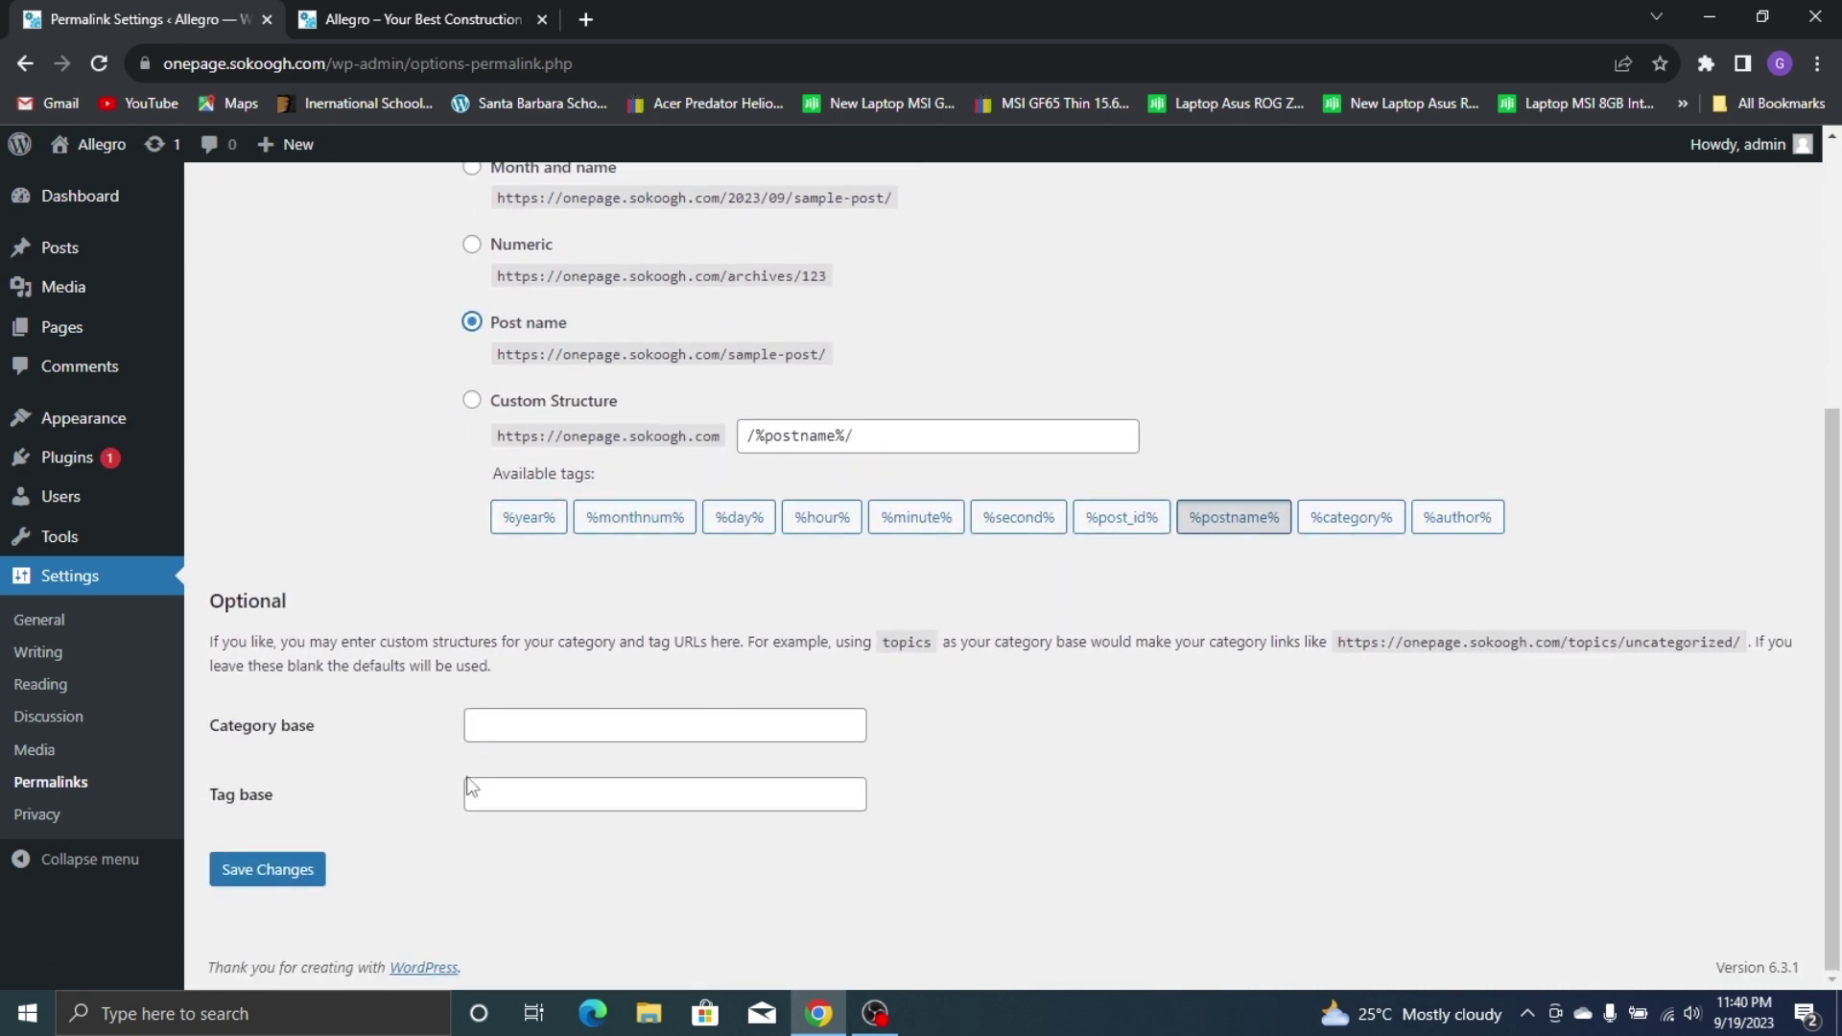
{"action": "left_click", "coordinate": [284, 888]}
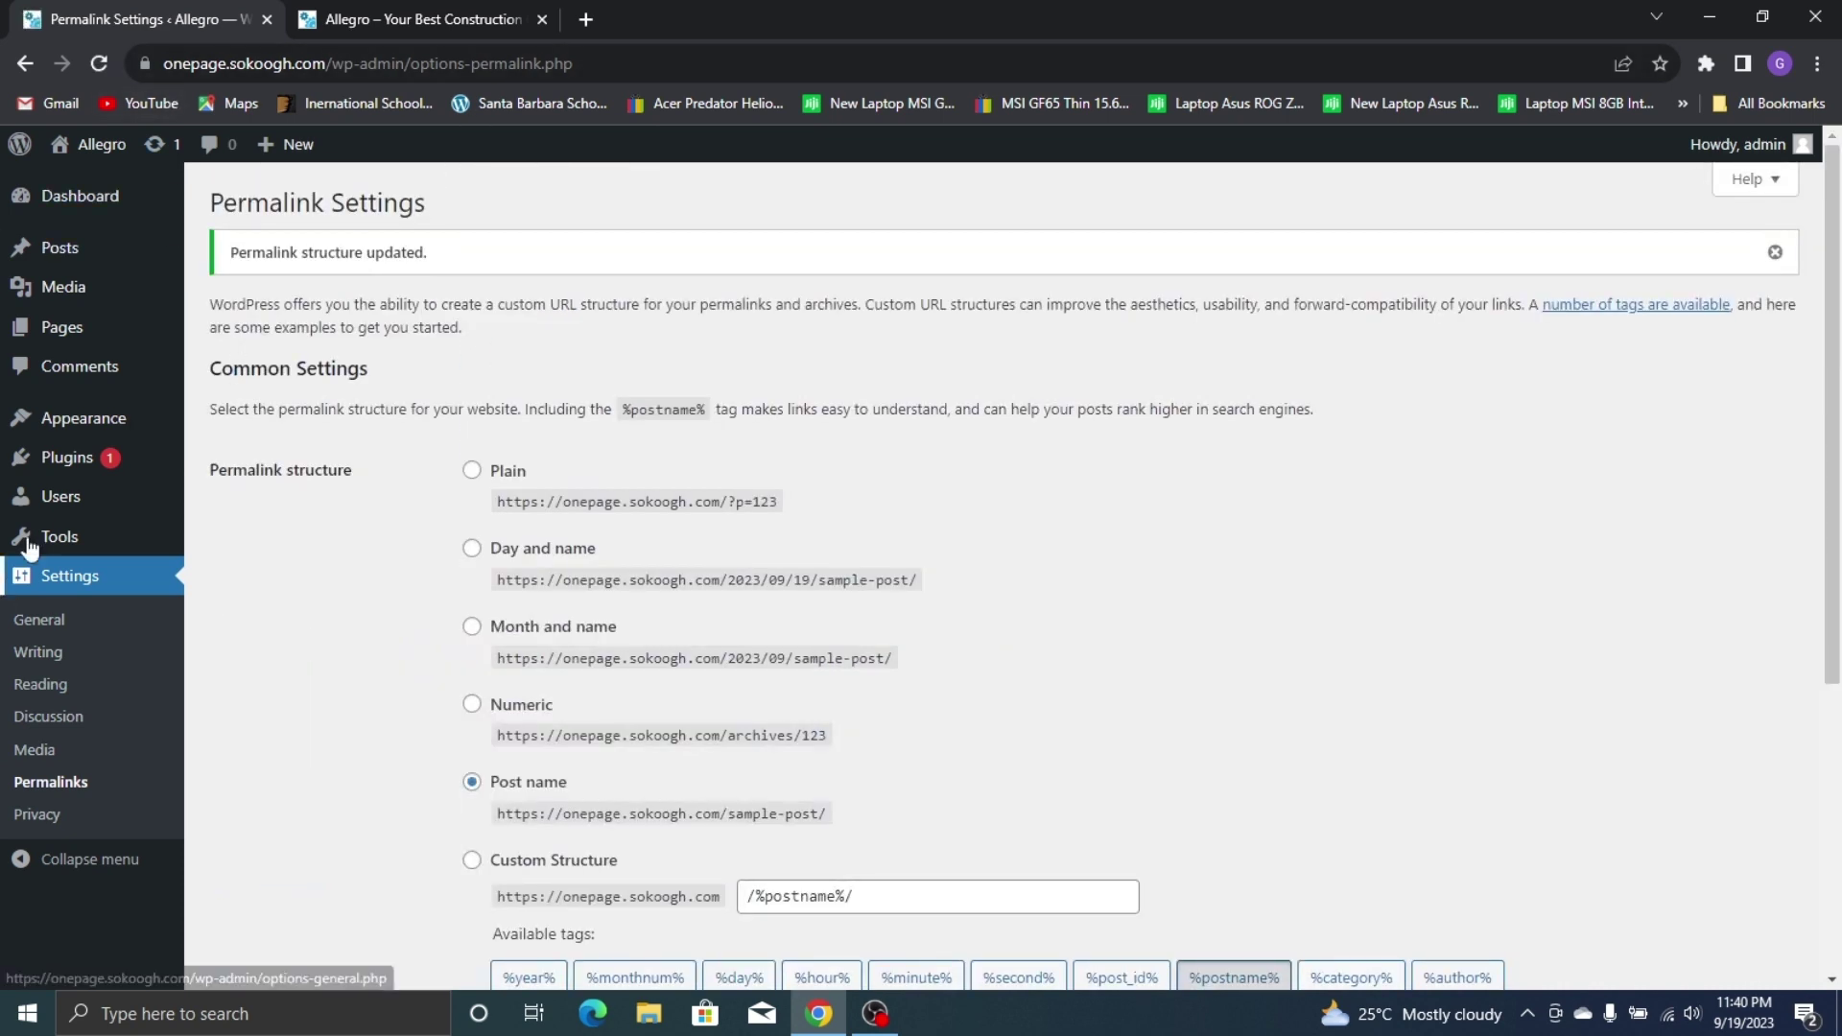
{"action": "mouse_move", "coordinate": [81, 422]}
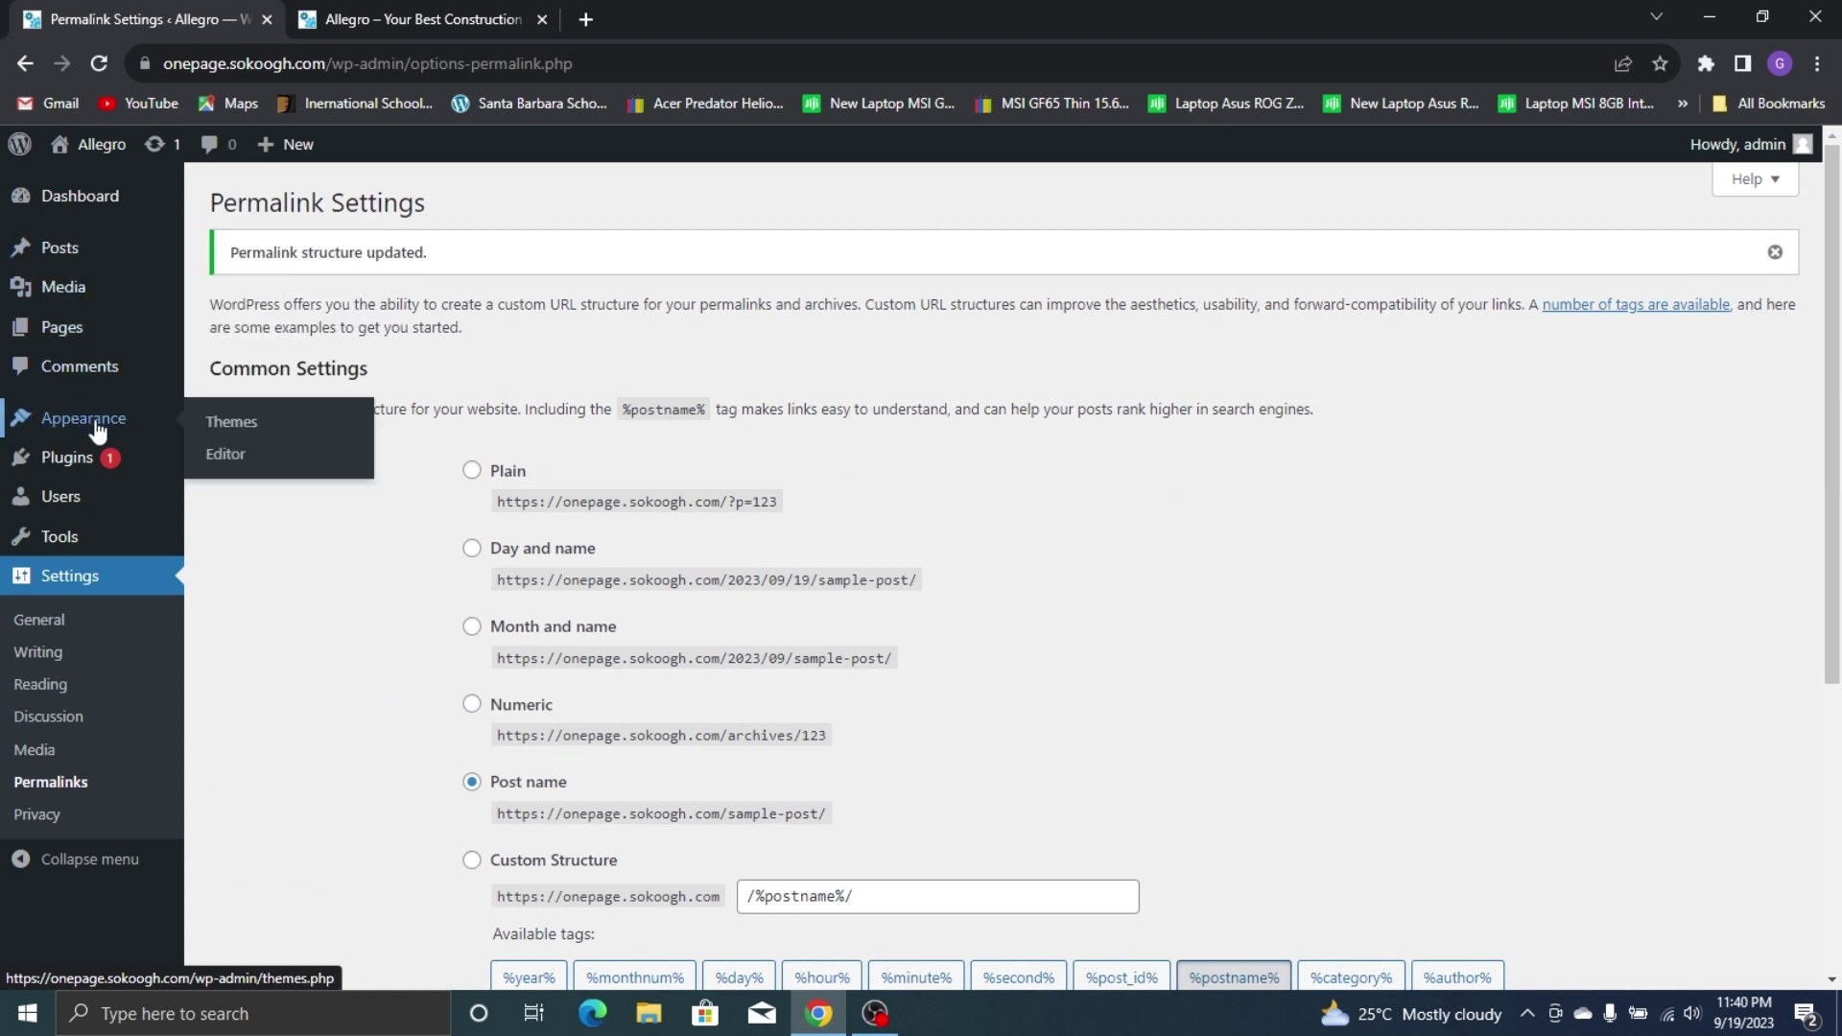
{"action": "left_click", "coordinate": [307, 432]}
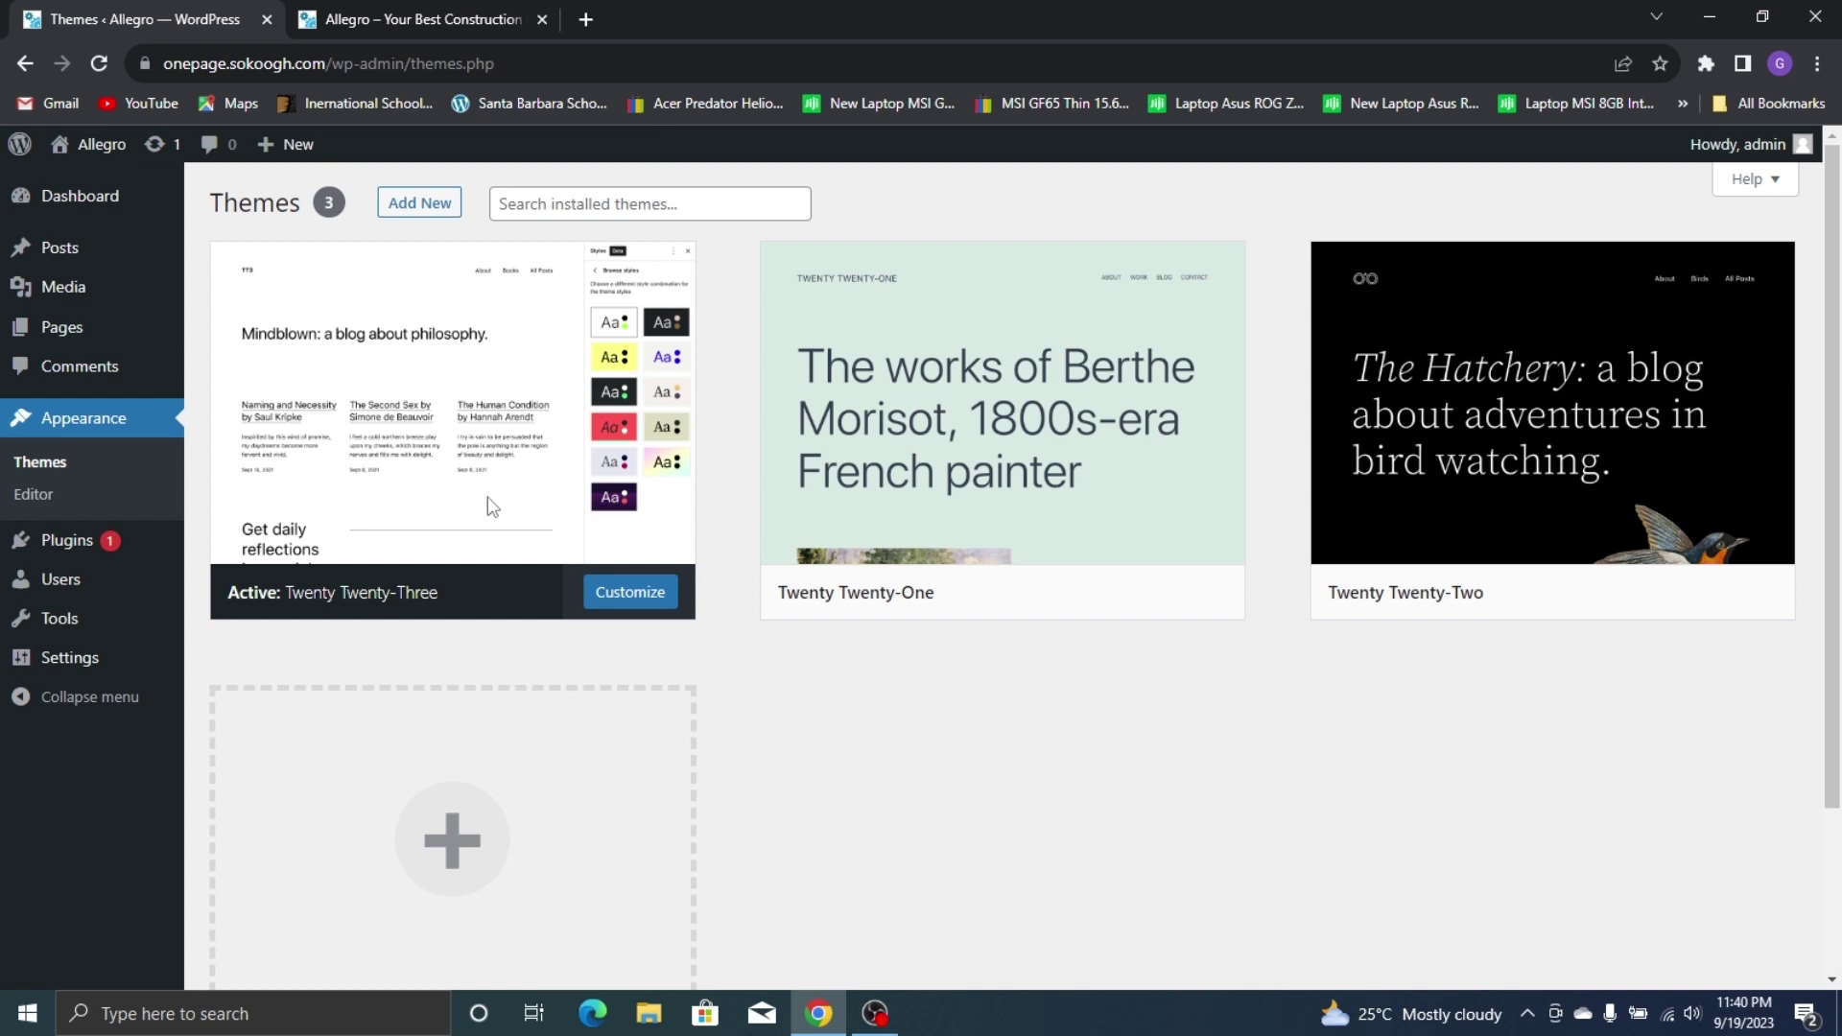
Open the live site in a new tab and view its front page
{"action": "mouse_move", "coordinate": [86, 146]}
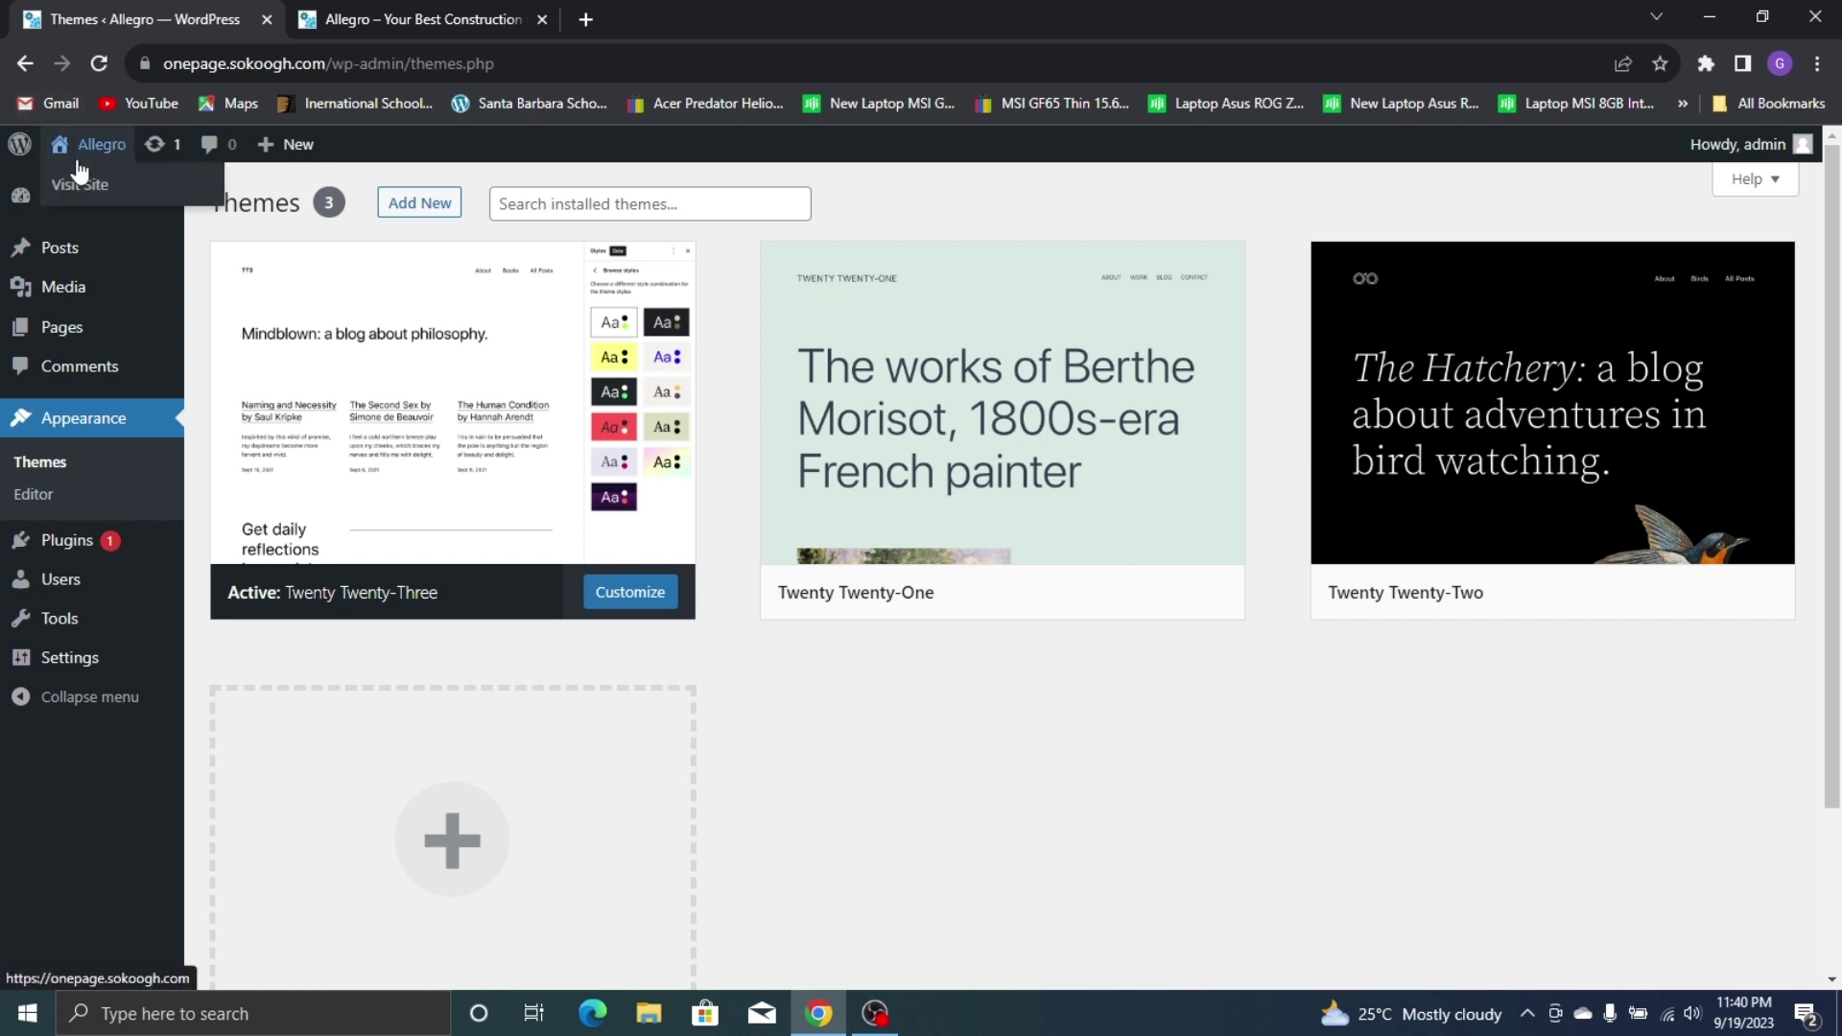
{"action": "right_click", "coordinate": [85, 189]}
{"action": "left_click", "coordinate": [126, 203]}
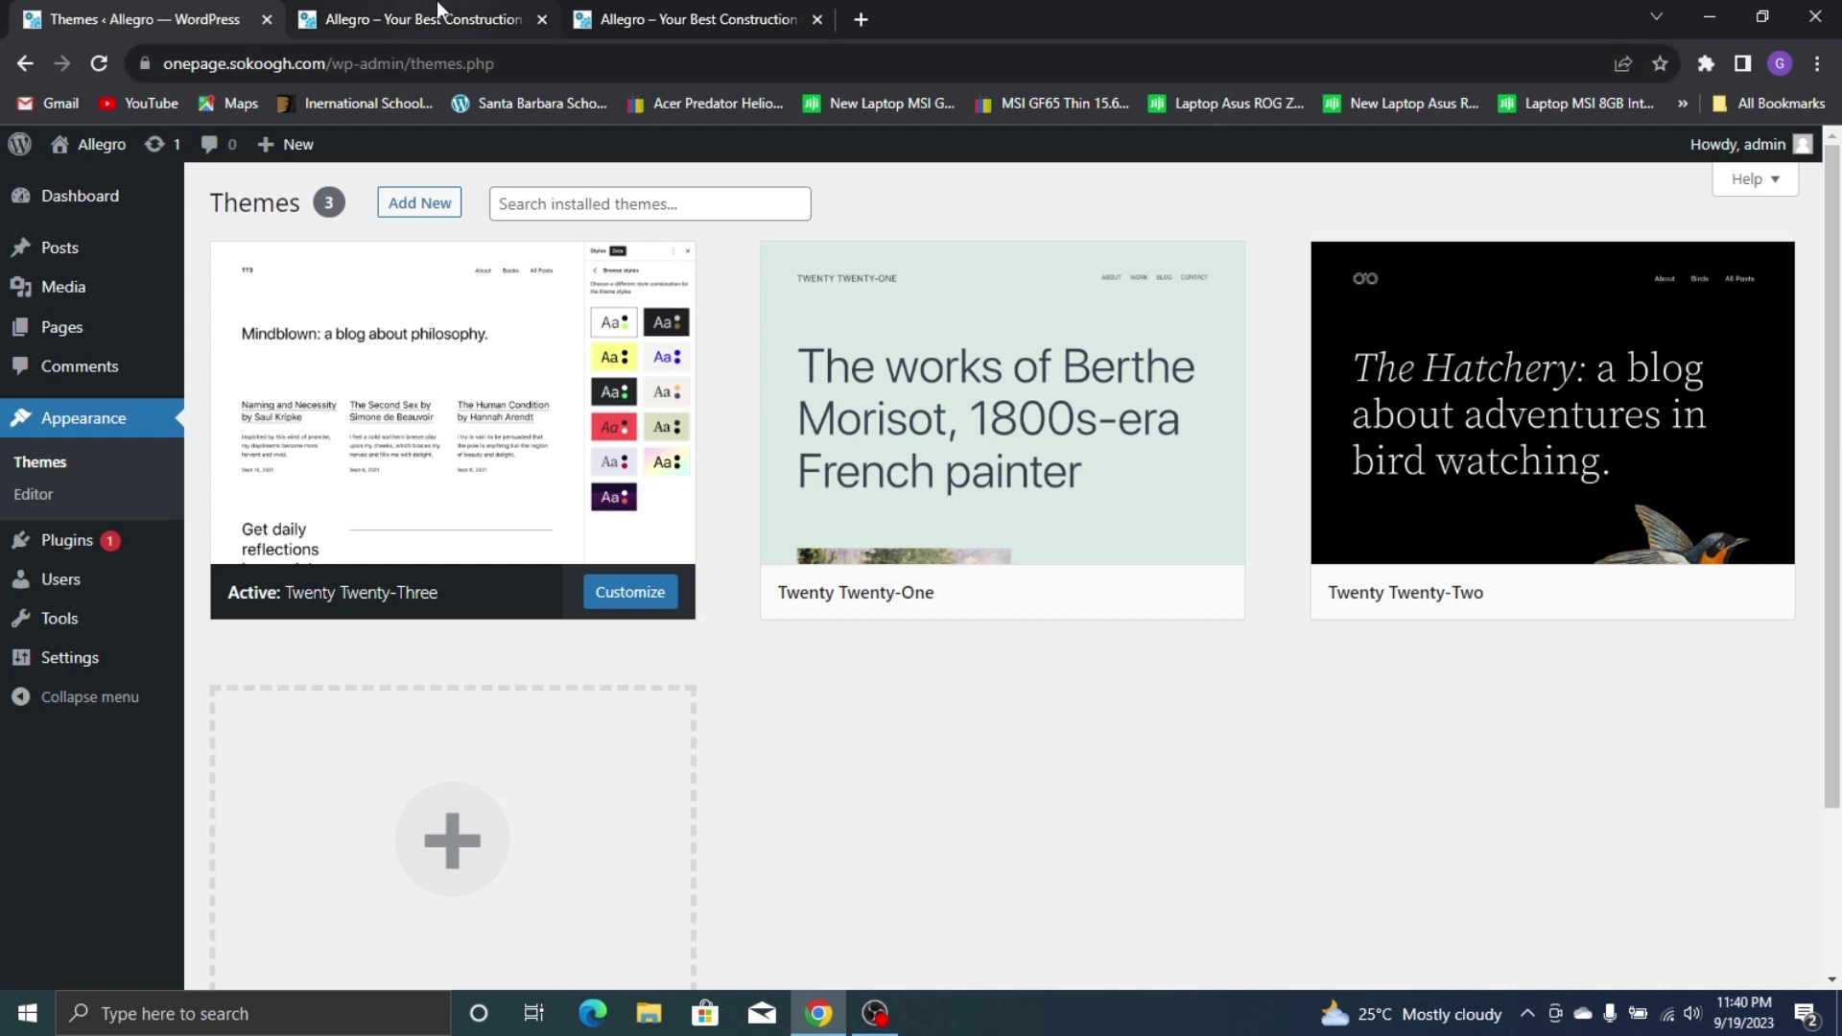
{"action": "left_click", "coordinate": [475, 20]}
{"action": "scroll", "coordinate": [1128, 347], "scroll_direction": "down", "scroll_amount": 3}
{"action": "scroll", "coordinate": [1128, 347], "scroll_direction": "up", "scroll_amount": 3}
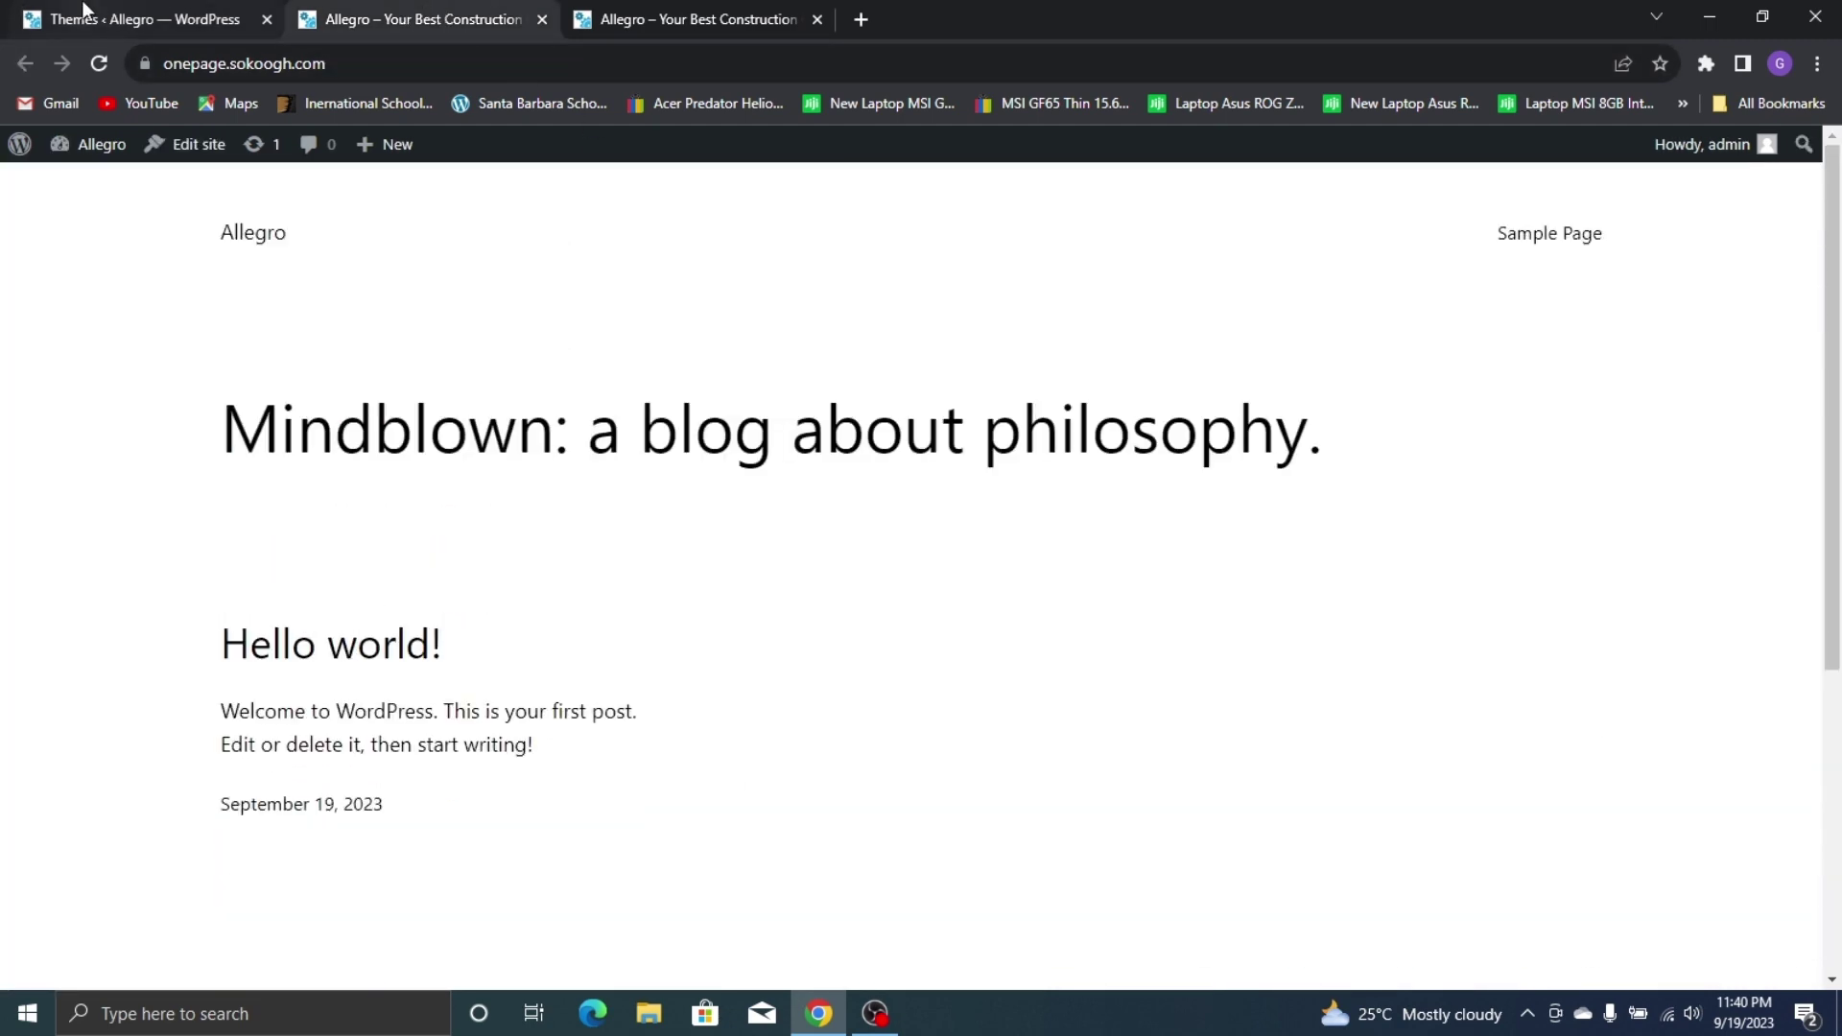
{"action": "left_click", "coordinate": [88, 17]}
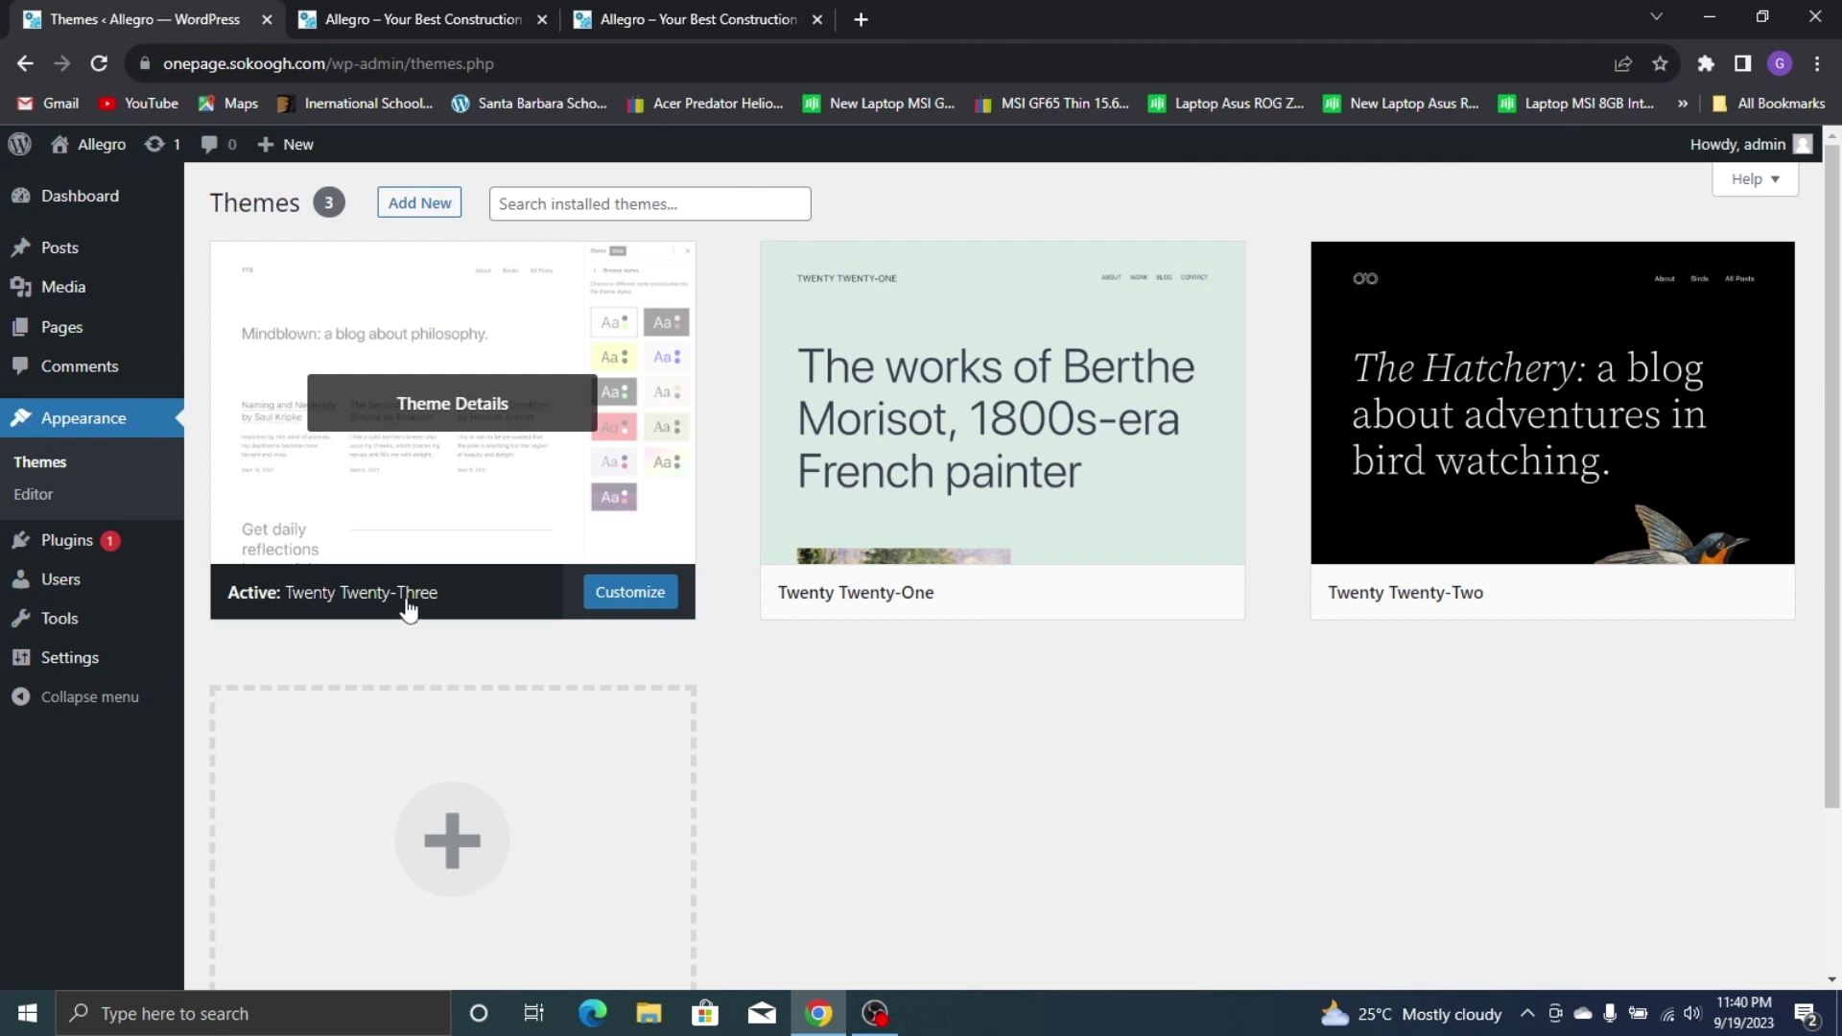
{"action": "left_click", "coordinate": [510, 9]}
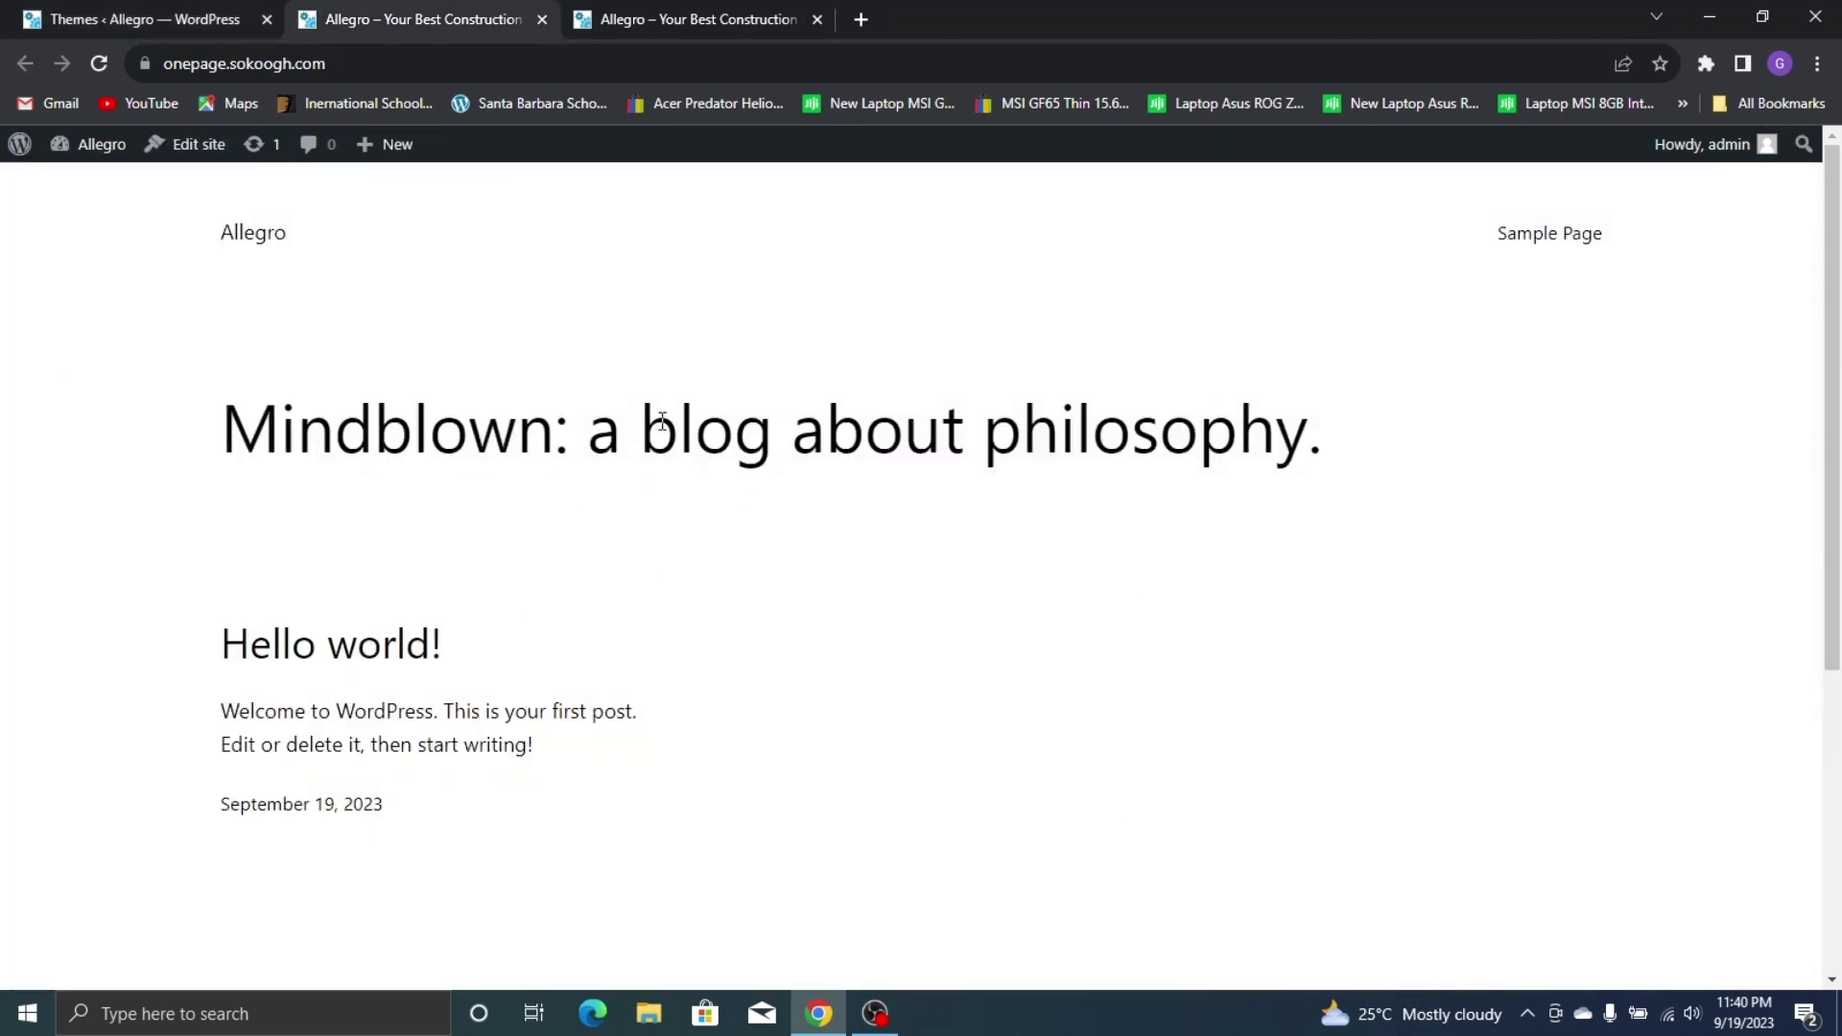
{"action": "left_click", "coordinate": [67, 17]}
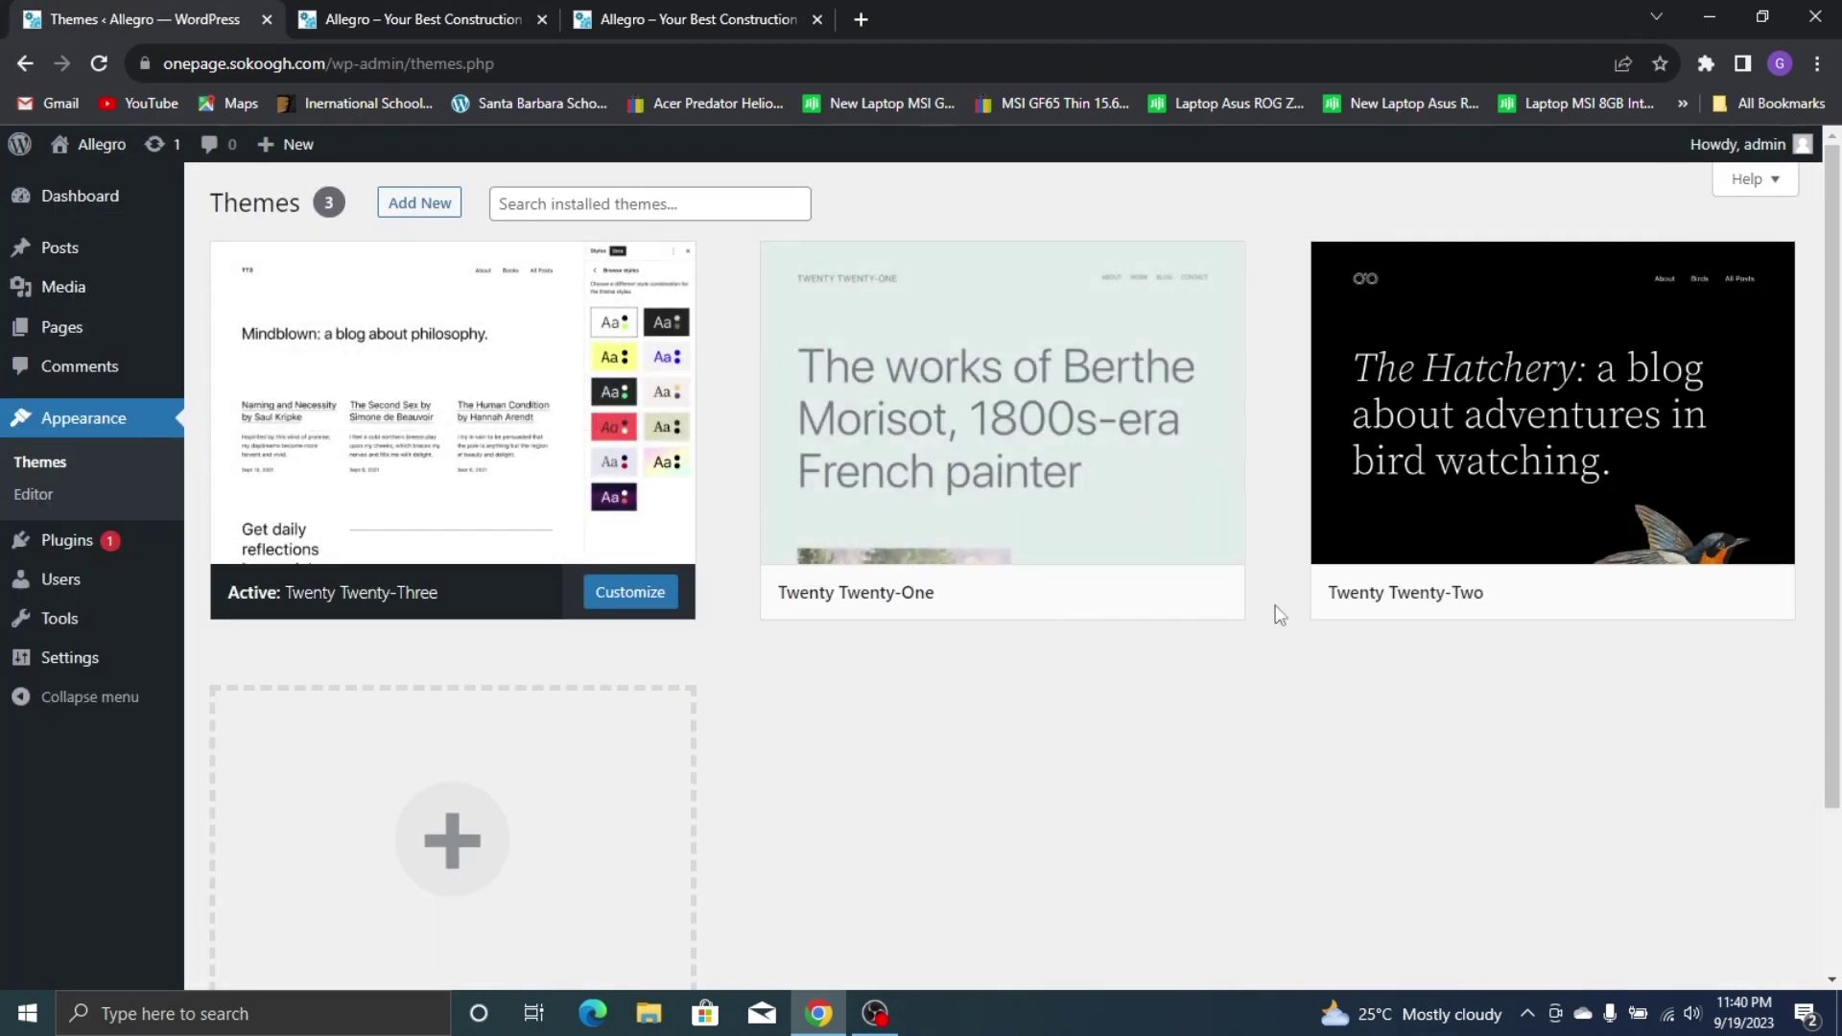
Delete the Twenty Twenty-Two and Twenty Twenty-One themes, confirming each deletion
{"action": "mouse_move", "coordinate": [1016, 467]}
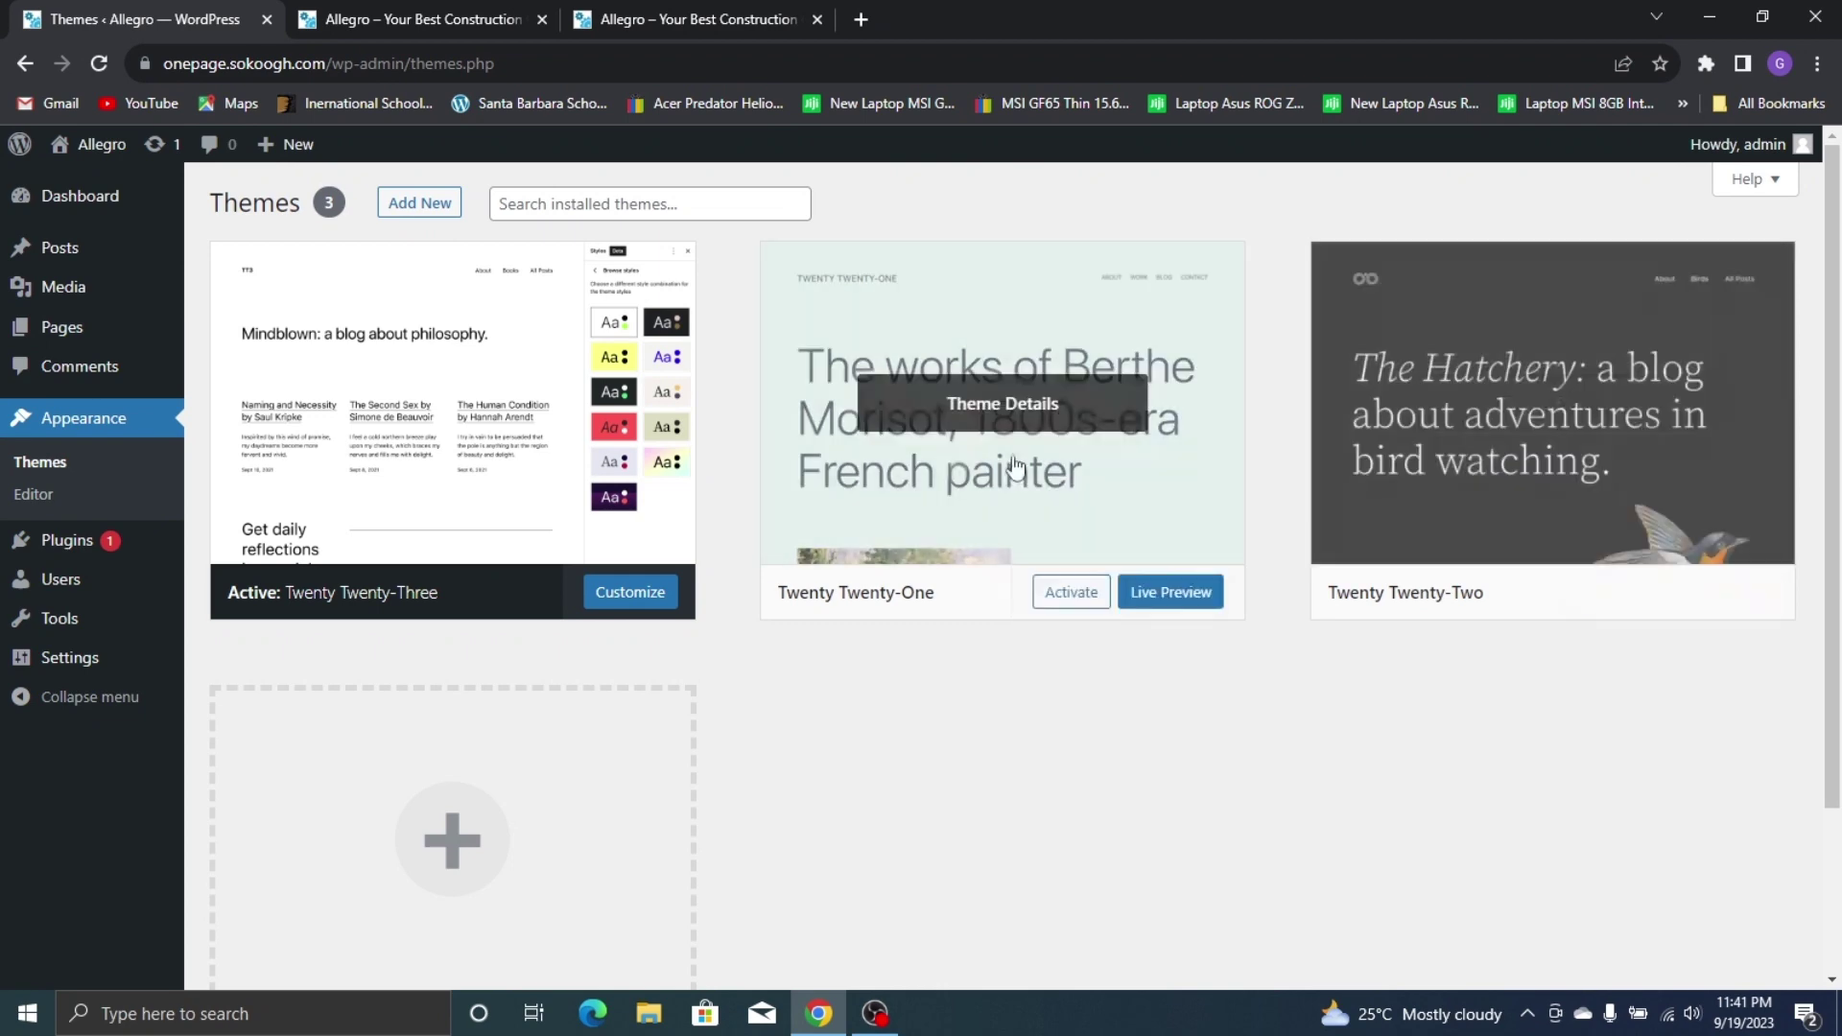
{"action": "left_click", "coordinate": [1573, 459]}
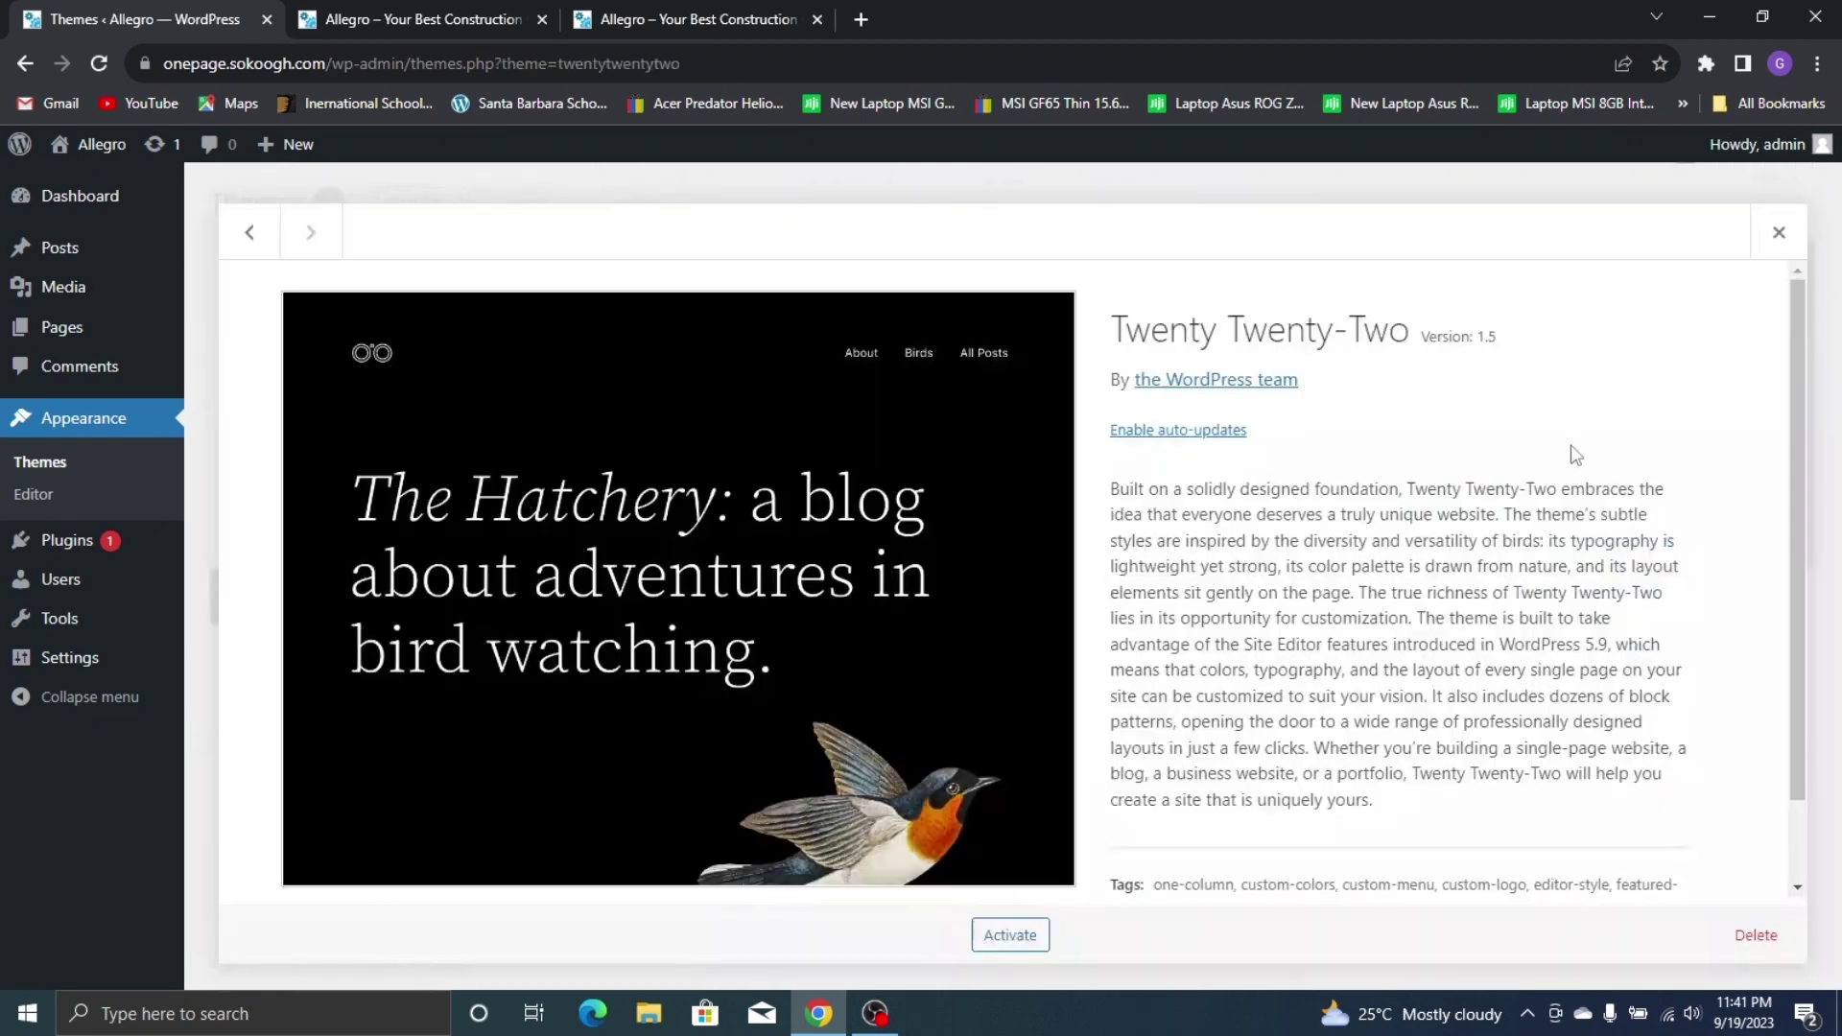
{"action": "left_click", "coordinate": [1763, 937]}
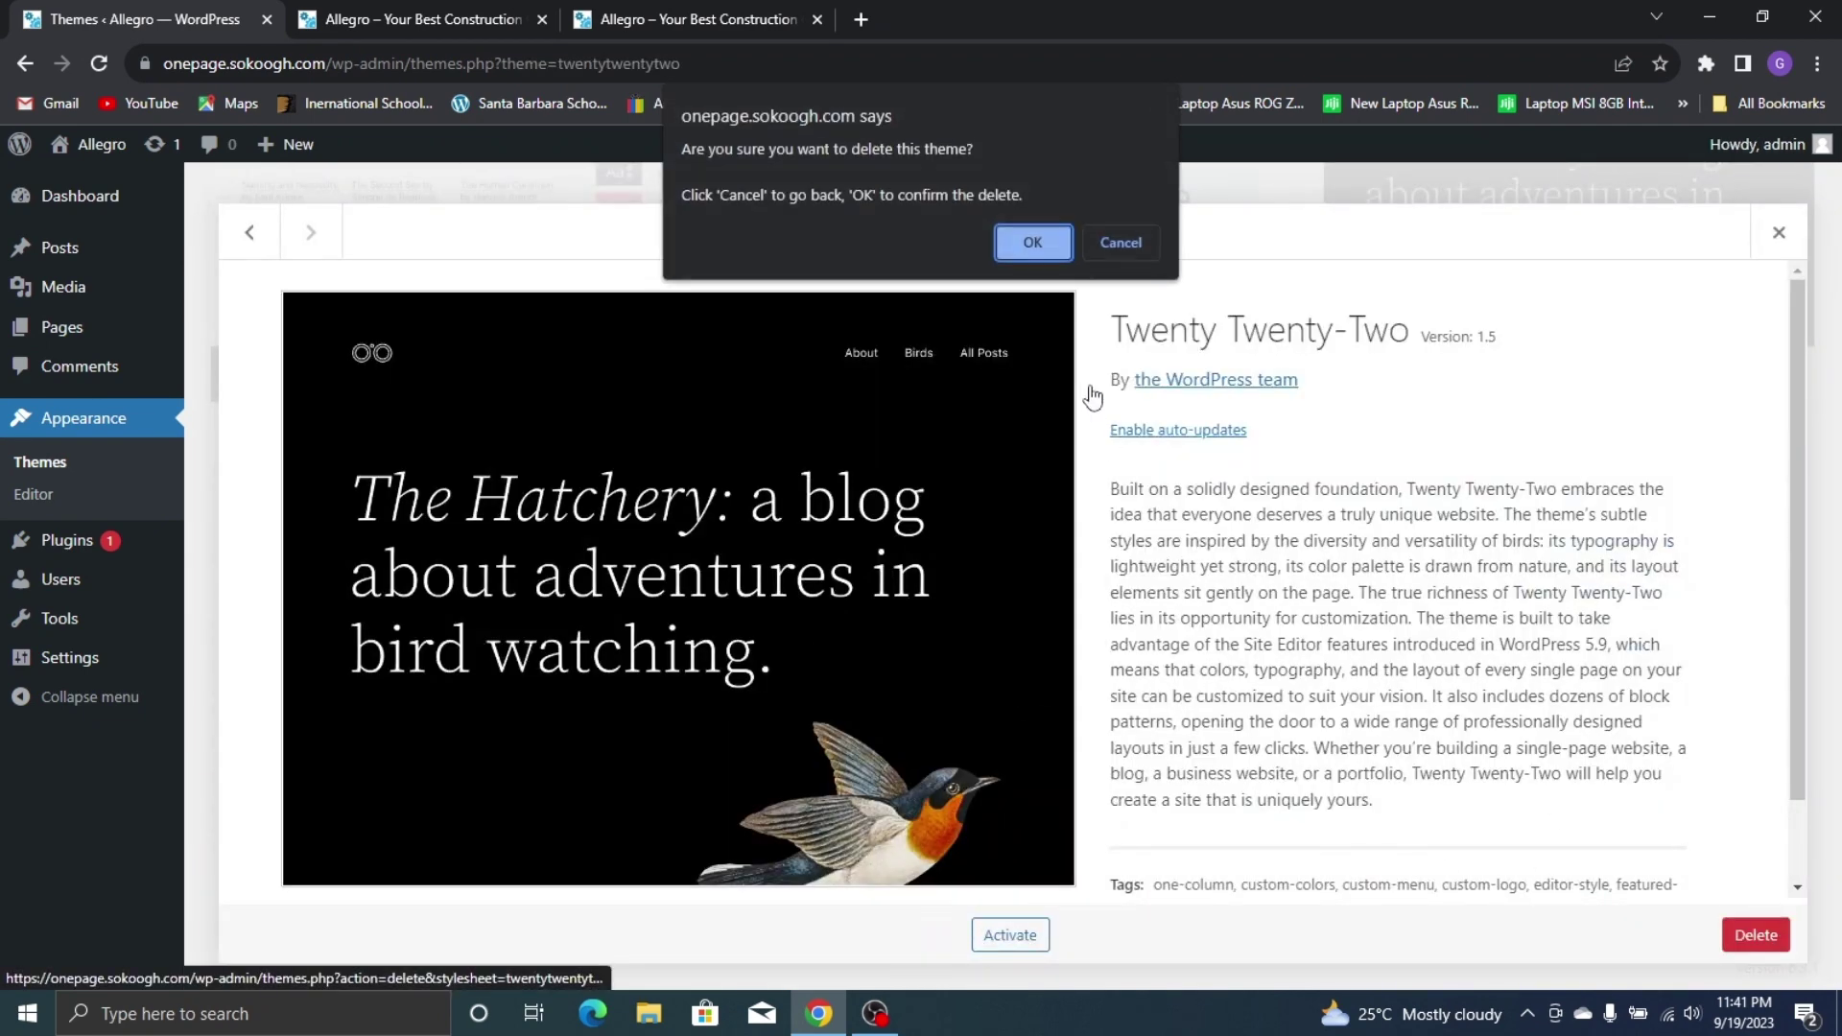
{"action": "left_click", "coordinate": [1033, 243]}
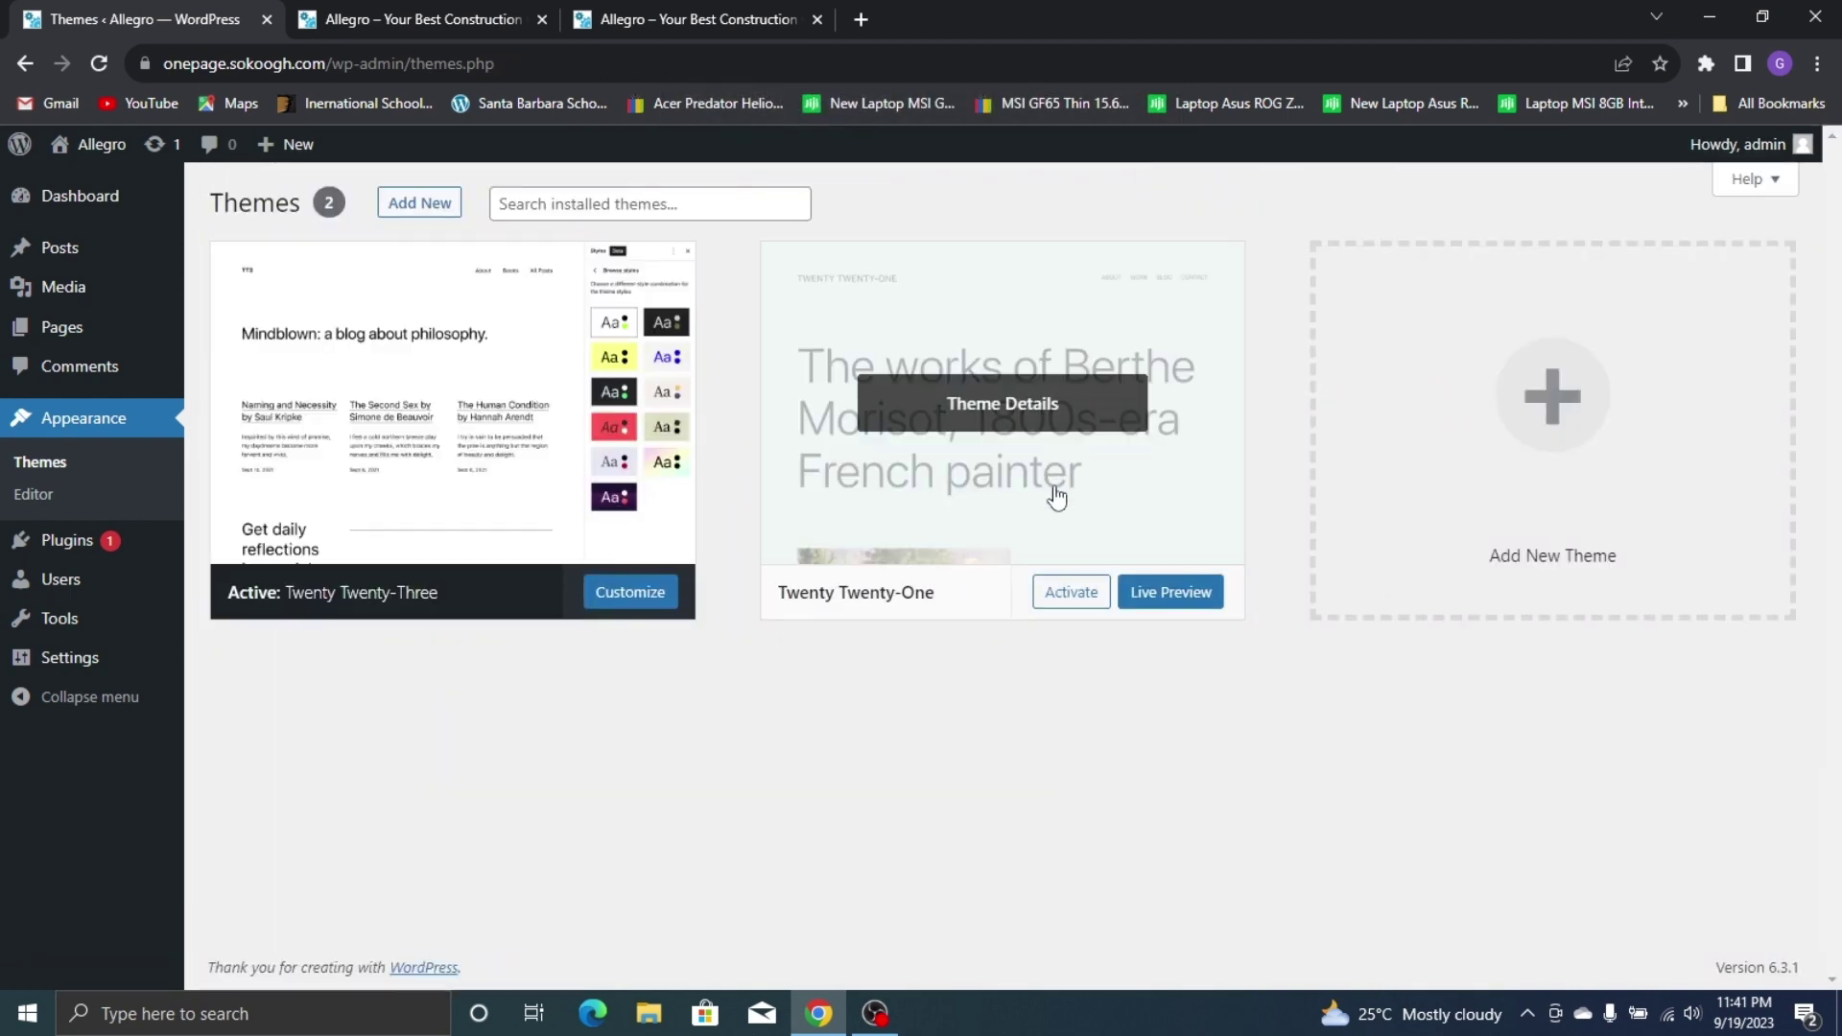
{"action": "left_click", "coordinate": [1057, 496]}
{"action": "left_click", "coordinate": [1756, 935]}
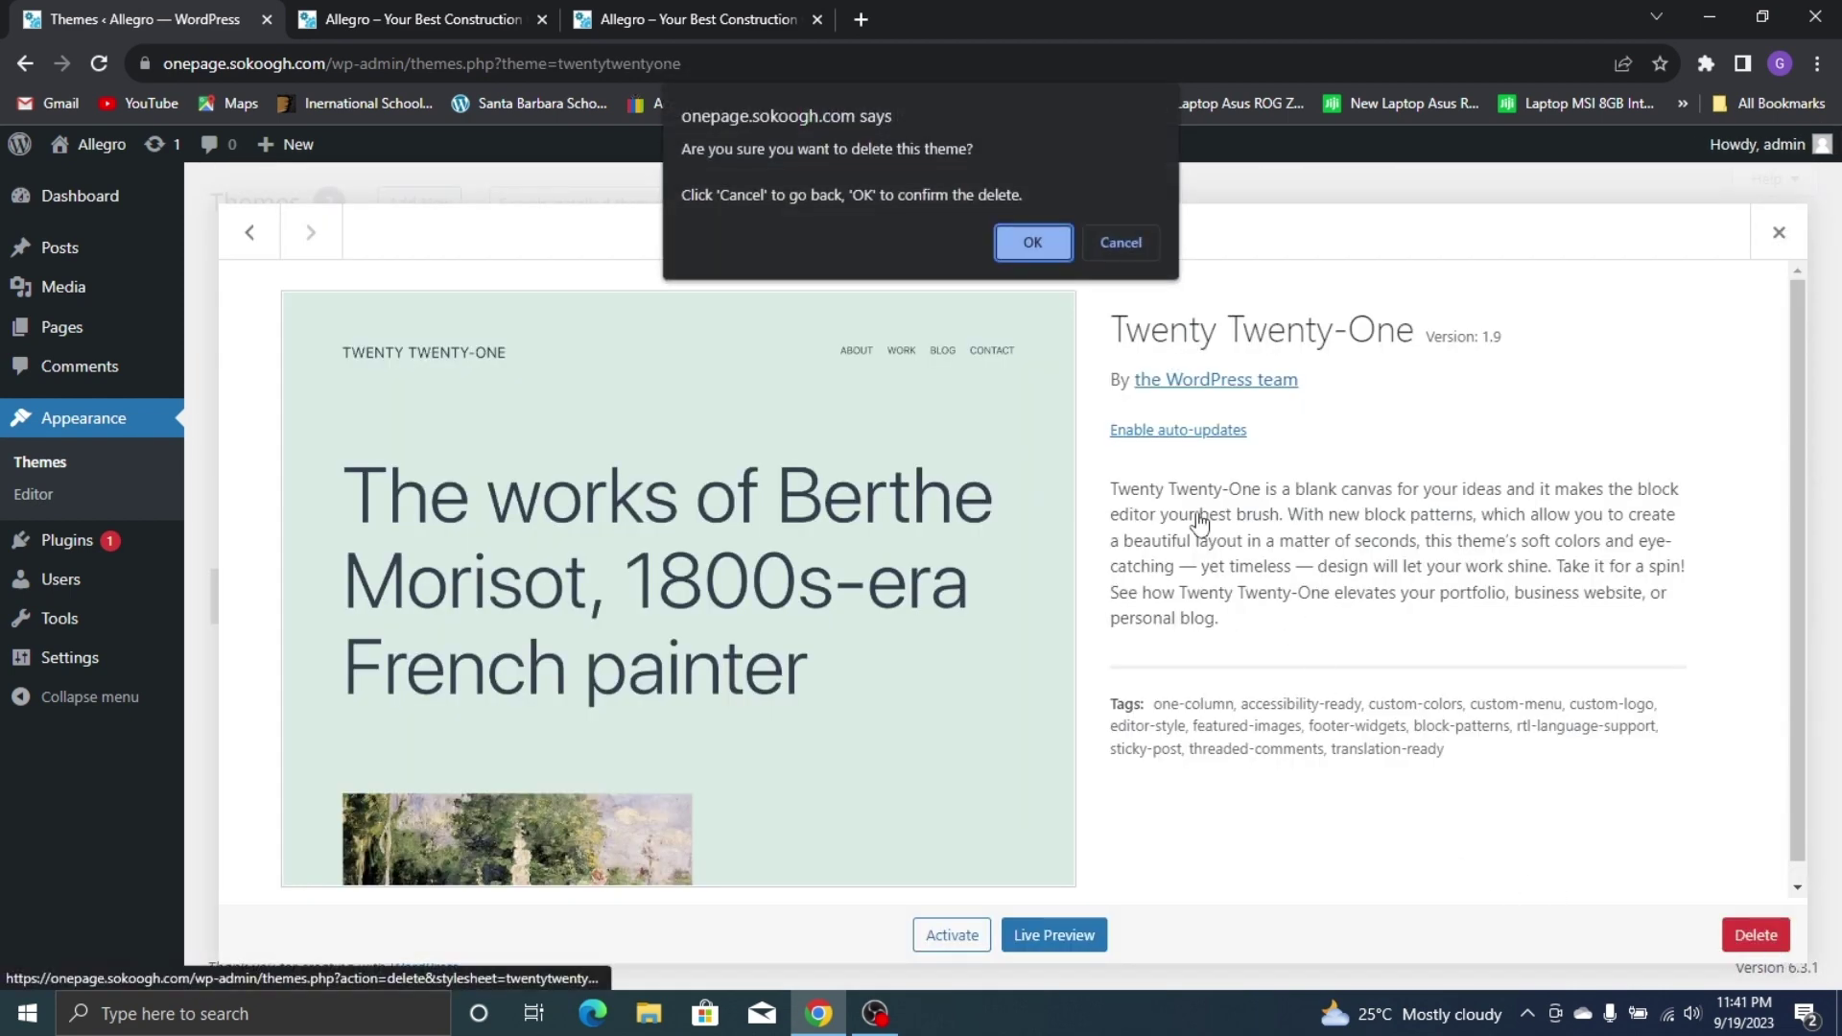
{"action": "left_click", "coordinate": [1071, 249]}
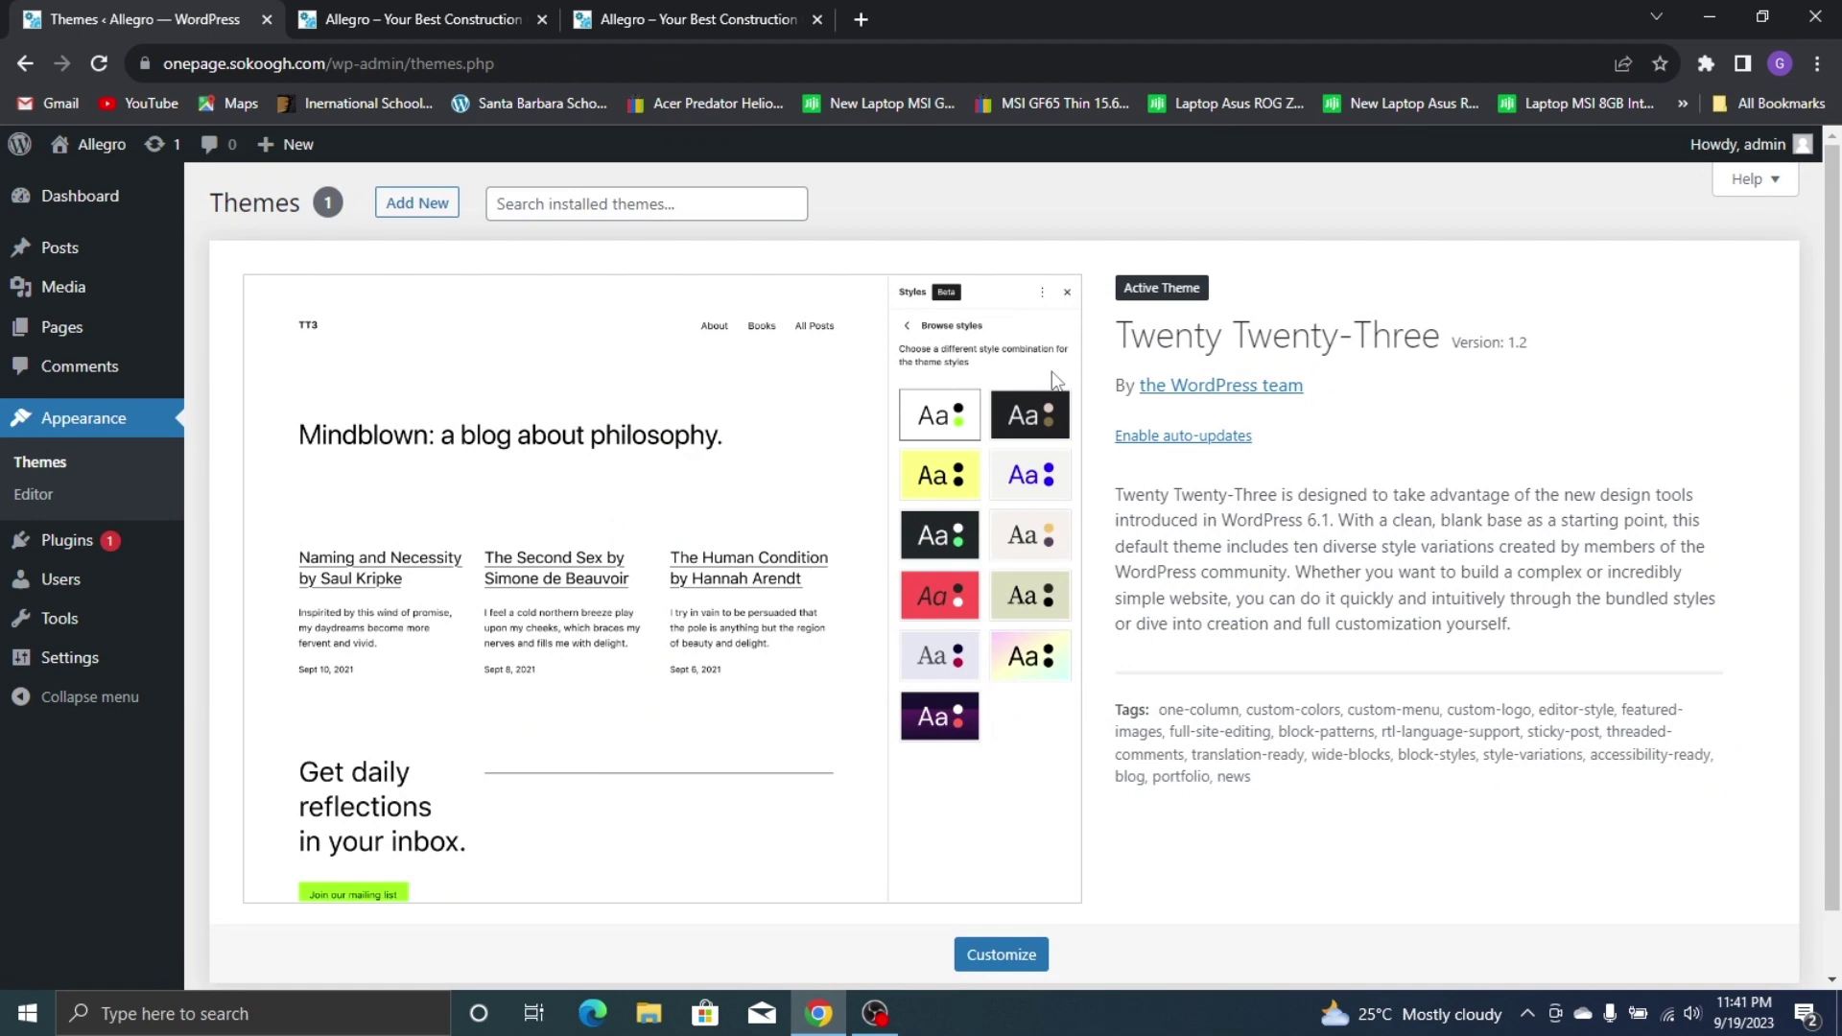
Search the theme directory for 'Oc', then install and activate OceanWP
{"action": "left_click", "coordinate": [409, 211]}
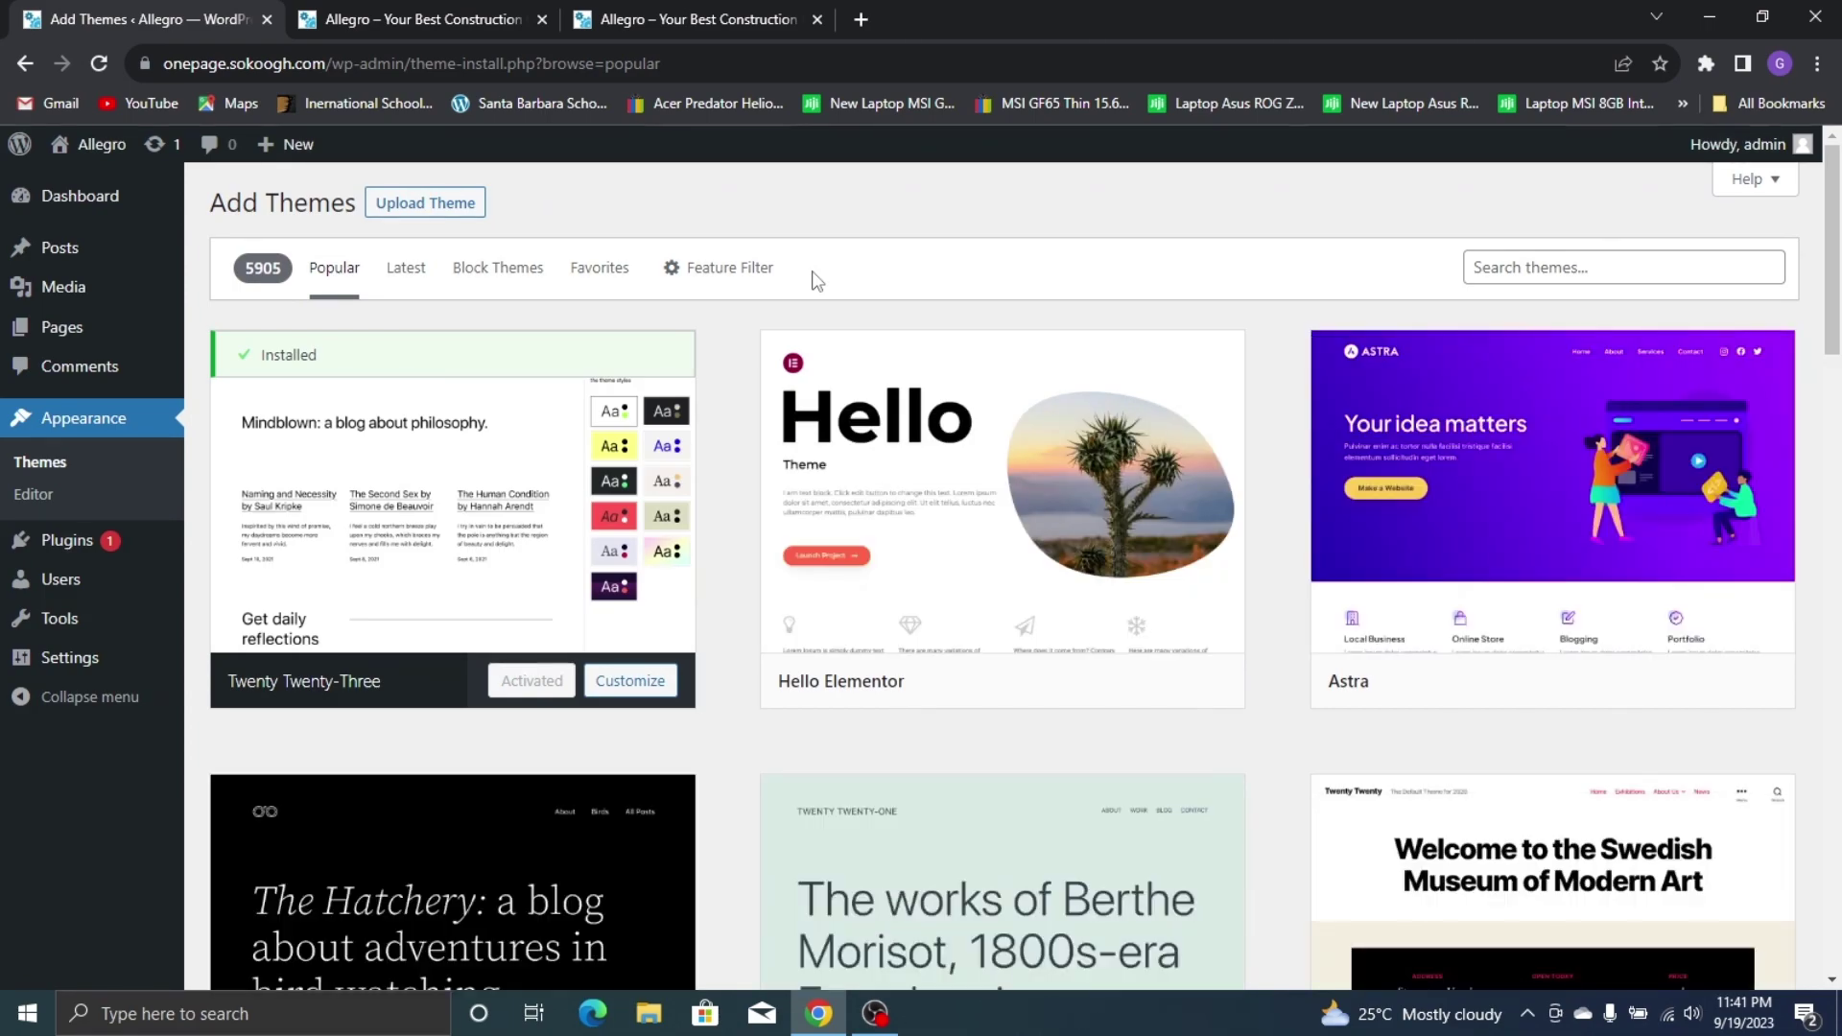
{"action": "scroll", "coordinate": [864, 317], "scroll_direction": "down", "scroll_amount": 6}
{"action": "scroll", "coordinate": [1369, 423], "scroll_direction": "up", "scroll_amount": 5}
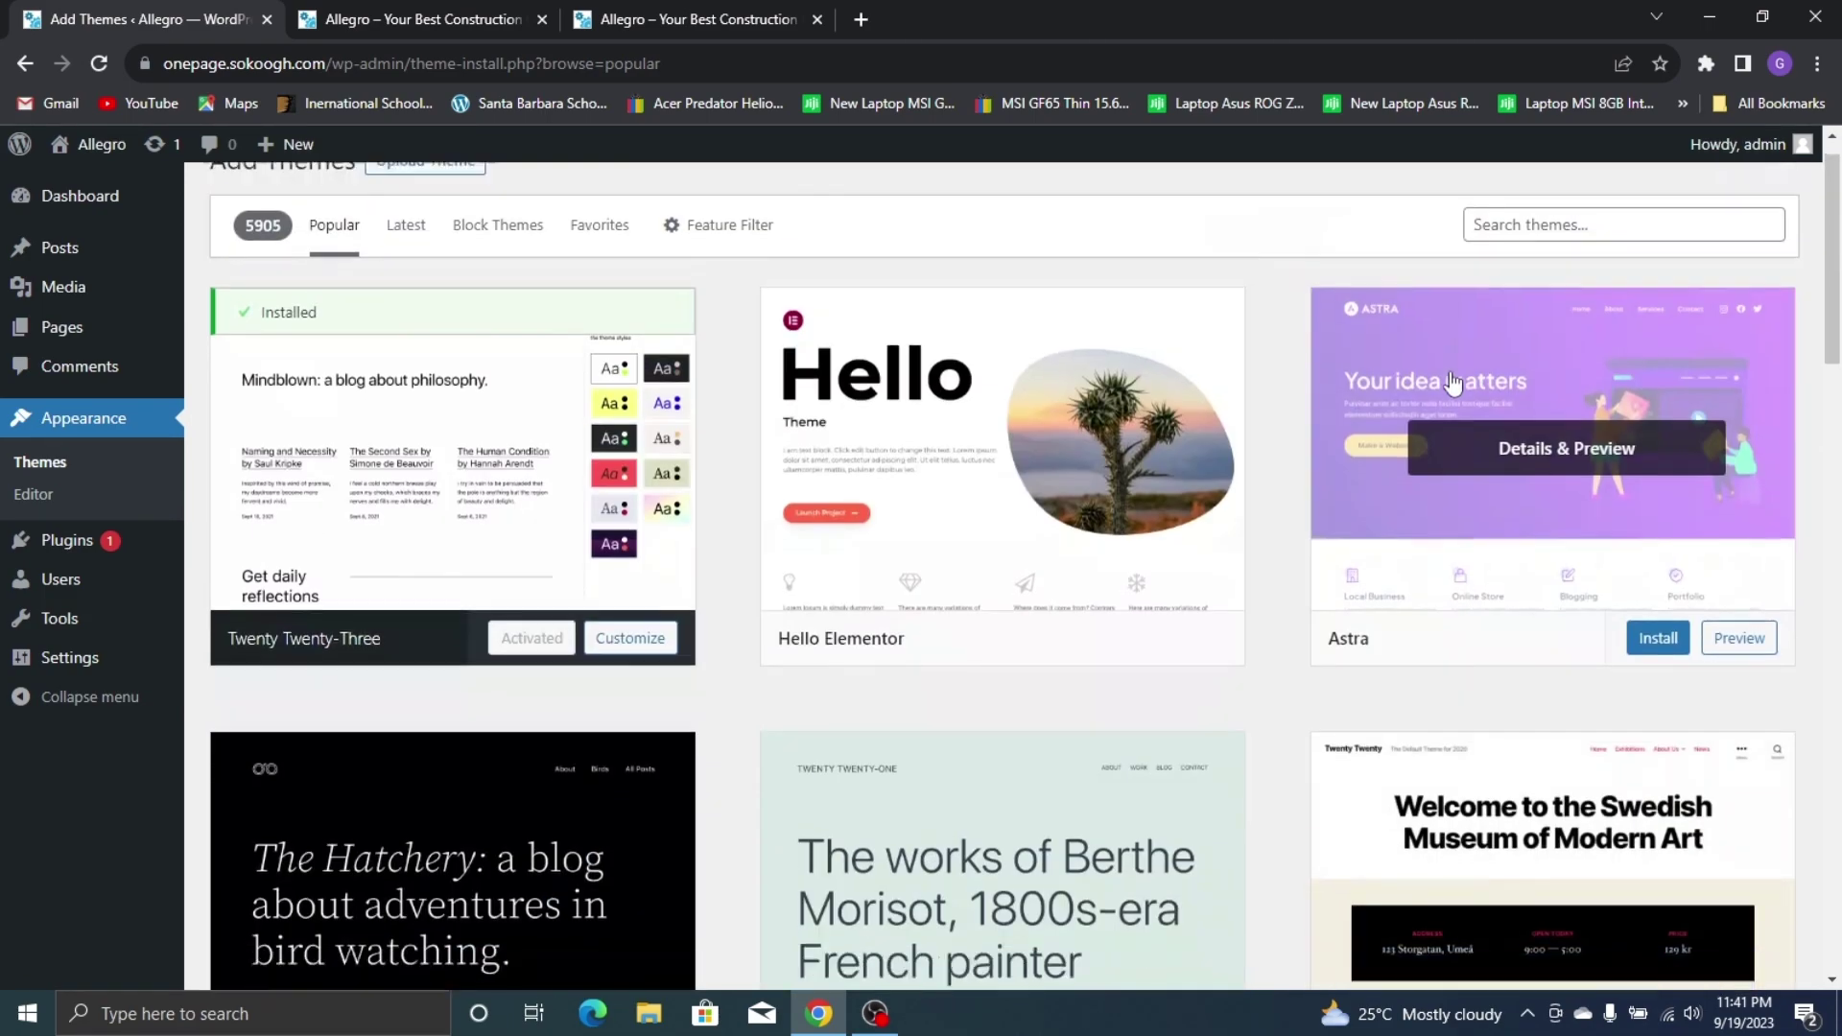
{"action": "scroll", "coordinate": [1535, 422], "scroll_direction": "down", "scroll_amount": 7}
{"action": "scroll", "coordinate": [127, 666], "scroll_direction": "up", "scroll_amount": 7}
{"action": "left_click", "coordinate": [1559, 265]}
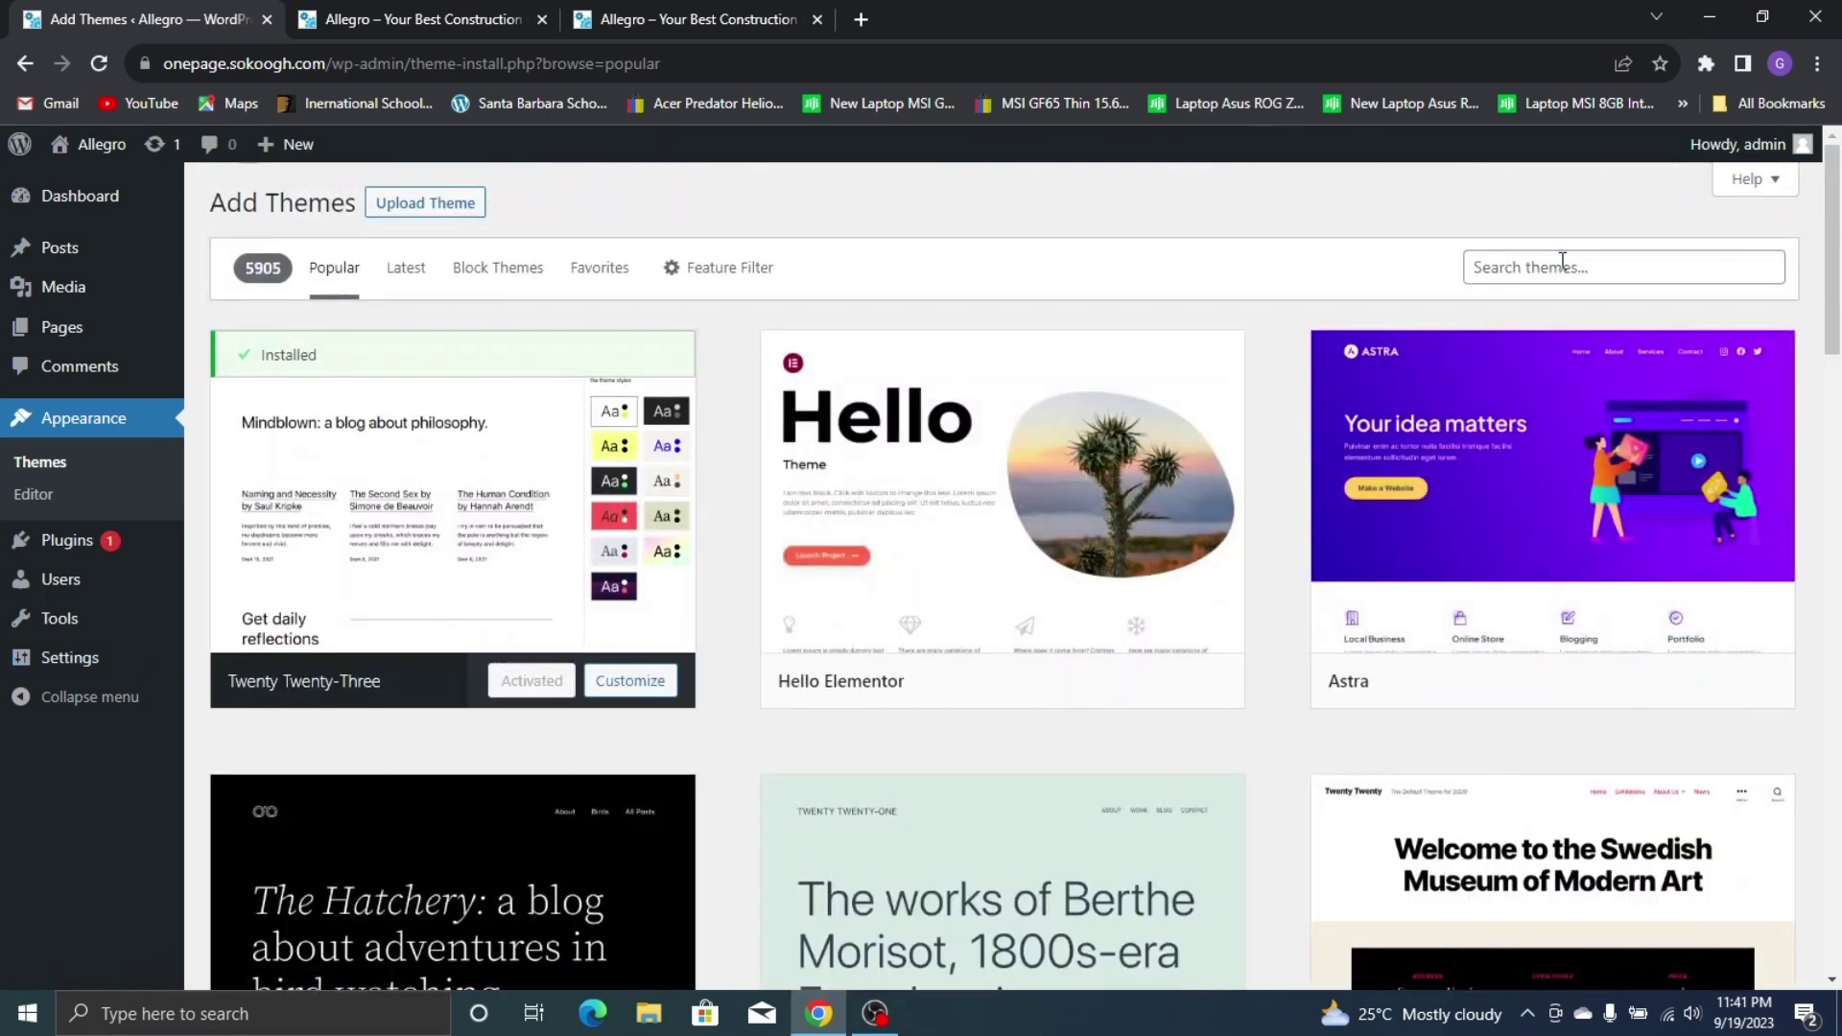
{"action": "type", "text": "Ocean Wp"}
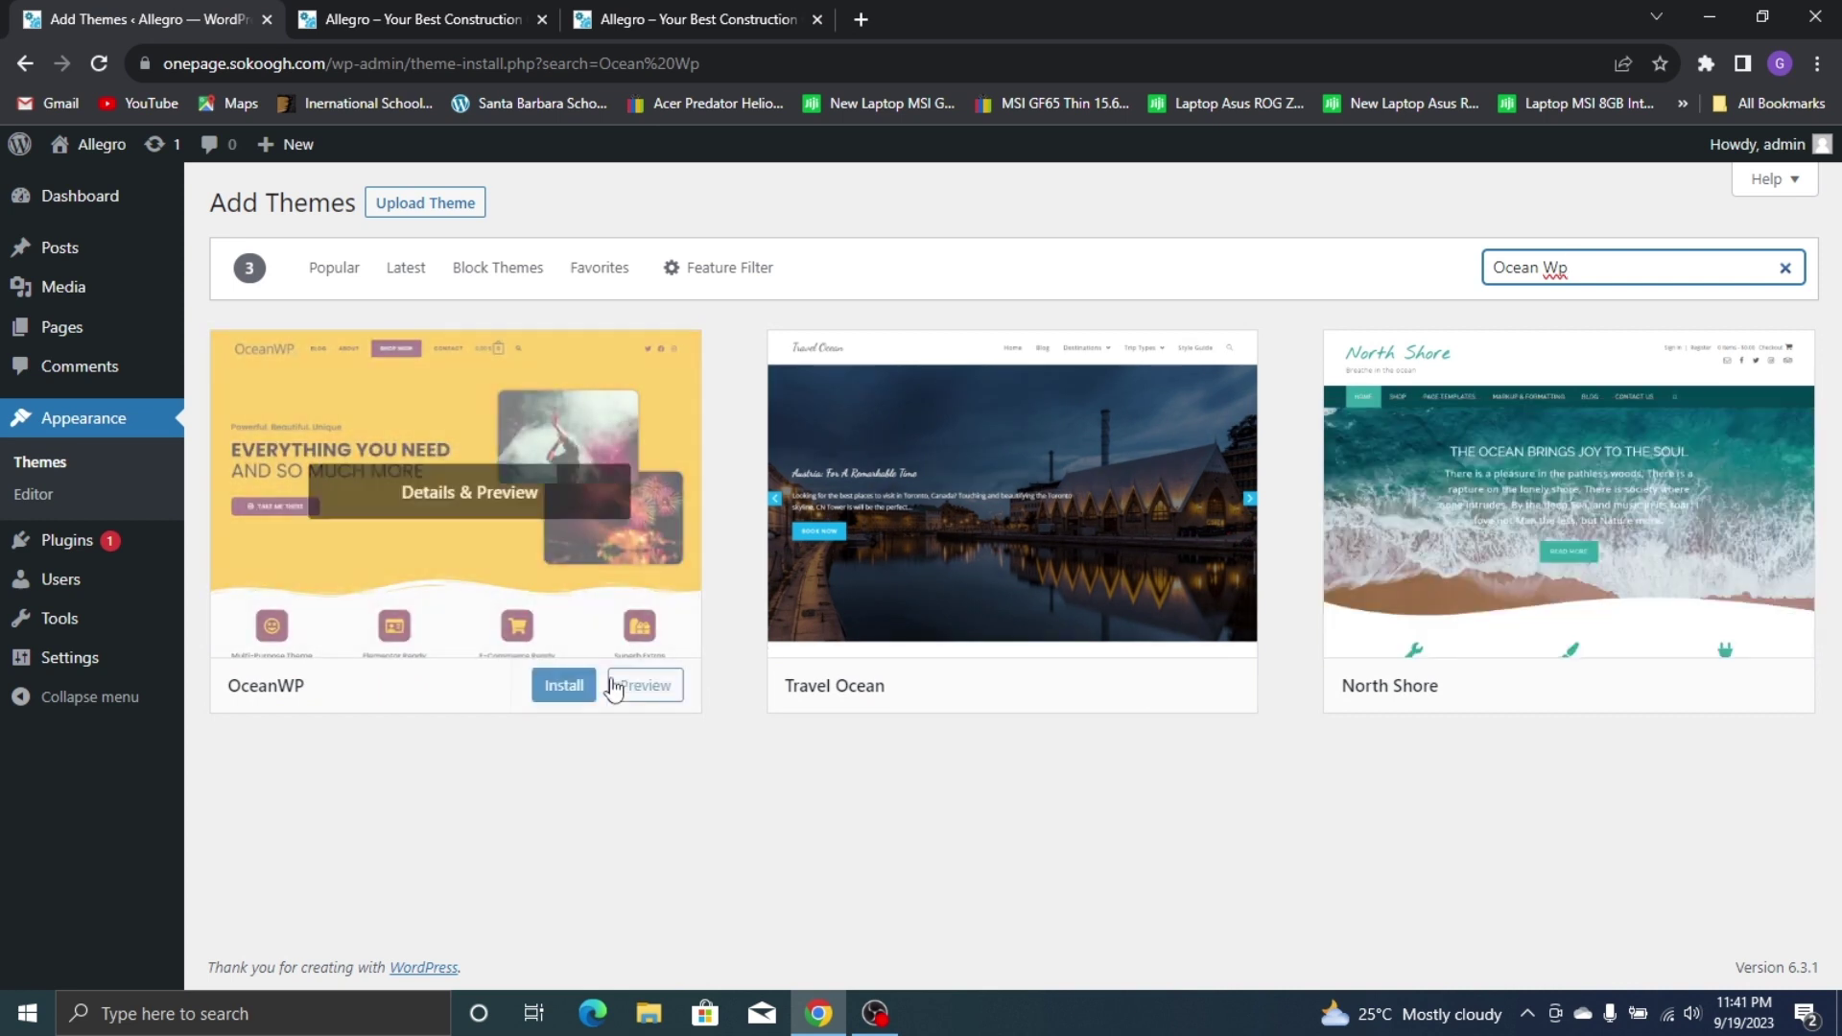
{"action": "left_click", "coordinate": [558, 687]}
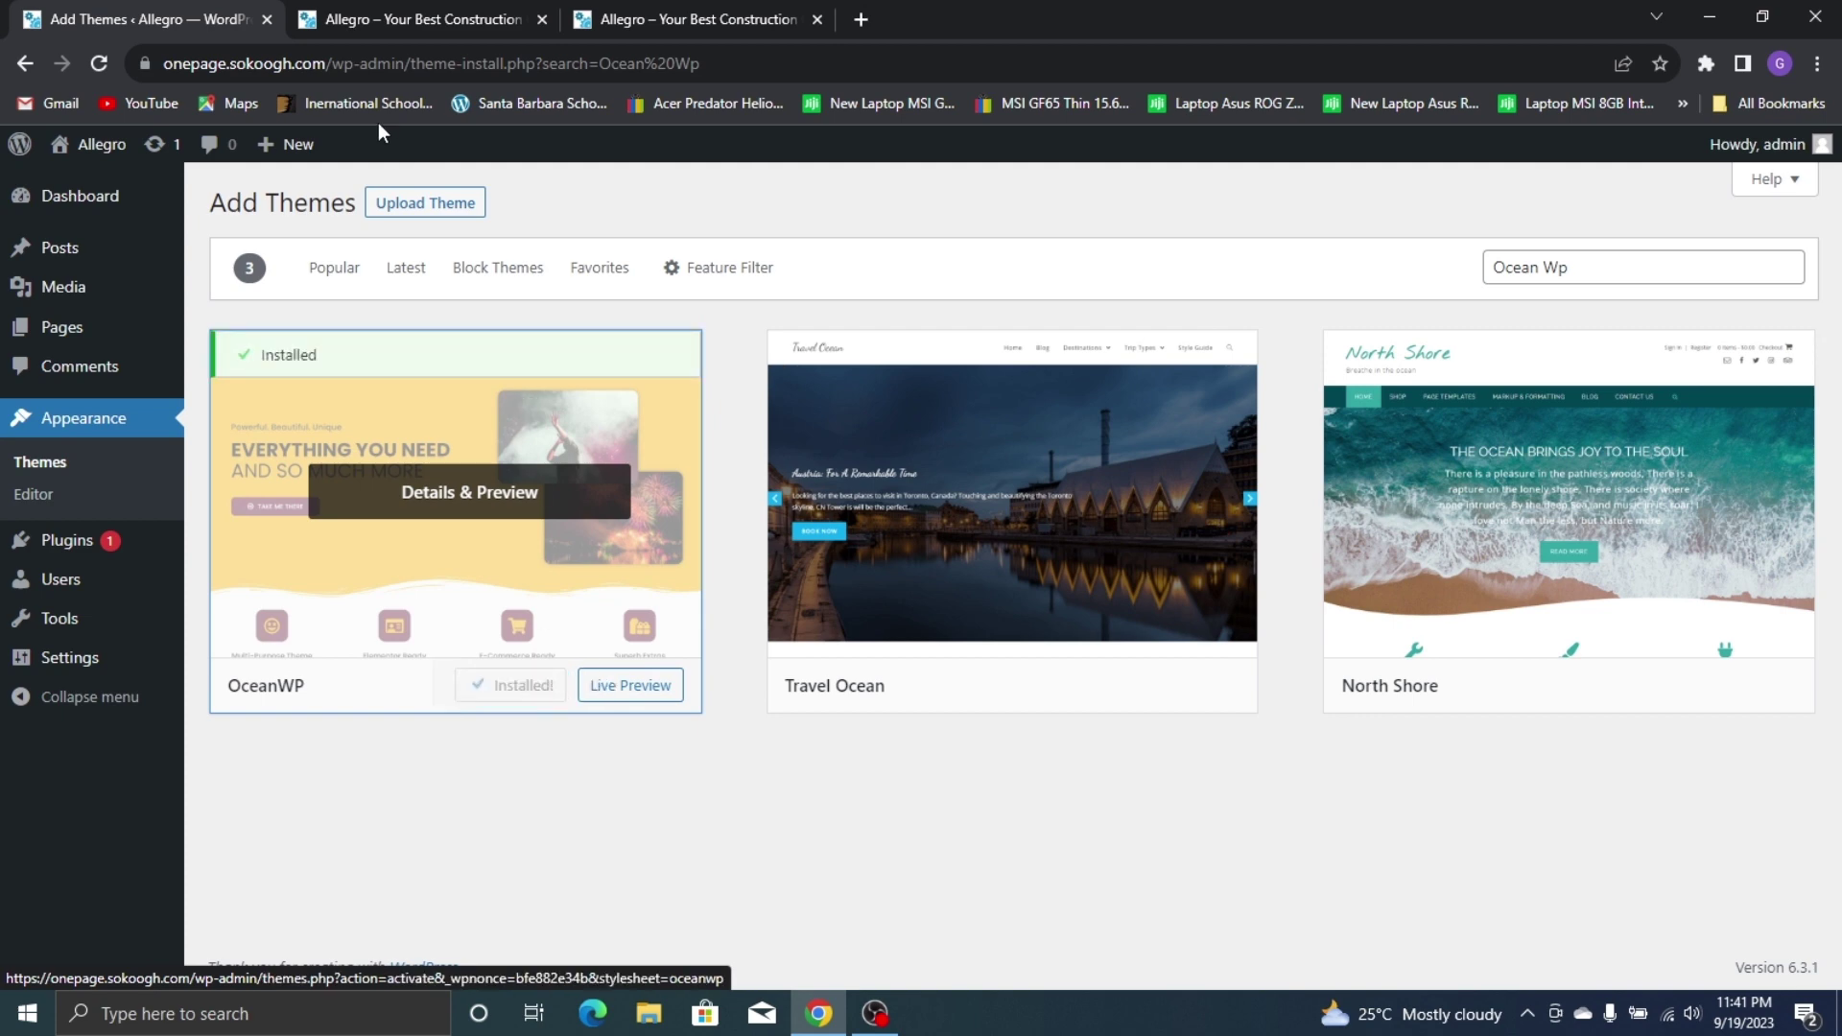
{"action": "left_click", "coordinate": [533, 687]}
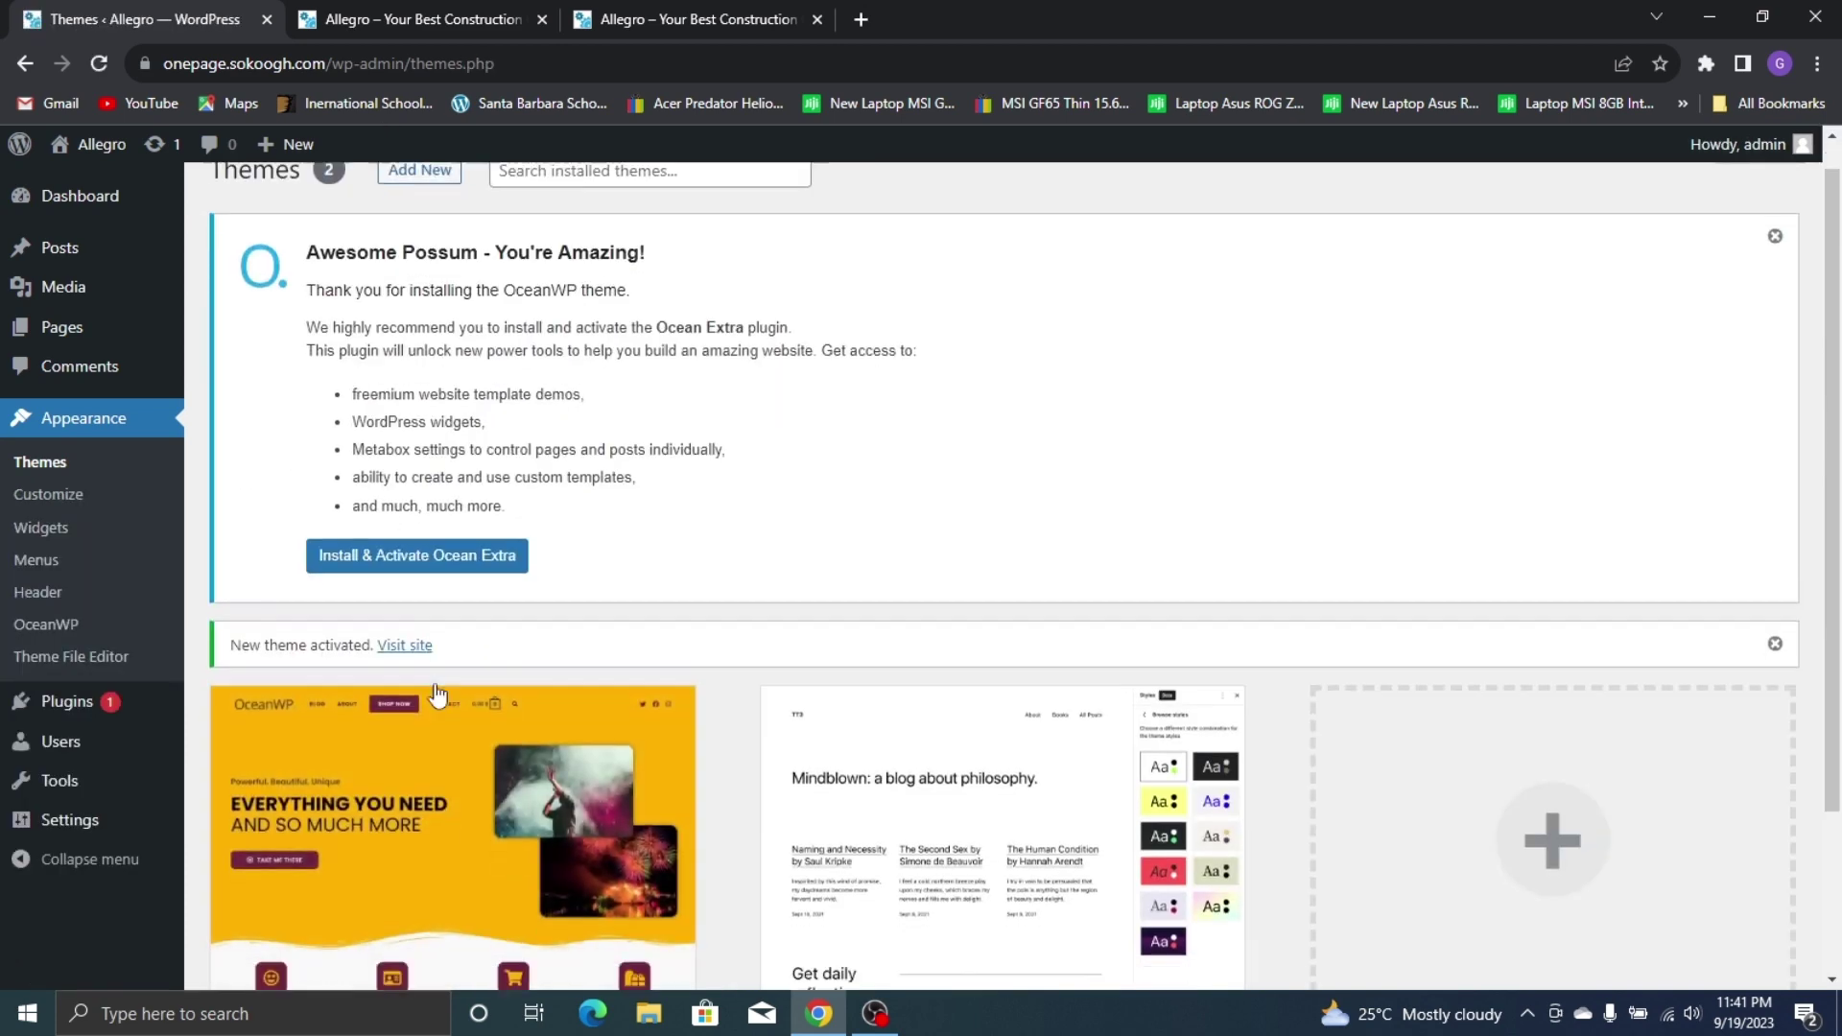
{"action": "scroll", "coordinate": [437, 693], "scroll_direction": "down", "scroll_amount": 2}
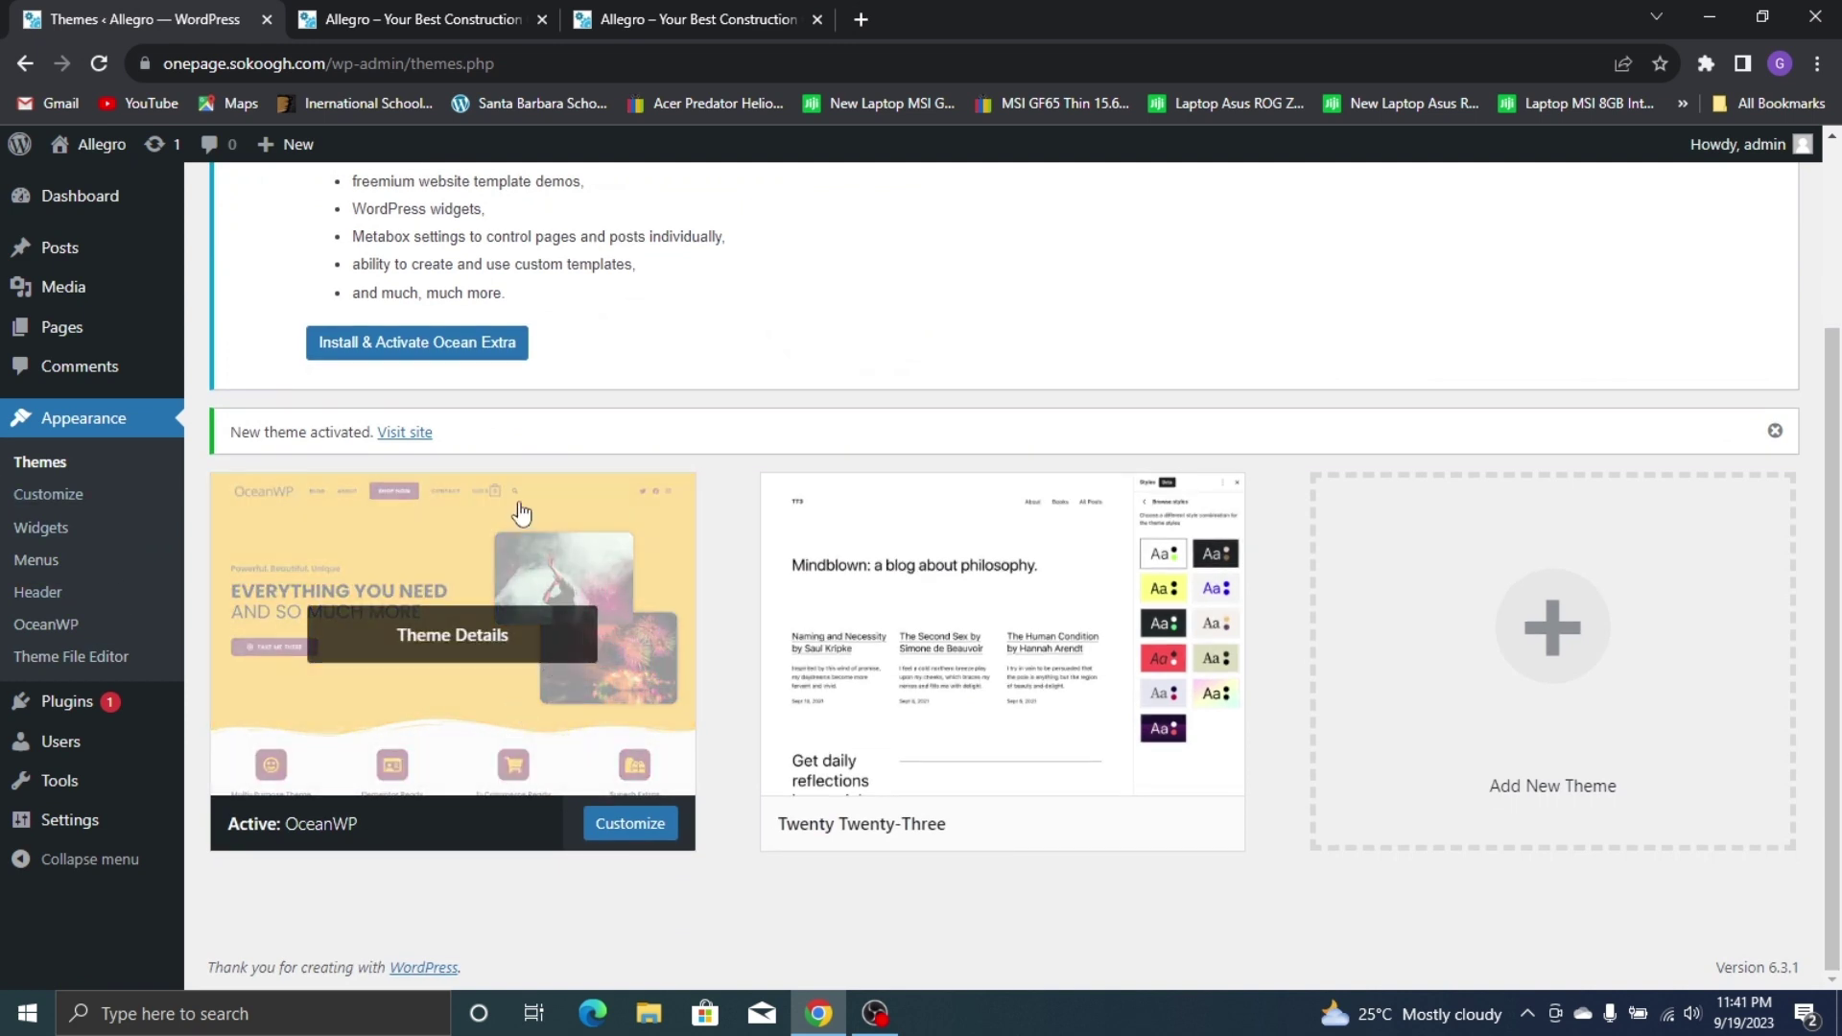
{"action": "scroll", "coordinate": [546, 492], "scroll_direction": "up", "scroll_amount": 3}
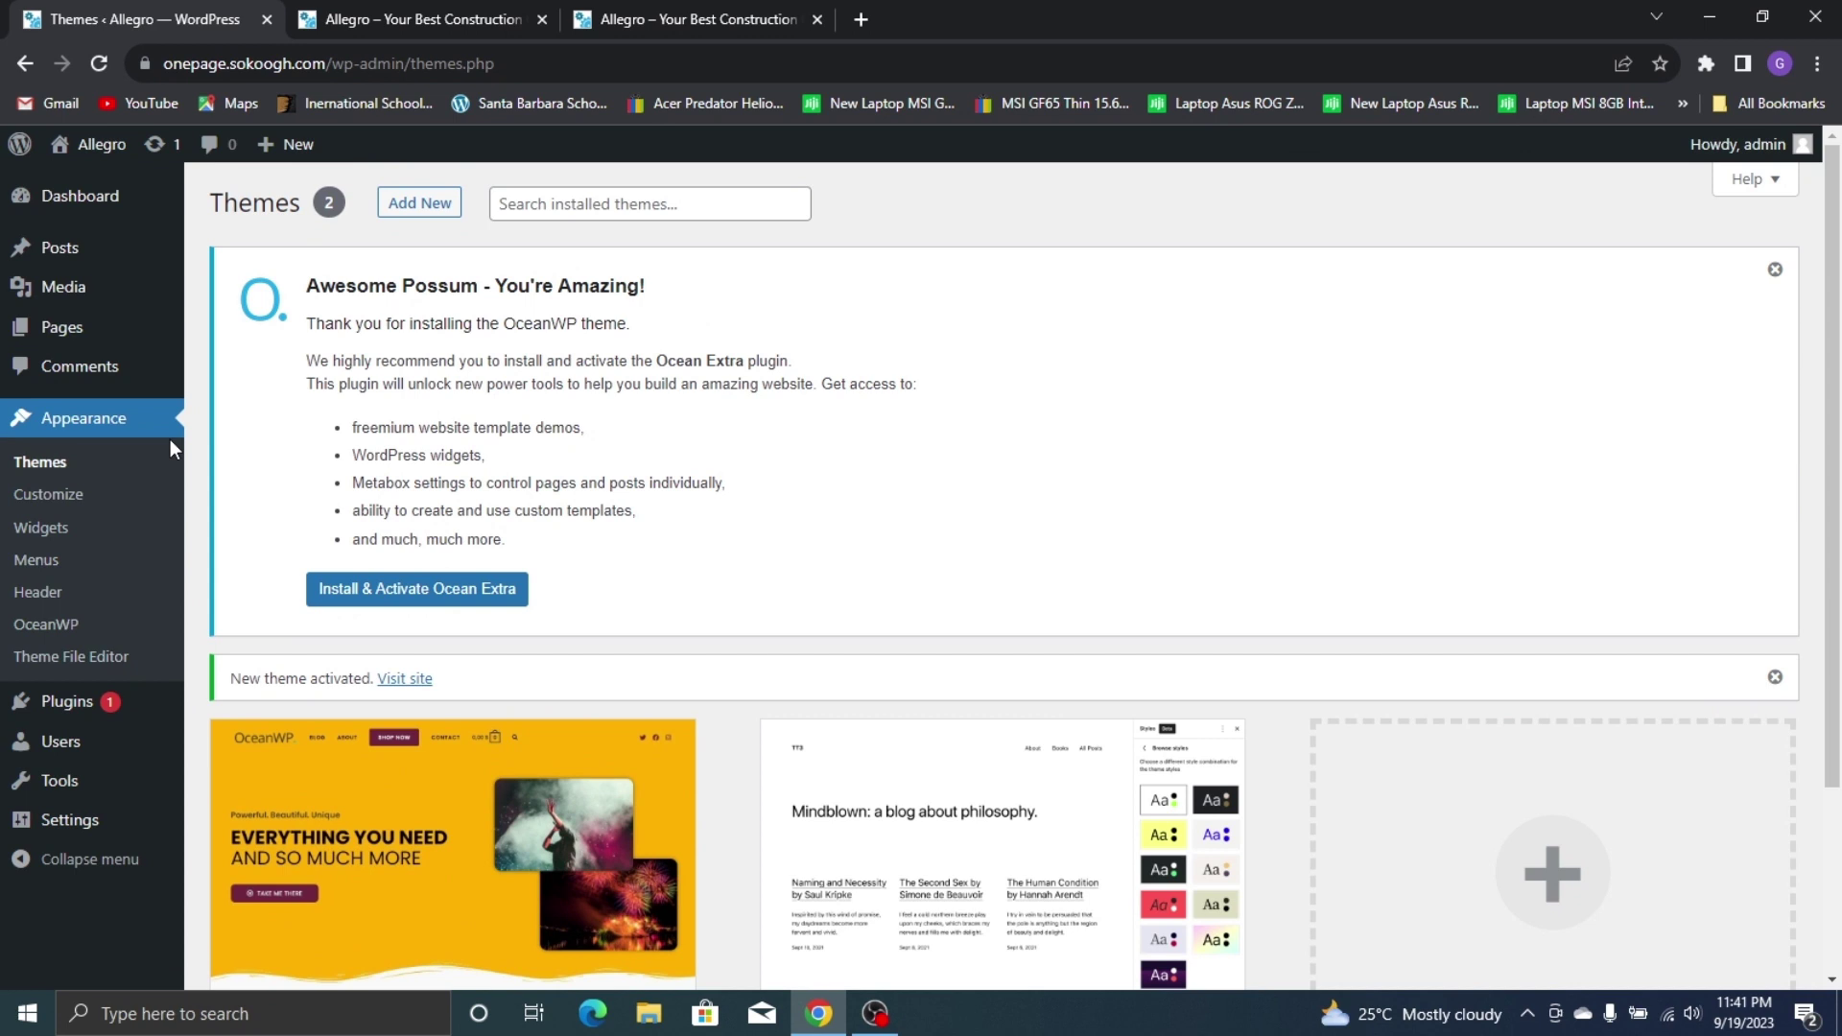
Reload the front-page tab to see the OceanWP layout, then open the Plugins list
{"action": "left_click", "coordinate": [367, 8]}
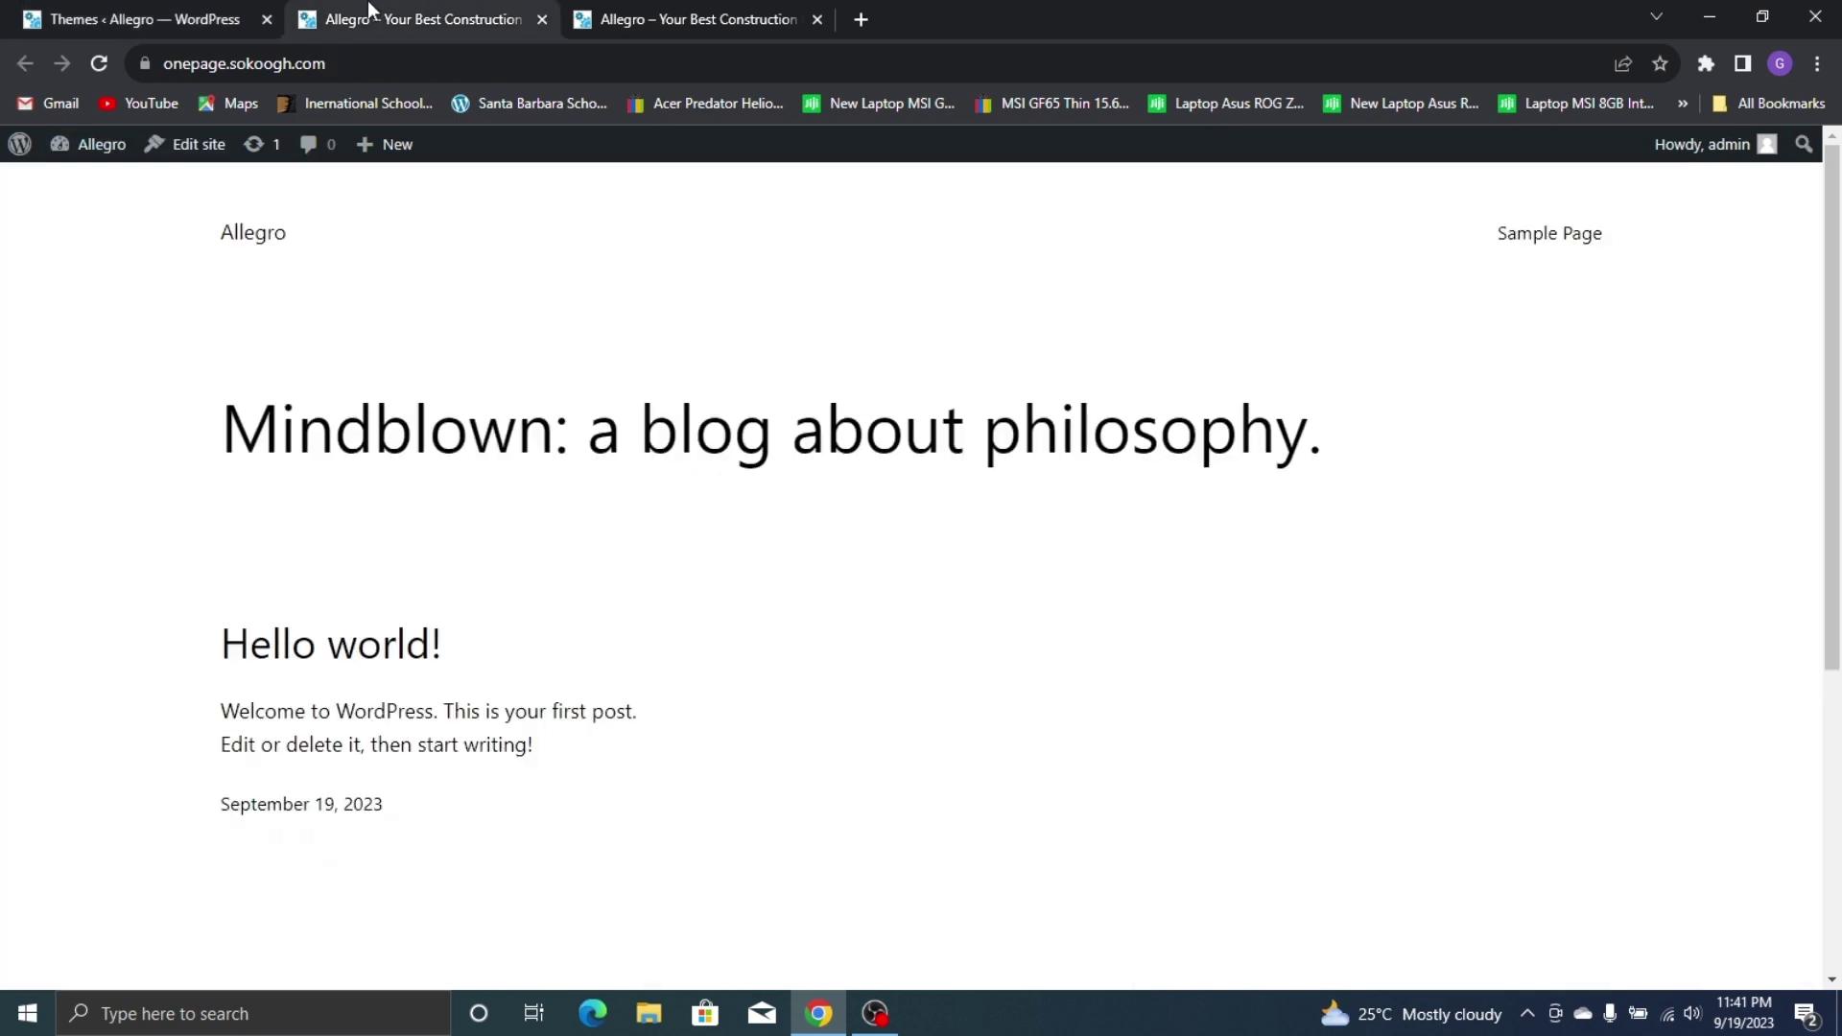
{"action": "left_click", "coordinate": [99, 63]}
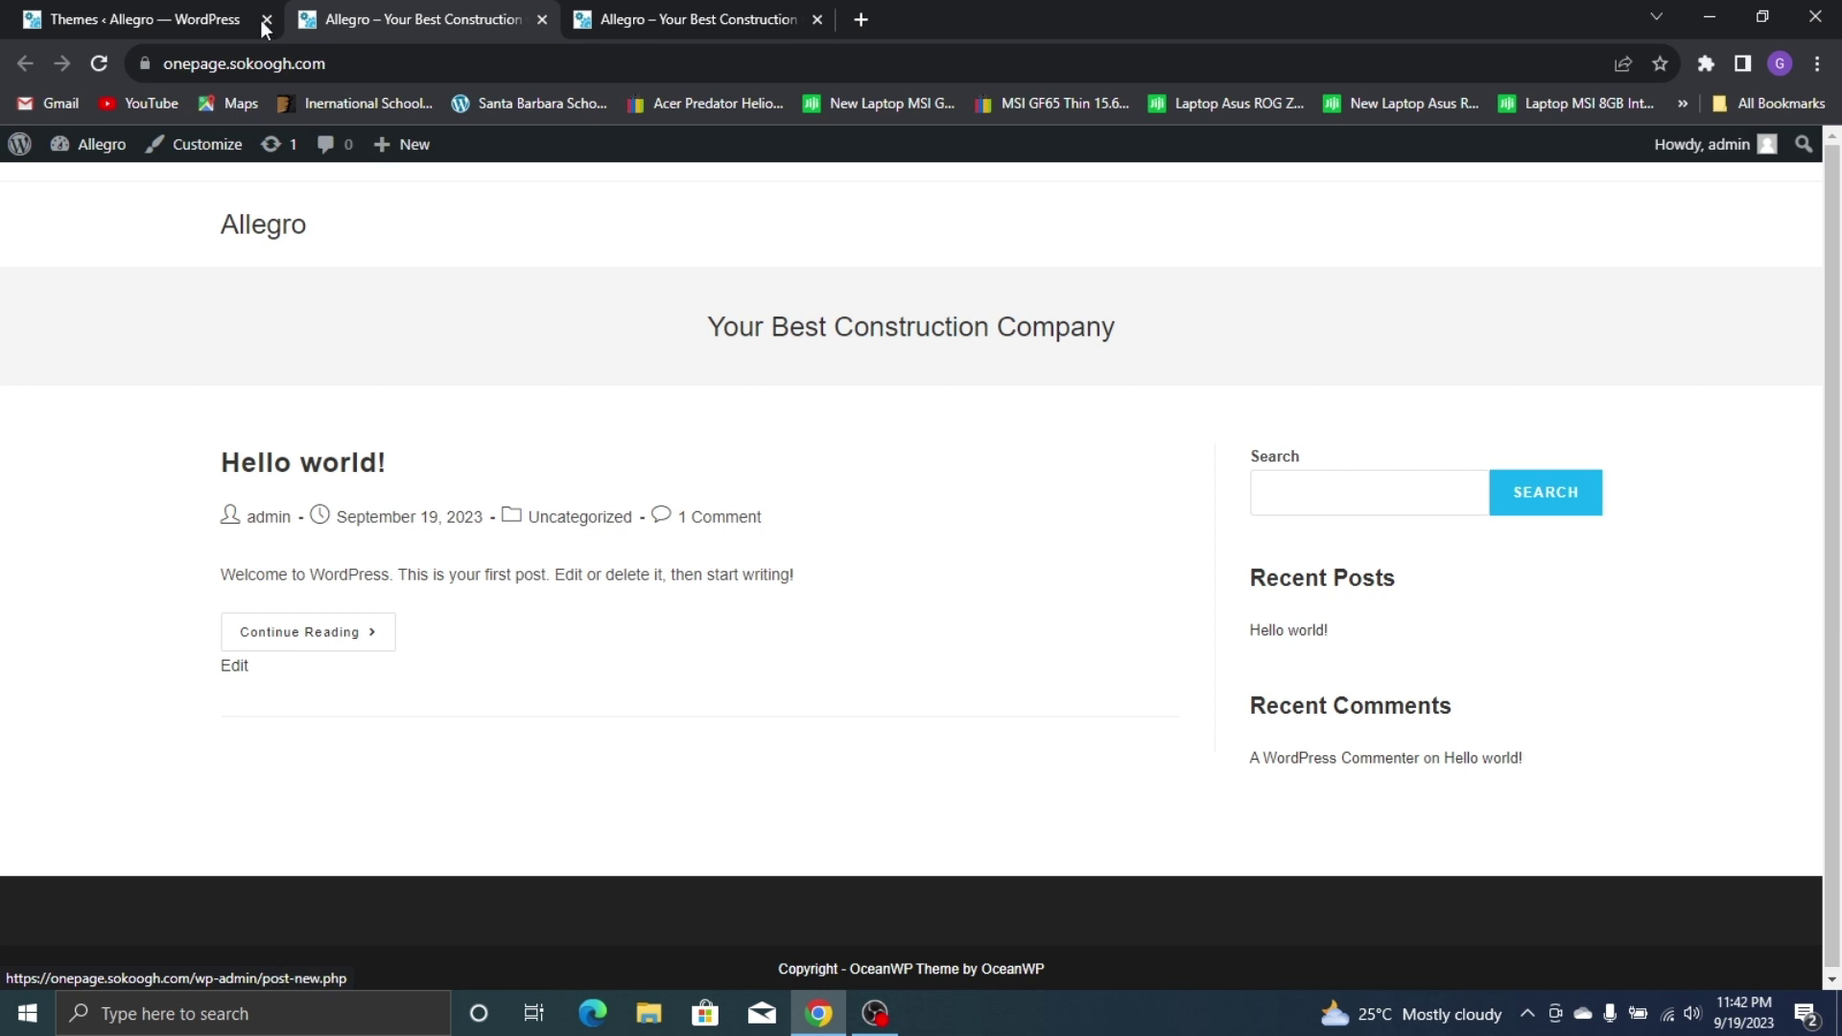
{"action": "left_click", "coordinate": [8, 12]}
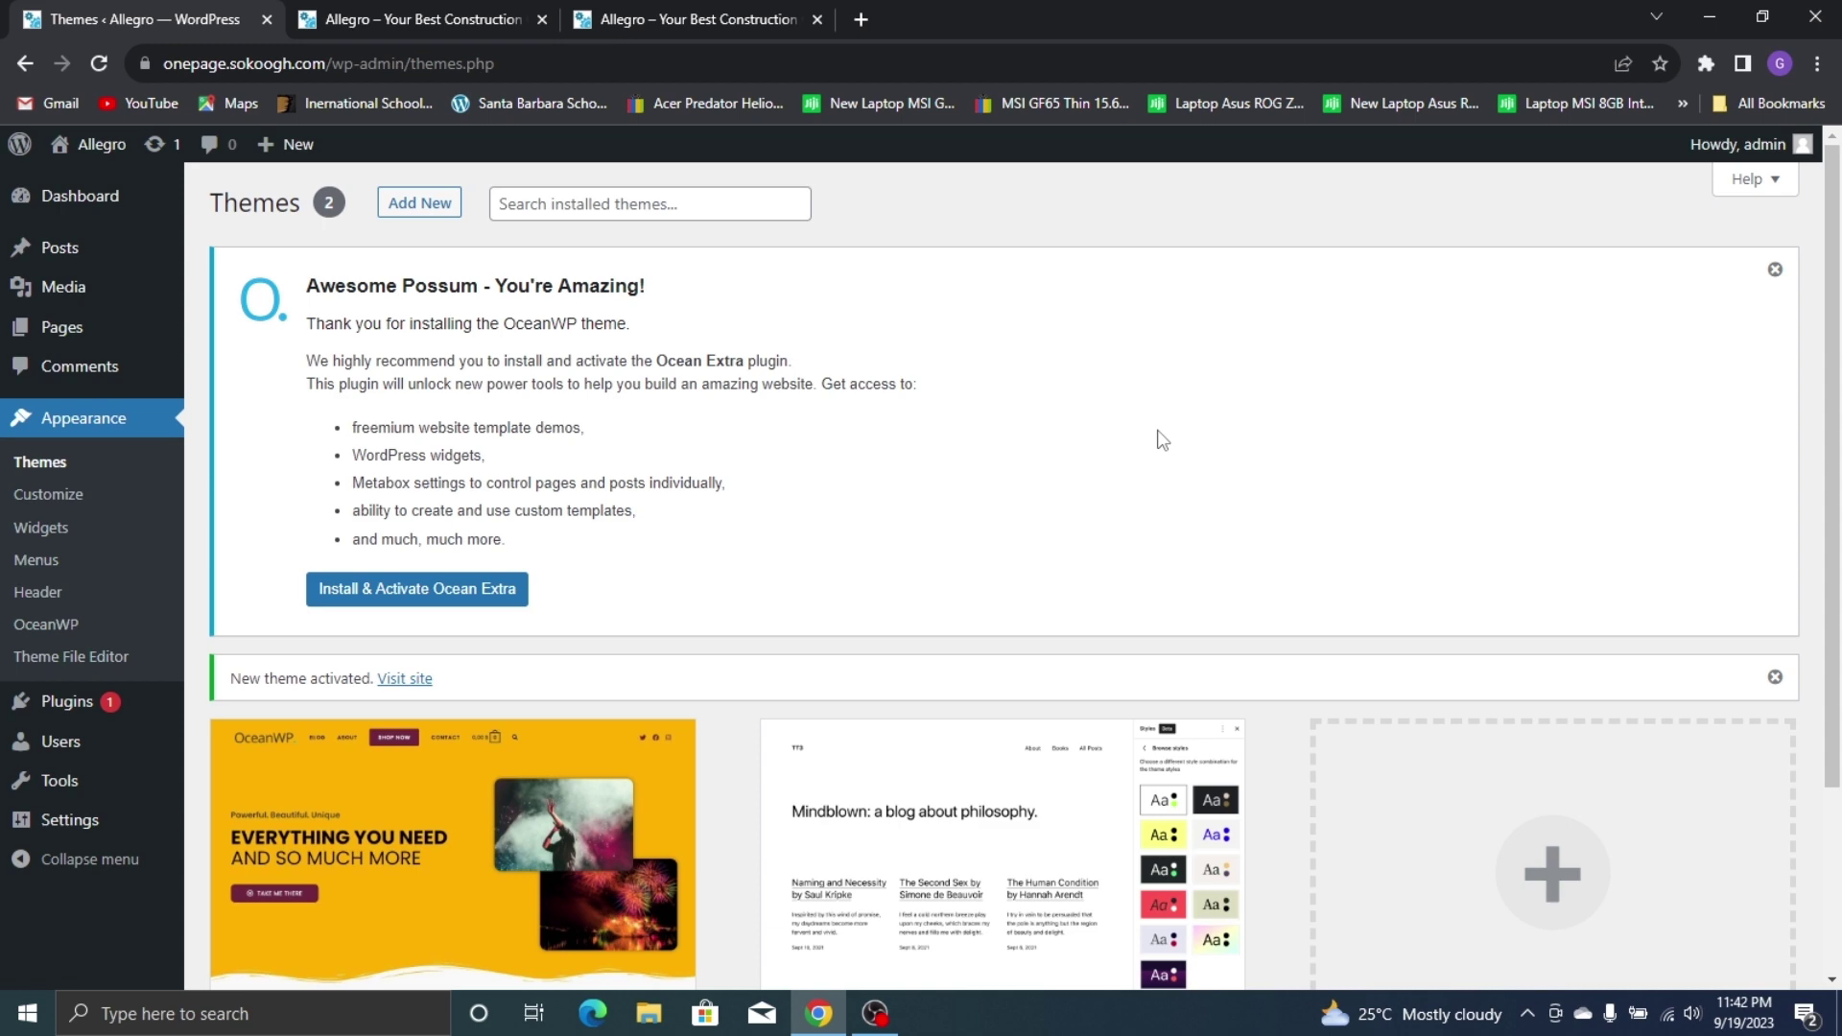
{"action": "left_click", "coordinate": [31, 703]}
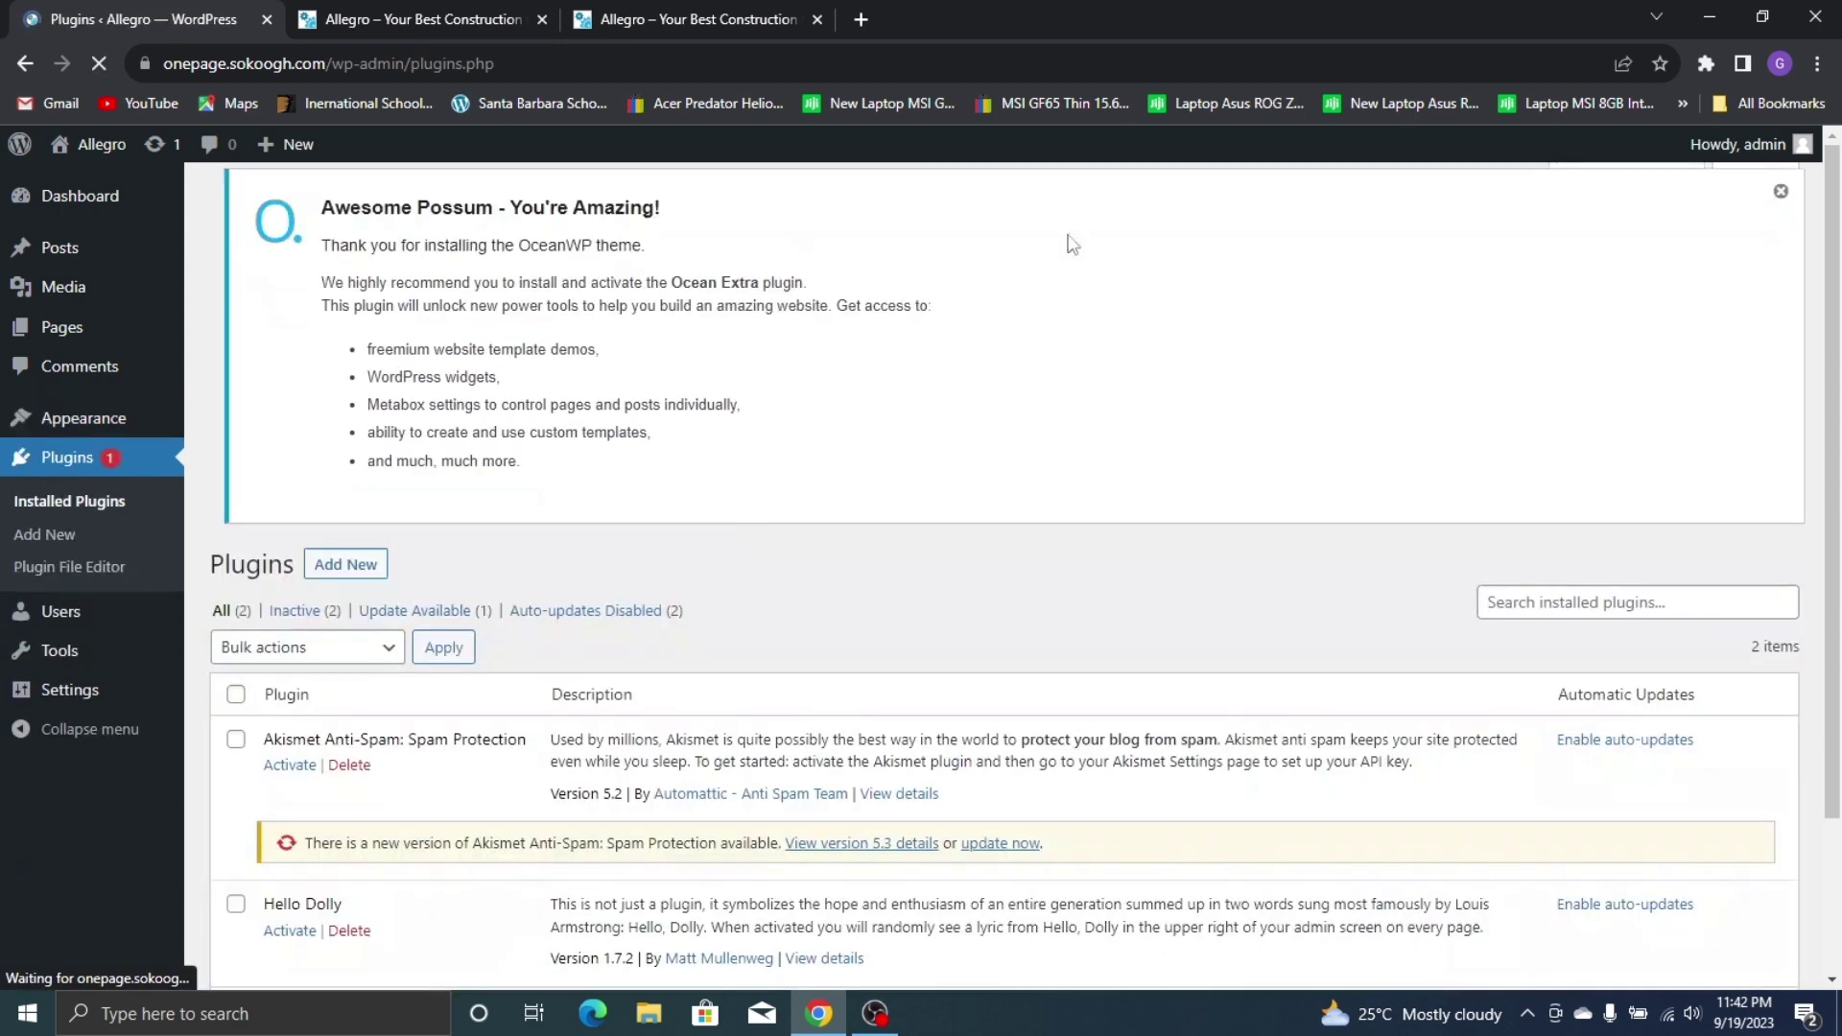
Select all installed plugins and set the bulk action to Deactivate
{"action": "scroll", "coordinate": [591, 417], "scroll_direction": "down", "scroll_amount": 3}
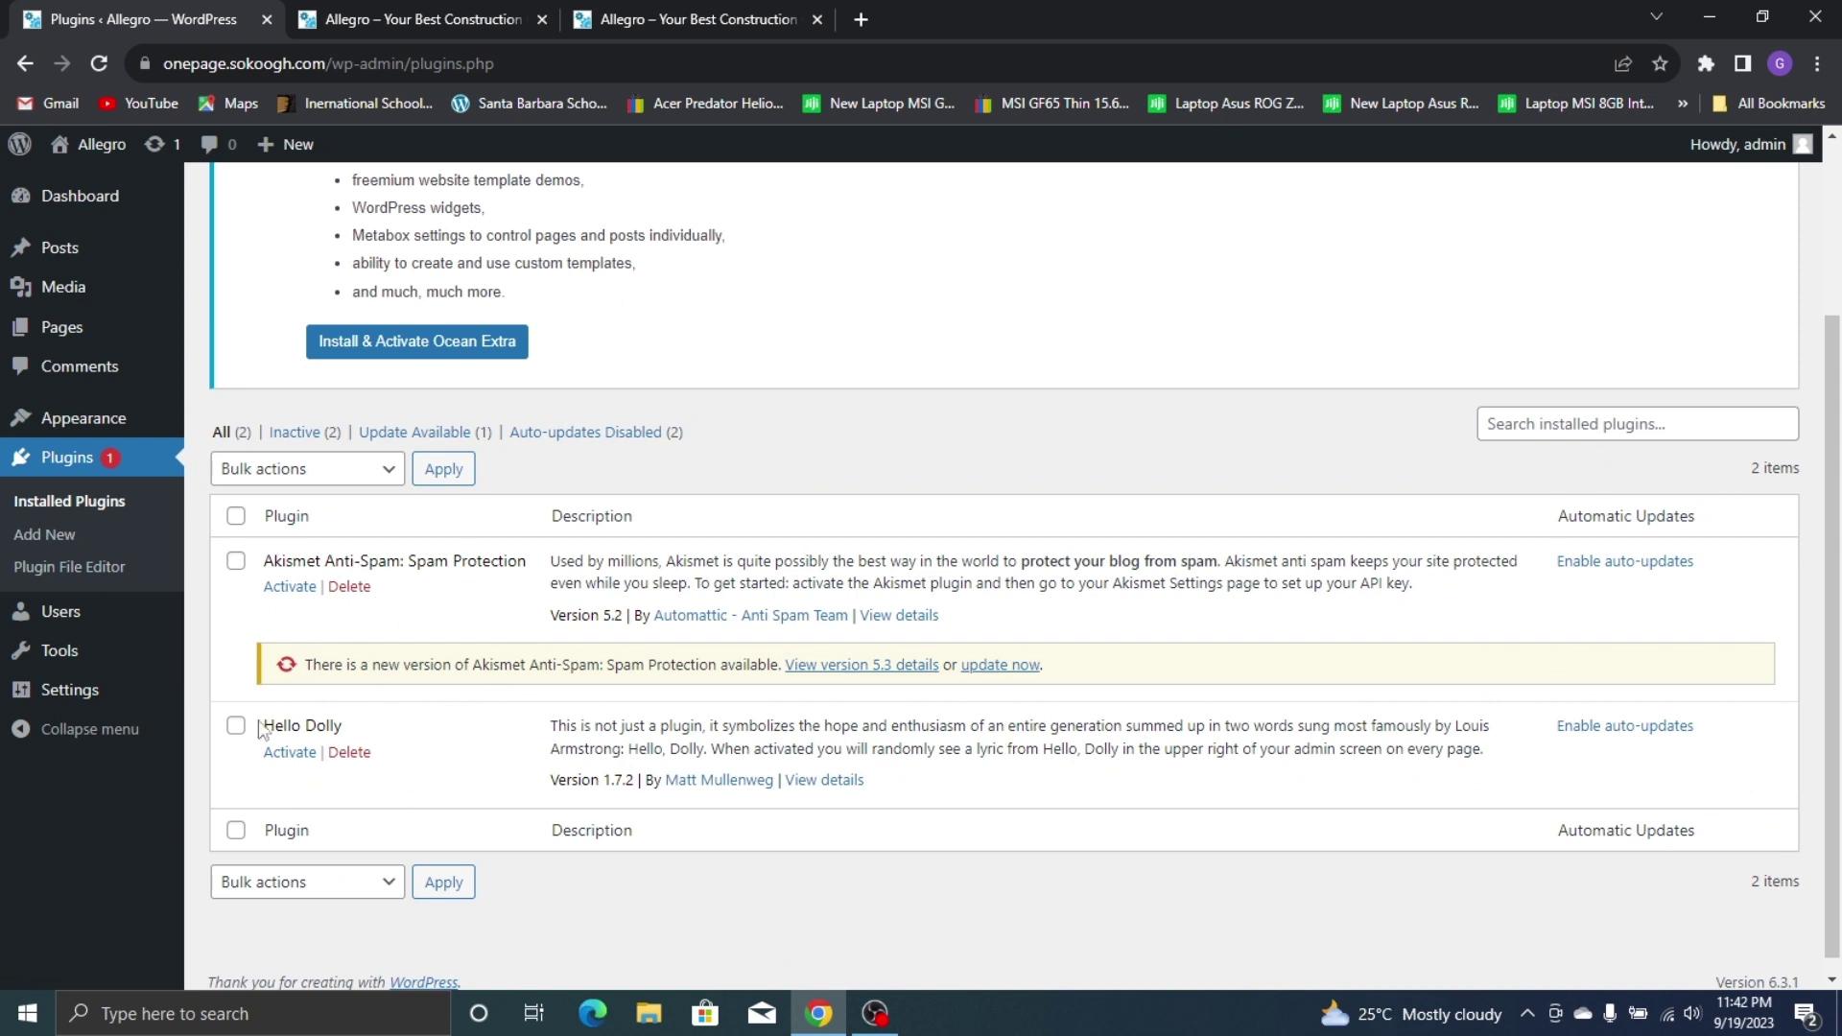
{"action": "left_click", "coordinate": [235, 516]}
{"action": "left_click", "coordinate": [302, 475]}
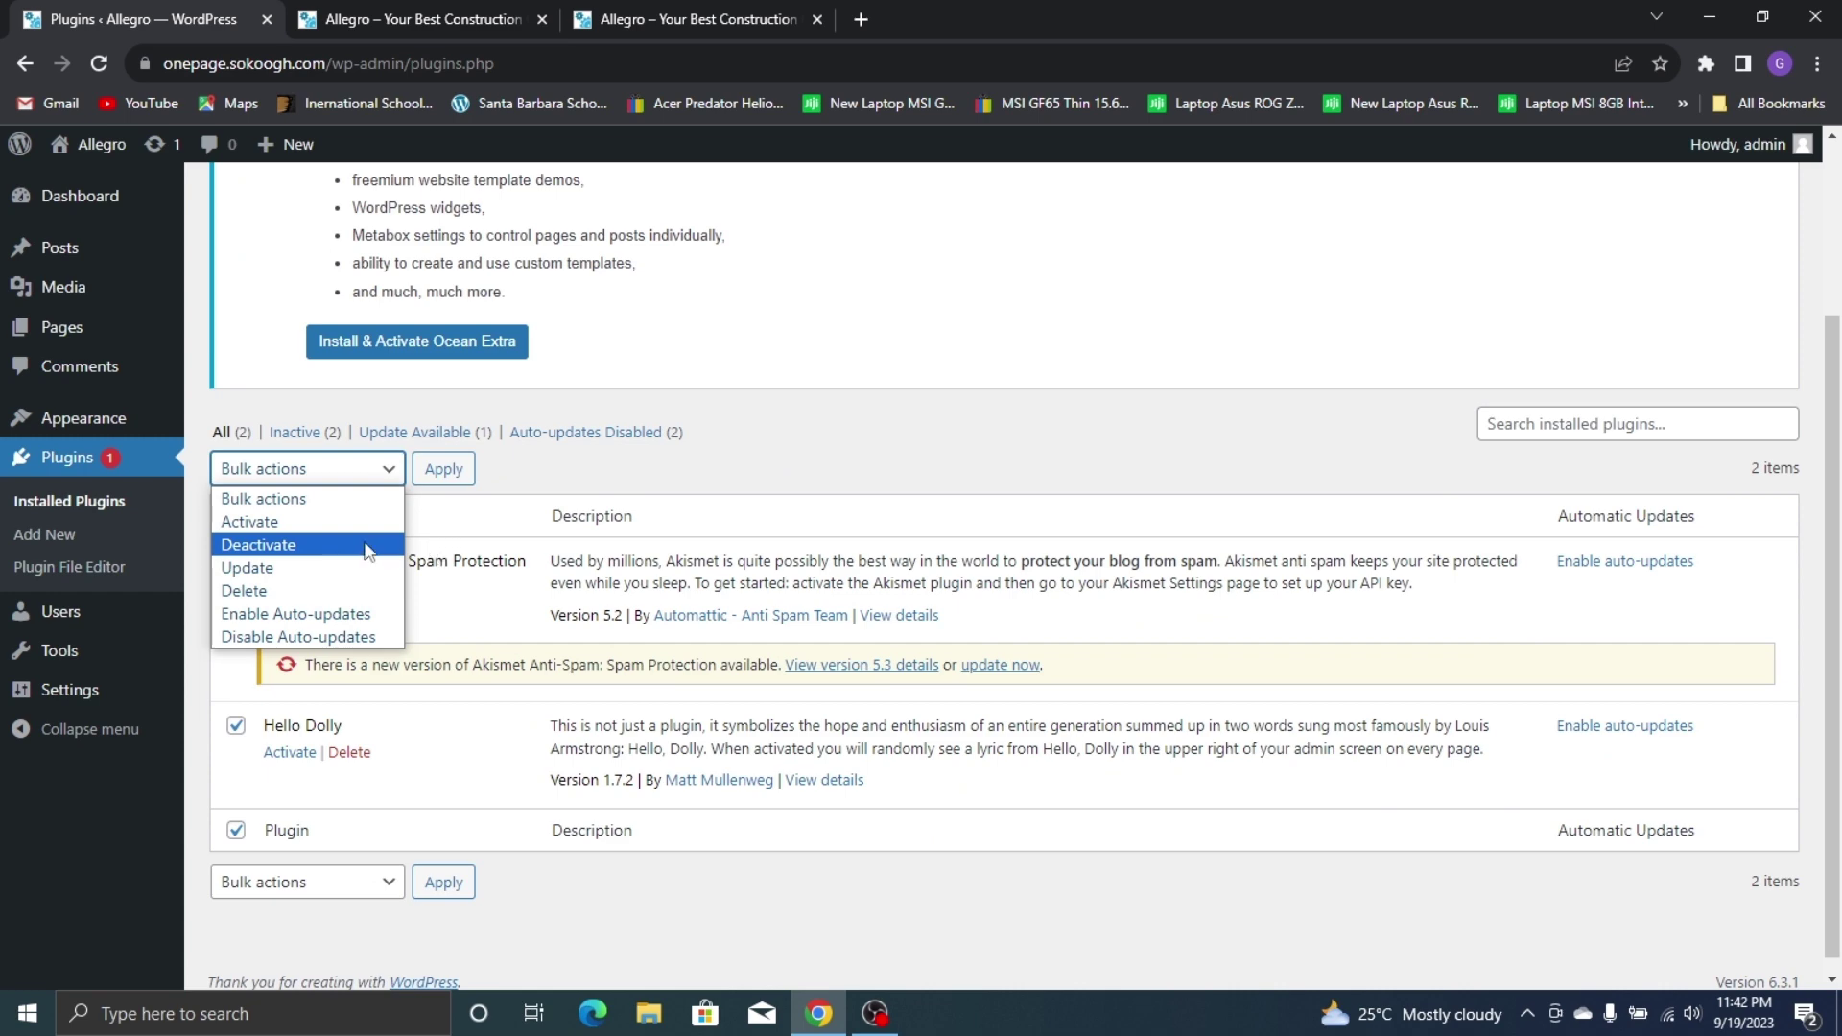
{"action": "left_click", "coordinate": [367, 544]}
{"action": "left_click", "coordinate": [235, 561]}
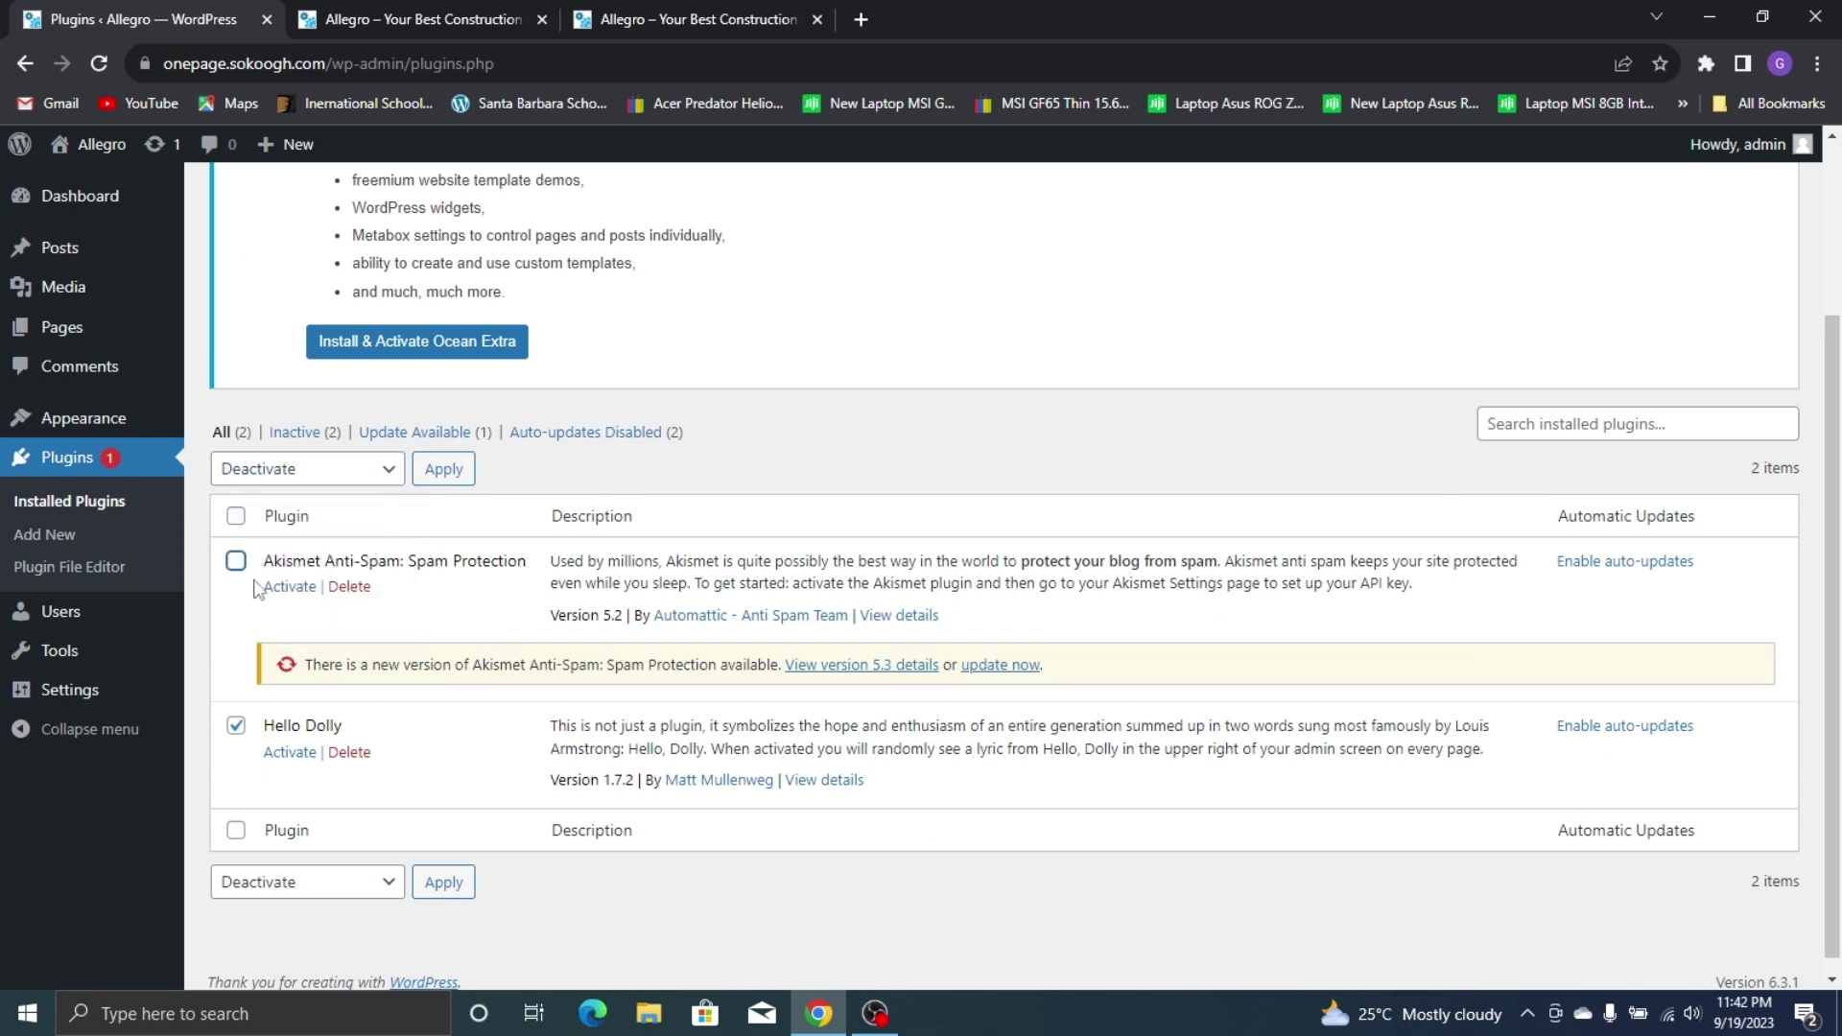
{"action": "scroll", "coordinate": [348, 471], "scroll_direction": "up", "scroll_amount": 3}
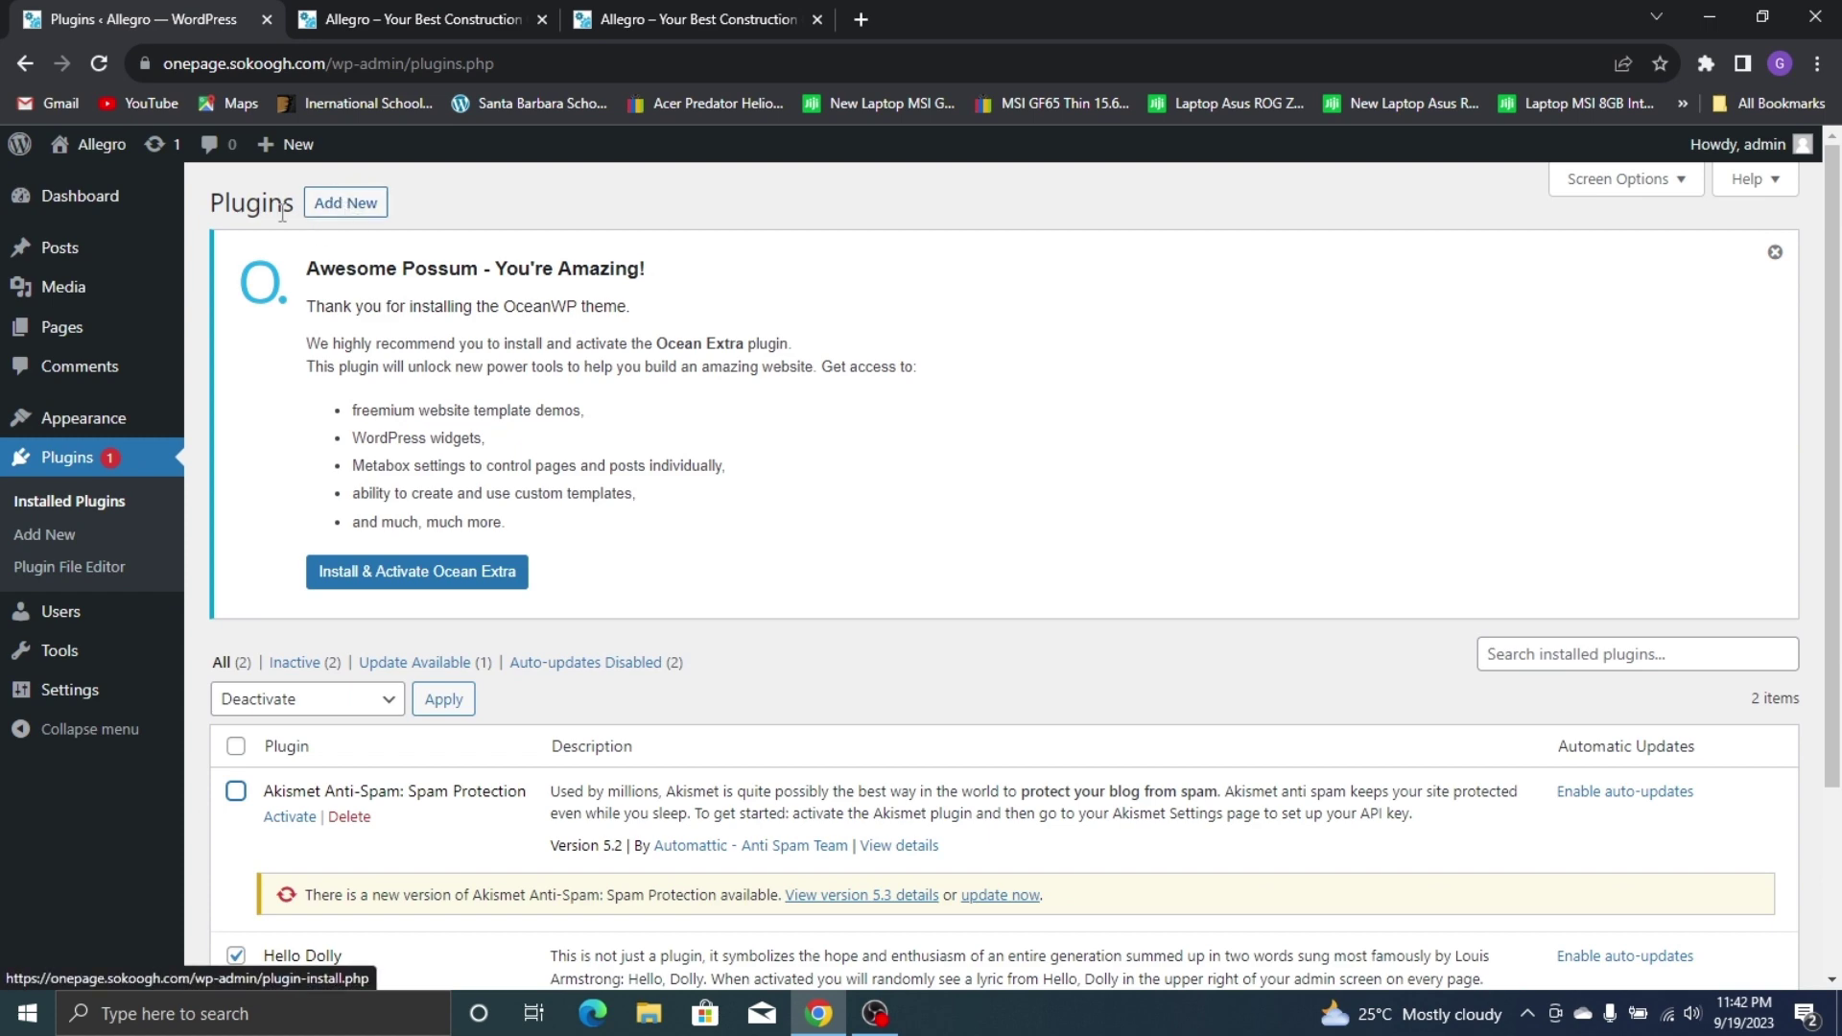
Go to the Add Plugins page and place the cursor in the plugin search box
{"action": "left_click", "coordinate": [328, 205]}
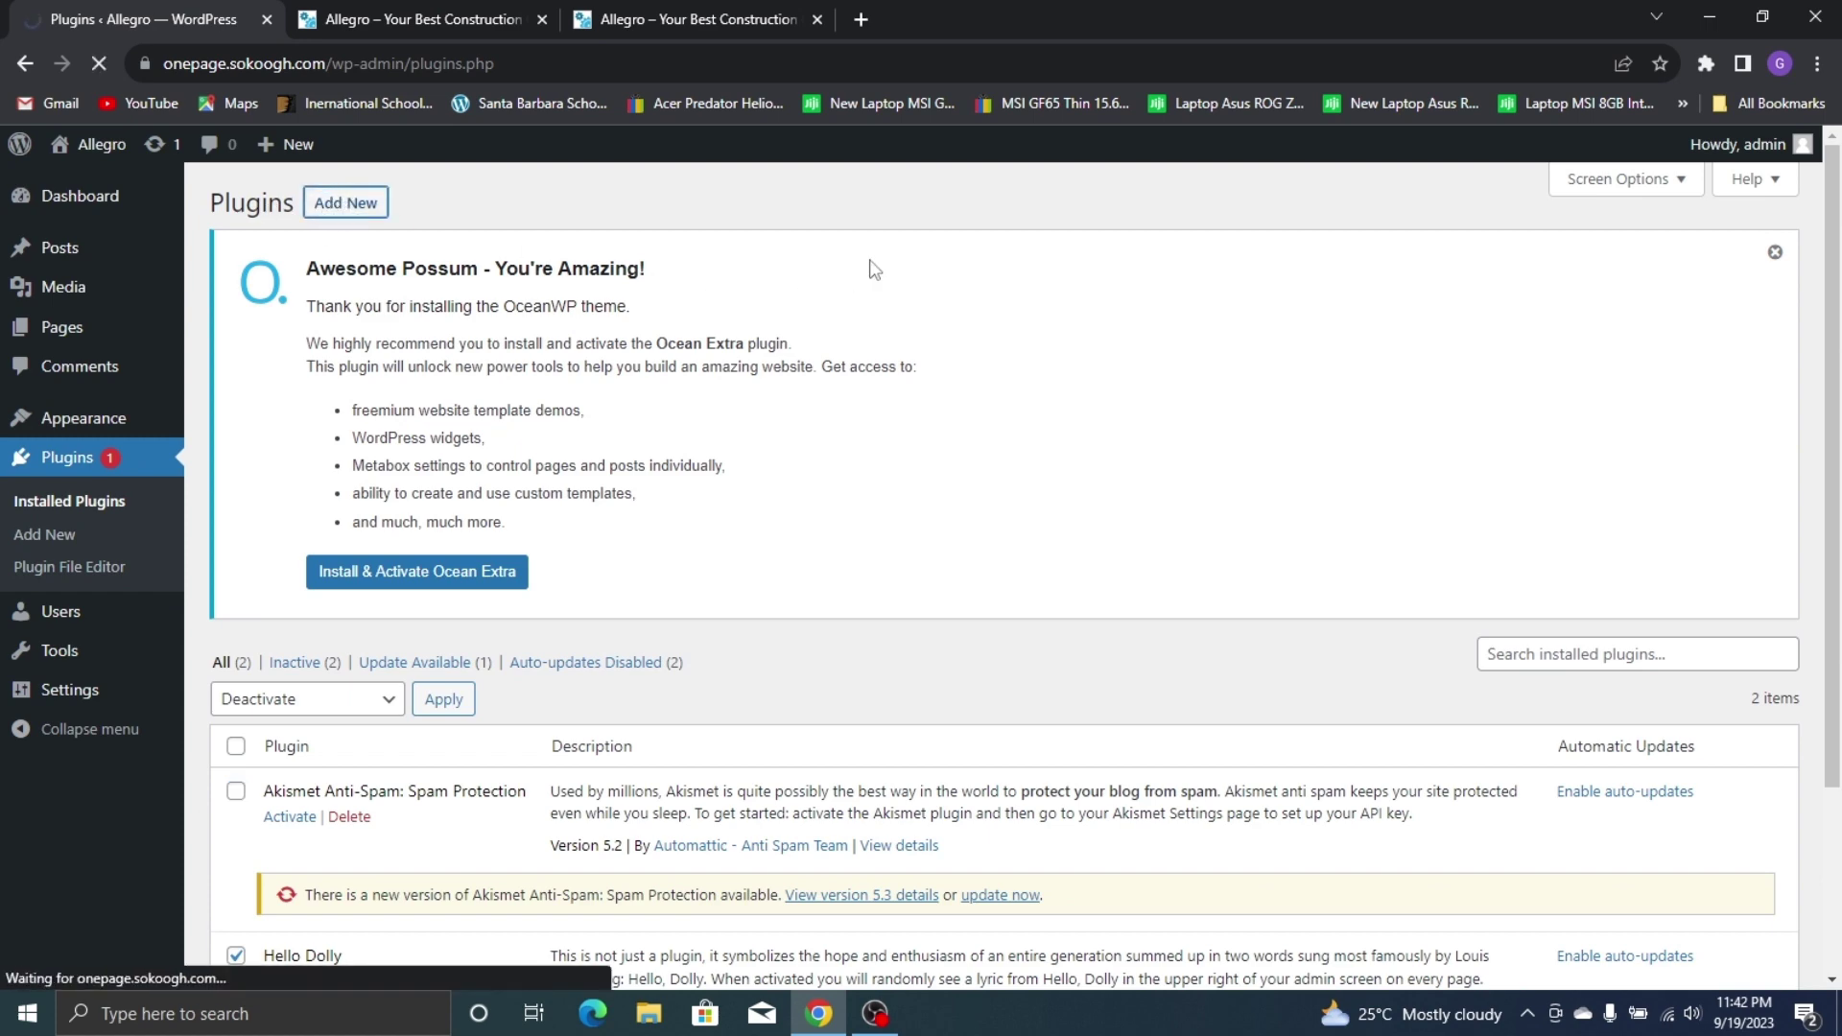
{"action": "scroll", "coordinate": [1262, 361], "scroll_direction": "down", "scroll_amount": 7}
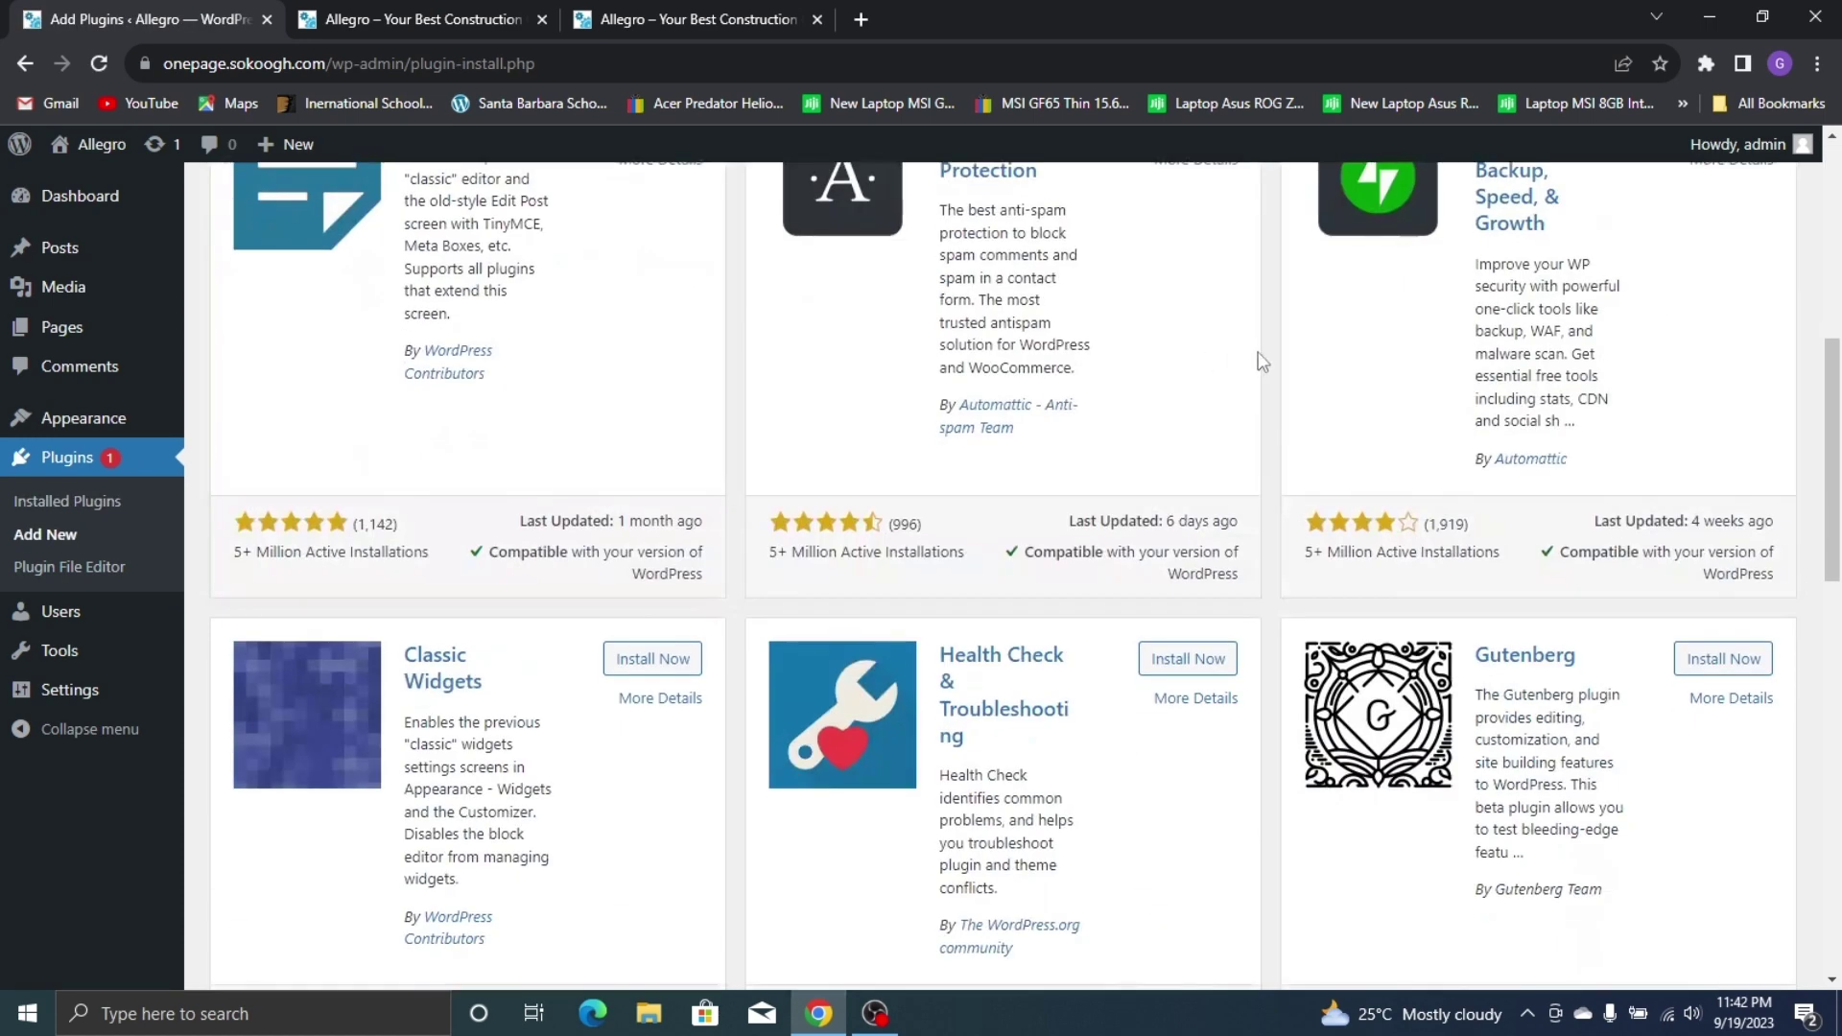
{"action": "scroll", "coordinate": [1262, 362], "scroll_direction": "up", "scroll_amount": 7}
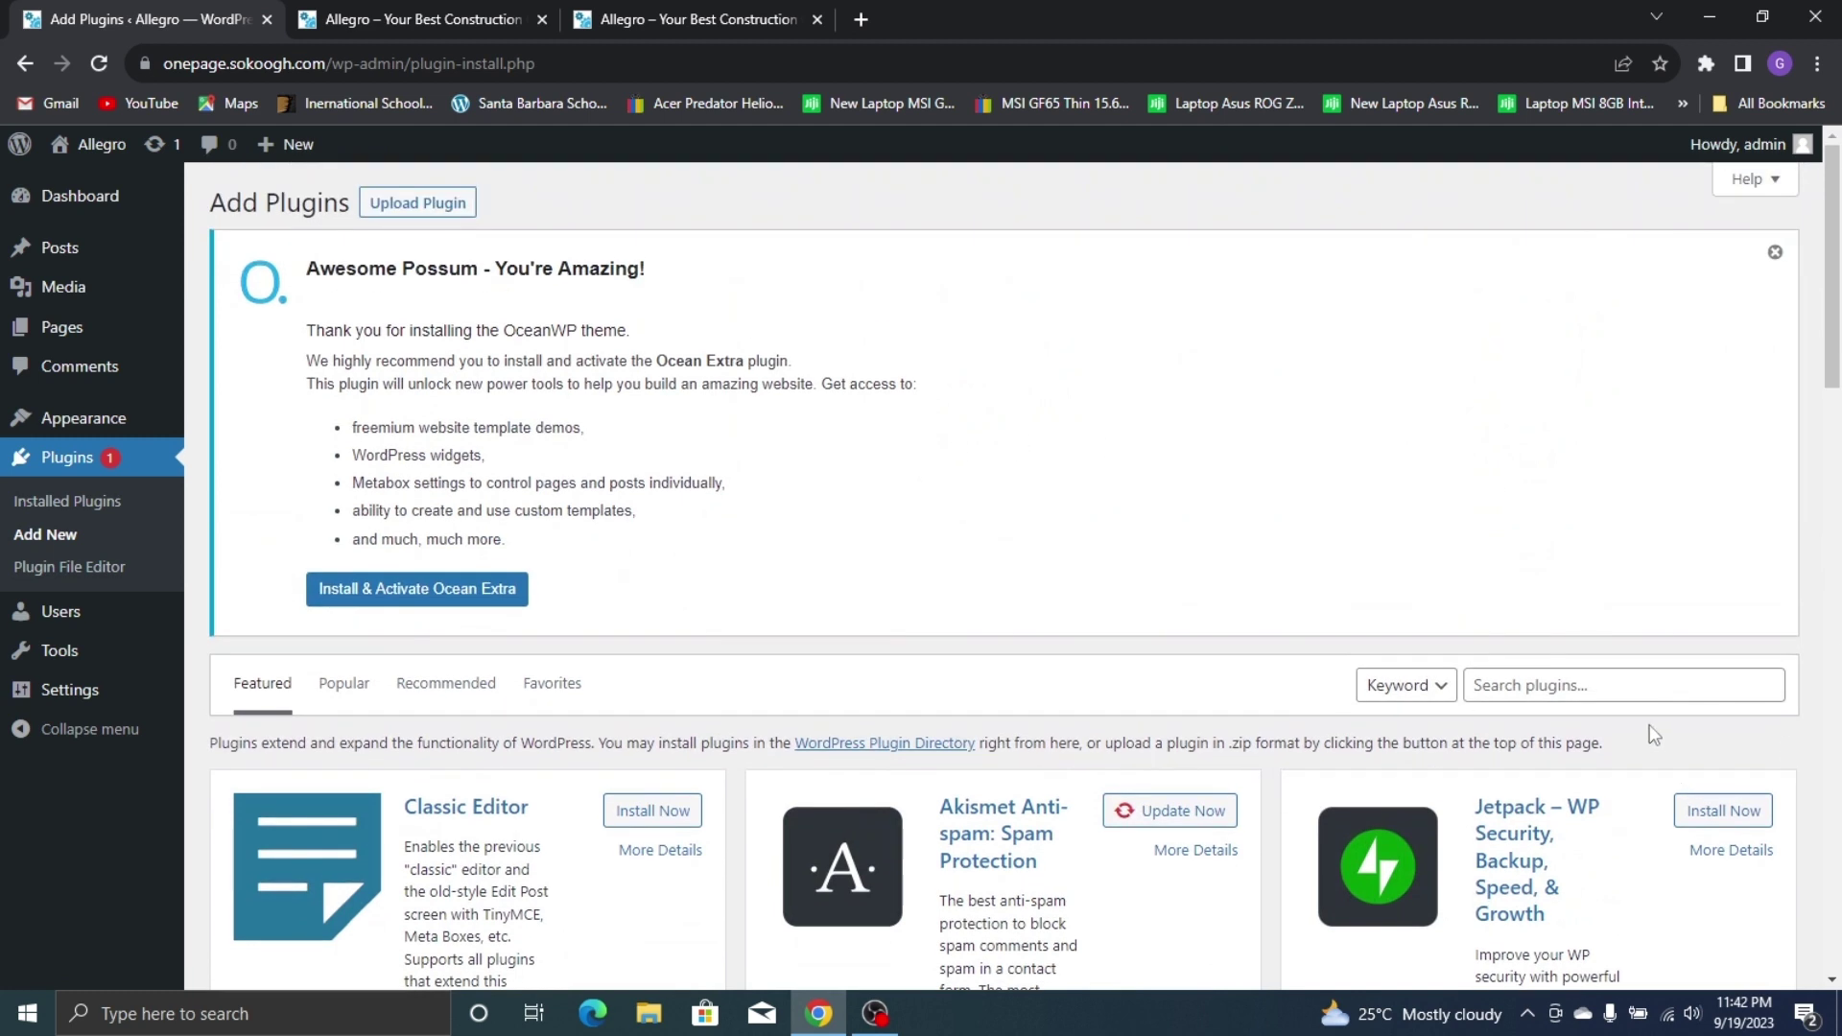
{"action": "left_click", "coordinate": [1619, 692]}
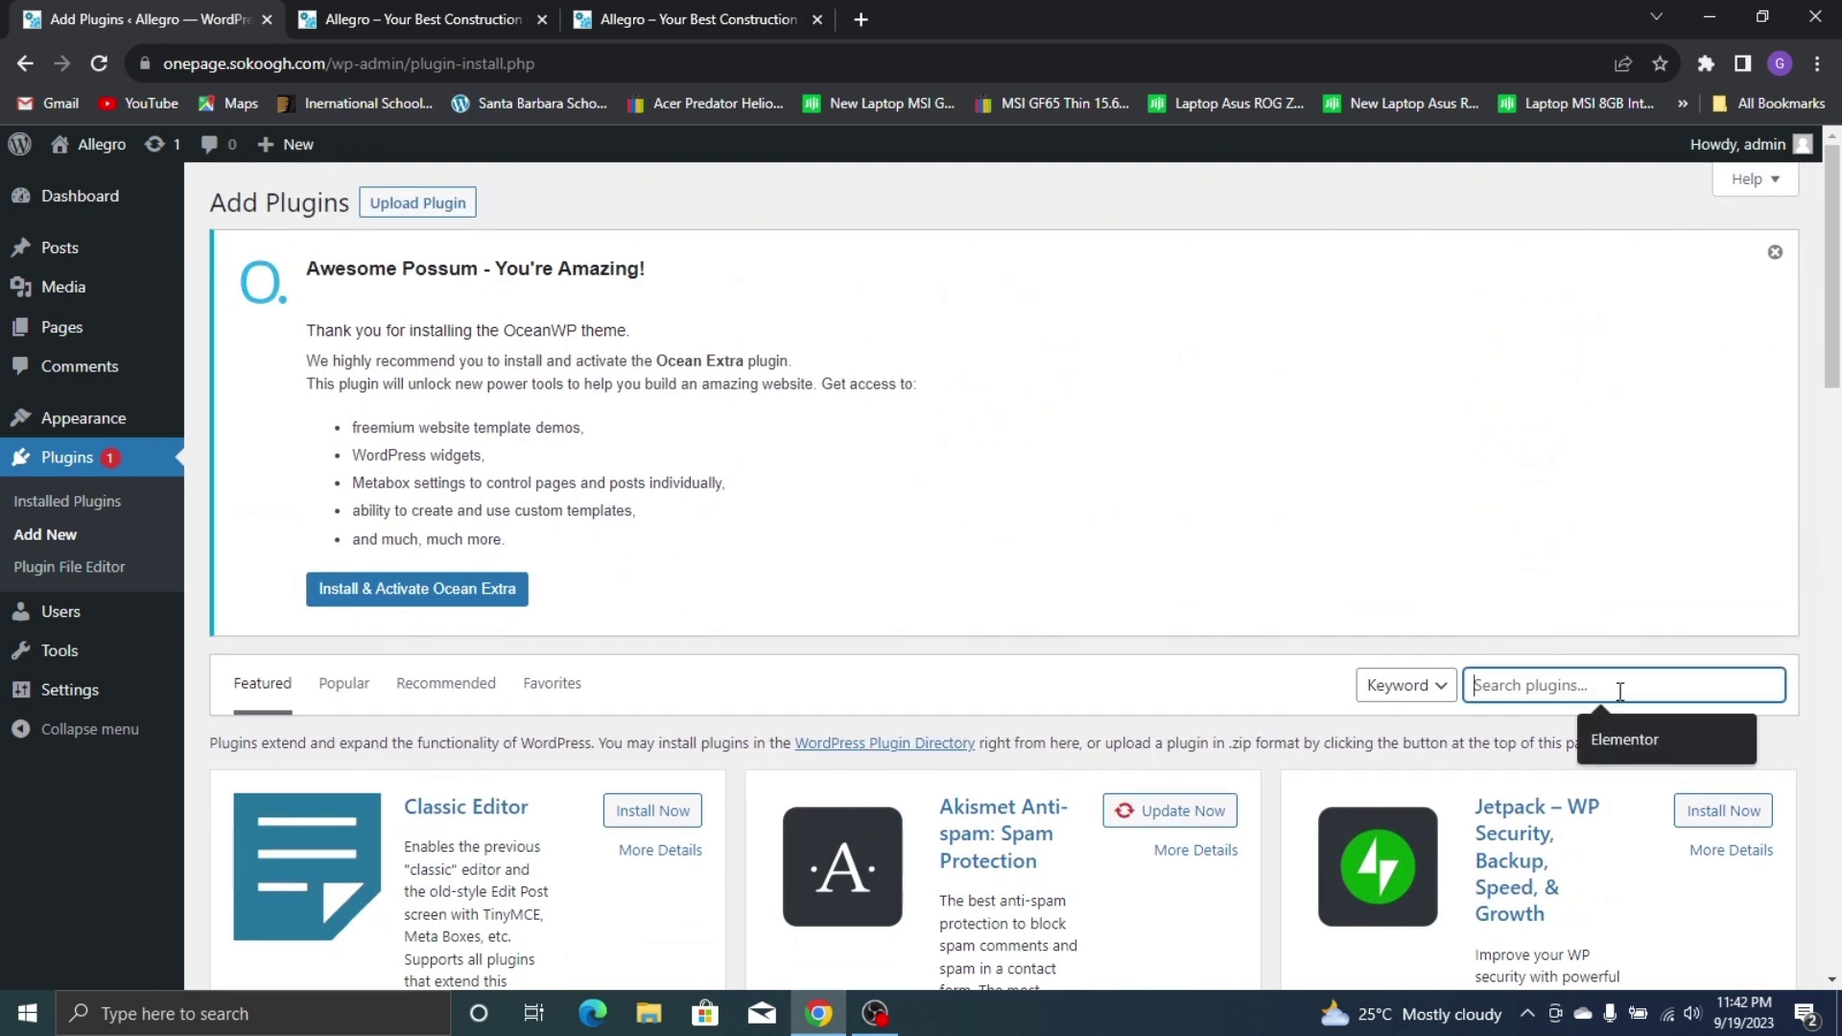
Search for 'Elementor' and install Elementor Website Builder
{"action": "type", "text": "Elementor"}
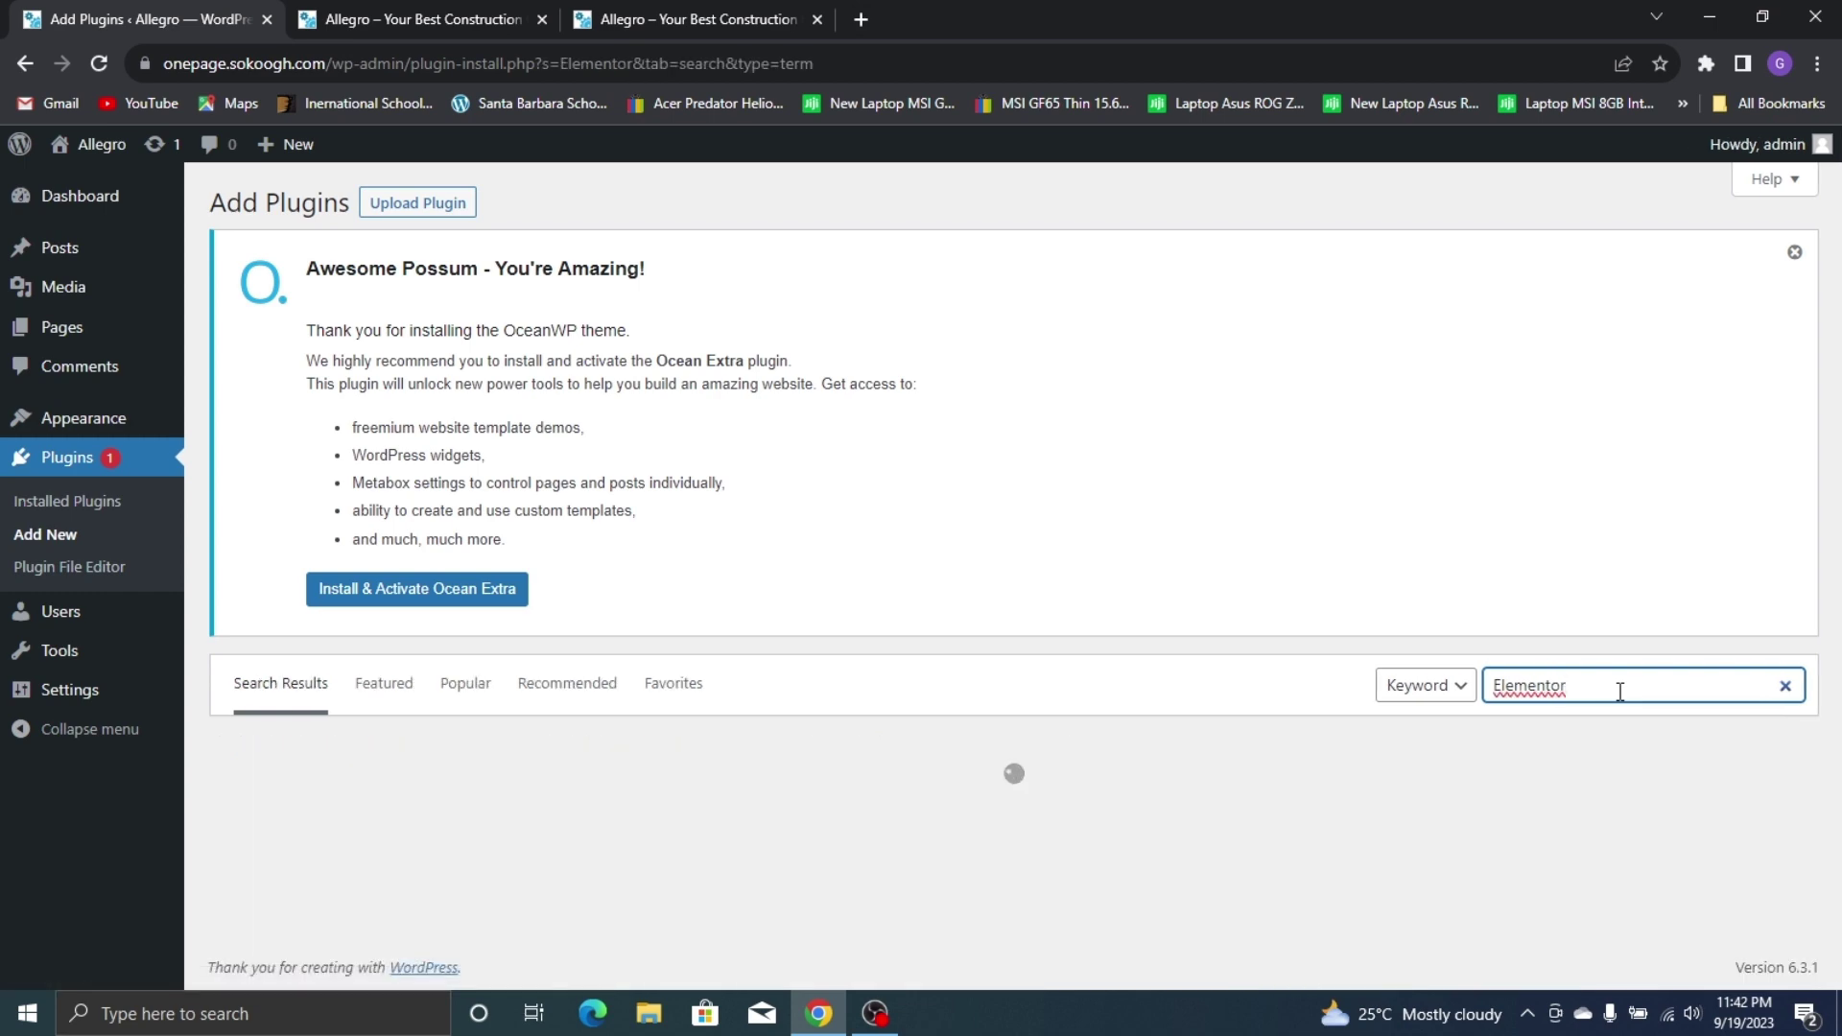
{"action": "scroll", "coordinate": [639, 617], "scroll_direction": "down", "scroll_amount": 3}
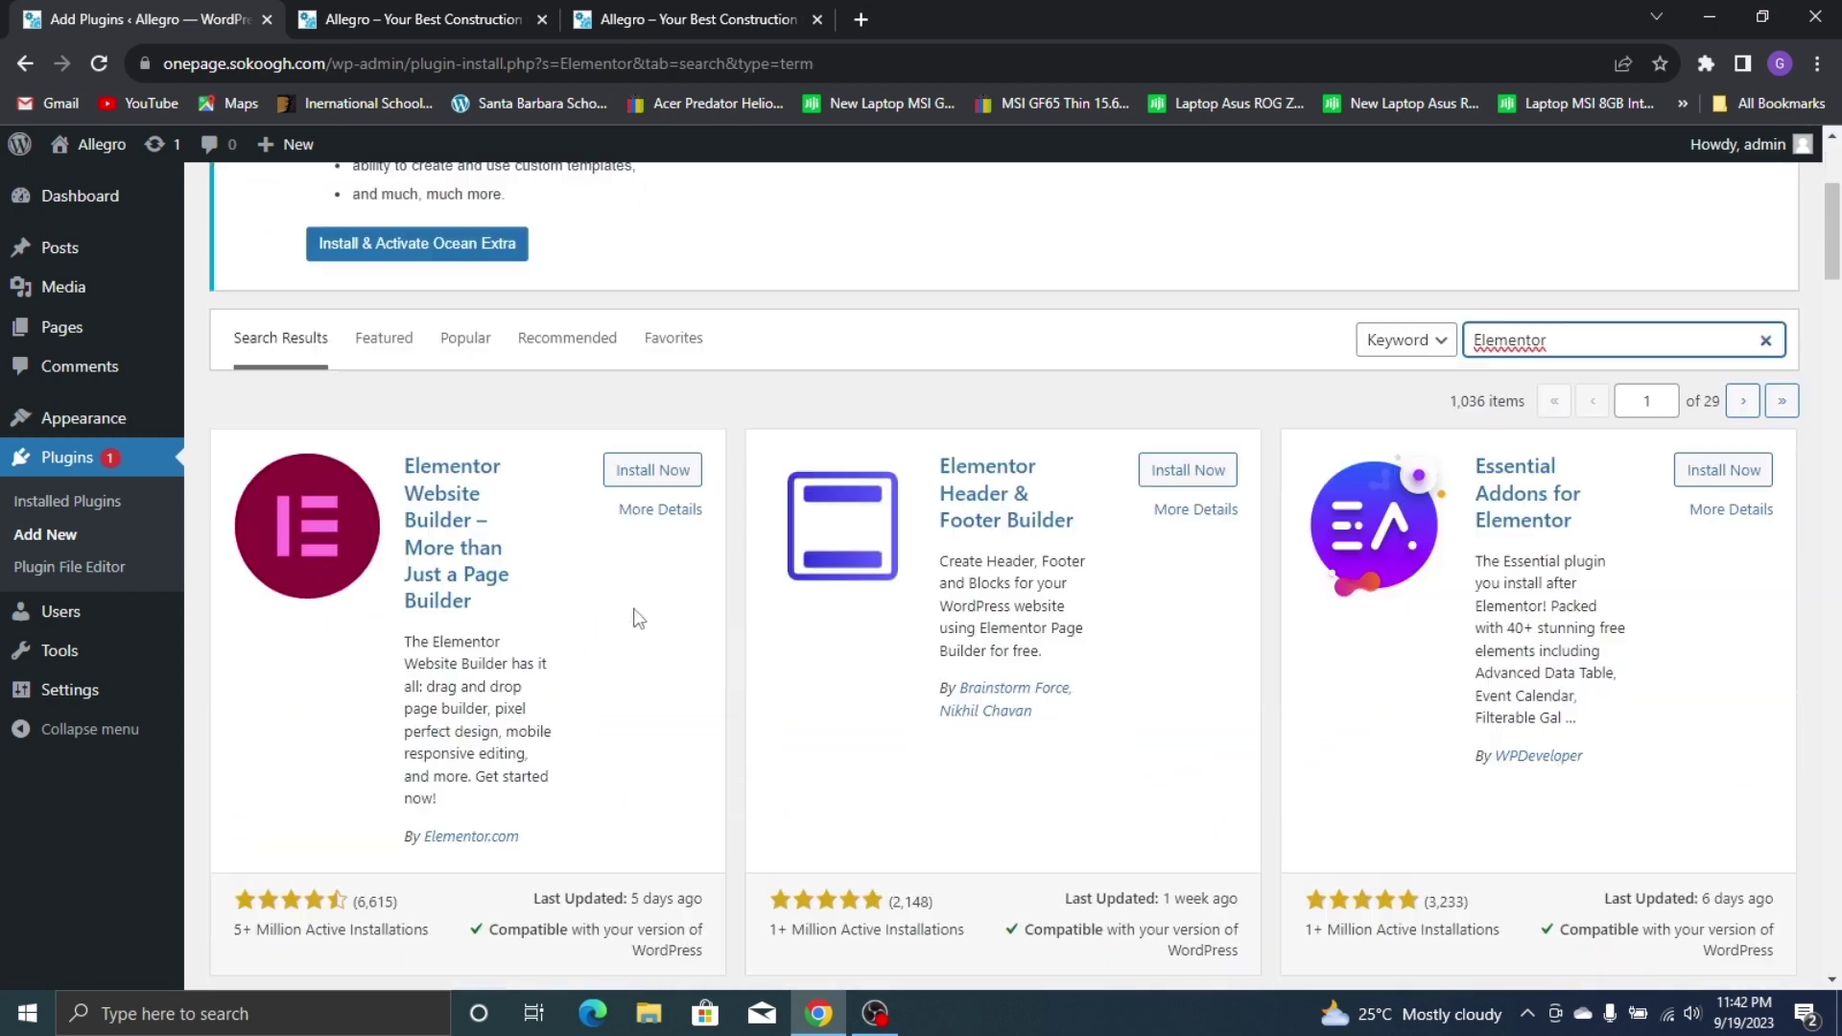
{"action": "left_click", "coordinate": [665, 477]}
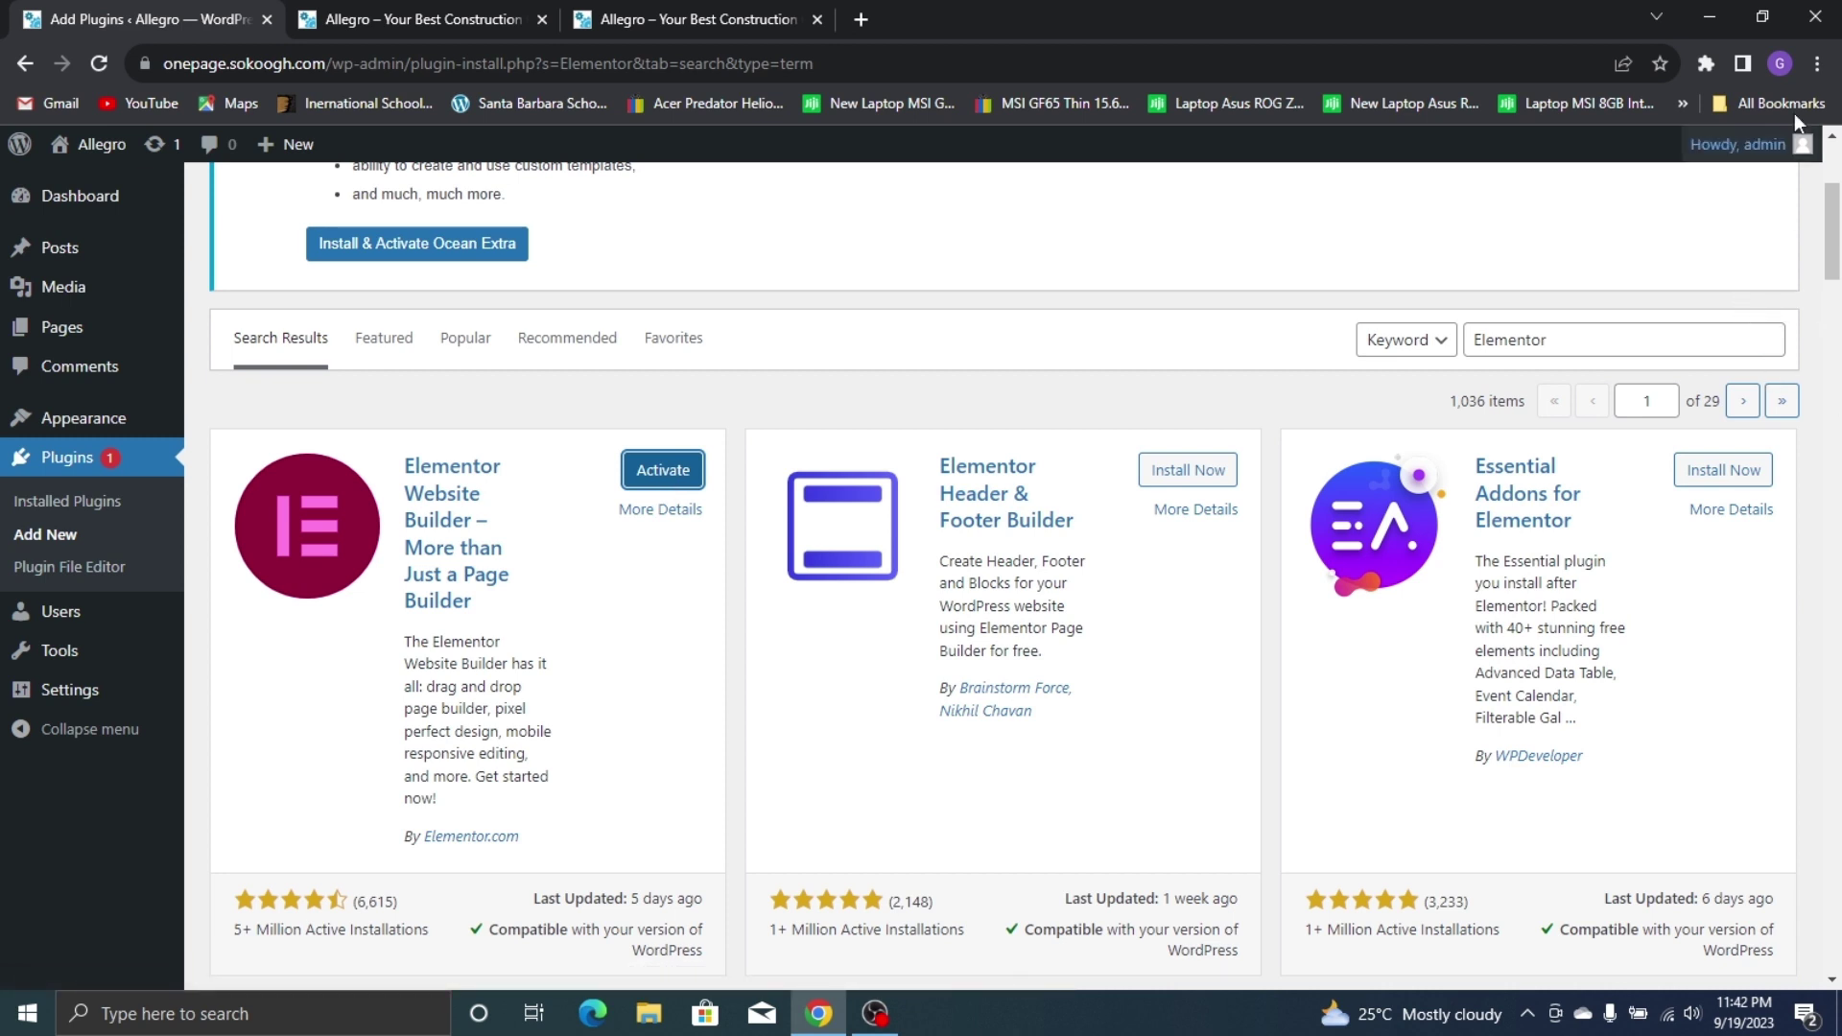
Search for 'Elements' and install ElementsKit Elementor addons, then start a new search 'H'
{"action": "double_click", "coordinate": [1497, 341]}
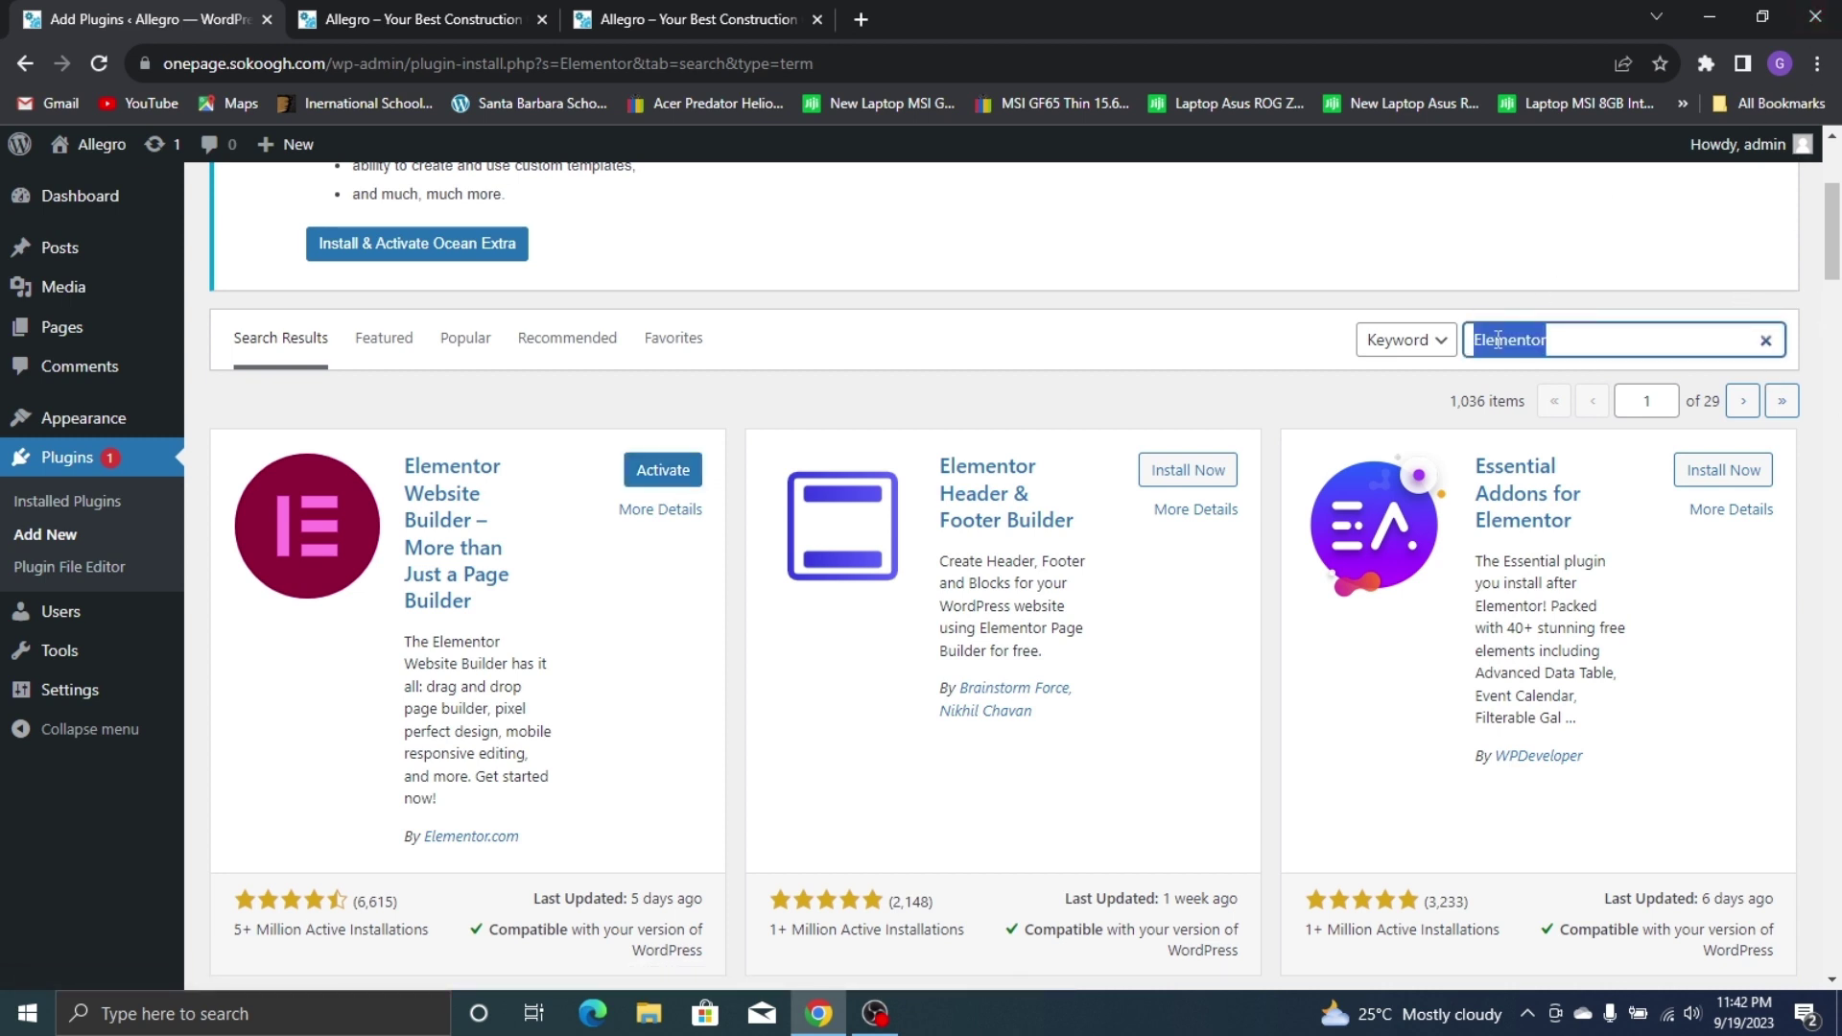
{"action": "type", "text": "E"}
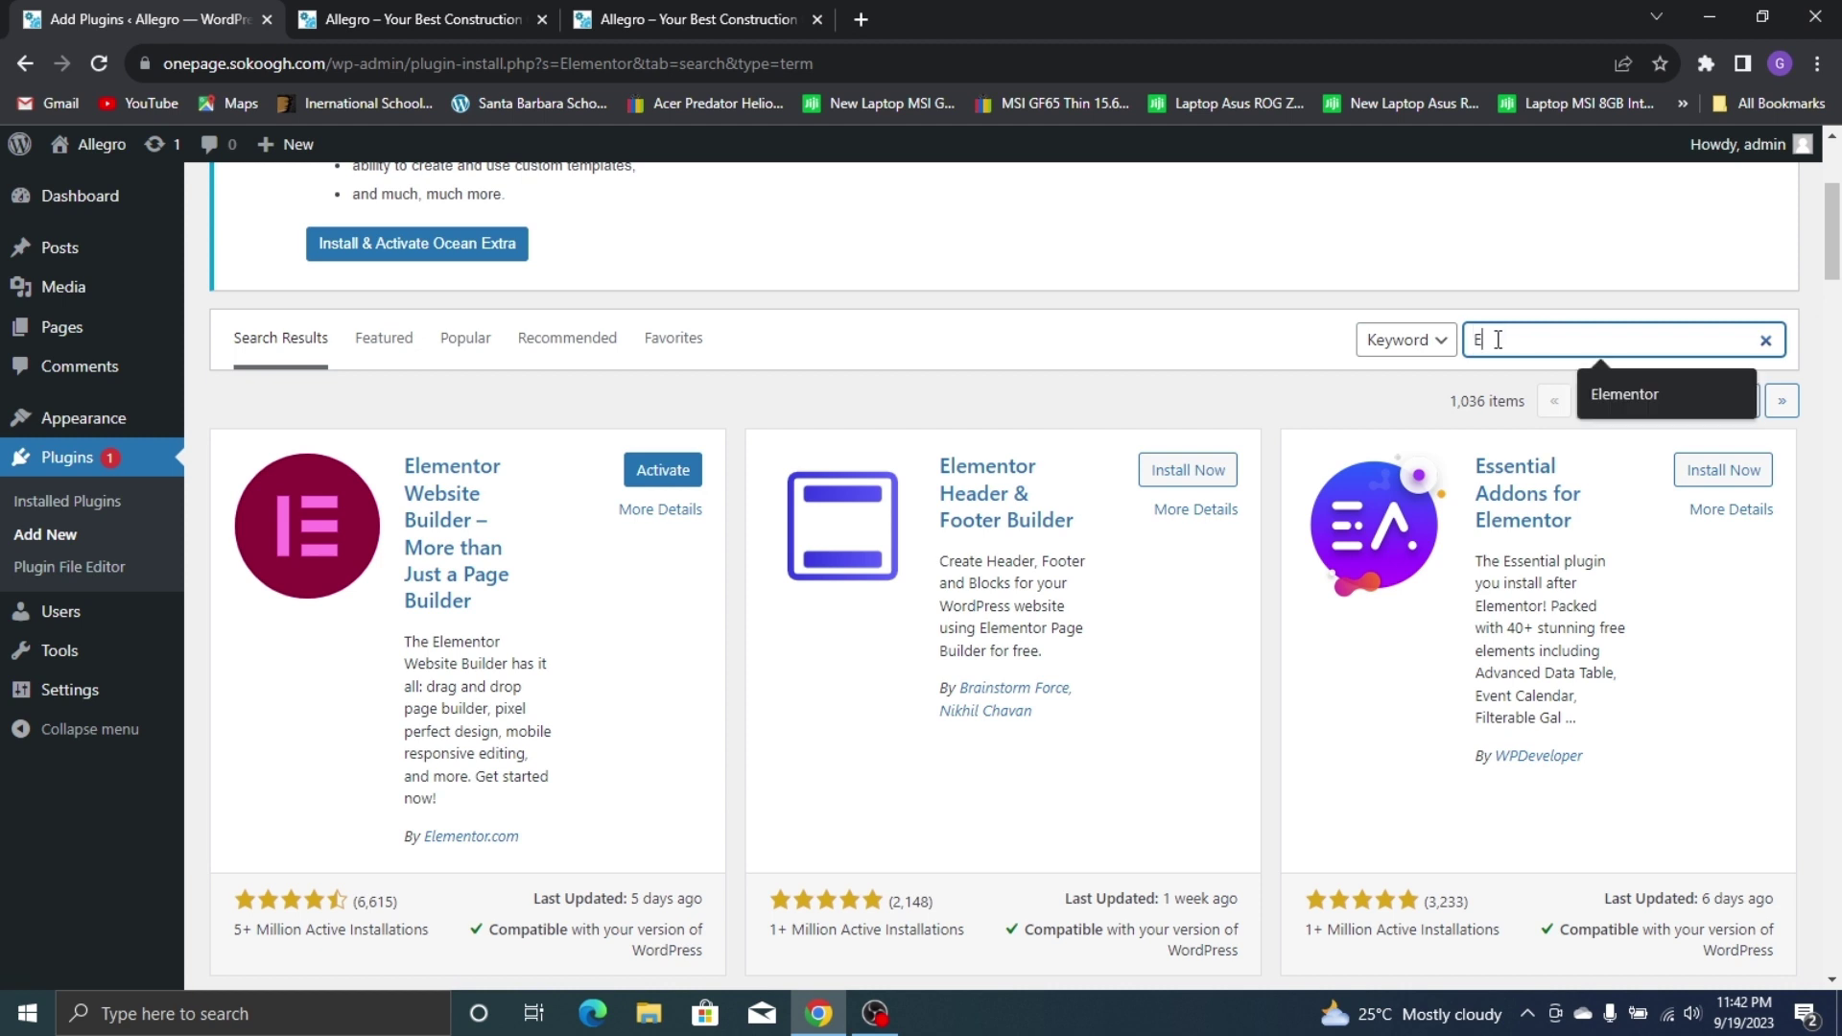
{"action": "type", "text": "lementsKit"}
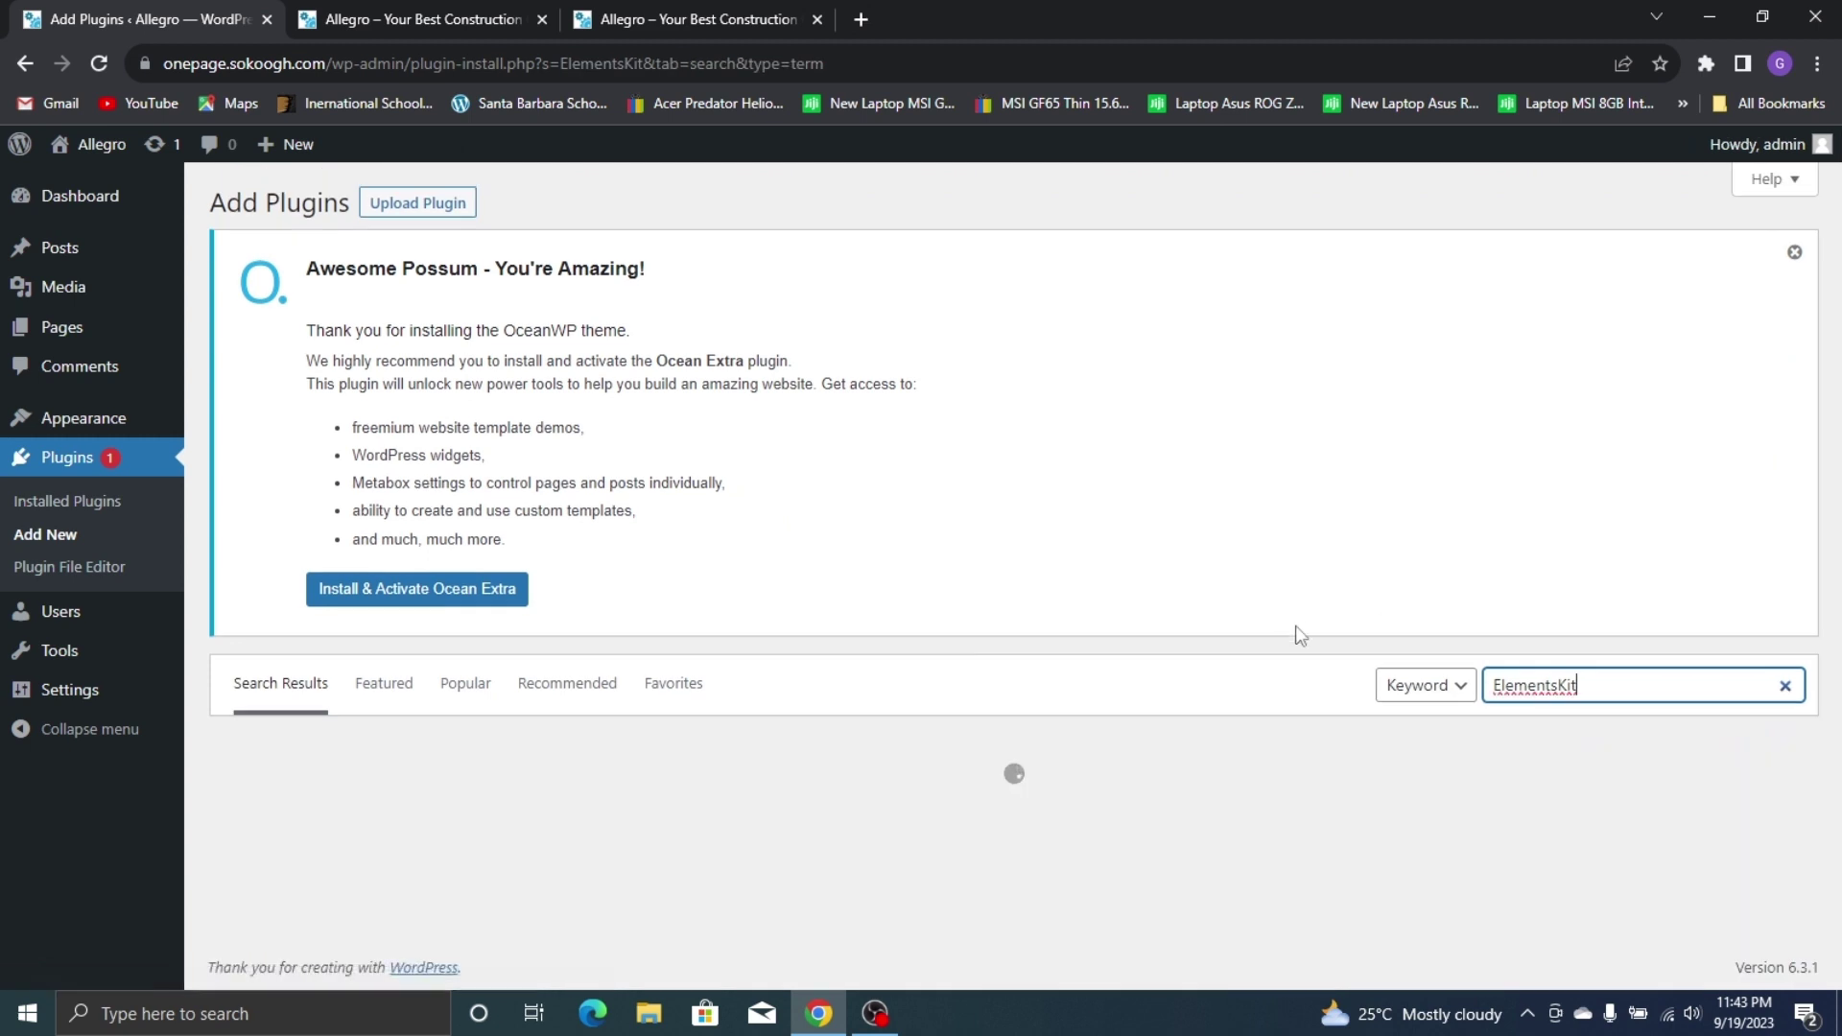
{"action": "scroll", "coordinate": [1166, 834], "scroll_direction": "down", "scroll_amount": 2}
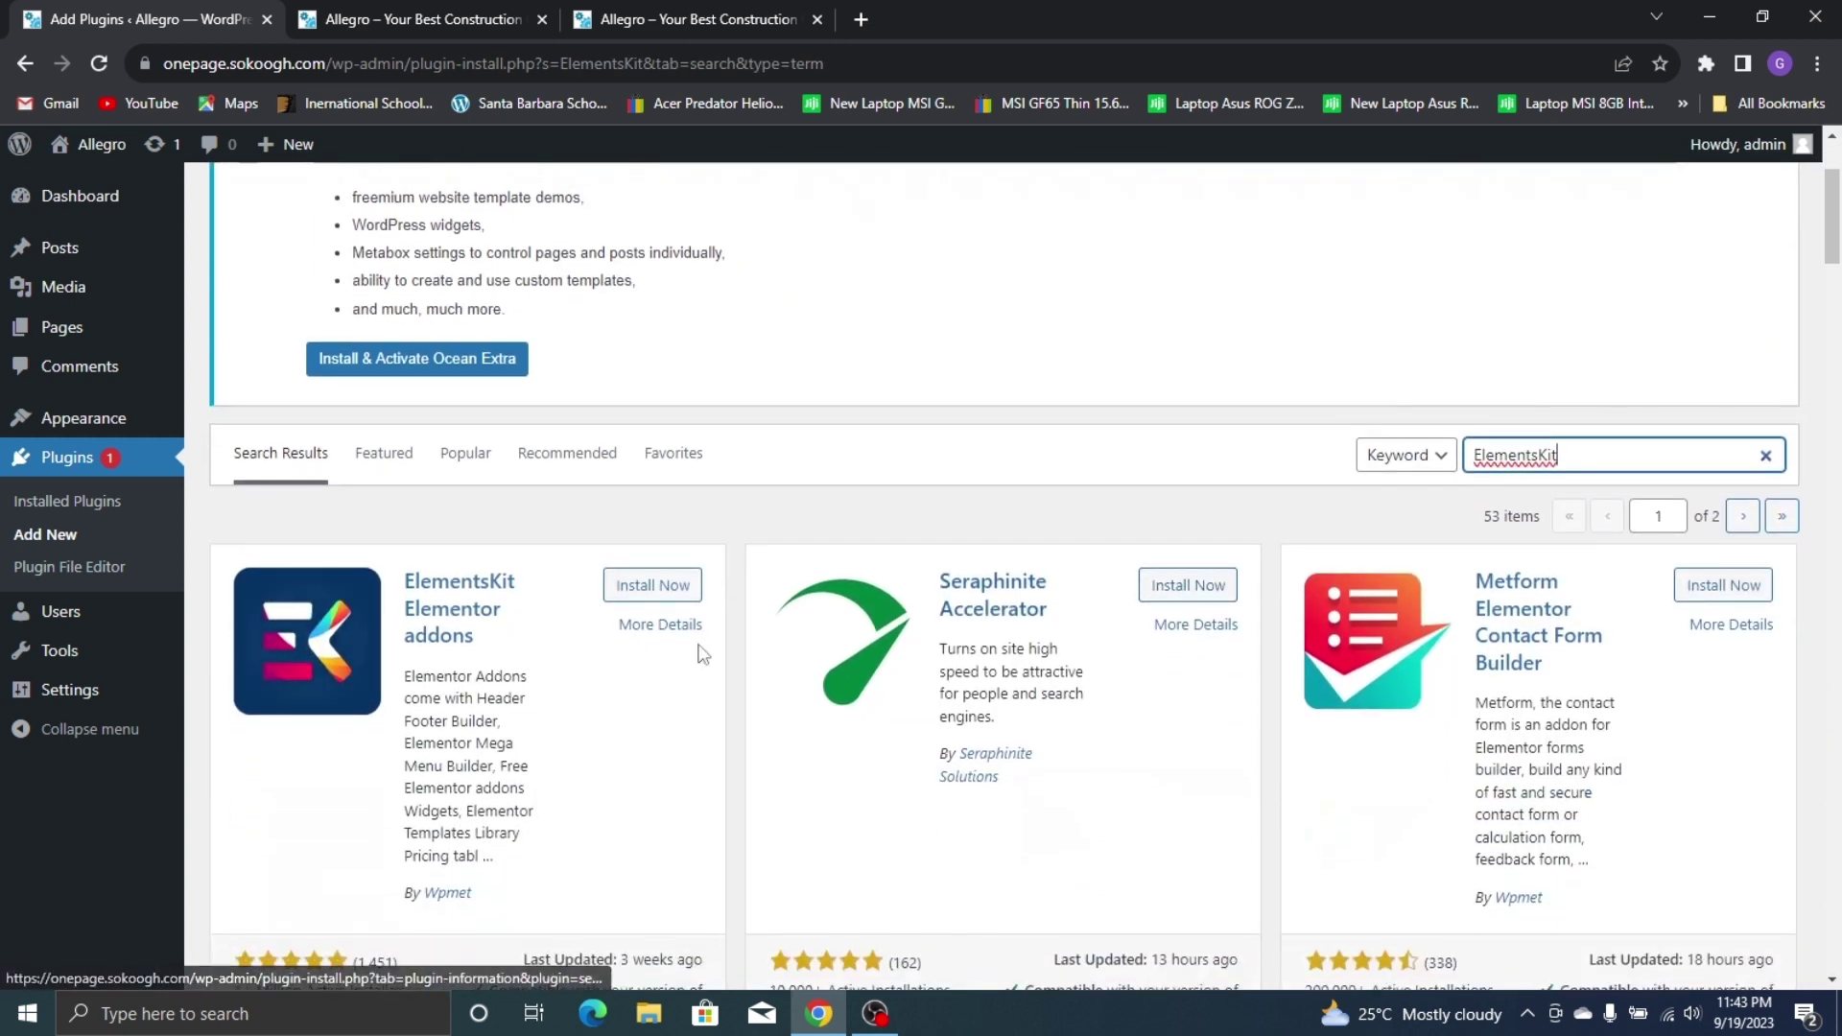
{"action": "left_click", "coordinate": [655, 590]}
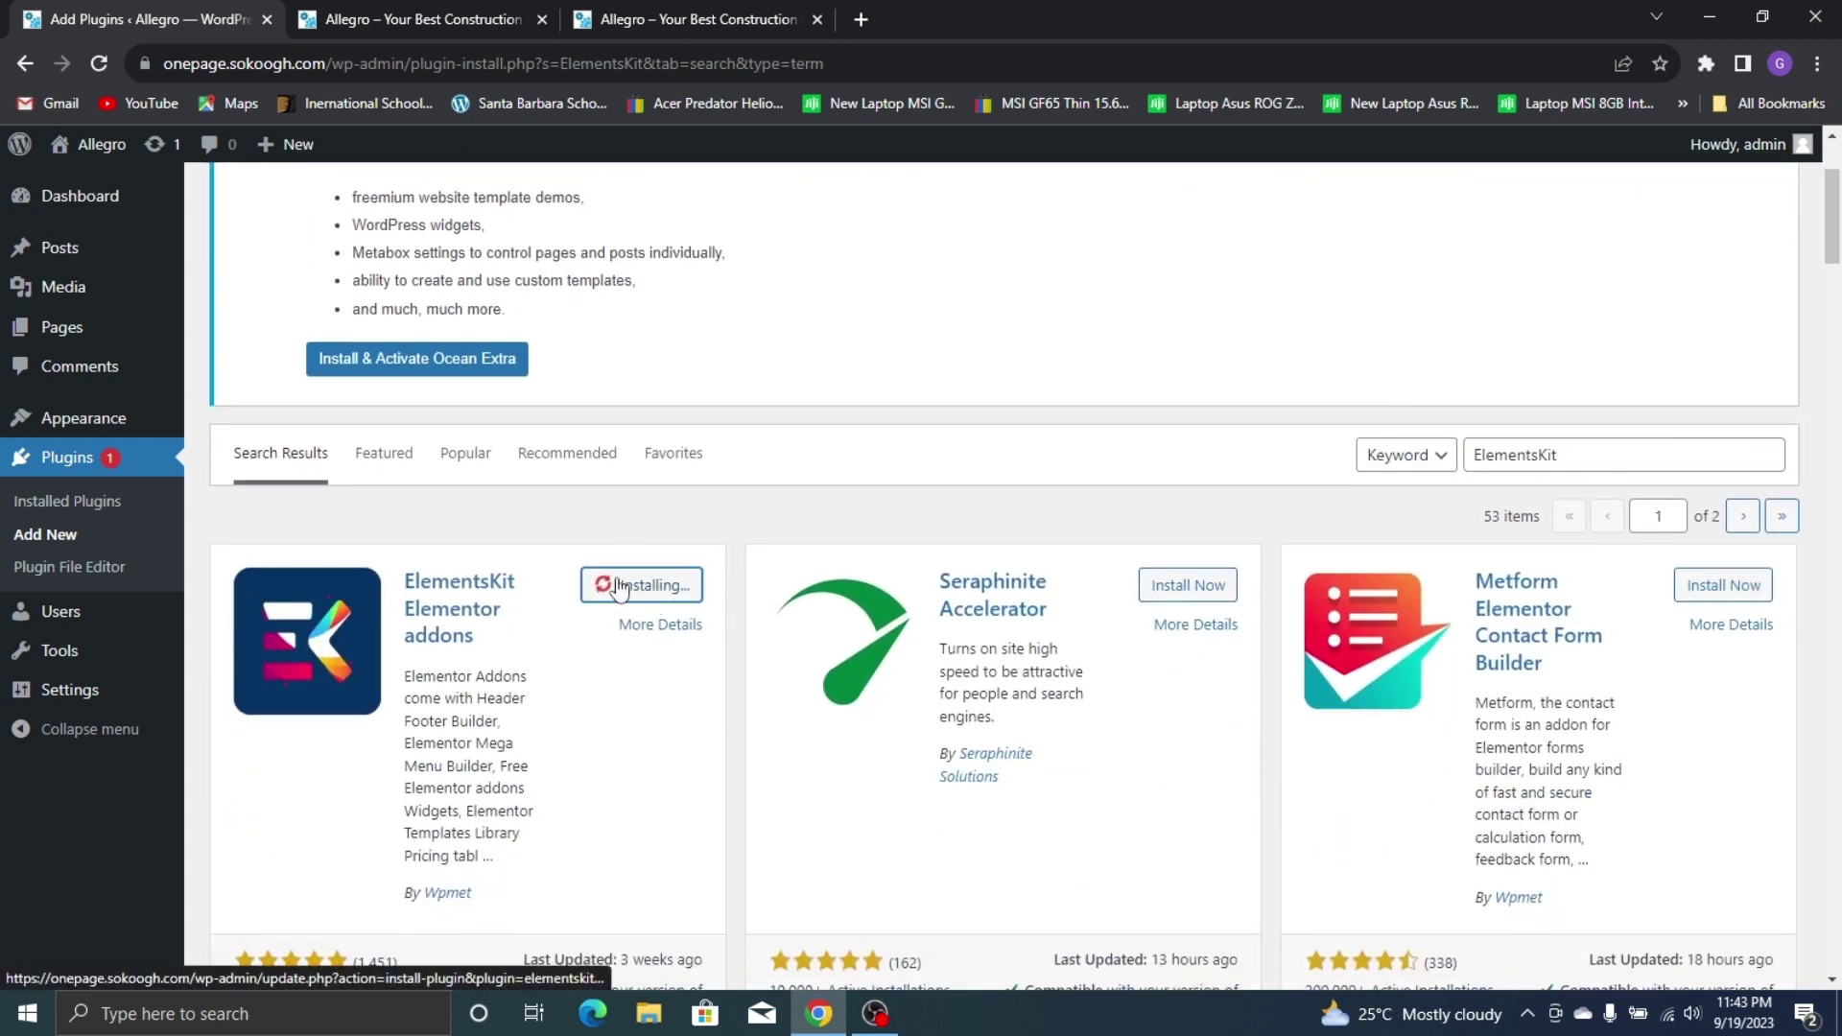
{"action": "left_click", "coordinate": [1520, 461]}
{"action": "double_click", "coordinate": [1520, 460]}
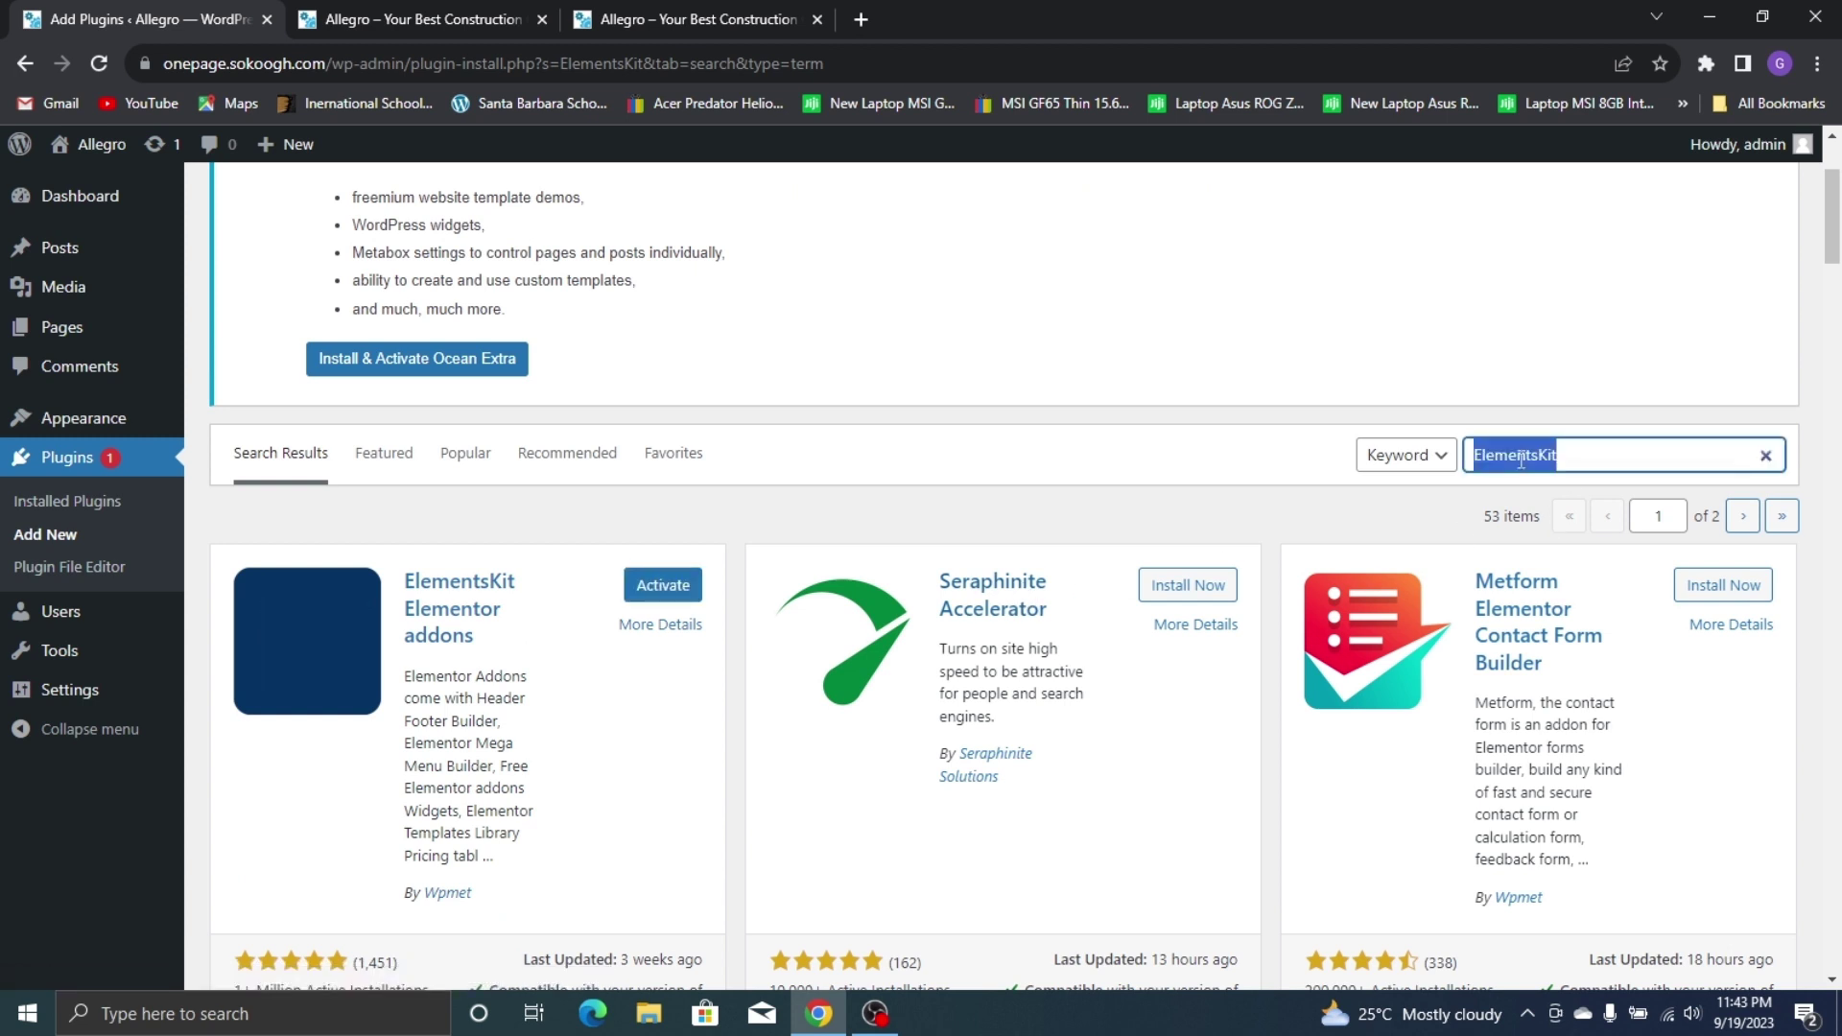
{"action": "type", "text": "HFB"}
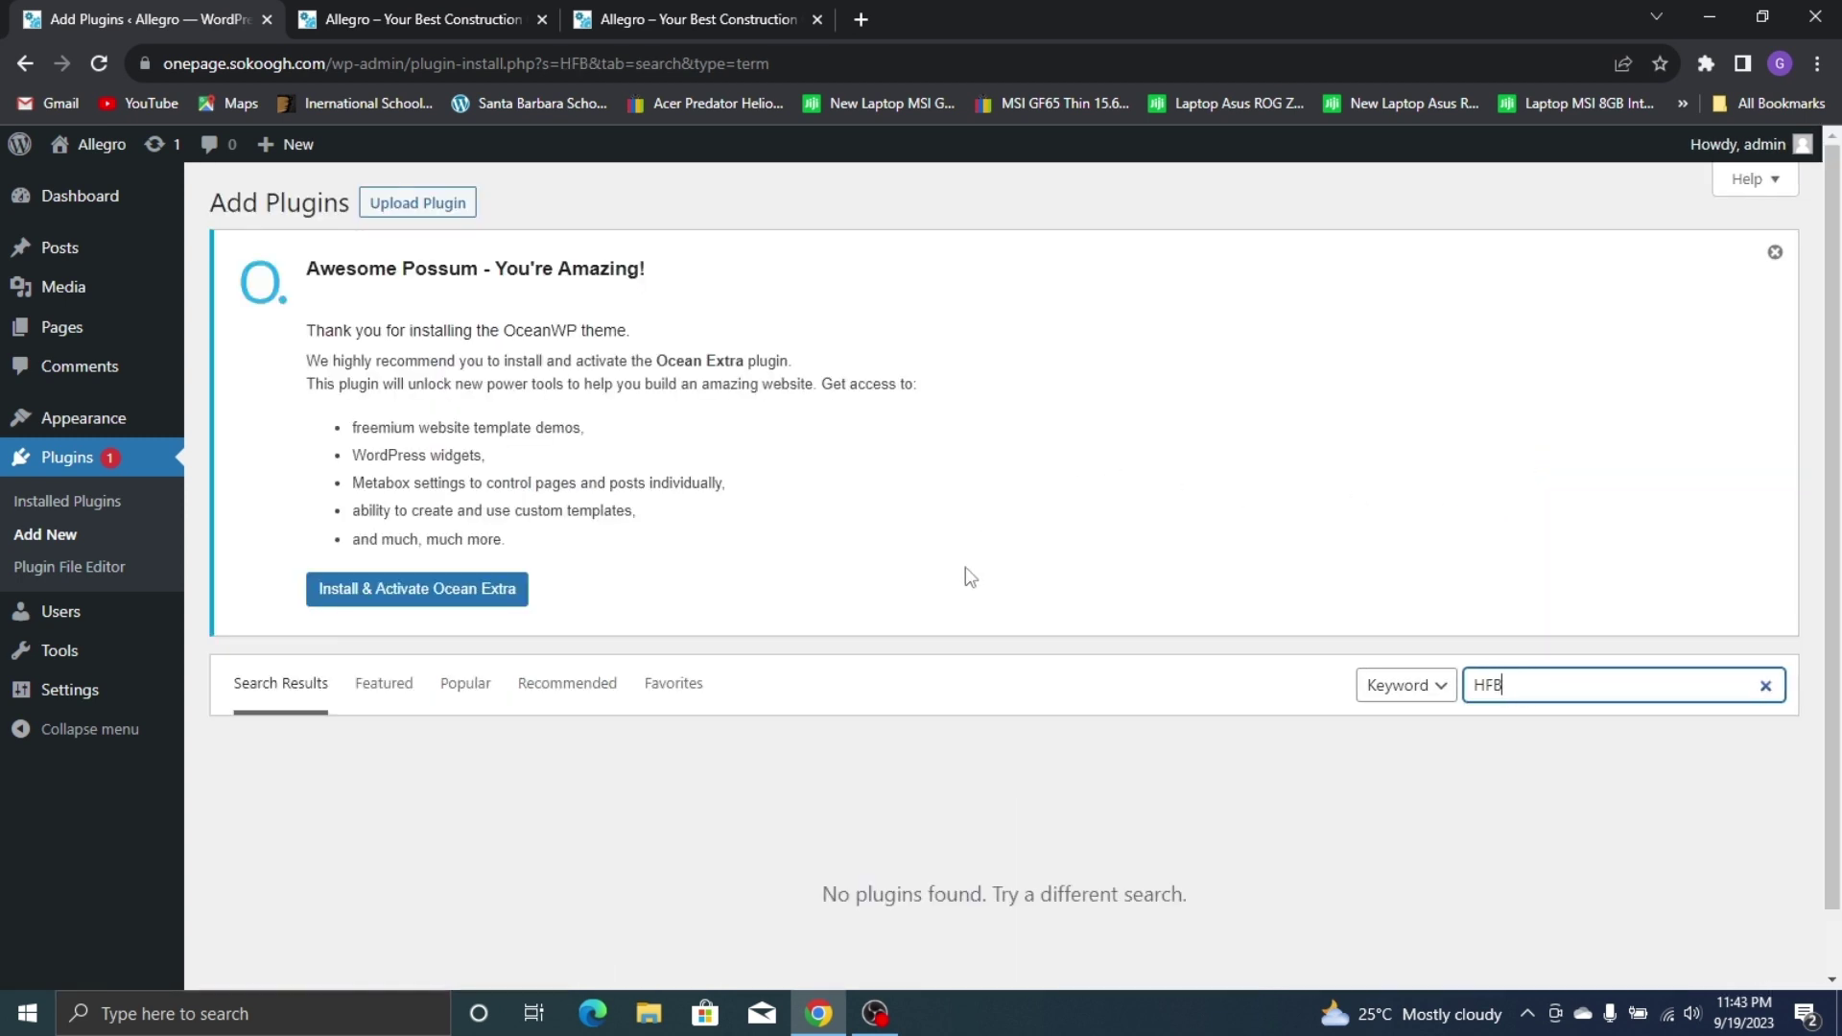
Search for 'header' and install Elementor Header & Footer Builder
{"action": "key", "text": "ctrl+a"}
{"action": "type", "text": "h"}
{"action": "scroll", "coordinate": [950, 590], "scroll_direction": "down", "scroll_amount": 1}
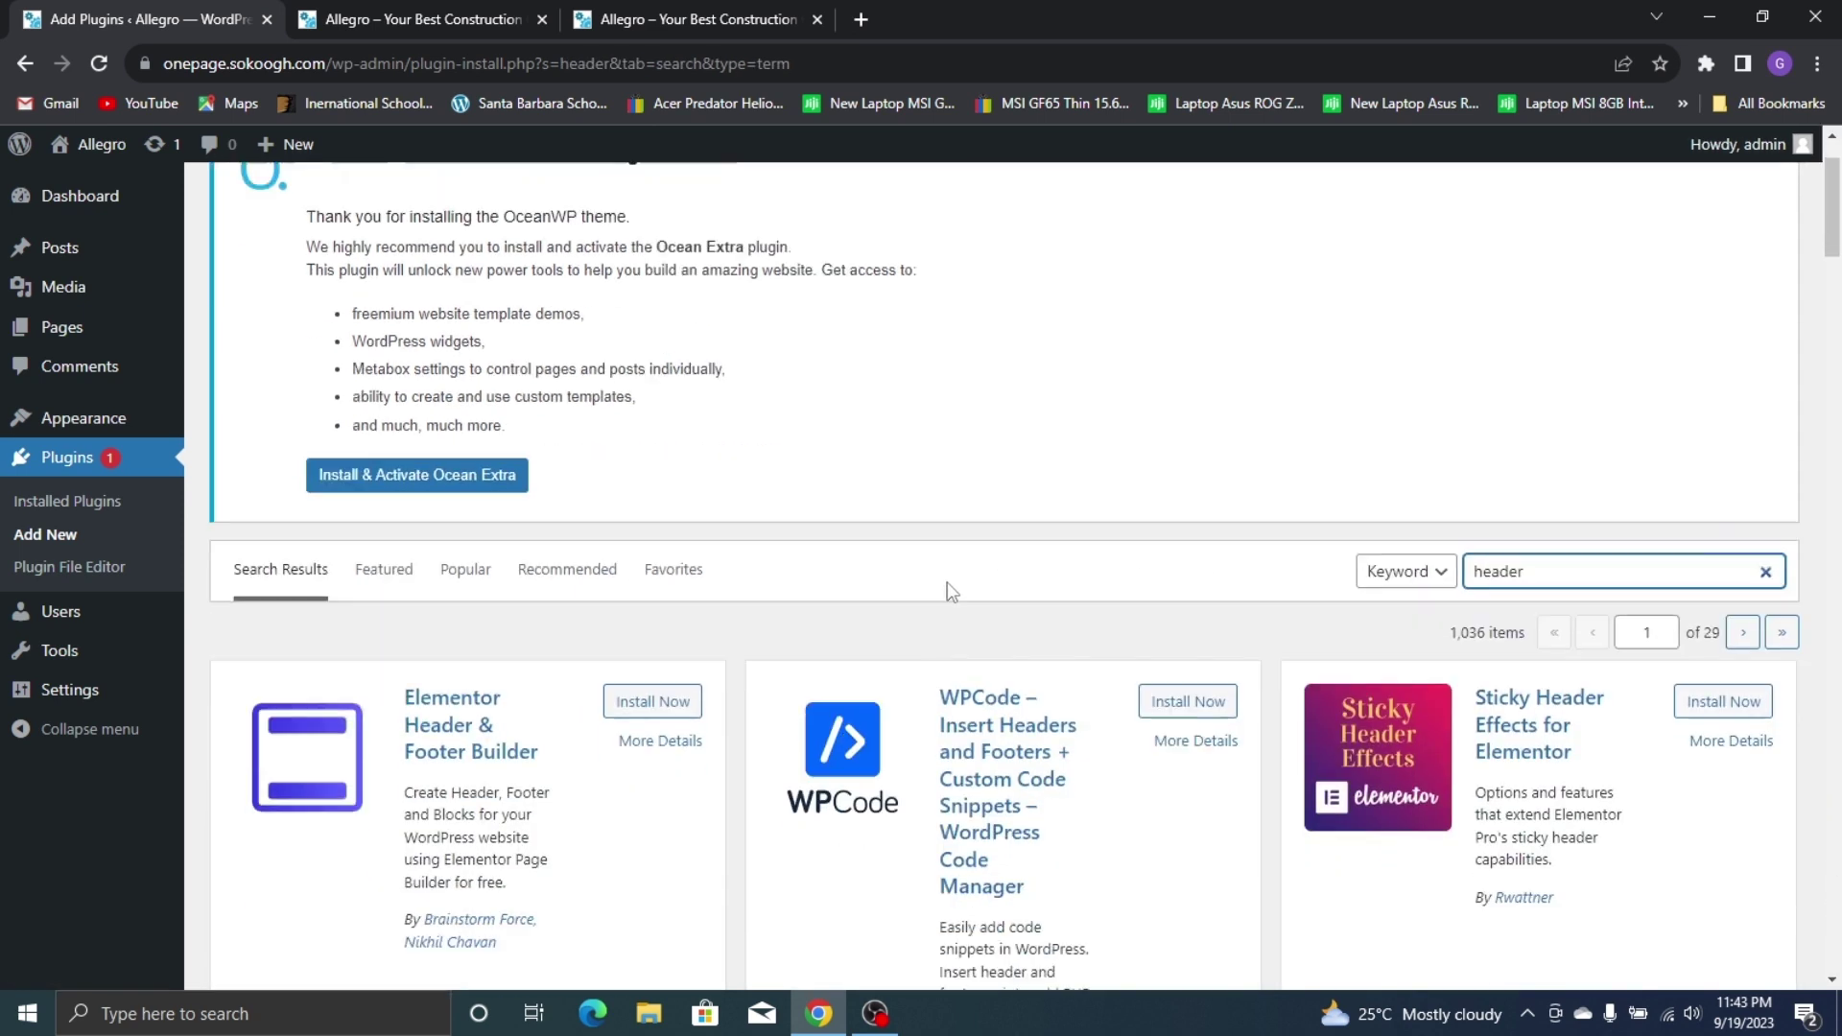
{"action": "scroll", "coordinate": [950, 590], "scroll_direction": "down", "scroll_amount": 2}
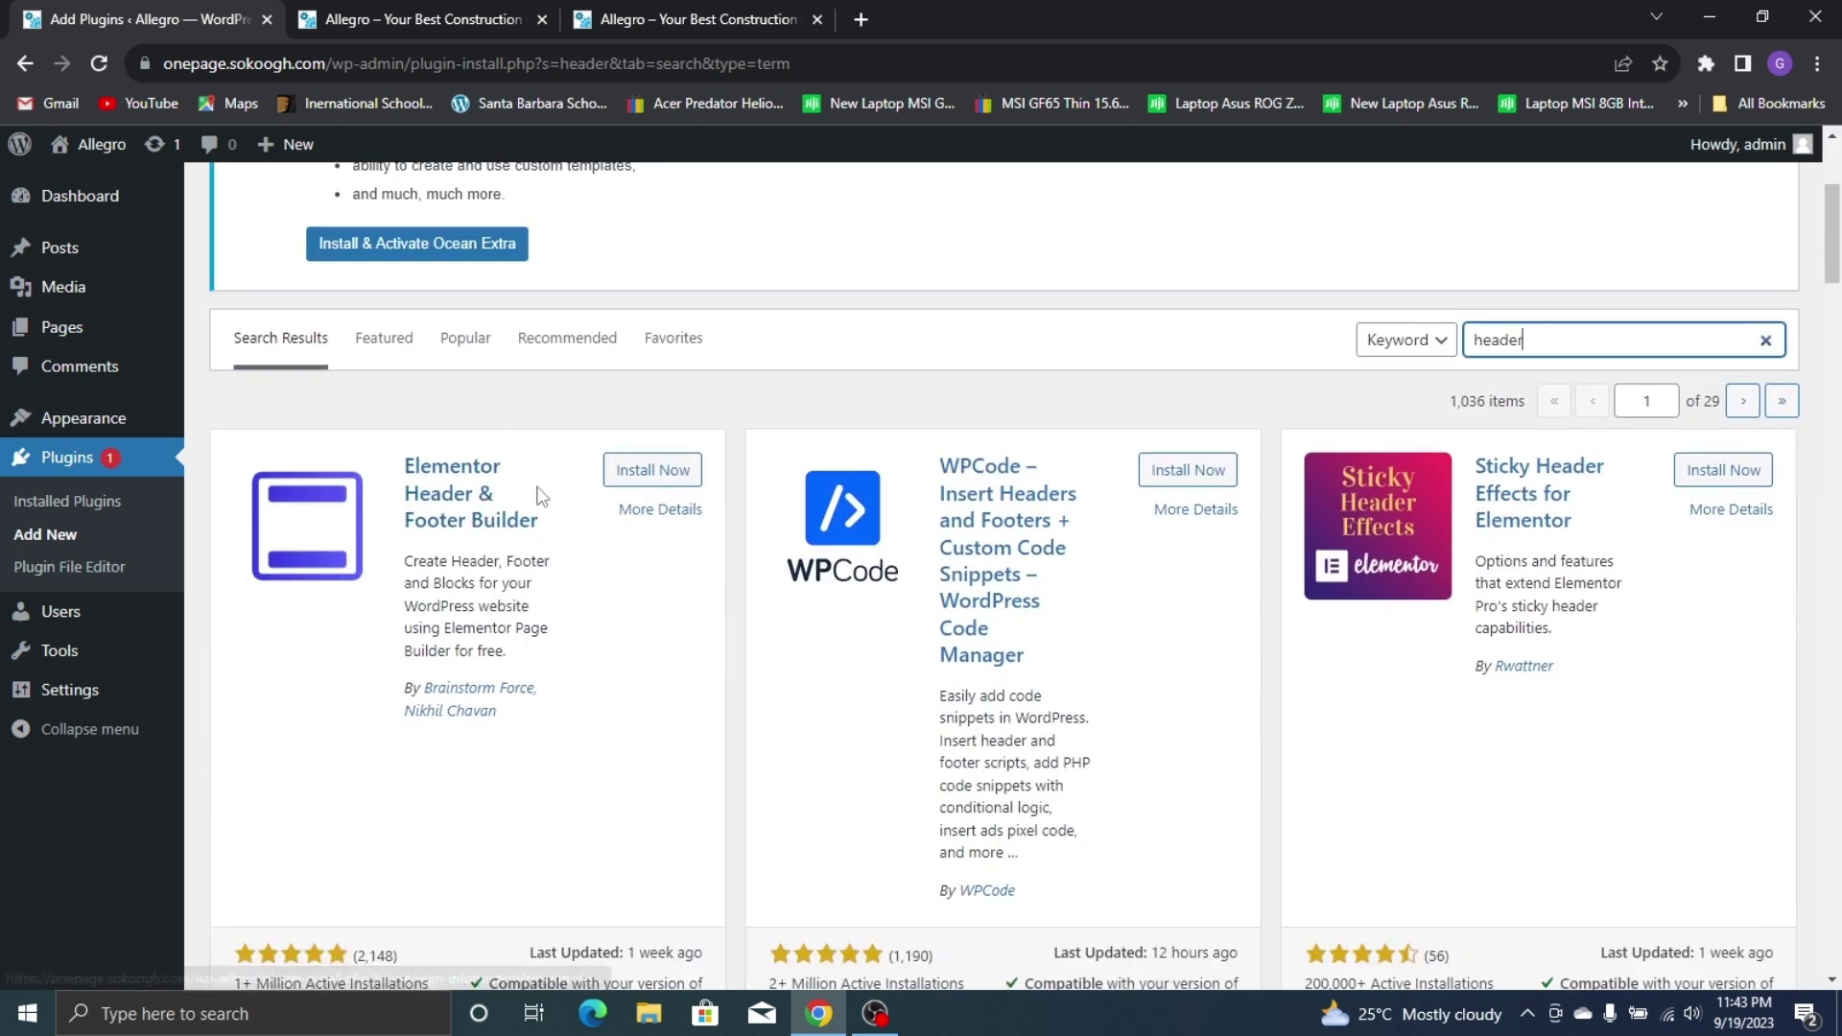
{"action": "left_click", "coordinate": [656, 472]}
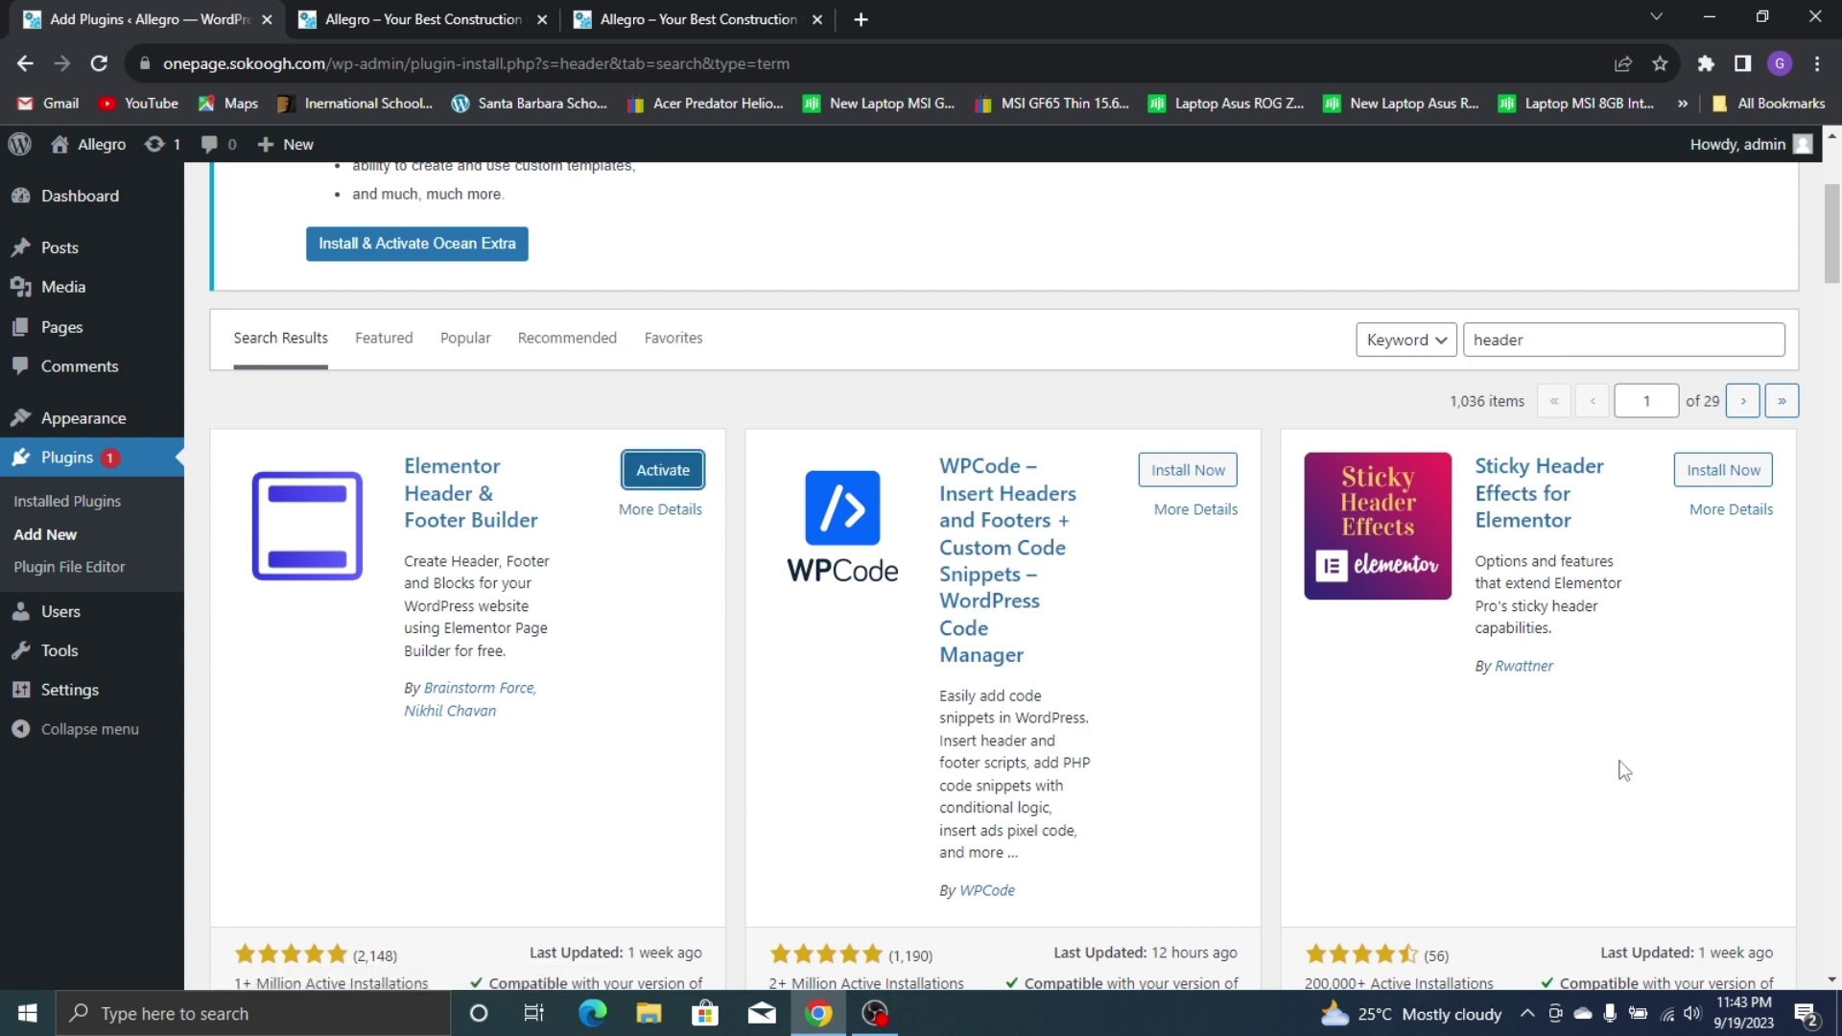
Search 'Premium Adoomn' and install Premium Addons for Elementor
{"action": "double_click", "coordinate": [1492, 338]}
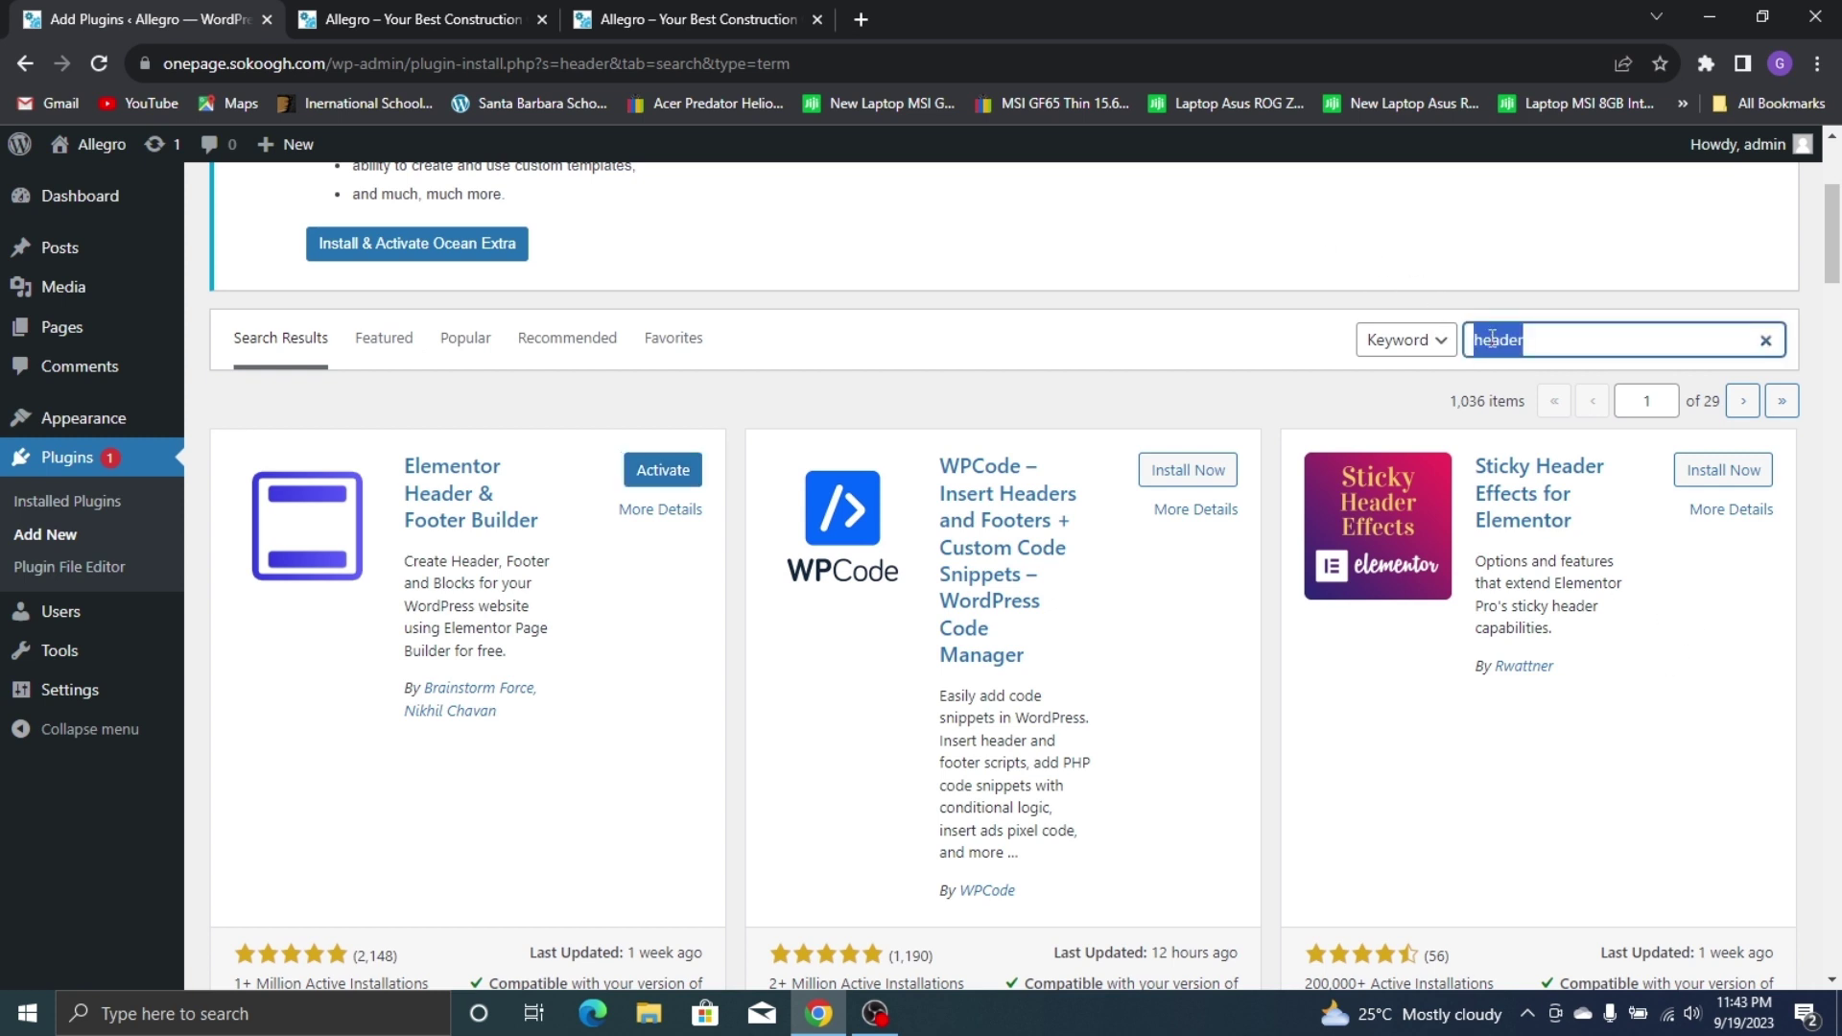
{"action": "type", "text": "Premium Adoomn"}
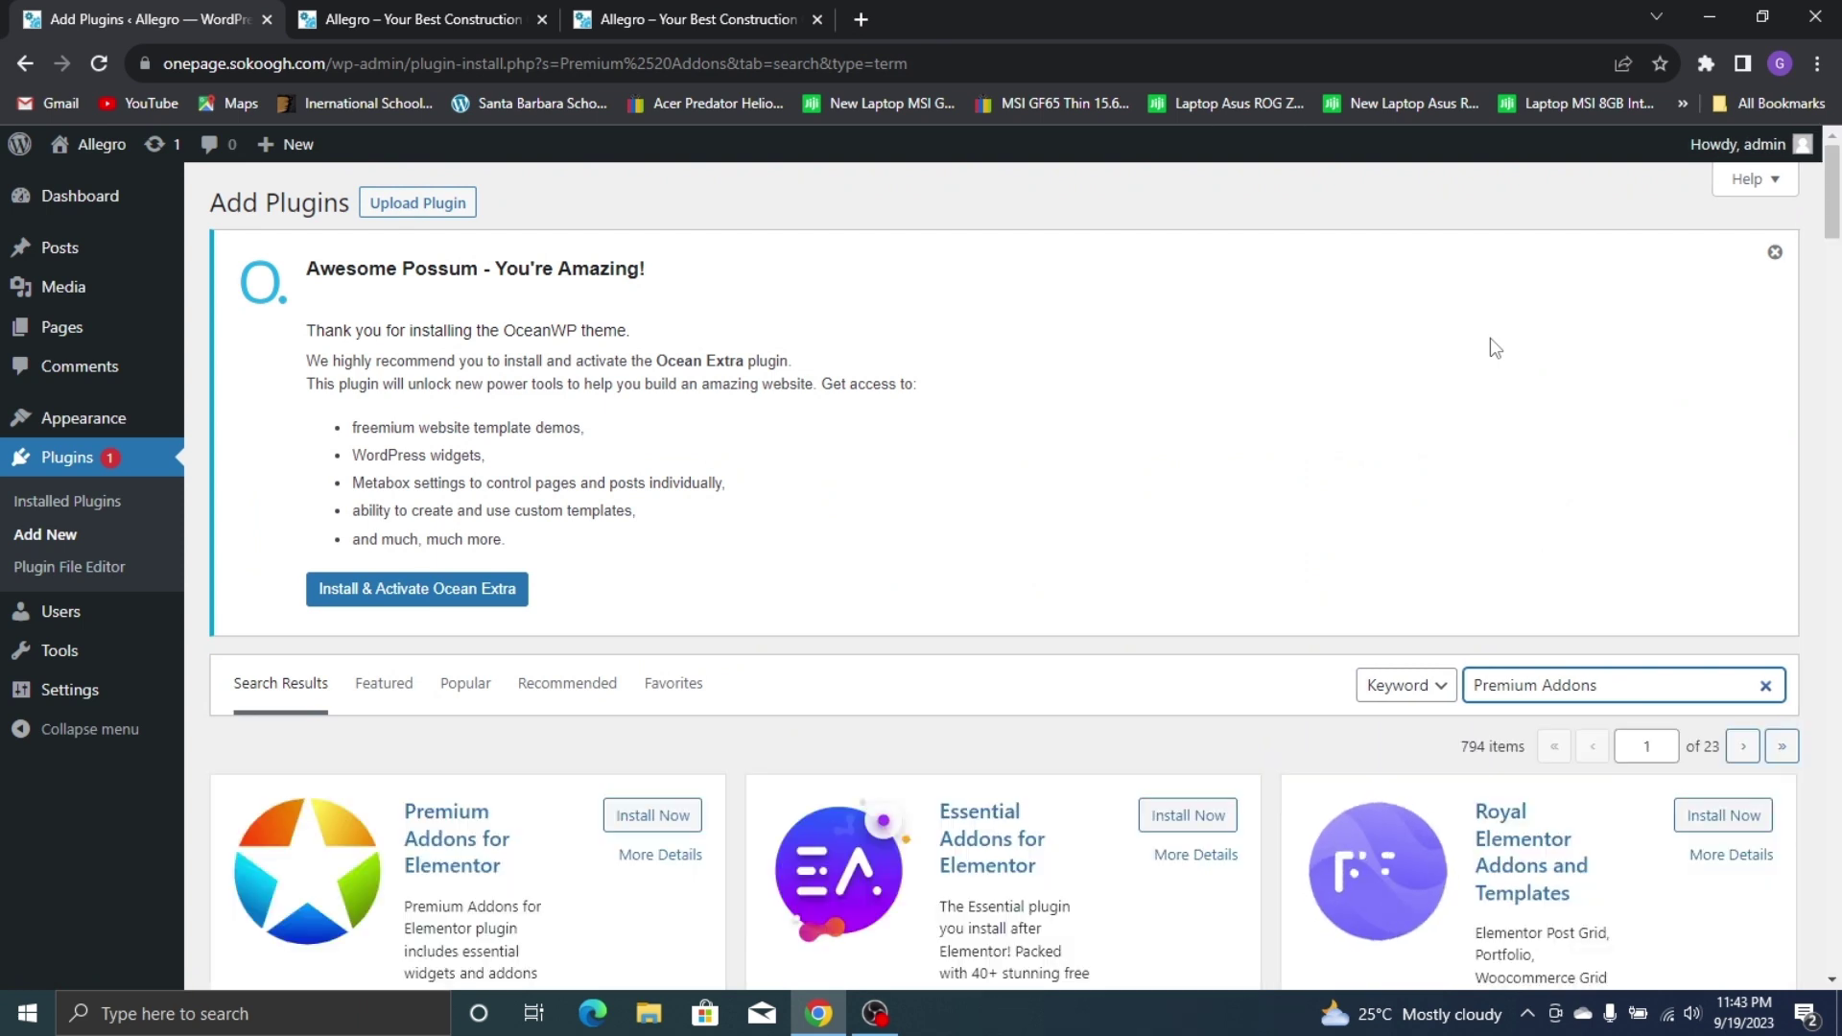
{"action": "scroll", "coordinate": [1249, 558], "scroll_direction": "down", "scroll_amount": 1}
{"action": "scroll", "coordinate": [1249, 559], "scroll_direction": "down", "scroll_amount": 5}
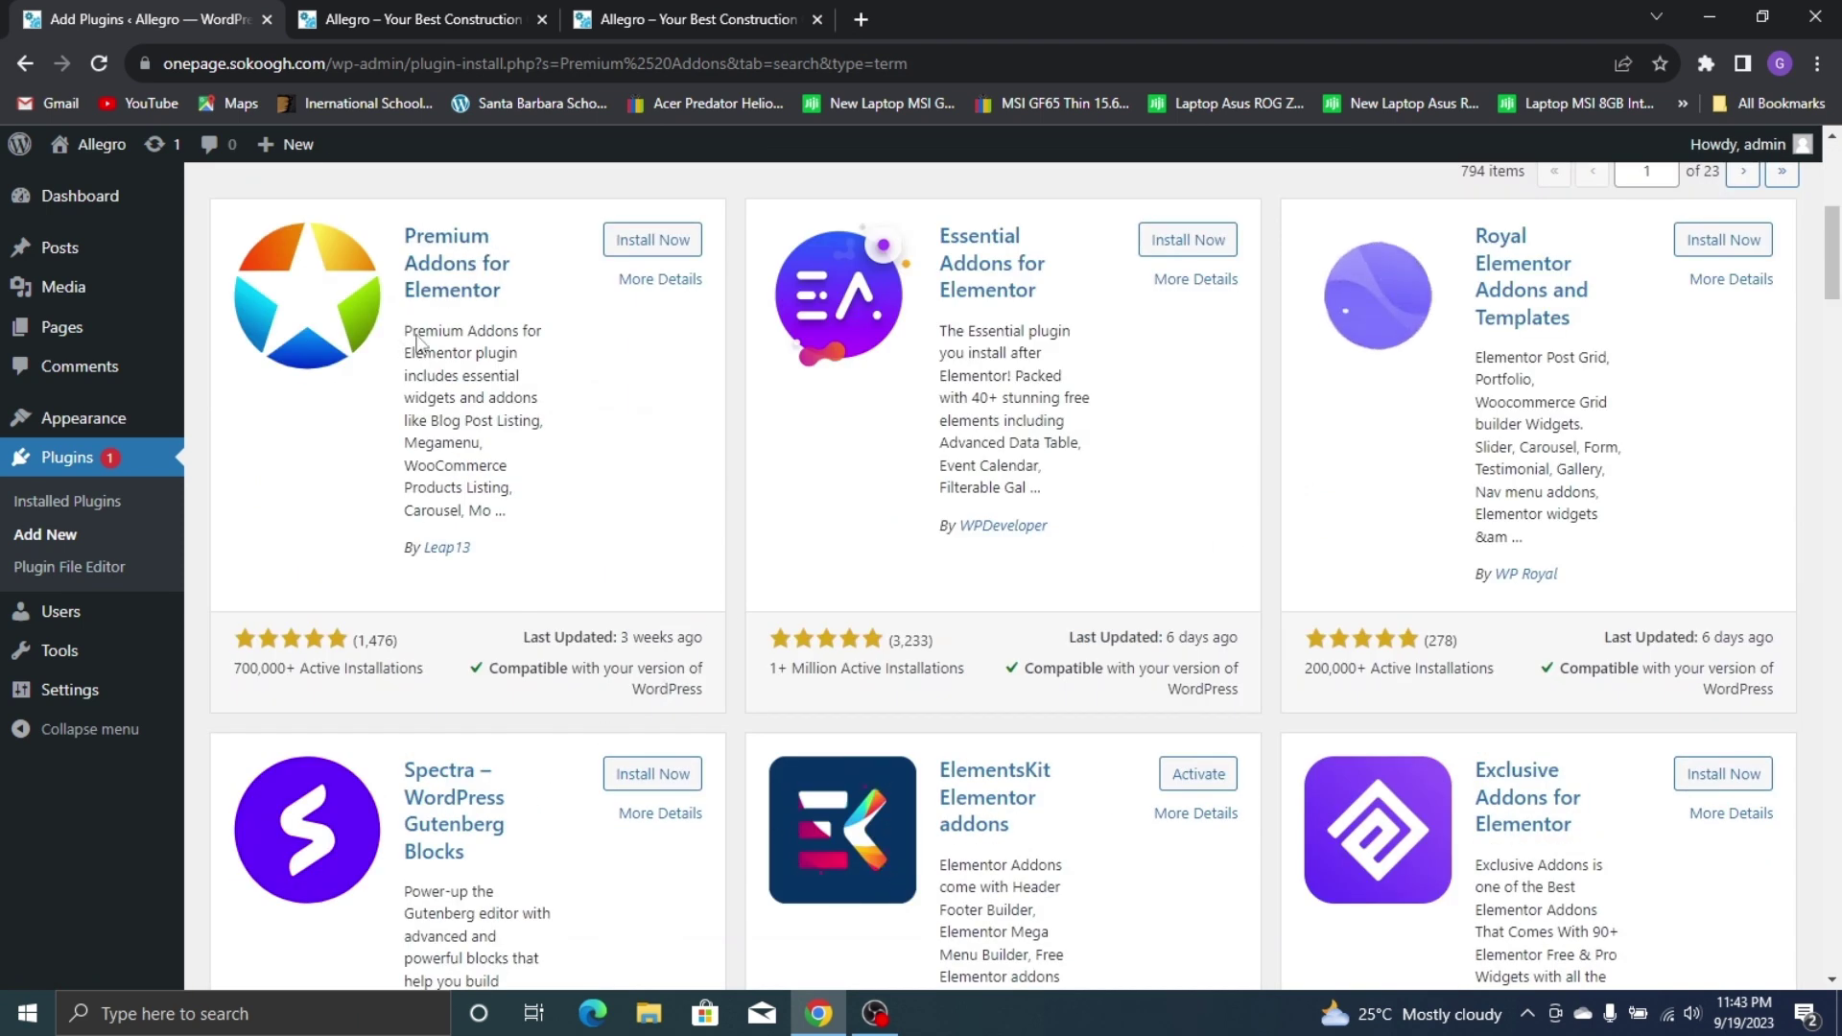
{"action": "left_click", "coordinate": [652, 239]}
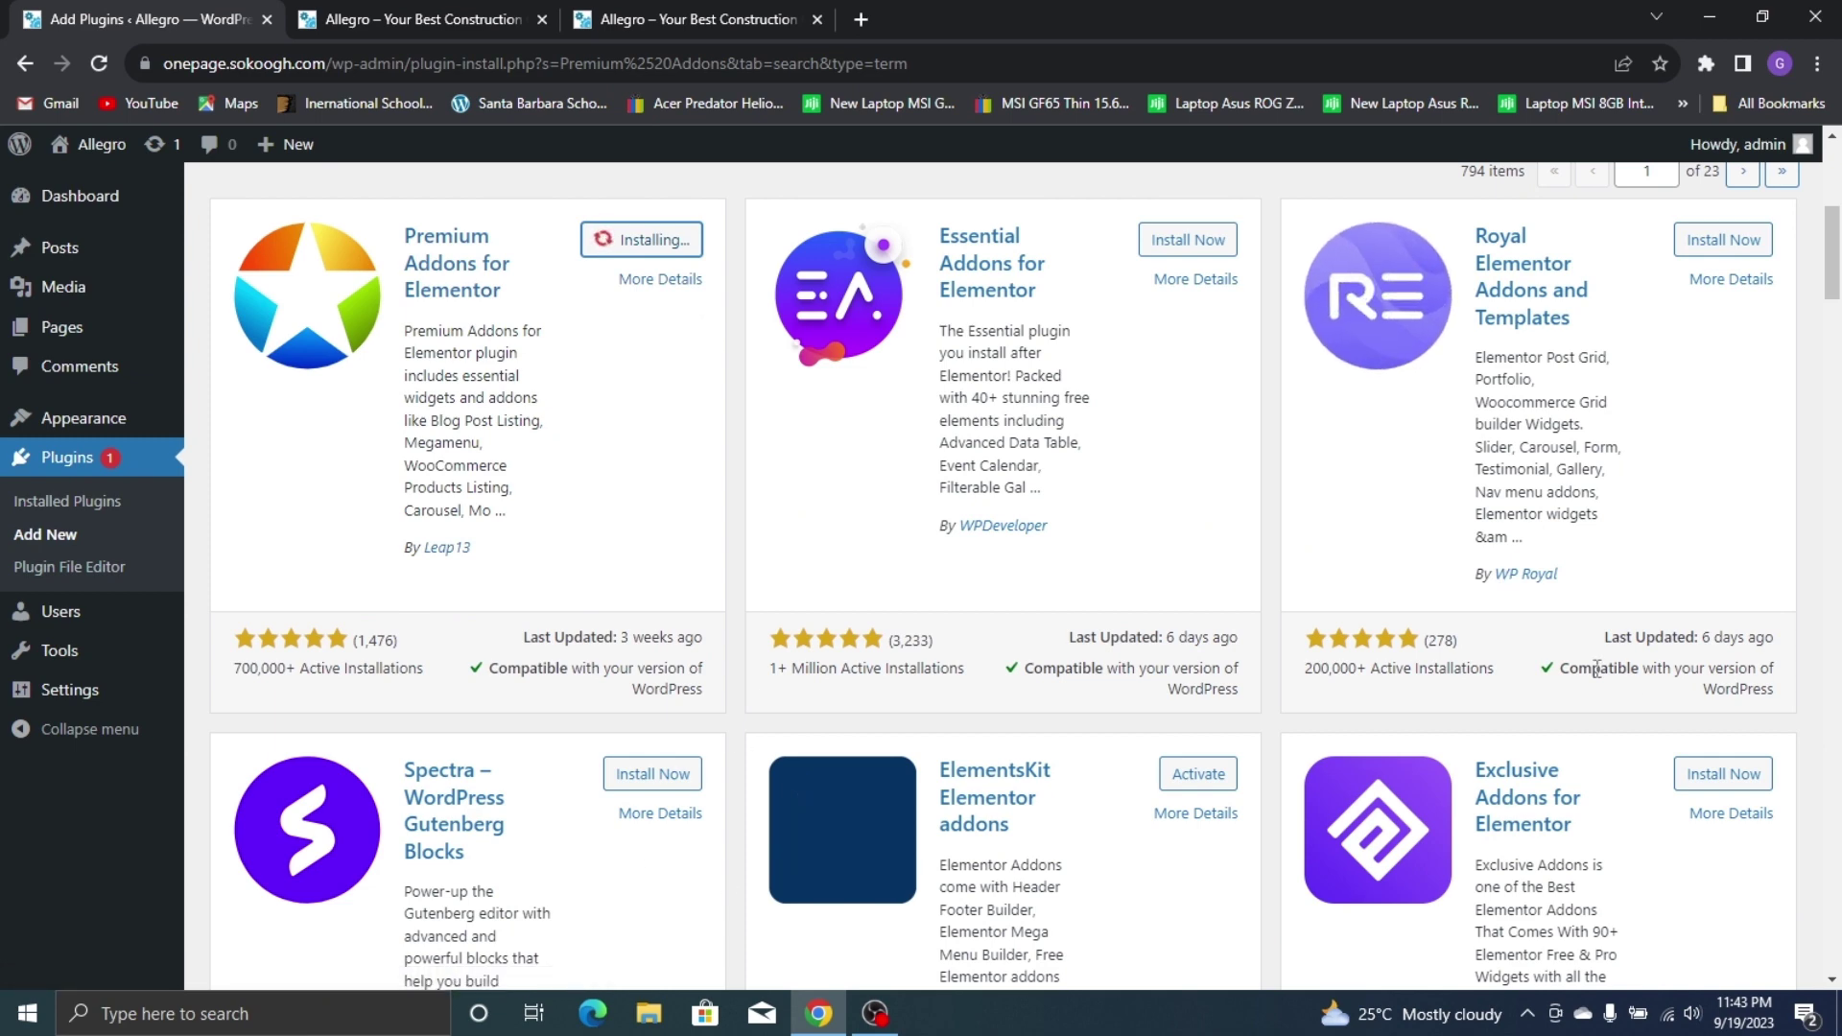
{"action": "scroll", "coordinate": [1287, 506], "scroll_direction": "up", "scroll_amount": 5}
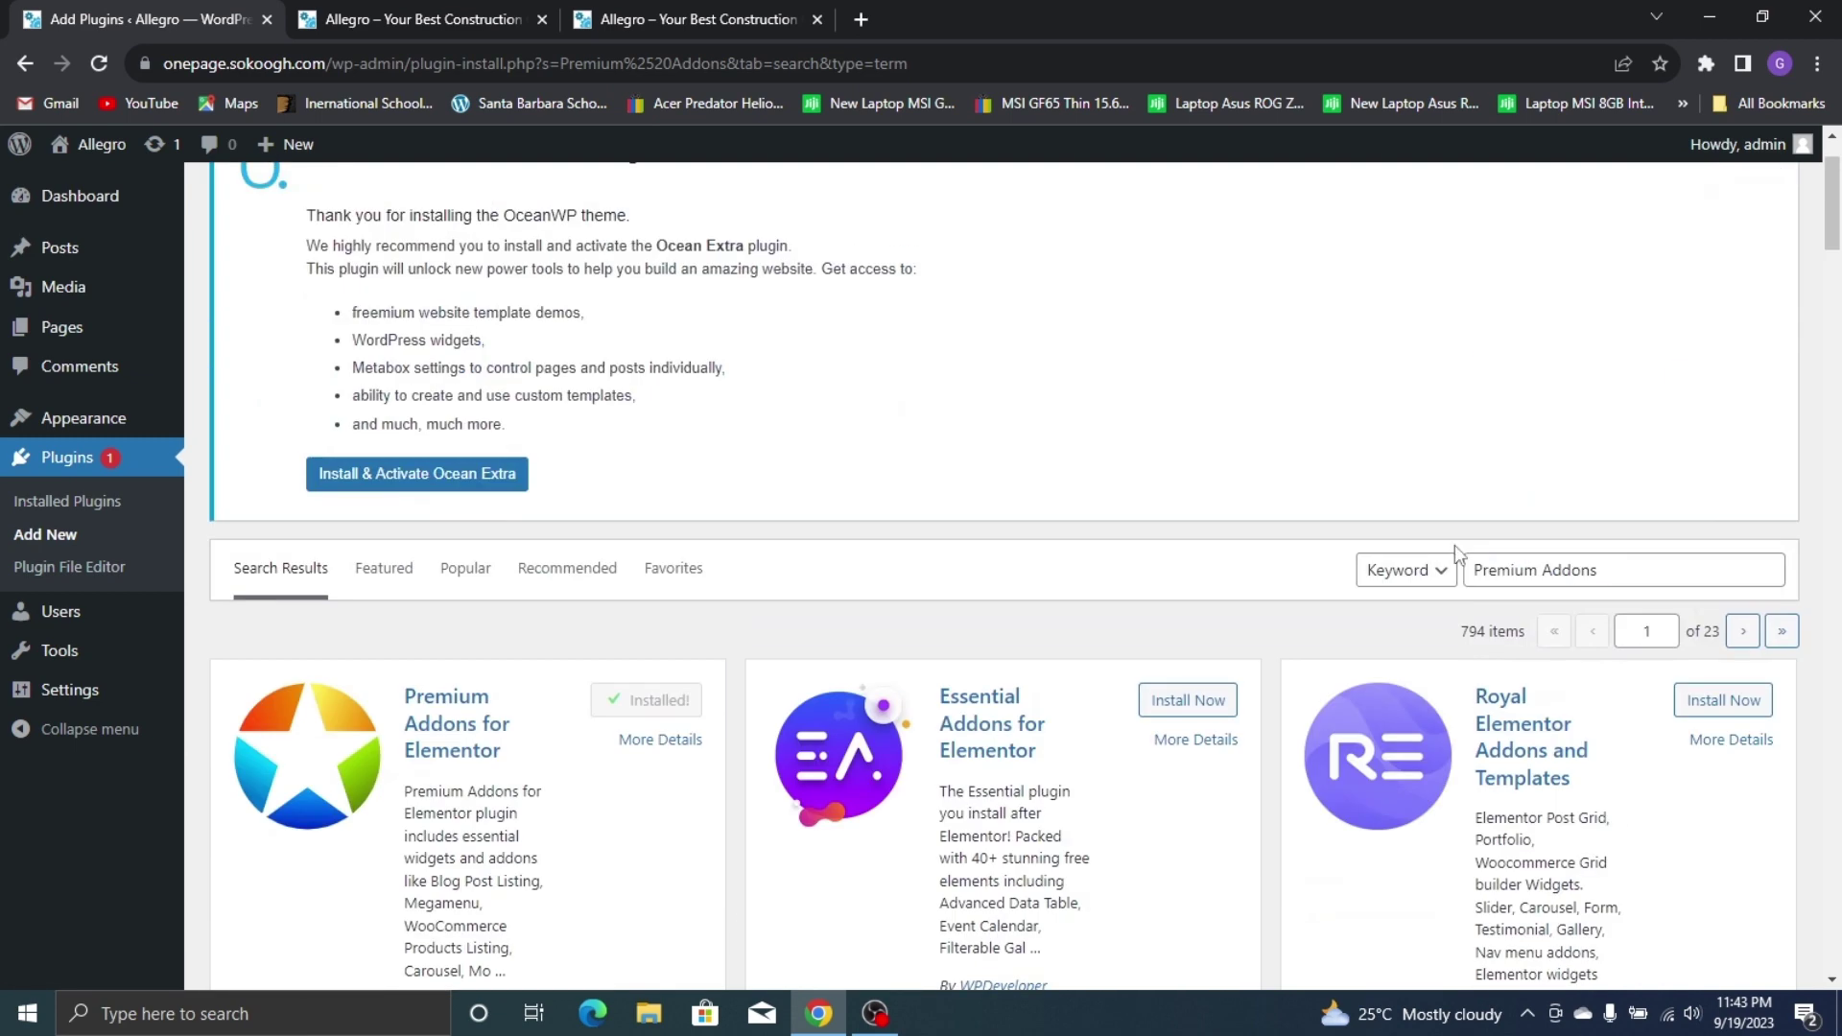
{"action": "double_click", "coordinate": [1590, 574]}
Search for MetForm, install Metform Elementor Contact Form Builder, and return to Installed Plugins
{"action": "triple_click", "coordinate": [1590, 576]}
{"action": "type", "text": "M"}
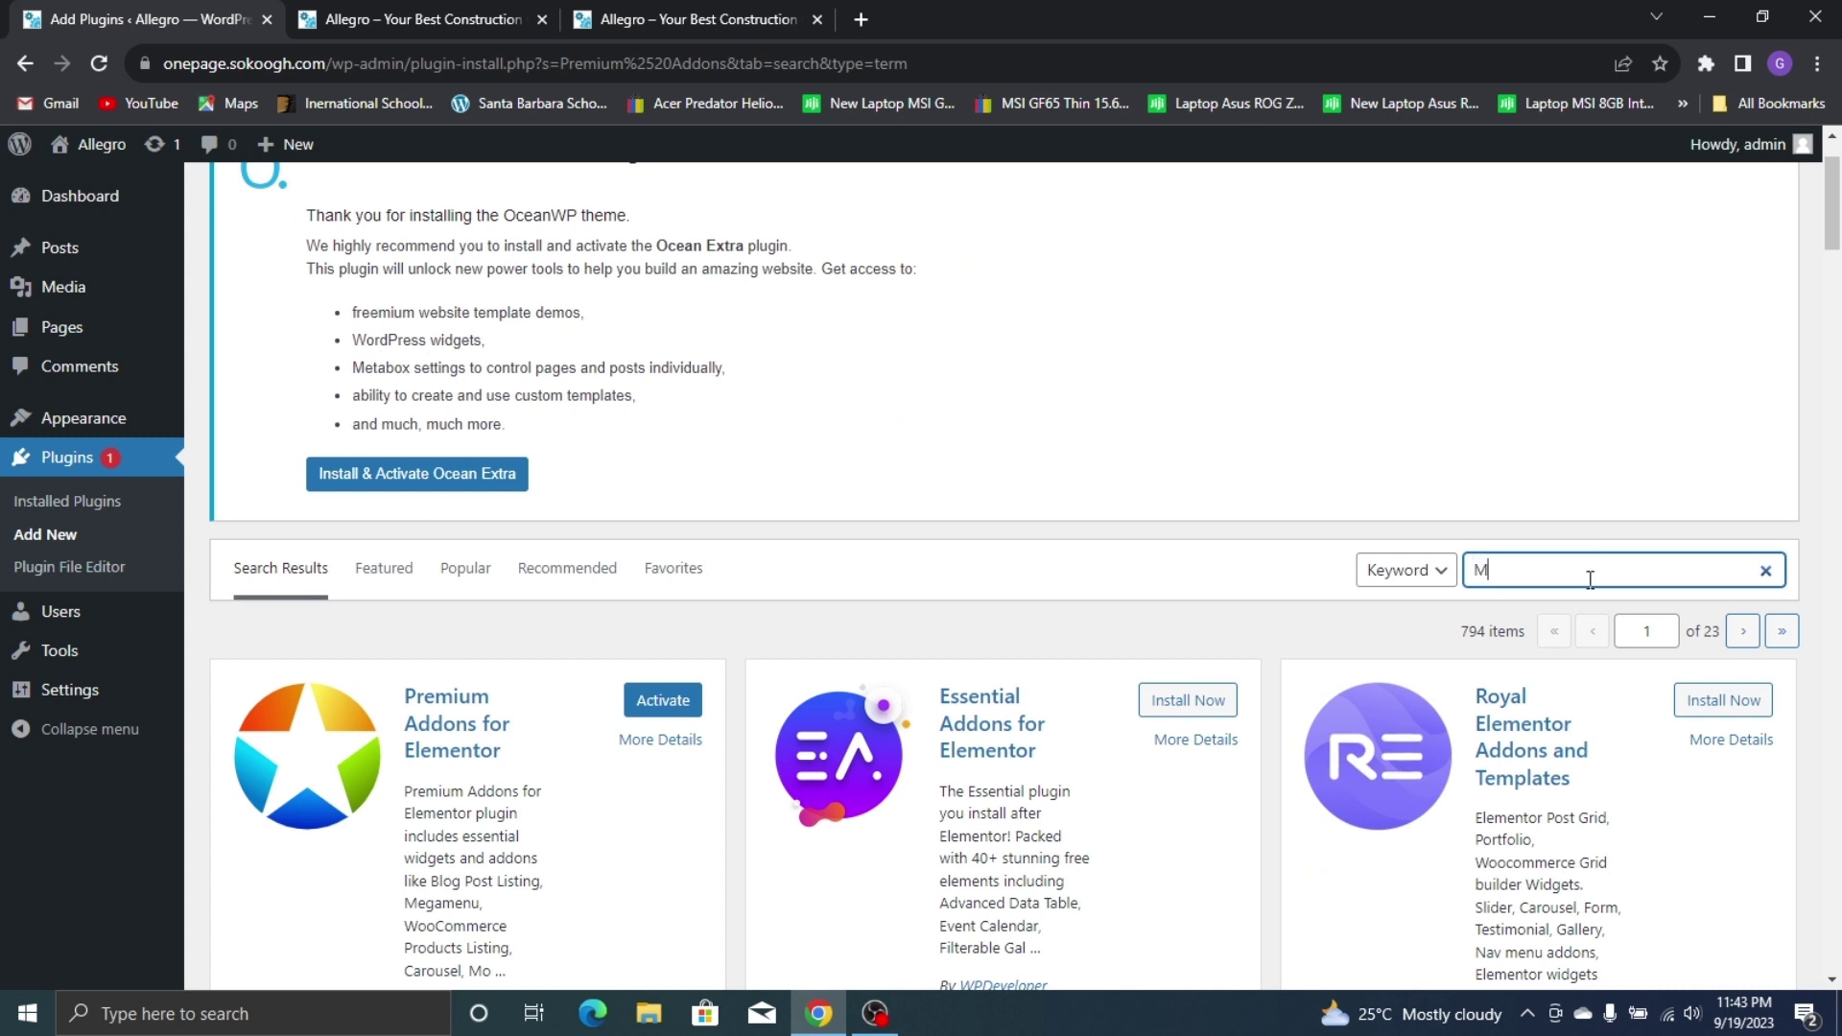
{"action": "type", "text": "etForm"}
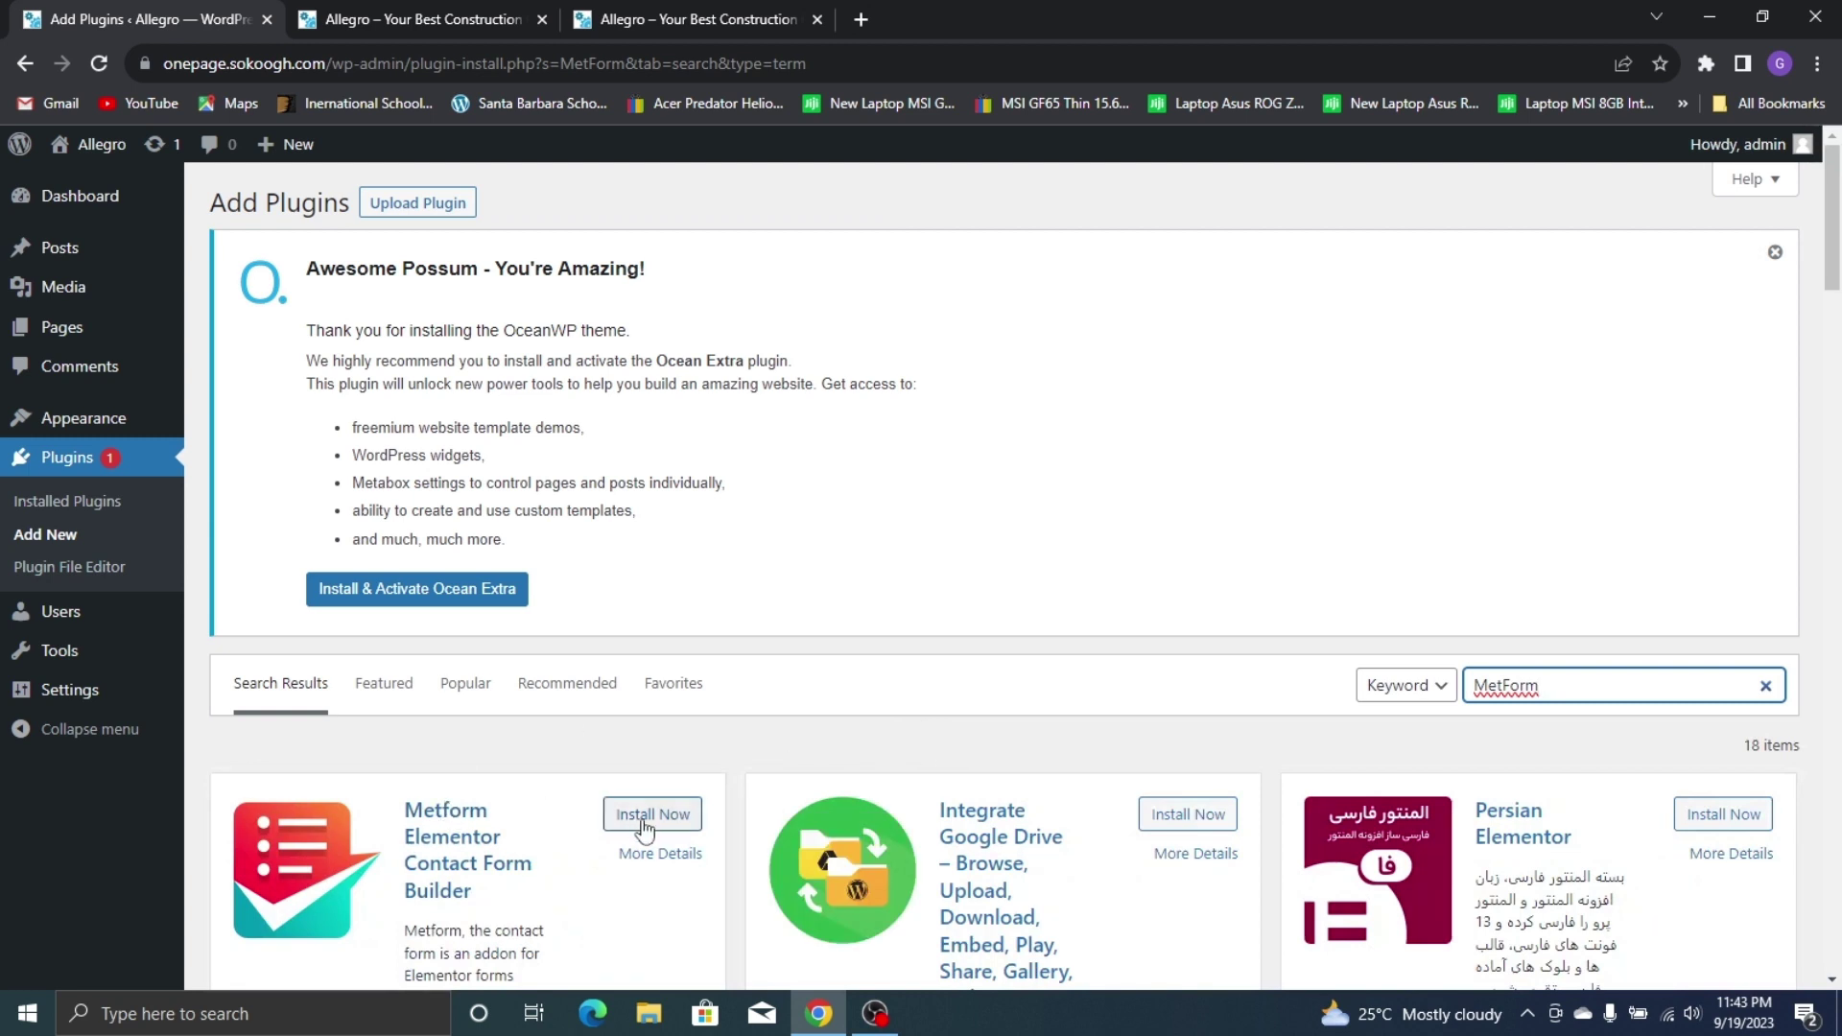
{"action": "left_click", "coordinate": [653, 814]}
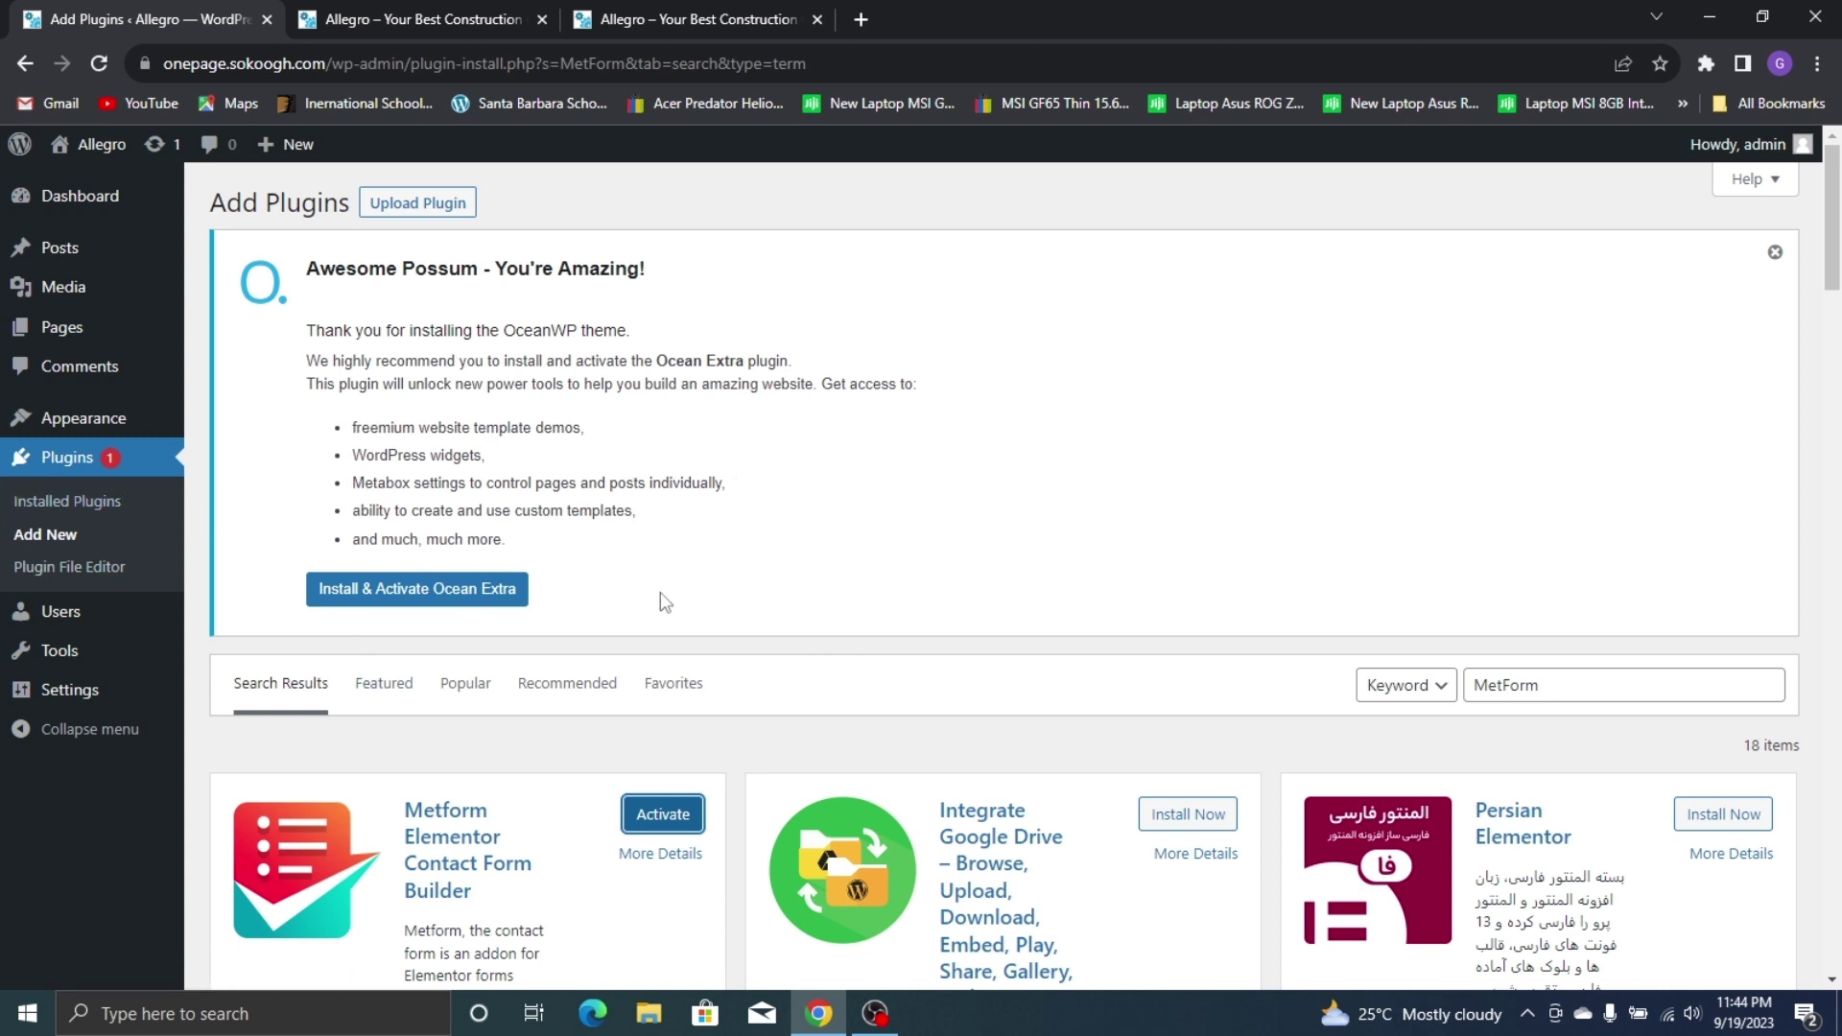
{"action": "scroll", "coordinate": [731, 453], "scroll_direction": "down", "scroll_amount": 6}
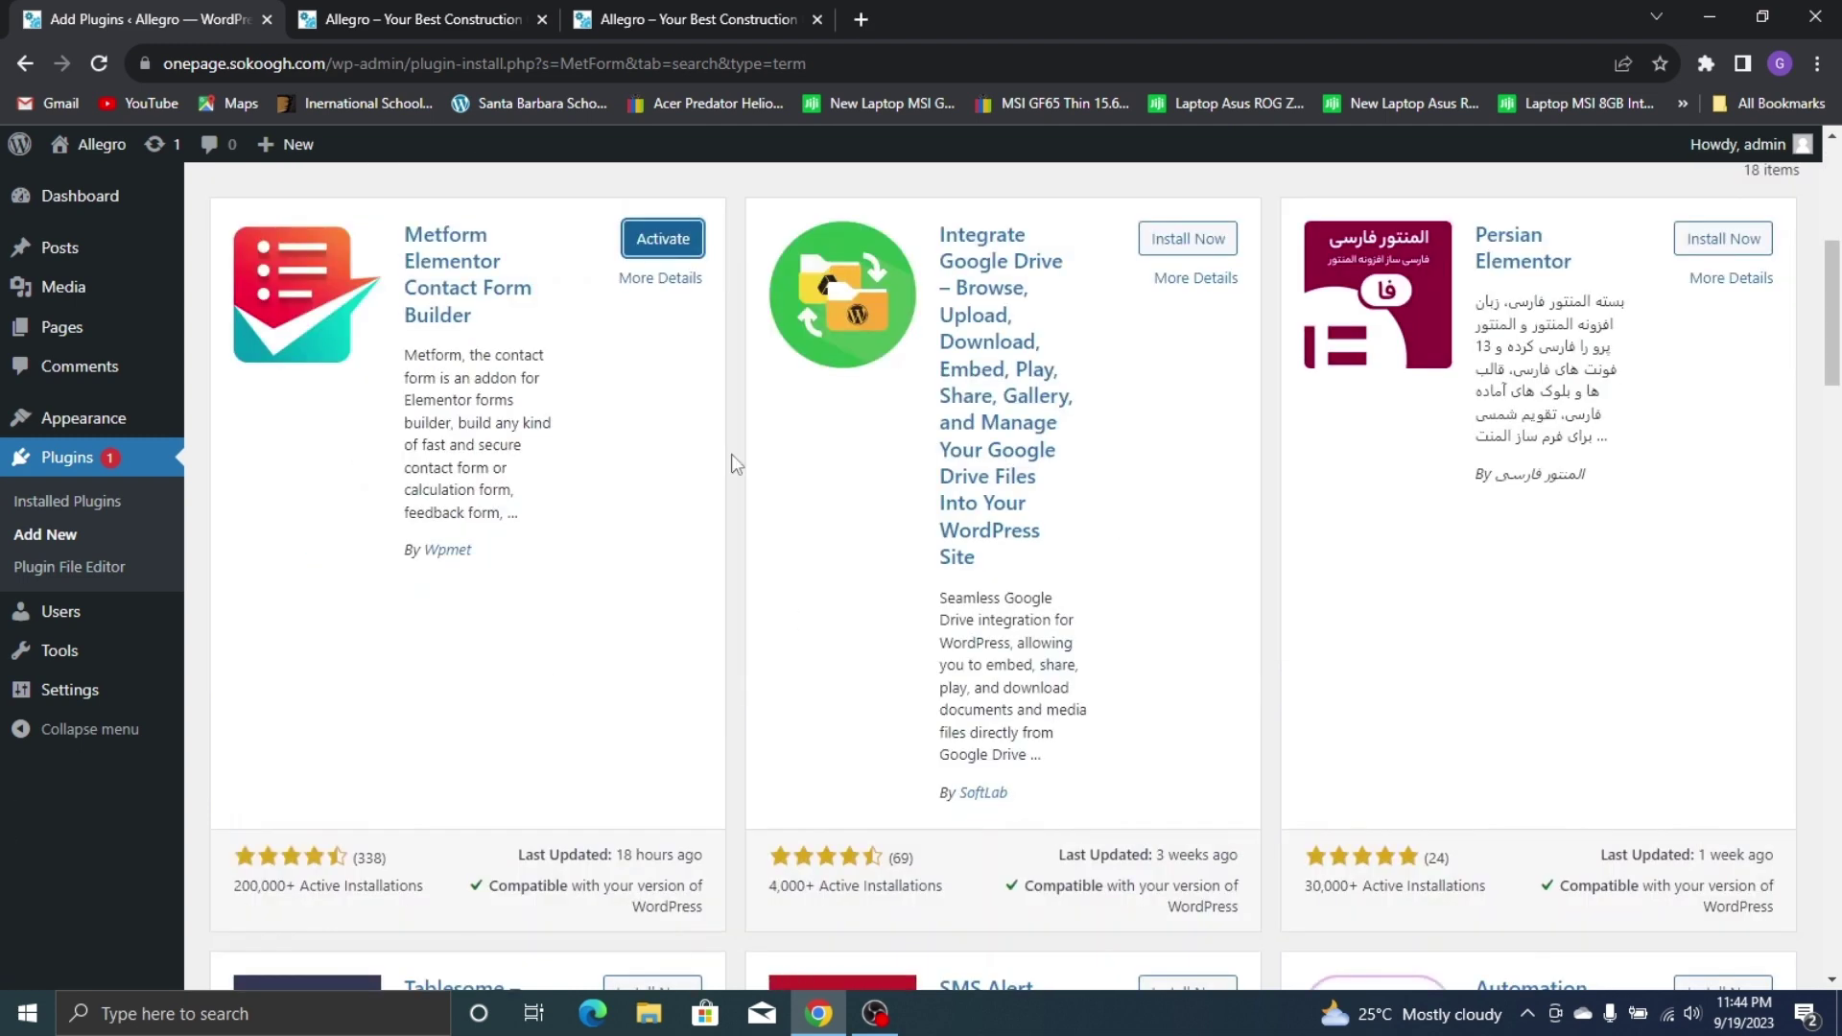
{"action": "left_click", "coordinate": [58, 503]}
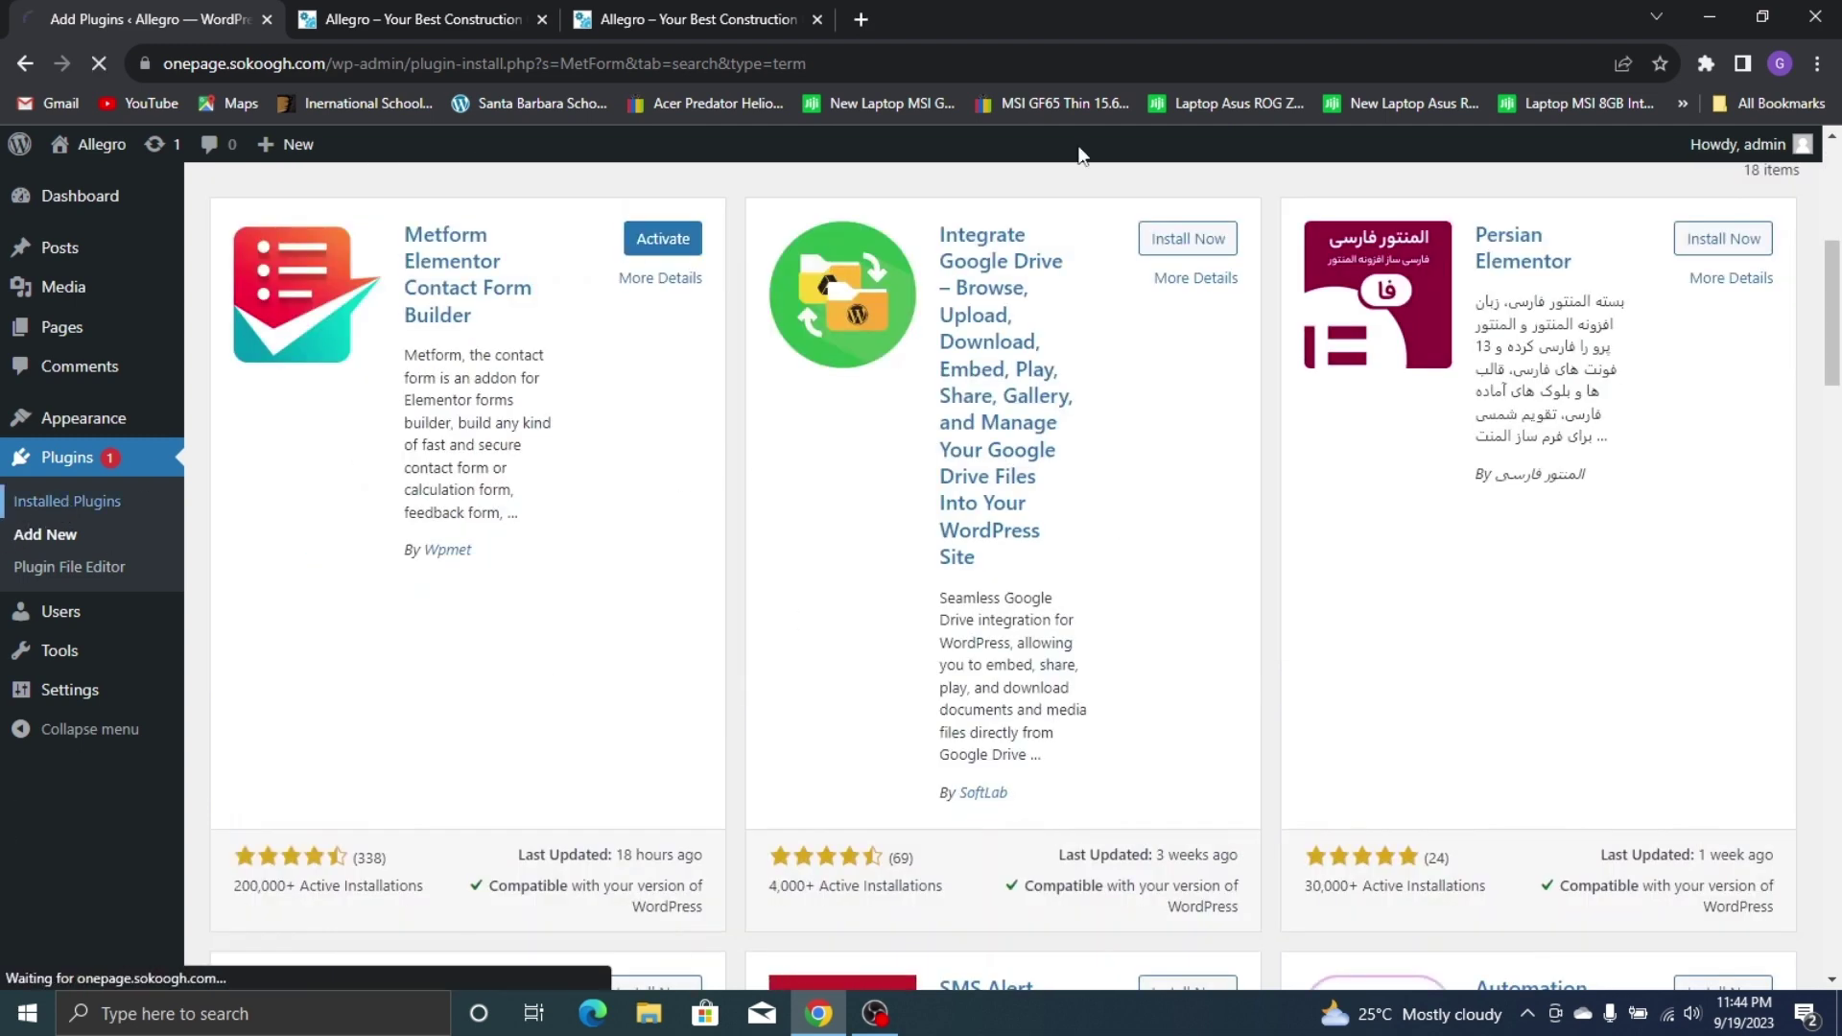
Open wpcerber.com in a new tab and go to its installation page
{"action": "left_click", "coordinate": [861, 19]}
{"action": "type", "text": "wpcerber.com"}
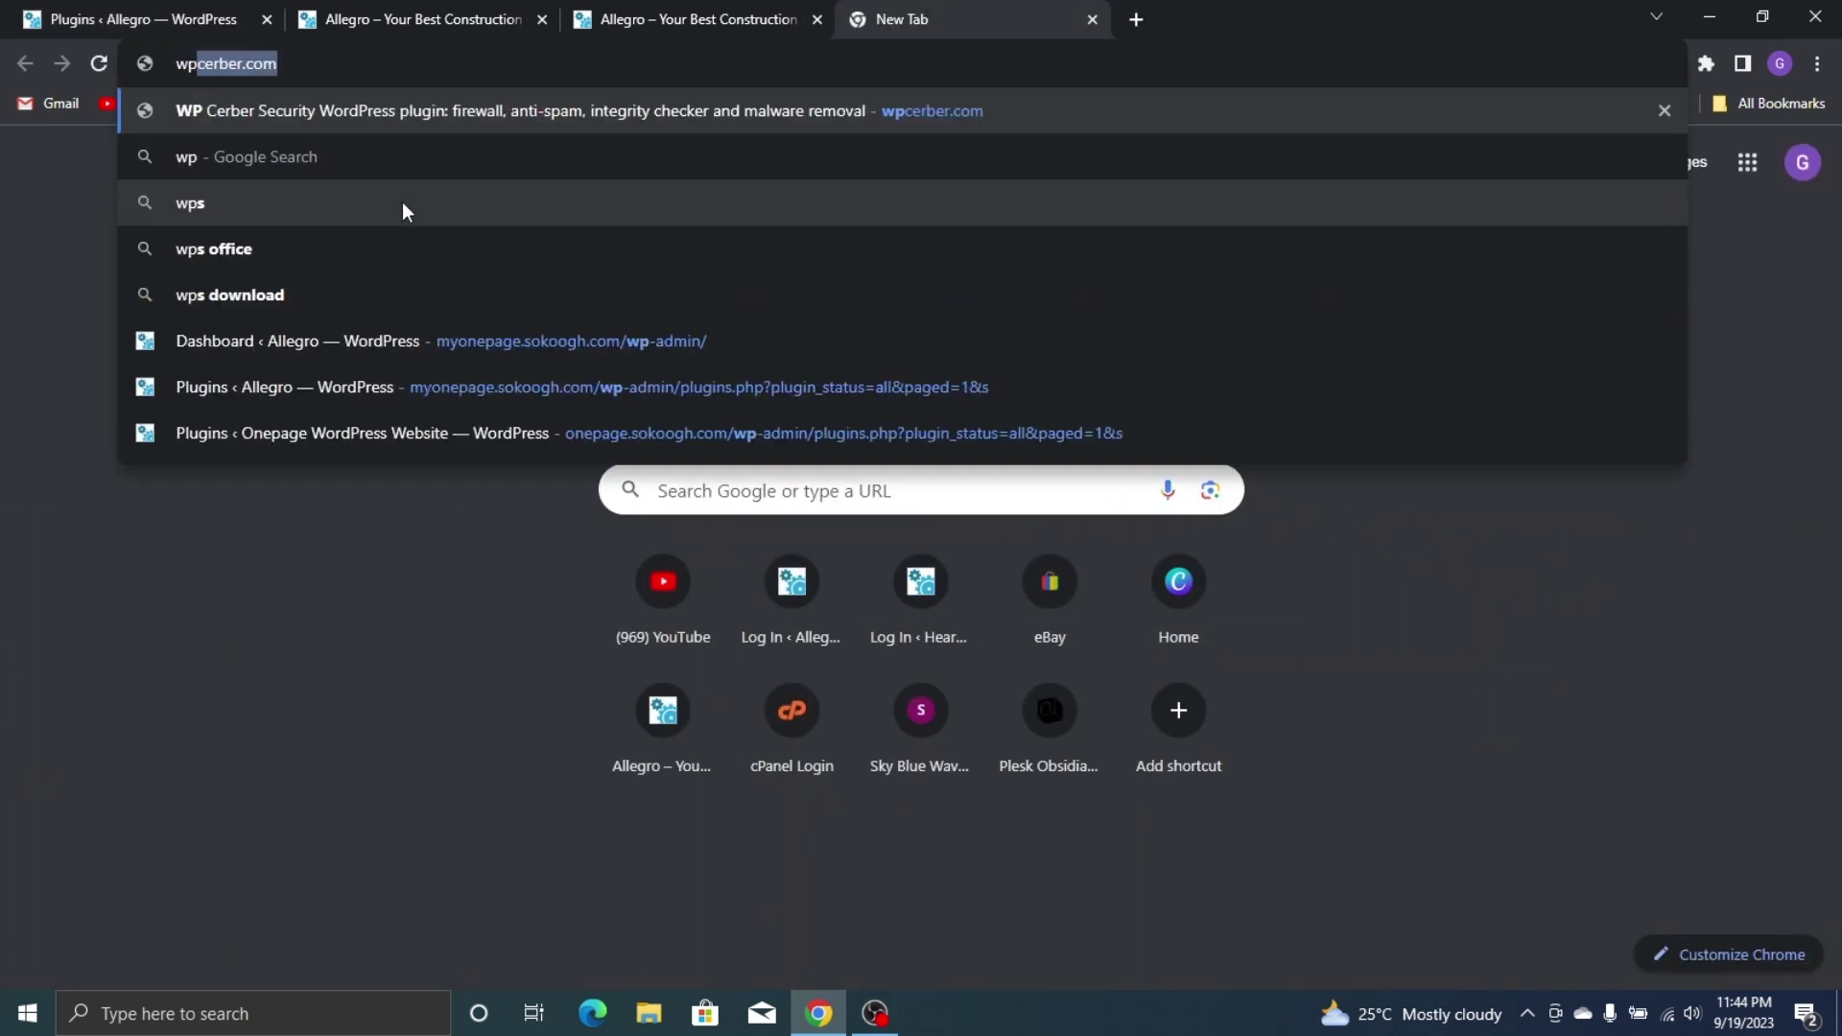
{"action": "key", "text": "Return"}
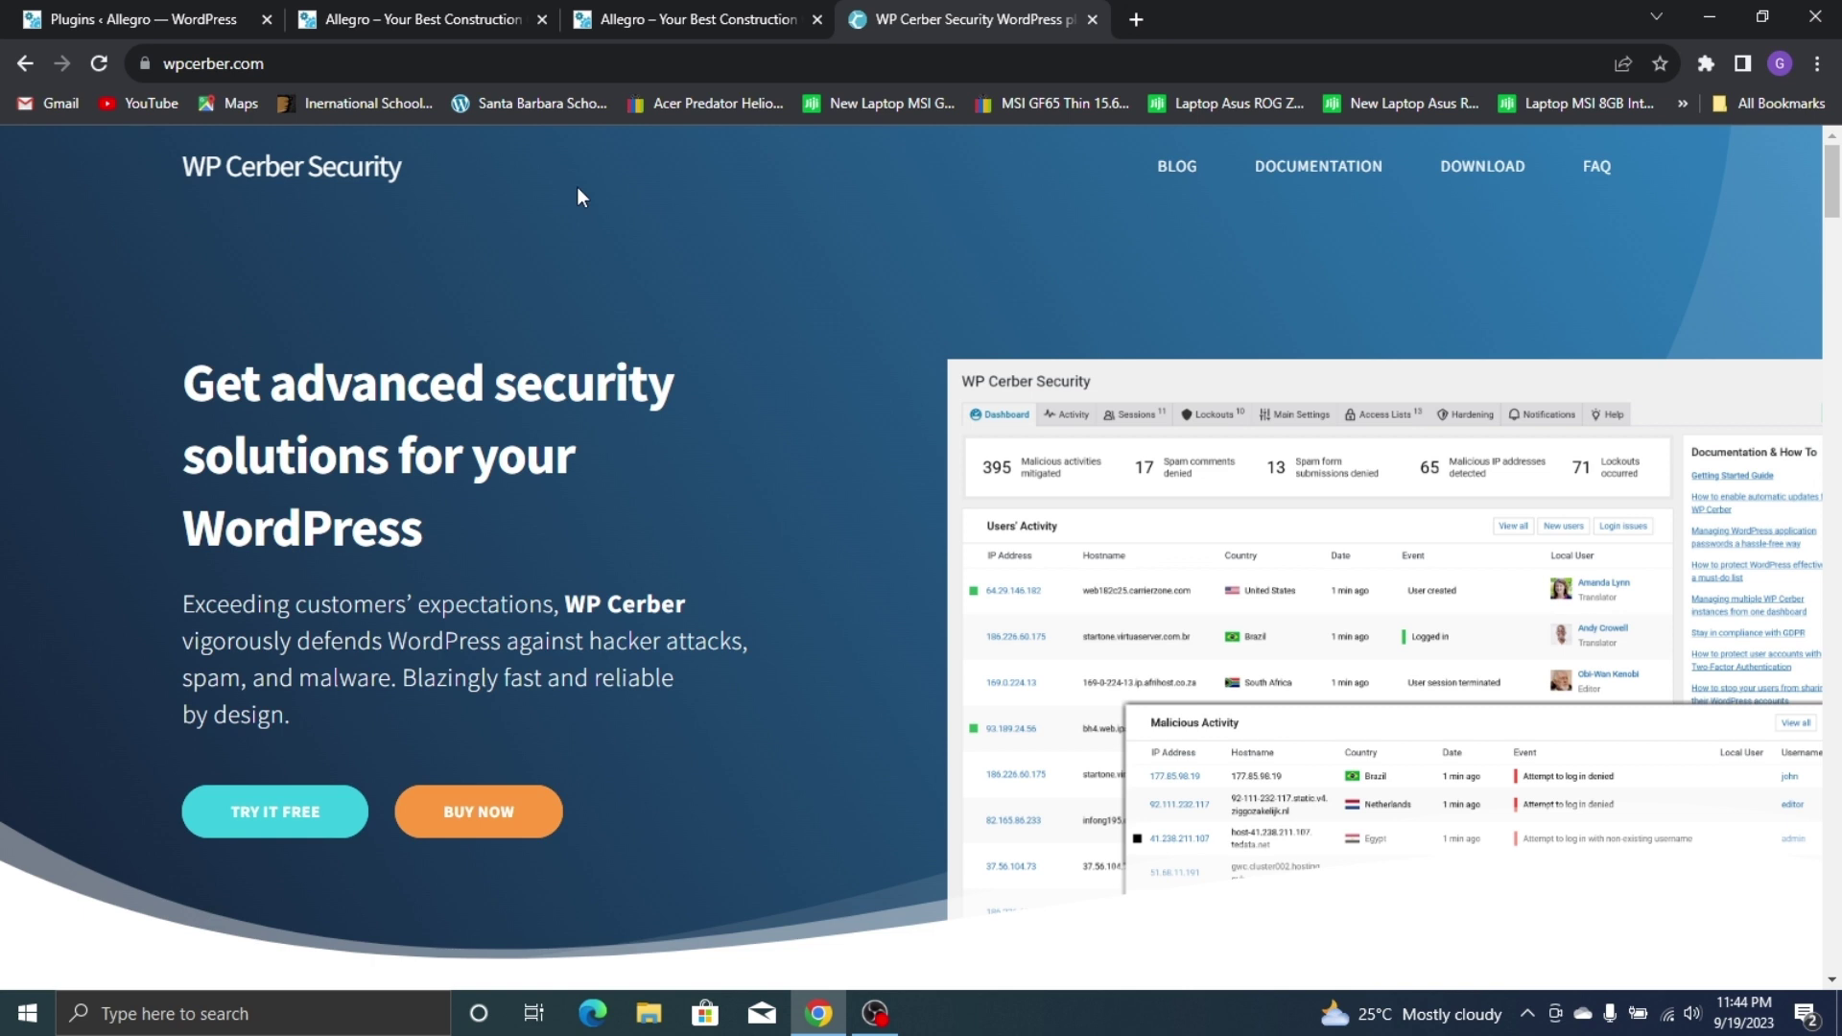
{"action": "left_click", "coordinate": [1481, 178]}
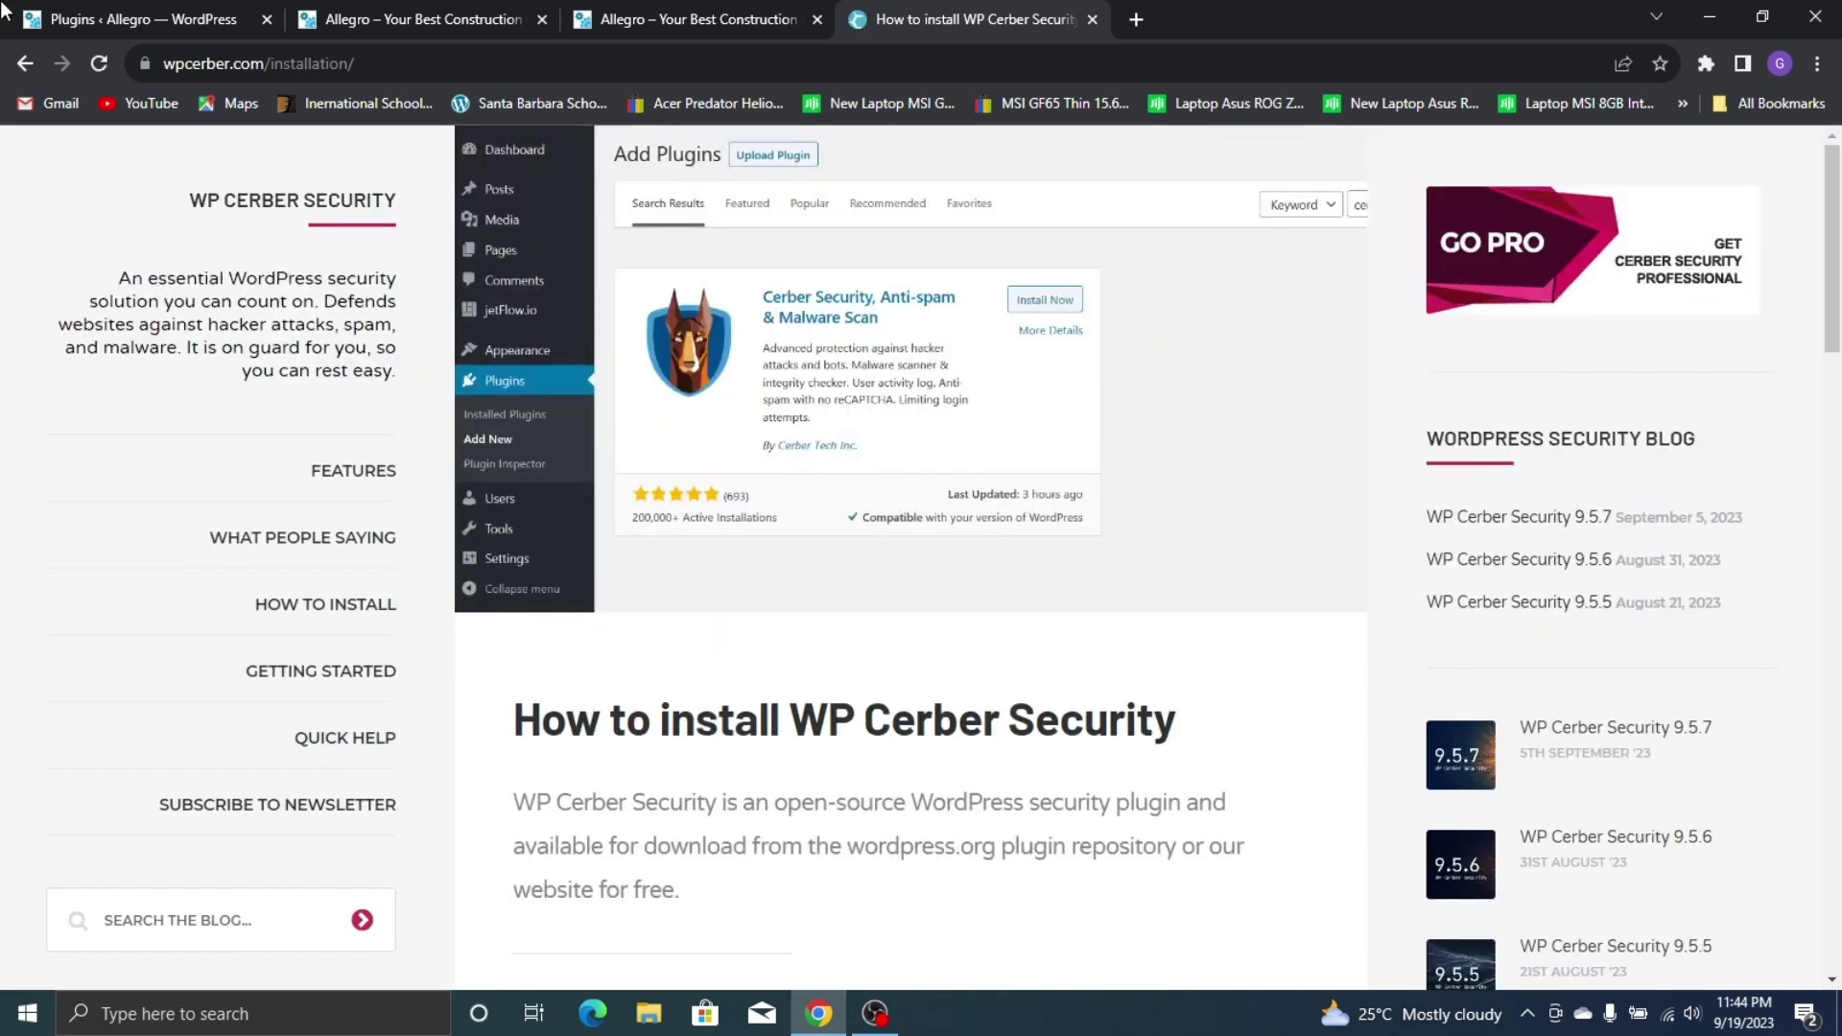
Download the 2.1 MB wp-cerber.zip and confirm it in Chrome's Downloads panel
{"action": "scroll", "coordinate": [1105, 369], "scroll_direction": "down", "scroll_amount": 1}
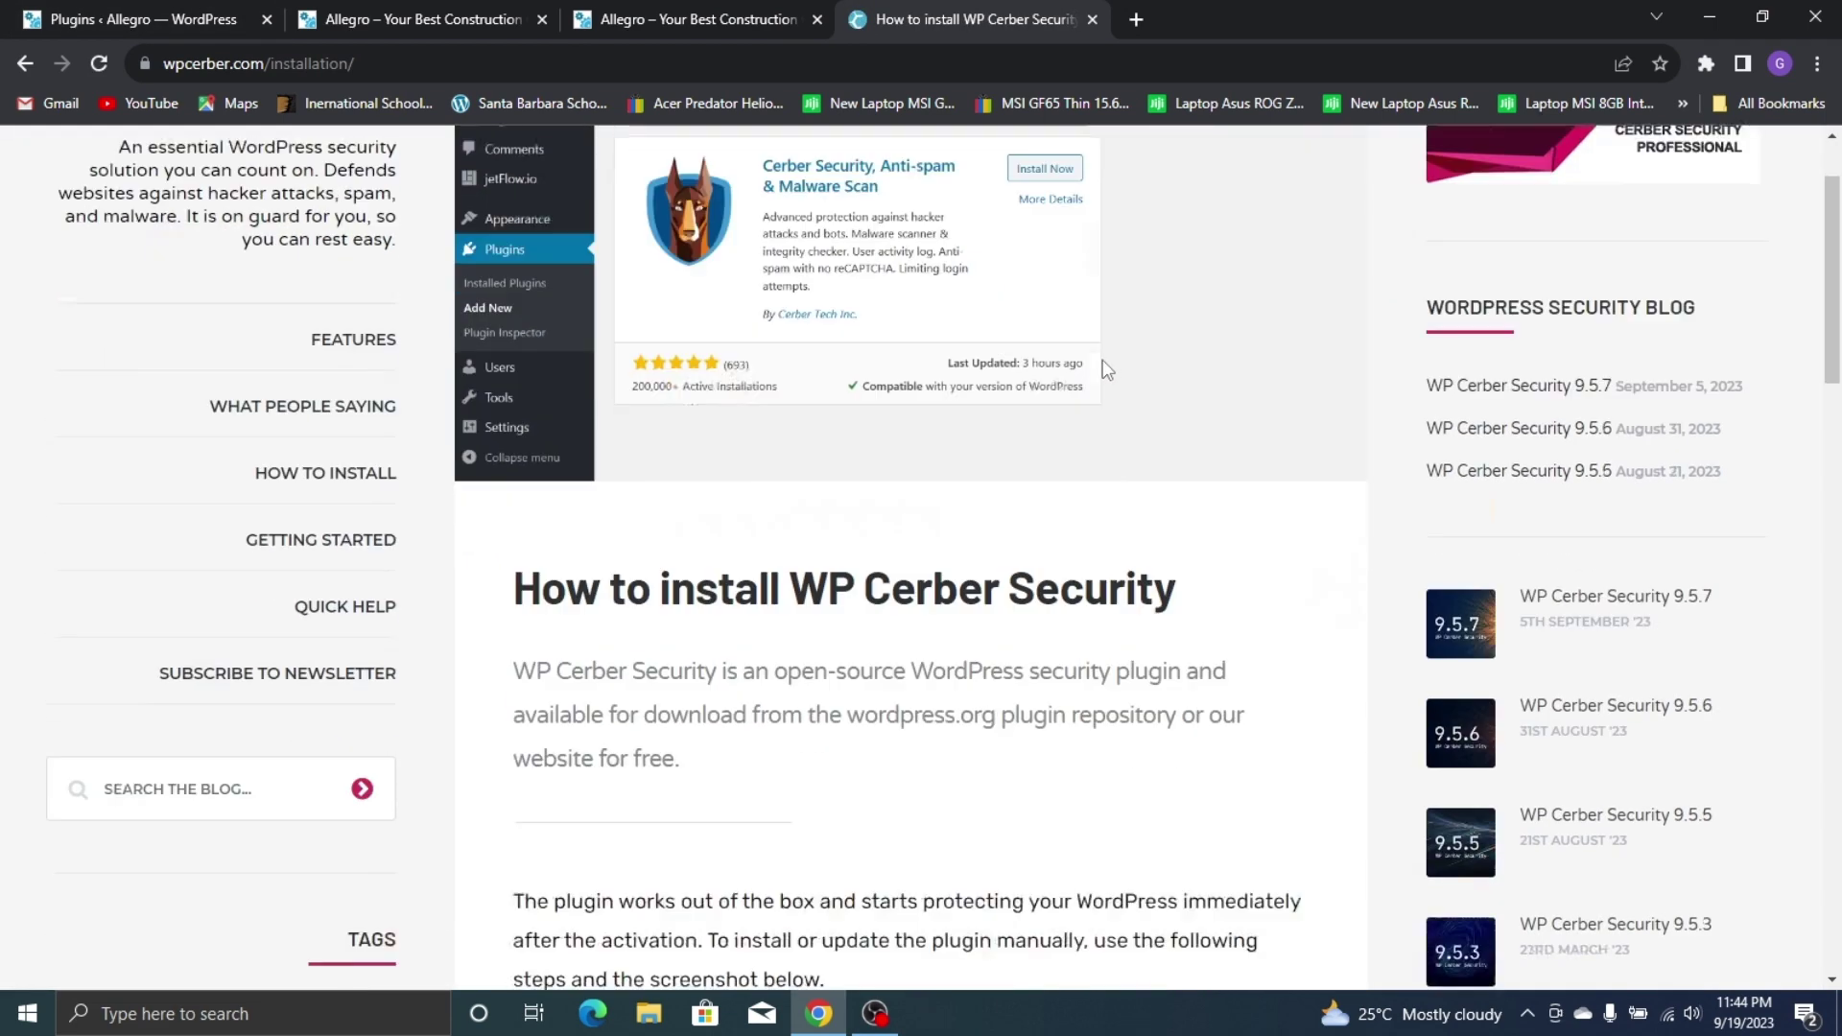
{"action": "scroll", "coordinate": [1105, 369], "scroll_direction": "down", "scroll_amount": 5}
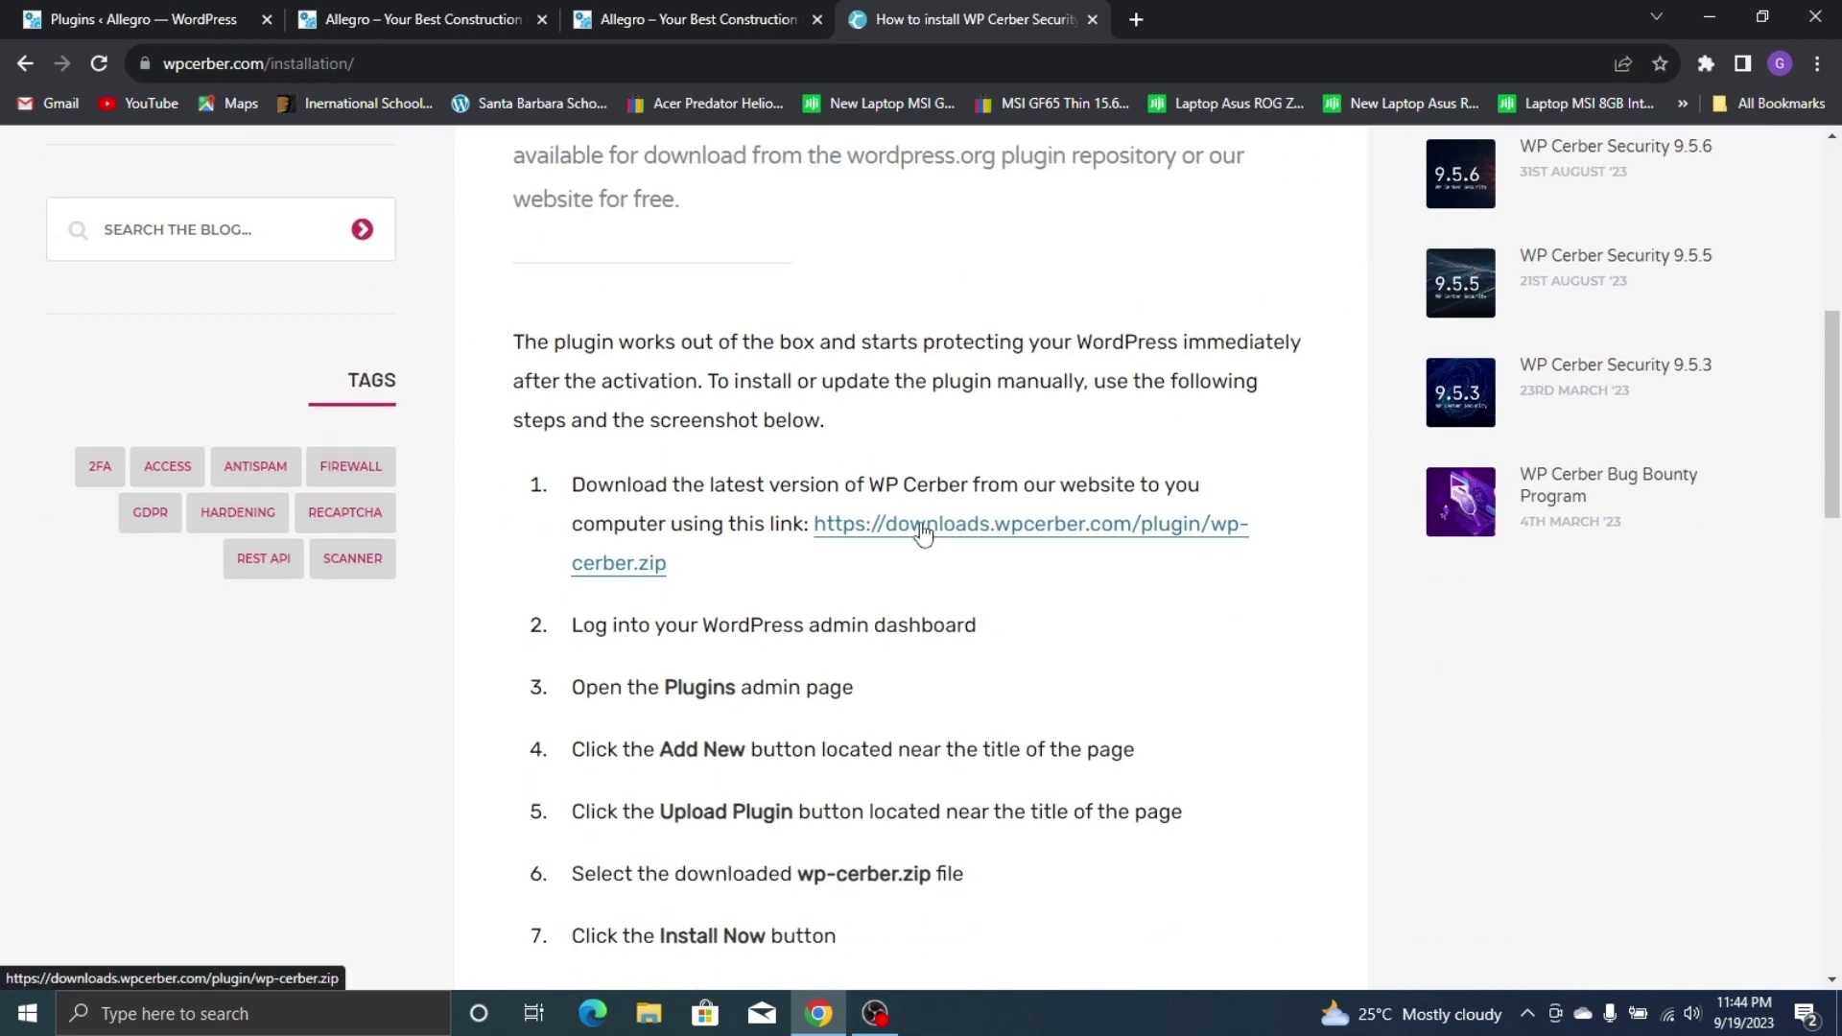
{"action": "left_click", "coordinate": [922, 530]}
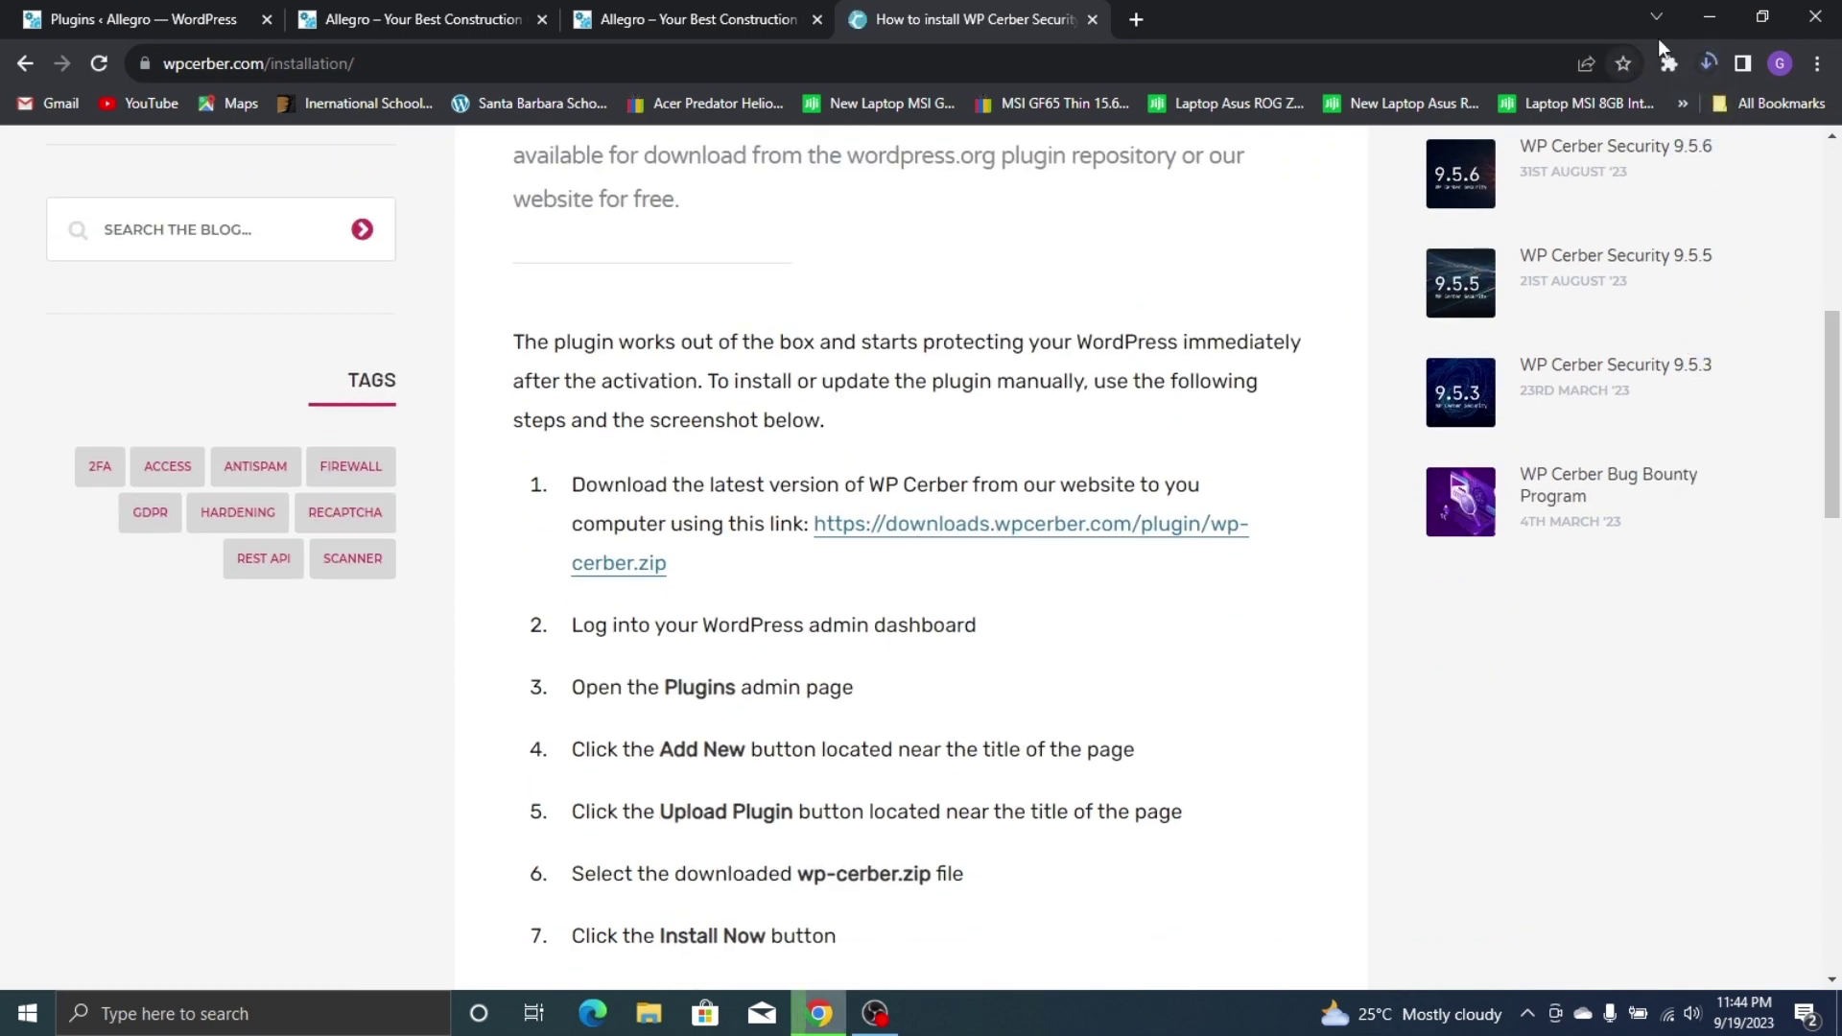
{"action": "left_click", "coordinate": [1704, 63]}
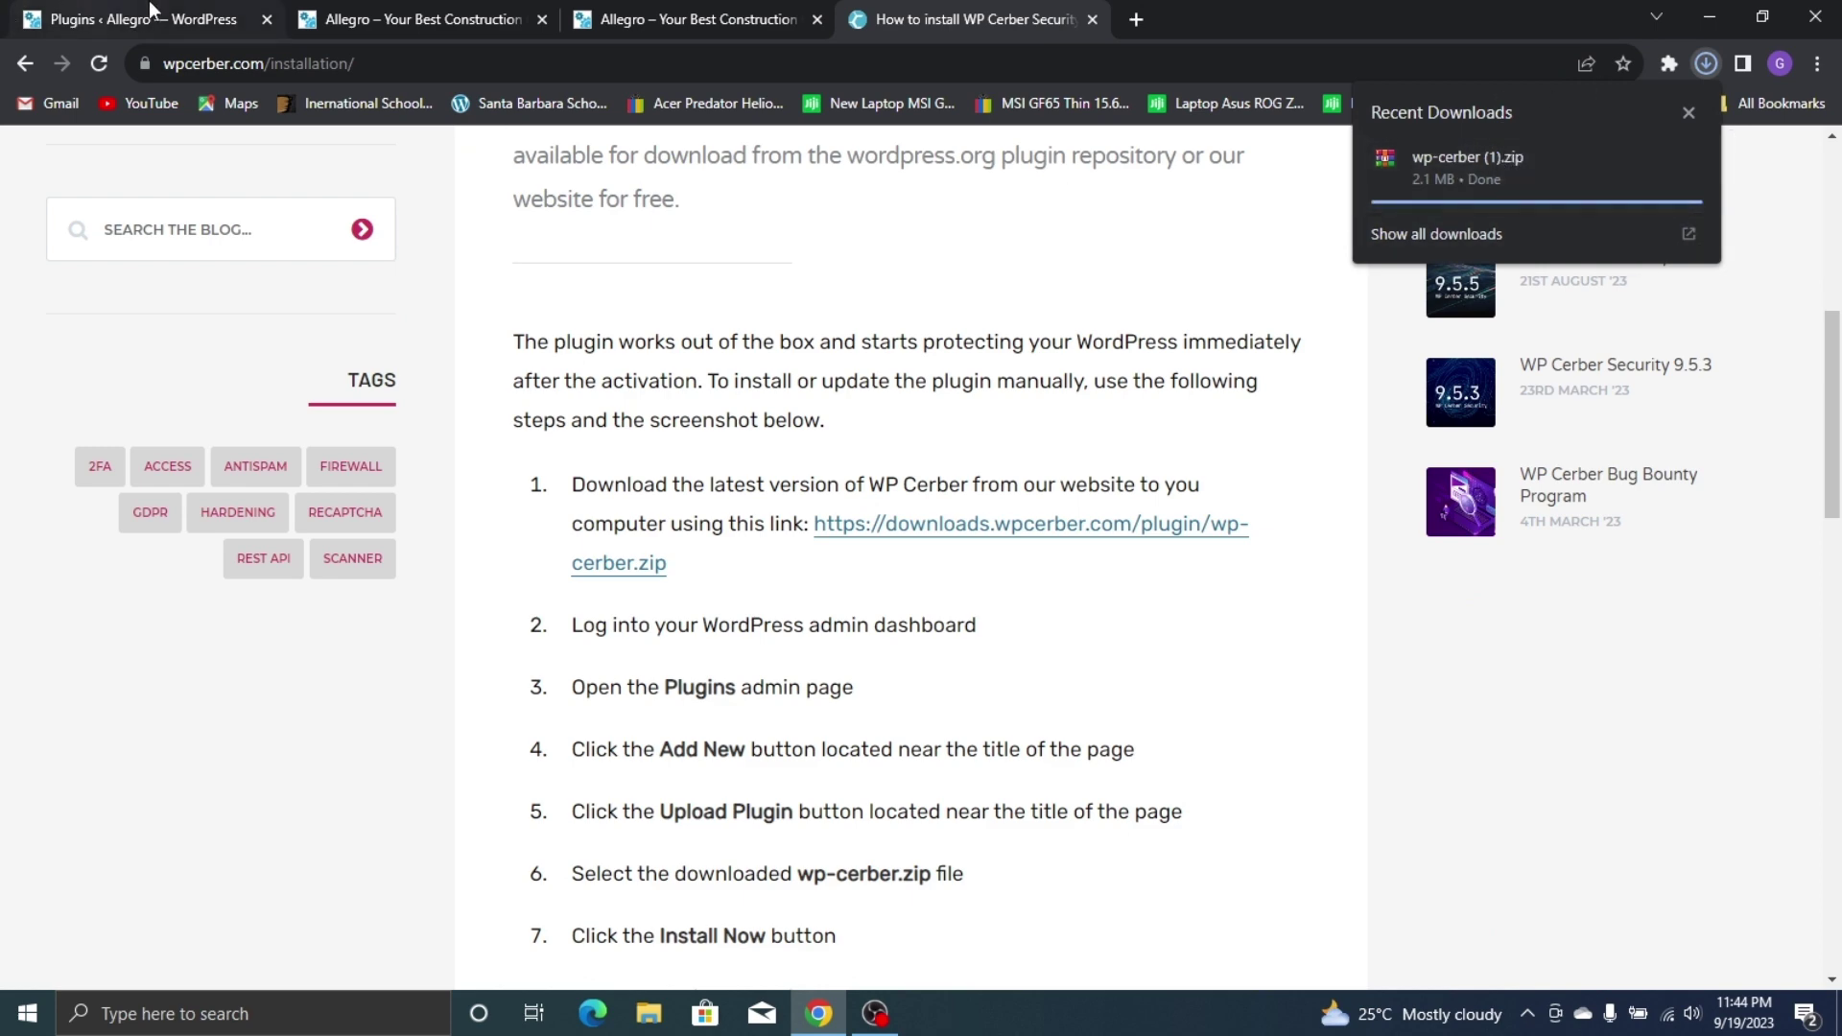
{"action": "left_click", "coordinate": [108, 14]}
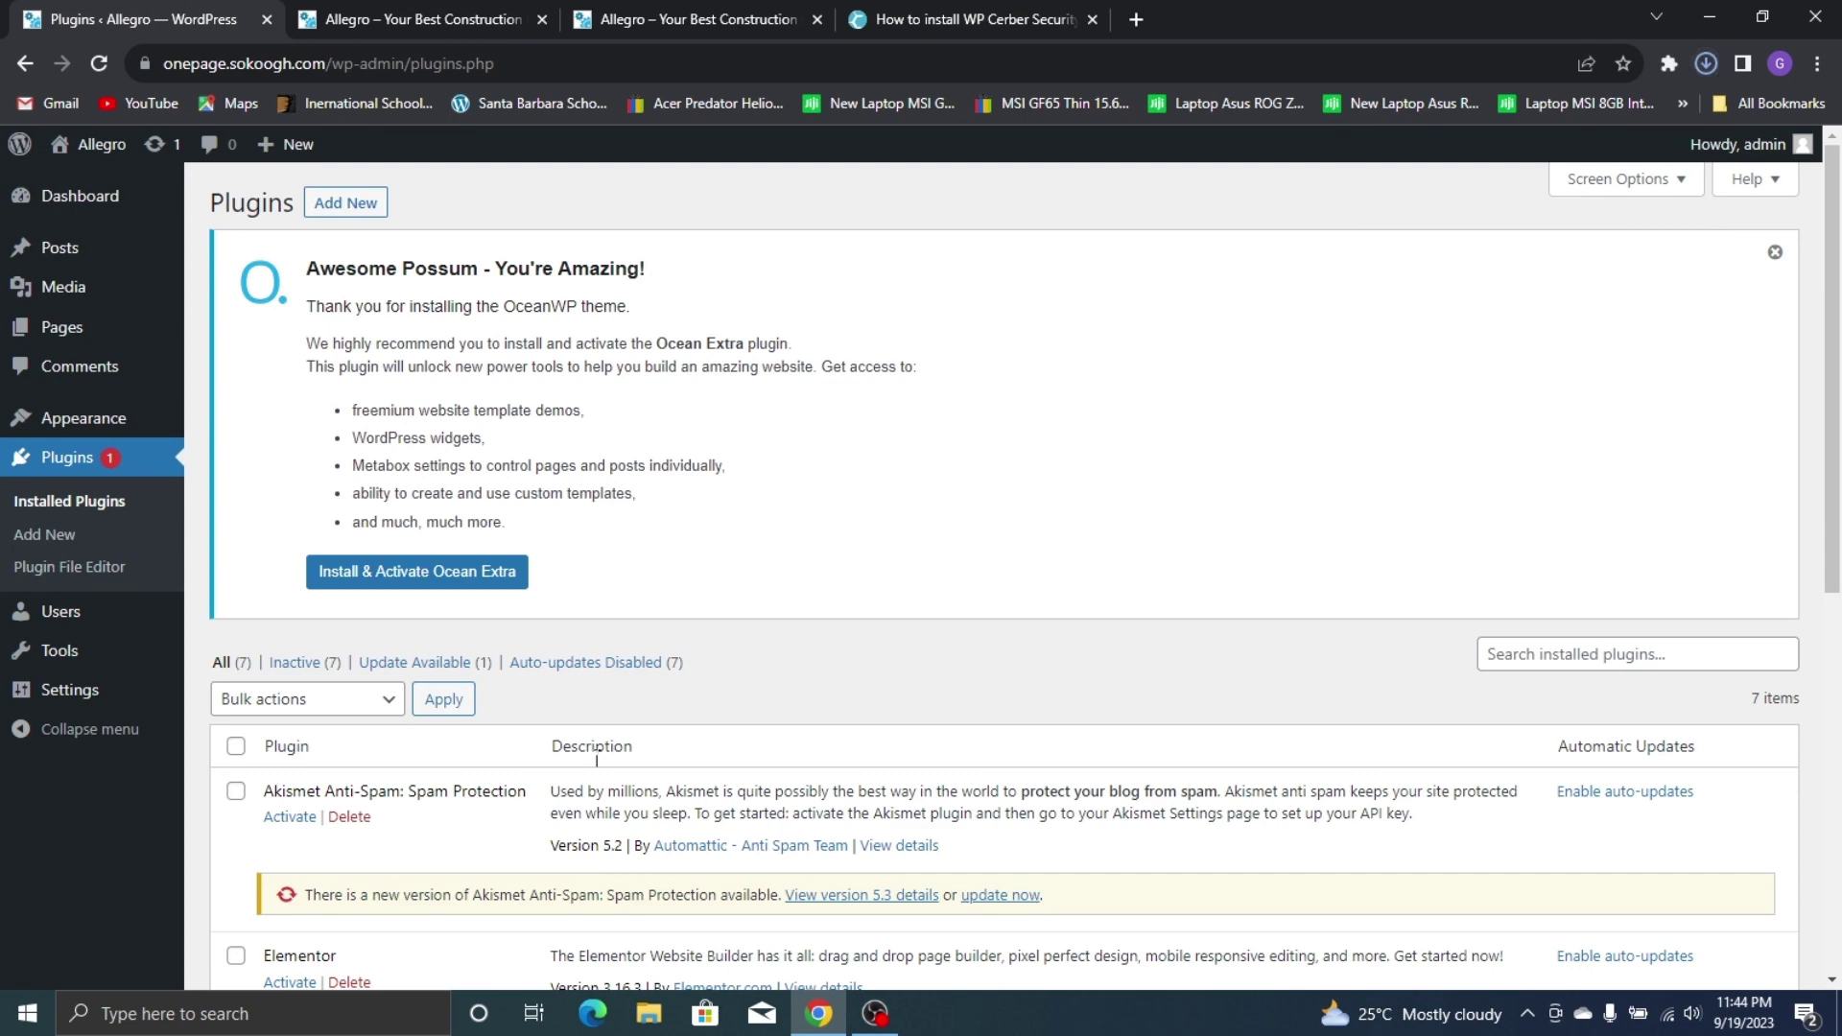
Bring up the Add Plugins upload form under Plugins > Add New
{"action": "scroll", "coordinate": [403, 665], "scroll_direction": "down", "scroll_amount": 3}
{"action": "scroll", "coordinate": [403, 665], "scroll_direction": "up", "scroll_amount": 3}
{"action": "left_click", "coordinate": [351, 204]}
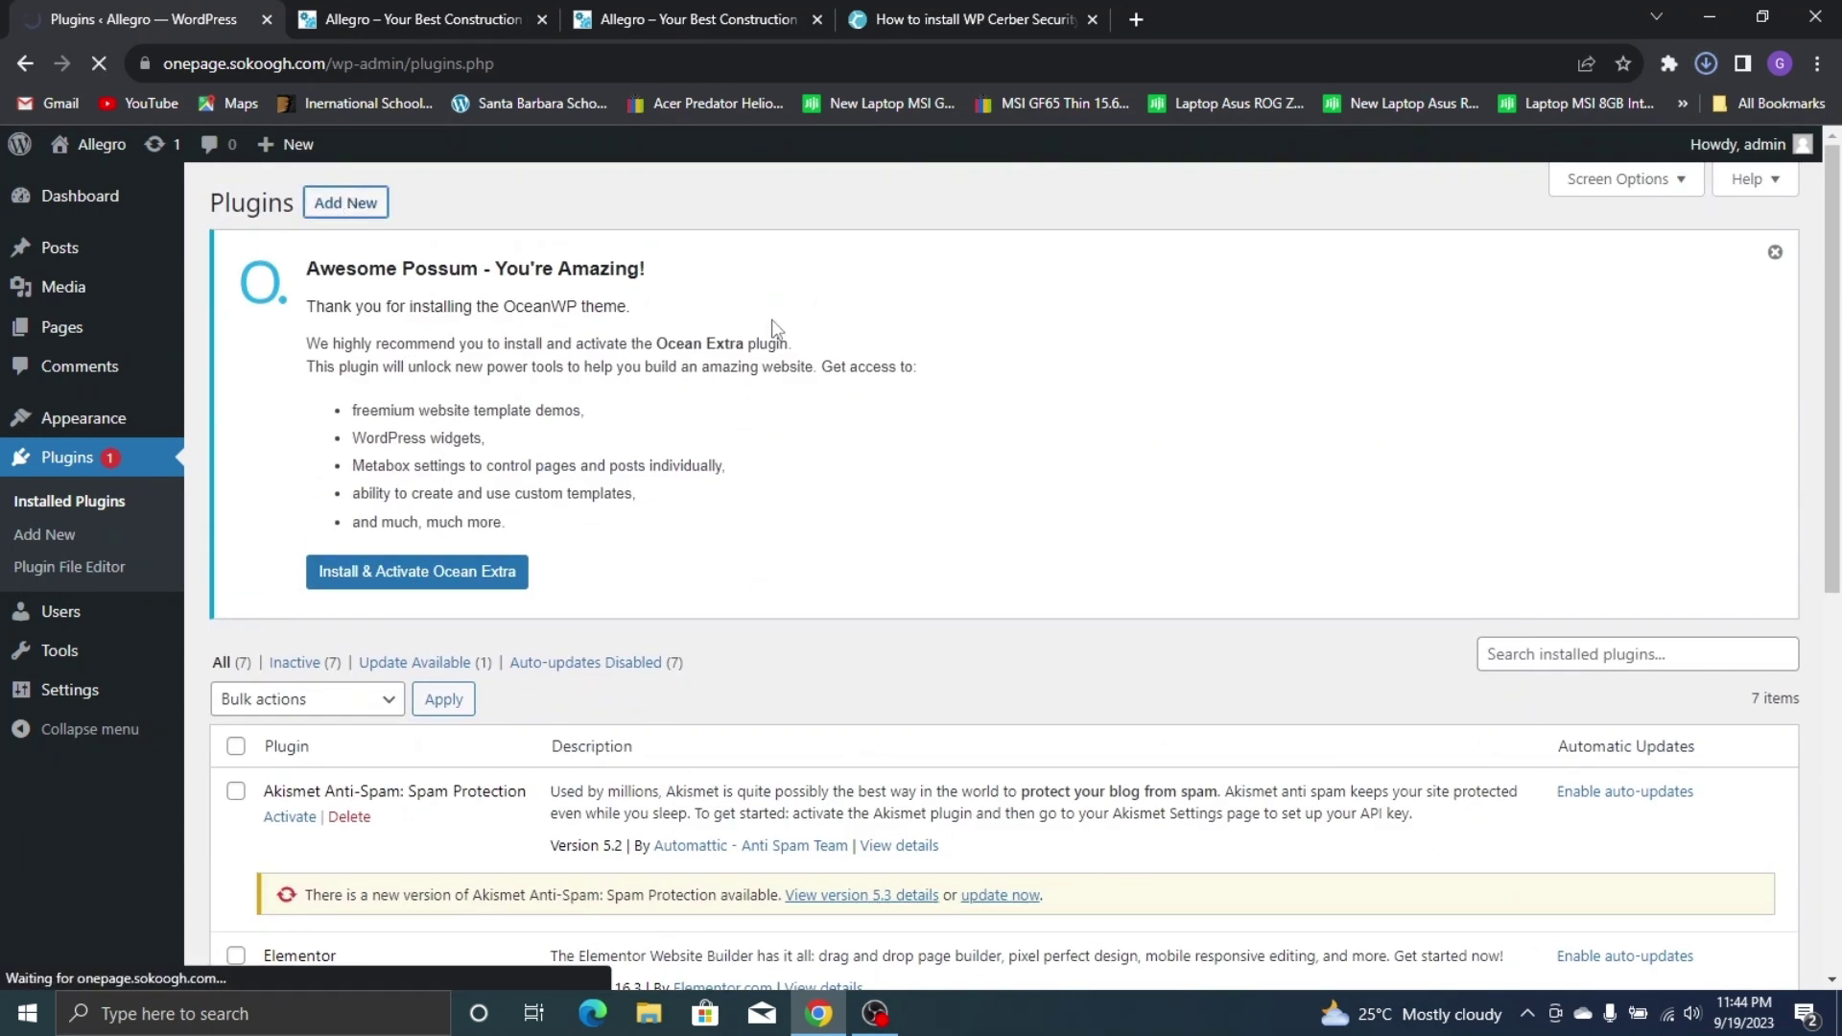
{"action": "left_click", "coordinate": [417, 202]}
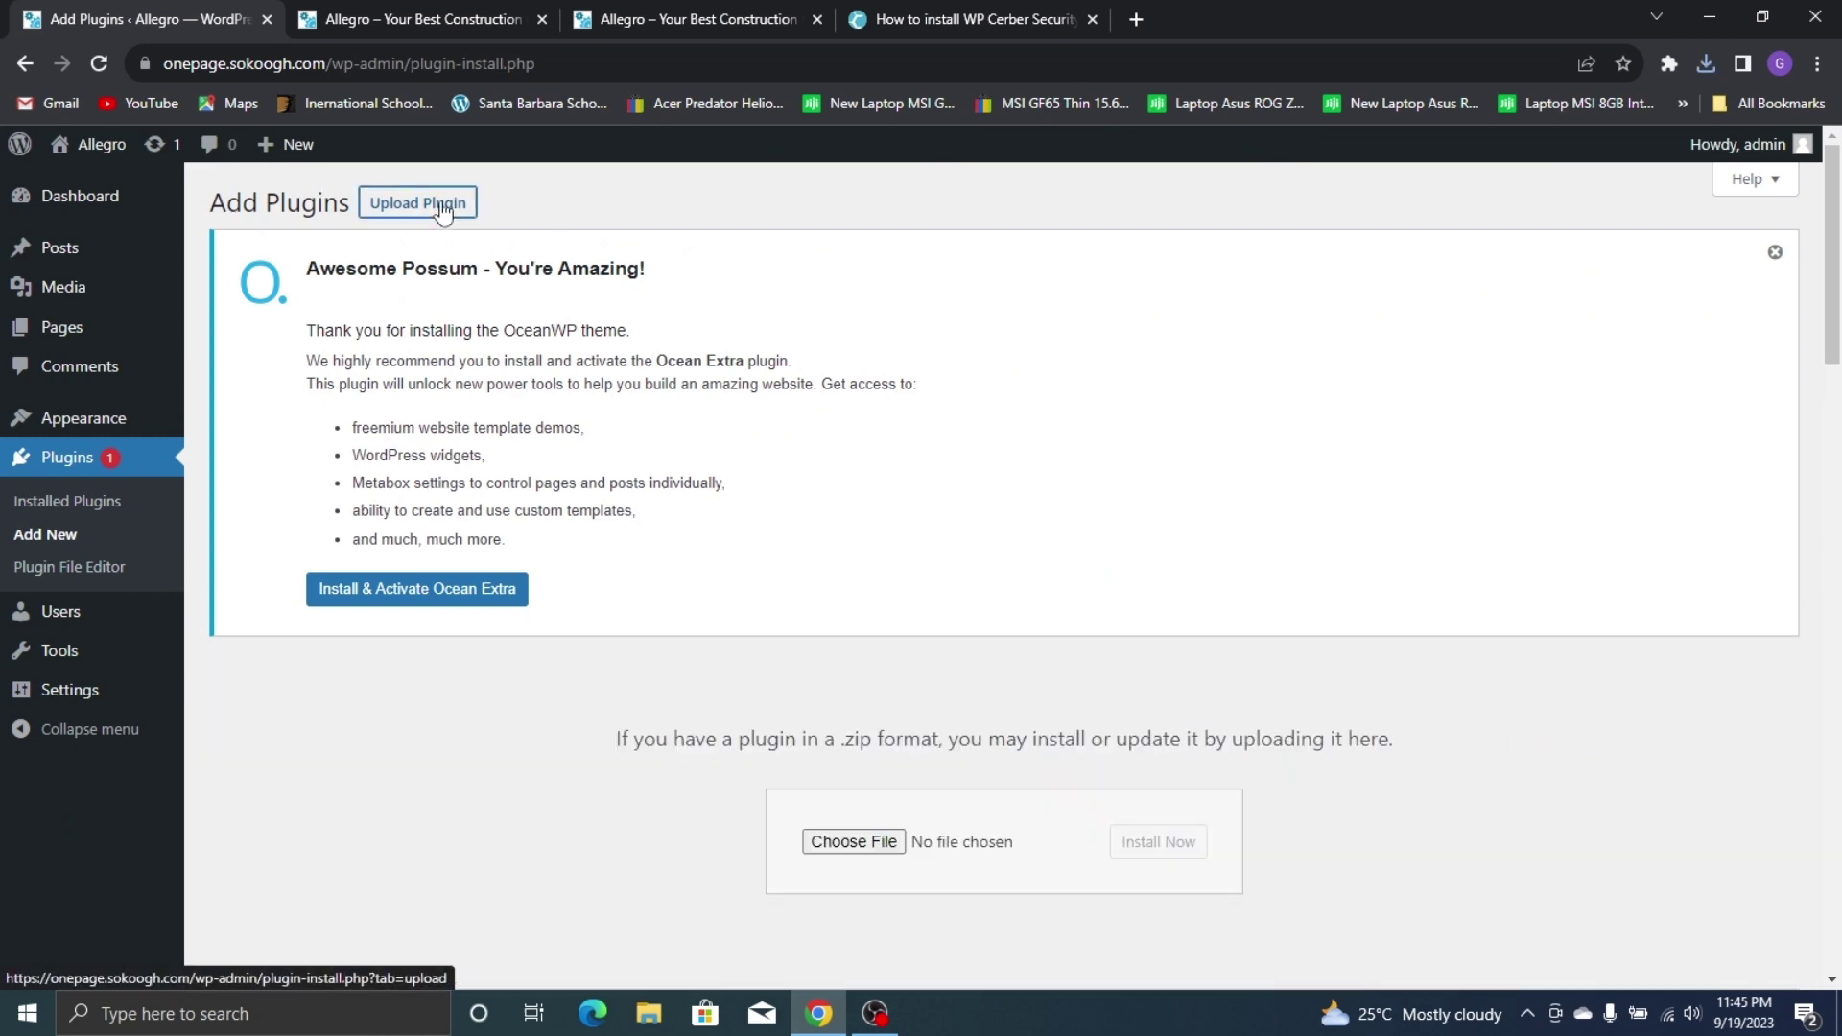
Choose wp-cerber (1).zip from the computer and install it
{"action": "left_click", "coordinate": [853, 841]}
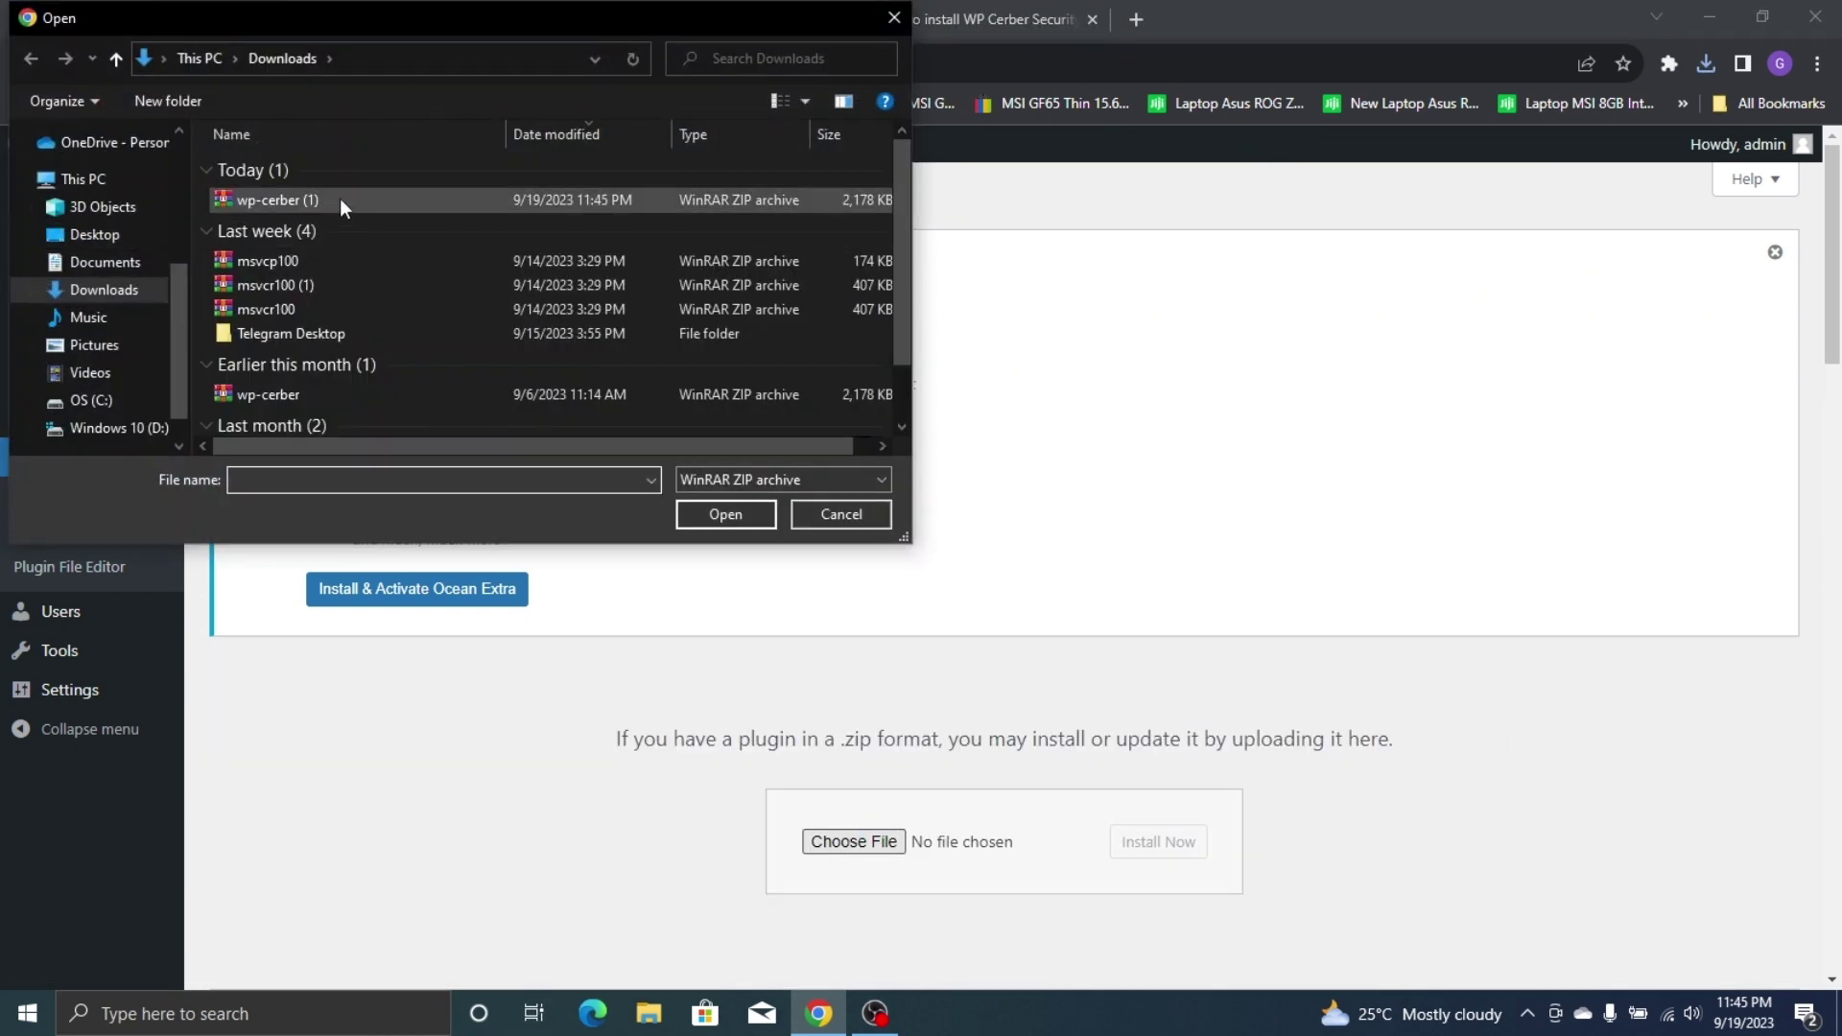
{"action": "left_click", "coordinate": [445, 405]}
{"action": "left_click", "coordinate": [458, 201]}
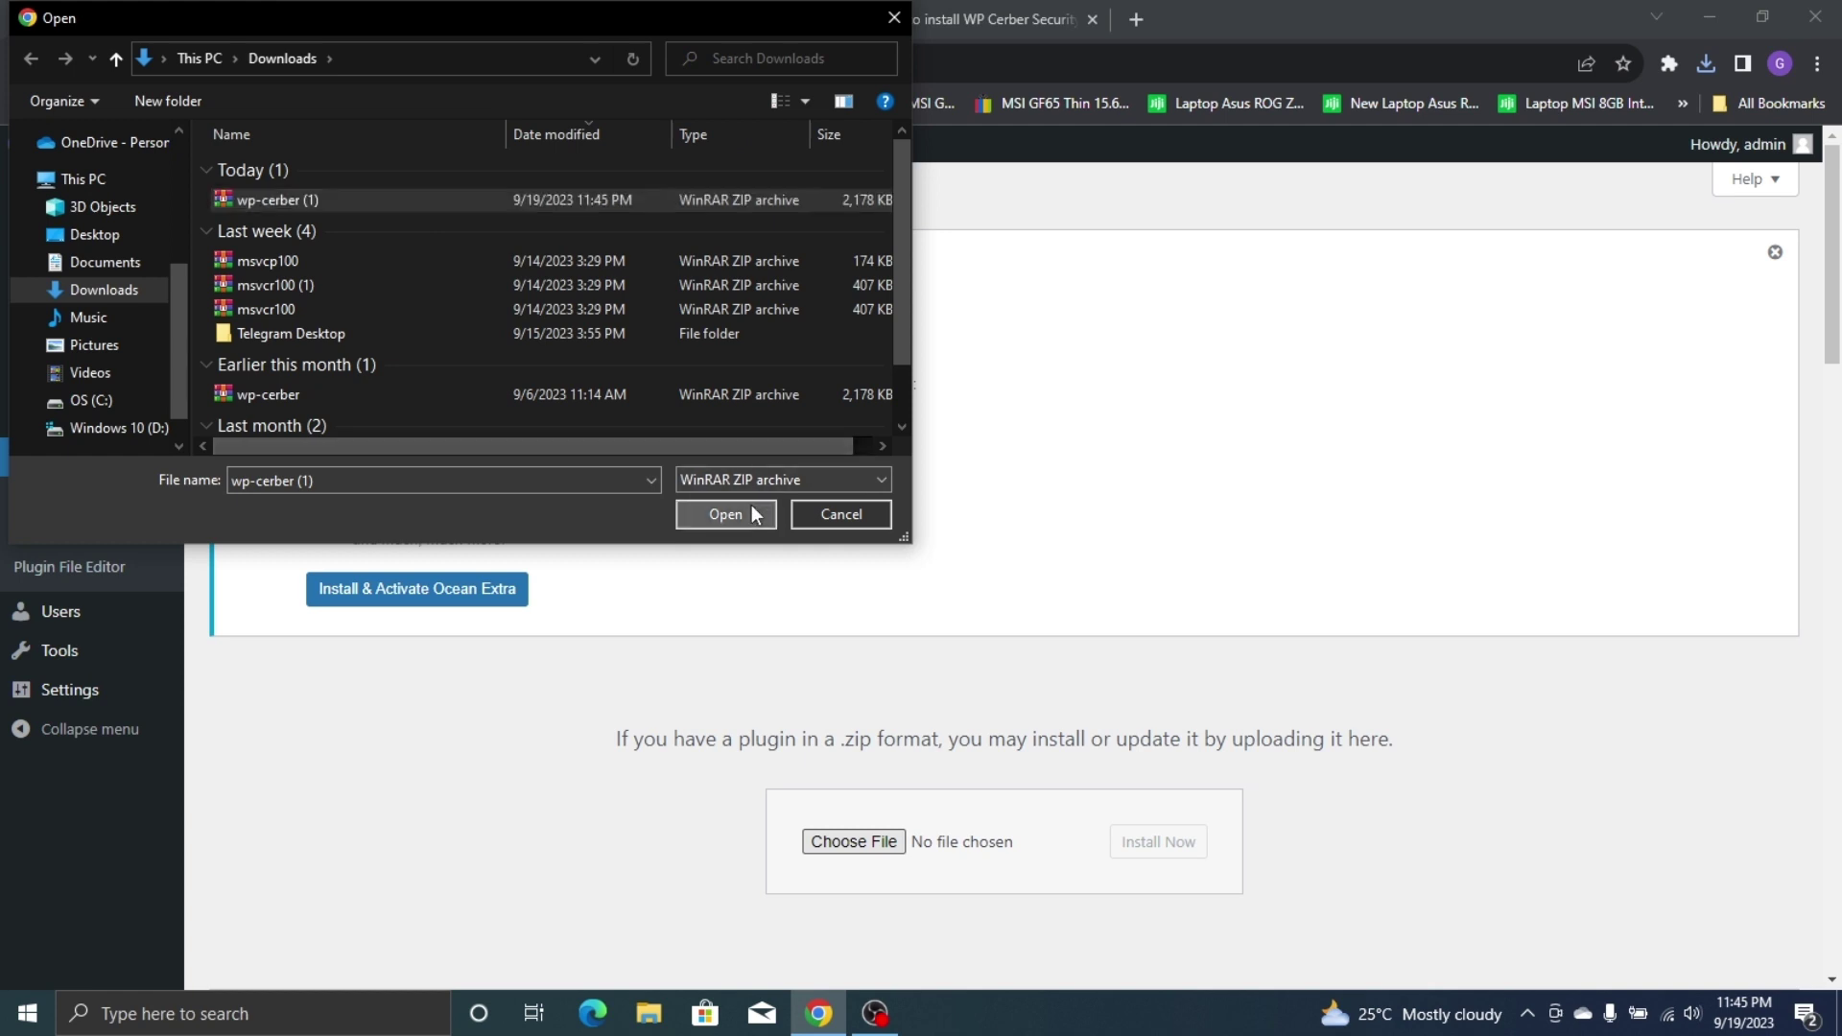
{"action": "left_click", "coordinate": [754, 513]}
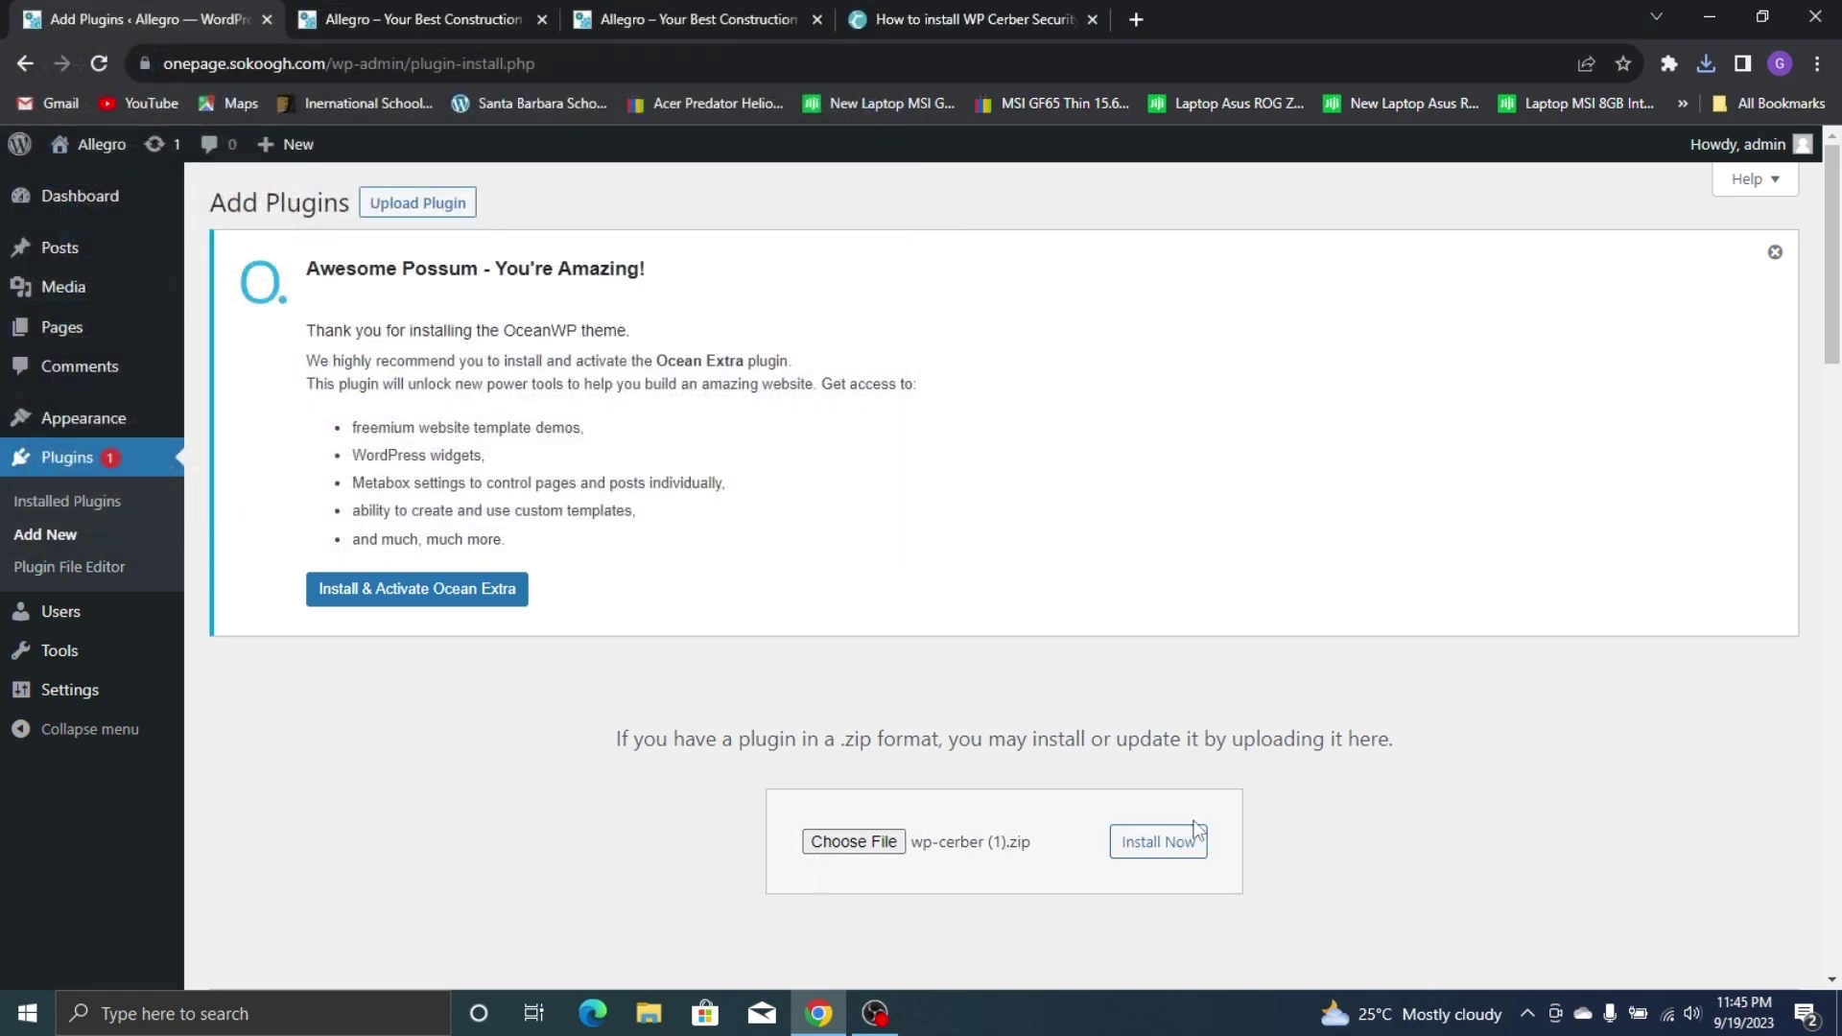
{"action": "left_click", "coordinate": [1176, 852]}
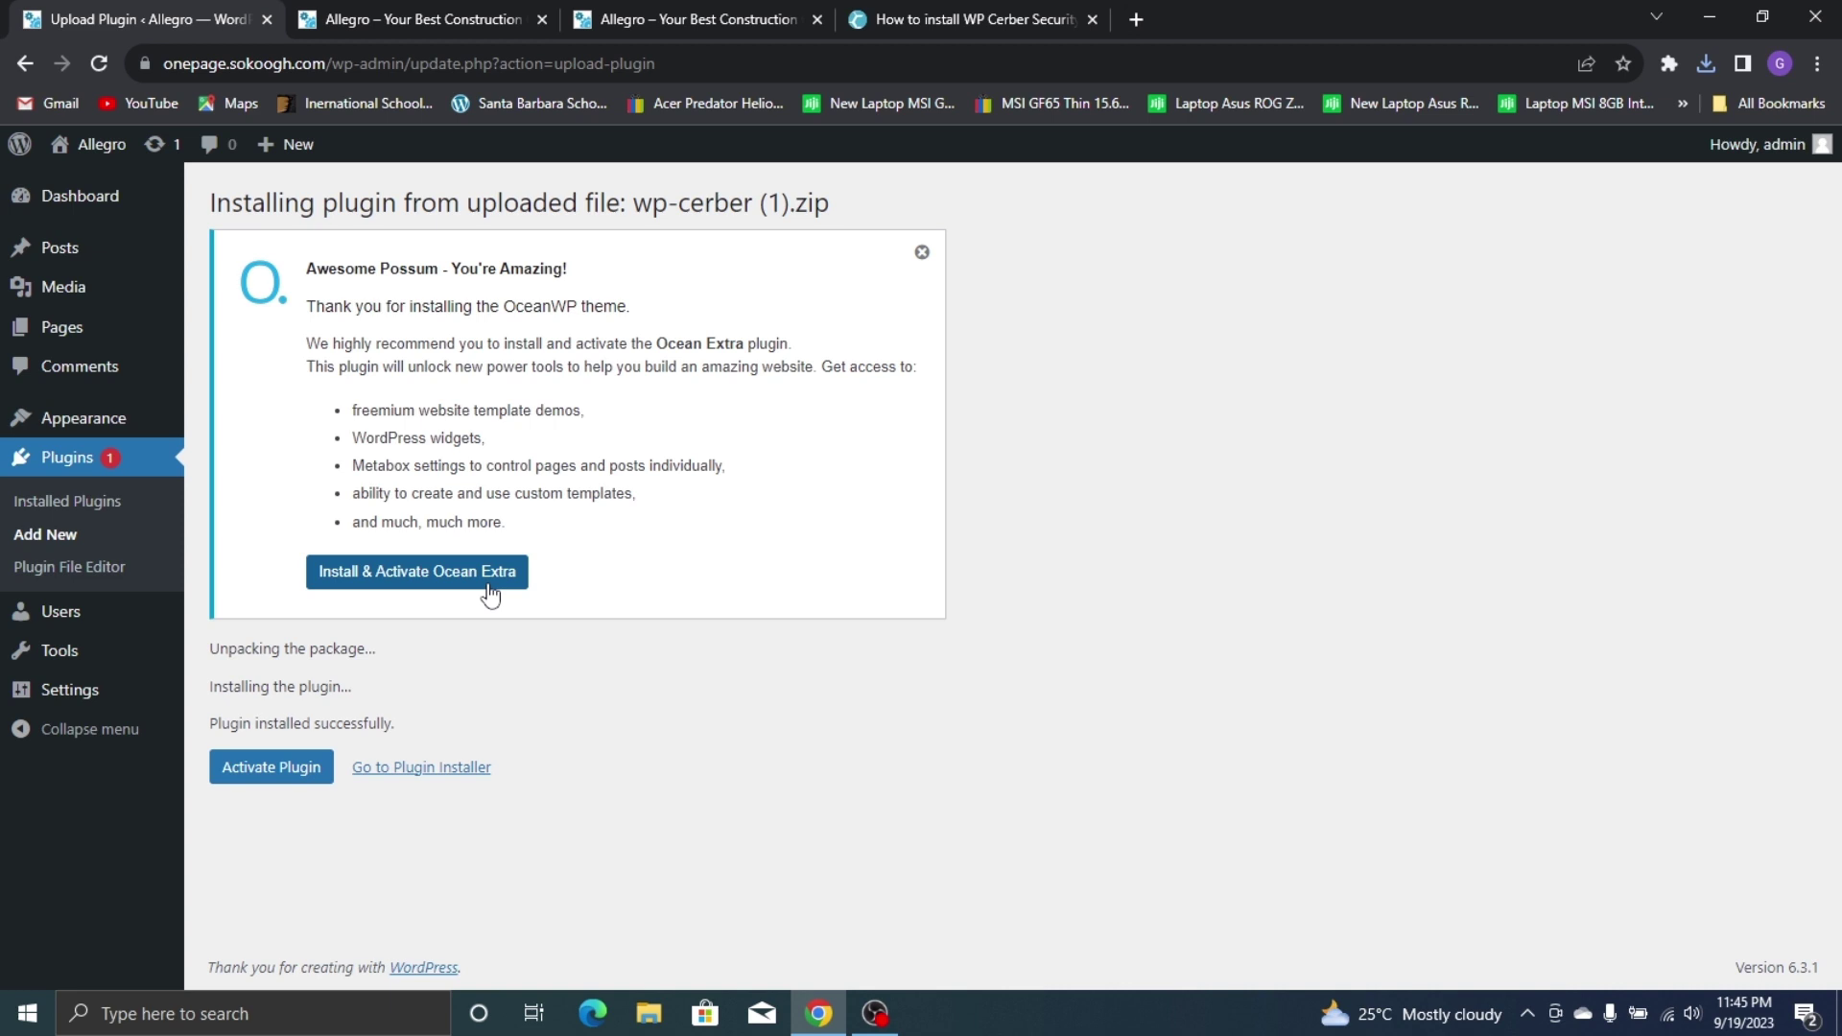
Install and activate Ocean Extra, then accept the OceanWP opt-in with Allow & Continue
{"action": "left_click", "coordinate": [490, 593]}
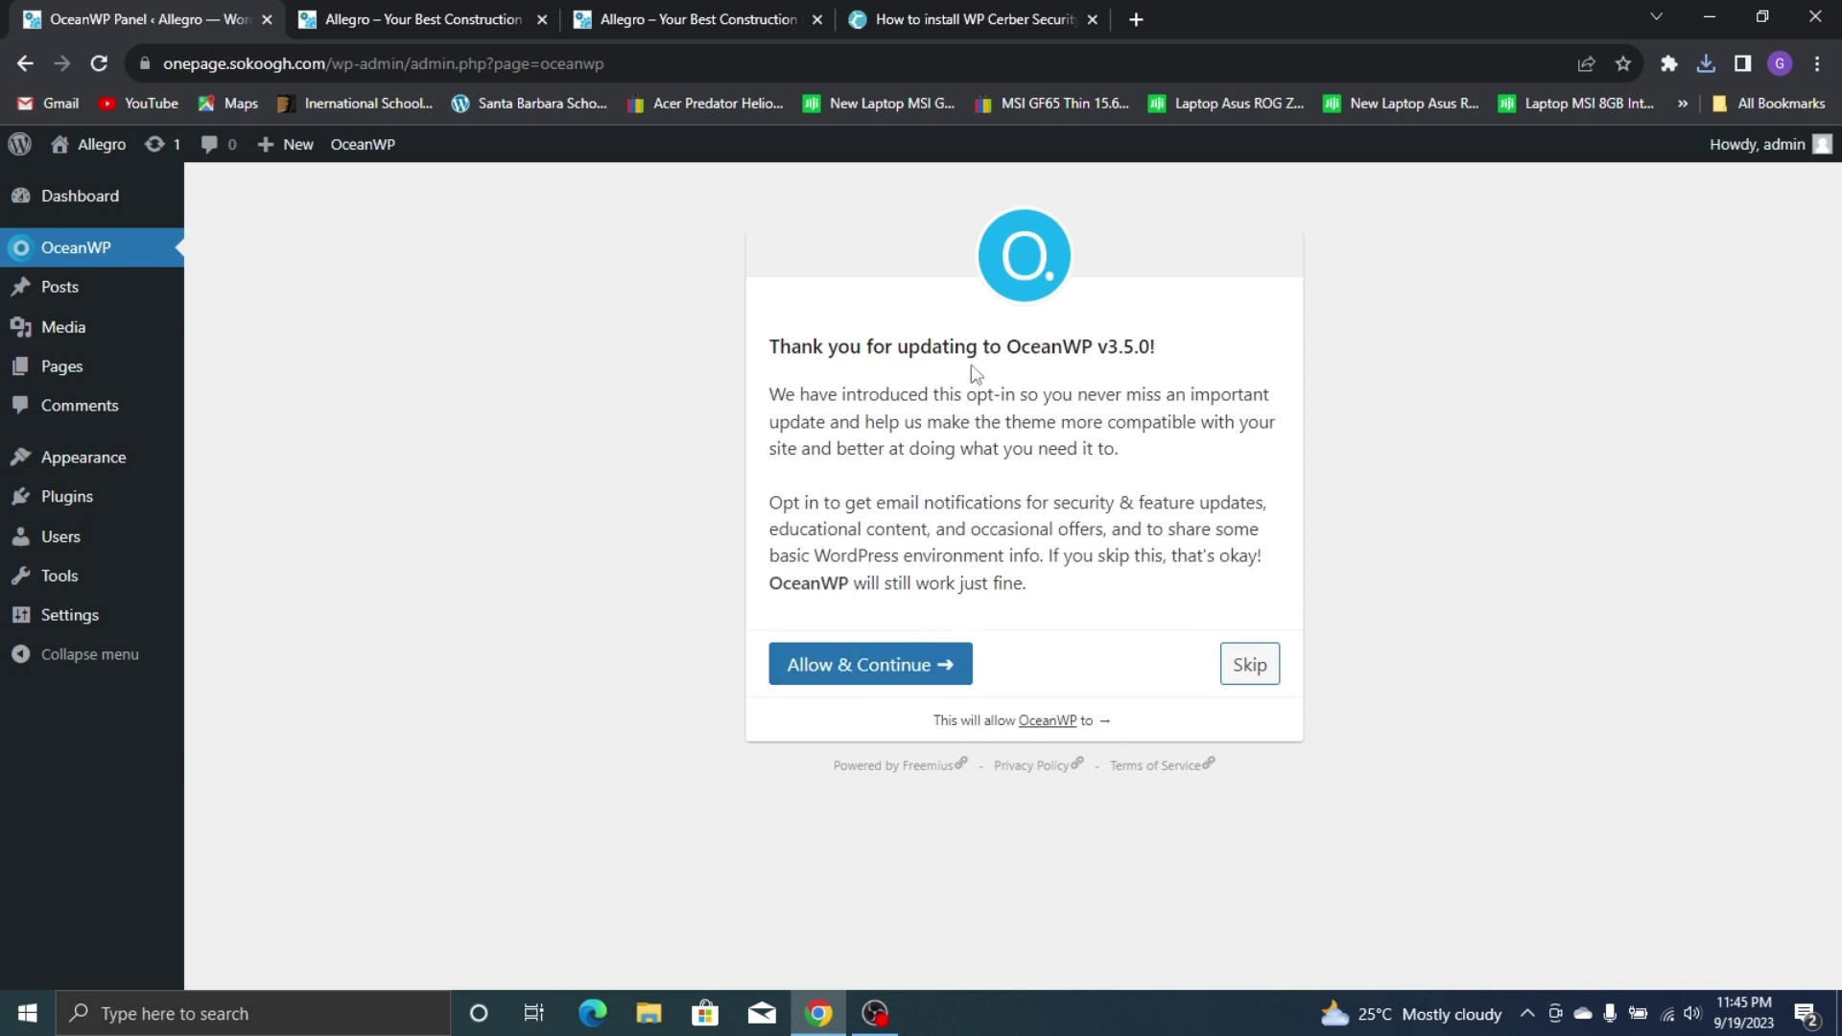
{"action": "left_click", "coordinate": [907, 673]}
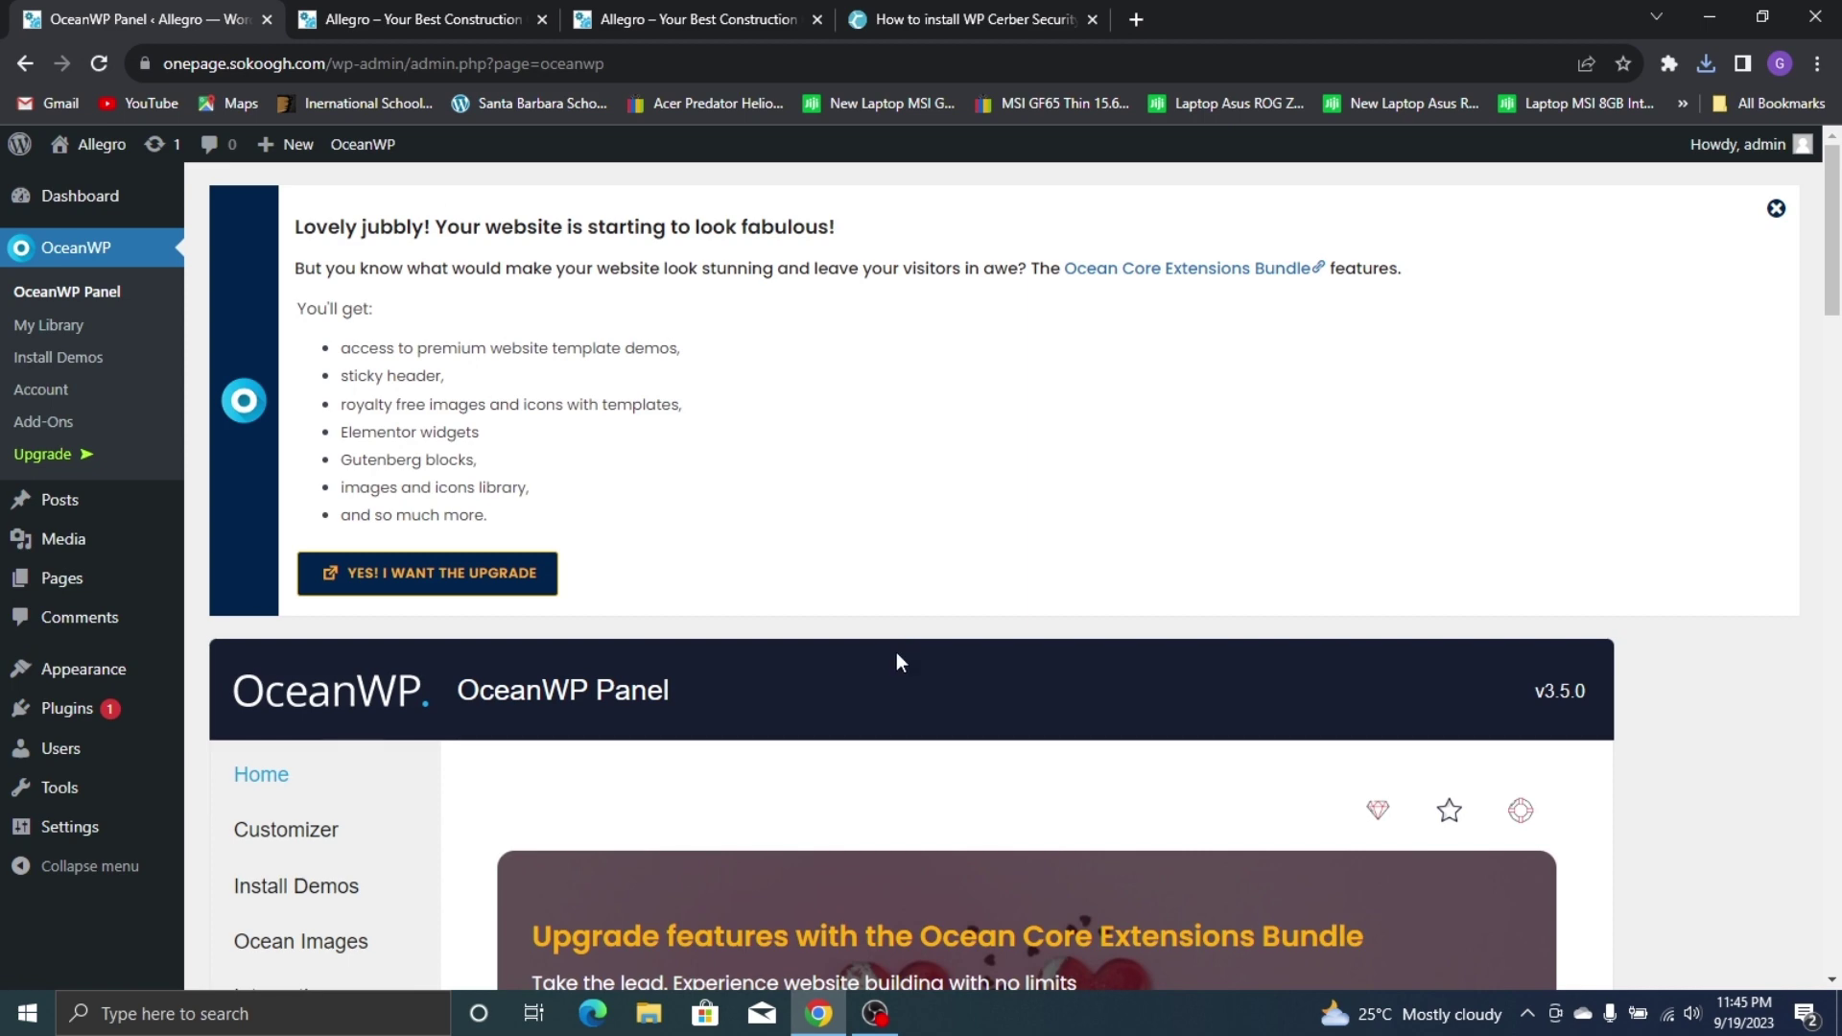
{"action": "scroll", "coordinate": [806, 636], "scroll_direction": "down", "scroll_amount": 2}
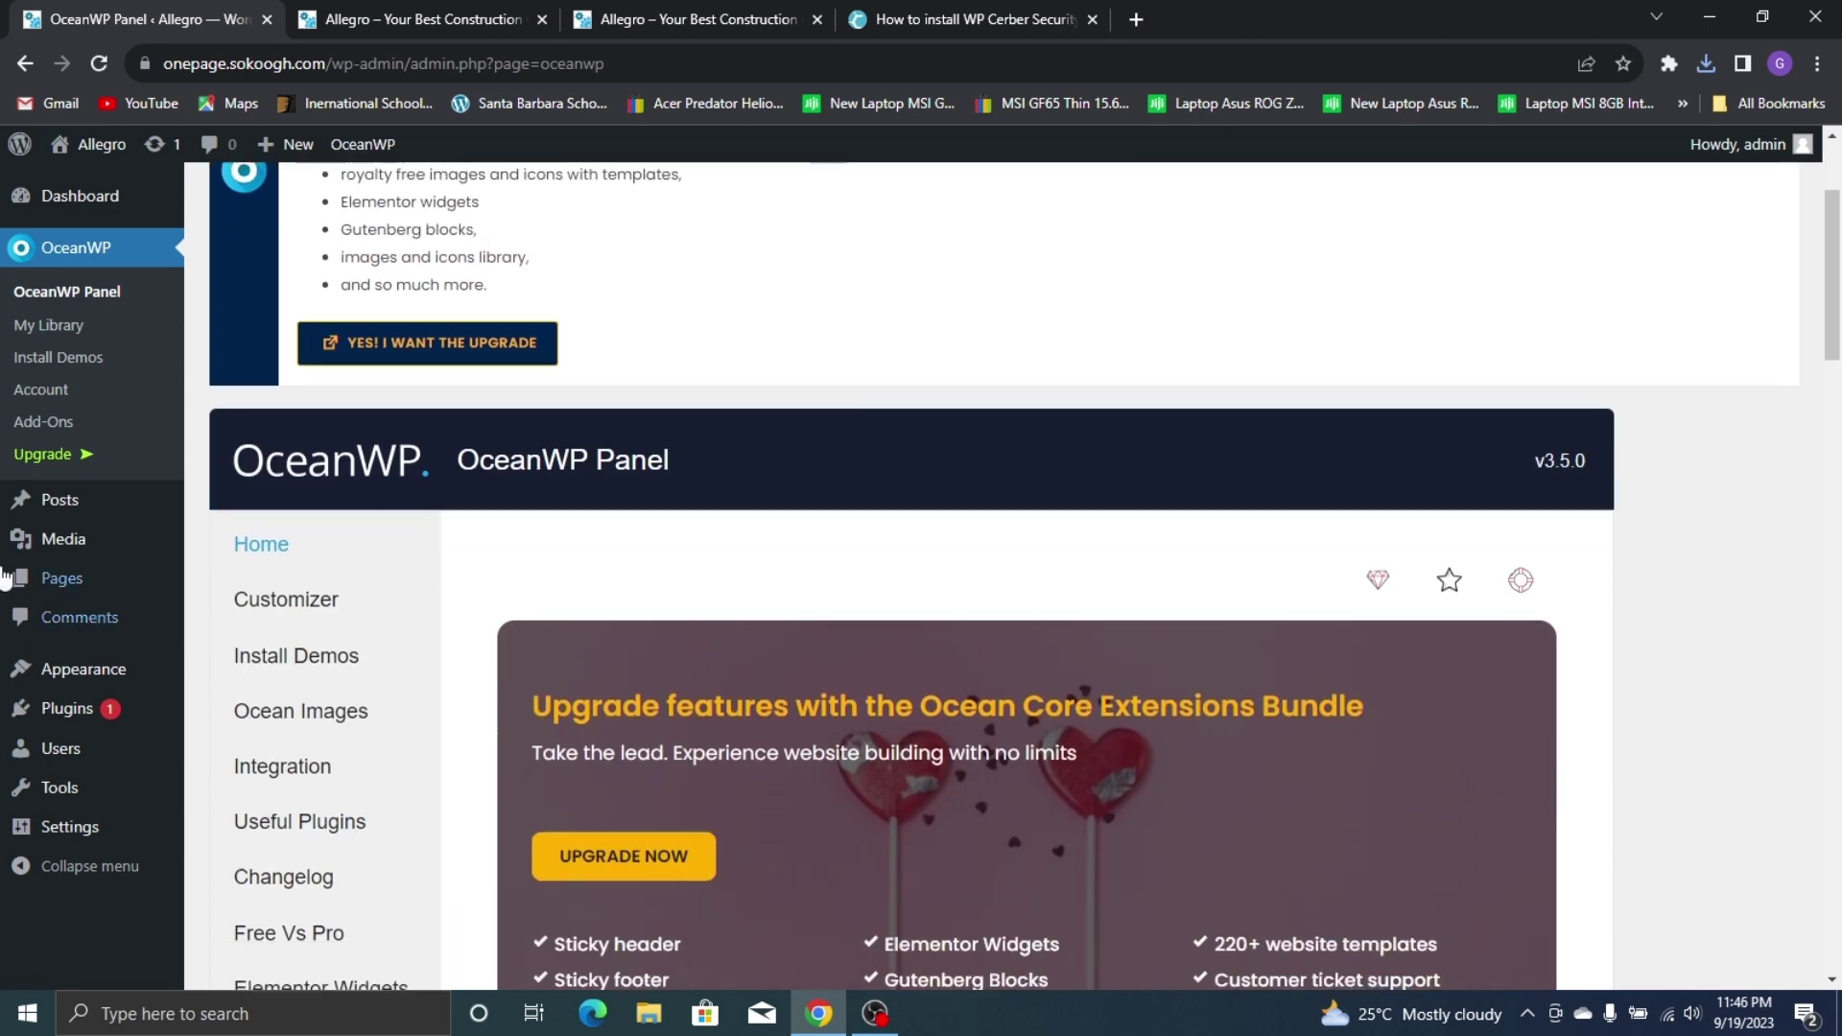
Tick Elementor, Header & Footer Builder, ElementsKit Lite, MetForm, Premium Addons and WP Cerber
{"action": "left_click", "coordinate": [63, 709]}
{"action": "scroll", "coordinate": [417, 496], "scroll_direction": "down", "scroll_amount": 6}
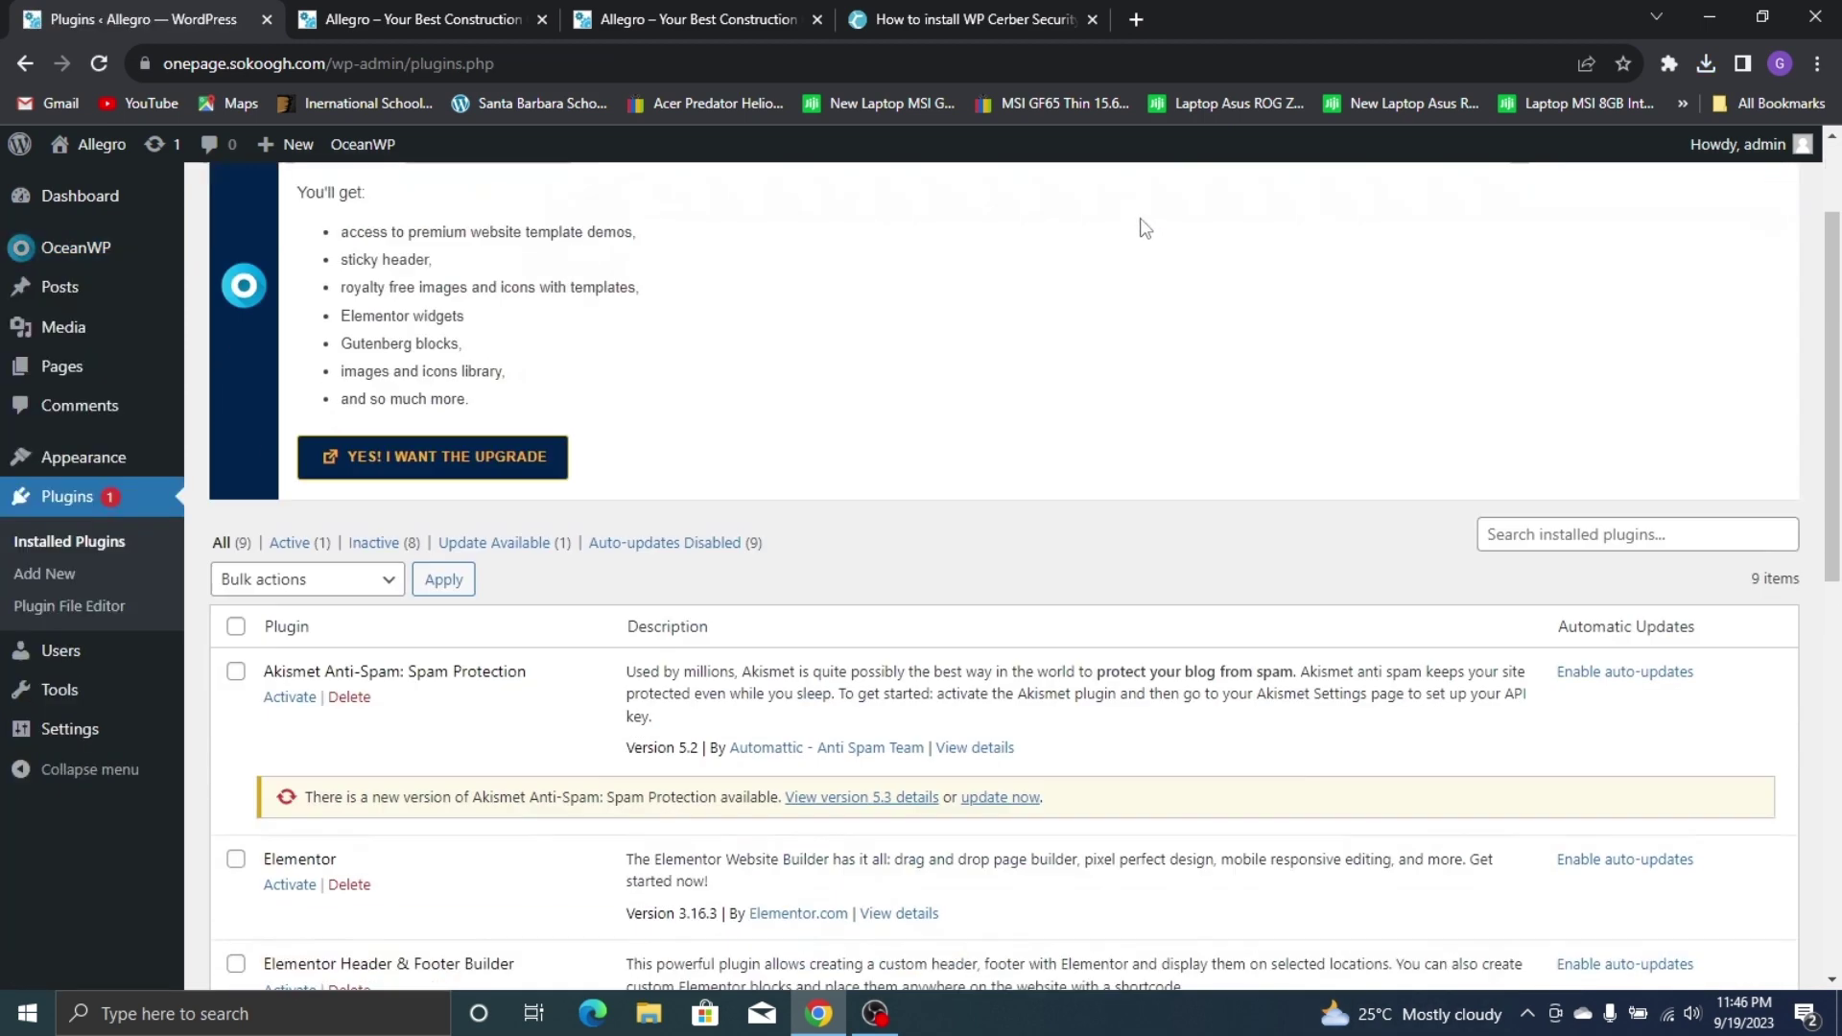
{"action": "scroll", "coordinate": [412, 487], "scroll_direction": "down", "scroll_amount": 1}
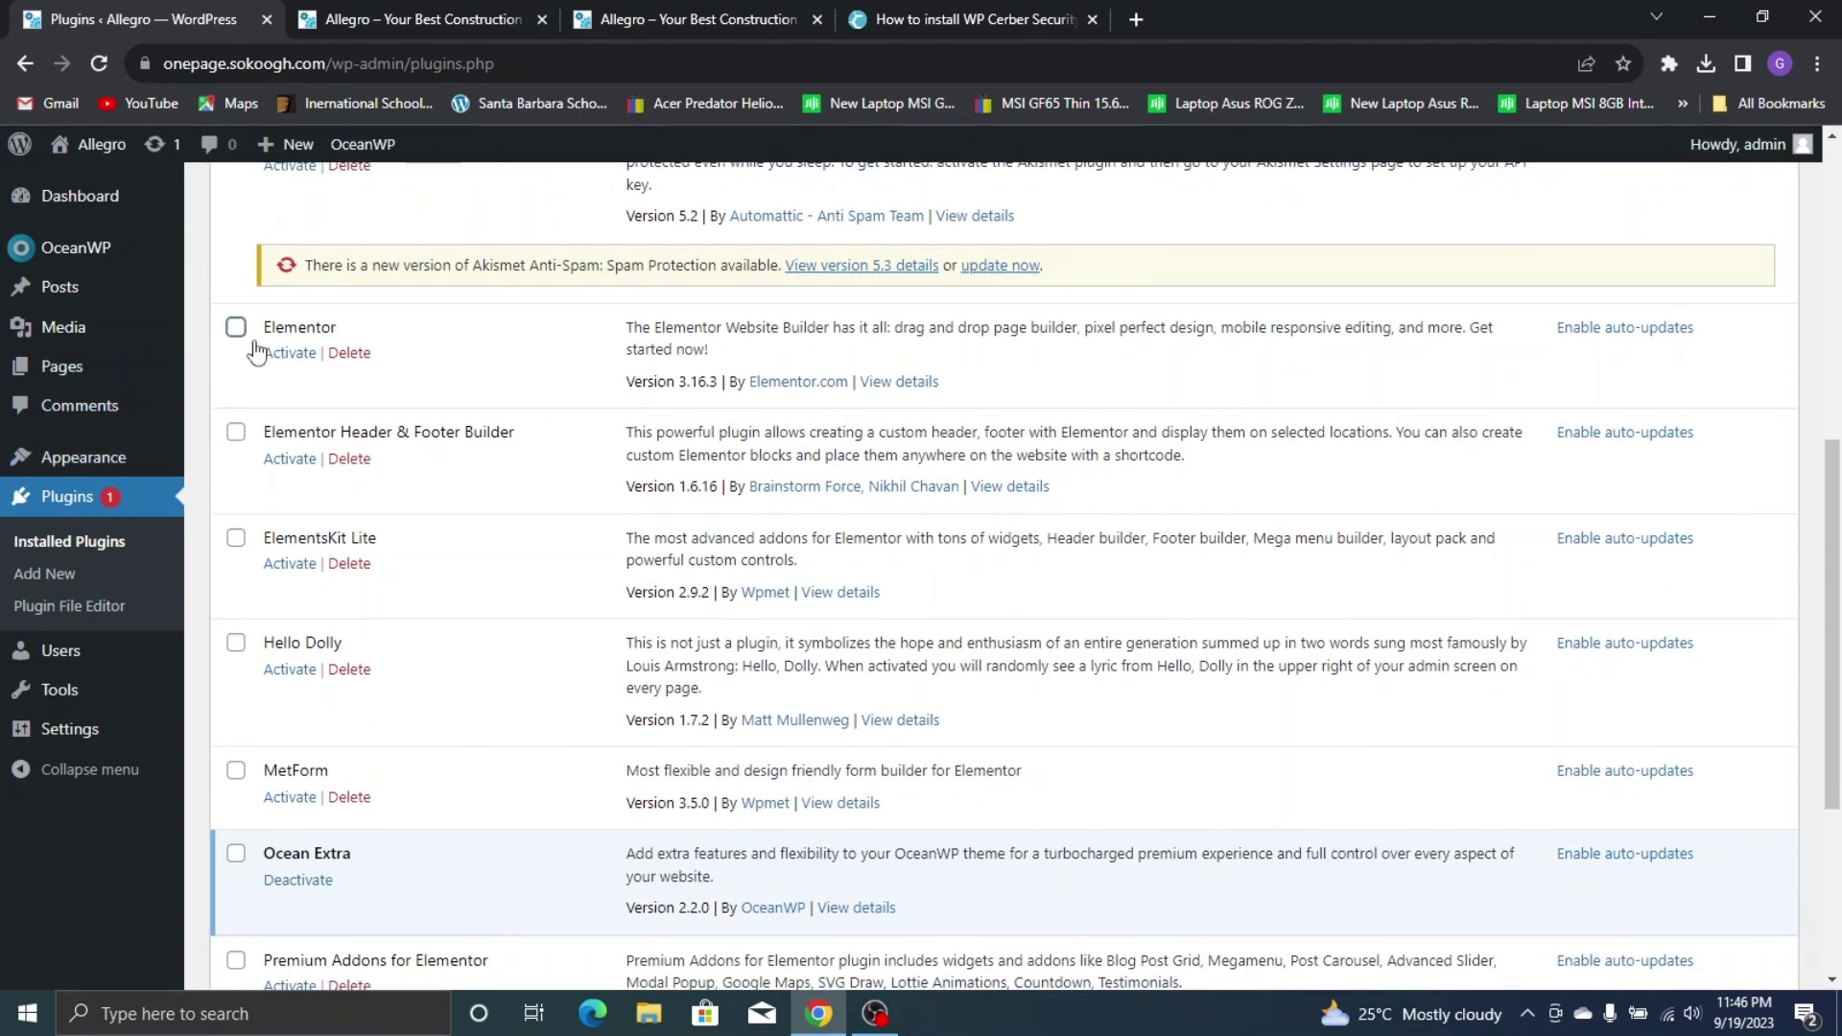
{"action": "left_click", "coordinate": [235, 327]}
{"action": "left_click", "coordinate": [236, 432]}
{"action": "left_click", "coordinate": [236, 537]}
{"action": "scroll", "coordinate": [240, 547], "scroll_direction": "down", "scroll_amount": 2}
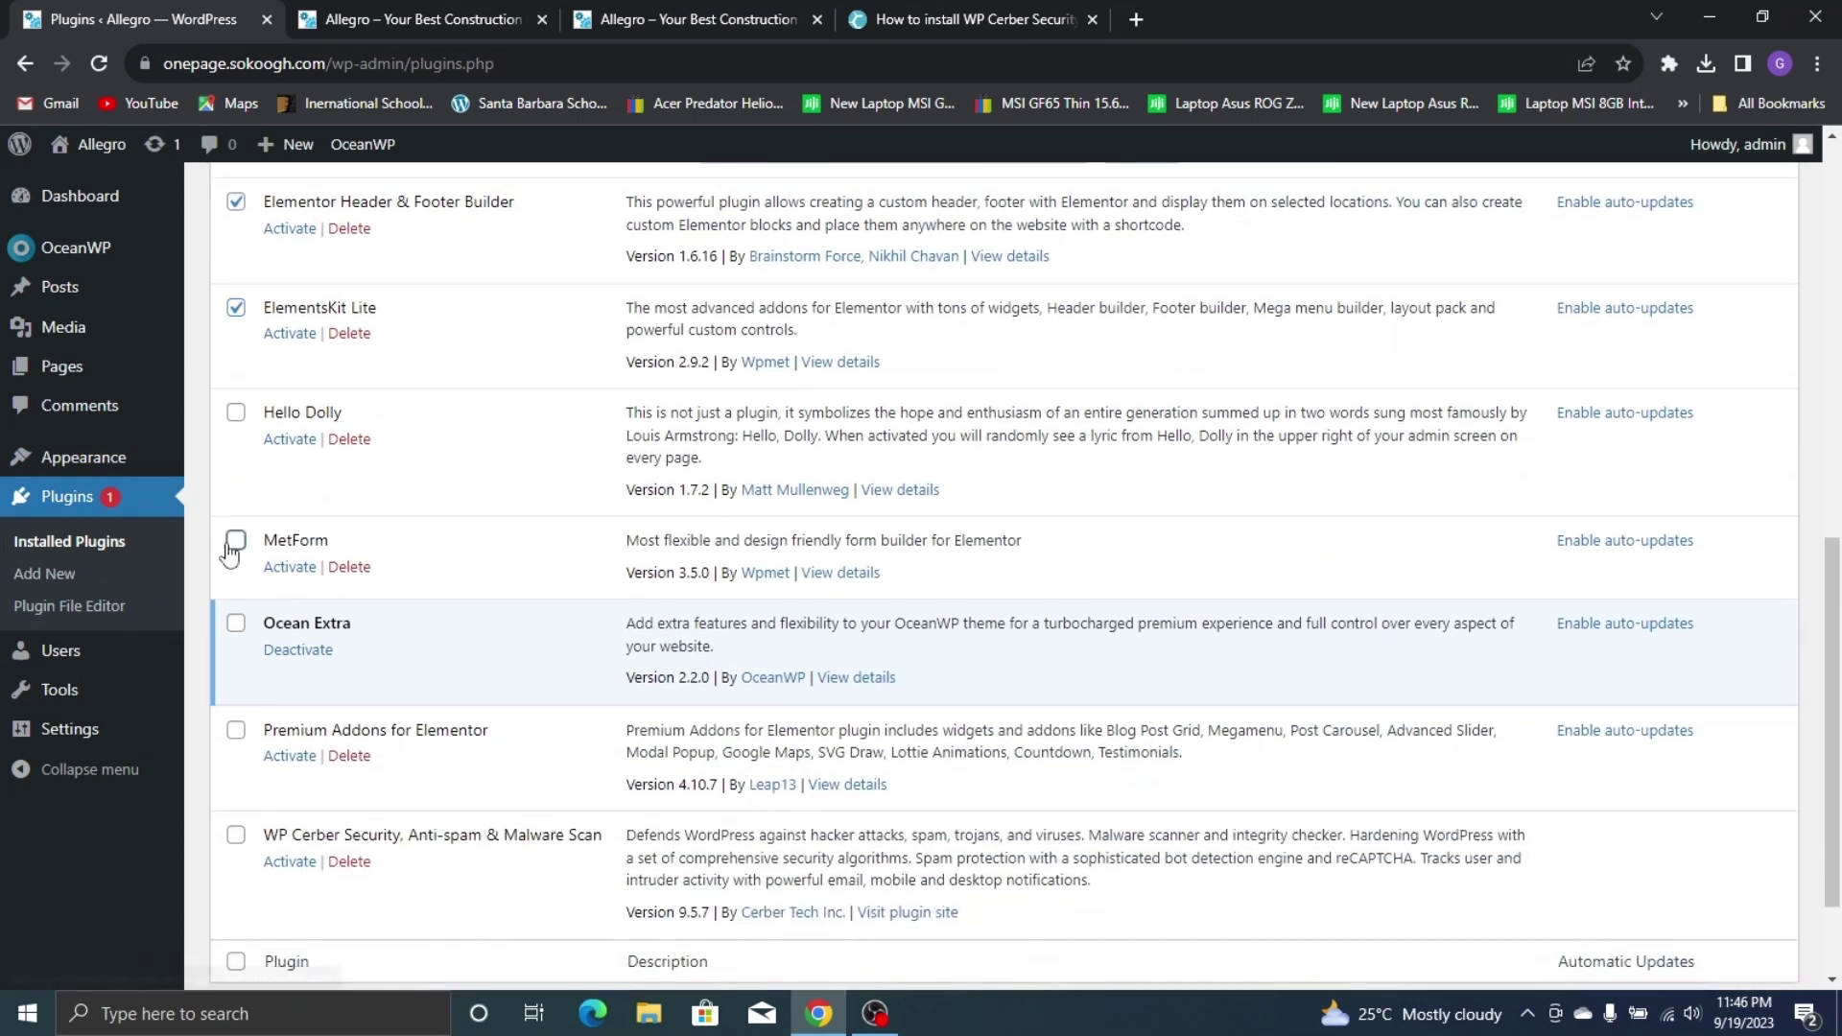
{"action": "left_click", "coordinate": [236, 540]}
{"action": "scroll", "coordinate": [240, 557], "scroll_direction": "down", "scroll_amount": 1}
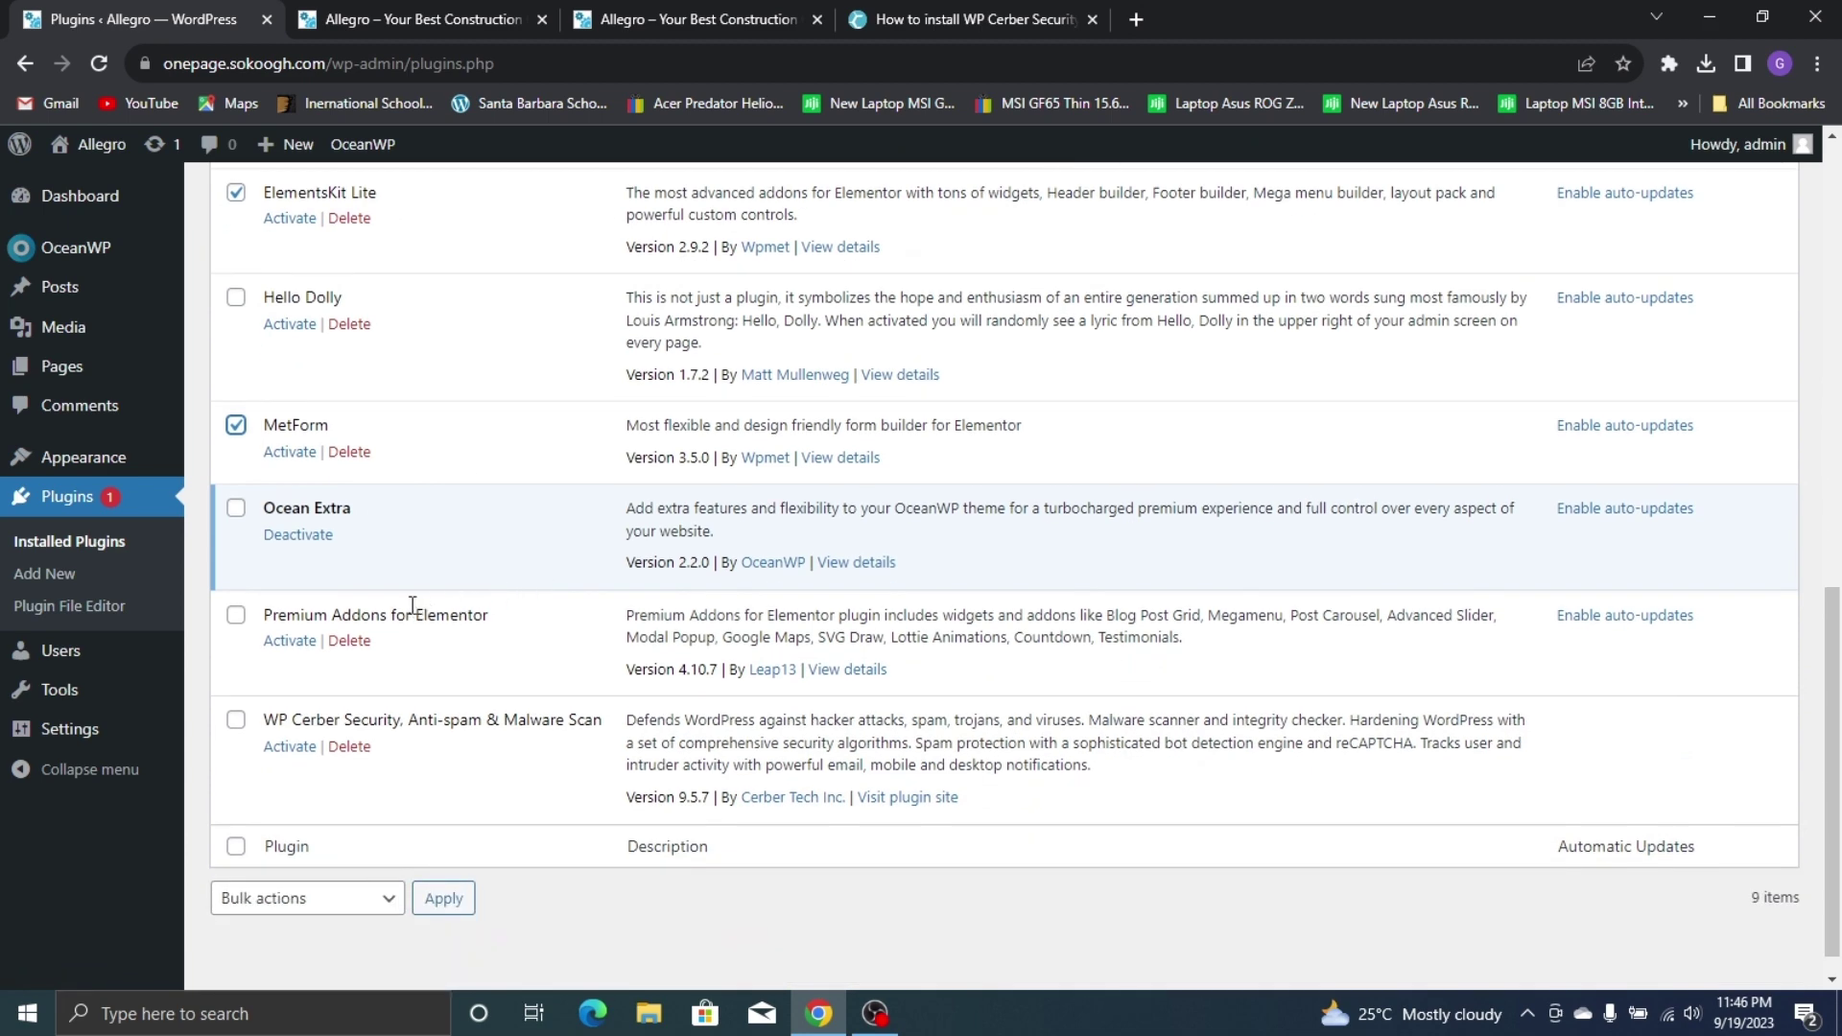
{"action": "left_click", "coordinate": [236, 615]}
{"action": "left_click", "coordinate": [236, 719]}
Activate the six checked plugins with the Activate bulk action
{"action": "scroll", "coordinate": [523, 508], "scroll_direction": "up", "scroll_amount": 8}
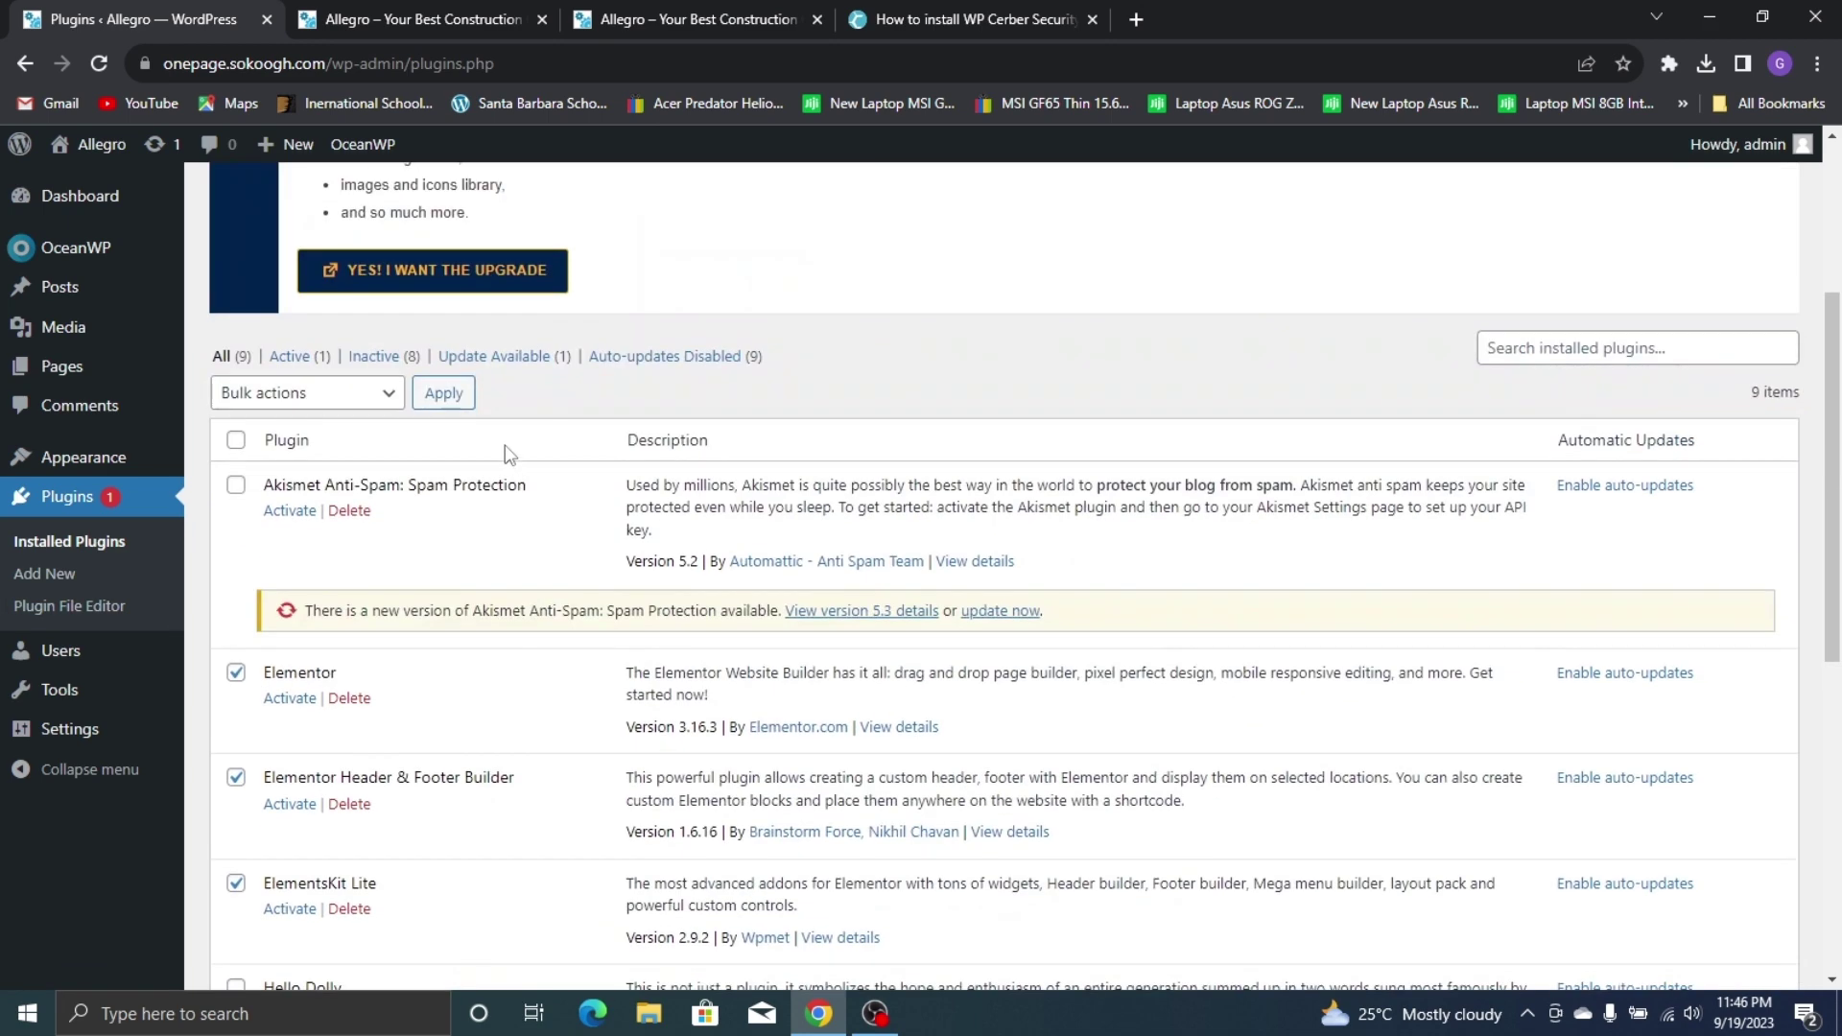
{"action": "left_click", "coordinate": [322, 516]}
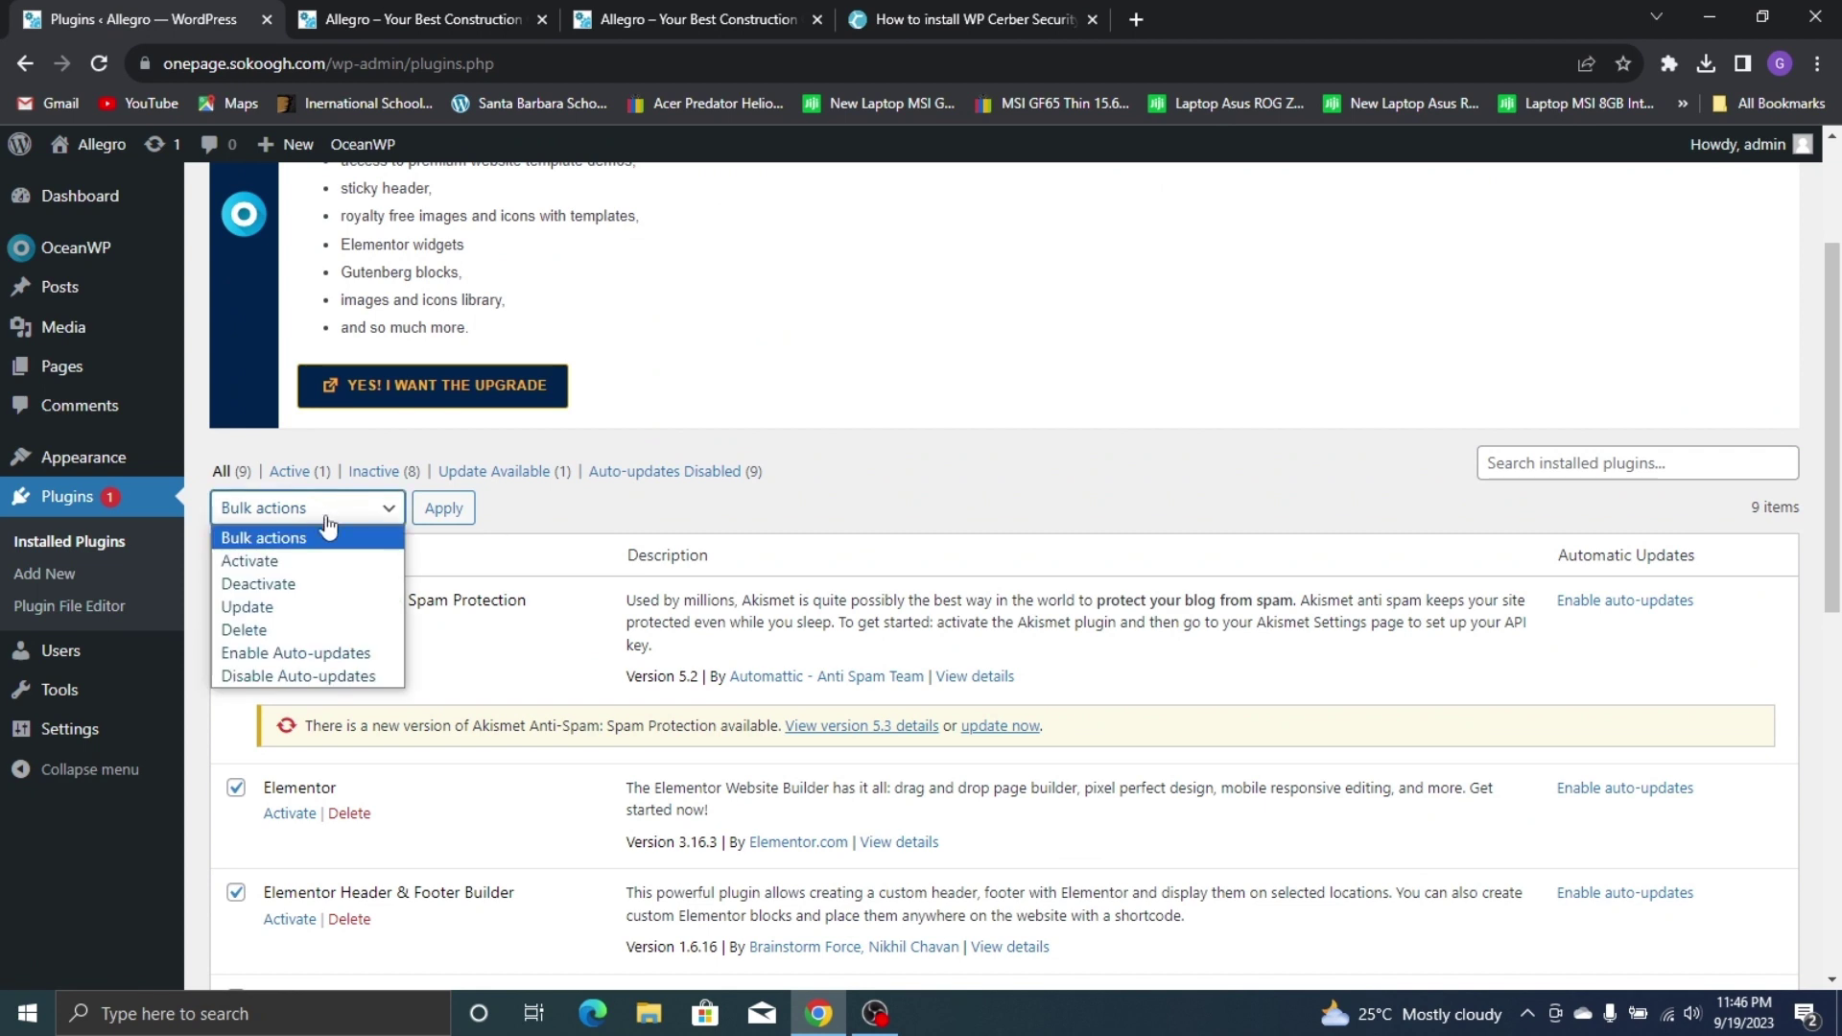
{"action": "left_click", "coordinate": [278, 560]}
{"action": "left_click", "coordinate": [451, 518]}
{"action": "left_click", "coordinate": [455, 520]}
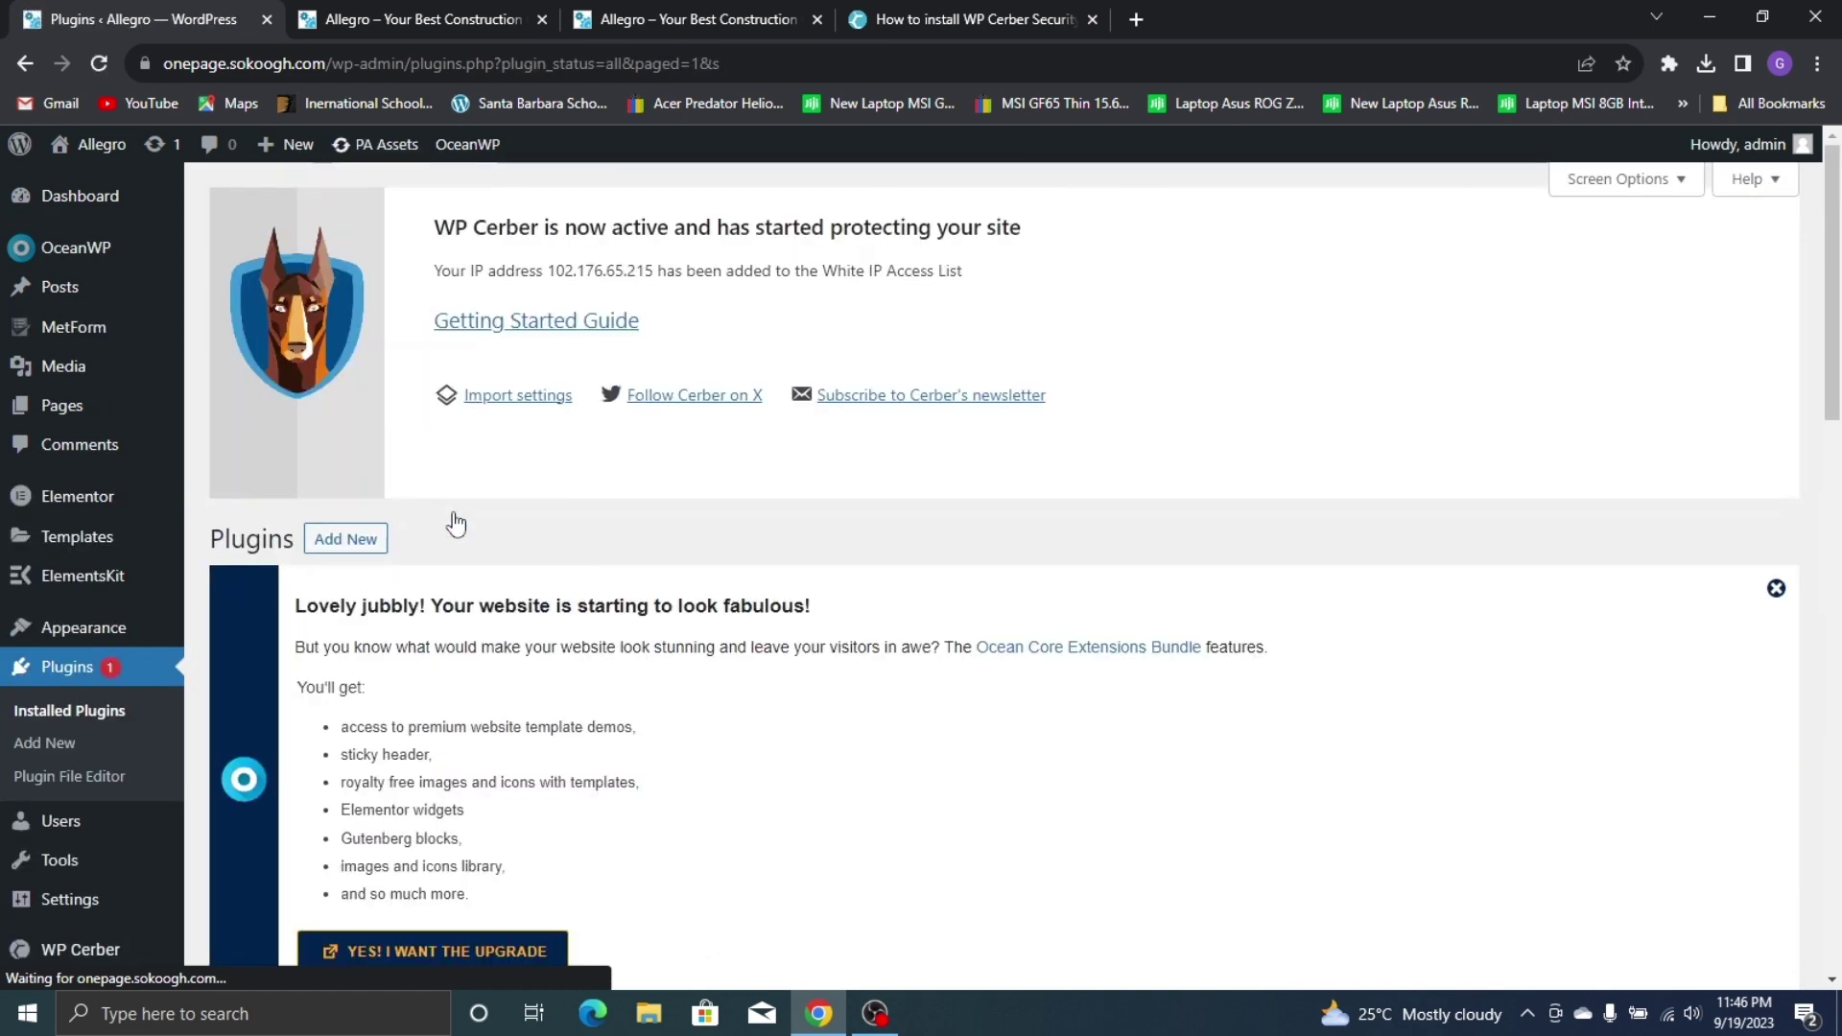
Review the activated plugins and preview the live Allegro site front page
{"action": "scroll", "coordinate": [953, 456], "scroll_direction": "down", "scroll_amount": 10}
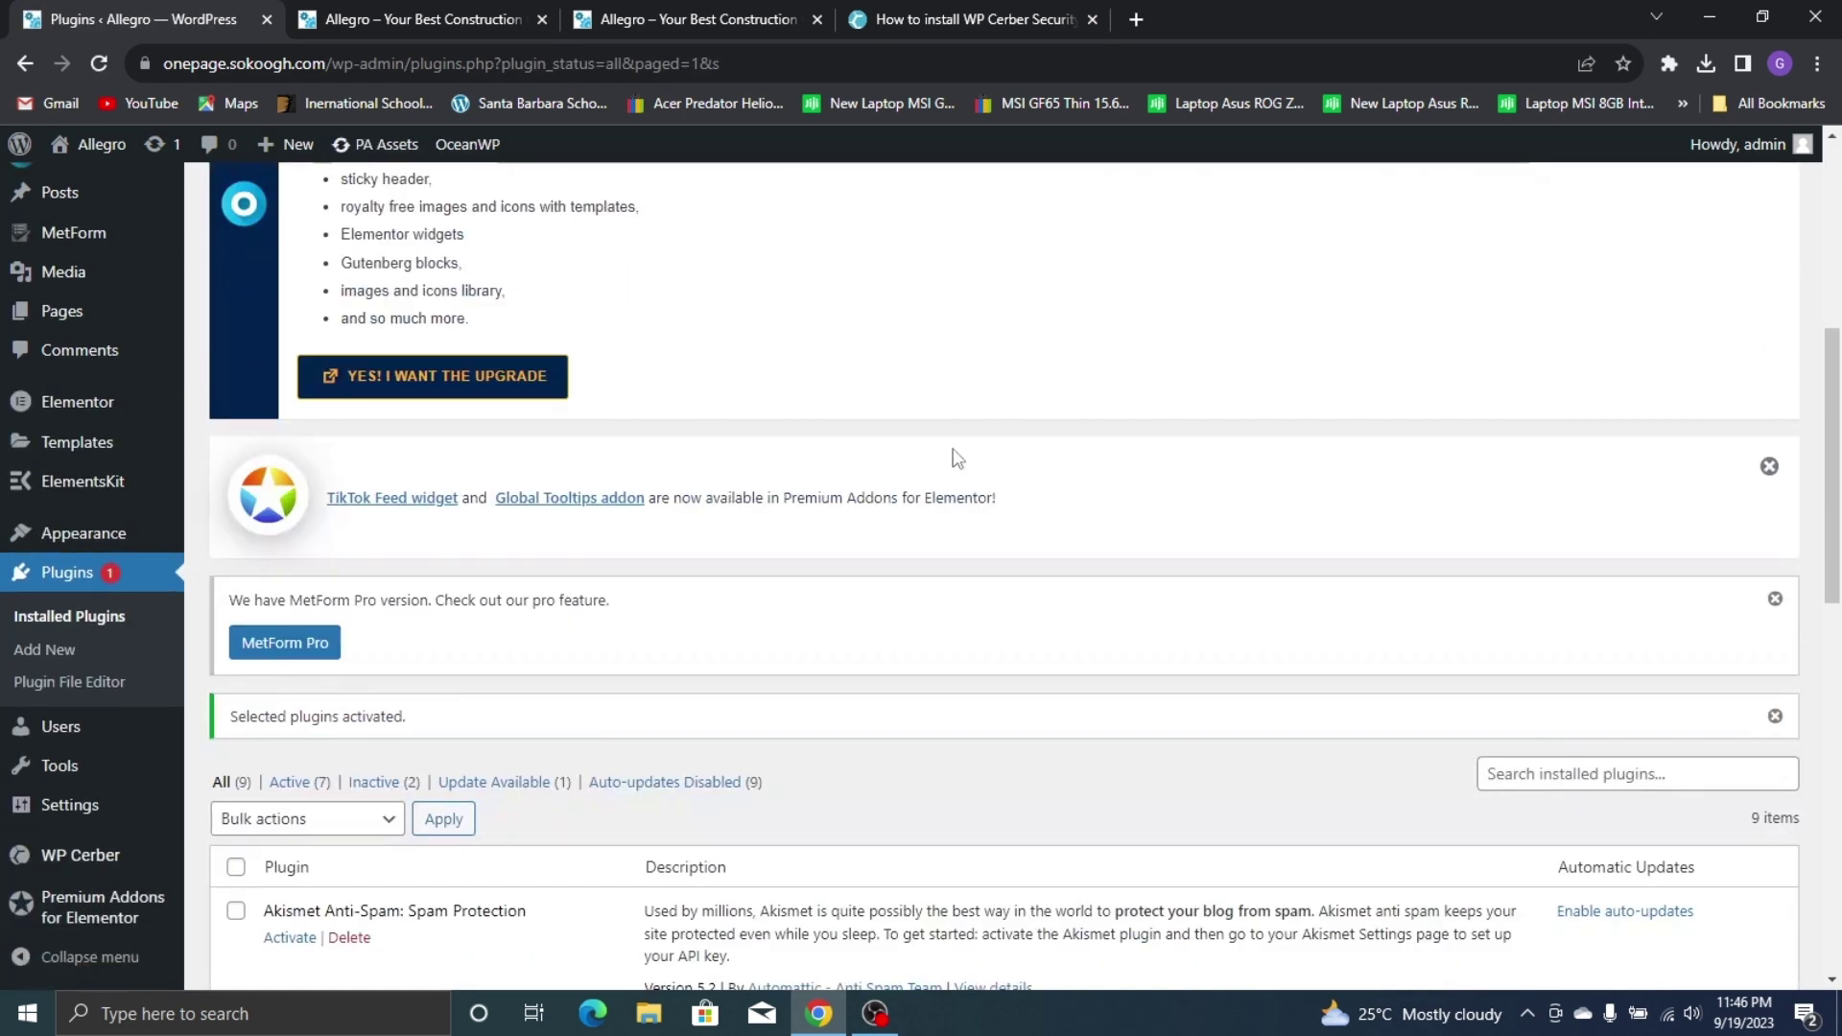
{"action": "scroll", "coordinate": [1140, 437], "scroll_direction": "down", "scroll_amount": 6}
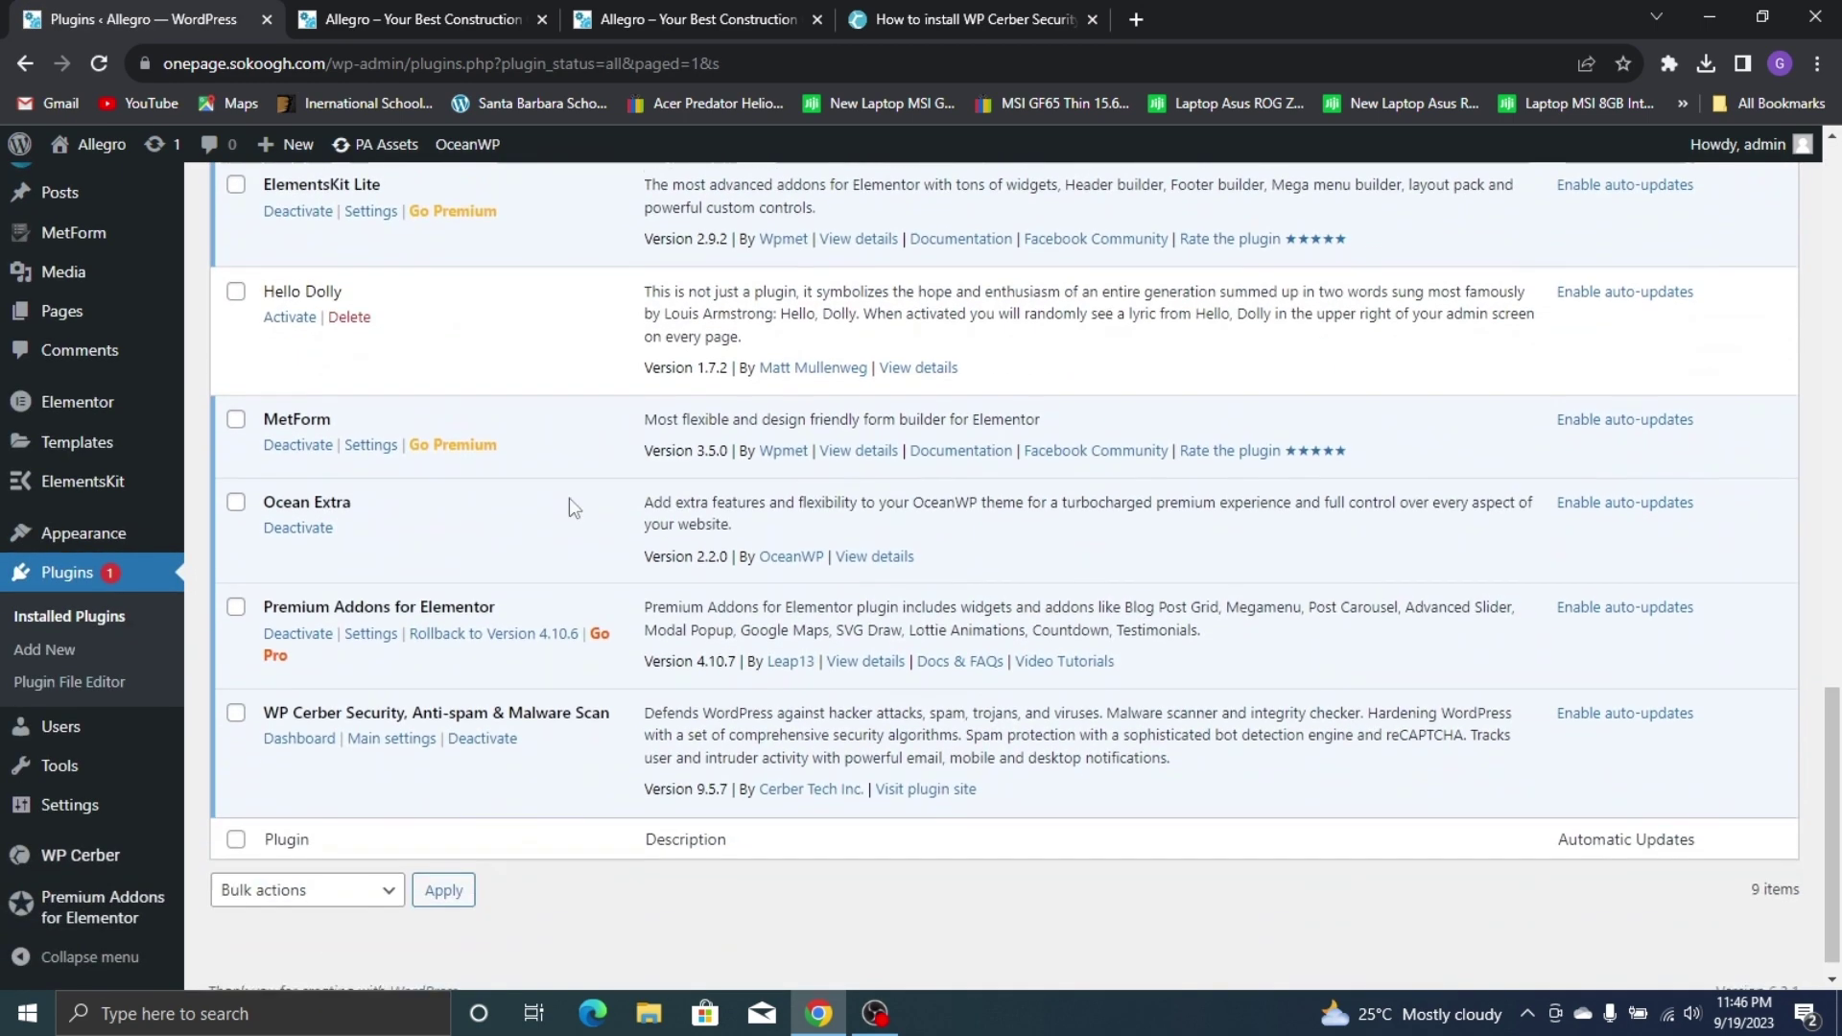
{"action": "scroll", "coordinate": [447, 403], "scroll_direction": "up", "scroll_amount": 5}
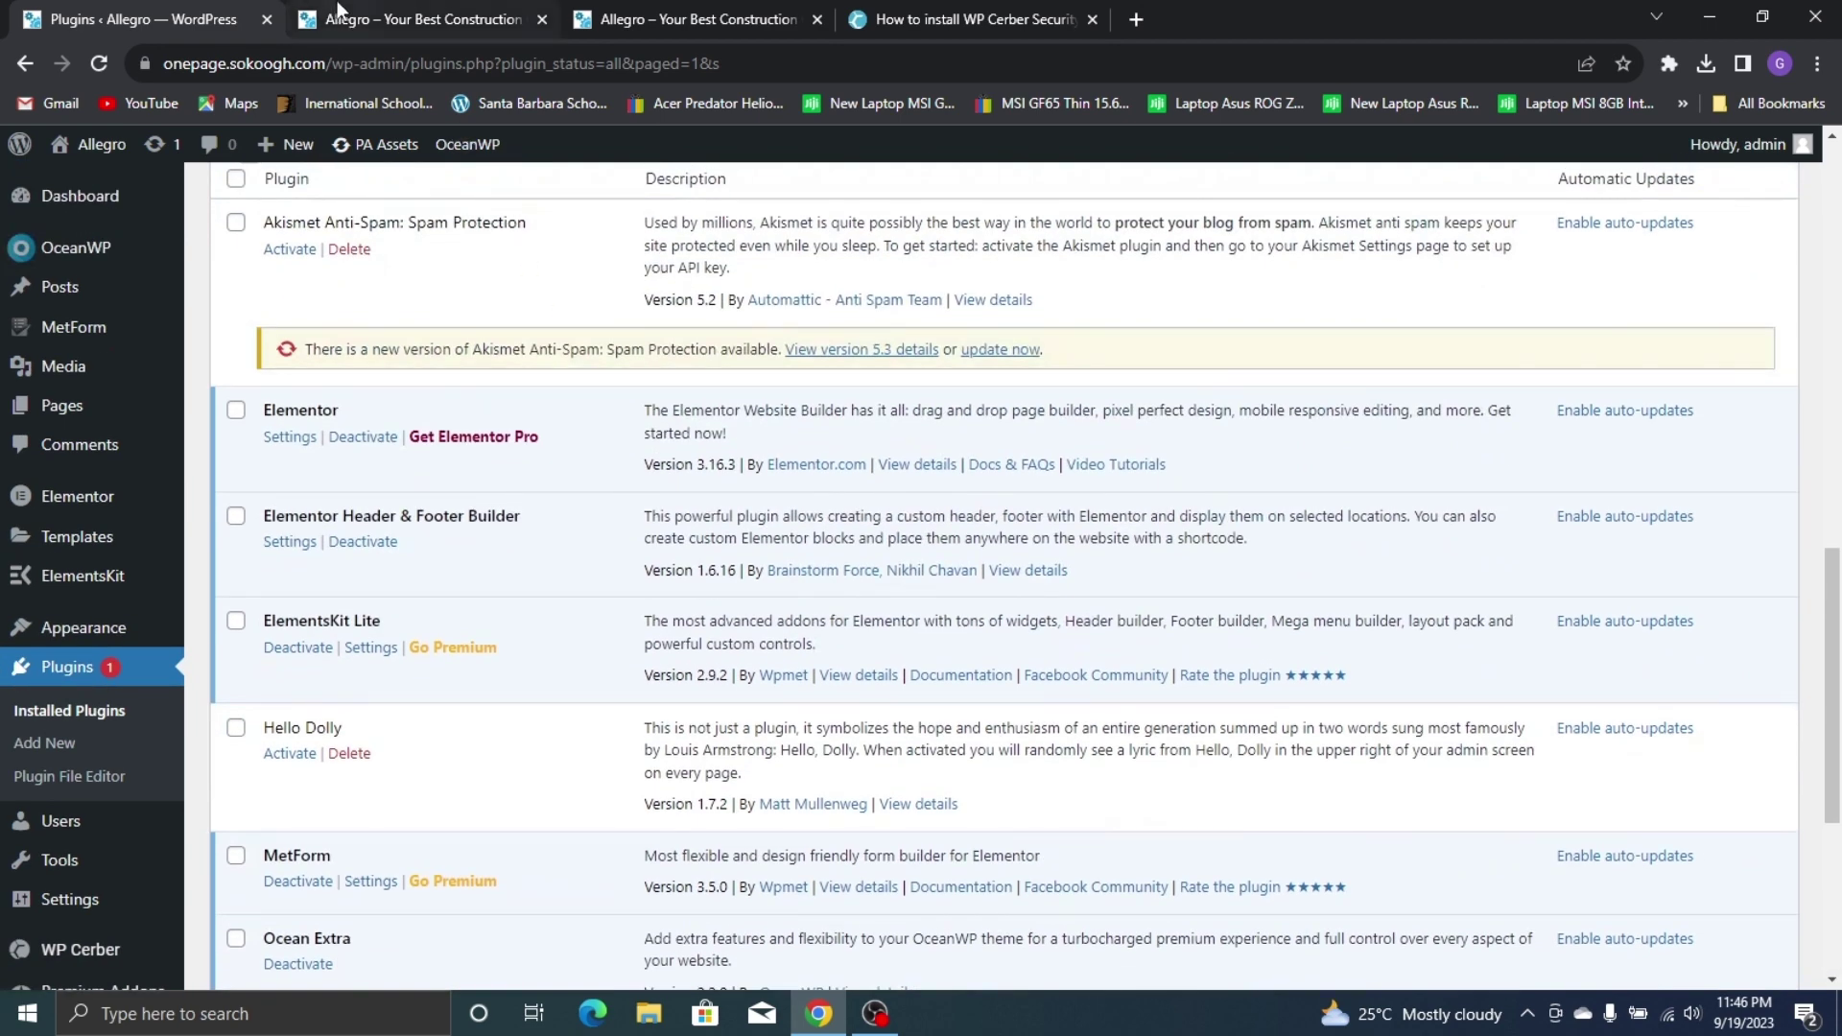
{"action": "left_click", "coordinate": [601, 29]}
{"action": "left_click", "coordinate": [633, 13]}
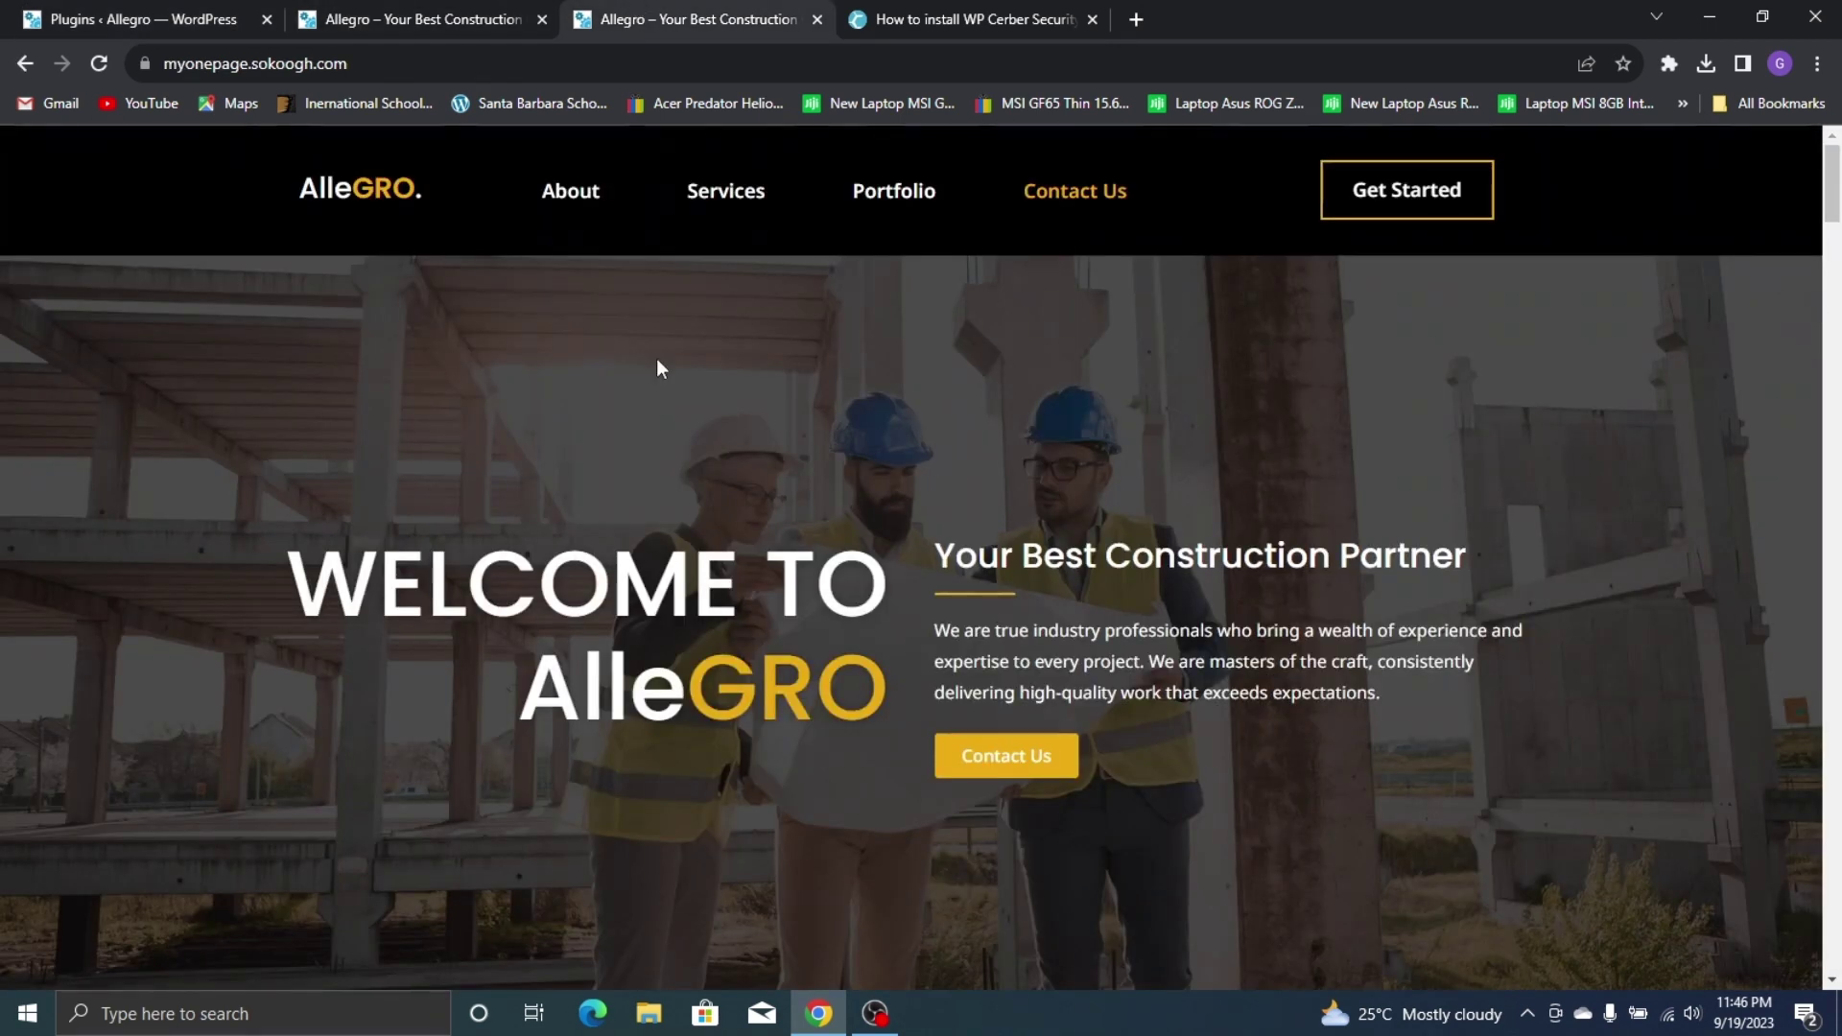
{"action": "left_click", "coordinate": [5, 12]}
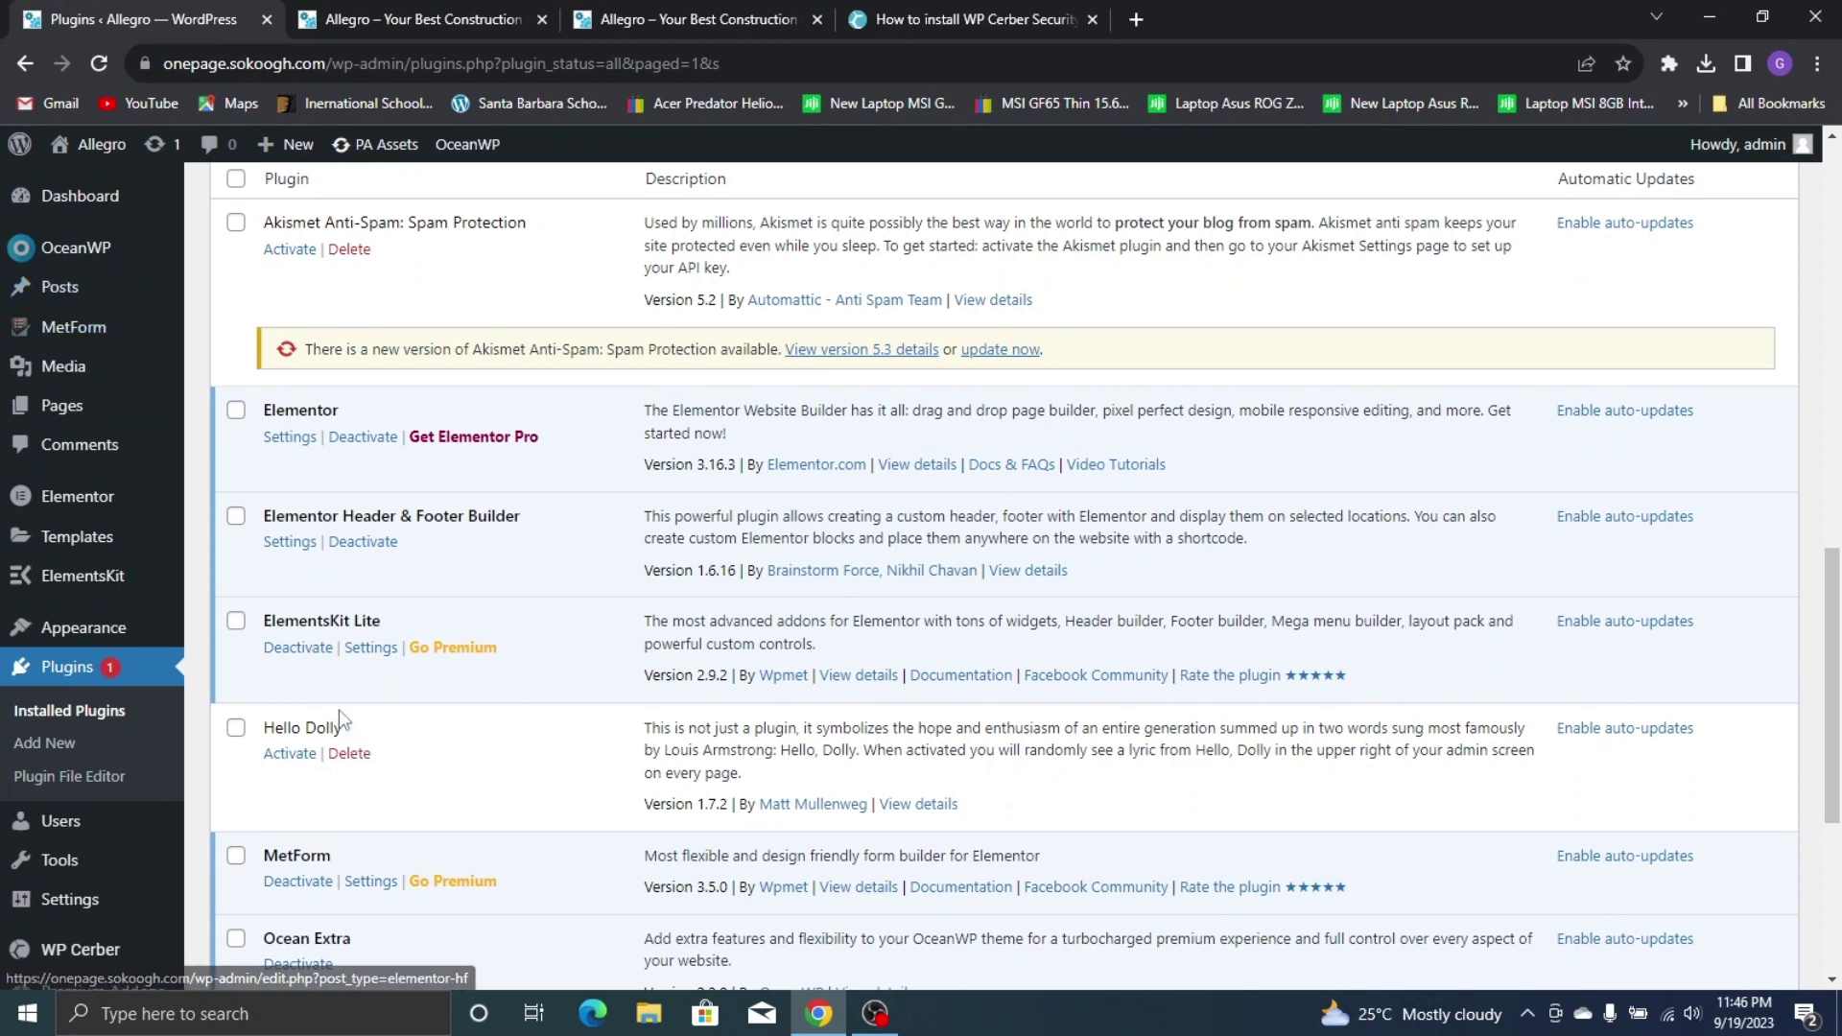
Bulk-trash the Privacy Policy and Sample Page pages, then begin a new page
{"action": "left_click", "coordinate": [123, 419]}
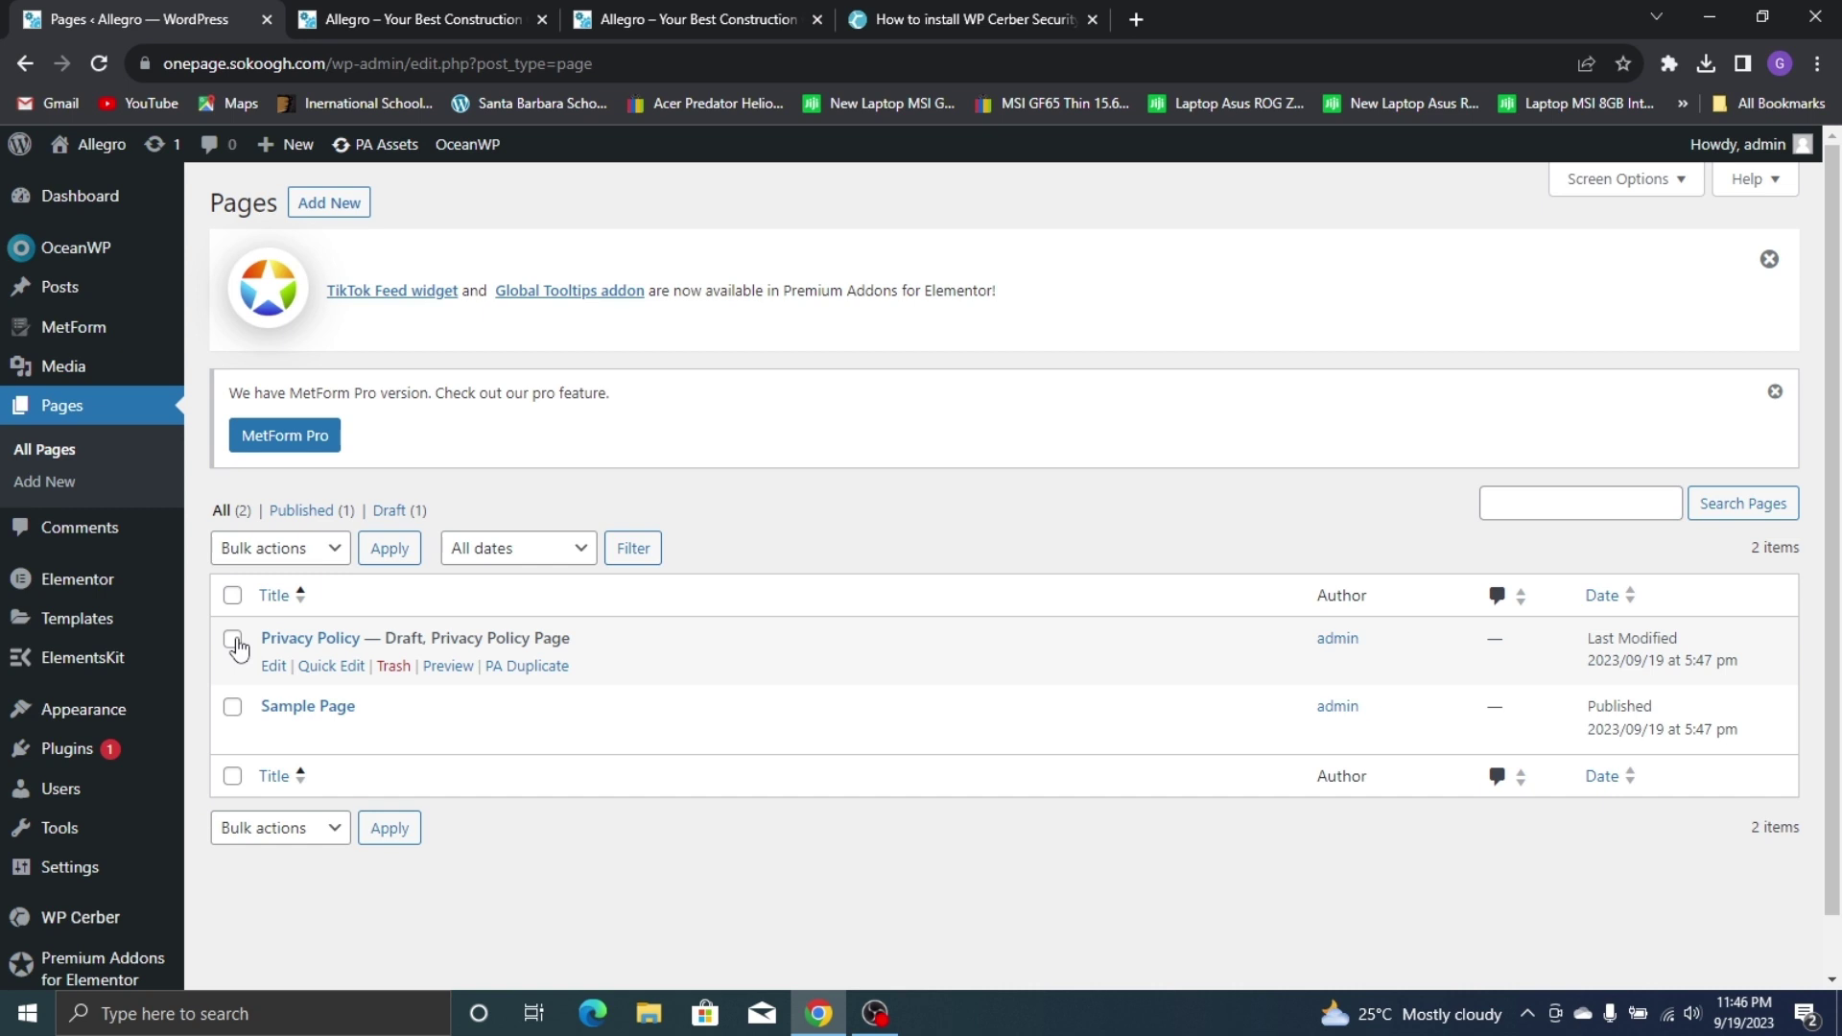
{"action": "left_click", "coordinate": [232, 639]}
{"action": "left_click", "coordinate": [232, 707]}
{"action": "left_click", "coordinate": [335, 553]}
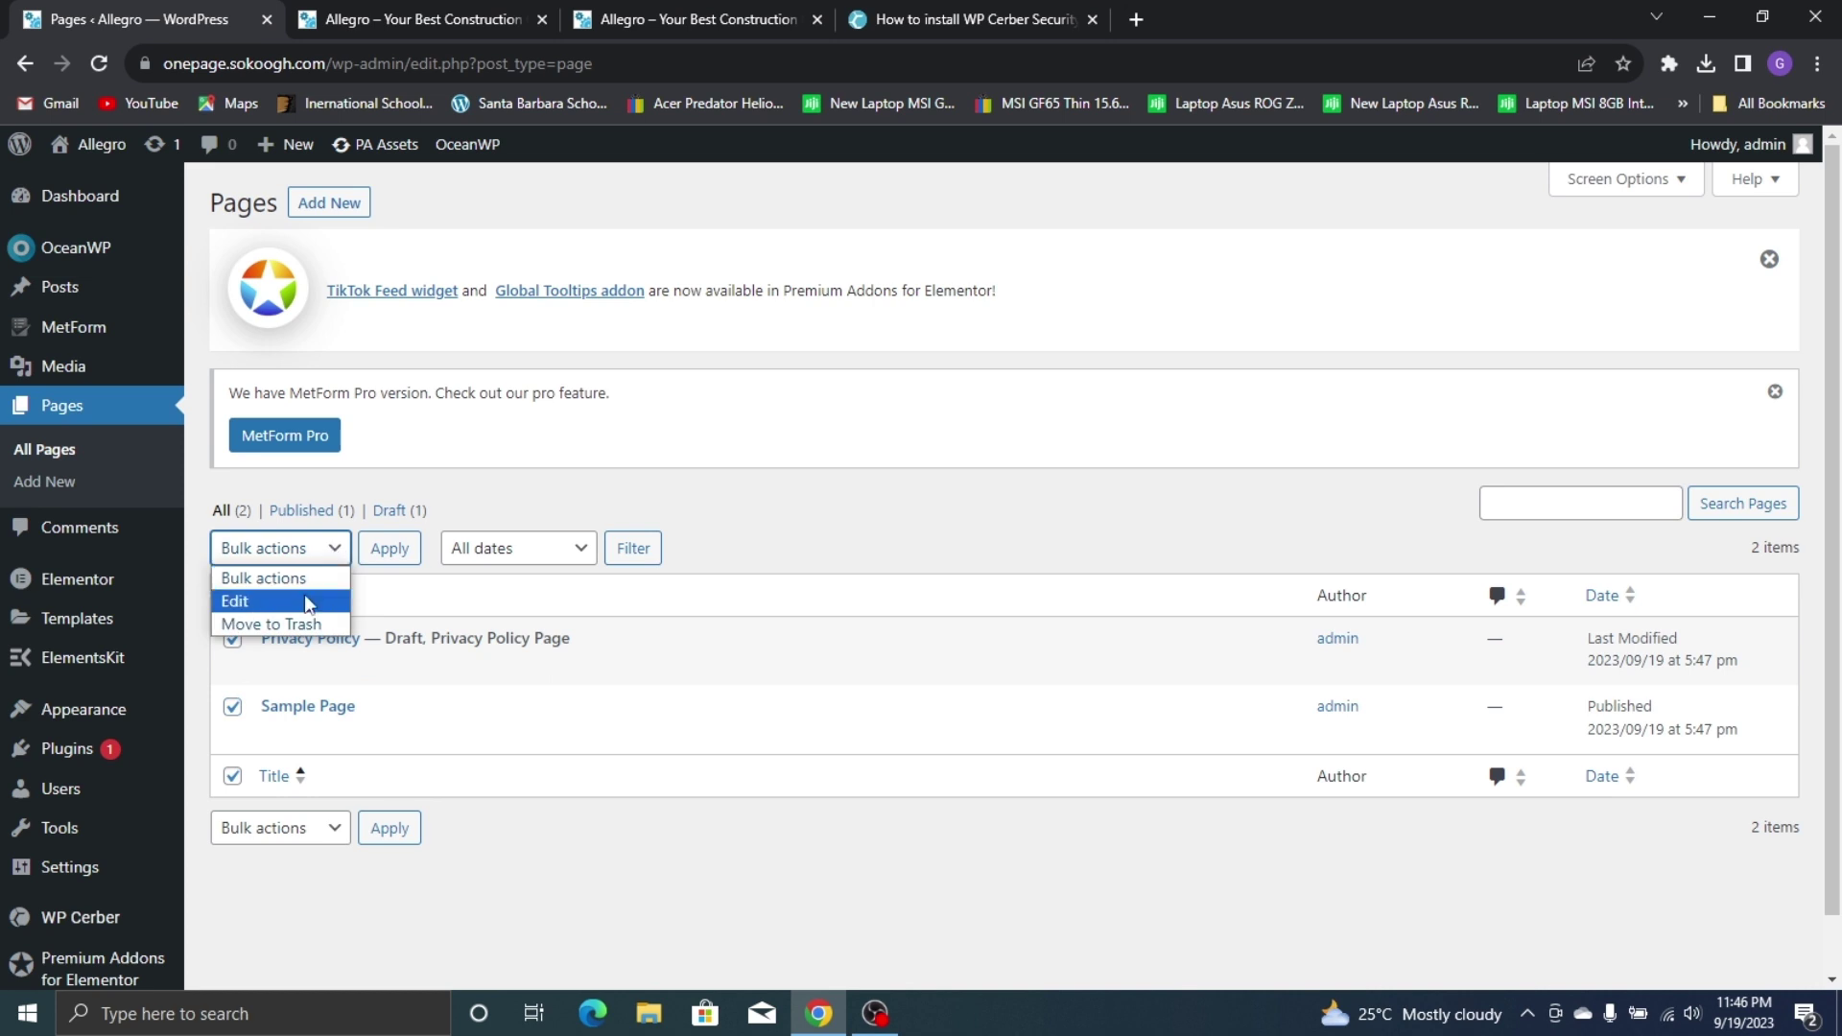
{"action": "left_click", "coordinate": [273, 620]}
{"action": "left_click", "coordinate": [398, 554]}
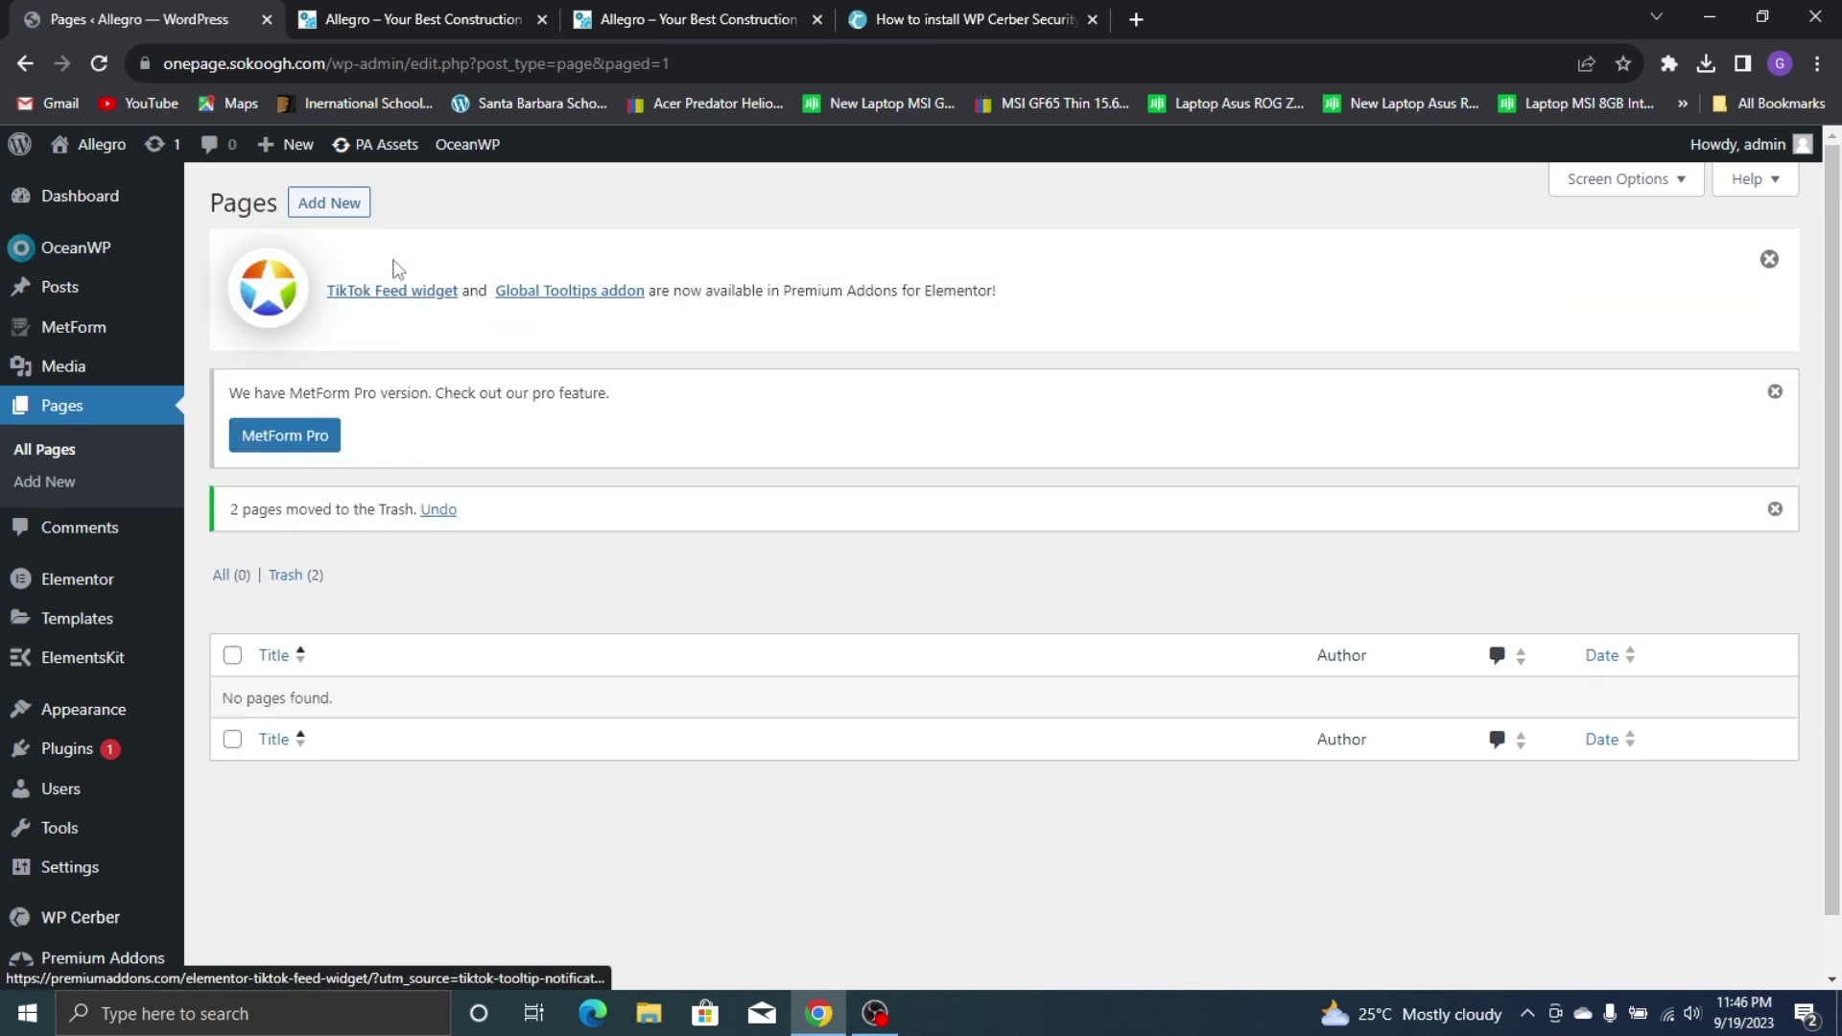
{"action": "left_click", "coordinate": [339, 205]}
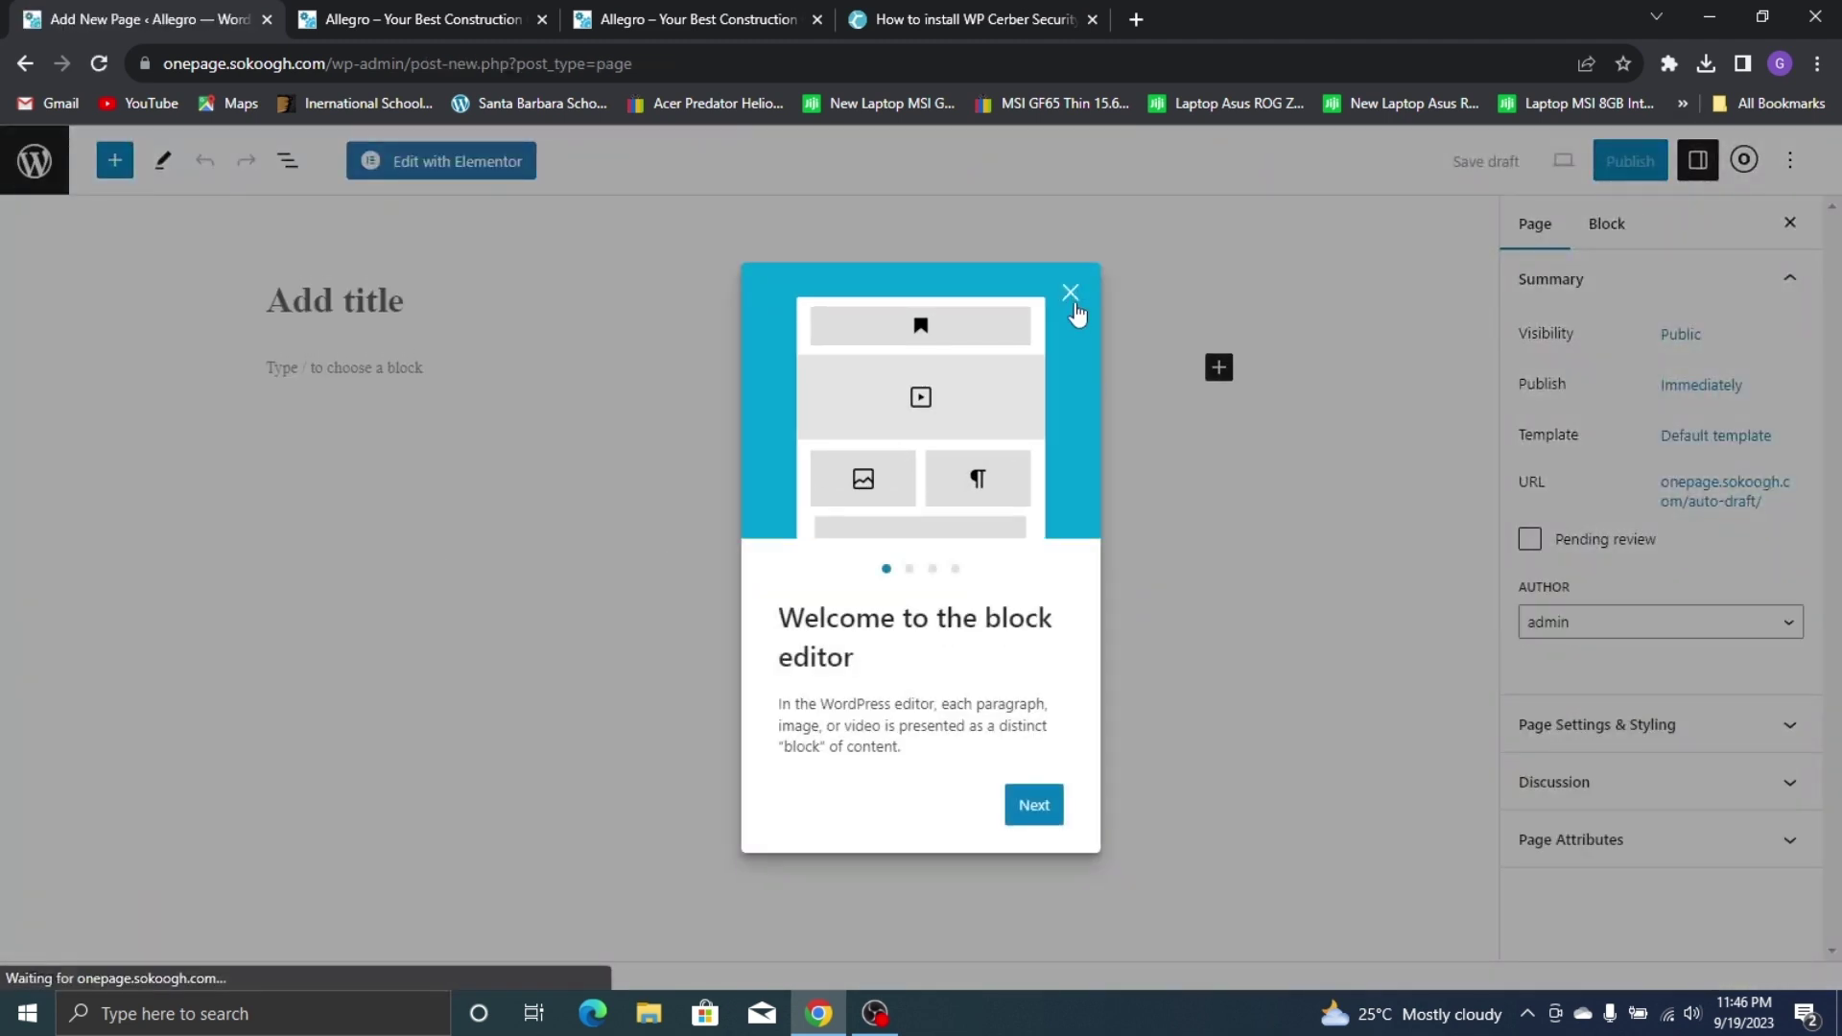
Title the new page Home and give it the Elementor Full Width template
{"action": "left_click", "coordinate": [1071, 292]}
{"action": "type", "text": "Home"}
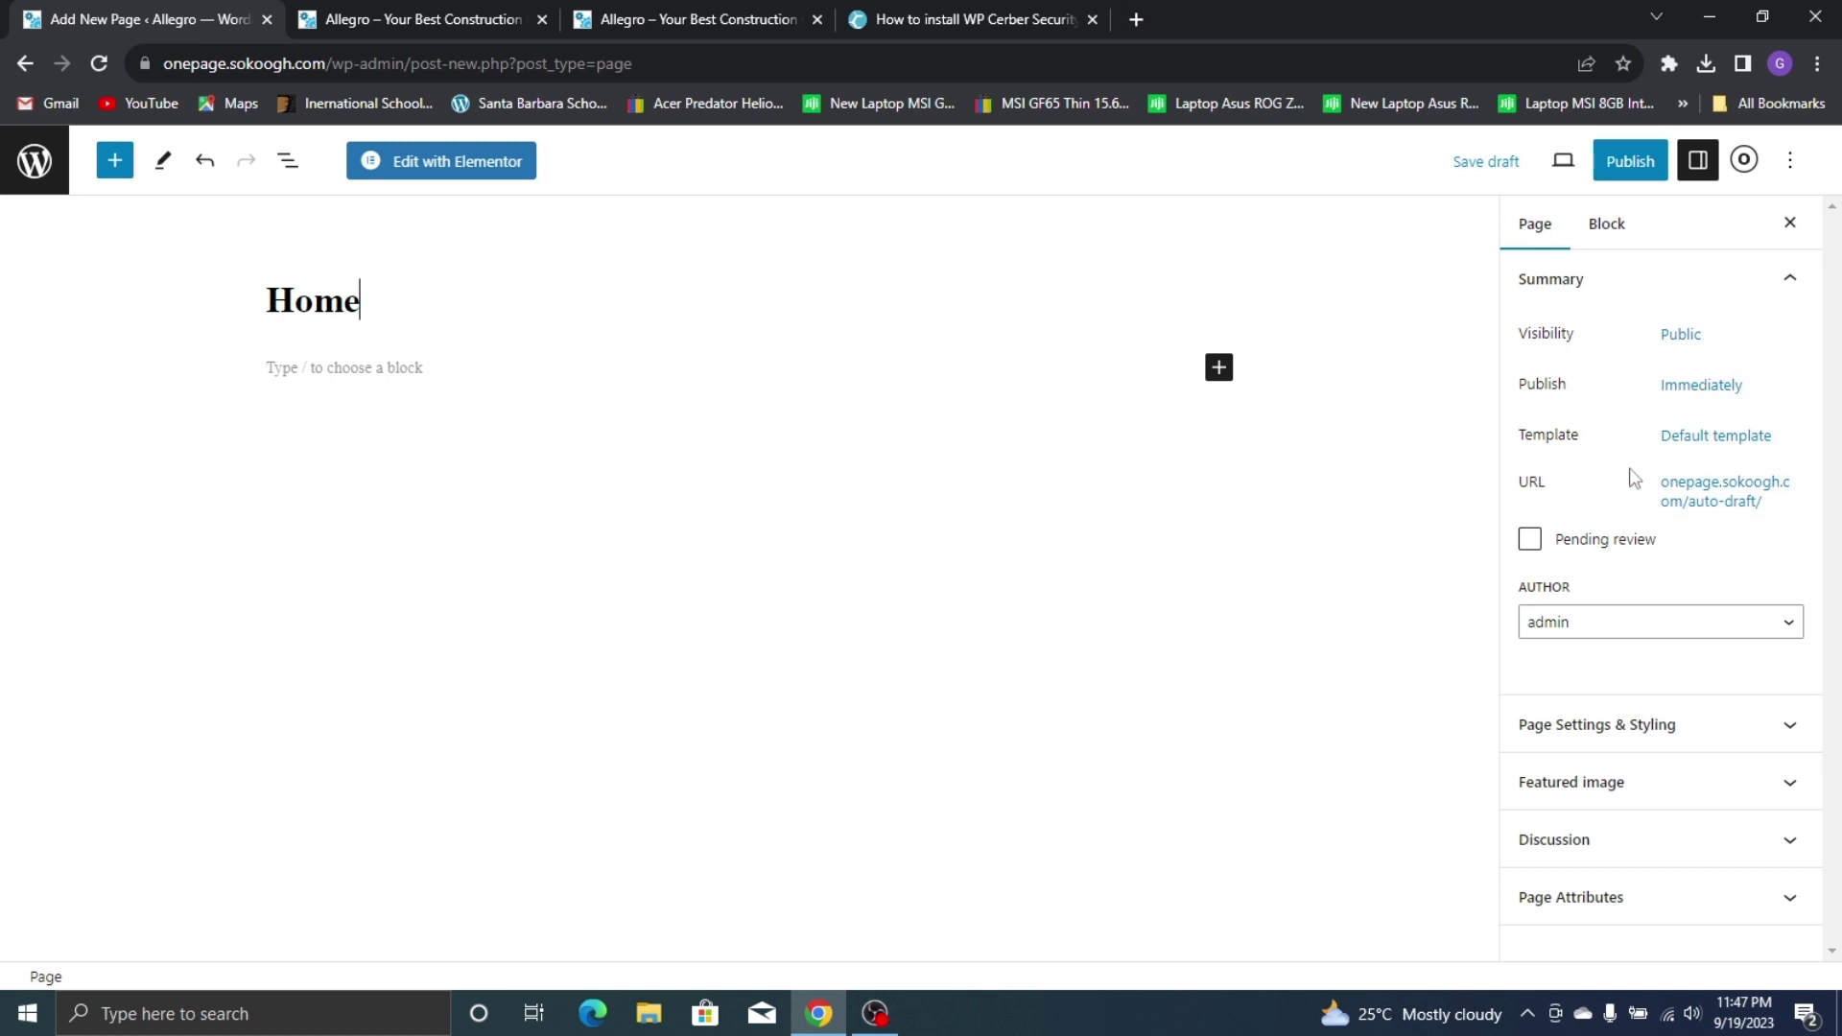
{"action": "left_click", "coordinate": [1720, 437]}
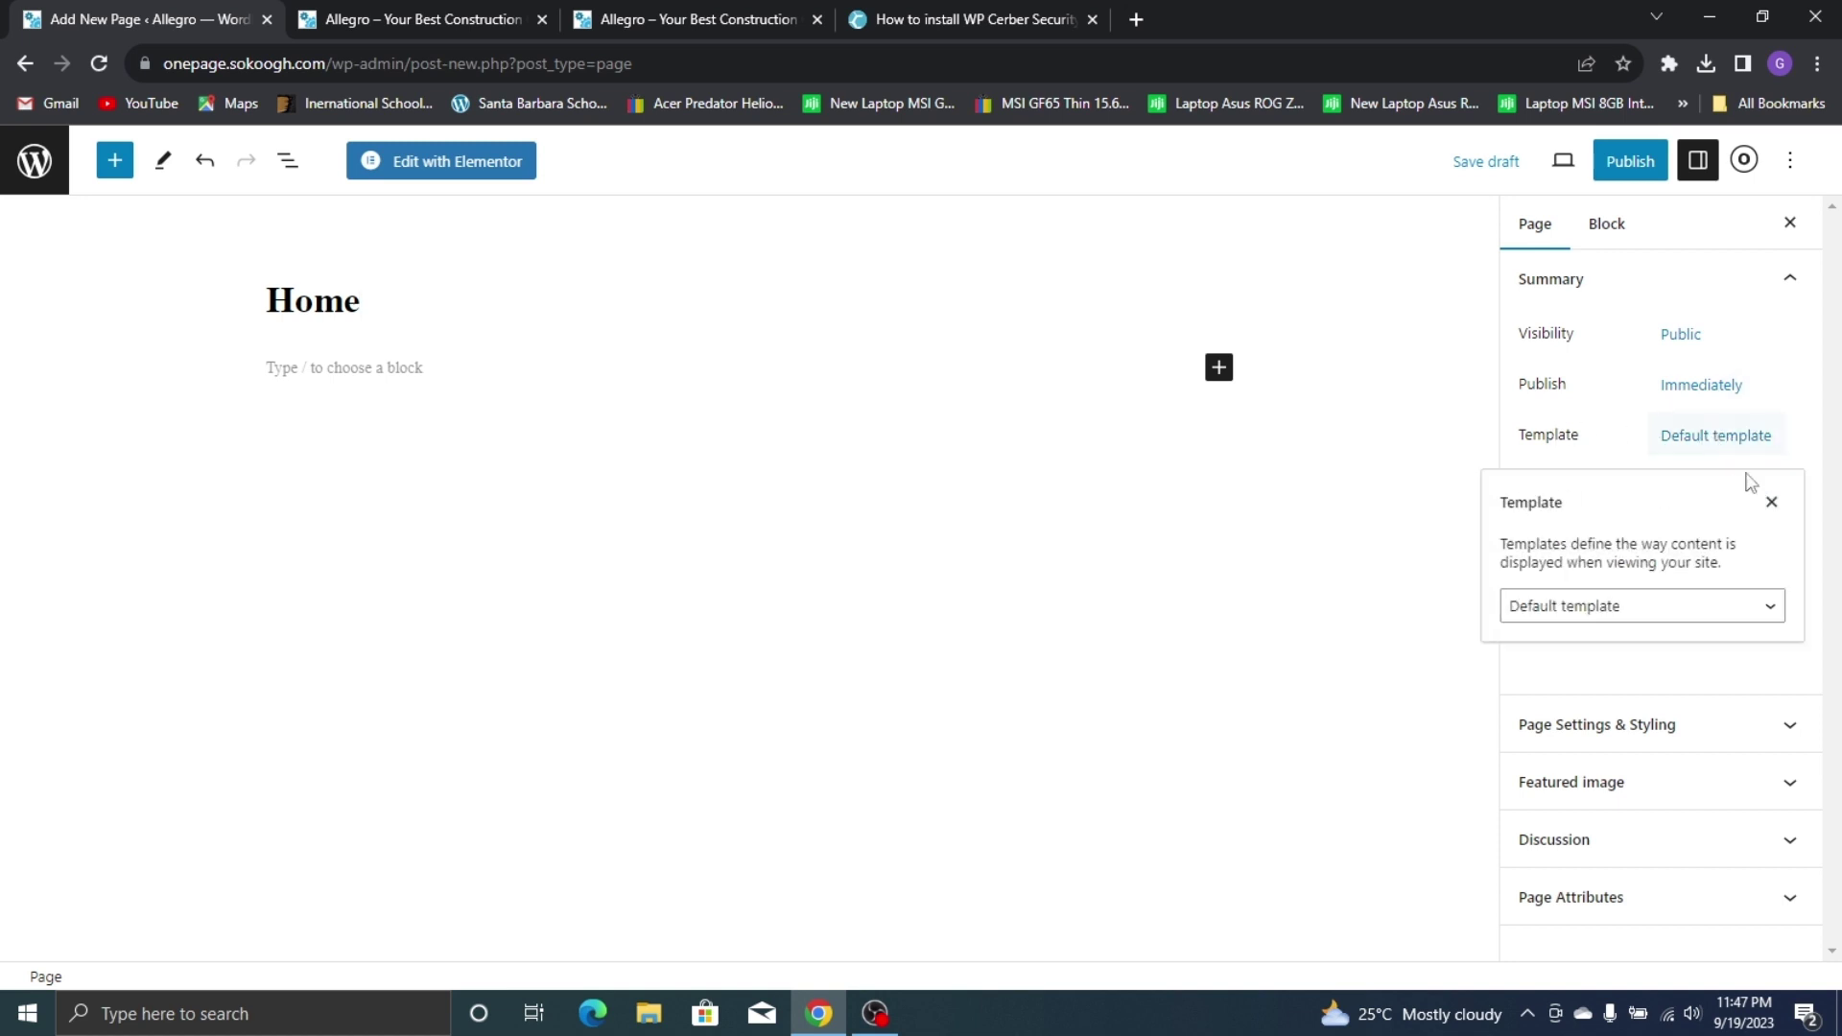
{"action": "left_click", "coordinate": [1670, 614]}
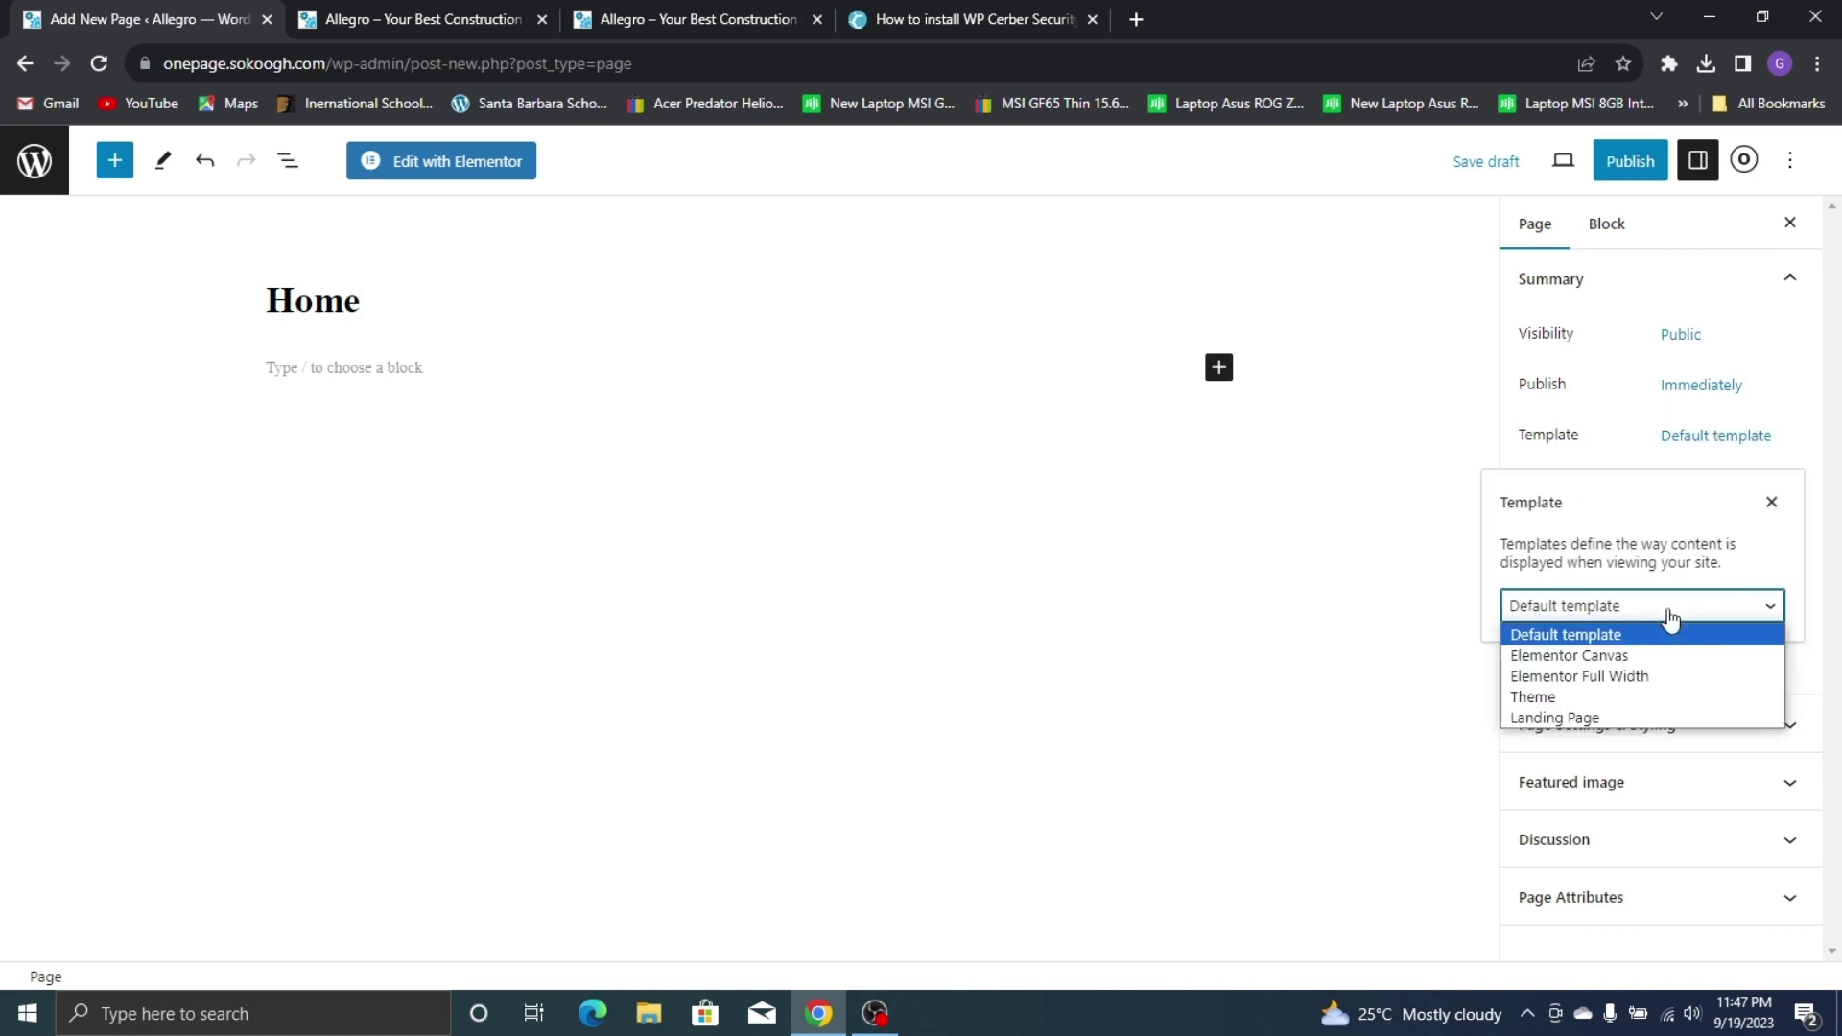
{"action": "left_click", "coordinate": [1628, 678]}
Publish the Home page and view it on the live site
{"action": "left_click", "coordinate": [1635, 165]}
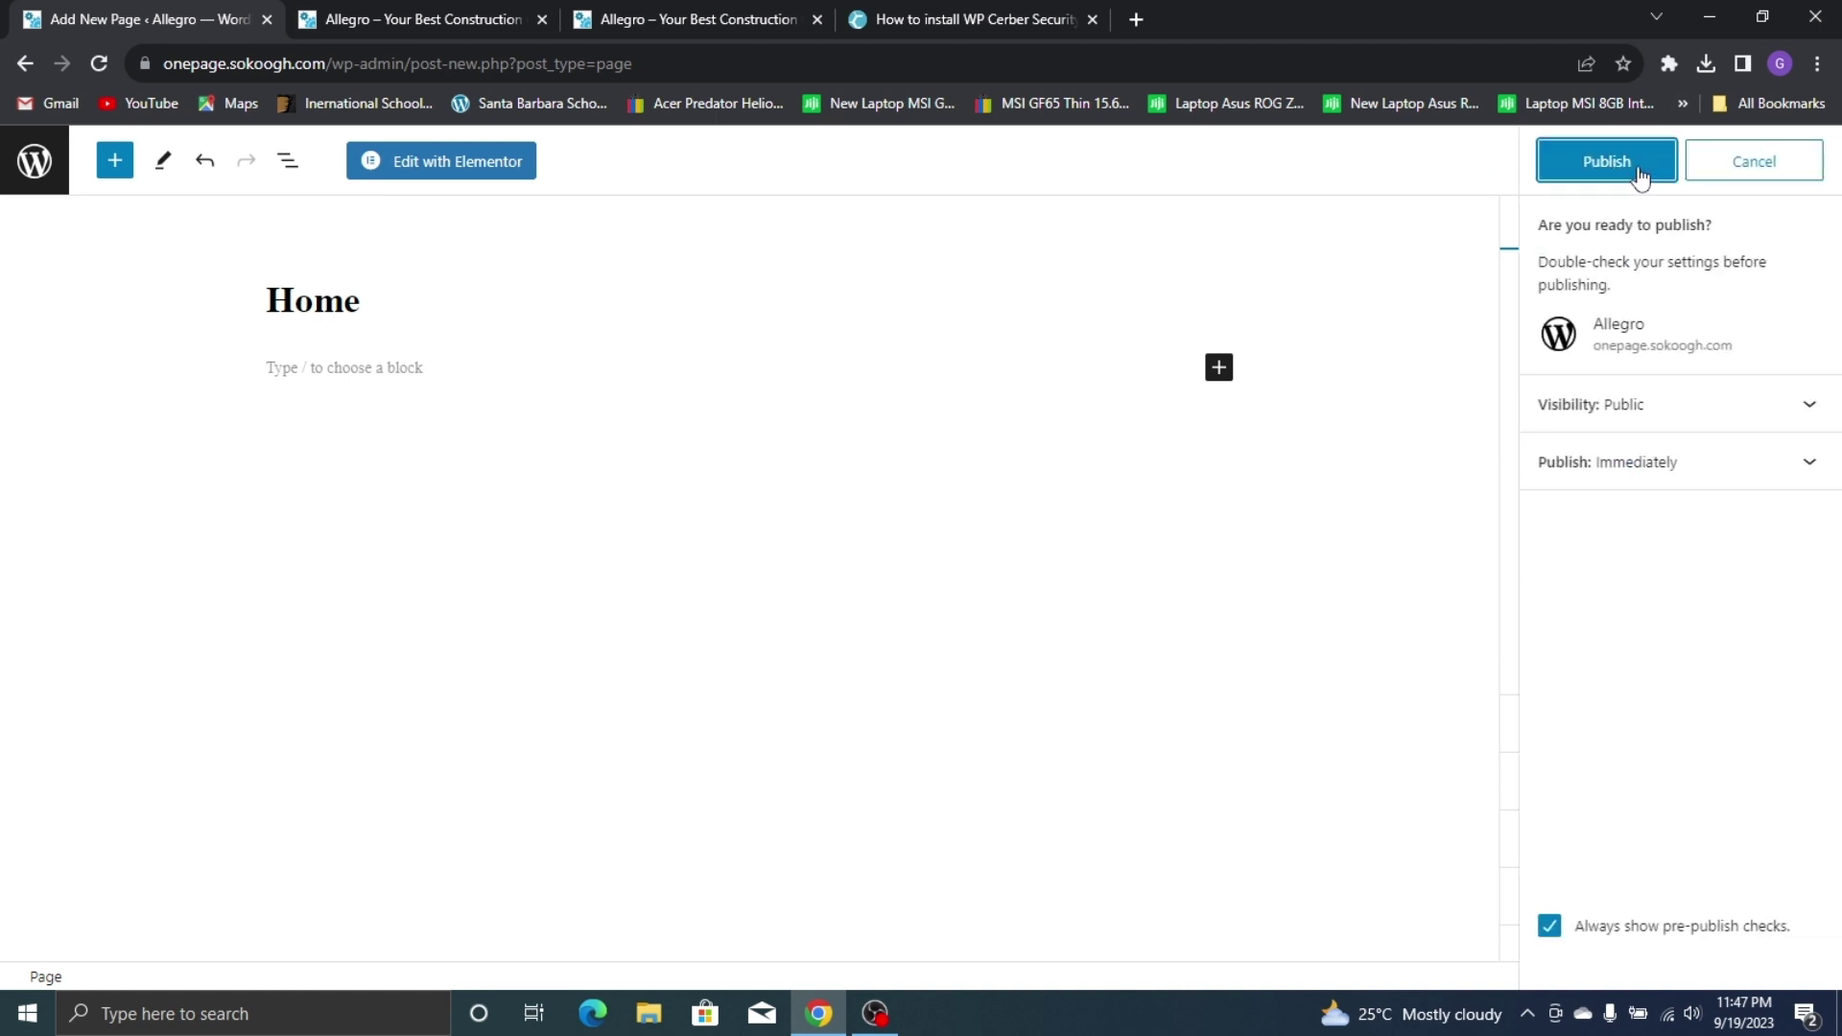
{"action": "left_click", "coordinate": [1638, 170]}
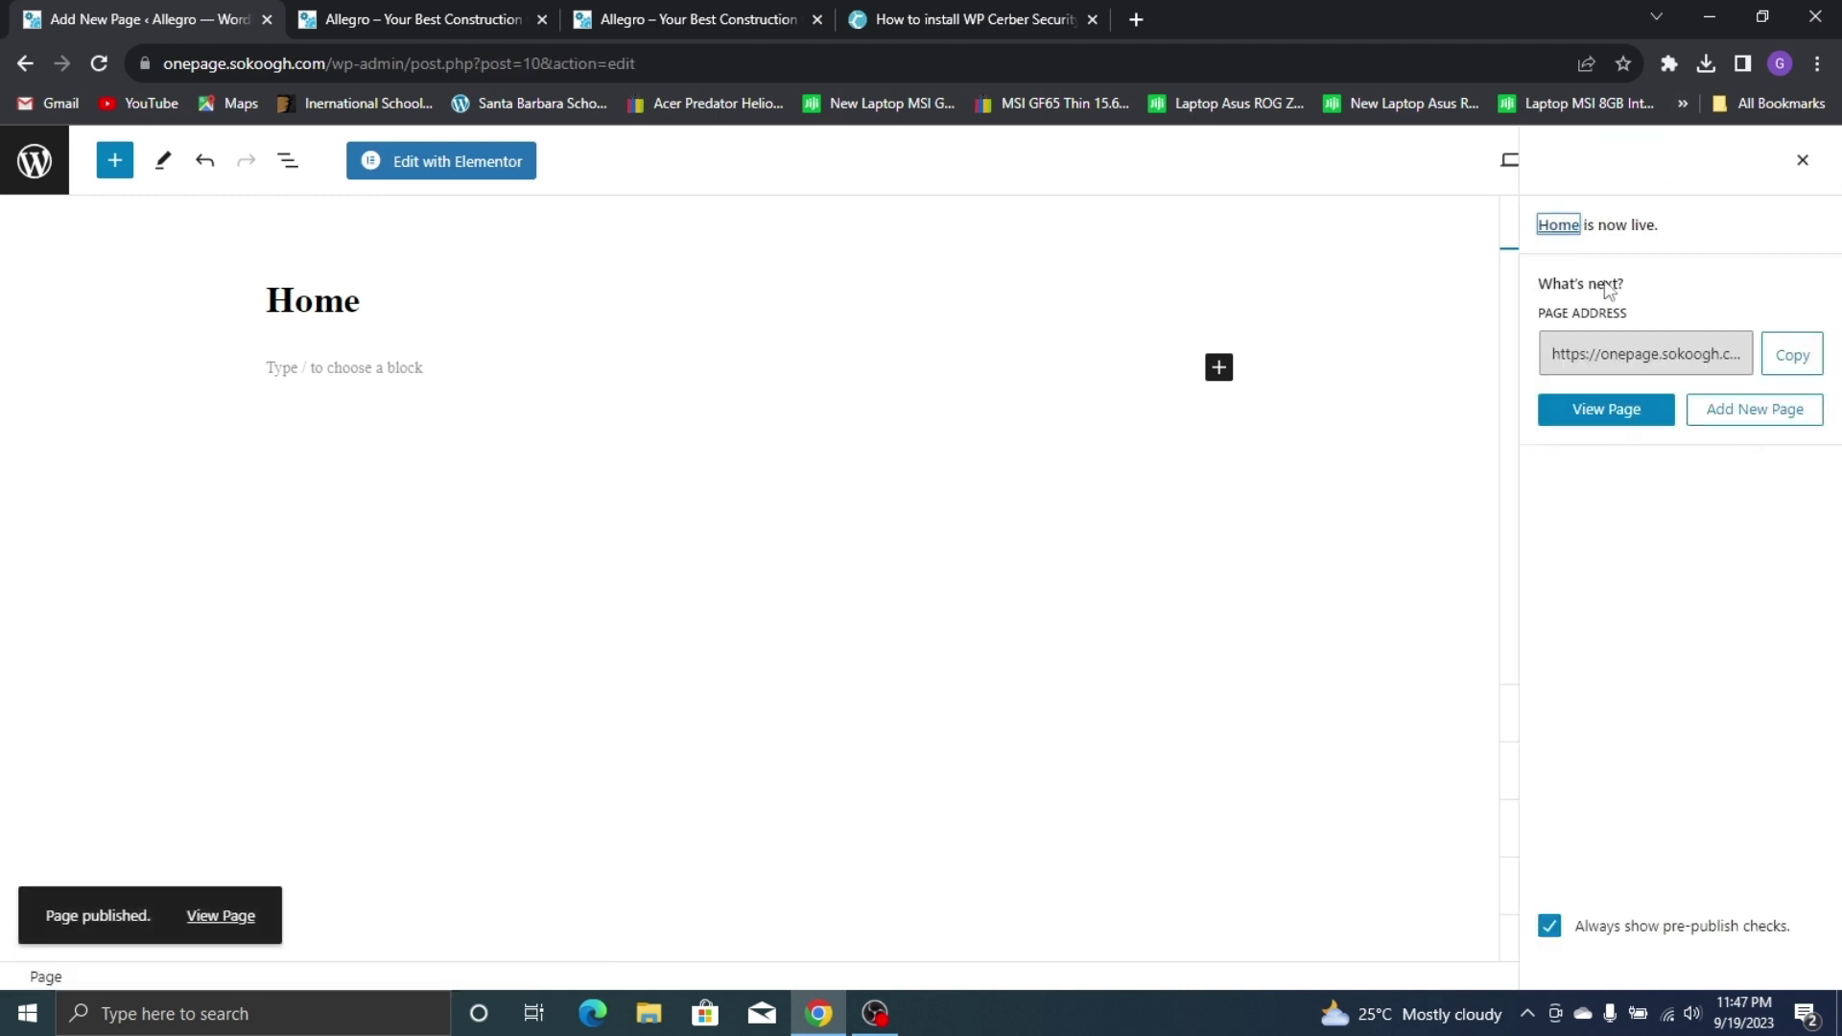
{"action": "left_click", "coordinate": [1621, 414]}
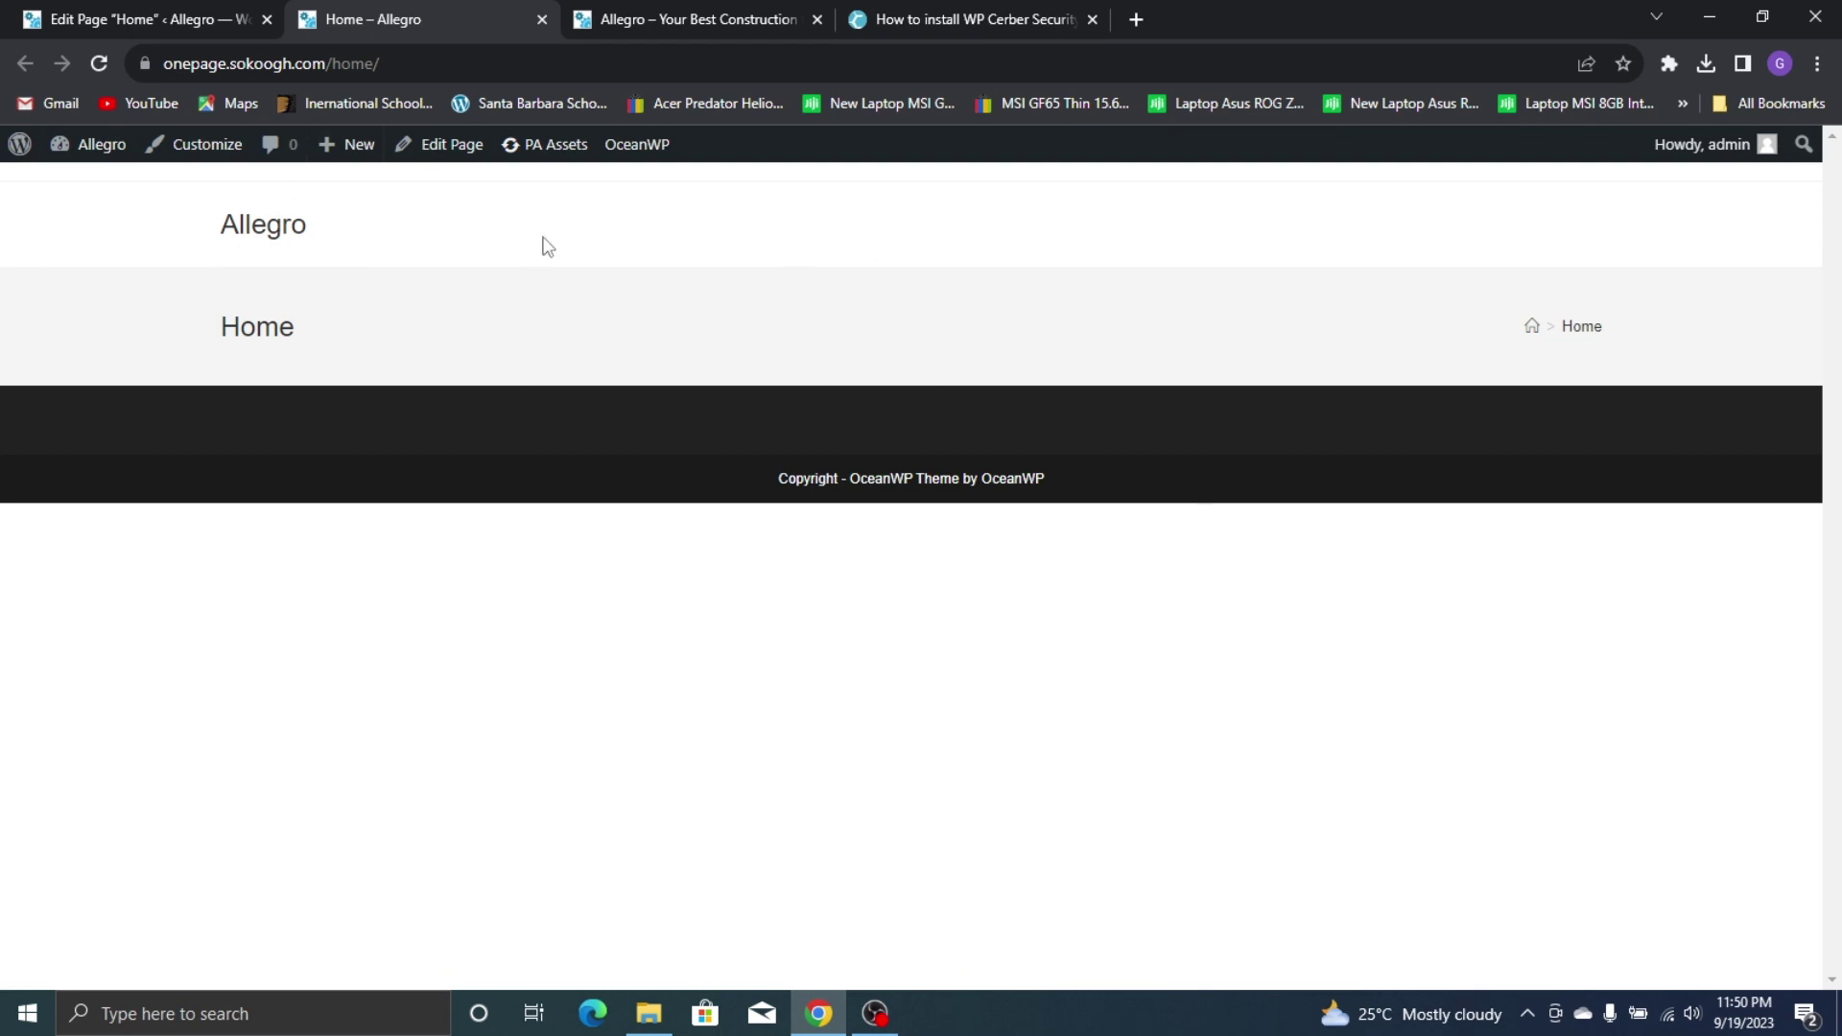
Go from the Home page editor to Settings > Reading in the dashboard
{"action": "left_click", "coordinate": [234, 18]}
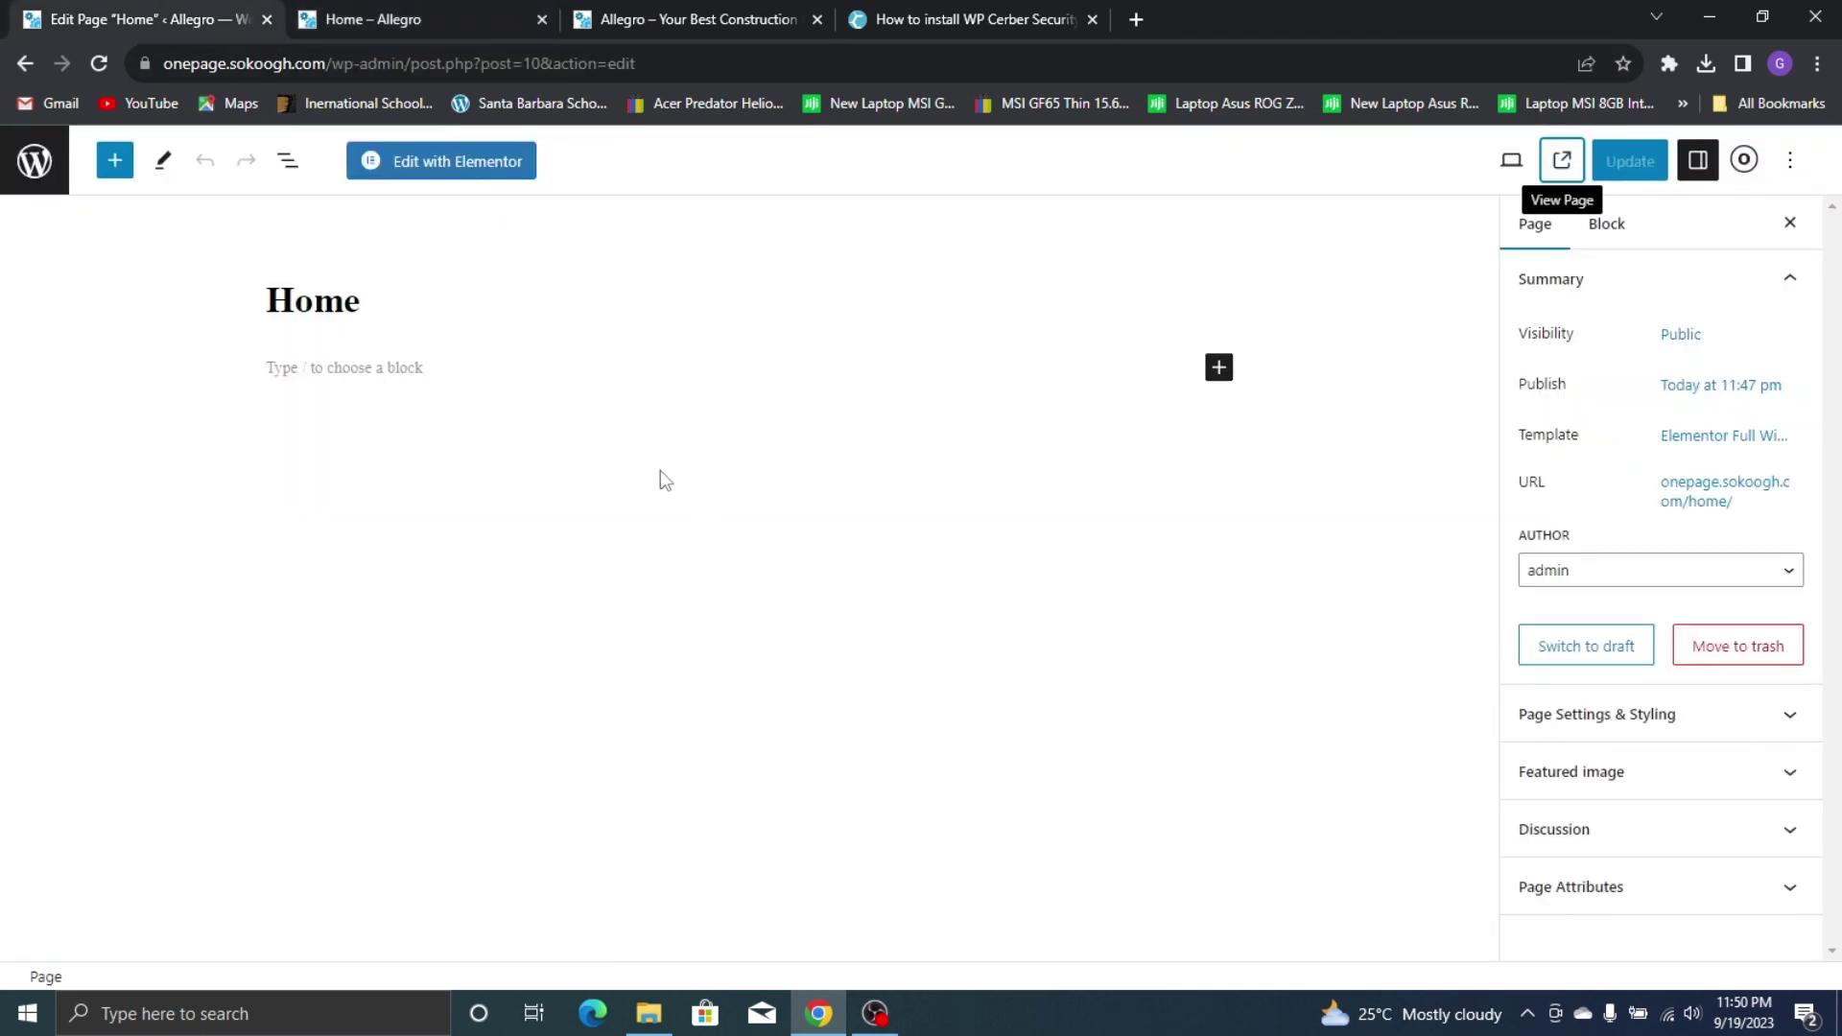
{"action": "left_click", "coordinate": [23, 182]}
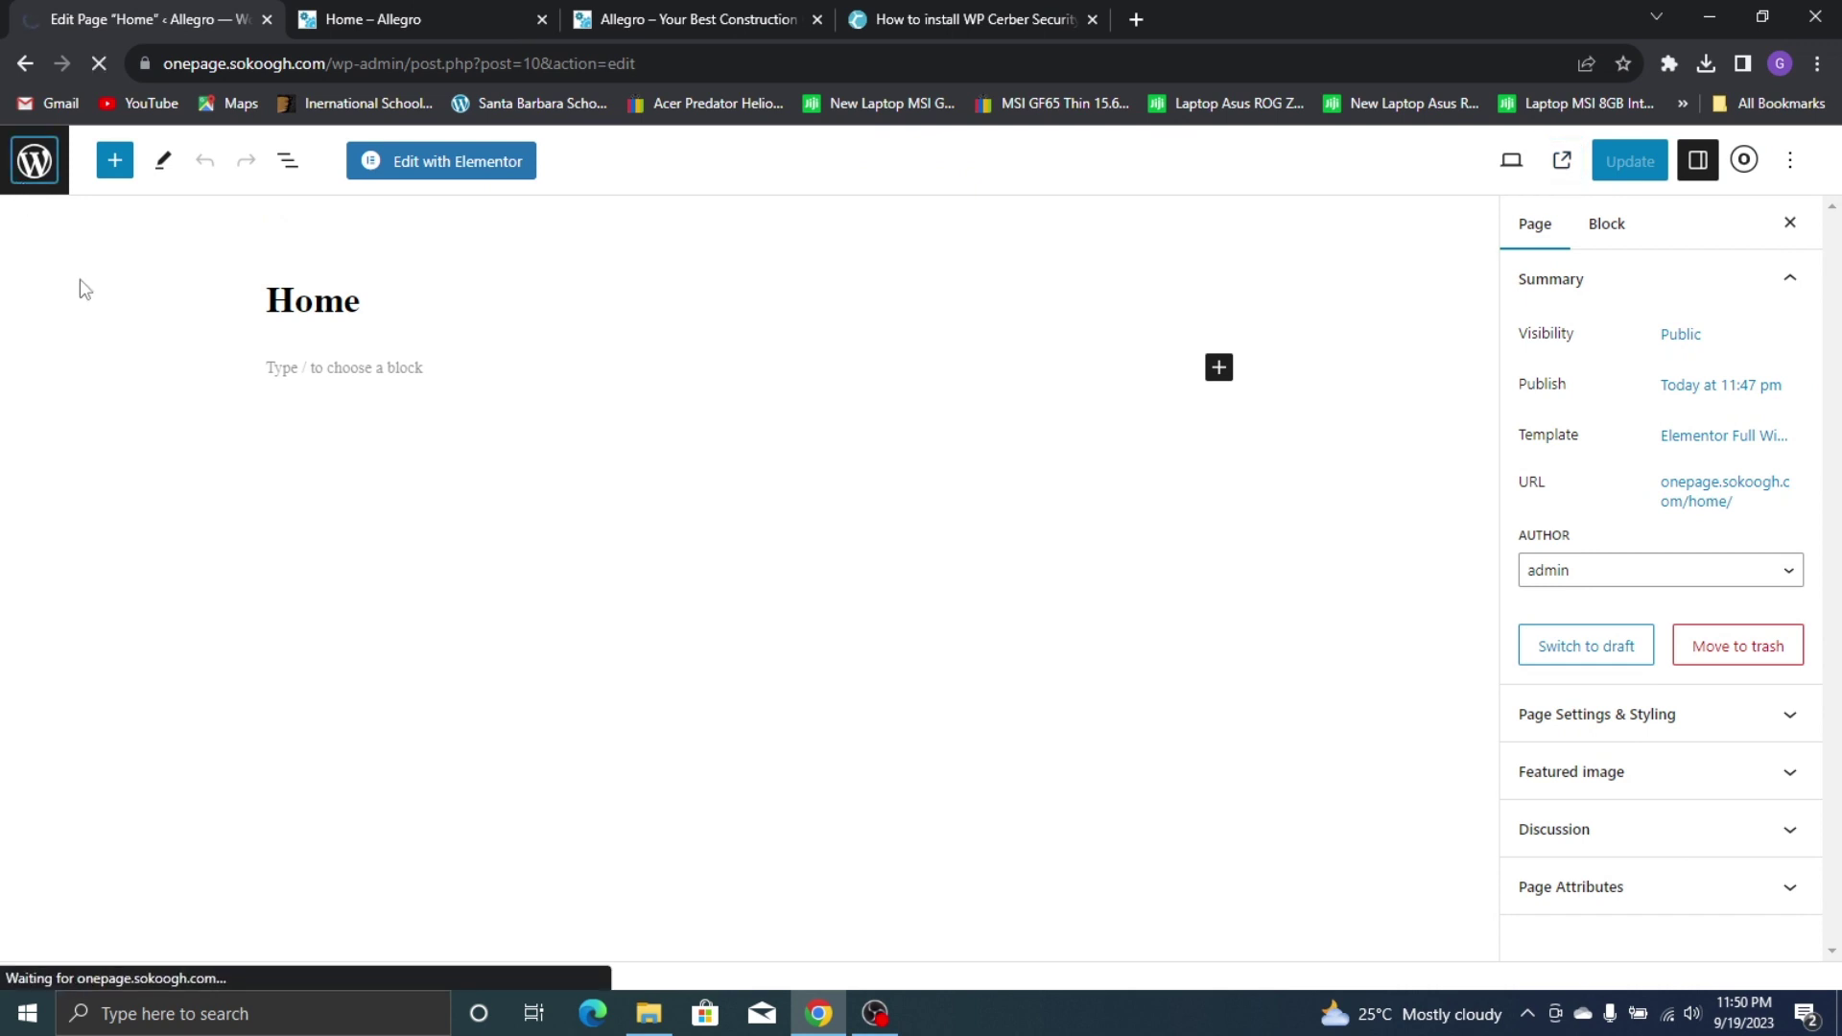
{"action": "scroll", "coordinate": [62, 749], "scroll_direction": "down", "scroll_amount": 1}
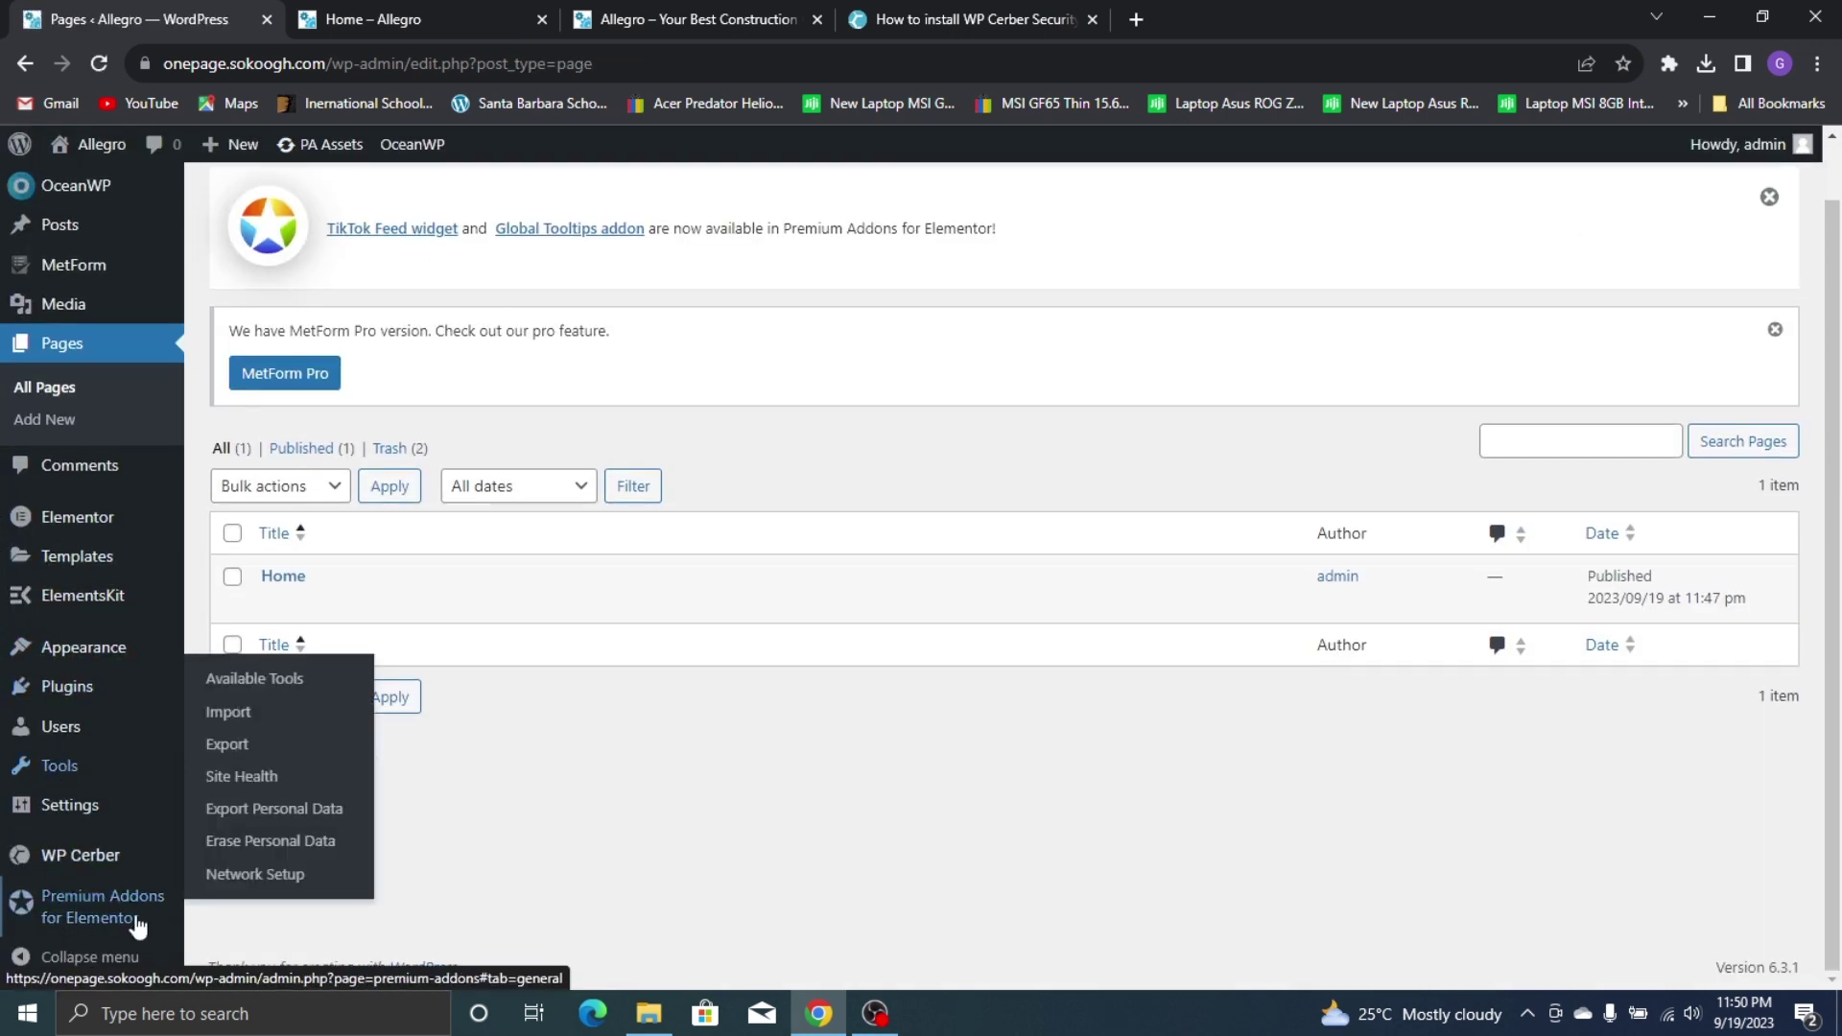
{"action": "mouse_move", "coordinate": [96, 806]}
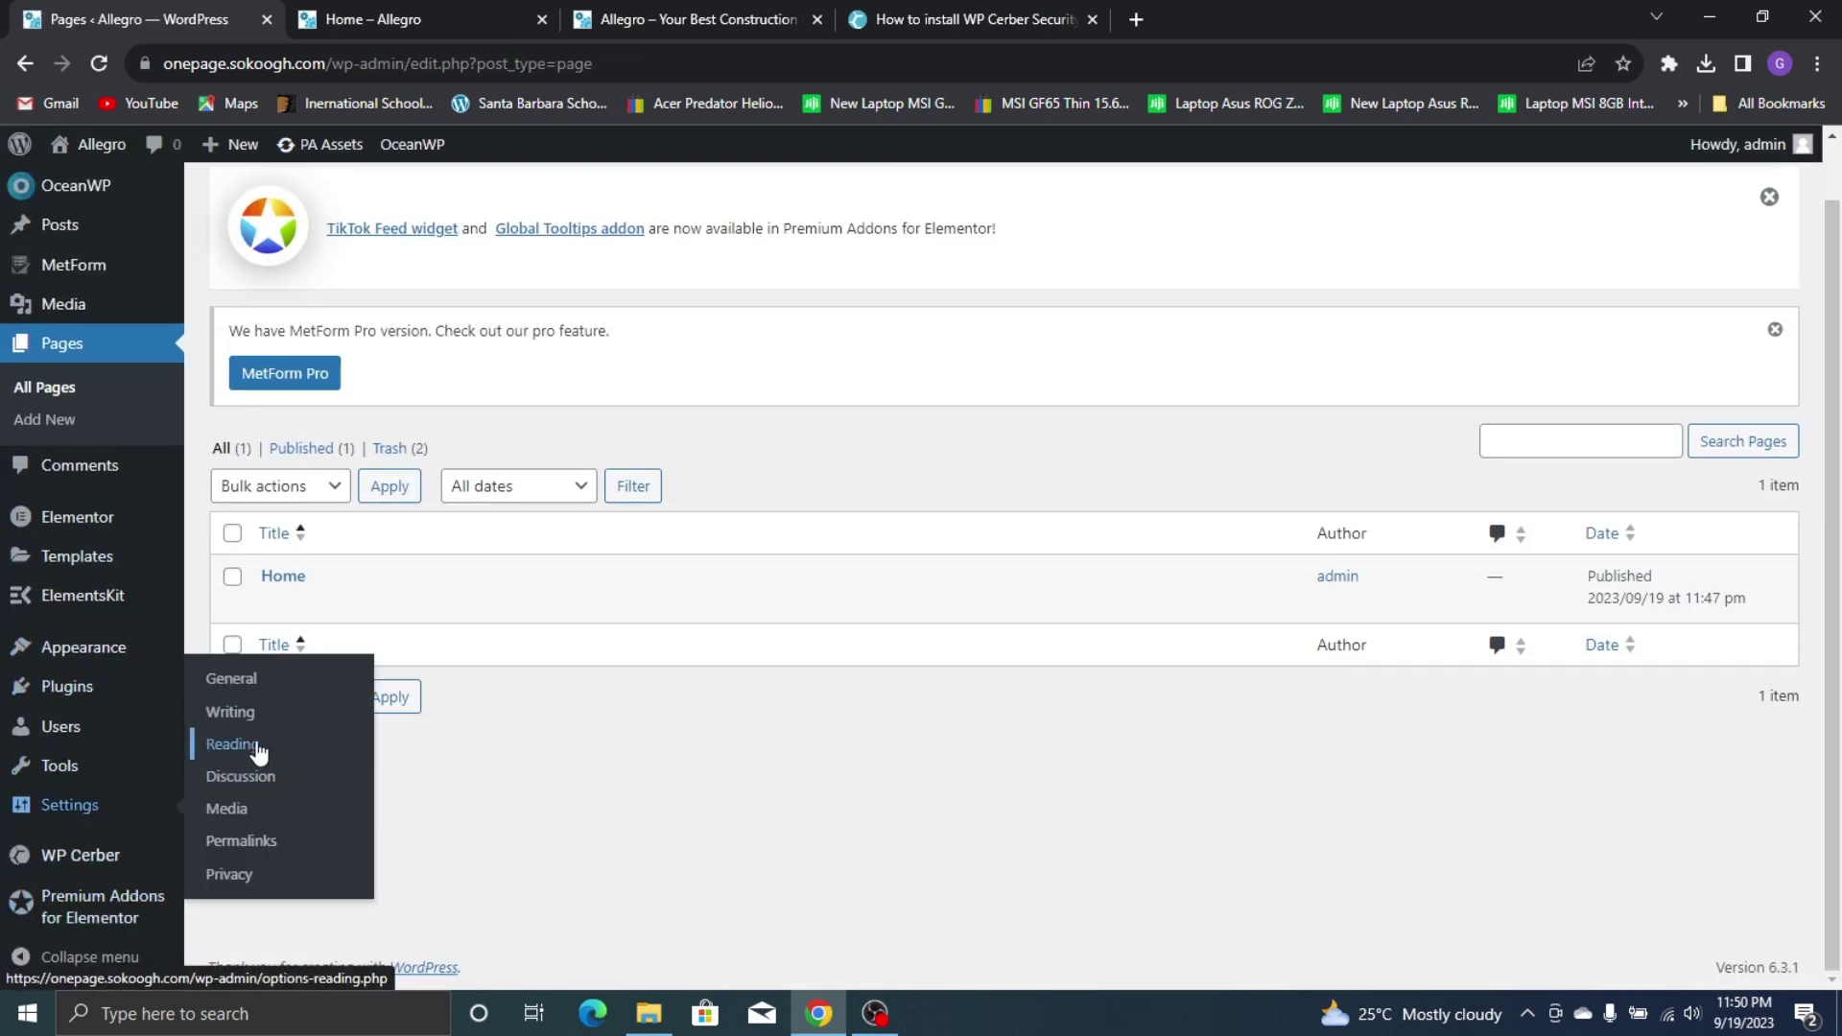
{"action": "left_click", "coordinate": [257, 749]}
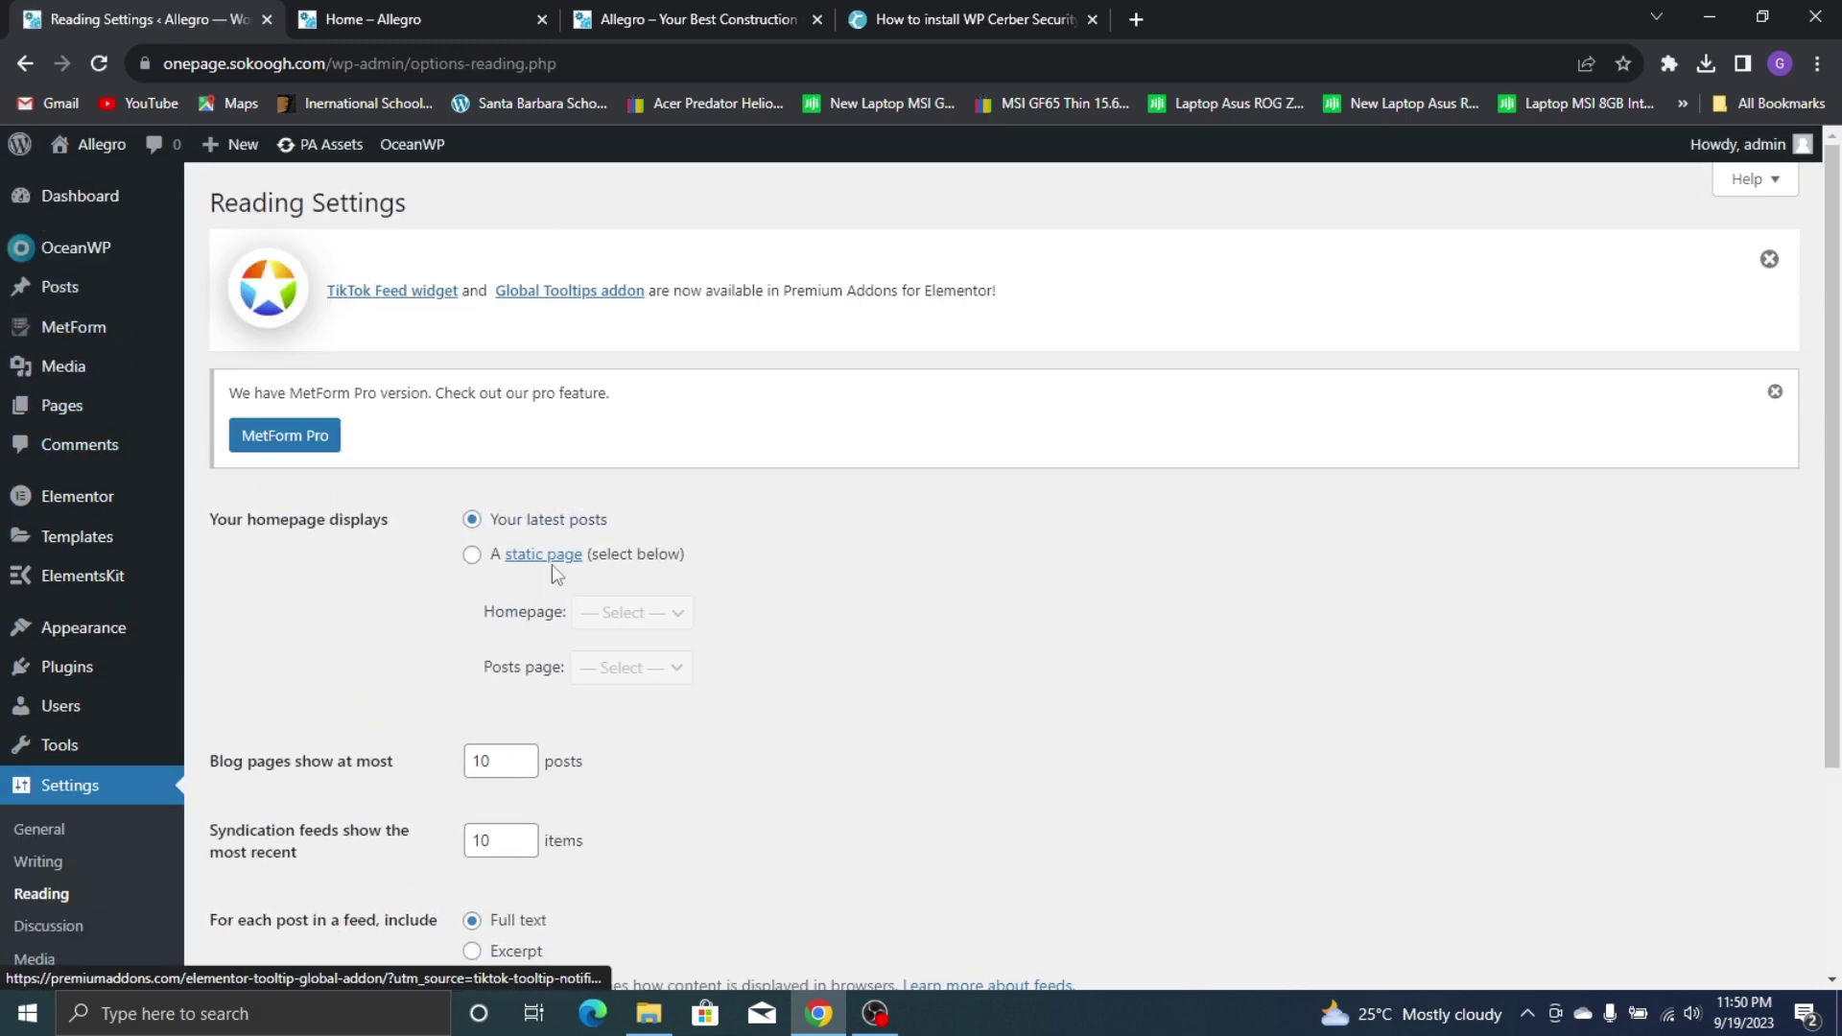
Preview the site front end in a new tab, then close it
{"action": "right_click", "coordinate": [106, 182]}
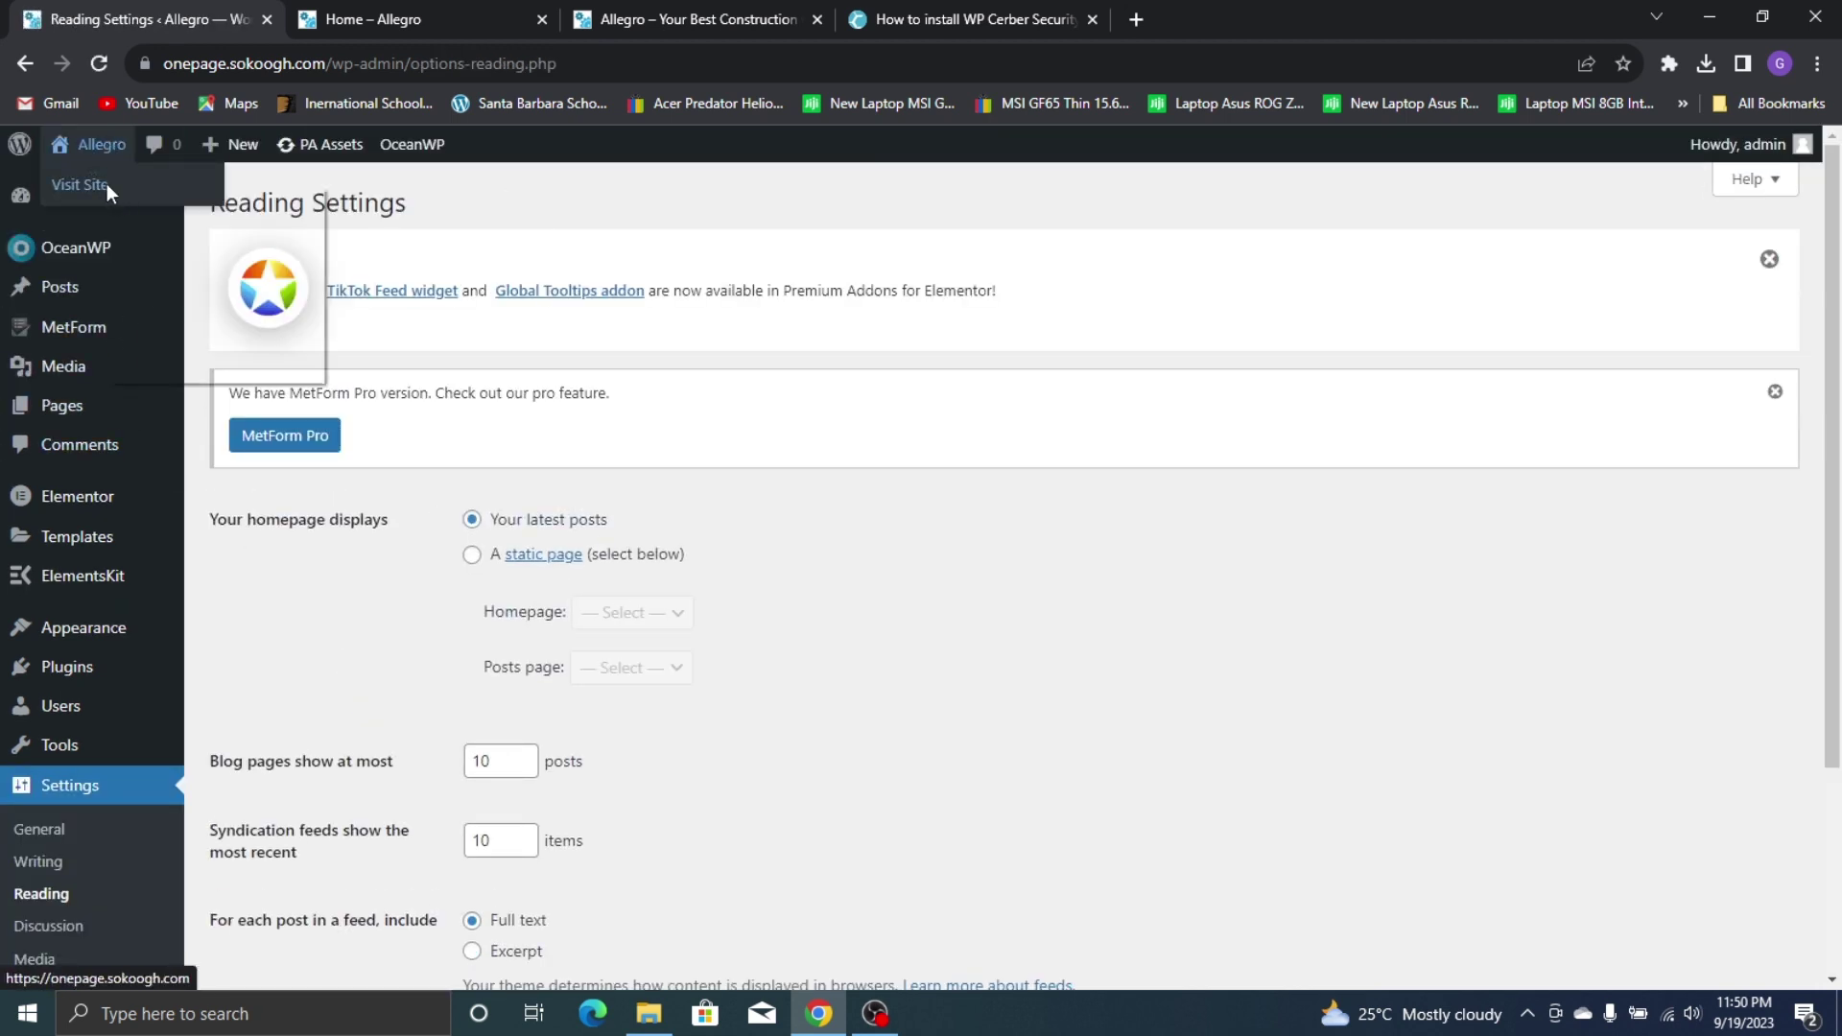
{"action": "left_click", "coordinate": [178, 203]}
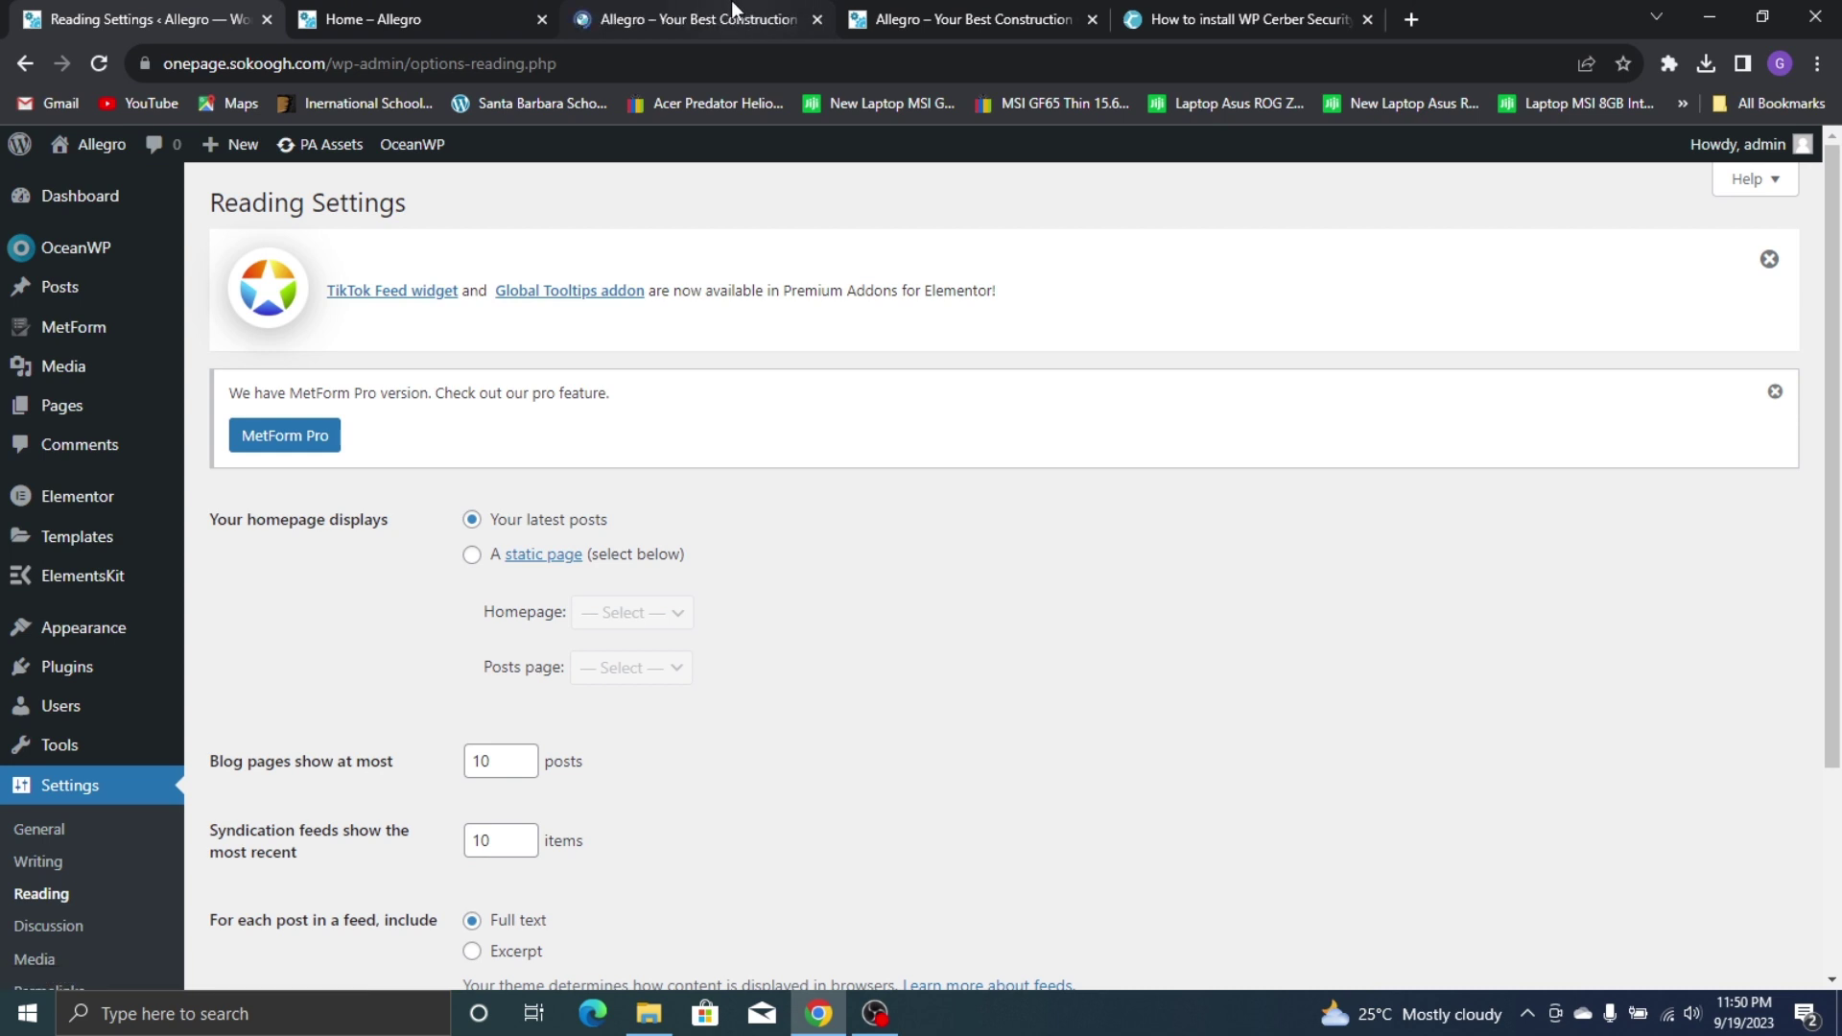
{"action": "left_click", "coordinate": [720, 19]}
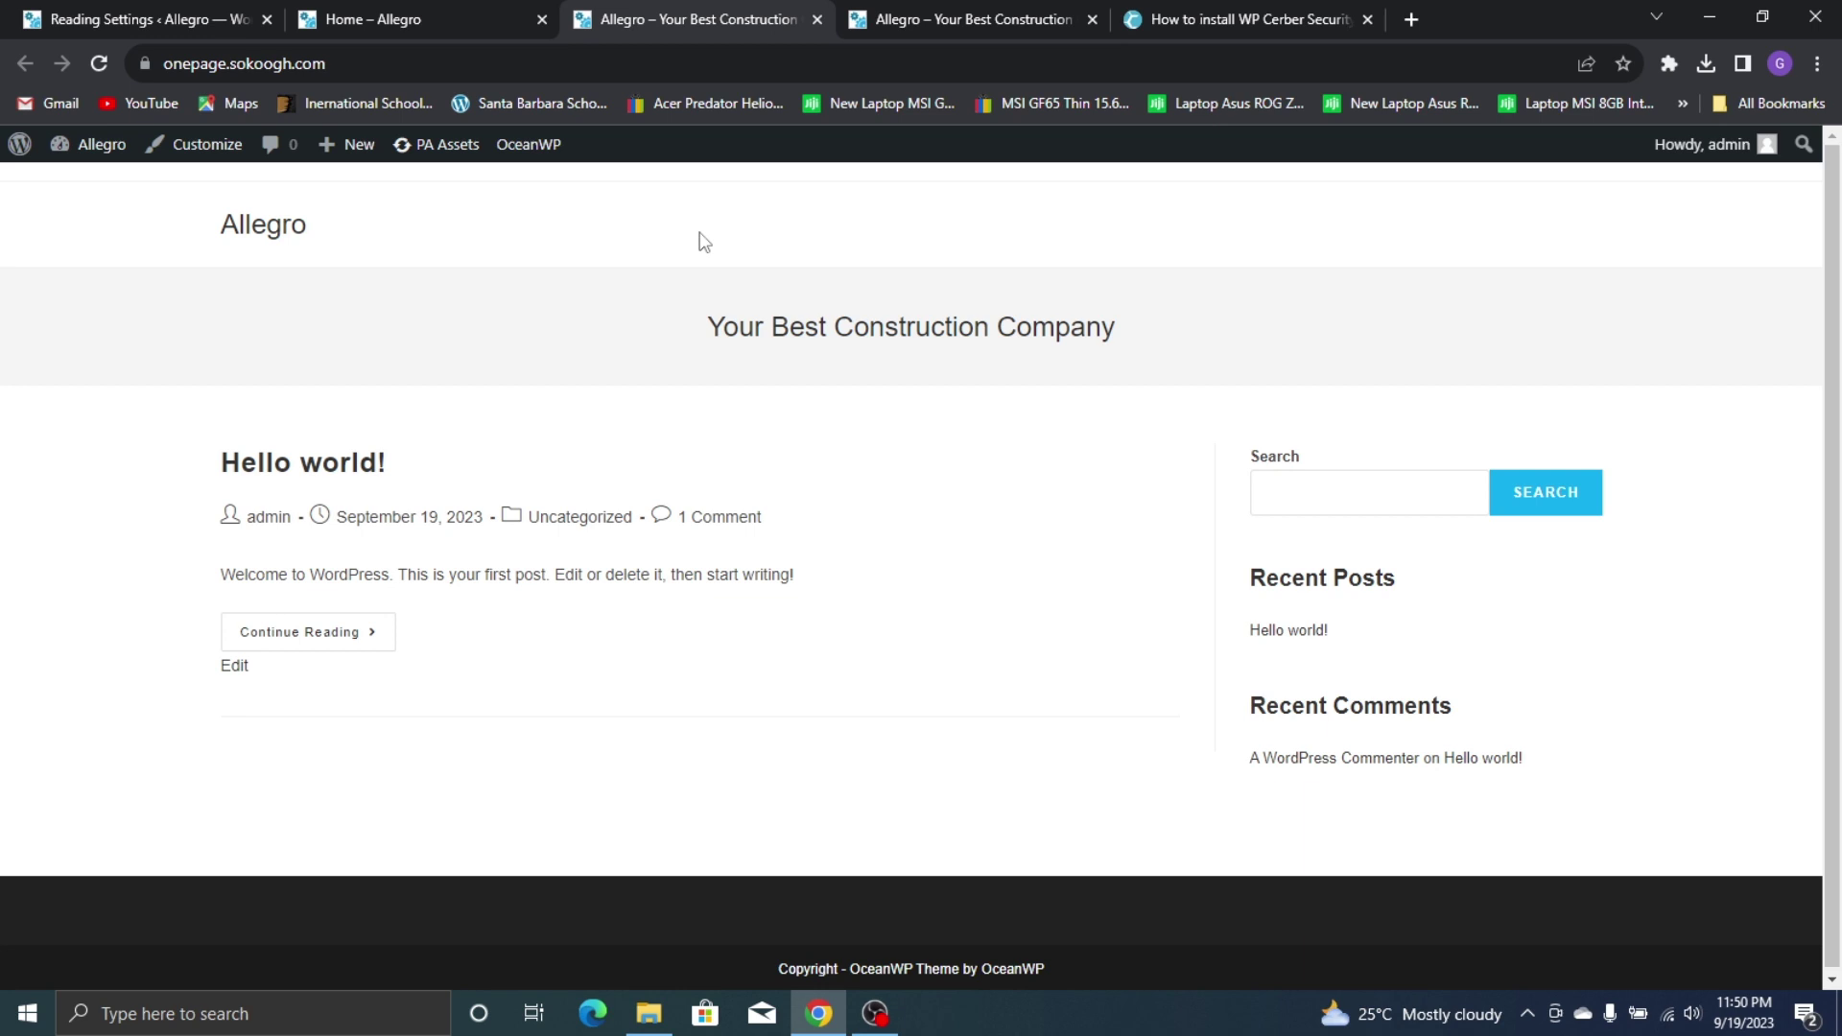
{"action": "left_click", "coordinate": [504, 12]}
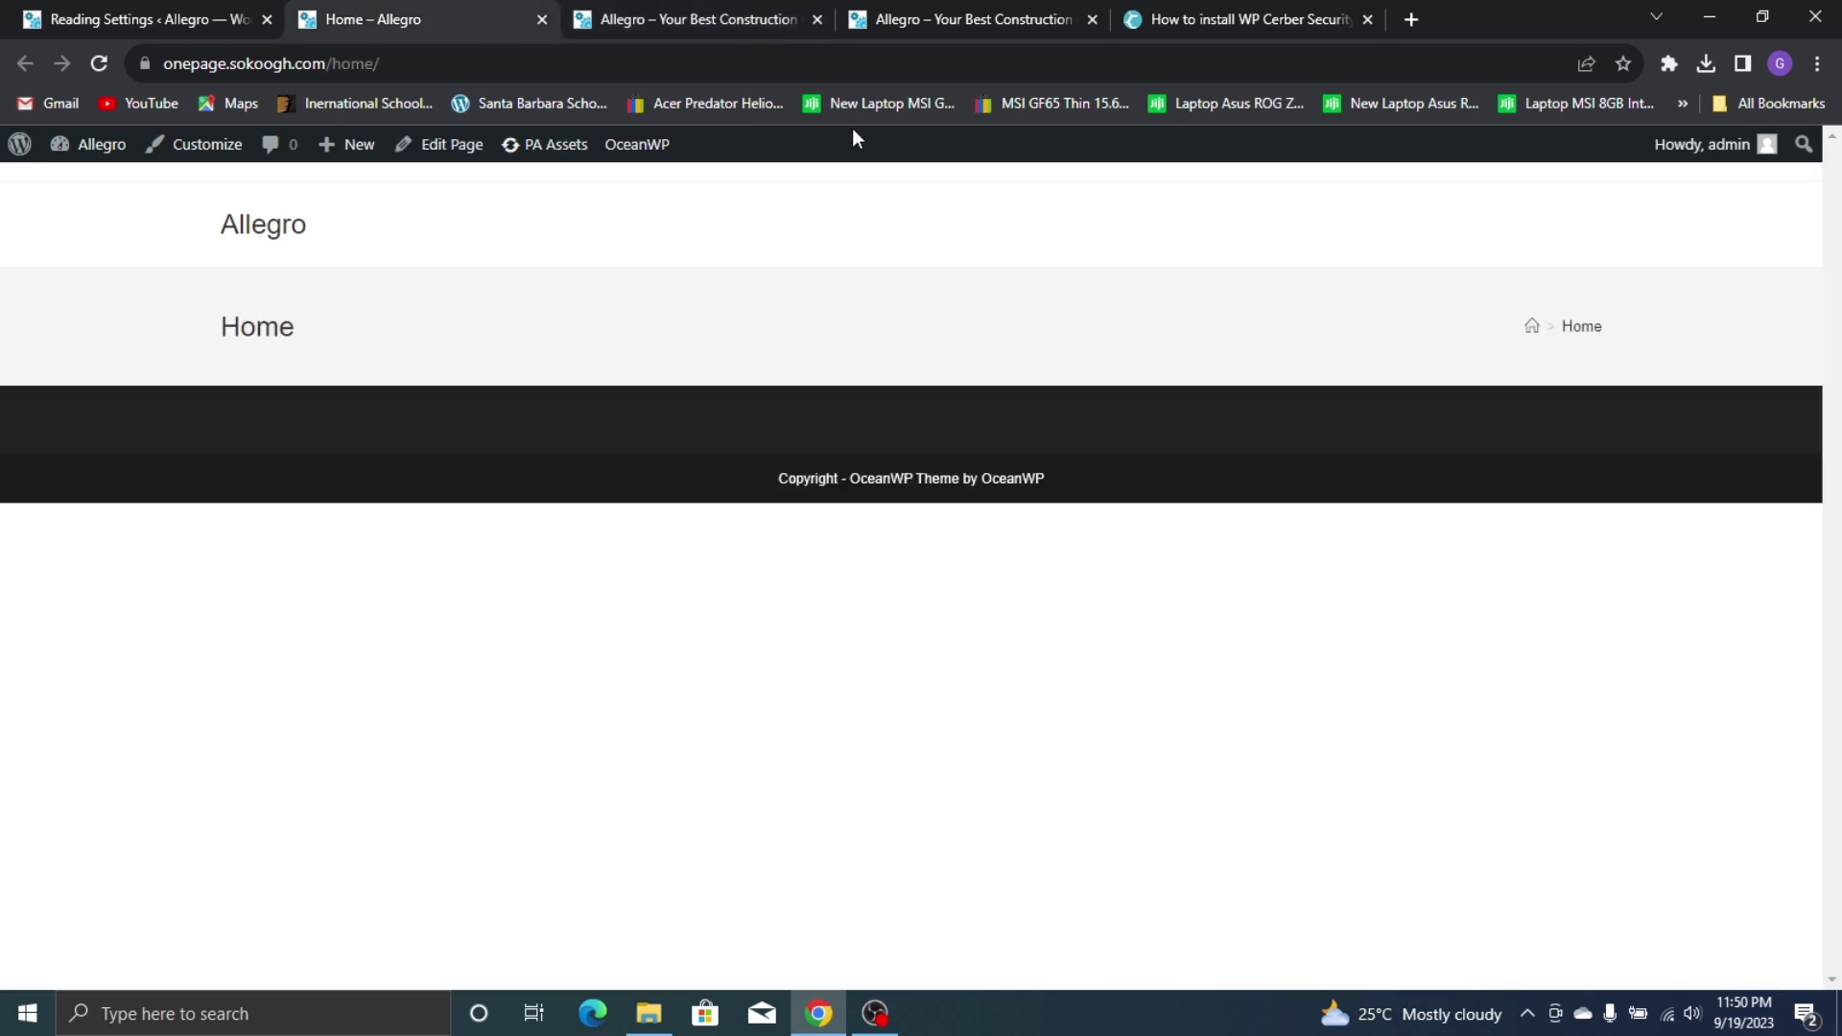
{"action": "left_click", "coordinate": [816, 19]}
{"action": "left_click", "coordinate": [170, 23]}
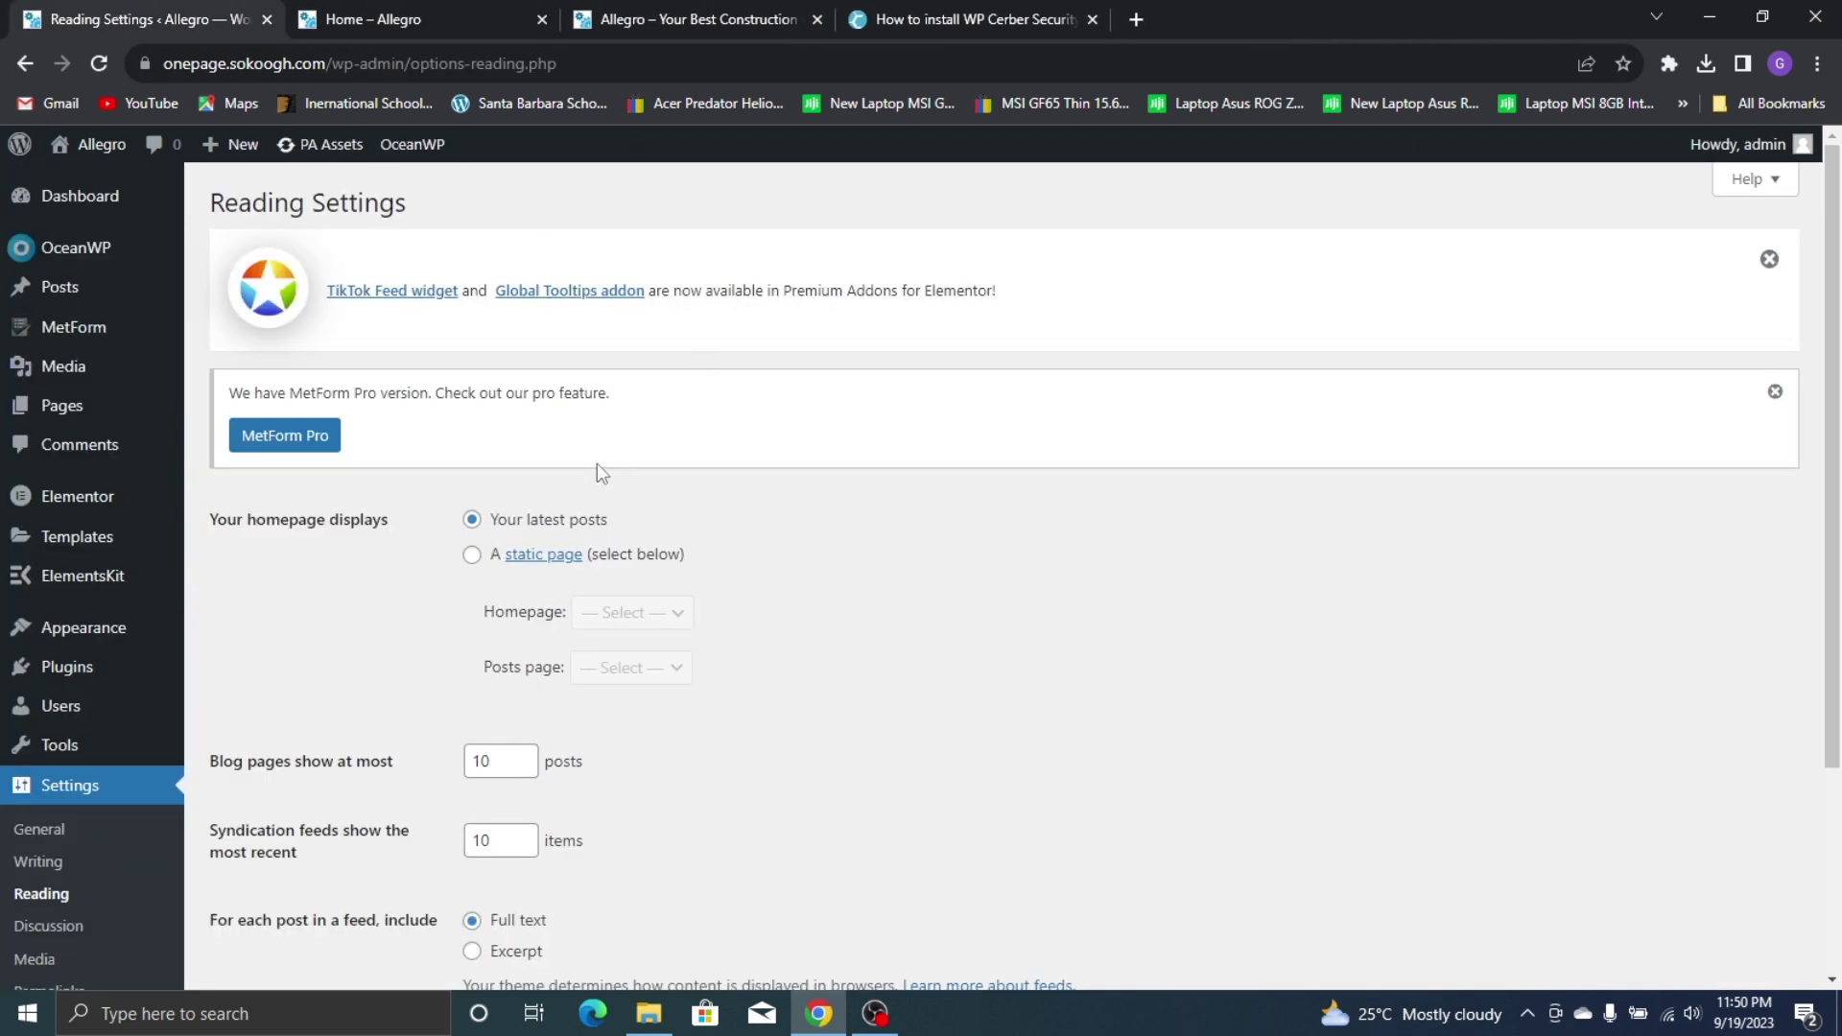
Set the homepage to display the static page Home and save the reading settings
{"action": "left_click", "coordinate": [472, 556]}
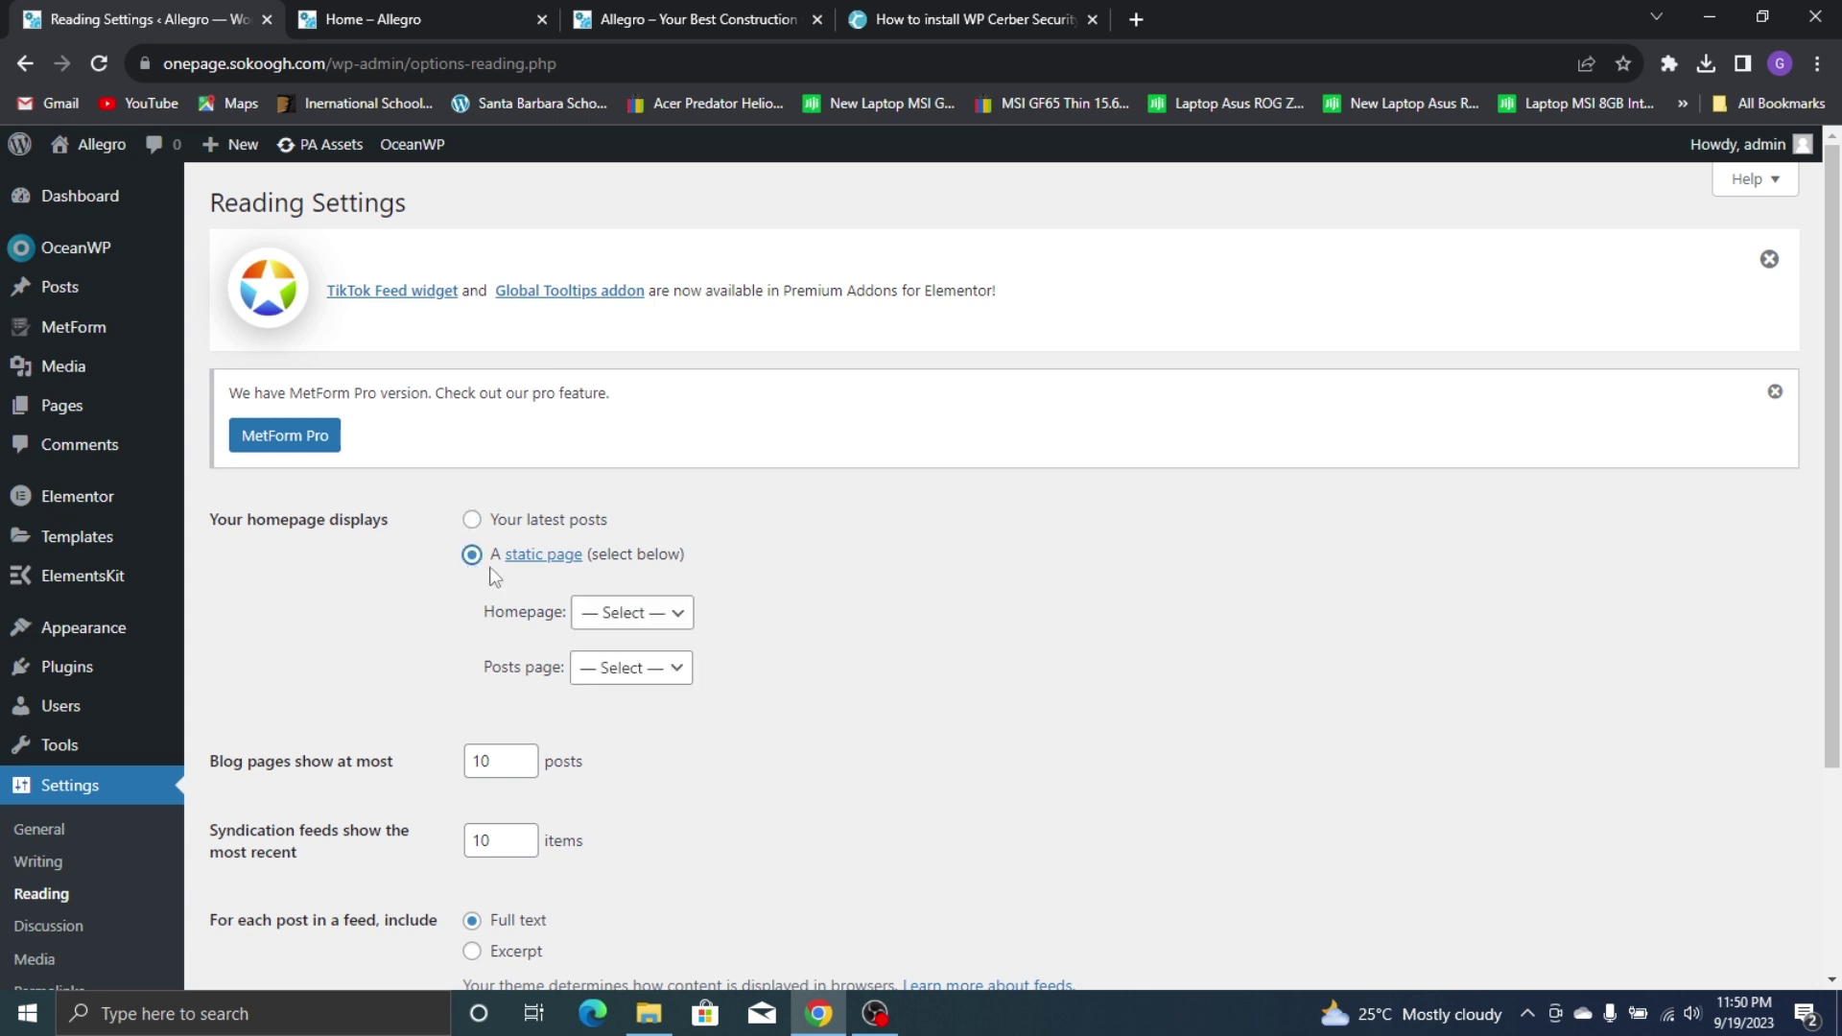
{"action": "left_click", "coordinate": [606, 616]}
{"action": "left_click", "coordinate": [649, 662]}
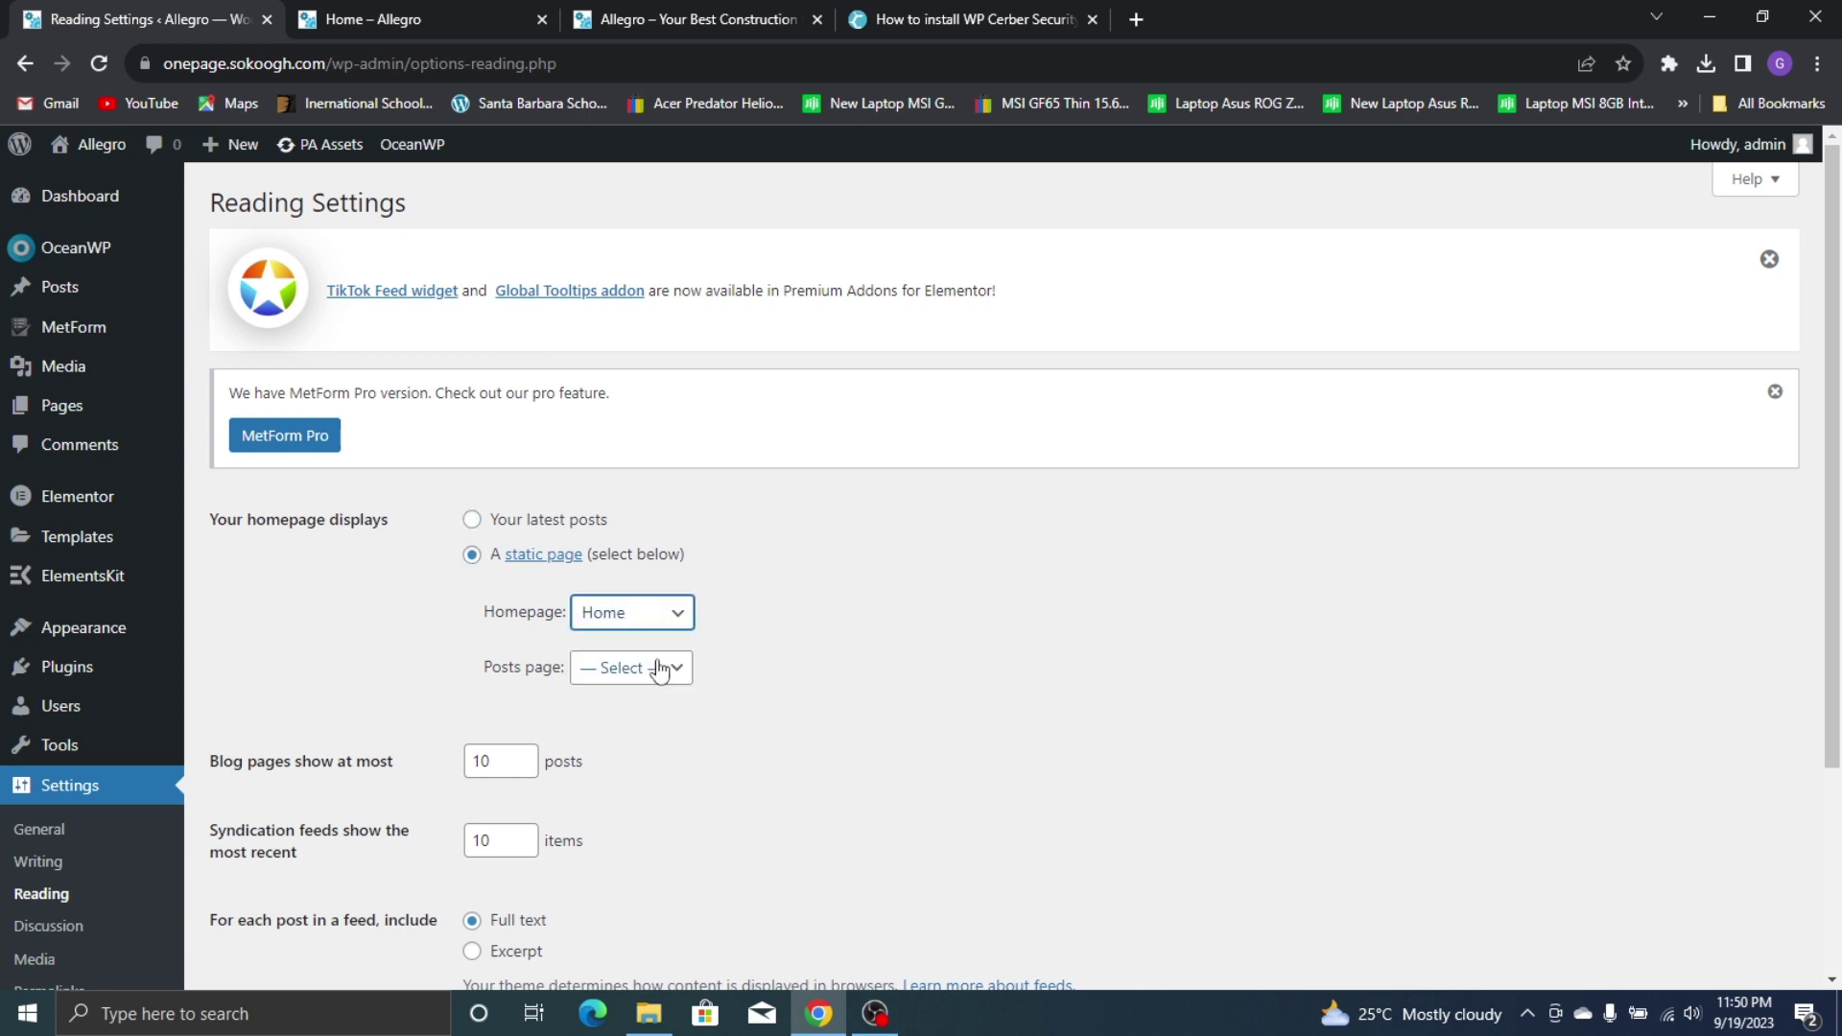
{"action": "scroll", "coordinate": [409, 784], "scroll_direction": "down", "scroll_amount": 3}
{"action": "left_click", "coordinate": [287, 875]}
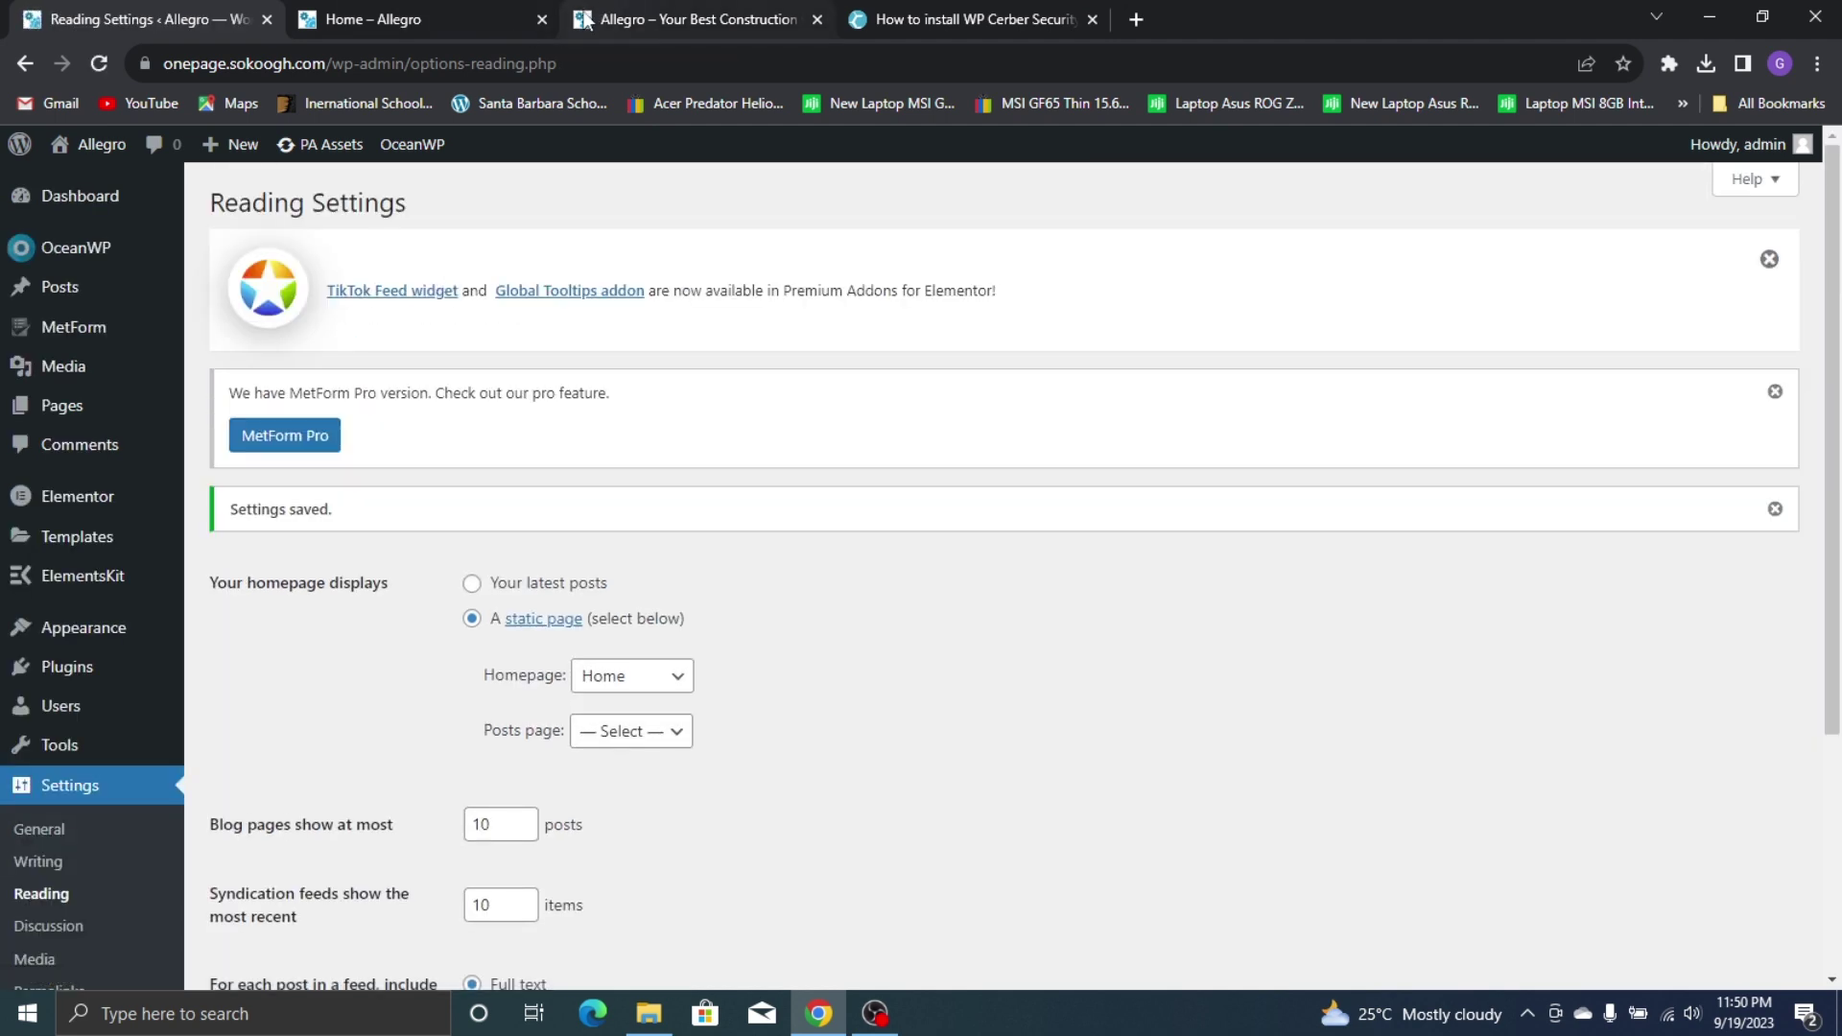
Open Visit Site in a new tab to confirm the site now opens on Home
{"action": "left_click", "coordinate": [543, 21]}
{"action": "mouse_move", "coordinate": [88, 146]}
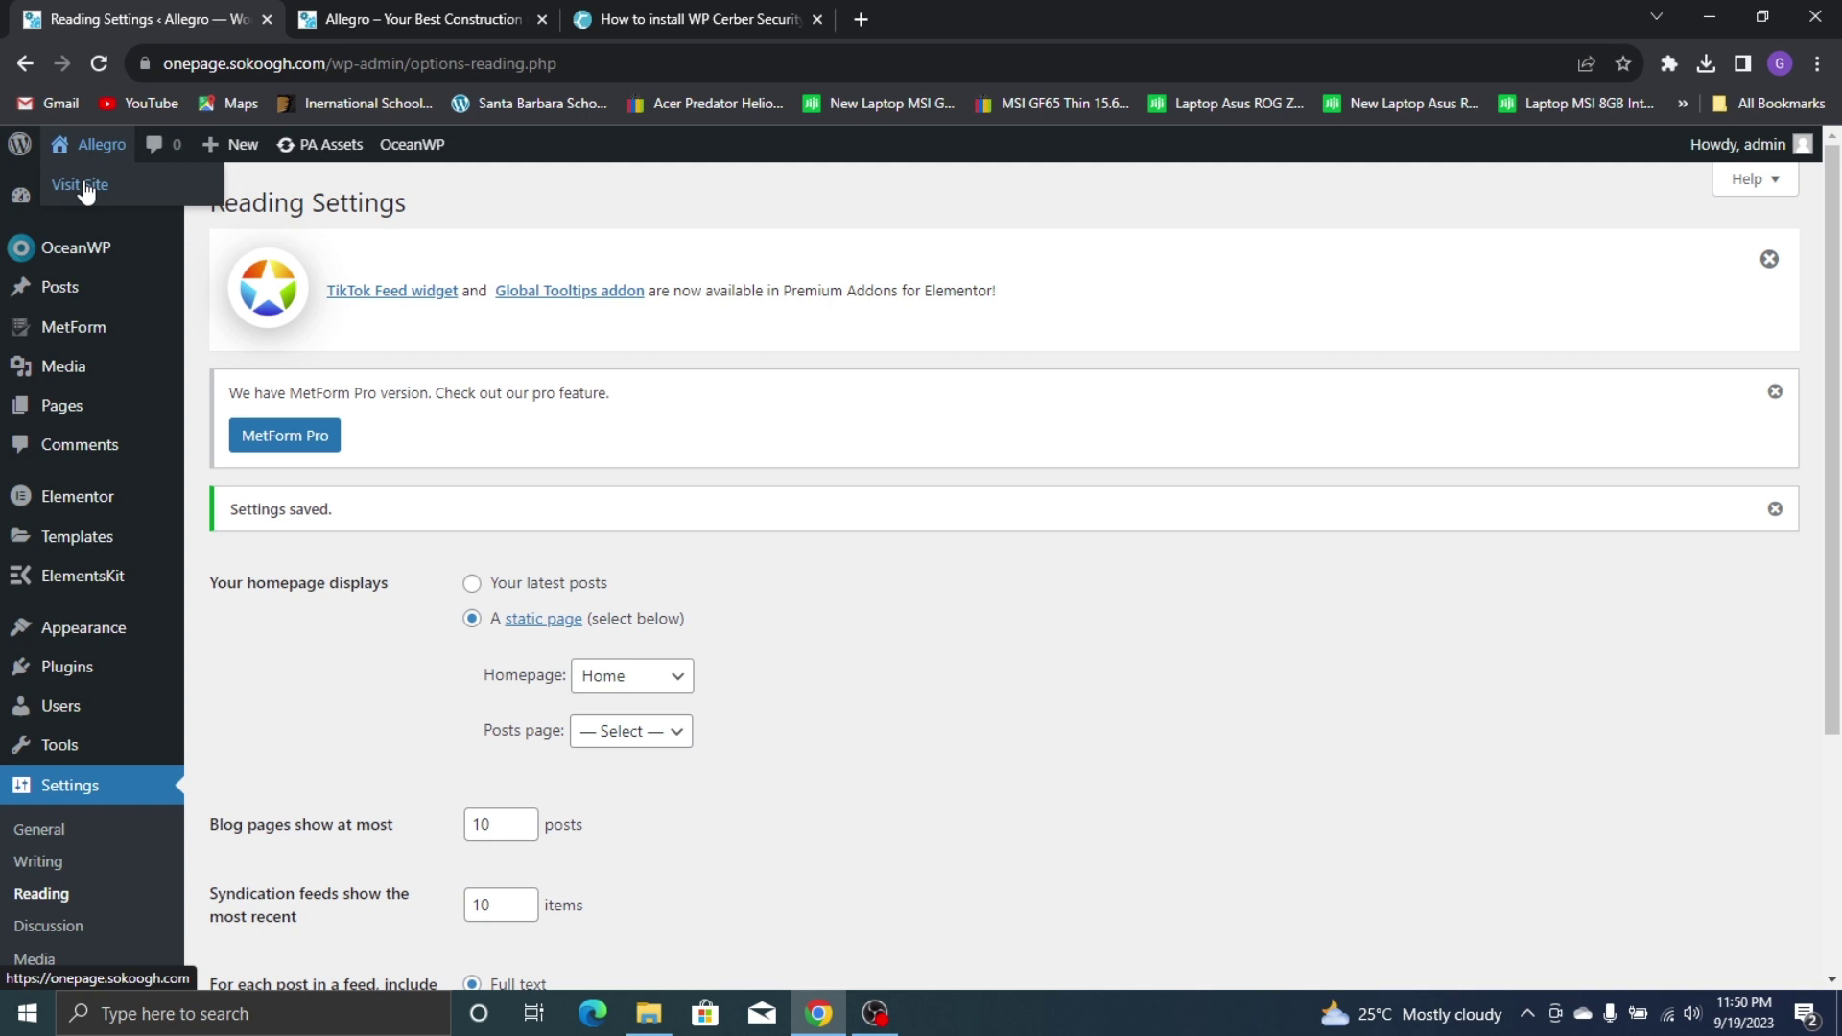
{"action": "right_click", "coordinate": [85, 186]}
{"action": "left_click", "coordinate": [106, 196]}
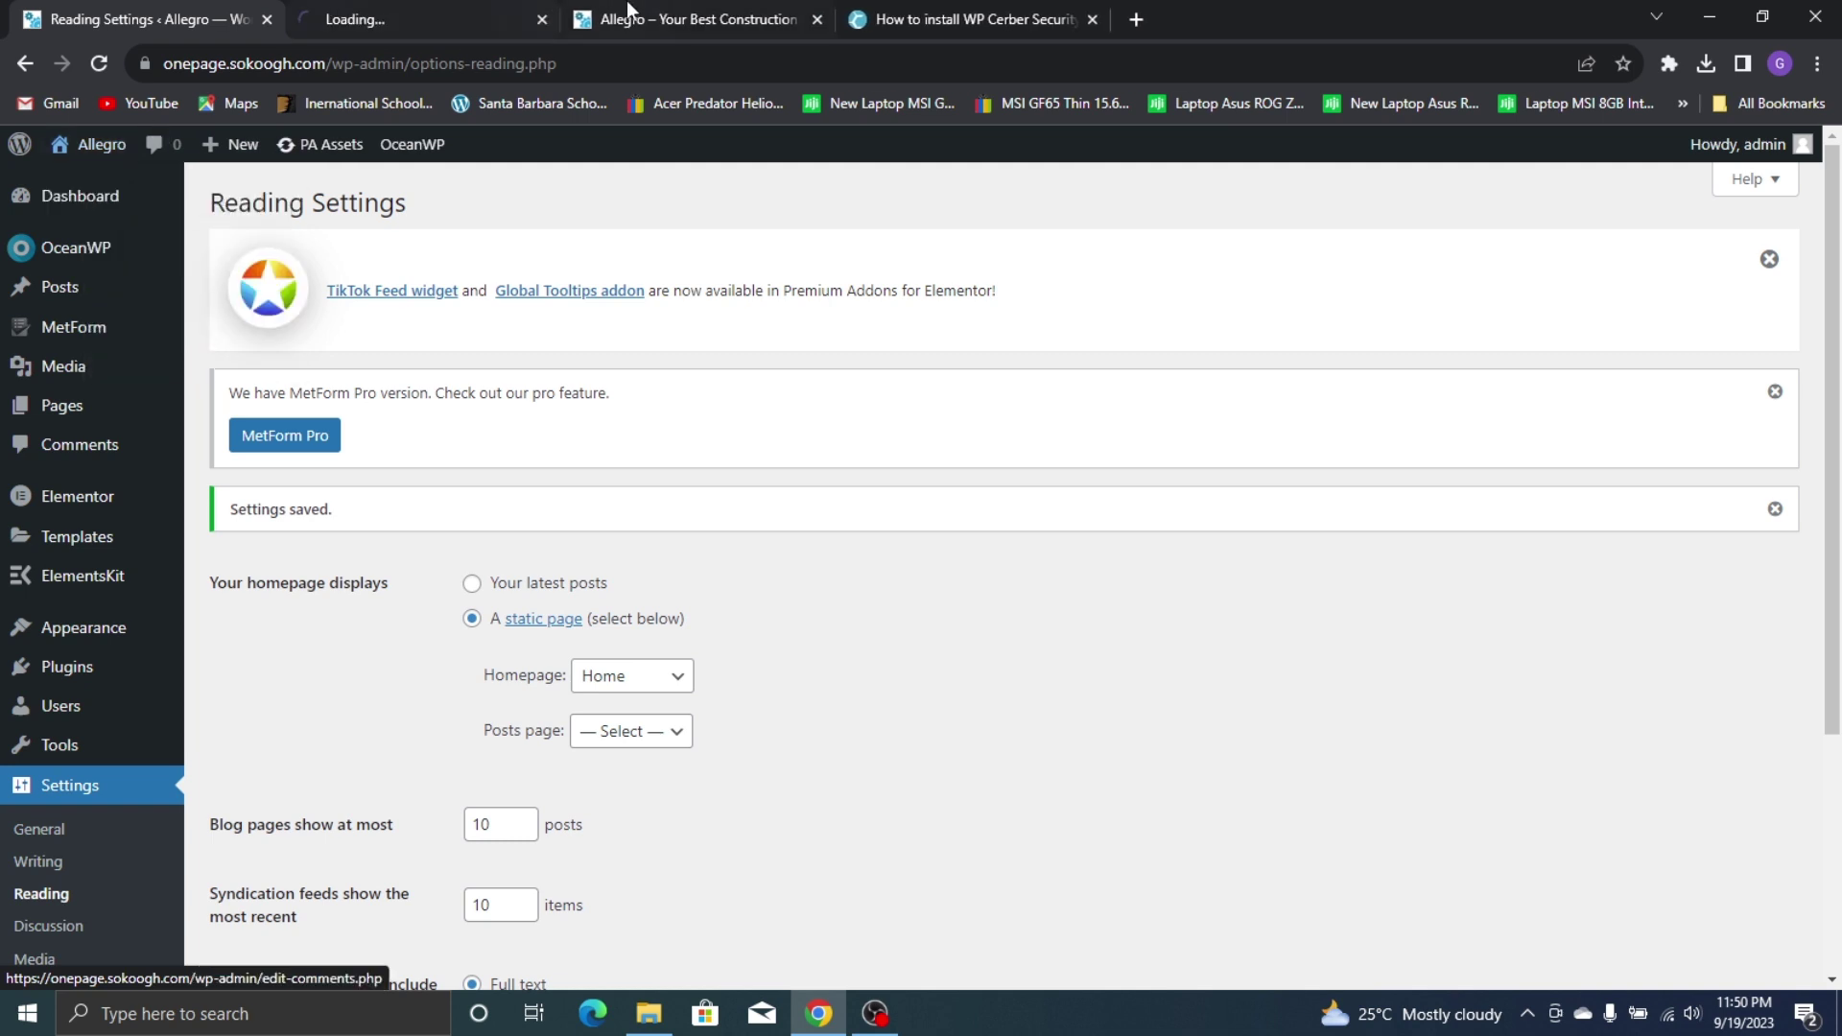
{"action": "left_click", "coordinate": [442, 3]}
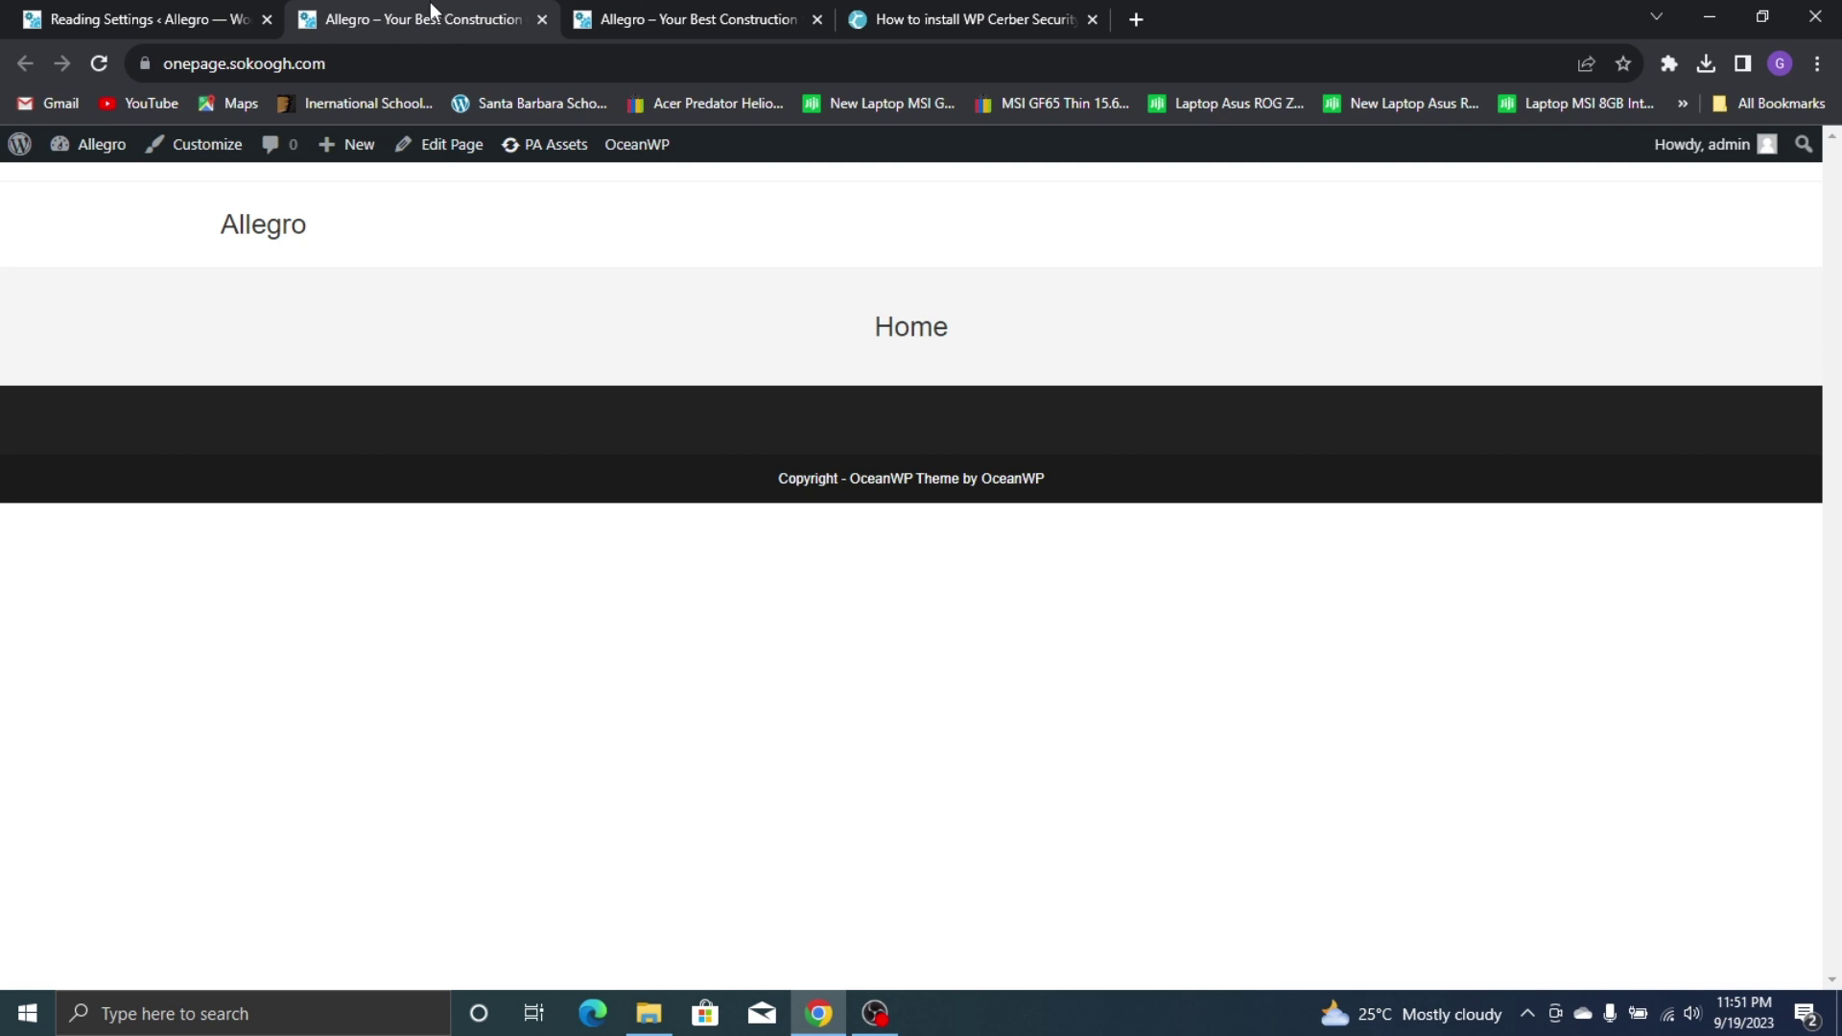
{"action": "left_click", "coordinate": [113, 9]}
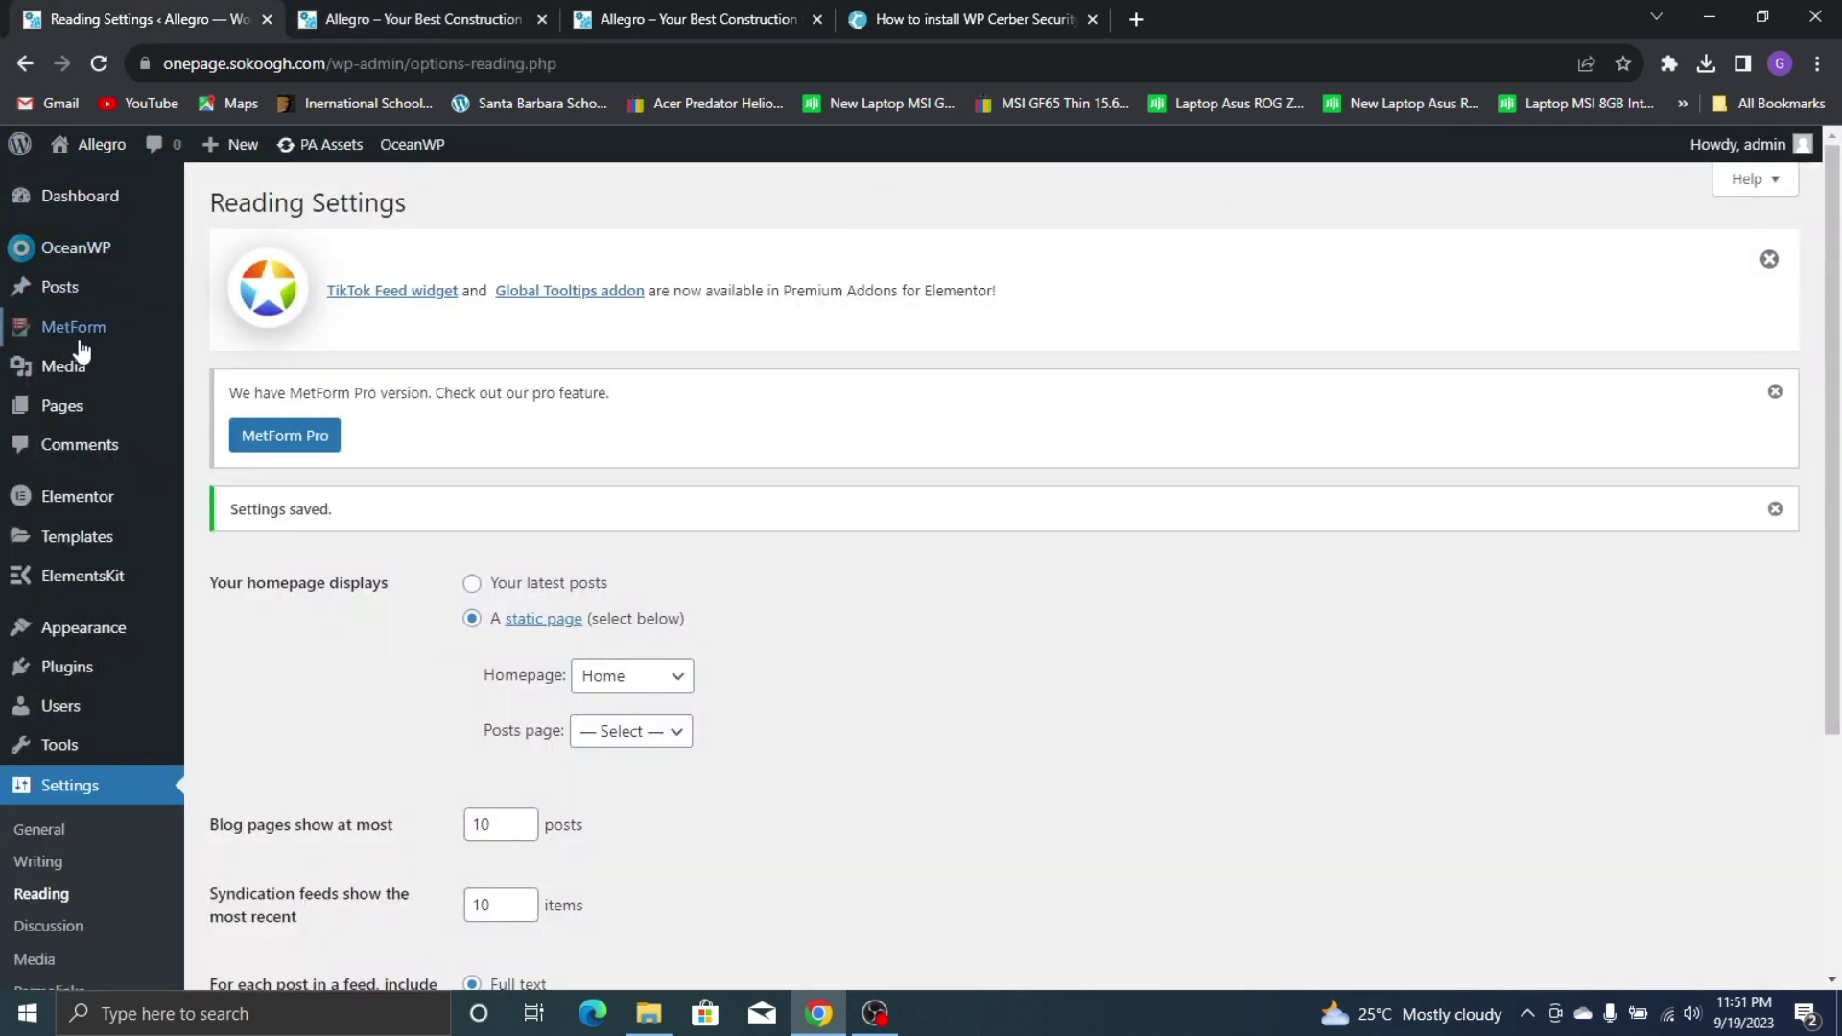
Open the Home page from the Pages list in Elementor
{"action": "mouse_move", "coordinate": [61, 405]}
{"action": "left_click", "coordinate": [245, 396]}
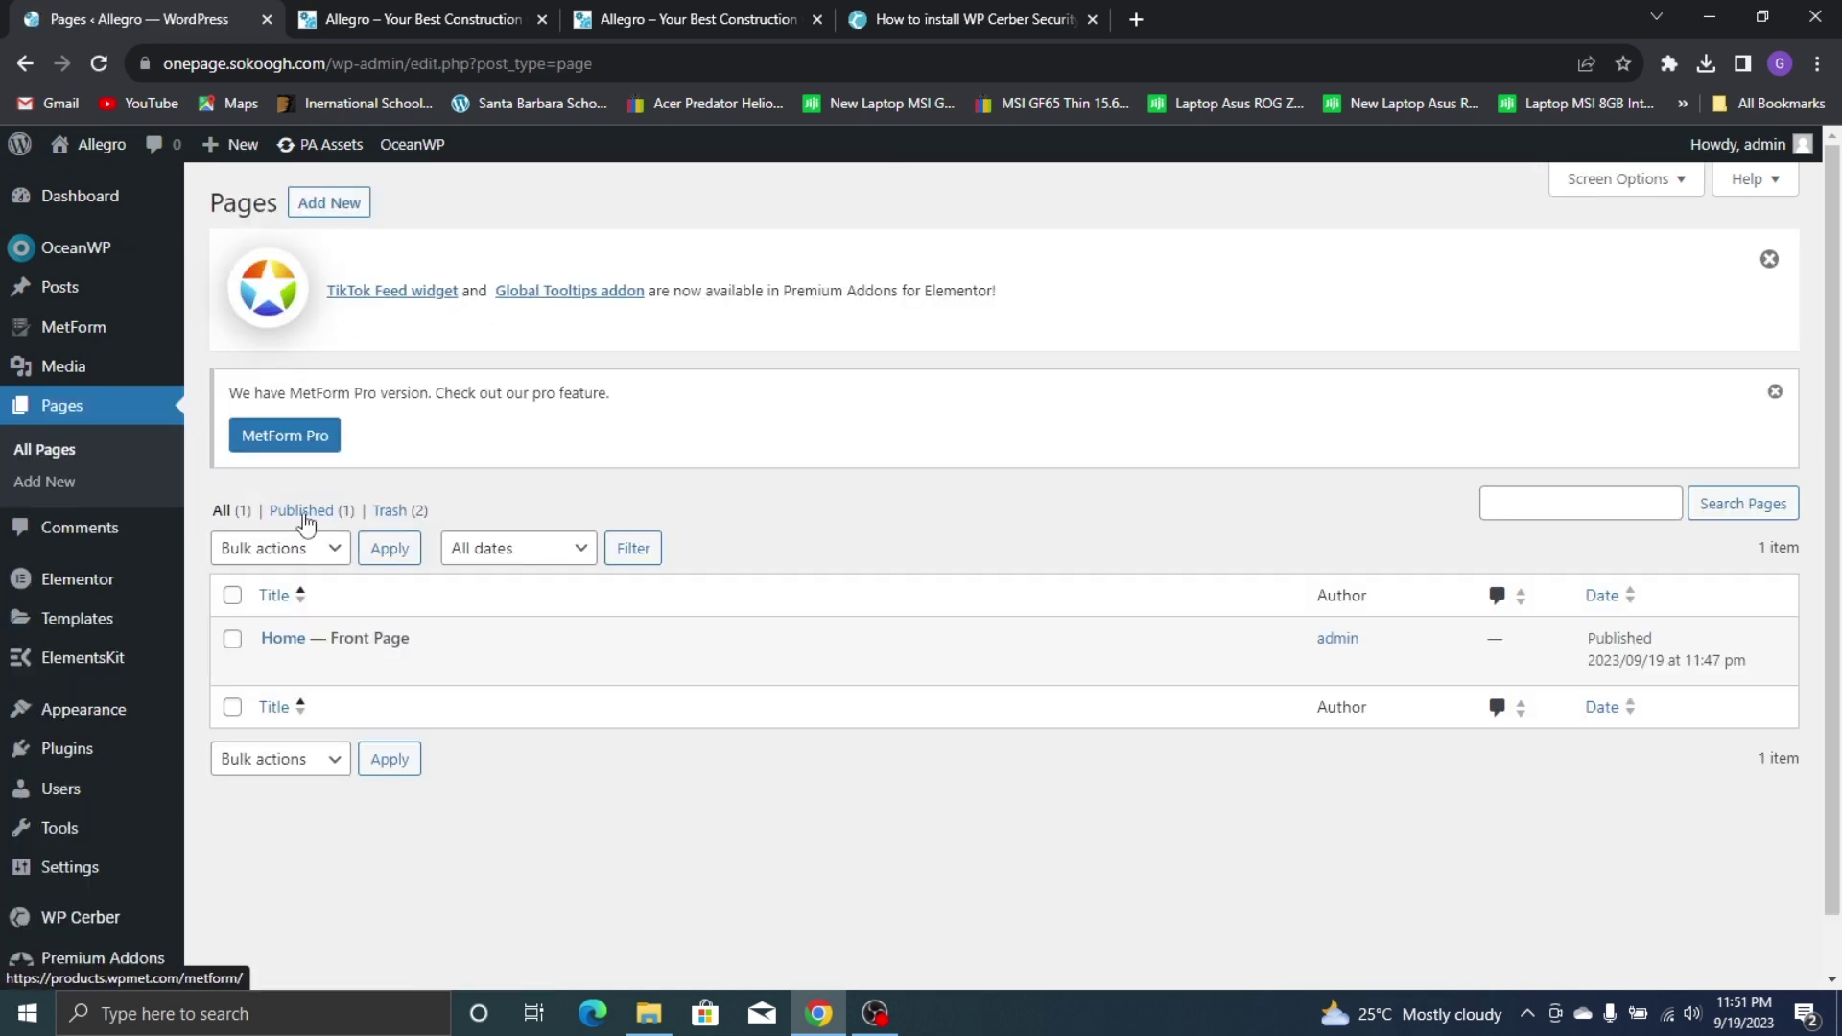
{"action": "left_click", "coordinate": [277, 667]}
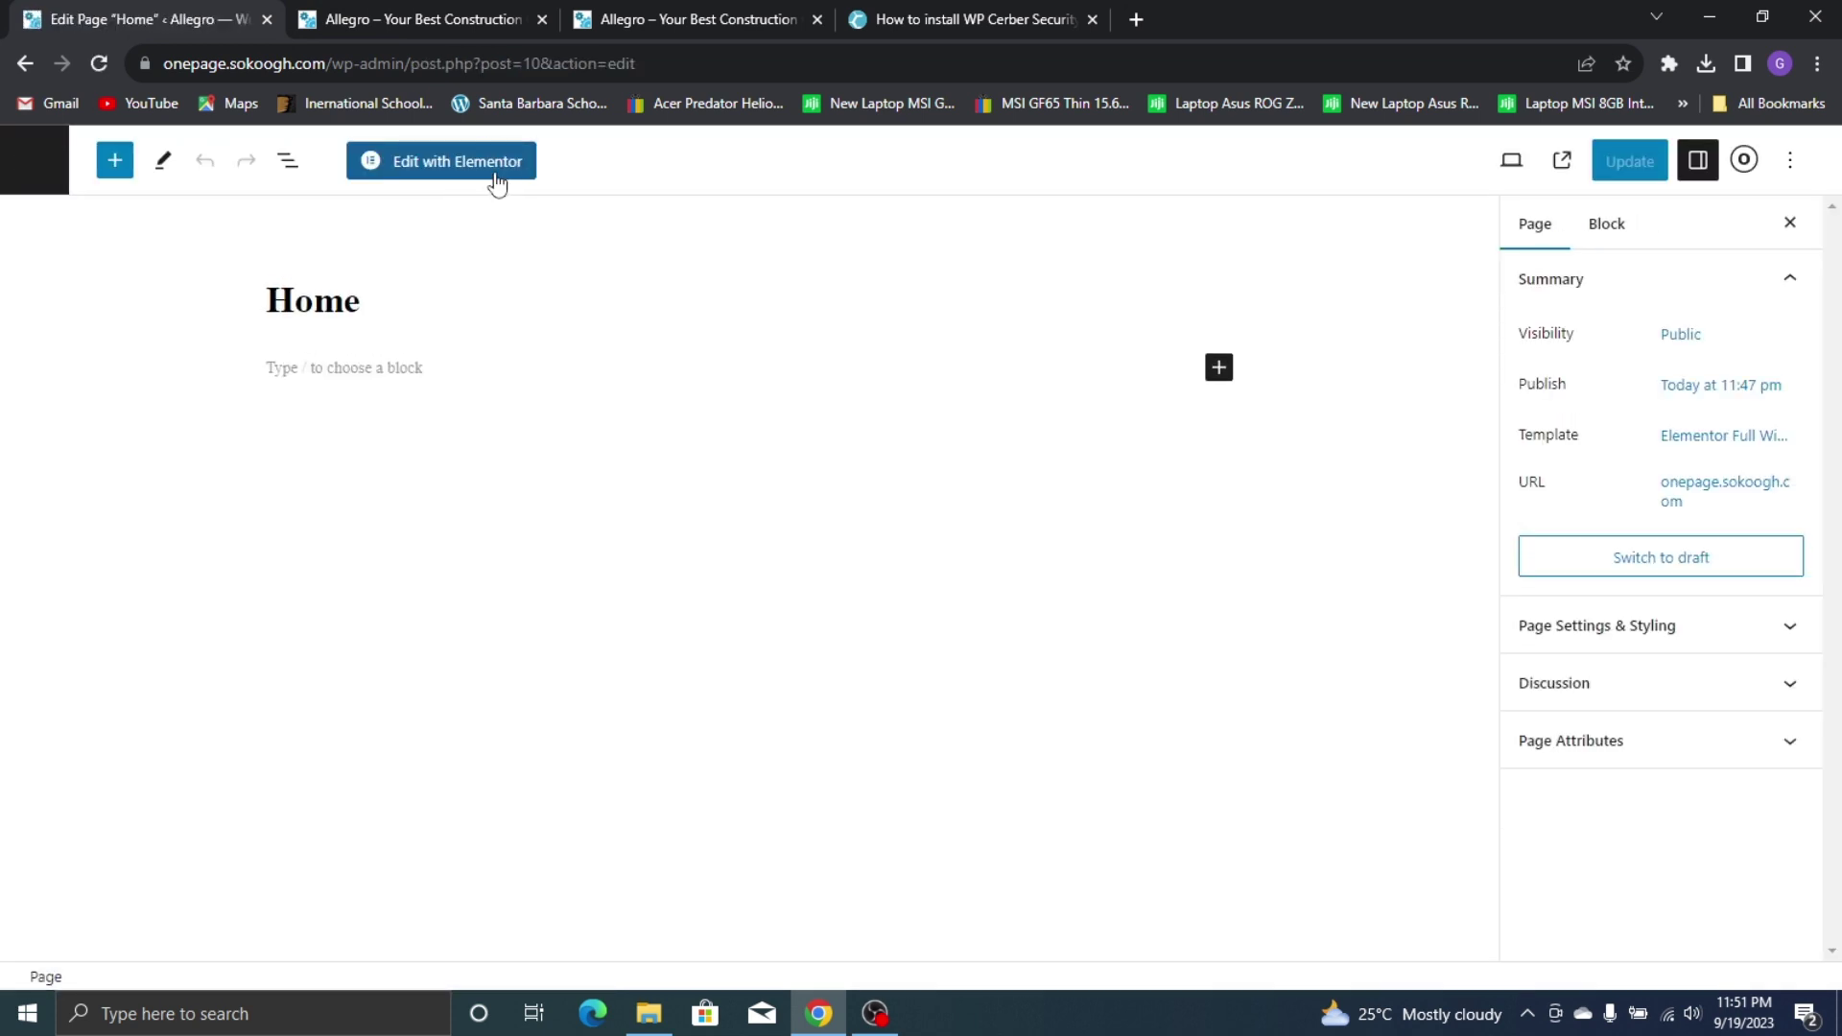
{"action": "left_click", "coordinate": [496, 179]}
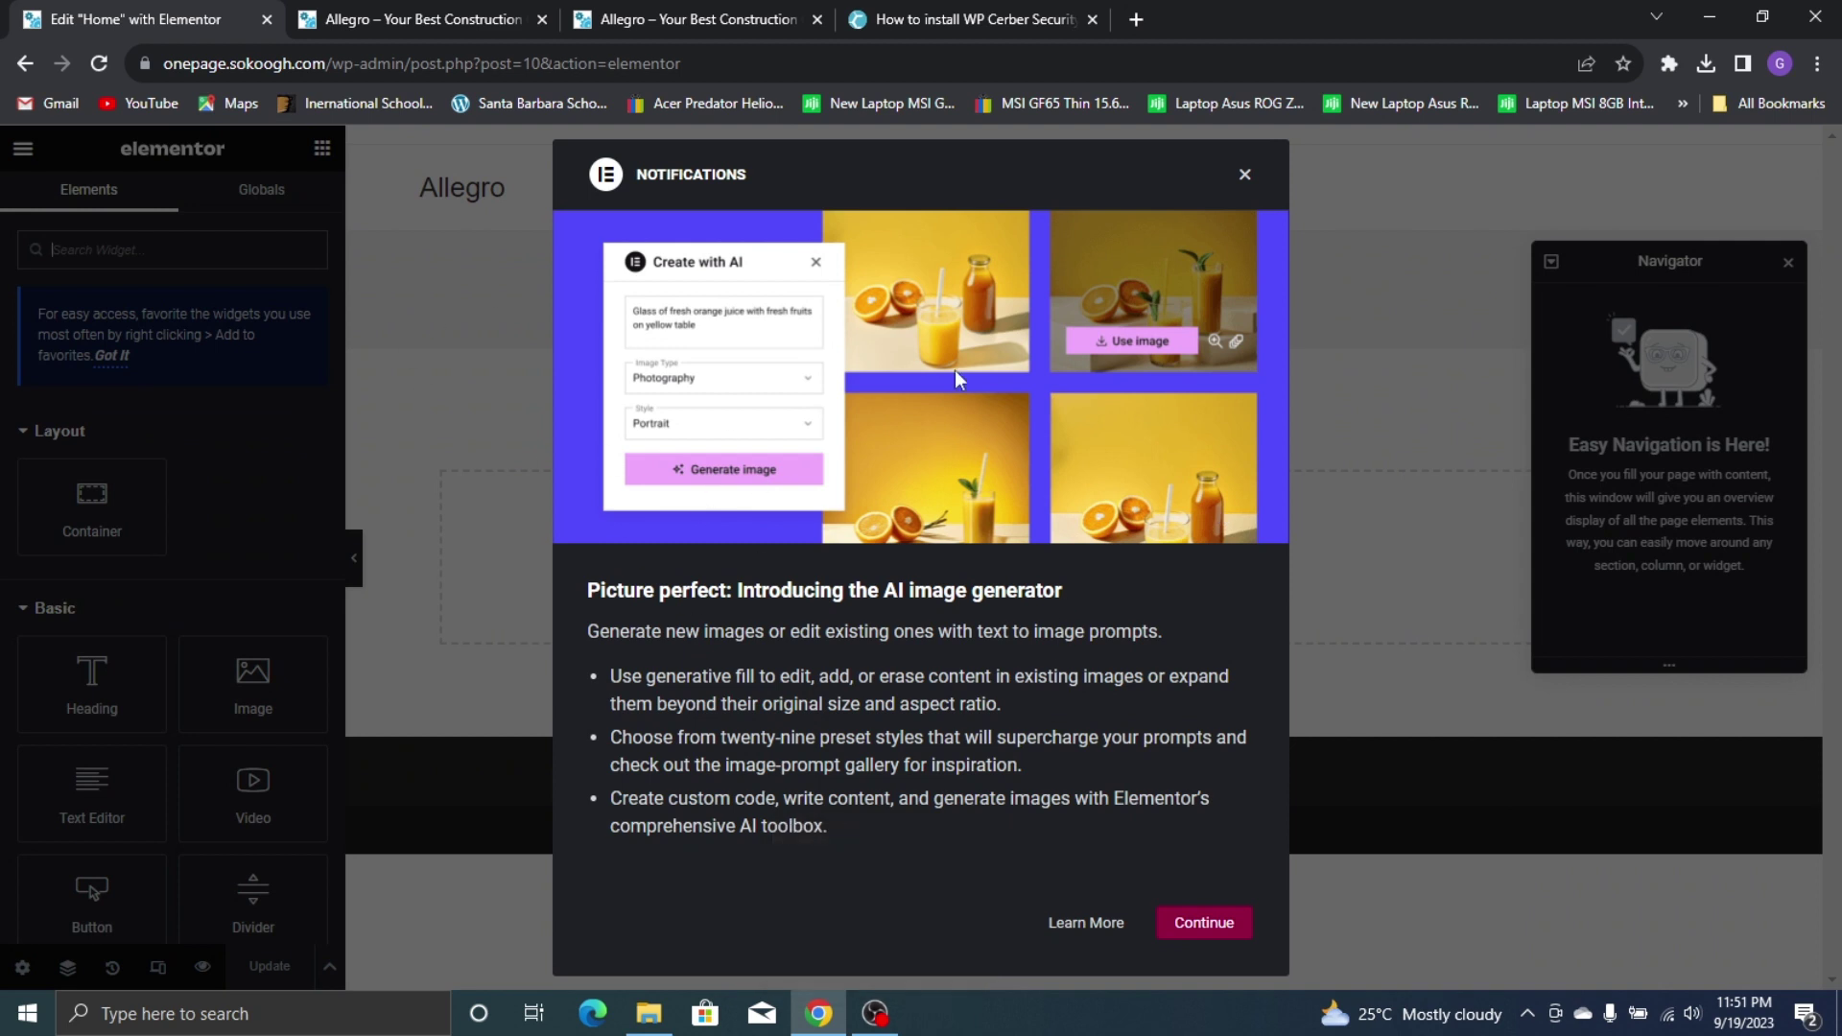
Close the AI image generator announcement with Continue, revealing the empty Home canvas
{"action": "left_click", "coordinate": [1190, 924]}
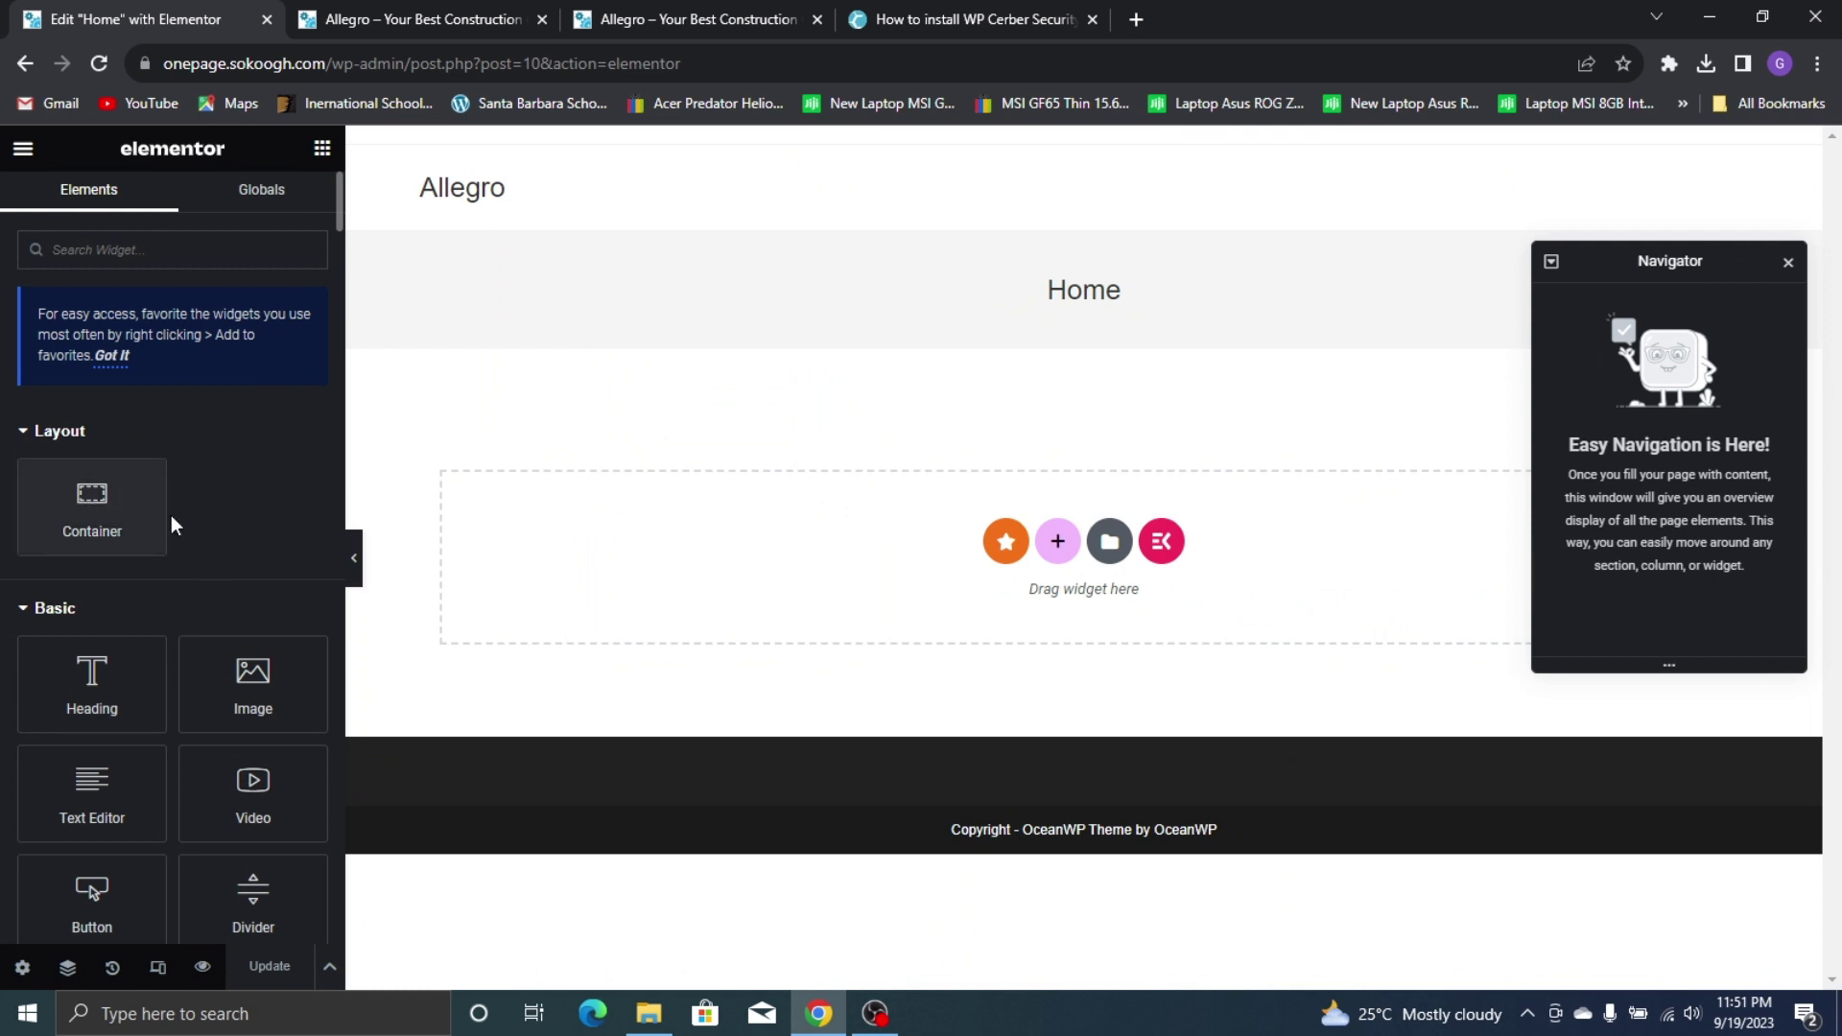
{"action": "scroll", "coordinate": [278, 461], "scroll_direction": "down", "scroll_amount": 2}
{"action": "scroll", "coordinate": [283, 466], "scroll_direction": "up", "scroll_amount": 2}
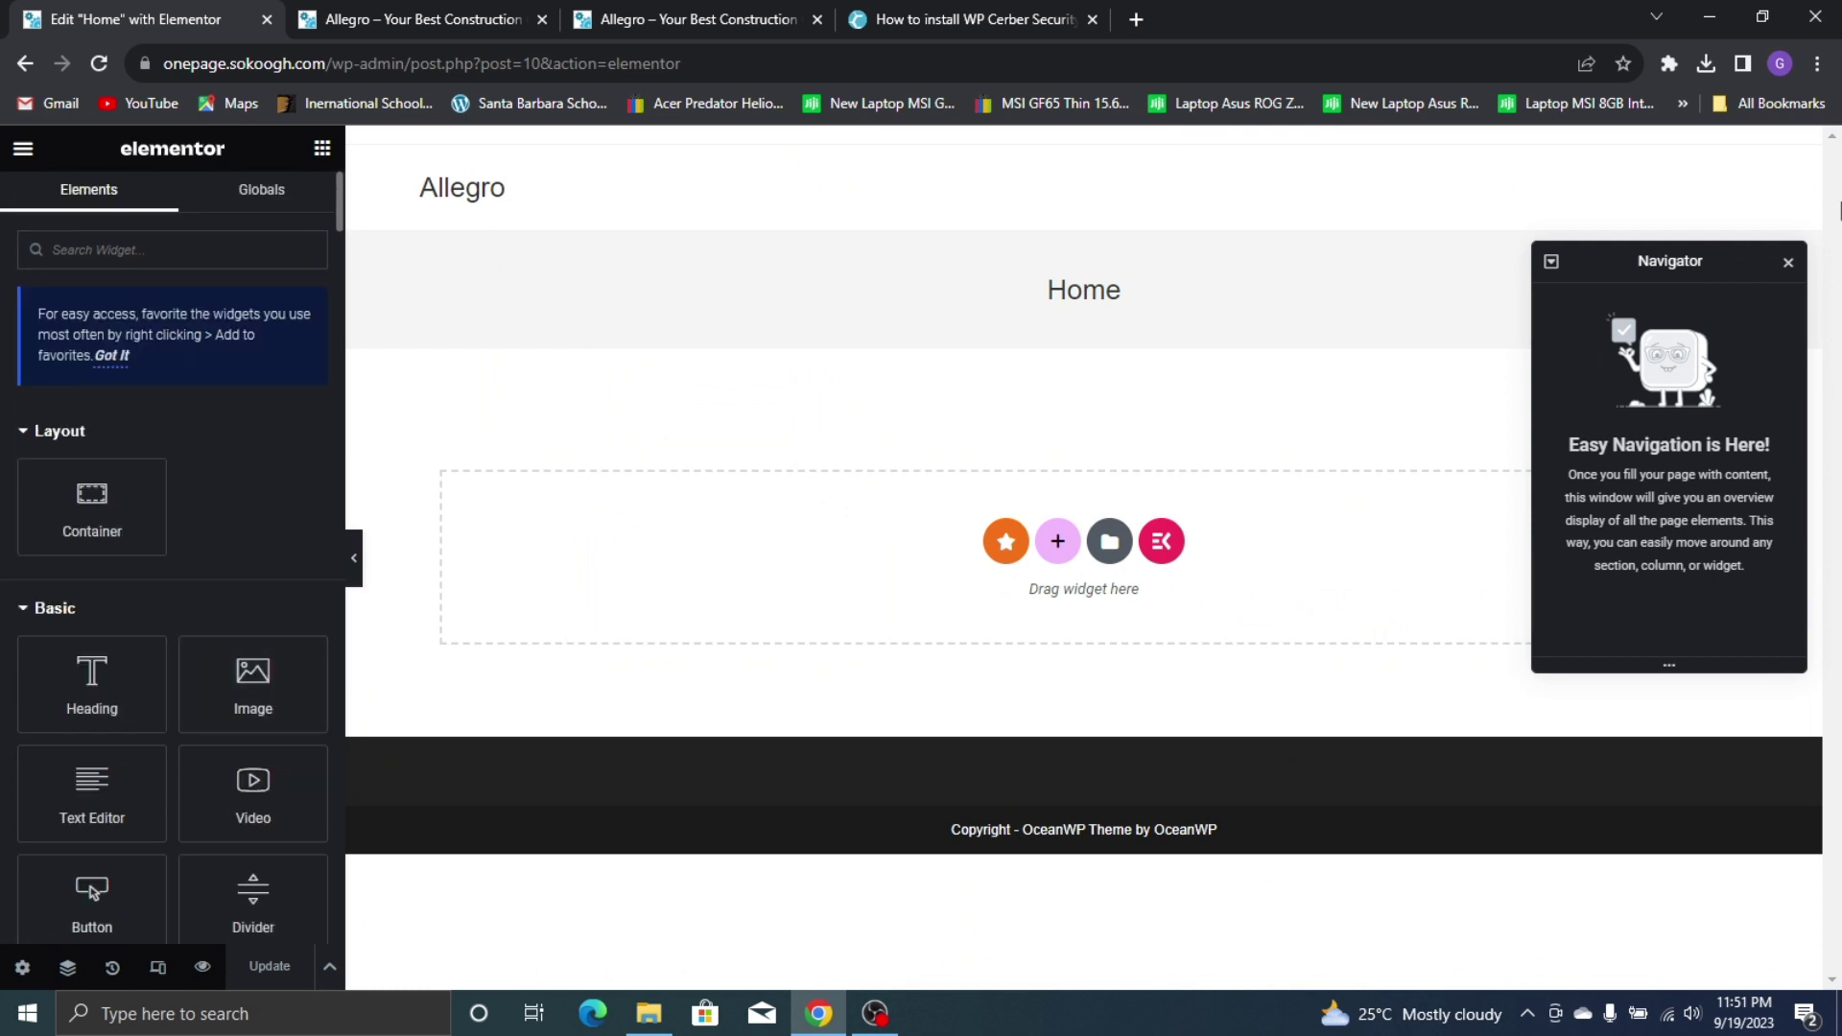
Close the Navigator panel so only the widget list and Home page canvas show
{"action": "left_click", "coordinate": [1788, 262]}
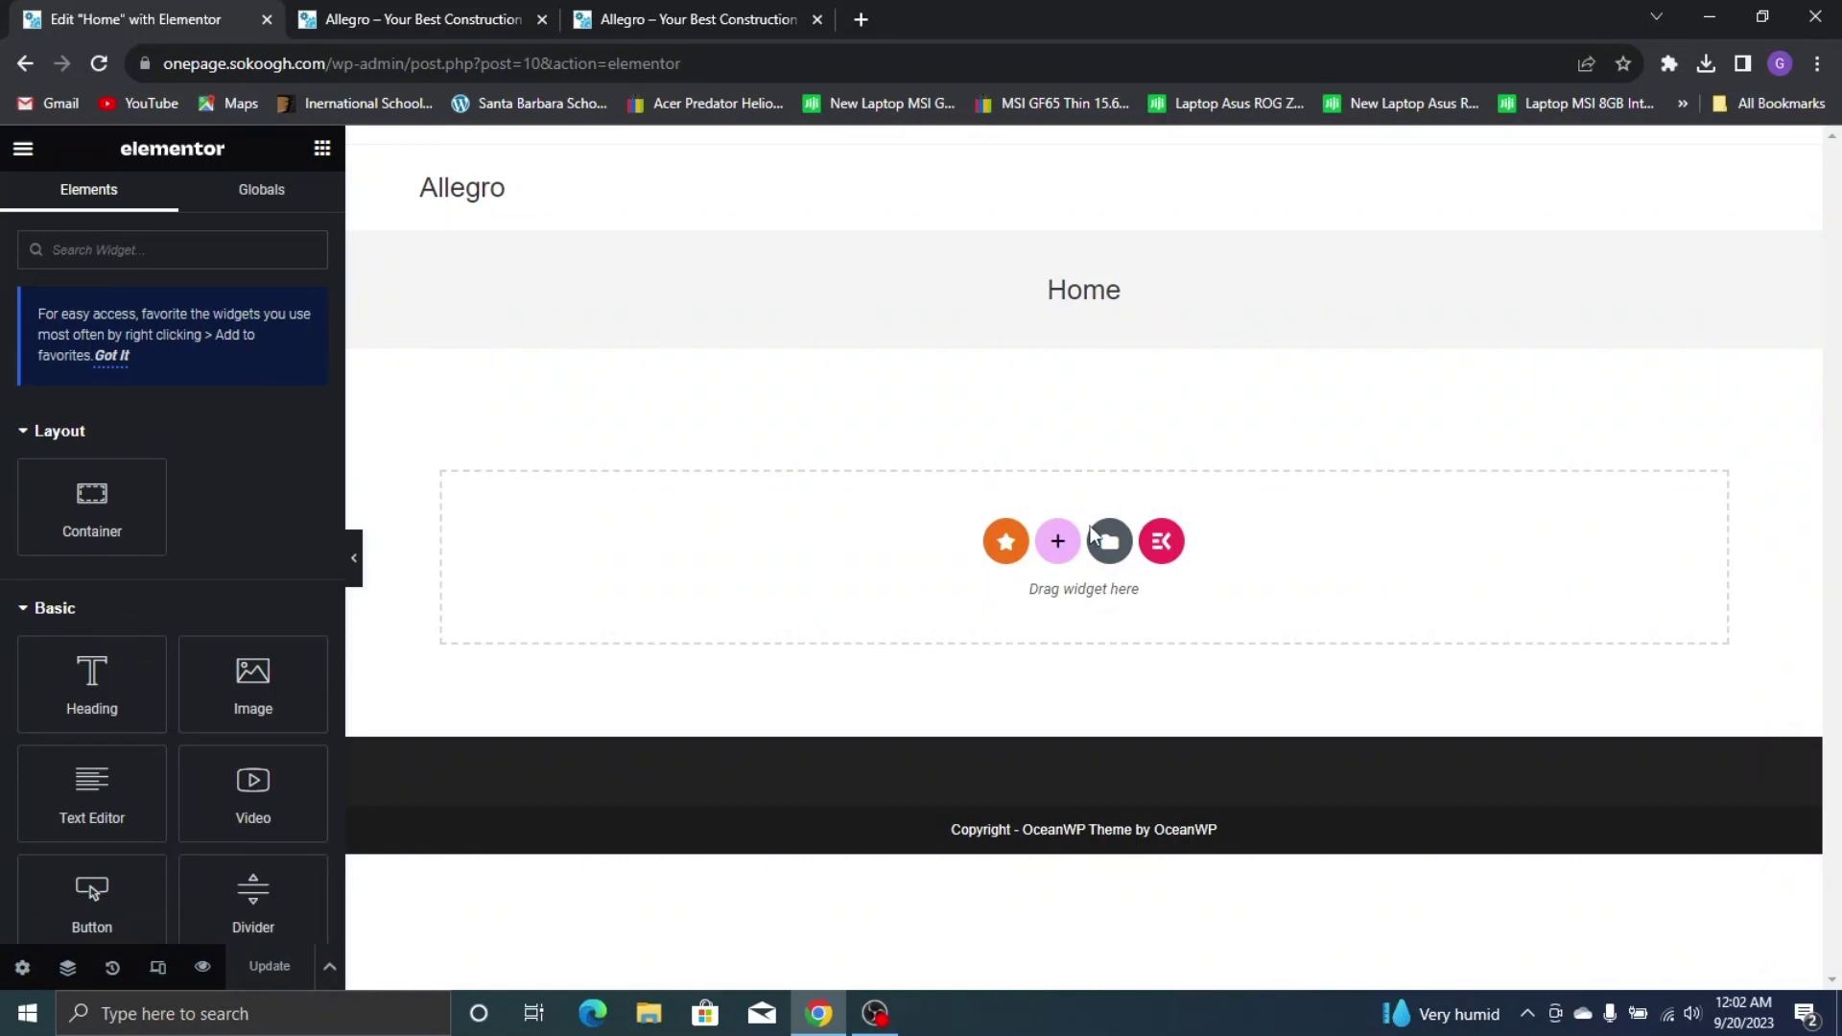
Add a single vertical container and give it a Classic background, opening the image picker
{"action": "left_click", "coordinate": [1058, 541]}
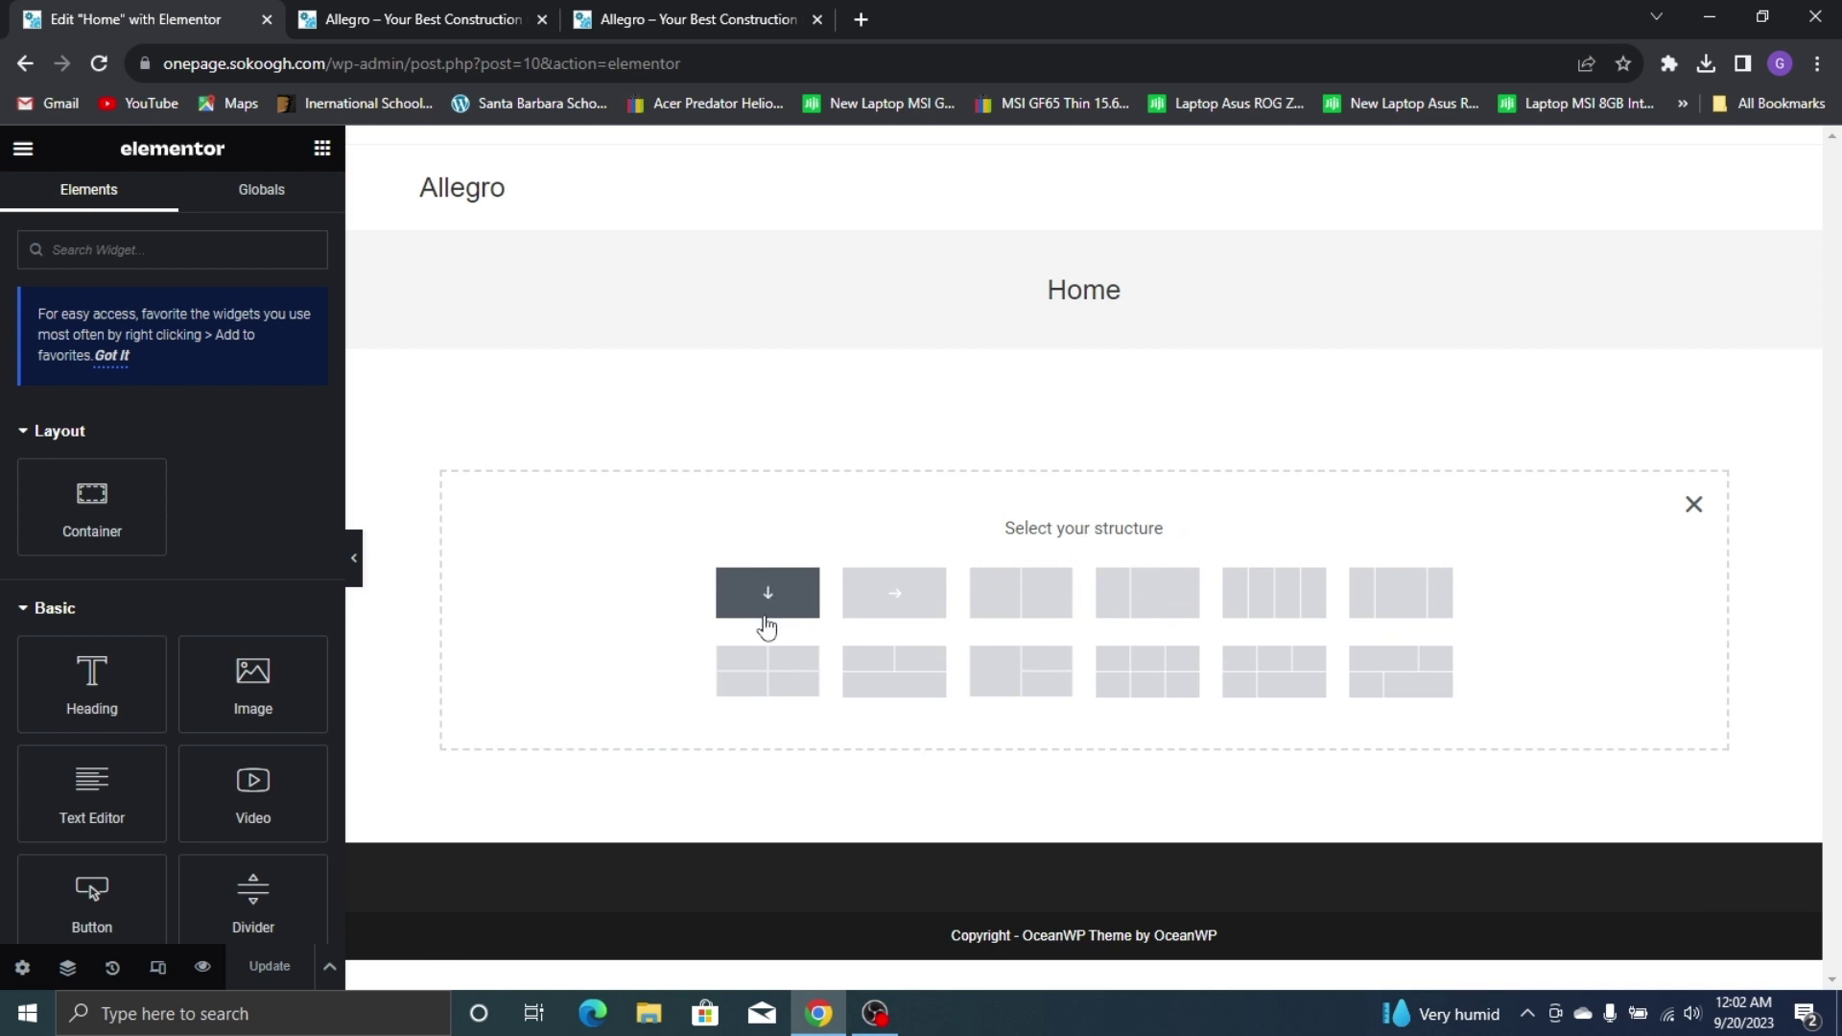
{"action": "left_click", "coordinate": [804, 614]}
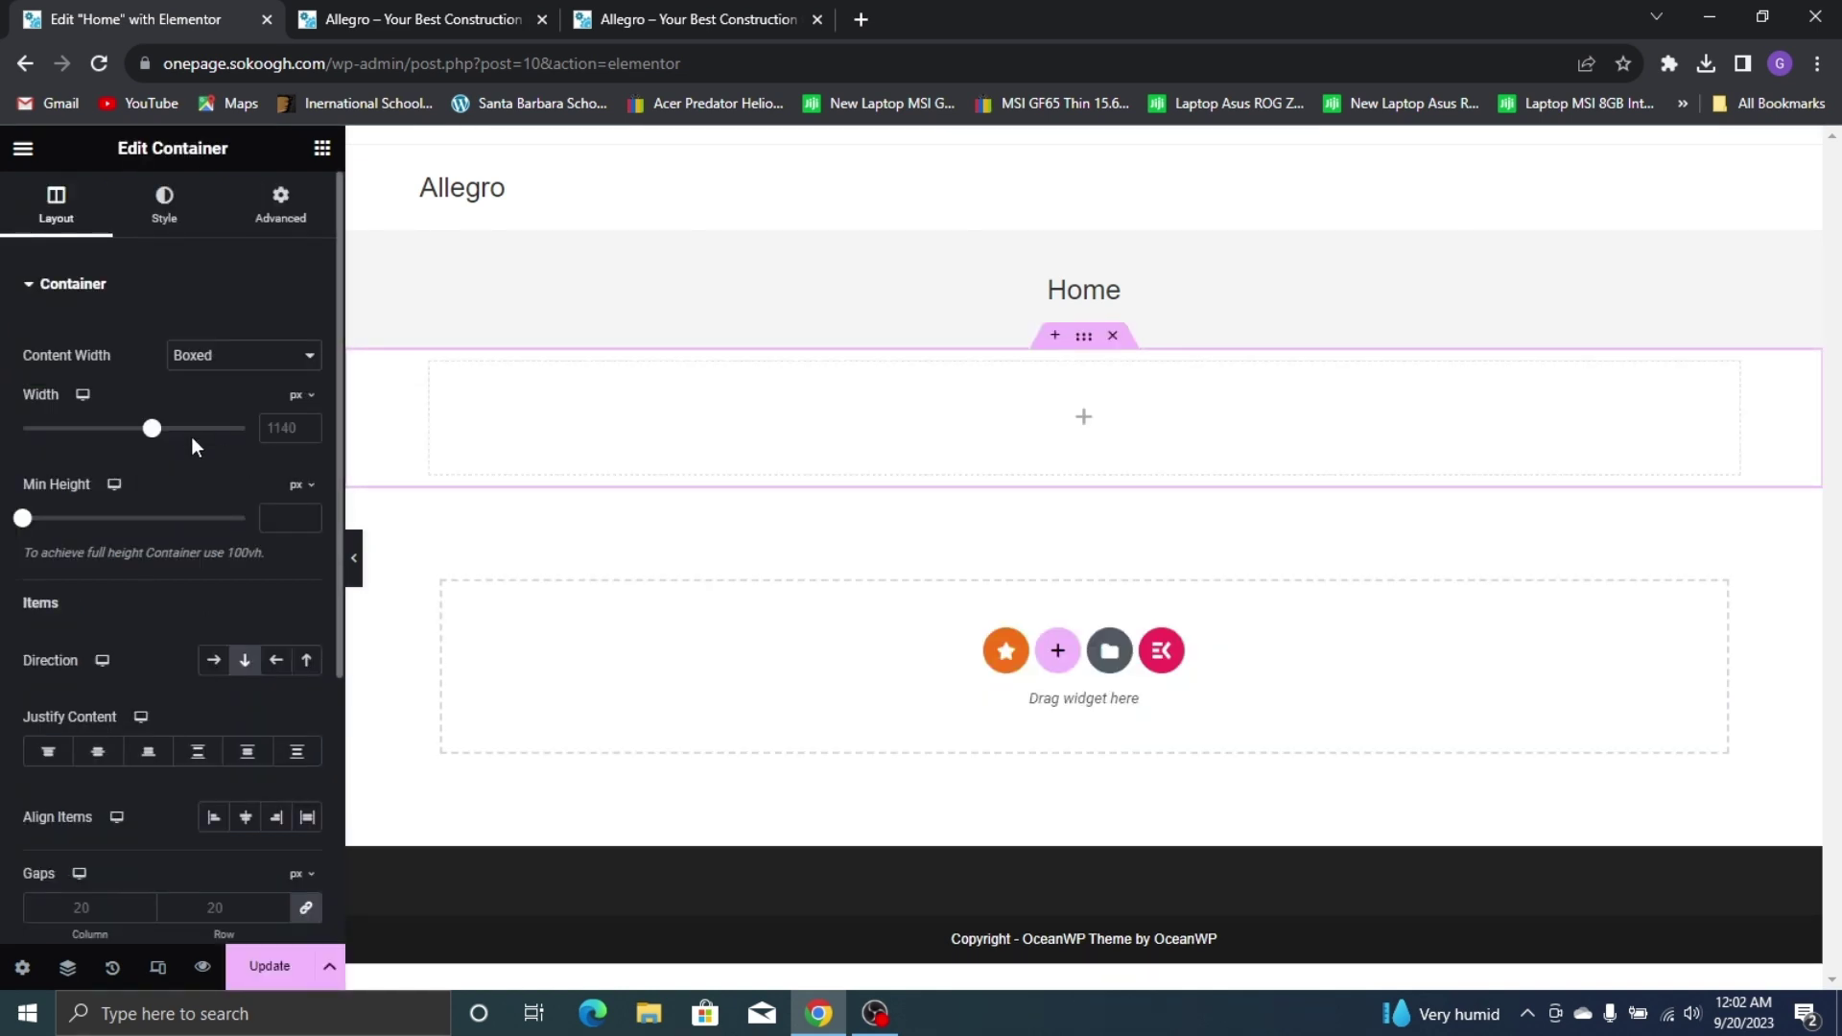
{"action": "left_click", "coordinate": [187, 227]}
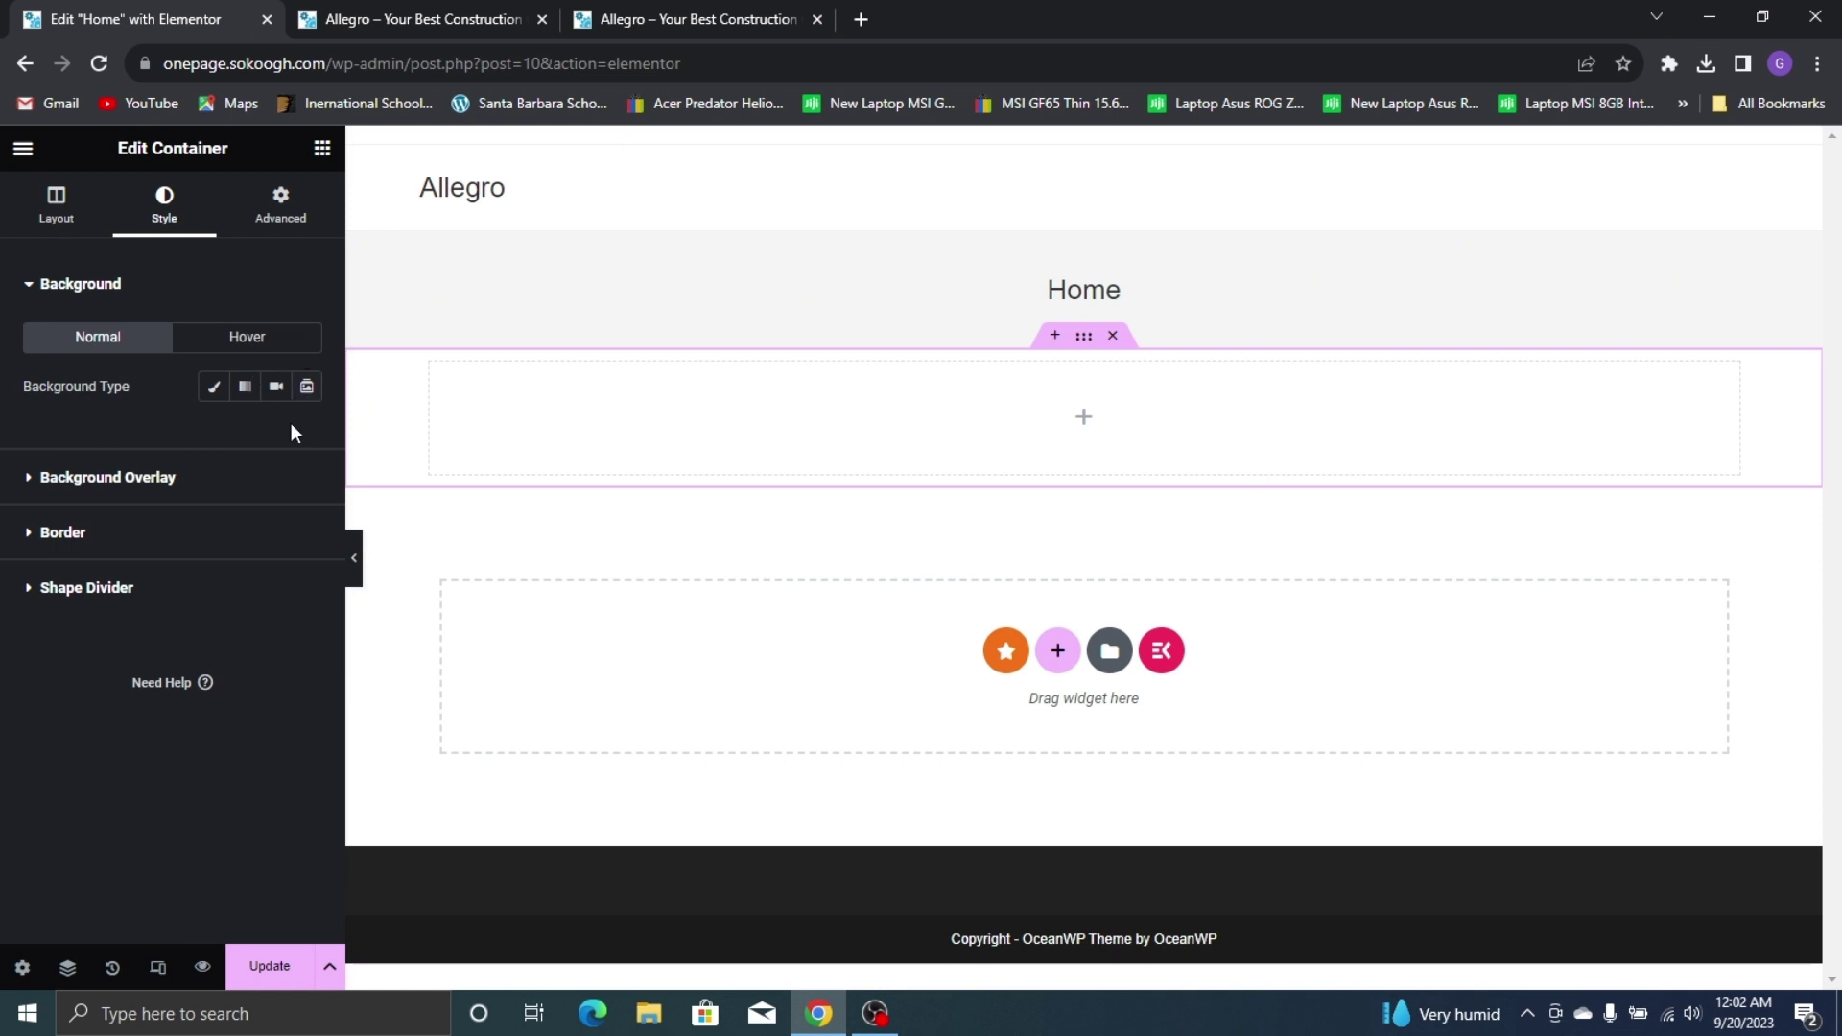
{"action": "left_click", "coordinate": [215, 389]}
{"action": "left_click", "coordinate": [239, 533]}
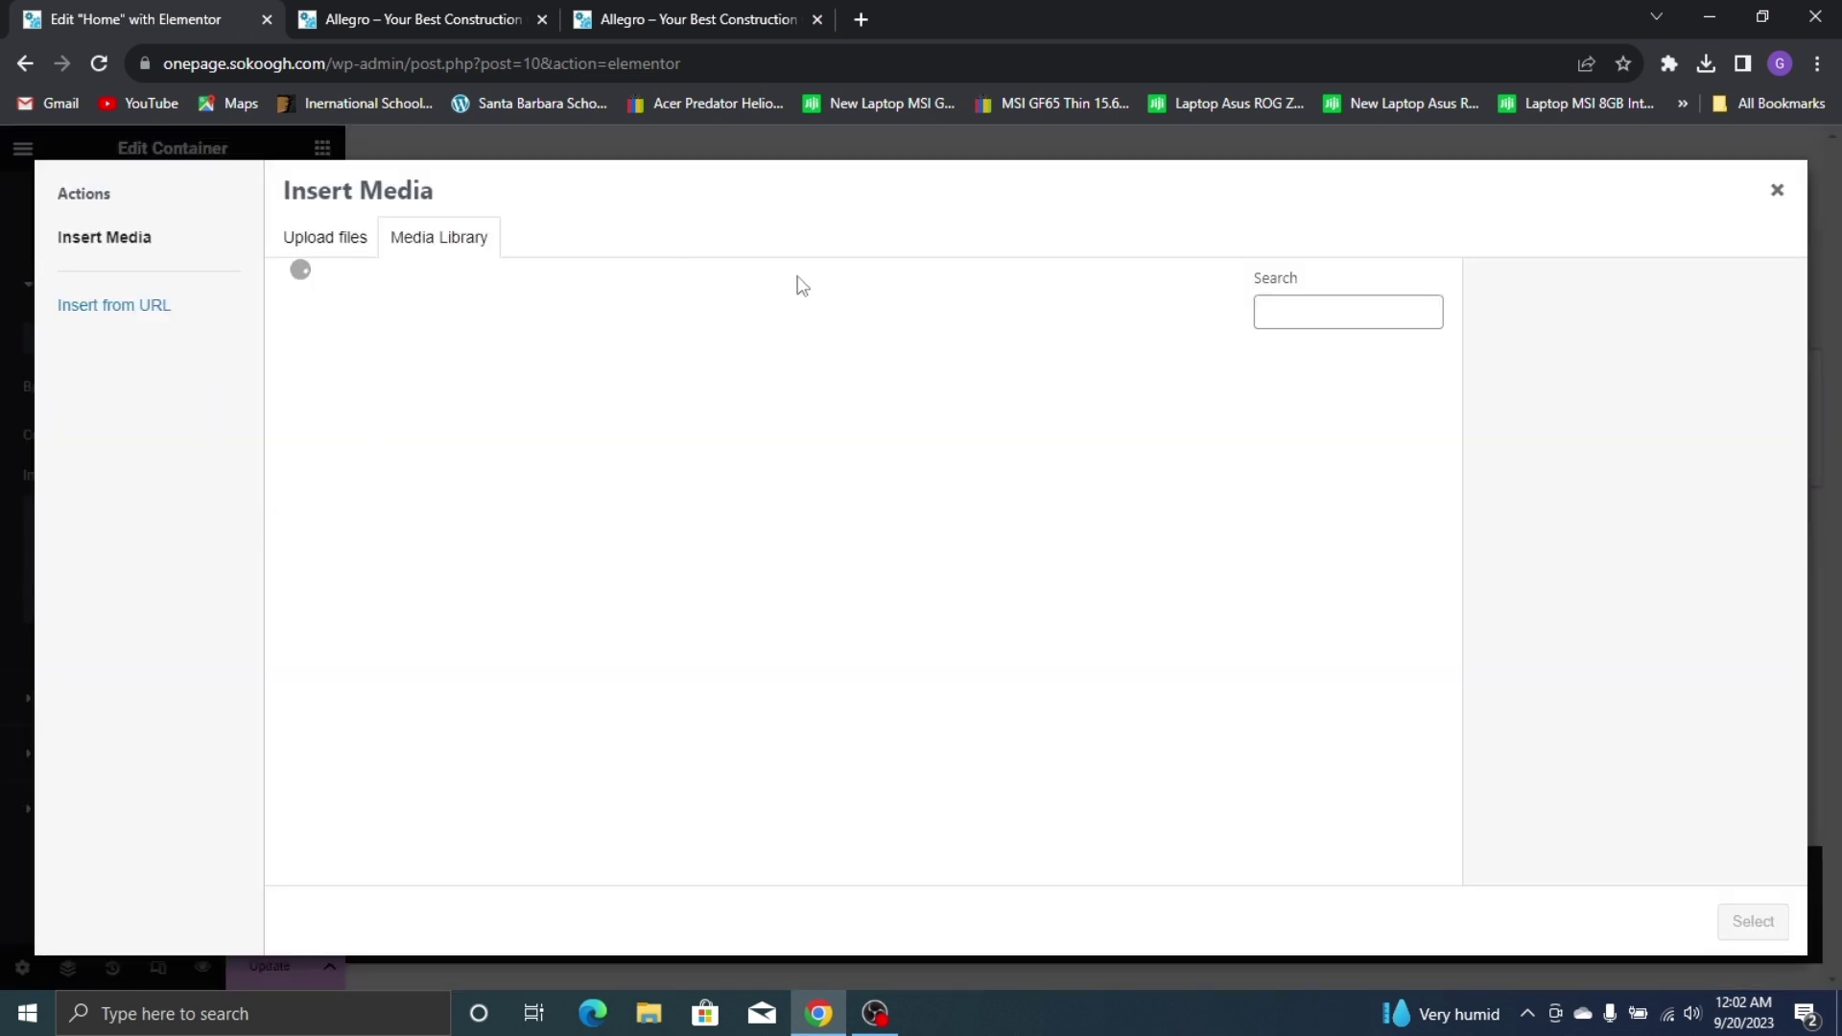
Upload images 7–21 from Documents/Wordpress Stuff/images to the media library
{"action": "left_click", "coordinate": [339, 248]}
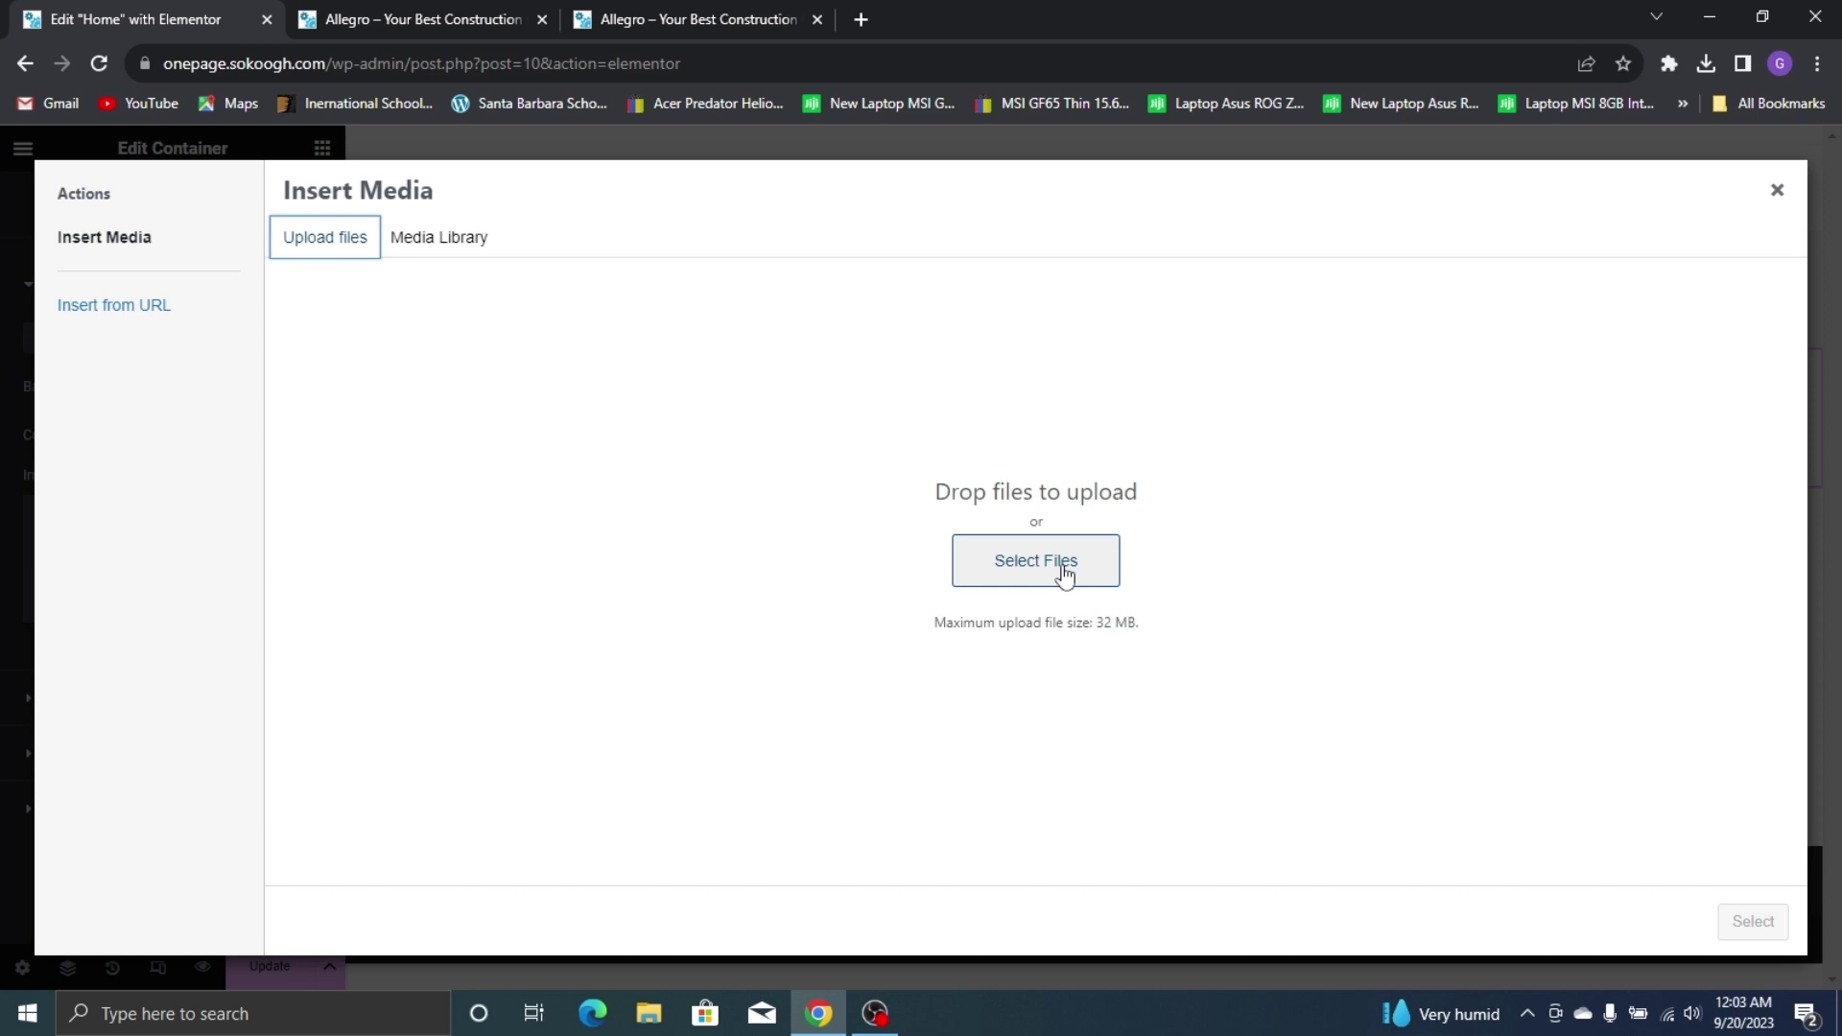
{"action": "left_click", "coordinate": [1063, 568]}
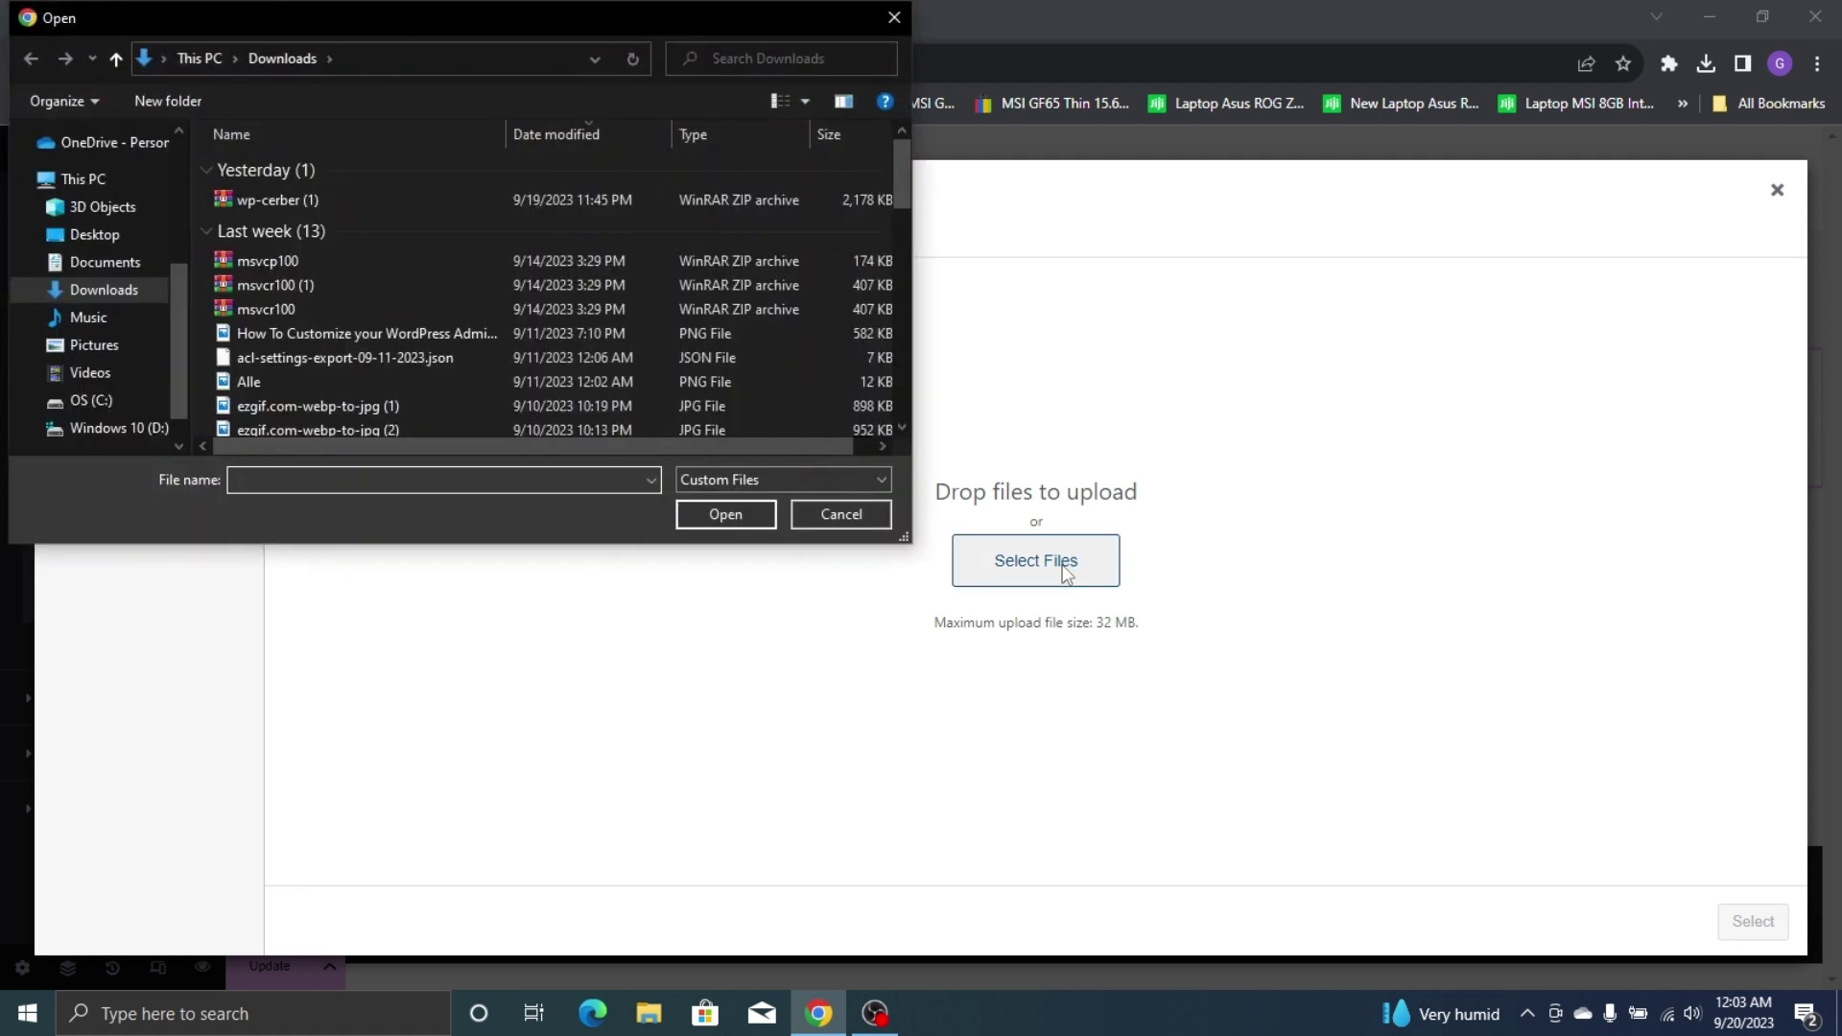
{"action": "left_click", "coordinate": [96, 262]}
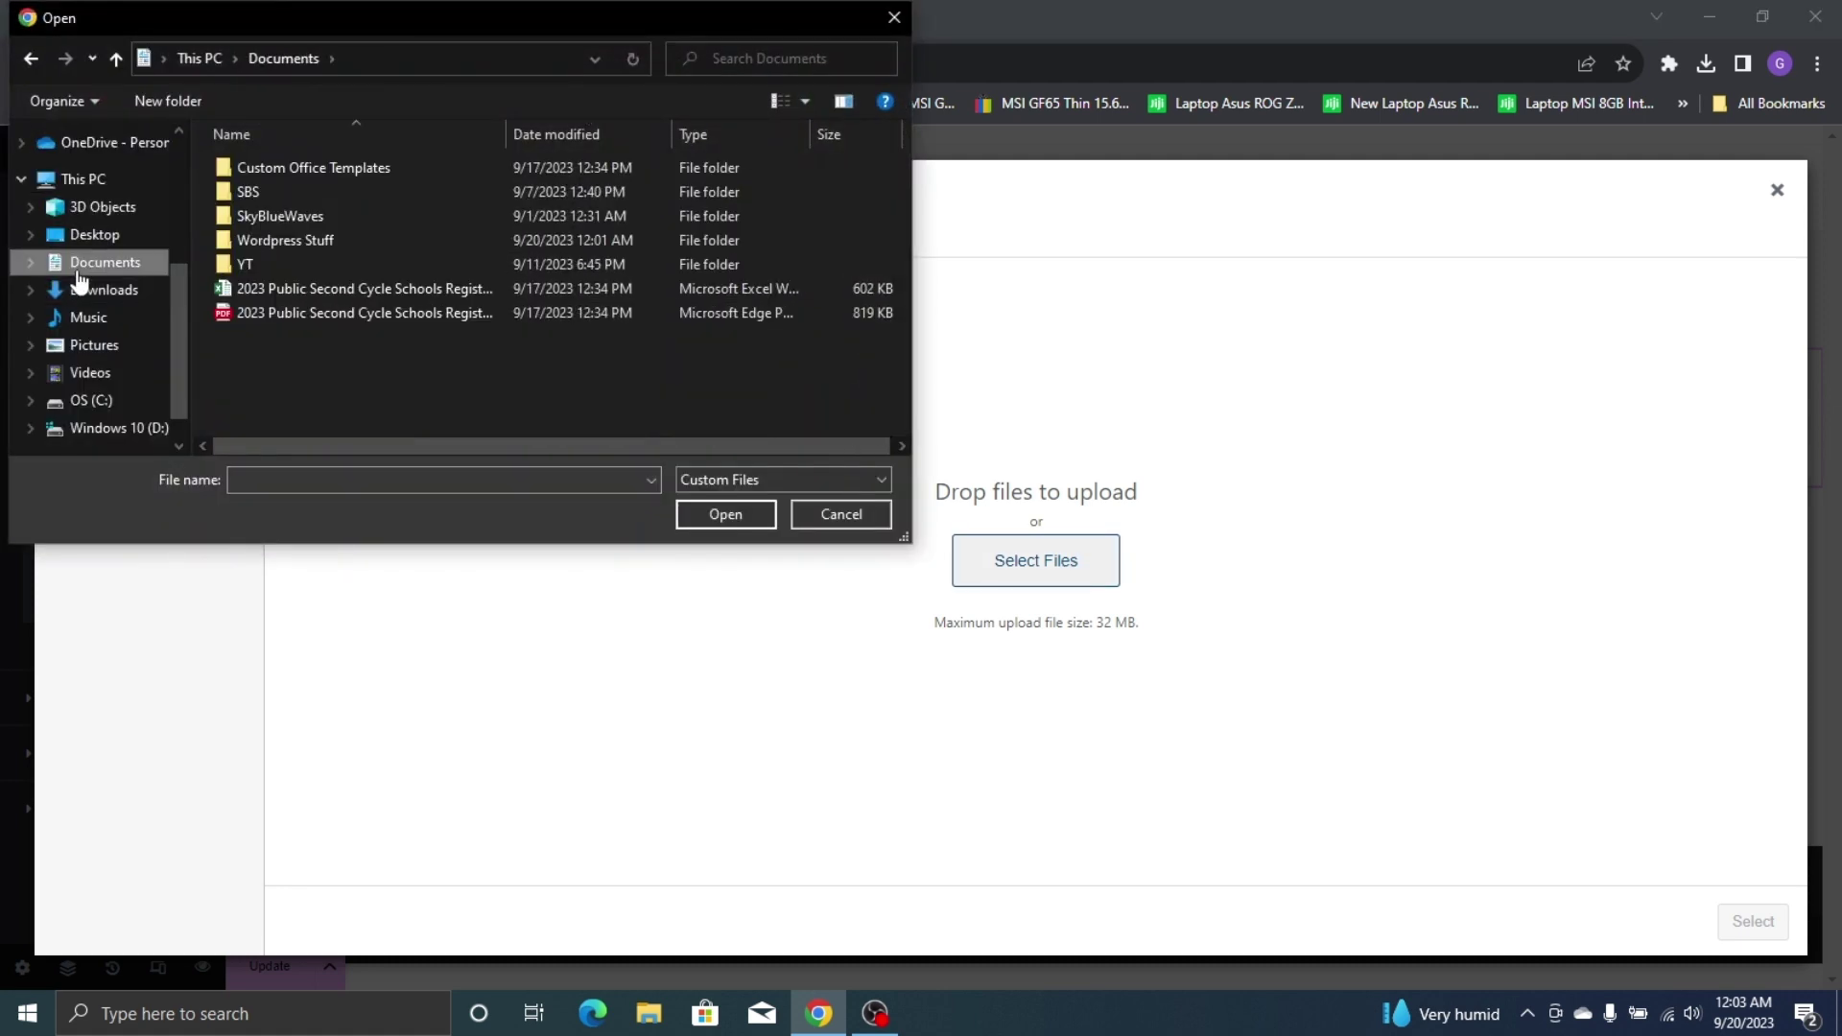
{"action": "double_click", "coordinate": [322, 235]}
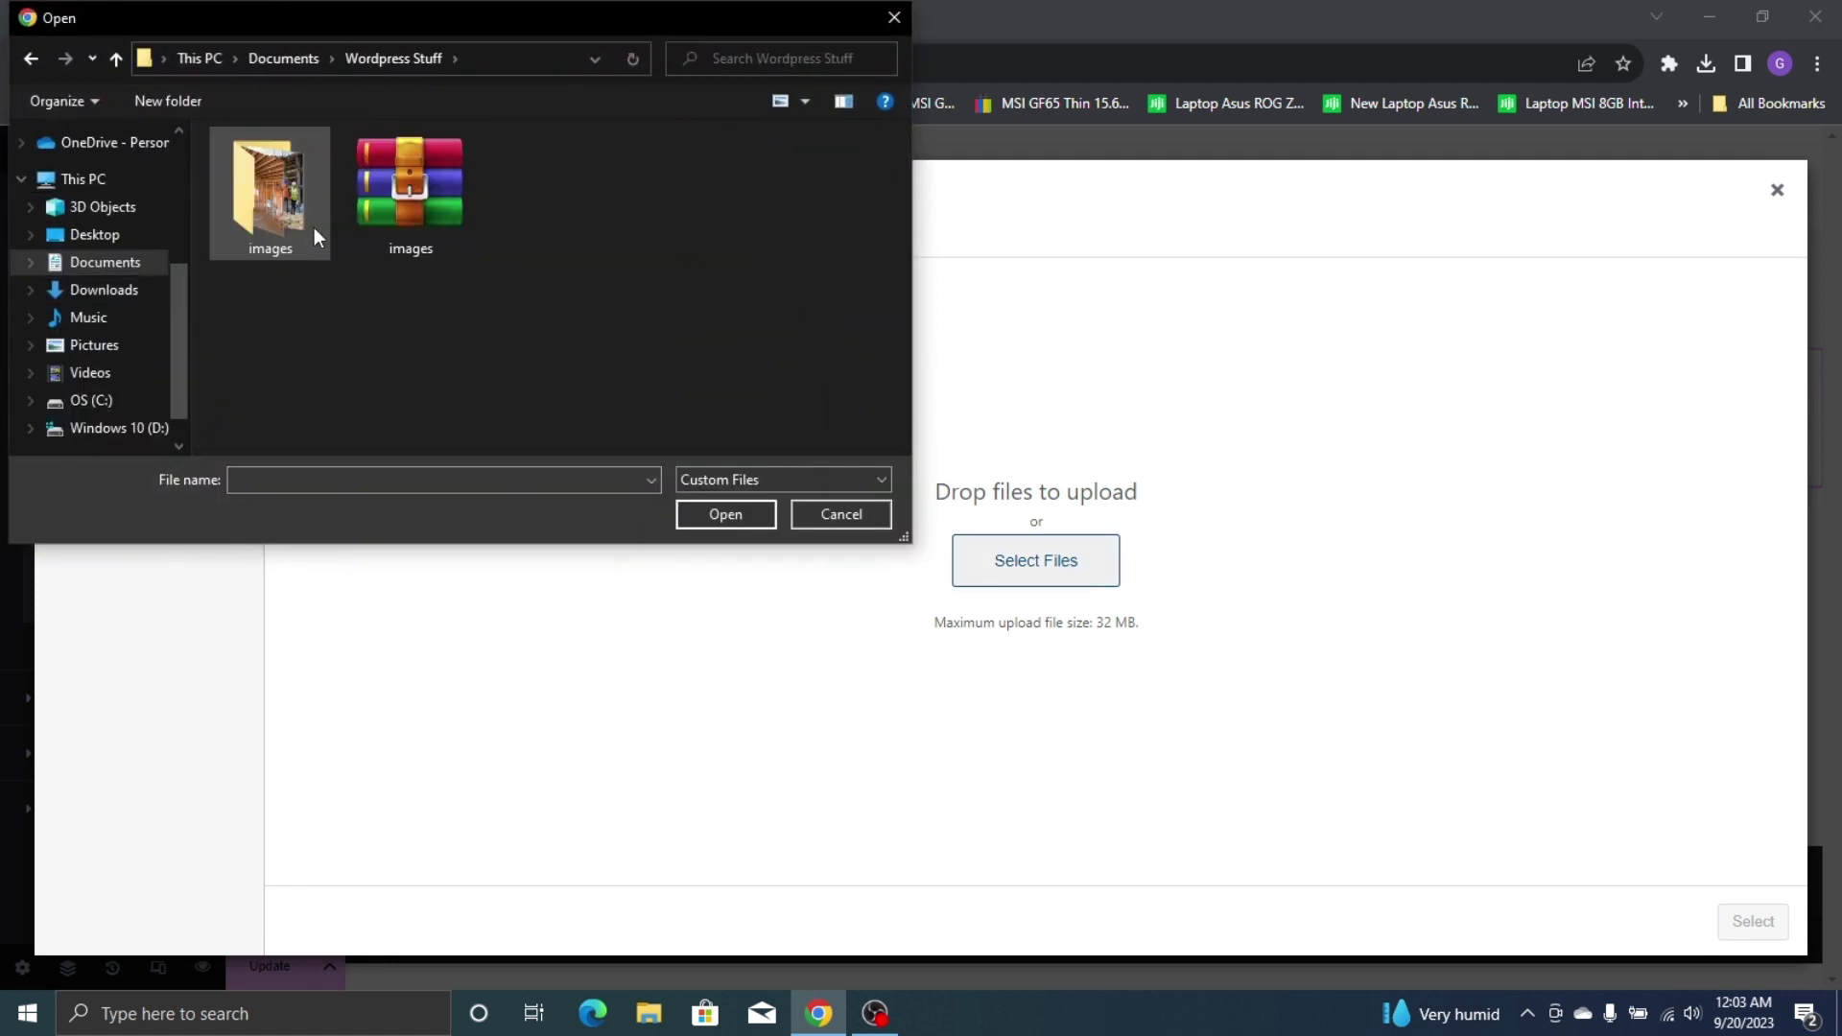
{"action": "double_click", "coordinate": [219, 175]}
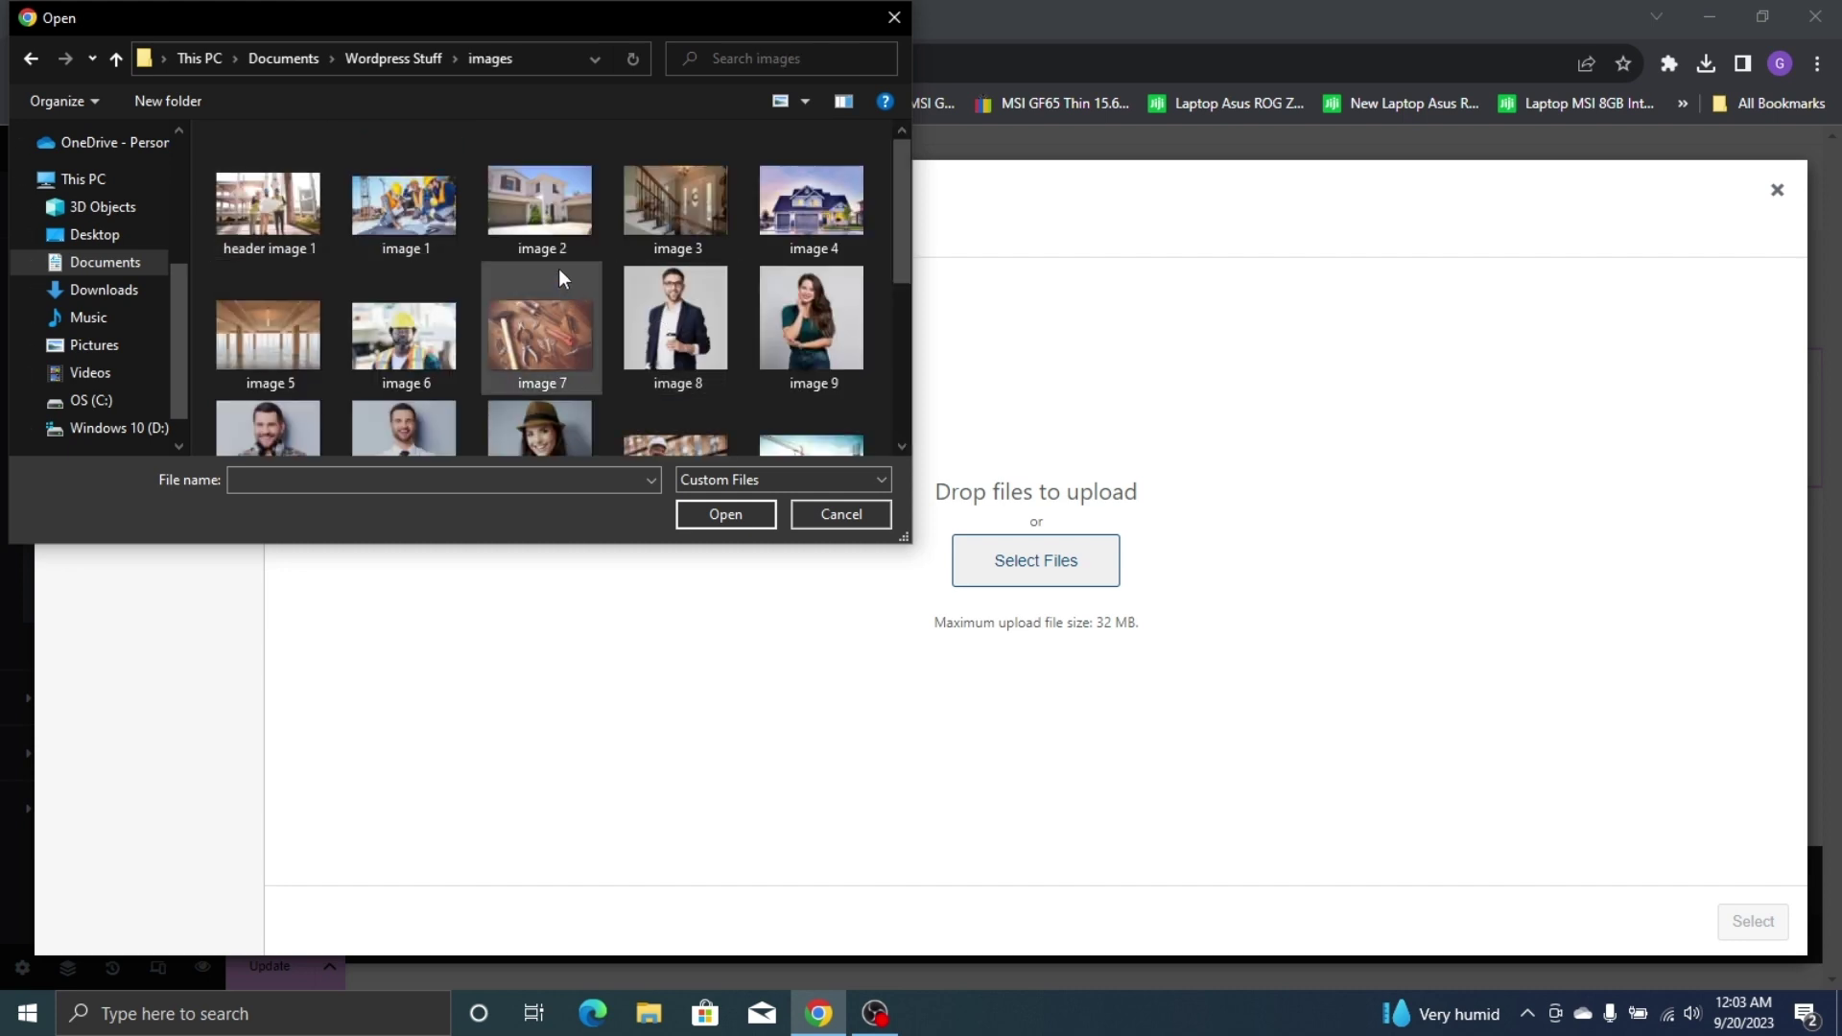
{"action": "left_click", "coordinate": [589, 338]}
{"action": "key", "text": "shift+End"}
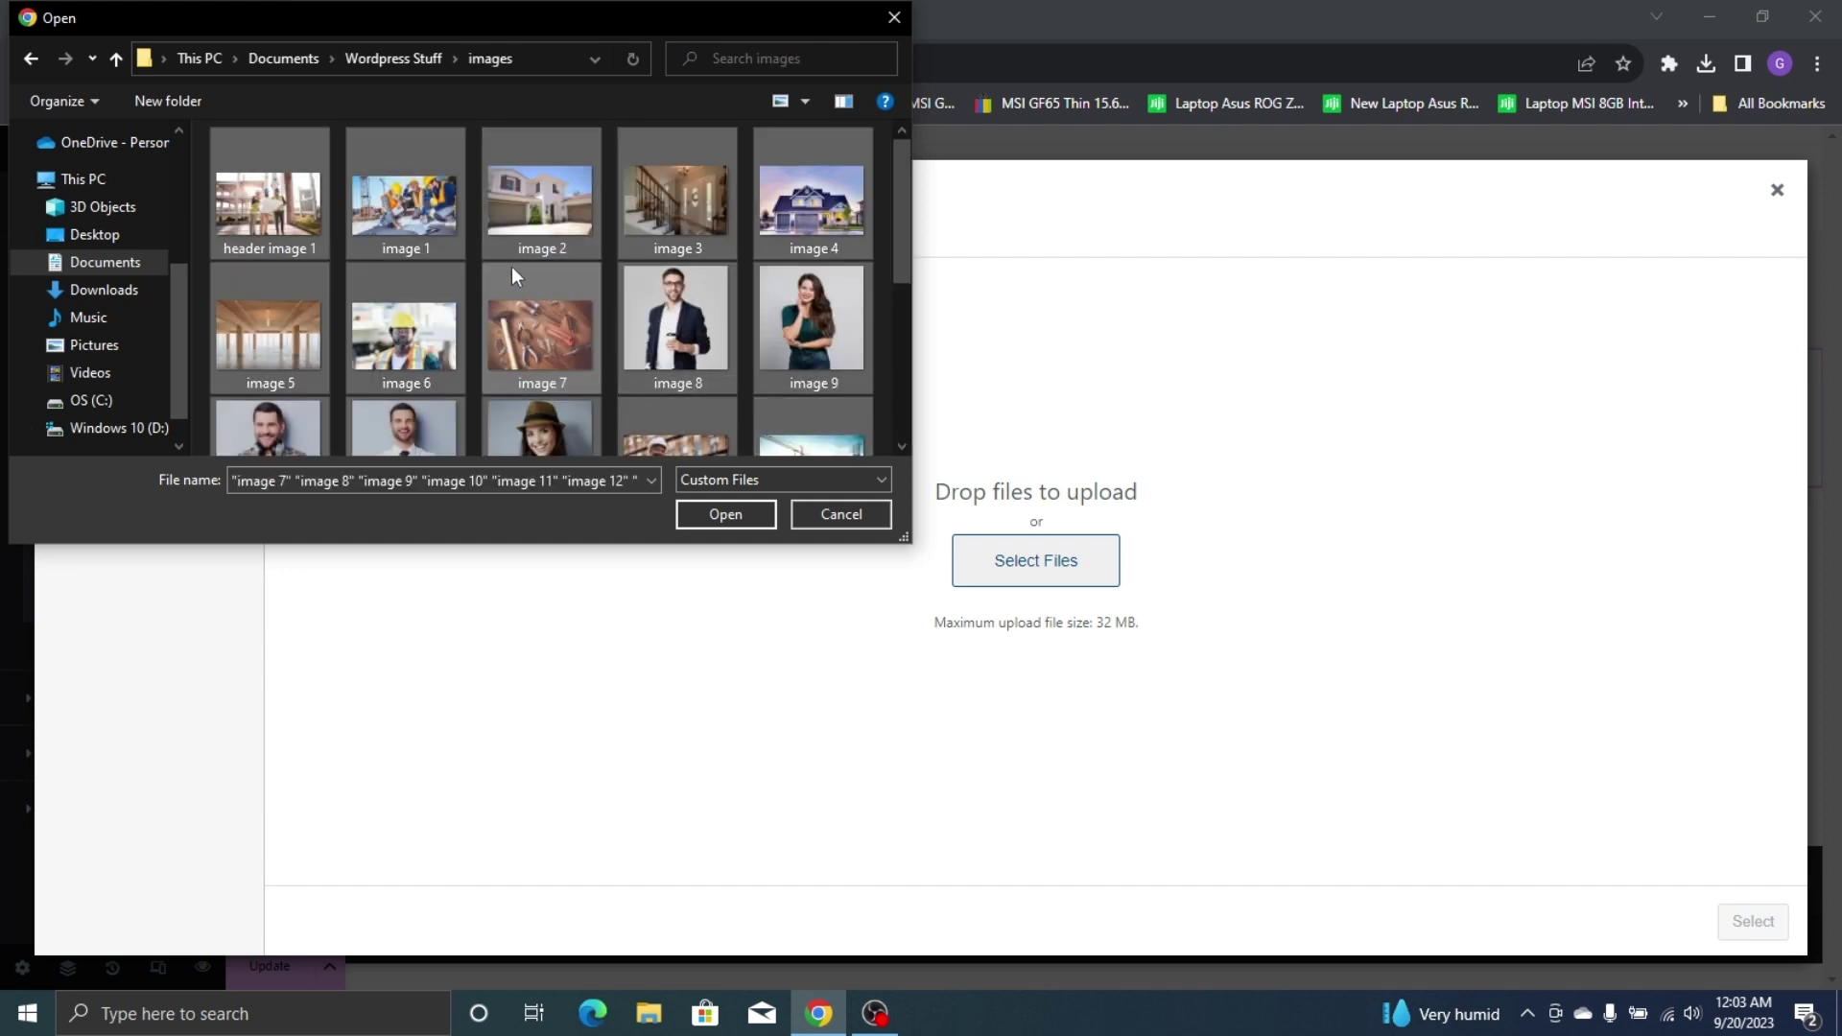
{"action": "scroll", "coordinate": [511, 267], "scroll_direction": "down", "scroll_amount": 3}
{"action": "left_click", "coordinate": [757, 513]}
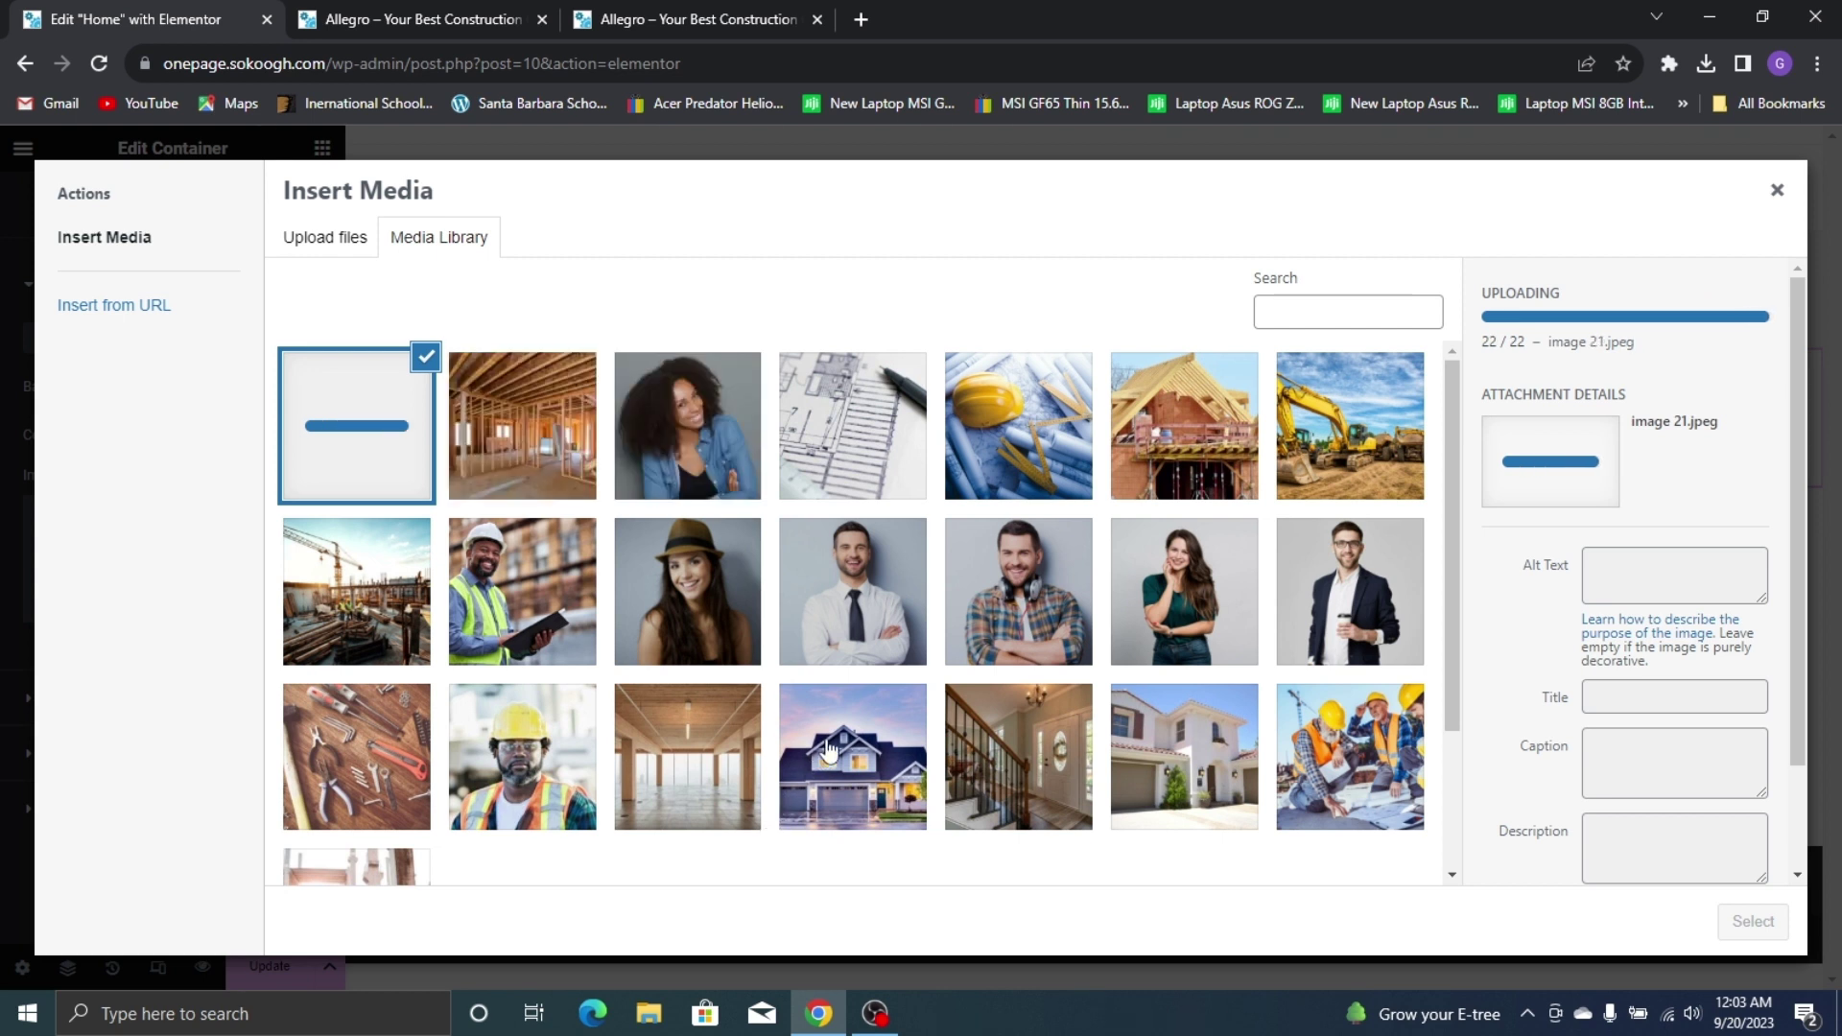
After checking the live AlleGRO site, set header image 1 as the container background
{"action": "scroll", "coordinate": [739, 629], "scroll_direction": "down", "scroll_amount": 3}
{"action": "scroll", "coordinate": [852, 635], "scroll_direction": "up", "scroll_amount": 3}
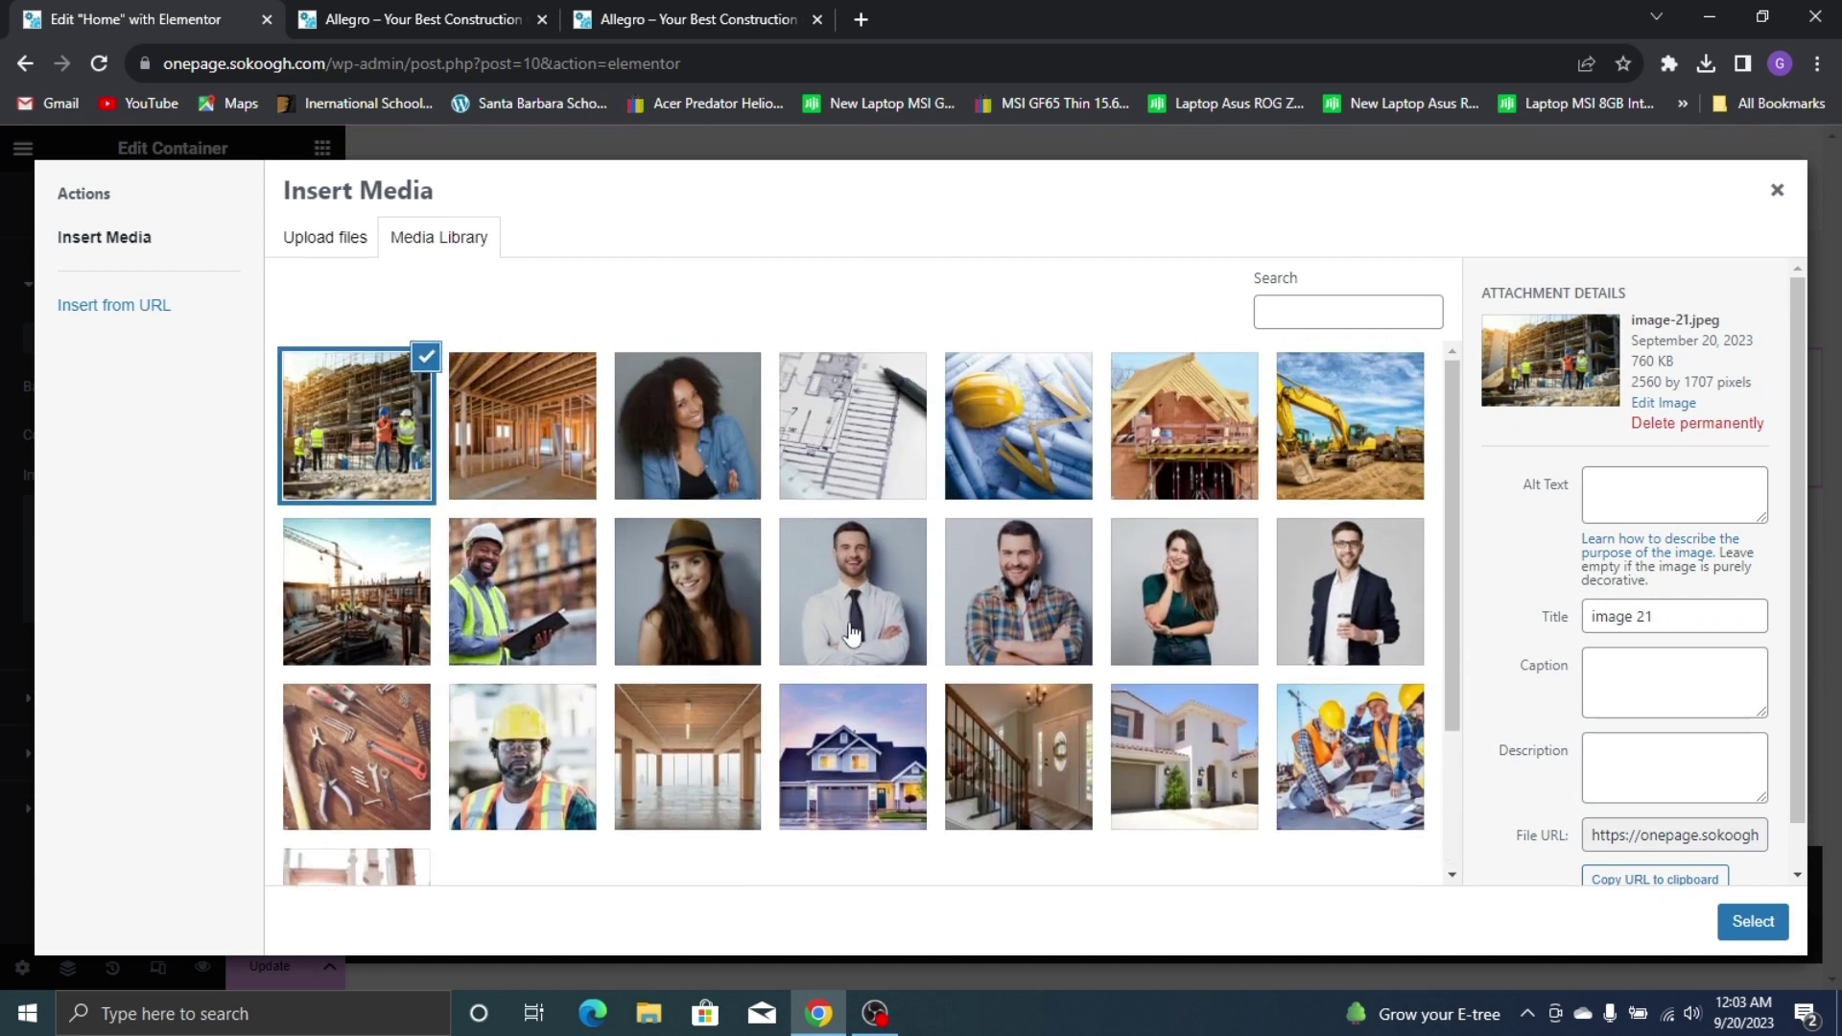
{"action": "scroll", "coordinate": [672, 422], "scroll_direction": "down", "scroll_amount": 3}
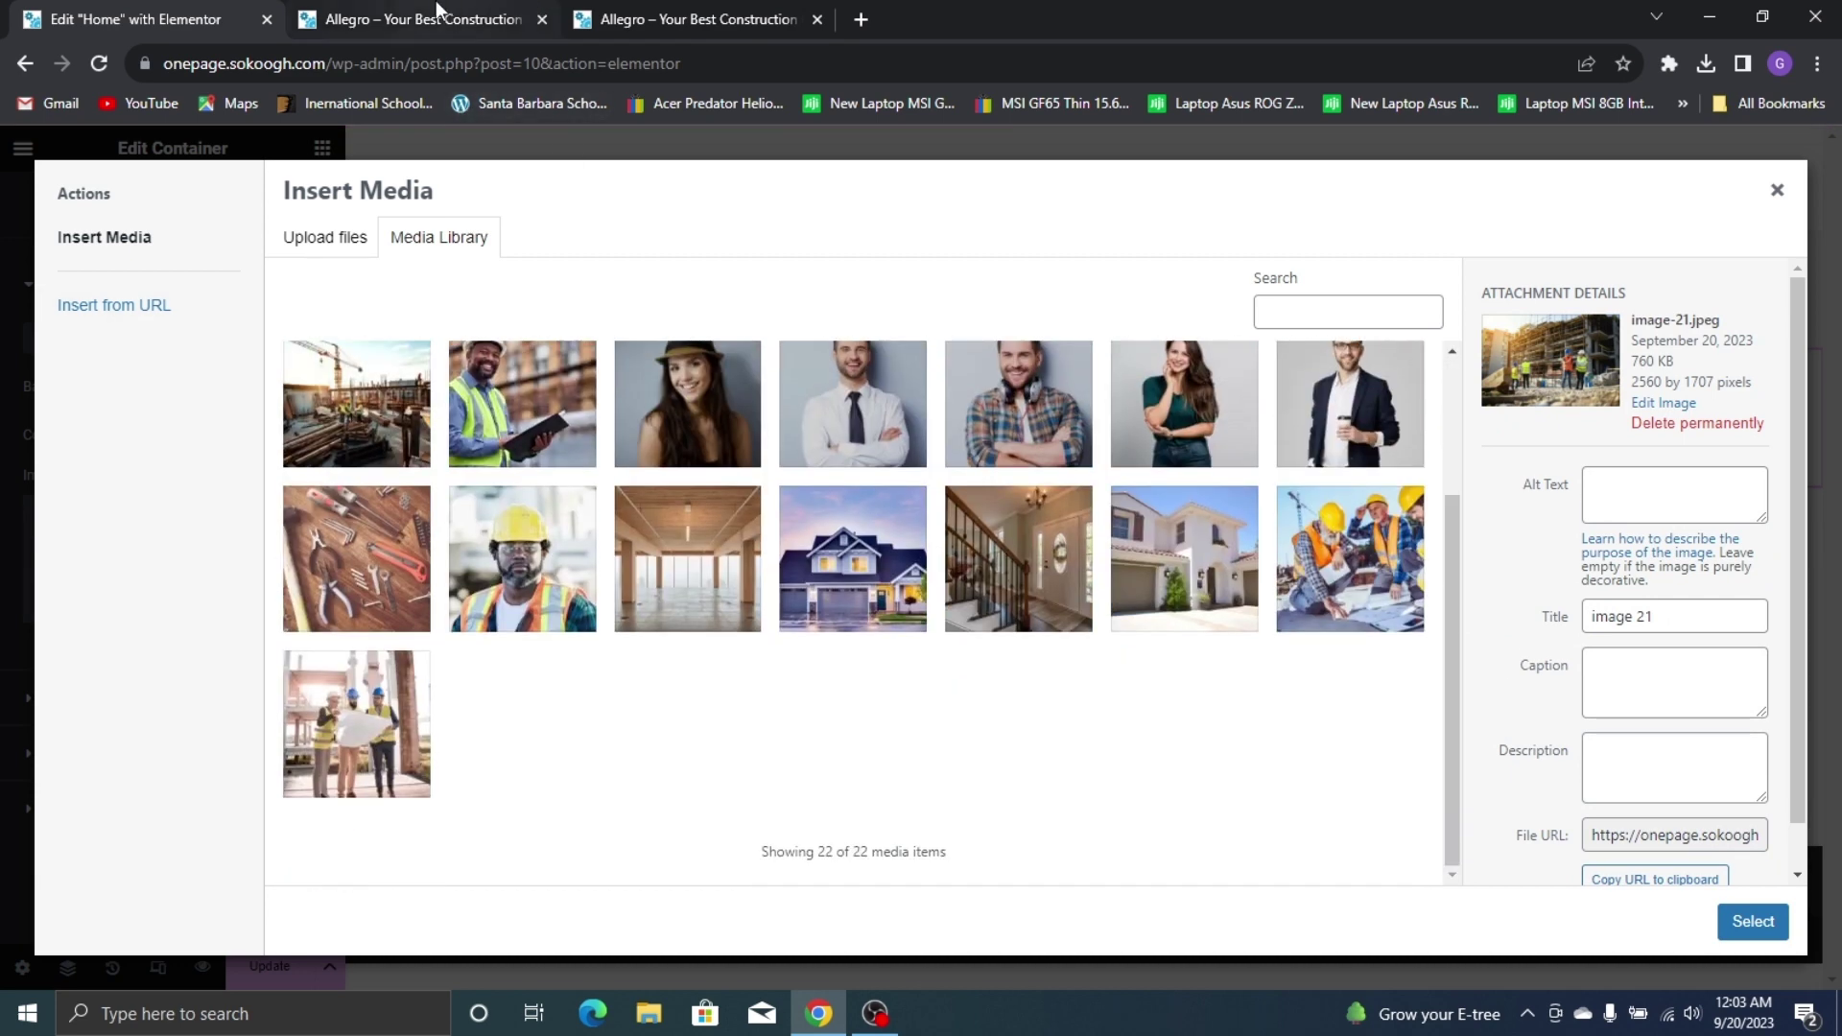
{"action": "left_click", "coordinate": [437, 12]}
{"action": "left_click", "coordinate": [698, 19]}
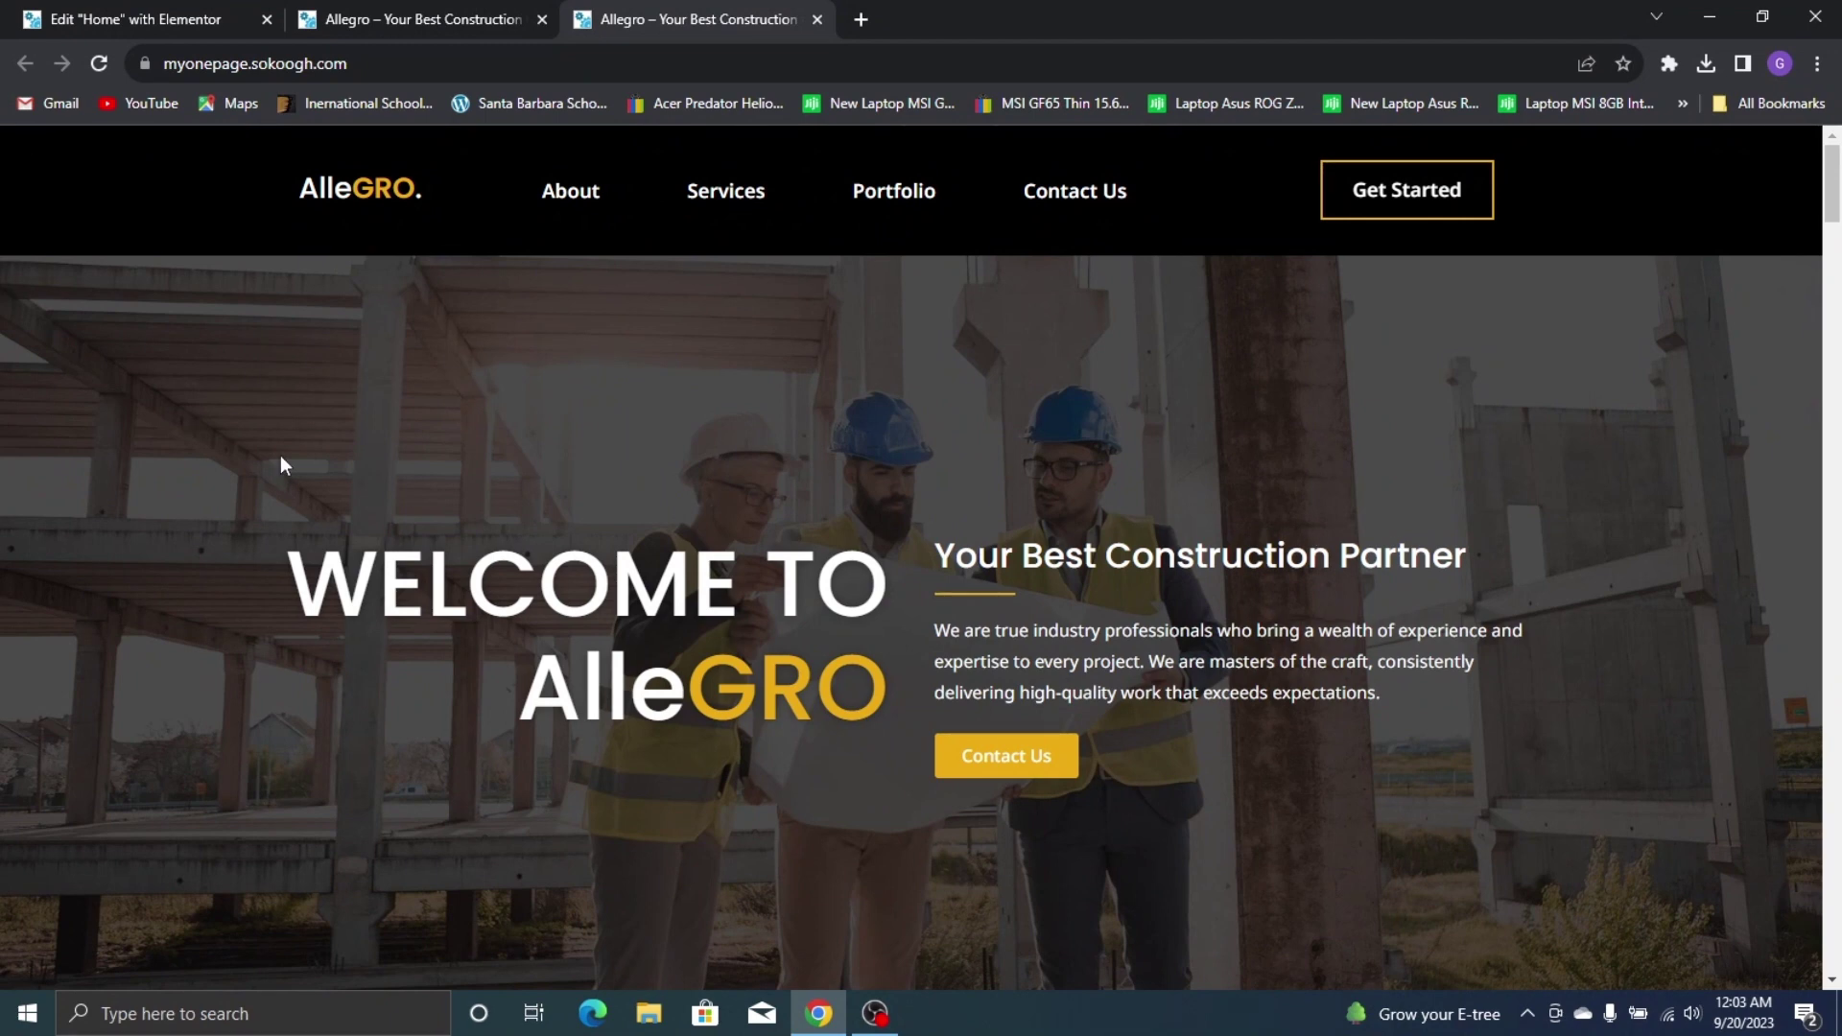
{"action": "left_click", "coordinate": [110, 12]}
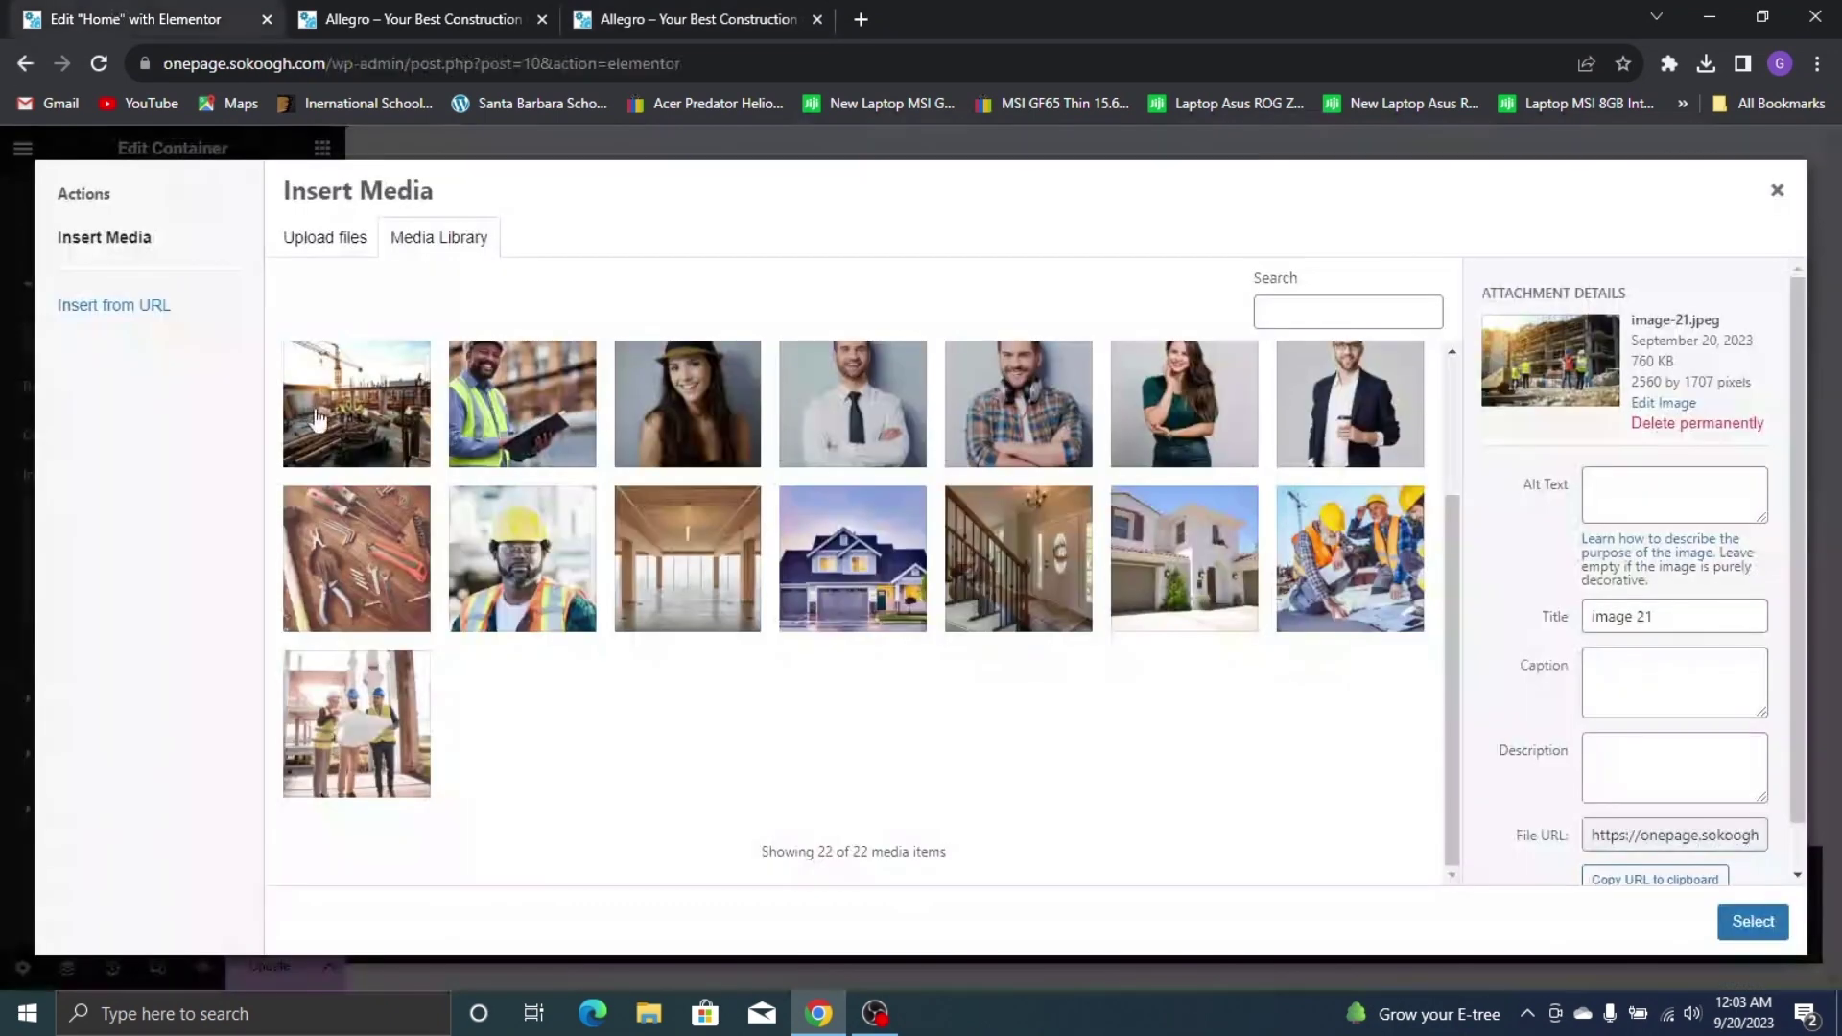
{"action": "left_click", "coordinate": [359, 719]}
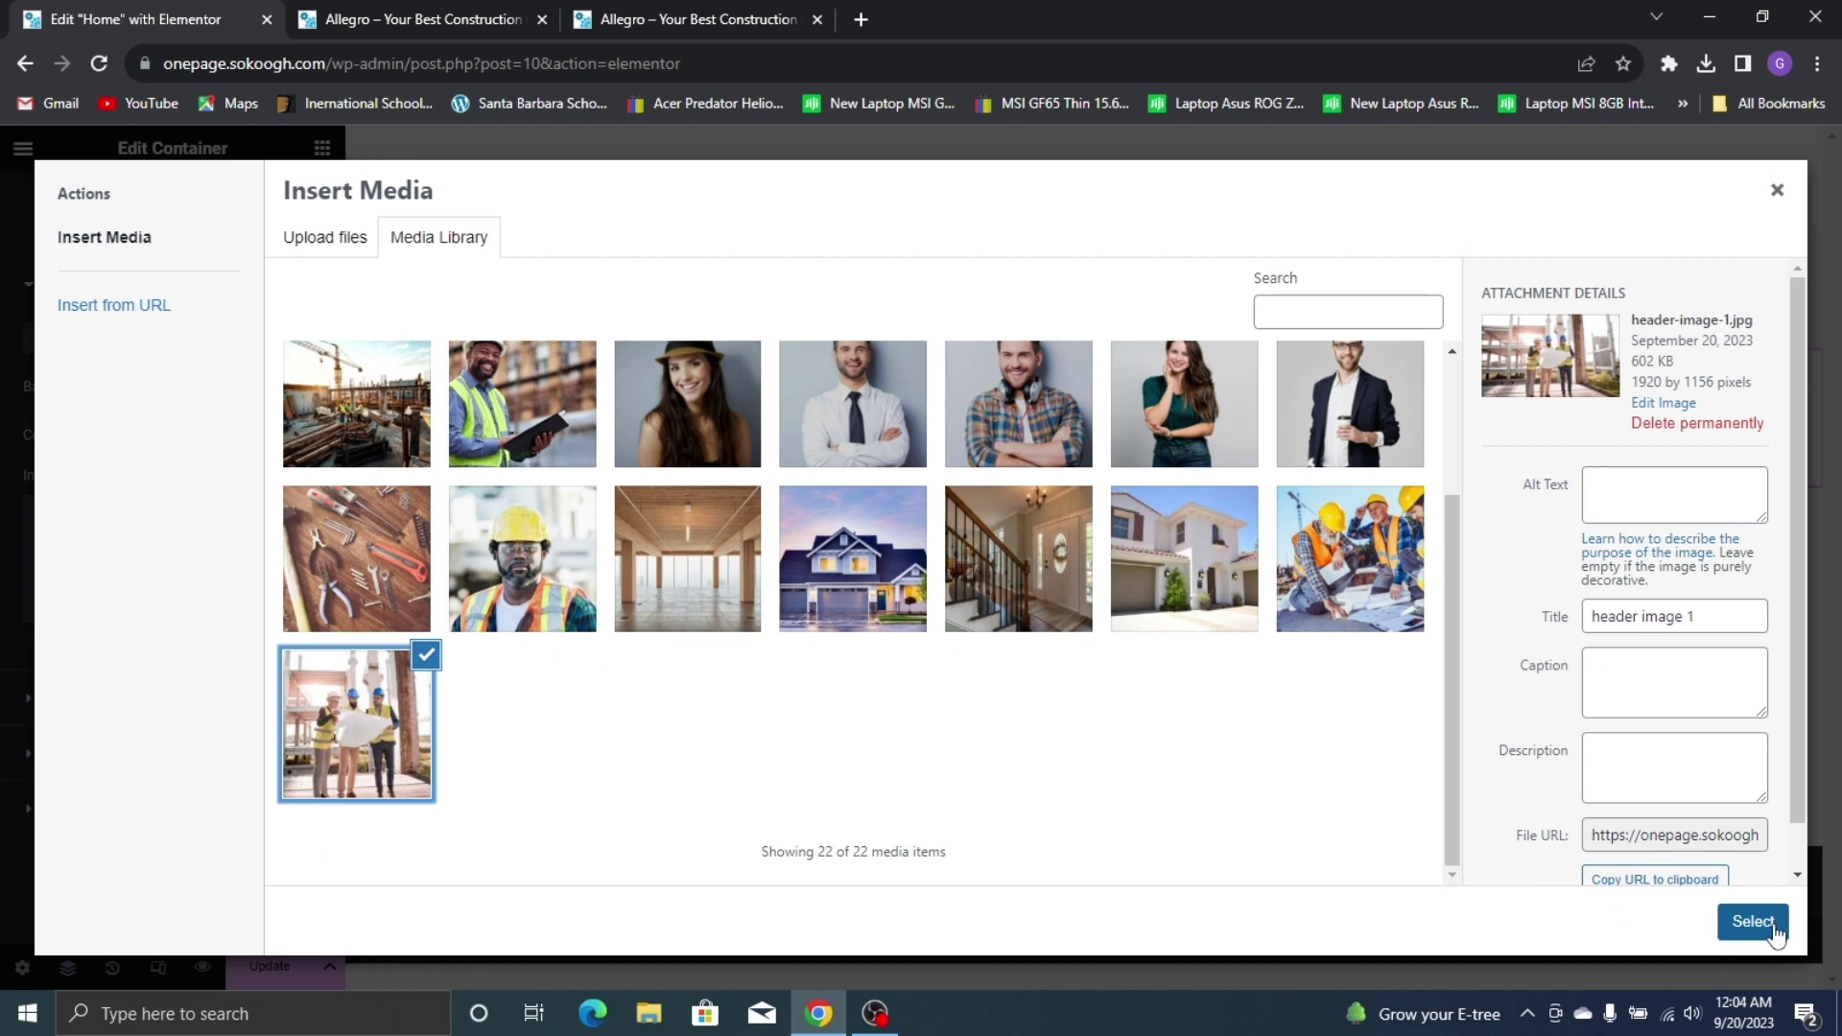
{"action": "left_click", "coordinate": [1753, 921]}
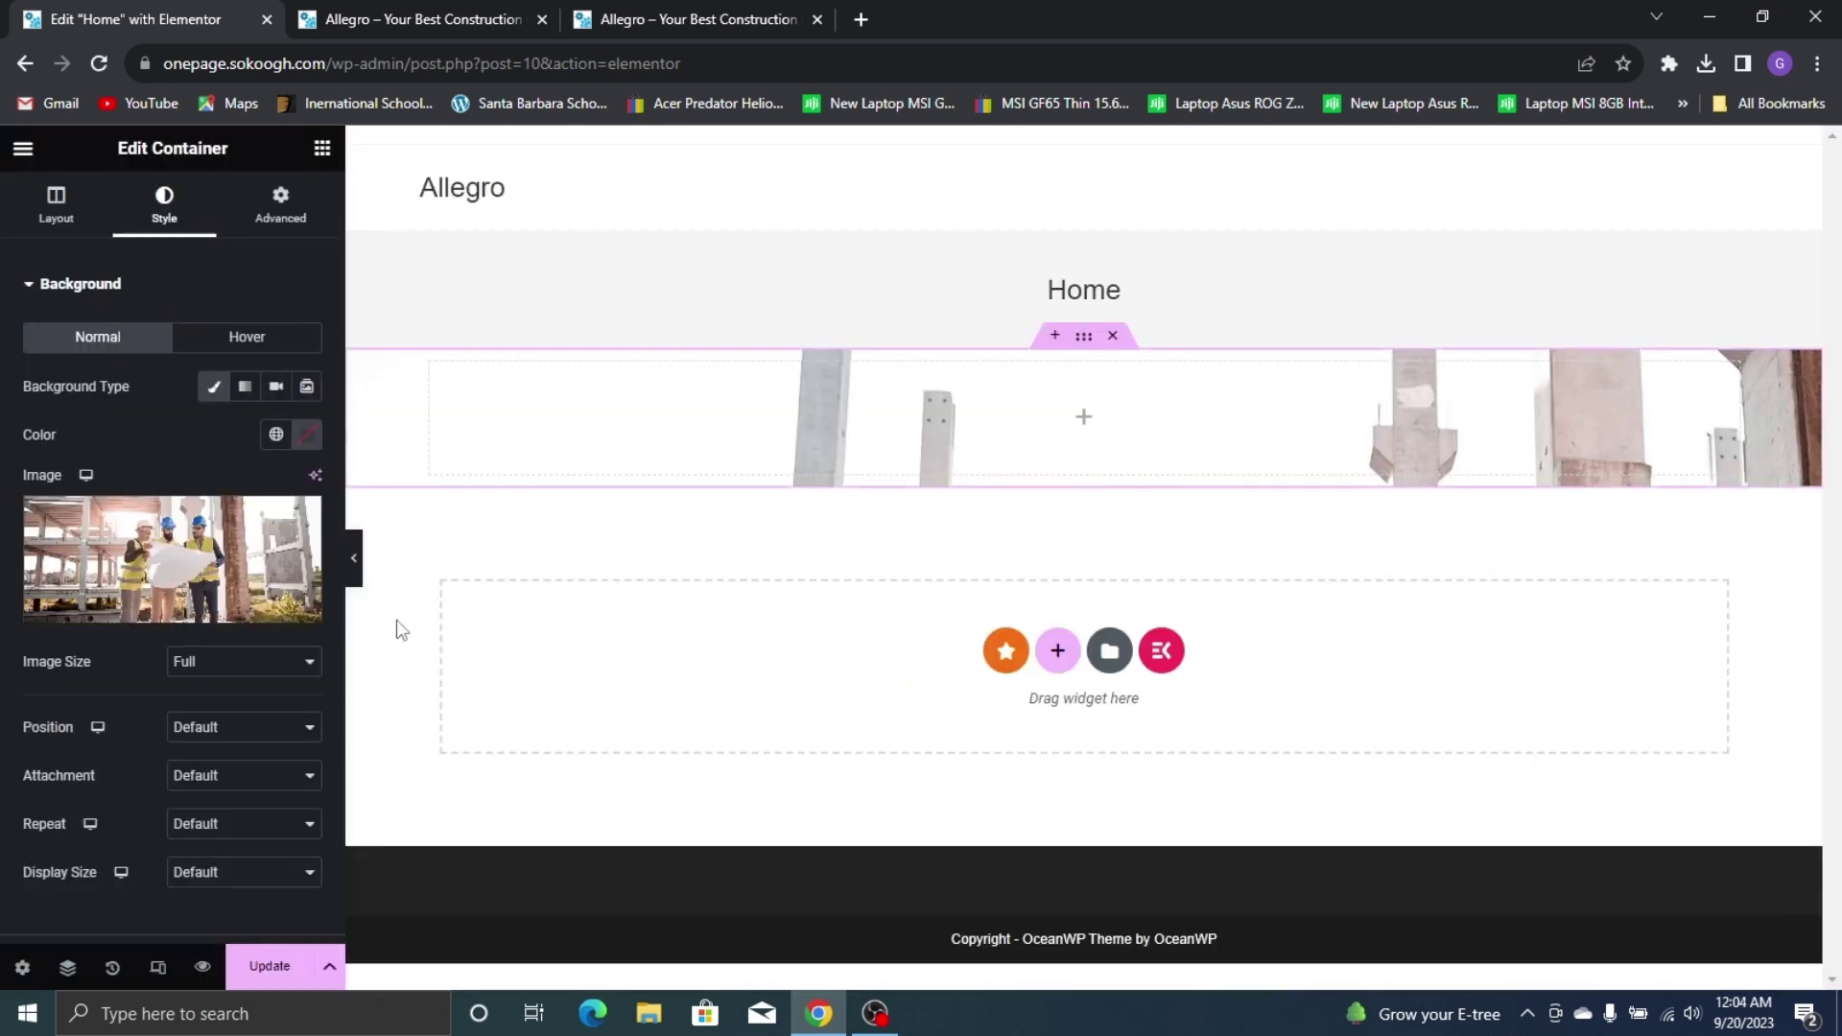
Set the background to Center Center position, No-repeat, and Cover display size
{"action": "scroll", "coordinate": [141, 681], "scroll_direction": "down", "scroll_amount": 1}
{"action": "left_click", "coordinate": [204, 617]}
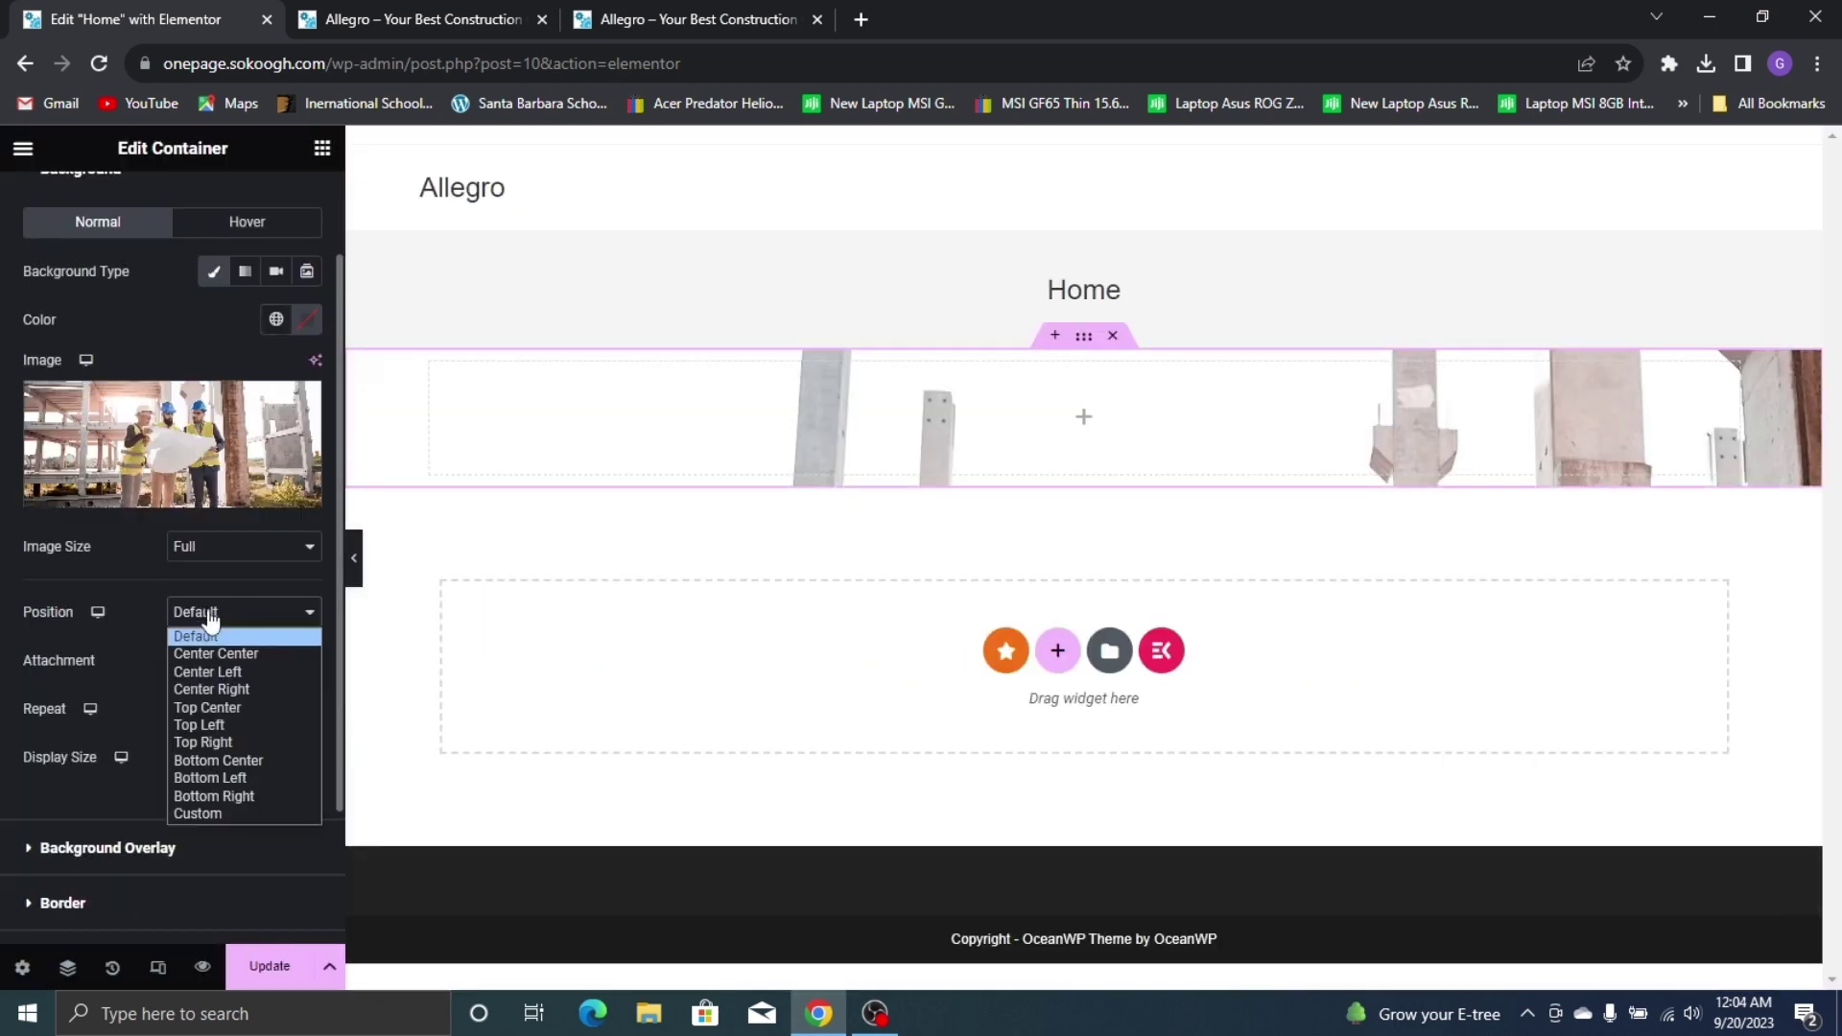
{"action": "left_click", "coordinate": [230, 658]}
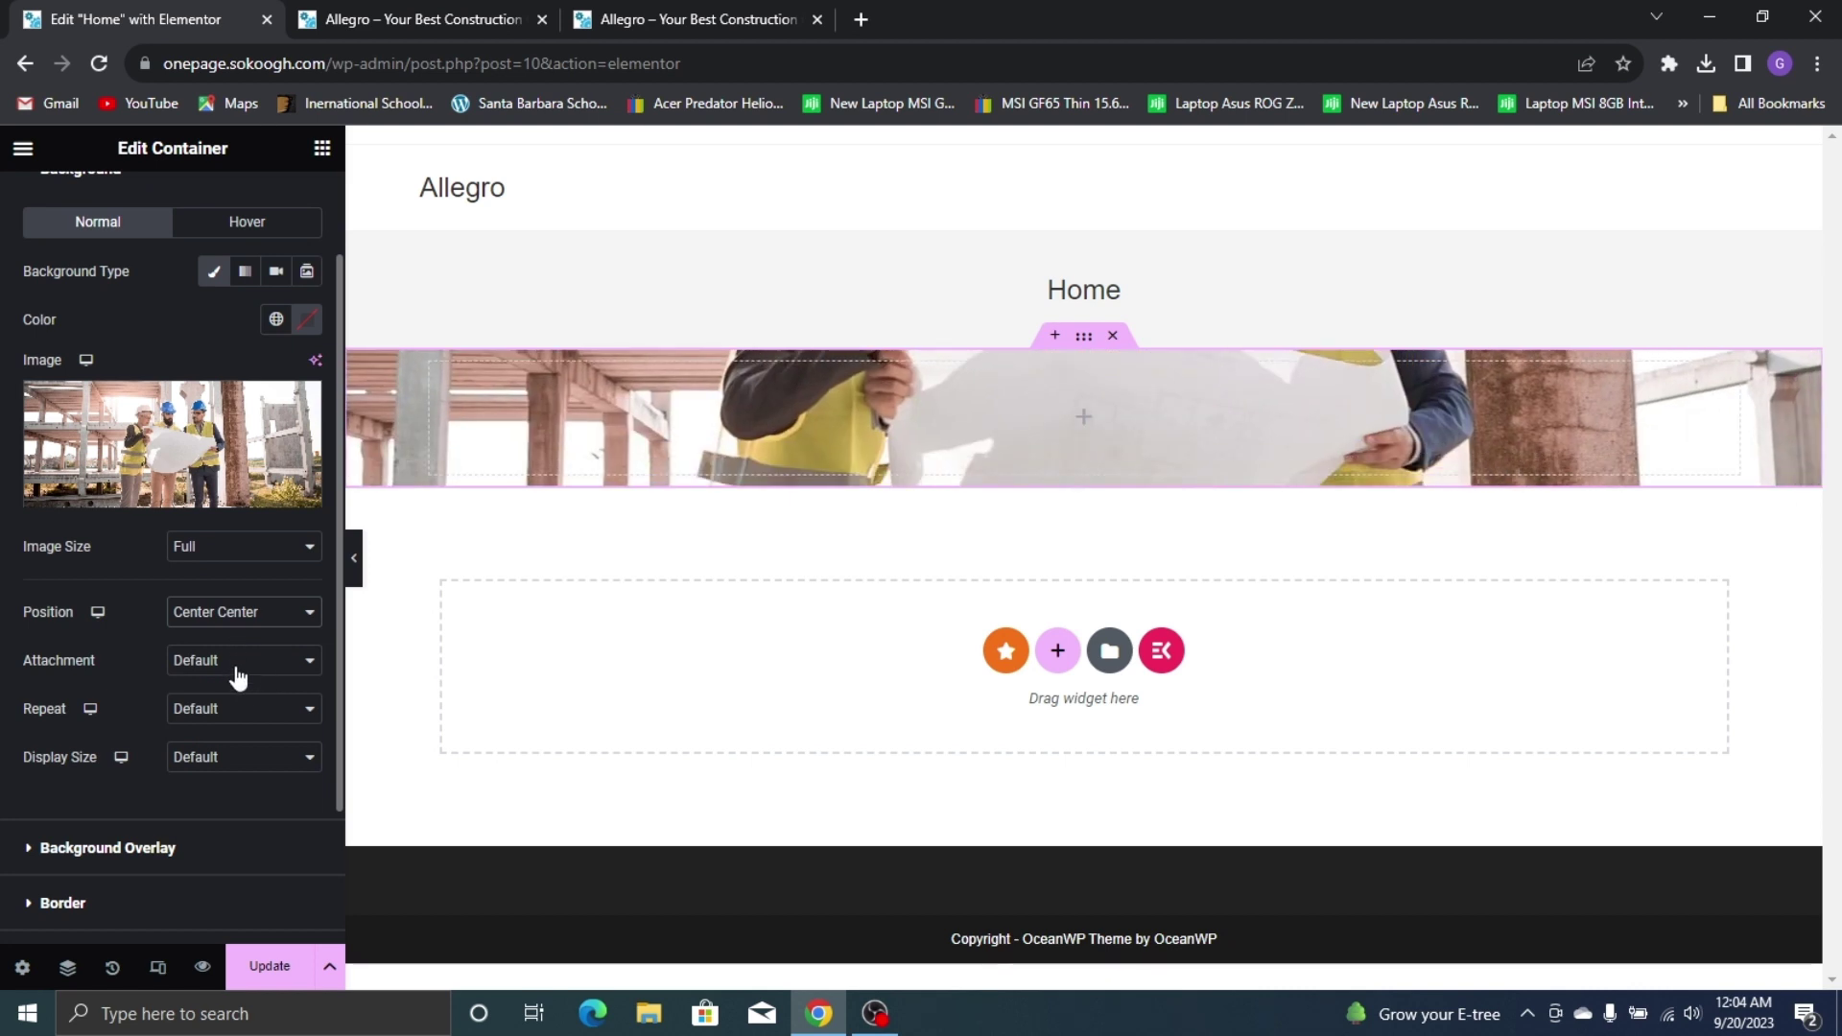
{"action": "left_click", "coordinate": [239, 708]}
{"action": "left_click", "coordinate": [252, 750]}
{"action": "left_click", "coordinate": [255, 758]}
{"action": "left_click", "coordinate": [251, 818]}
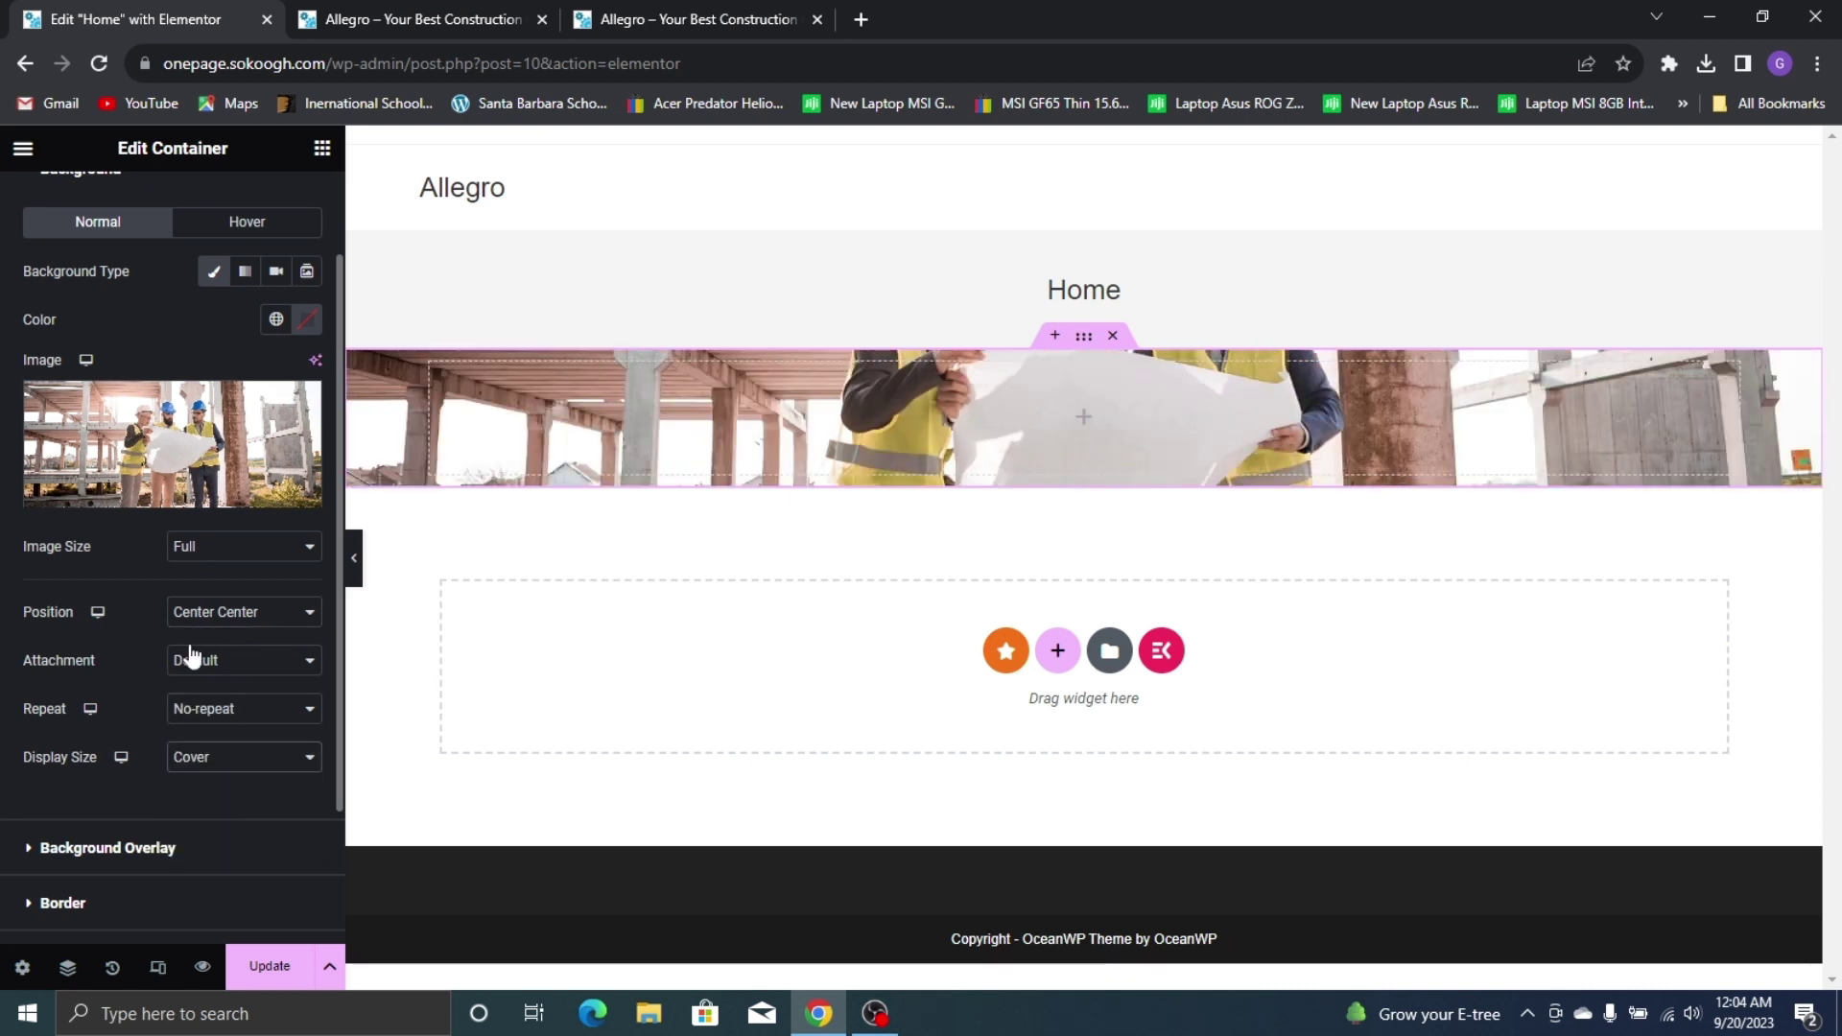
Set the container's minimum height to 640 px on the Layout tab
{"action": "scroll", "coordinate": [44, 282], "scroll_direction": "up", "scroll_amount": 3}
{"action": "left_click", "coordinate": [56, 204]}
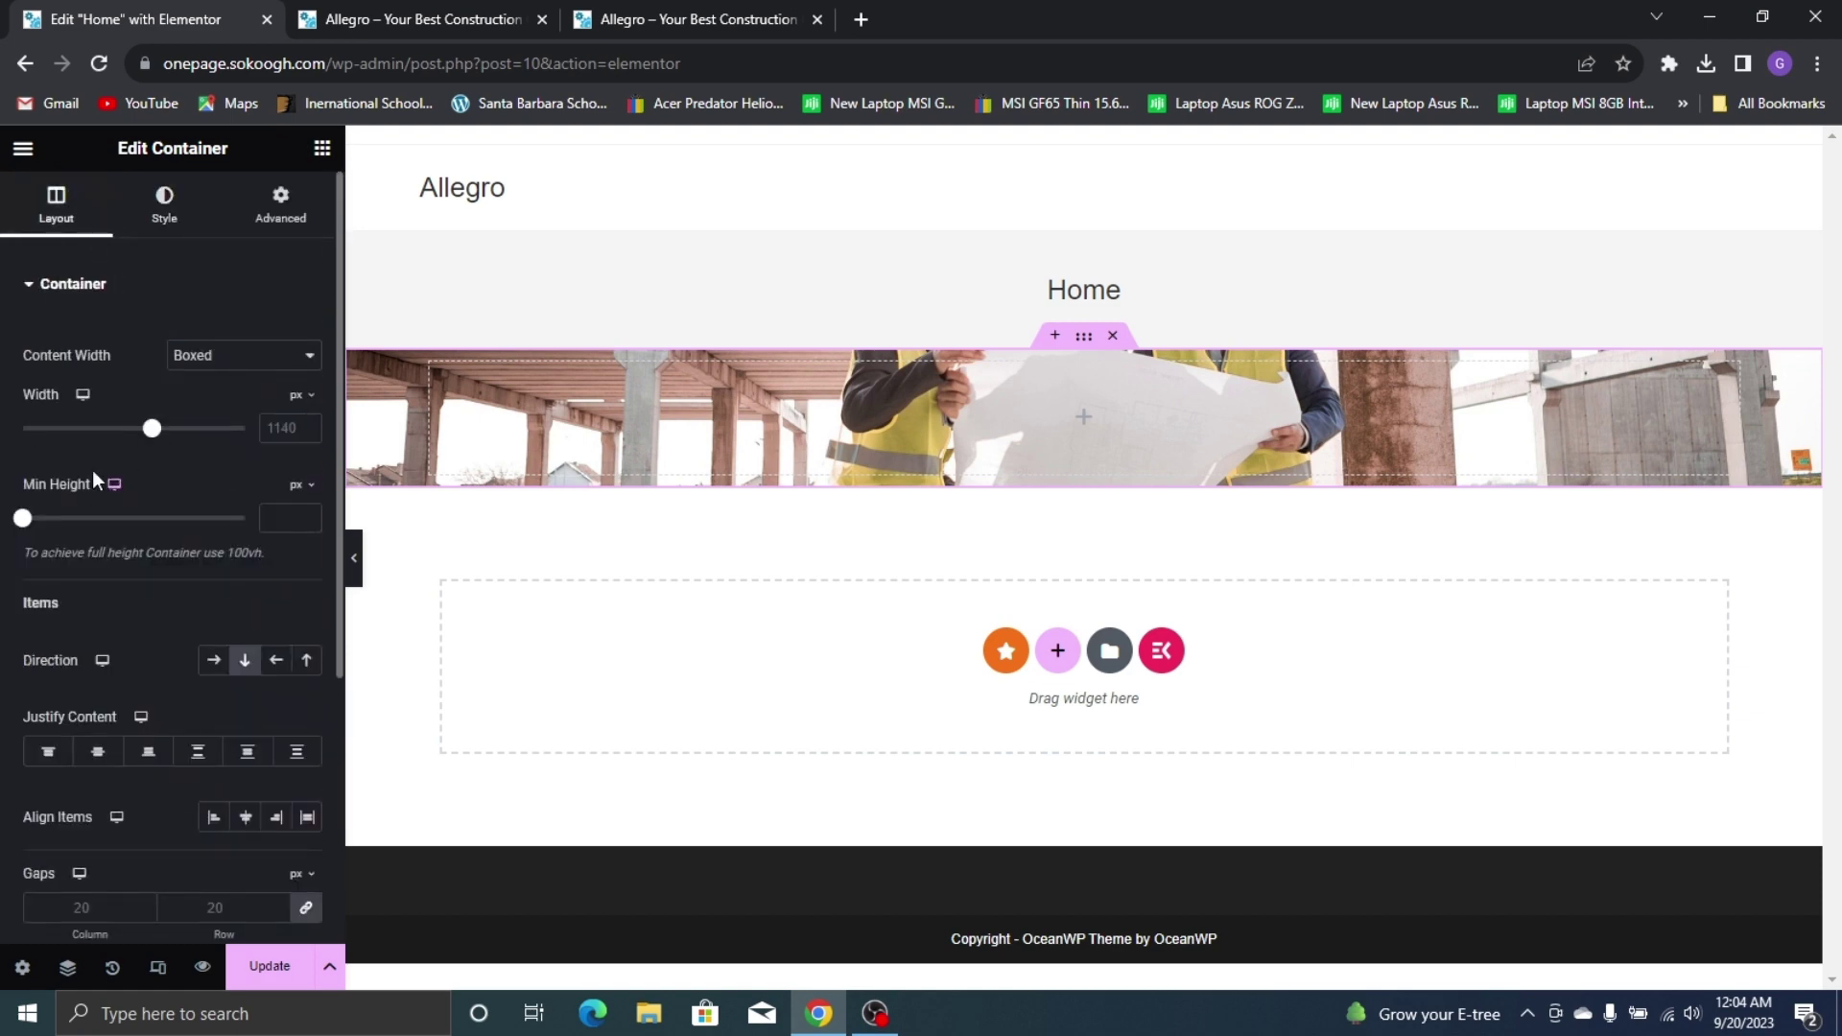
{"action": "left_click_drag", "start_coordinate": [23, 519], "coordinate": [124, 588]}
{"action": "scroll", "coordinate": [480, 573], "scroll_direction": "down", "scroll_amount": 4}
{"action": "scroll", "coordinate": [1053, 528], "scroll_direction": "up", "scroll_amount": 4}
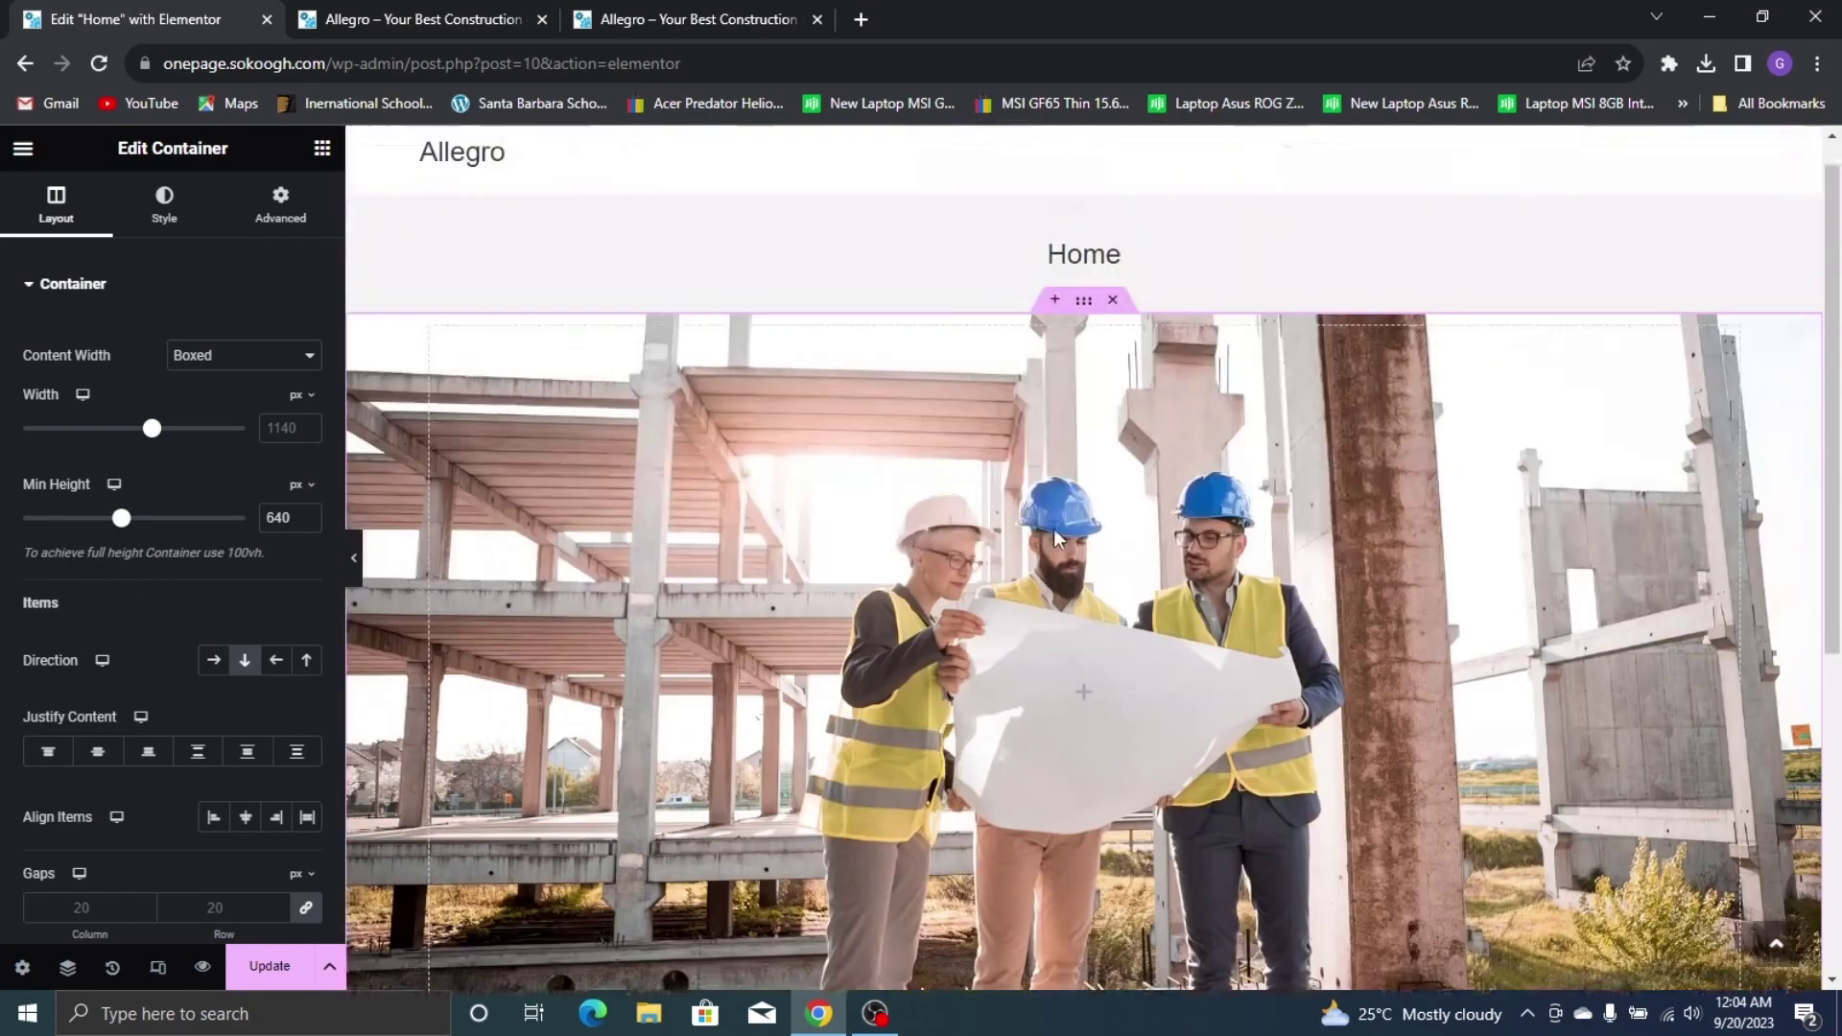
{"action": "scroll", "coordinate": [1202, 529], "scroll_direction": "down", "scroll_amount": 2}
{"action": "scroll", "coordinate": [1200, 520], "scroll_direction": "down", "scroll_amount": 1}
{"action": "scroll", "coordinate": [1199, 520], "scroll_direction": "up", "scroll_amount": 4}
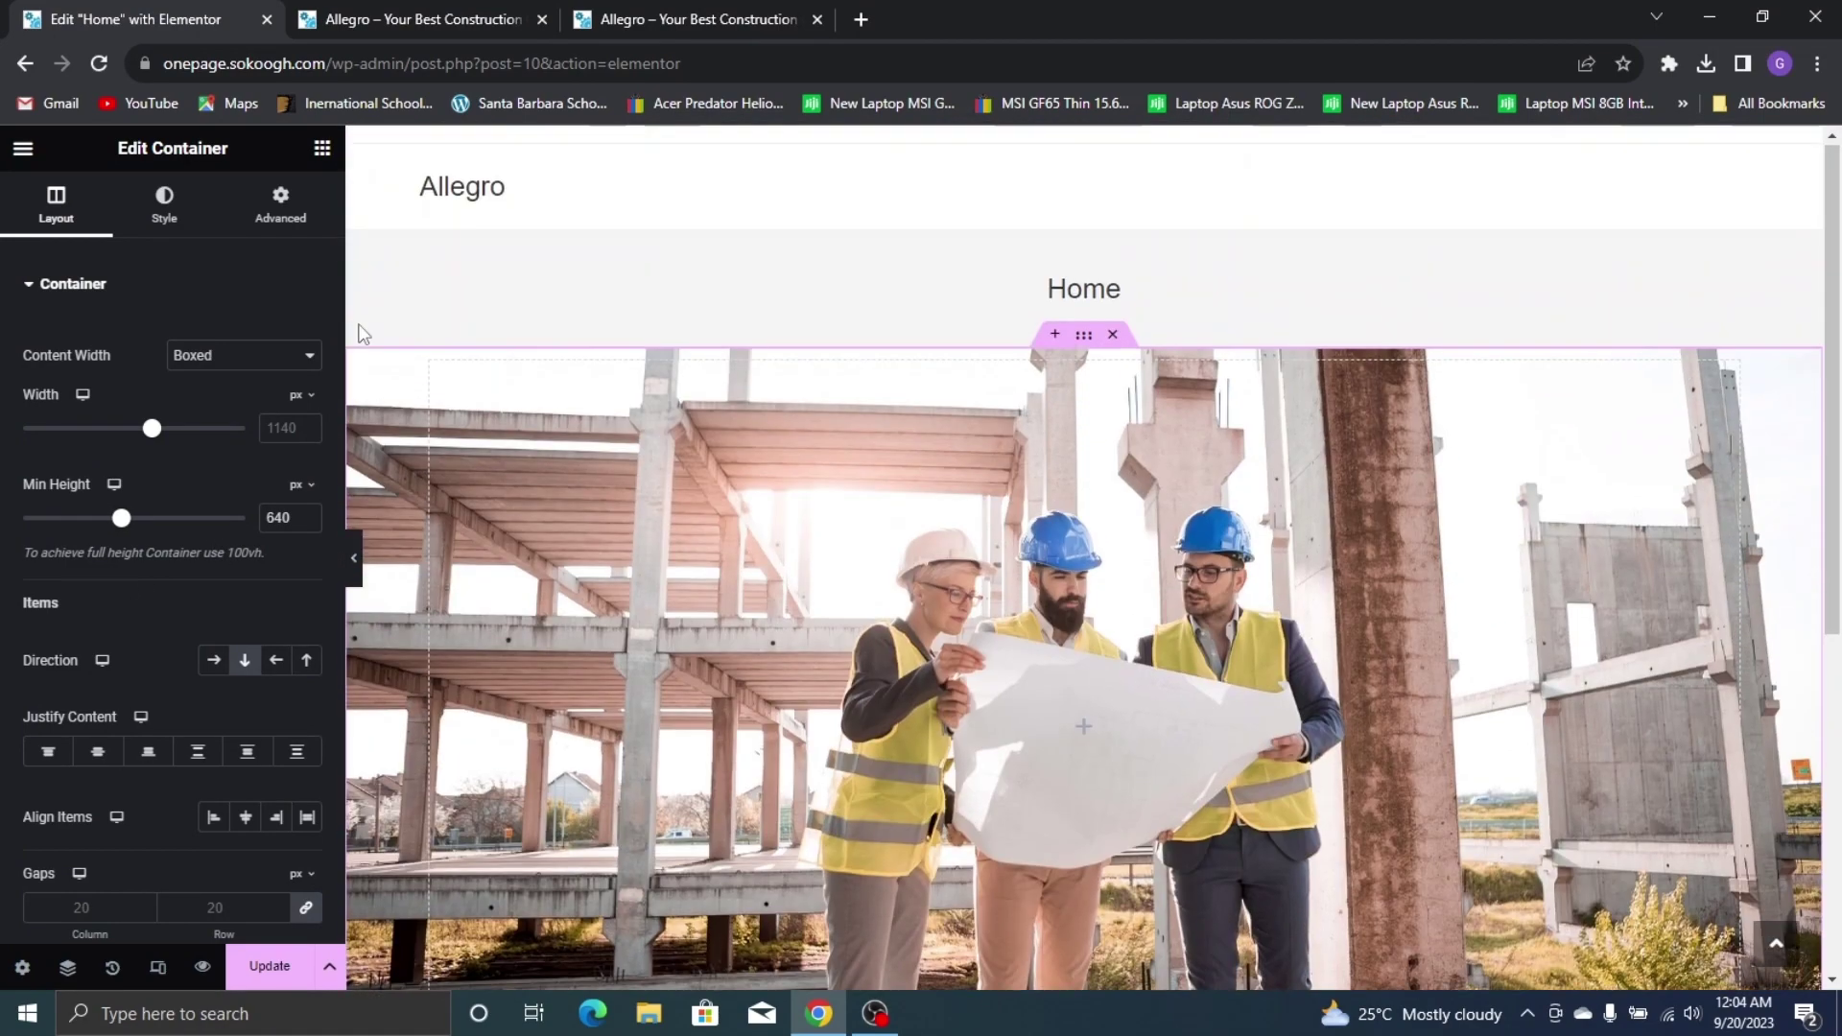
Add a Classic background overlay in black #000000 at roughly 0.75 opacity
{"action": "left_click", "coordinate": [164, 201]}
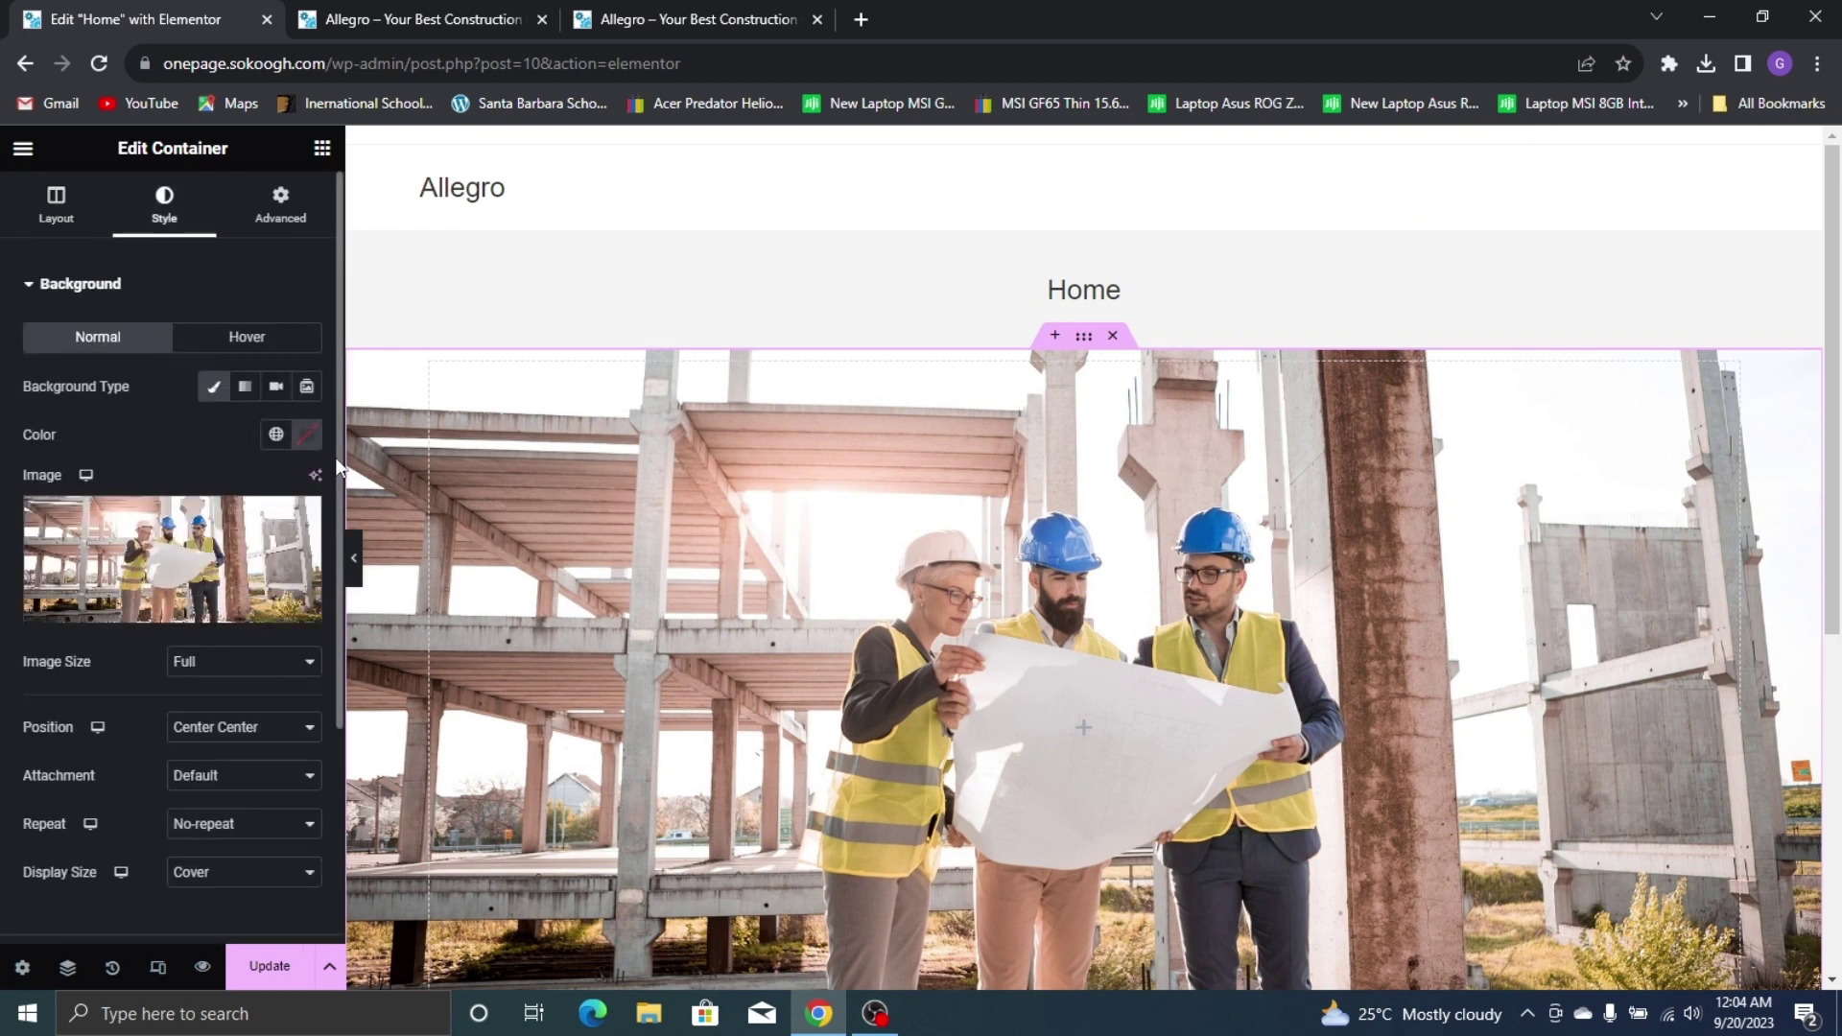
{"action": "scroll", "coordinate": [107, 283], "scroll_direction": "down", "scroll_amount": 3}
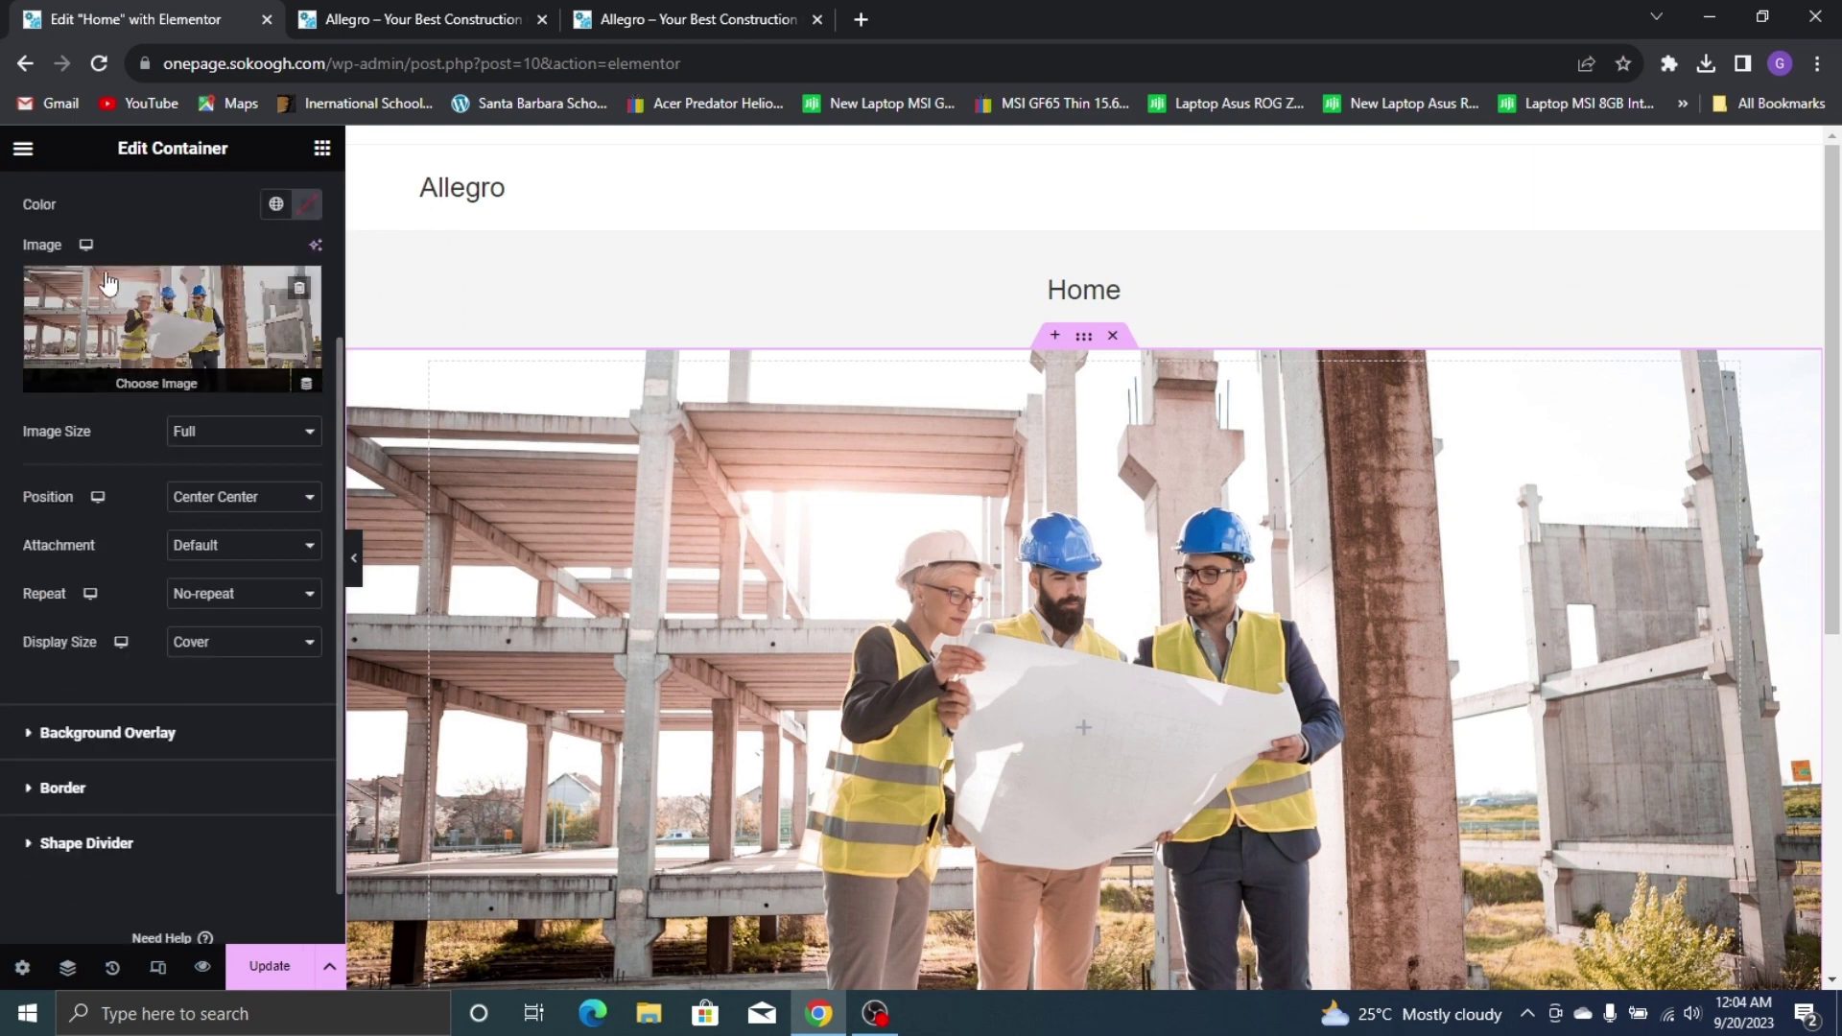
{"action": "left_click", "coordinate": [210, 734]}
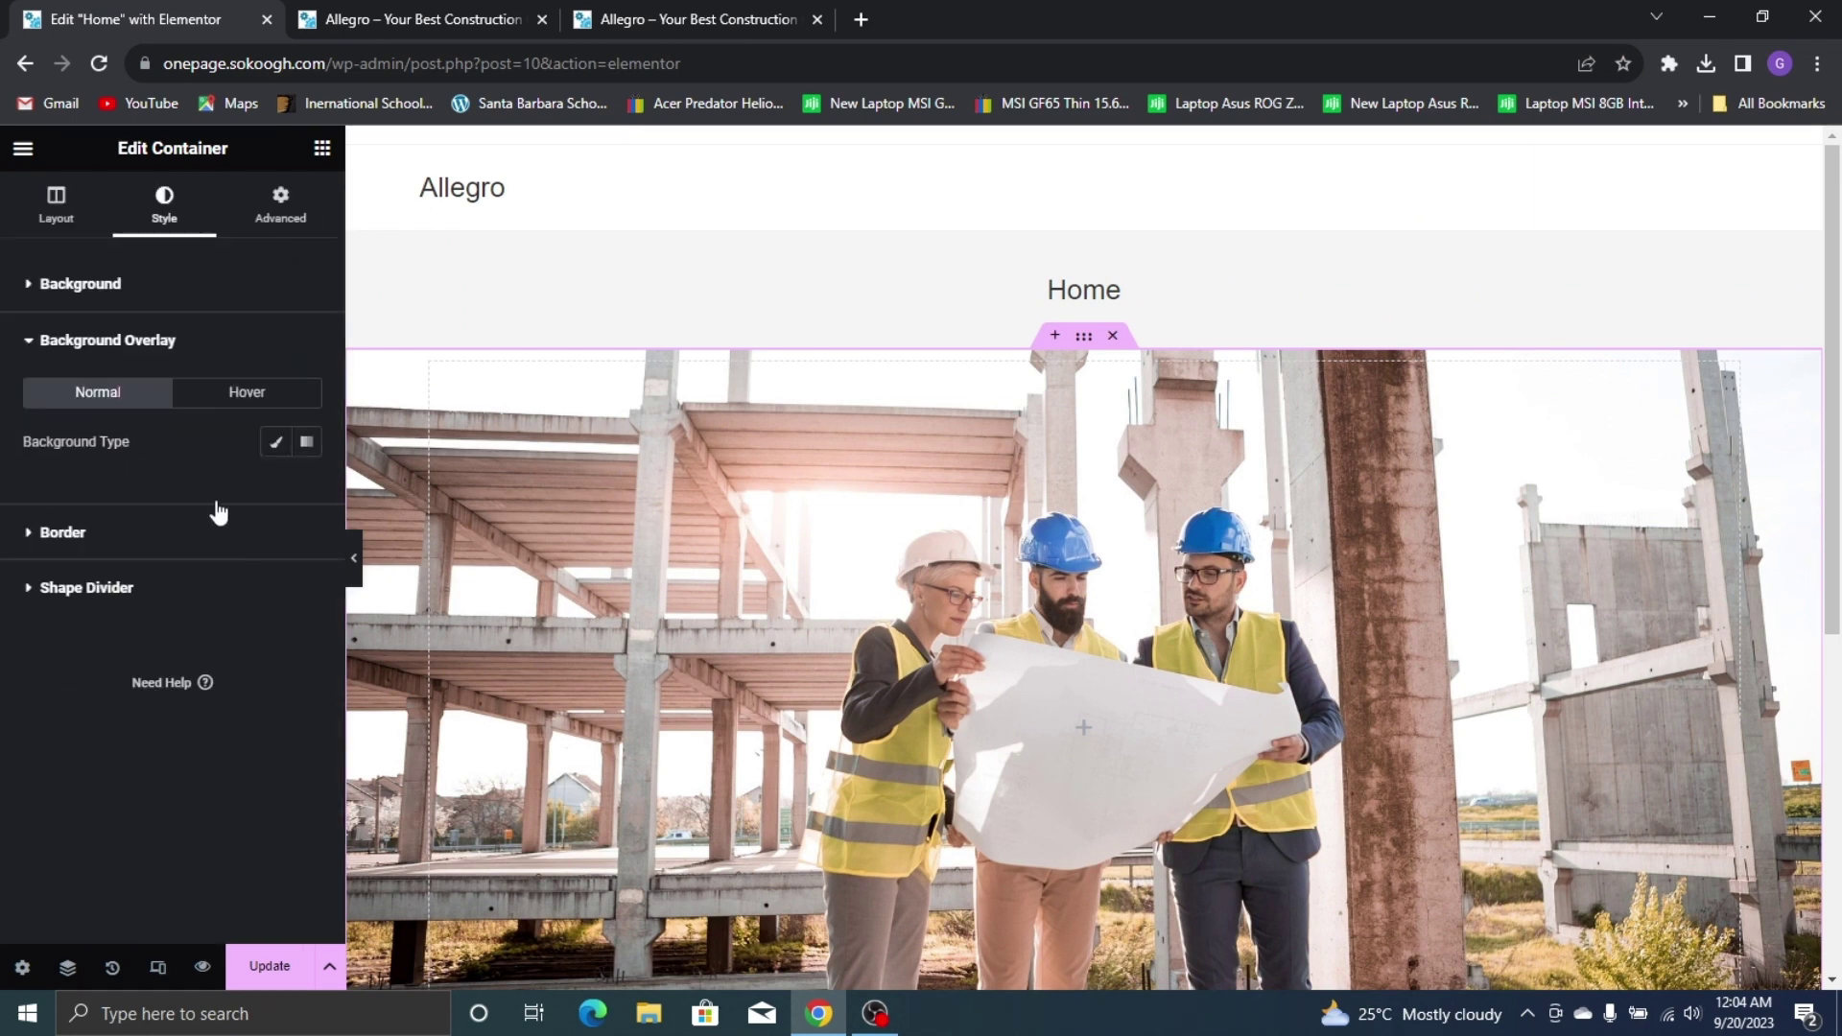
{"action": "left_click", "coordinate": [268, 453]}
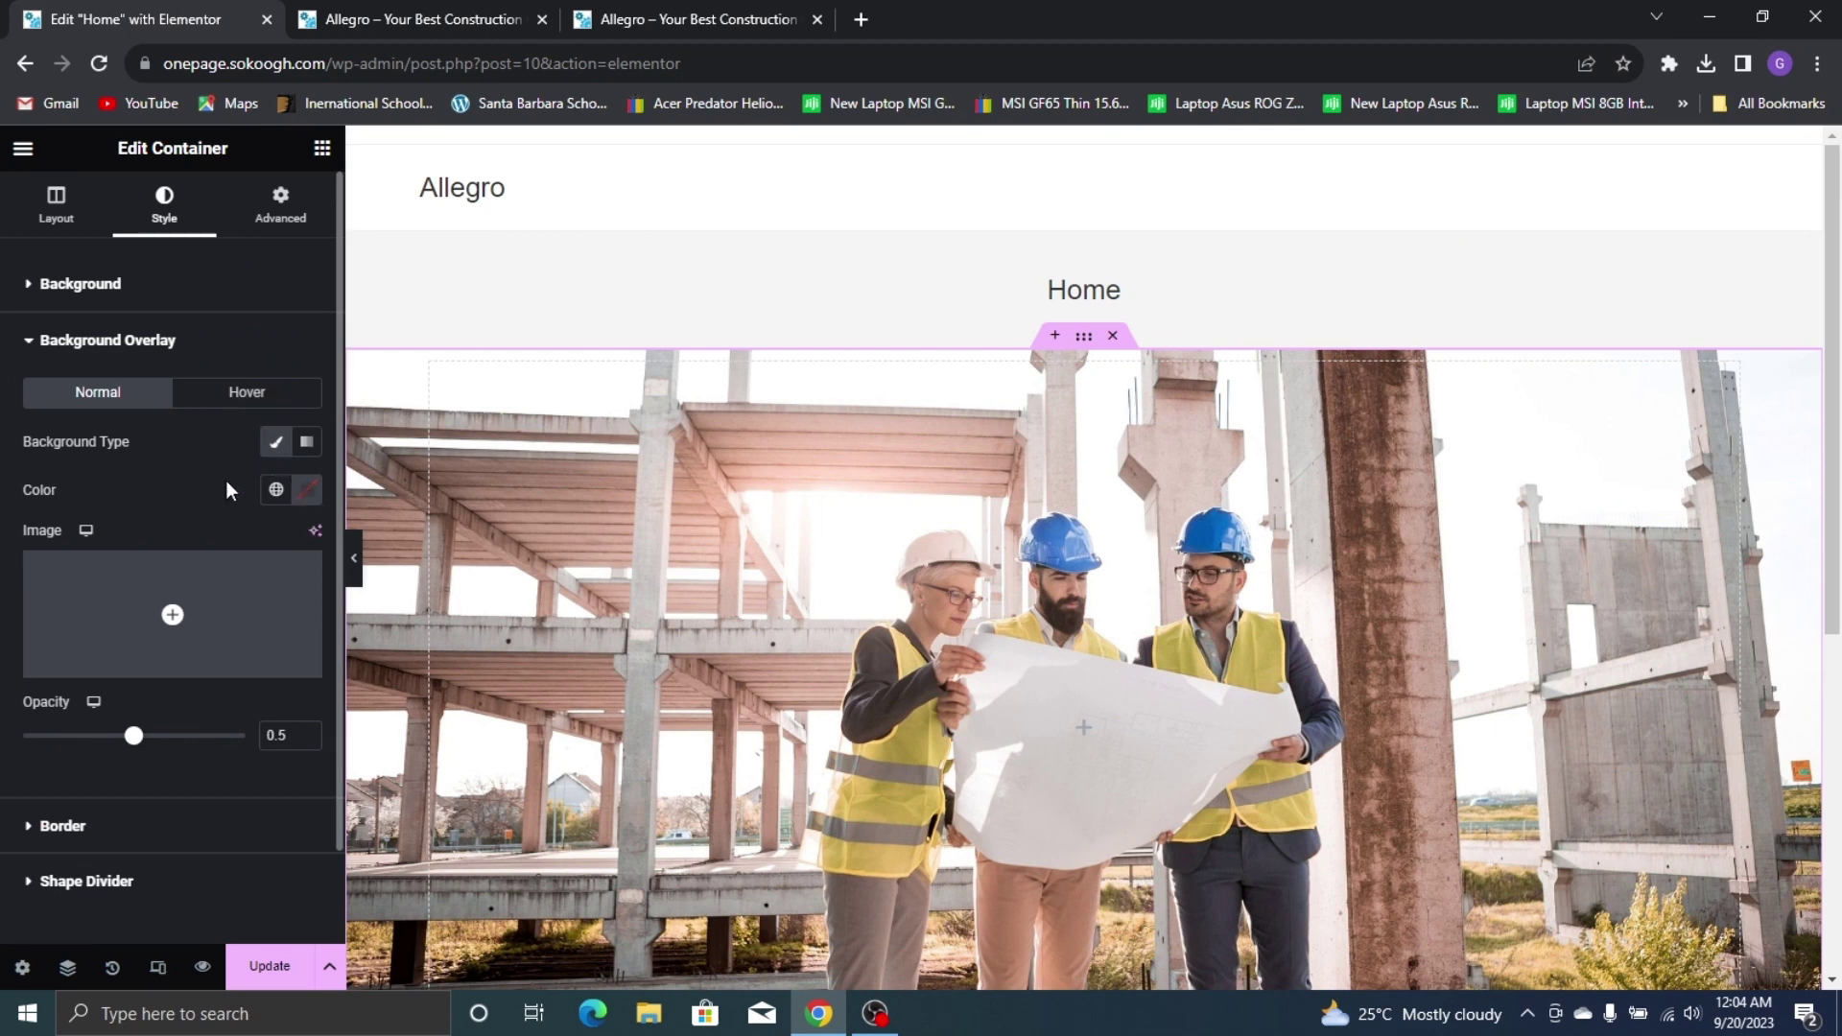
{"action": "left_click", "coordinate": [305, 497]}
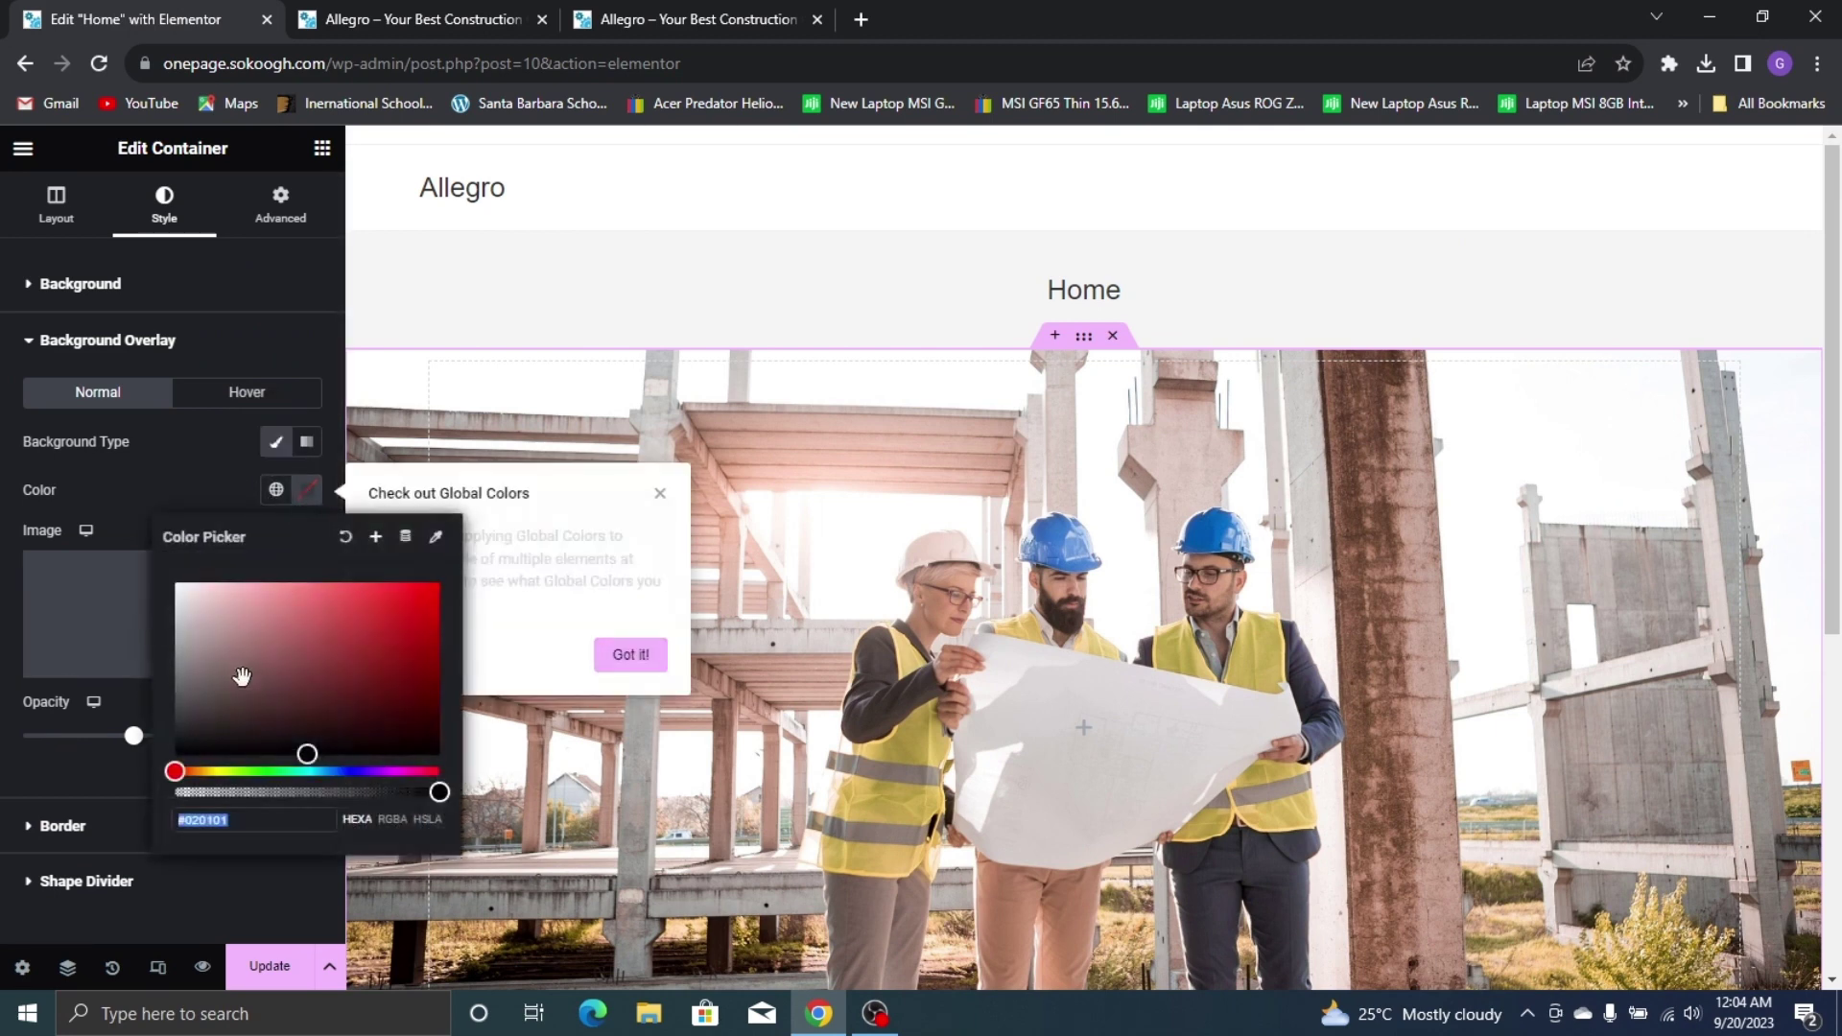
{"action": "left_click_drag", "start_coordinate": [238, 675], "coordinate": [462, 799]}
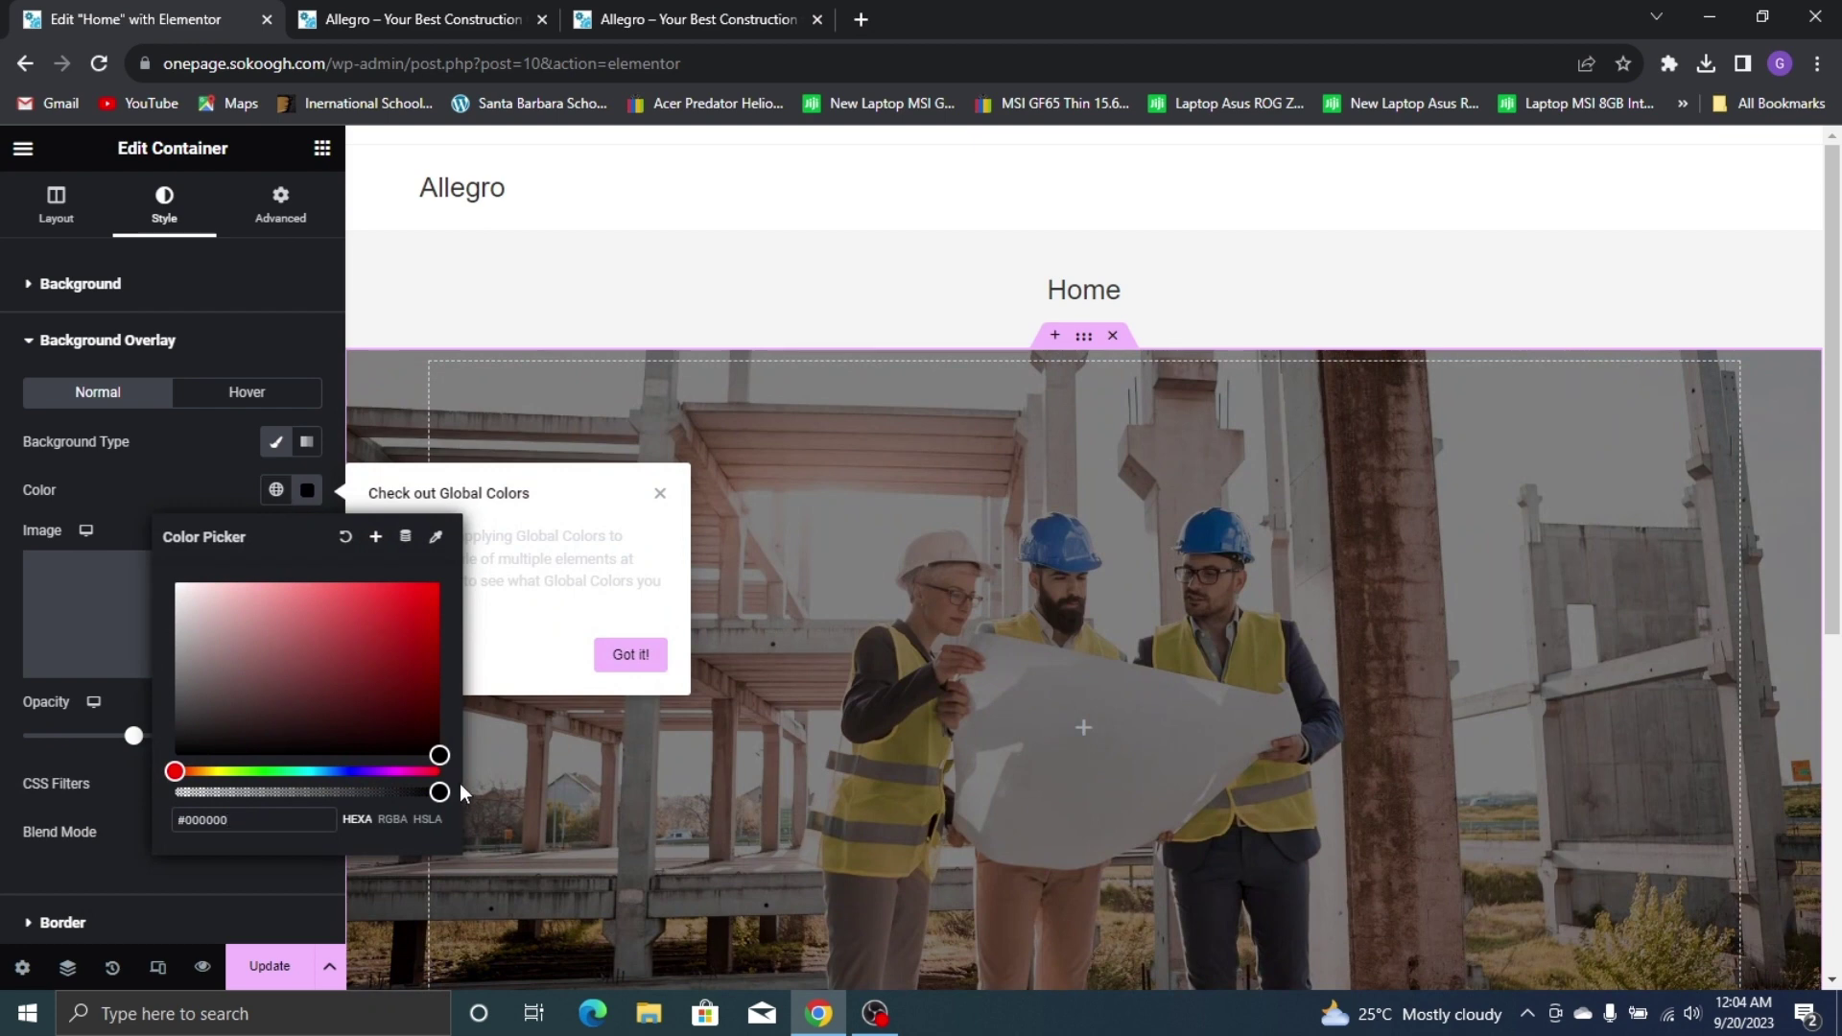
{"action": "left_click", "coordinate": [125, 758]}
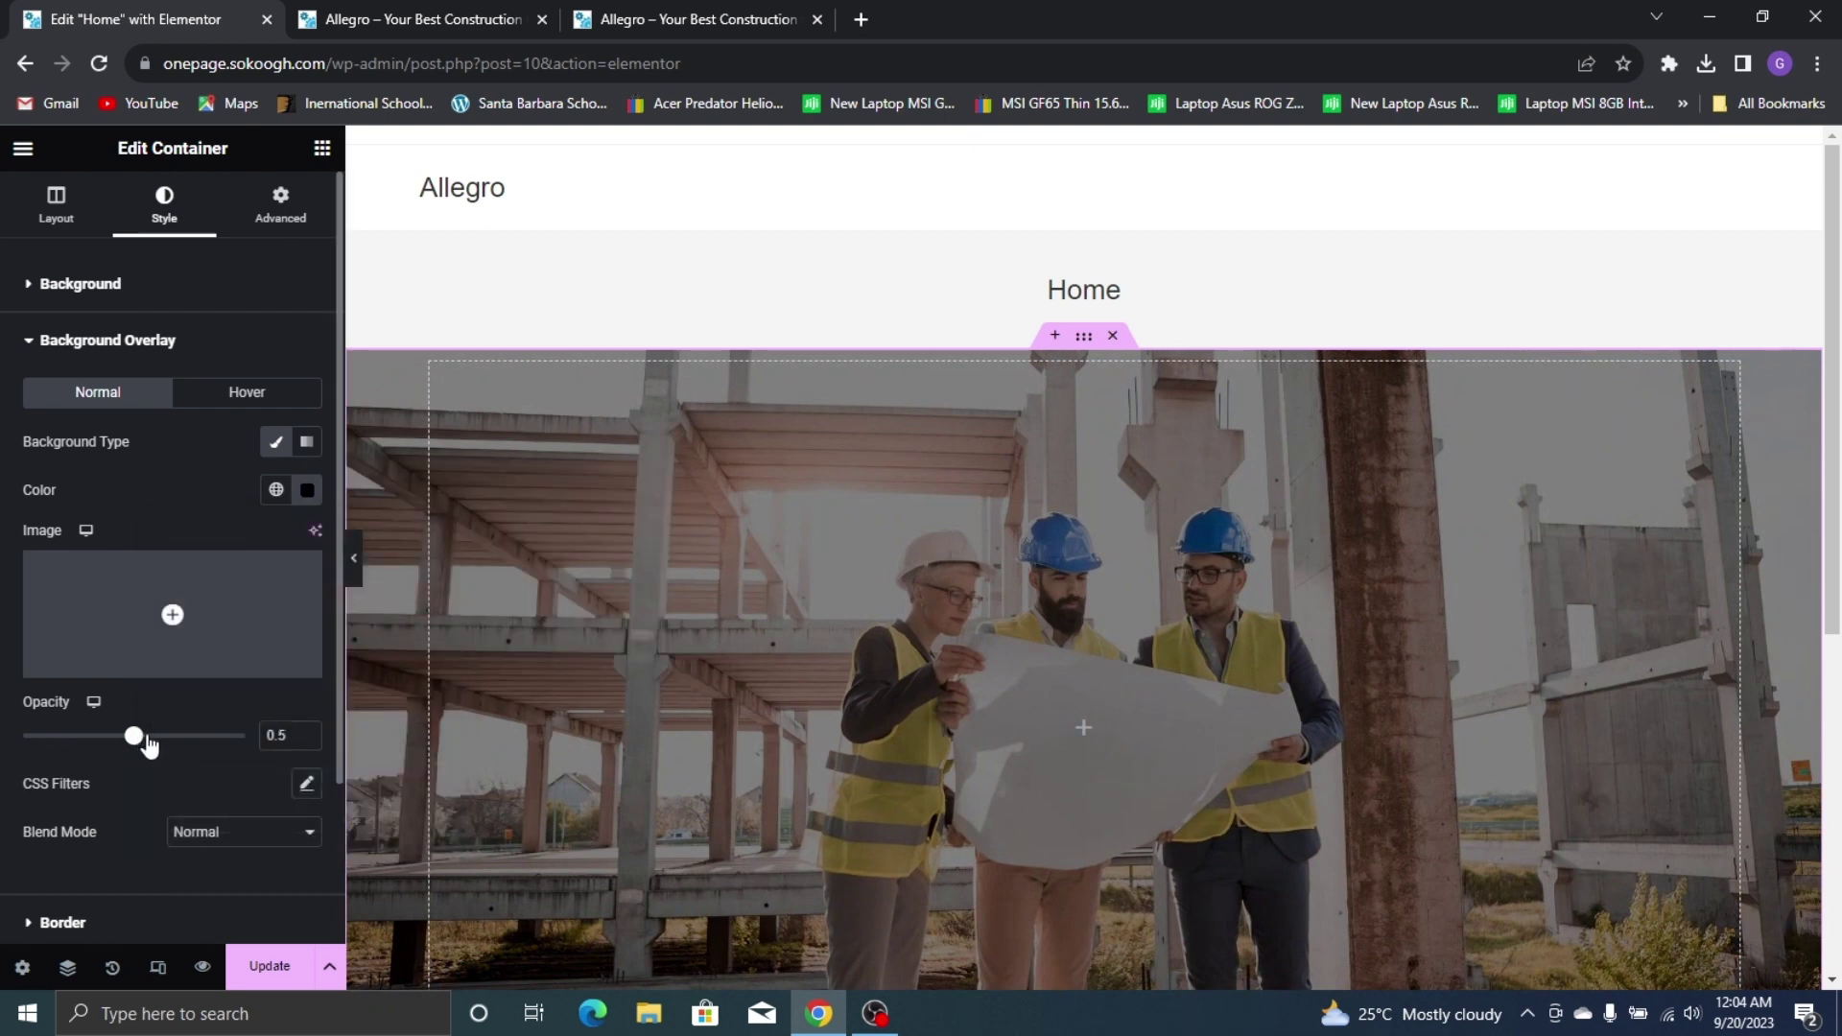
{"action": "left_click_drag", "start_coordinate": [149, 747], "coordinate": [200, 759]}
Compare with the live site and fine-tune the overlay opacity to 0.67
{"action": "scroll", "coordinate": [1147, 447], "scroll_direction": "down", "scroll_amount": 5}
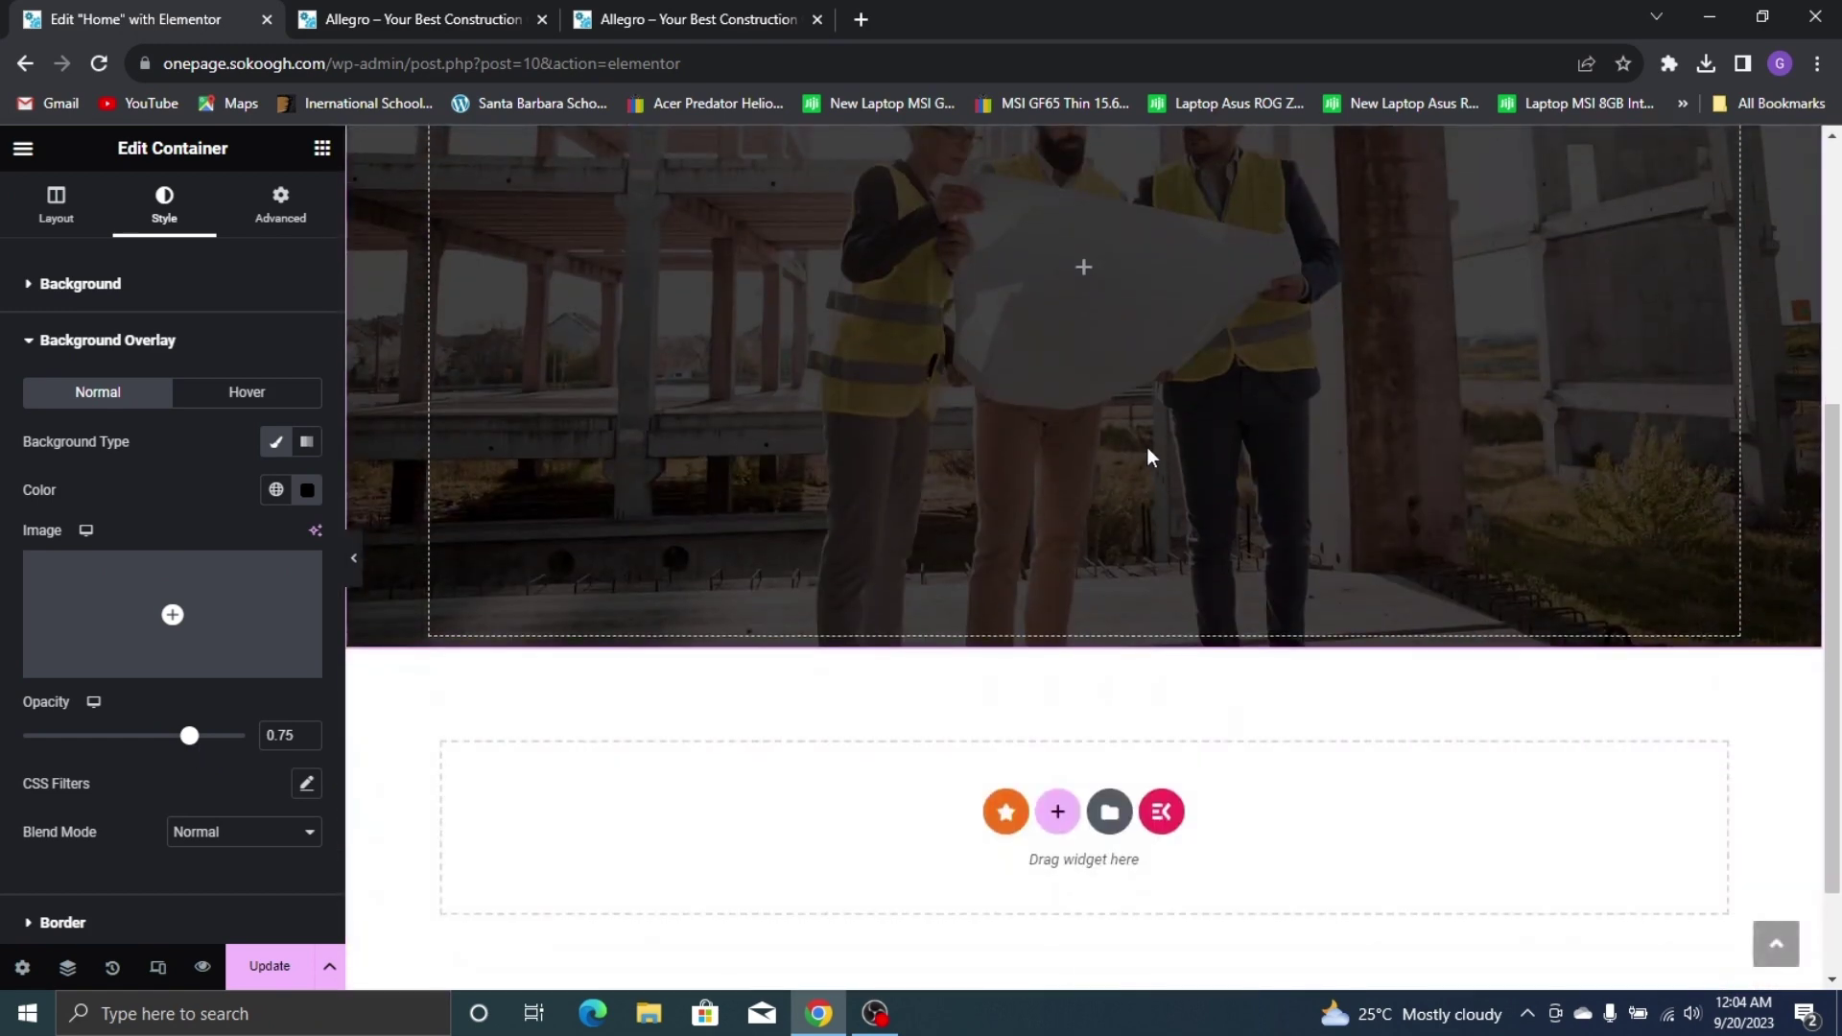
{"action": "scroll", "coordinate": [1131, 428], "scroll_direction": "up", "scroll_amount": 4}
{"action": "left_click", "coordinate": [603, 13]}
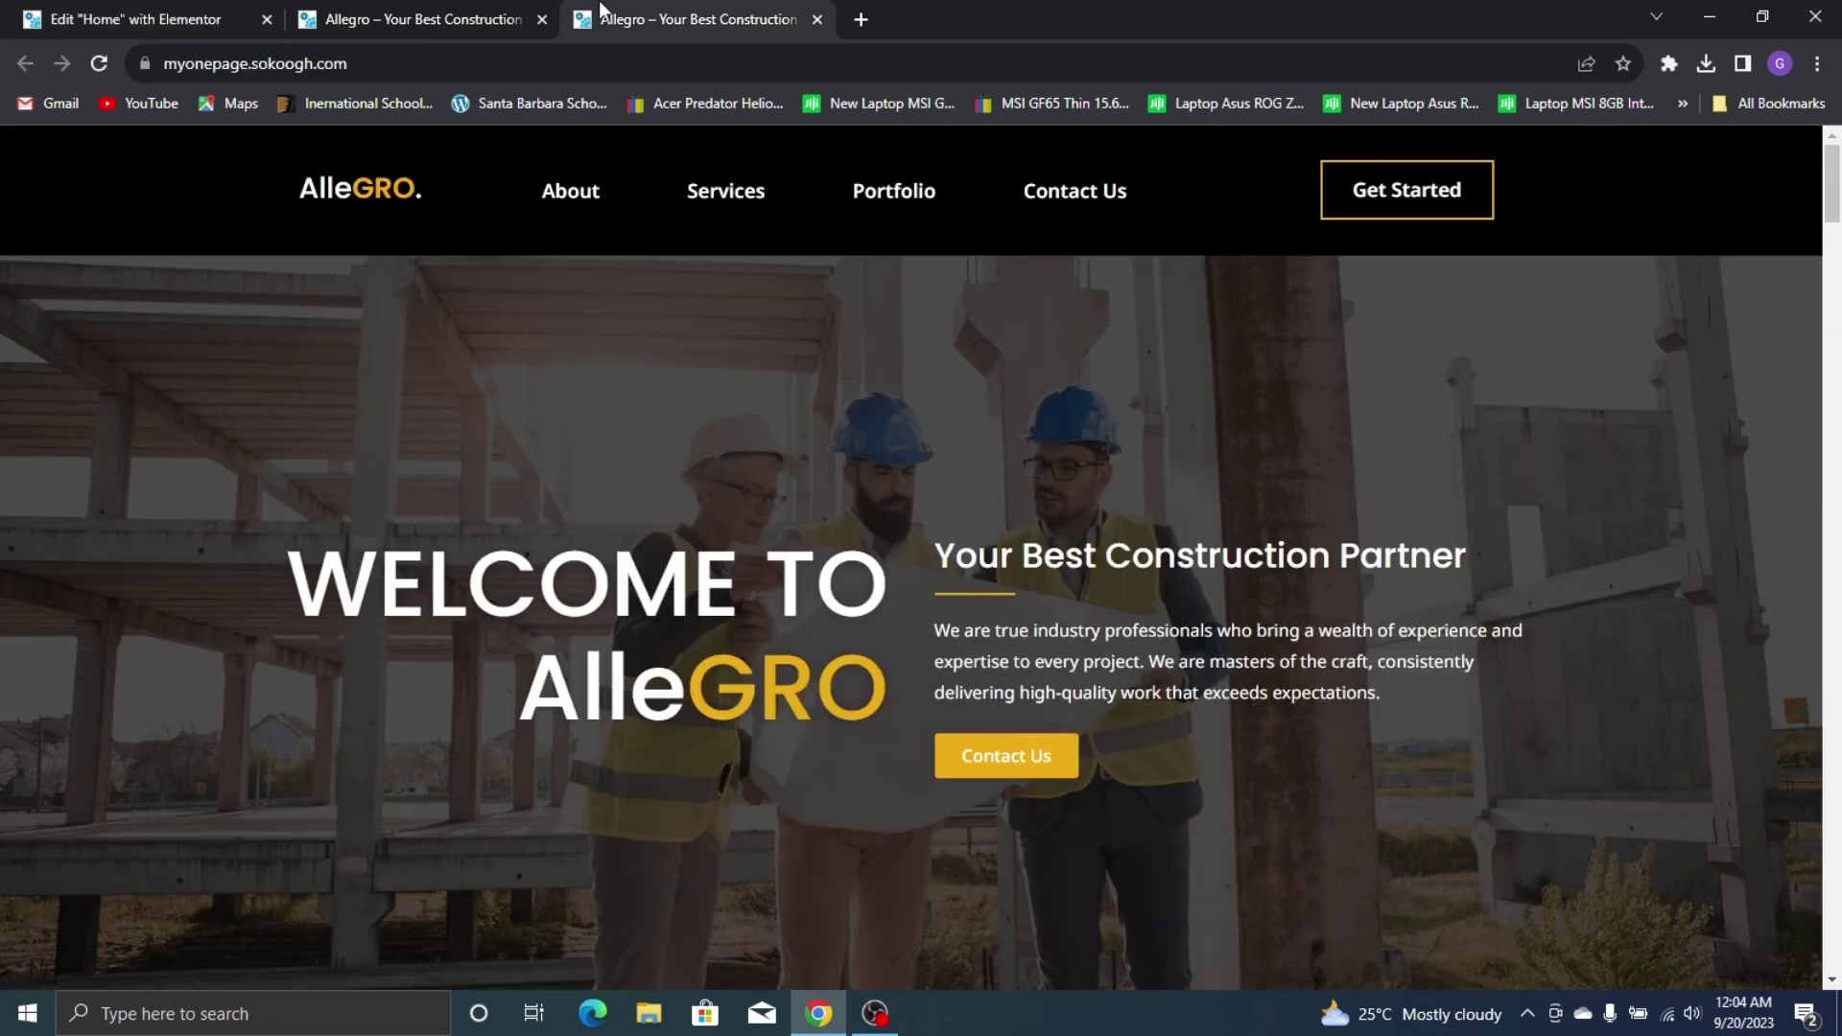
{"action": "left_click", "coordinate": [203, 19]}
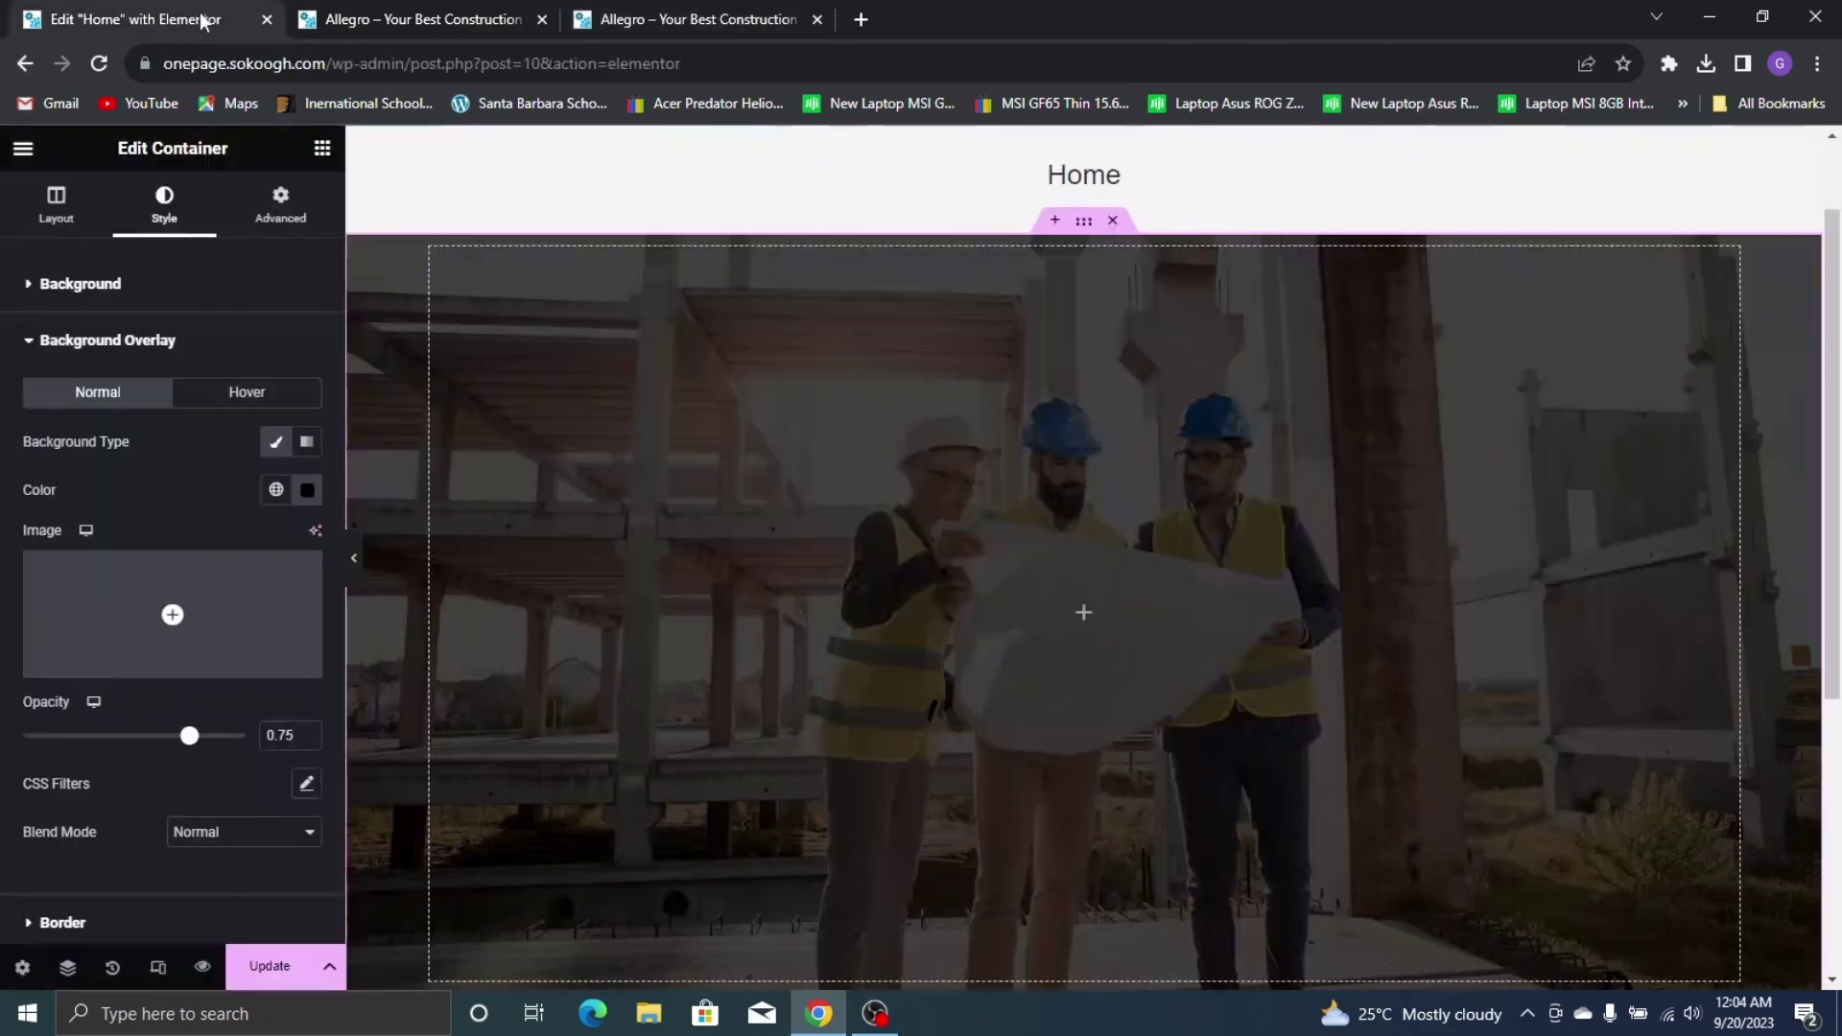
{"action": "left_click_drag", "start_coordinate": [191, 740], "coordinate": [182, 739]}
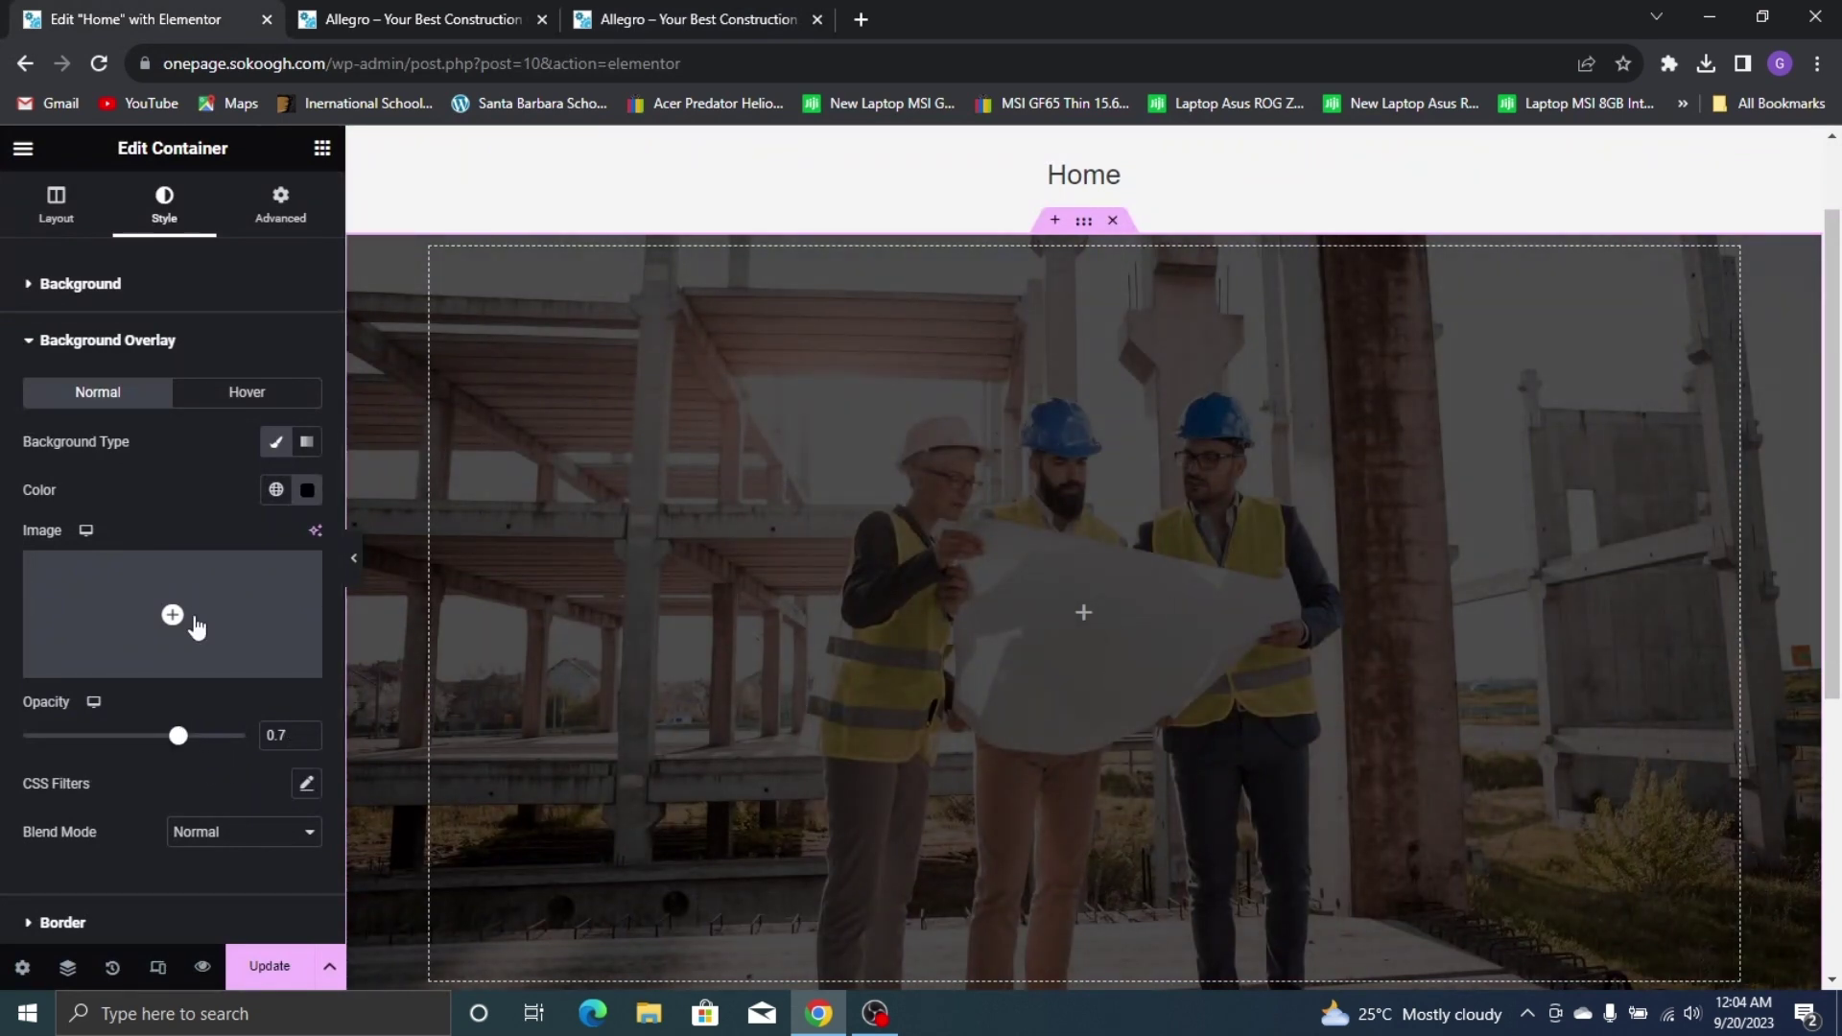
{"action": "left_click_drag", "start_coordinate": [183, 755], "coordinate": [177, 752]}
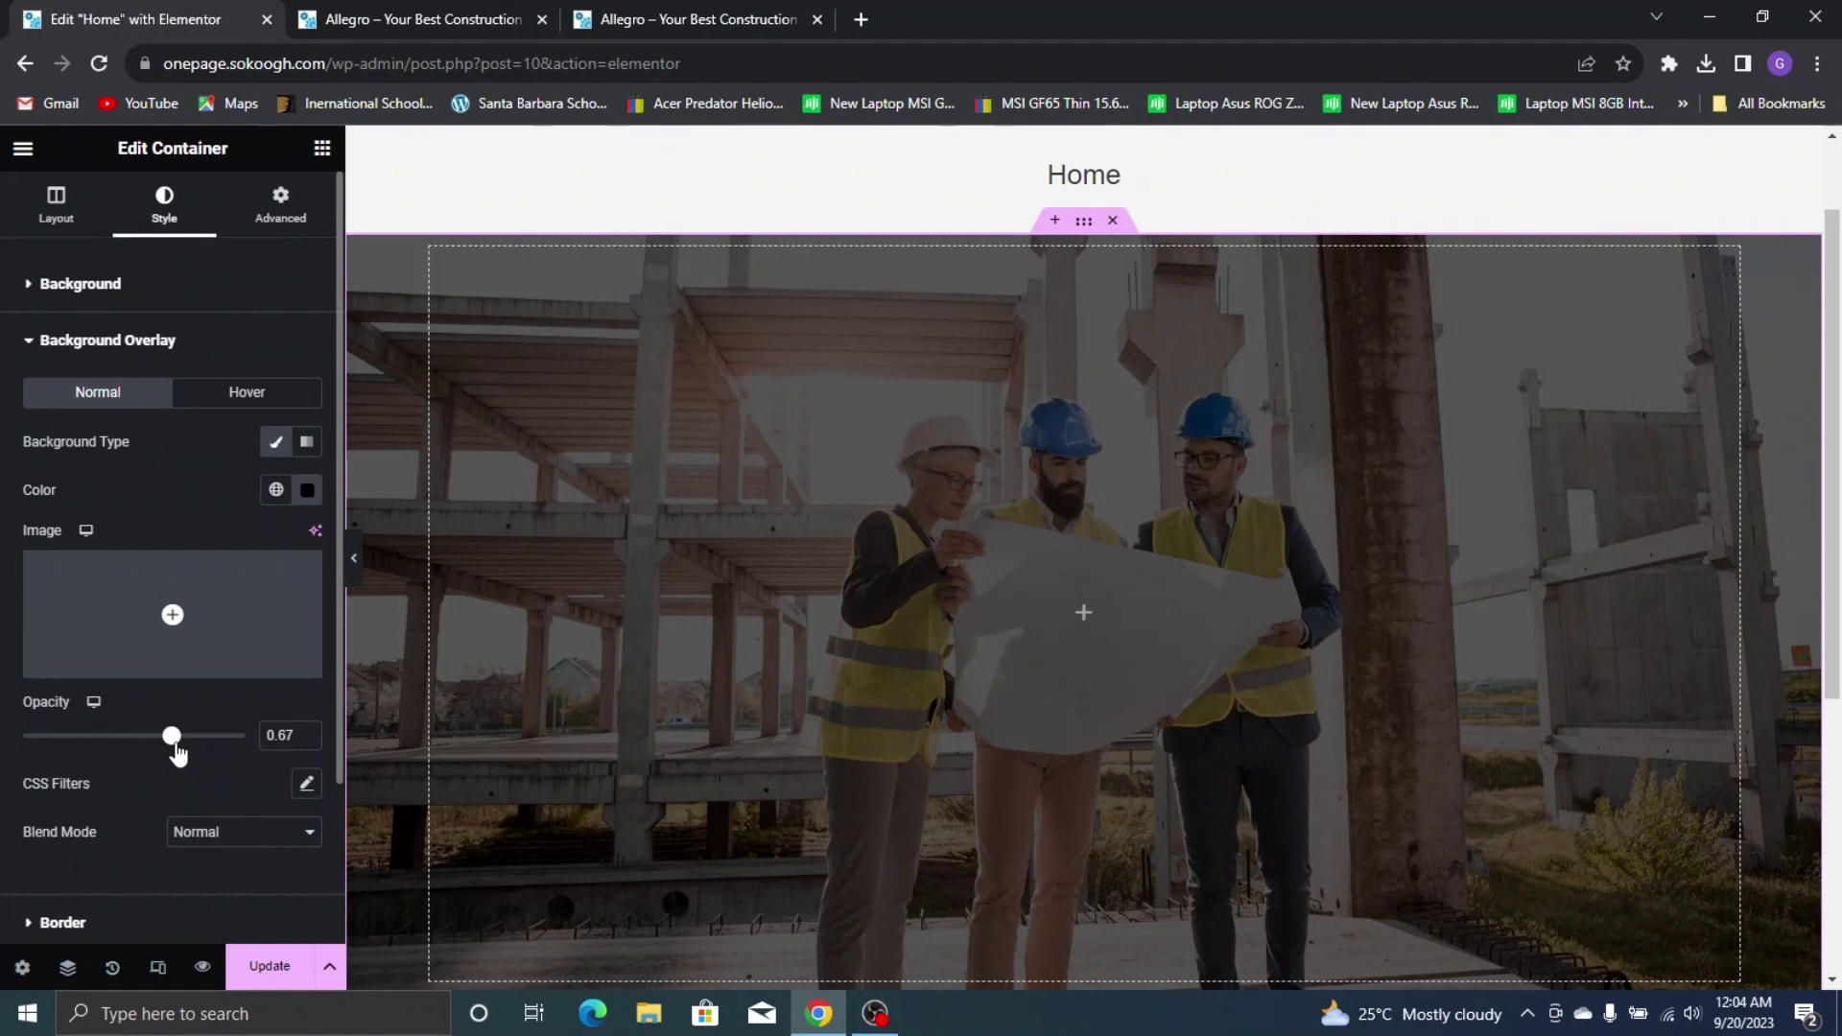
{"action": "scroll", "coordinate": [1242, 428], "scroll_direction": "down", "scroll_amount": 2}
{"action": "scroll", "coordinate": [1242, 428], "scroll_direction": "up", "scroll_amount": 3}
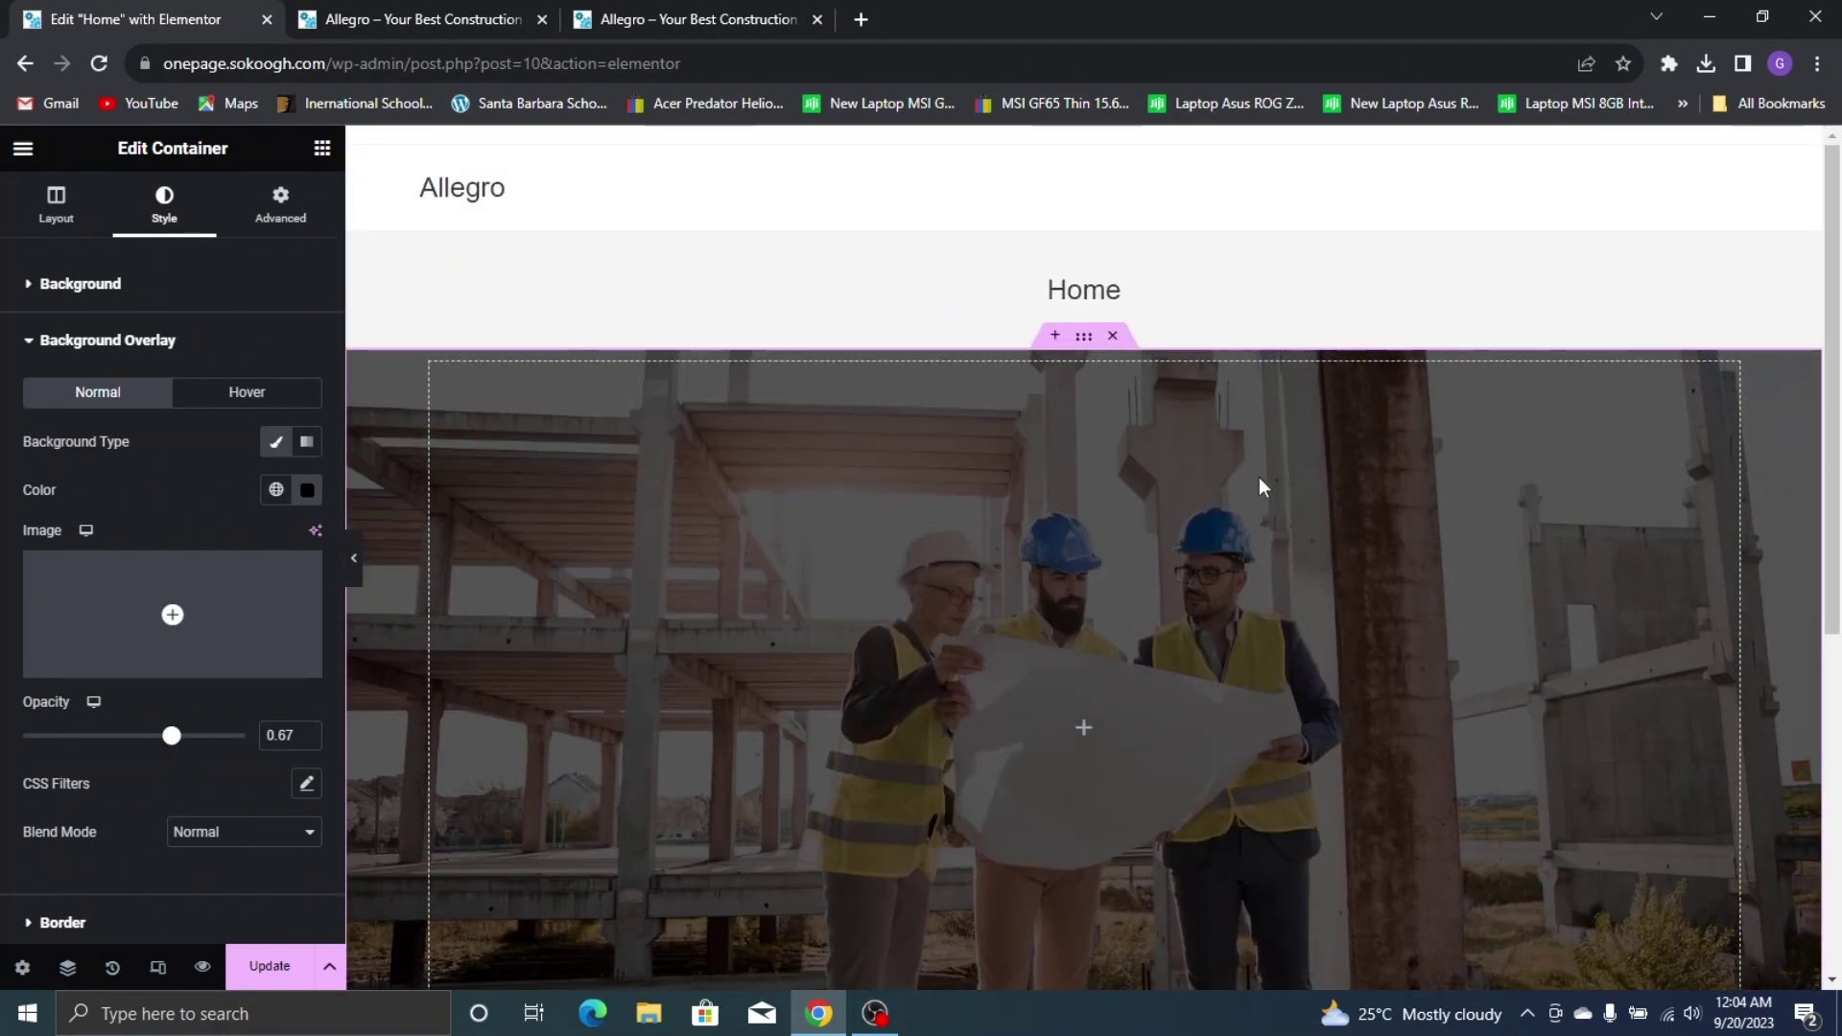
{"action": "left_click", "coordinate": [695, 20]}
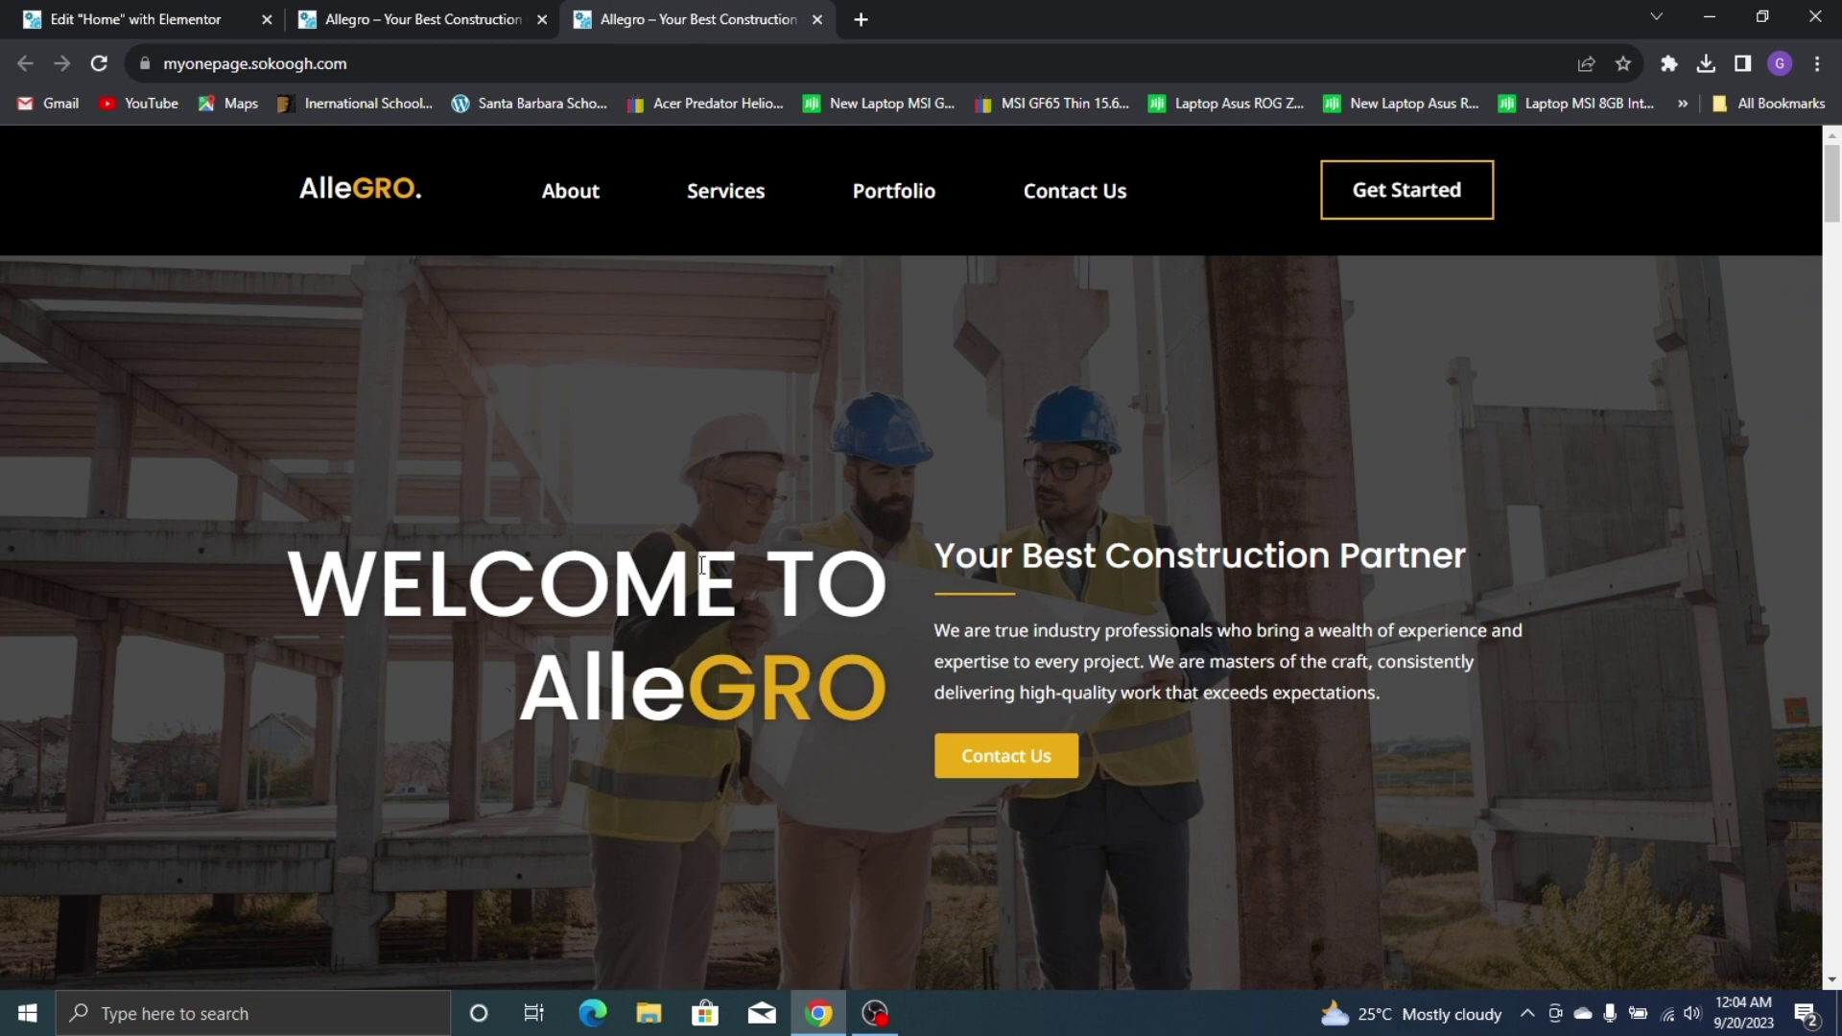
{"action": "left_click", "coordinate": [211, 11]}
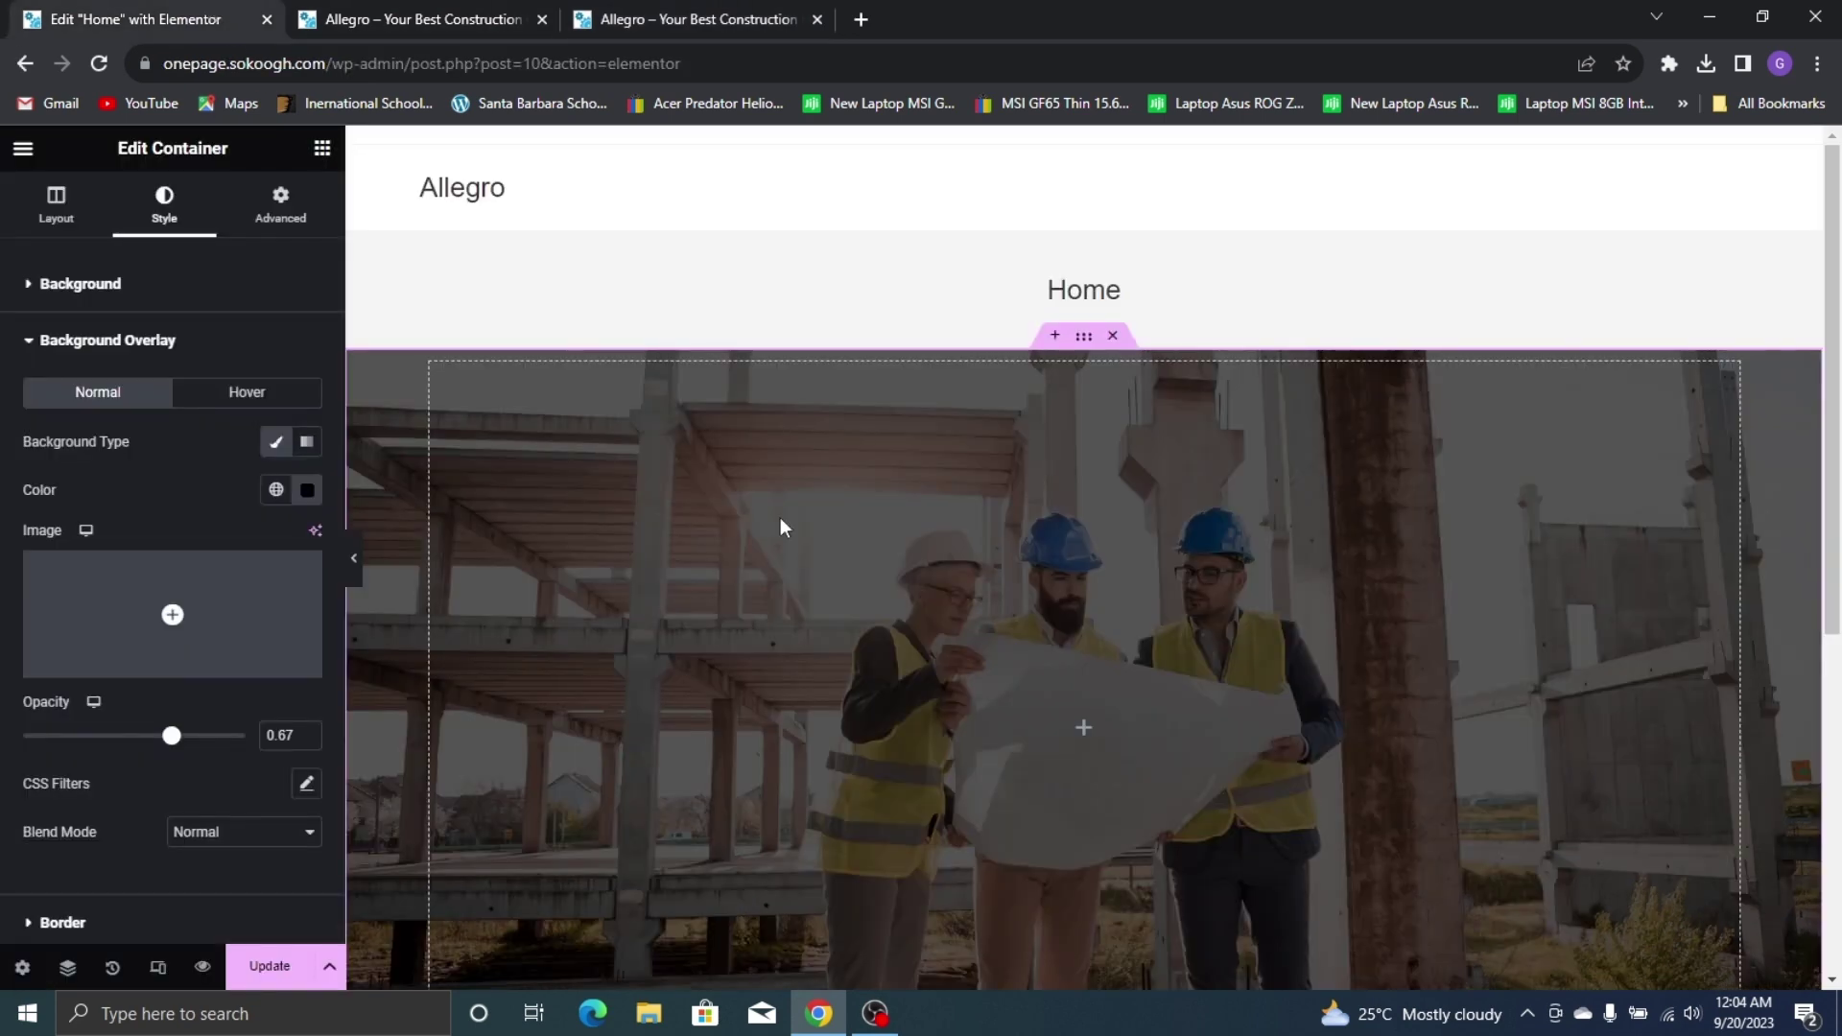
Set the hero's direction to Row and add two duplicated inner containers side by side
{"action": "left_click", "coordinate": [48, 206]}
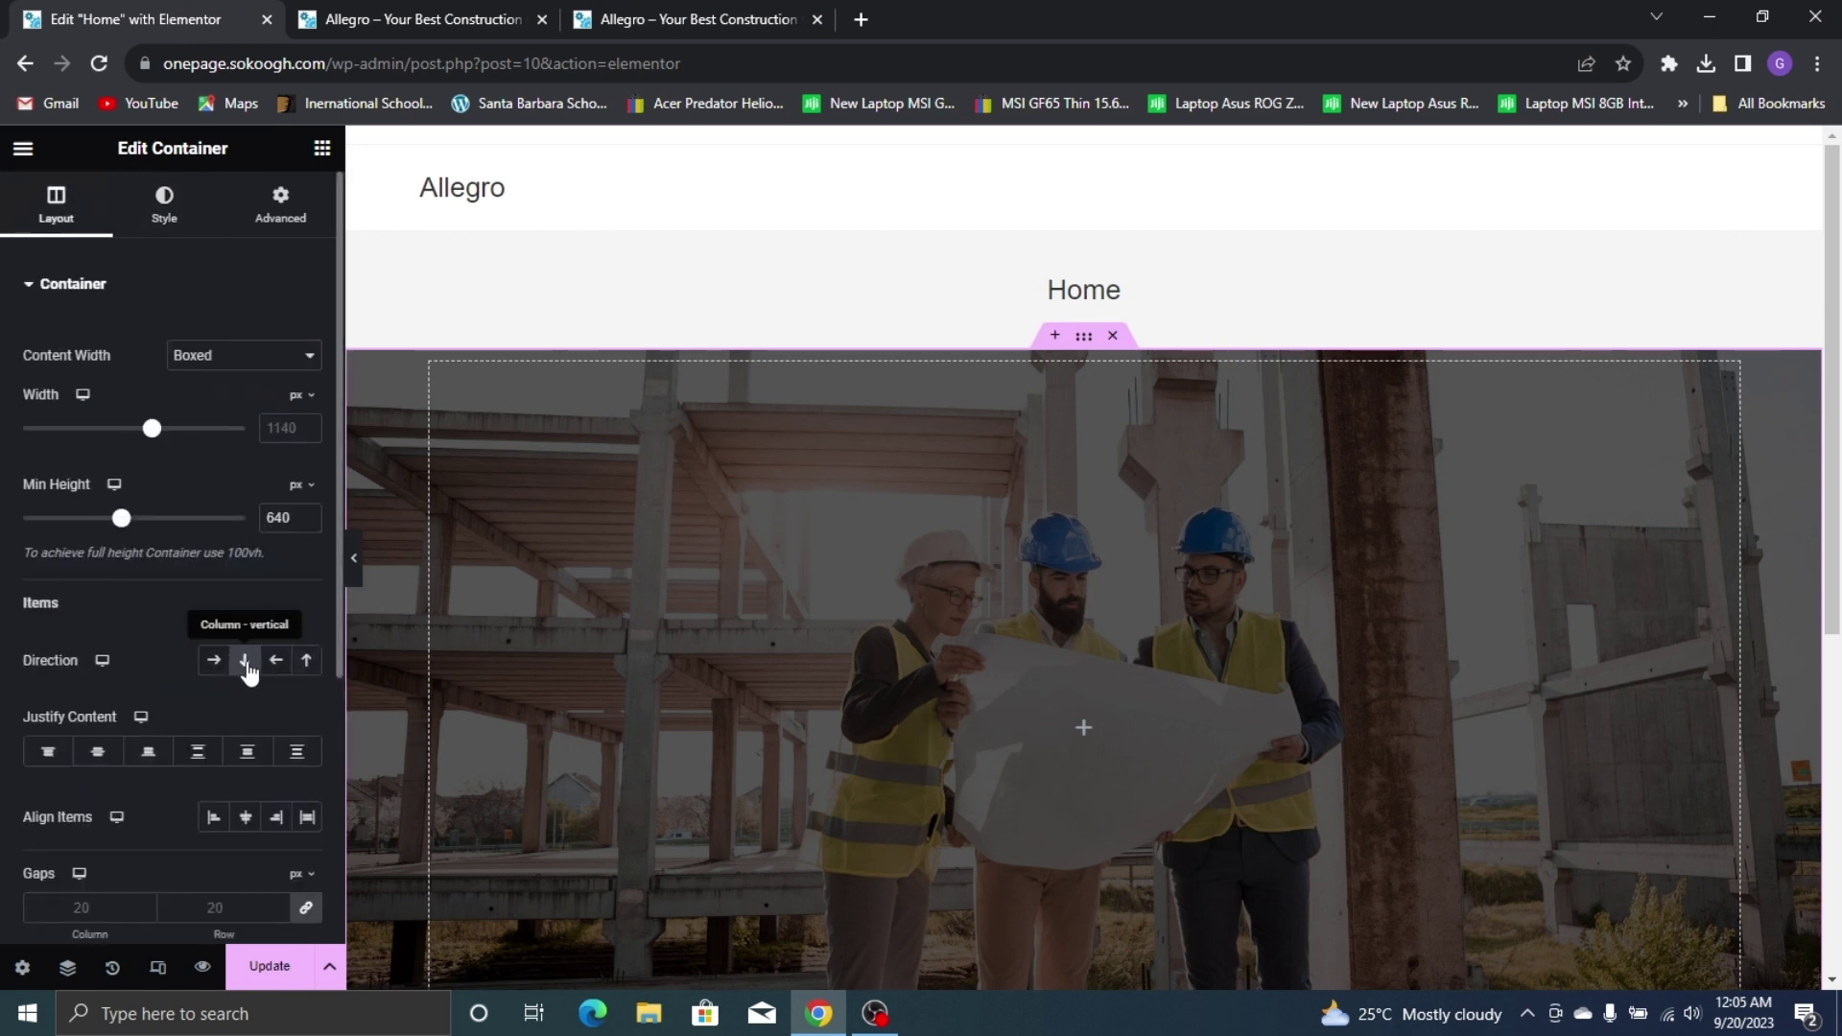
{"action": "left_click", "coordinate": [213, 662]}
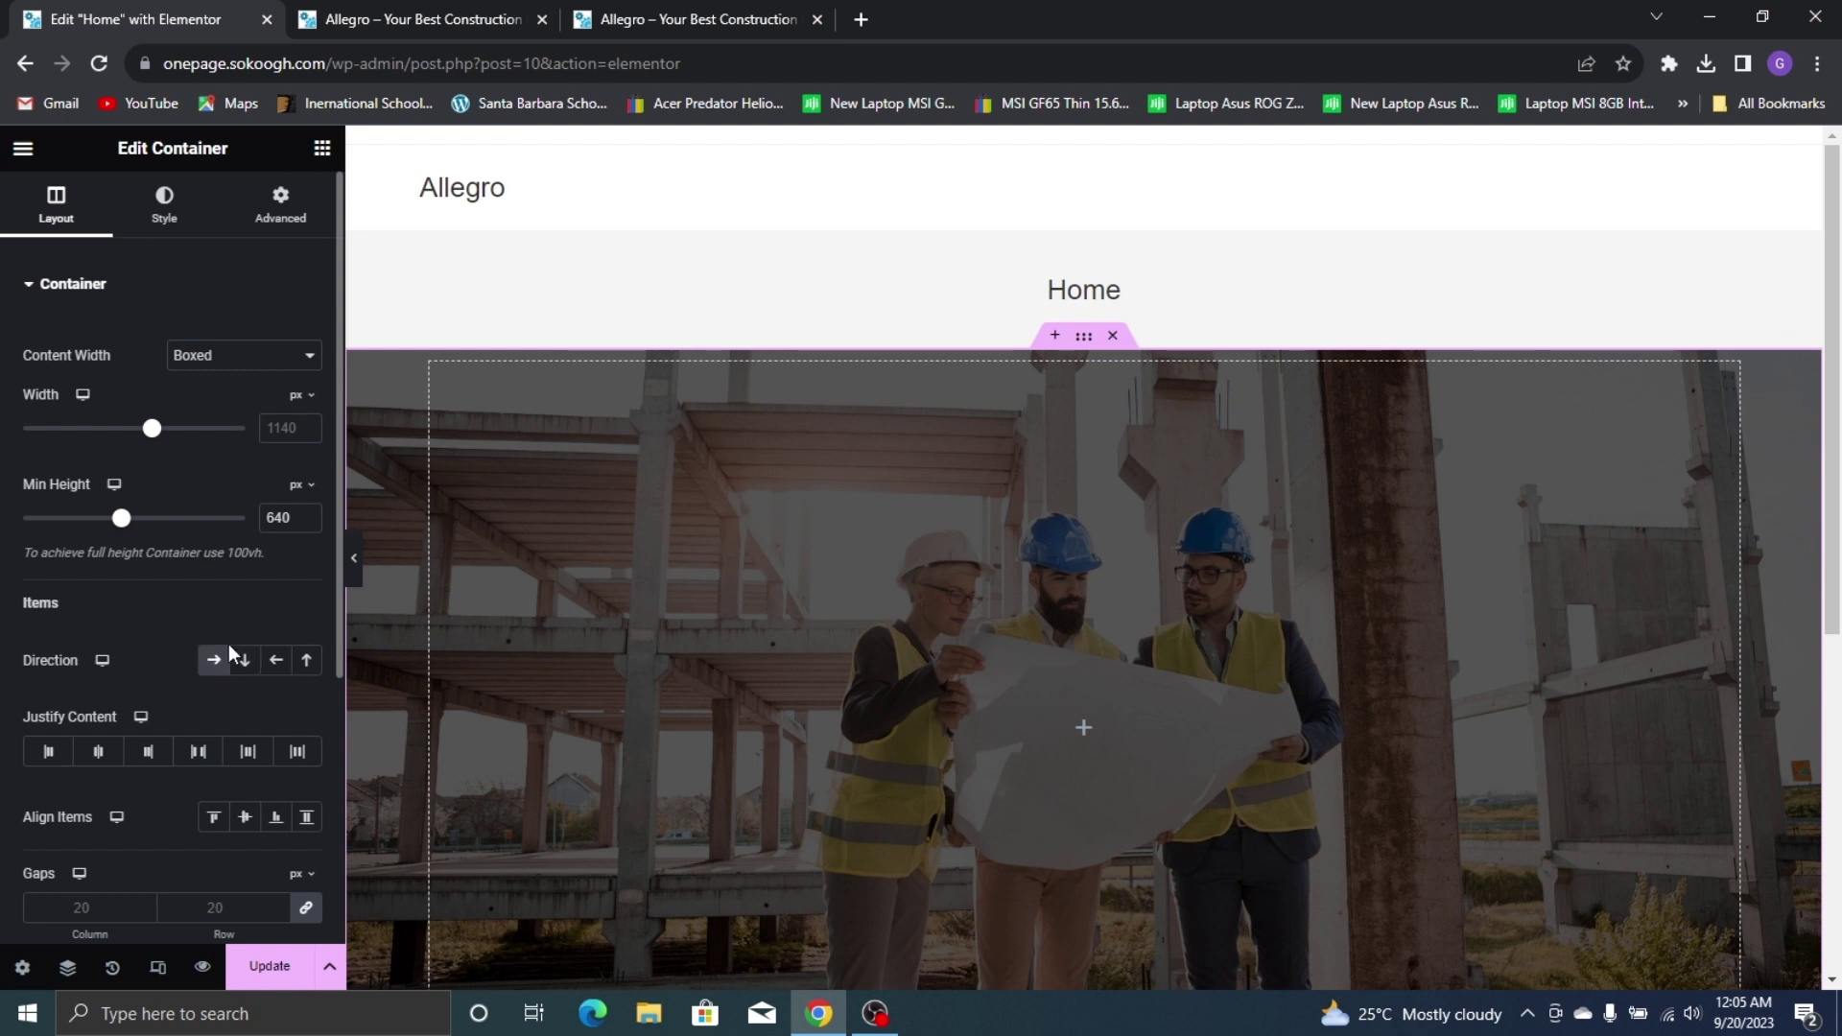
{"action": "left_click", "coordinate": [322, 148]}
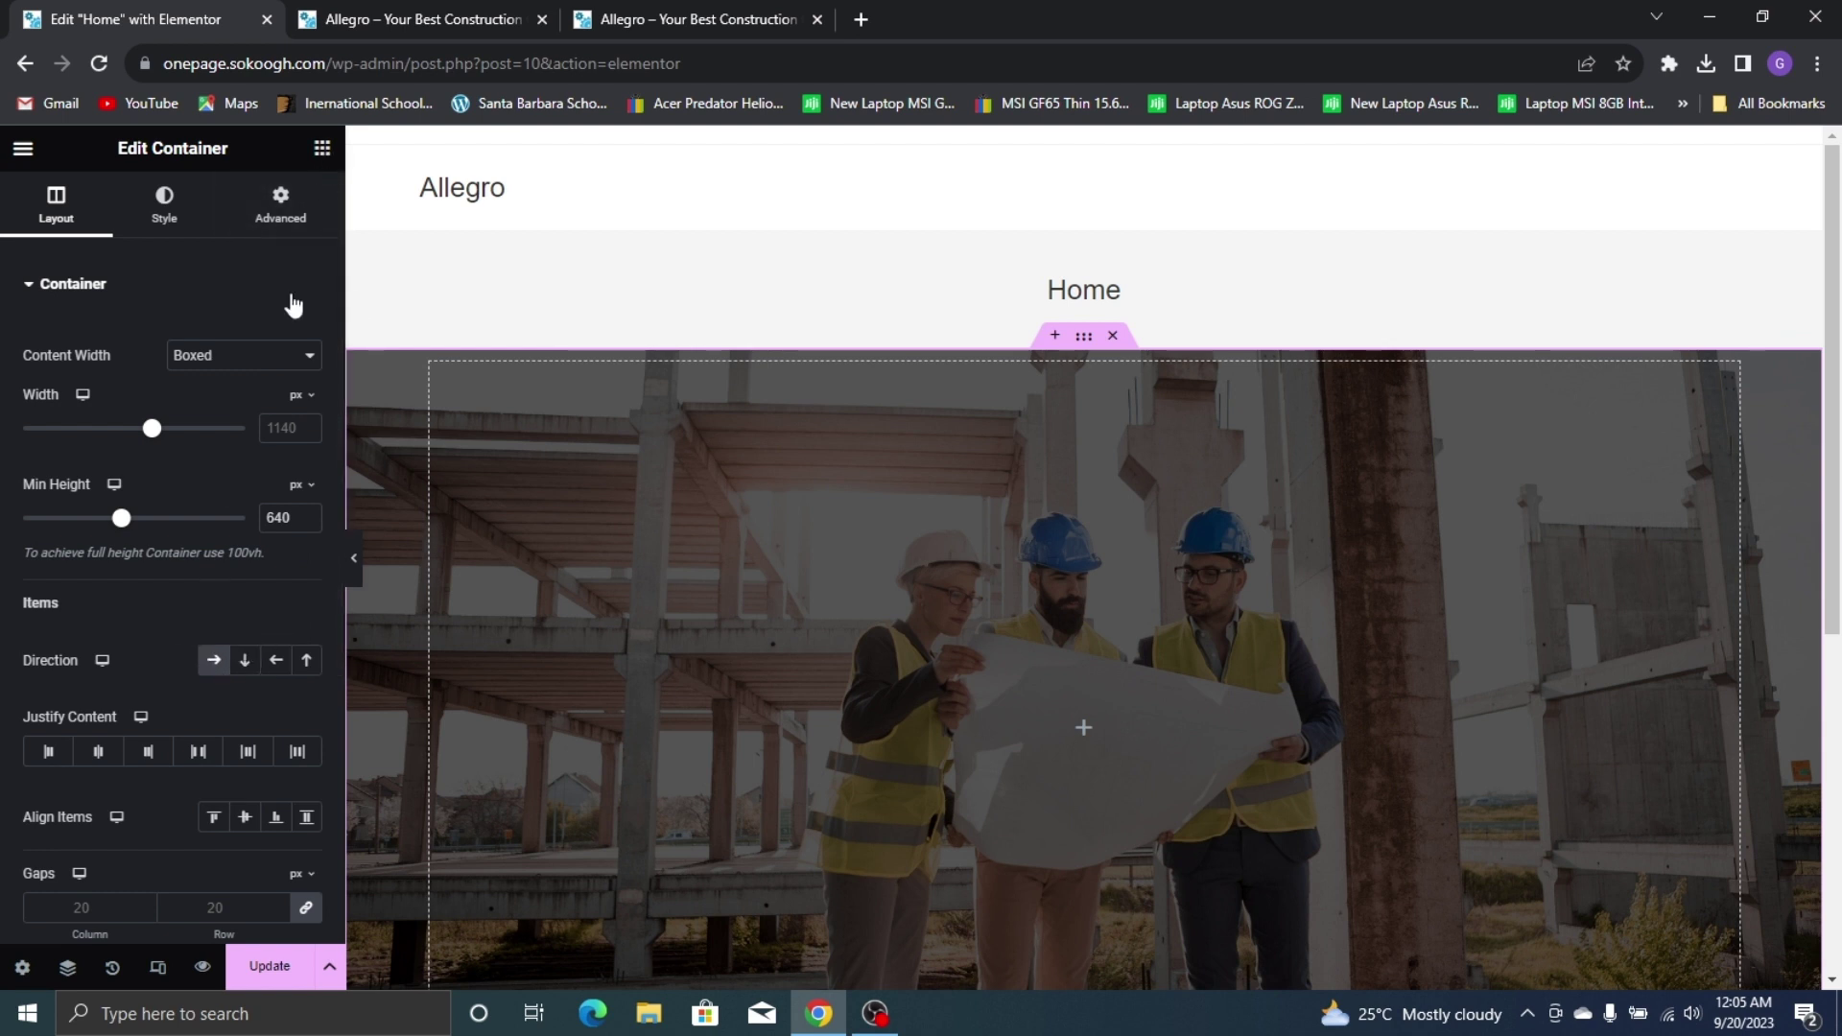
{"action": "left_click_drag", "start_coordinate": [135, 543], "coordinate": [643, 634]}
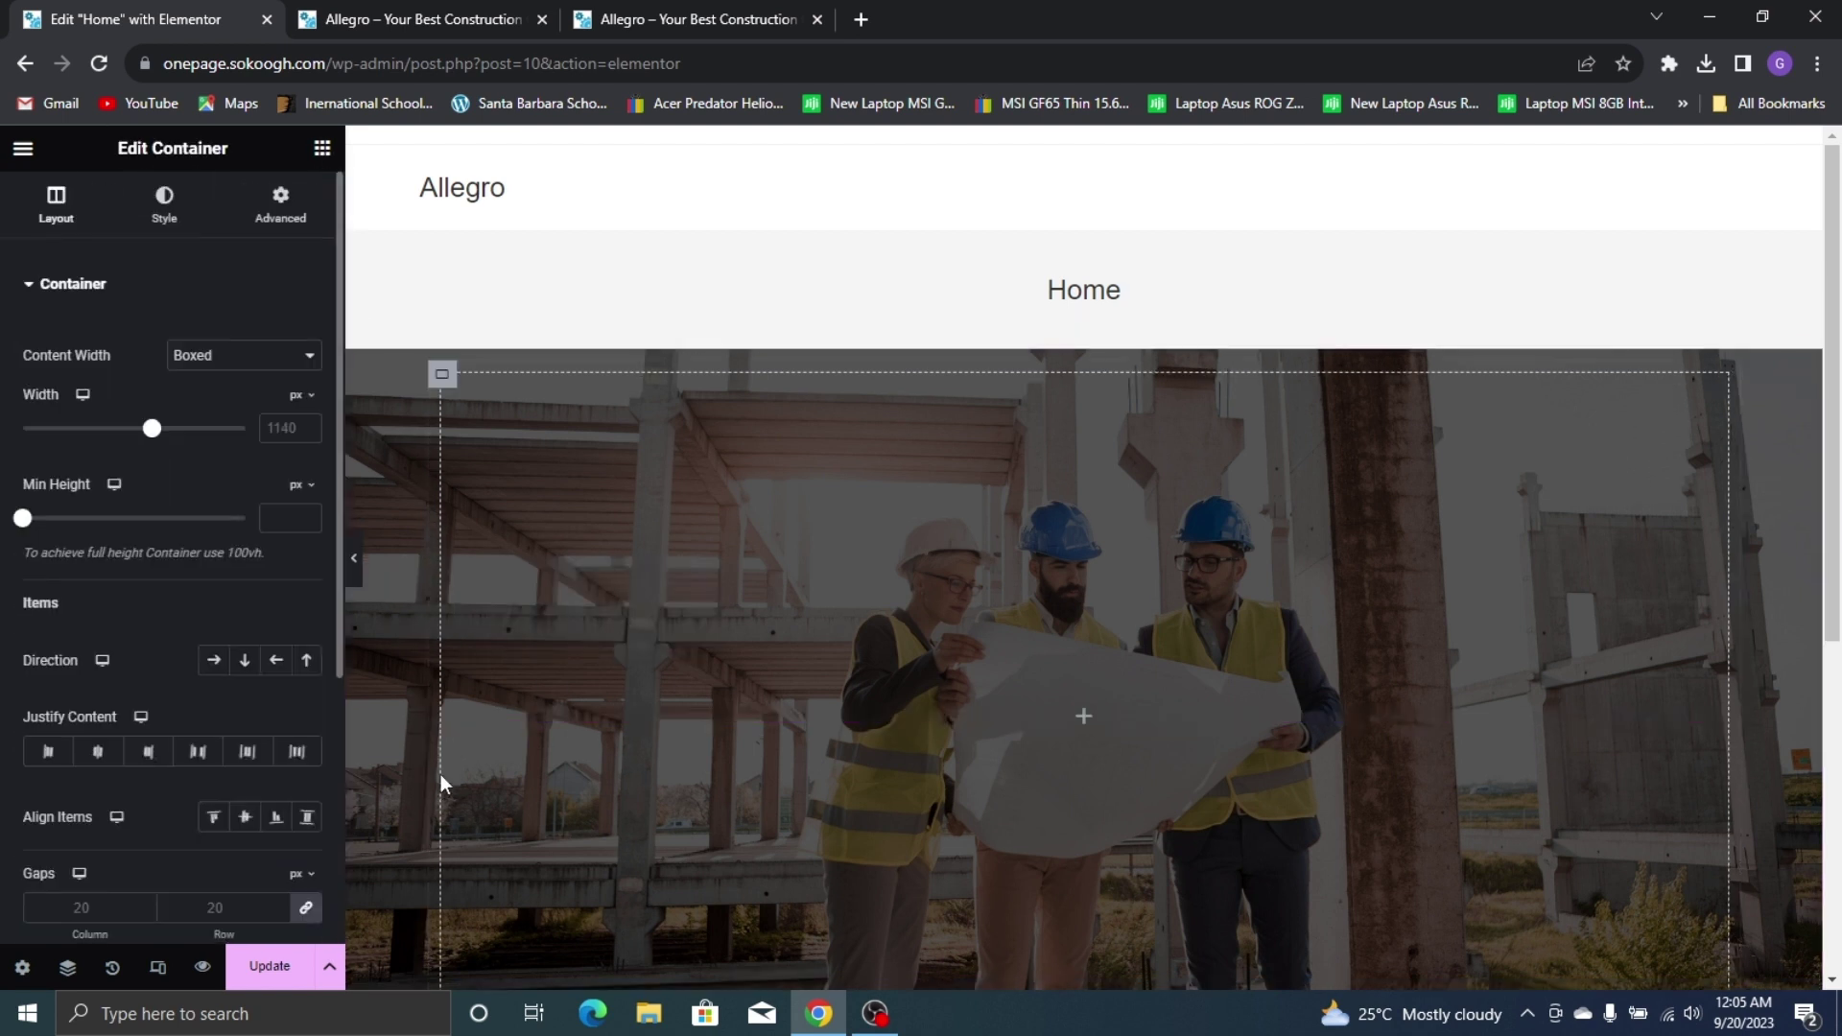
{"action": "right_click", "coordinate": [442, 376]}
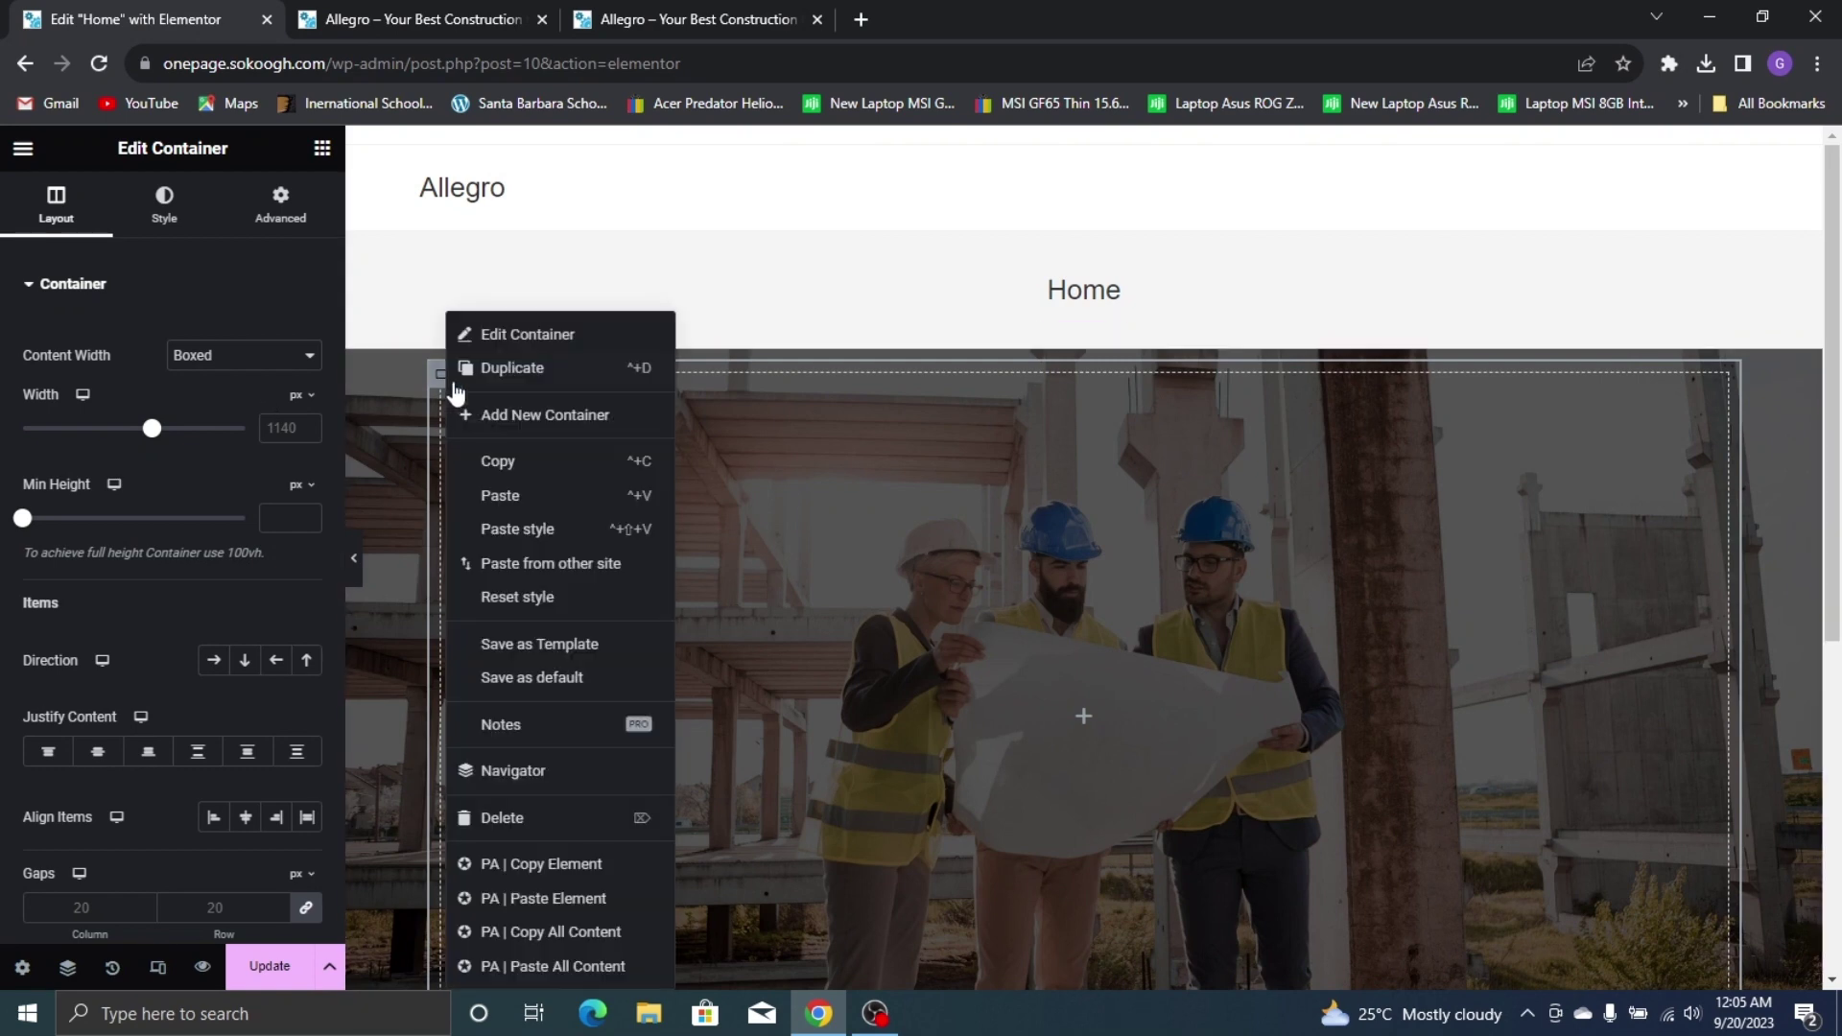
{"action": "left_click", "coordinate": [504, 374]}
{"action": "scroll", "coordinate": [826, 605], "scroll_direction": "down", "scroll_amount": 5}
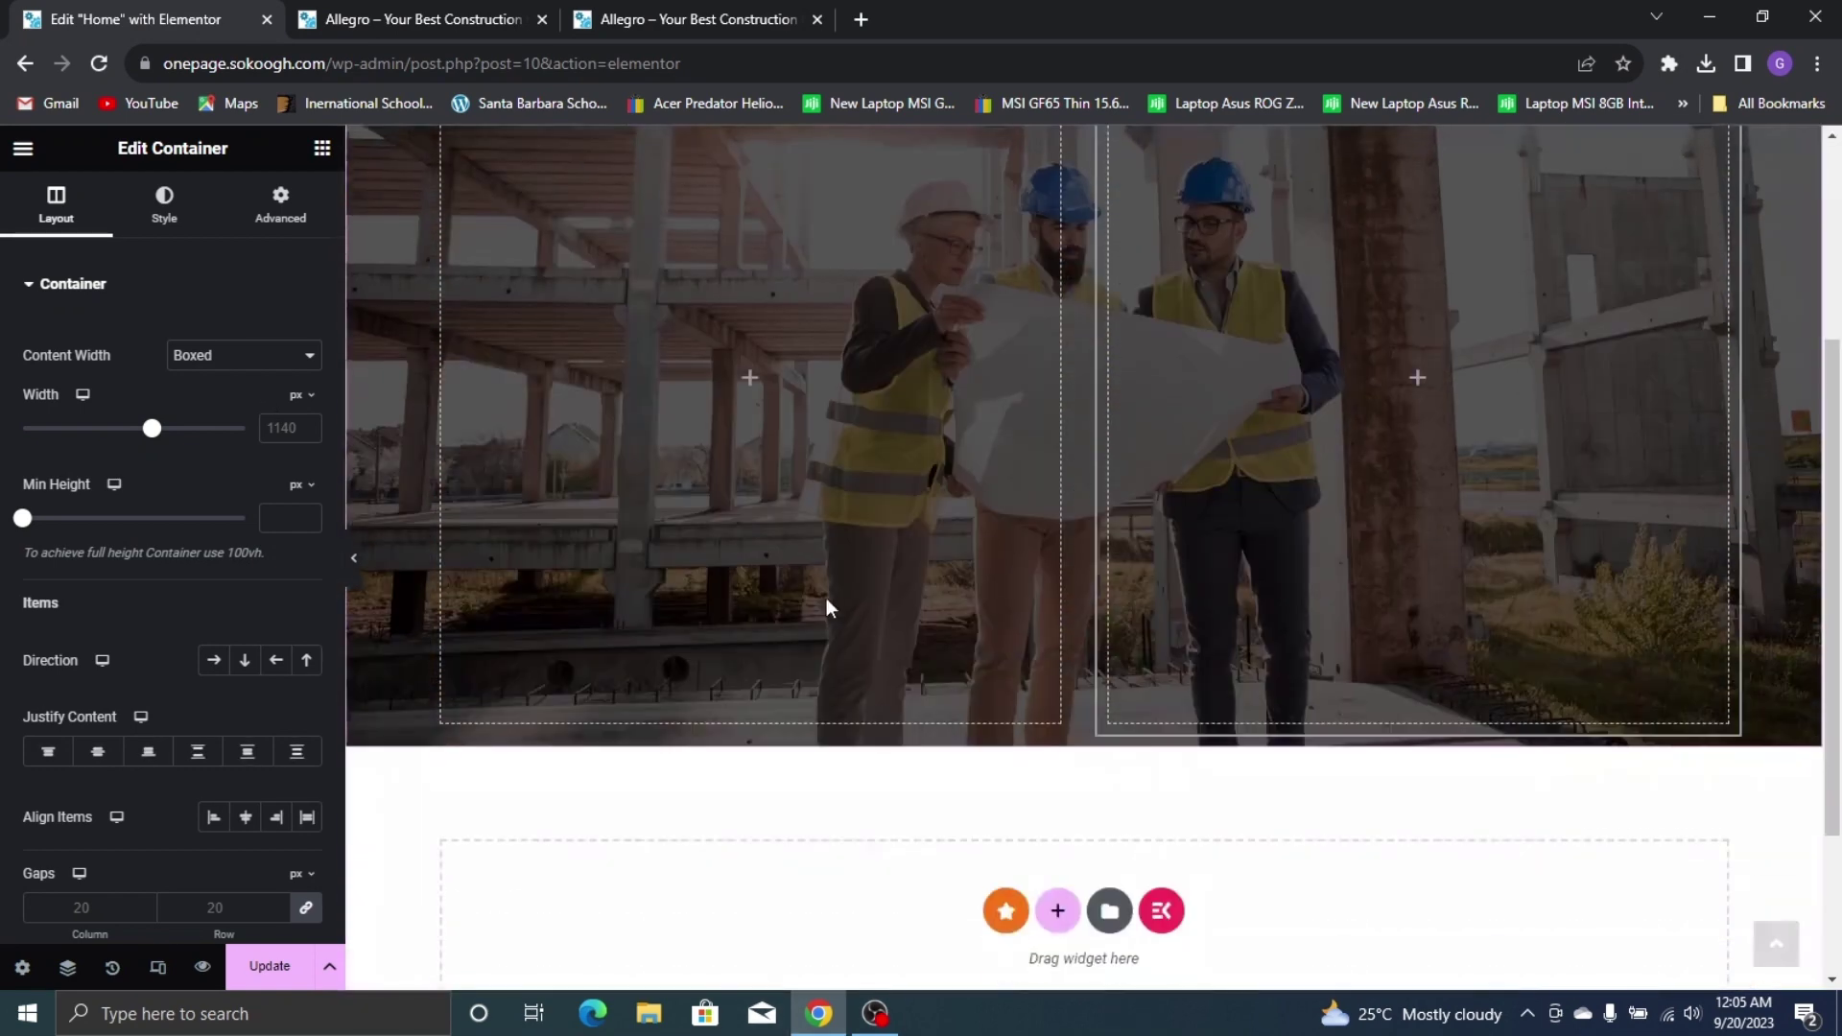
{"action": "scroll", "coordinate": [948, 415], "scroll_direction": "up", "scroll_amount": 3}
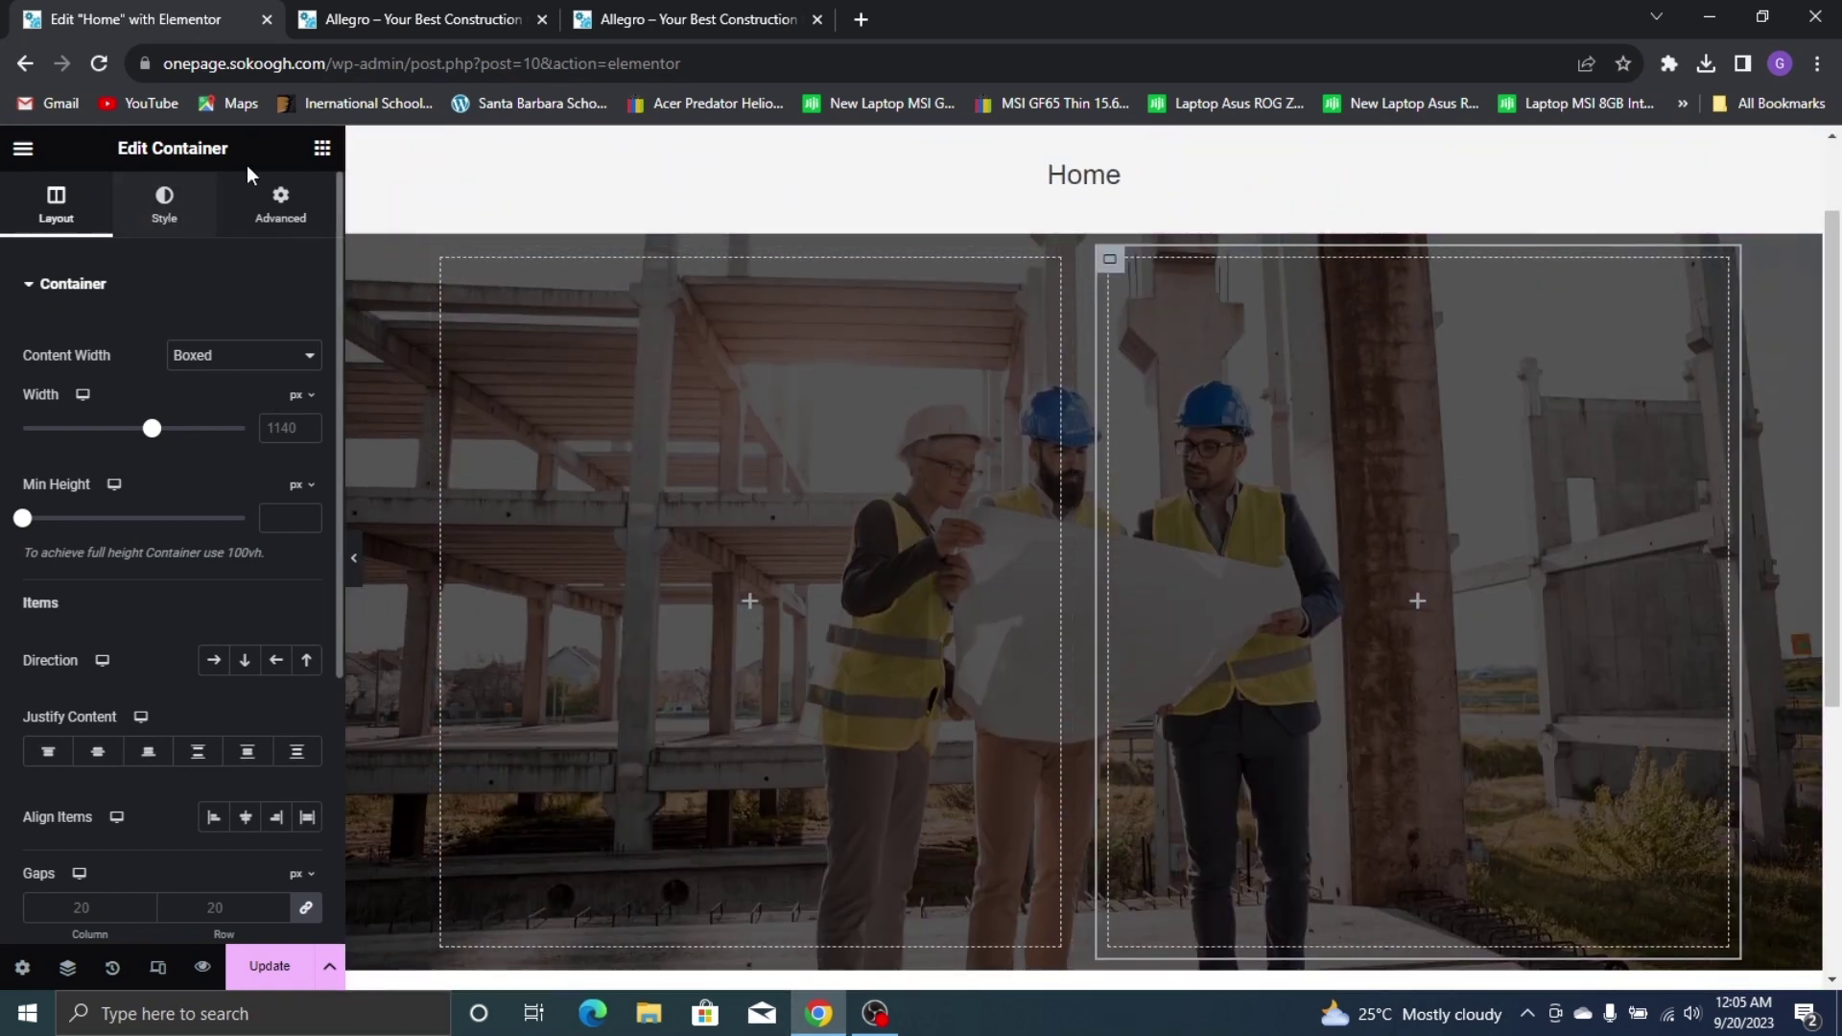
{"action": "left_click", "coordinate": [322, 151]}
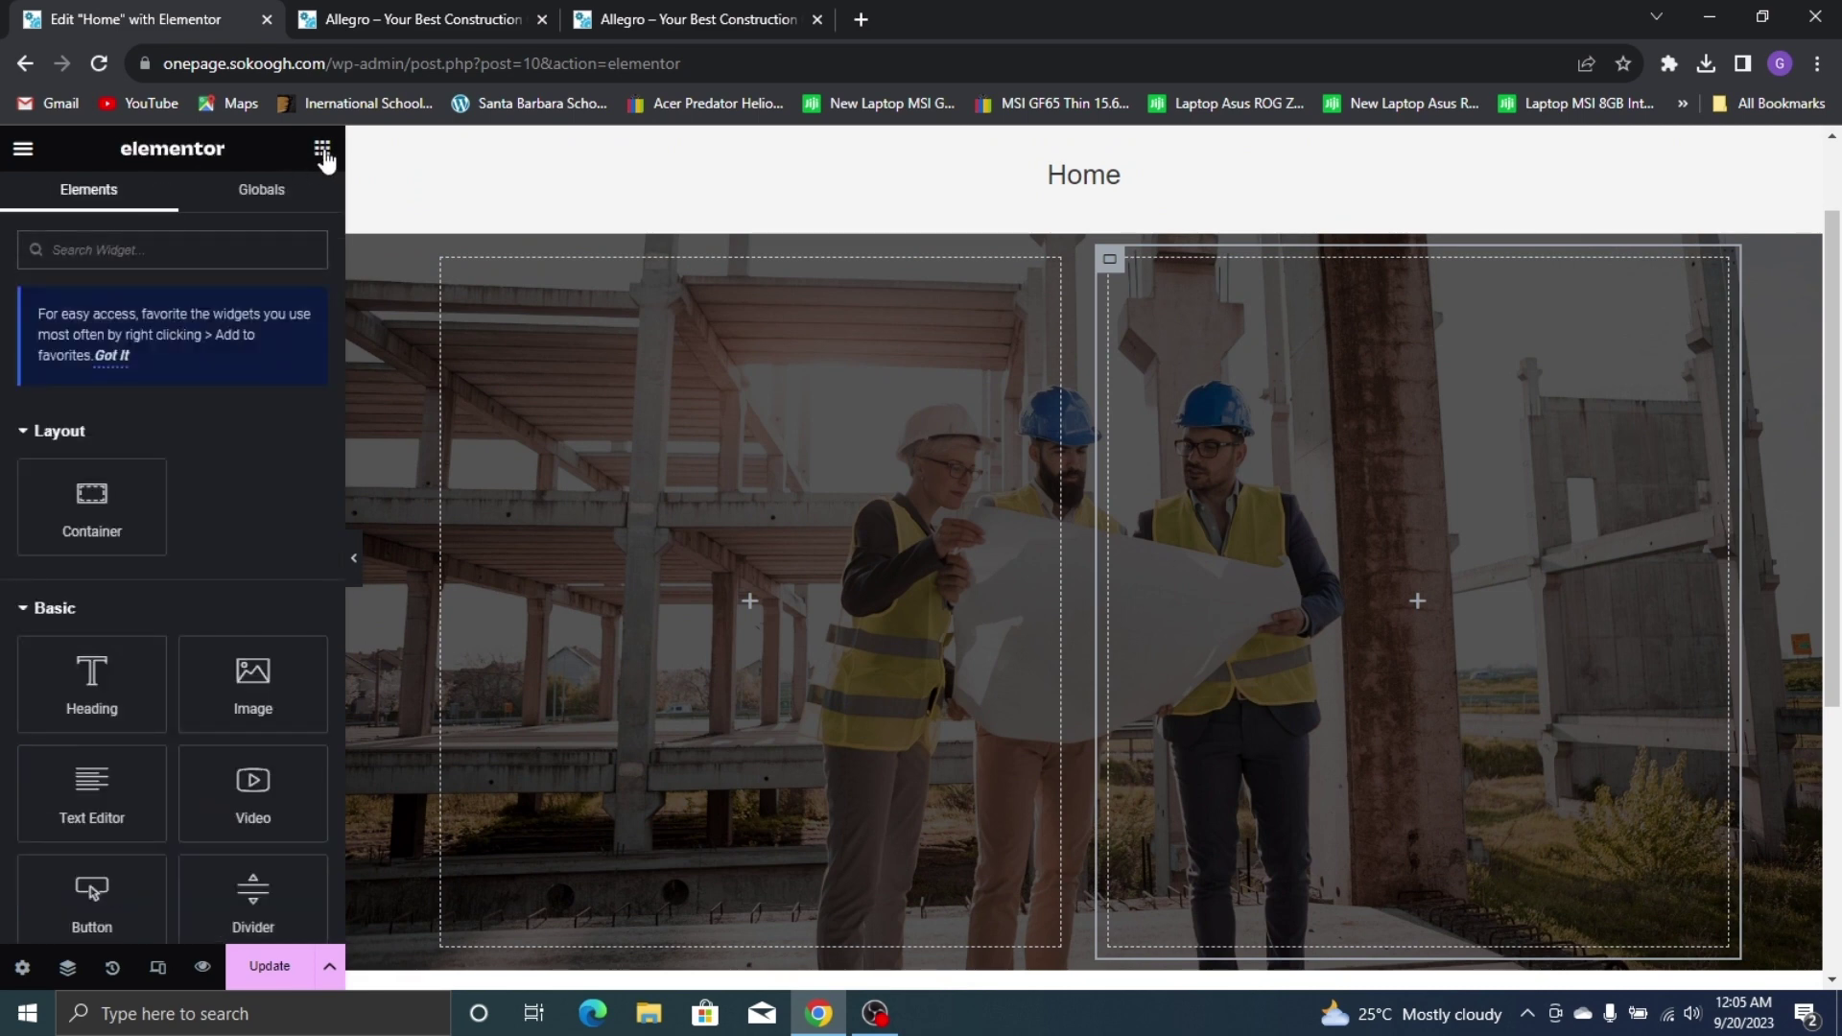
Search for 'heading' and drop a Heading widget into the left column
{"action": "left_click", "coordinate": [220, 243]}
{"action": "type", "text": "heading"}
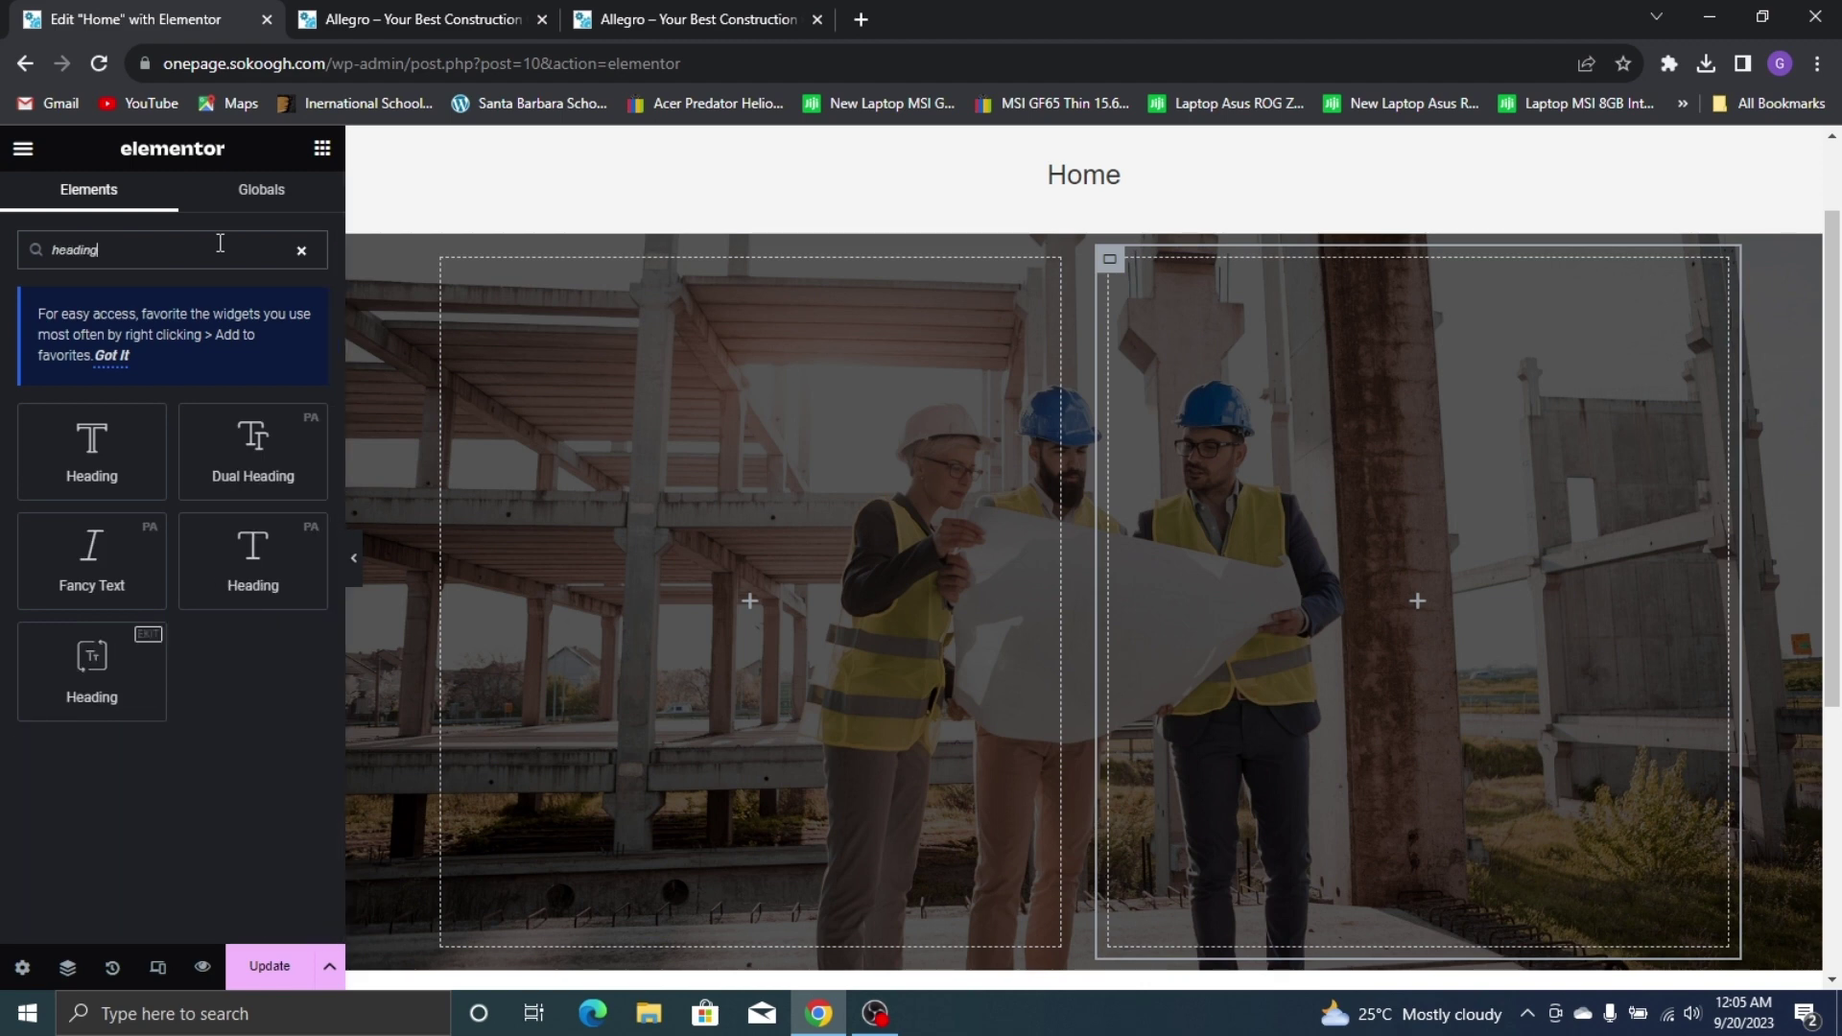
{"action": "left_click_drag", "start_coordinate": [91, 662], "coordinate": [662, 594]}
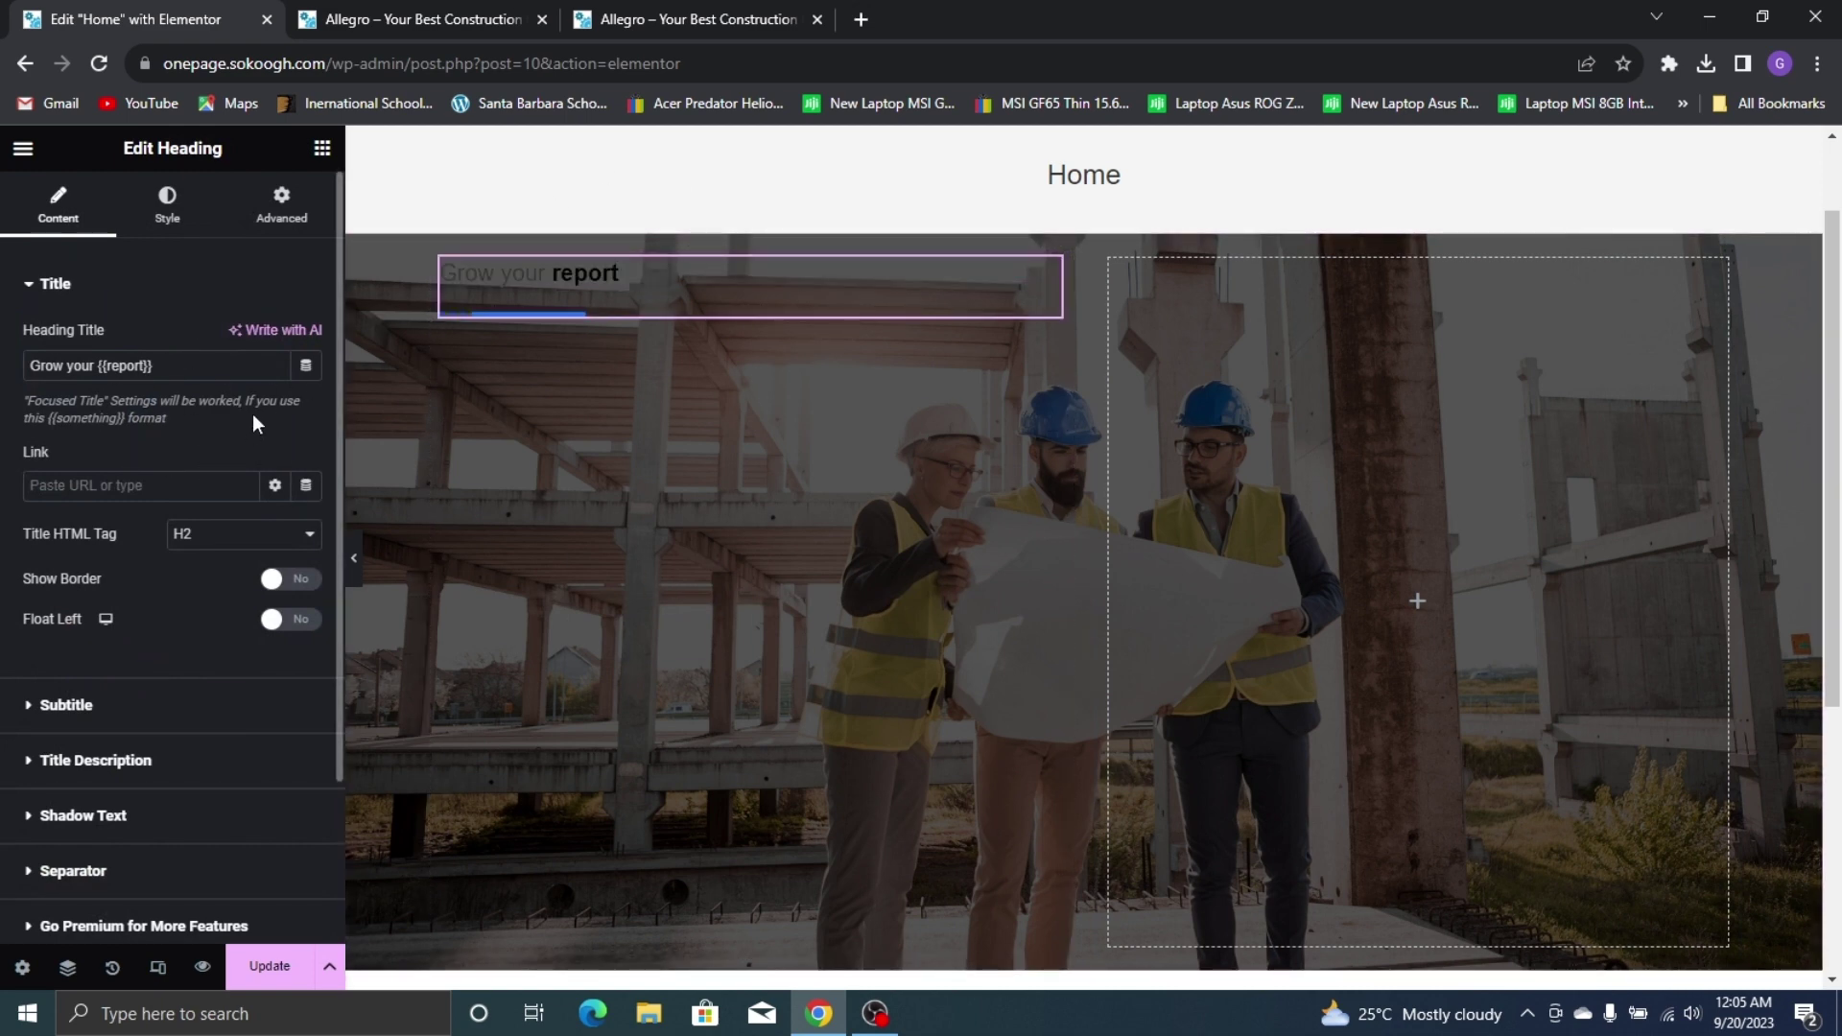
{"action": "left_click", "coordinate": [683, 19]}
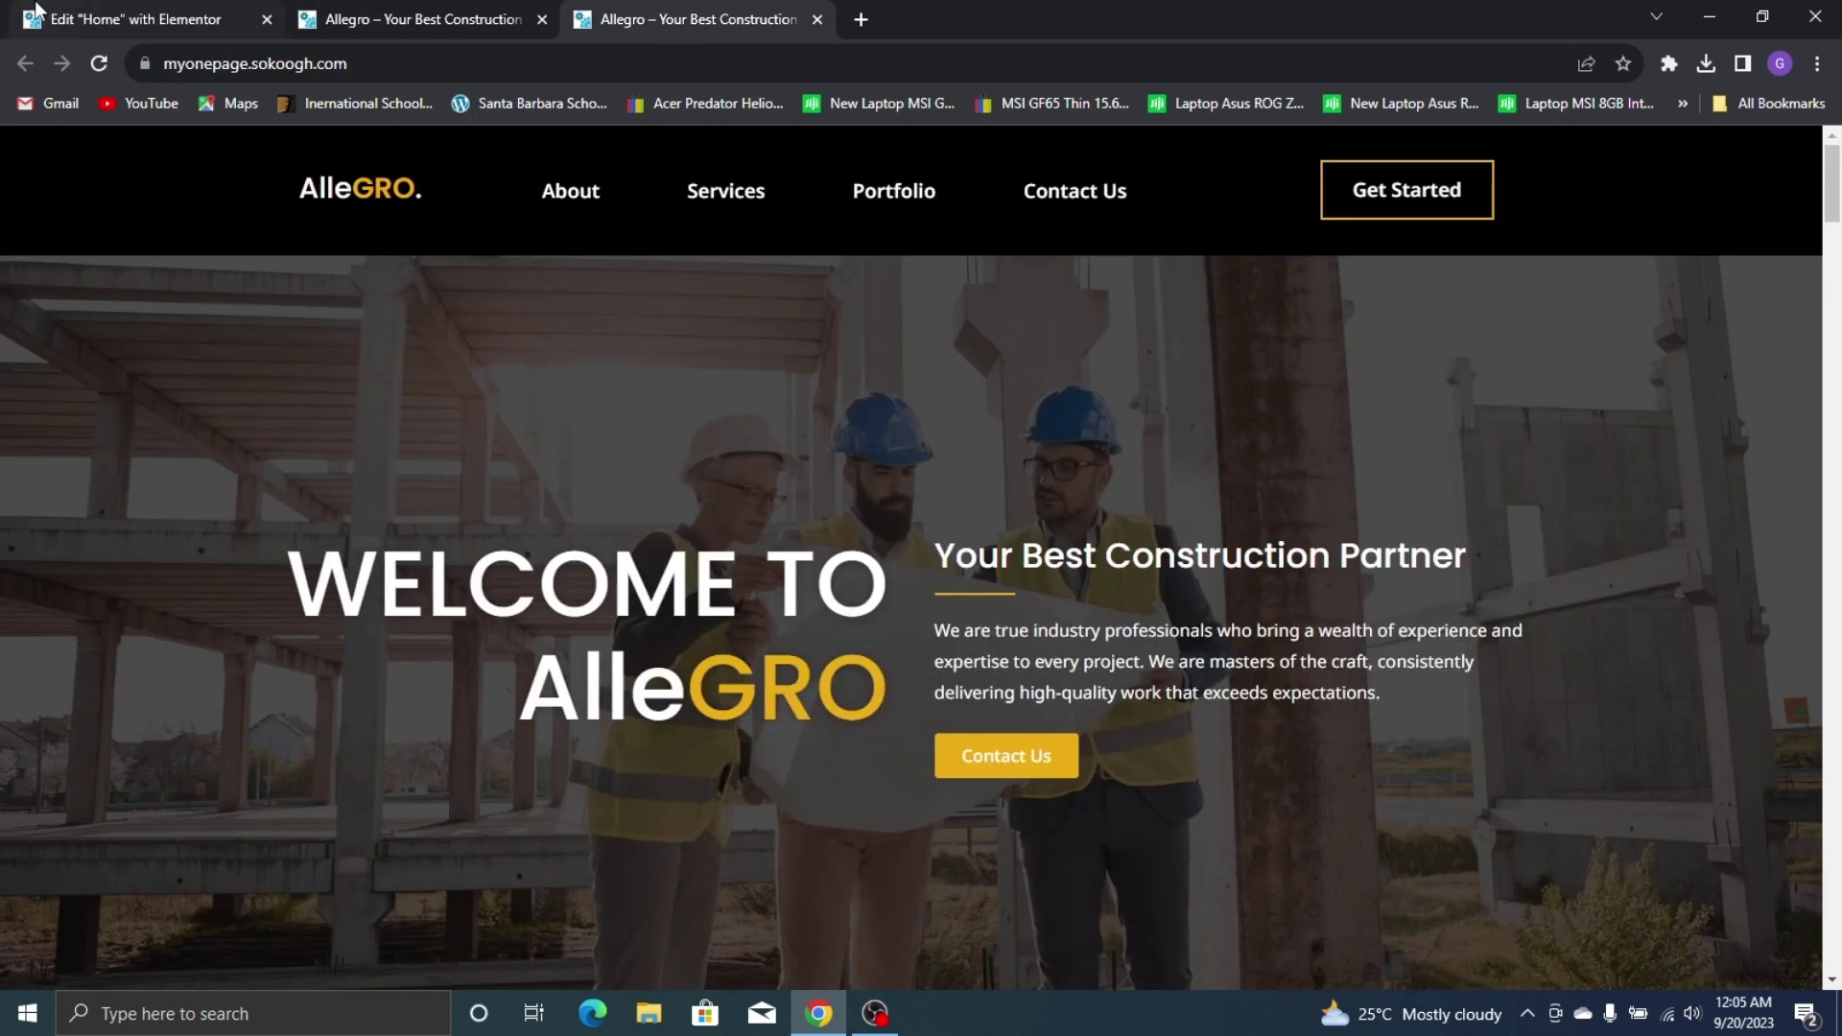
{"action": "left_click", "coordinate": [37, 11]}
Replace 'Grow your' in the heading title with 'WELCOME TO'
{"action": "left_click_drag", "start_coordinate": [96, 364], "coordinate": [29, 365]}
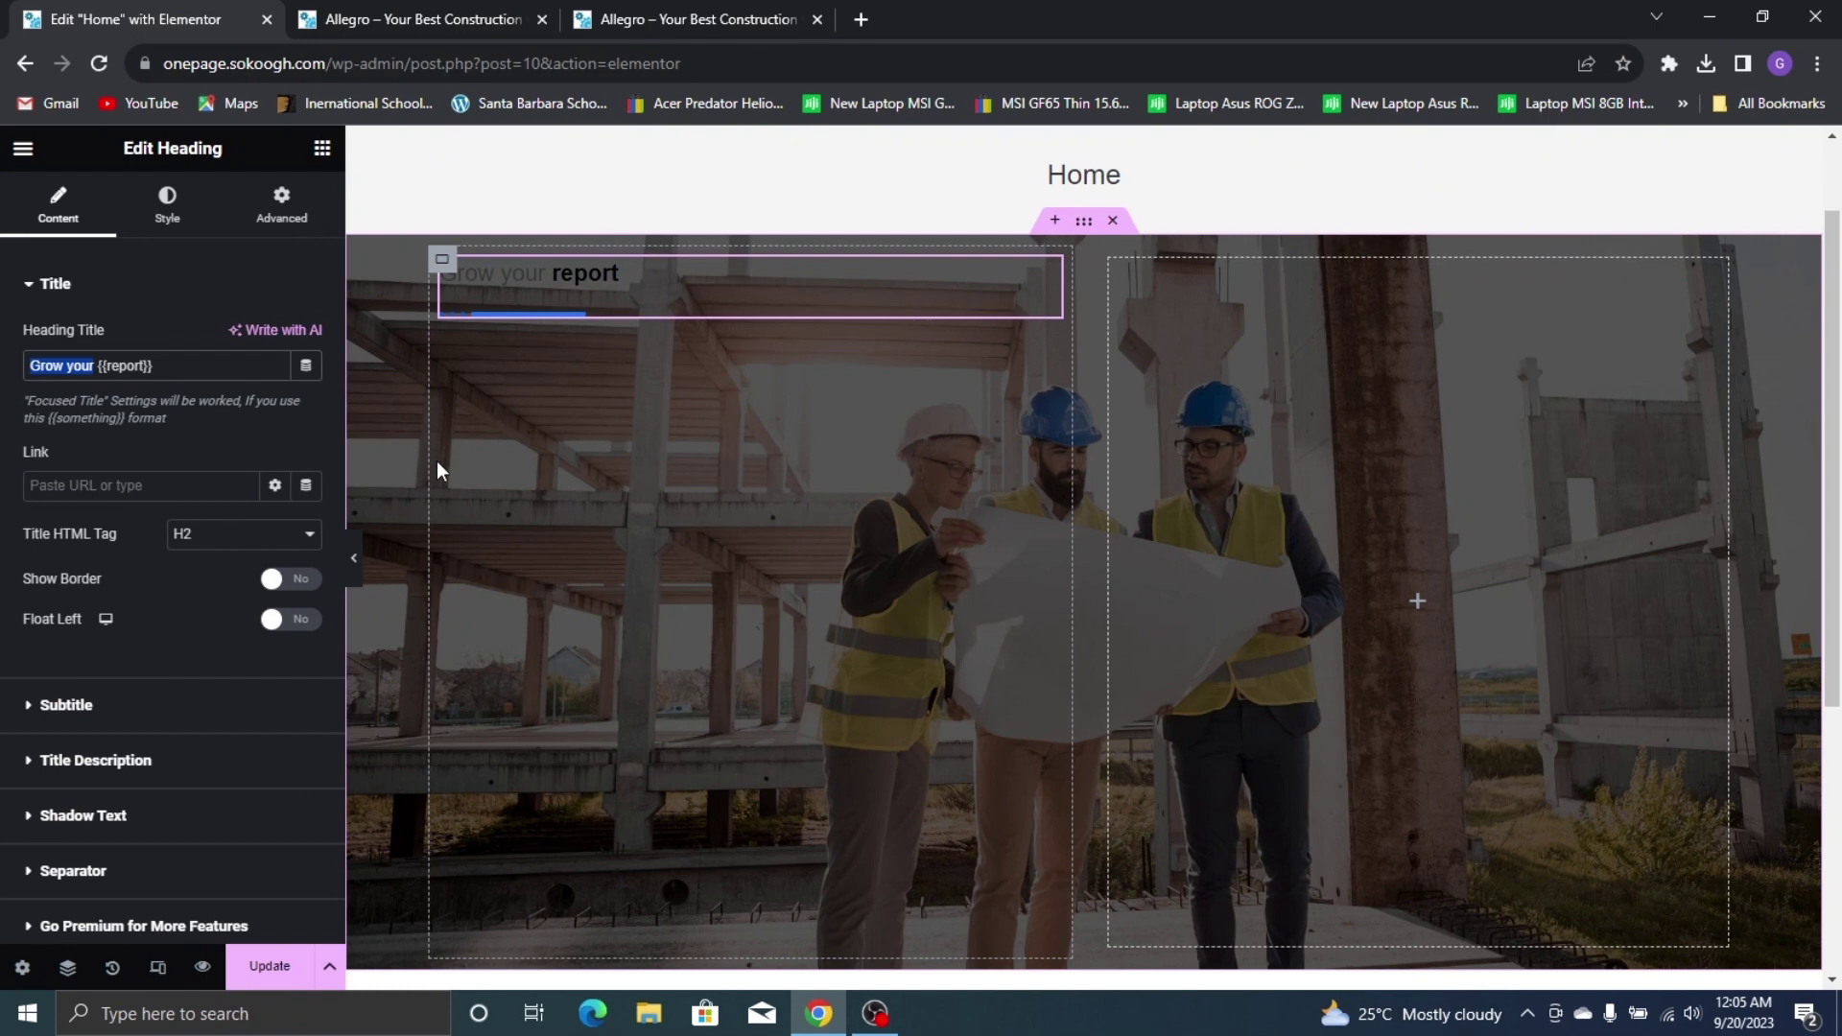
{"action": "type", "text": "WE"}
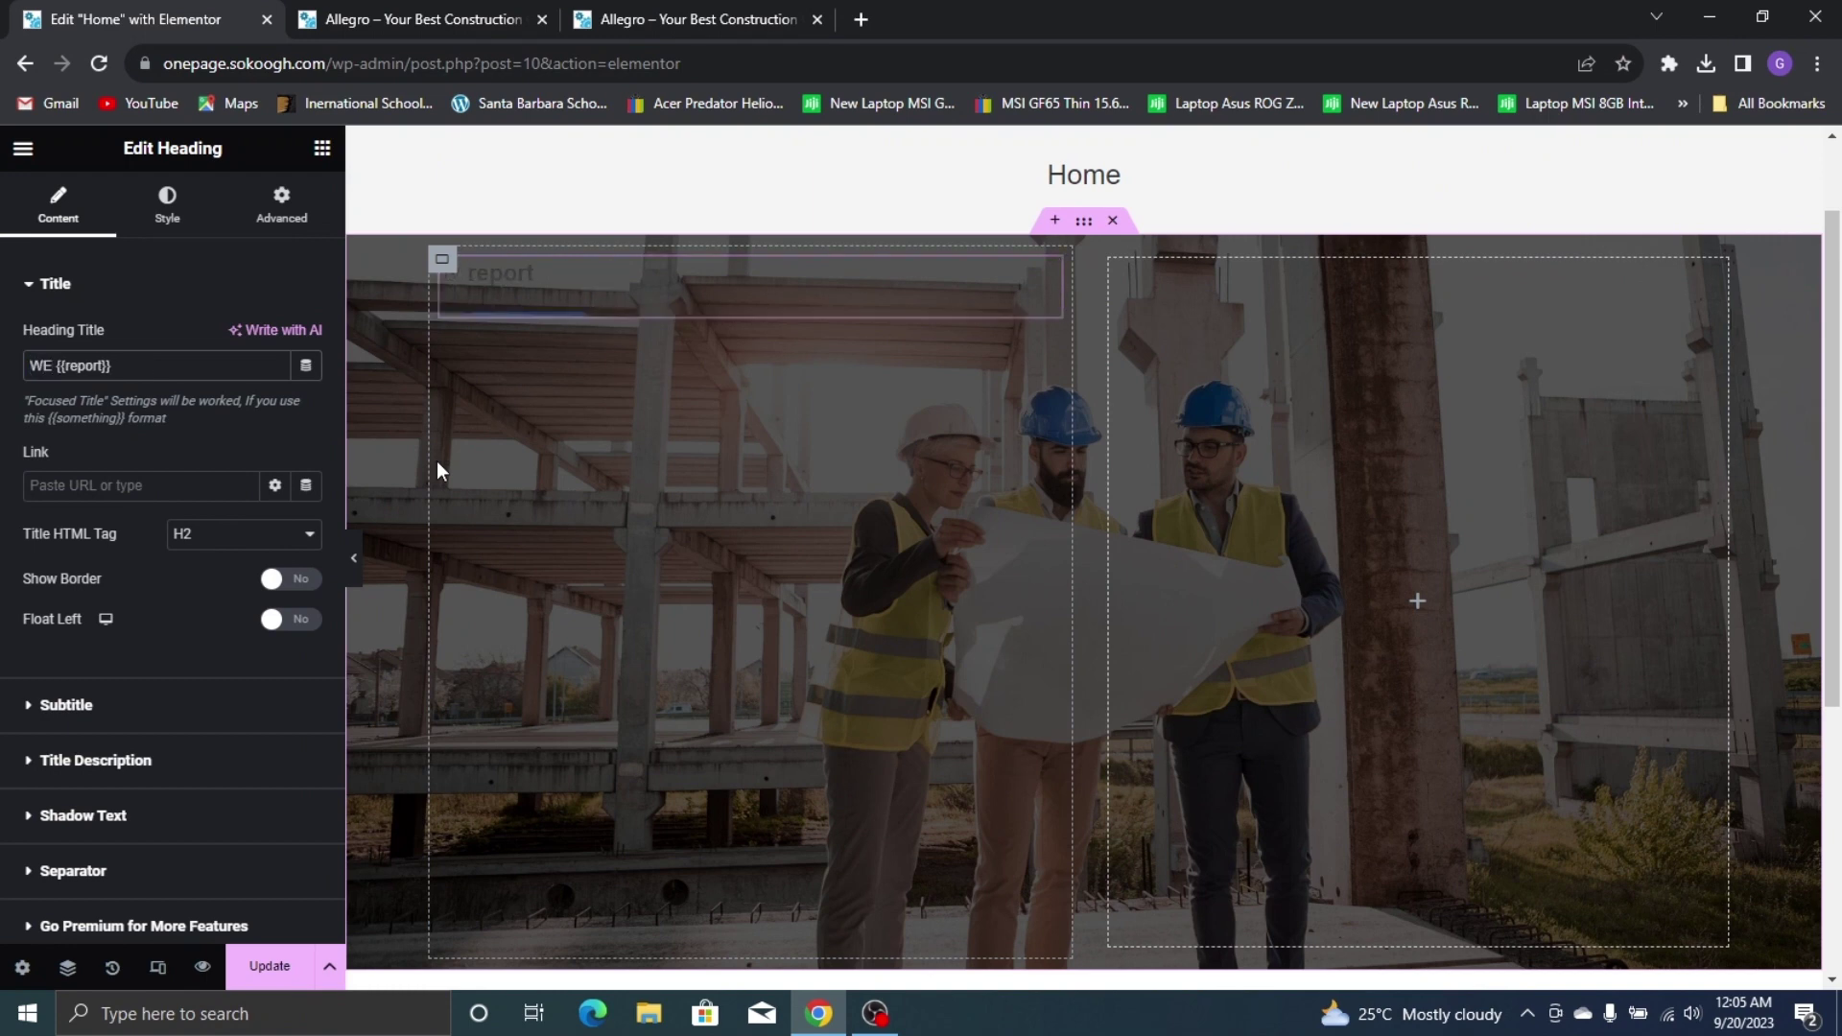
{"action": "type", "text": "e bu"}
{"action": "key", "text": "BackSpace"}
{"action": "key", "text": "BackSpace"}
{"action": "key", "text": "BackSpace"}
{"action": "key", "text": "BackSpace"}
{"action": "type", "text": "LCOME TO ALLE"}
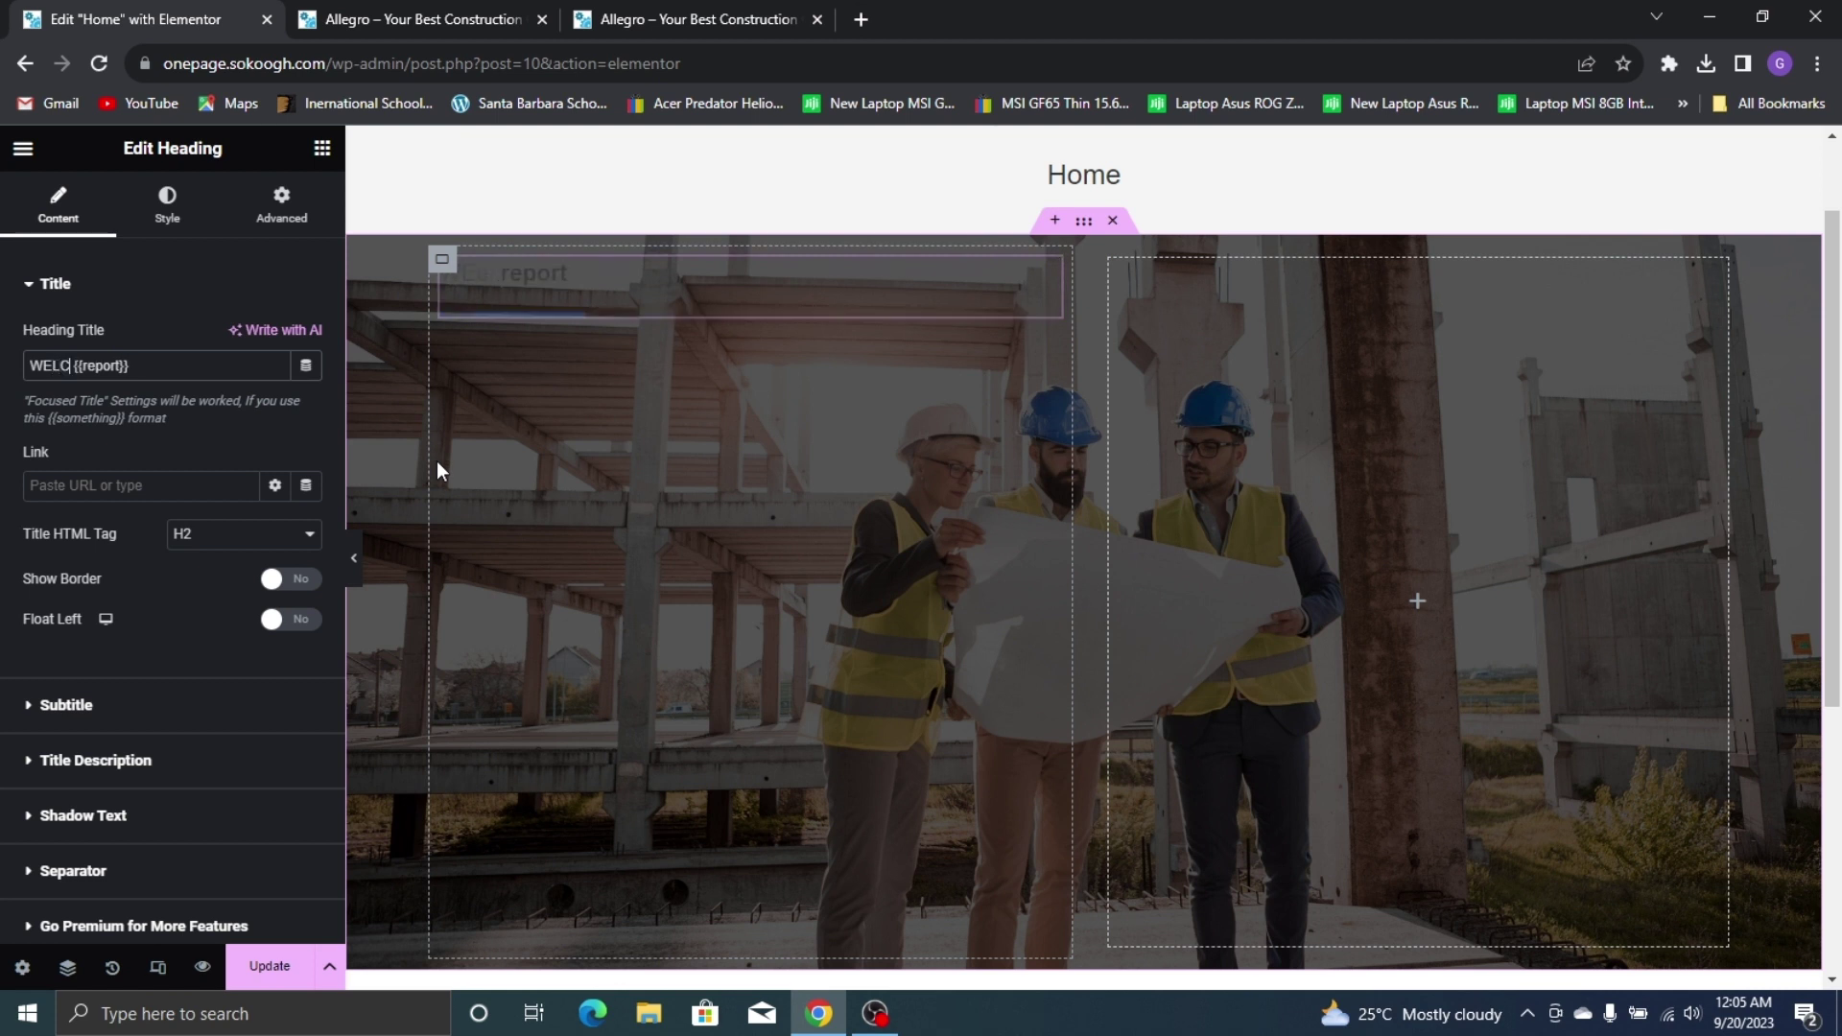
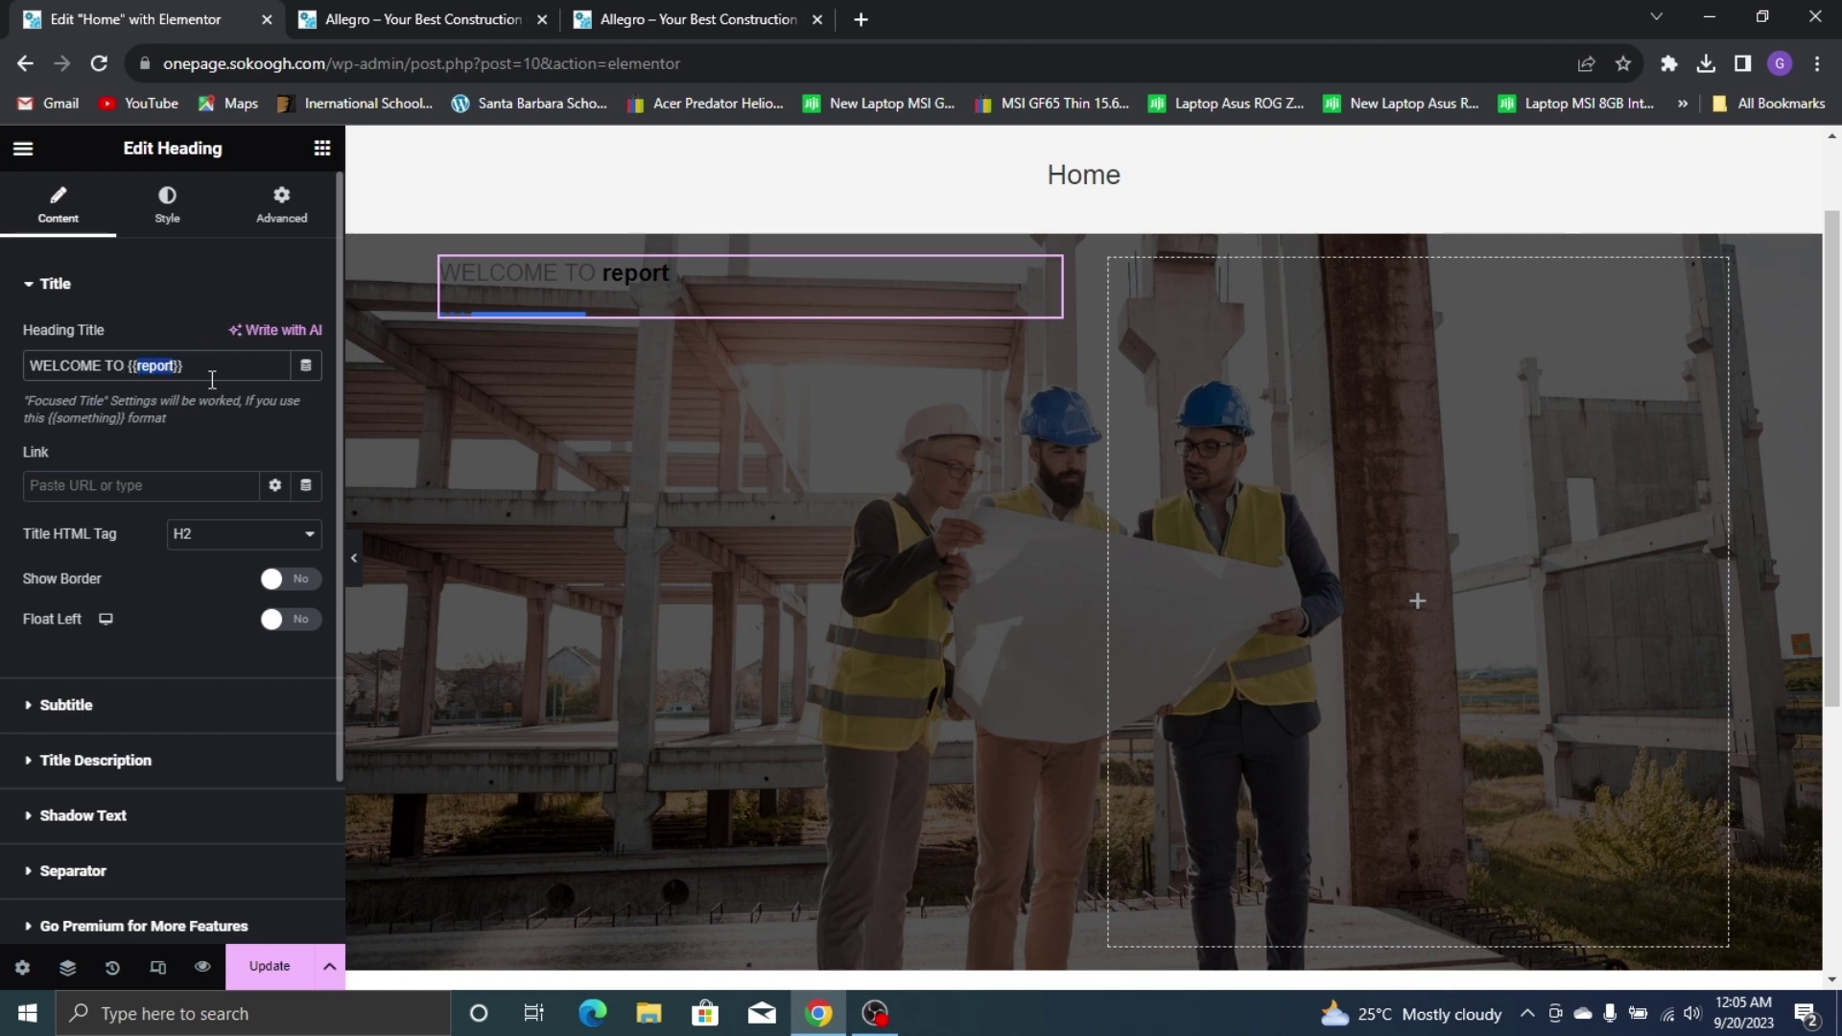
Edit the heading title to 'WELCOME TO Alle{{GRO}}', matching the live site's wording
{"action": "type", "text": "ALL"}
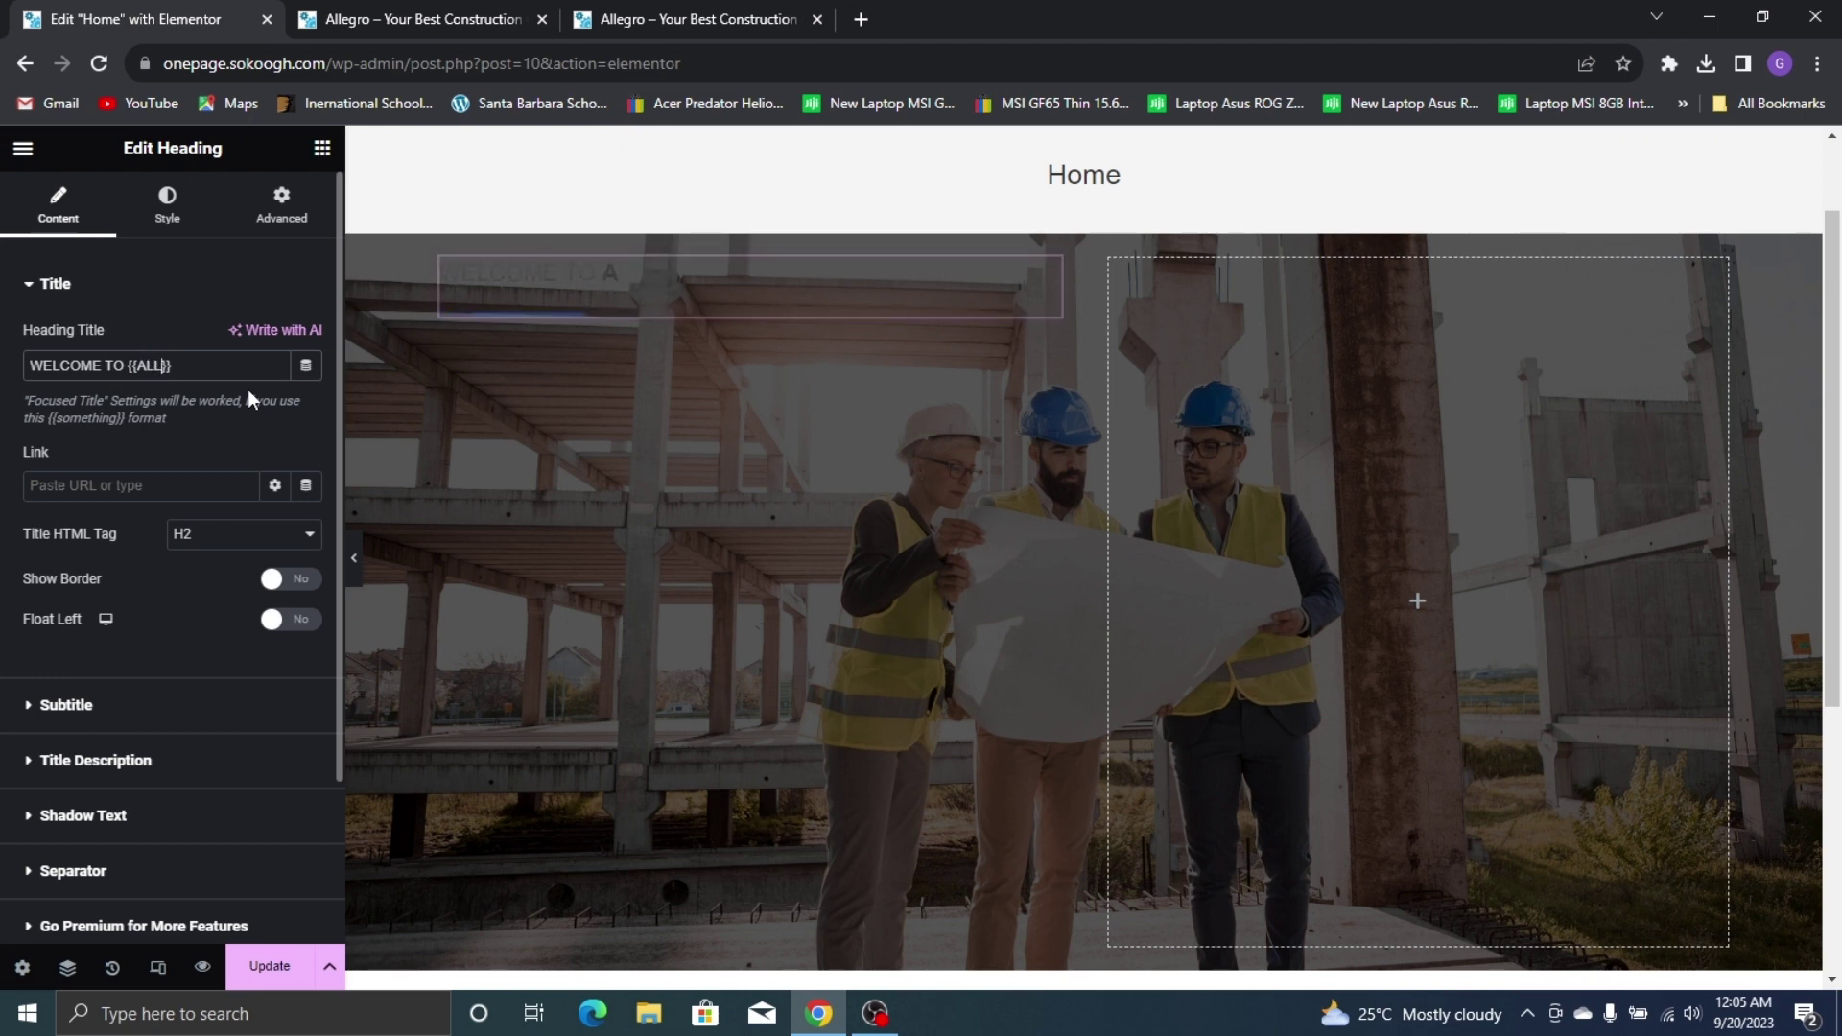
{"action": "type", "text": "EGRO"}
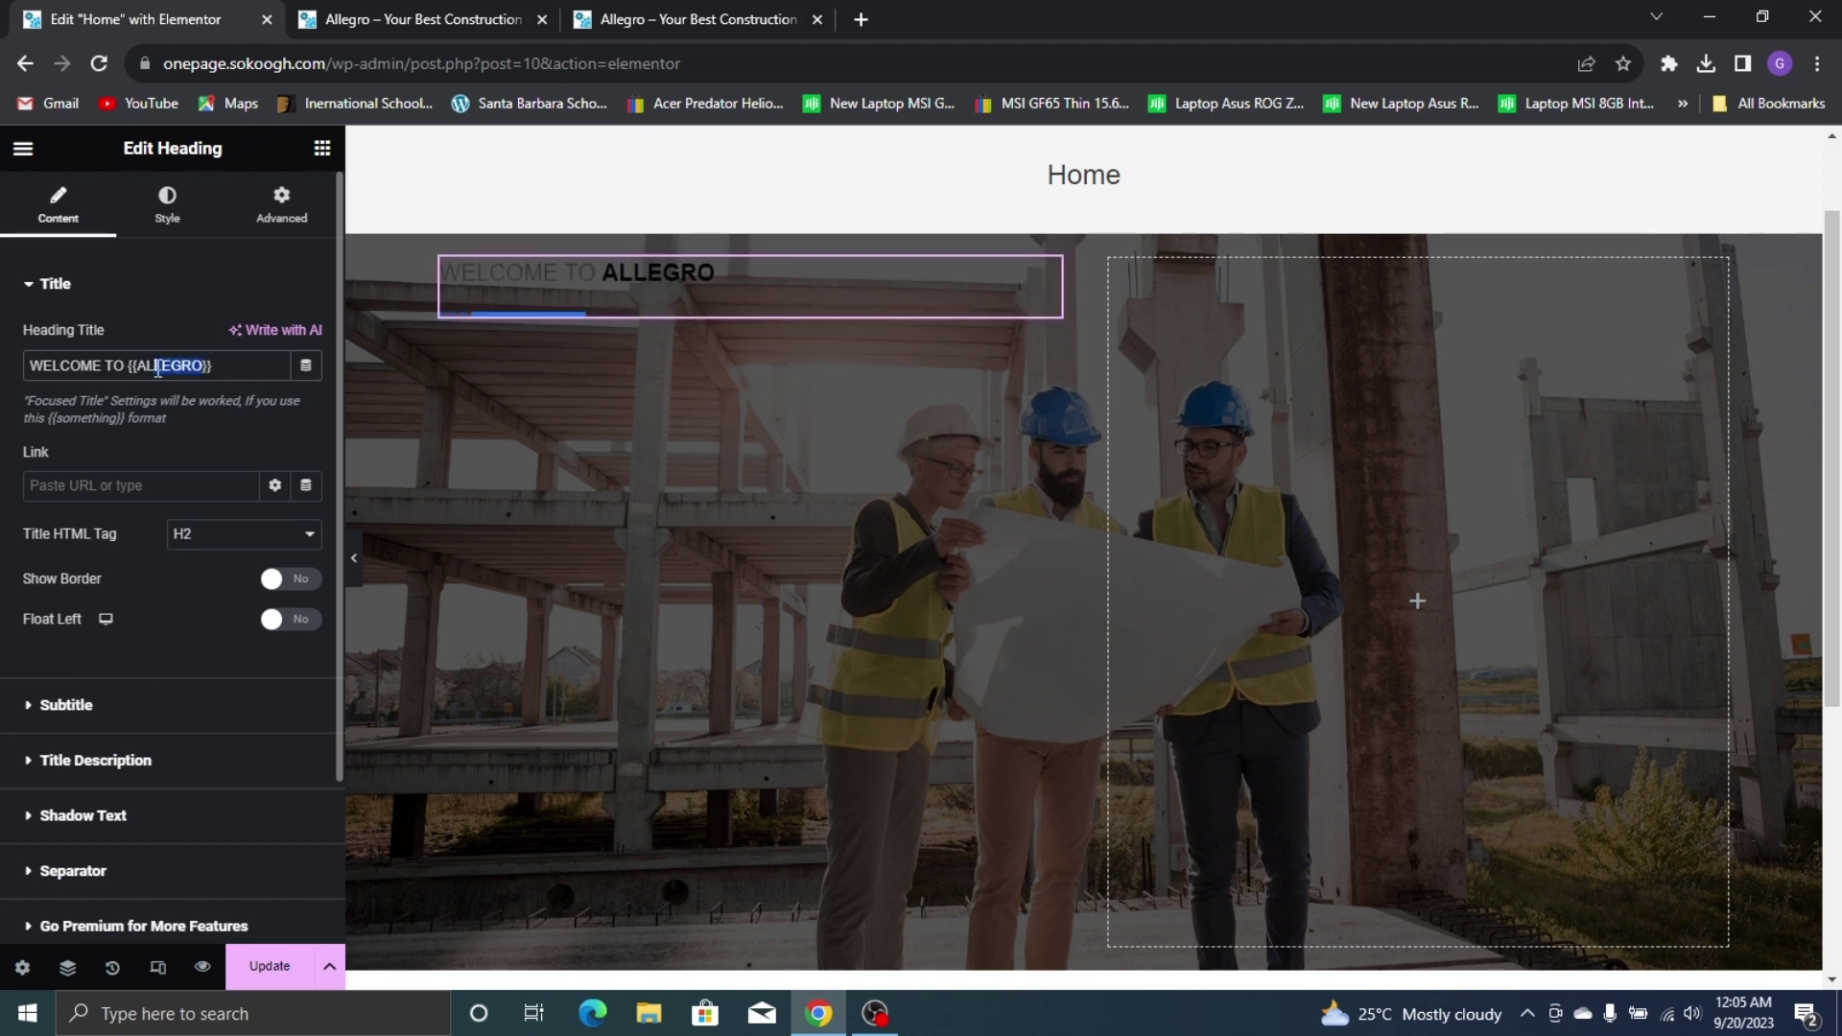
{"action": "type", "text": "G"}
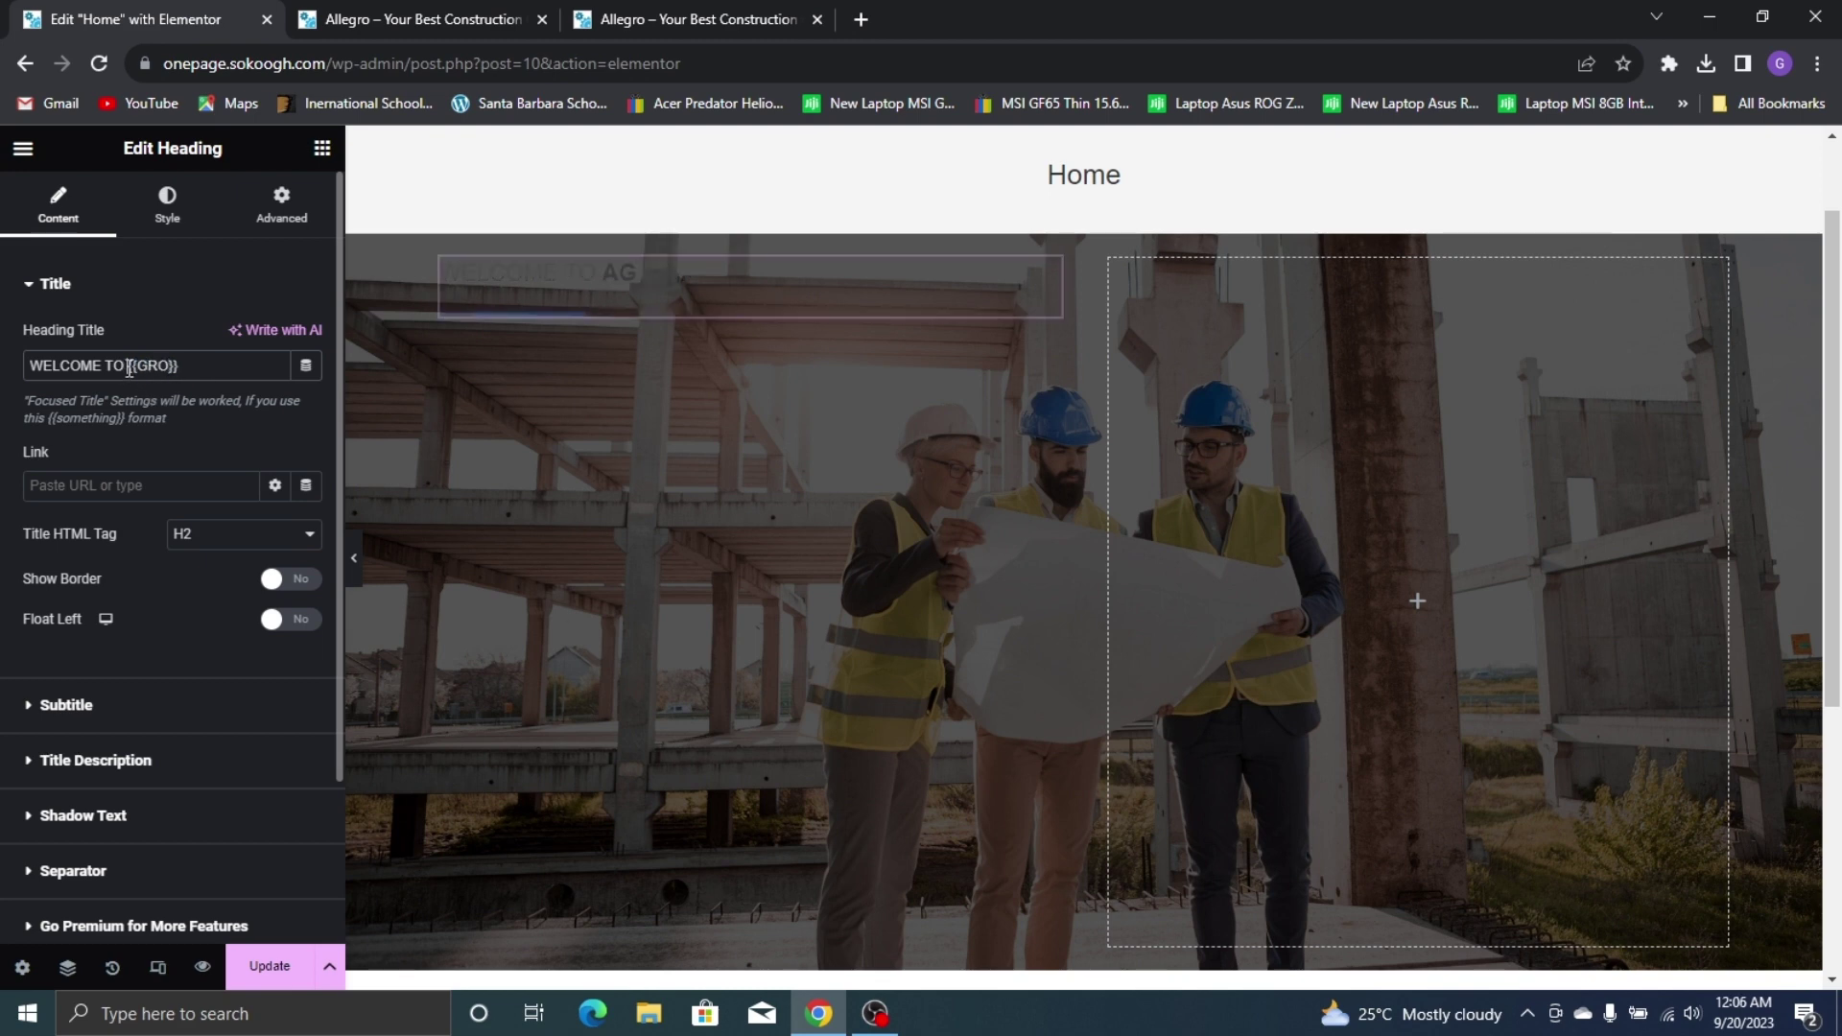
{"action": "type", "text": "ALLE"}
{"action": "left_click", "coordinate": [412, 19]}
{"action": "left_click", "coordinate": [729, 19]}
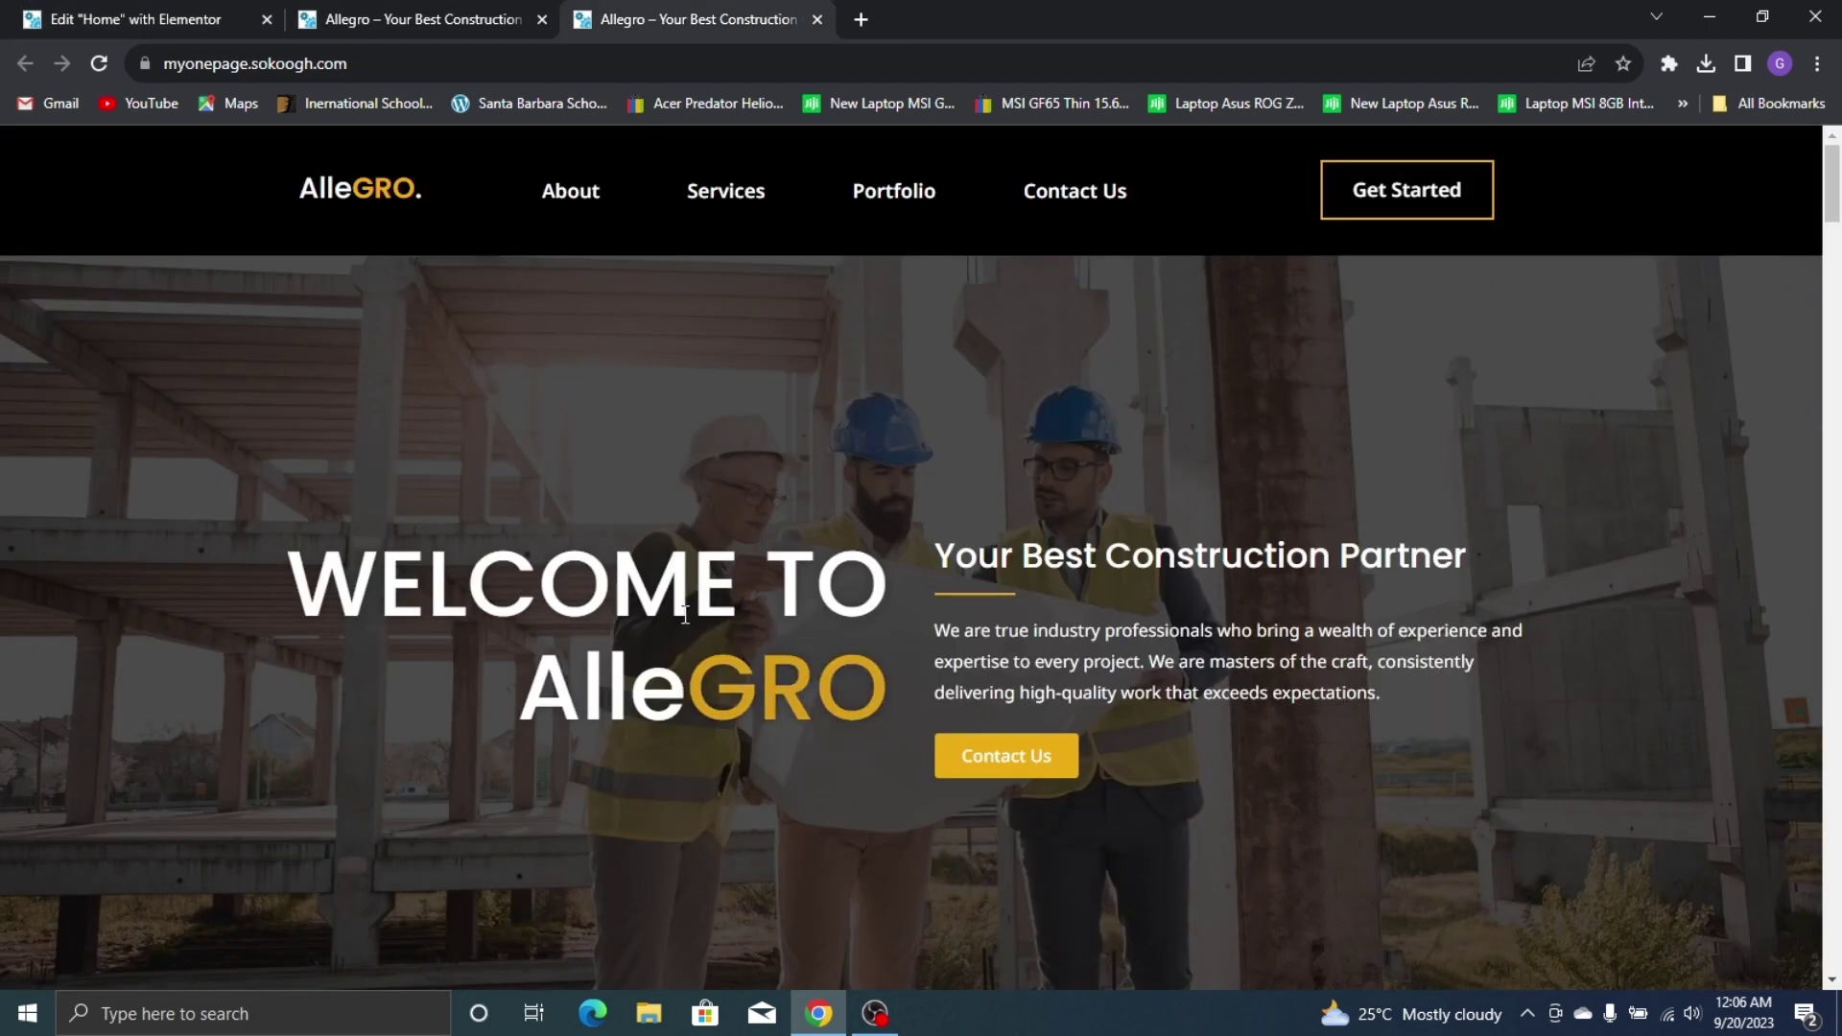
{"action": "left_click", "coordinate": [134, 19]}
{"action": "left_click", "coordinate": [691, 19]}
{"action": "left_click", "coordinate": [134, 19]}
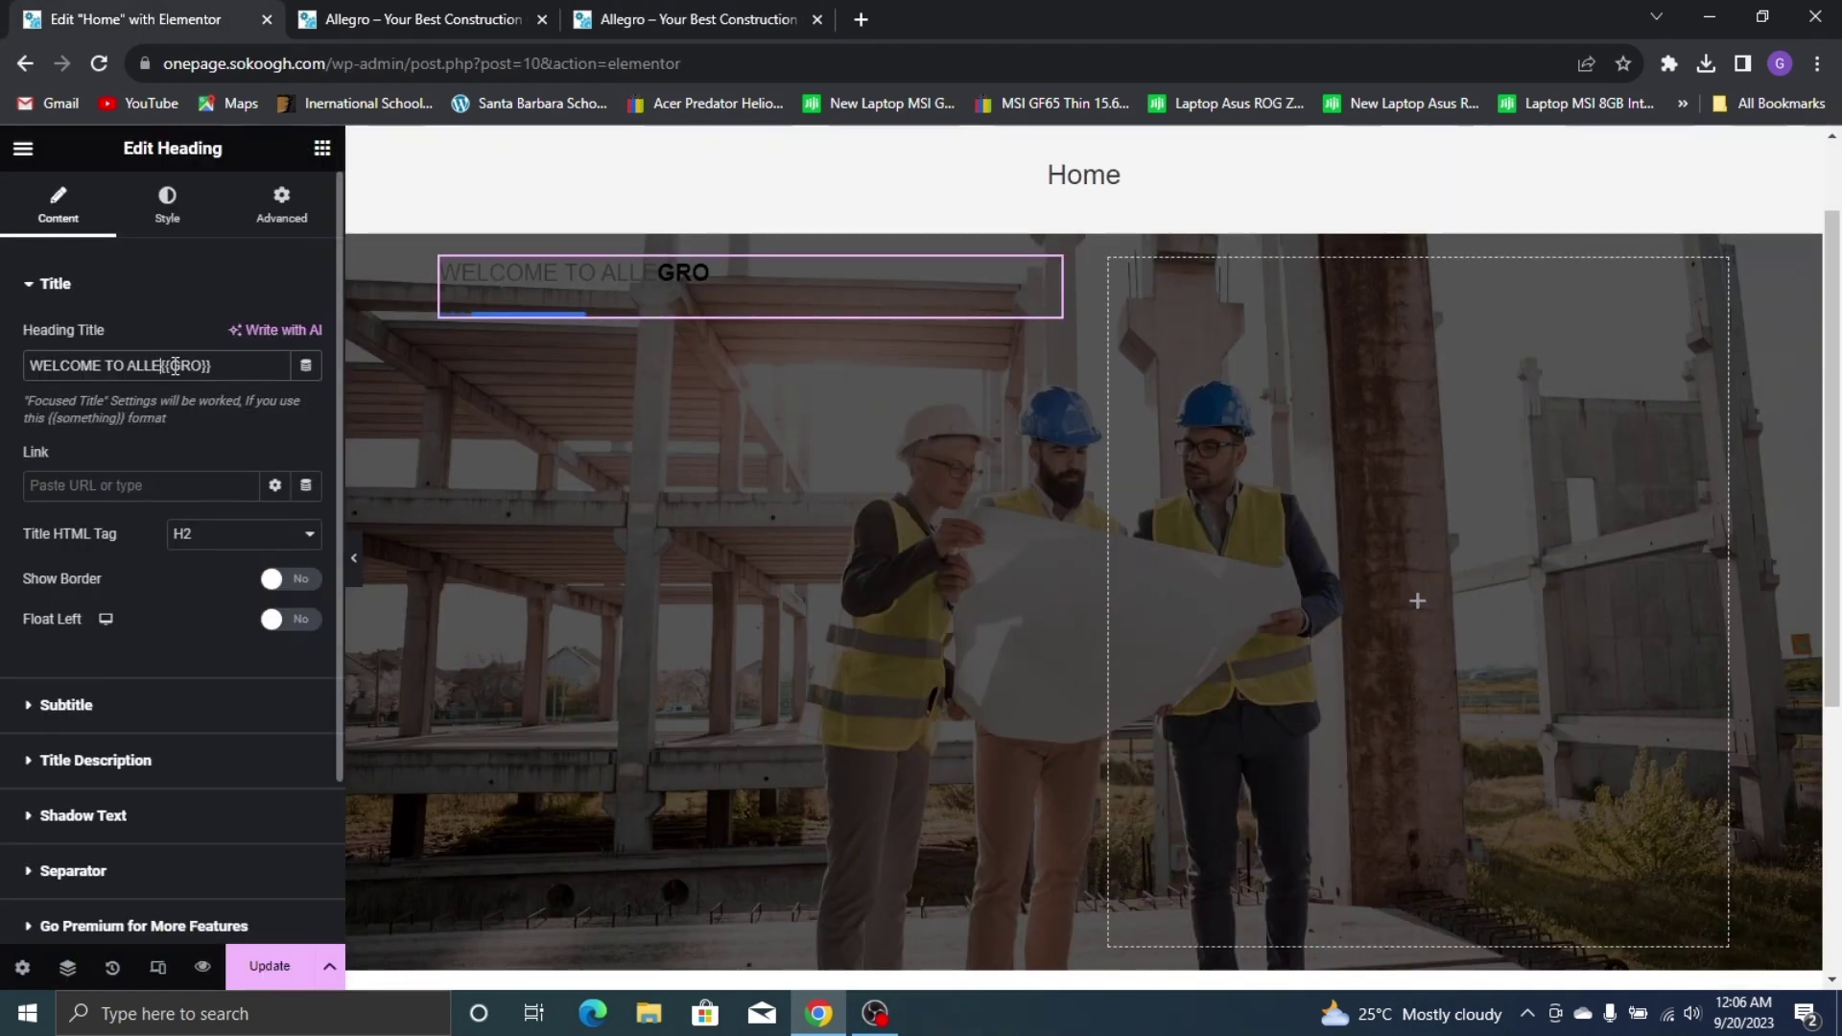
{"action": "key", "text": "BackSpace"}
{"action": "key", "text": "BackSpace"}
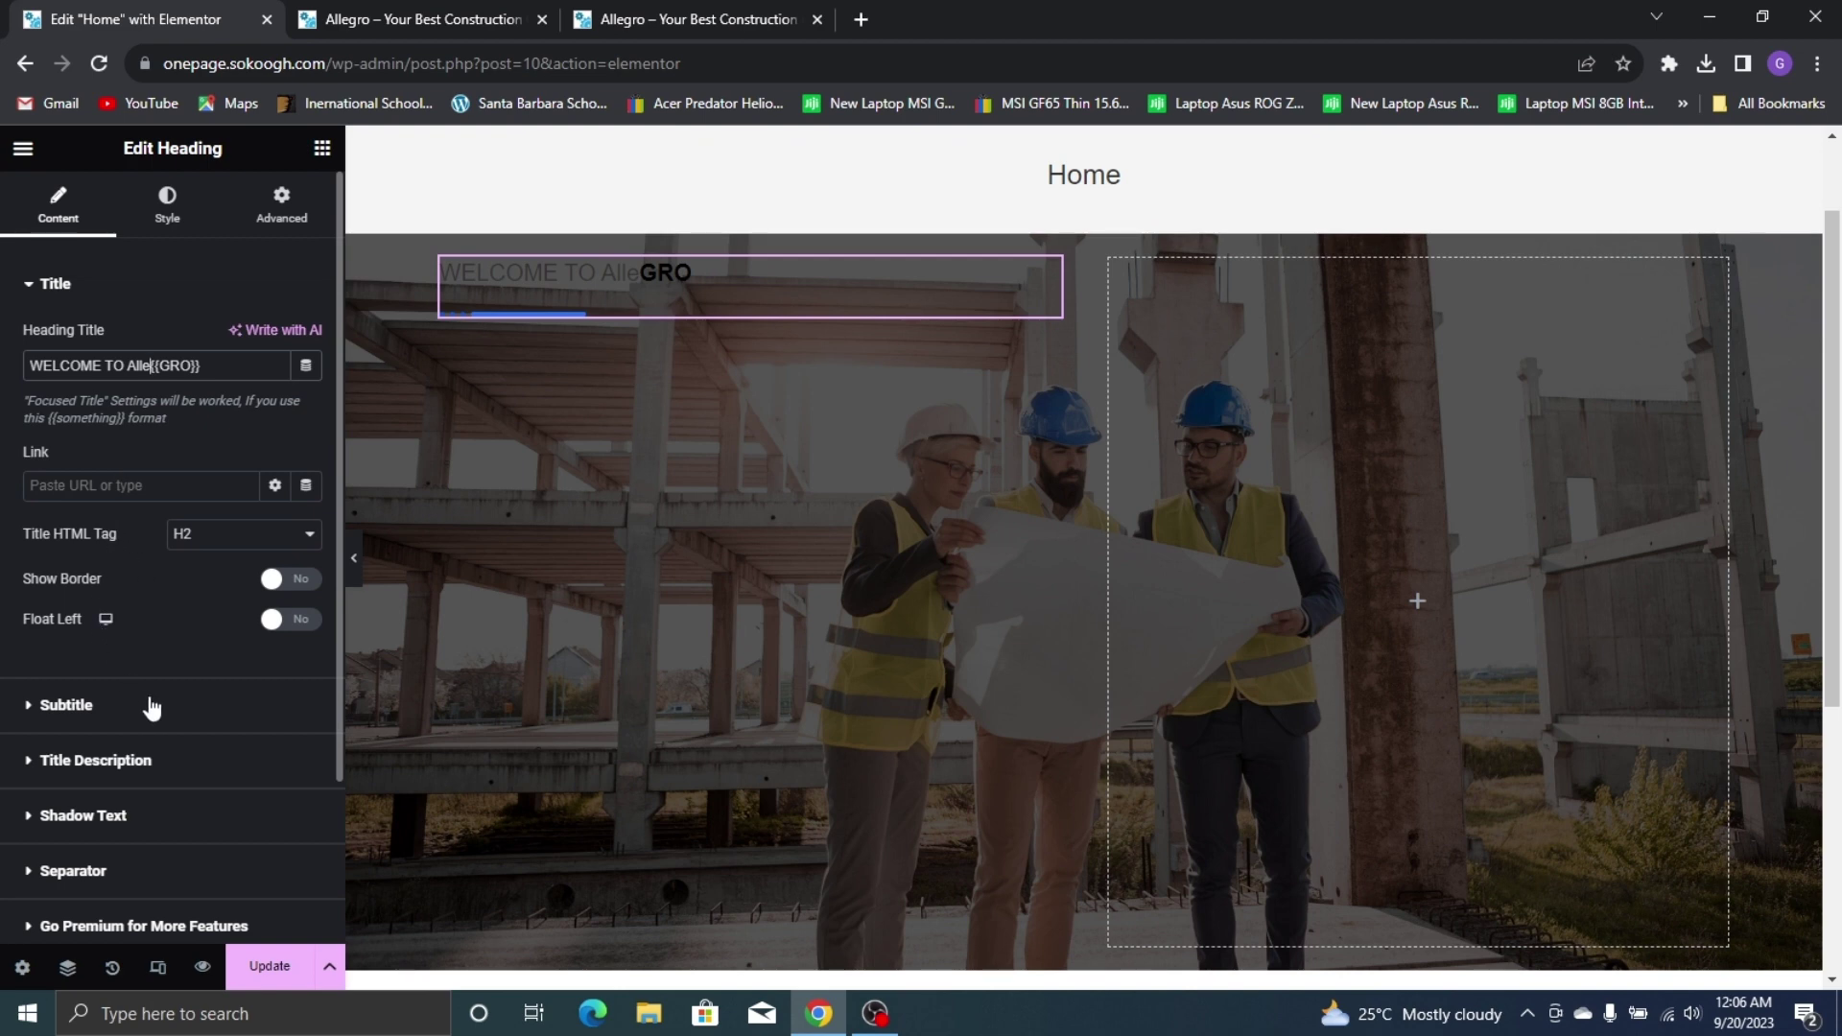
Set Show Separator to No to remove the line under the heading
{"action": "scroll", "coordinate": [109, 469], "scroll_direction": "down", "scroll_amount": 2}
{"action": "left_click", "coordinate": [113, 493]}
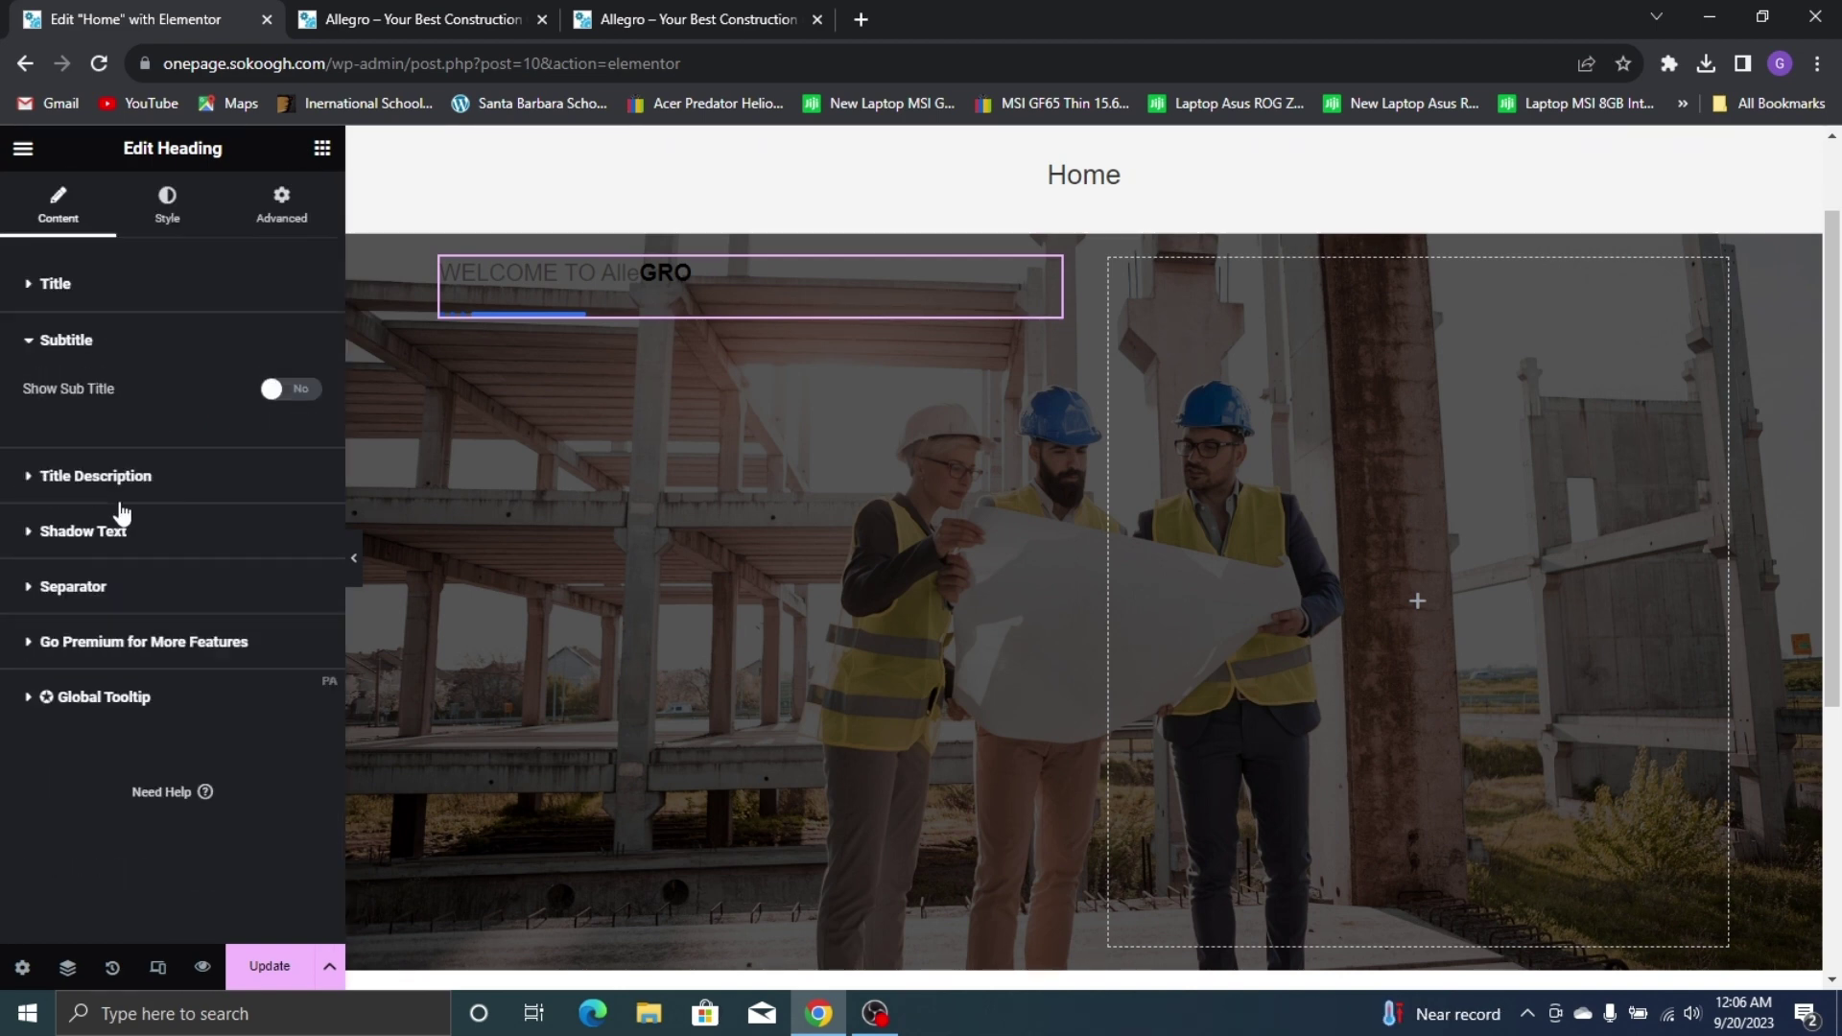
{"action": "left_click", "coordinate": [149, 480]}
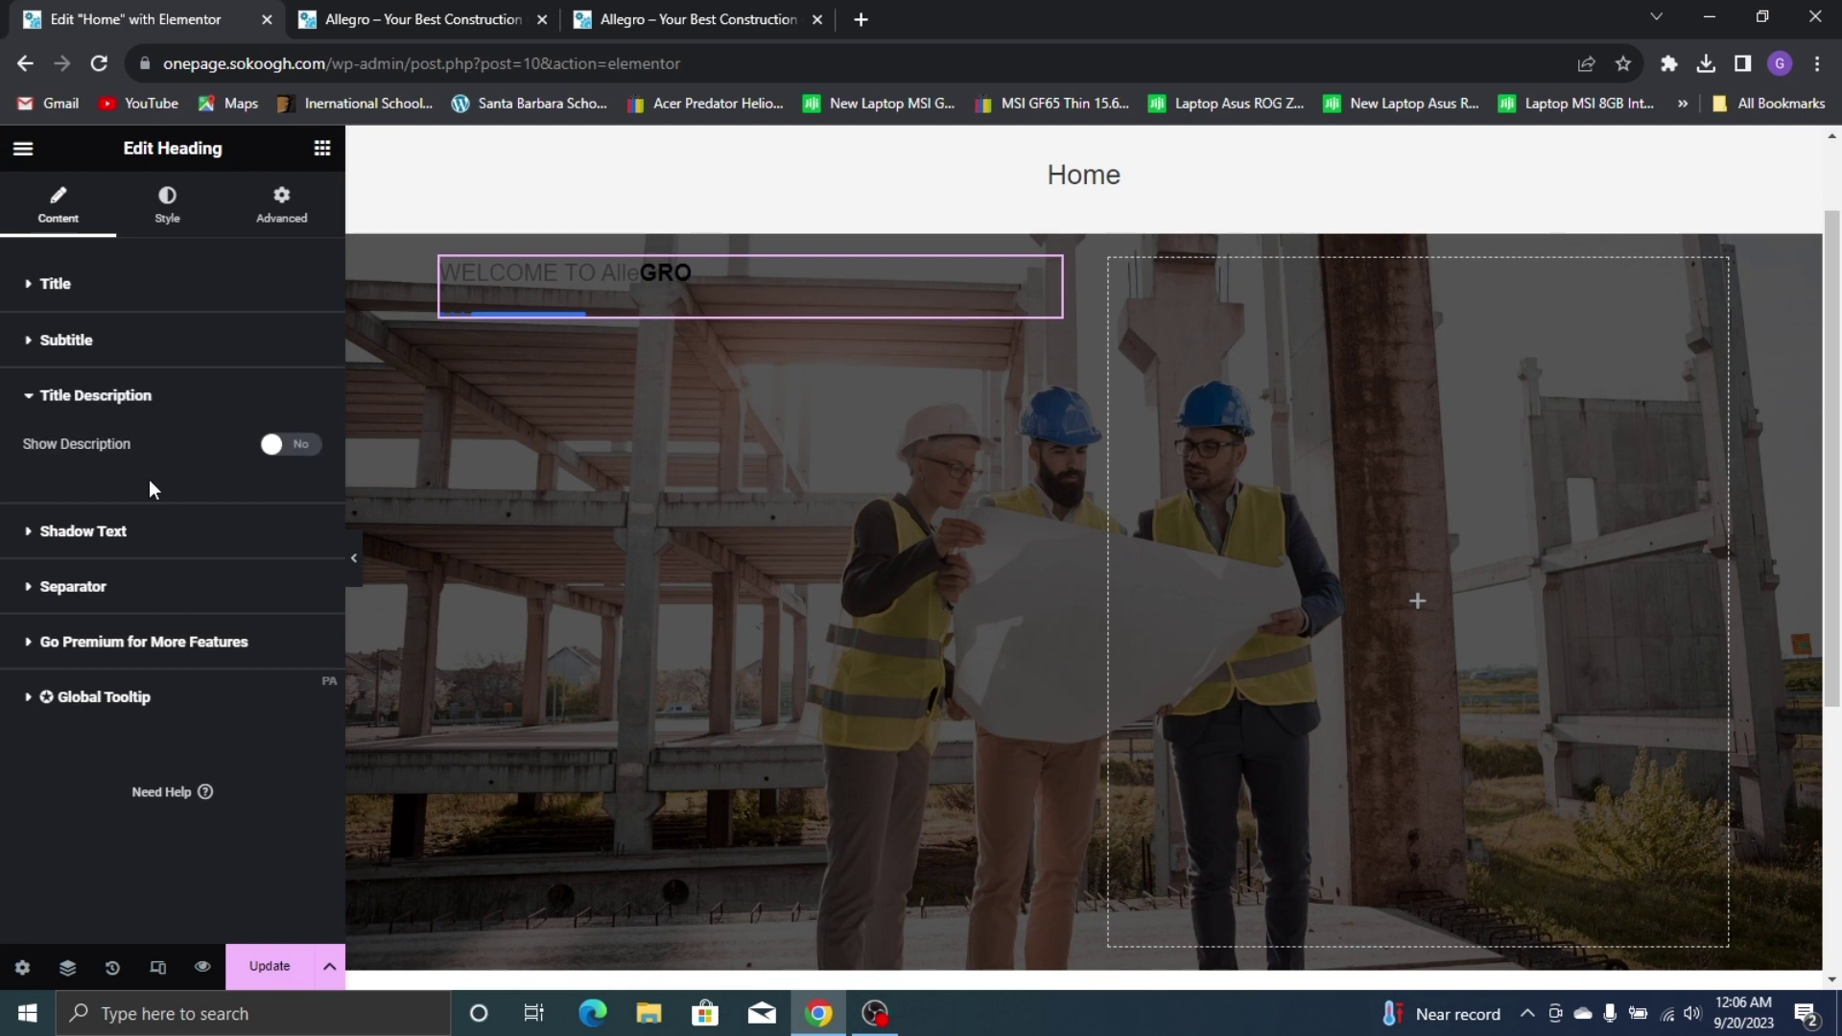
{"action": "left_click", "coordinate": [144, 586]}
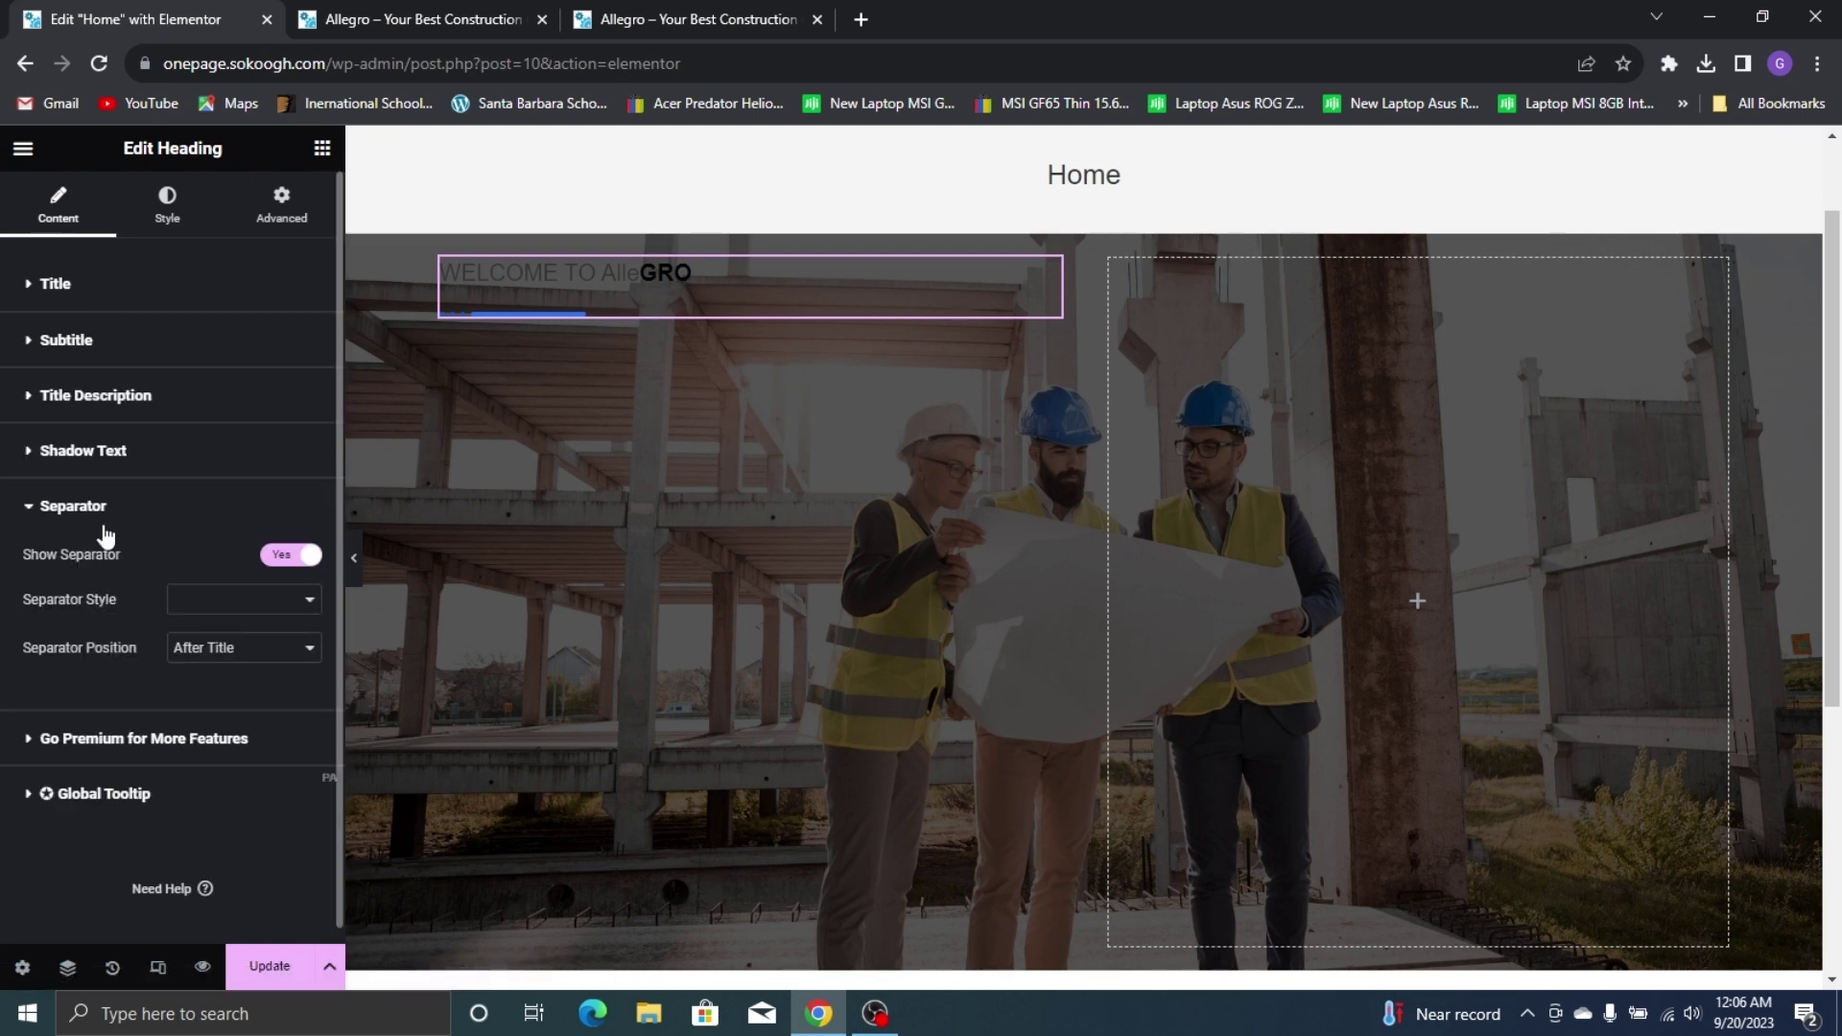
{"action": "left_click", "coordinate": [281, 561]}
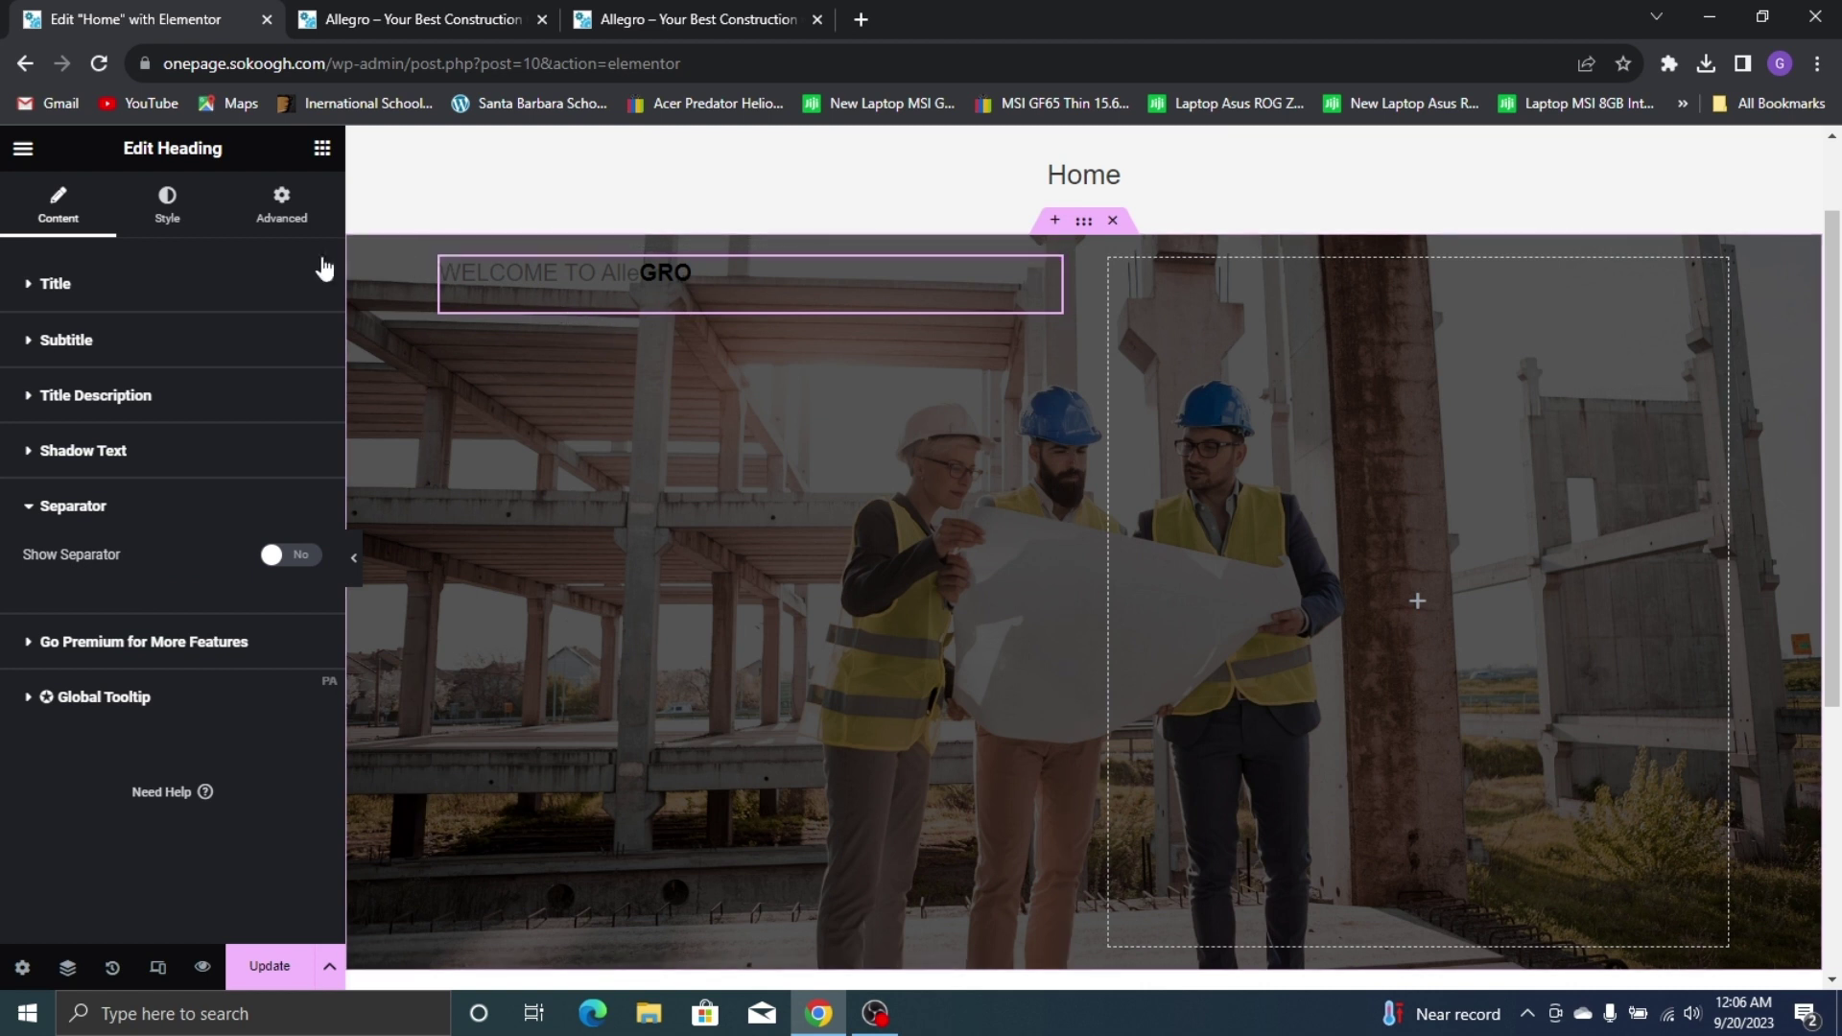
{"action": "left_click", "coordinate": [181, 219]}
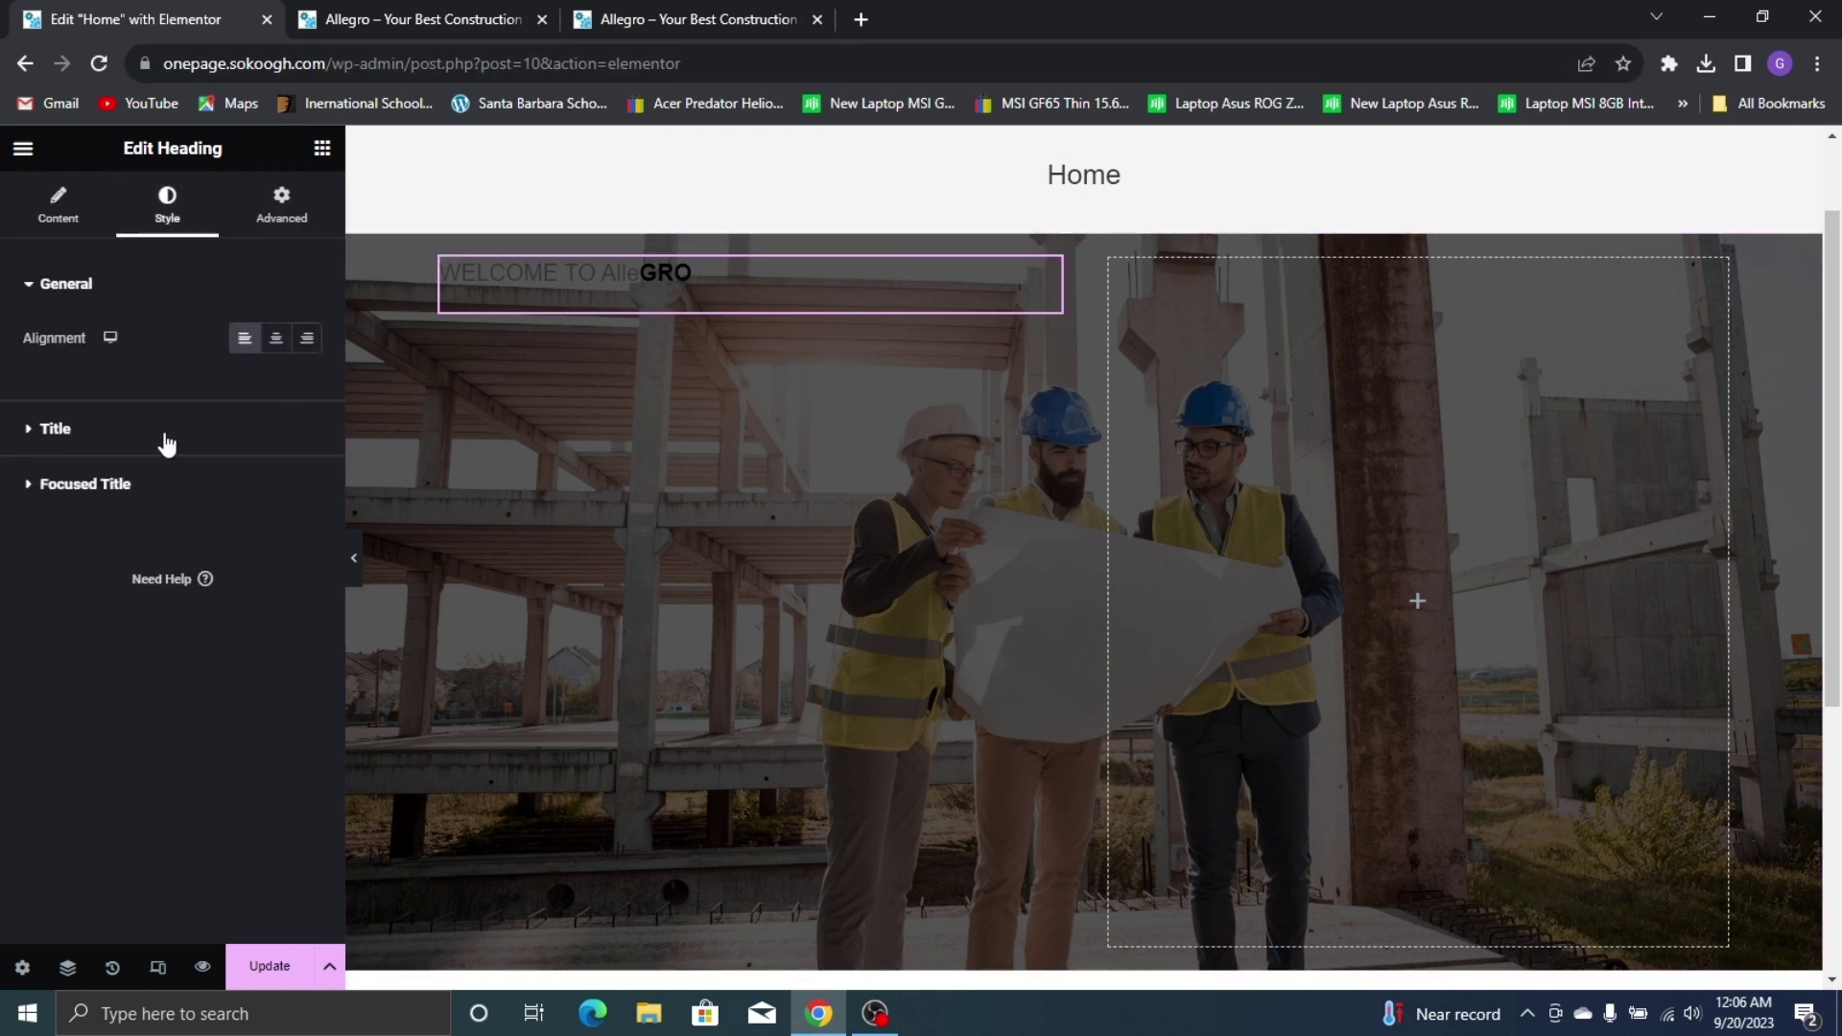
Set the heading title colour to white (#FFFFFF)
{"action": "left_click", "coordinate": [240, 428]}
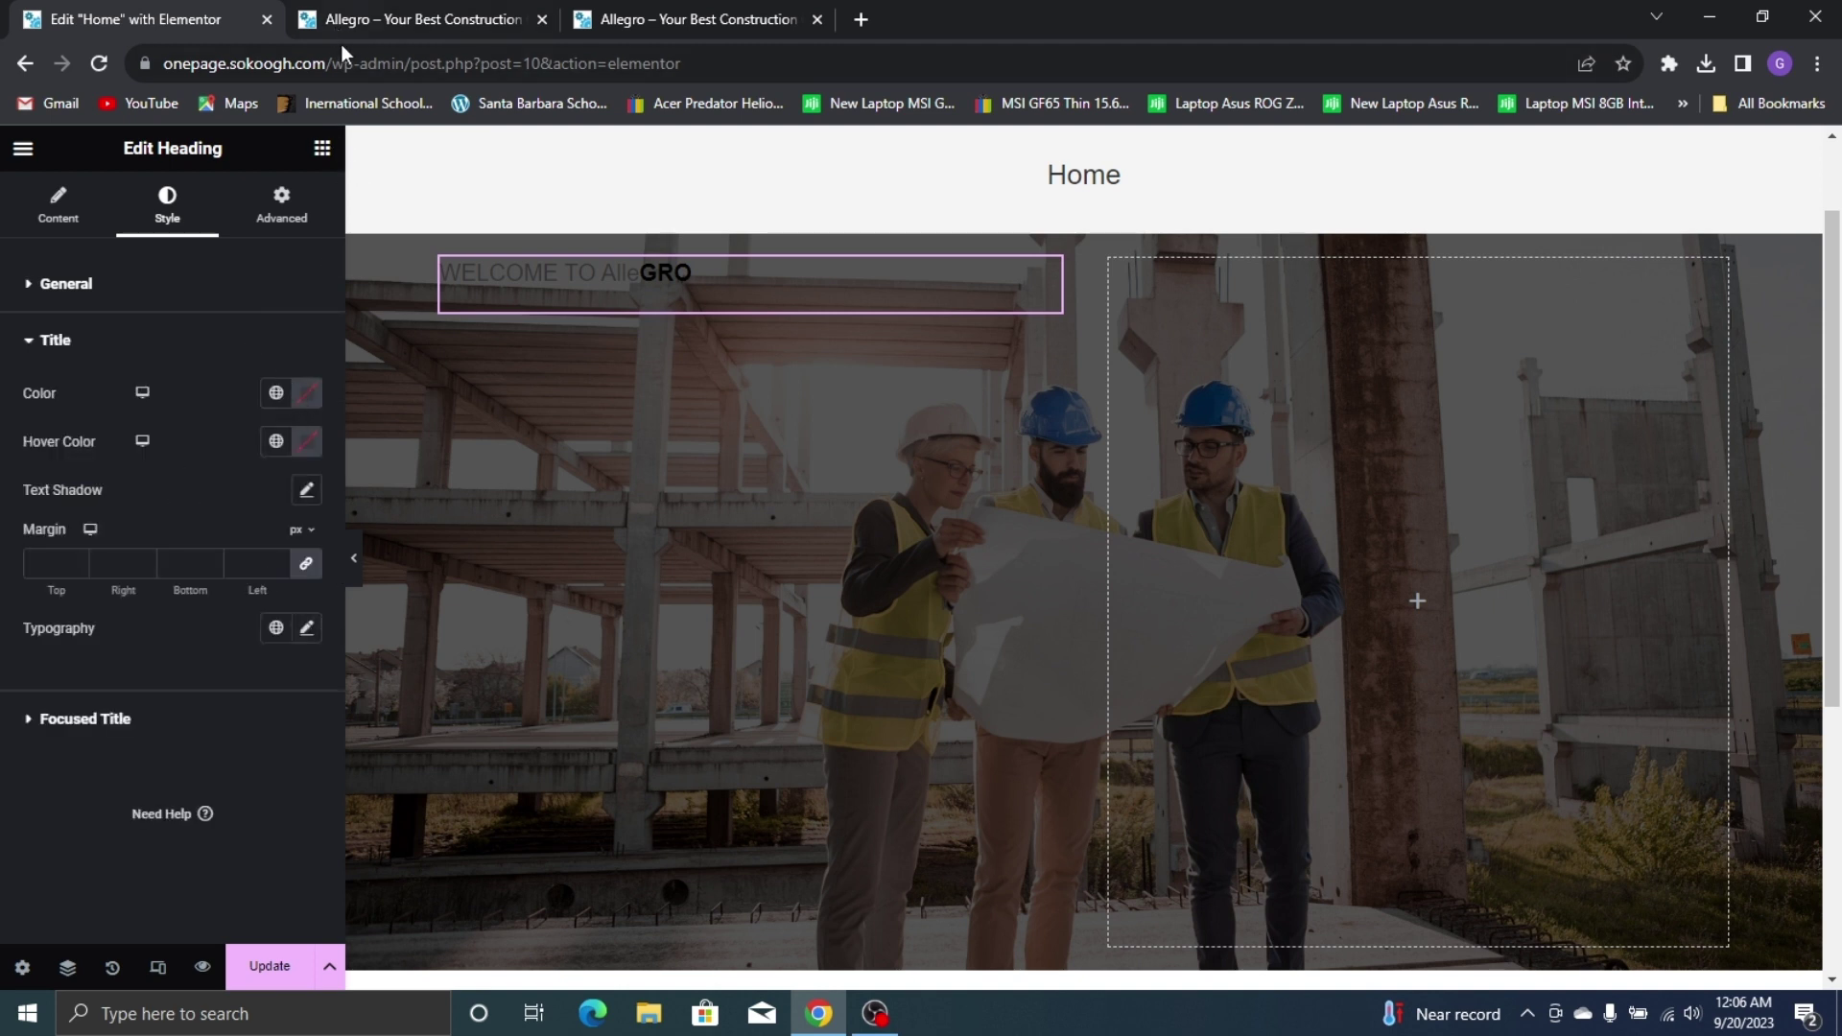
{"action": "left_click", "coordinate": [301, 403]}
{"action": "mouse_move", "coordinate": [276, 604]}
{"action": "left_mouse_down"}
{"action": "mouse_move", "coordinate": [192, 502]}
{"action": "mouse_move", "coordinate": [130, 464]}
{"action": "left_mouse_up"}
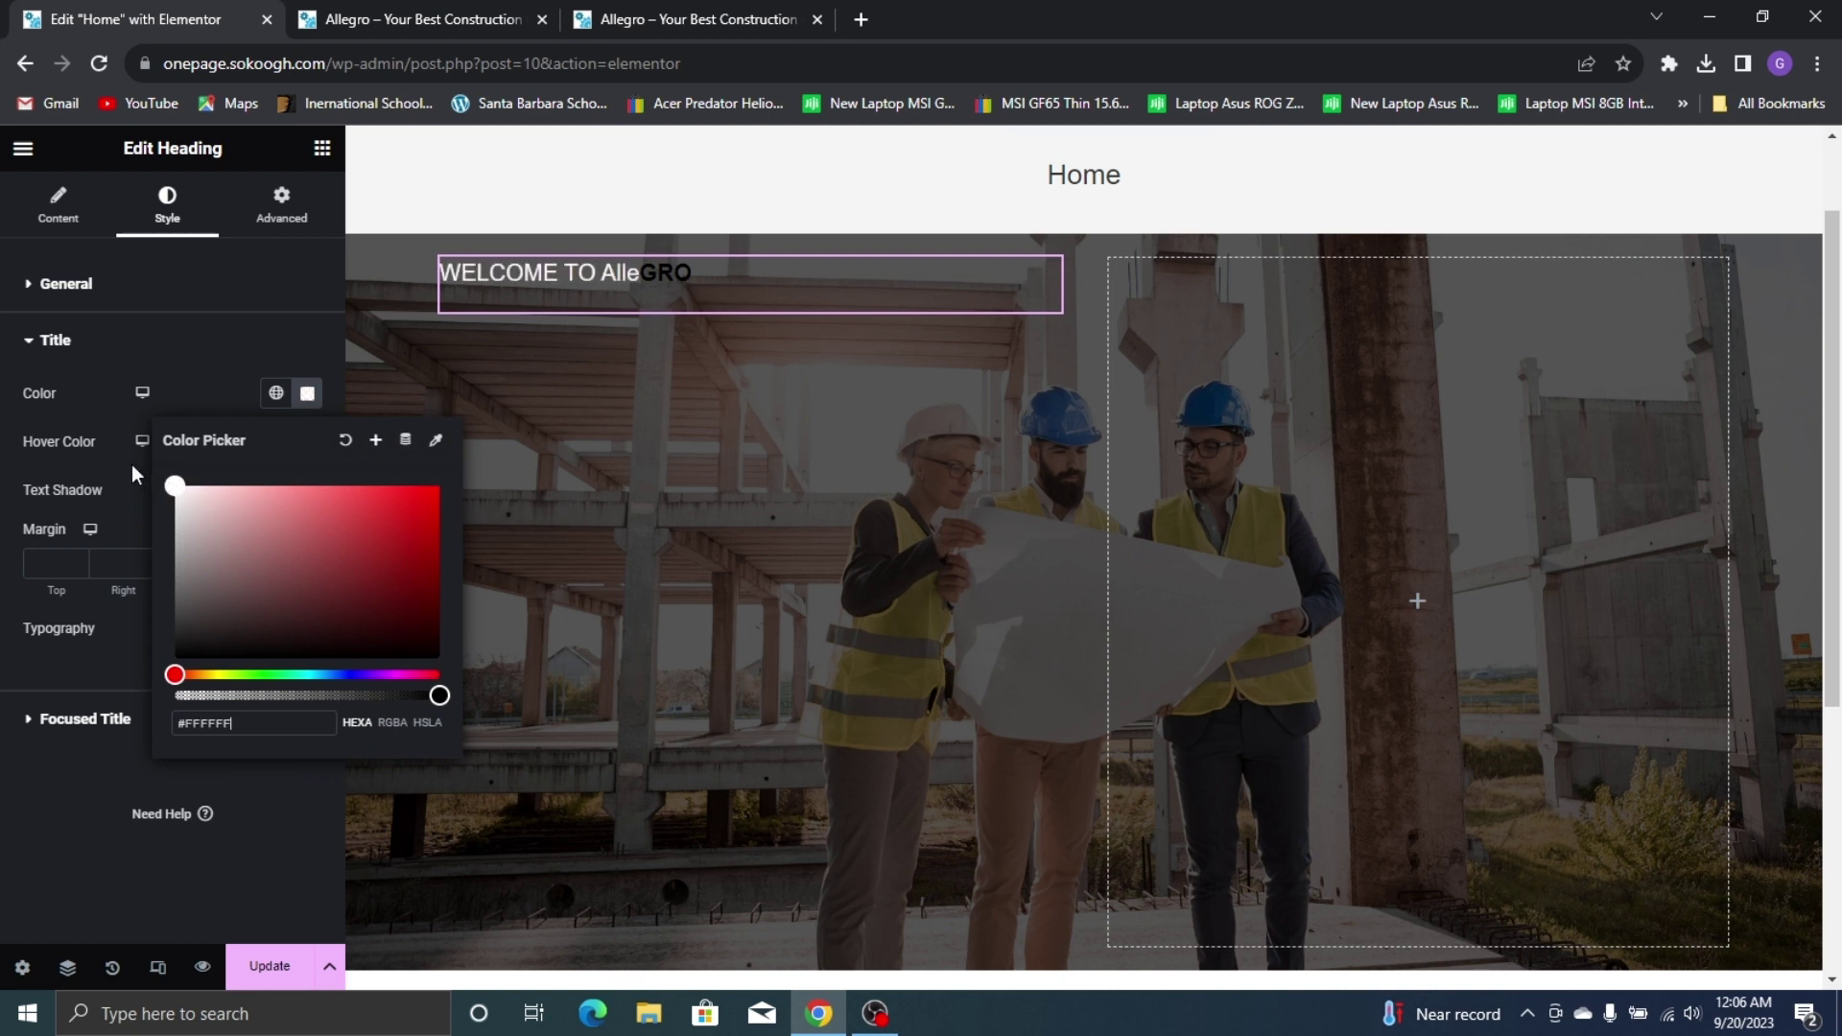
{"action": "left_click", "coordinate": [115, 482]}
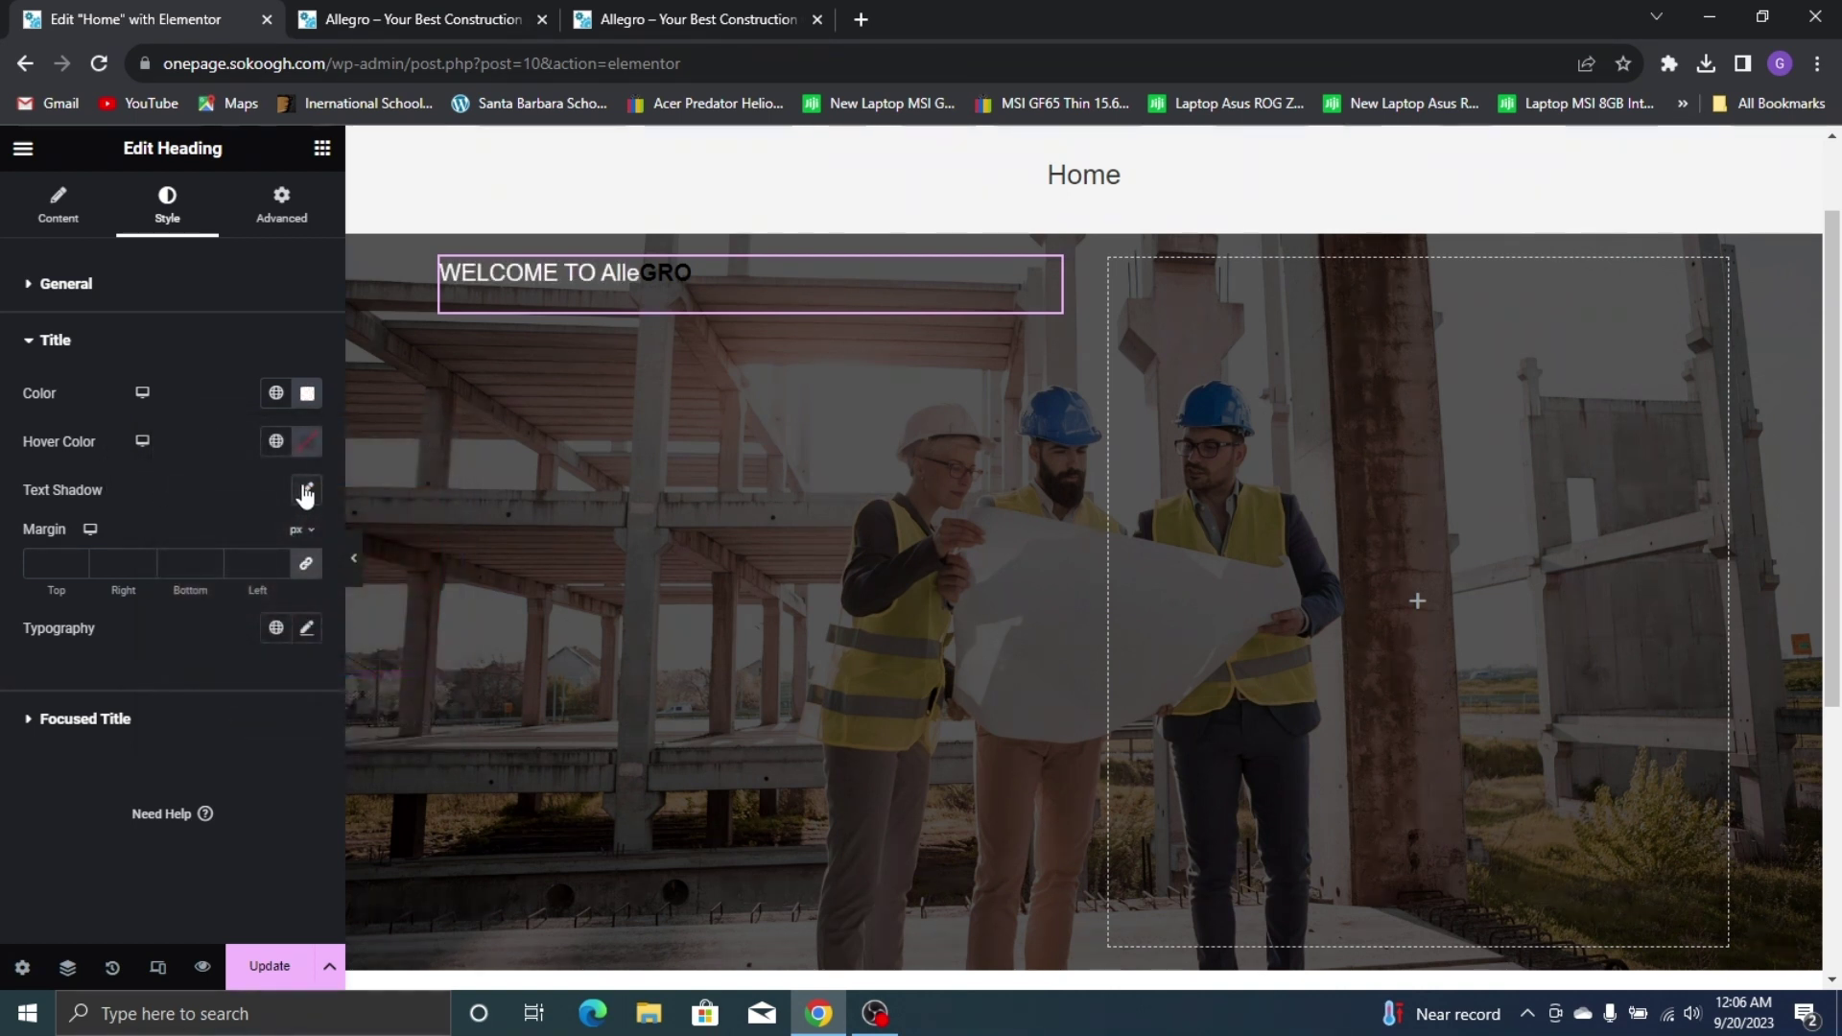
Set the title font to Poppins and enlarge it until the heading wraps to two lines
{"action": "left_click", "coordinate": [307, 628]}
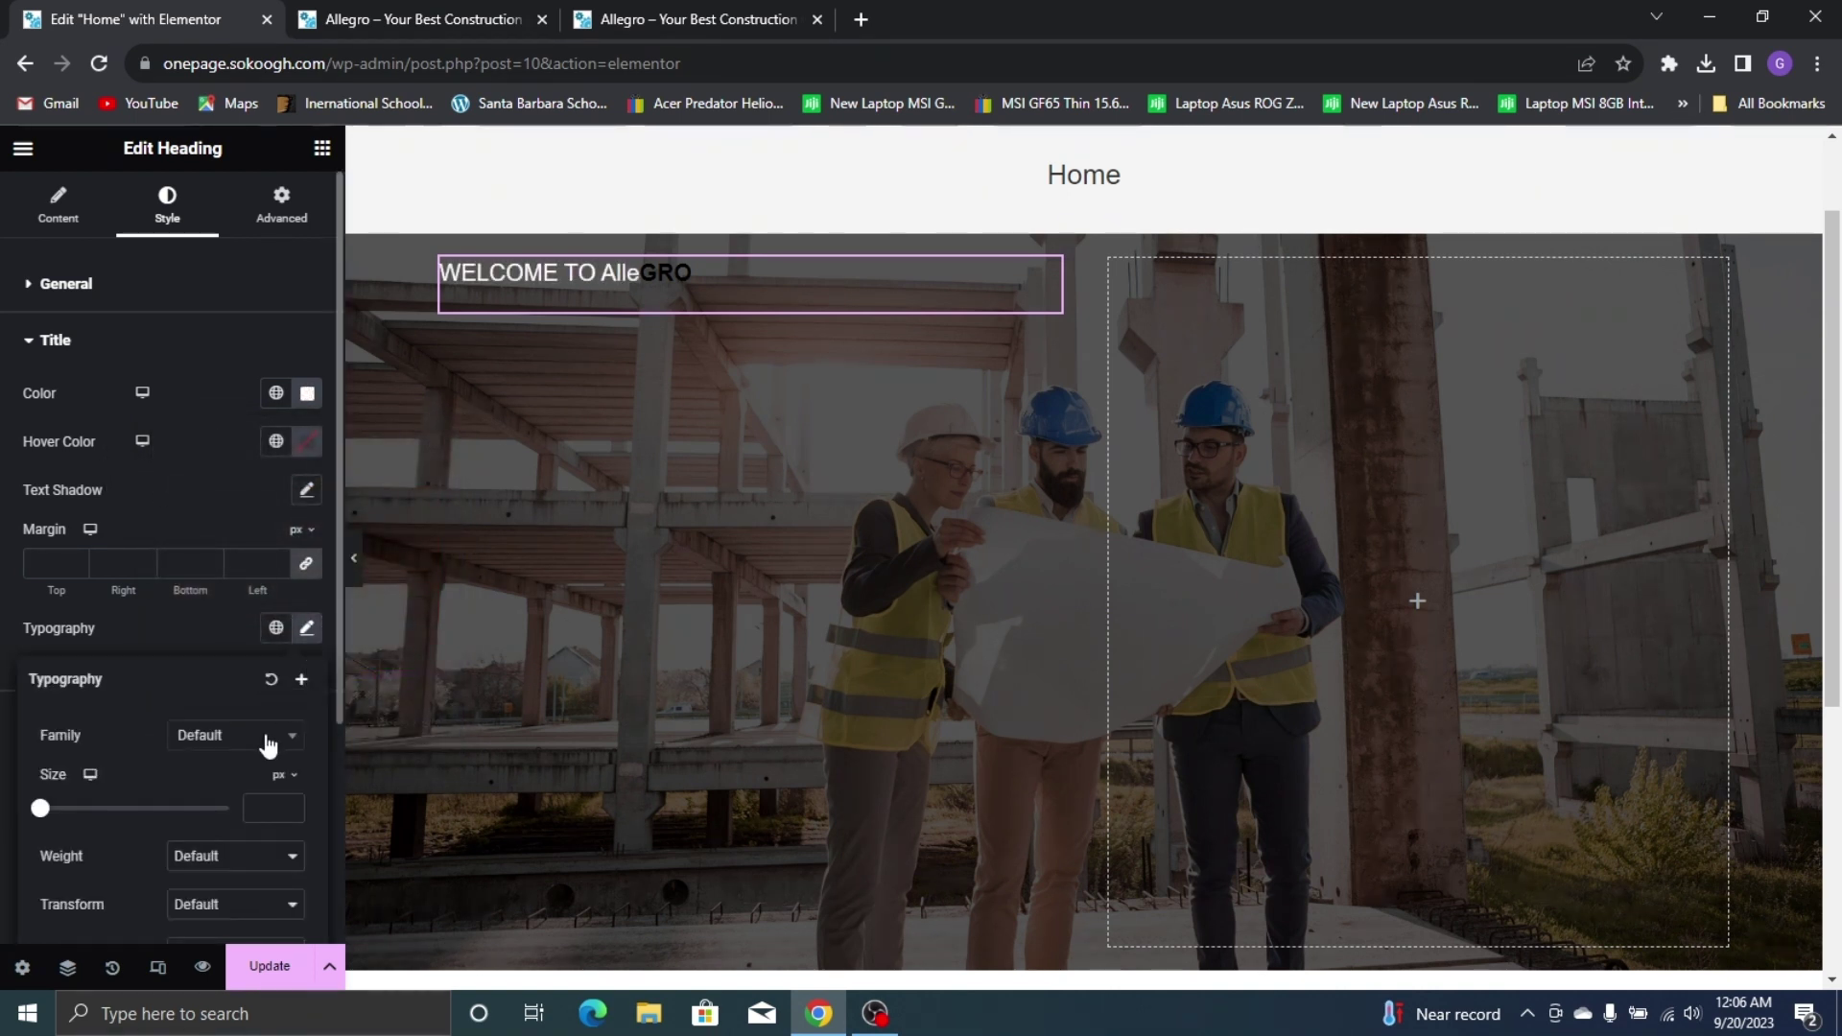
{"action": "left_click", "coordinate": [268, 746]}
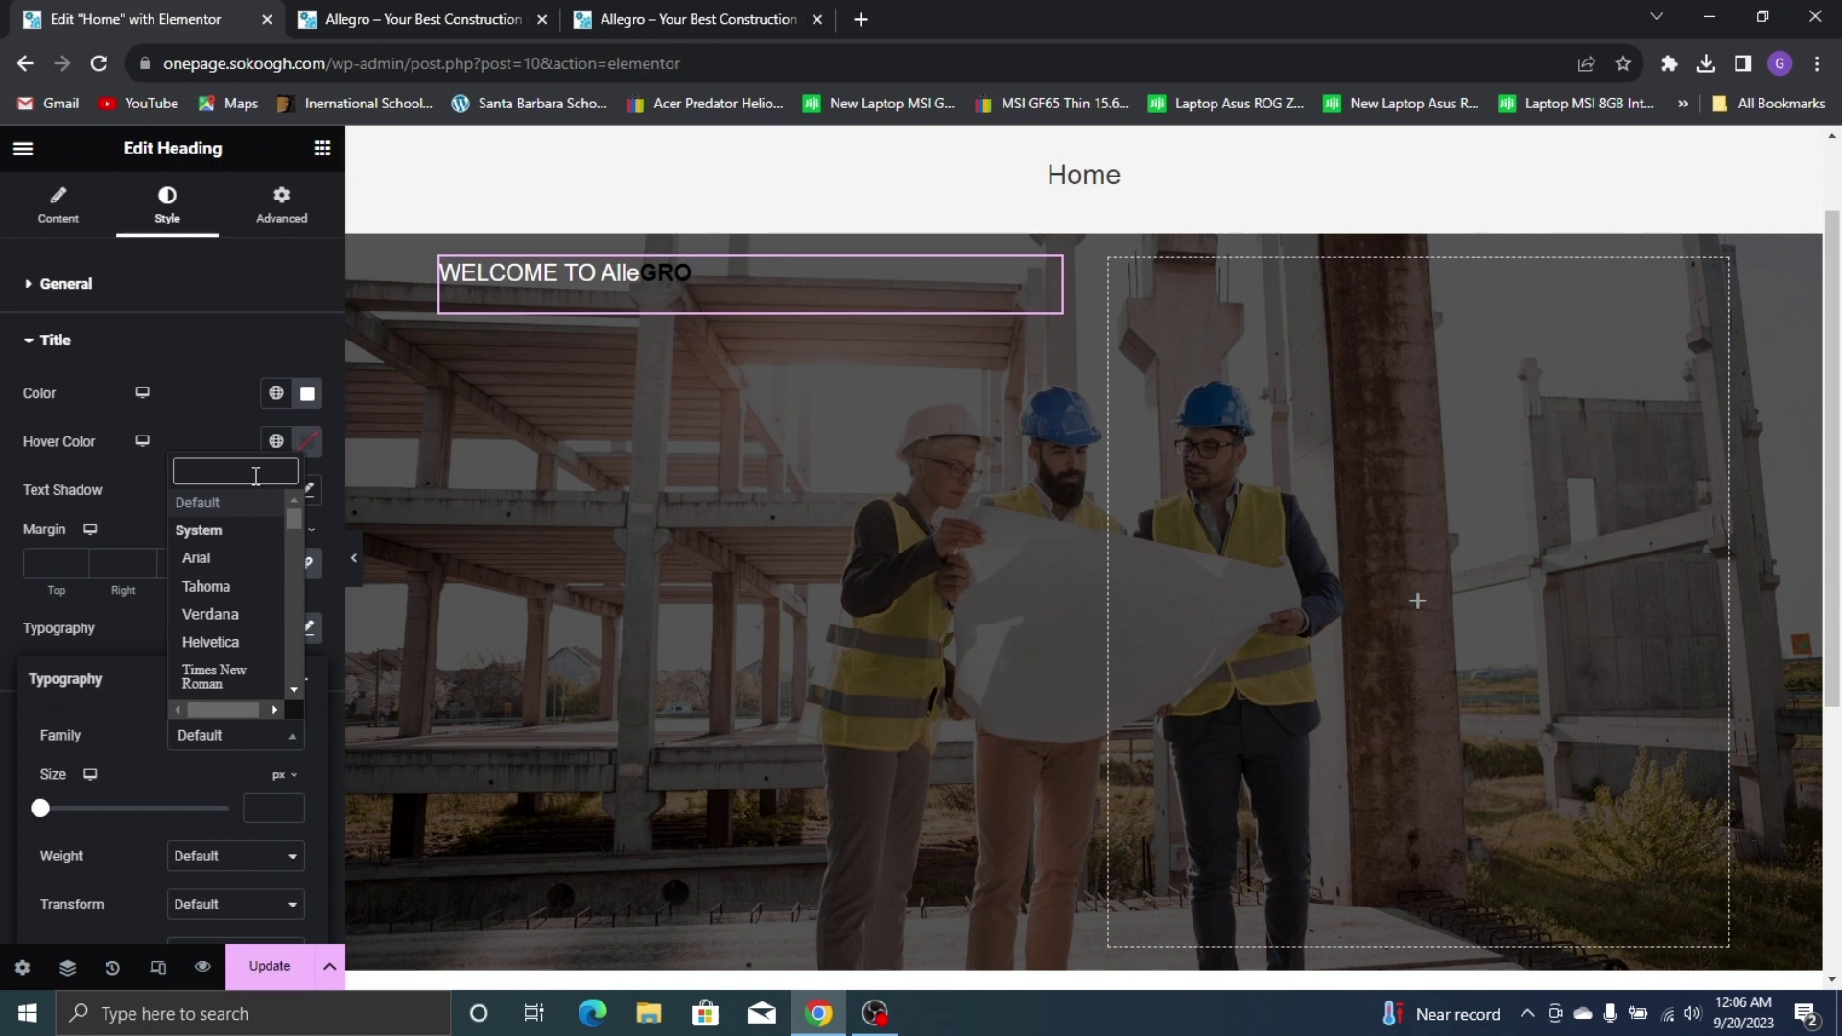
{"action": "type", "text": "popp"}
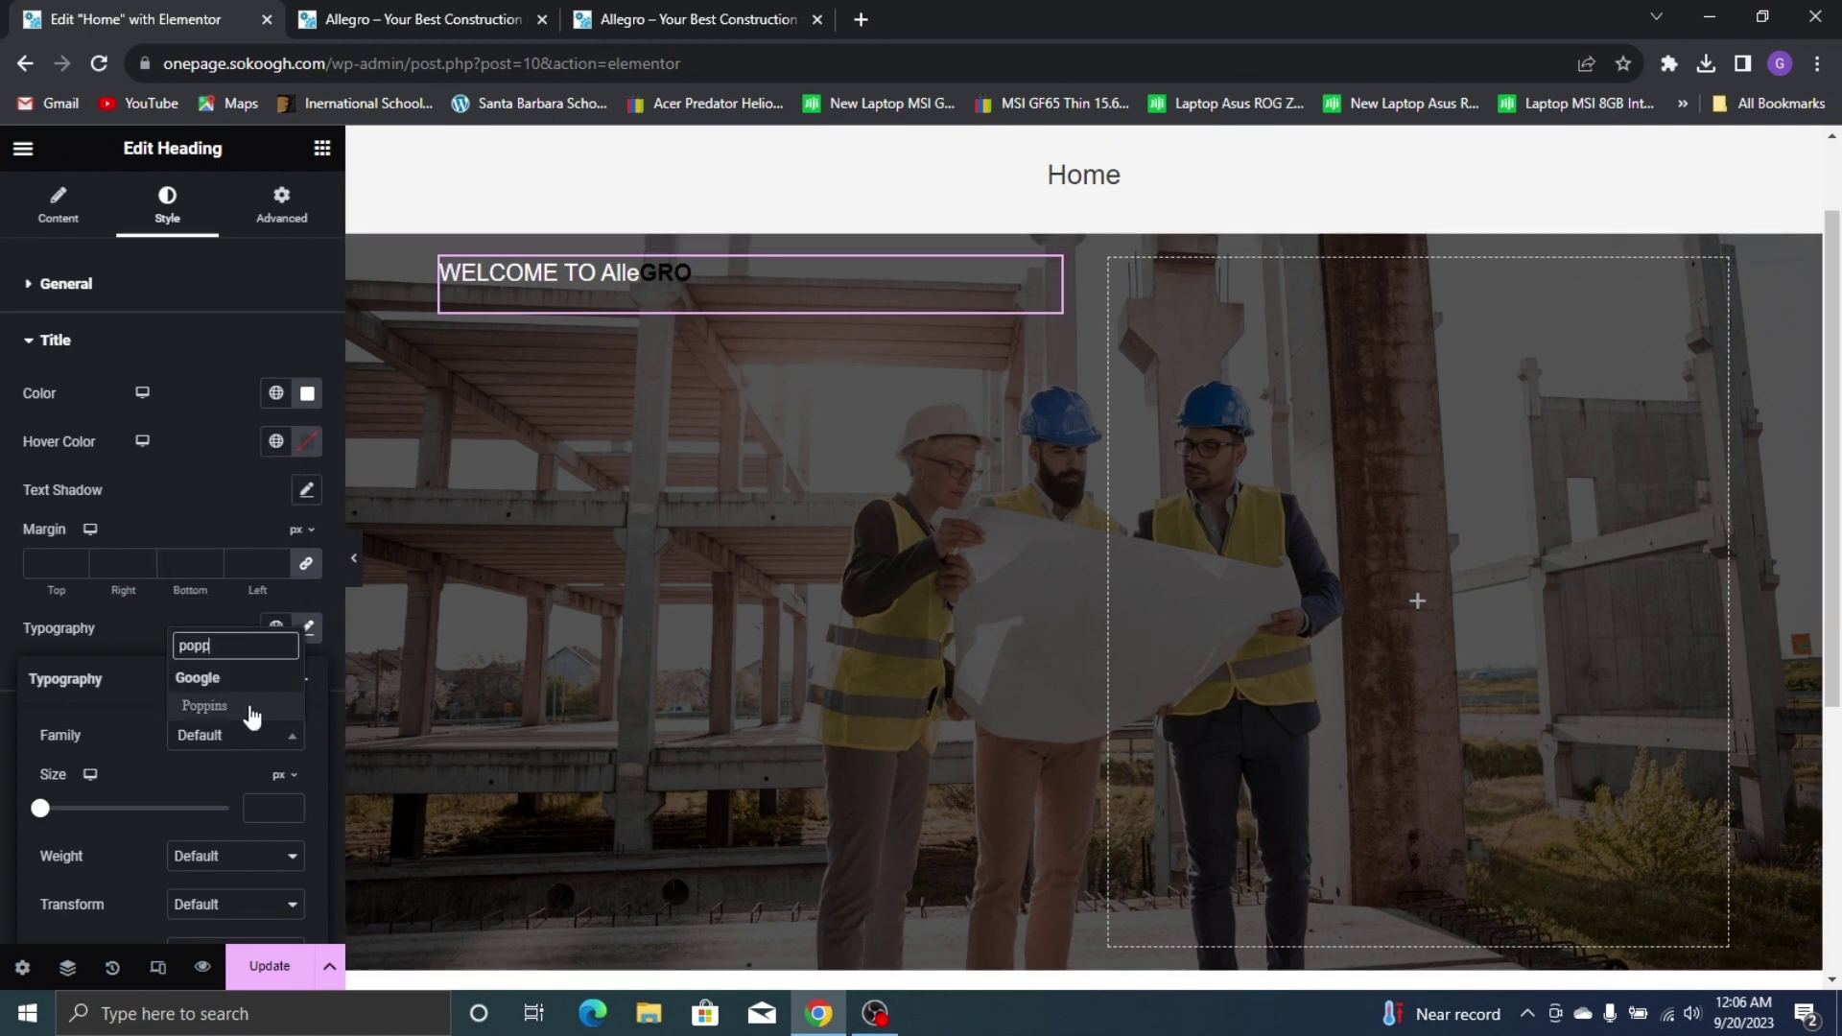
{"action": "left_click", "coordinate": [205, 706]}
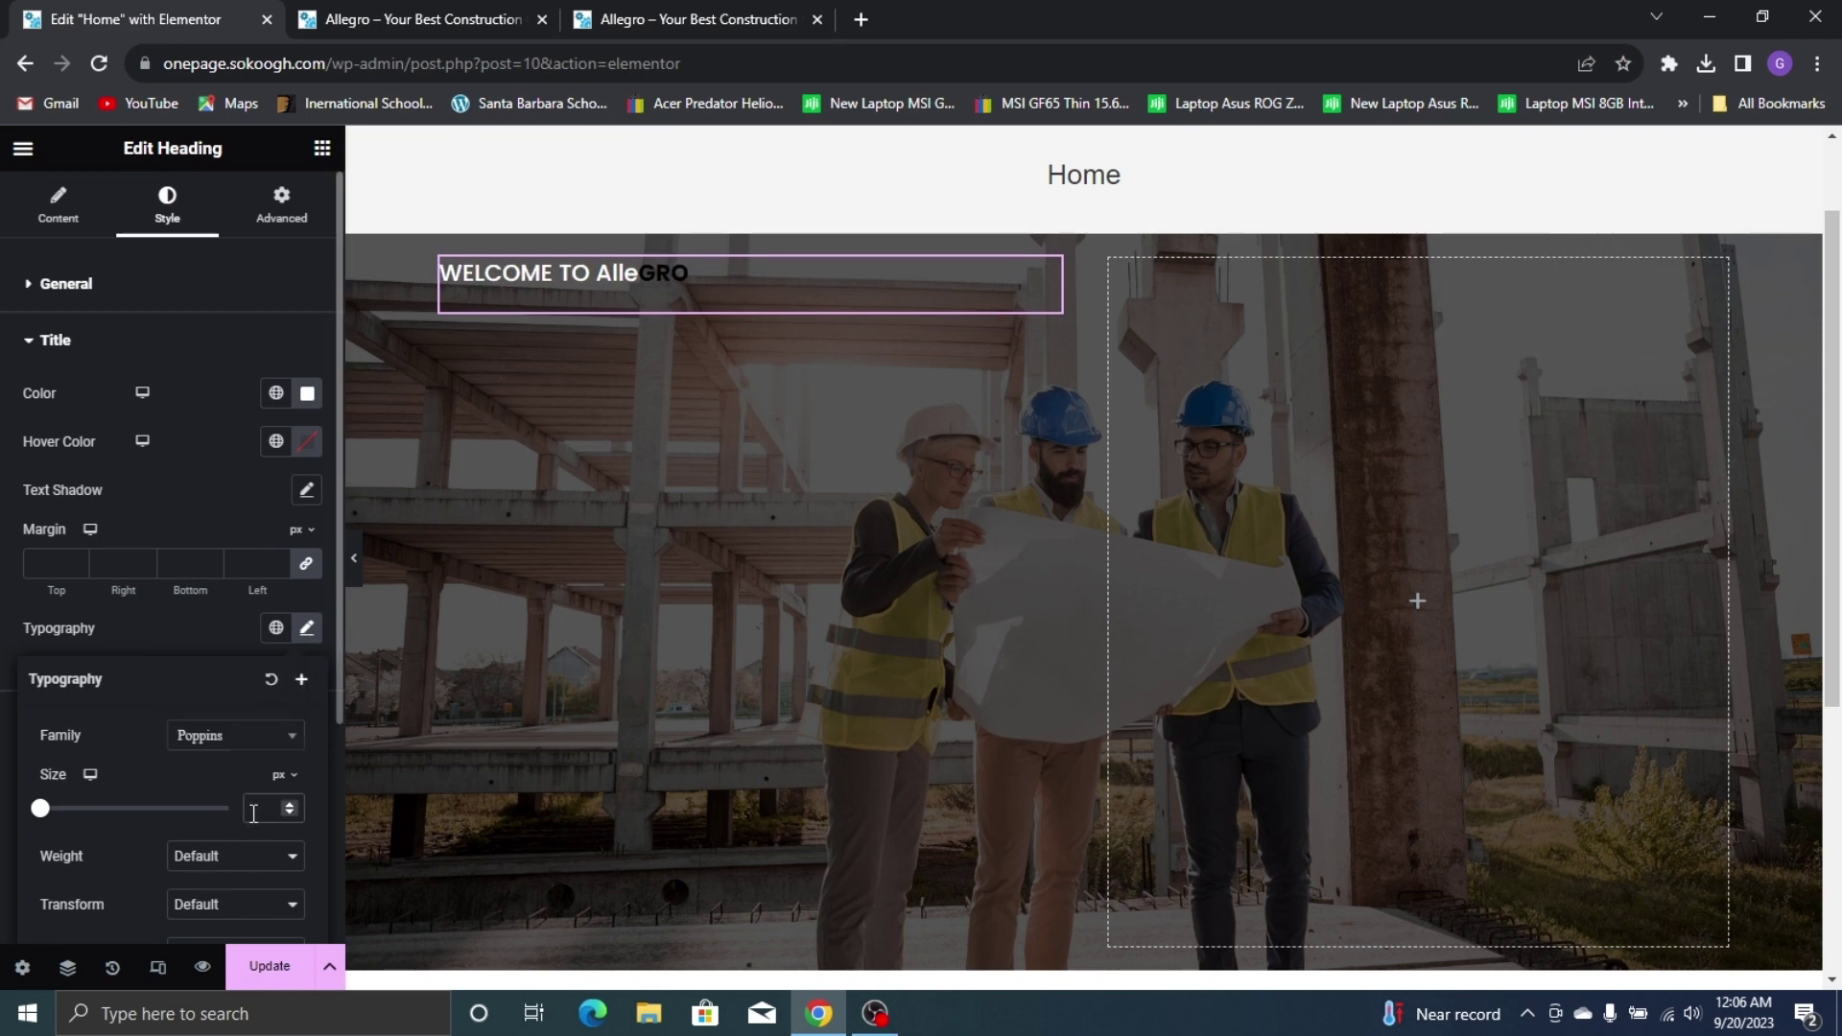
{"action": "left_click", "coordinate": [254, 814]}
{"action": "type", "text": "43"}
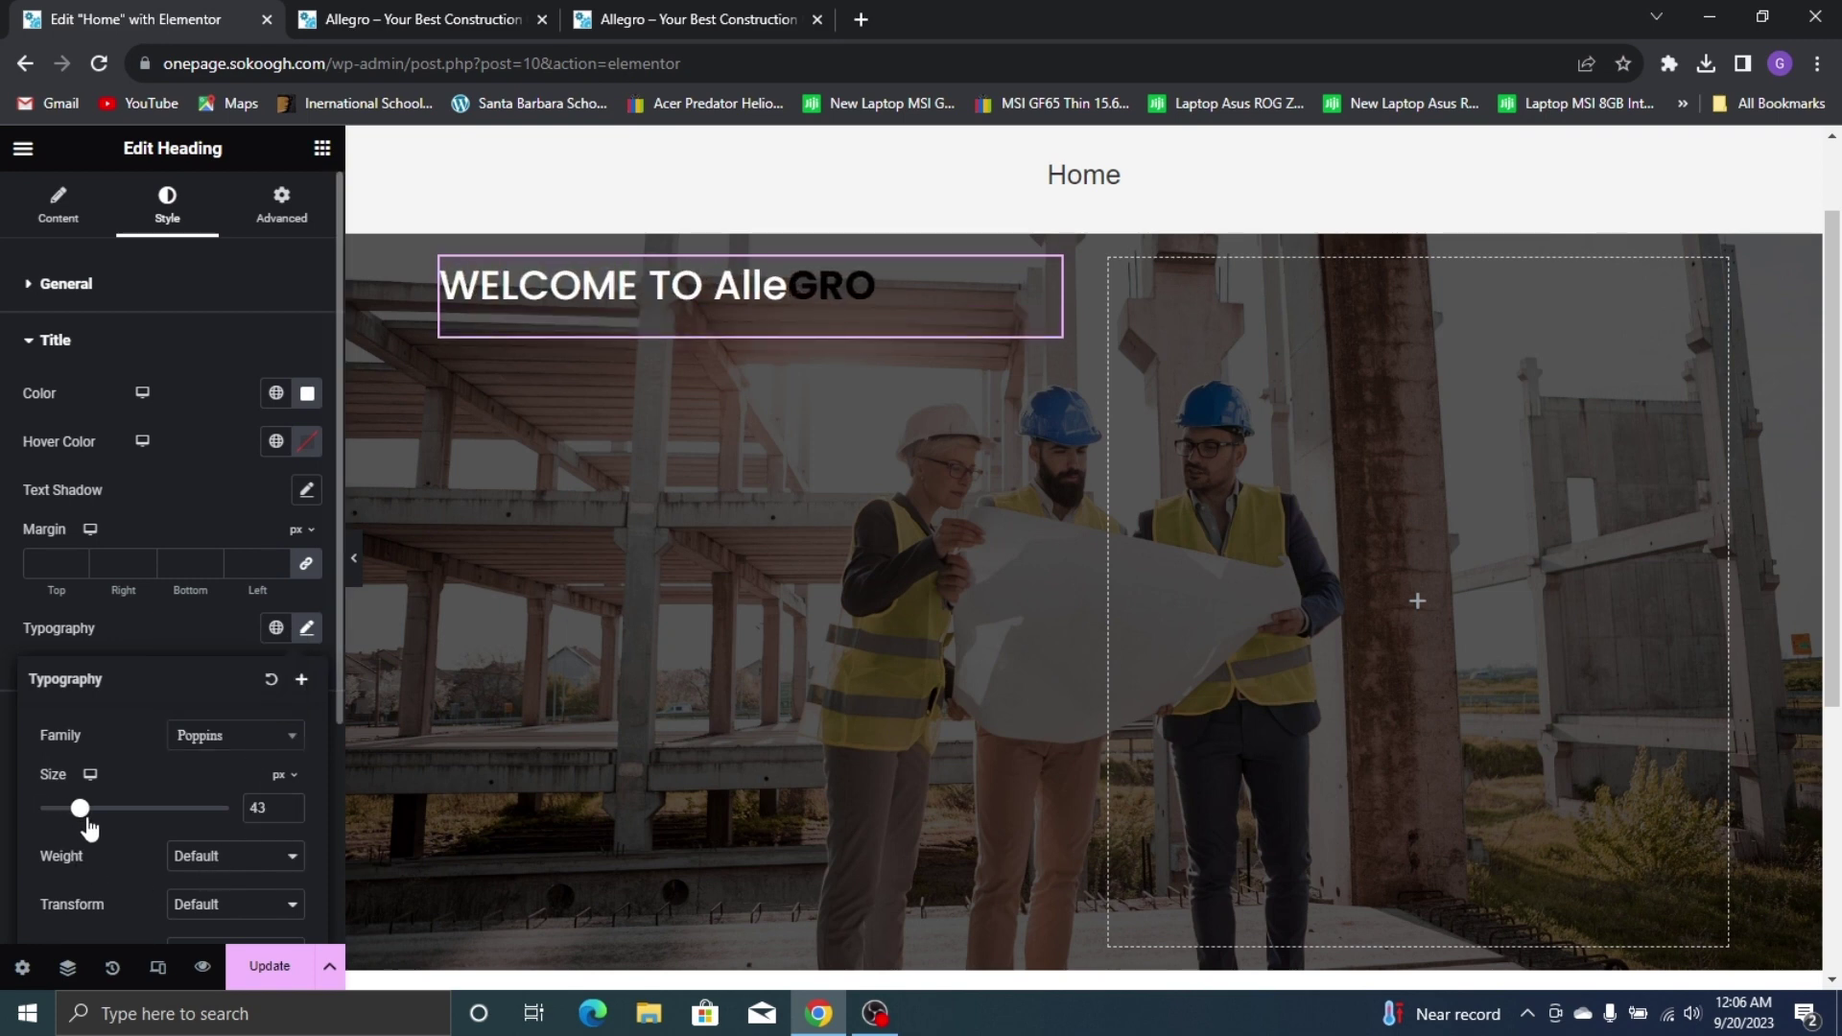
{"action": "left_click_drag", "start_coordinate": [87, 818], "coordinate": [121, 867]}
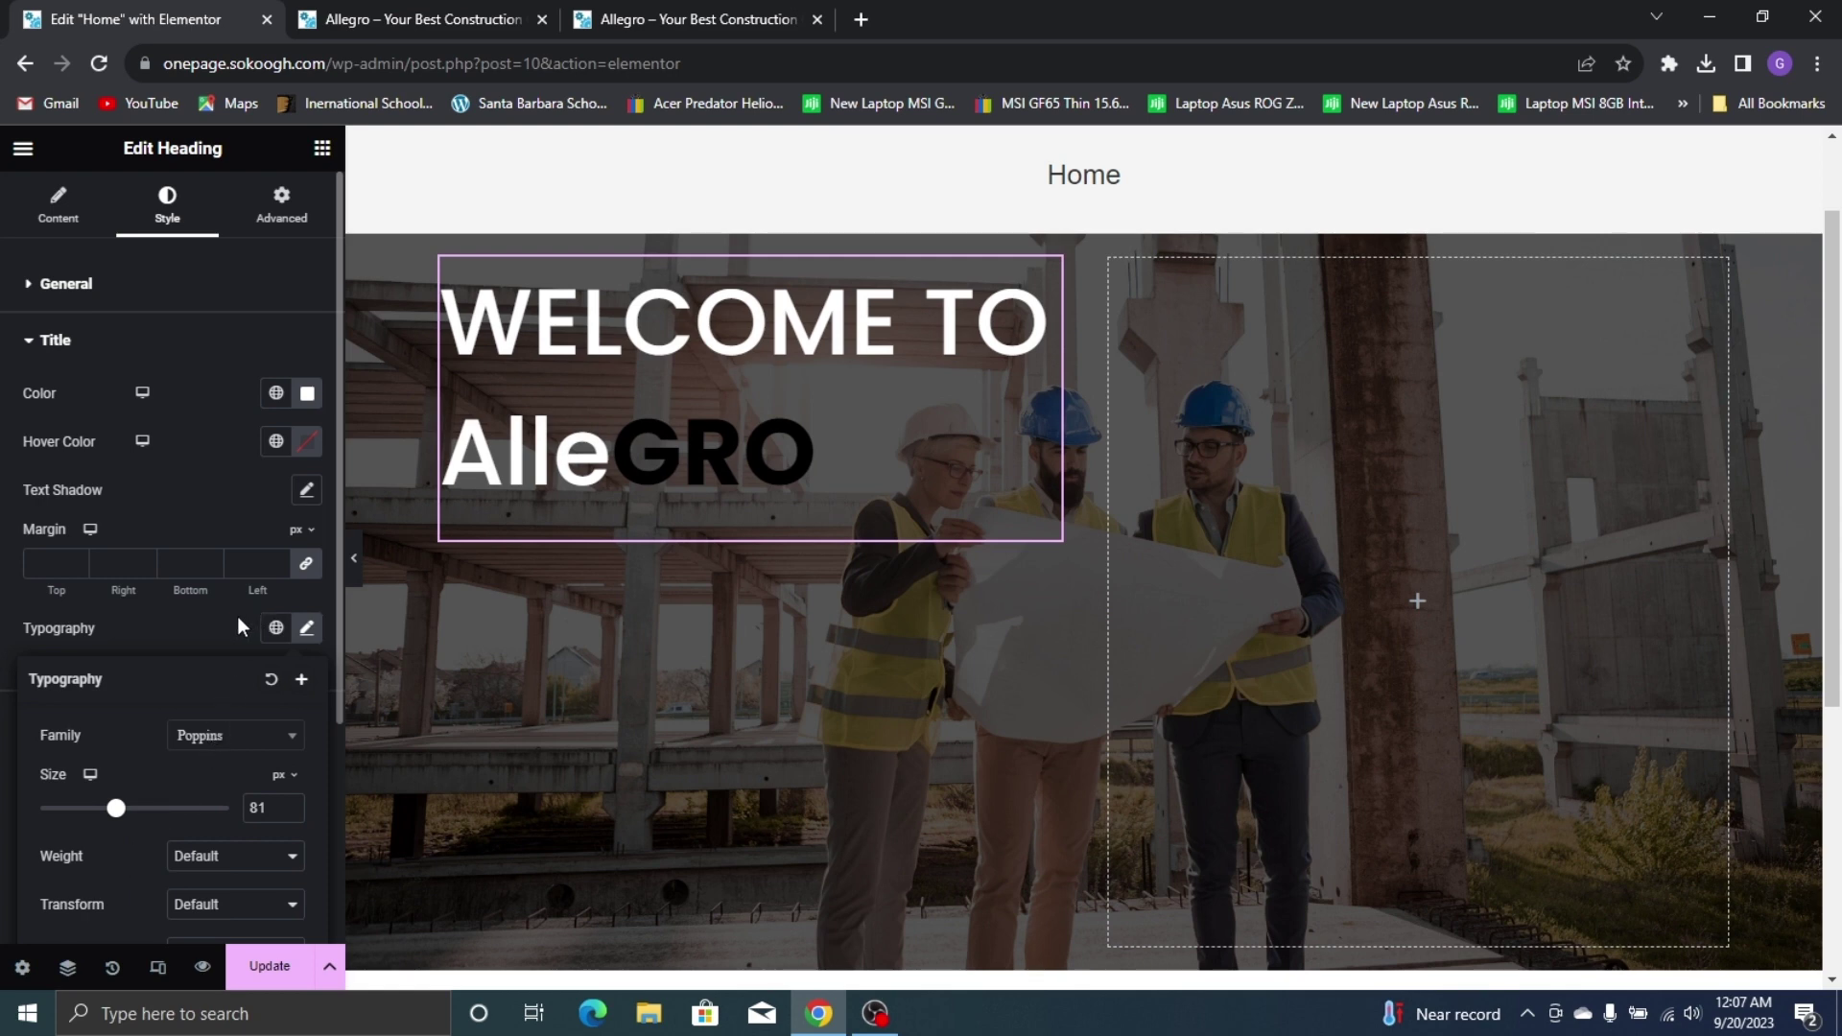
{"action": "left_click", "coordinate": [194, 622]}
Reduce the title size to 79 px after comparing with the live site
{"action": "scroll", "coordinate": [1061, 290], "scroll_direction": "down", "scroll_amount": 3}
{"action": "left_click", "coordinate": [729, 17]}
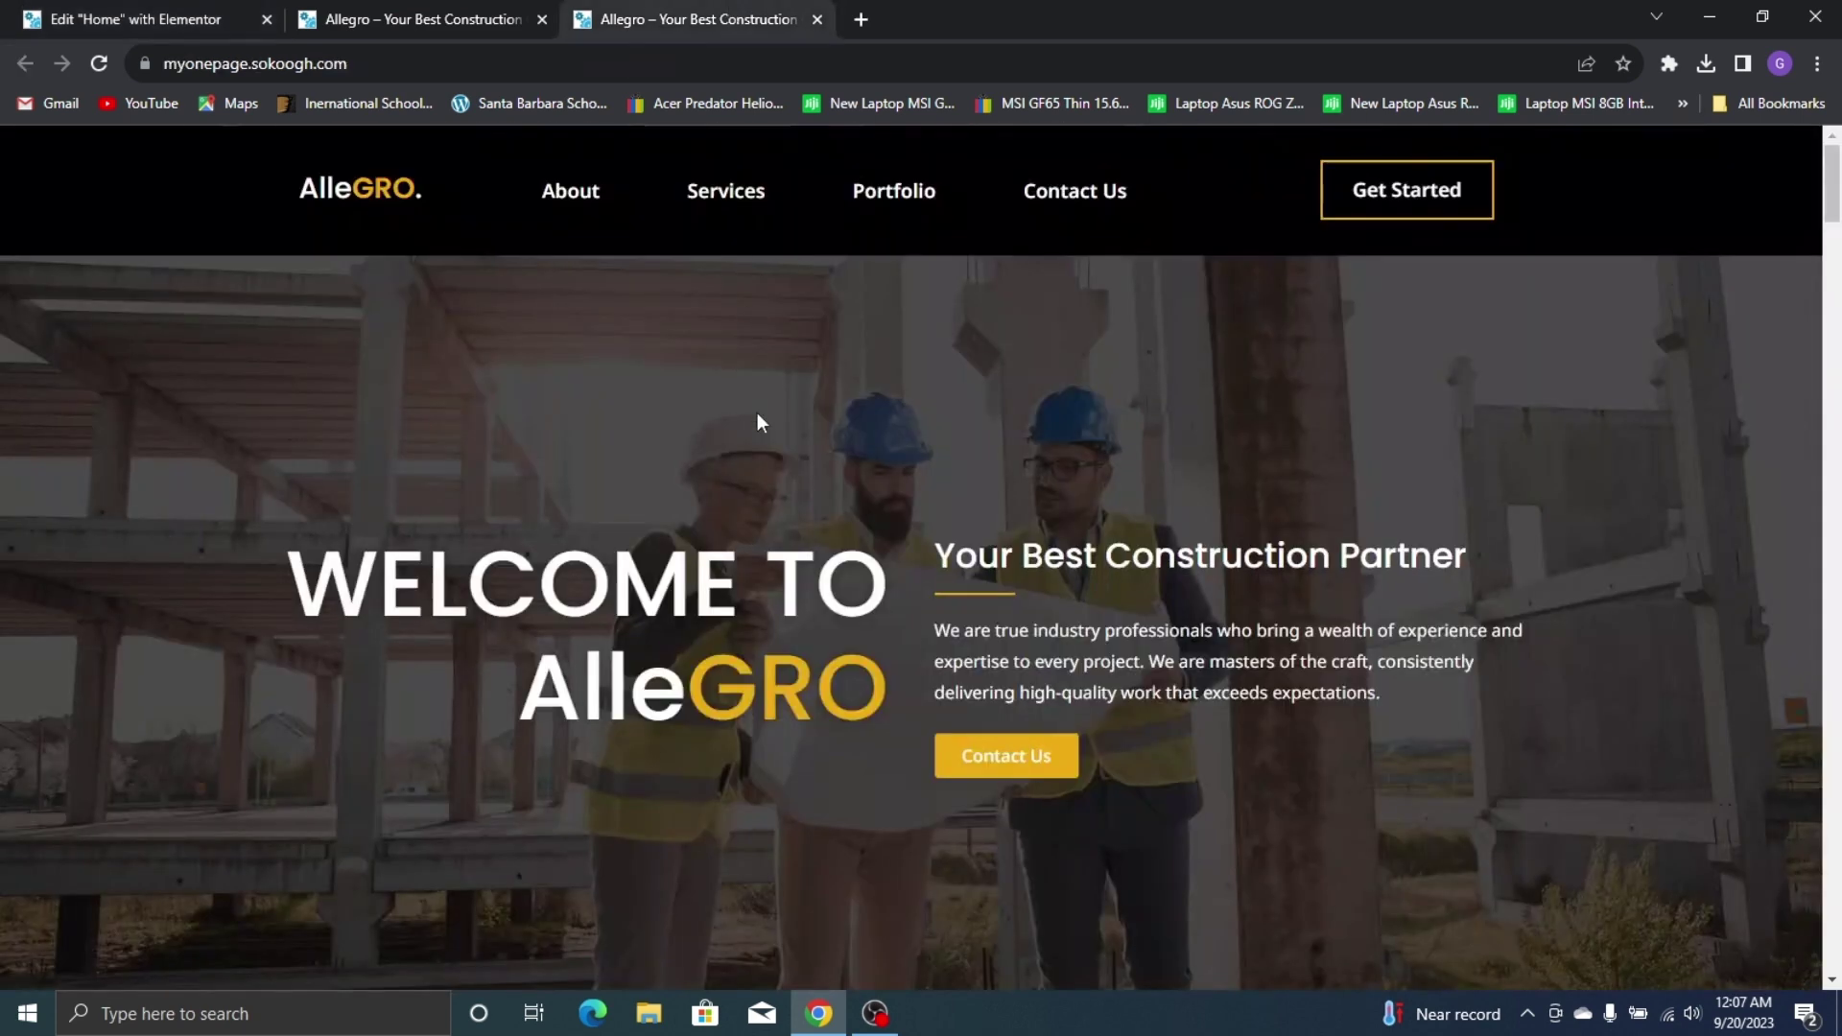
{"action": "key", "text": "ctrl+1"}
{"action": "scroll", "coordinate": [1033, 556], "scroll_direction": "up", "scroll_amount": 3}
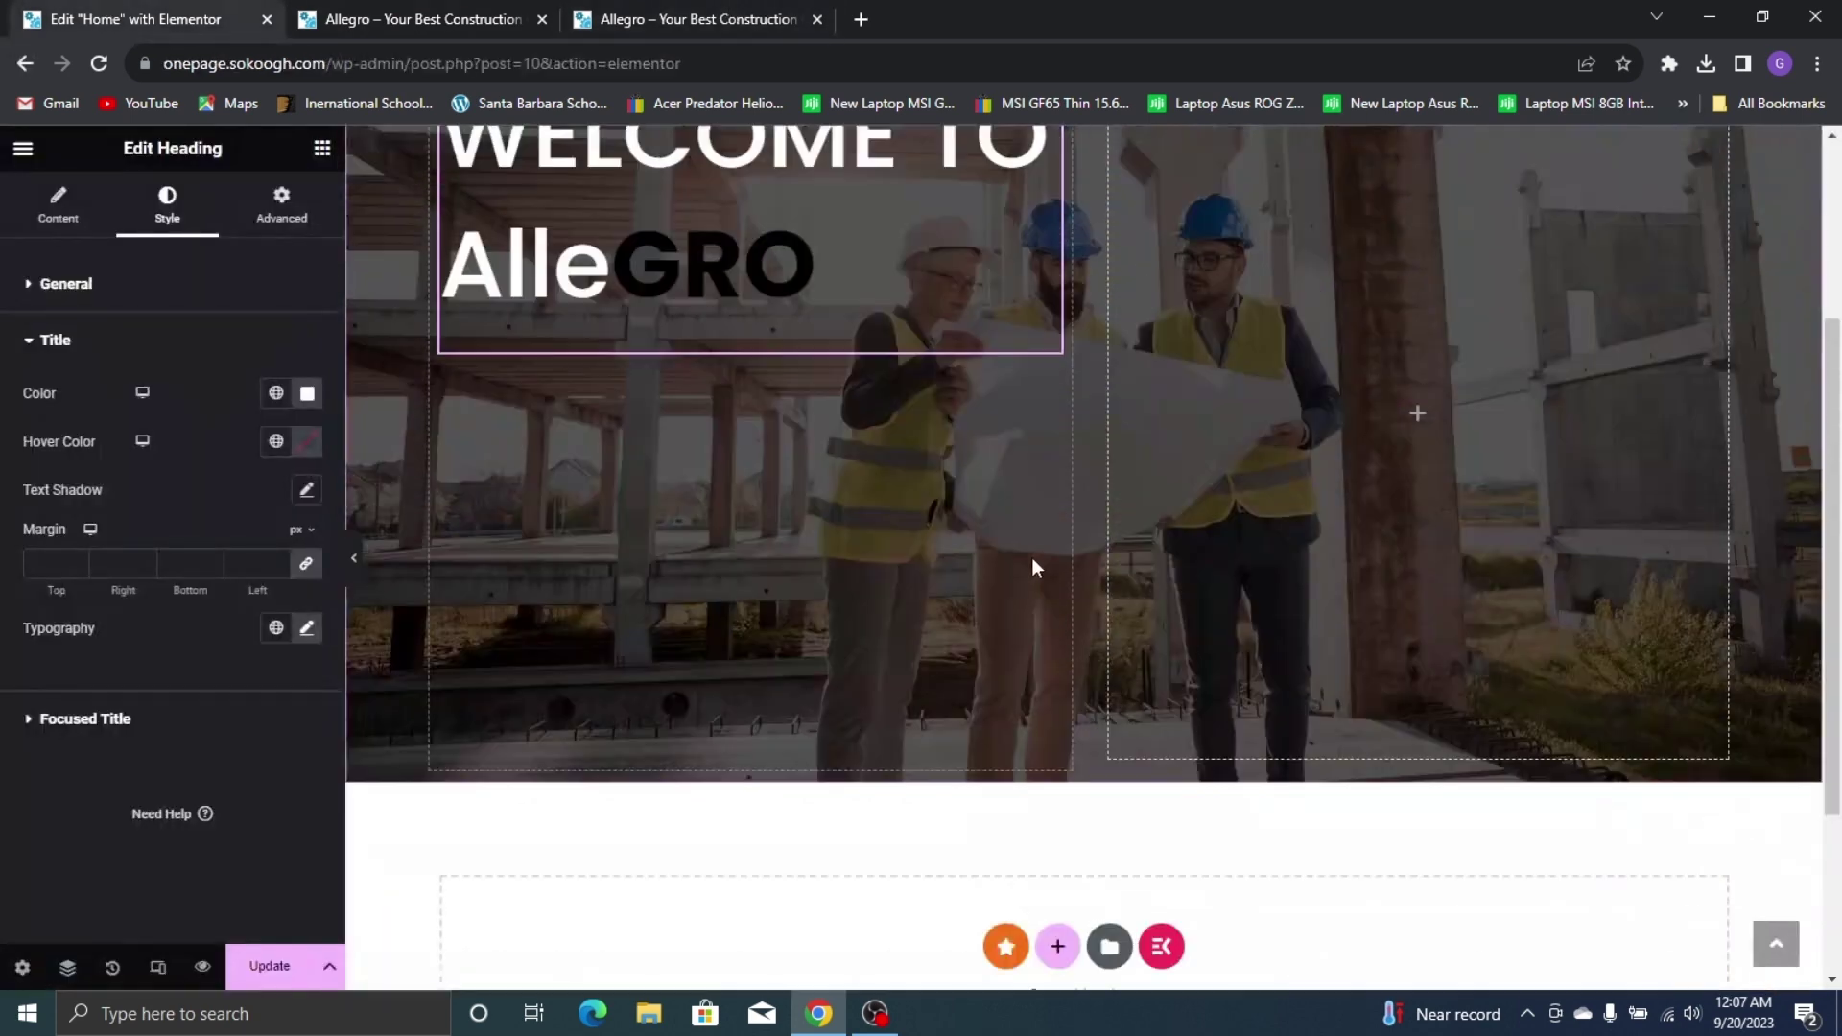
{"action": "left_click", "coordinate": [306, 629]}
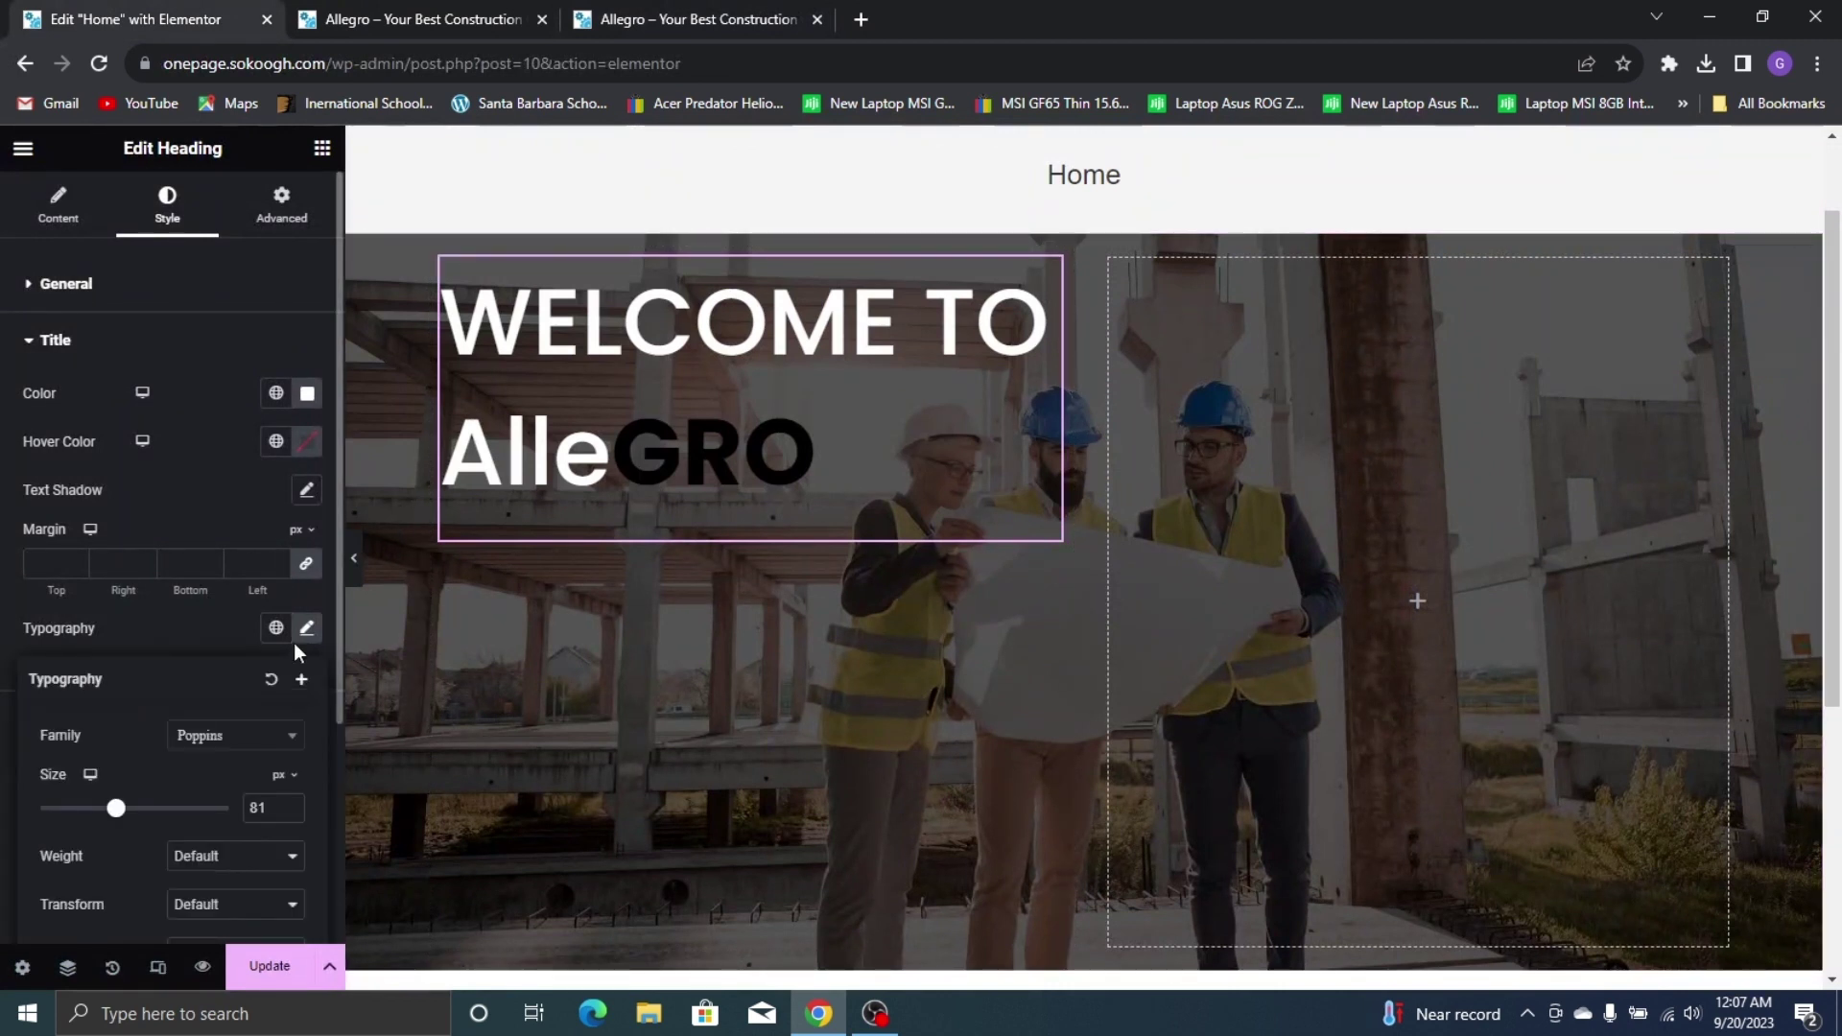
{"action": "left_click", "coordinate": [291, 812]}
{"action": "left_click", "coordinate": [291, 813]}
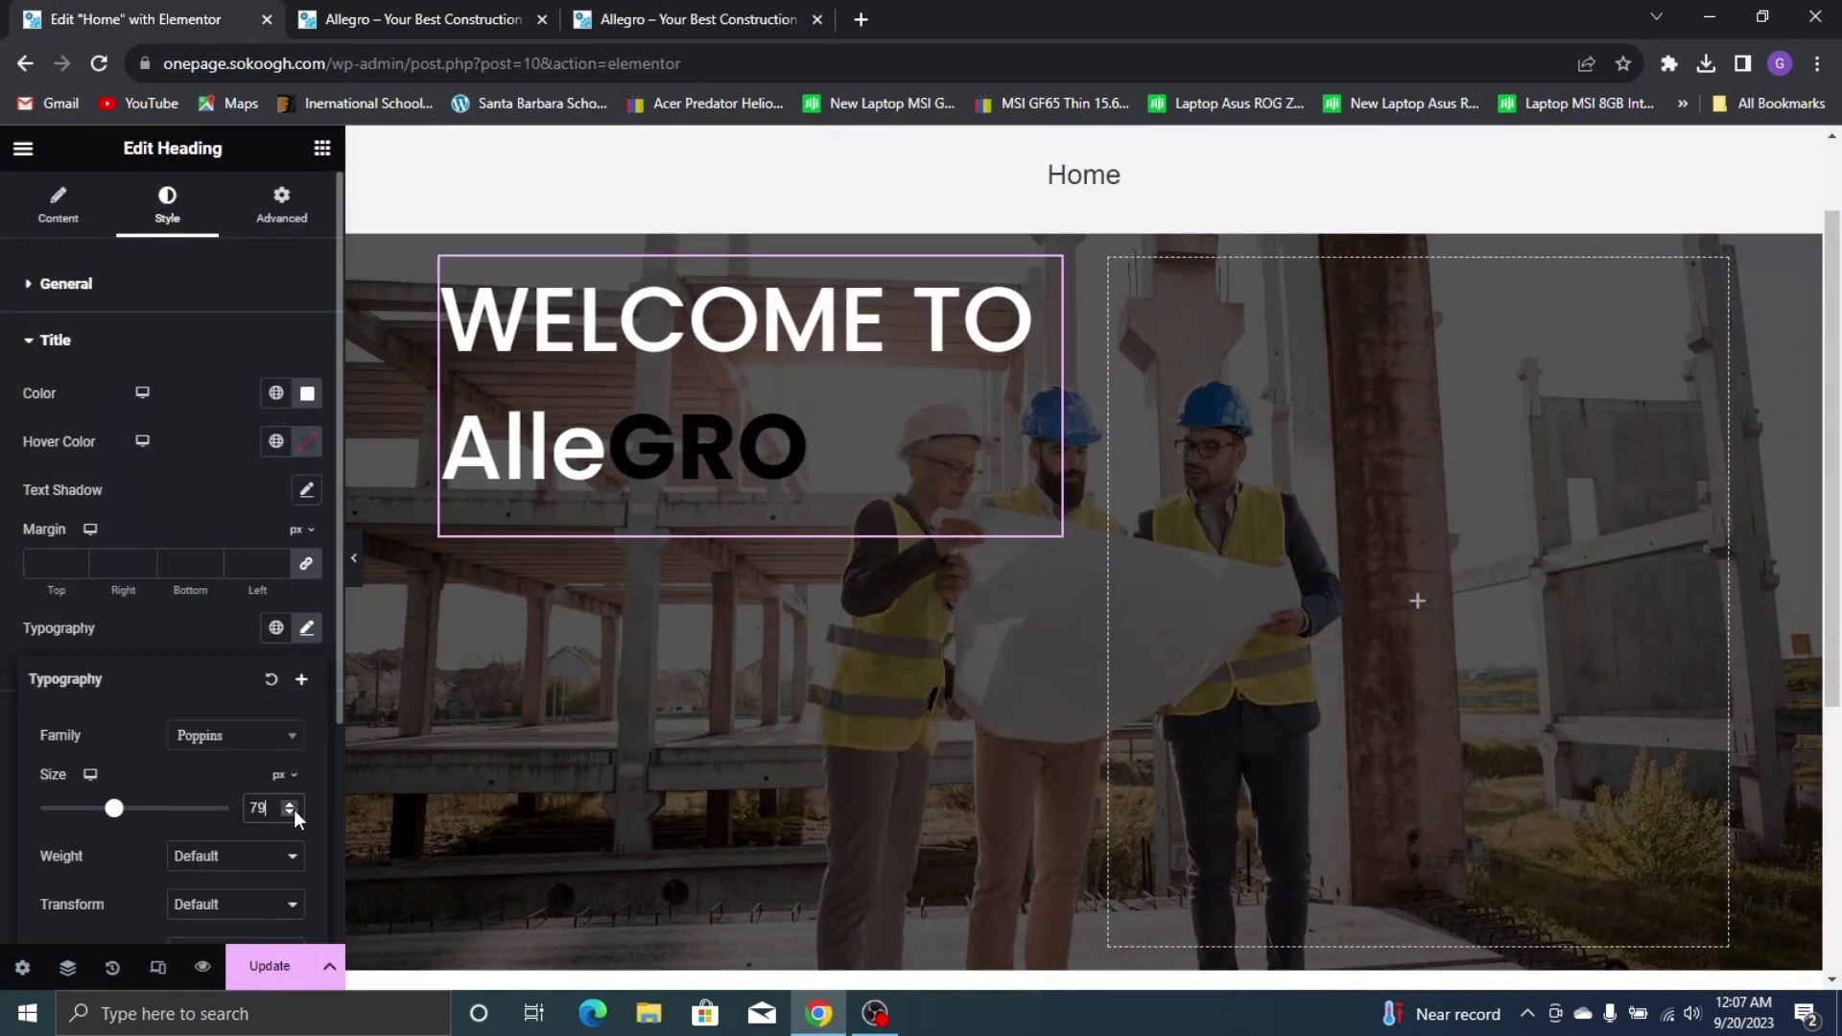
{"action": "left_click", "coordinate": [200, 633]}
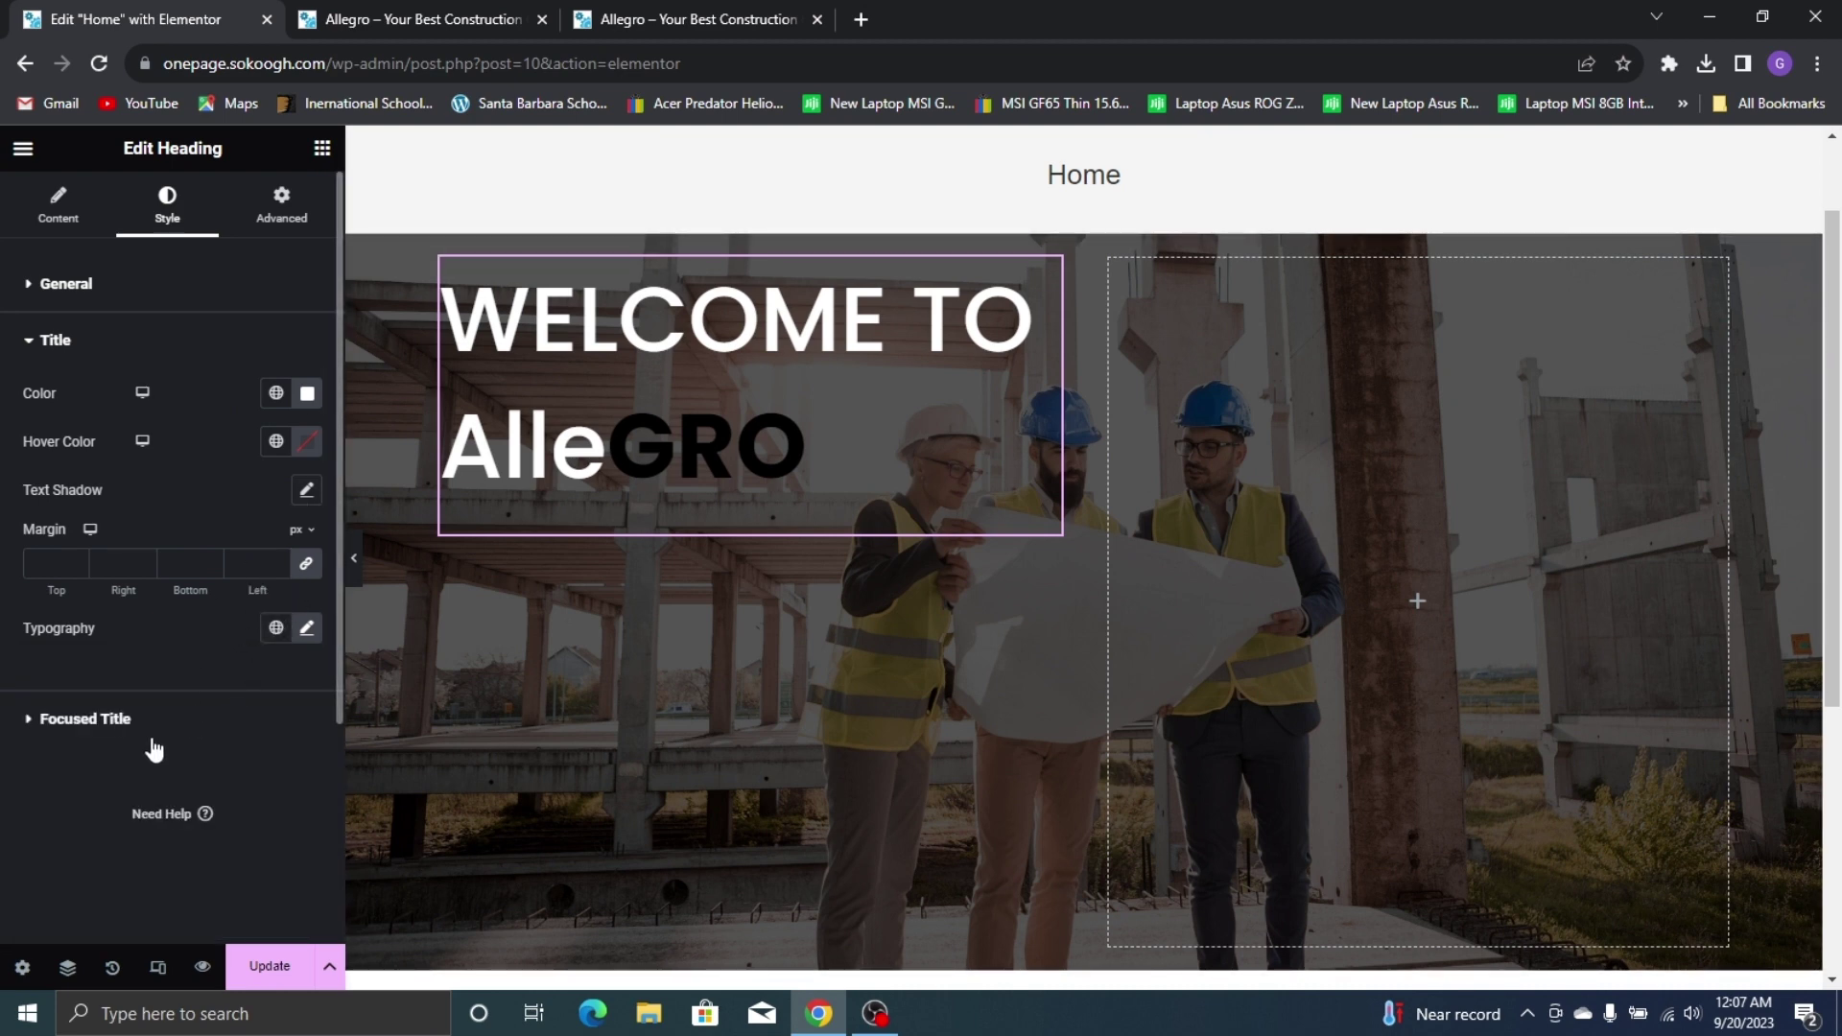
{"action": "left_click", "coordinate": [221, 705]}
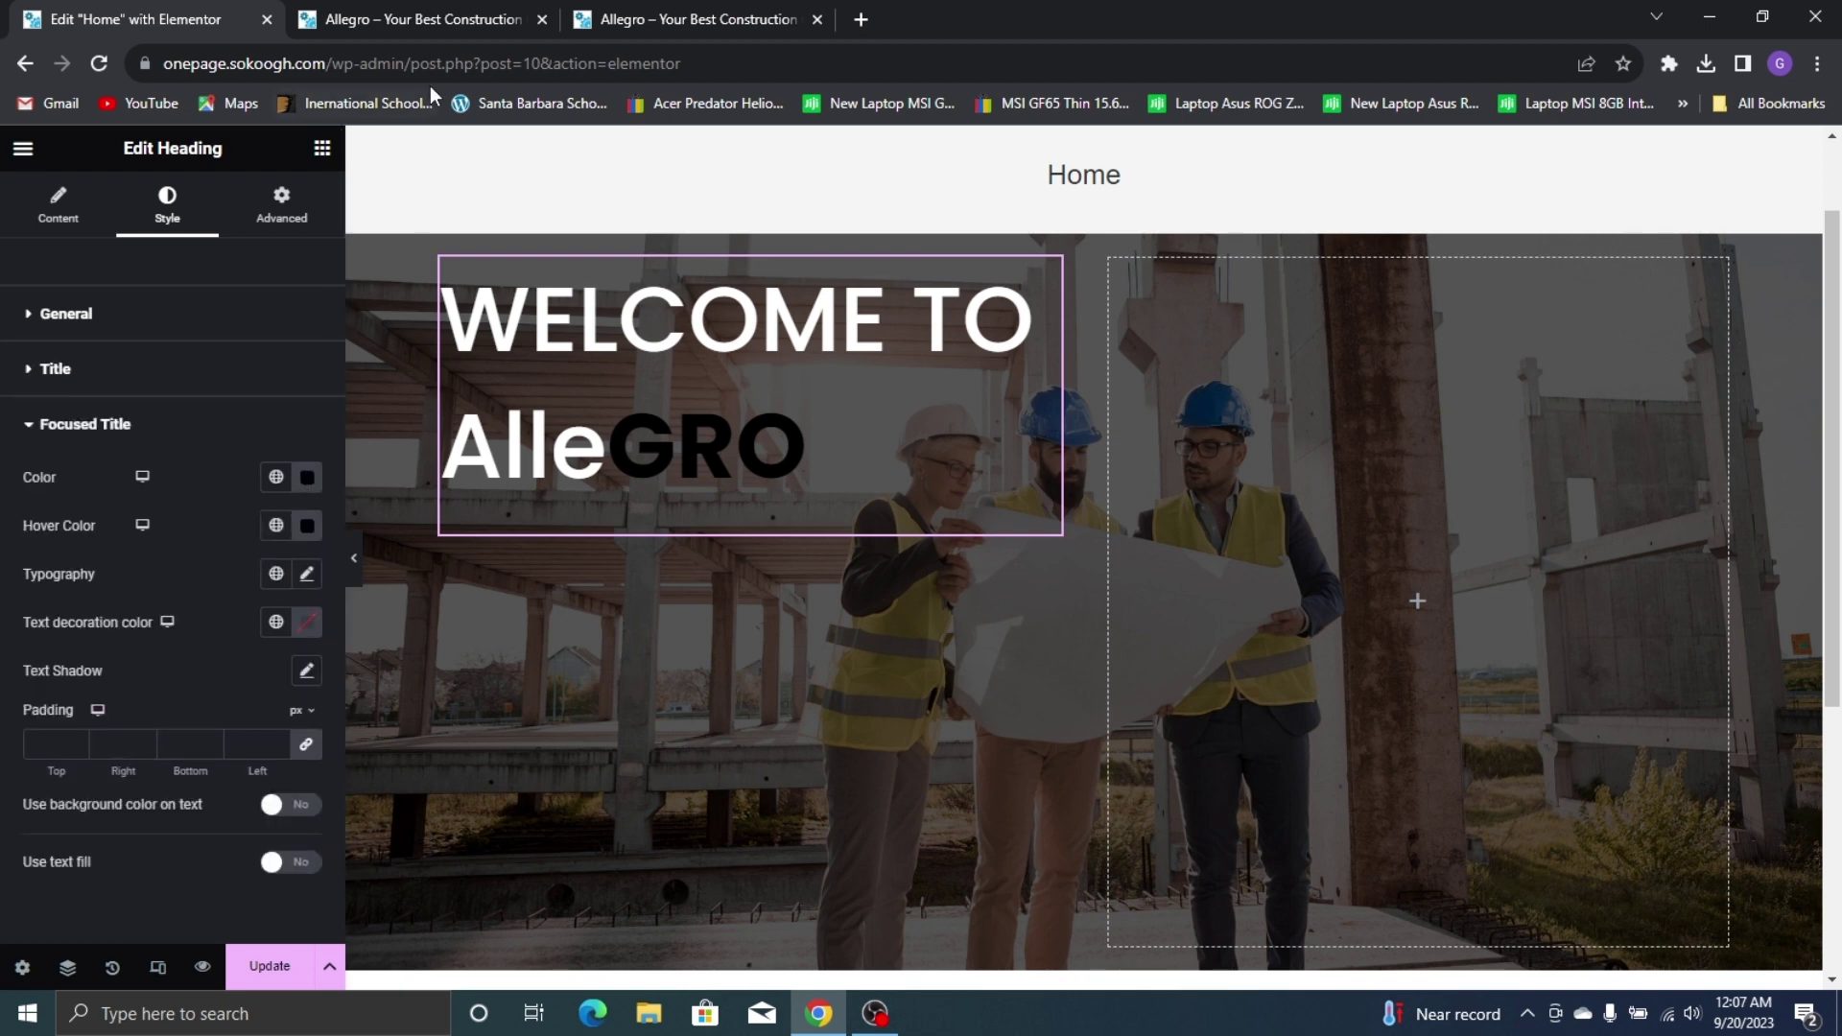
Colour the GRO focused title a gold shade, matching the live AlleGRO site
{"action": "left_click", "coordinate": [430, 21]}
{"action": "left_click", "coordinate": [679, 11]}
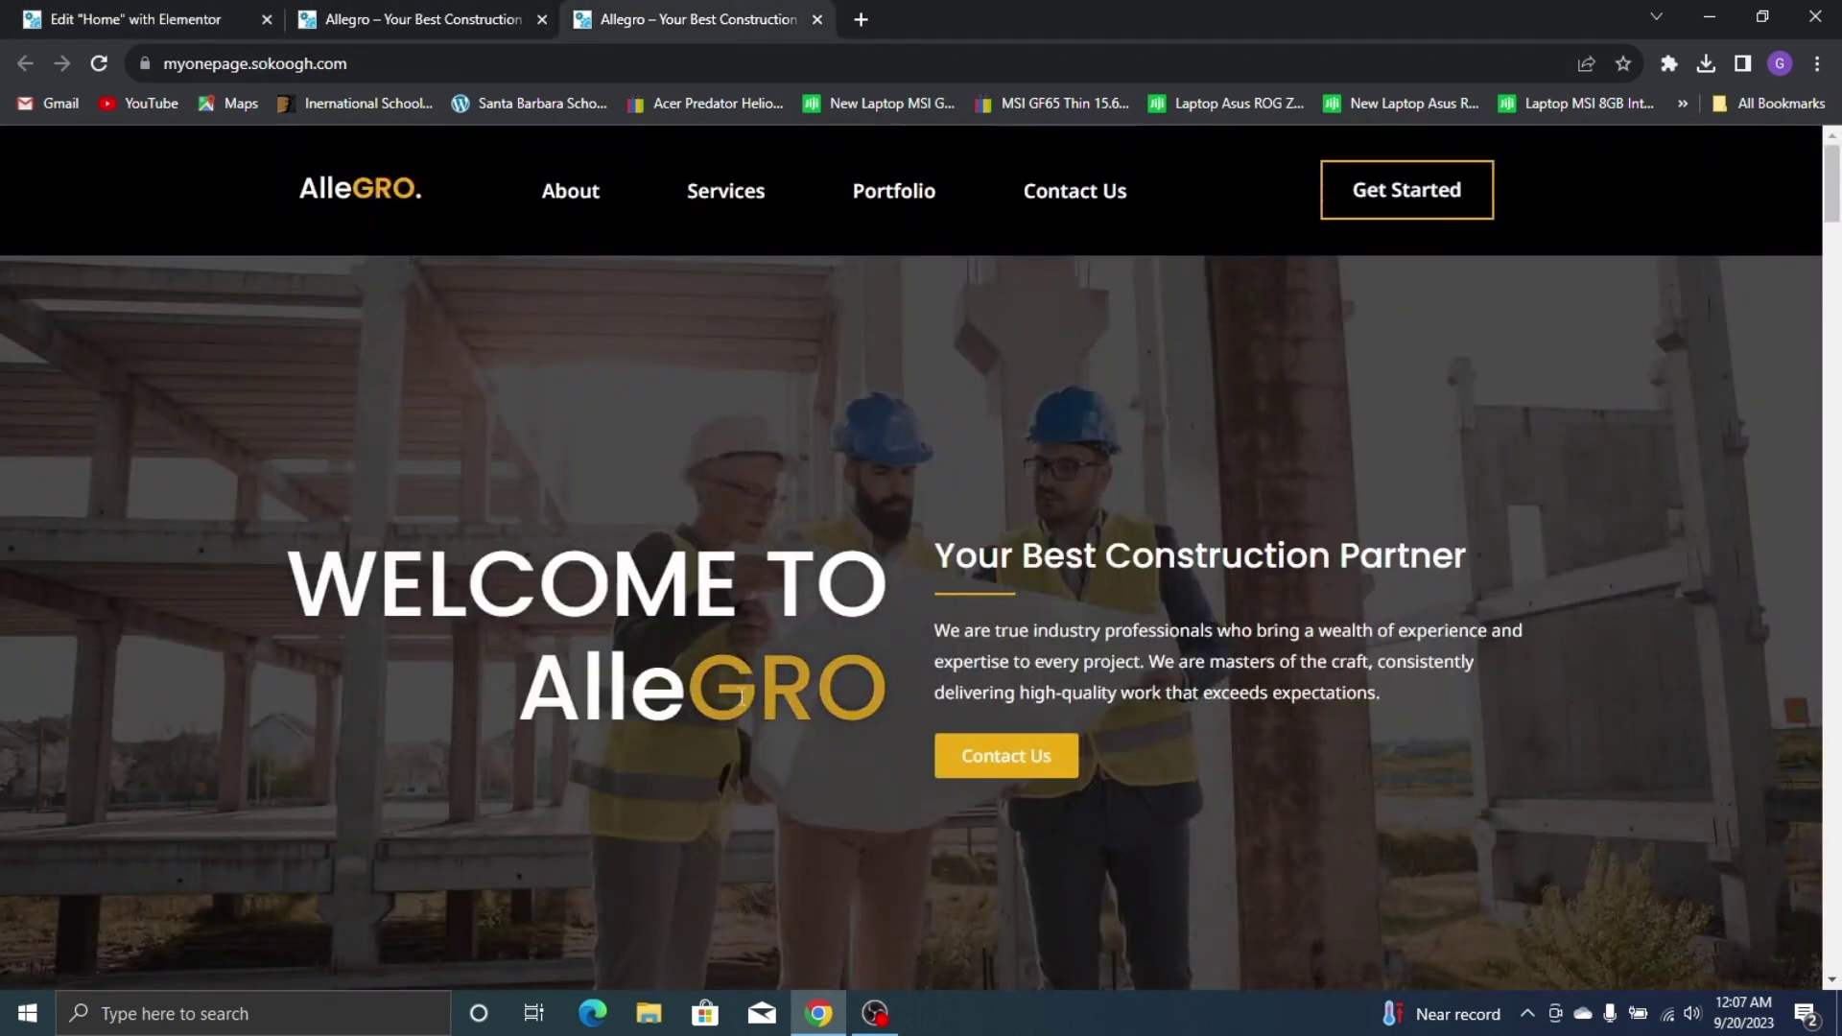
{"action": "left_click", "coordinate": [134, 19]}
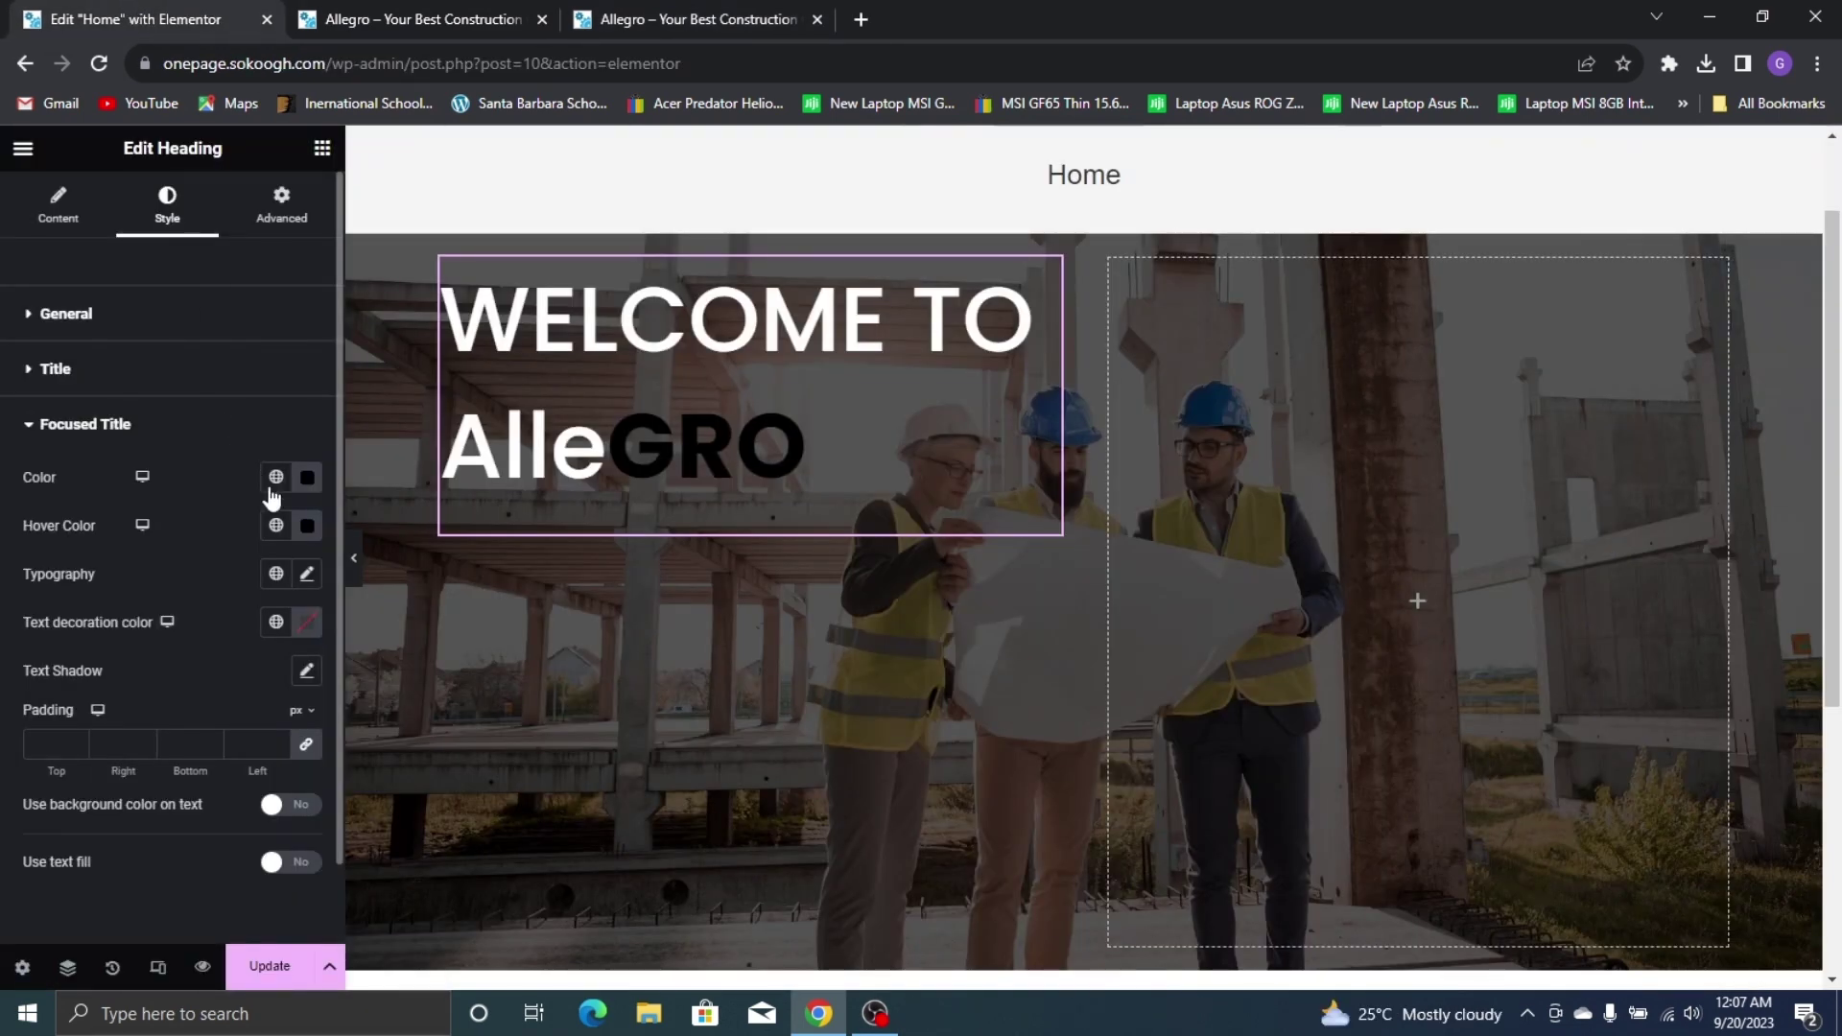
{"action": "left_click", "coordinate": [307, 477]}
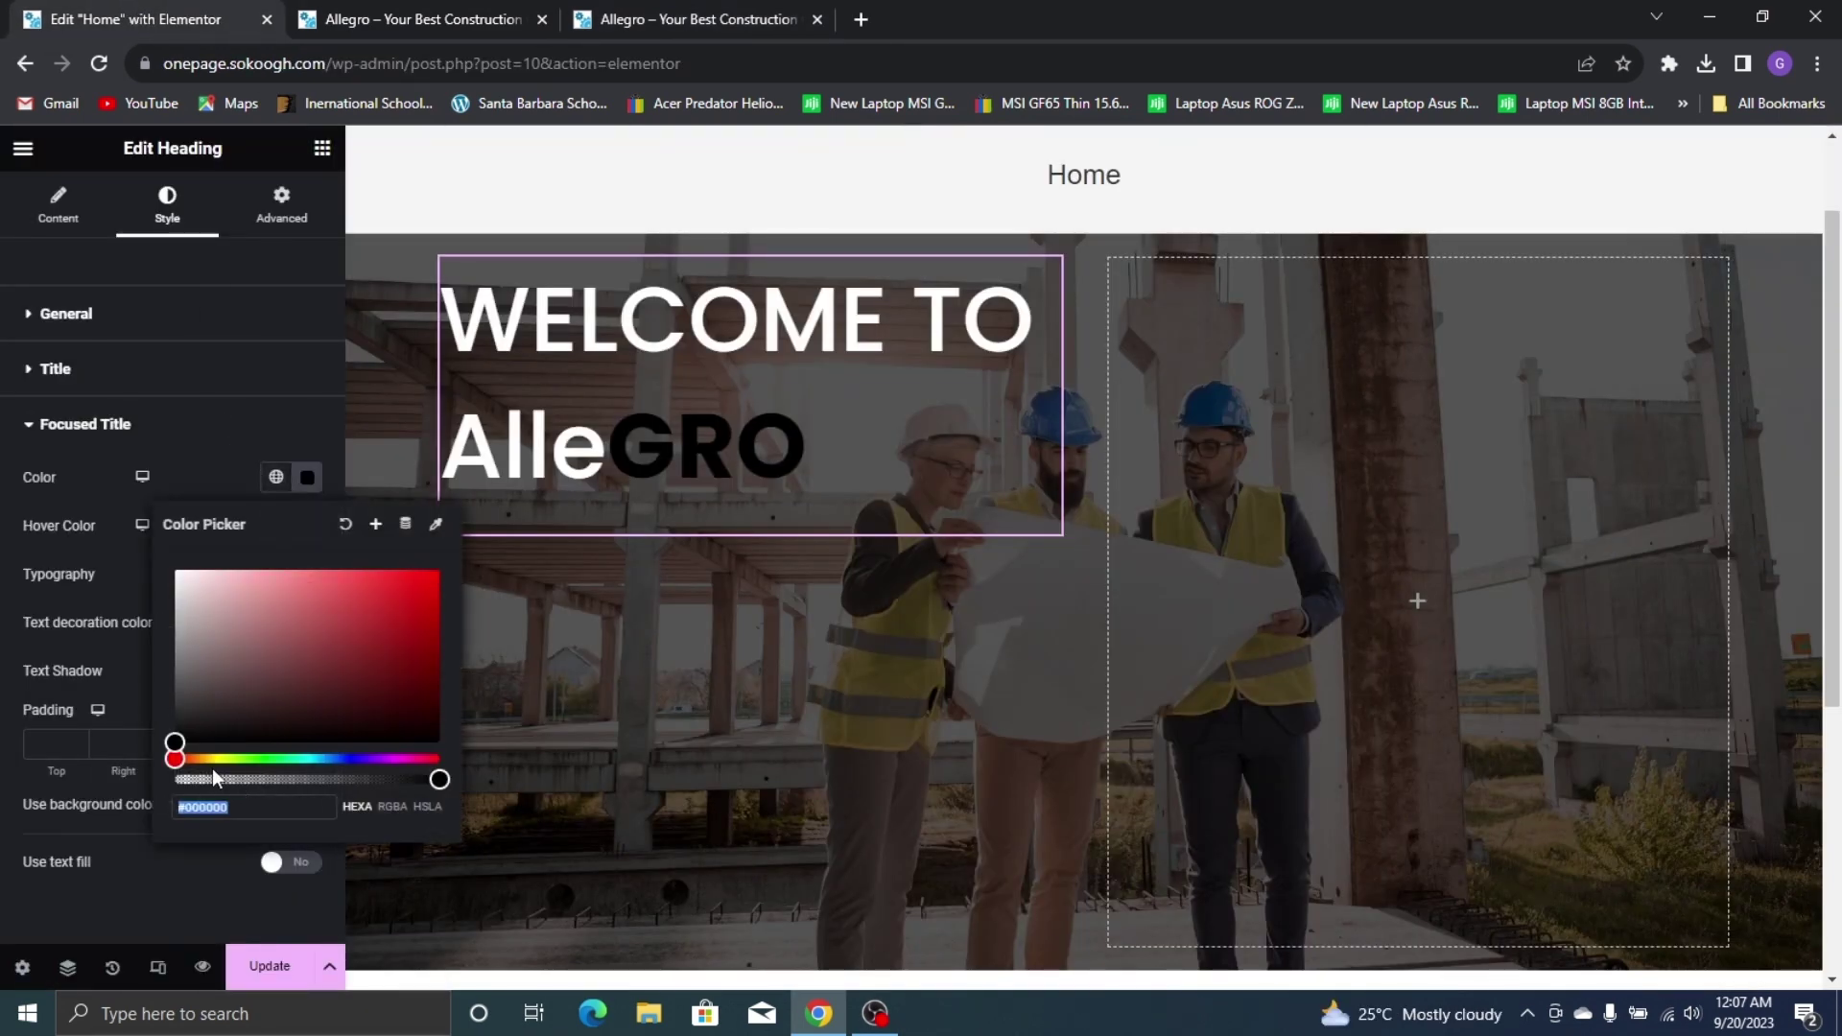
{"action": "left_click_drag", "start_coordinate": [198, 760], "coordinate": [202, 761]}
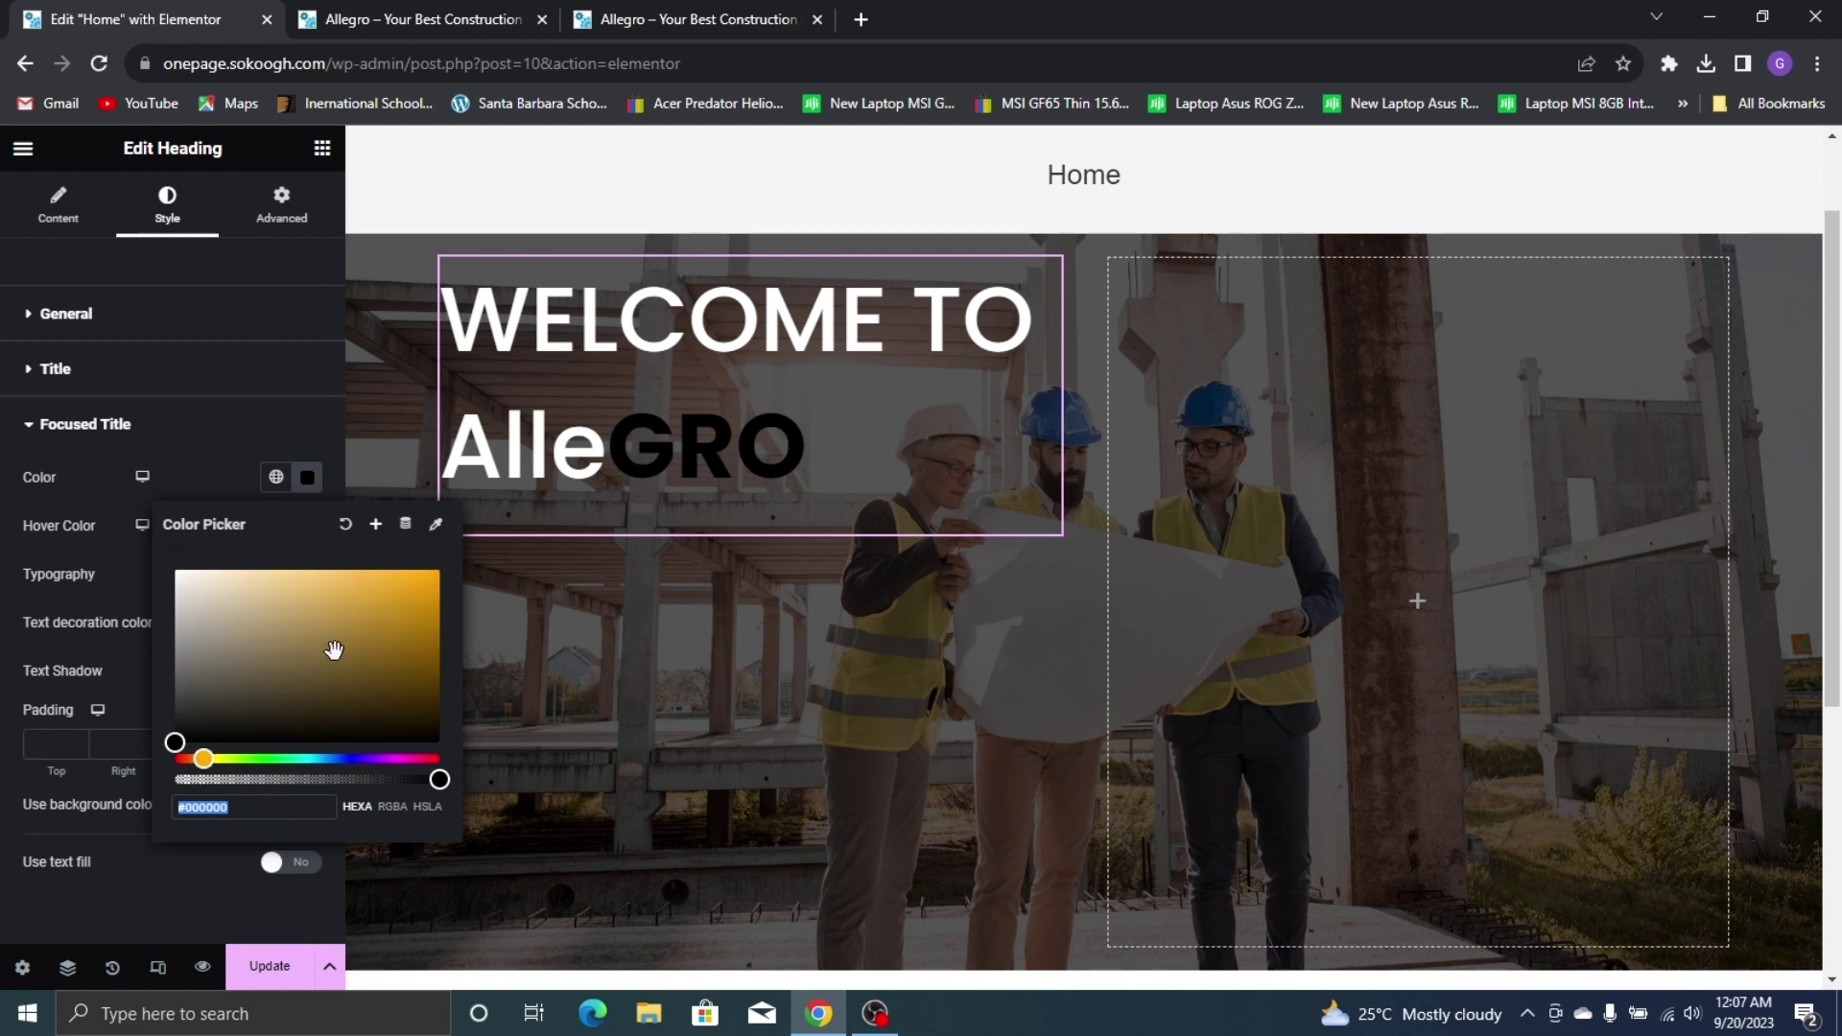
{"action": "left_click", "coordinate": [423, 588]}
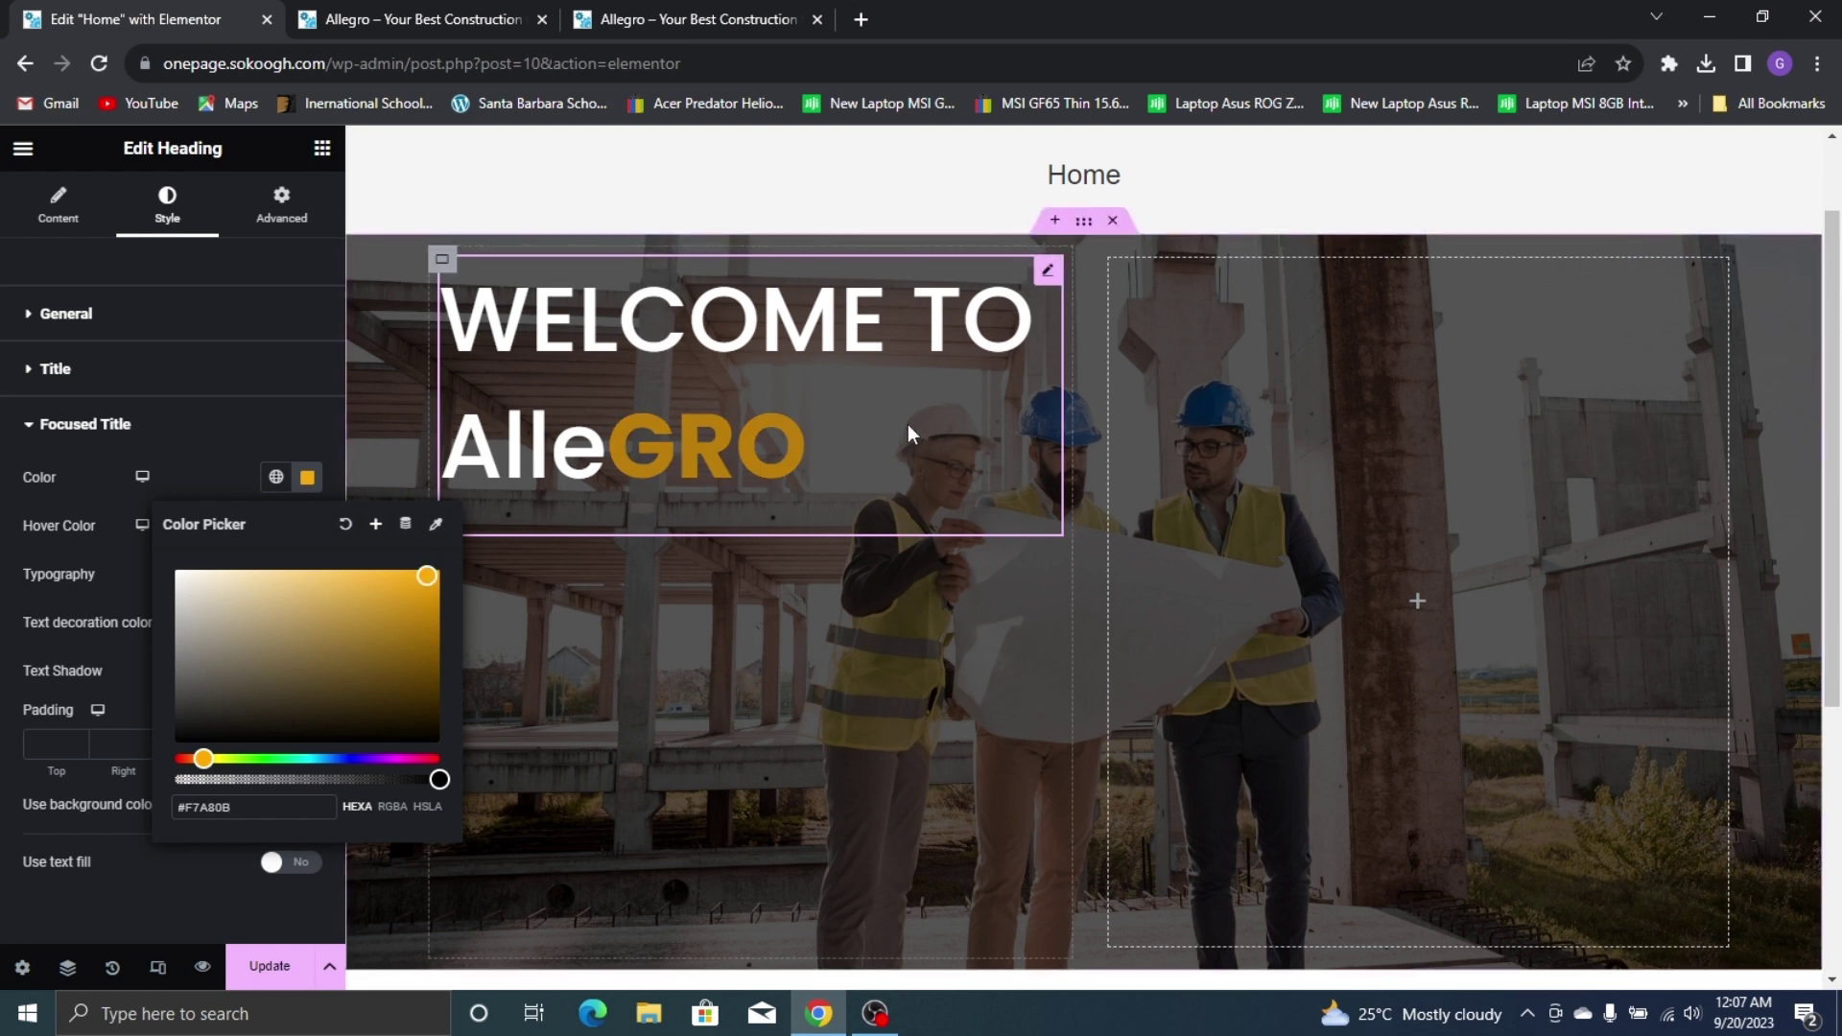
Save the gold as a new global colour named 'Yellow'
{"action": "left_click", "coordinate": [375, 526]}
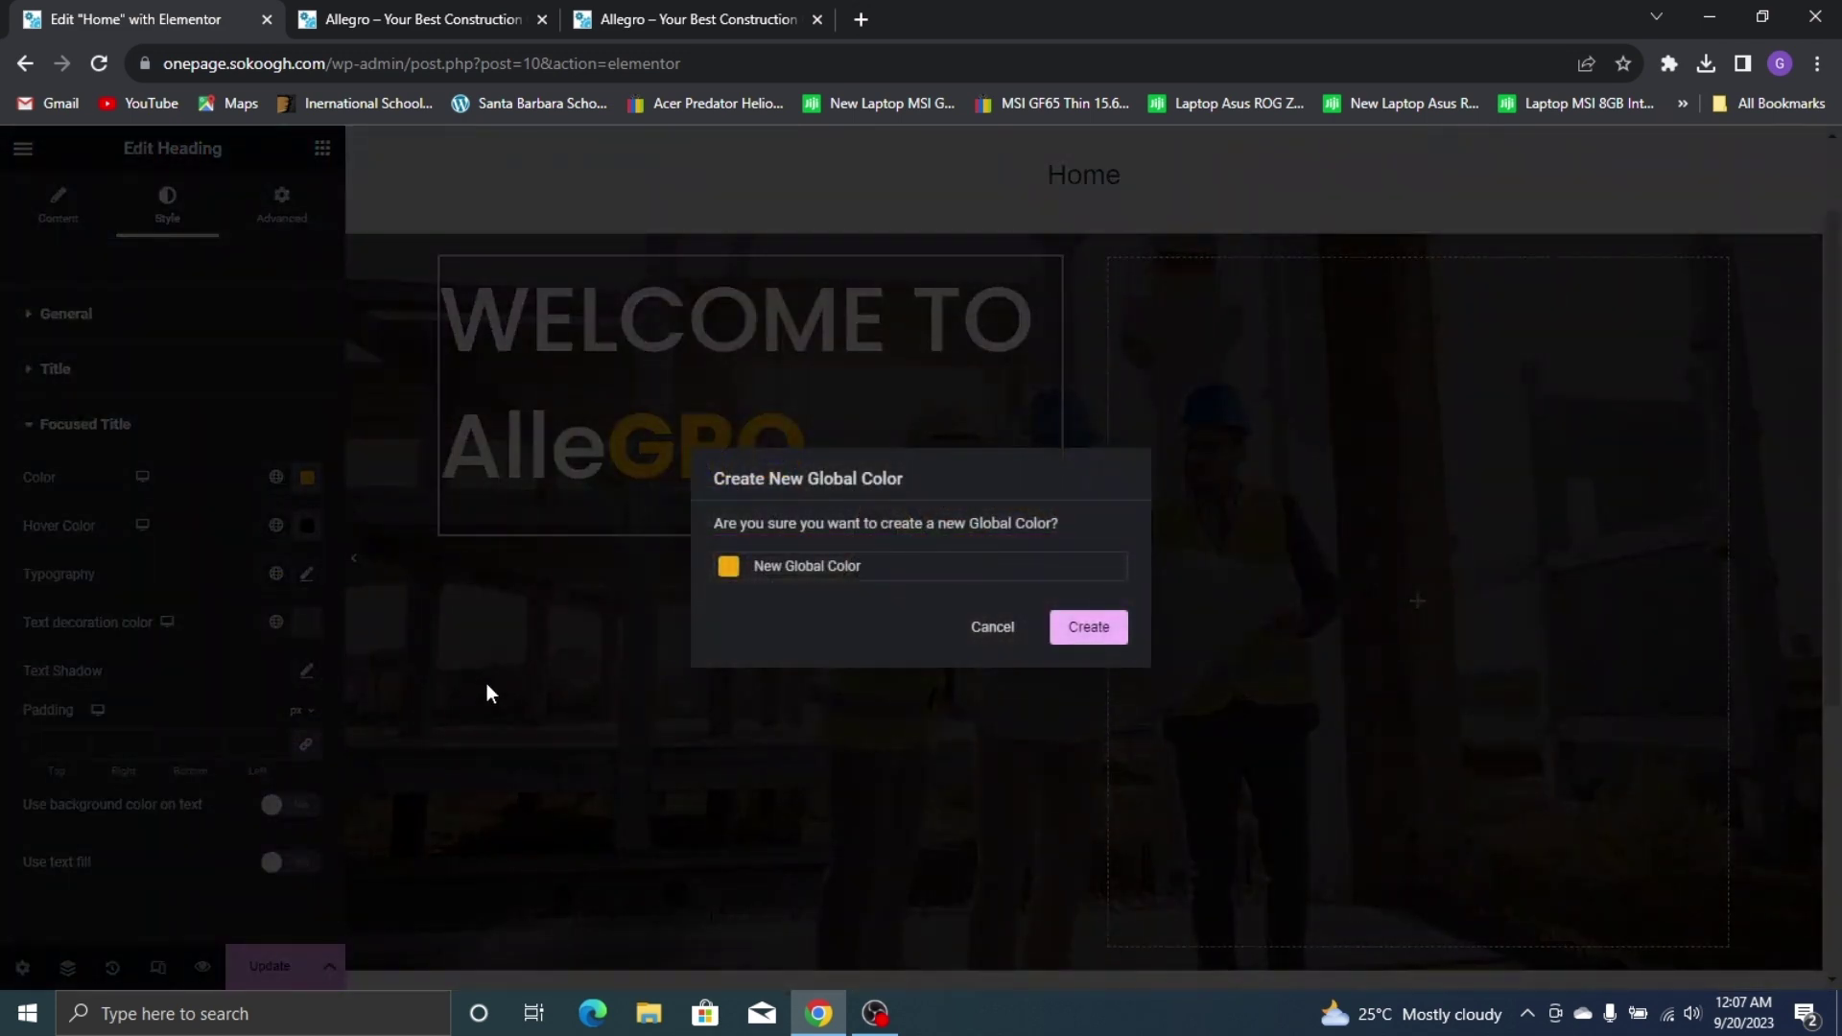
{"action": "key", "text": "ctrl+a"}
{"action": "type", "text": "Y"}
{"action": "left_click", "coordinate": [1088, 626]}
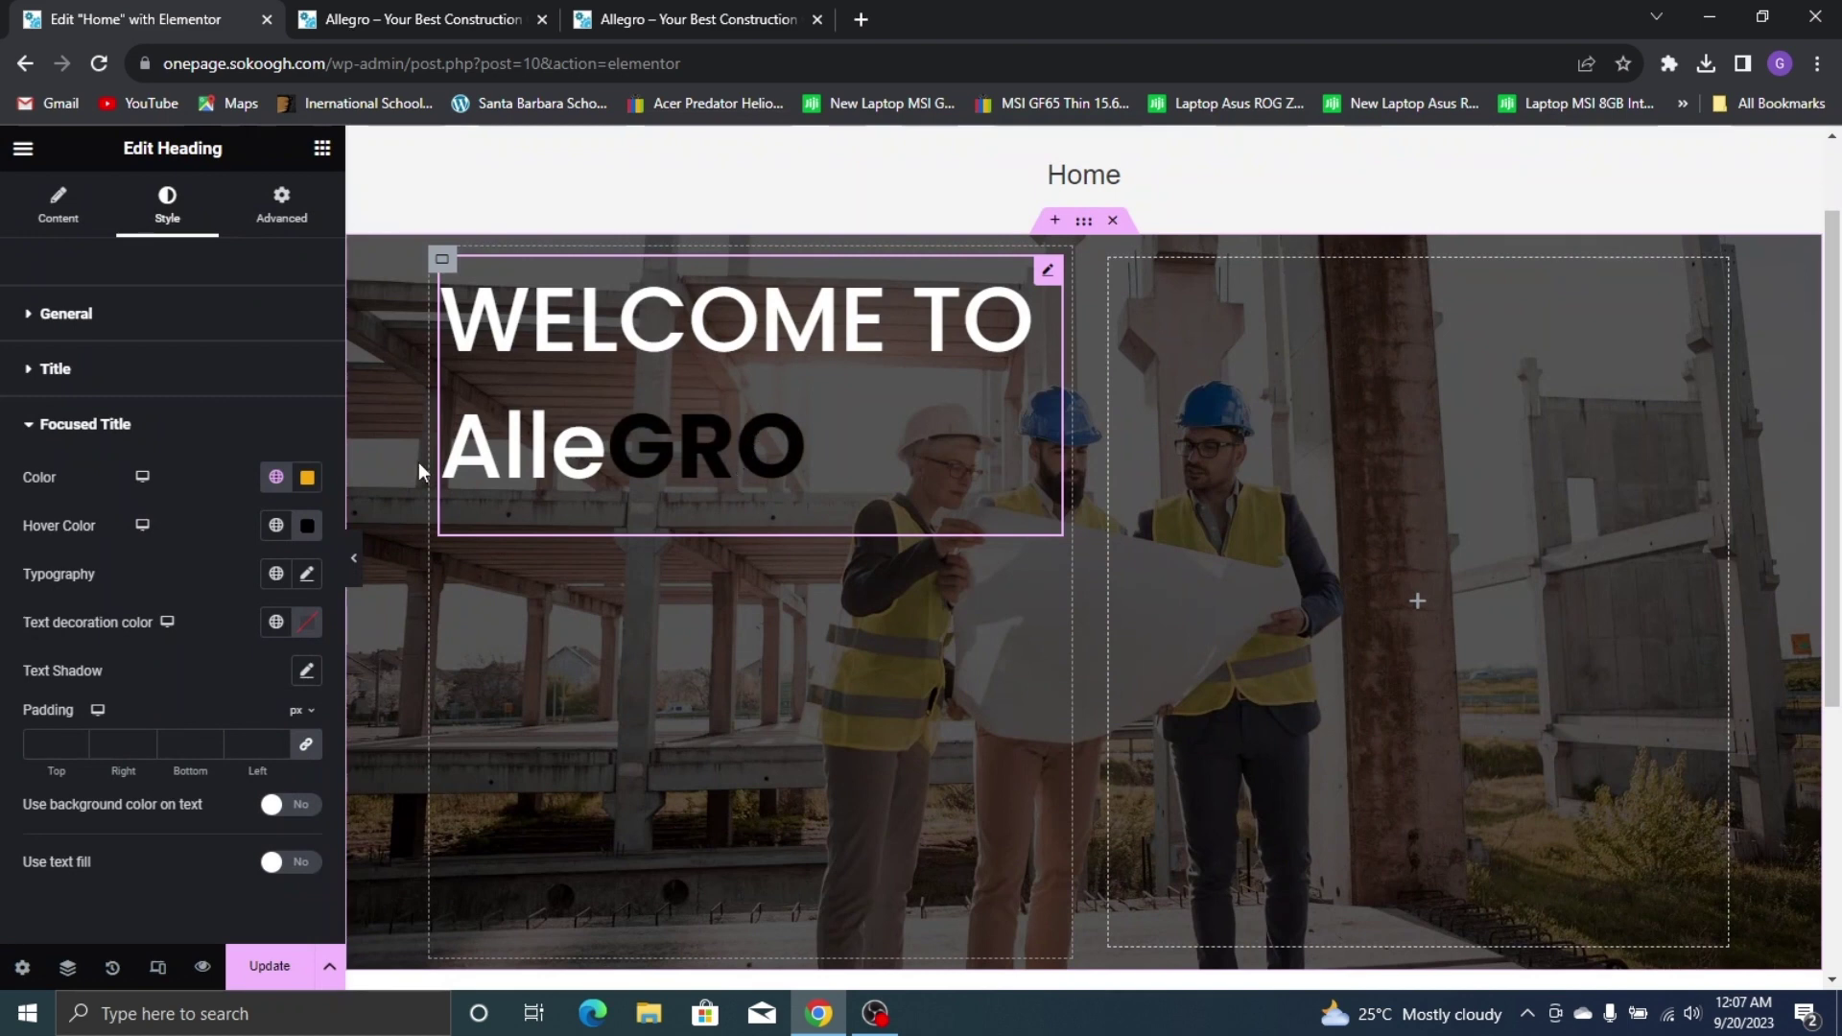
Set the focused title's hover colour to black
{"action": "left_click", "coordinate": [275, 525]}
{"action": "left_click", "coordinate": [306, 528]}
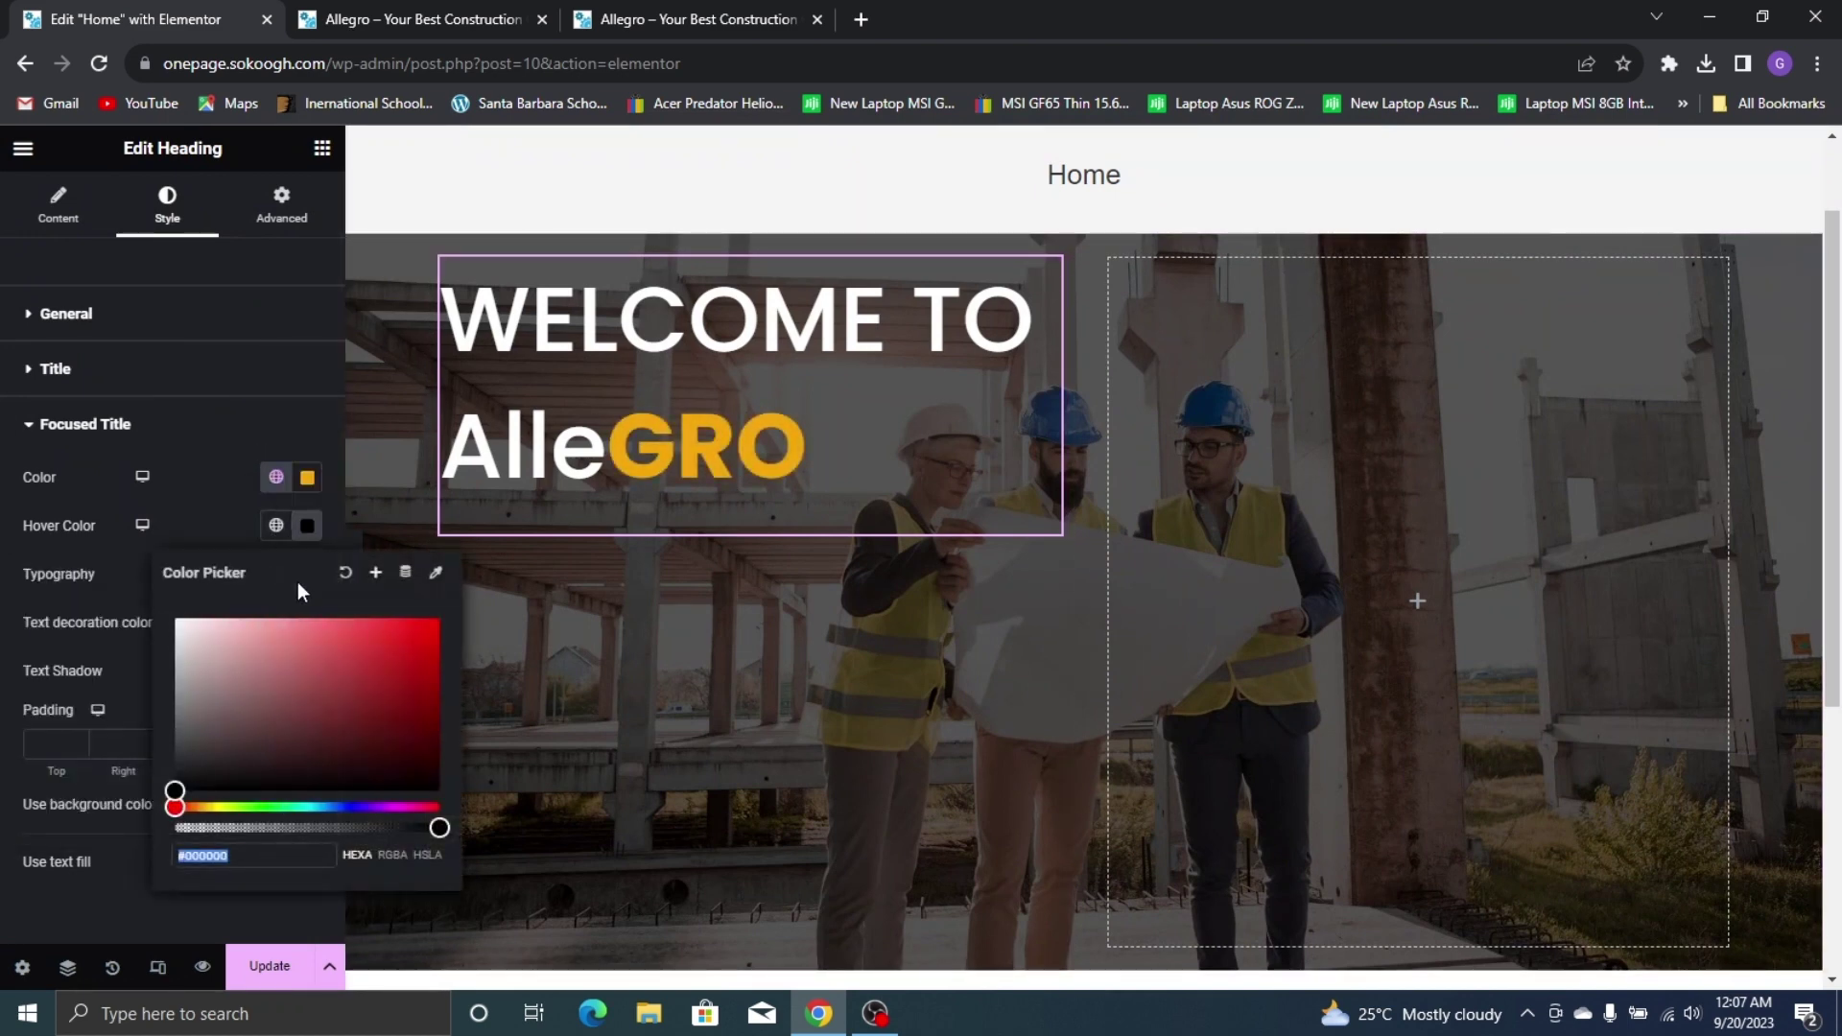
{"action": "left_click", "coordinate": [357, 579]}
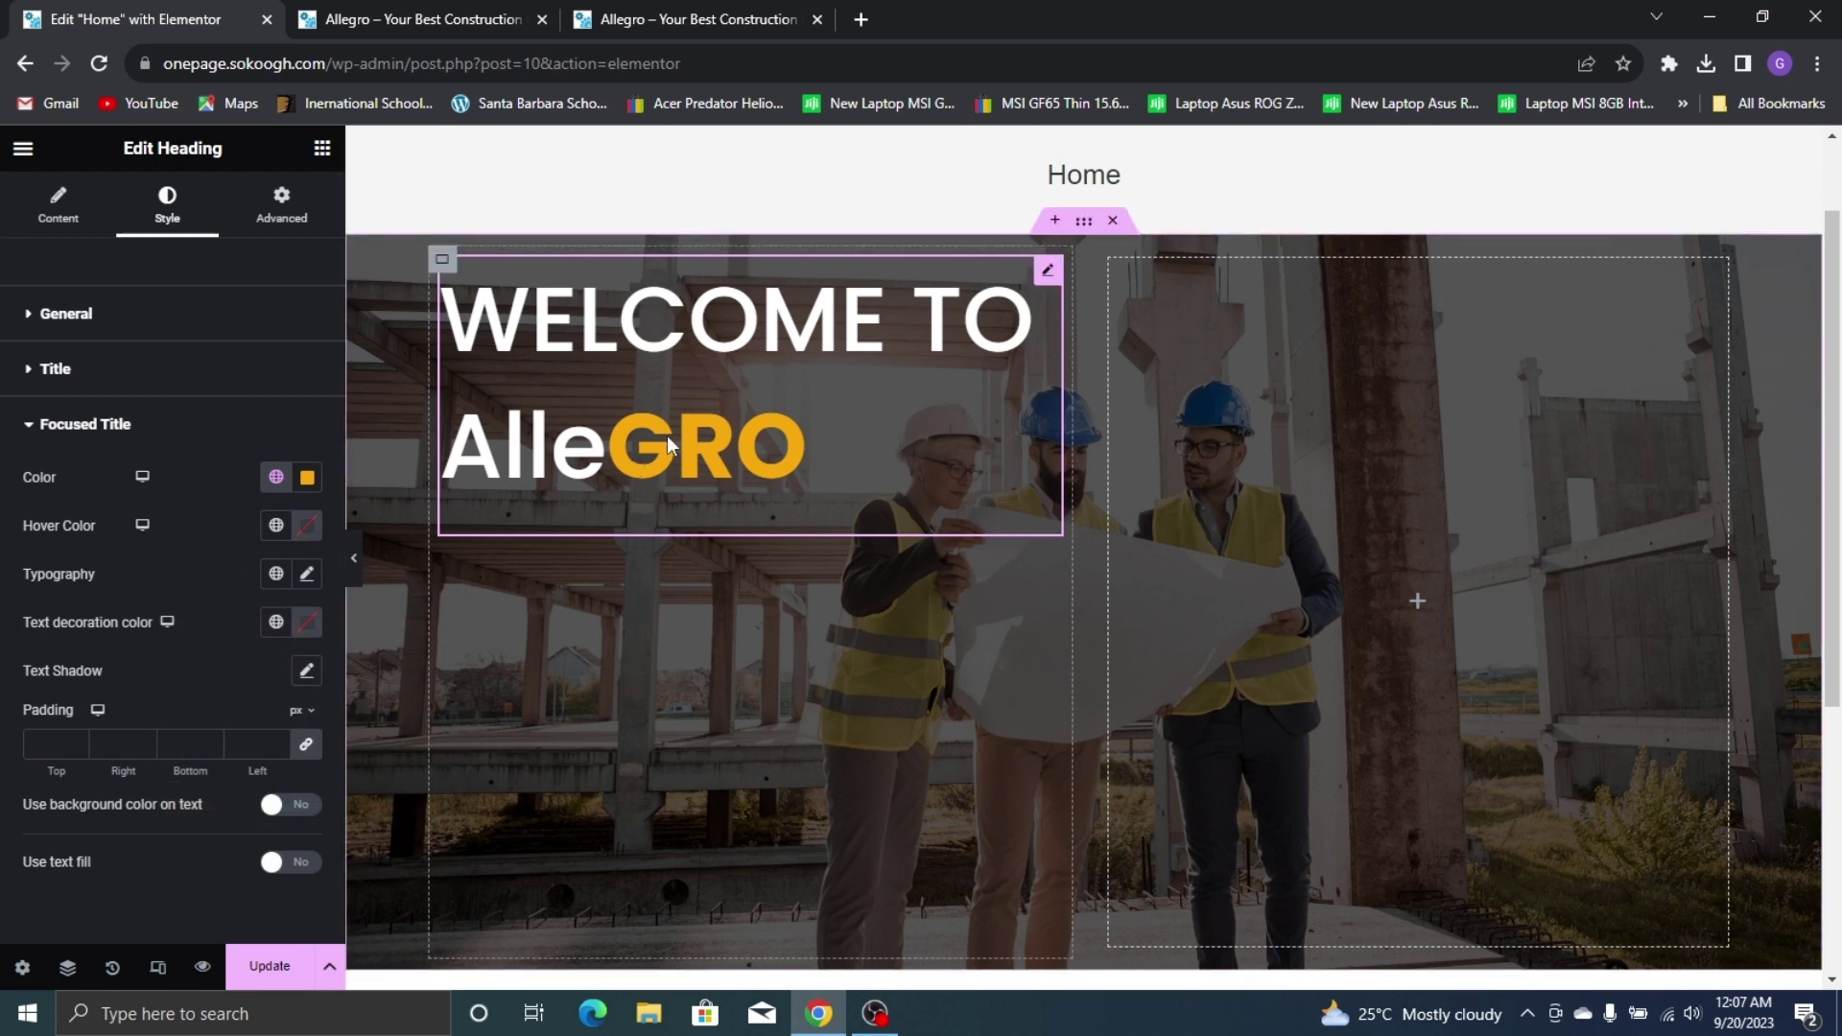
{"action": "left_click", "coordinate": [317, 525]}
{"action": "left_click", "coordinate": [216, 525]}
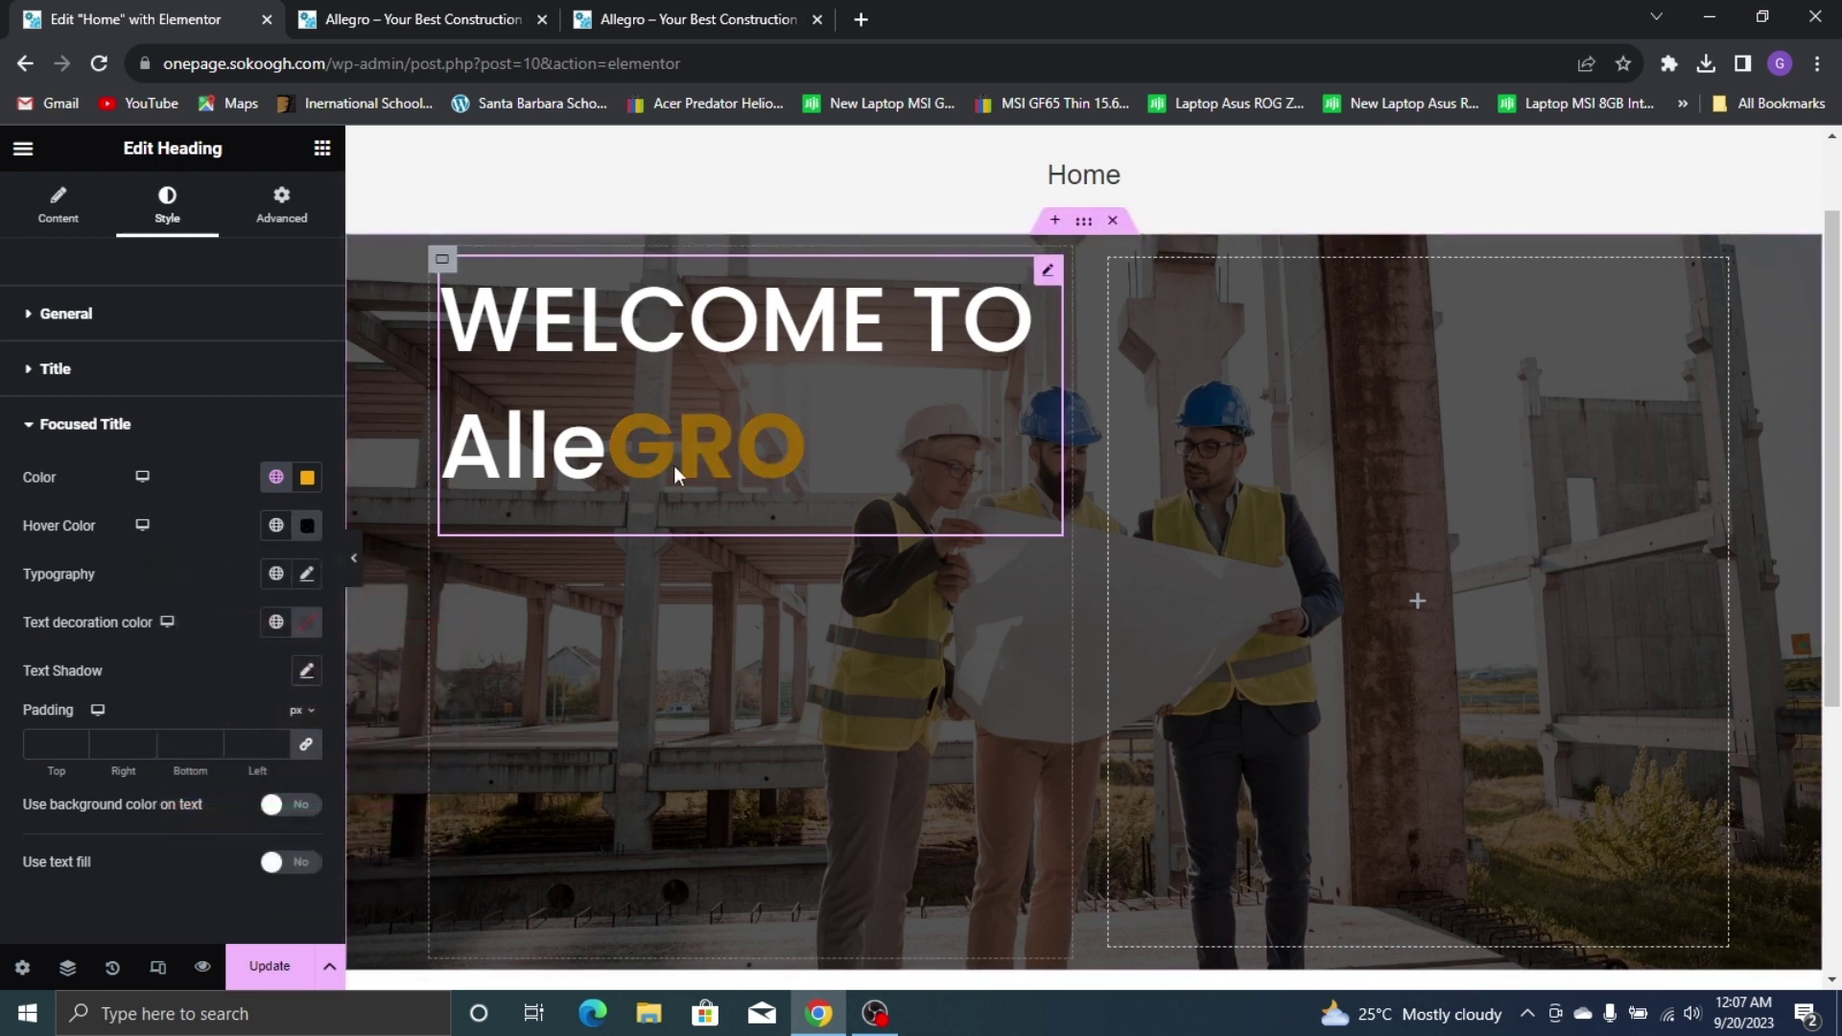
{"action": "left_click", "coordinate": [307, 576]}
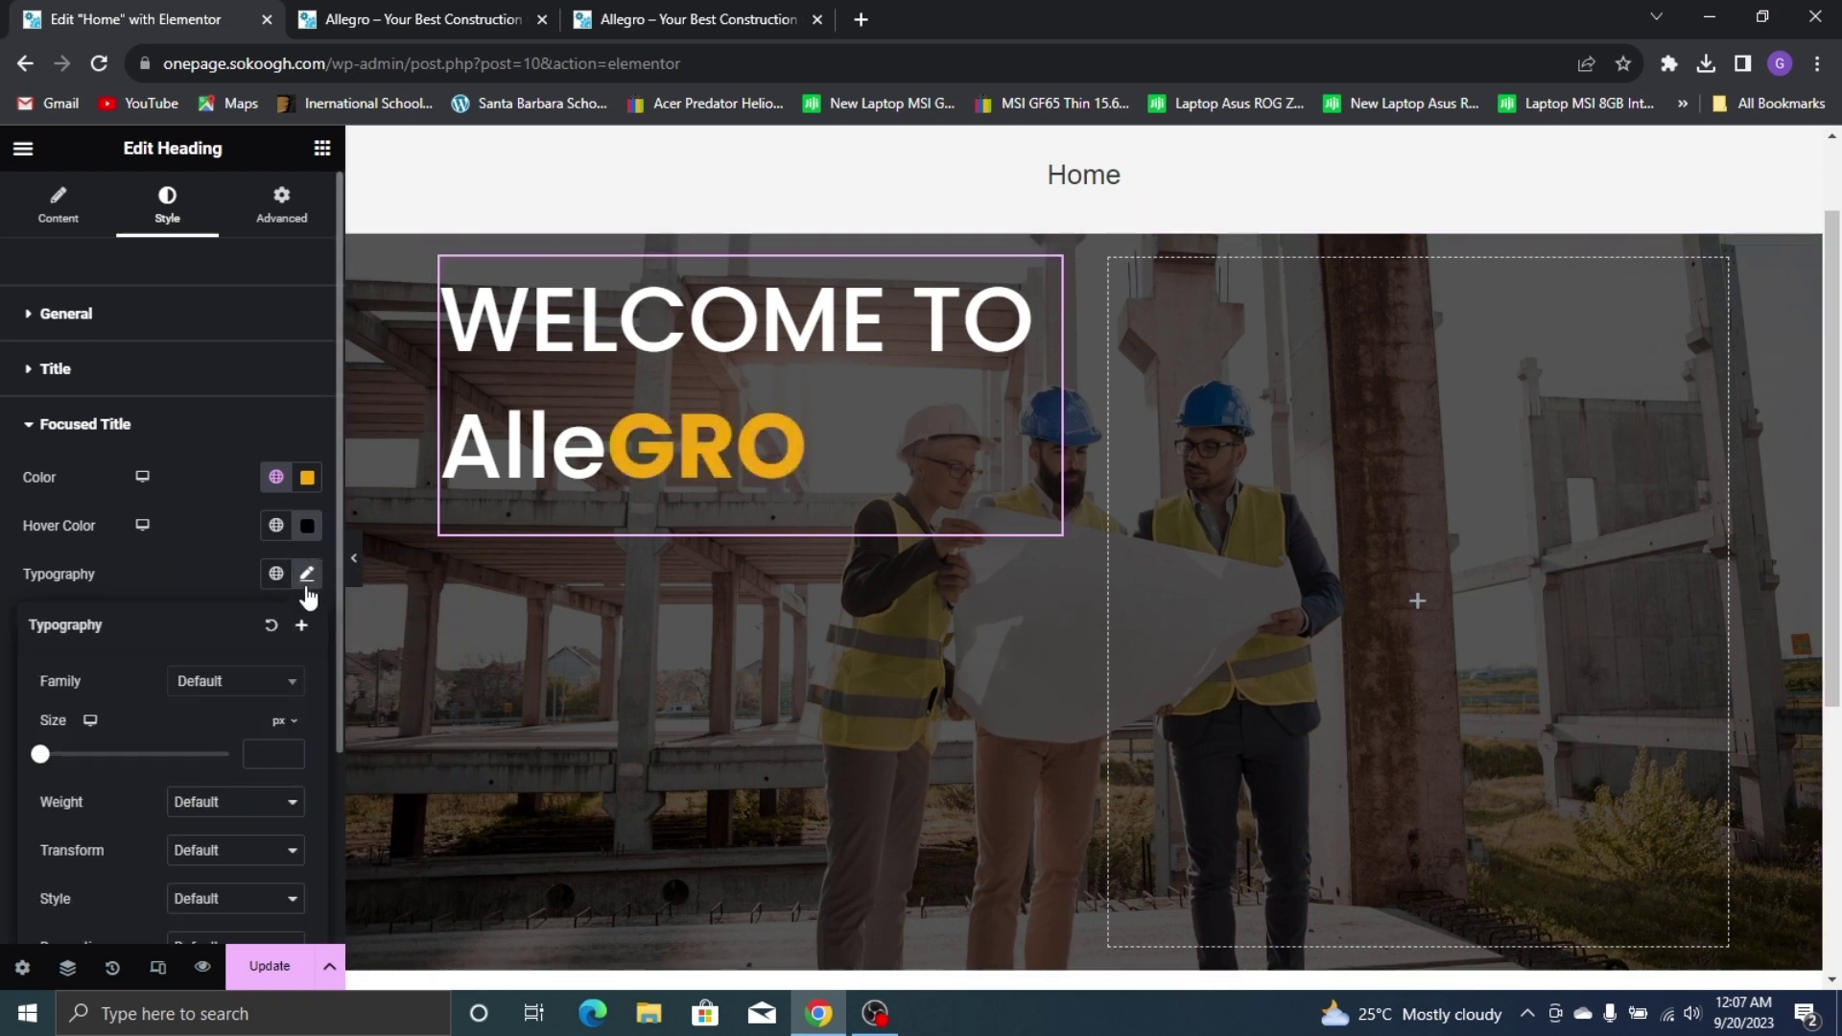
Set the GRO focused title to Poppins, 79 px, weight 500 (Medium)
{"action": "left_click", "coordinate": [285, 683]}
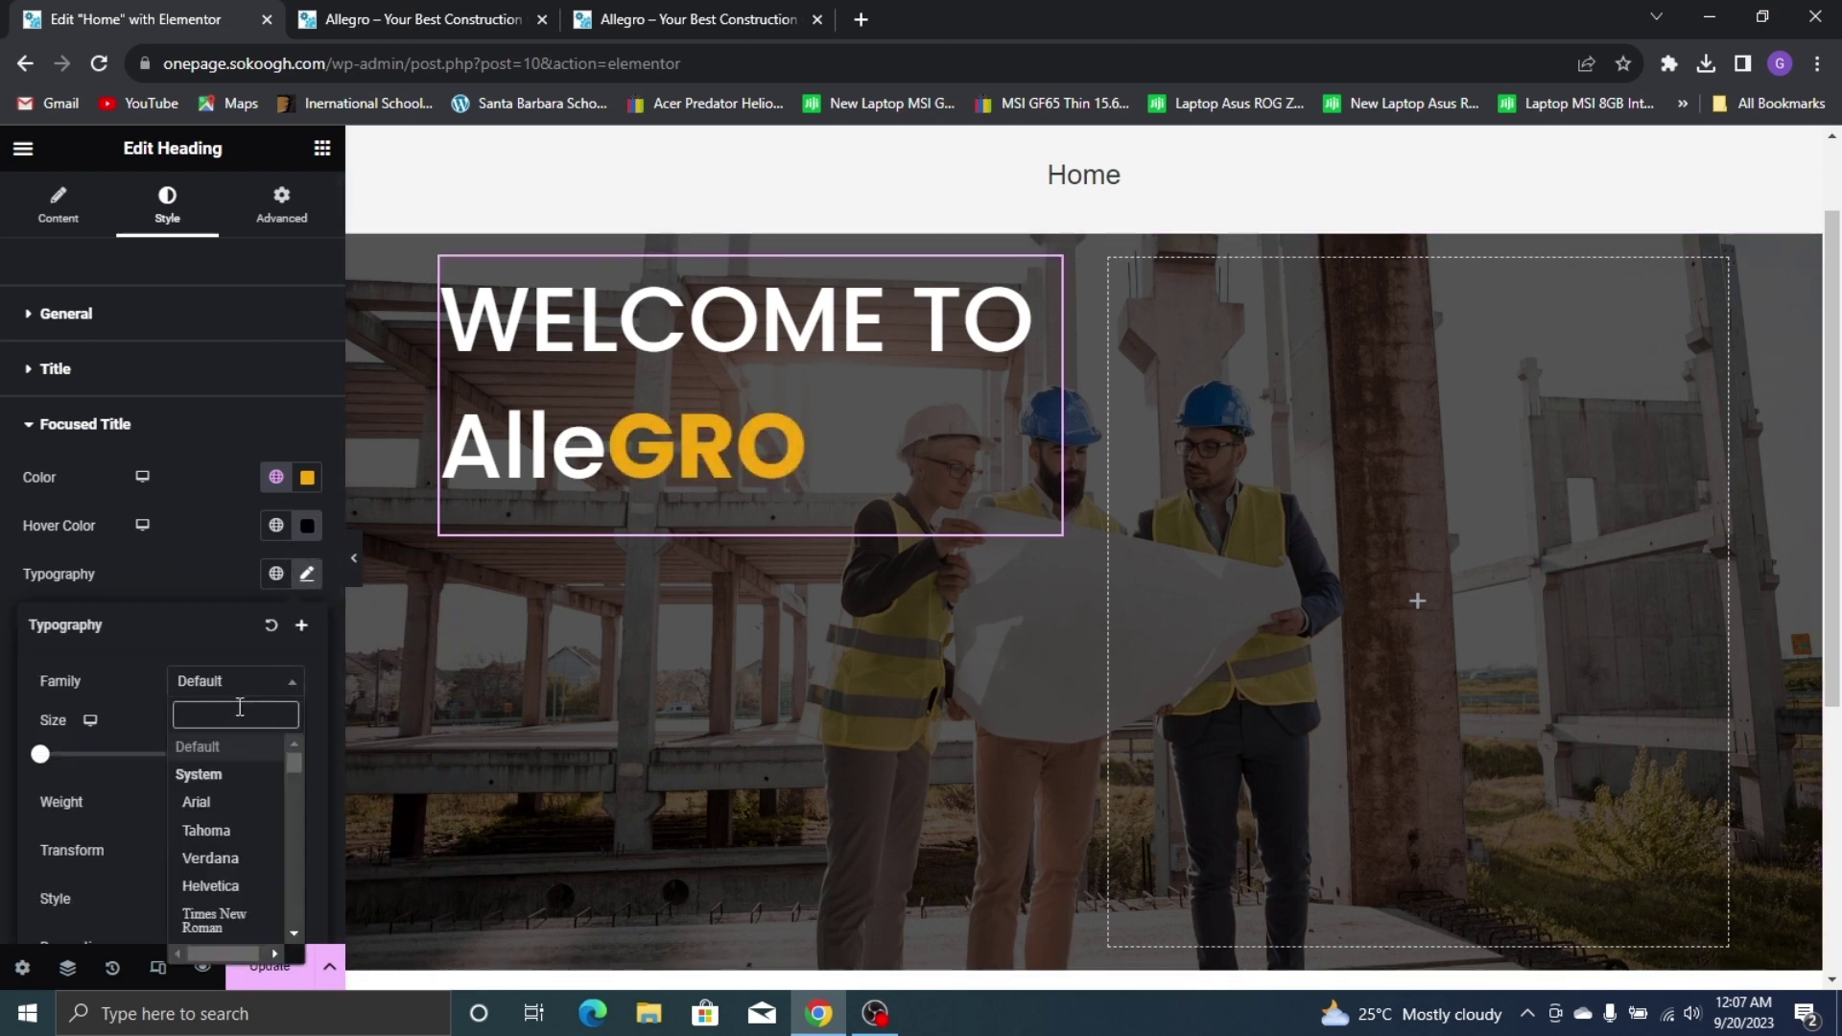
{"action": "type", "text": "popp"}
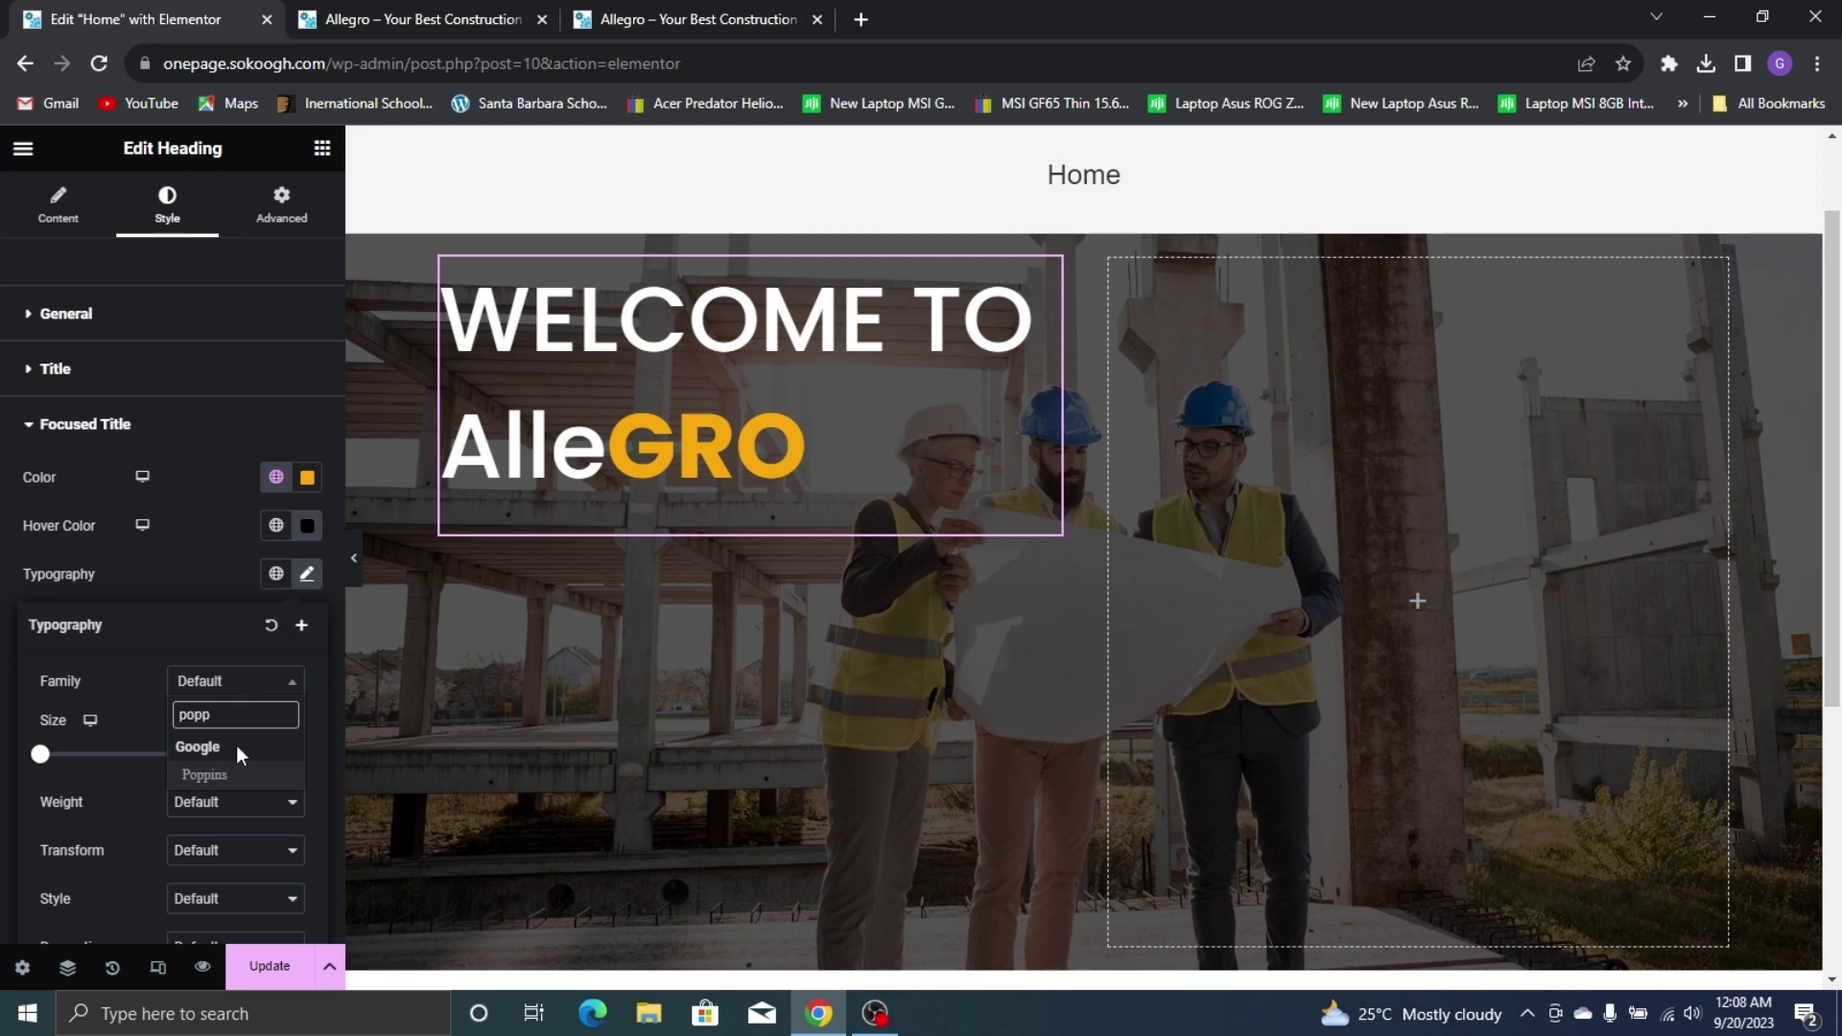
{"action": "left_click", "coordinate": [237, 773]}
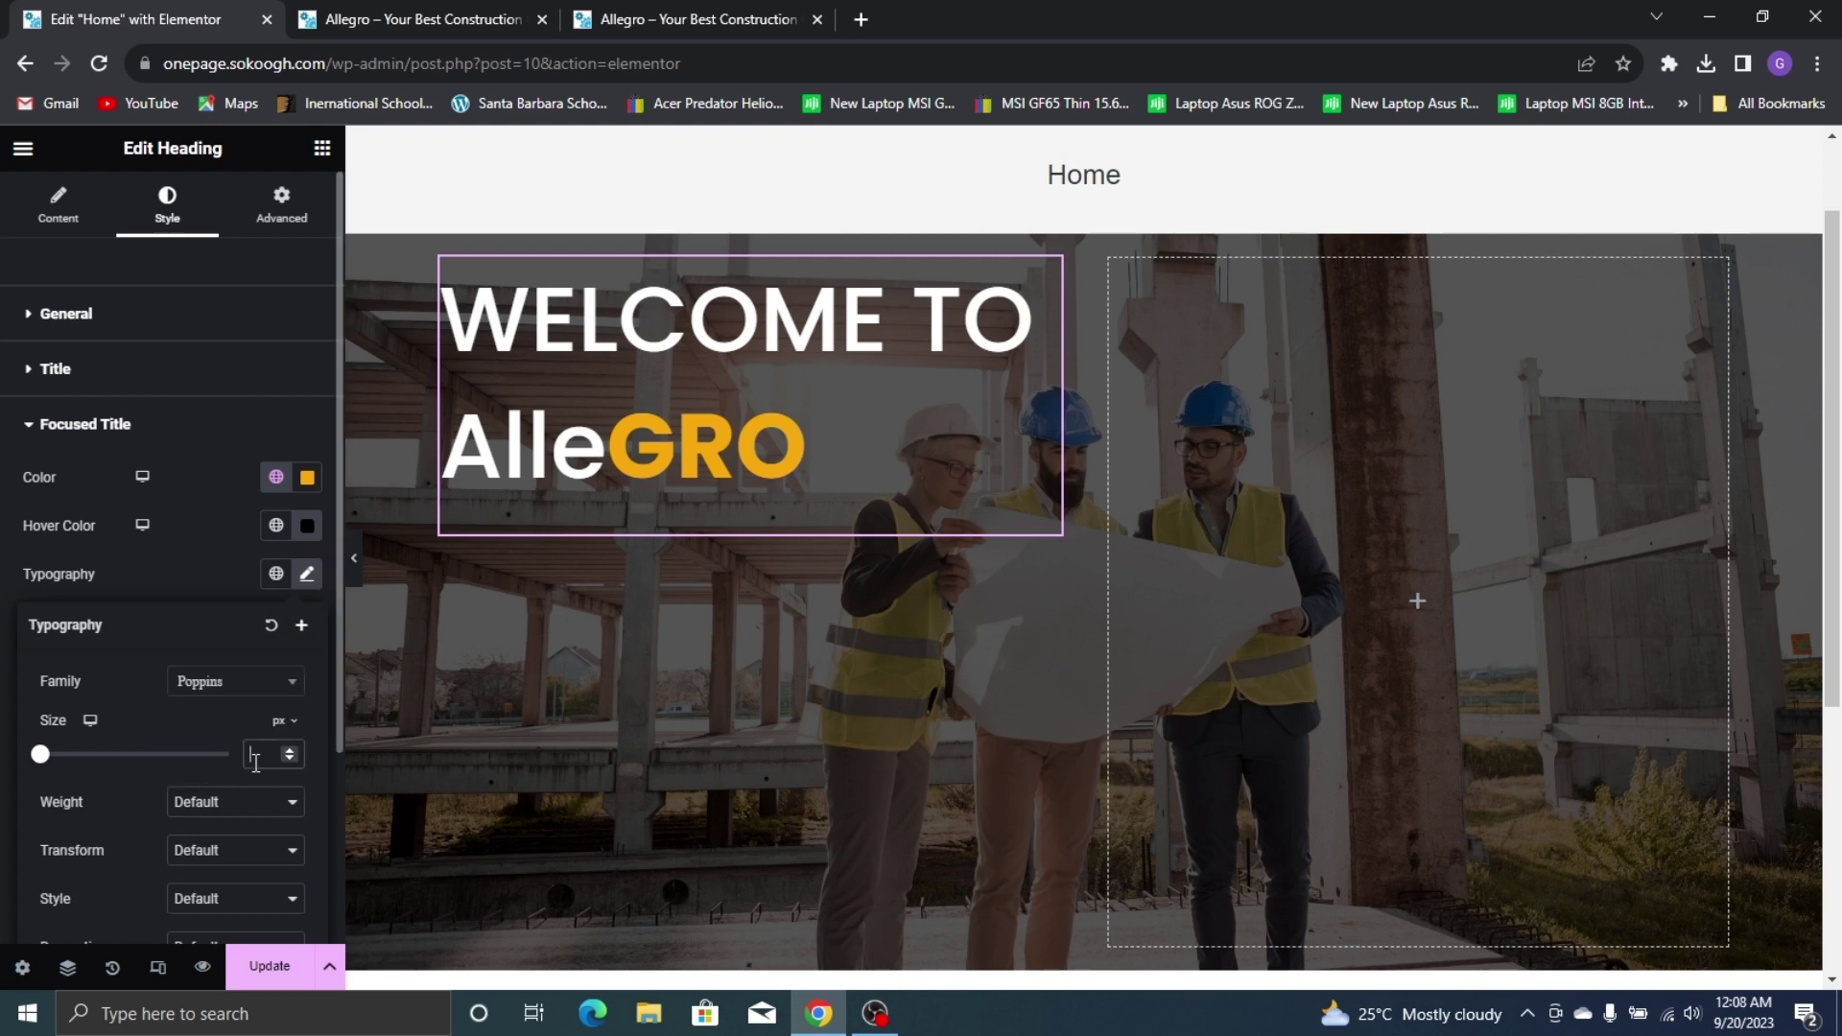
{"action": "type", "text": "7"}
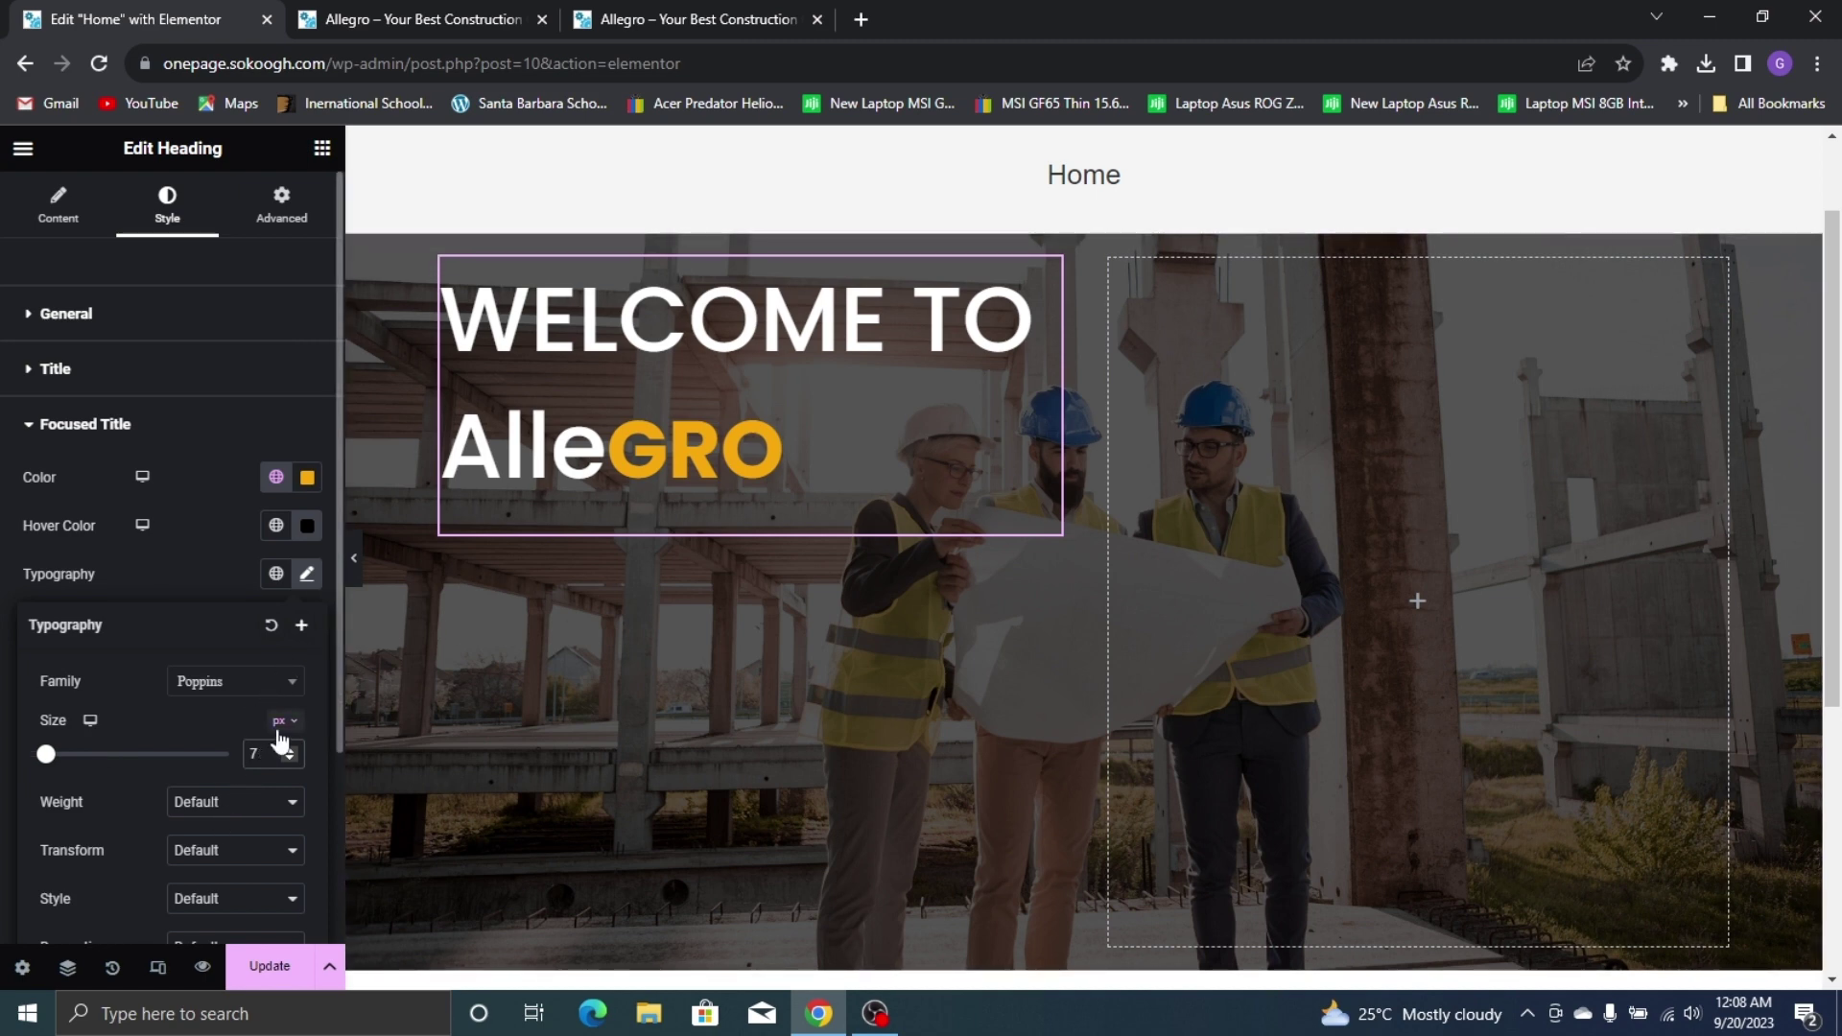
{"action": "type", "text": "09"}
{"action": "left_click", "coordinate": [212, 806]}
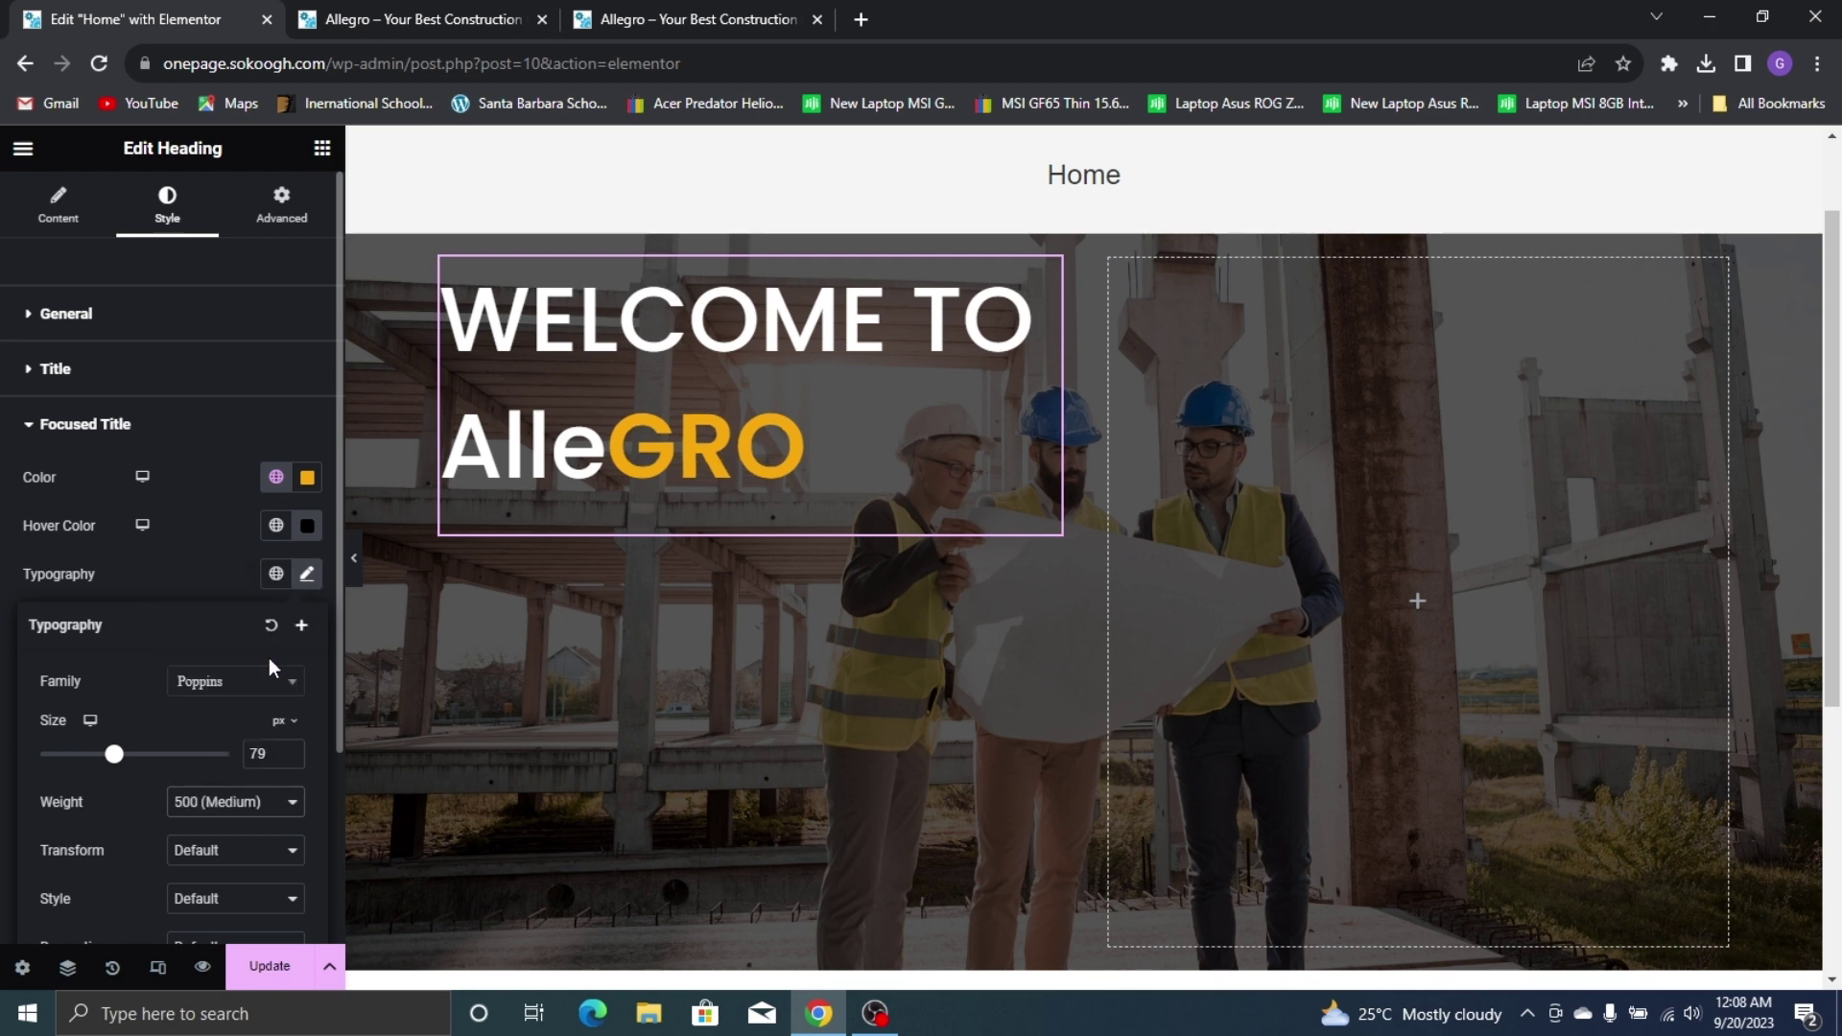
{"action": "left_click", "coordinate": [268, 654]}
{"action": "left_click", "coordinate": [261, 804]}
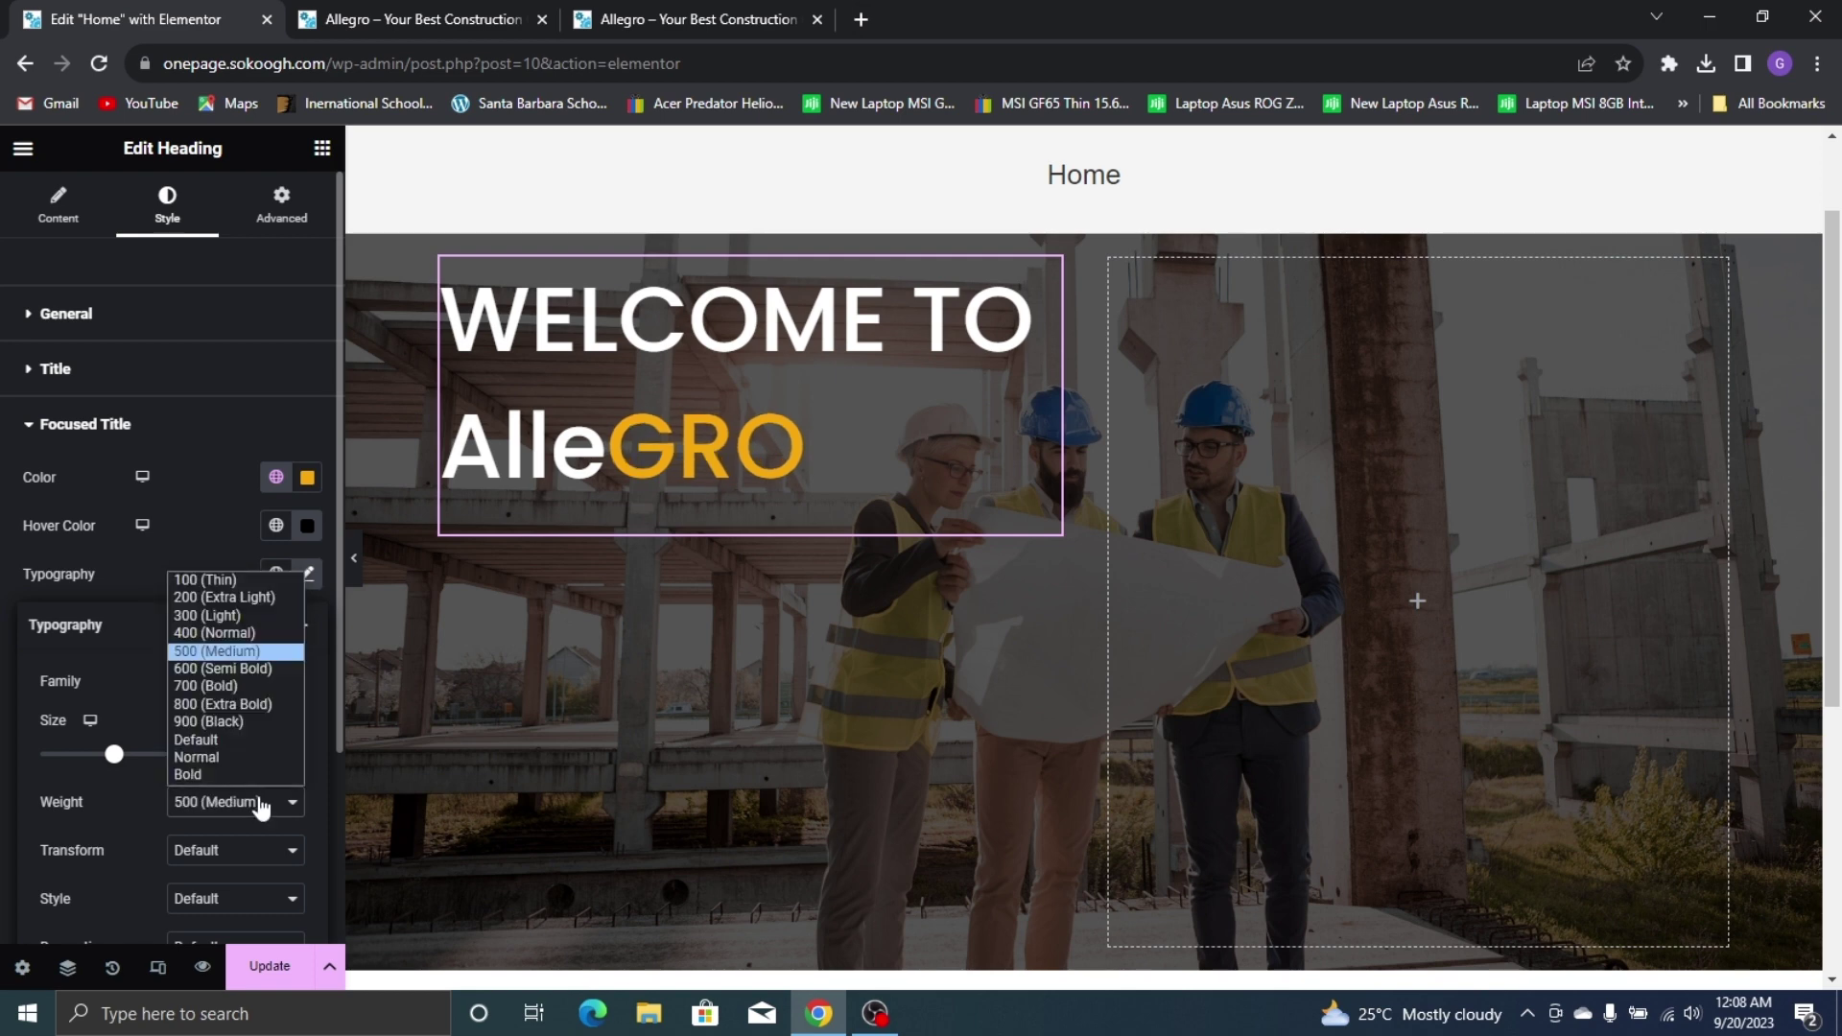
{"action": "left_click", "coordinate": [234, 676]}
{"action": "left_click", "coordinate": [642, 2]}
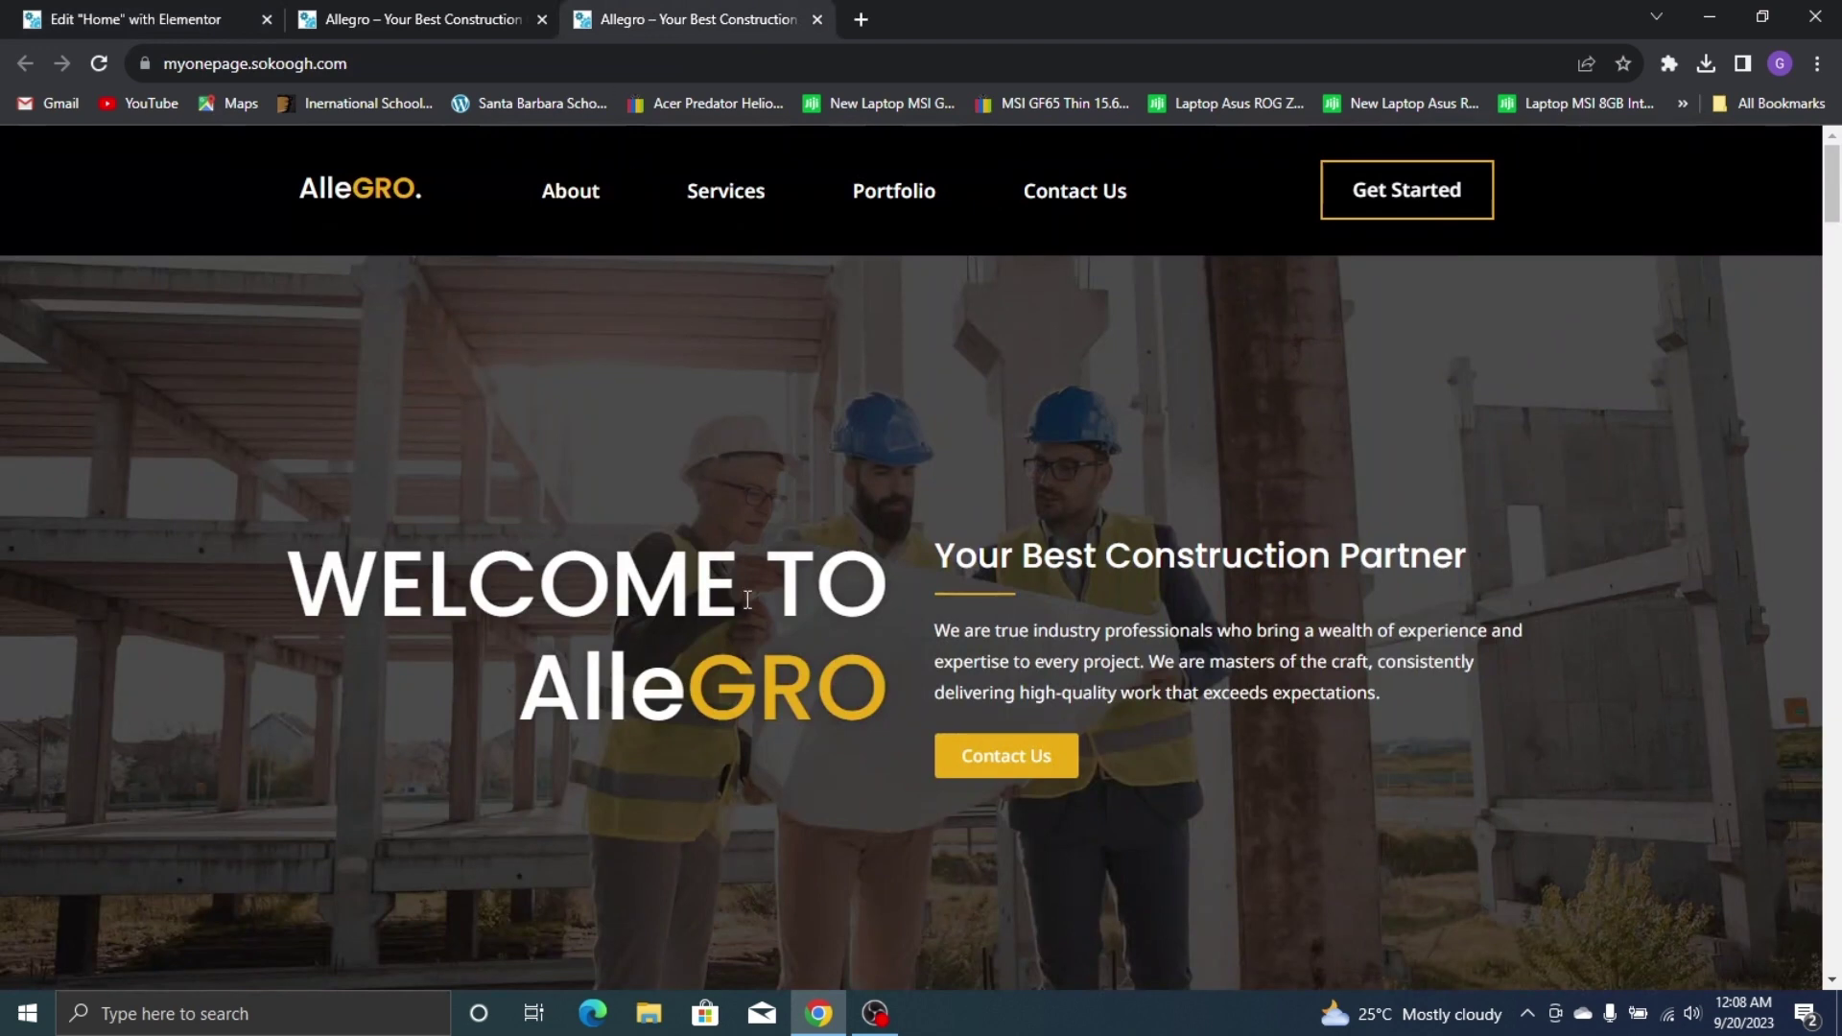
{"action": "left_click", "coordinate": [124, 19]}
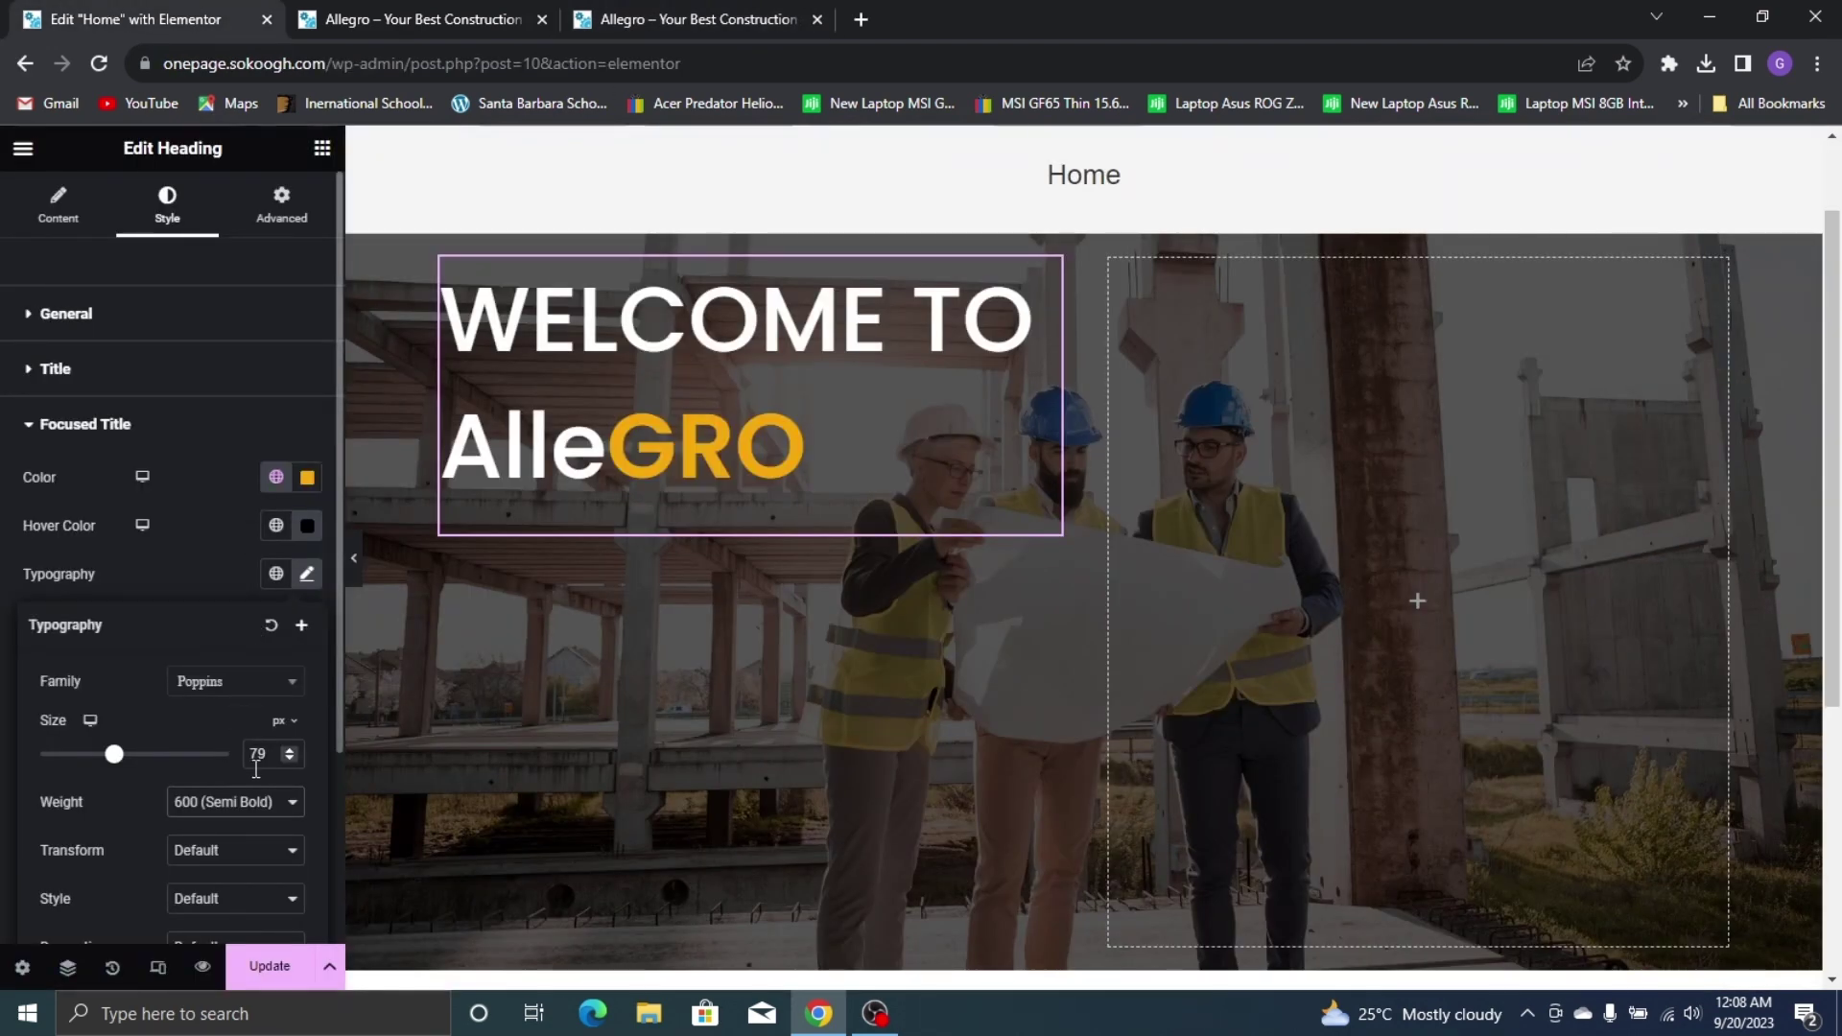
{"action": "left_click", "coordinate": [252, 802]}
{"action": "left_click", "coordinate": [246, 656]}
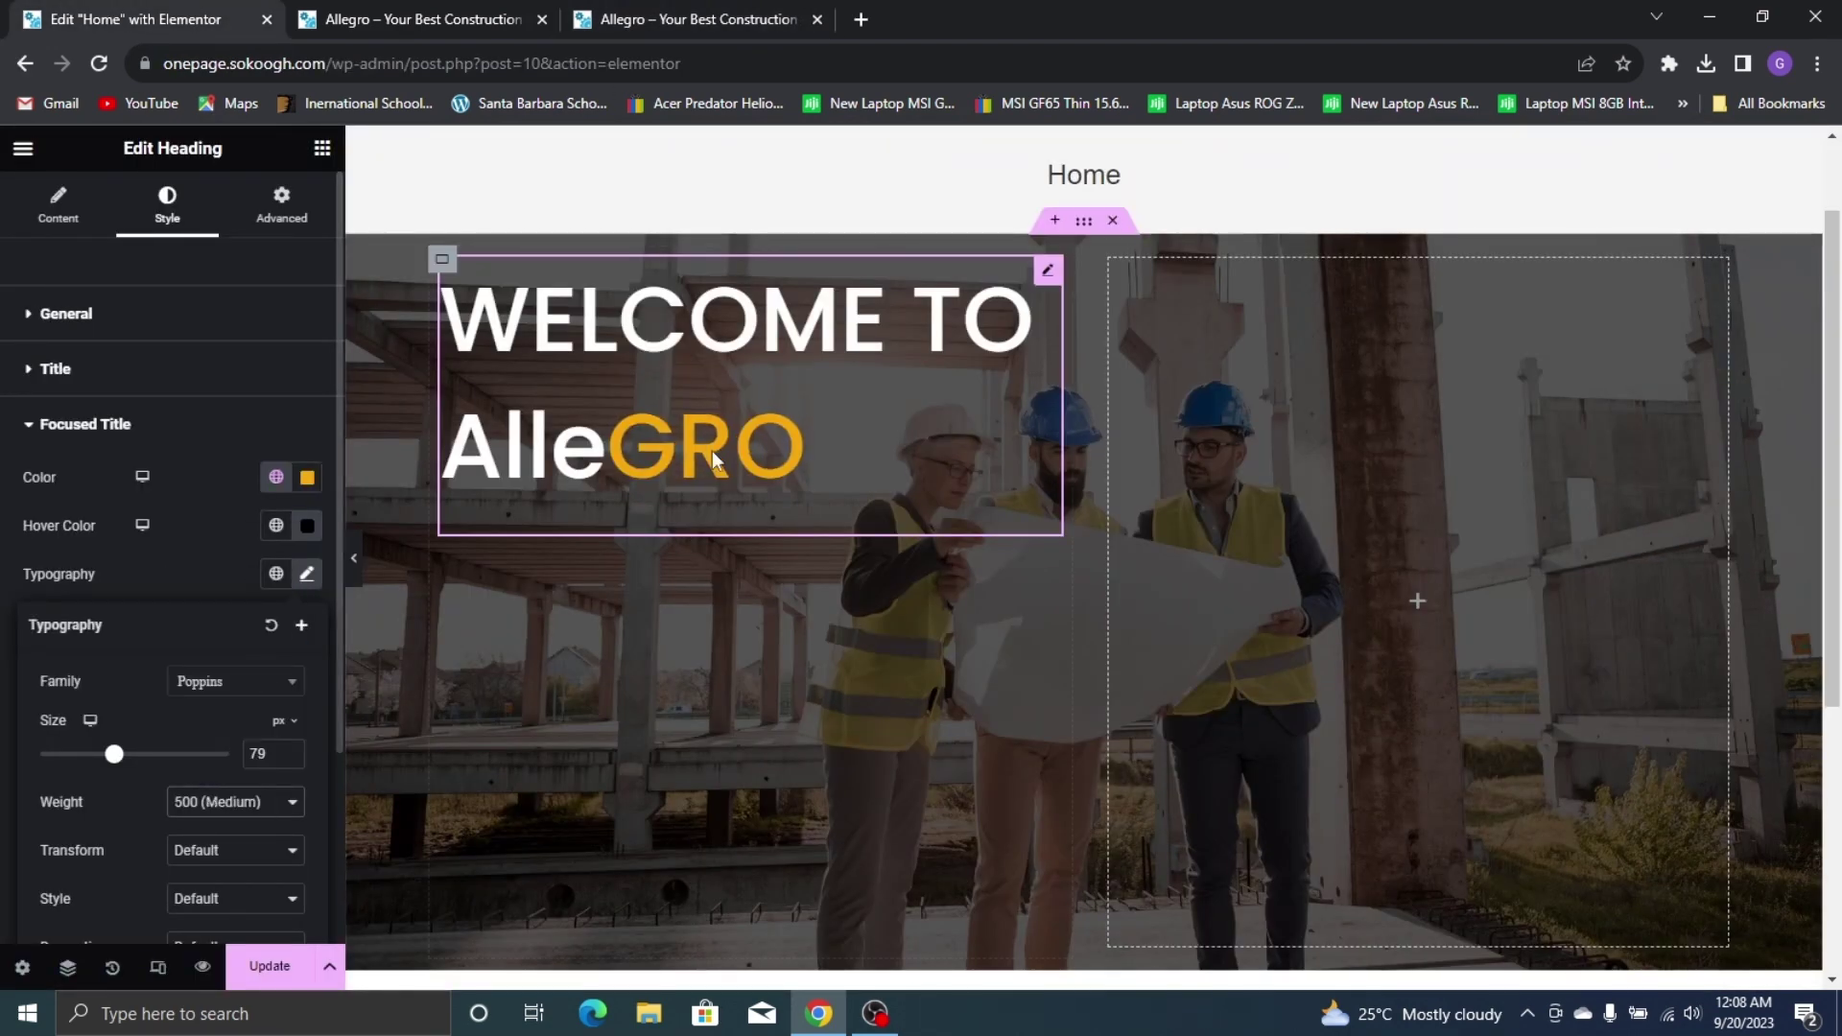
Reset the main title's text shadow and set its weight to 500 (Medium)
{"action": "left_click", "coordinate": [231, 374]}
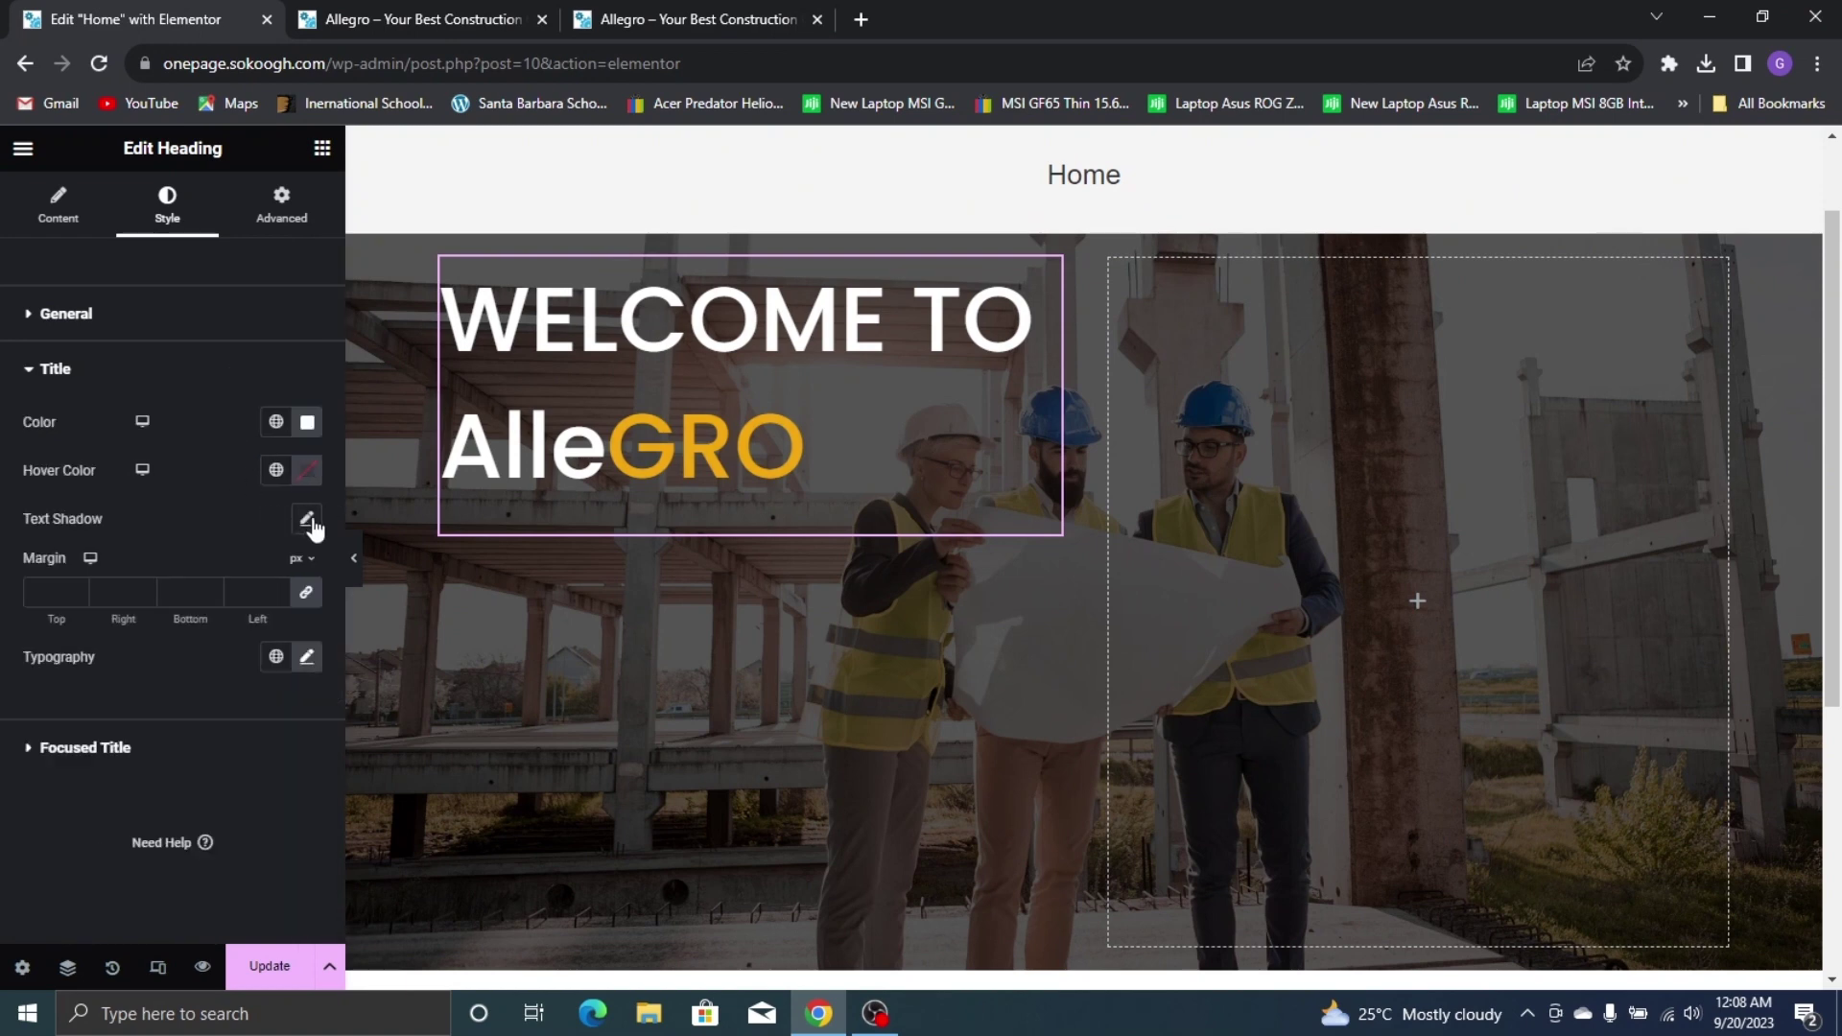
{"action": "left_click", "coordinate": [307, 521]}
{"action": "left_click", "coordinate": [276, 519]}
{"action": "left_click", "coordinate": [307, 657]}
{"action": "scroll", "coordinate": [257, 823], "scroll_direction": "down", "scroll_amount": 3}
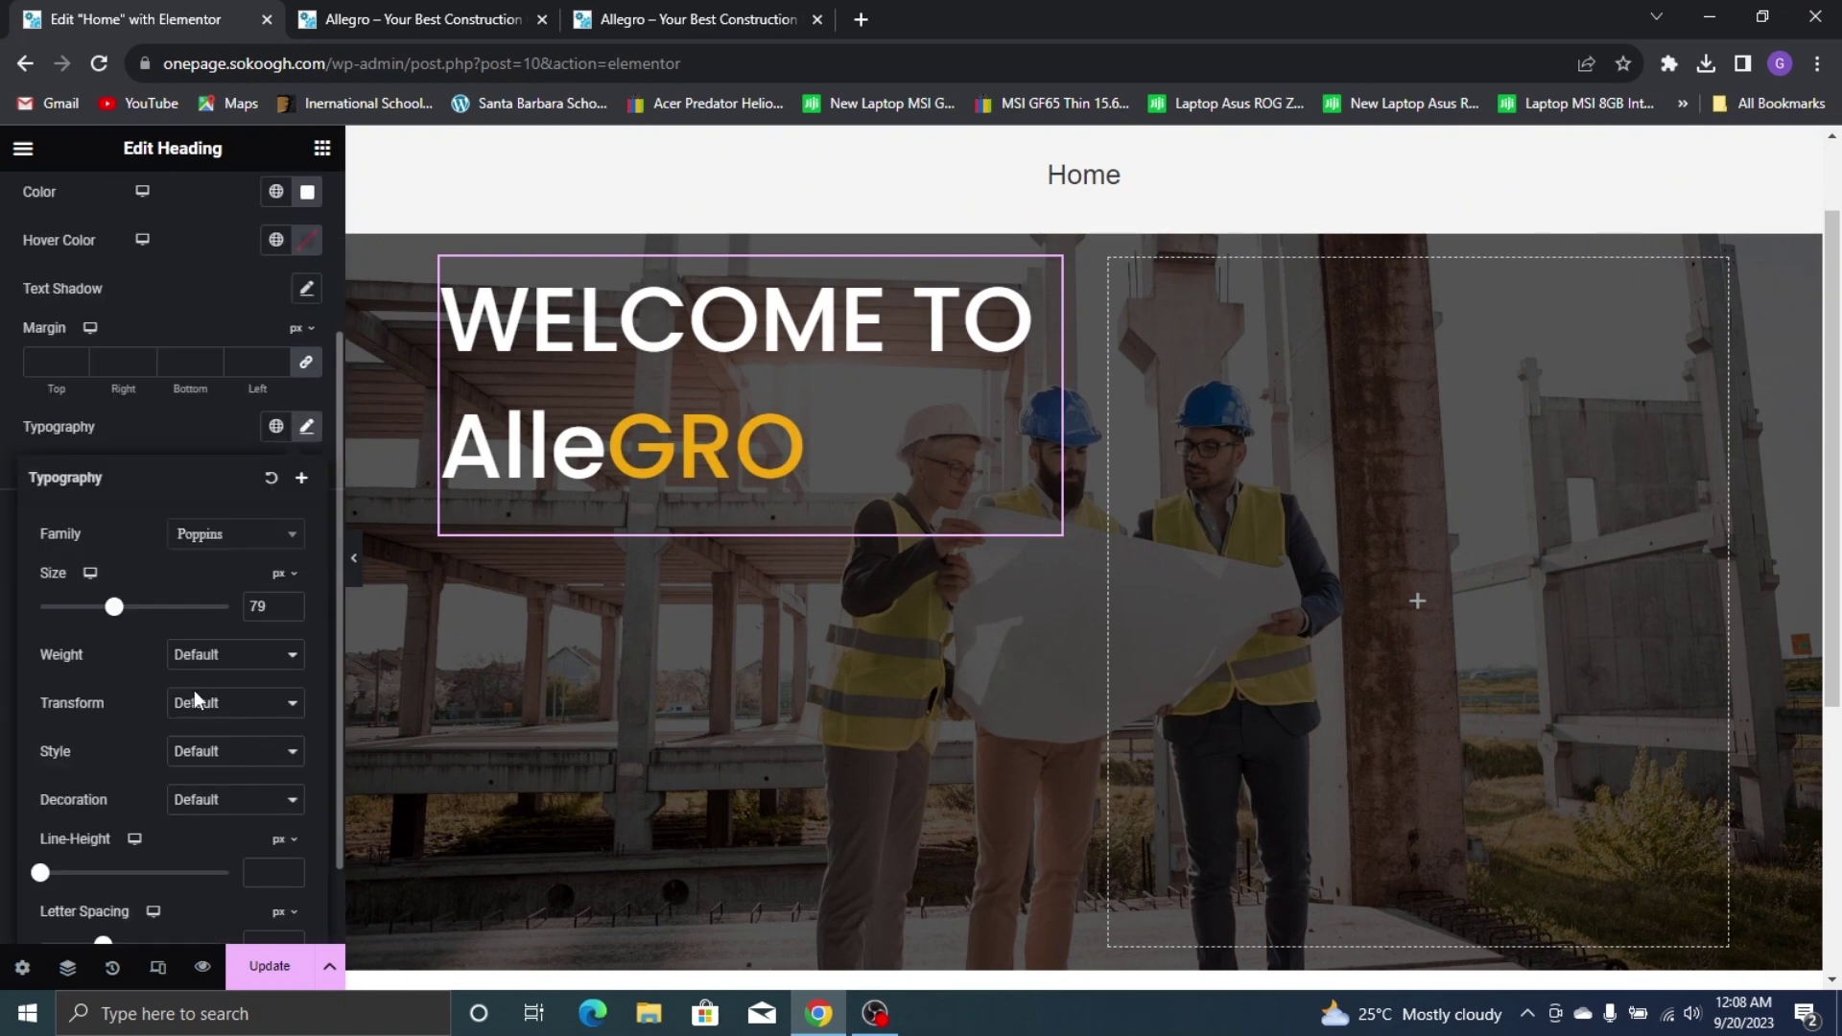
{"action": "left_click", "coordinate": [225, 672]}
{"action": "left_click", "coordinate": [236, 751]}
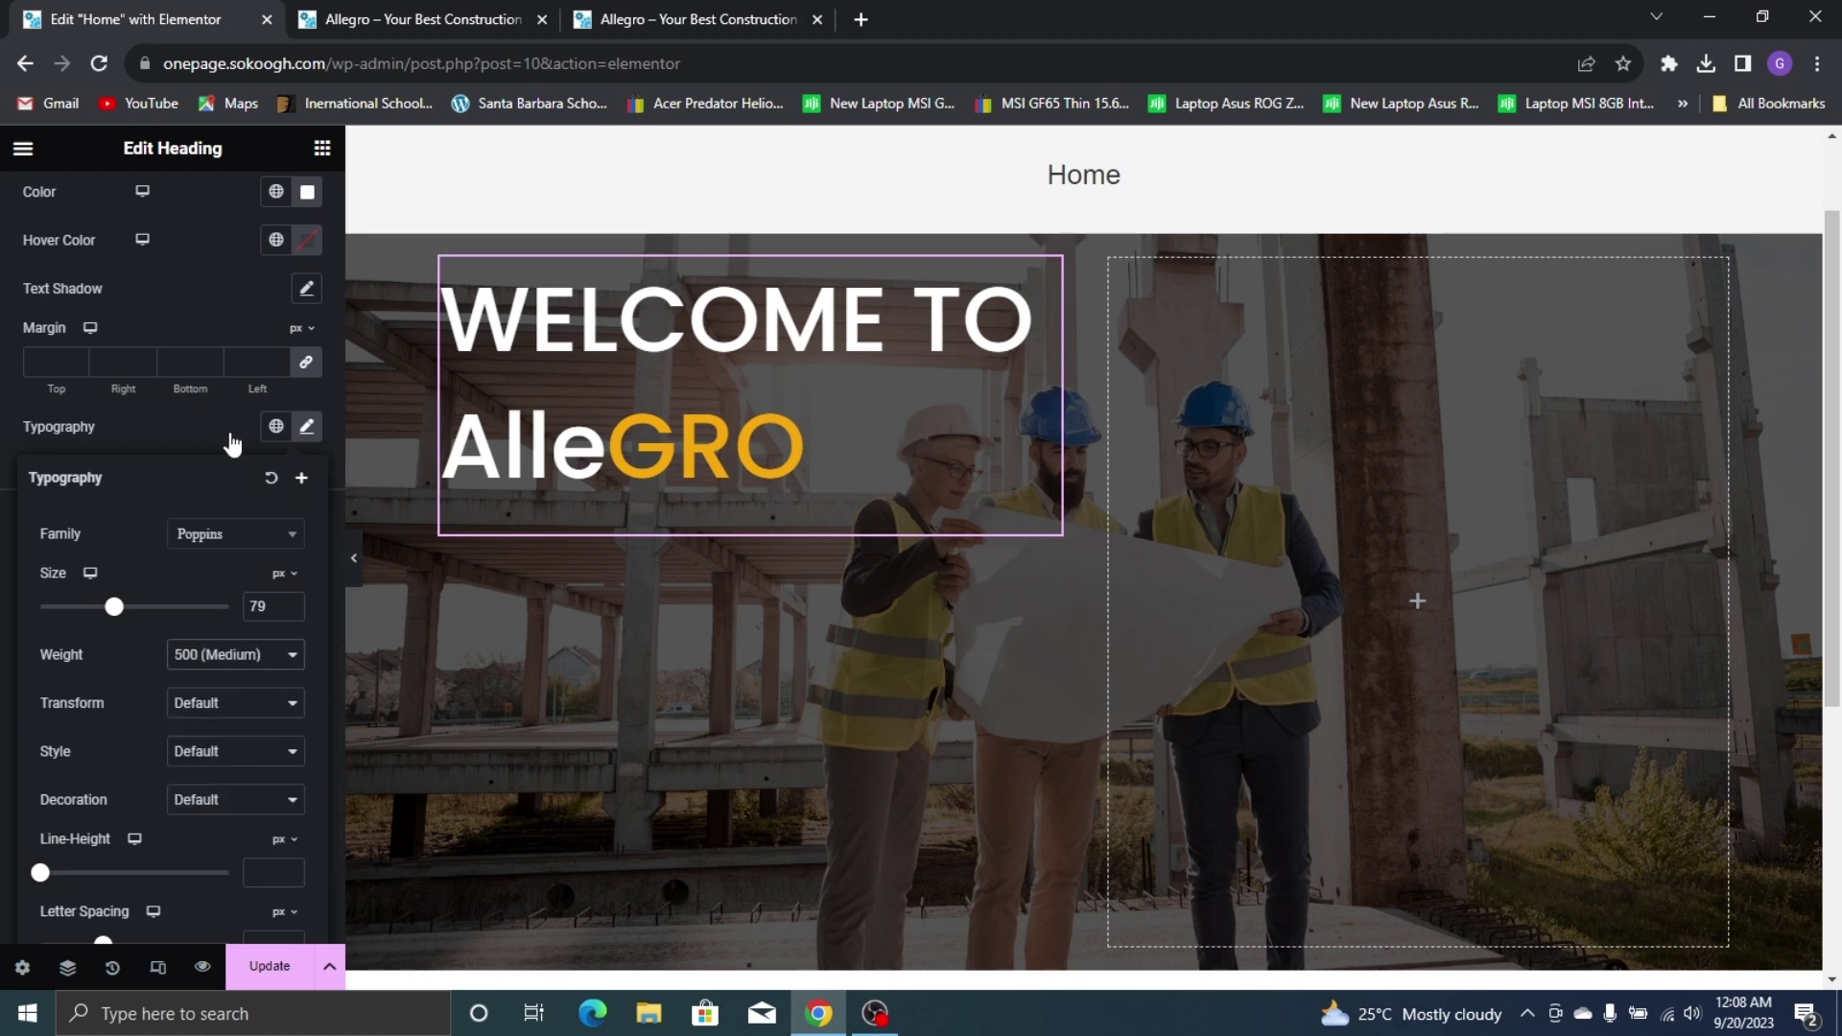
{"action": "left_click", "coordinate": [201, 426]}
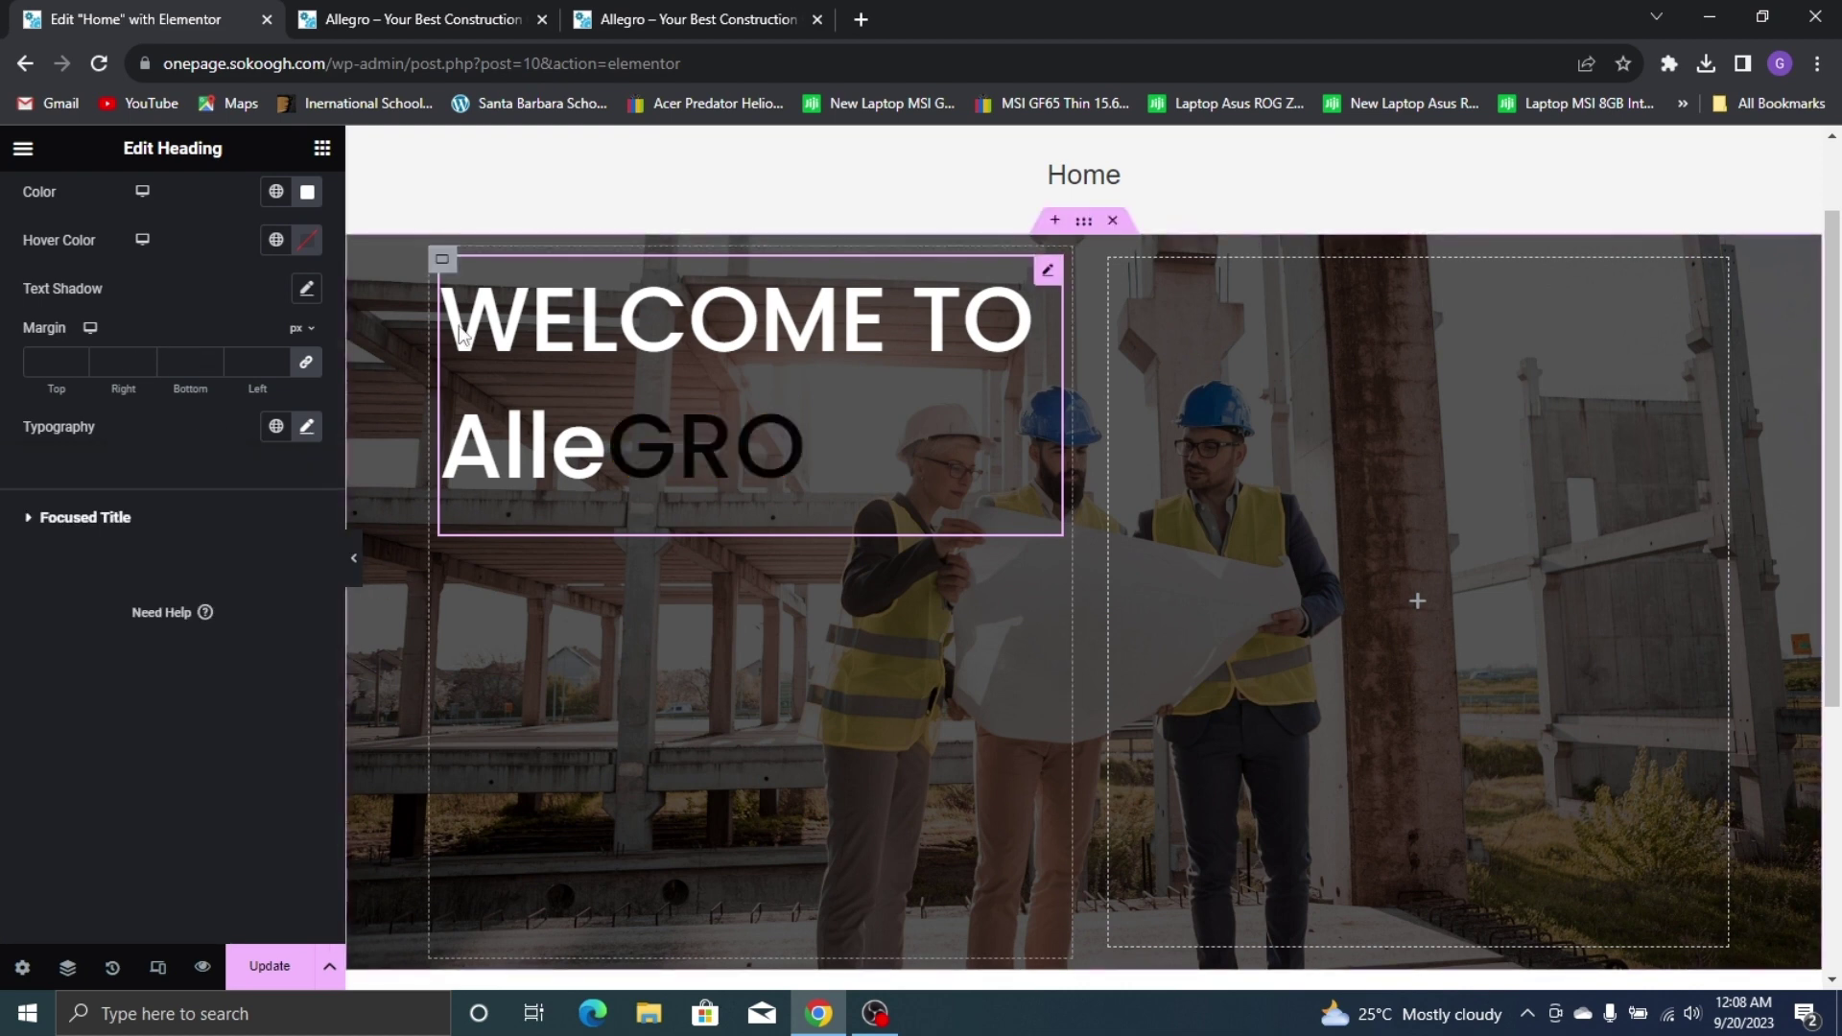
{"action": "left_click", "coordinate": [443, 260]}
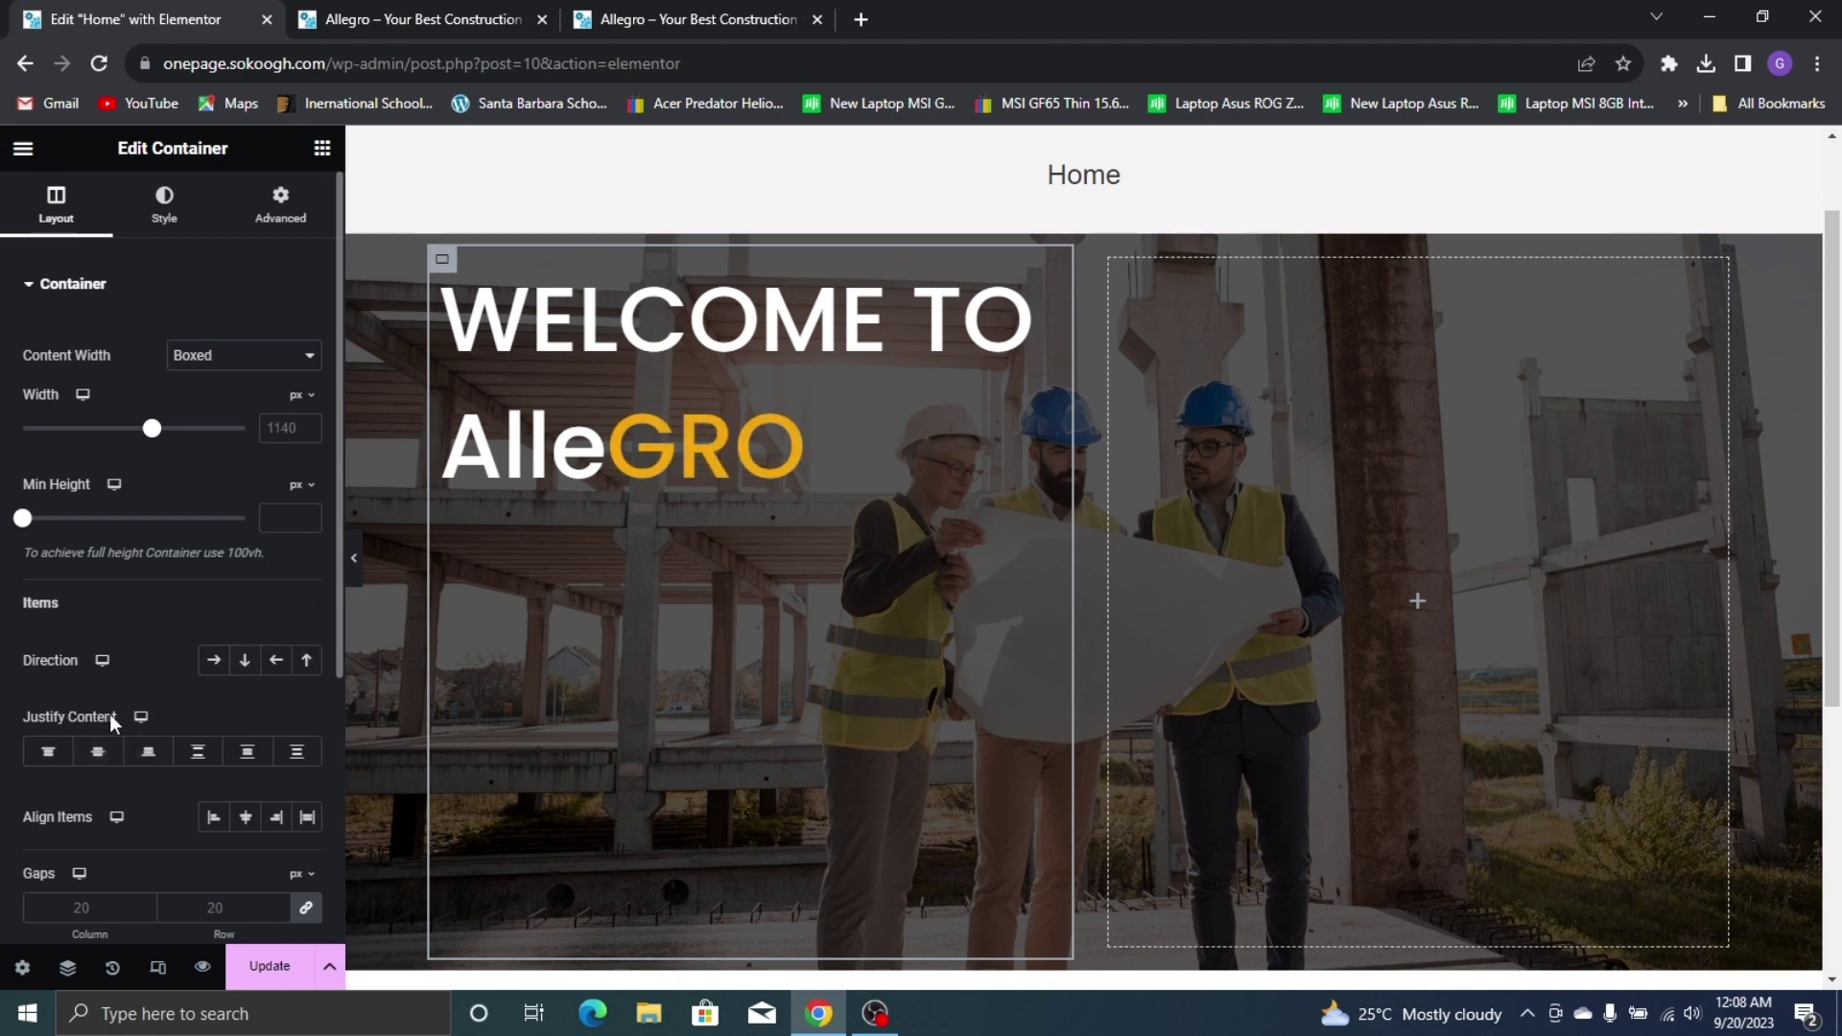
Centre the welcome heading vertically in the left column, comparing with the live site
{"action": "left_click", "coordinate": [99, 749]}
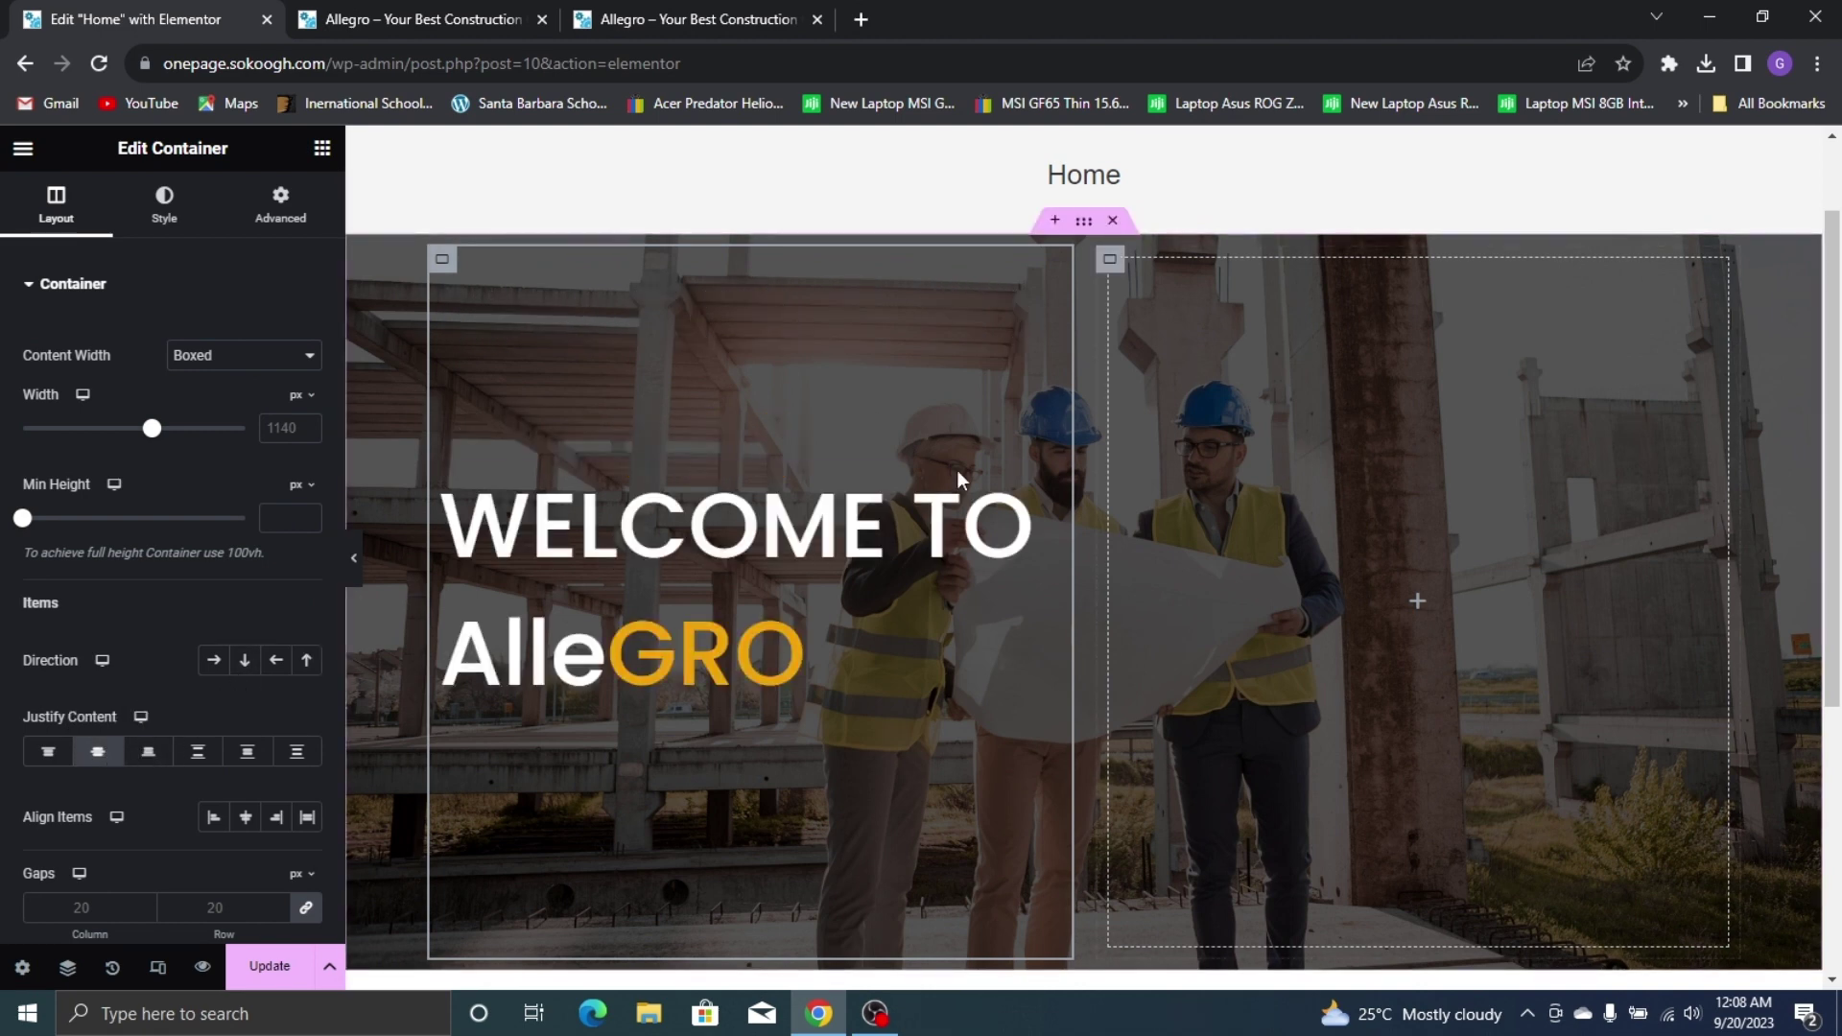
{"action": "left_click", "coordinate": [441, 8]}
{"action": "left_click", "coordinate": [698, 14]}
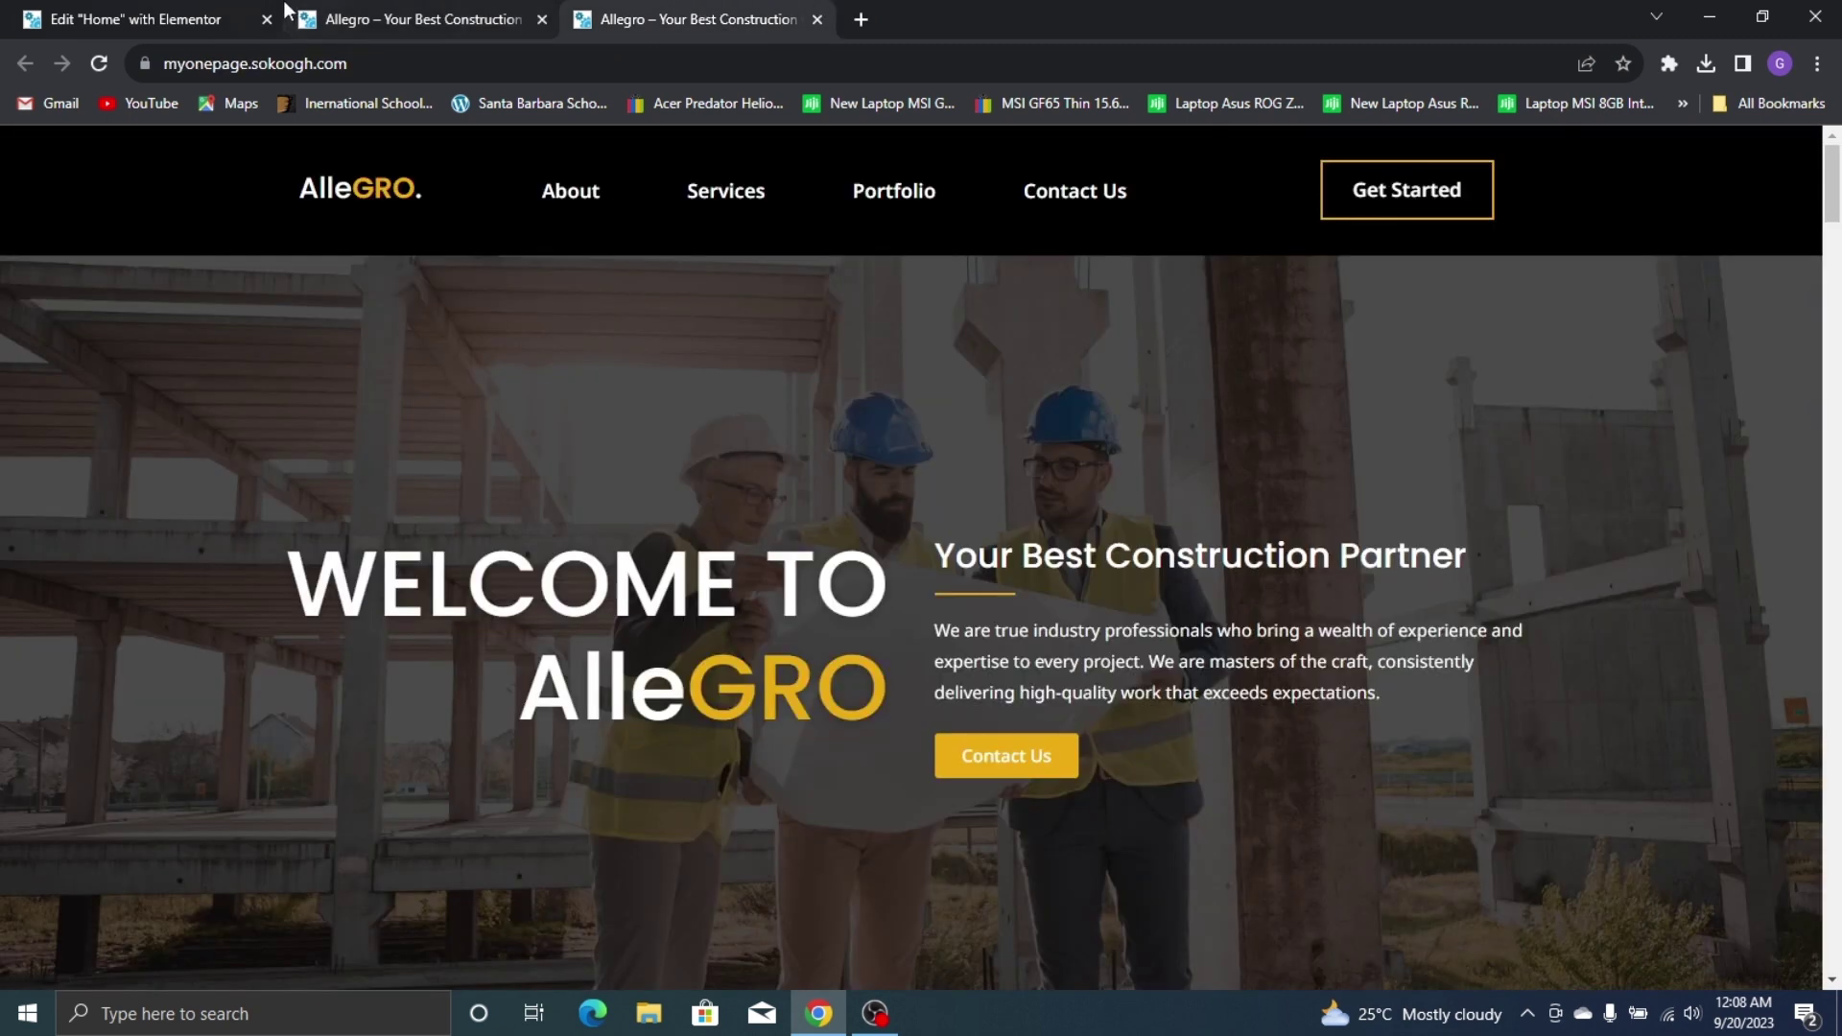
{"action": "key", "text": "ctrl+1"}
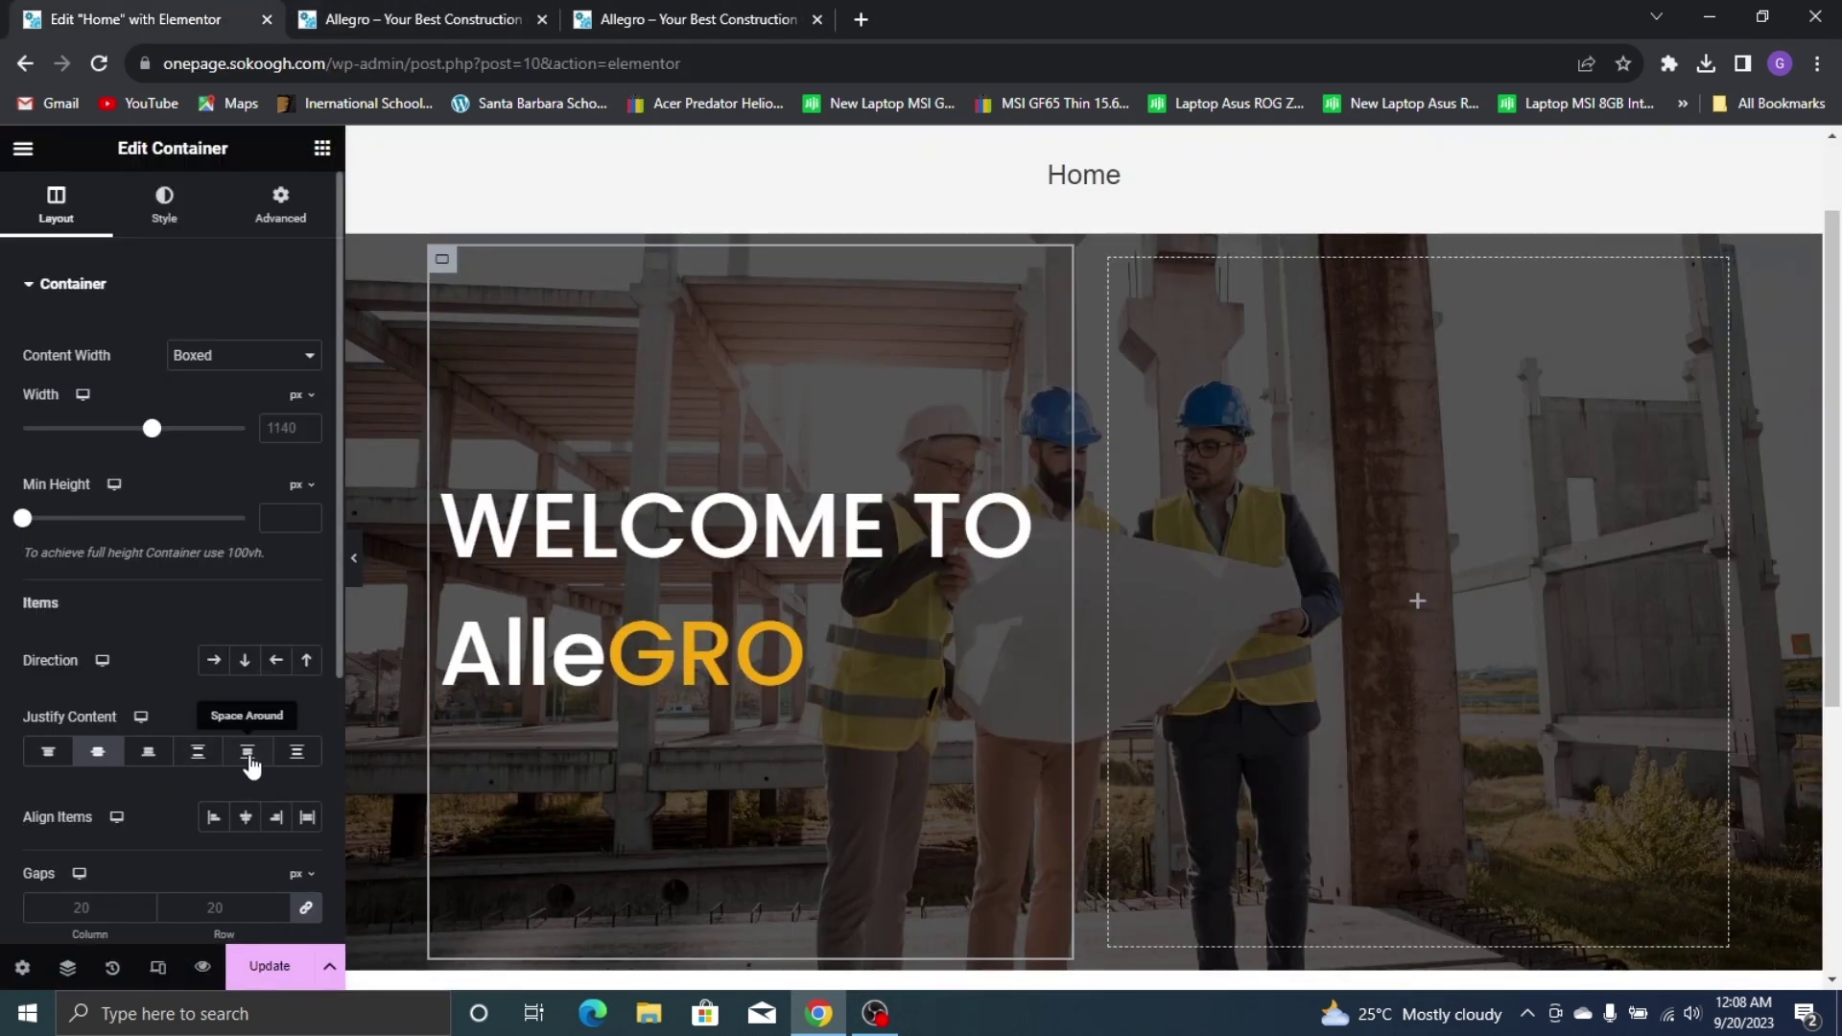
{"action": "left_click", "coordinate": [580, 566]}
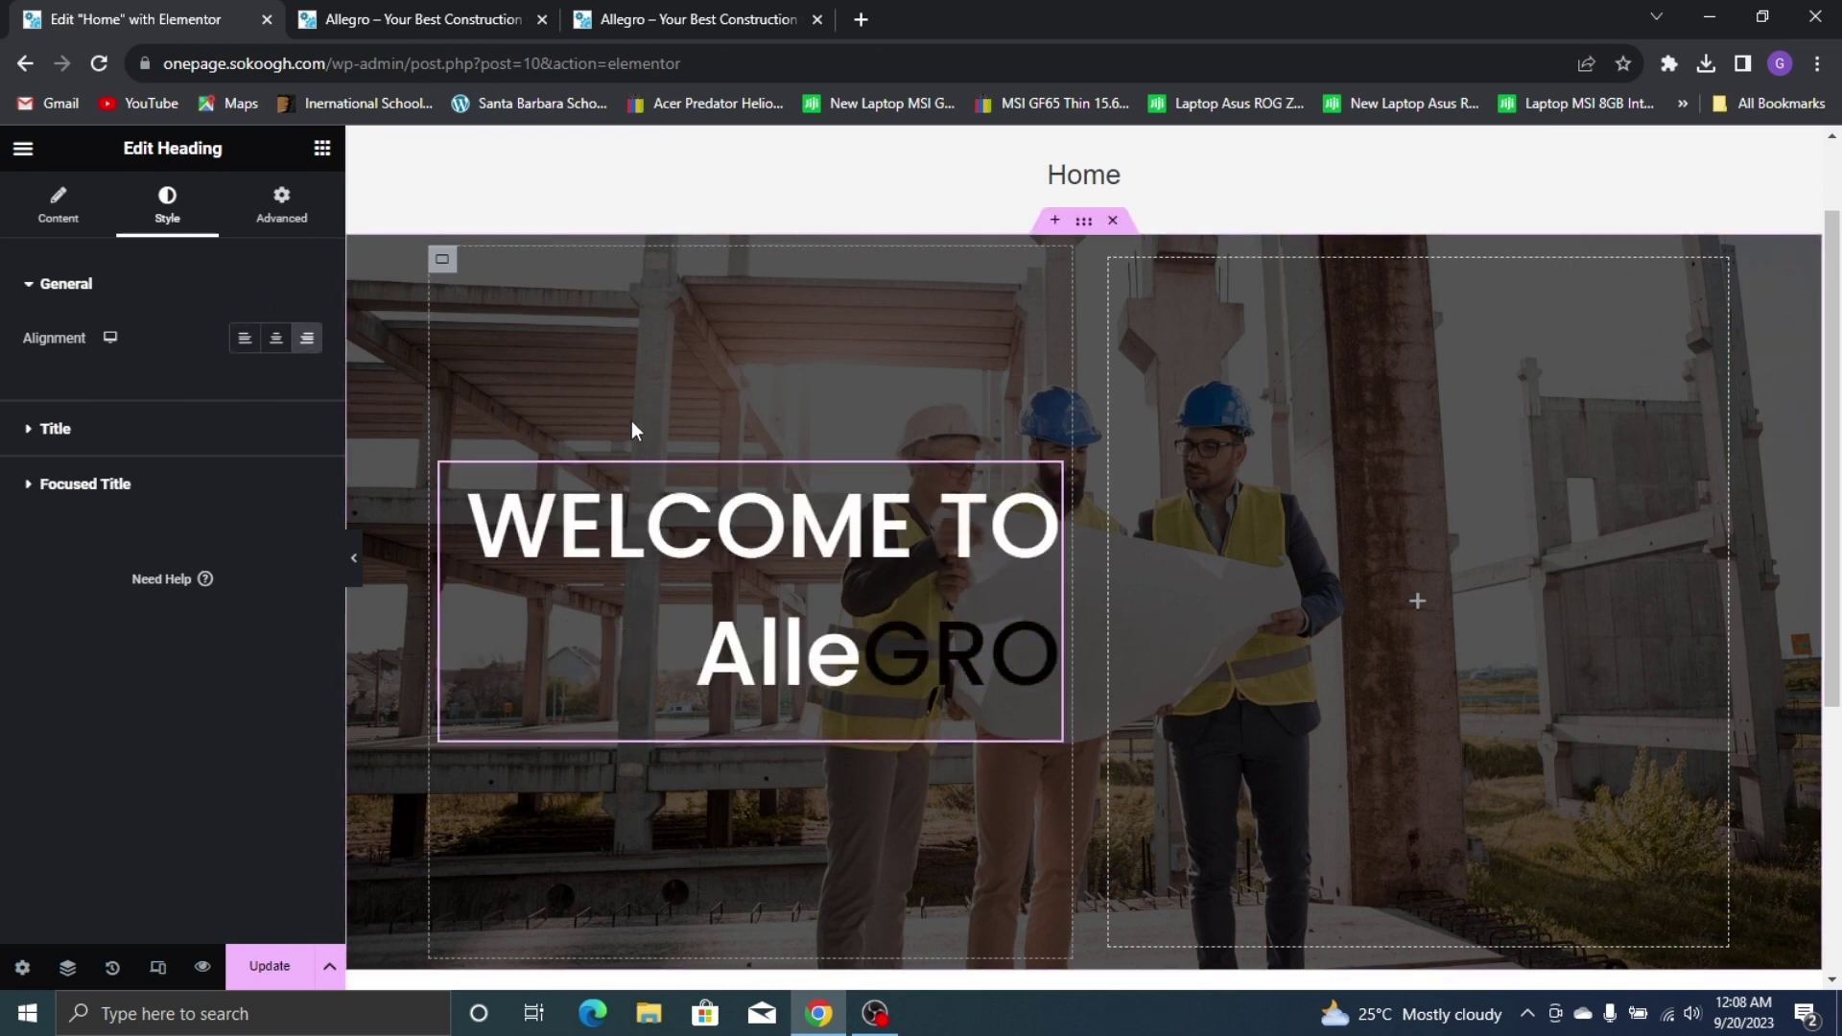
{"action": "left_click", "coordinate": [725, 11]}
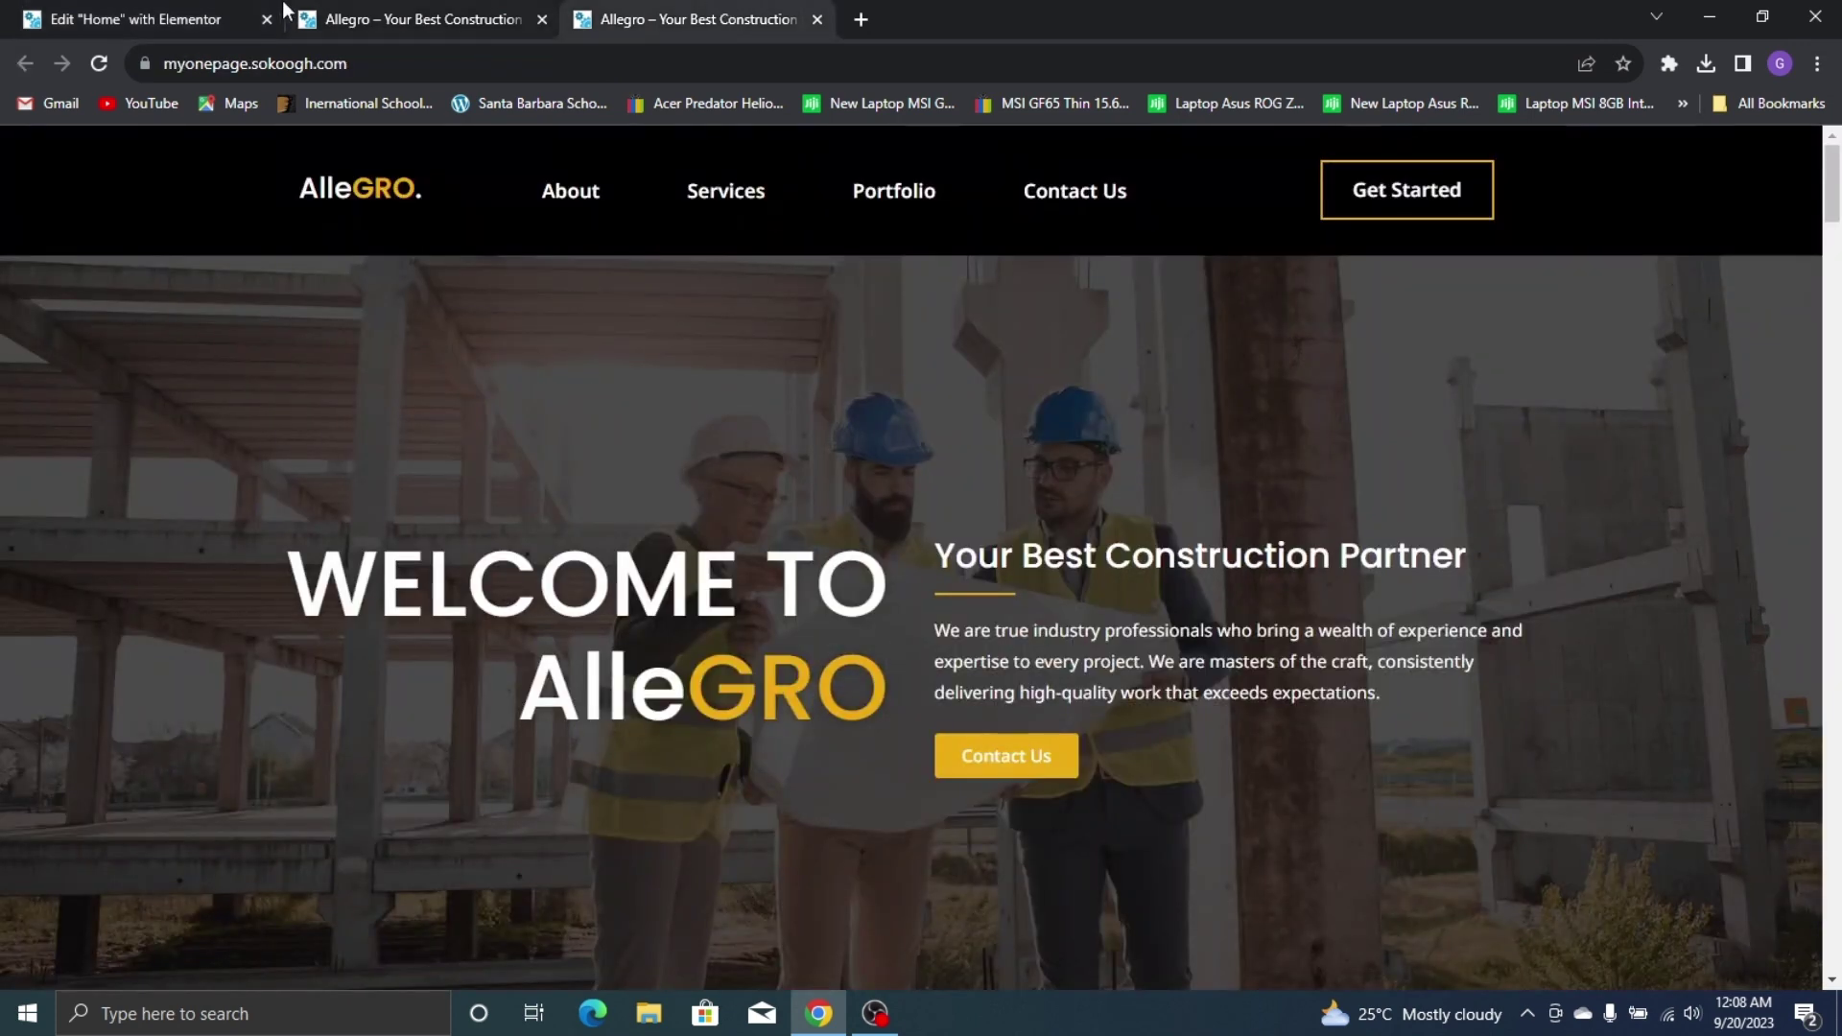
{"action": "left_click", "coordinate": [282, 2]}
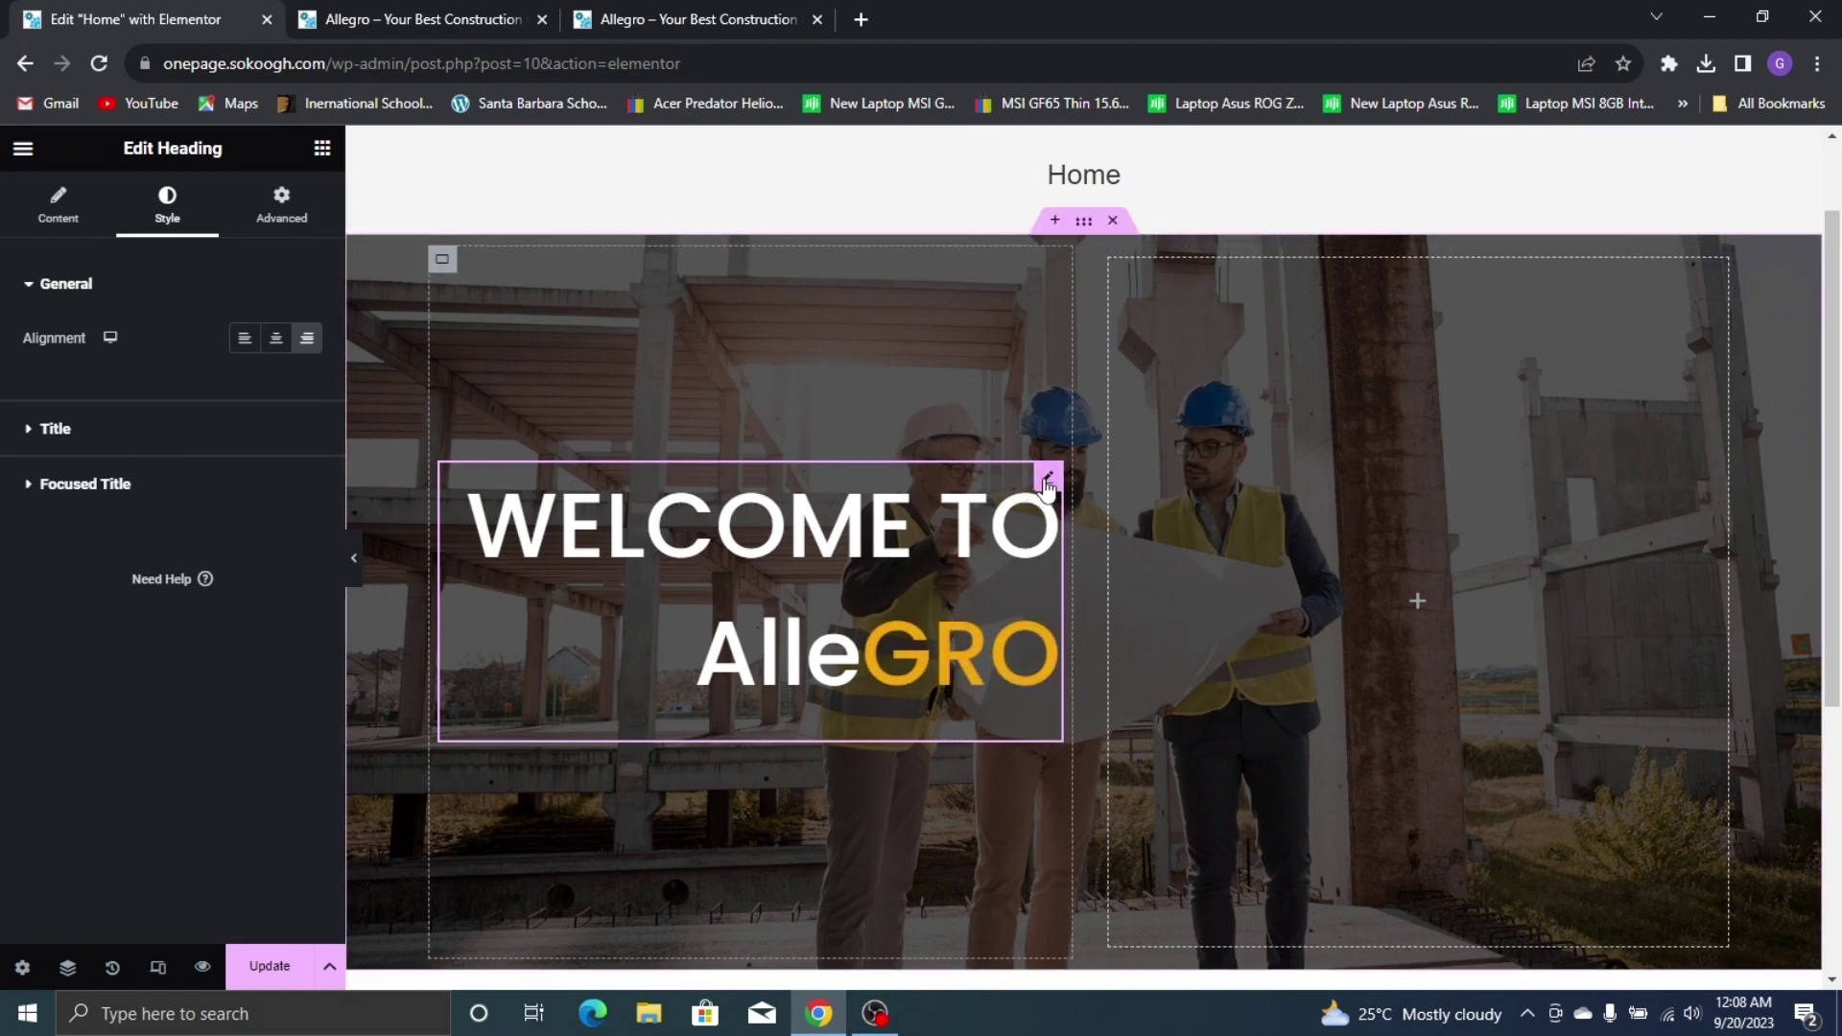
Tighten the title's line height to 77 px
{"action": "left_click", "coordinate": [254, 428]}
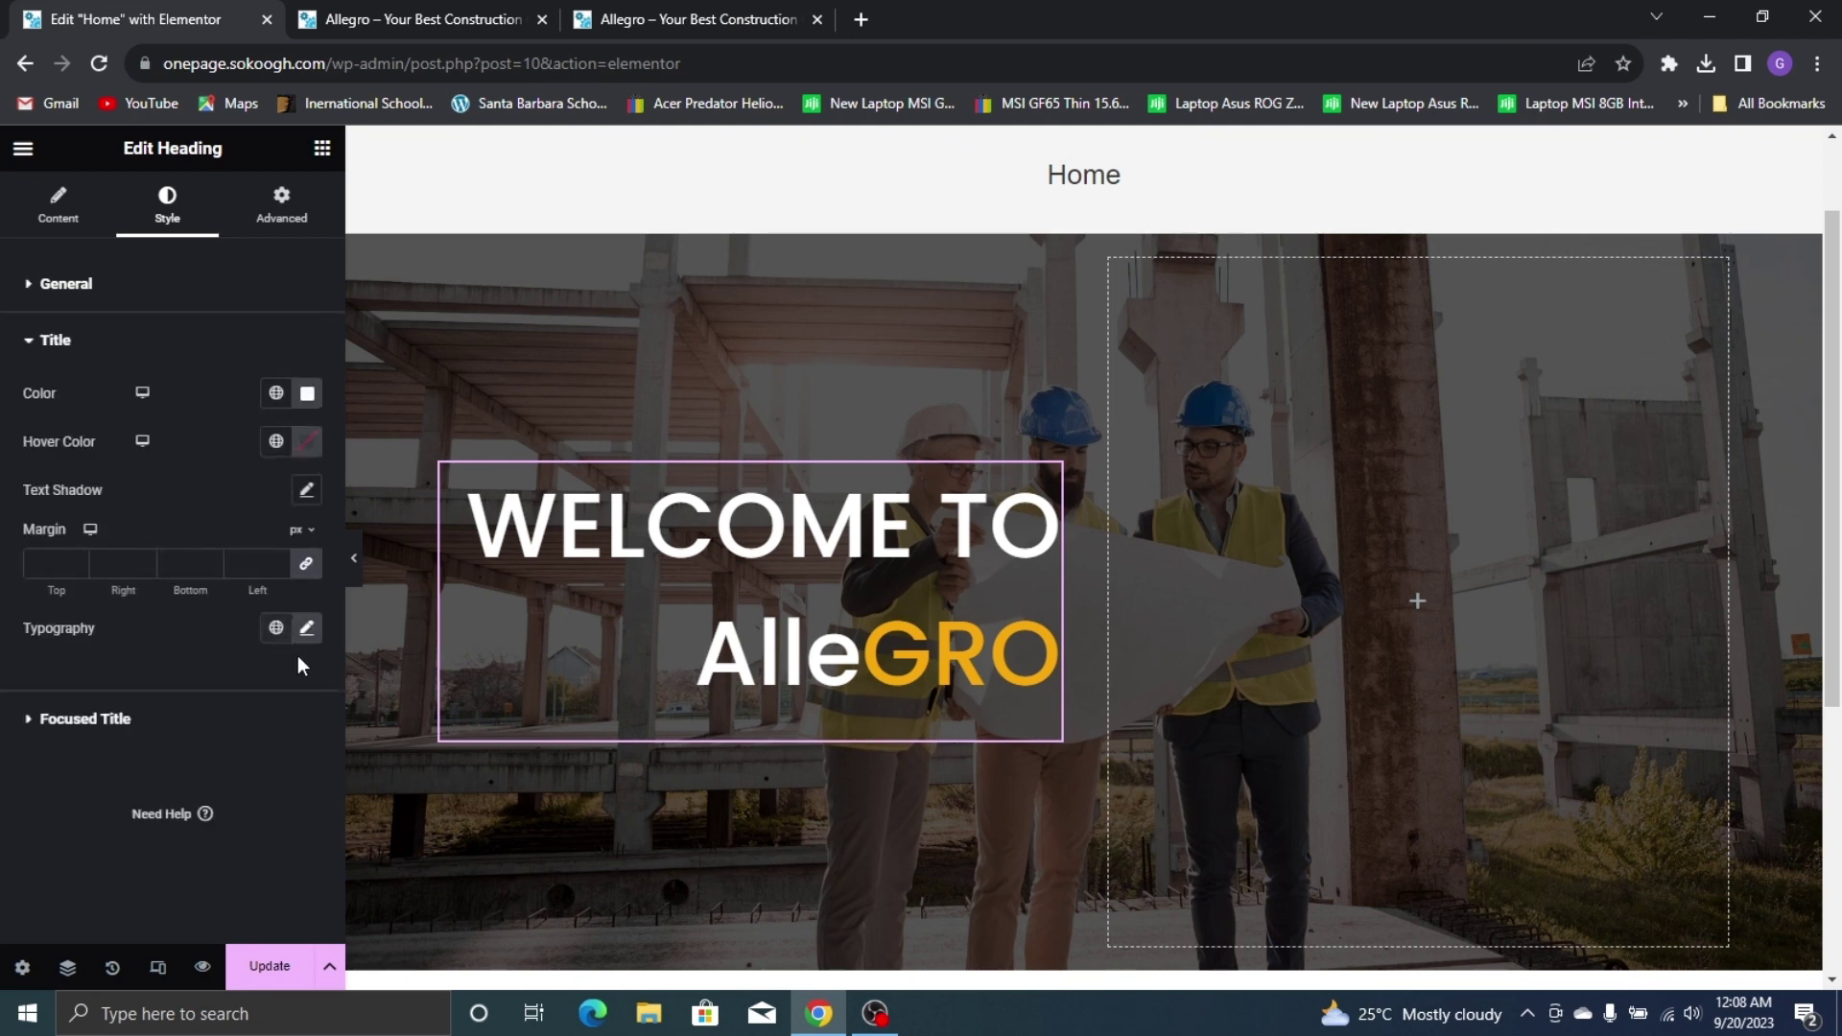
{"action": "left_click", "coordinate": [308, 634]}
{"action": "scroll", "coordinate": [253, 778], "scroll_direction": "down", "scroll_amount": 3}
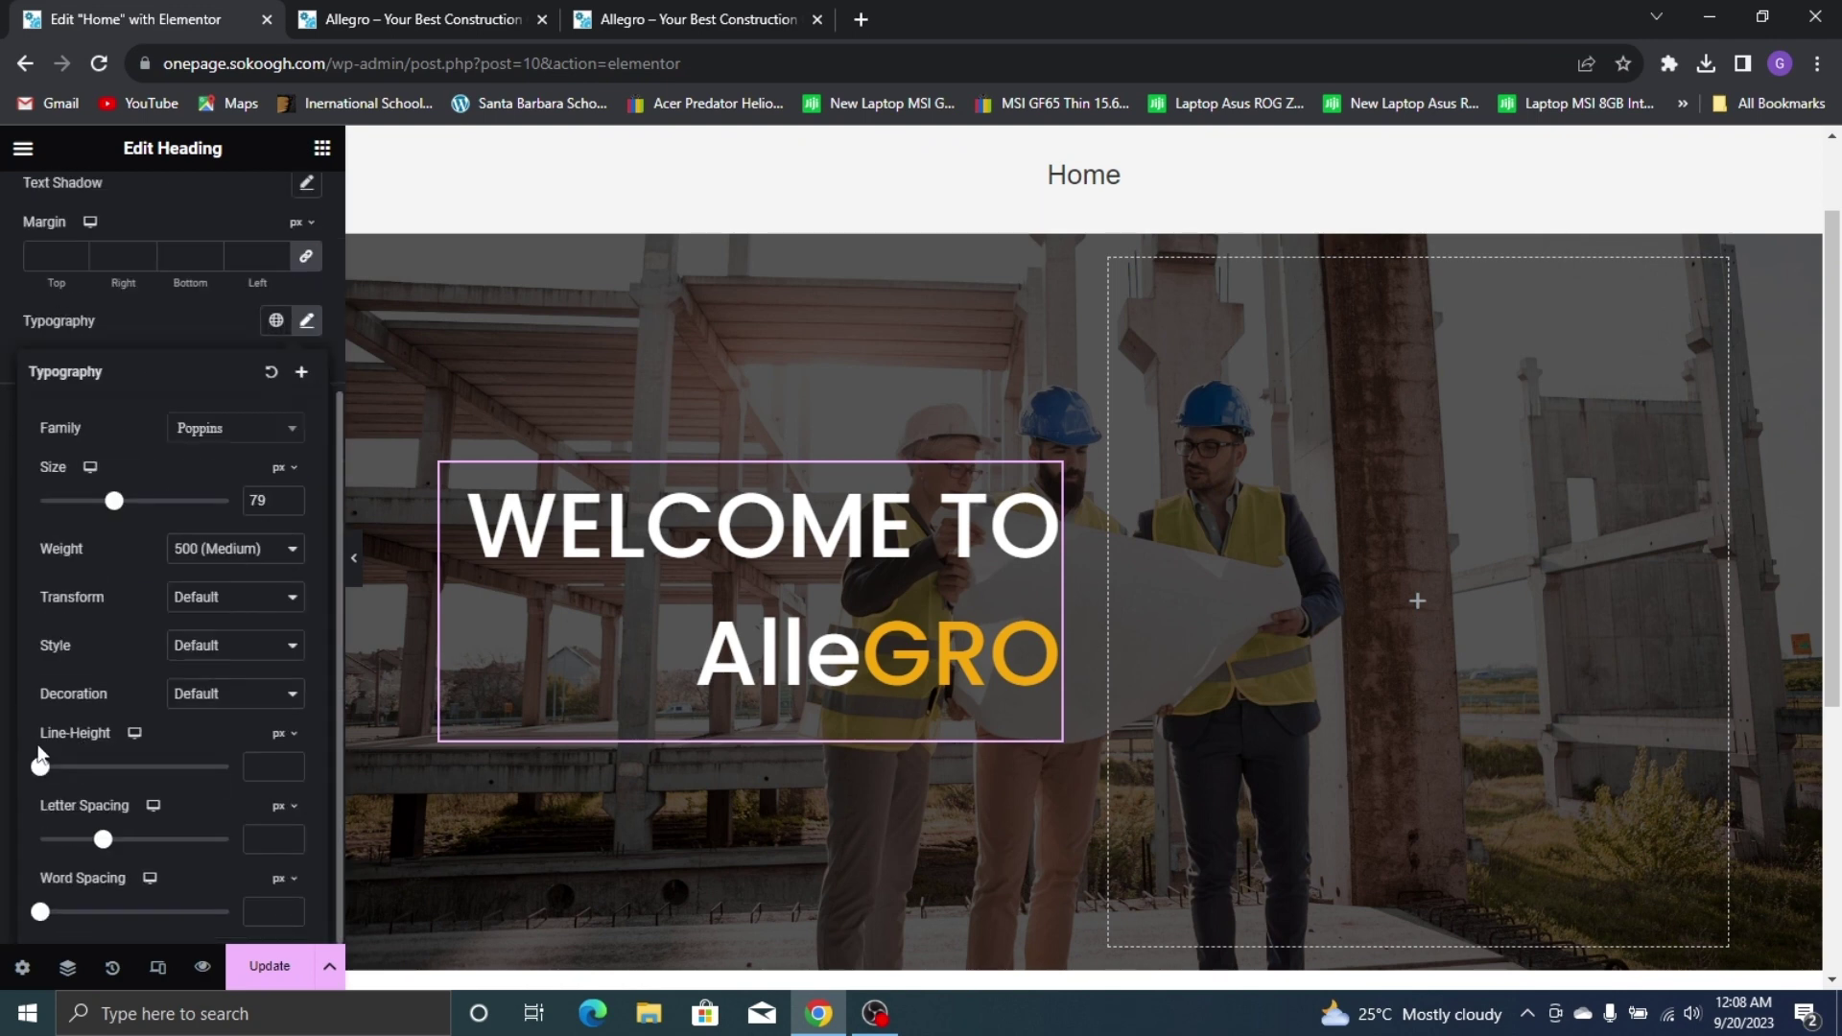
{"action": "left_click_drag", "start_coordinate": [41, 772], "coordinate": [189, 813]}
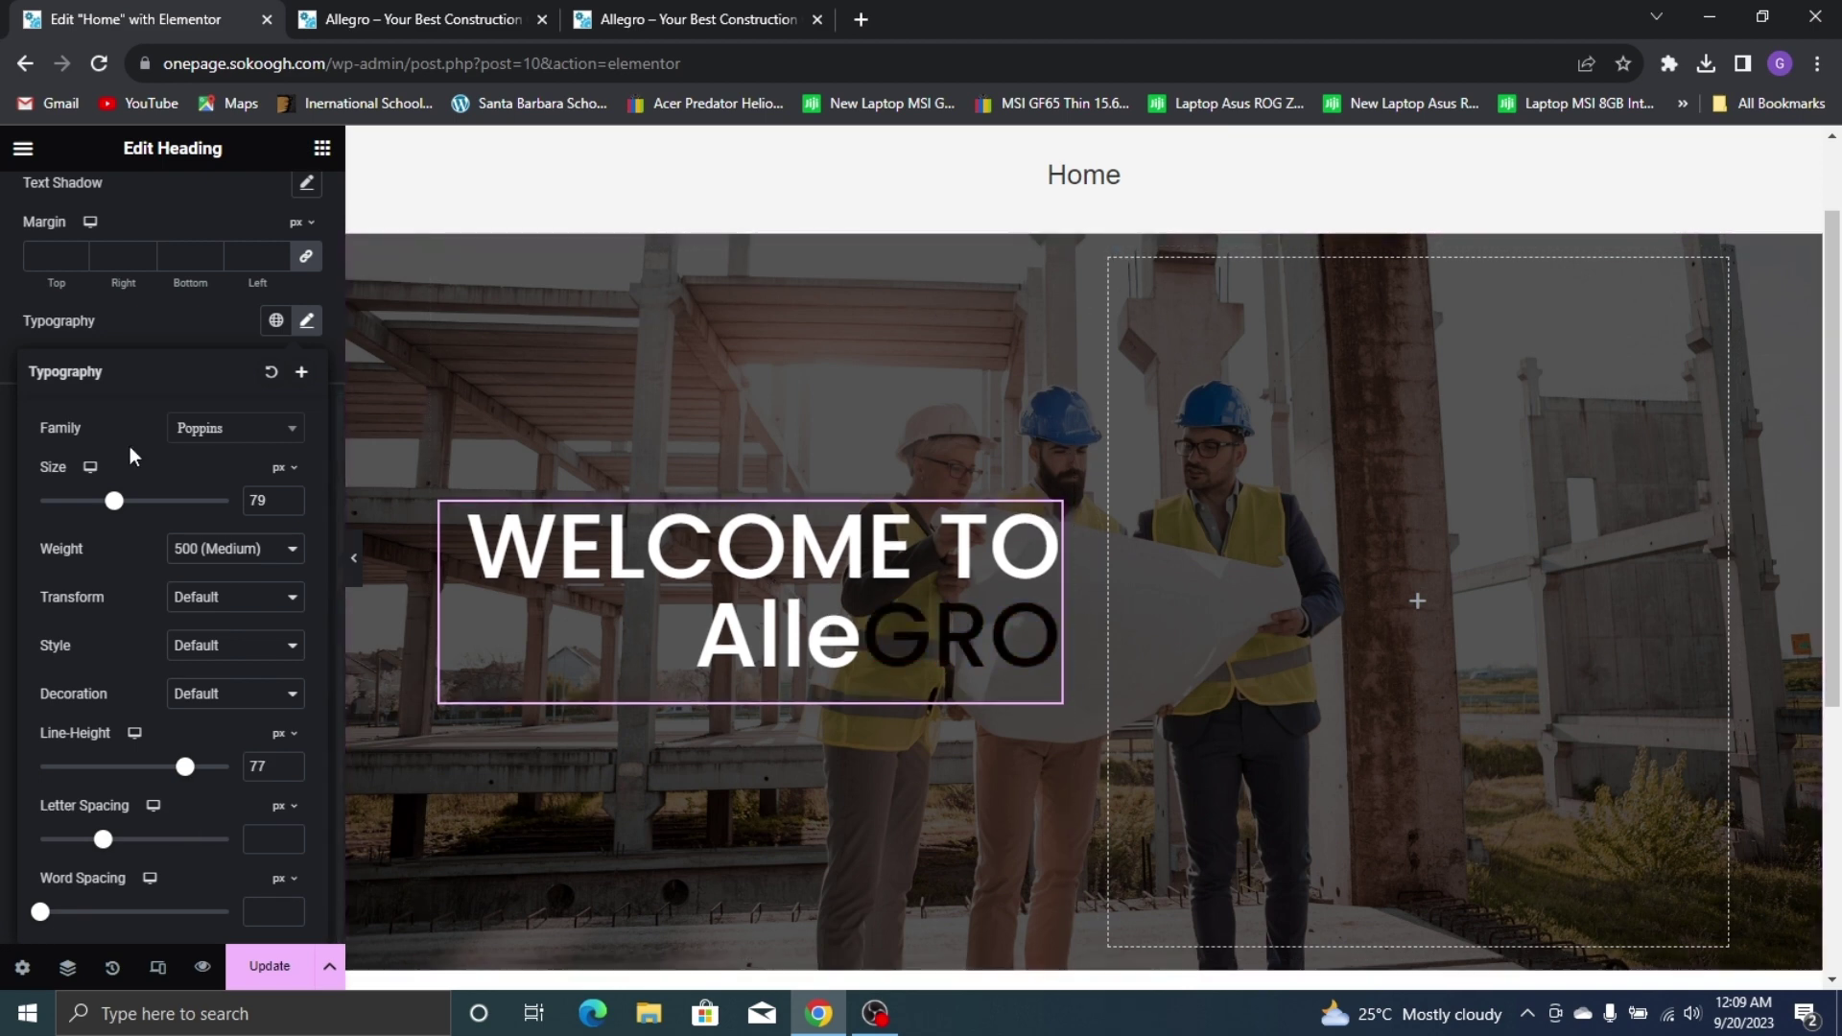
{"action": "left_click", "coordinate": [130, 320]}
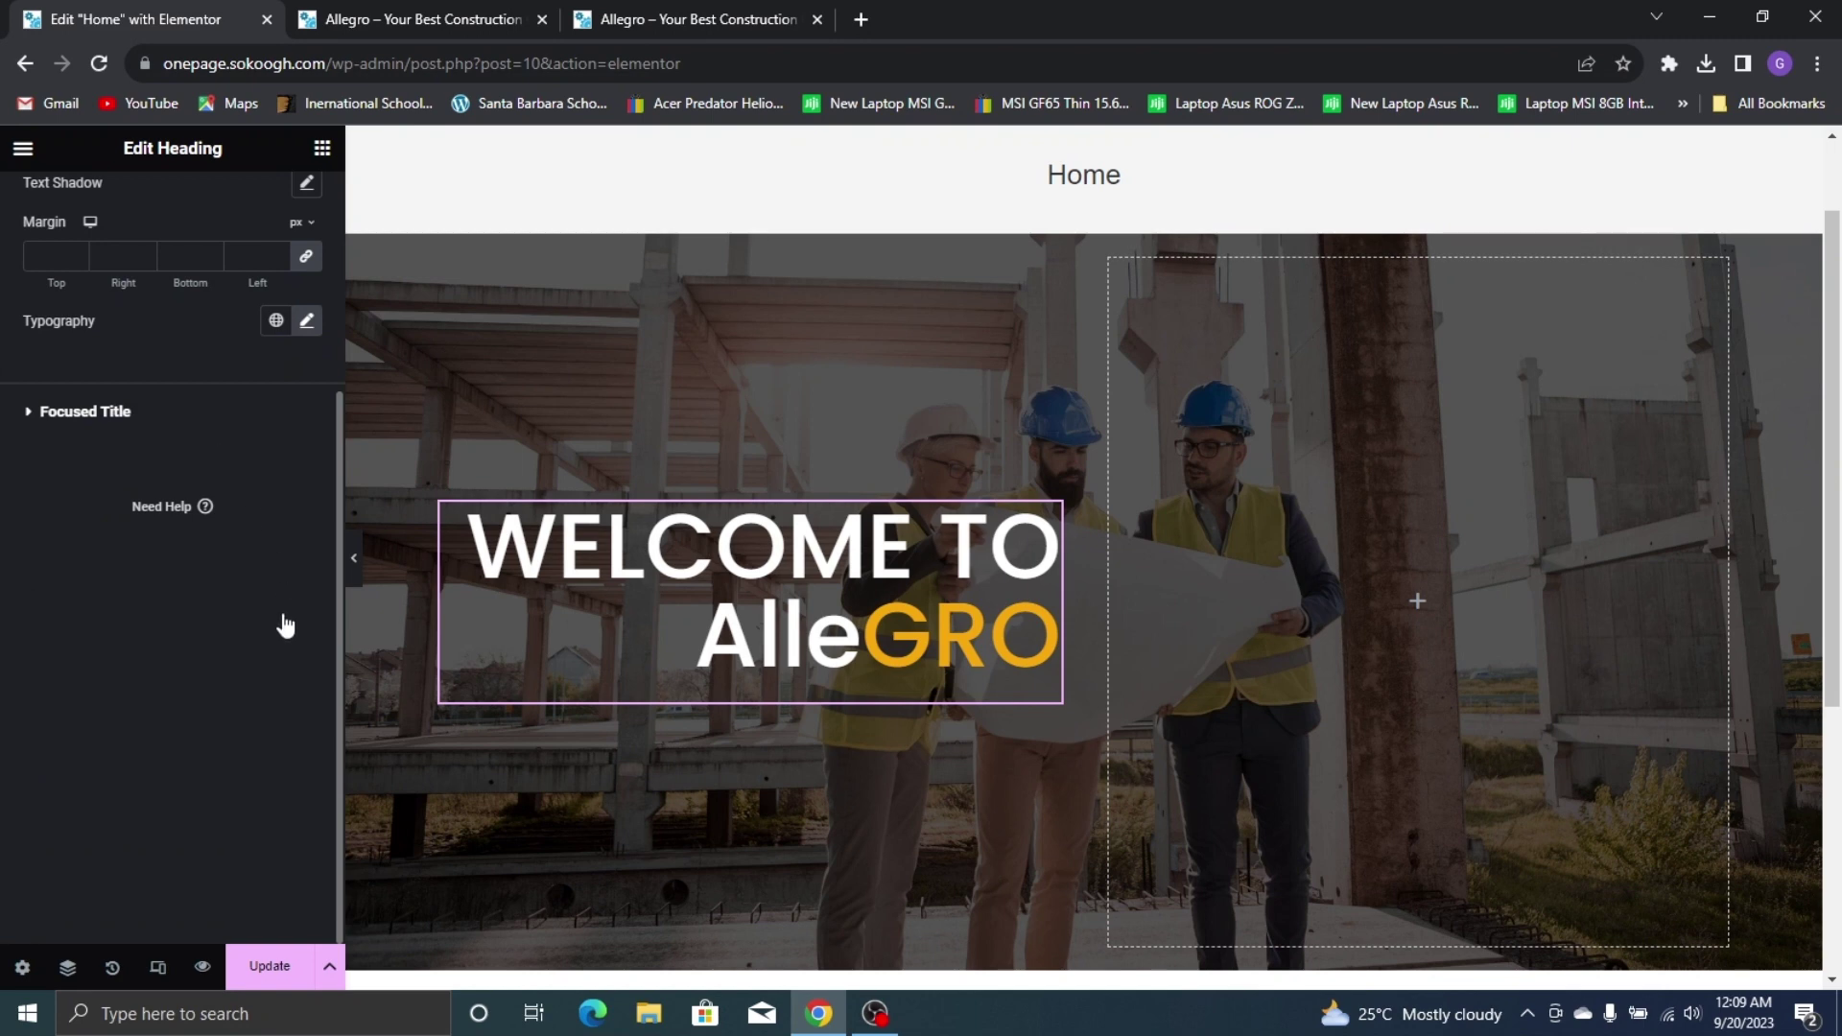
Clear the GRO focused title's hover colour
{"action": "left_click", "coordinate": [144, 410]}
{"action": "left_click", "coordinate": [309, 531]}
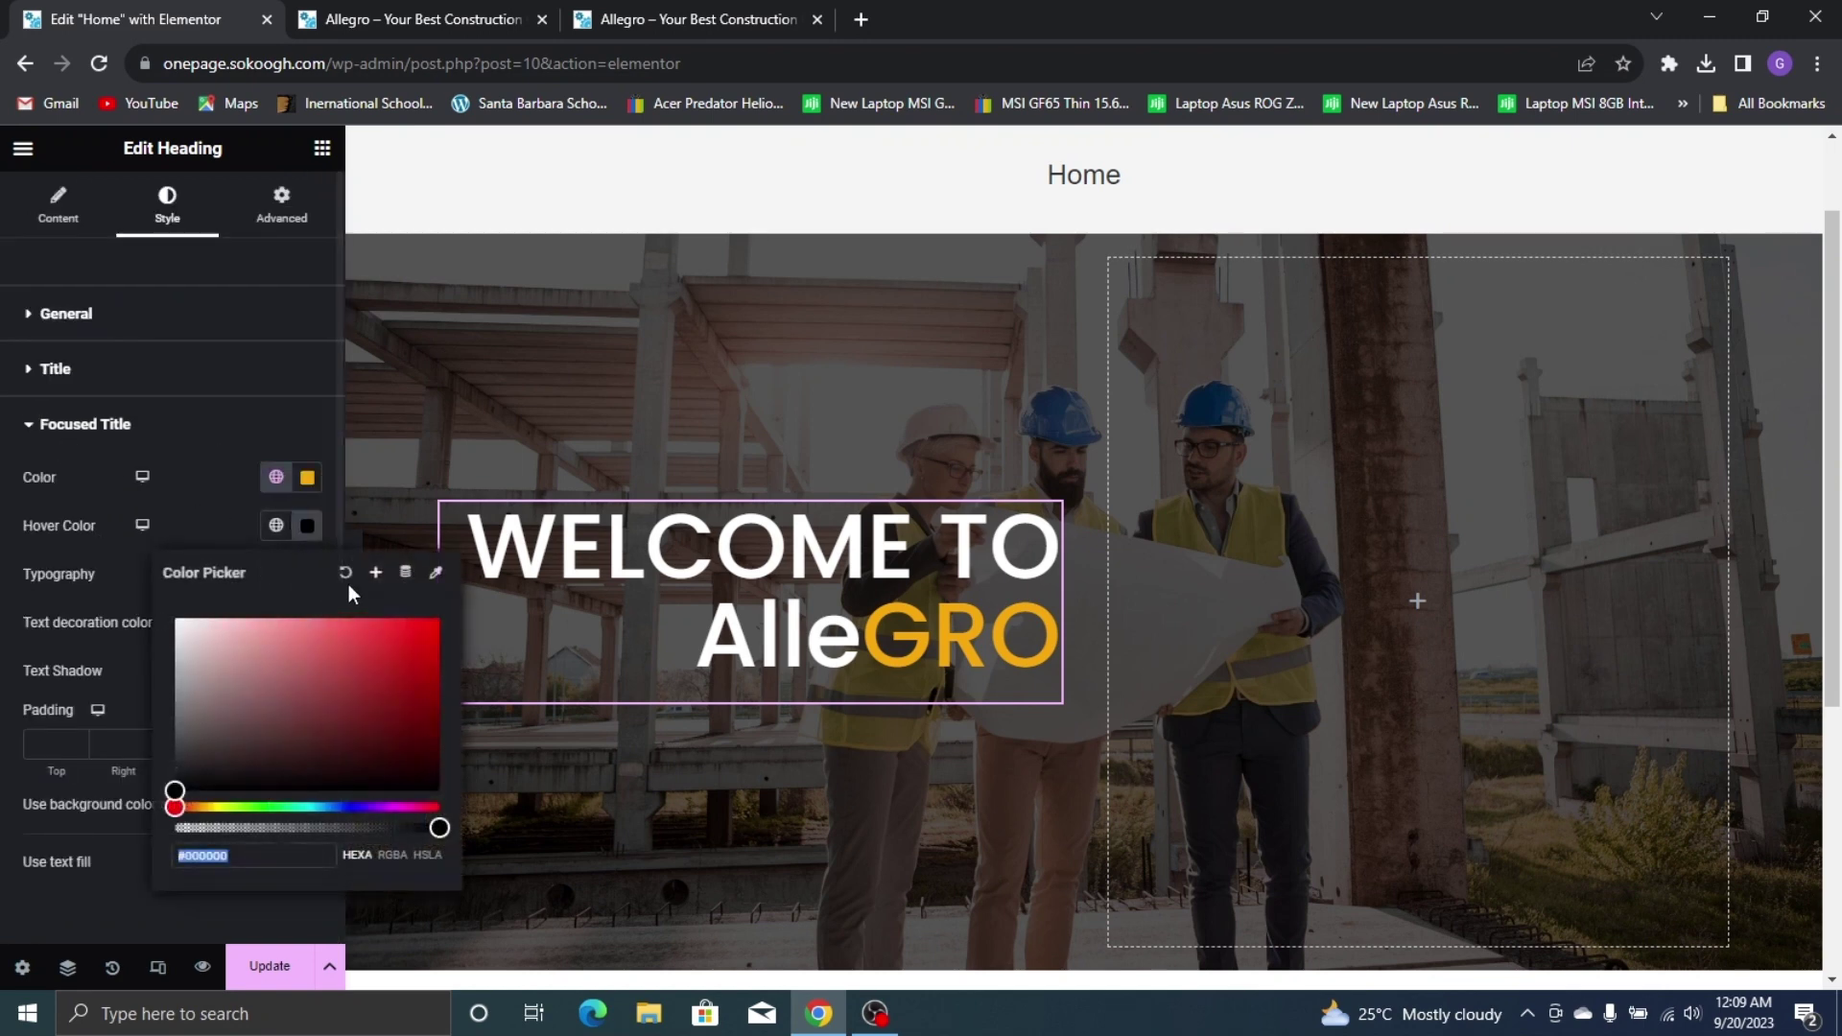
{"action": "left_click", "coordinate": [343, 572]}
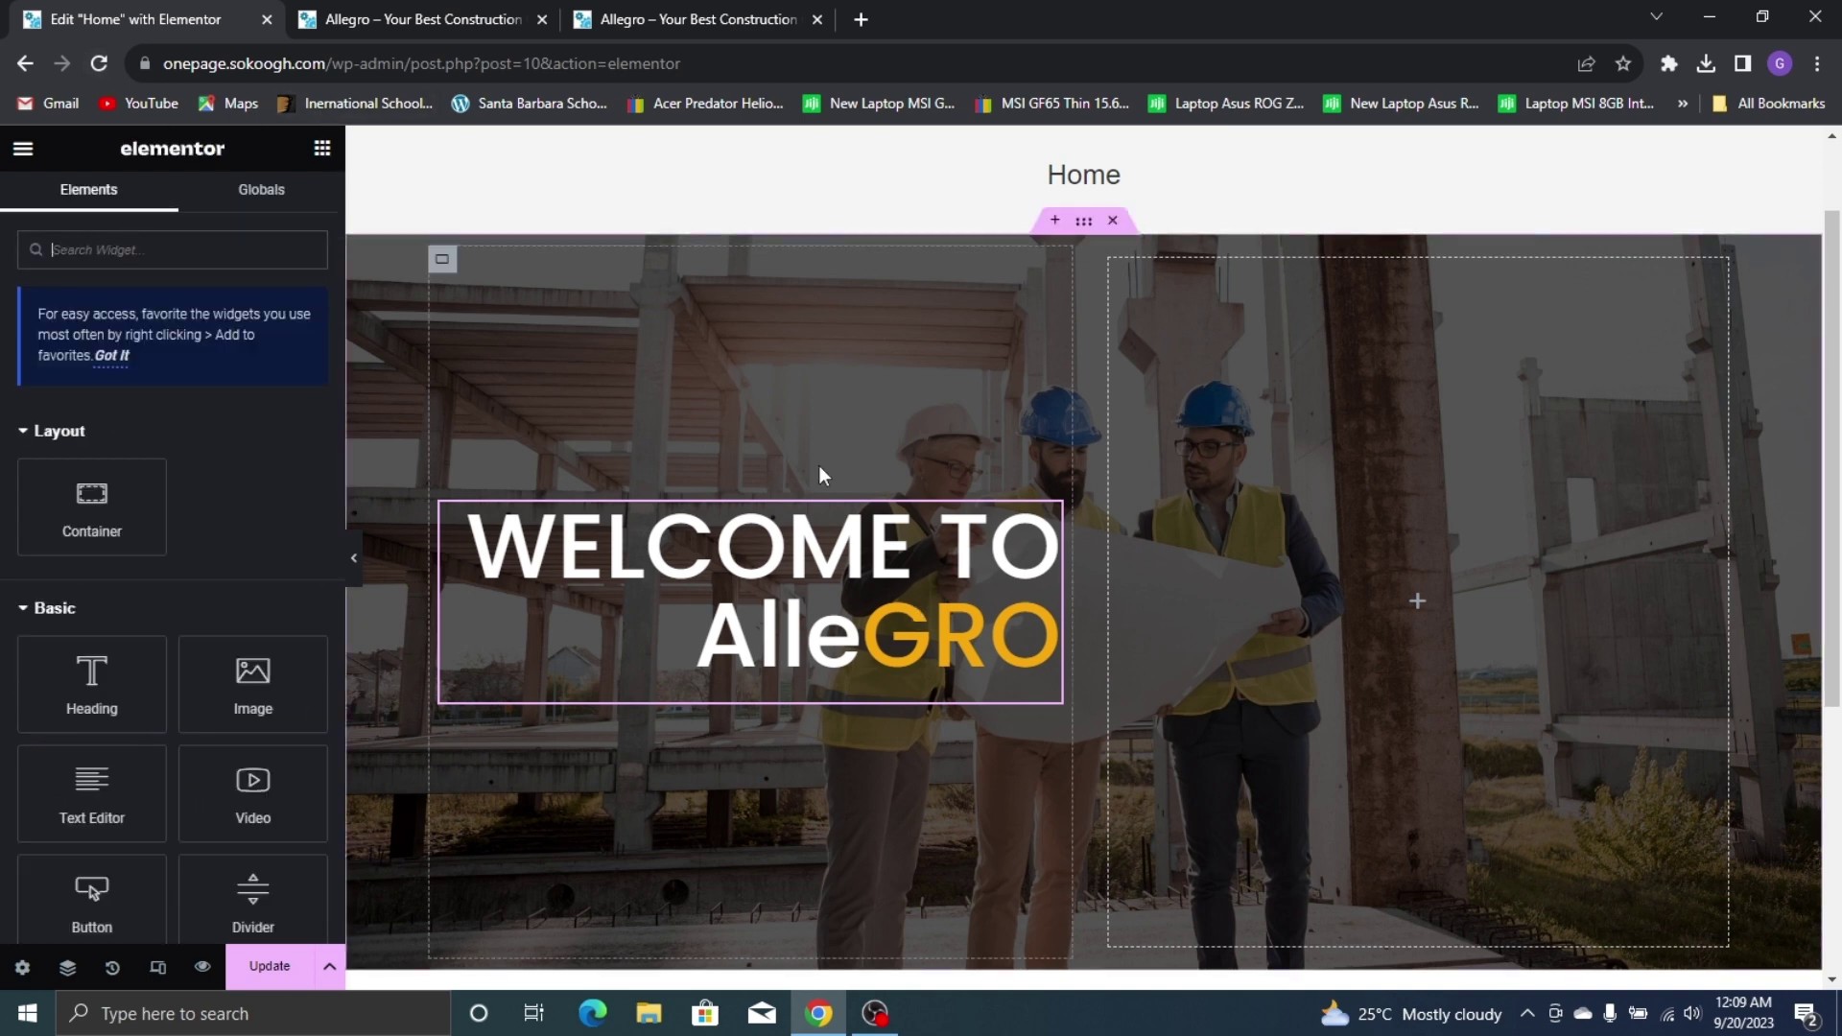
{"action": "left_click", "coordinate": [728, 7]}
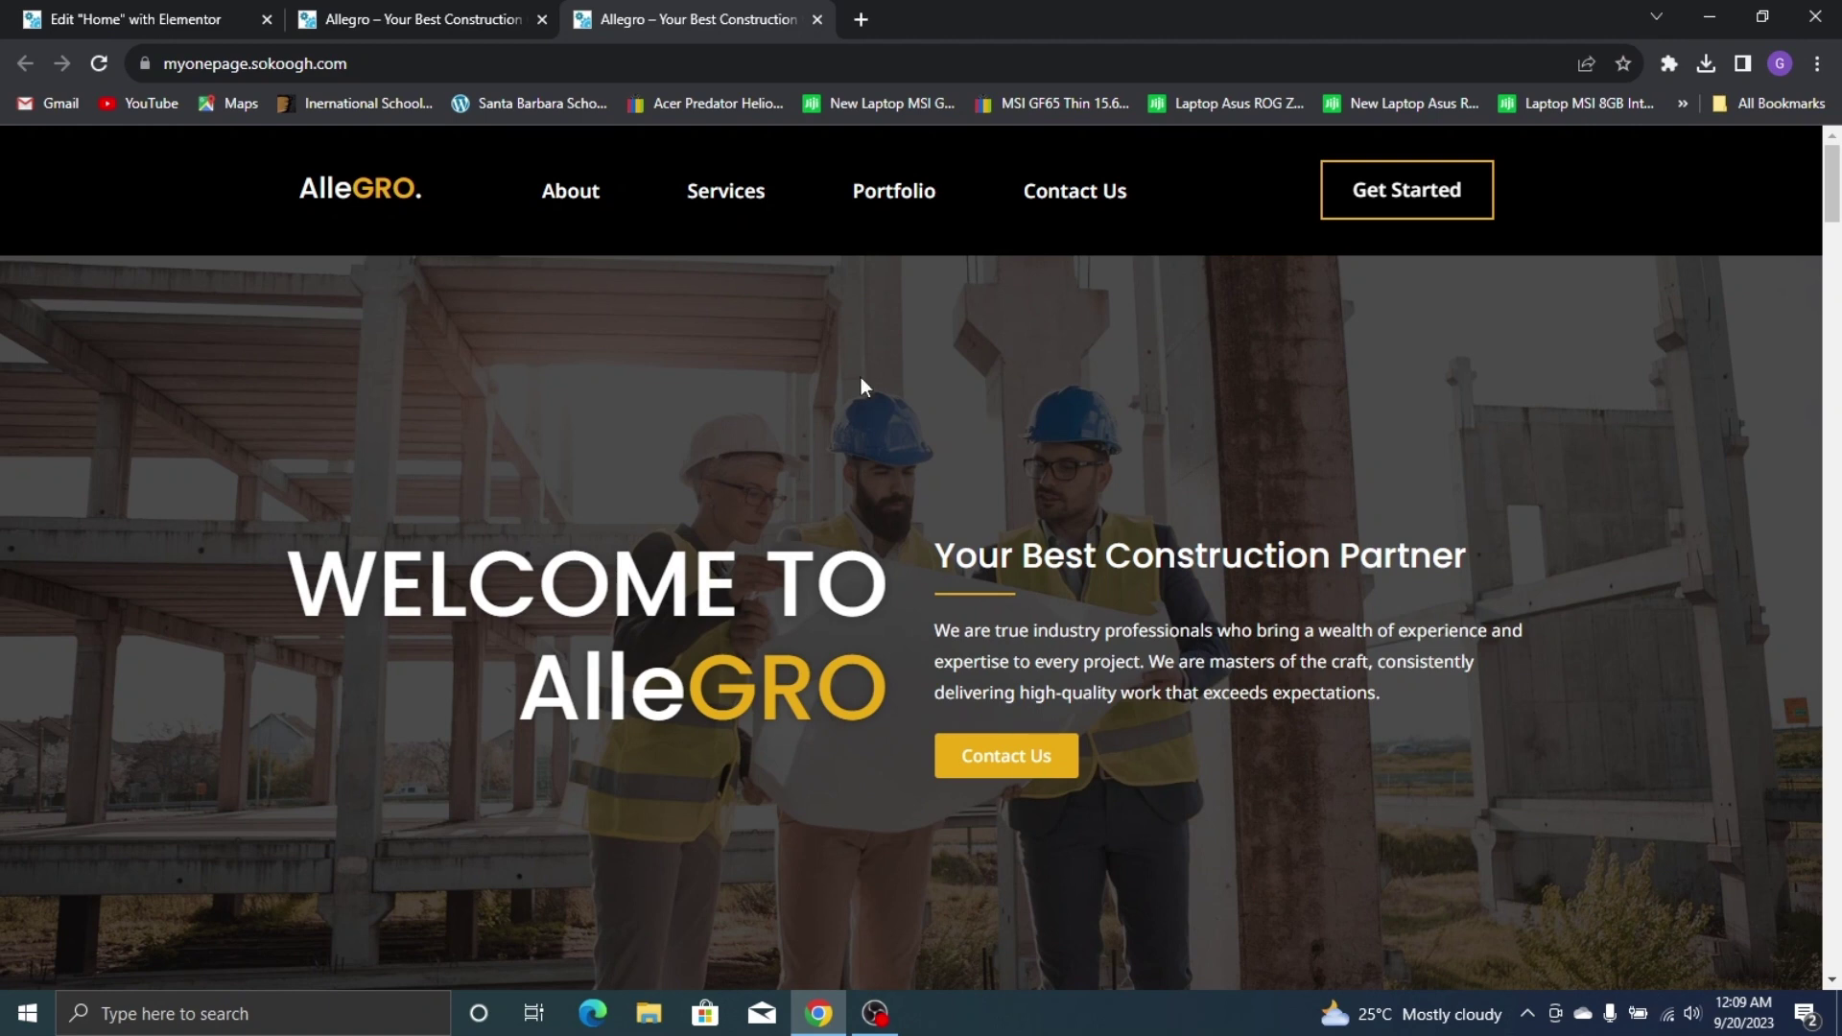
{"action": "left_click", "coordinate": [134, 19]}
Add a heading reading 'Your Best Construction Partner' to the hero's right column
{"action": "left_click_drag", "start_coordinate": [91, 683], "coordinate": [1275, 576]}
{"action": "double_click", "coordinate": [103, 391]}
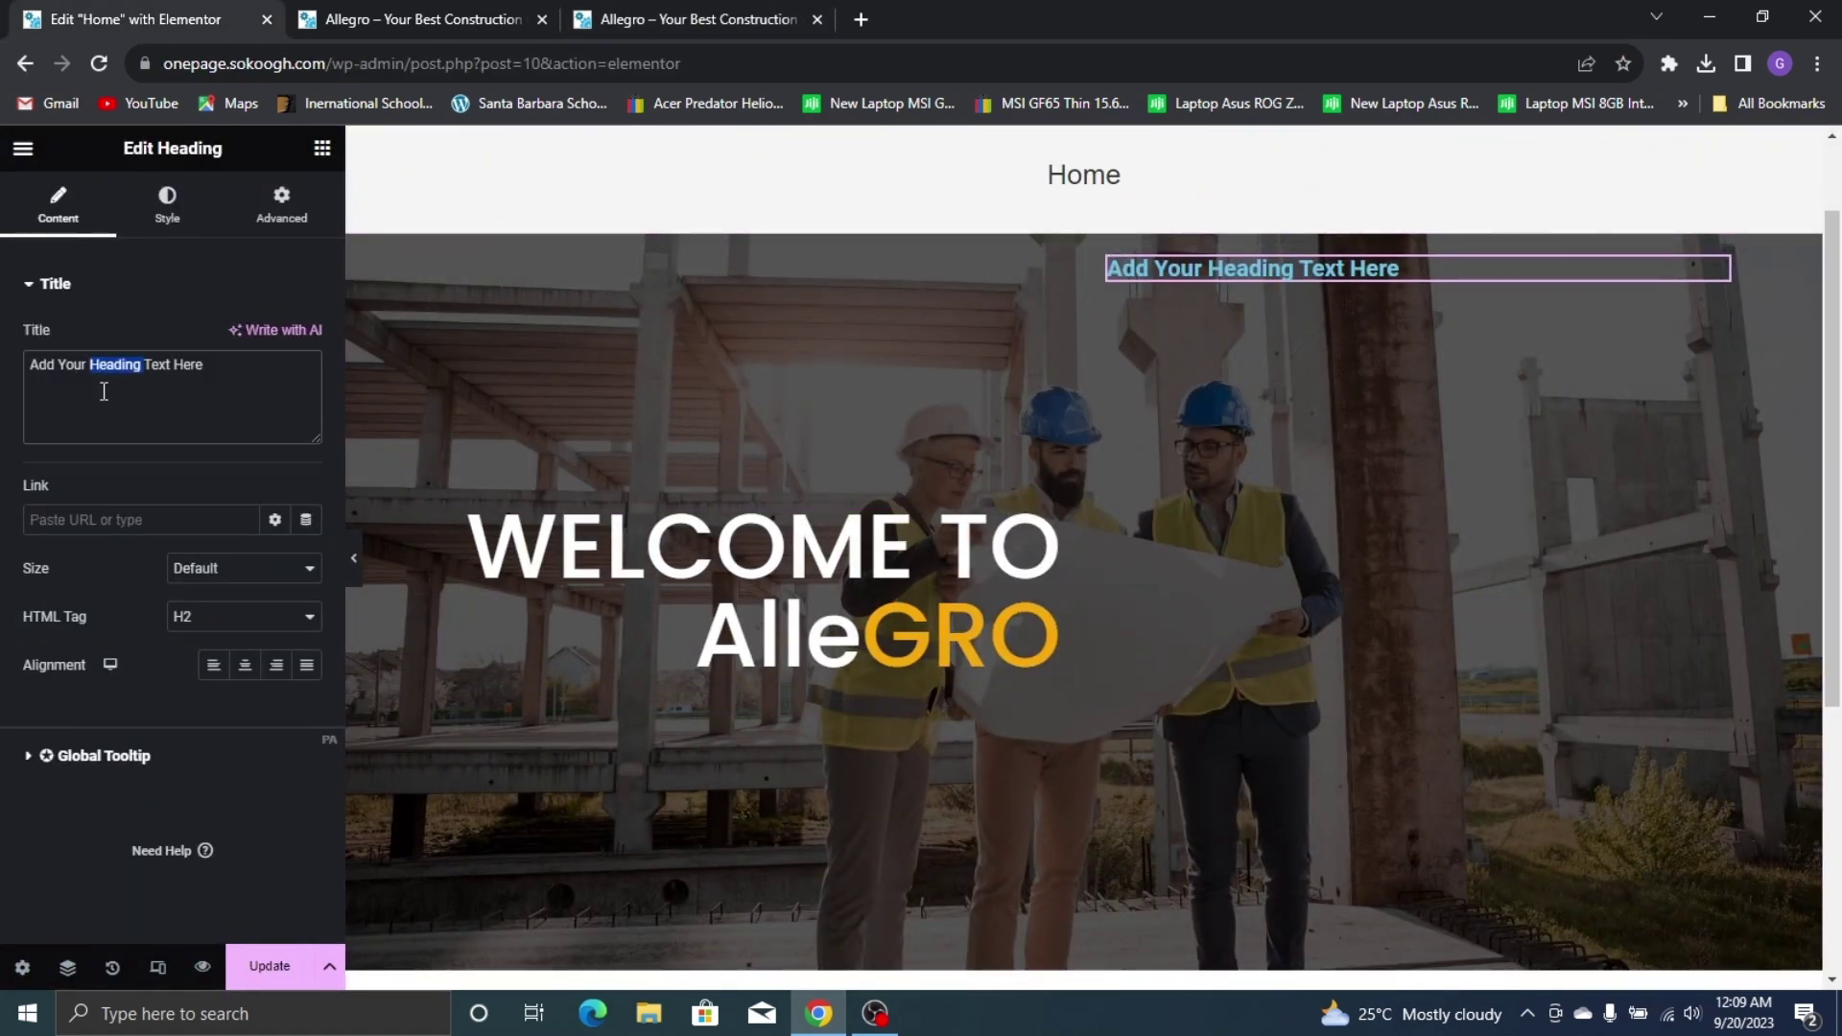
{"action": "triple_click", "coordinate": [104, 391]}
{"action": "type", "text": "Your "}
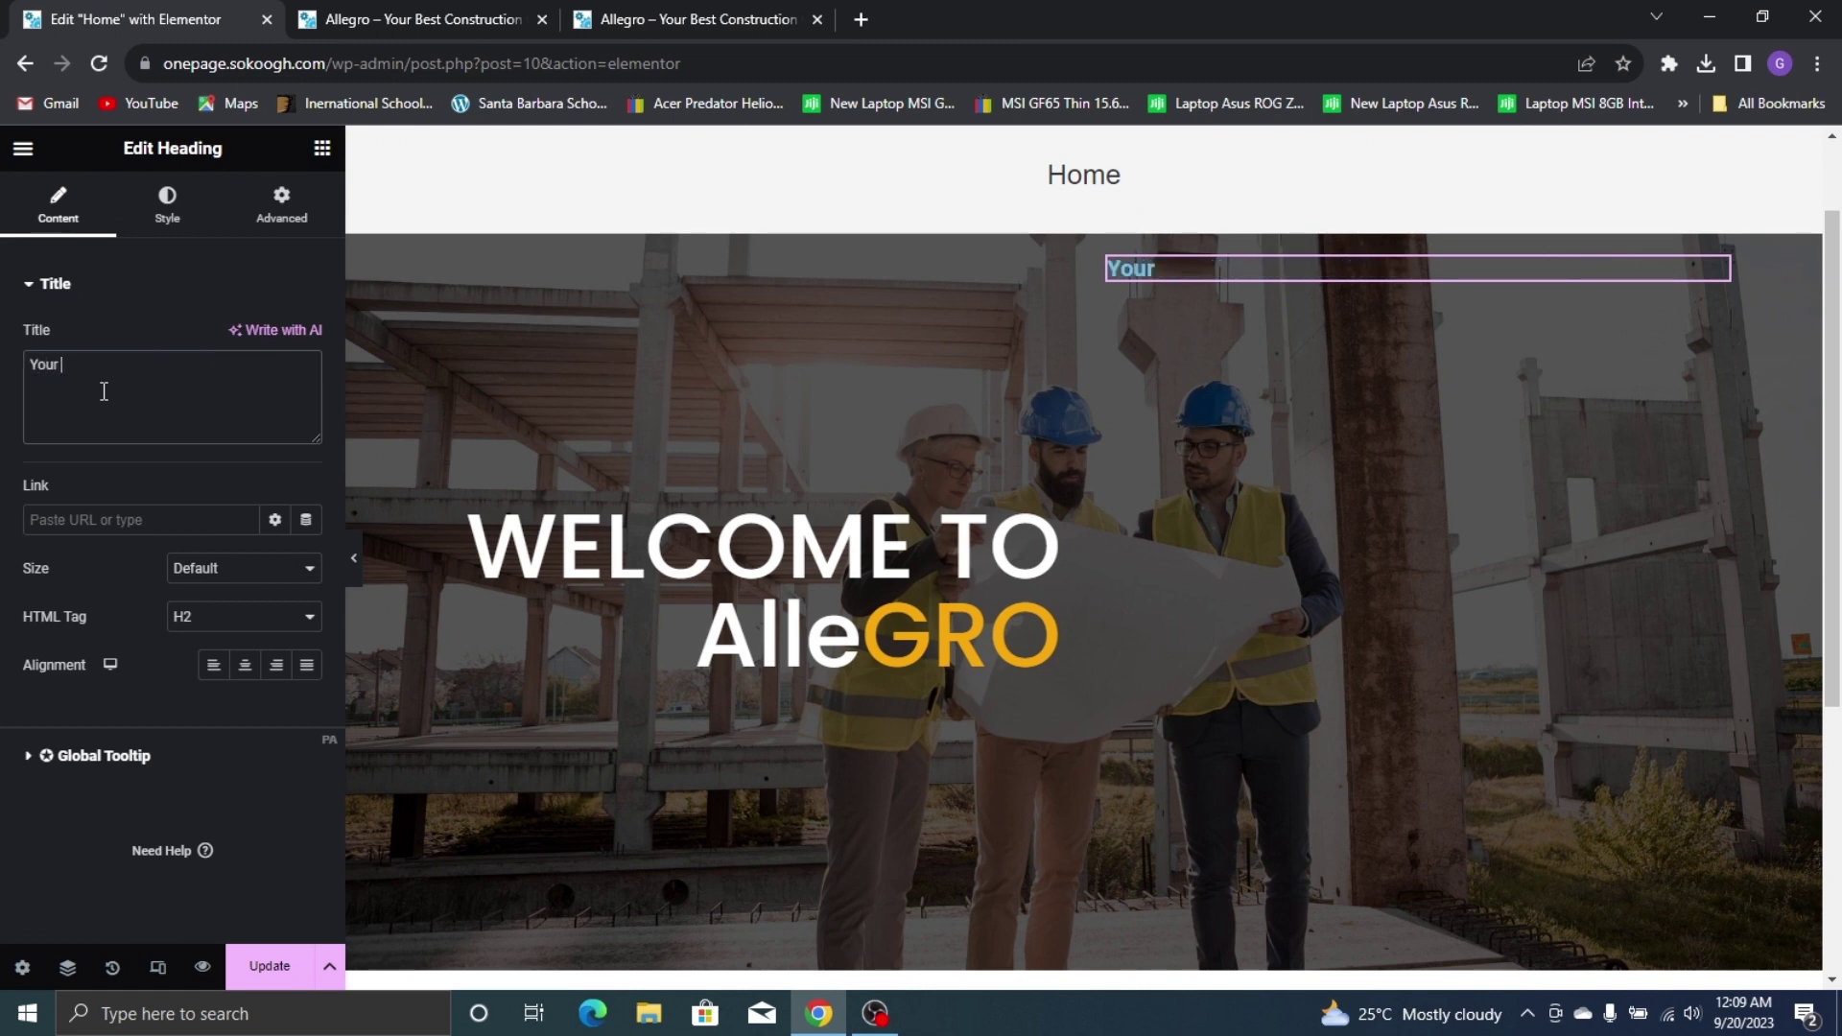
{"action": "type", "text": "Best Constructi"}
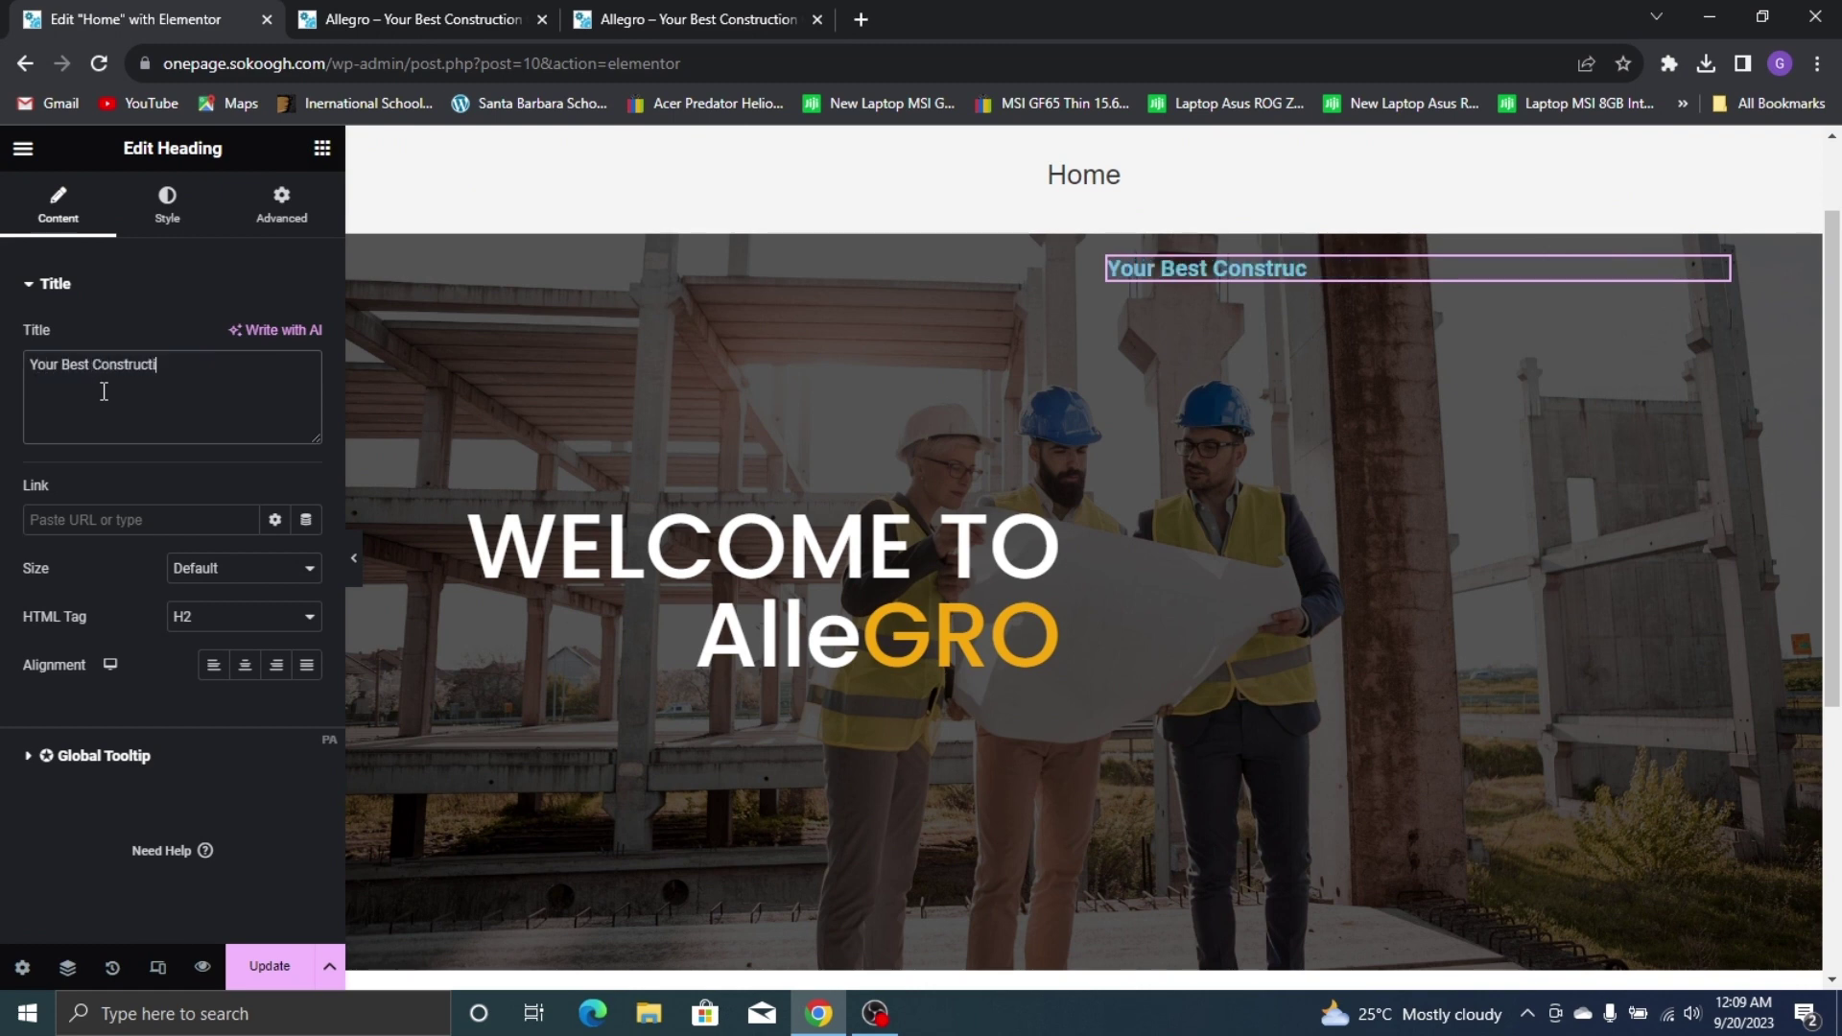
{"action": "type", "text": "on Partner"}
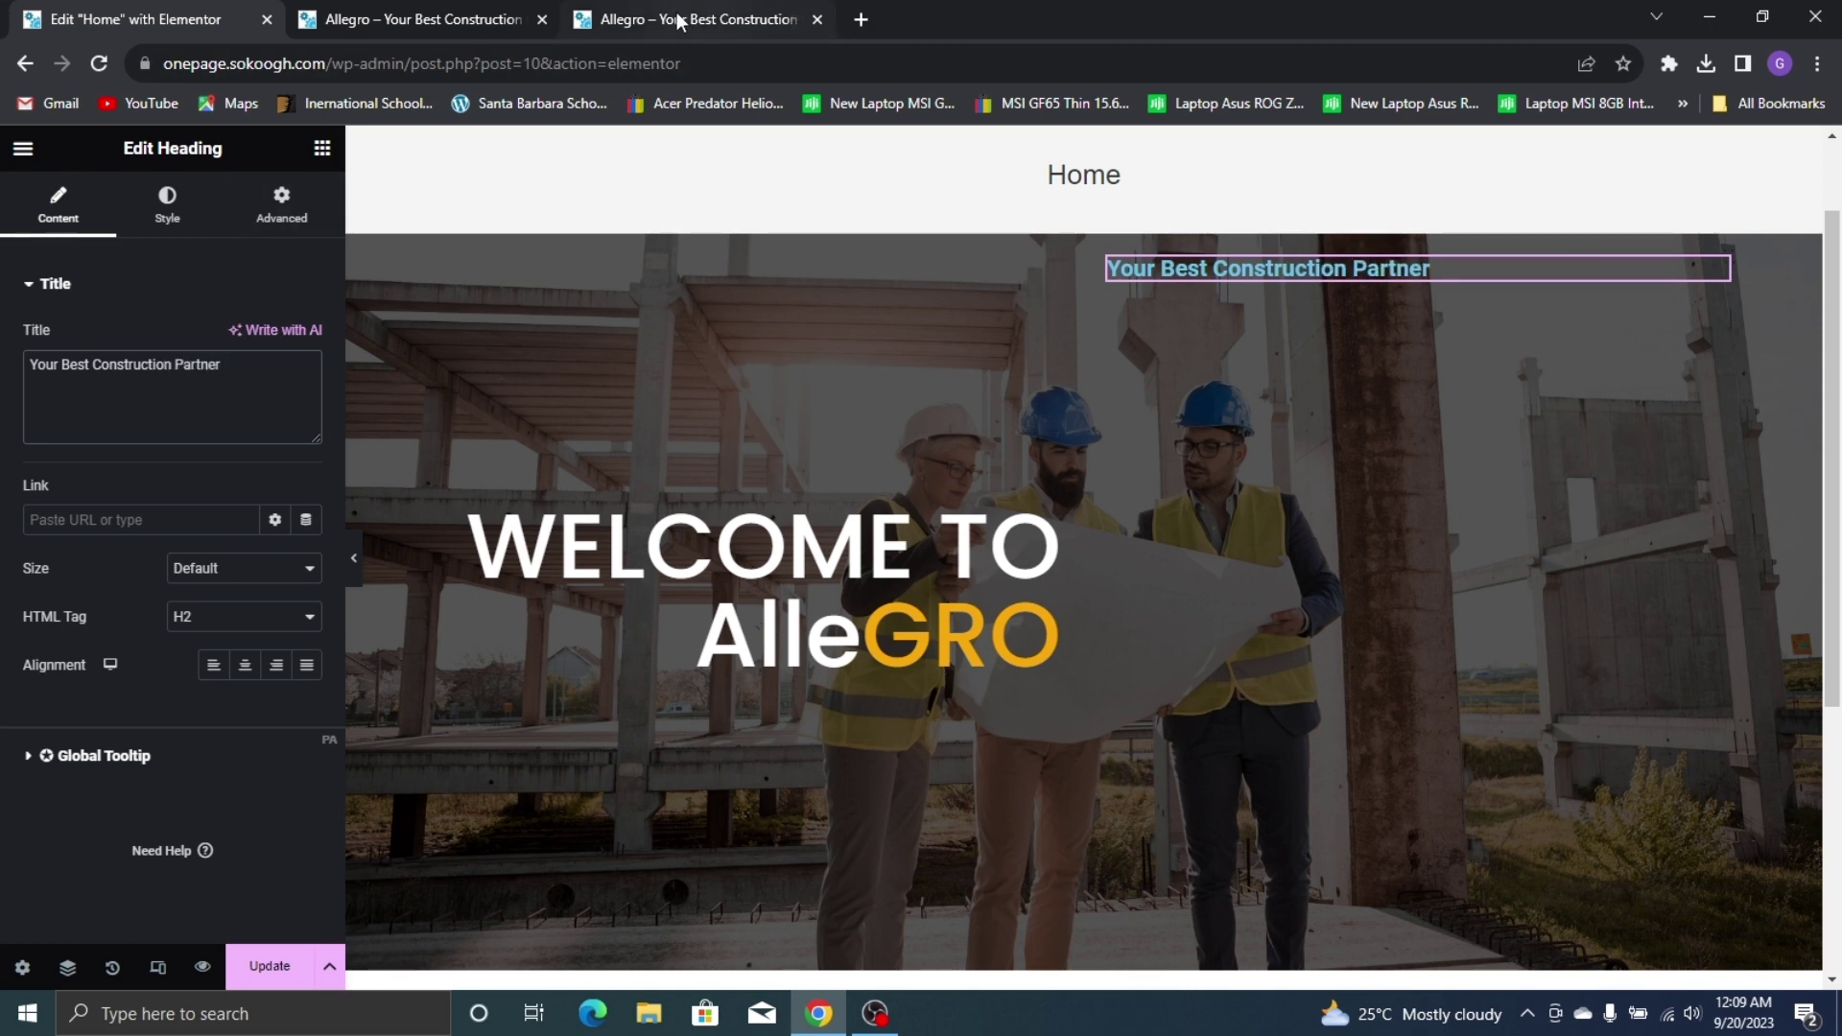
Style it white Poppins 35 px, weight 500, and centre it vertically in the column
{"action": "left_click", "coordinate": [167, 204]}
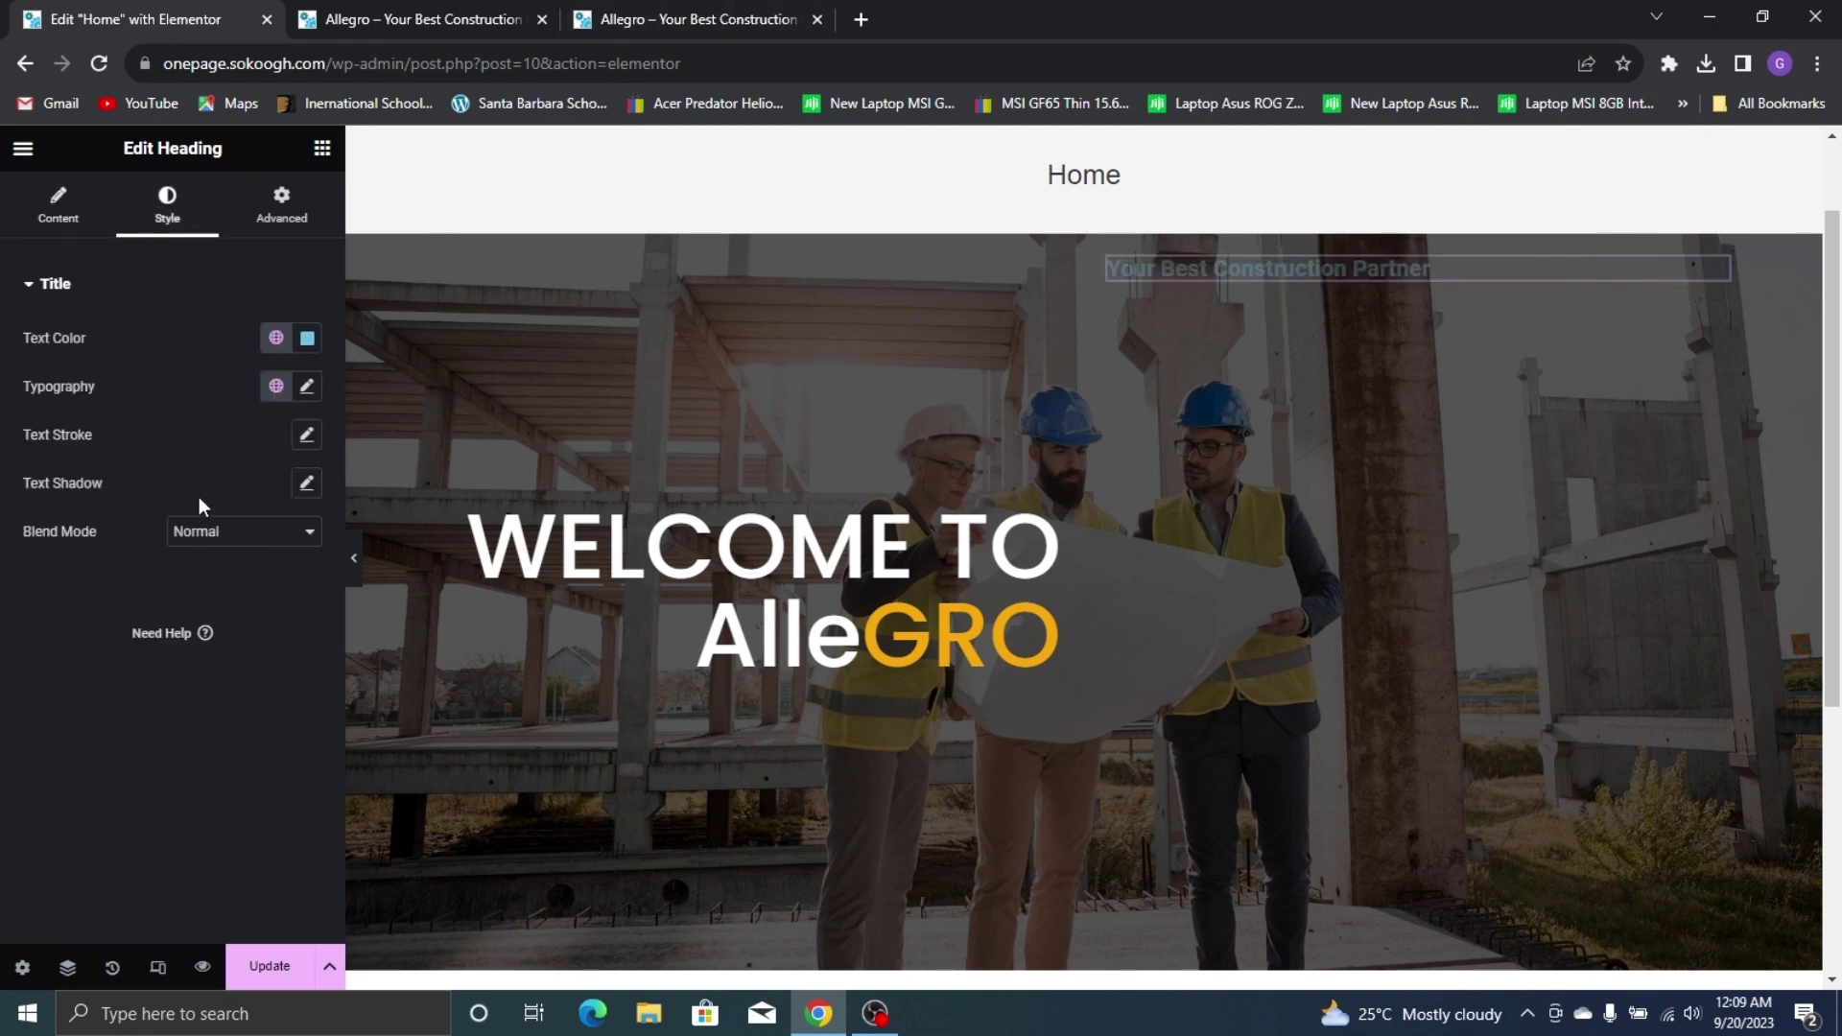
{"action": "left_click", "coordinate": [307, 338]}
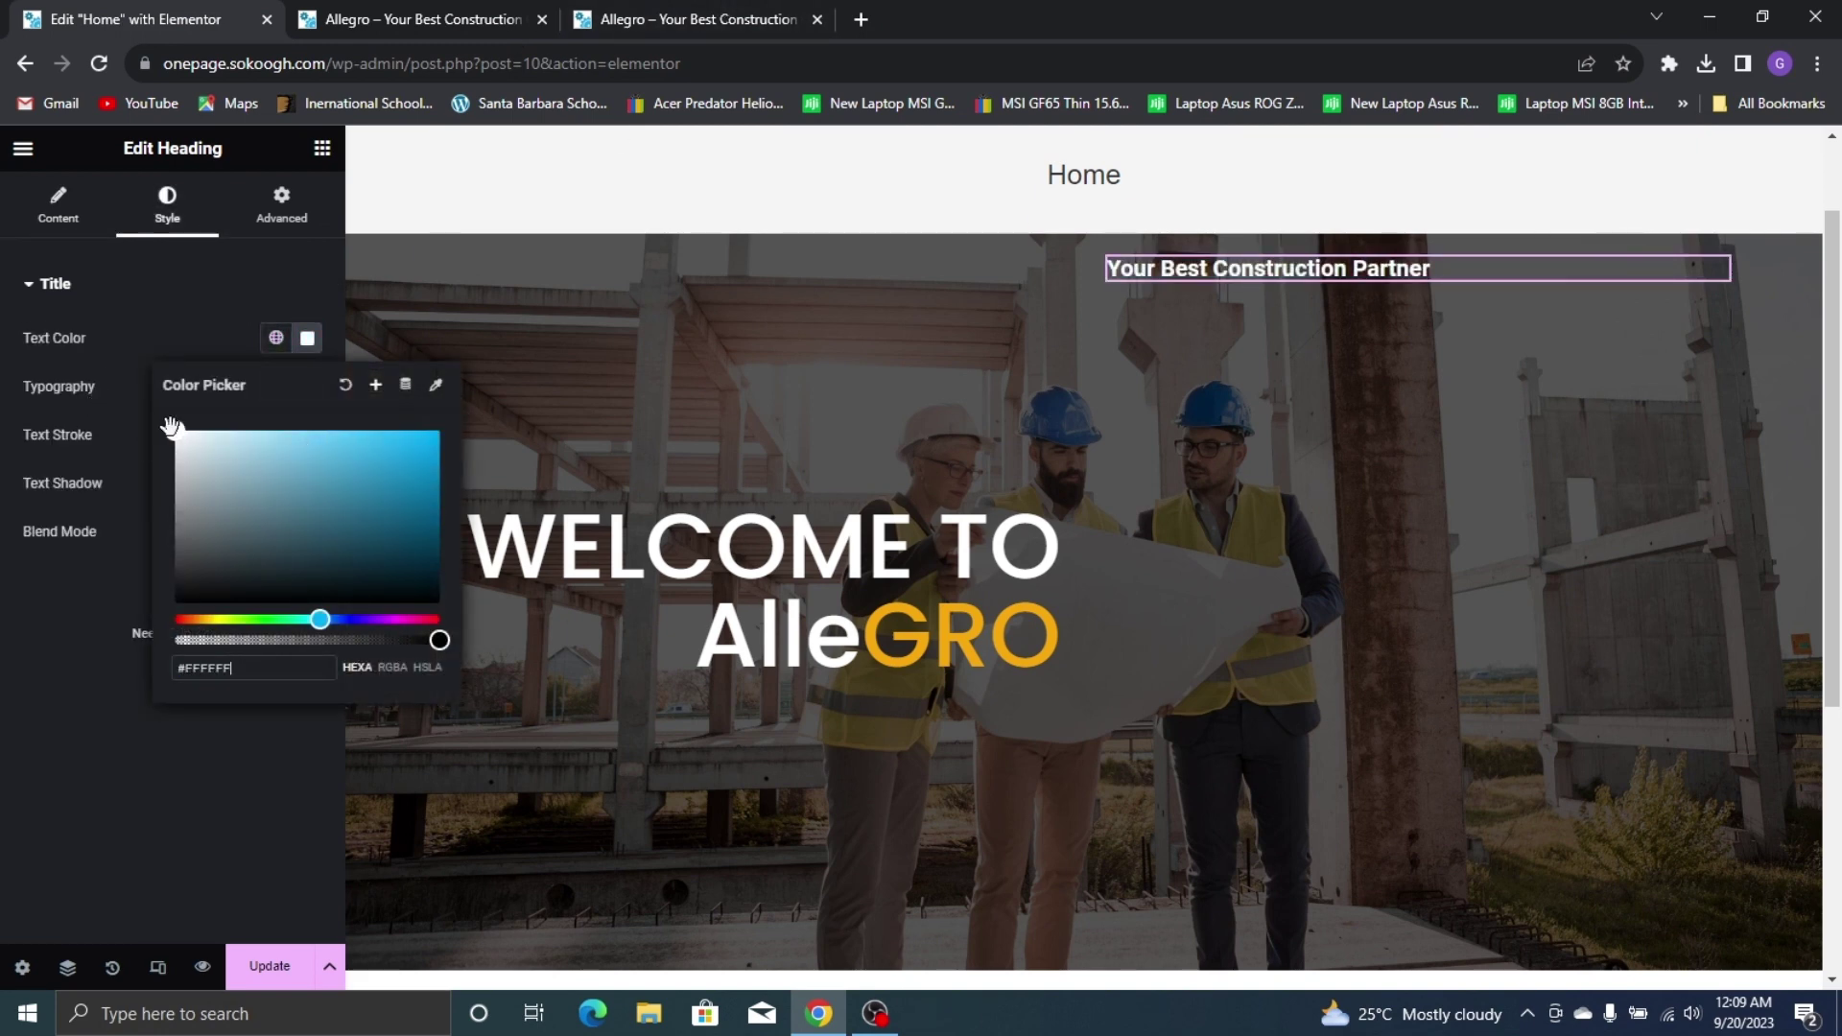
{"action": "left_click", "coordinate": [135, 412]}
{"action": "left_click", "coordinate": [307, 385]}
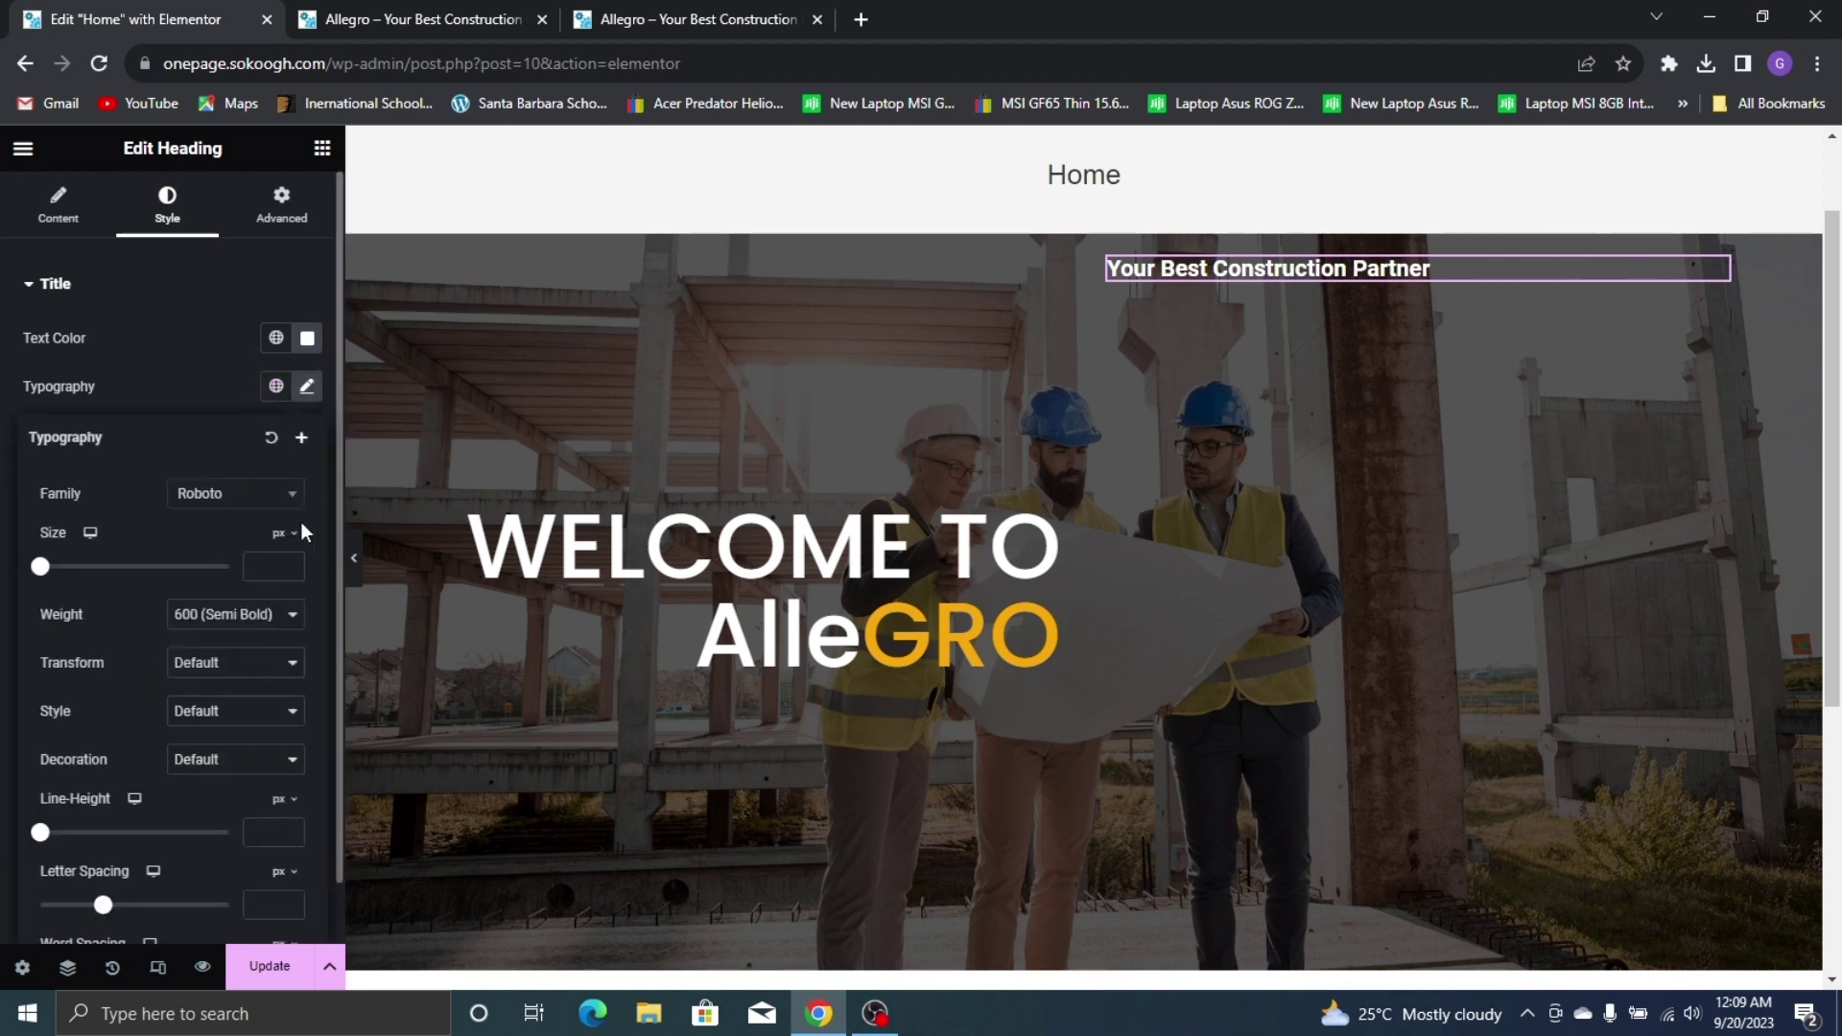
{"action": "left_click", "coordinate": [288, 494]}
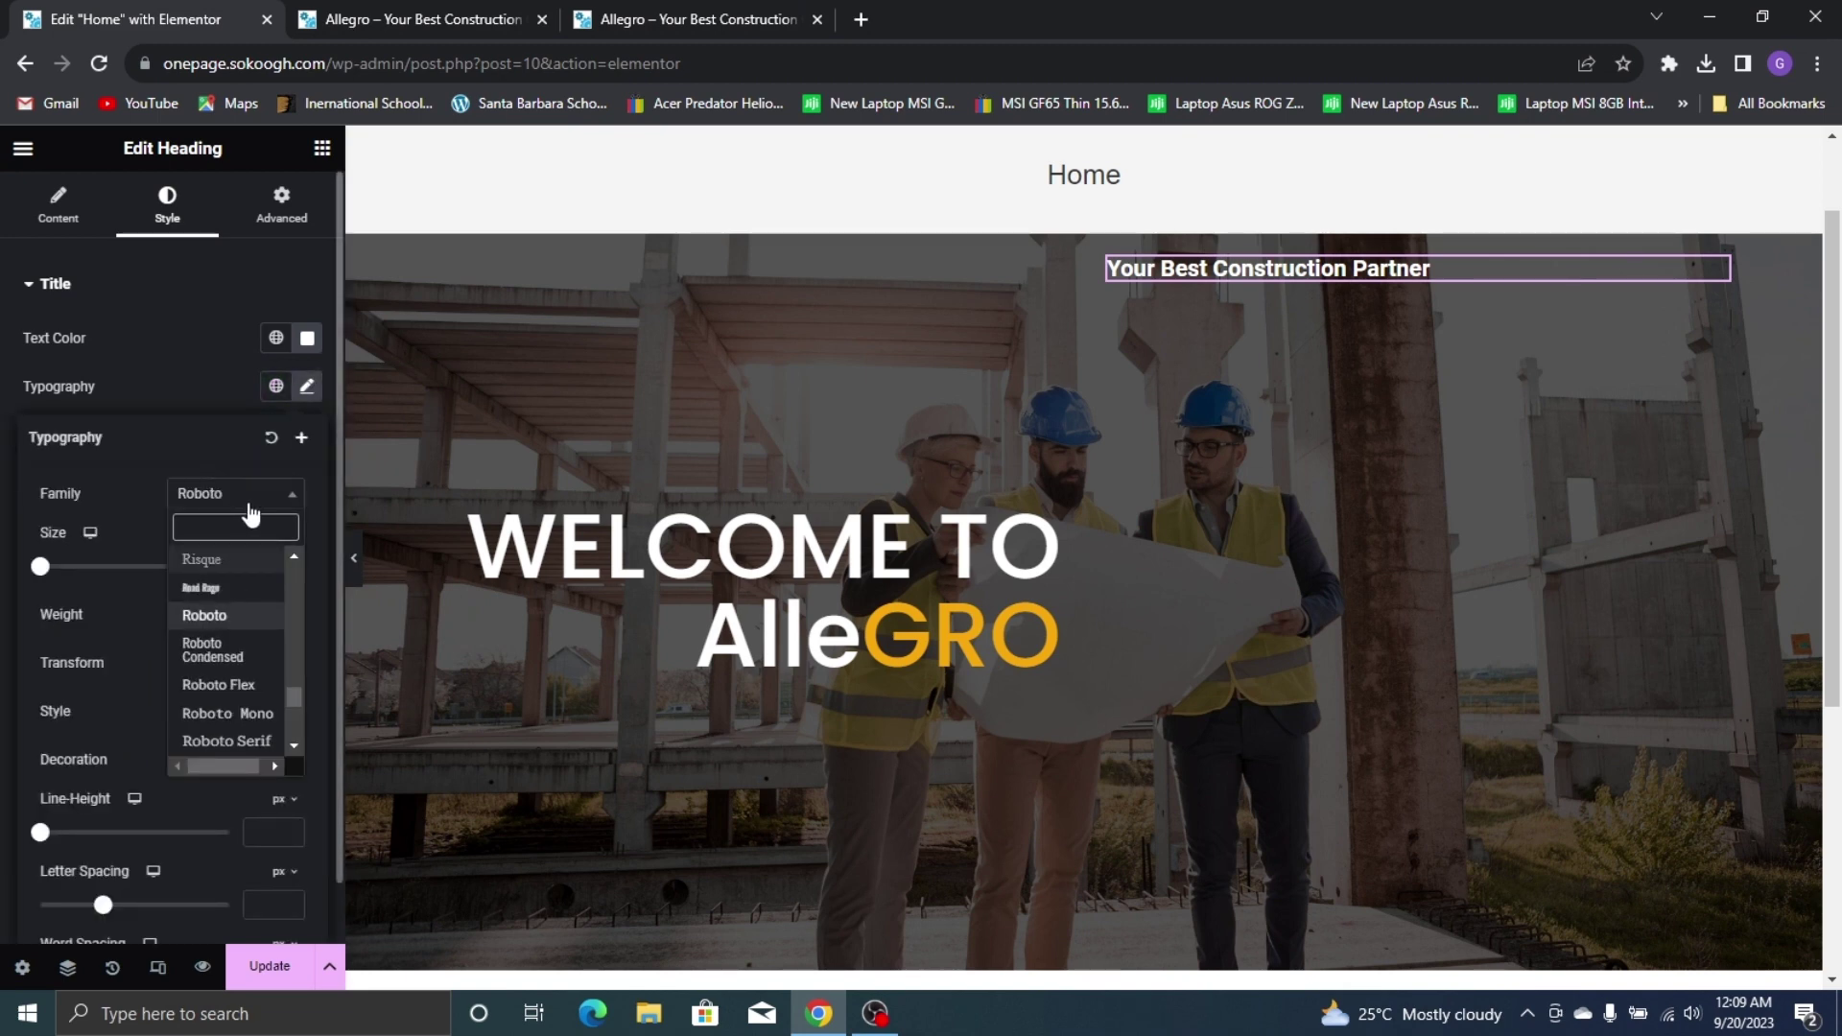
{"action": "type", "text": "poppins"}
{"action": "key", "text": "Return"}
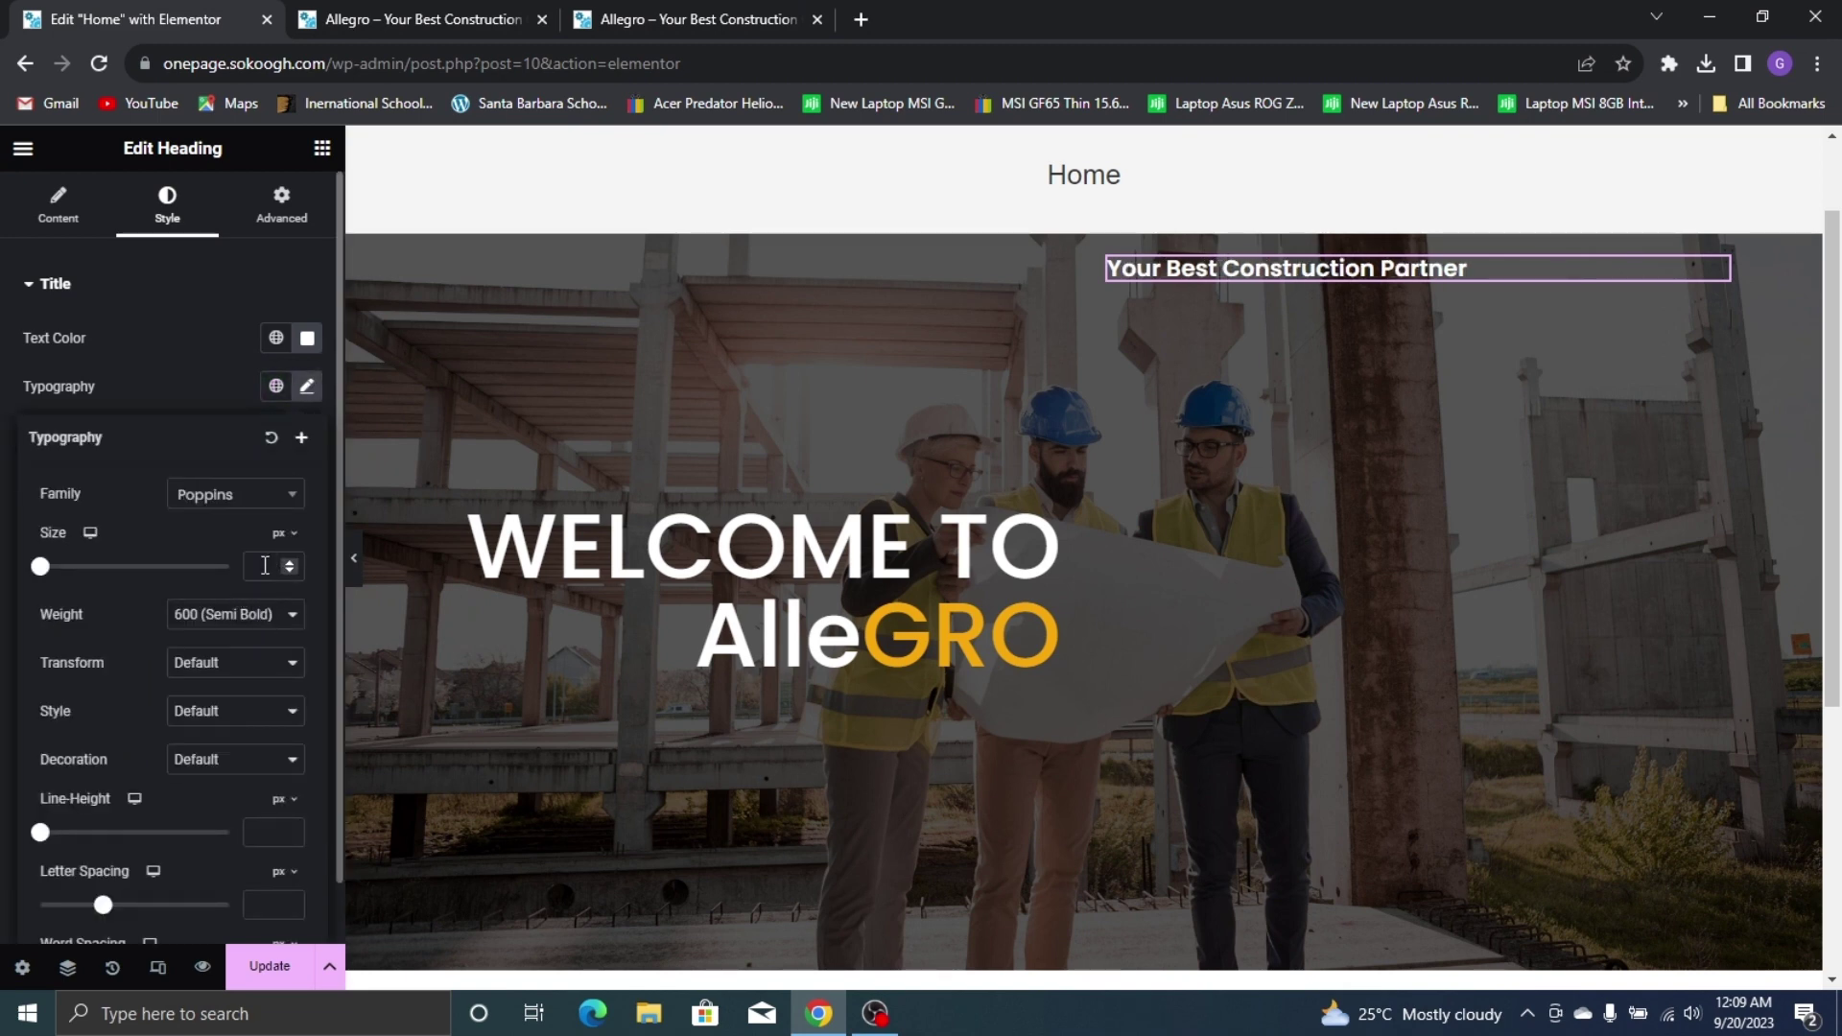
{"action": "type", "text": "35"}
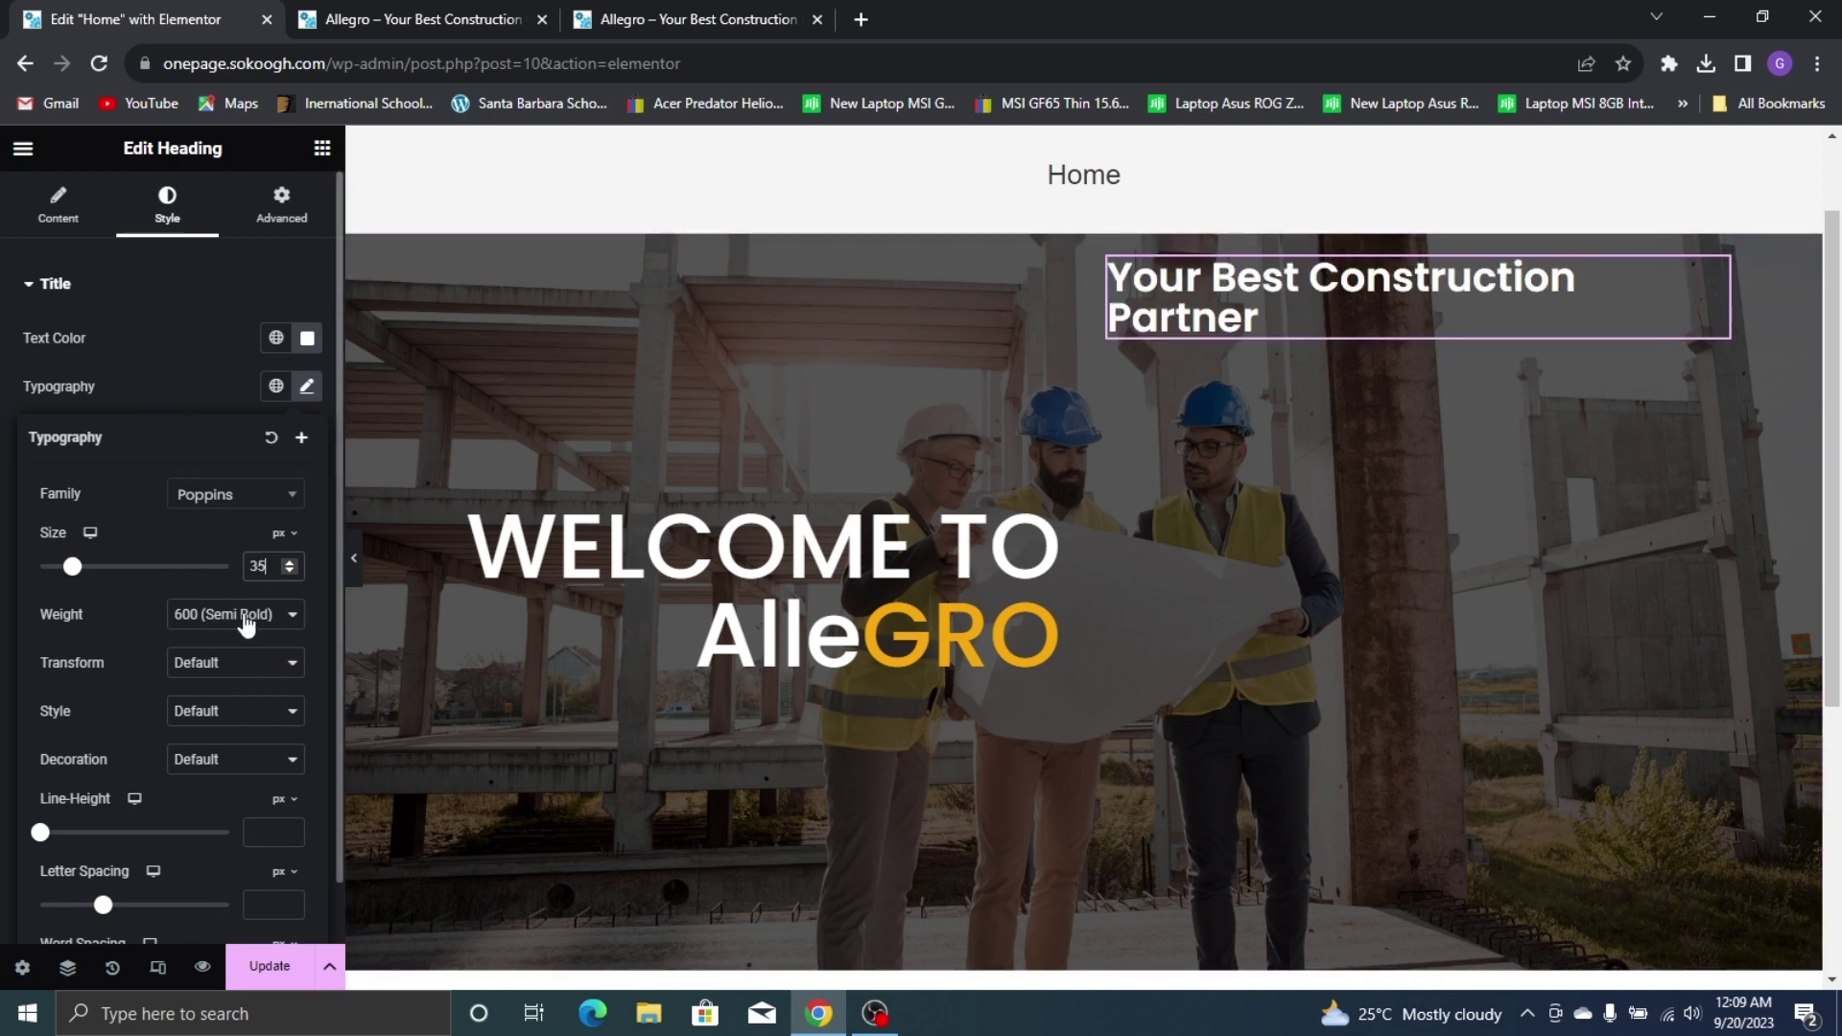
{"action": "left_click", "coordinate": [271, 616]}
{"action": "left_click", "coordinate": [265, 711]}
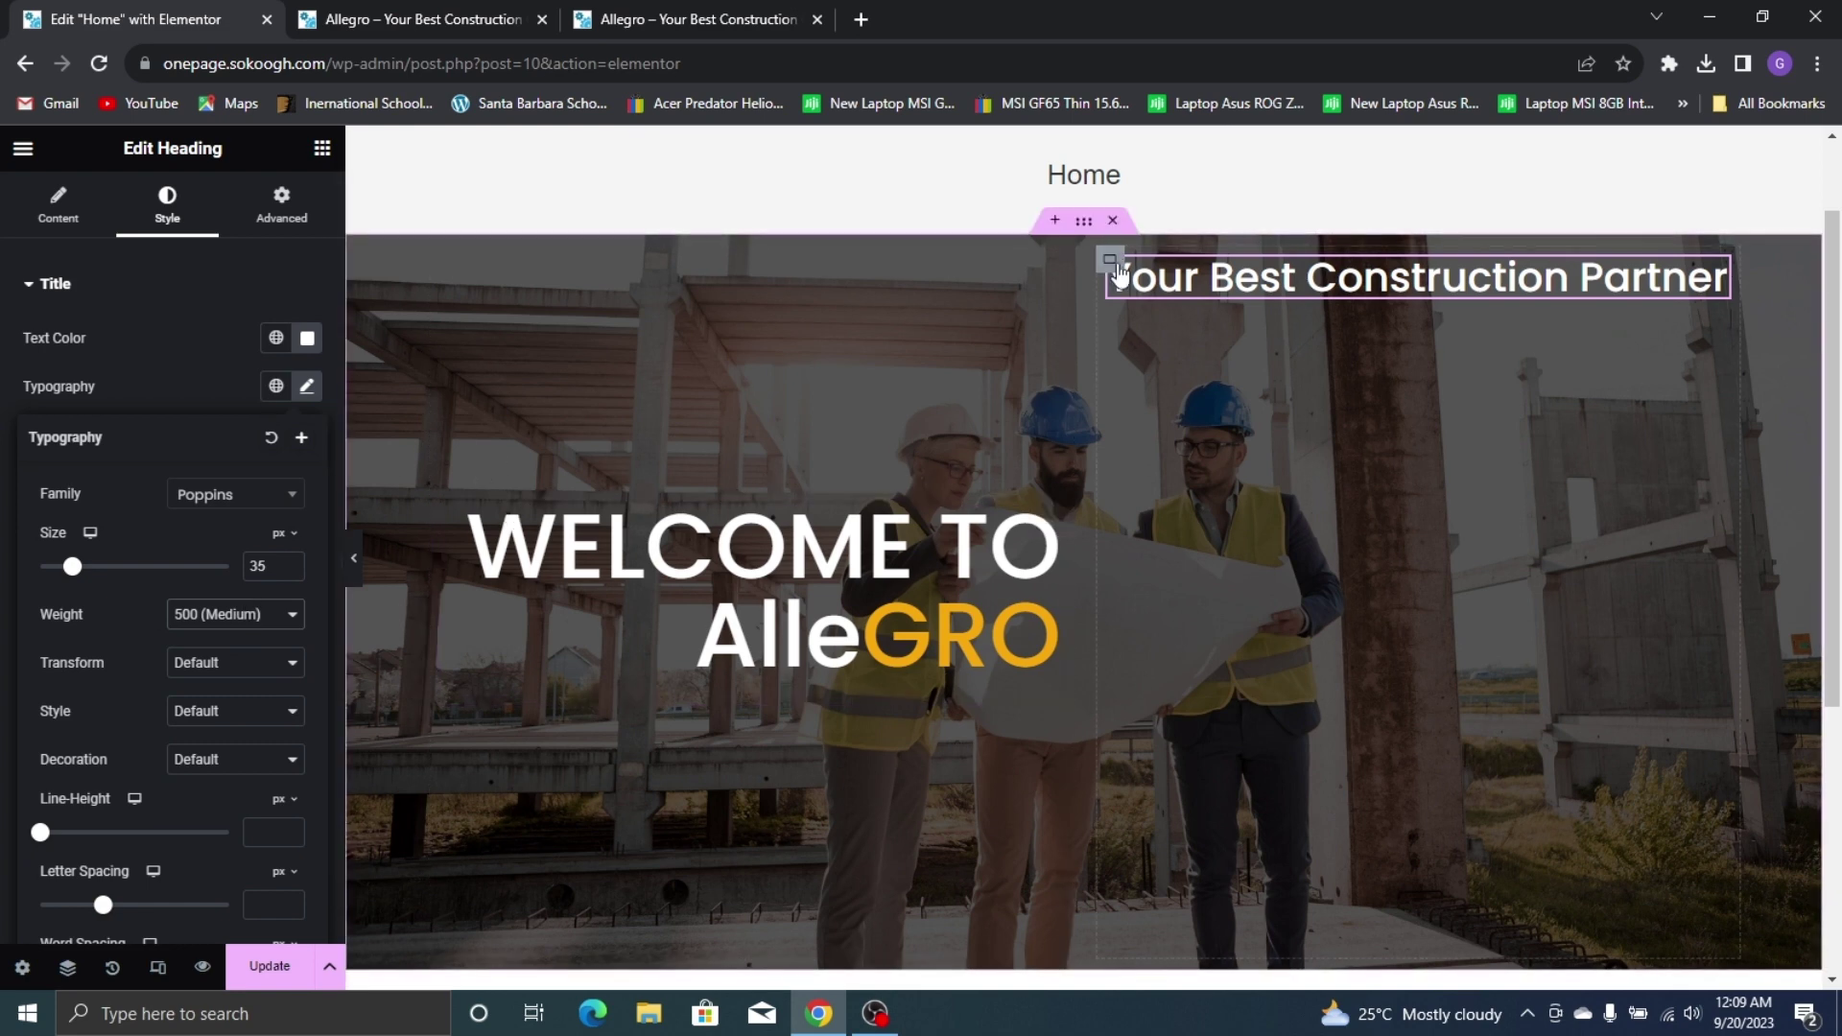
{"action": "left_click", "coordinate": [1110, 260]}
{"action": "left_click", "coordinate": [98, 751]}
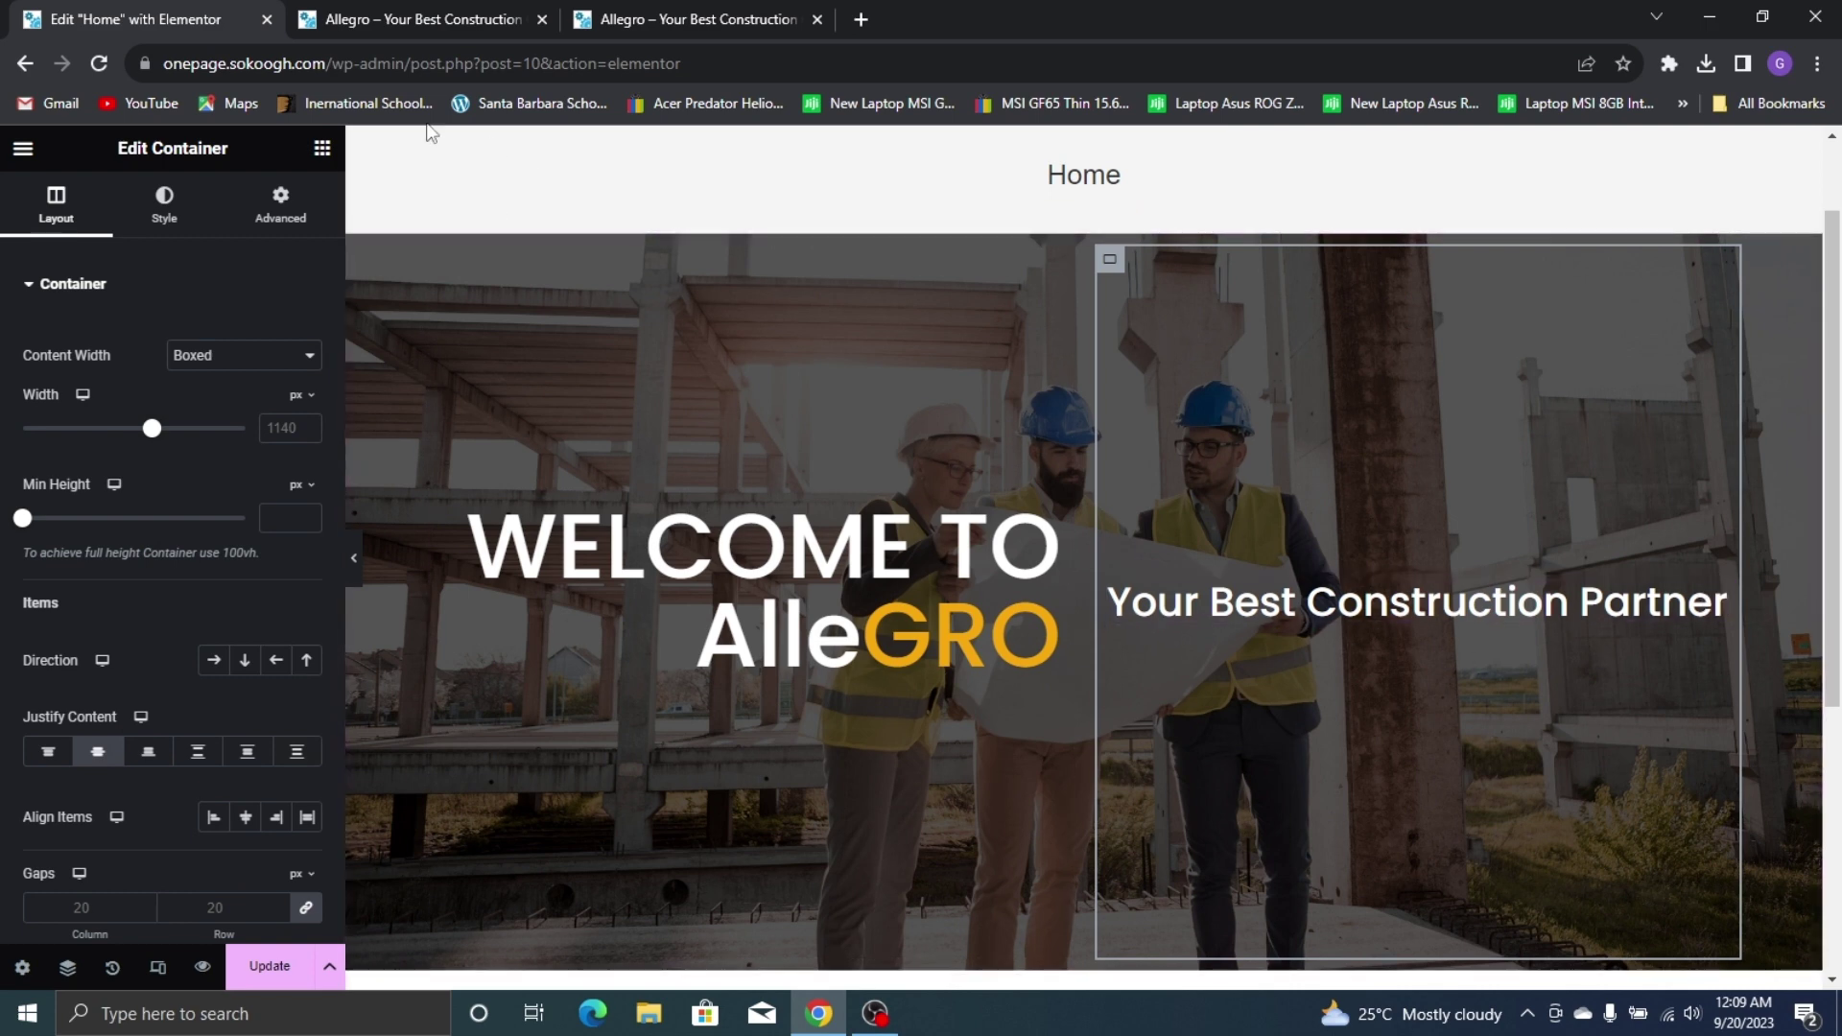
Add a Text Editor widget below the 'Your Best Construction Partner' heading
{"action": "left_click", "coordinate": [323, 148]}
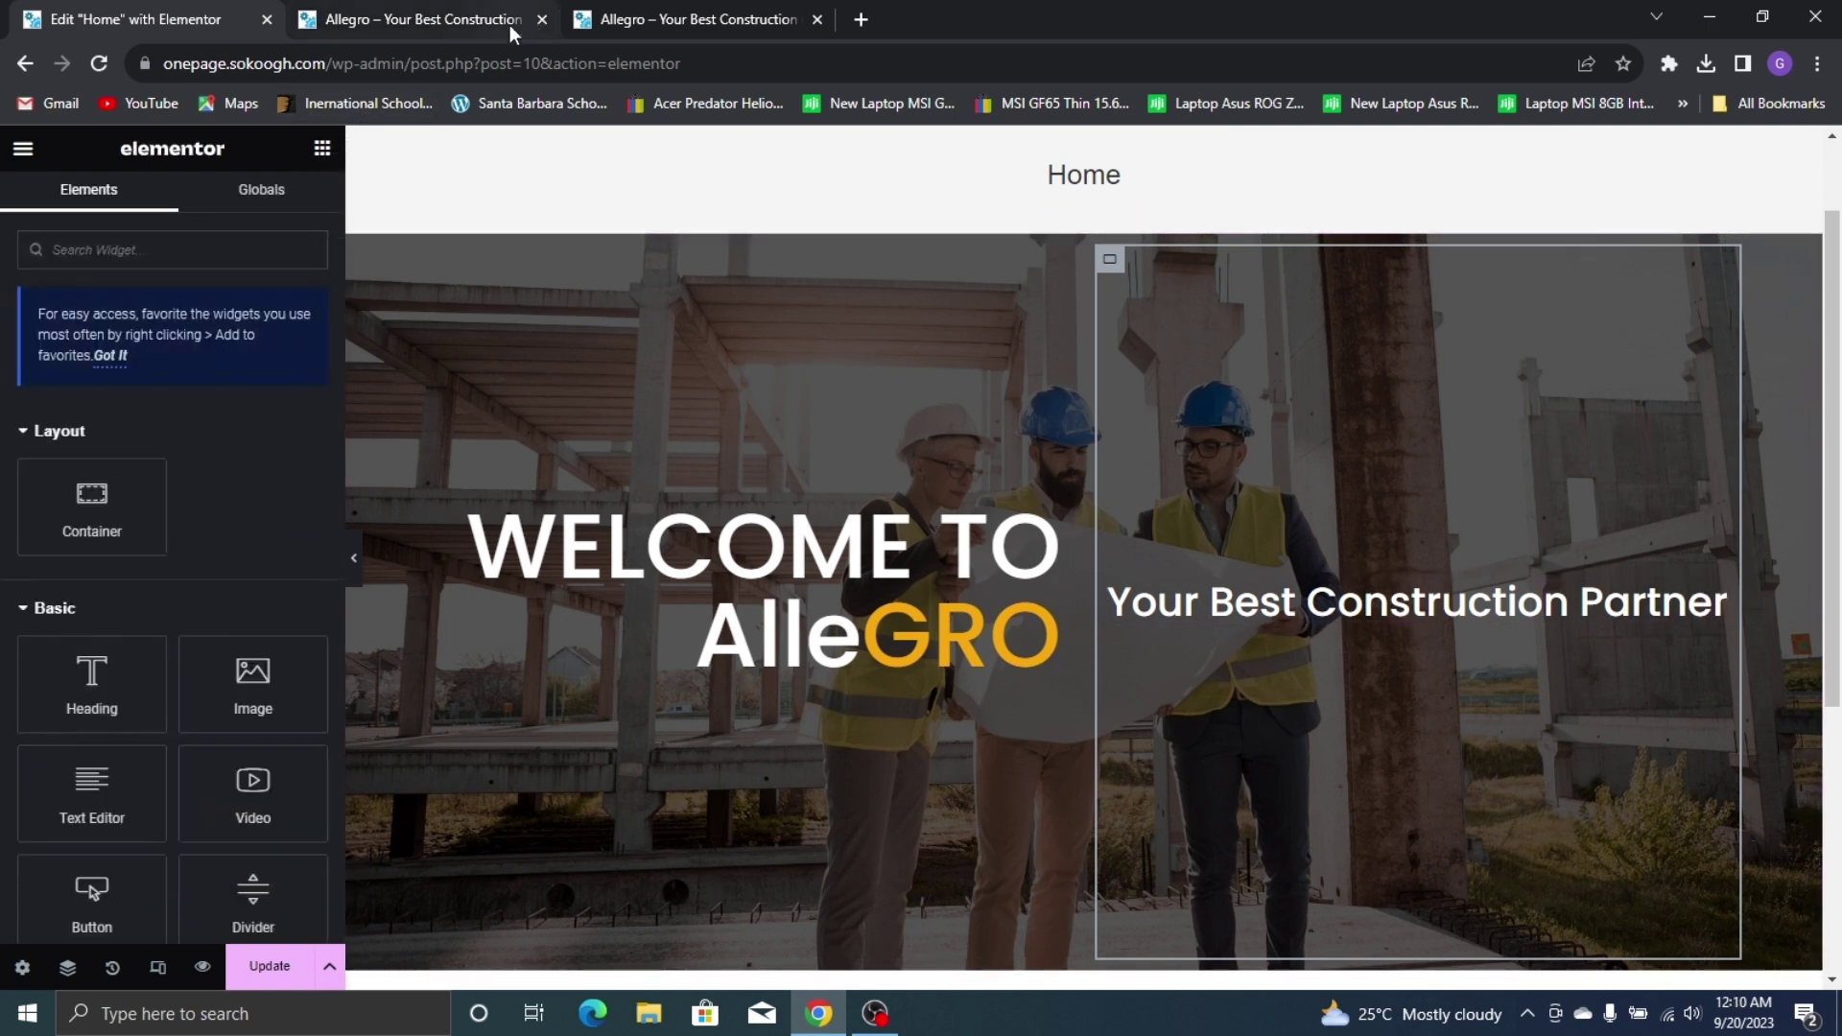
{"action": "left_click", "coordinate": [669, 11]}
{"action": "left_click", "coordinate": [222, 14]}
{"action": "left_click_drag", "start_coordinate": [101, 786], "coordinate": [1400, 601]}
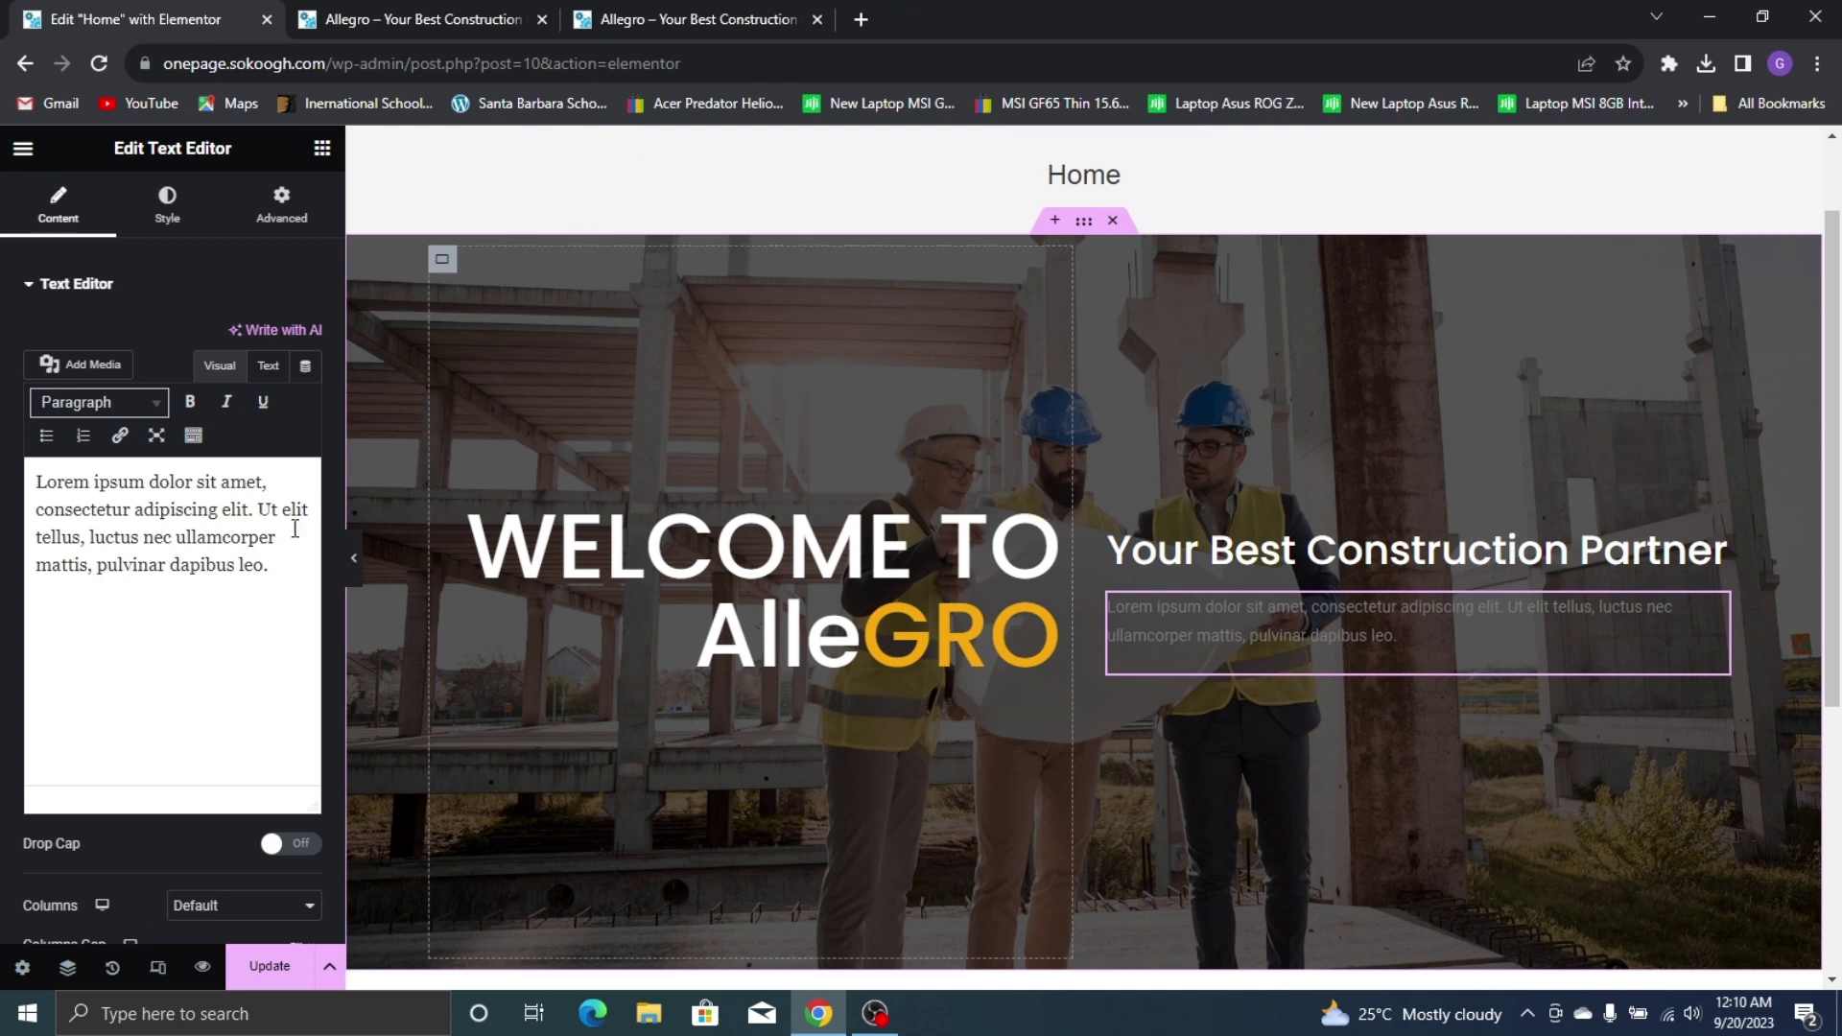
Copy the intro paragraph from the live Allegro site
{"action": "left_click", "coordinate": [616, 12]}
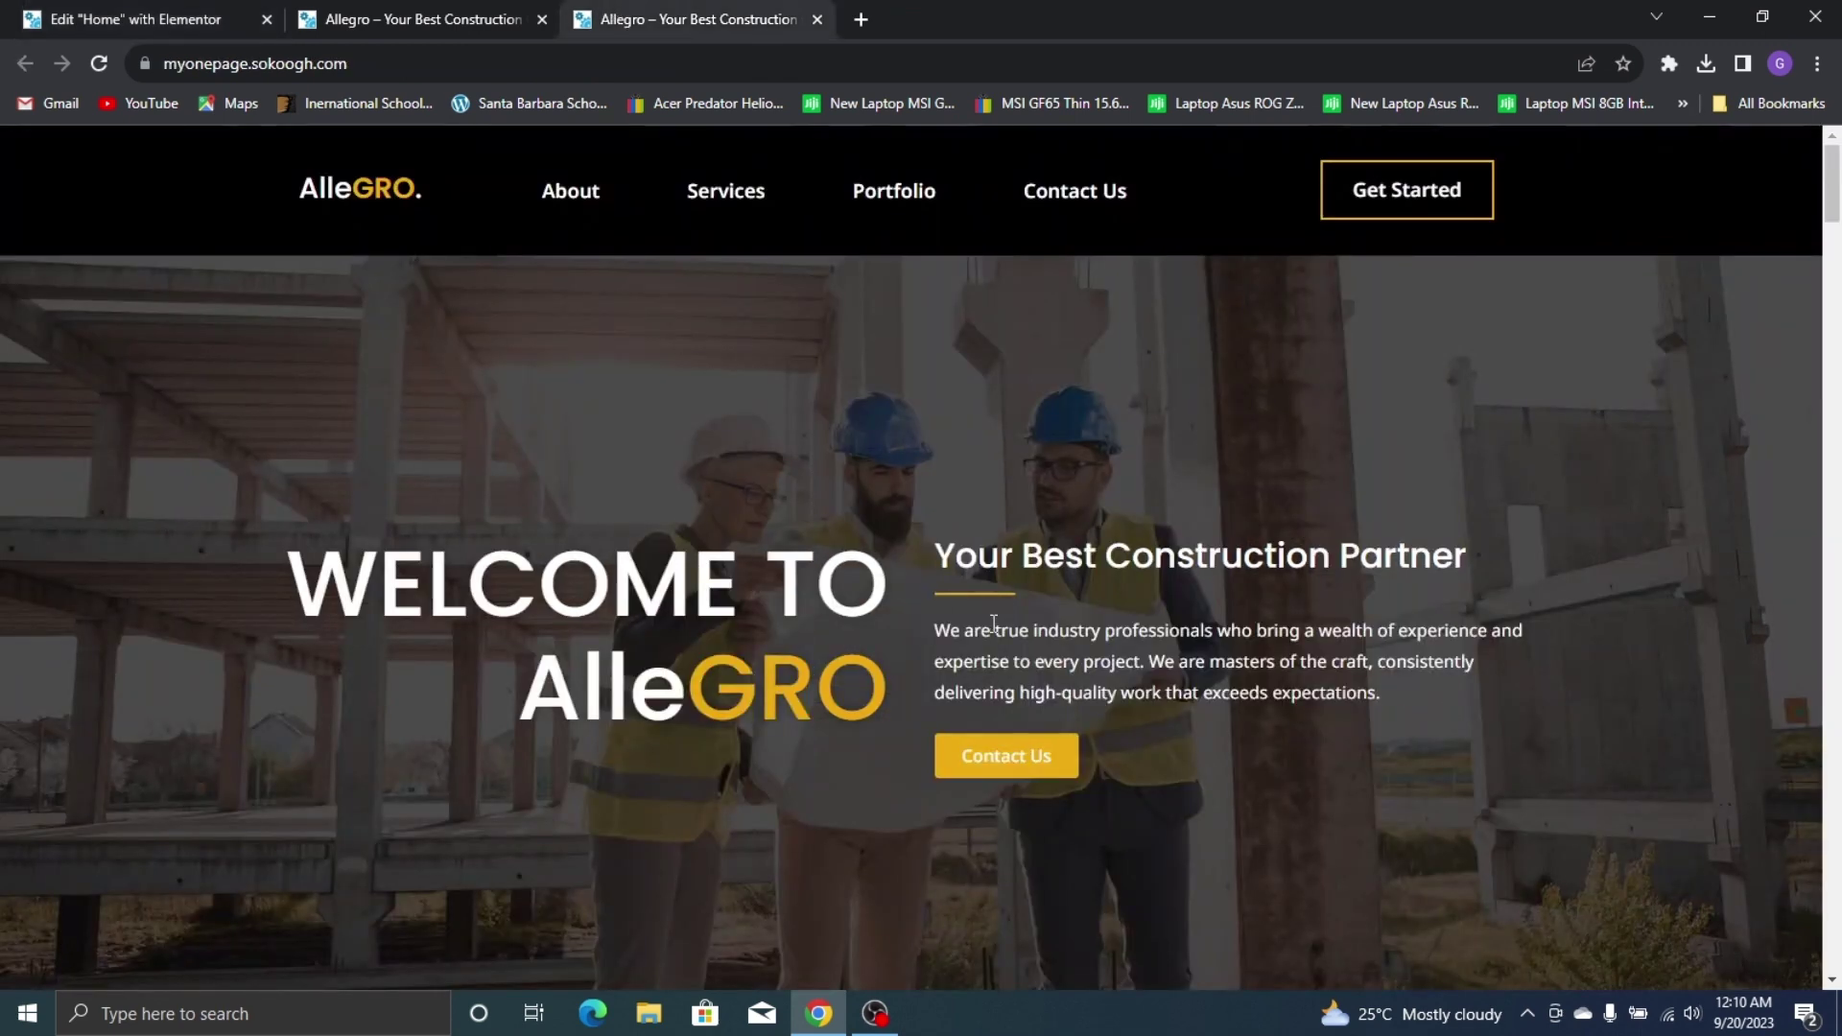
{"action": "left_click_drag", "start_coordinate": [938, 630], "coordinate": [1313, 693]}
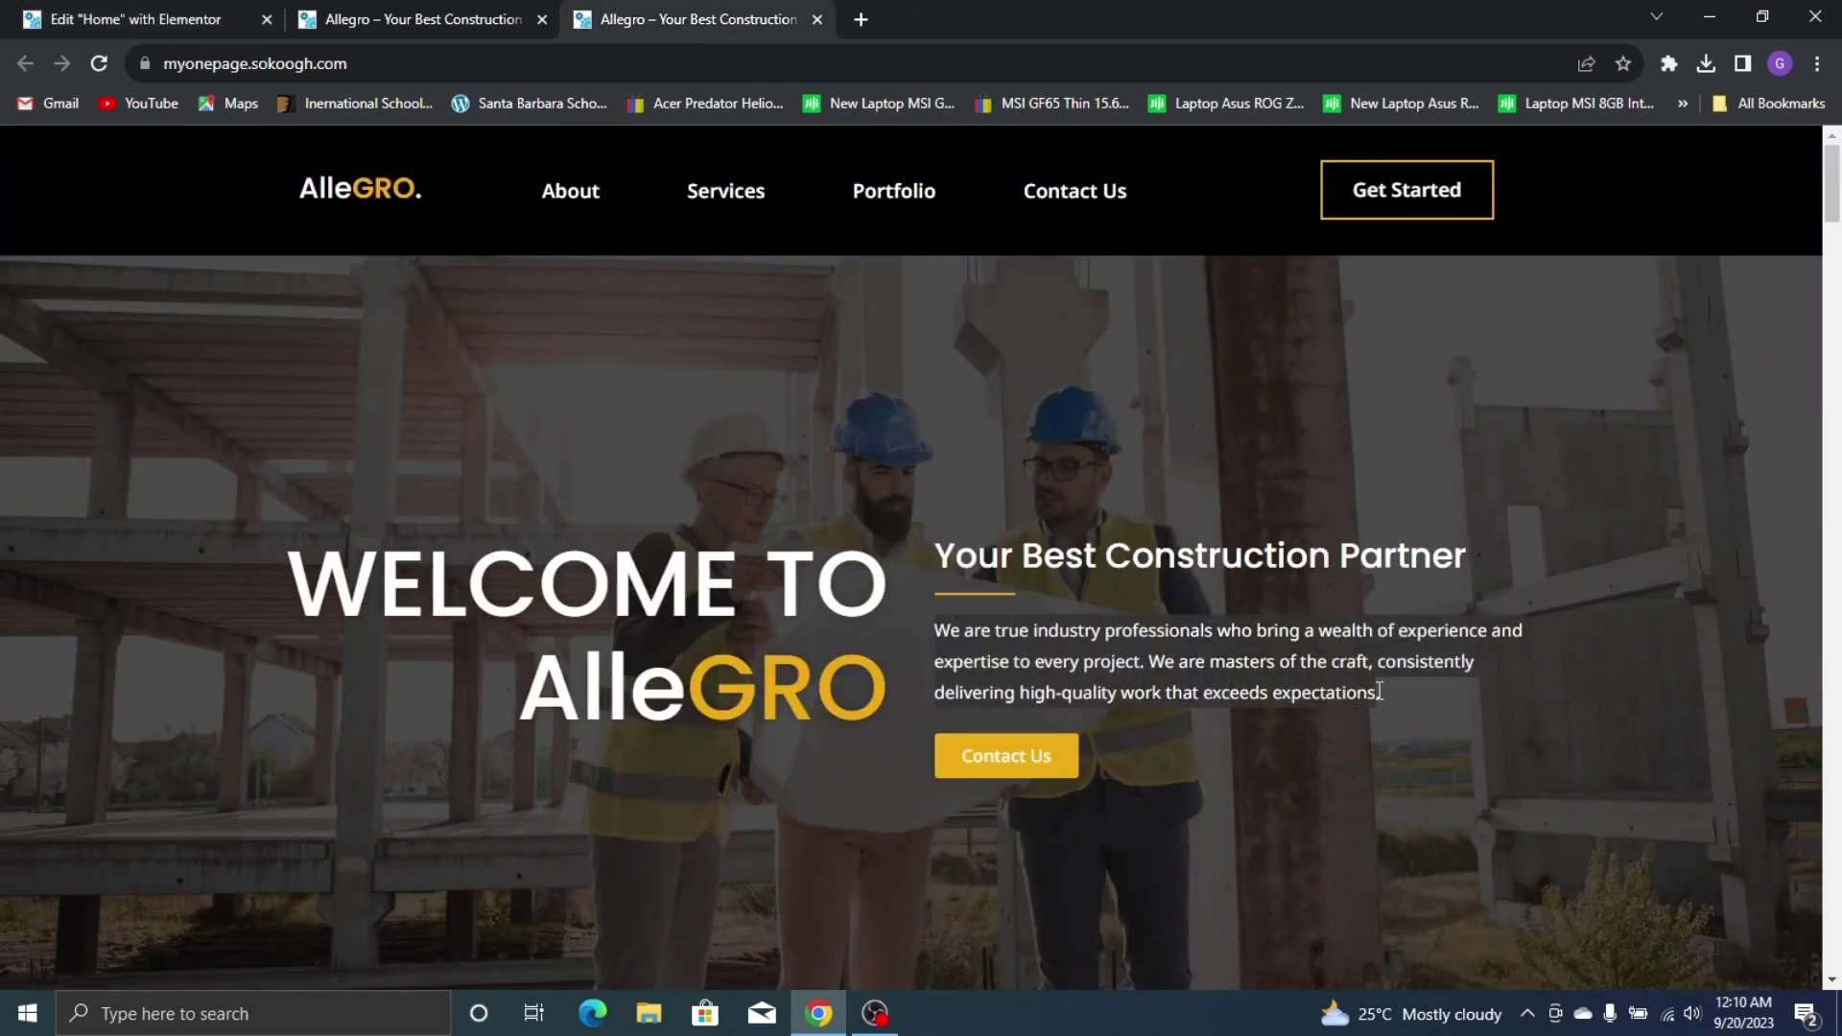
{"action": "right_click", "coordinate": [1224, 632]}
{"action": "left_click", "coordinate": [1320, 653]}
{"action": "left_click", "coordinate": [54, 11]}
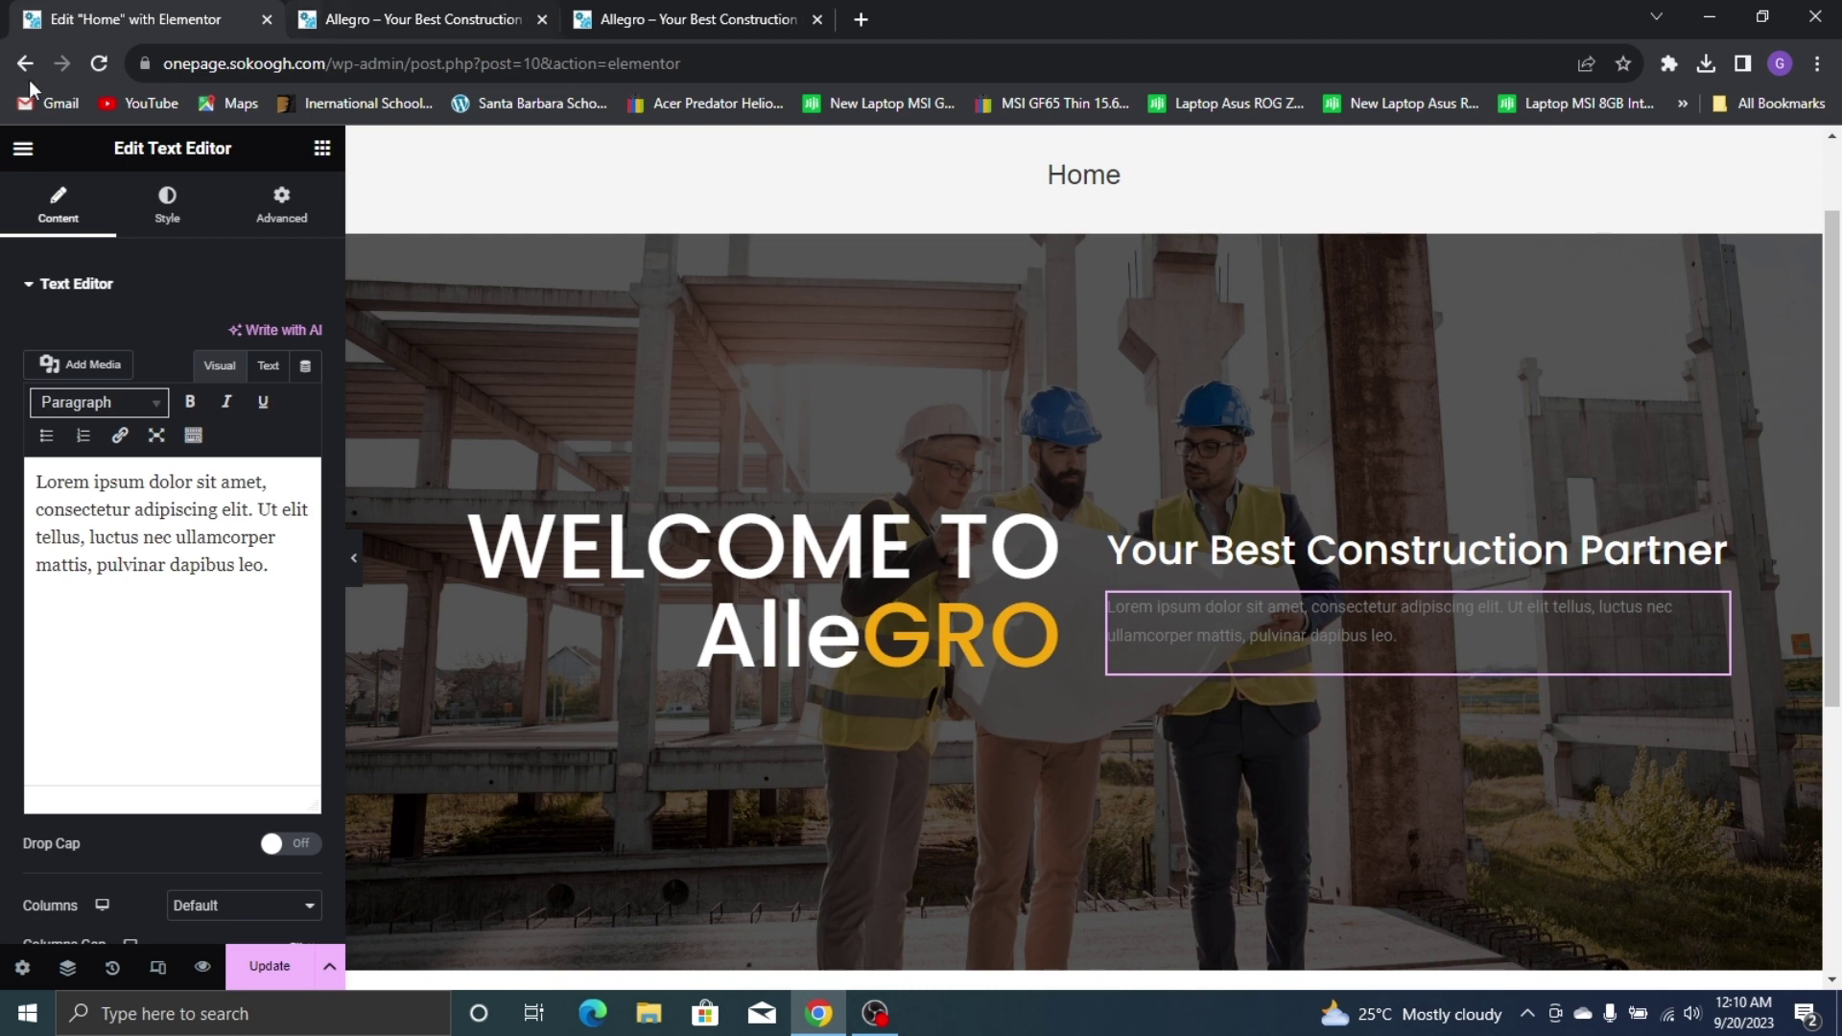
Search for ChatGPT and open its chat page in a new tab
{"action": "left_click", "coordinate": [862, 17]}
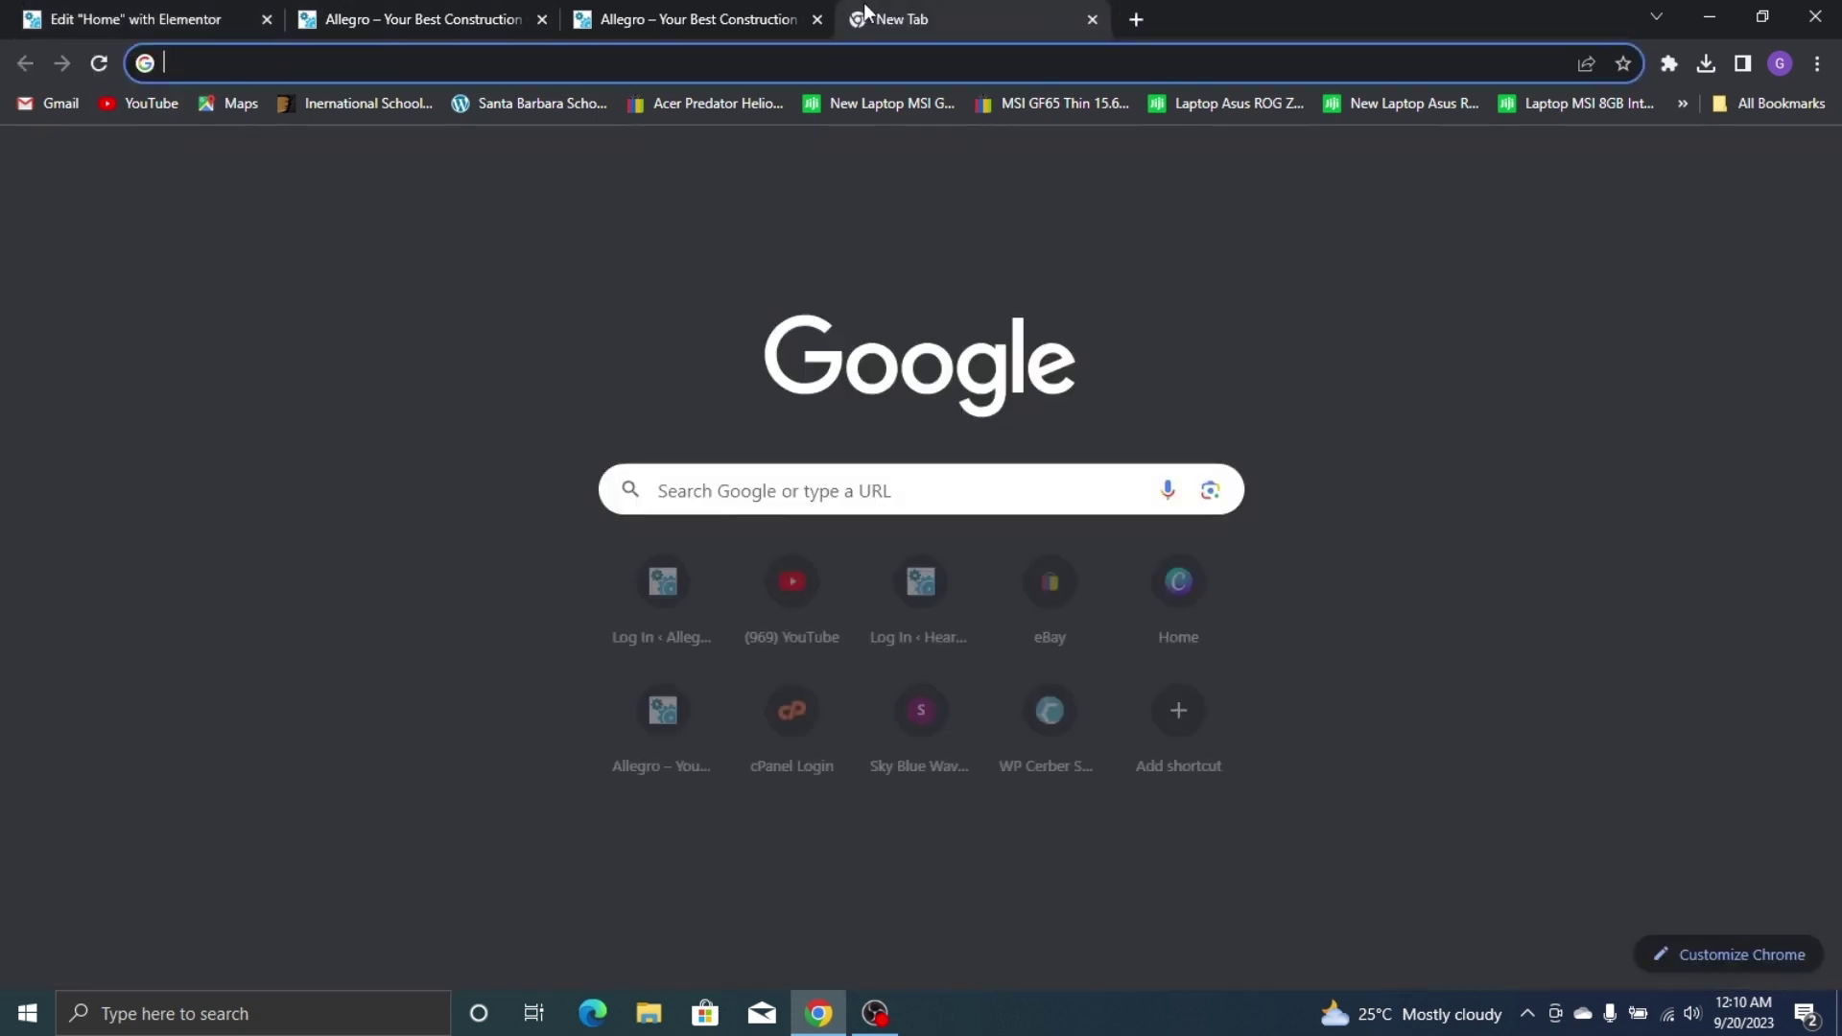
{"action": "type", "text": "cha"}
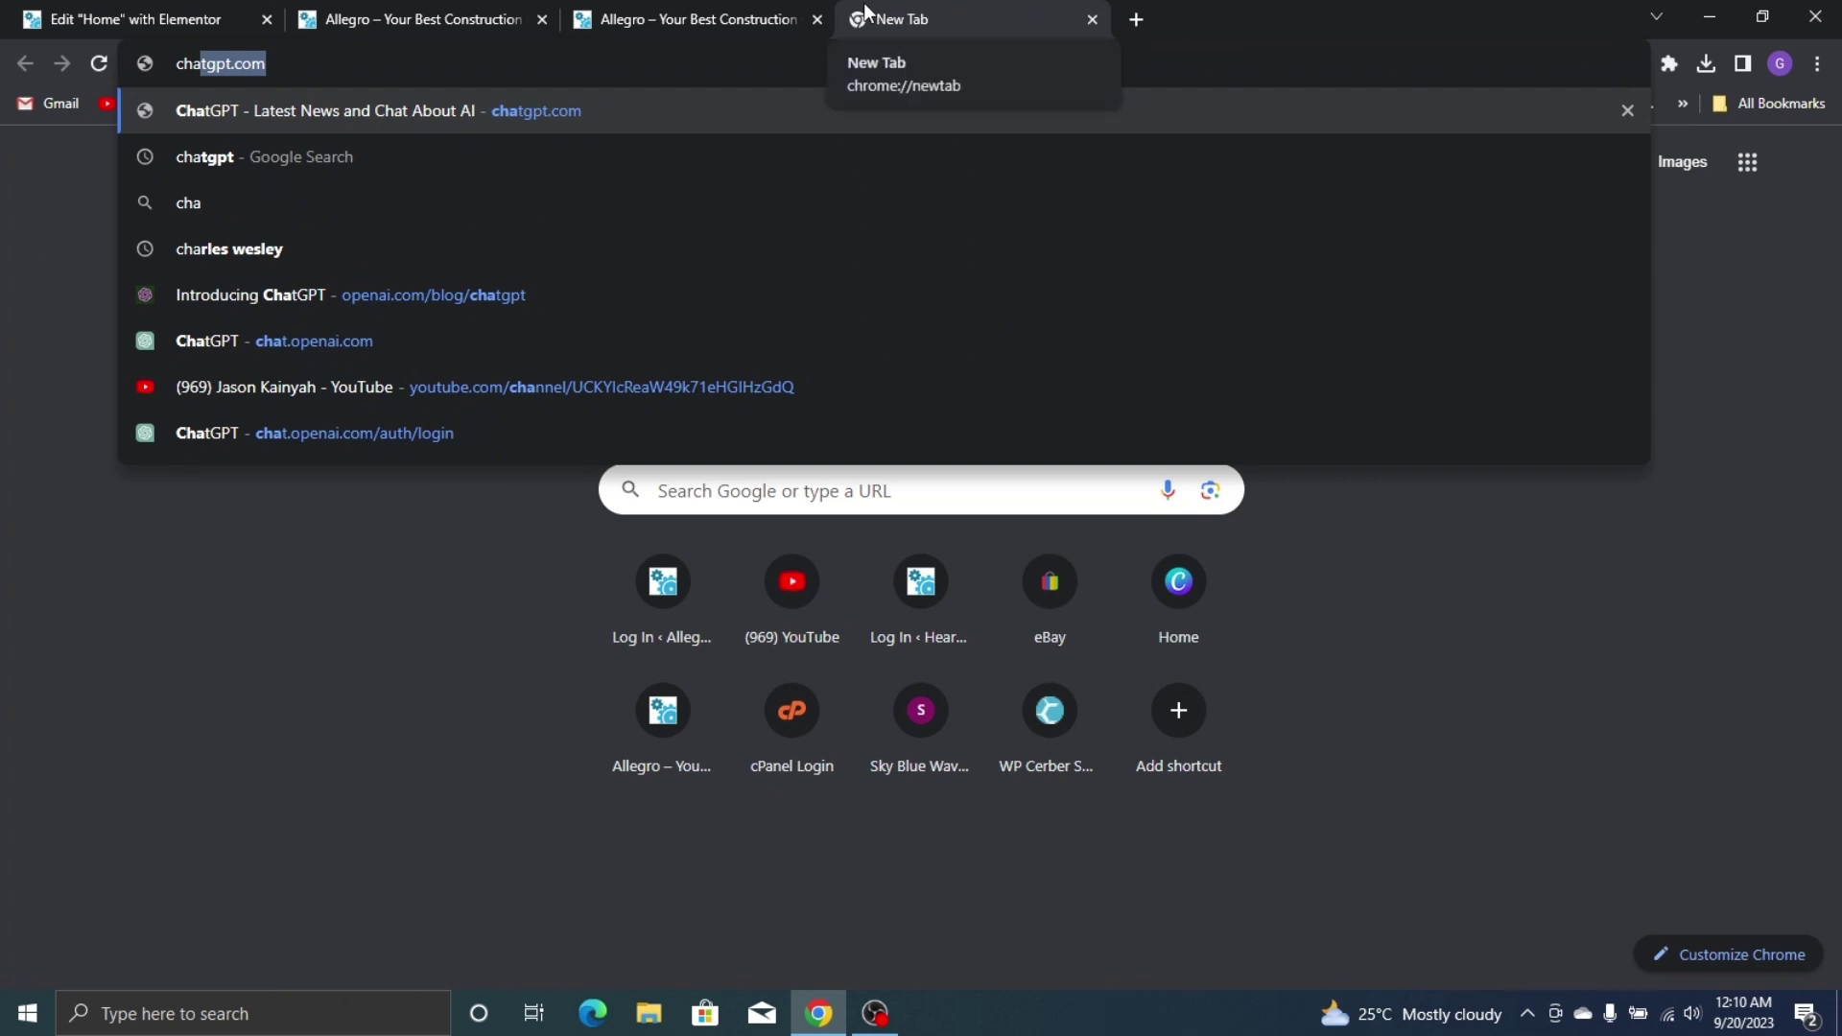
{"action": "type", "text": "gpt"}
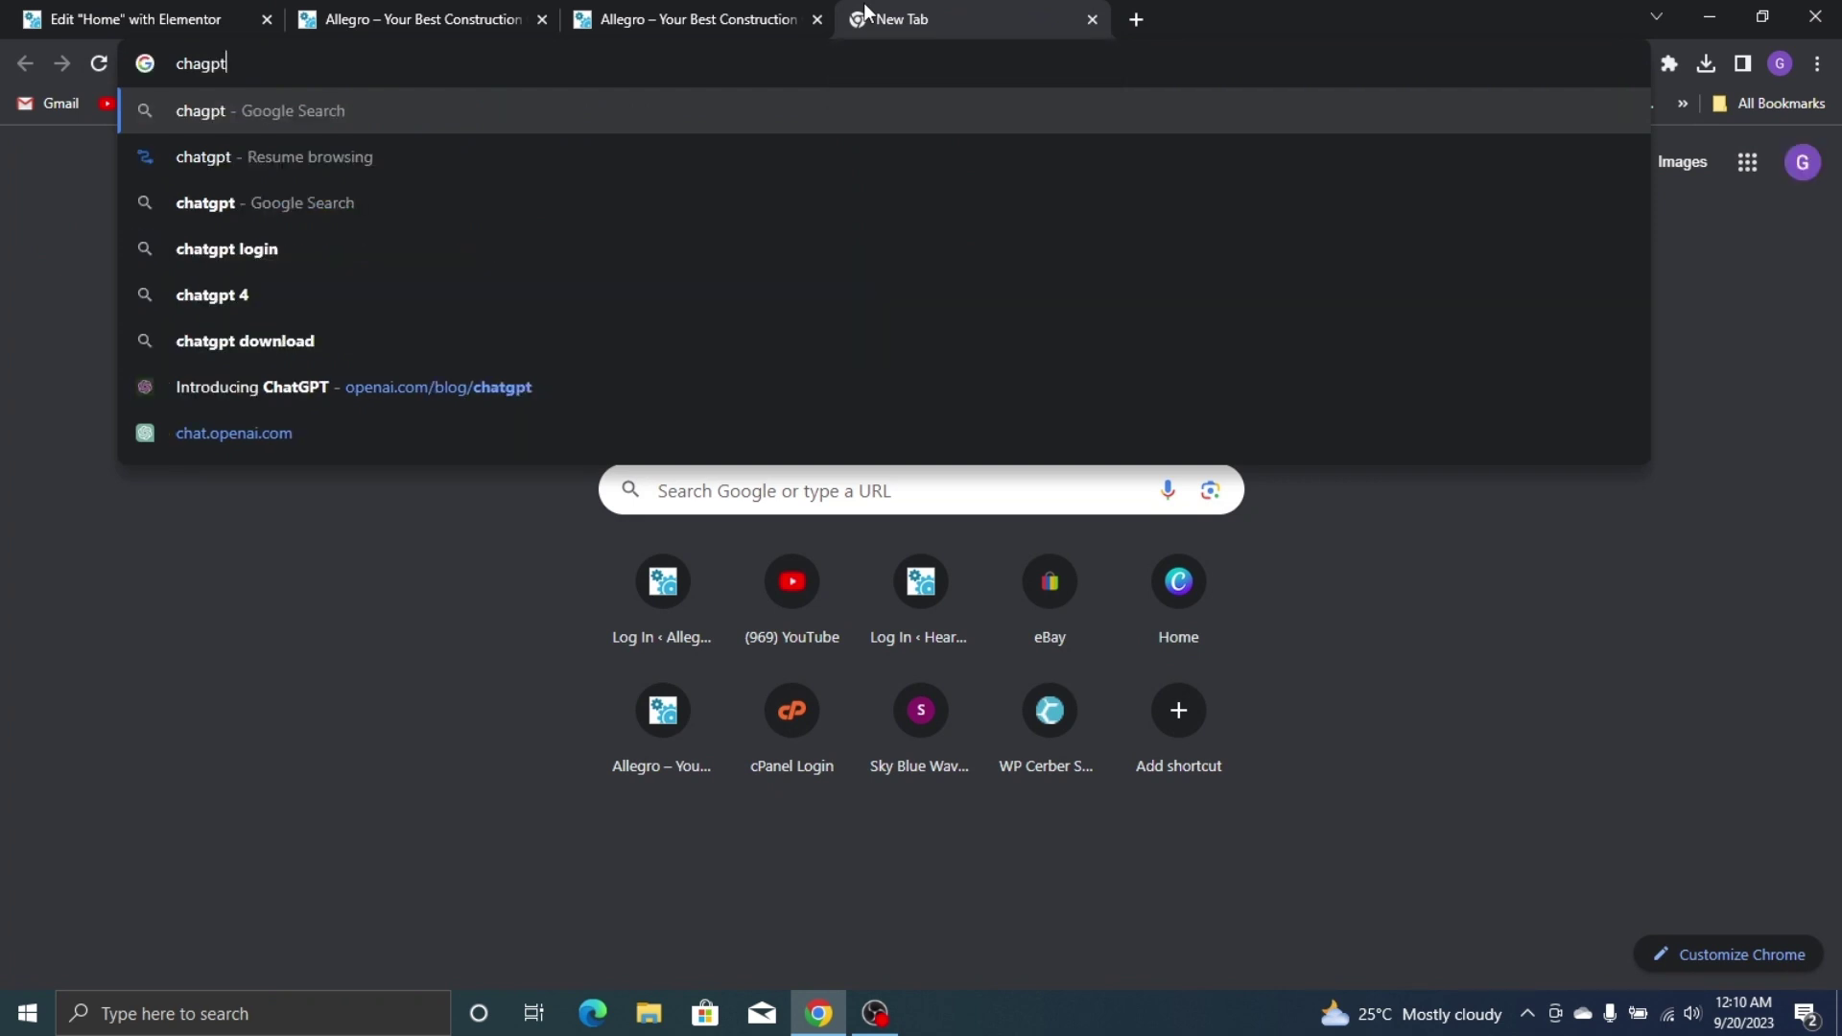
{"action": "key", "text": "Return"}
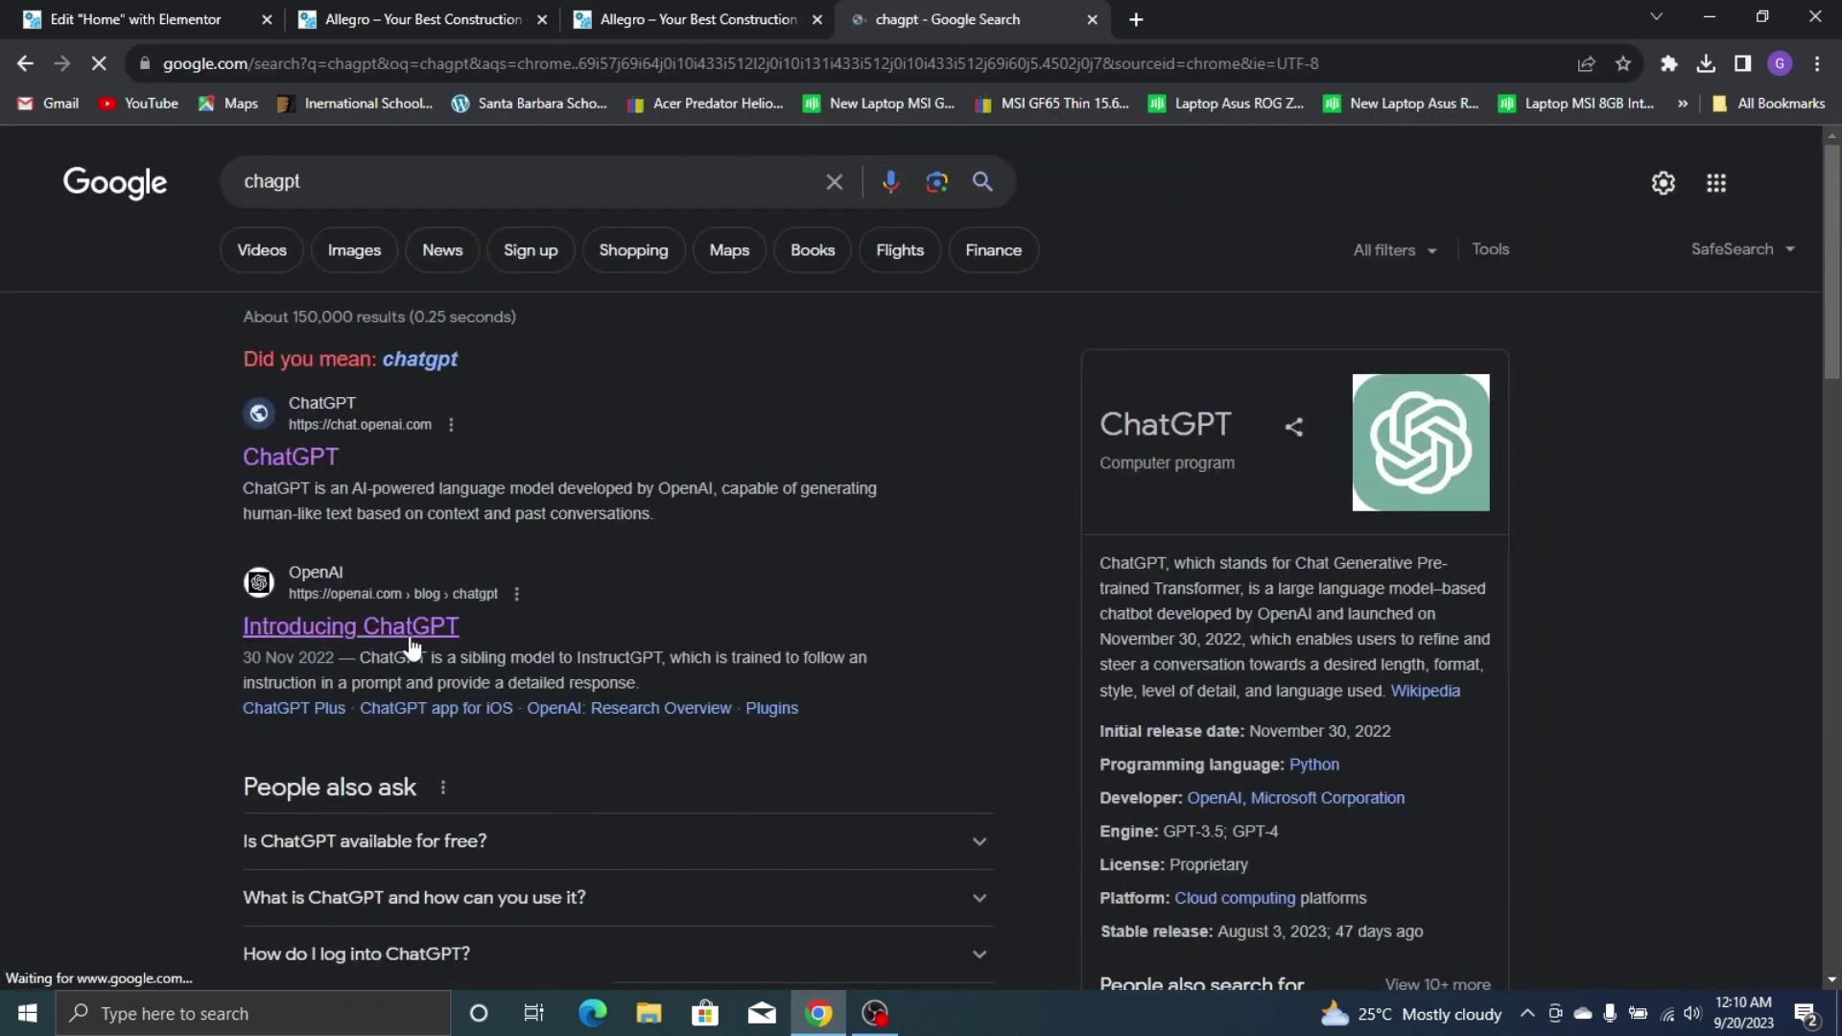
{"action": "left_click", "coordinate": [399, 633]}
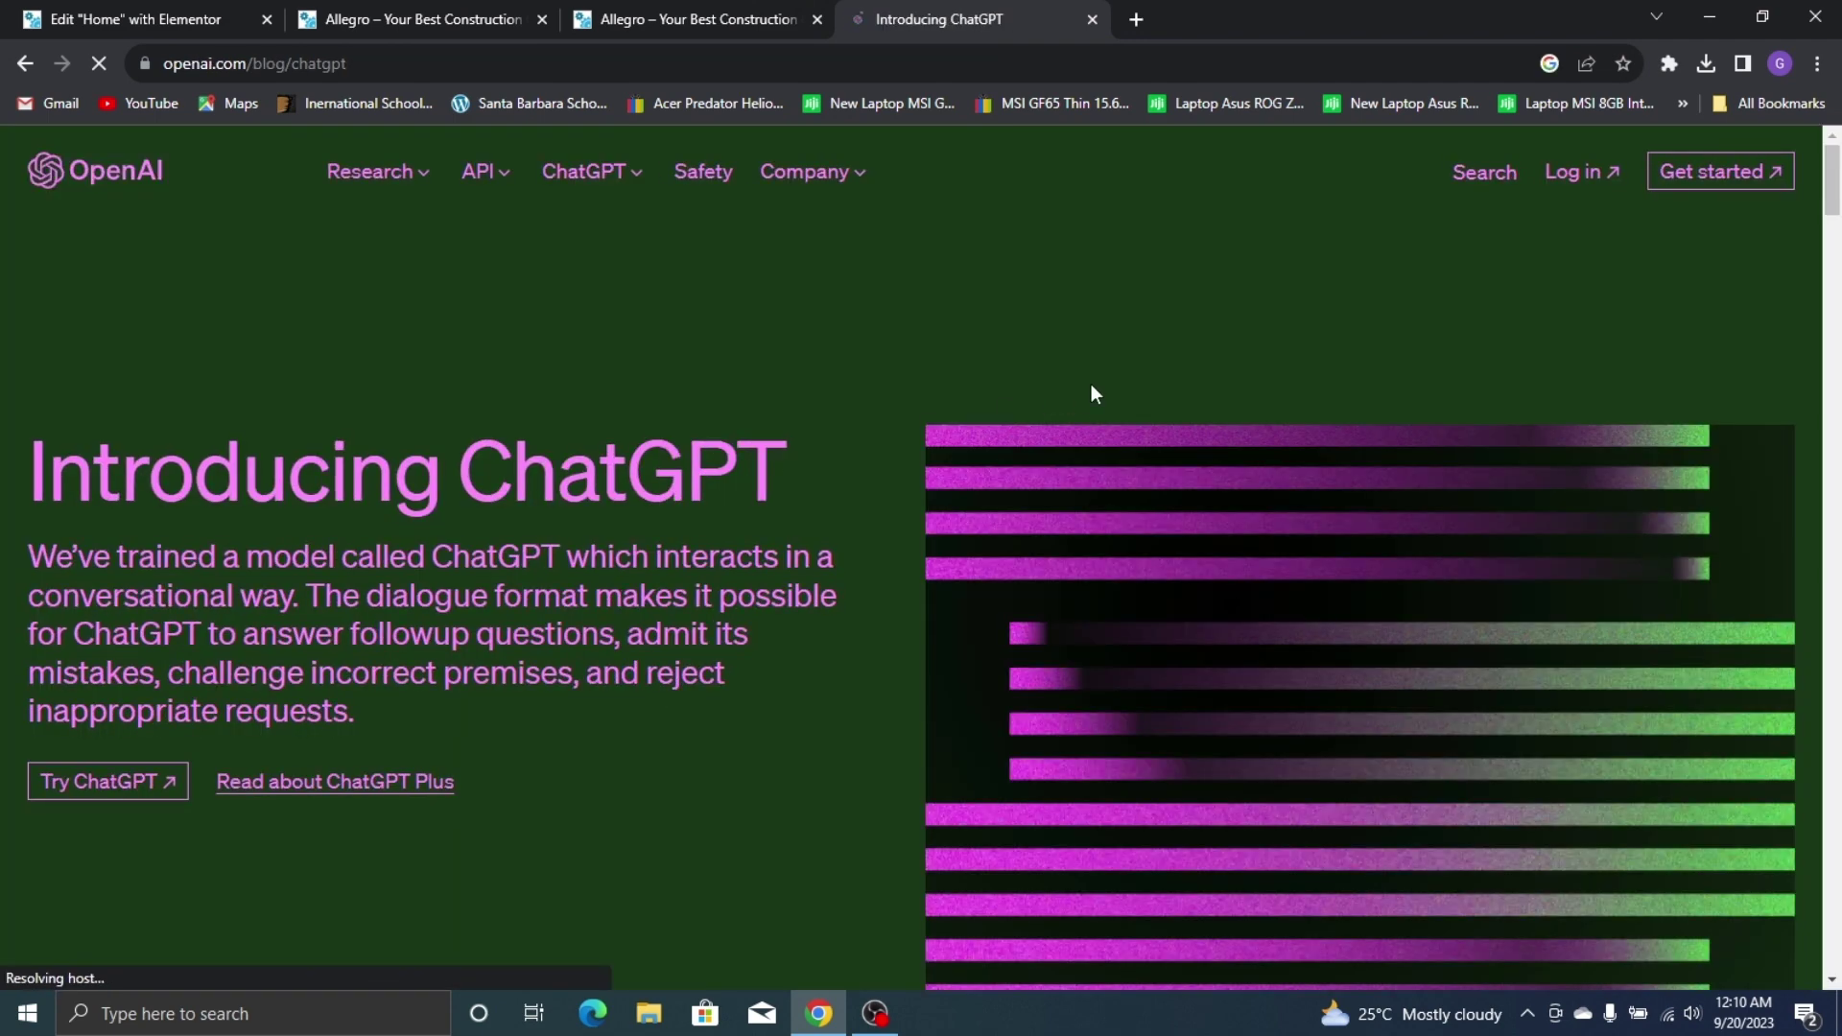
{"action": "left_click", "coordinate": [154, 782]}
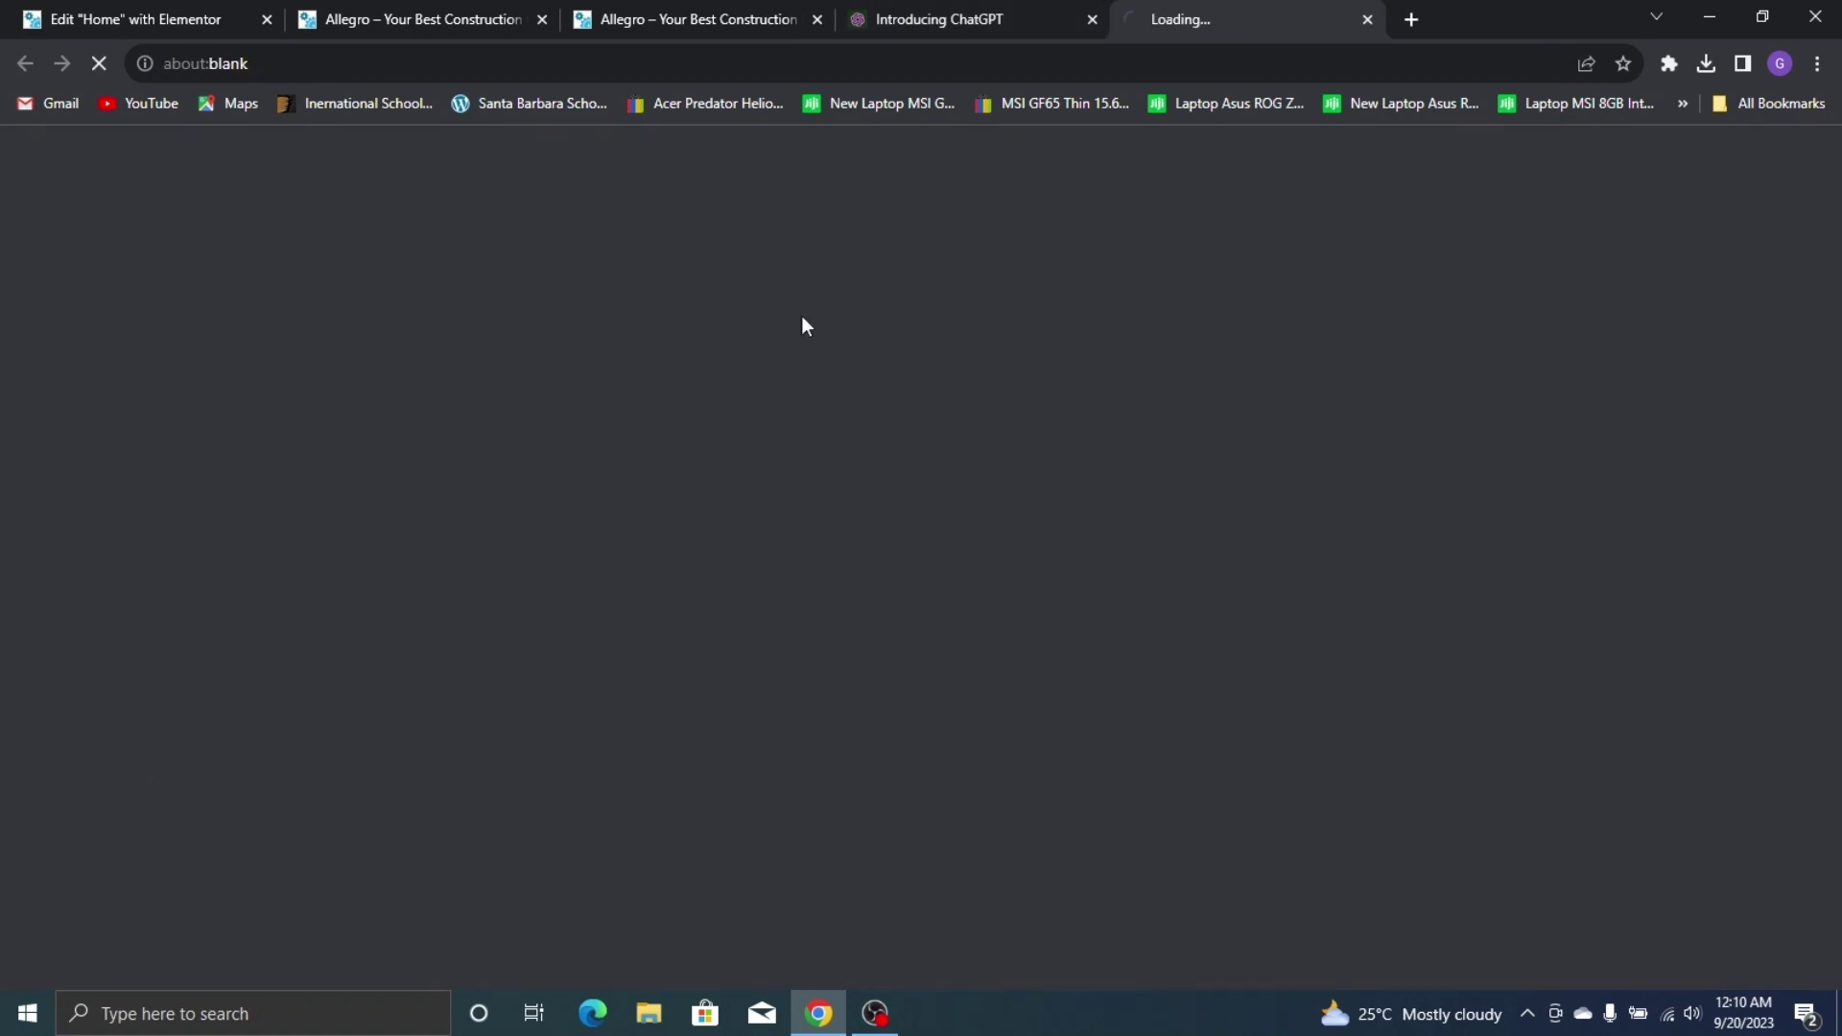
{"action": "left_click", "coordinate": [1092, 19]}
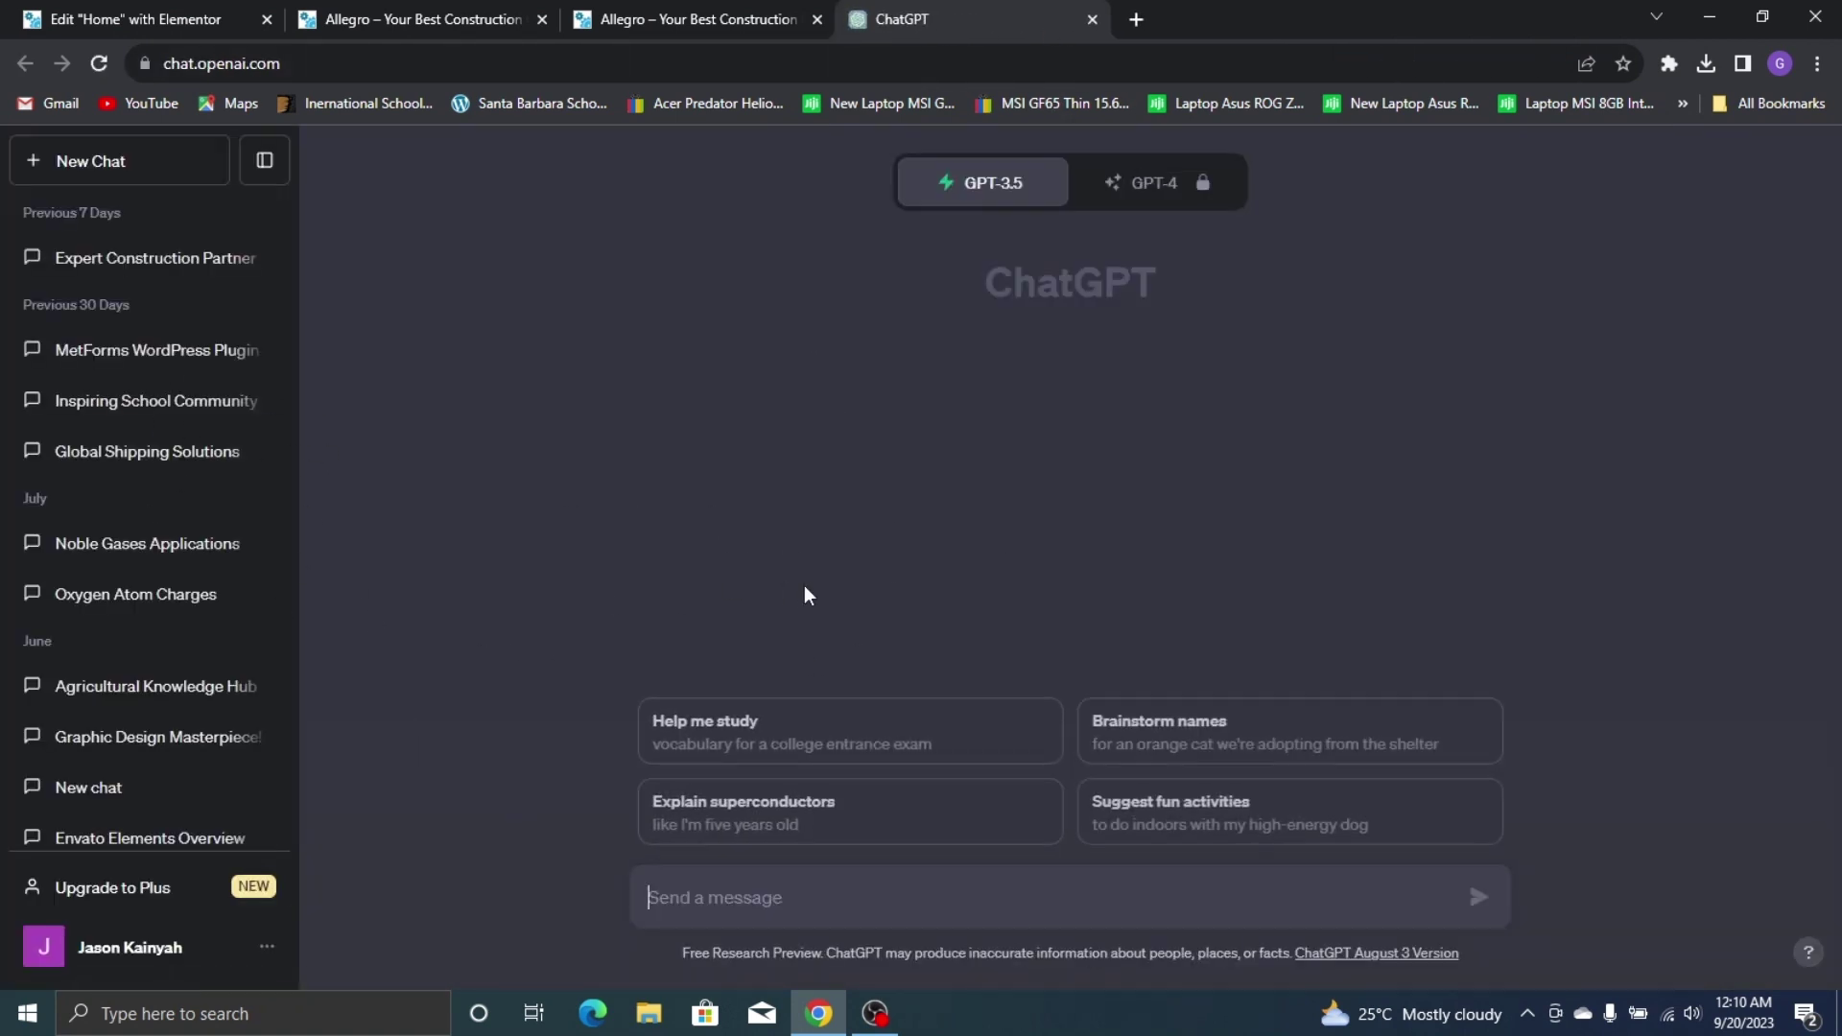
{"action": "left_click", "coordinate": [755, 17]}
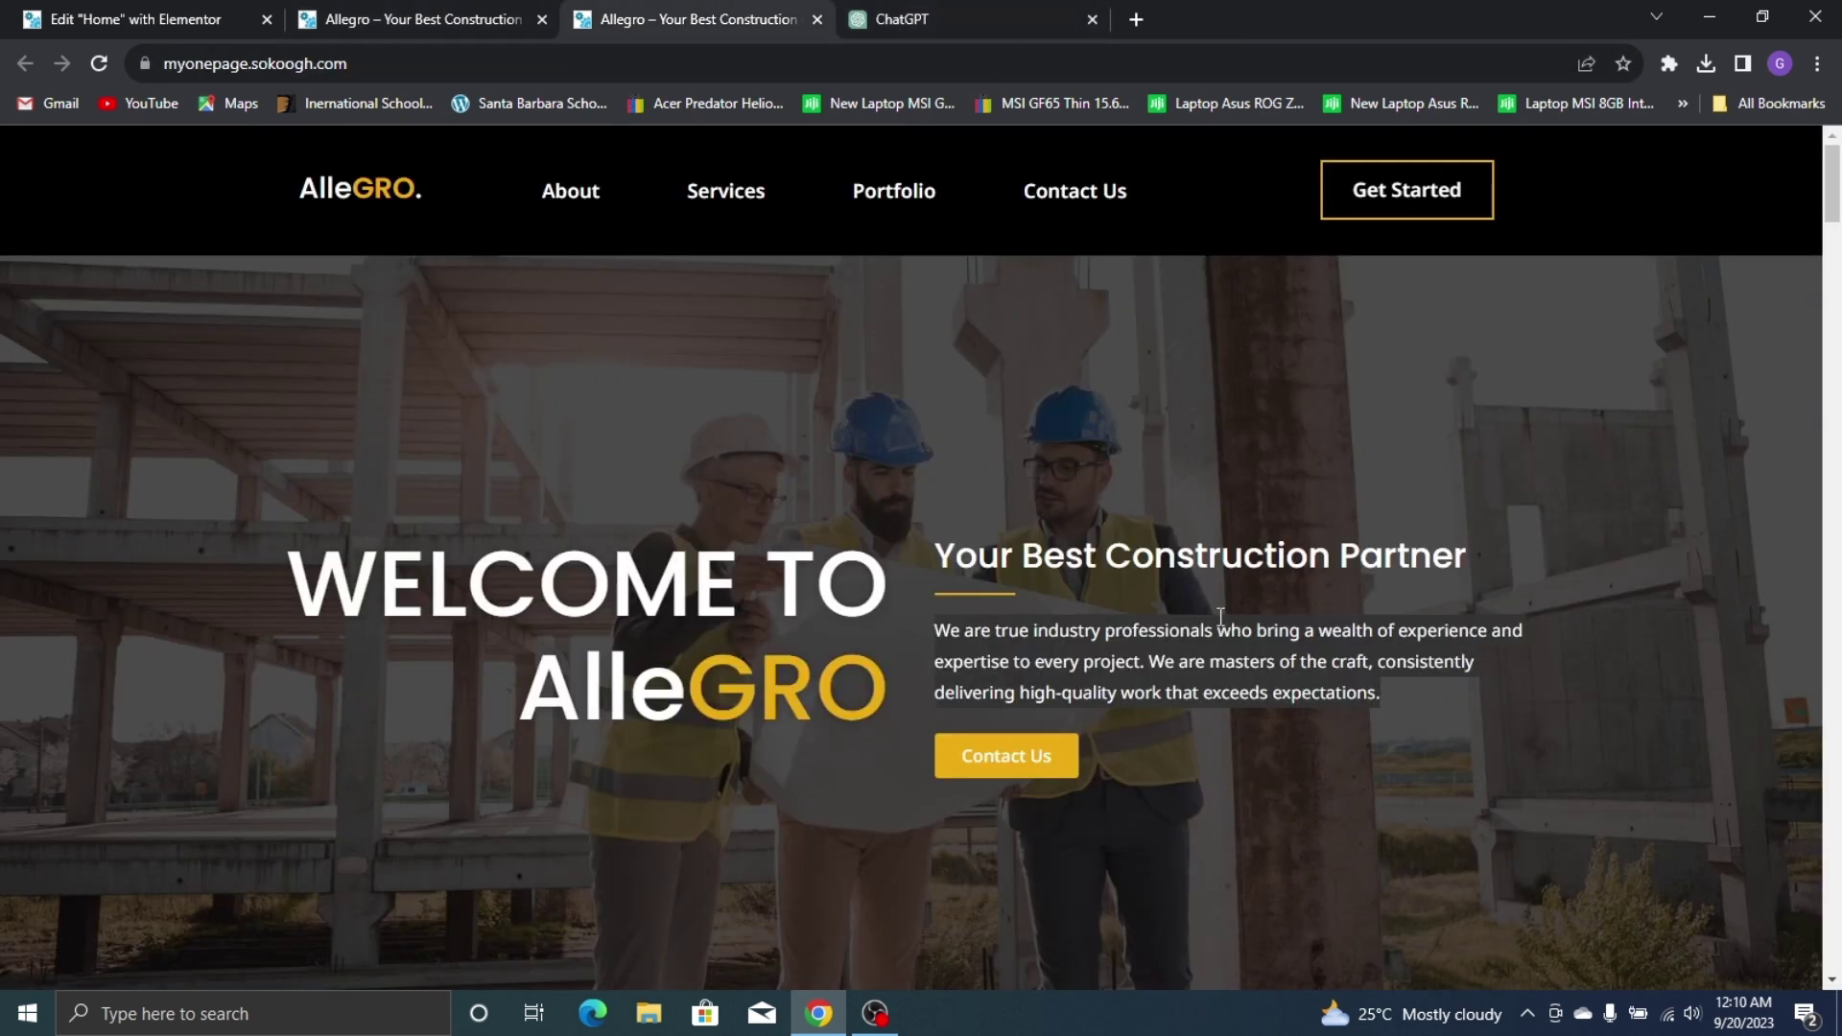
{"action": "left_click", "coordinate": [993, 32]}
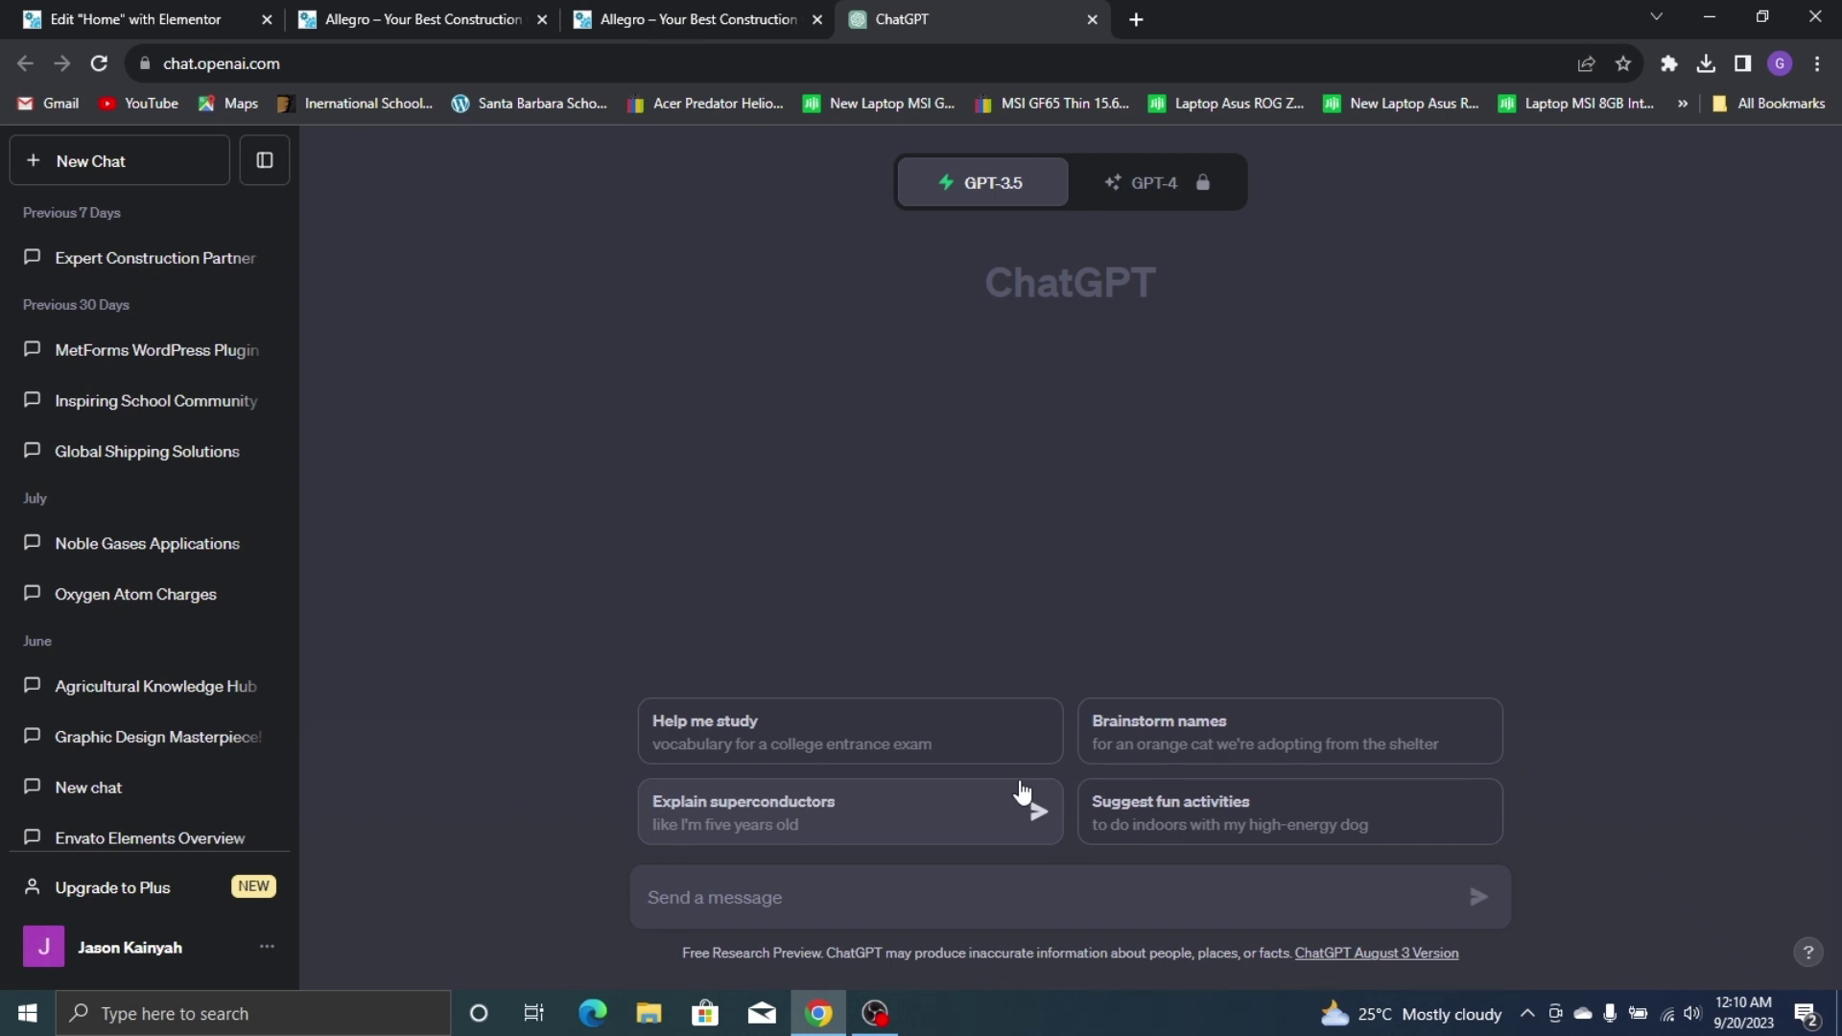
Send ChatGPT 'generate a short description for your best construction partner', fixing the spelling
{"action": "left_click", "coordinate": [866, 886]}
{"action": "type", "text": "generate a short description for your best constrcution partner"}
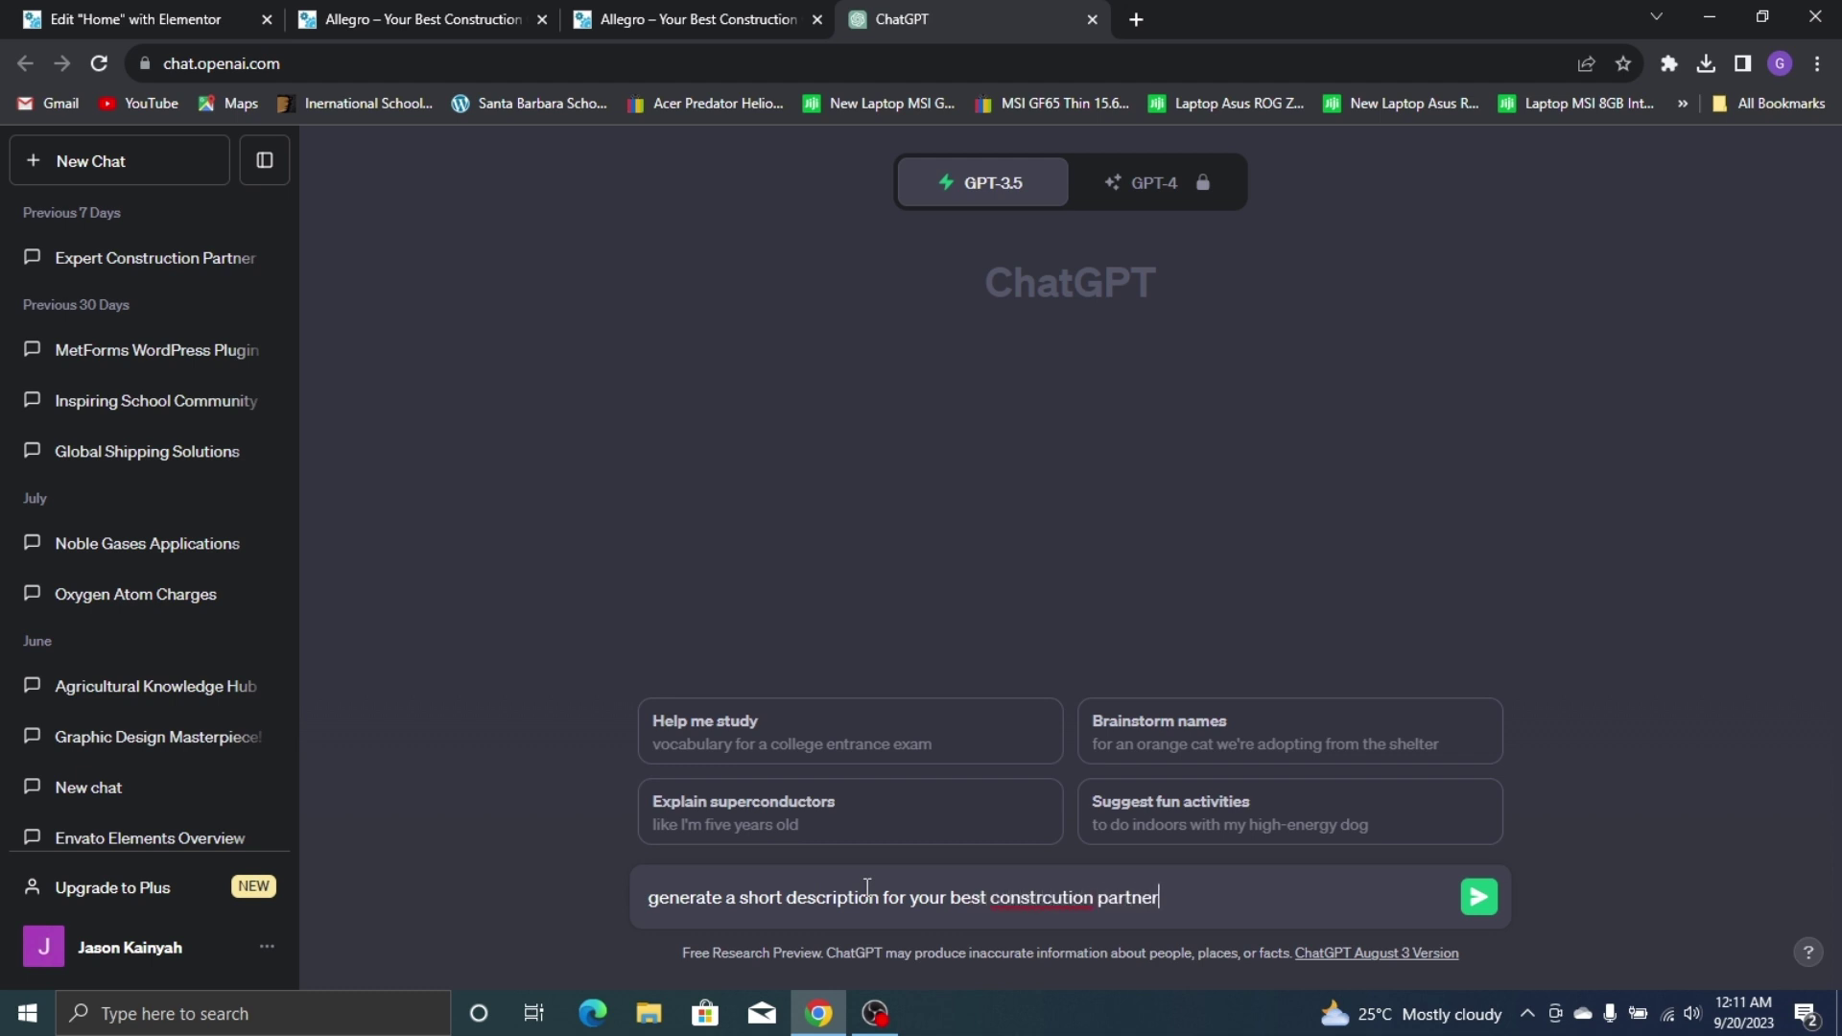
{"action": "right_click", "coordinate": [1051, 903]}
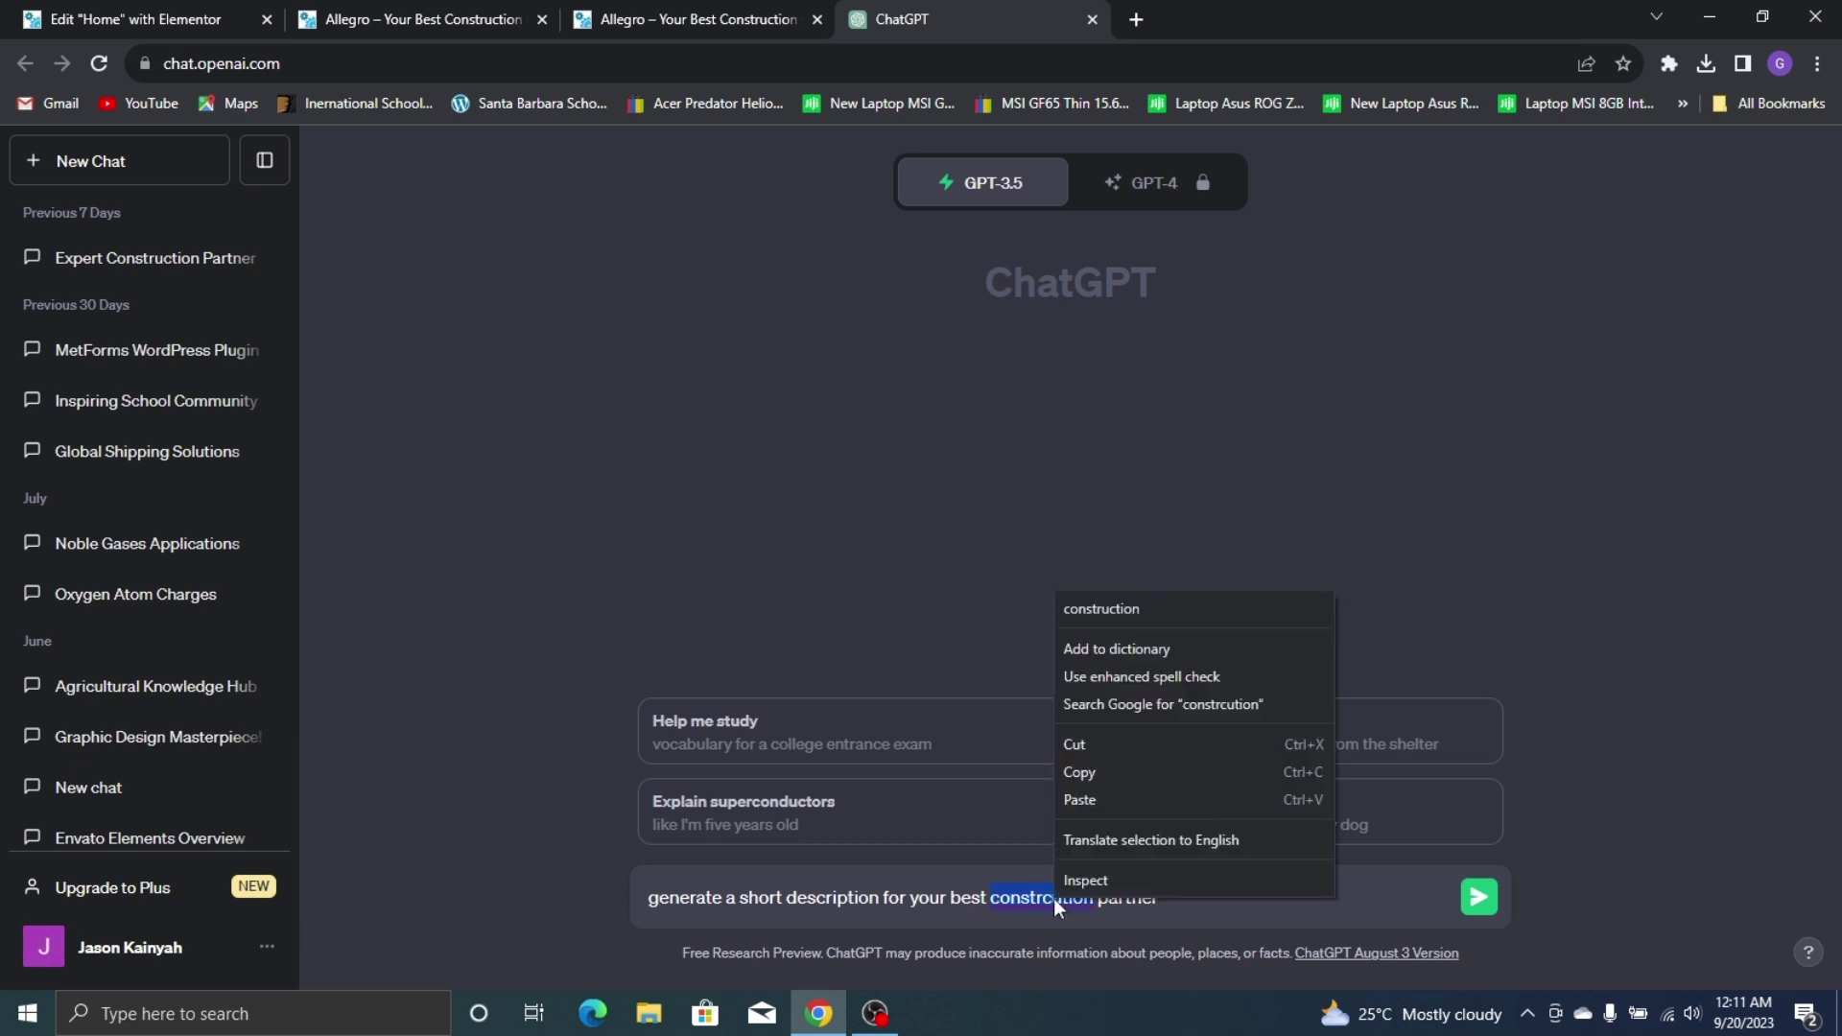
{"action": "left_click", "coordinate": [1176, 612]}
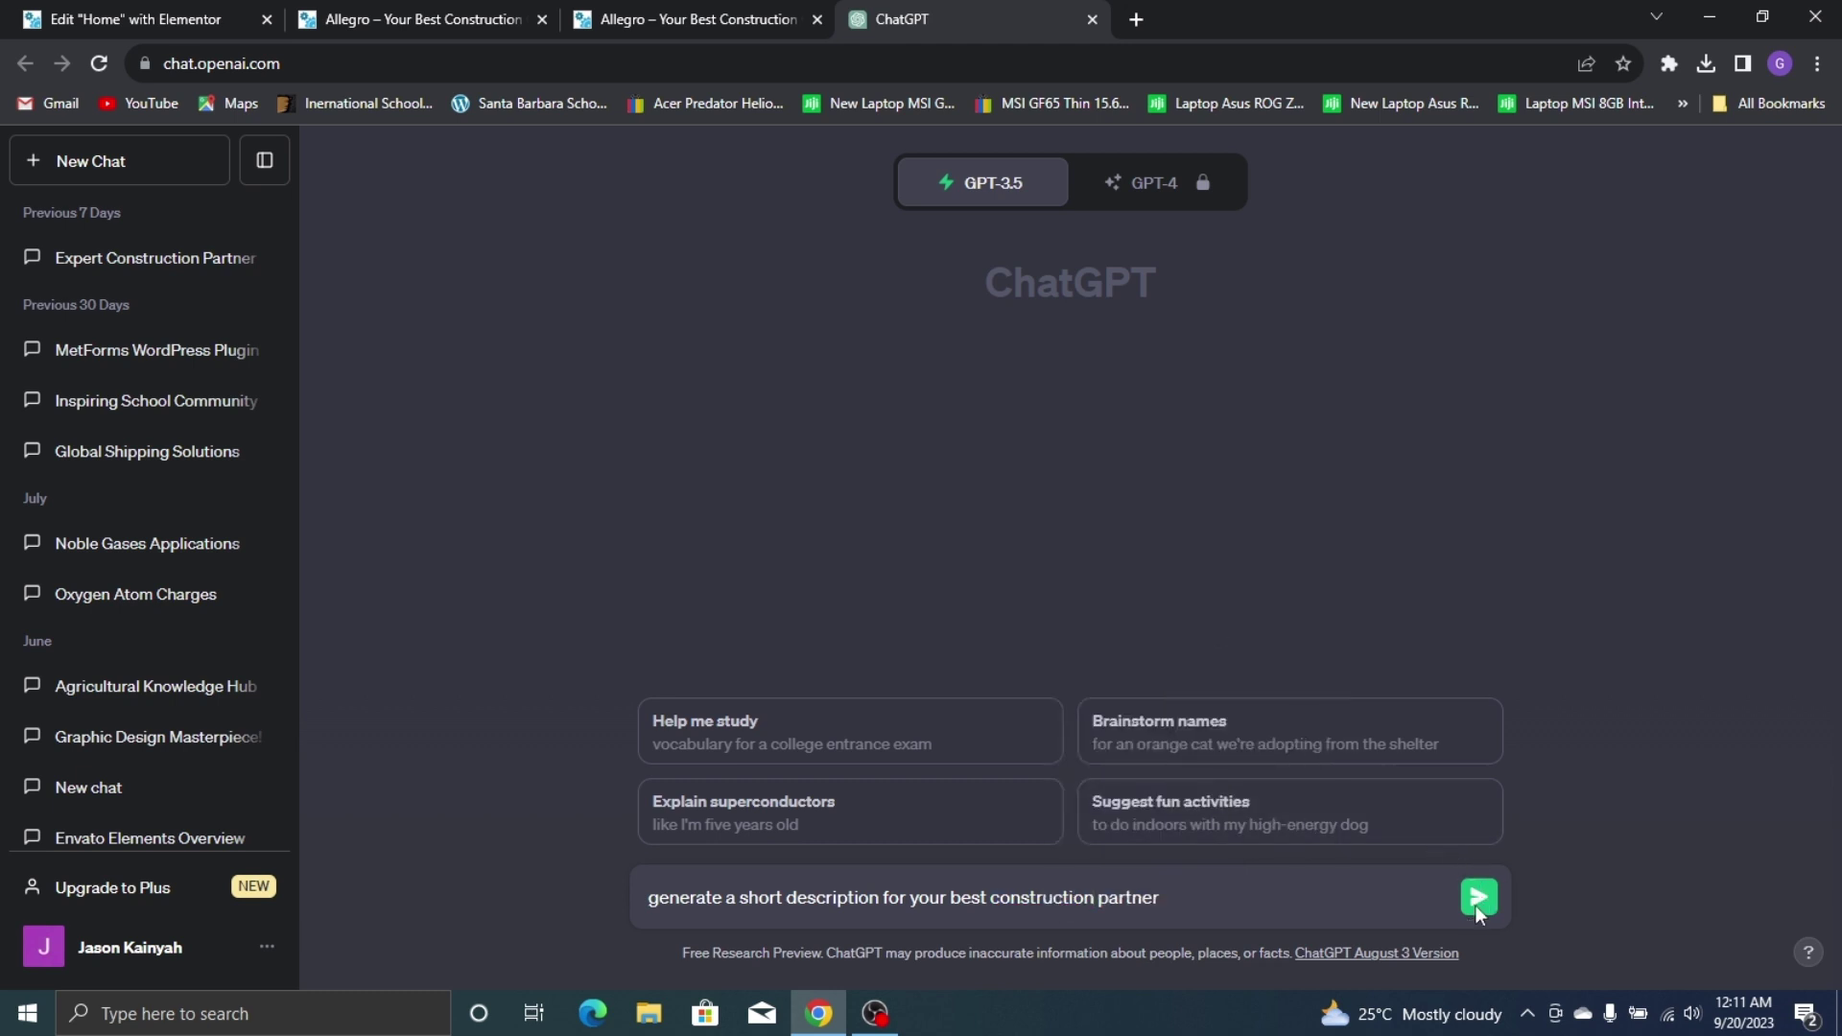
{"action": "left_click", "coordinate": [1478, 897]}
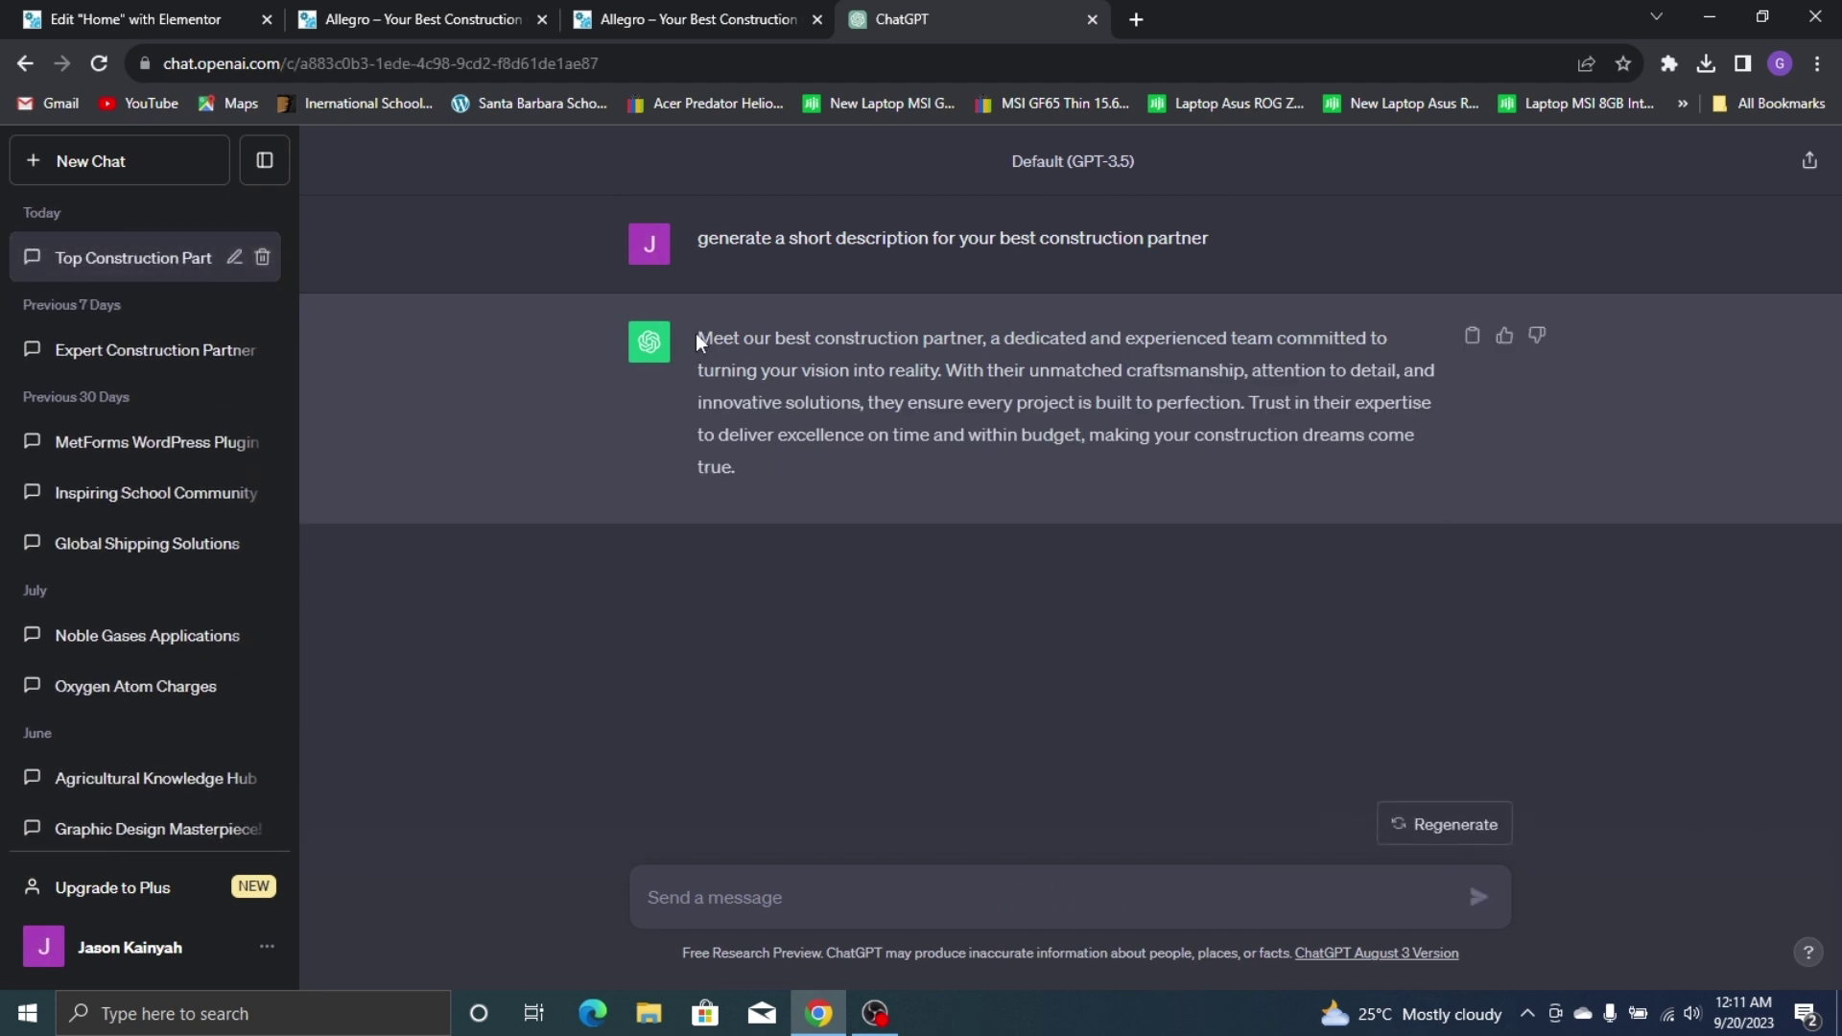
Copy the opening sentences of ChatGPT's reply
{"action": "left_click_drag", "start_coordinate": [697, 337], "coordinate": [846, 394]}
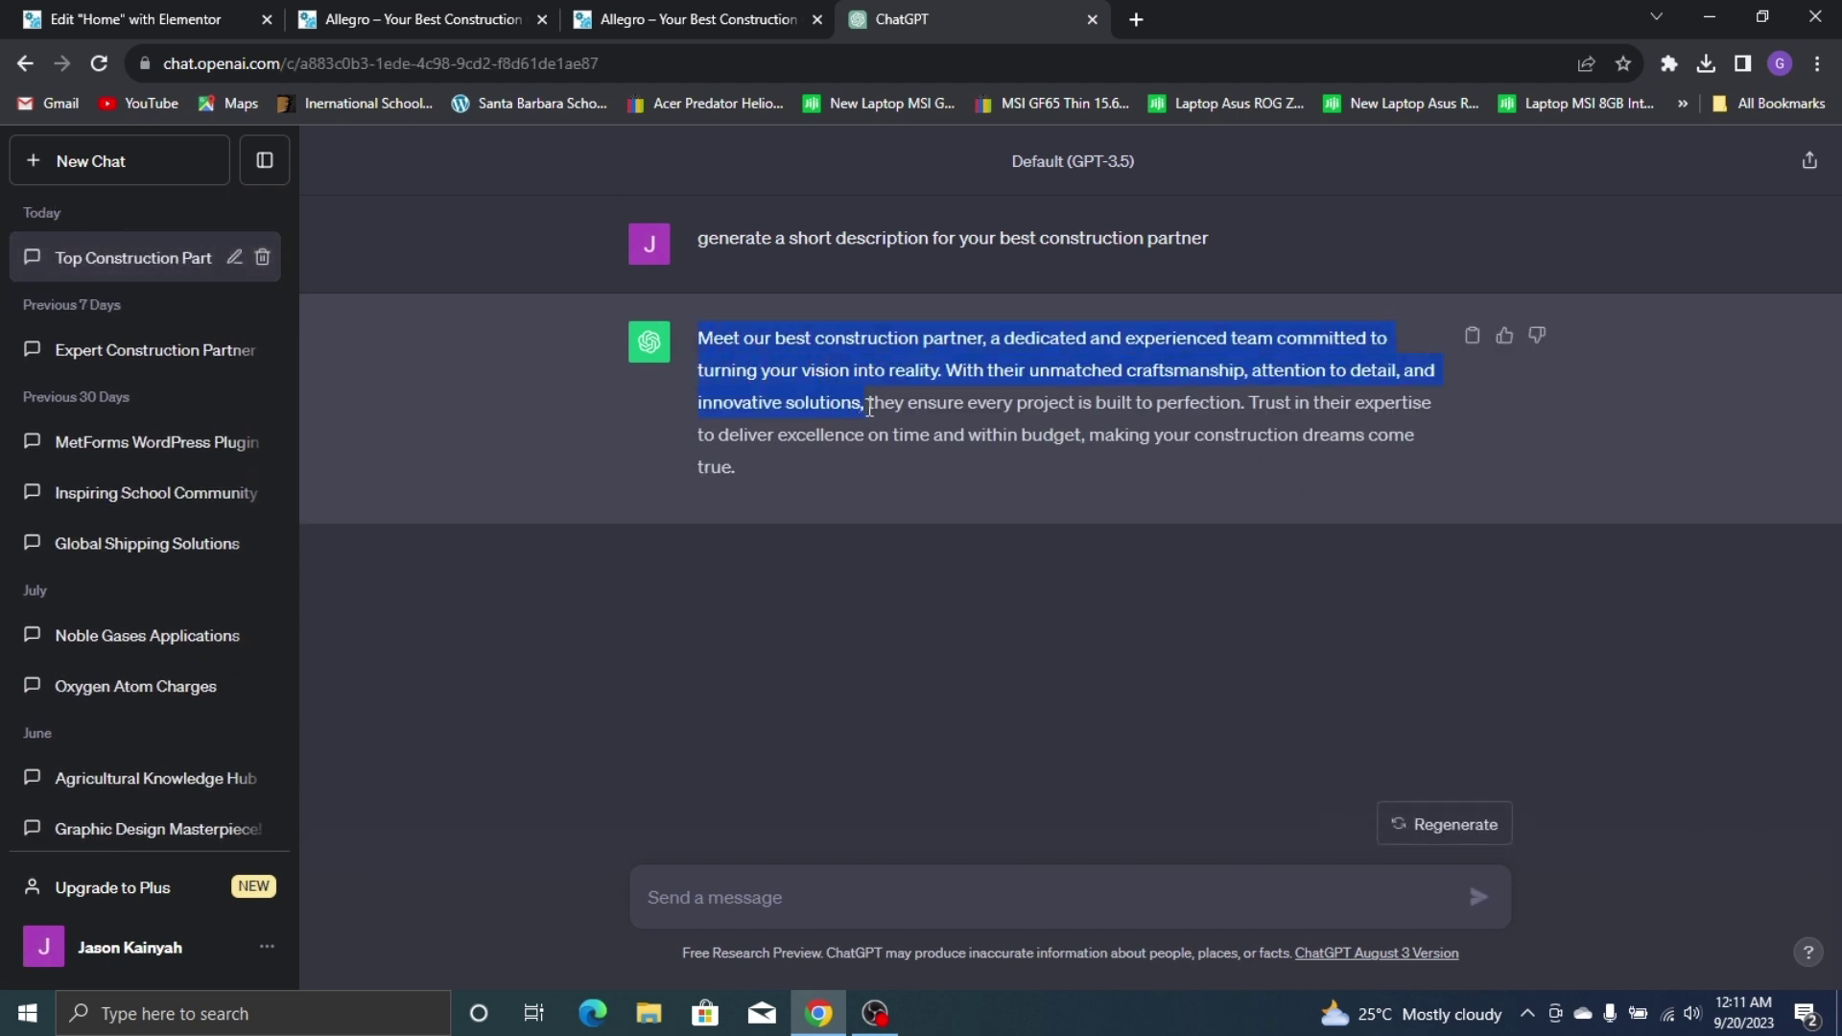
{"action": "right_click", "coordinate": [859, 393]}
{"action": "left_click", "coordinate": [930, 391]}
{"action": "left_click", "coordinate": [192, 20]}
Replace the hero's Lorem placeholder paragraph with the copied construction-partner description, checking the live site
{"action": "triple_click", "coordinate": [163, 481]}
{"action": "right_click", "coordinate": [159, 489]}
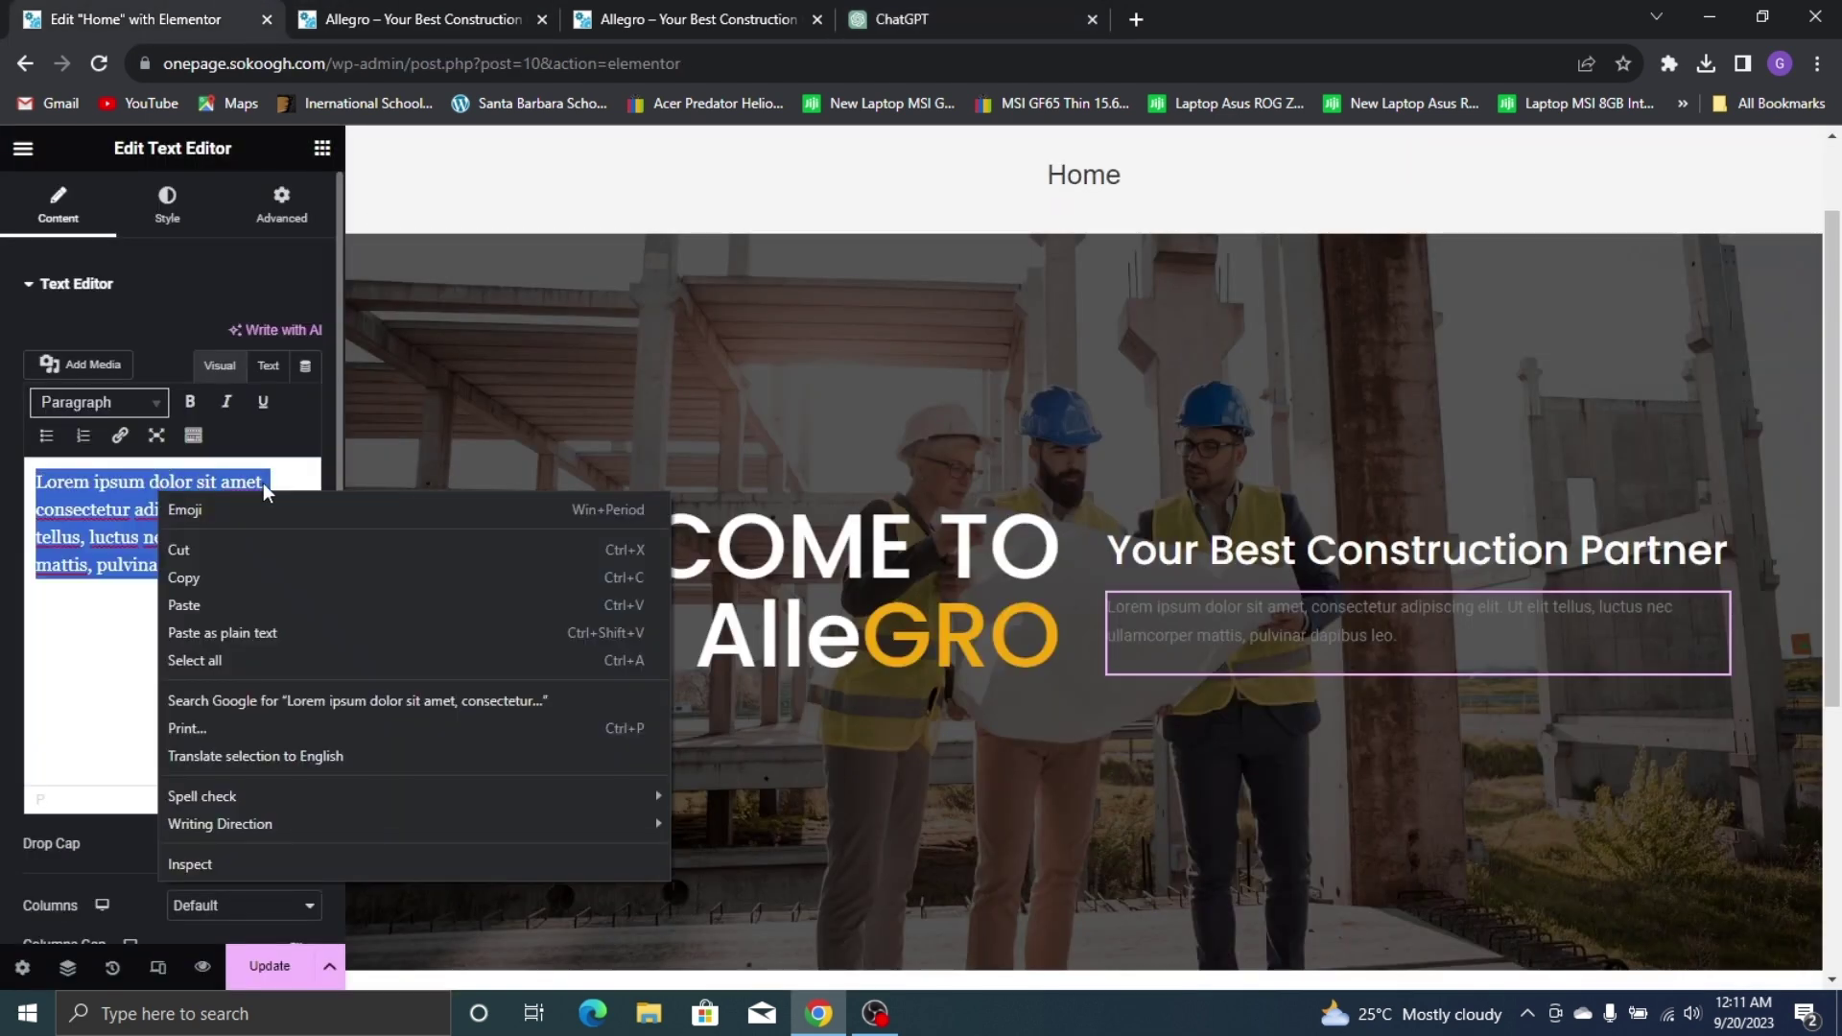
{"action": "left_click", "coordinate": [257, 602]}
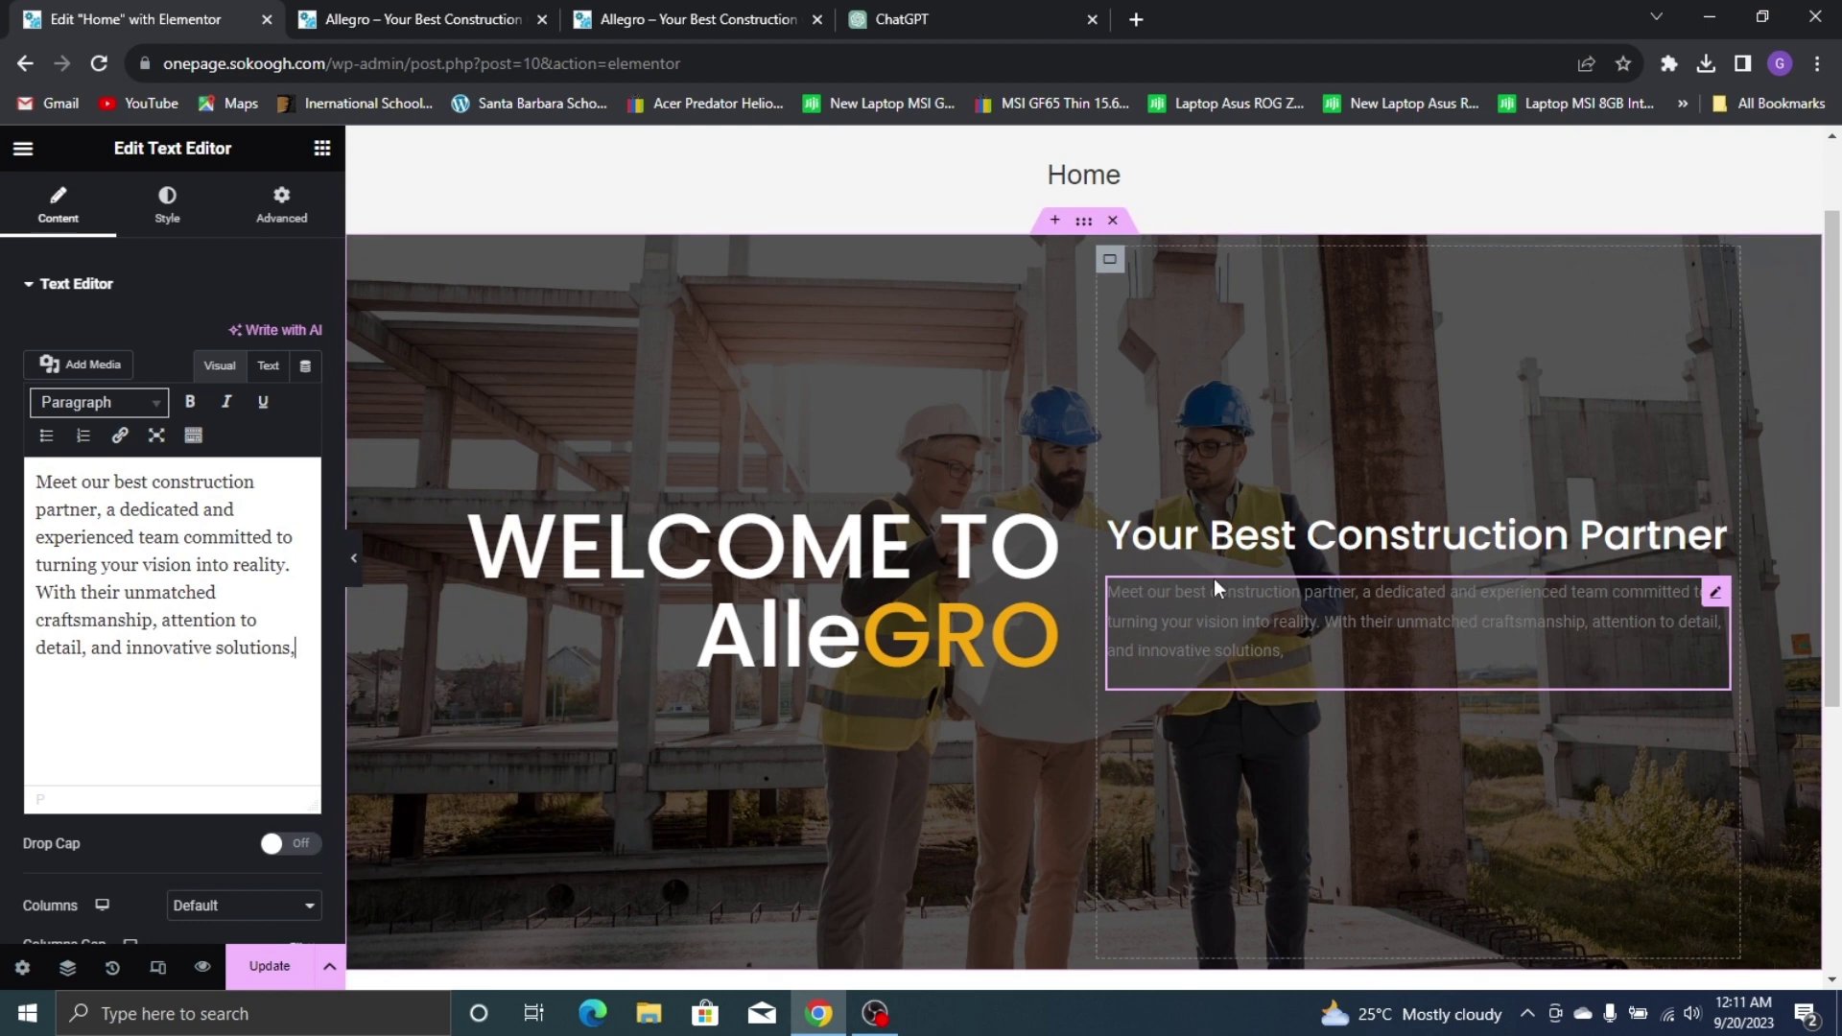
{"action": "left_click", "coordinate": [382, 13]}
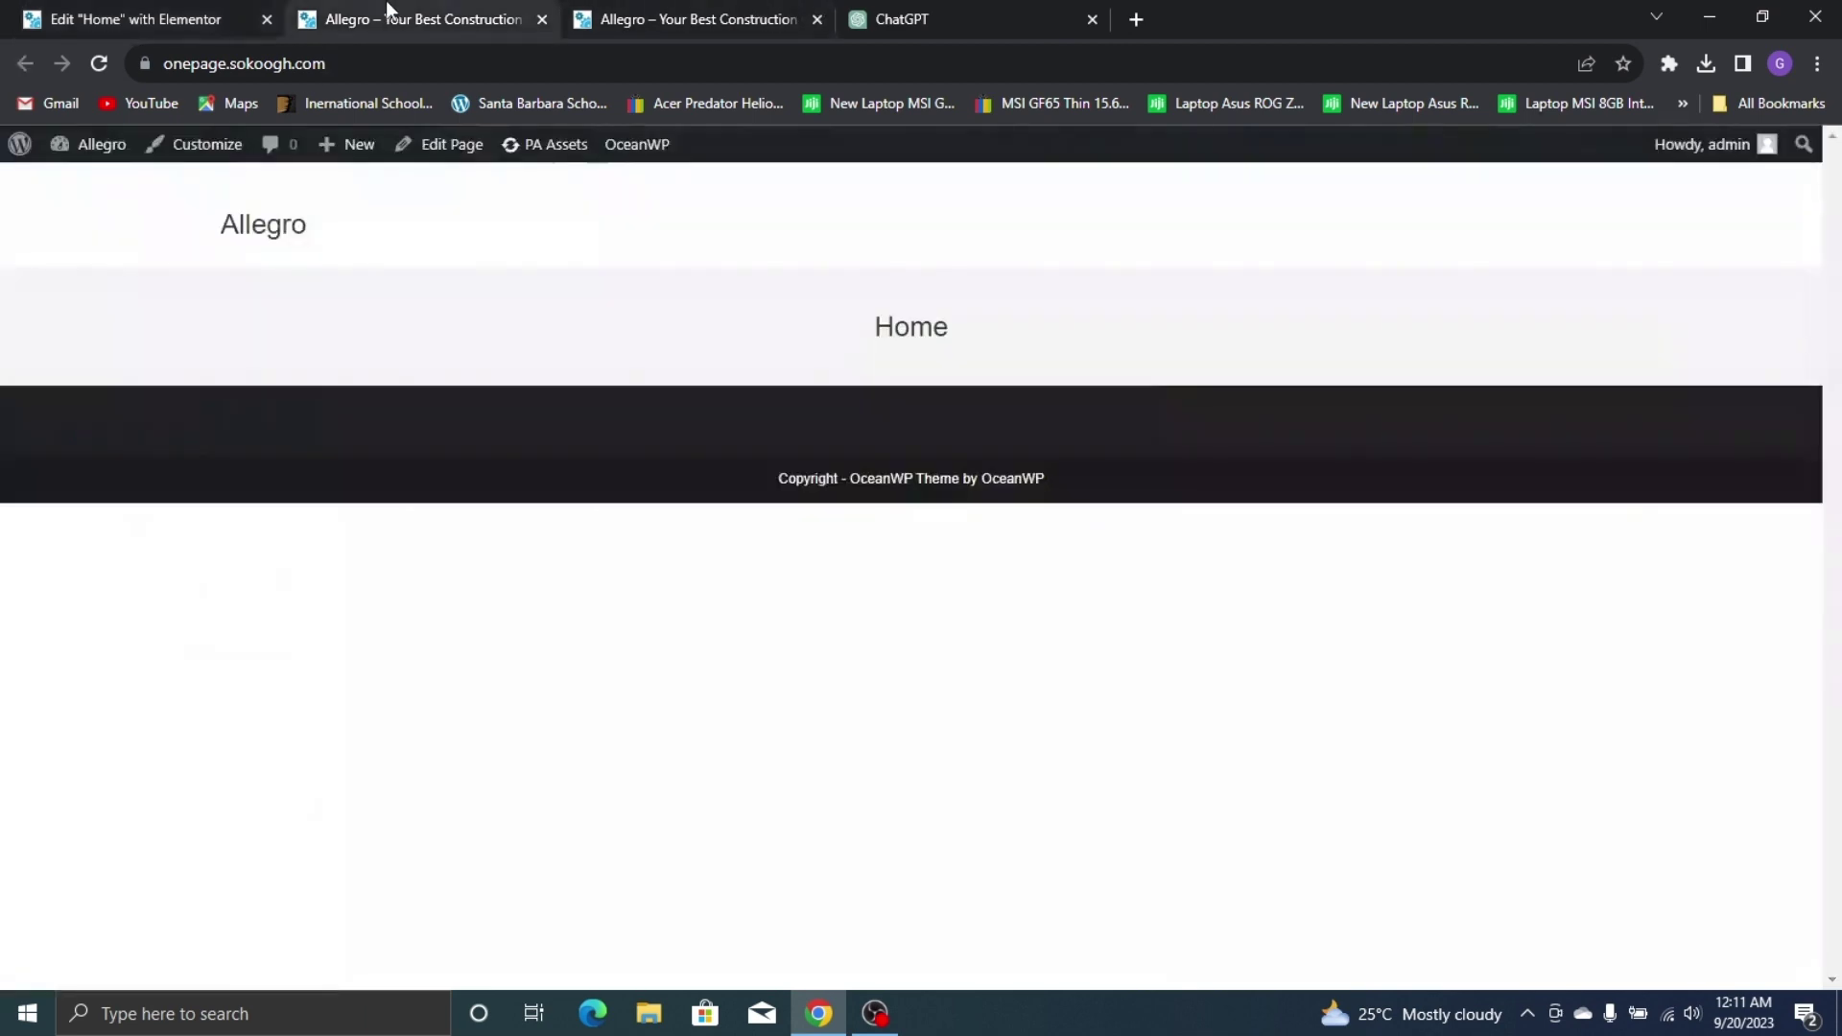
{"action": "left_click", "coordinate": [588, 16]}
{"action": "left_click", "coordinate": [5, 10]}
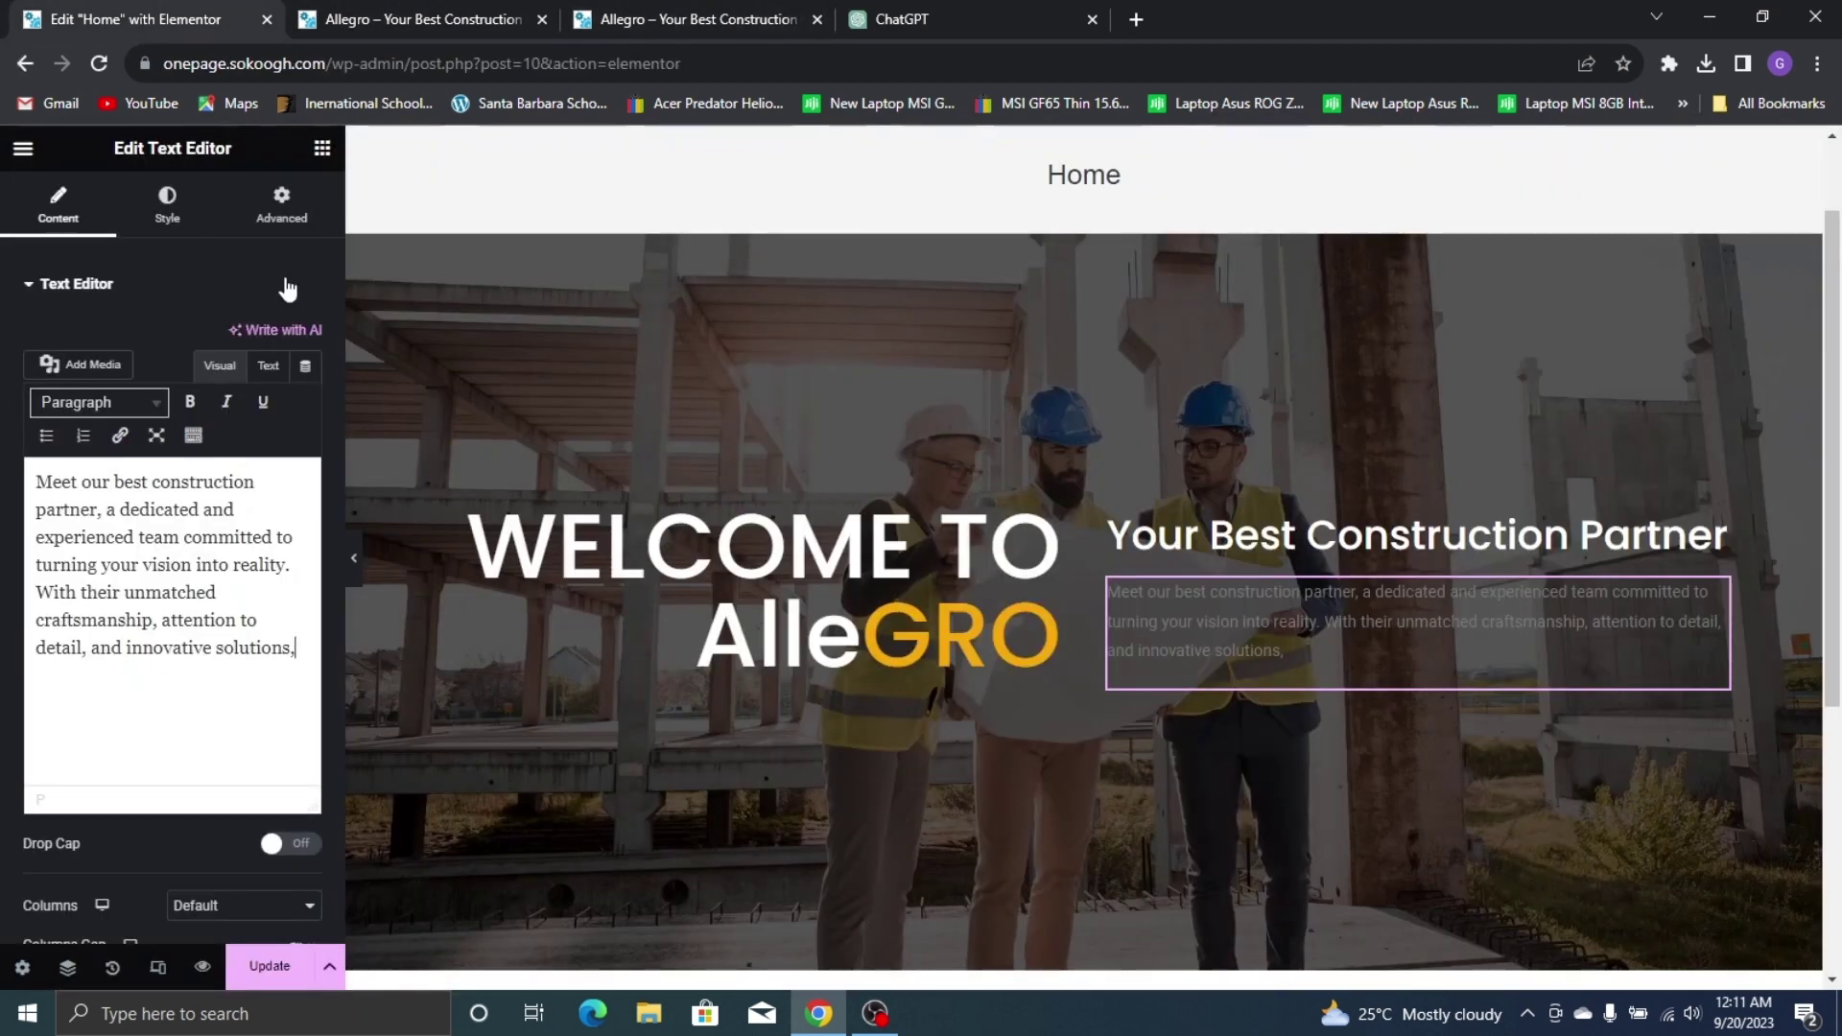
Make the hero paragraph text white and compare its typography with the live site
{"action": "left_click", "coordinate": [169, 211]}
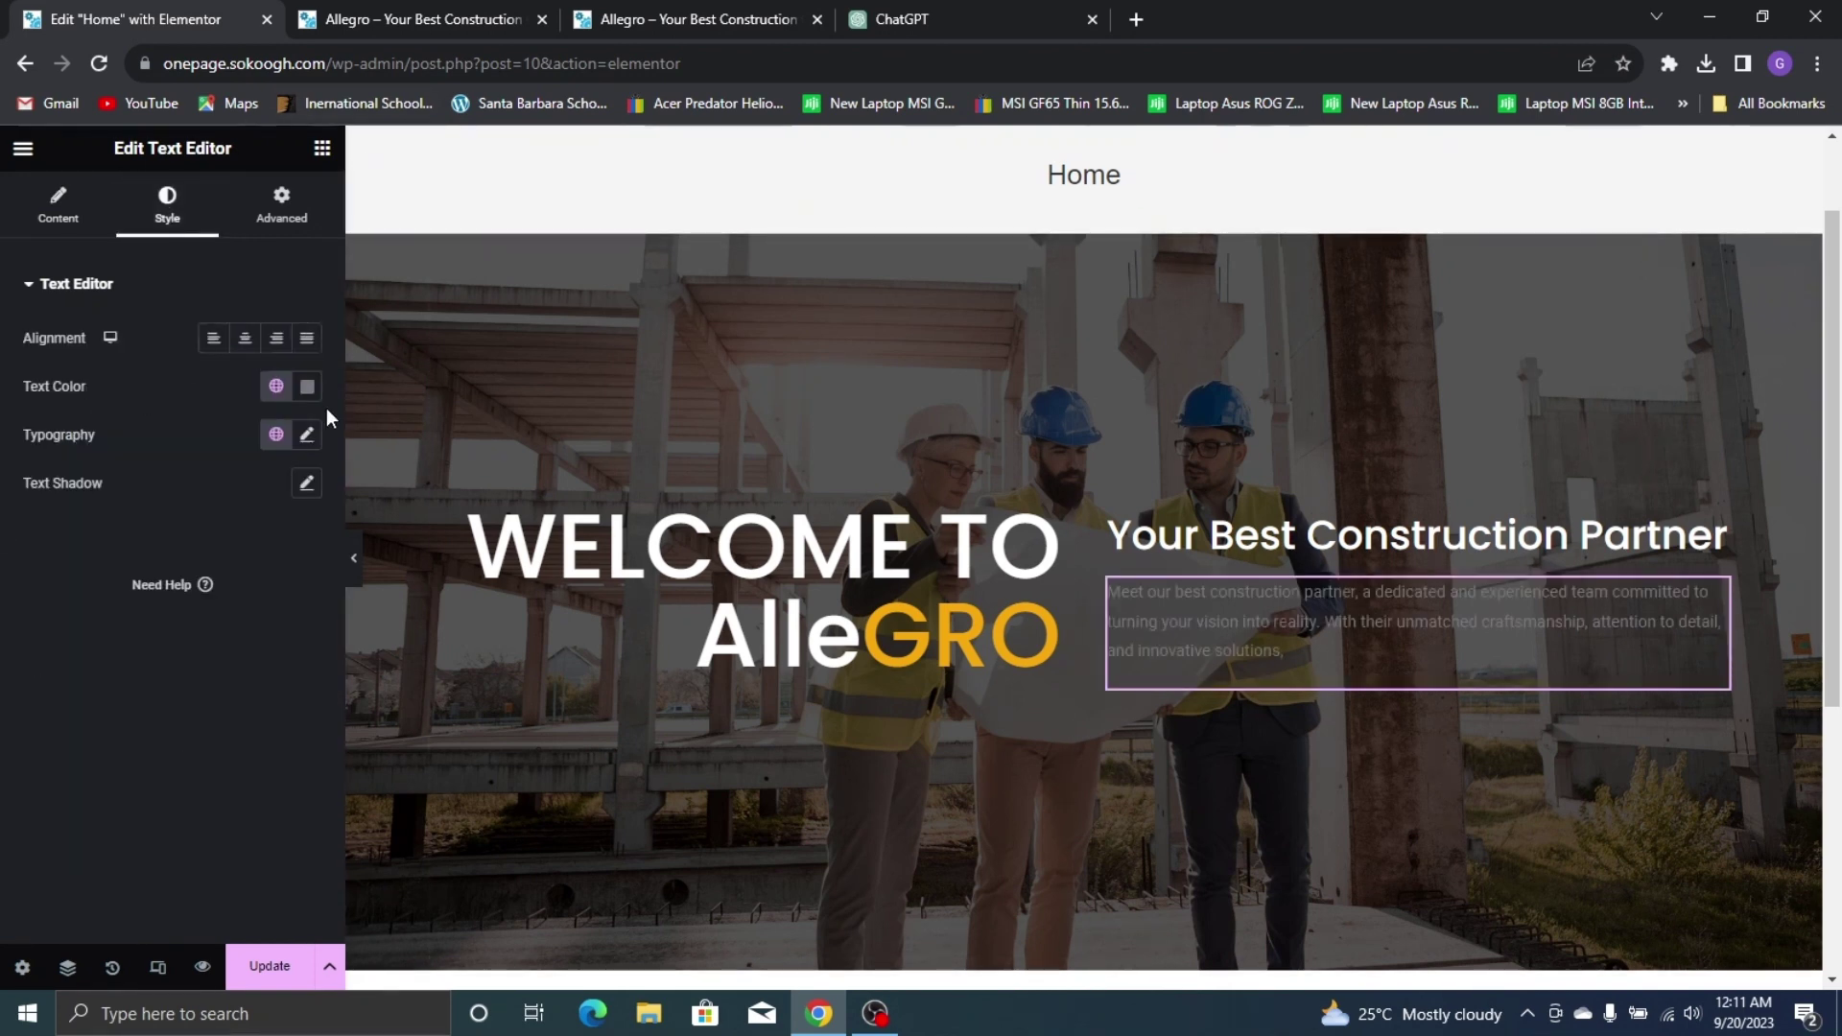
{"action": "left_click", "coordinate": [307, 386]}
{"action": "left_click_drag", "start_coordinate": [224, 478], "coordinate": [86, 427]}
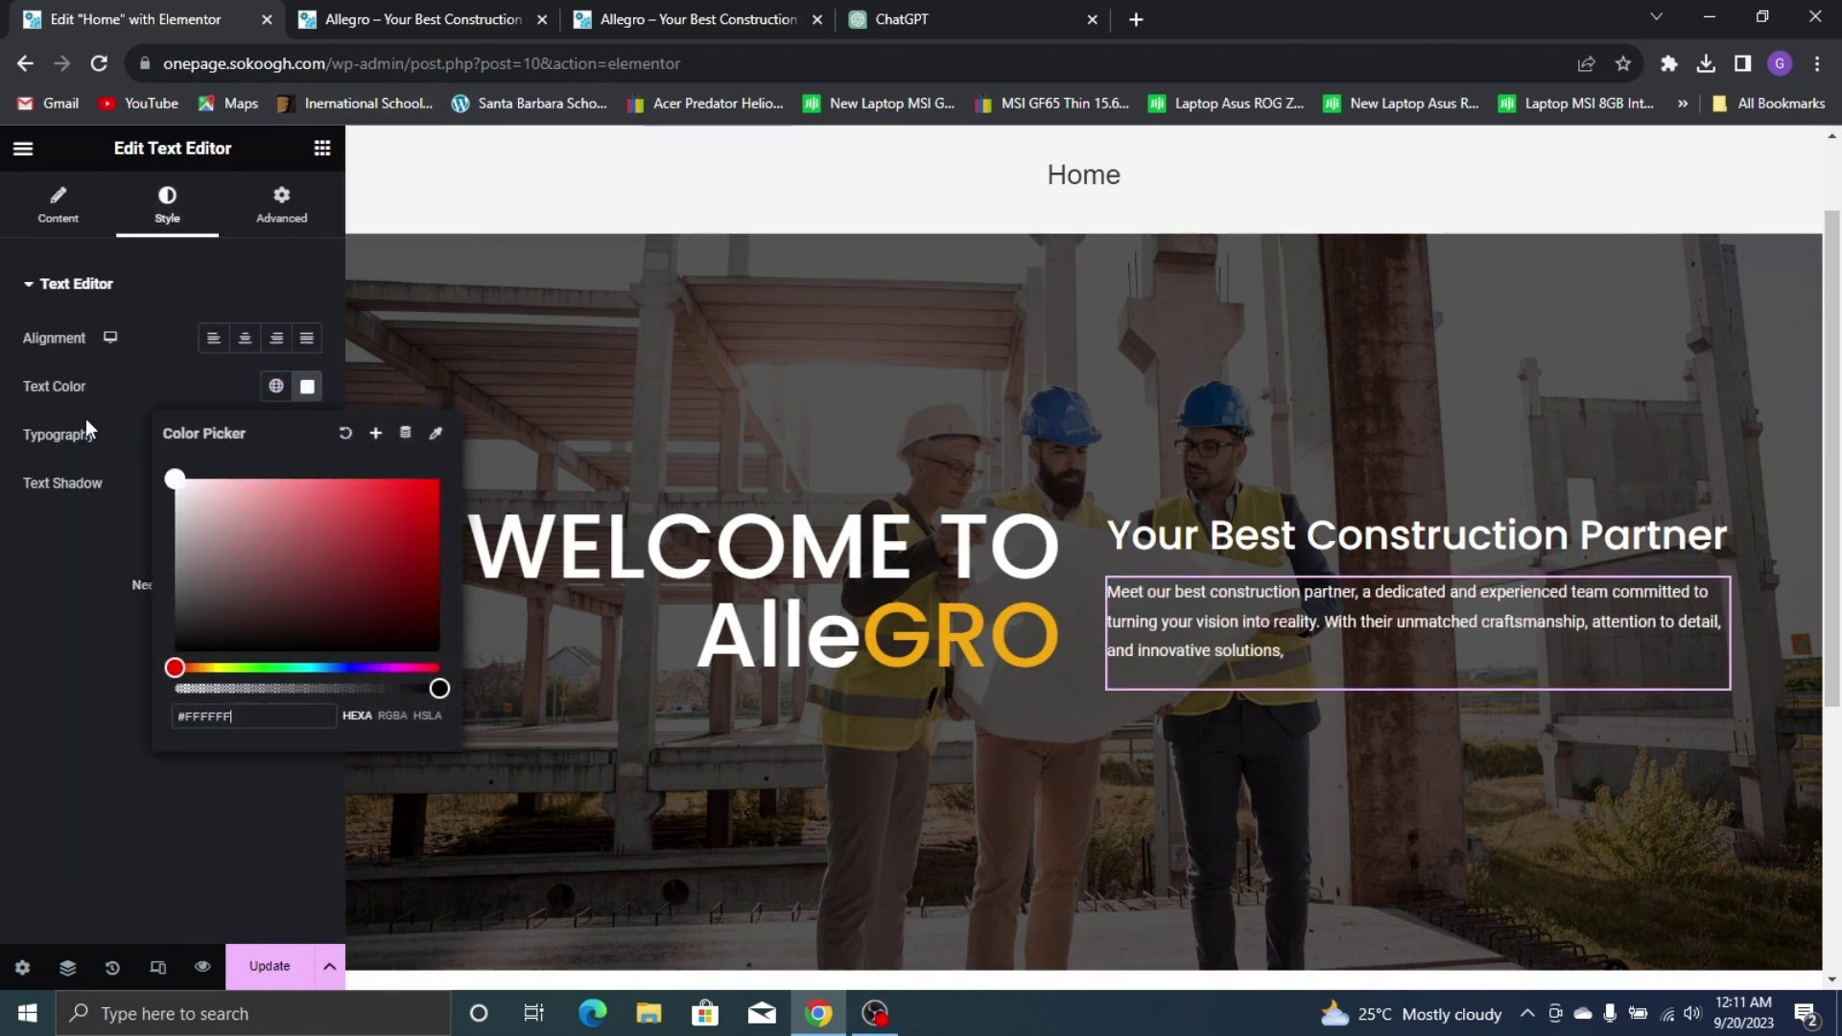
{"action": "left_click", "coordinate": [5, 660]}
{"action": "left_click", "coordinate": [307, 436]}
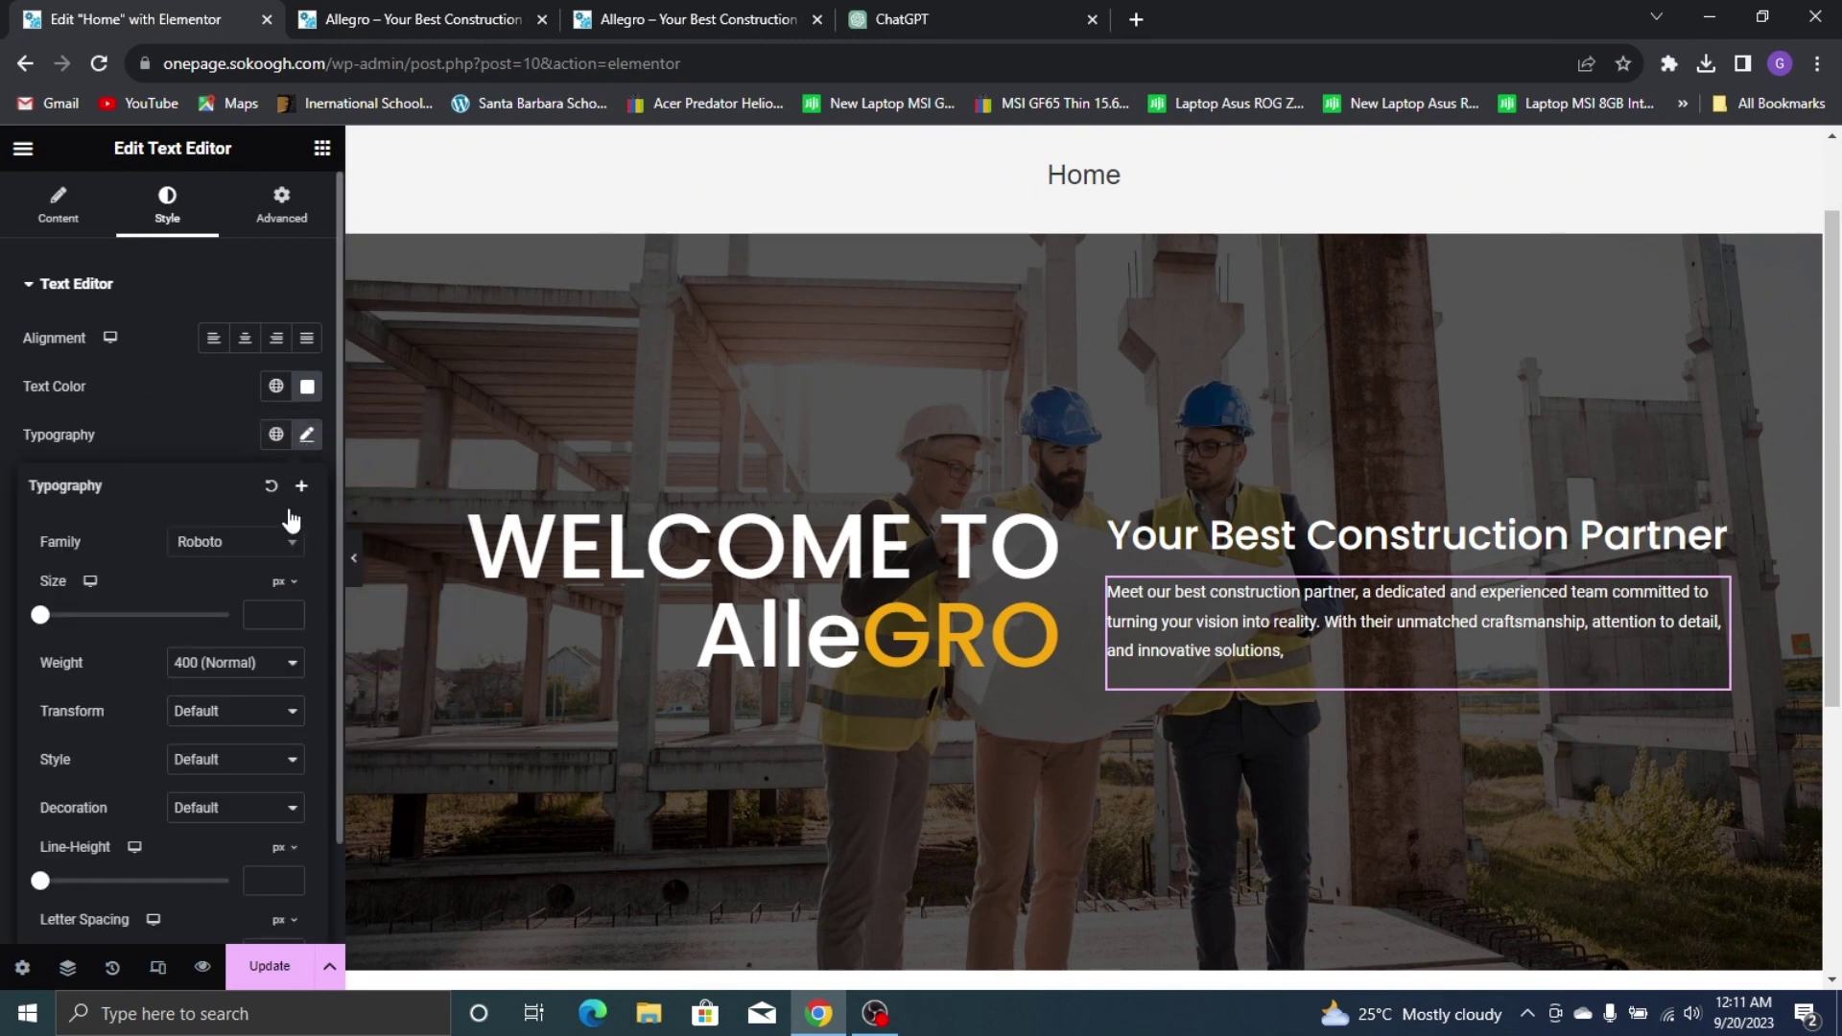
{"action": "left_click", "coordinate": [672, 19]}
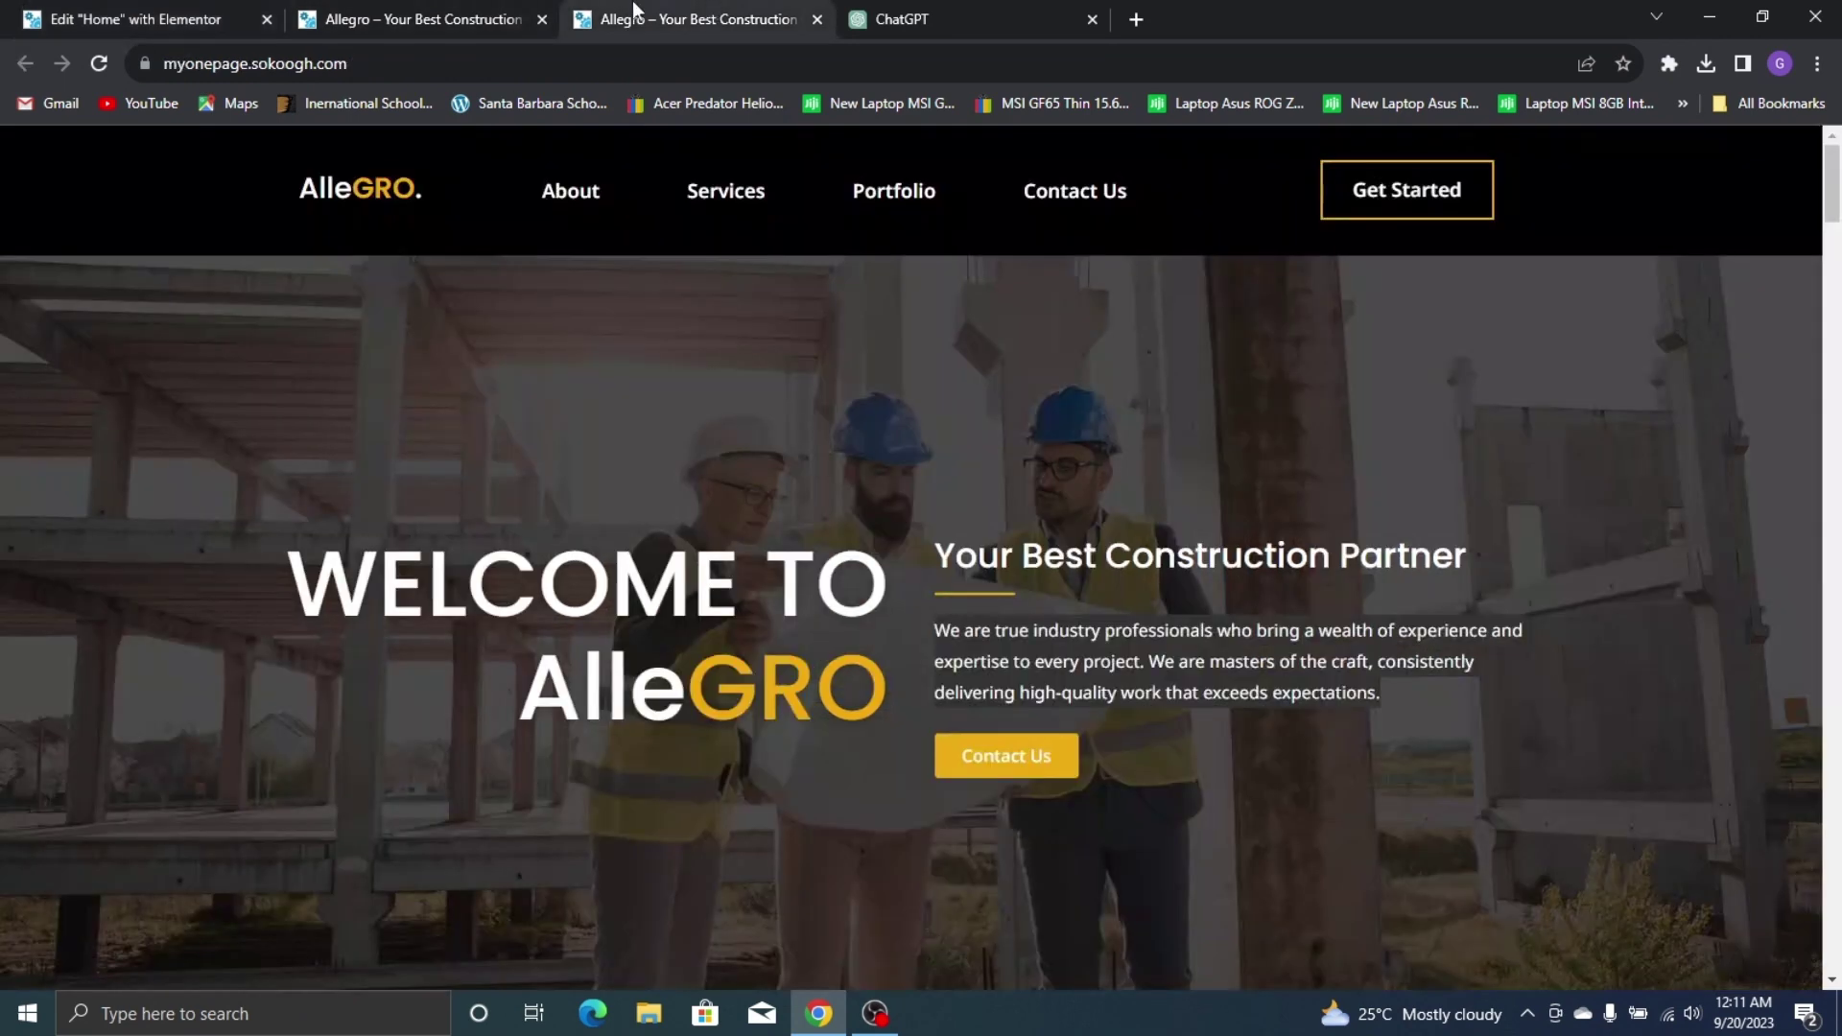
{"action": "left_click", "coordinate": [136, 24]}
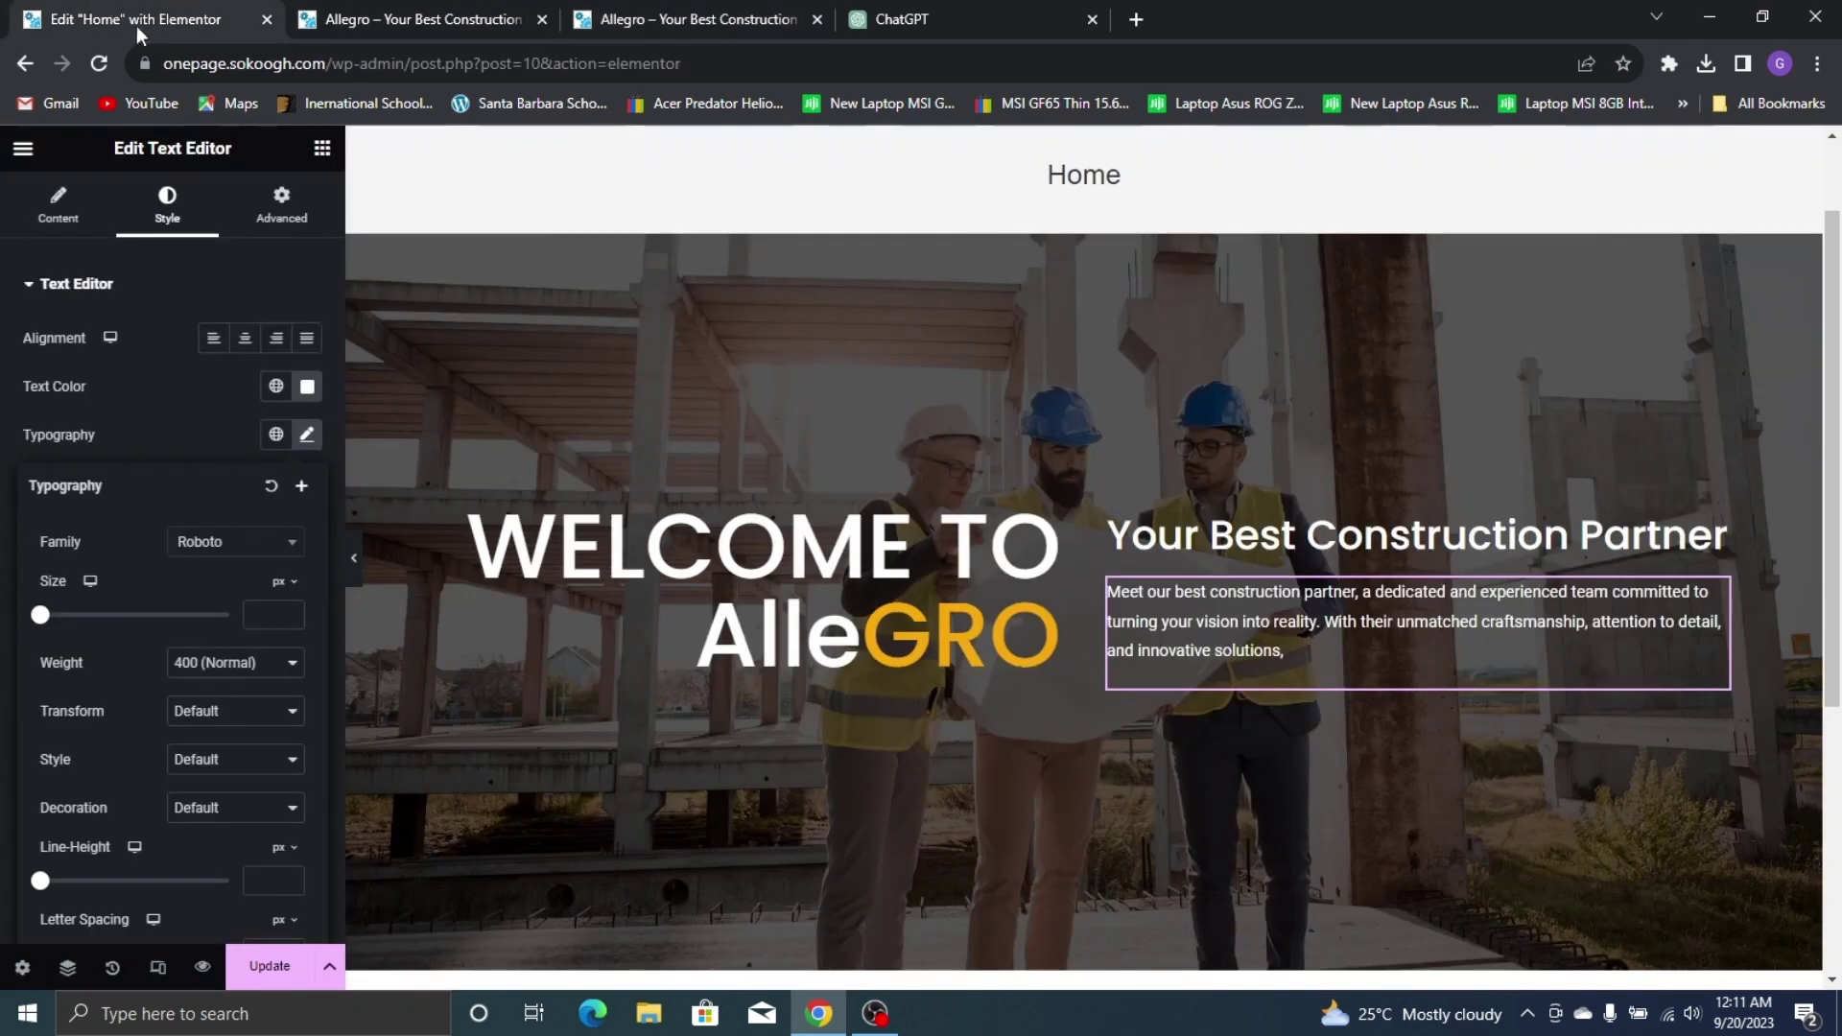
Set the hero paragraph font to Noto Sans, 15 px, Medium (500) weight
{"action": "left_click", "coordinate": [224, 556]}
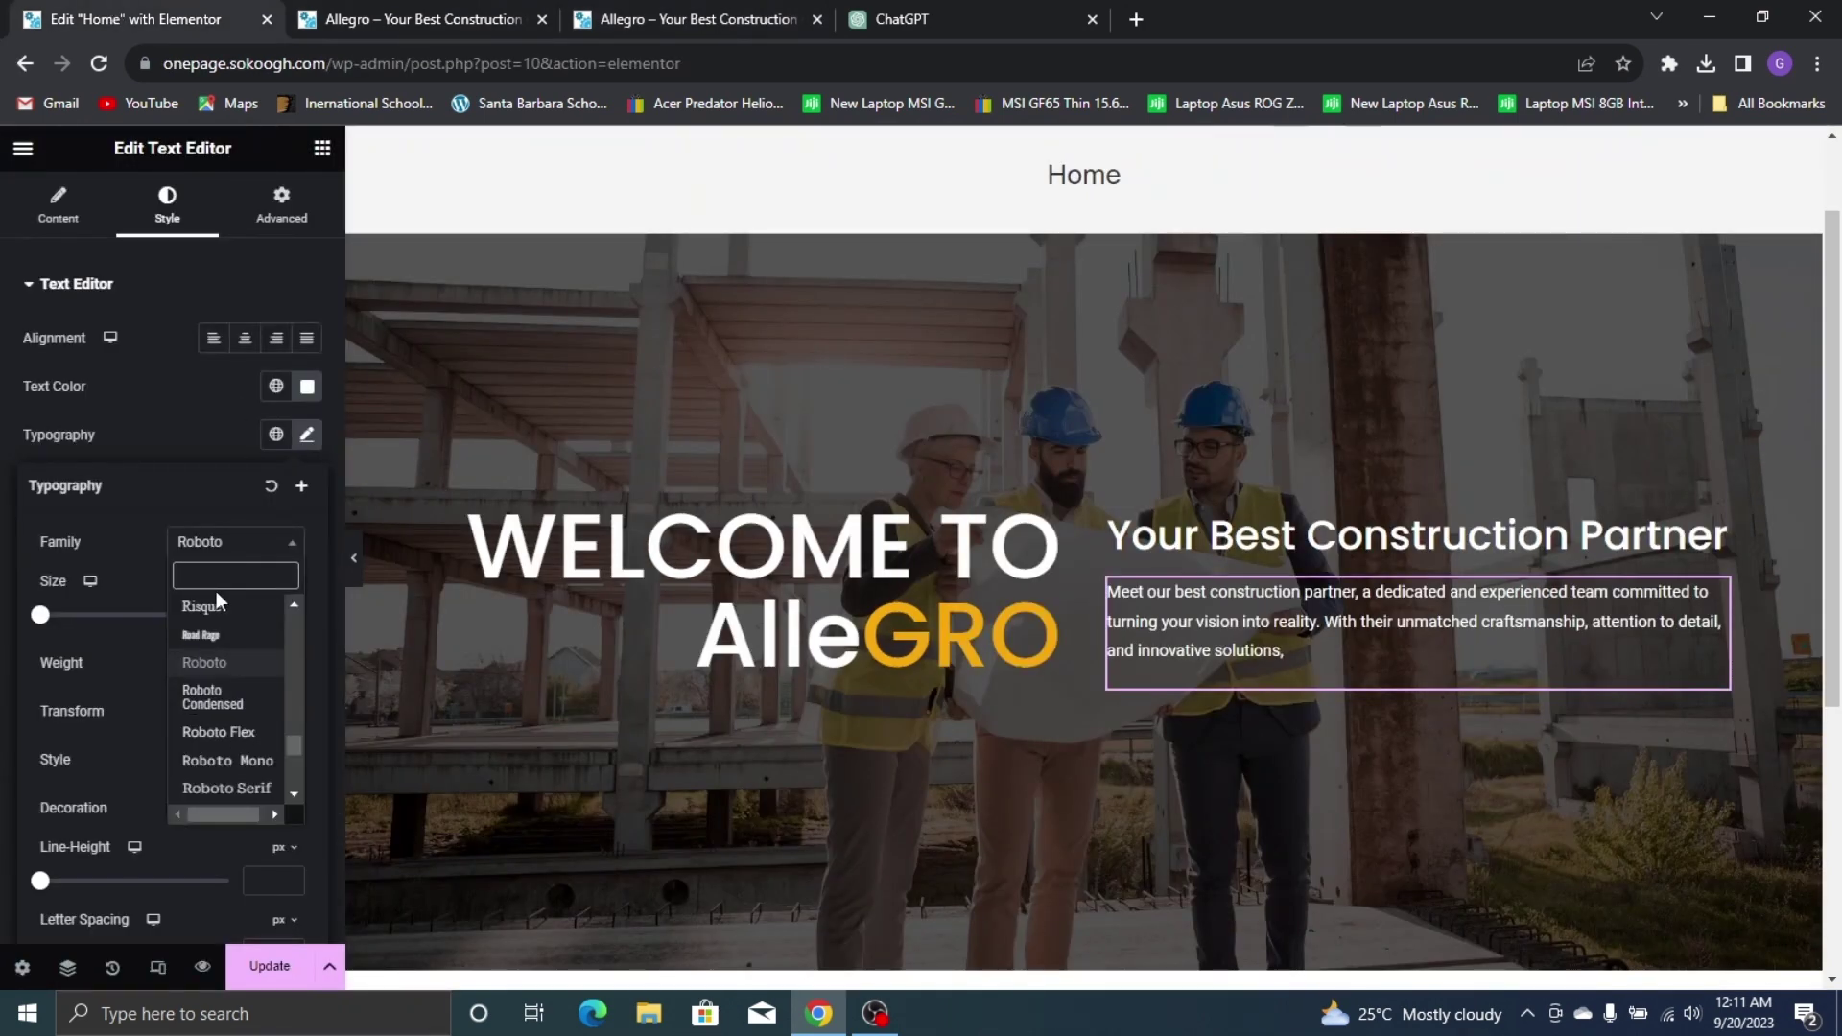
{"action": "type", "text": "noto san"}
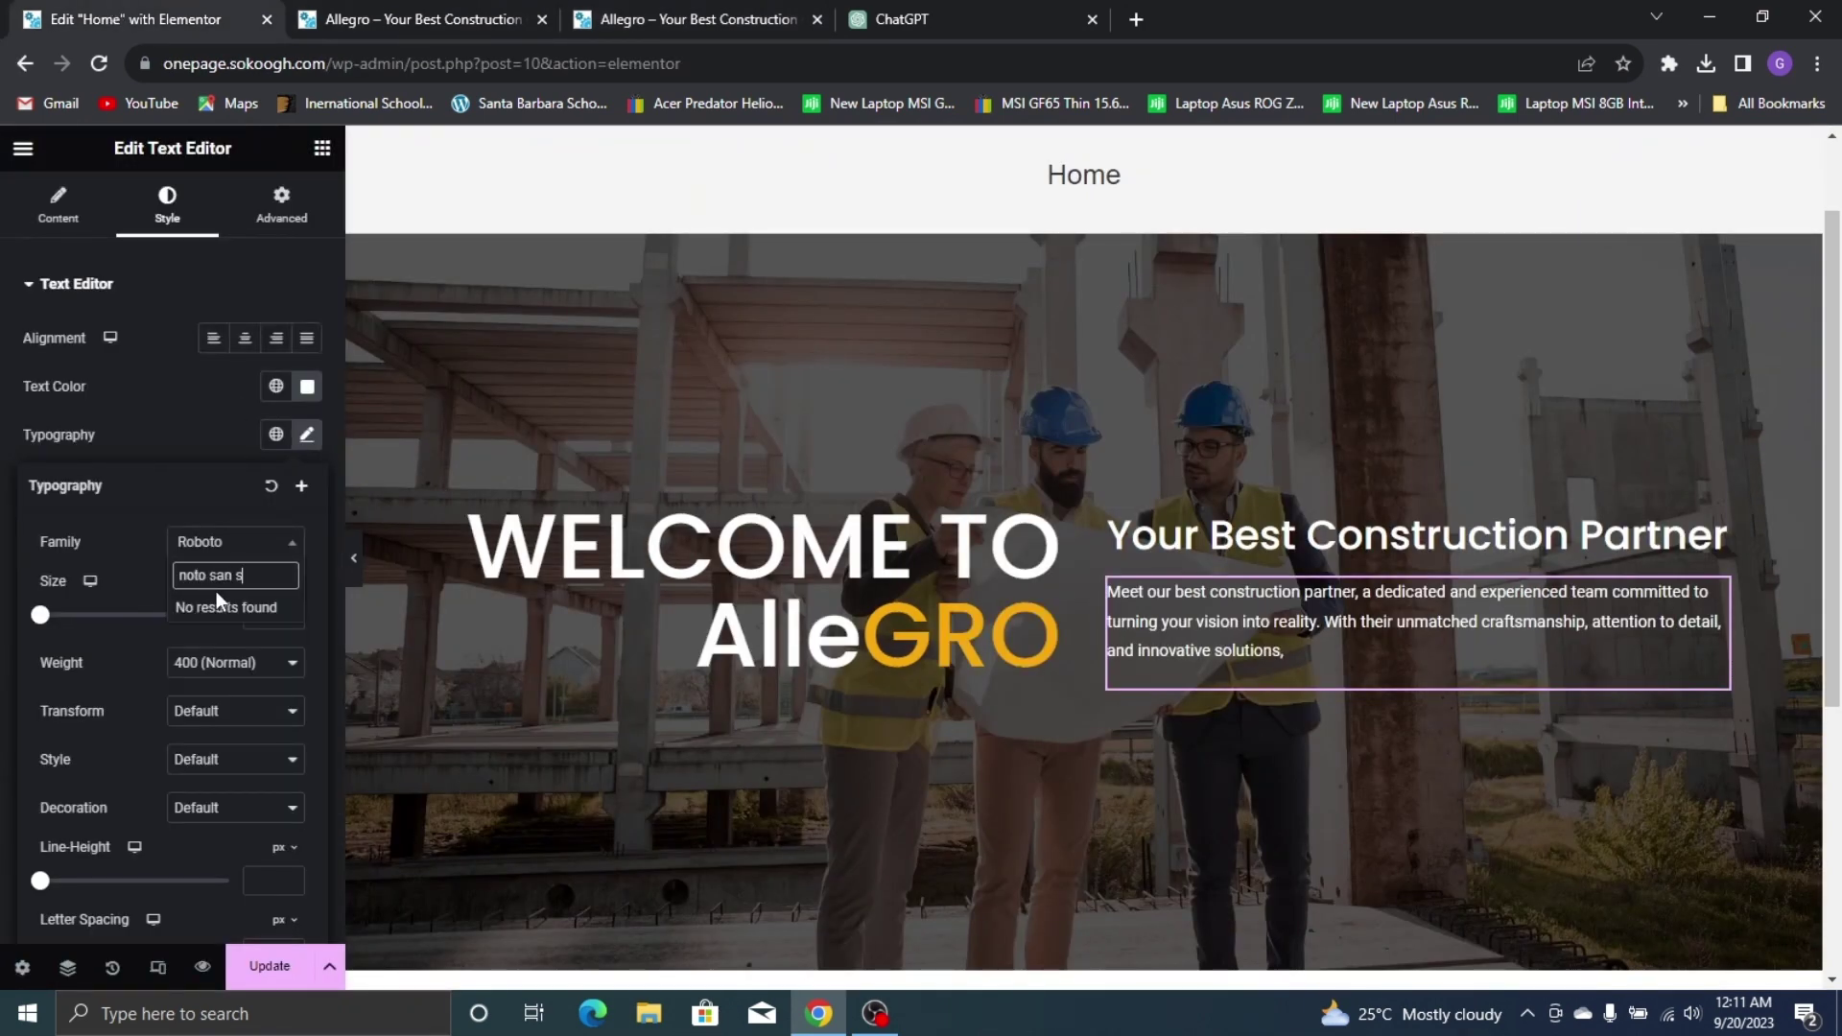
{"action": "type", "text": "s"}
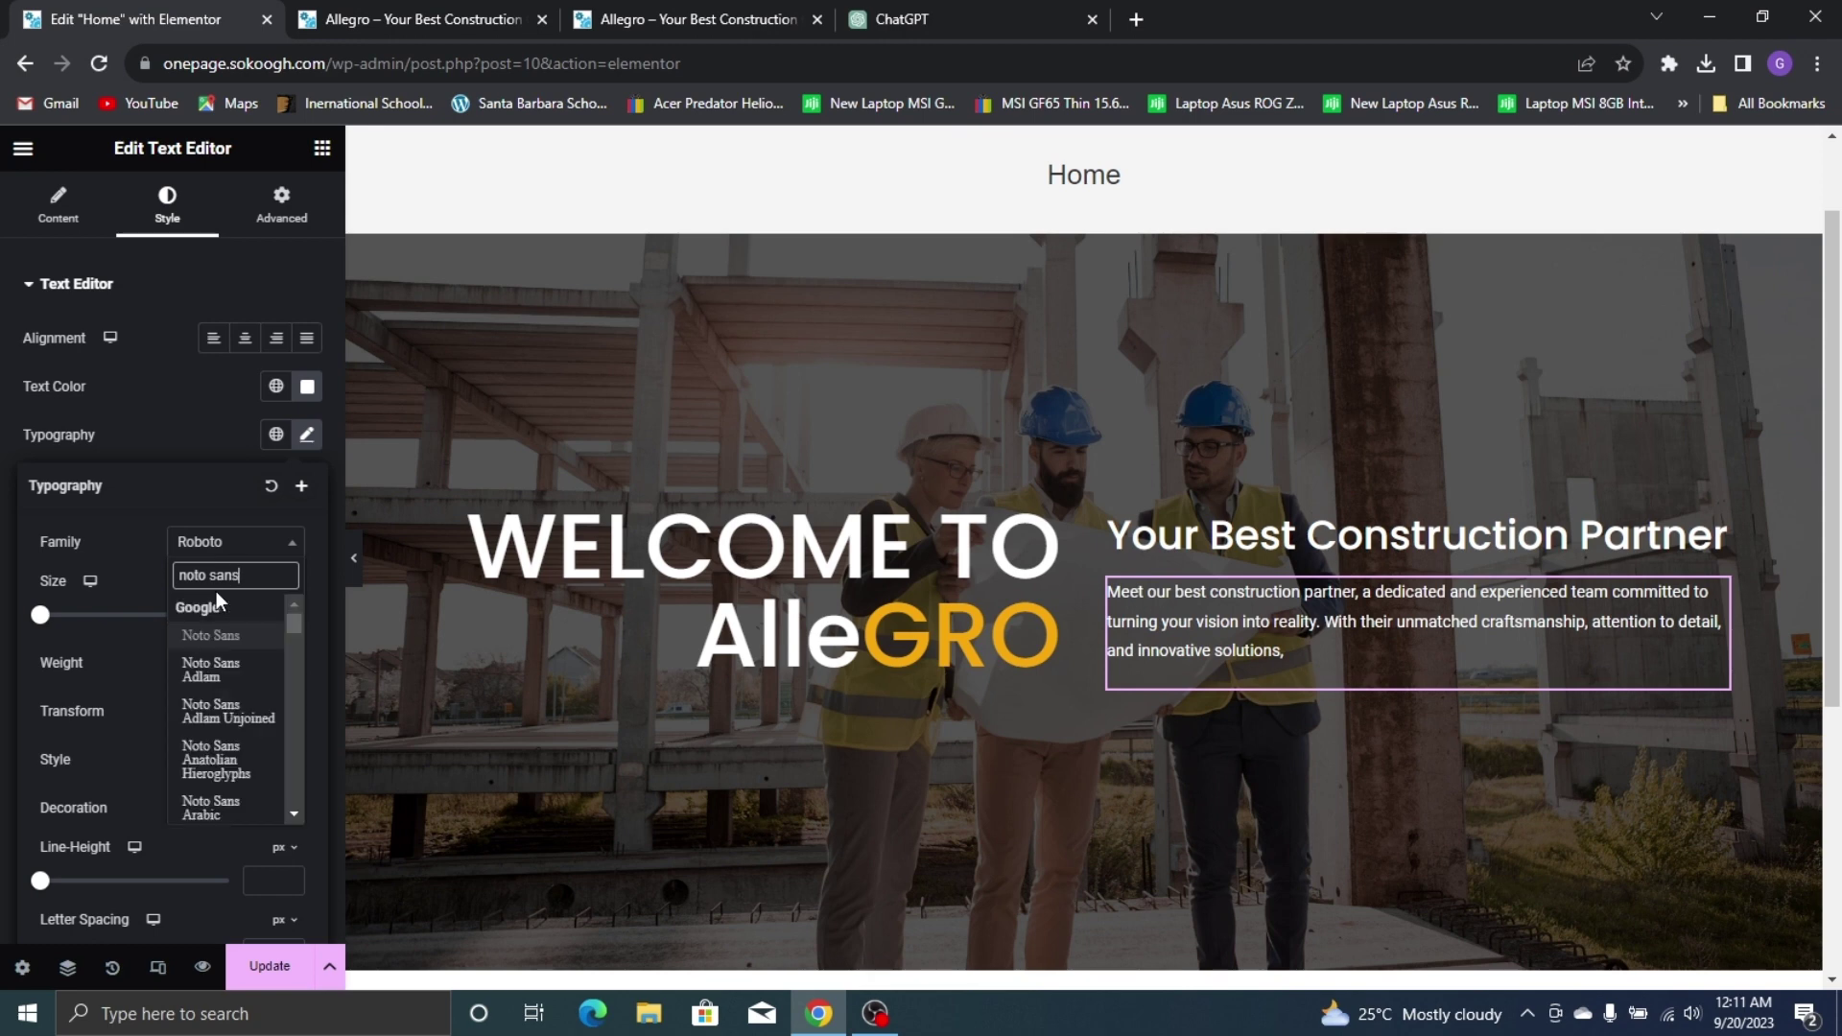
{"action": "left_click", "coordinate": [248, 637]}
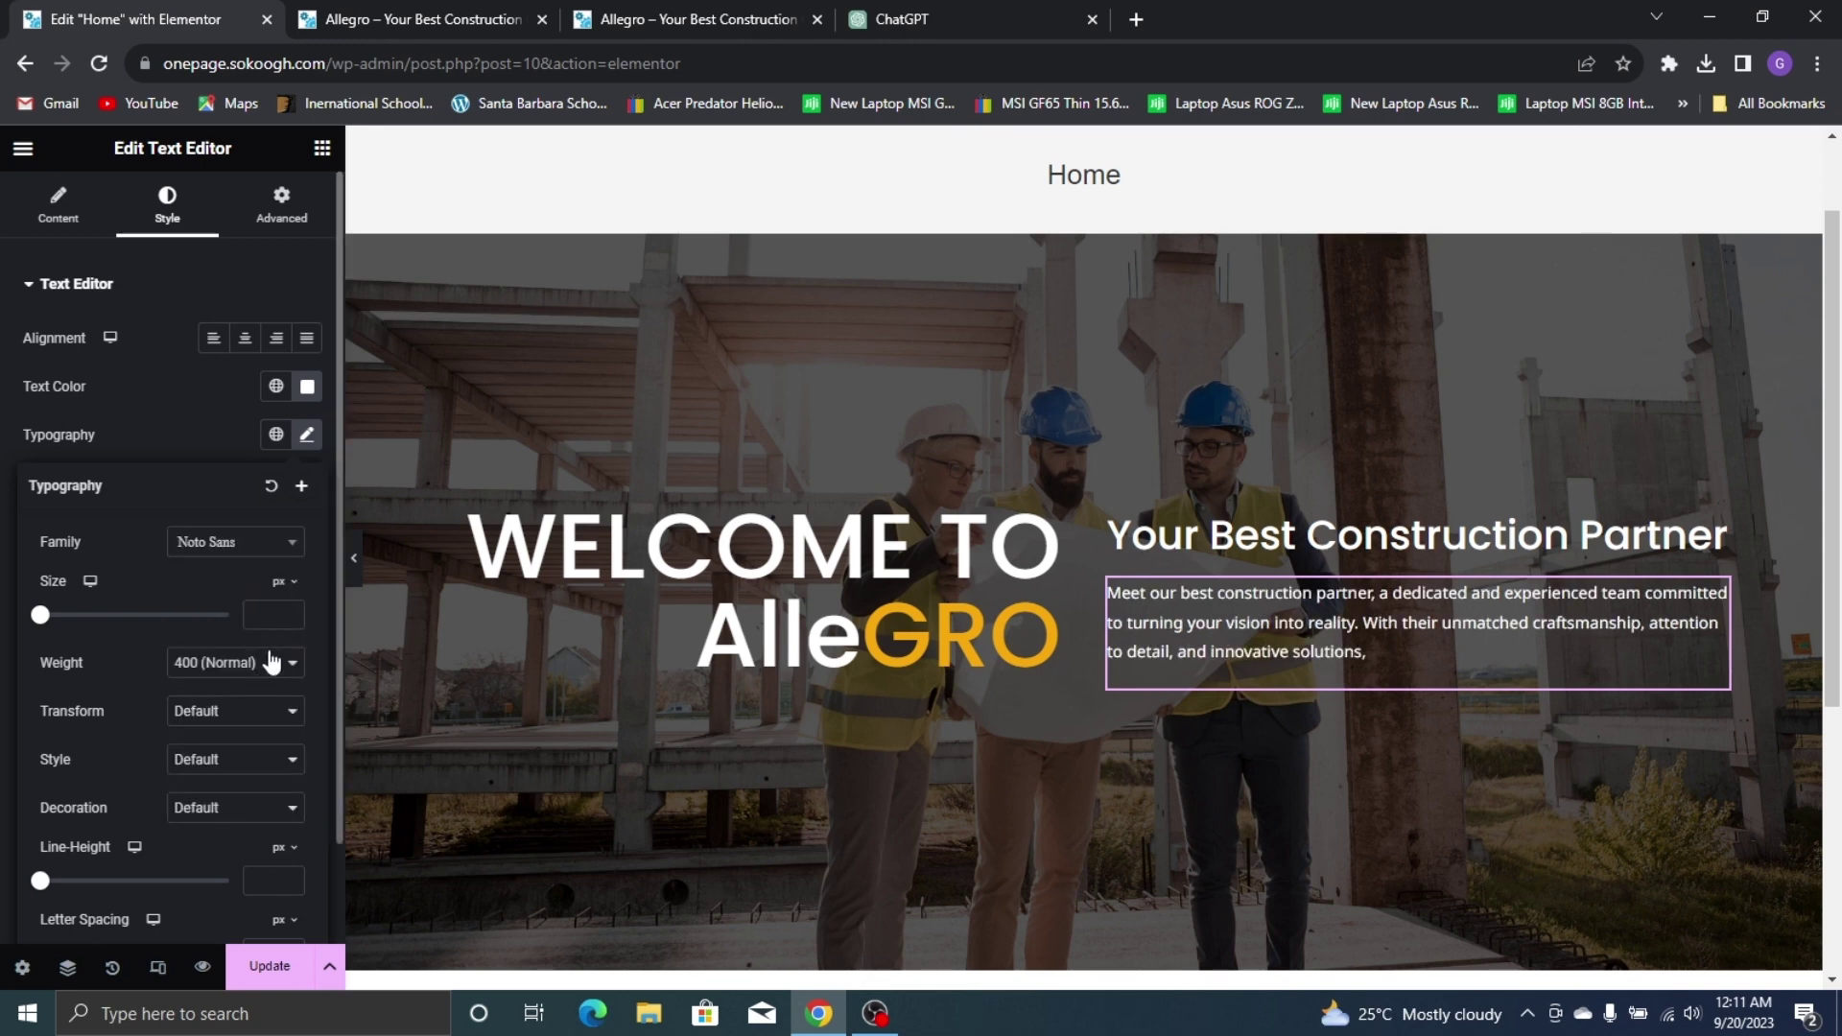
{"action": "left_click_drag", "start_coordinate": [43, 624], "coordinate": [79, 633]}
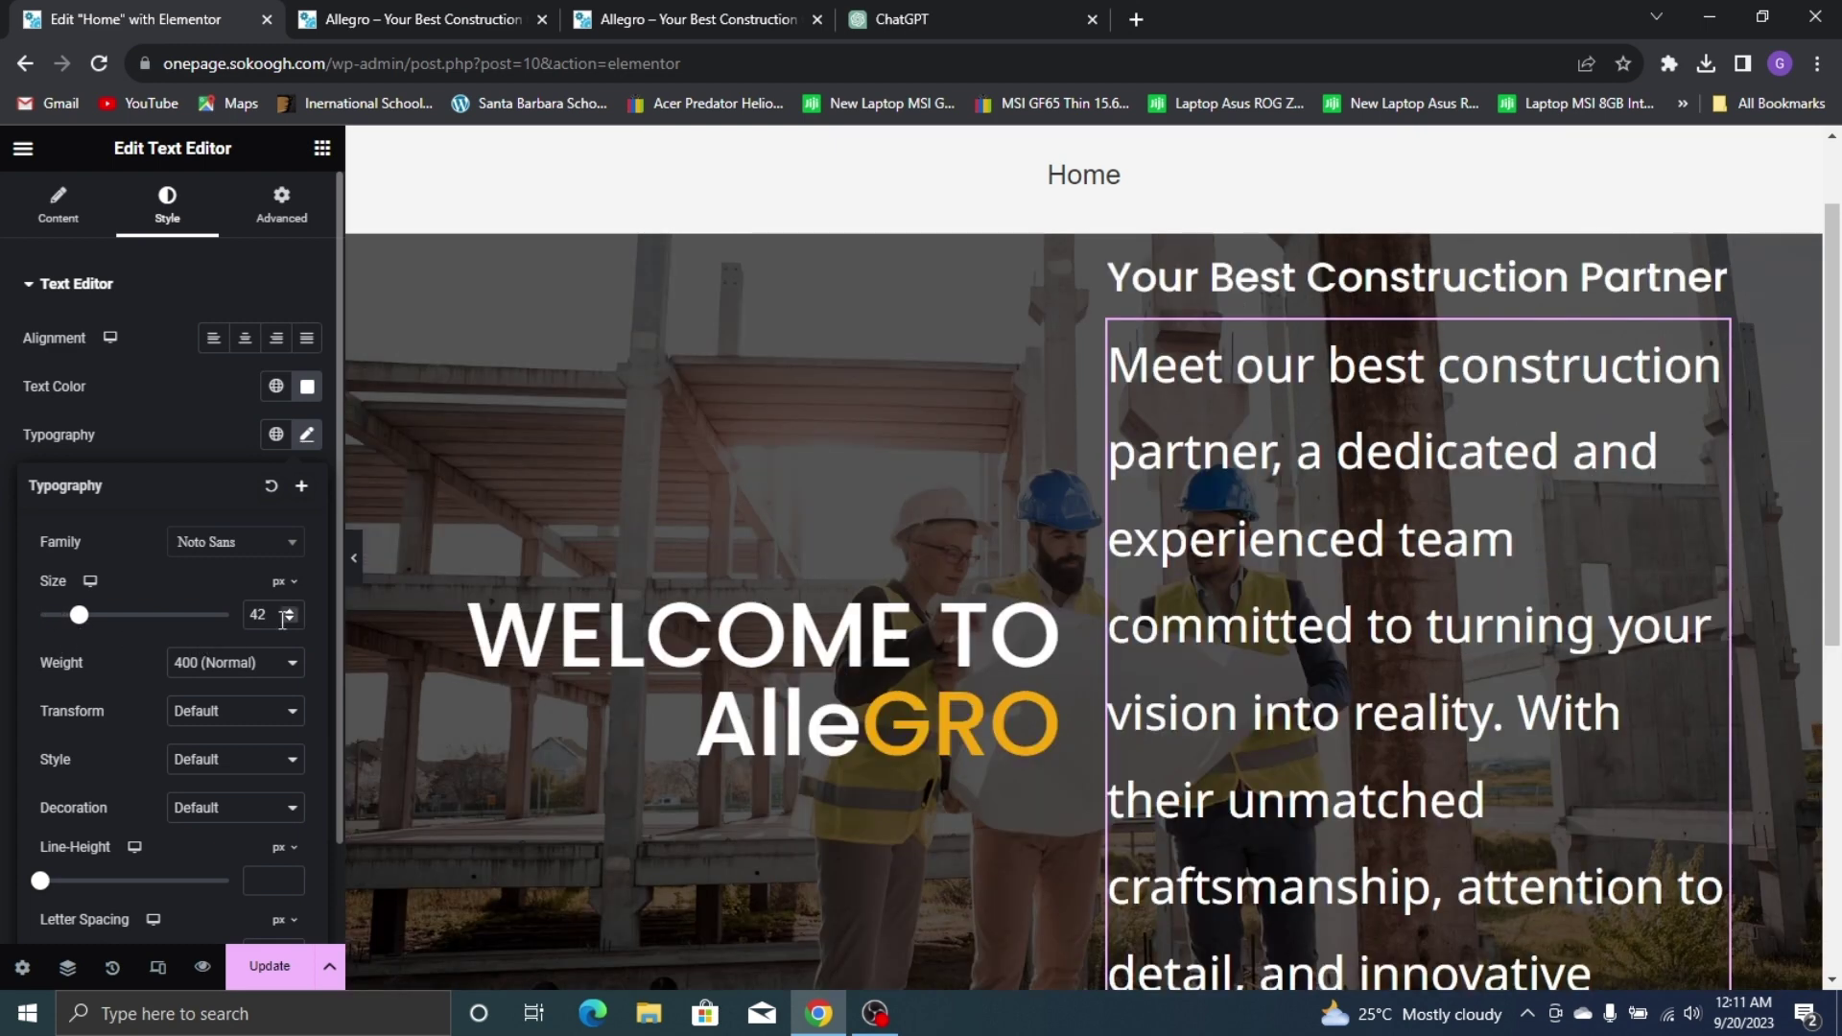
{"action": "double_click", "coordinate": [257, 615]}
{"action": "type", "text": "15"}
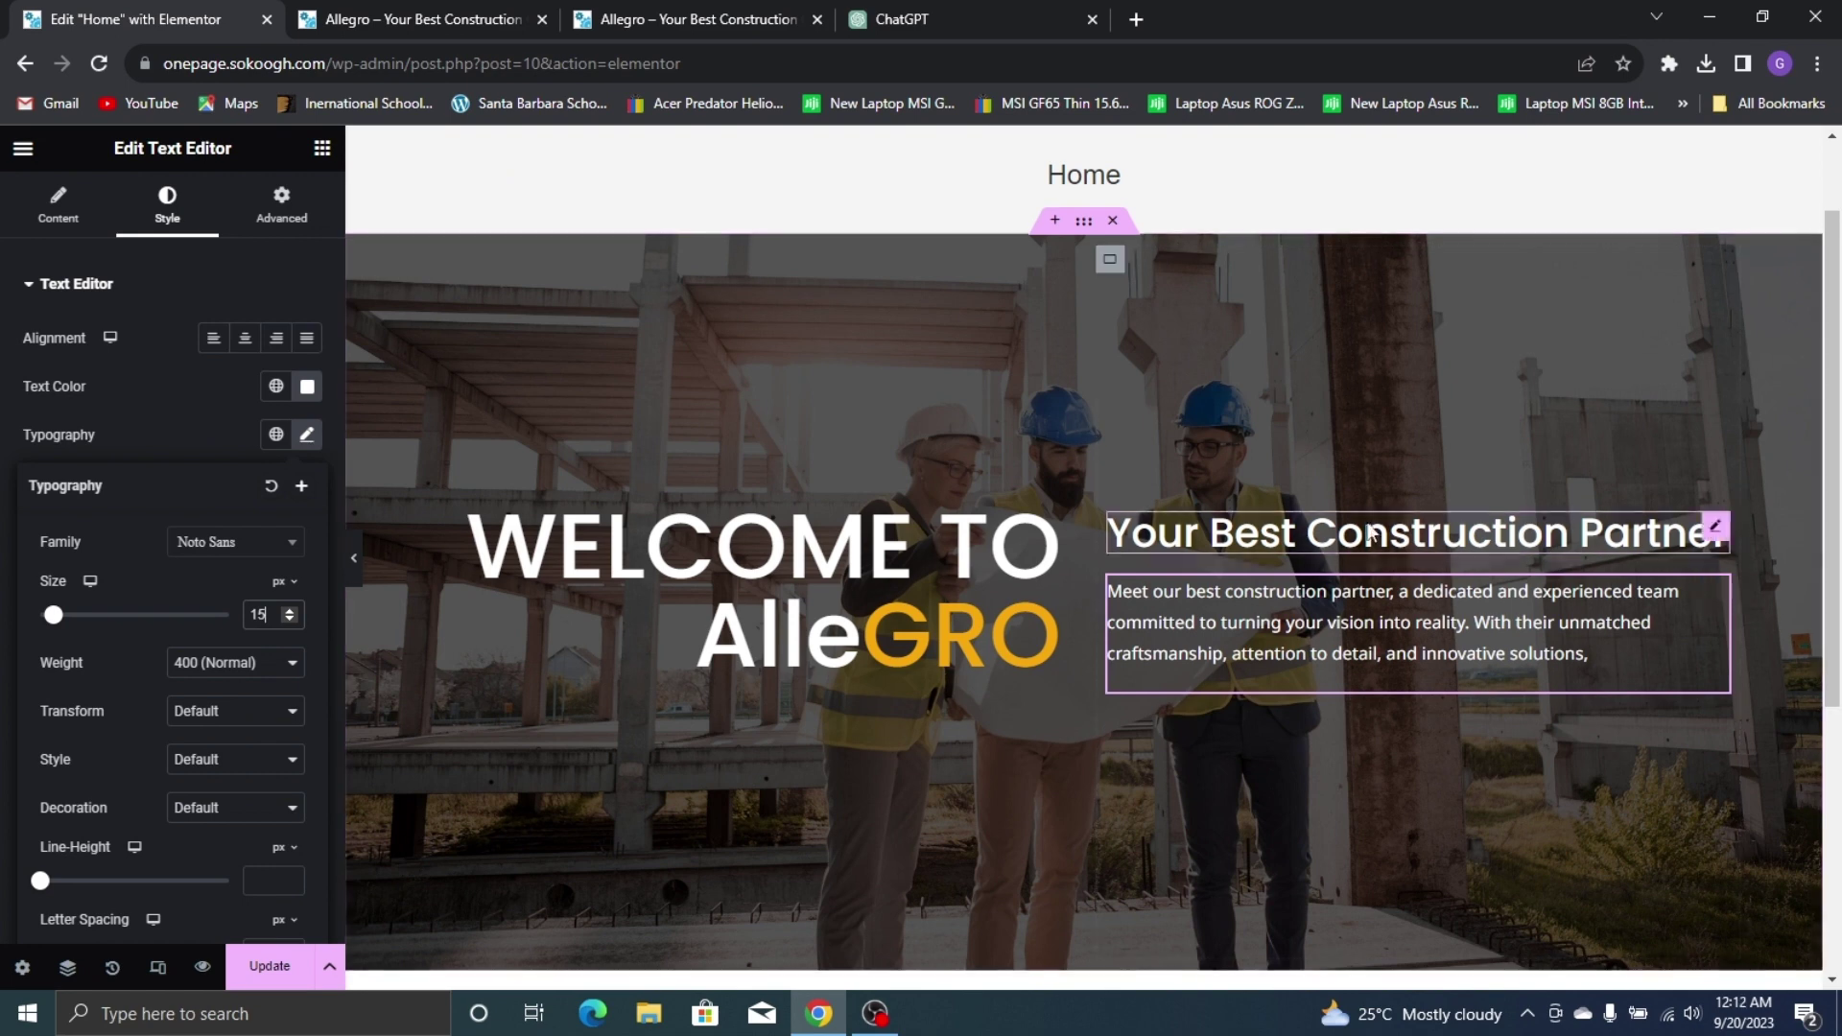
{"action": "left_click", "coordinate": [278, 663]}
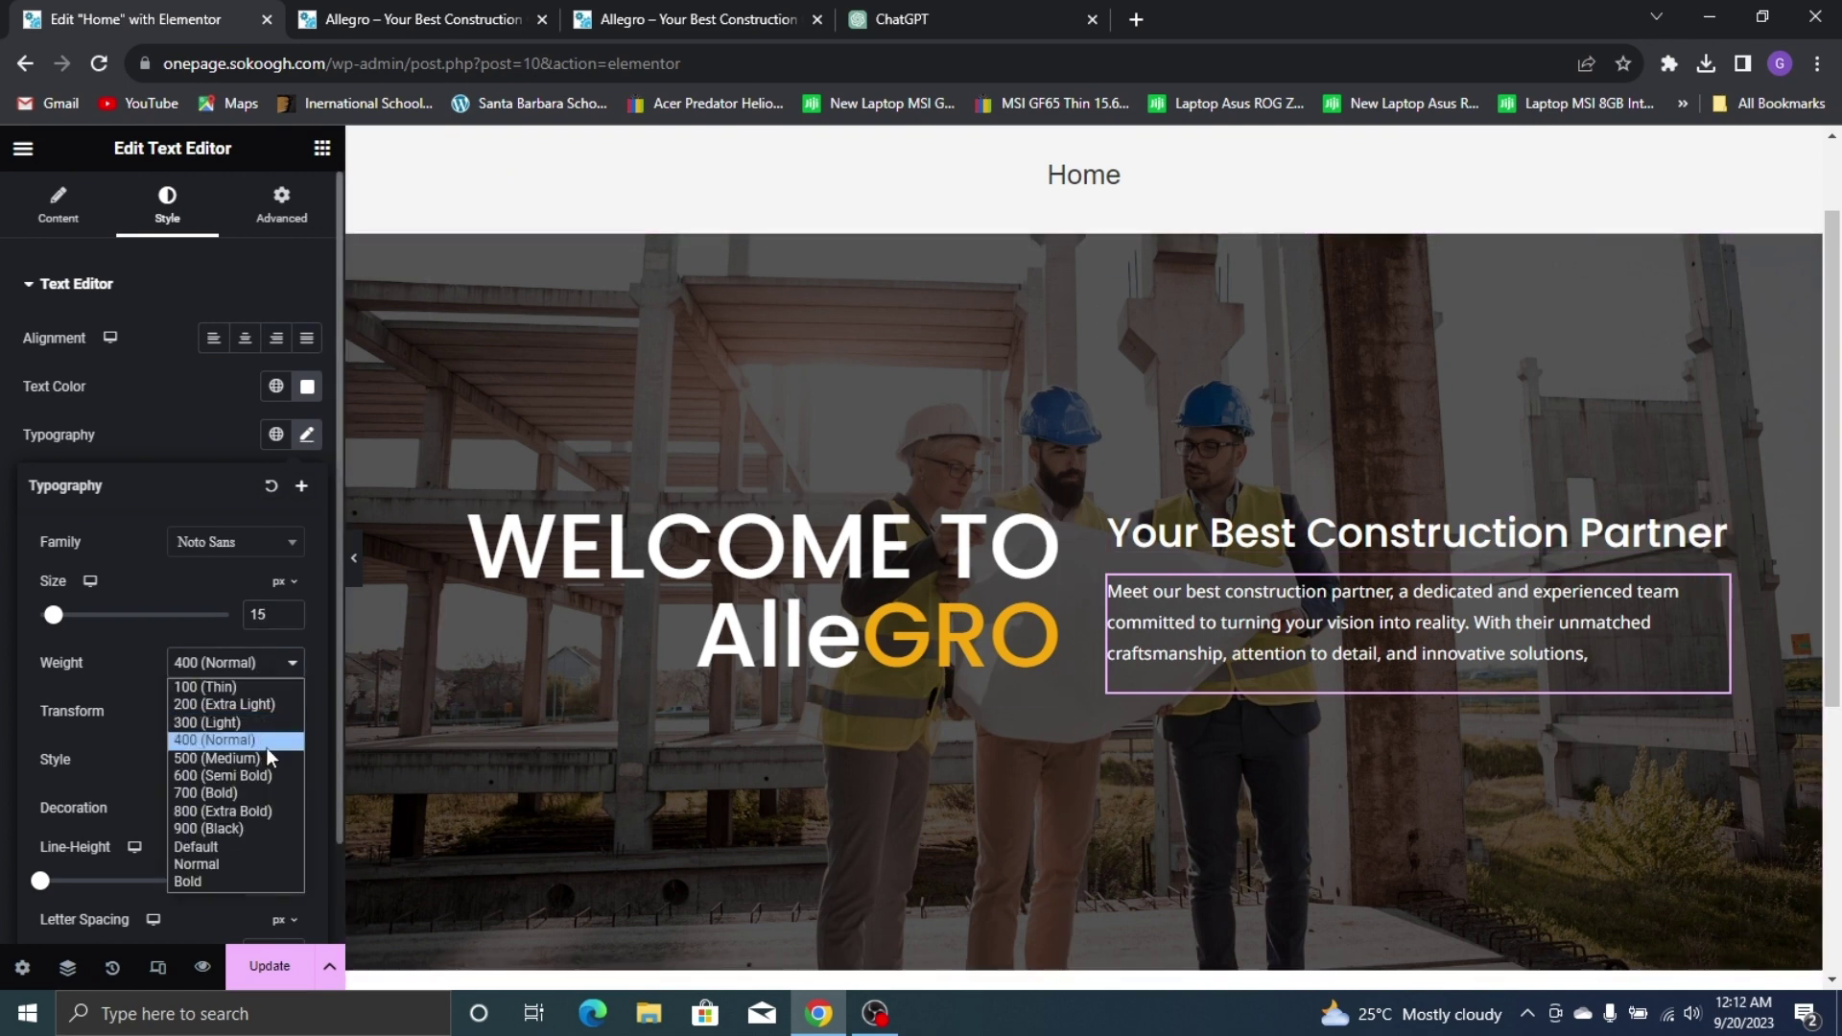
{"action": "left_click", "coordinate": [225, 758]}
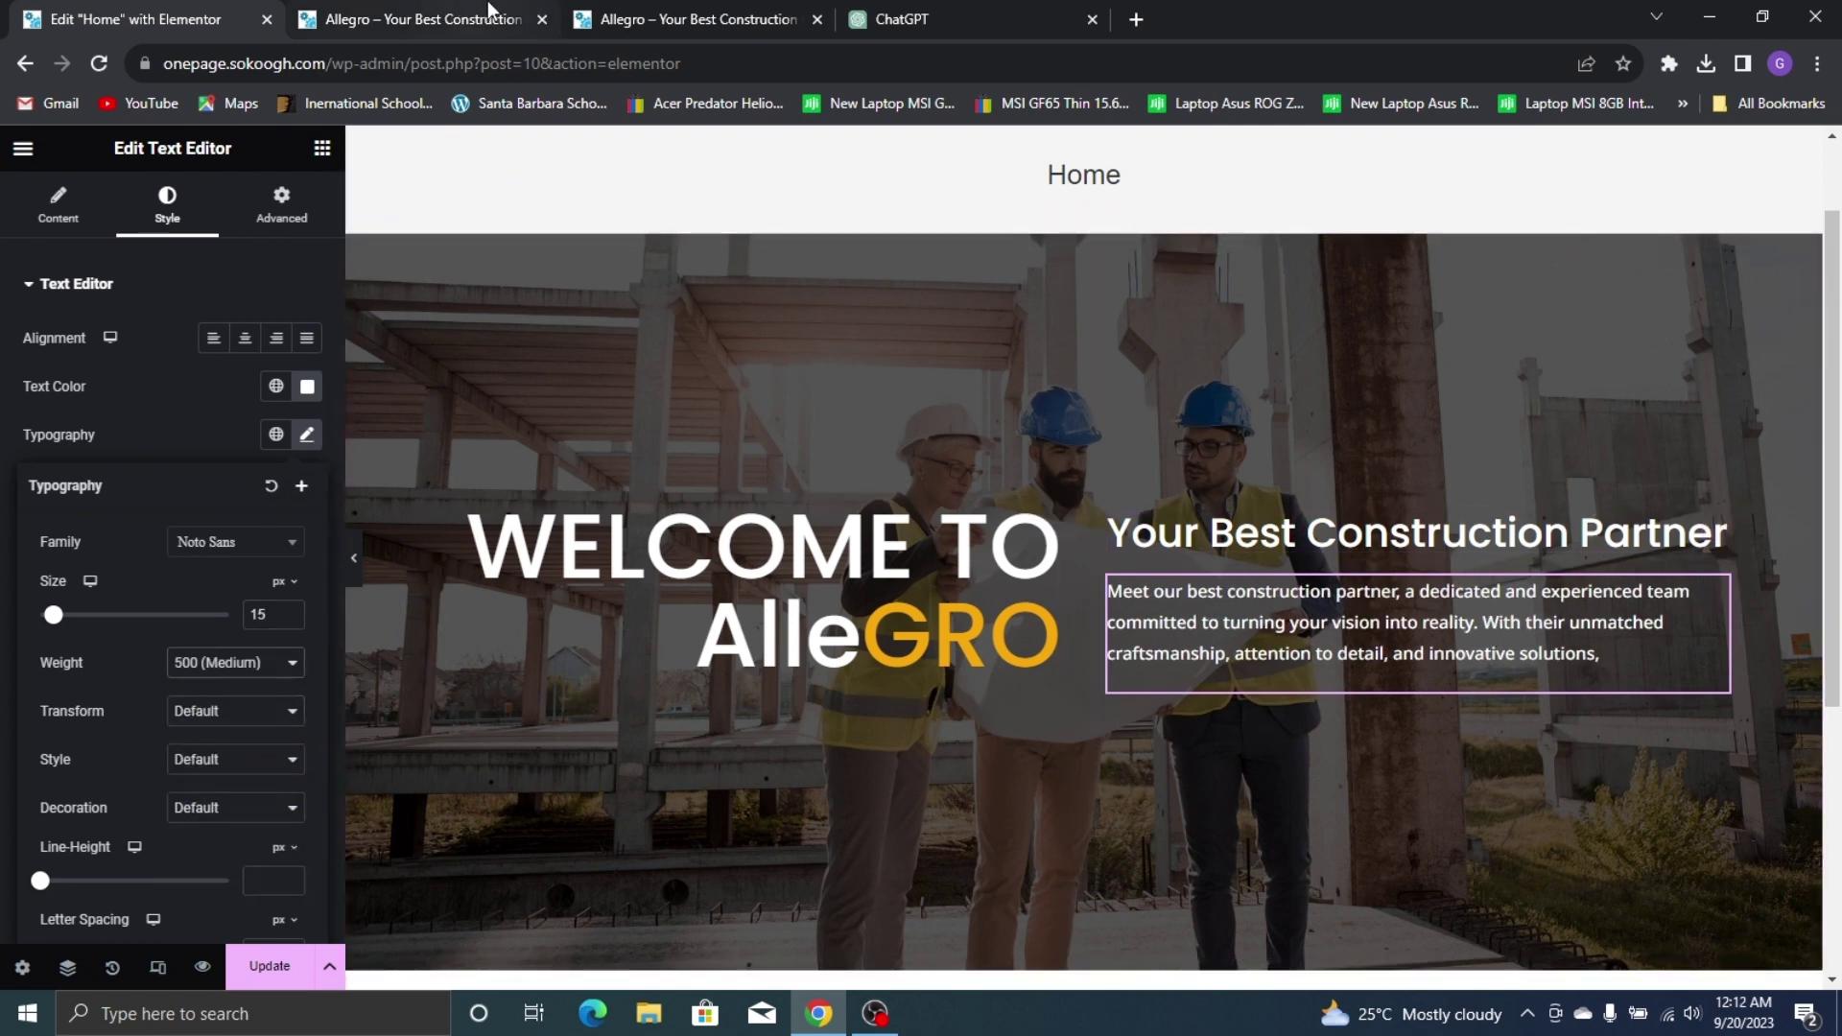
Compare the paragraph with the live site, trying 16 px before keeping 15 px
{"action": "left_click", "coordinate": [487, 11]}
{"action": "left_click", "coordinate": [708, 14]}
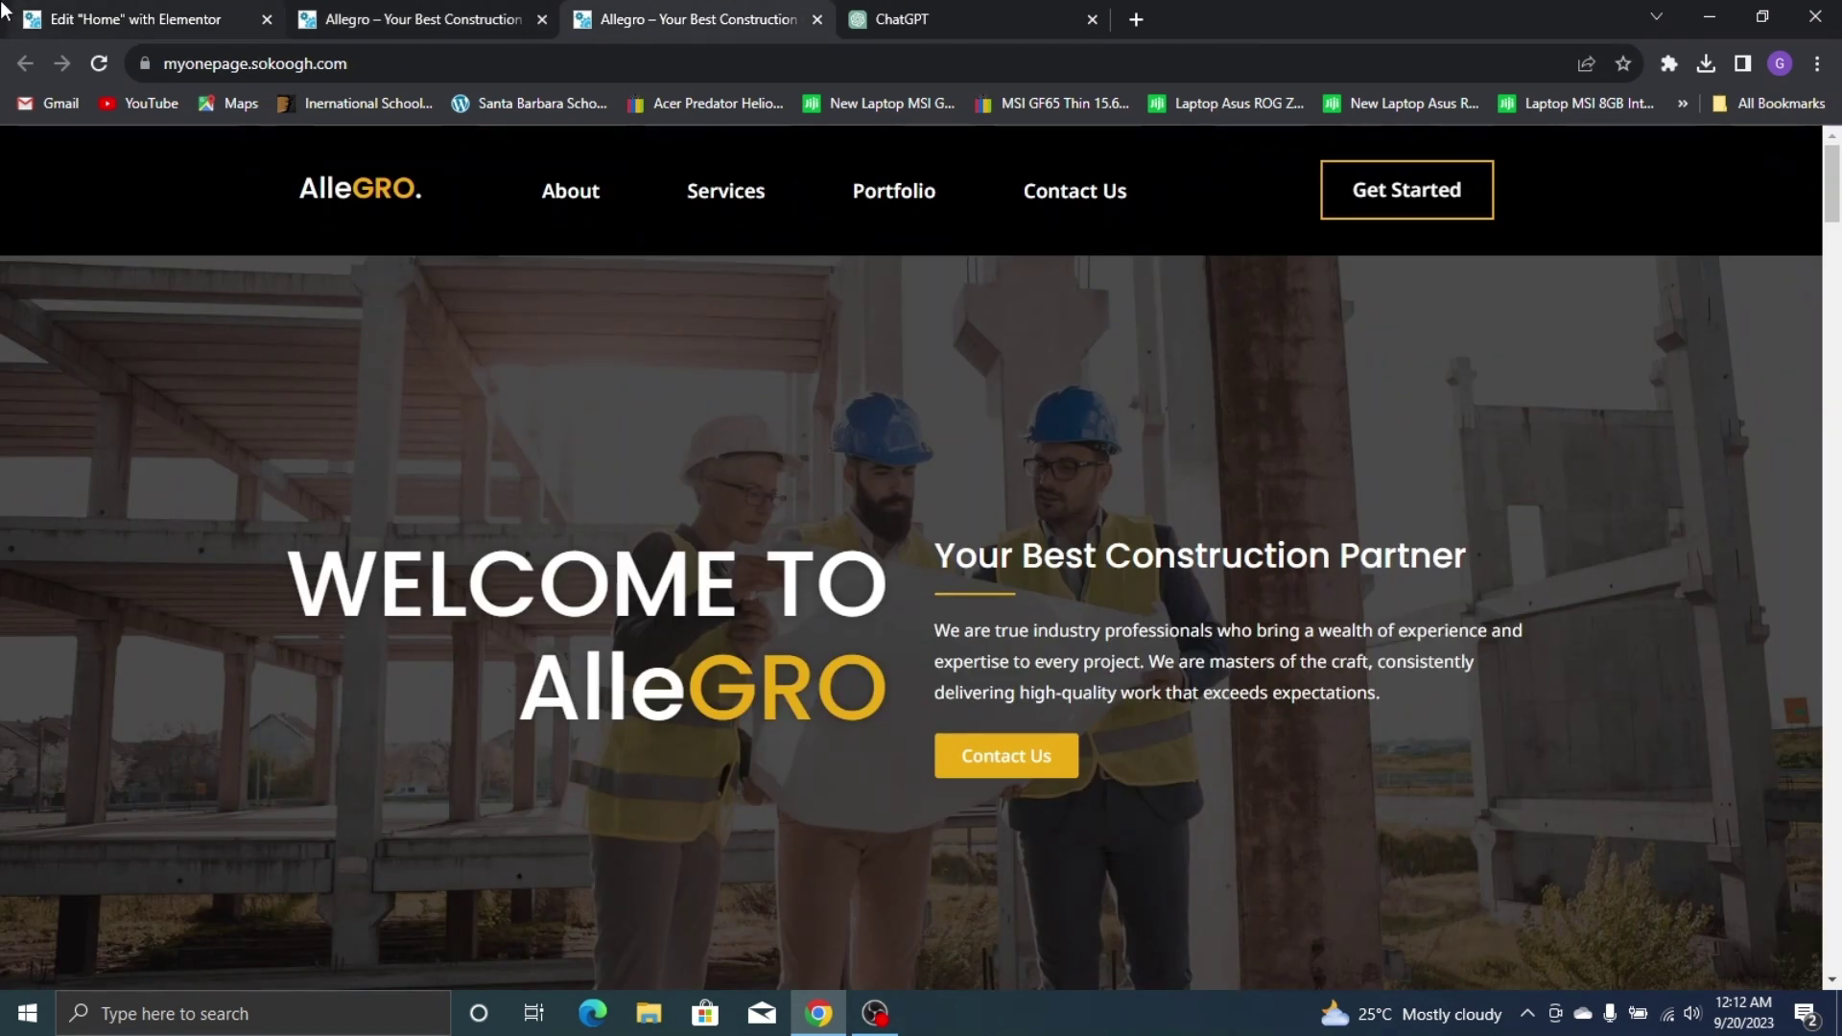
{"action": "left_click", "coordinate": [144, 17]}
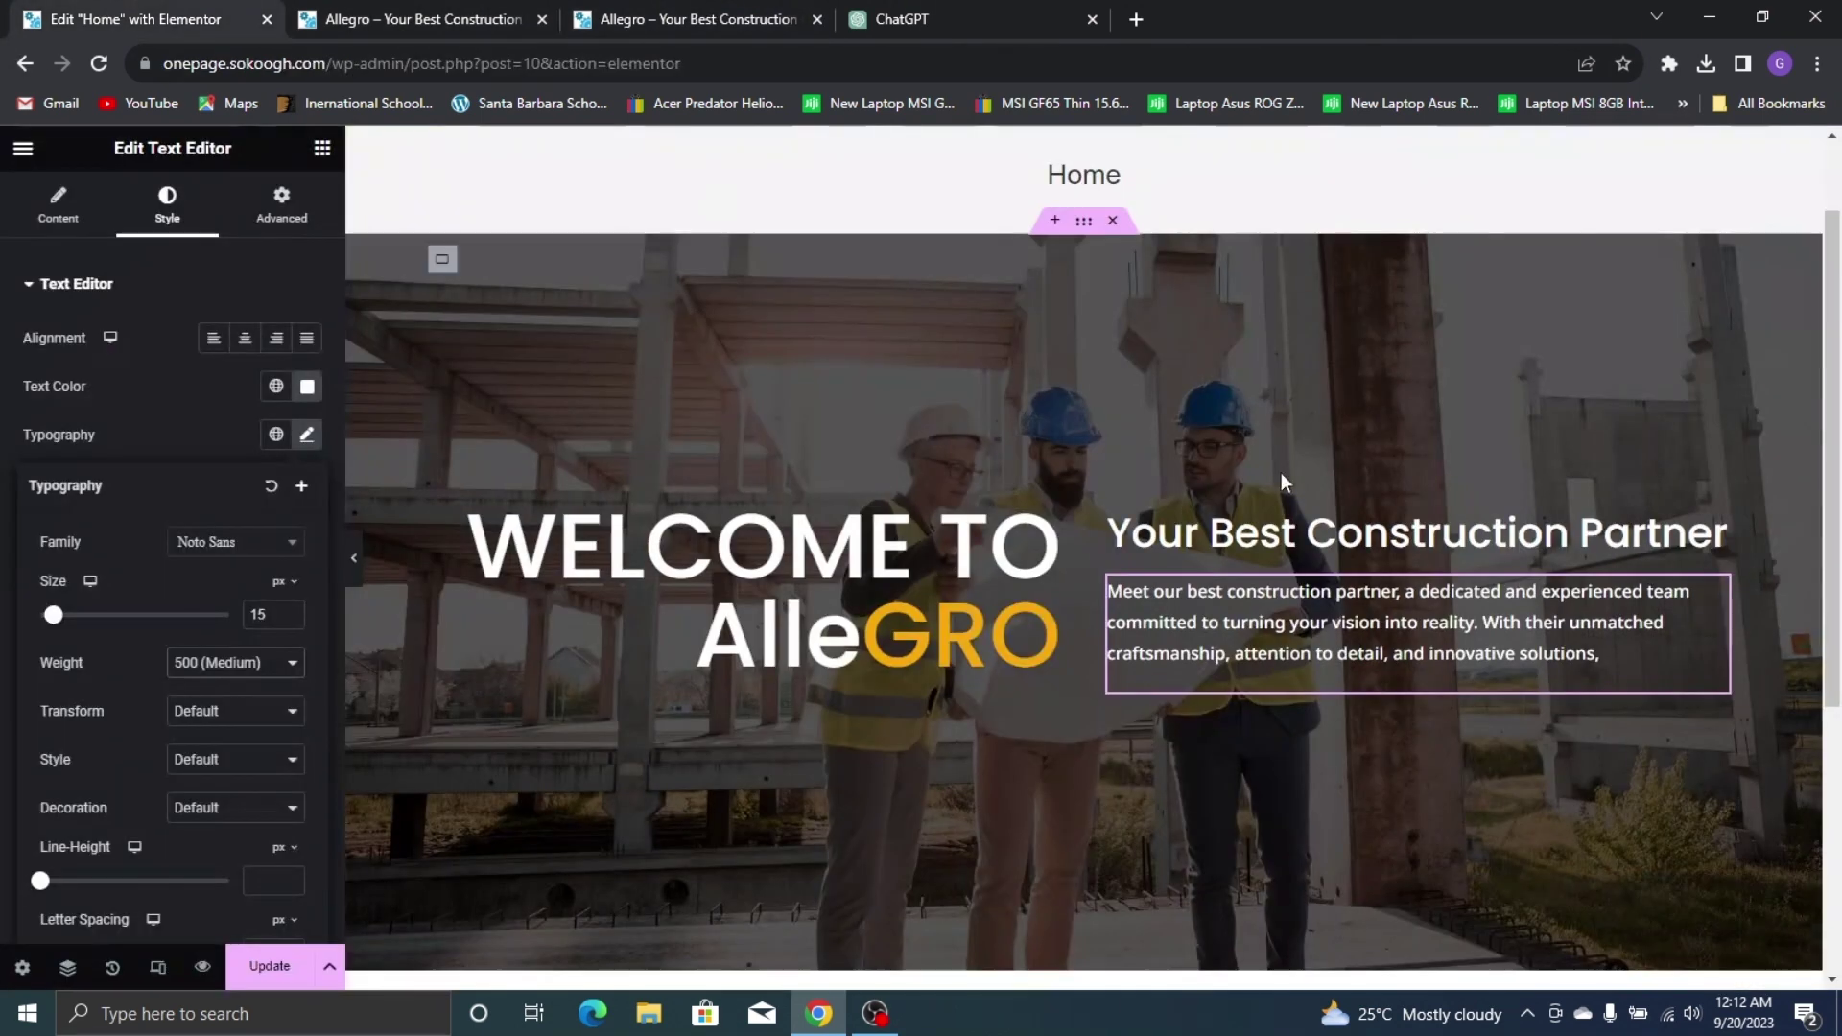
{"action": "left_click", "coordinate": [290, 610]}
{"action": "left_click", "coordinate": [290, 620]}
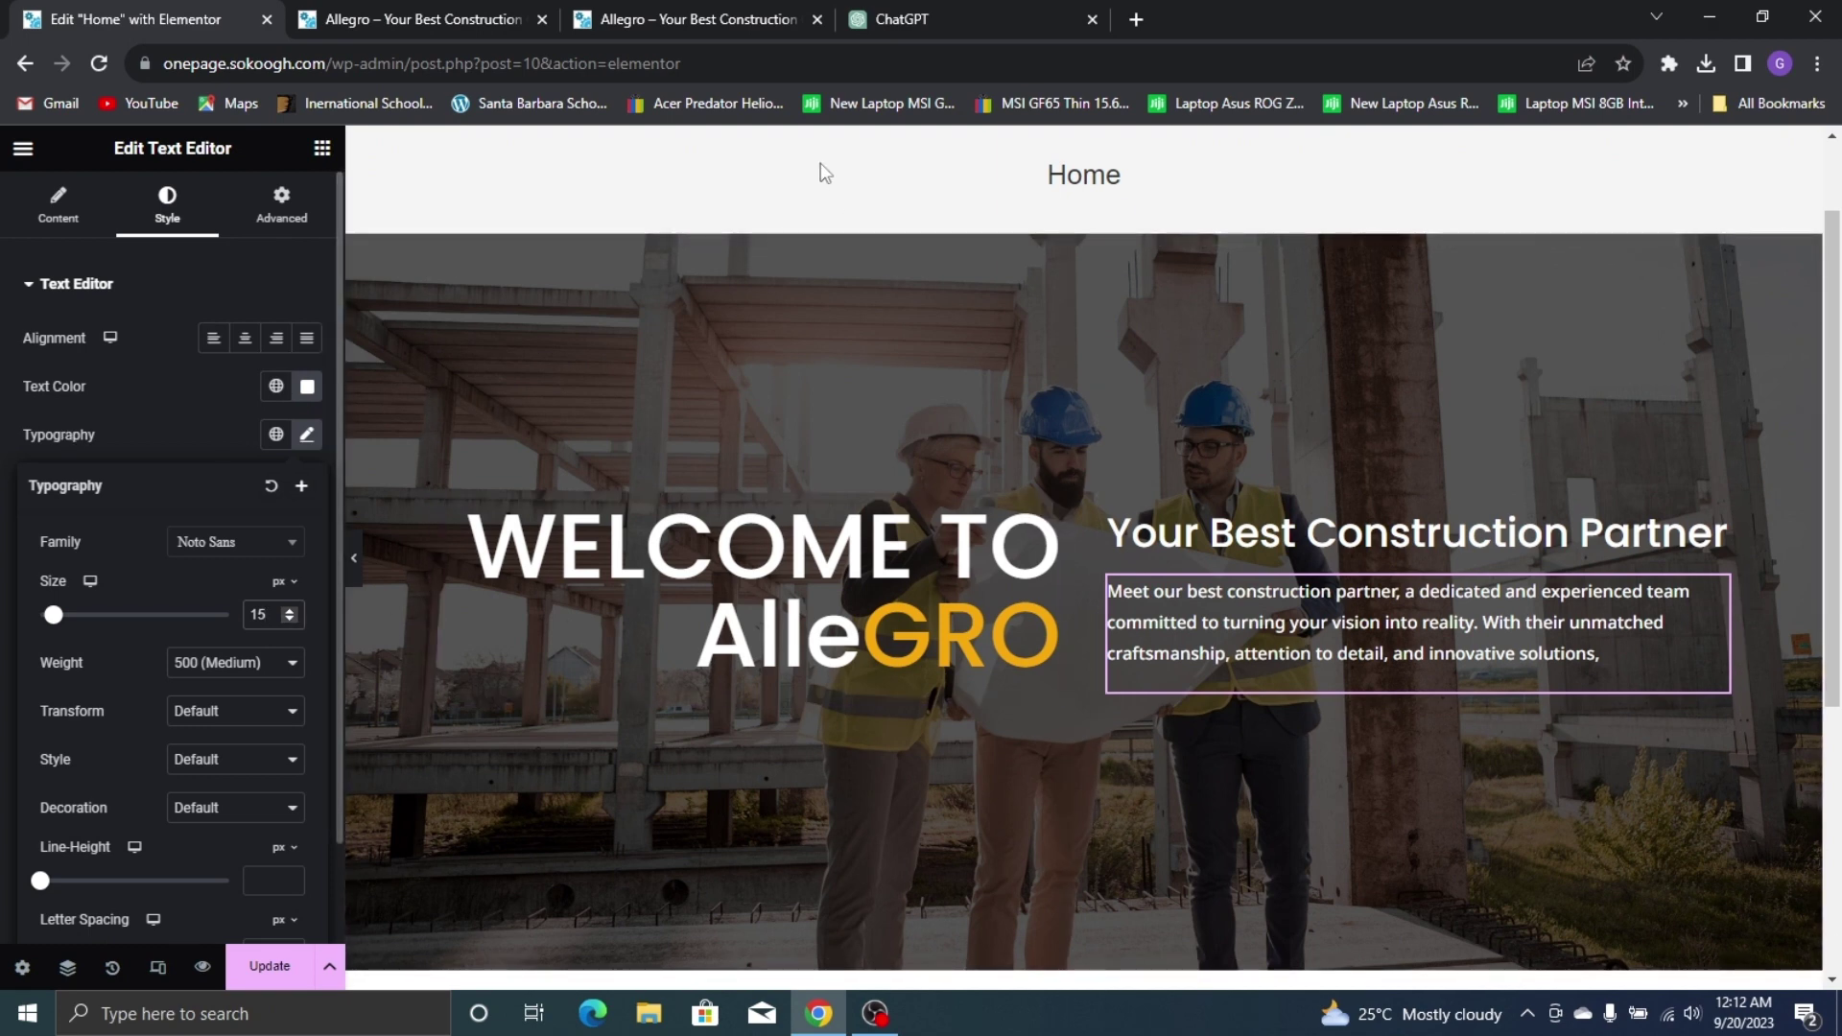
{"action": "left_click", "coordinate": [523, 14]}
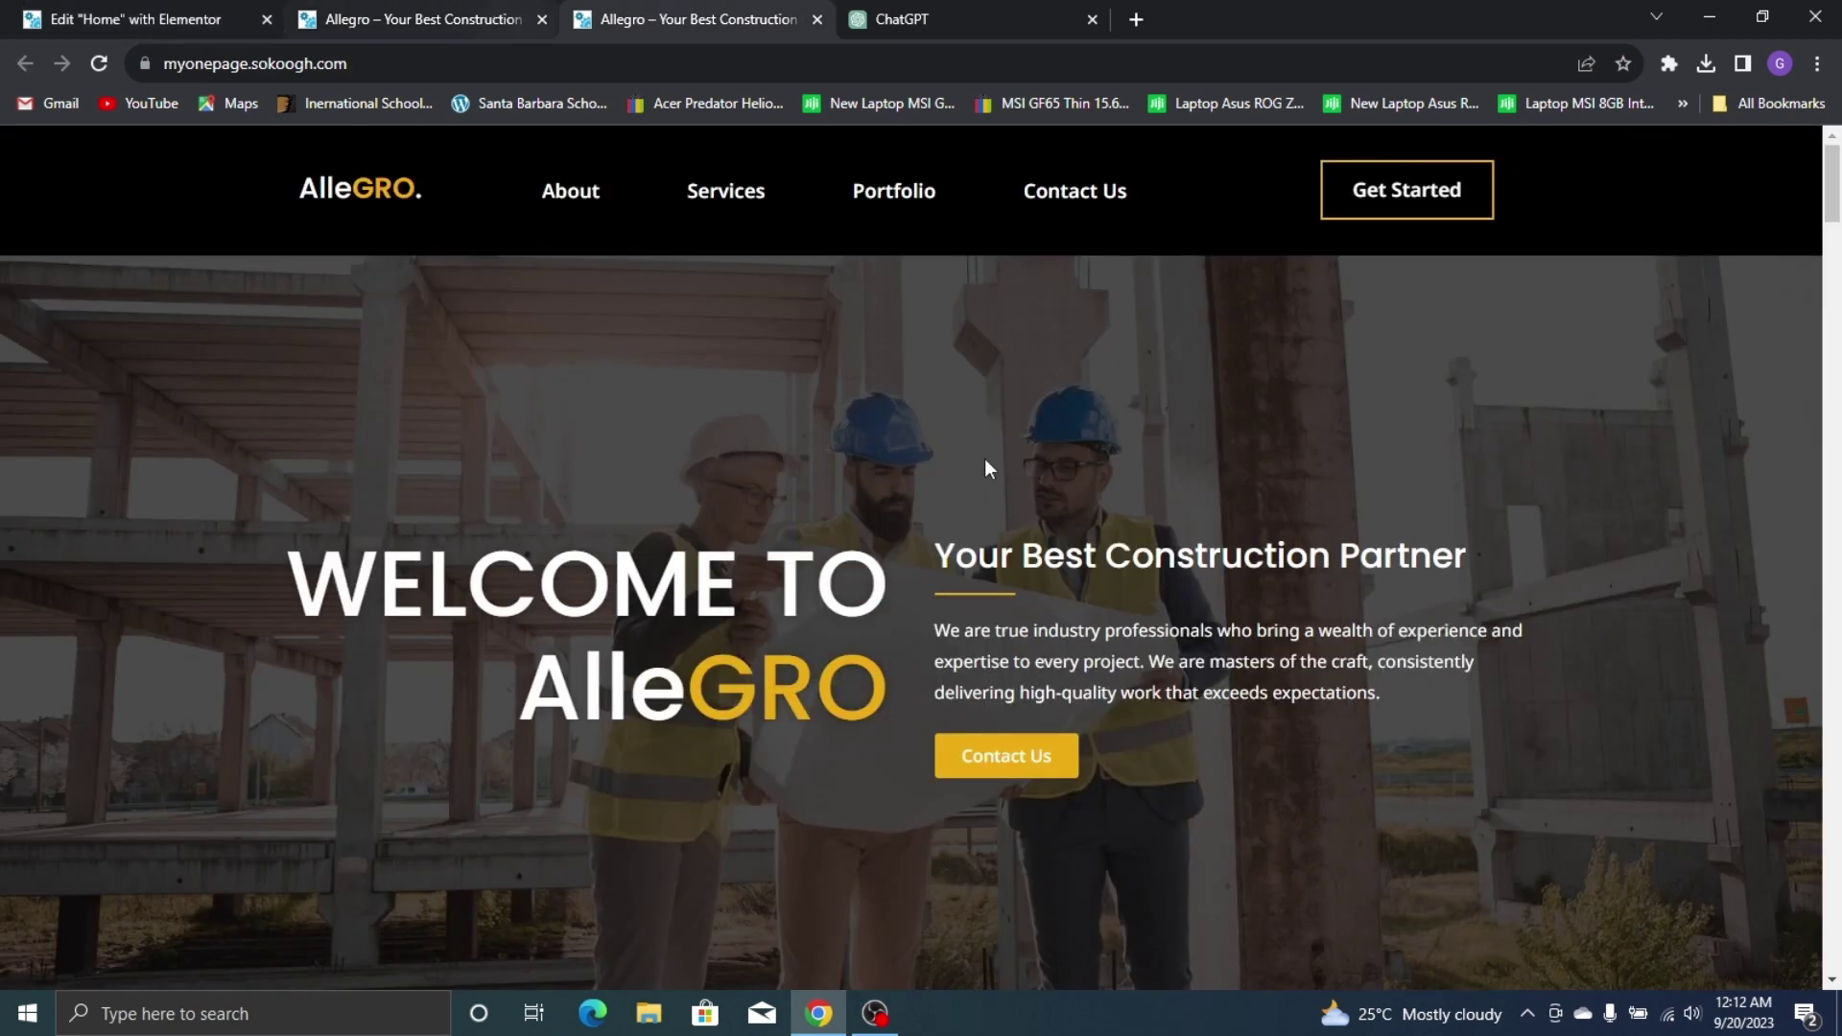
{"action": "left_click", "coordinate": [184, 11]}
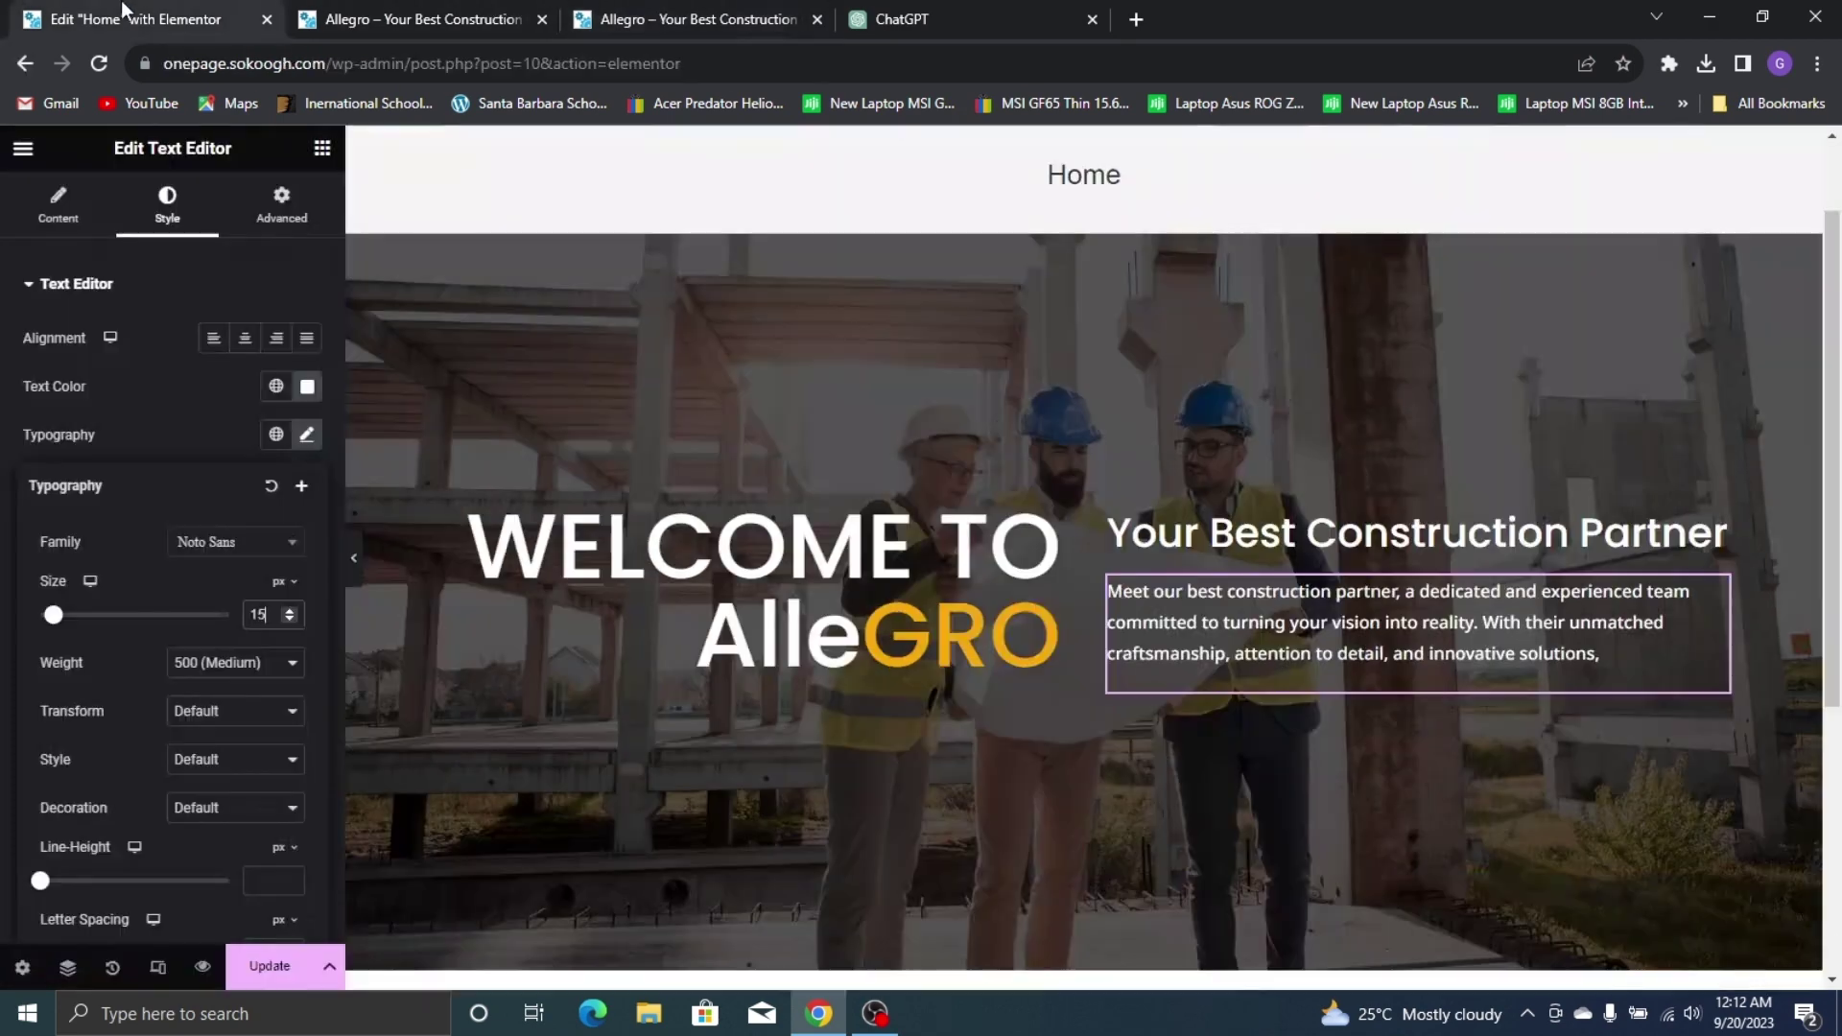
{"action": "left_click", "coordinate": [322, 148]}
Place a Divider between the hero heading and paragraph and set its width to 13%
{"action": "scroll", "coordinate": [233, 669], "scroll_direction": "down", "scroll_amount": 2}
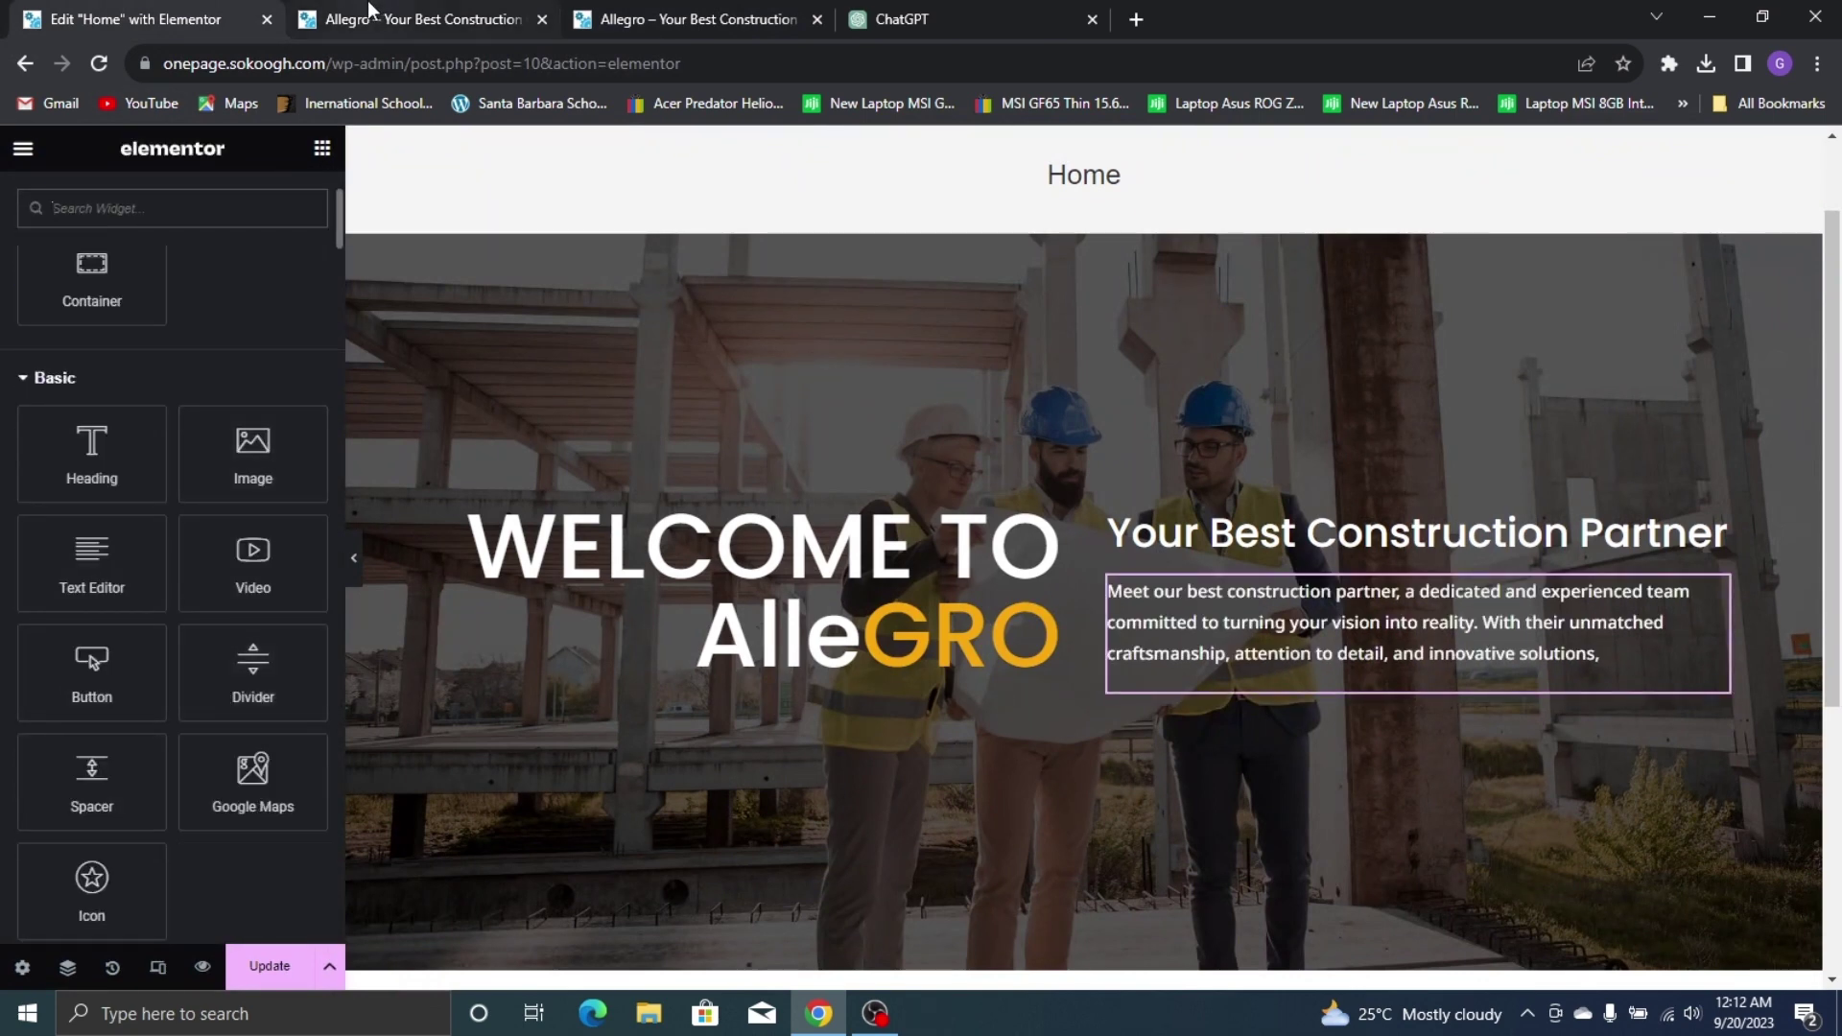
{"action": "left_click", "coordinate": [368, 5]}
{"action": "left_click", "coordinate": [724, 13]}
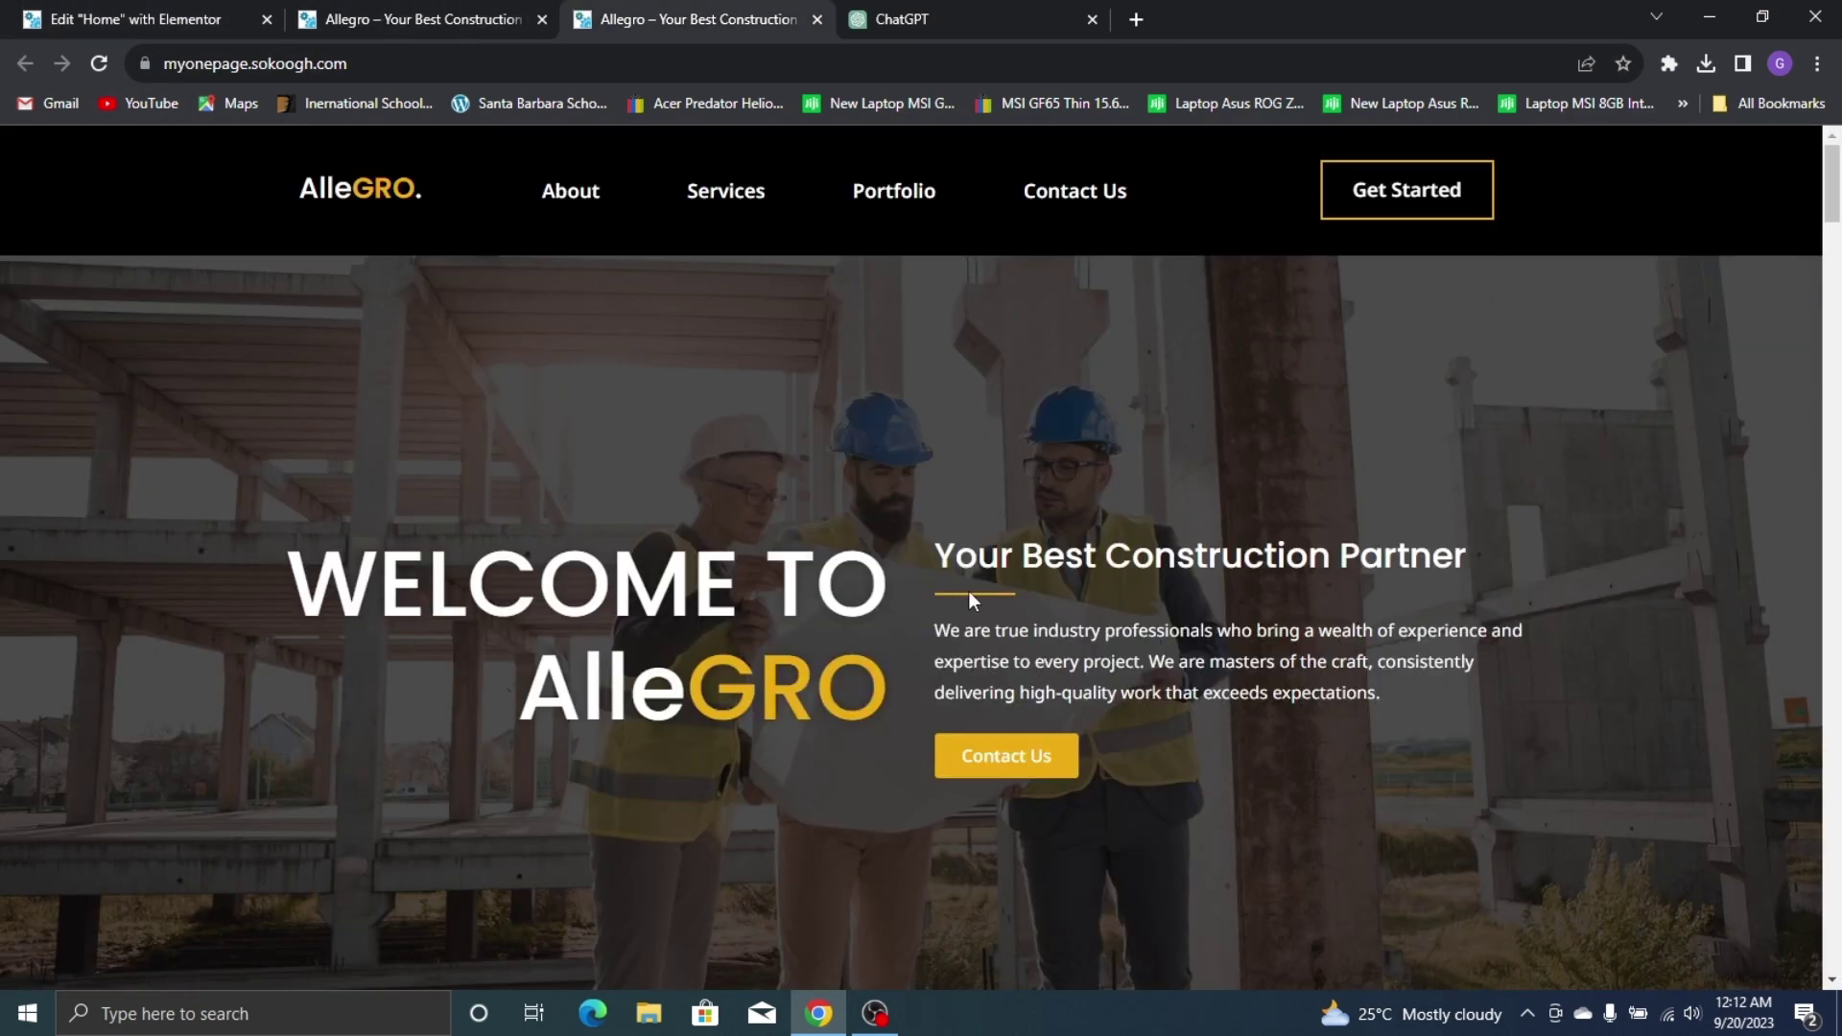
{"action": "left_click", "coordinate": [135, 19]}
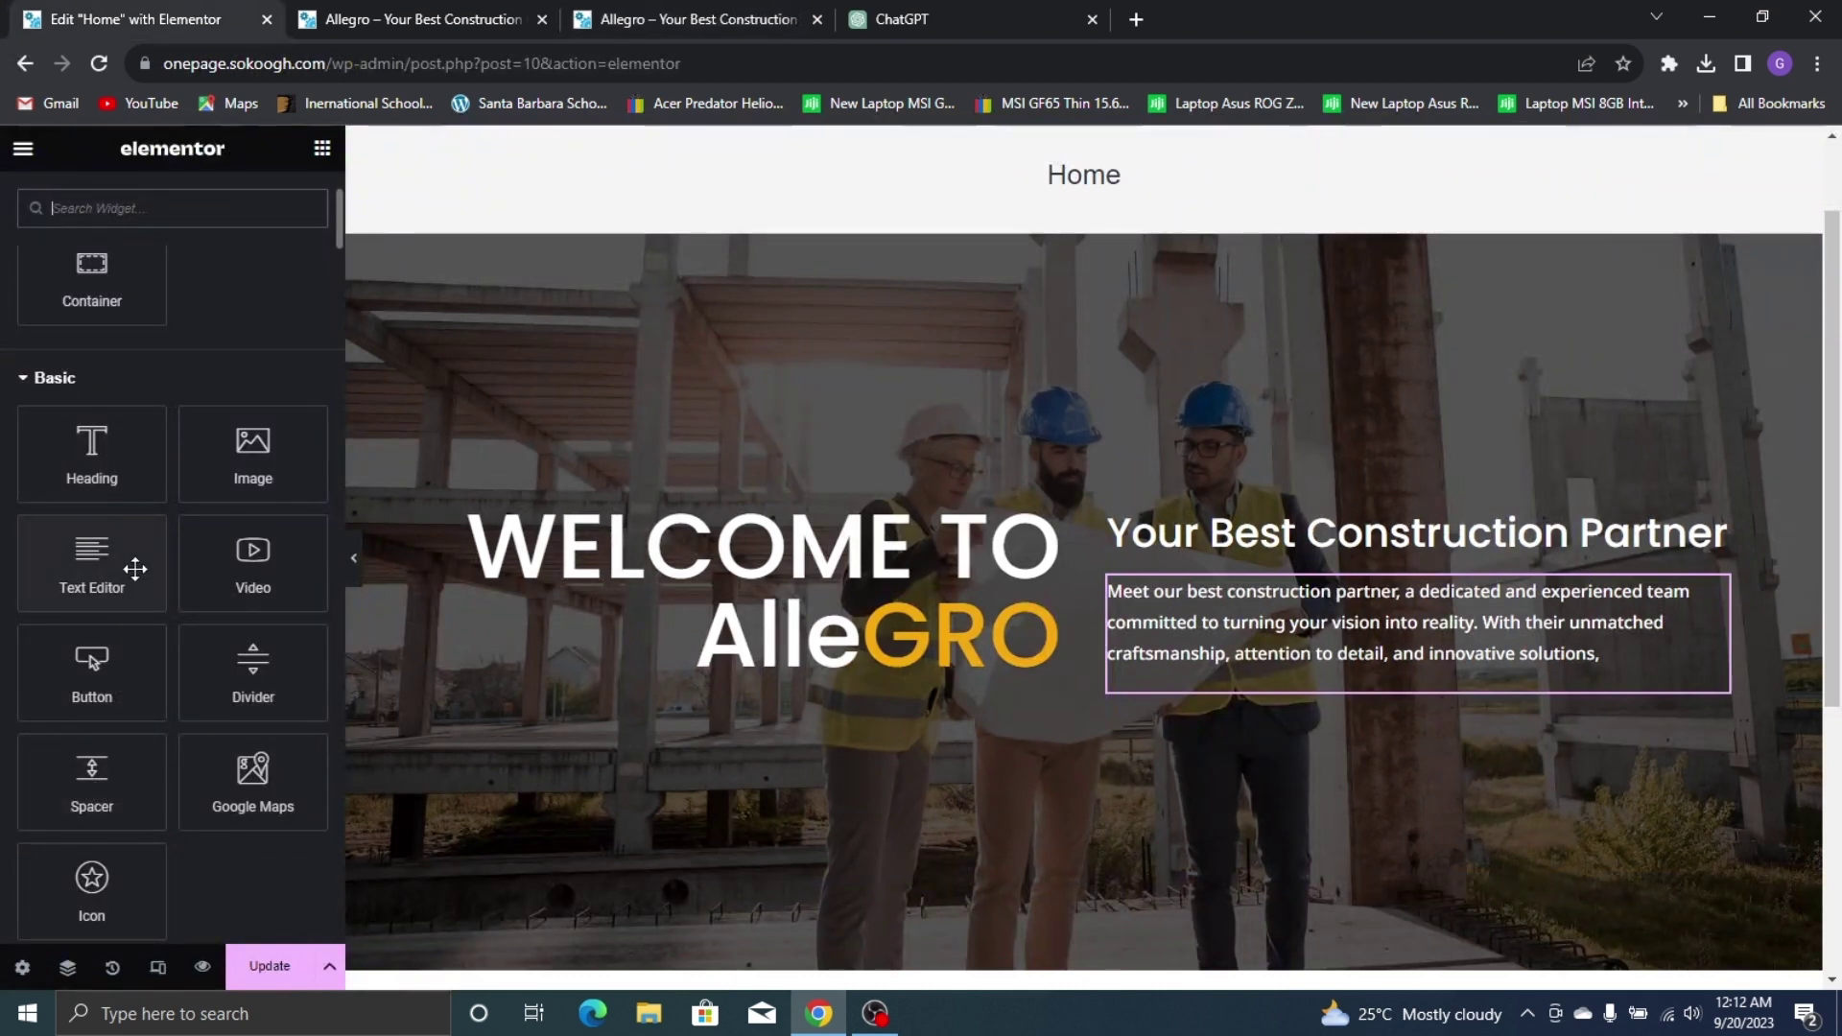
{"action": "left_click_drag", "start_coordinate": [253, 662], "coordinate": [1428, 564]}
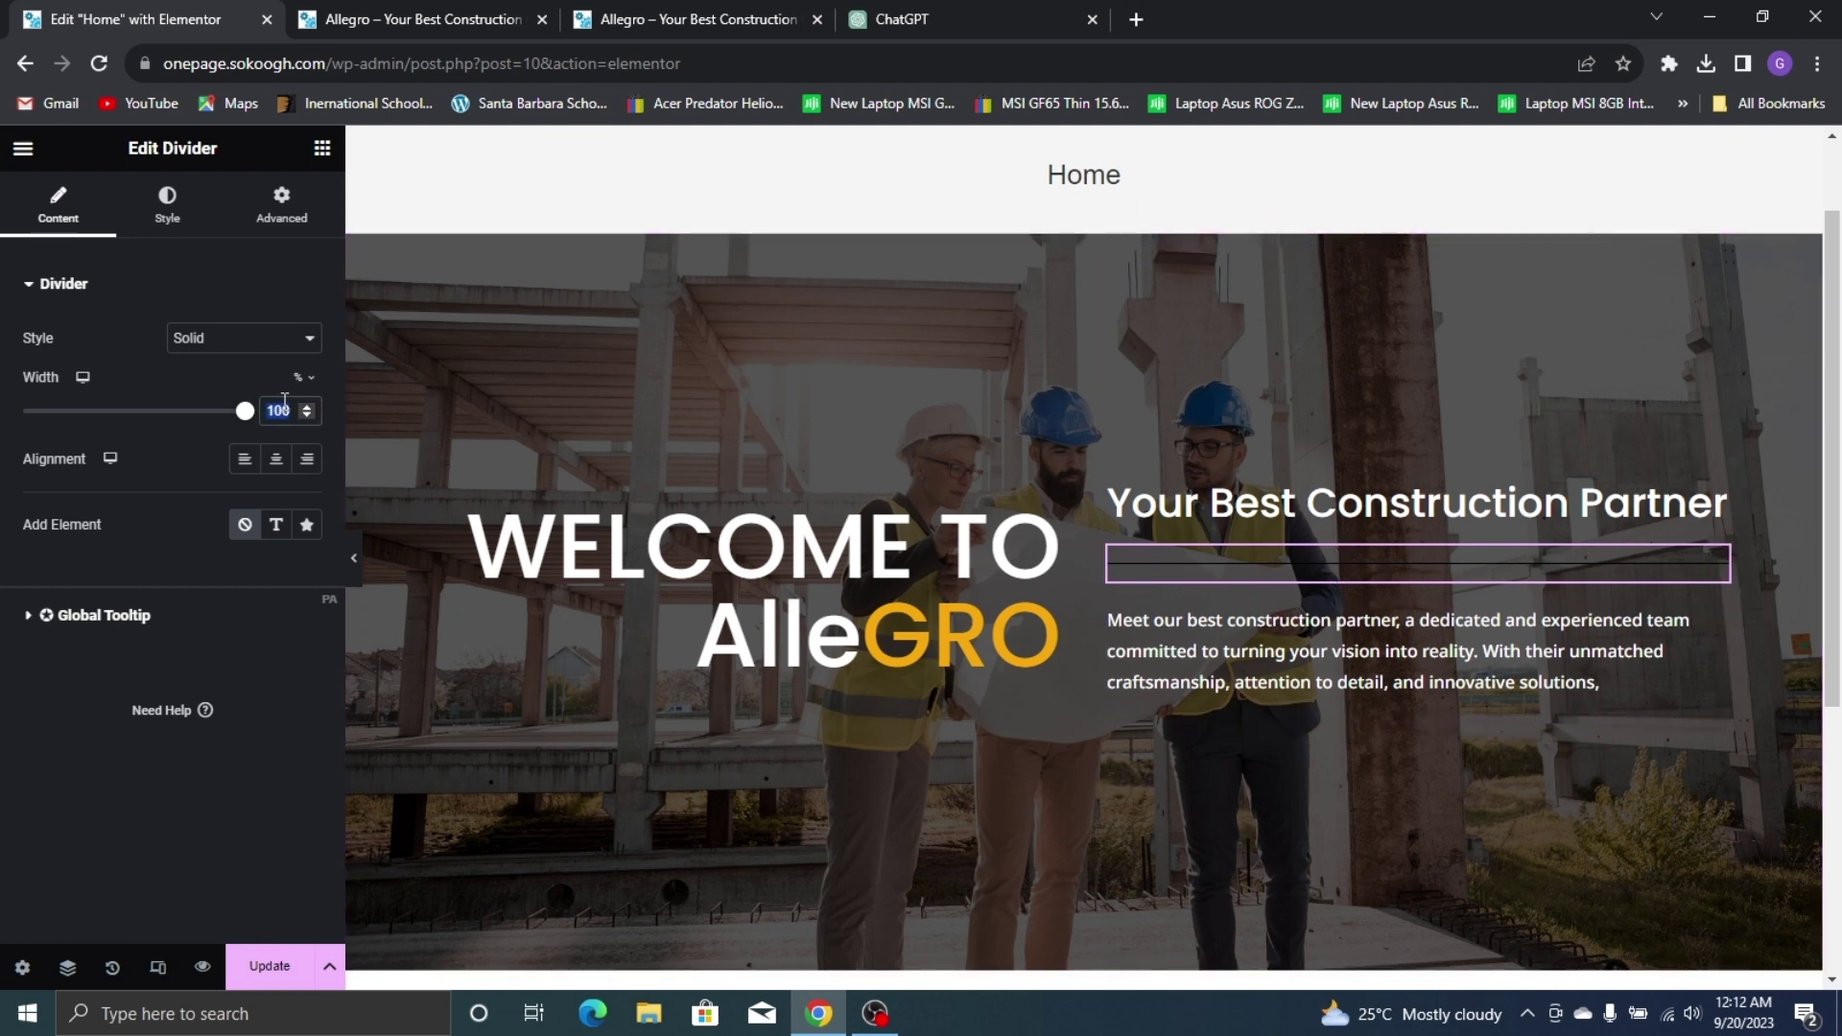
{"action": "type", "text": "13"}
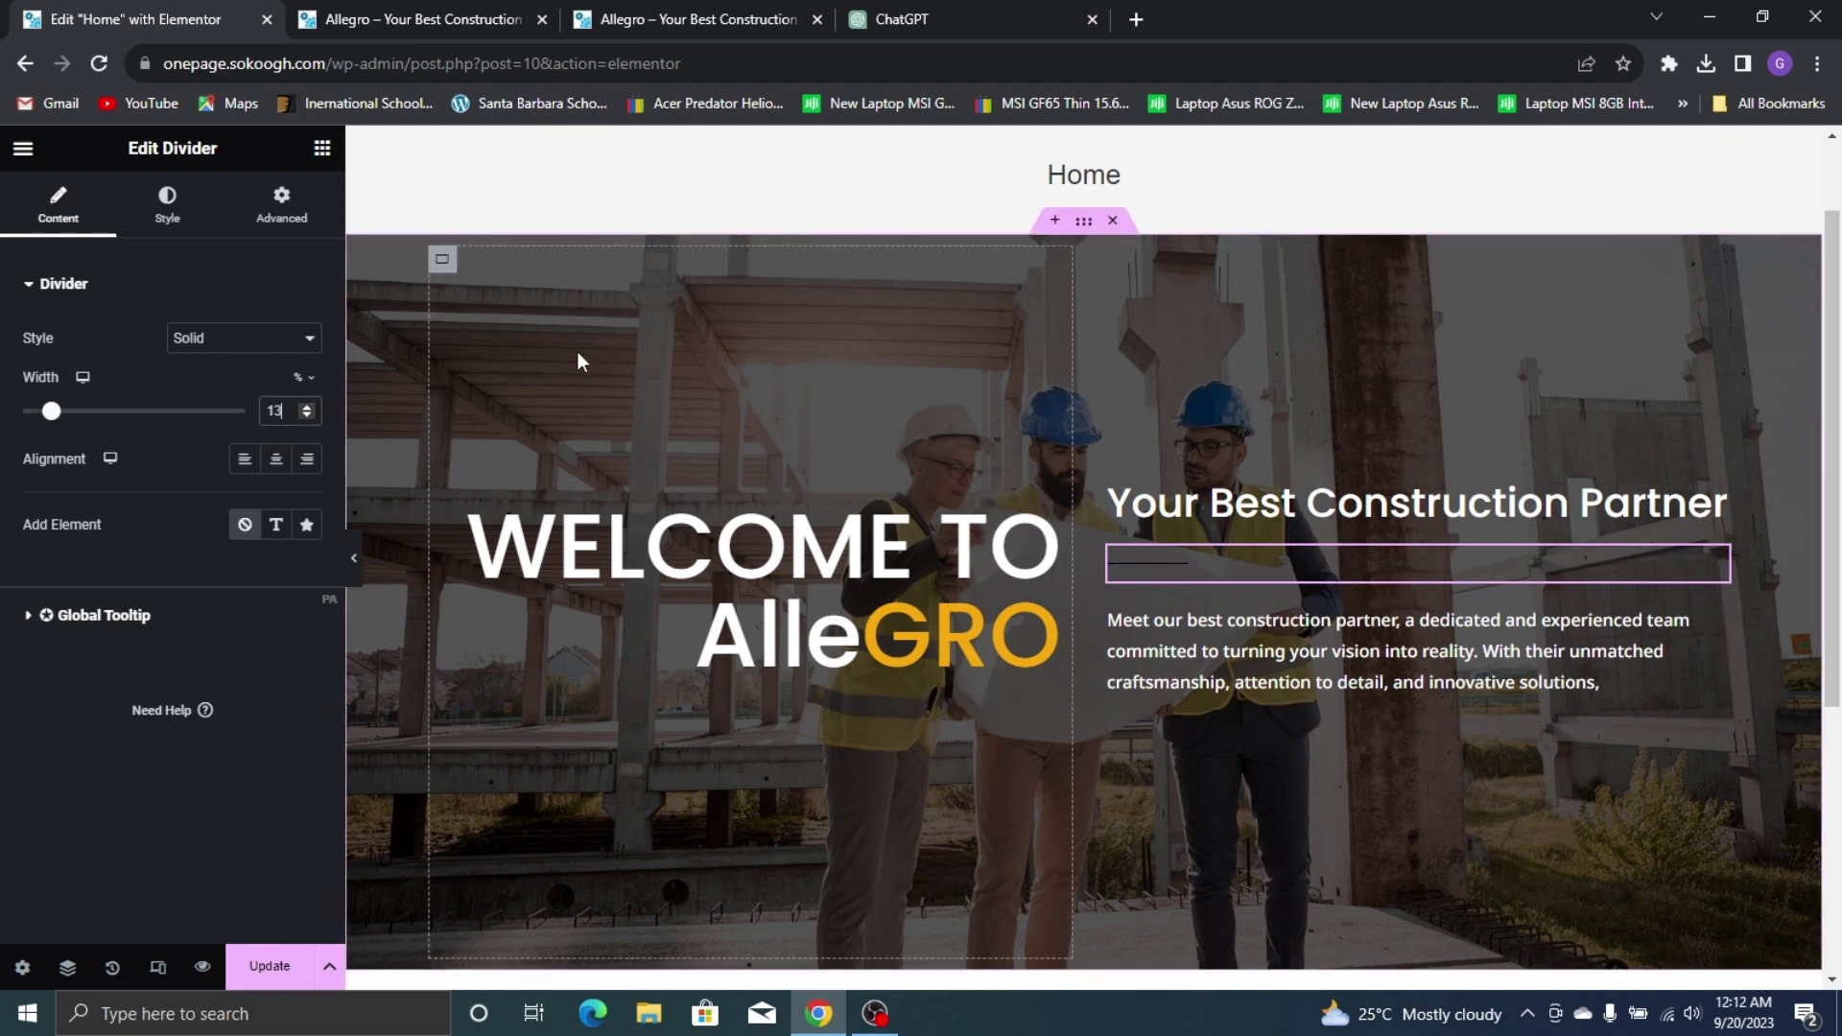
Give the divider weight 2 and the global Yellow colour, then compare with the live site
{"action": "left_click", "coordinate": [161, 223]}
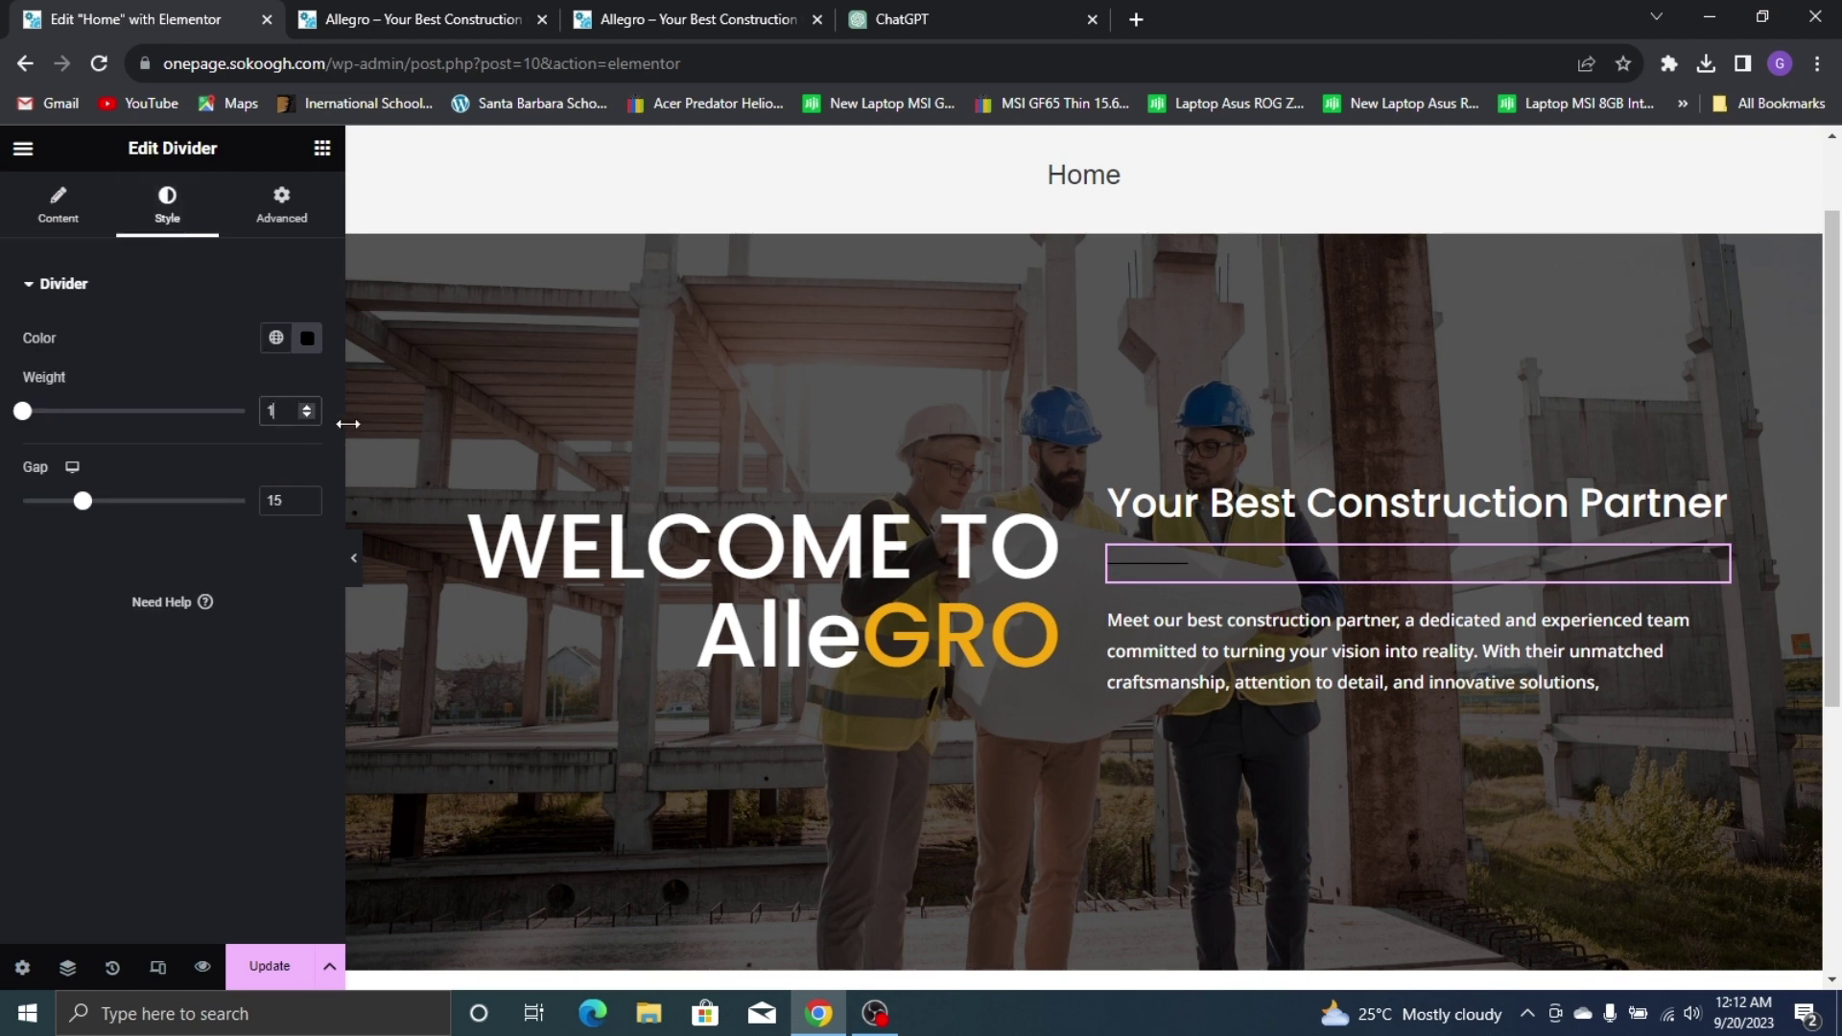
{"action": "key", "text": "Up"}
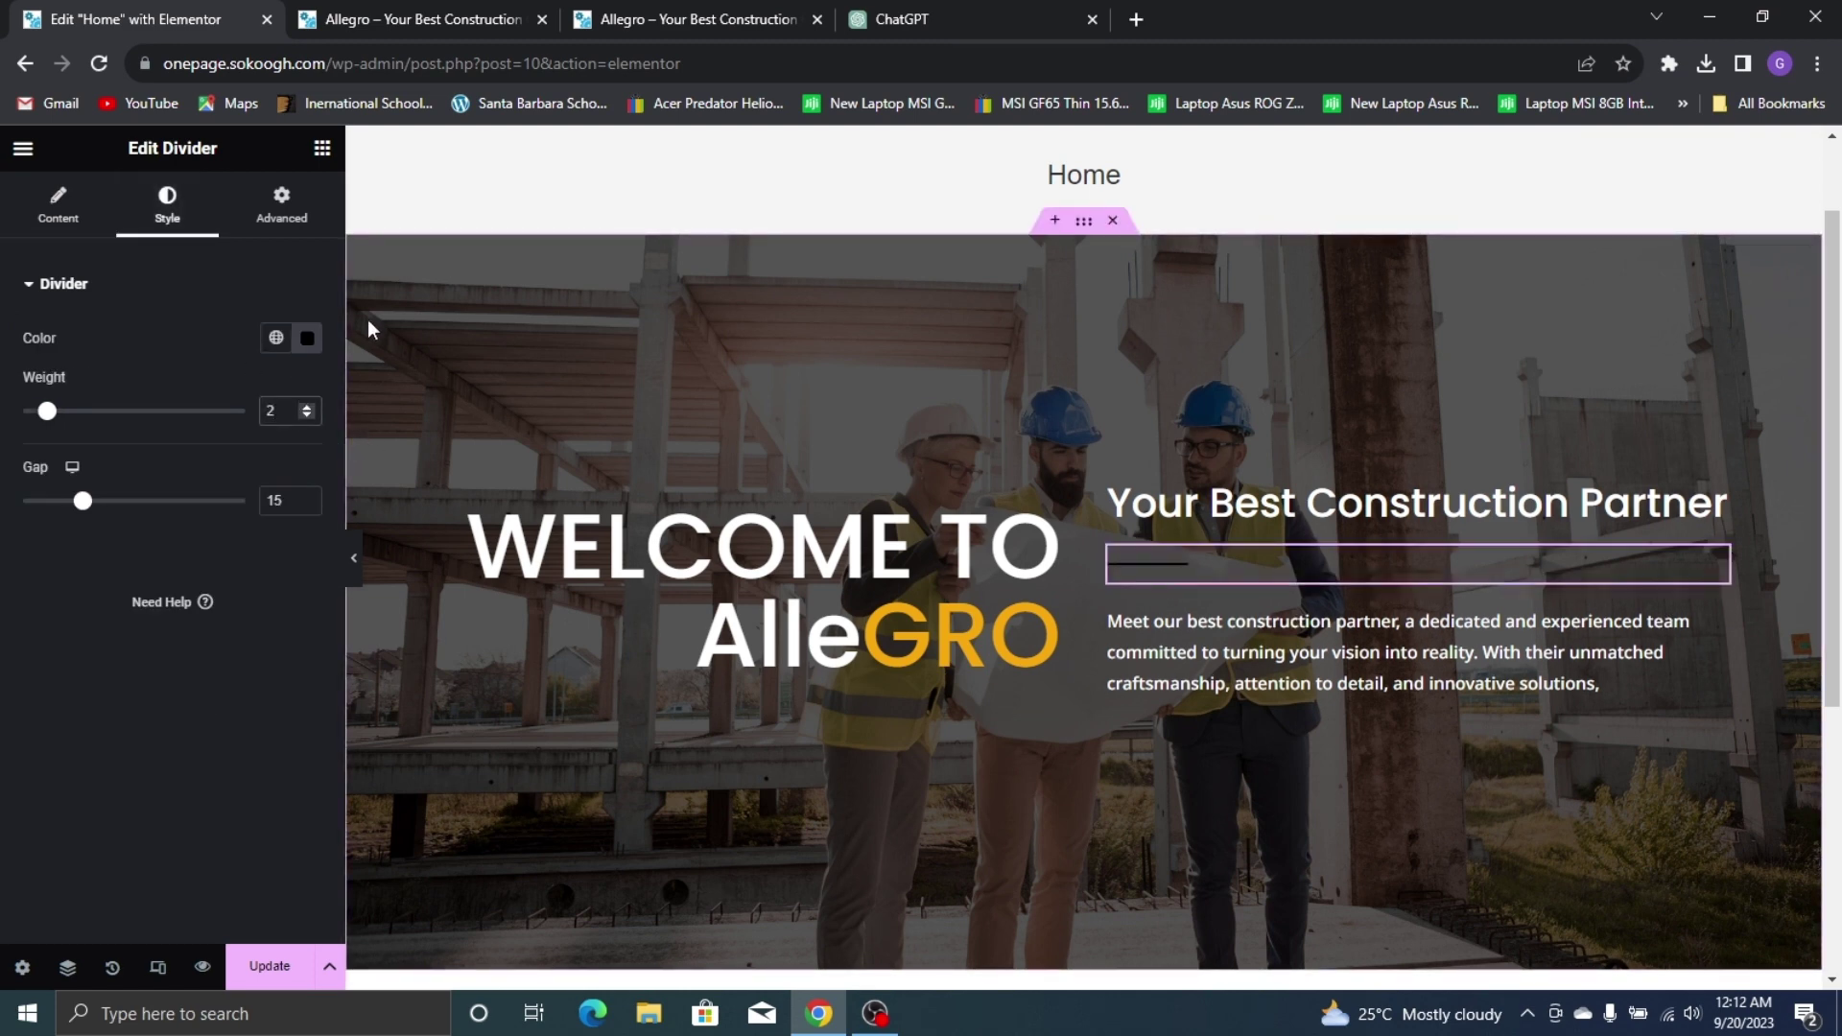
{"action": "left_click", "coordinate": [275, 341]}
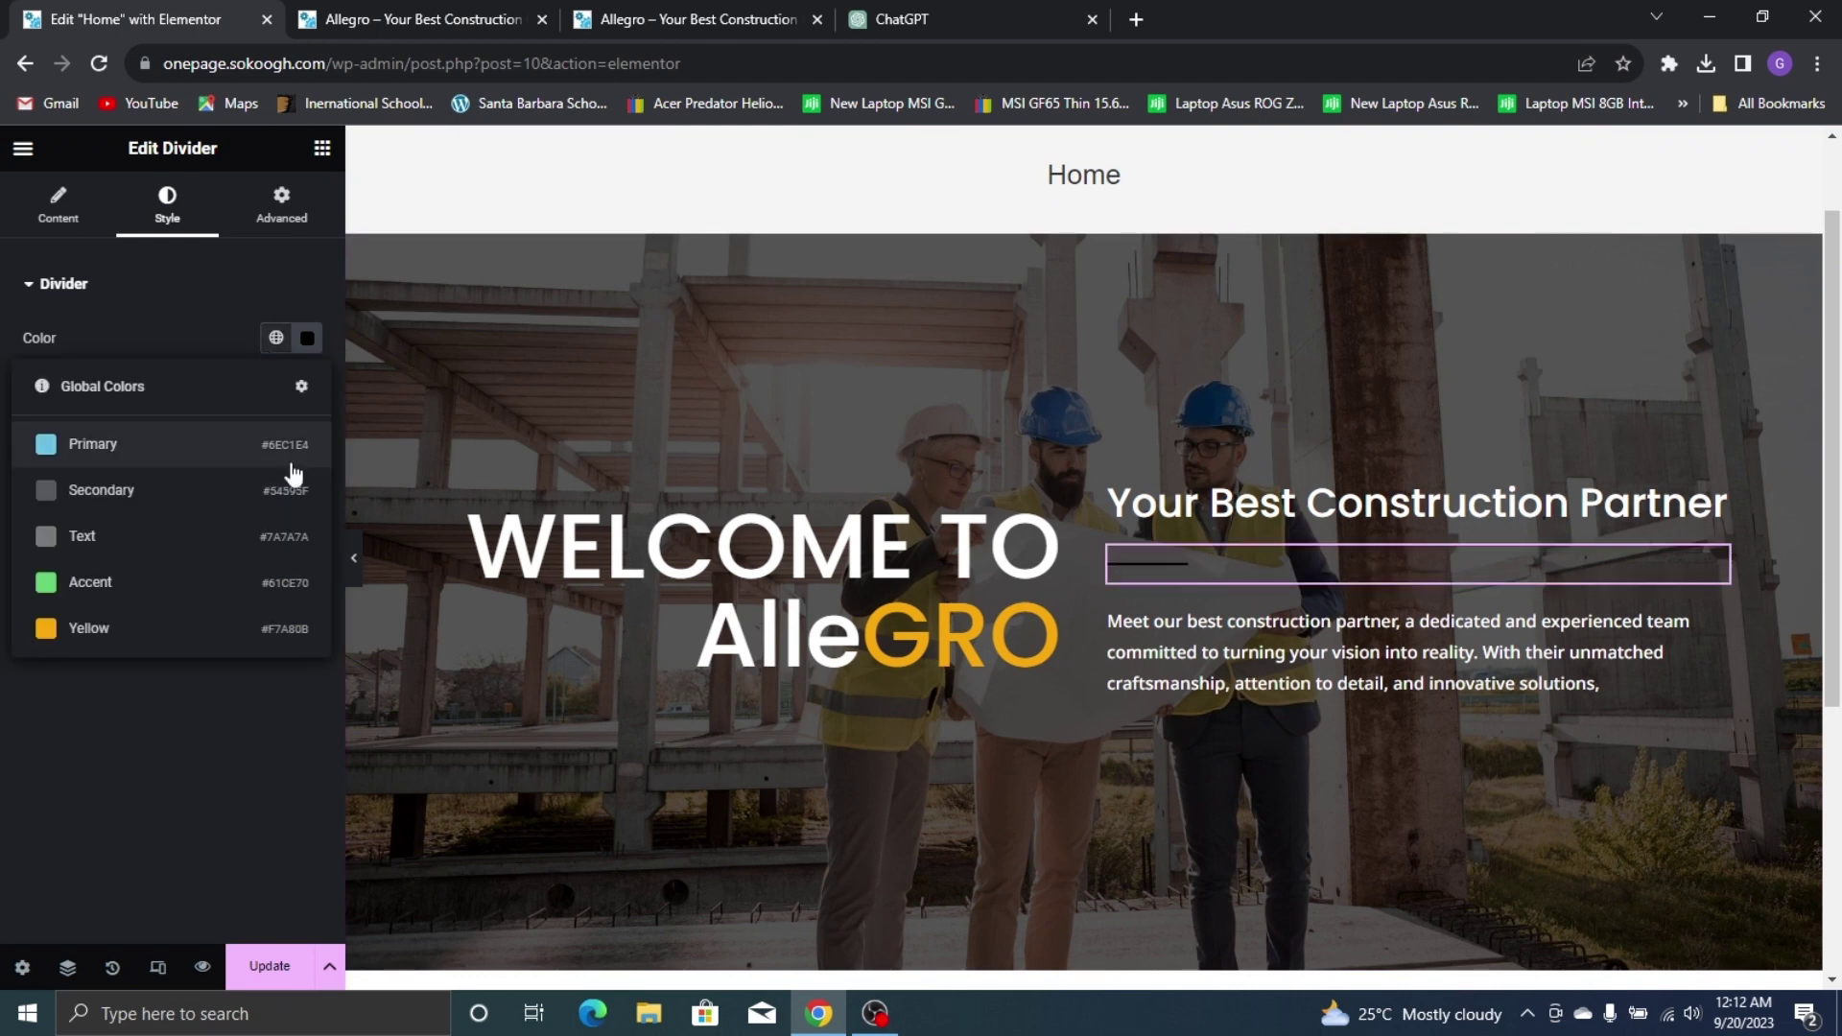
{"action": "left_click", "coordinate": [153, 631]}
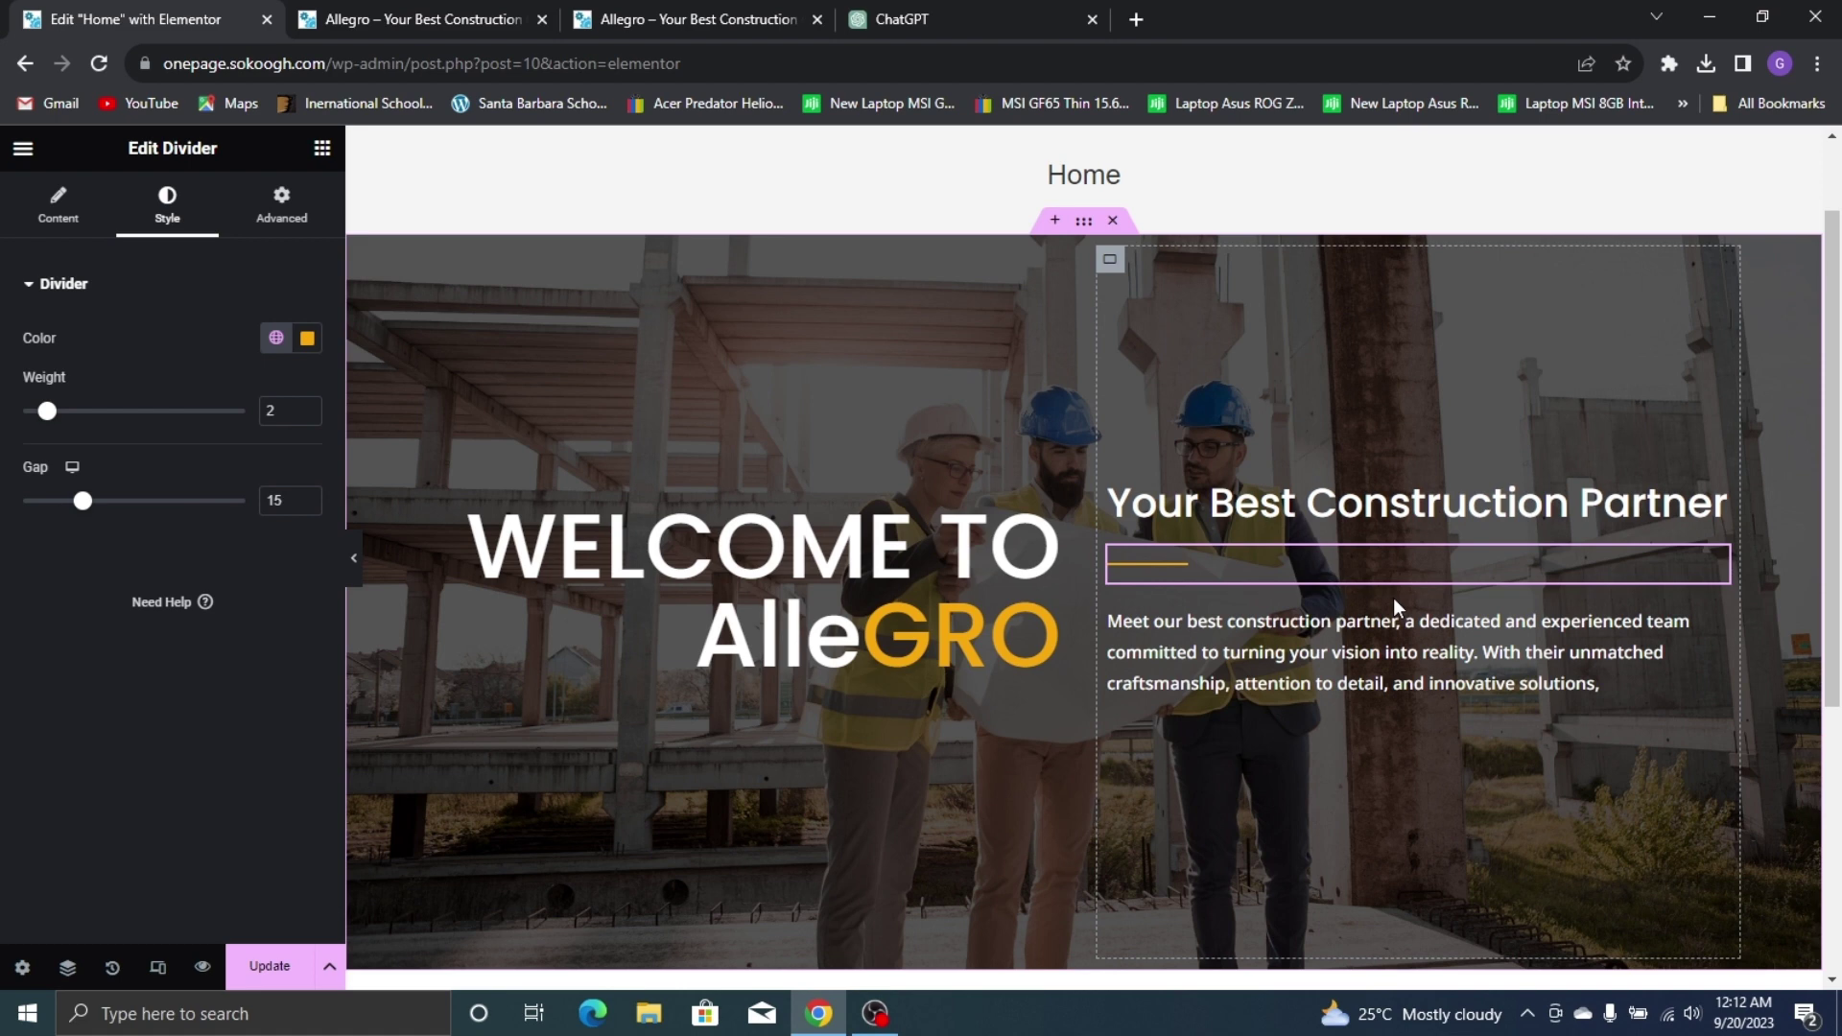
{"action": "left_click", "coordinate": [463, 11]}
{"action": "left_click", "coordinate": [629, 14]}
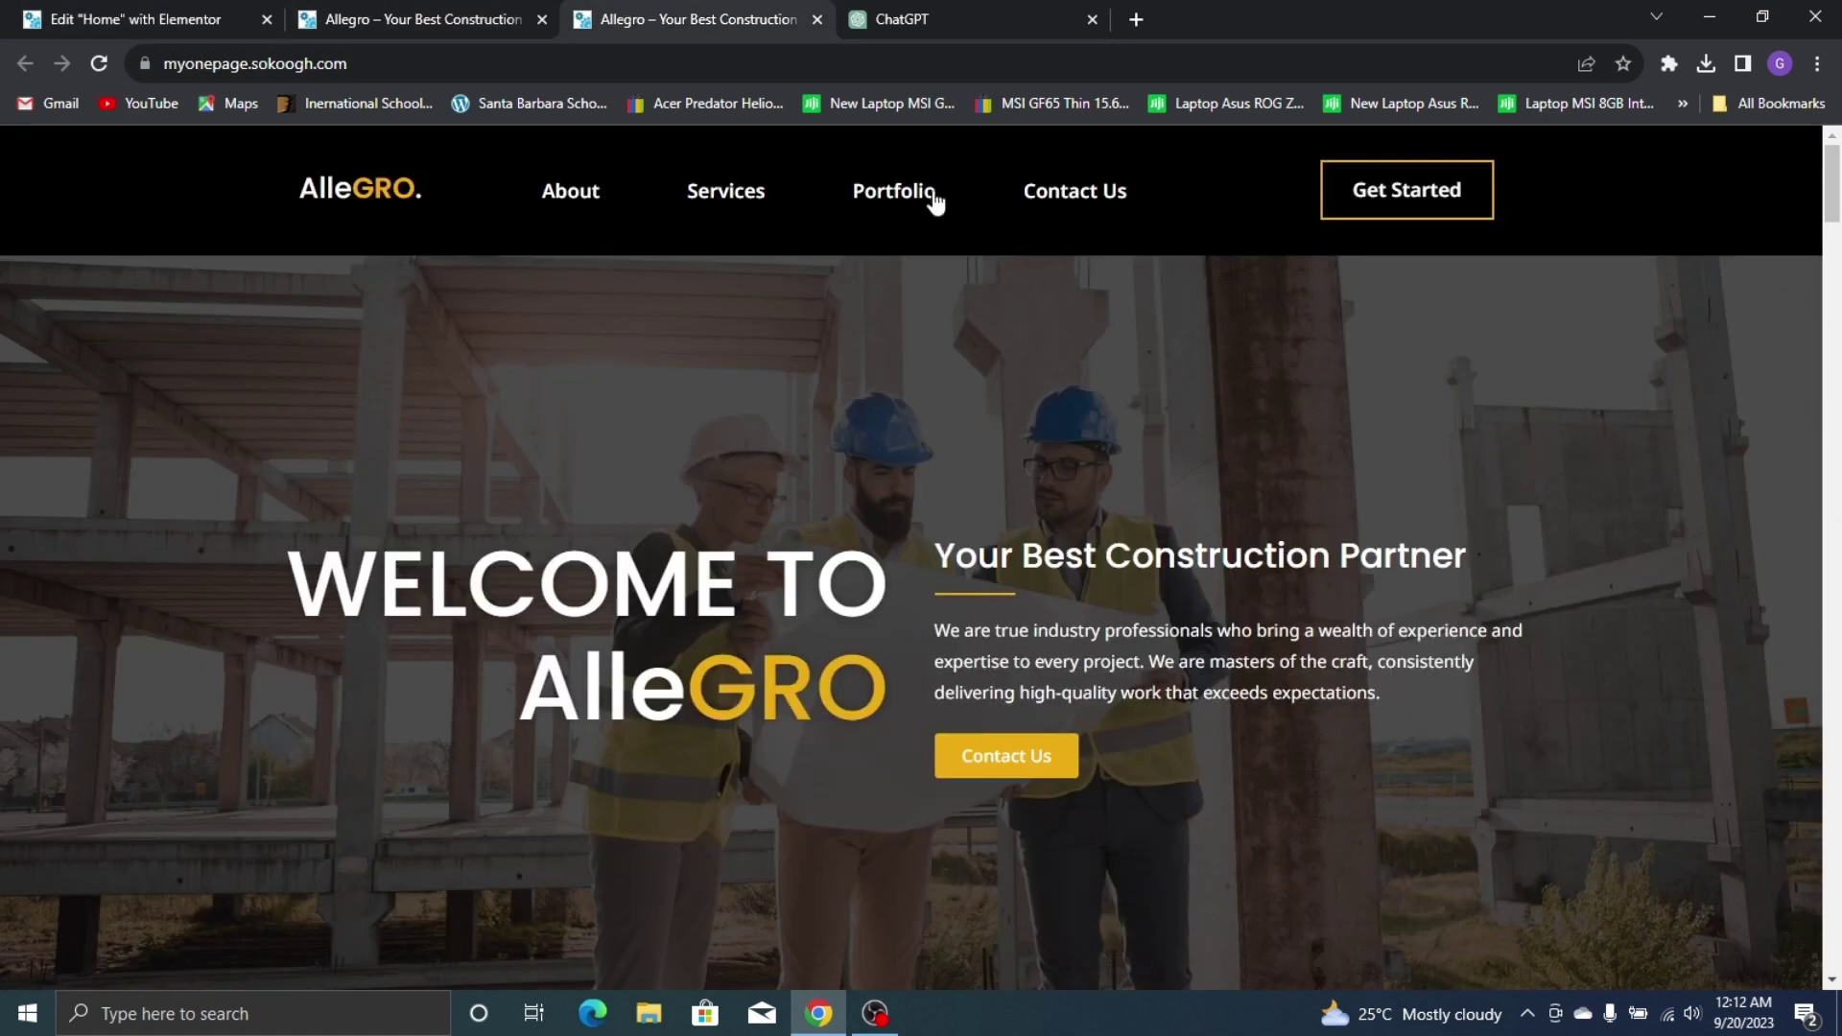
{"action": "left_click", "coordinate": [95, 13]}
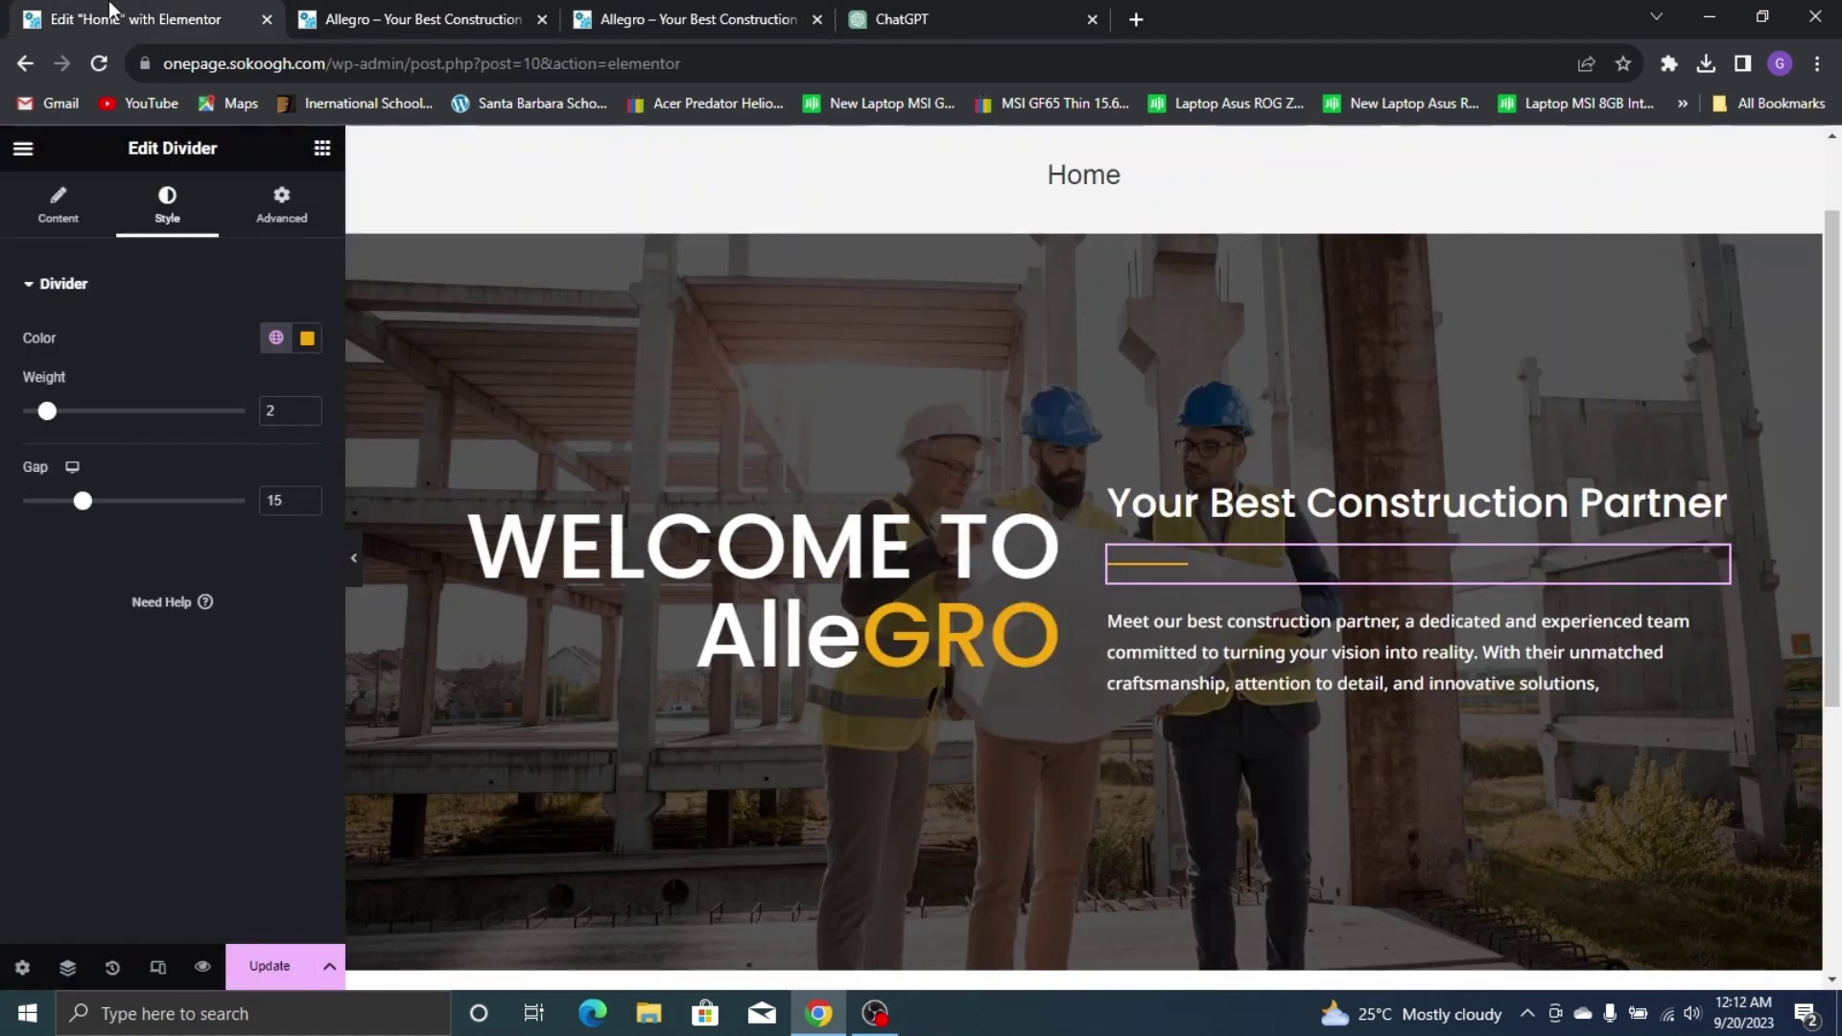
{"action": "left_click", "coordinate": [321, 148]}
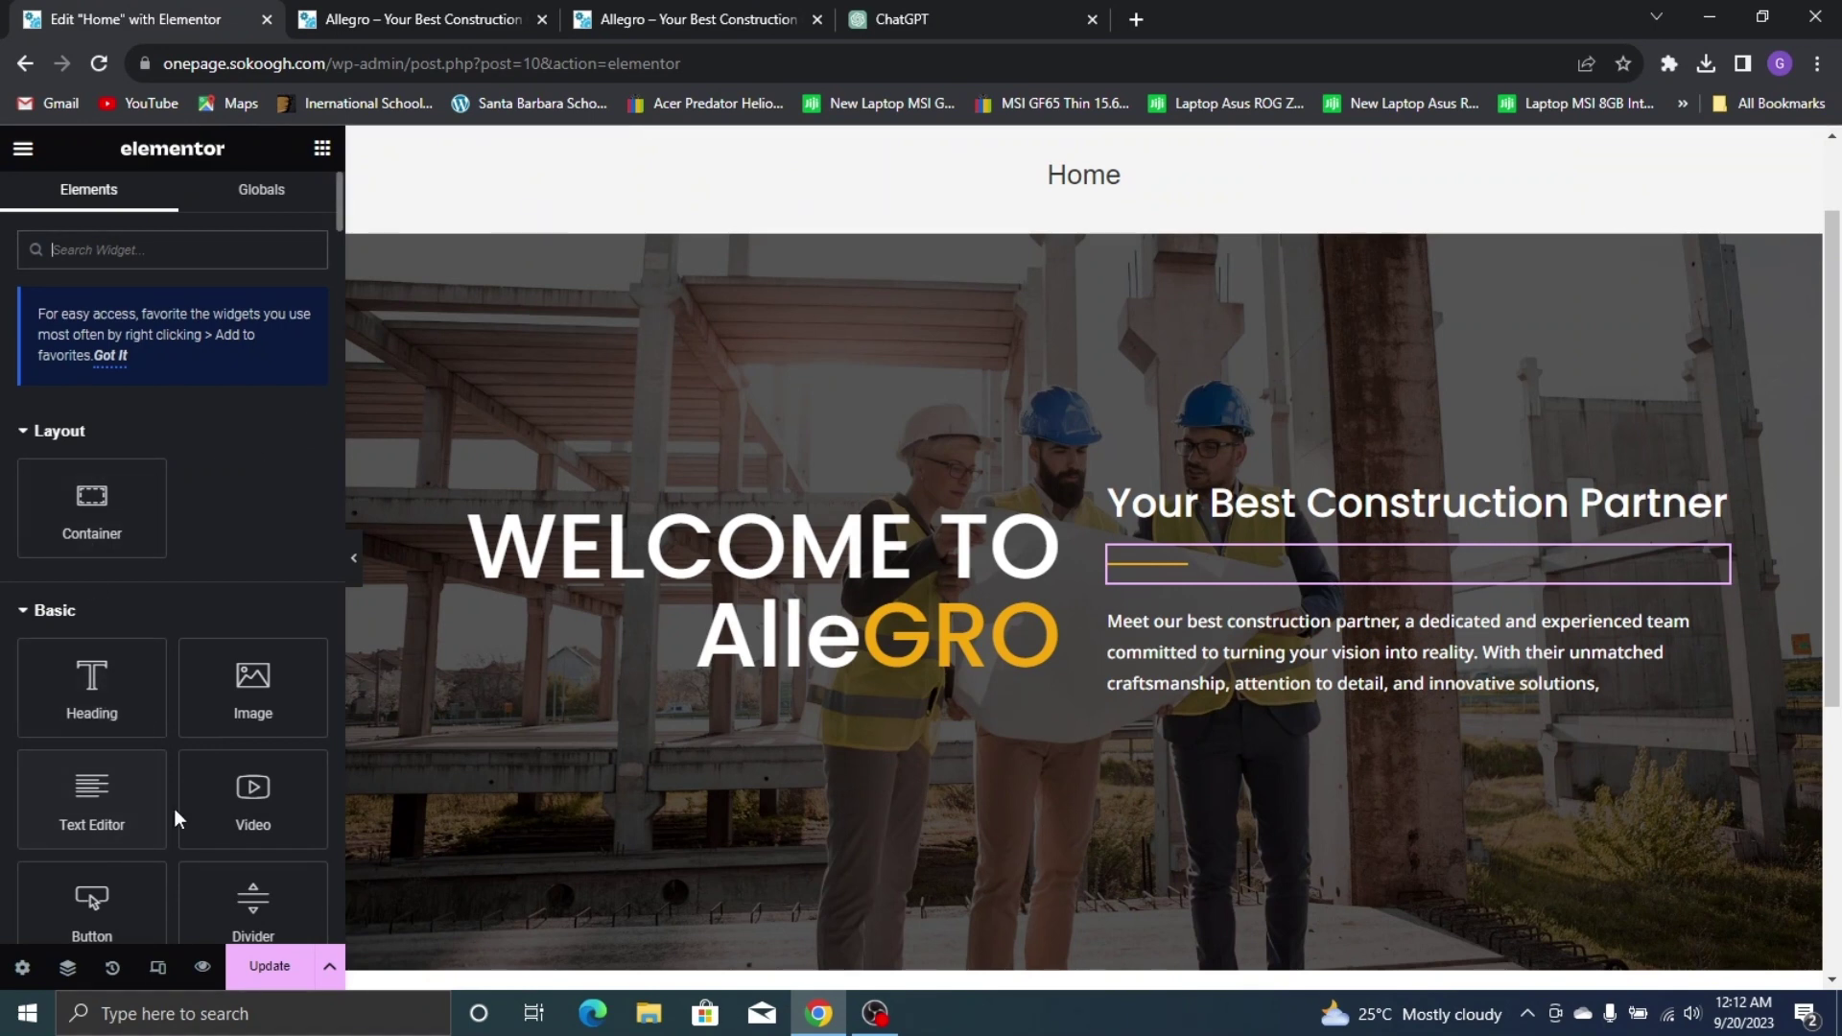
Add a Button widget below the hero paragraph and change its label to 'Contact Us'
{"action": "scroll", "coordinate": [153, 671], "scroll_direction": "down", "scroll_amount": 3}
{"action": "scroll", "coordinate": [140, 608], "scroll_direction": "up", "scroll_amount": 3}
{"action": "scroll", "coordinate": [110, 763], "scroll_direction": "down", "scroll_amount": 1}
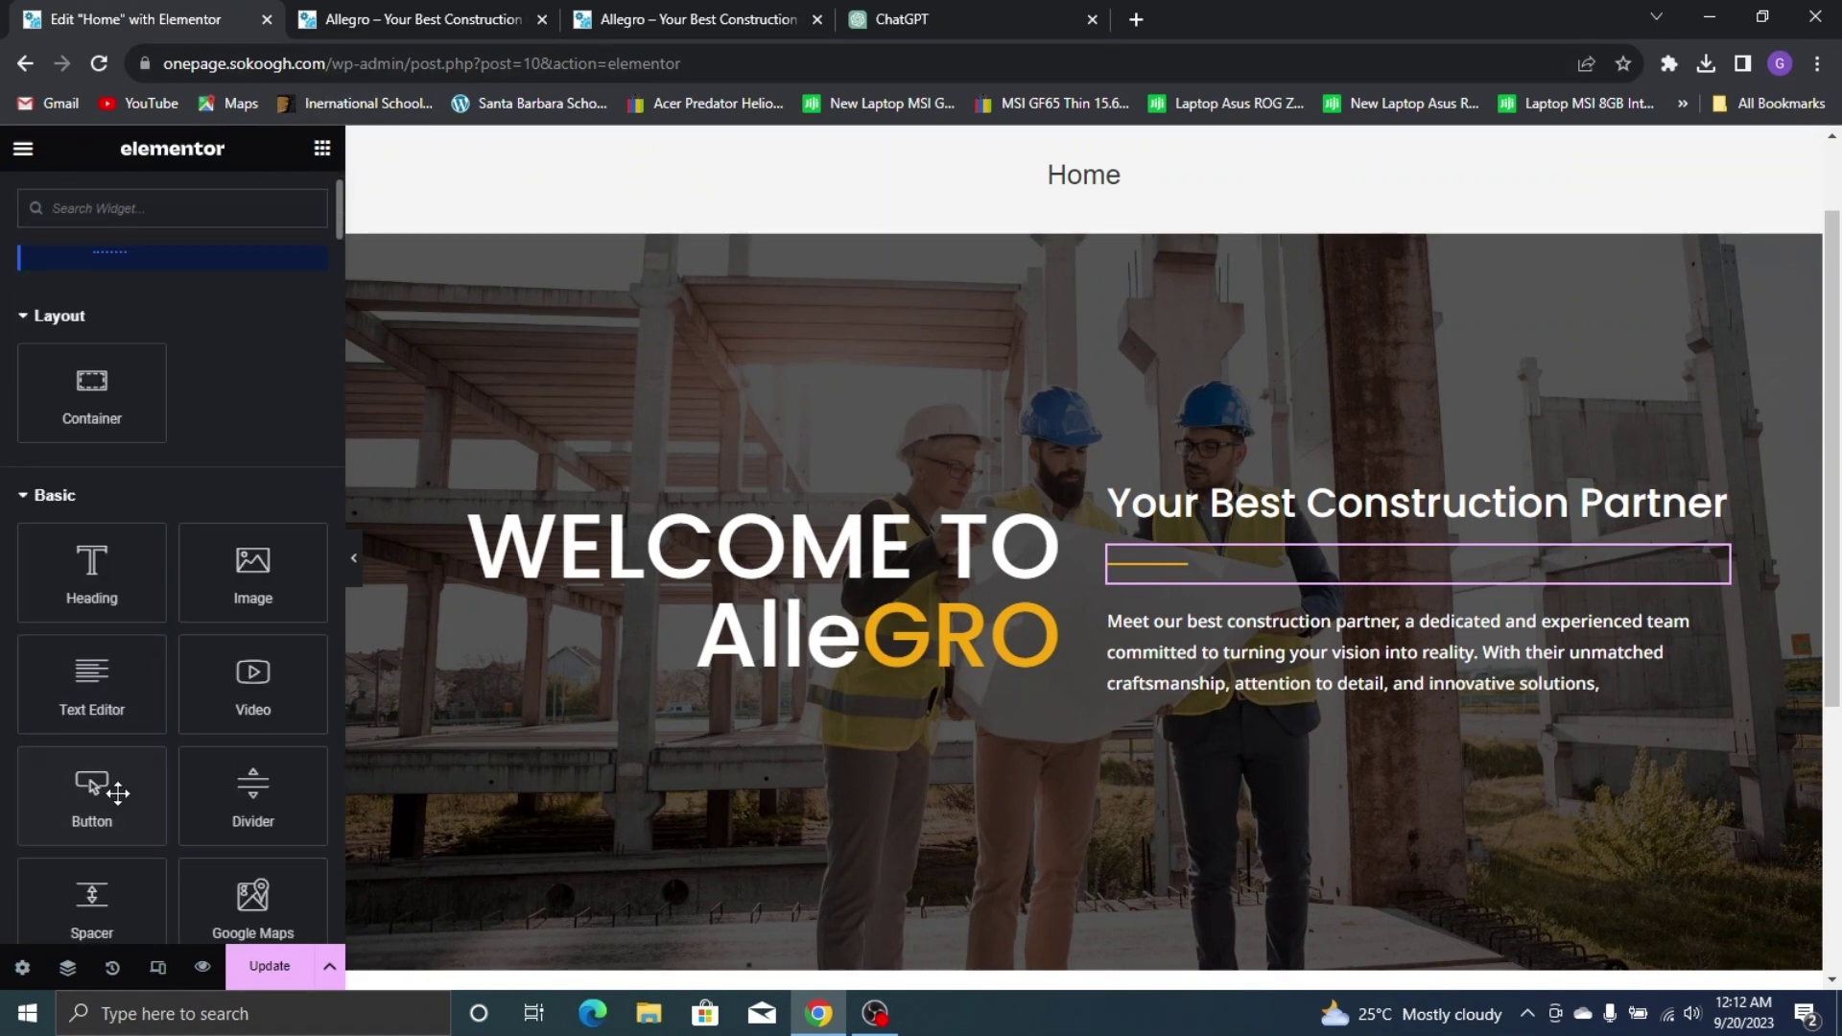
{"action": "left_click_drag", "start_coordinate": [117, 792], "coordinate": [1286, 715]}
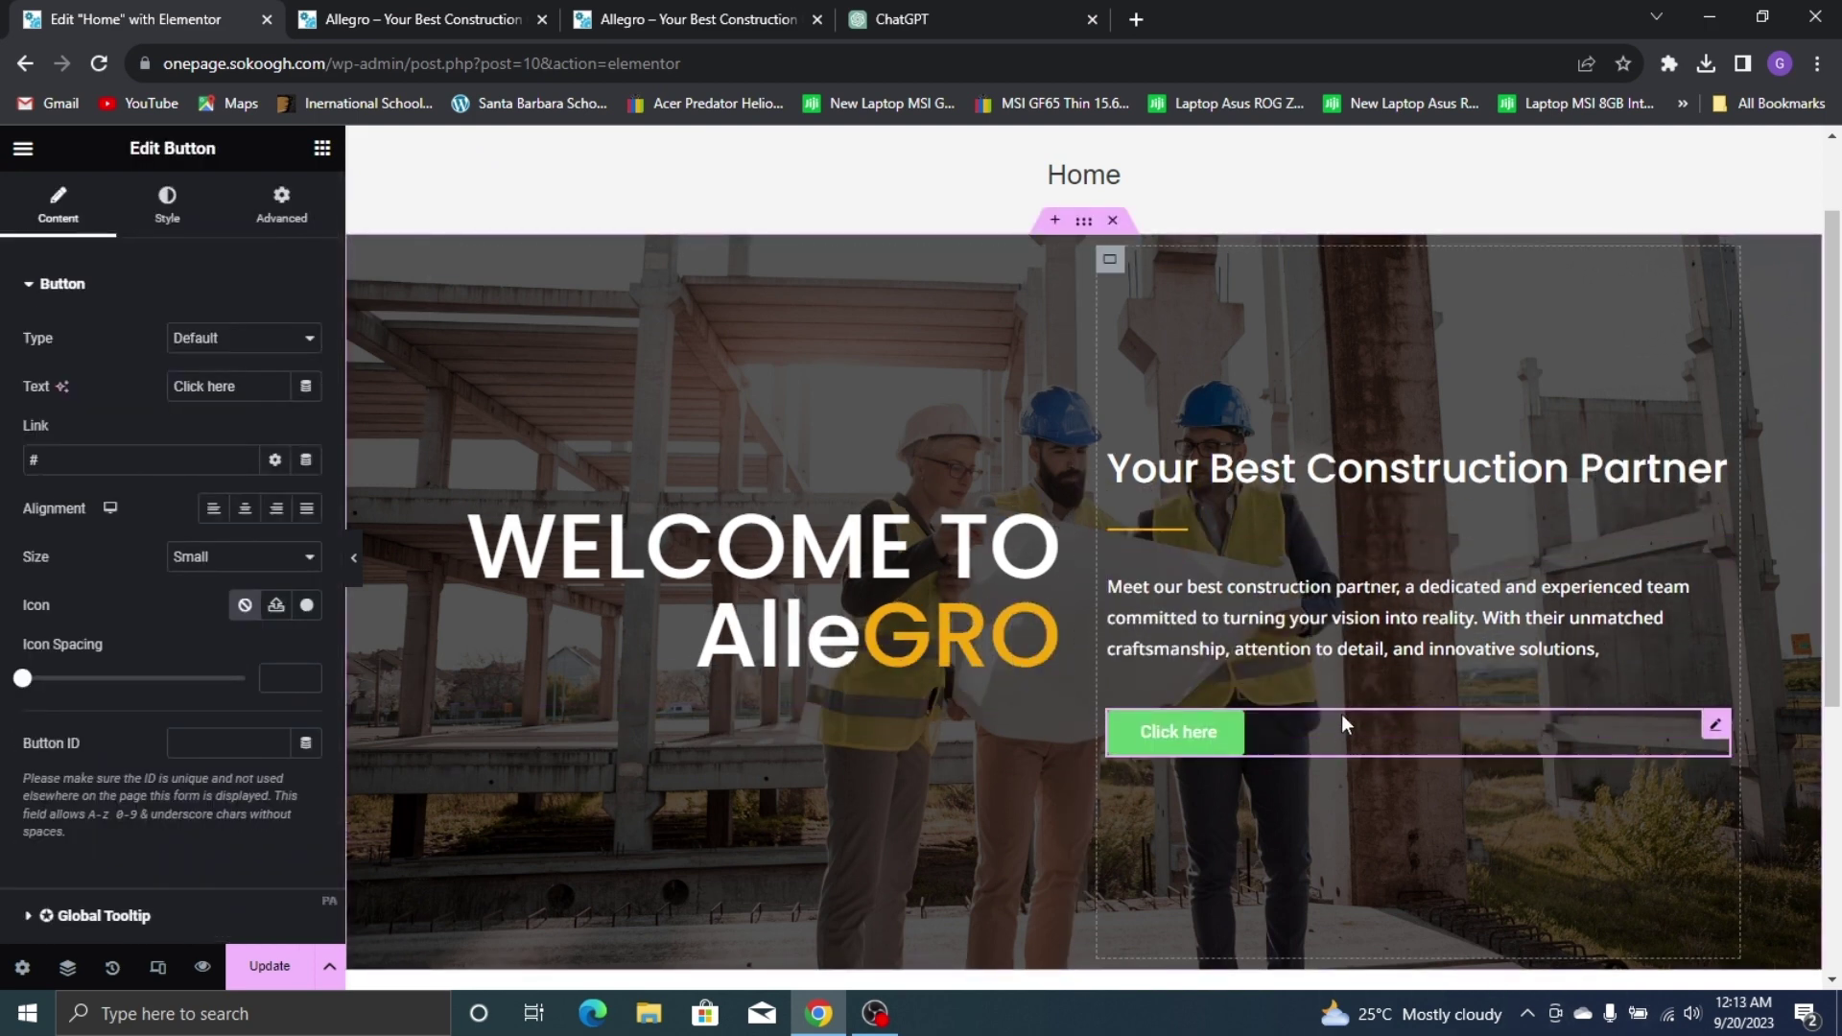
{"action": "left_click", "coordinate": [614, 21]}
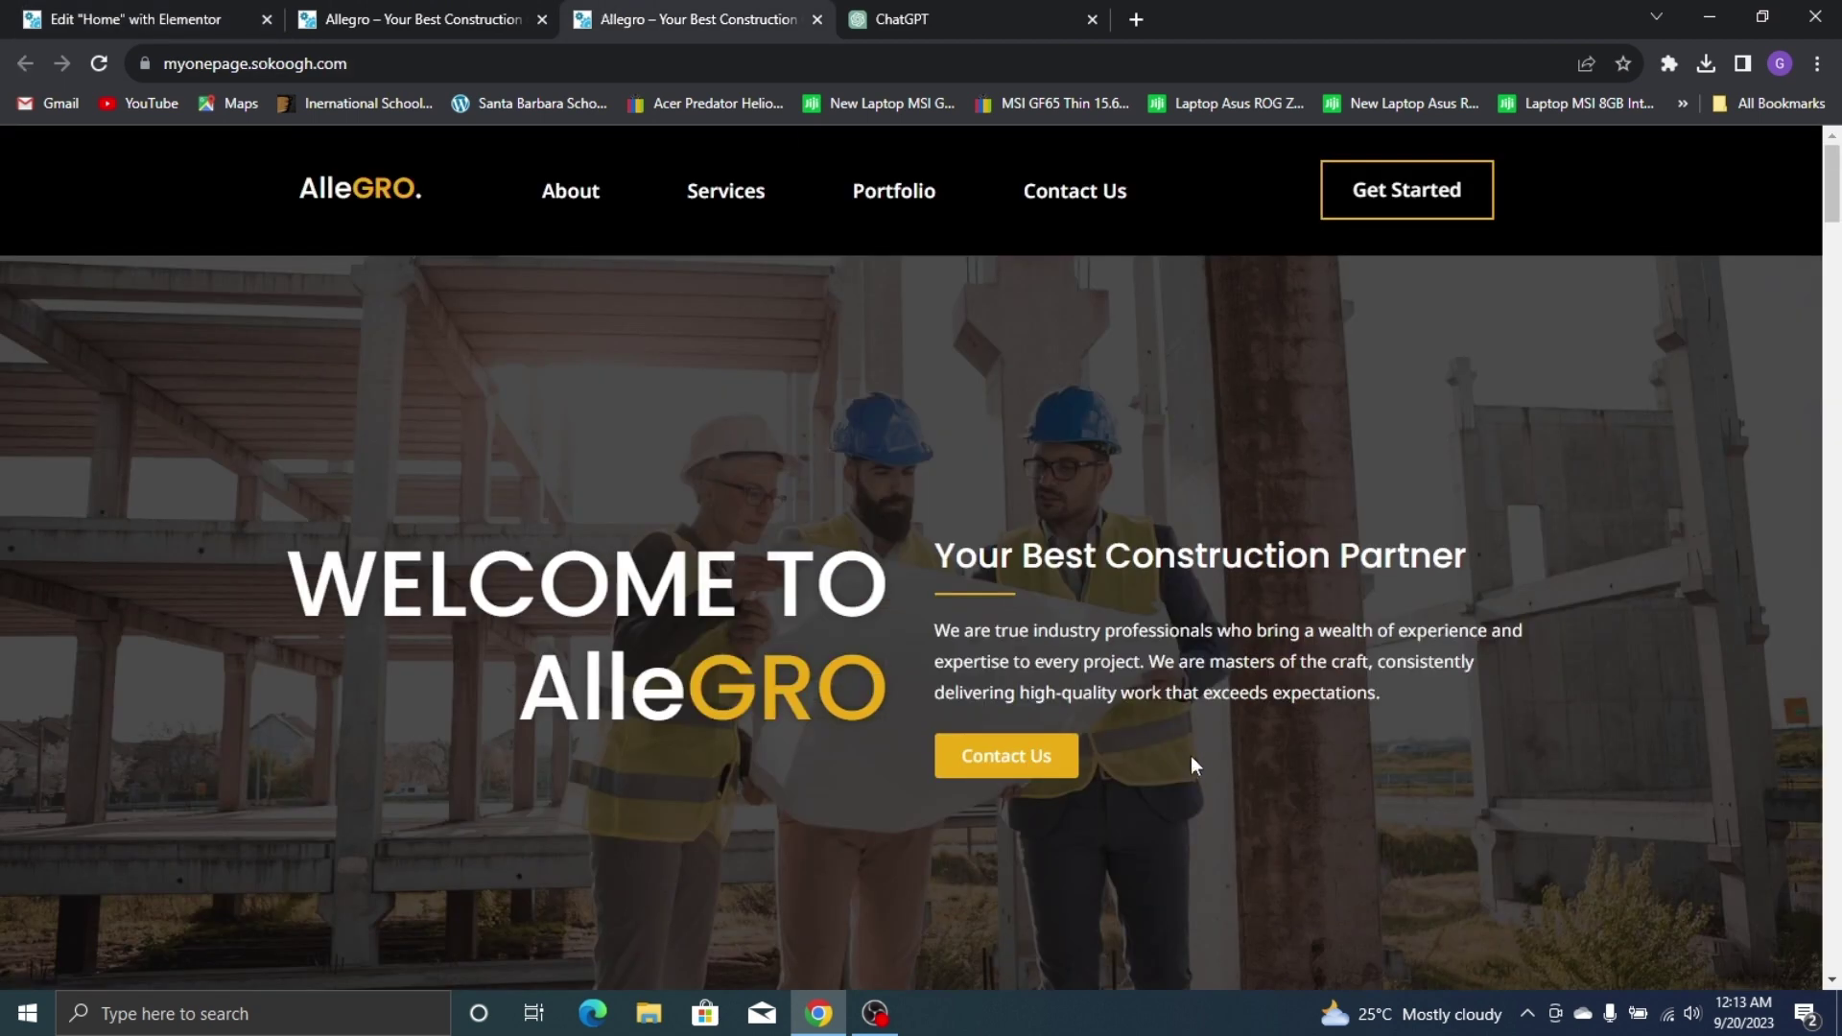
{"action": "left_click", "coordinate": [115, 20]}
{"action": "triple_click", "coordinate": [219, 388]}
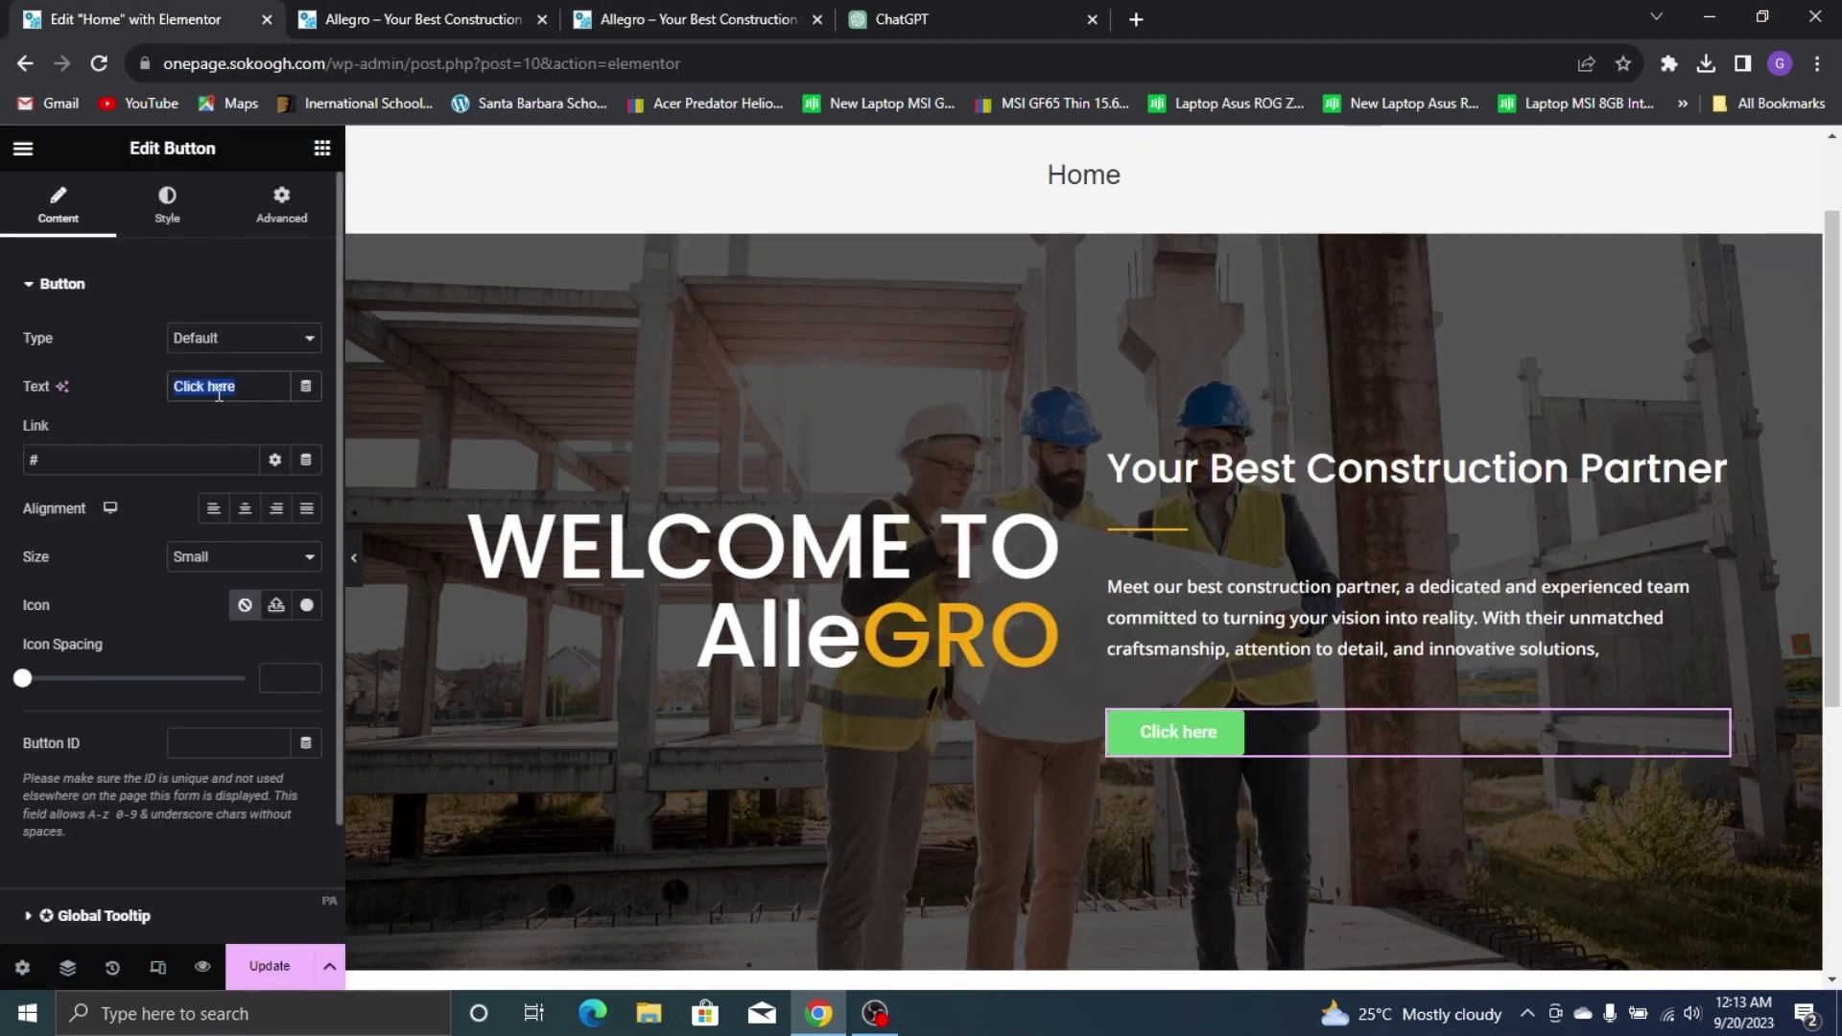
{"action": "type", "text": "Contact Us"}
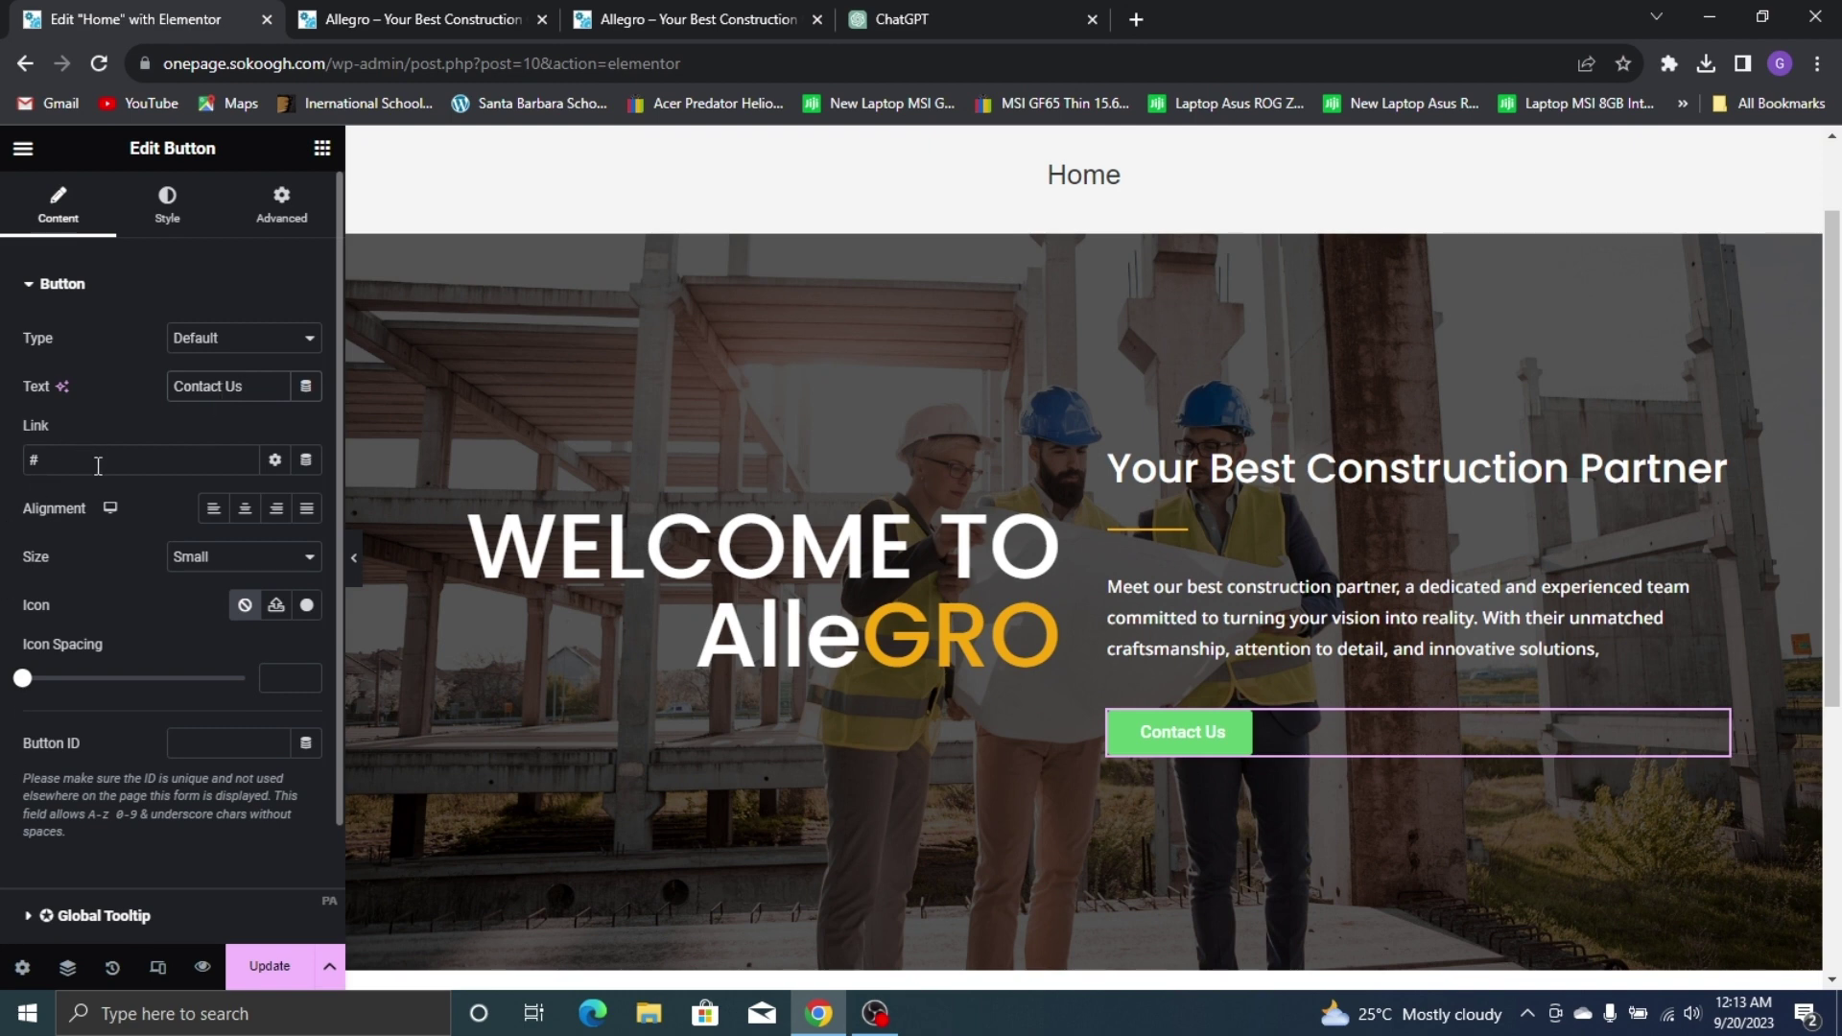
{"action": "scroll", "coordinate": [163, 864], "scroll_direction": "down", "scroll_amount": 2}
{"action": "scroll", "coordinate": [169, 767], "scroll_direction": "up", "scroll_amount": 2}
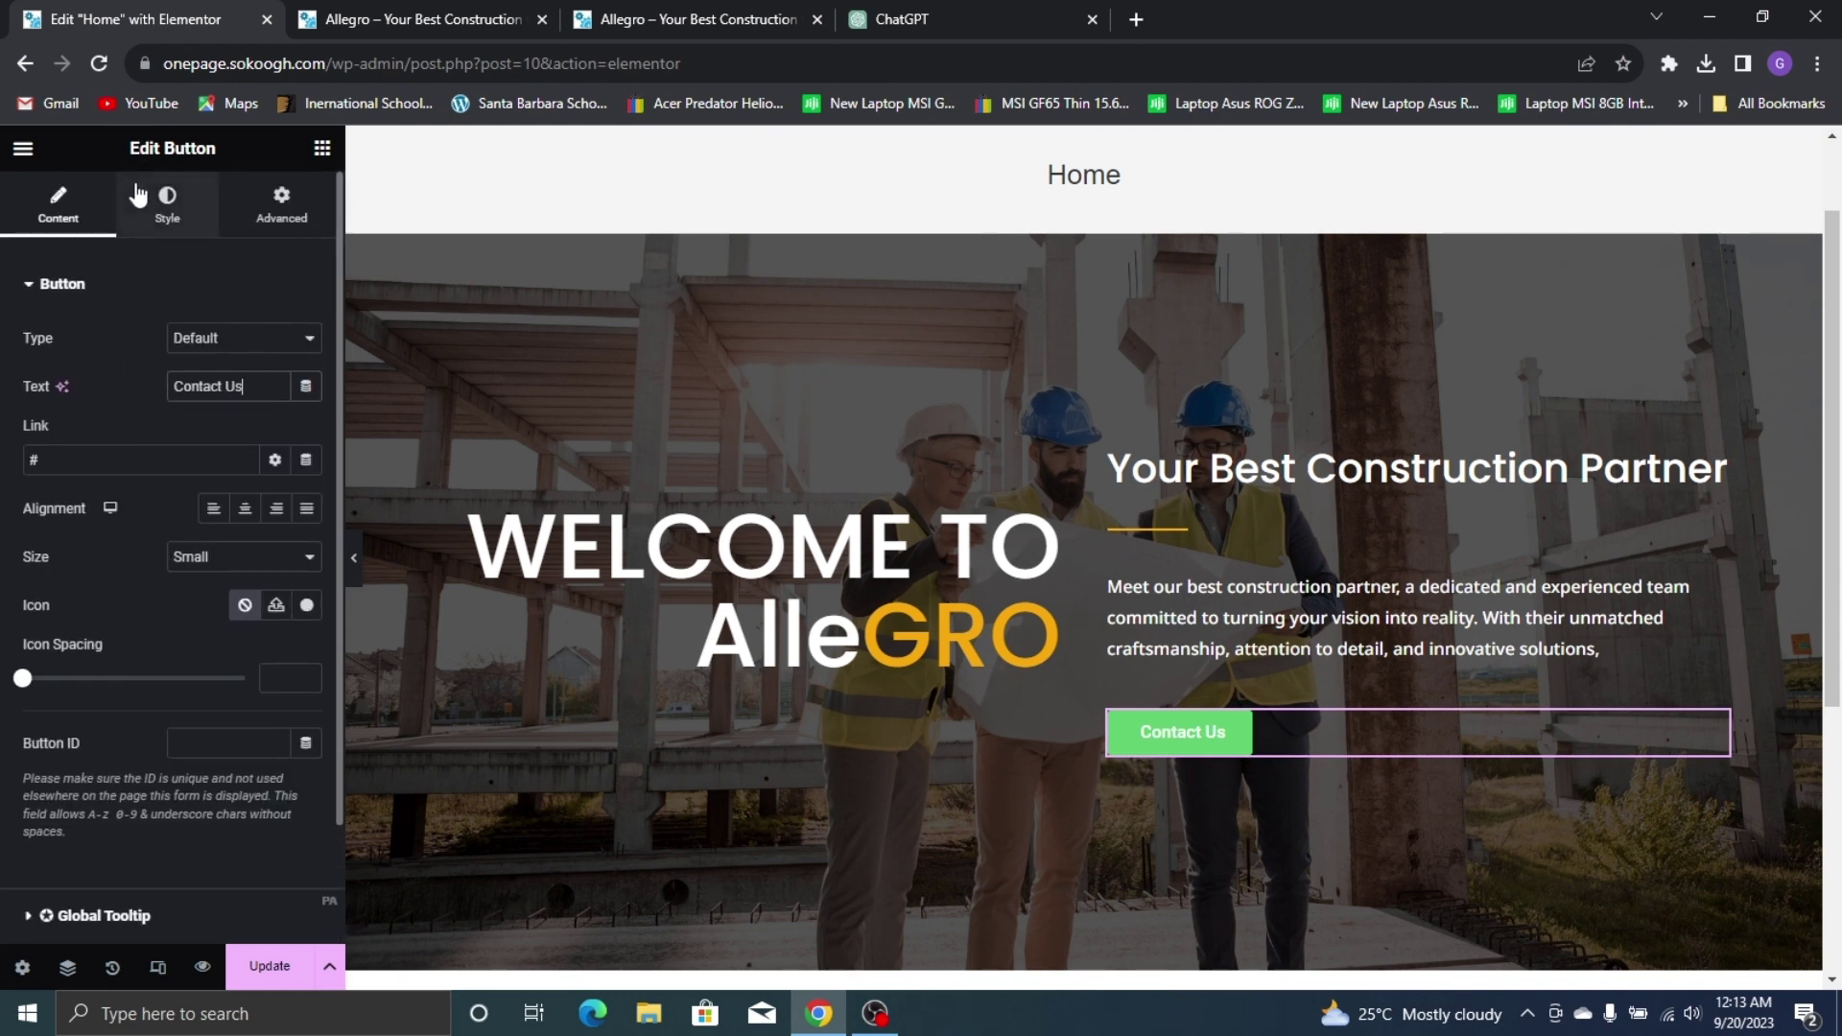
{"action": "left_click", "coordinate": [167, 204]}
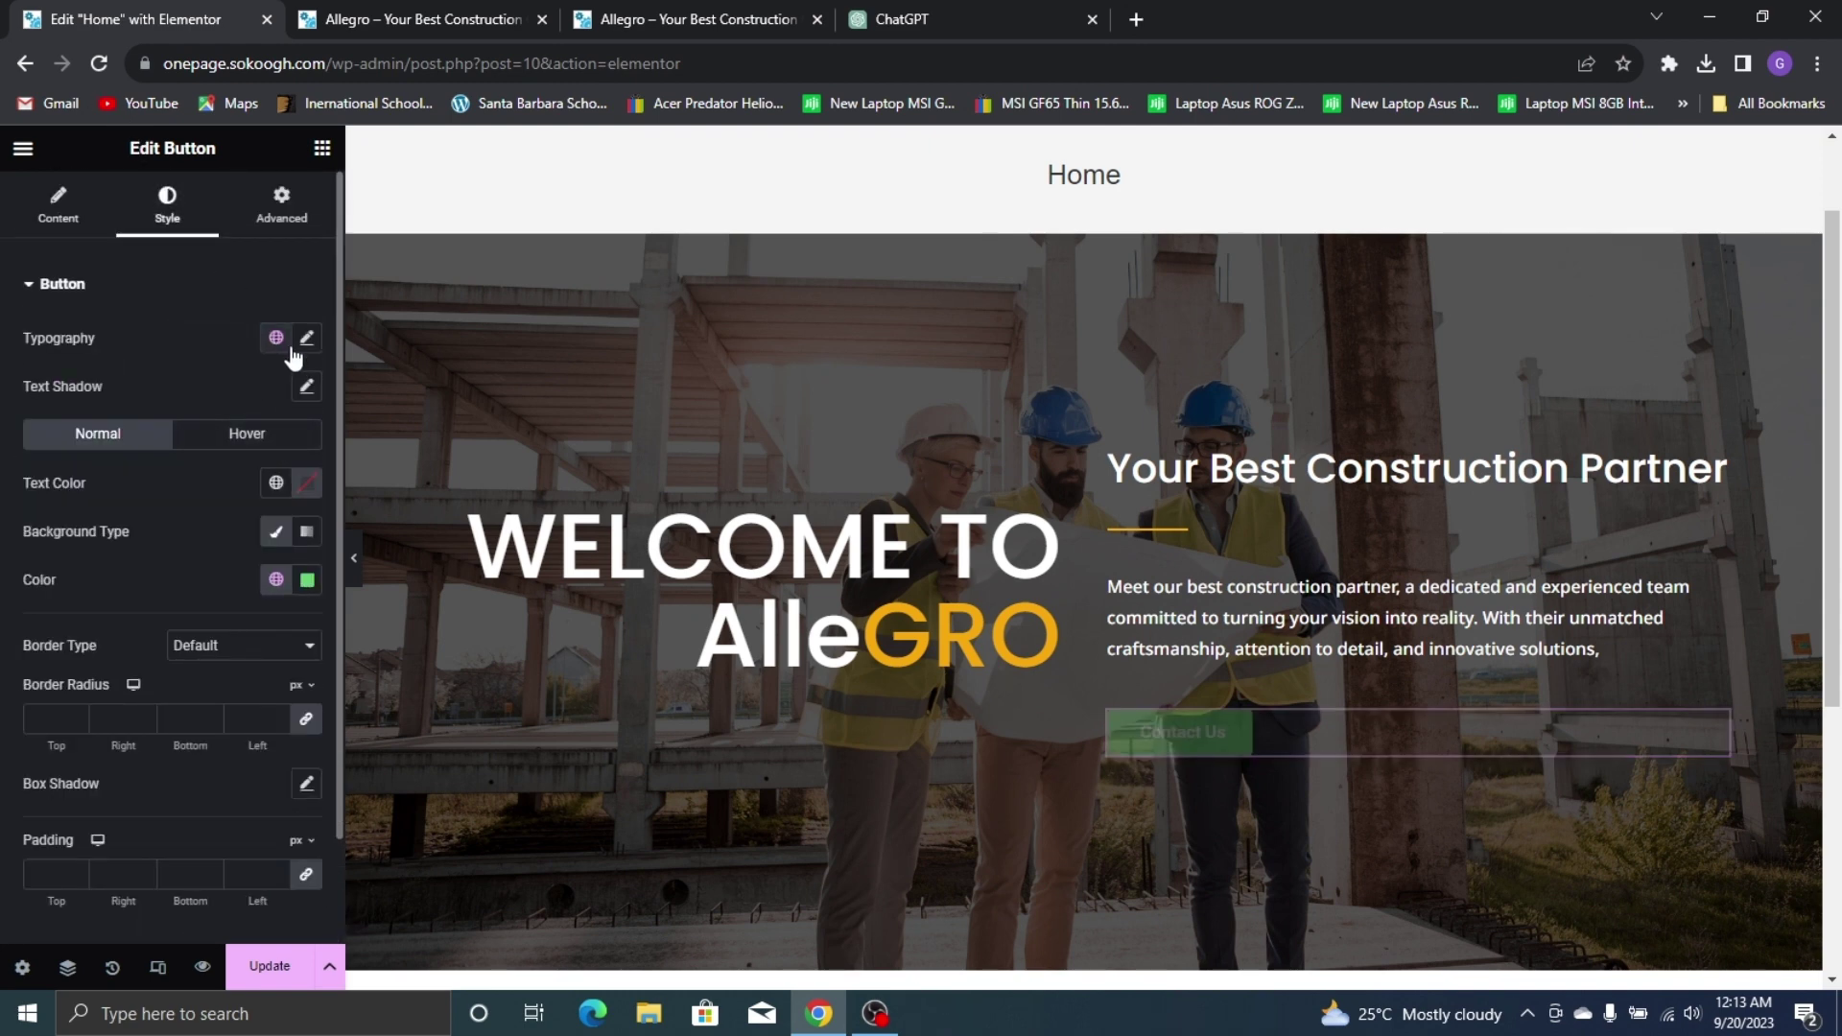
{"action": "left_click", "coordinate": [307, 337]}
Set the Contact Us label typography to Noto Sans, 16 px, weight 500, after trying Poppins
{"action": "left_click", "coordinate": [621, 10]}
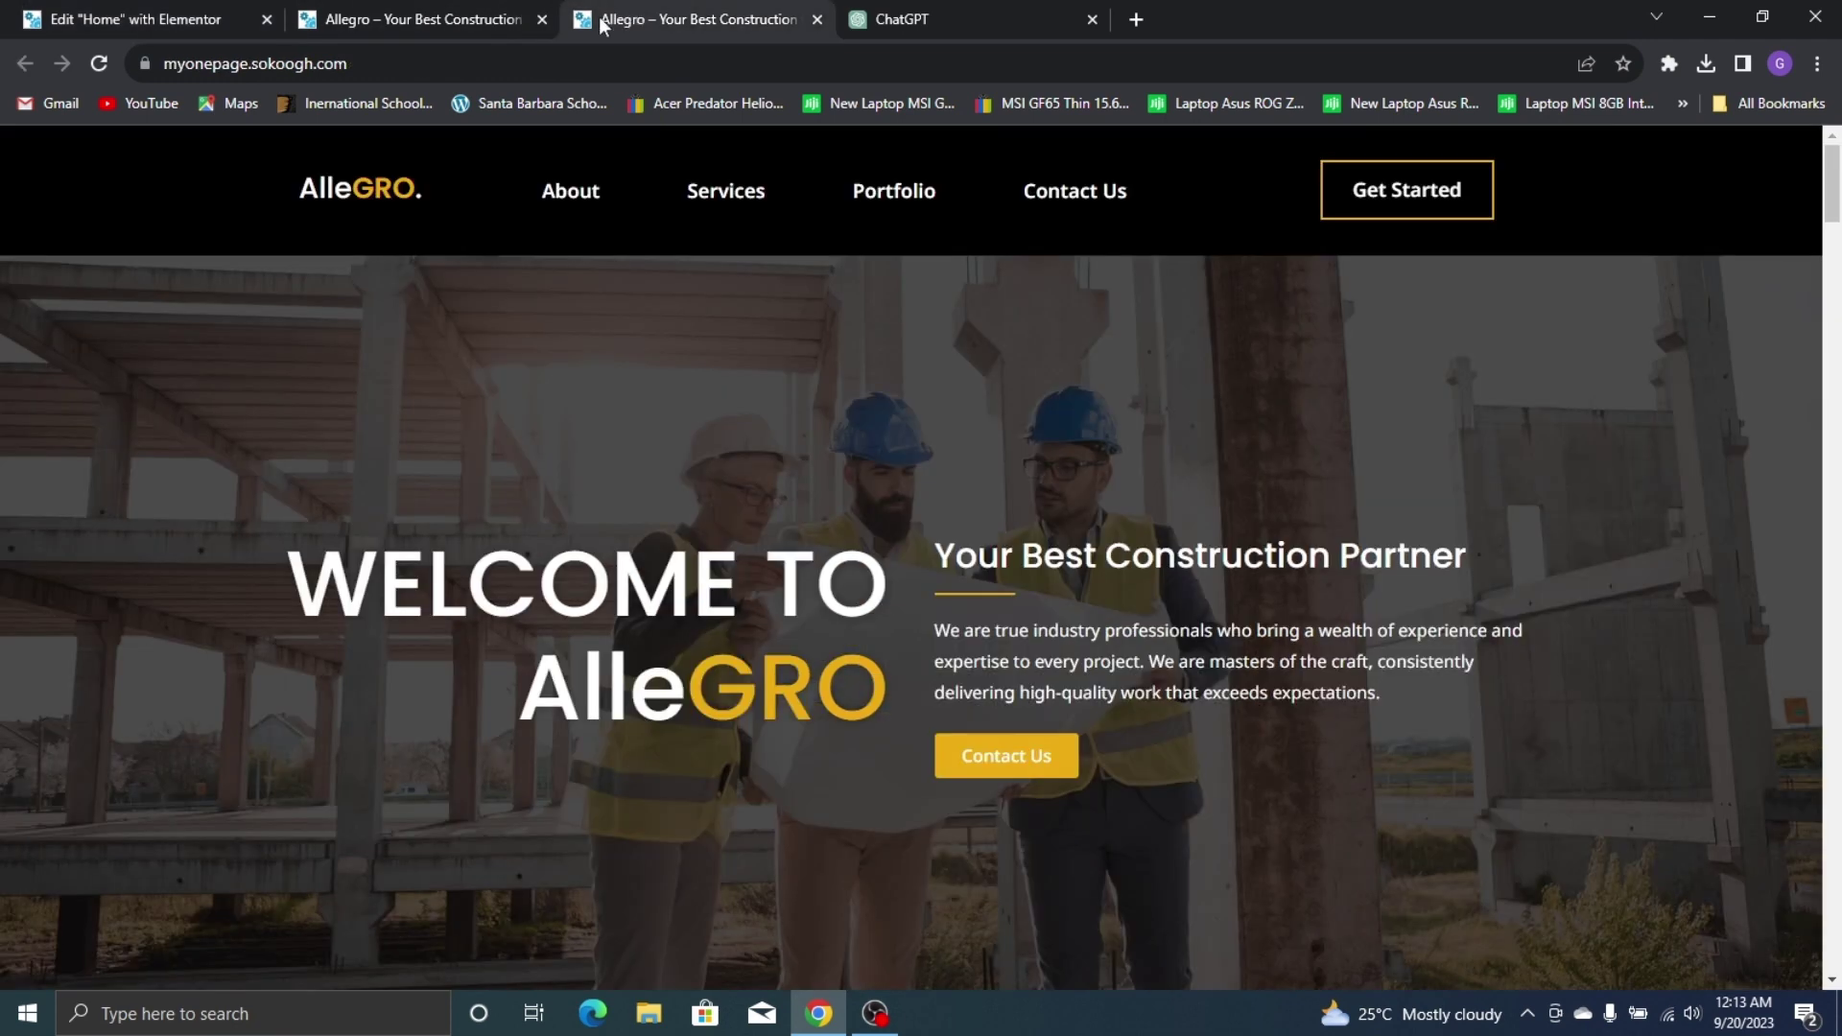
{"action": "left_click", "coordinate": [224, 8]}
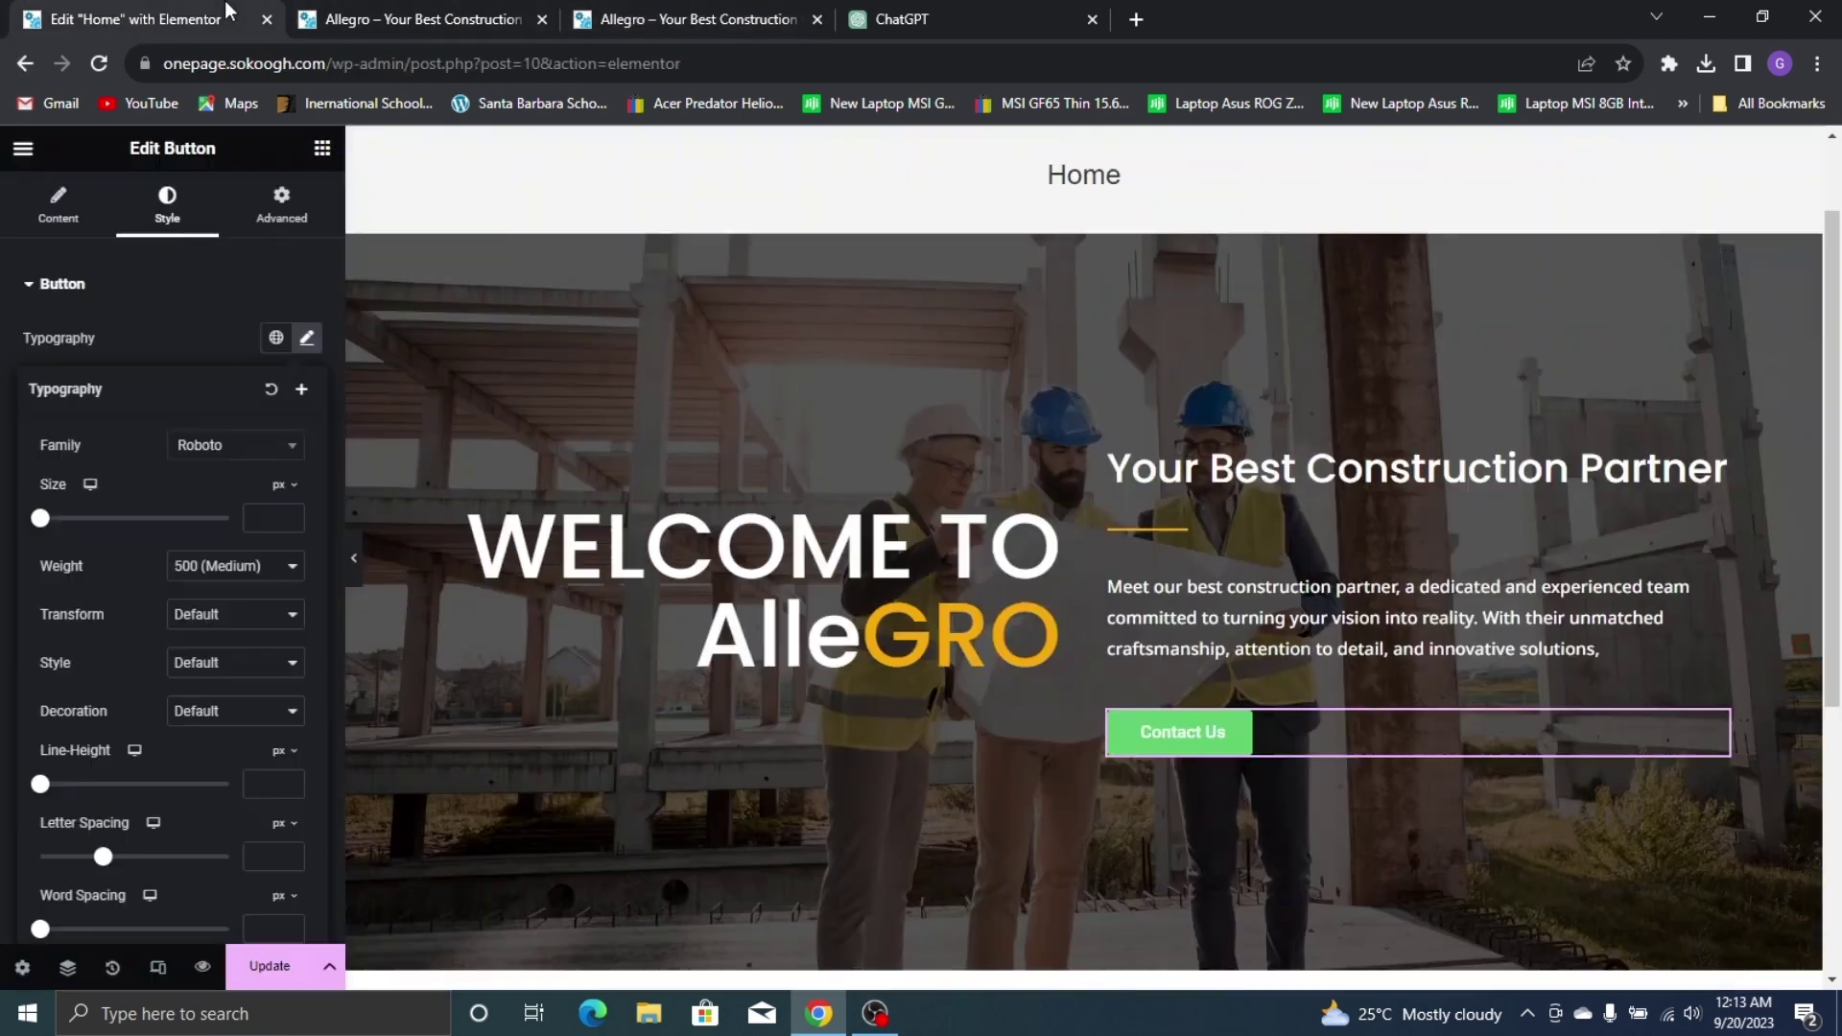
{"action": "left_click", "coordinate": [222, 447]}
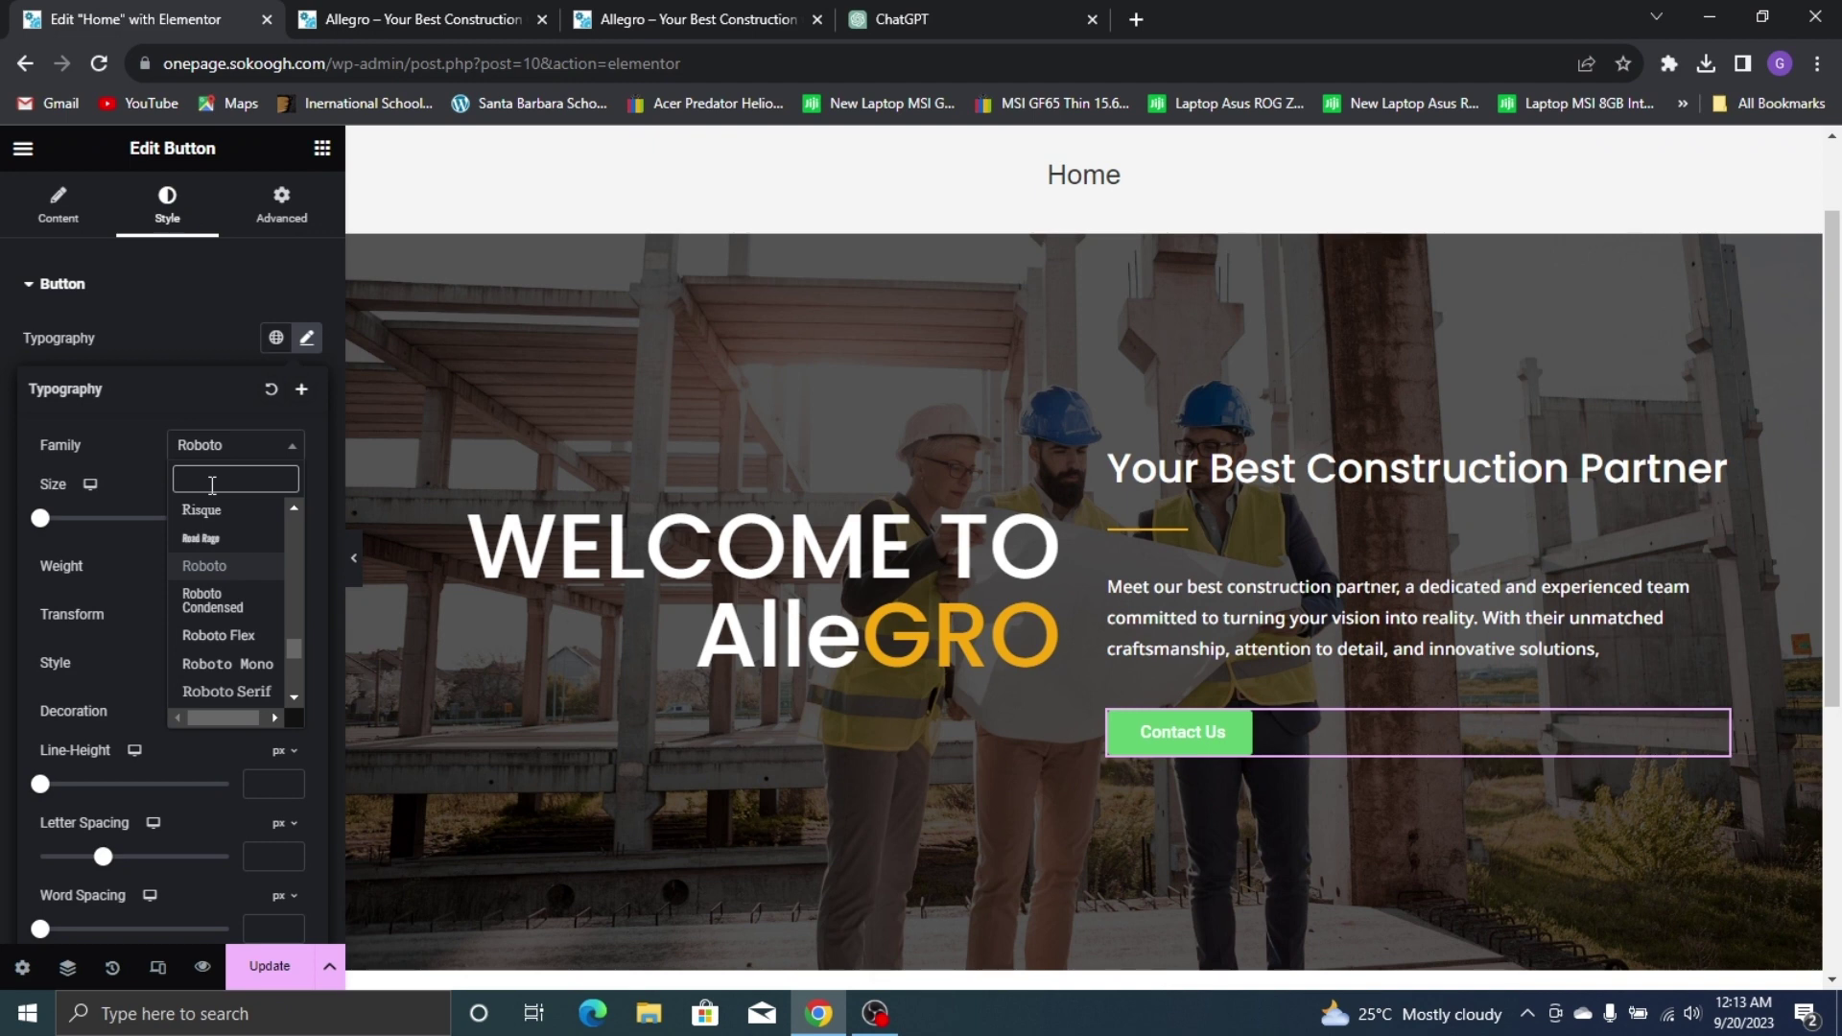
{"action": "type", "text": "POPP"}
{"action": "left_click", "coordinate": [229, 538]}
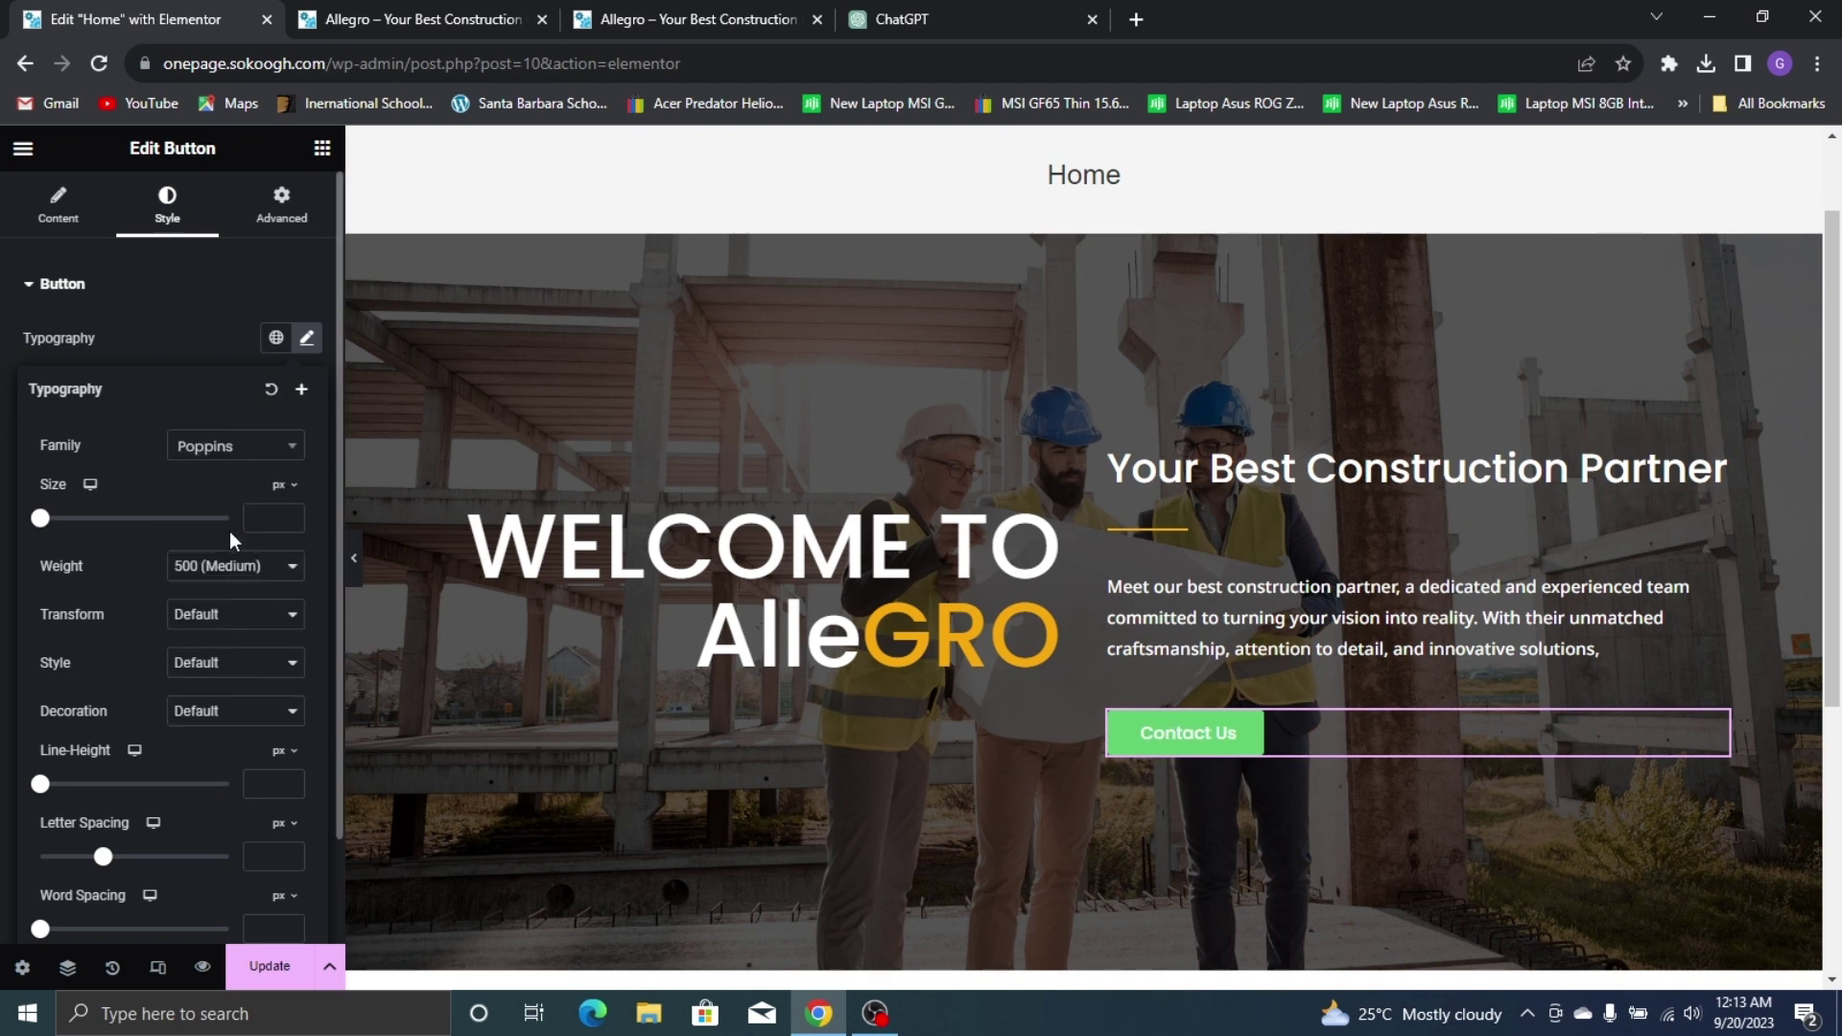
{"action": "left_click", "coordinate": [260, 447]}
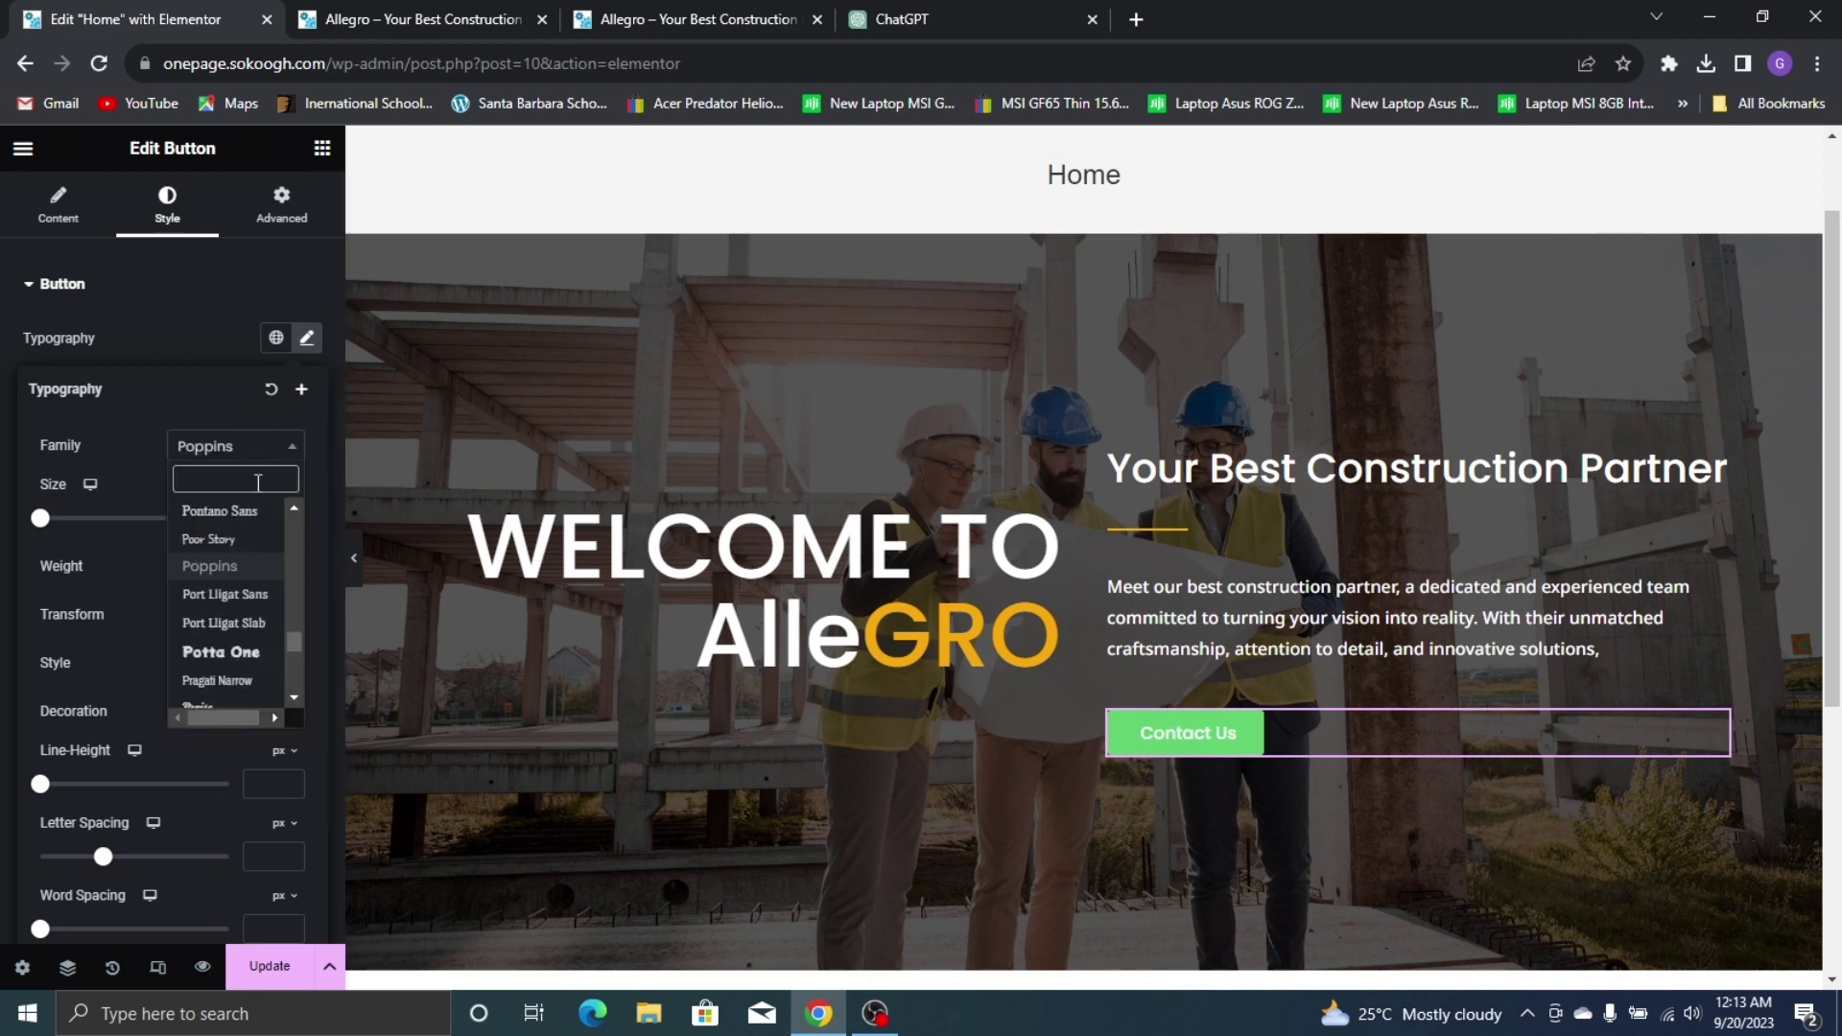
{"action": "type", "text": "NOTO SA"}
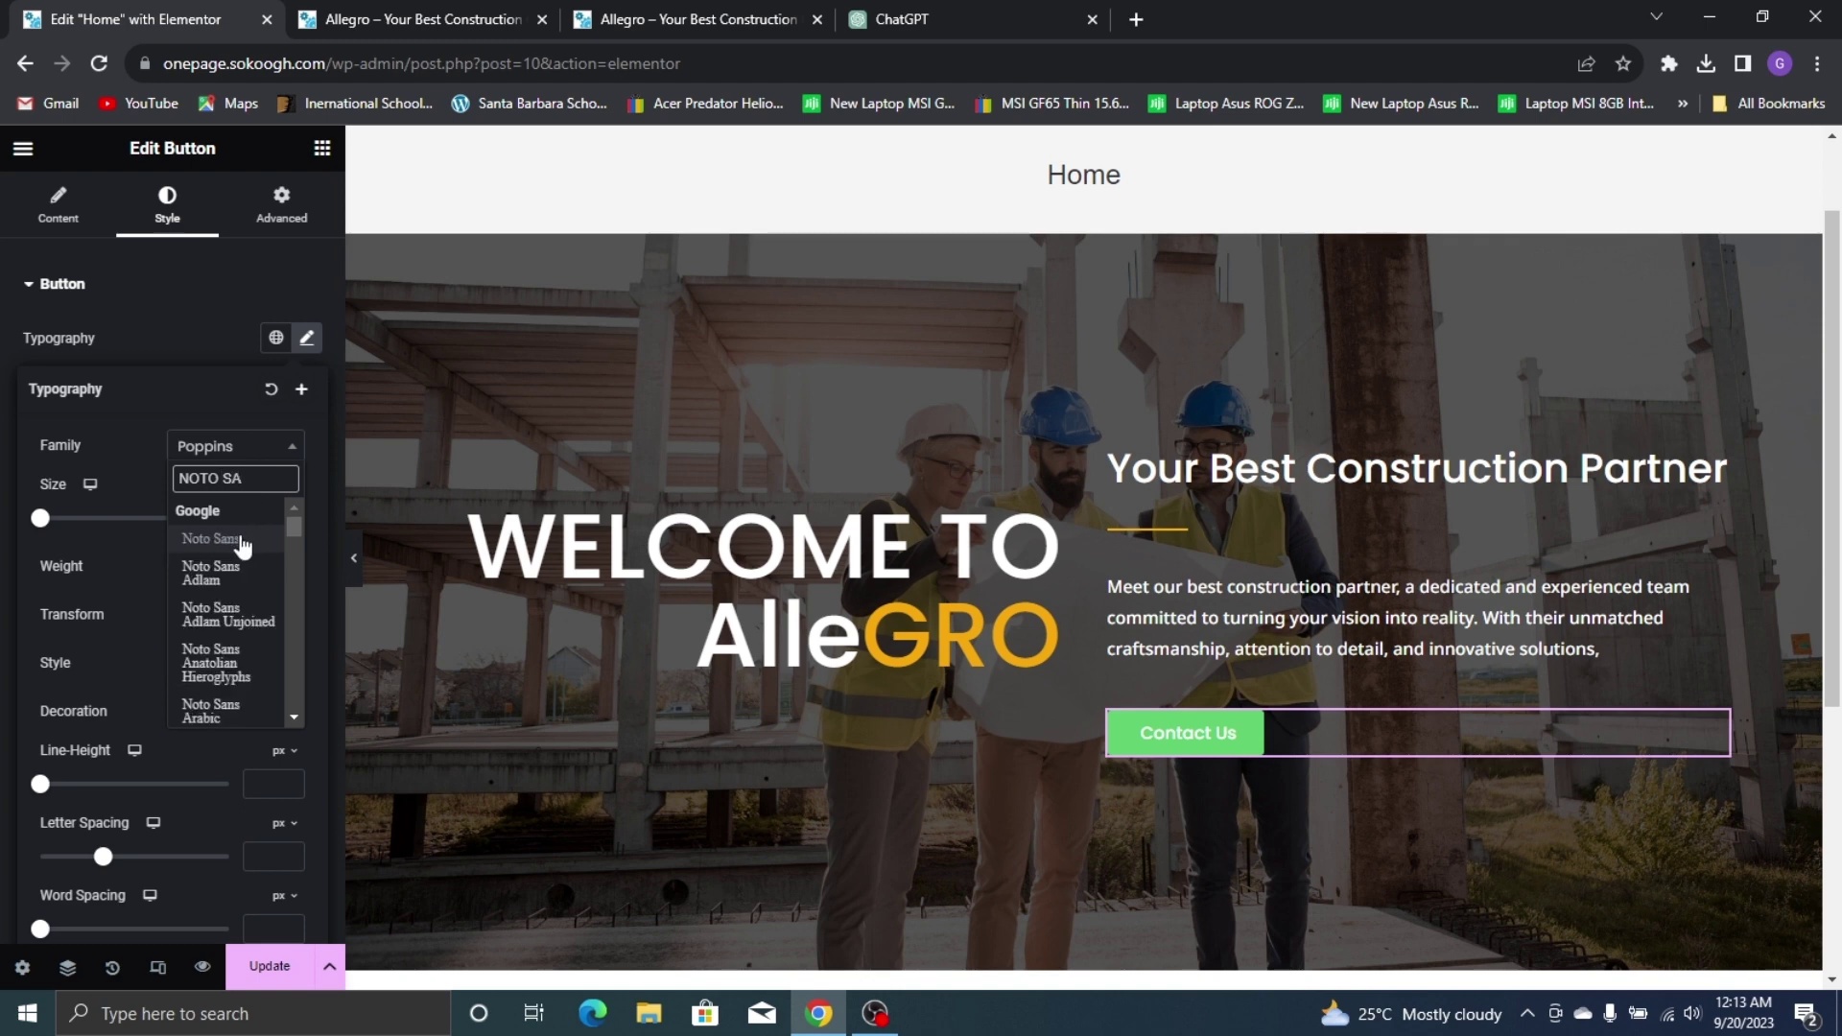
{"action": "left_click", "coordinate": [240, 540]}
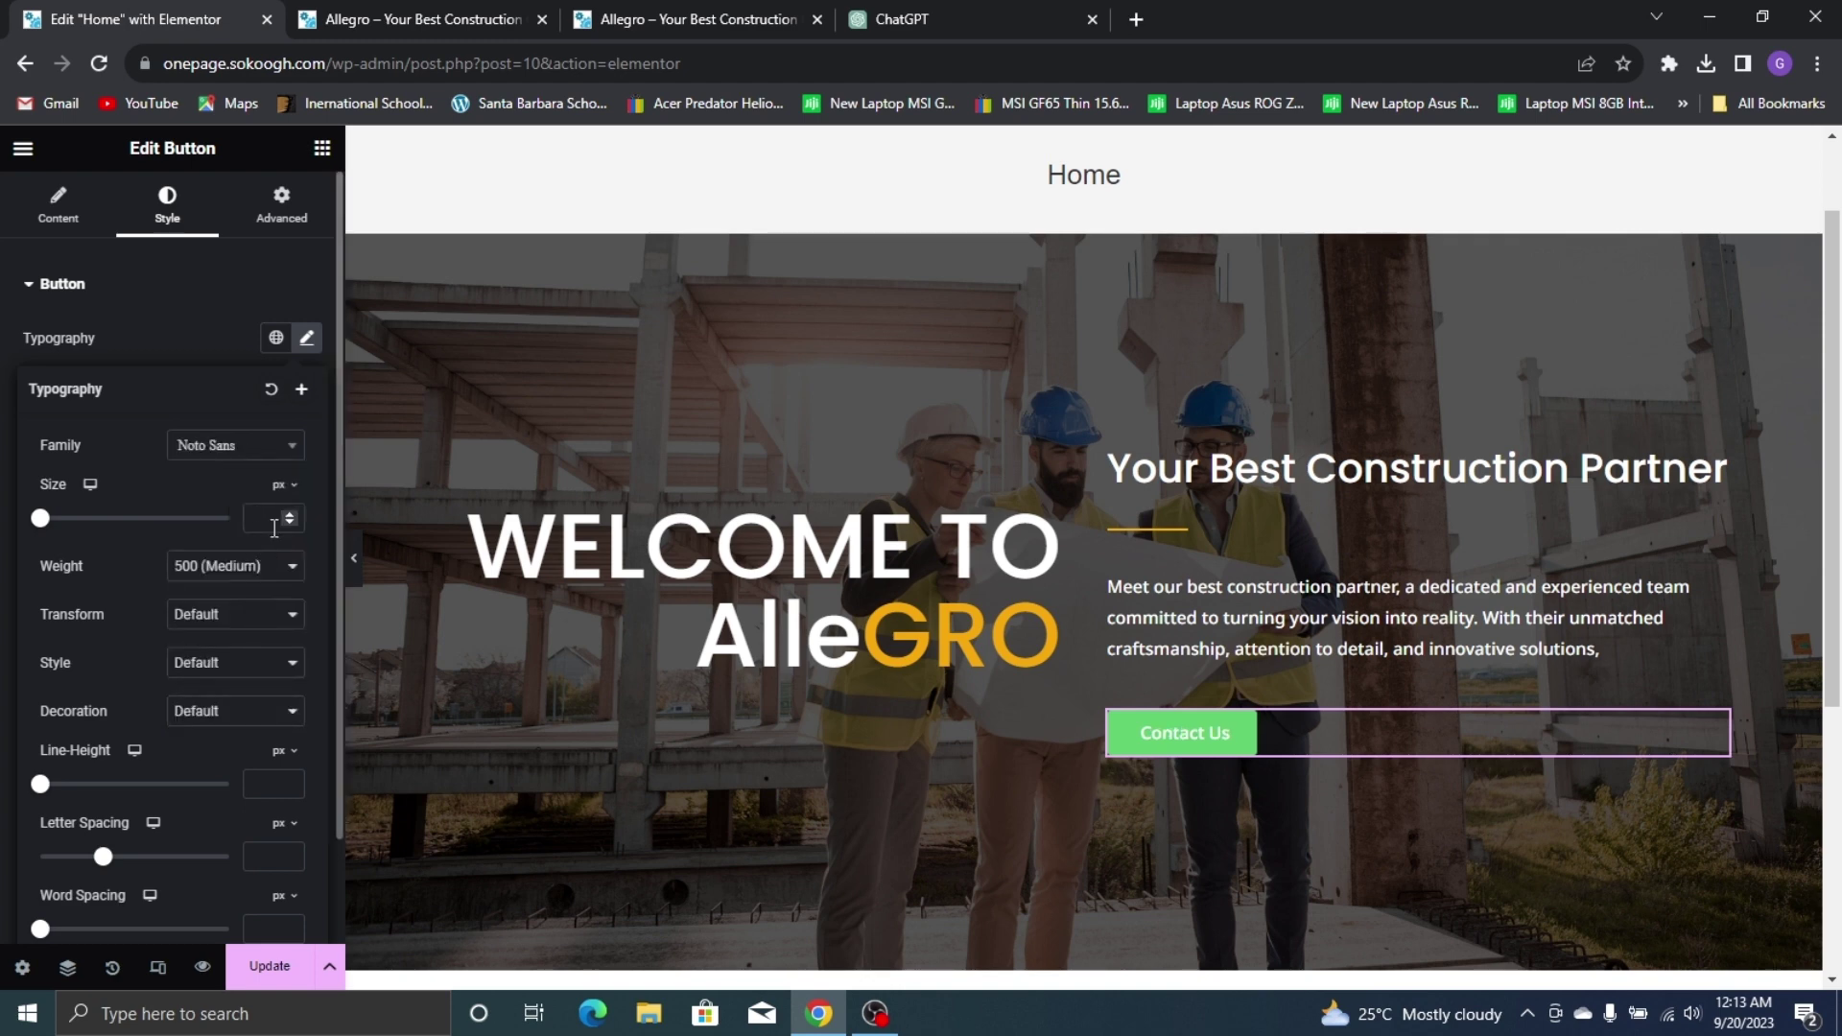
{"action": "left_click", "coordinate": [275, 519]}
{"action": "type", "text": "15"}
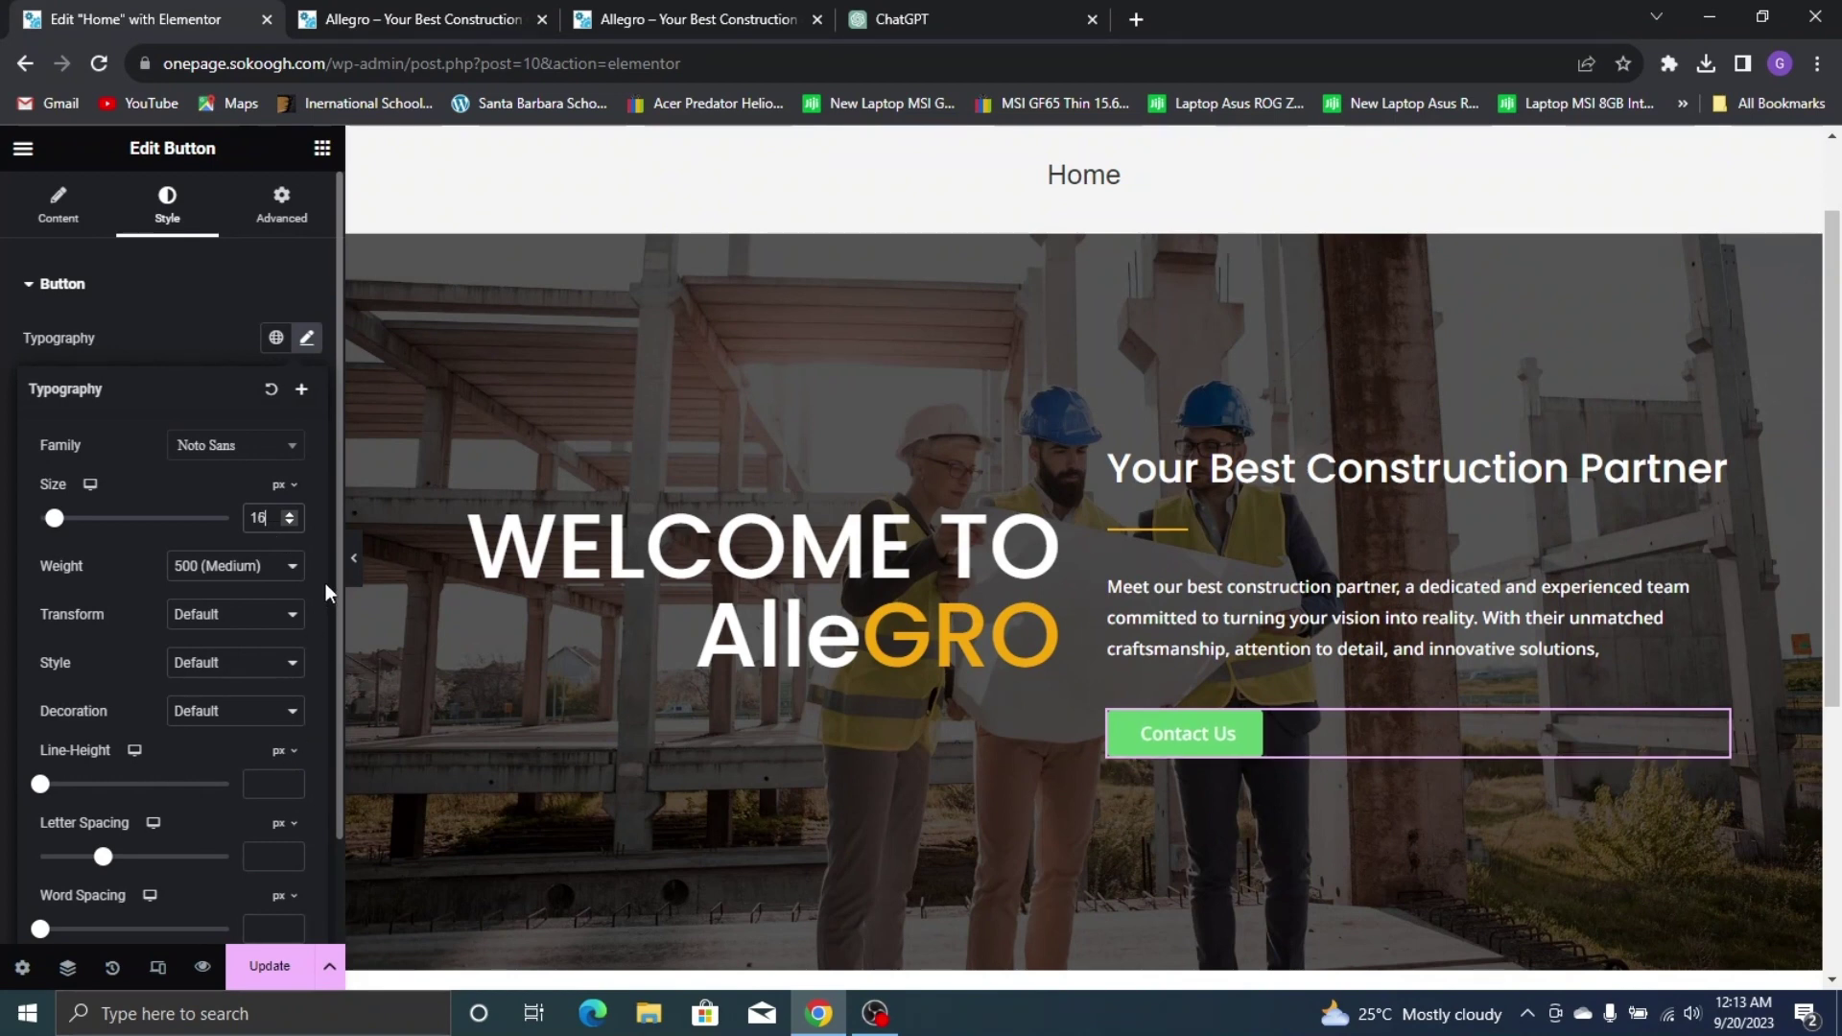
{"action": "left_click", "coordinate": [194, 330]}
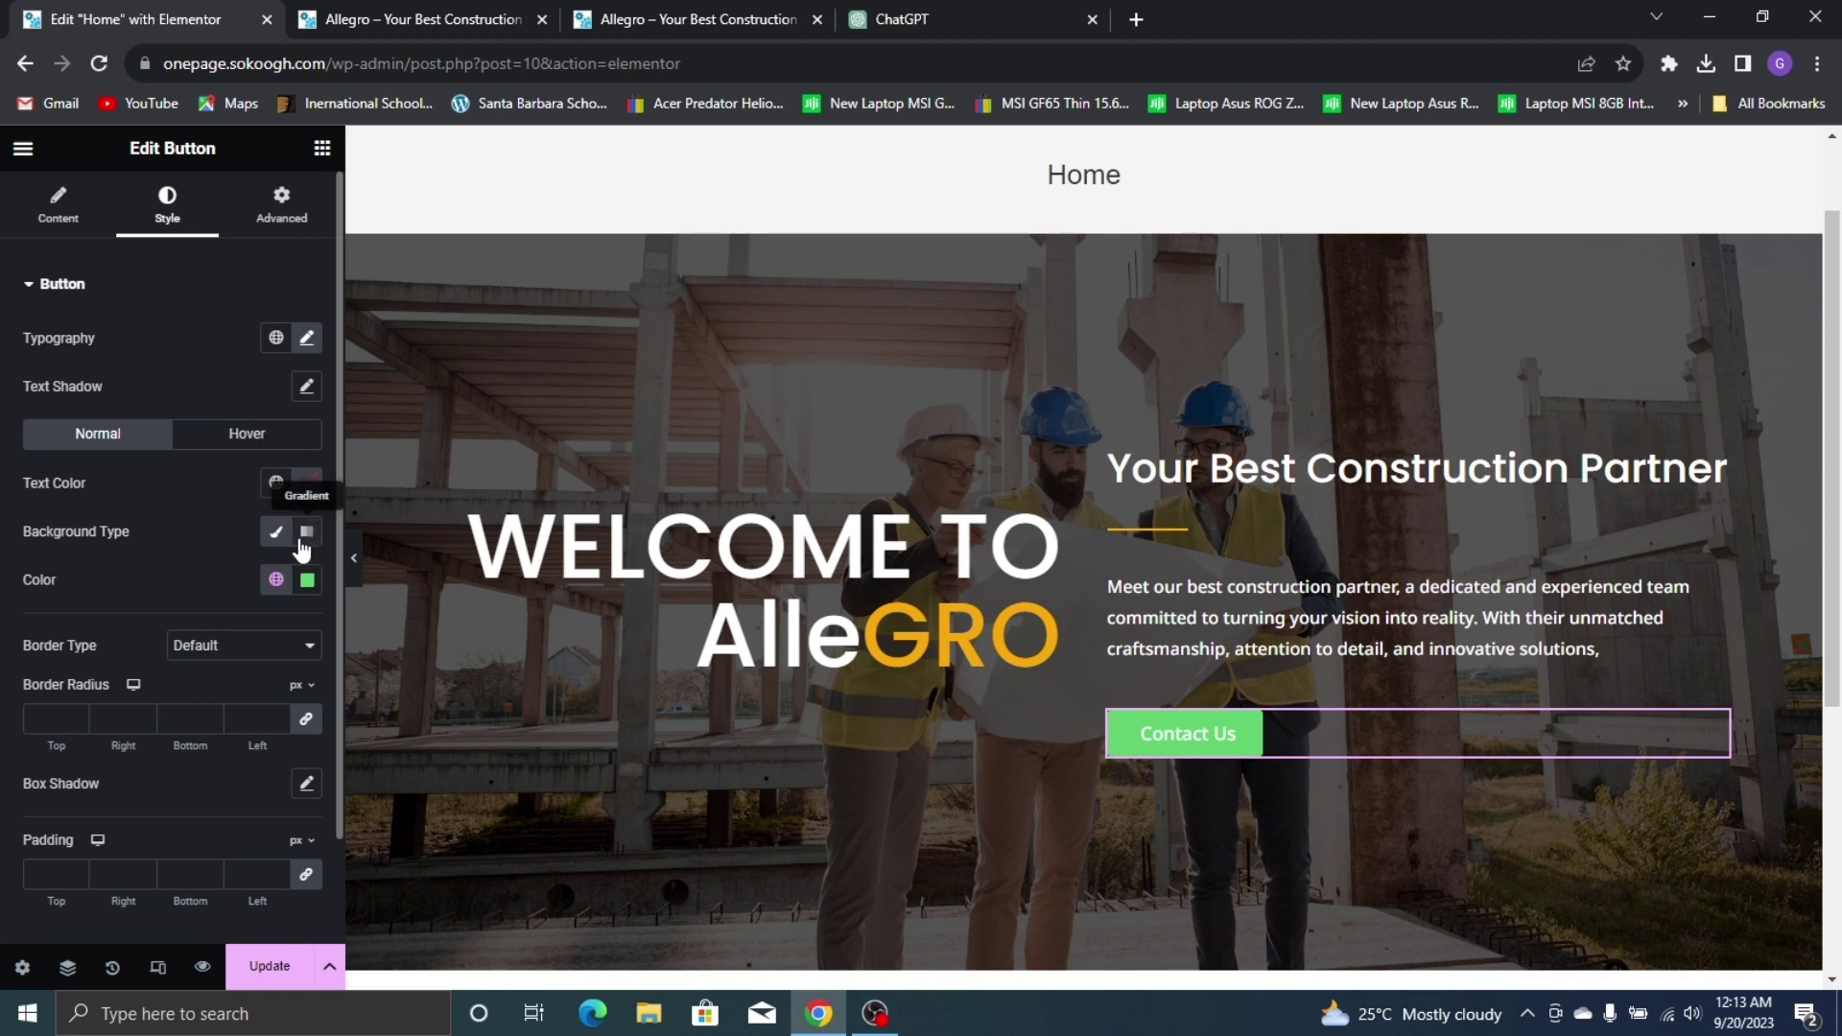
Set the Contact Us button's normal background to the global Yellow colour, checking the live site
{"action": "left_click", "coordinate": [277, 579]}
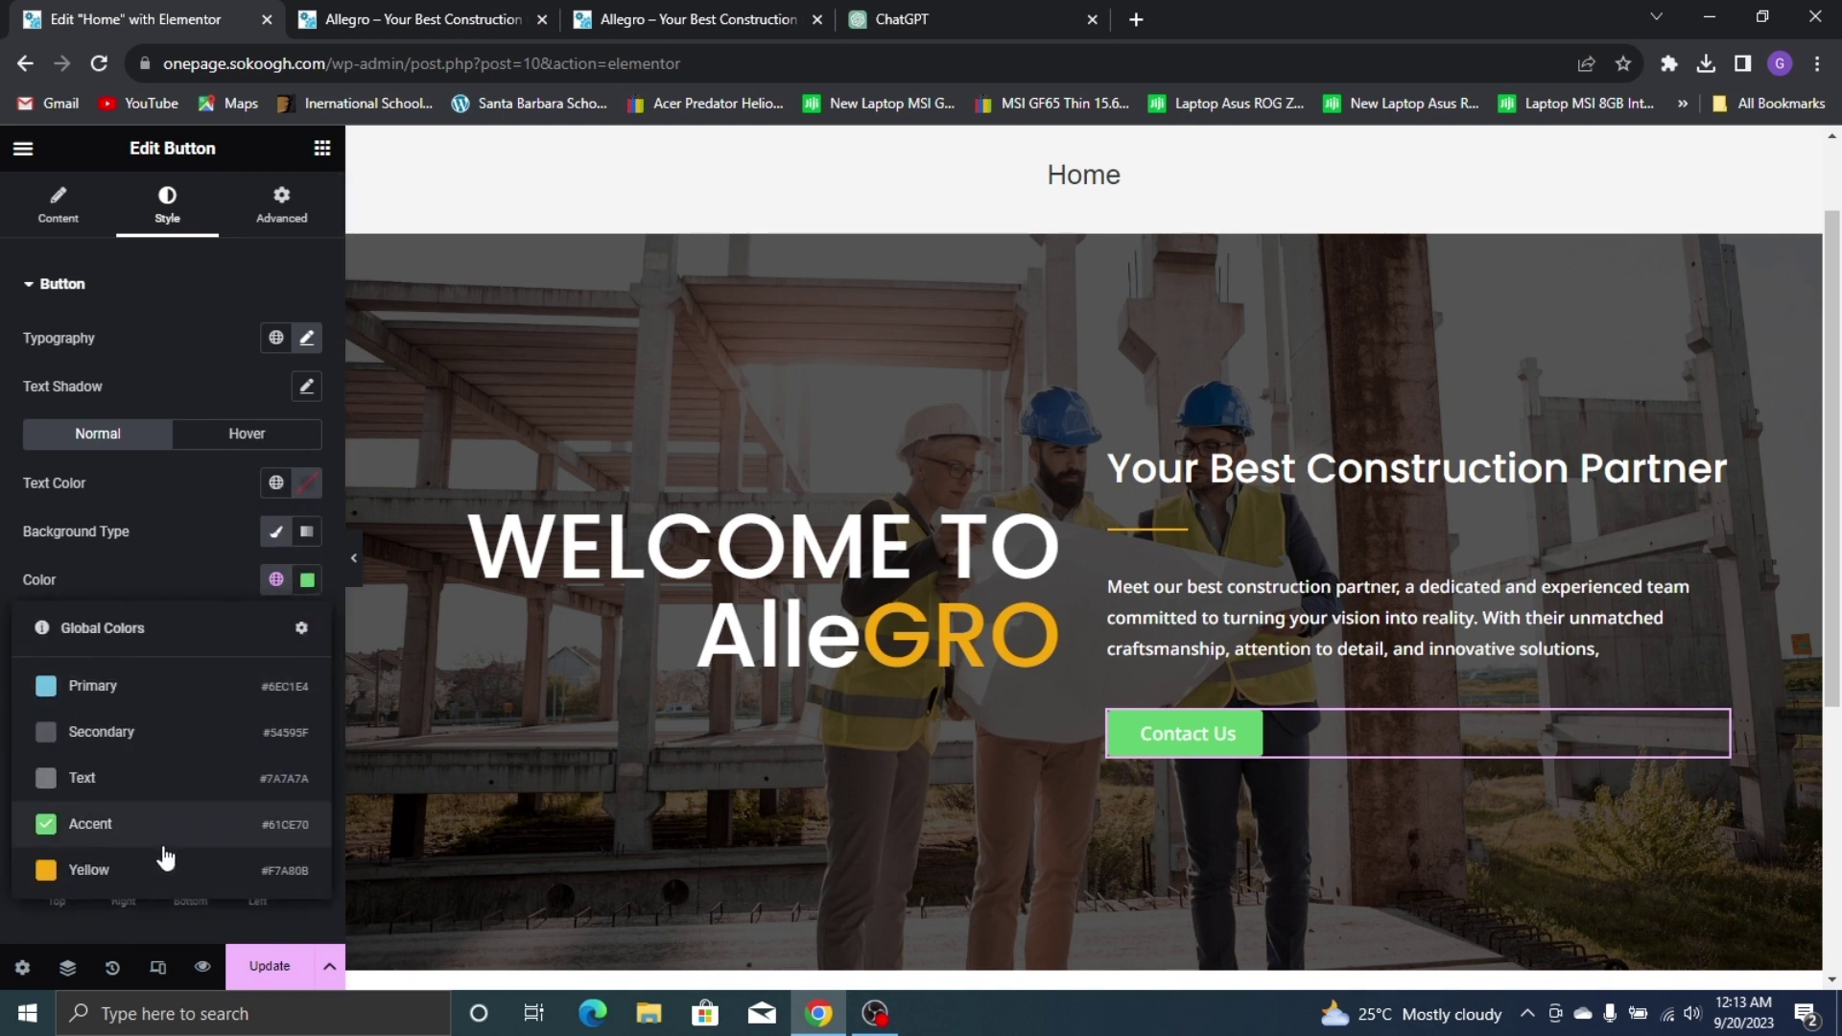
{"action": "left_click", "coordinate": [165, 868]}
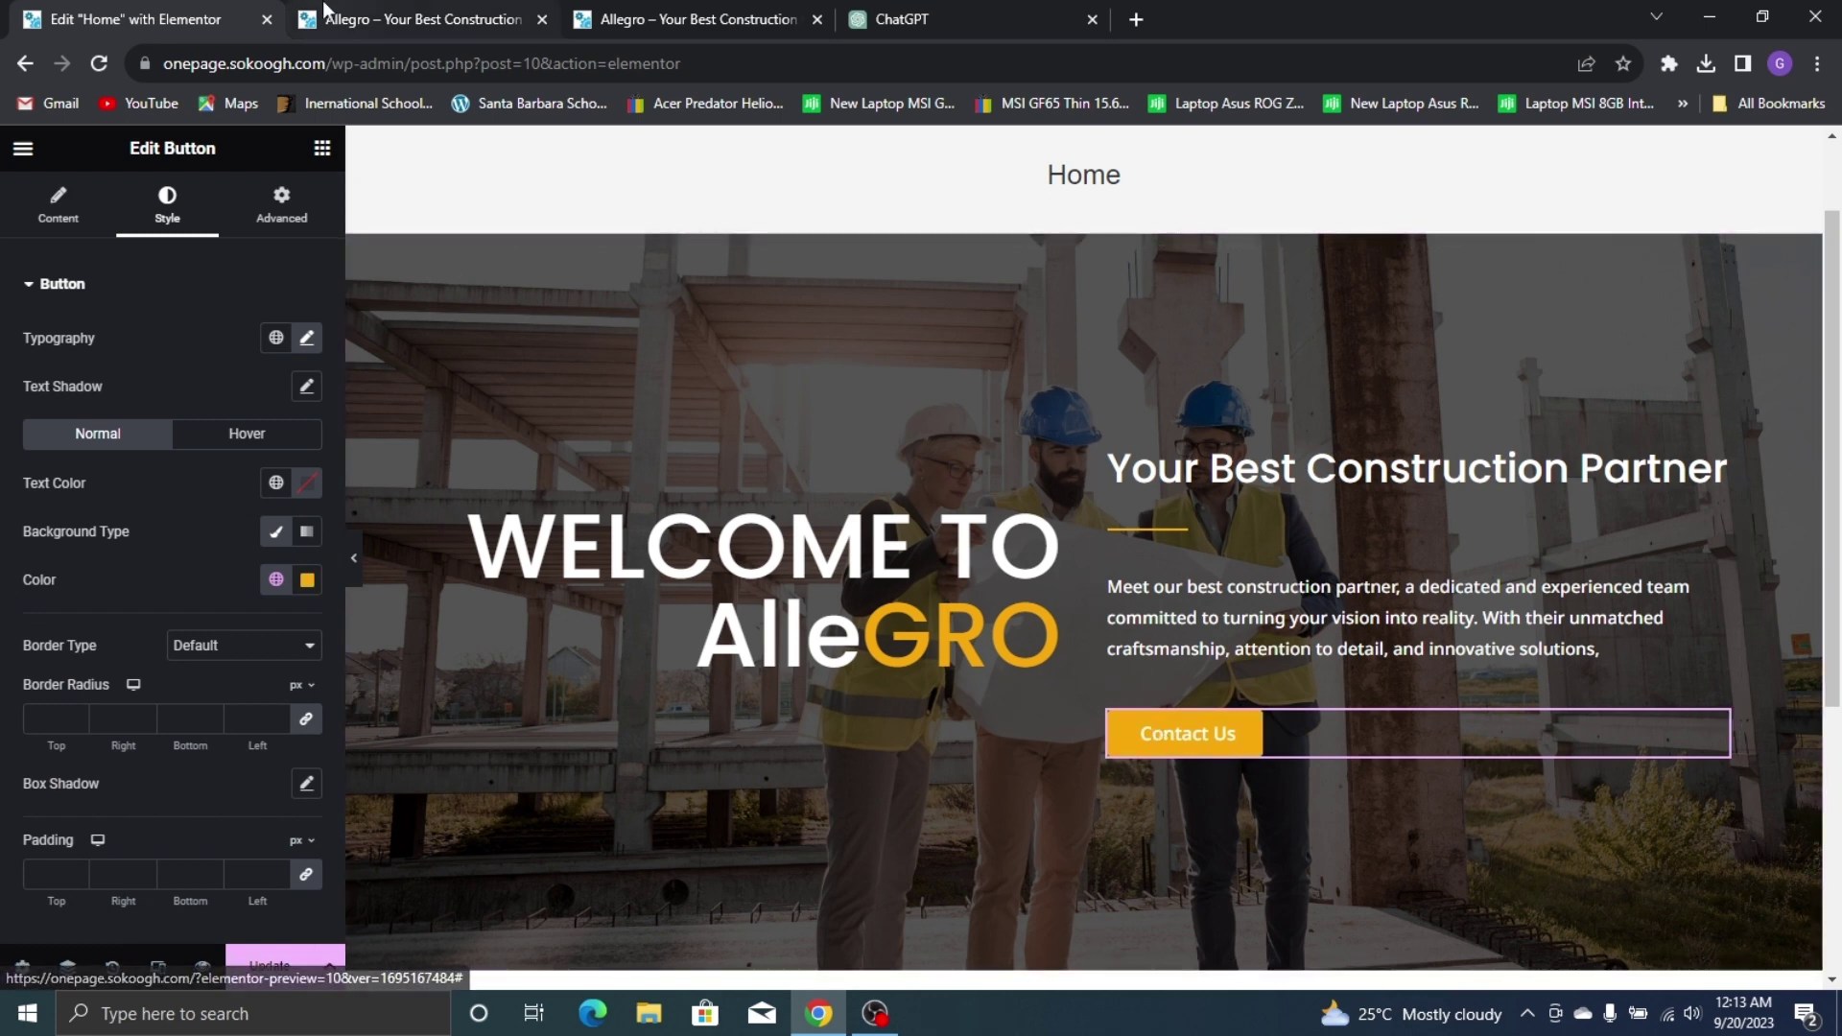
{"action": "left_click", "coordinate": [325, 14]}
{"action": "left_click", "coordinate": [662, 15]}
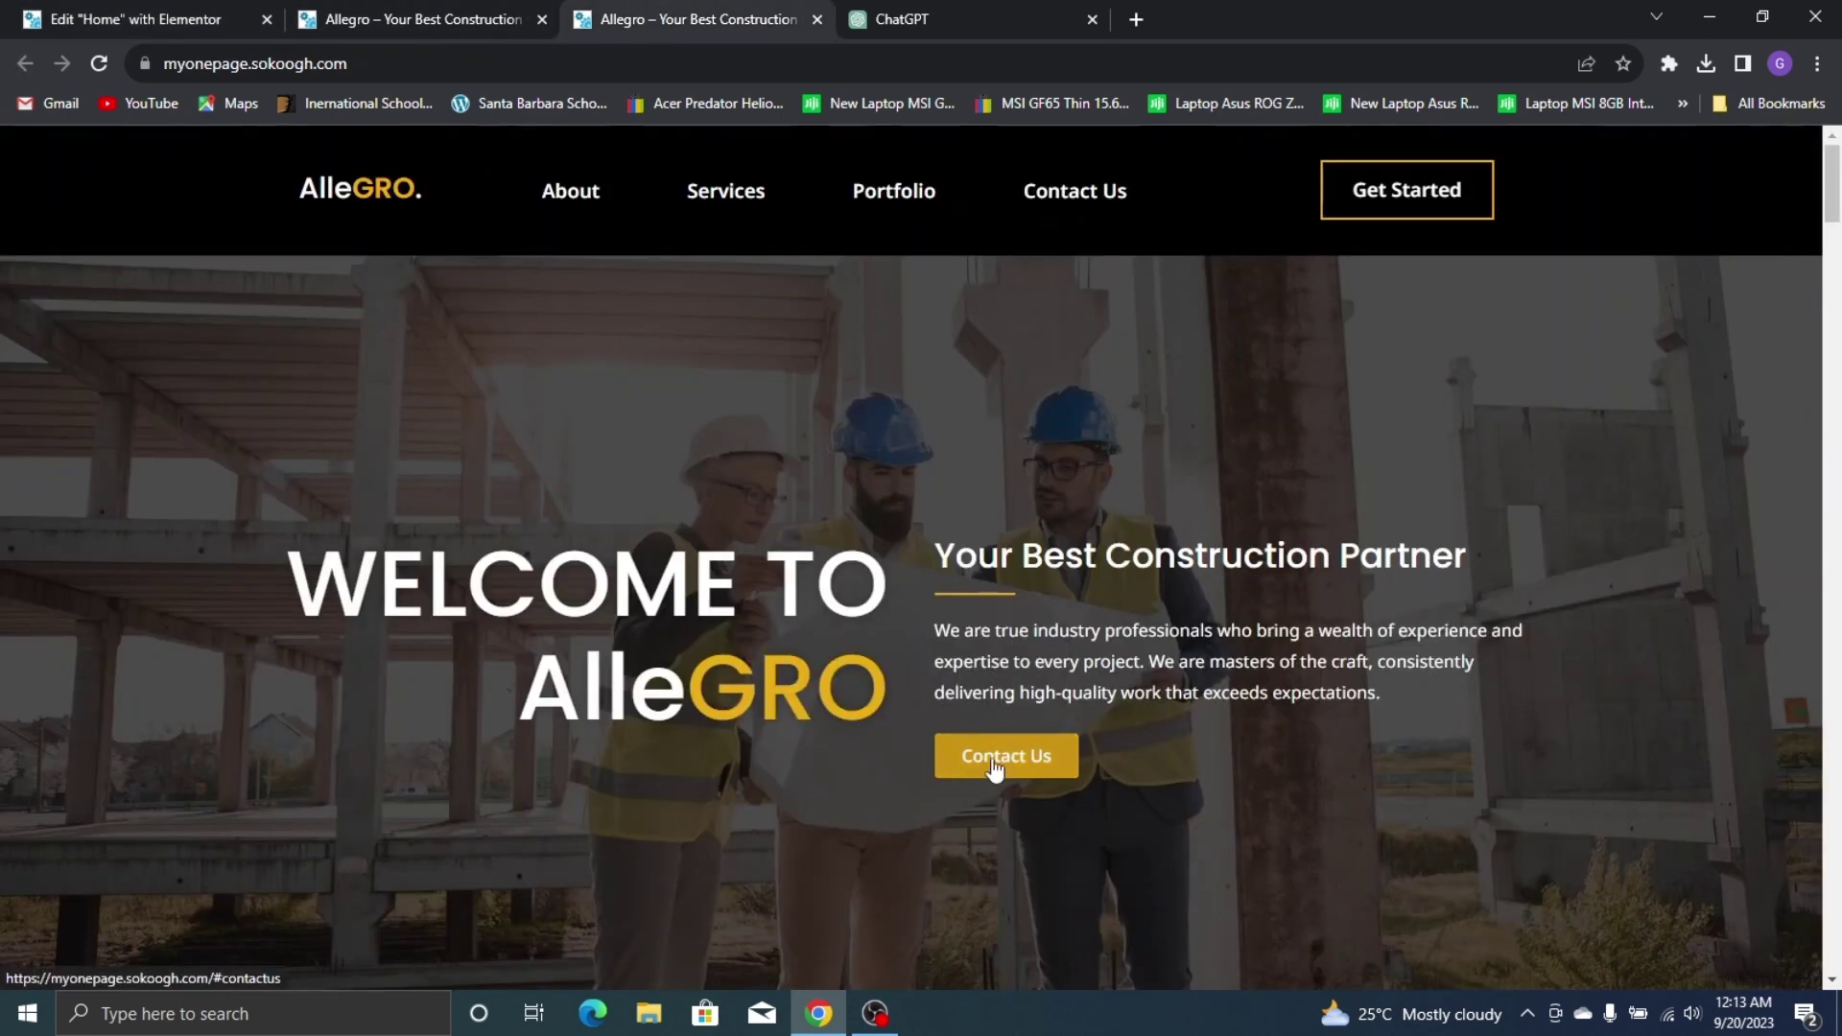
{"action": "left_click", "coordinate": [144, 18]}
Give the button's hover background the Yellow colour, adjusted to a darker gold shade
{"action": "left_click", "coordinate": [247, 434]}
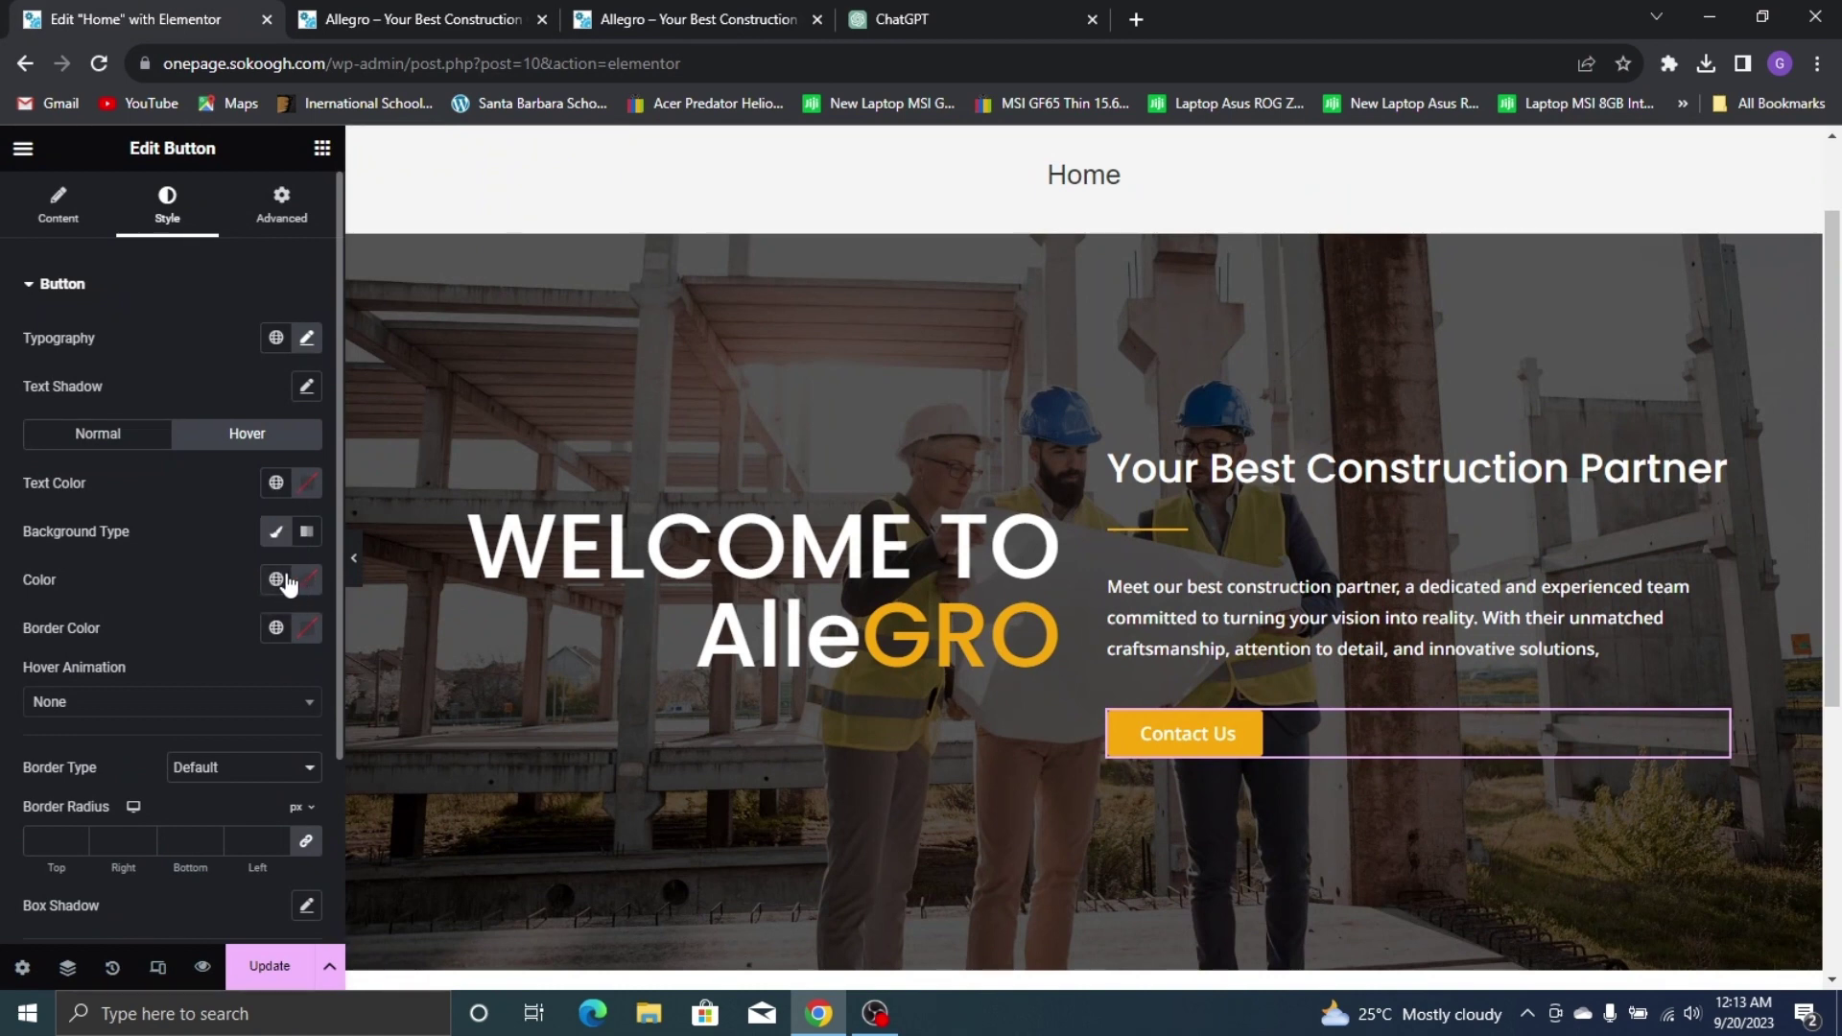
{"action": "left_click", "coordinate": [277, 579]}
{"action": "left_click", "coordinate": [165, 881]}
{"action": "left_click", "coordinate": [307, 579]}
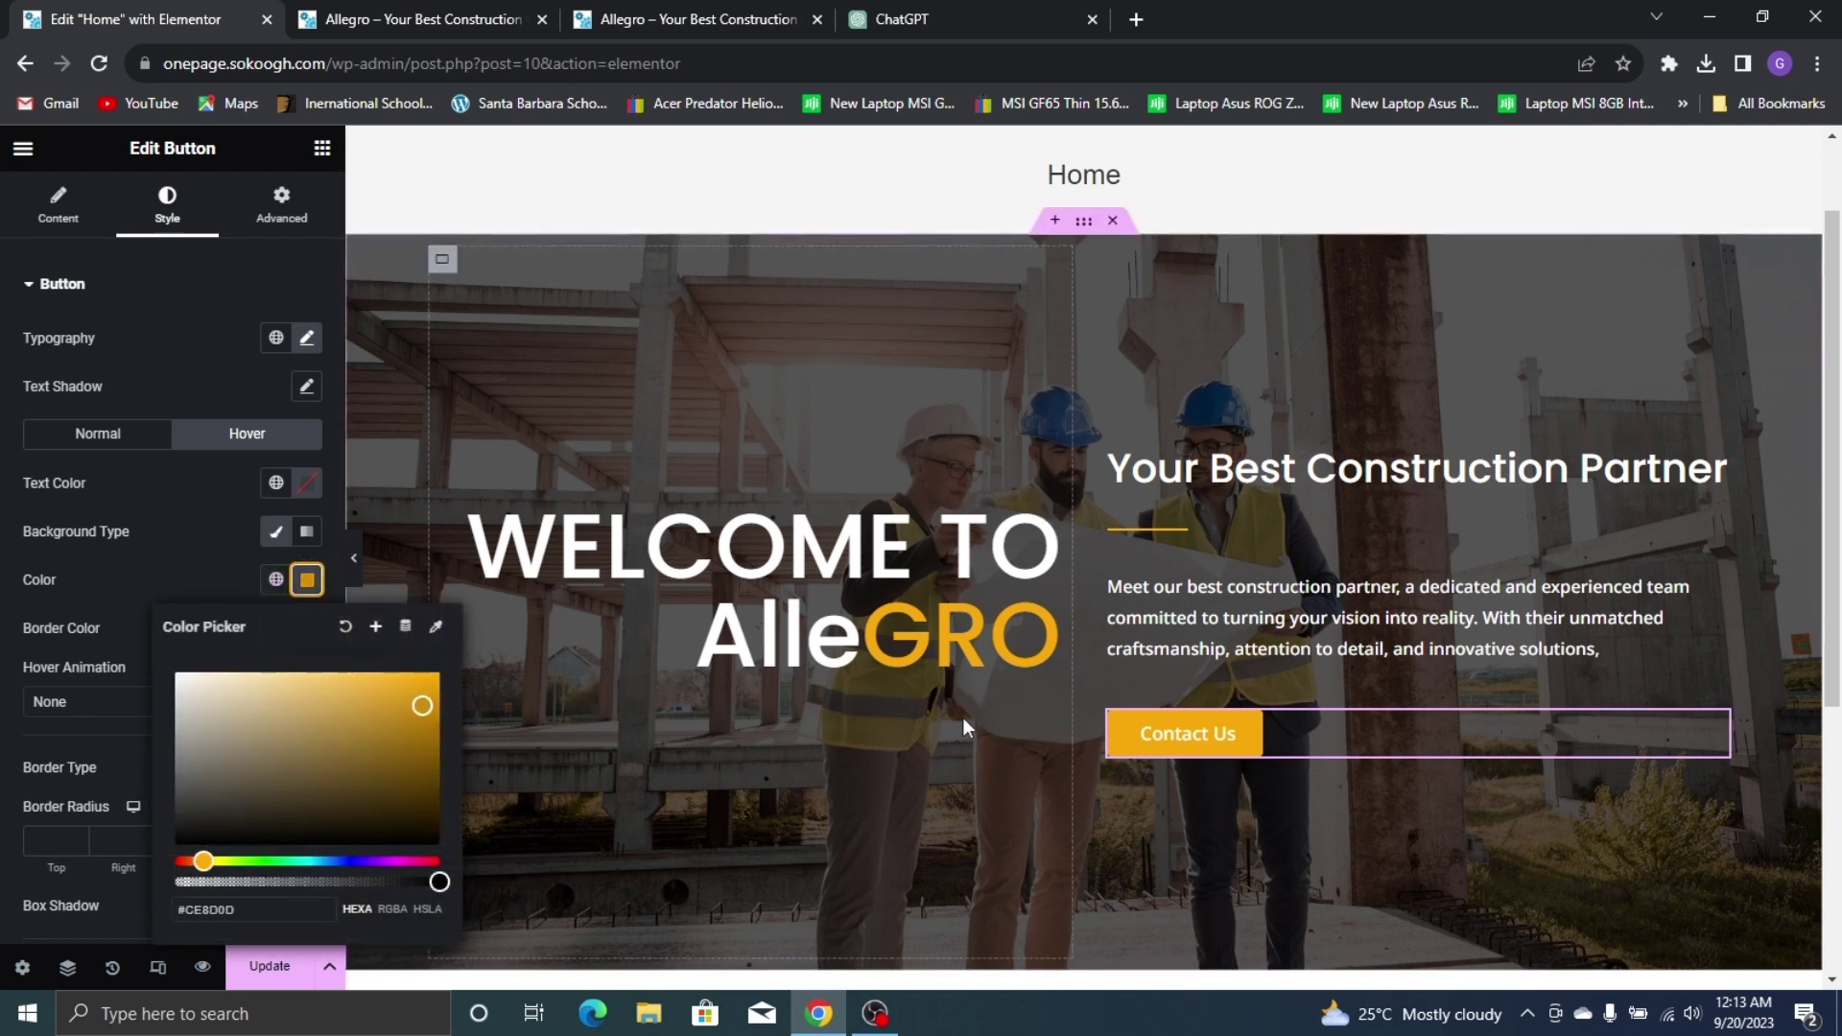
{"action": "left_click", "coordinate": [190, 374]}
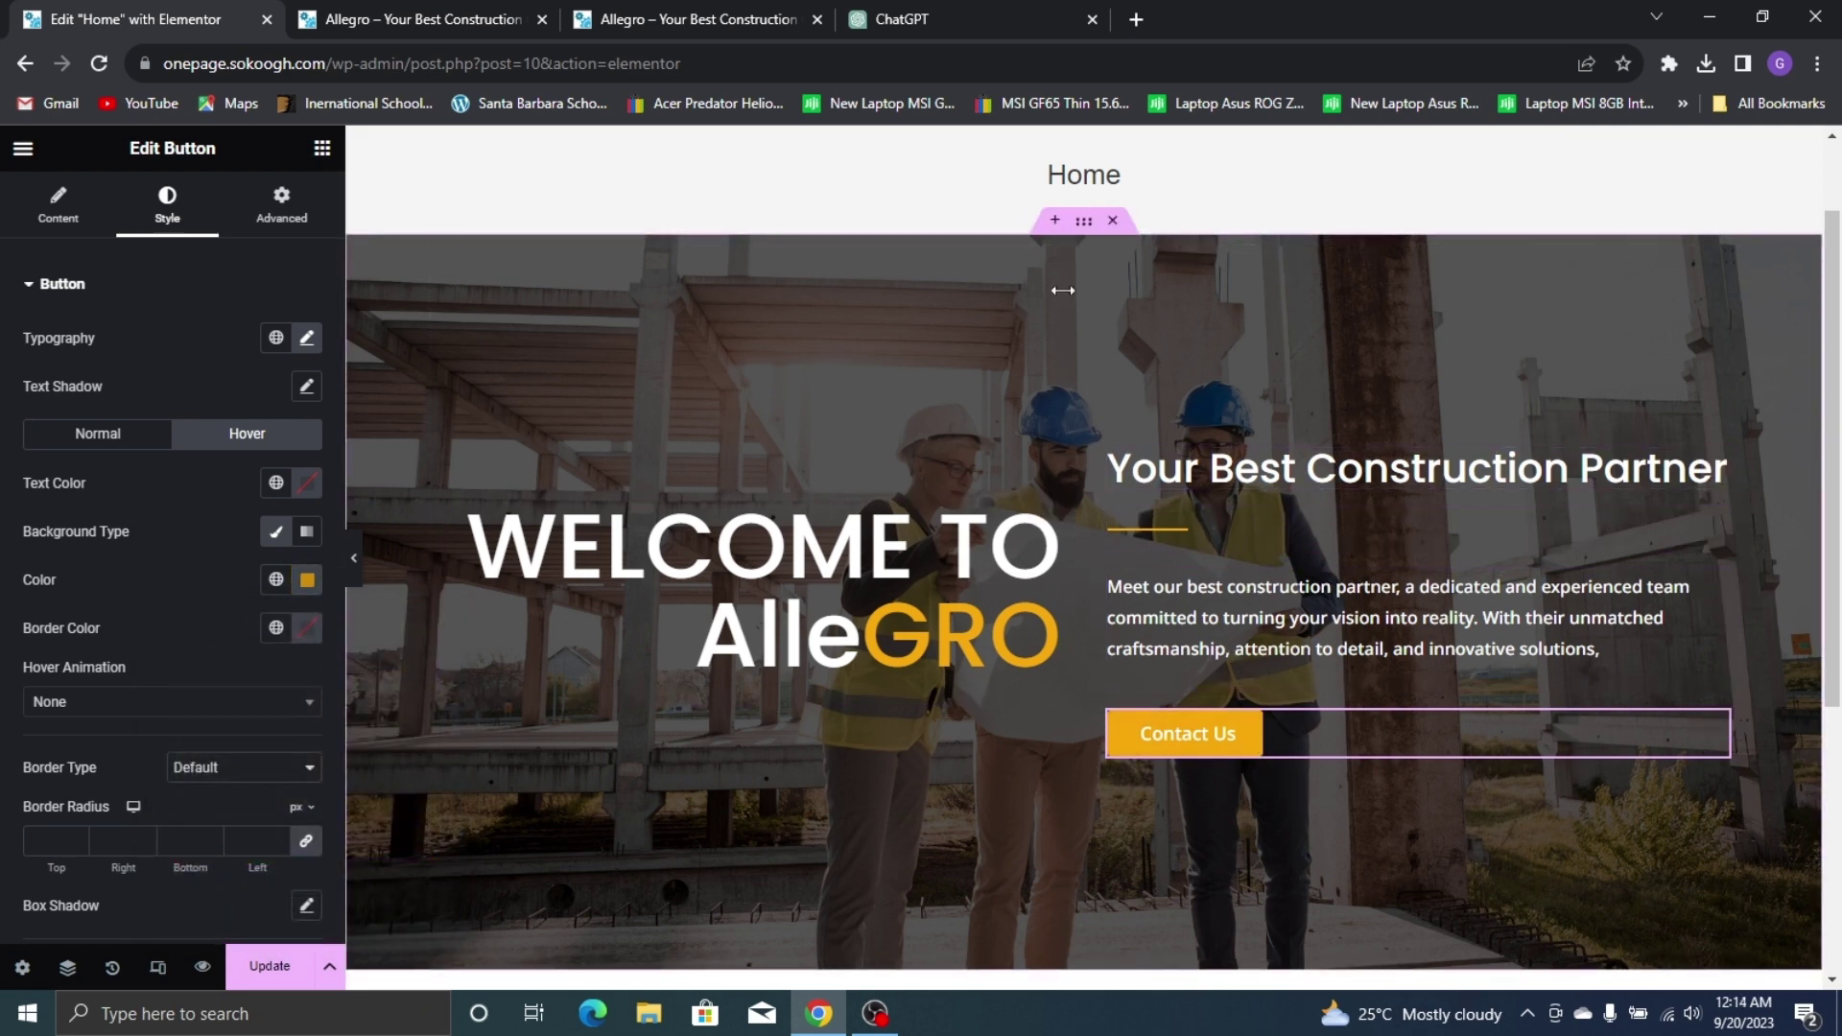
Set the hero right column's column and row gaps to 0, previewing against the live site
{"action": "left_click", "coordinate": [1125, 272]}
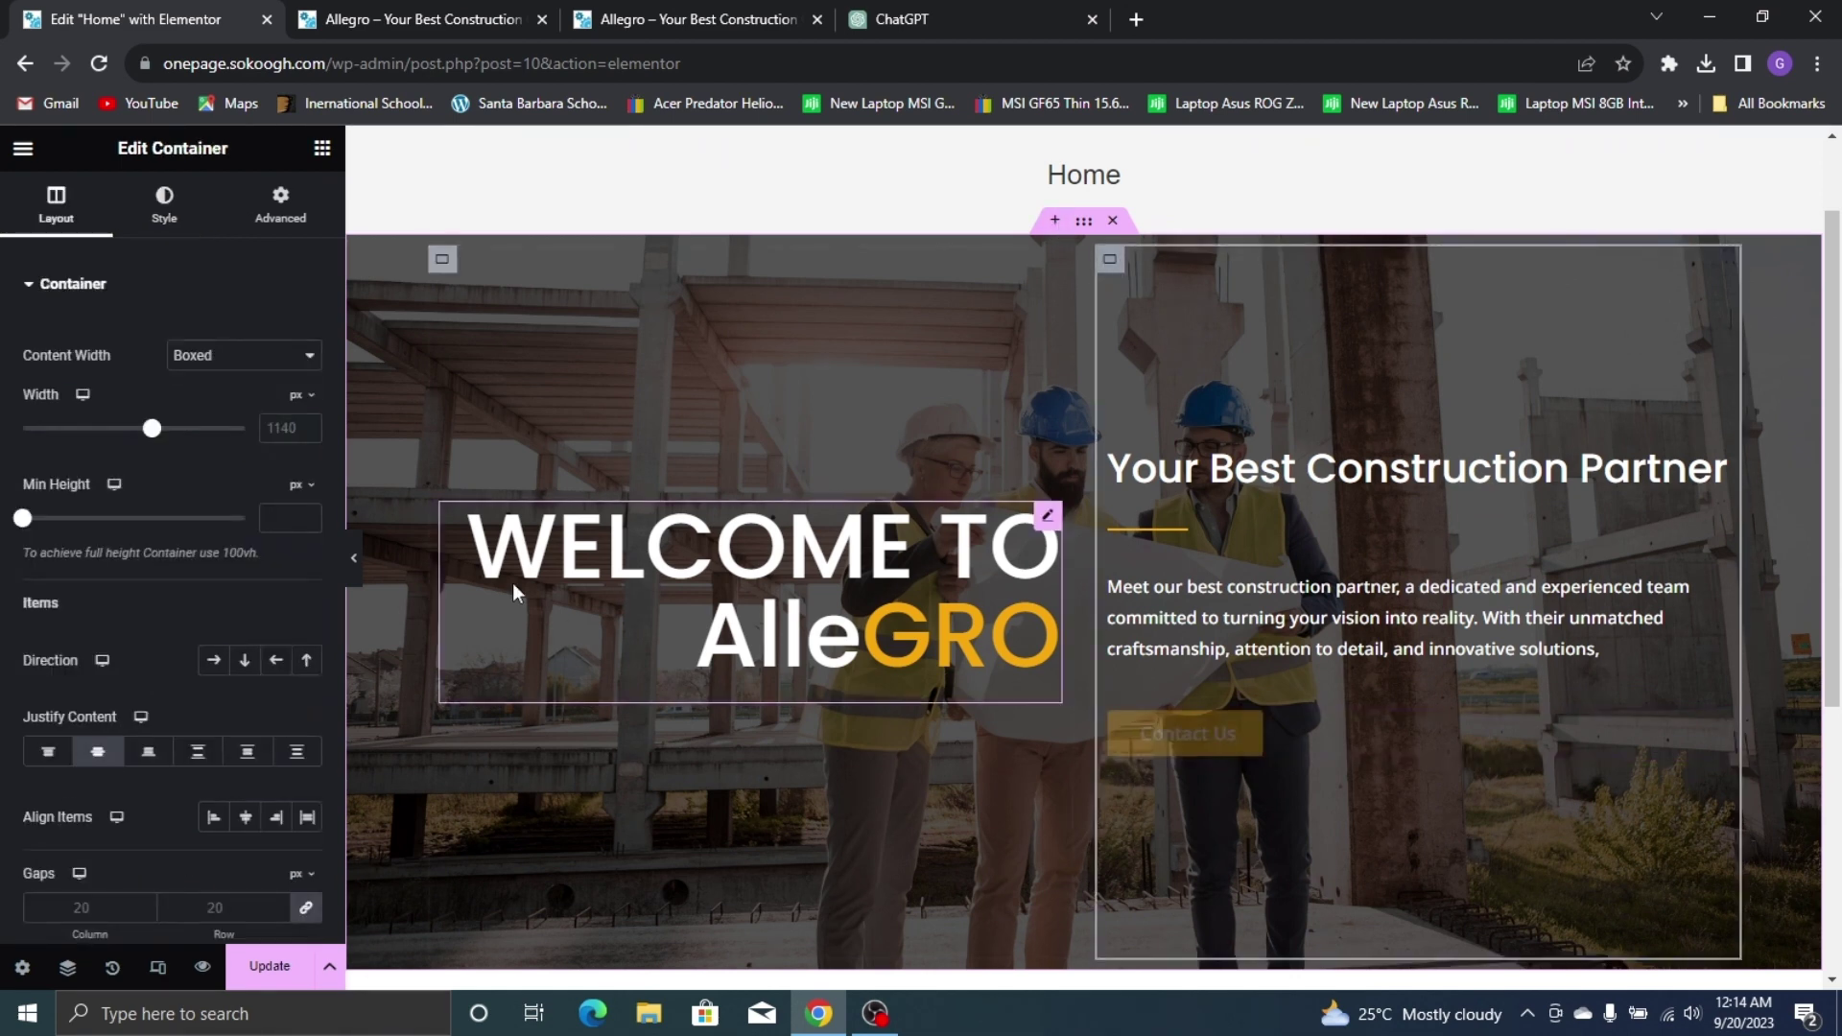
{"action": "scroll", "coordinate": [159, 673], "scroll_direction": "down", "scroll_amount": 1}
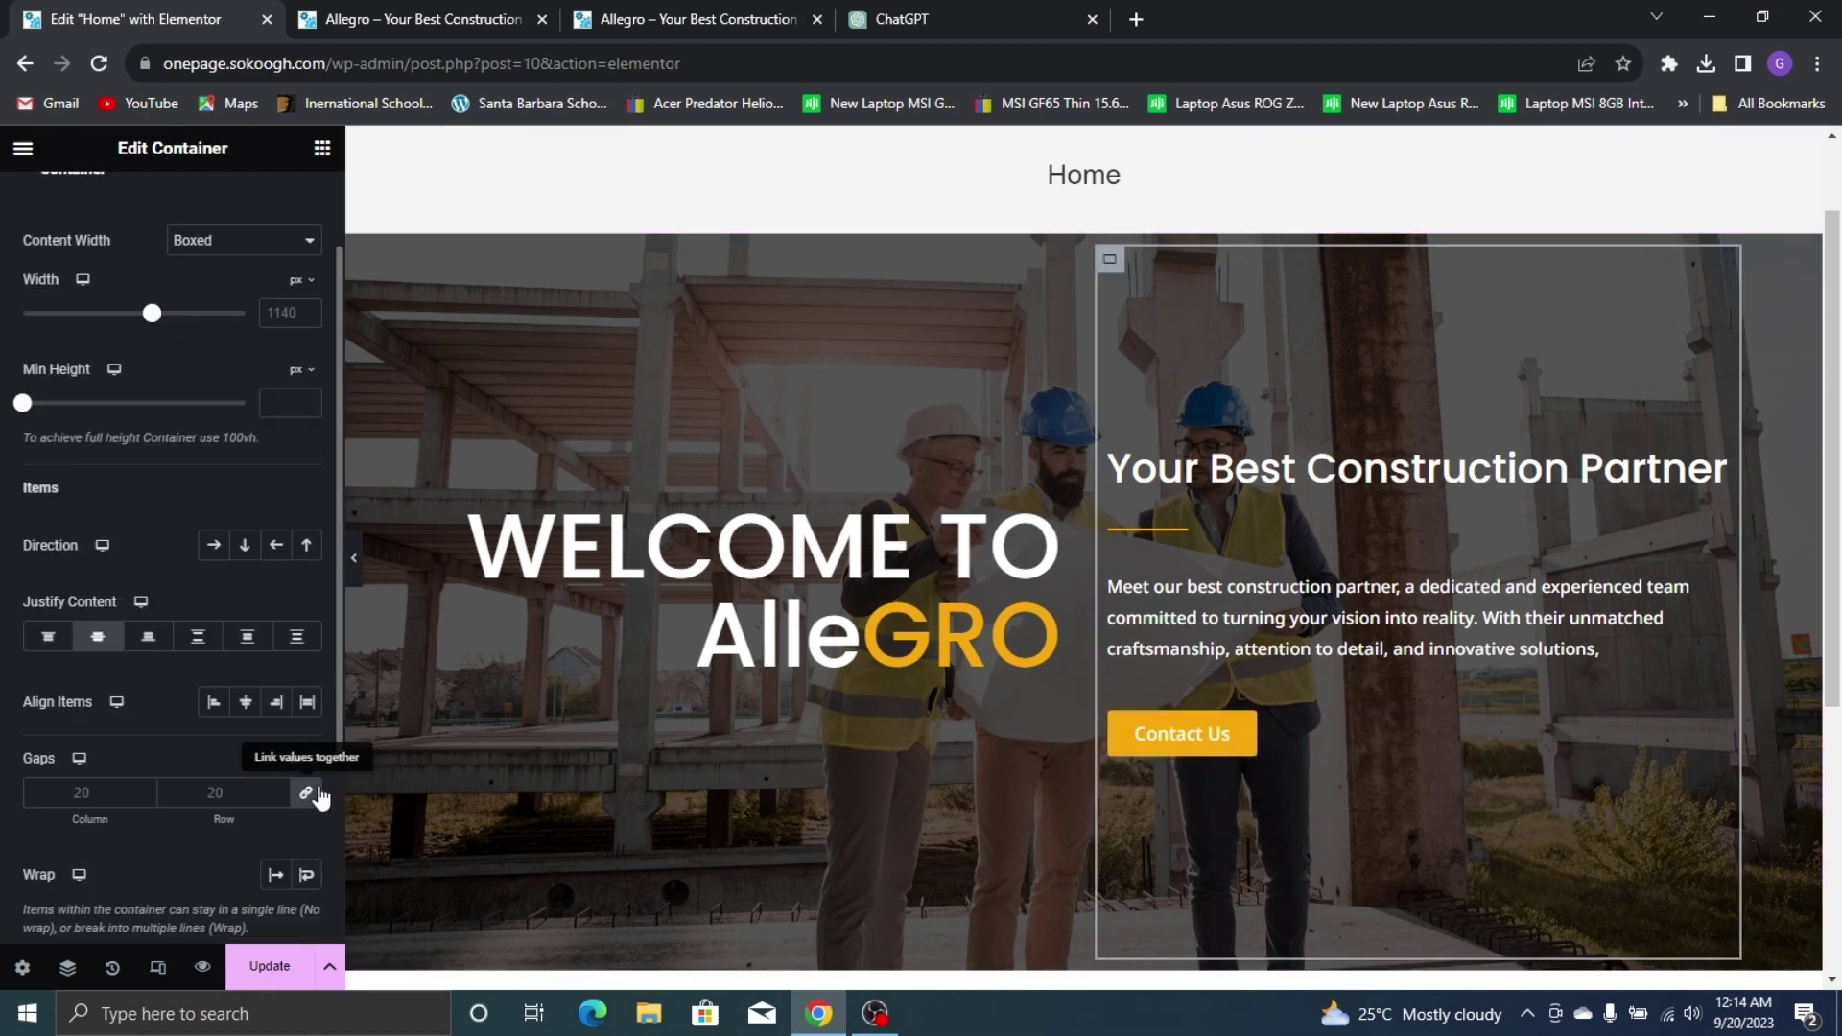
{"action": "left_click", "coordinate": [306, 796]}
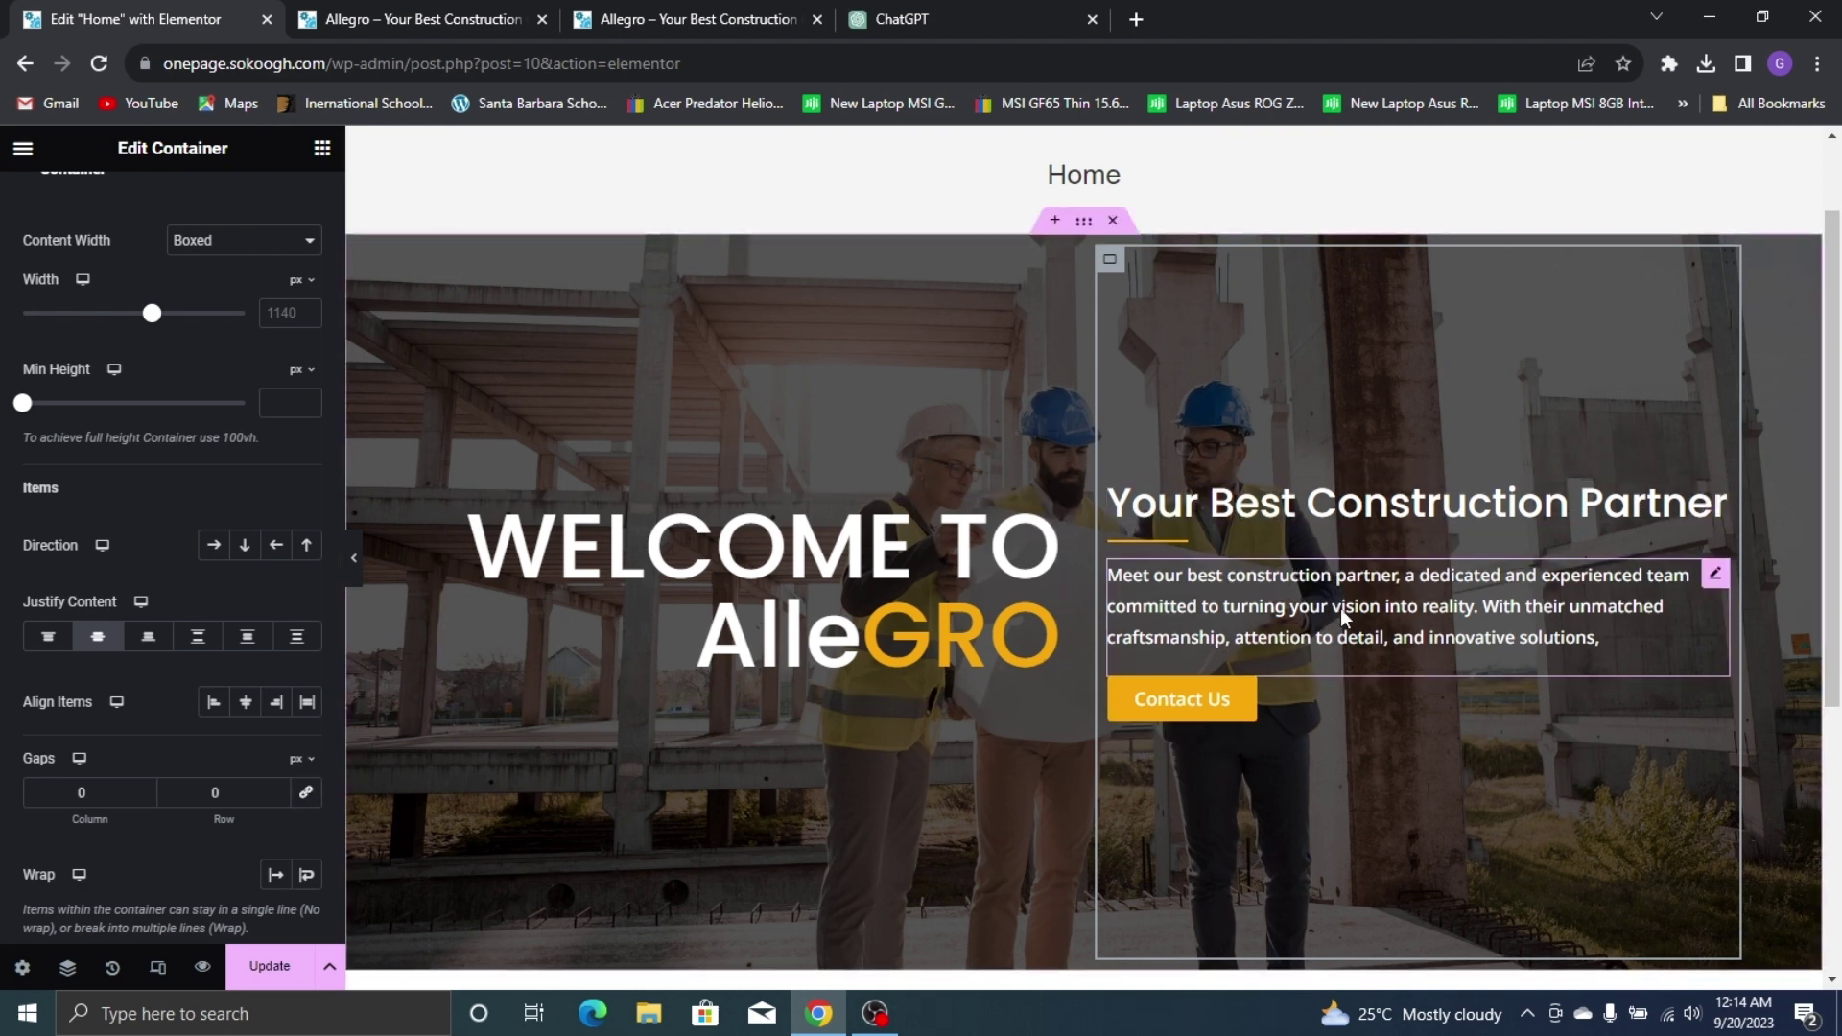
{"action": "left_click", "coordinate": [280, 796]}
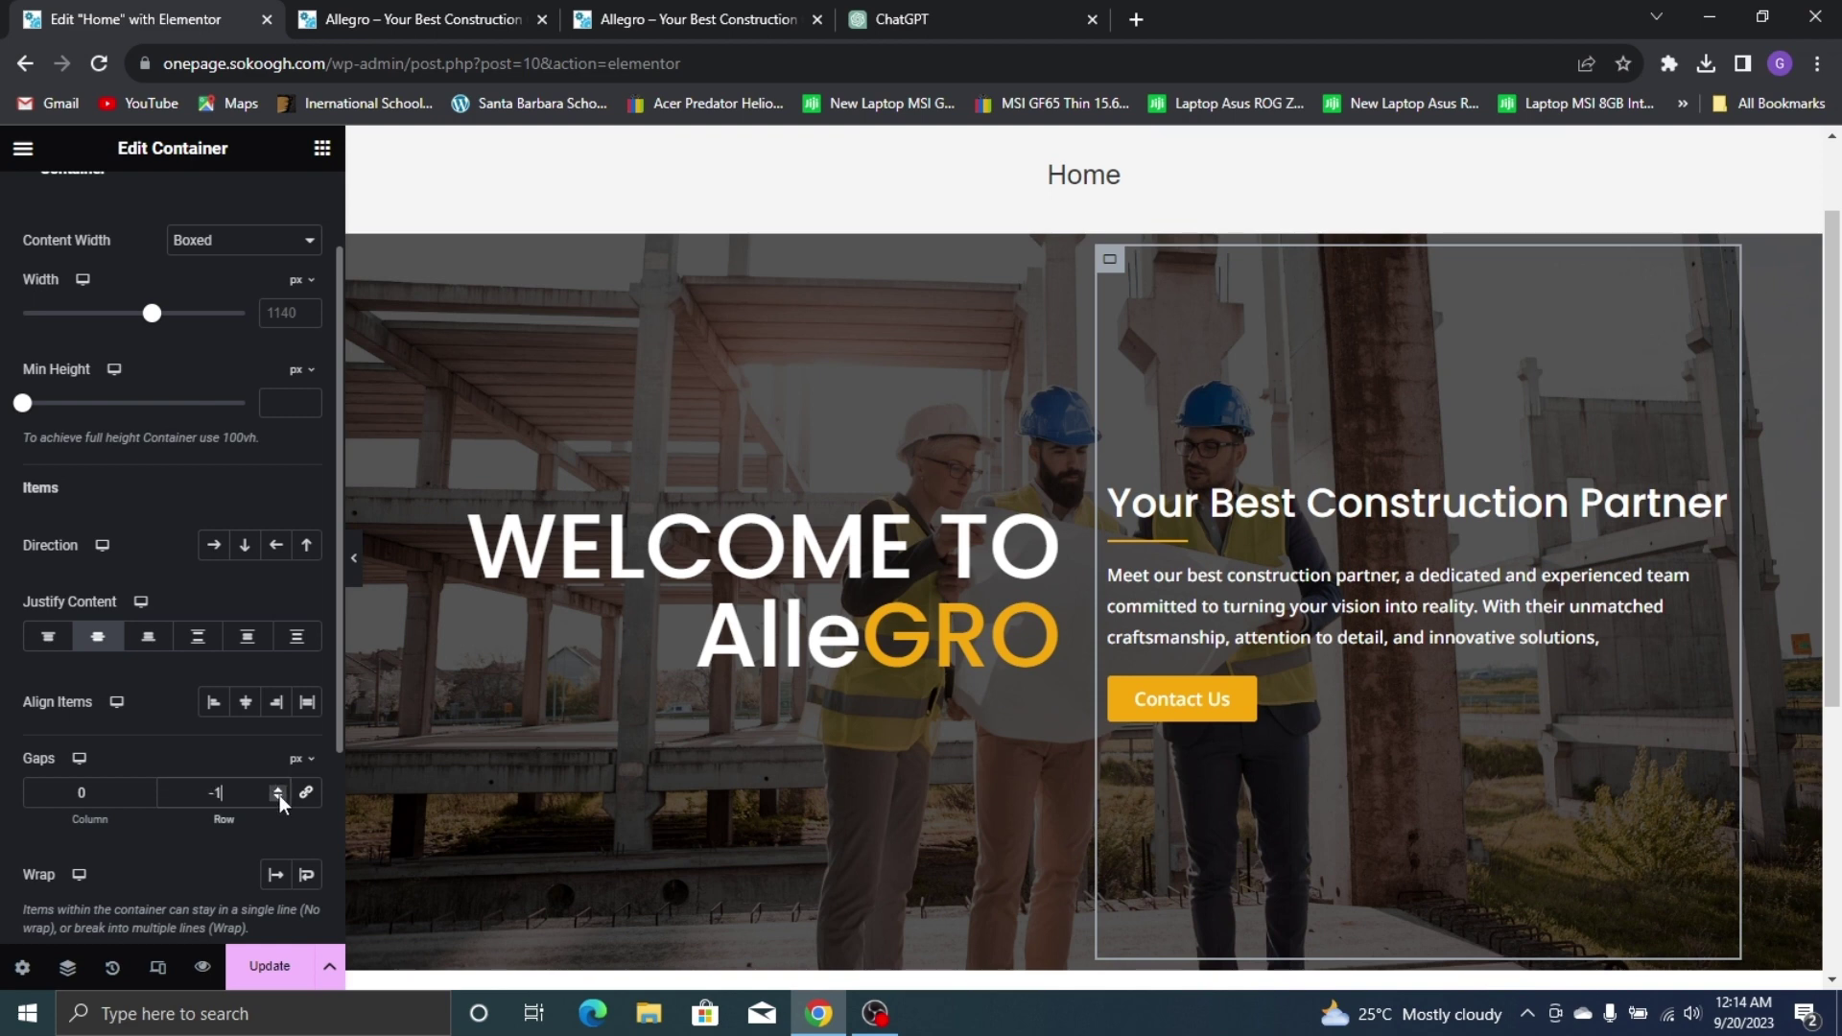
{"action": "left_click", "coordinate": [279, 797]}
{"action": "left_click", "coordinate": [279, 796]}
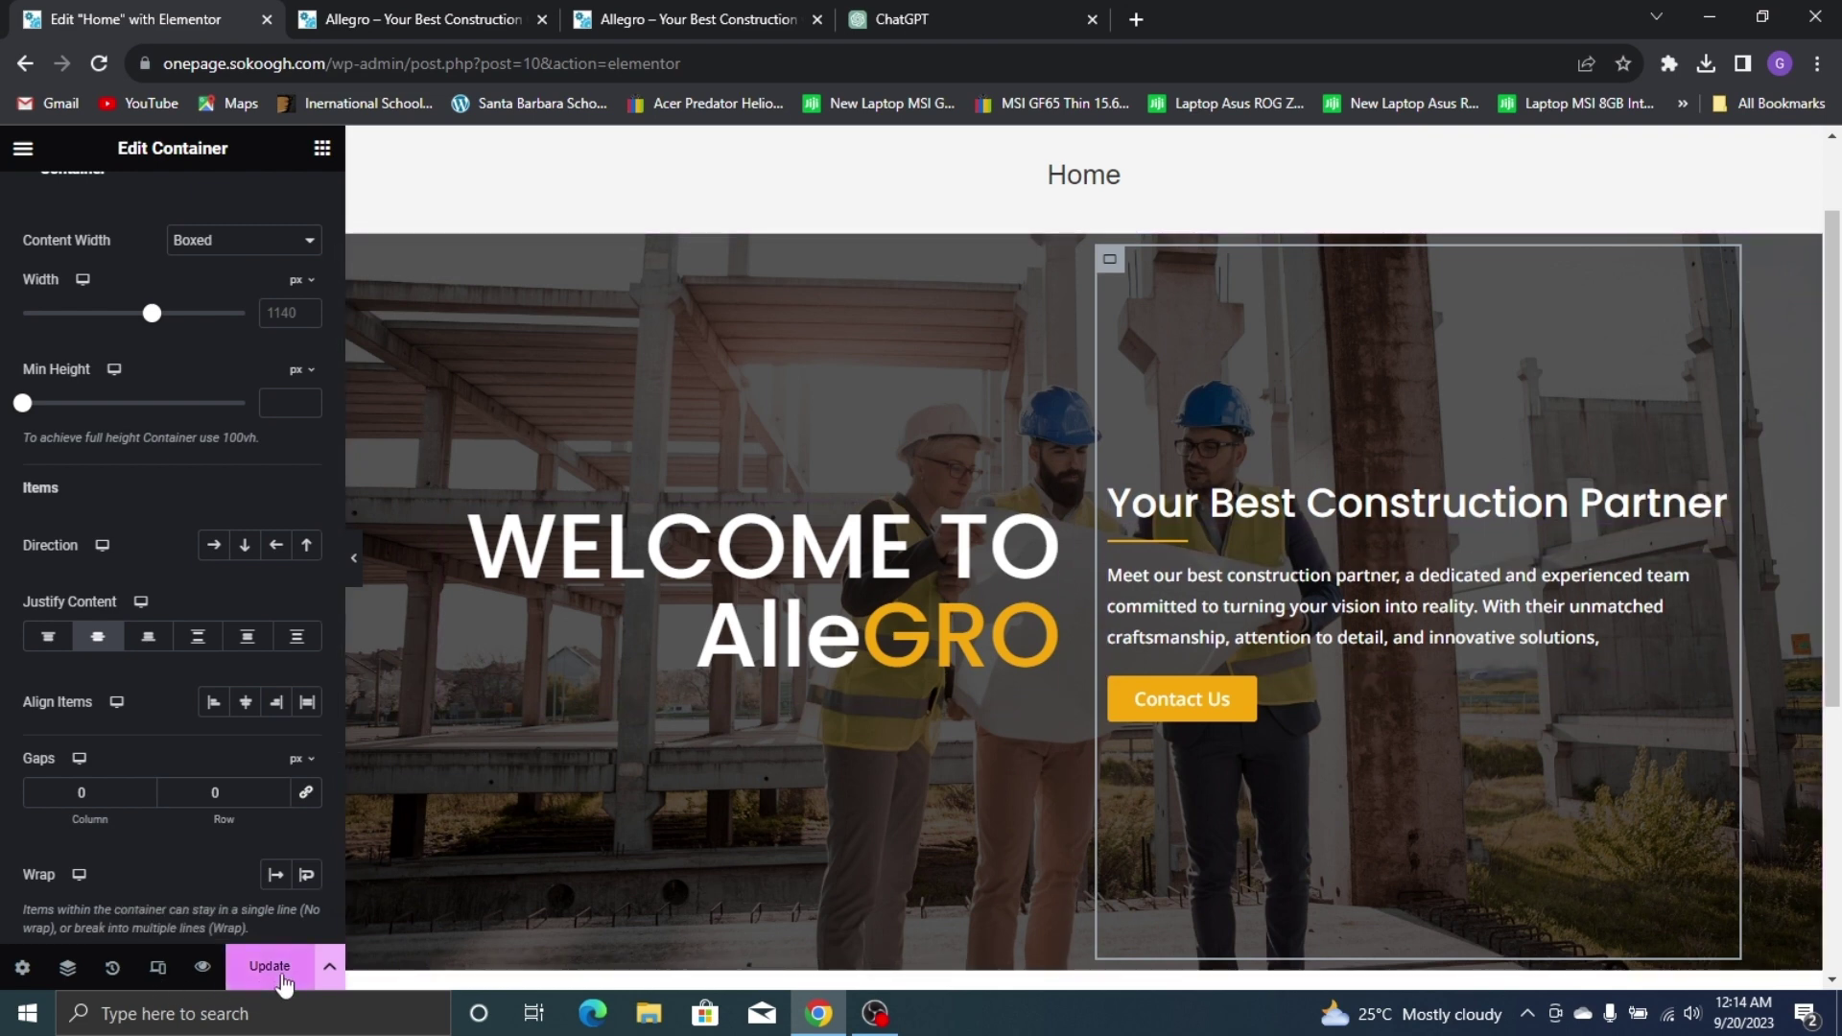
{"action": "left_click", "coordinate": [354, 557]}
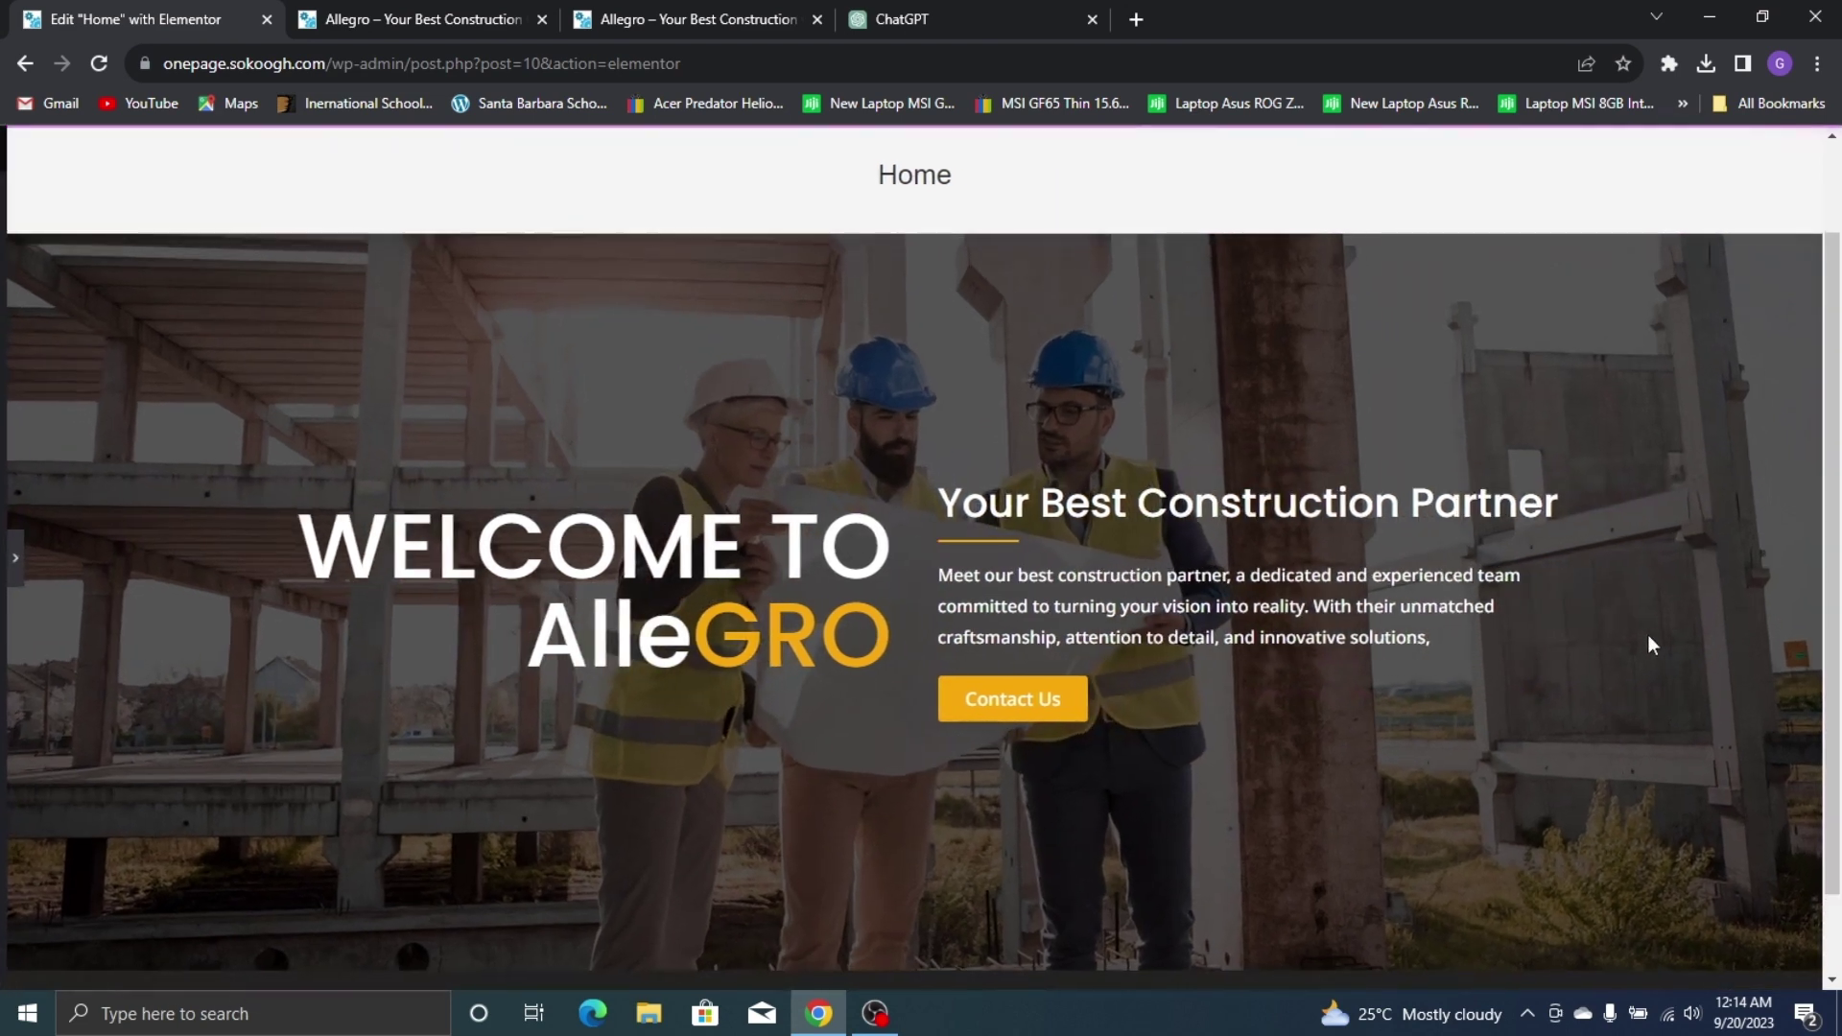
{"action": "left_click", "coordinate": [729, 19]}
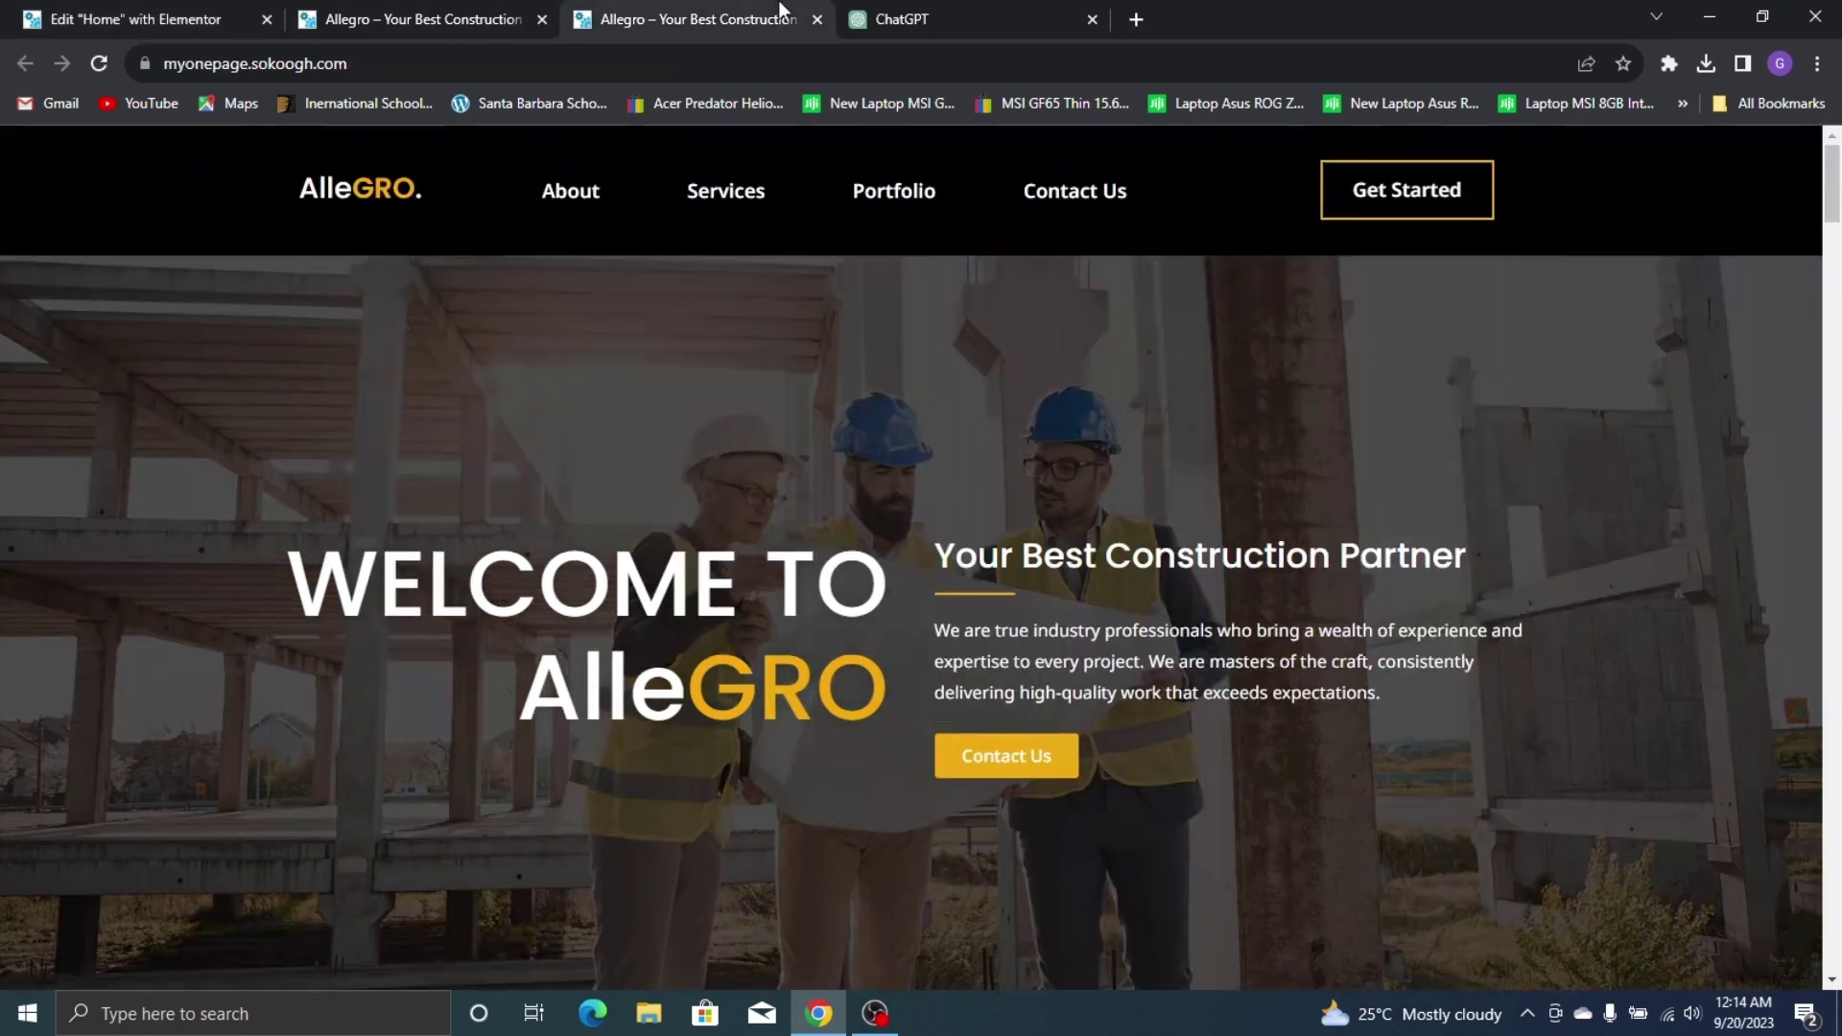
{"action": "left_click", "coordinate": [29, 19]}
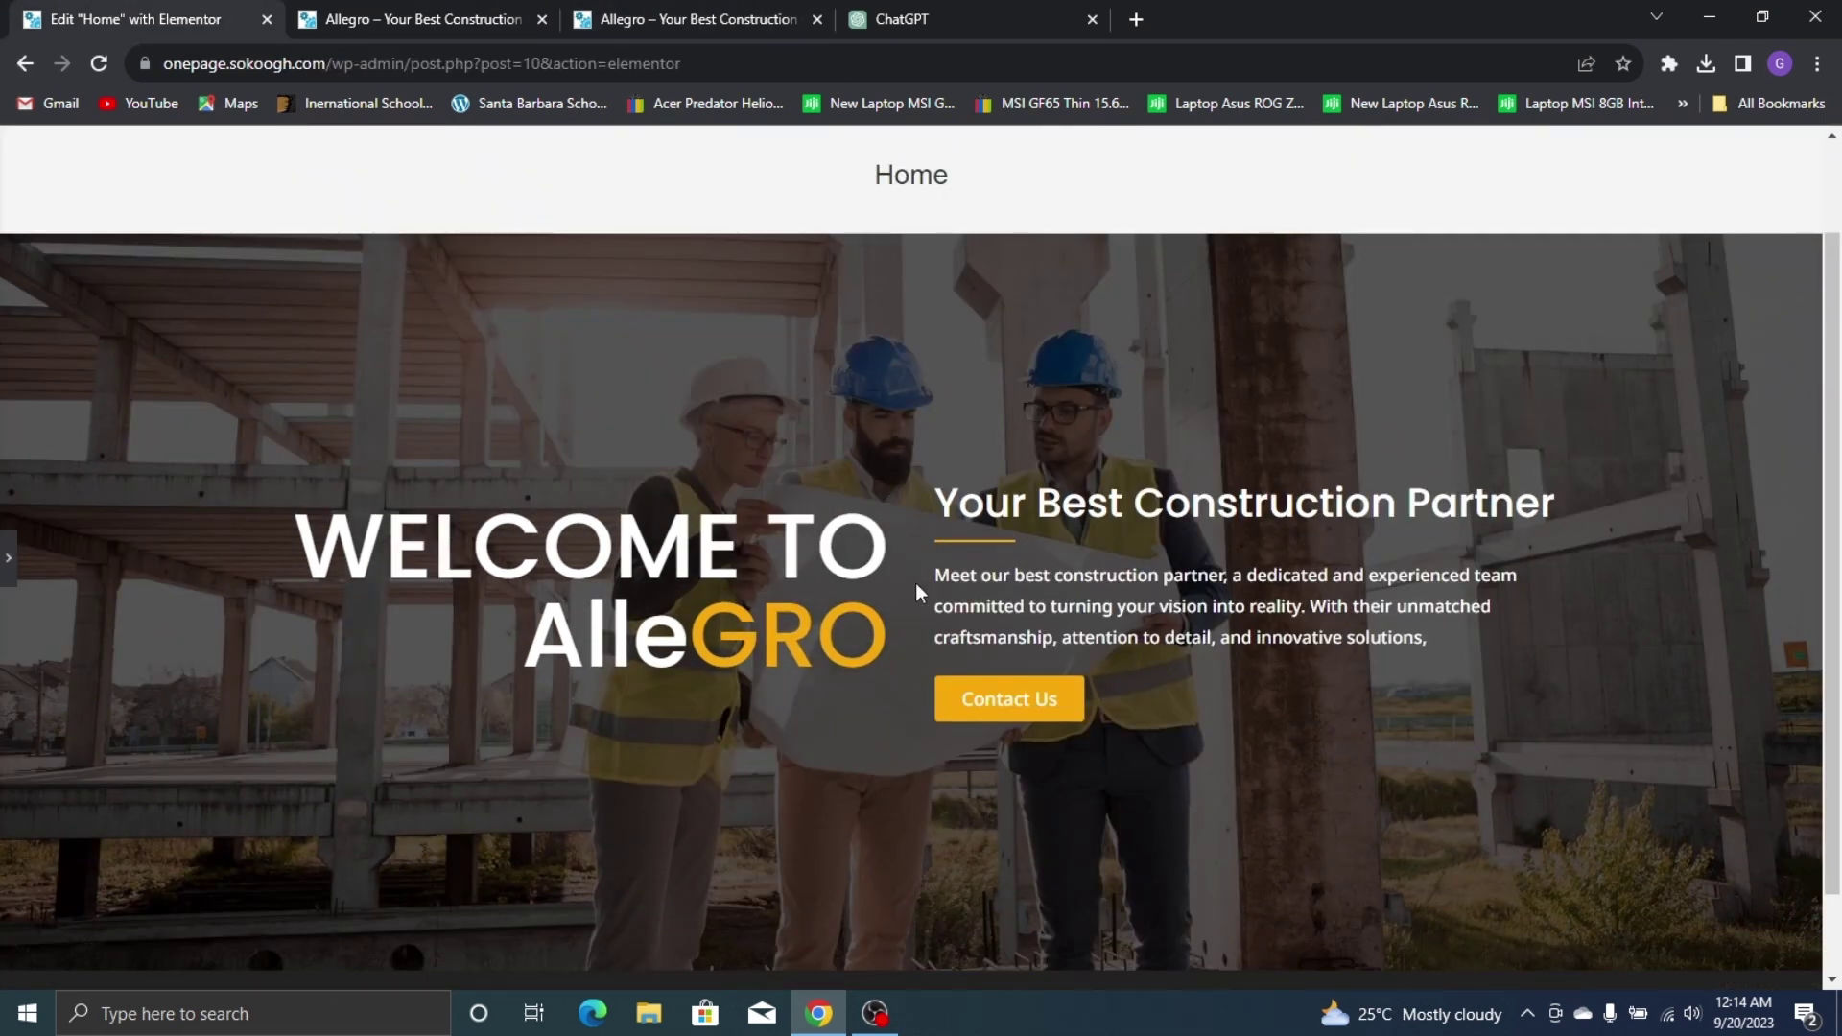
{"action": "left_click", "coordinate": [6, 558]}
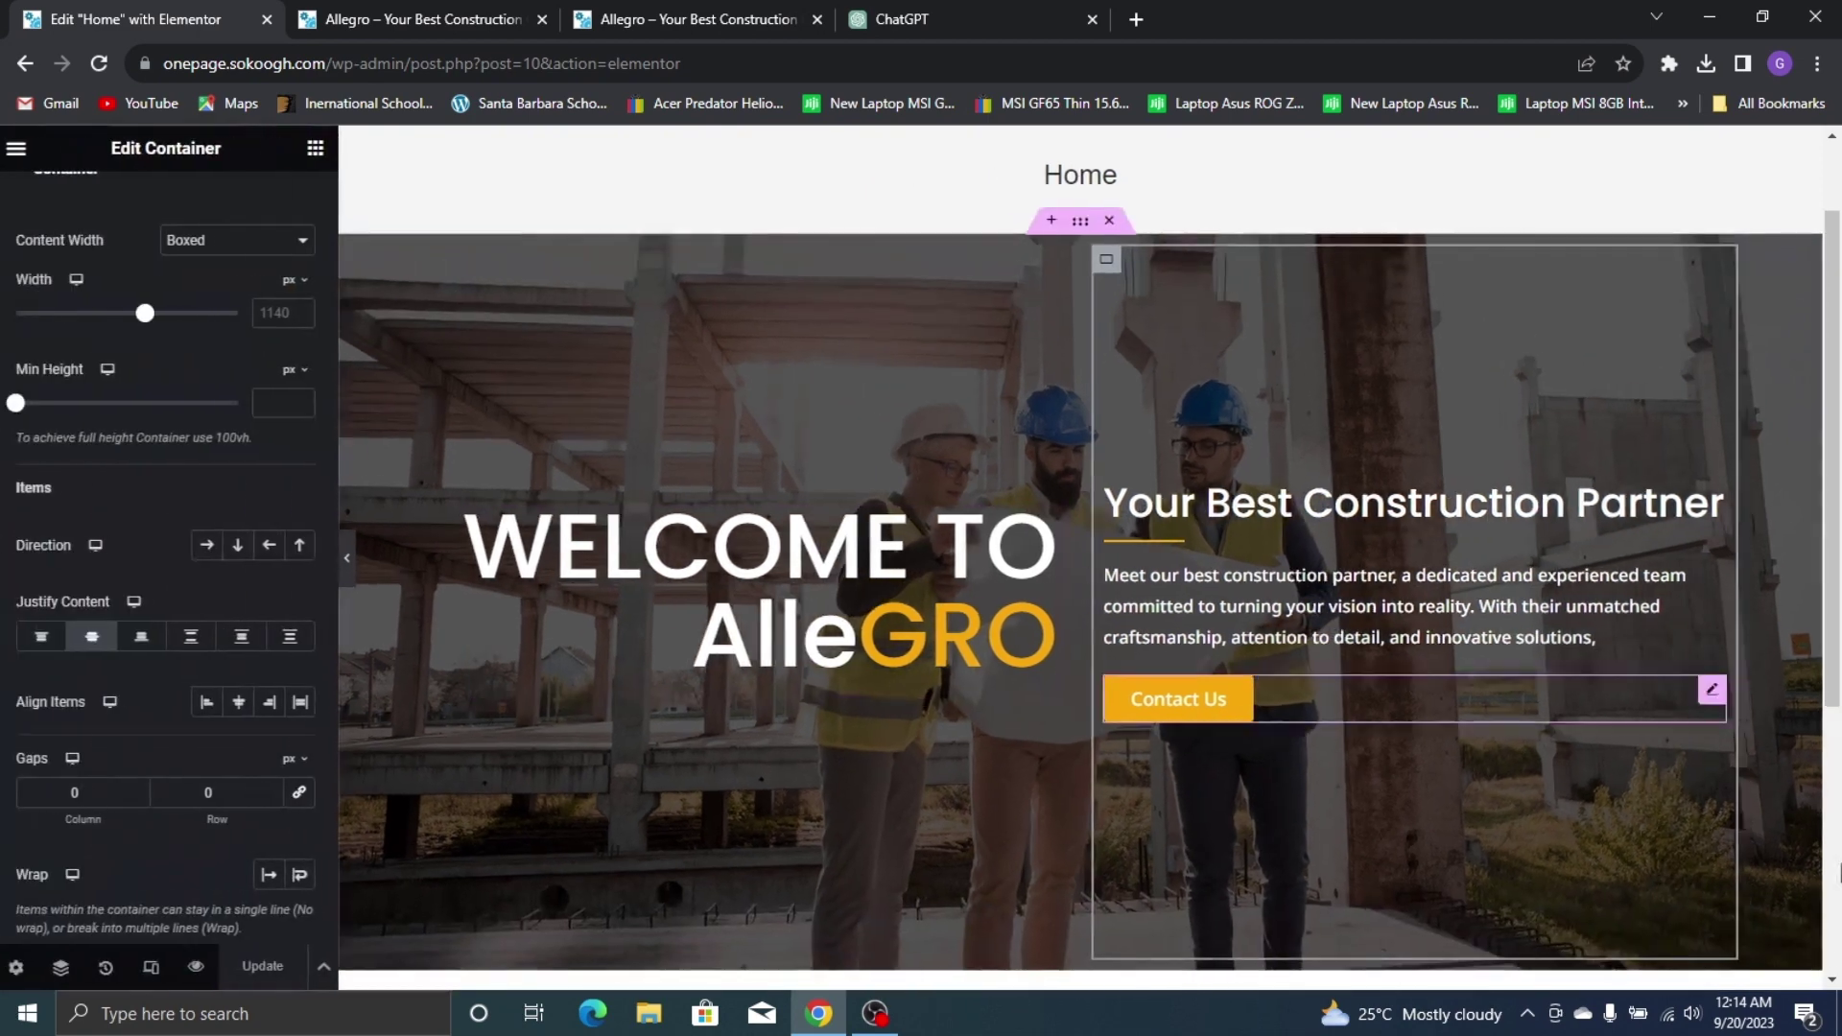
Lower the 'Your Best Construction Partner' heading size from 35 to 33 px
{"action": "left_click", "coordinate": [1301, 509]}
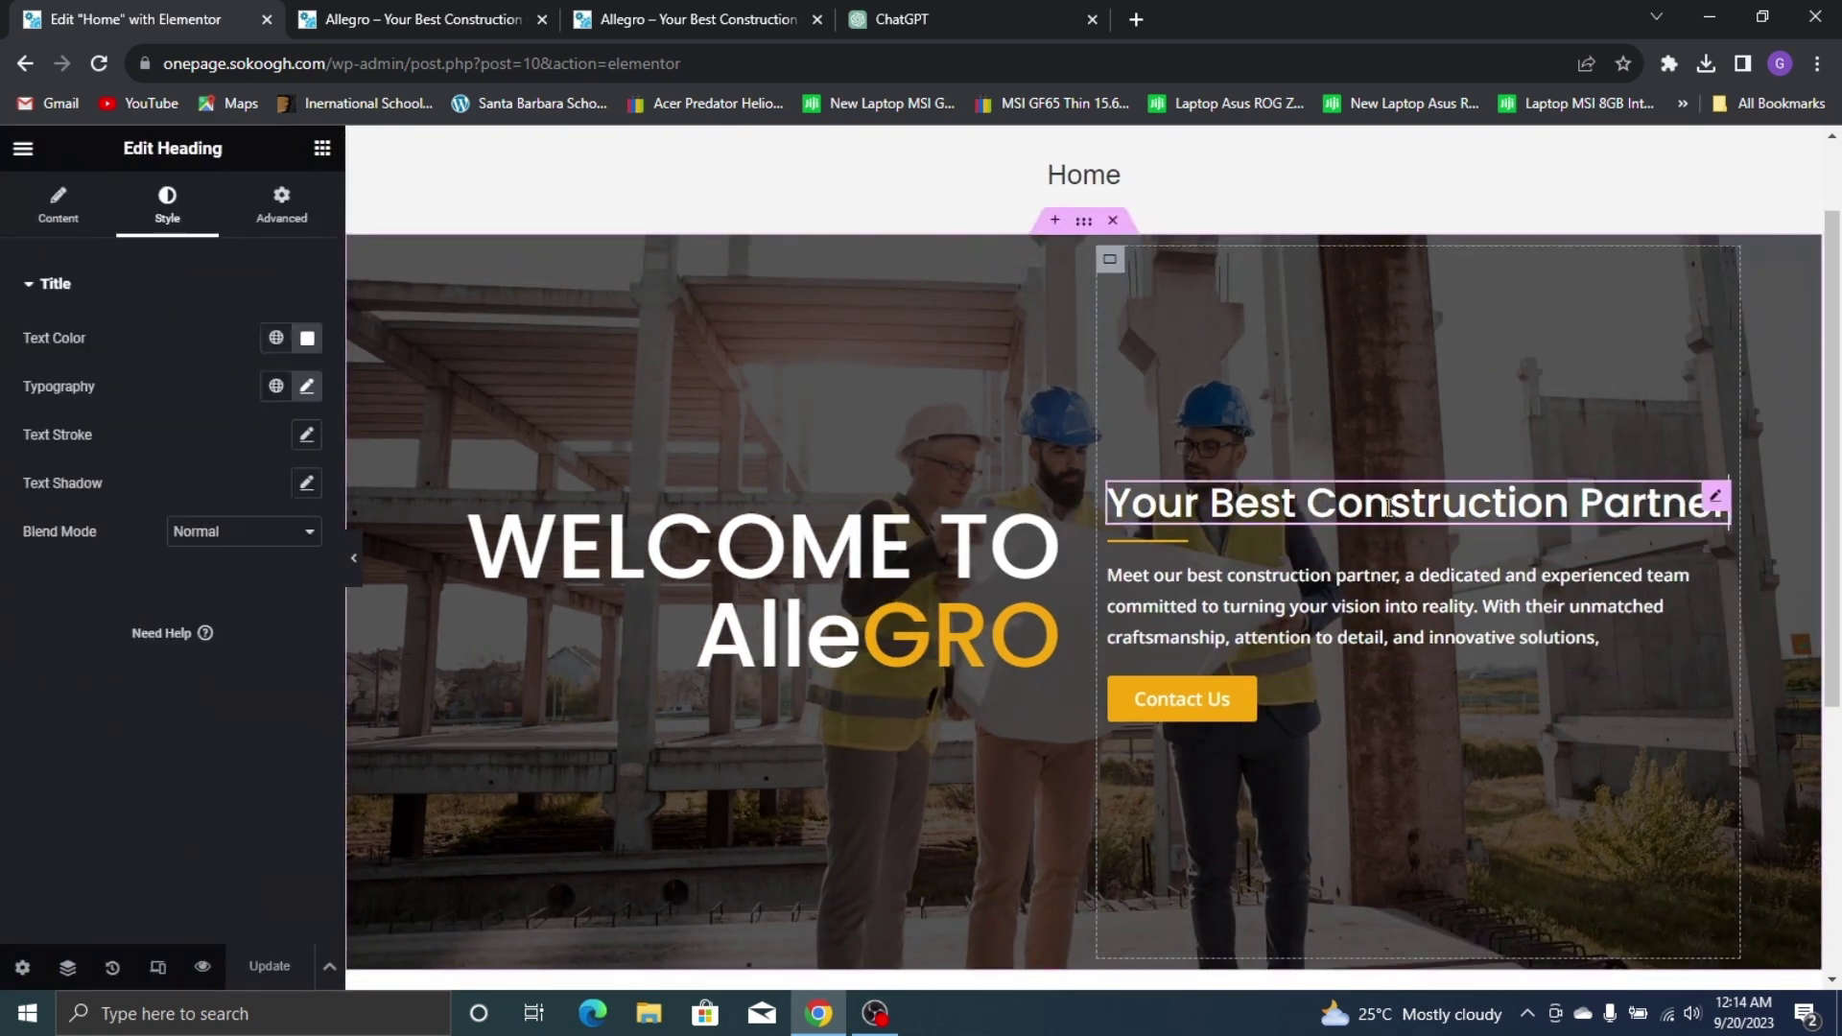
{"action": "left_click", "coordinate": [307, 385]}
{"action": "left_click", "coordinate": [297, 572]}
{"action": "left_click", "coordinate": [297, 572]}
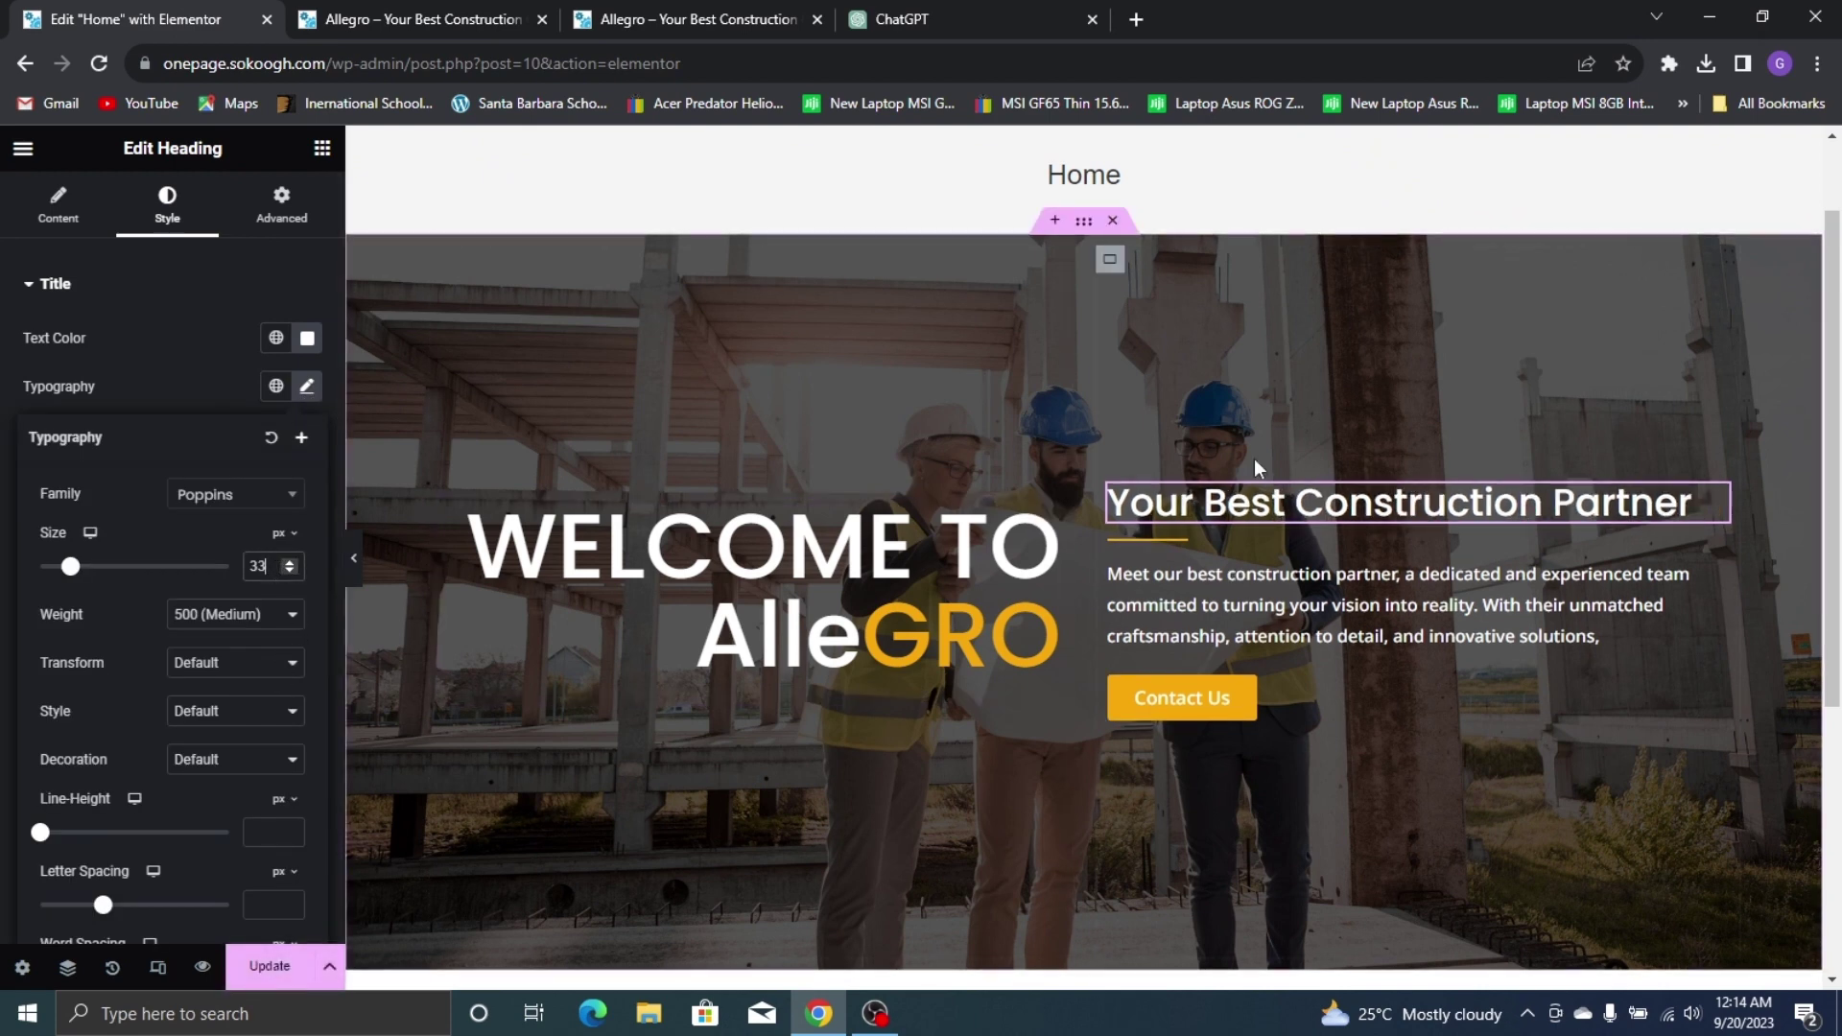
{"action": "left_click", "coordinate": [1110, 269]}
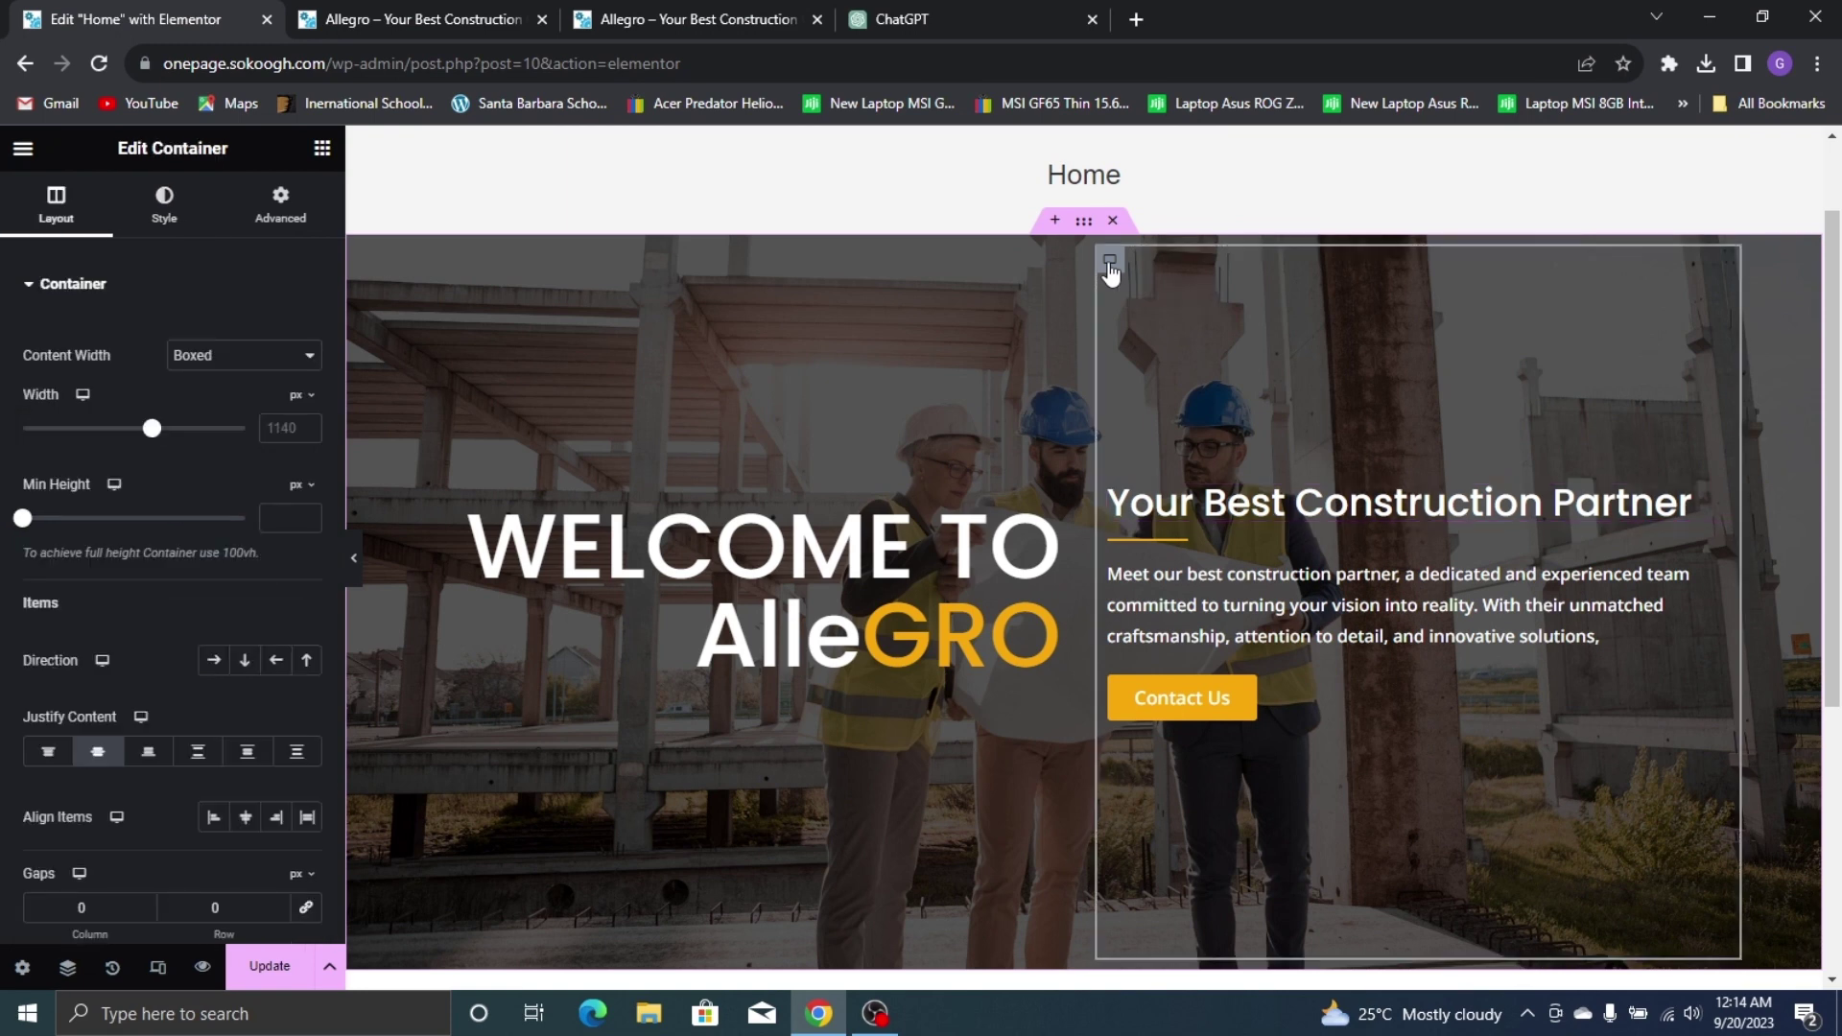
Unlink the right column's padding, give it 50 px top padding, and update the page
{"action": "left_click", "coordinate": [307, 230]}
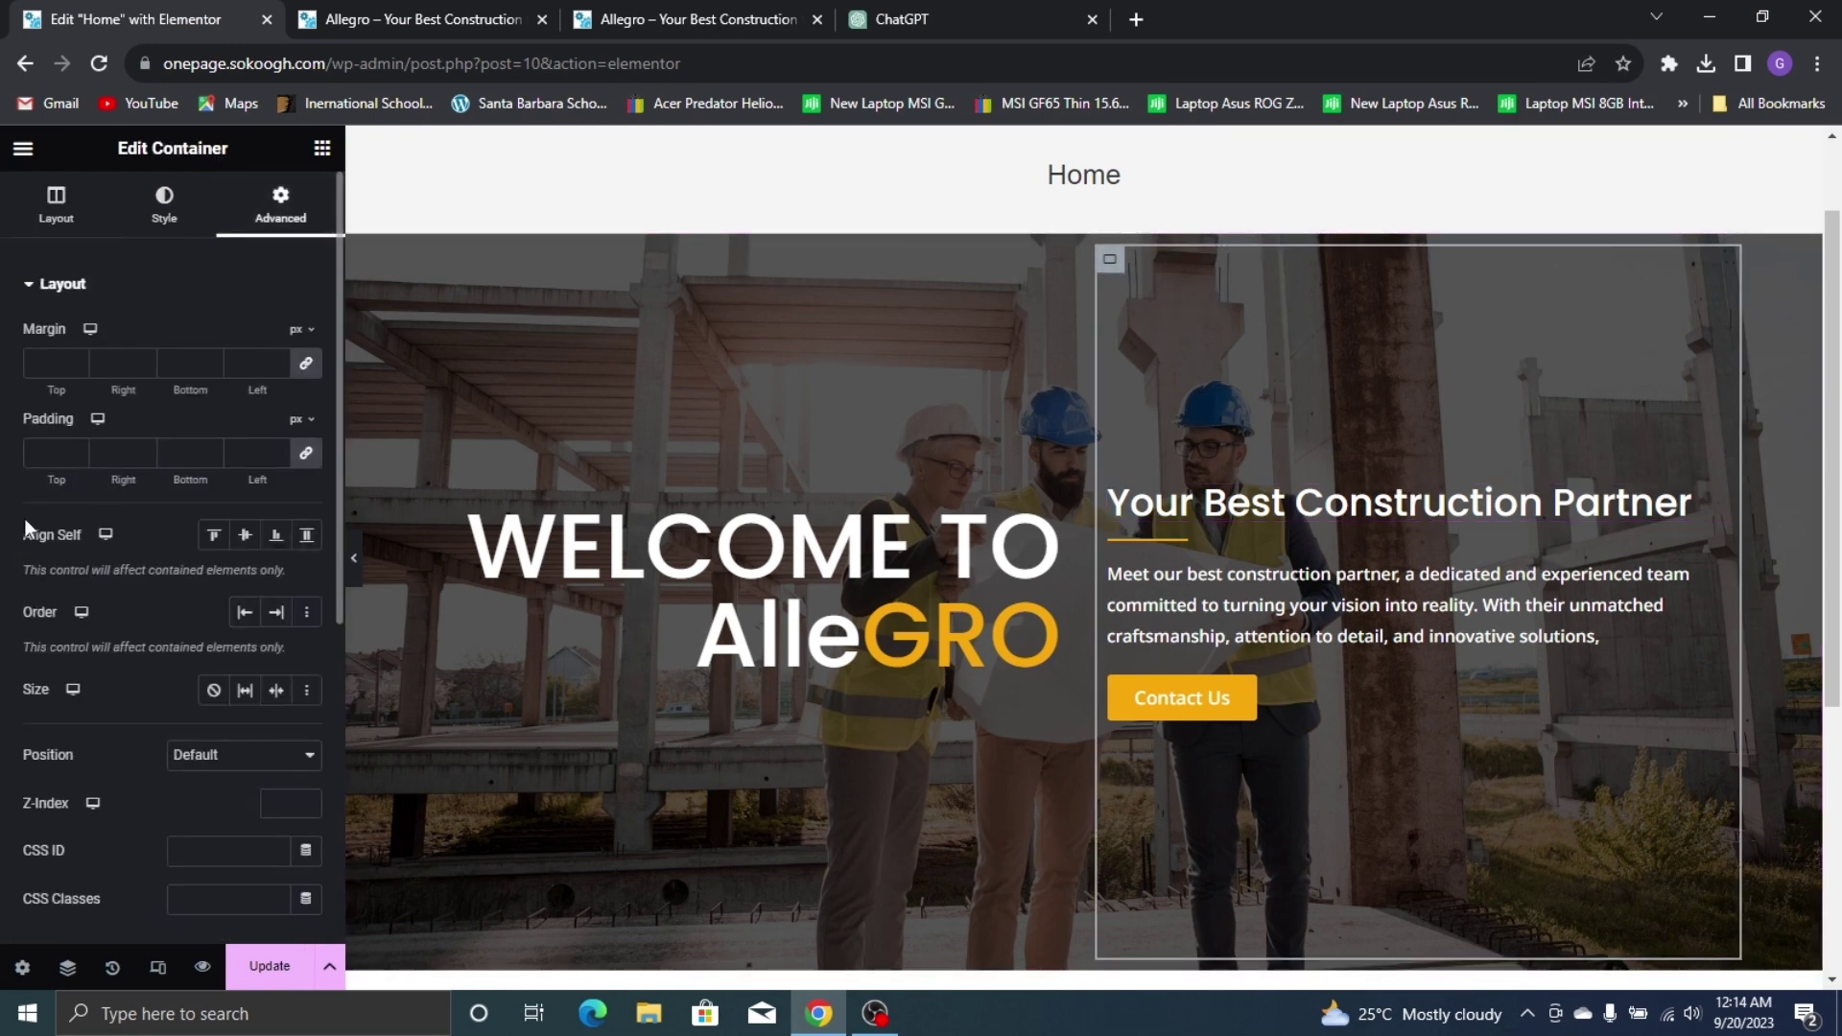
{"action": "left_click", "coordinate": [307, 455]}
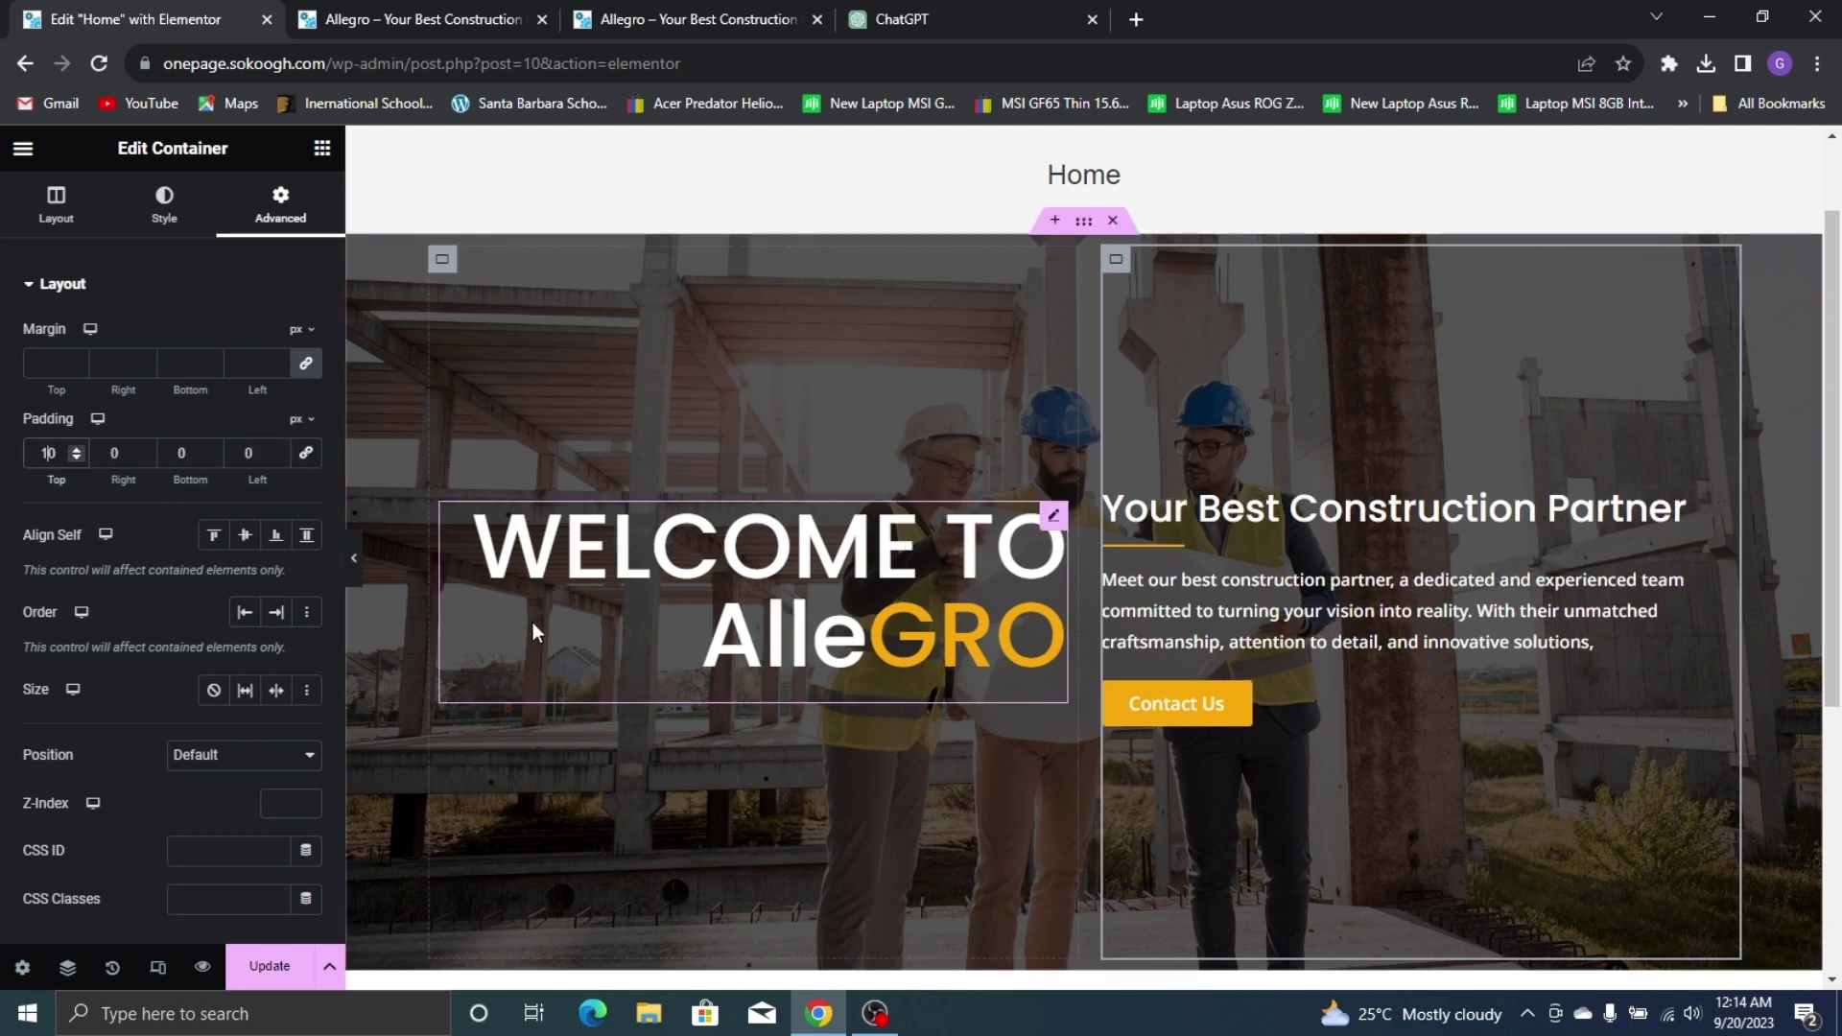
{"action": "type", "text": "1"}
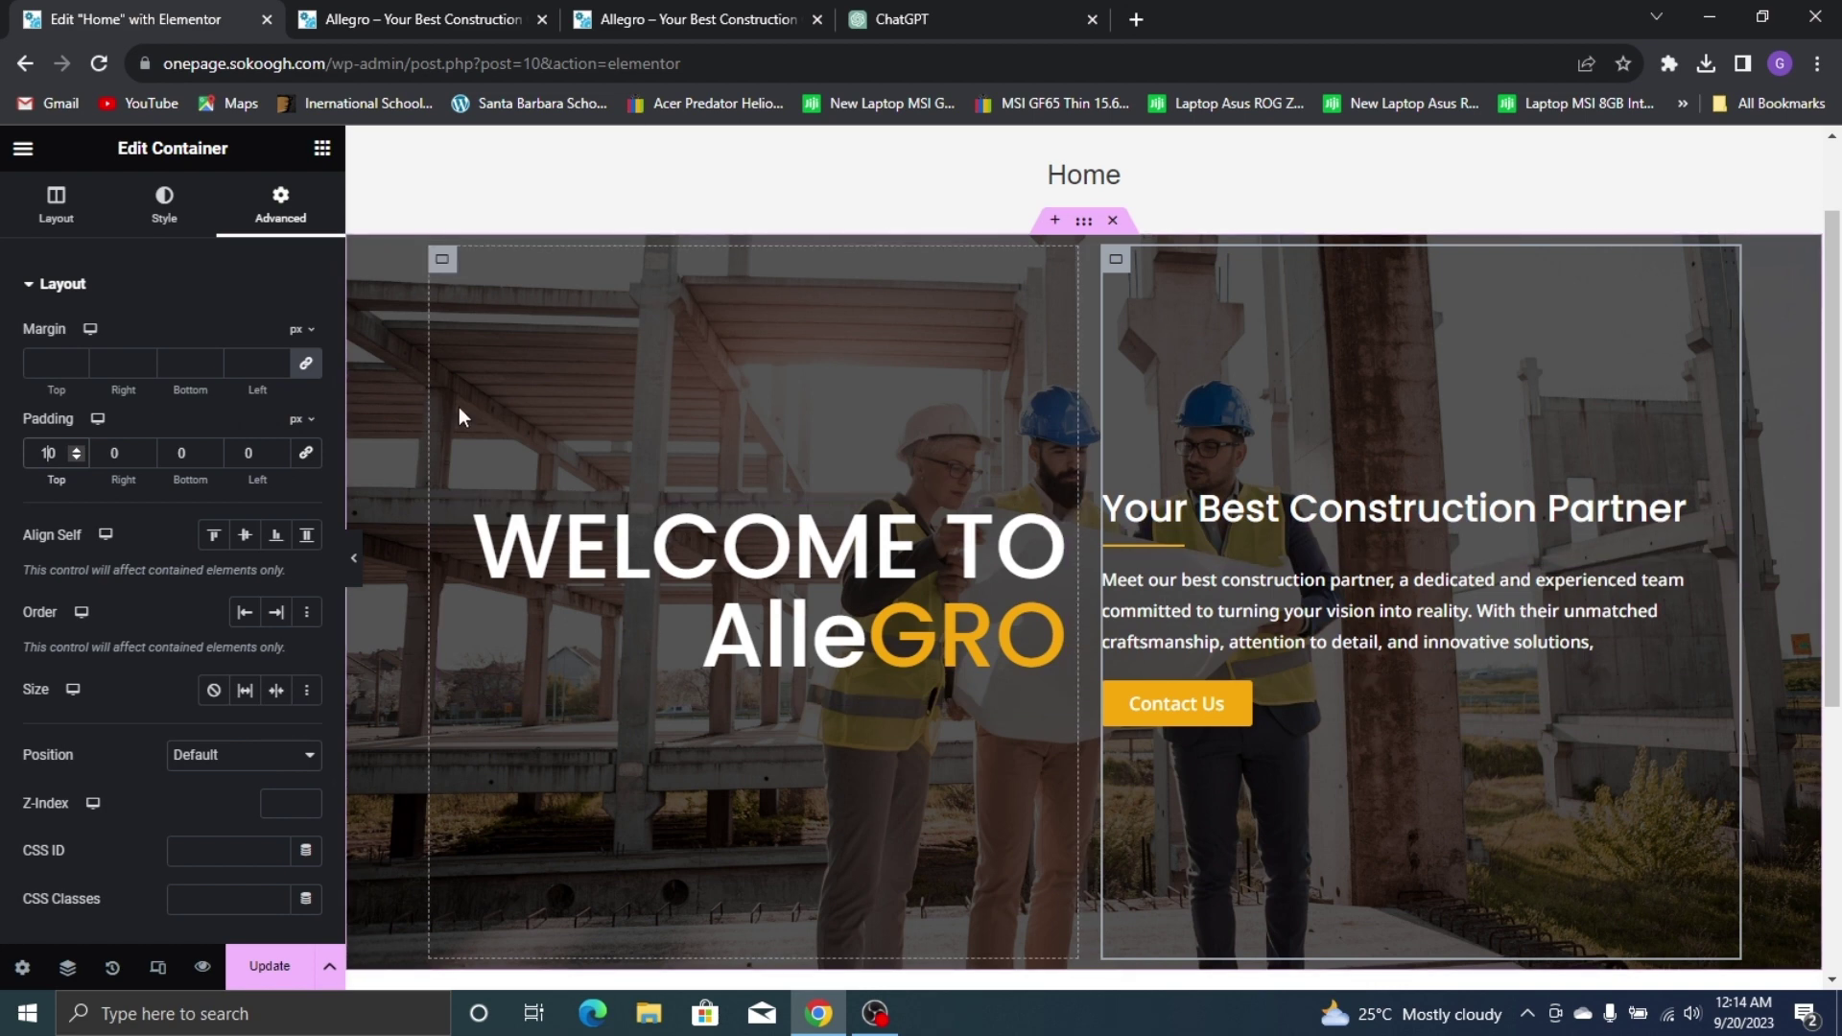
{"action": "key", "text": "BackSpace"}
{"action": "type", "text": "2"}
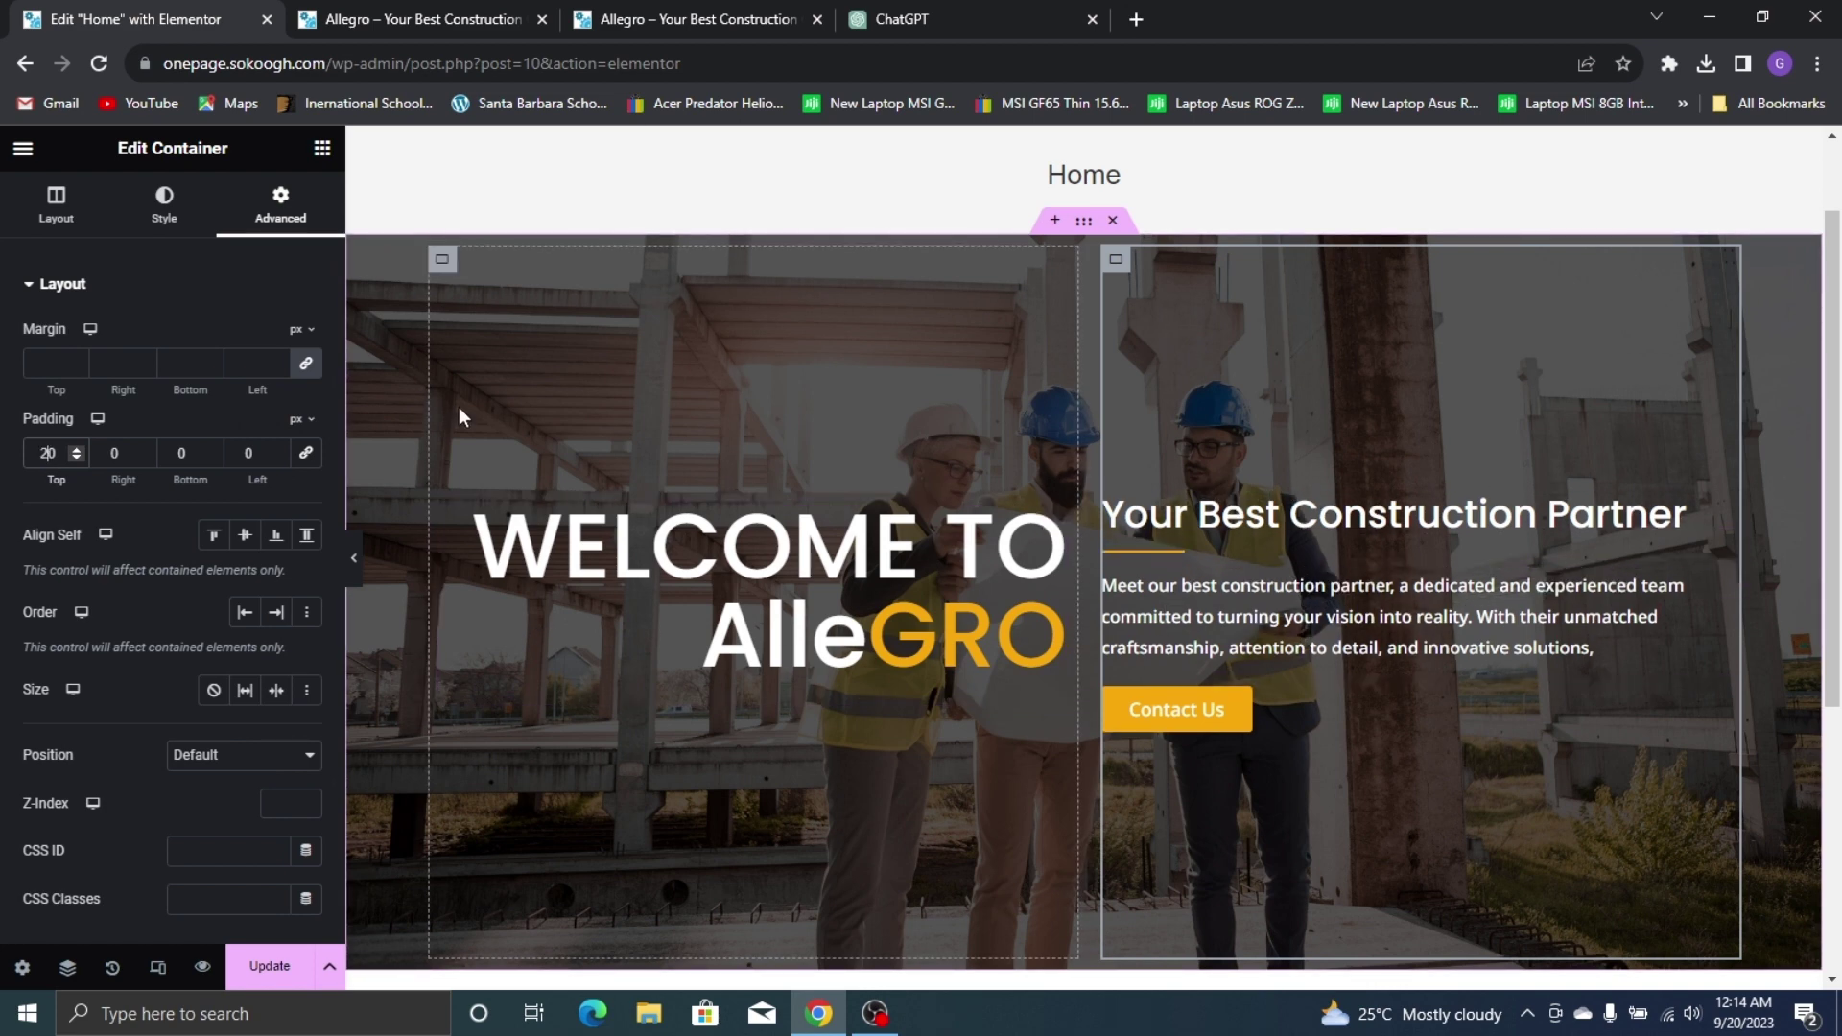
{"action": "key", "text": "BackSpace"}
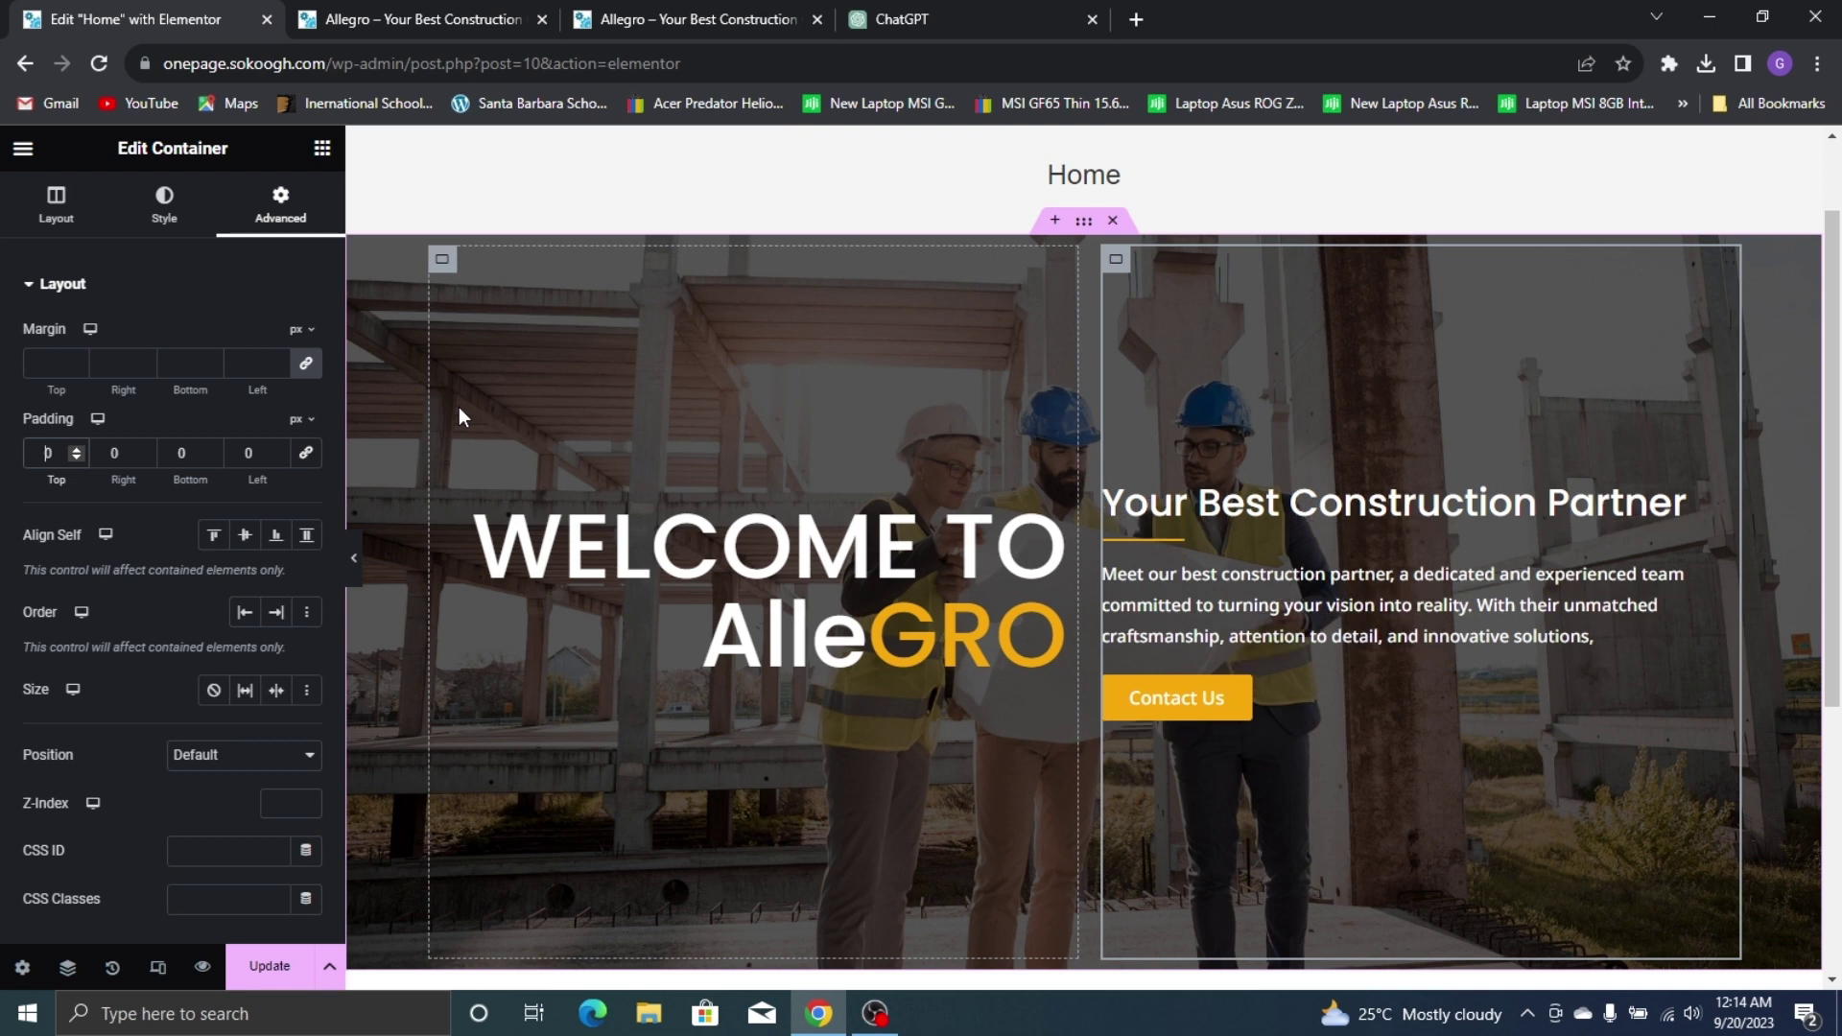
{"action": "type", "text": "5"}
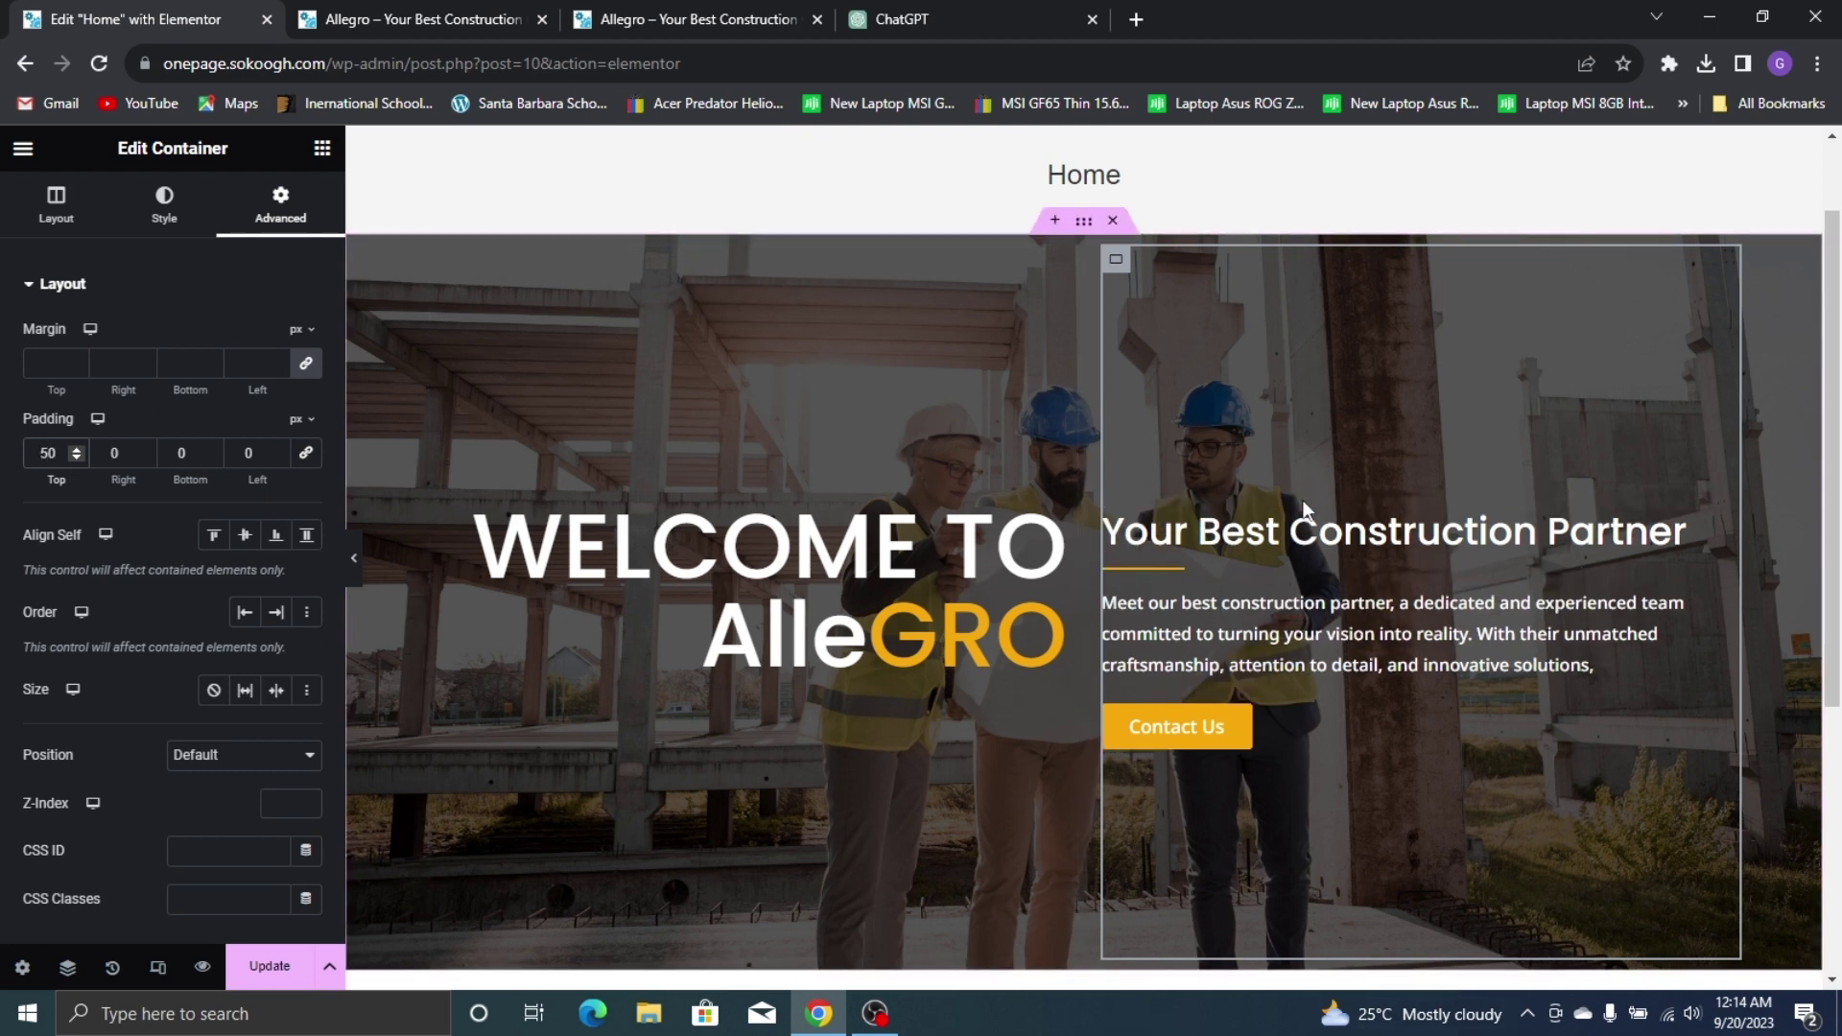
{"action": "left_click", "coordinate": [273, 969]}
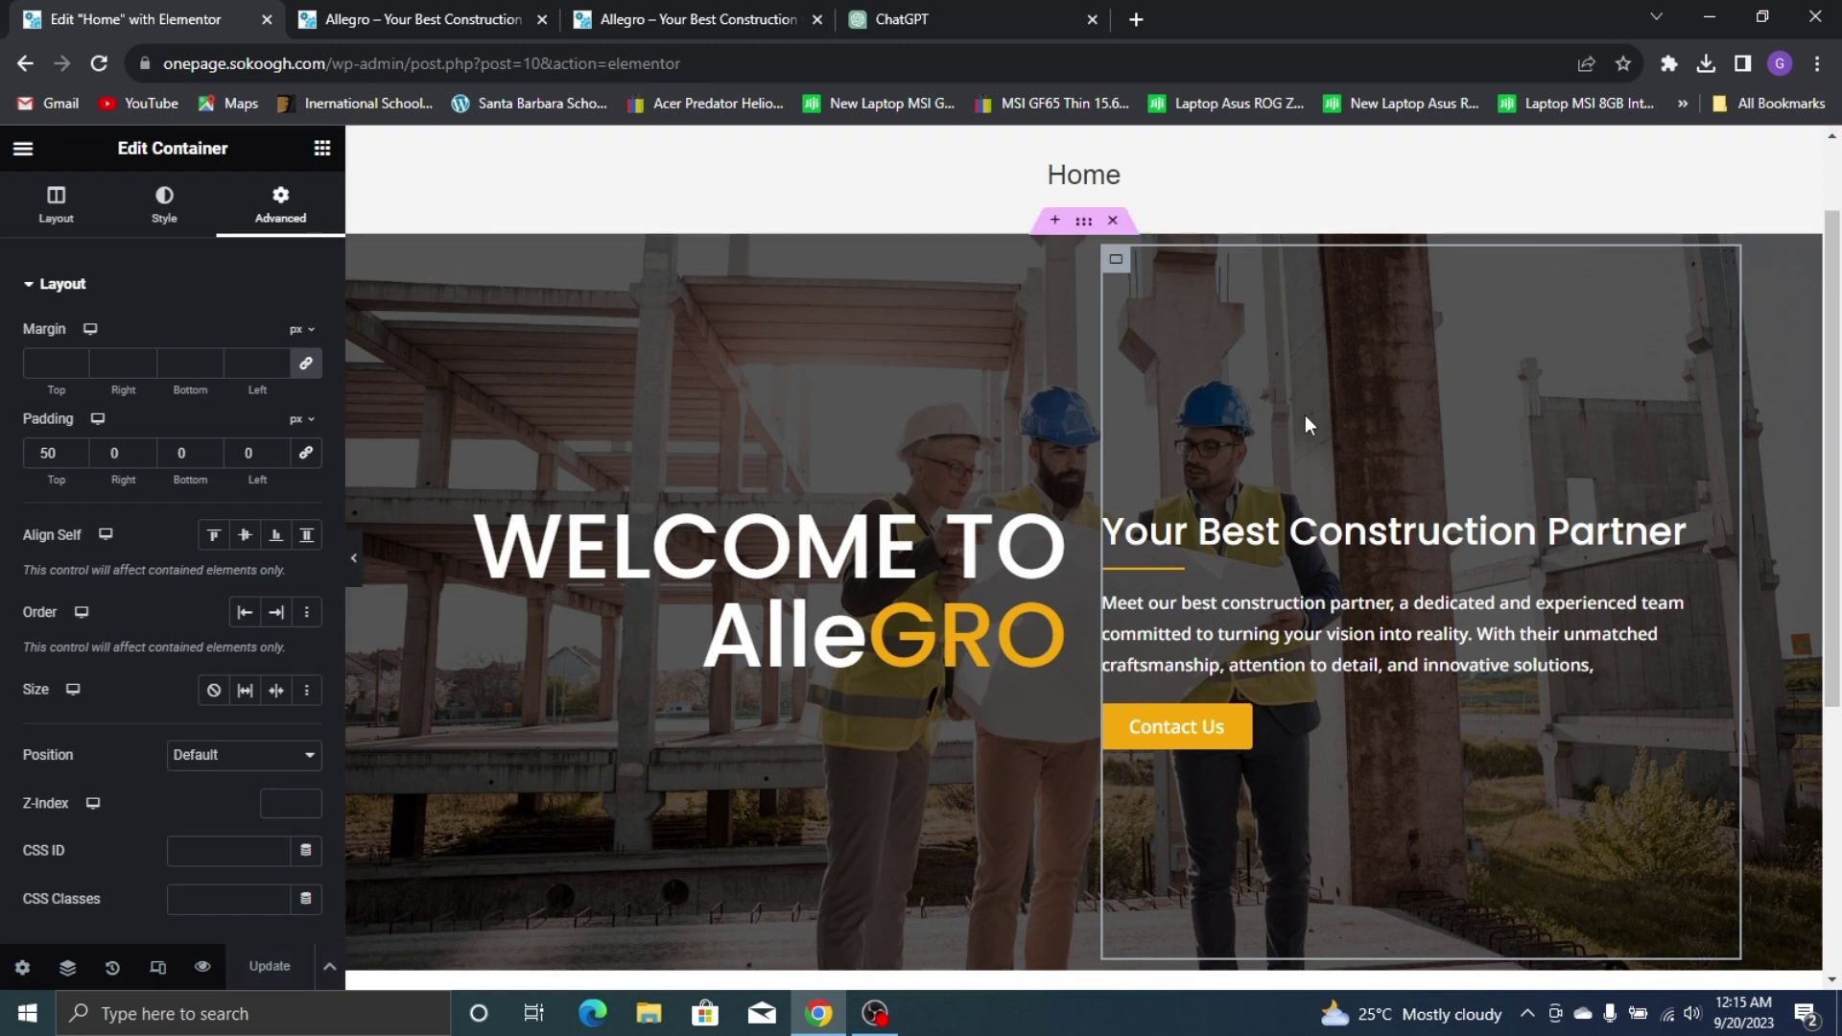
Set the hero container's column gap to 35 px, previewing at full width, and update the page
{"action": "left_click", "coordinate": [1084, 233]}
{"action": "scroll", "coordinate": [269, 739], "scroll_direction": "down", "scroll_amount": 3}
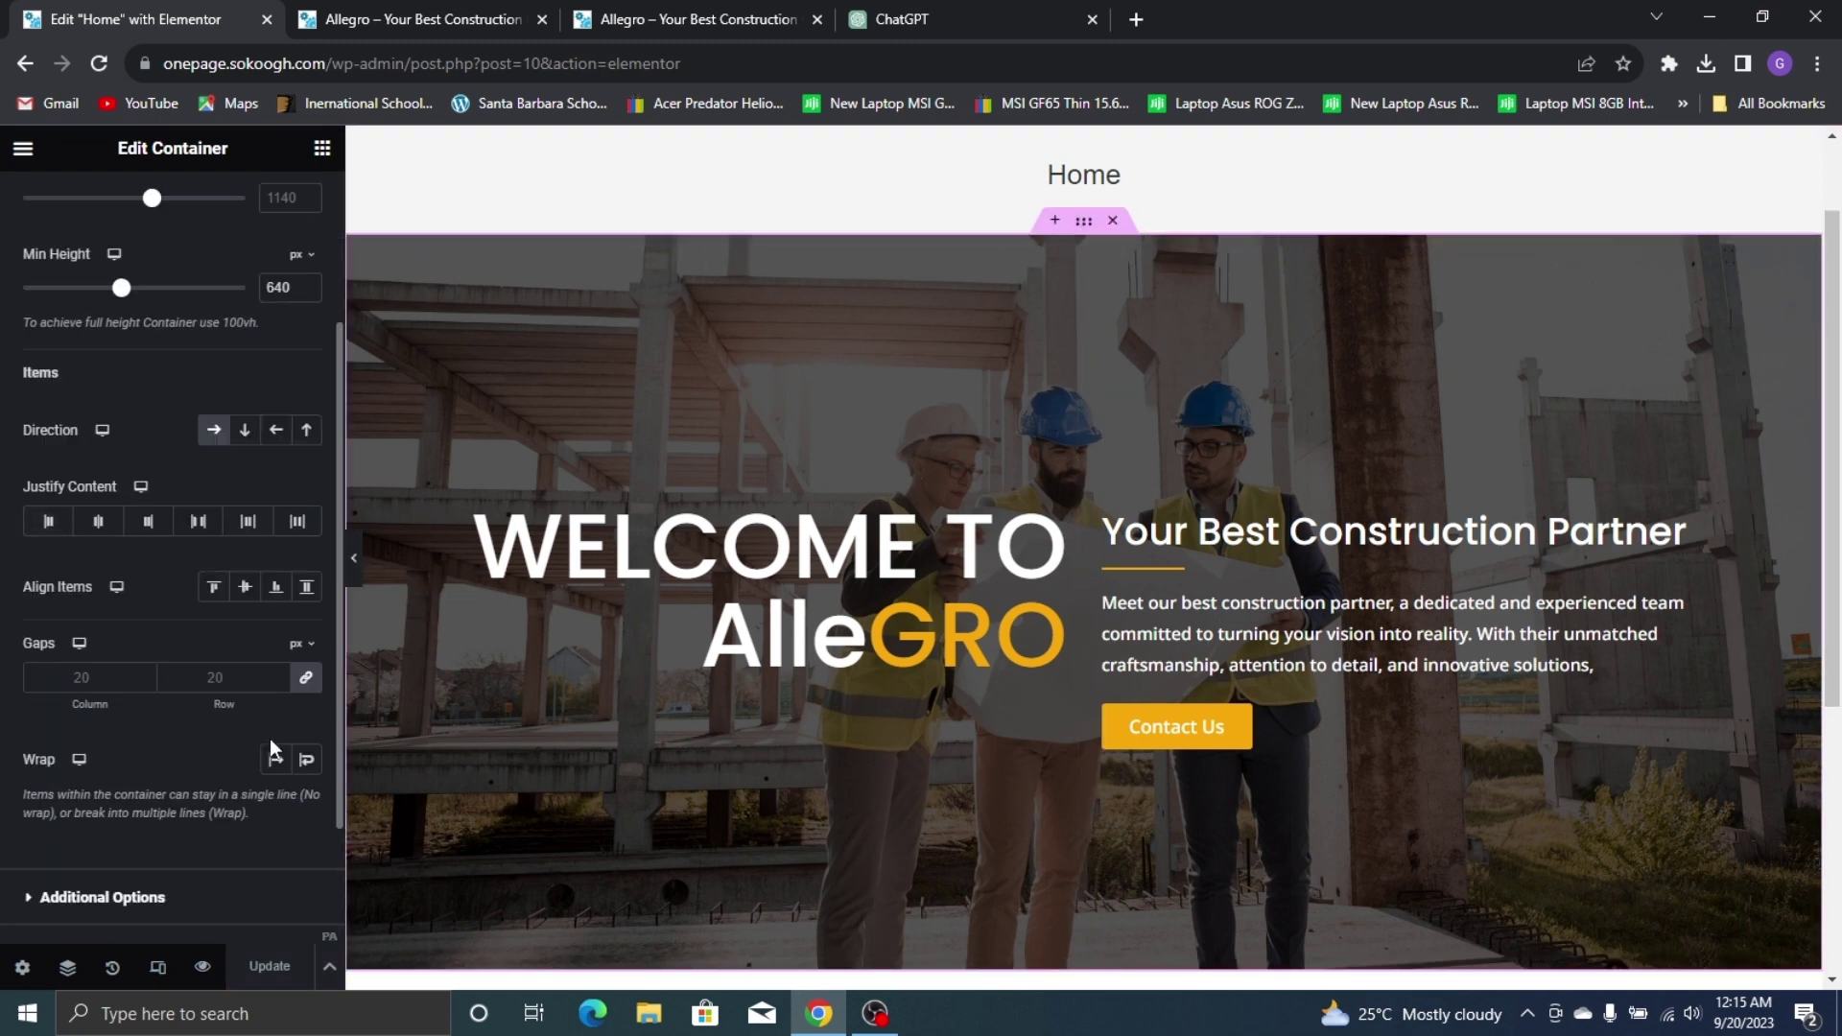
{"action": "left_click", "coordinate": [307, 683]}
{"action": "left_click", "coordinate": [140, 674]}
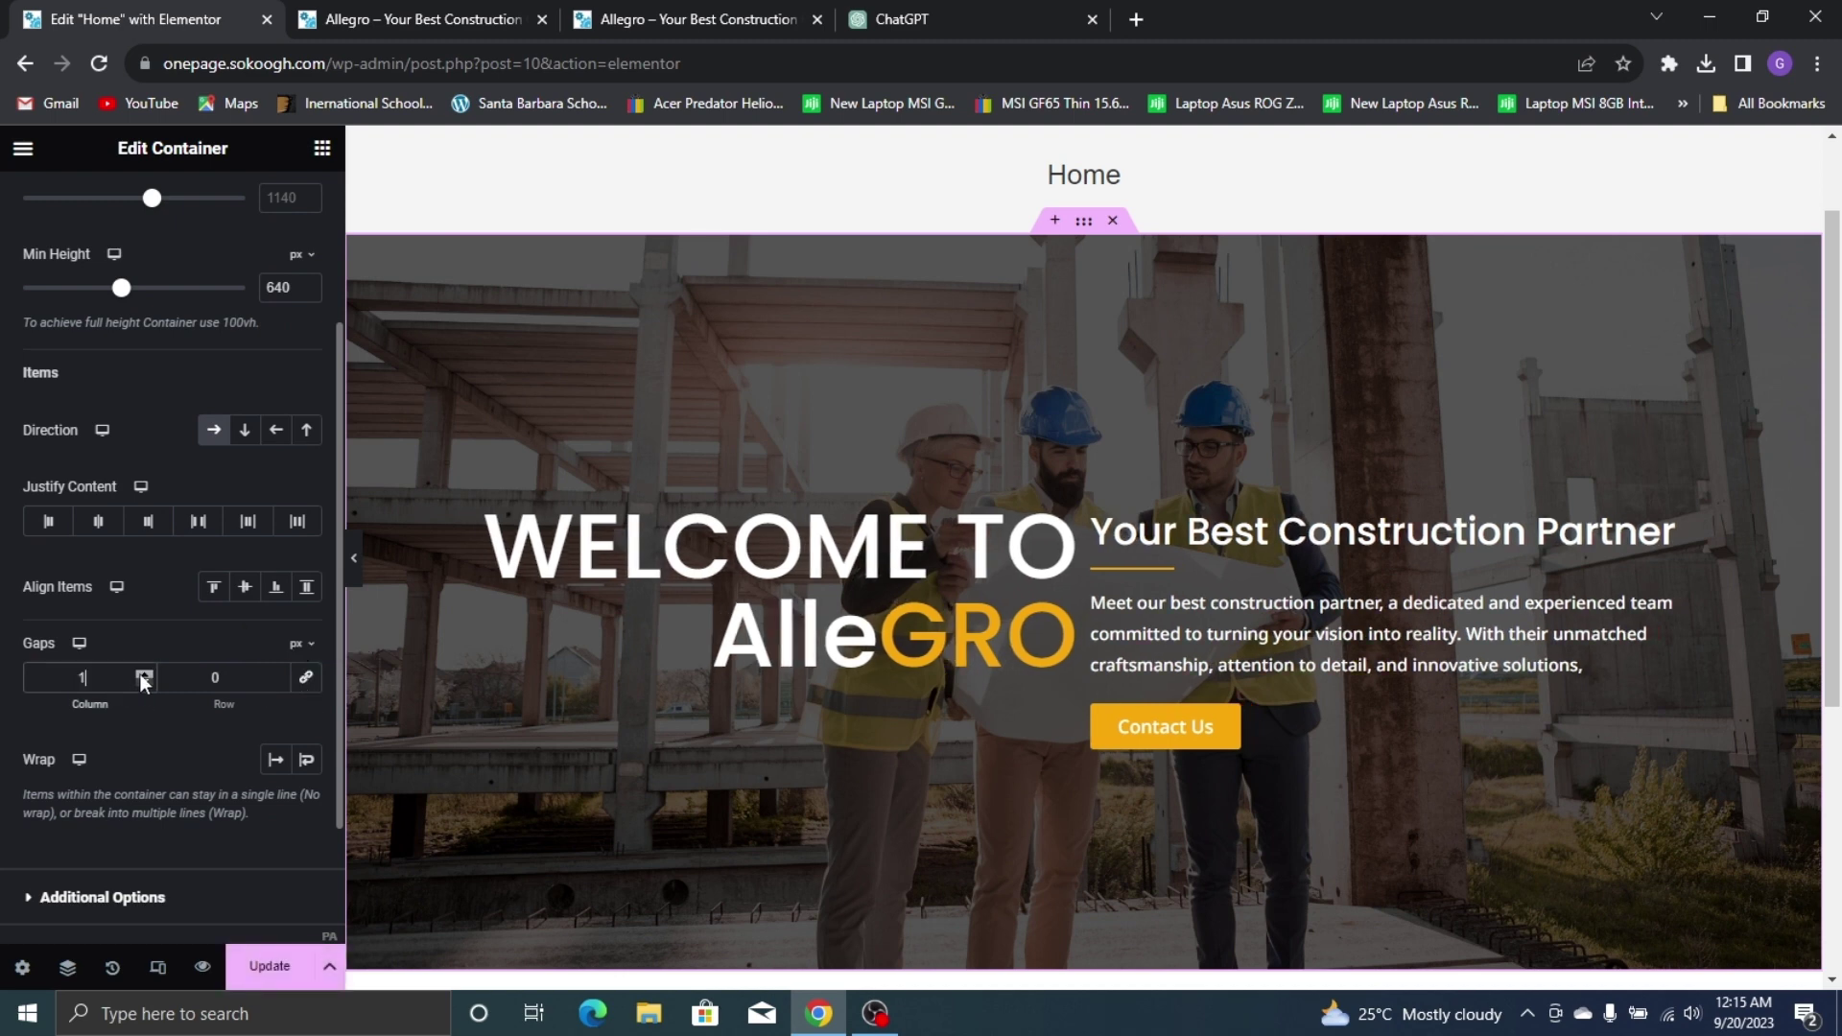
{"action": "left_click", "coordinate": [140, 673]}
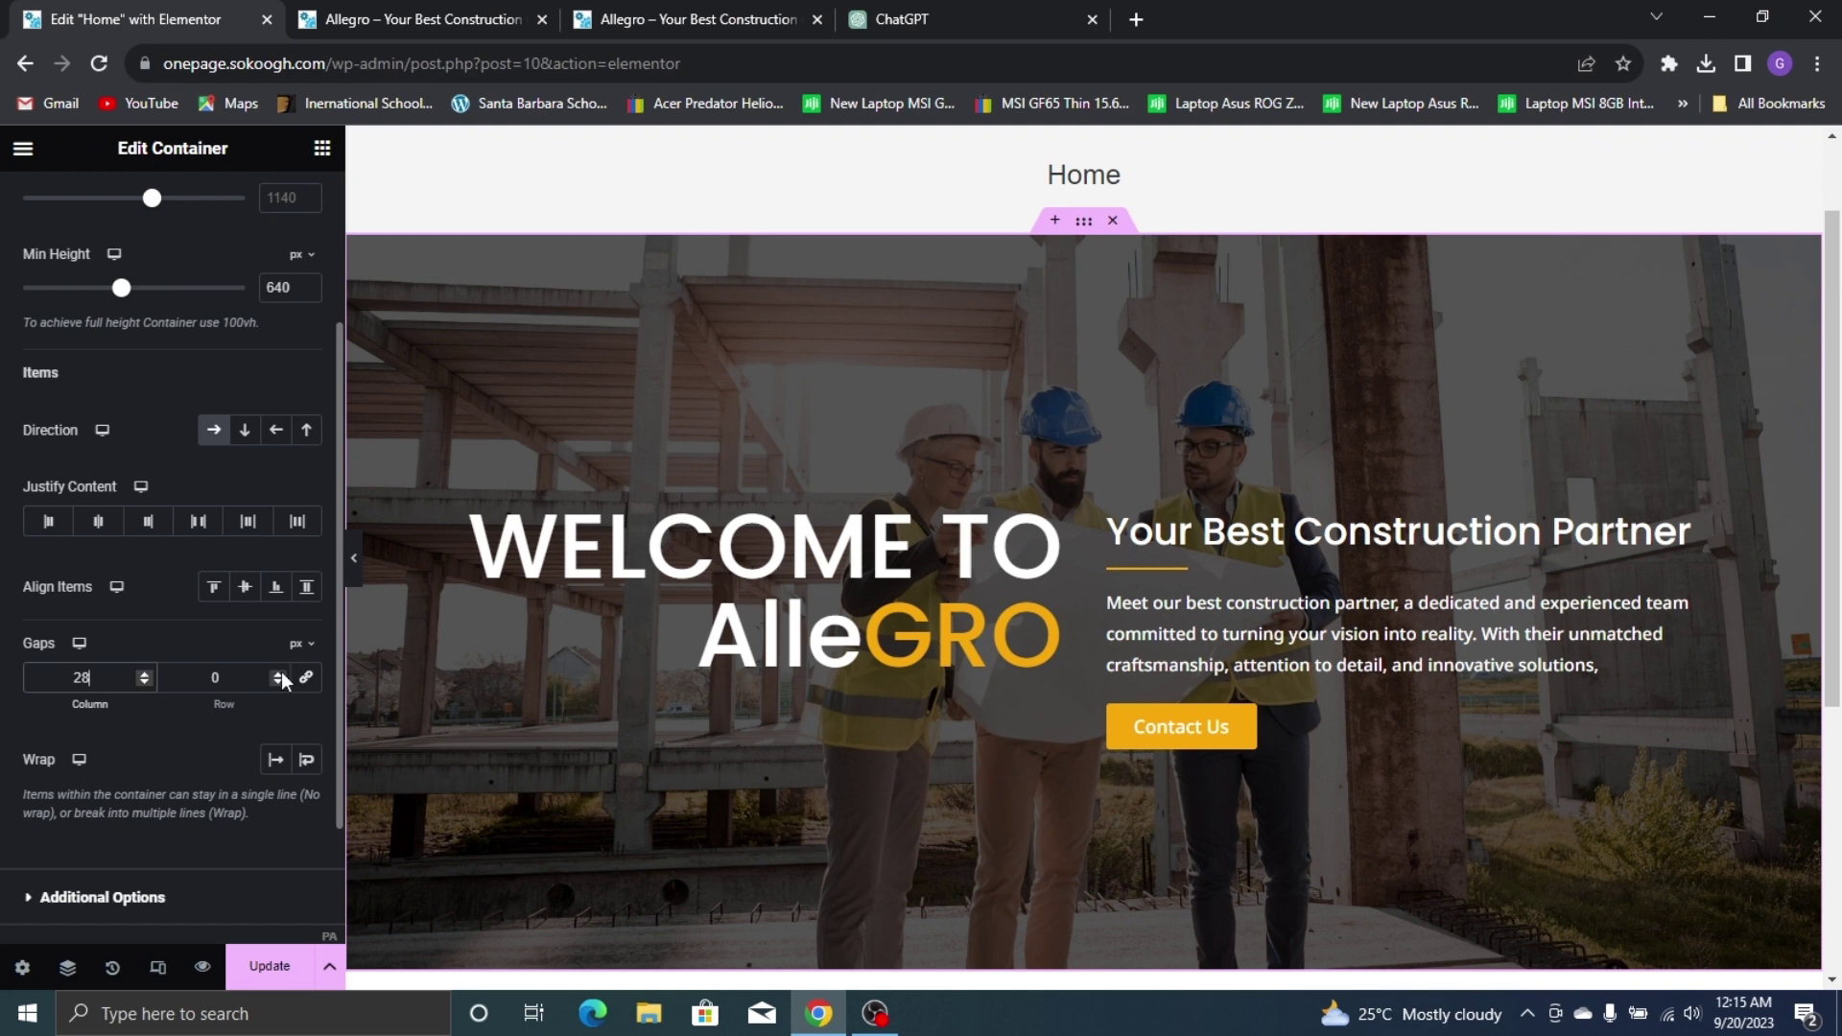
{"action": "left_click", "coordinate": [354, 559]}
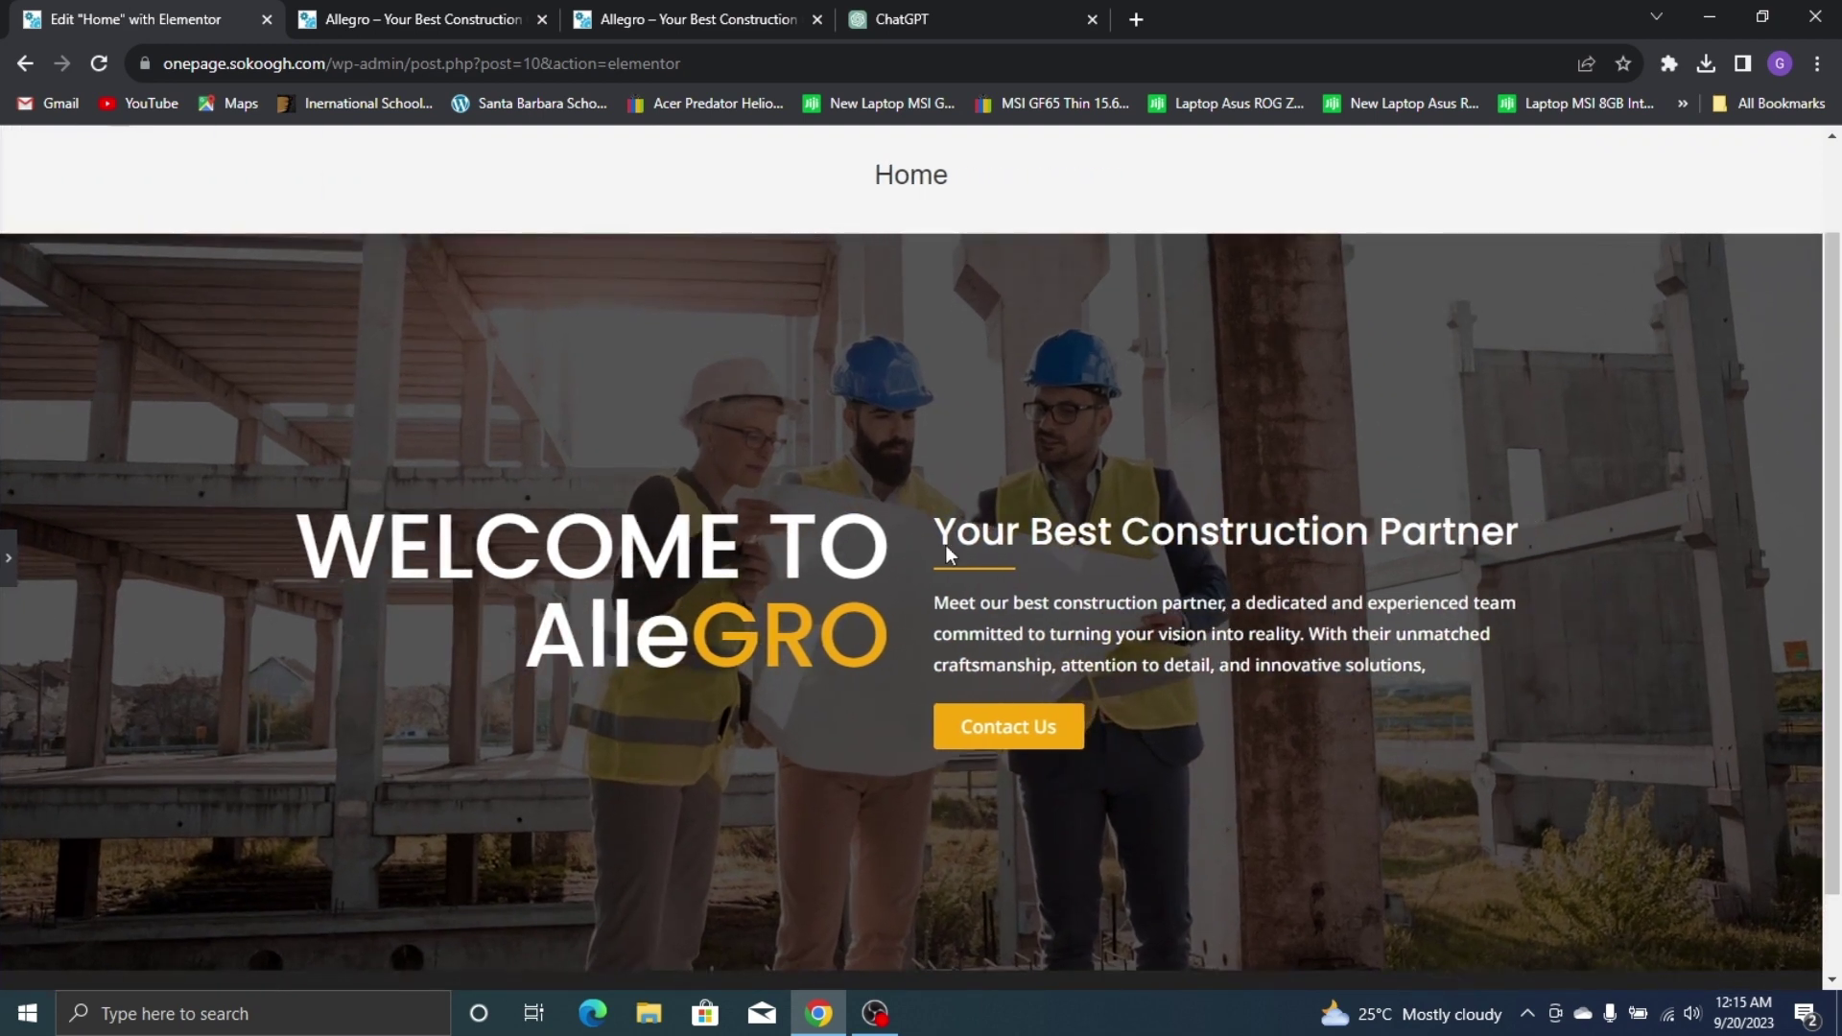
{"action": "left_click", "coordinate": [10, 561]}
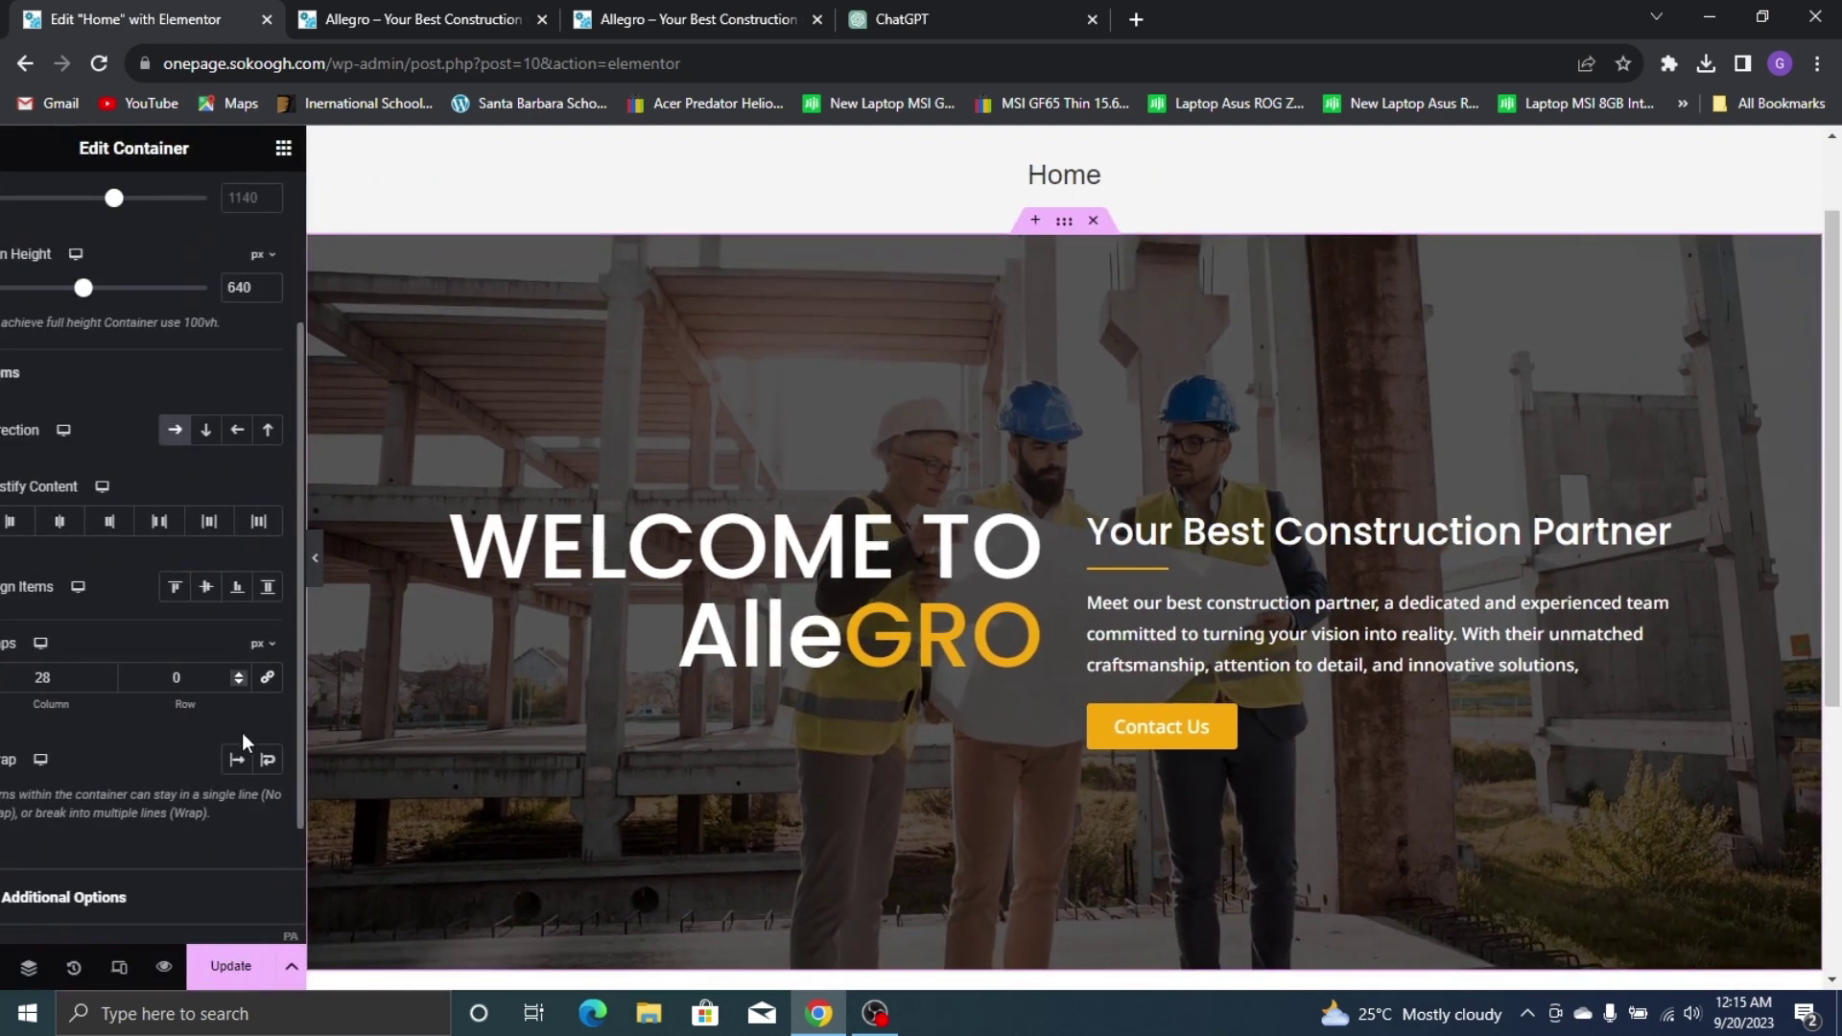
{"action": "left_click", "coordinate": [144, 672]}
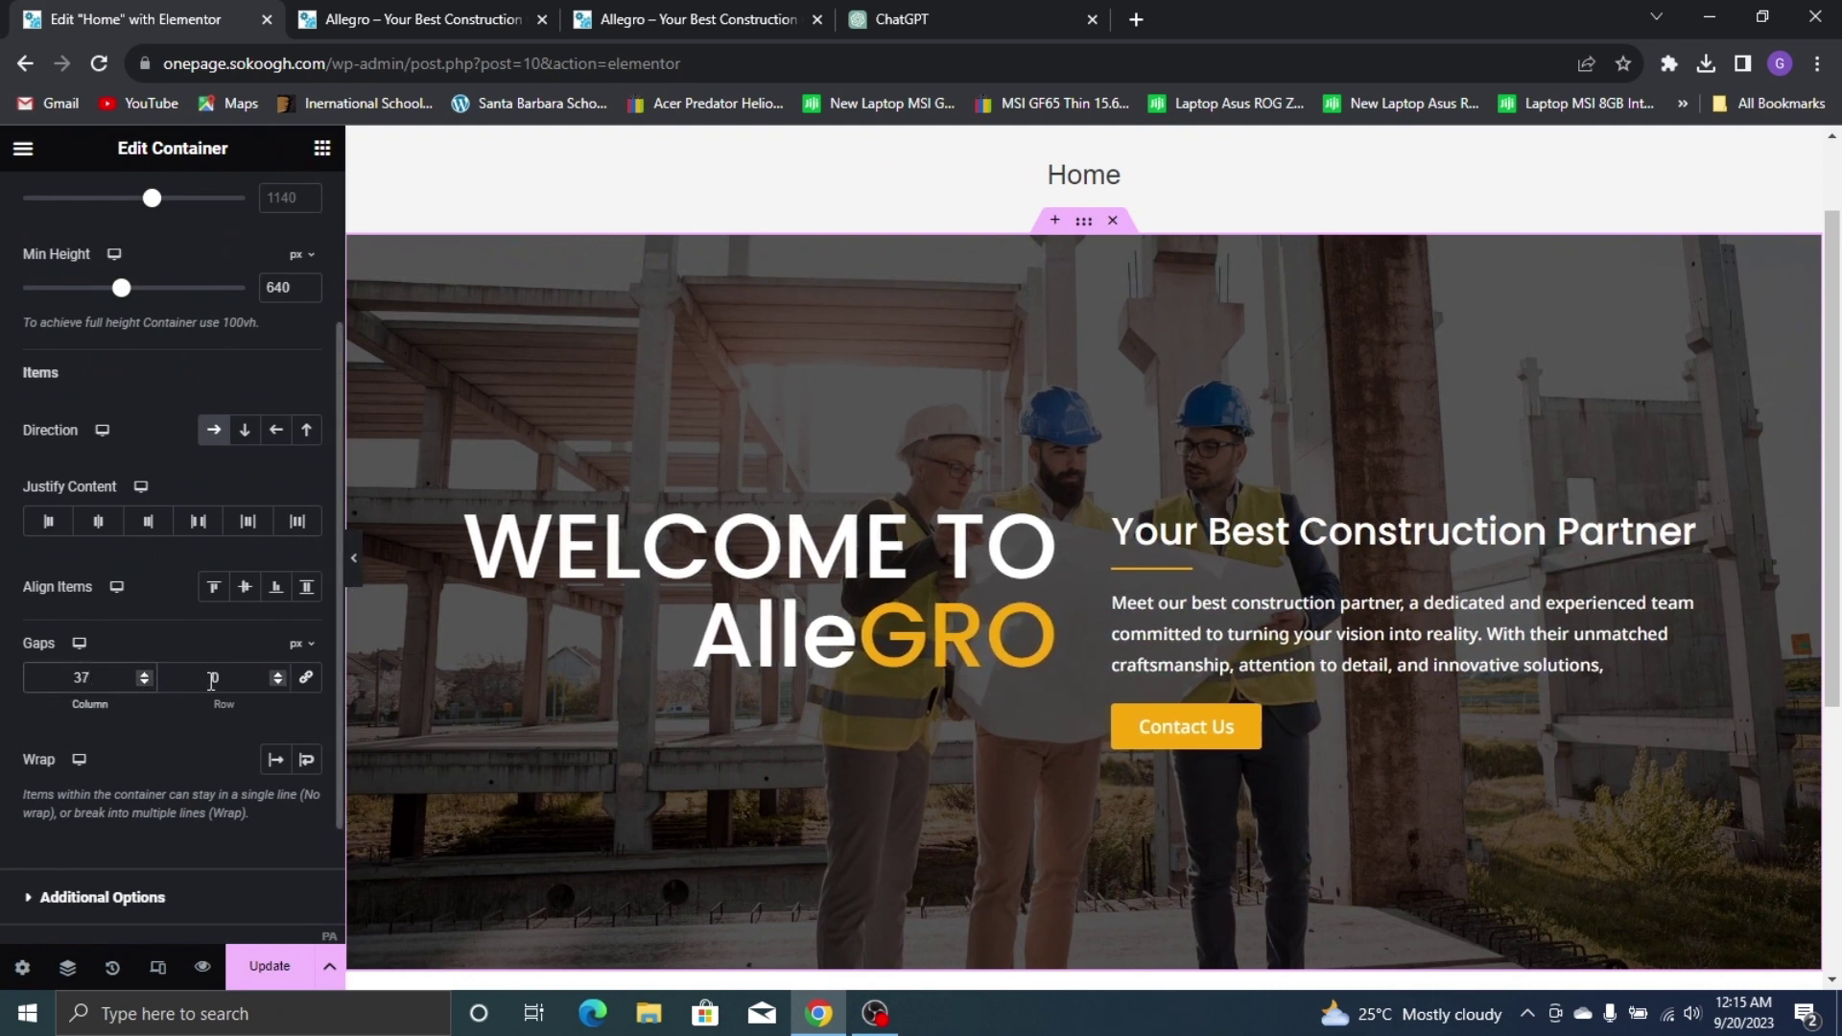
{"action": "left_click", "coordinate": [145, 683]}
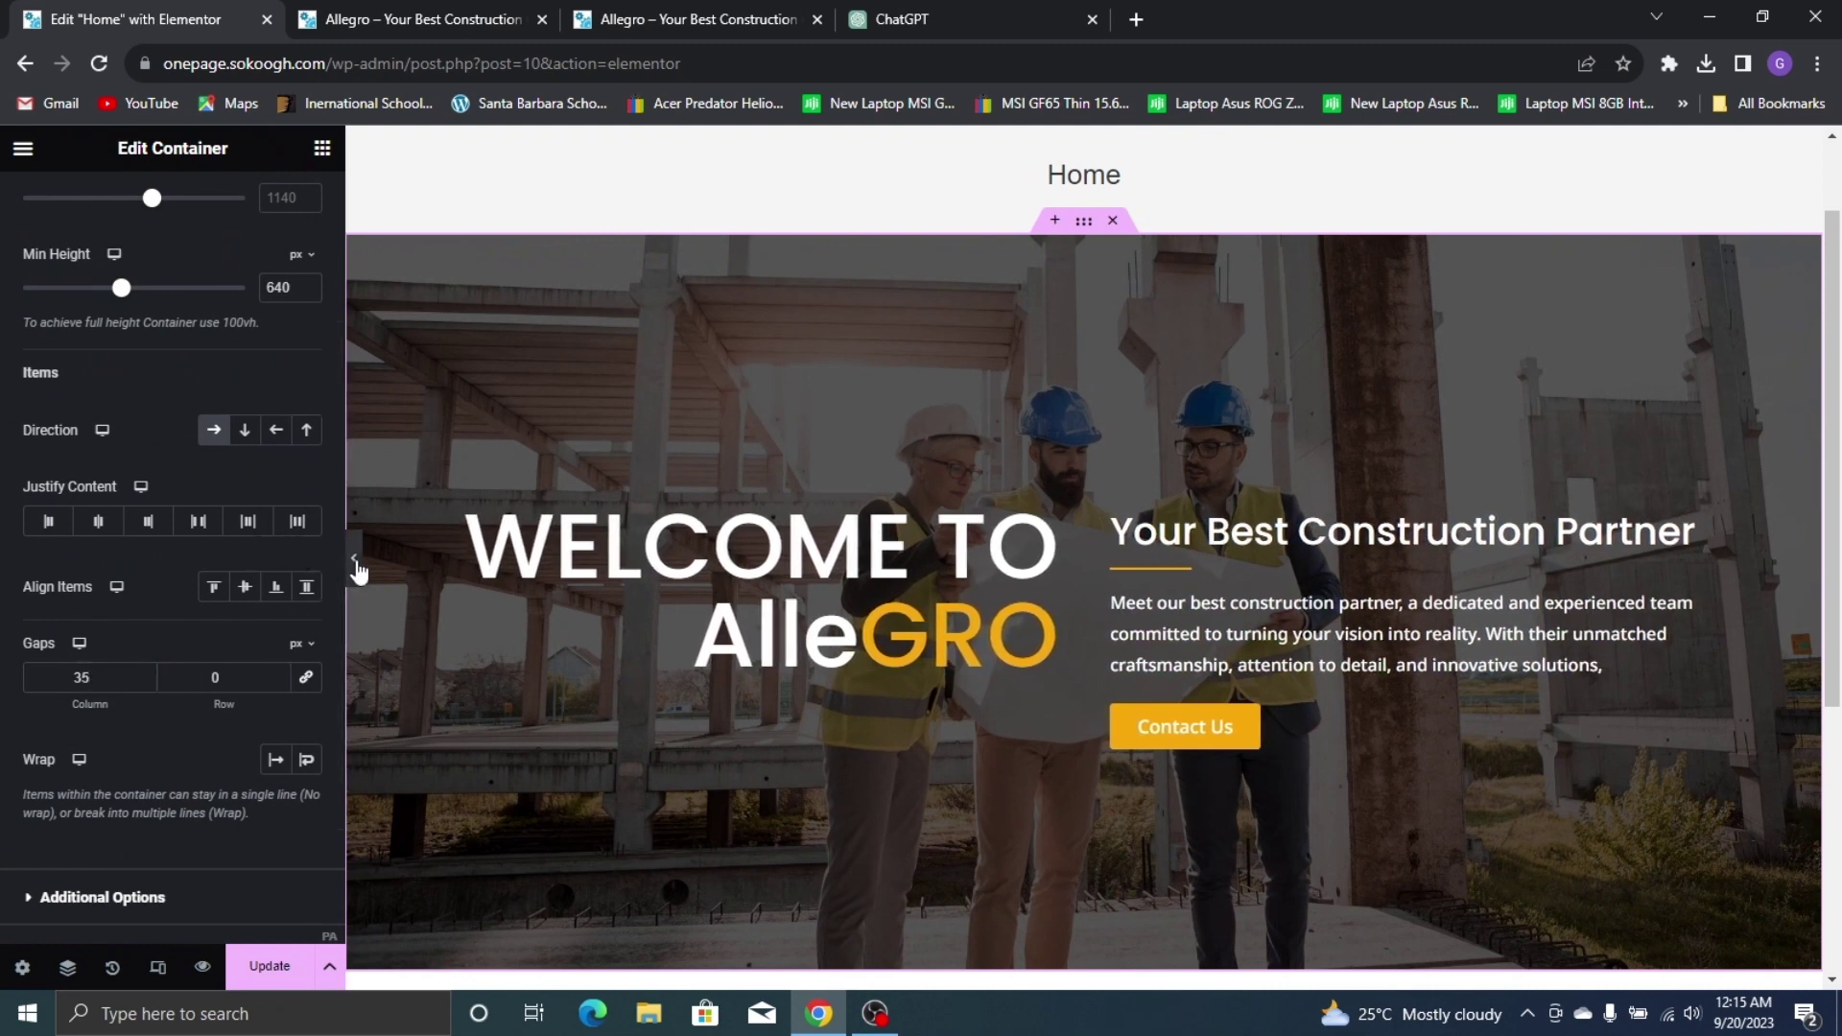
{"action": "left_click", "coordinate": [354, 559]}
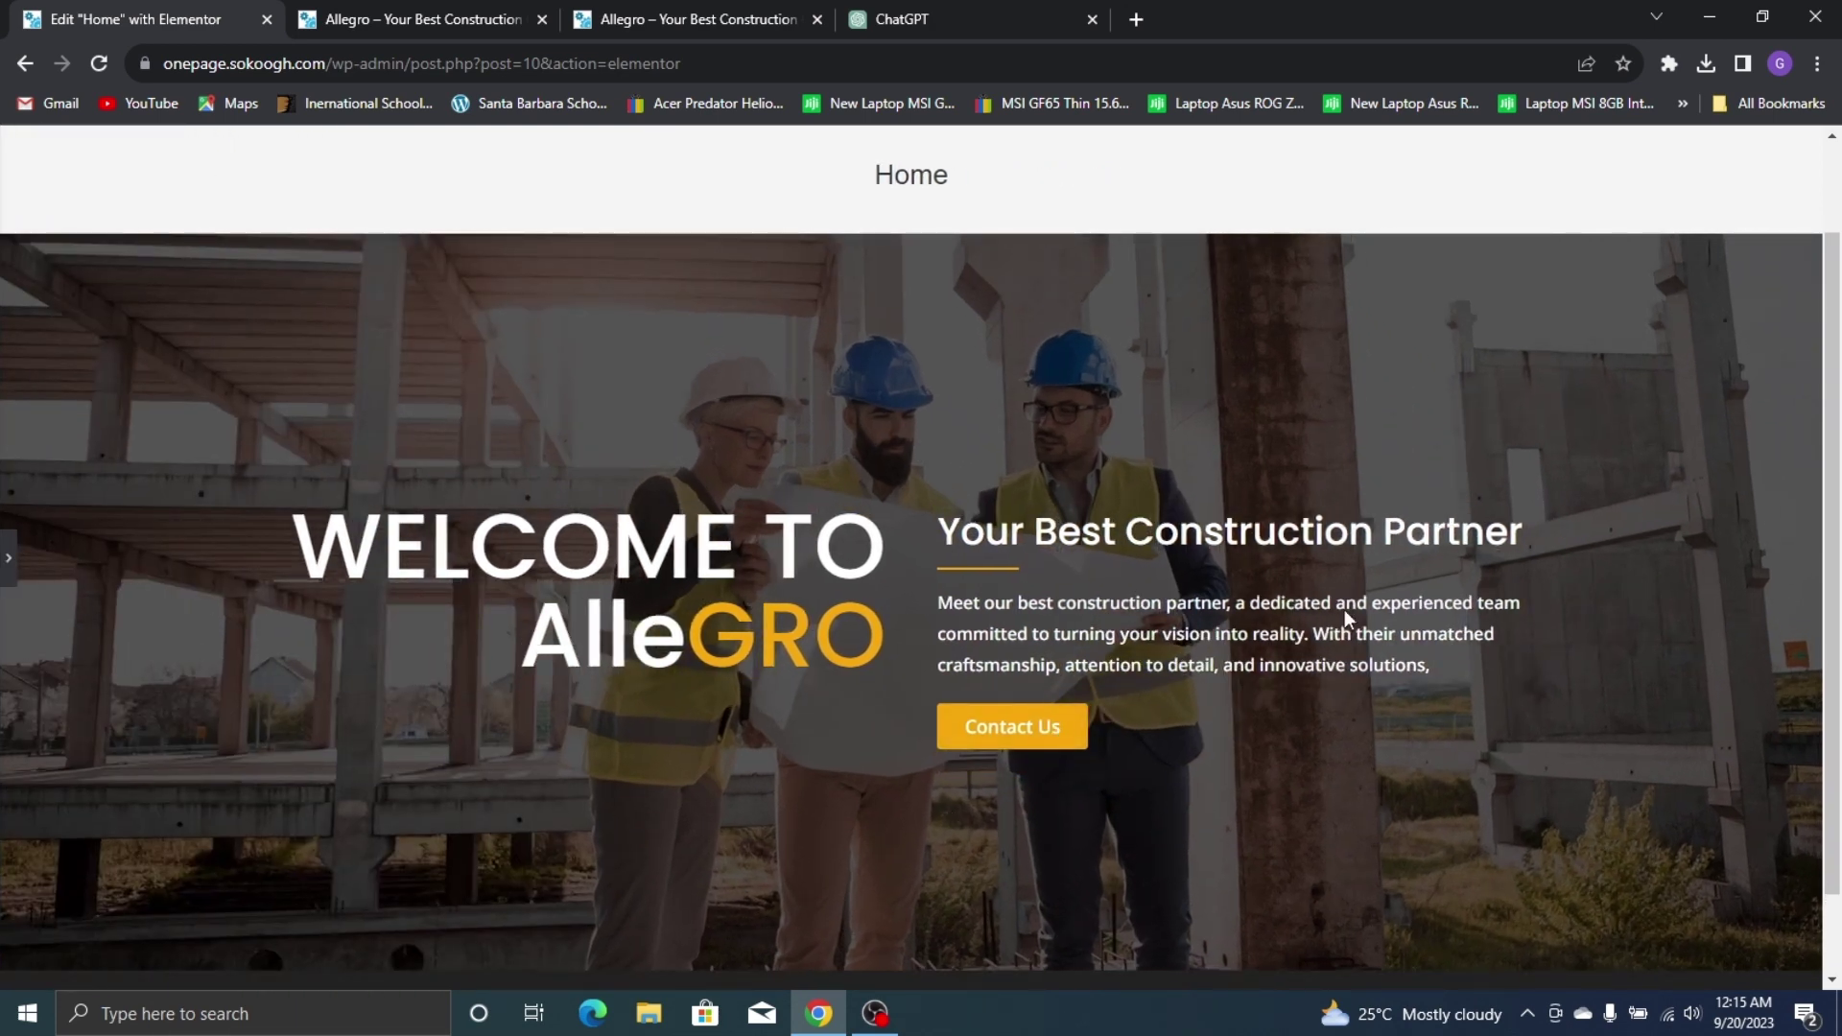
{"action": "left_click", "coordinate": [6, 580]}
{"action": "left_click", "coordinate": [269, 964]}
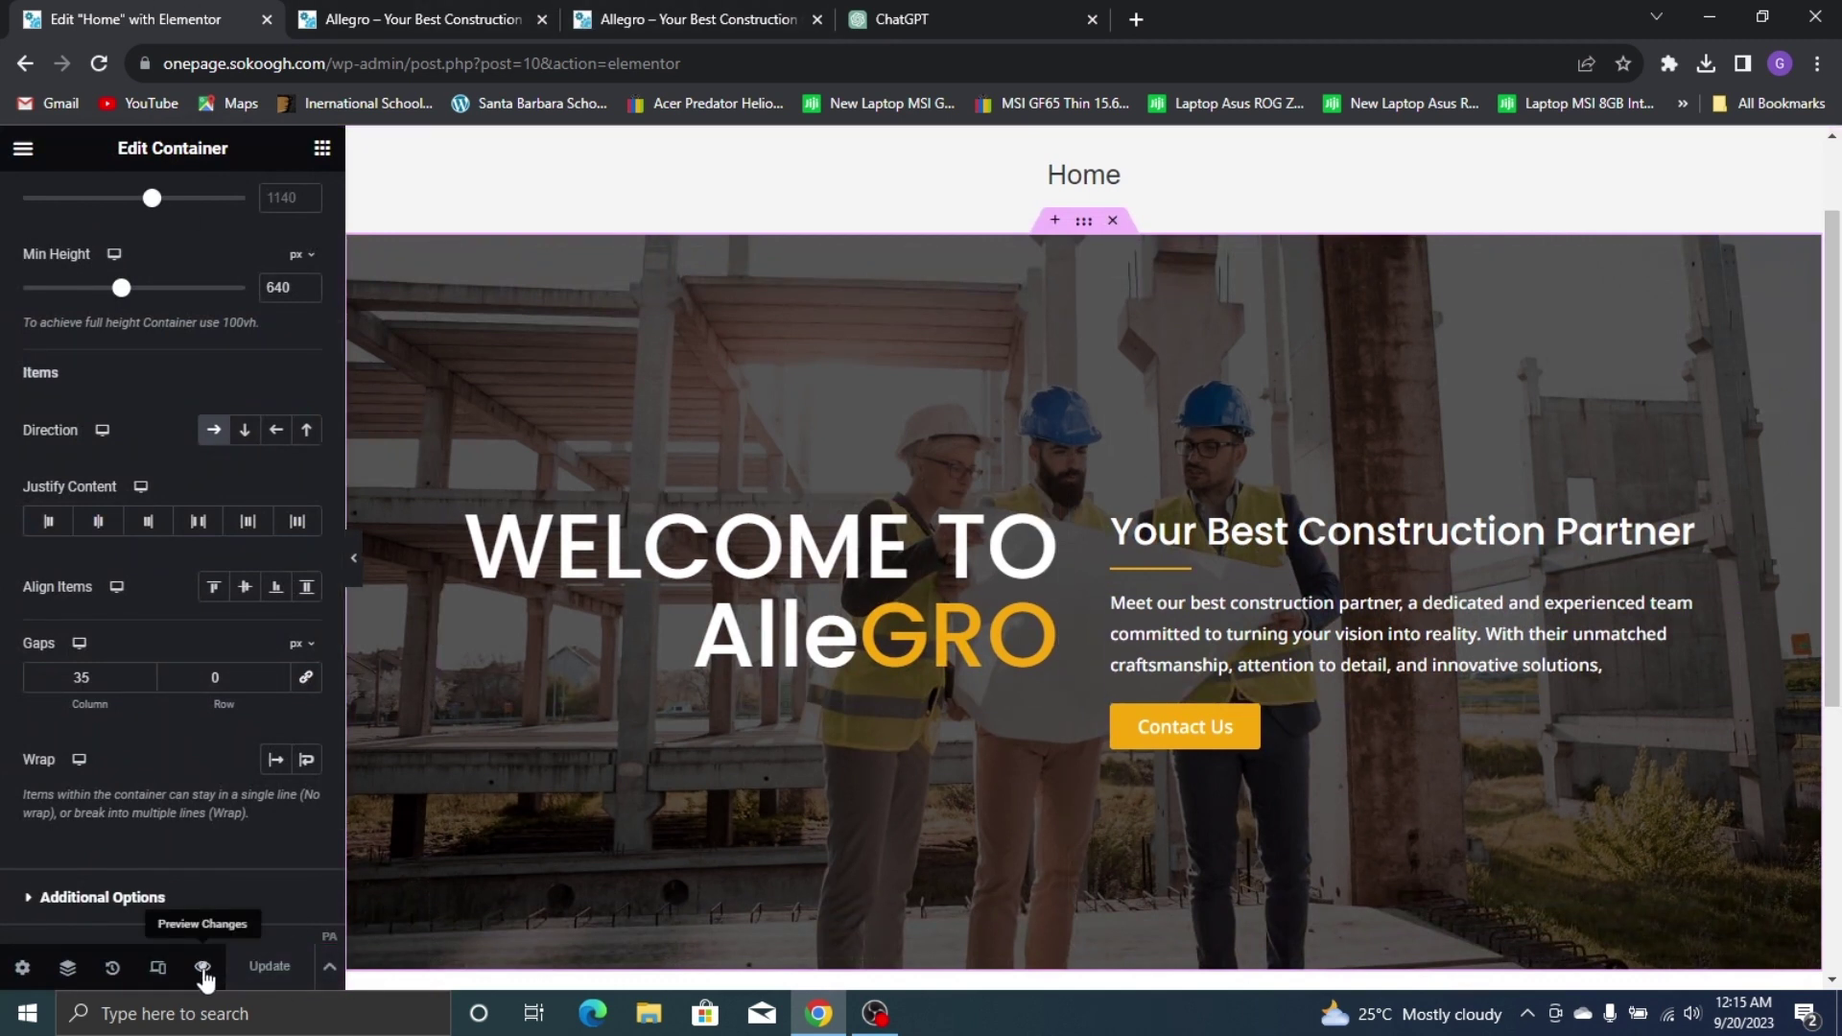
Preview the saved Home page in a new tab and compare it with the live Allegro site
{"action": "left_click", "coordinate": [203, 968]}
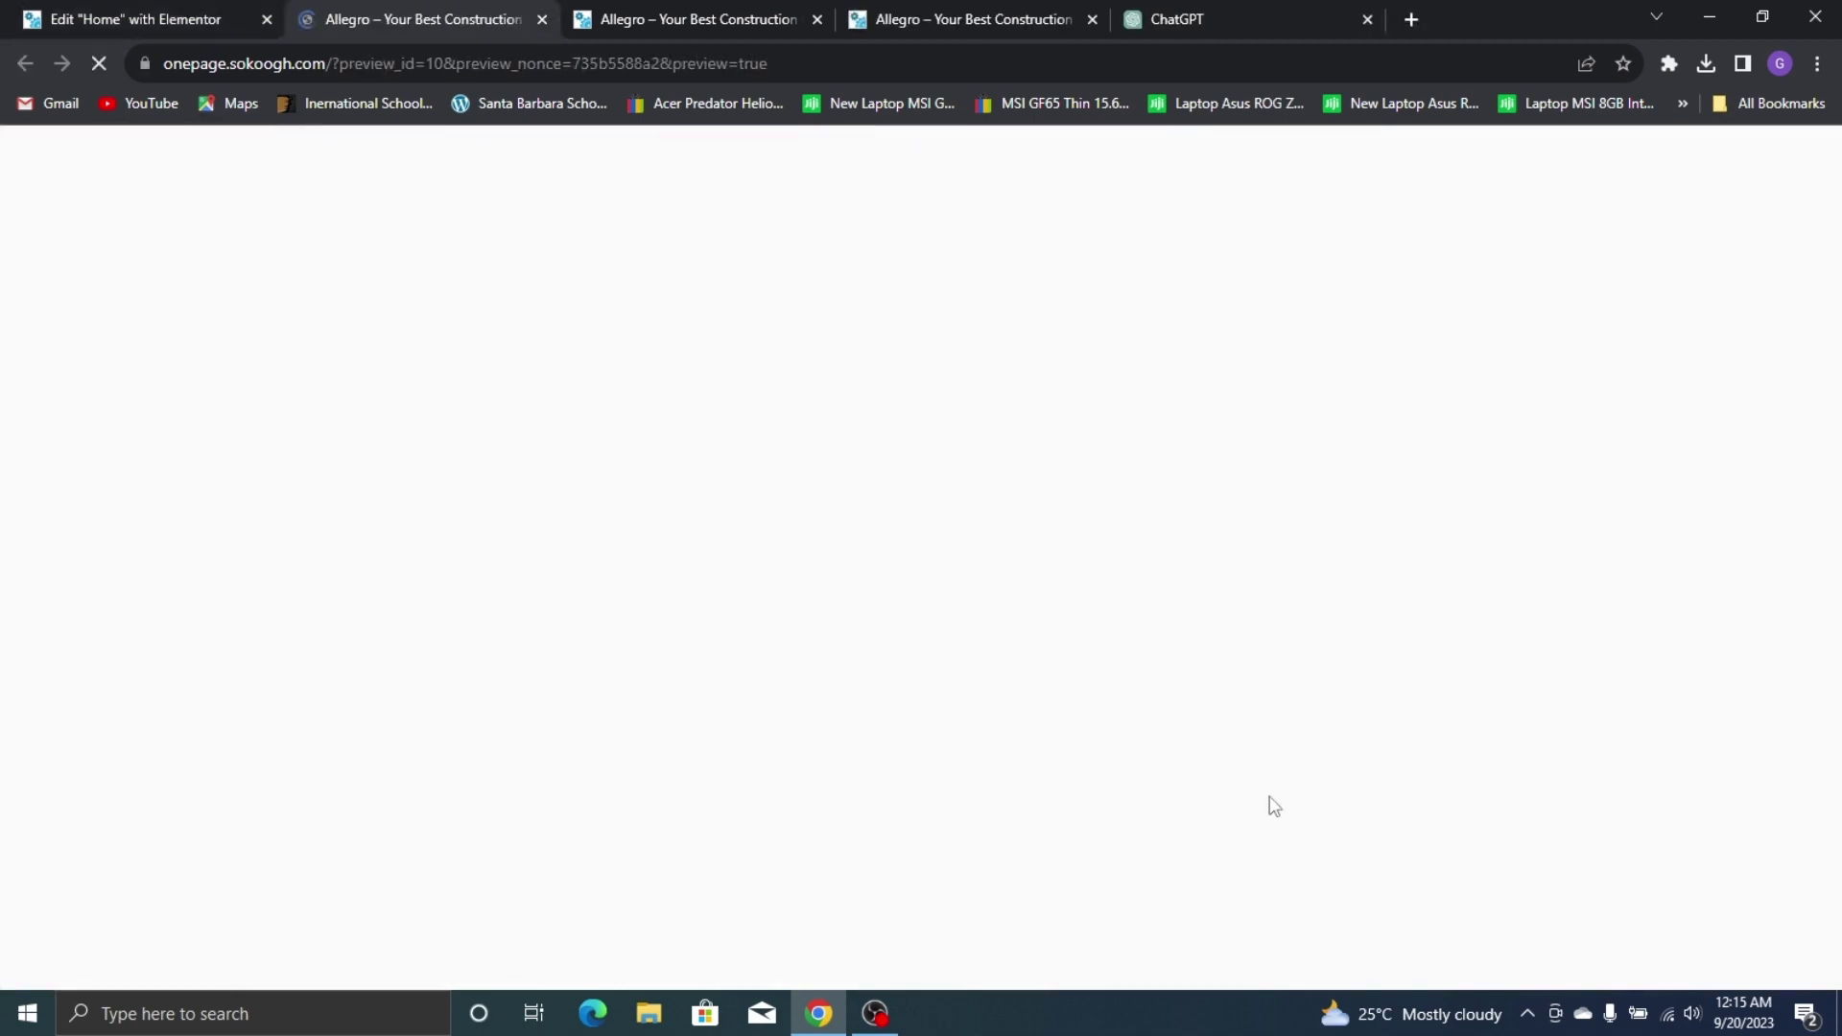
{"action": "scroll", "coordinate": [1327, 562], "scroll_direction": "down", "scroll_amount": 3}
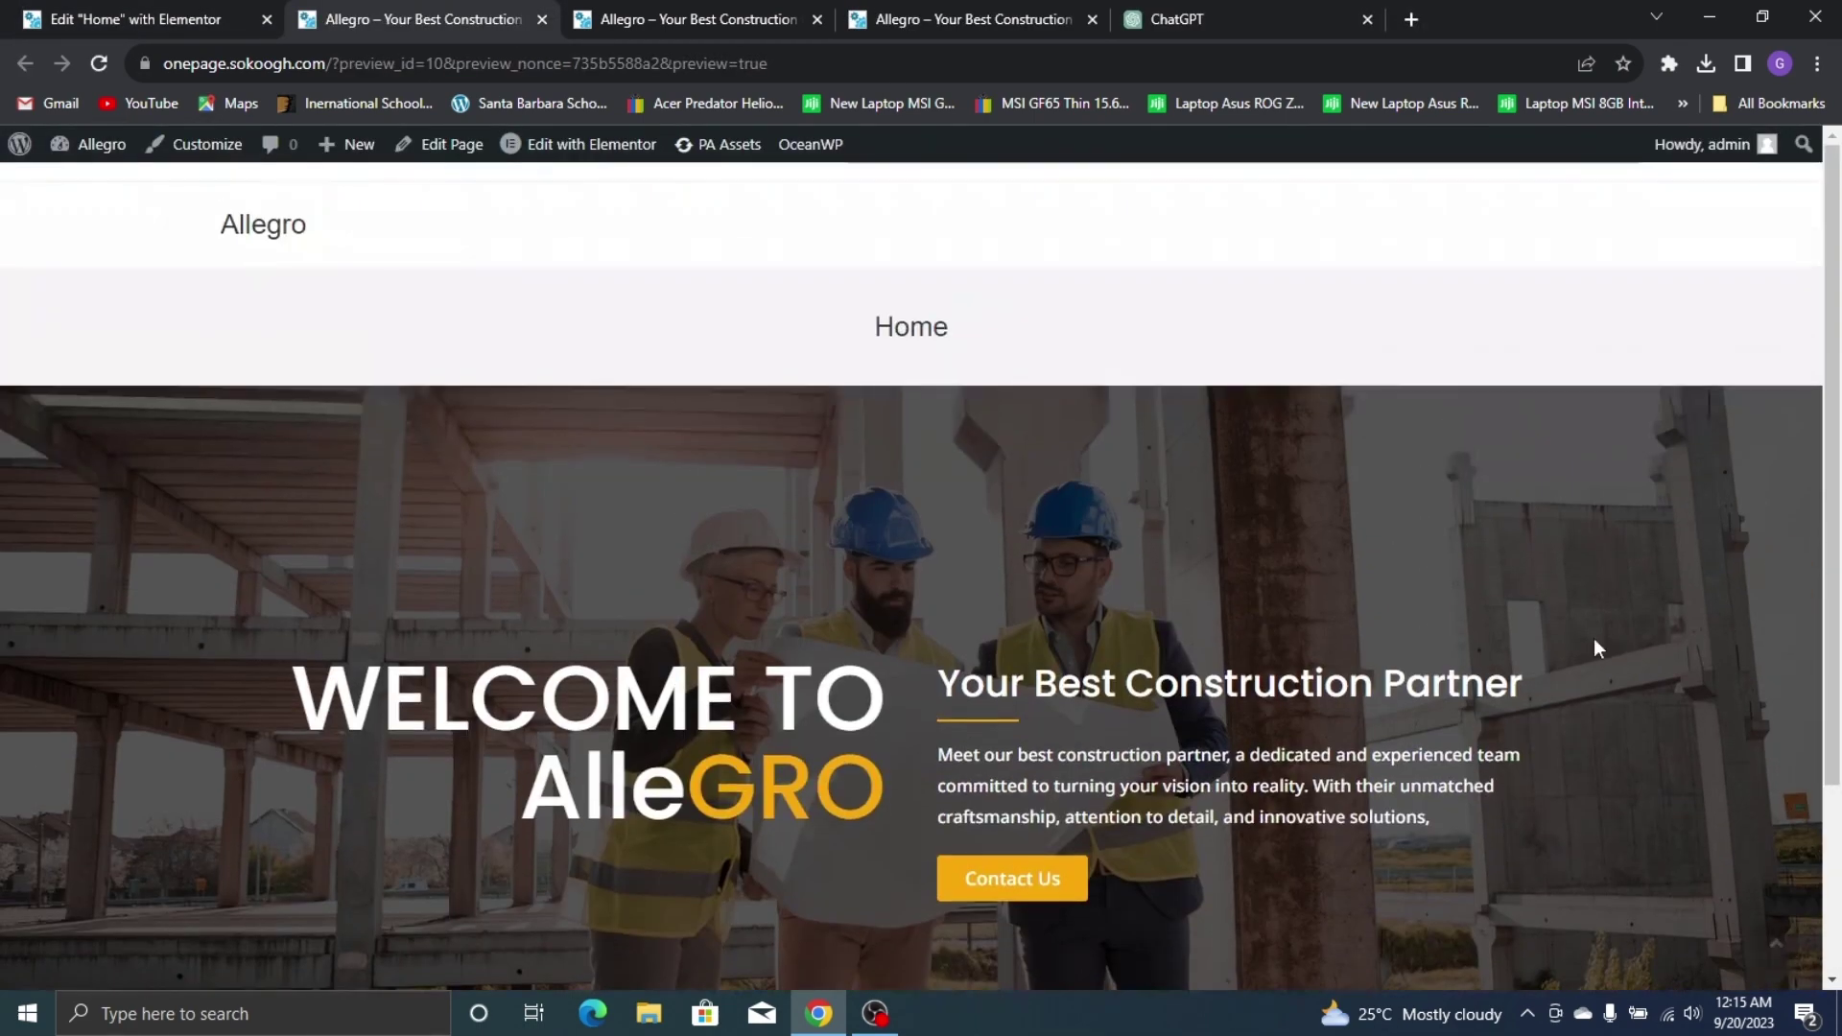
{"action": "scroll", "coordinate": [851, 477], "scroll_direction": "down", "scroll_amount": 3}
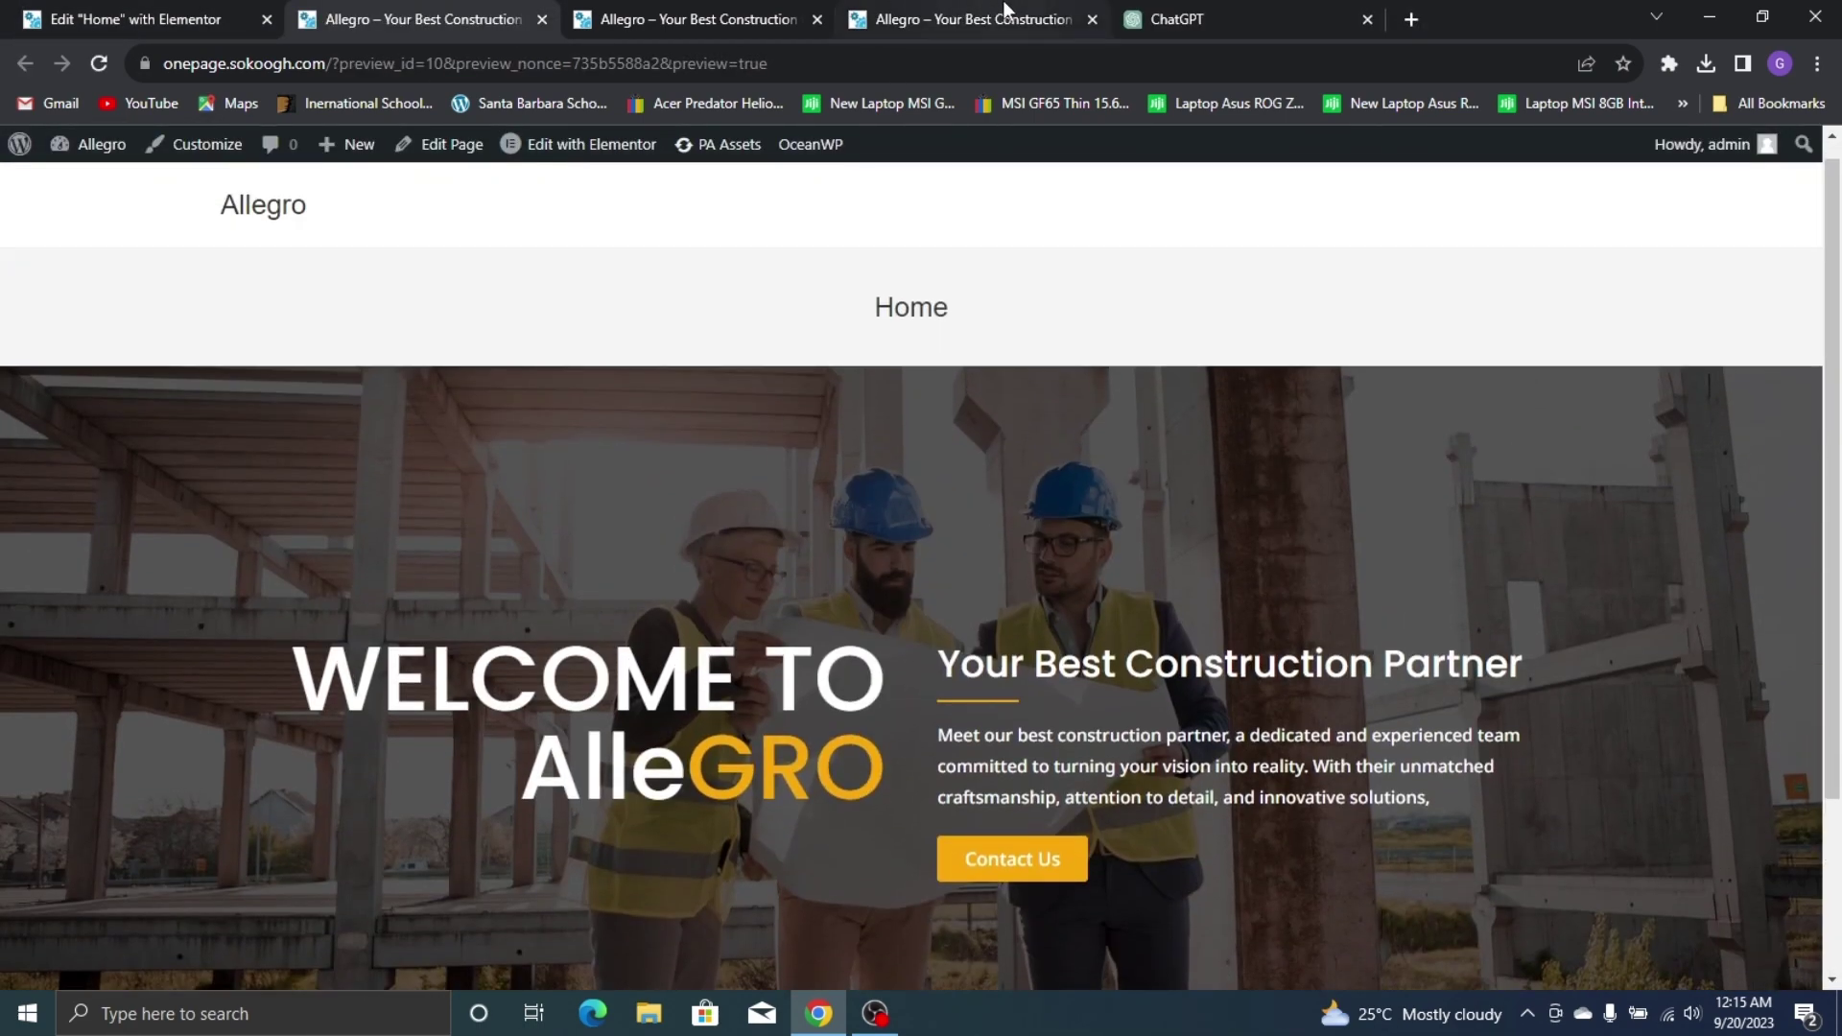
{"action": "left_click", "coordinate": [959, 19]}
{"action": "left_click", "coordinate": [139, 17]}
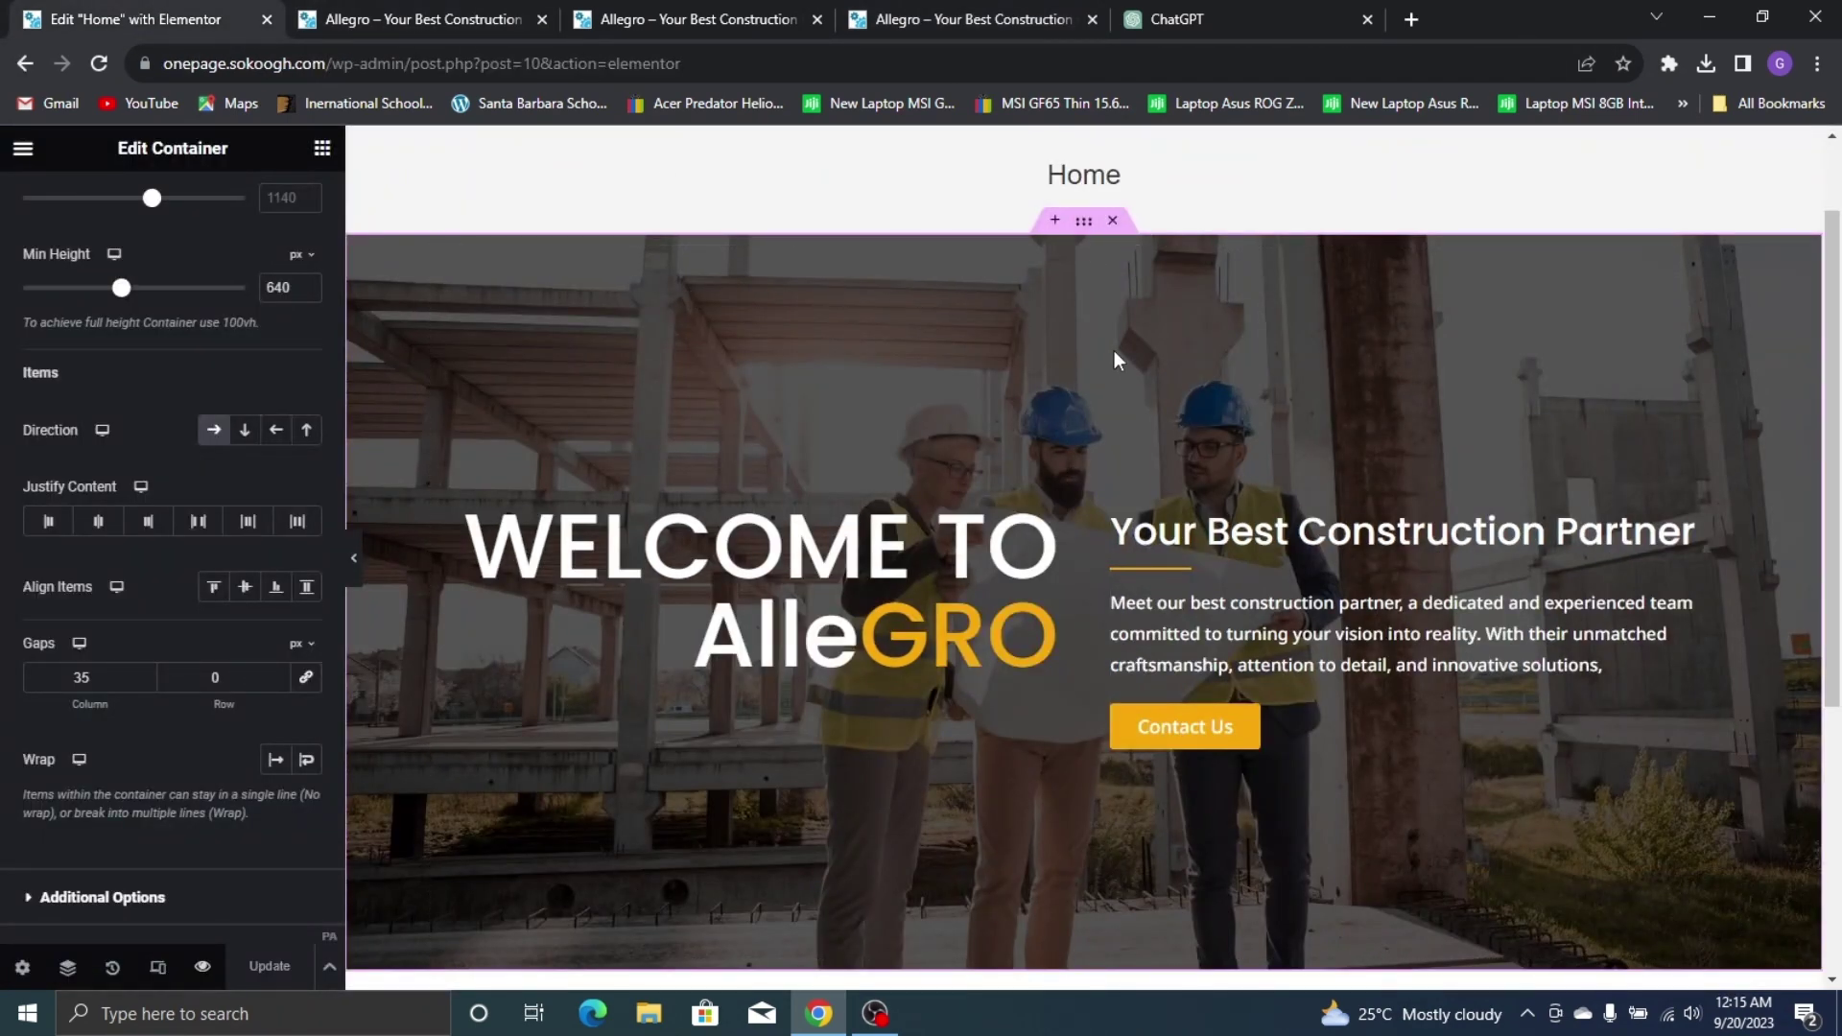
Raise the hero container's minimum height to 715 px and update the page
{"action": "left_click_drag", "start_coordinate": [121, 288], "coordinate": [139, 301]}
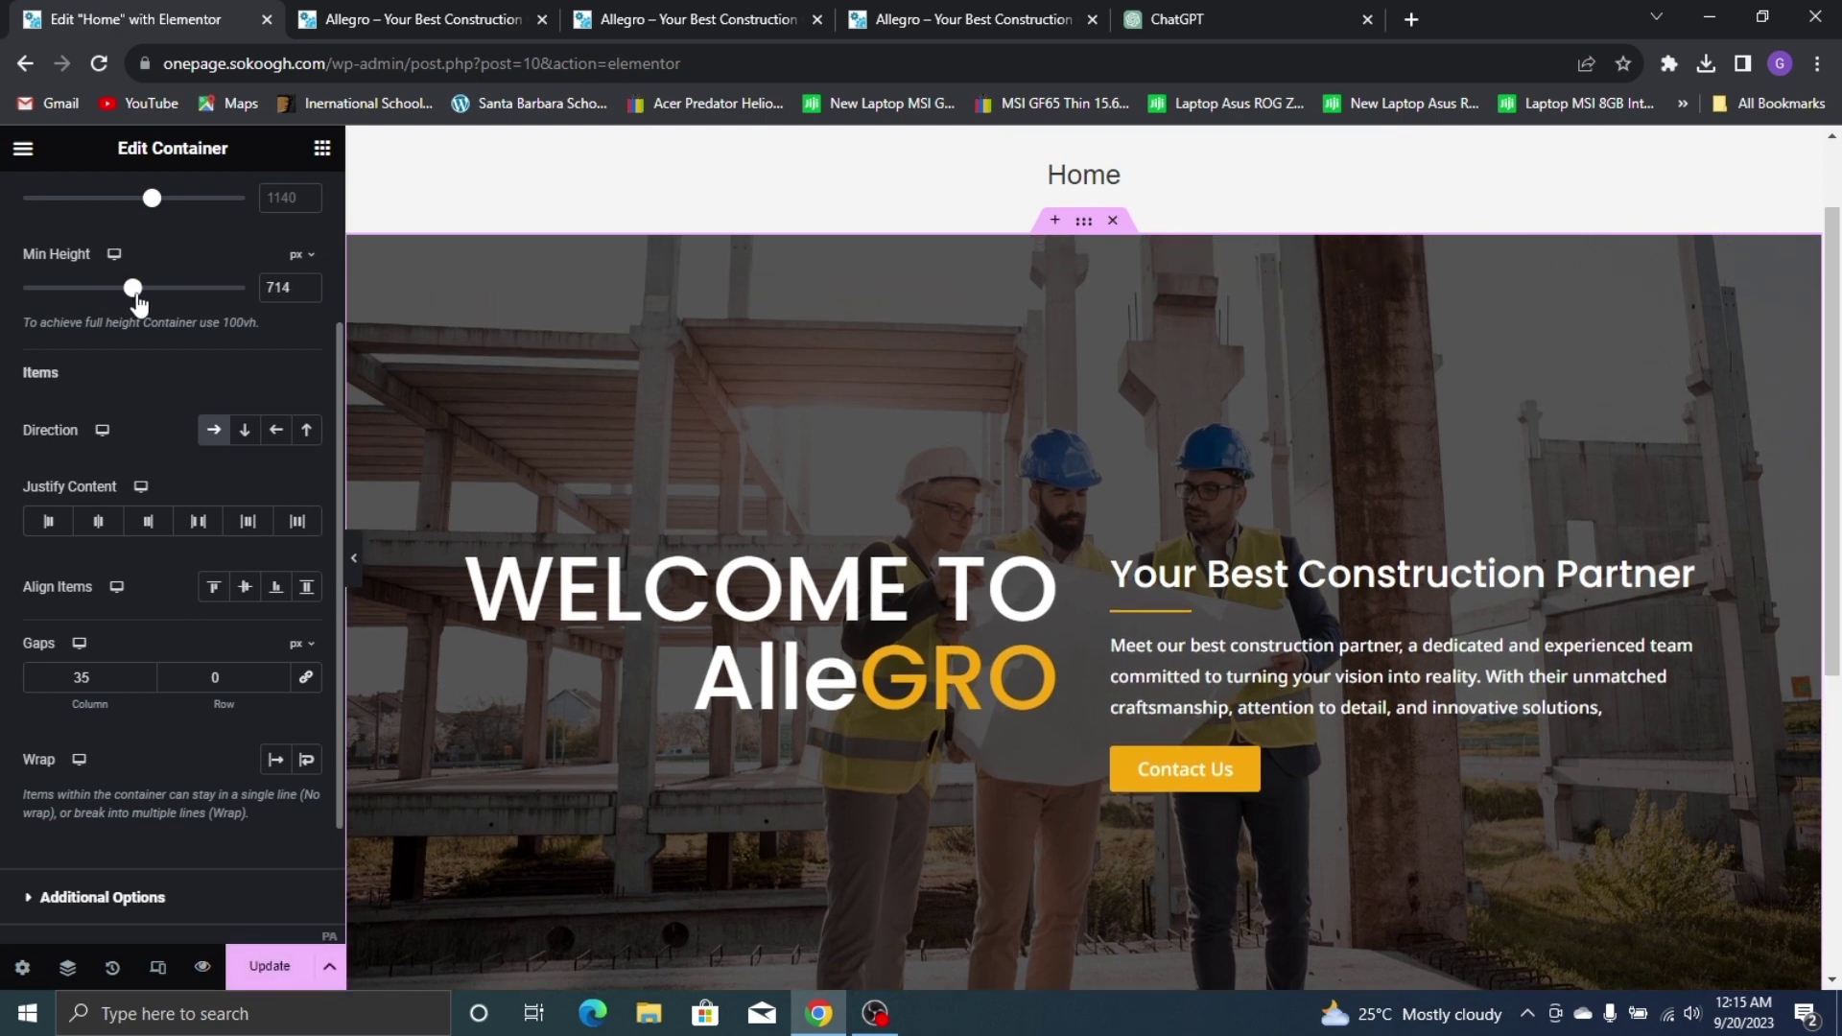
{"action": "left_click", "coordinate": [307, 286]}
{"action": "left_click", "coordinate": [270, 965]}
Check the taller hero on the live Allegro site, then return to the editor
{"action": "left_click", "coordinate": [950, 14]}
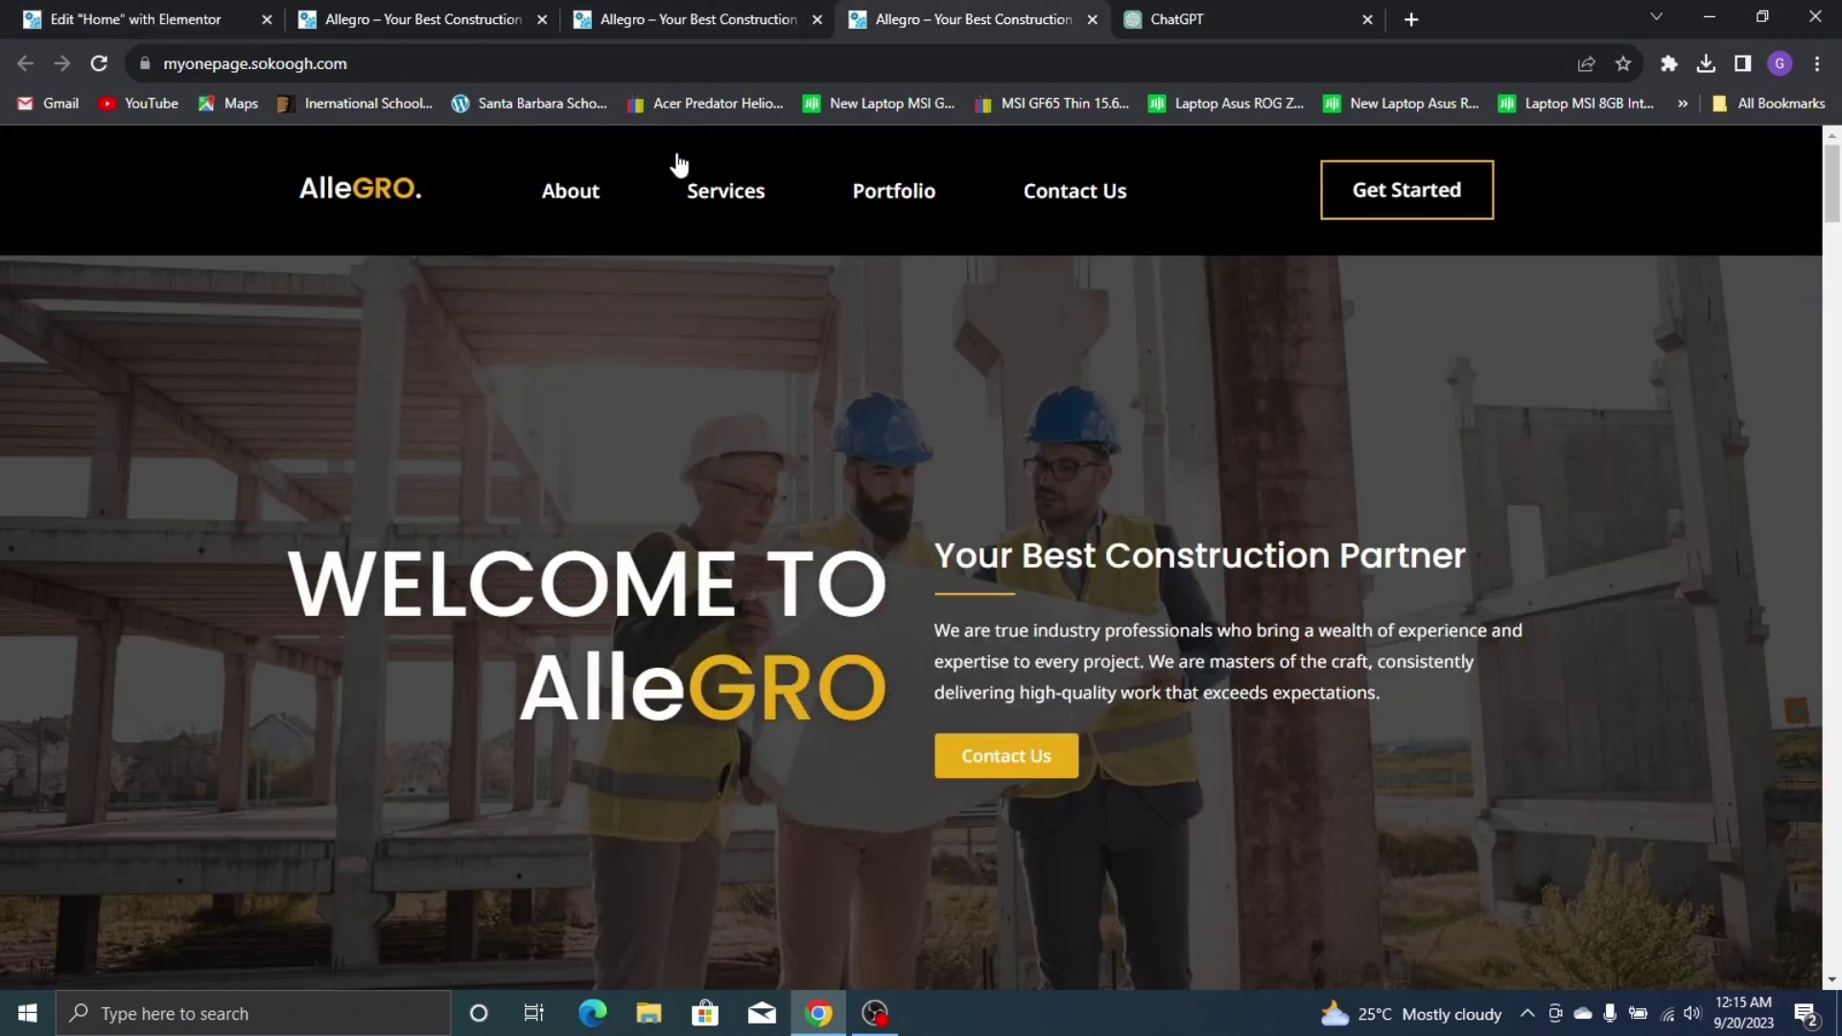
{"action": "scroll", "coordinate": [1079, 441], "scroll_direction": "down", "scroll_amount": 10}
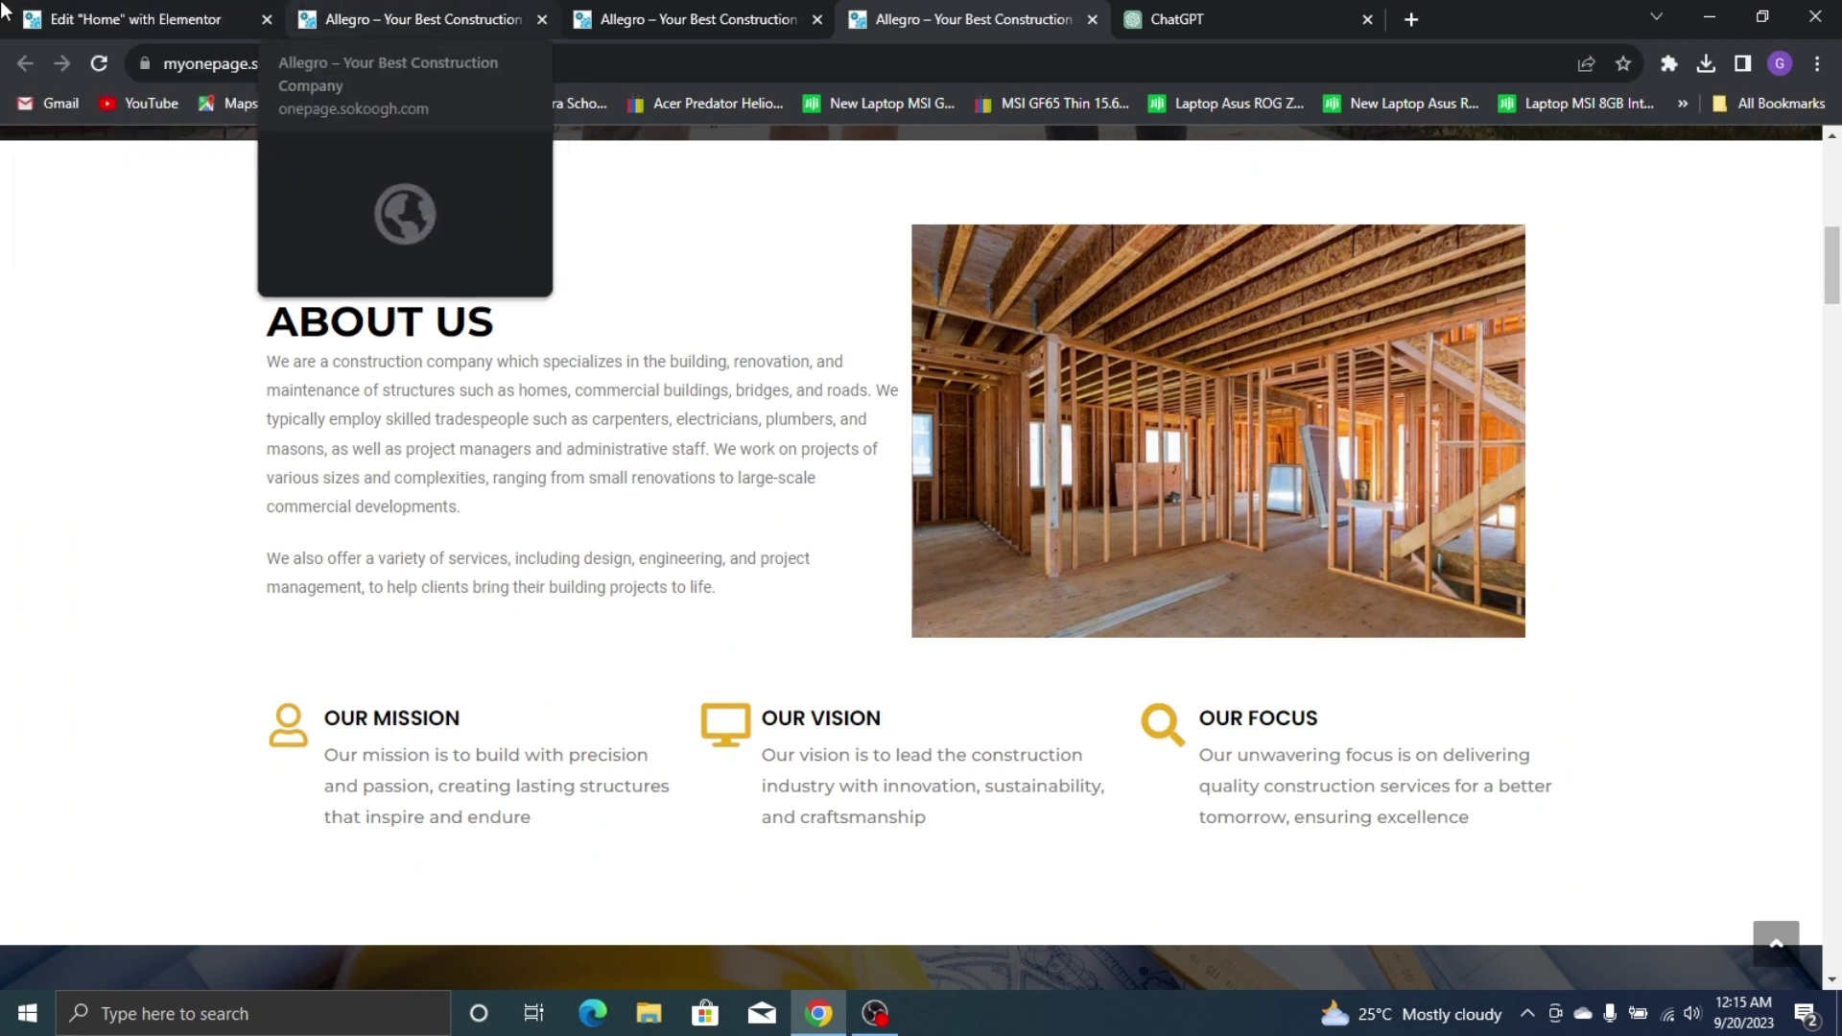
{"action": "left_click", "coordinate": [134, 19]}
{"action": "scroll", "coordinate": [1343, 499], "scroll_direction": "down", "scroll_amount": 5}
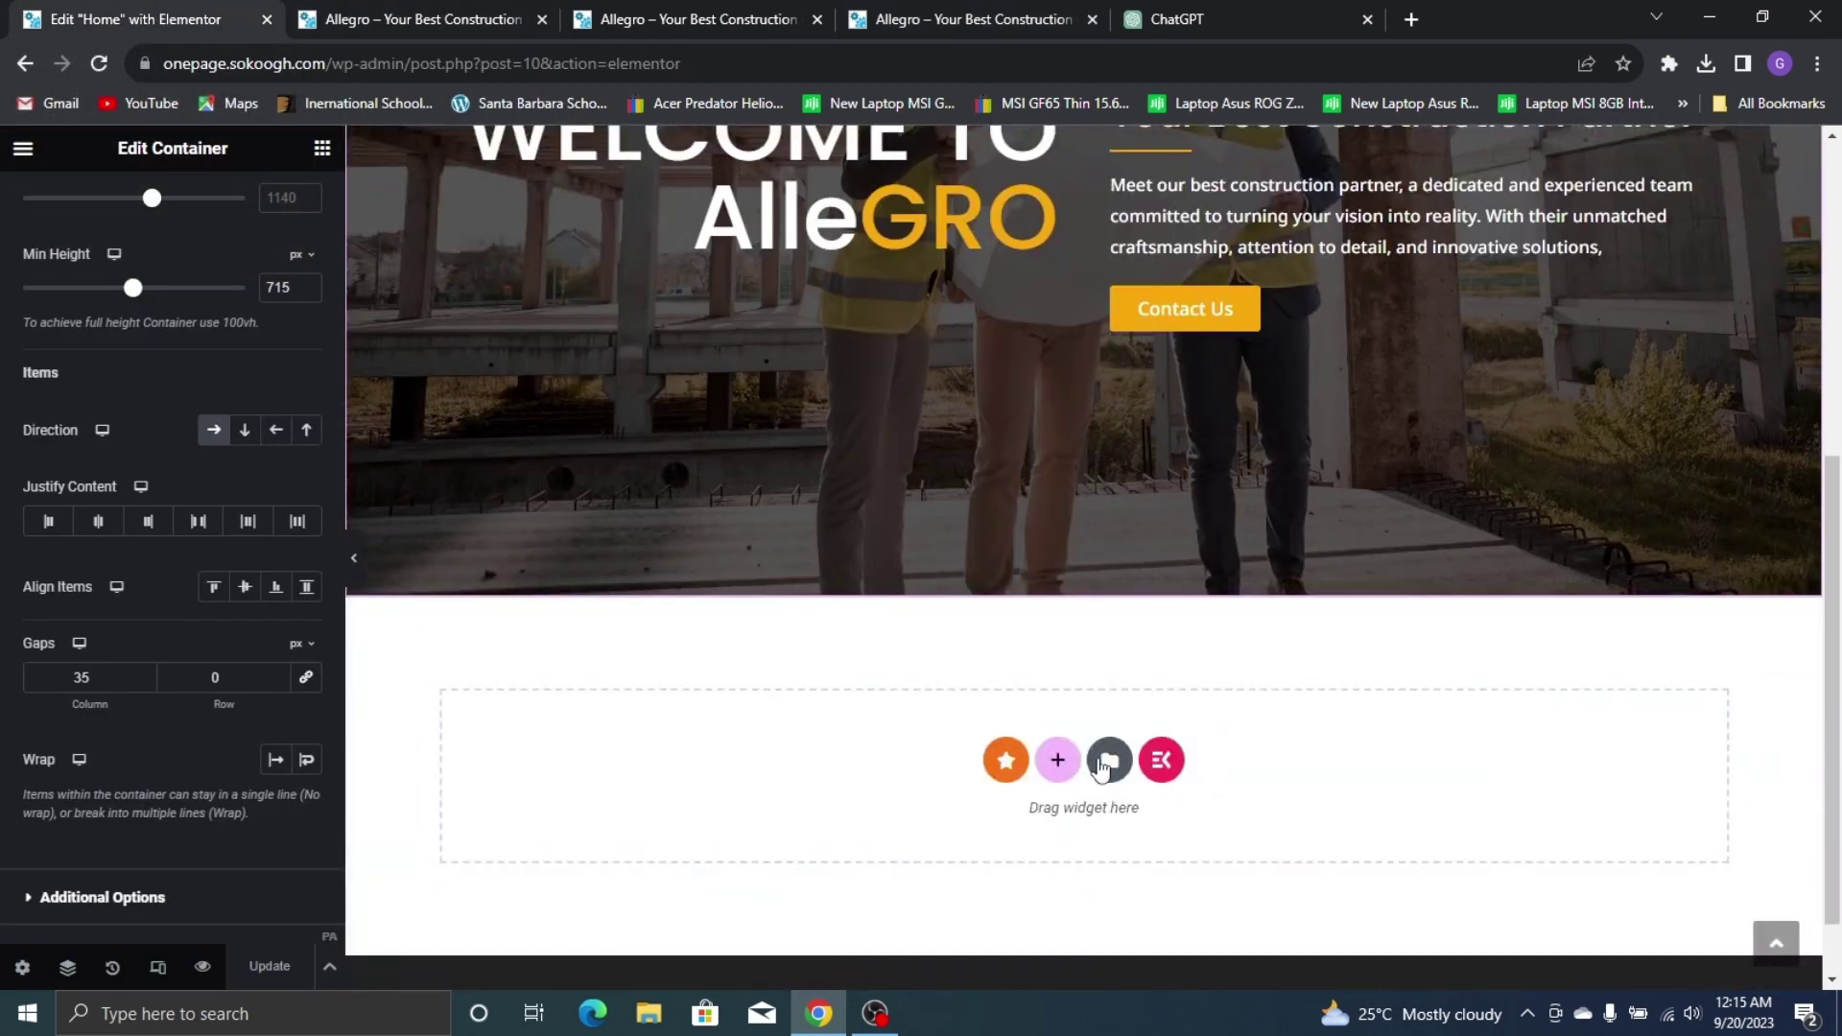
Add a single-container section below the hero, referencing the live About Us section
{"action": "left_click", "coordinate": [1058, 761]}
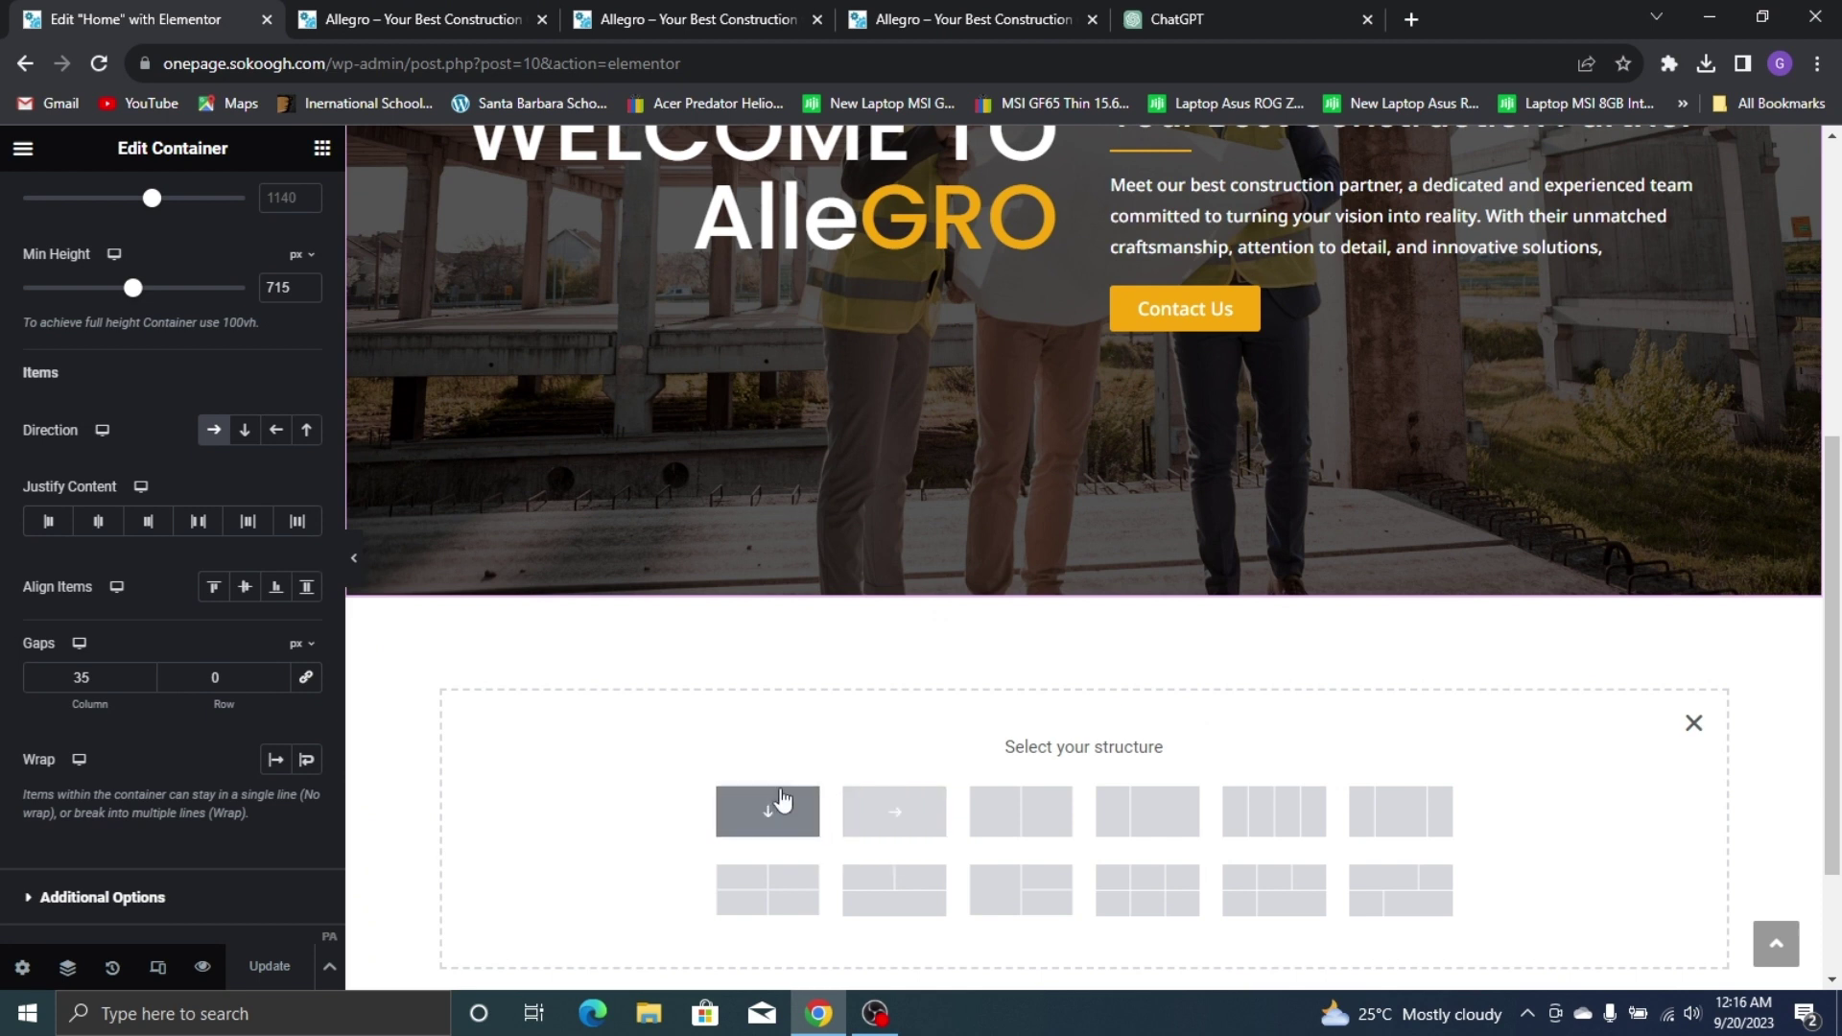
{"action": "left_click", "coordinate": [768, 811]}
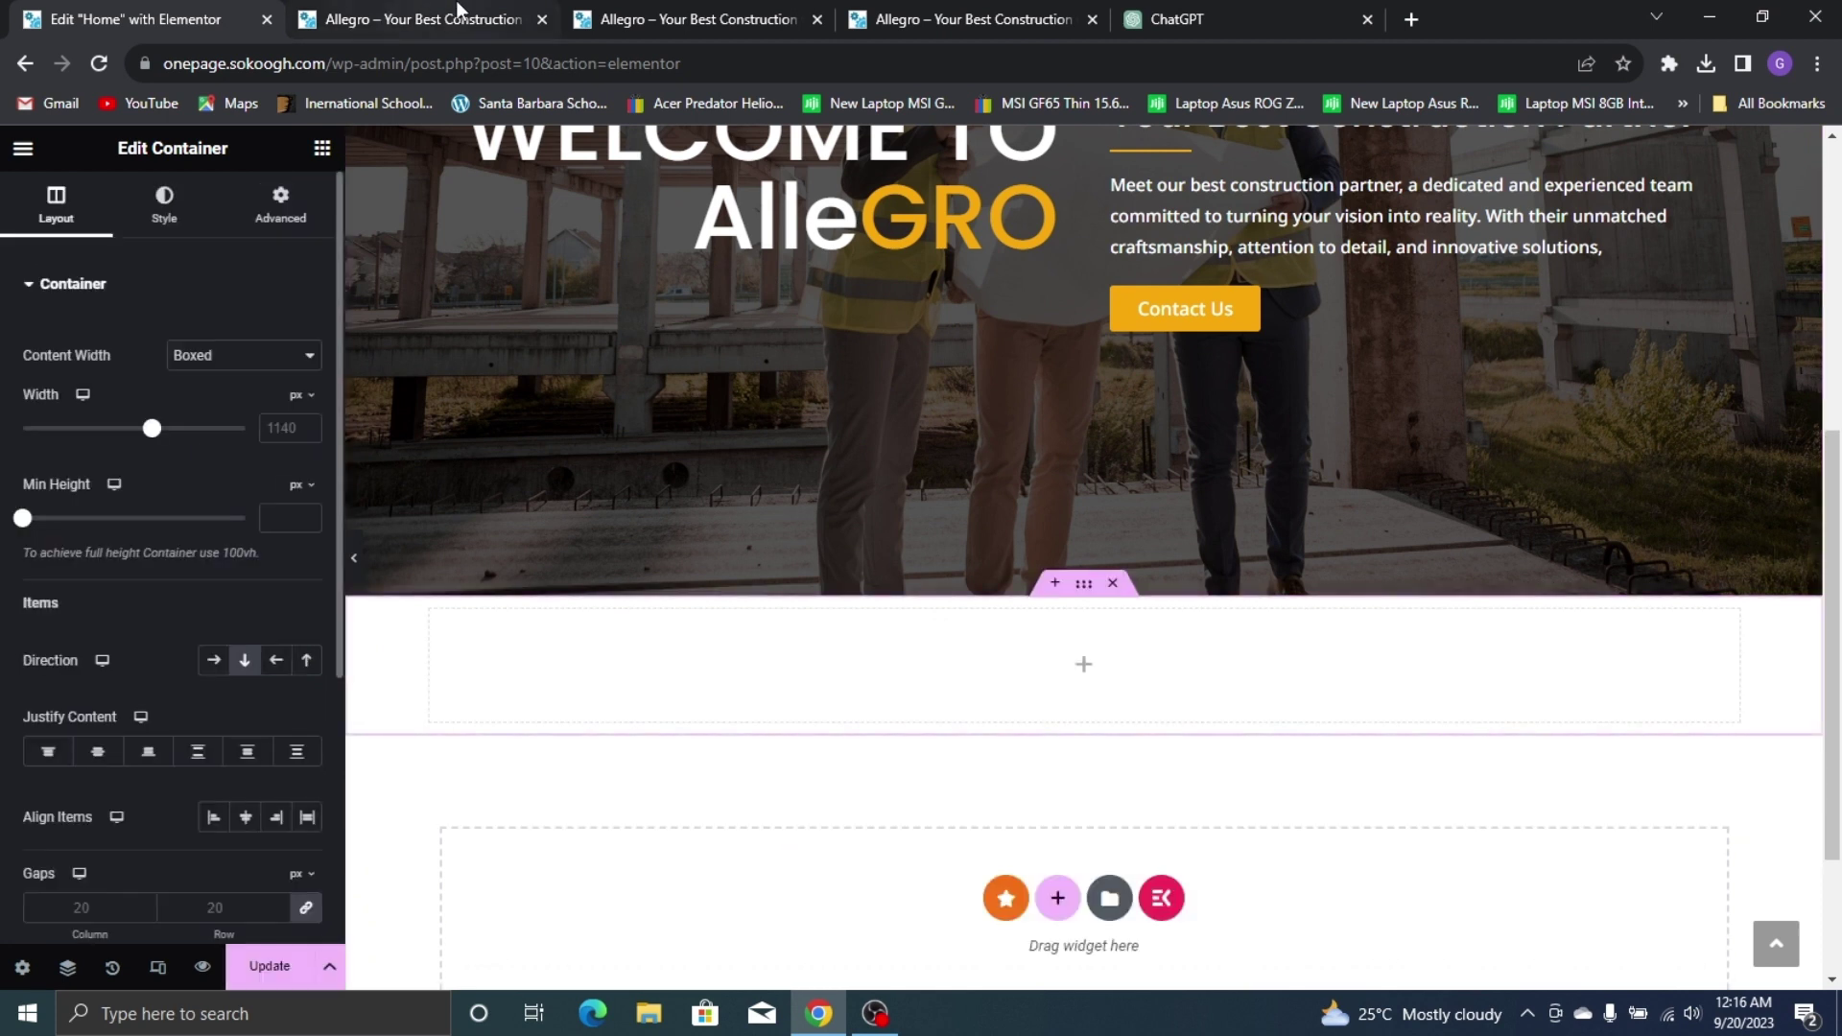
{"action": "left_click", "coordinate": [785, 16]}
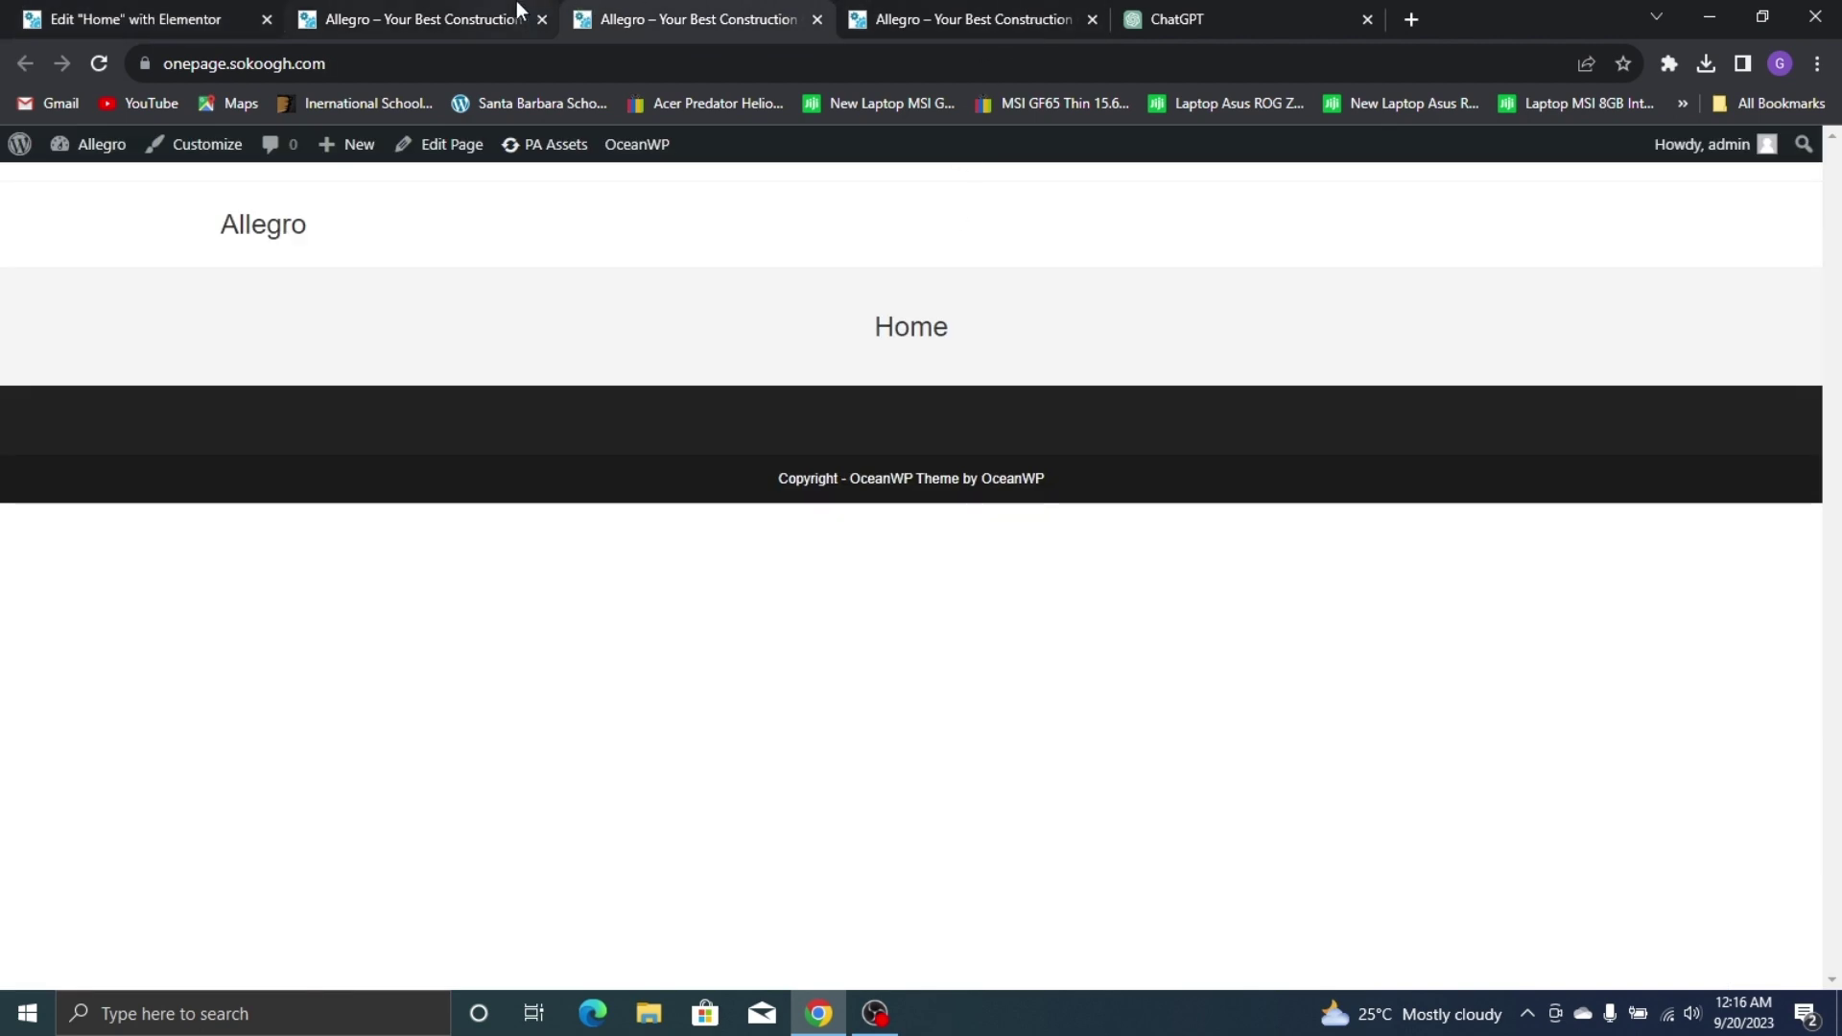
{"action": "left_click", "coordinate": [518, 17]}
{"action": "left_click", "coordinate": [1105, 12]}
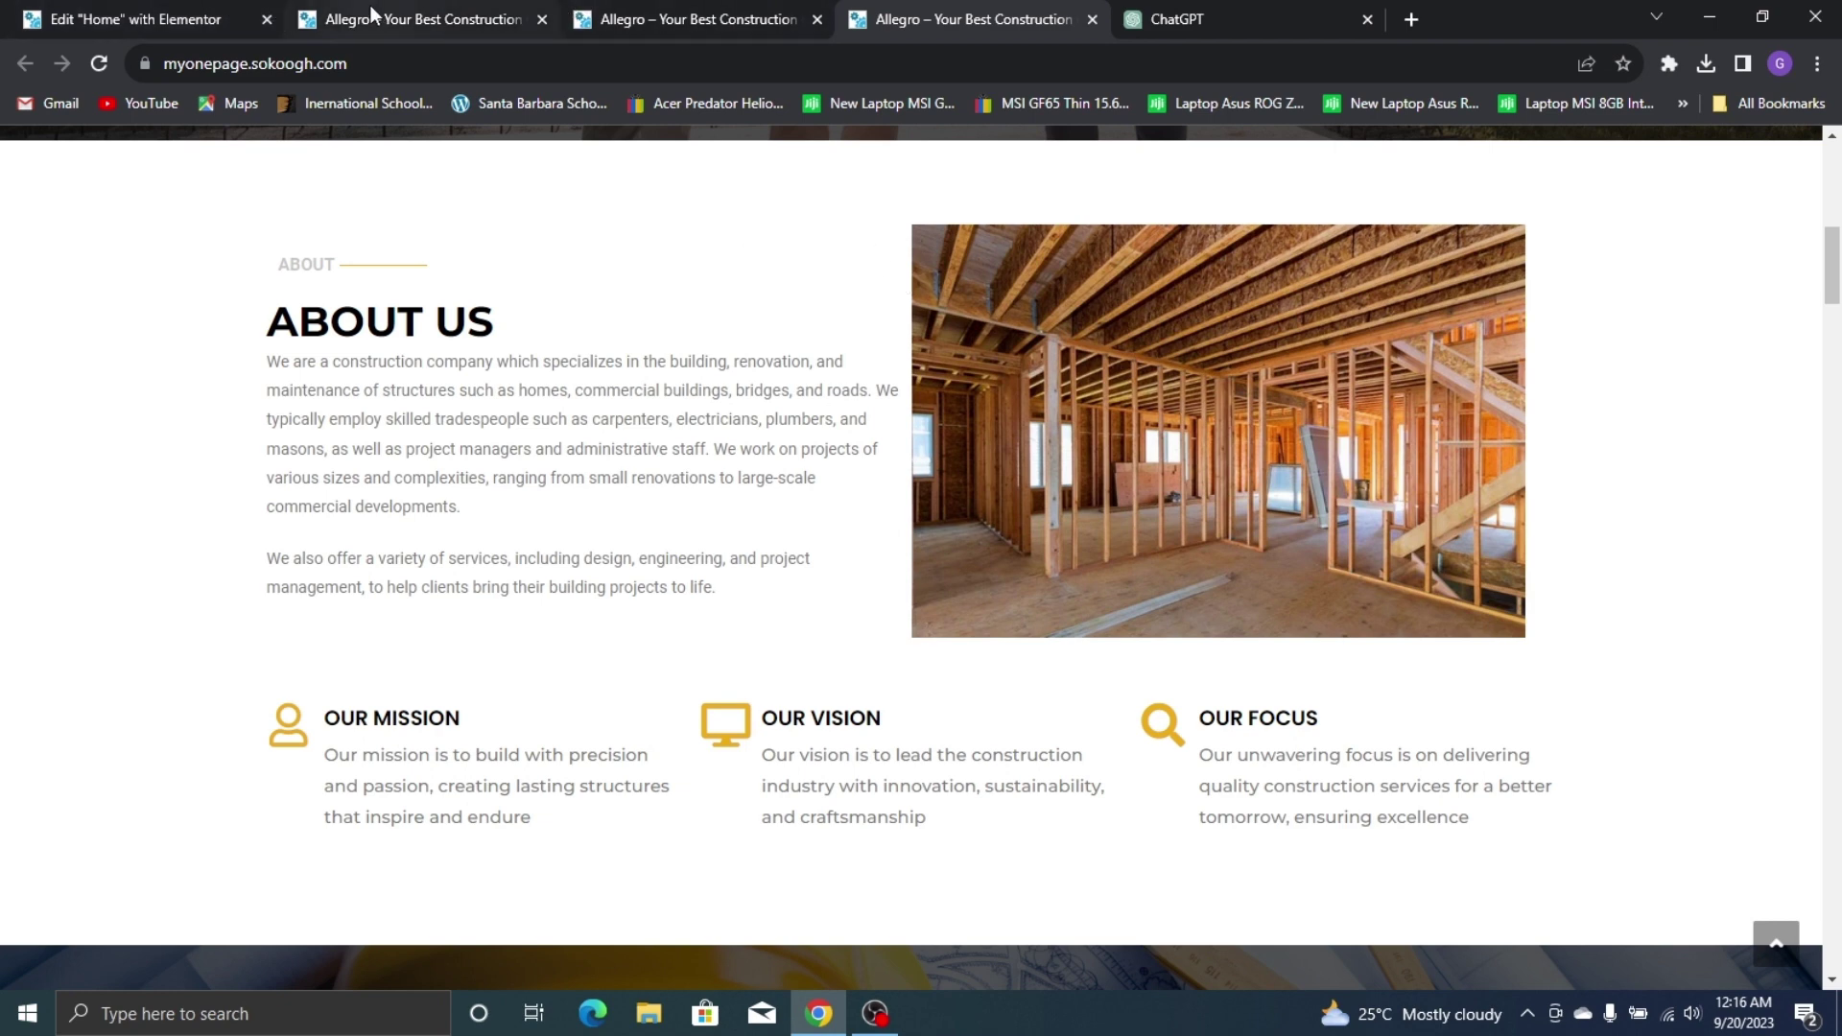
{"action": "left_click", "coordinate": [468, 17]}
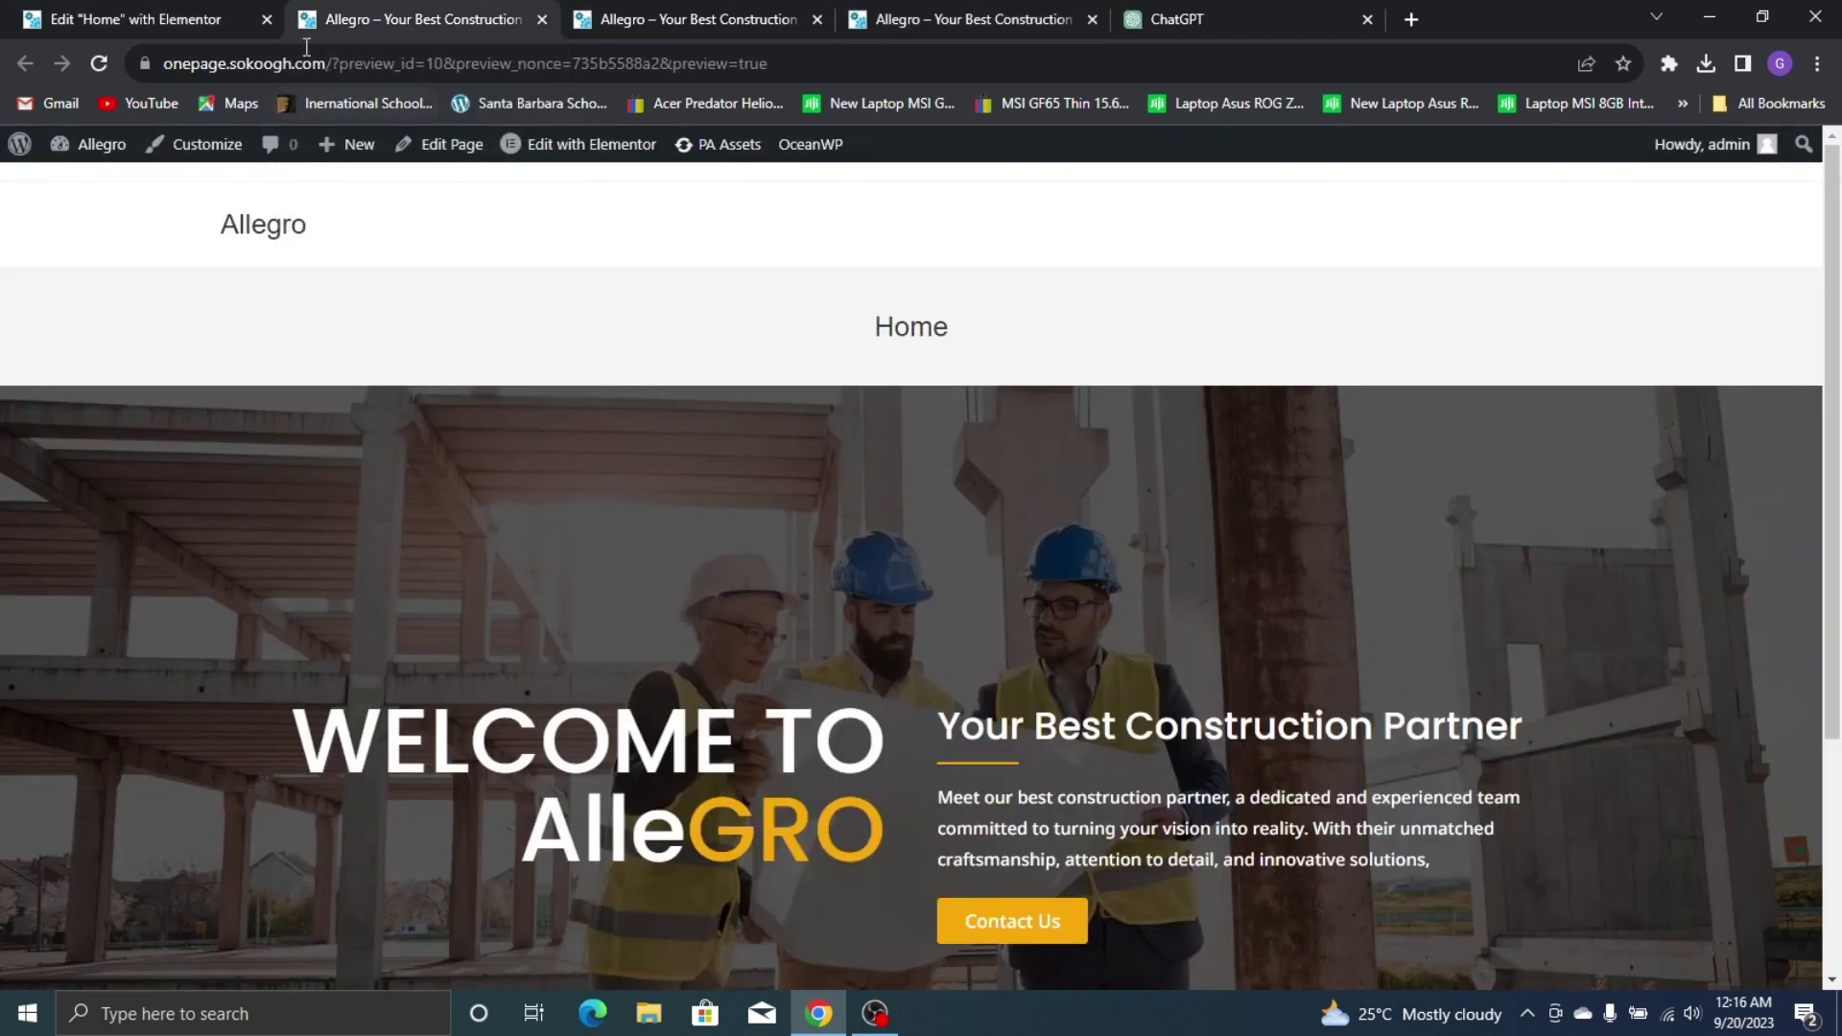
{"action": "left_click", "coordinate": [221, 20]}
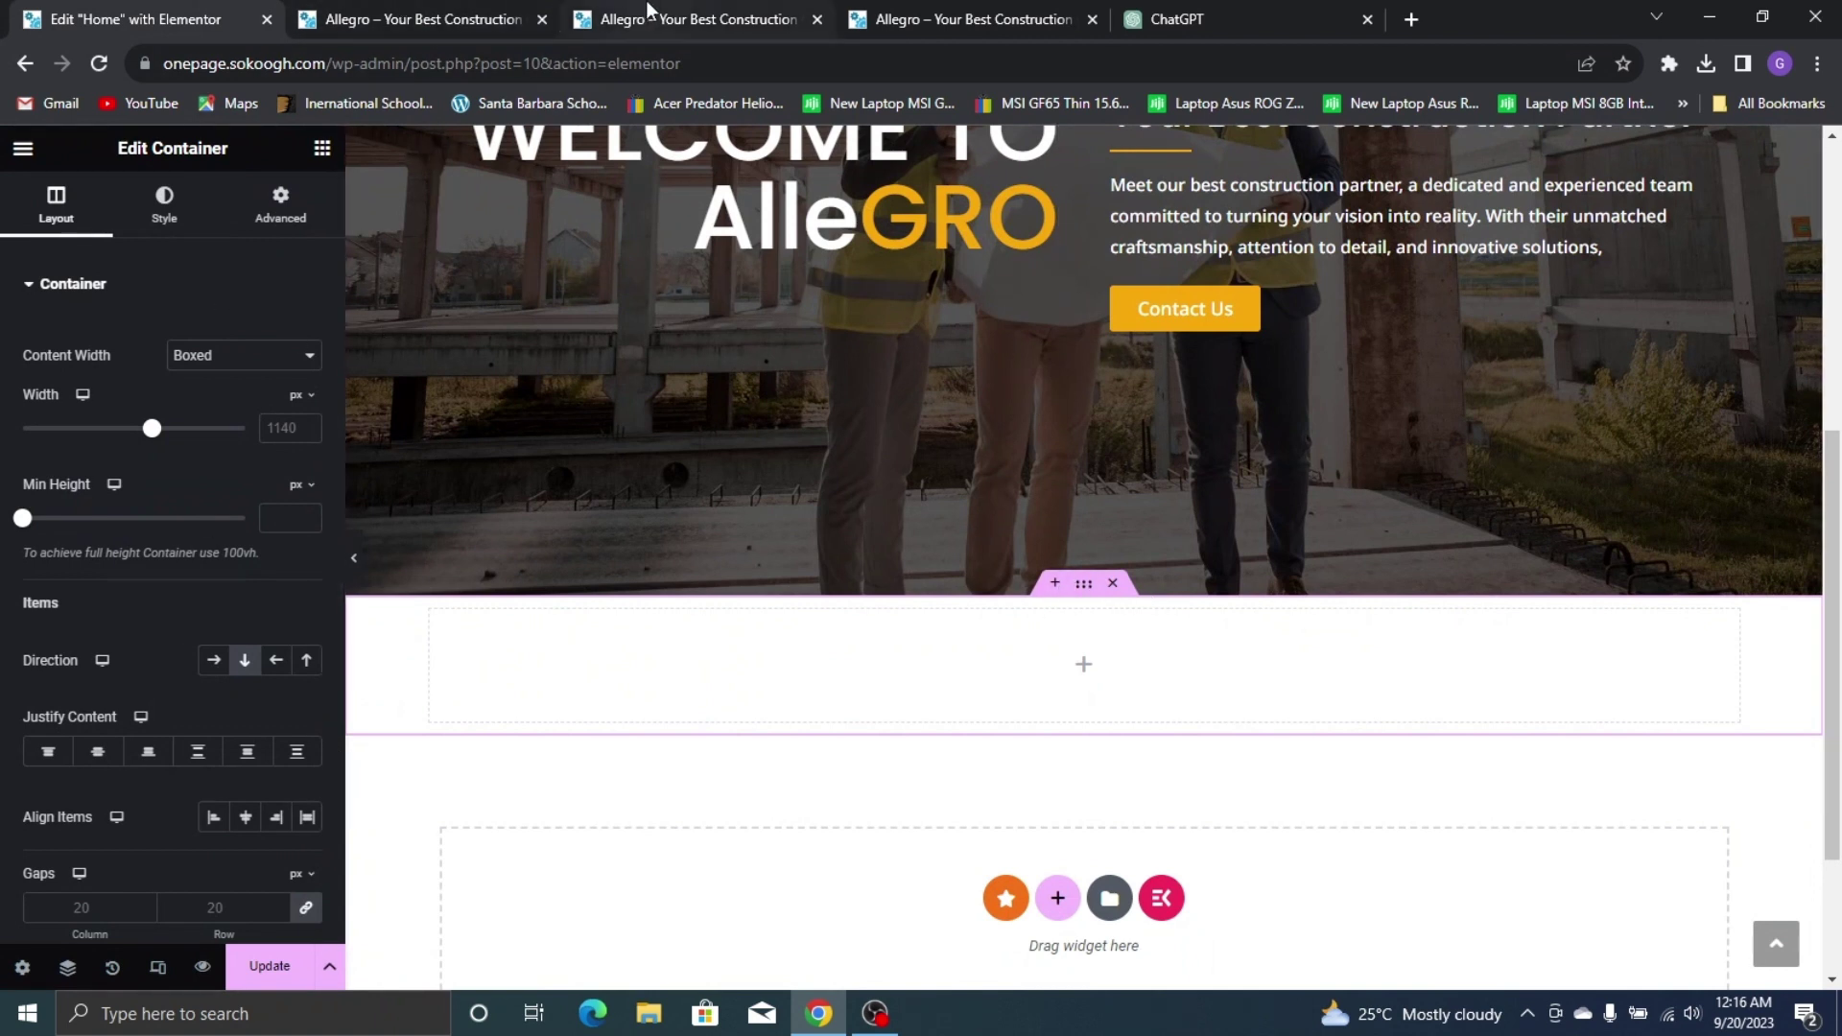
Set the new container's direction to Row, comparing with the live About Us layout
{"action": "left_click", "coordinate": [214, 660]}
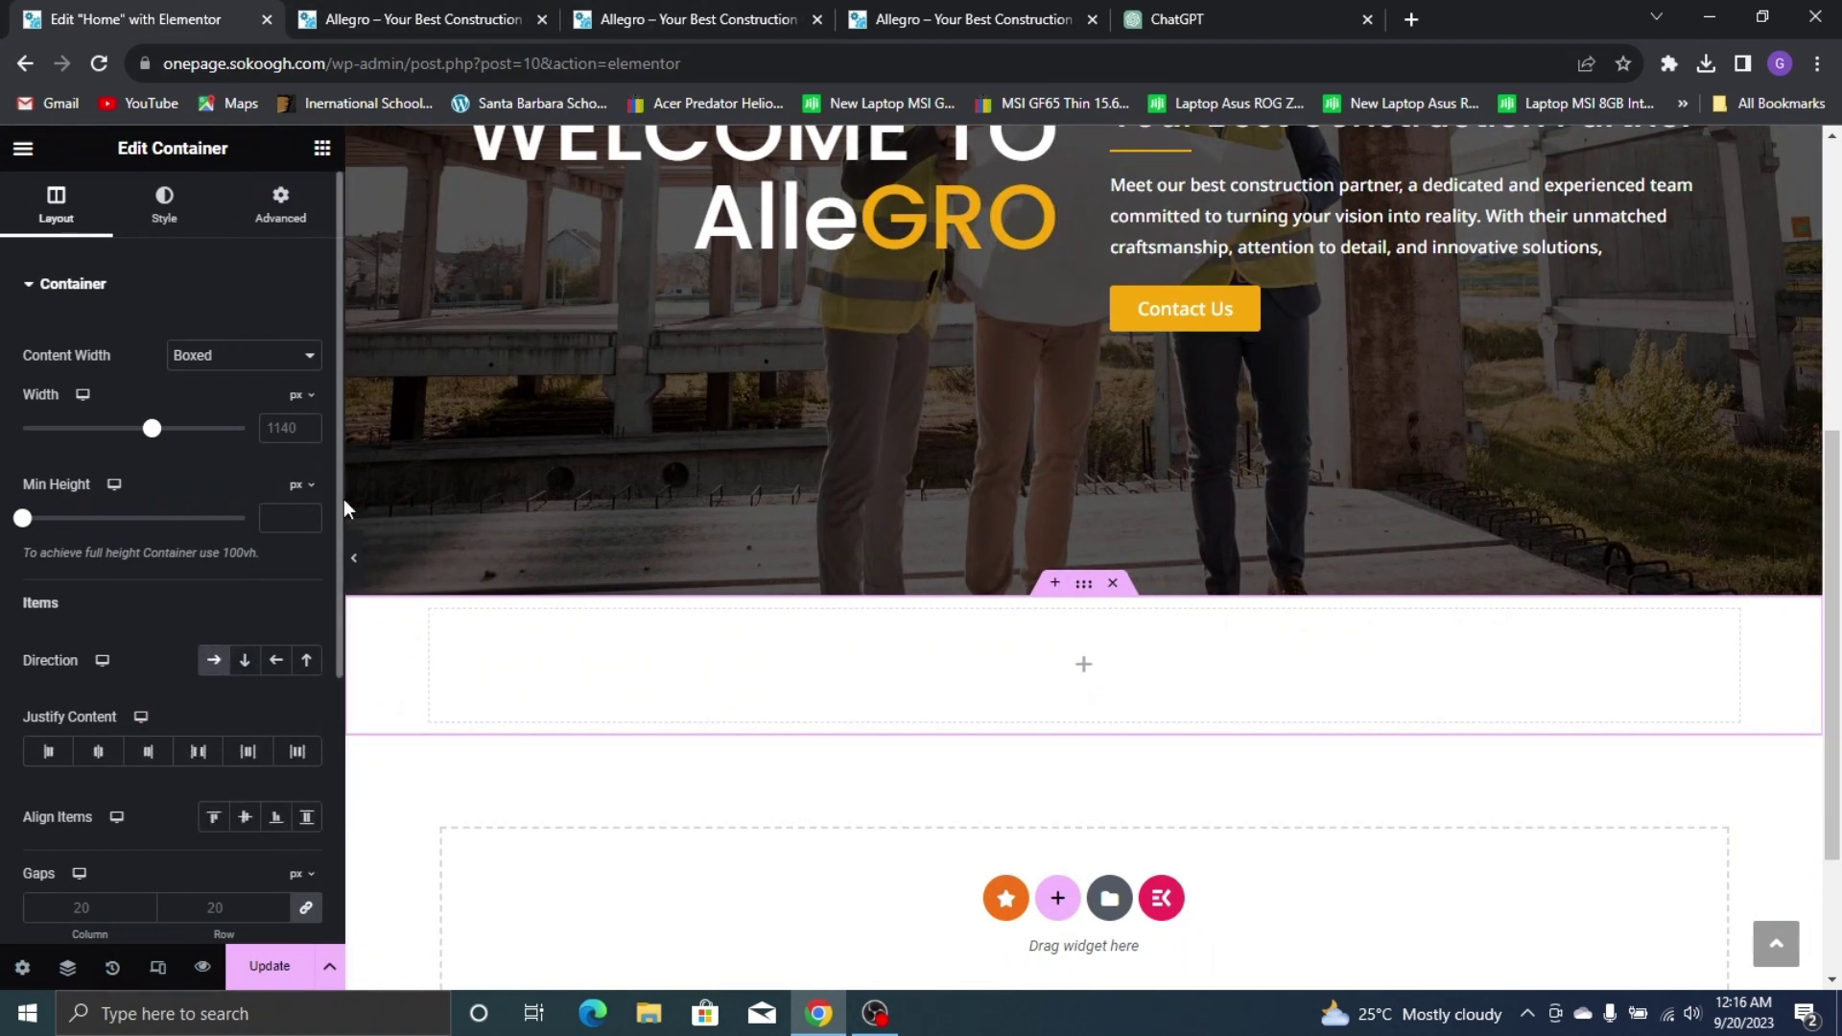
{"action": "left_click", "coordinate": [913, 11]}
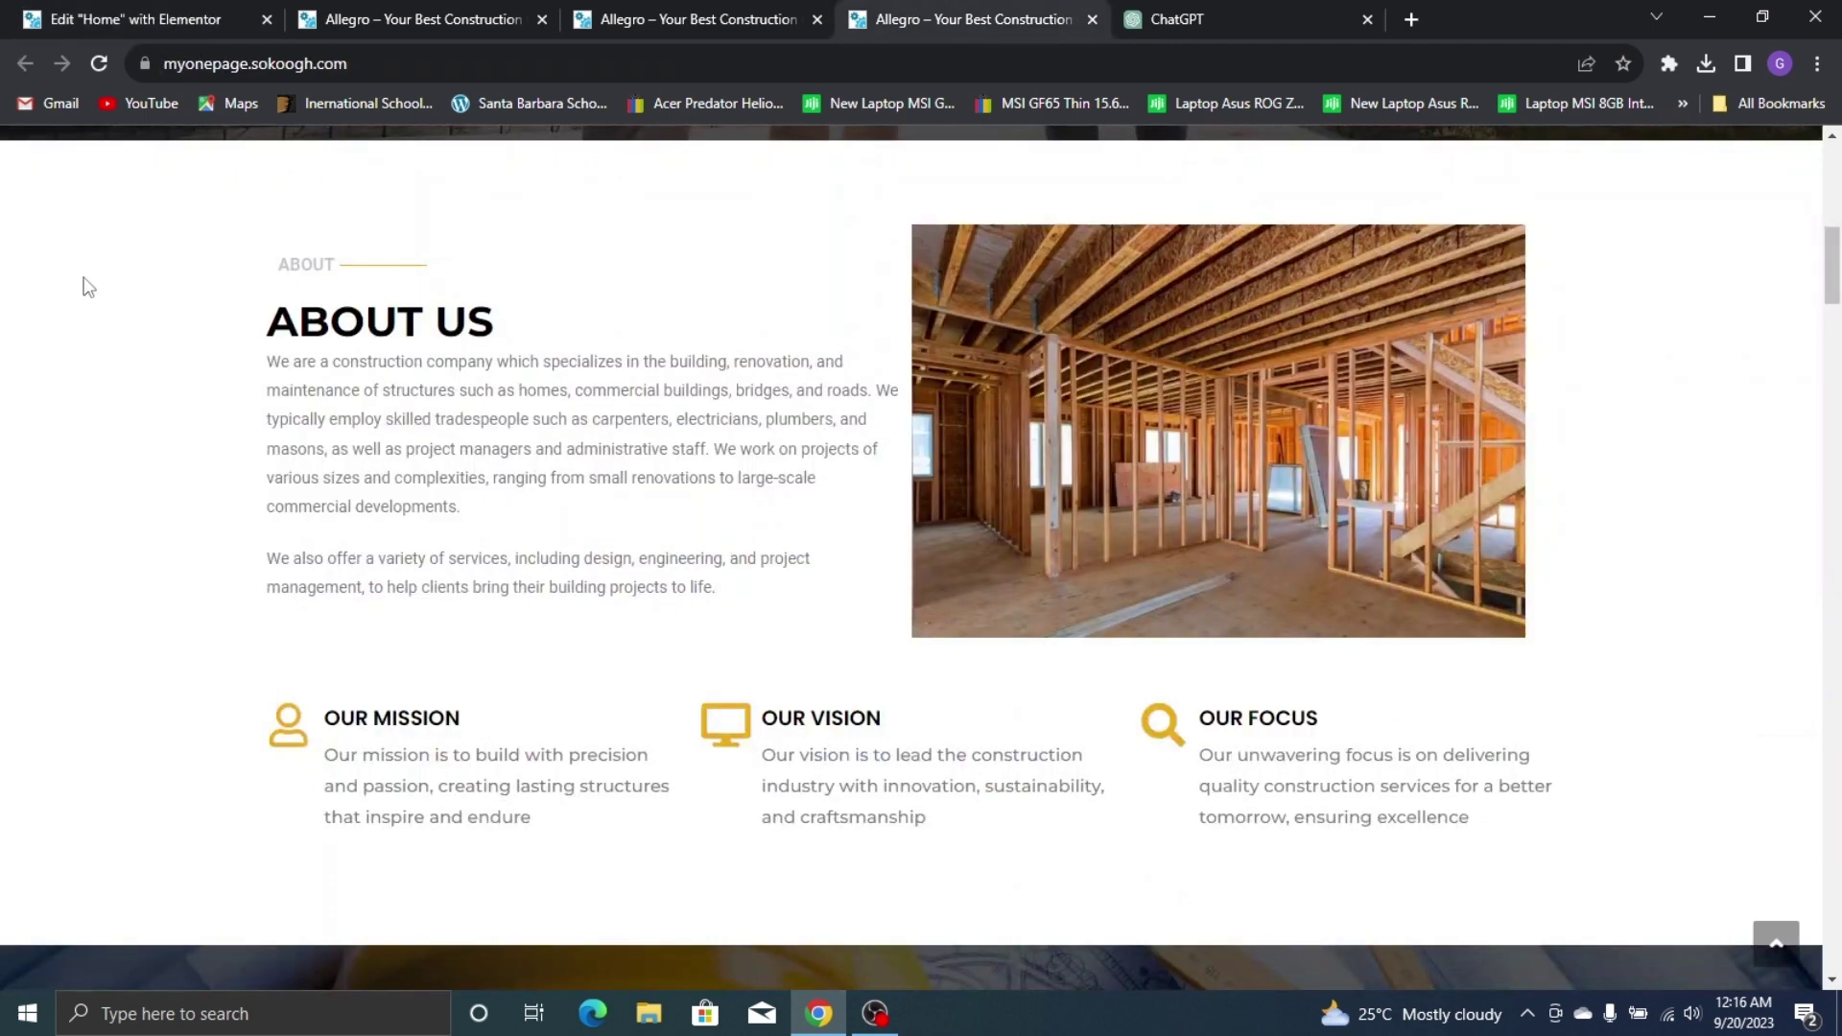
{"action": "left_click", "coordinate": [432, 9]}
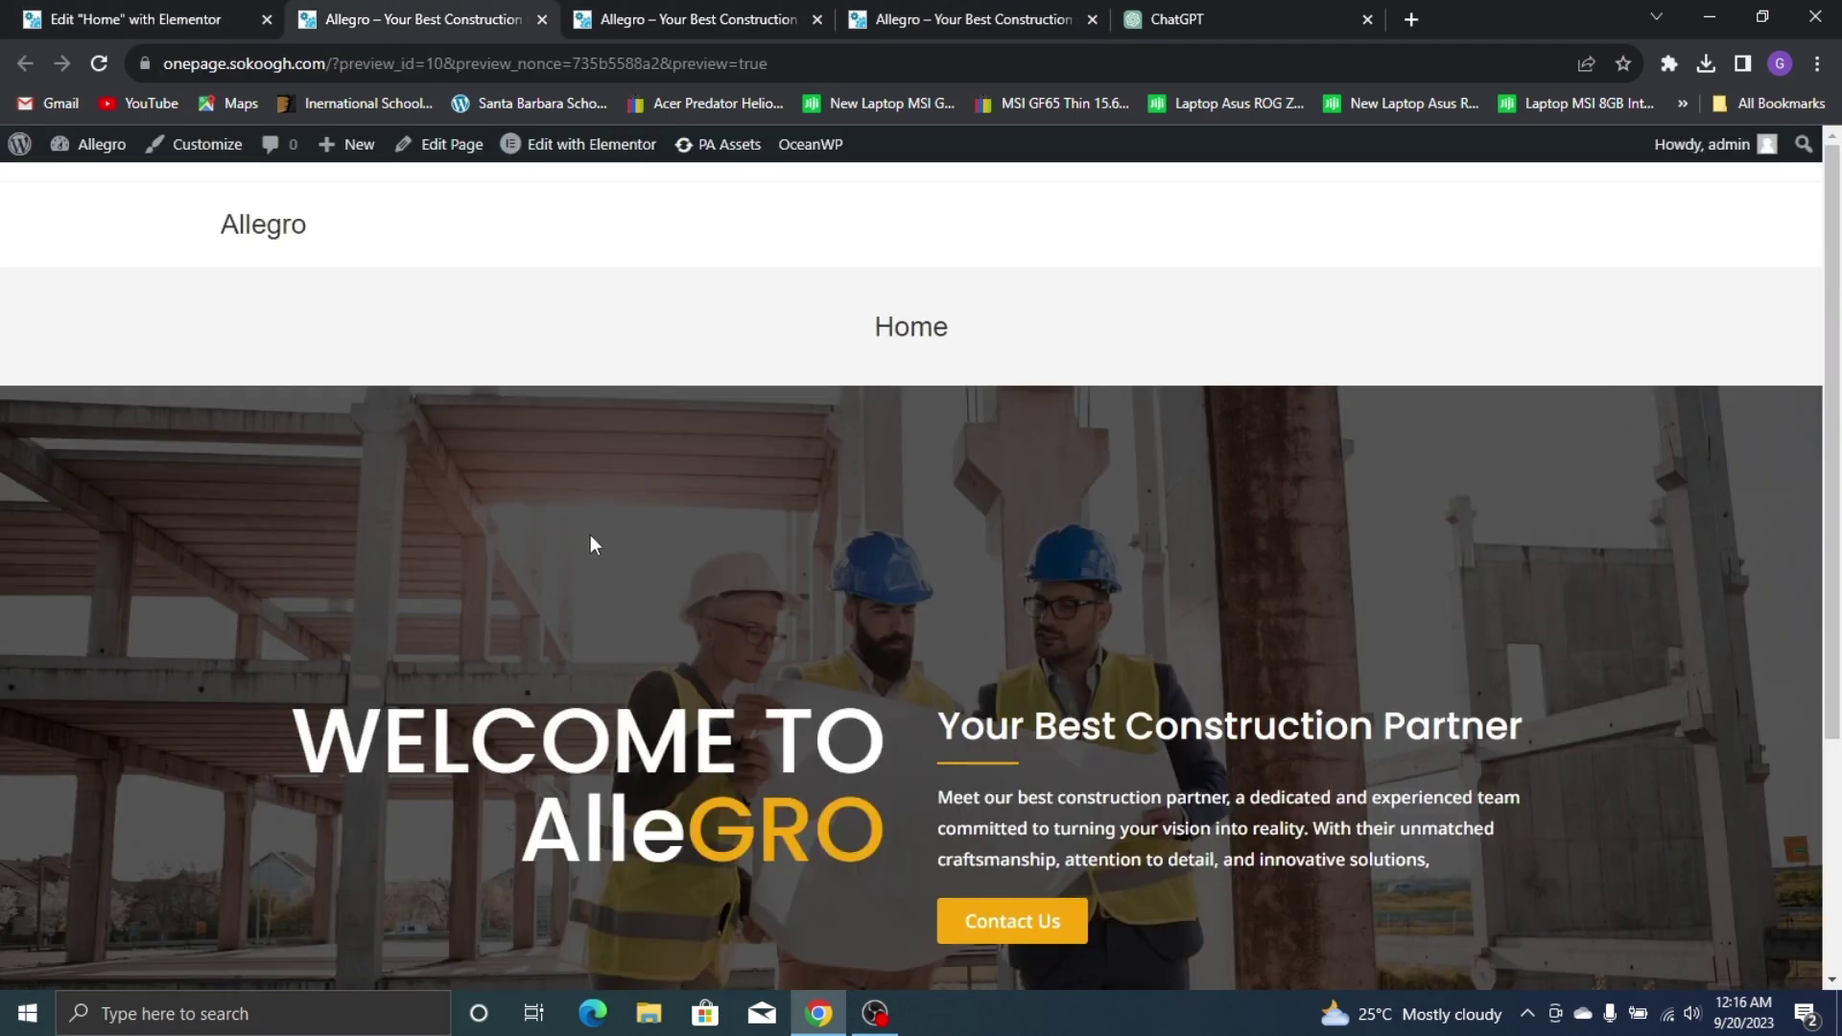
{"action": "left_click", "coordinate": [221, 16]}
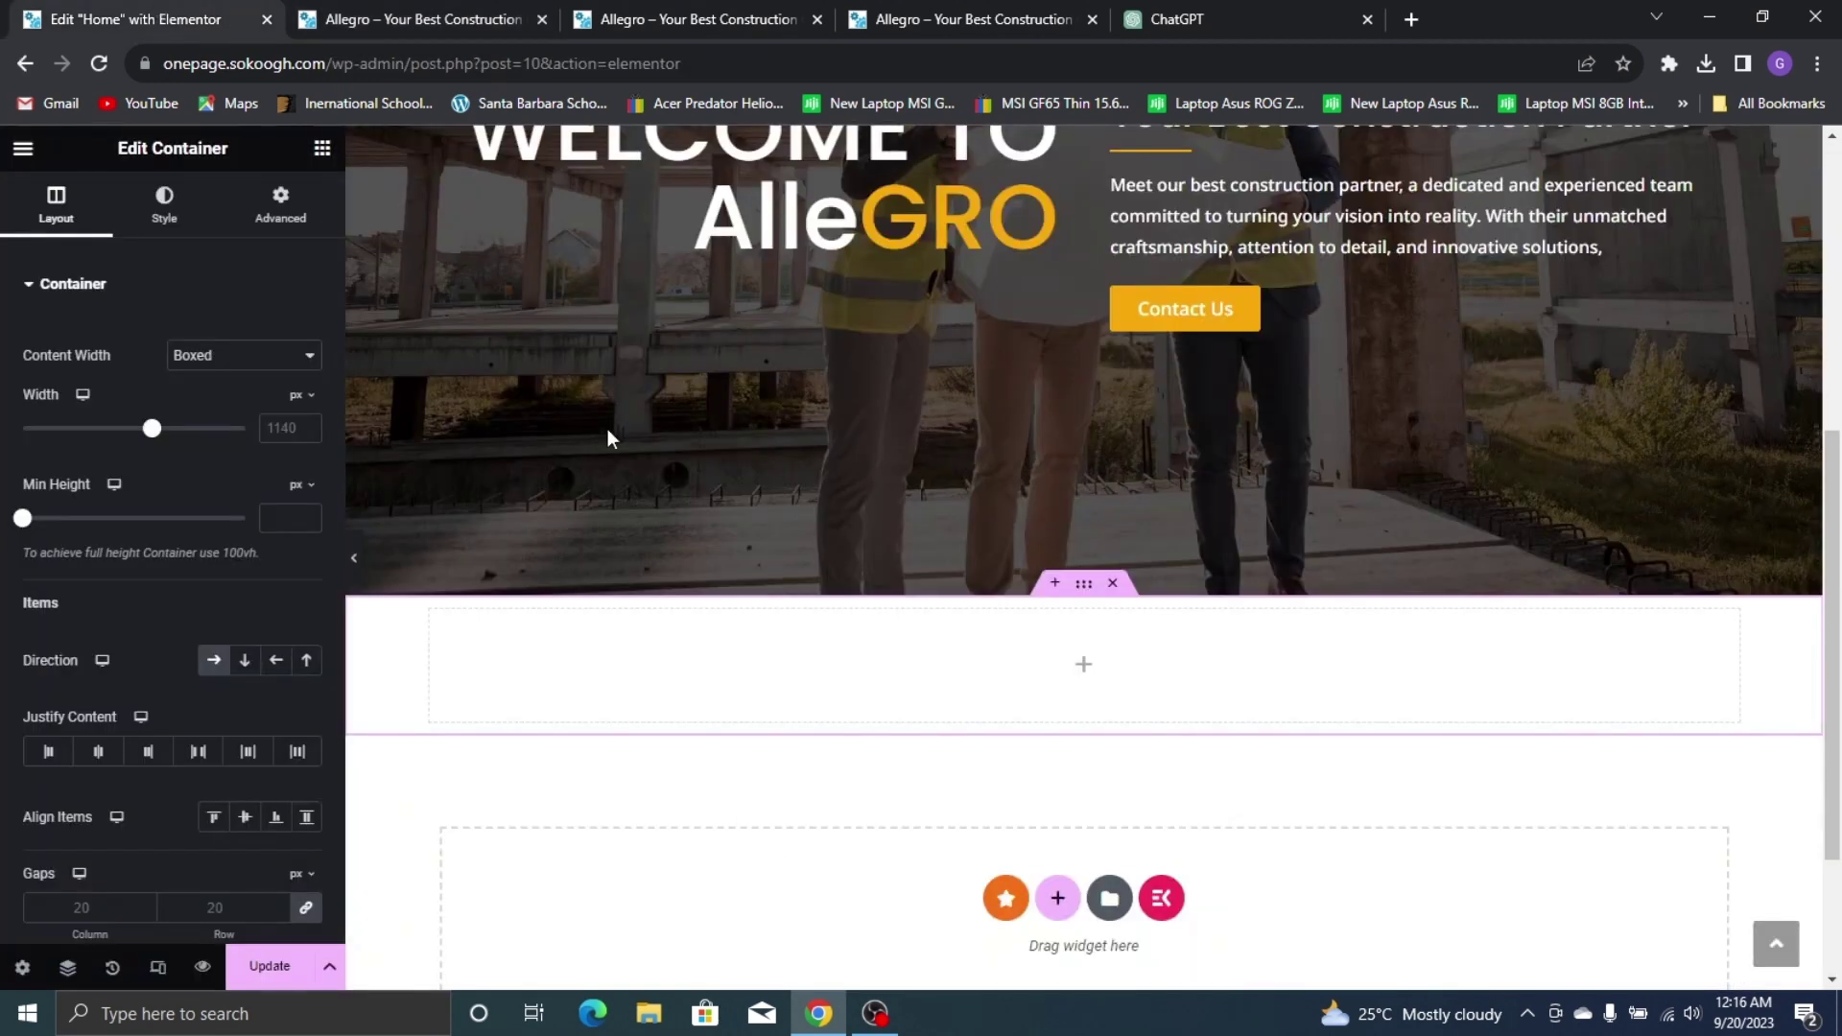
{"action": "left_click", "coordinate": [322, 148]}
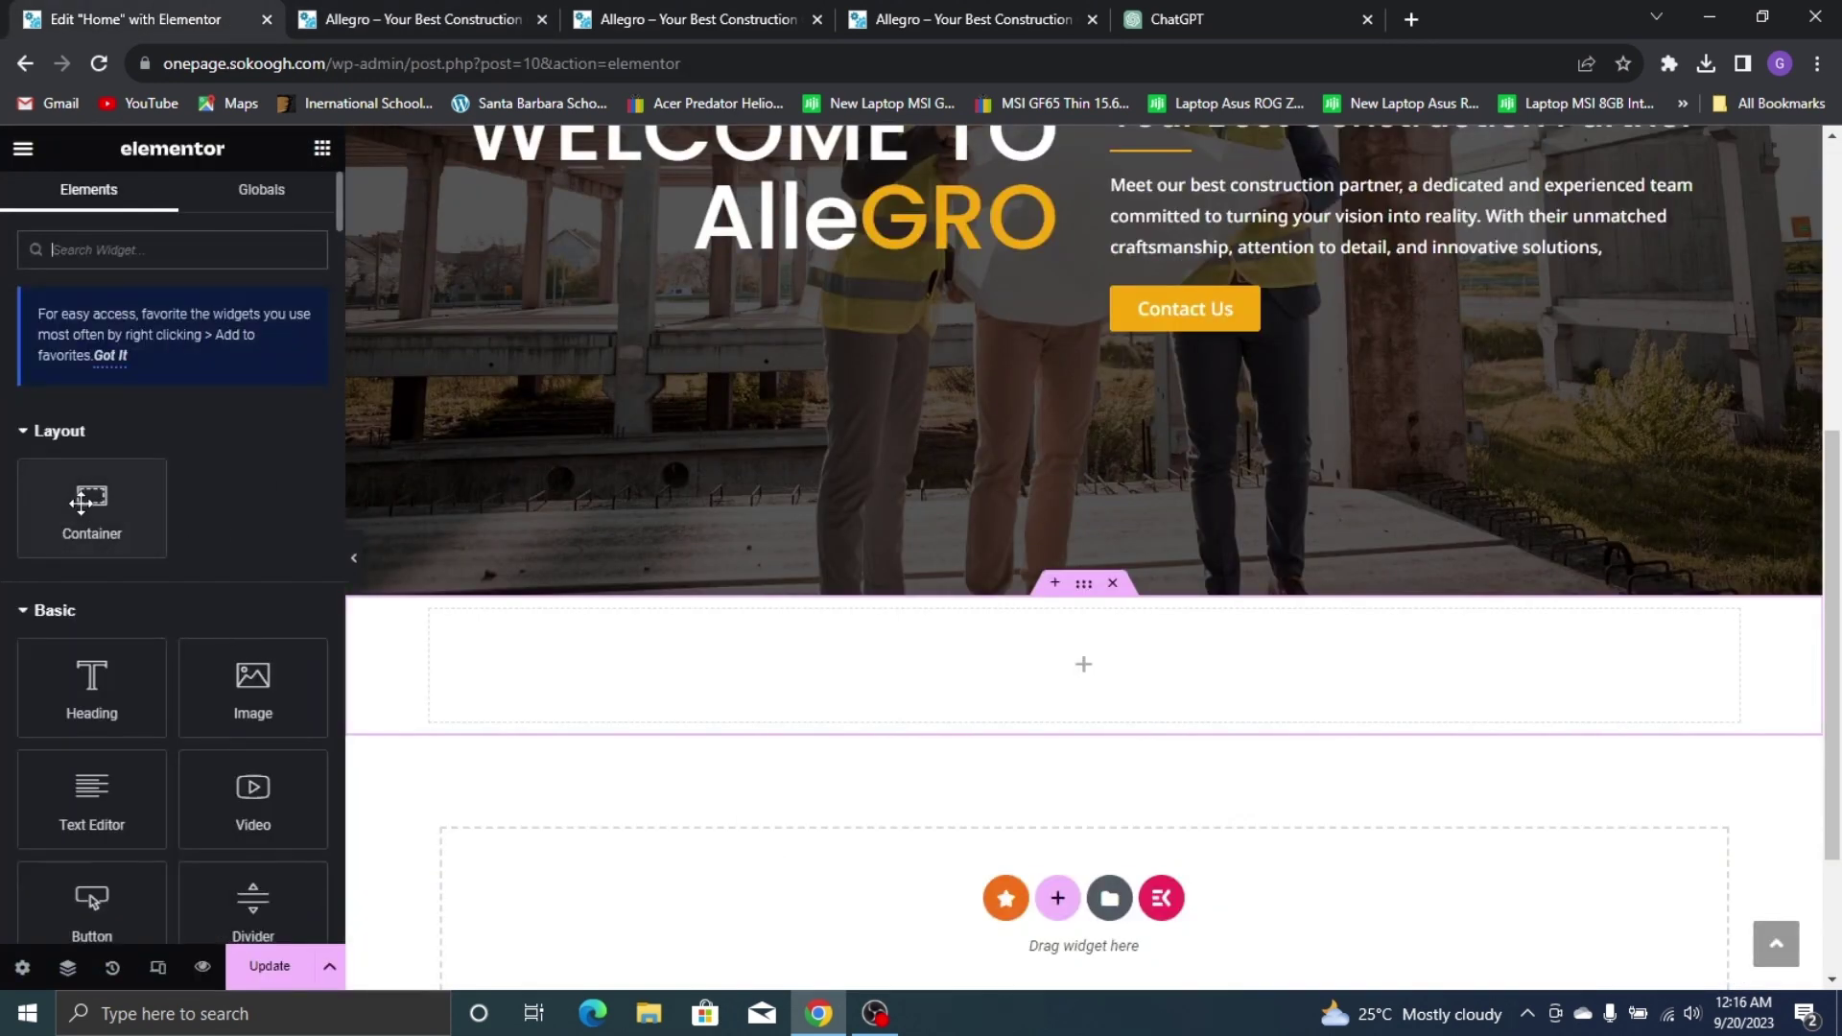
Place a nested container in the new section and duplicate it into two columns
{"action": "left_click_drag", "start_coordinate": [82, 500], "coordinate": [576, 683]}
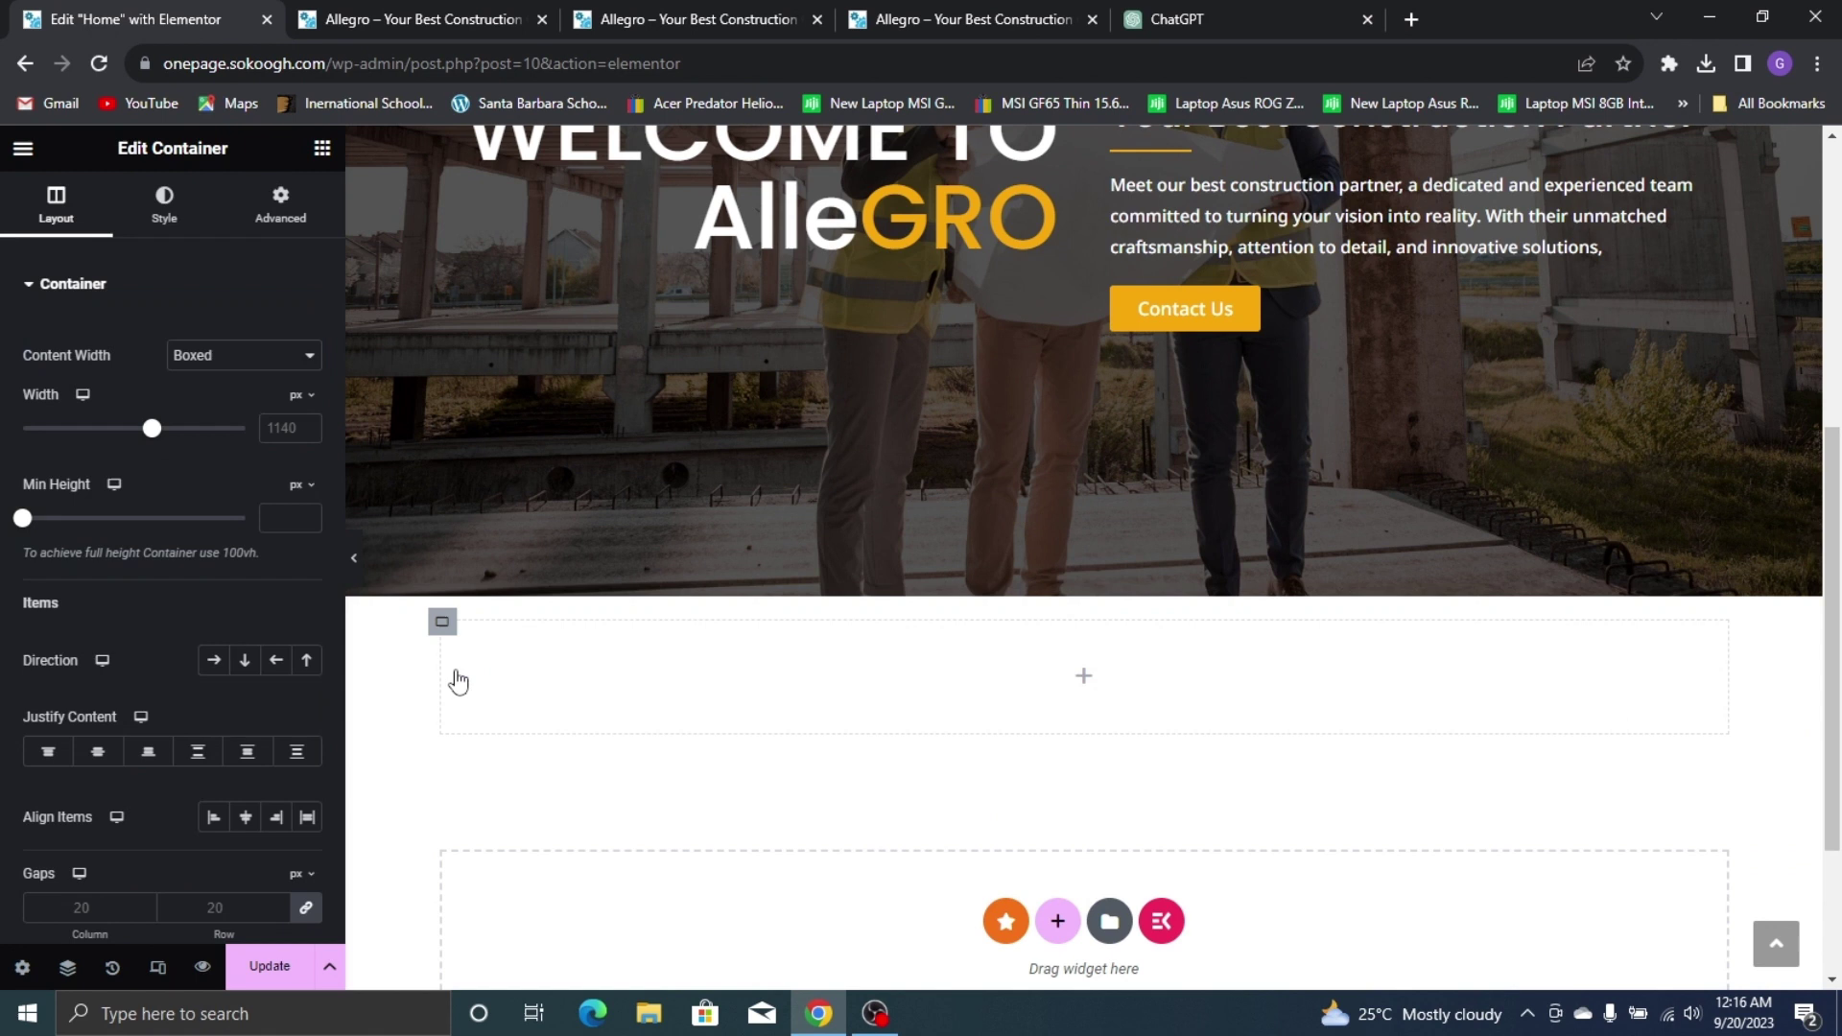
{"action": "right_click", "coordinate": [442, 621]}
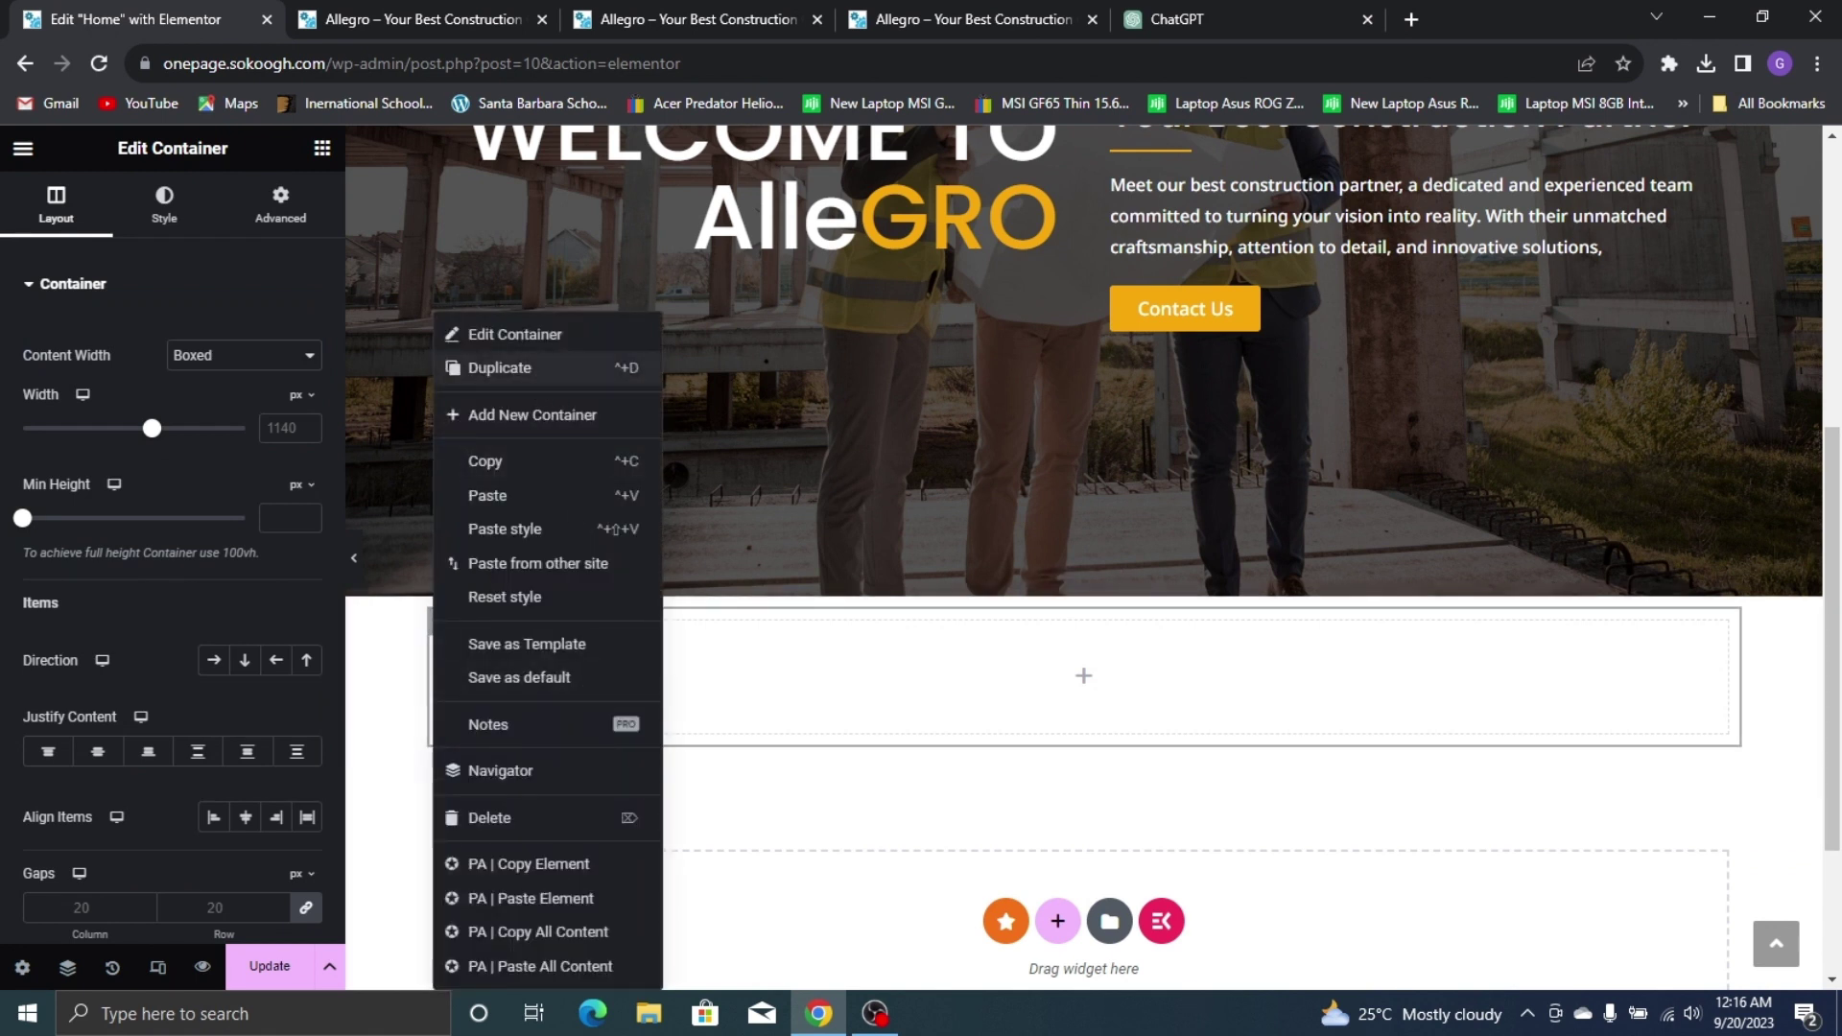
{"action": "left_click", "coordinate": [538, 370]}
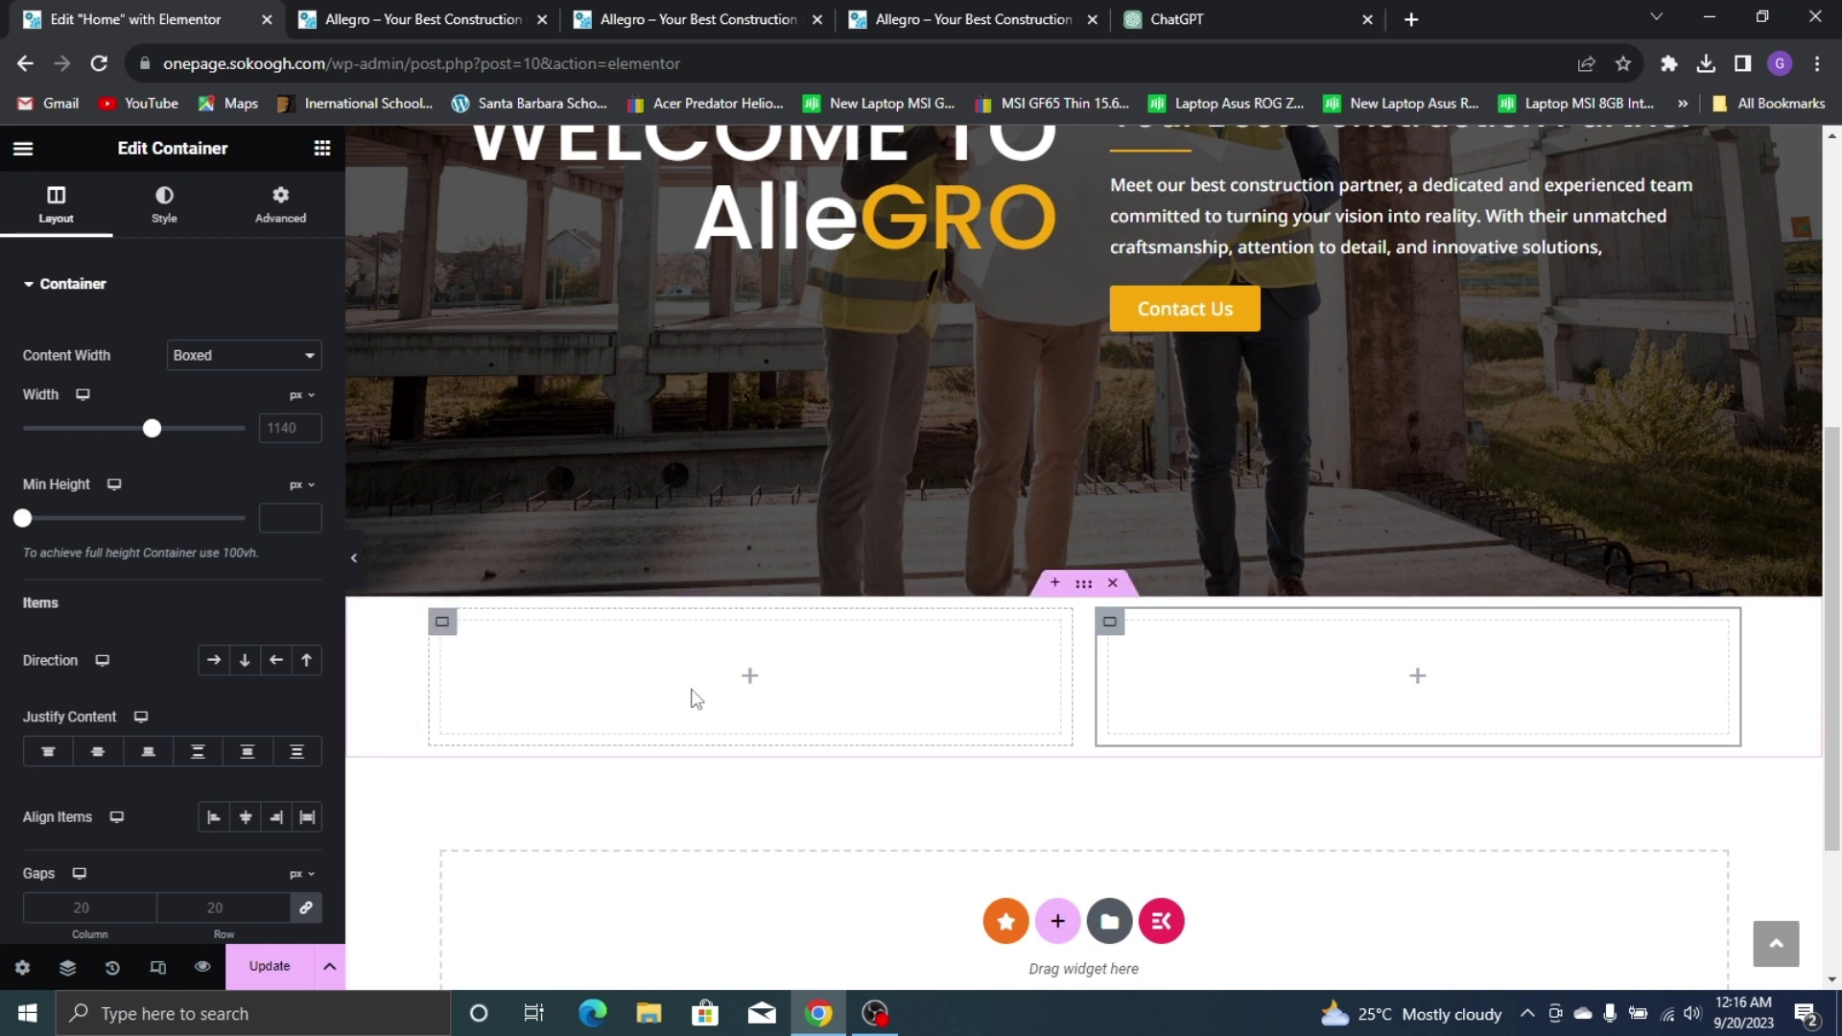
Put a Heading in the left column and start replacing its title with ABOUT
{"action": "left_click", "coordinate": [322, 148]}
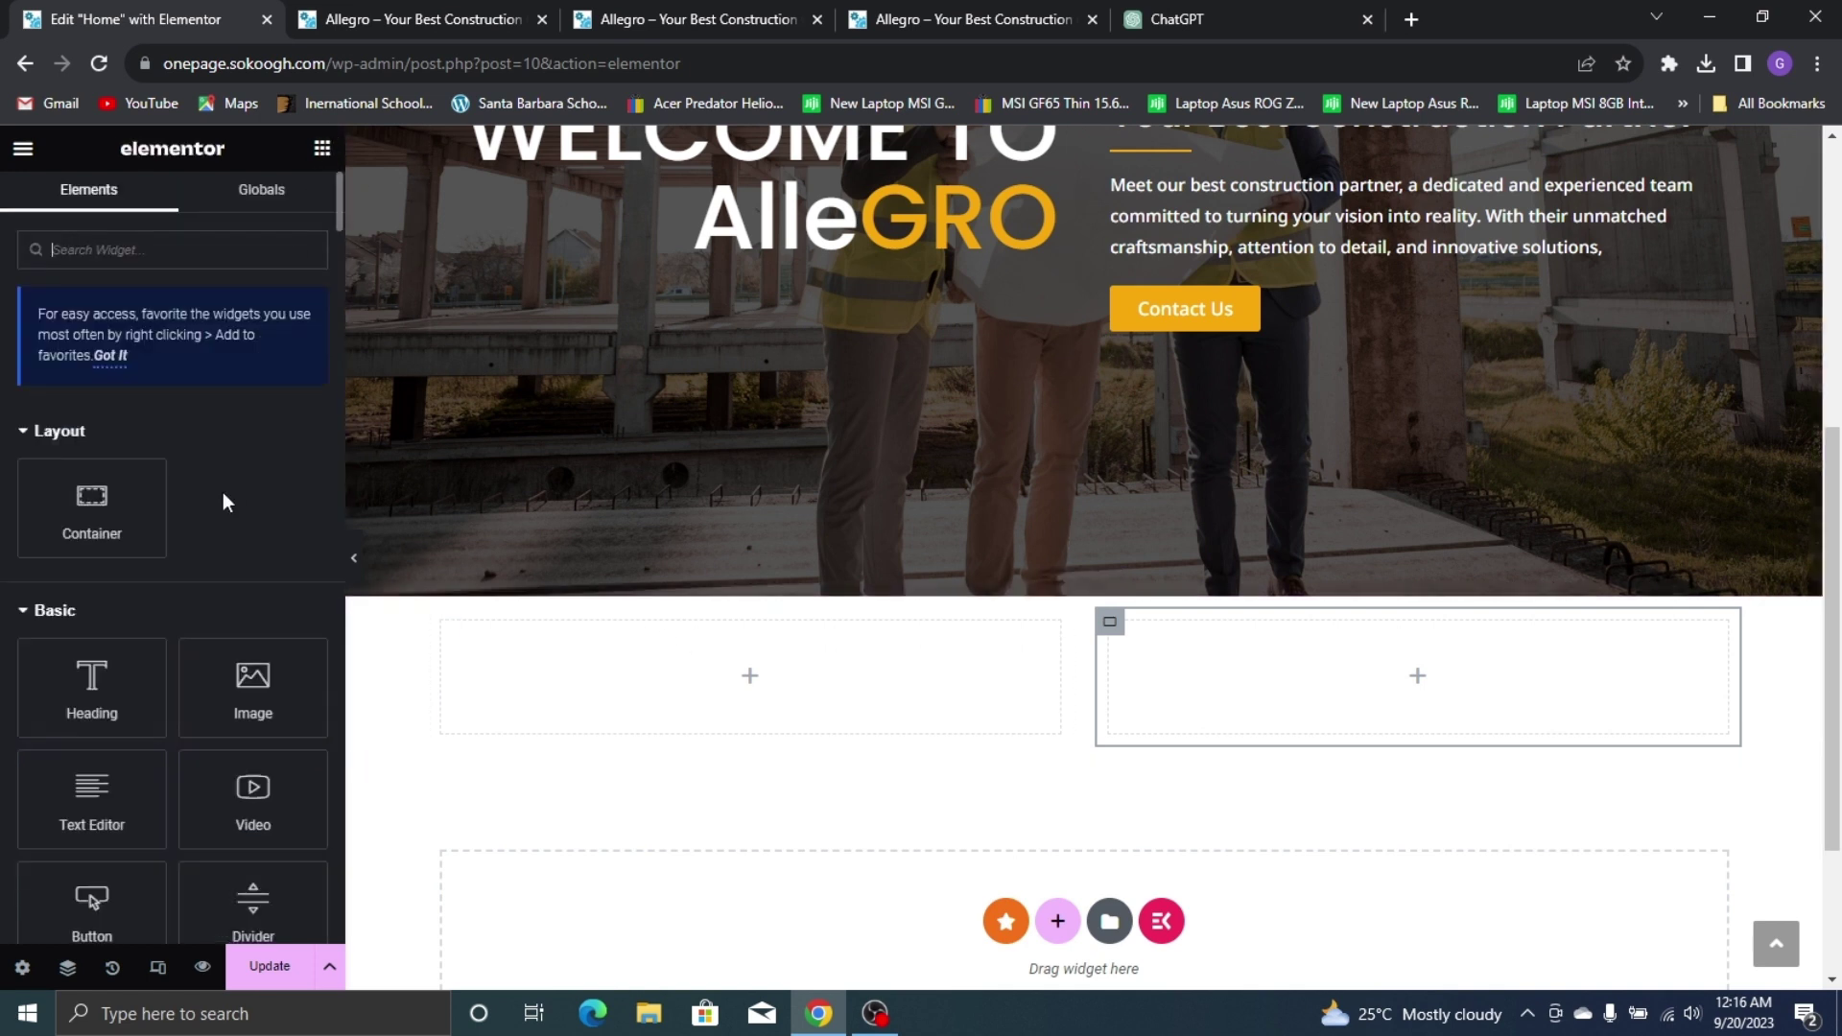
{"action": "left_click_drag", "start_coordinate": [92, 683], "coordinate": [598, 651]}
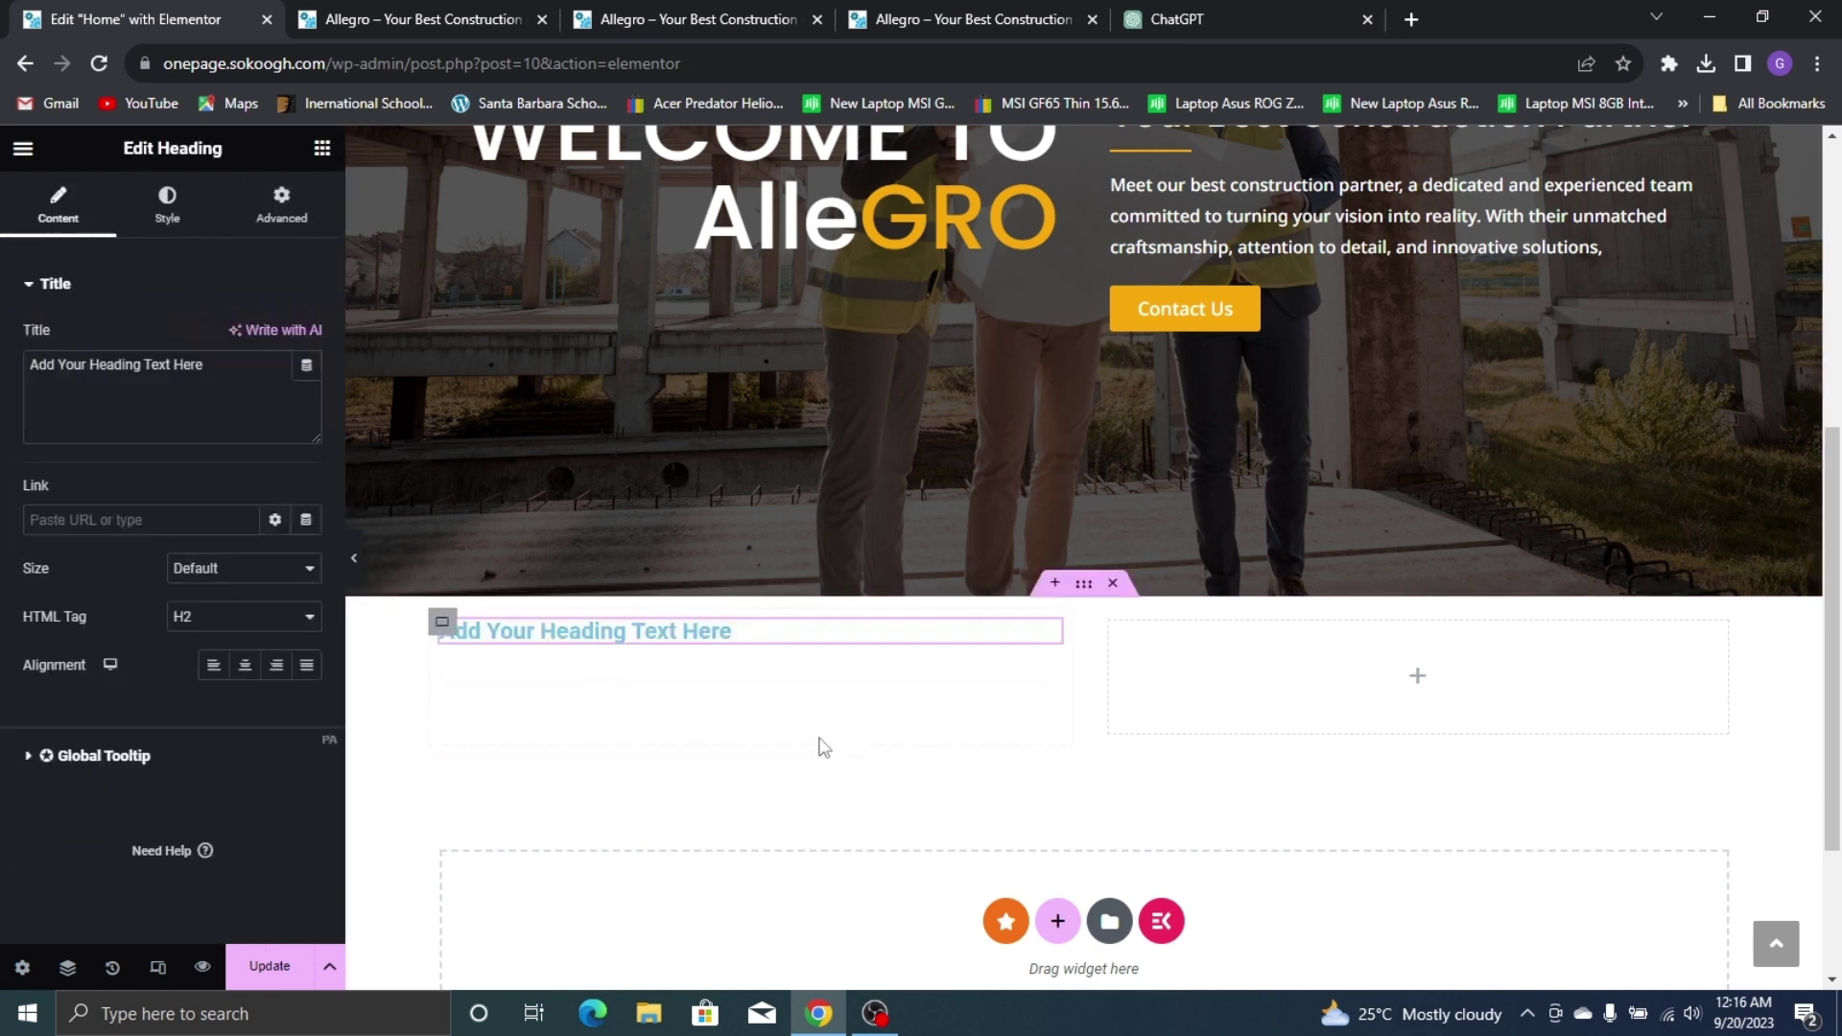
{"action": "triple_click", "coordinate": [116, 373]}
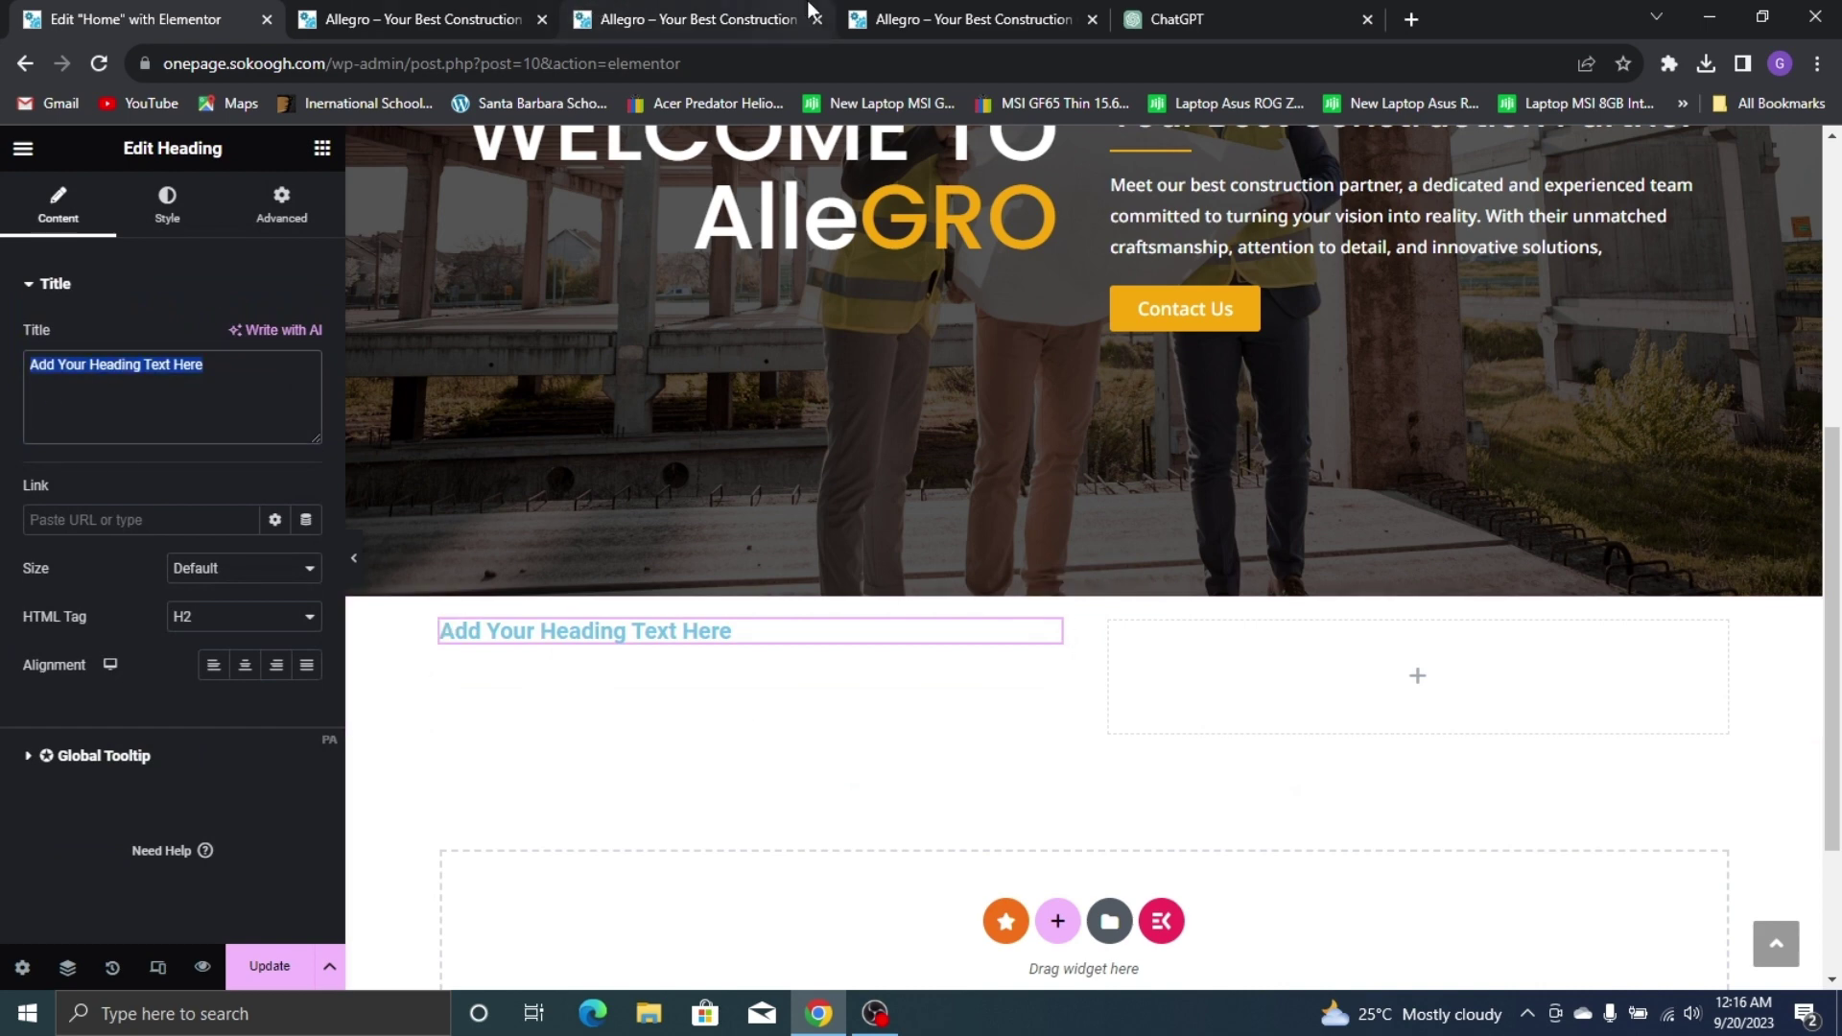
{"action": "left_click", "coordinate": [875, 21]}
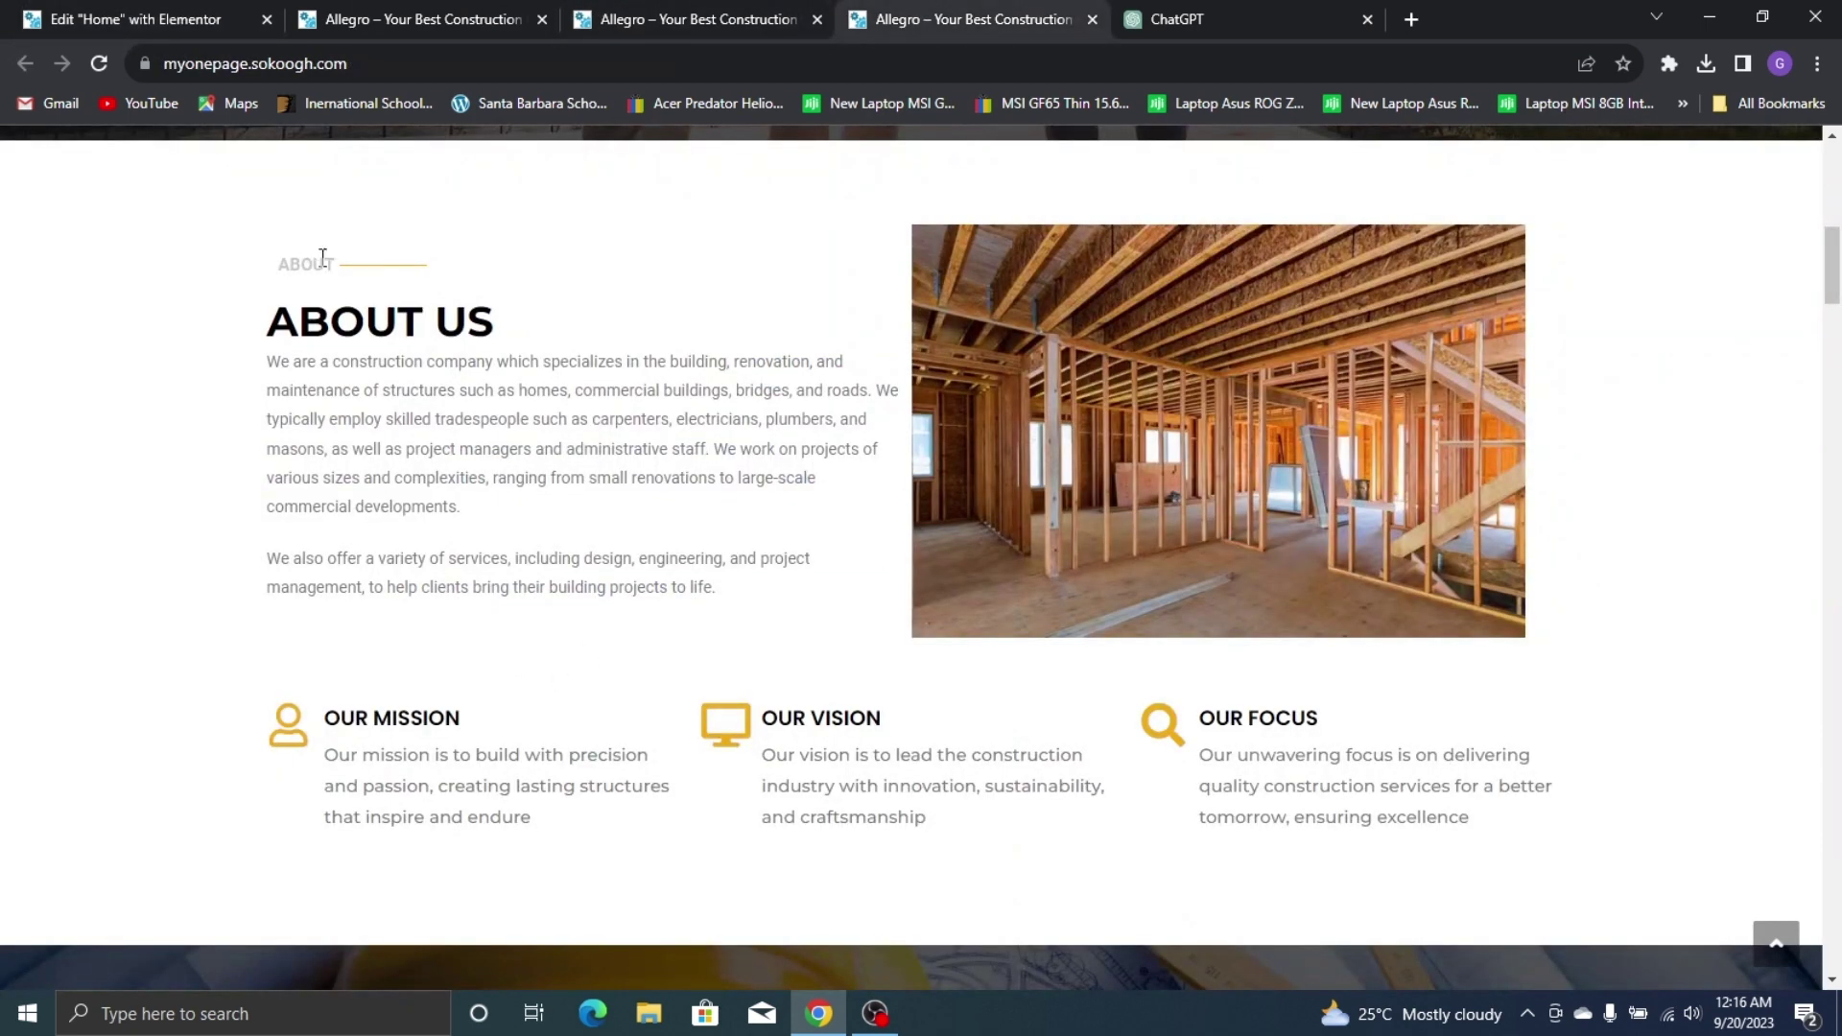
{"action": "left_click", "coordinate": [23, 13]}
{"action": "type", "text": "ABOUT"}
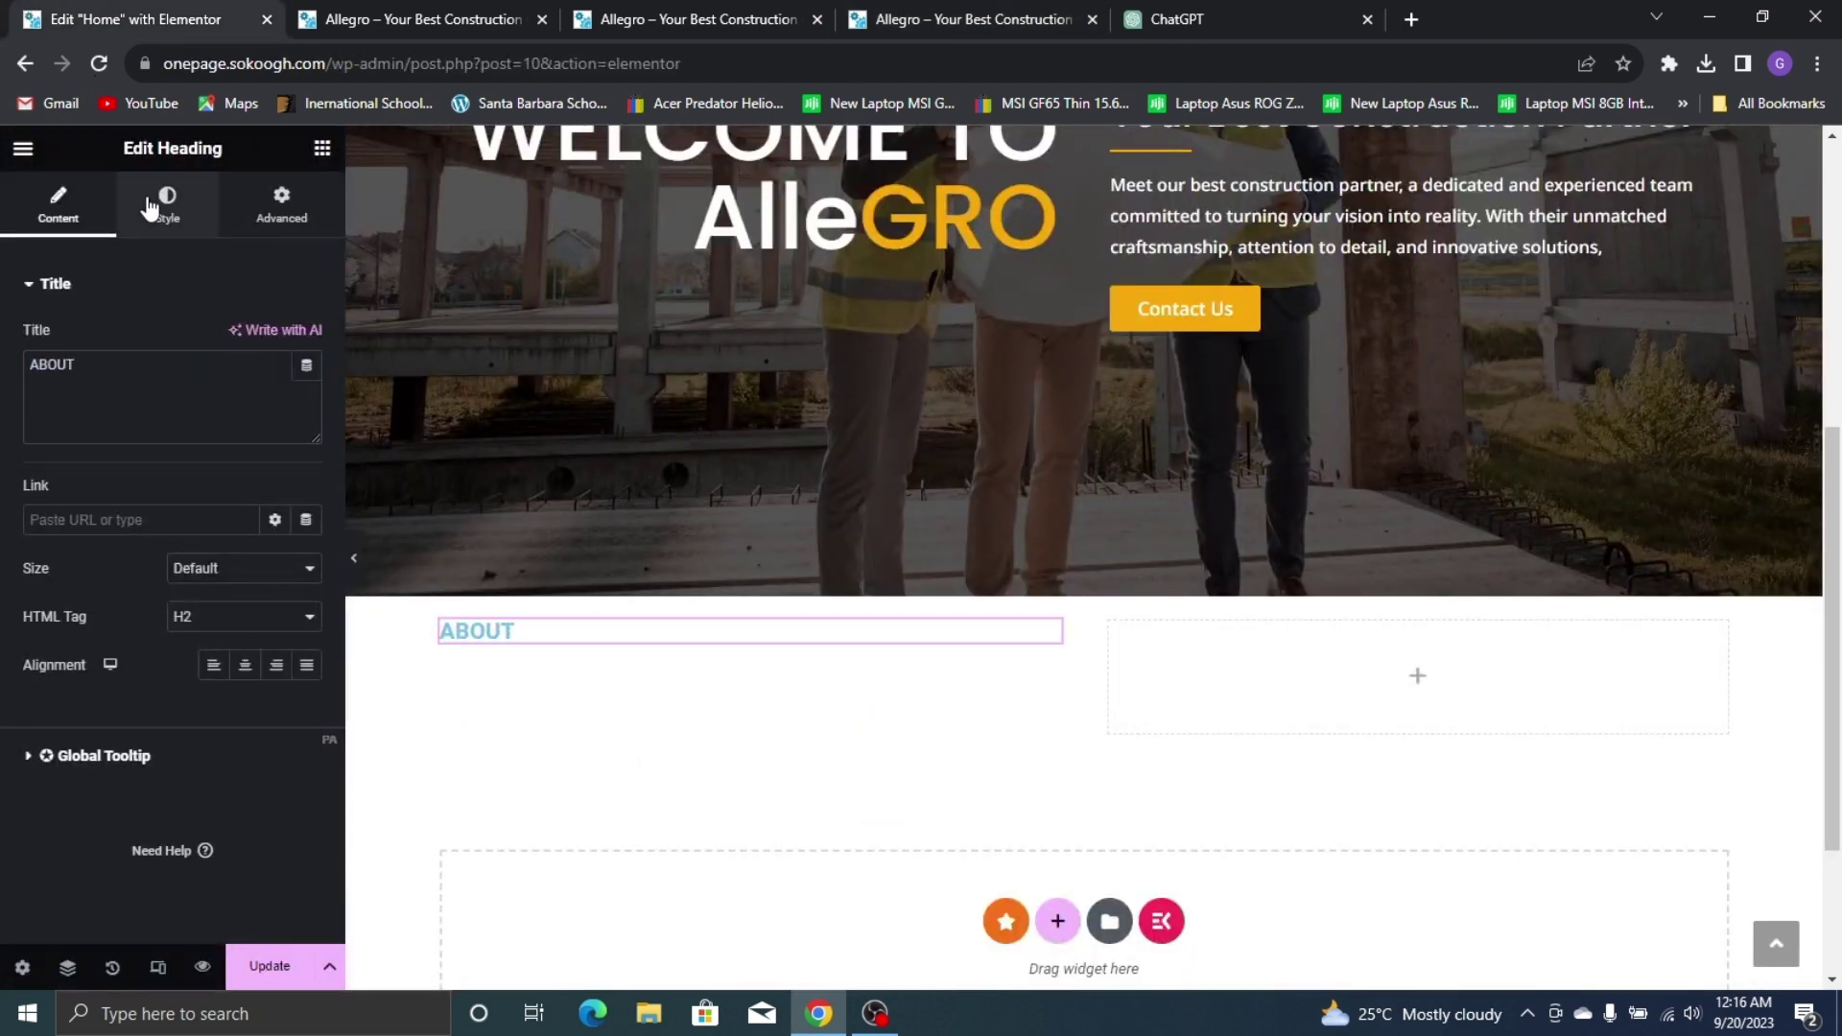
Set the ABOUT heading's text colour to a semi-transparent grey, #70707099
{"action": "left_click", "coordinate": [146, 200]}
{"action": "left_click", "coordinate": [306, 340]}
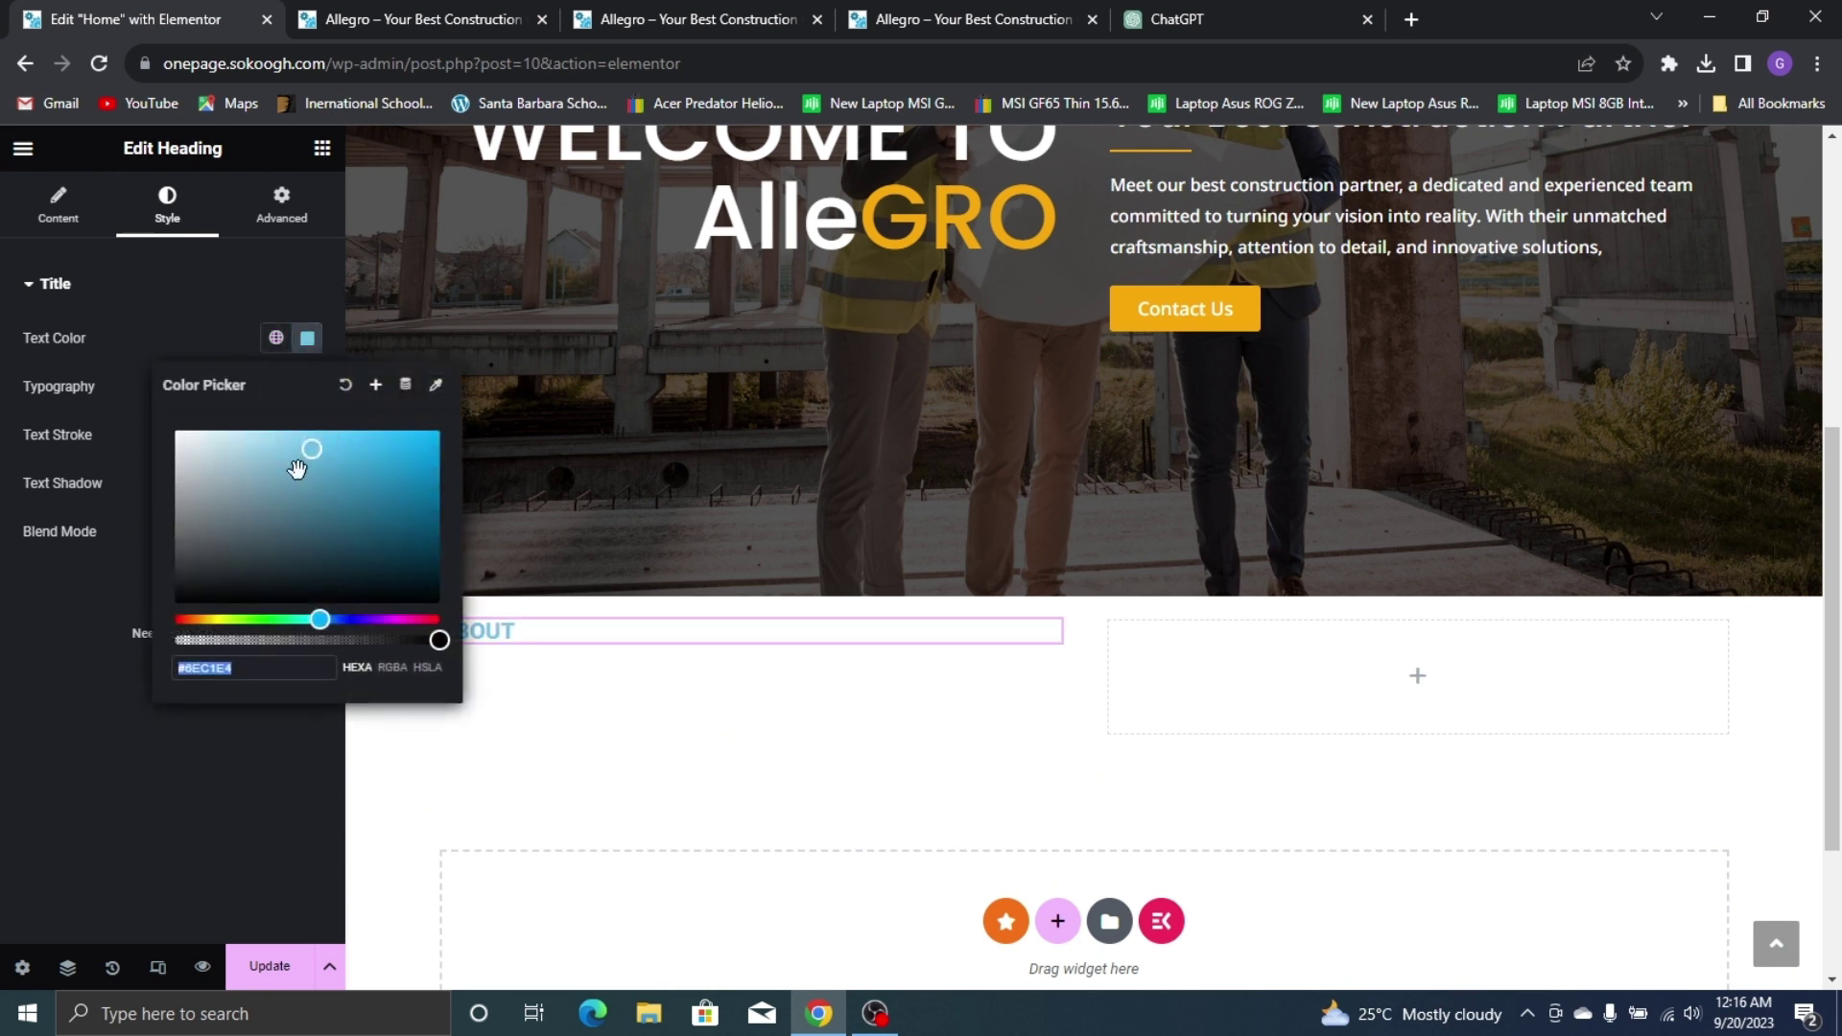
{"action": "left_click_drag", "start_coordinate": [300, 464], "coordinate": [174, 524]}
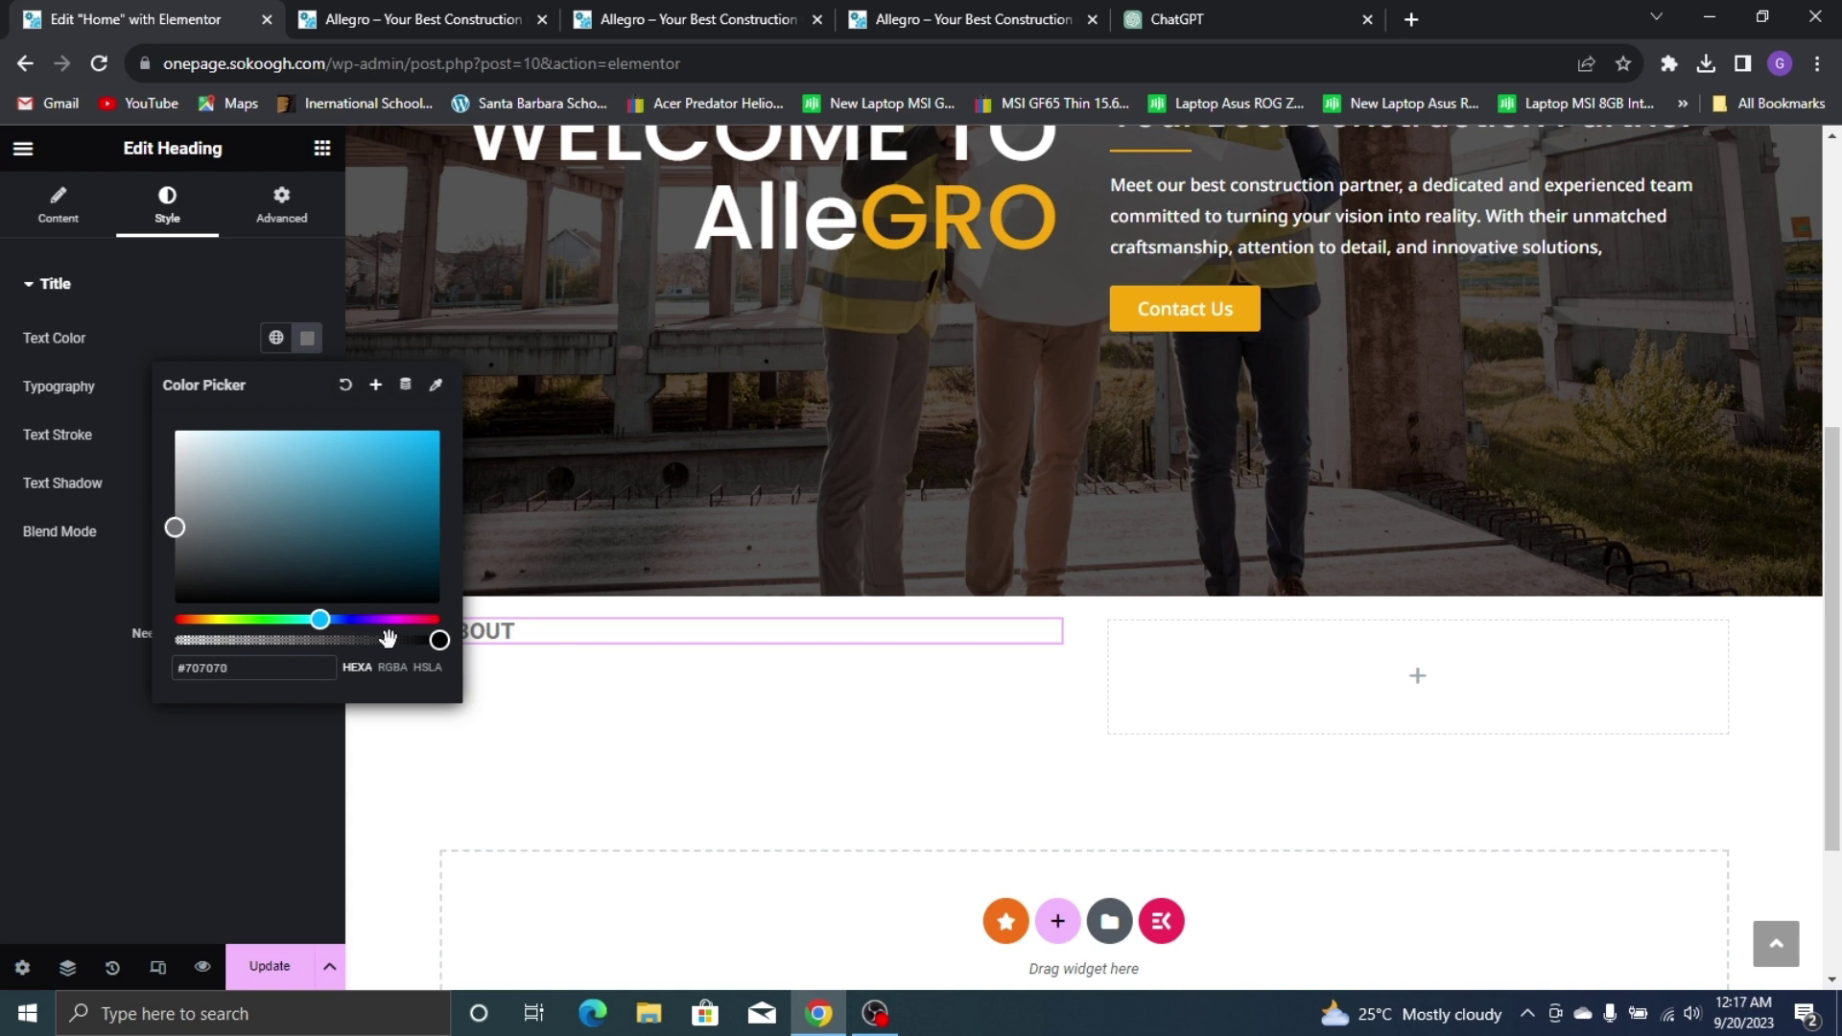
{"action": "left_click_drag", "start_coordinate": [437, 639], "coordinate": [355, 660]}
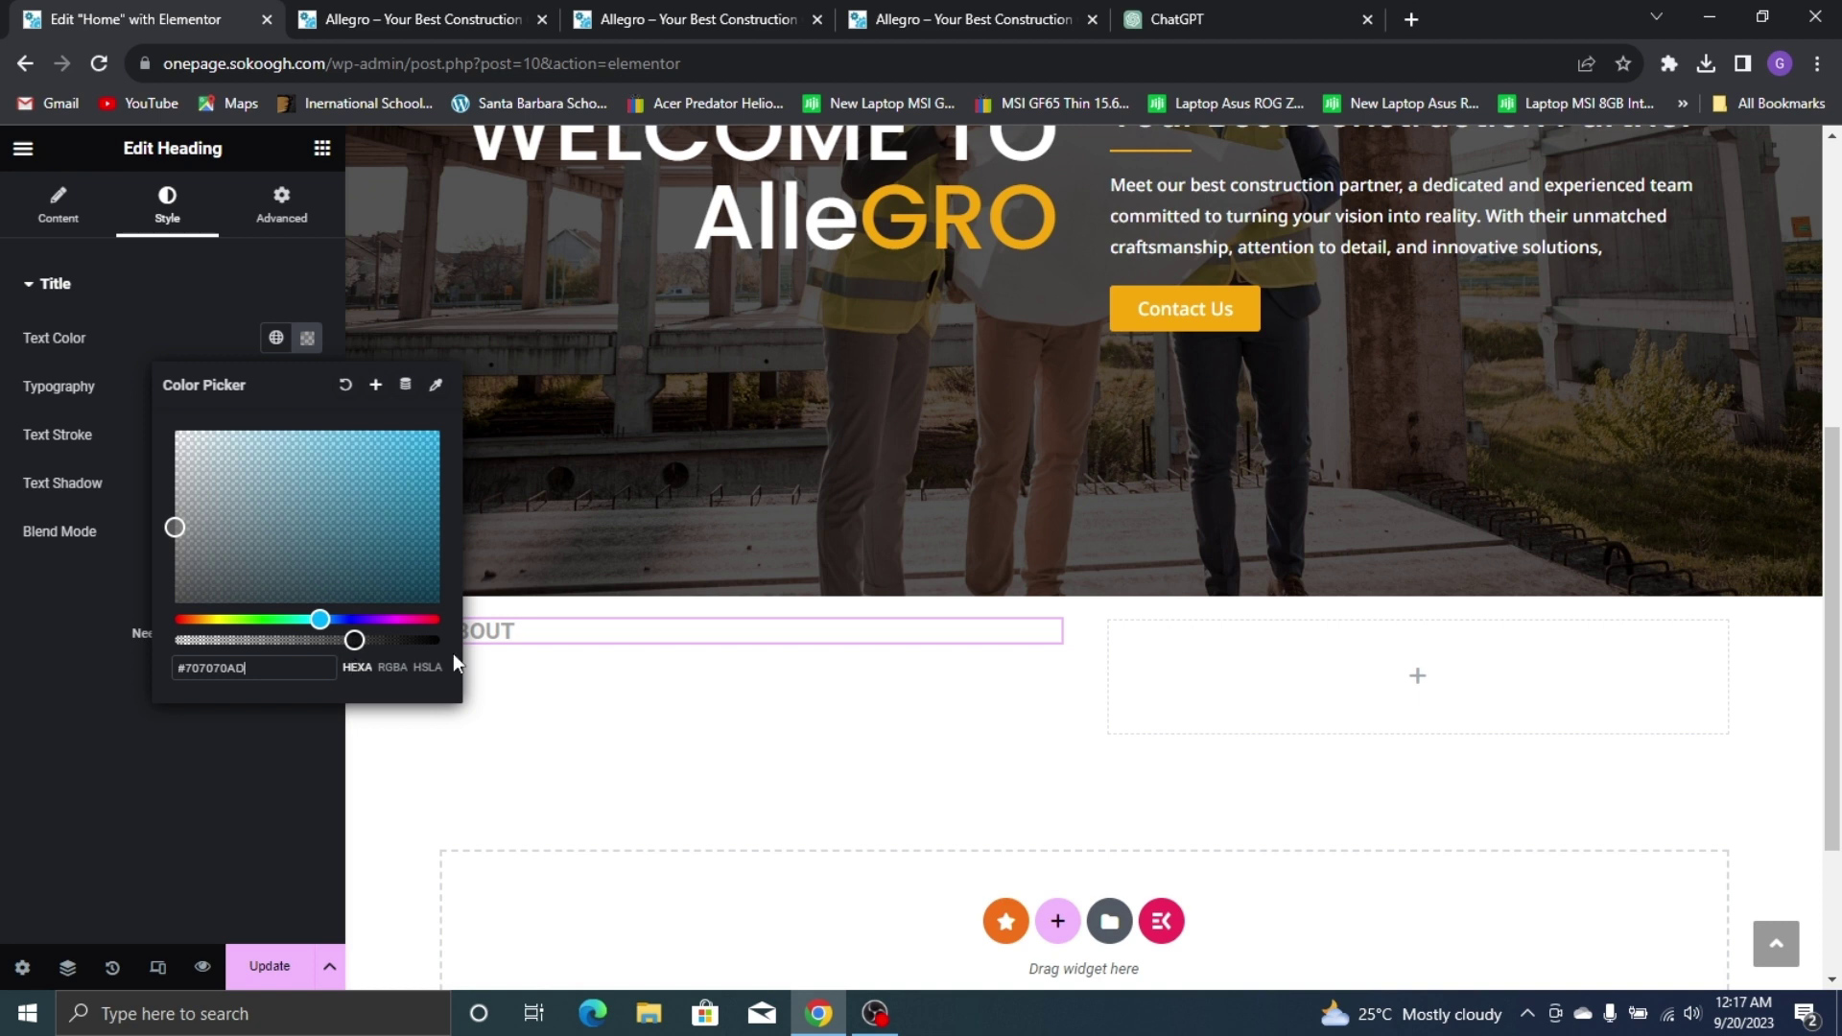
{"action": "left_click", "coordinate": [262, 760]}
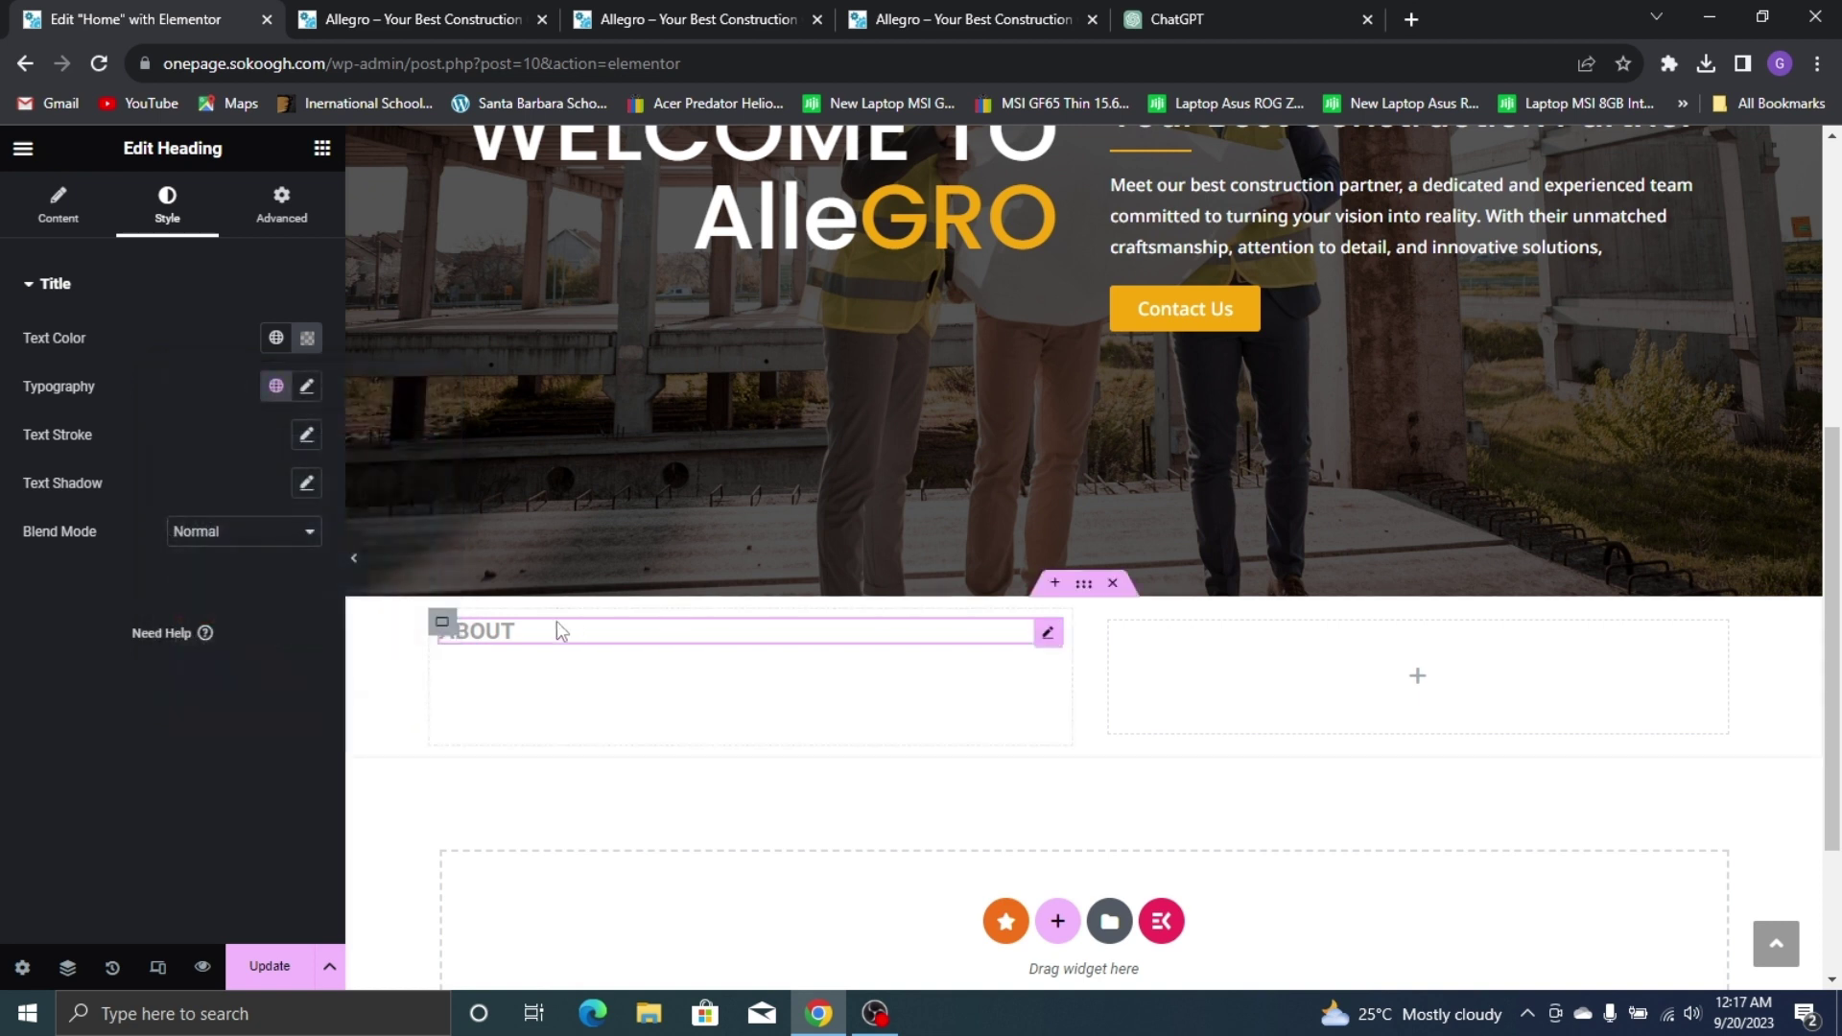
{"action": "left_click", "coordinate": [303, 338]}
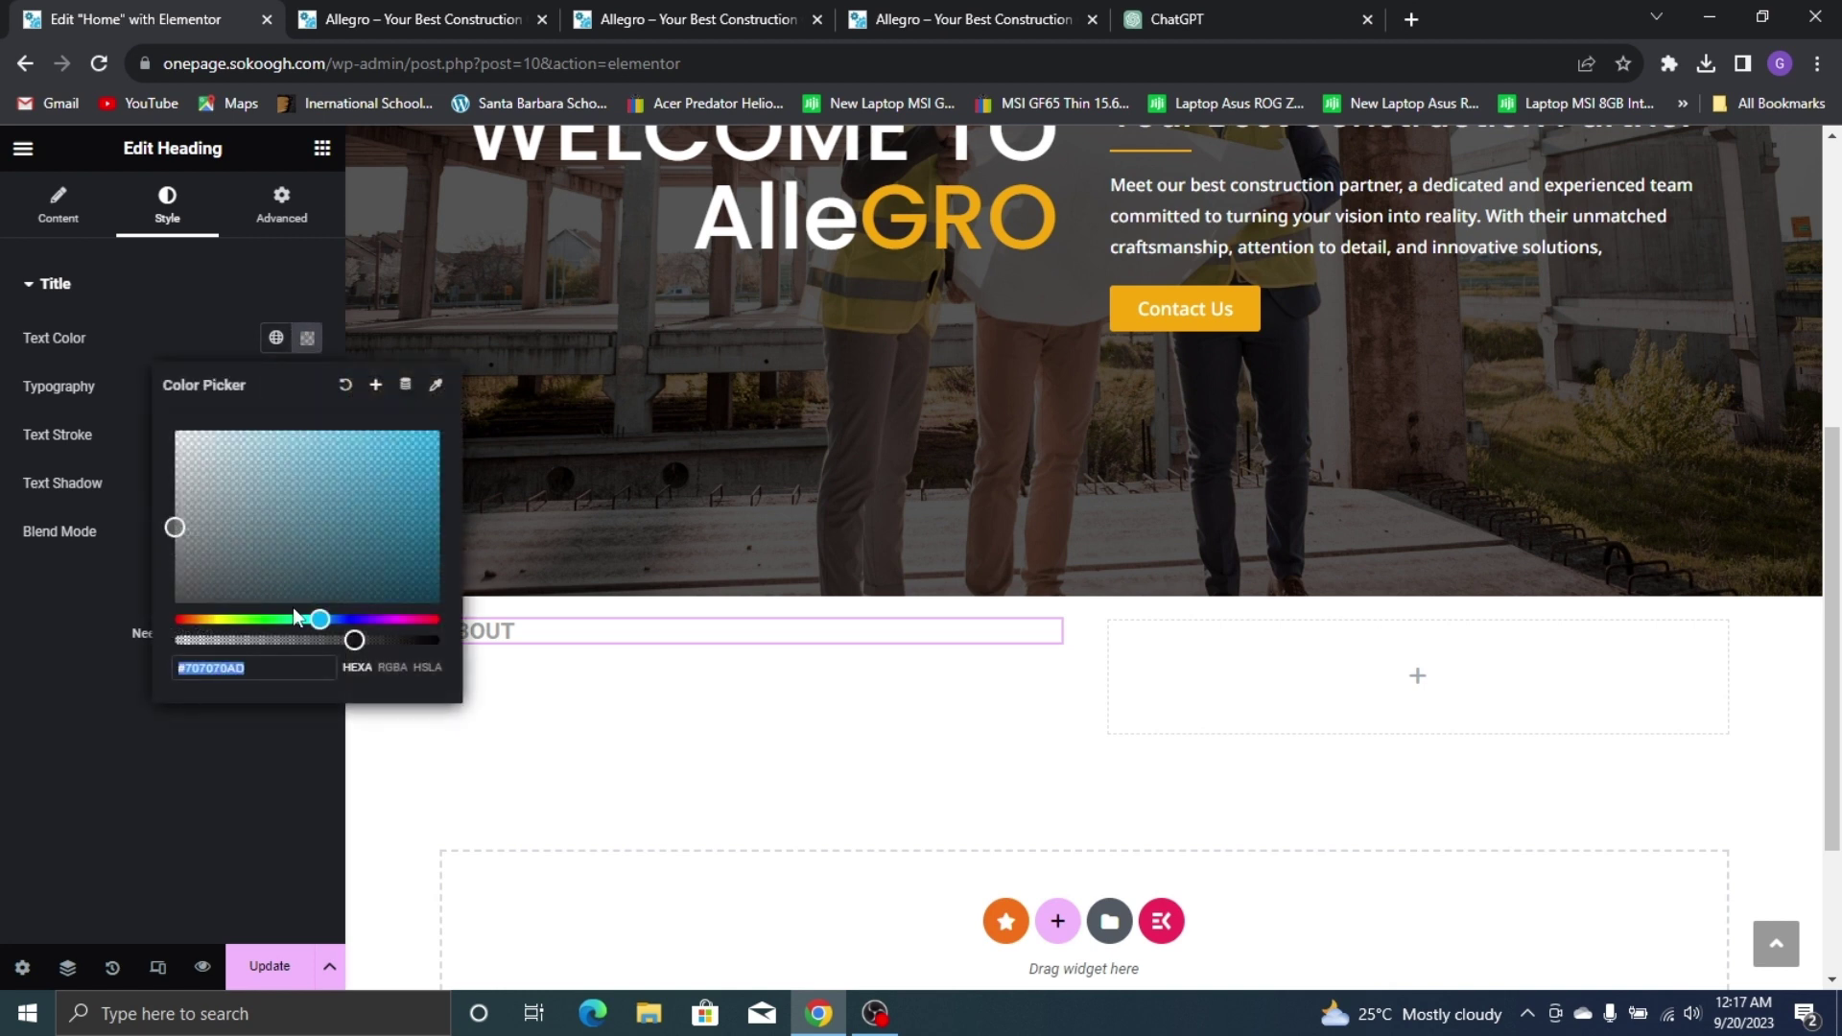
{"action": "left_click_drag", "start_coordinate": [352, 640], "coordinate": [332, 645]}
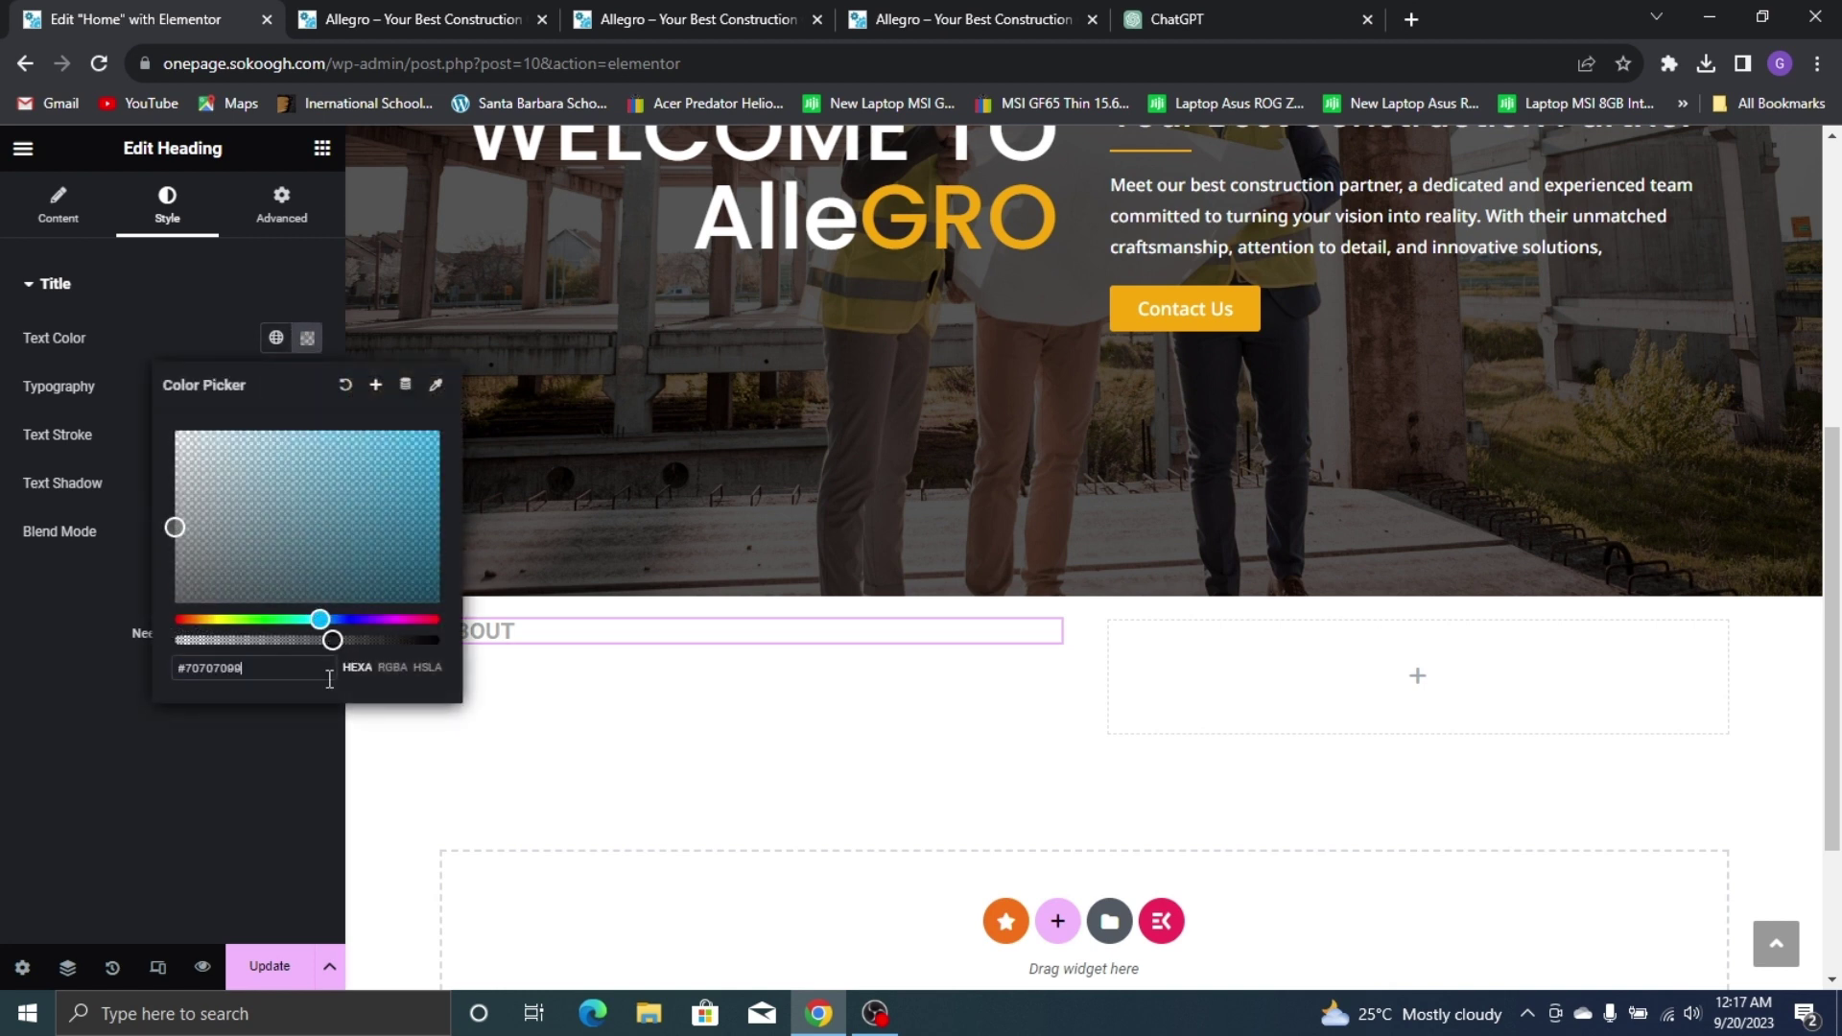
{"action": "left_click", "coordinate": [309, 718]}
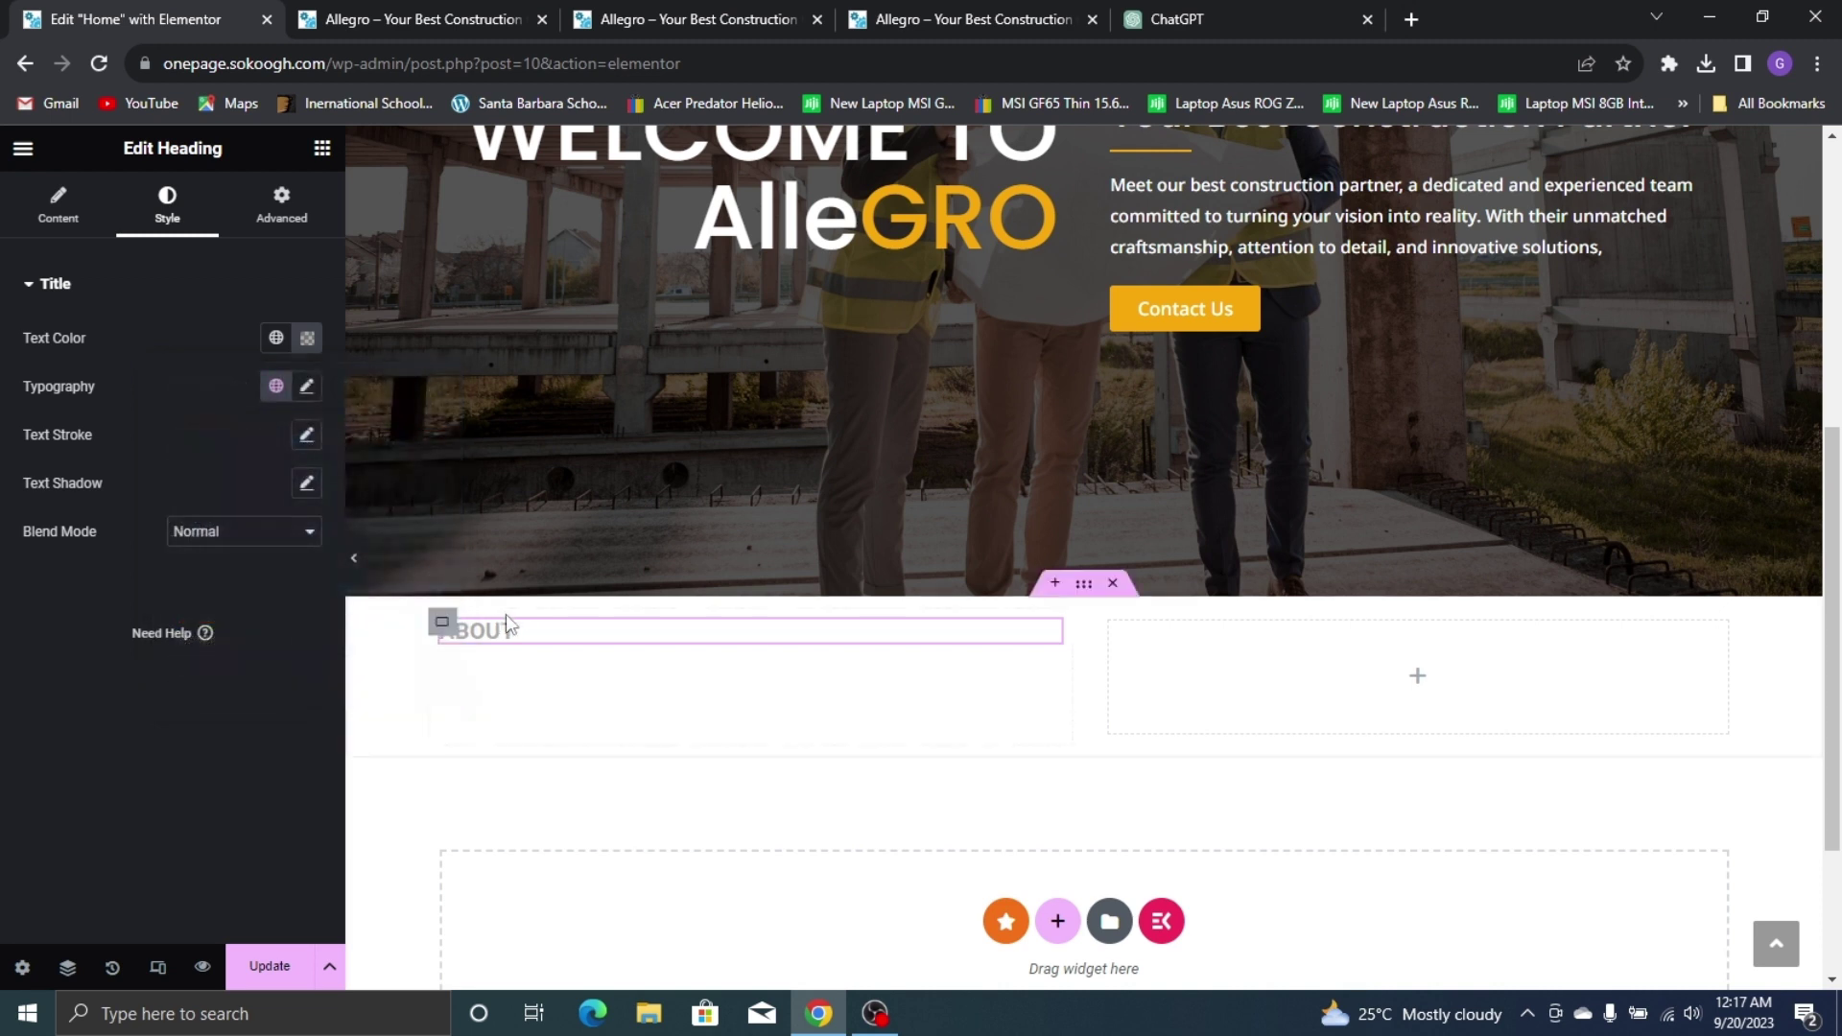
Save the grey heading colour as a new global colour named Ash-ish
{"action": "left_click", "coordinate": [302, 345]}
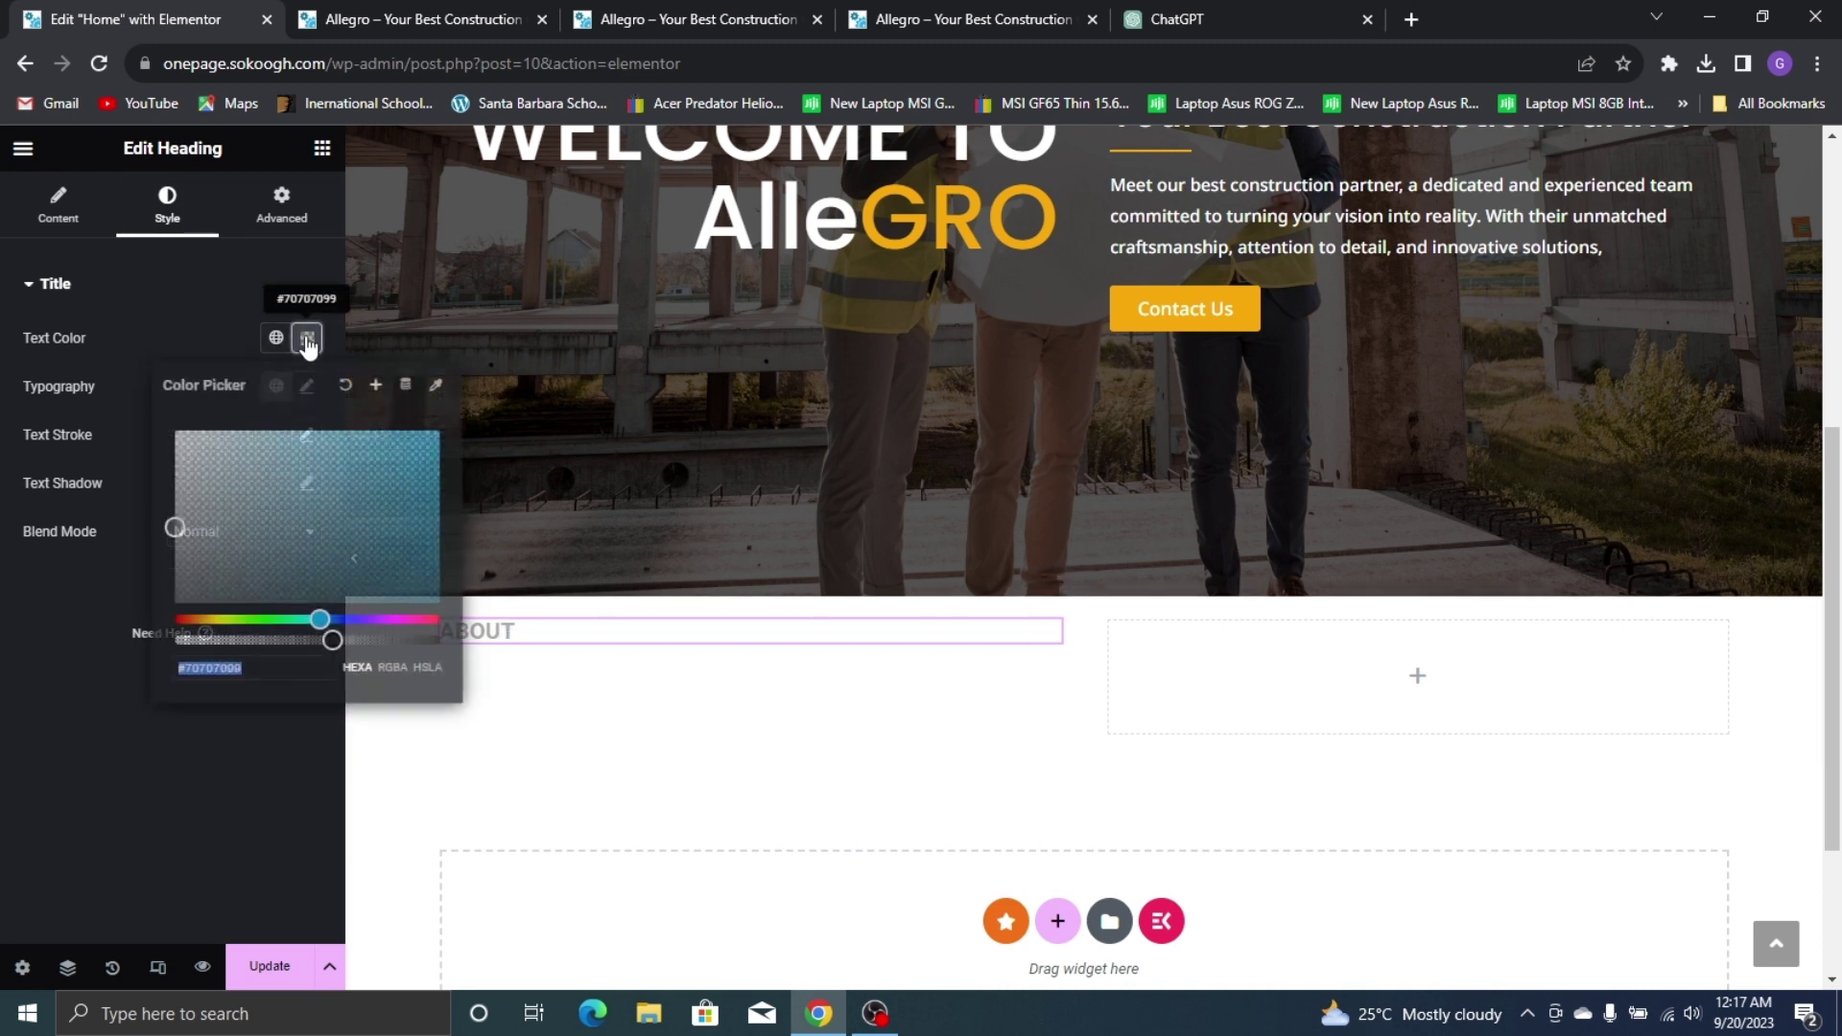
{"action": "left_click", "coordinate": [377, 386]}
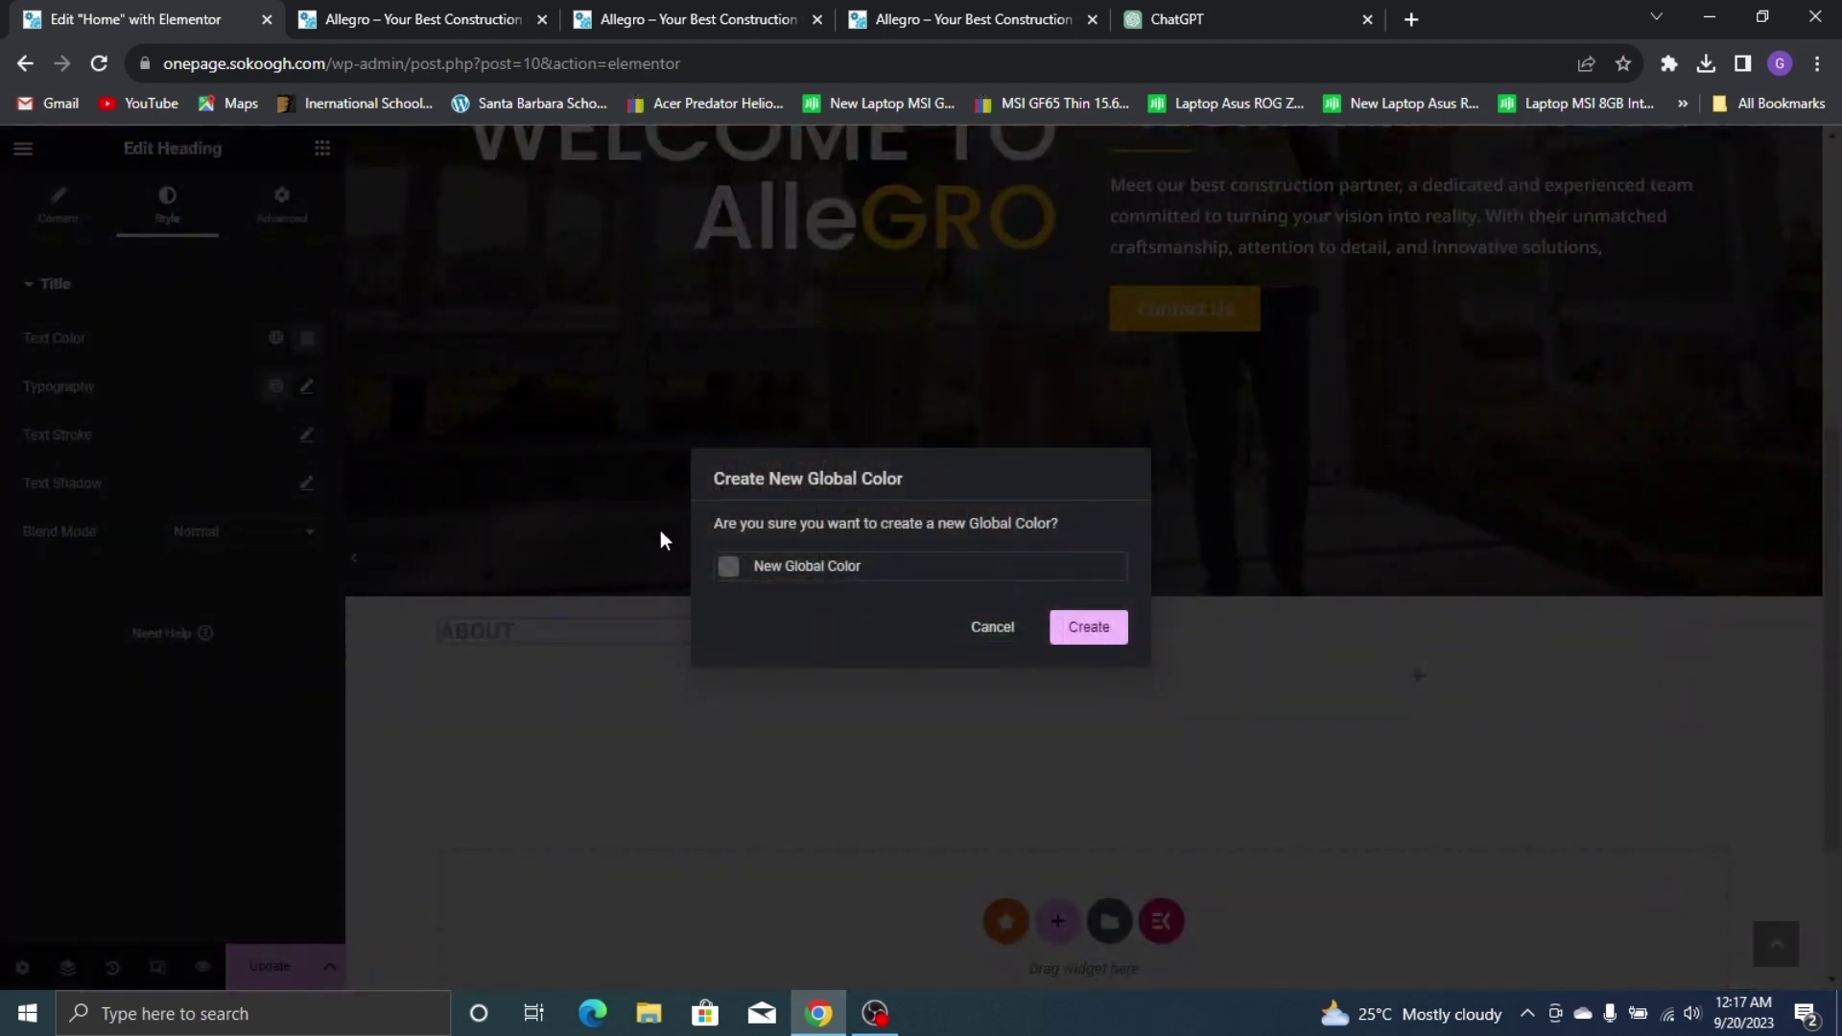
{"action": "key", "text": "ctrl+a"}
{"action": "type", "text": "Ash-ish"}
{"action": "left_click", "coordinate": [1082, 637]}
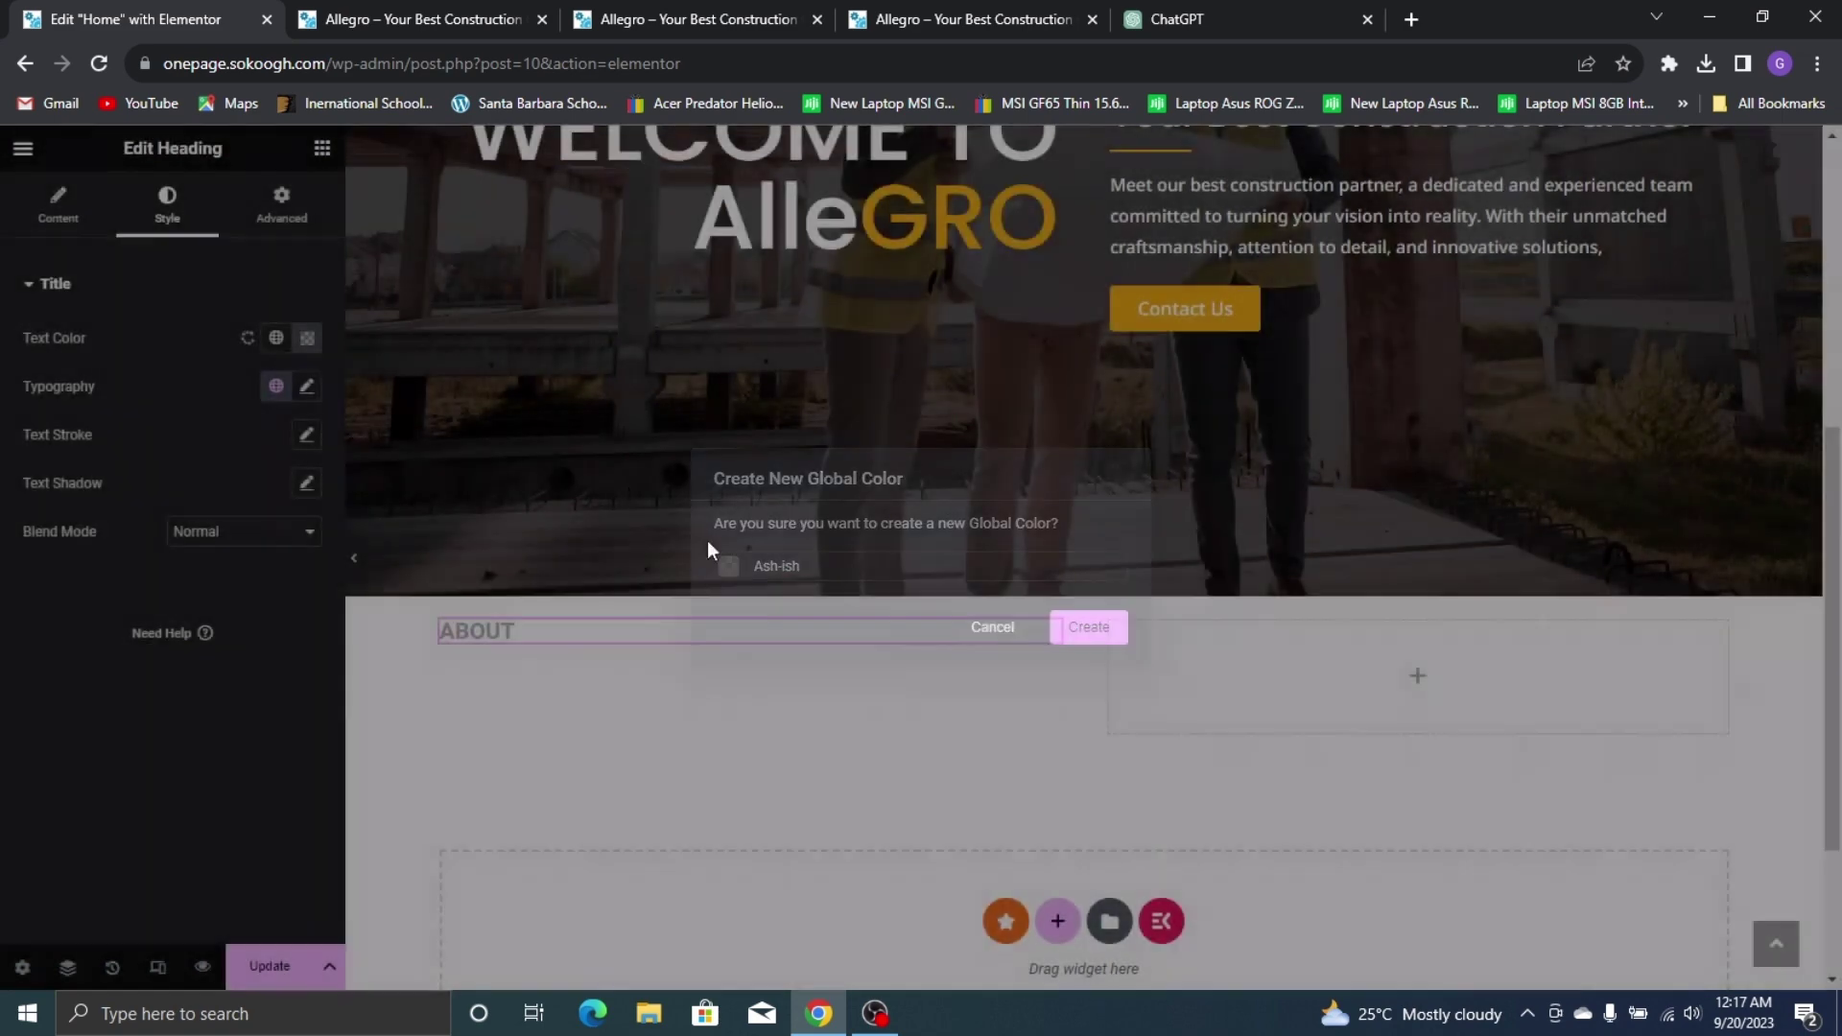
Give the ABOUT heading Poppins font at 17 px, checking it against the live site
{"action": "left_click", "coordinate": [307, 386]}
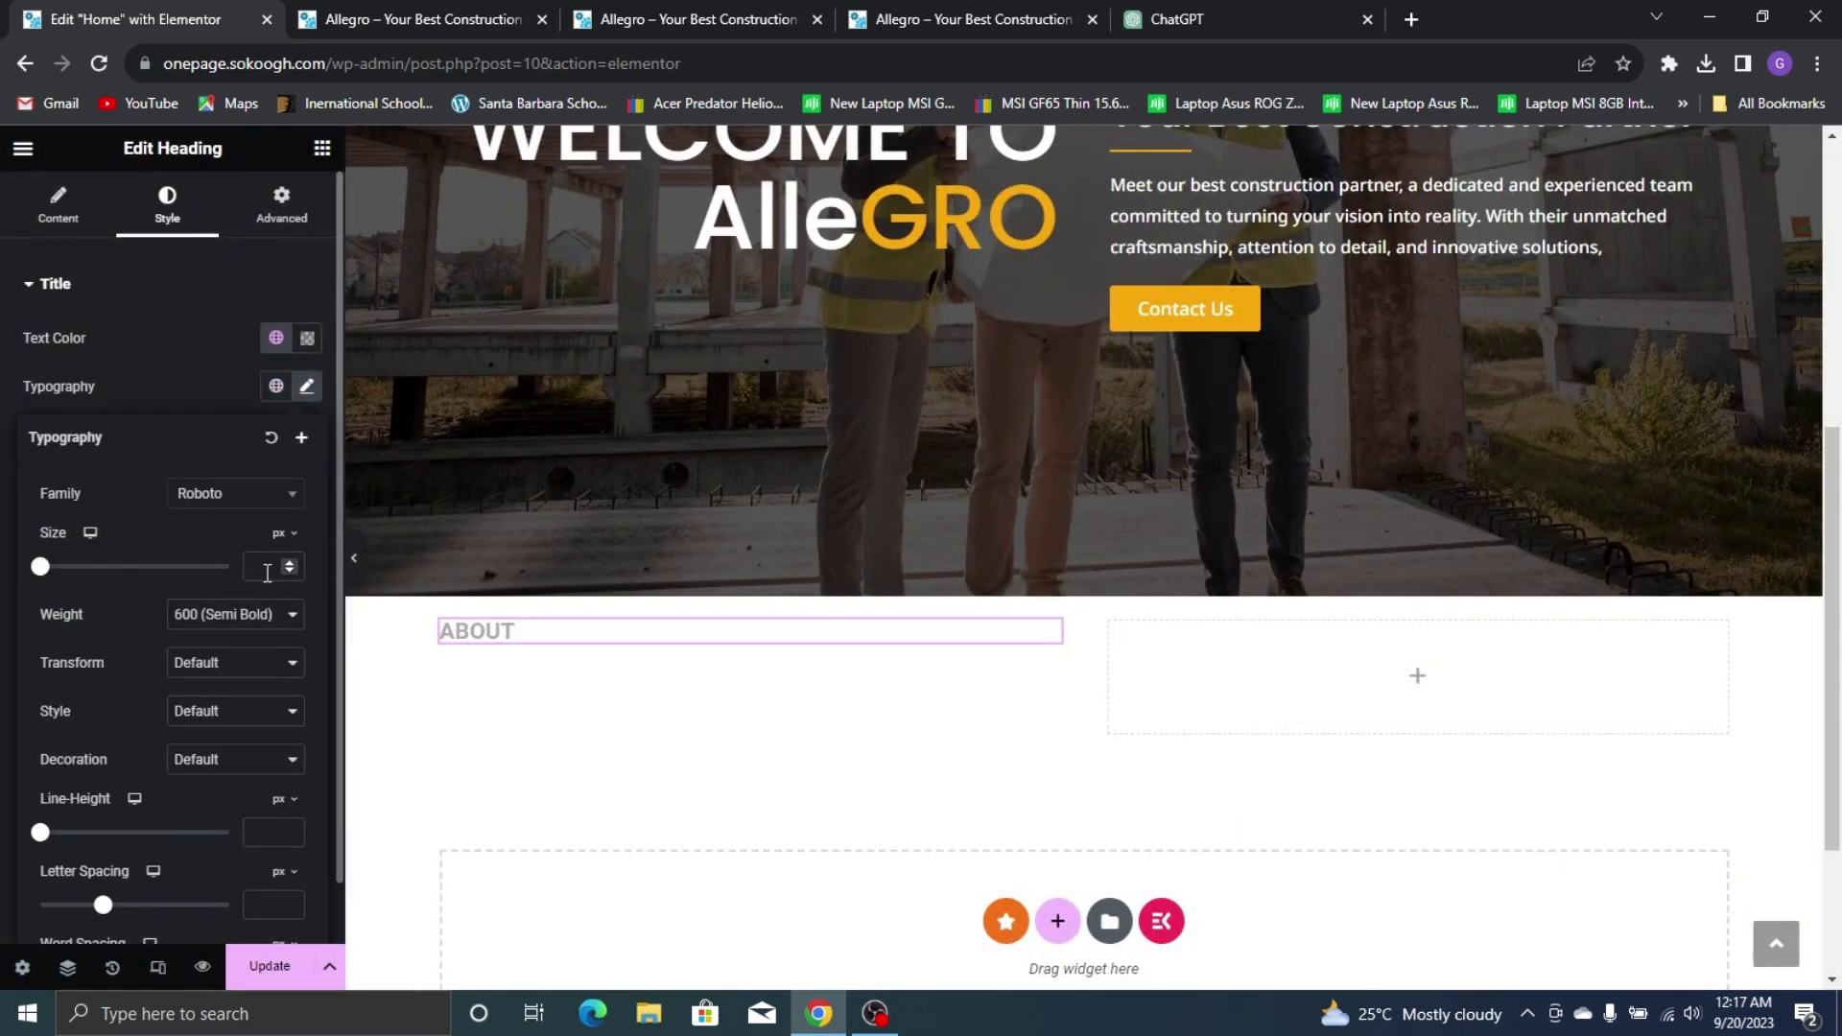
{"action": "type", "text": "15"}
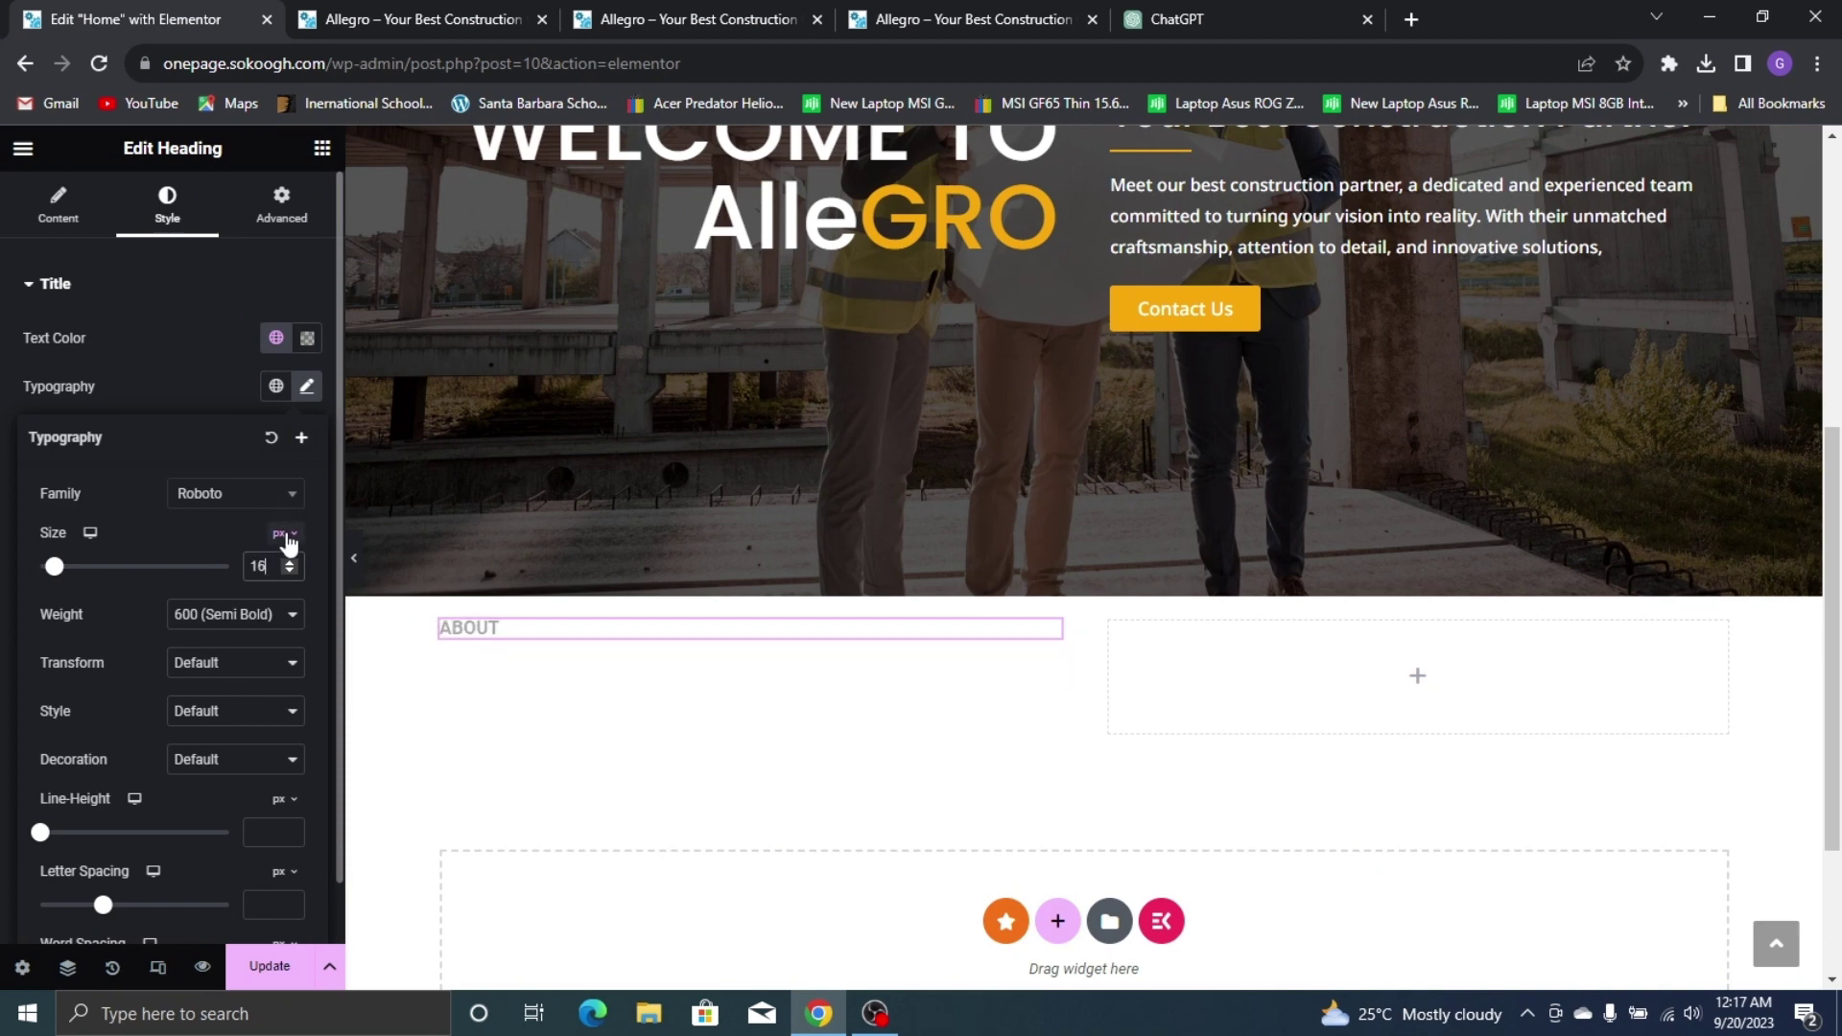
{"action": "left_click", "coordinate": [242, 501]}
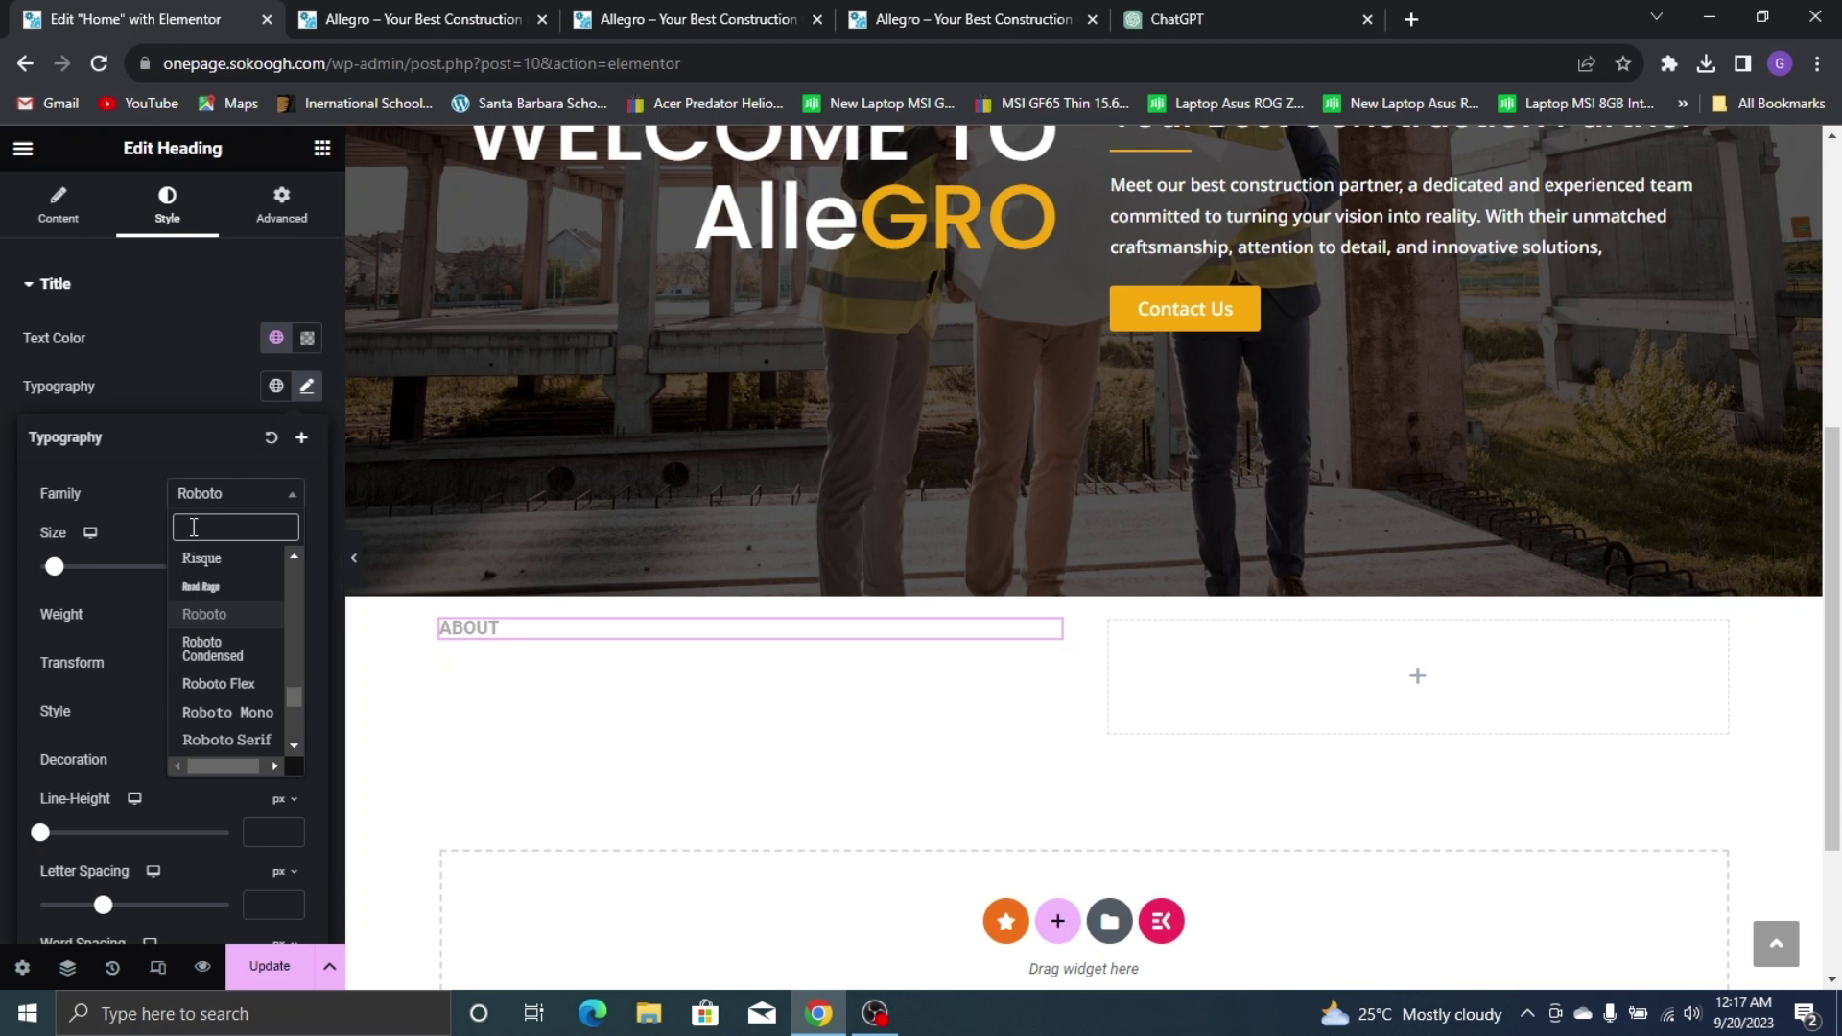
{"action": "type", "text": "popp"}
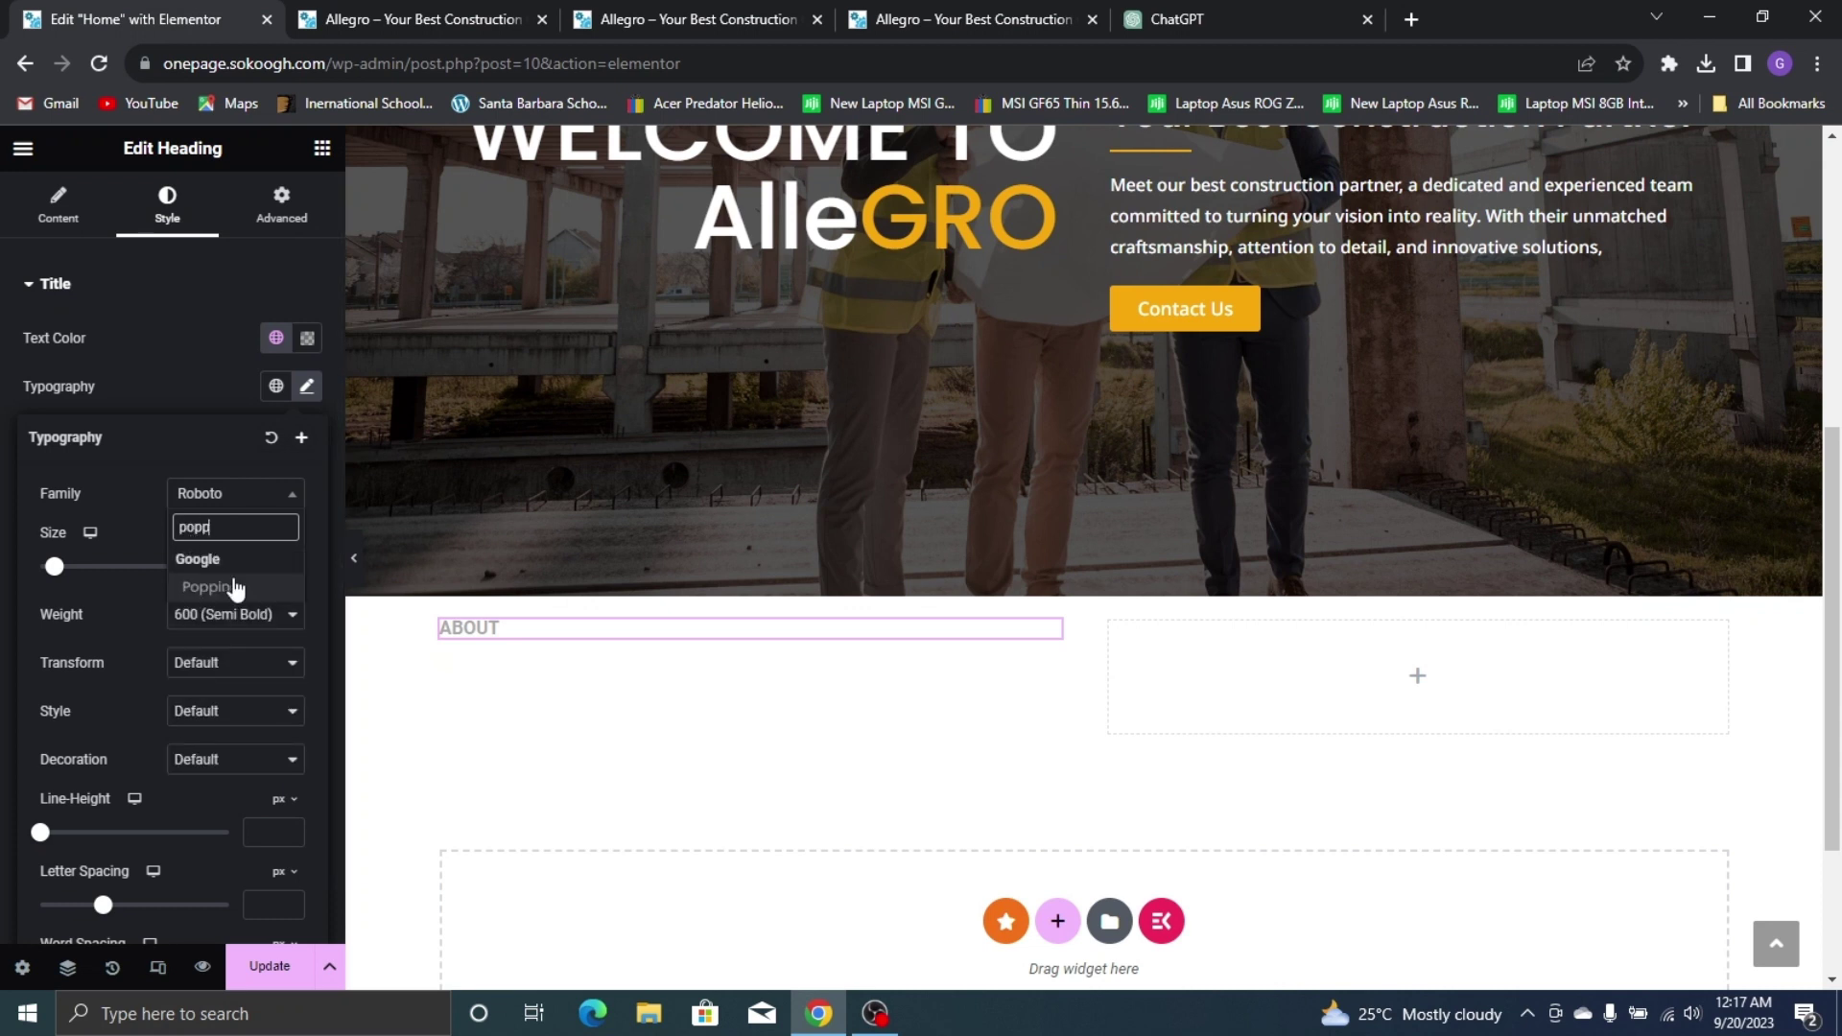
{"action": "left_click", "coordinate": [235, 587]}
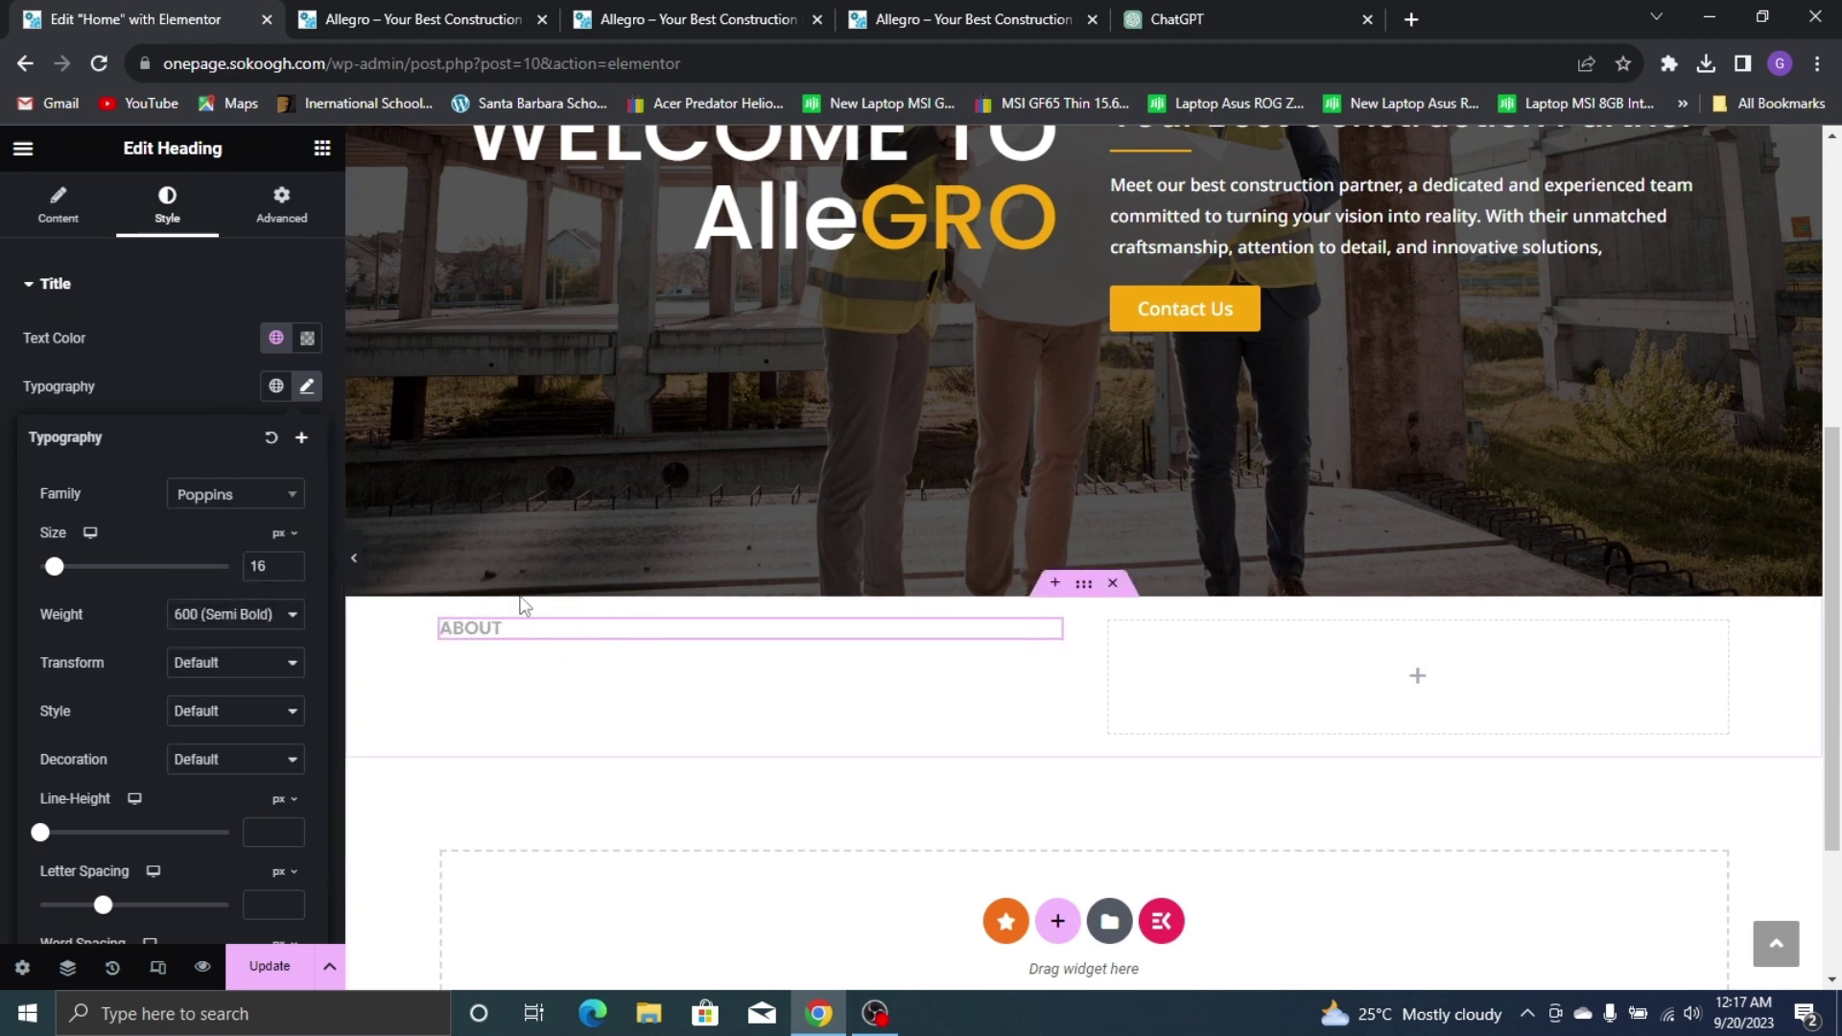
{"action": "left_click", "coordinate": [698, 13]}
{"action": "left_click", "coordinate": [871, 20]}
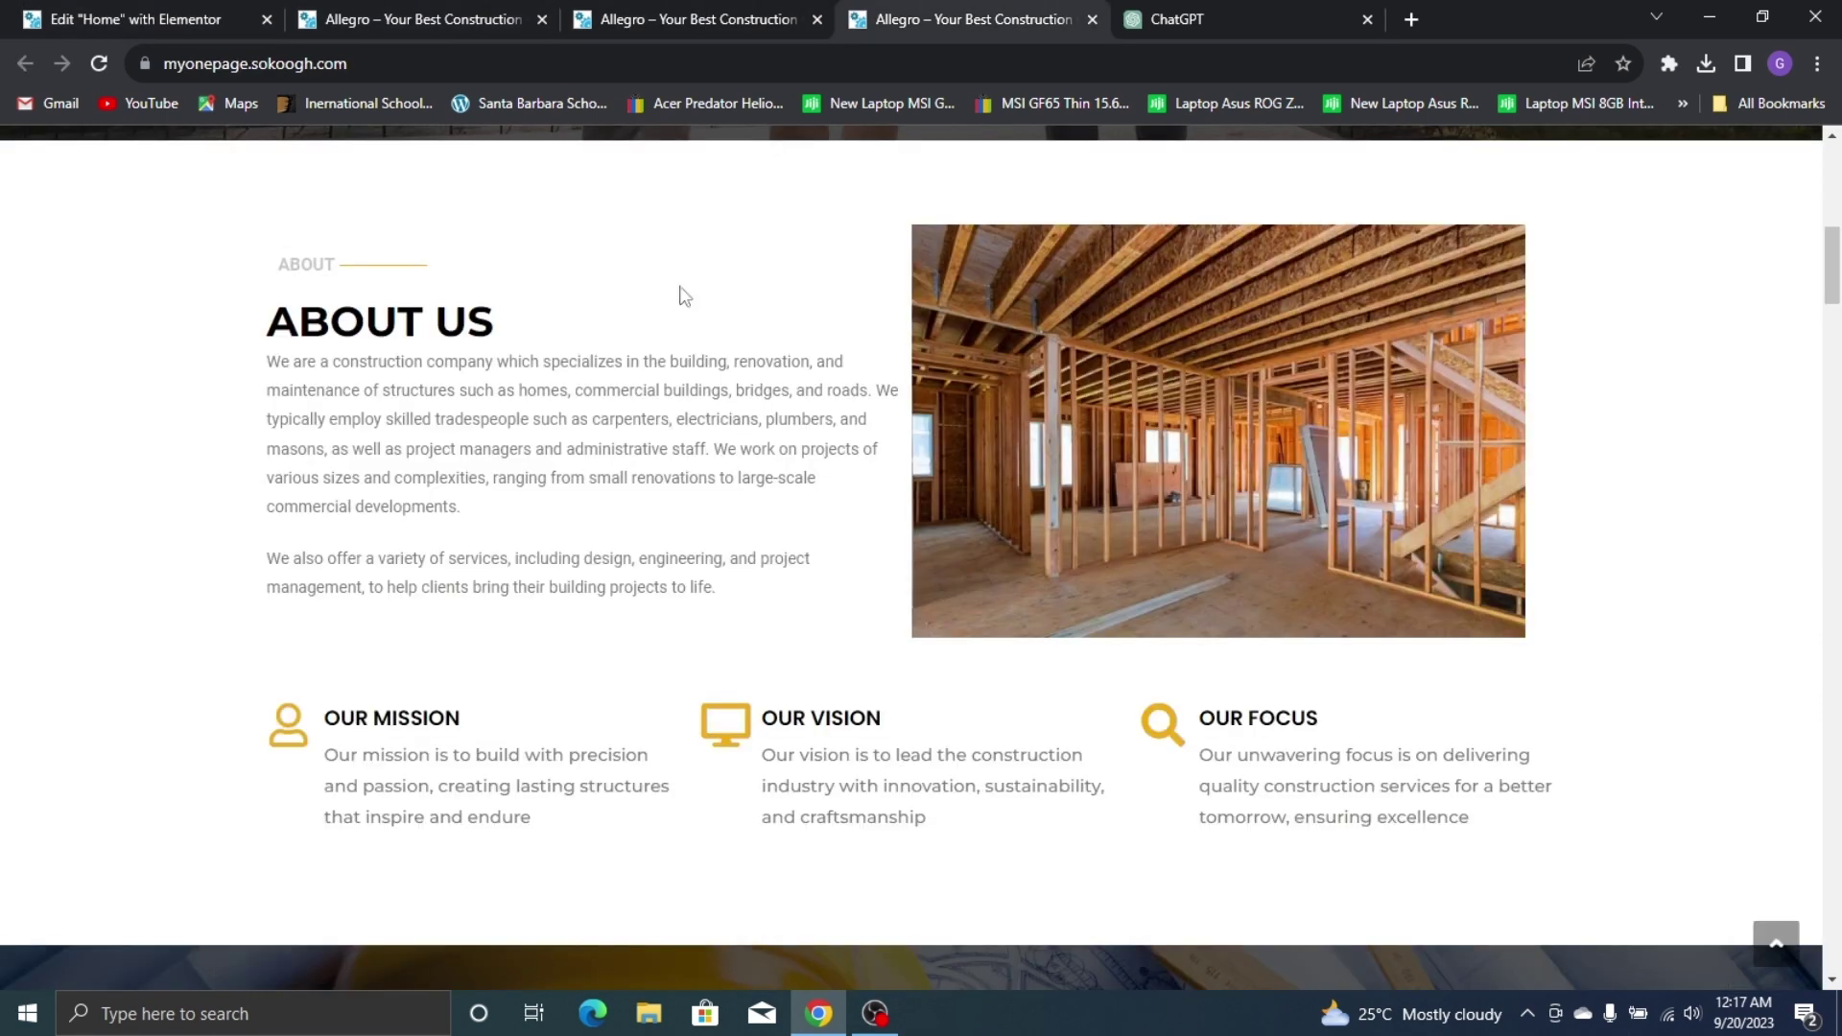
{"action": "key", "text": "ctrl+1"}
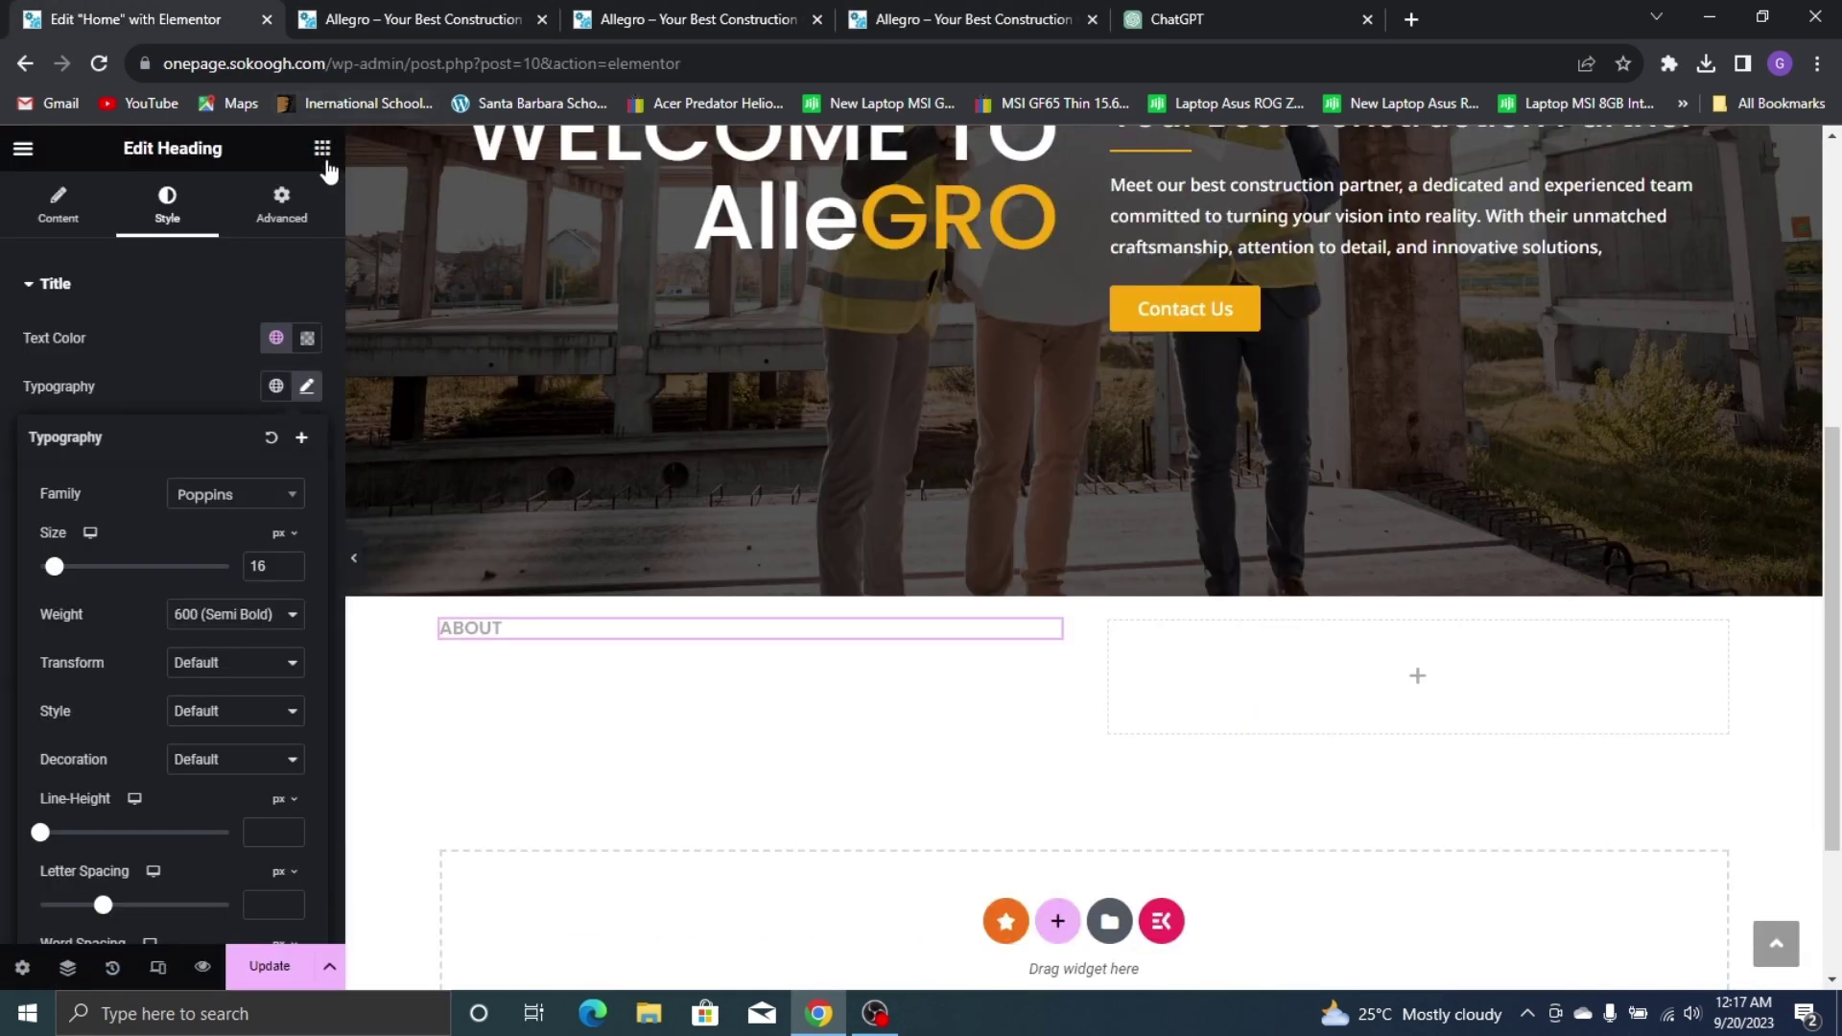
{"action": "left_click", "coordinate": [289, 562]}
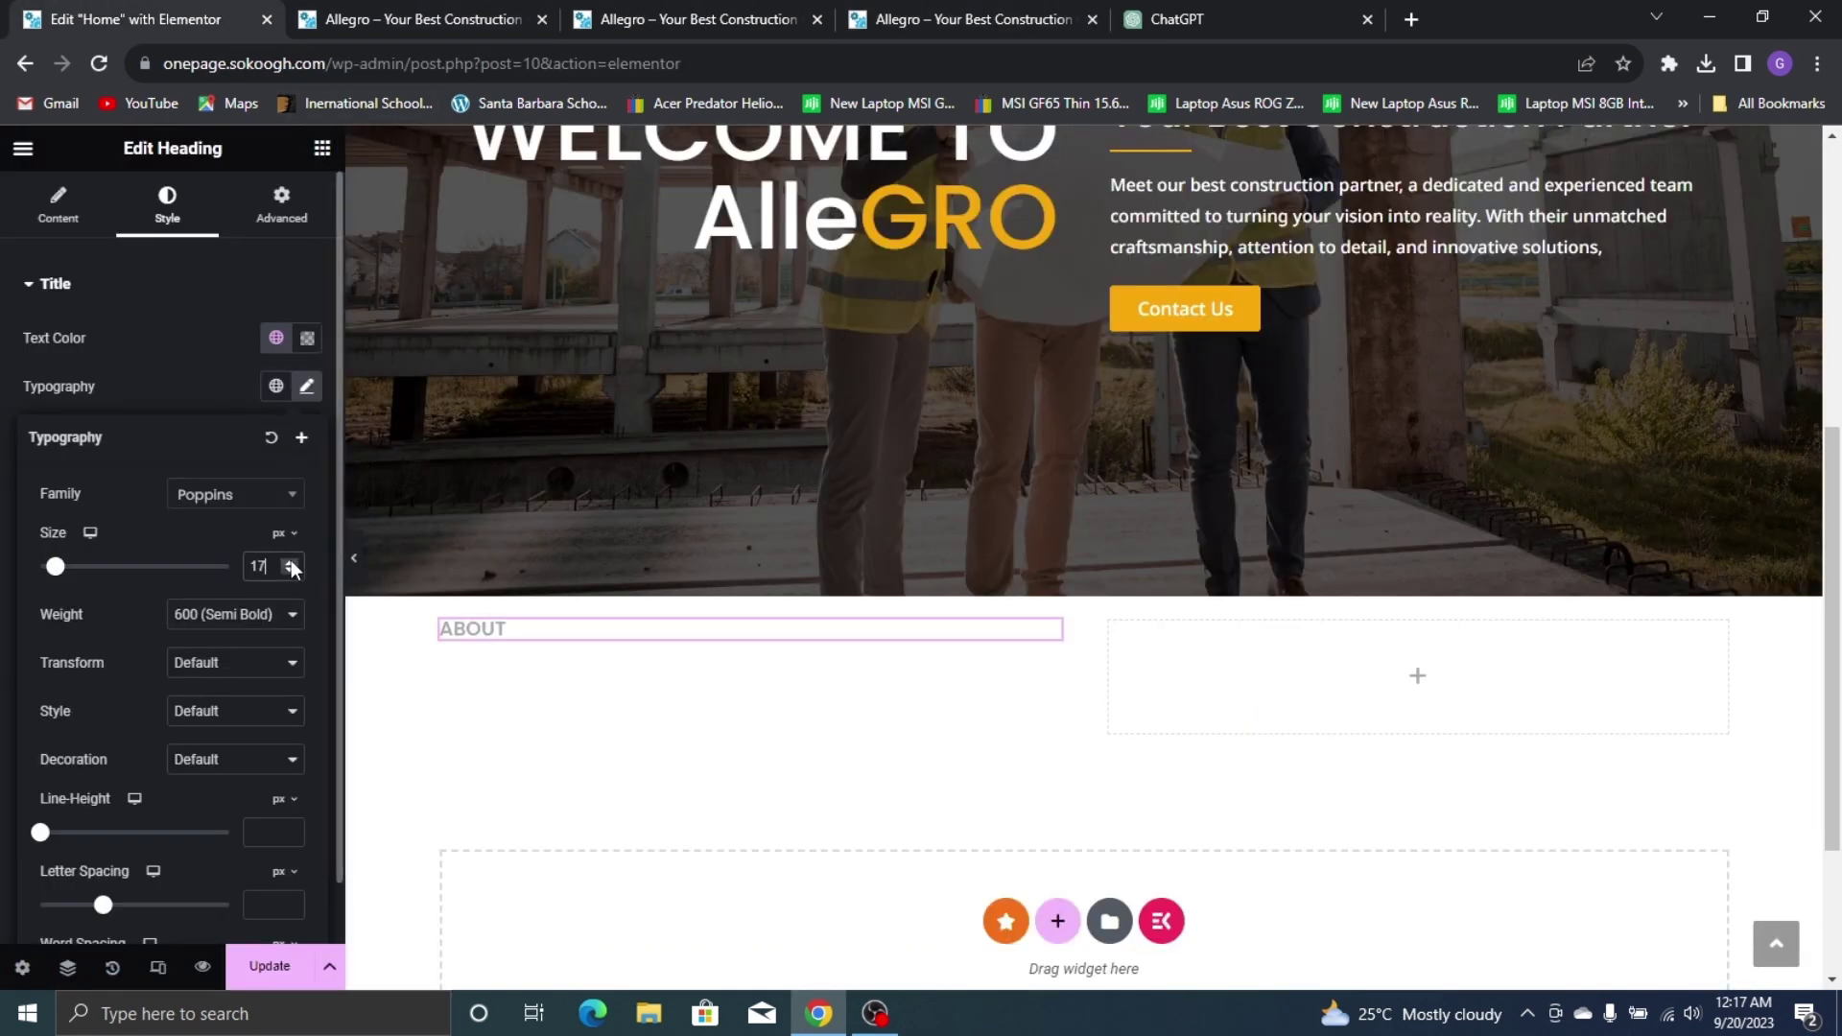
{"action": "left_click", "coordinate": [321, 149]}
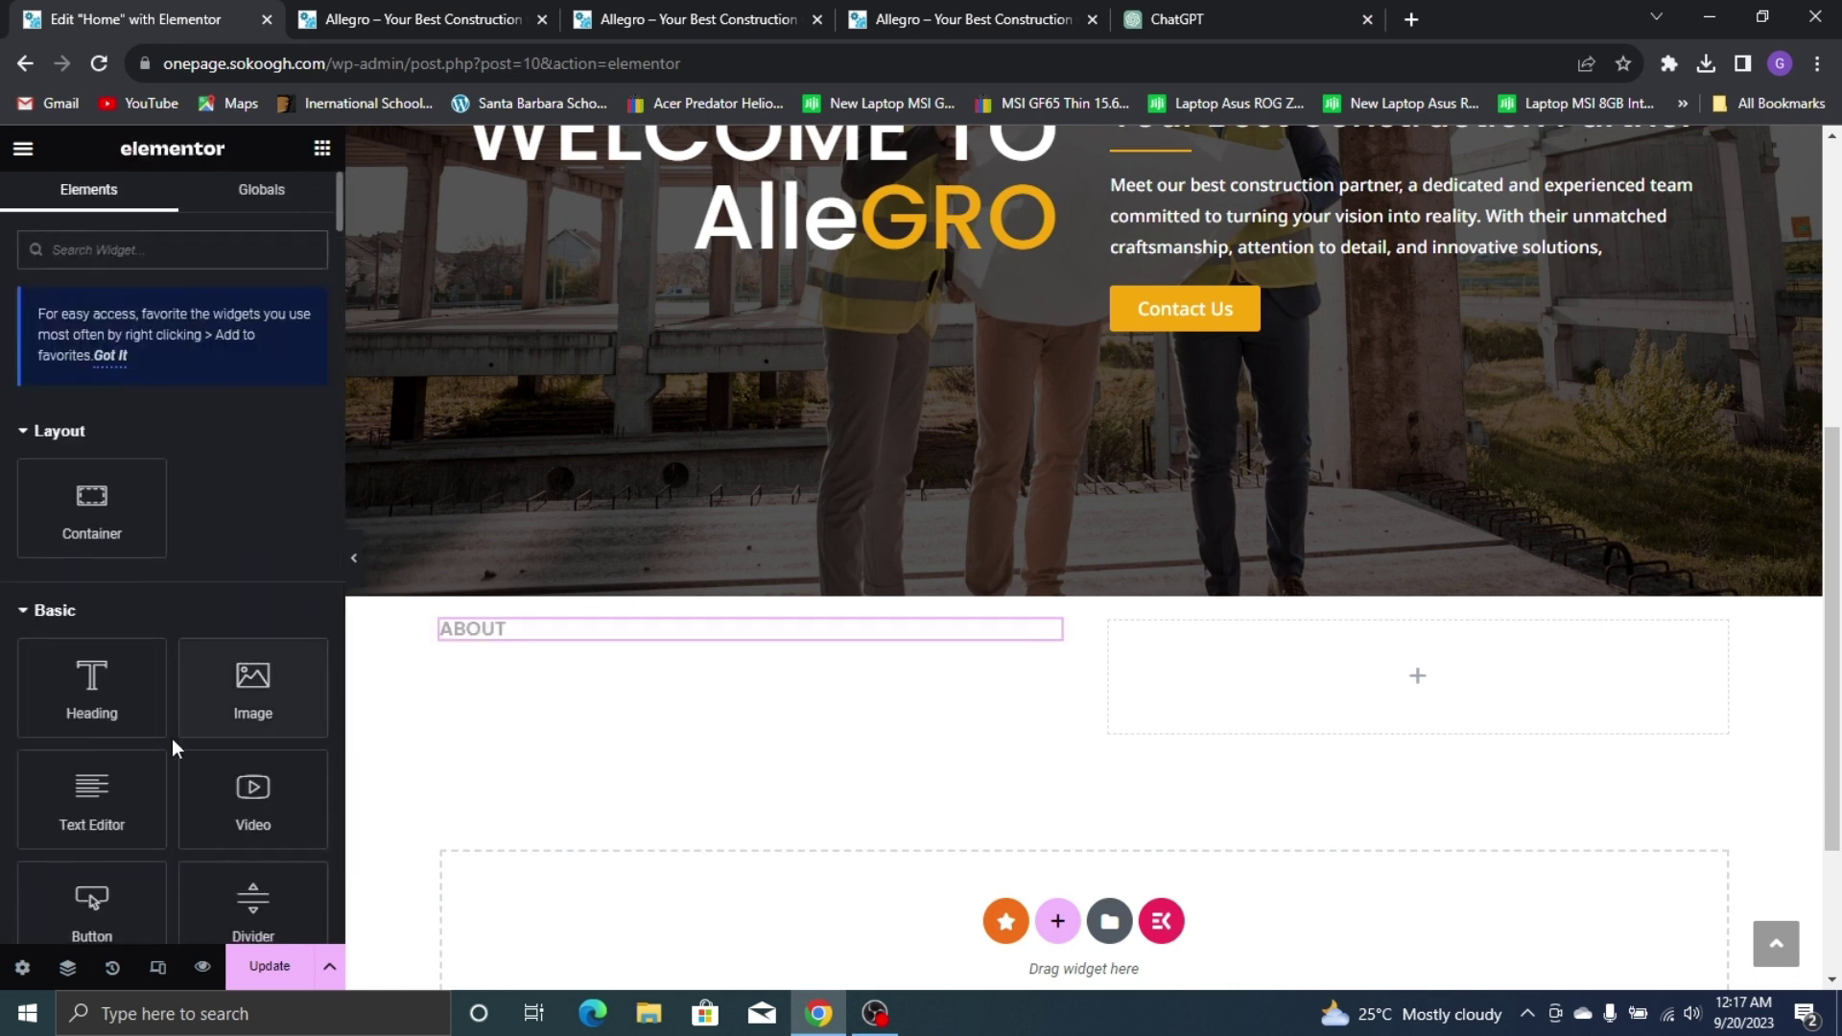
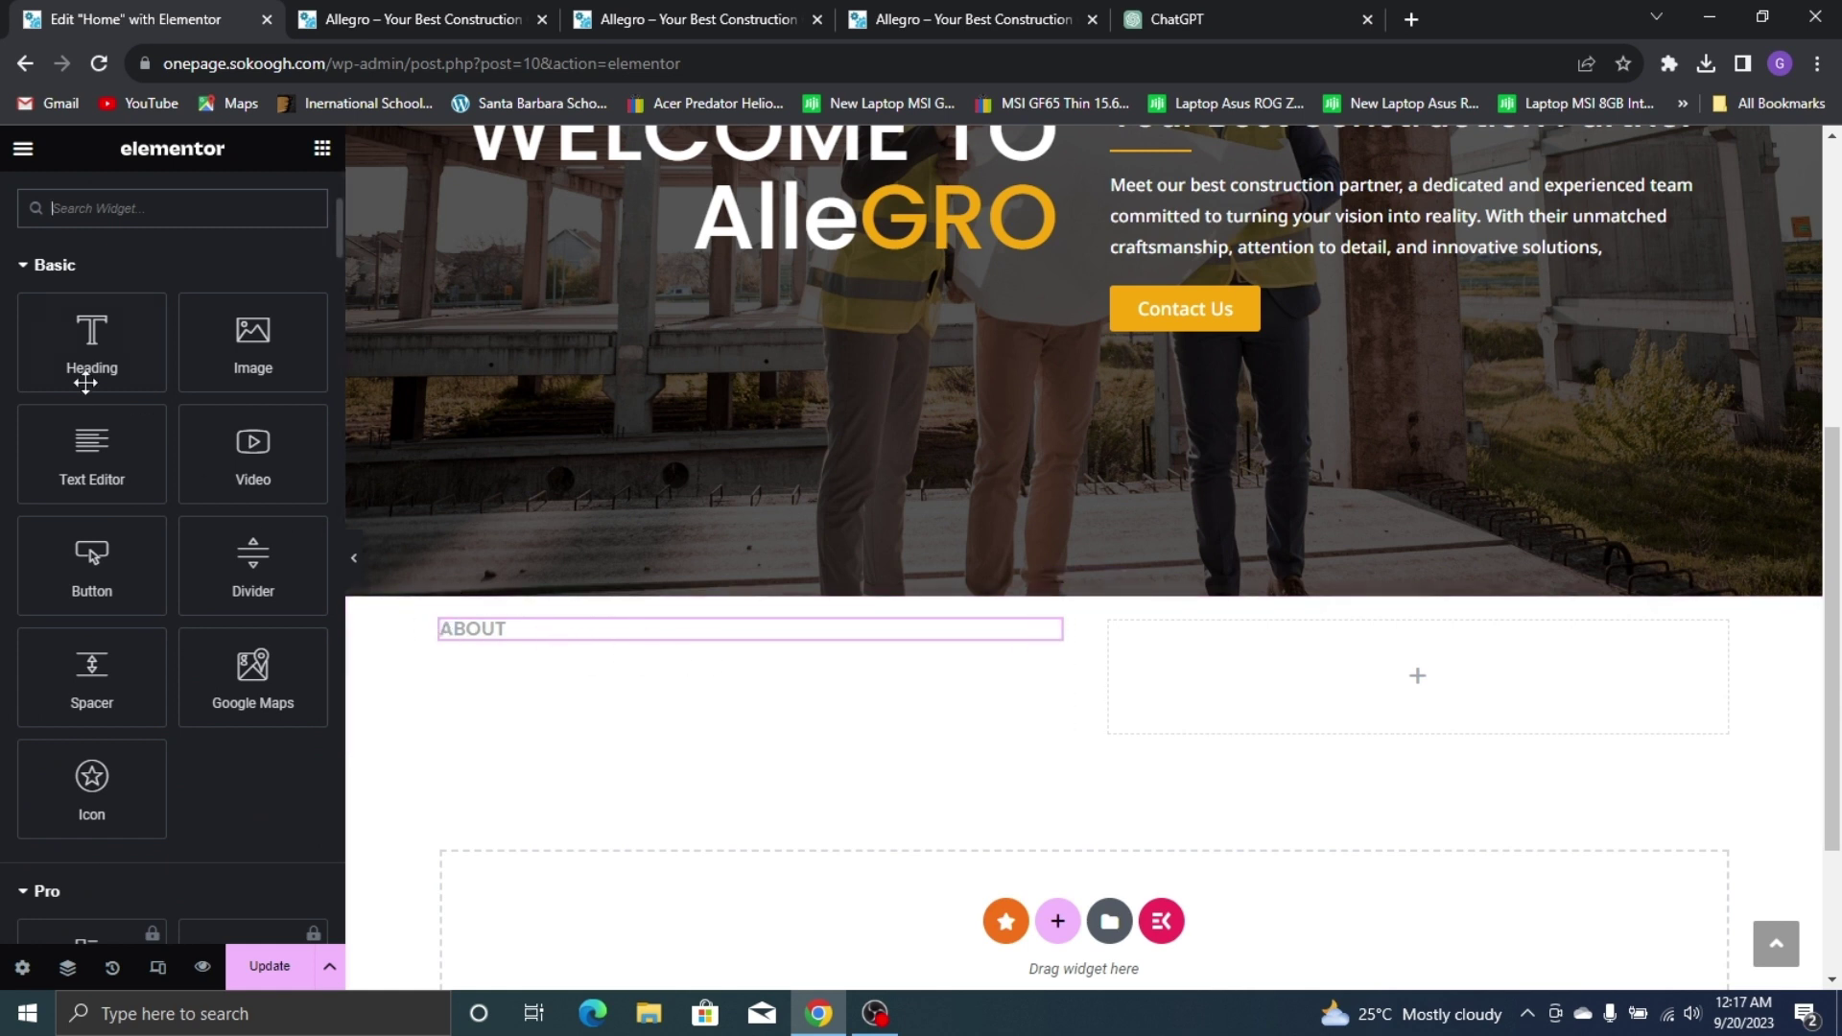
Drop a new Container into the About column, set it to Row, and move the ABOUT heading inside
{"action": "scroll", "coordinate": [140, 645], "scroll_direction": "up", "scroll_amount": 3}
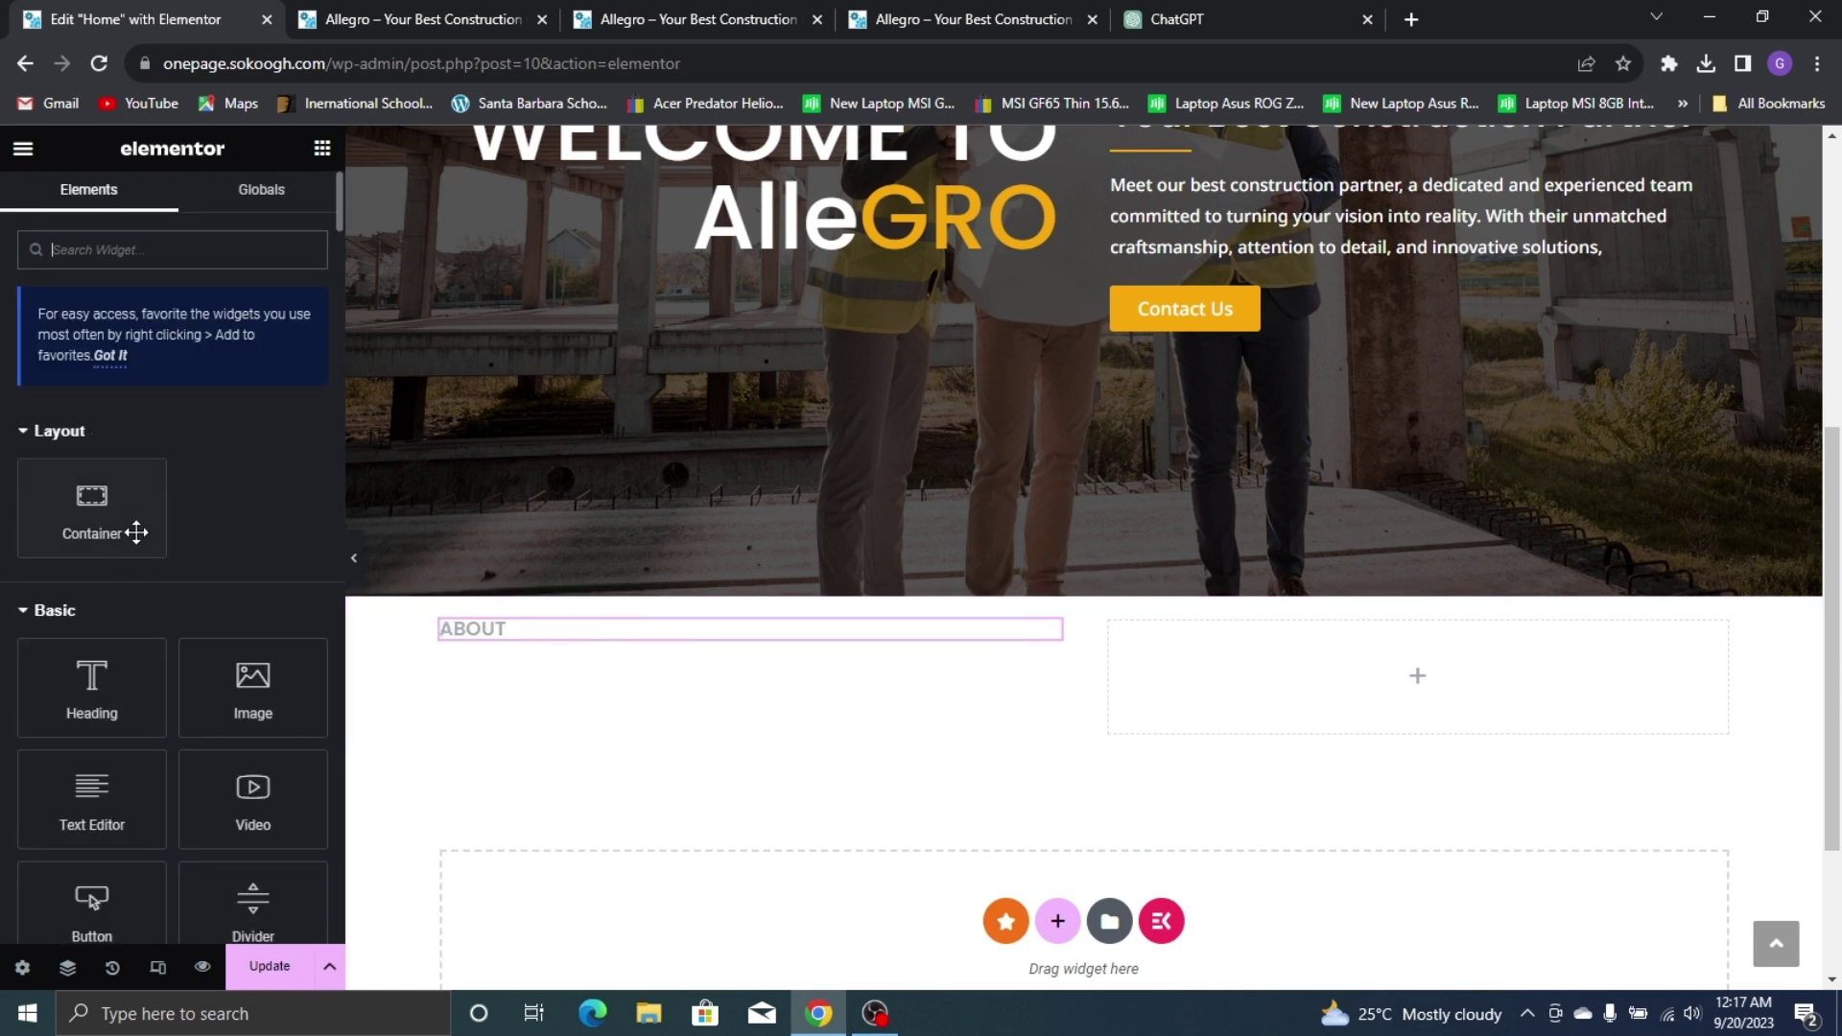
{"action": "left_click_drag", "start_coordinate": [136, 527], "coordinate": [633, 624]}
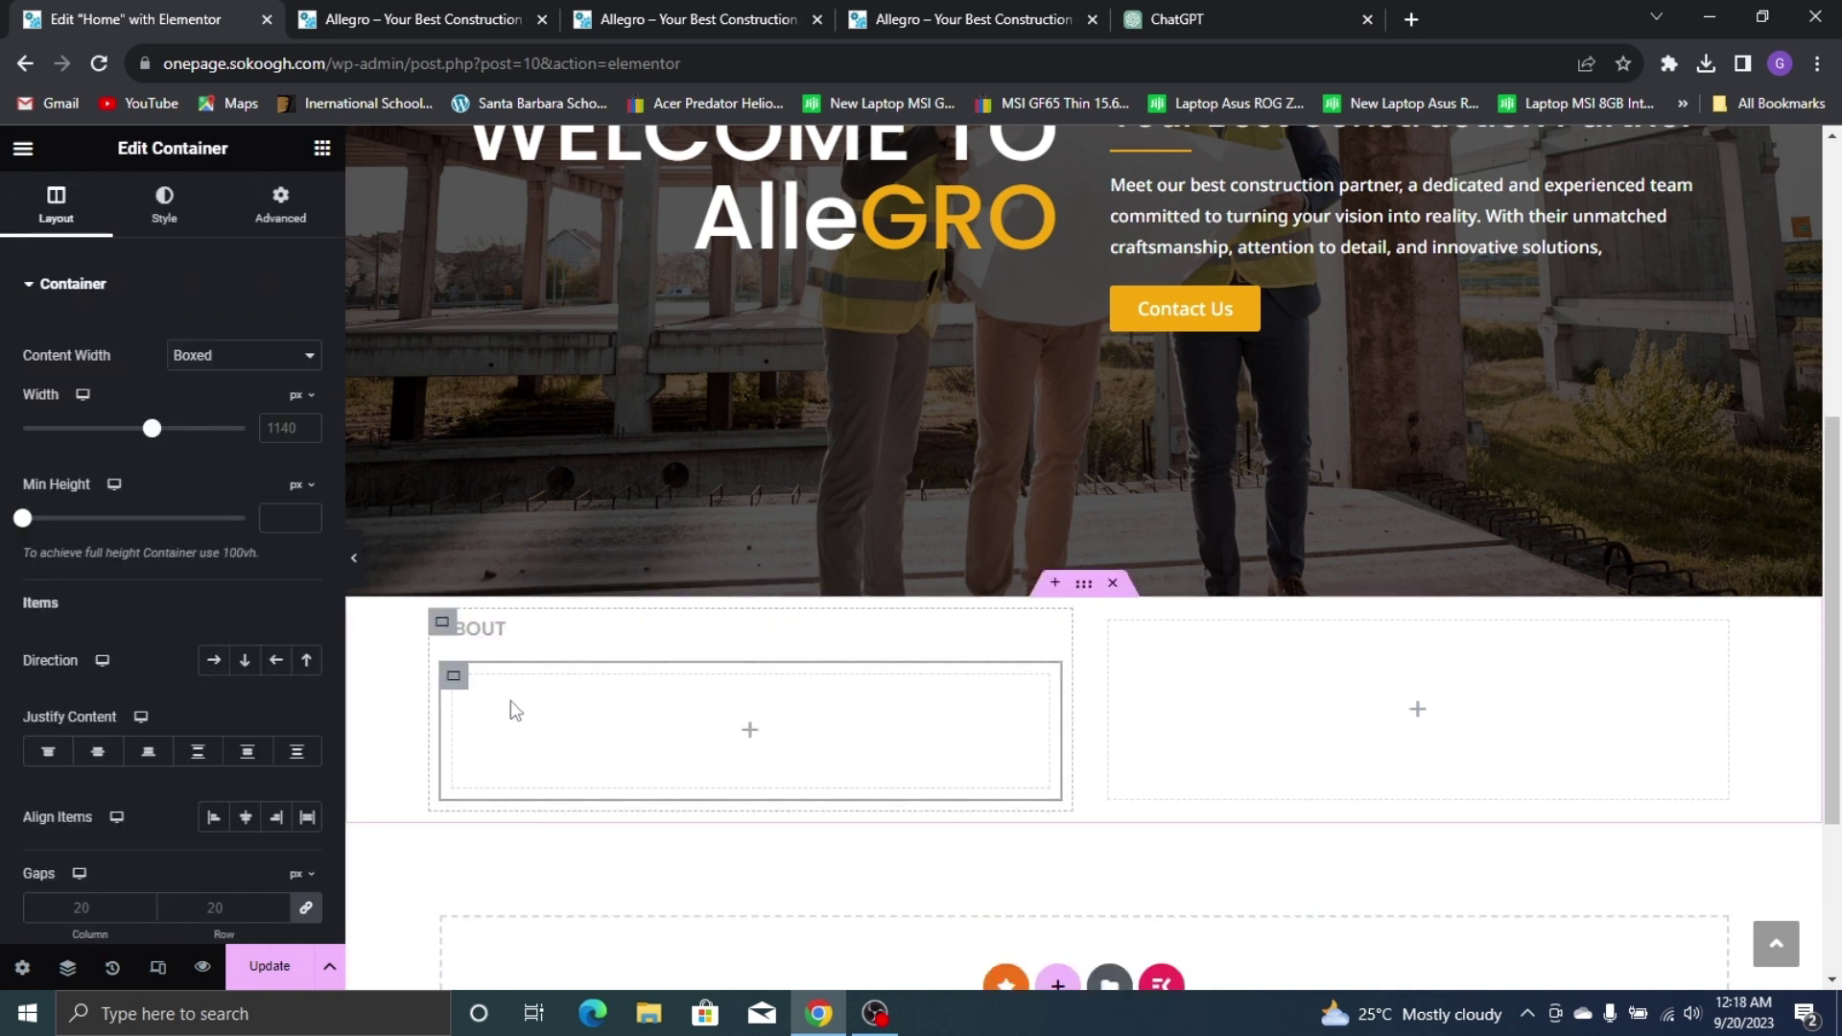
{"action": "left_click", "coordinate": [213, 660]}
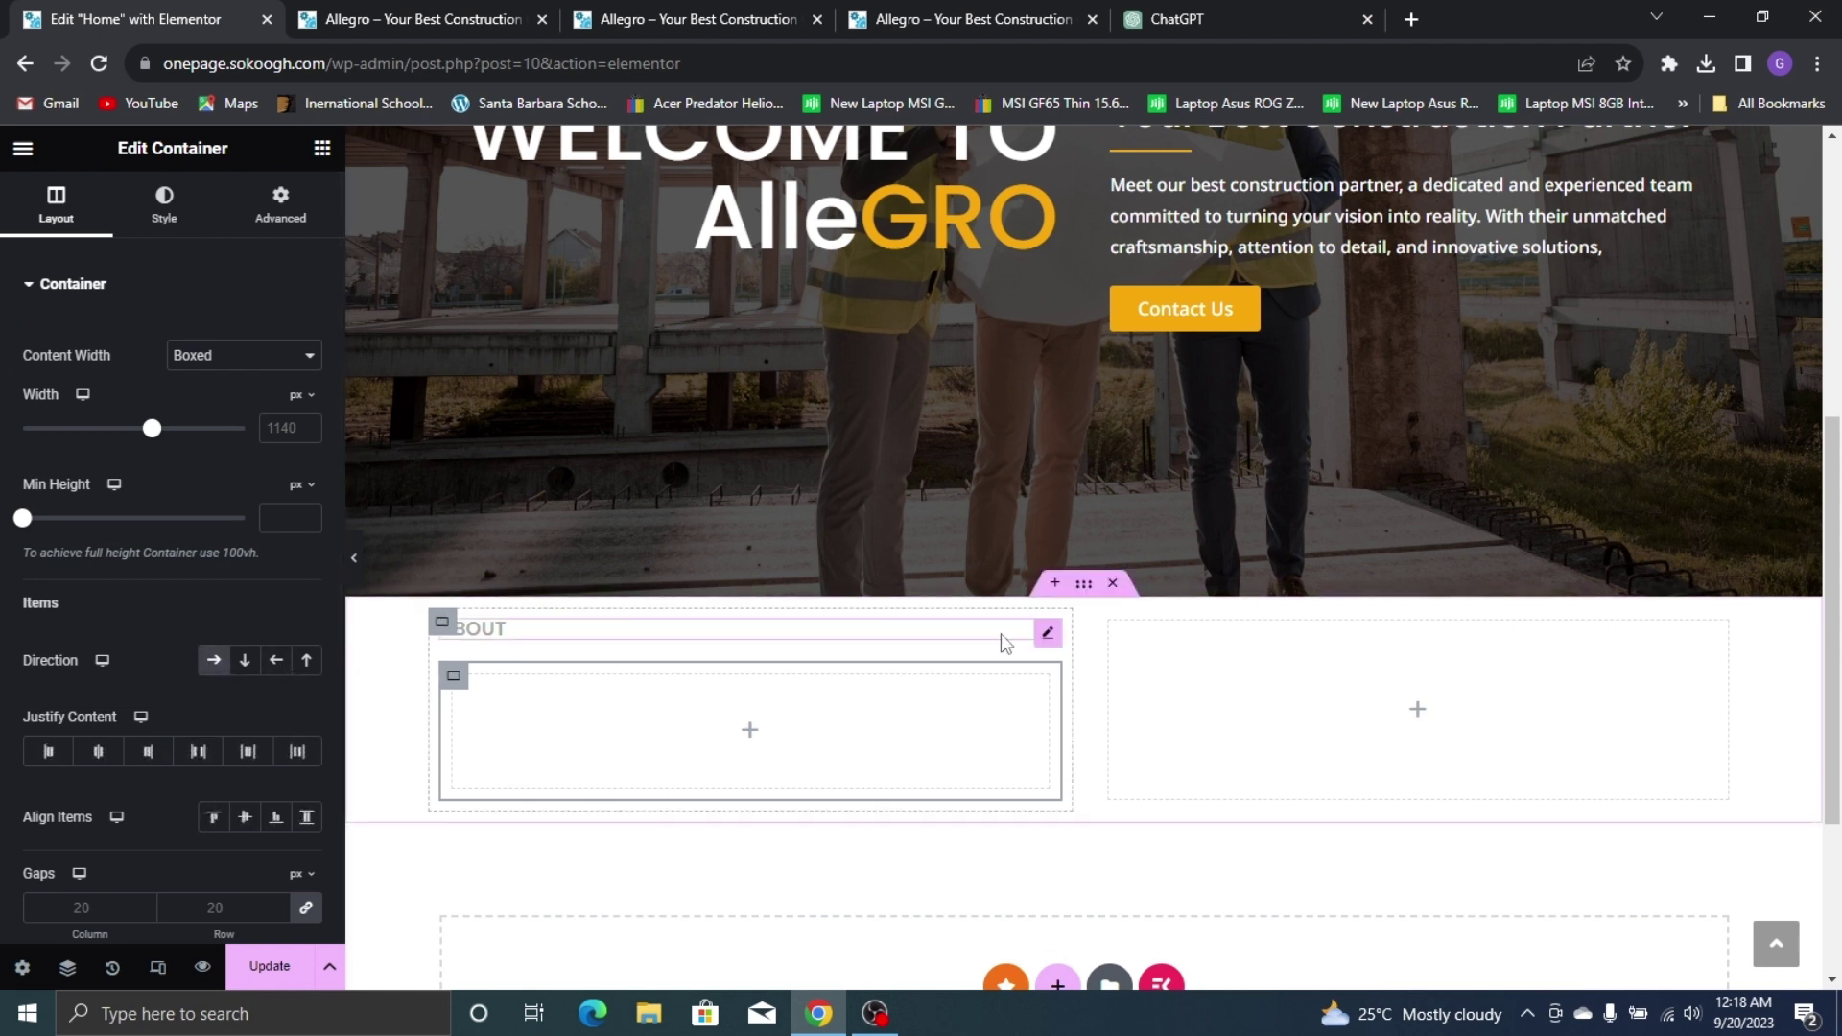
{"action": "left_click_drag", "start_coordinate": [1050, 638], "coordinate": [734, 721]}
{"action": "scroll", "coordinate": [451, 432], "scroll_direction": "down", "scroll_amount": 1}
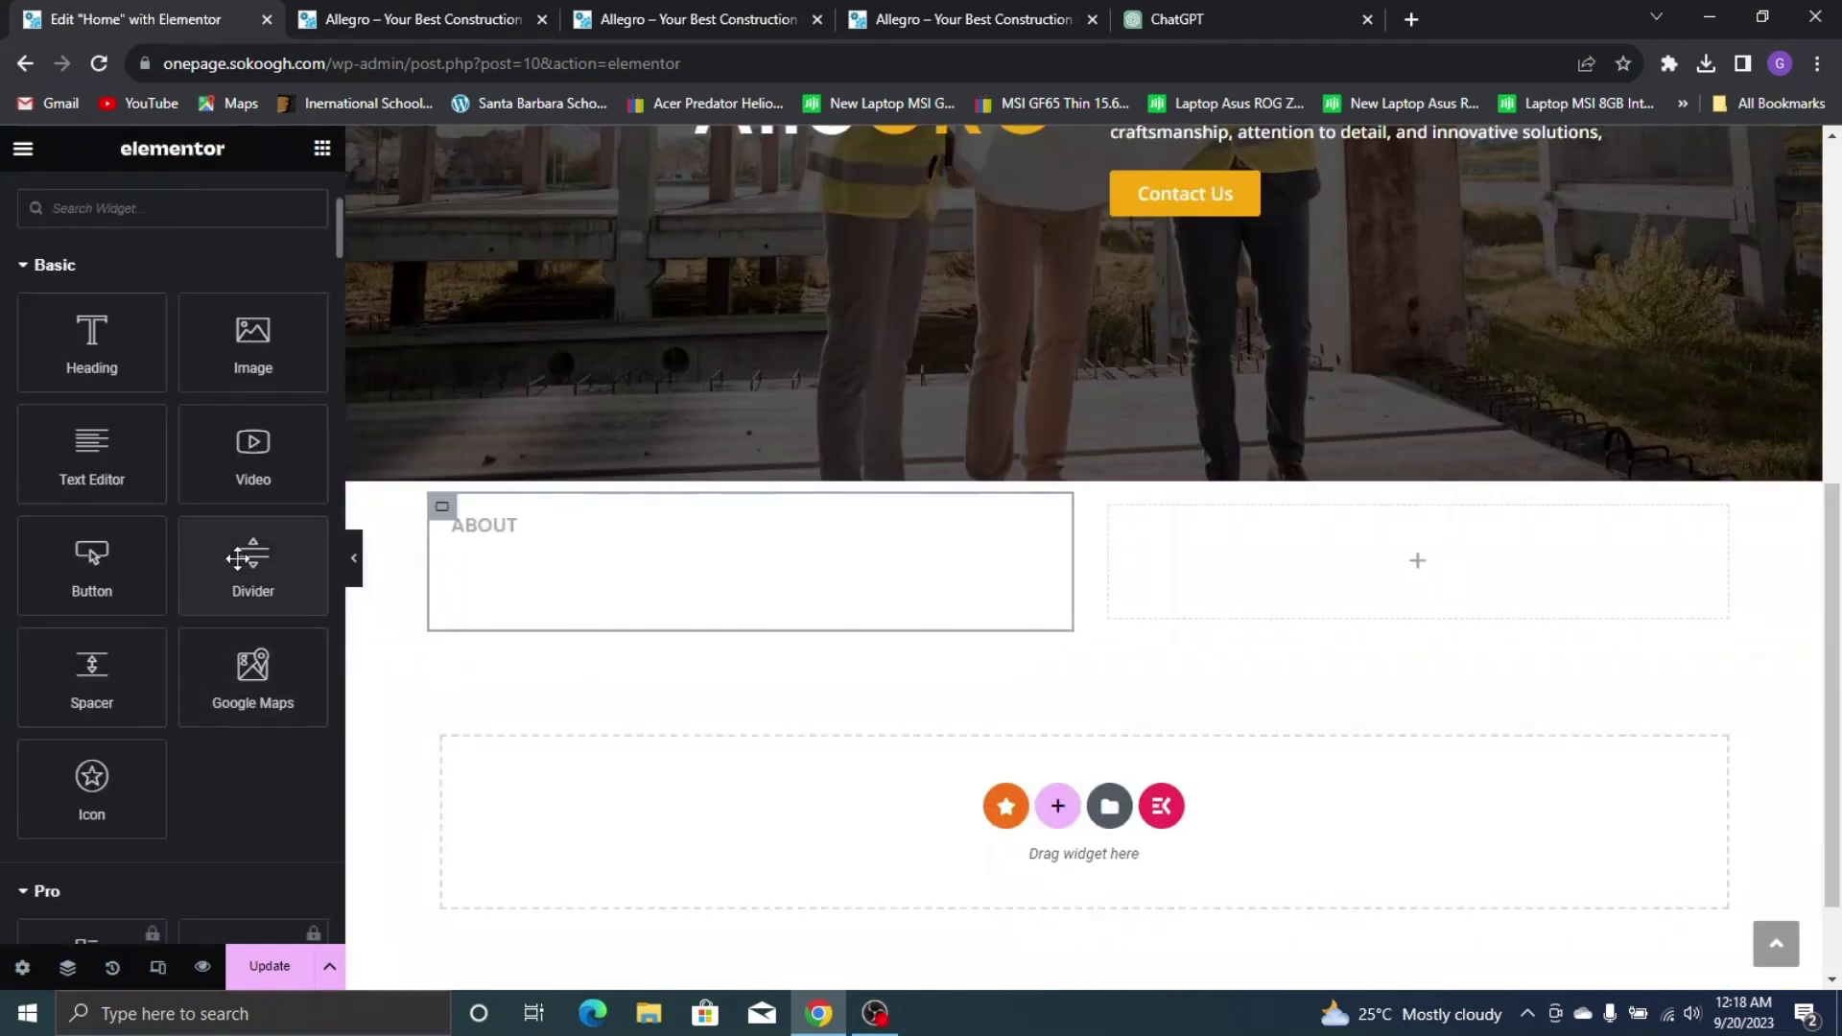
Add a Divider beside the ABOUT heading and set its width to about 13–15%
{"action": "left_click_drag", "start_coordinate": [238, 558], "coordinate": [513, 548]}
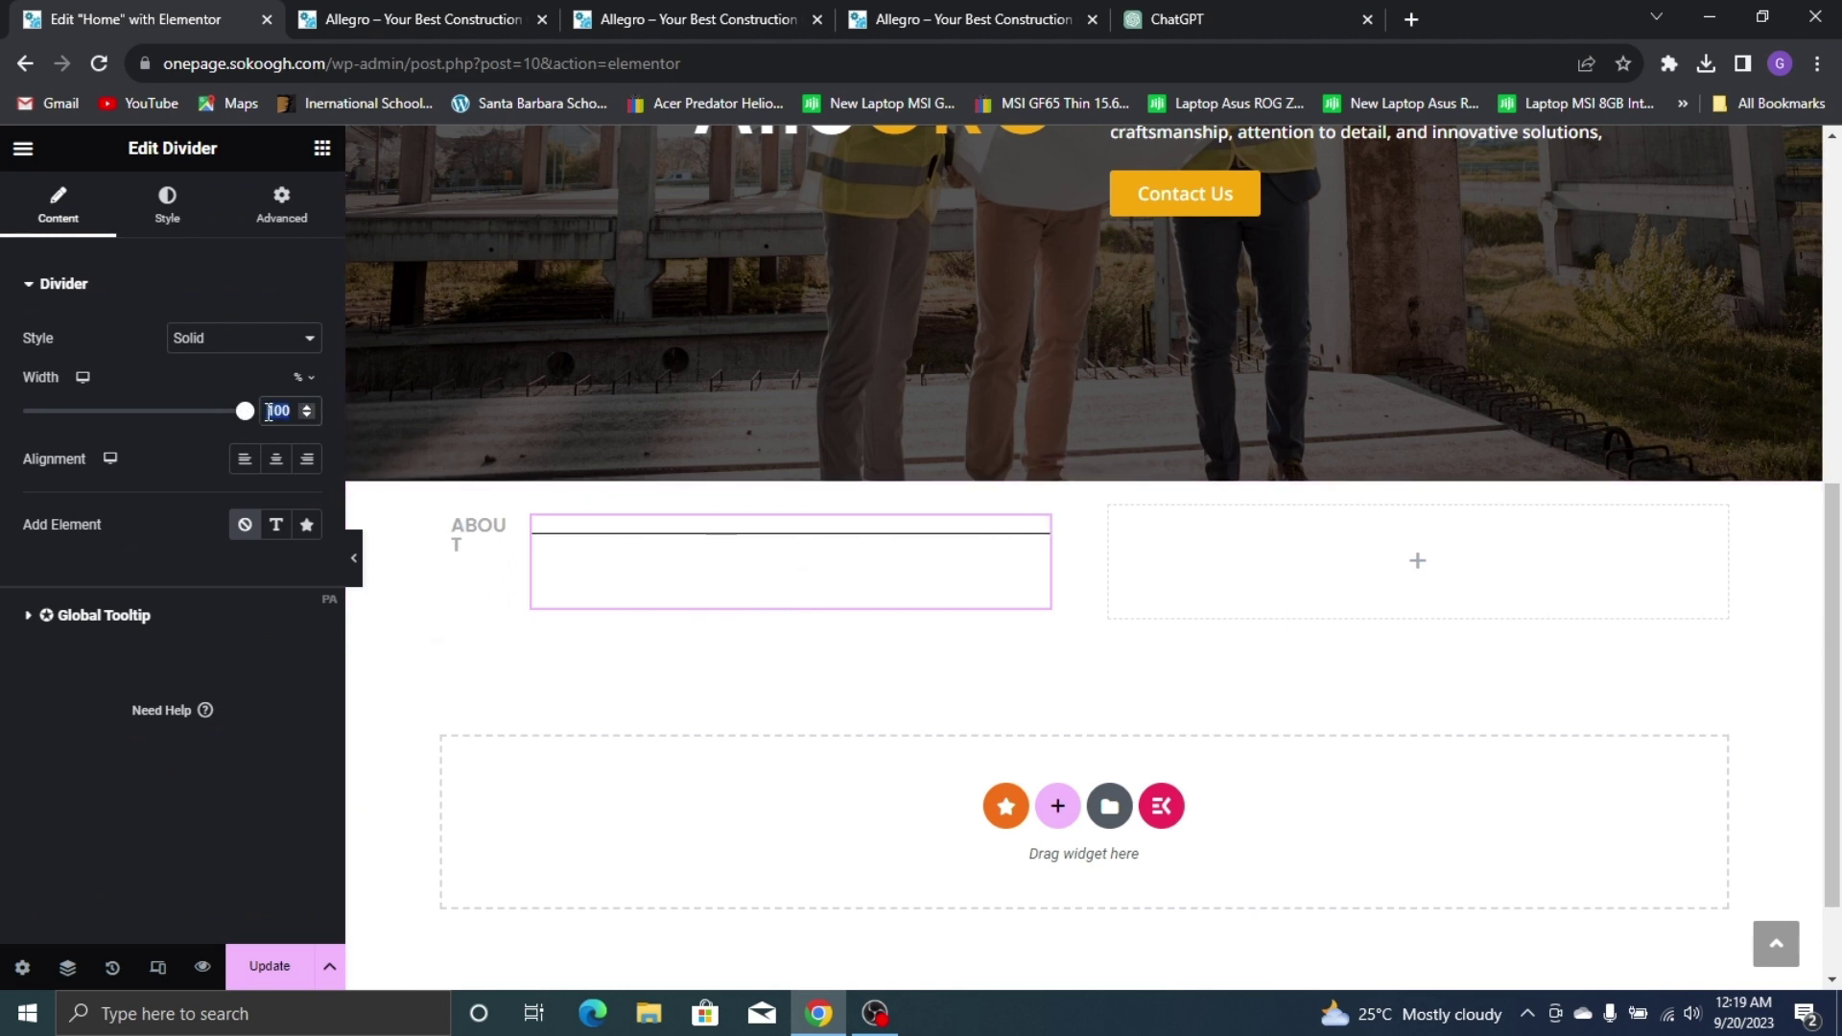
{"action": "type", "text": "13"}
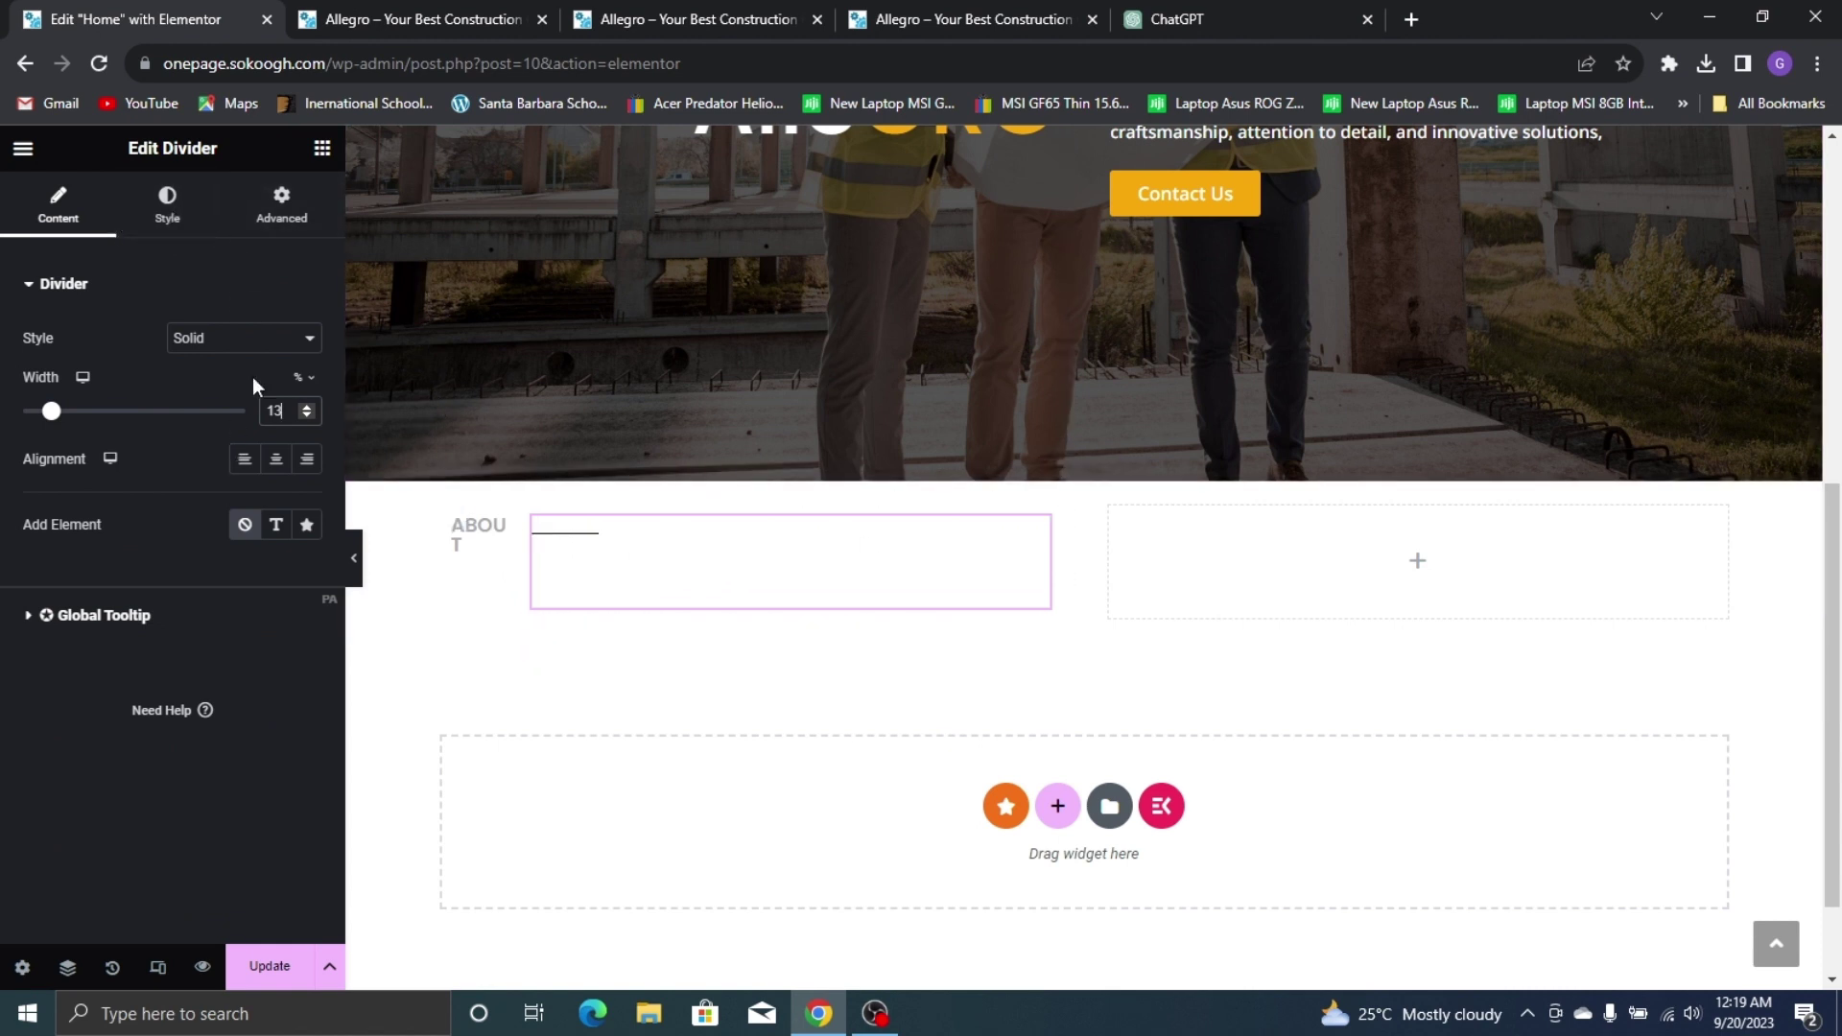
{"action": "left_click", "coordinate": [309, 407]}
Colour the divider with the global Yellow, matching the live site's About label
{"action": "left_click", "coordinate": [167, 203]}
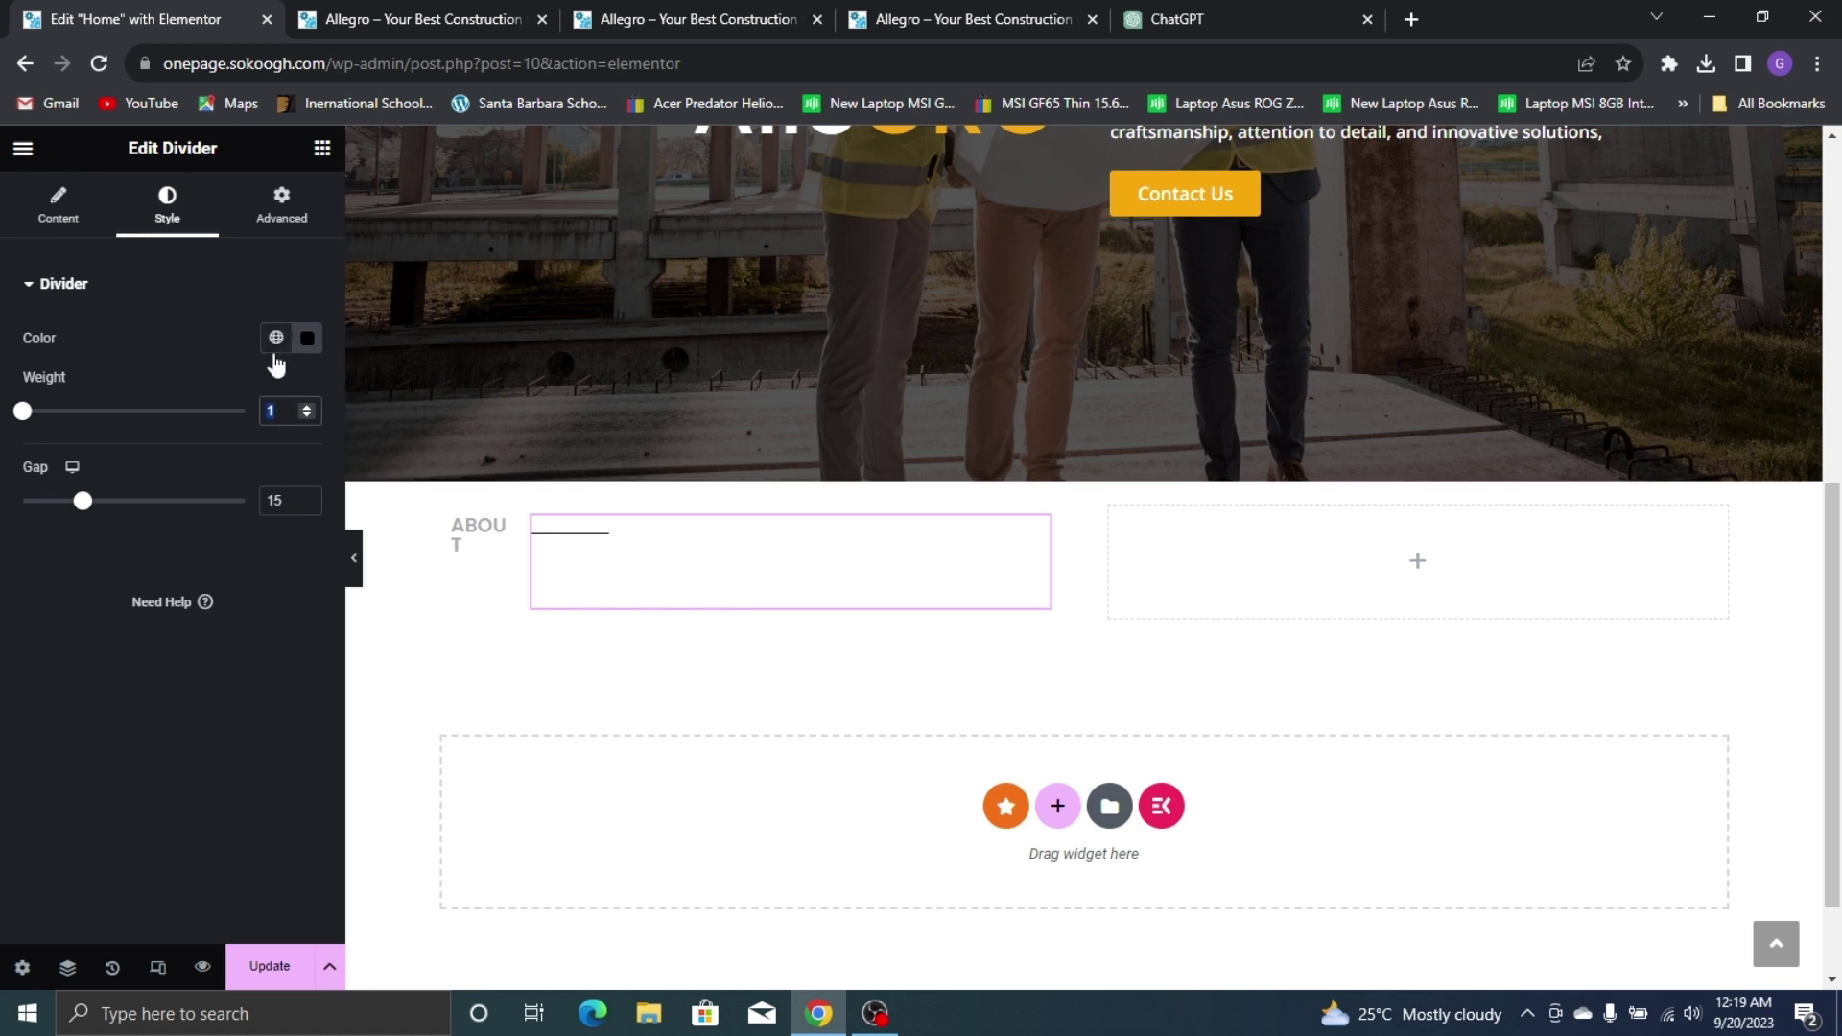
{"action": "left_click", "coordinate": [945, 15]}
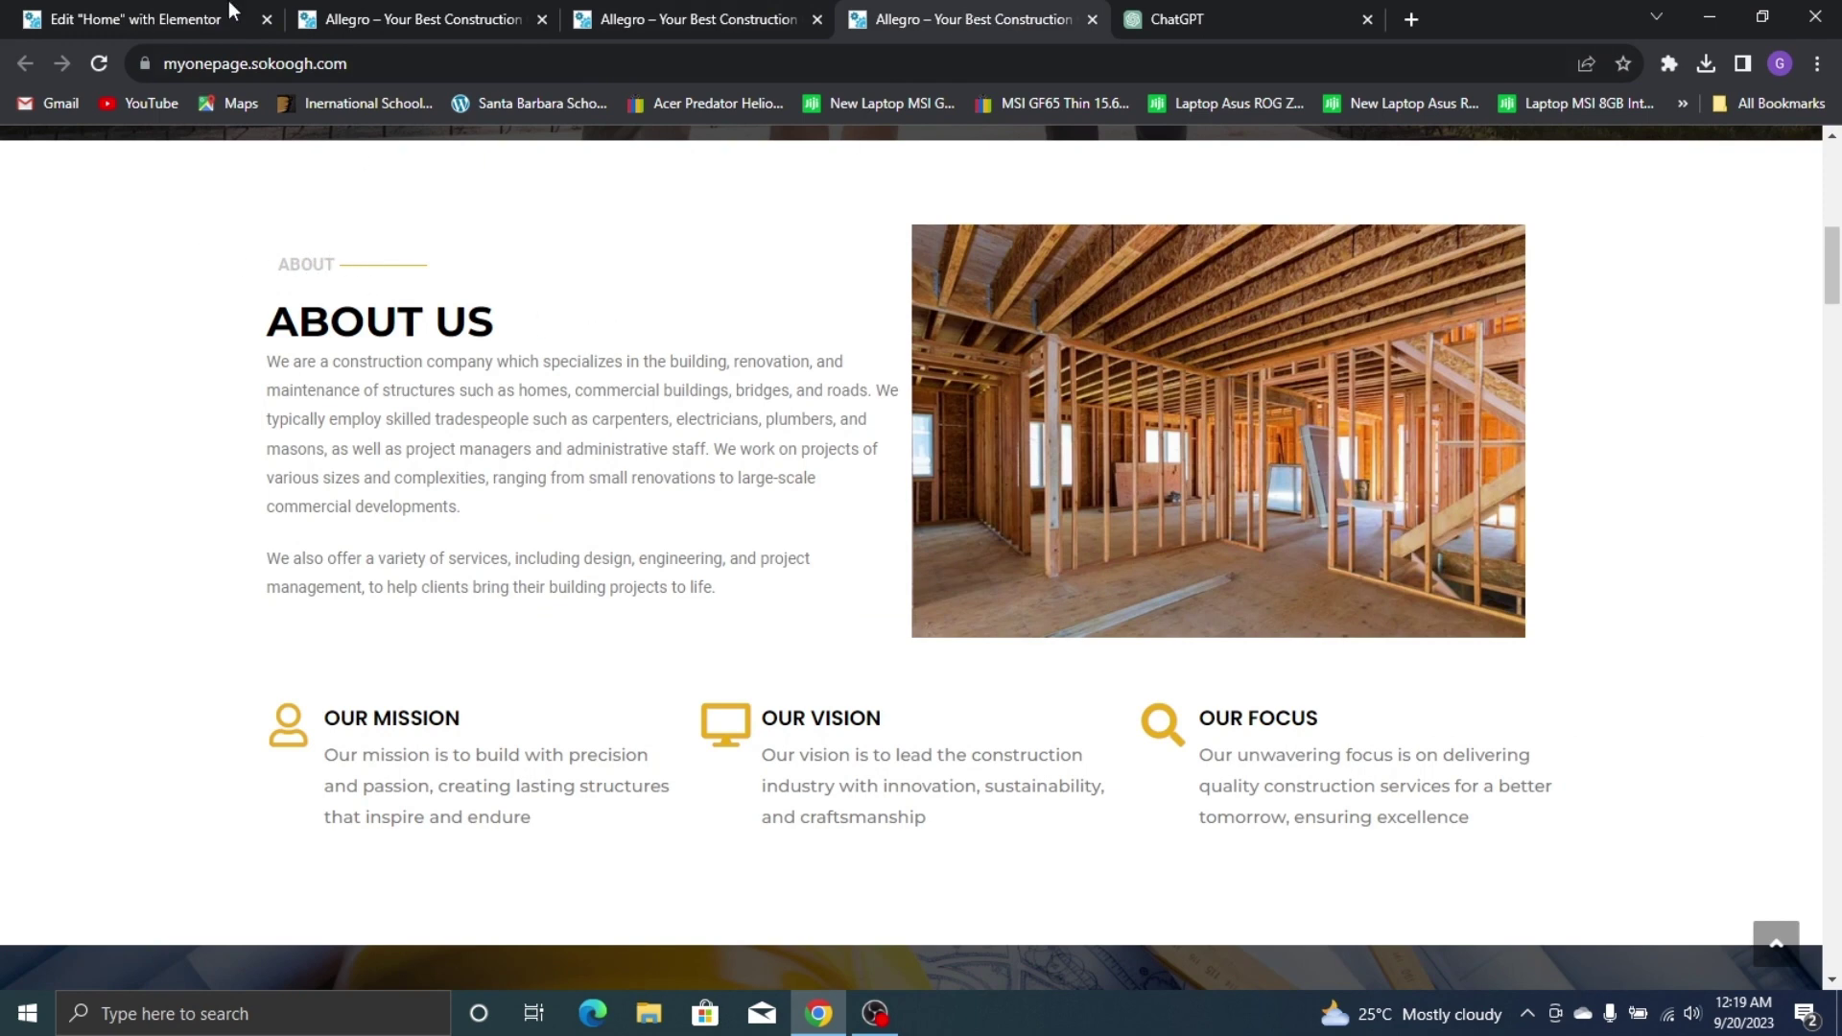
{"action": "left_click", "coordinate": [228, 6]}
{"action": "left_click", "coordinate": [275, 338]}
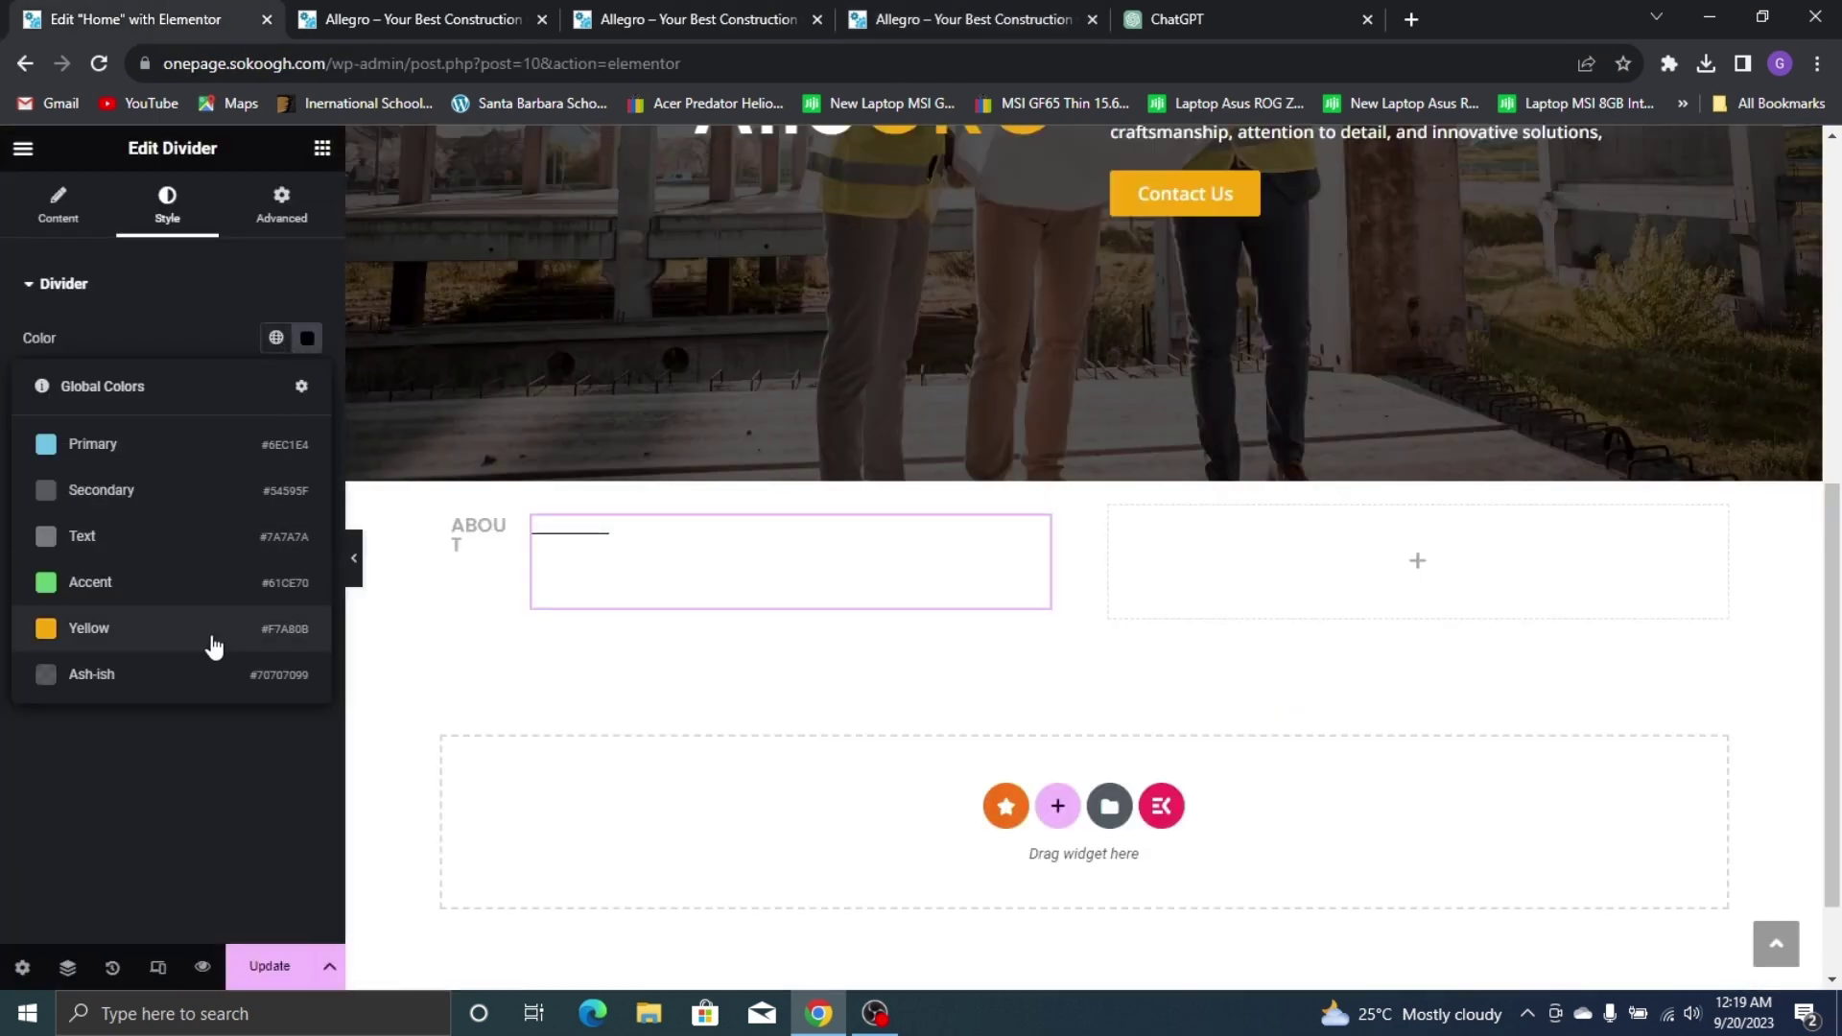
{"action": "left_click", "coordinate": [179, 632]}
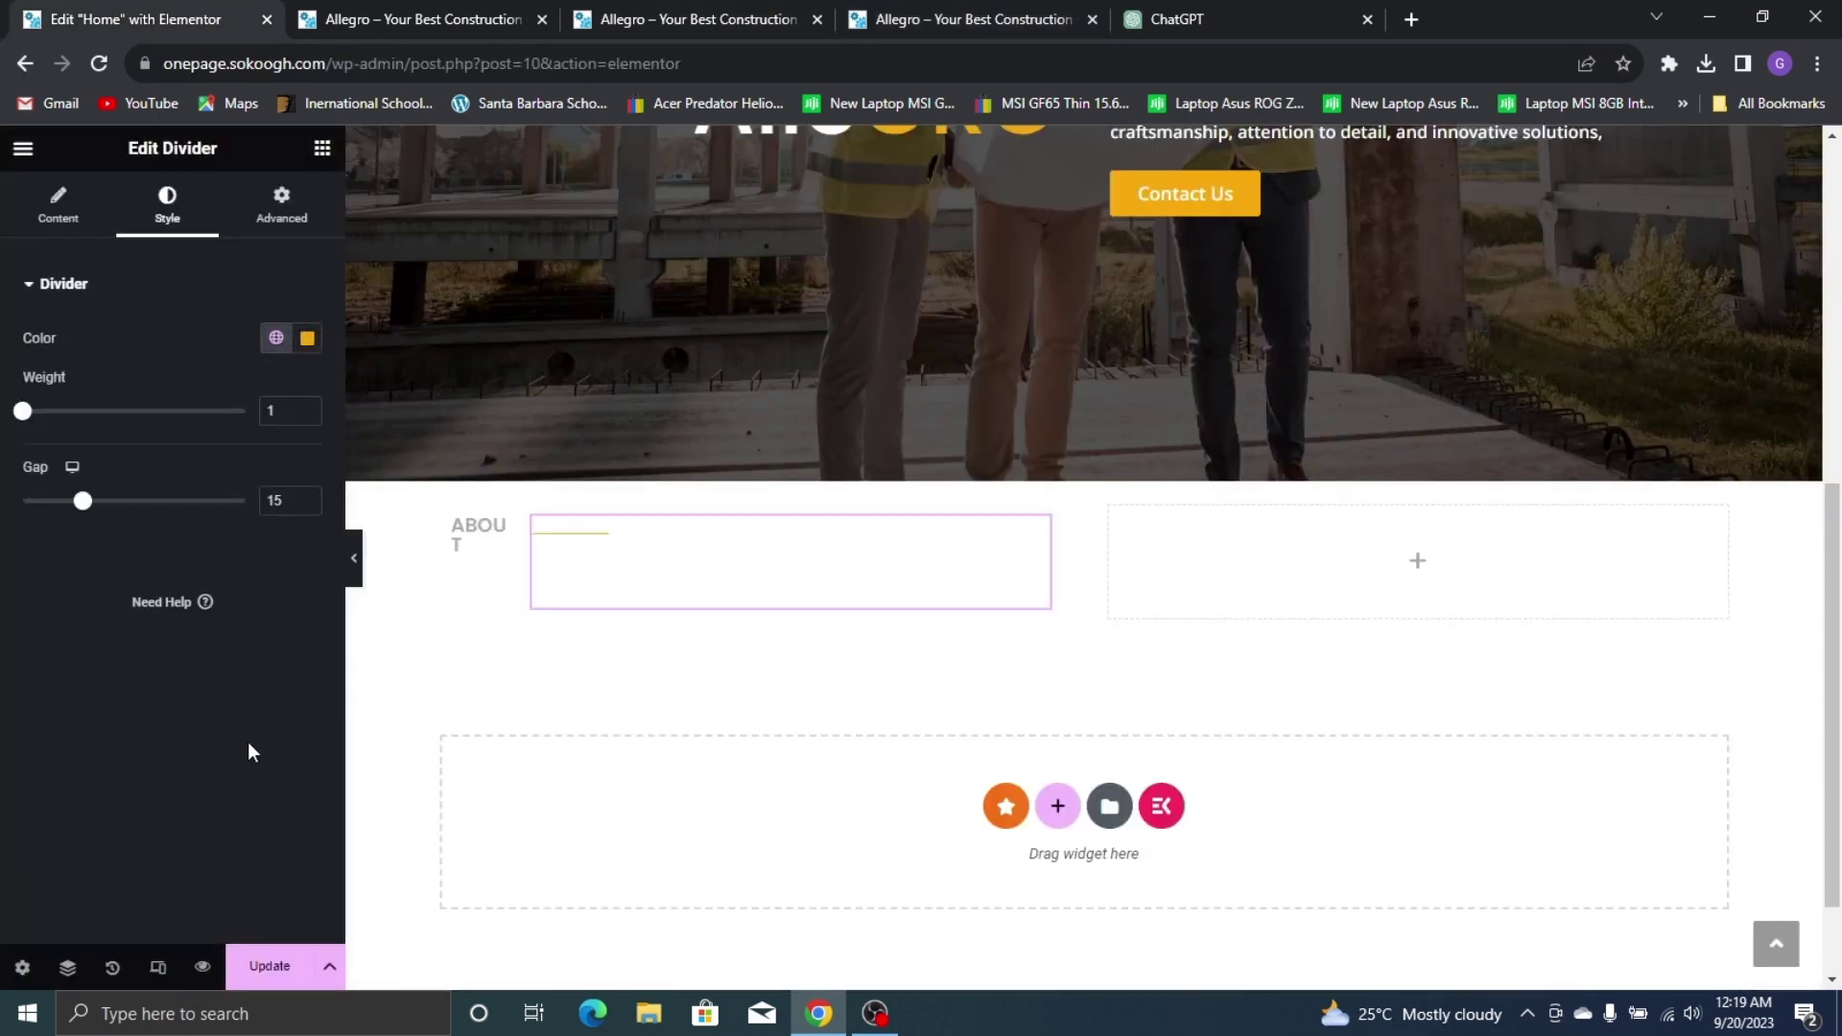
{"action": "left_click", "coordinate": [496, 533]}
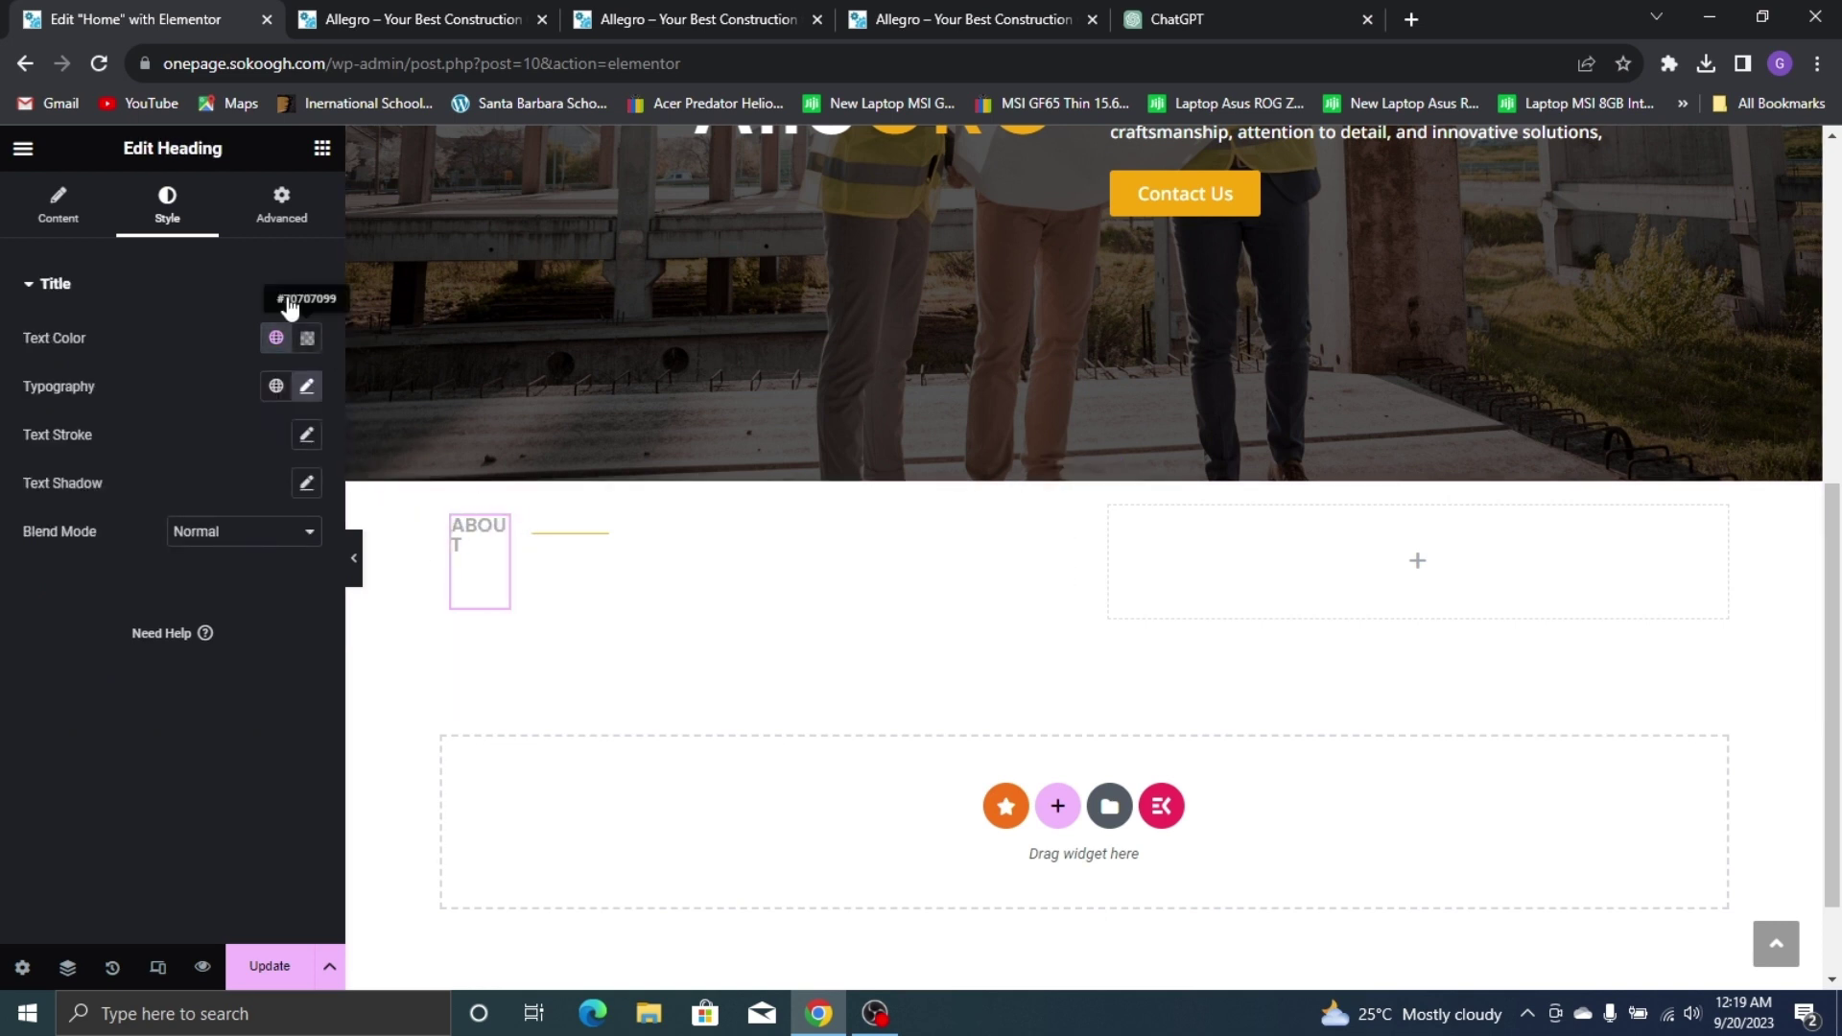
Give the ABOUT heading a Custom width of 18% so it fits on one line
{"action": "left_click", "coordinate": [277, 234]}
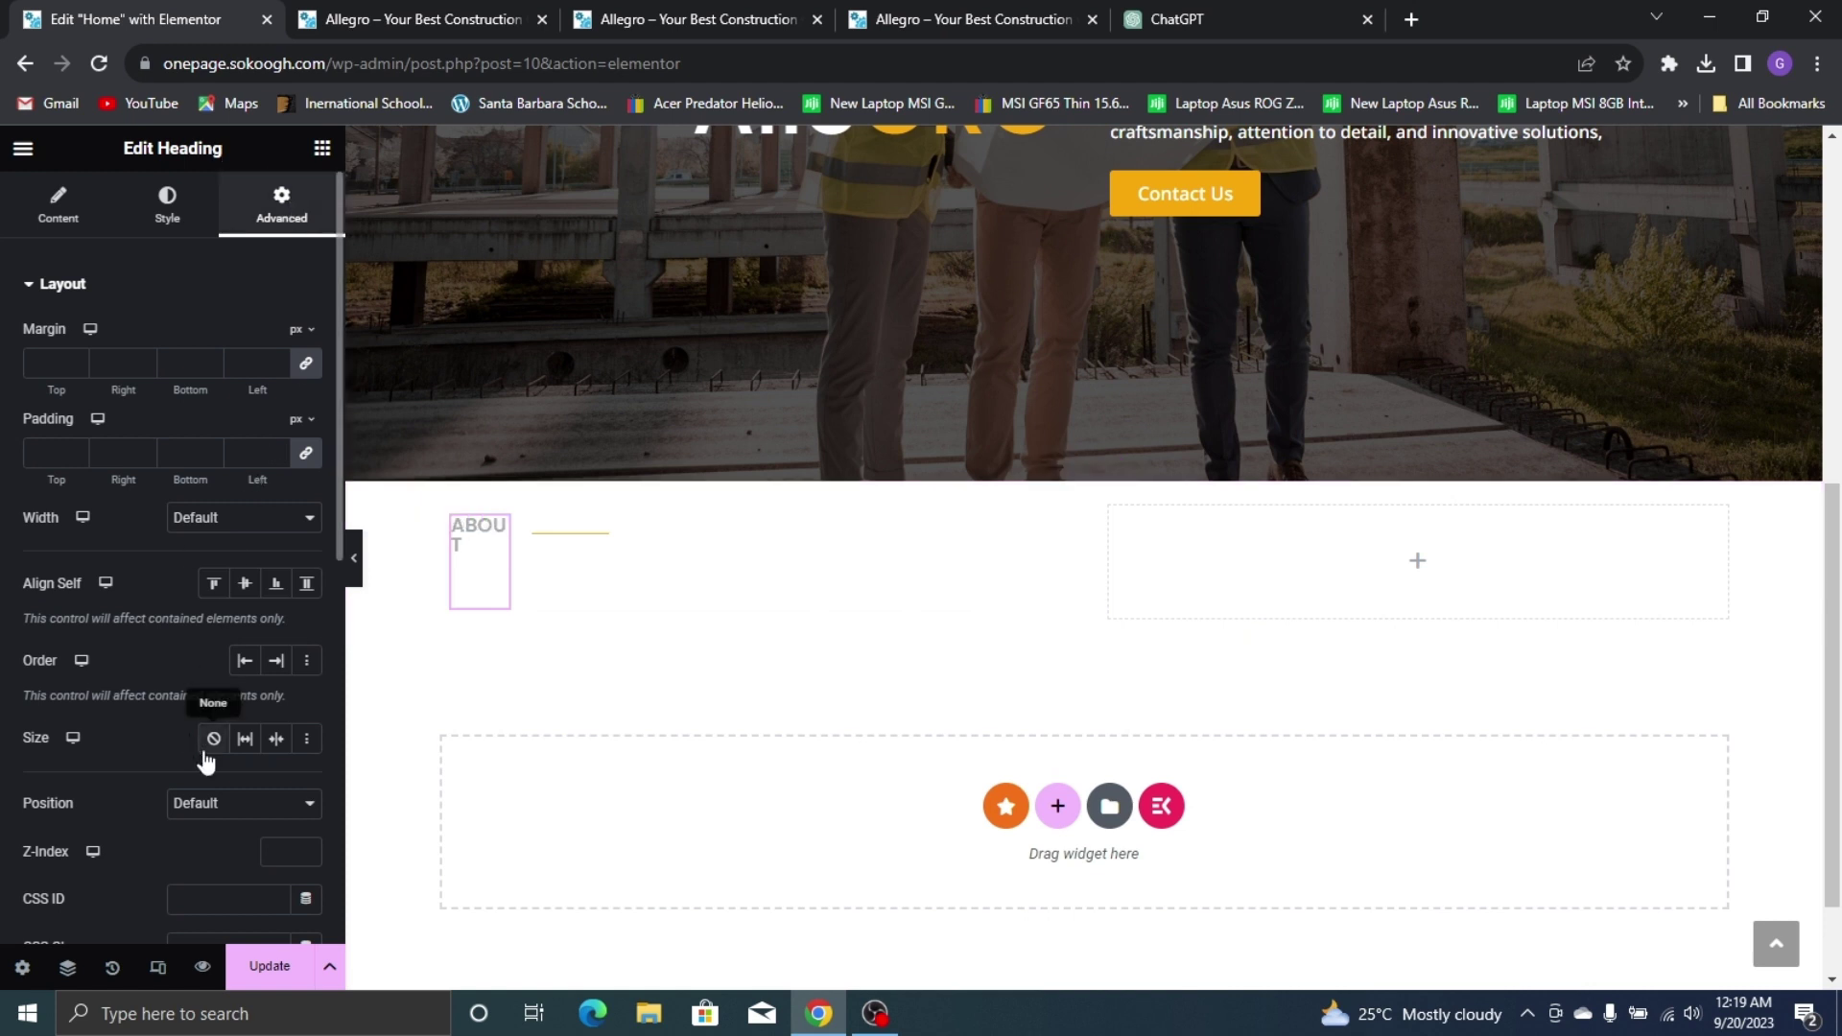
{"action": "scroll", "coordinate": [205, 761], "scroll_direction": "down", "scroll_amount": 1}
{"action": "left_click", "coordinate": [212, 406]}
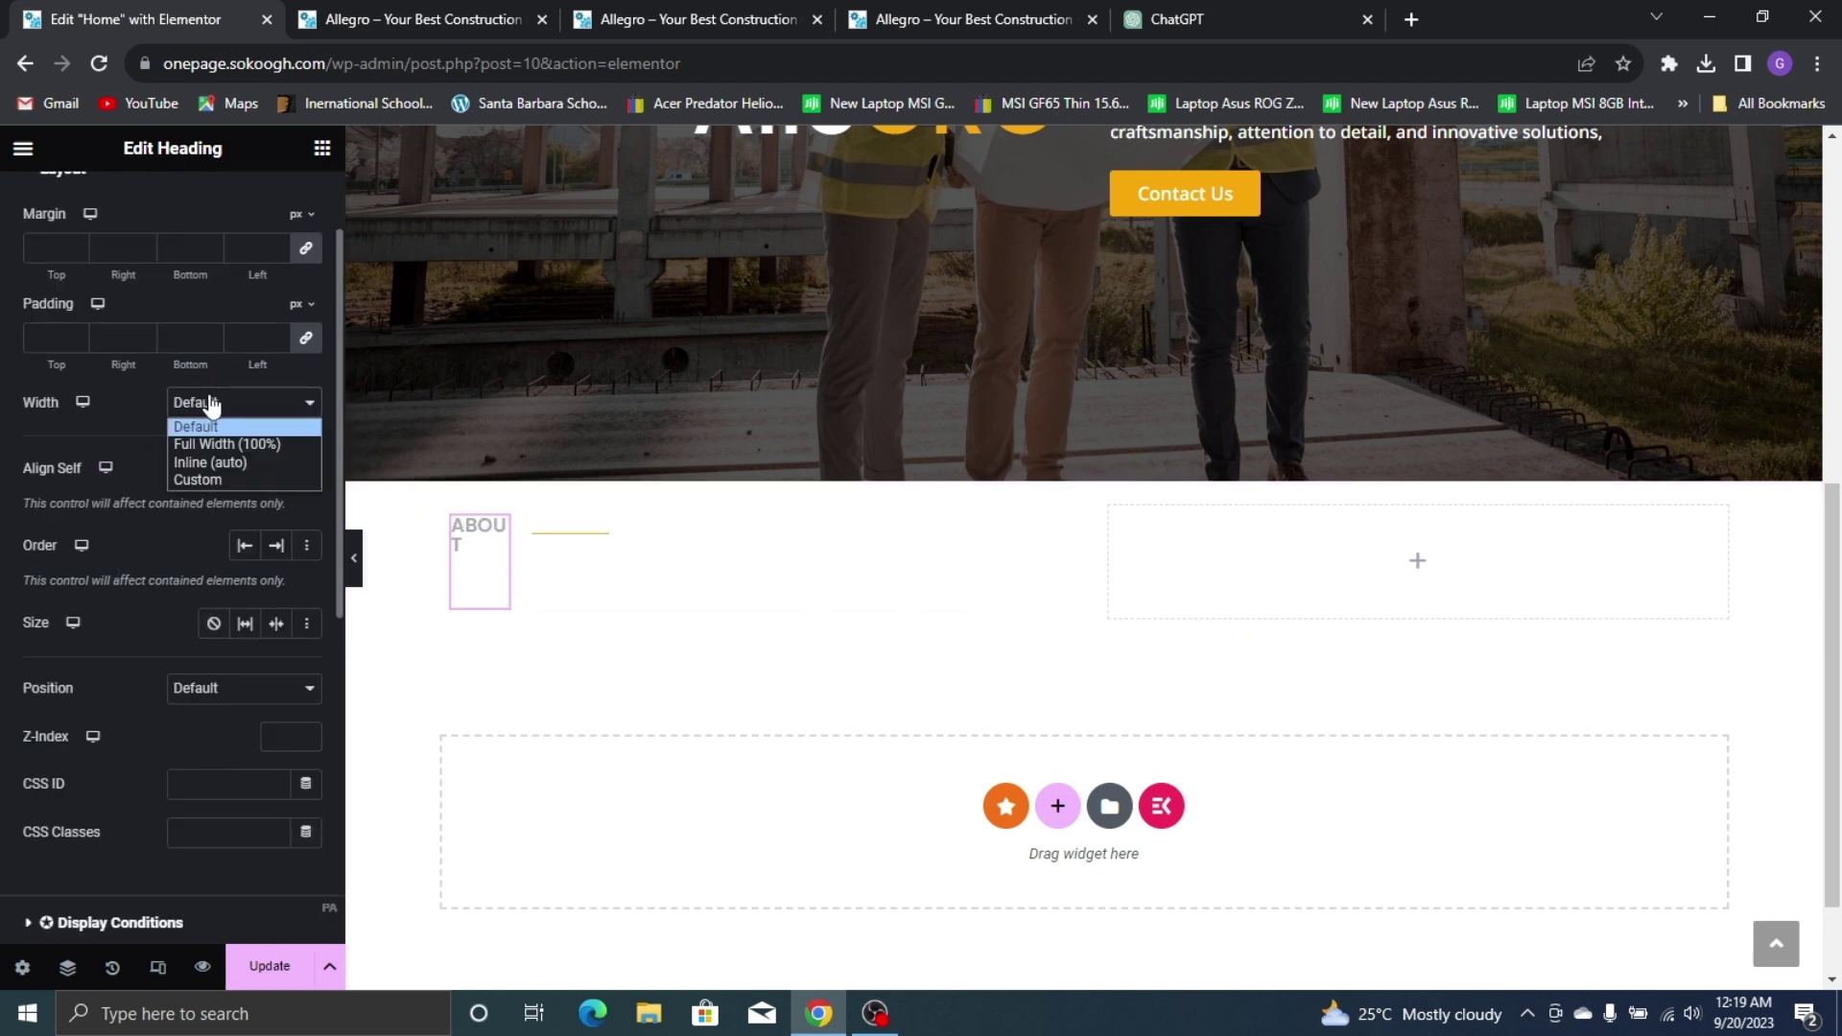
{"action": "left_click", "coordinate": [253, 482]}
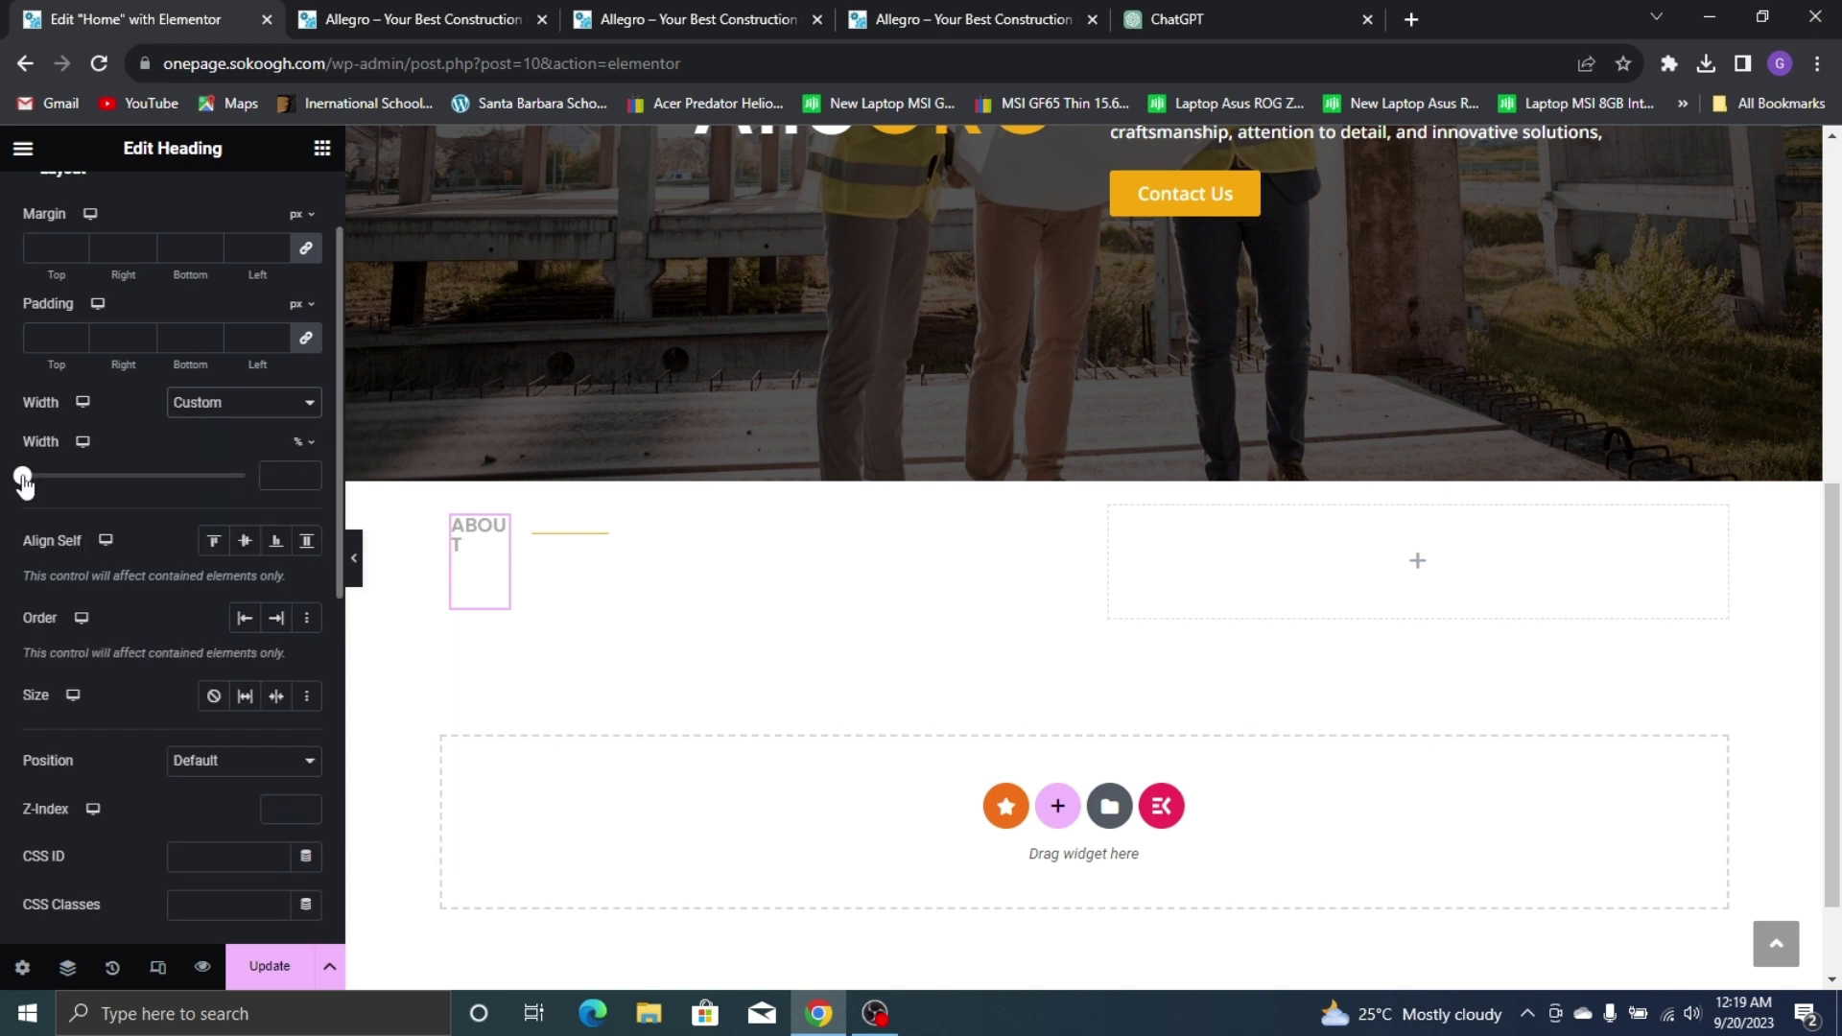
{"action": "left_click_drag", "start_coordinate": [23, 481], "coordinate": [62, 486]}
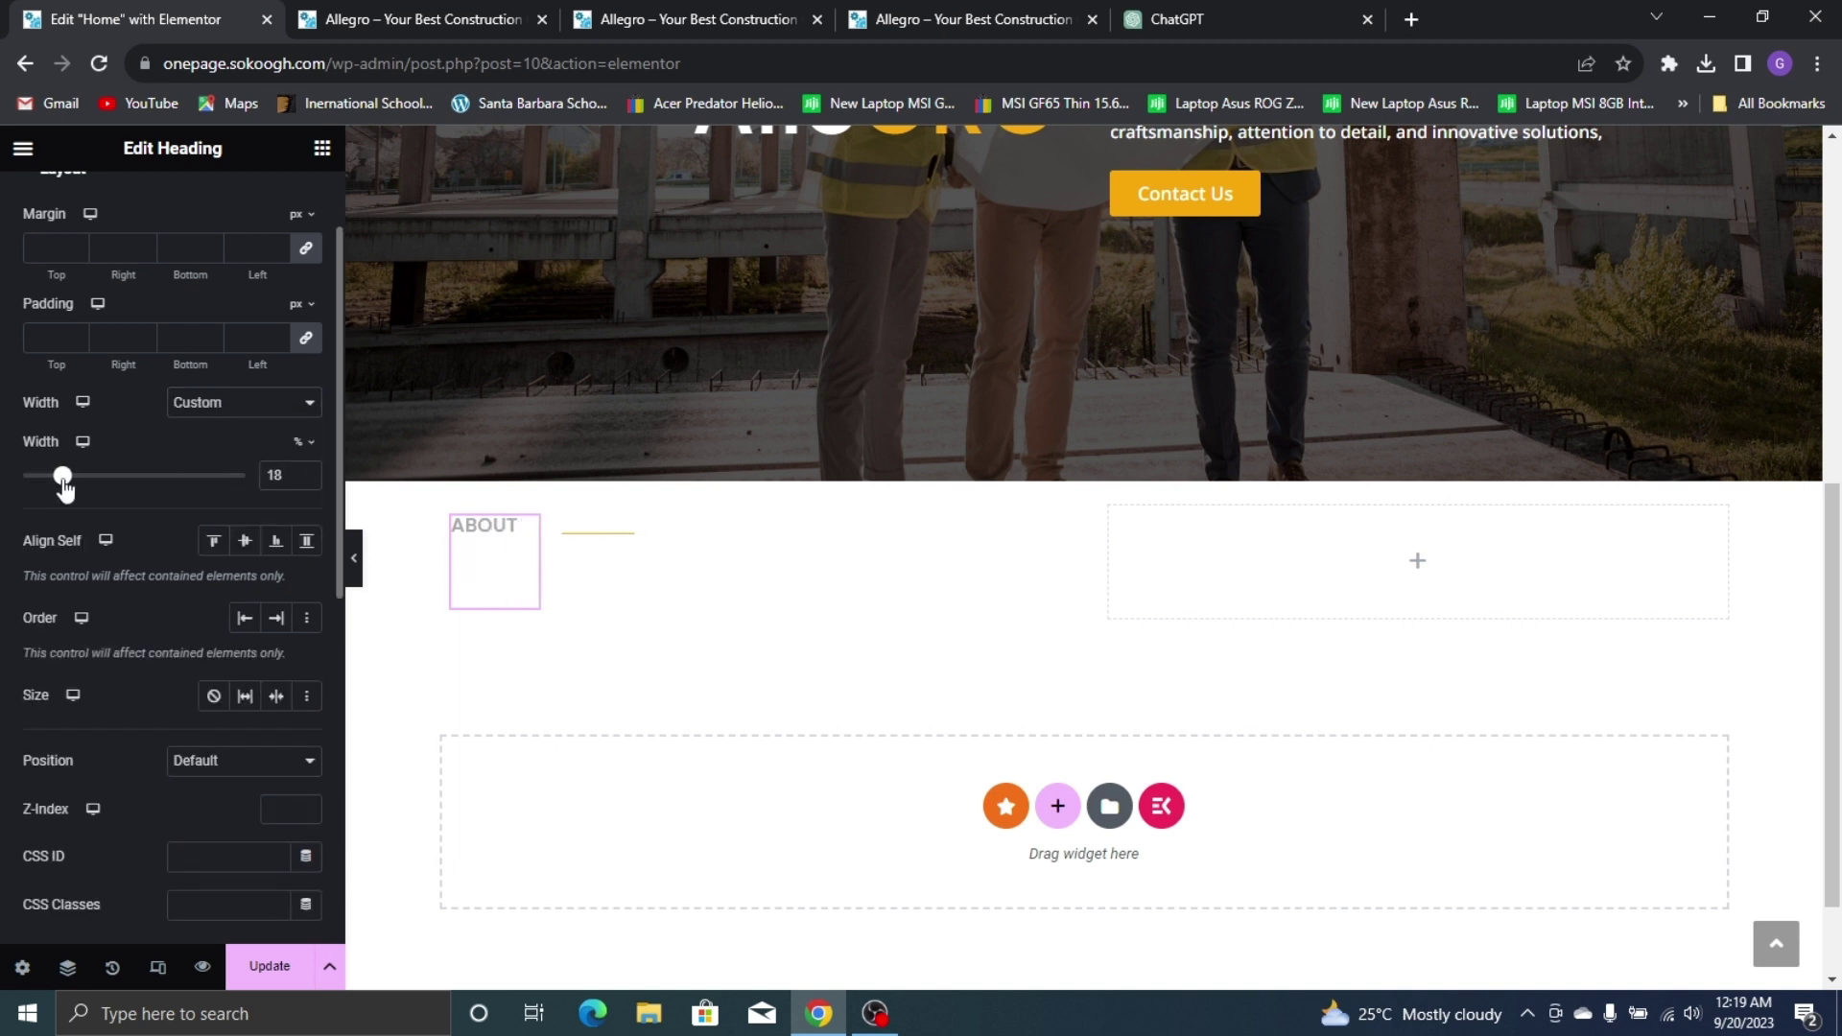
{"action": "left_click", "coordinate": [656, 554]}
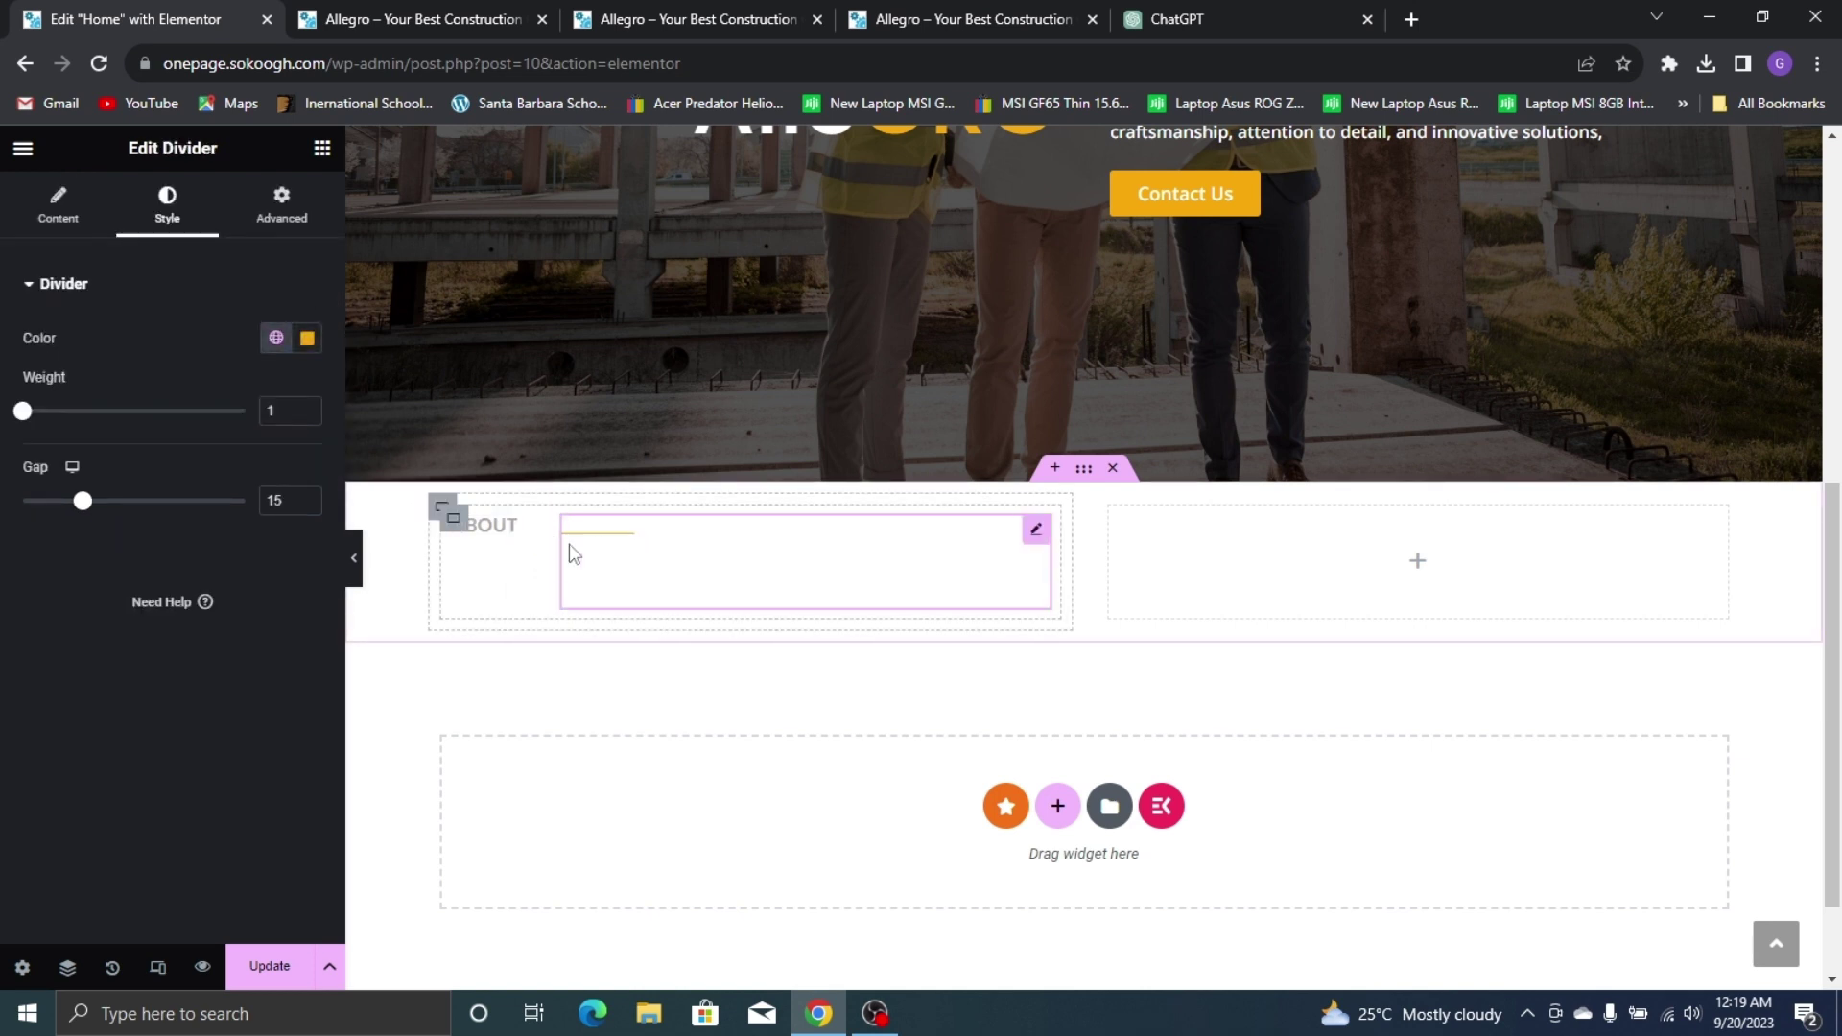
Set the ABOUT container's gaps to 0 with Justify Content and Align Items at Start
{"action": "left_click", "coordinate": [449, 516]}
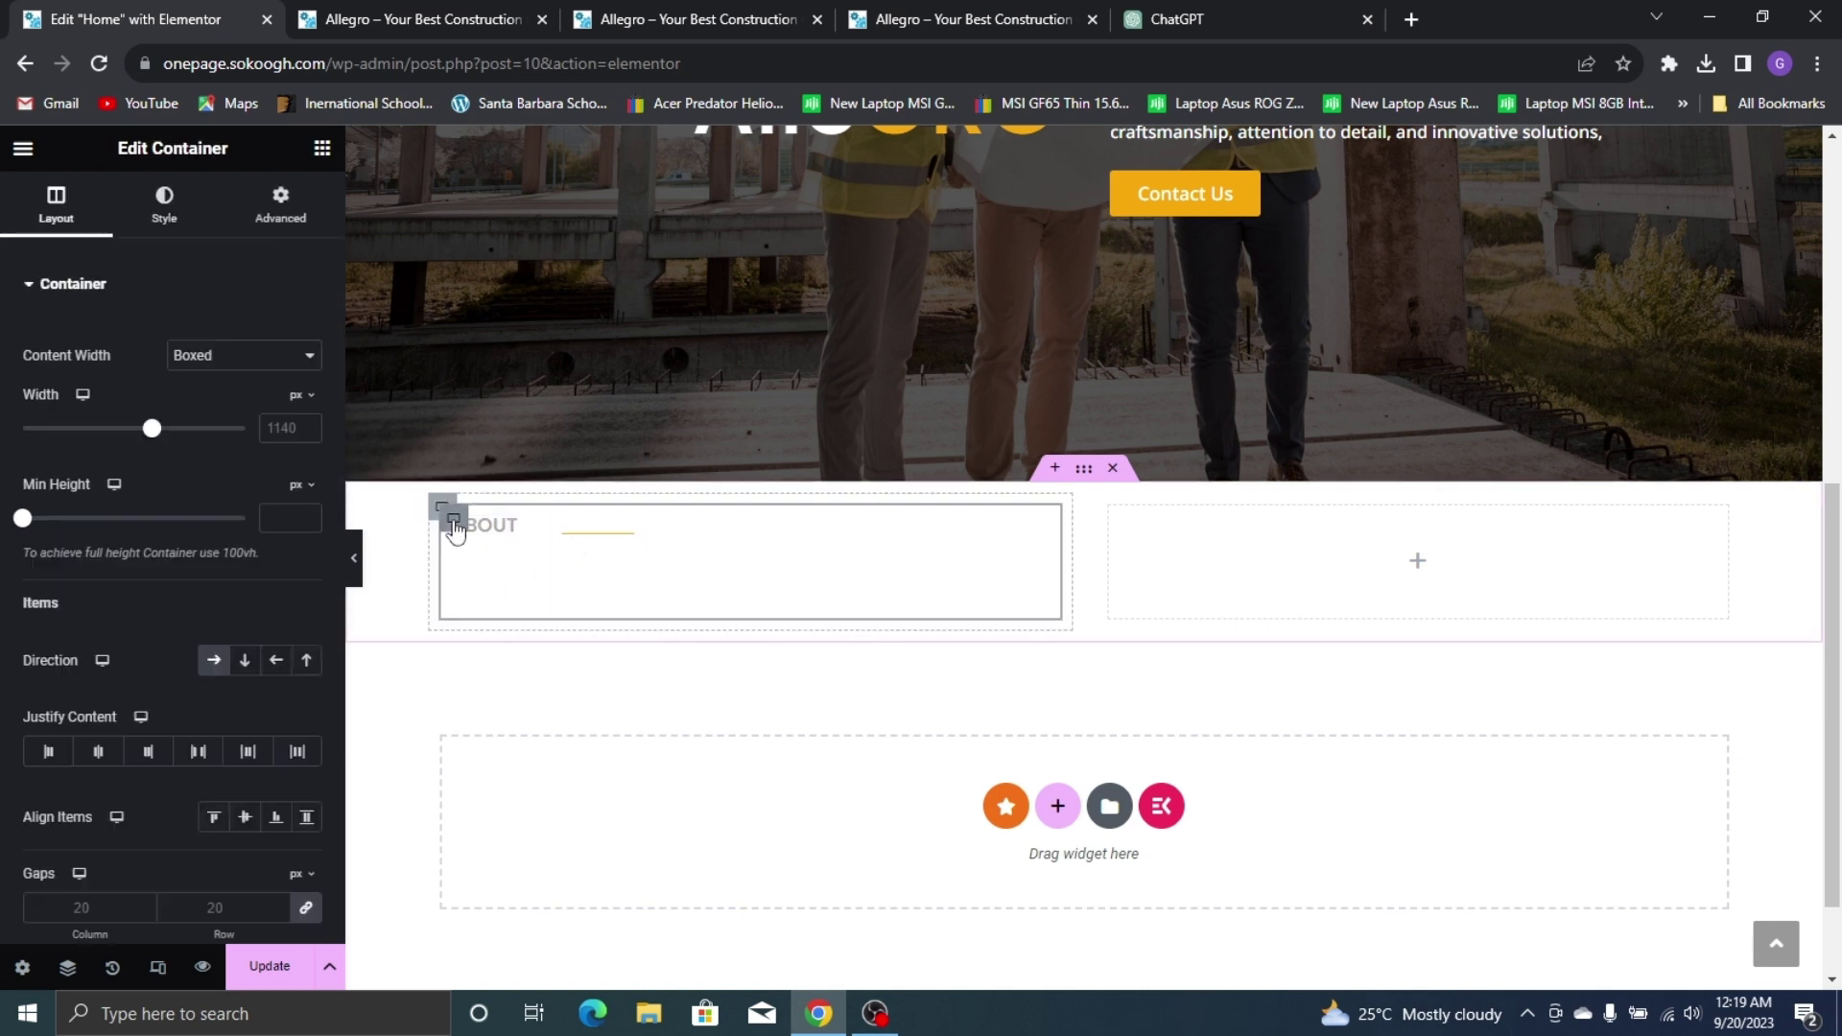
{"action": "scroll", "coordinate": [167, 501], "scroll_direction": "down", "scroll_amount": 3}
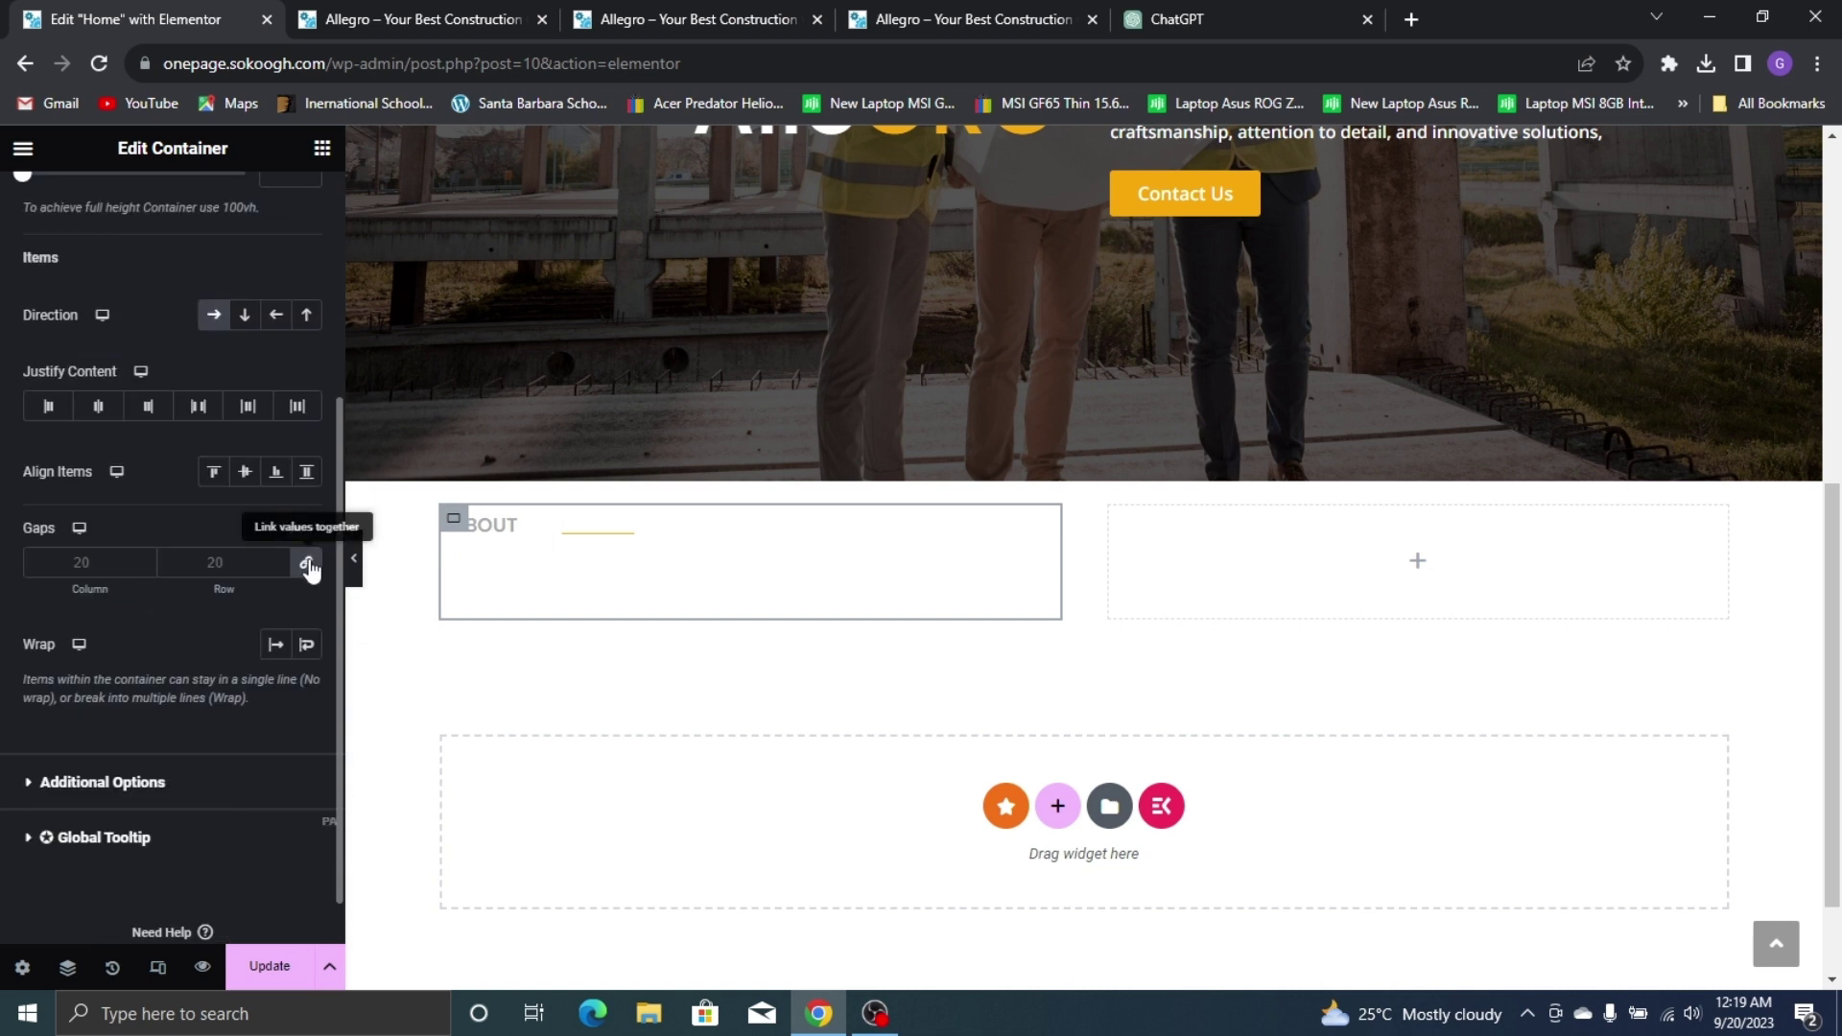
{"action": "left_click", "coordinate": [278, 567]}
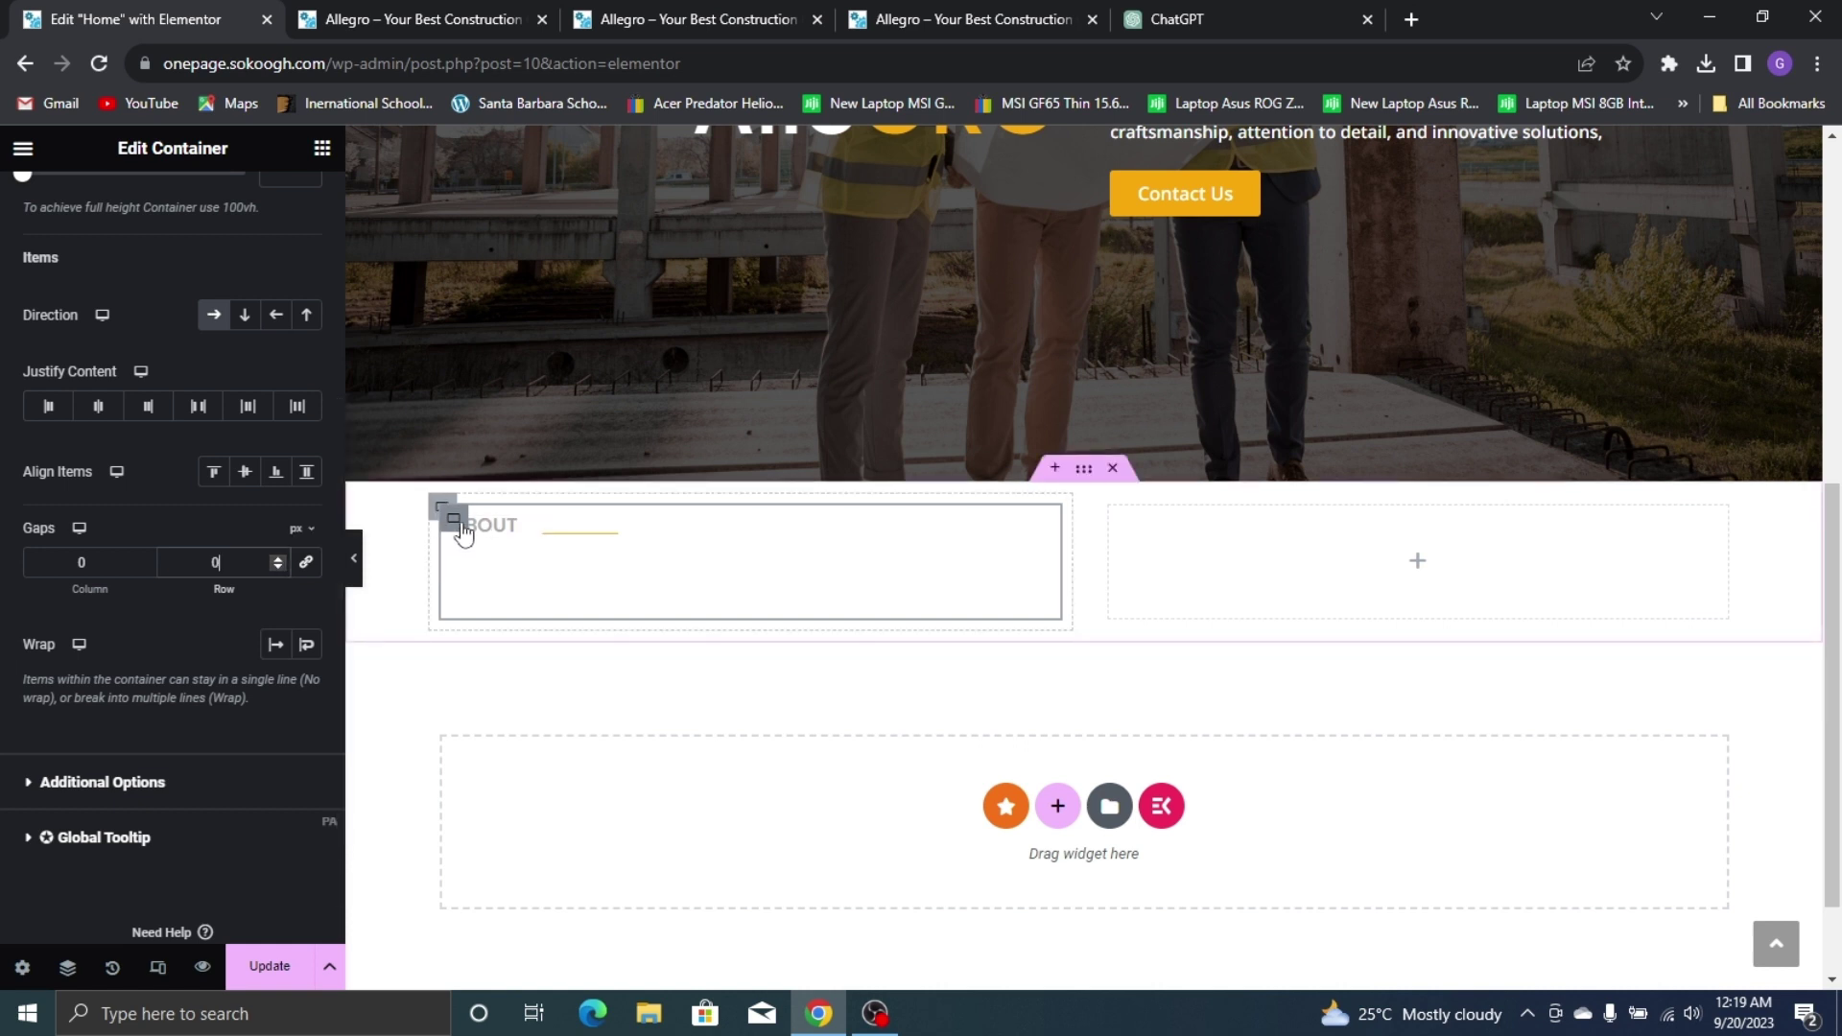
{"action": "scroll", "coordinate": [134, 399], "scroll_direction": "up", "scroll_amount": 1}
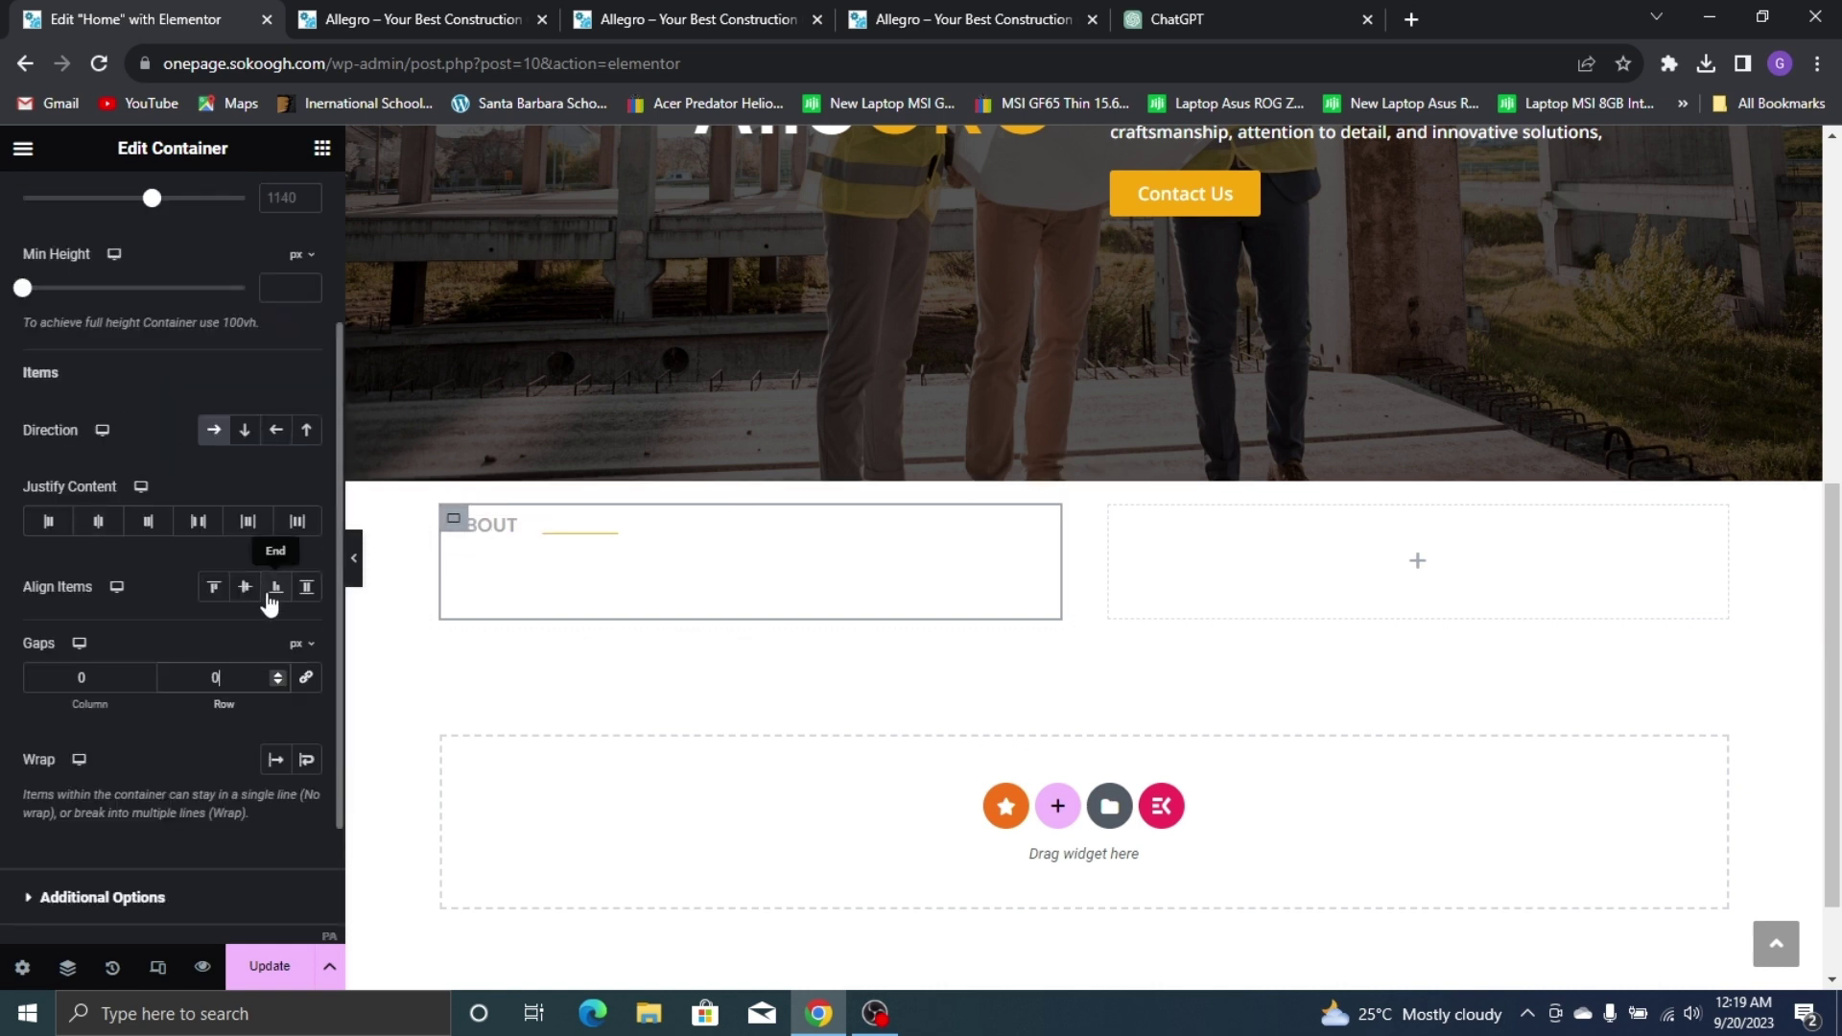
{"action": "left_click", "coordinate": [110, 524]}
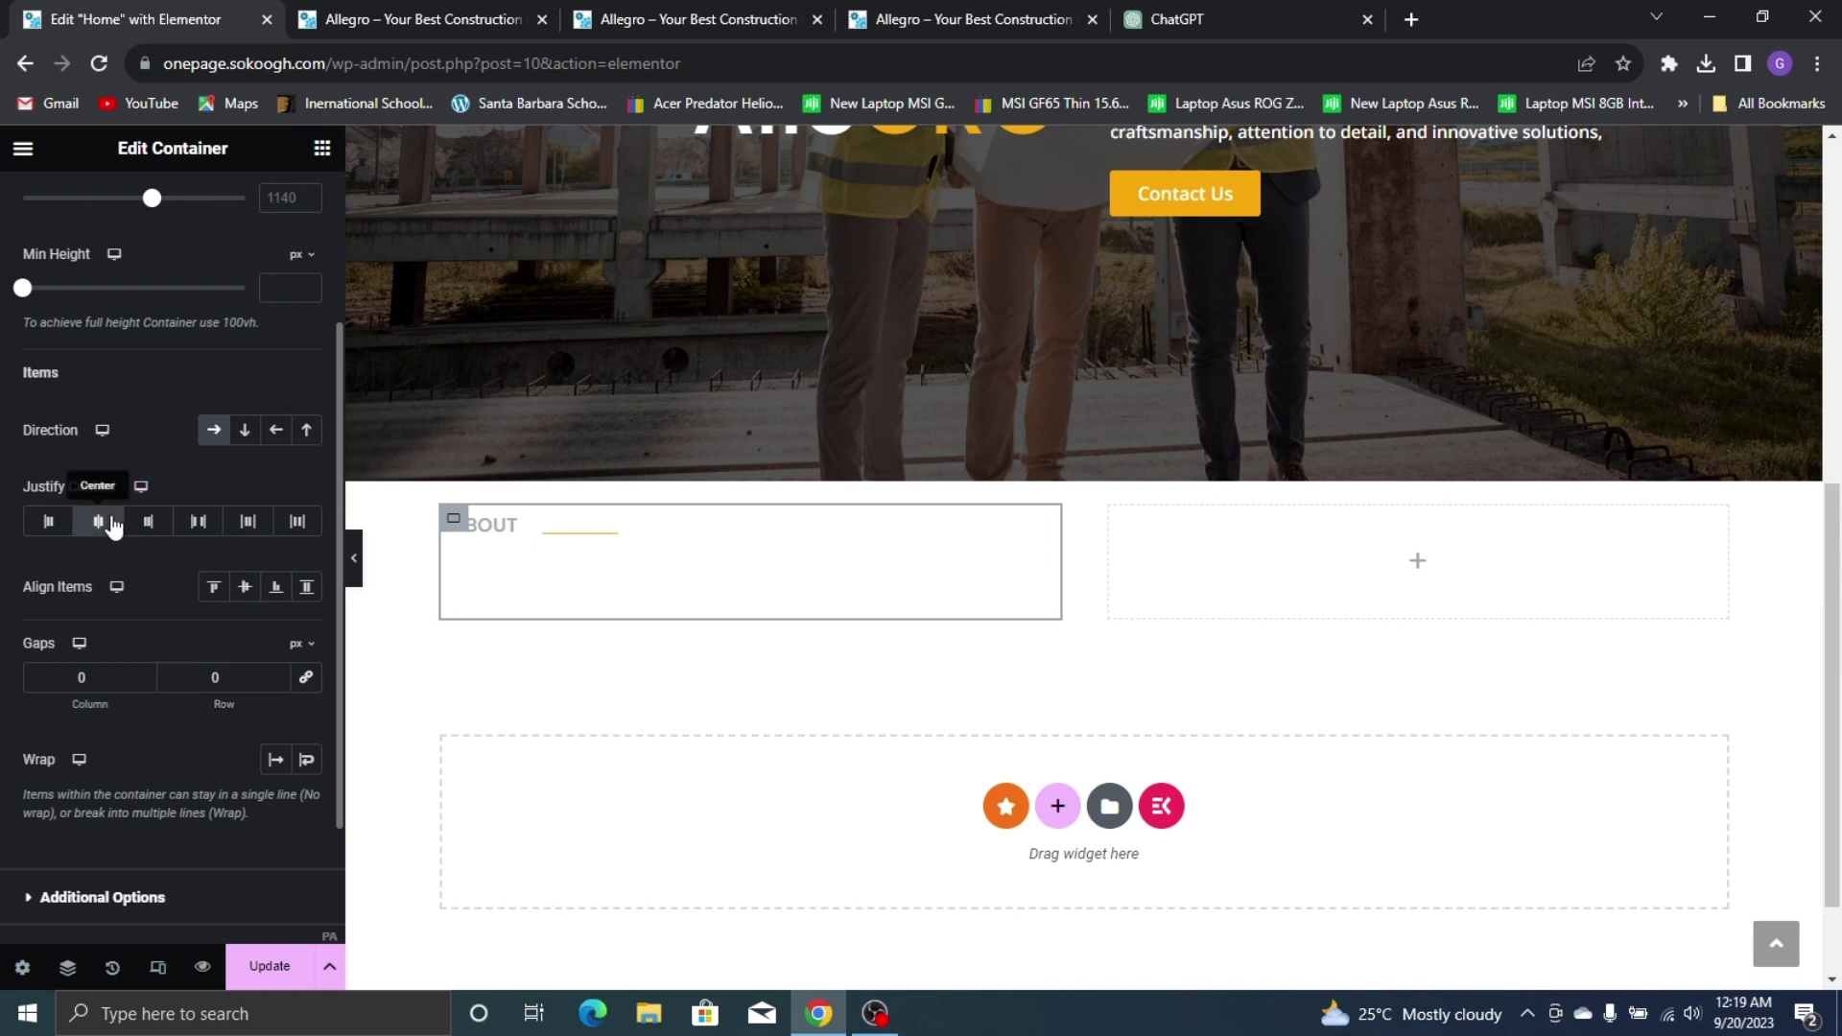
{"action": "left_click", "coordinate": [236, 585]}
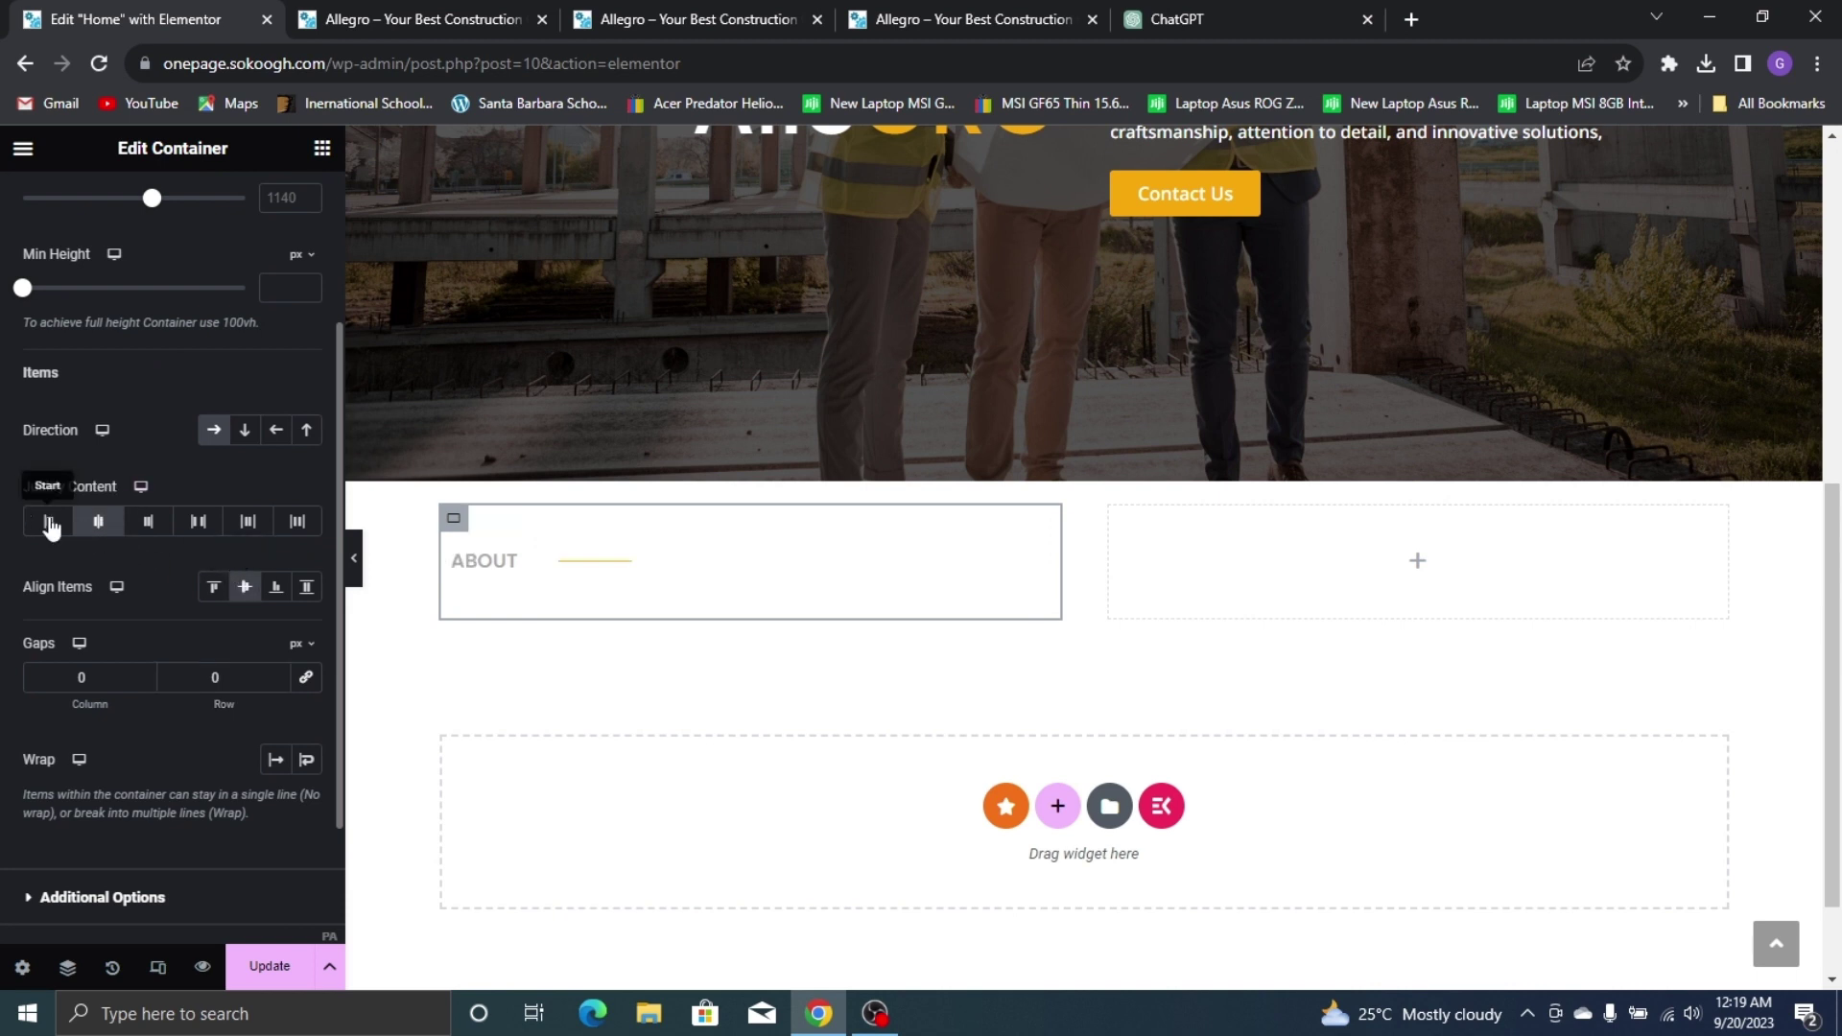
{"action": "left_click", "coordinate": [50, 524]}
{"action": "left_click", "coordinate": [215, 588]}
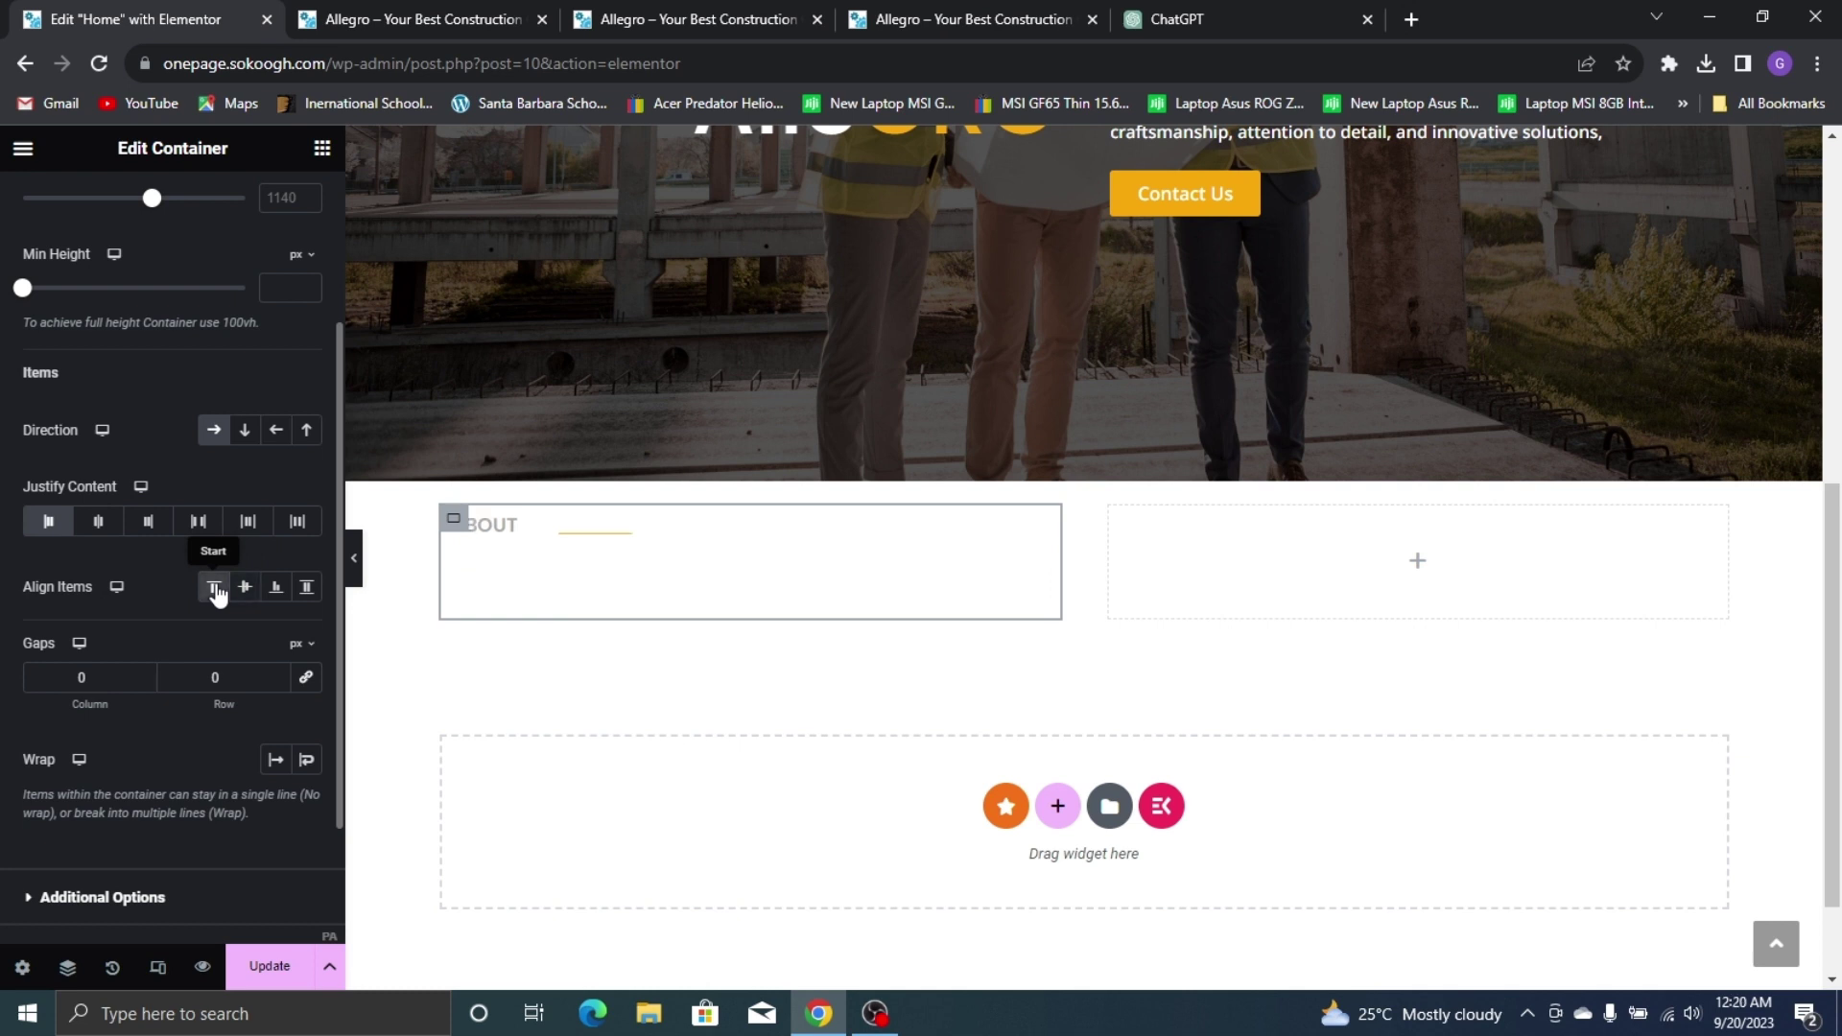
Resize the divider beside ABOUT and keep it left-aligned within its box
{"action": "left_click", "coordinate": [579, 530]}
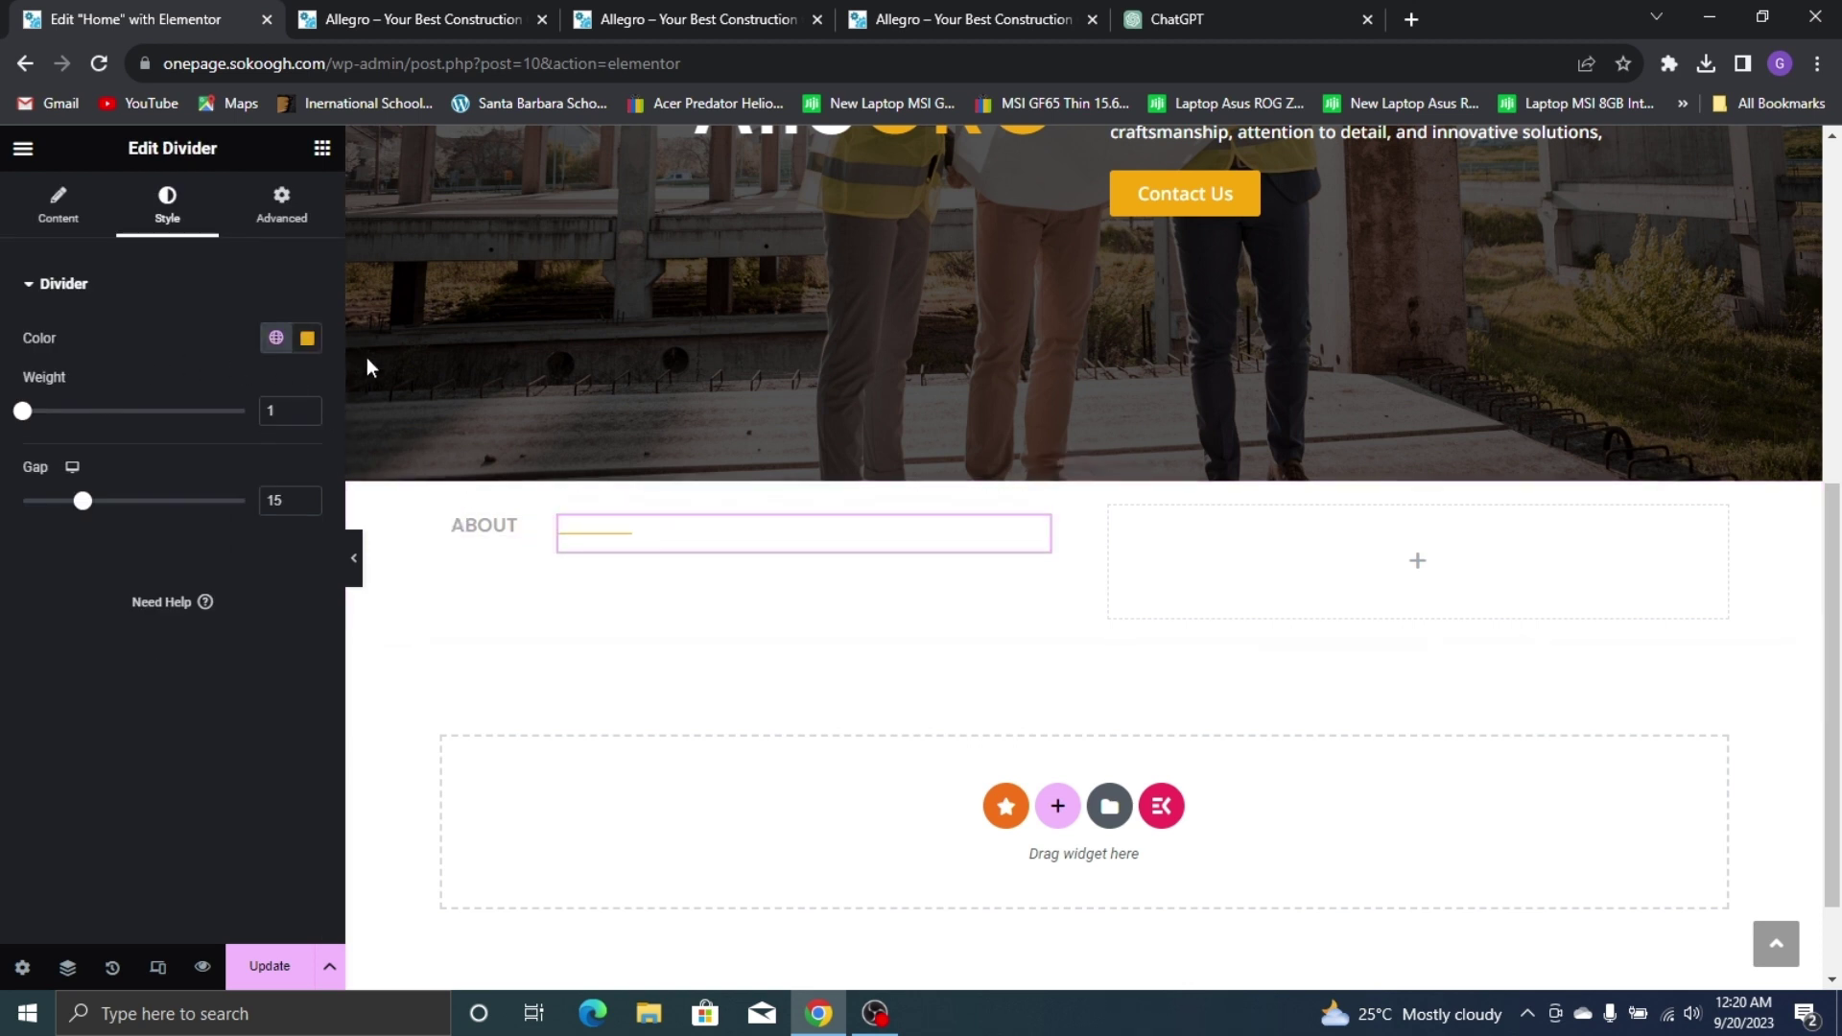
{"action": "left_click", "coordinate": [281, 206]}
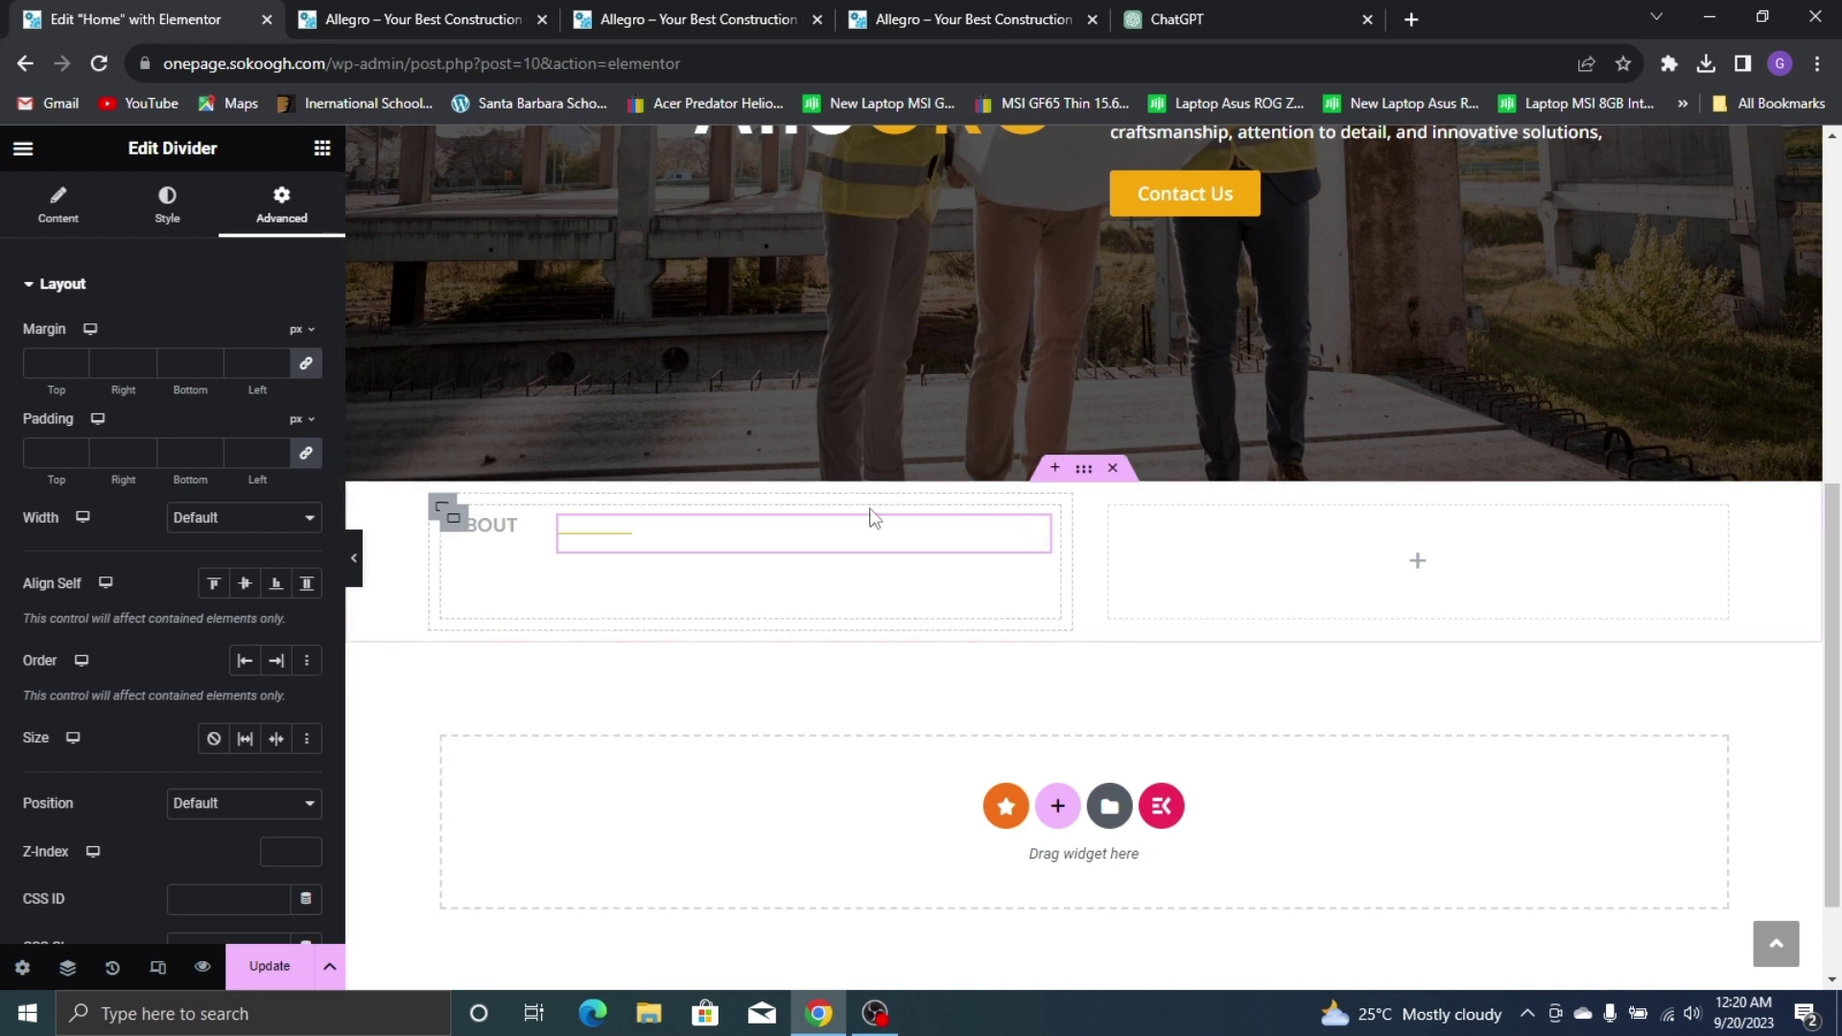
{"action": "left_click_drag", "start_coordinate": [1053, 544], "coordinate": [875, 526]}
{"action": "scroll", "coordinate": [226, 514], "scroll_direction": "down", "scroll_amount": 1}
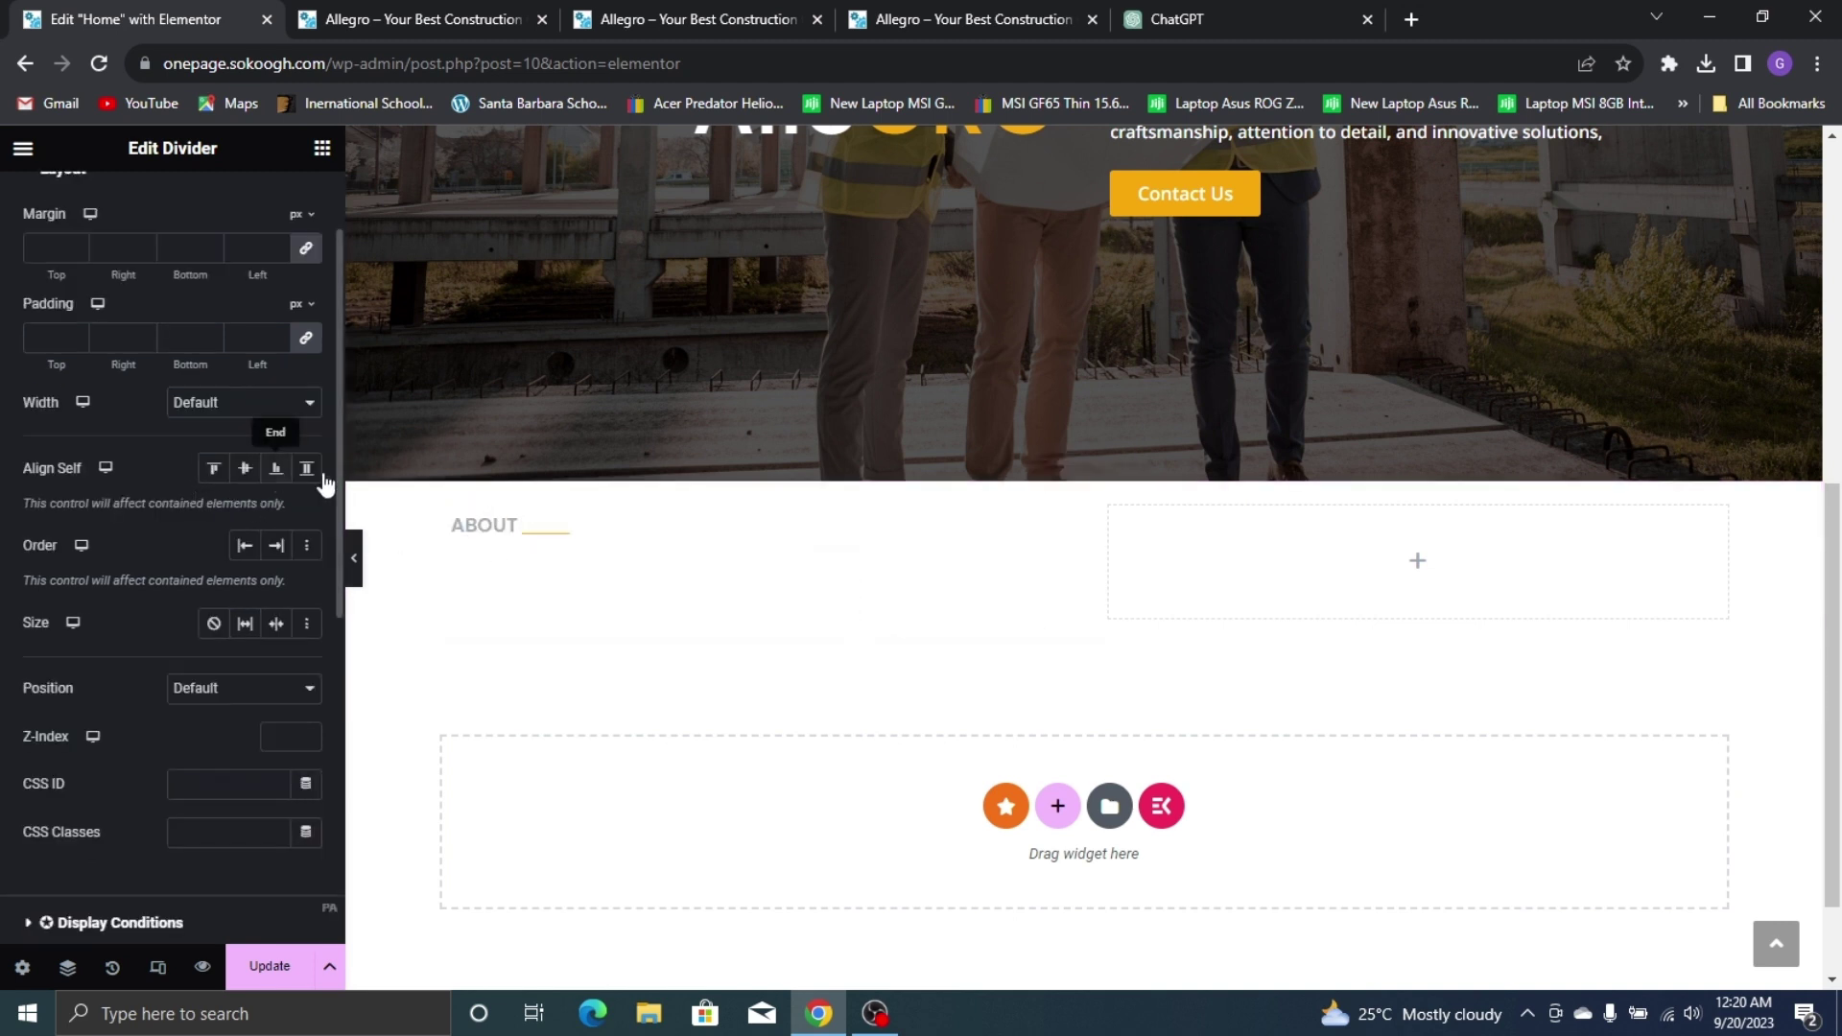
{"action": "left_click", "coordinate": [495, 536]}
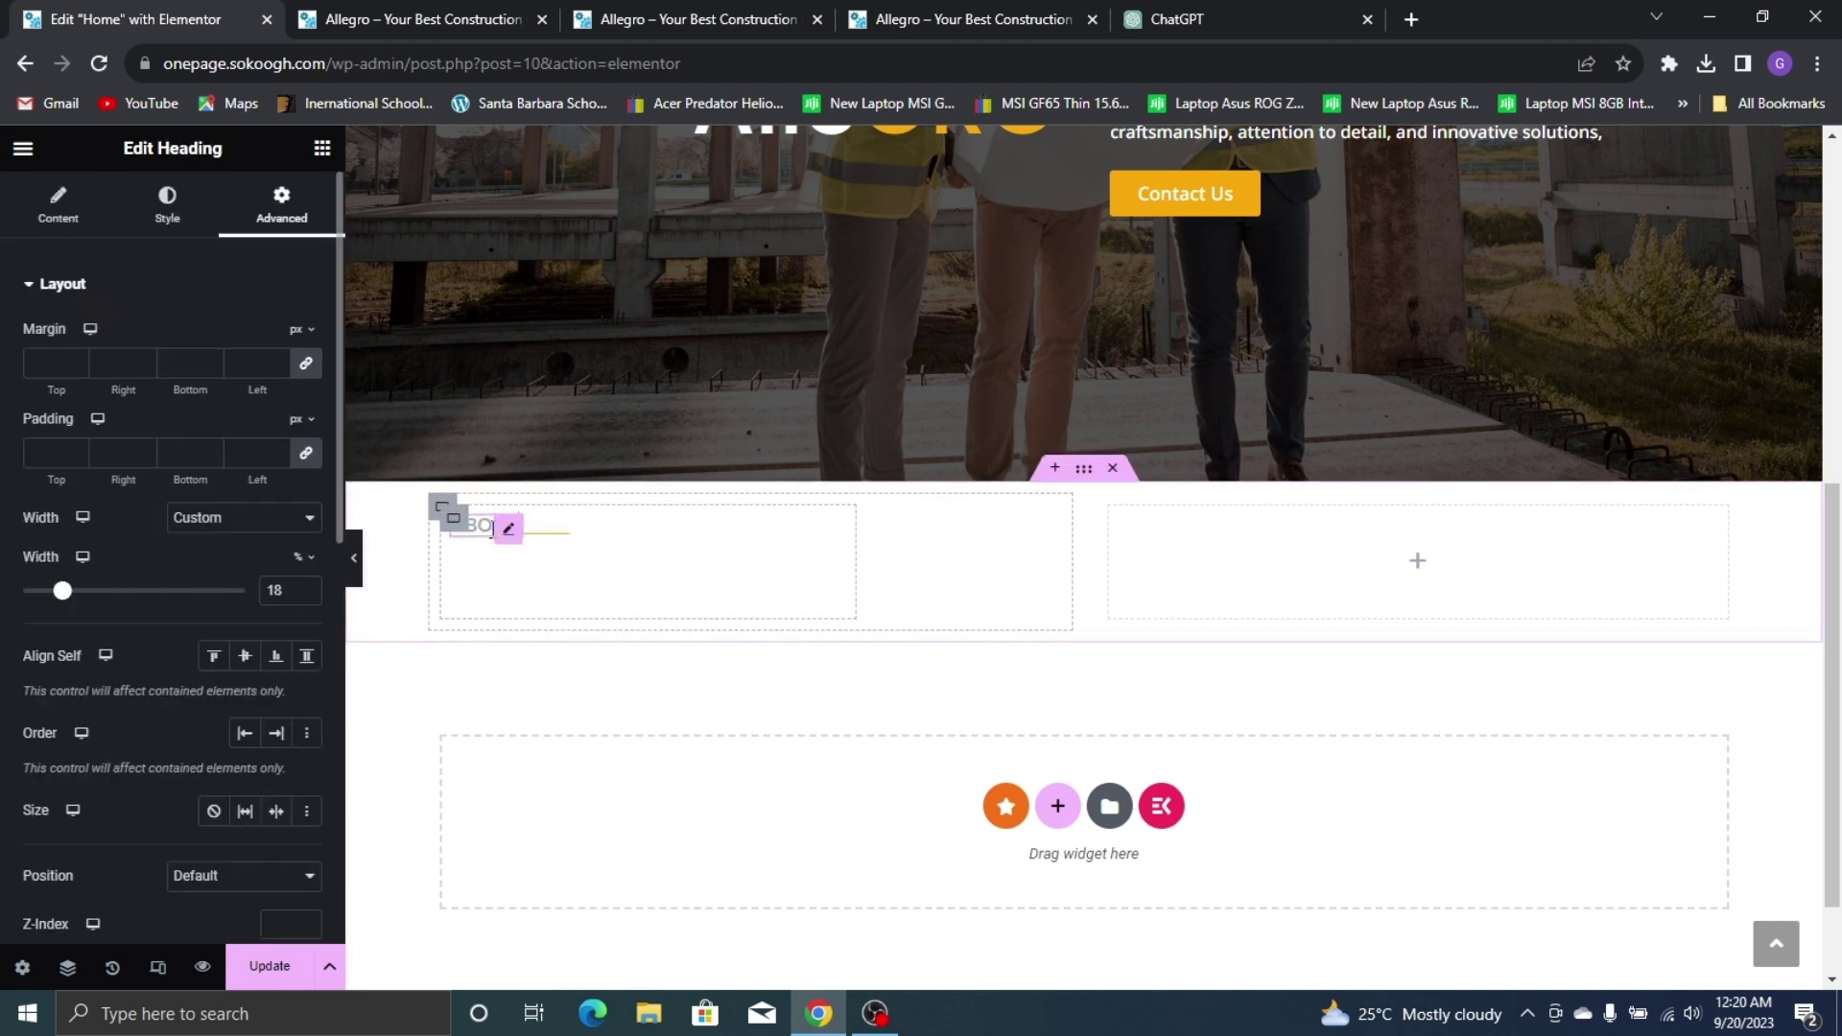
{"action": "left_click", "coordinate": [564, 544]}
{"action": "left_click", "coordinate": [82, 220]}
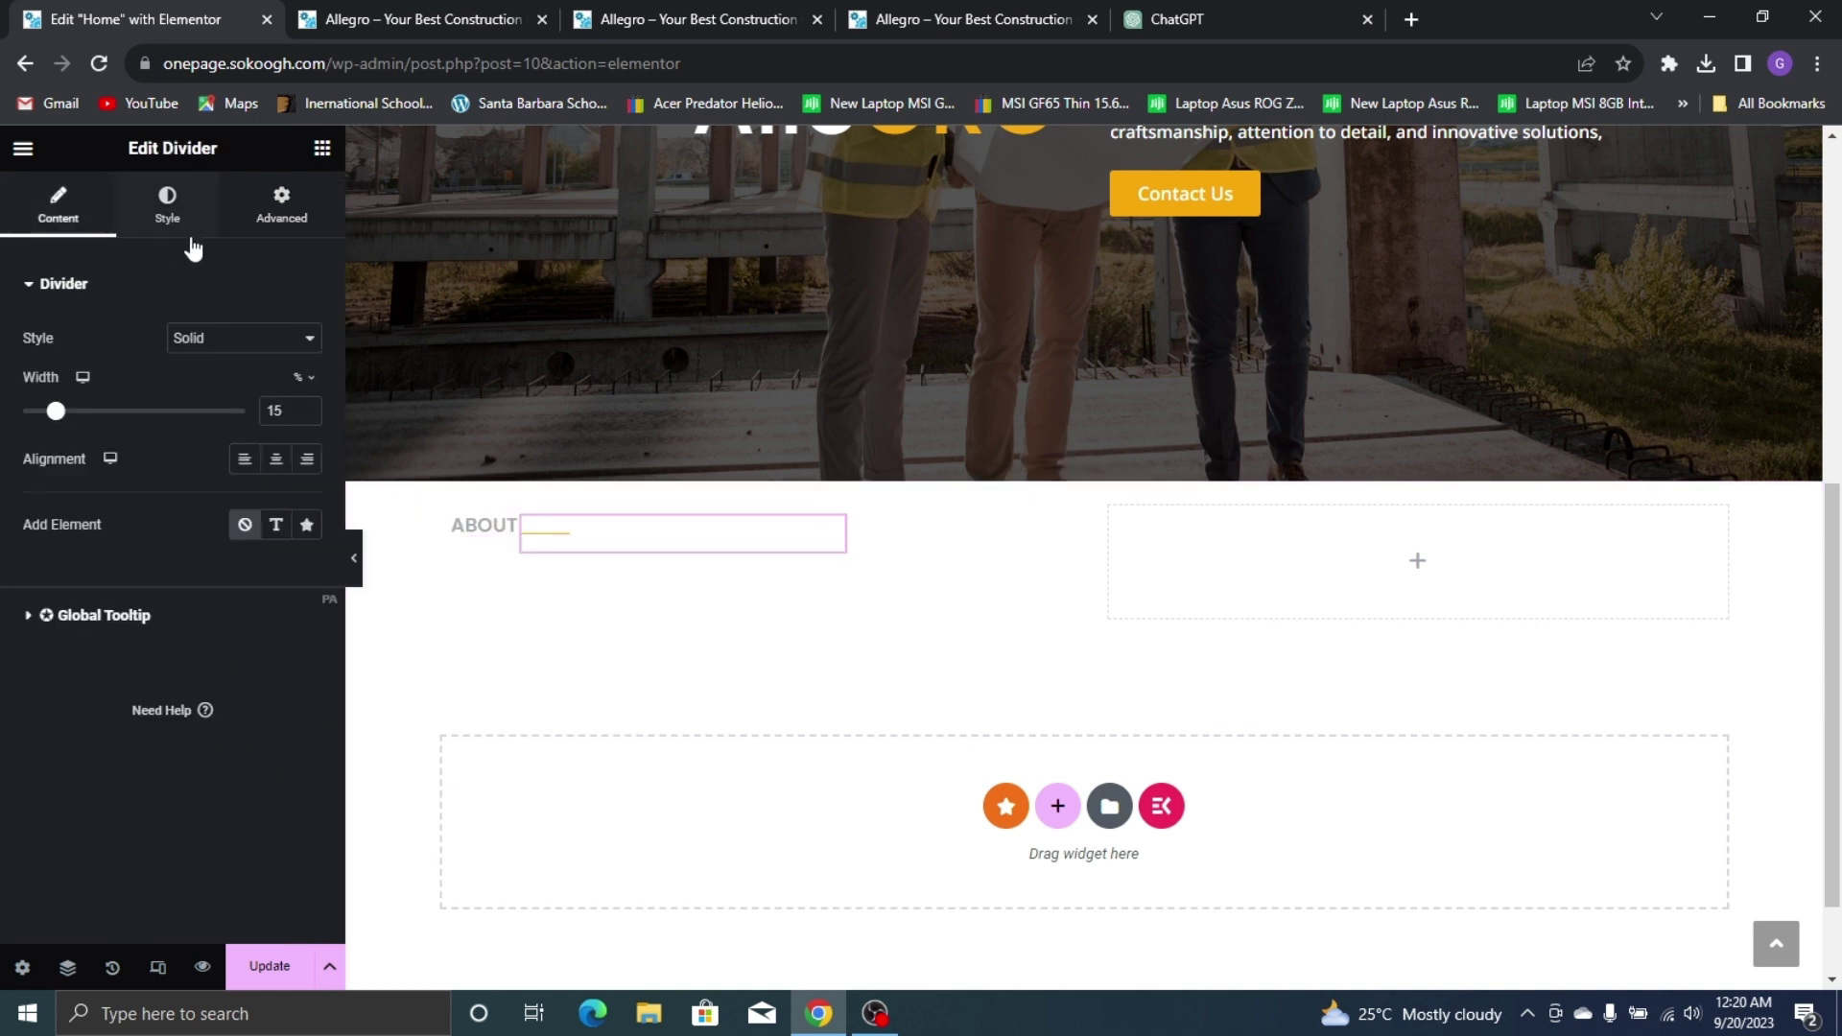
{"action": "left_click", "coordinate": [274, 459]}
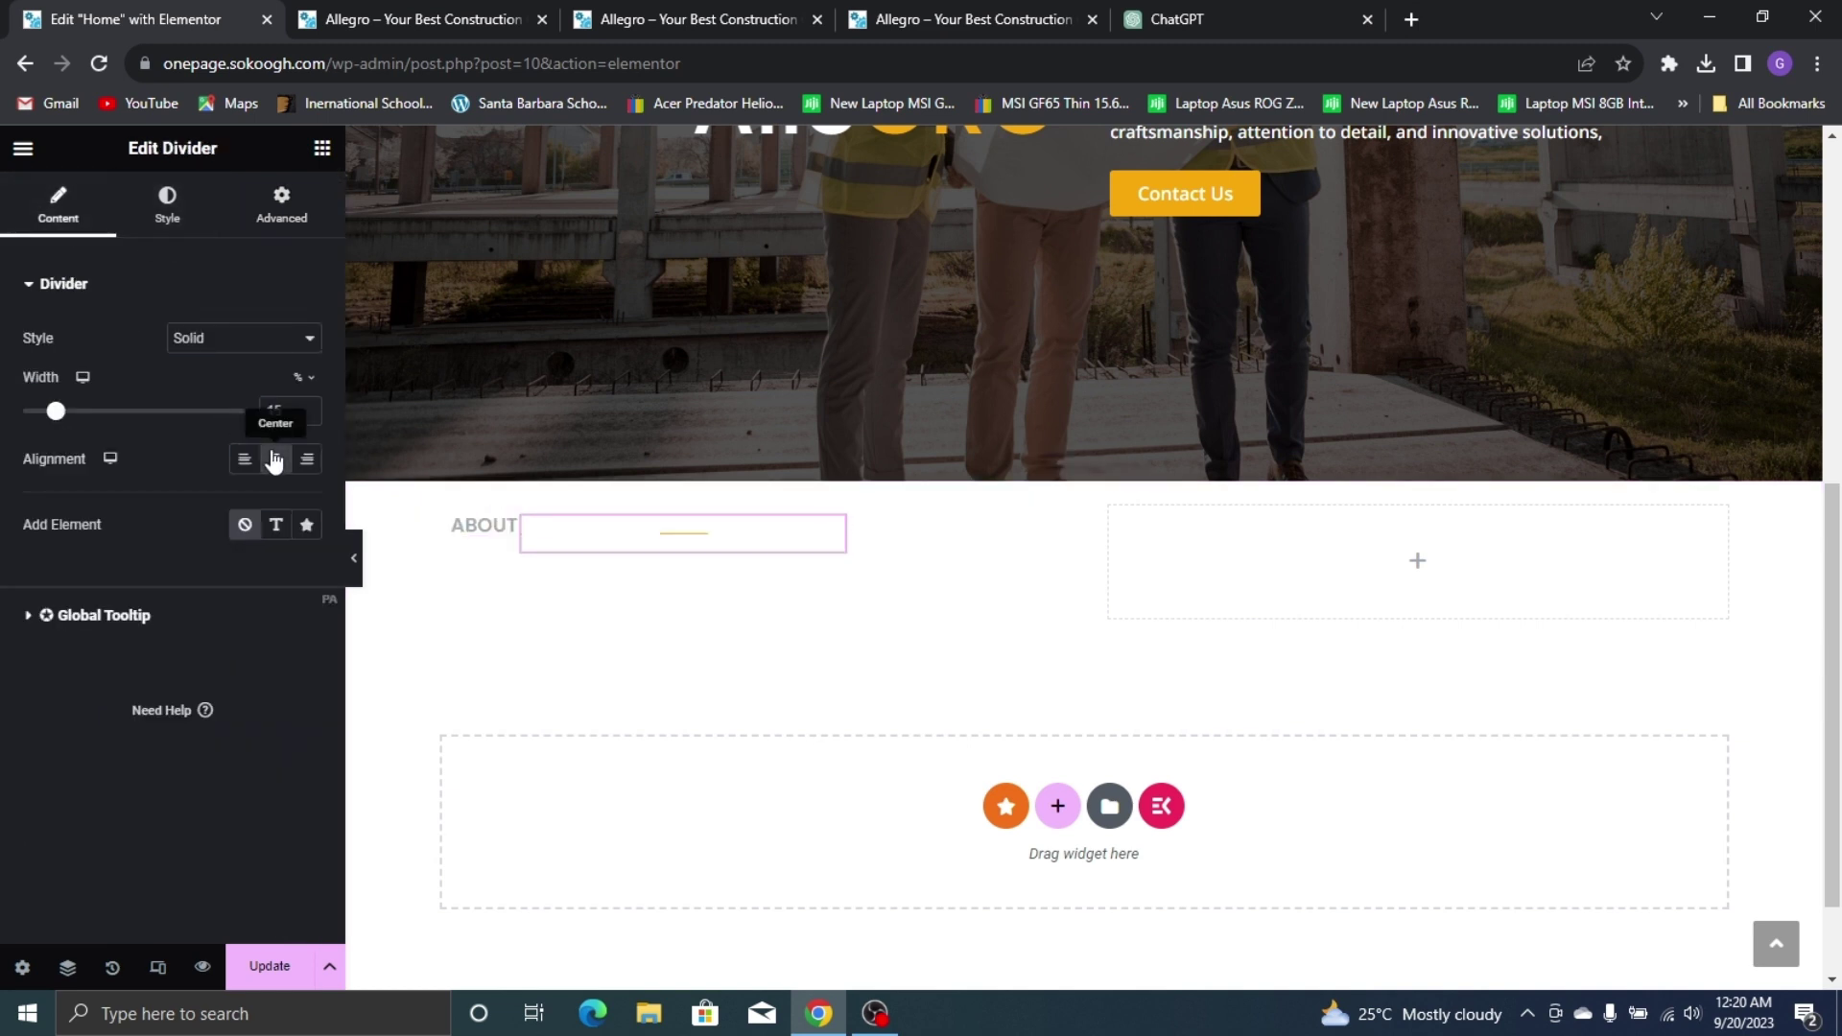
{"action": "left_click", "coordinate": [244, 458]}
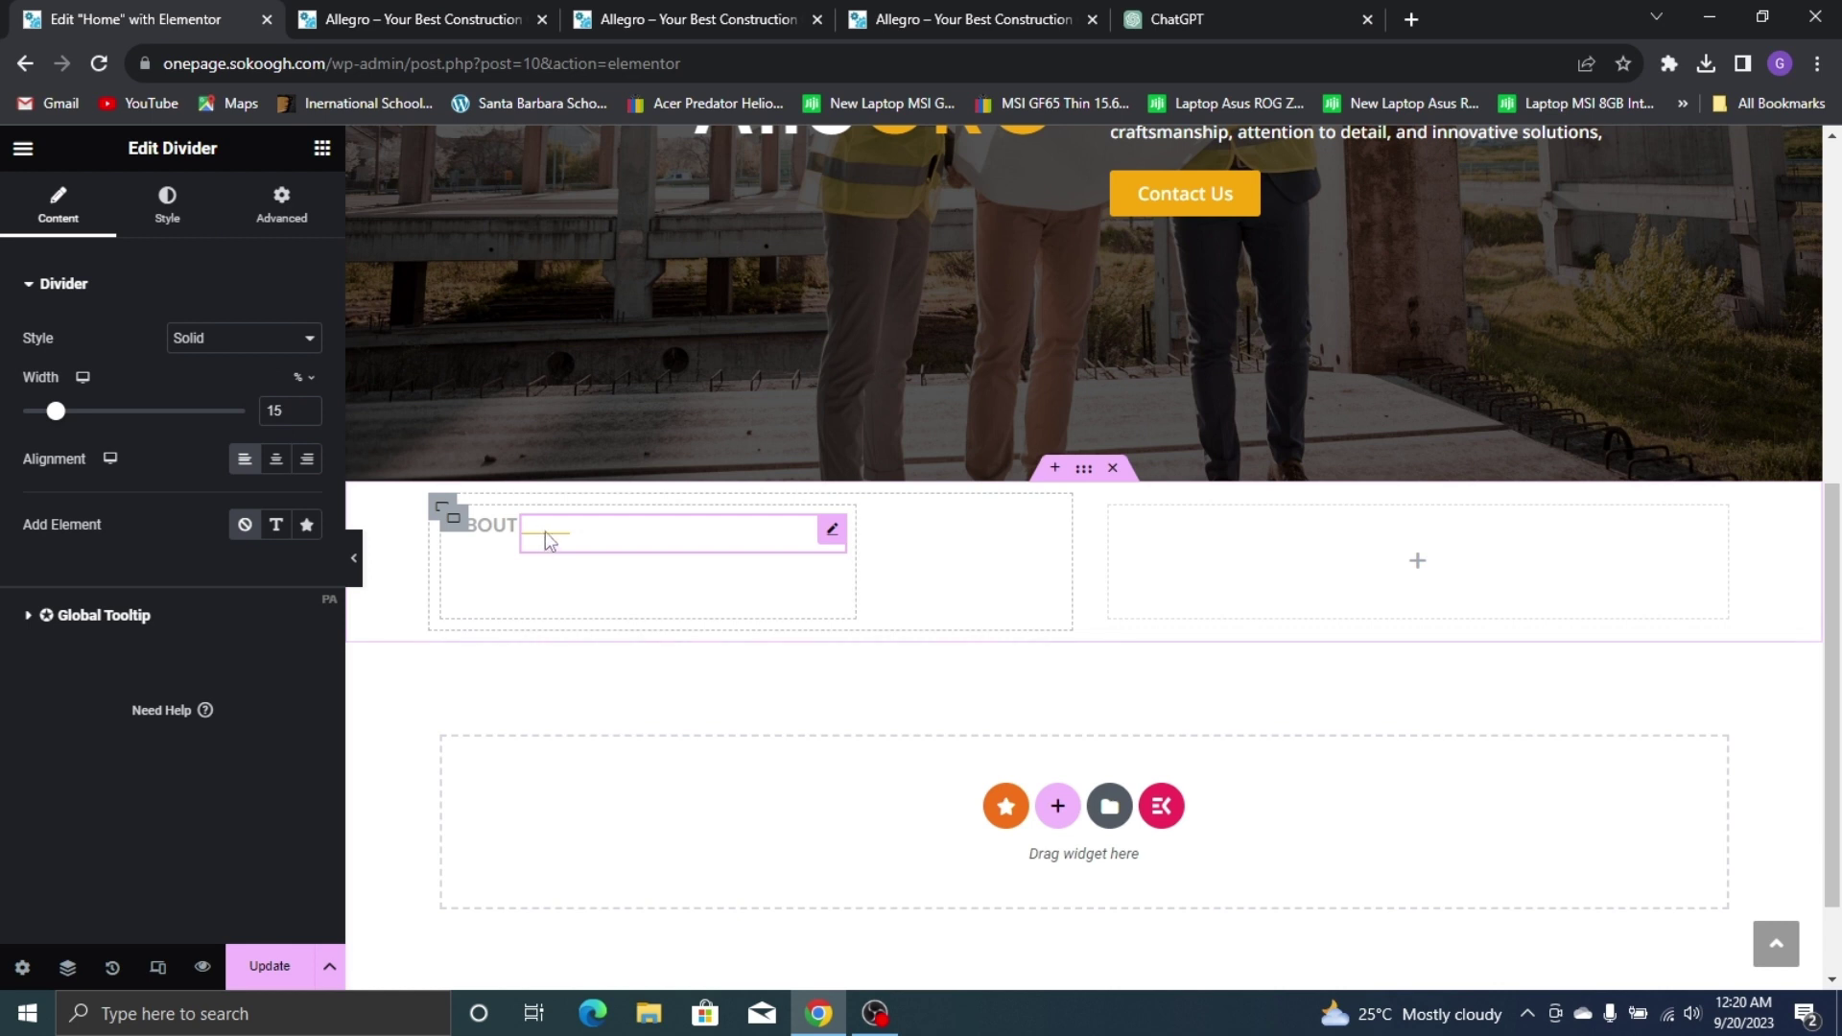
Align the ABOUT row's items to the bottom of their container
{"action": "left_click", "coordinate": [443, 507]}
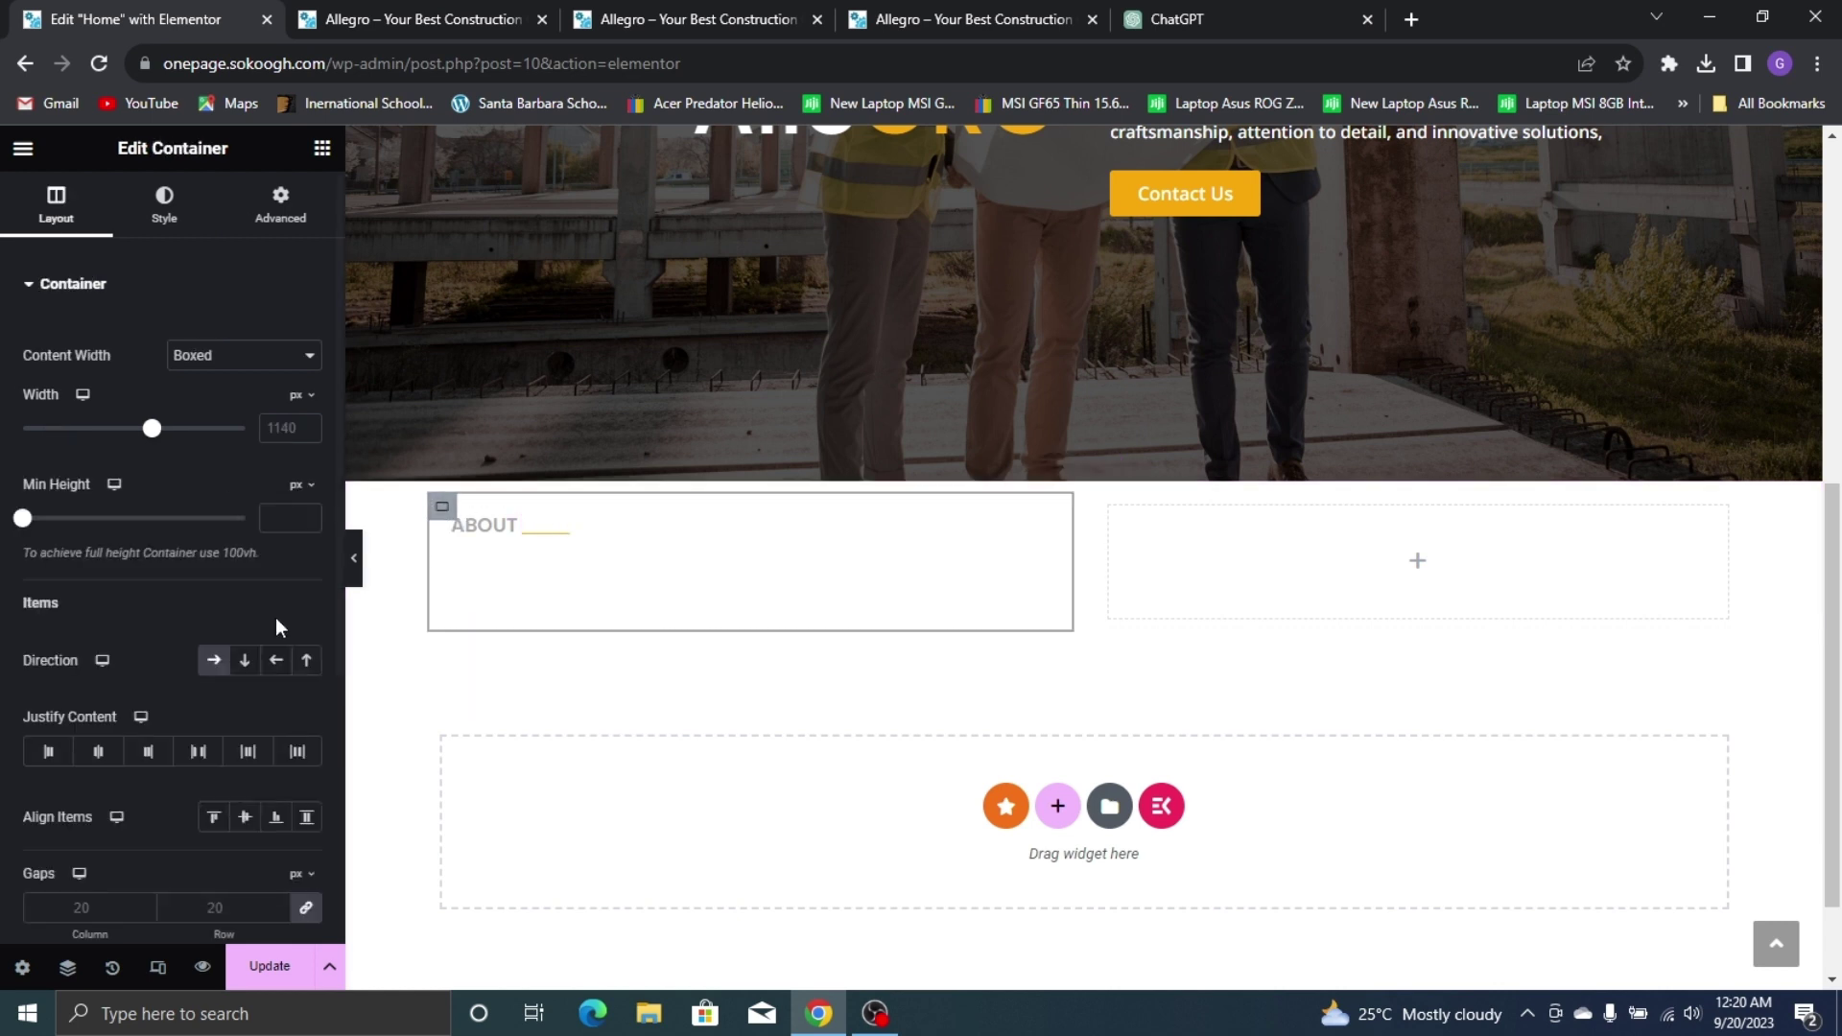
{"action": "scroll", "coordinate": [276, 627], "scroll_direction": "down", "scroll_amount": 1}
{"action": "left_click", "coordinate": [48, 636]}
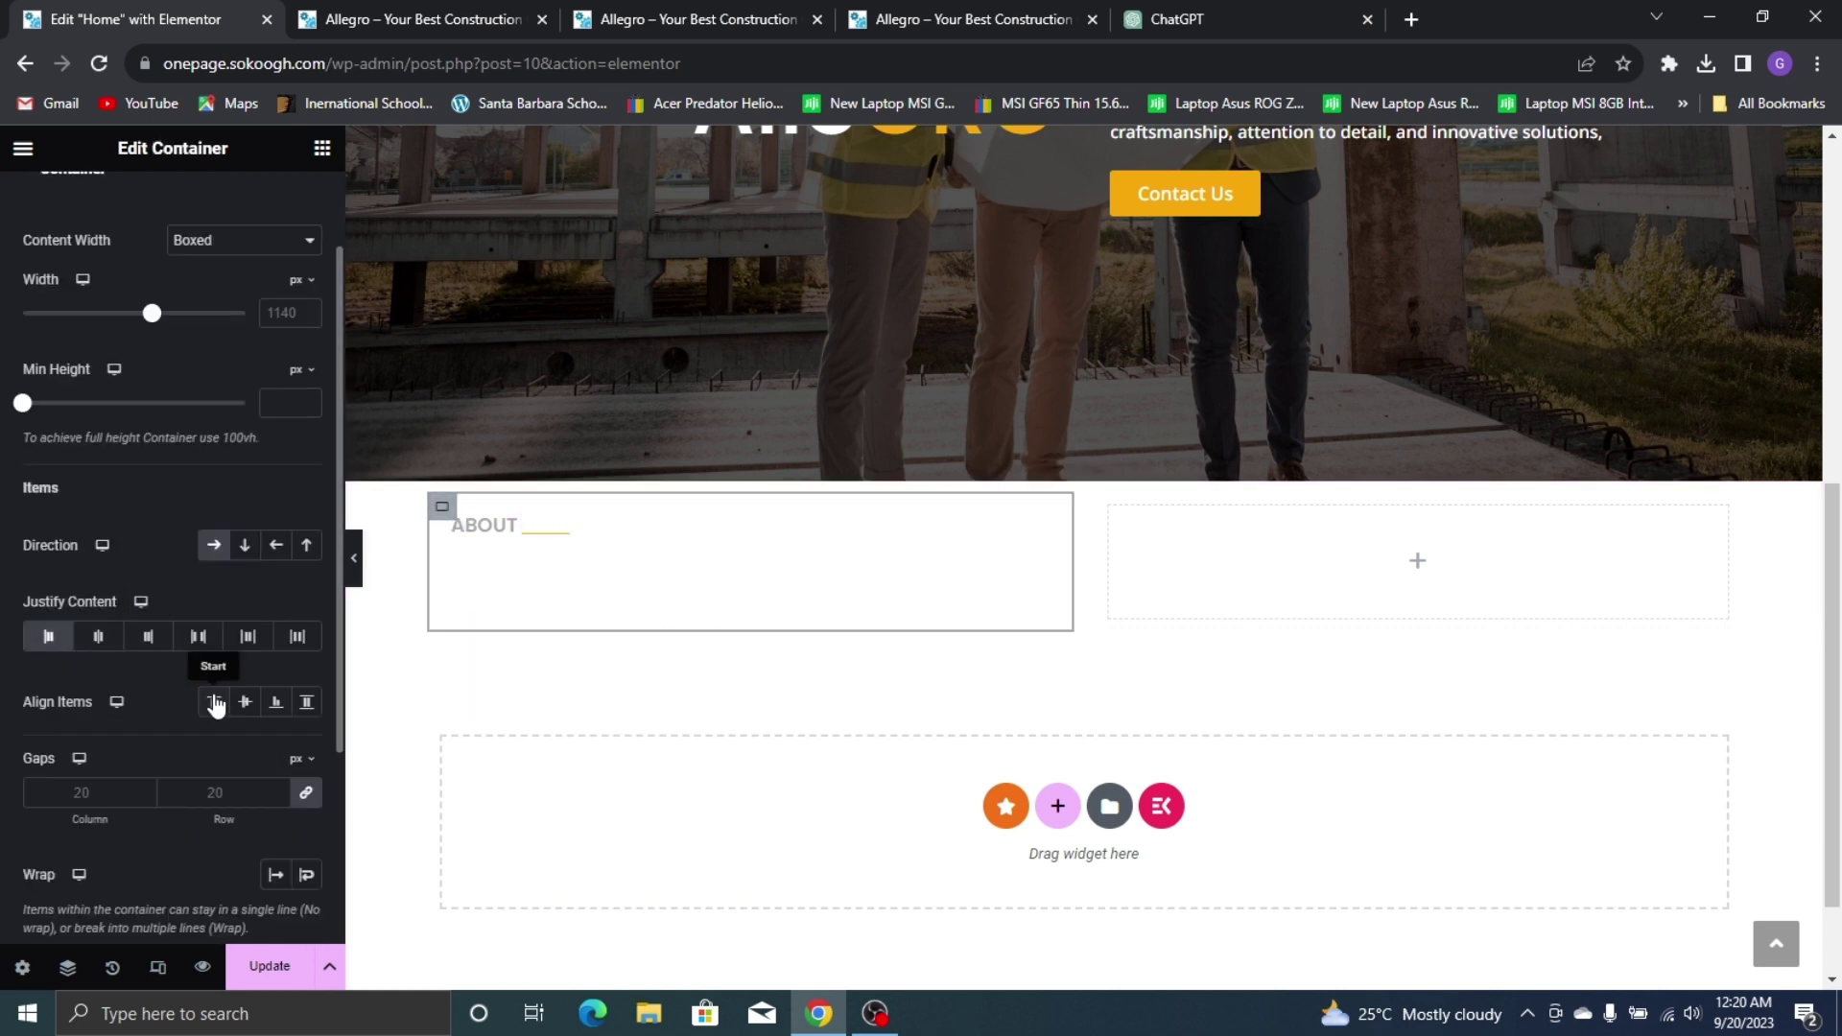
{"action": "left_click", "coordinate": [245, 700]}
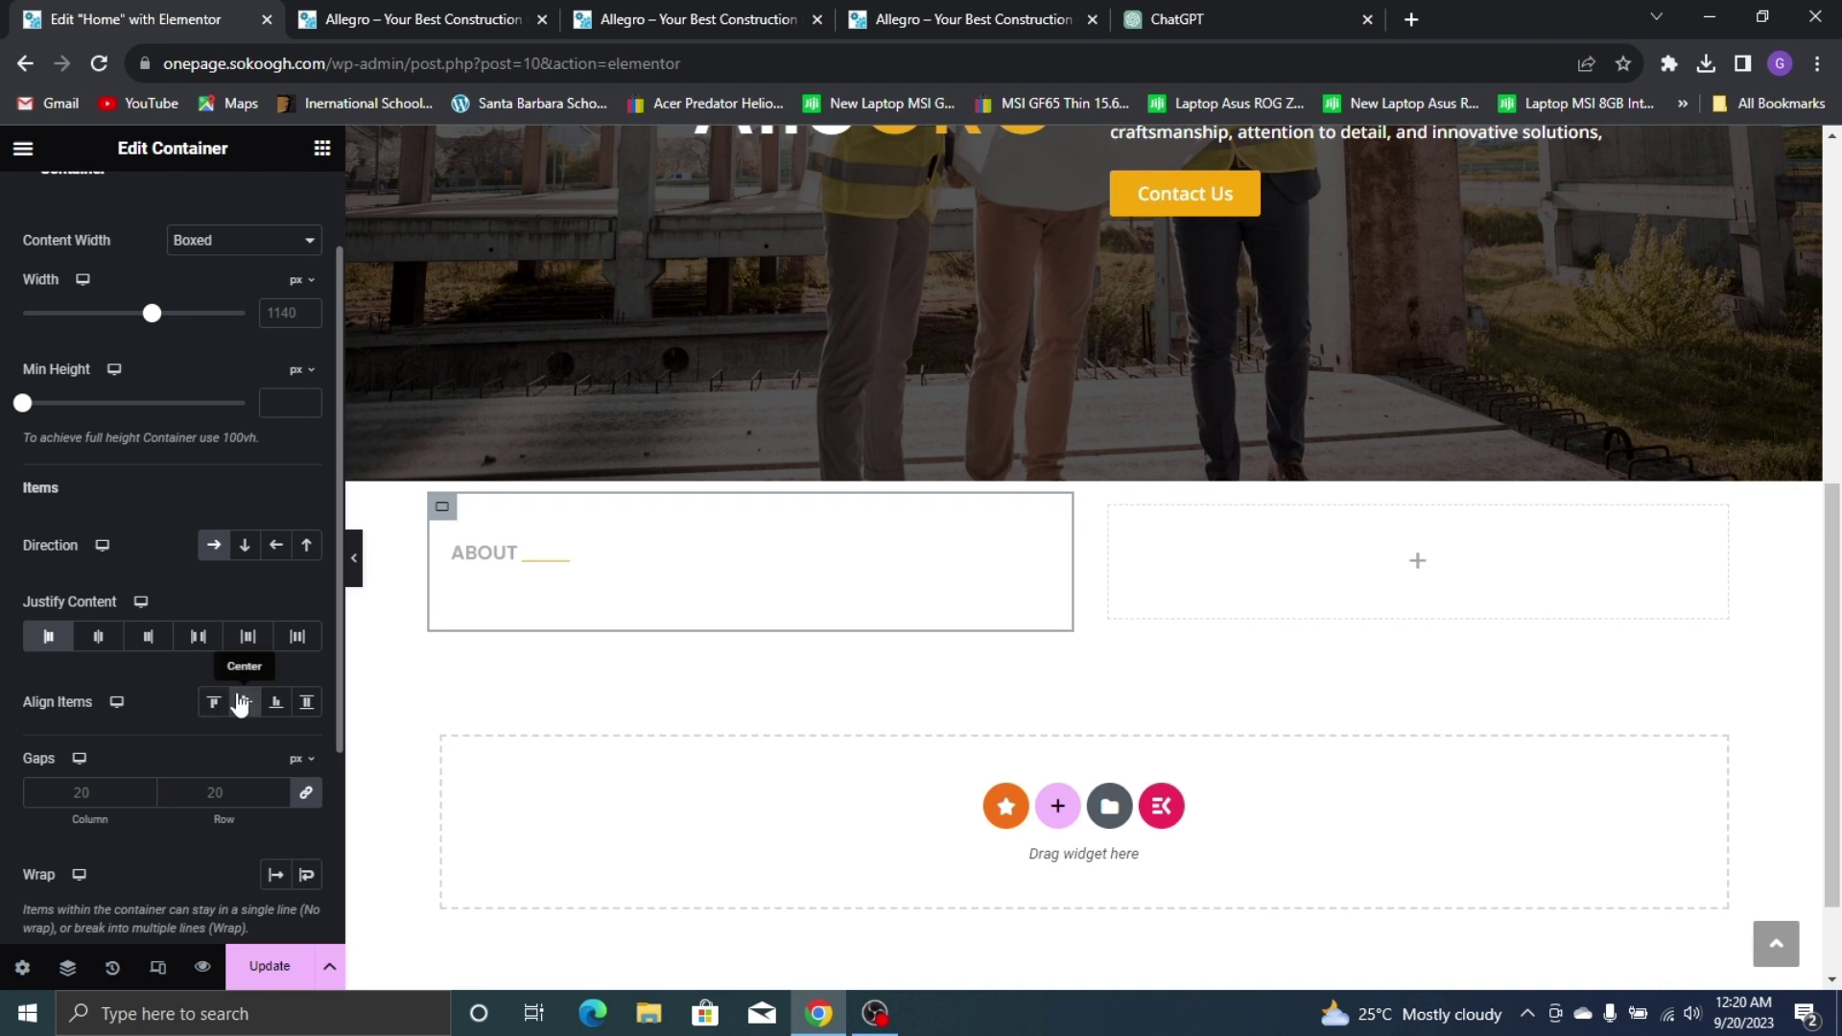
{"action": "left_click", "coordinate": [273, 702]}
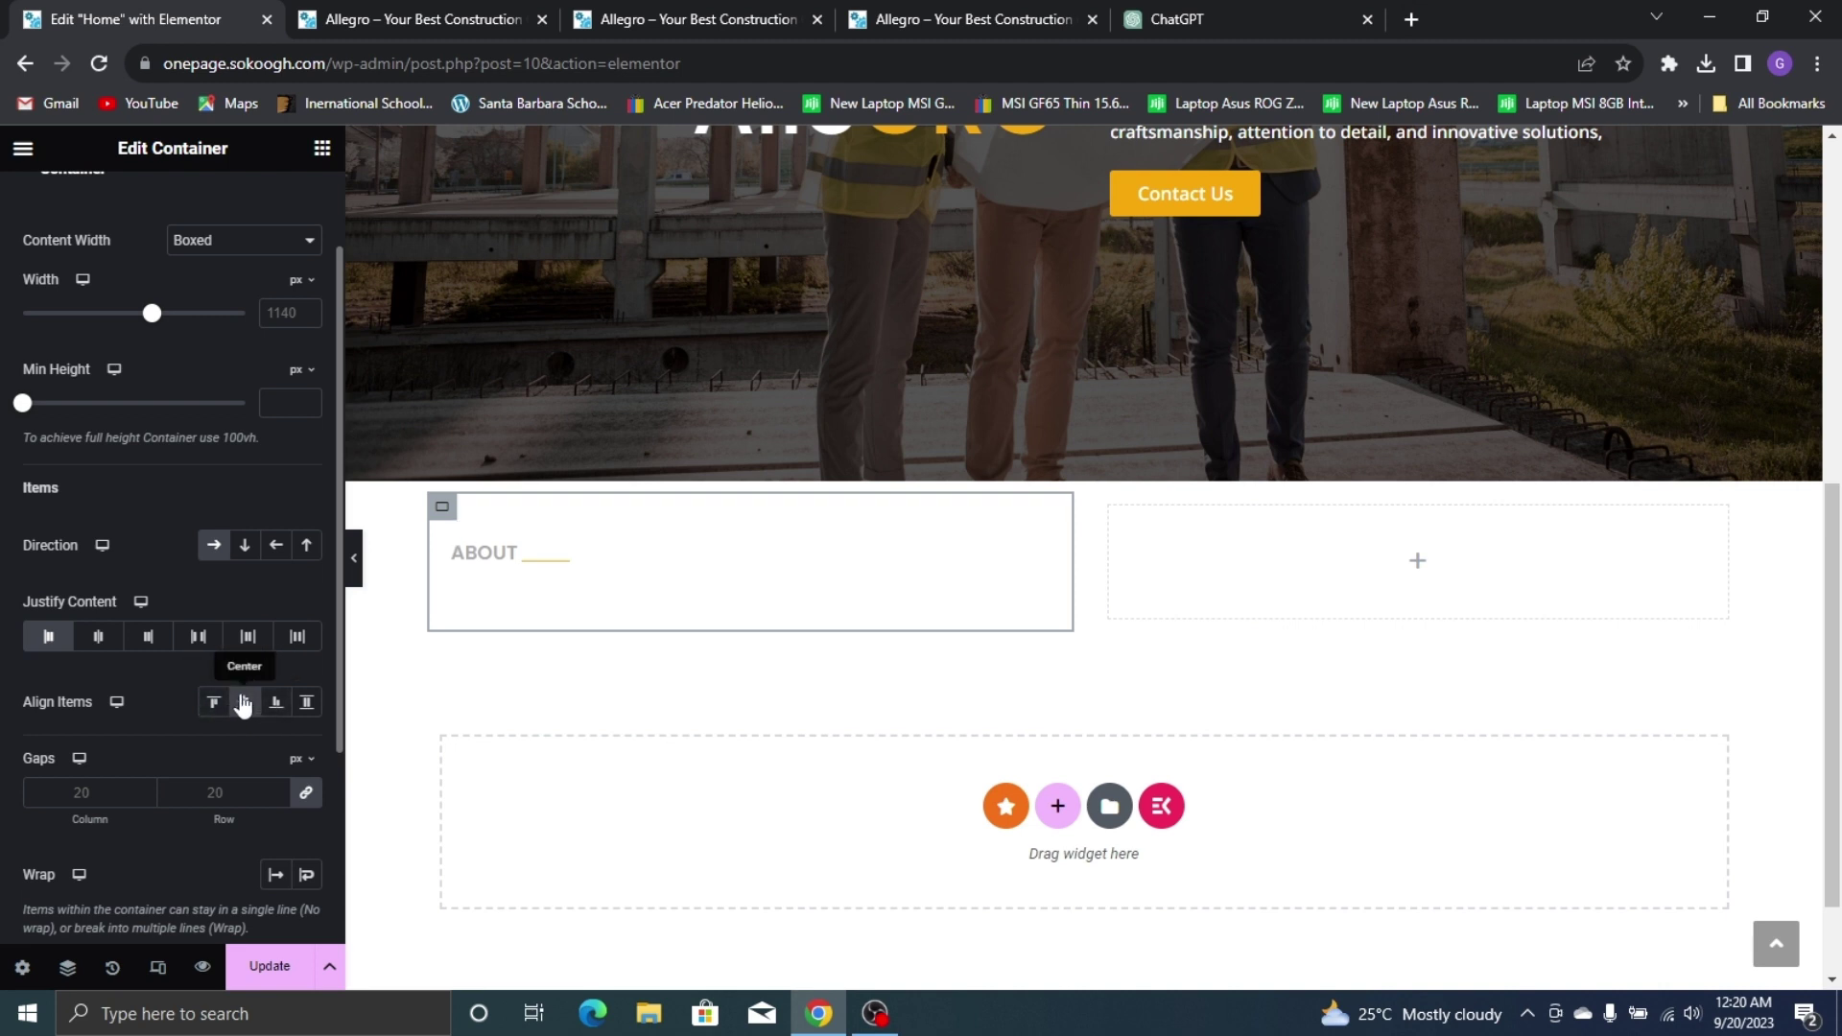
Pull the divider up with a -8 px top margin, checking against the live site
{"action": "left_click", "coordinate": [586, 534]}
{"action": "left_click", "coordinate": [279, 209]}
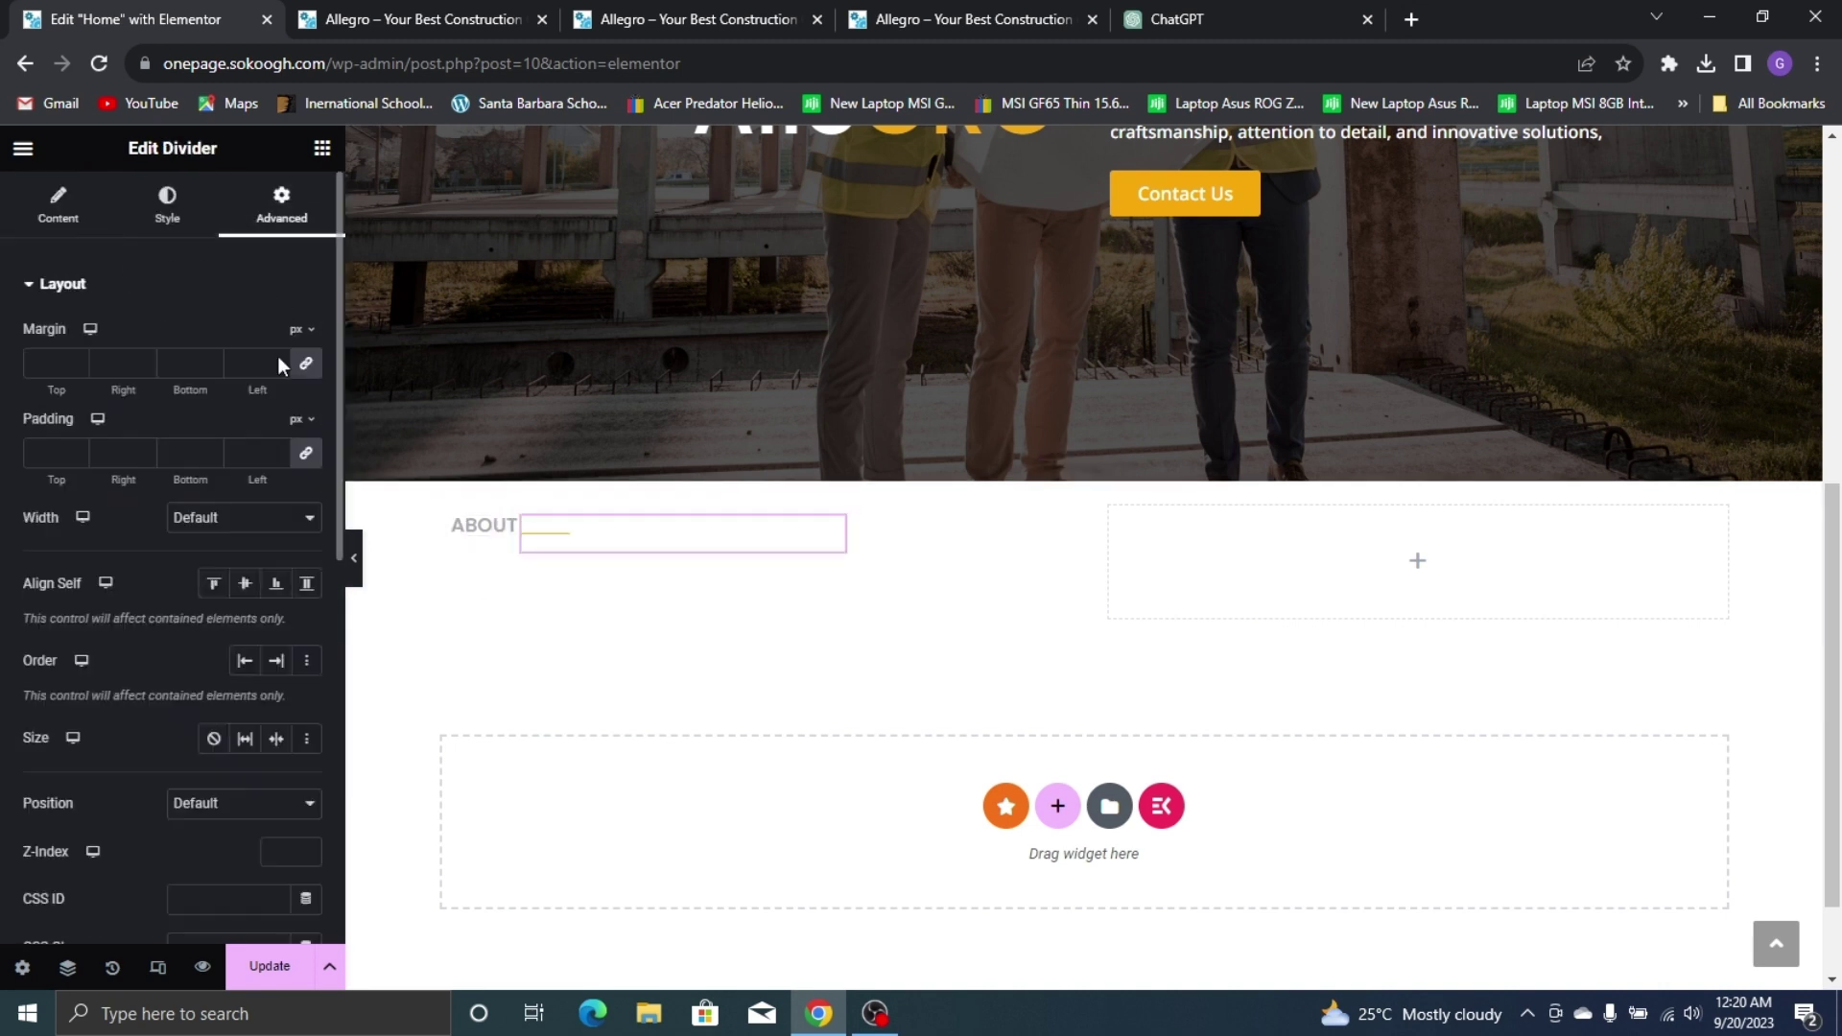
{"action": "left_click", "coordinate": [76, 357]}
{"action": "left_click", "coordinate": [75, 370]}
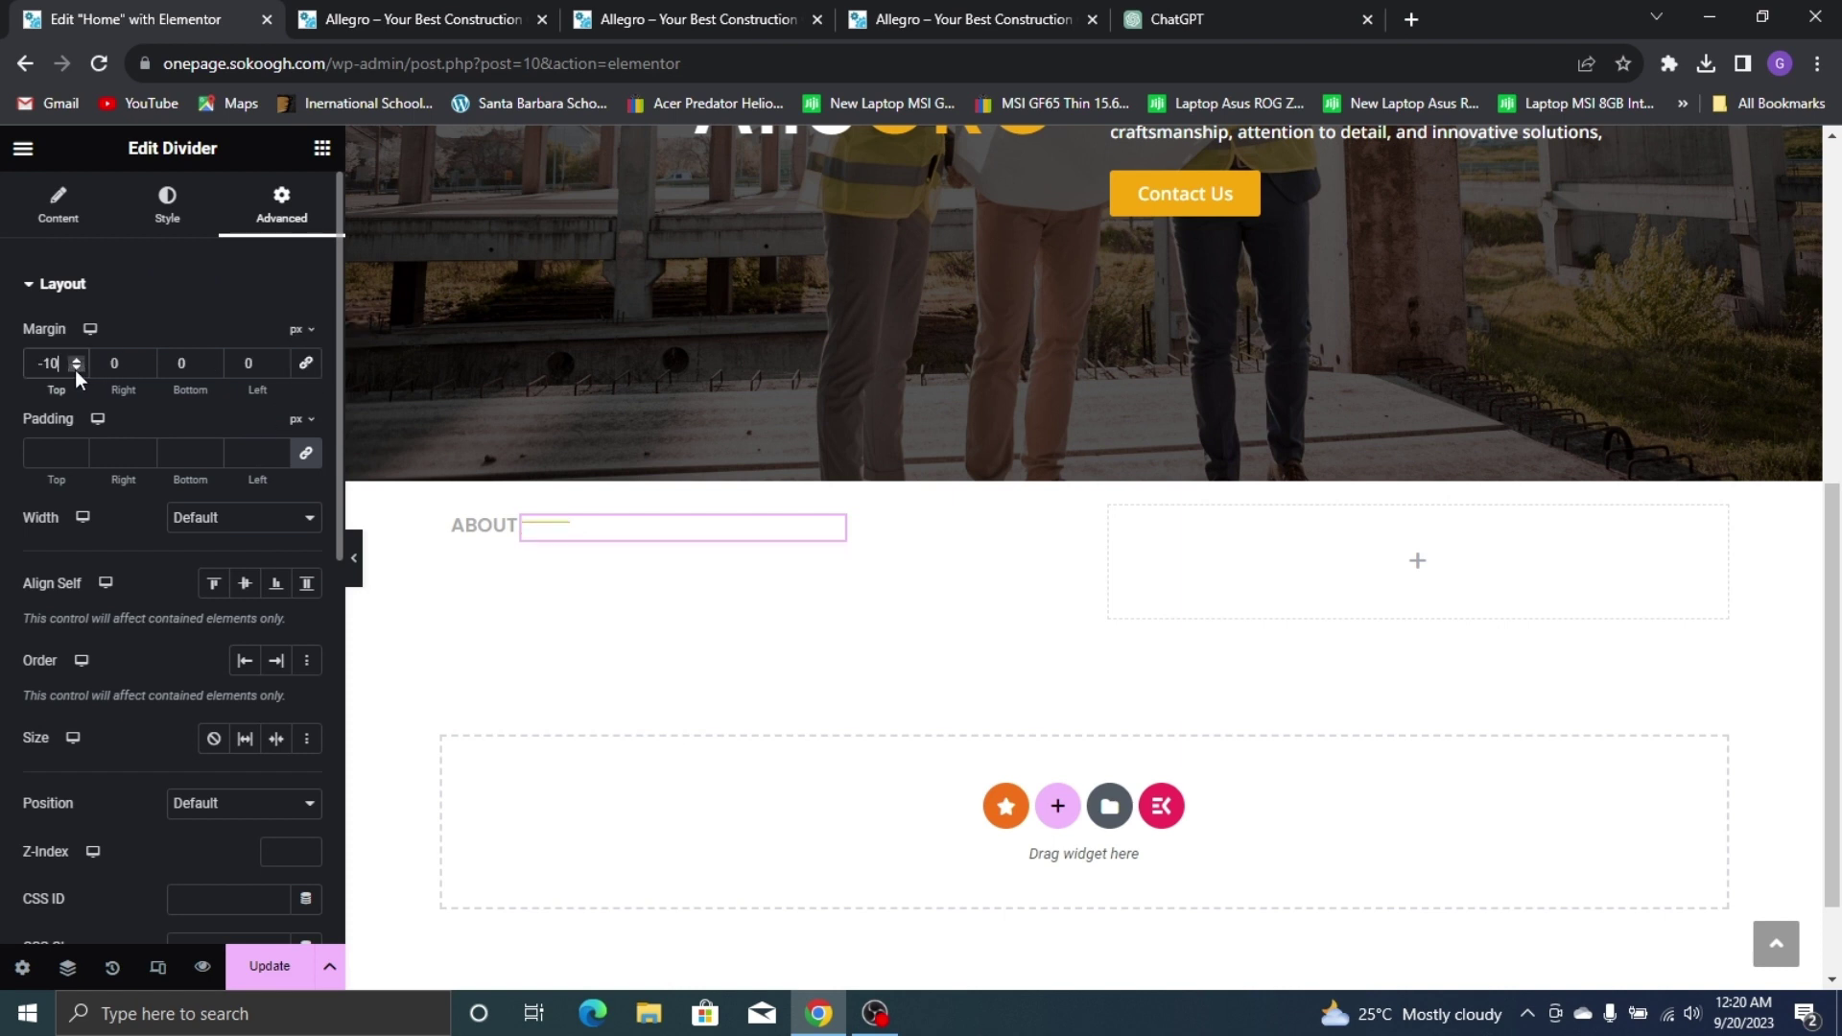
{"action": "left_click", "coordinate": [74, 357]}
{"action": "left_click", "coordinate": [74, 357]}
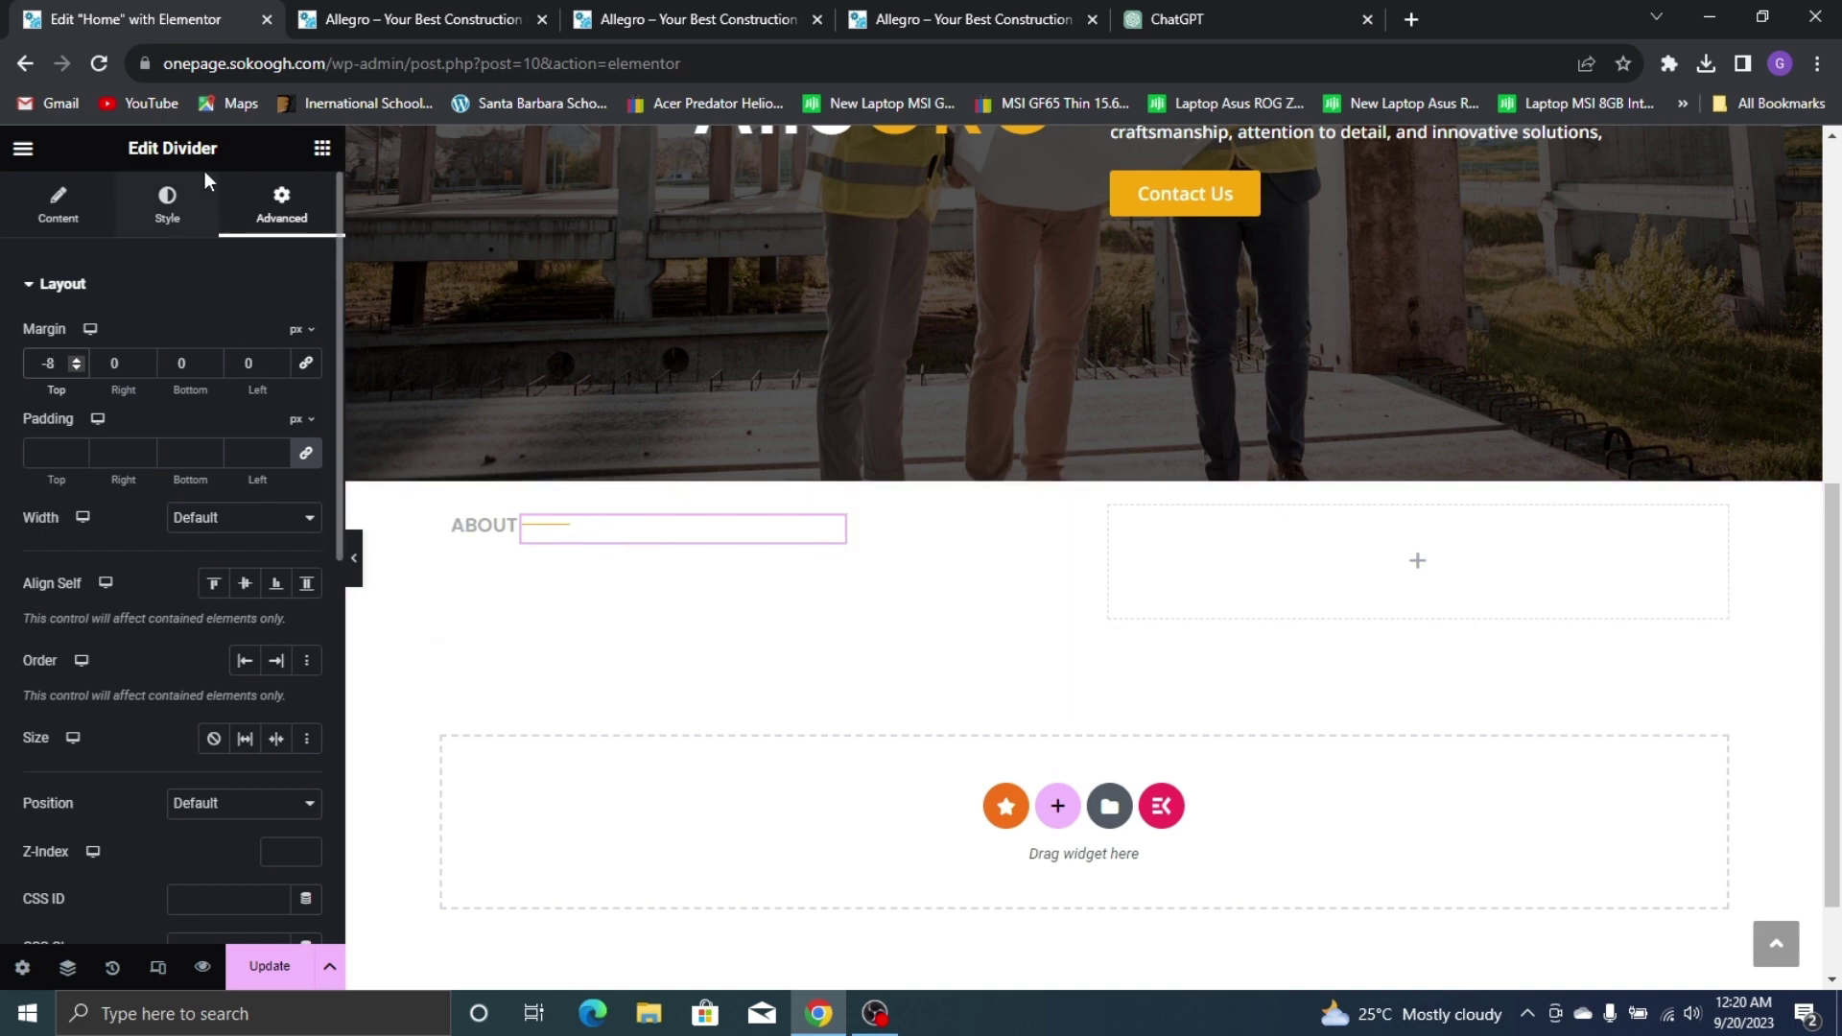
{"action": "left_click", "coordinate": [991, 12]}
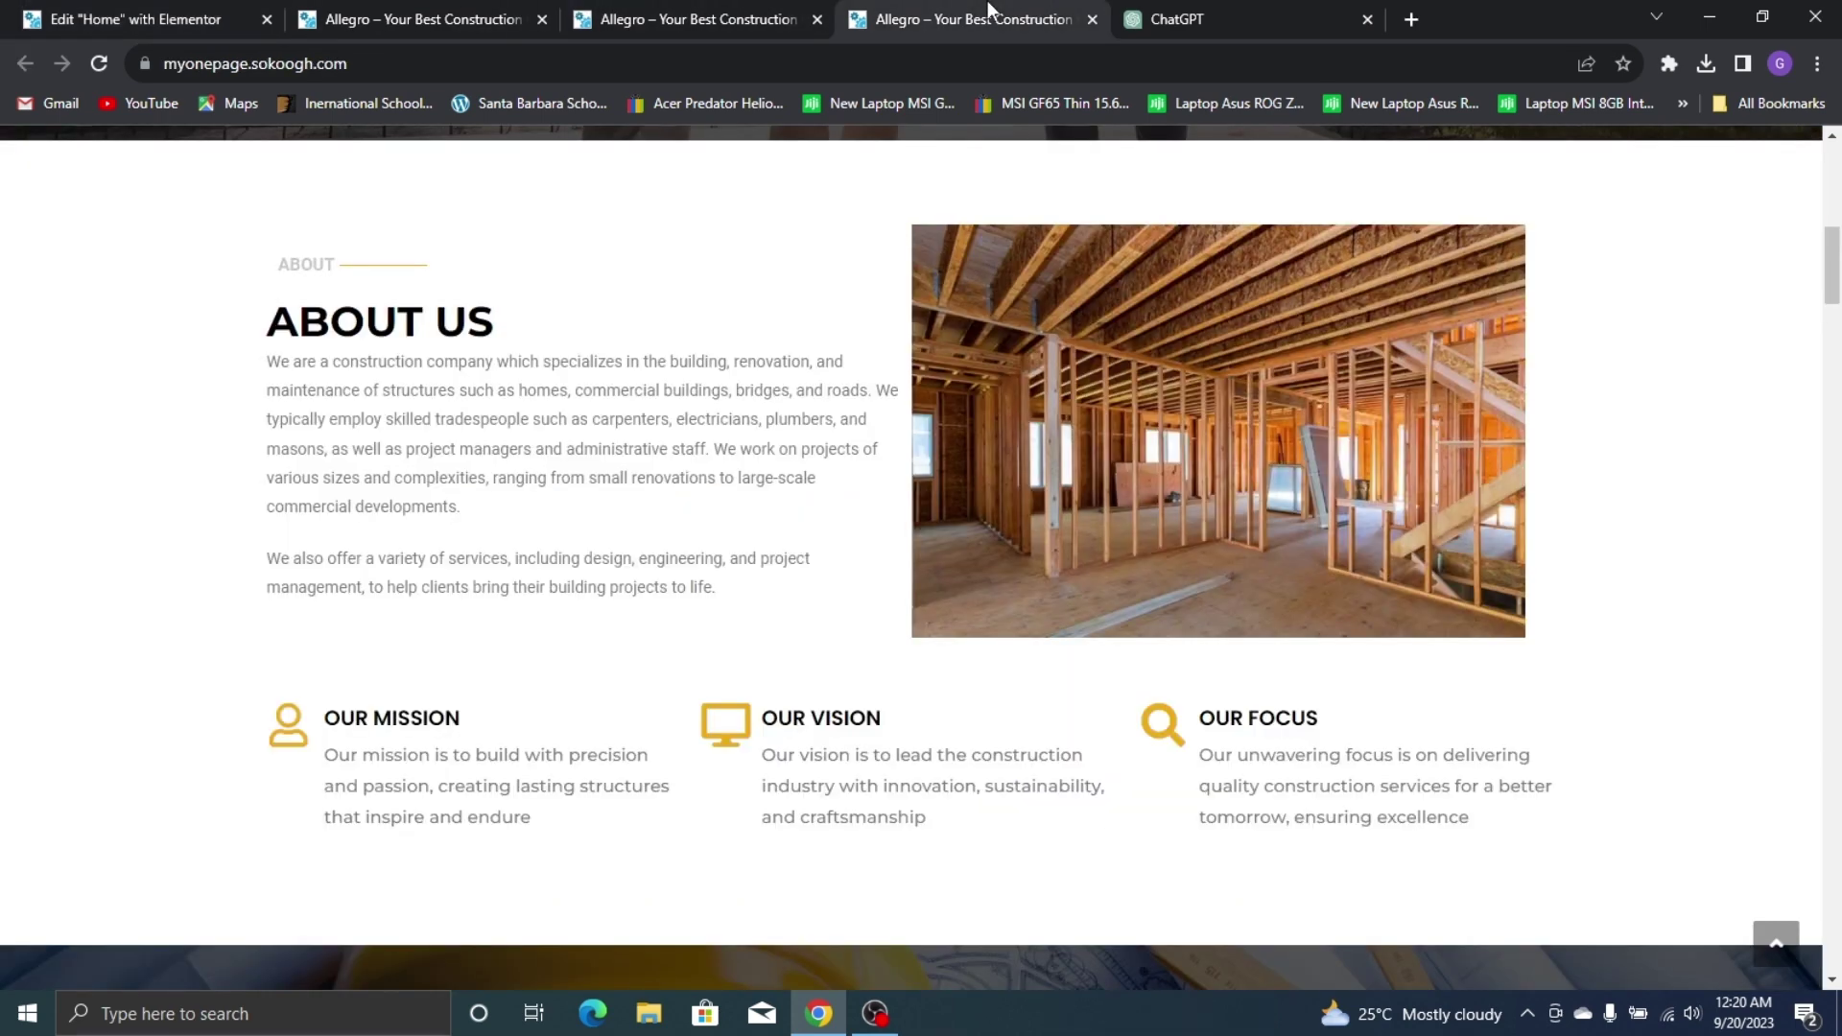
{"action": "left_click", "coordinate": [144, 19]}
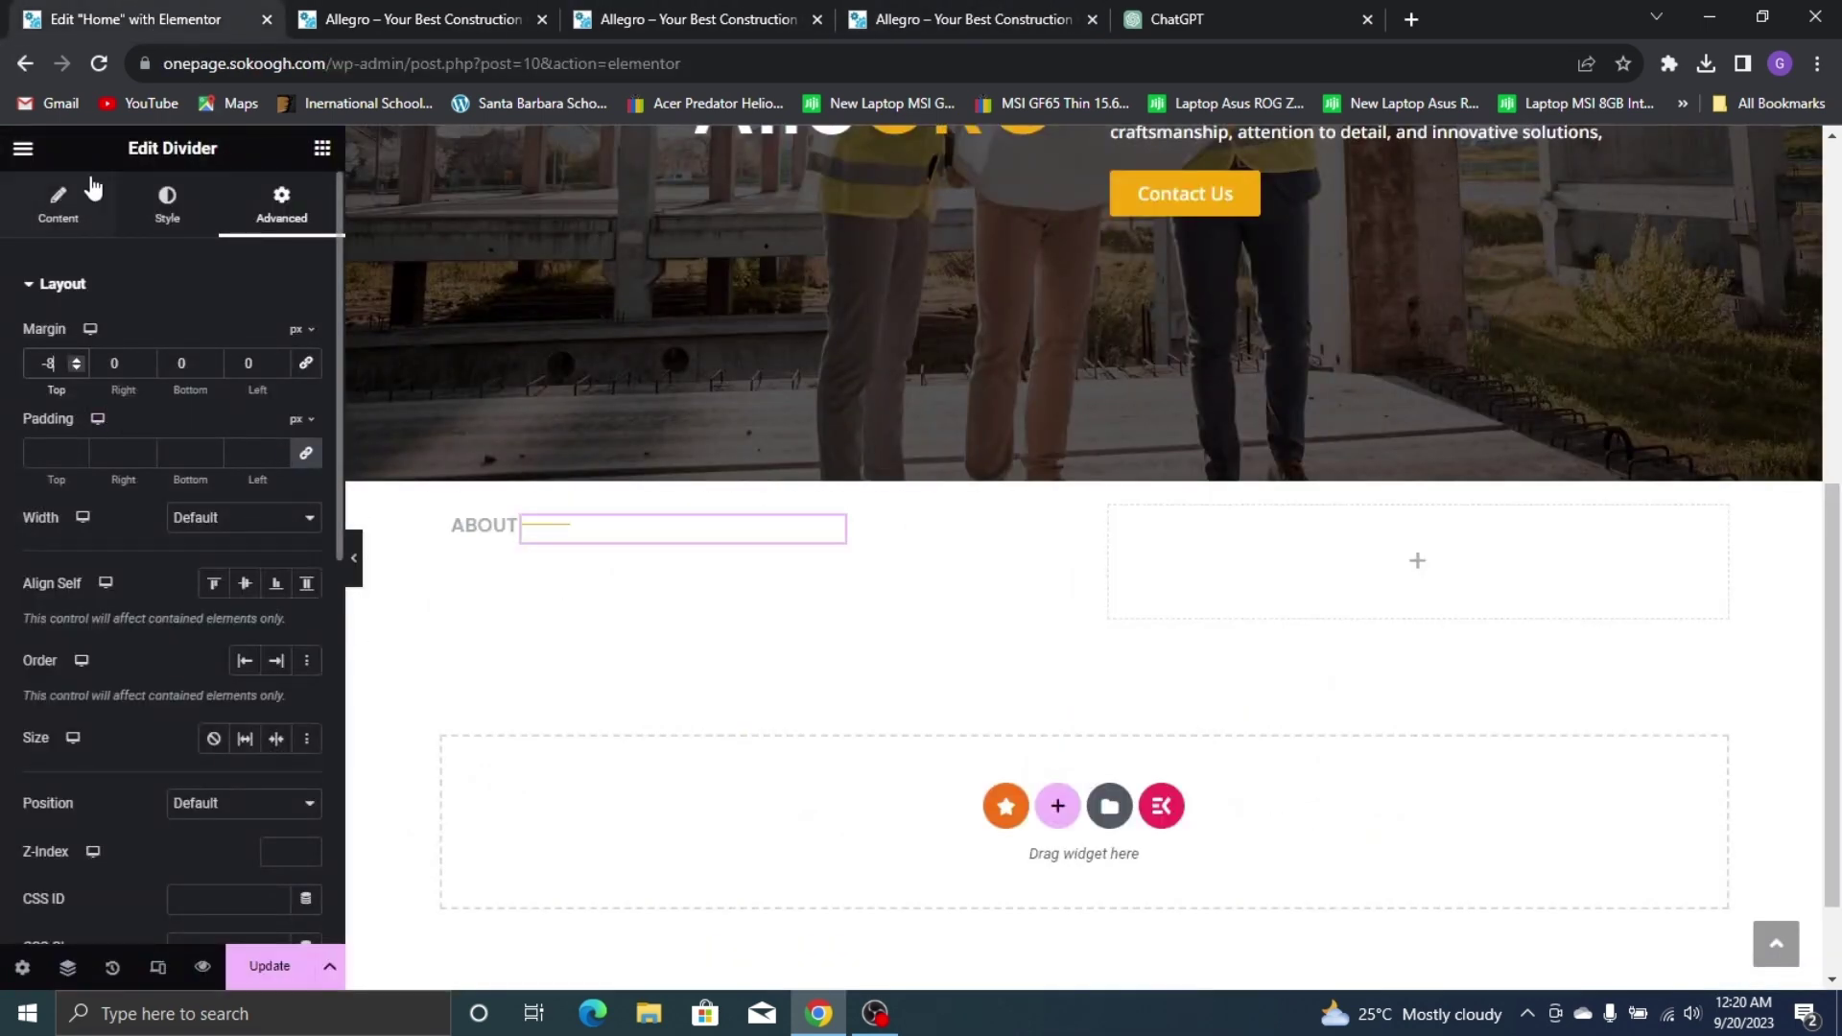
Lengthen the divider to 25% width and preview it against the live site's About section
{"action": "left_click", "coordinate": [145, 197]}
{"action": "left_click", "coordinate": [57, 203]}
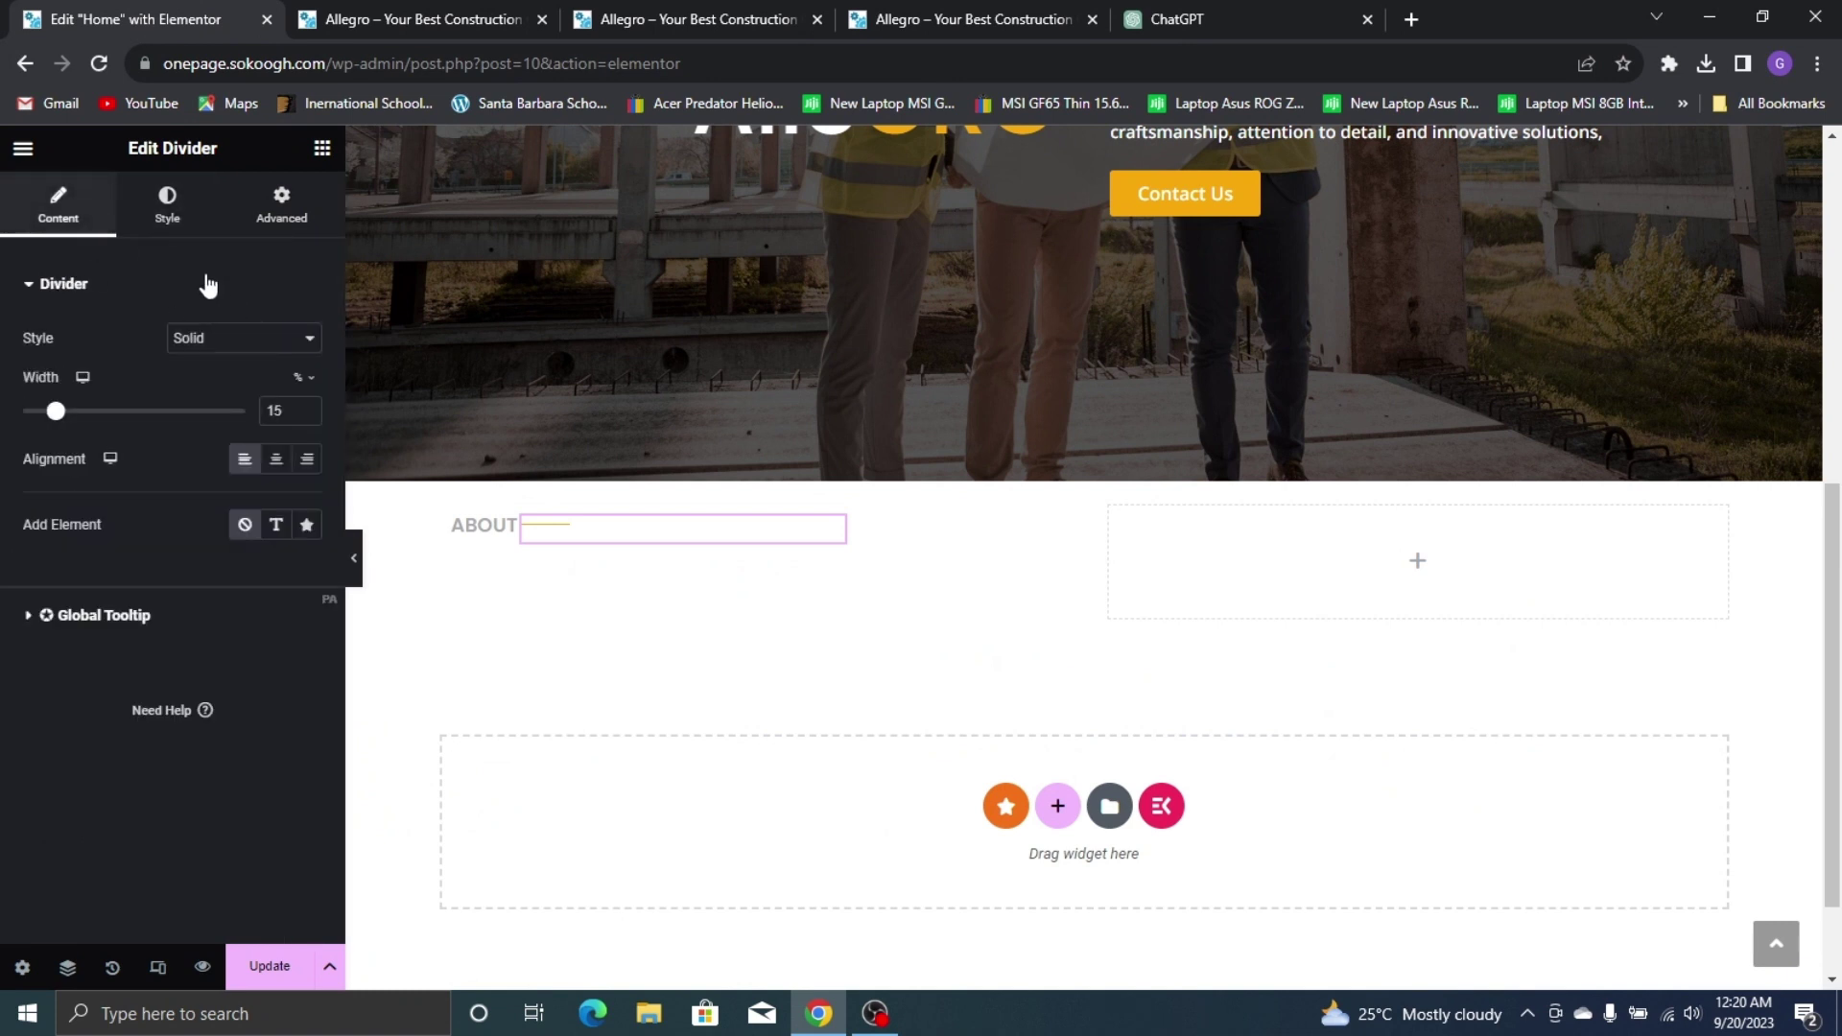
{"action": "left_click", "coordinate": [307, 407]}
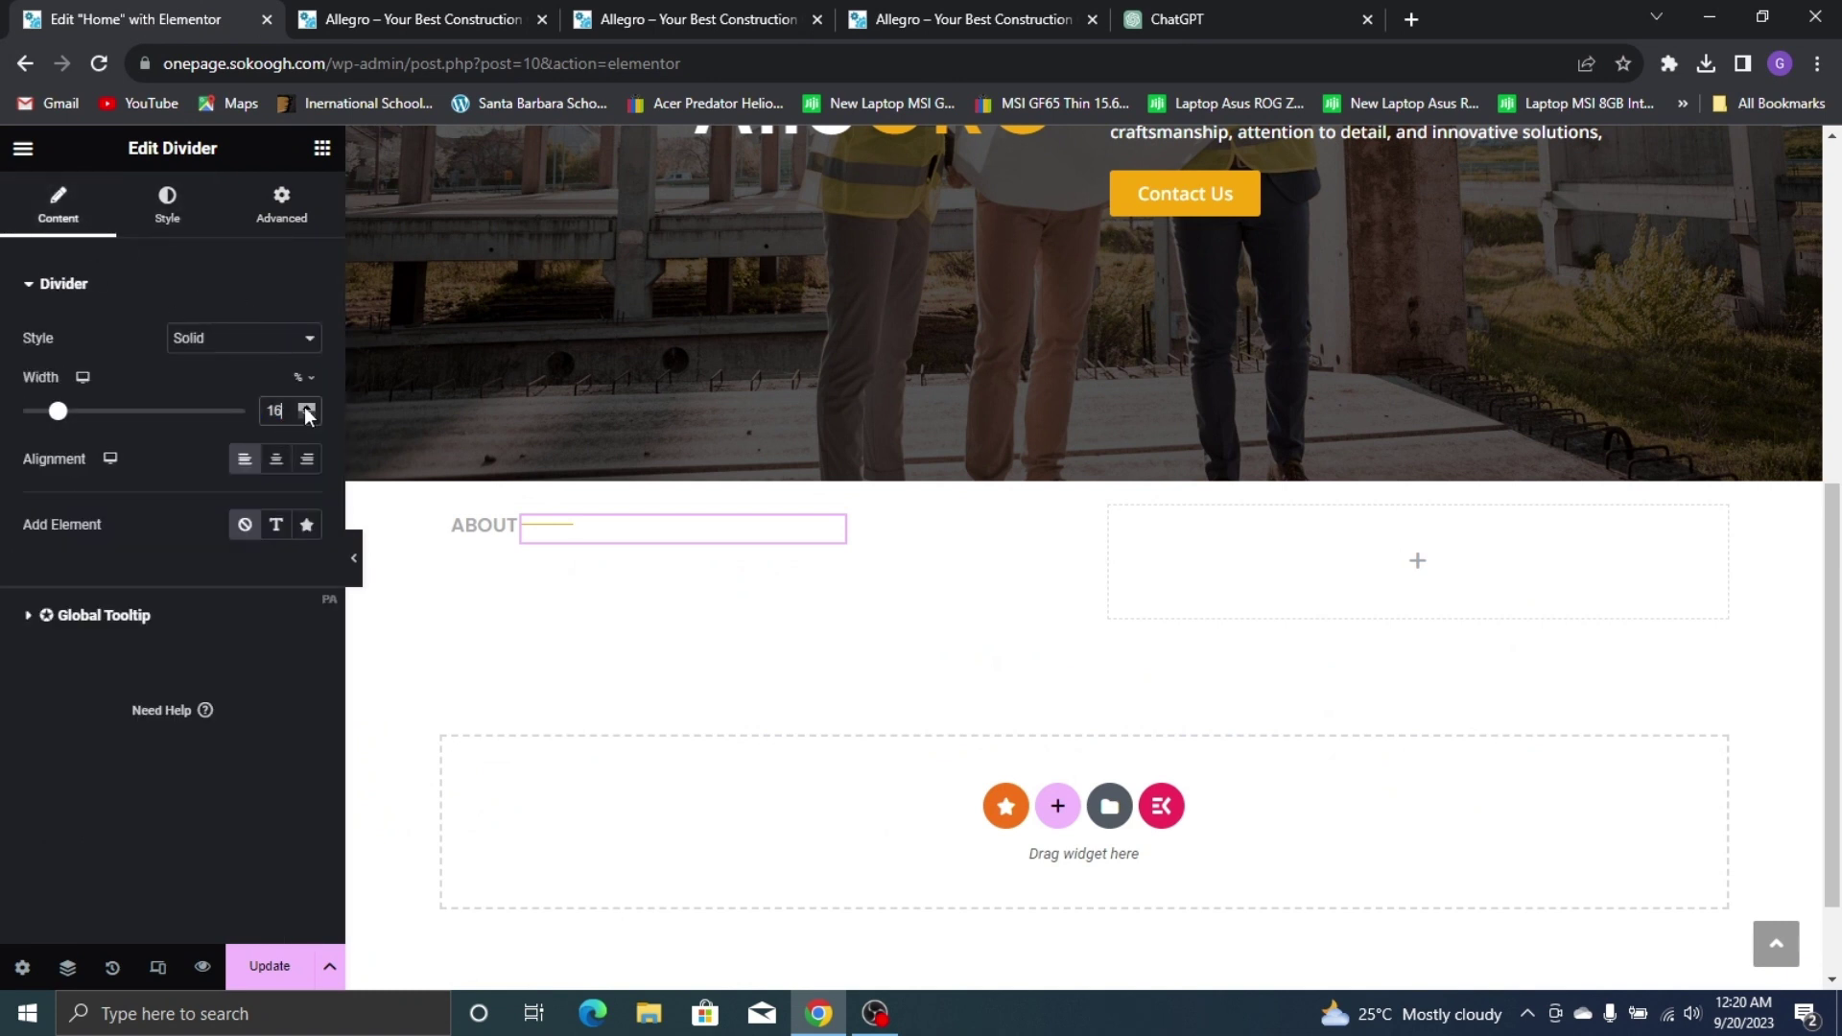
{"action": "left_click", "coordinate": [307, 407]}
{"action": "left_click", "coordinate": [307, 407]}
{"action": "left_click", "coordinate": [307, 407]}
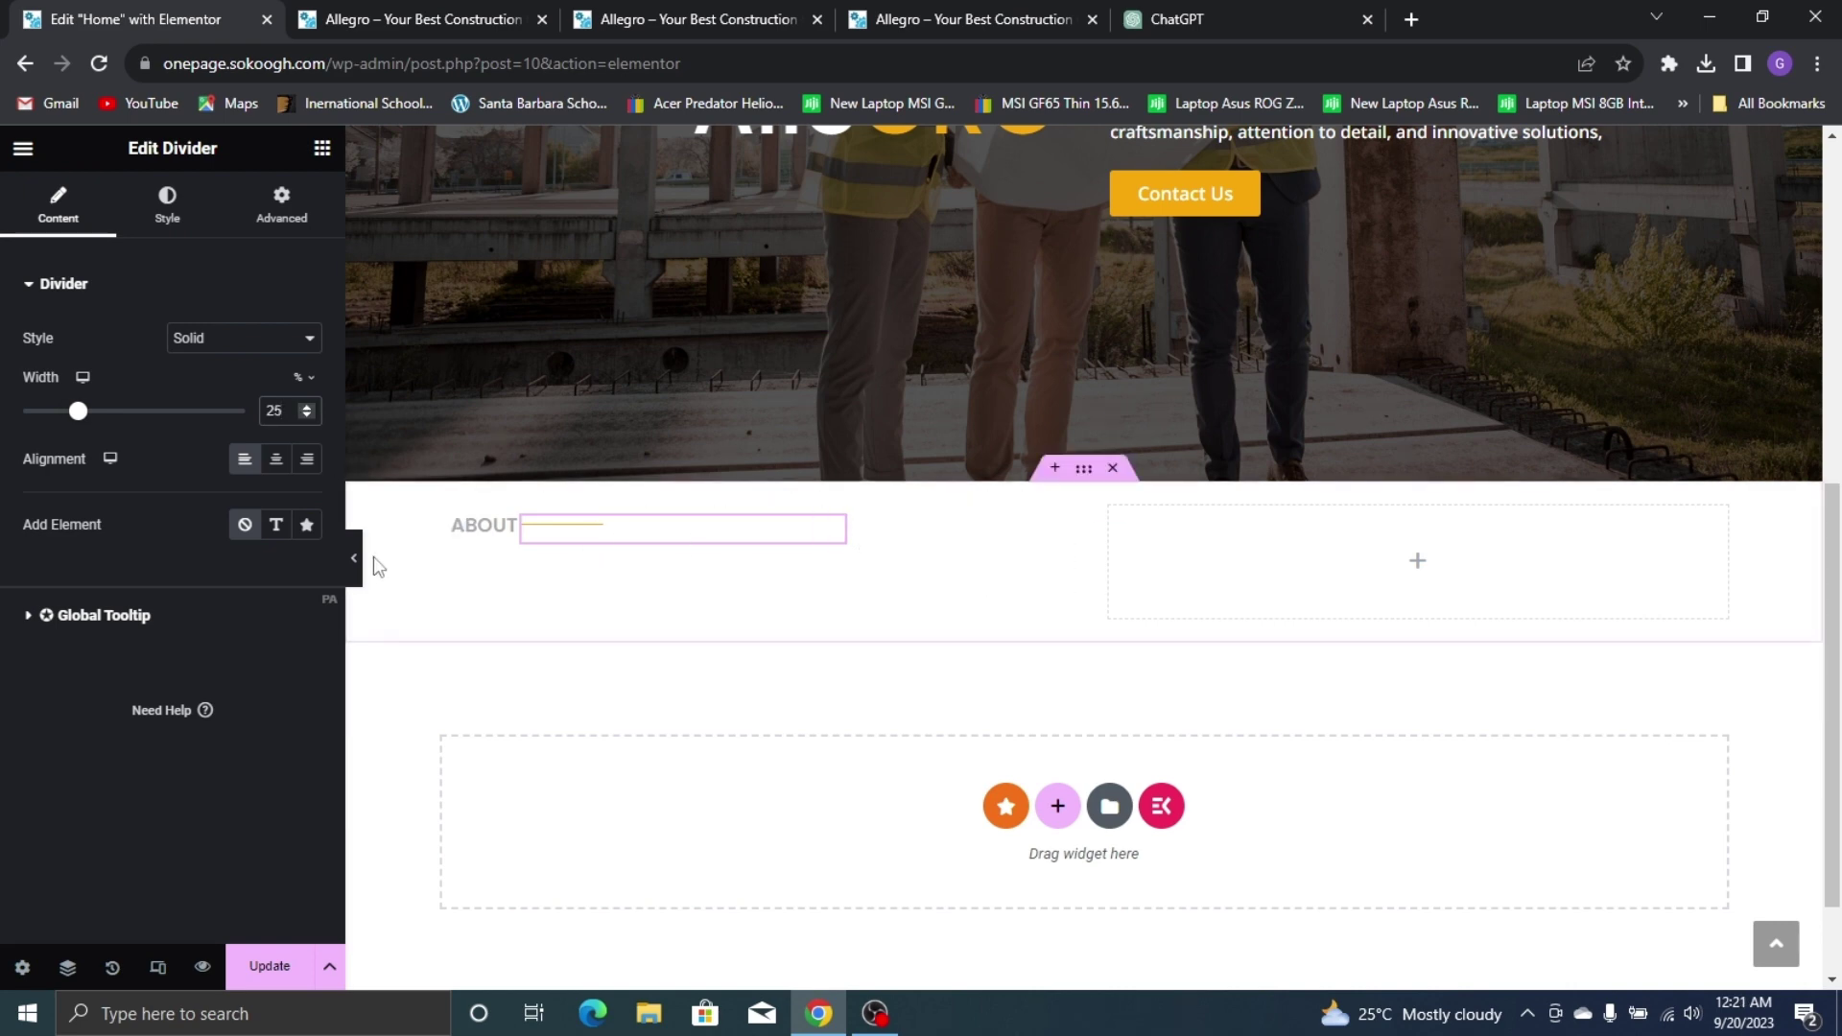
{"action": "left_click", "coordinate": [355, 558]}
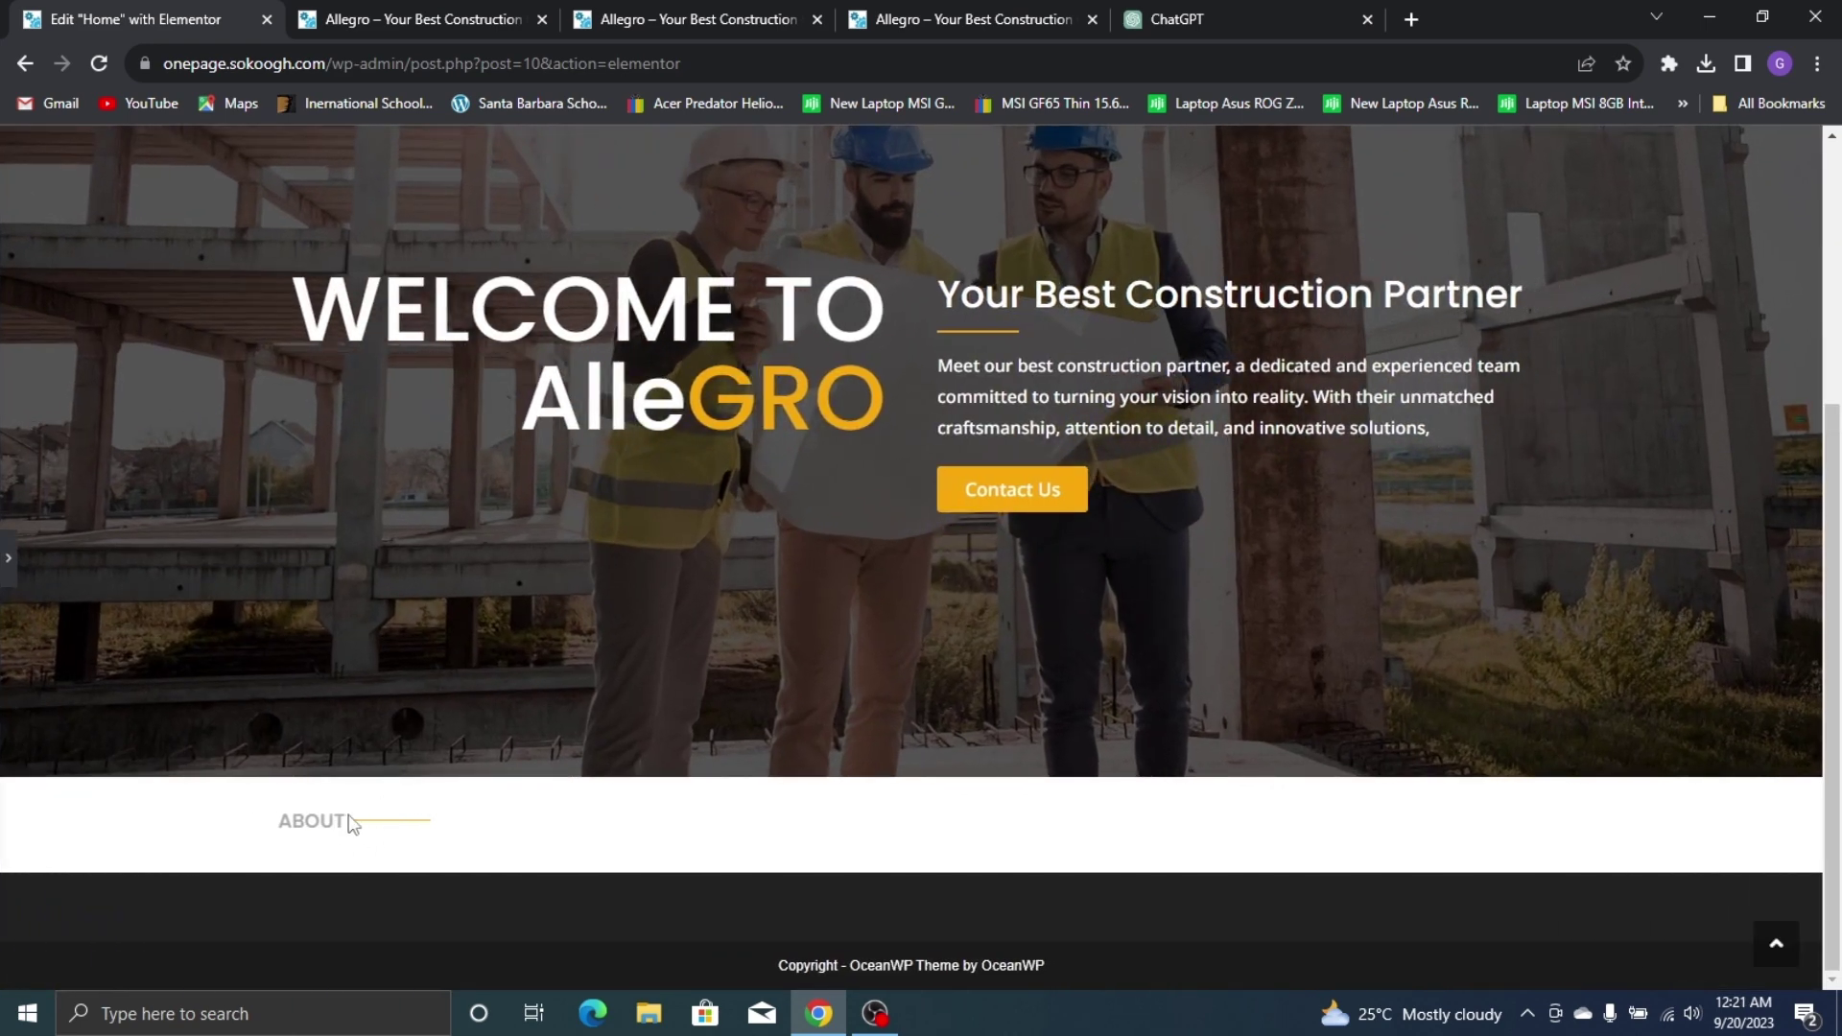
{"action": "left_click", "coordinate": [8, 564]}
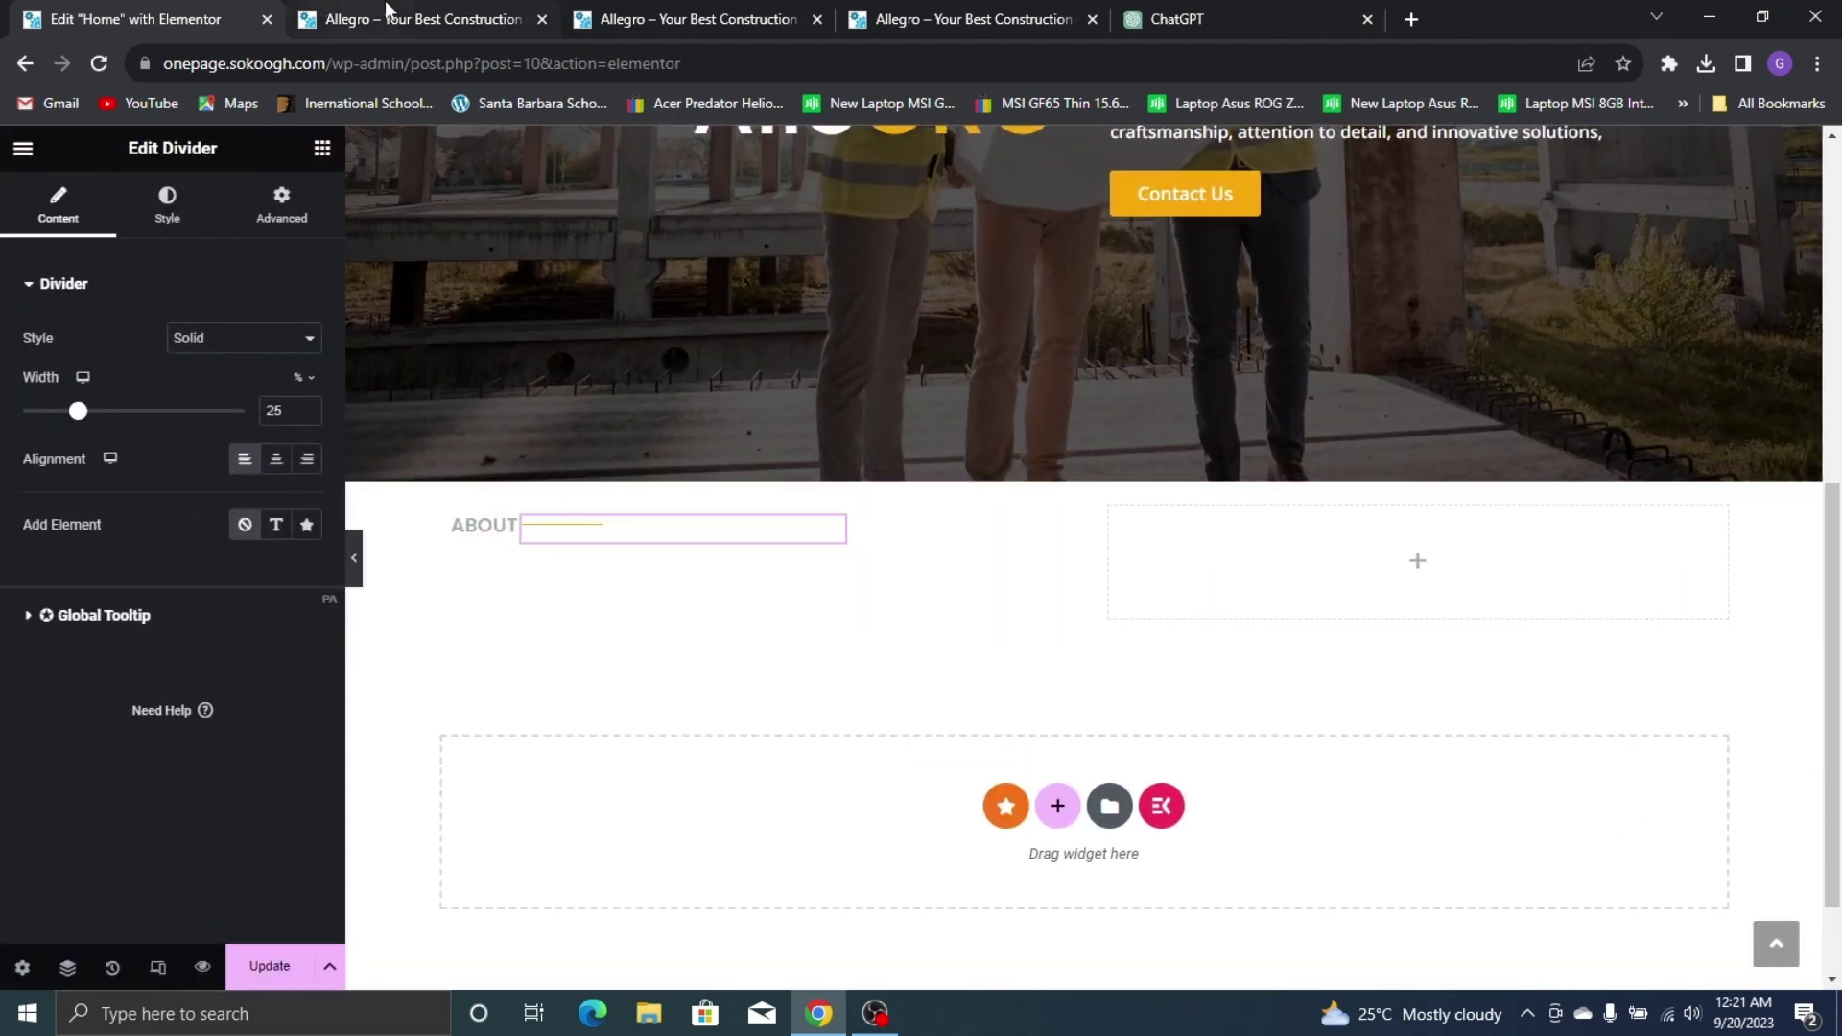
{"action": "left_click", "coordinate": [927, 13]}
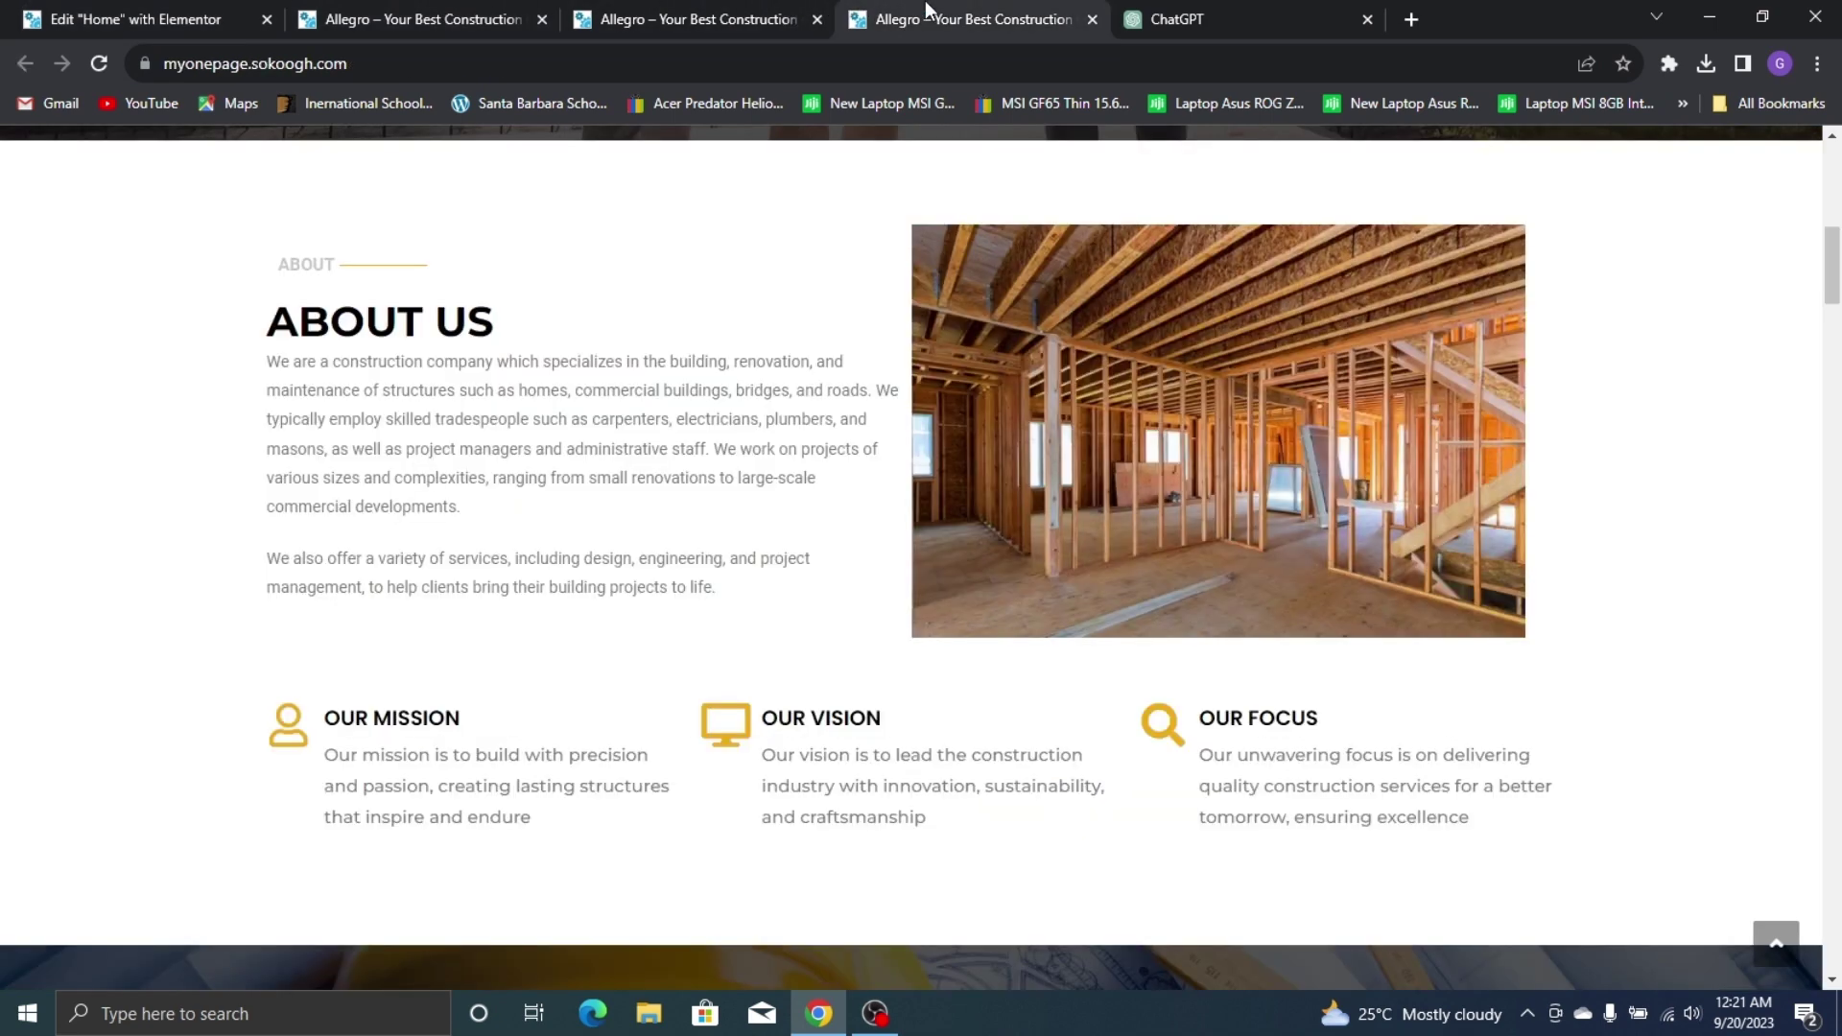
{"action": "left_click", "coordinate": [39, 17]}
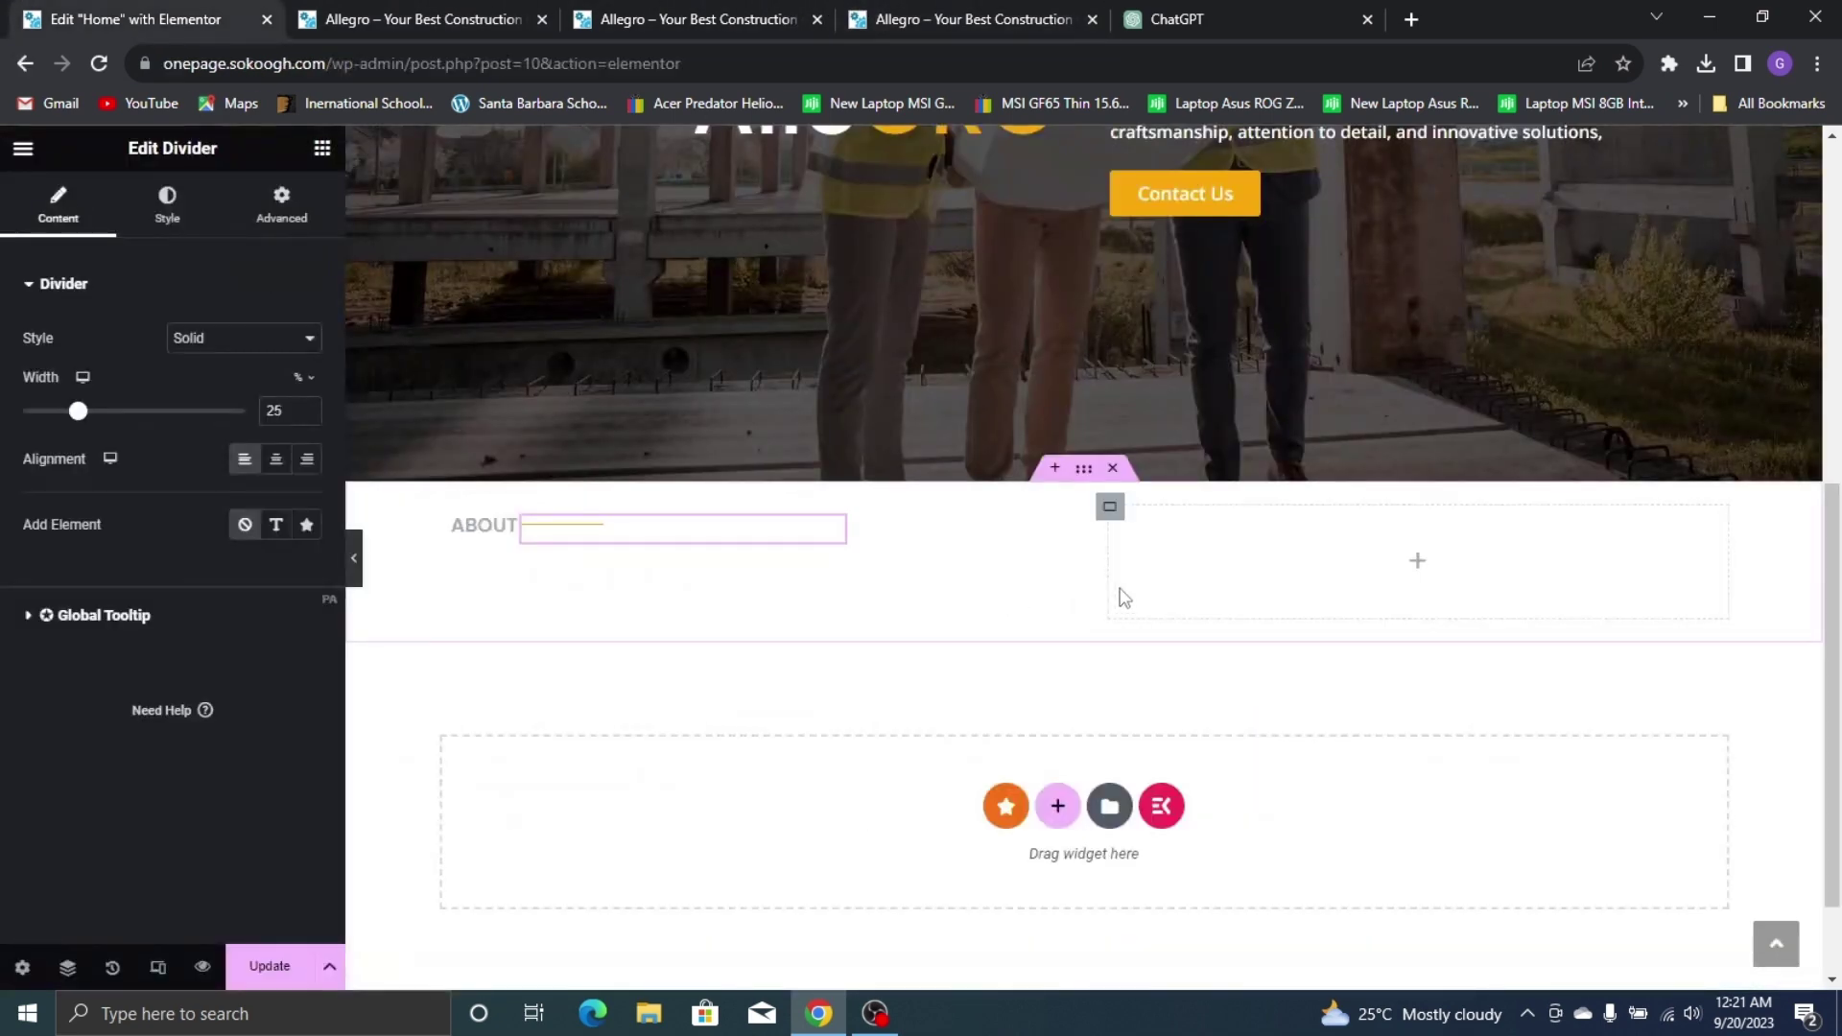
{"action": "left_click", "coordinate": [321, 147]}
Drop a Heading widget beside the ABOUT row and set the container's Direction to Column
{"action": "left_click_drag", "start_coordinate": [91, 686], "coordinate": [566, 628]}
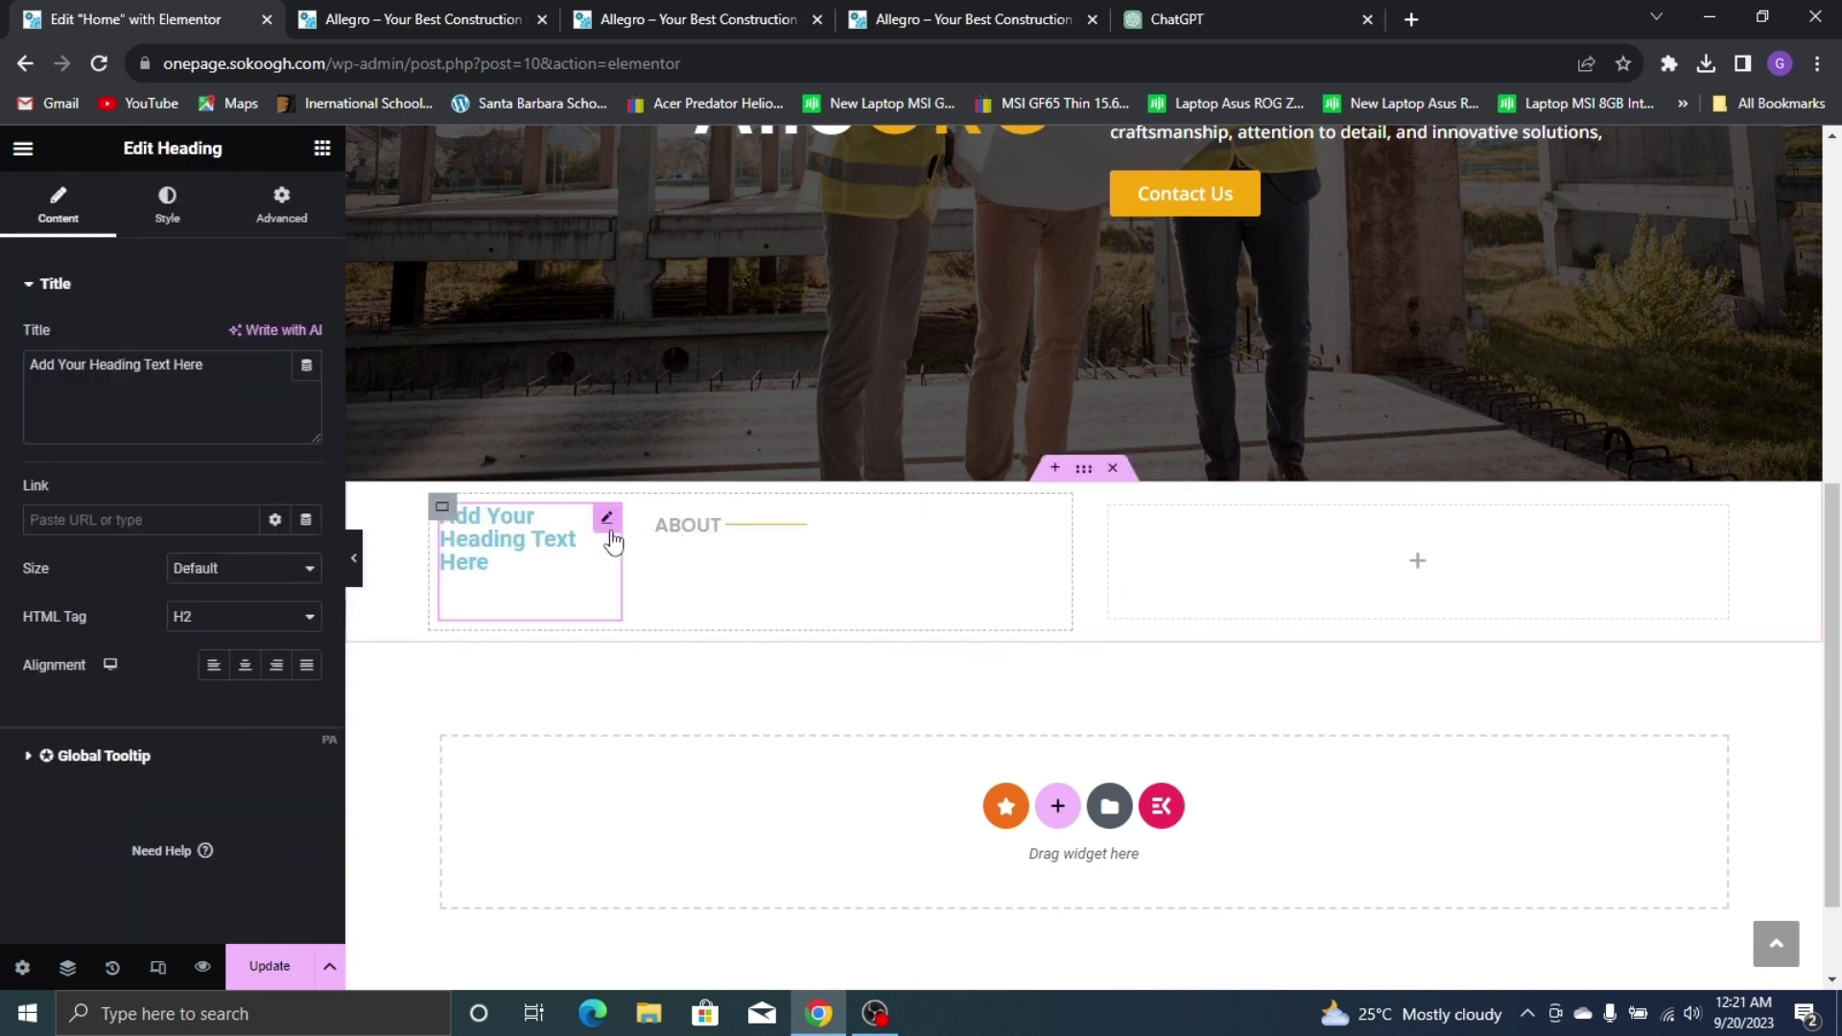
{"action": "left_click", "coordinate": [660, 521]}
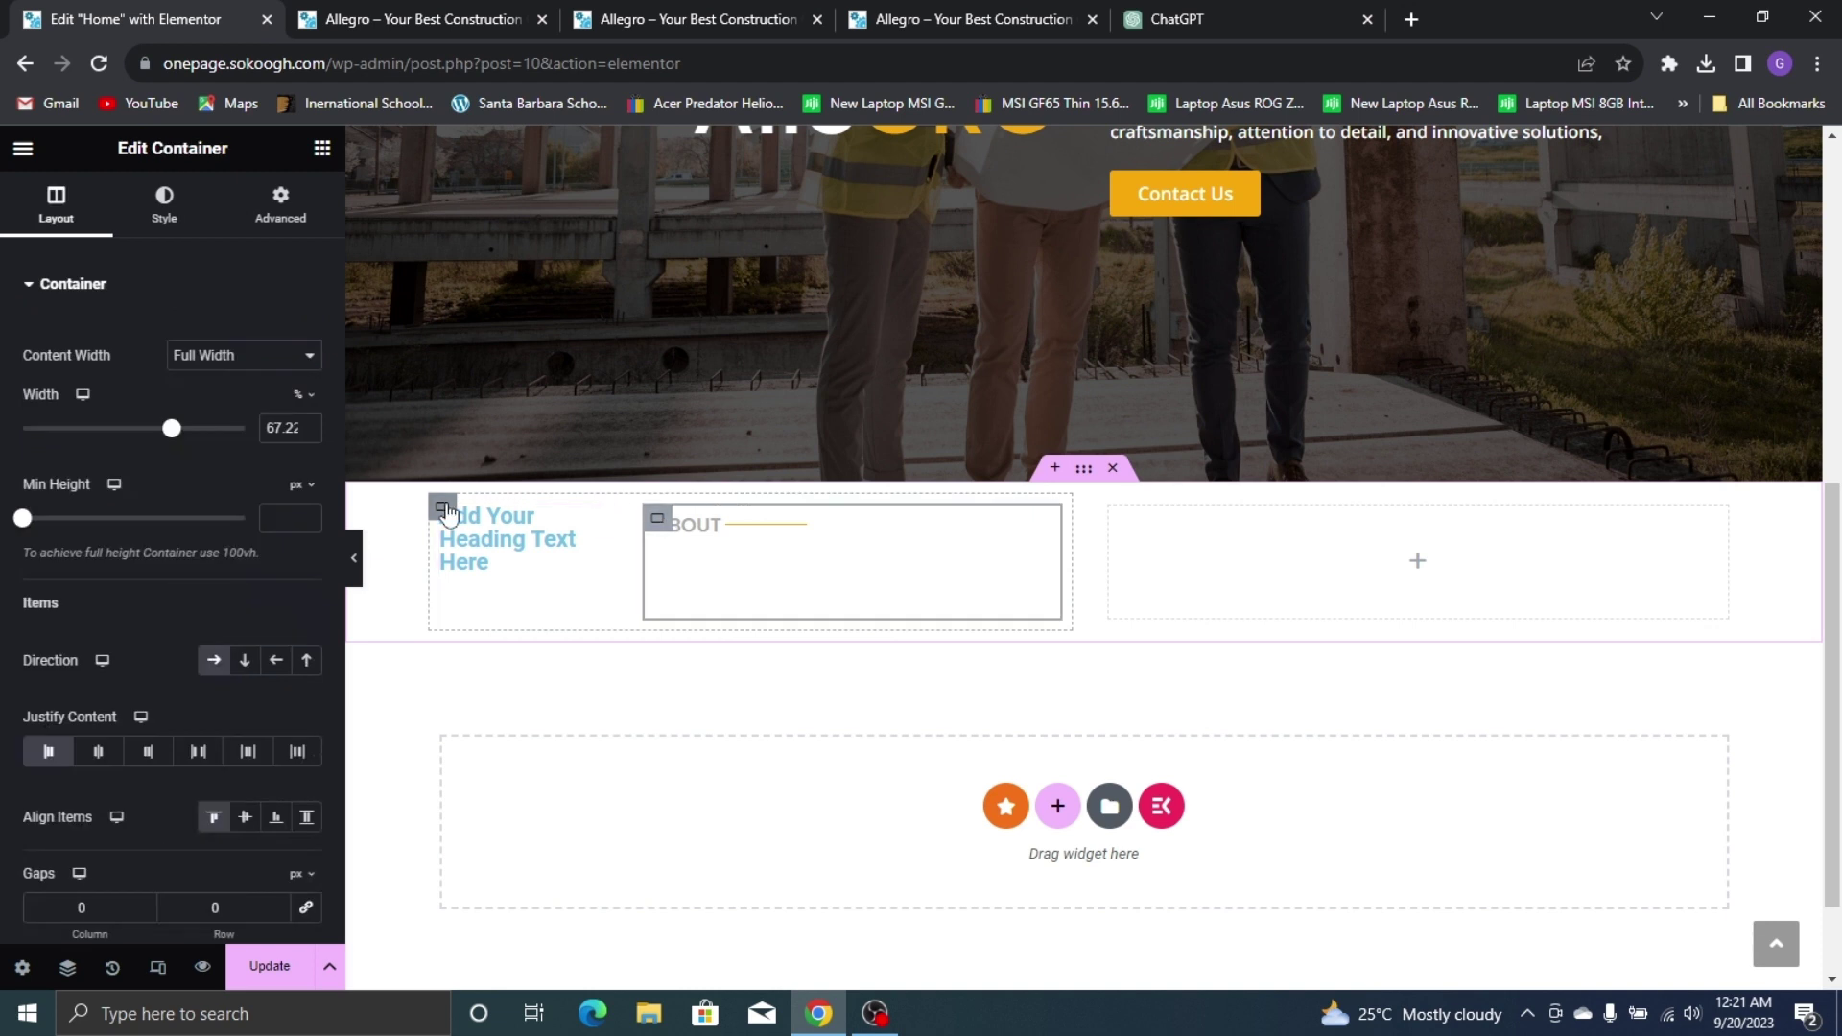
{"action": "left_click", "coordinate": [245, 660]}
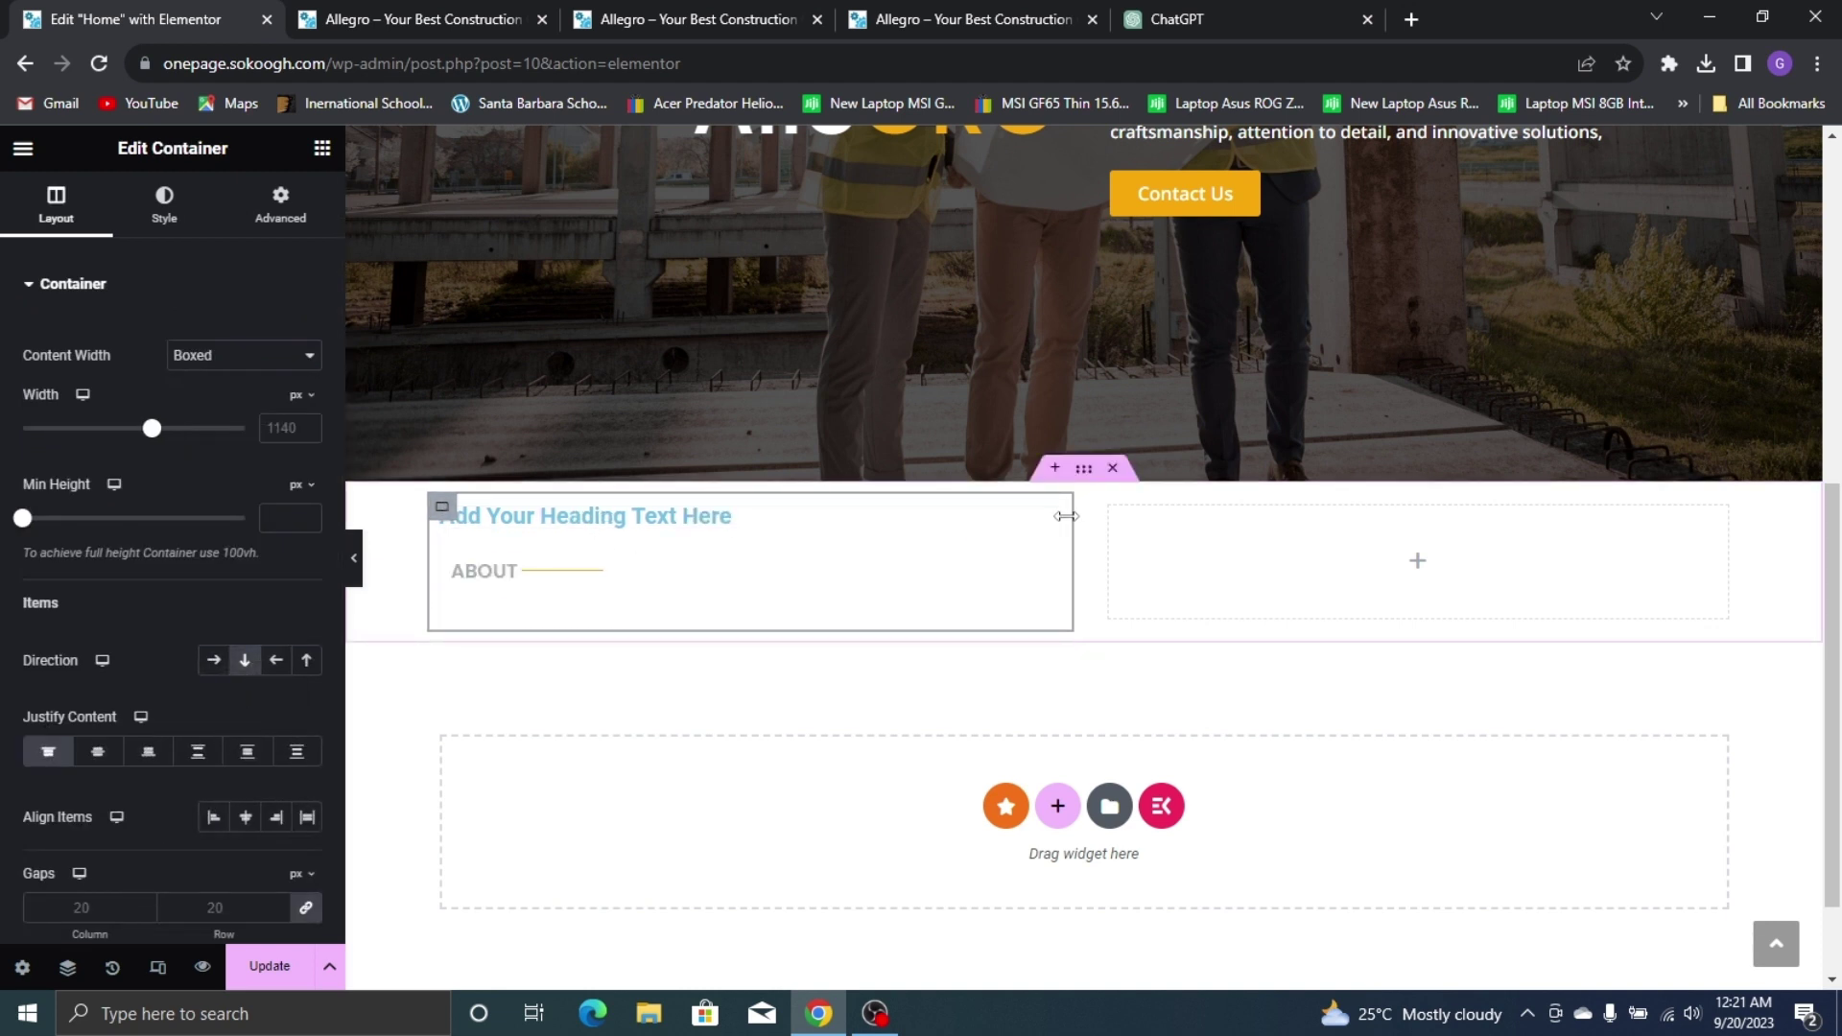
Move the new heading below the ABOUT label and retitle it 'ABOUT US'
{"action": "left_click_drag", "start_coordinate": [1039, 561], "coordinate": [591, 590]}
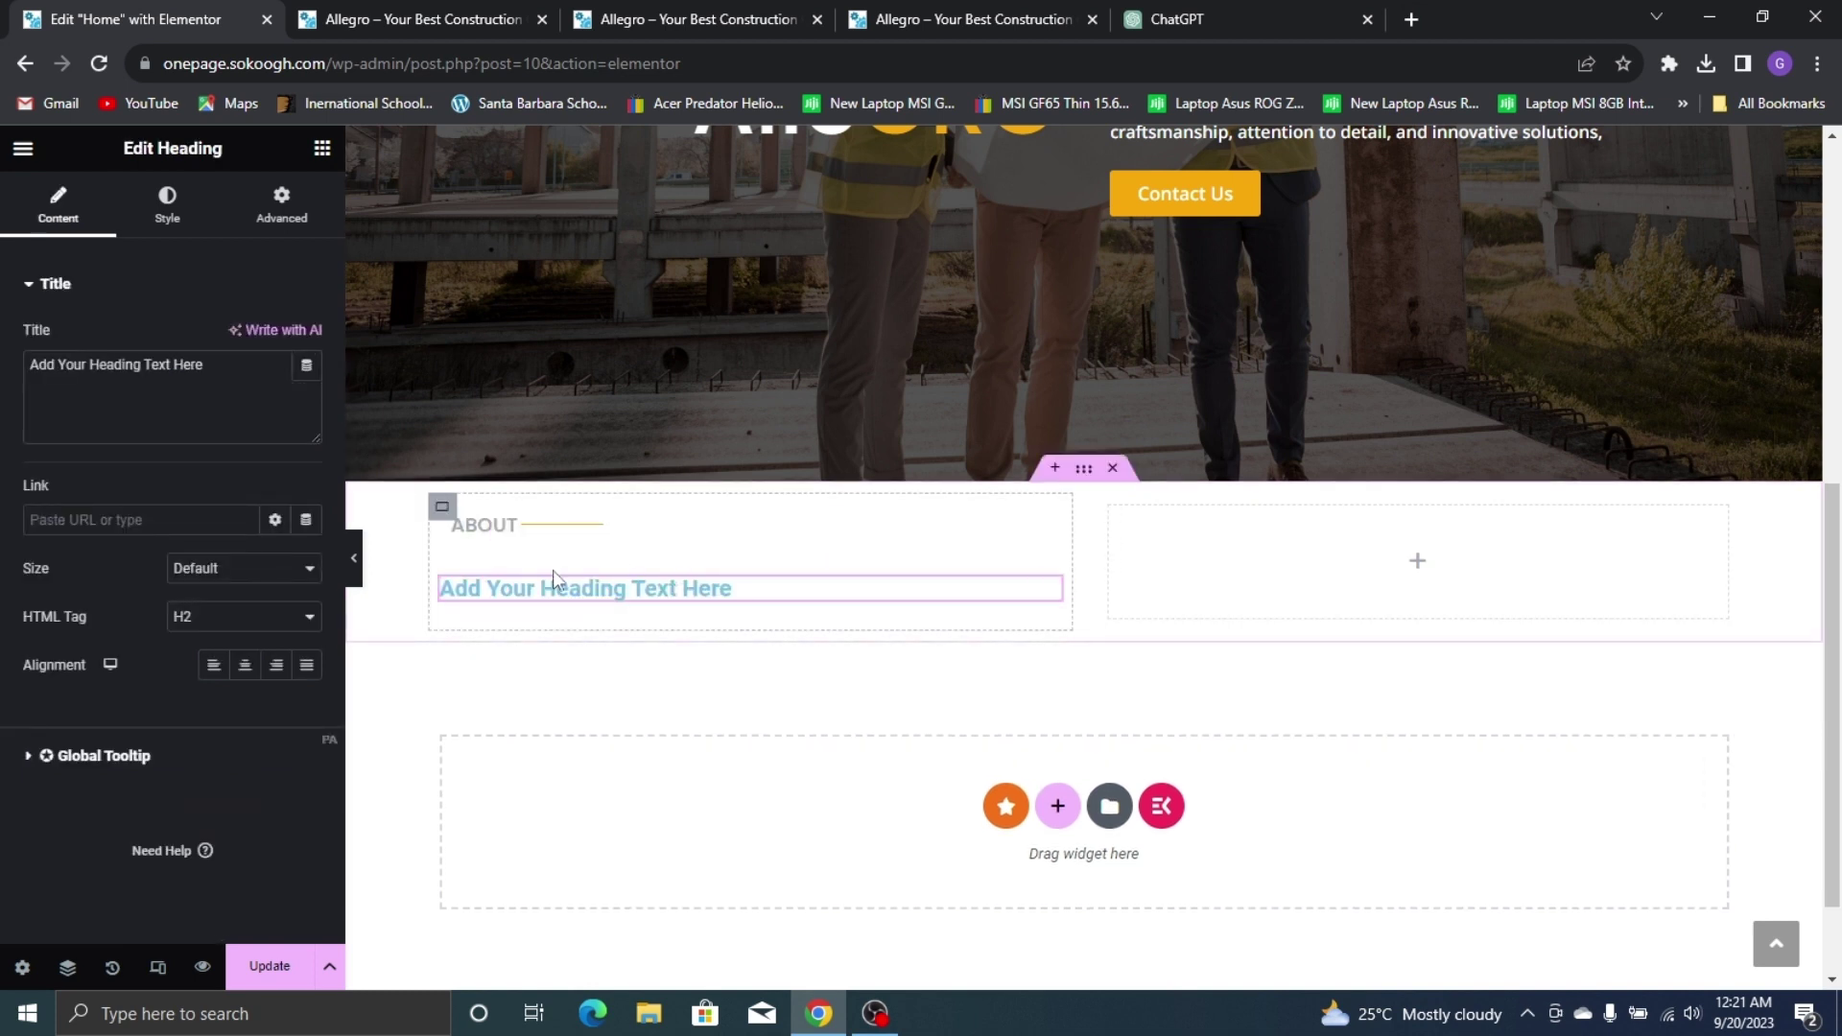
{"action": "triple_click", "coordinate": [87, 378]}
{"action": "type", "text": "ABOU"}
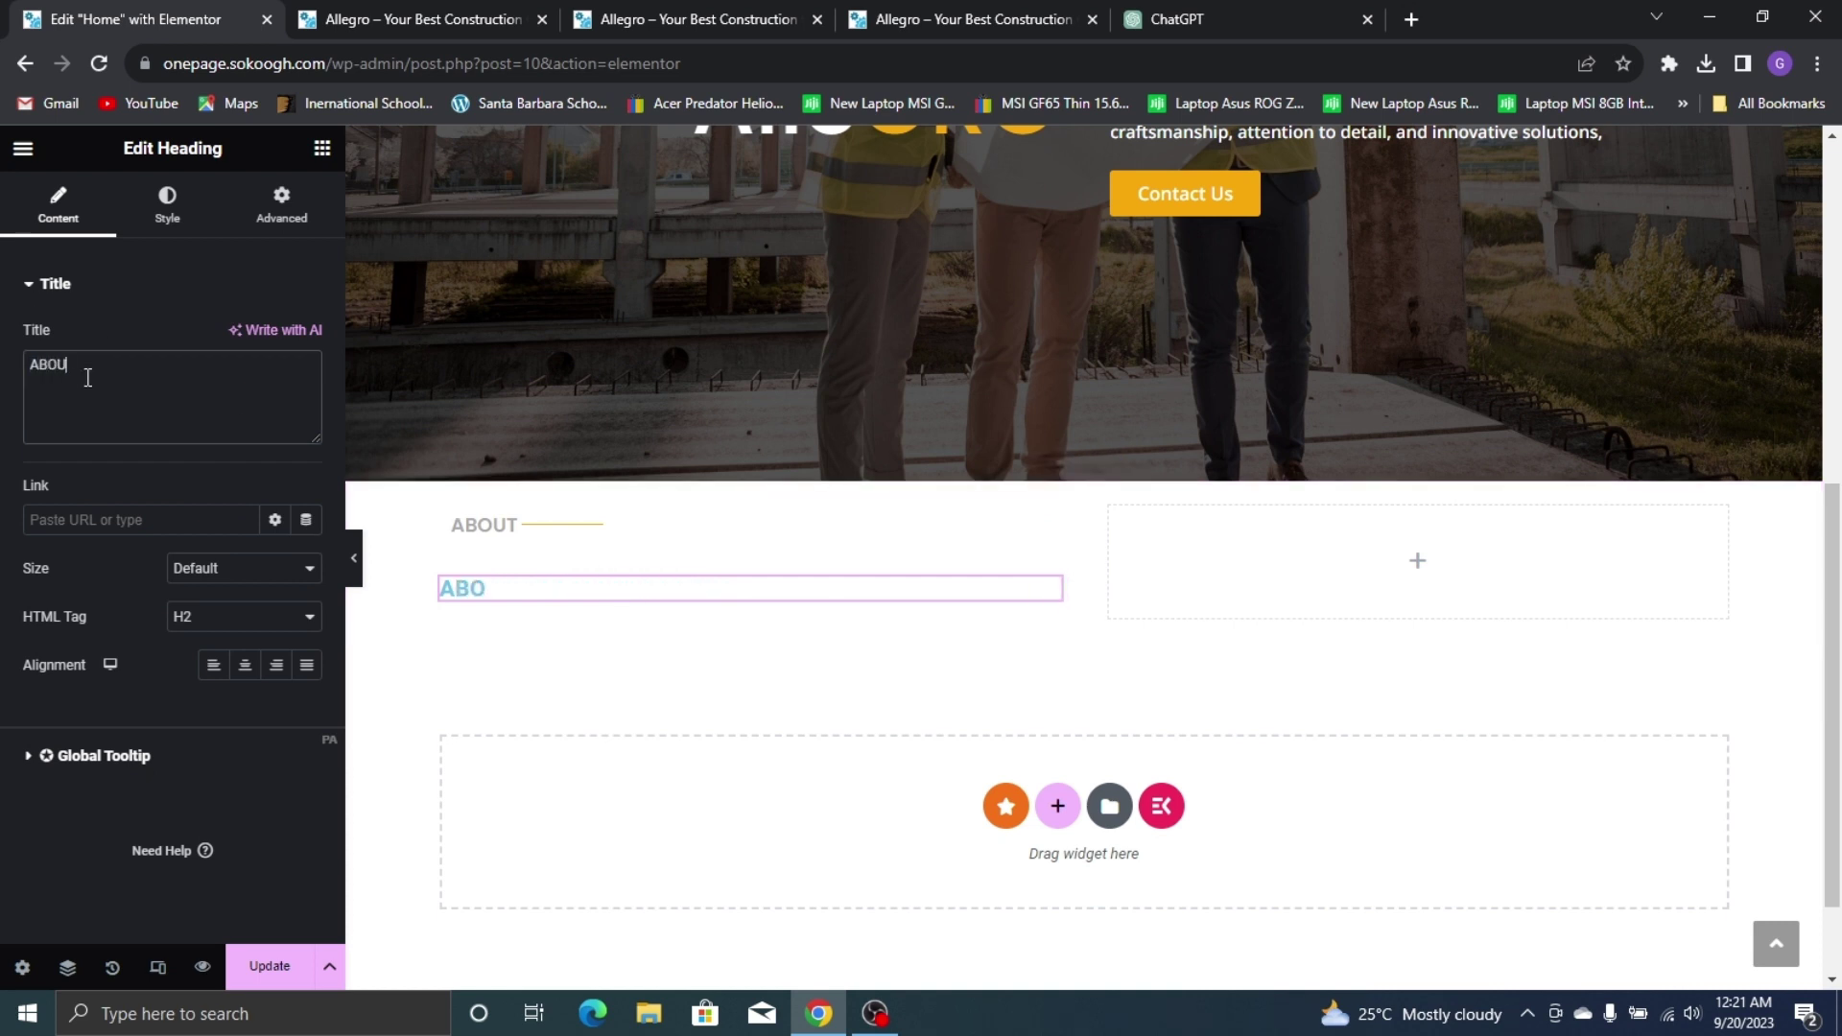
{"action": "type", "text": "T US"}
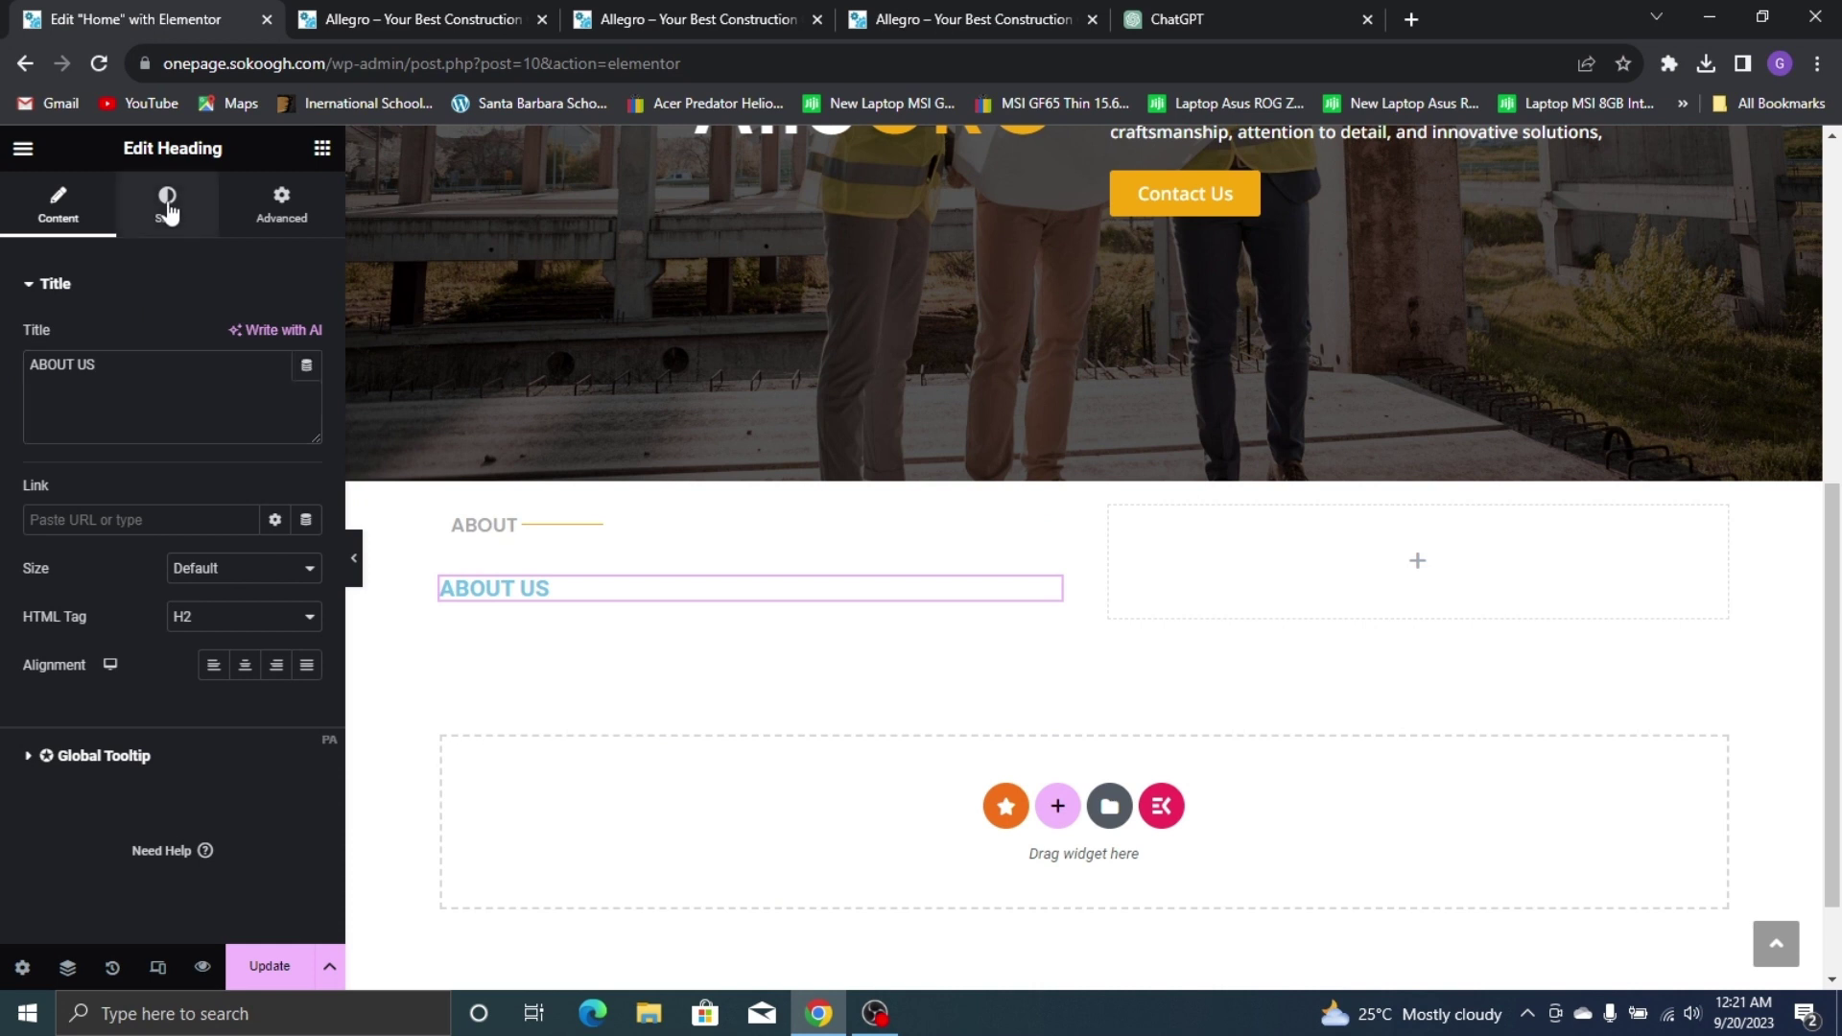
Style the ABOUT US heading black (#000000) in Poppins at size 35
{"action": "left_click", "coordinate": [168, 199]}
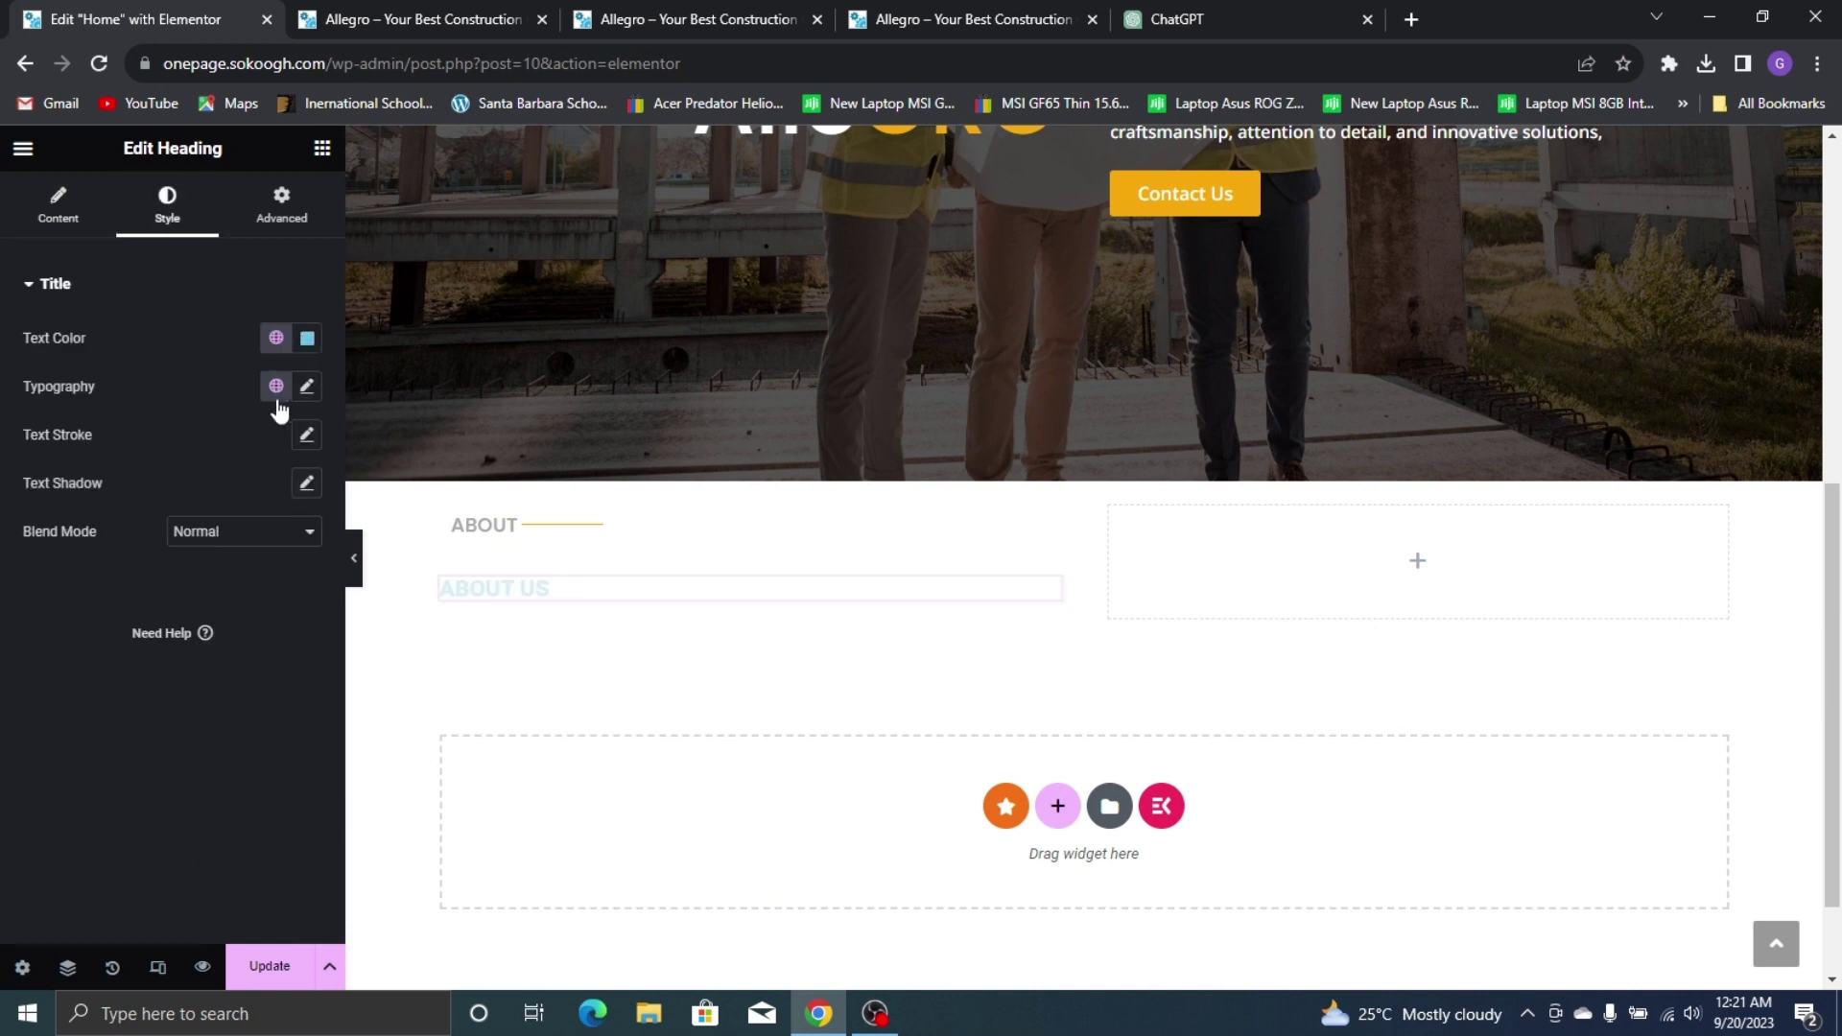
{"action": "left_click", "coordinate": [305, 340]}
{"action": "left_click_drag", "start_coordinate": [300, 572], "coordinate": [462, 619]}
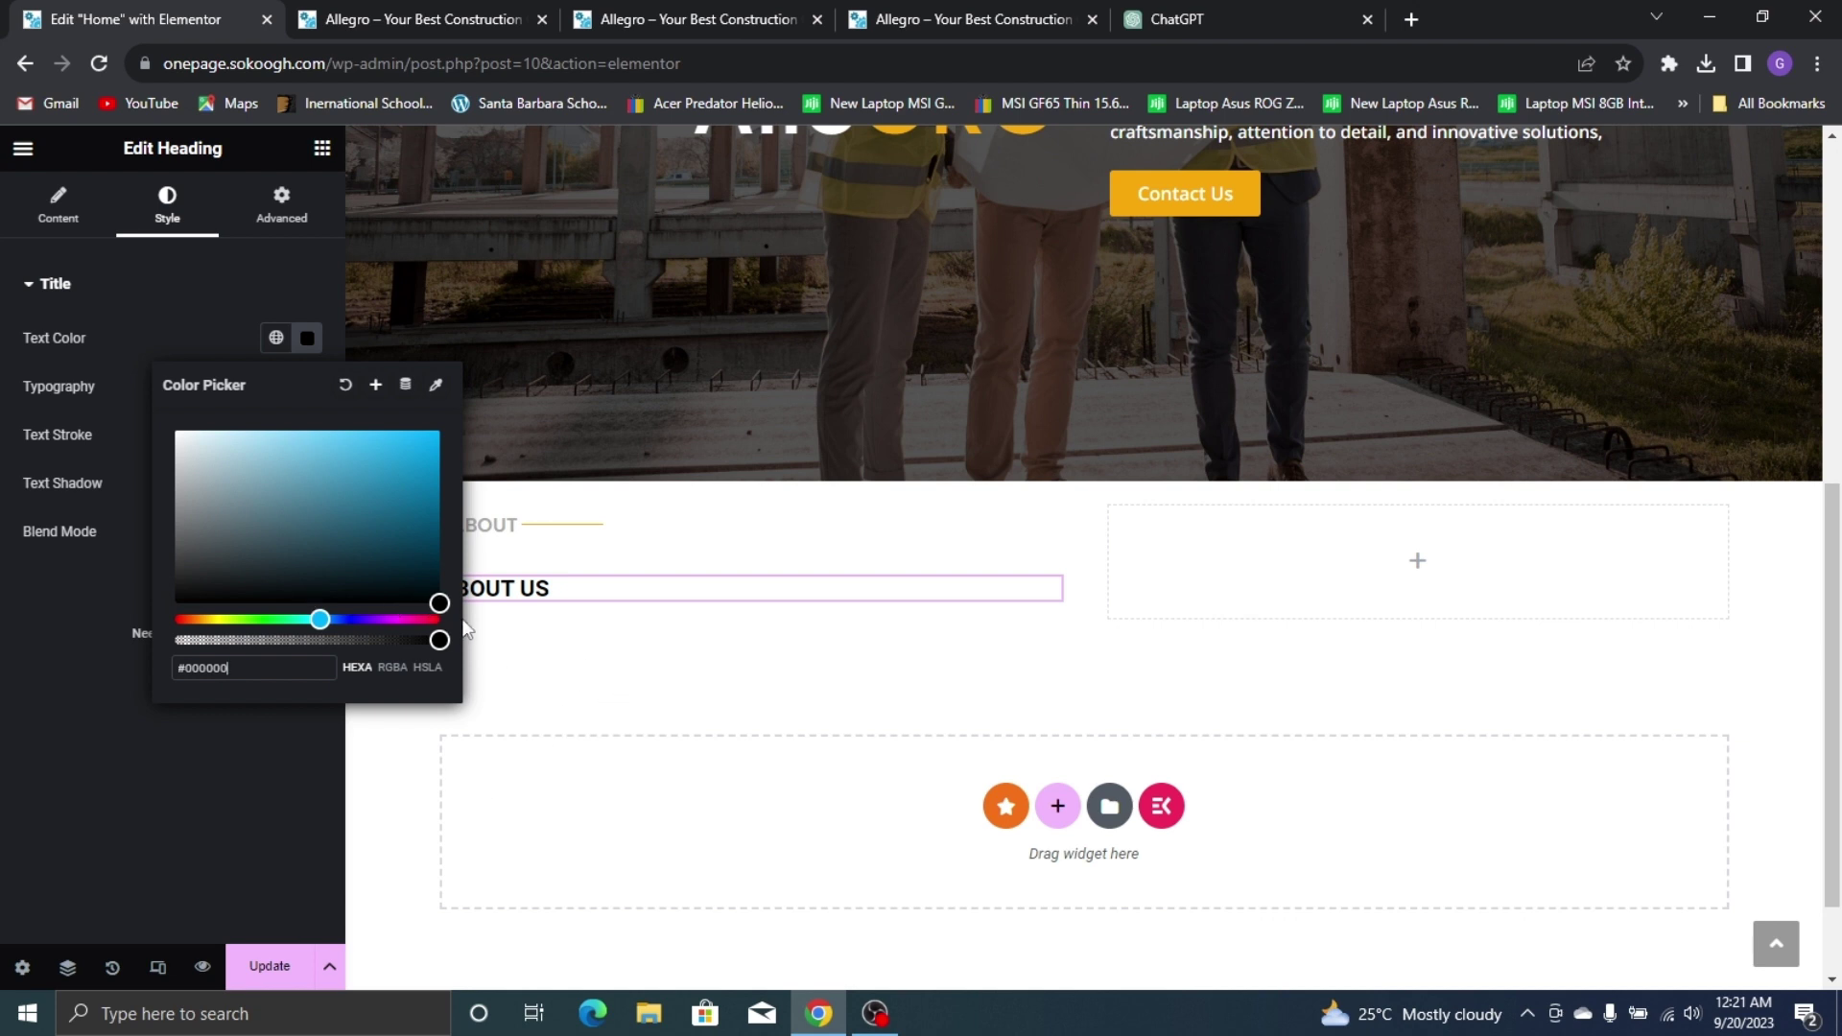
{"action": "left_click", "coordinate": [183, 904]}
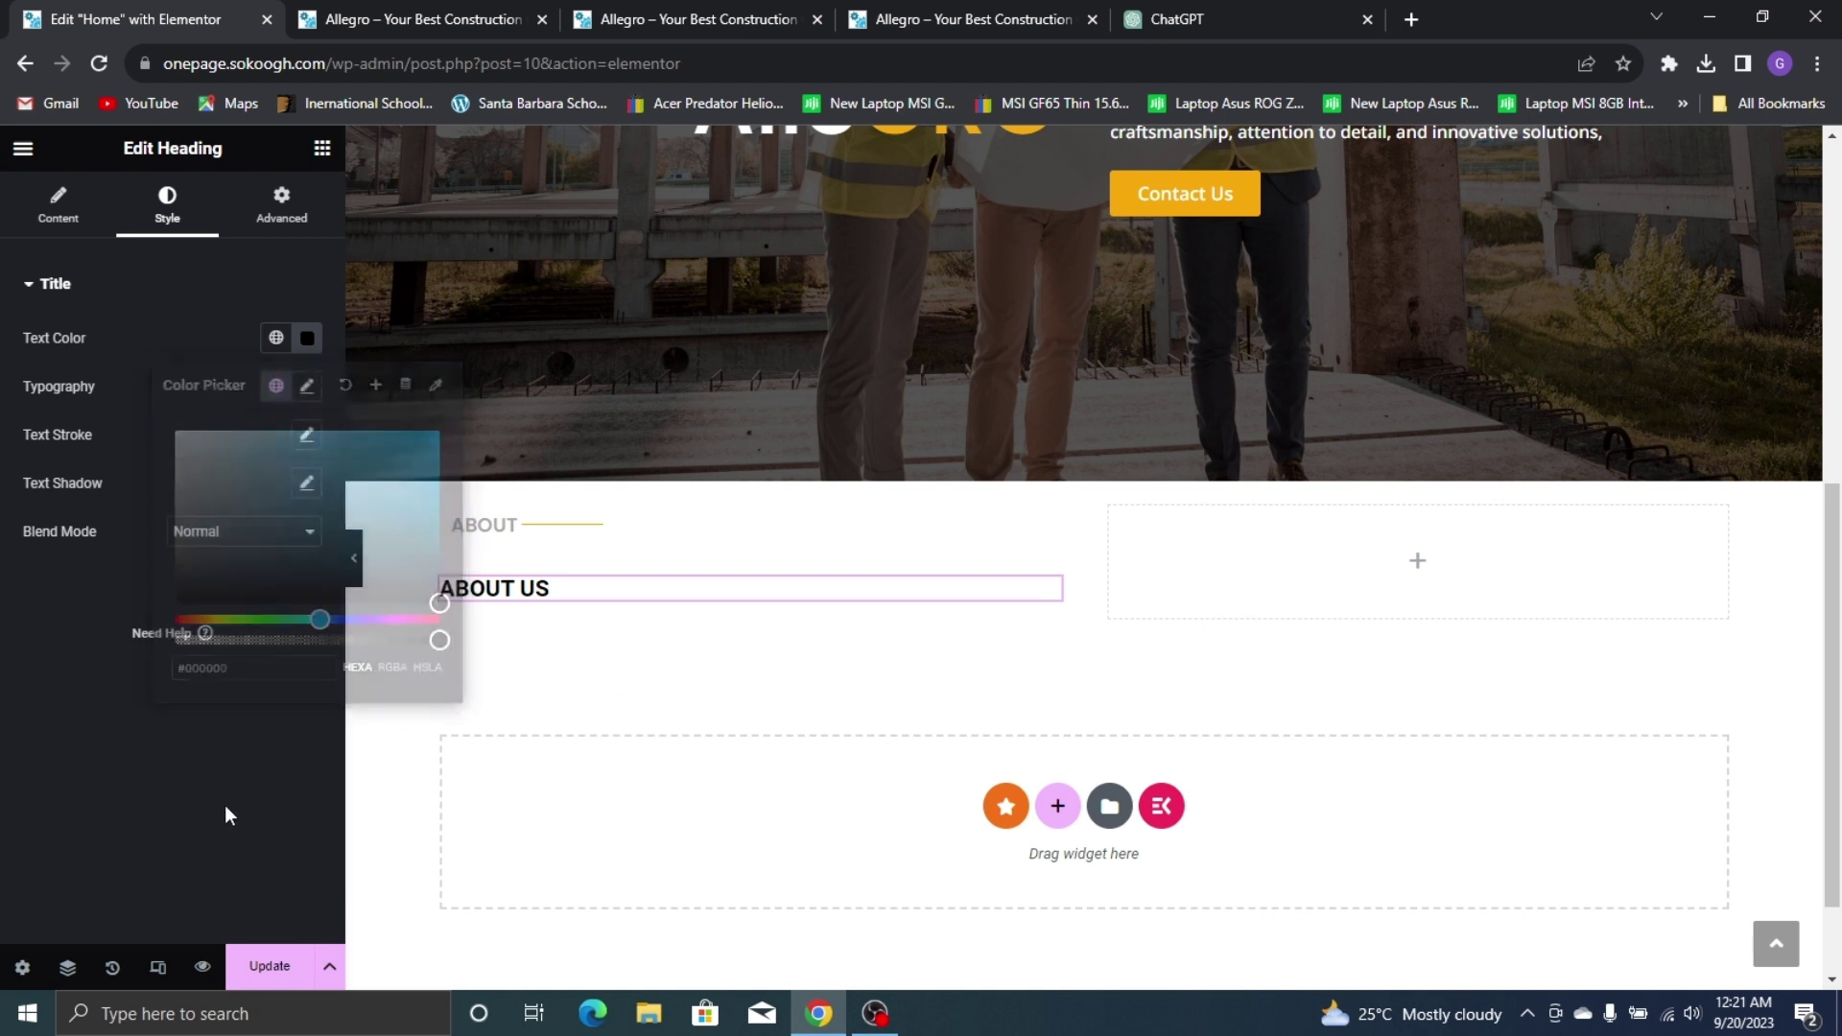
{"action": "left_click", "coordinate": [307, 385]}
{"action": "left_click", "coordinate": [242, 495]}
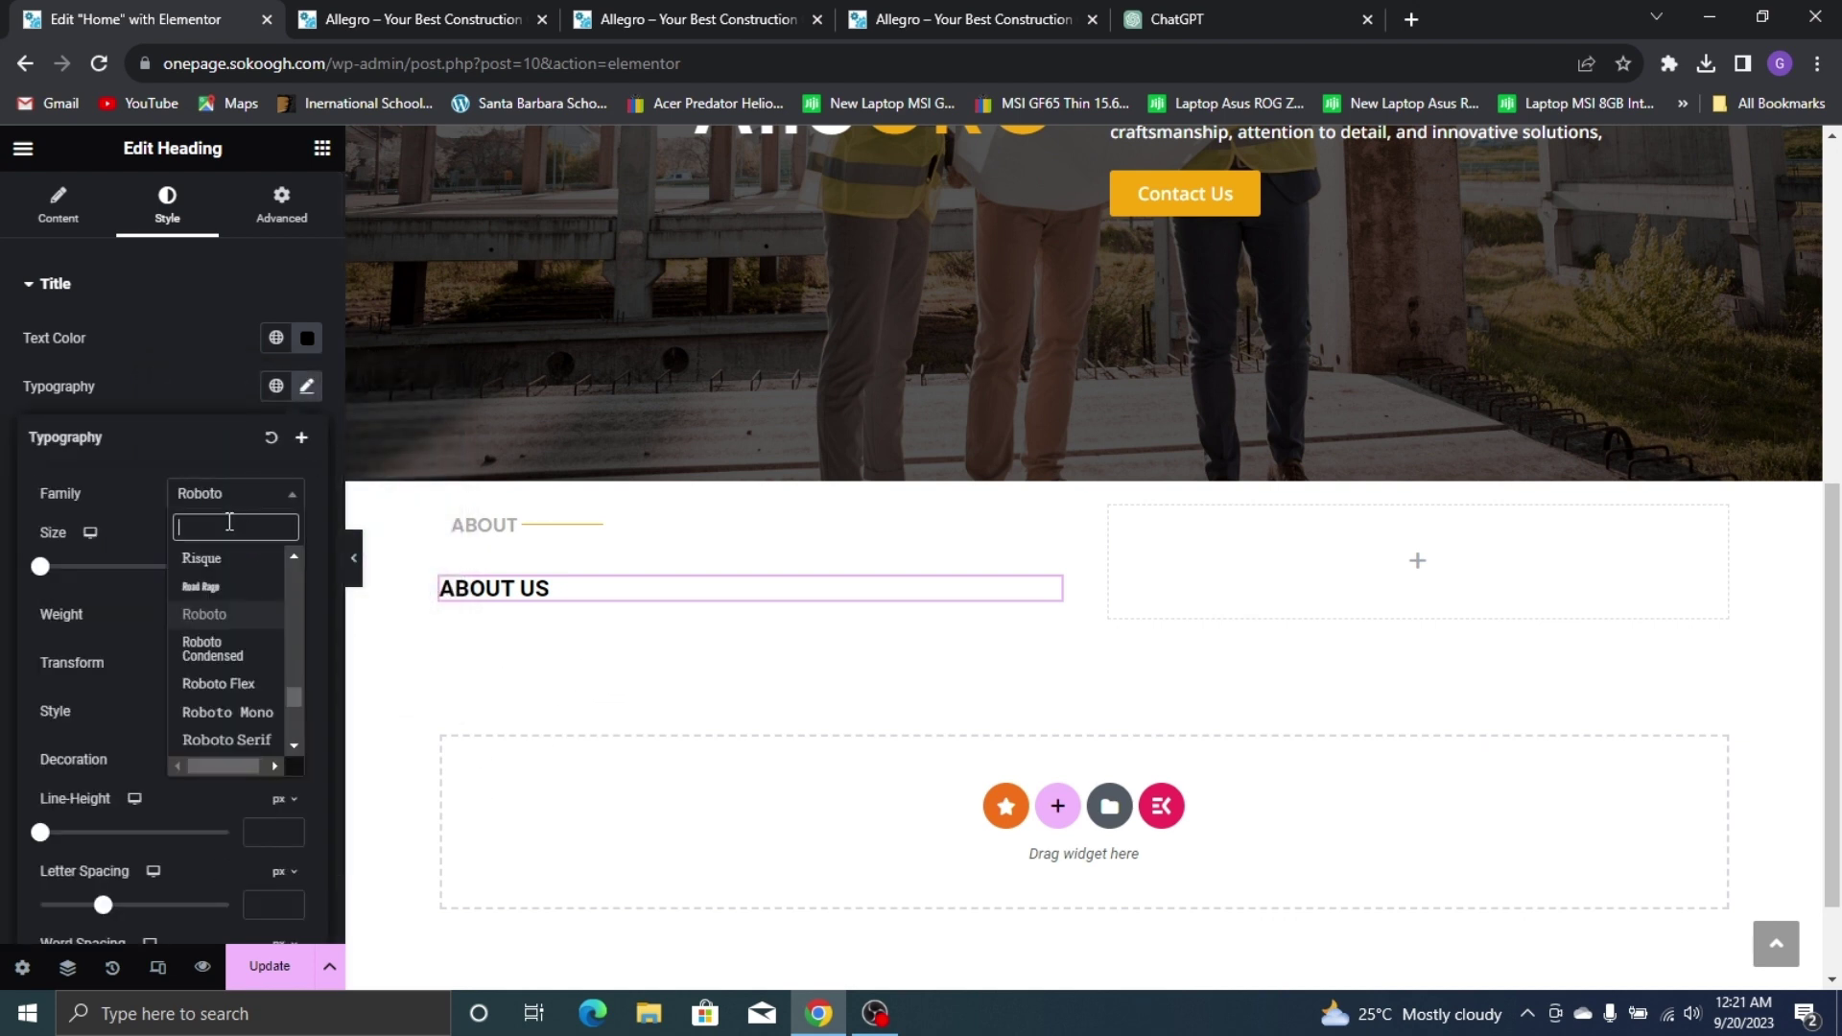
{"action": "type", "text": "POPP"}
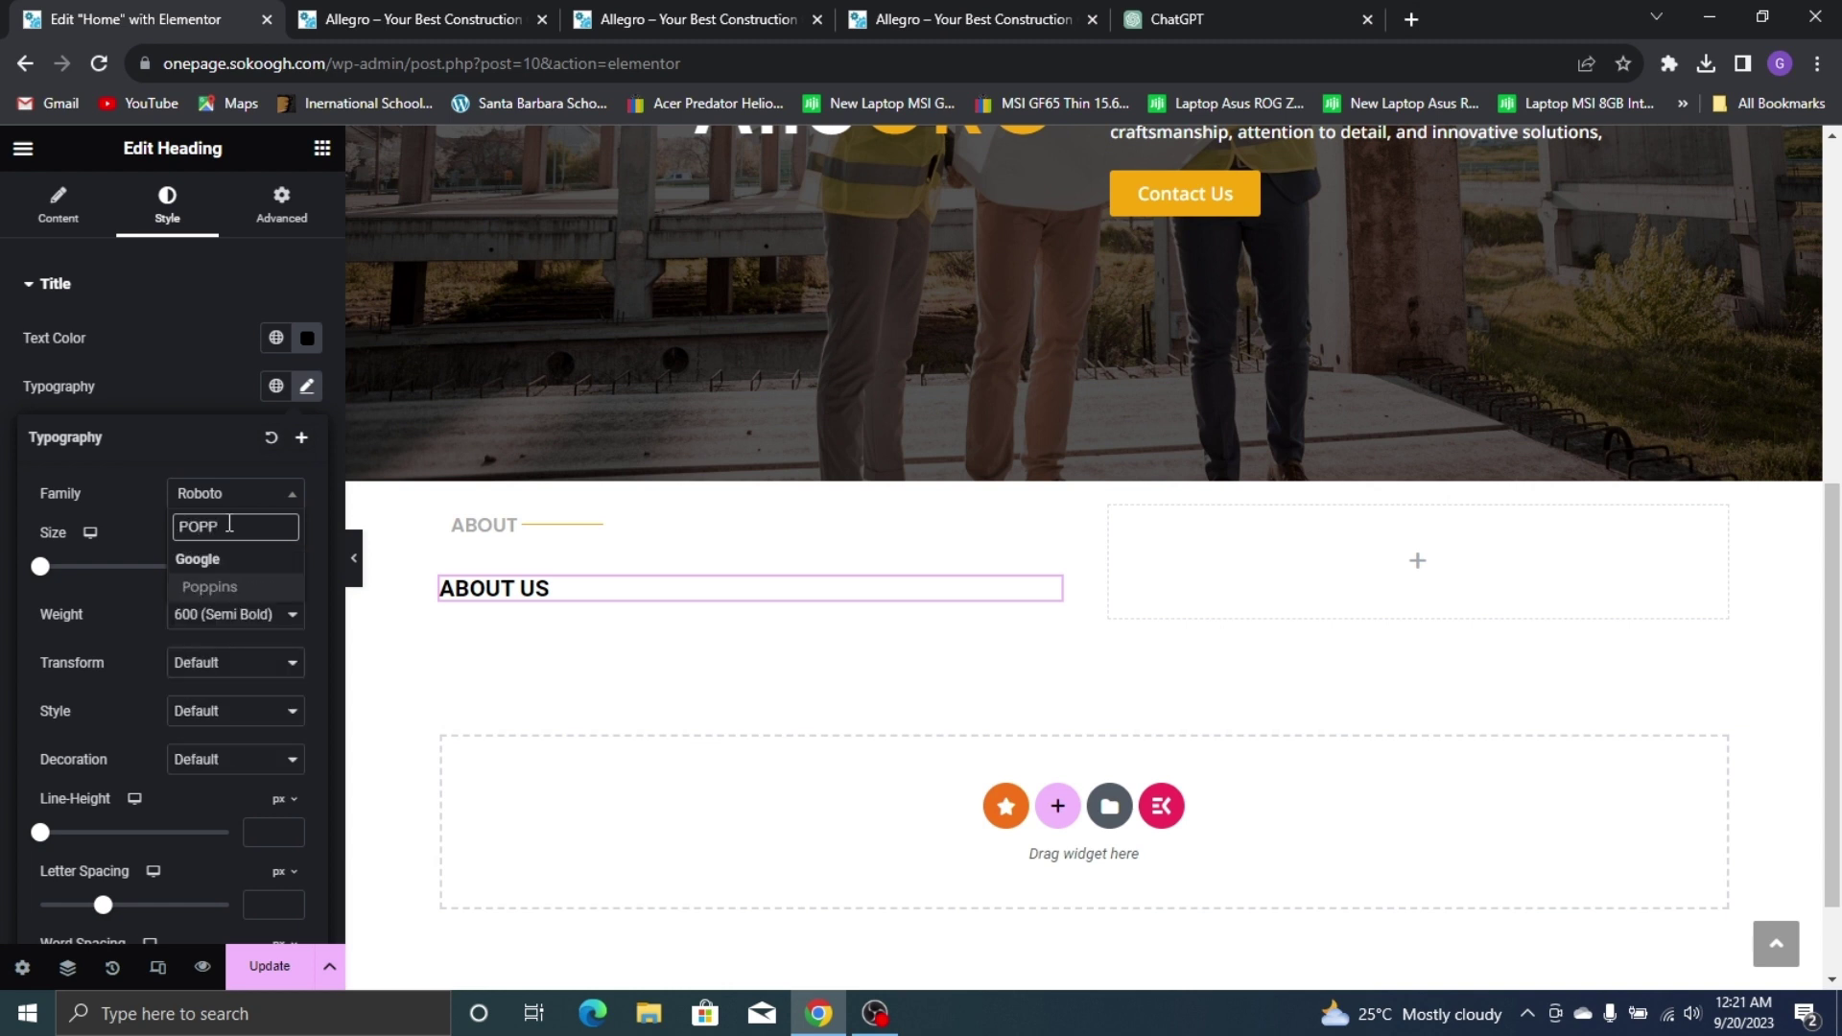
{"action": "left_click", "coordinate": [266, 585]}
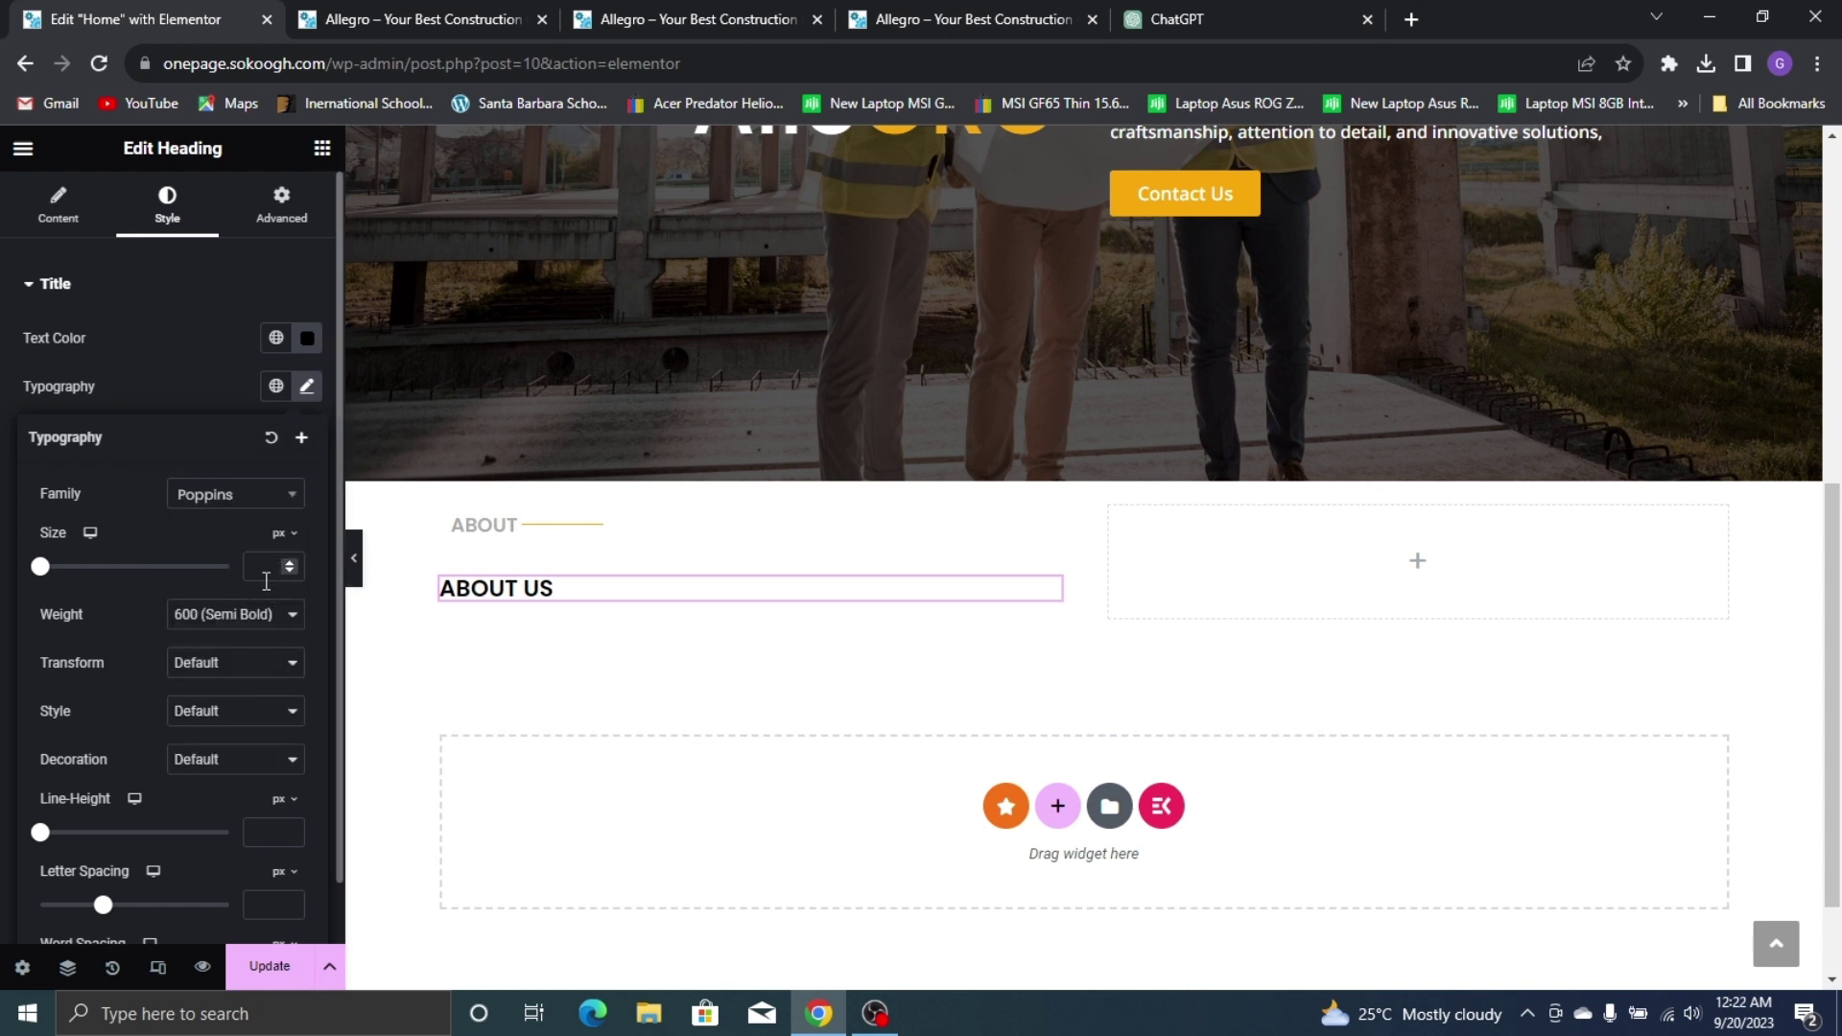
{"action": "left_click", "coordinate": [272, 567]}
{"action": "type", "text": "35"}
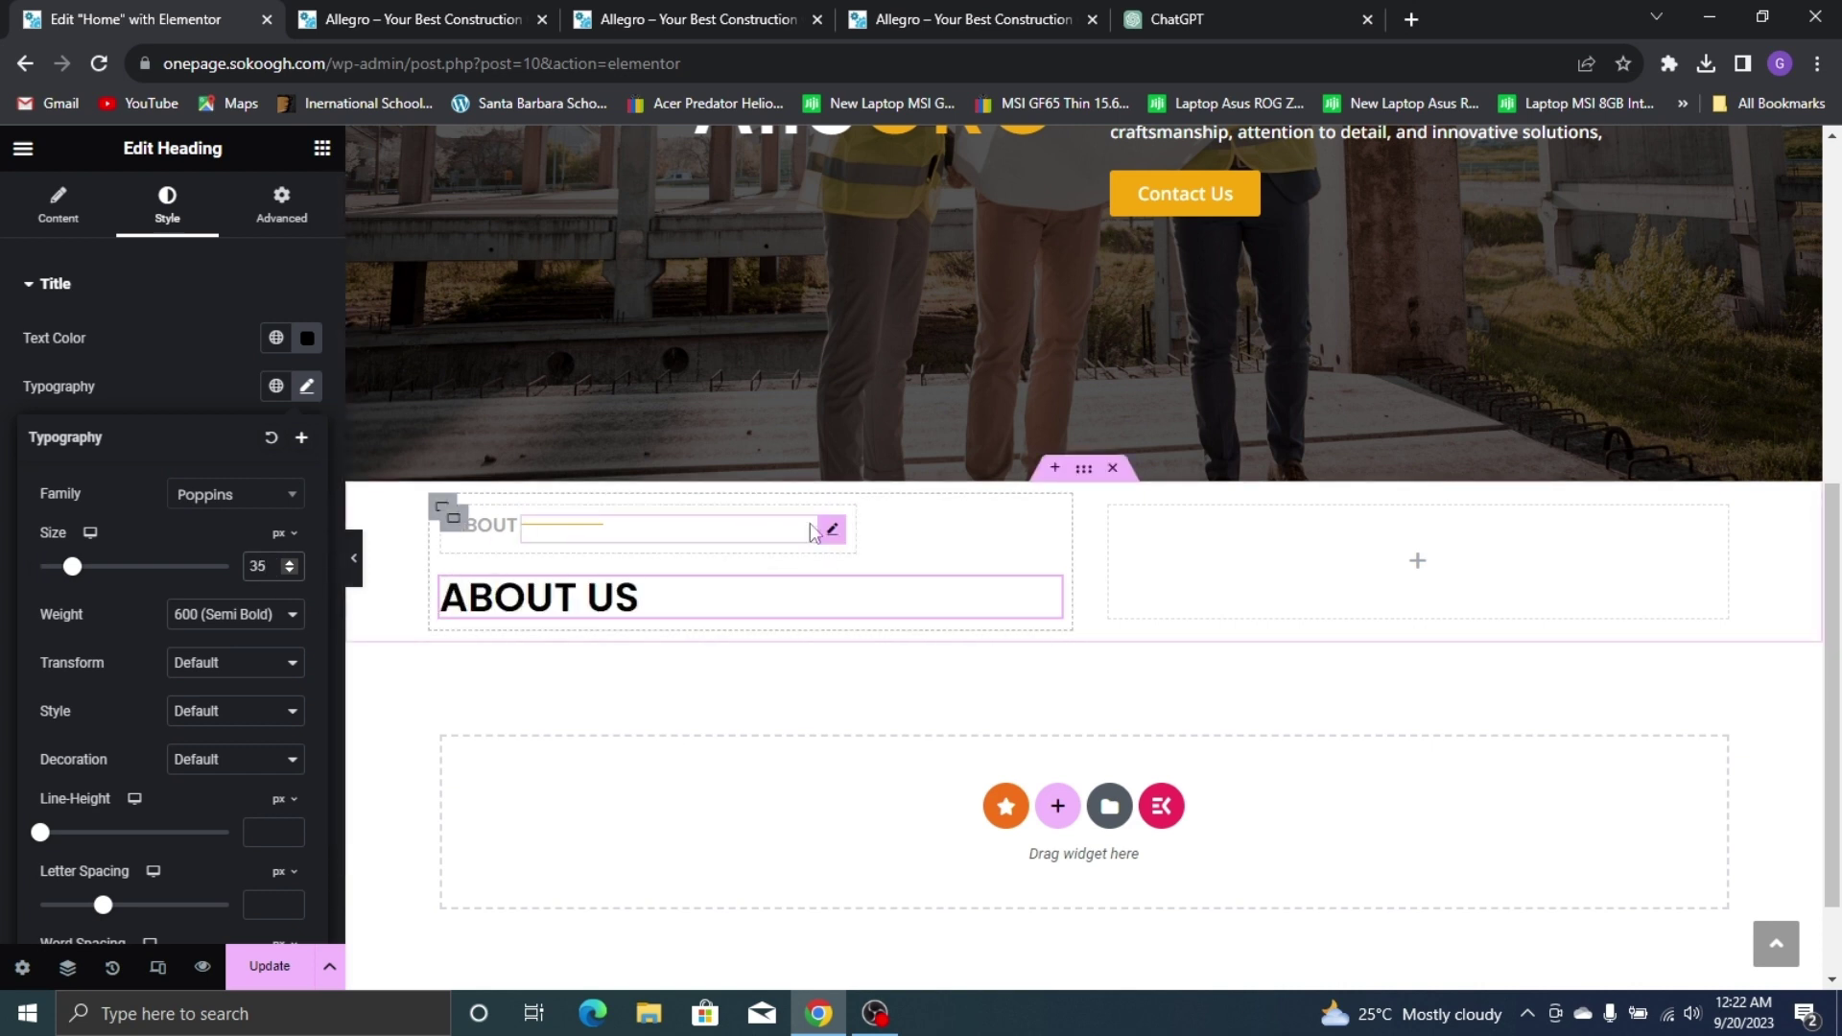
Remove the gap between ABOUT and the heading in the container, comparing with the live site
{"action": "left_click", "coordinate": [442, 521]}
{"action": "scroll", "coordinate": [220, 692], "scroll_direction": "down", "scroll_amount": 2}
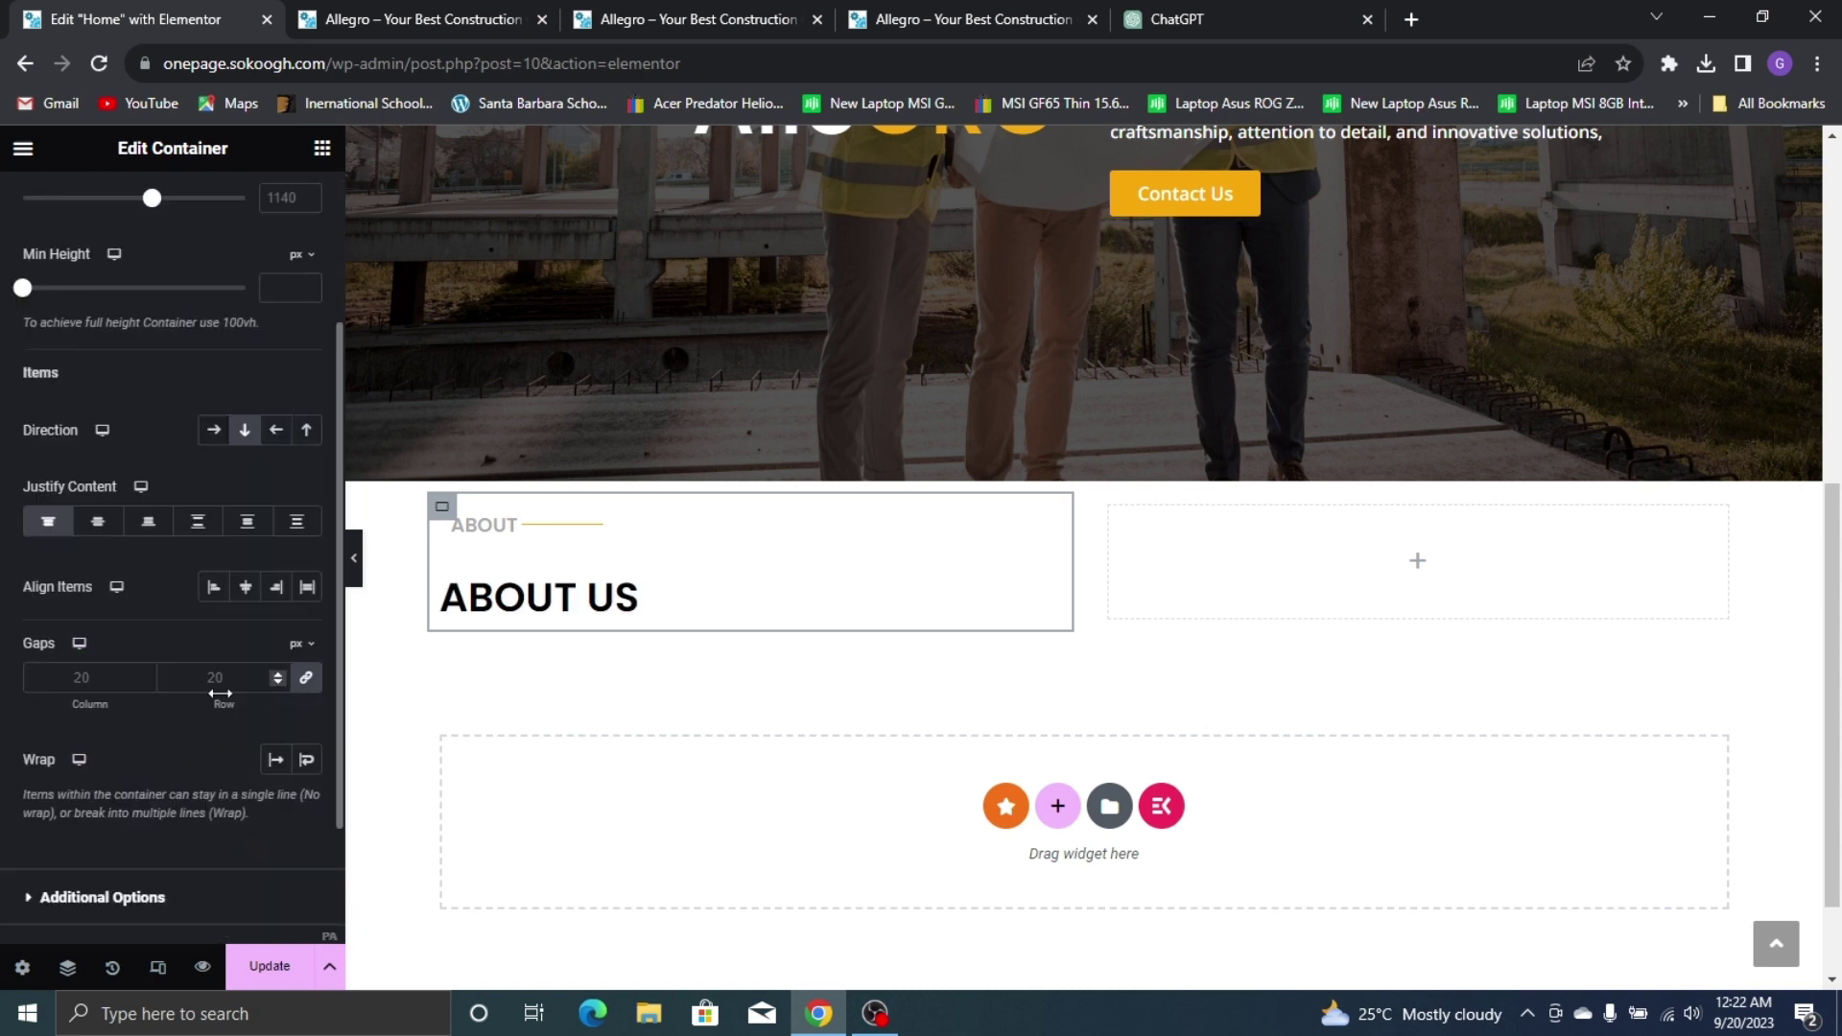
{"action": "left_click", "coordinate": [307, 679]}
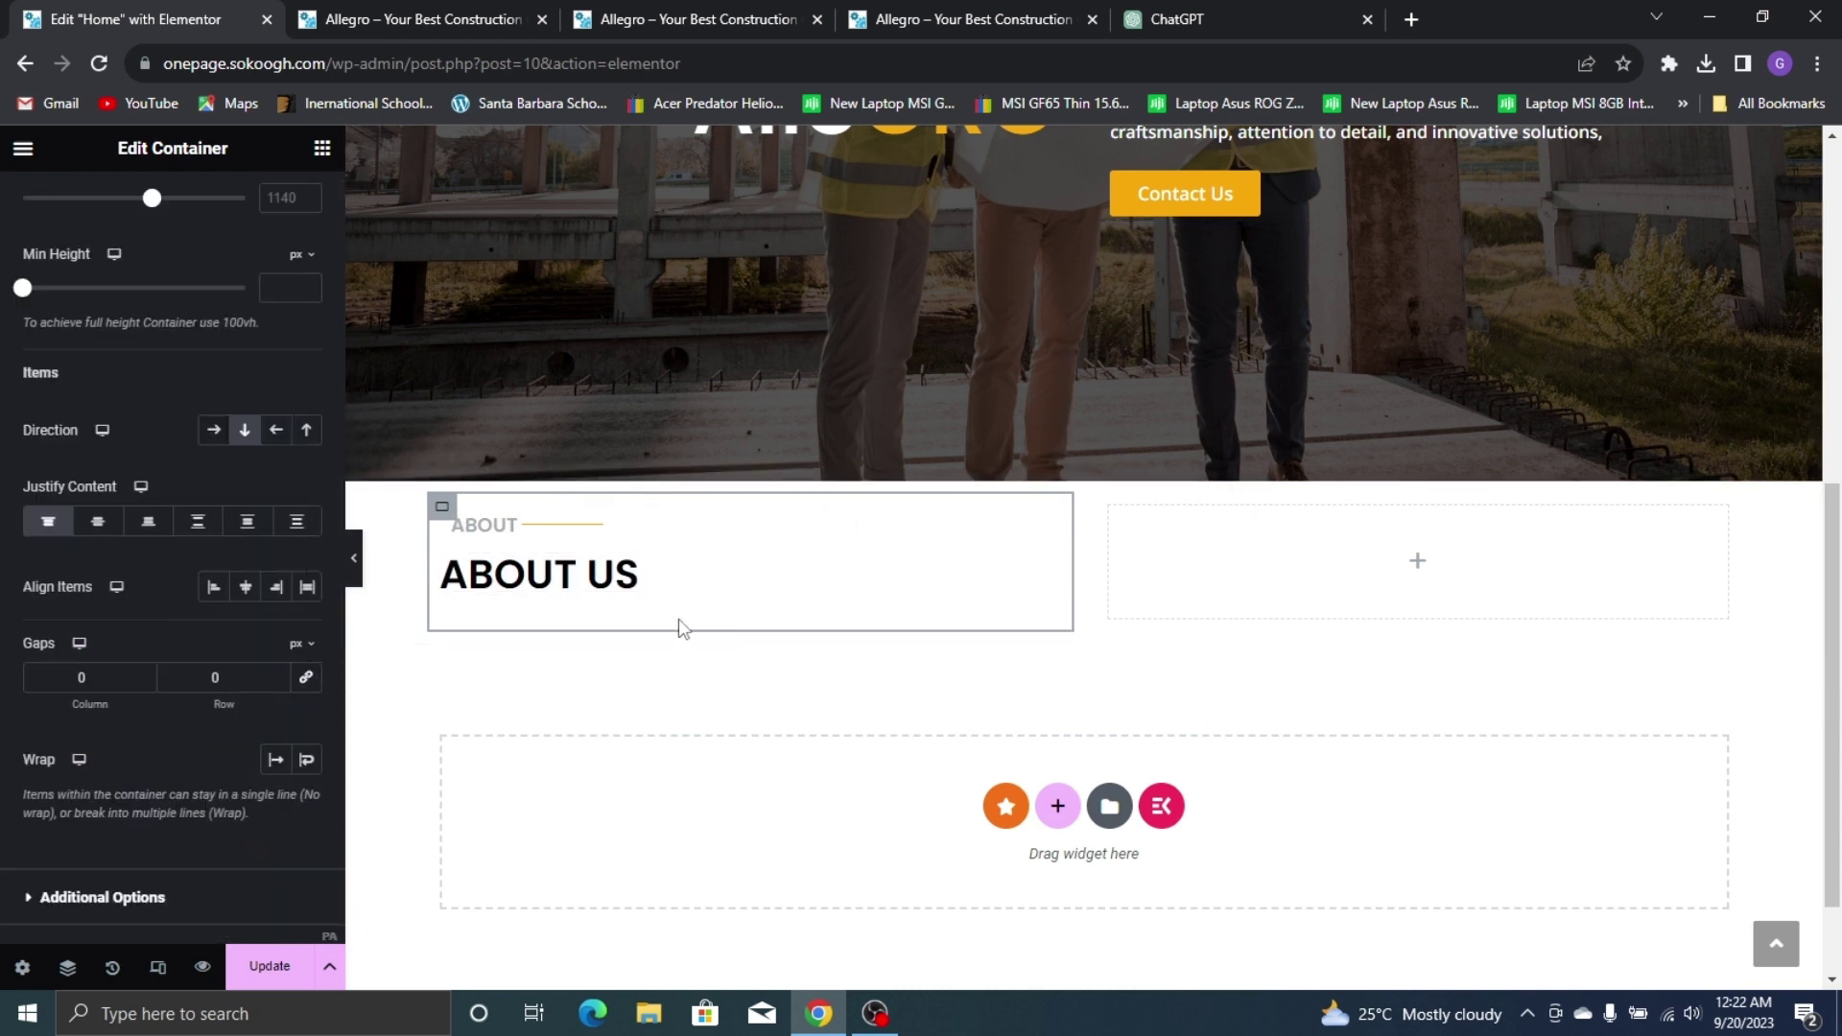
{"action": "left_click", "coordinate": [905, 10]}
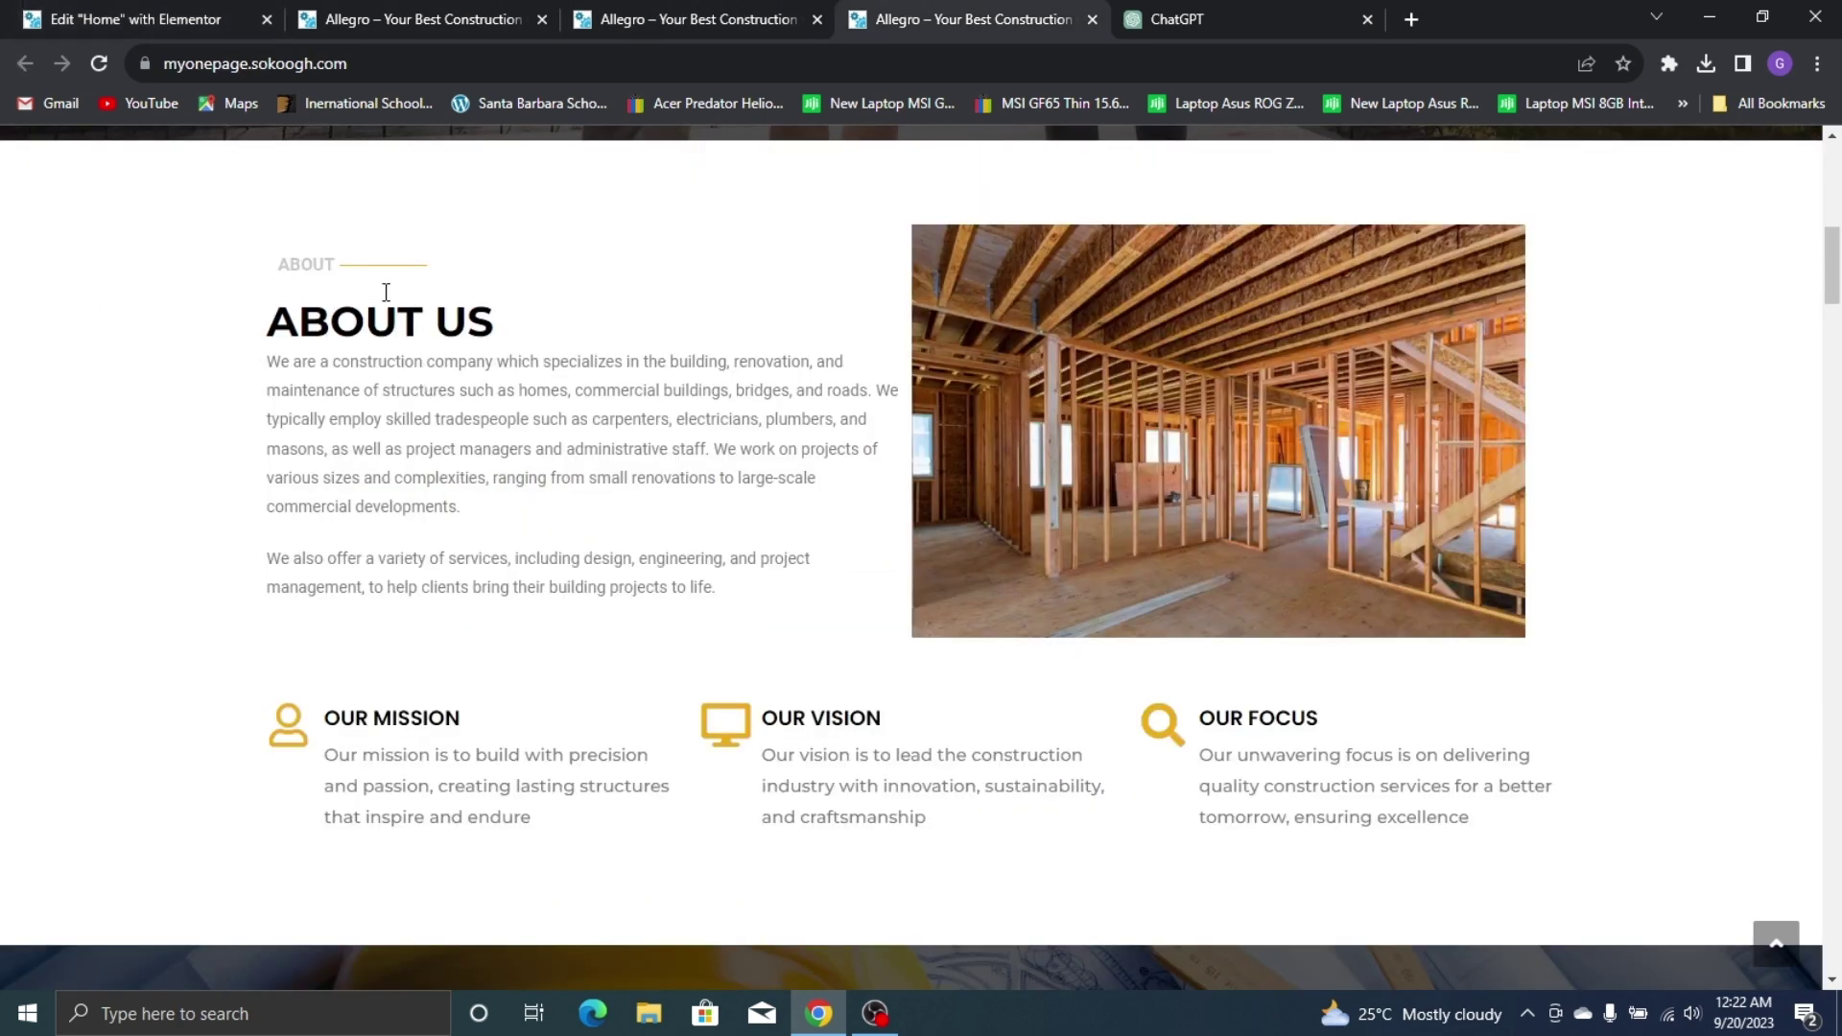
{"action": "key", "text": "ctrl+1"}
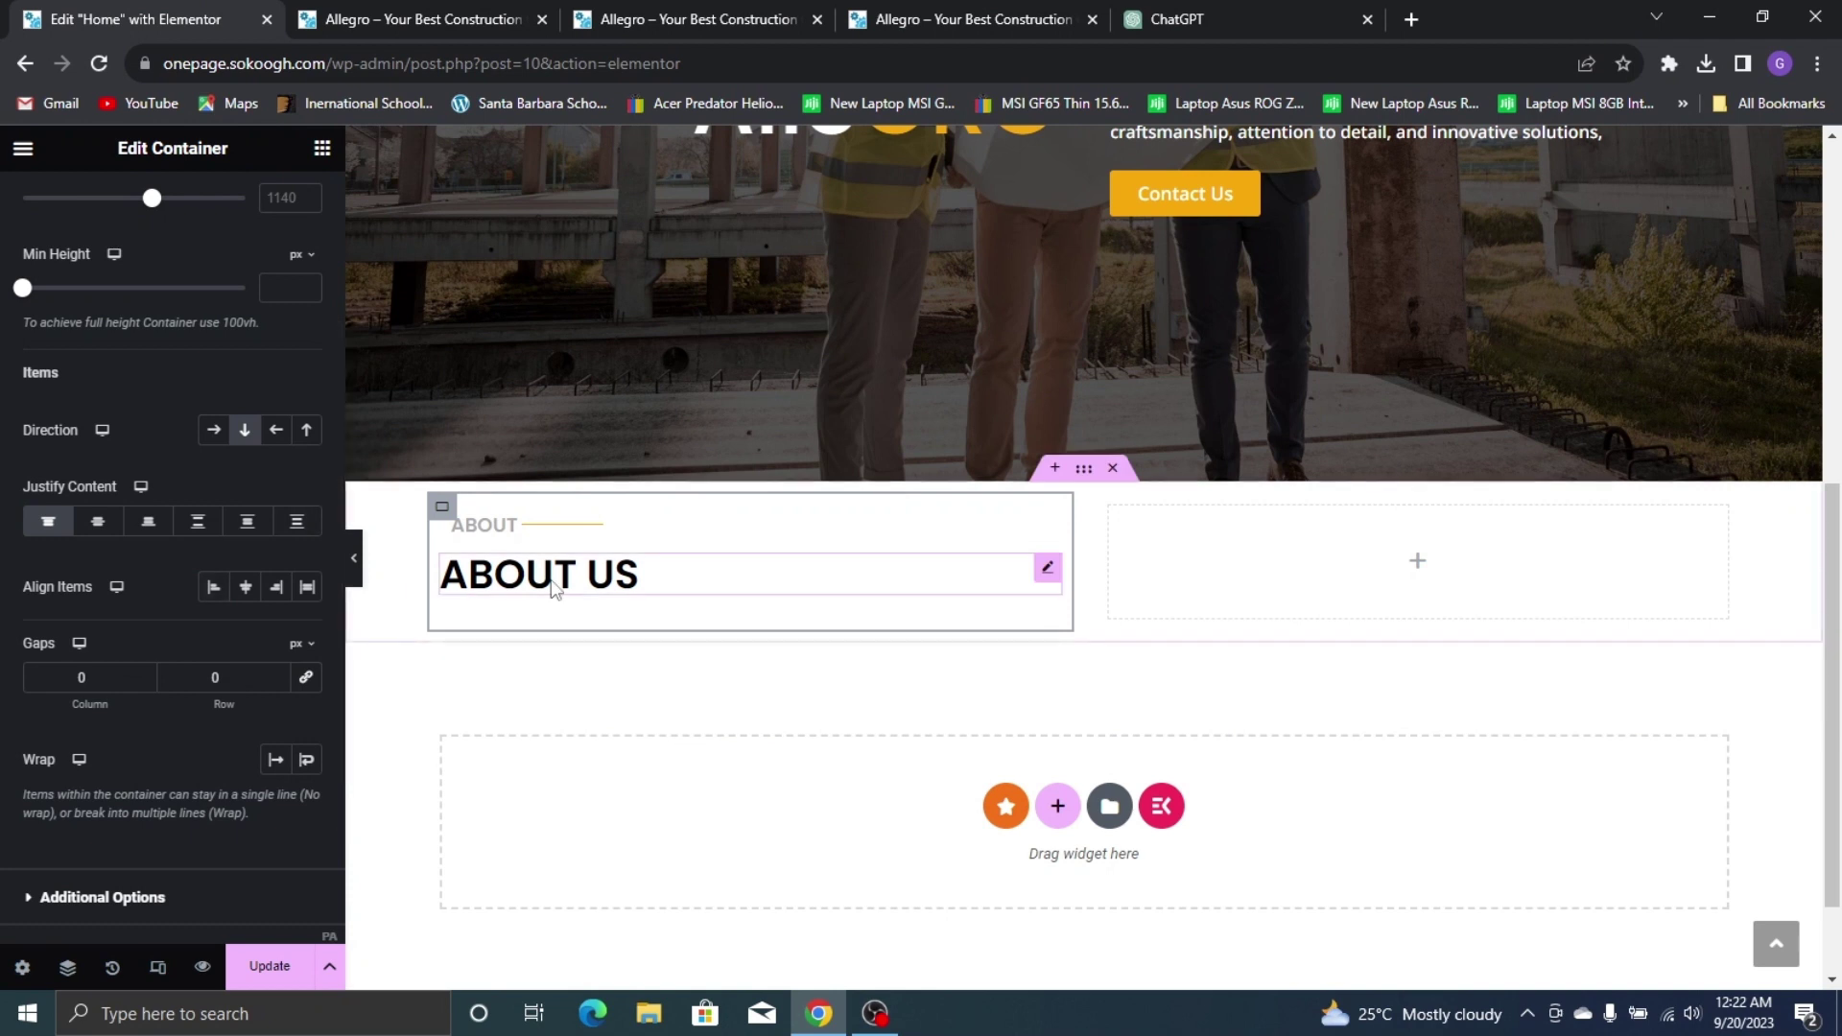
Enlarge the ABOUT US heading to 37 px and check it against the live site's About Us title
{"action": "left_click", "coordinate": [552, 581]}
{"action": "left_click", "coordinate": [305, 388]}
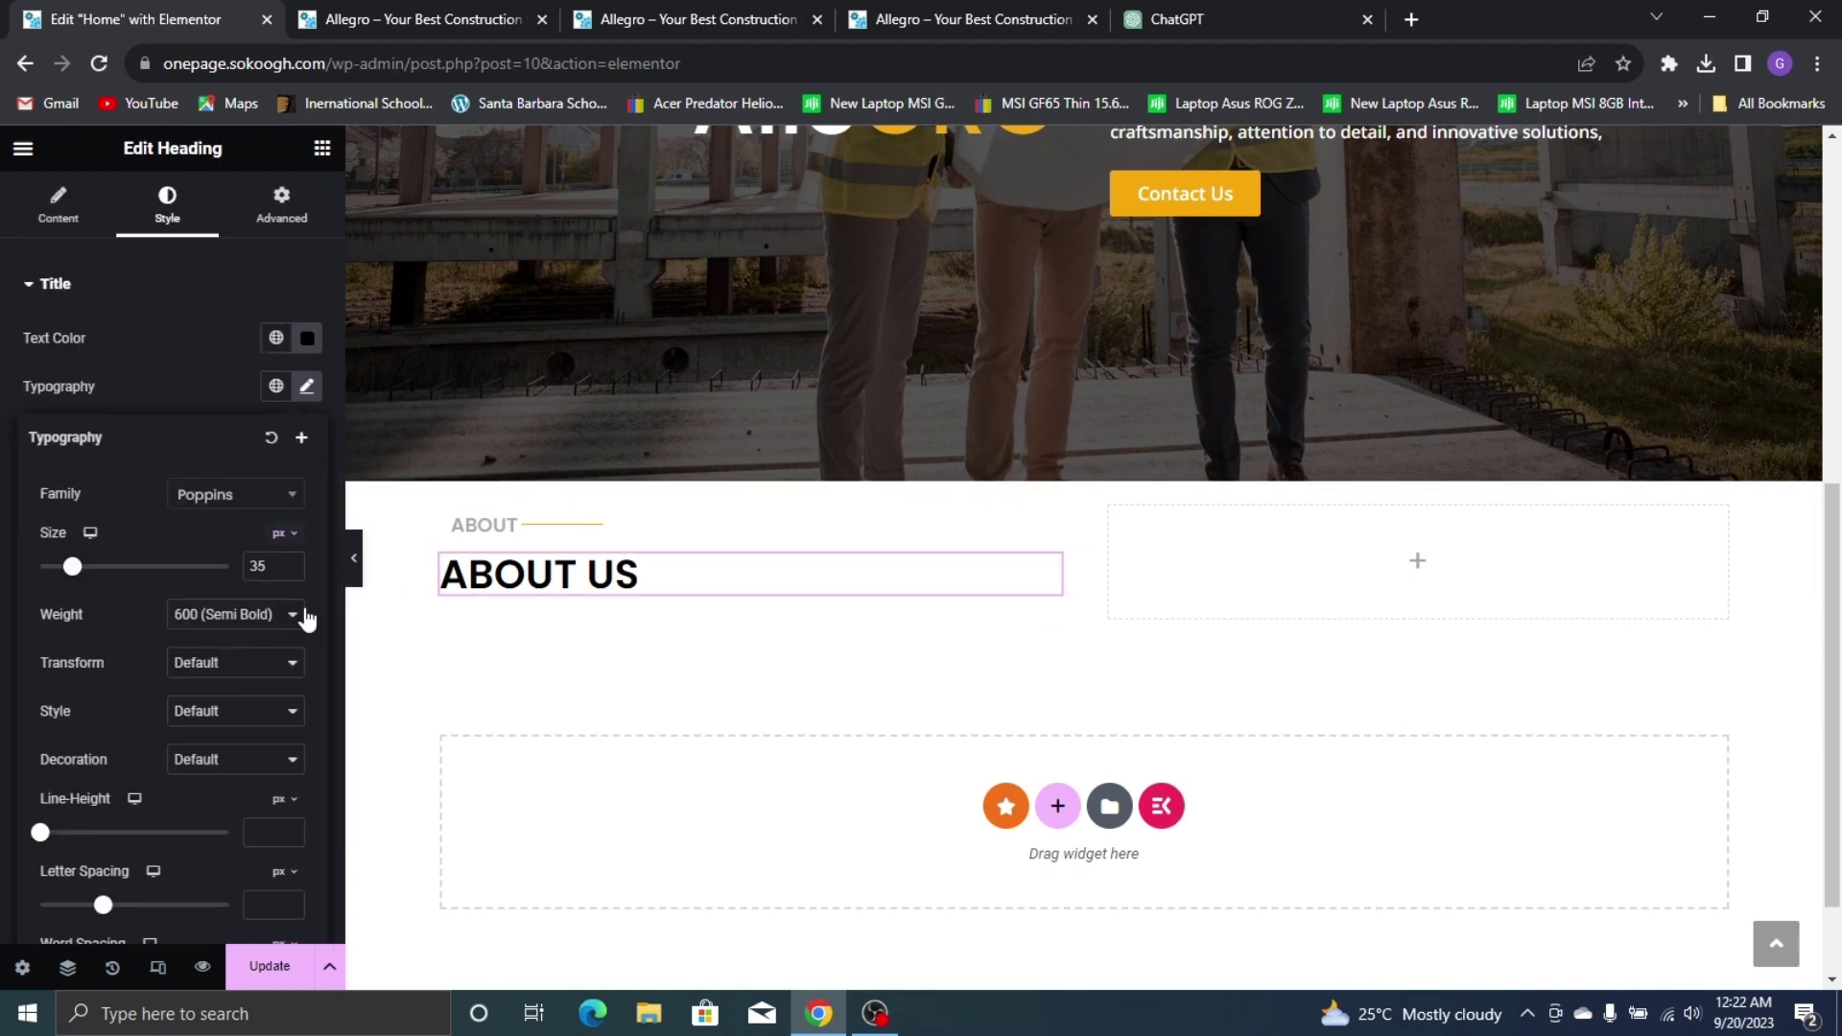
{"action": "left_click", "coordinate": [294, 561]}
{"action": "left_click", "coordinate": [294, 561]}
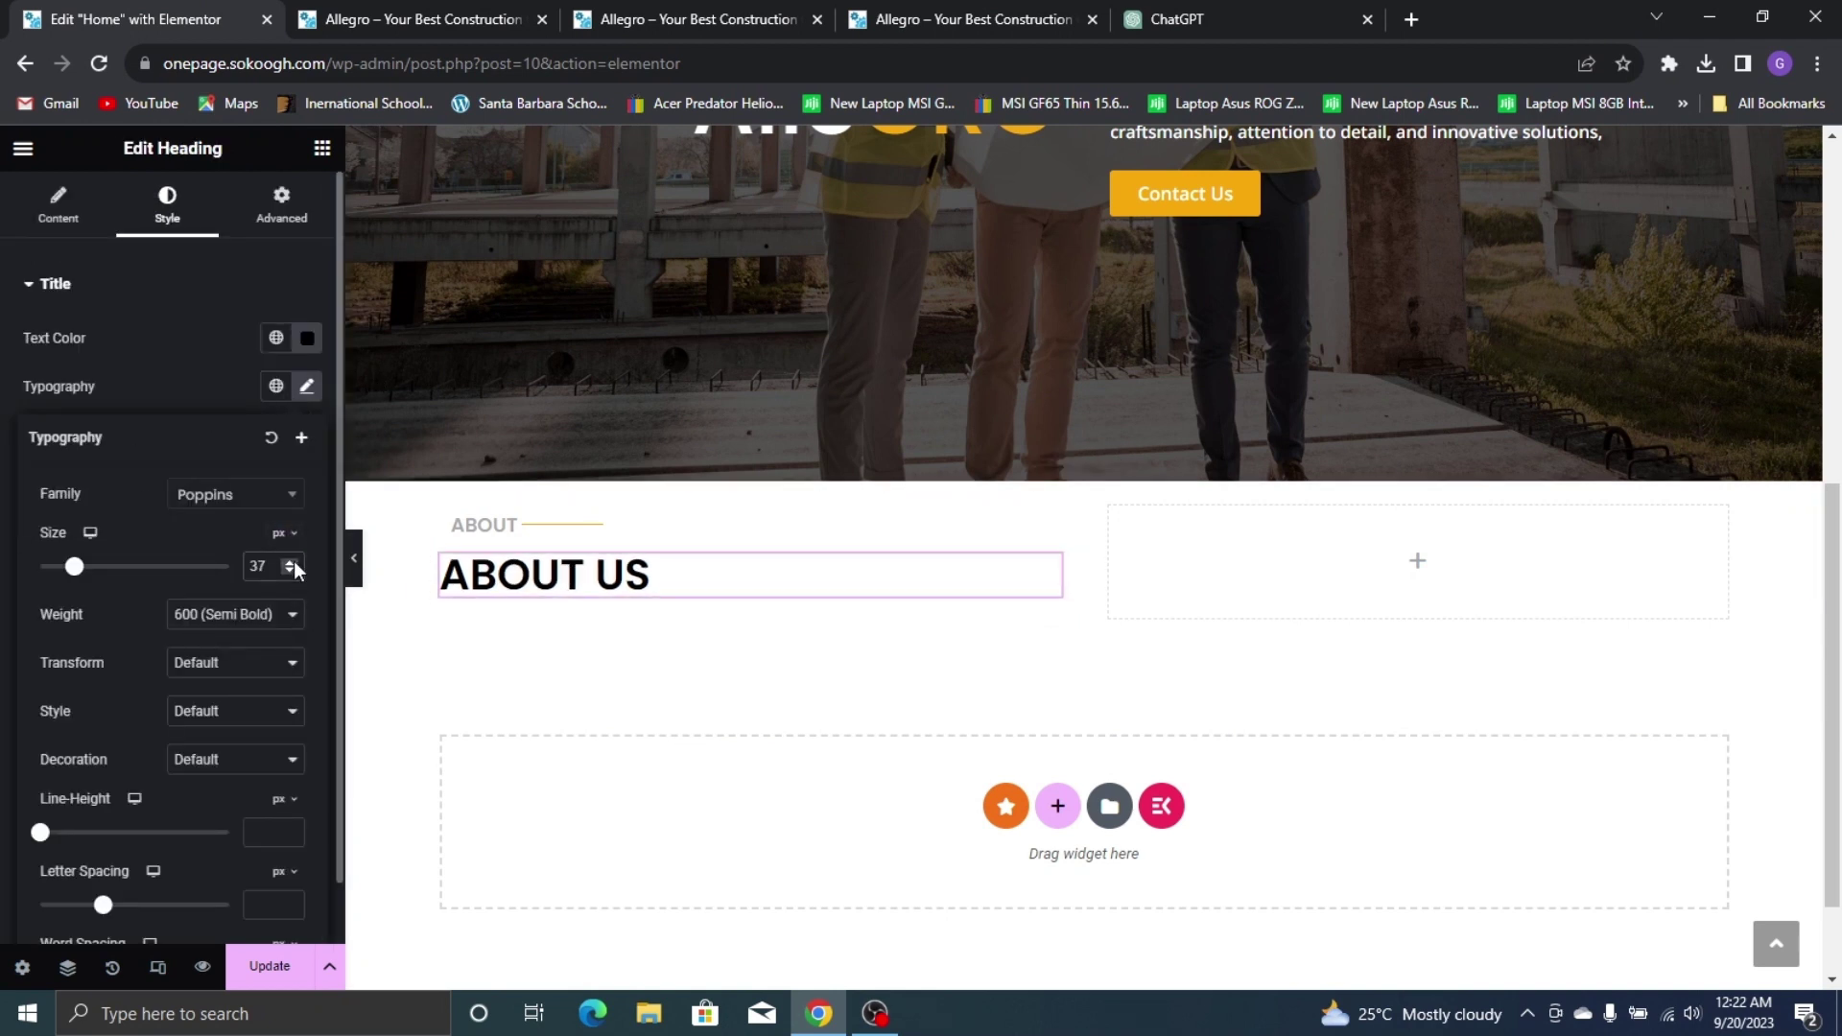
{"action": "left_click", "coordinate": [188, 391]}
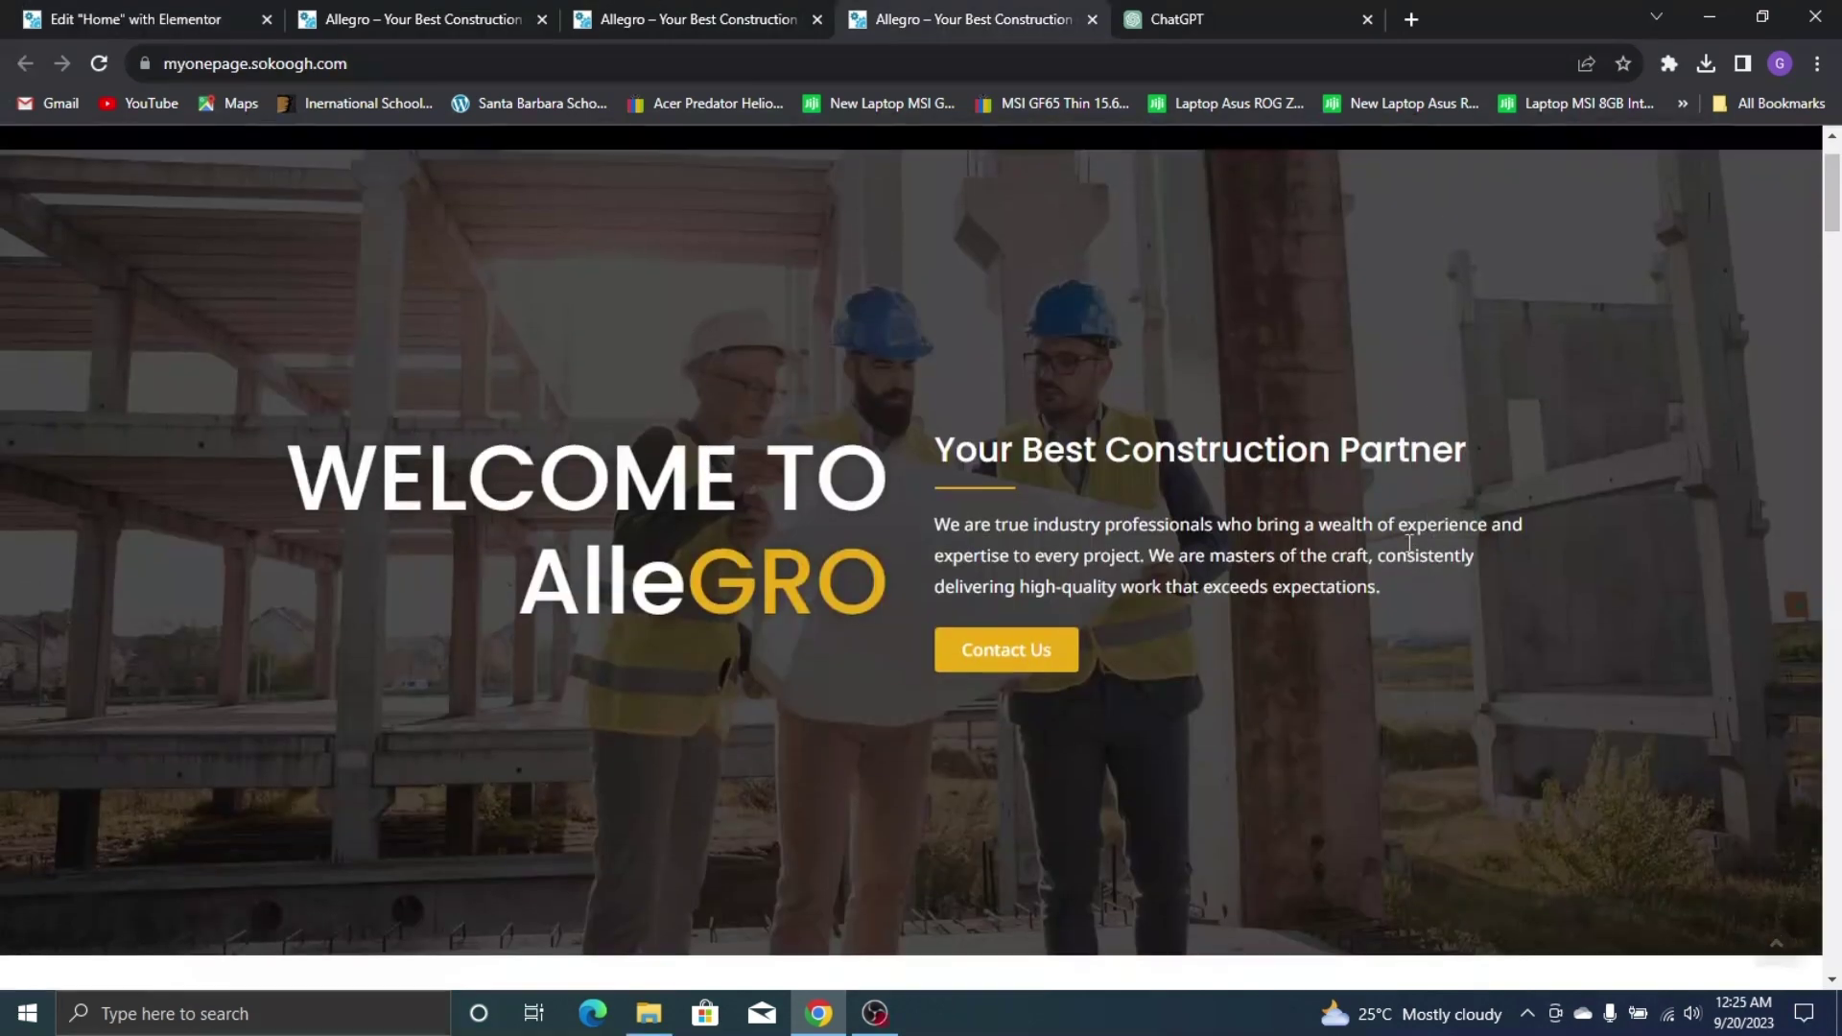
{"action": "scroll", "coordinate": [1408, 543], "scroll_direction": "down", "scroll_amount": 8}
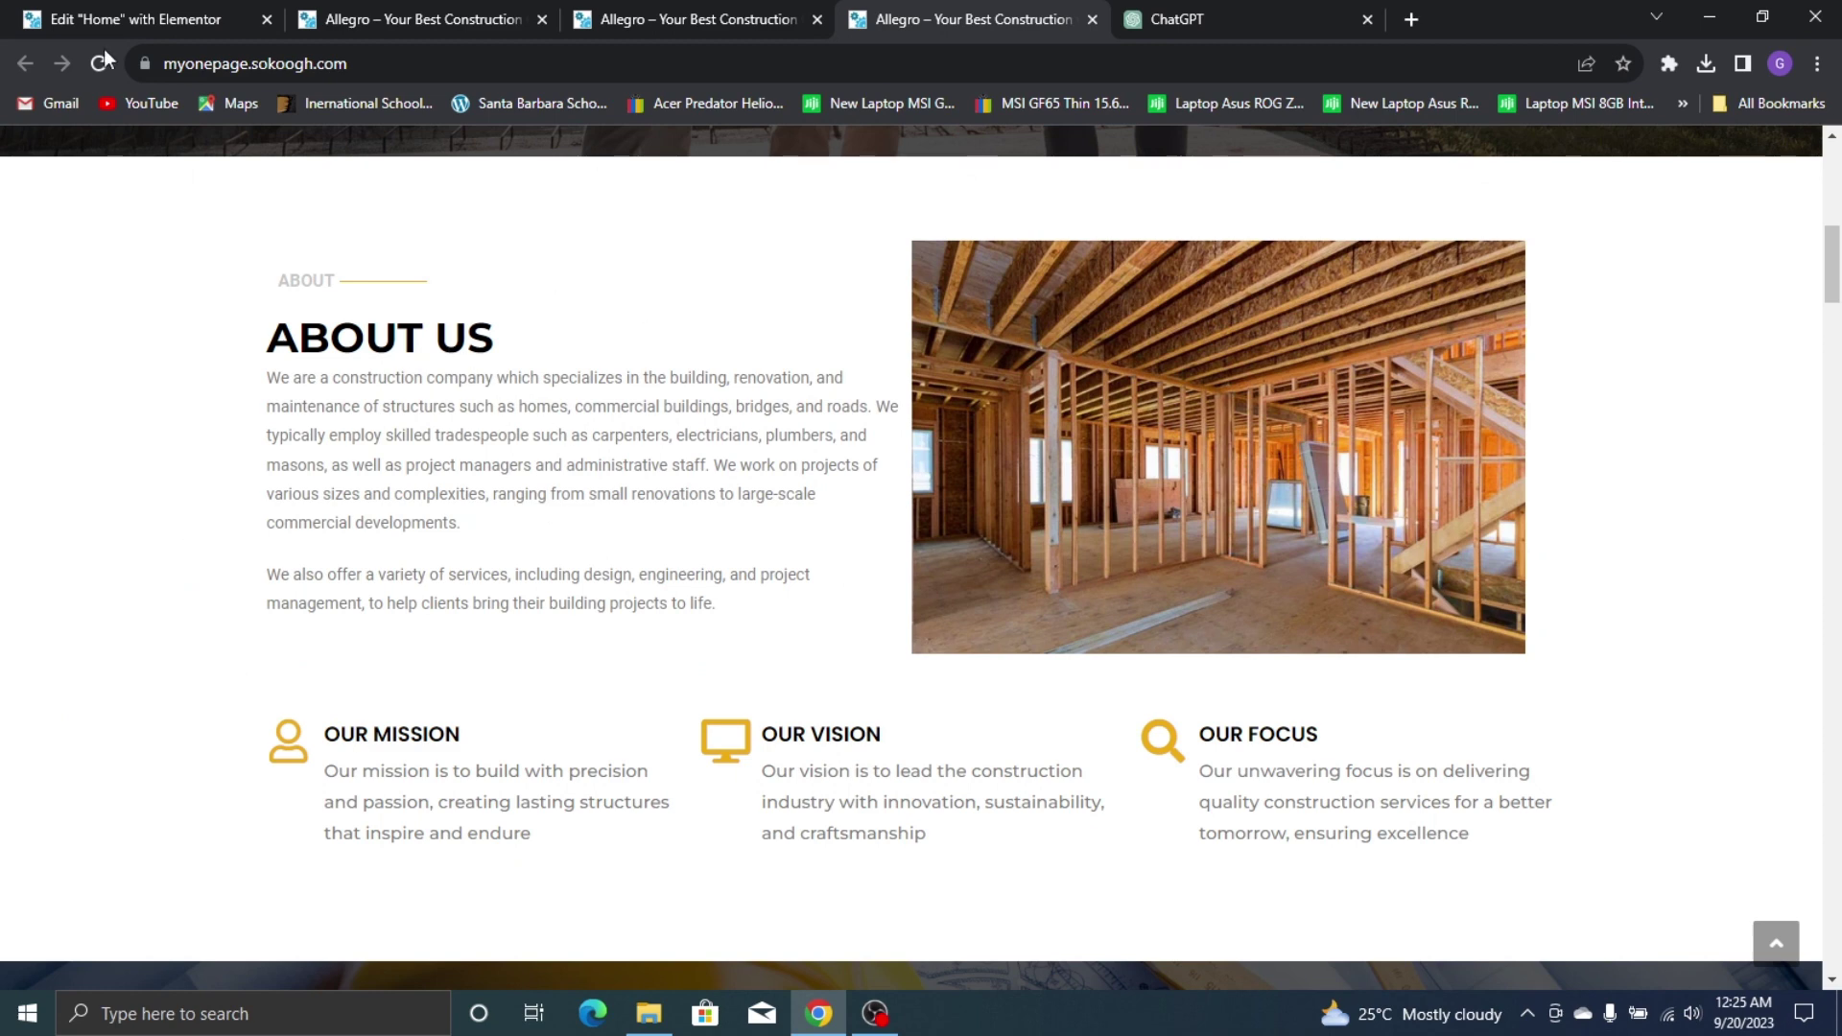
{"action": "left_click", "coordinate": [134, 17]}
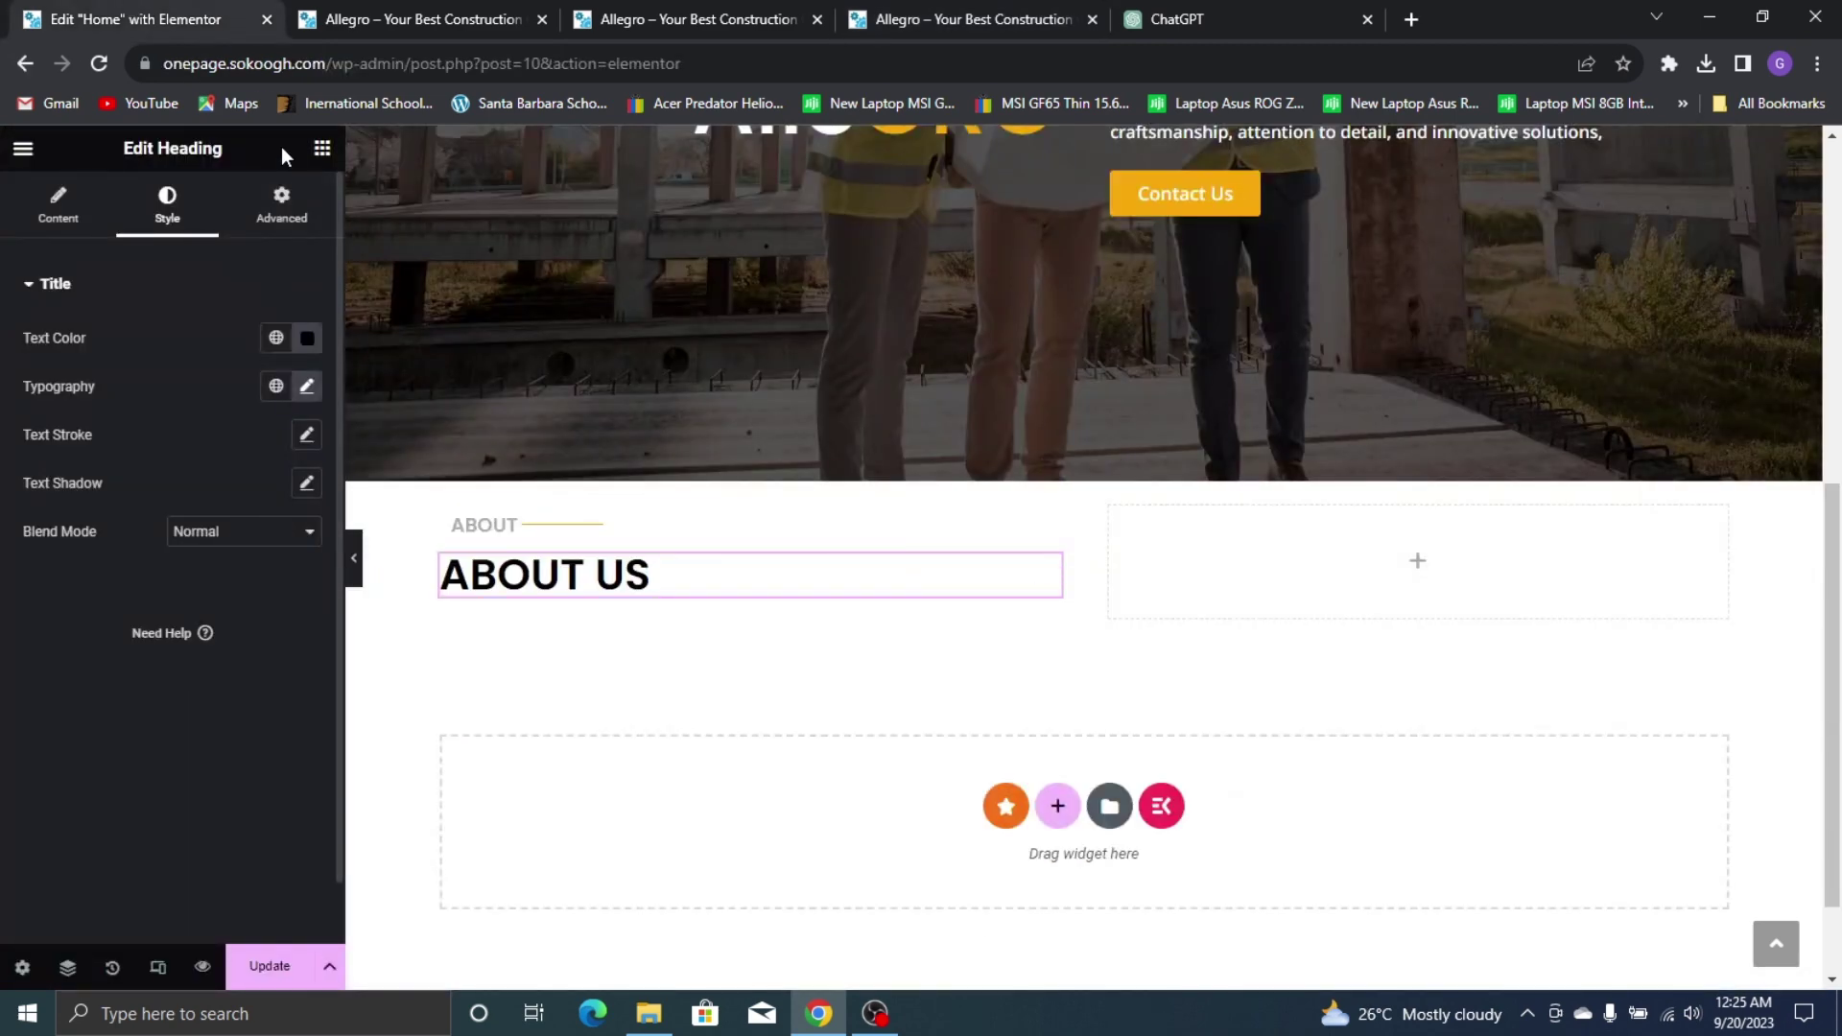
Drop a Text Editor block under ABOUT US, then view the live site's About Us section
{"action": "left_click", "coordinate": [322, 148]}
{"action": "left_click_drag", "start_coordinate": [127, 788], "coordinate": [635, 595]}
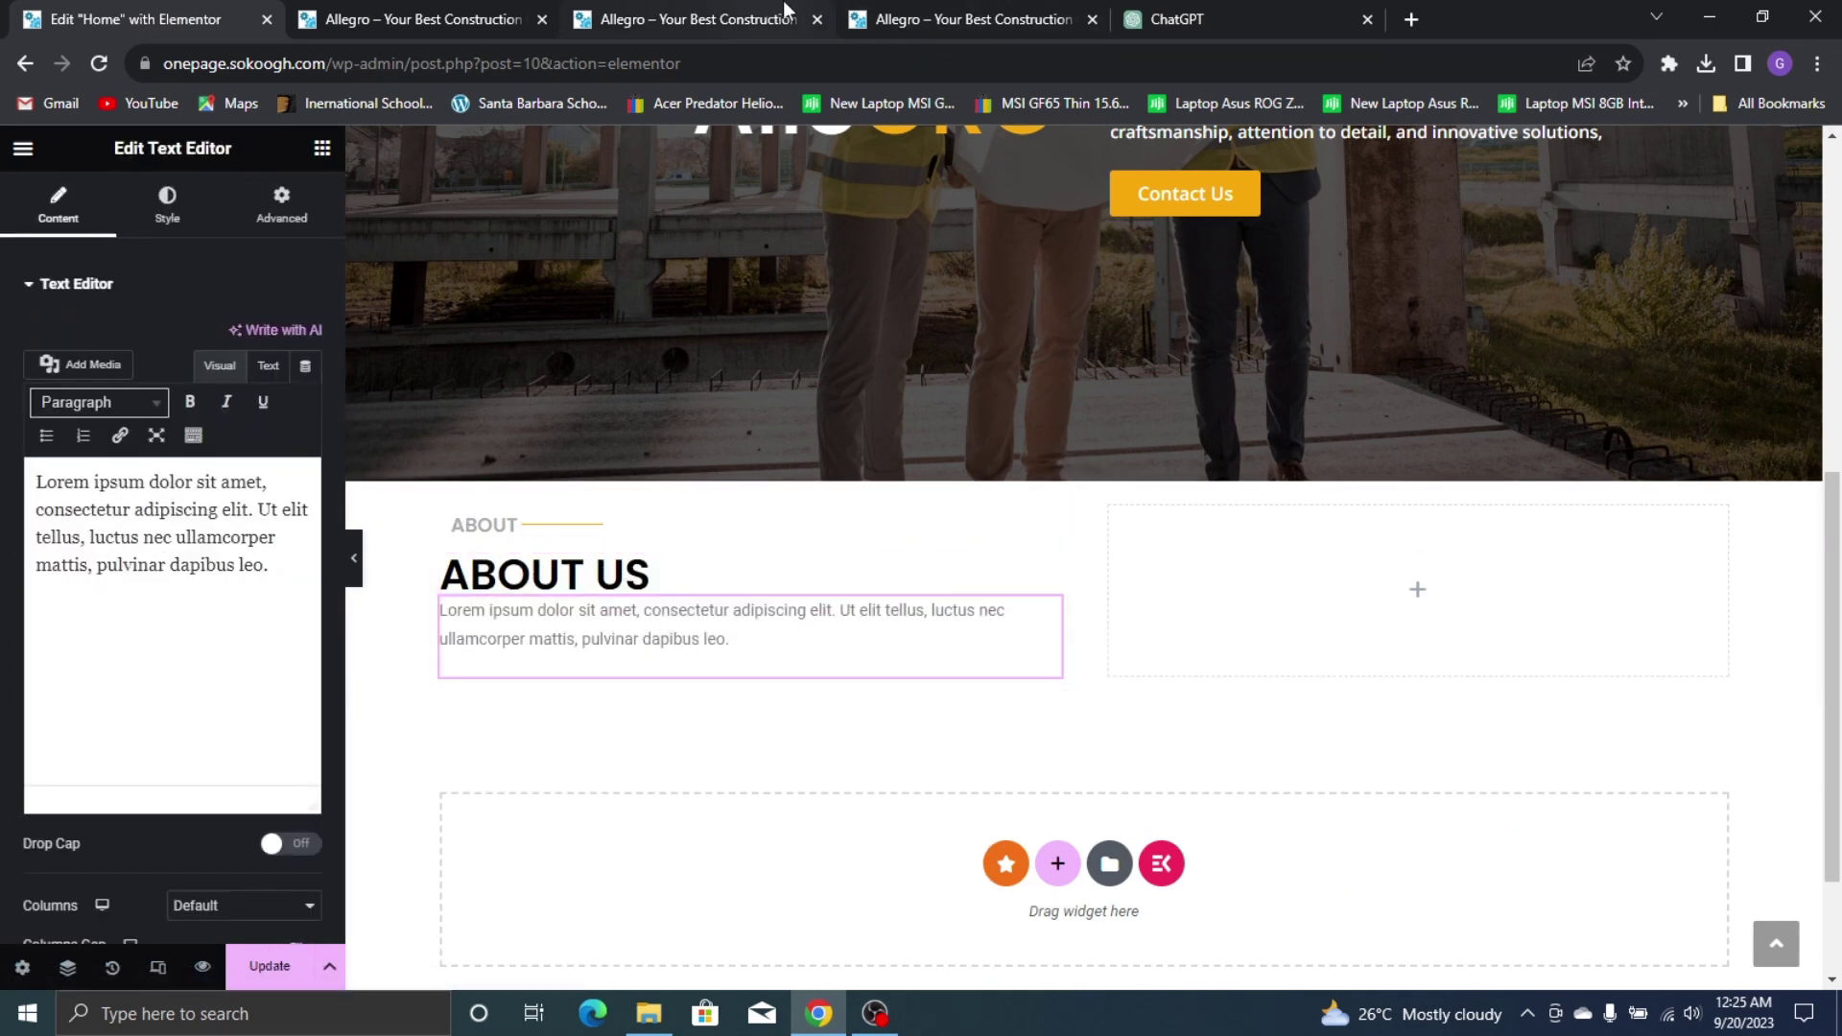
{"action": "left_click", "coordinate": [960, 19]}
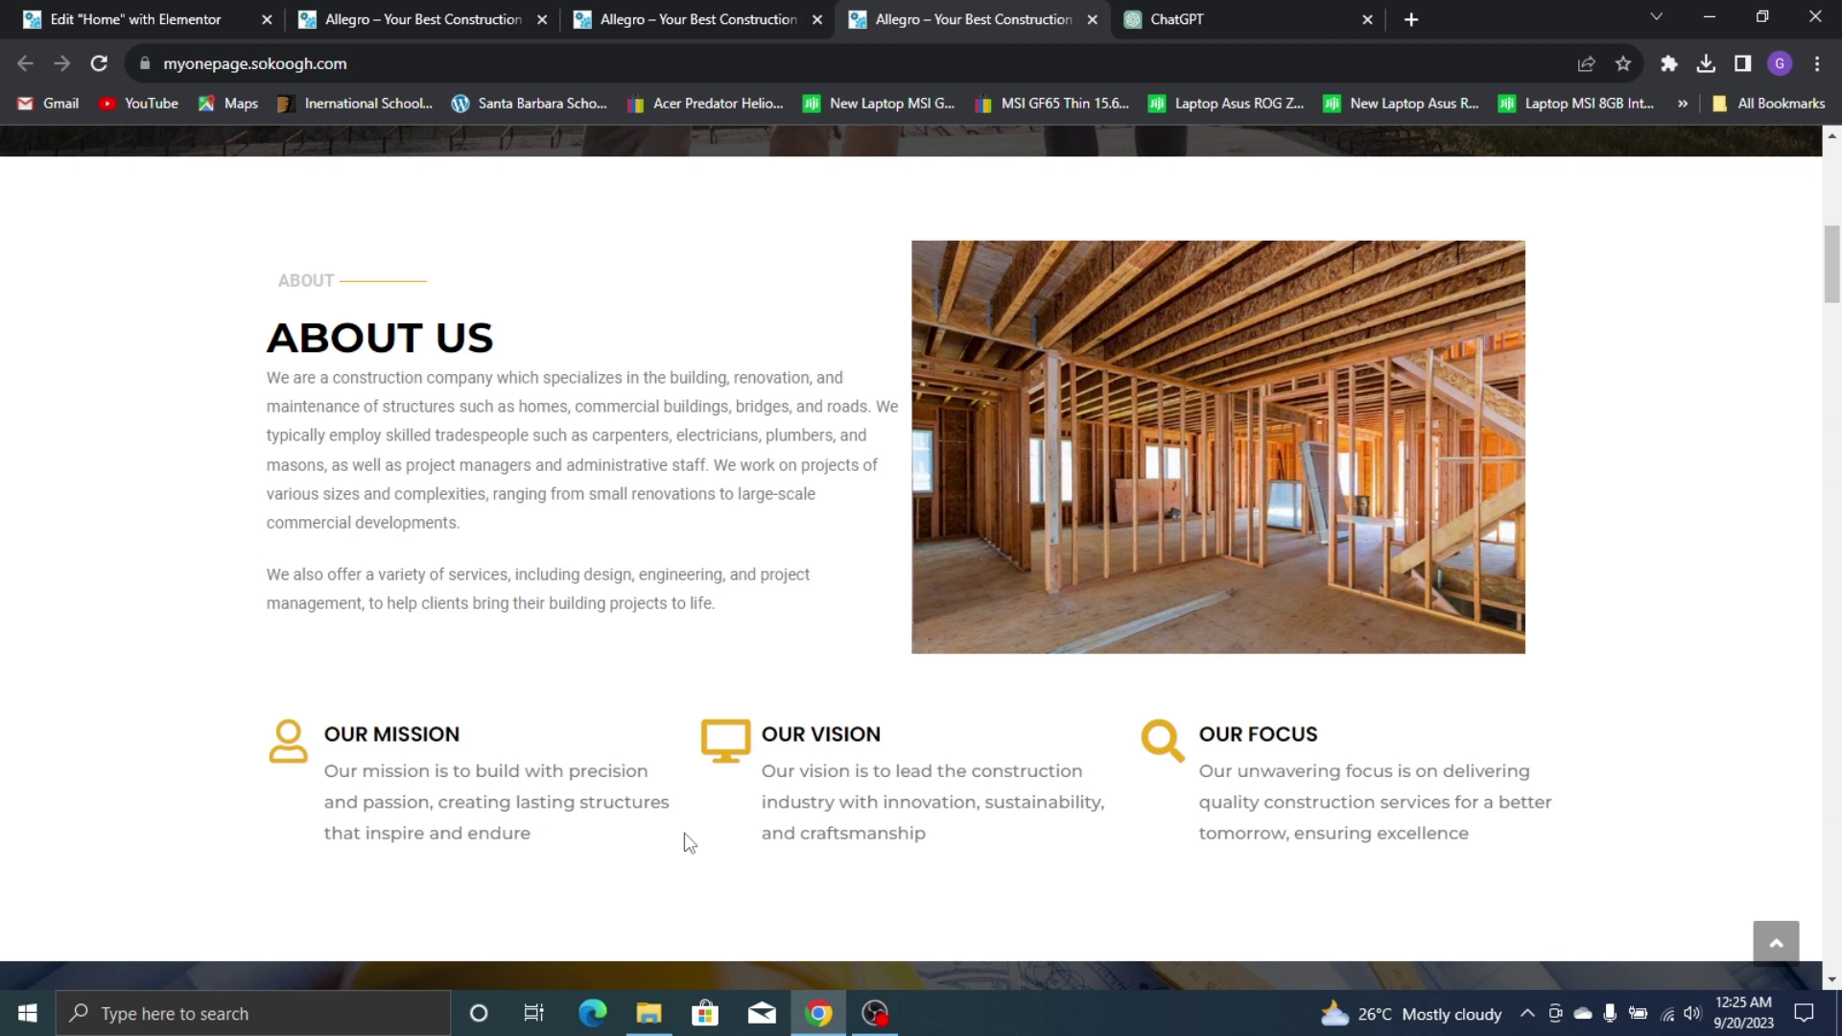
{"action": "left_click", "coordinate": [1292, 4]}
Ask ChatGPT to 'Generate an about us description for a construction company' and review the reply
{"action": "left_click", "coordinate": [885, 926]}
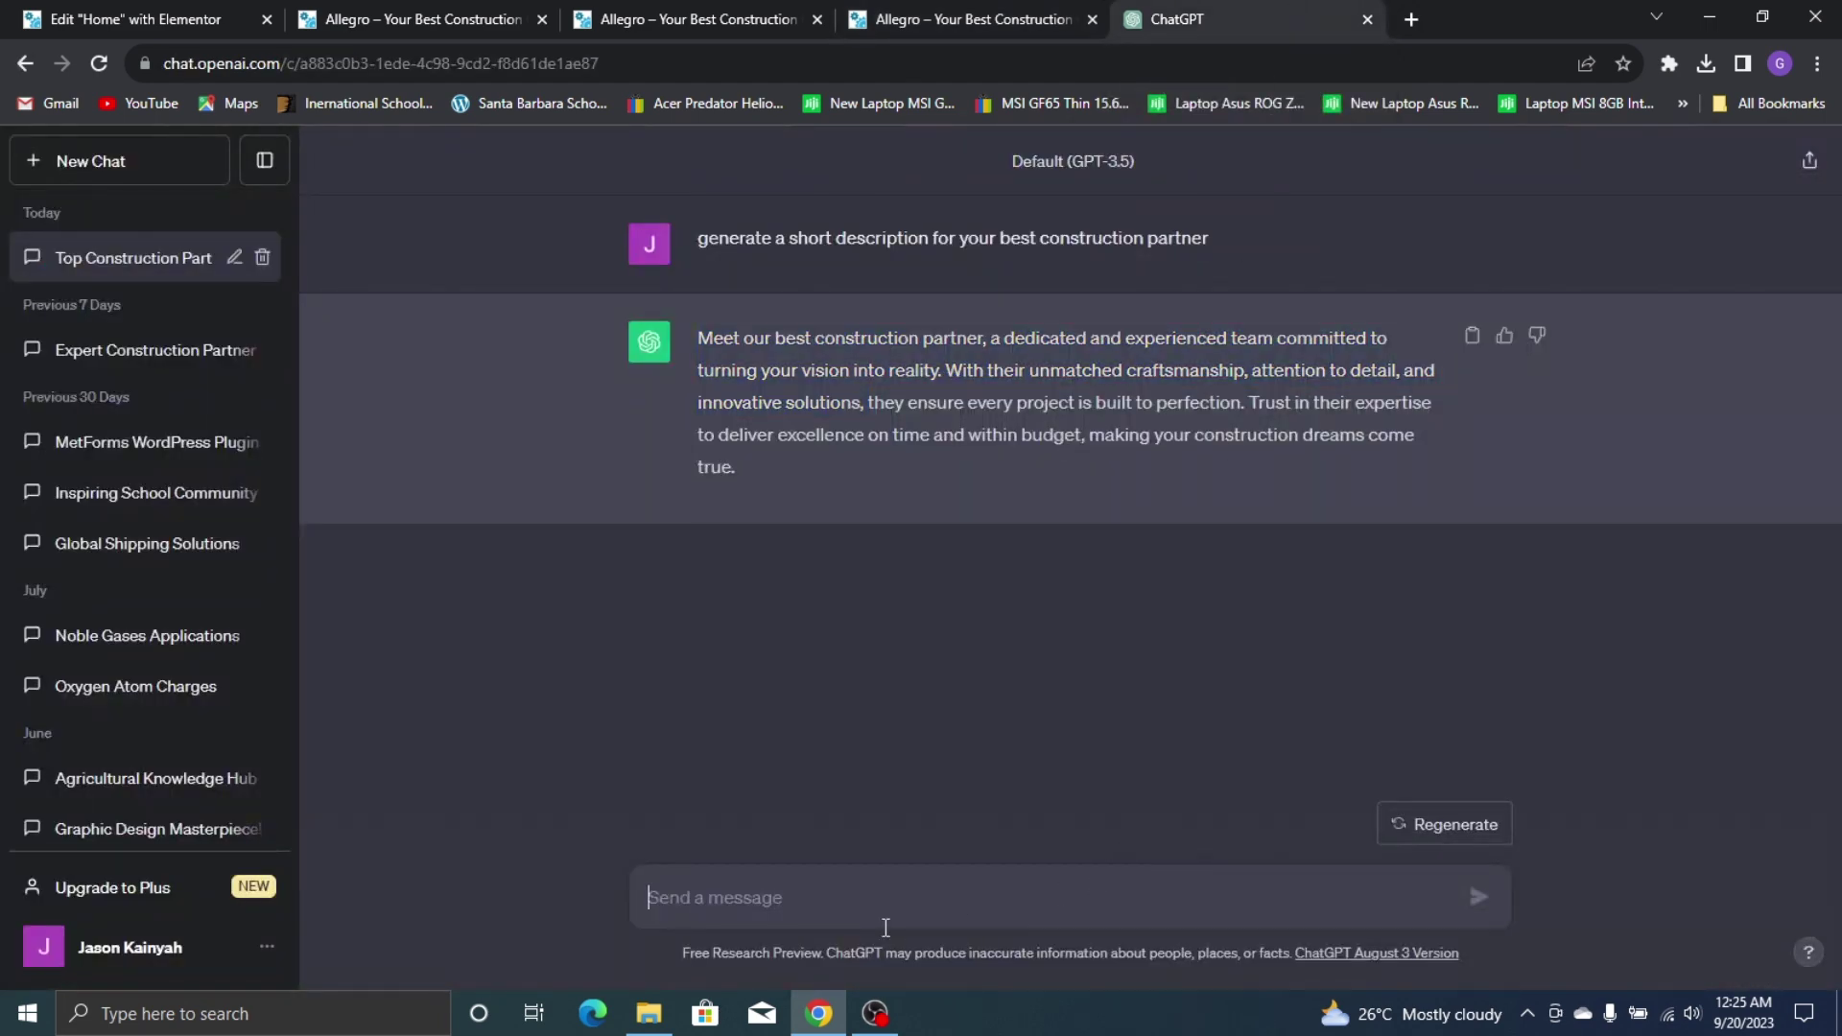
{"action": "type", "text": "Generate a description f"}
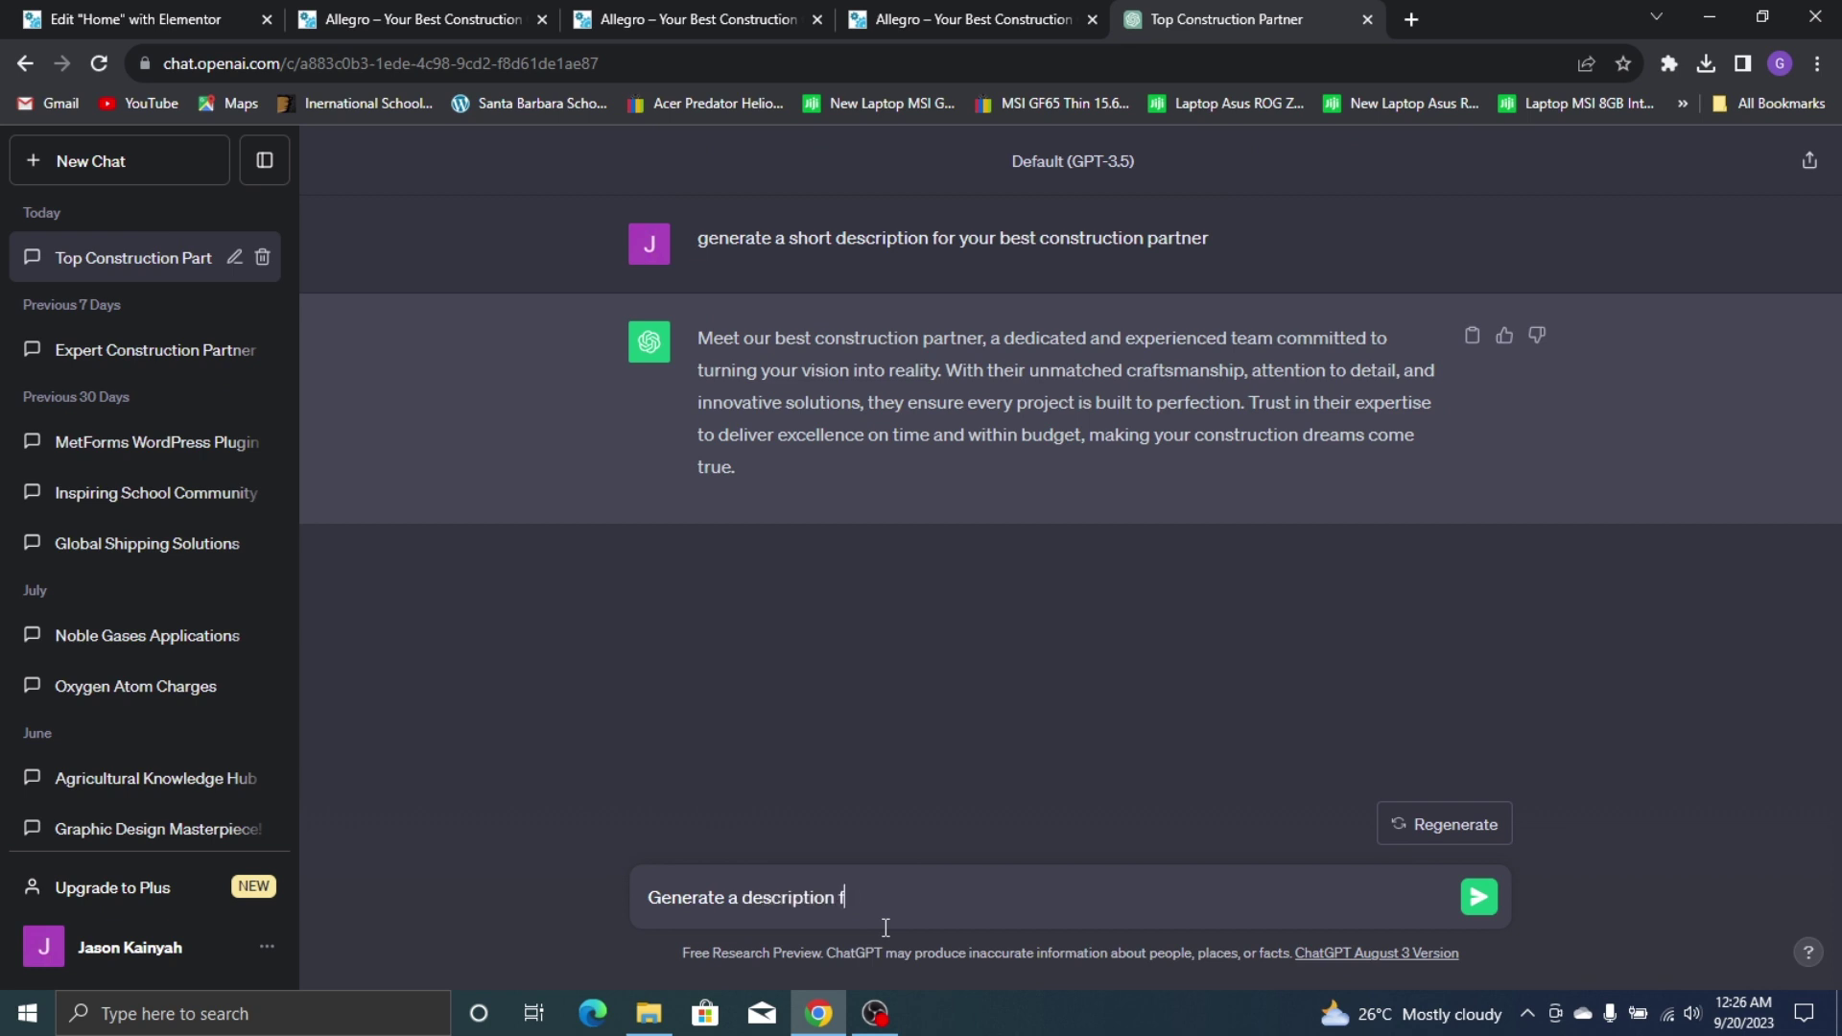
{"action": "key", "text": "BackSpace"}
{"action": "key", "text": "BackSpace"}
{"action": "key", "text": "BackSpace"}
{"action": "key", "text": "BackSpace"}
{"action": "key", "text": "BackSpace"}
{"action": "key", "text": "BackSpace"}
{"action": "key", "text": "BackSpace"}
{"action": "key", "text": "BackSpace"}
{"action": "key", "text": "BackSpace"}
{"action": "key", "text": "BackSpace"}
{"action": "key", "text": "BackSpace"}
{"action": "key", "text": "BackSpace"}
{"action": "key", "text": "BackSpace"}
{"action": "key", "text": "BackSpace"}
{"action": "key", "text": "BackSpace"}
{"action": "key", "text": "BackSpace"}
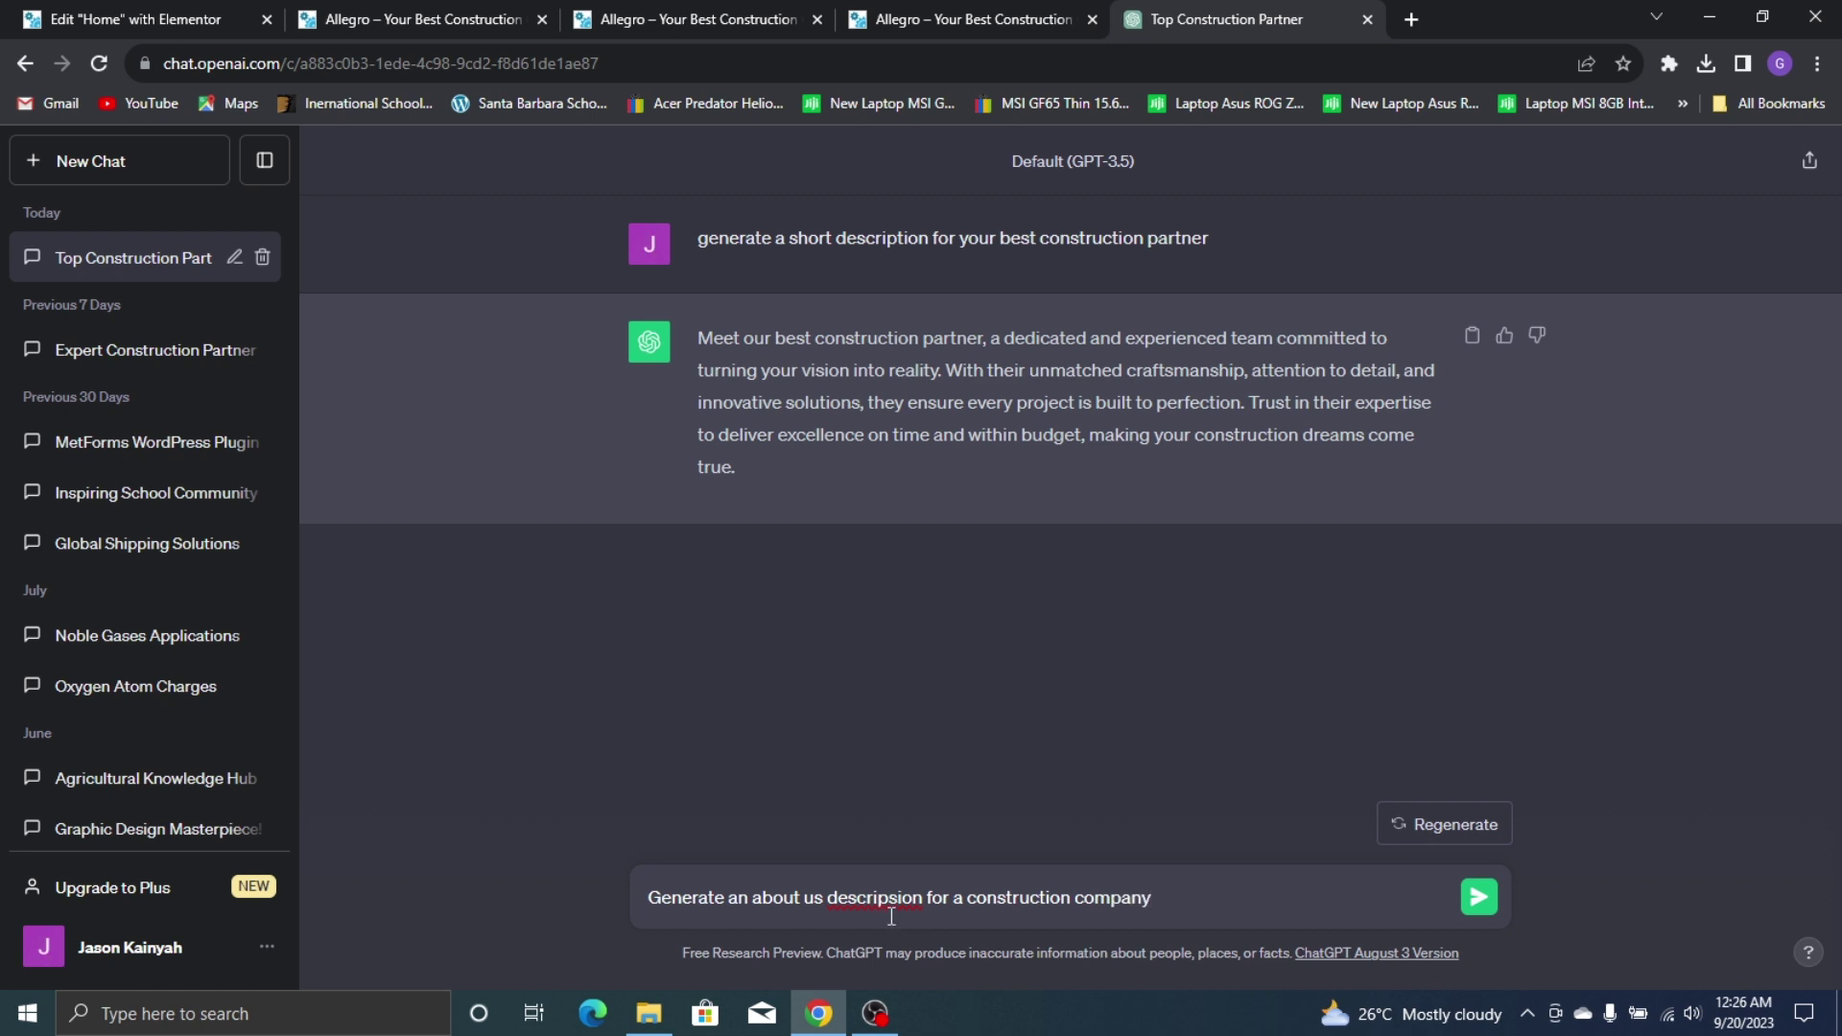
{"action": "right_click", "coordinate": [891, 916]}
{"action": "left_click", "coordinate": [1055, 587]}
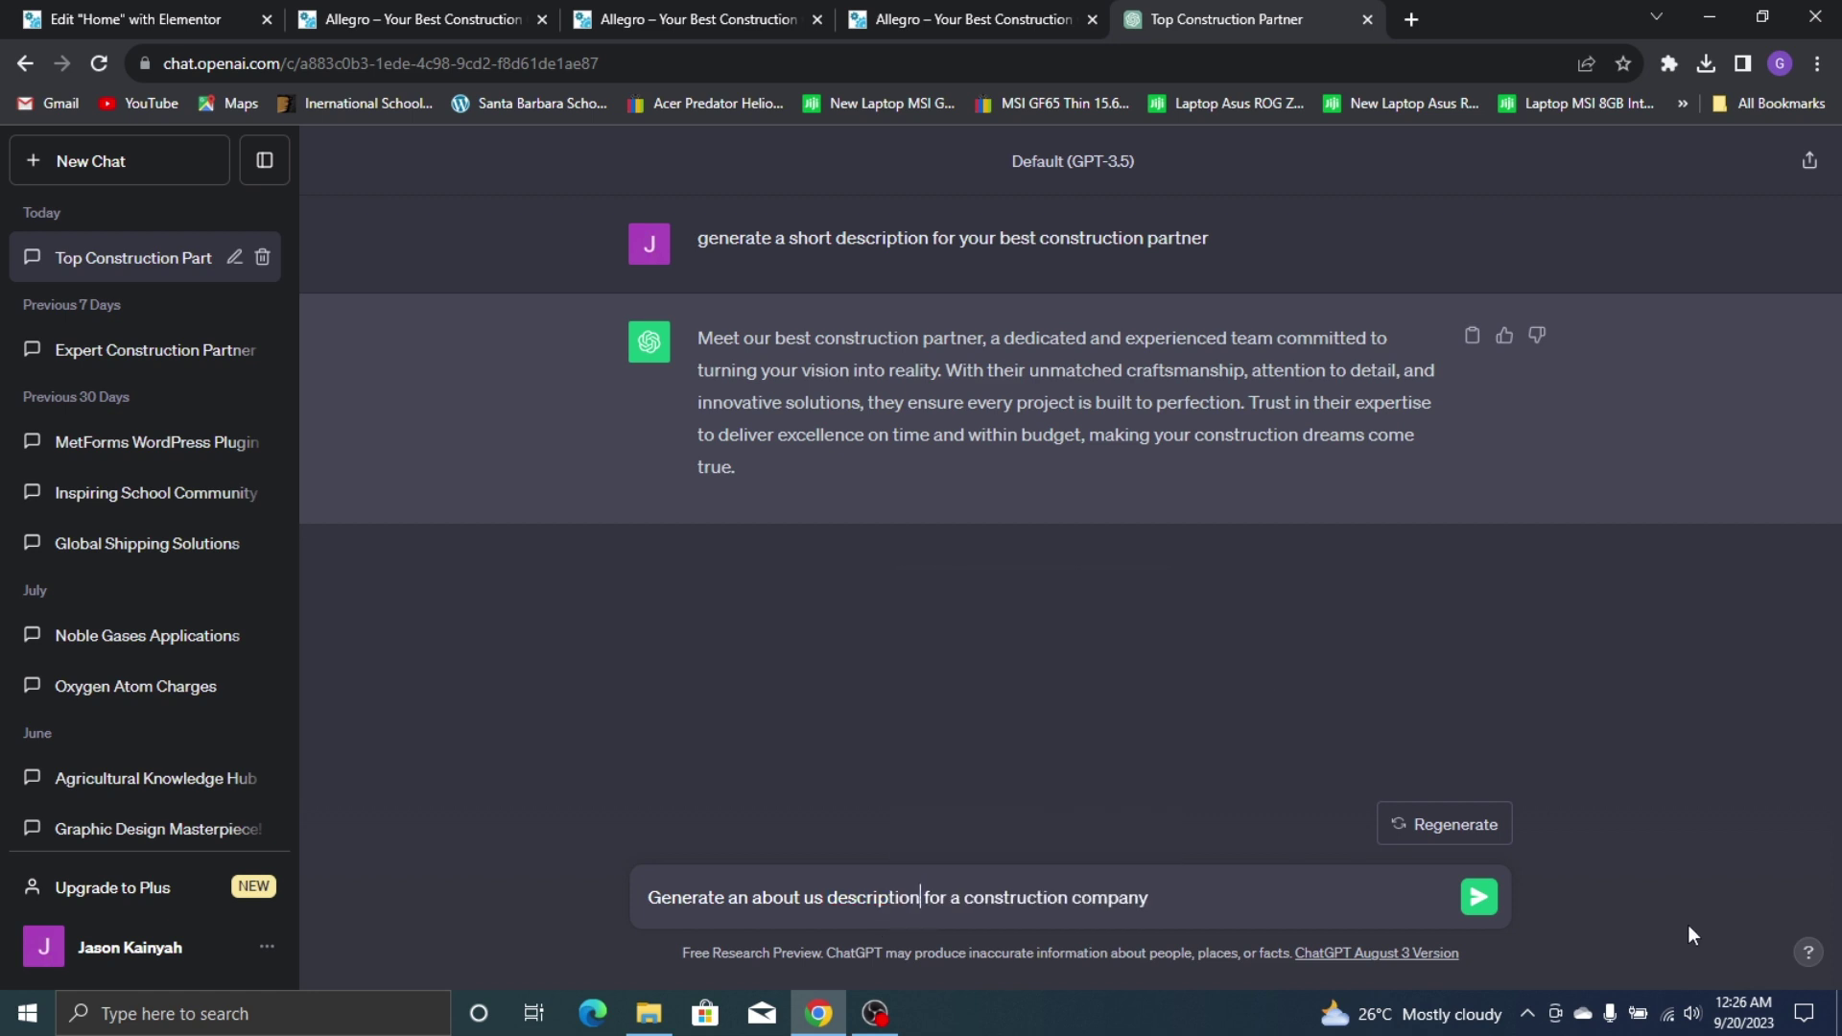
{"action": "left_click", "coordinate": [1480, 902]}
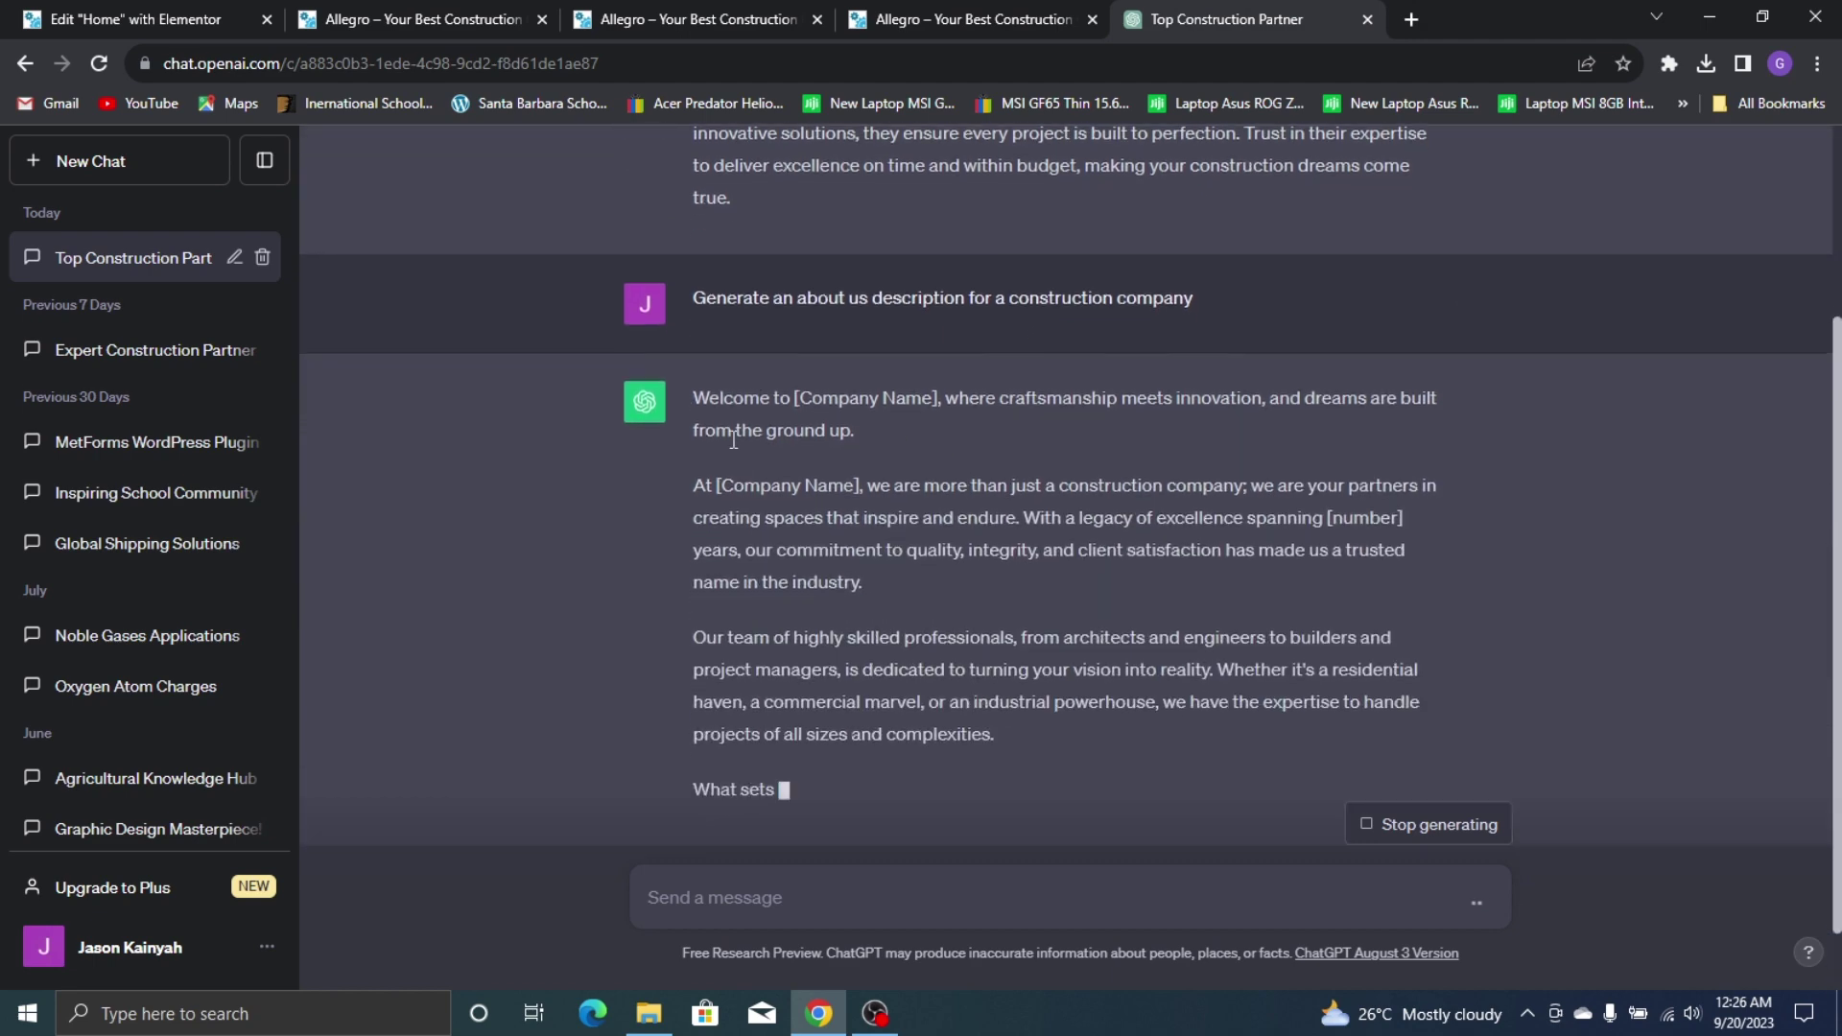
{"action": "scroll", "coordinate": [842, 321], "scroll_direction": "up", "scroll_amount": 4}
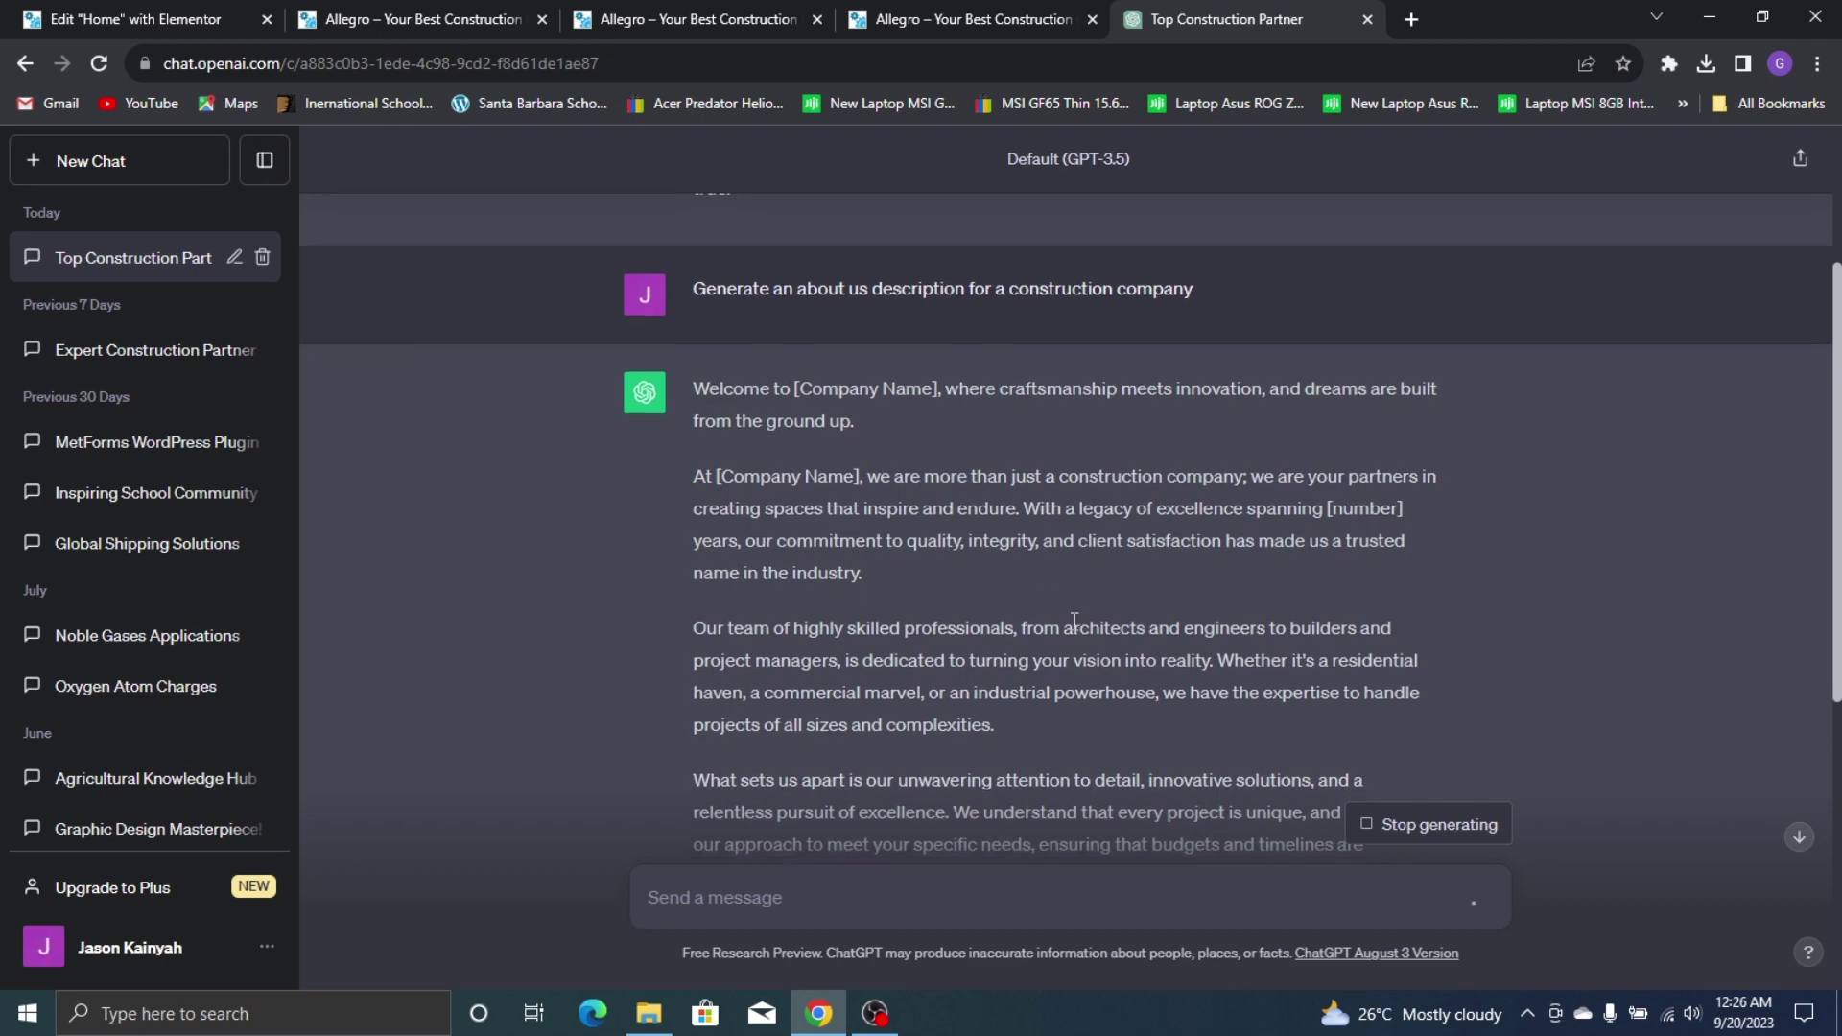
{"action": "scroll", "coordinate": [522, 313], "scroll_direction": "down", "scroll_amount": 5}
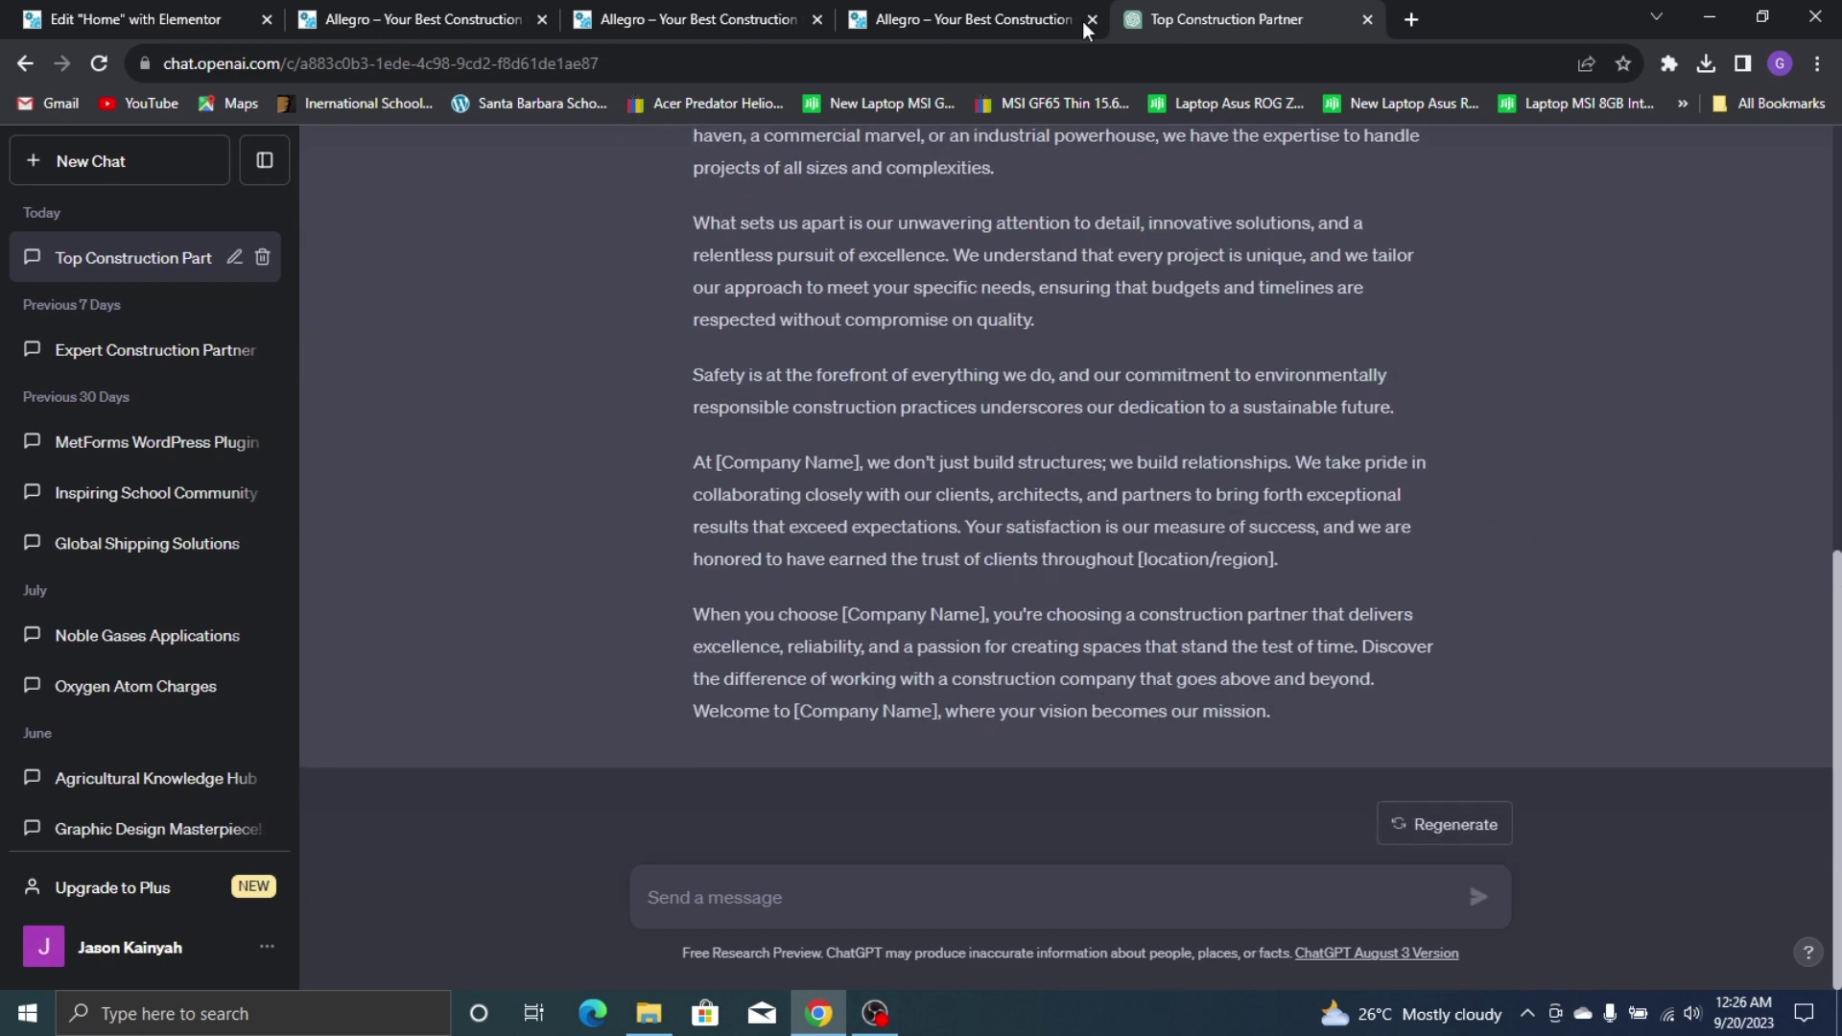
{"action": "left_click", "coordinate": [868, 27]}
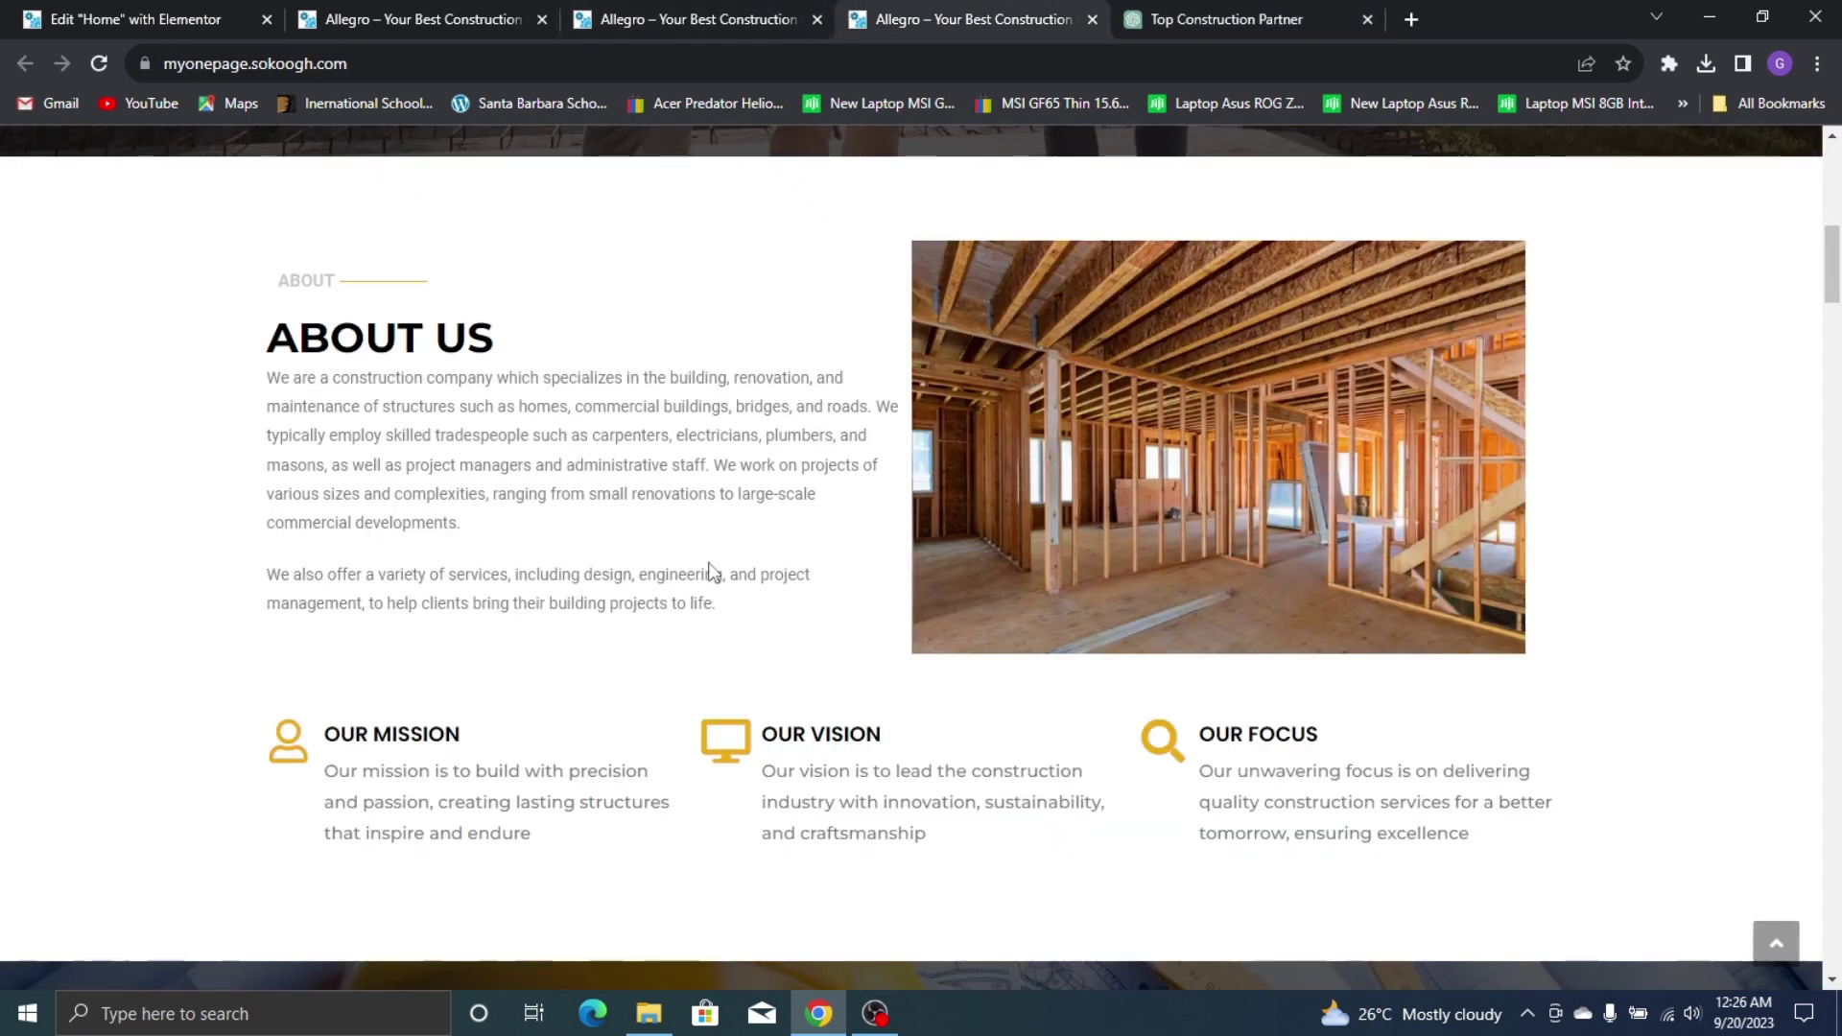
Copy the live site's two About Us paragraphs and paste them over the placeholder text
{"action": "left_click_drag", "start_coordinate": [718, 604], "coordinate": [242, 393]}
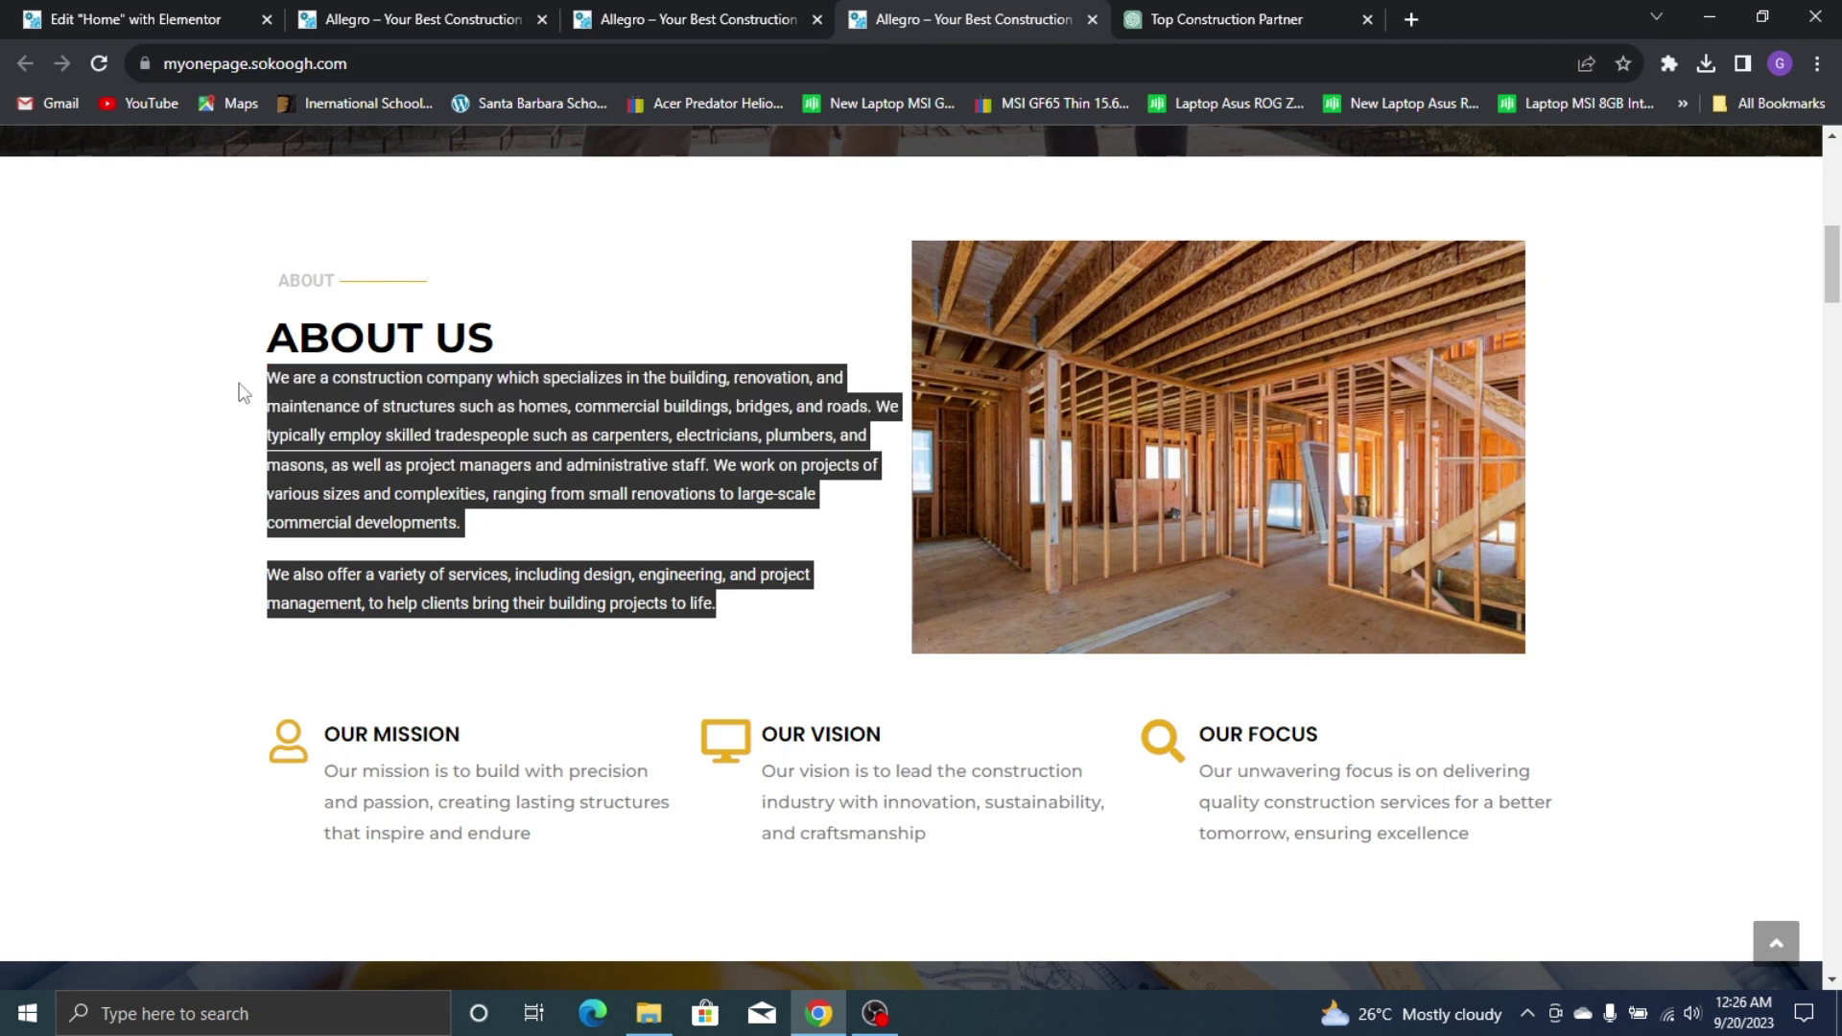
{"action": "right_click", "coordinate": [383, 417]}
{"action": "left_click", "coordinate": [422, 440]}
{"action": "left_click", "coordinate": [134, 19]}
{"action": "left_click", "coordinate": [176, 509]}
{"action": "key", "text": "ctrl+a"}
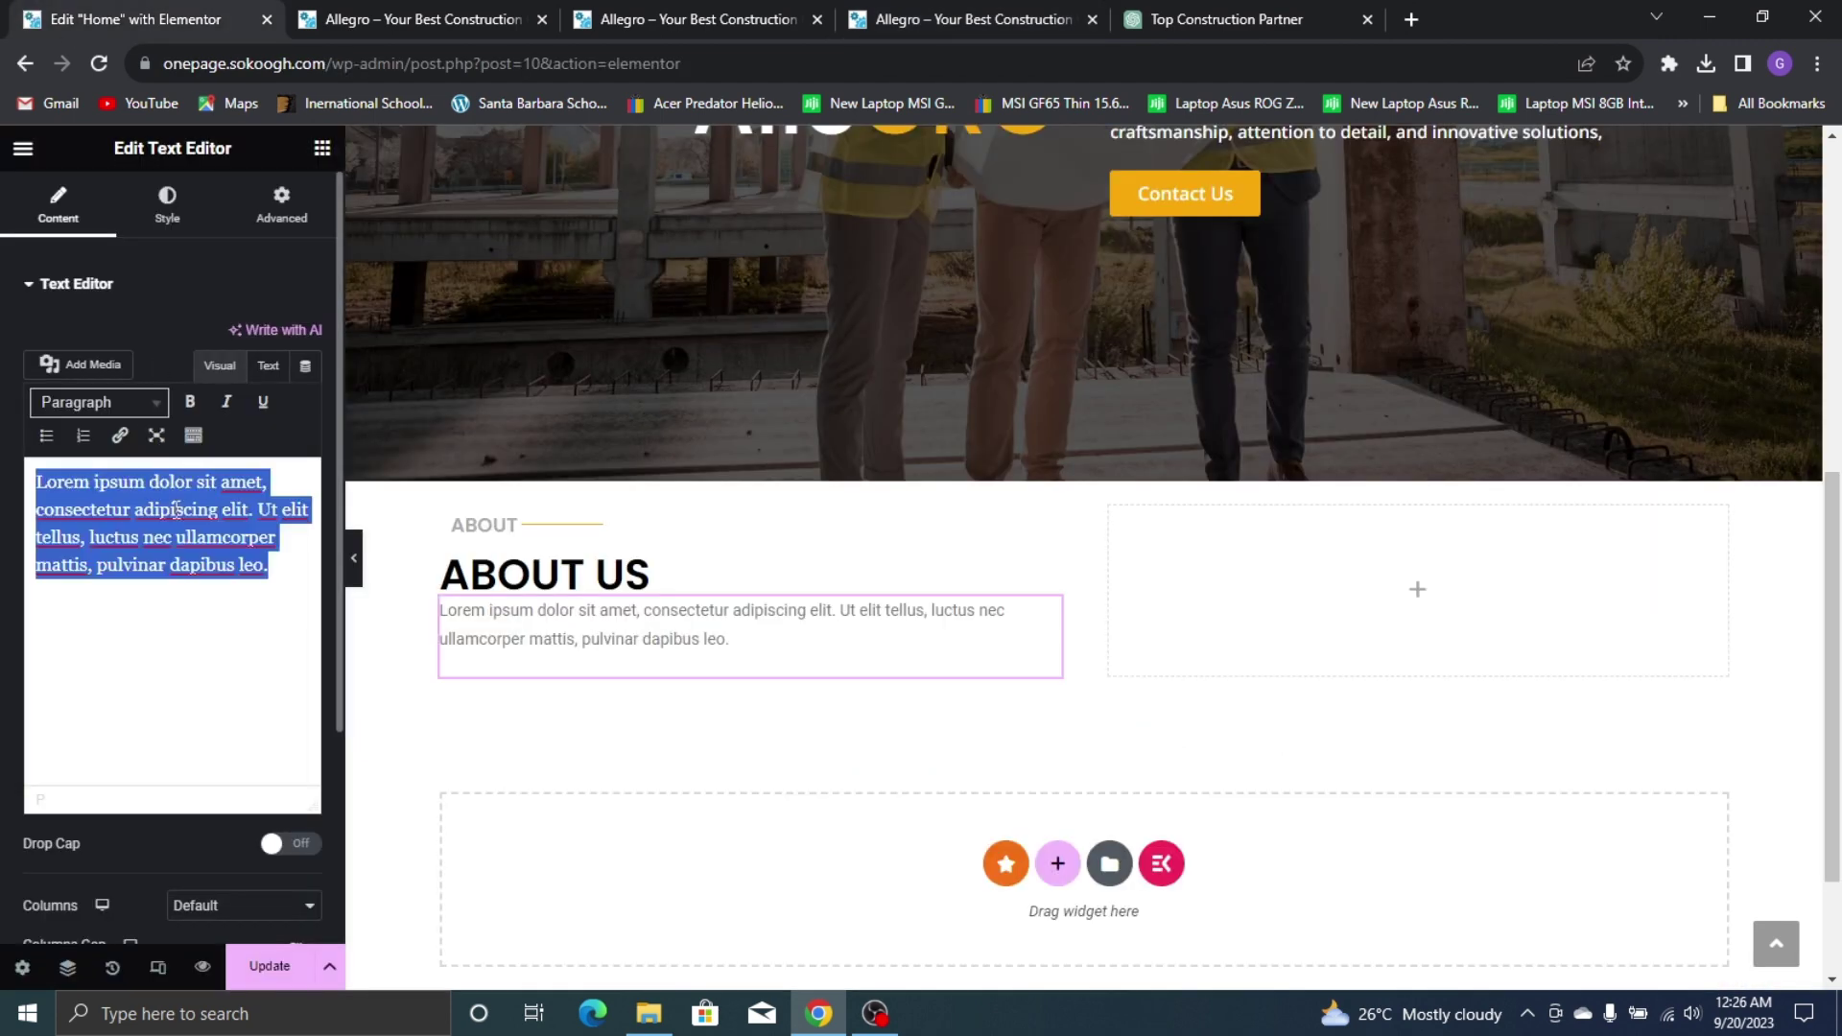
{"action": "key", "text": "ctrl+v"}
{"action": "scroll", "coordinate": [687, 529], "scroll_direction": "down", "scroll_amount": 3}
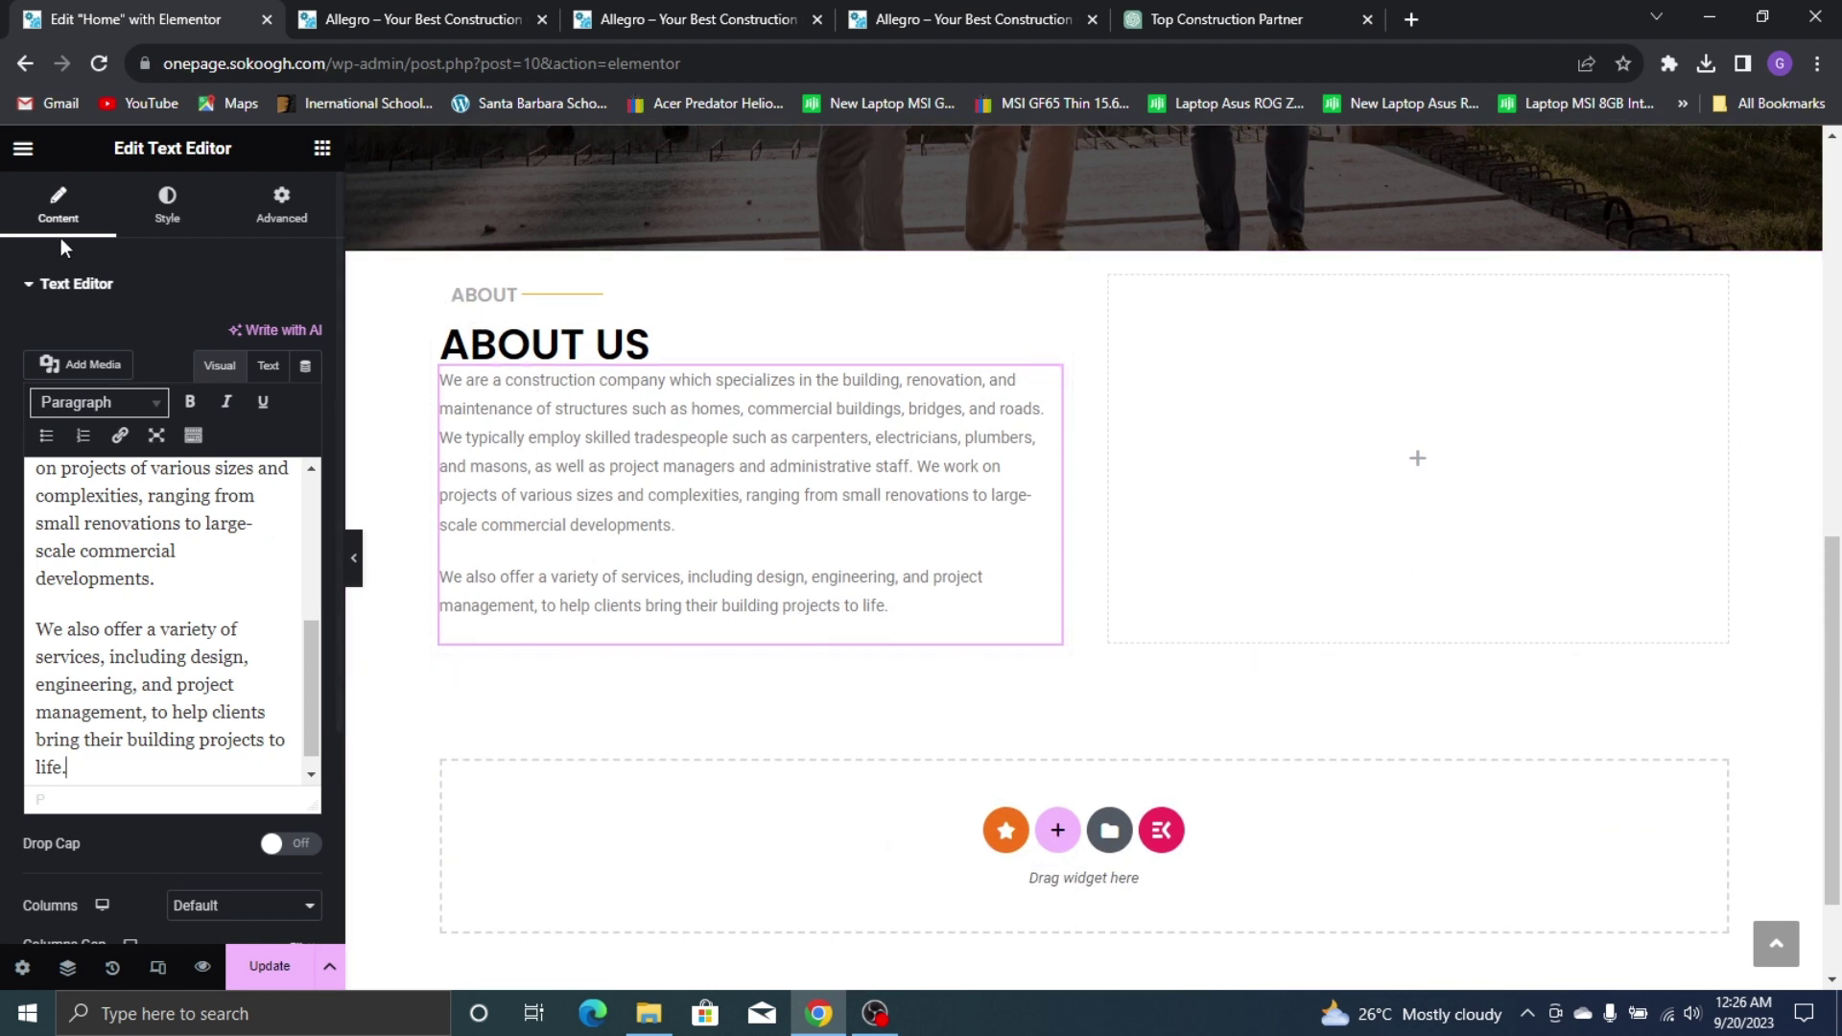
{"action": "left_click", "coordinate": [1032, 9]}
{"action": "left_click", "coordinate": [841, 563]}
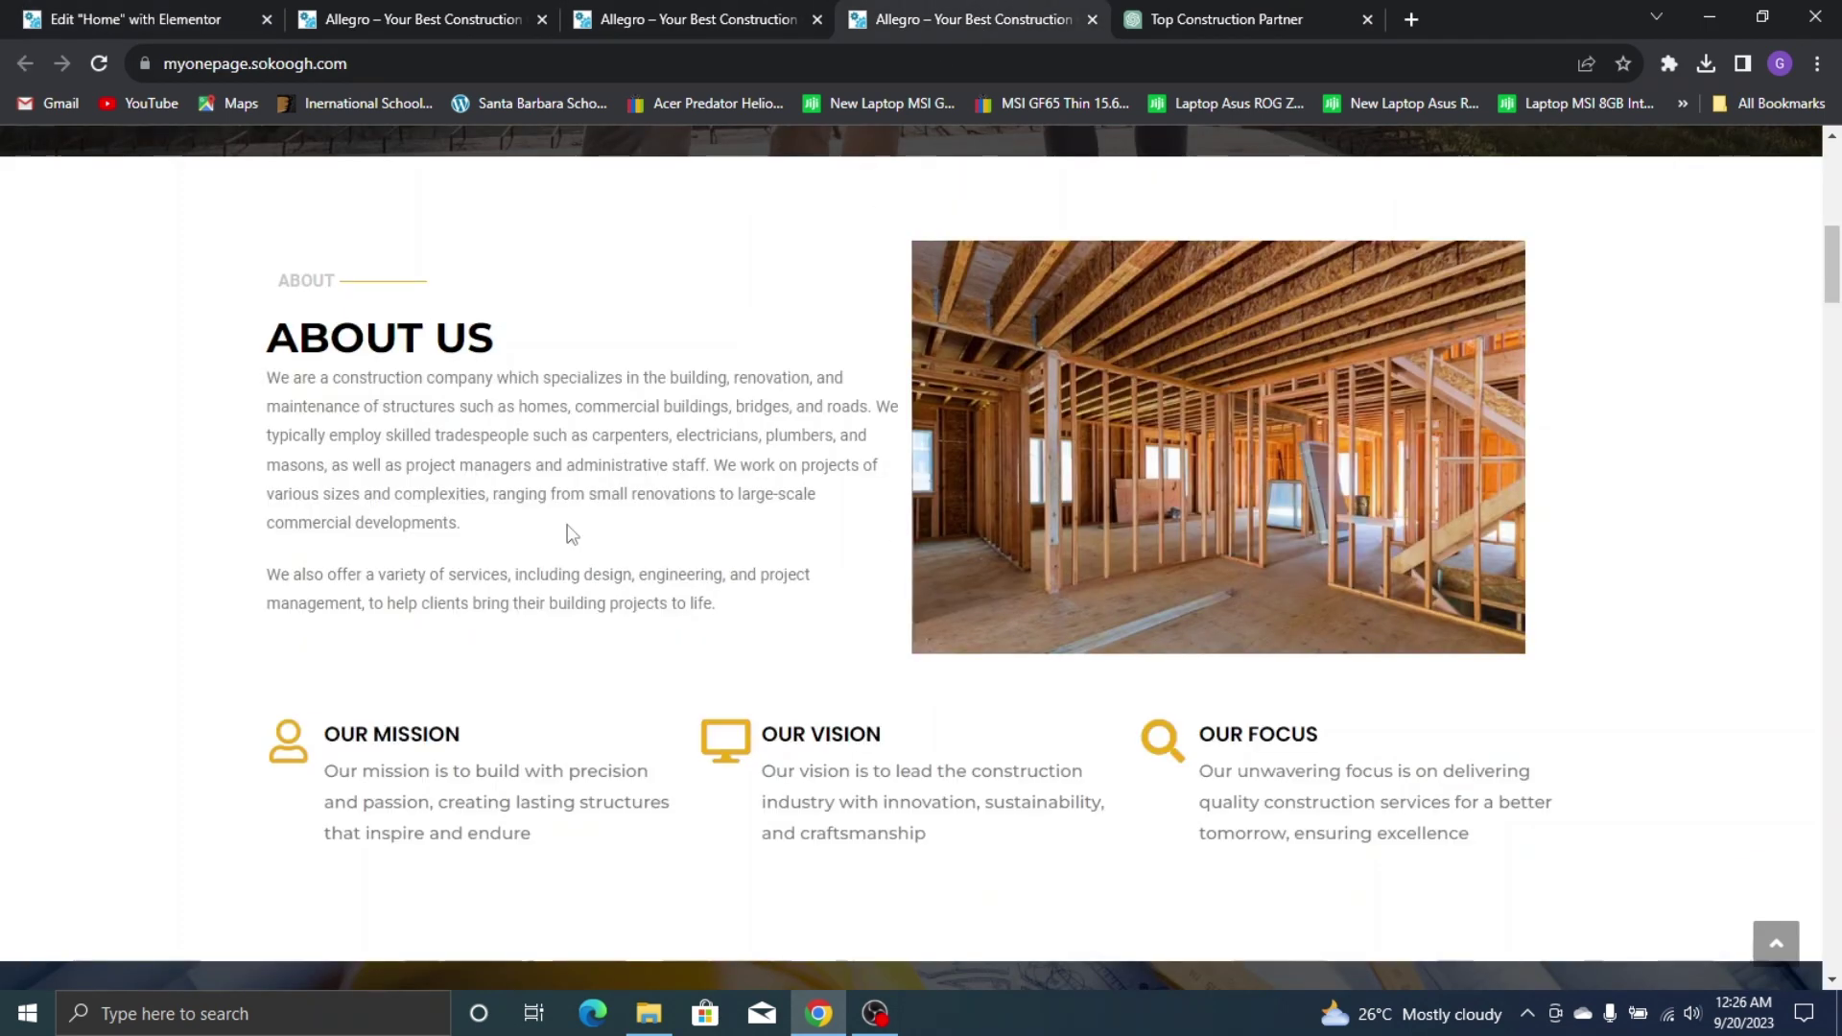
Raise the About column container's Layout row gap from 0 to 6 px
{"action": "left_click", "coordinate": [146, 11]}
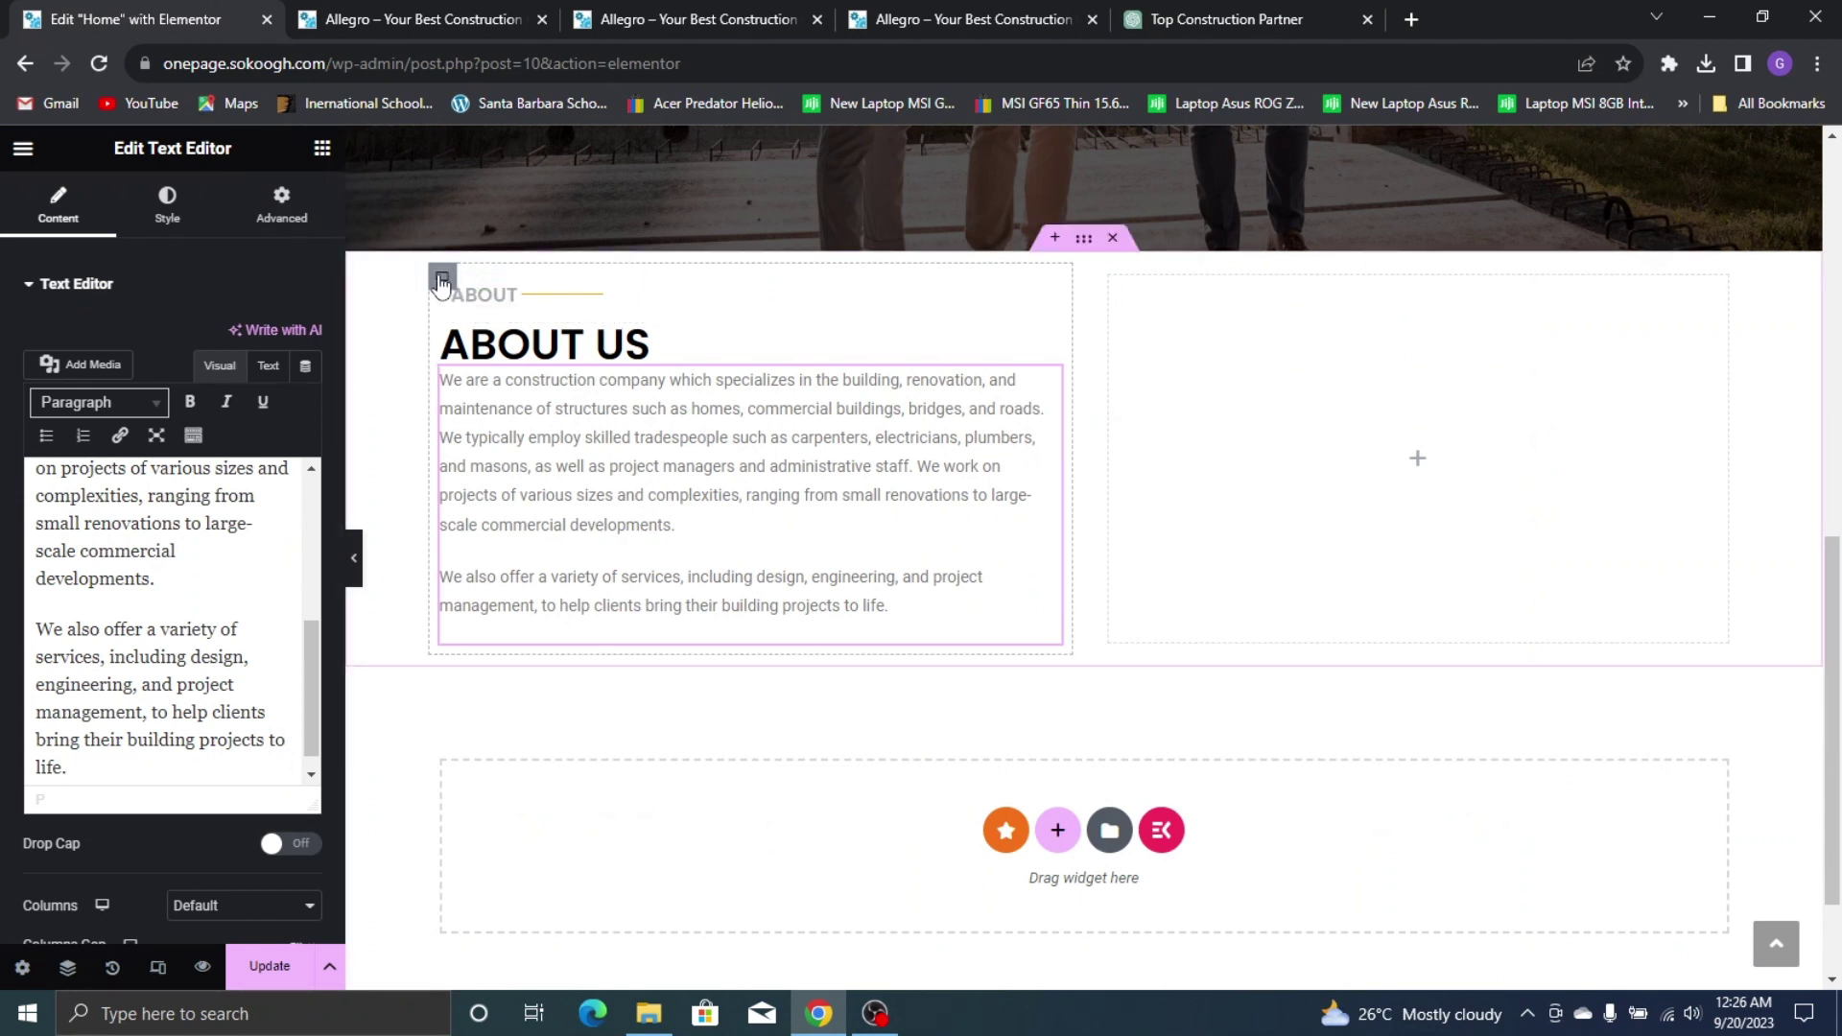
{"action": "left_click", "coordinate": [441, 280]}
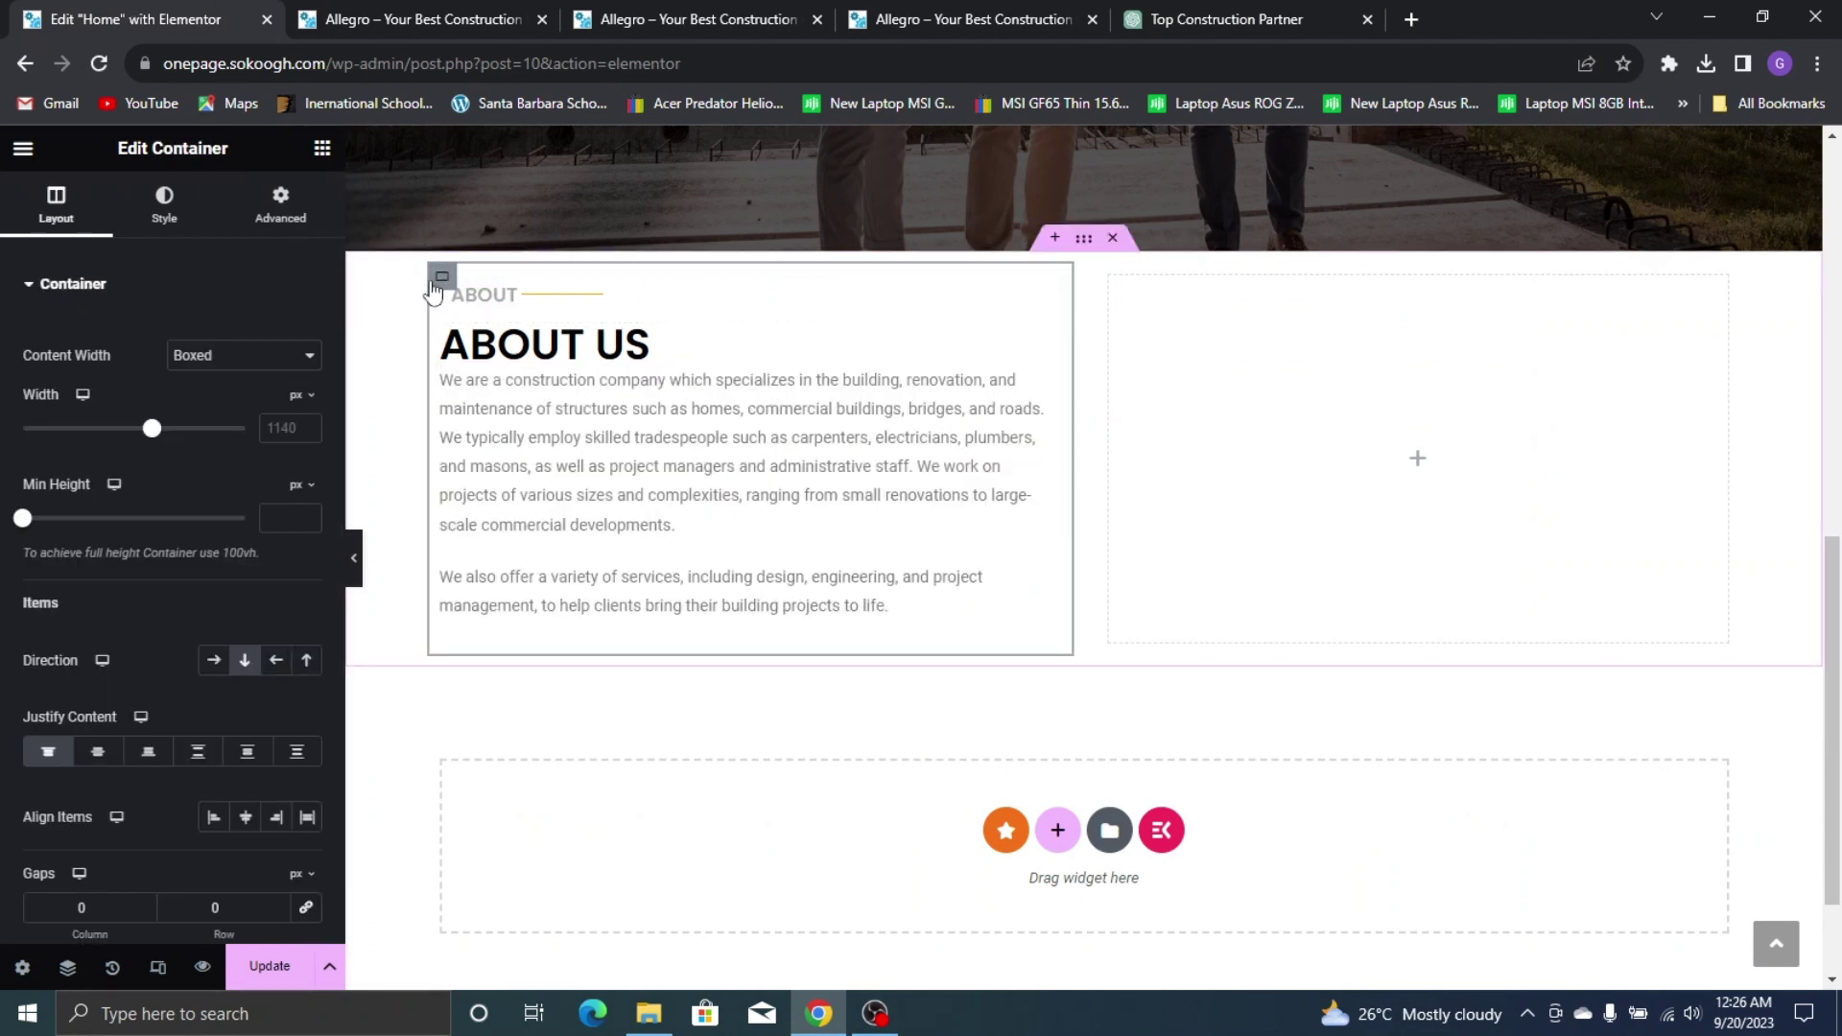
{"action": "scroll", "coordinate": [185, 746], "scroll_direction": "down", "scroll_amount": 3}
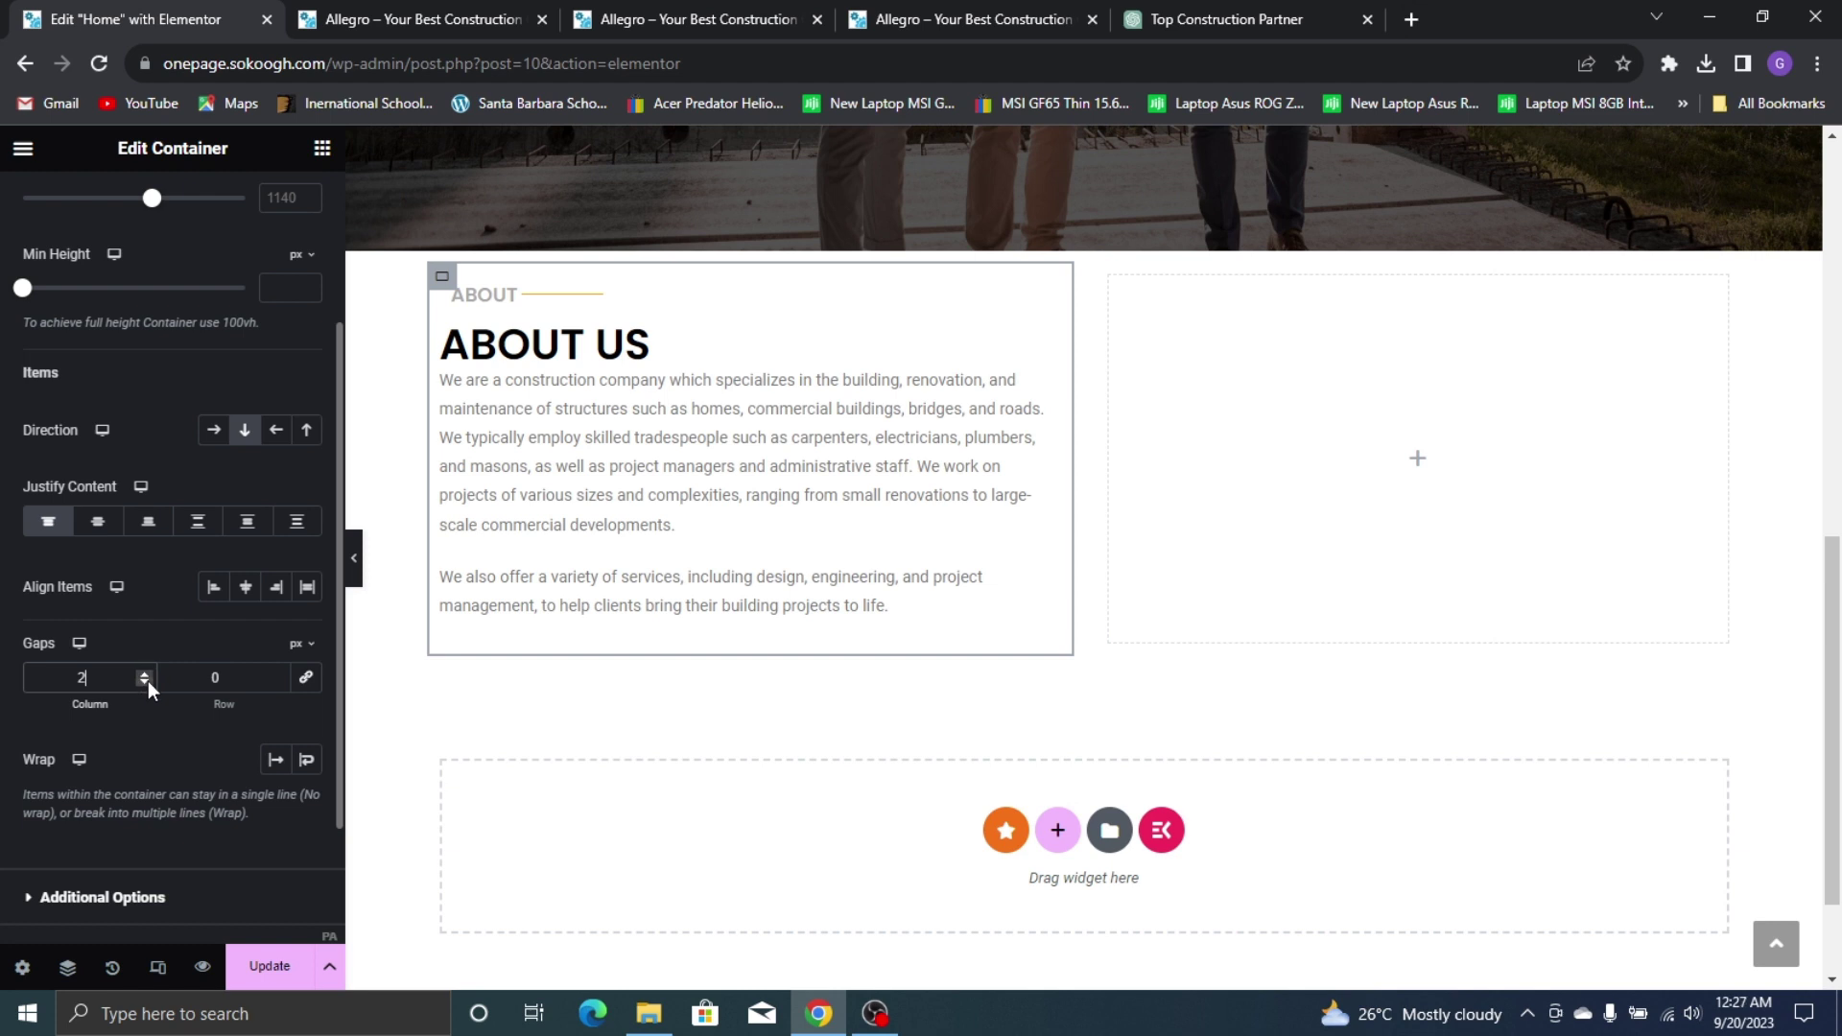
{"action": "left_click", "coordinate": [280, 680]}
{"action": "left_click", "coordinate": [279, 675]}
{"action": "left_click", "coordinate": [278, 675]}
{"action": "left_click", "coordinate": [278, 674]}
{"action": "left_click", "coordinate": [278, 674]}
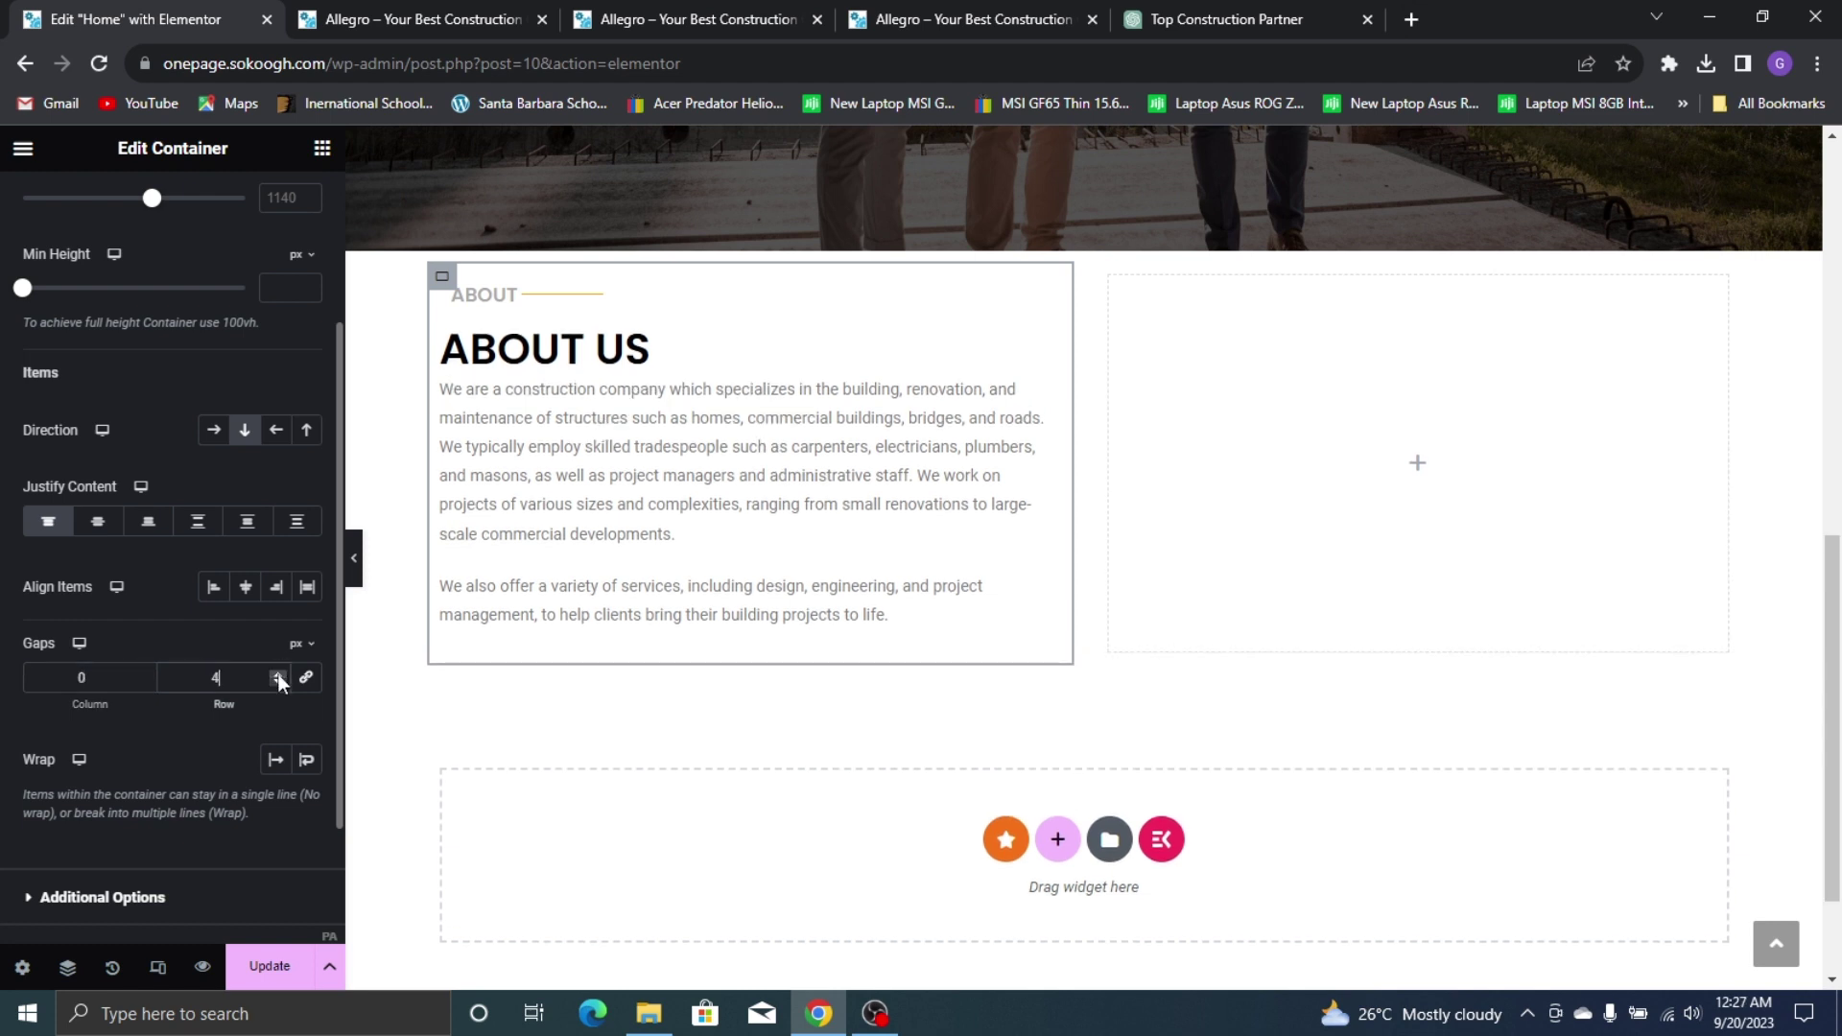
{"action": "left_click", "coordinate": [278, 674]}
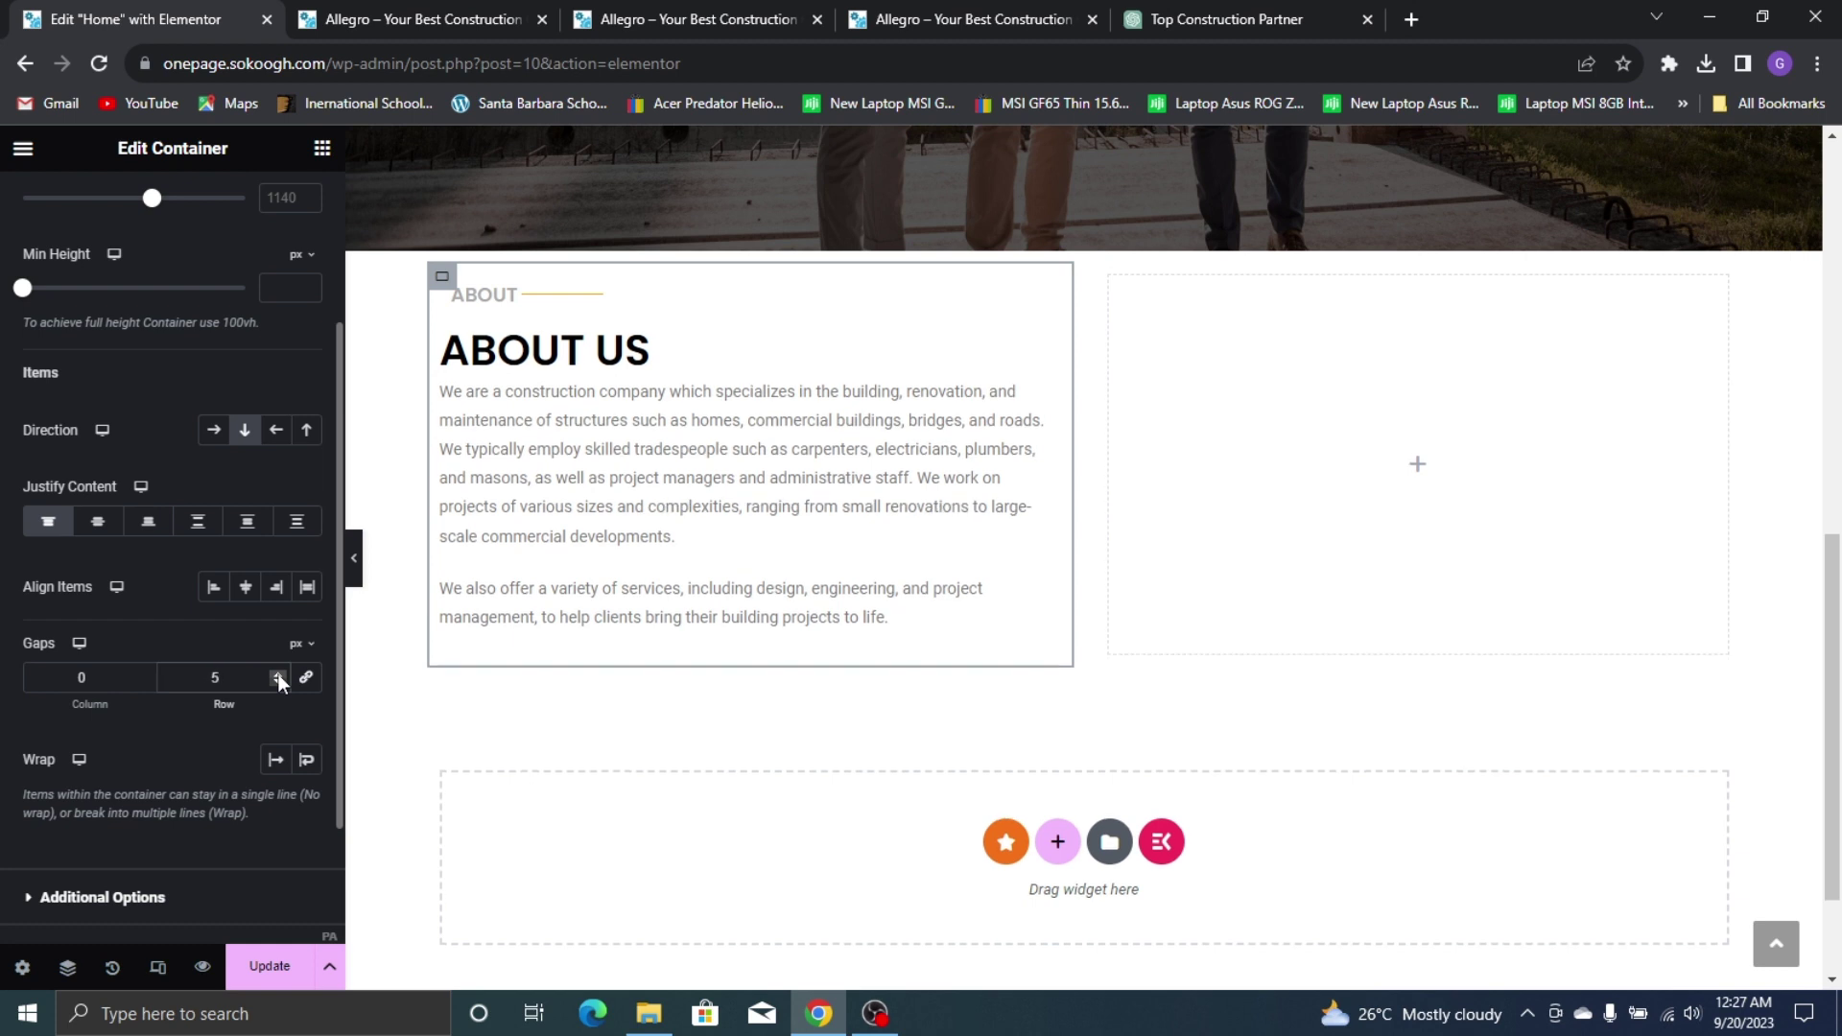
{"action": "left_click", "coordinate": [278, 675]}
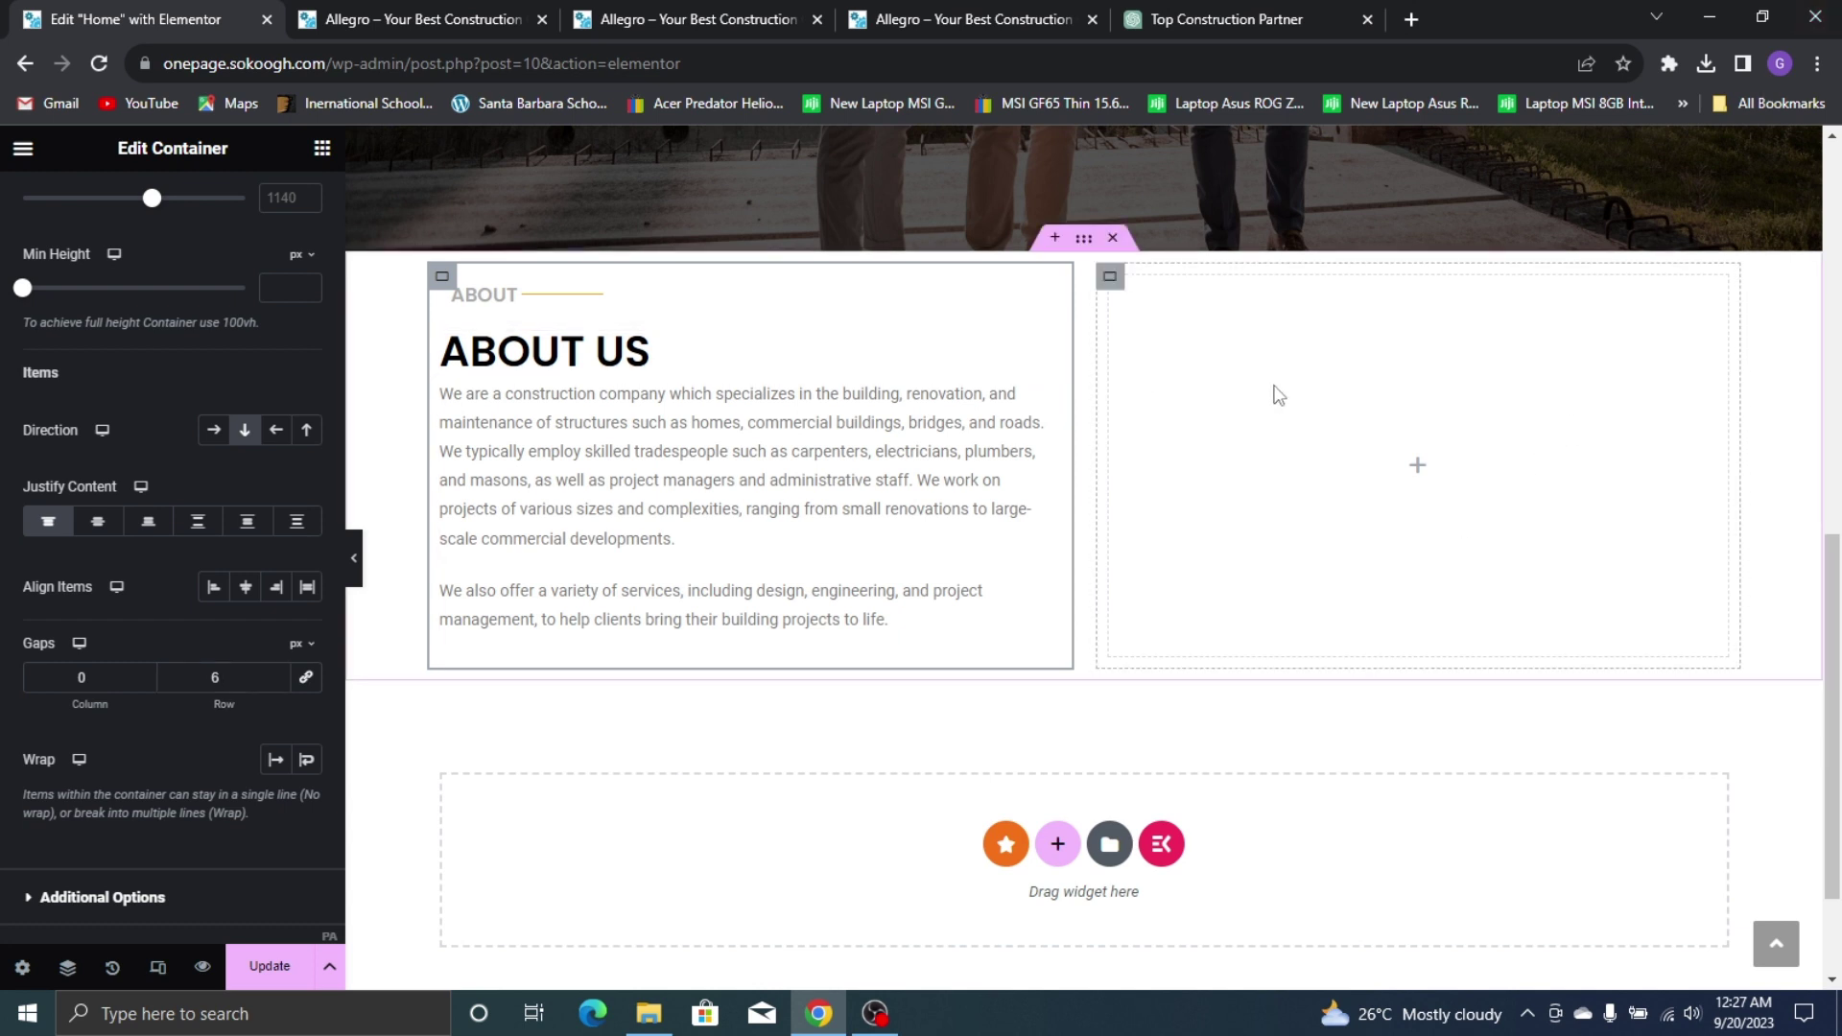
{"action": "scroll", "coordinate": [224, 298], "scroll_direction": "up", "scroll_amount": 3}
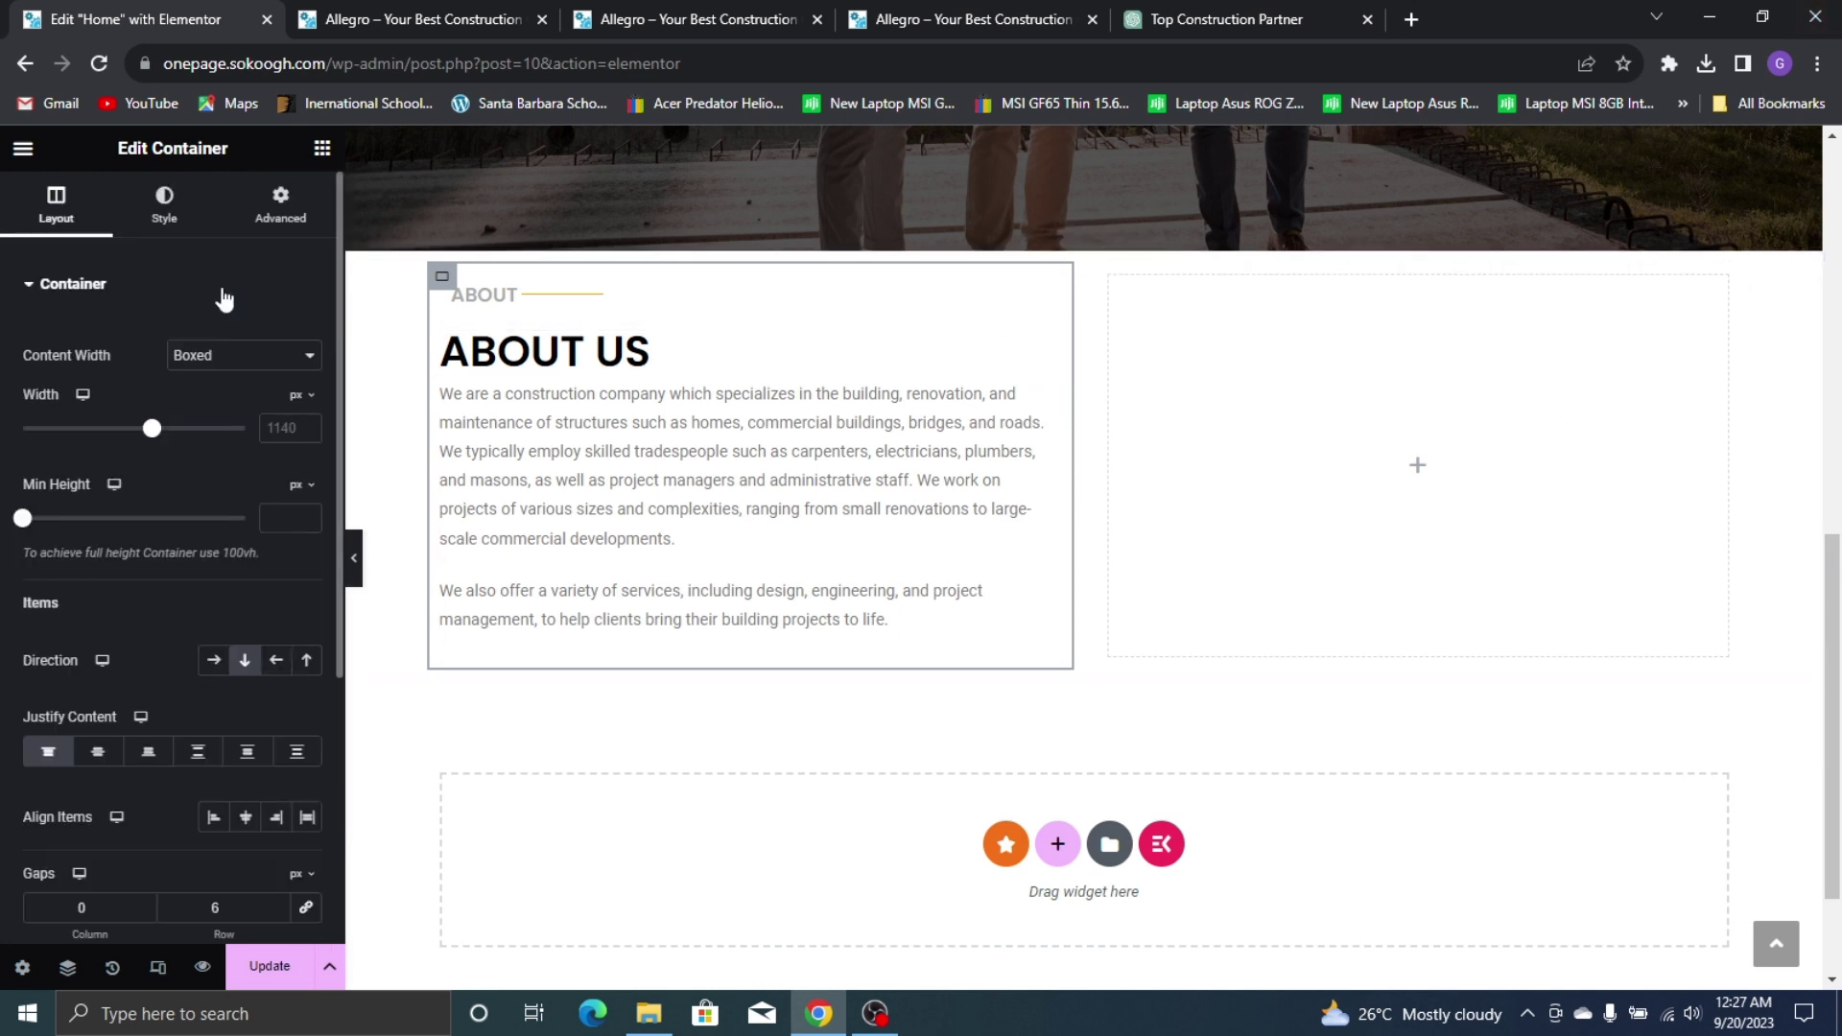
Compare the editor with the Home preview and the live About Us page
{"action": "left_click", "coordinate": [205, 221]}
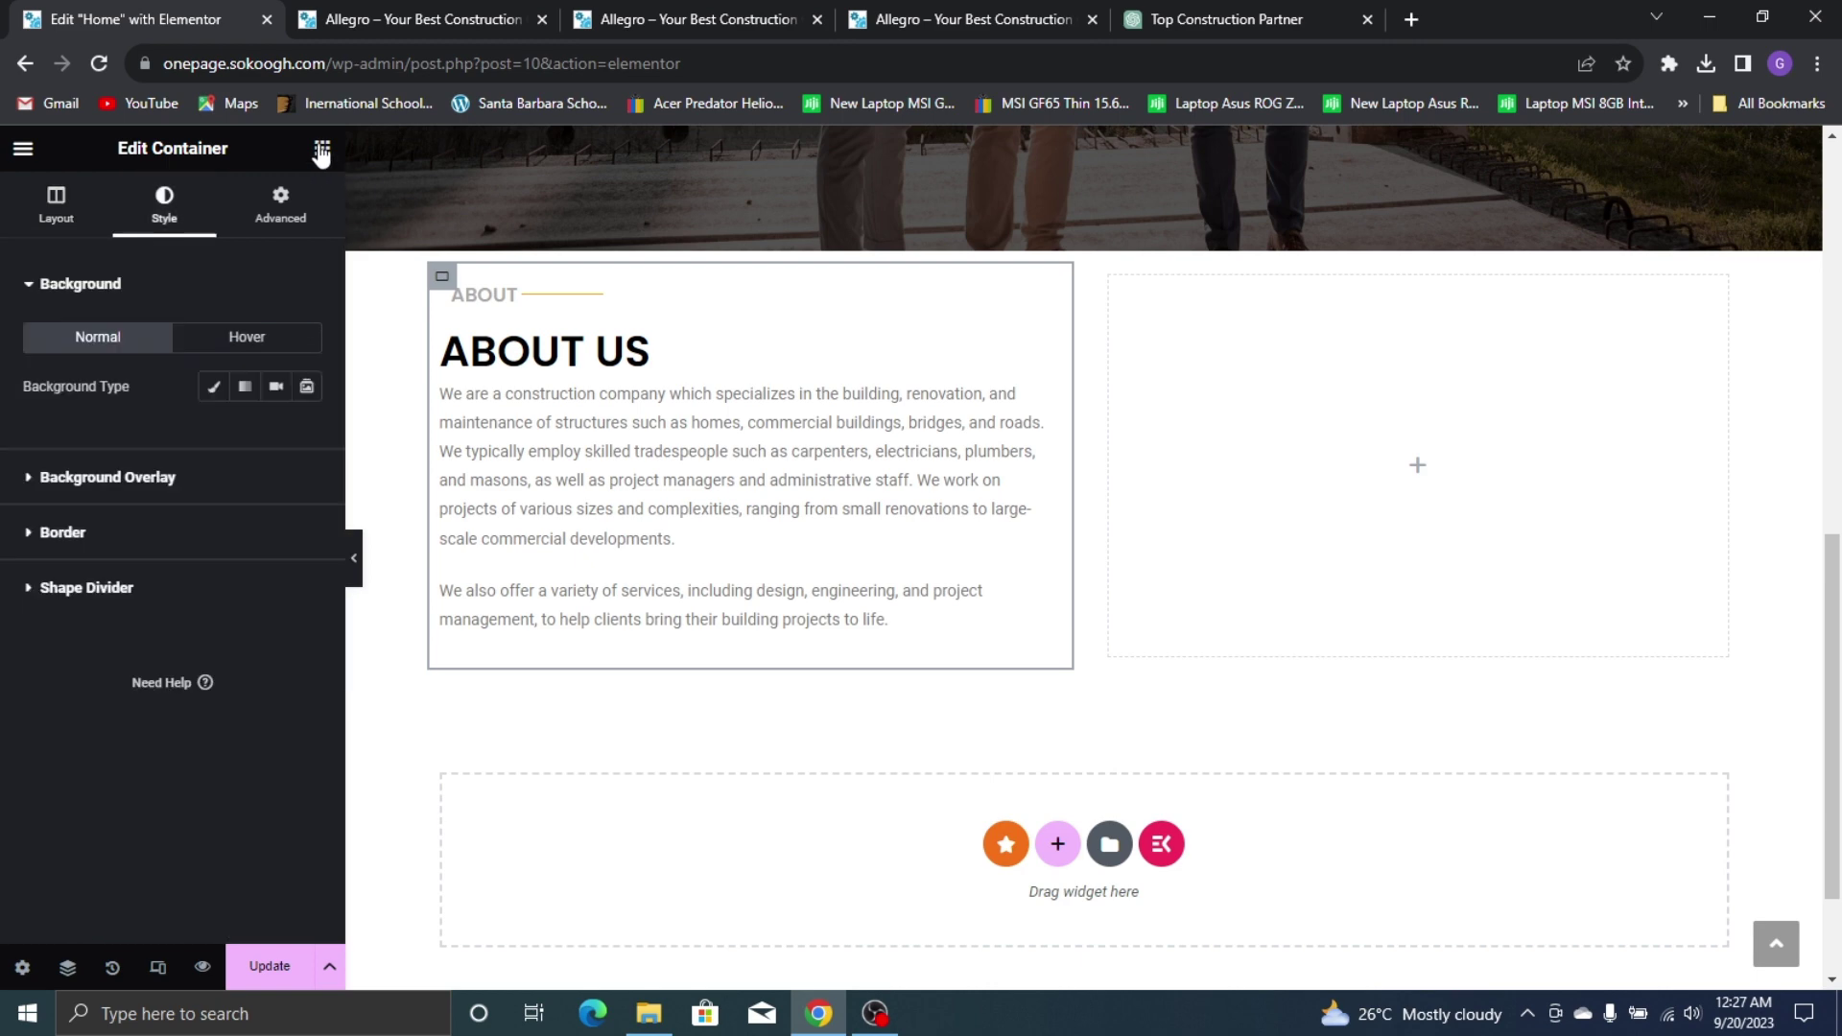
{"action": "left_click", "coordinate": [322, 149]}
{"action": "scroll", "coordinate": [80, 720], "scroll_direction": "down", "scroll_amount": 3}
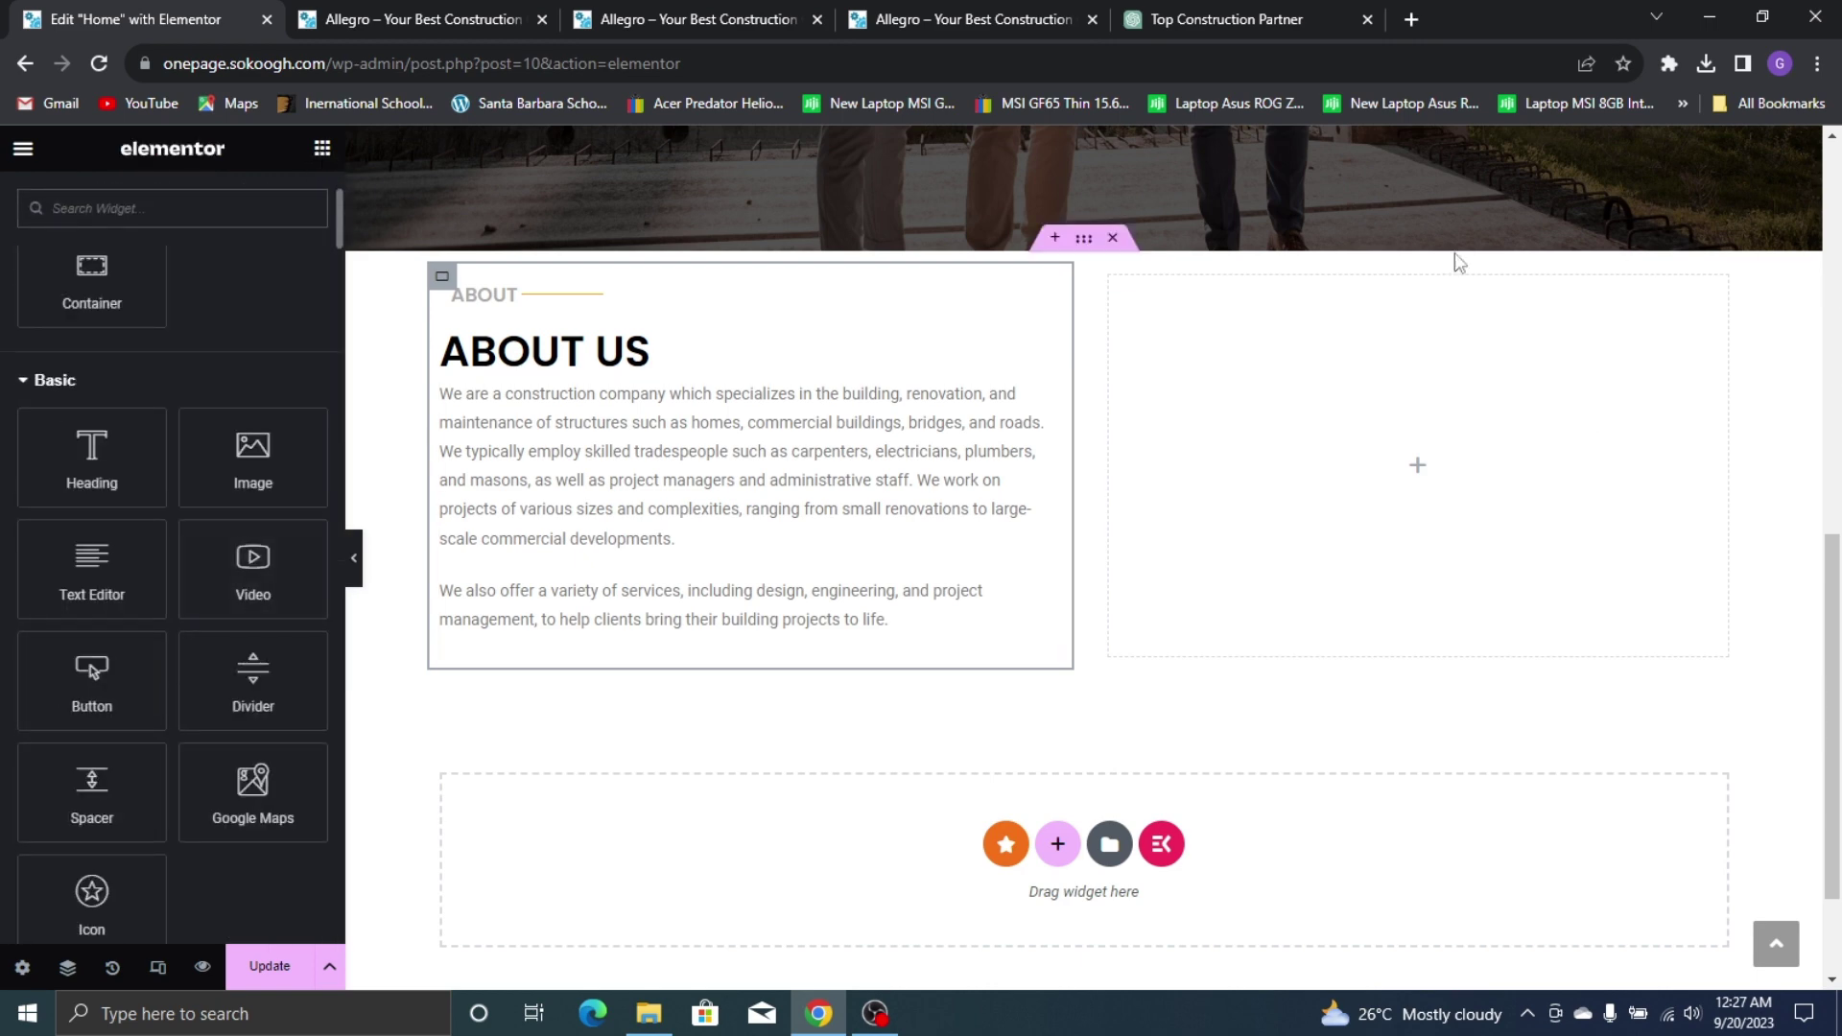
{"action": "left_click", "coordinate": [453, 12]}
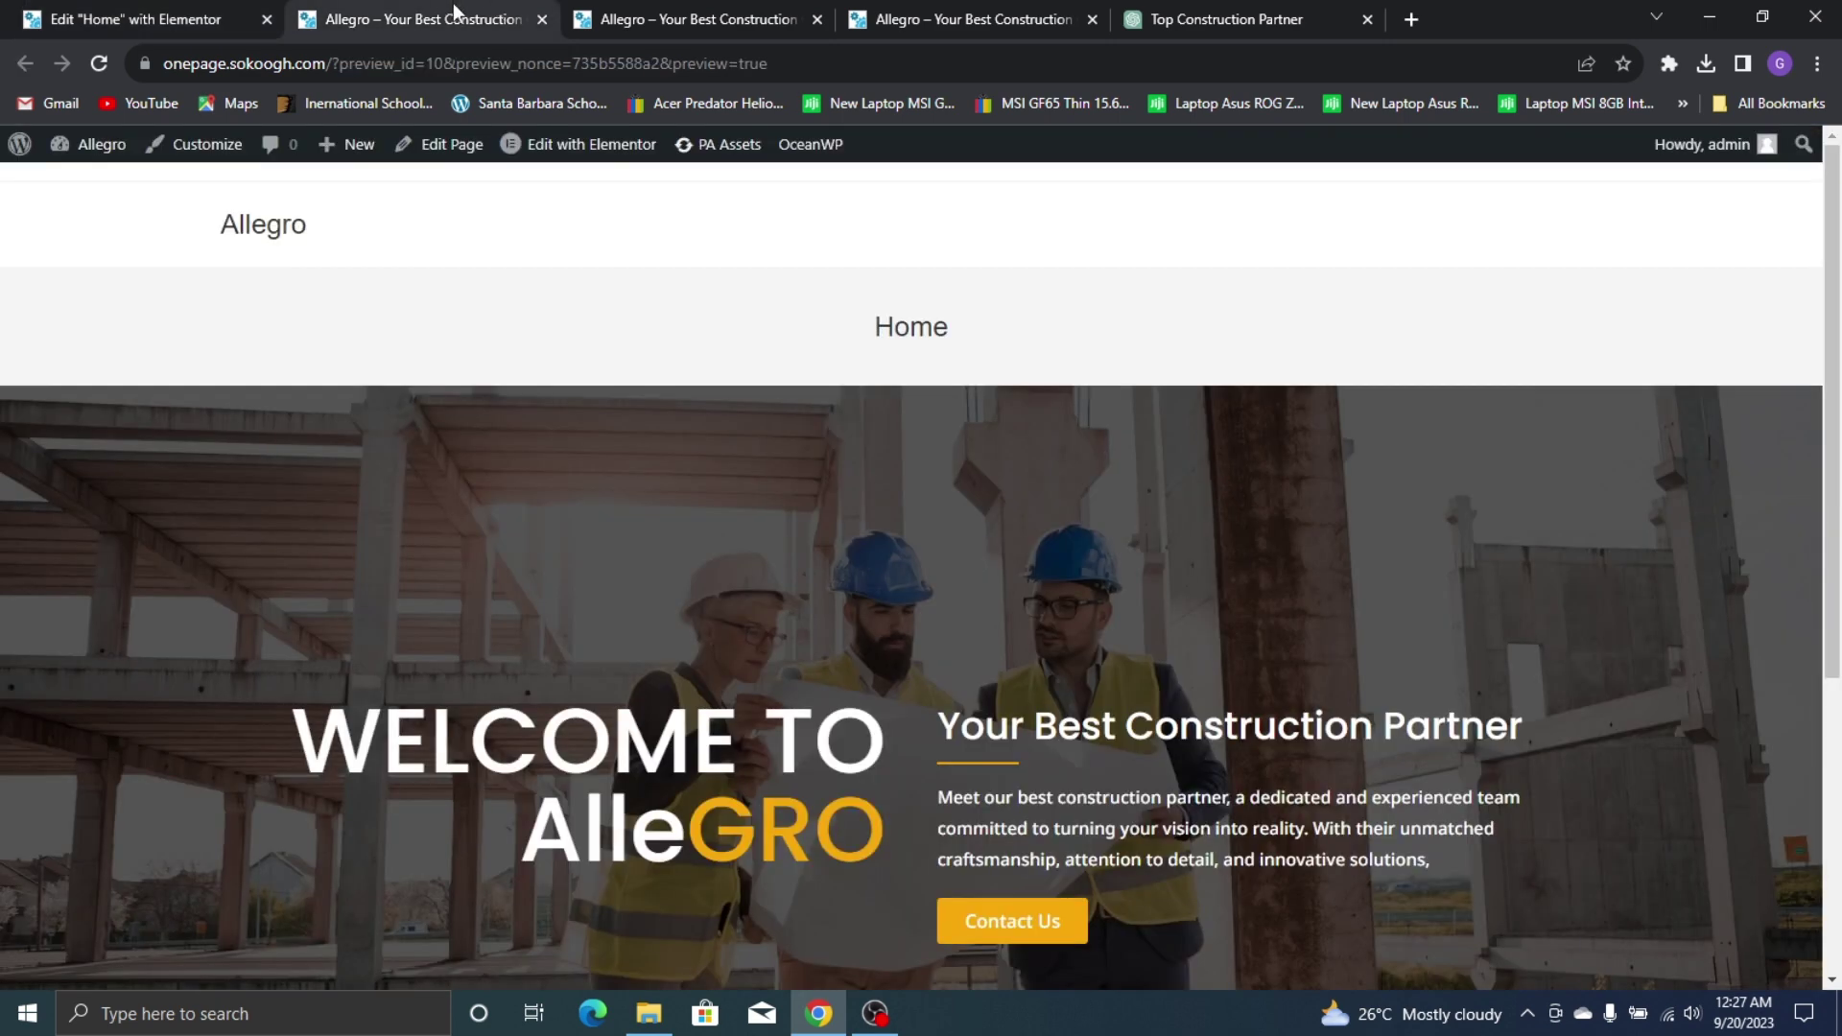
{"action": "left_click", "coordinate": [725, 13]}
{"action": "left_click", "coordinate": [924, 13]}
{"action": "left_click", "coordinate": [57, 20]}
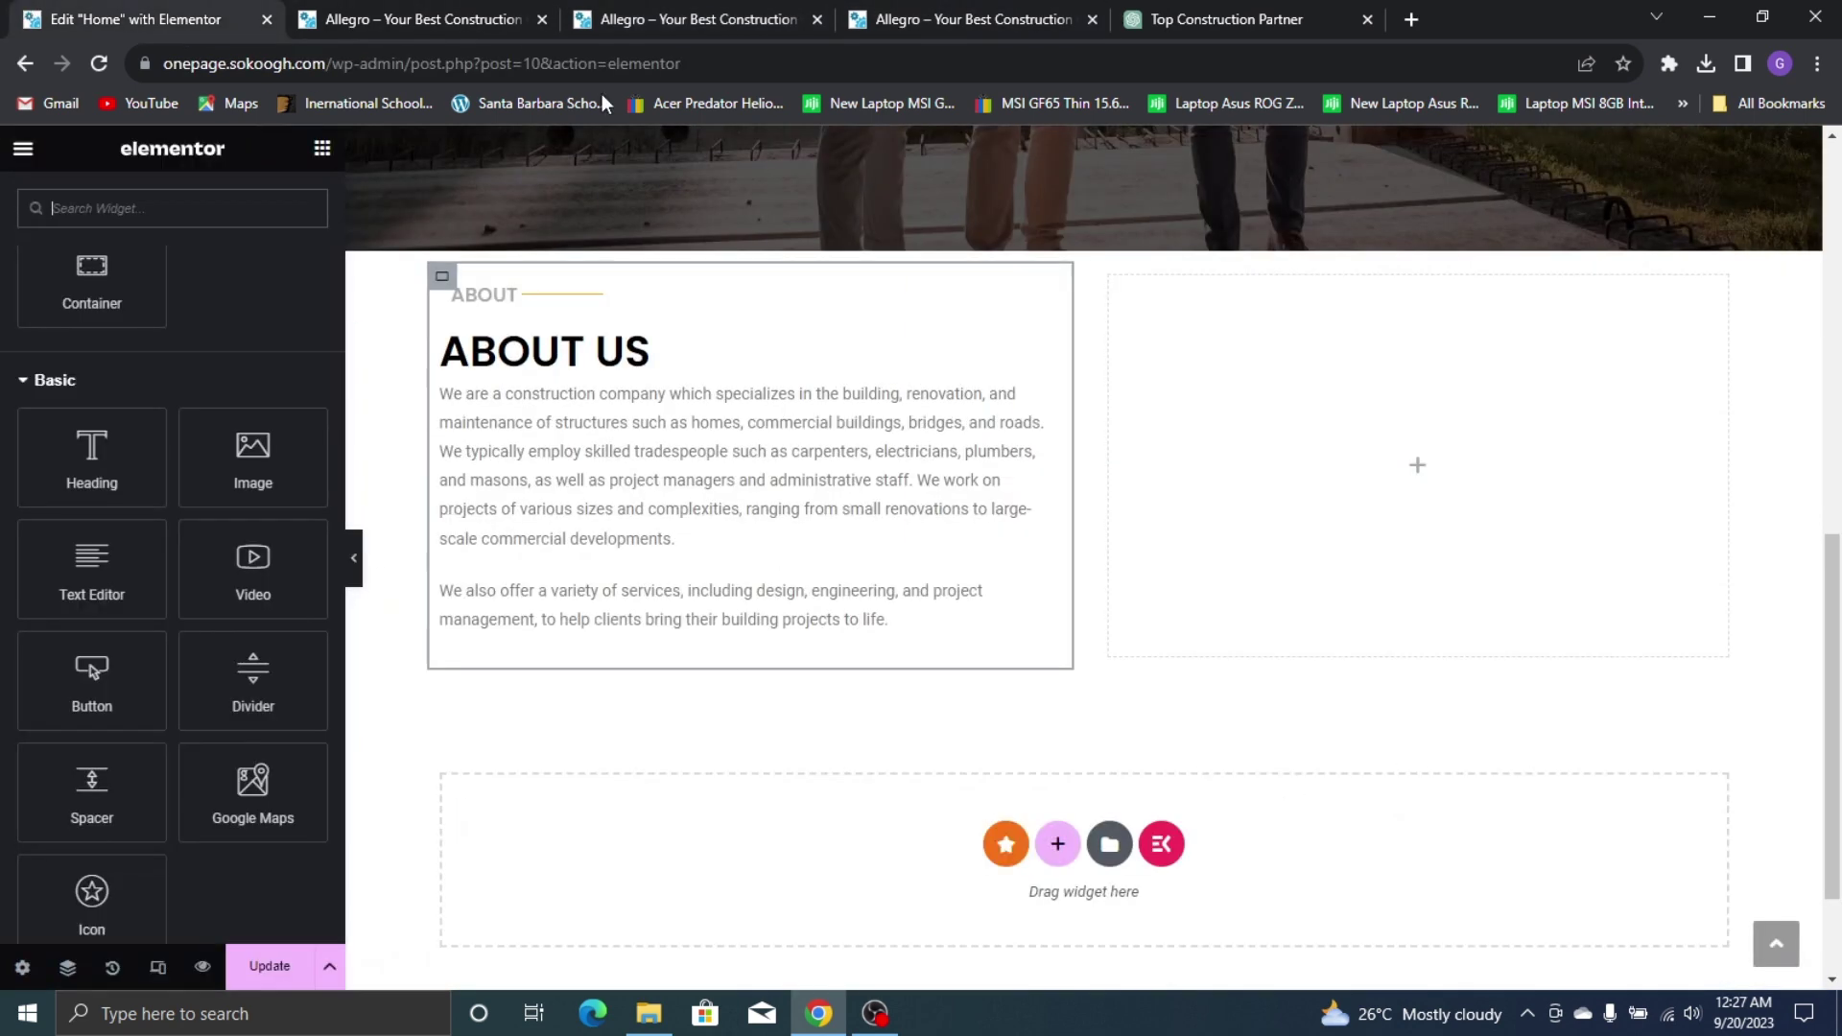
Give the empty right column a classic background using the wooden house-framing photo
{"action": "left_click", "coordinate": [1110, 279]}
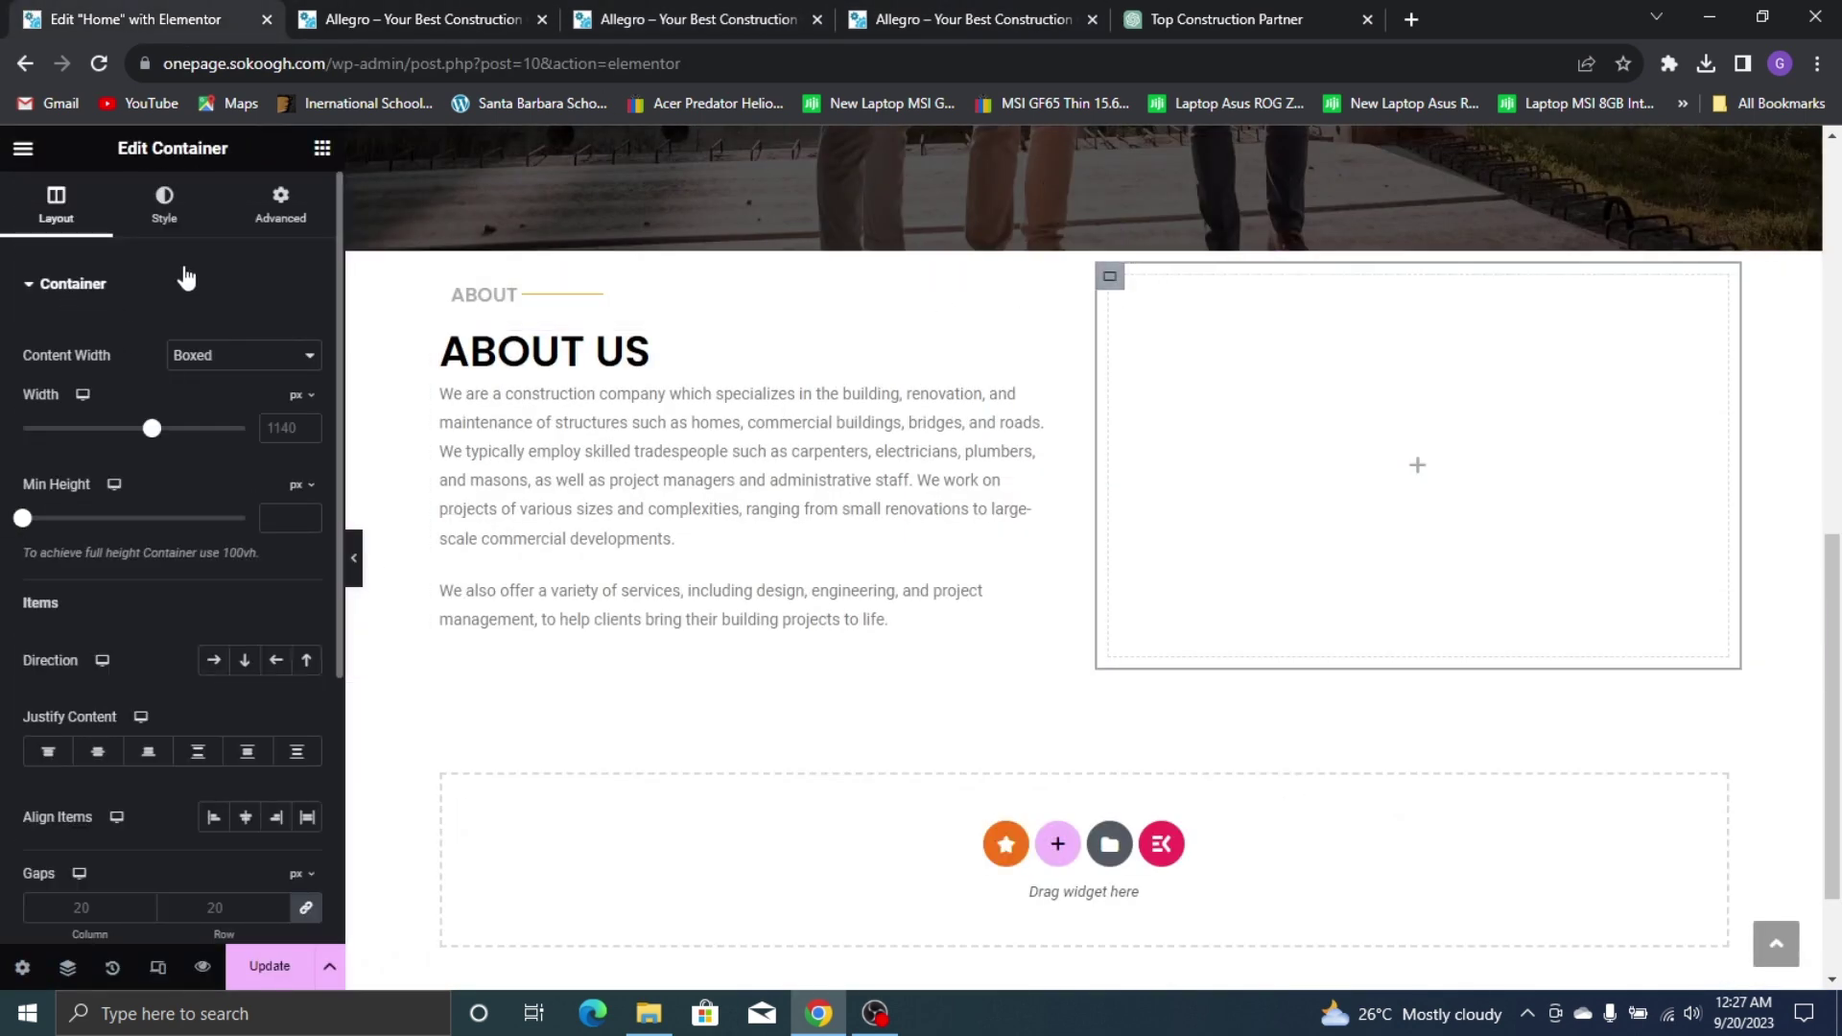
{"action": "left_click", "coordinate": [166, 205]}
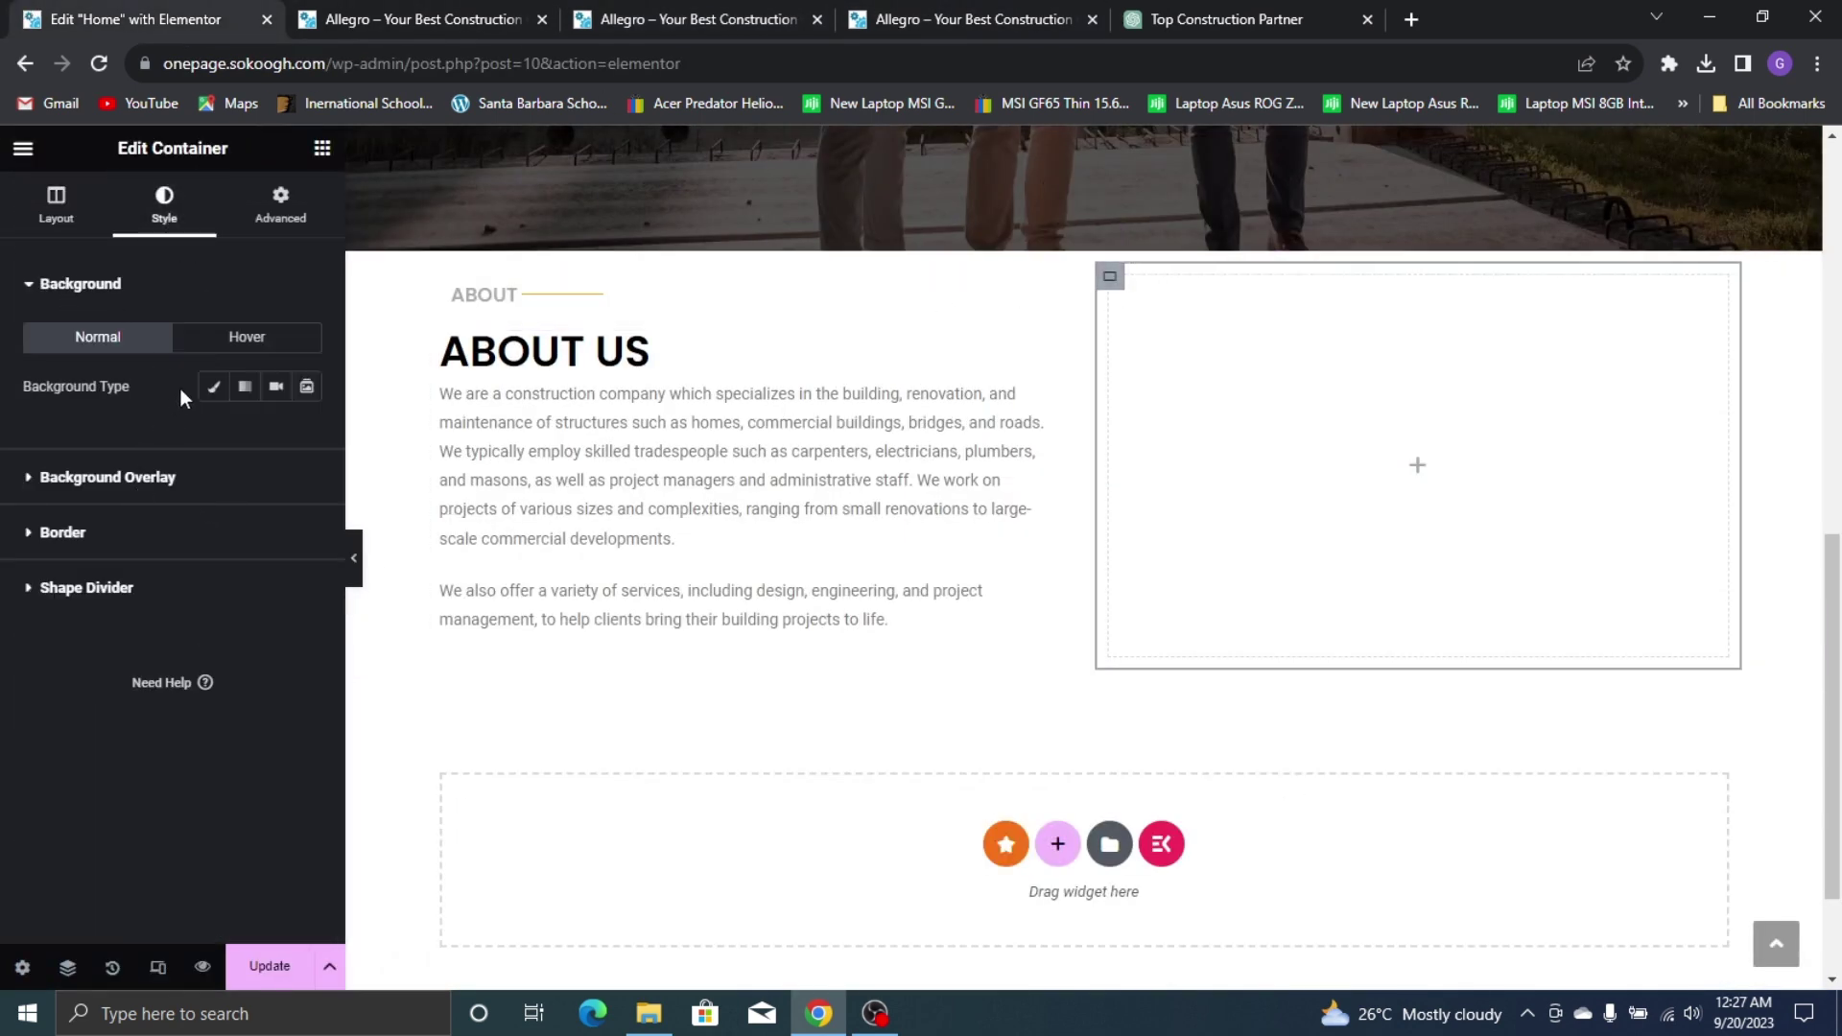
{"action": "left_click", "coordinate": [213, 385]}
{"action": "left_click", "coordinate": [211, 524]}
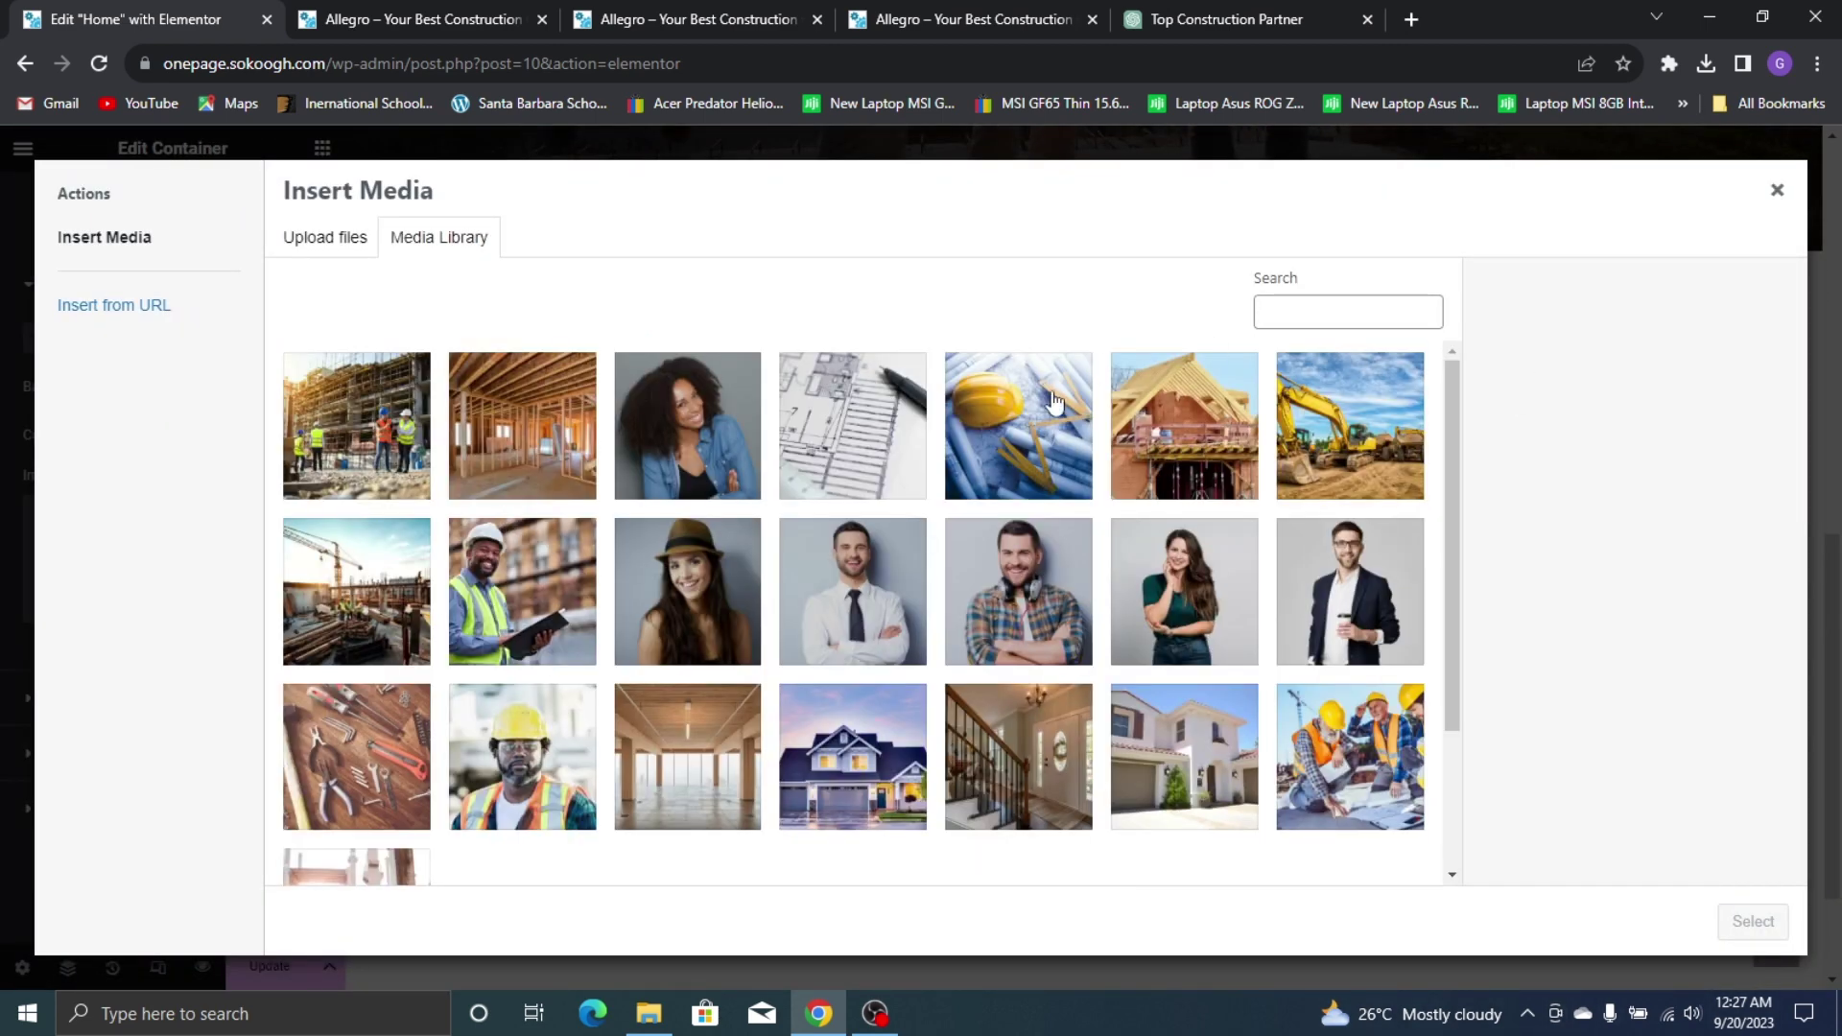
{"action": "scroll", "coordinate": [1054, 401], "scroll_direction": "down", "scroll_amount": 2}
{"action": "scroll", "coordinate": [556, 398], "scroll_direction": "up", "scroll_amount": 2}
{"action": "left_click", "coordinate": [549, 450]}
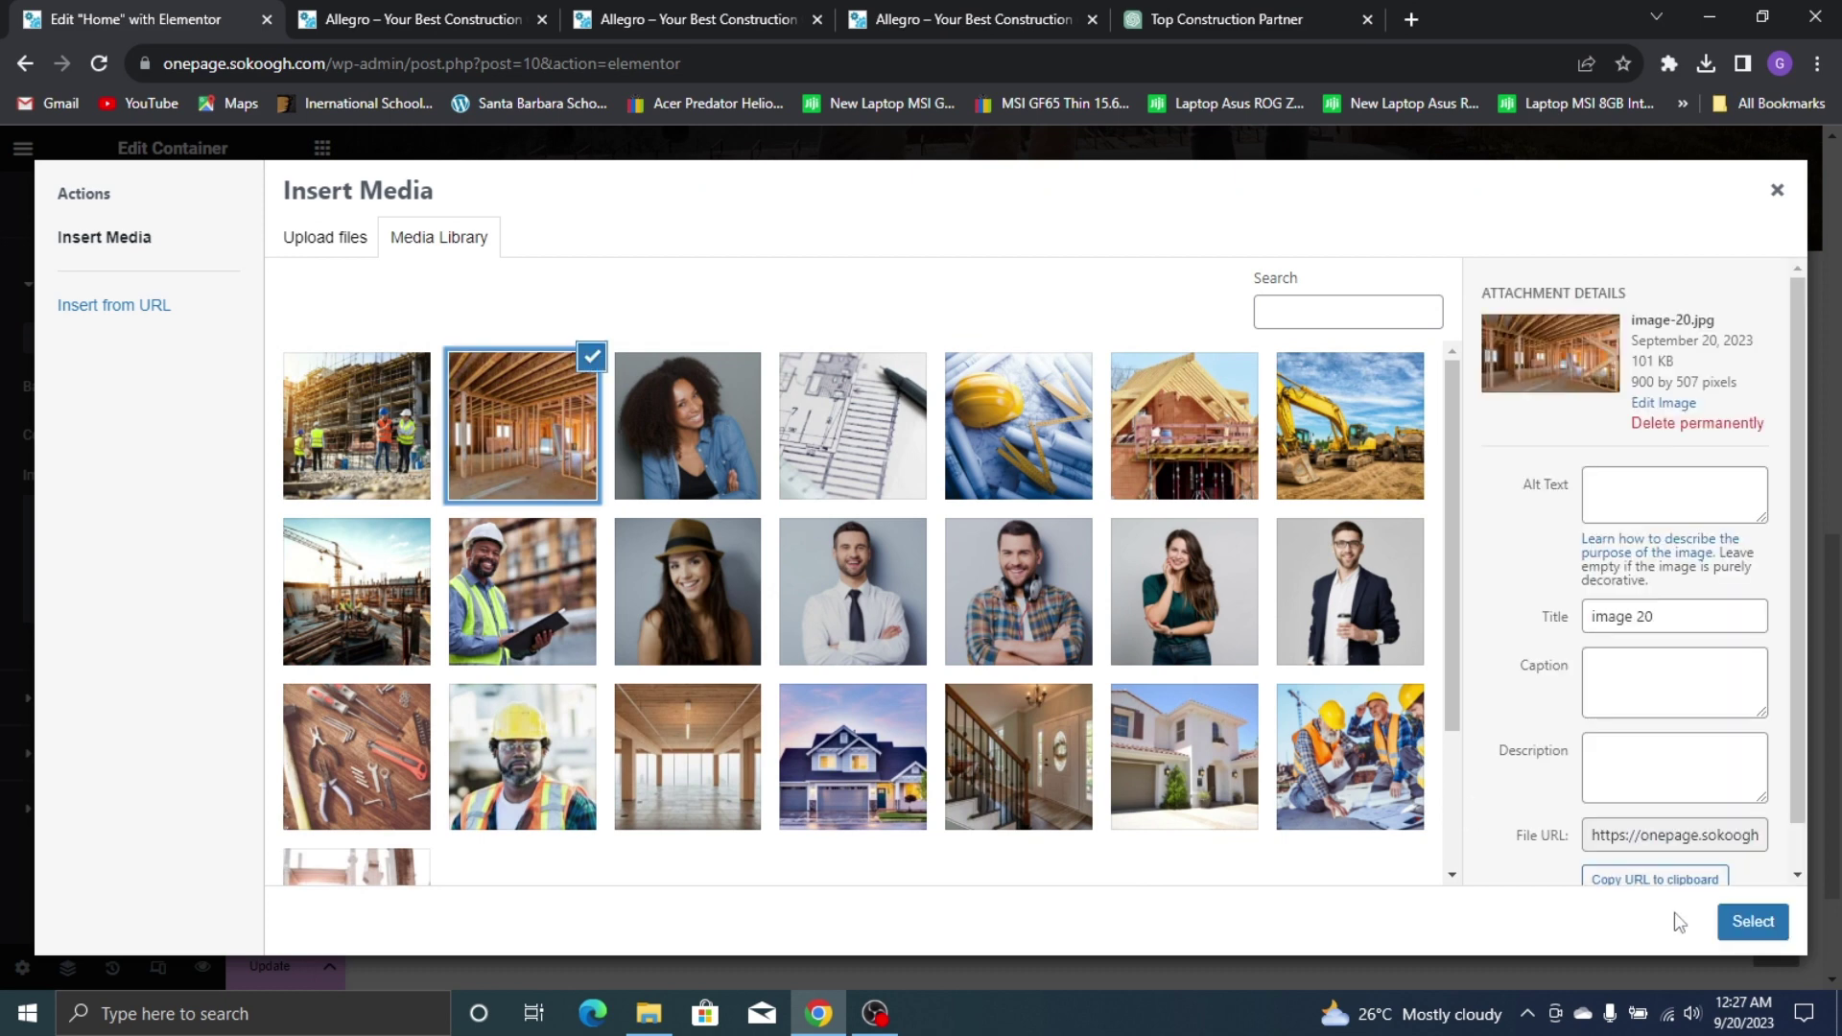
{"action": "left_click", "coordinate": [1734, 928]}
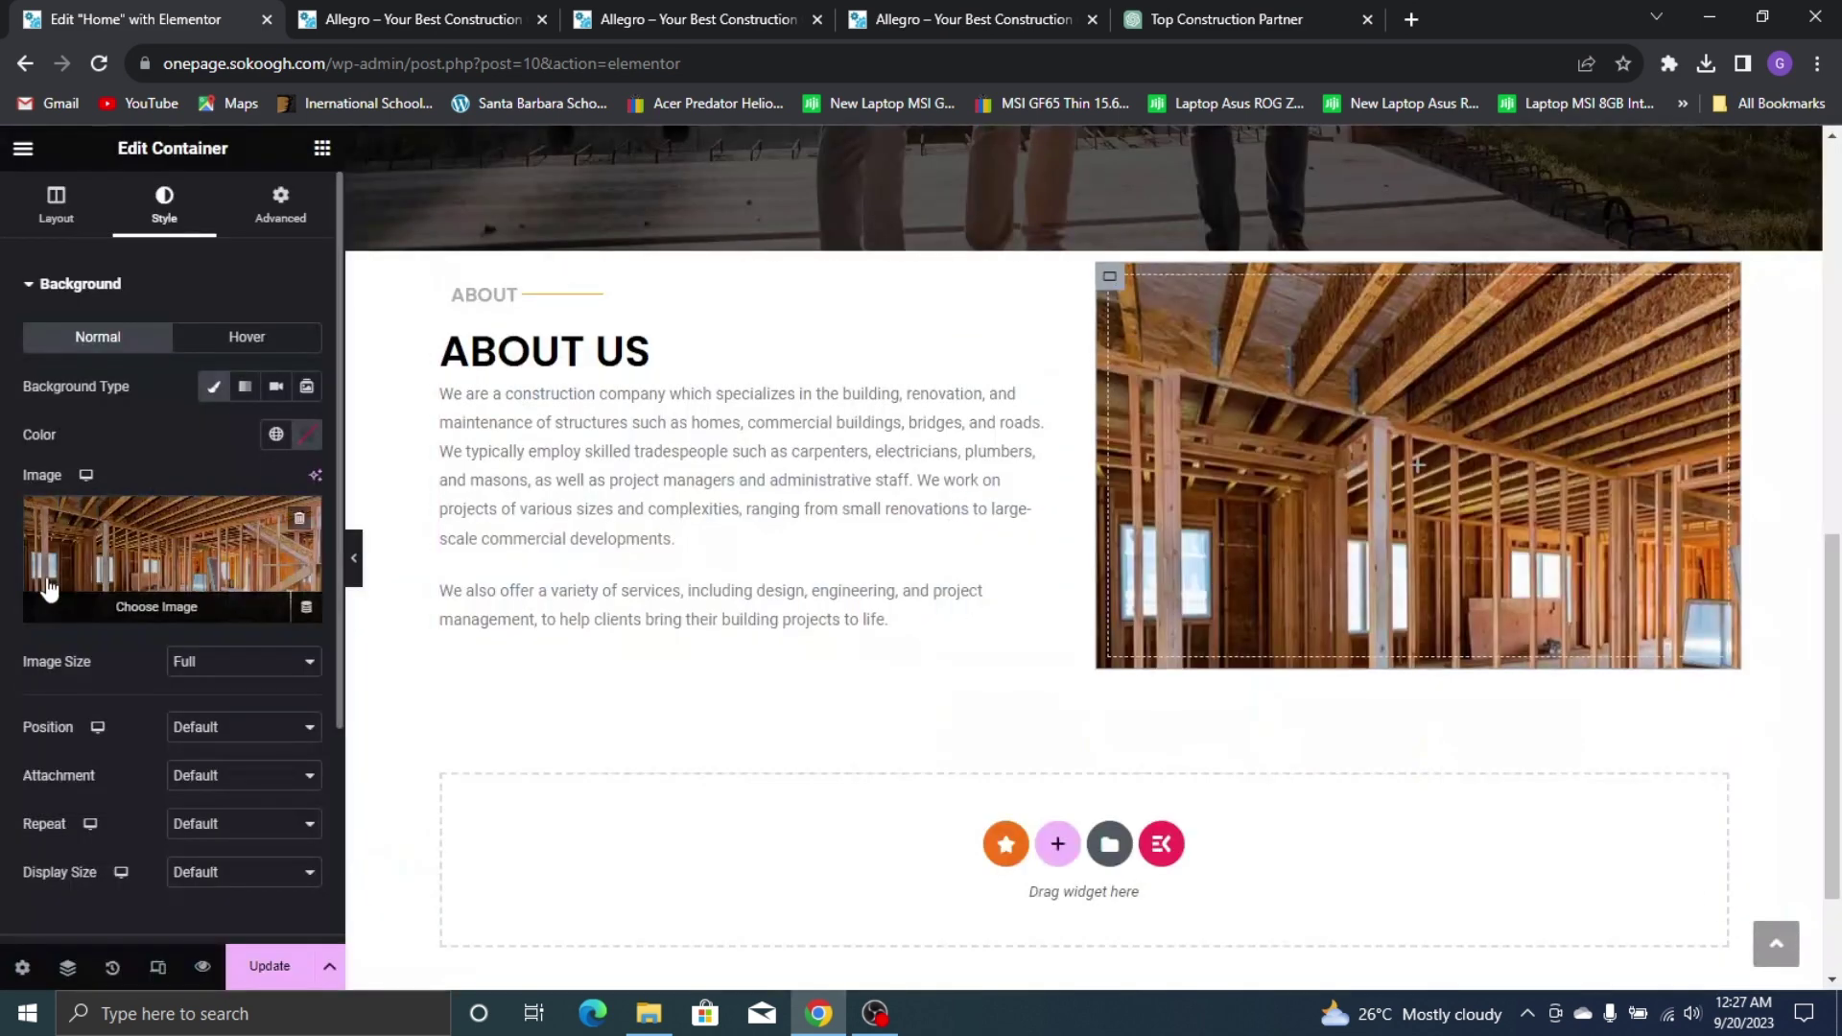
Set the background image to Center Center, No-repeat and Cover display size
{"action": "left_click", "coordinate": [252, 727]}
{"action": "left_click", "coordinate": [217, 768]}
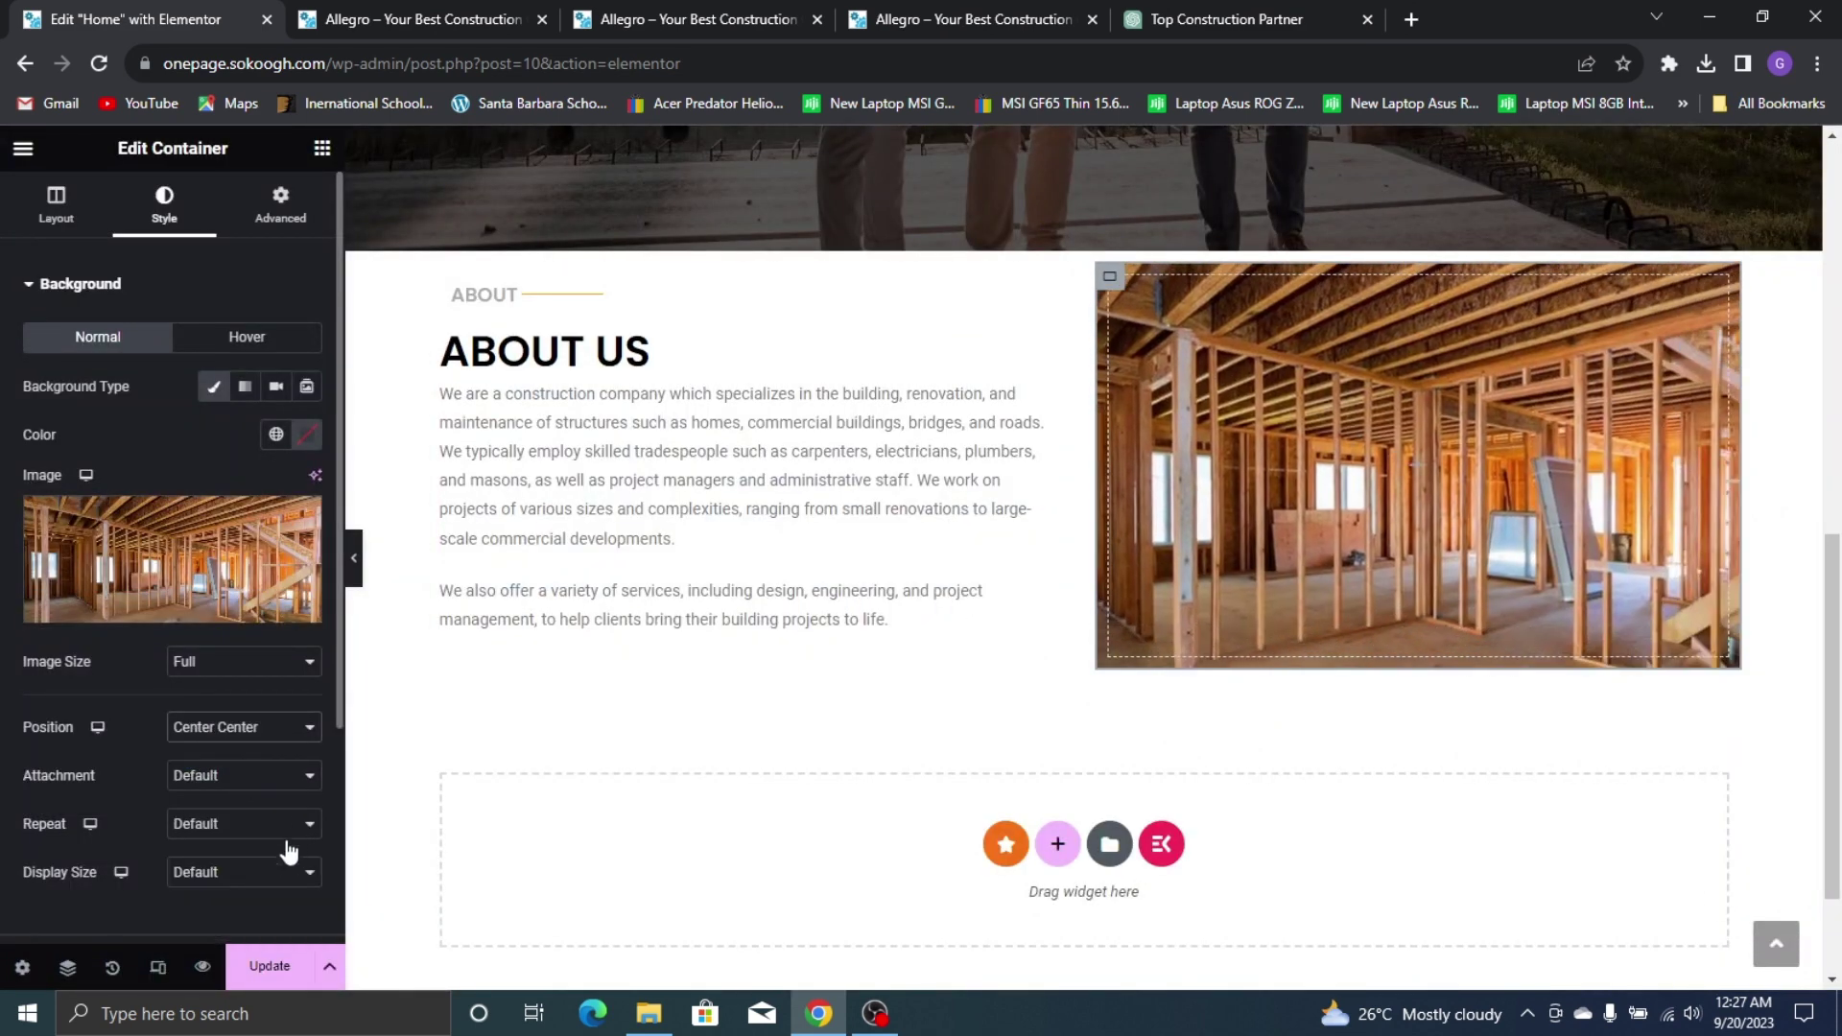
{"action": "left_click", "coordinate": [254, 830]}
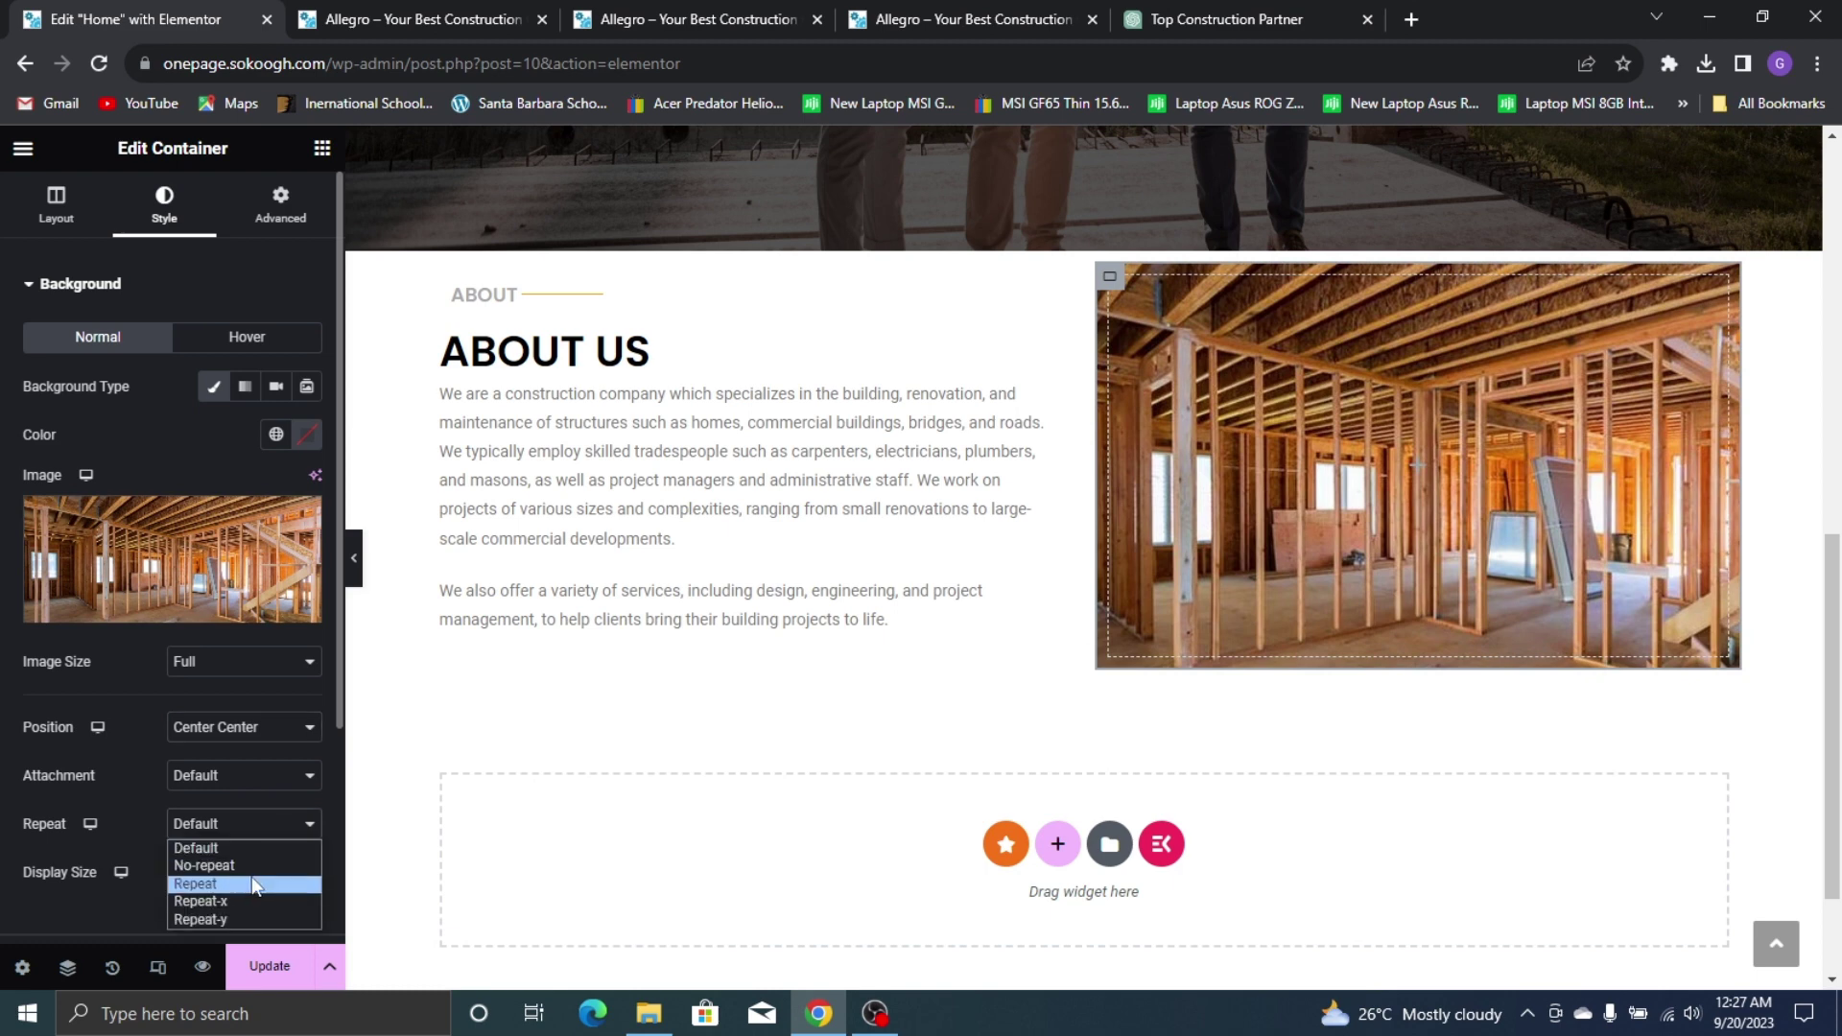
{"action": "left_click", "coordinate": [251, 883]}
{"action": "left_click", "coordinate": [263, 832]}
{"action": "left_click", "coordinate": [245, 866]}
{"action": "left_click", "coordinate": [246, 871]}
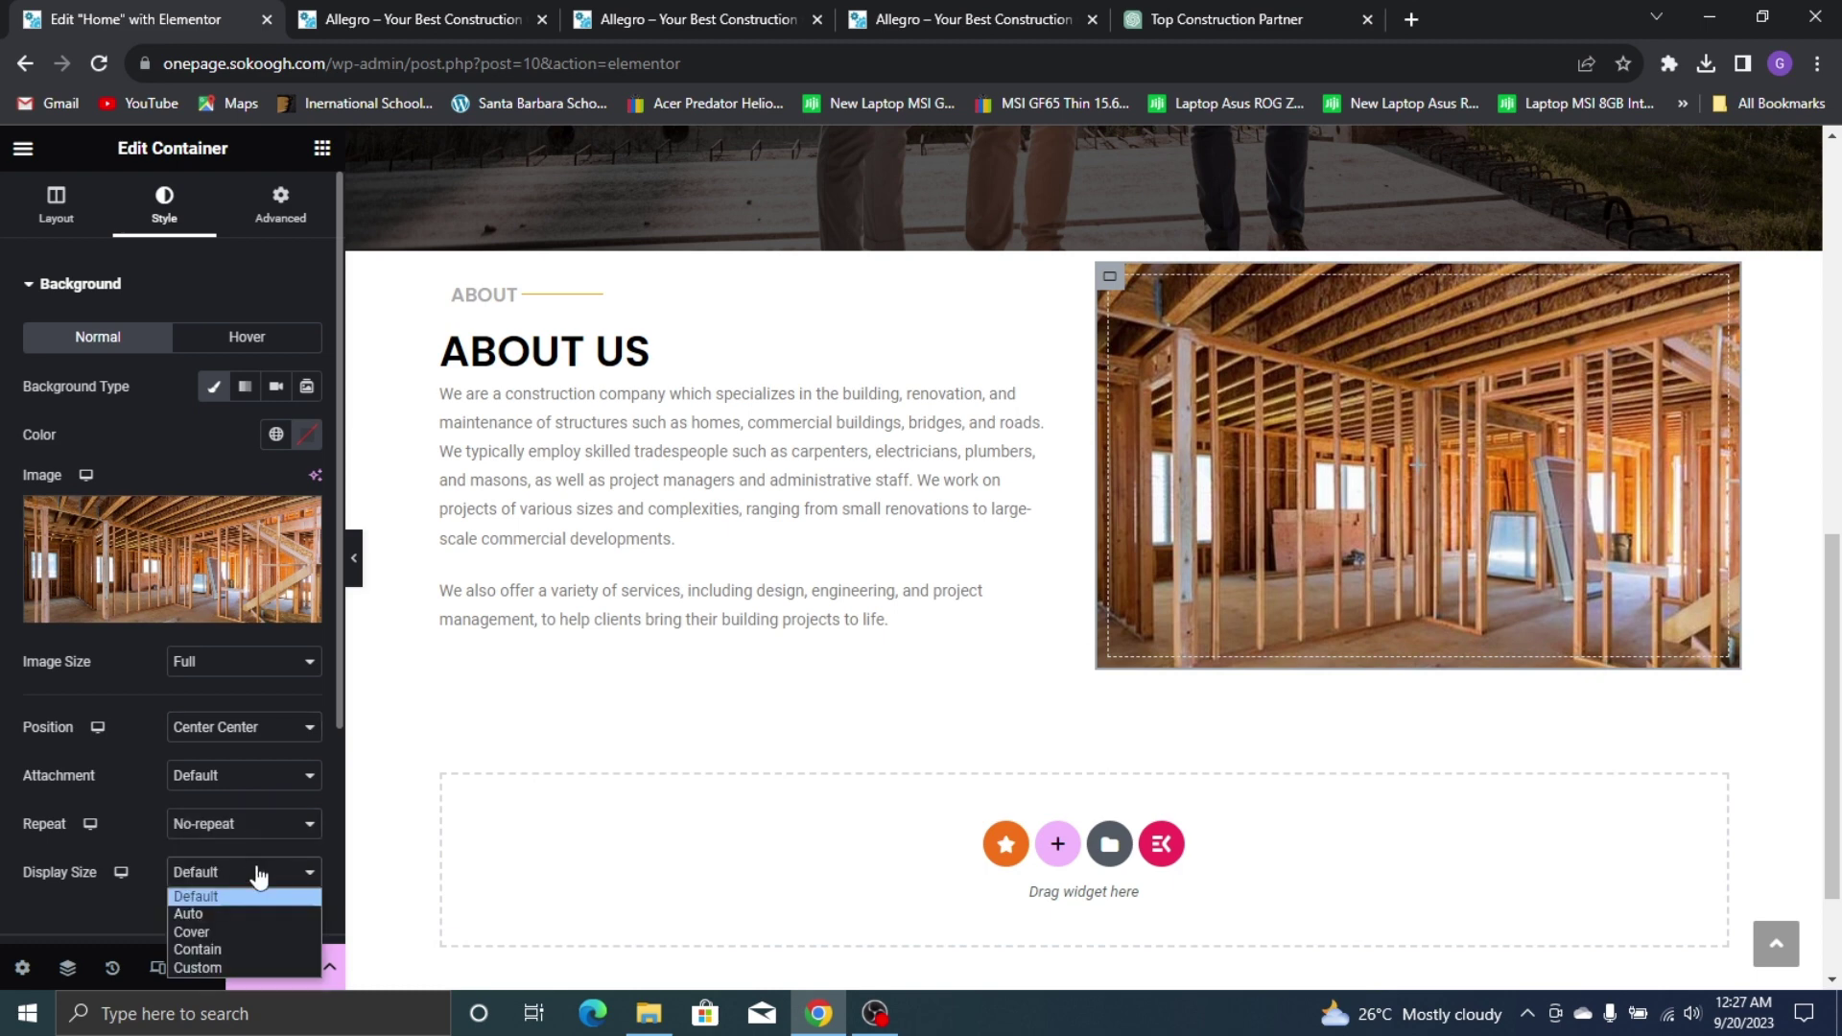
{"action": "left_click", "coordinate": [270, 932]}
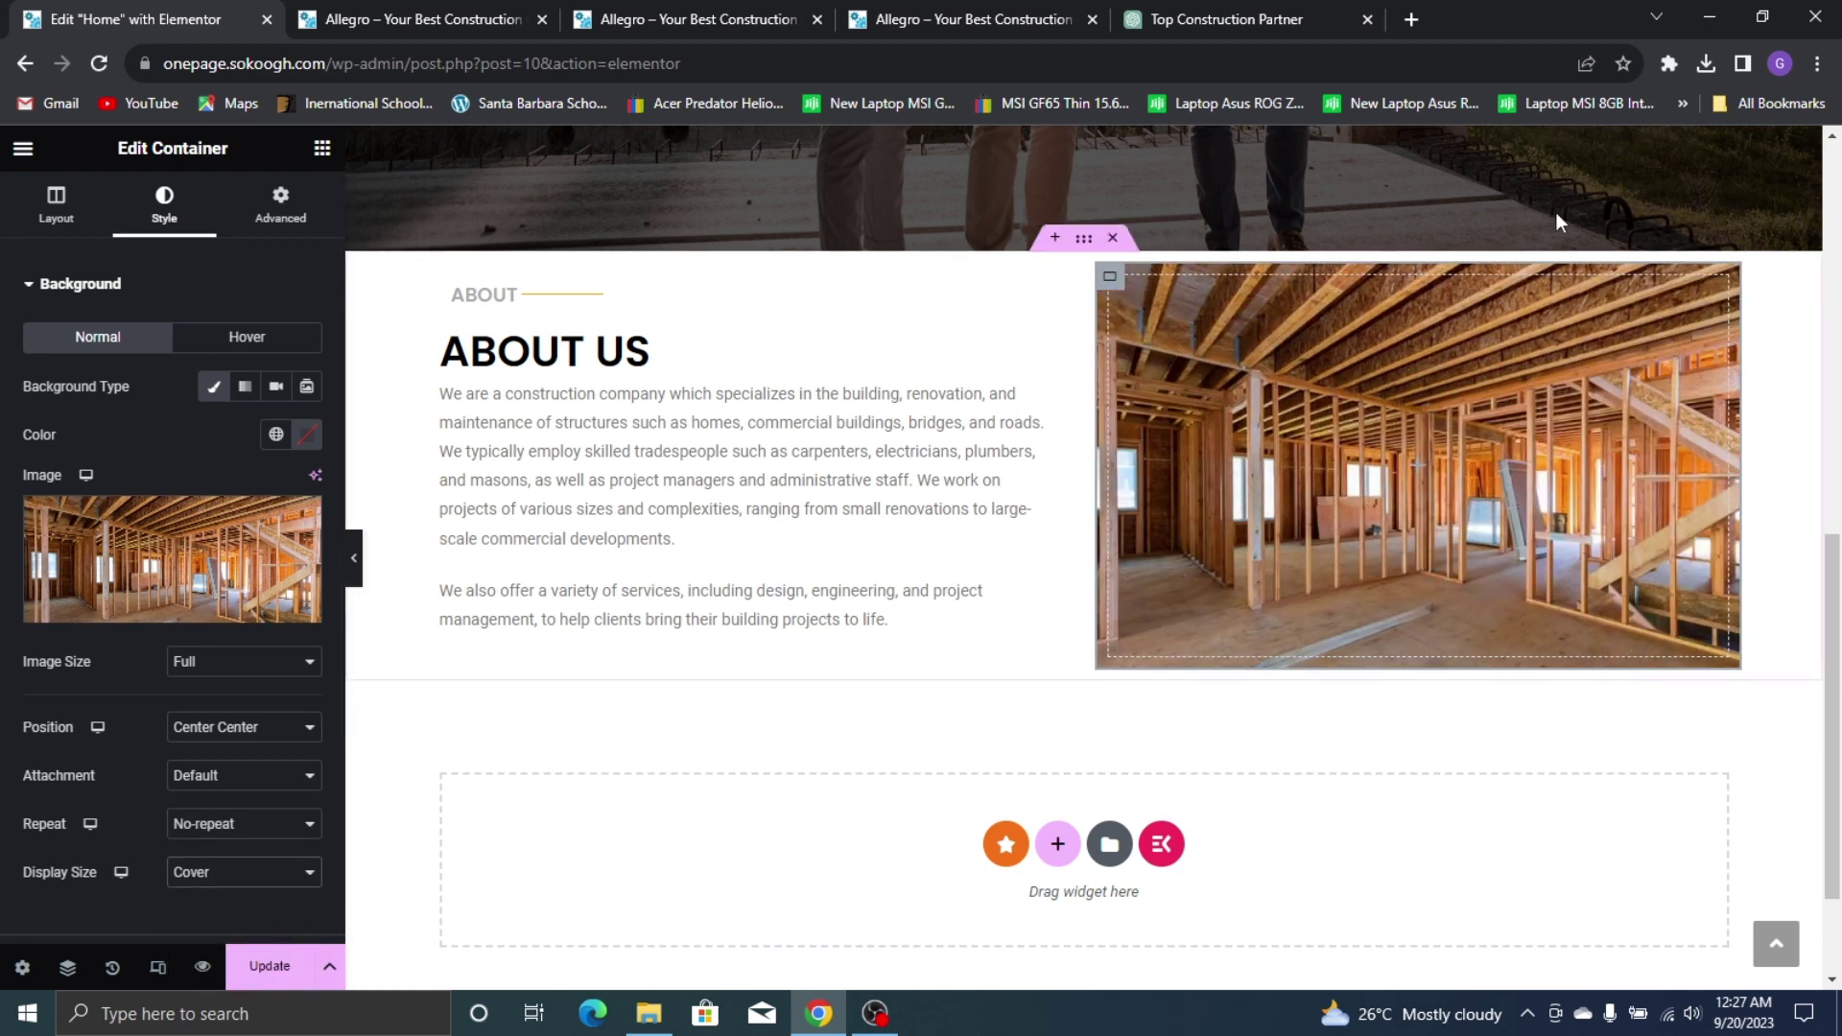
Check the live site, then hide the editing panel to preview the page
{"action": "scroll", "coordinate": [1055, 710], "scroll_direction": "up", "scroll_amount": 2}
{"action": "scroll", "coordinate": [822, 662], "scroll_direction": "down", "scroll_amount": 2}
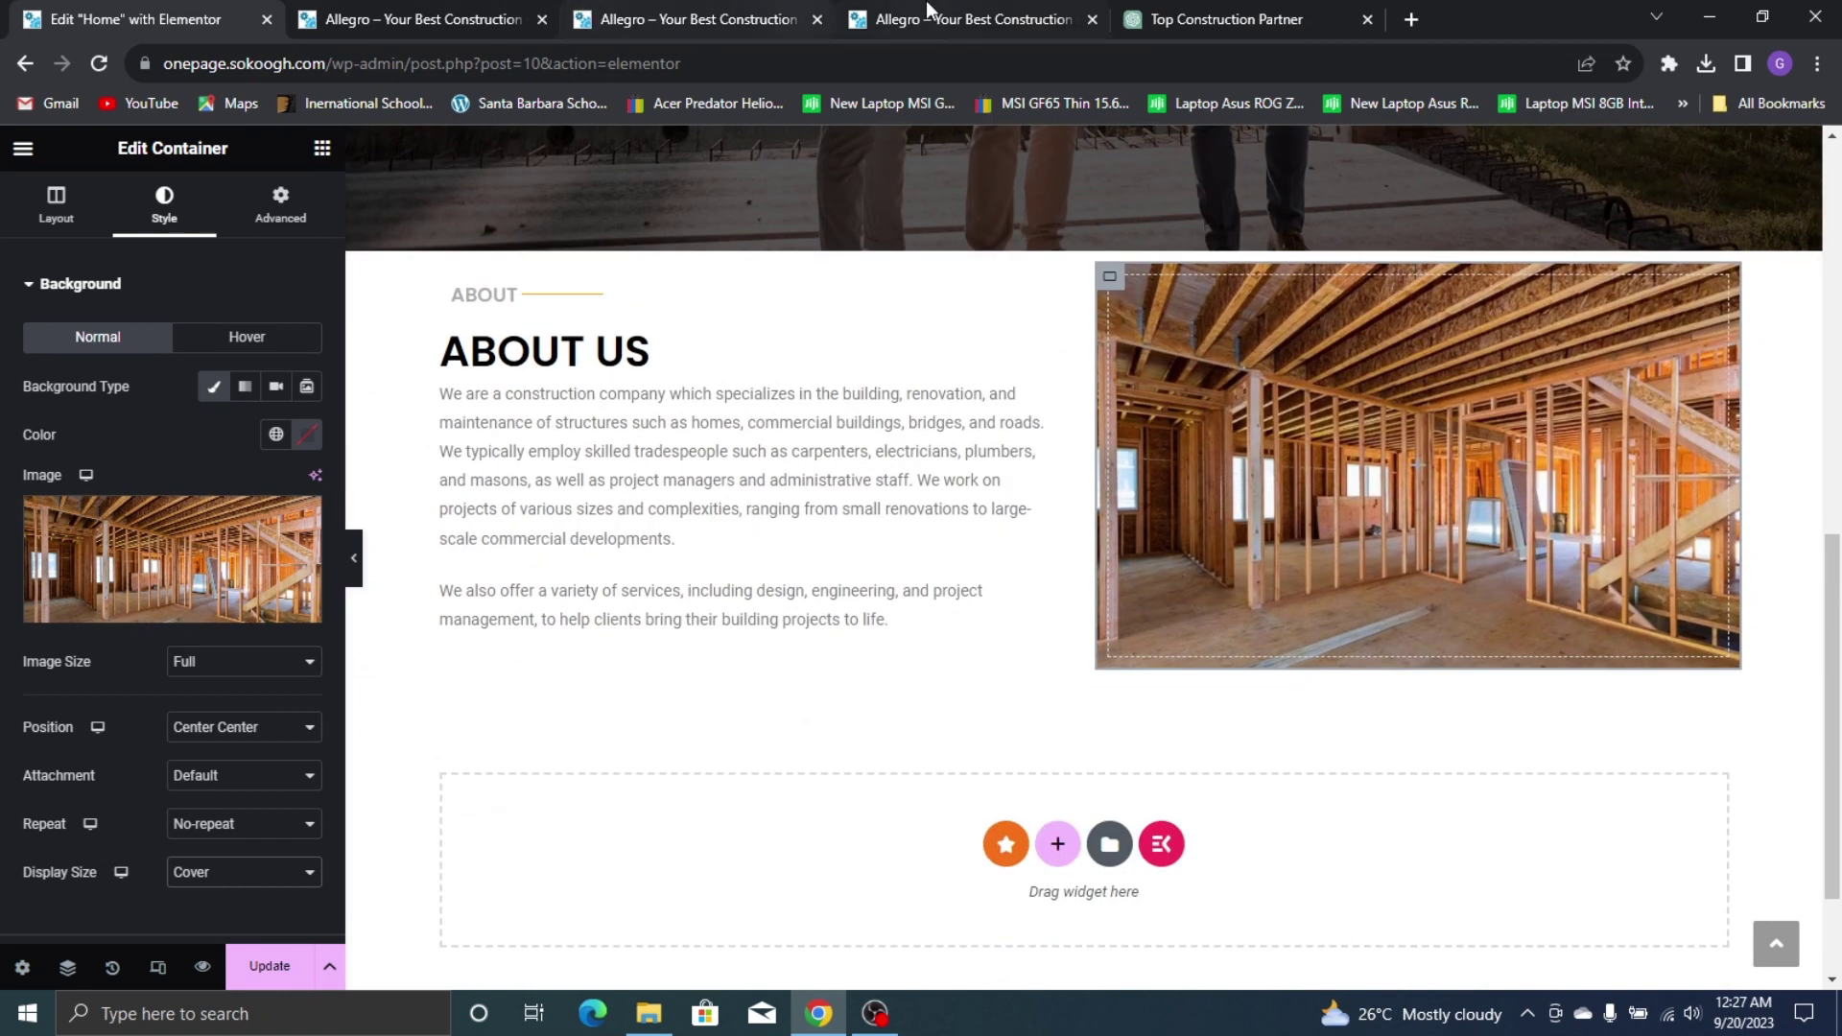
{"action": "left_click", "coordinate": [930, 12]}
{"action": "left_click", "coordinate": [50, 11]}
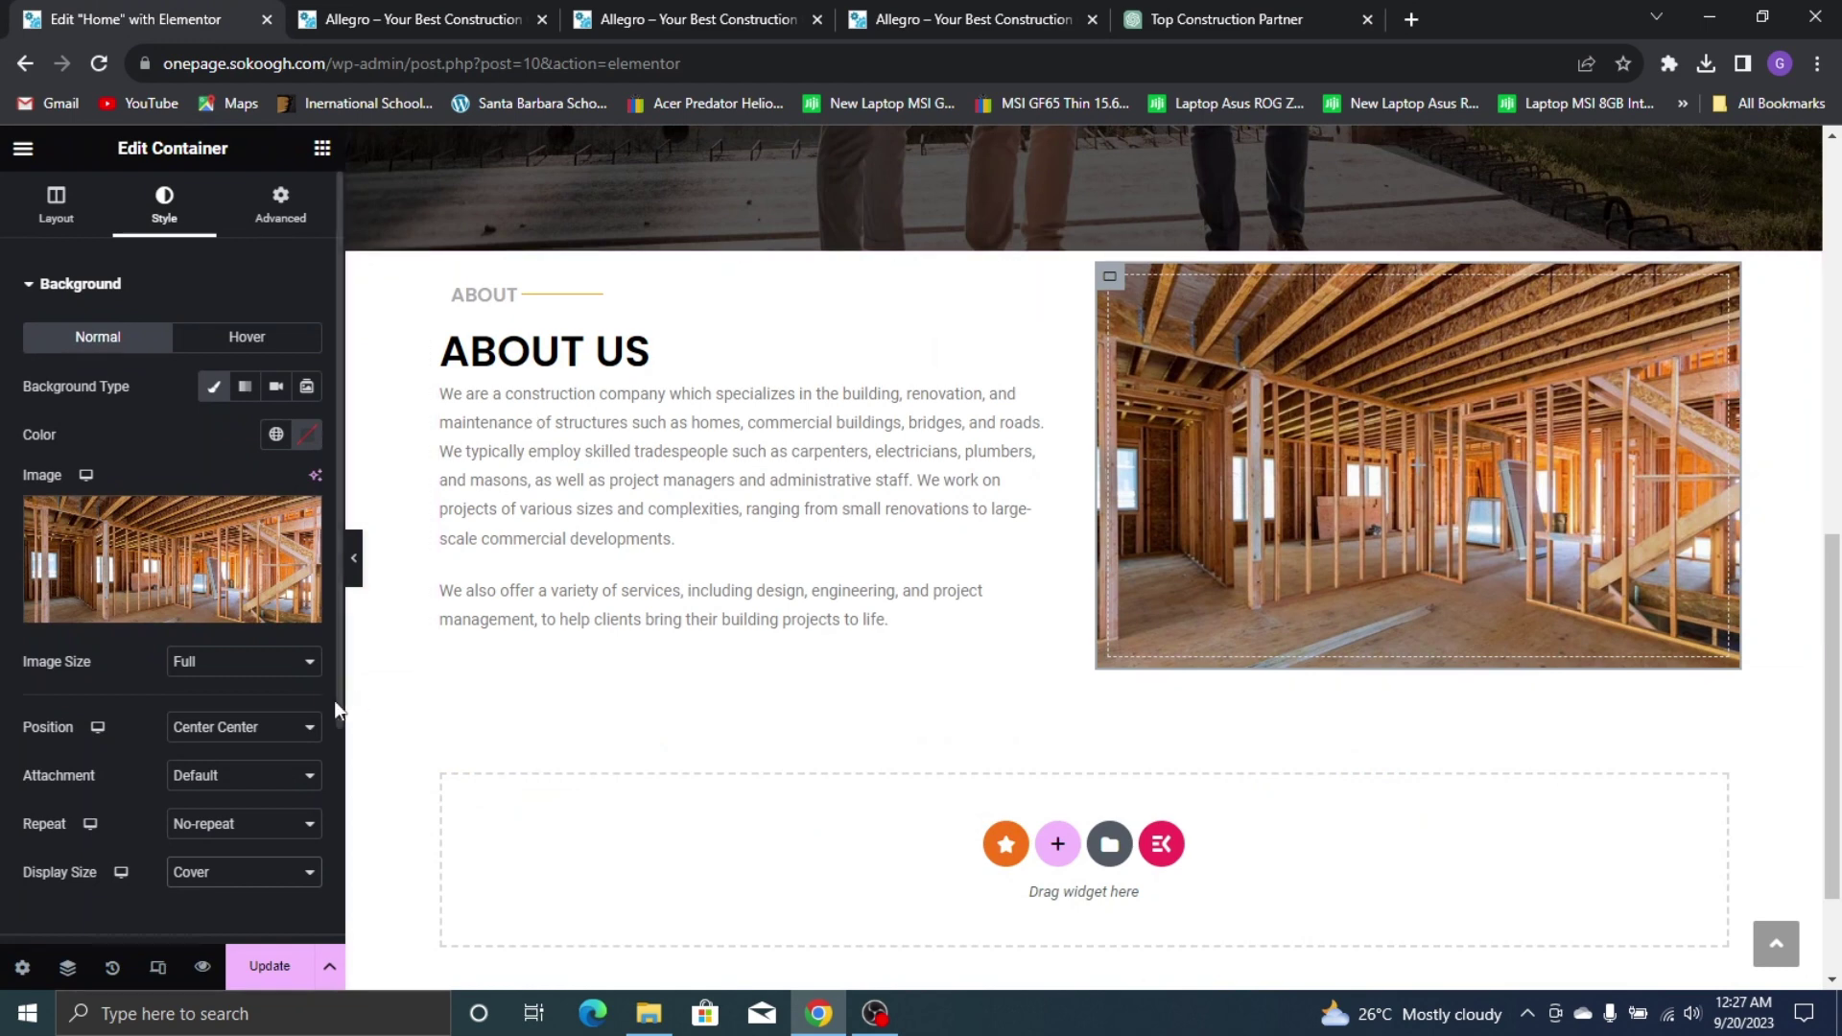
{"action": "left_click", "coordinate": [352, 574]}
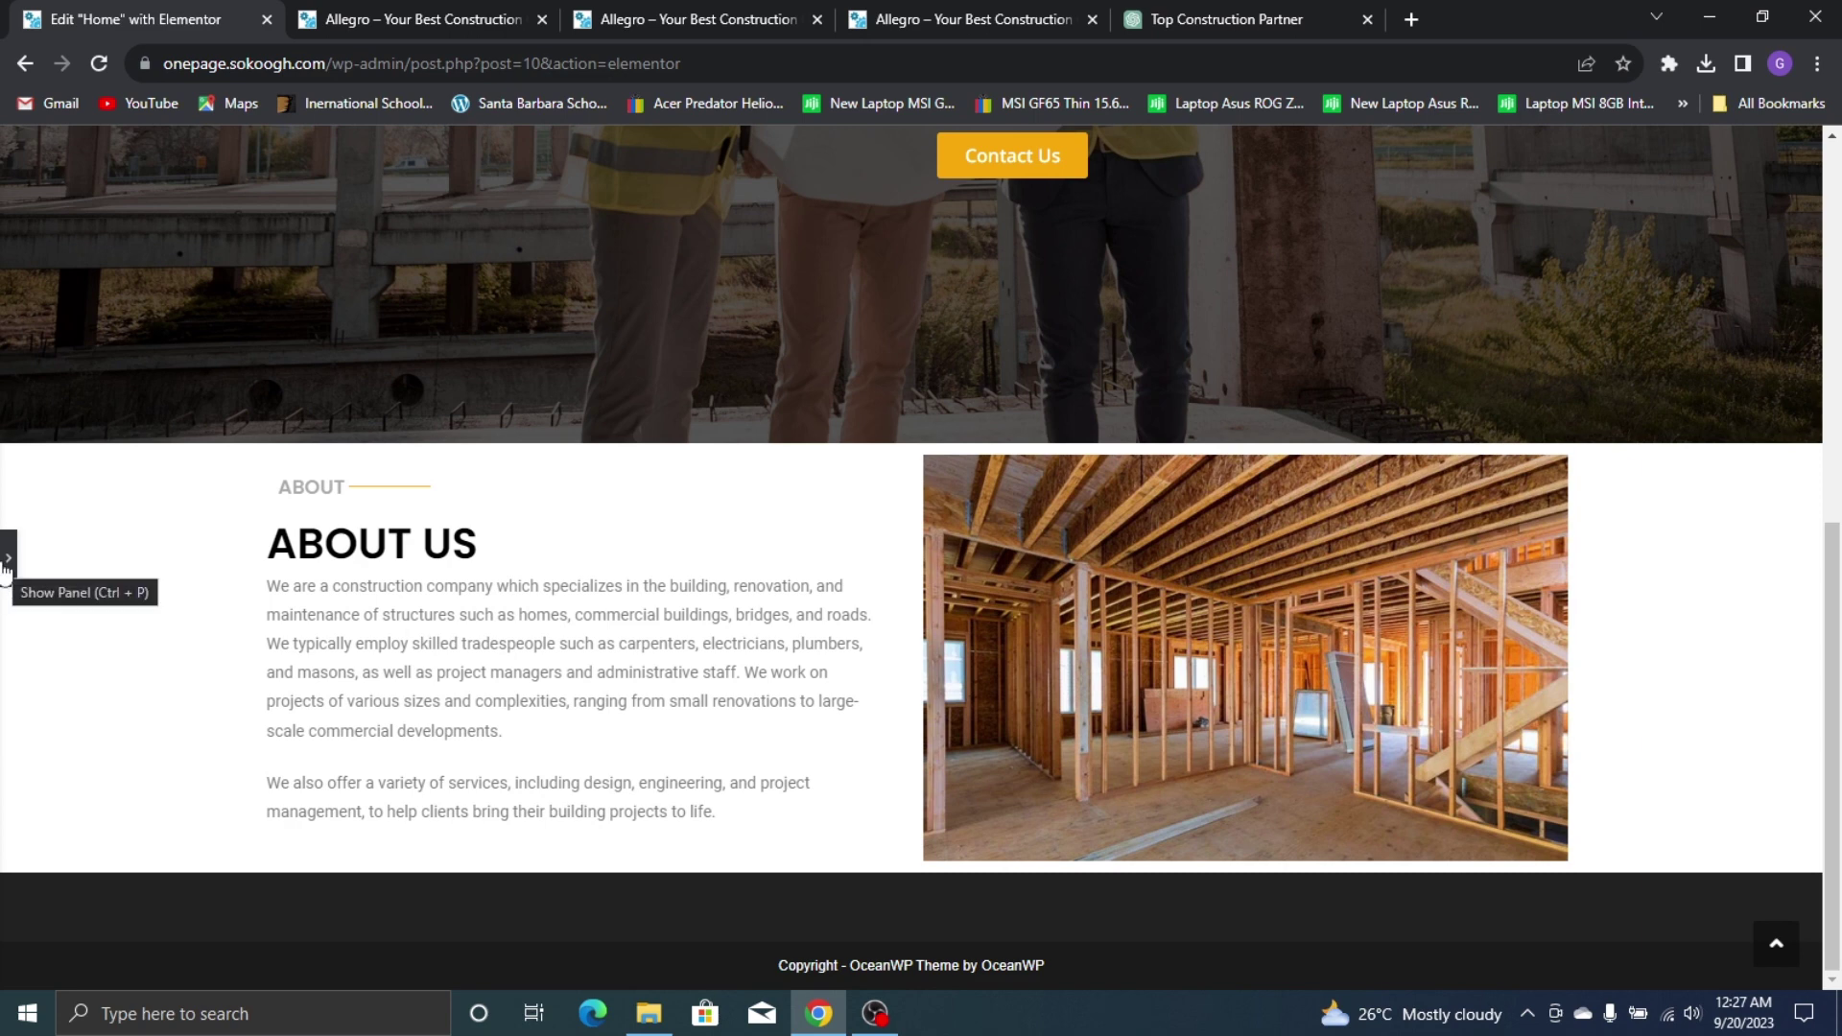
Show the editing panel and widget grid again, comparing against the live About Us section
{"action": "left_click", "coordinate": [6, 561]}
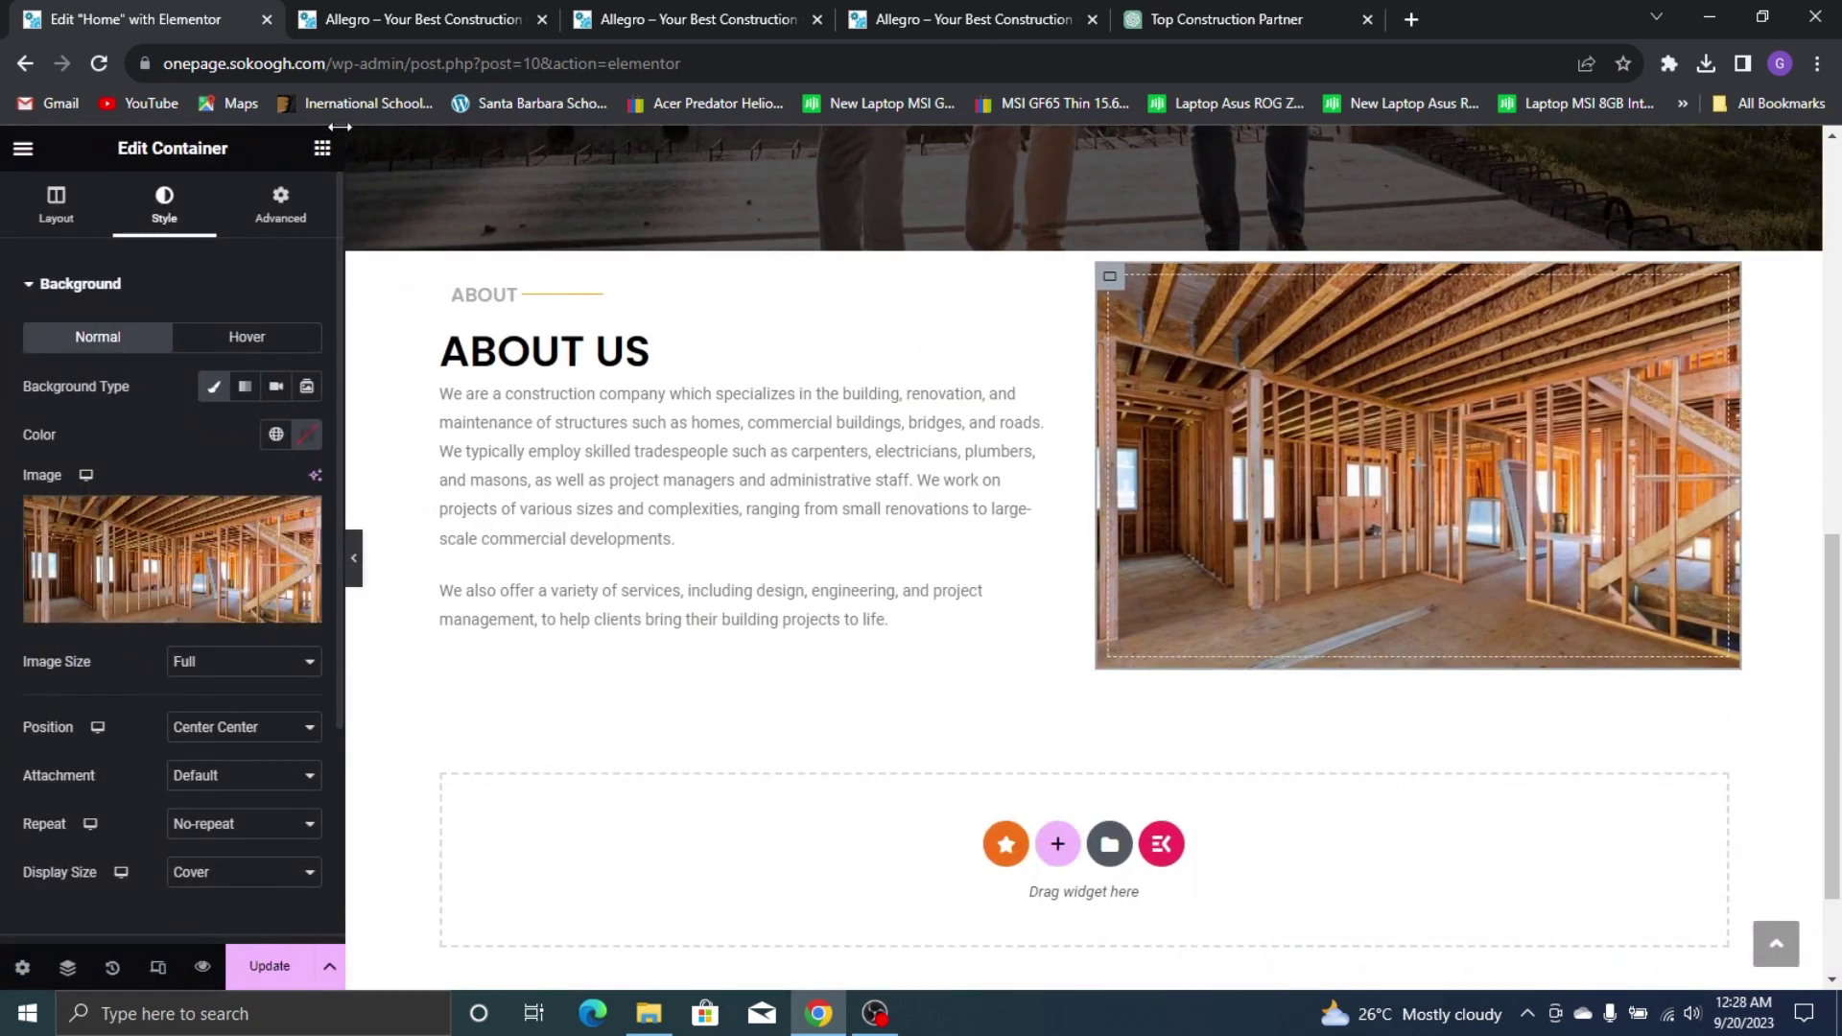
{"action": "left_click", "coordinate": [324, 153]}
{"action": "left_click", "coordinate": [672, 20]}
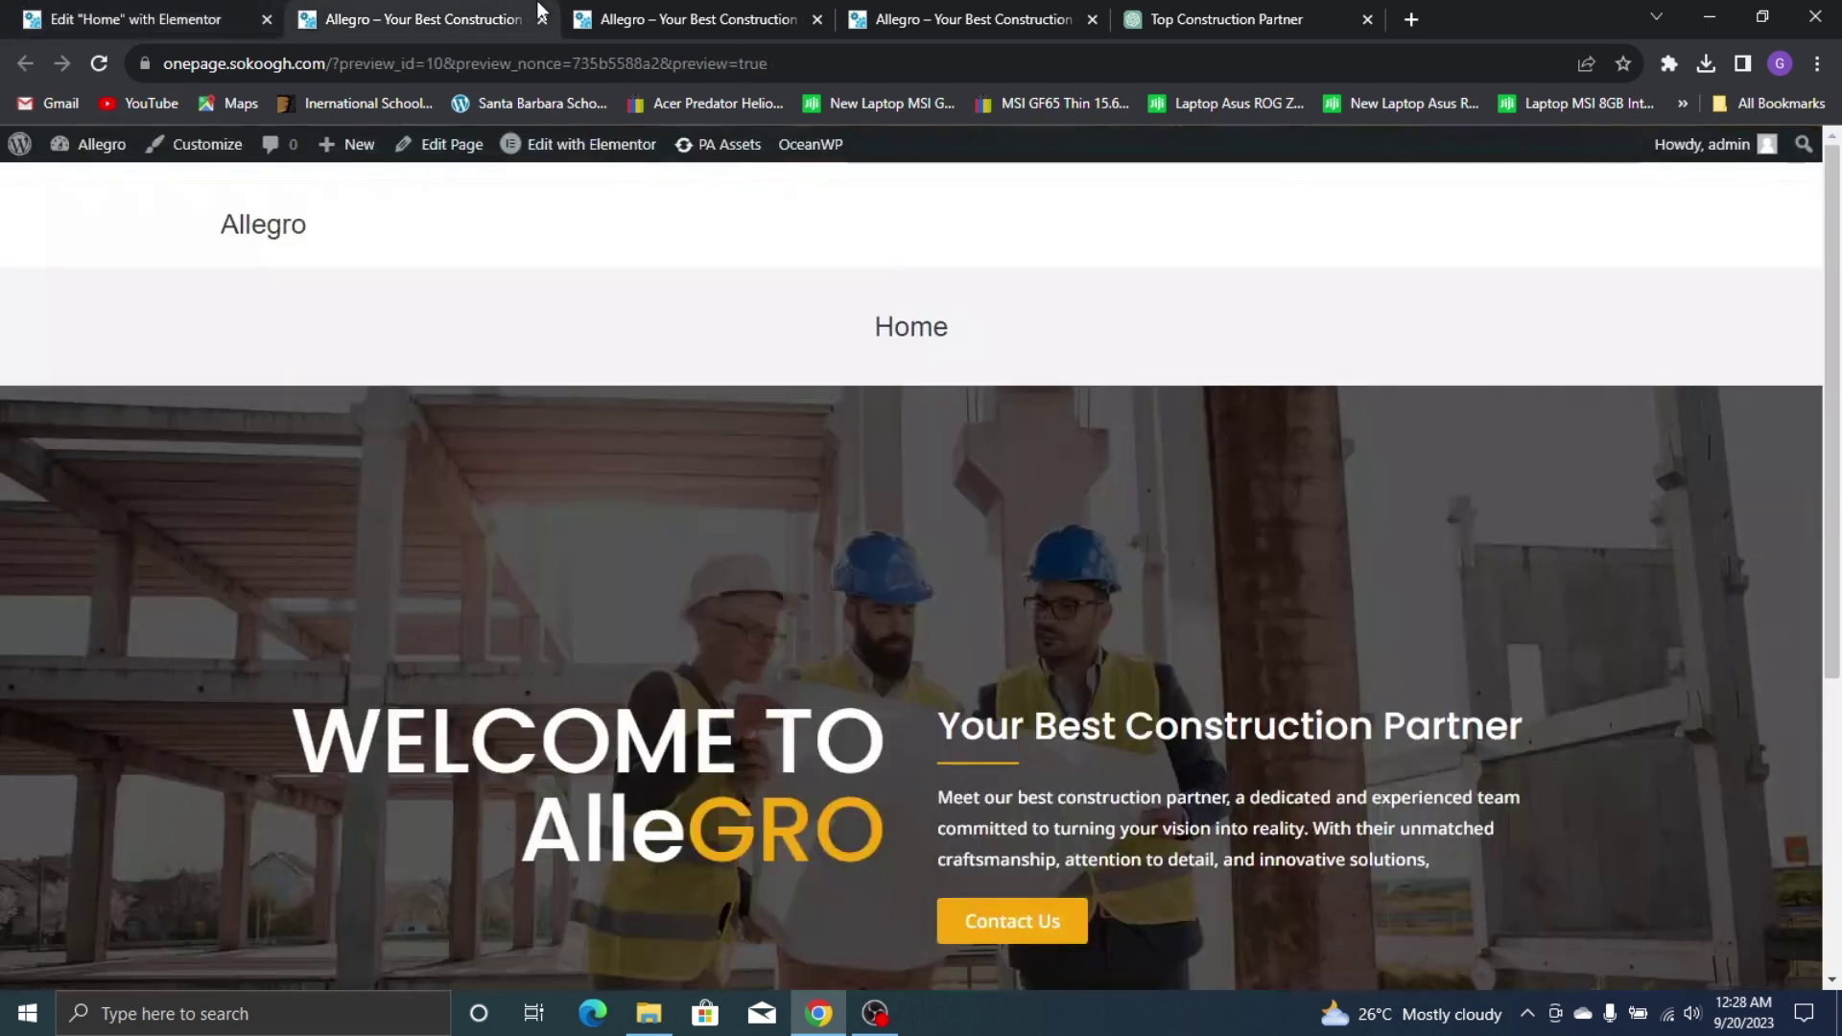
{"action": "left_click", "coordinate": [1002, 14]}
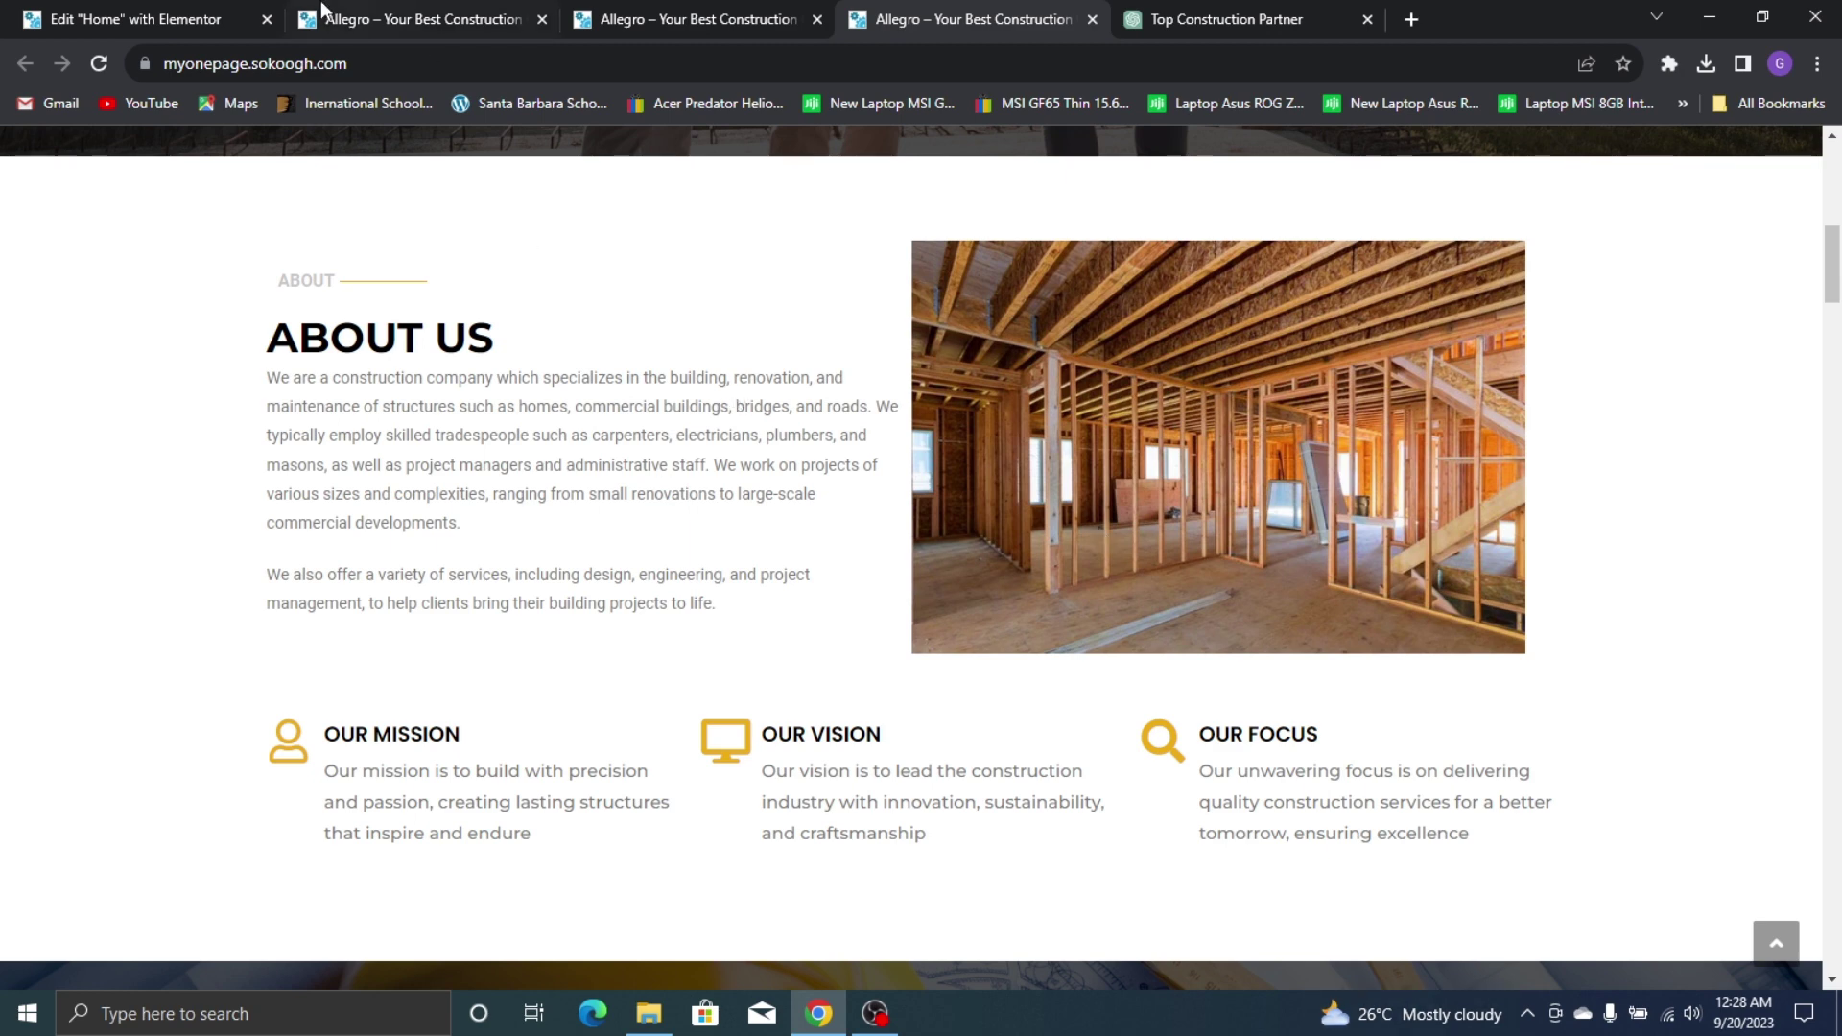
{"action": "key", "text": "ctrl+1"}
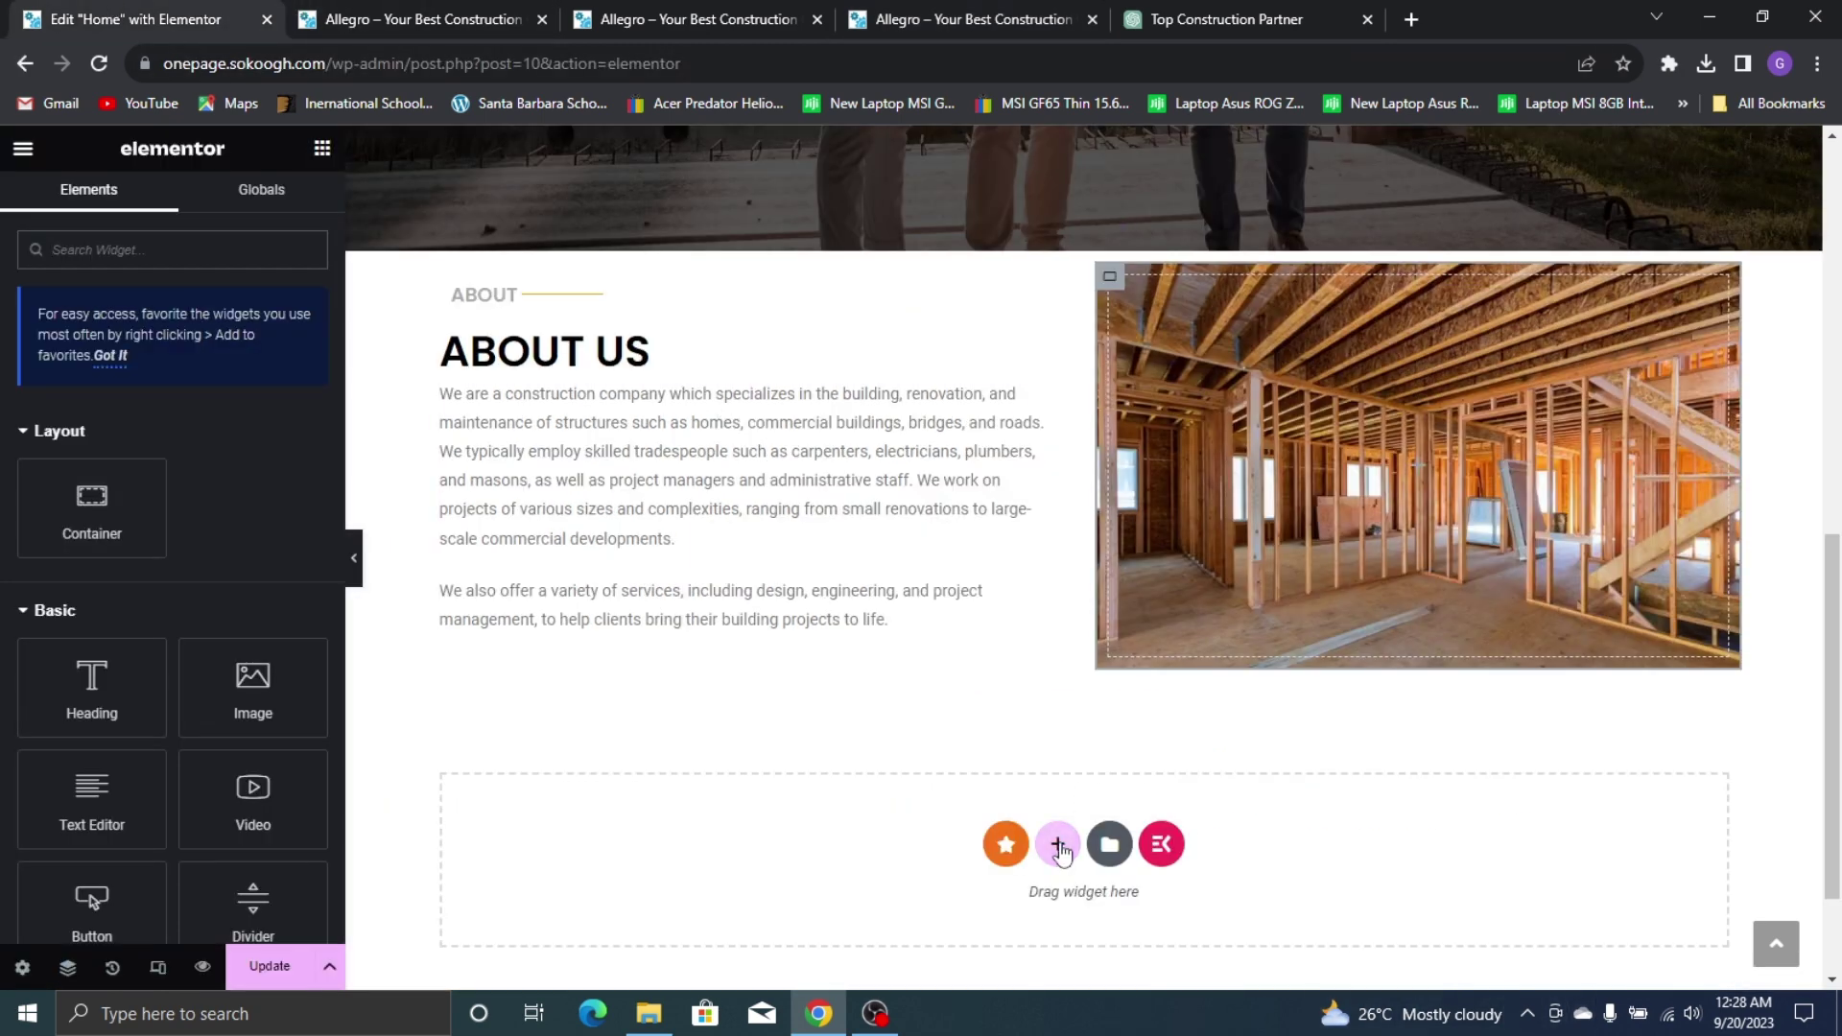
Add a new container below About Us with its direction set to row
{"action": "left_click", "coordinate": [1058, 843]}
{"action": "scroll", "coordinate": [894, 712], "scroll_direction": "down", "scroll_amount": 2}
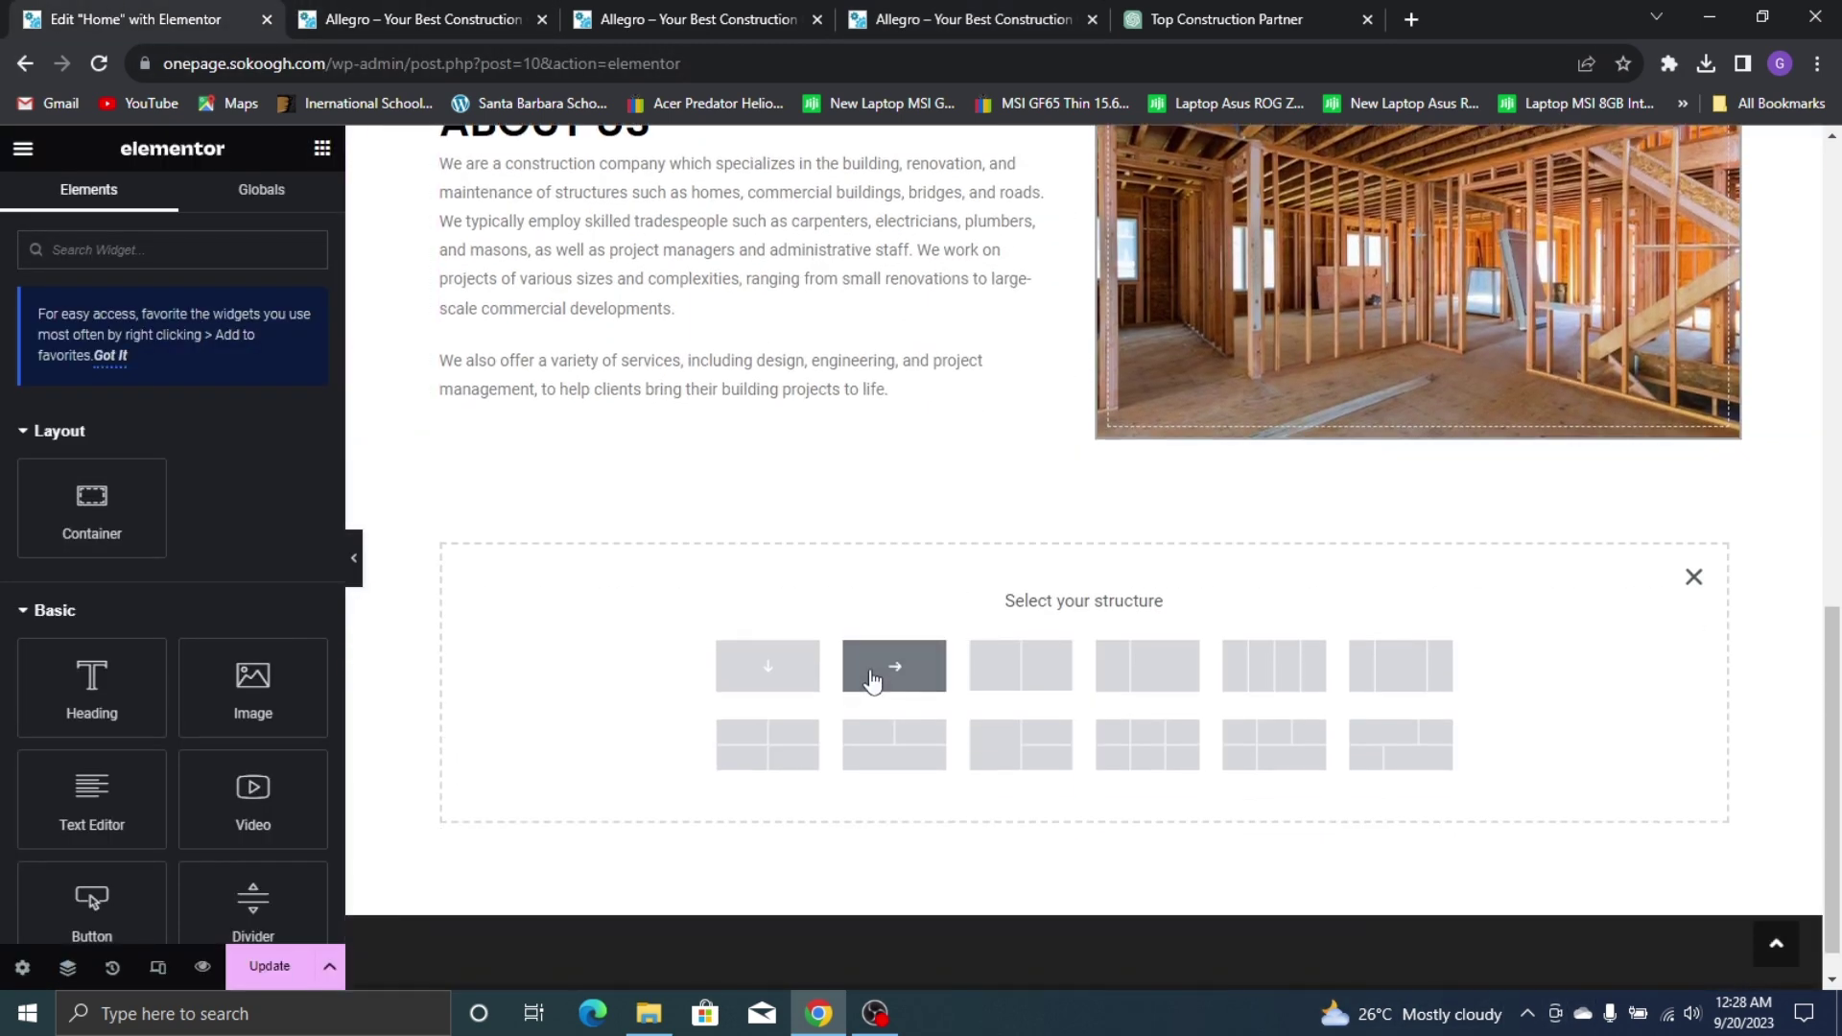
{"action": "left_click", "coordinate": [775, 672]}
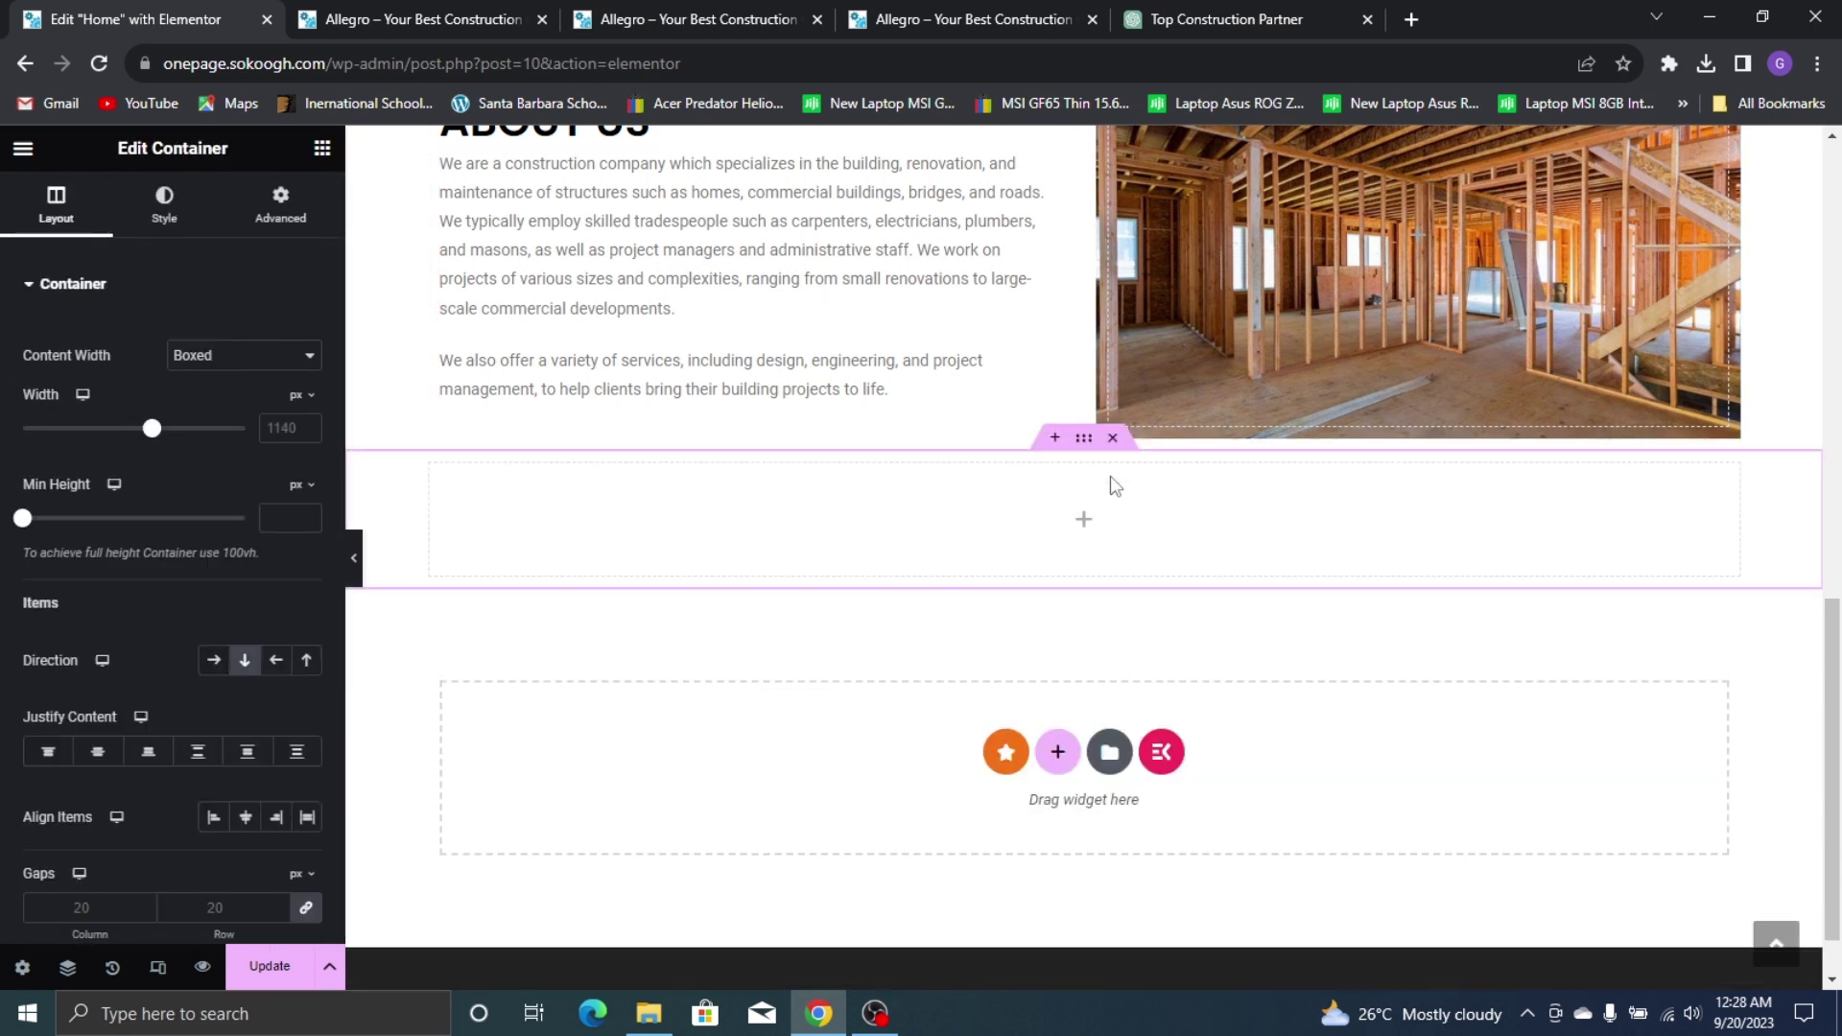
{"action": "left_click", "coordinate": [316, 153]}
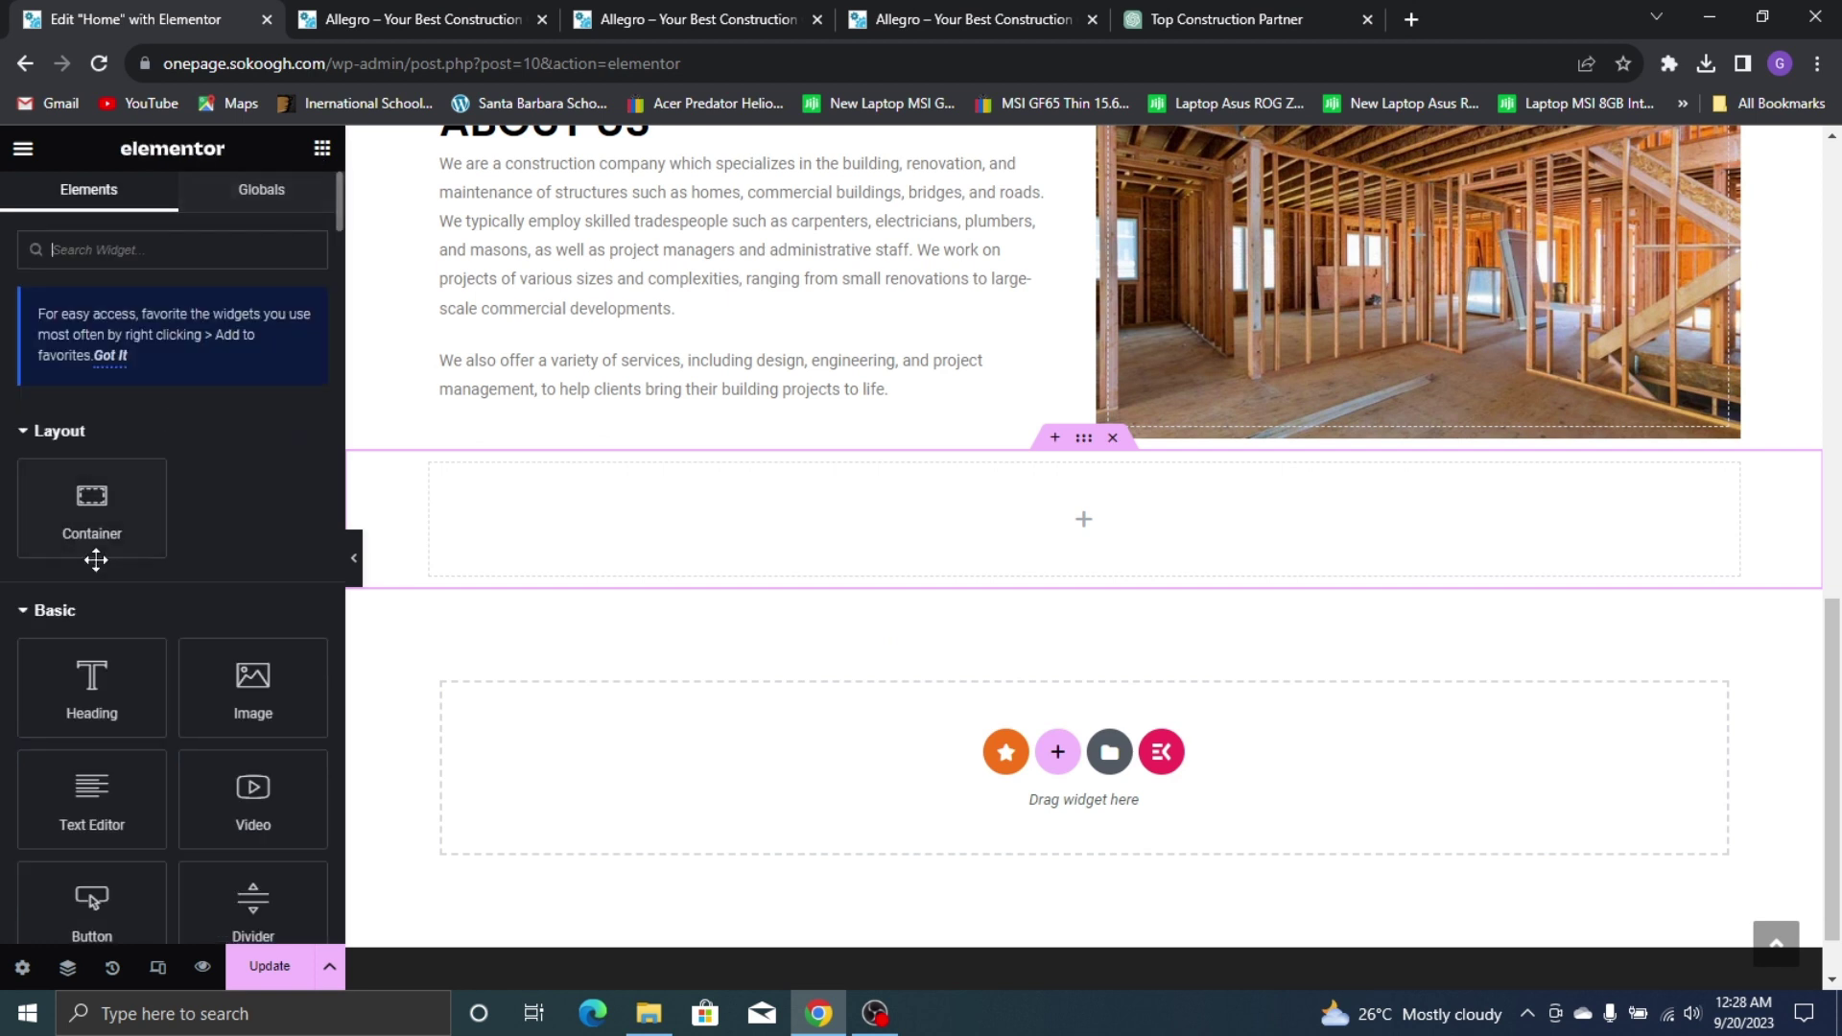
{"action": "left_click_drag", "start_coordinate": [91, 503], "coordinate": [526, 520]}
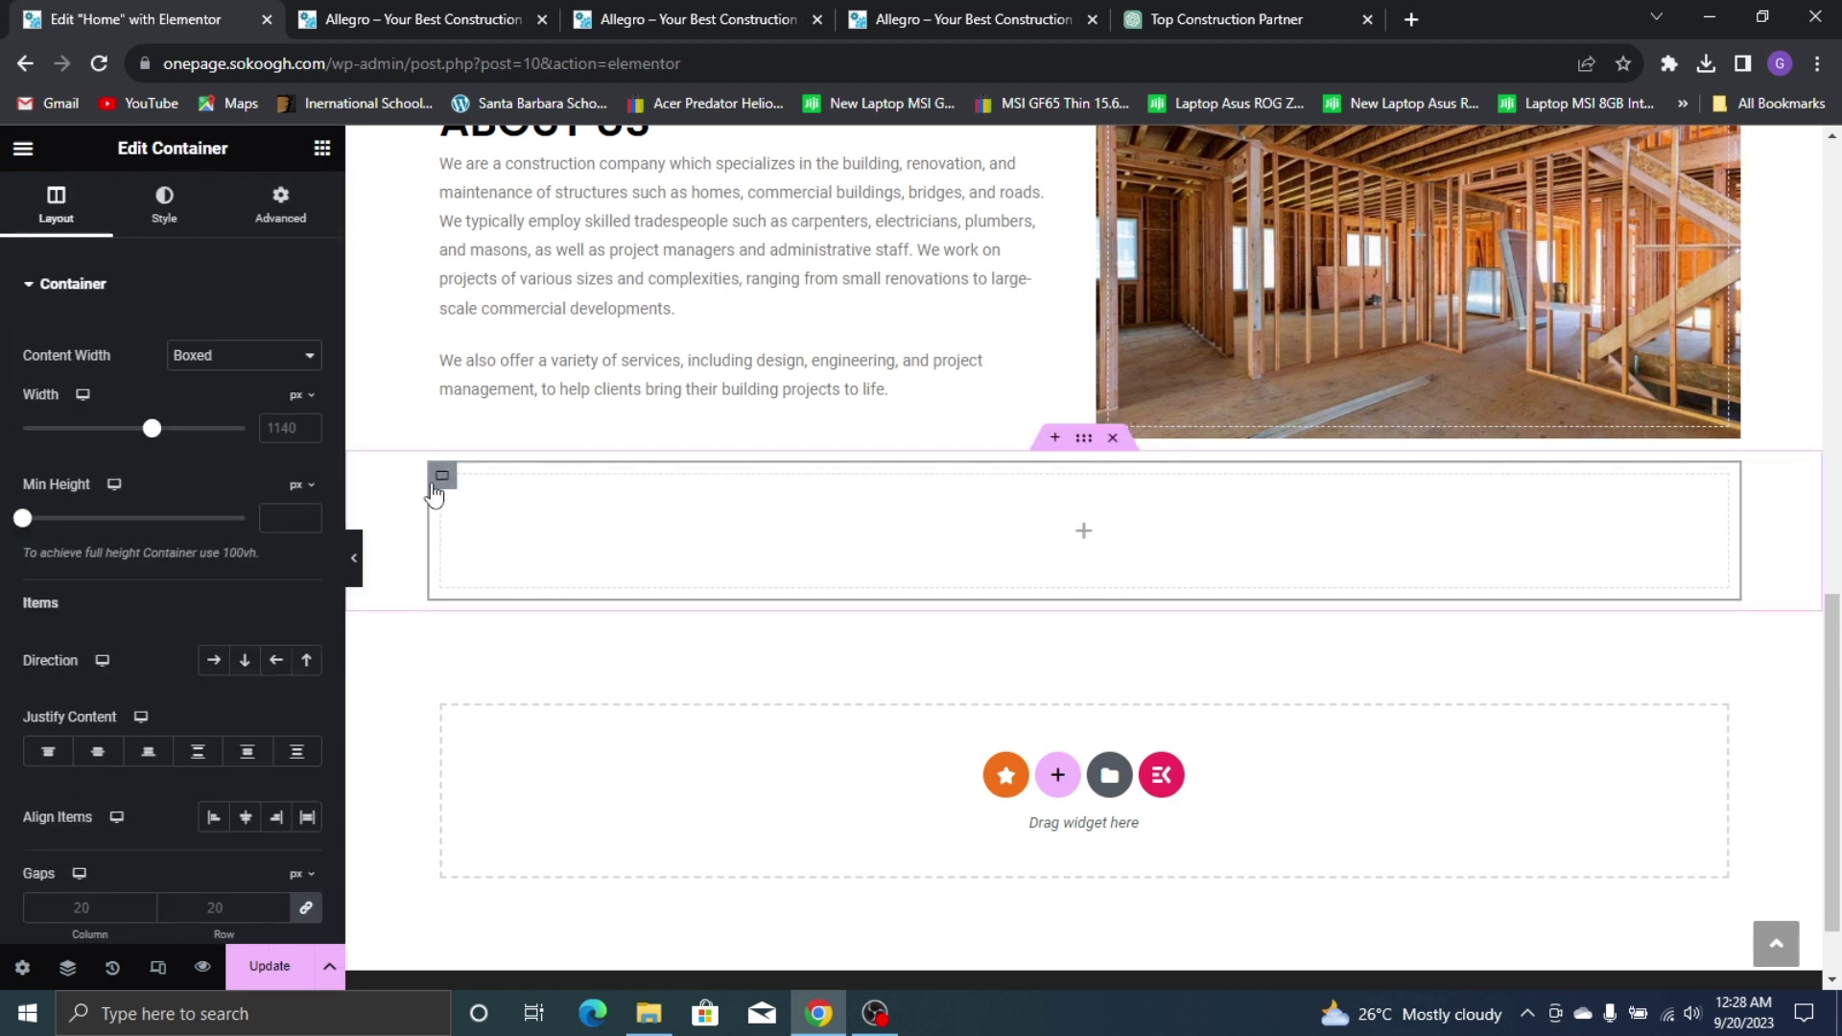
{"action": "left_click", "coordinate": [213, 660]}
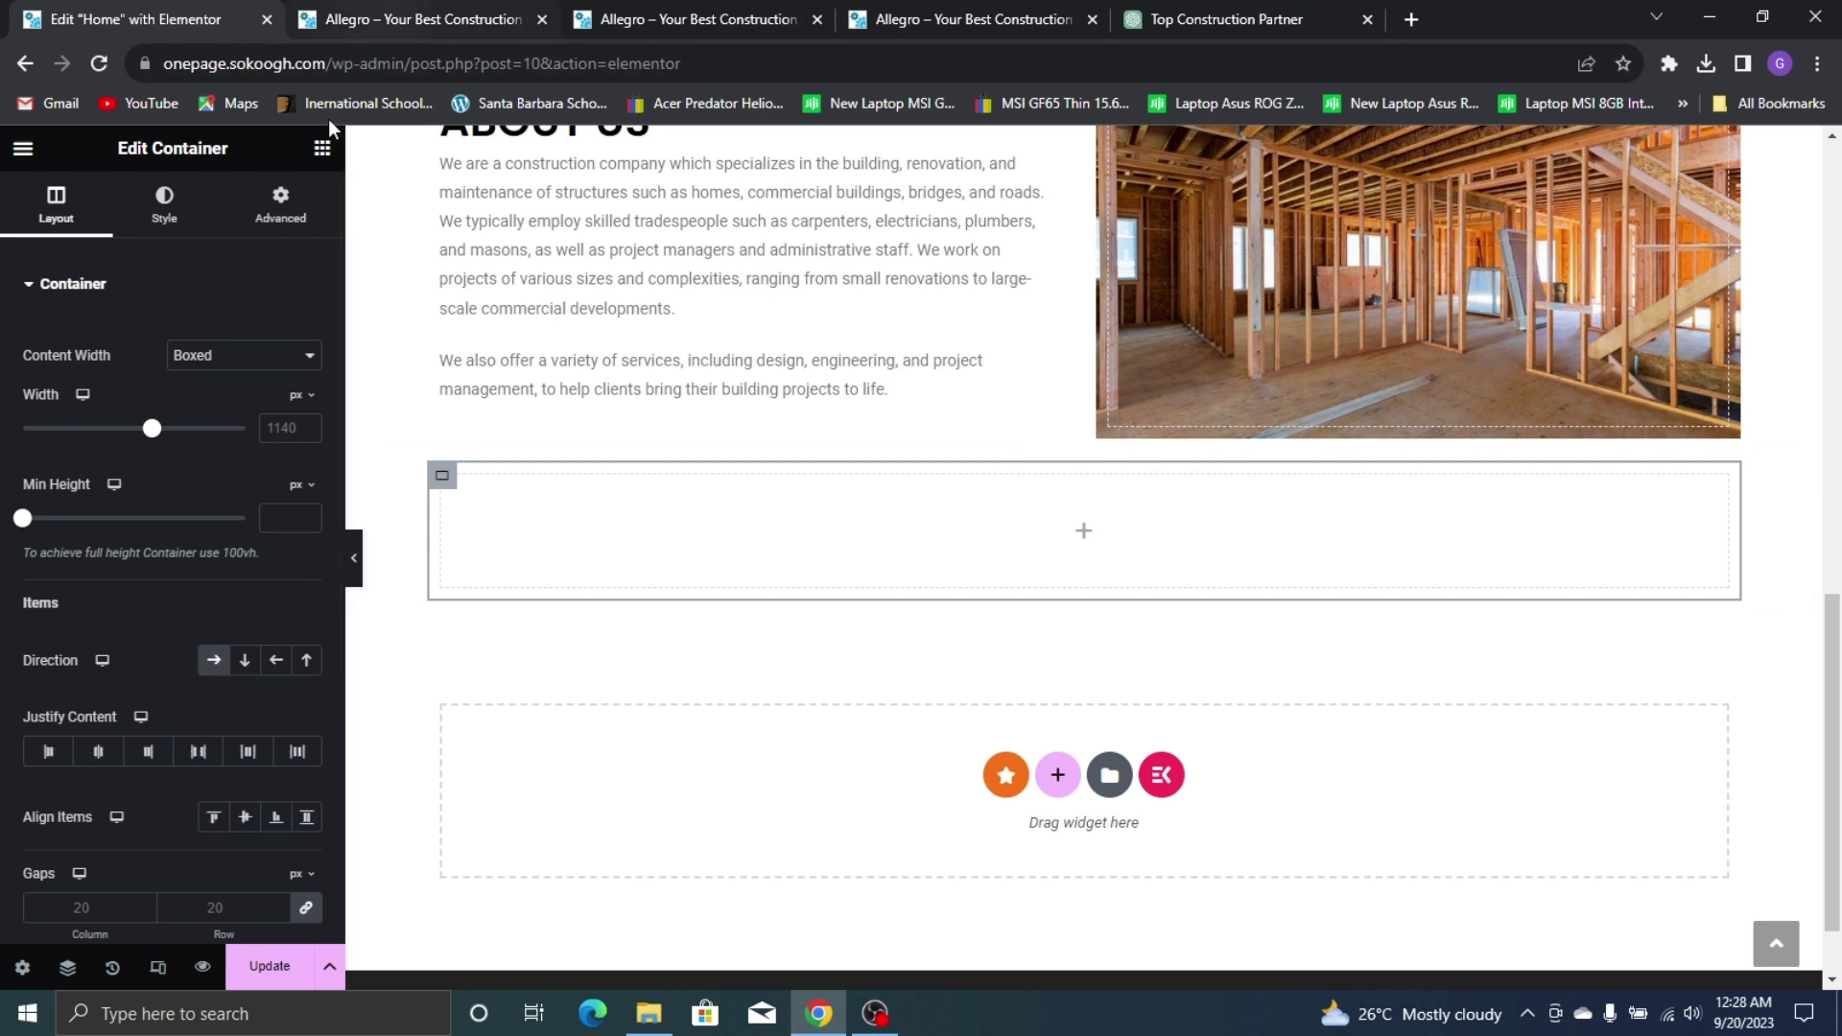
Drag in a nested container and duplicate it twice to make three columns
{"action": "left_click", "coordinate": [322, 150]}
{"action": "left_click_drag", "start_coordinate": [101, 527], "coordinate": [566, 537]}
{"action": "right_click", "coordinate": [464, 503]}
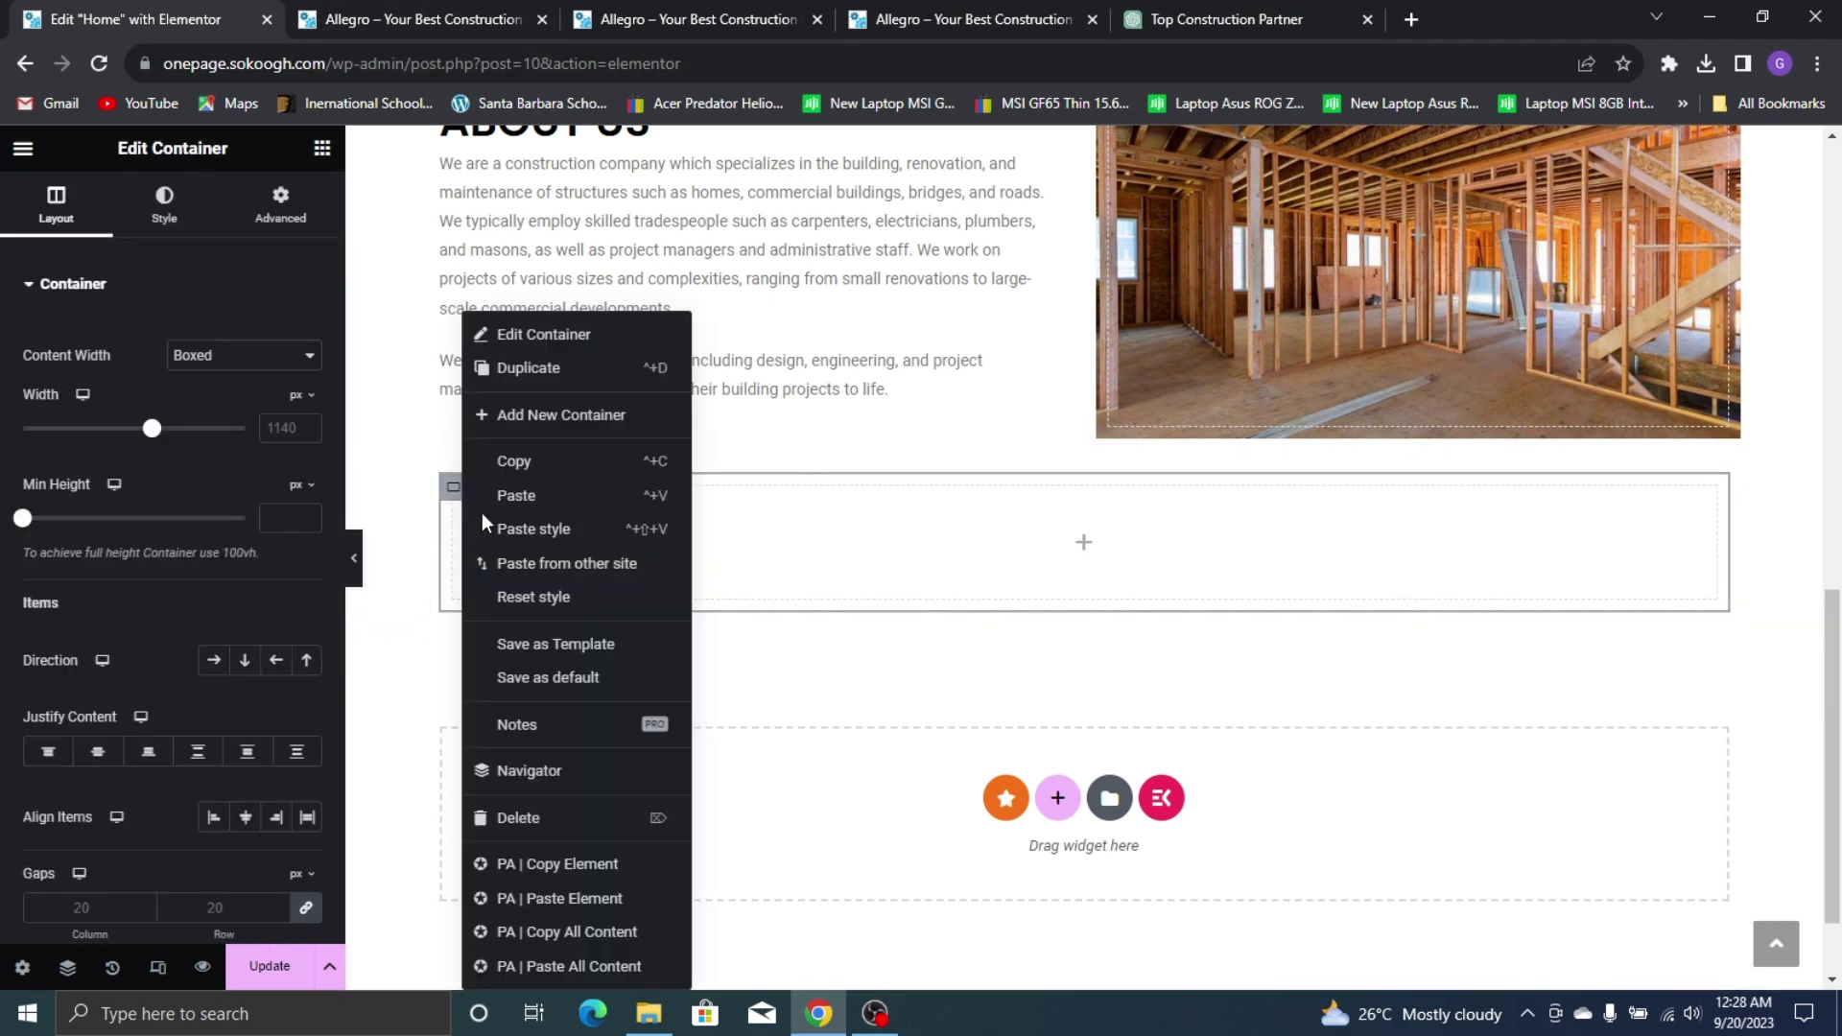
{"action": "left_click", "coordinate": [523, 369]}
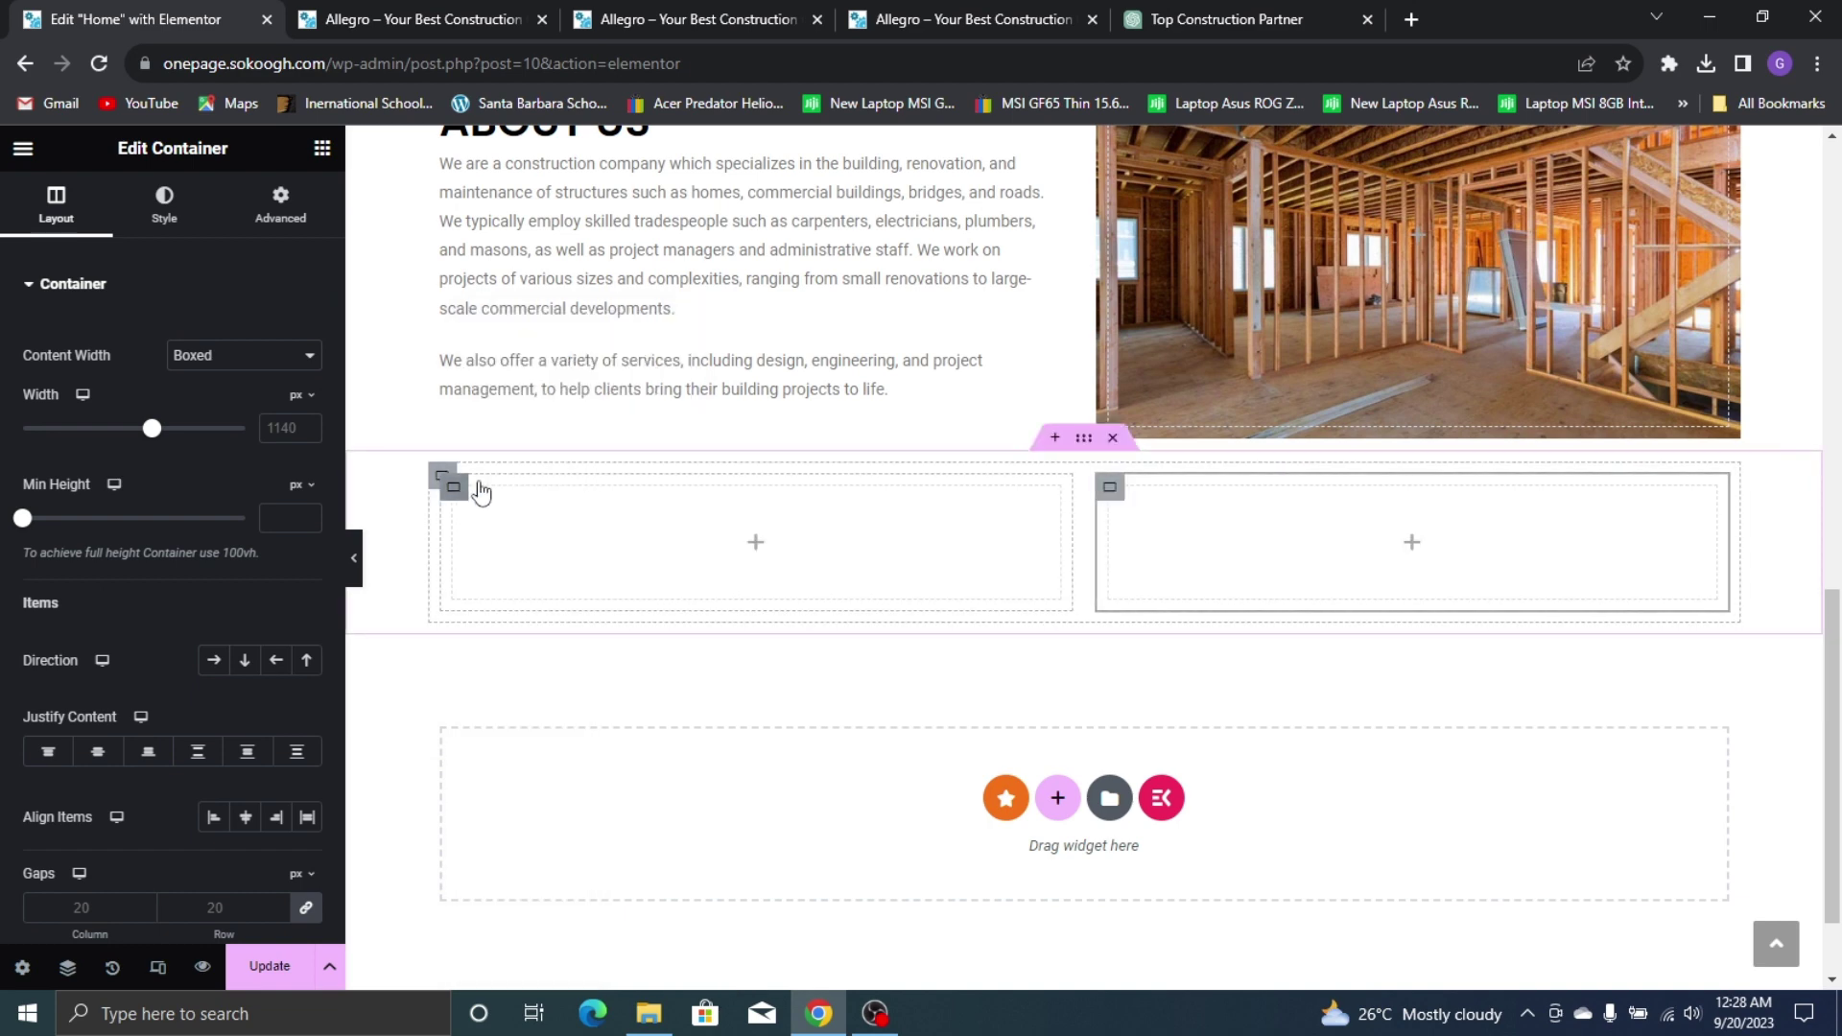
{"action": "right_click", "coordinate": [468, 510]}
{"action": "key", "text": "ctrl+d"}
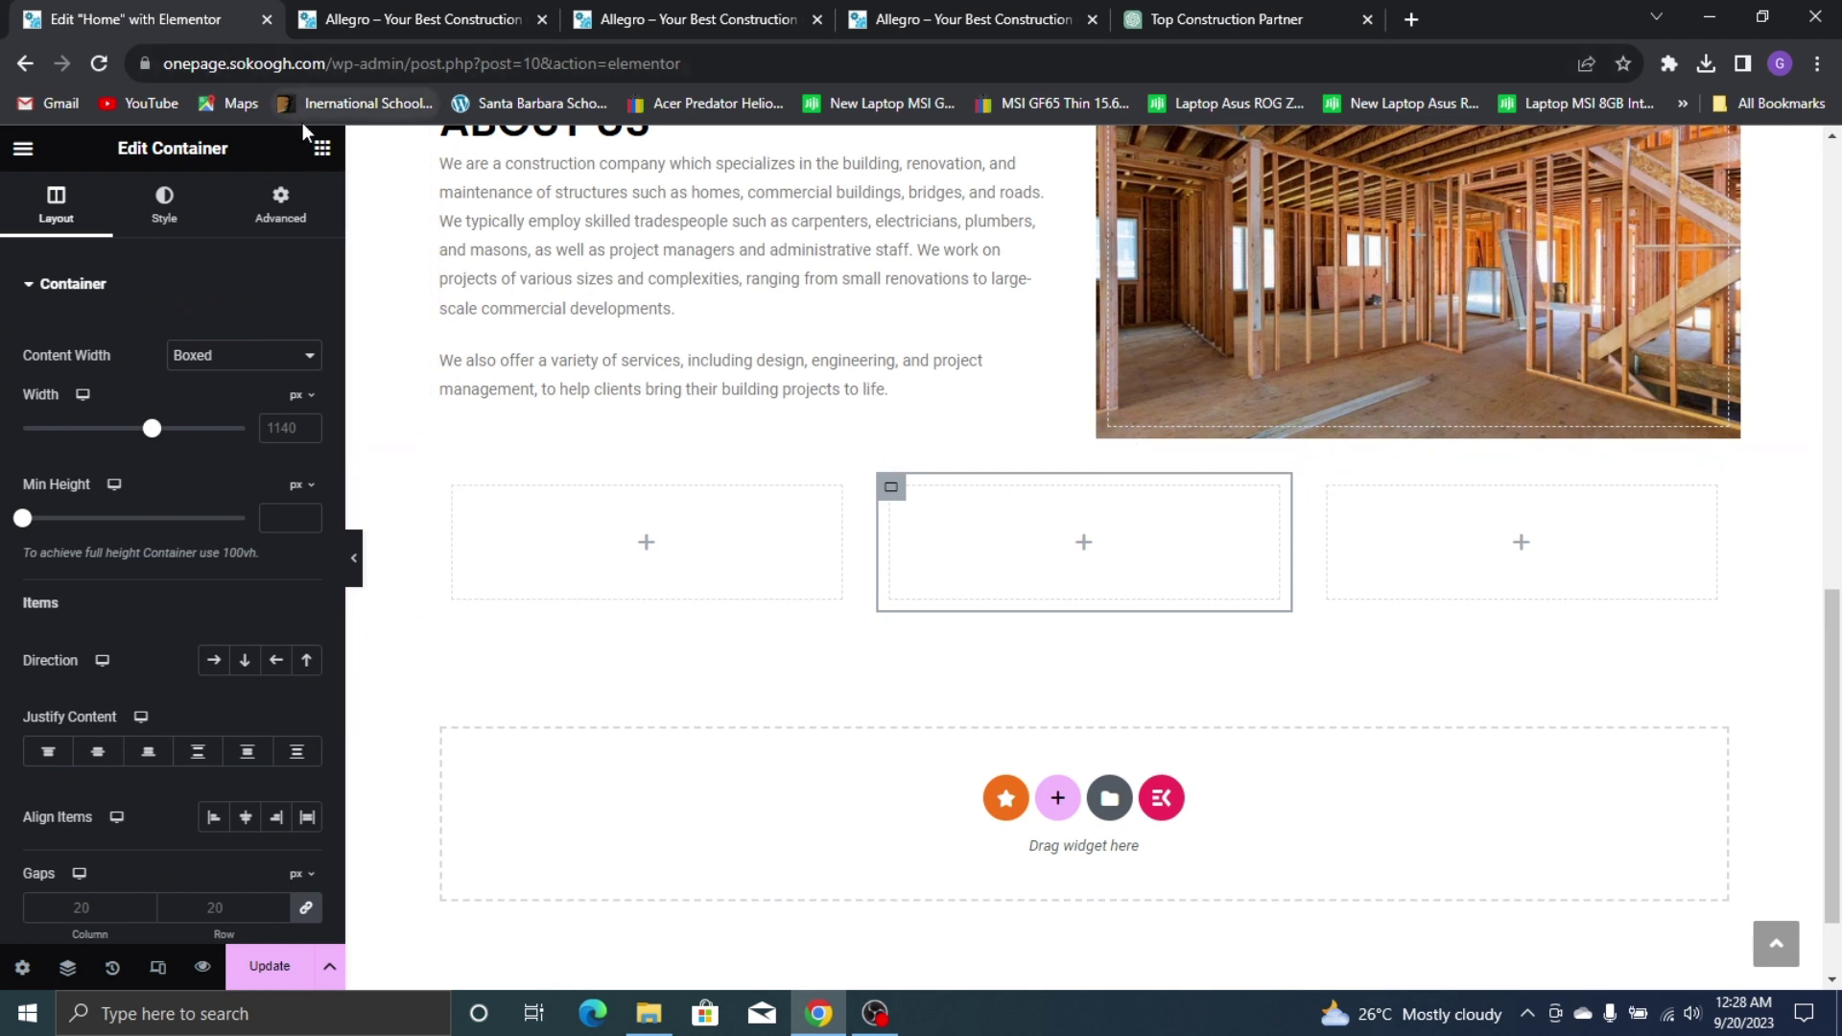
{"action": "left_click", "coordinate": [322, 150]}
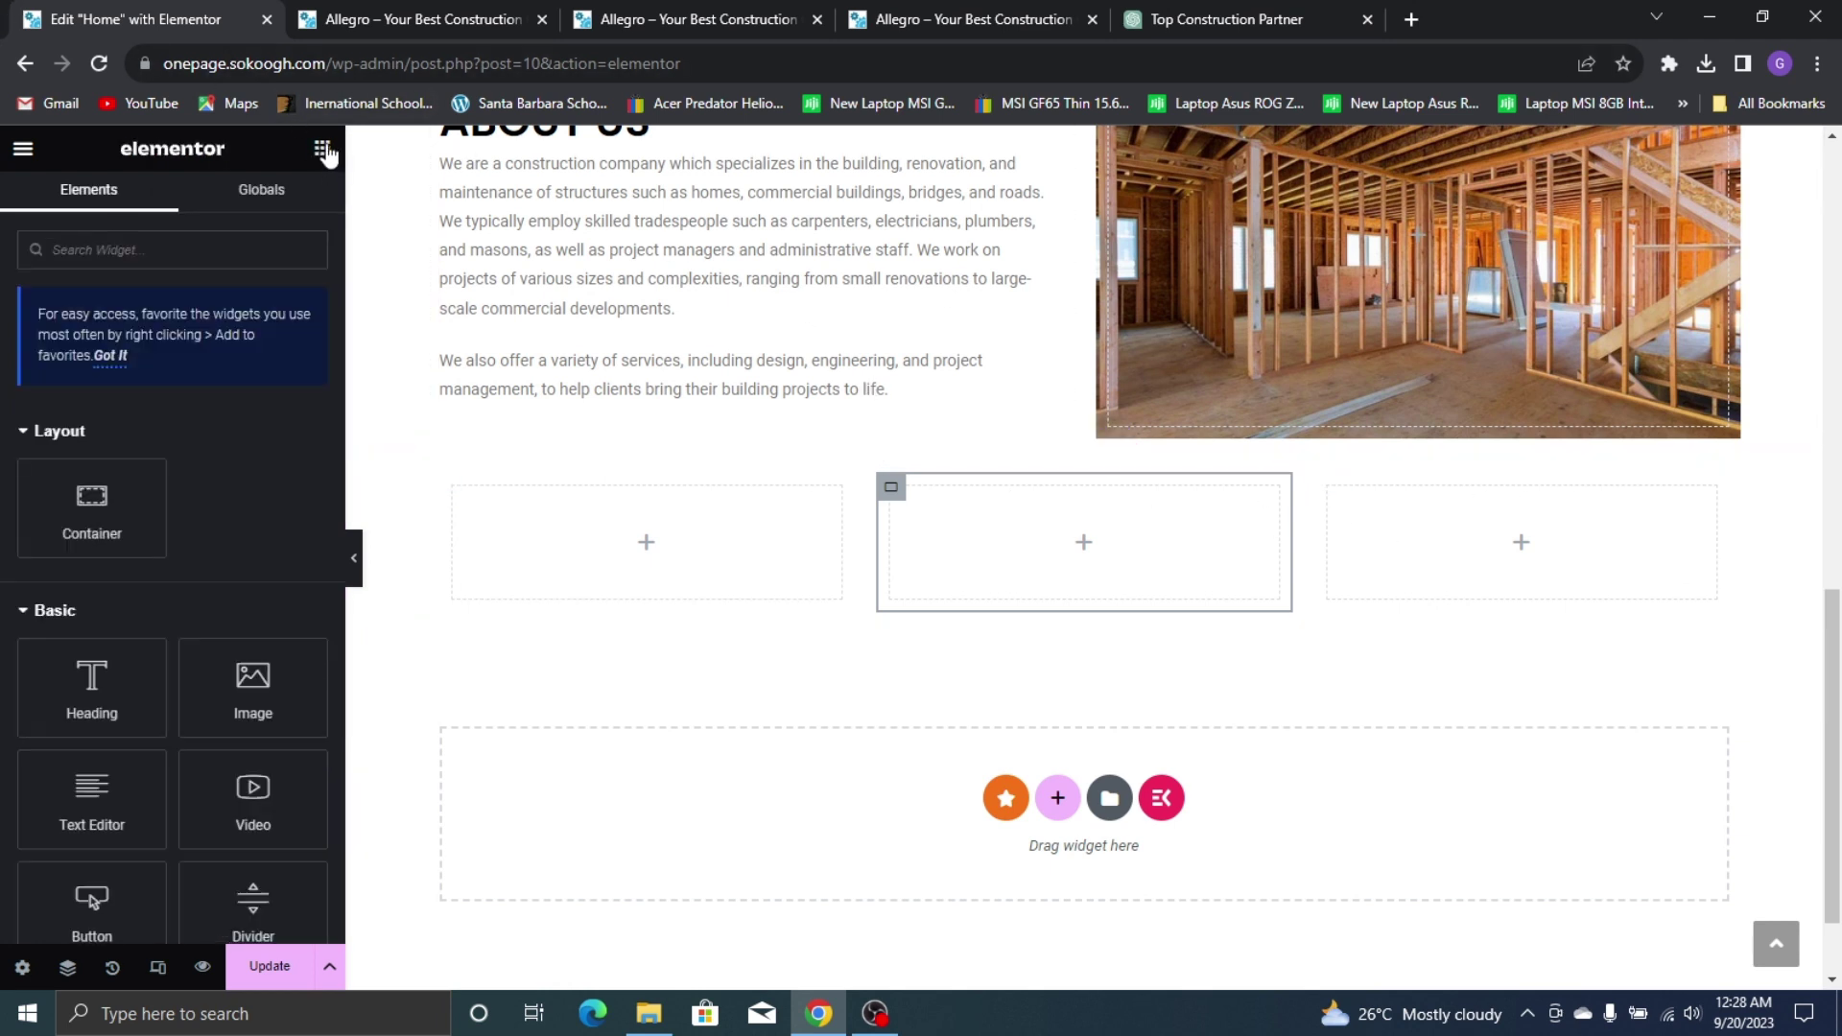
Search 'icon bo' and drag an Icon Box widget into the first empty column
{"action": "scroll", "coordinate": [214, 644], "scroll_direction": "down", "scroll_amount": 4}
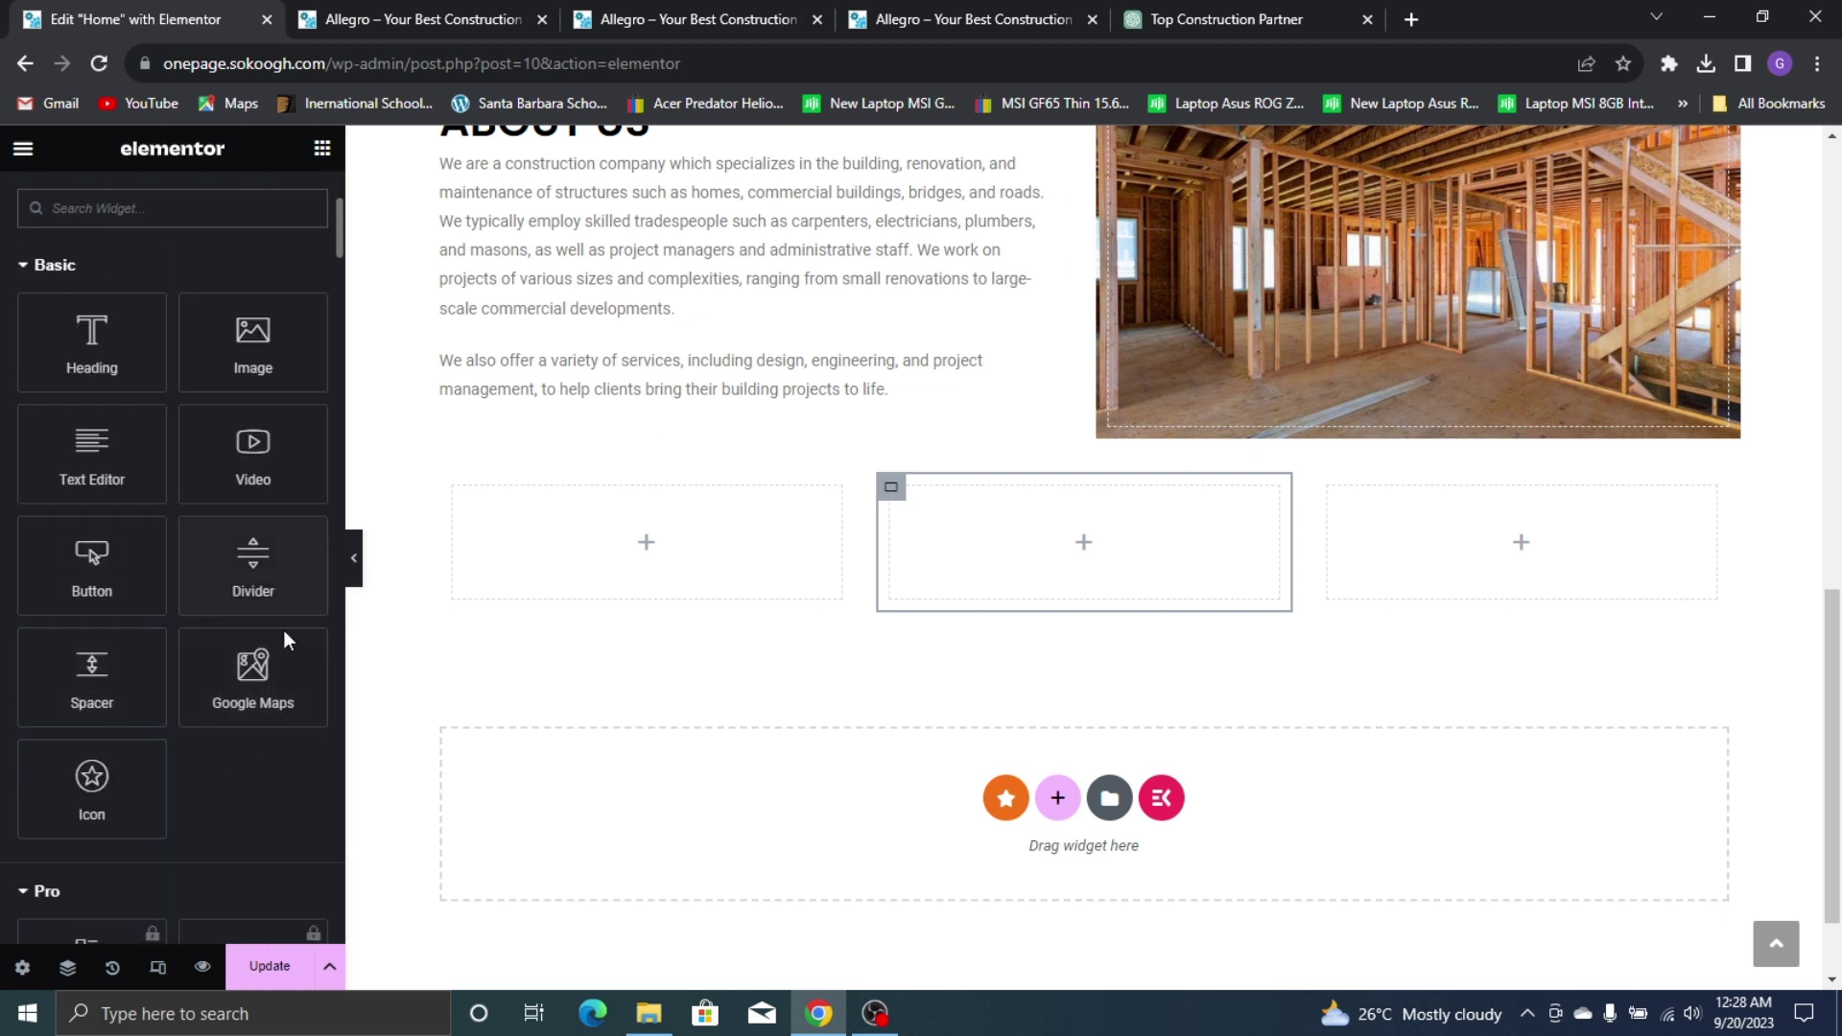
{"action": "scroll", "coordinate": [155, 250], "scroll_direction": "up", "scroll_amount": 4}
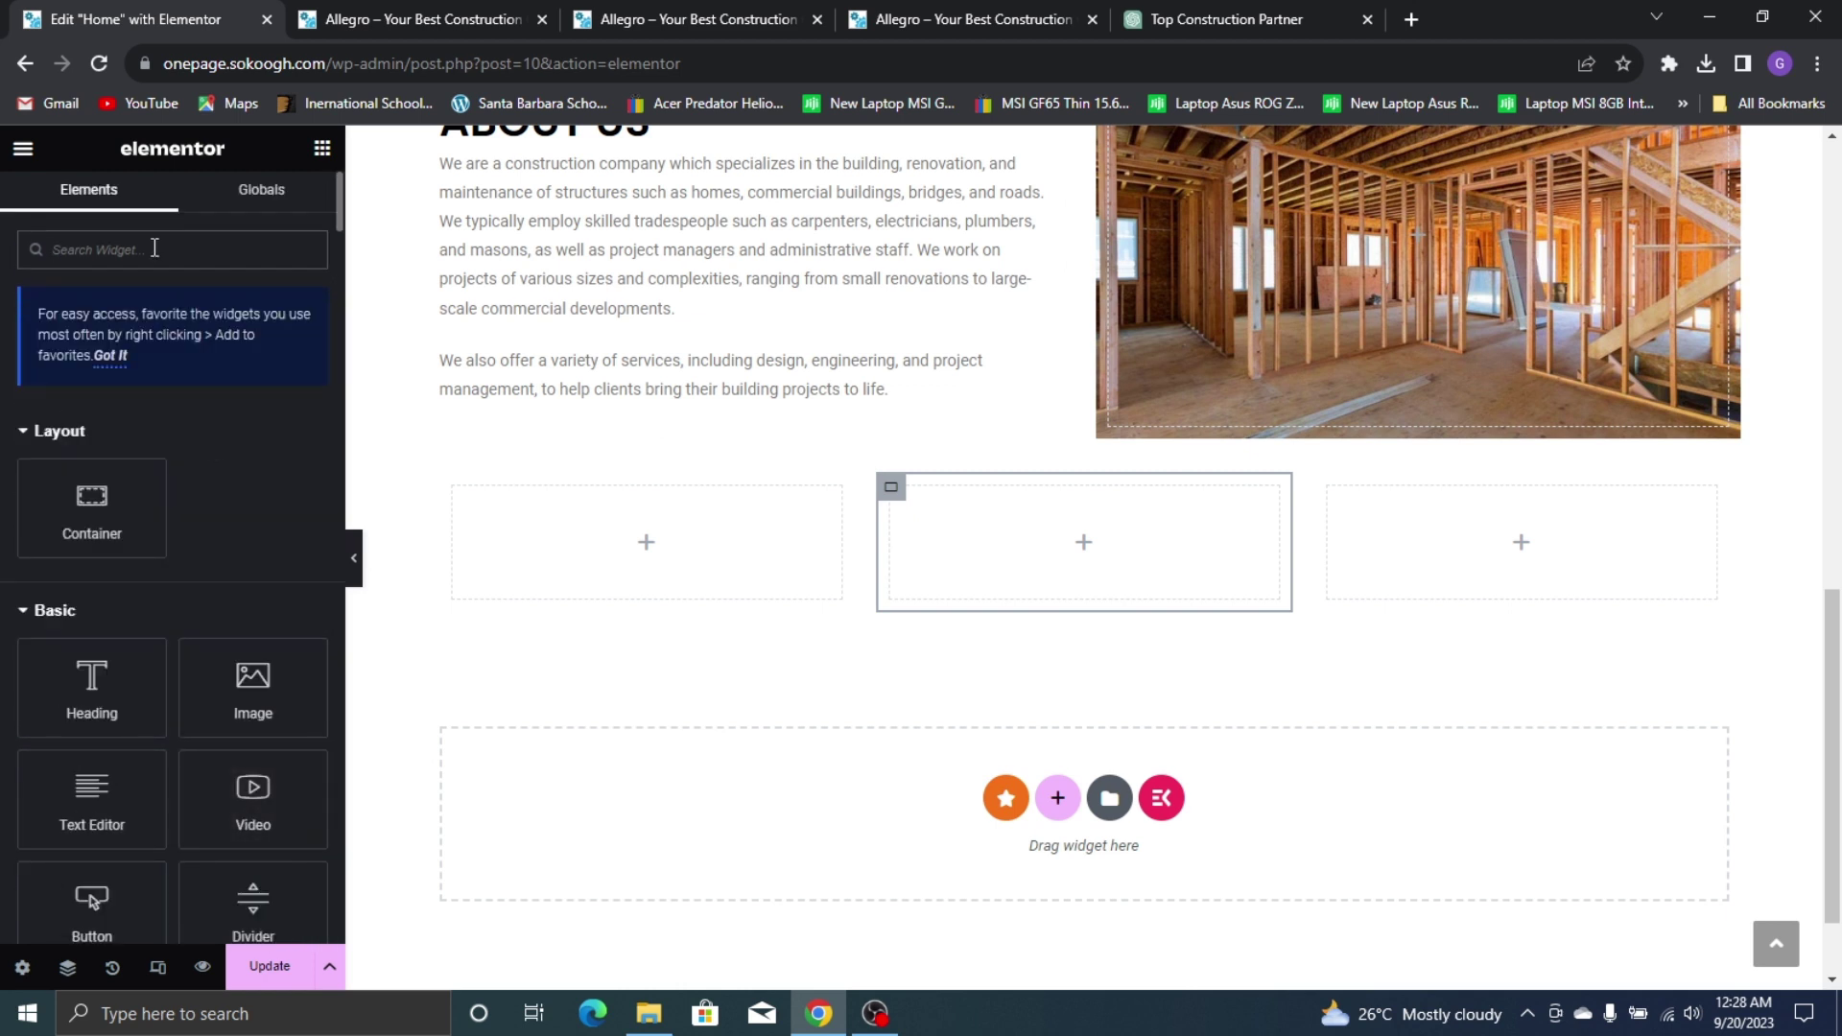
{"action": "type", "text": "icon bo"}
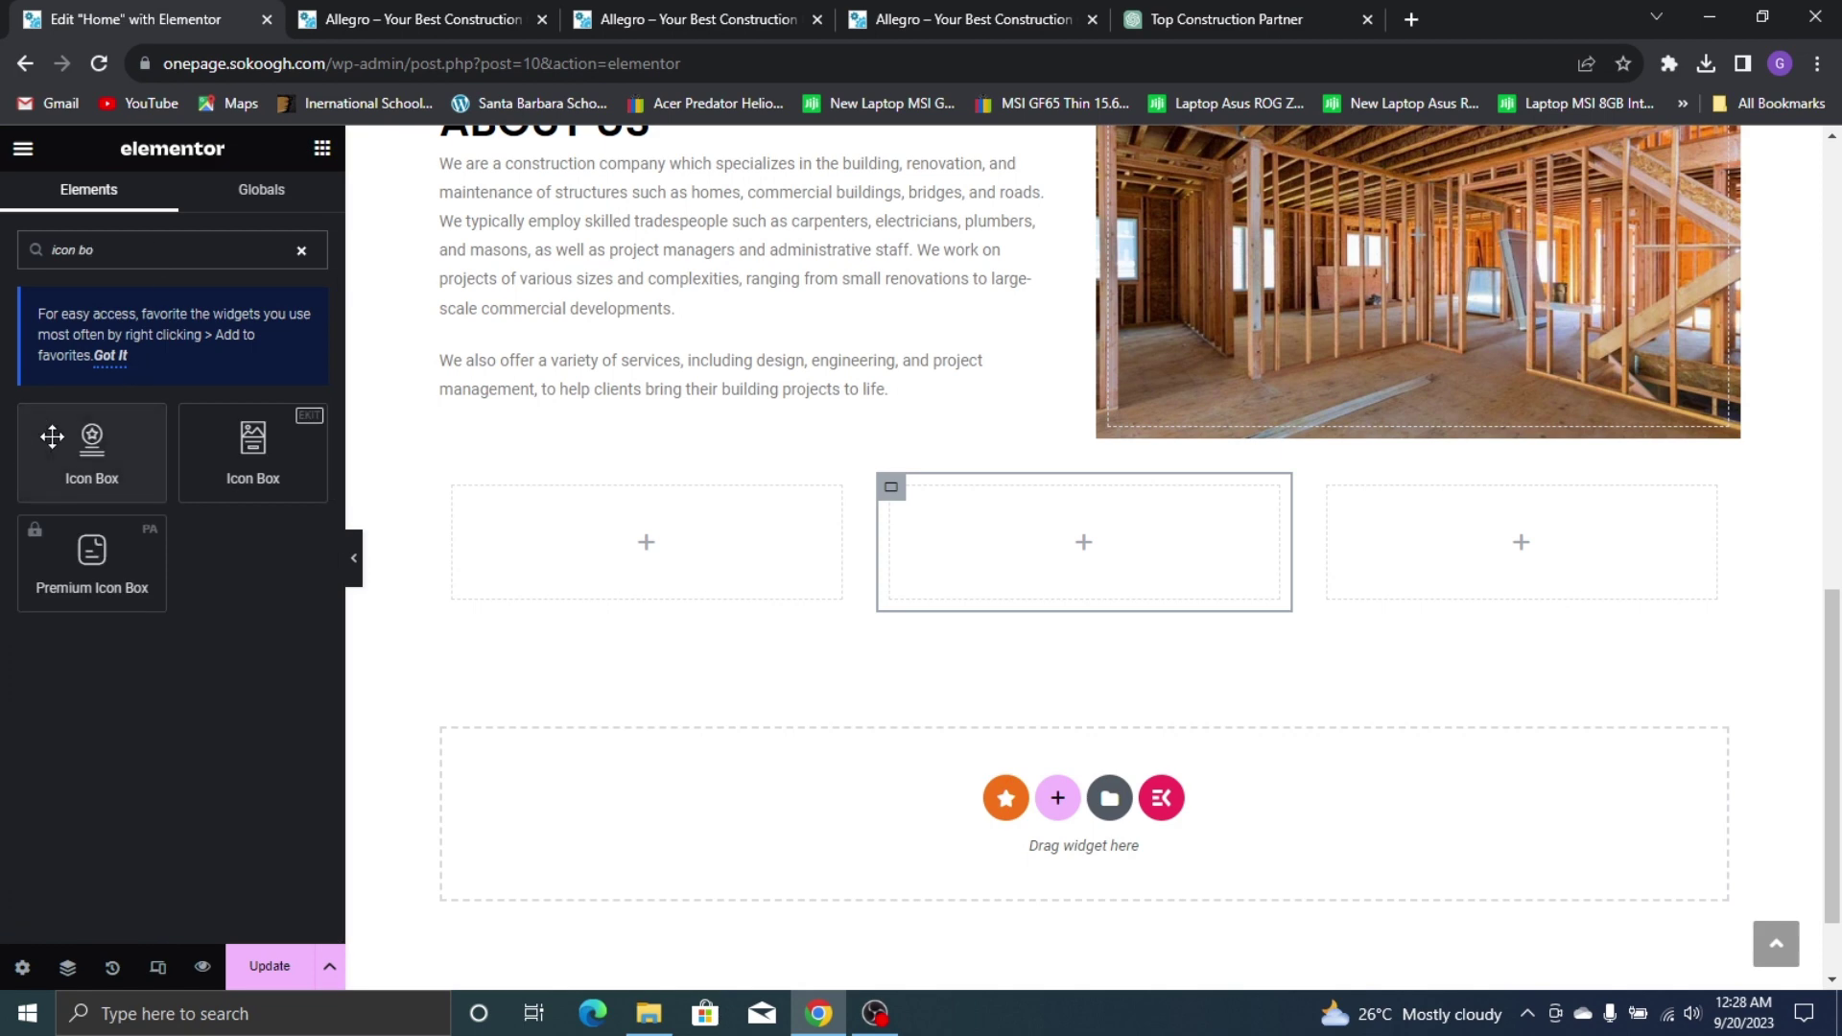
{"action": "left_click_drag", "start_coordinate": [91, 446], "coordinate": [596, 522]}
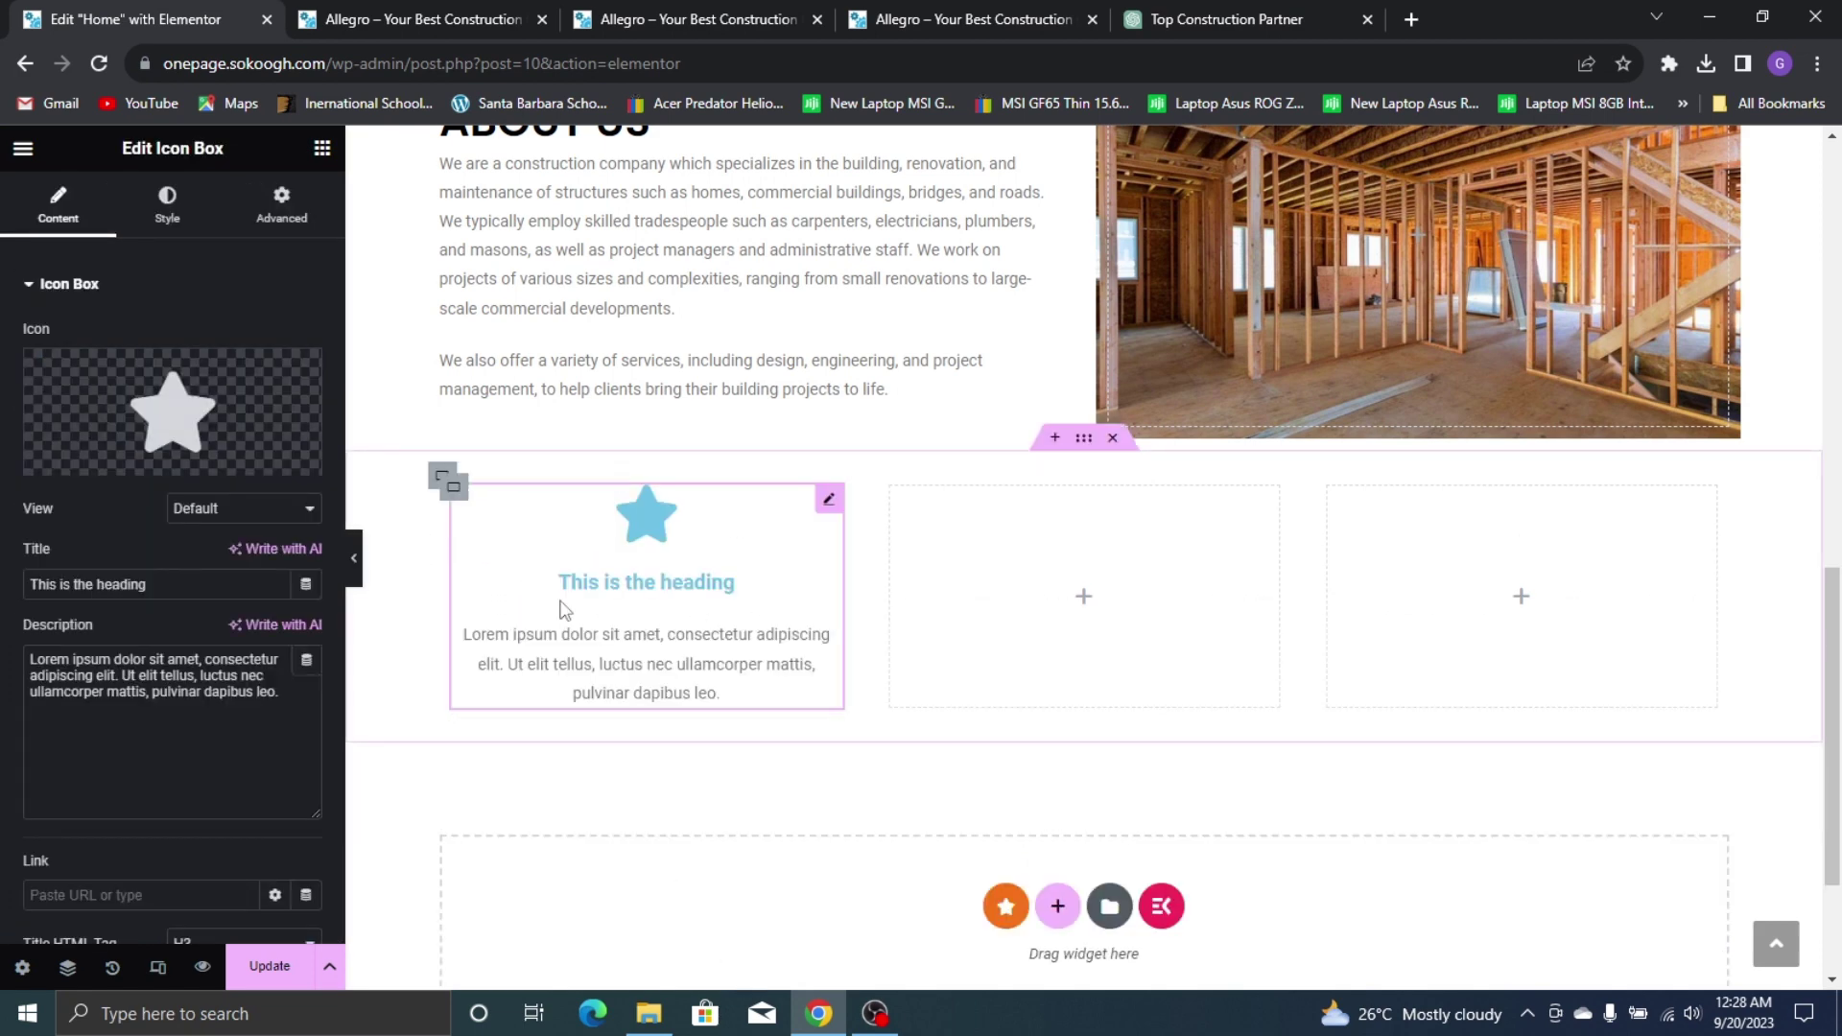
Review the new Icon Box against the live site's About Us section
{"action": "scroll", "coordinate": [115, 493], "scroll_direction": "down", "scroll_amount": 3}
{"action": "scroll", "coordinate": [588, 518], "scroll_direction": "up", "scroll_amount": 5}
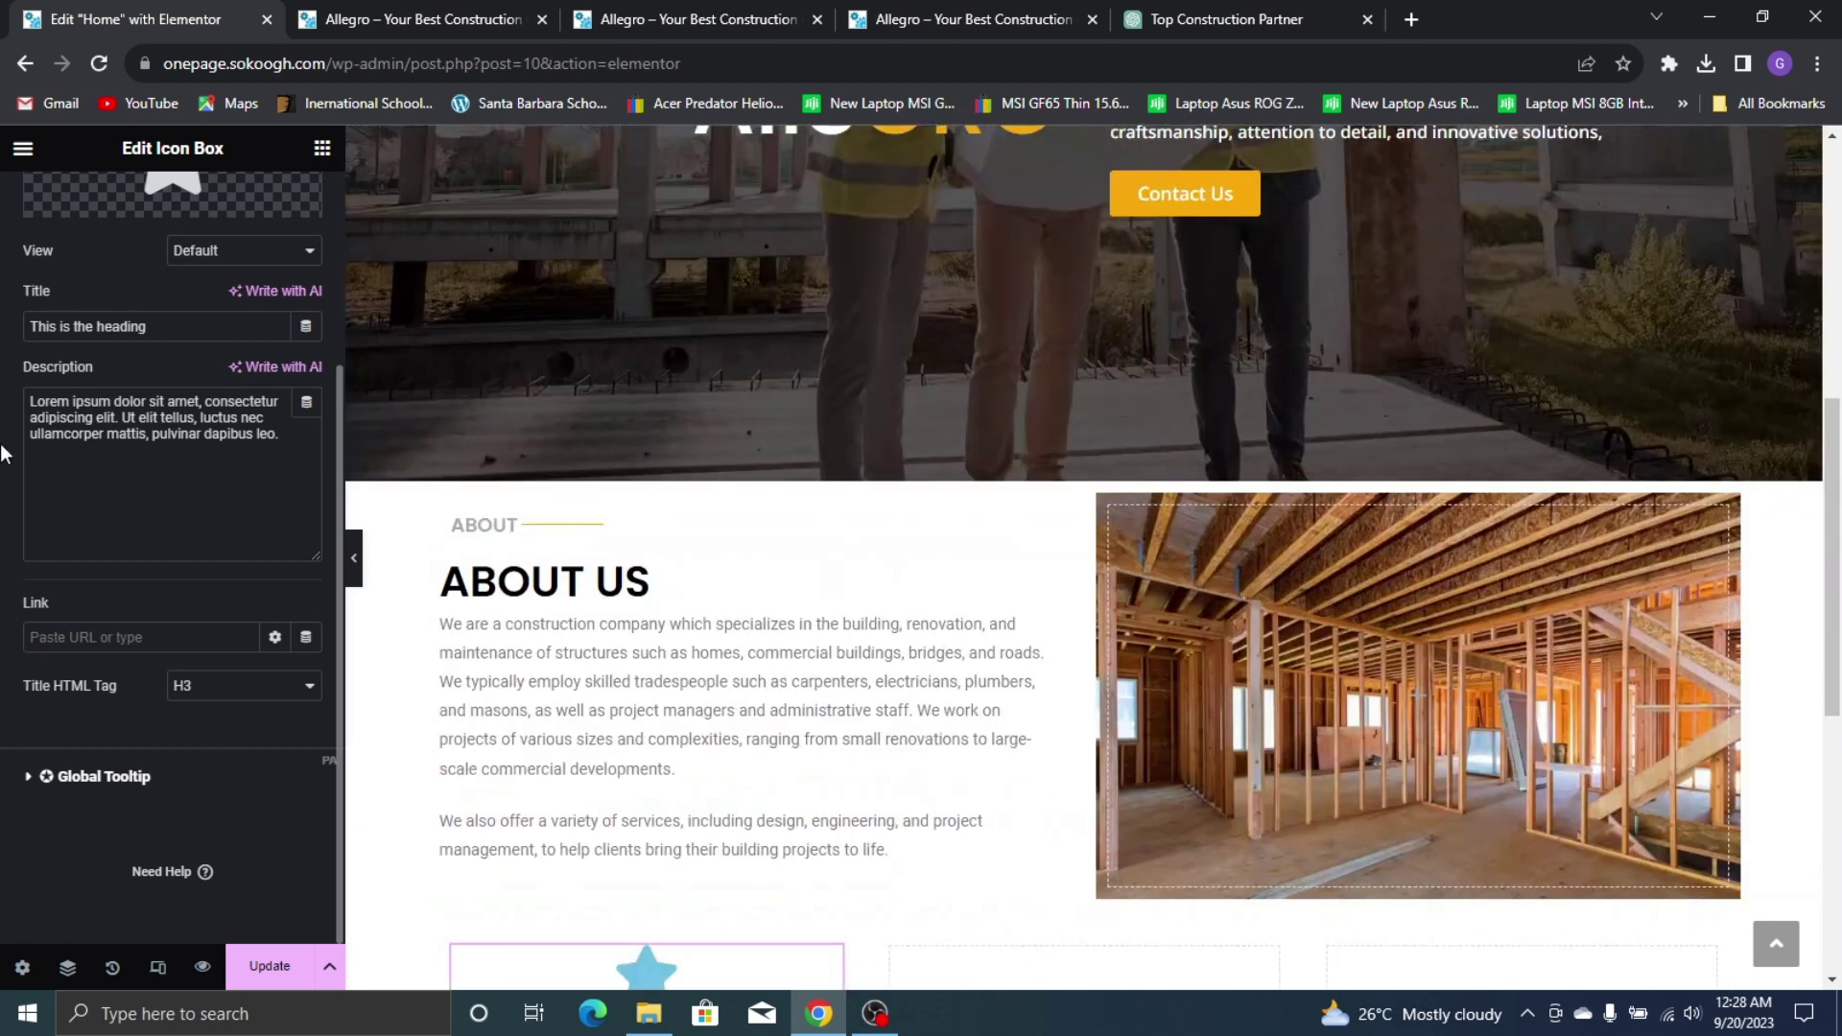
{"action": "scroll", "coordinate": [822, 502], "scroll_direction": "down", "scroll_amount": 5}
{"action": "scroll", "coordinate": [15, 420], "scroll_direction": "up", "scroll_amount": 3}
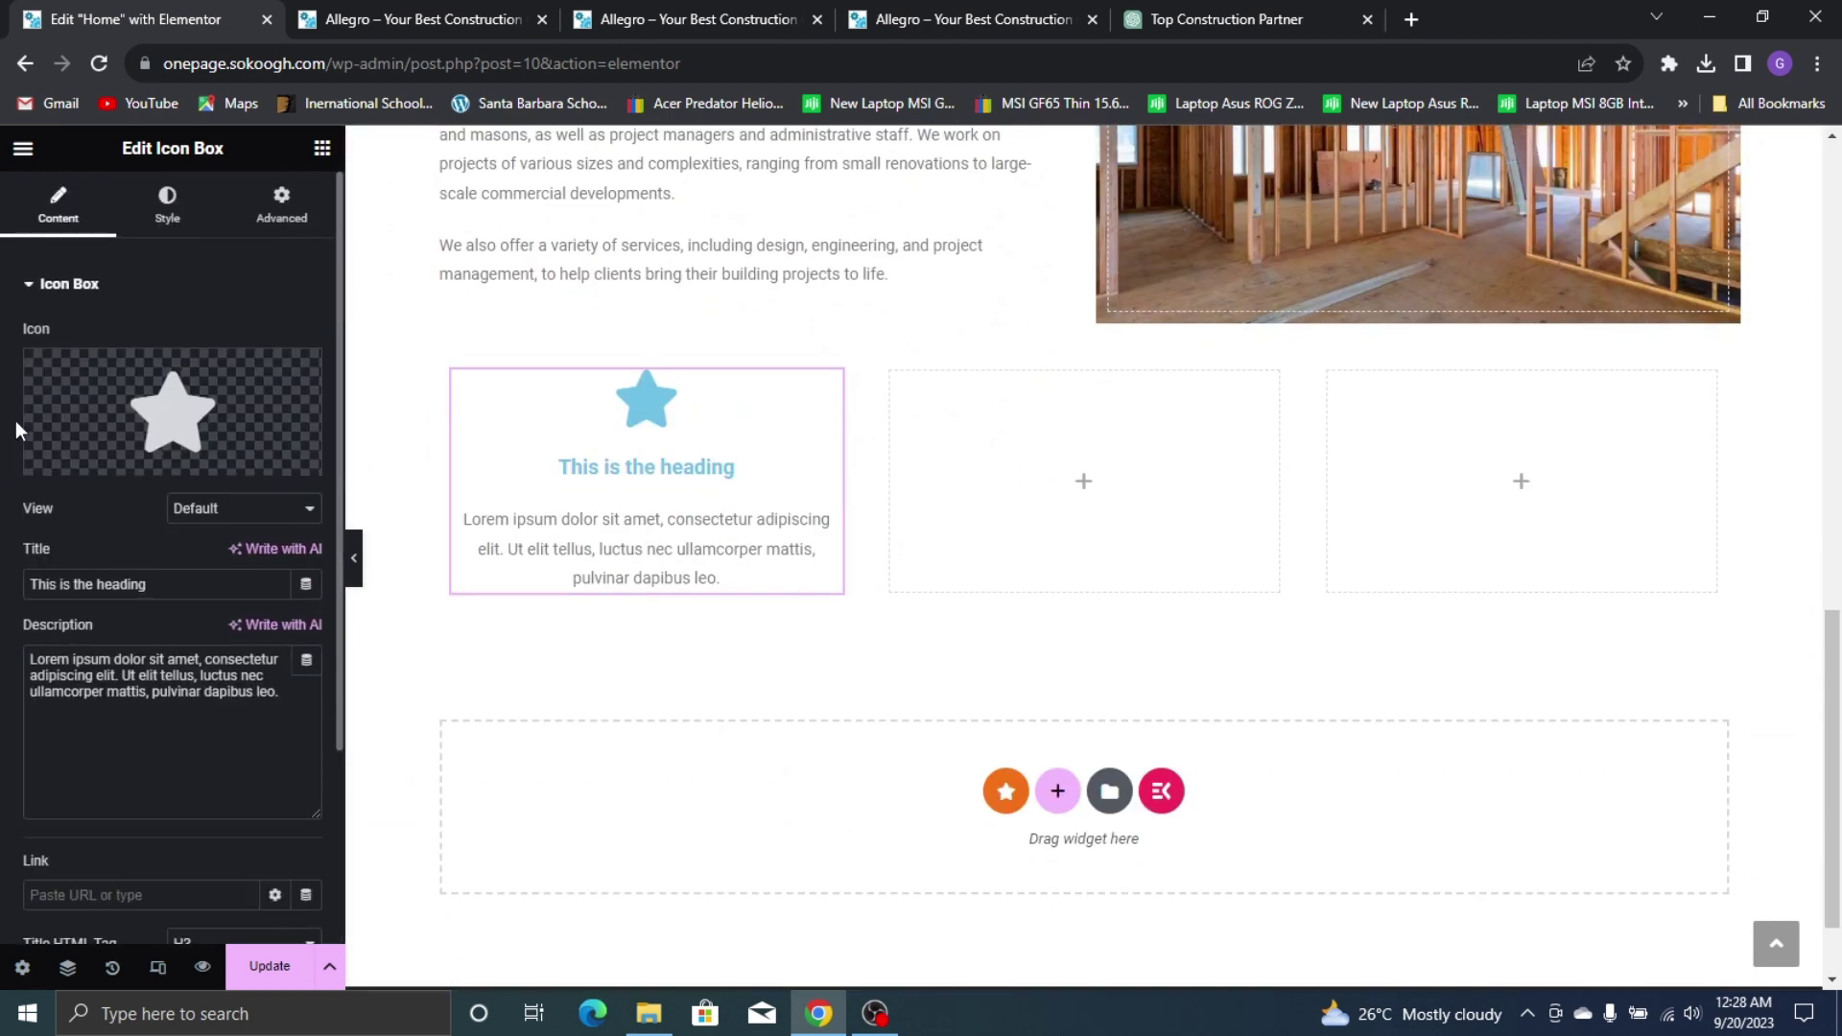
{"action": "left_click", "coordinate": [336, 14]}
{"action": "left_click", "coordinate": [909, 13]}
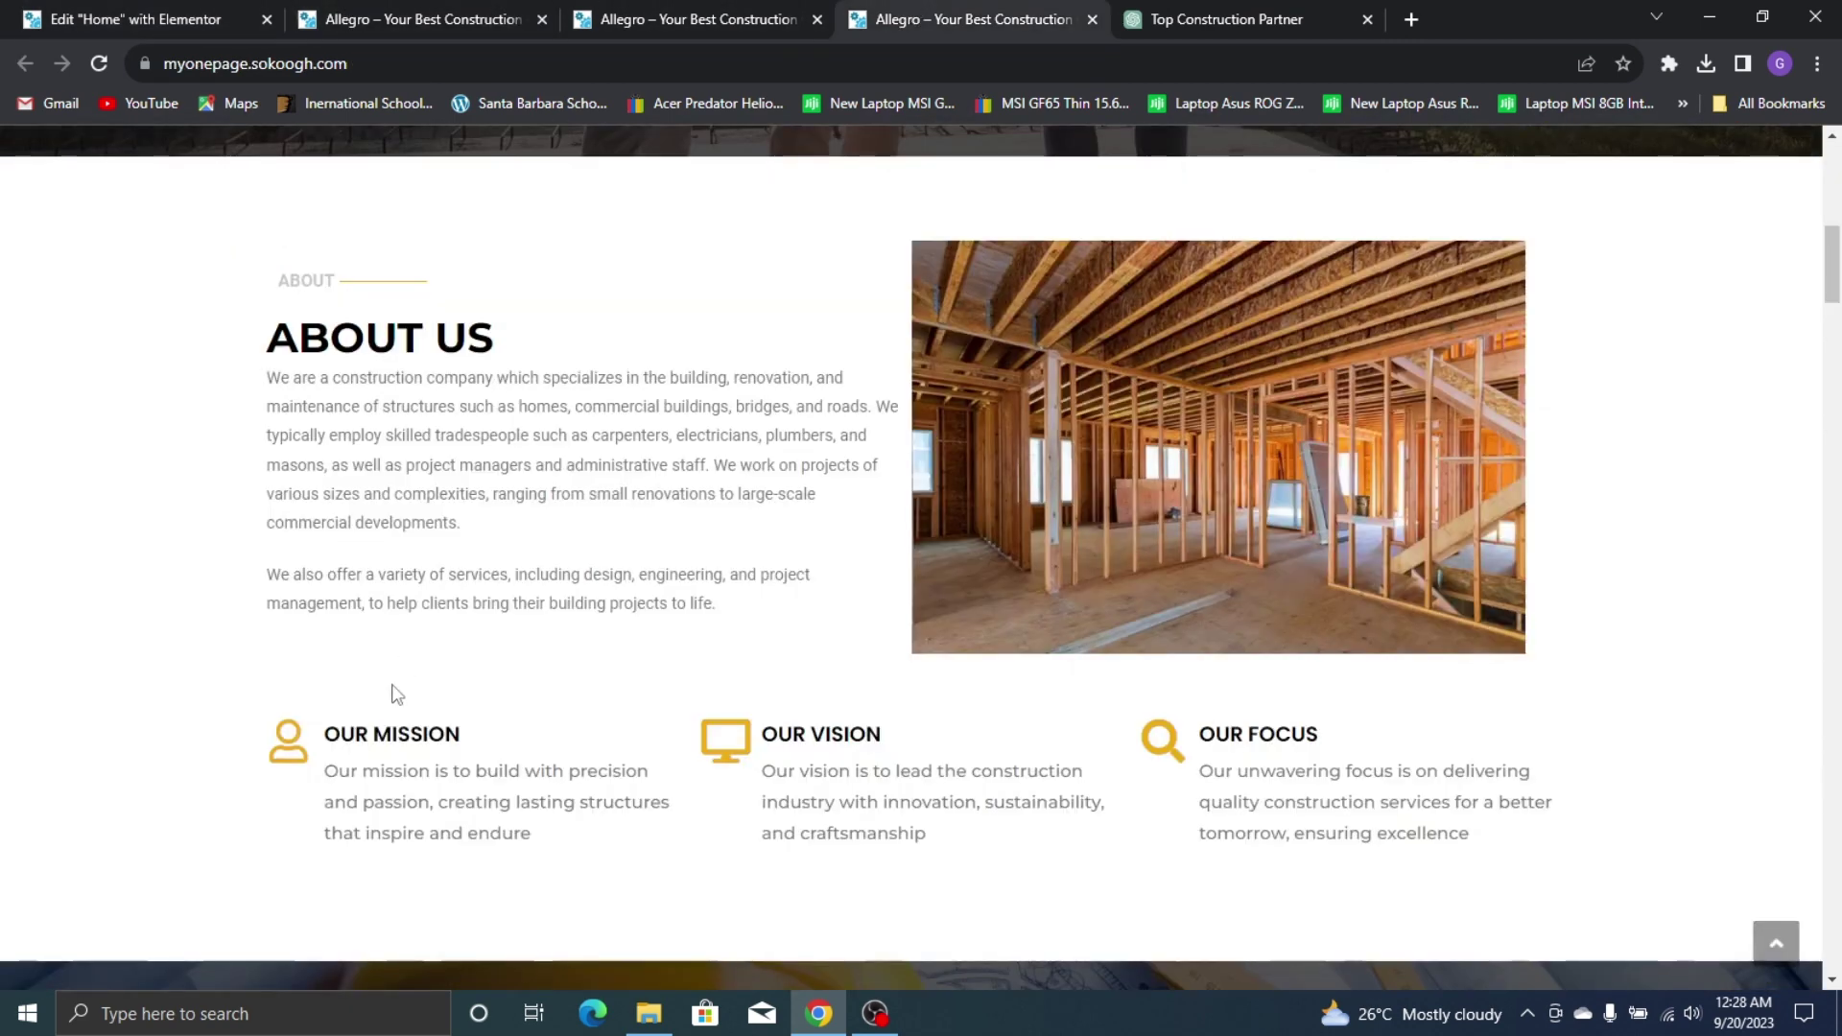
{"action": "left_click", "coordinate": [134, 19]}
Replace the star with the User icon found by searching 'user'
{"action": "left_click", "coordinate": [163, 370]}
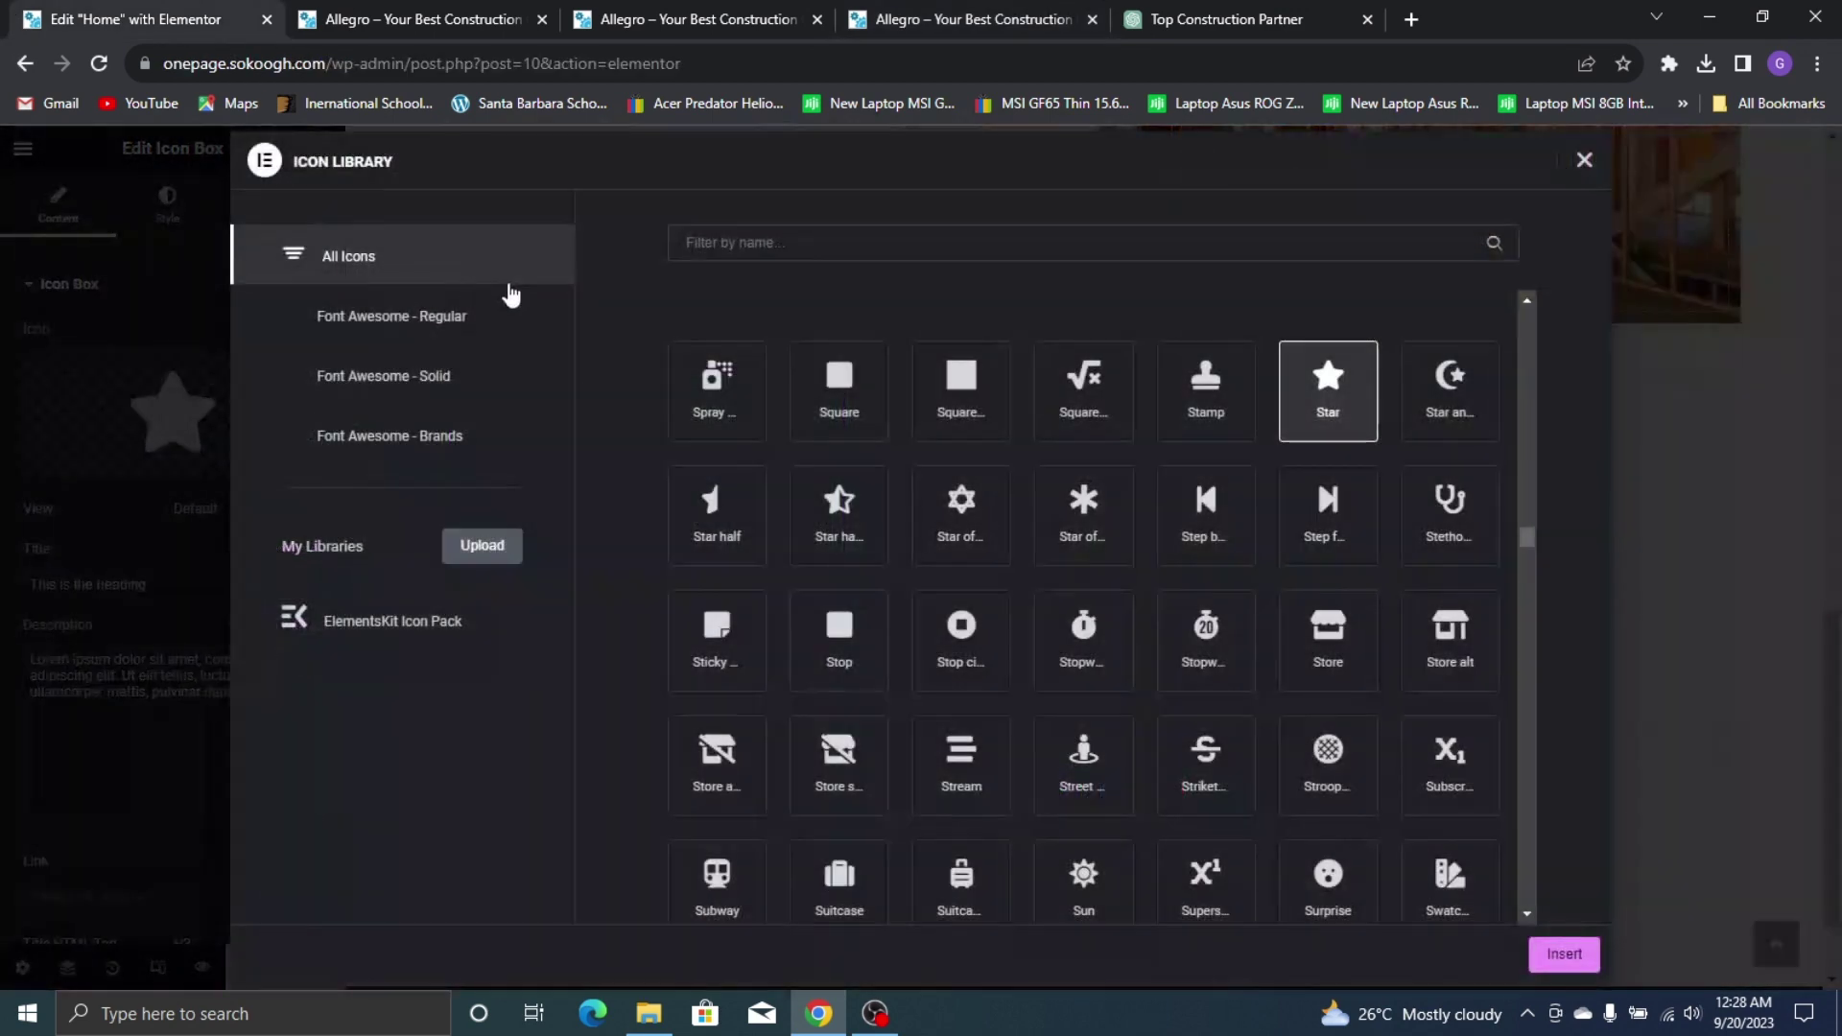
{"action": "left_click", "coordinate": [707, 242]}
{"action": "type", "text": "user"}
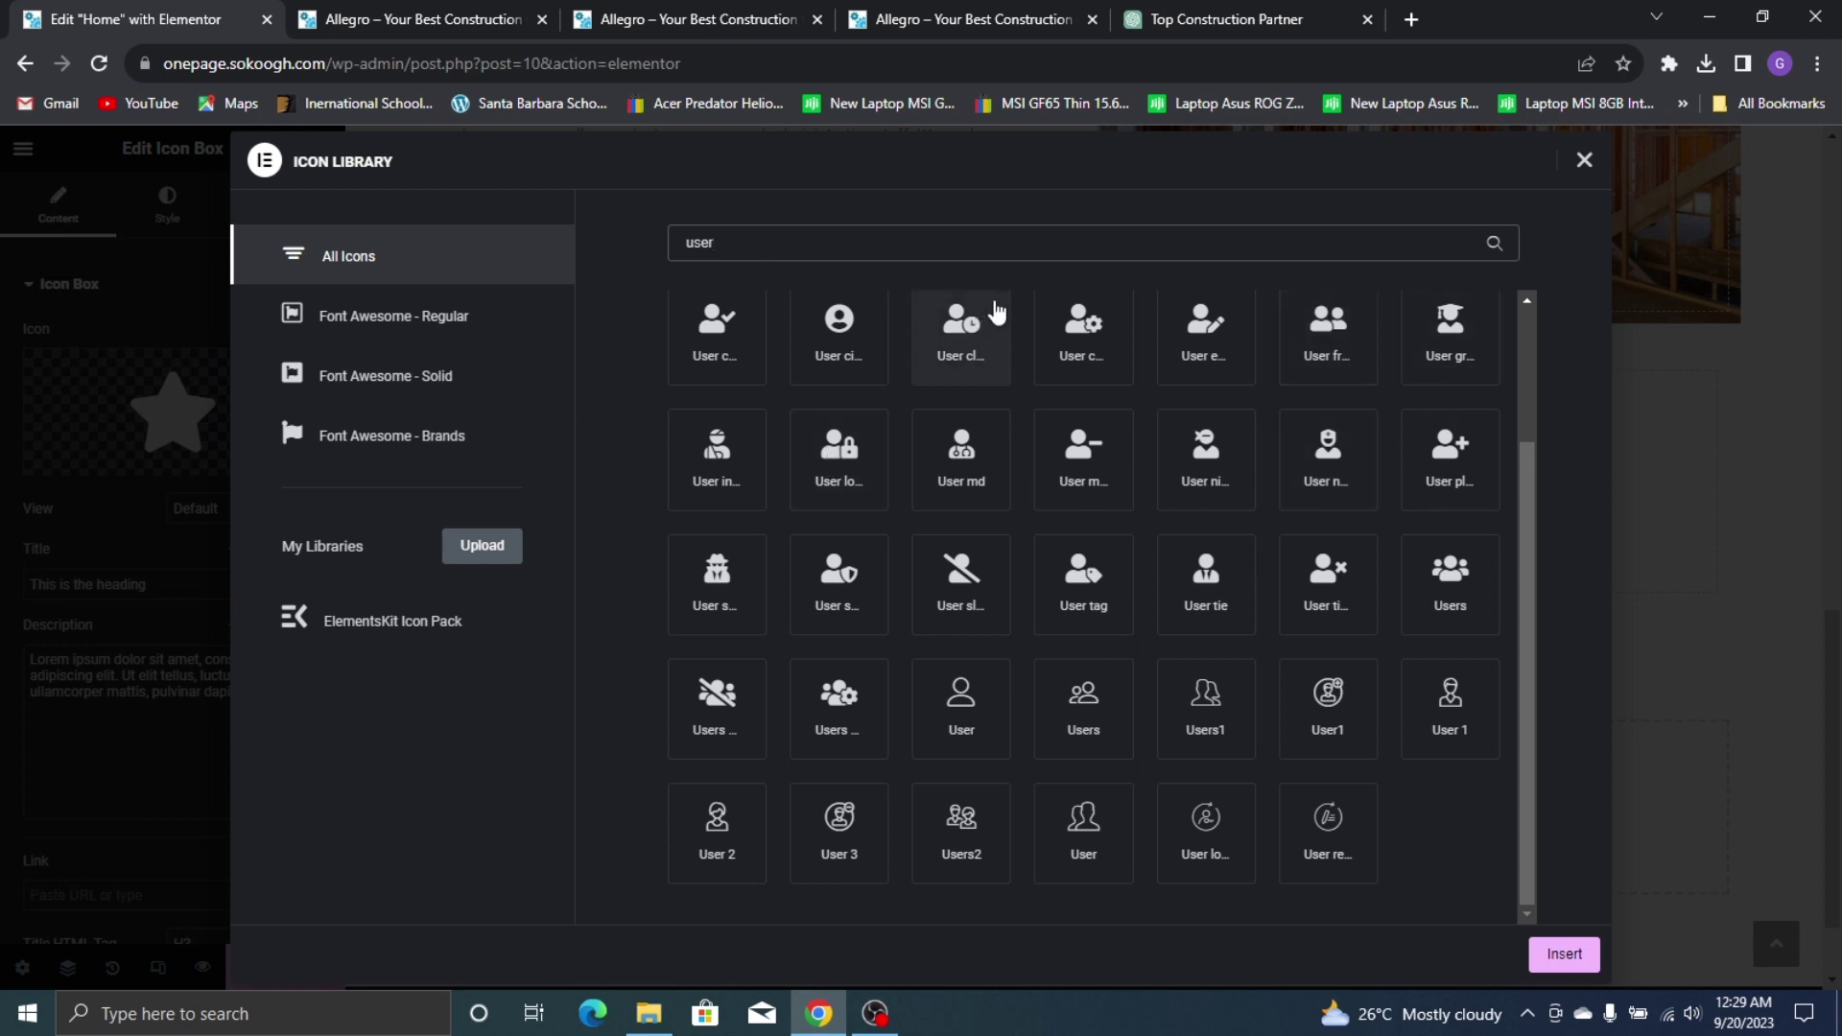
{"action": "left_click", "coordinate": [1003, 722]}
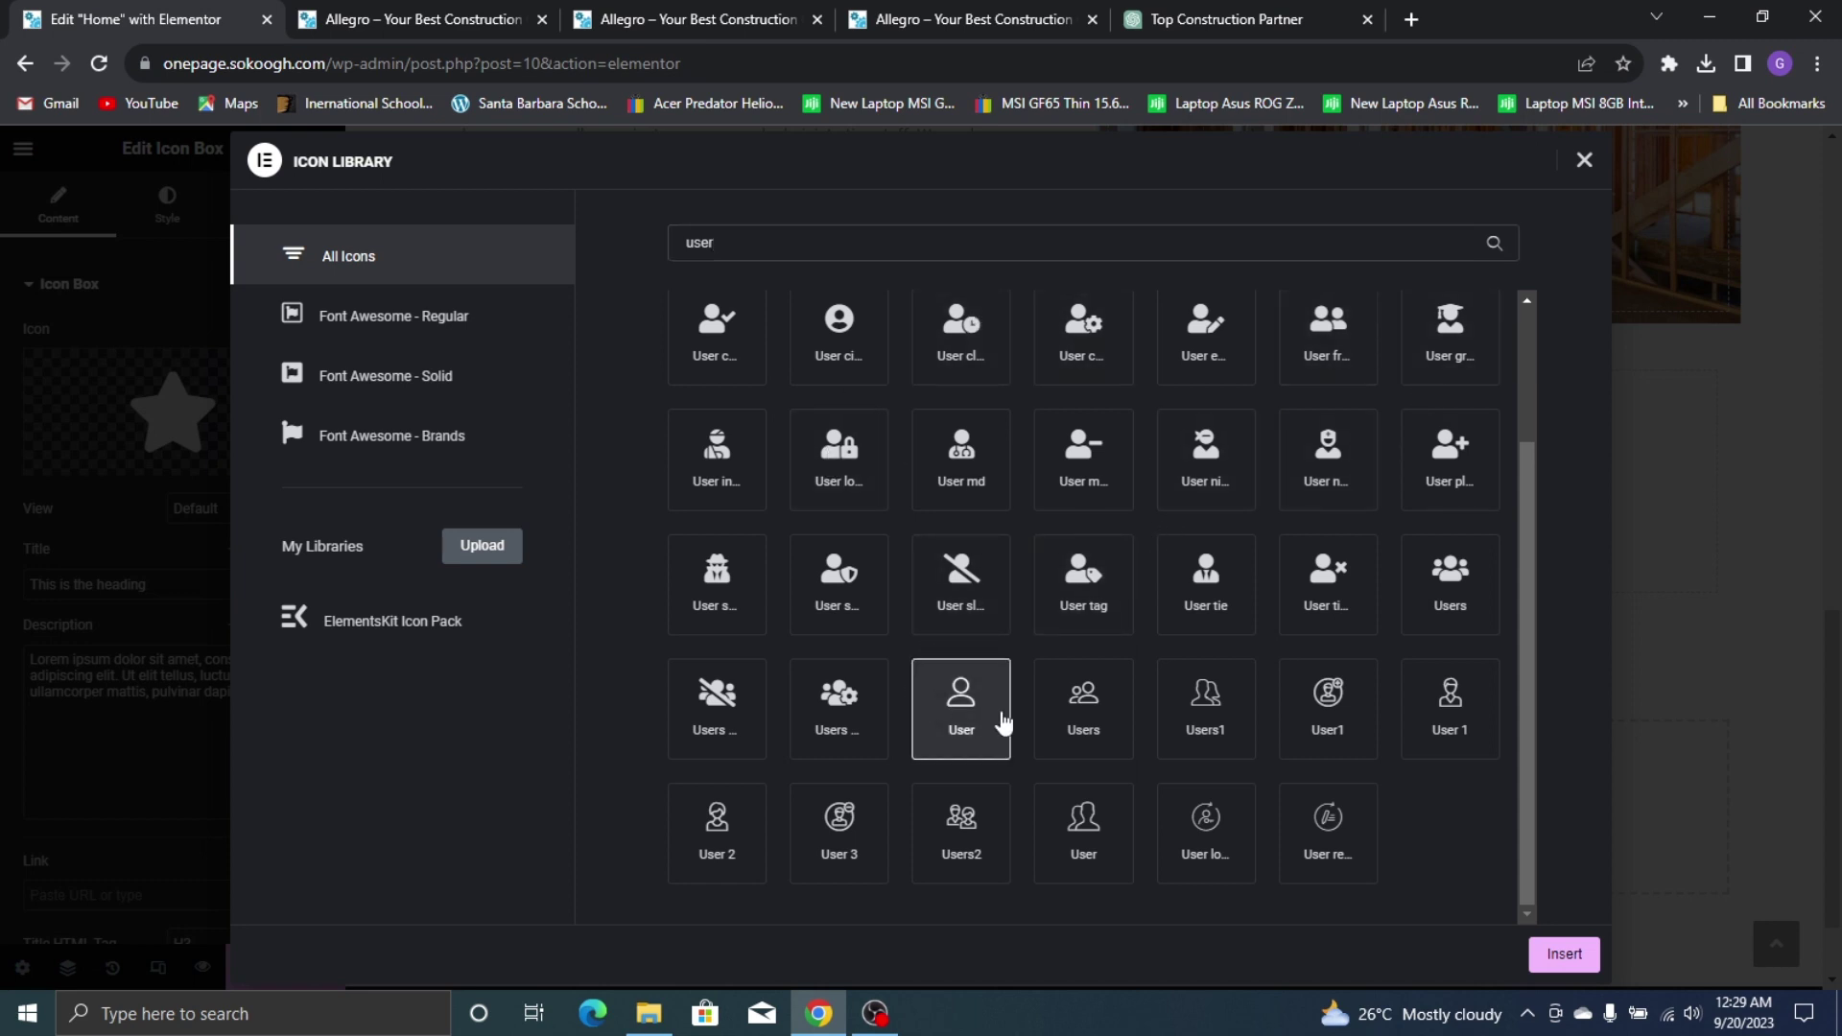
{"action": "left_click", "coordinate": [1533, 945]}
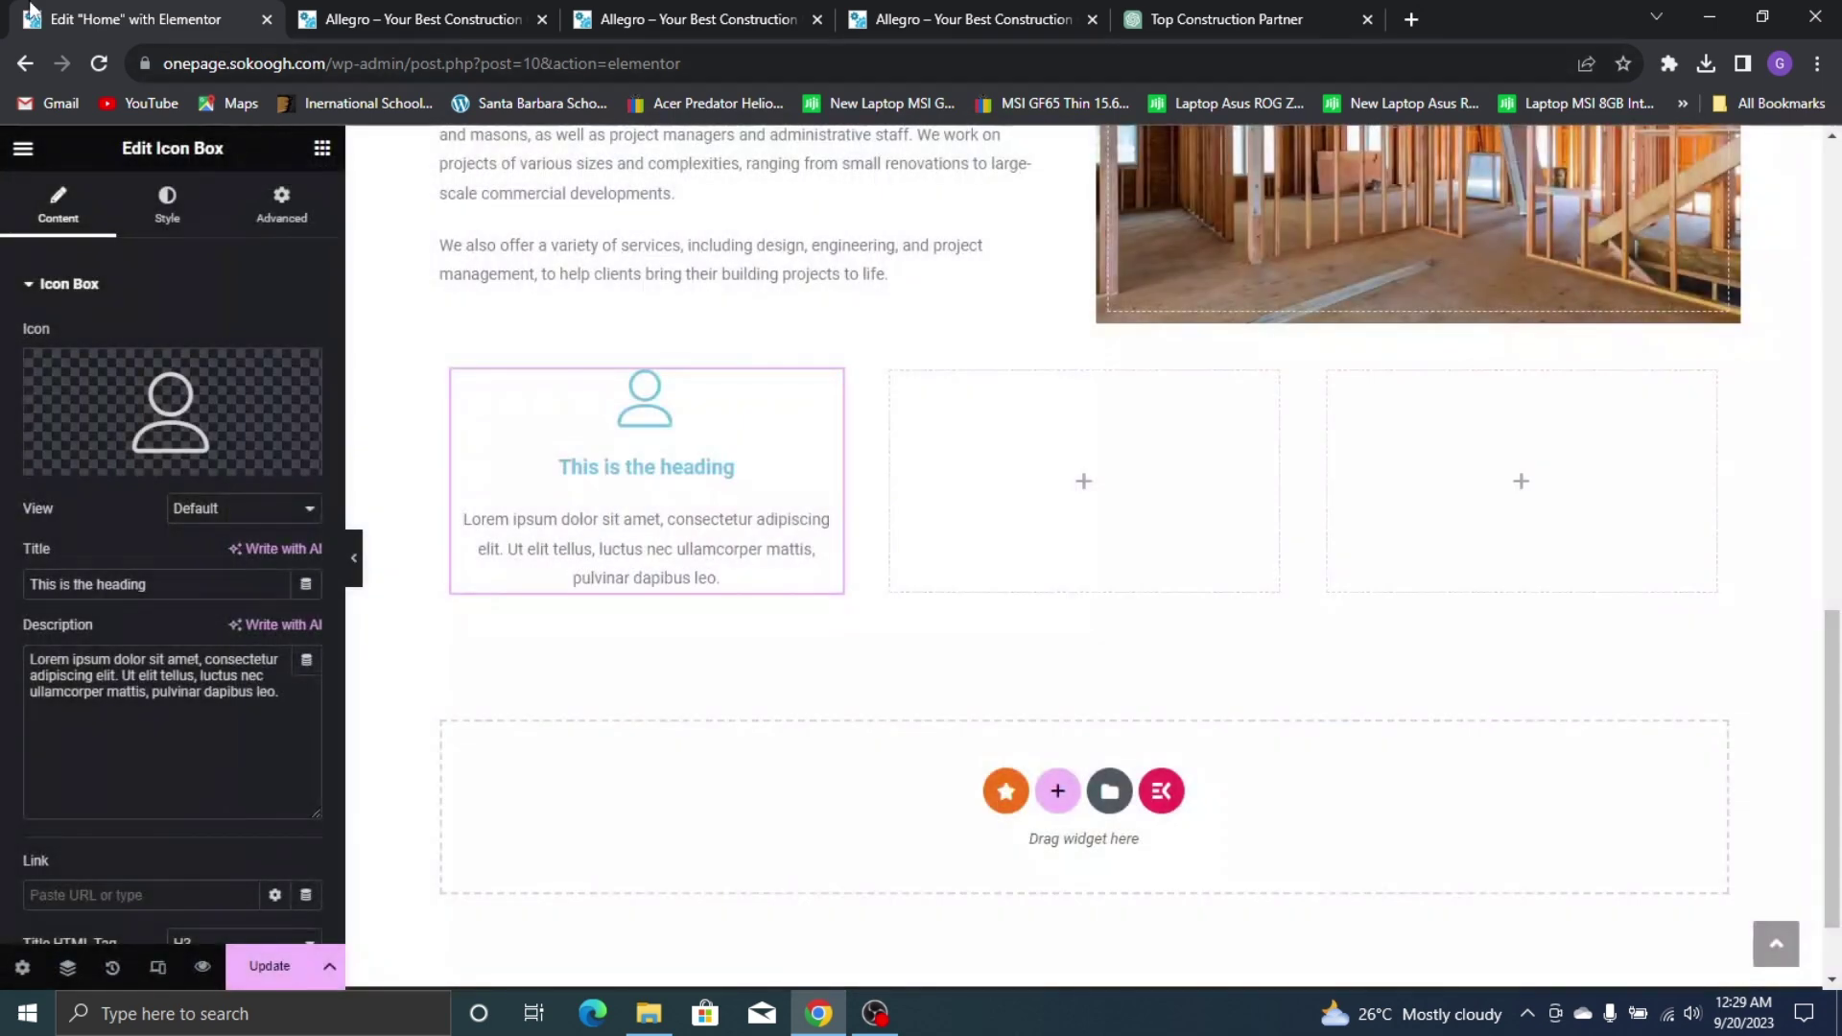
Swap it for the solid filled User icon after trying 'person' and 'user' searches
{"action": "left_click", "coordinate": [170, 422]}
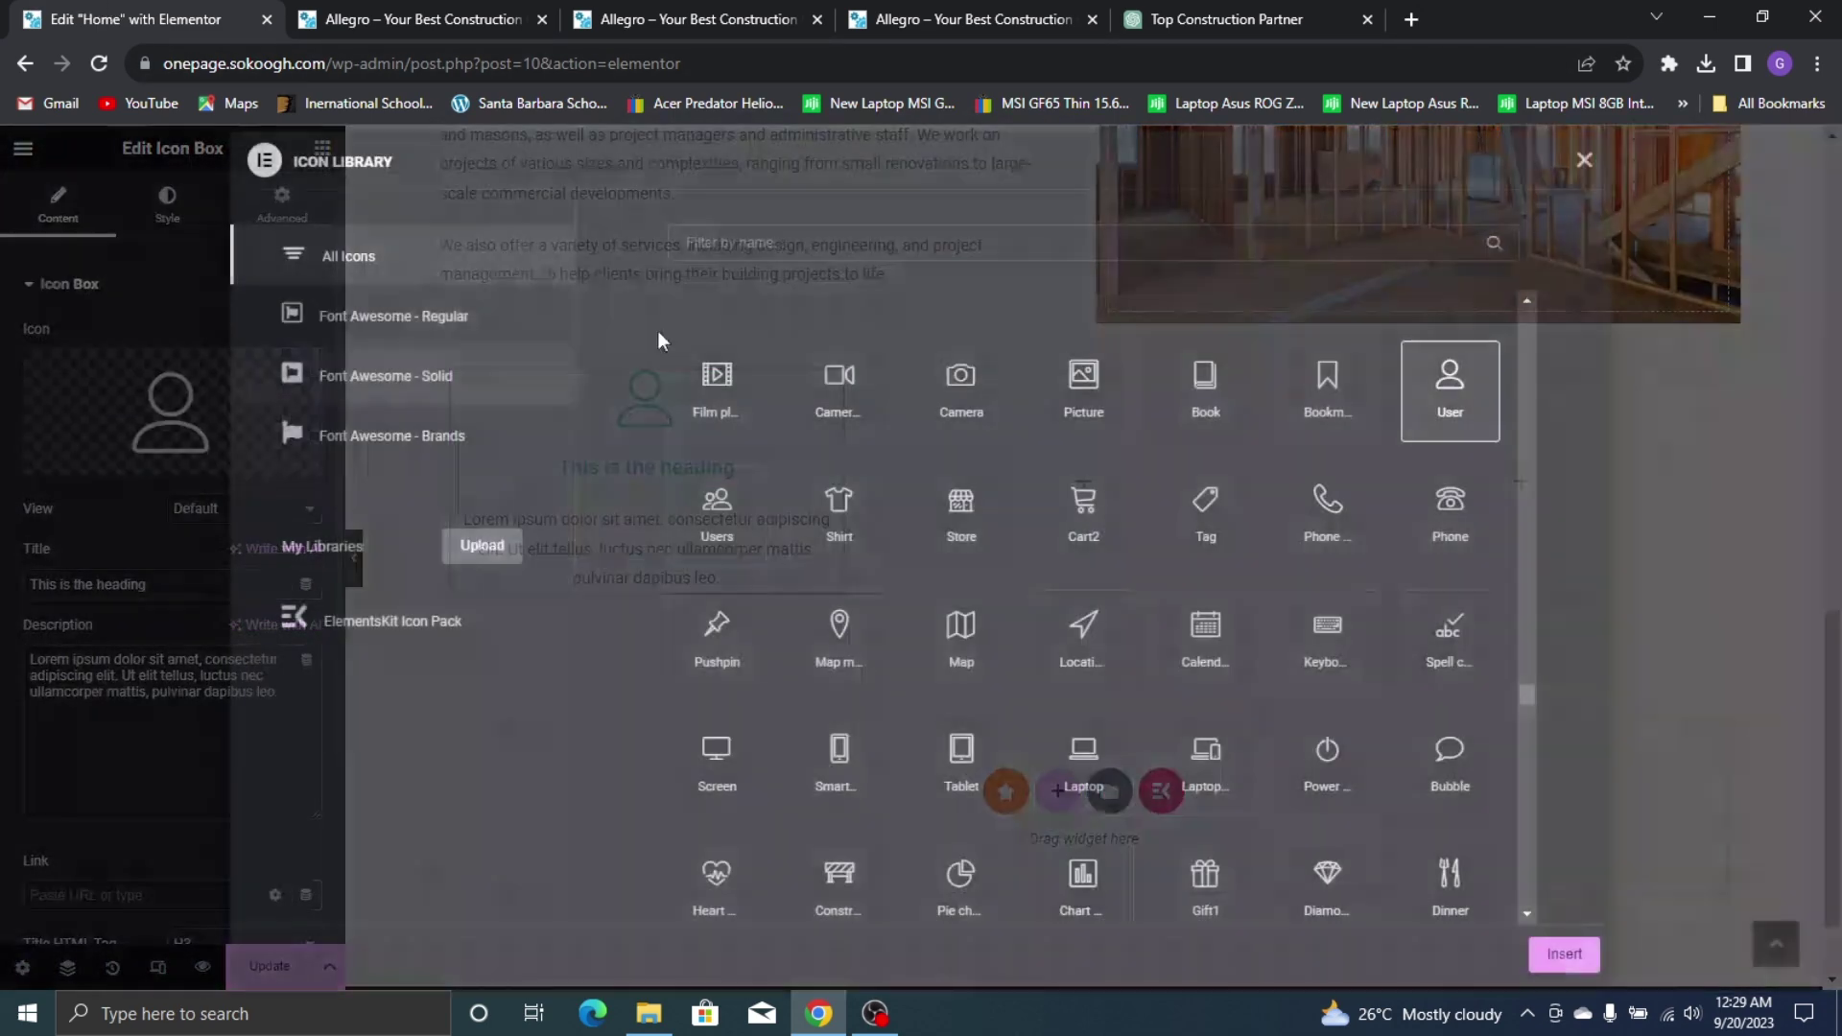
{"action": "left_click", "coordinate": [1092, 240]}
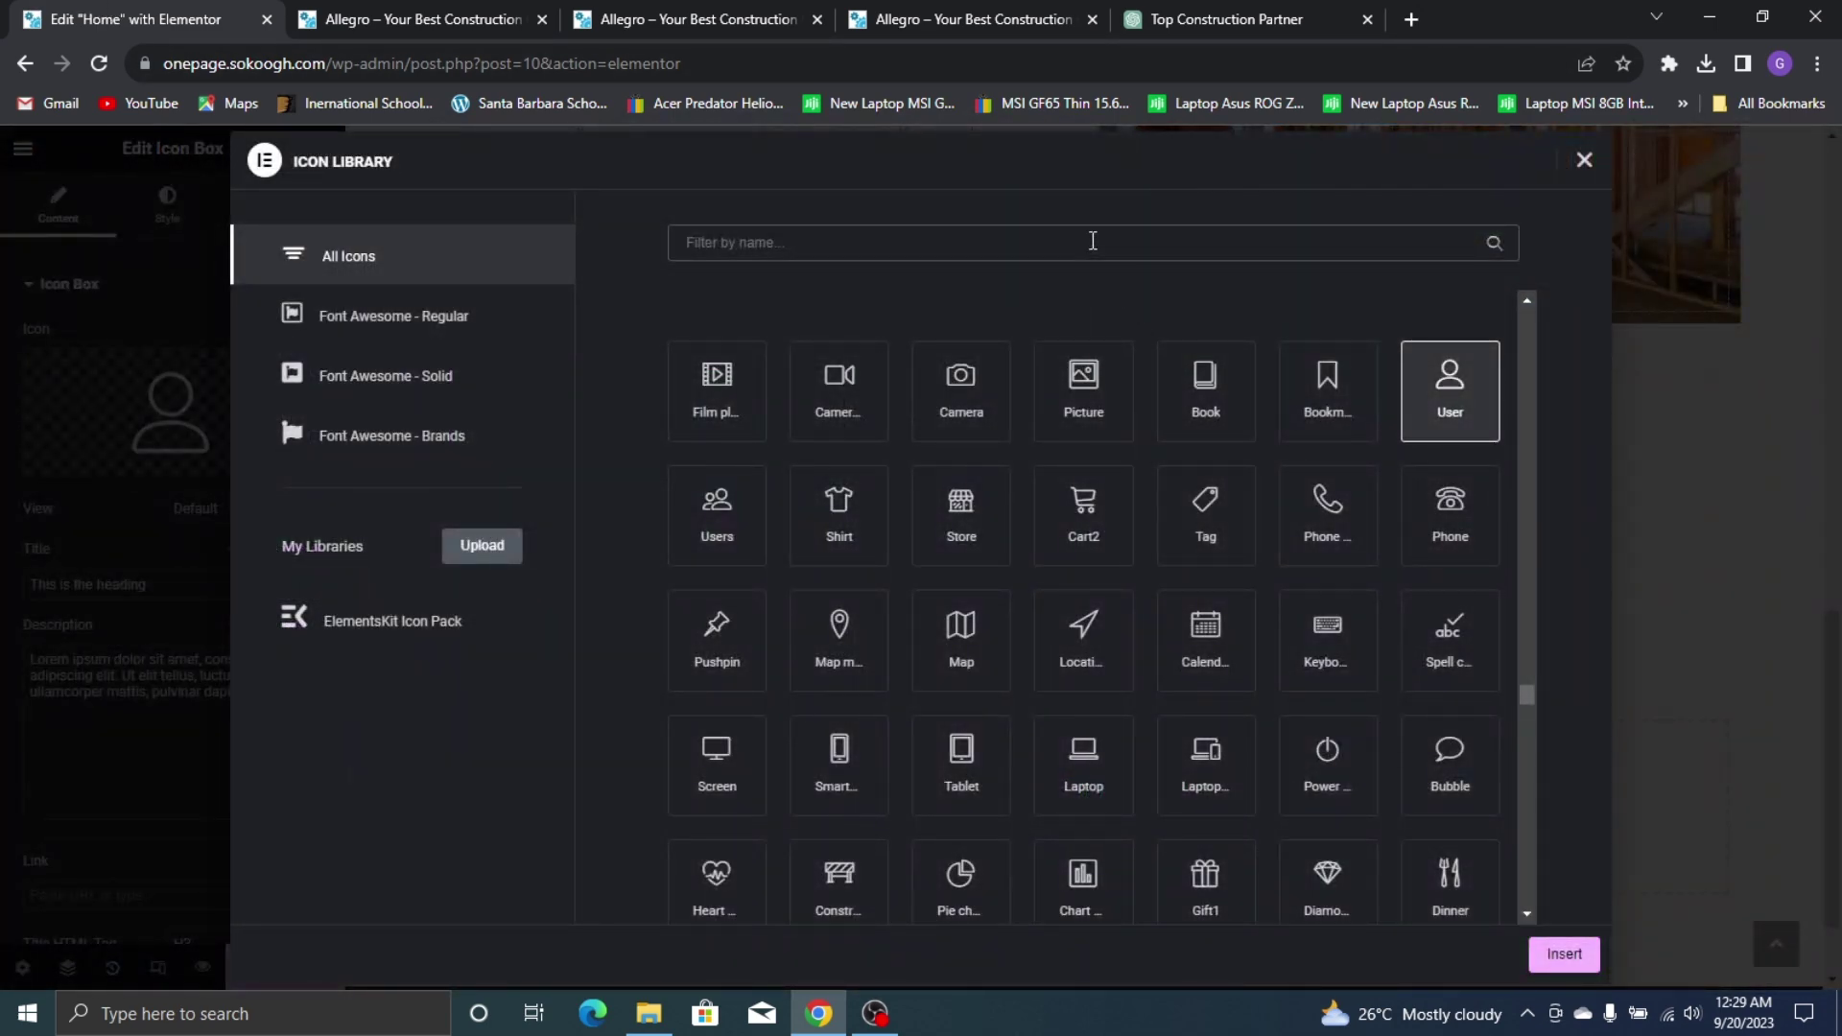
{"action": "type", "text": "user"}
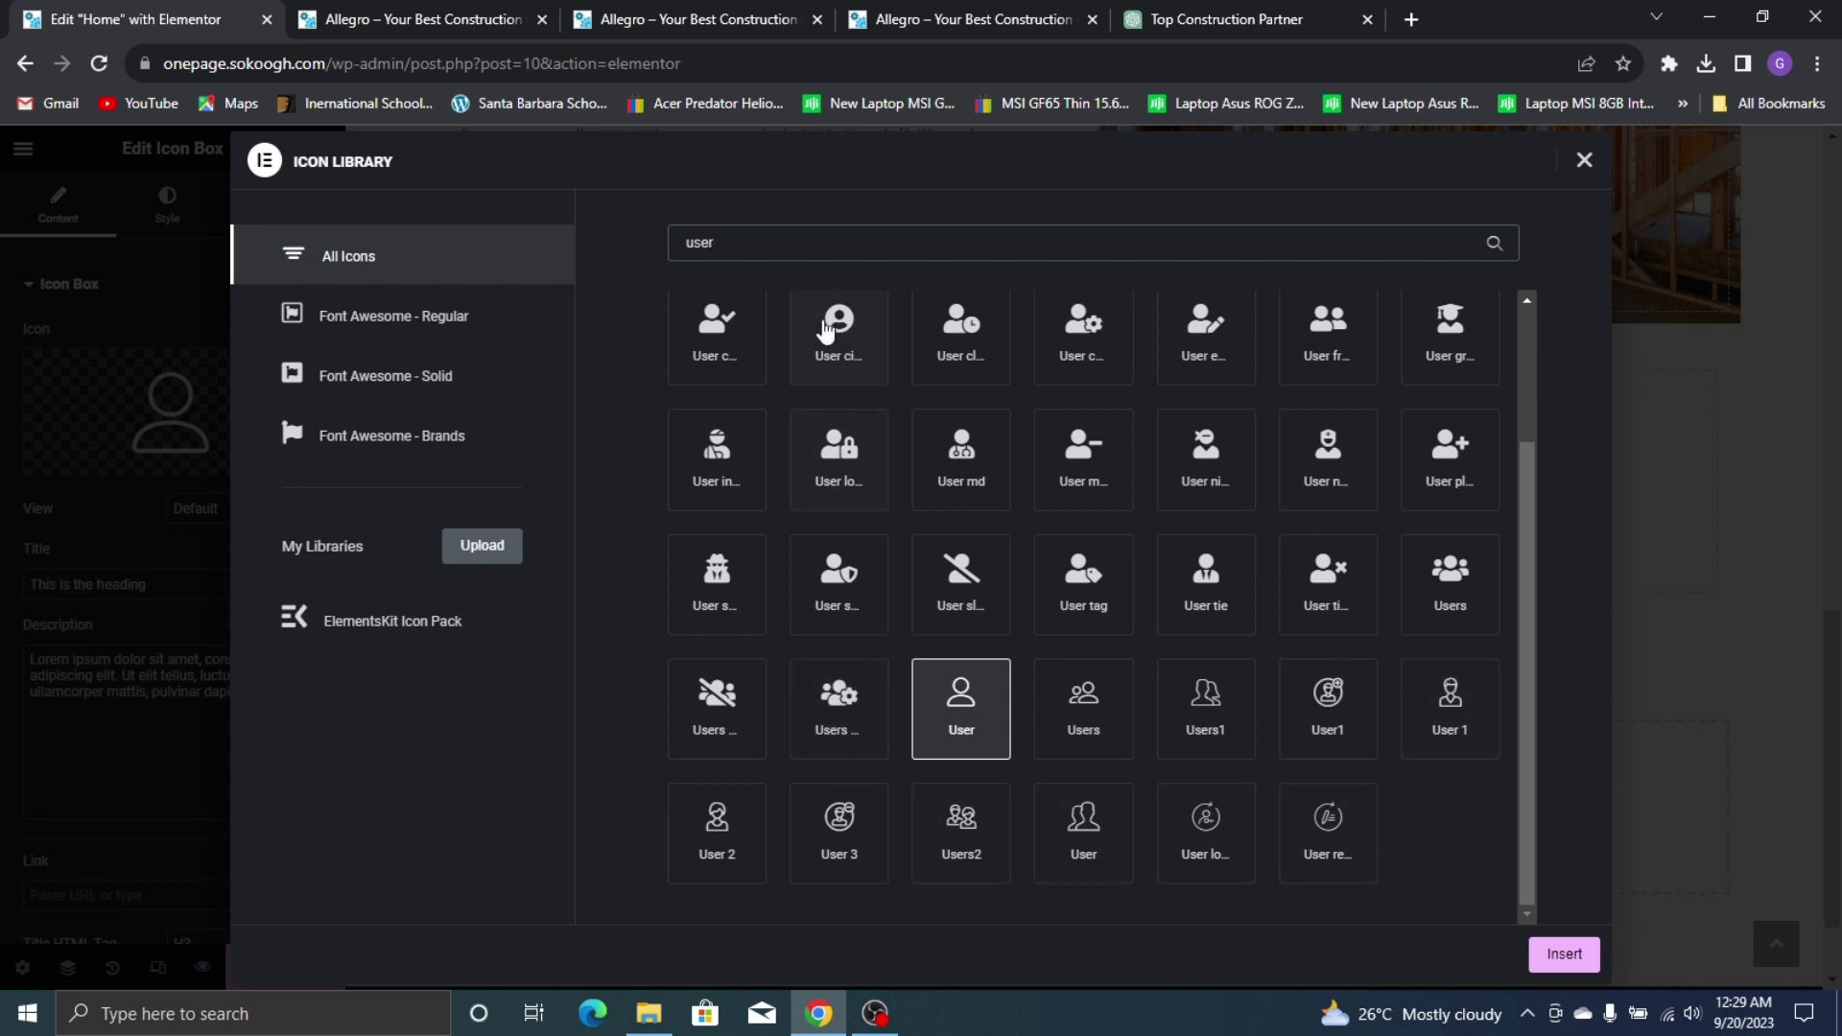
{"action": "key", "text": "ctrl+a"}
{"action": "type", "text": "person"}
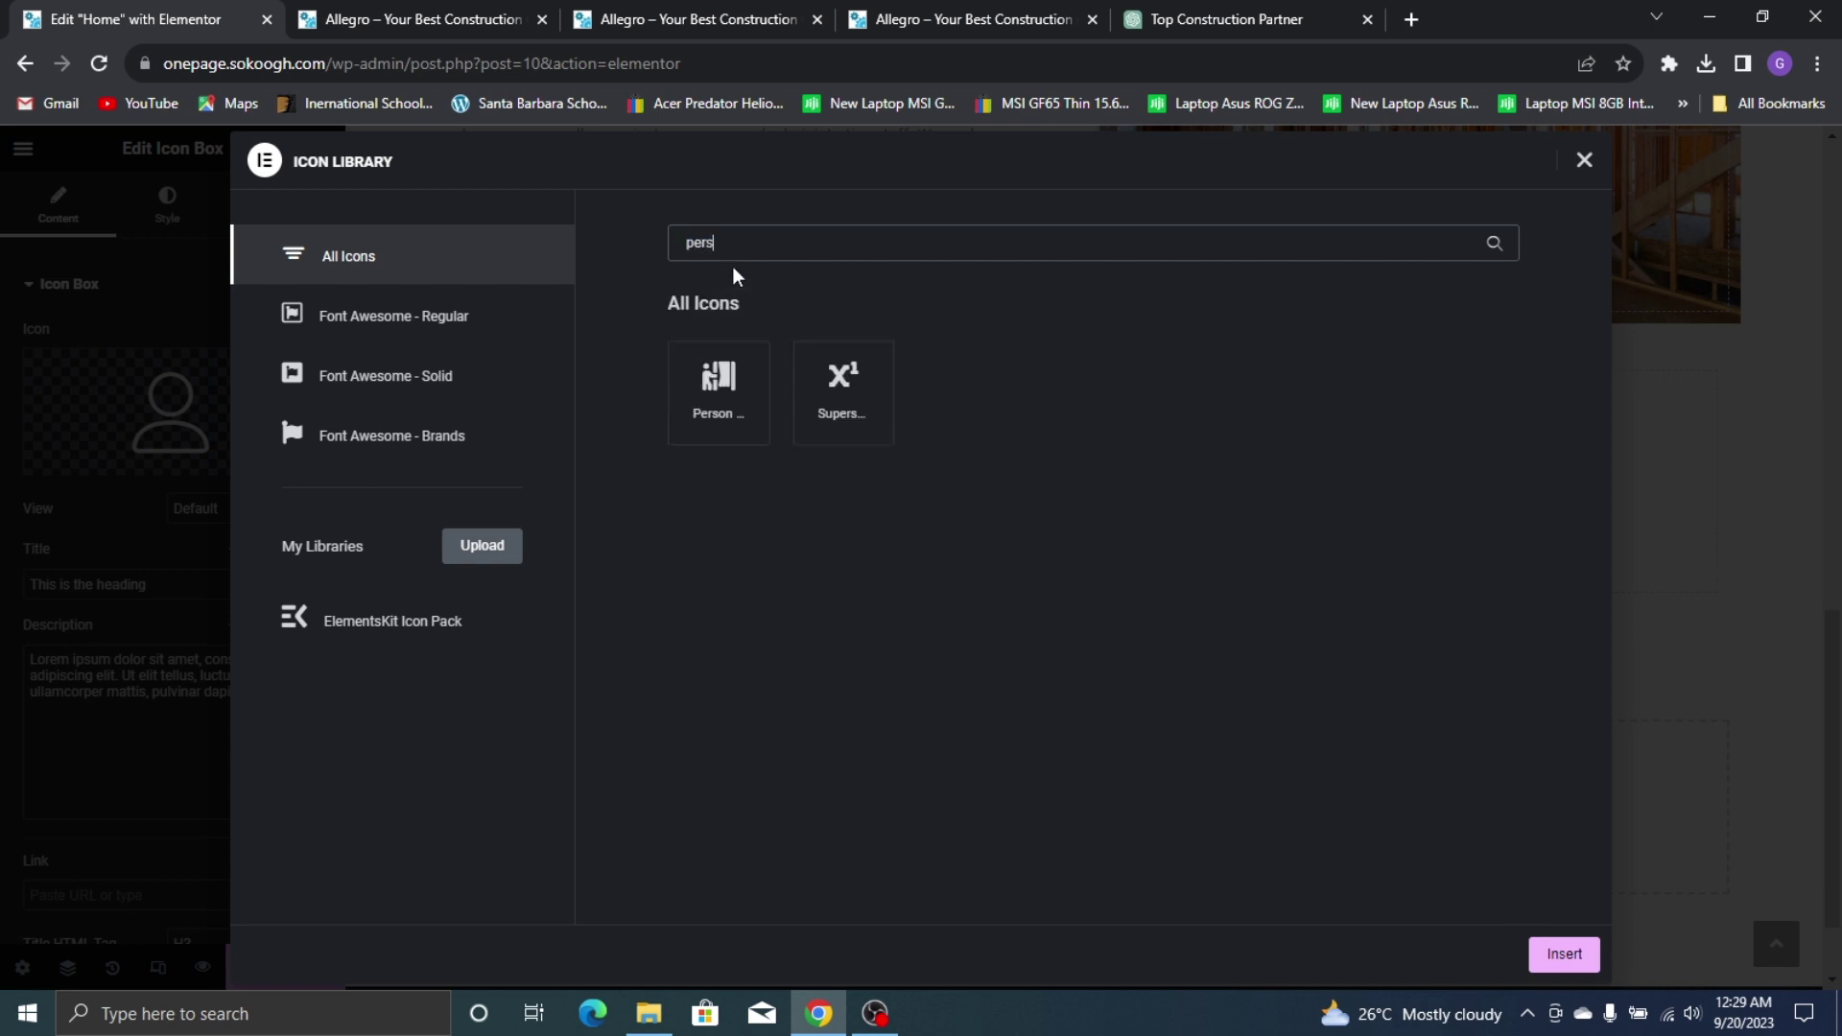
{"action": "key", "text": "BackSpace"}
{"action": "key", "text": "BackSpace"}
{"action": "key", "text": "BackSpace"}
{"action": "key", "text": "BackSpace"}
{"action": "key", "text": "BackSpace"}
{"action": "key", "text": "BackSpace"}
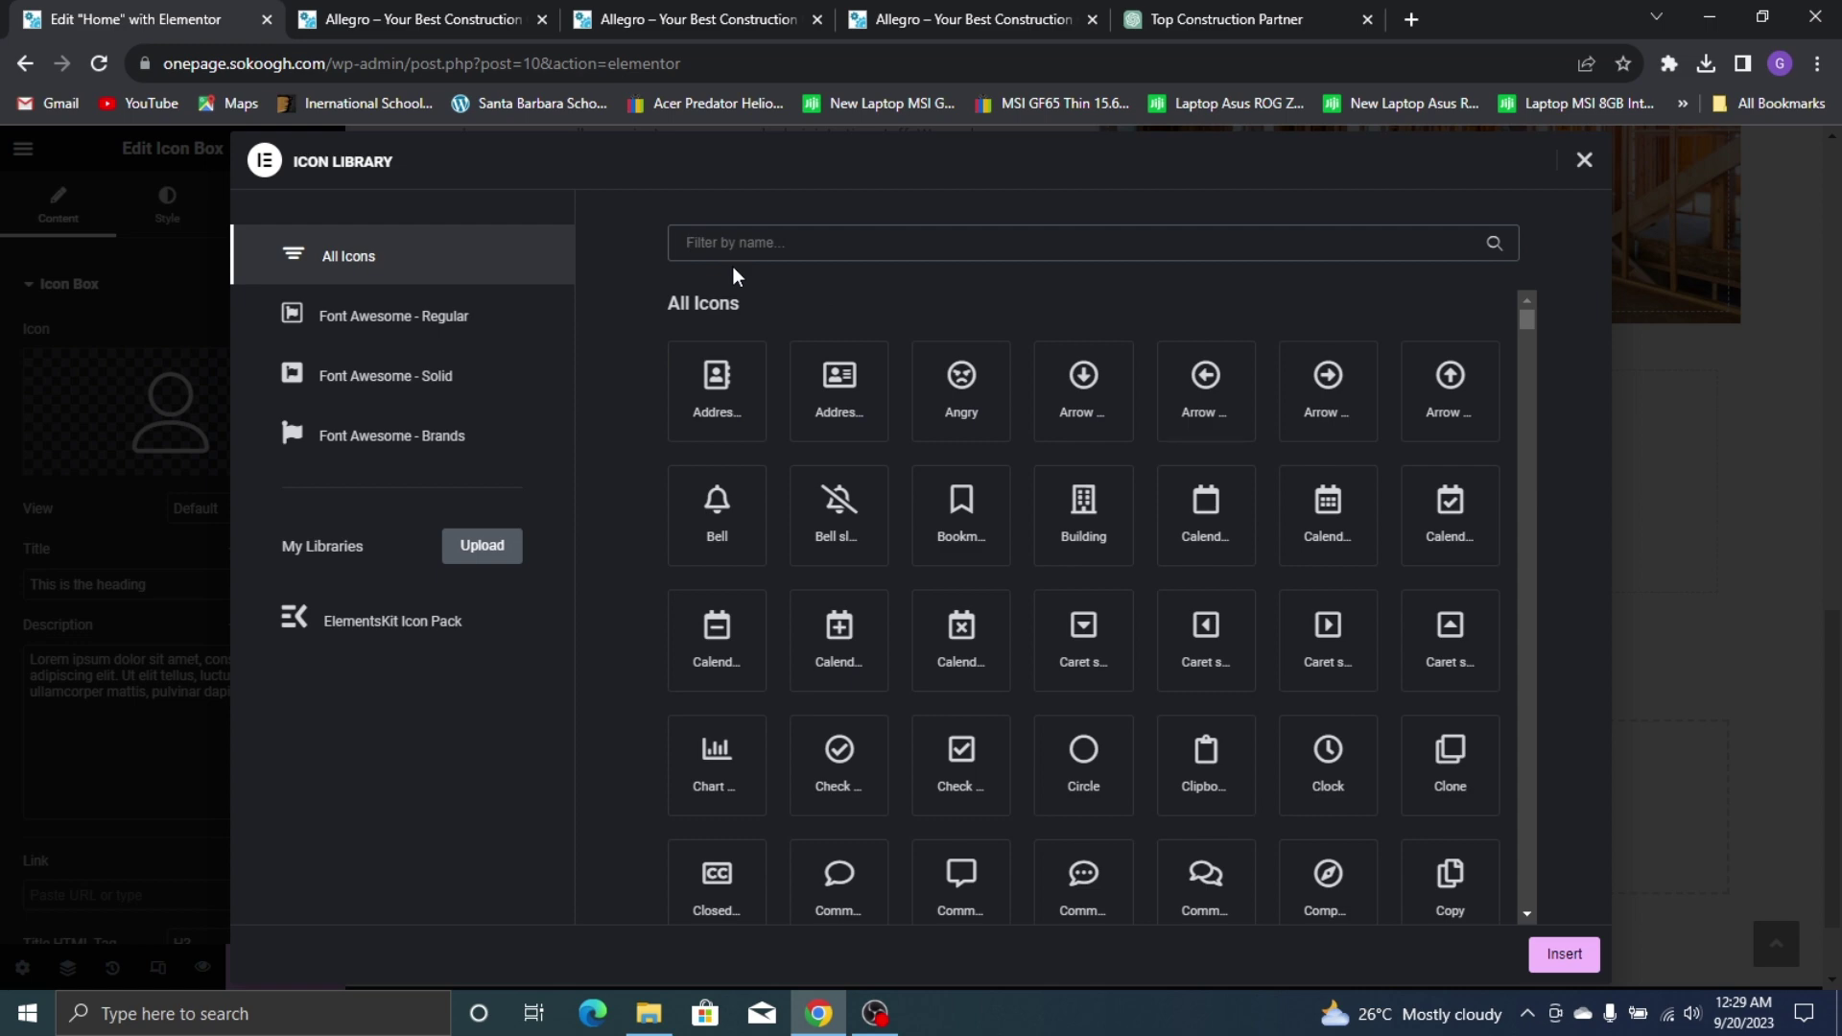
{"action": "type", "text": "user"}
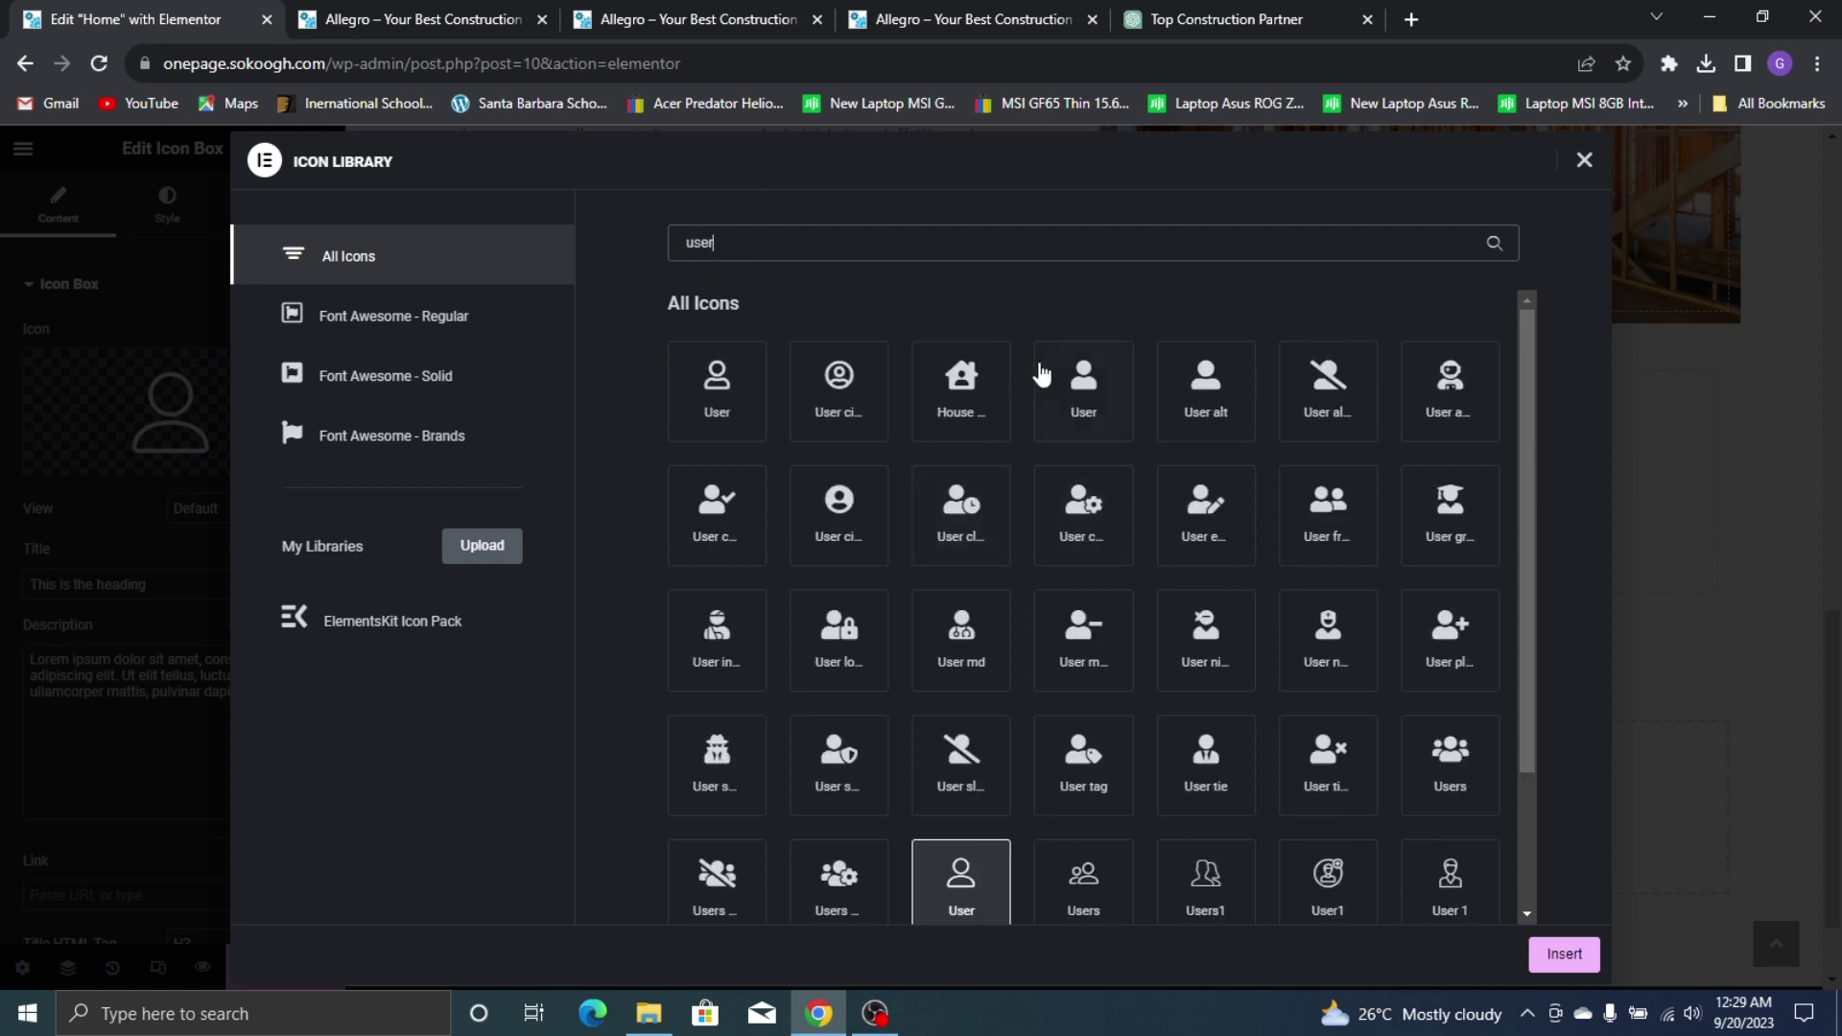
{"action": "left_click", "coordinate": [1051, 379]}
{"action": "left_click", "coordinate": [1595, 958]}
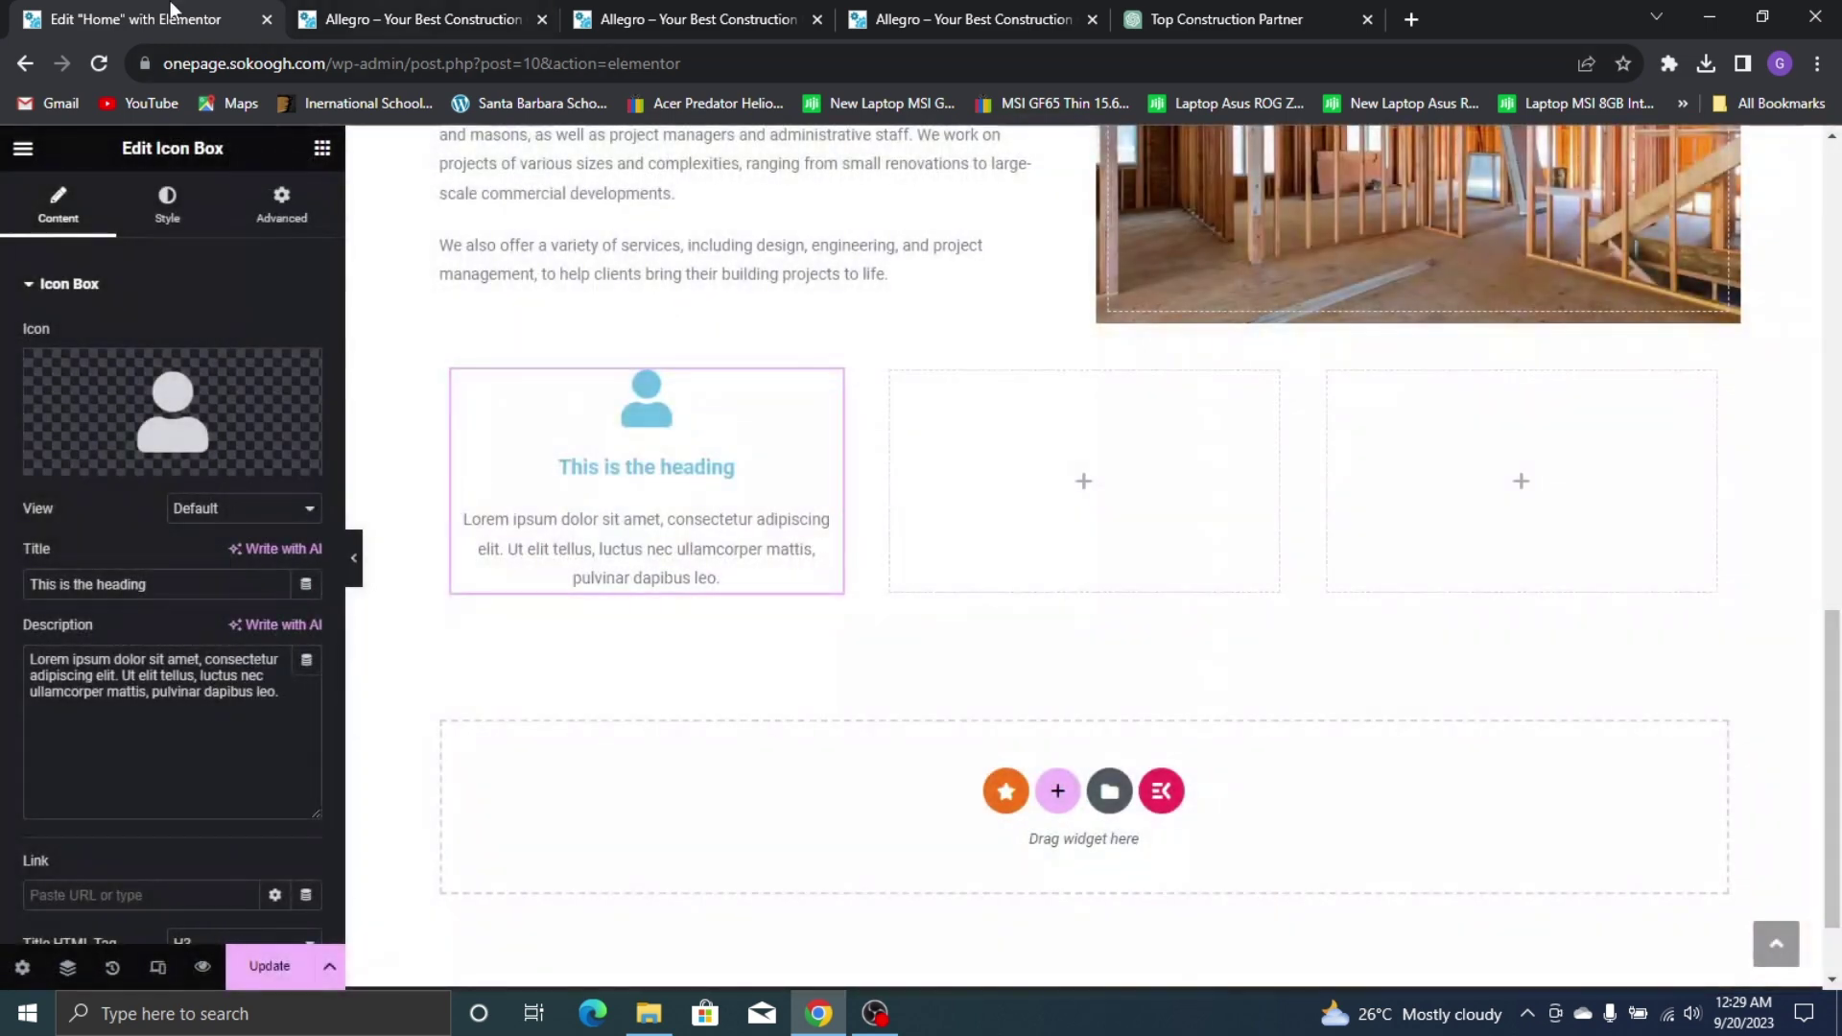
Compare with the live About Us section, keeping the solid User icon
{"action": "left_click", "coordinate": [427, 15]}
{"action": "left_click", "coordinate": [926, 12]}
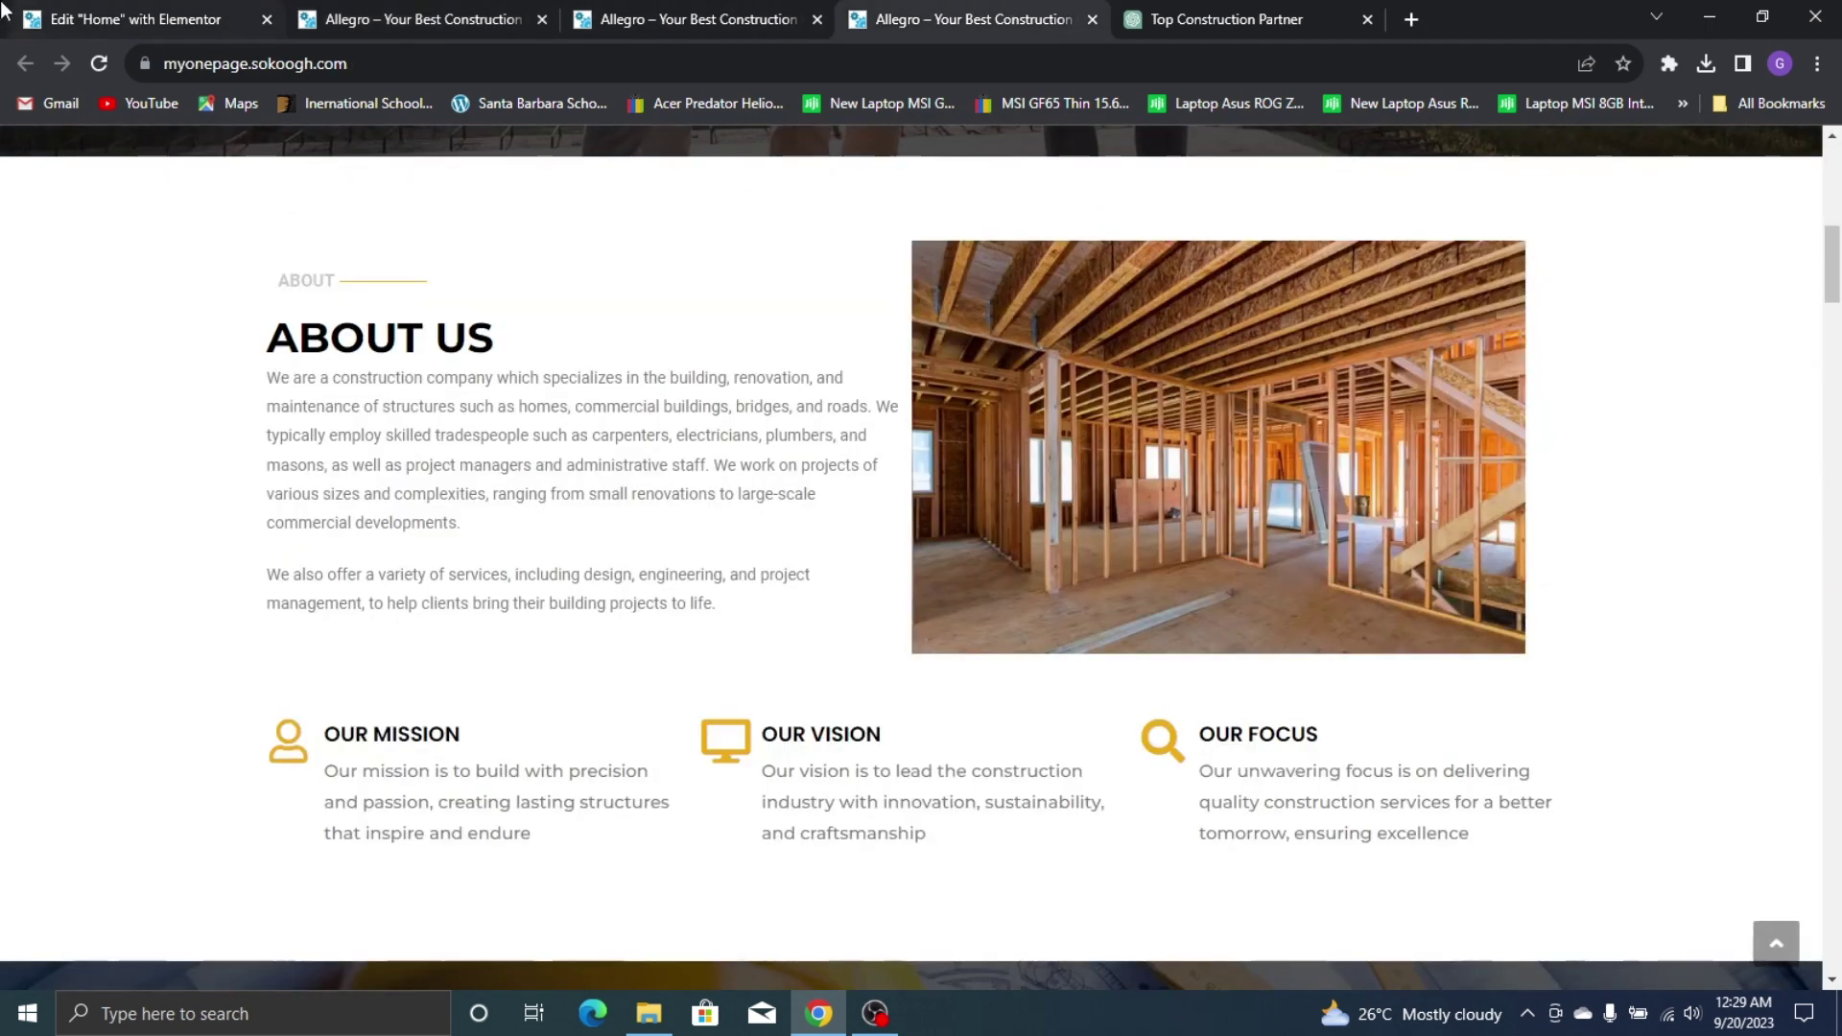
{"action": "left_click", "coordinate": [39, 19]}
{"action": "left_click", "coordinate": [161, 382]}
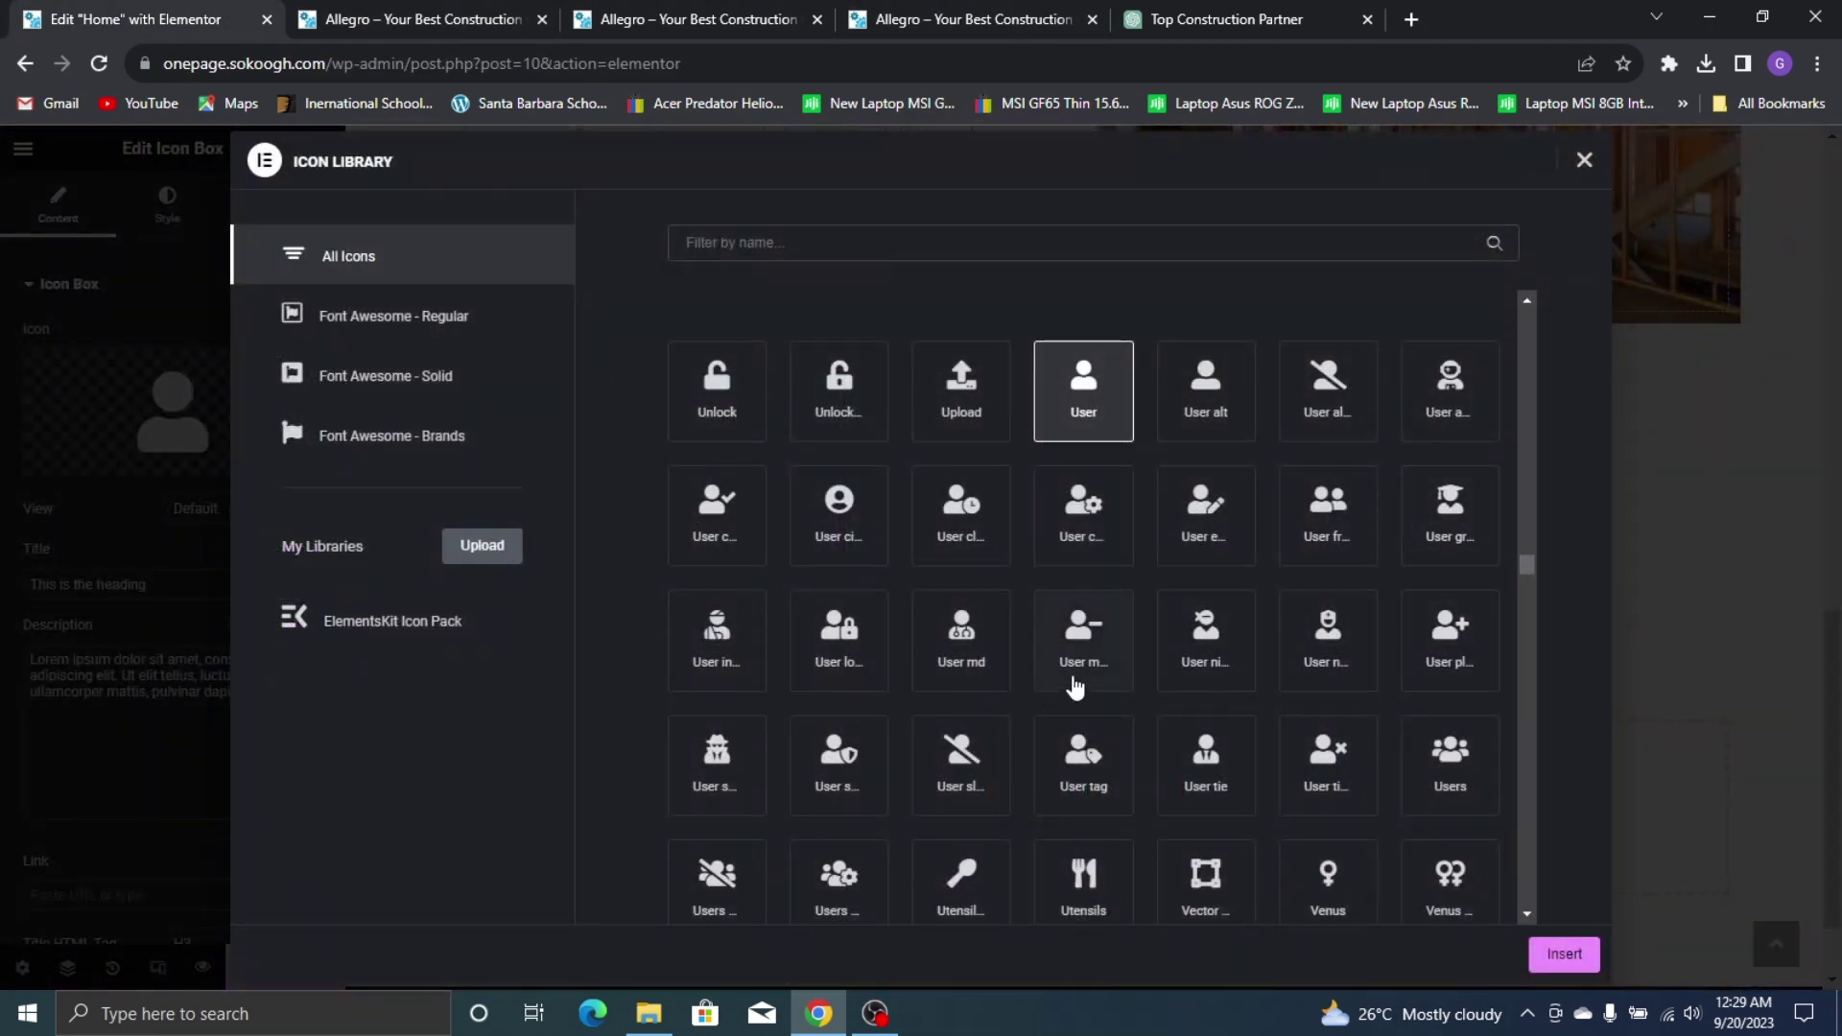
{"action": "scroll", "coordinate": [1111, 683], "scroll_direction": "down", "scroll_amount": 1}
{"action": "scroll", "coordinate": [1307, 660], "scroll_direction": "down", "scroll_amount": 1}
{"action": "scroll", "coordinate": [1308, 588], "scroll_direction": "up", "scroll_amount": 4}
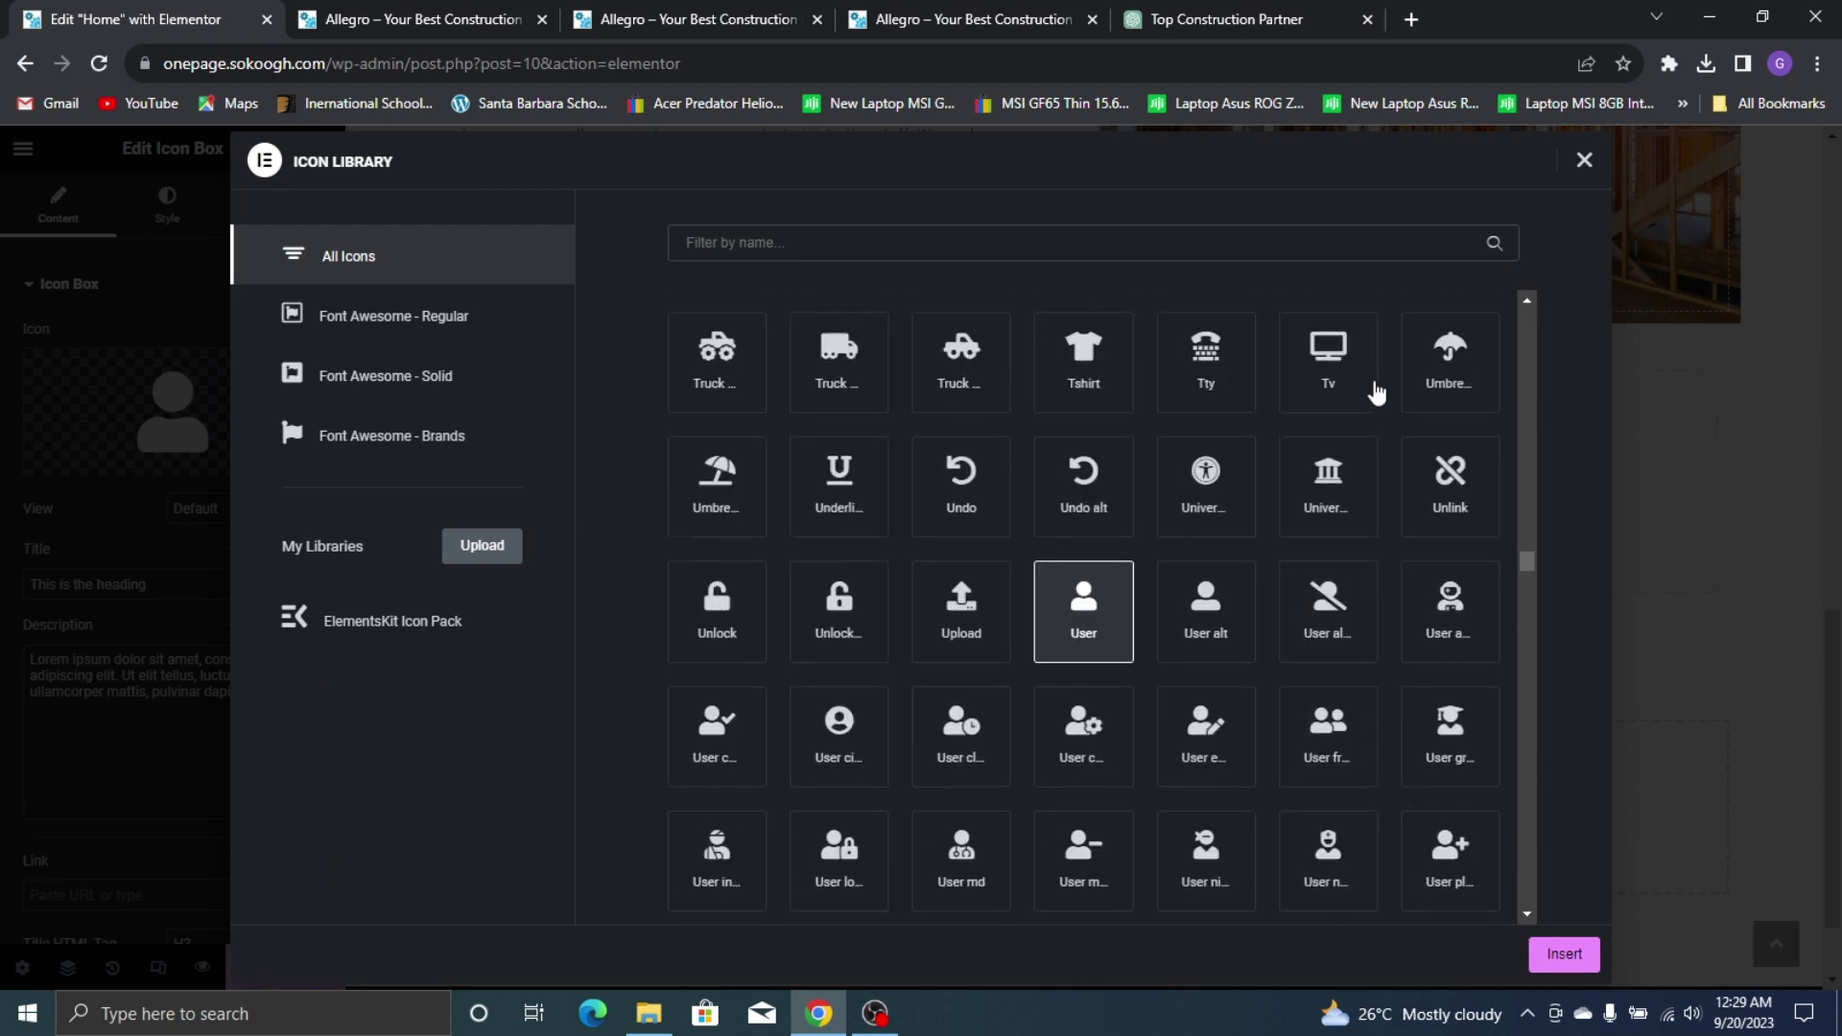
{"action": "left_click", "coordinate": [1584, 161]}
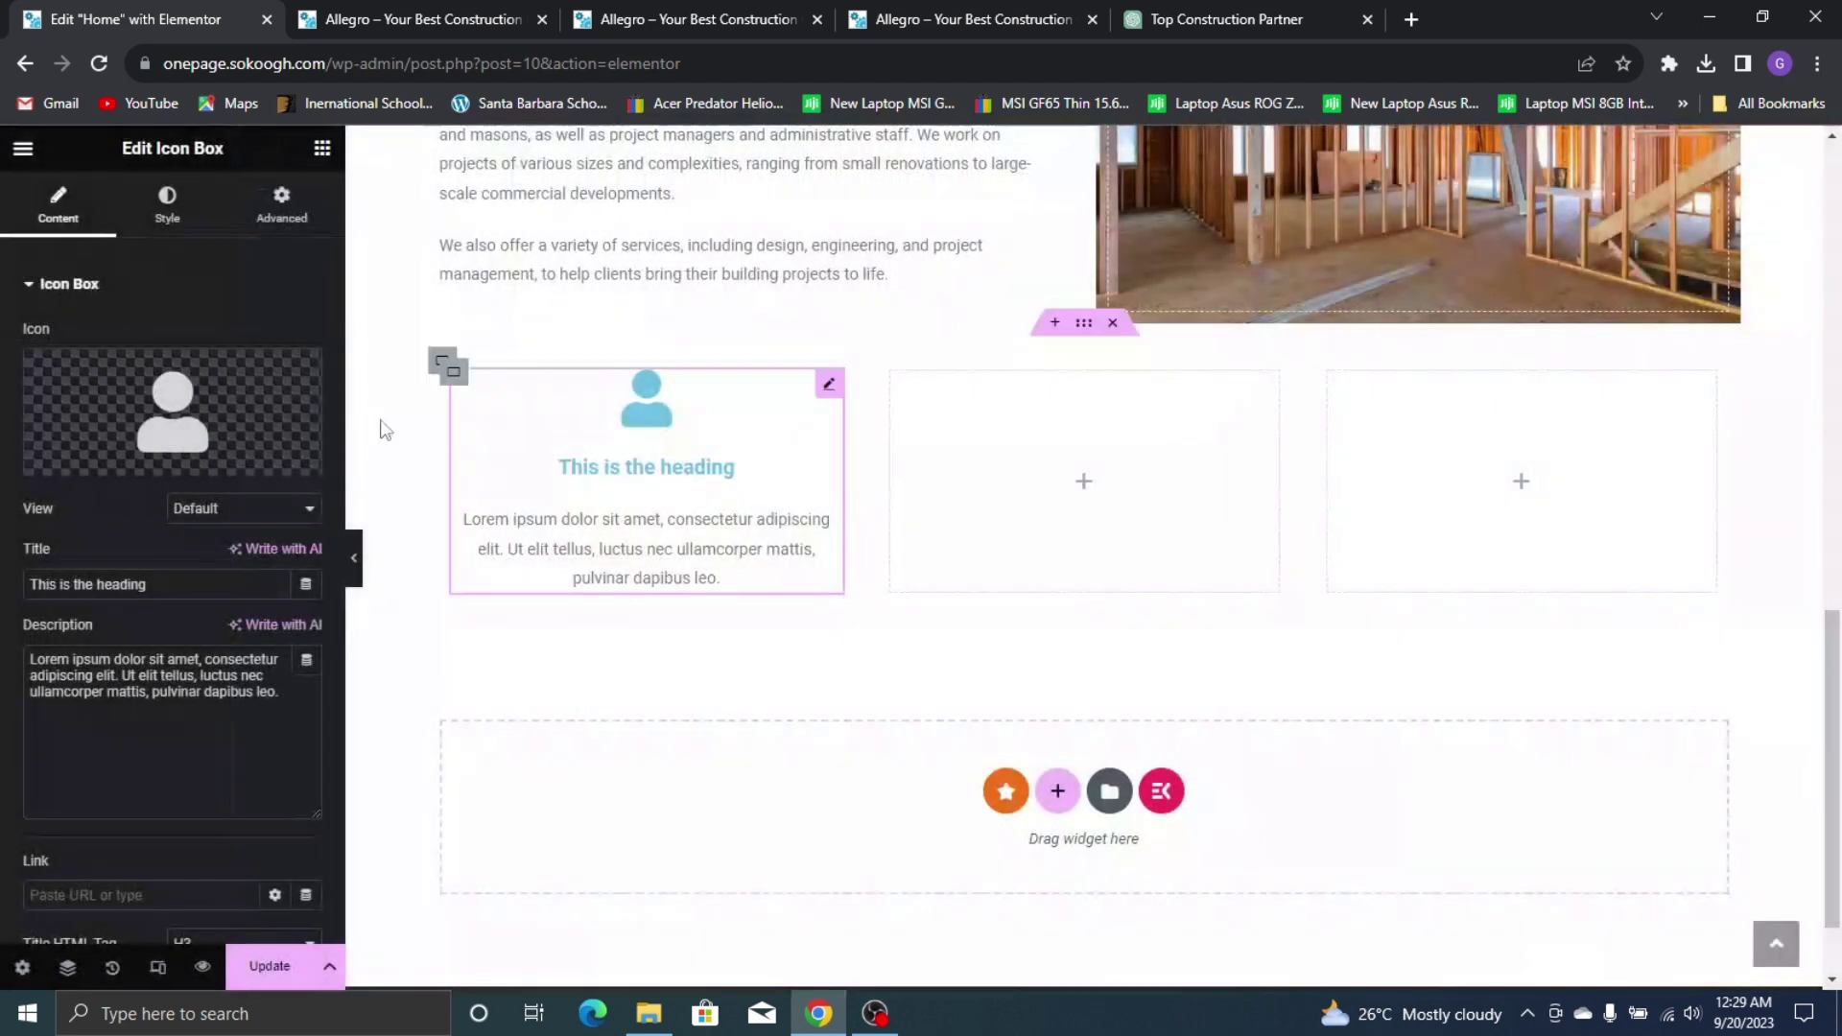
{"action": "left_click", "coordinate": [1039, 12]}
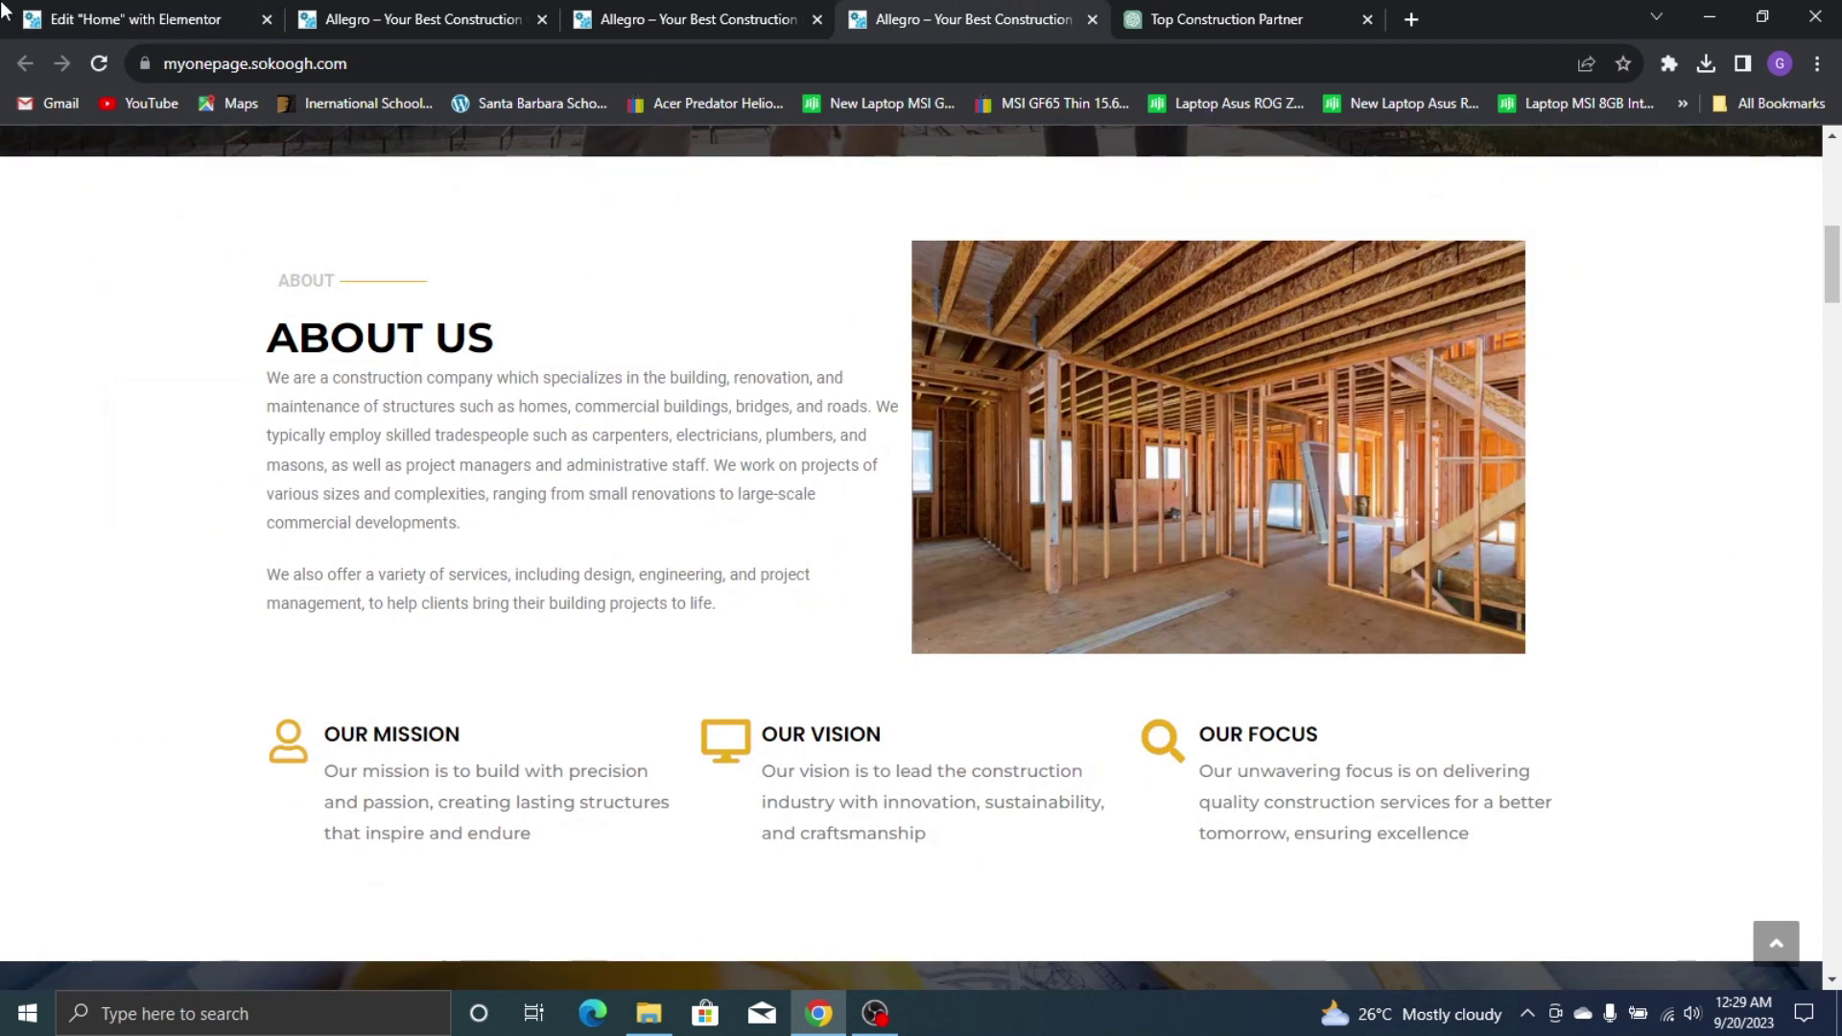
Title the icon box OUR MISSION, then select the live site's mission description
{"action": "left_click", "coordinate": [67, 19]}
{"action": "triple_click", "coordinate": [113, 592]}
{"action": "type", "text": "O"}
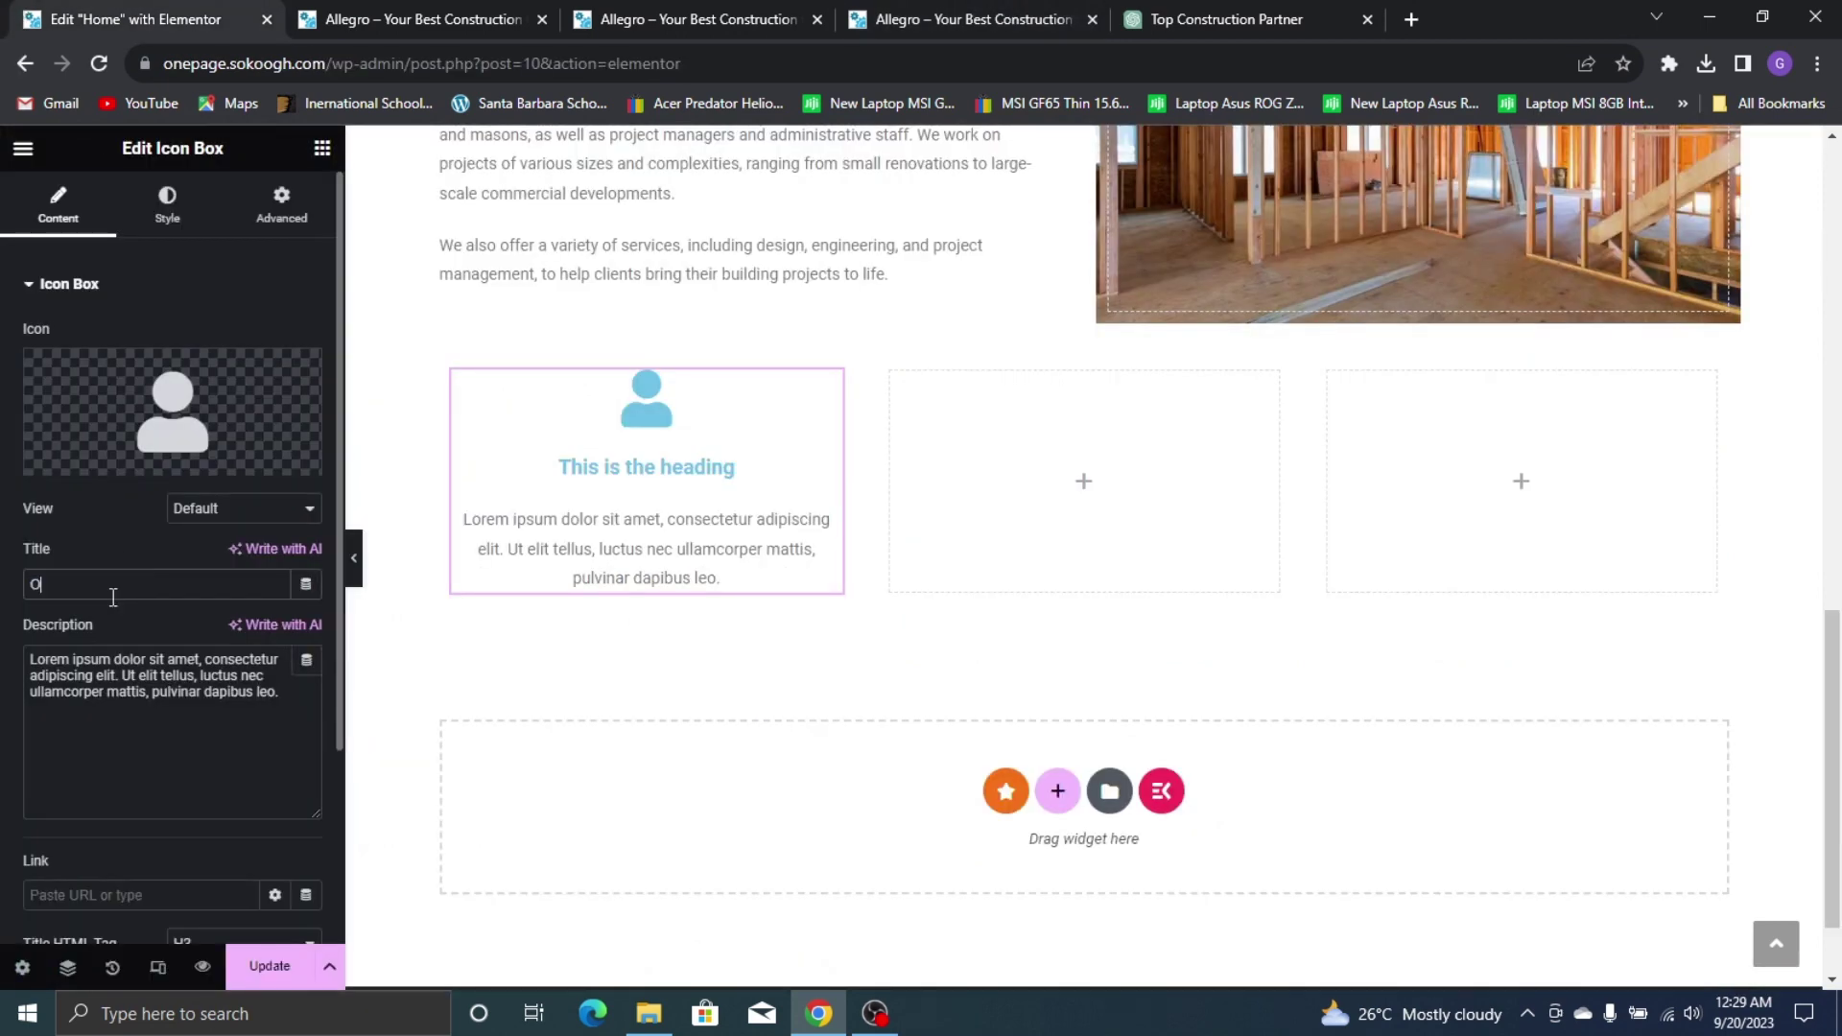
{"action": "type", "text": "UR MISSION"}
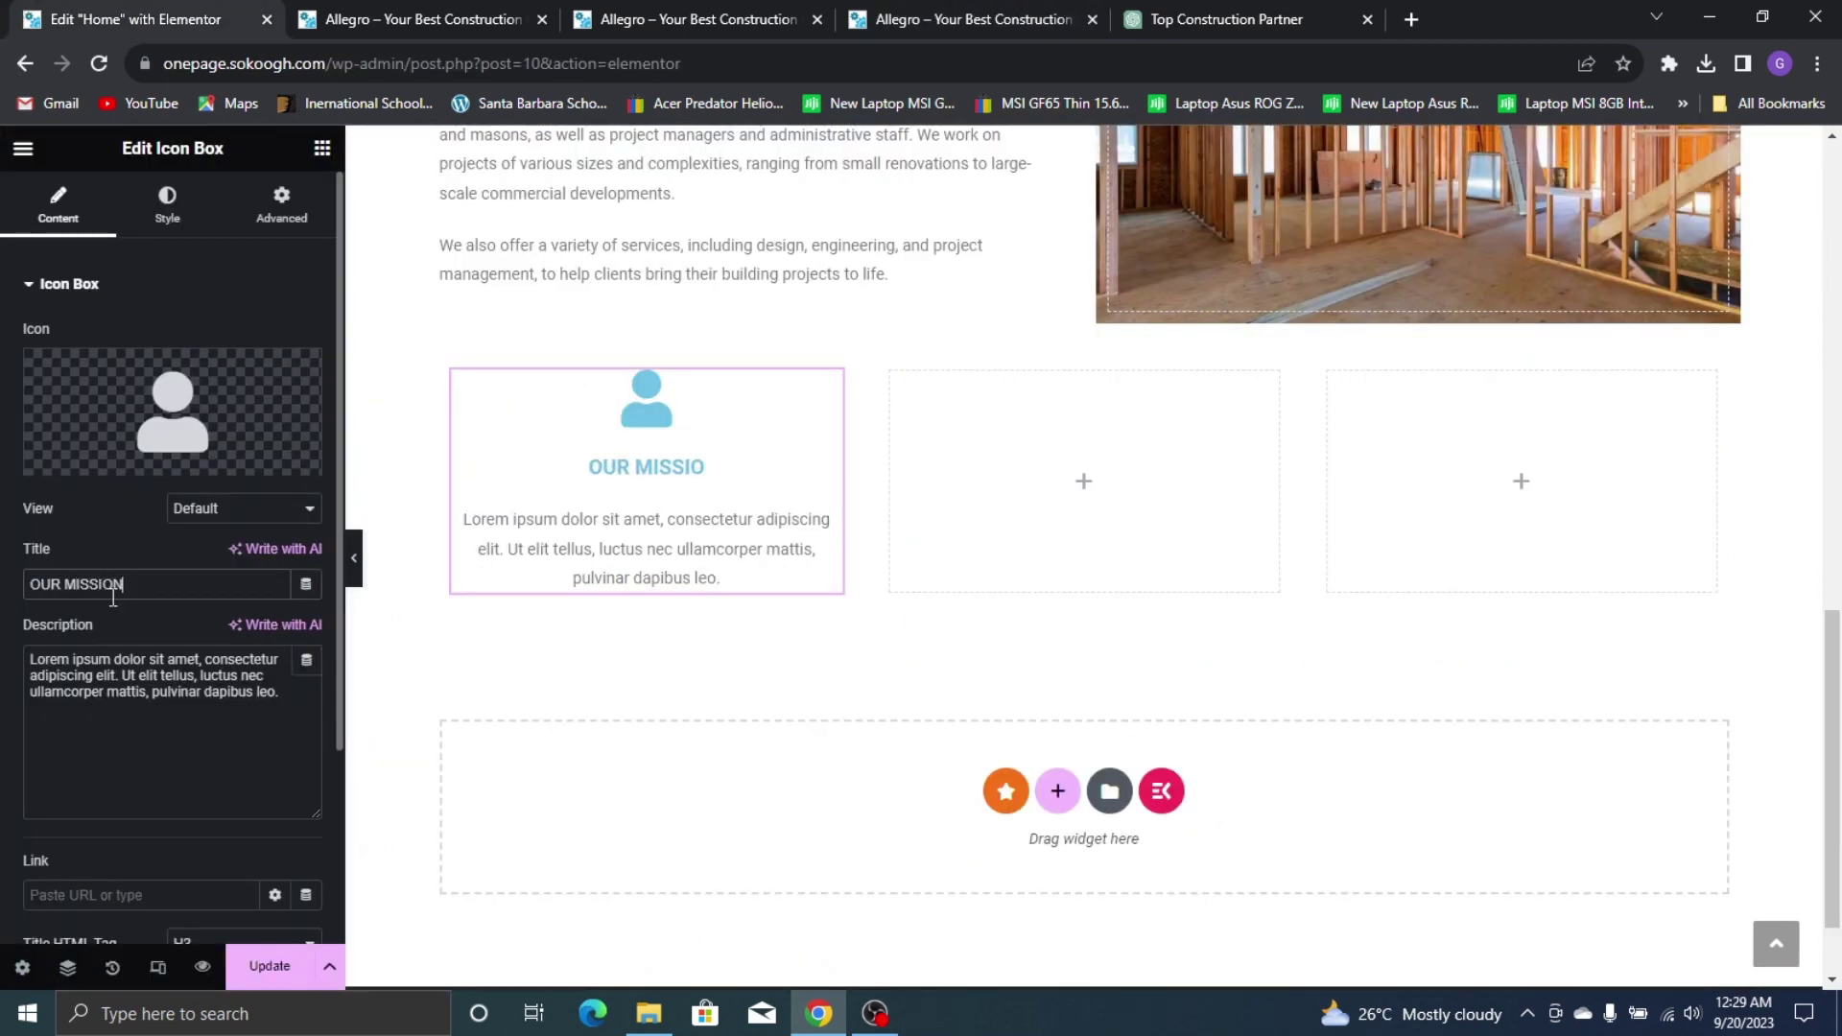
{"action": "left_click", "coordinate": [919, 10]}
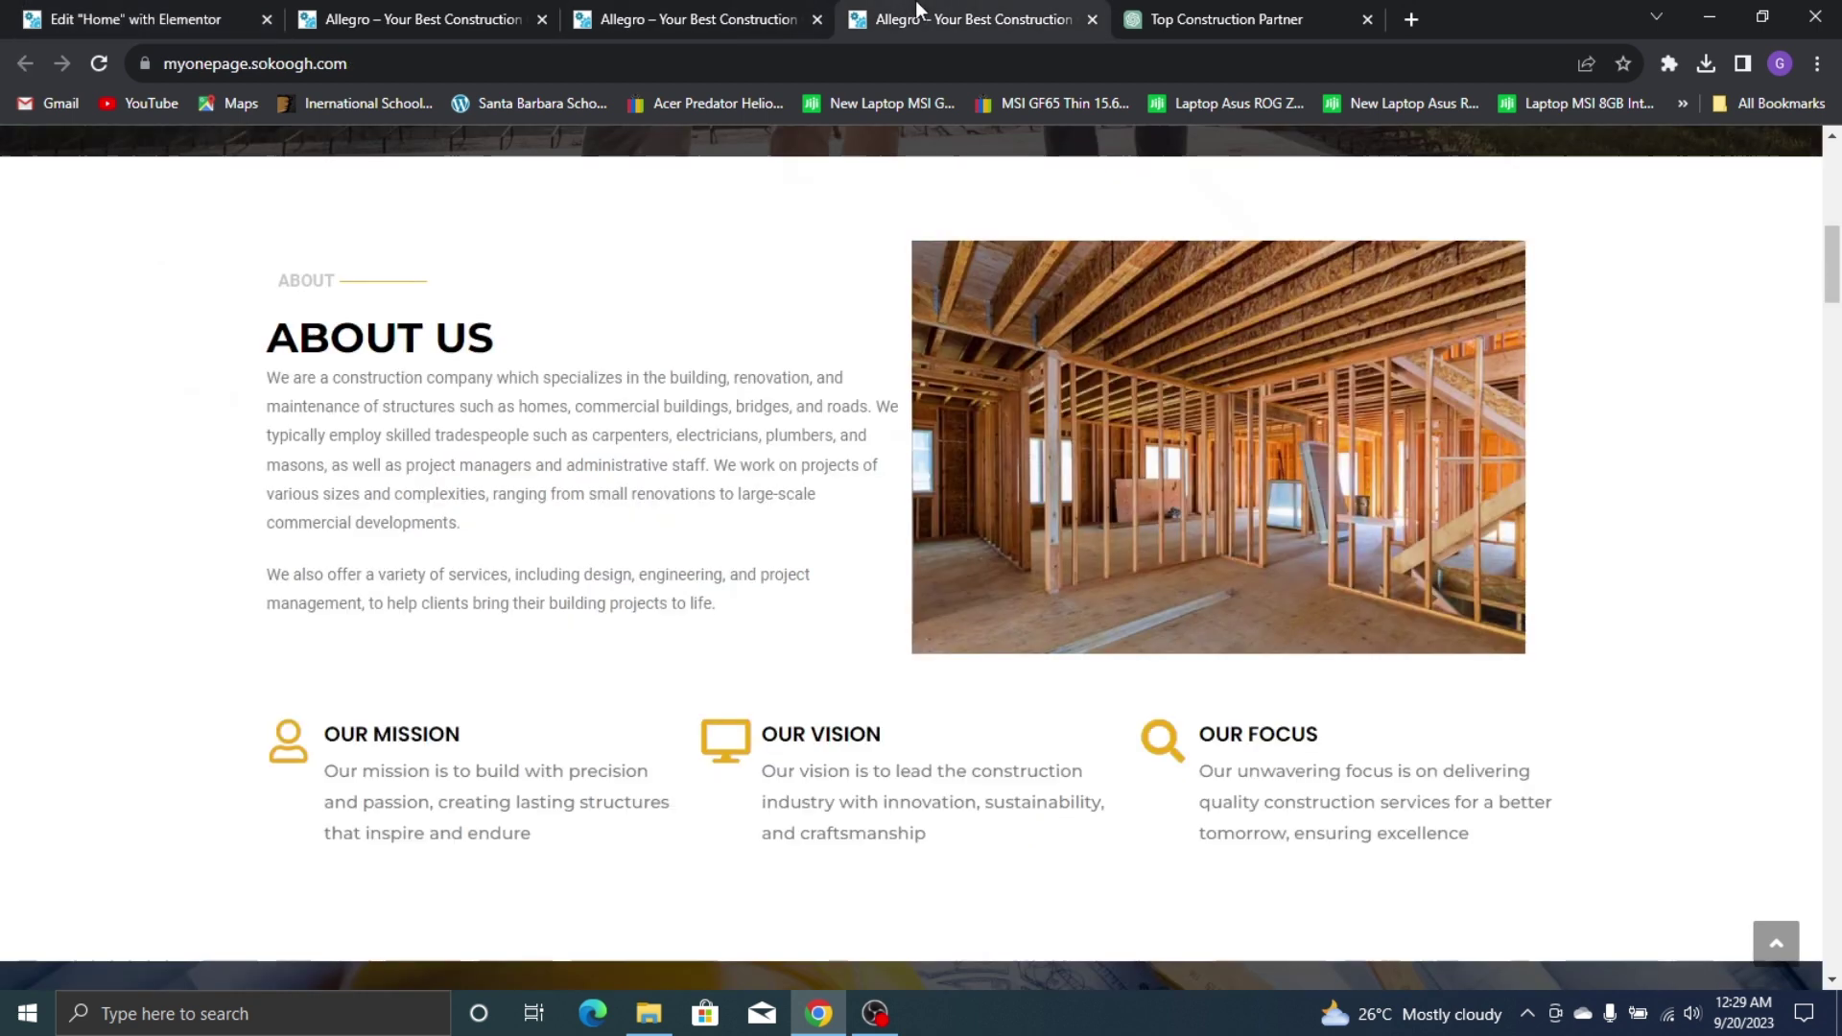
{"action": "left_click_drag", "start_coordinate": [393, 793], "coordinate": [327, 772]}
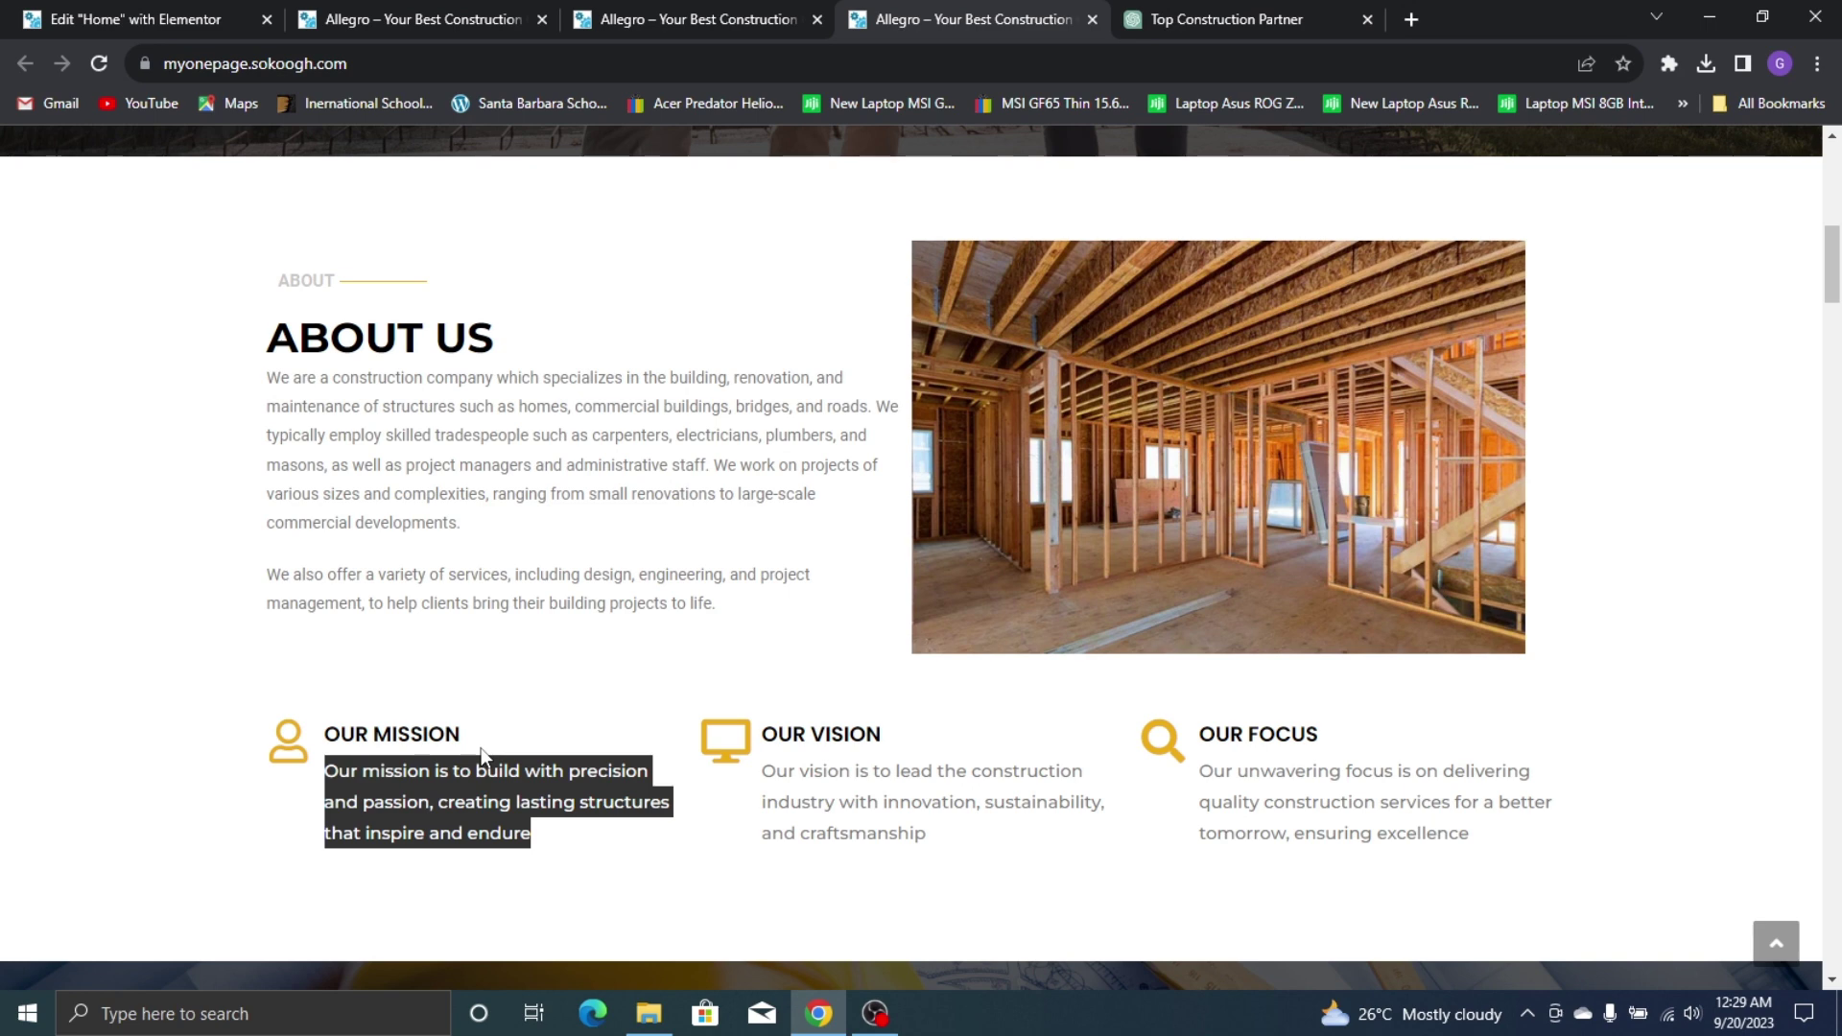
Copy the selected mission sentence from the live site and return to the editor
{"action": "left_click", "coordinate": [1130, 11]}
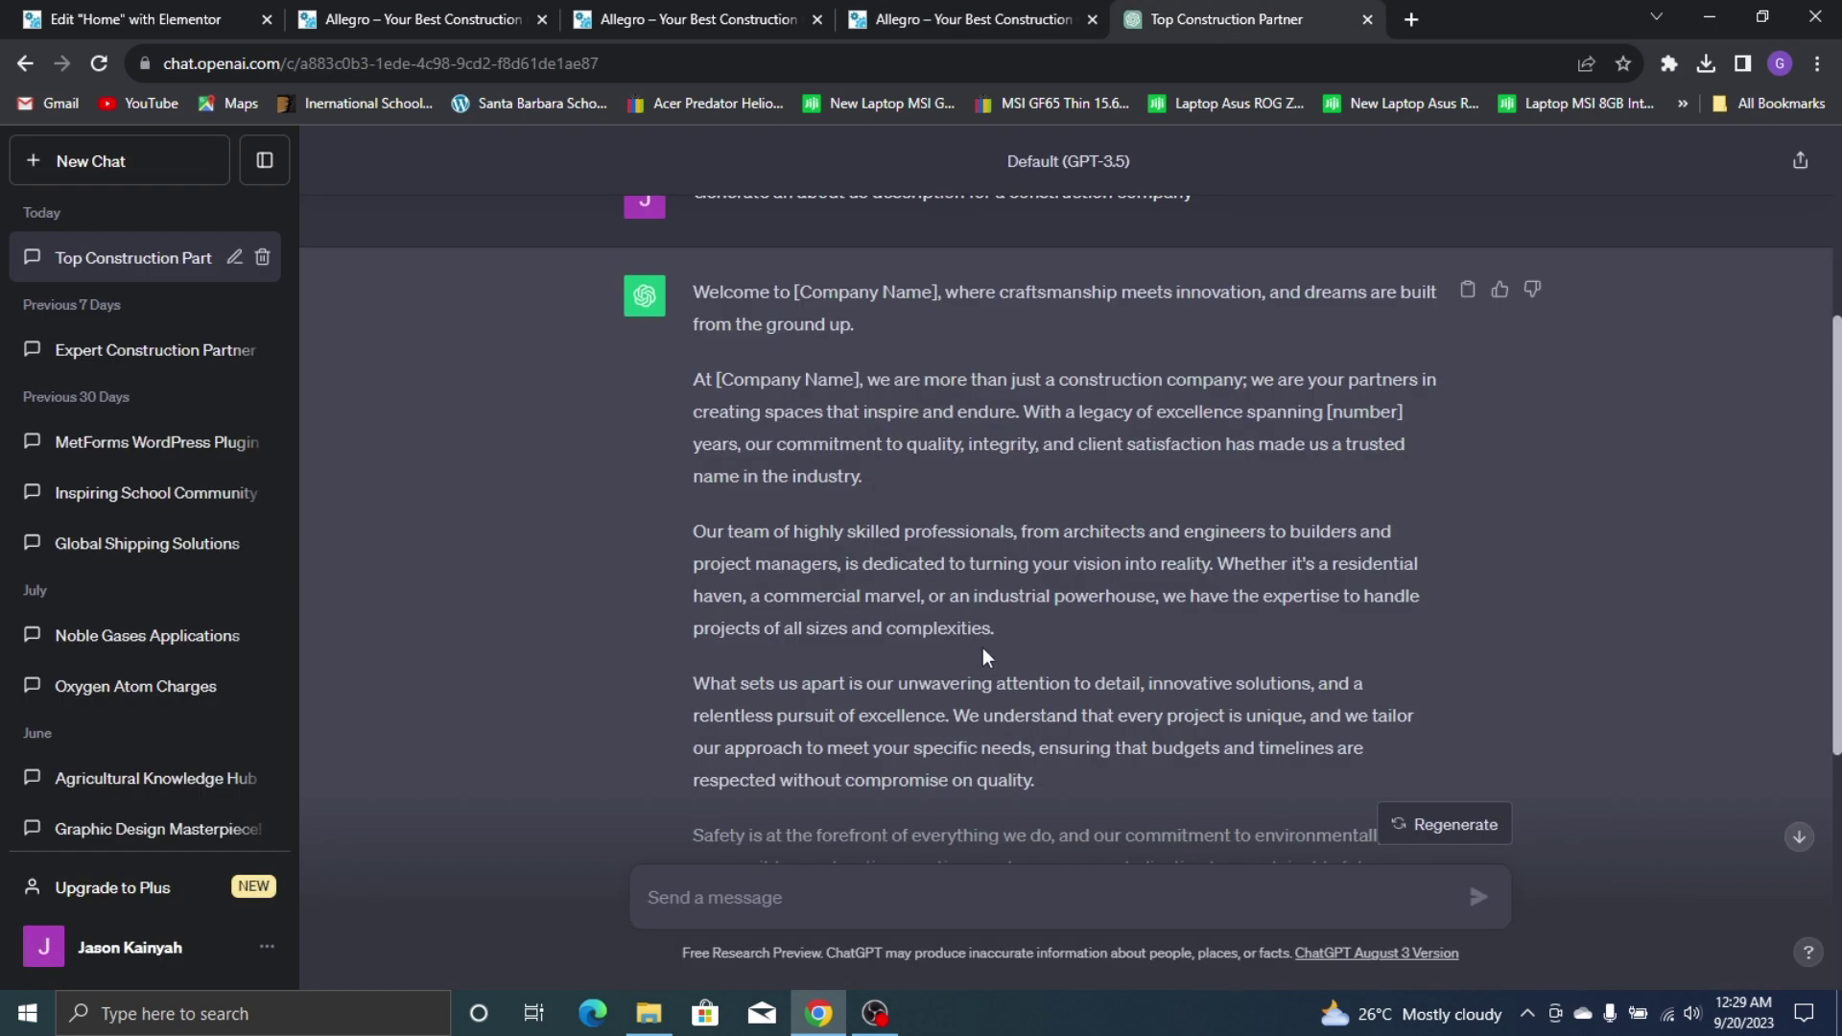
{"action": "left_click", "coordinate": [886, 12]}
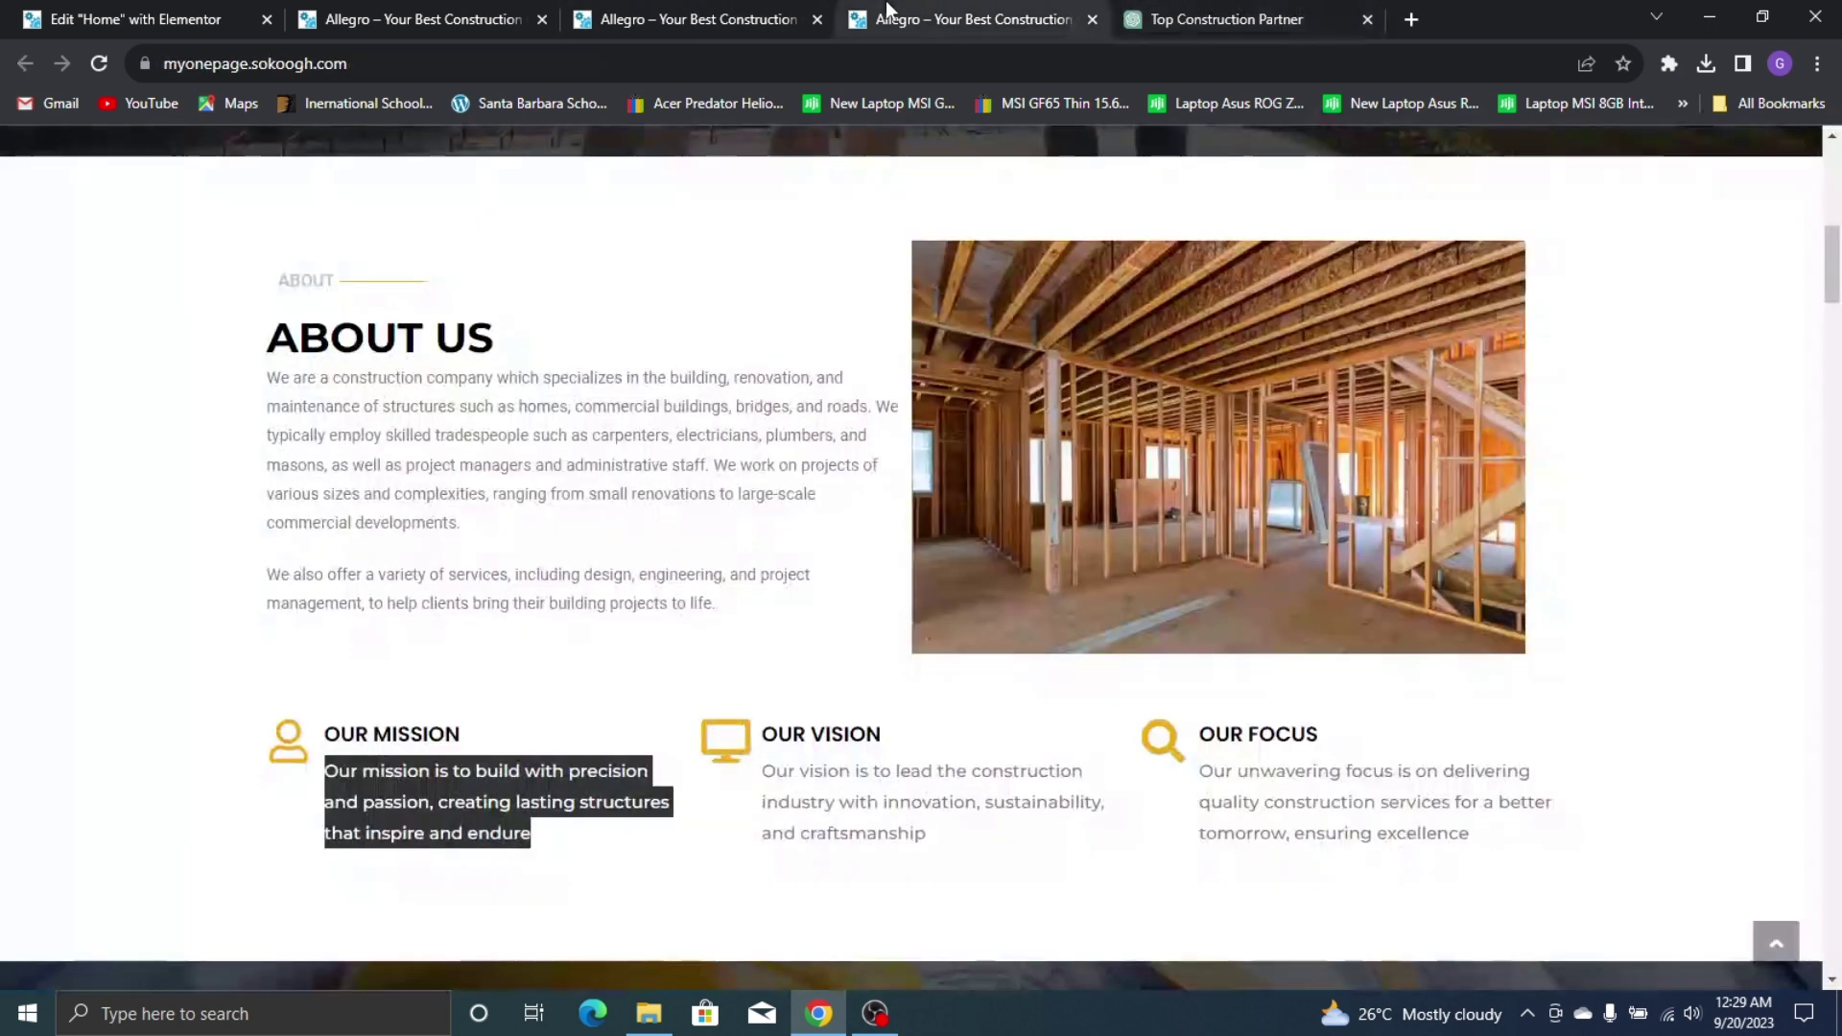
{"action": "right_click", "coordinate": [469, 782]}
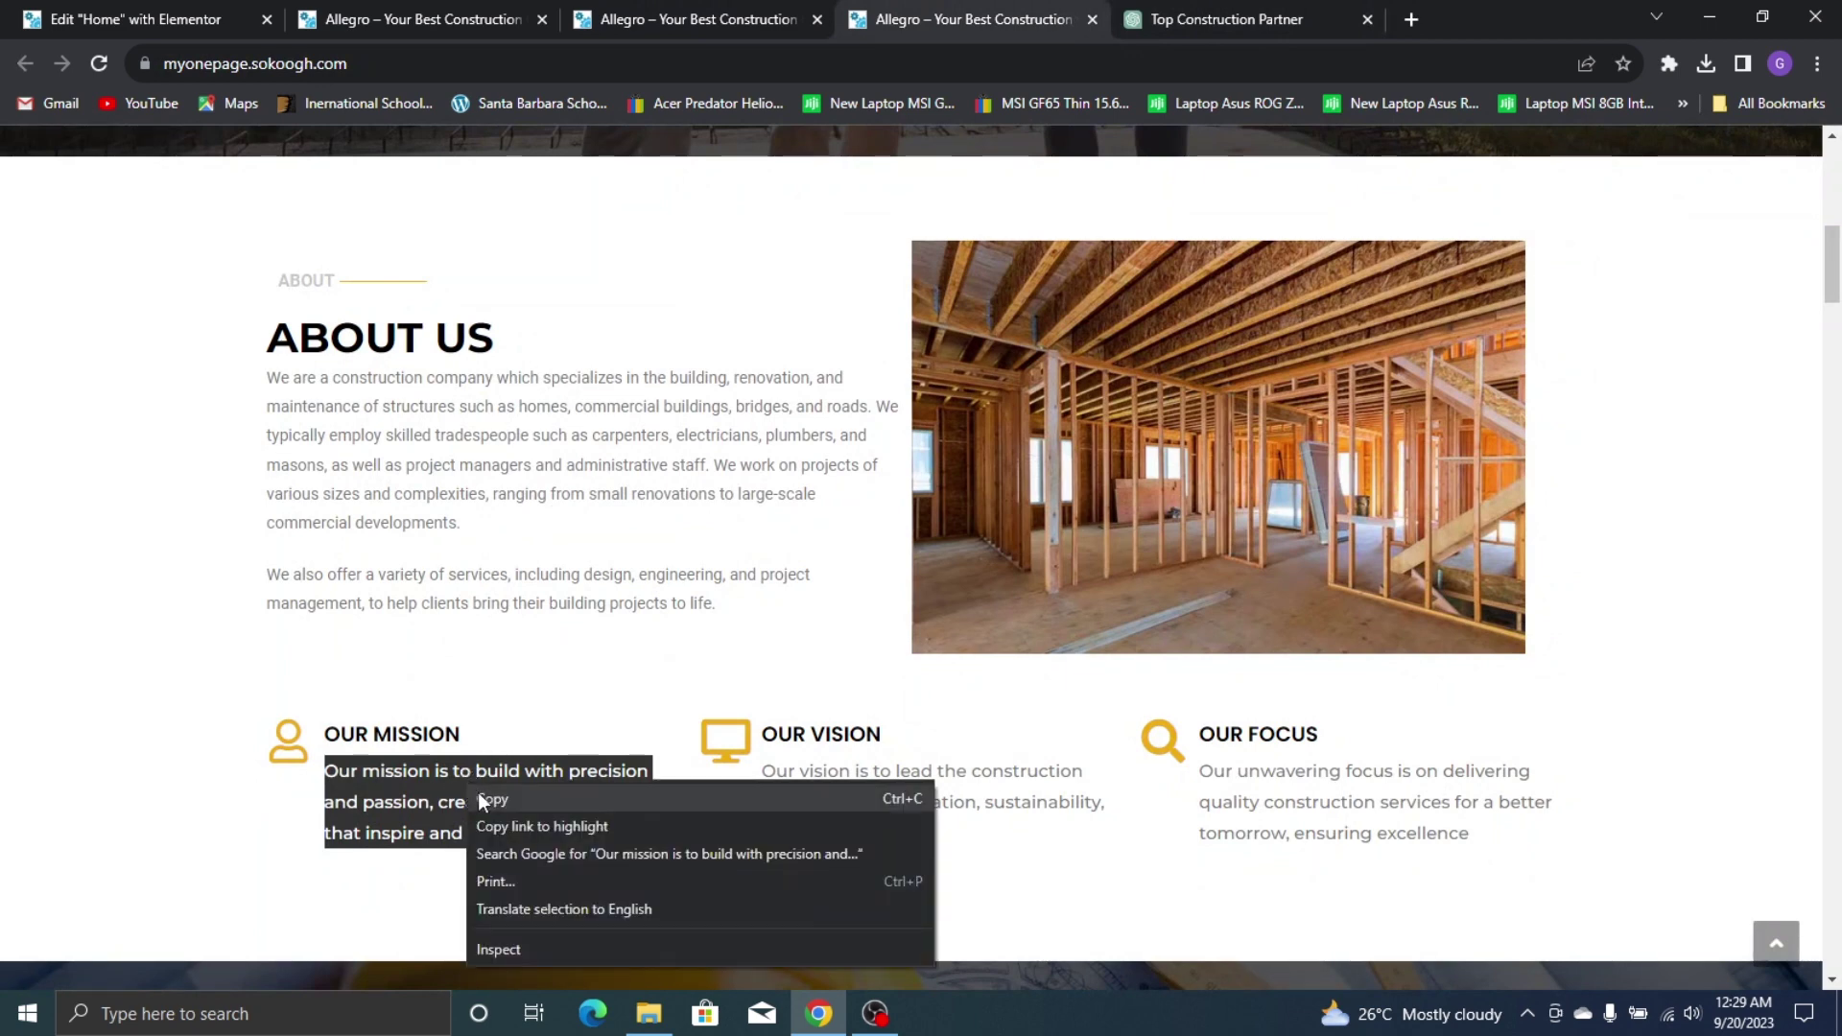
{"action": "left_click", "coordinate": [494, 792]}
{"action": "left_click", "coordinate": [135, 33]}
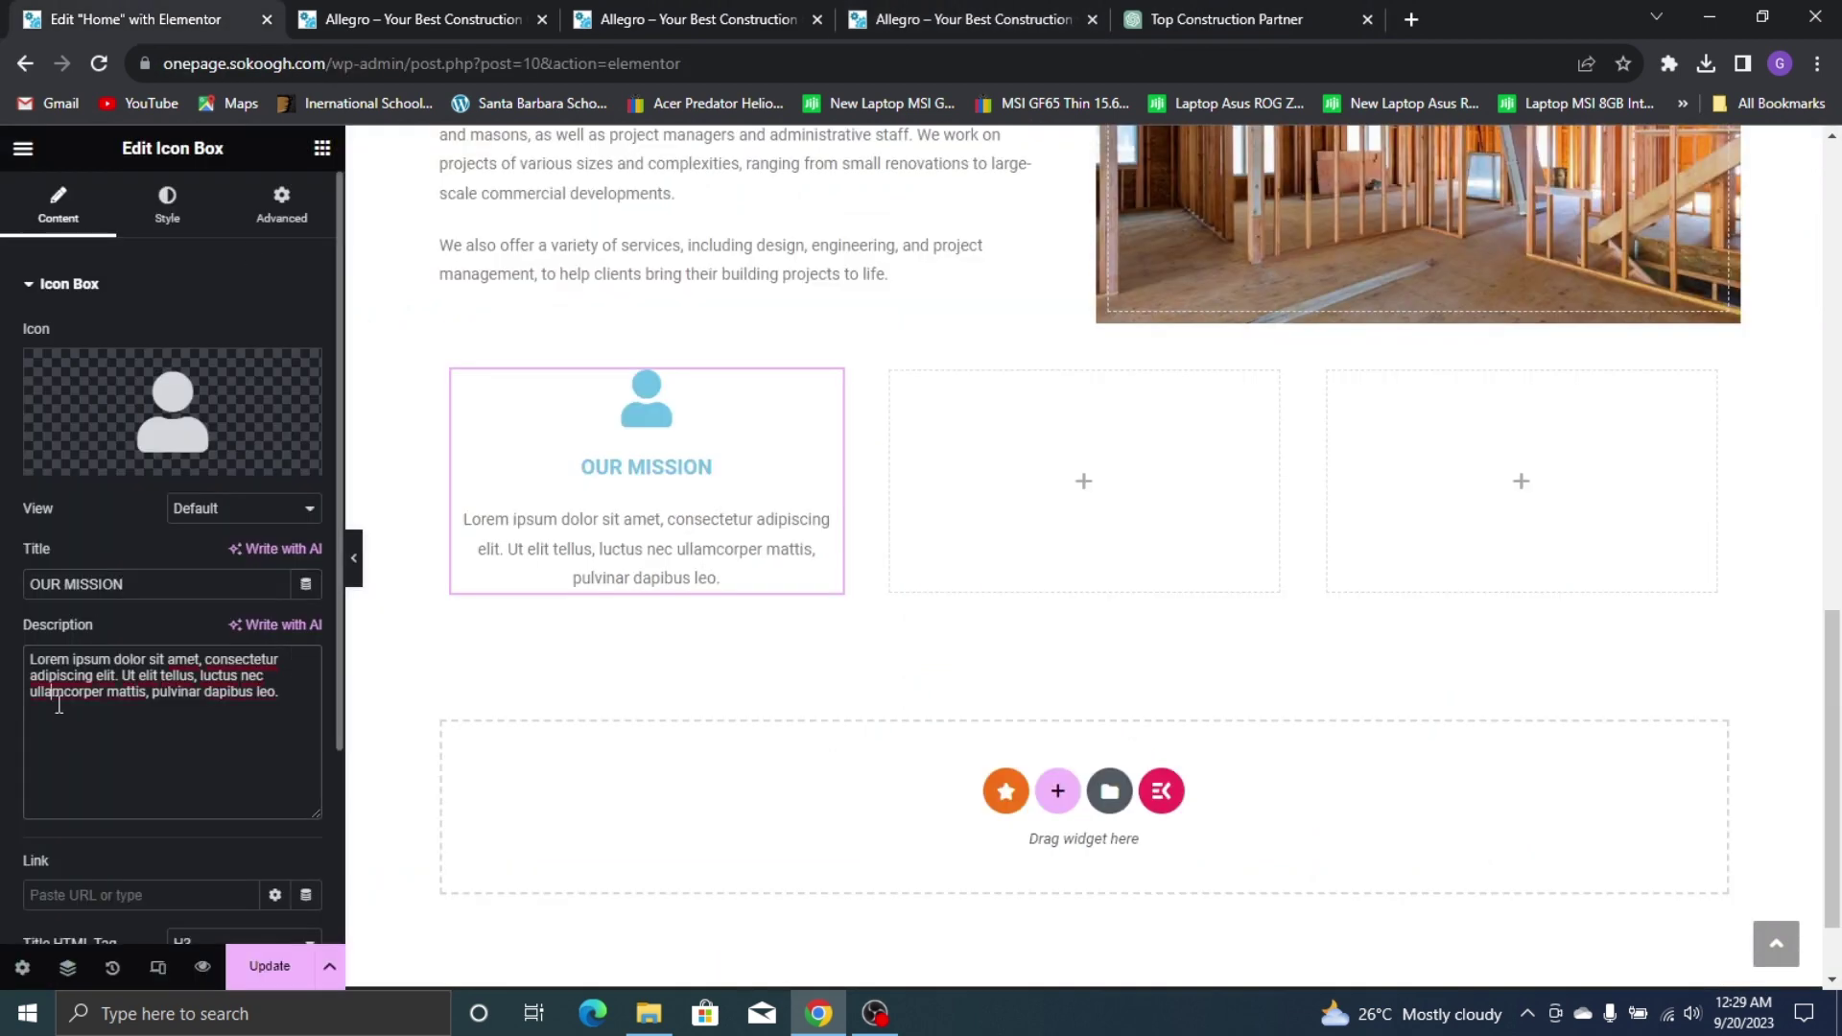
Paste the mission sentence over the placeholder description with Ctrl+A, Ctrl+V
{"action": "key", "text": "ctrl+a"}
{"action": "key", "text": "ctrl+v"}
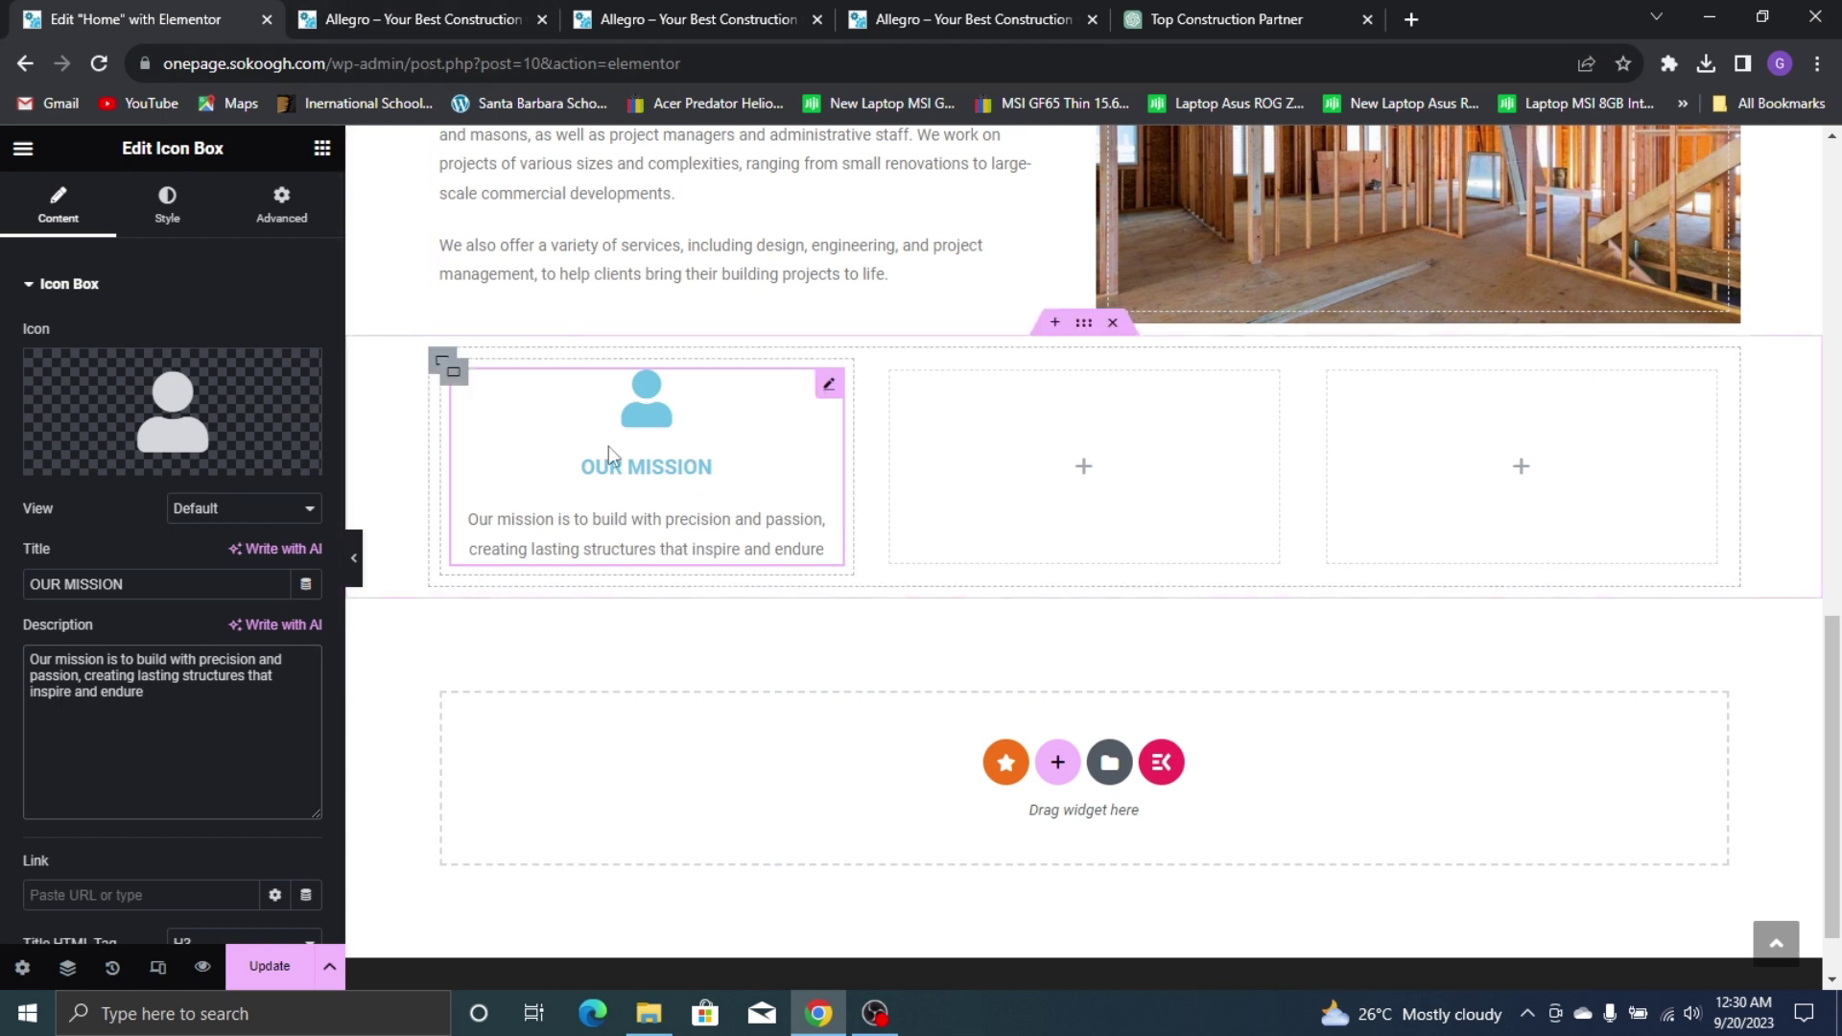
Set icon position Left, icon spacing 10 px and icon colour to global Yellow
{"action": "left_click", "coordinate": [165, 195]}
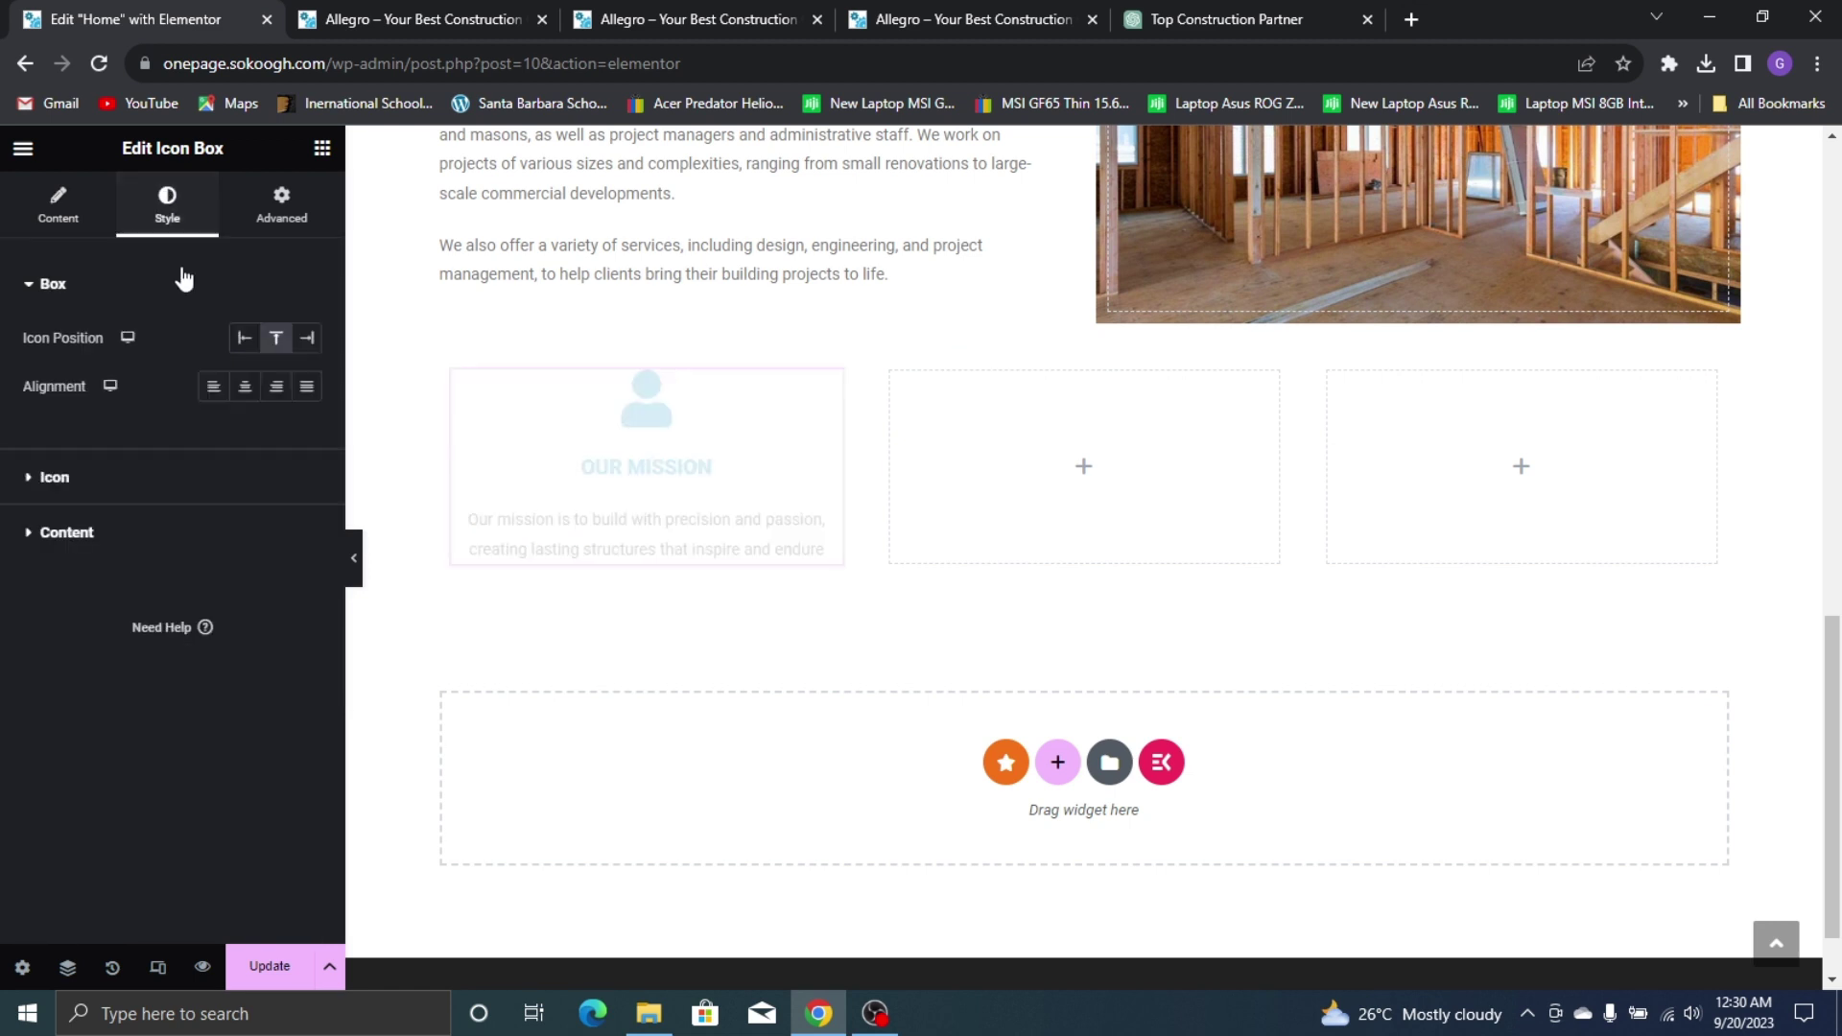
{"action": "left_click", "coordinate": [244, 340]}
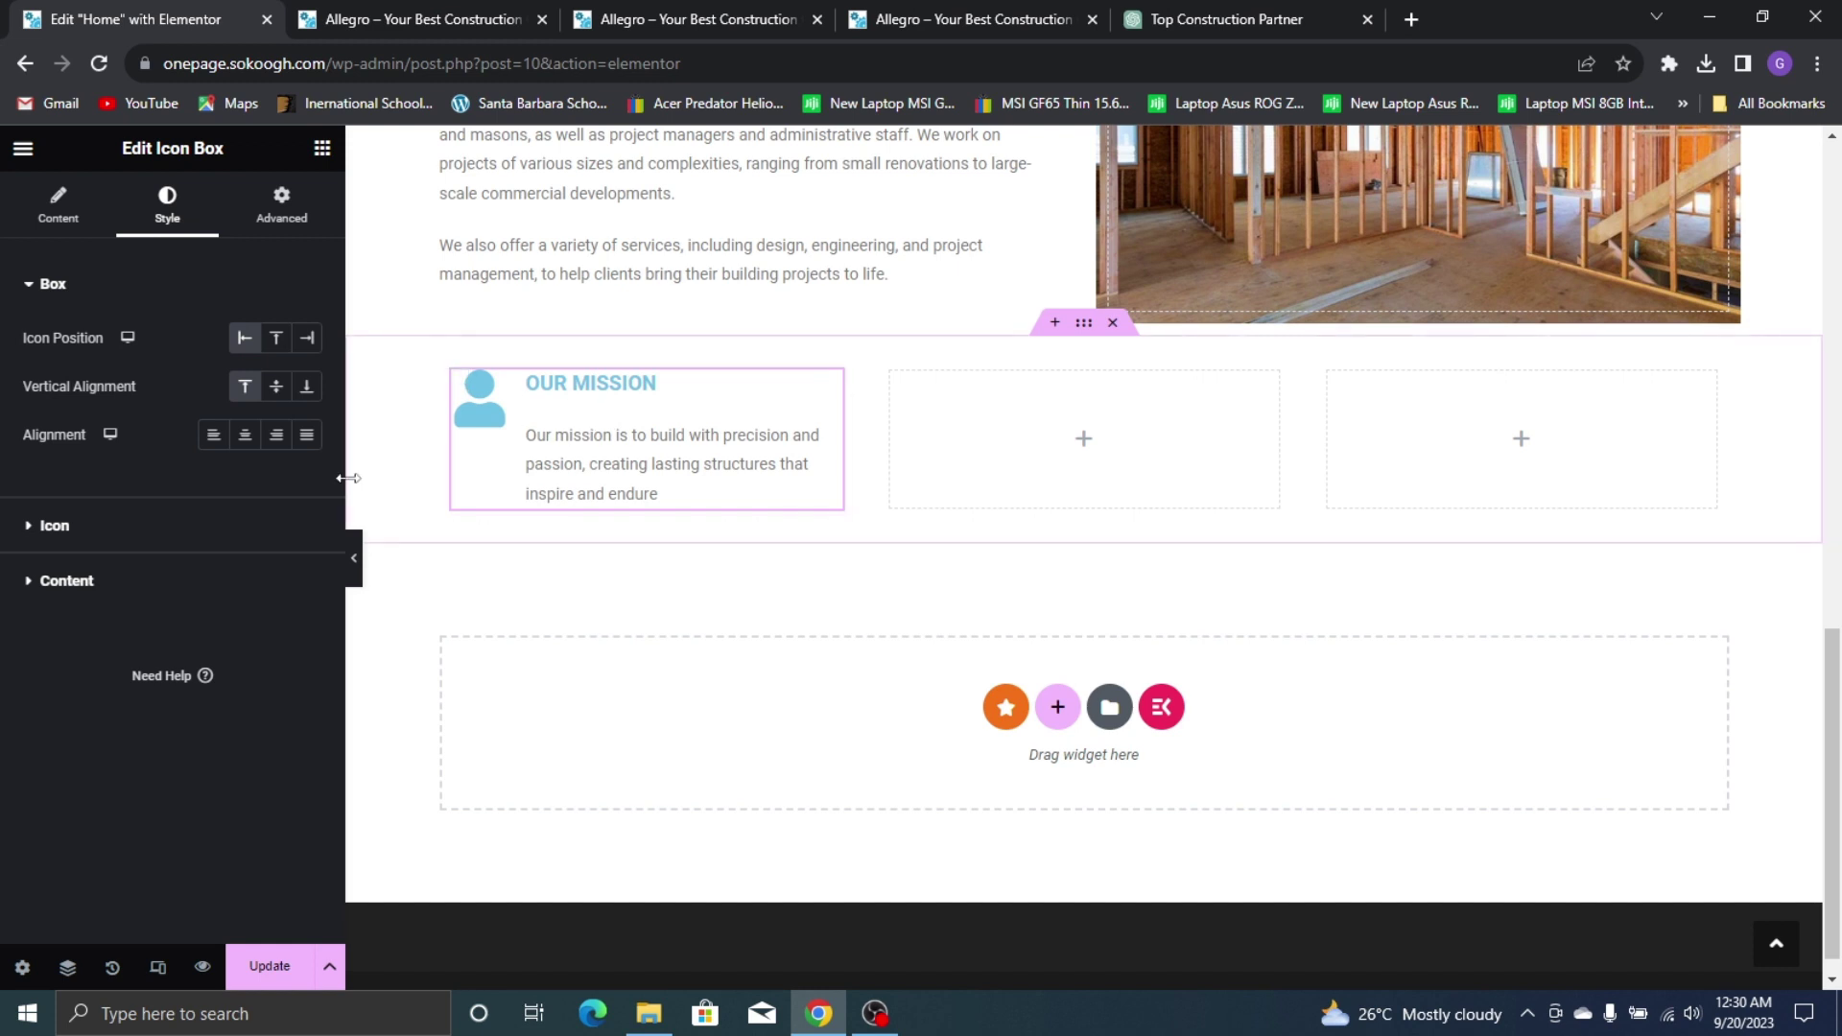
{"action": "left_click", "coordinate": [177, 528]}
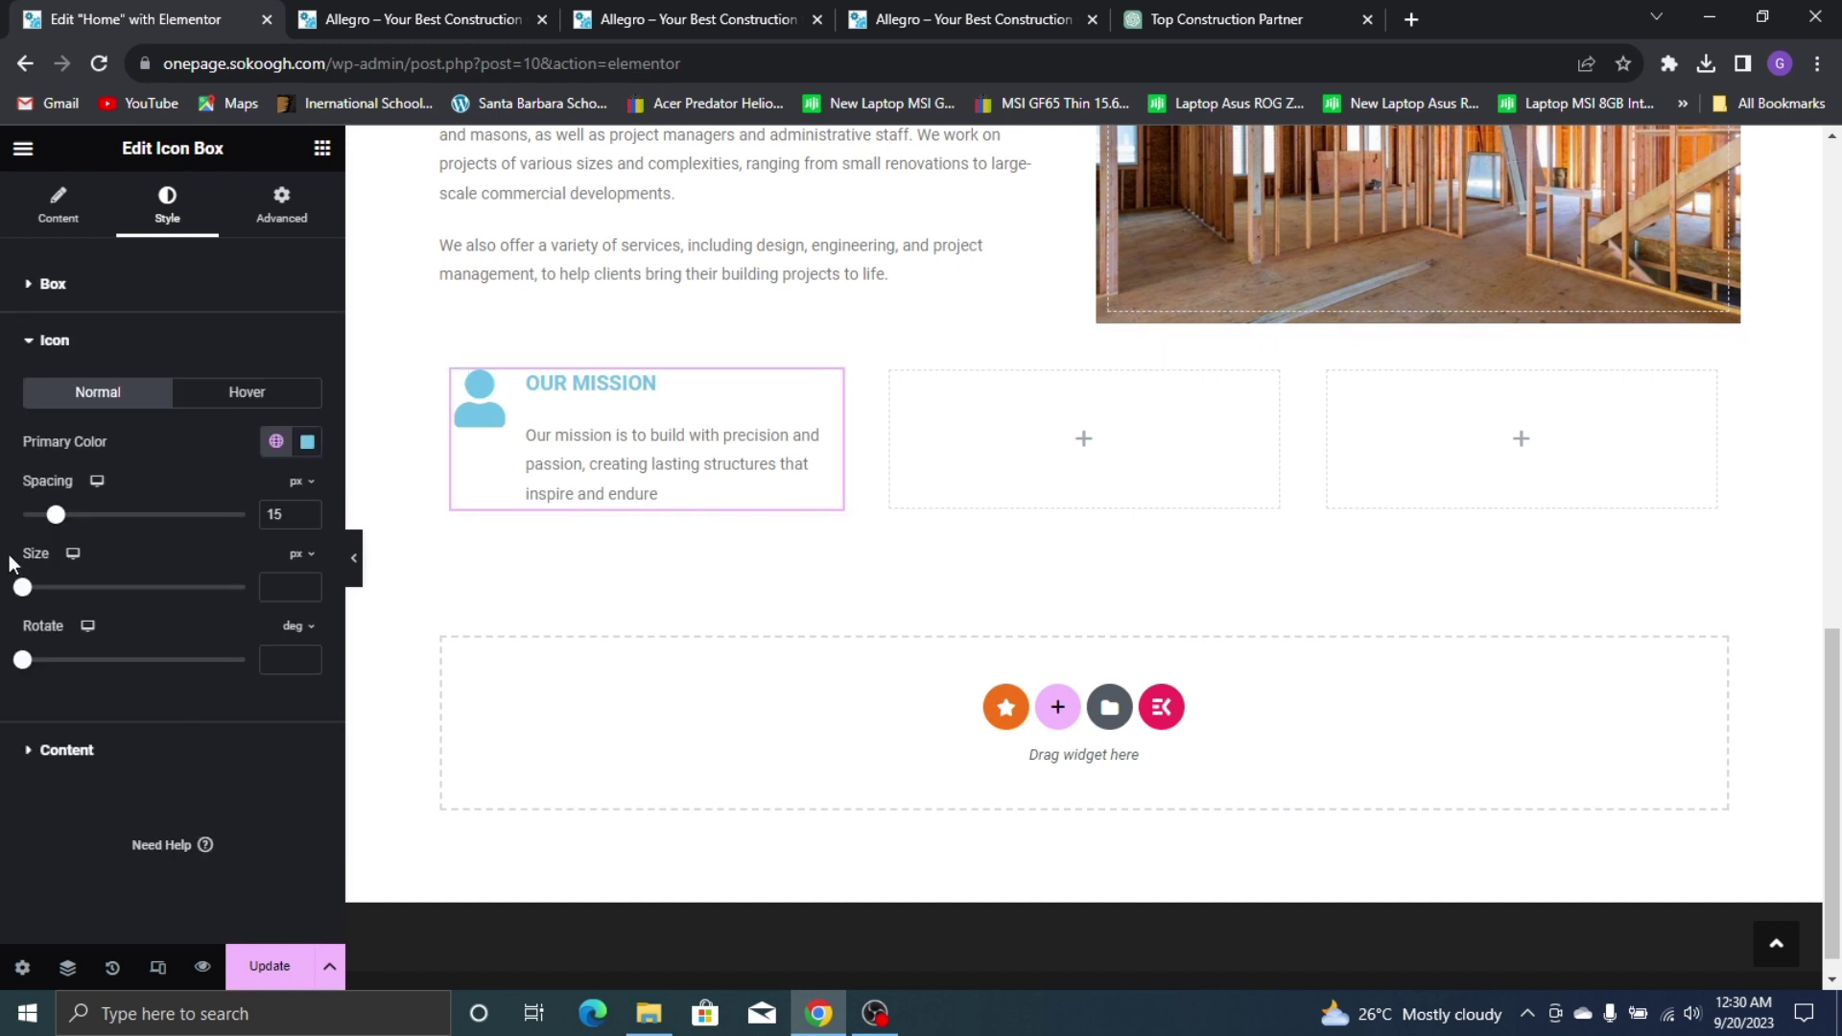
{"action": "left_click_drag", "start_coordinate": [56, 523], "coordinate": [50, 526]}
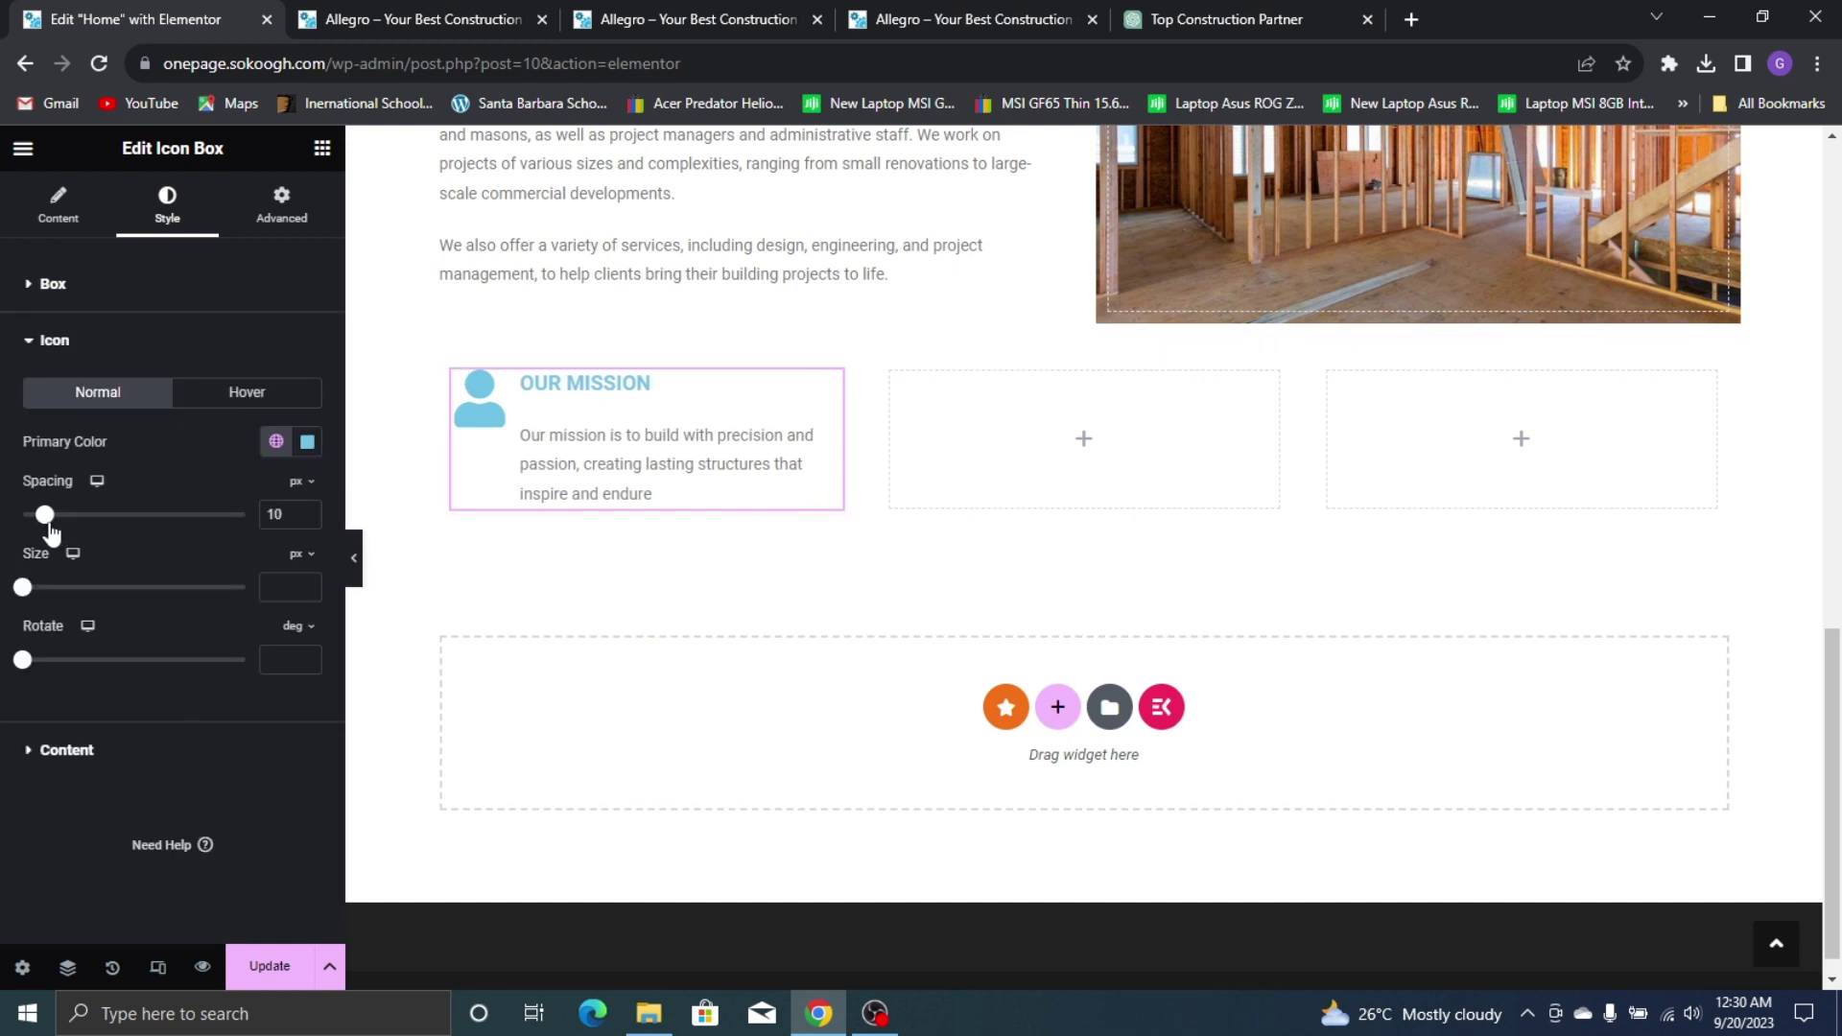
{"action": "left_click", "coordinate": [276, 442]}
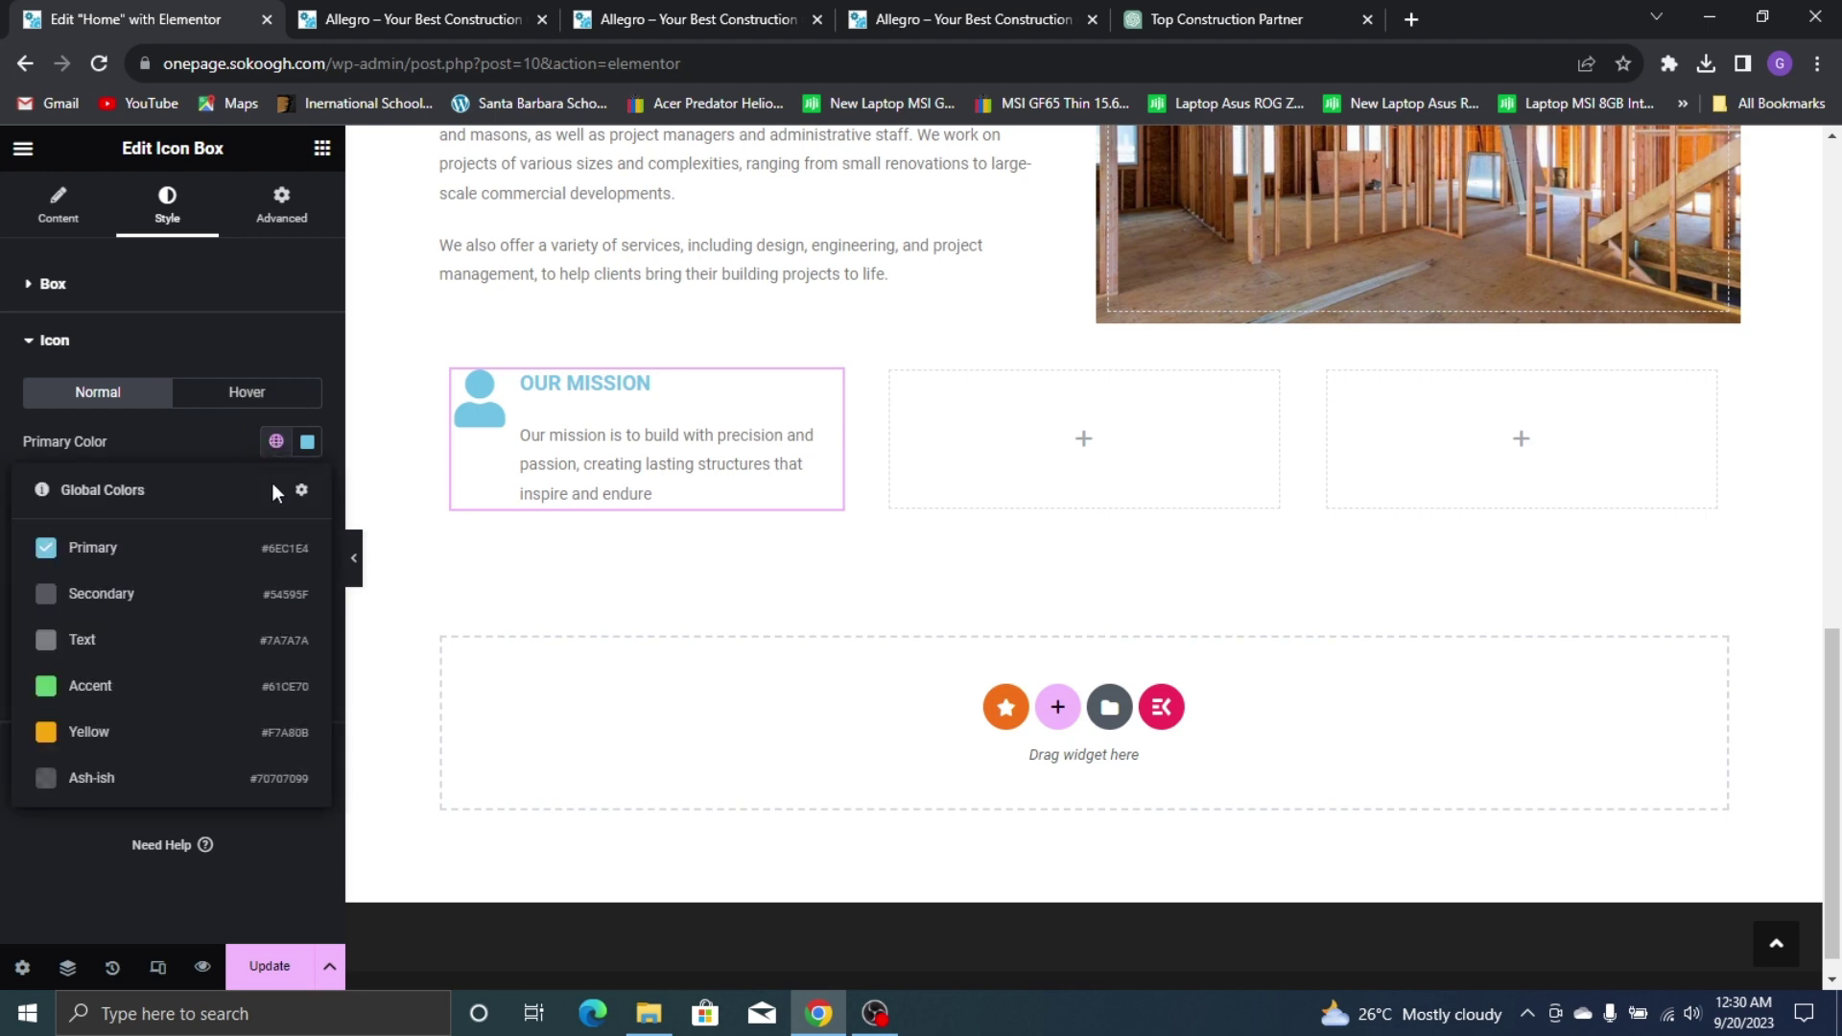
{"action": "left_click", "coordinate": [158, 731]}
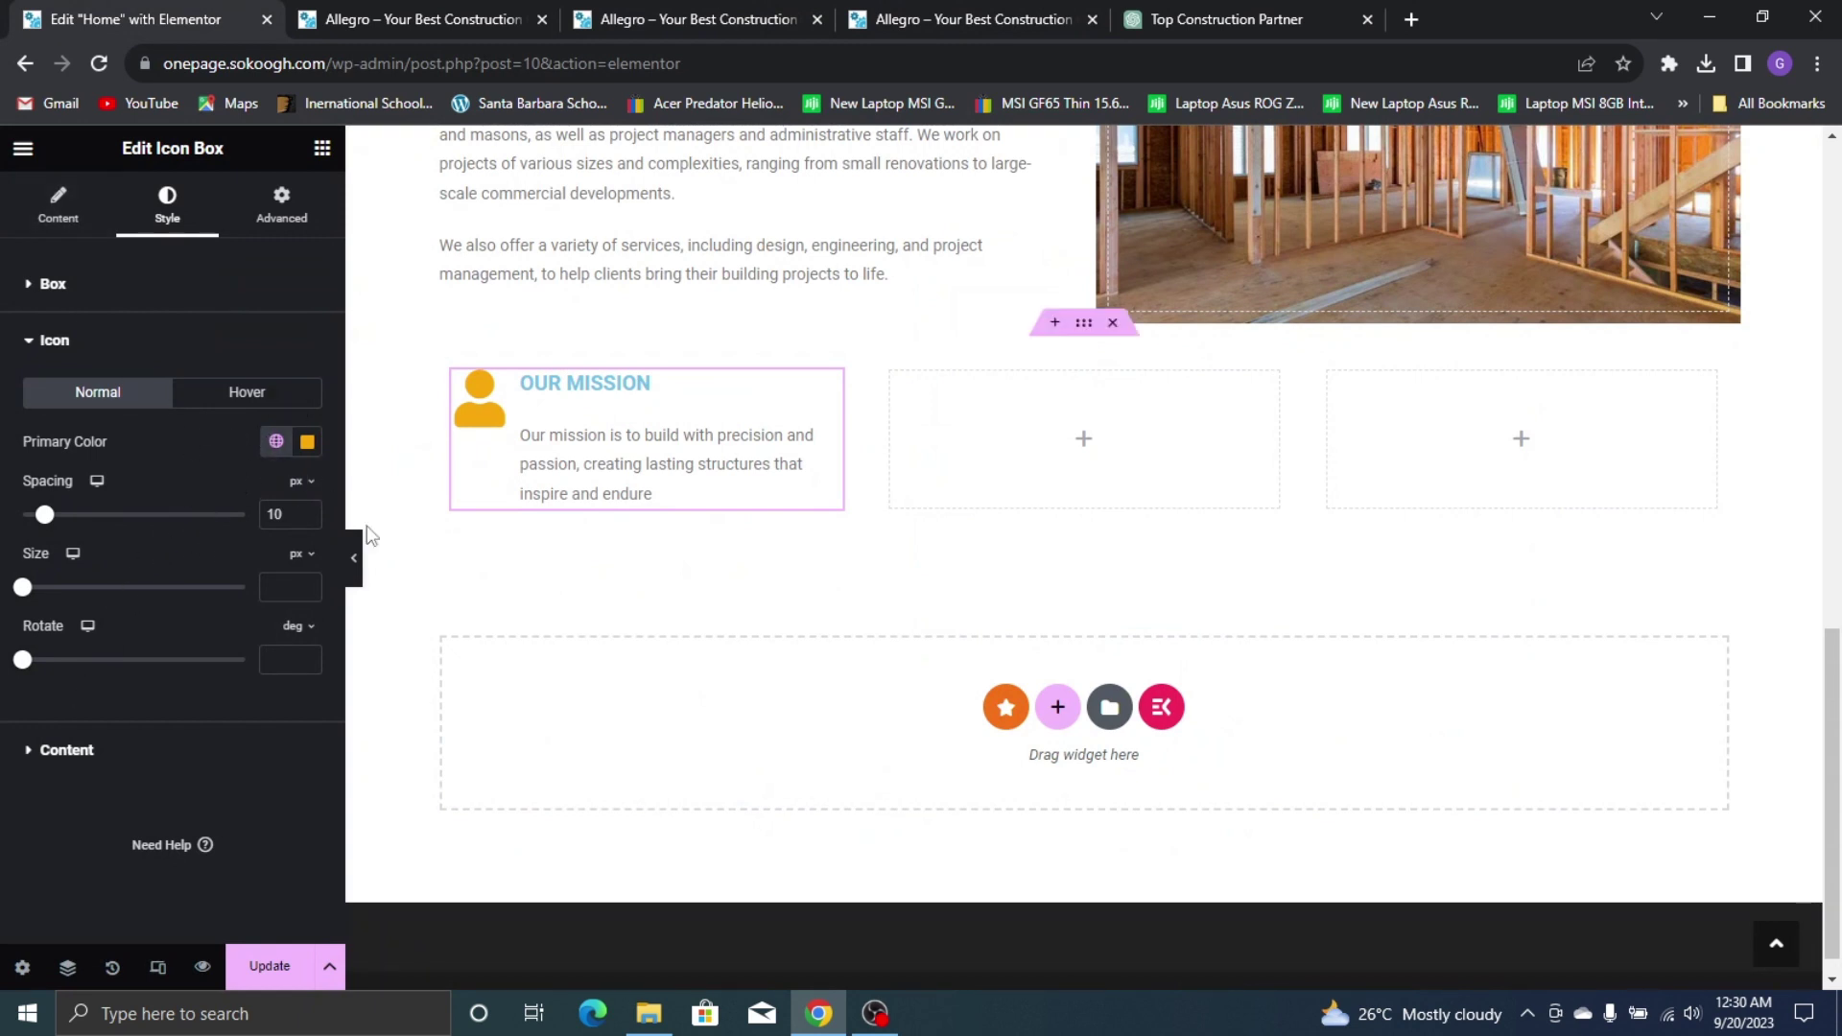
{"action": "left_click", "coordinate": [146, 753]}
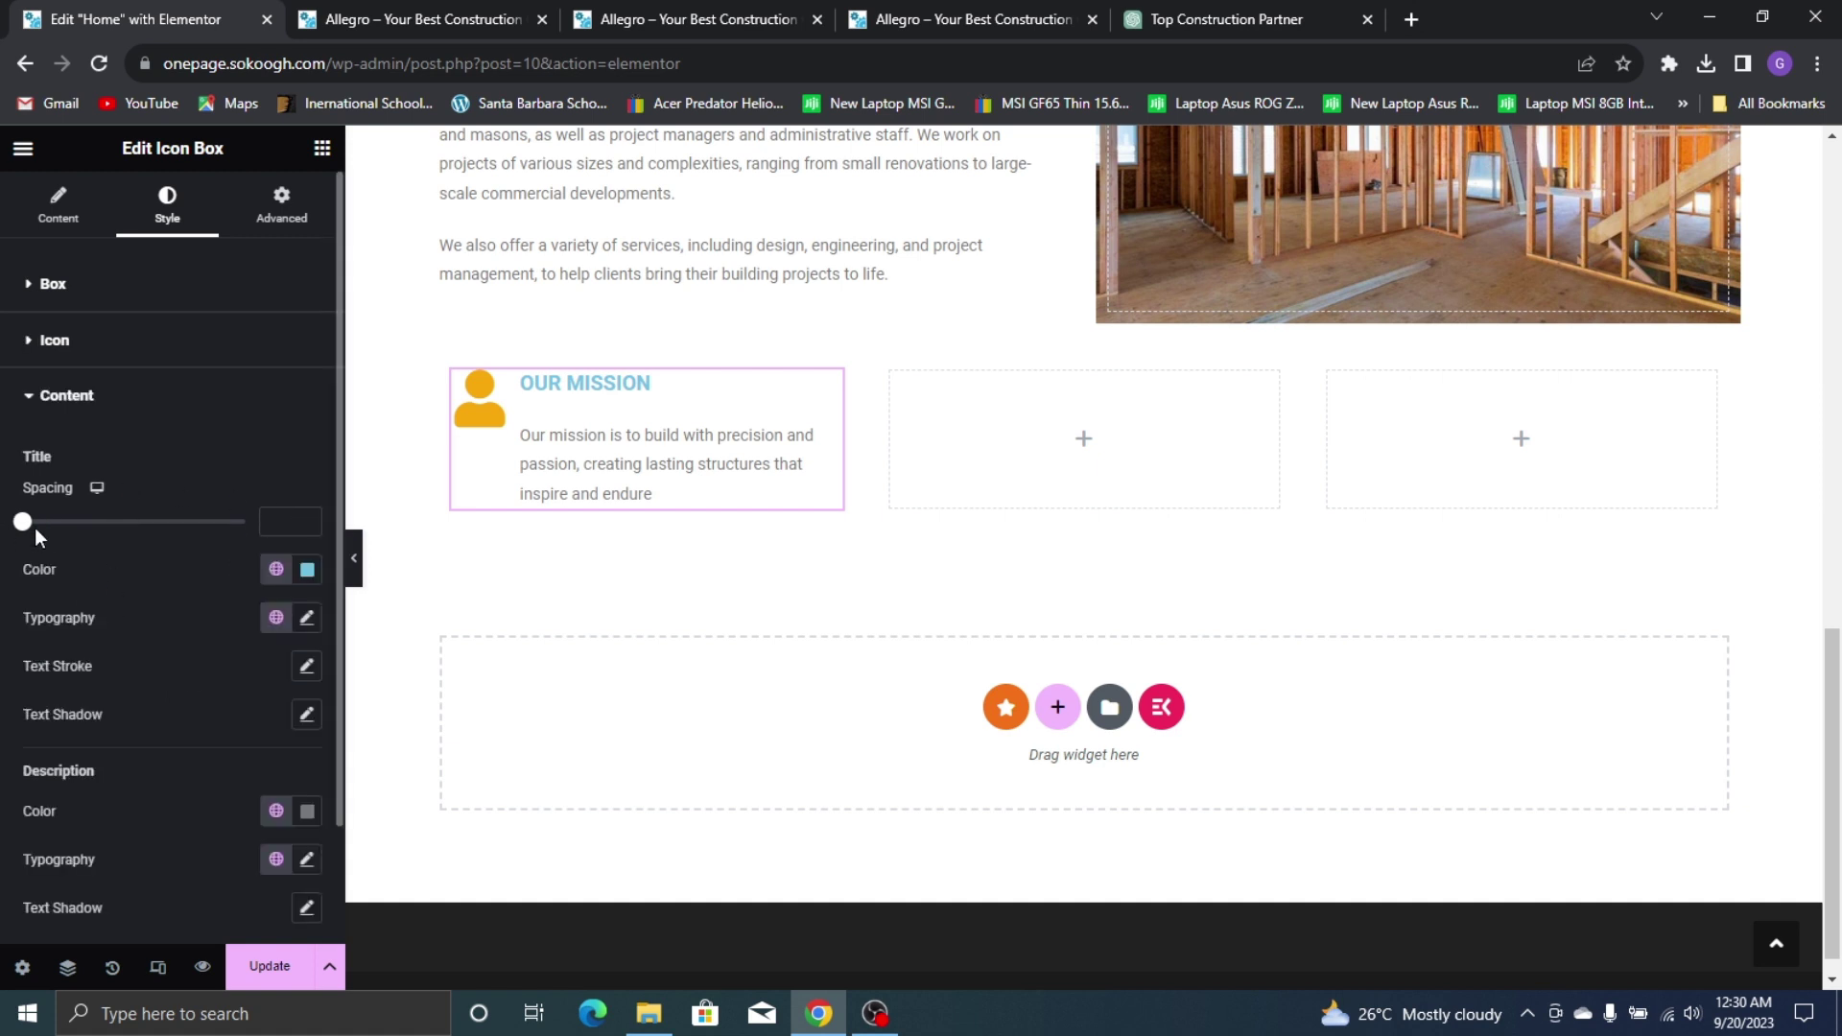
Set the OUR MISSION title spacing to 5 and make the title black
{"action": "left_click_drag", "start_coordinate": [29, 534], "coordinate": [38, 534]}
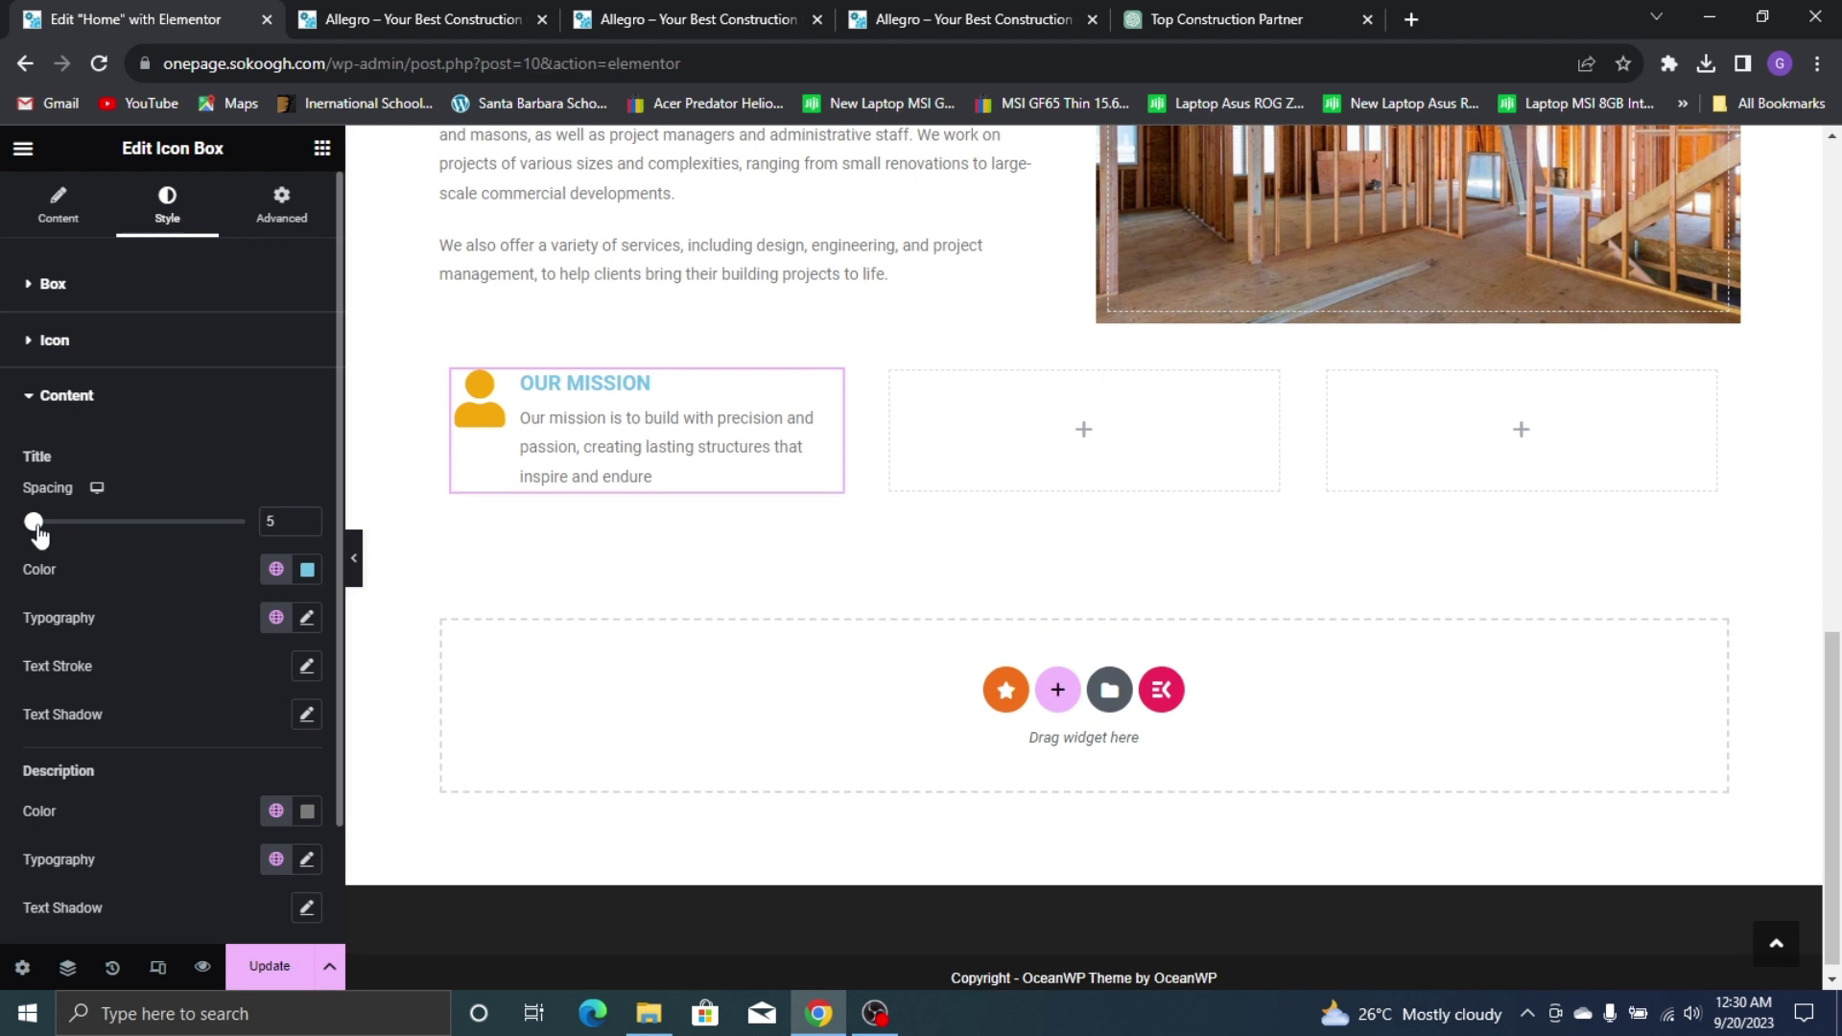
{"action": "left_click", "coordinate": [277, 569]}
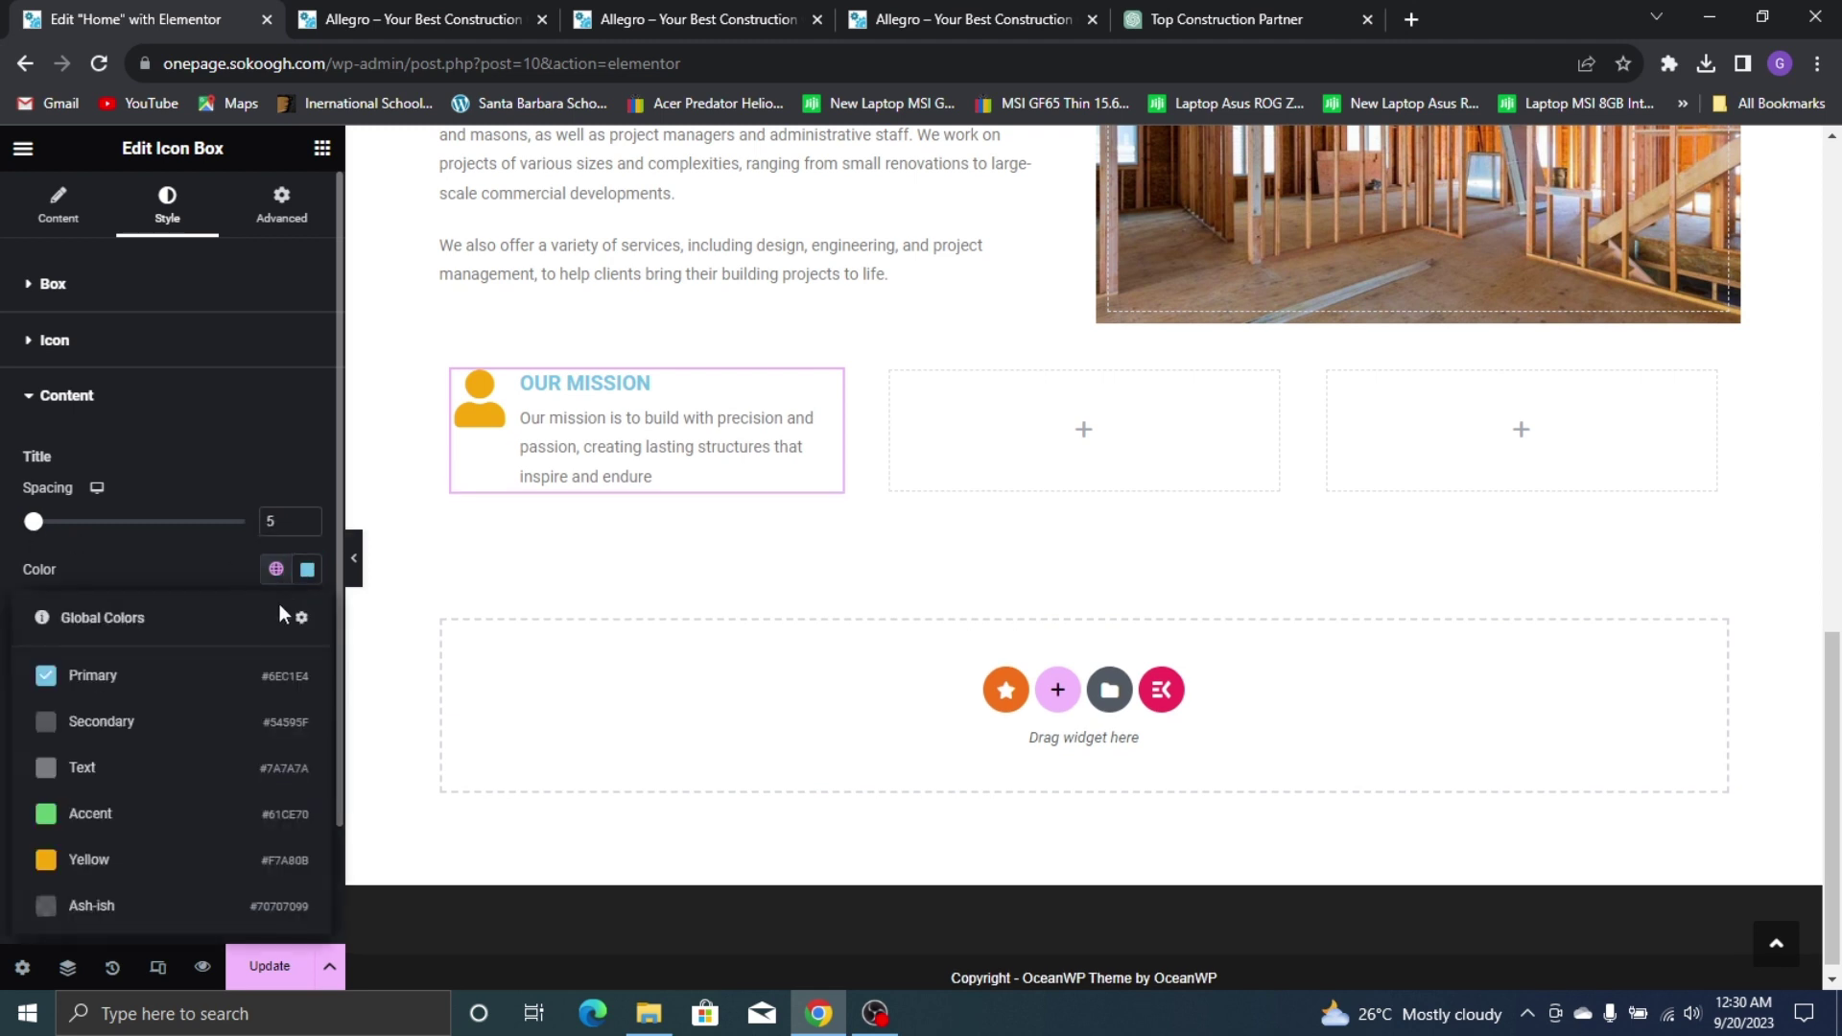
{"action": "left_click", "coordinate": [307, 572]}
{"action": "left_click_drag", "start_coordinate": [269, 776], "coordinate": [450, 863]}
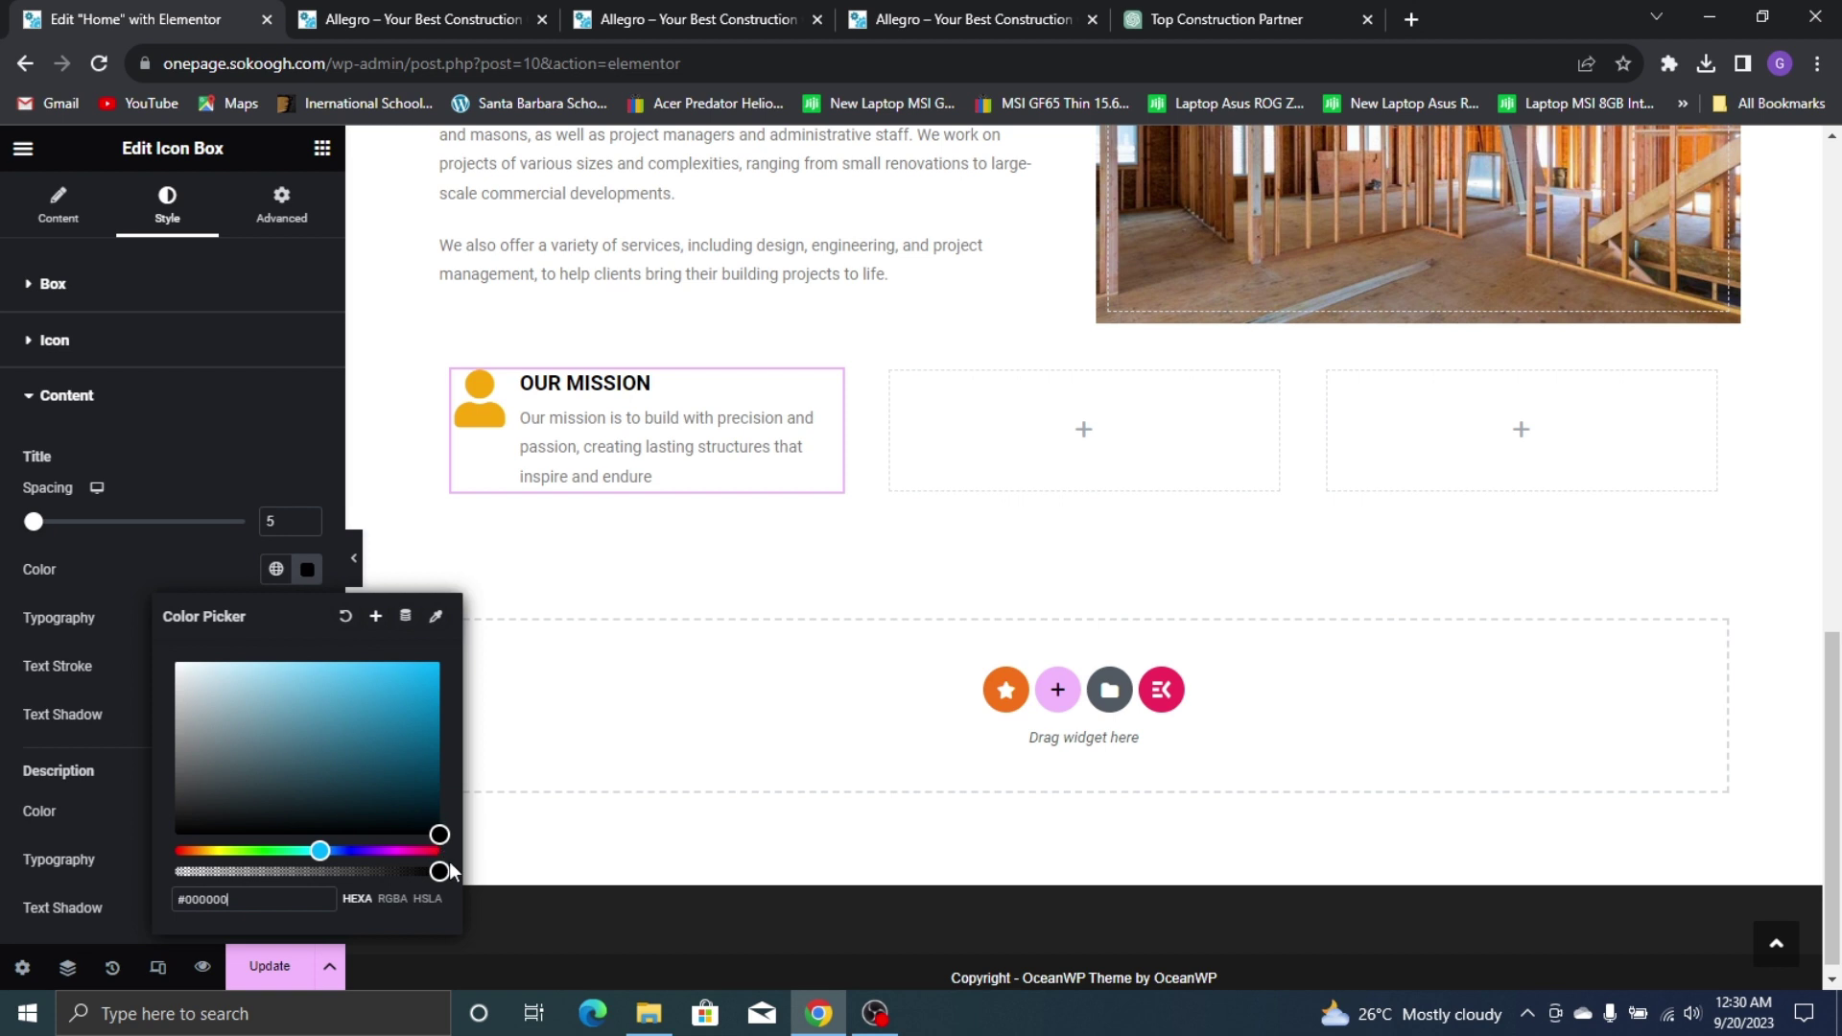
{"action": "left_click", "coordinate": [177, 560]}
Set the title font to Poppins and compare the result with the live site
{"action": "left_click", "coordinate": [307, 616]}
{"action": "left_click", "coordinate": [260, 733]}
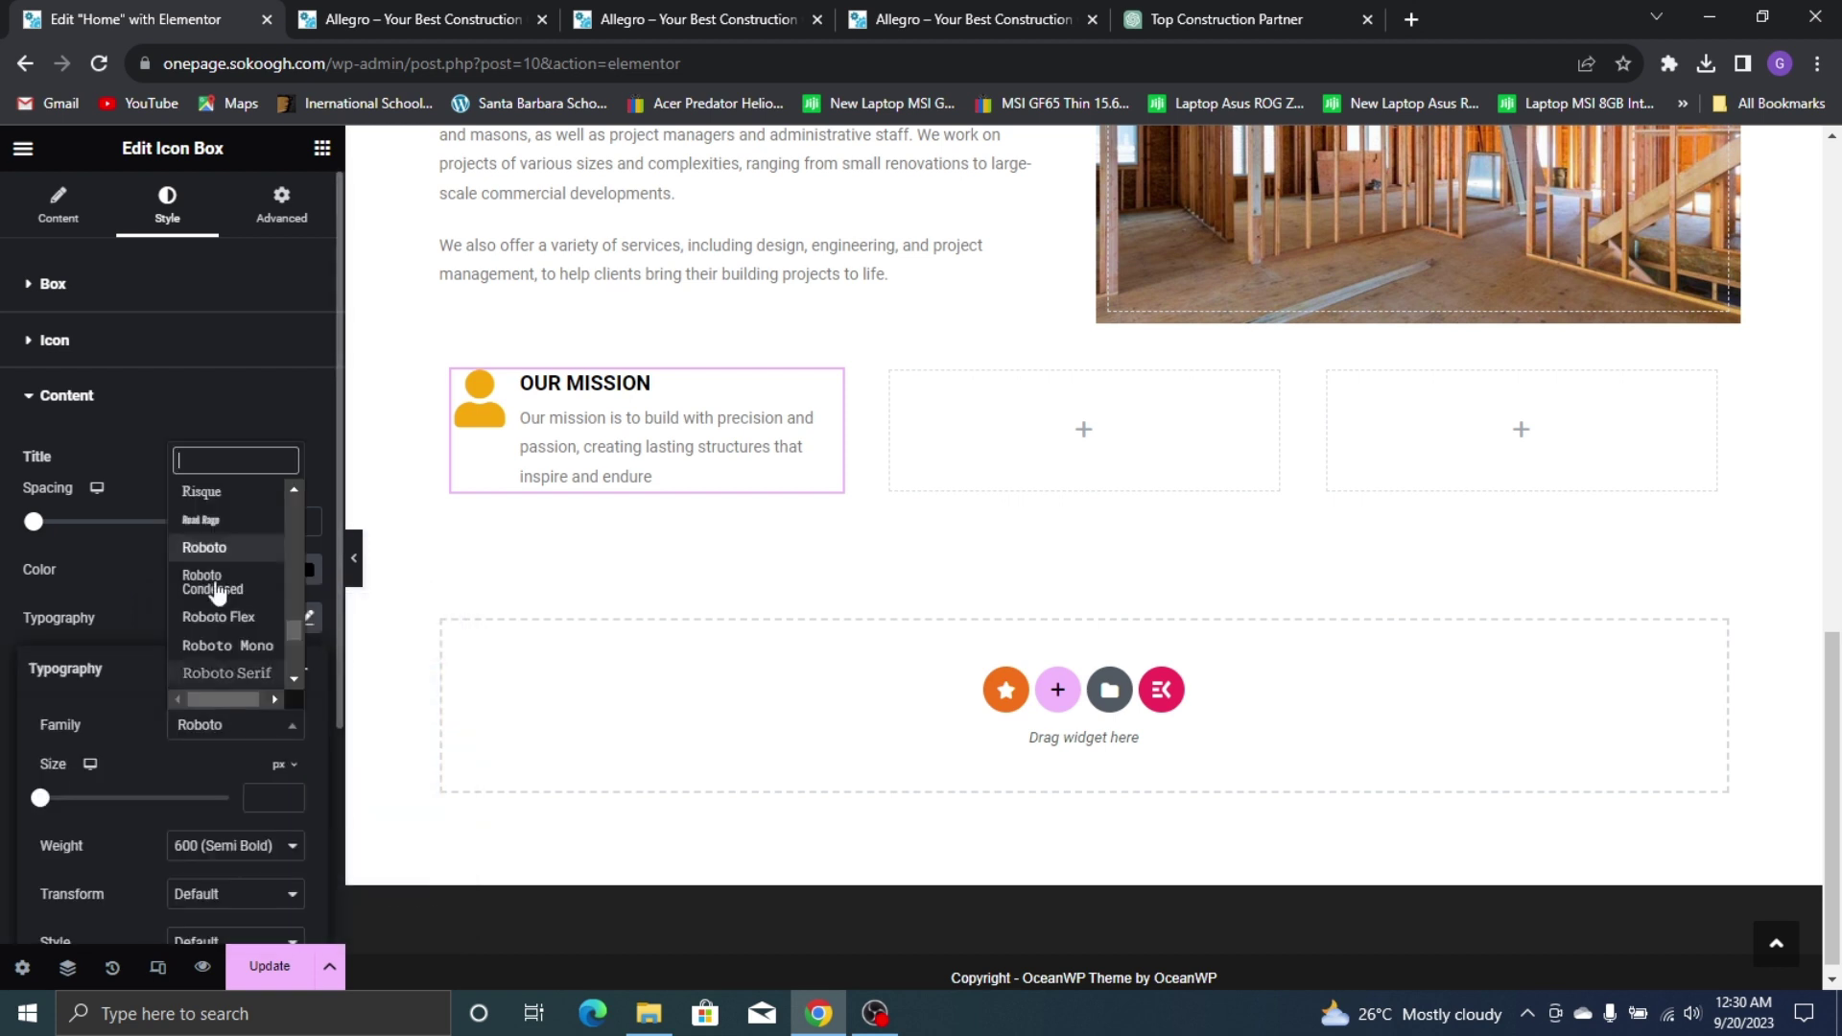
{"action": "type", "text": "POPP"}
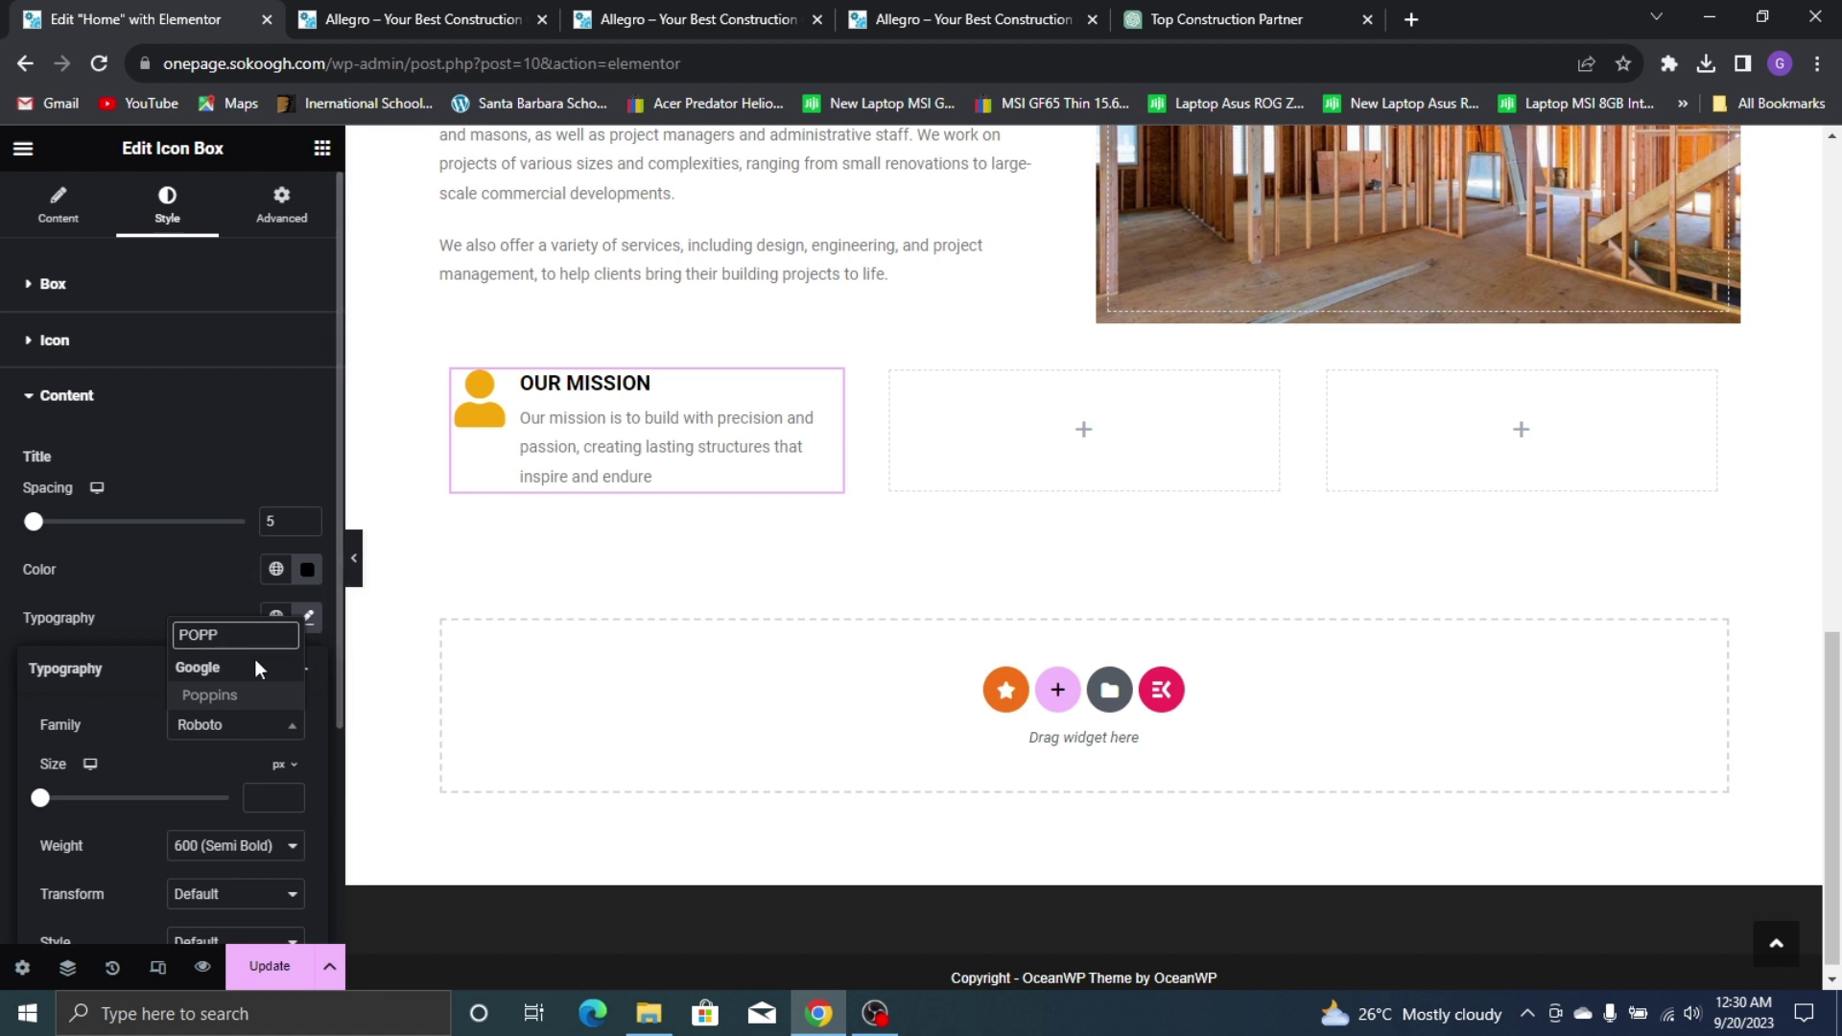
{"action": "left_click", "coordinate": [255, 694]}
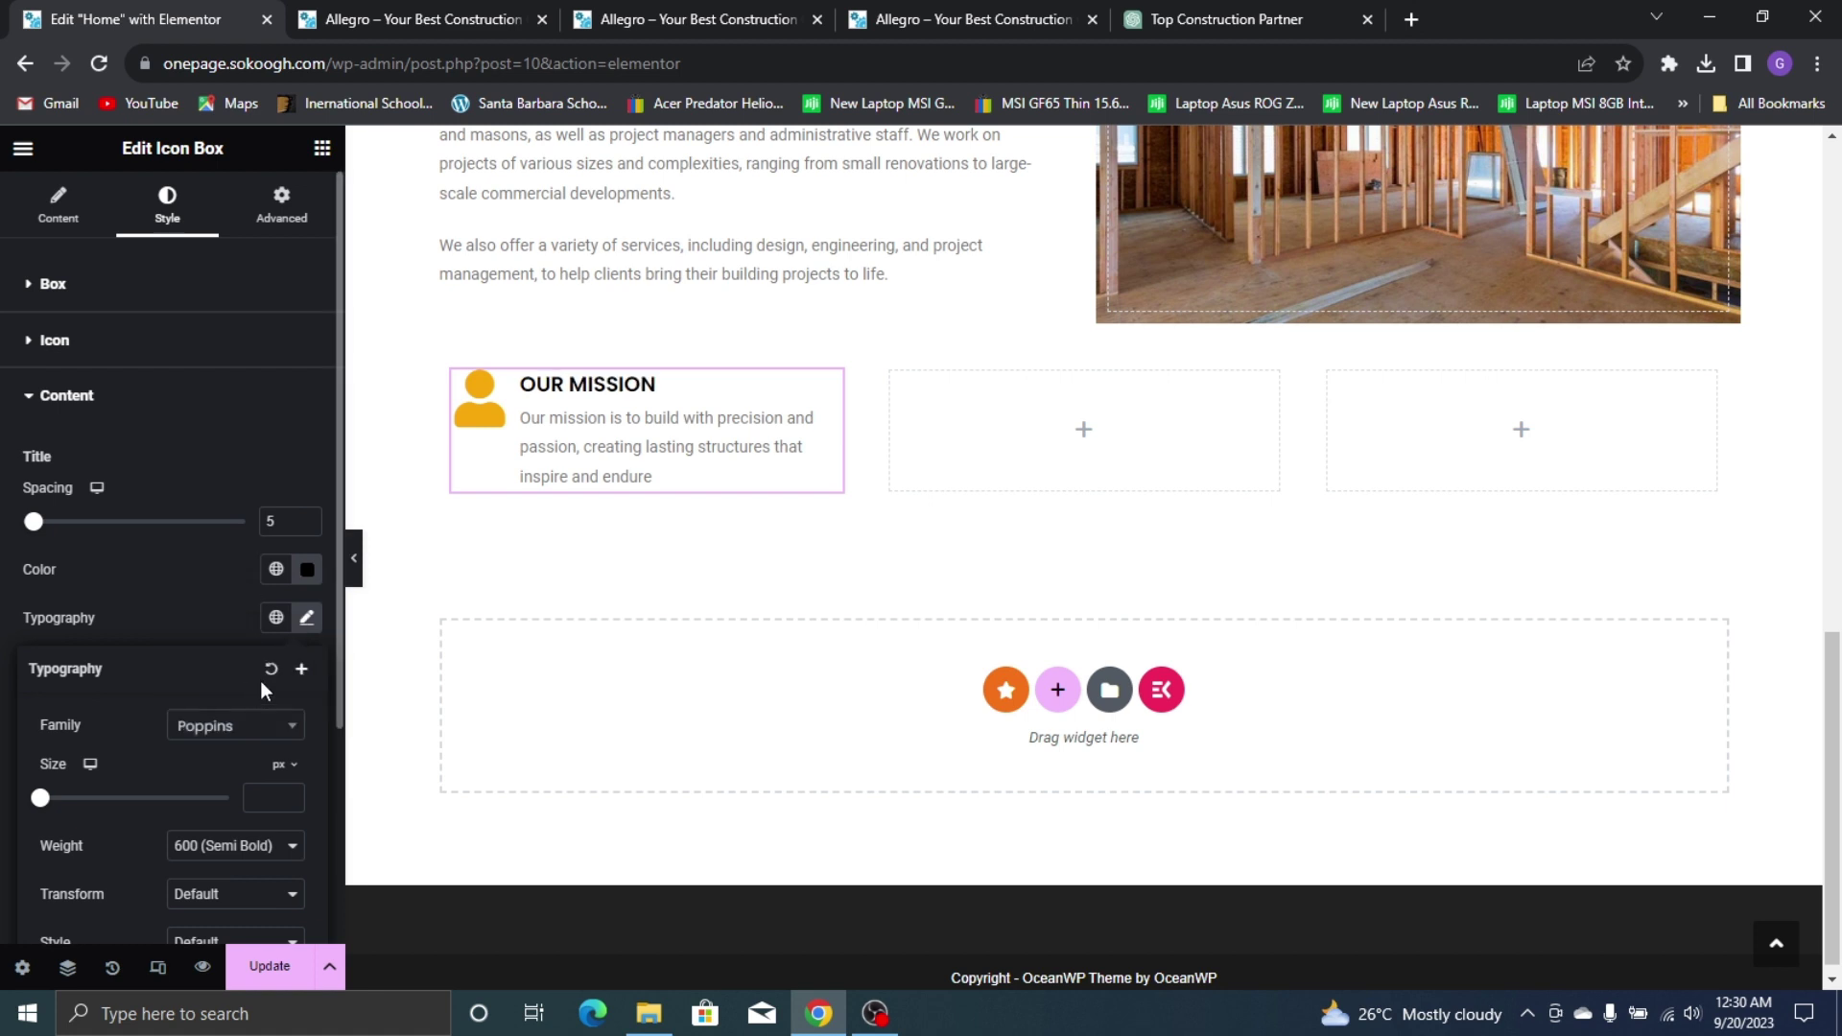
{"action": "left_click", "coordinate": [205, 585]}
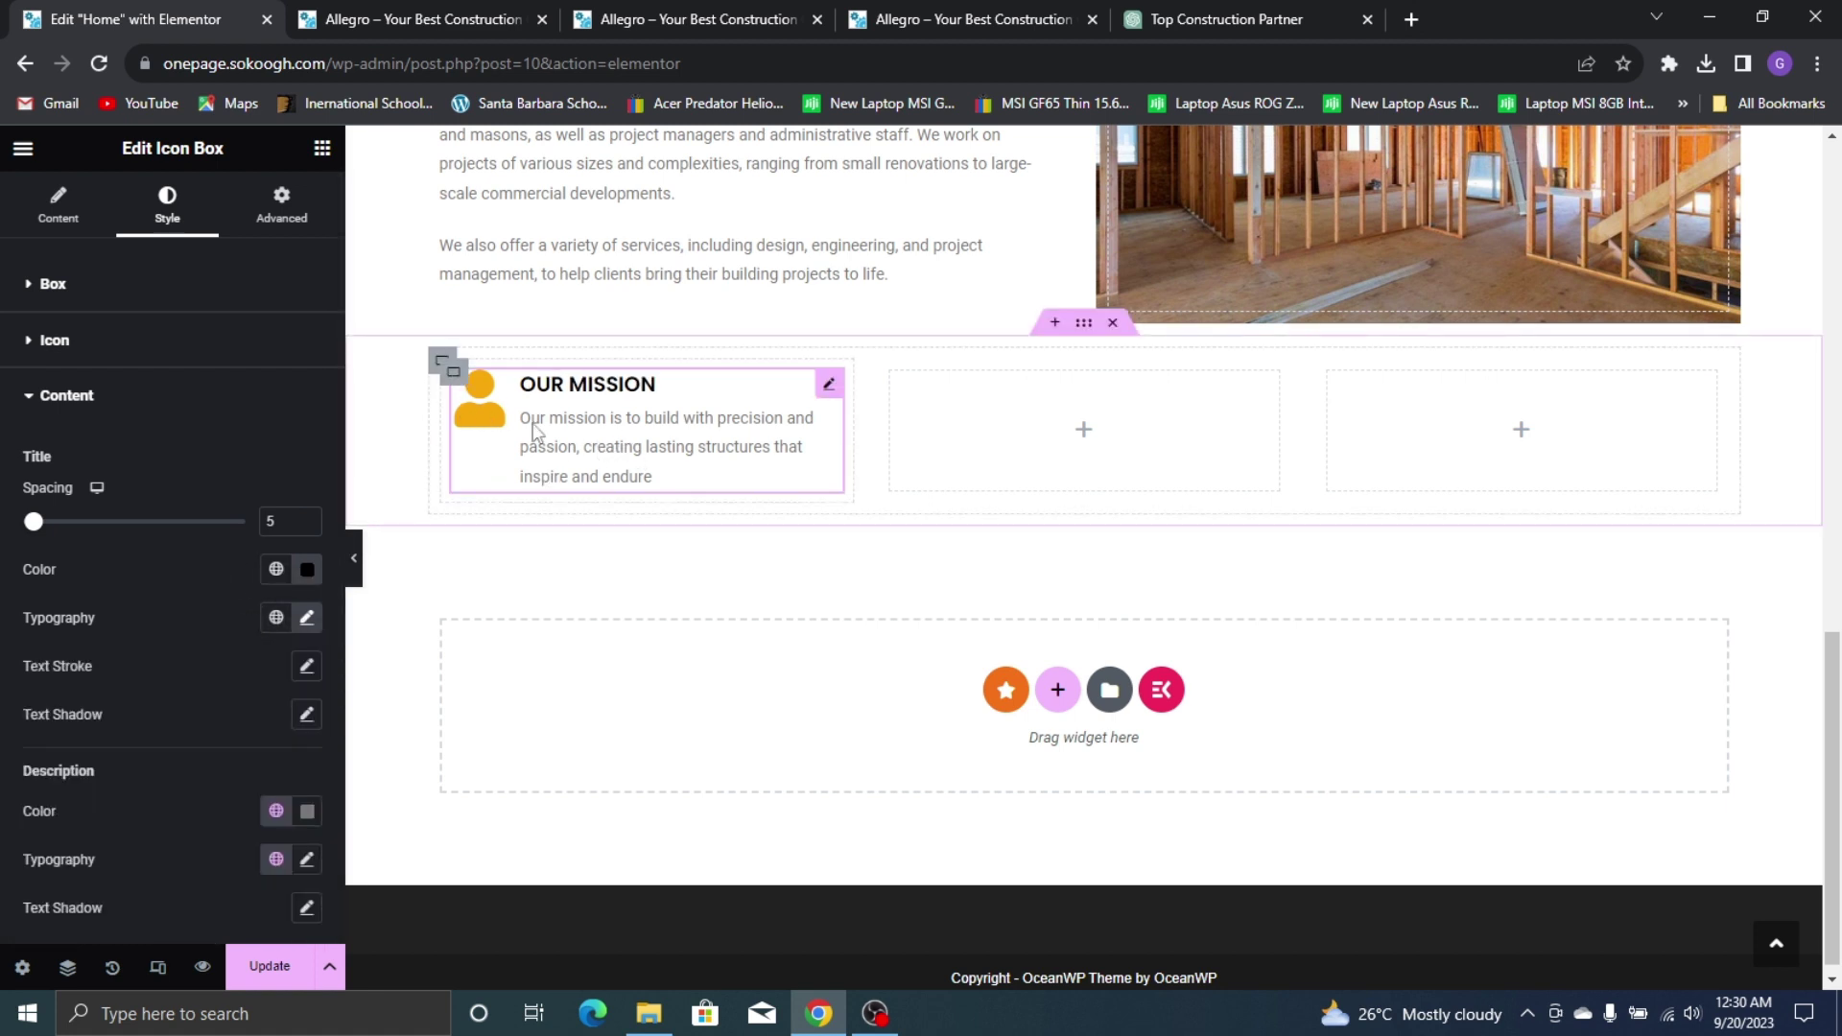
{"action": "left_click", "coordinate": [1031, 14]}
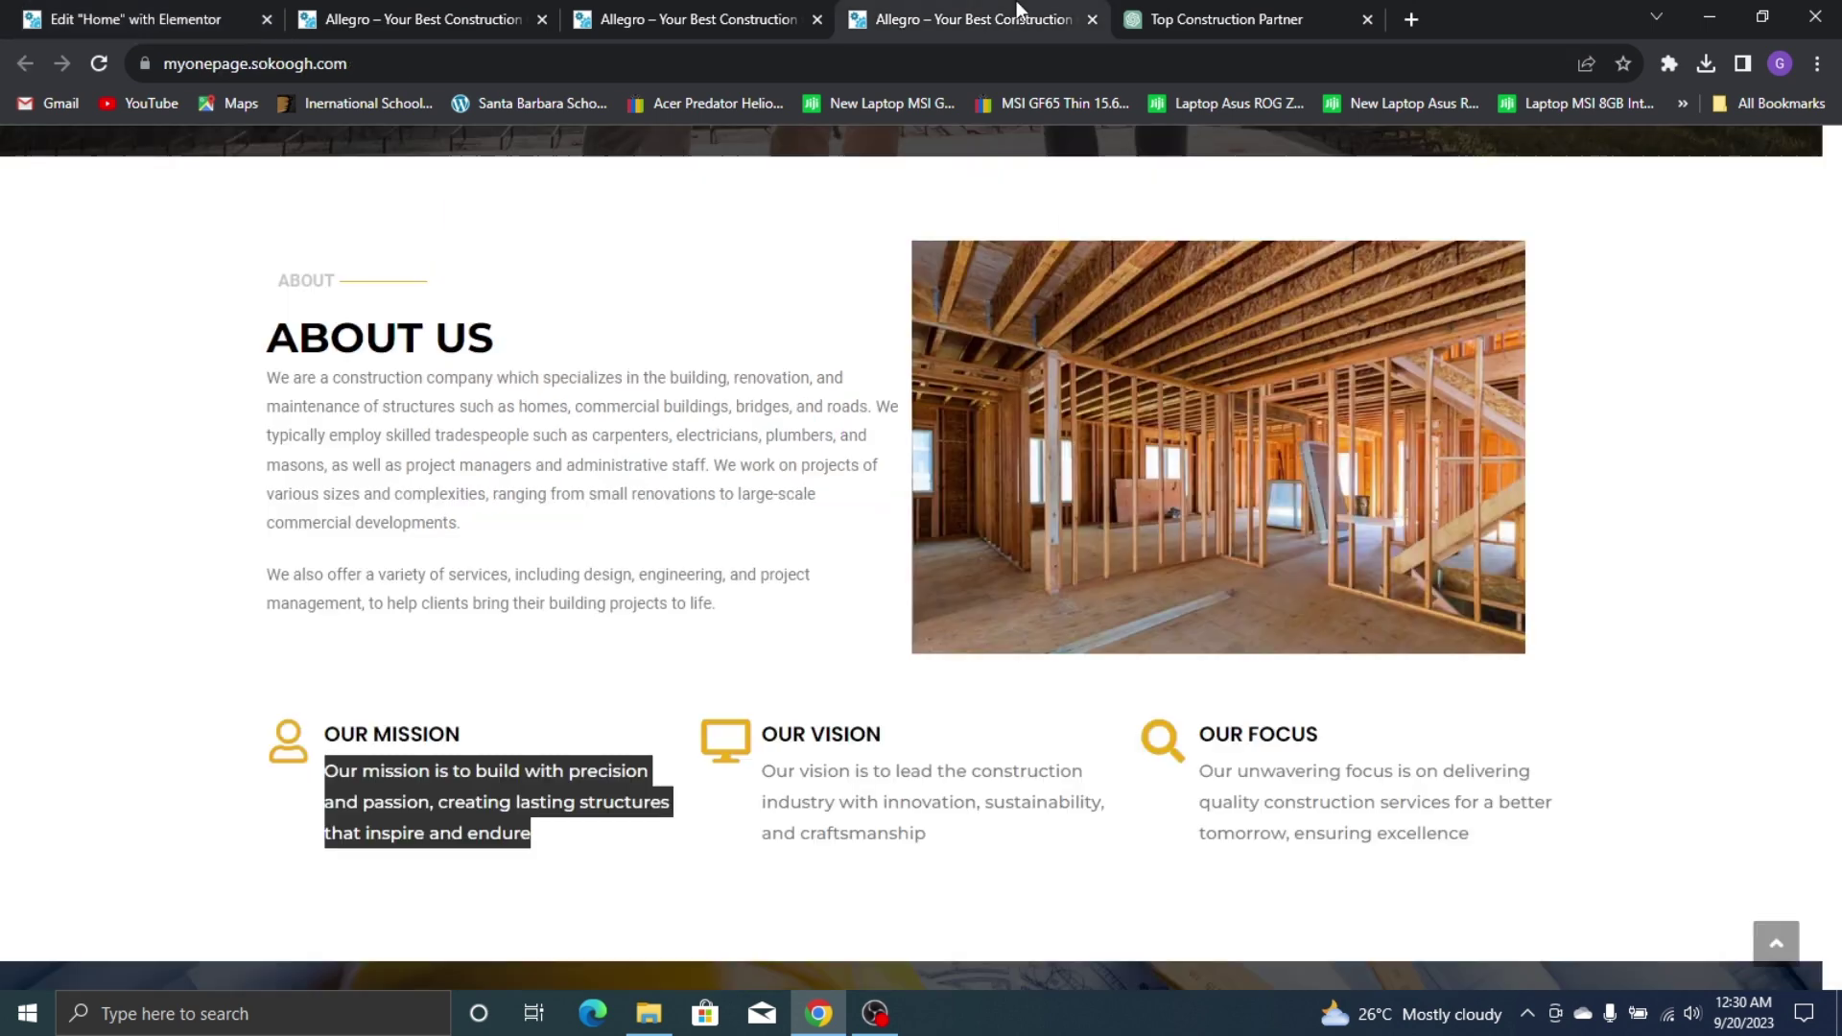
{"action": "left_click", "coordinate": [192, 14]}
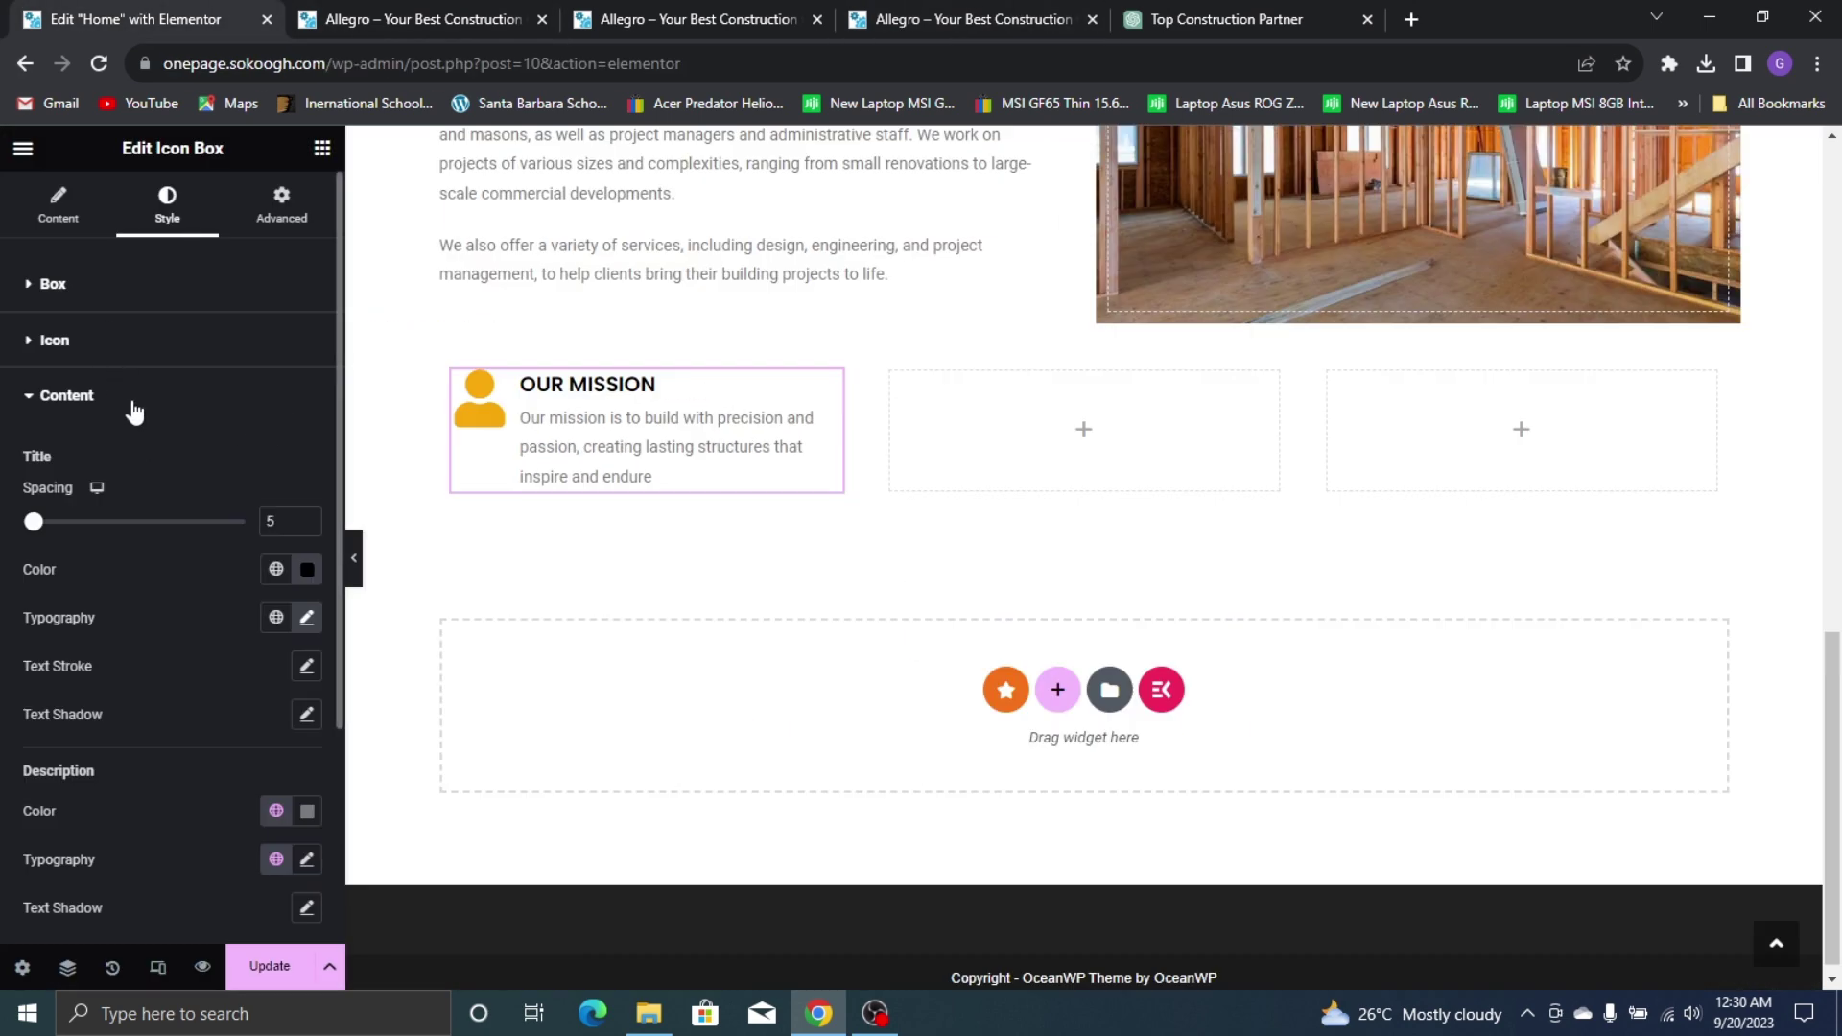
{"action": "left_click", "coordinate": [108, 338]}
Size the OUR MISSION icon to 46 px and compare it with the live site's About section
{"action": "left_click_drag", "start_coordinate": [22, 616], "coordinate": [51, 642]}
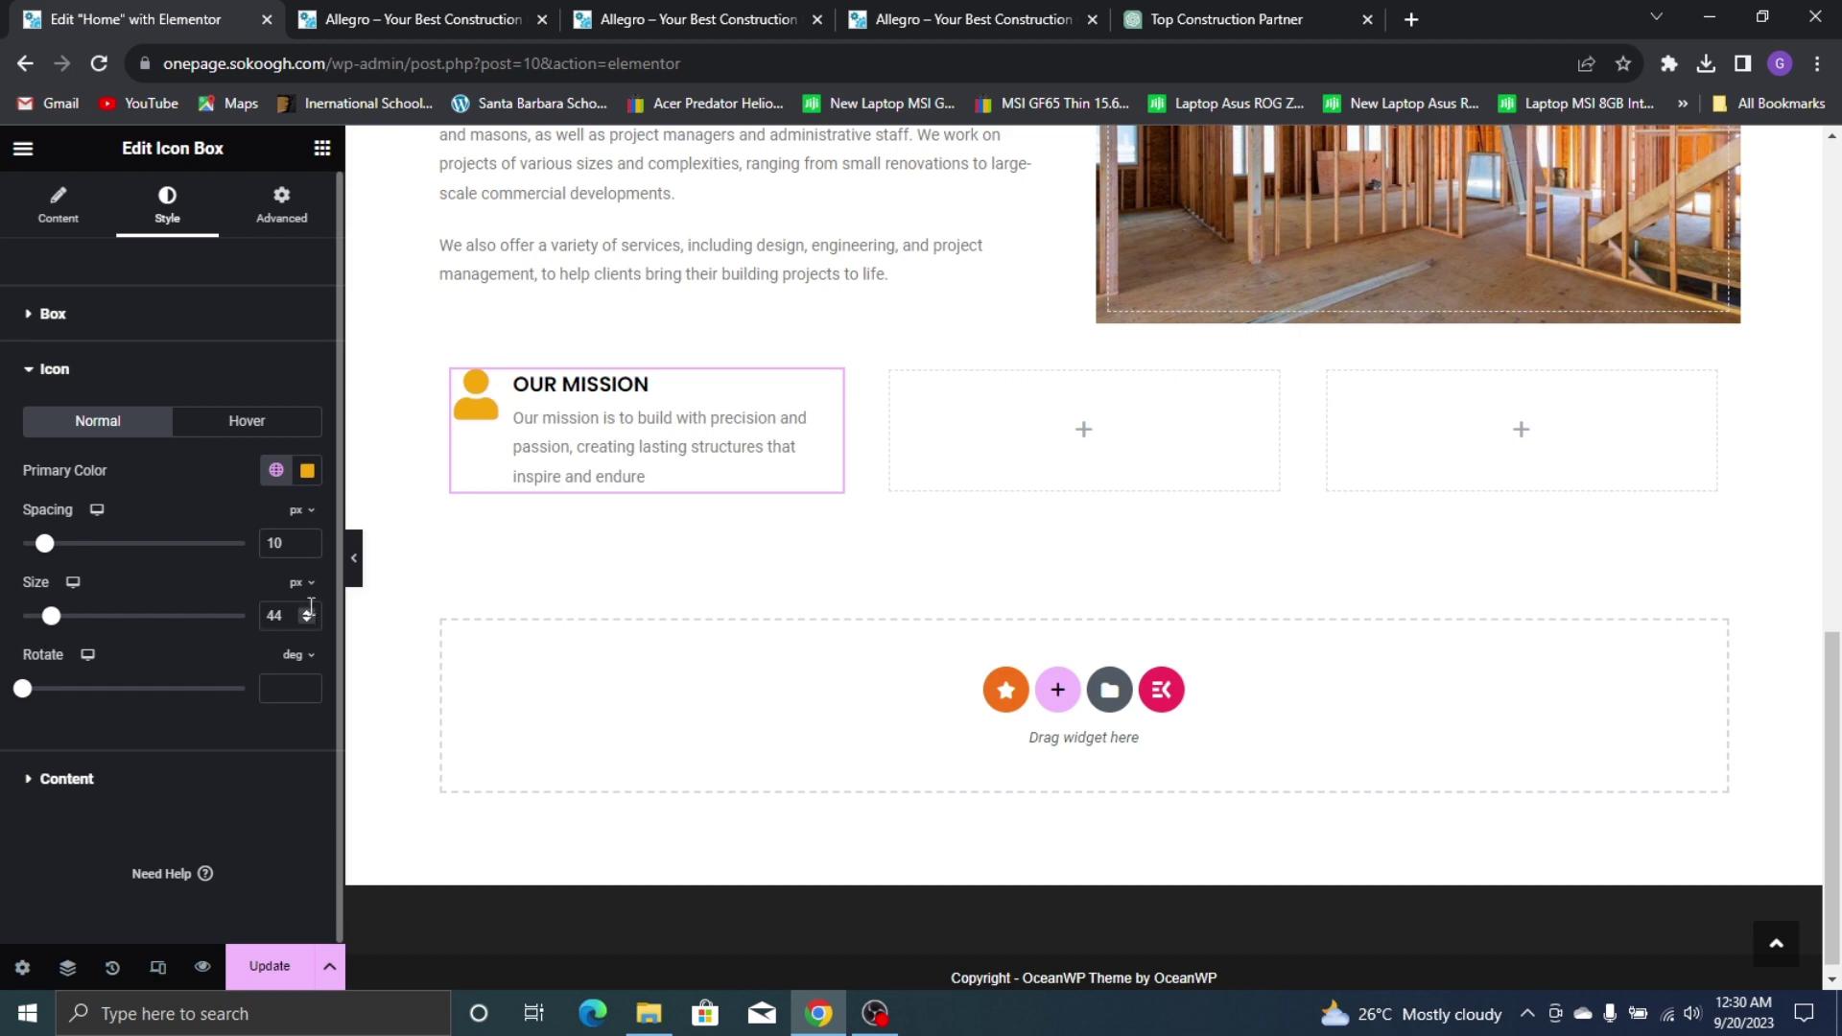
{"action": "left_click", "coordinate": [309, 612]}
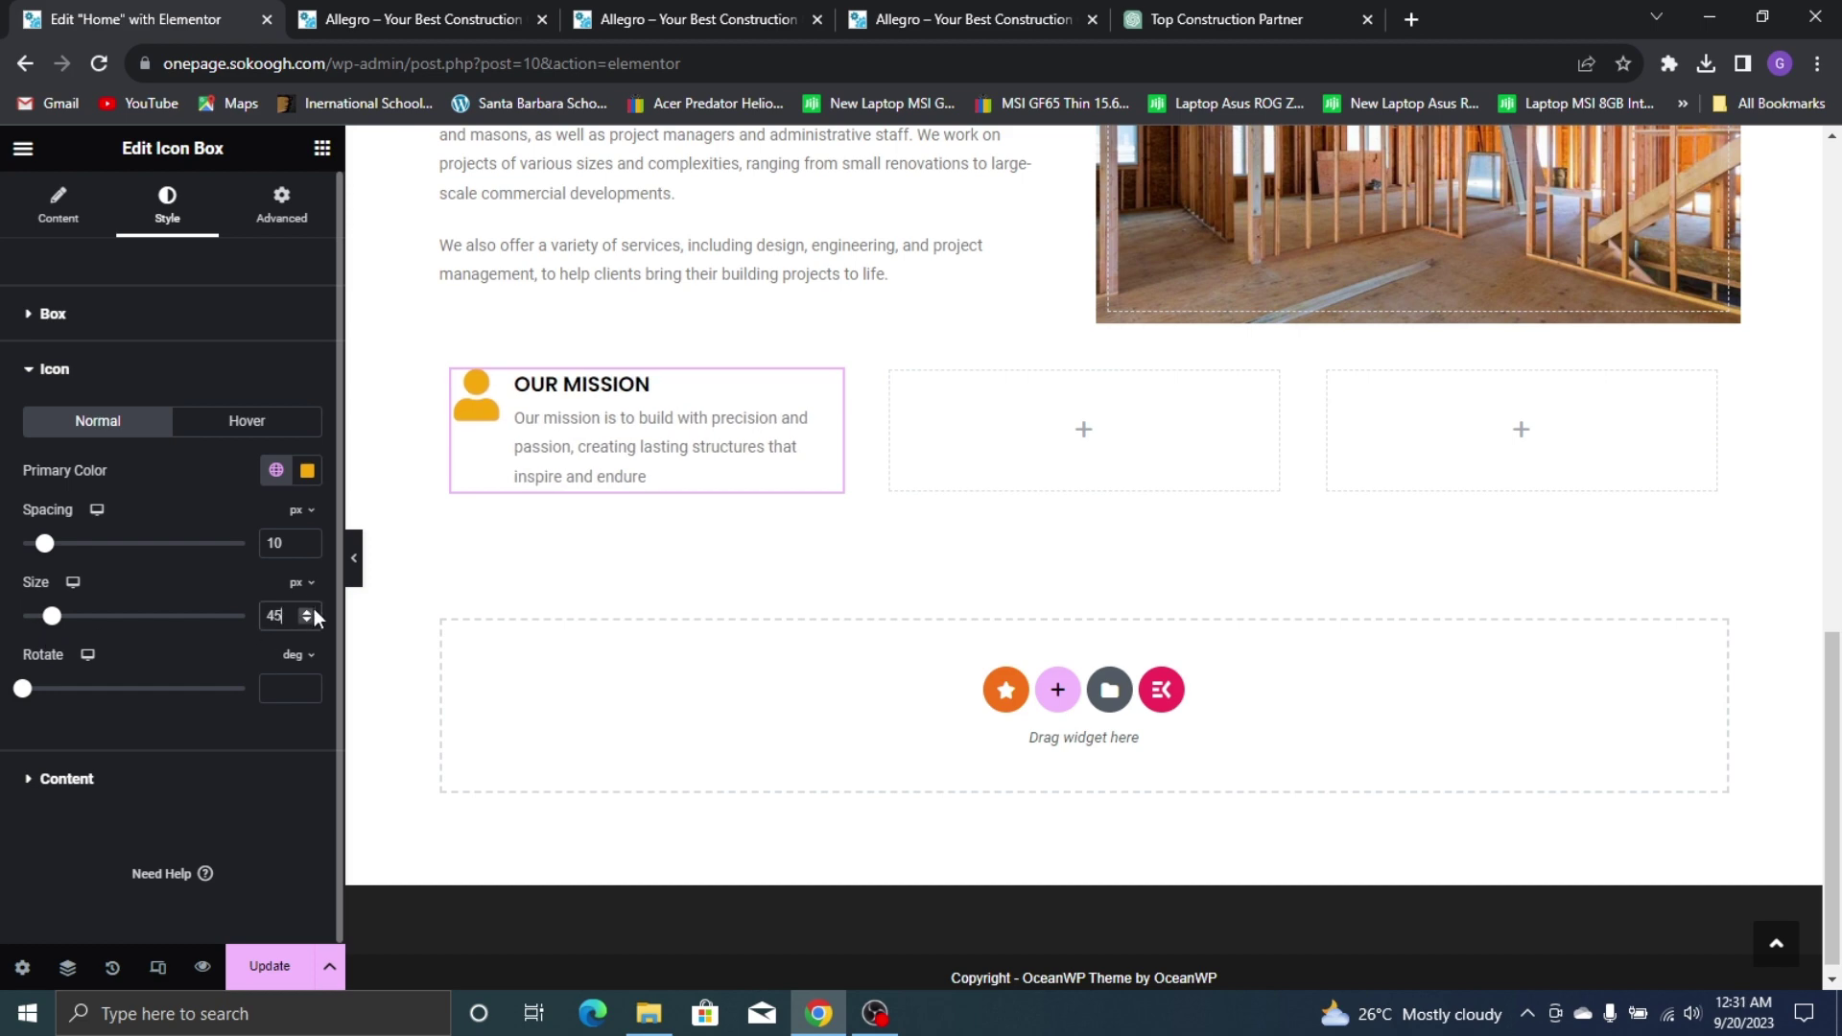
{"action": "left_click", "coordinate": [312, 610]}
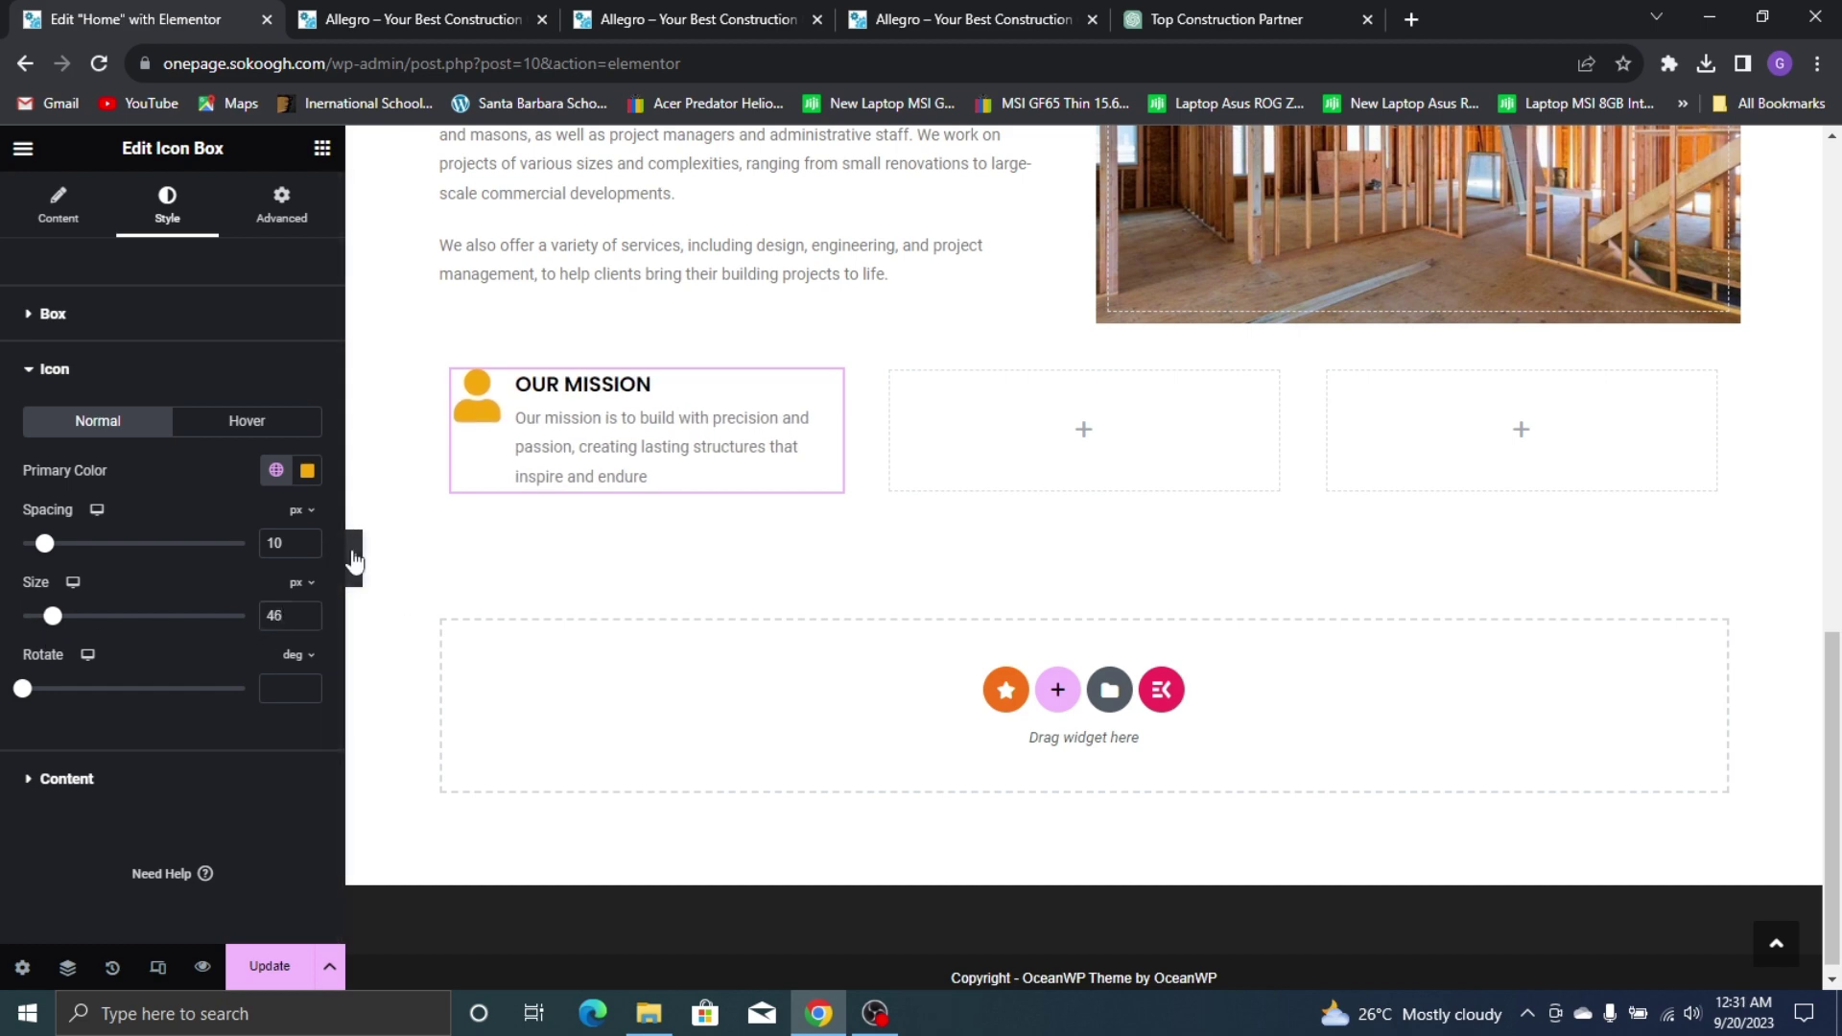
{"action": "left_click", "coordinate": [351, 555]}
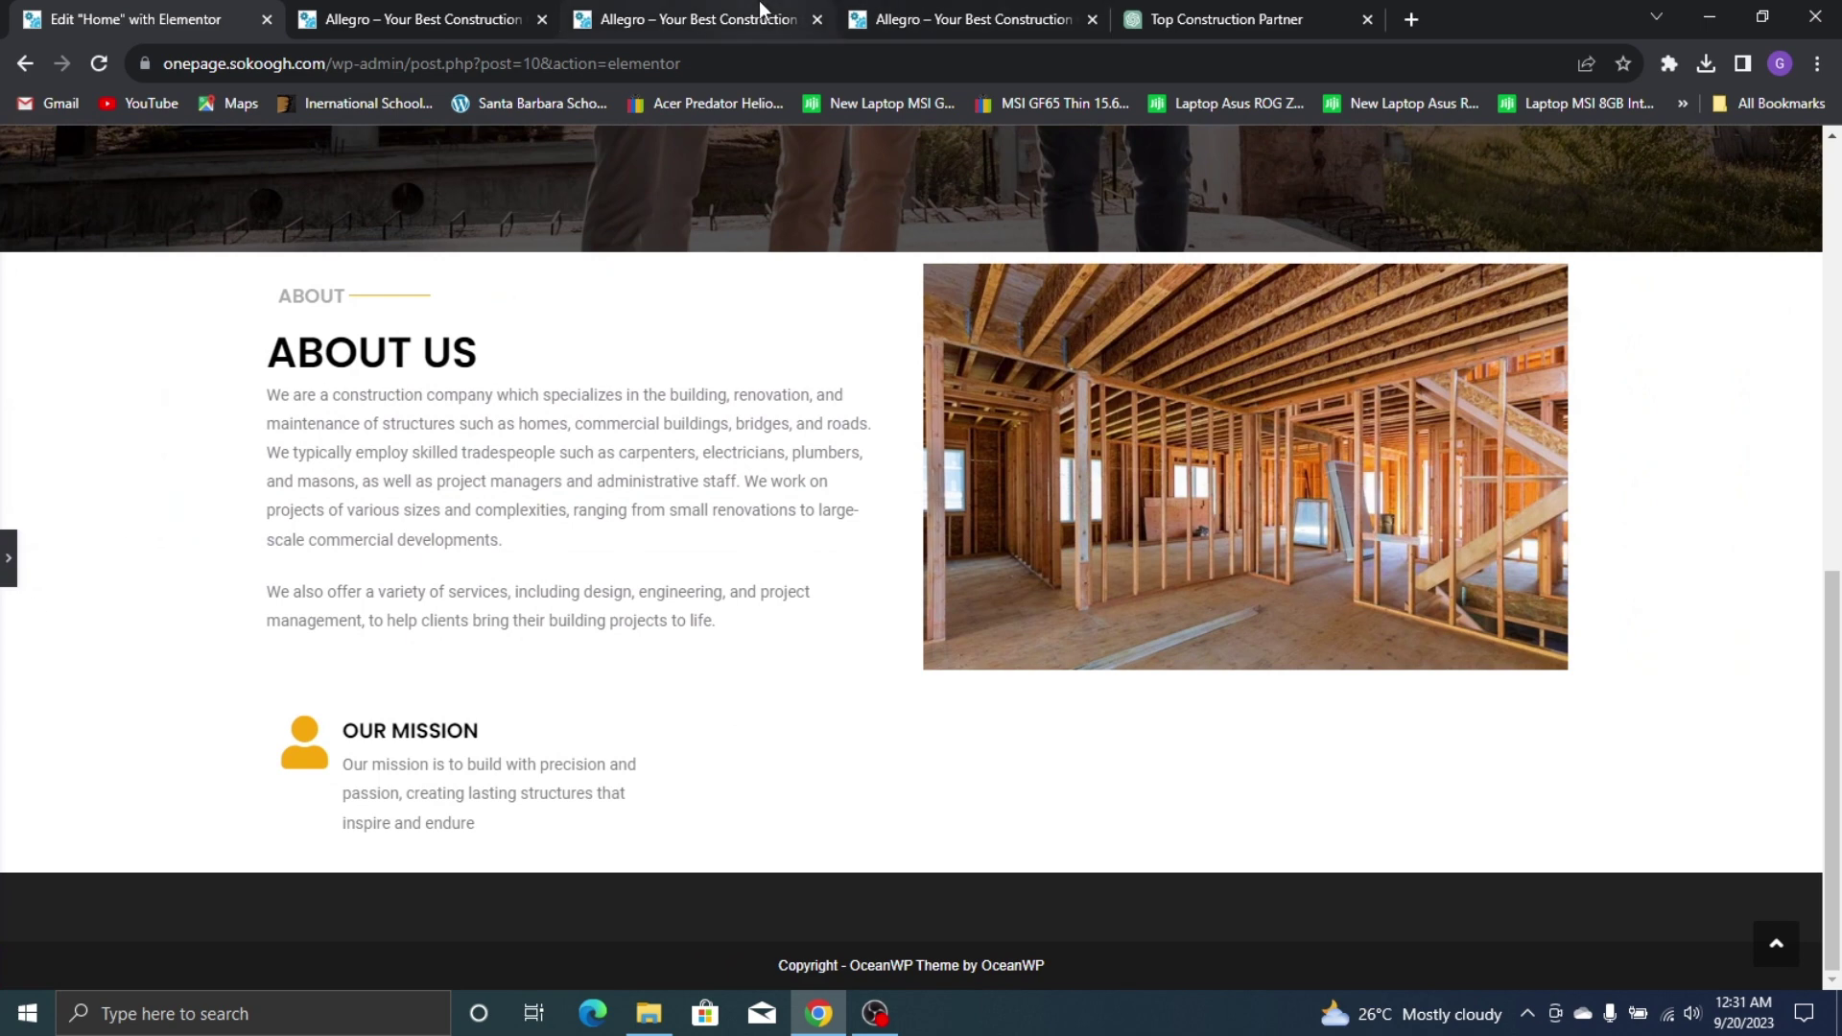
{"action": "left_click", "coordinate": [758, 7]}
{"action": "left_click", "coordinate": [954, 14]}
{"action": "left_click", "coordinate": [3, 9]}
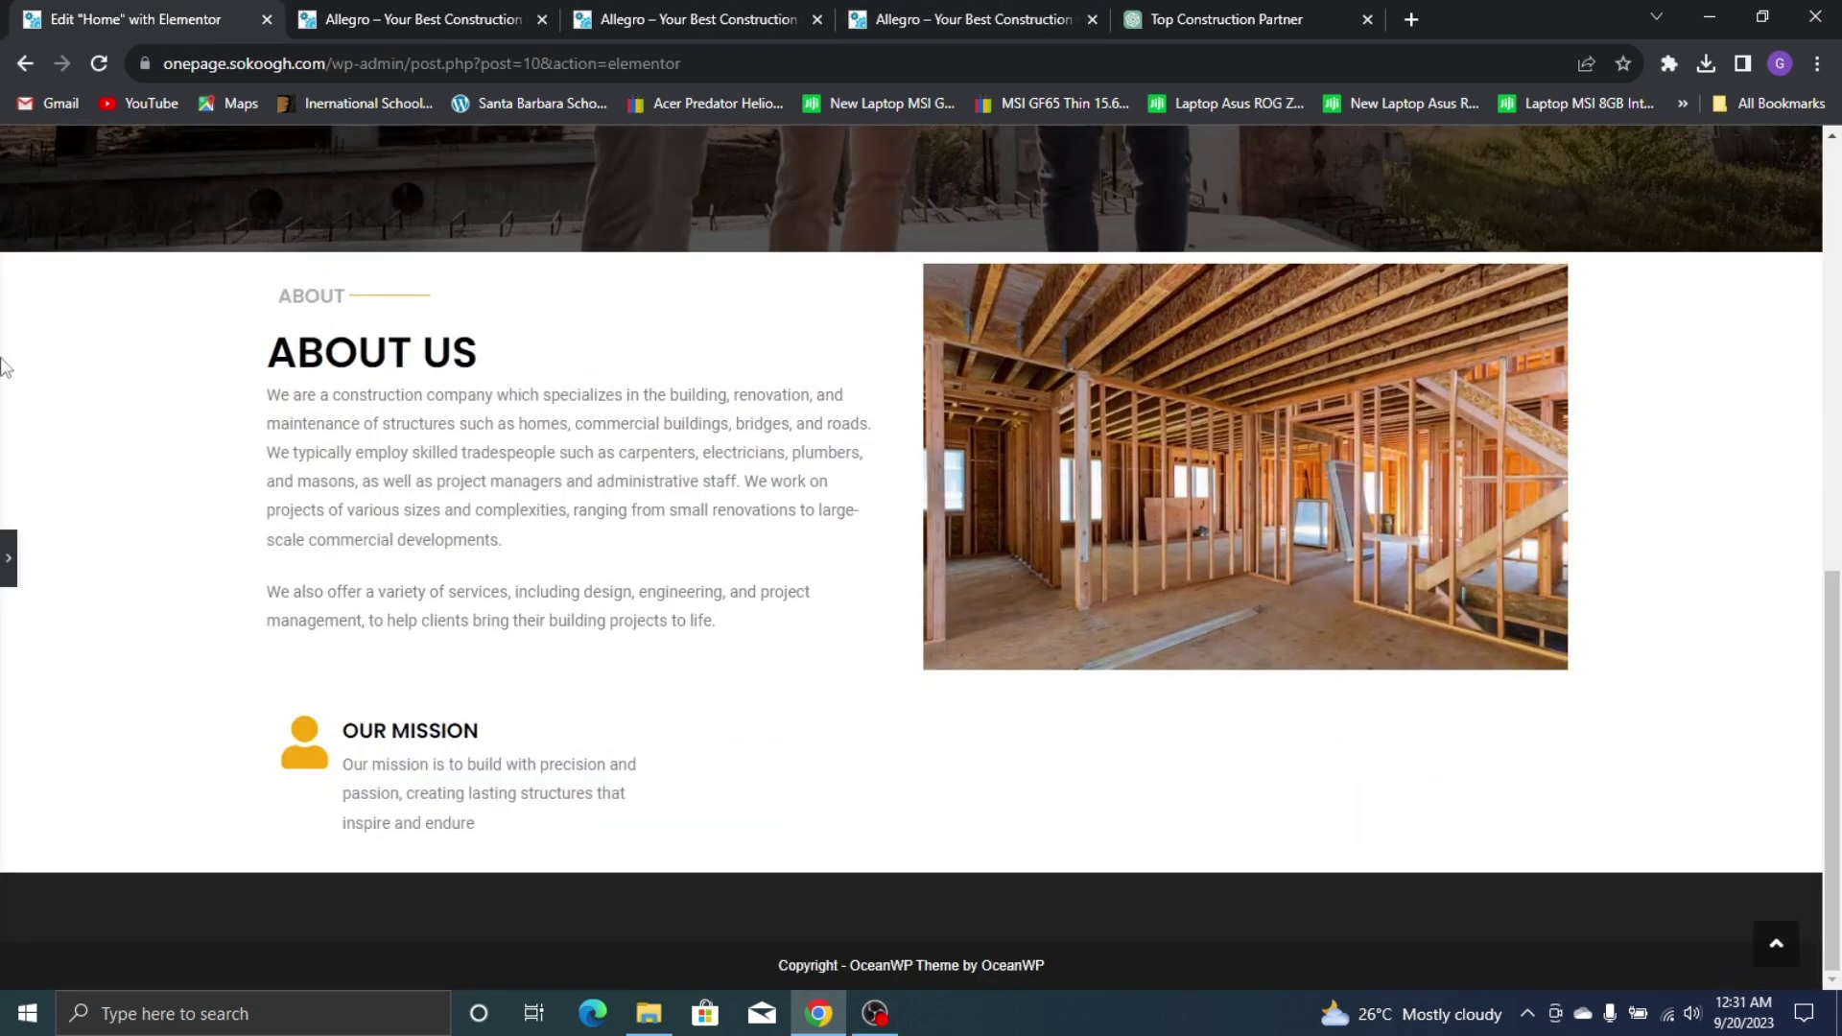
{"action": "left_click", "coordinate": [7, 566]}
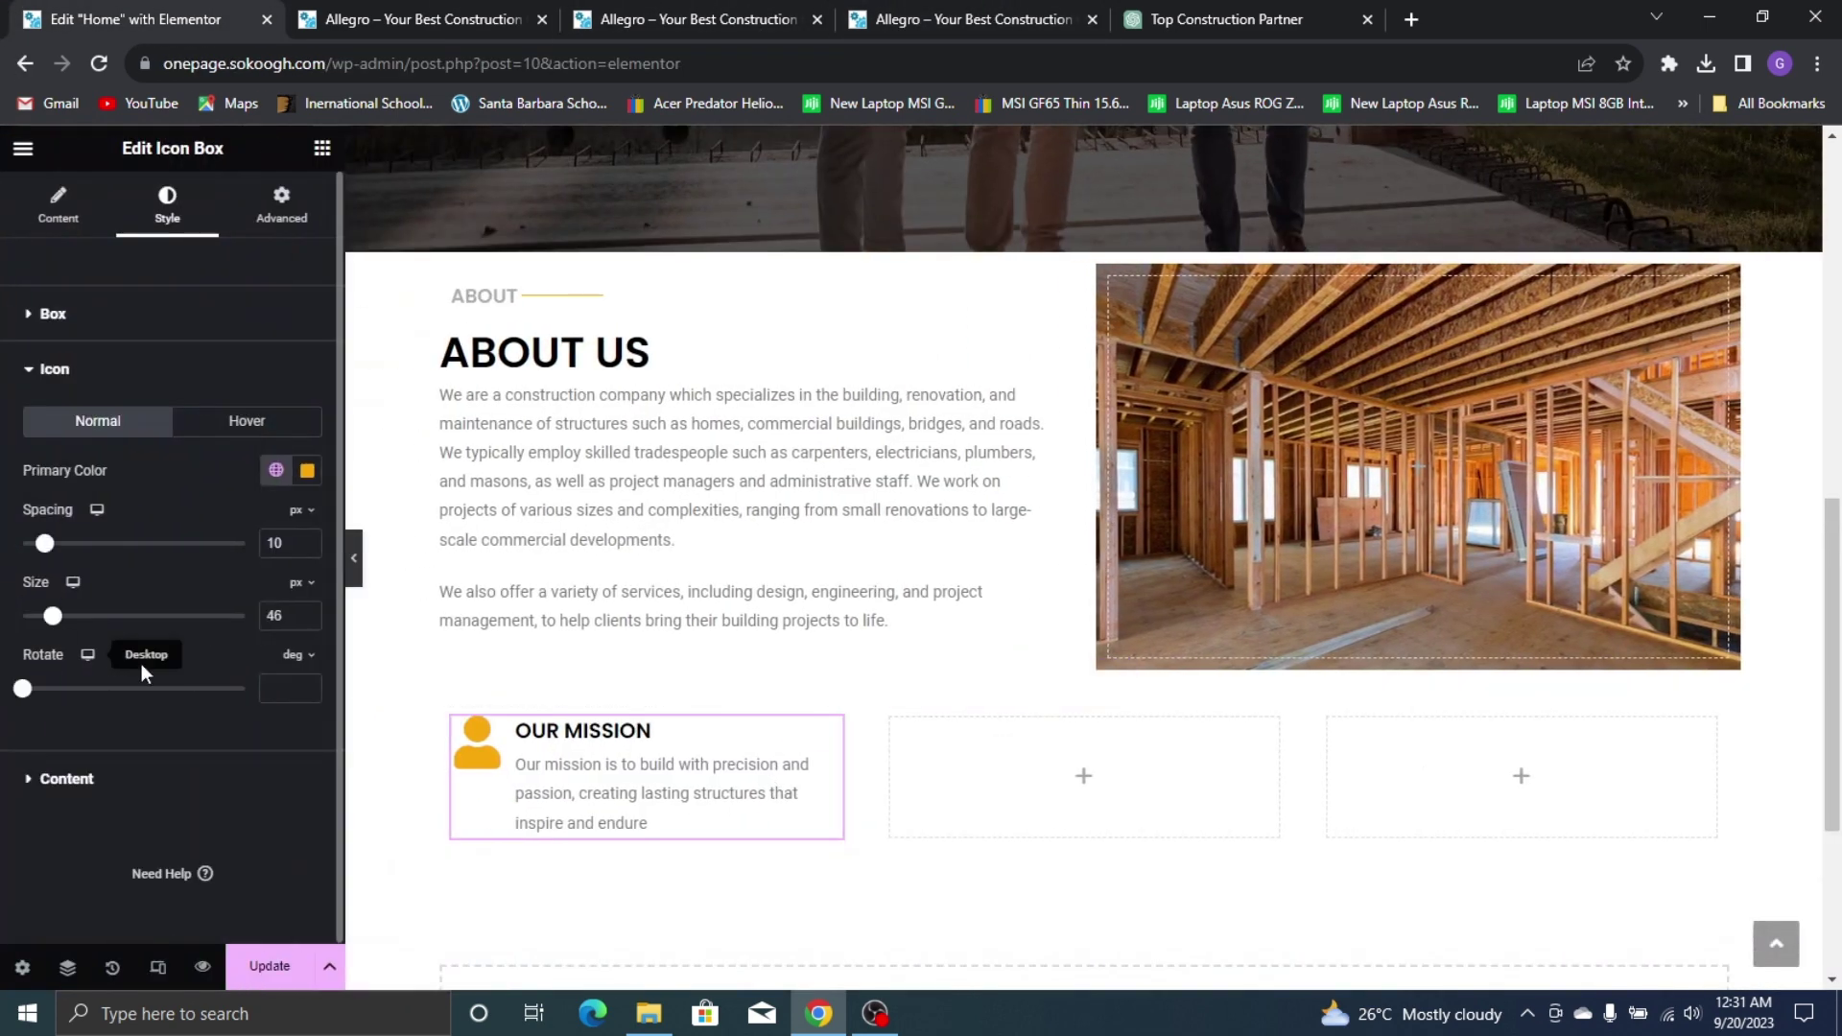
{"action": "left_click", "coordinate": [69, 802]}
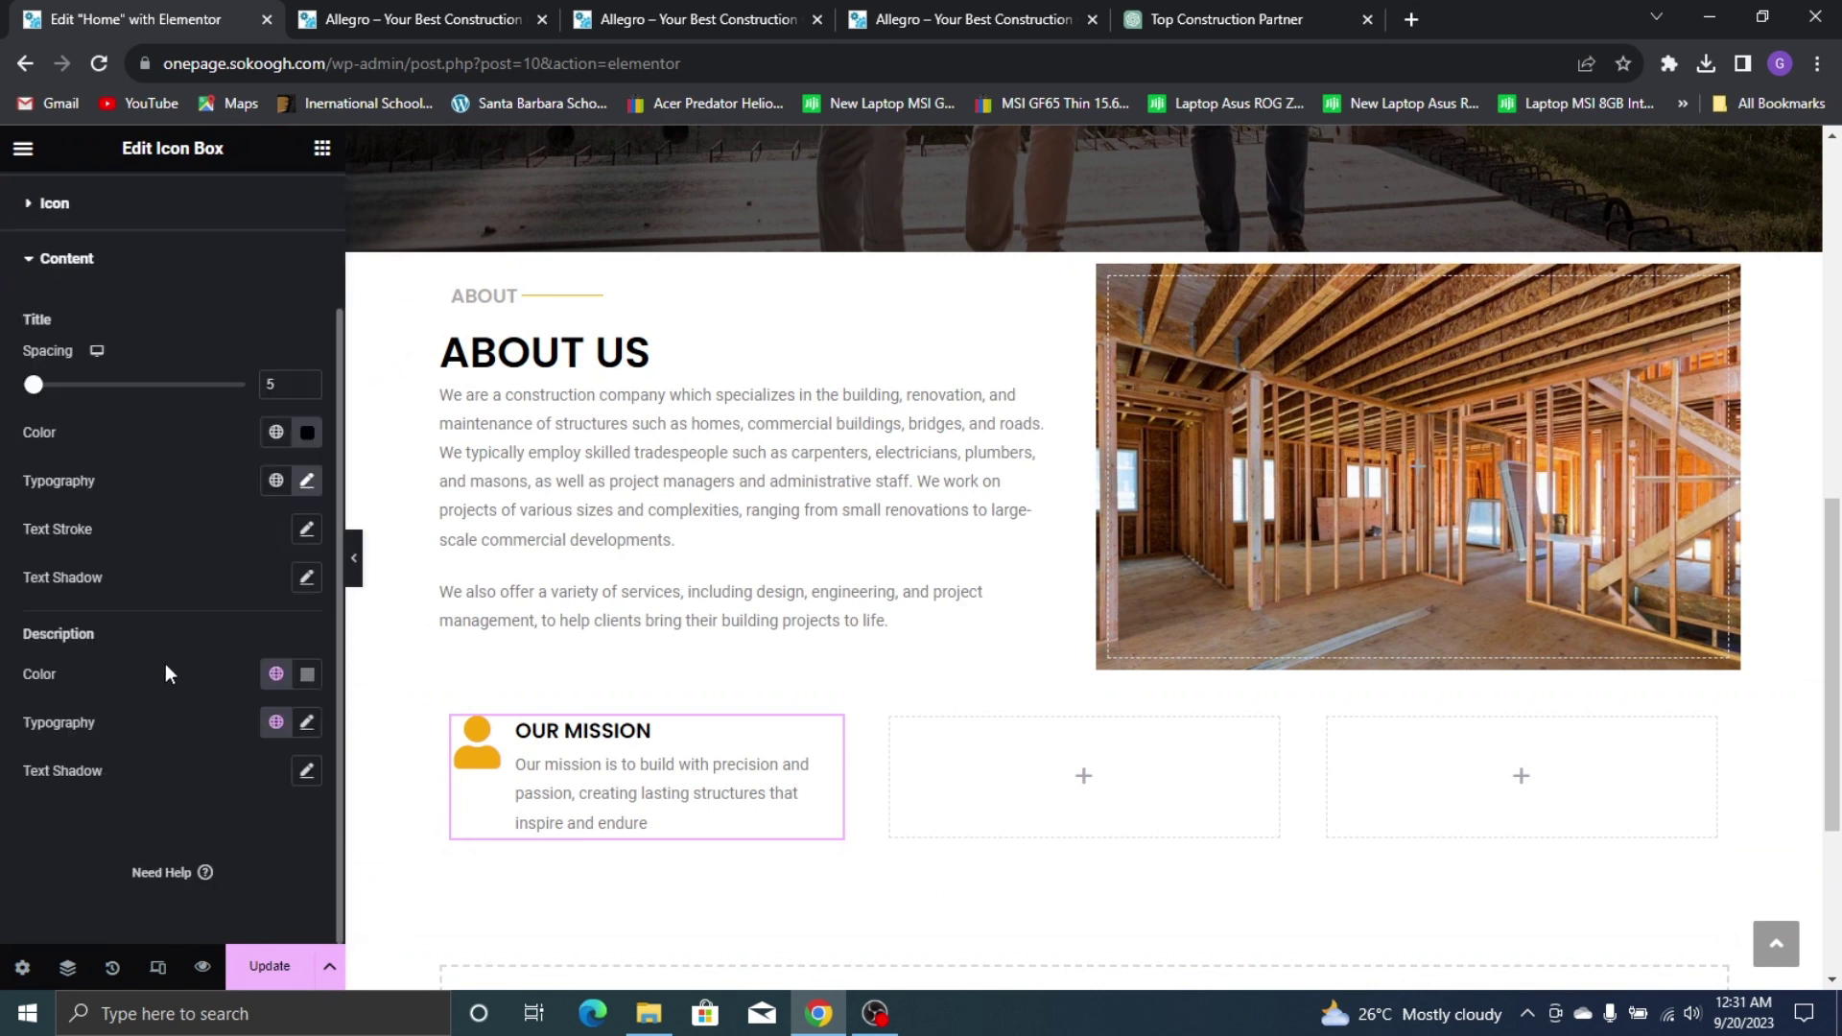
Try Noto Sans at 16 px for the description and compare it with the live site
{"action": "left_click", "coordinate": [307, 723]}
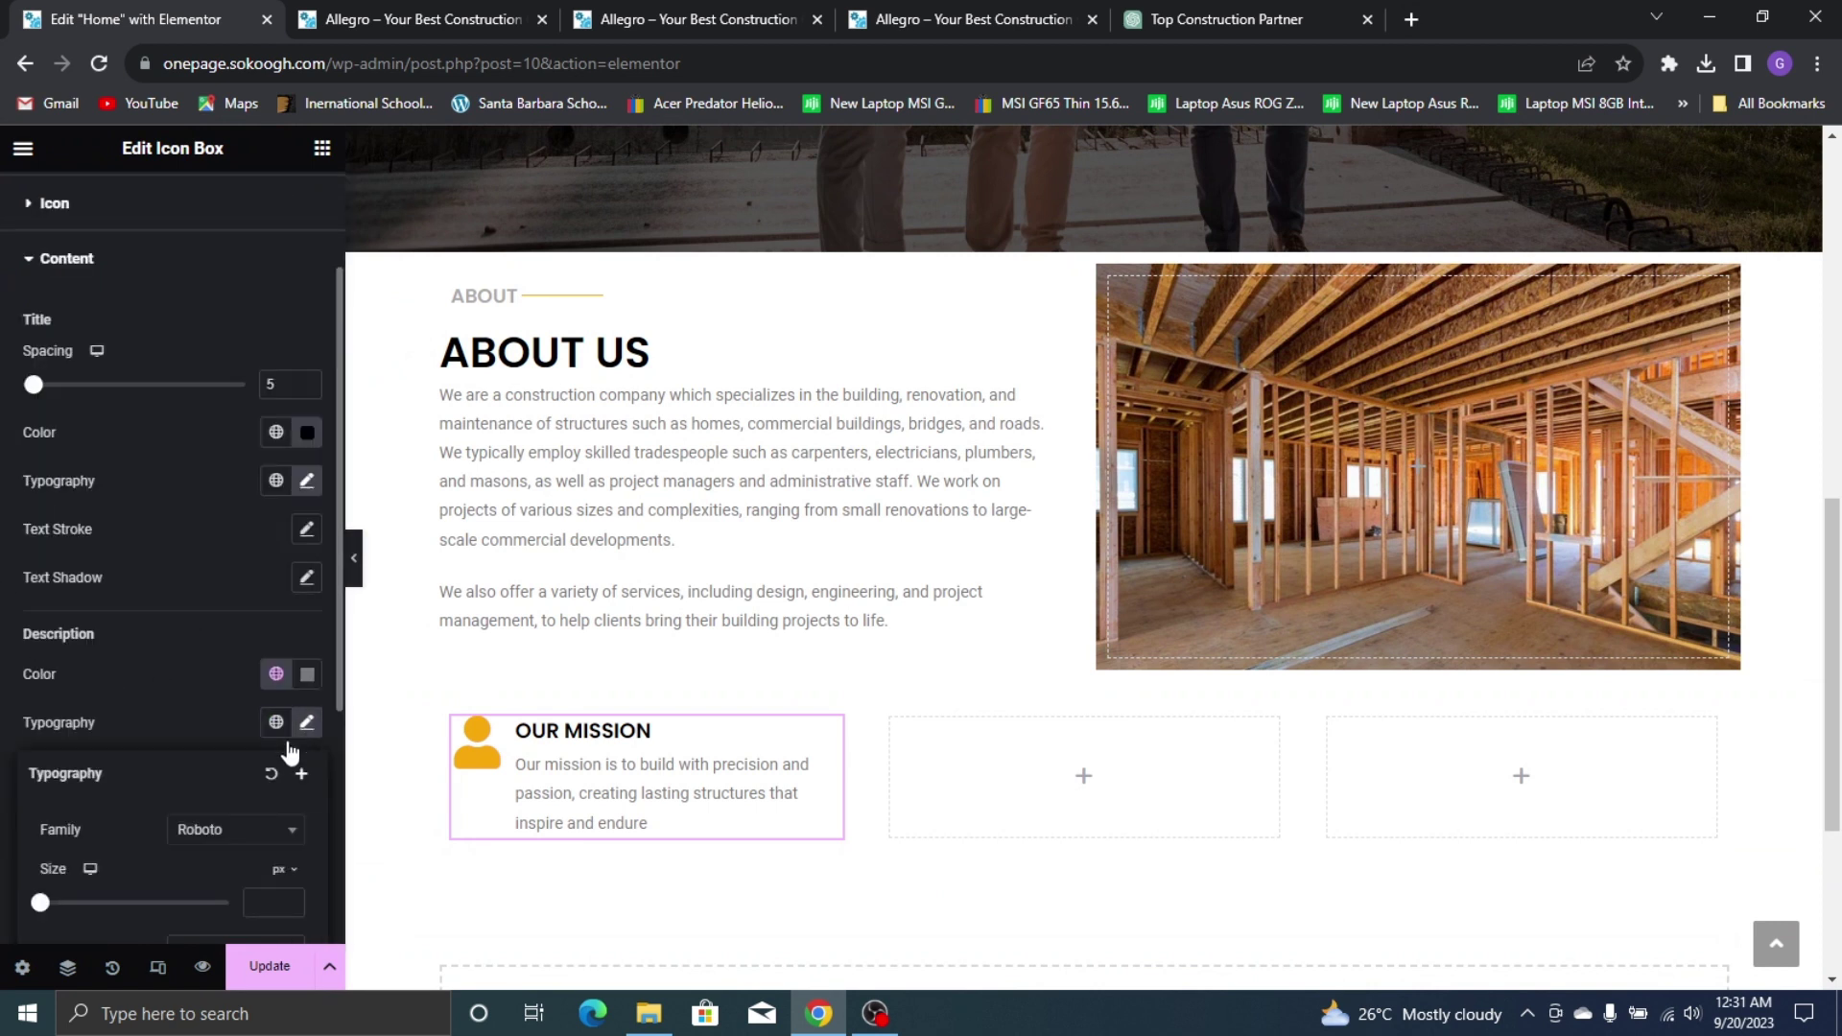
{"action": "left_click", "coordinate": [274, 836]}
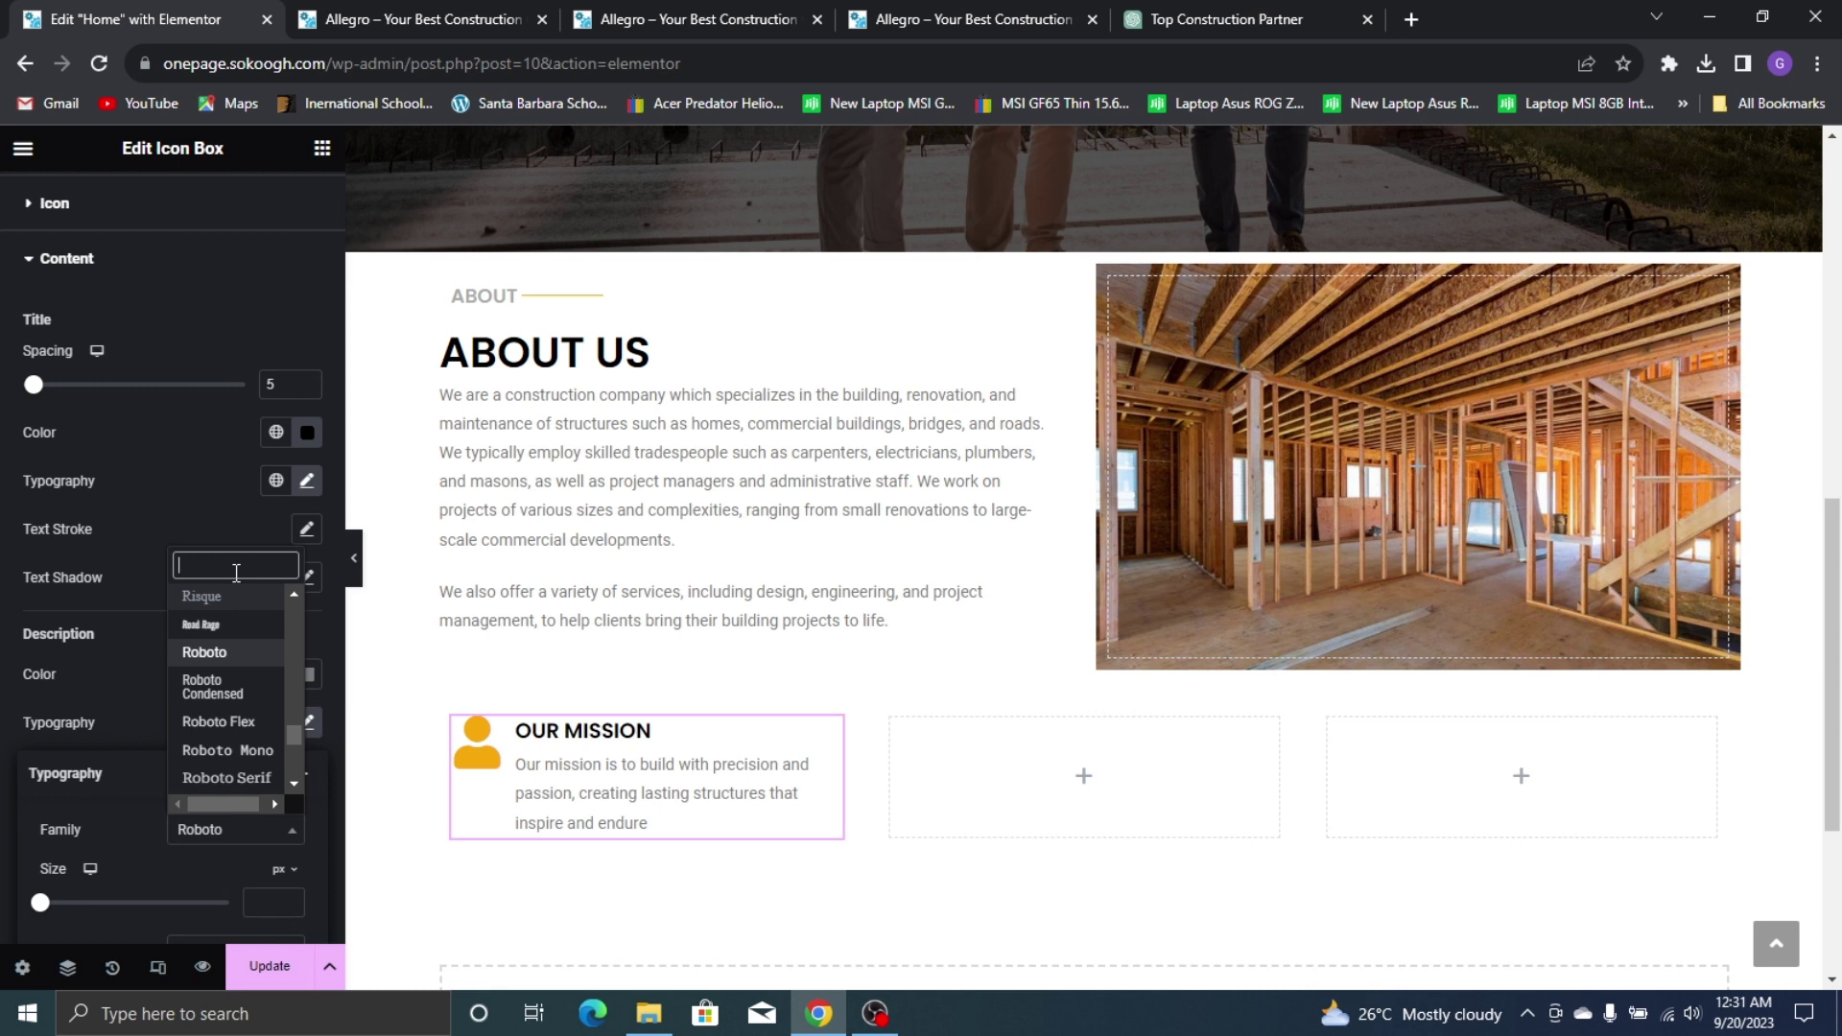
{"action": "type", "text": "noto sa"}
{"action": "left_click", "coordinate": [197, 628]}
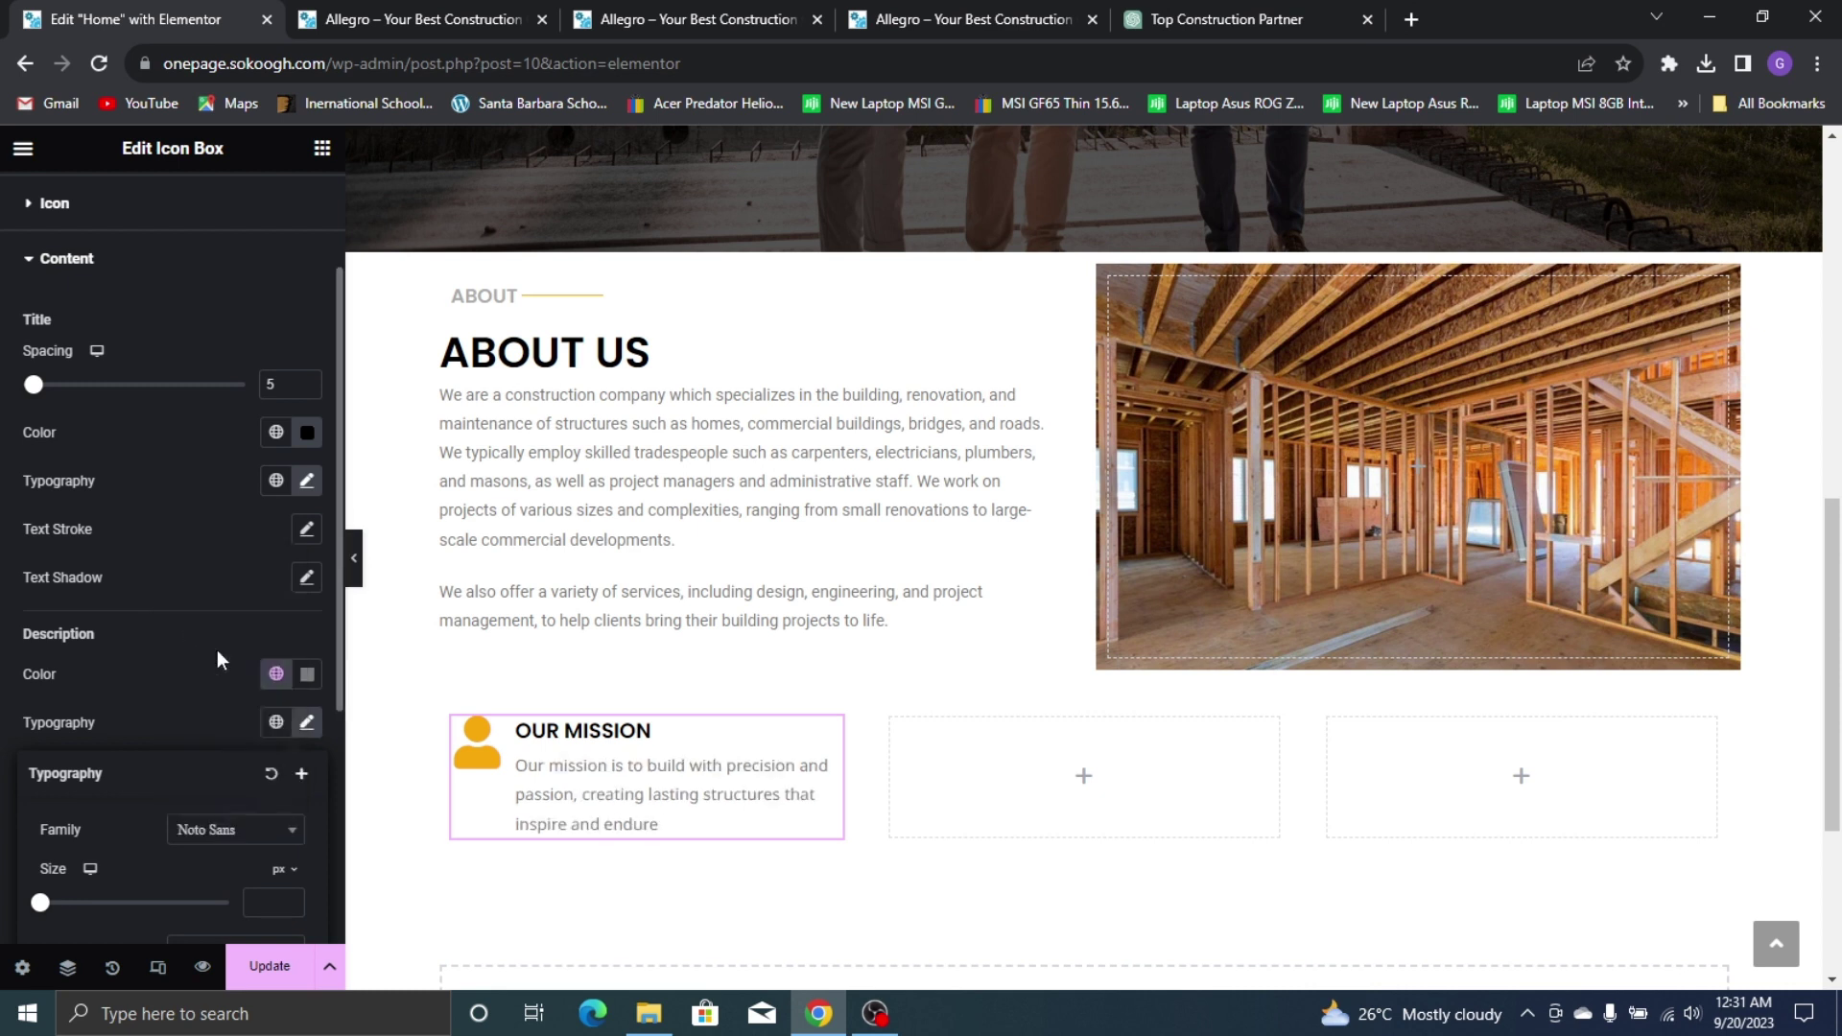
{"action": "scroll", "coordinate": [223, 820], "scroll_direction": "down", "scroll_amount": 1}
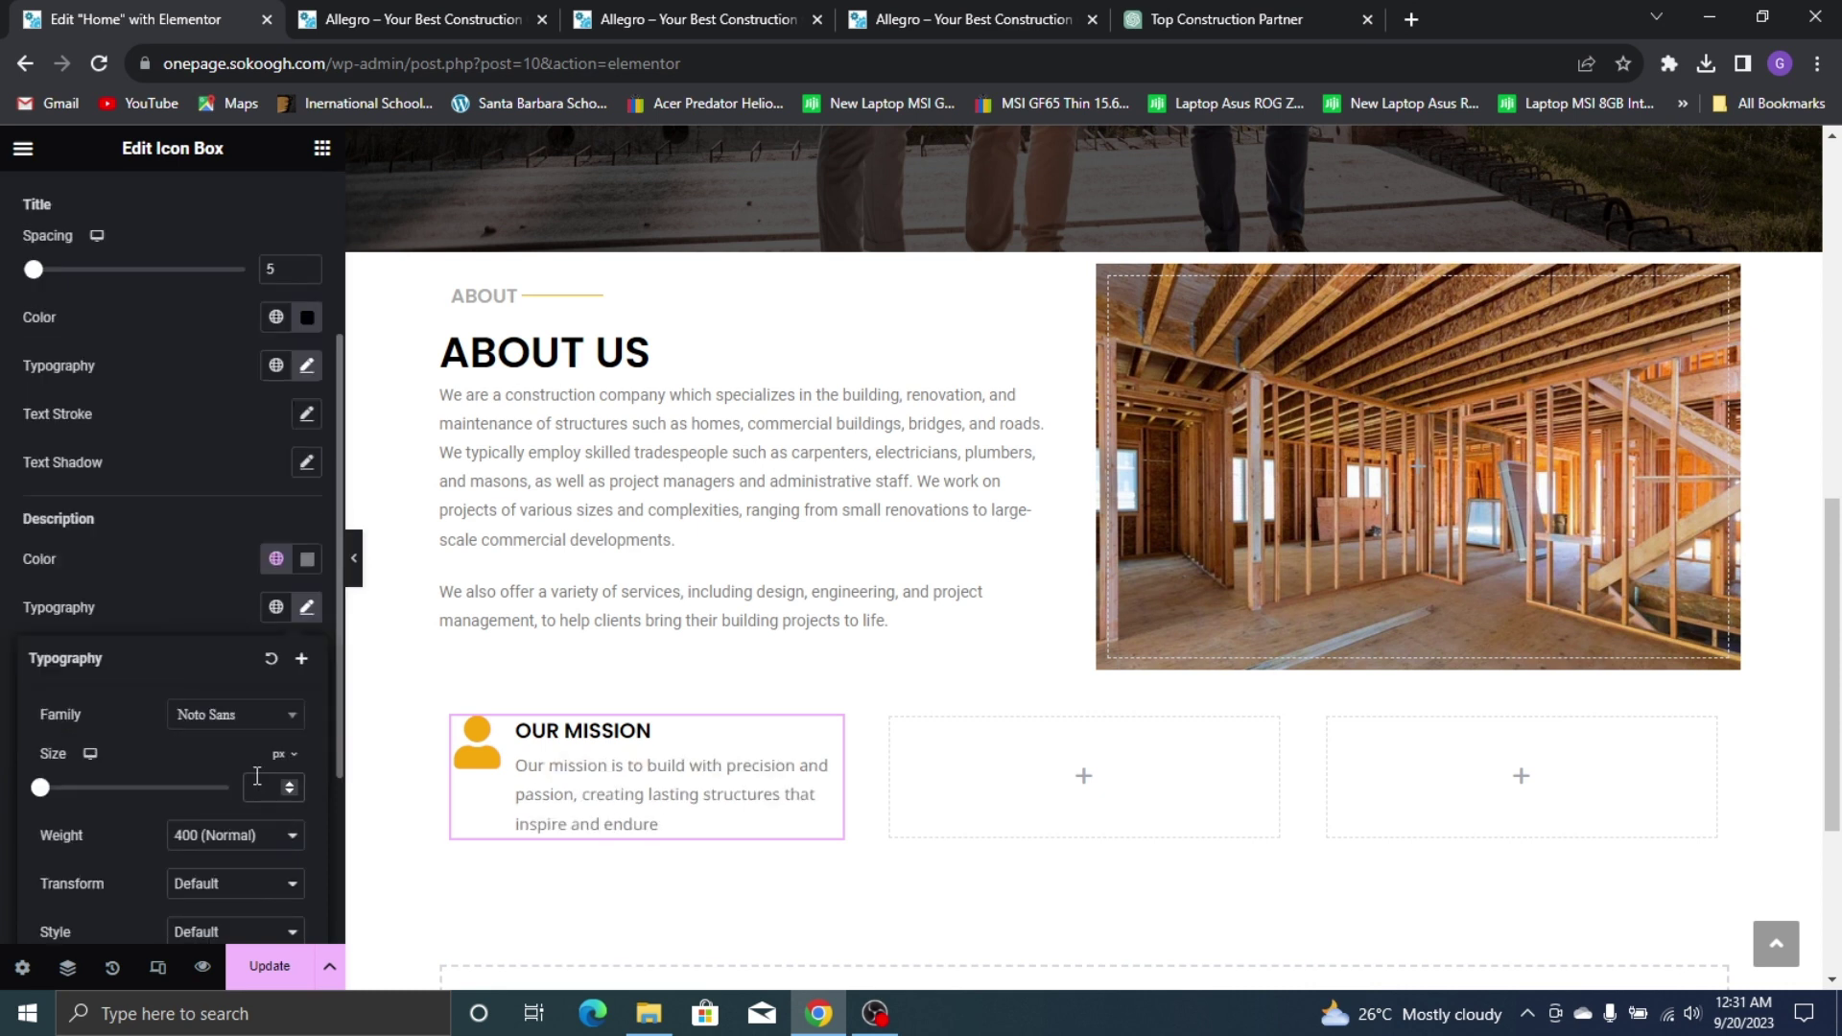
{"action": "left_click", "coordinate": [257, 777]}
{"action": "type", "text": "16"}
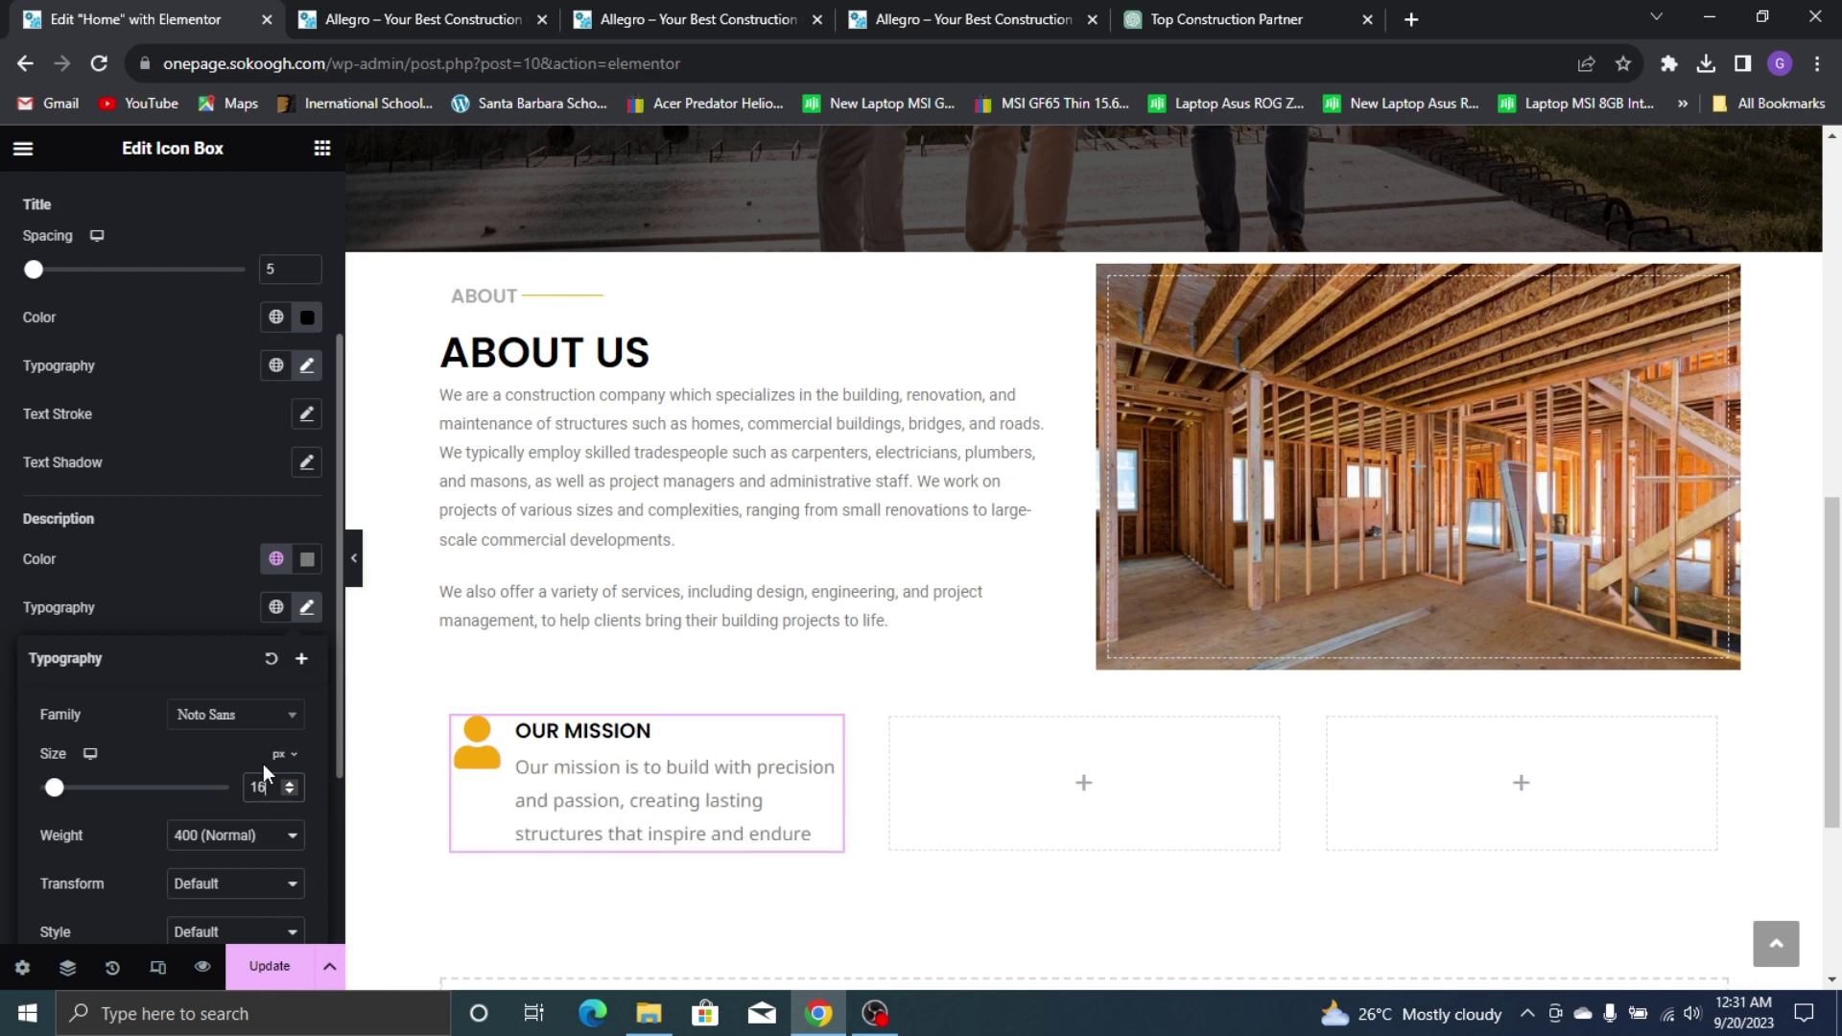
{"action": "left_click", "coordinate": [1046, 13]}
{"action": "left_click", "coordinate": [567, 772]}
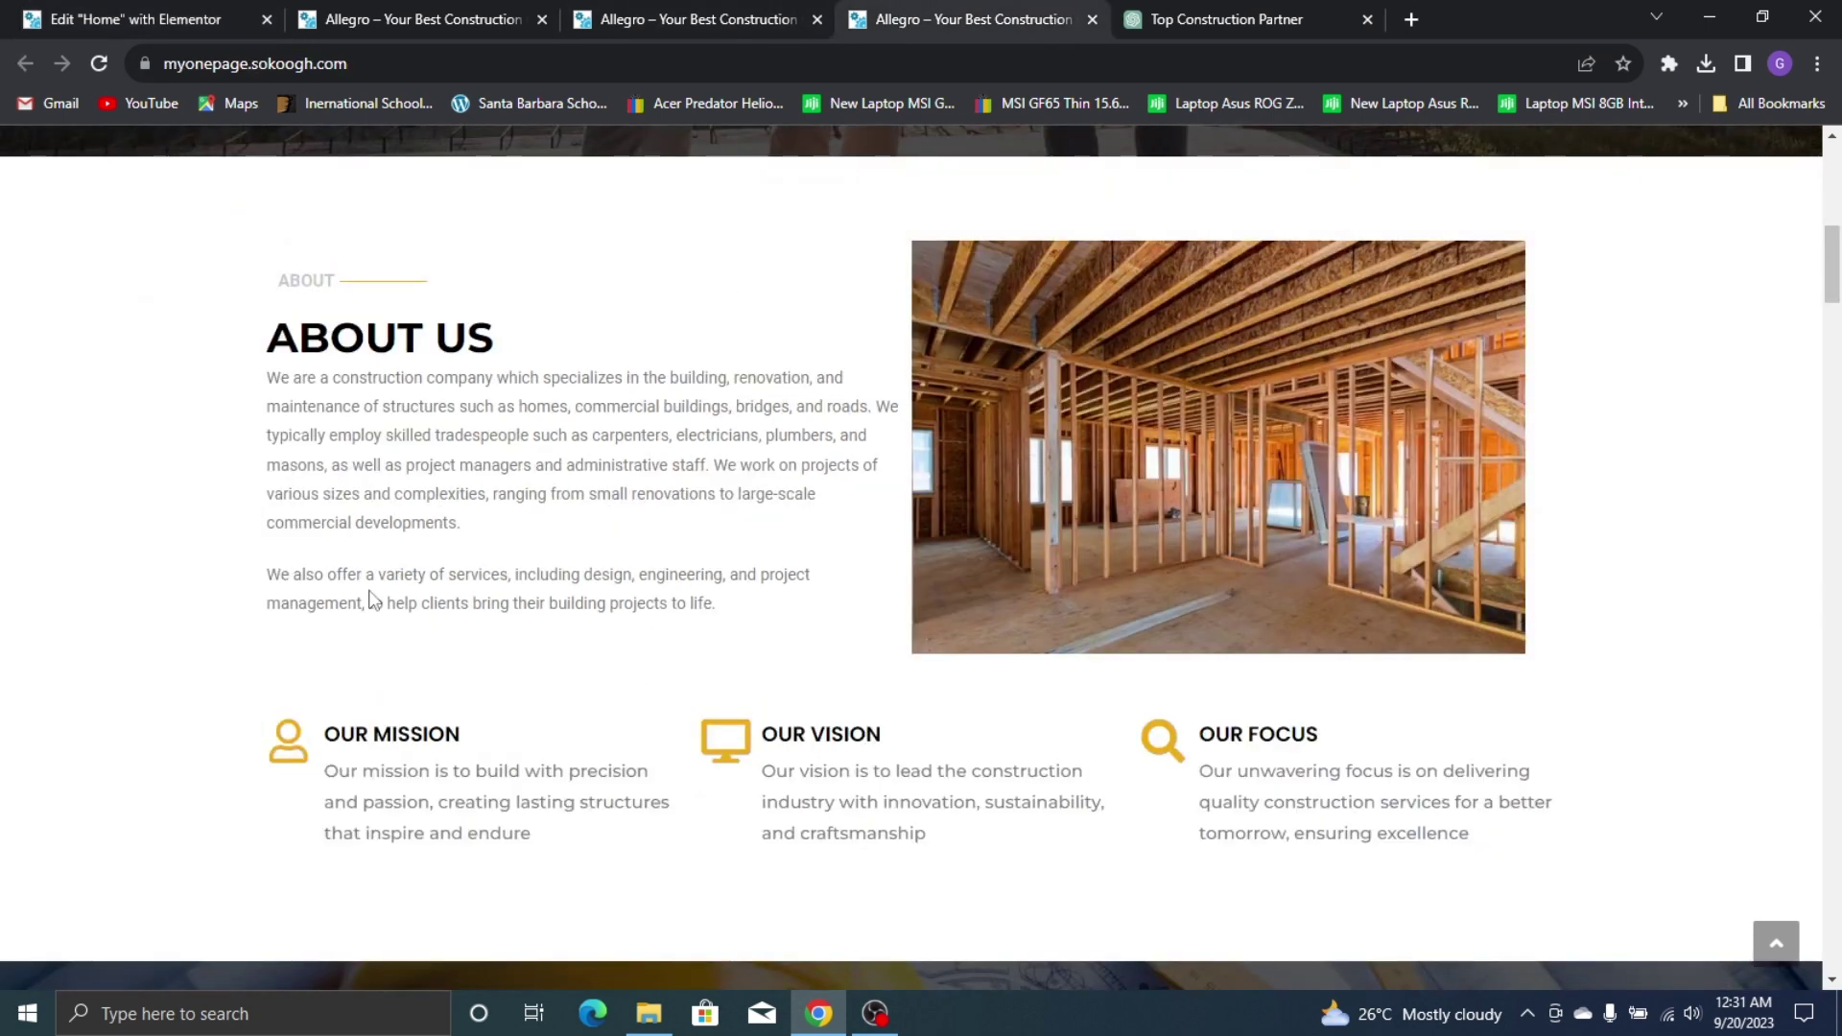
{"action": "left_click", "coordinate": [181, 13]}
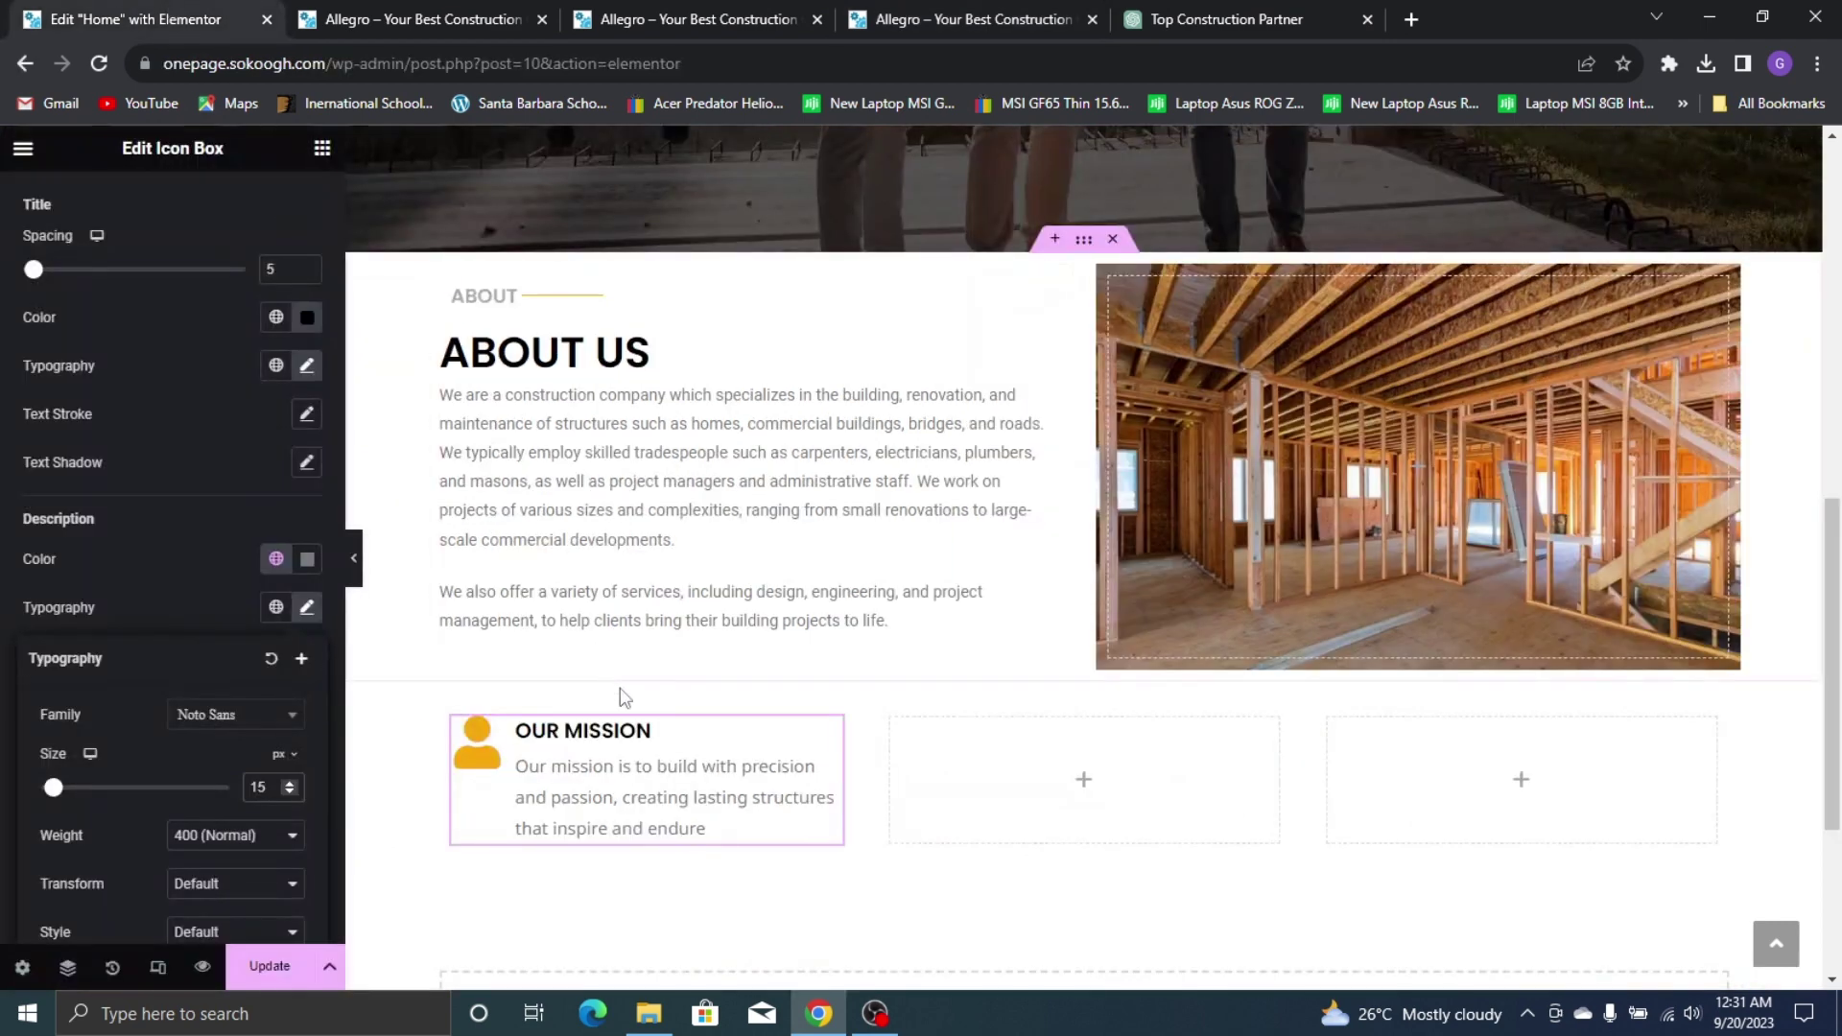
{"action": "left_click", "coordinate": [1000, 13]}
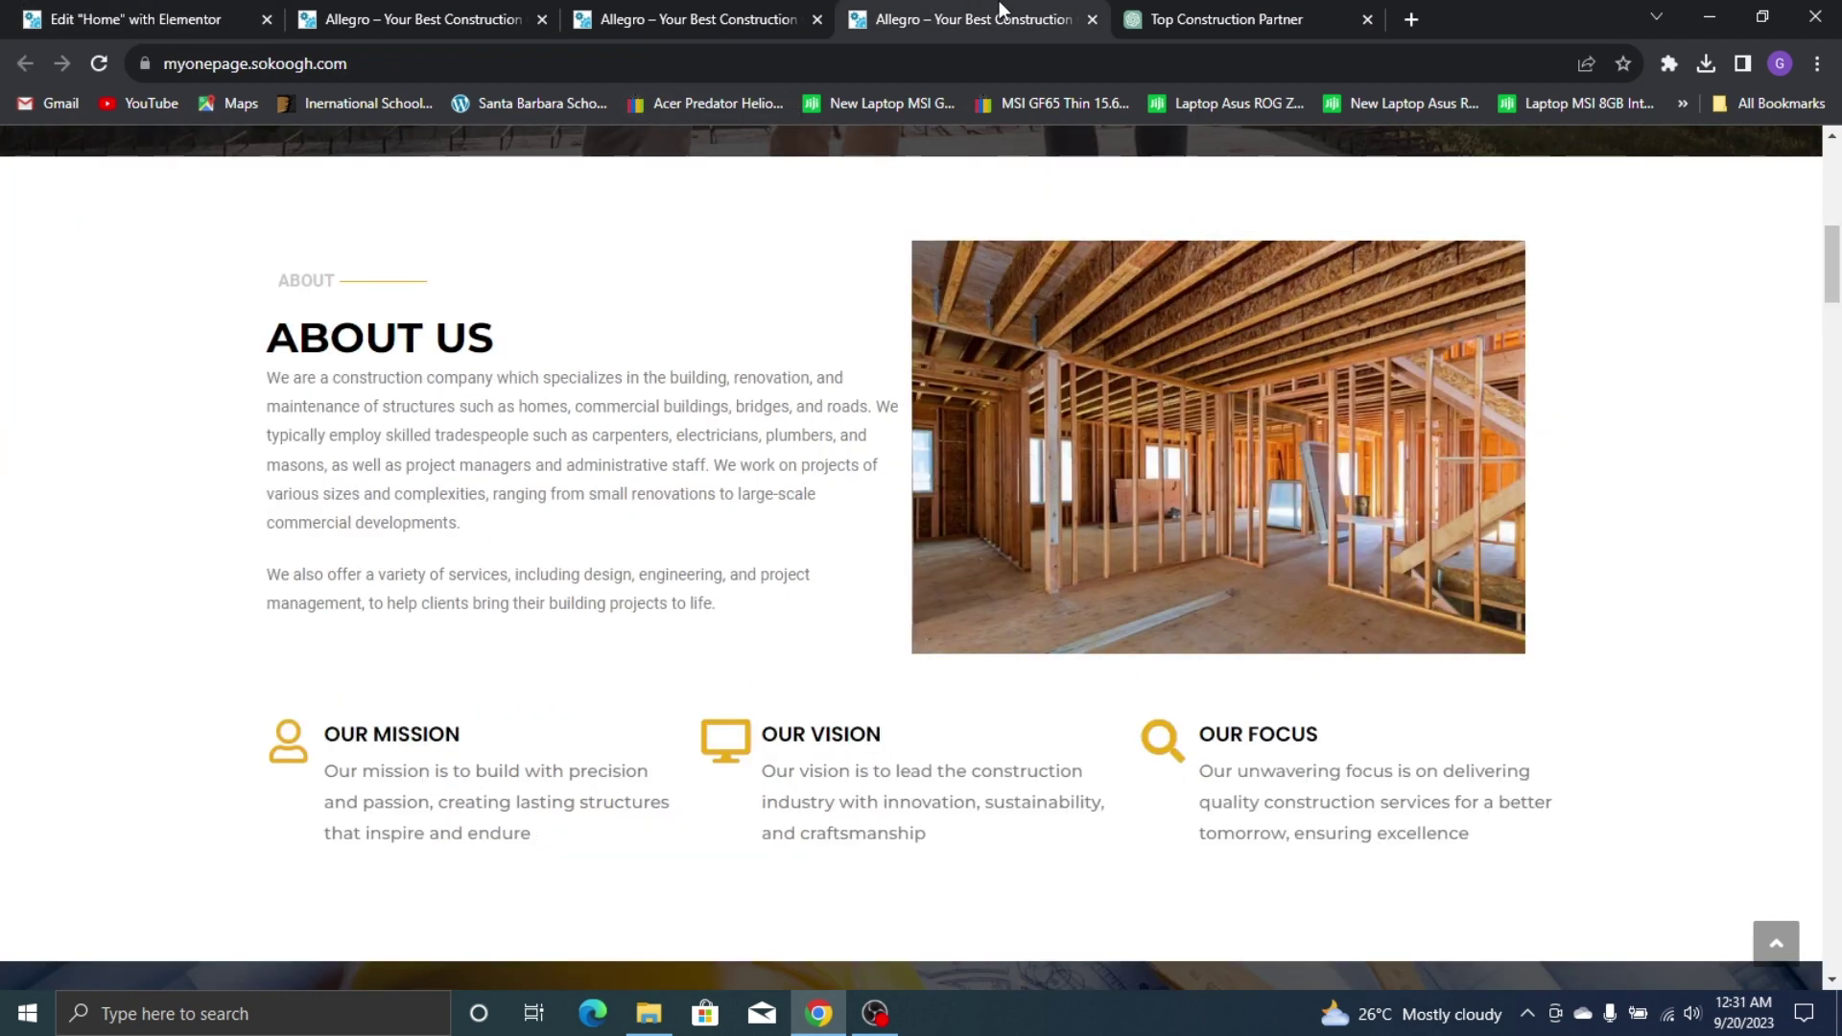
{"action": "left_click", "coordinate": [58, 11]}
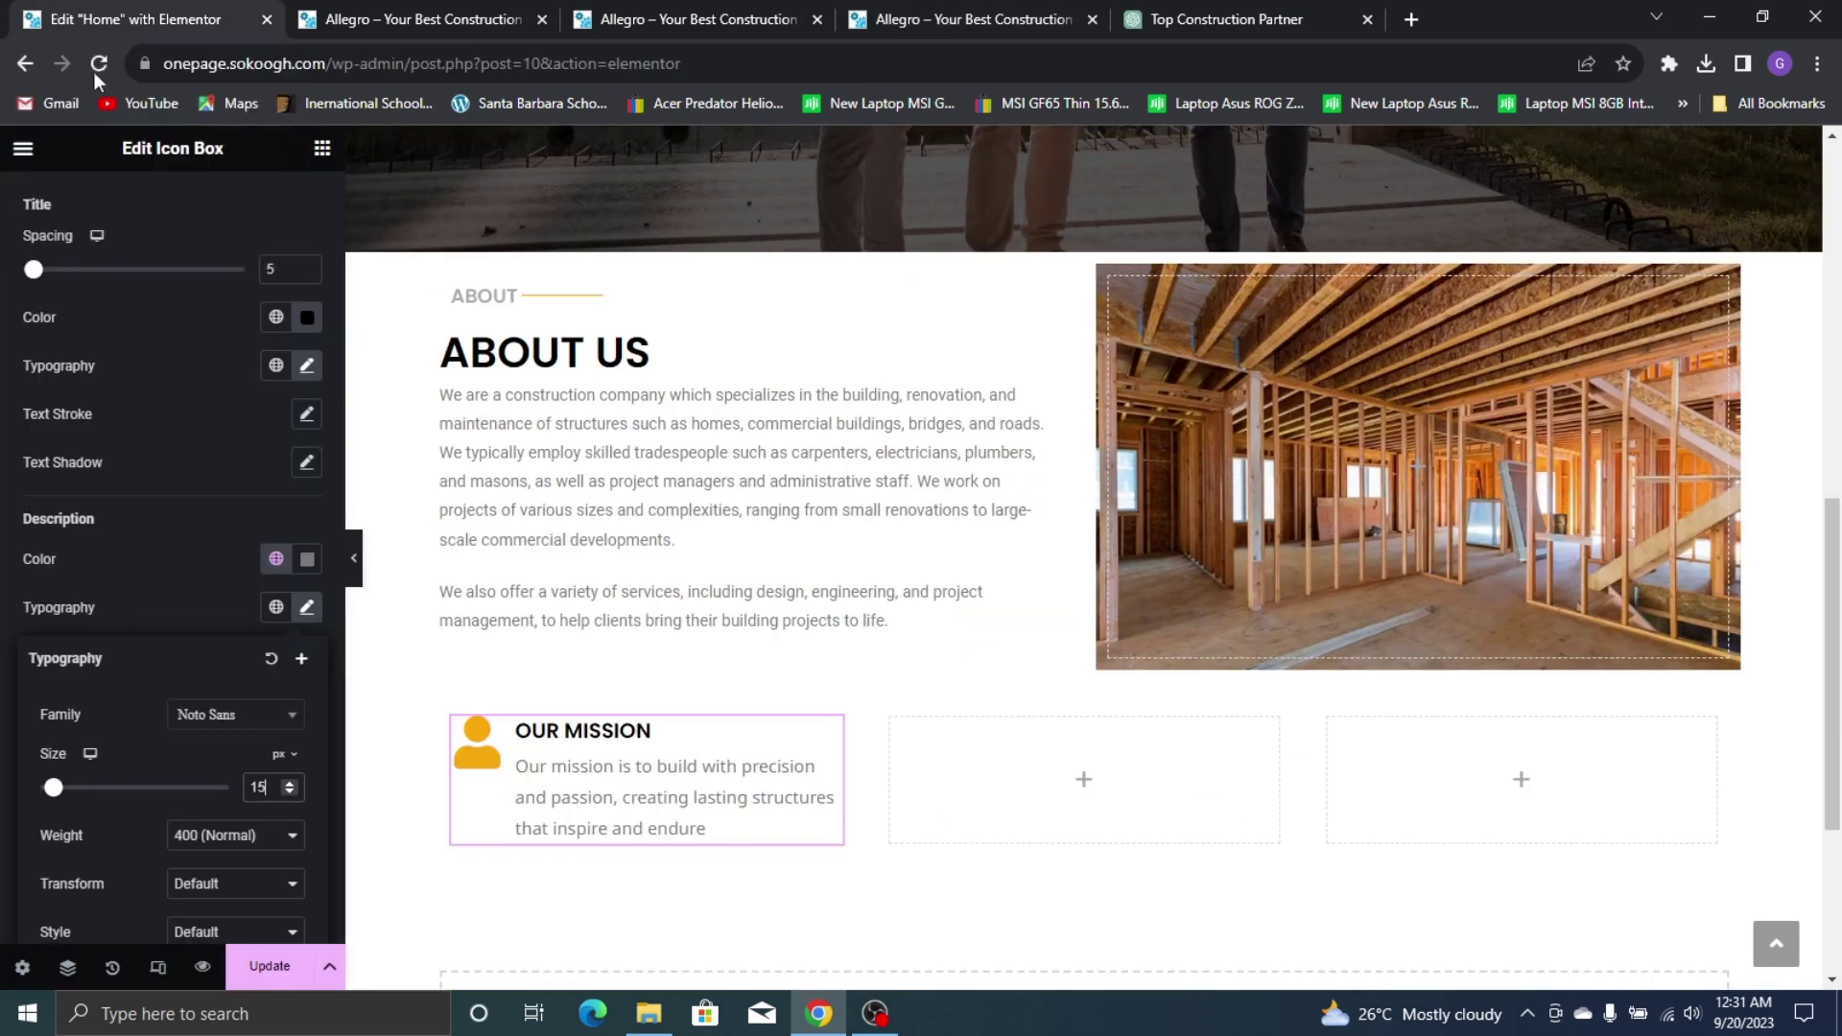
Switch the description to Montserrat, weight 500, 15 px, and widen the OUR MISSION column
{"action": "left_click", "coordinate": [225, 836]}
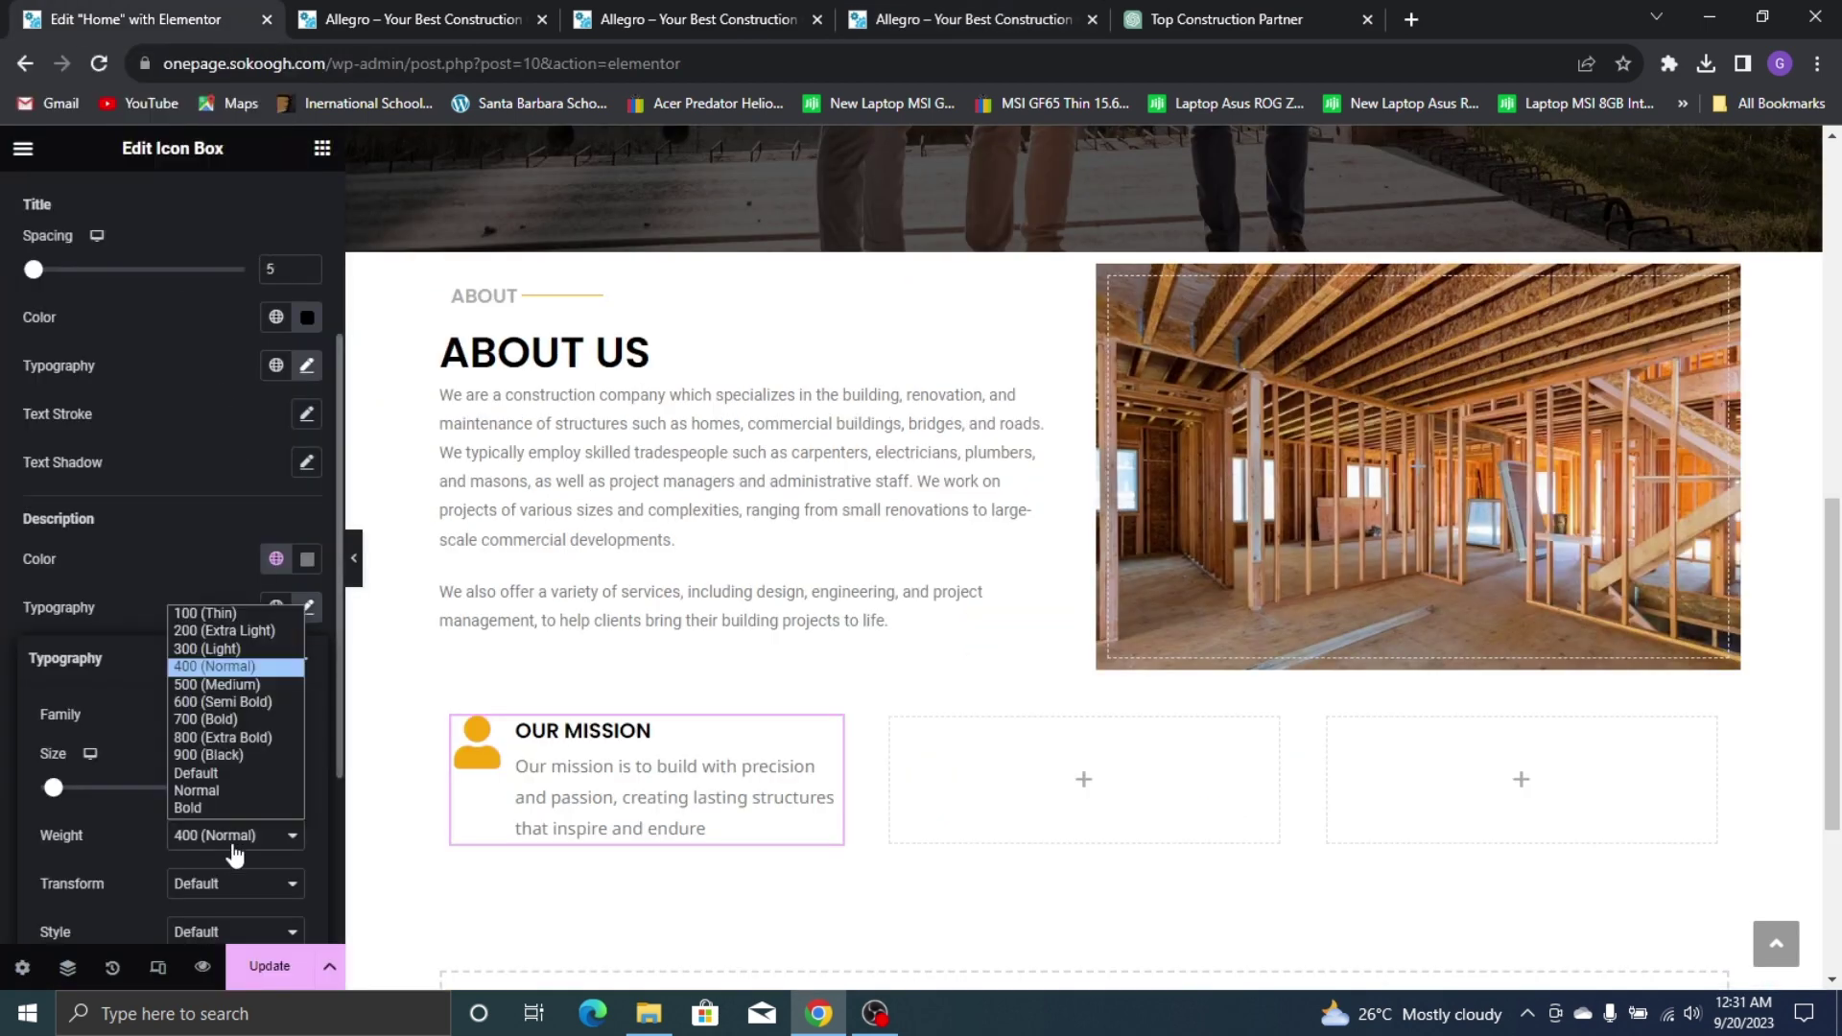
{"action": "left_click", "coordinate": [235, 692]}
{"action": "left_click", "coordinate": [236, 712]}
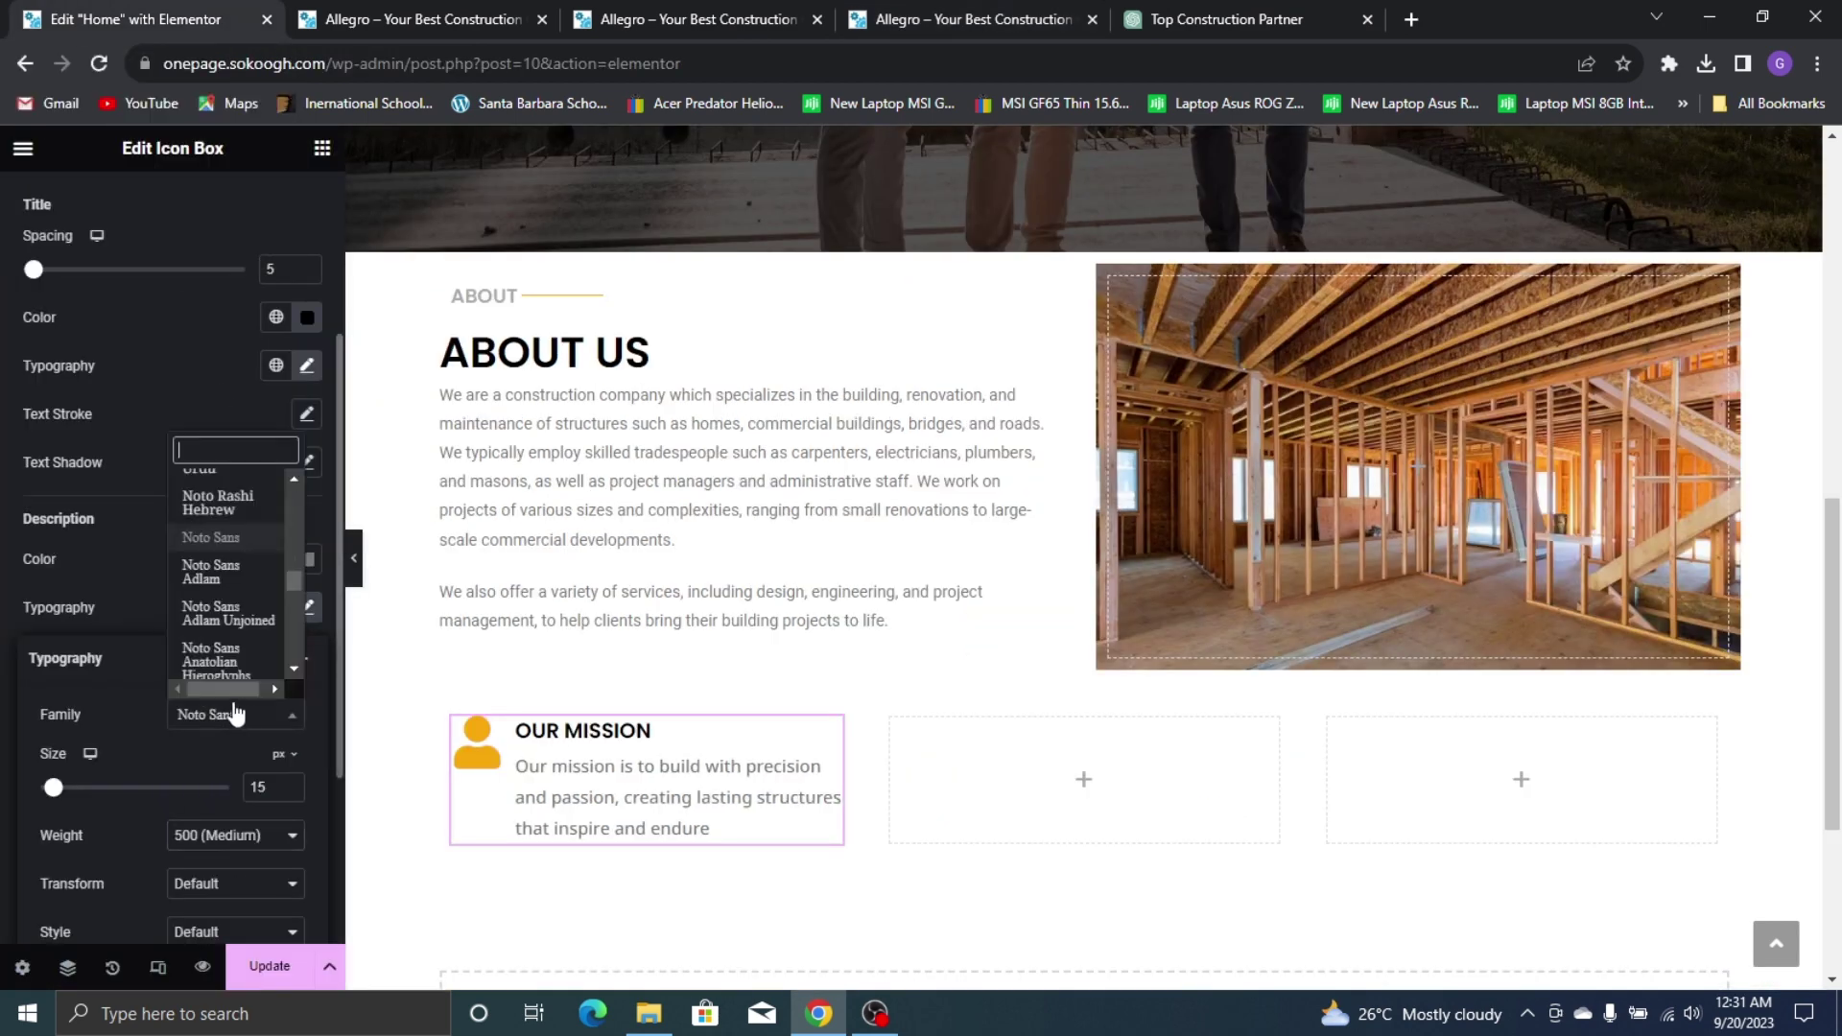
{"action": "type", "text": "MONTSE"}
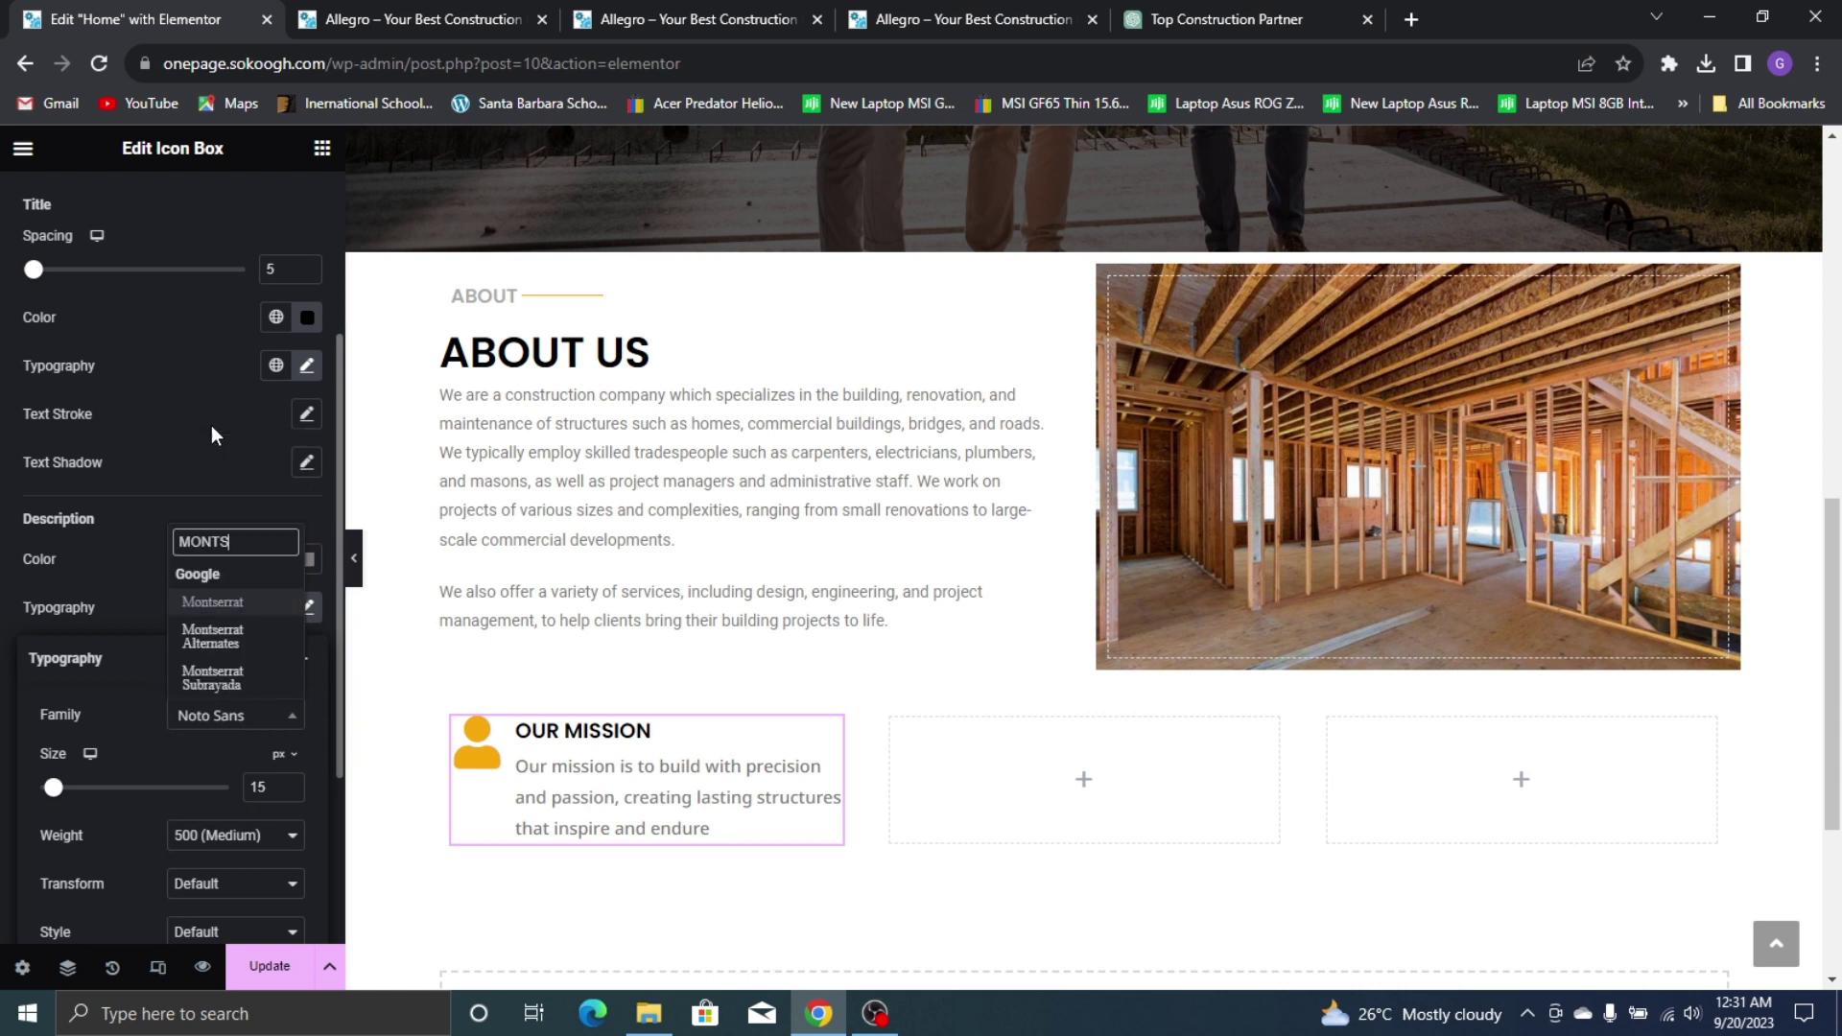
{"action": "left_click", "coordinate": [205, 611]}
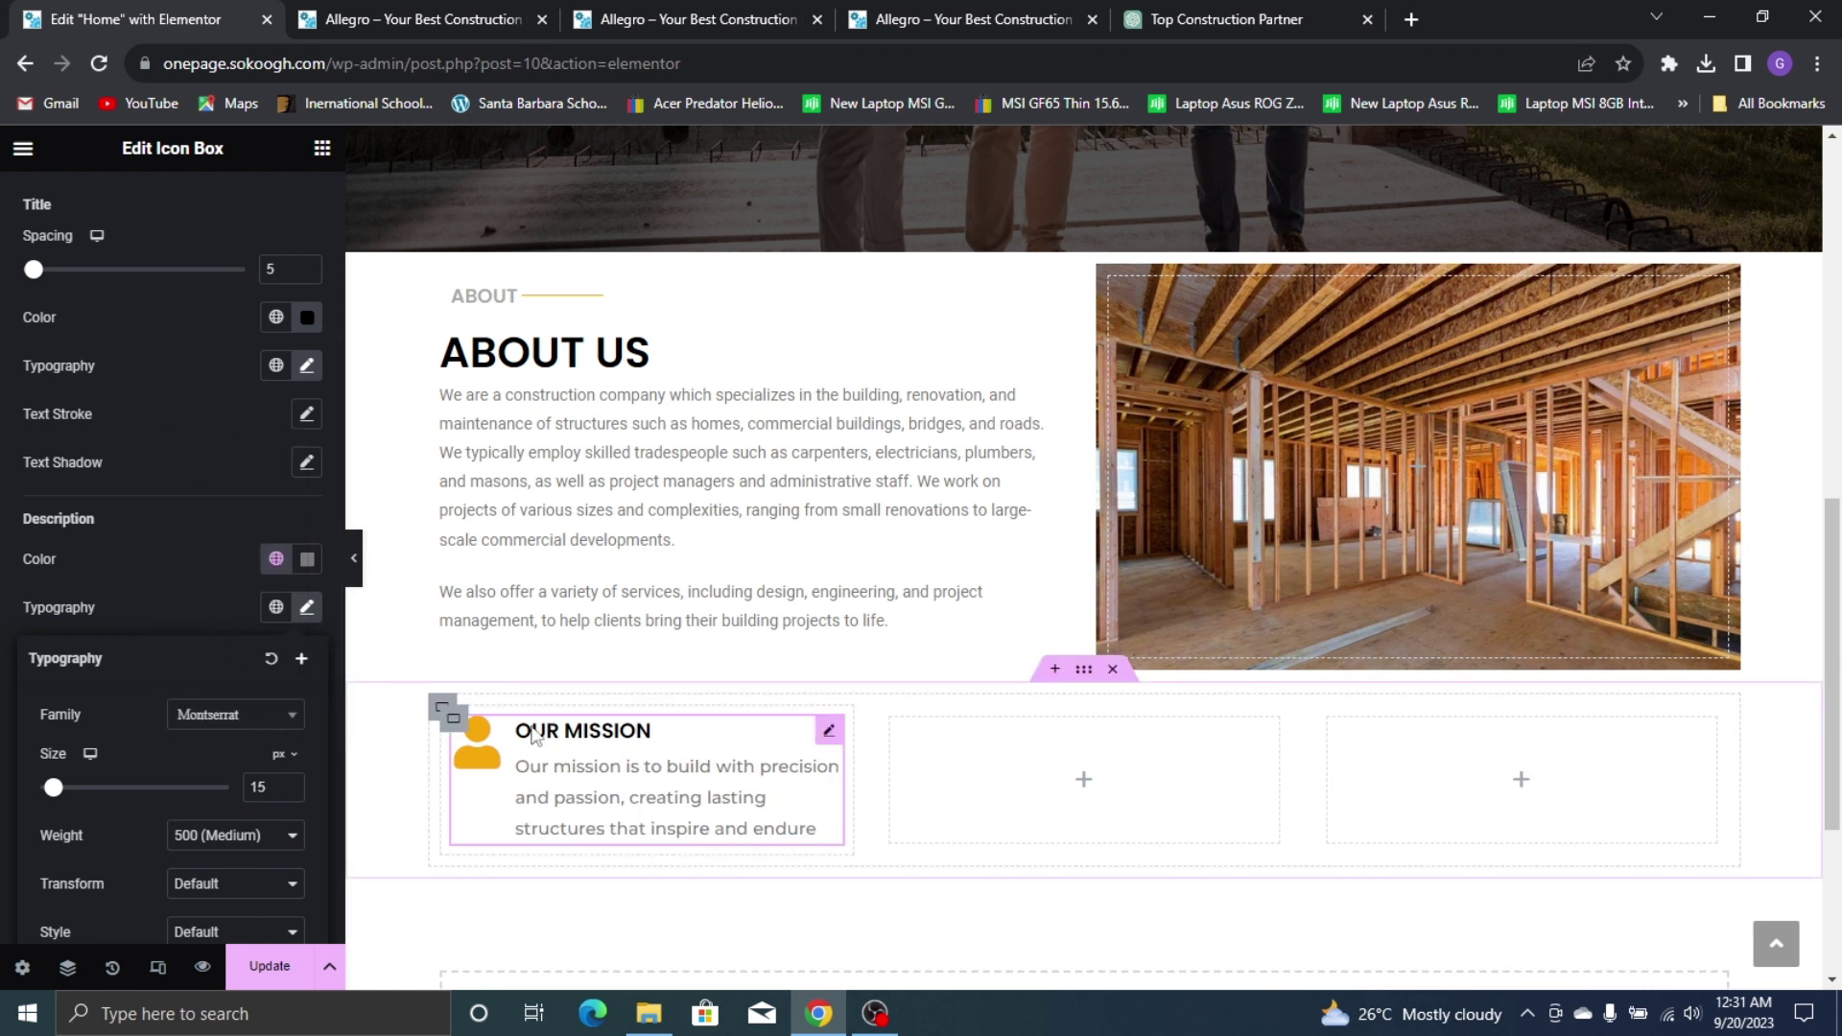
{"action": "left_click", "coordinate": [288, 784]}
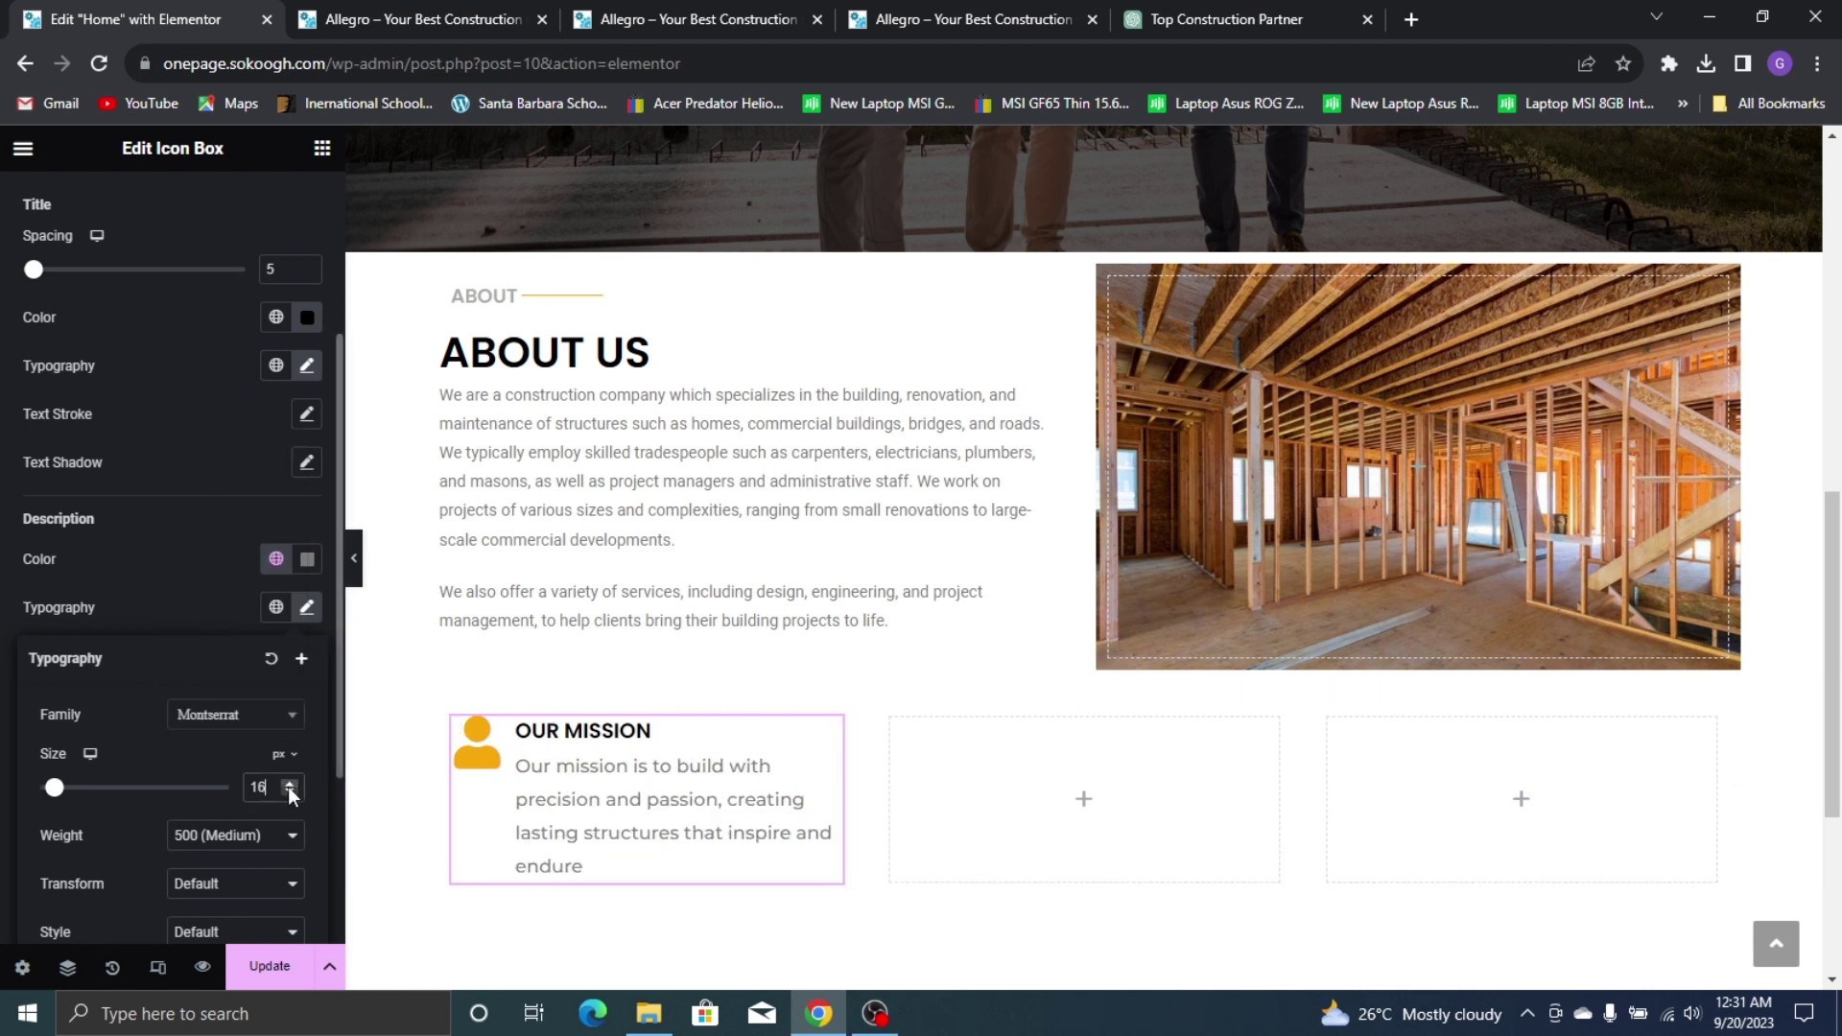
{"action": "left_click", "coordinate": [290, 792]}
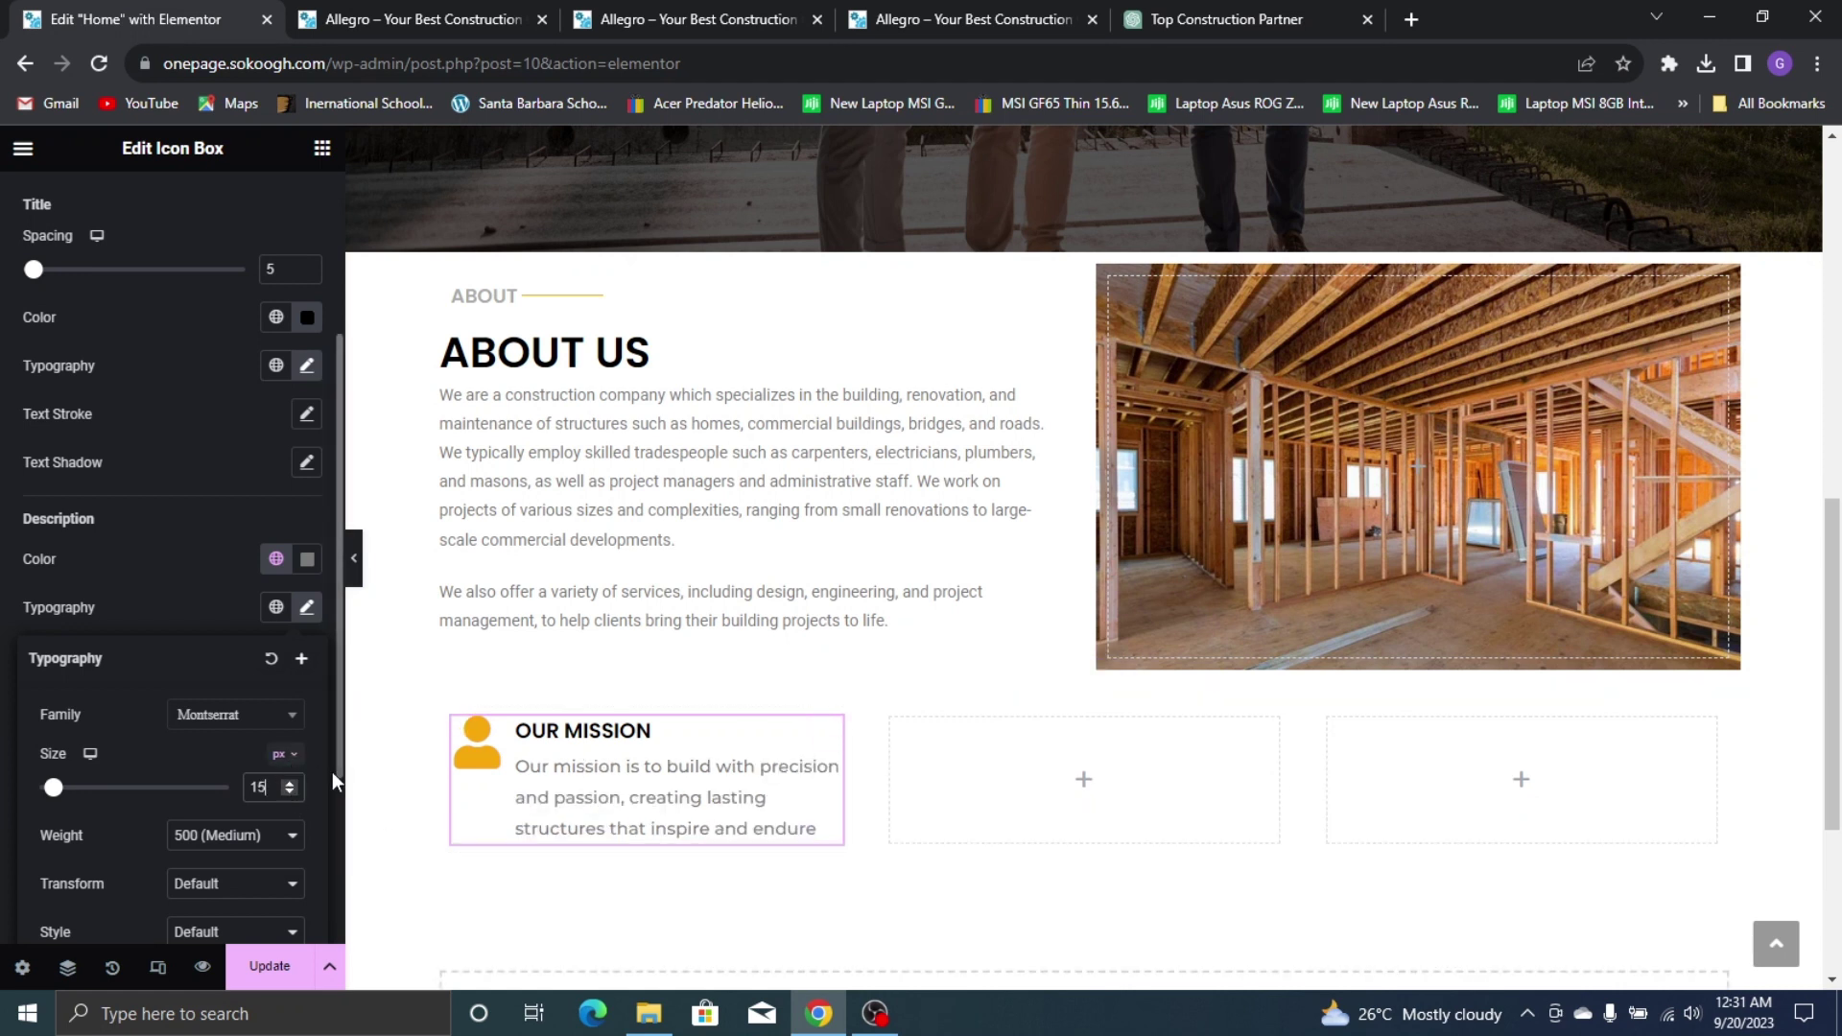
{"action": "left_click_drag", "start_coordinate": [844, 782], "coordinate": [908, 796]}
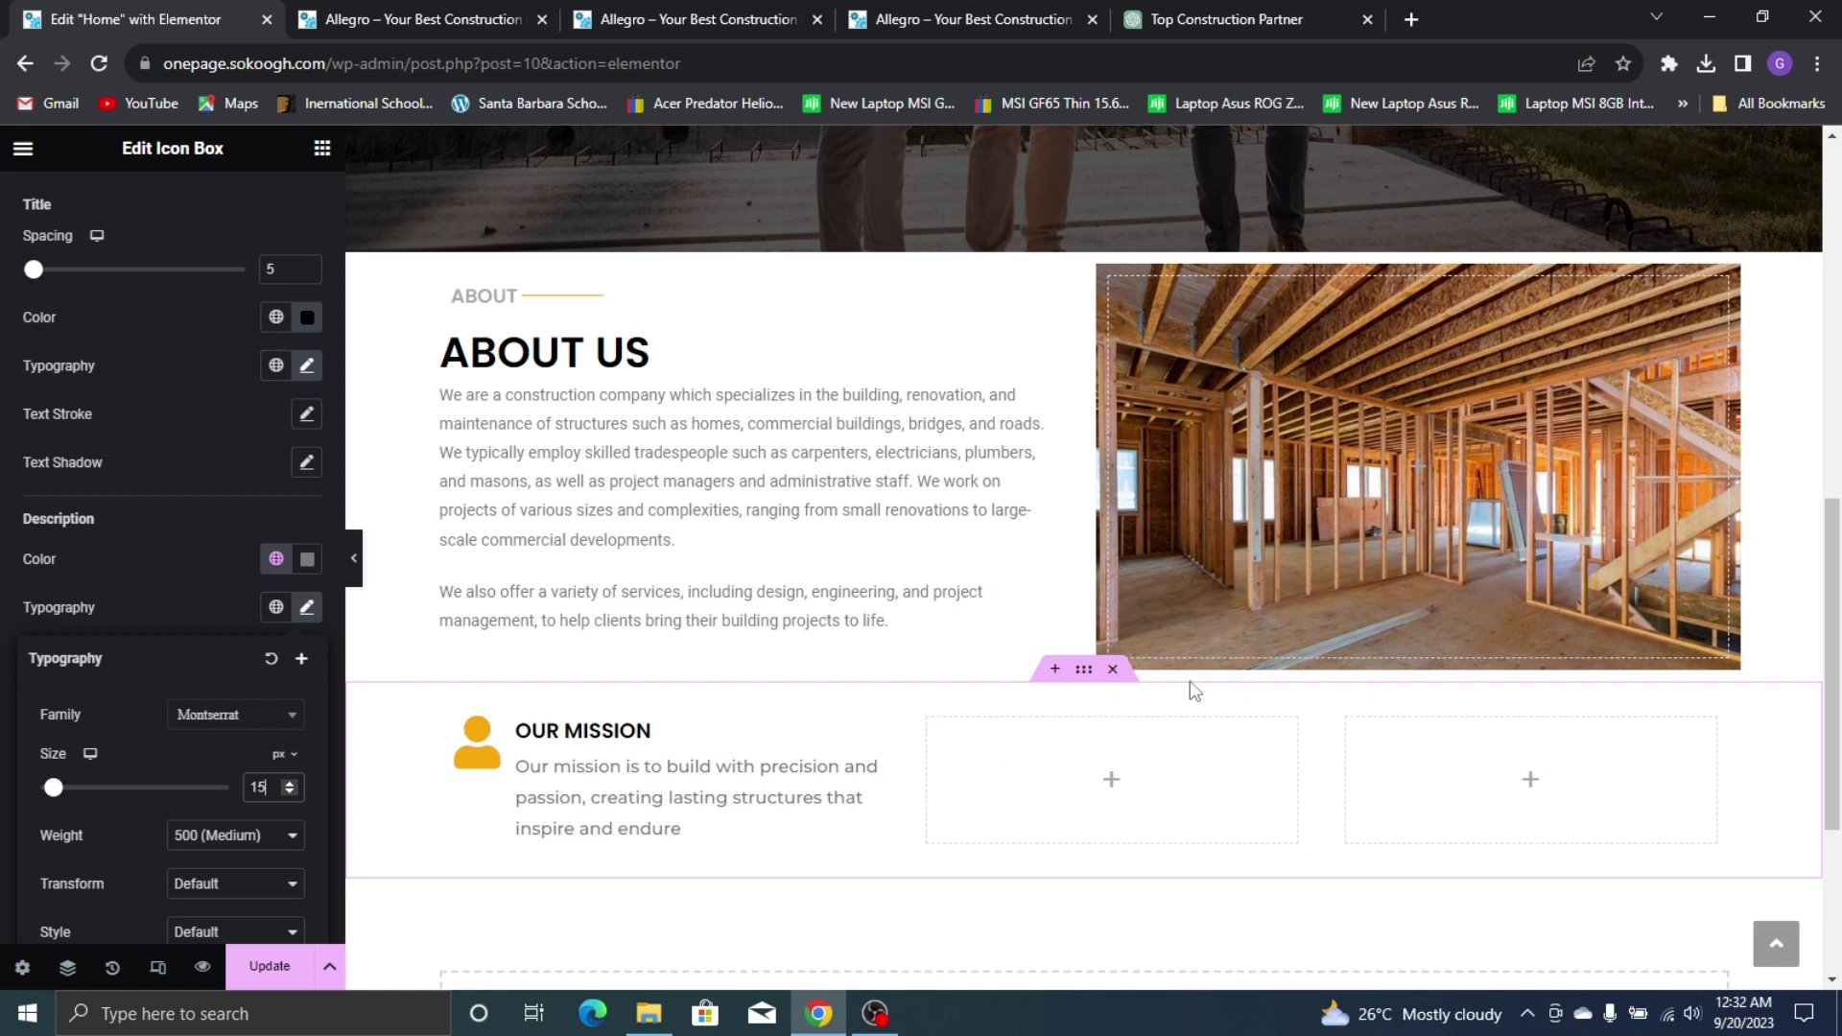
Widen the mission-row container to 1180 px and its inner container to 1186 px
{"action": "left_click", "coordinate": [1083, 672]}
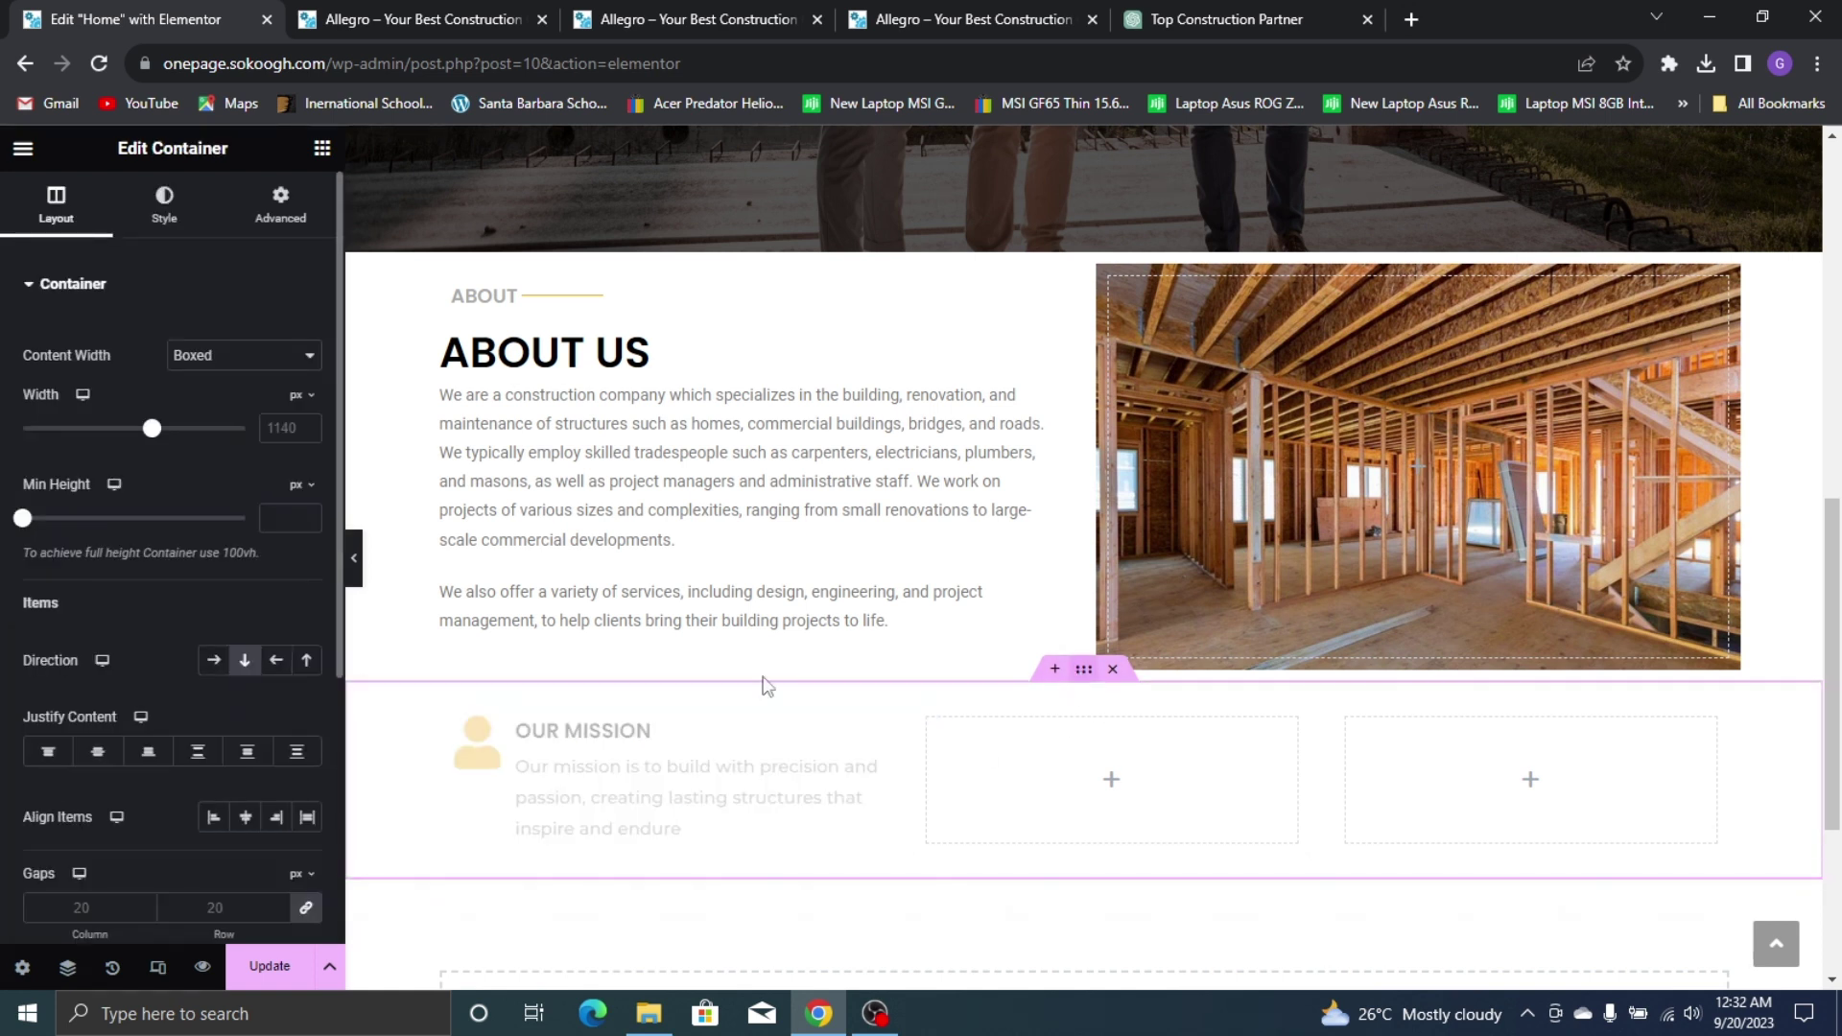
{"action": "left_click_drag", "start_coordinate": [151, 429], "coordinate": [160, 439]}
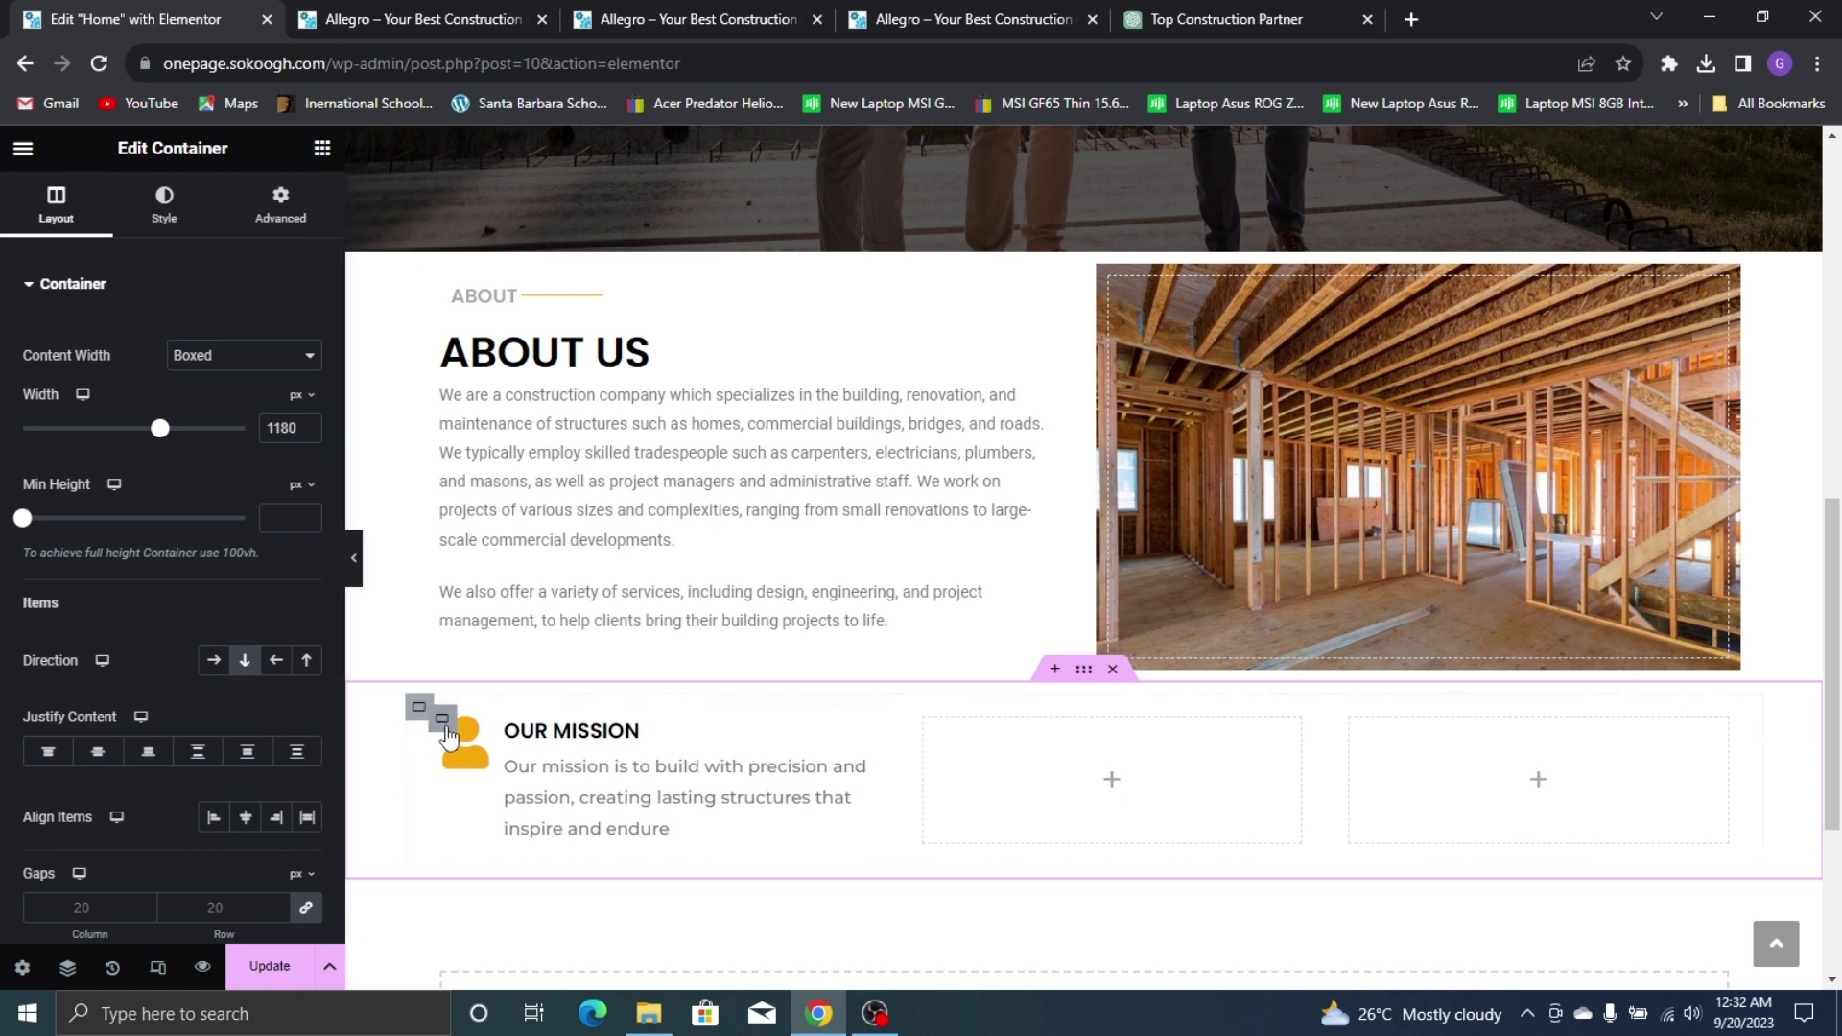
{"action": "left_click", "coordinate": [419, 708]}
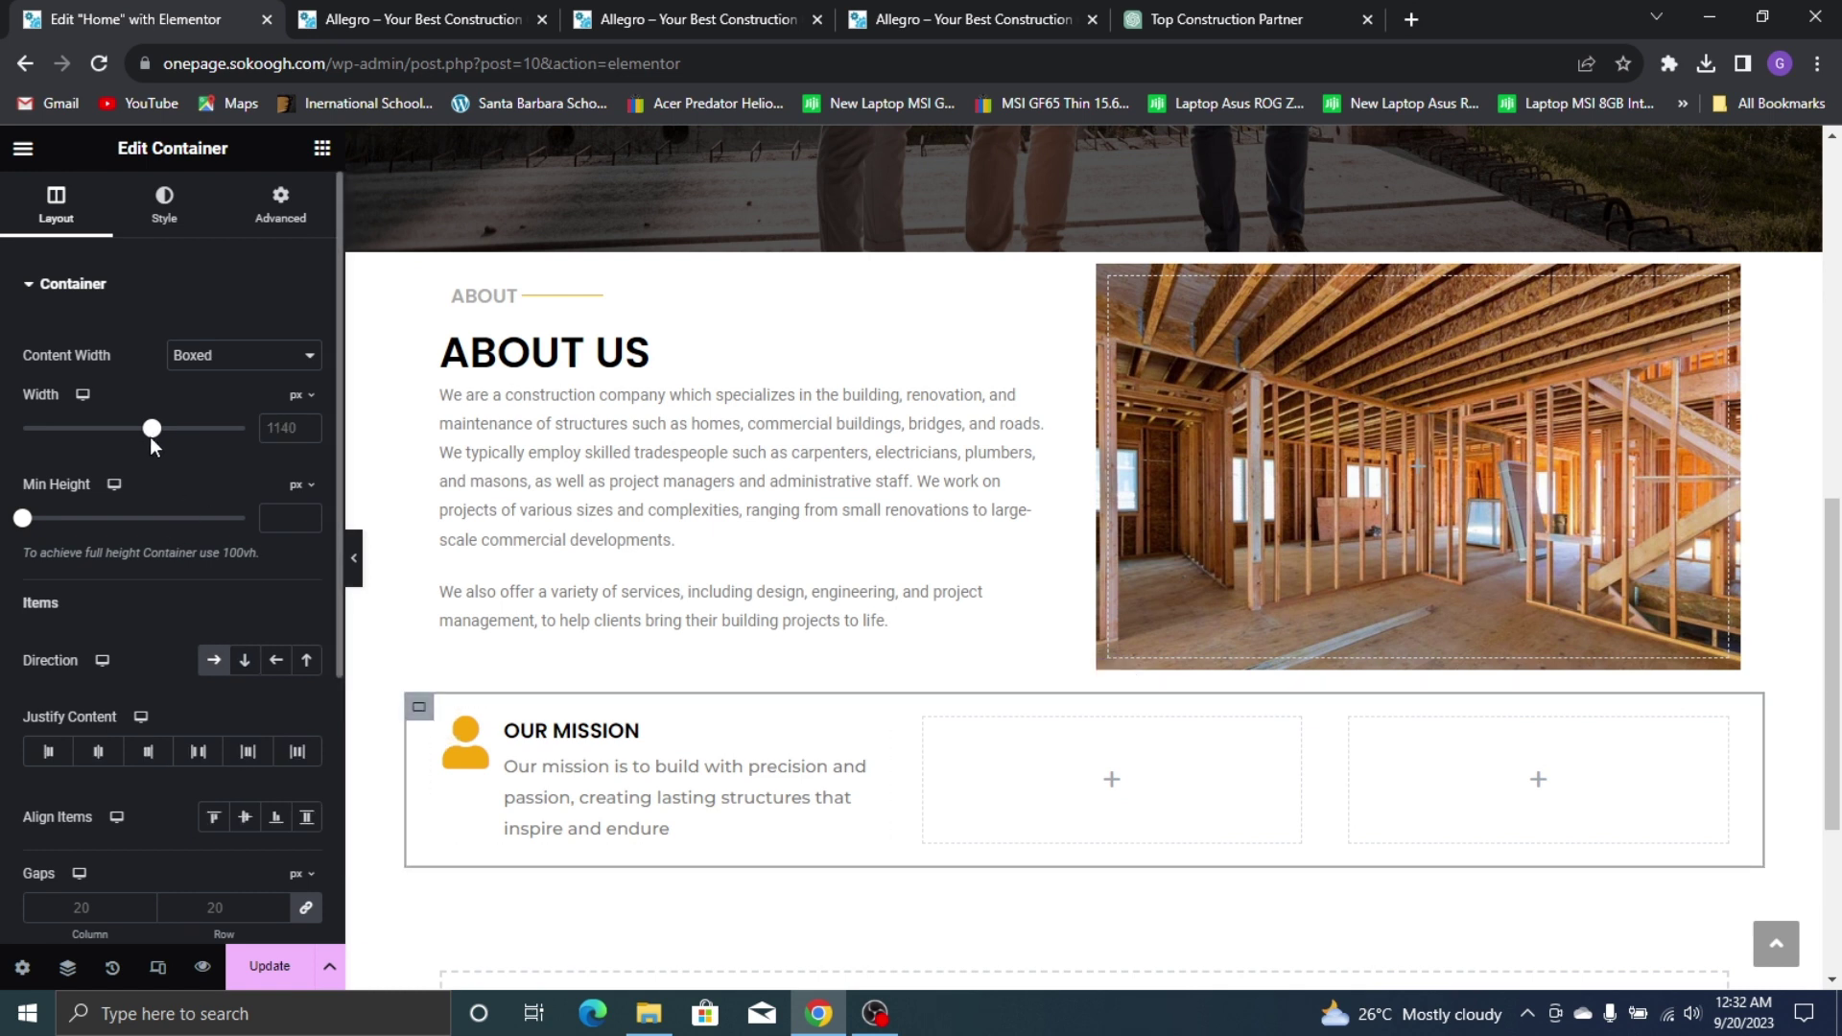
{"action": "left_click_drag", "start_coordinate": [149, 435], "coordinate": [159, 448]}
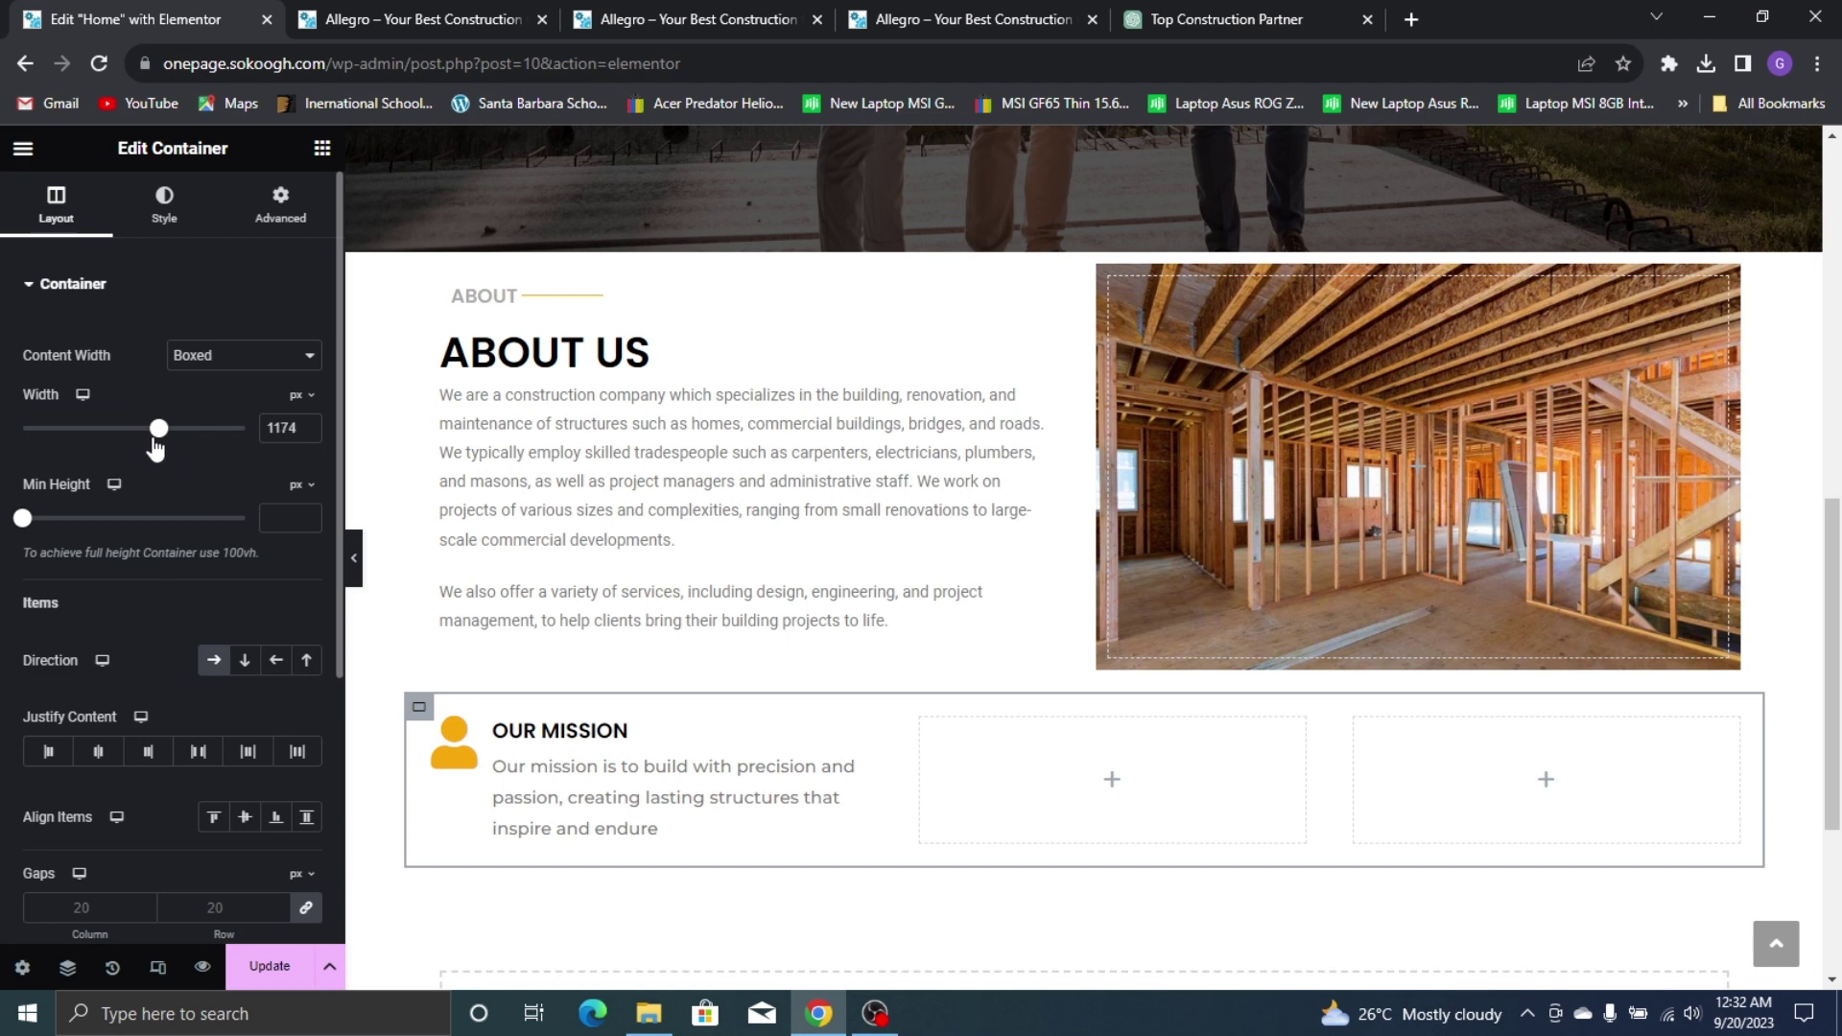
Copy the Our Mission icon box into both empty columns and adjust the column widths
{"action": "right_click", "coordinate": [720, 774]}
{"action": "left_click", "coordinate": [767, 462]}
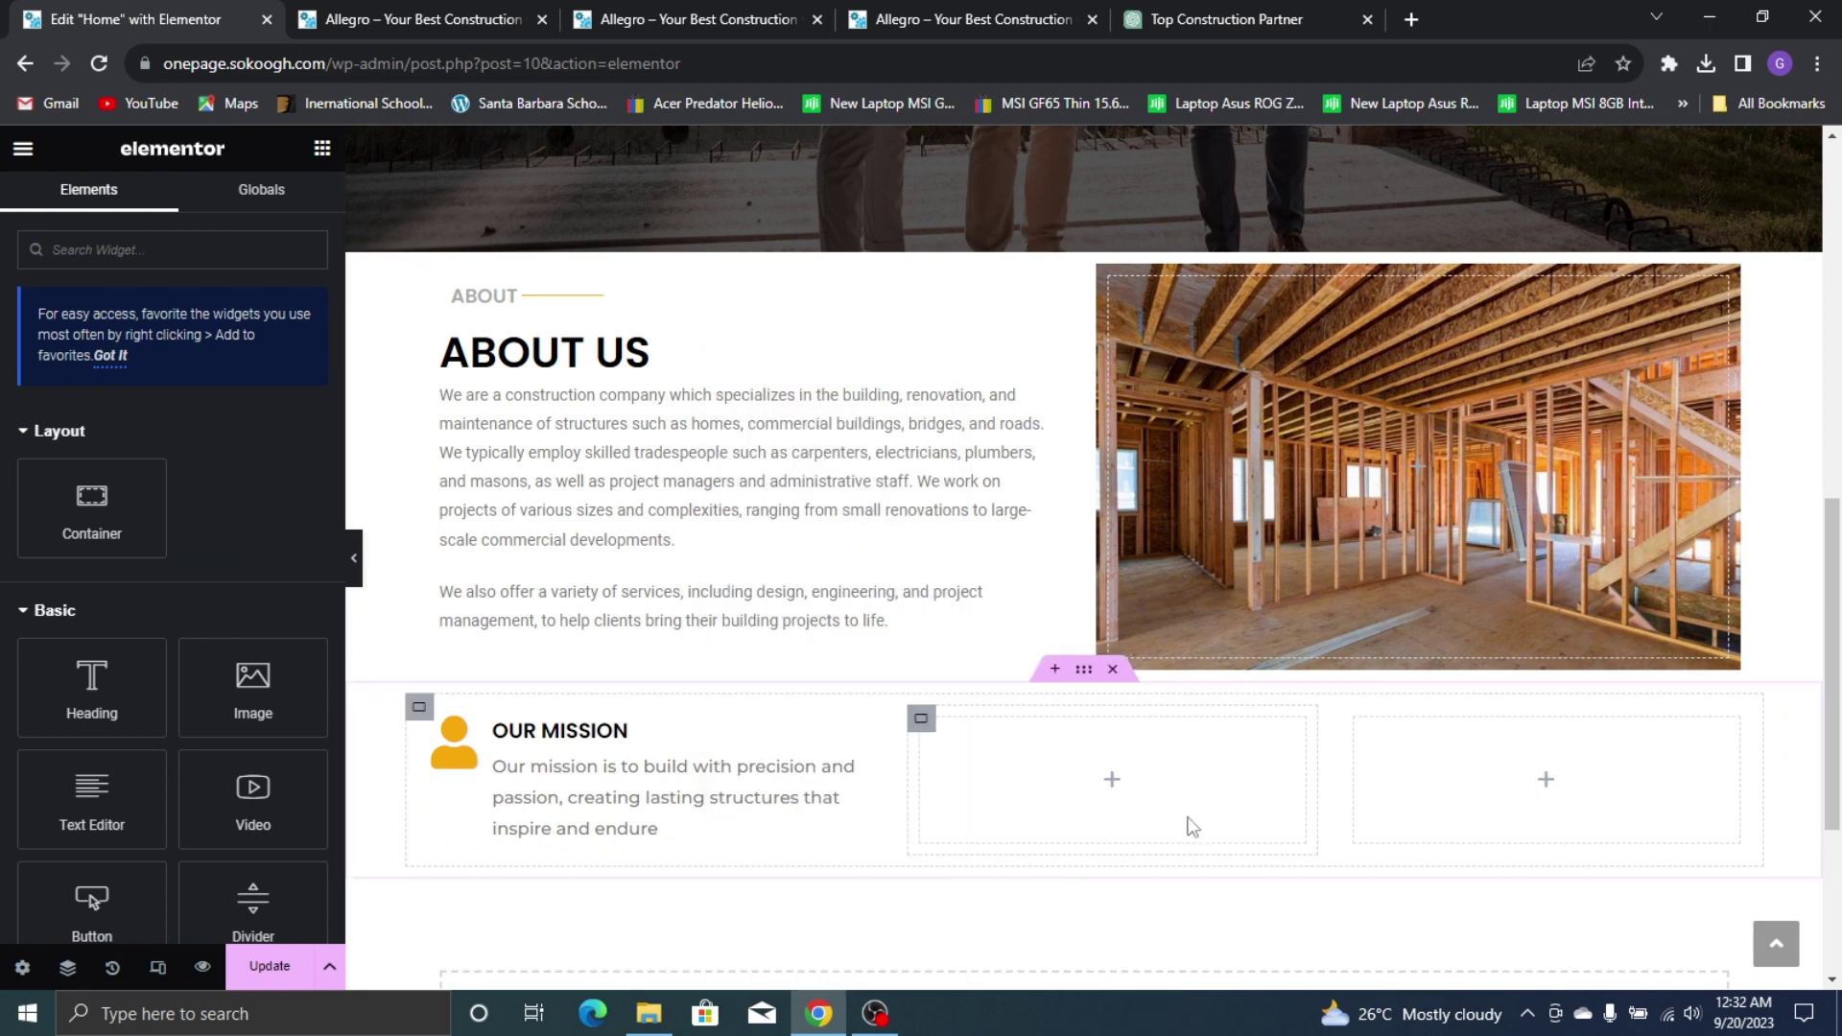
{"action": "right_click", "coordinate": [1111, 789]}
{"action": "left_click", "coordinate": [1149, 495]}
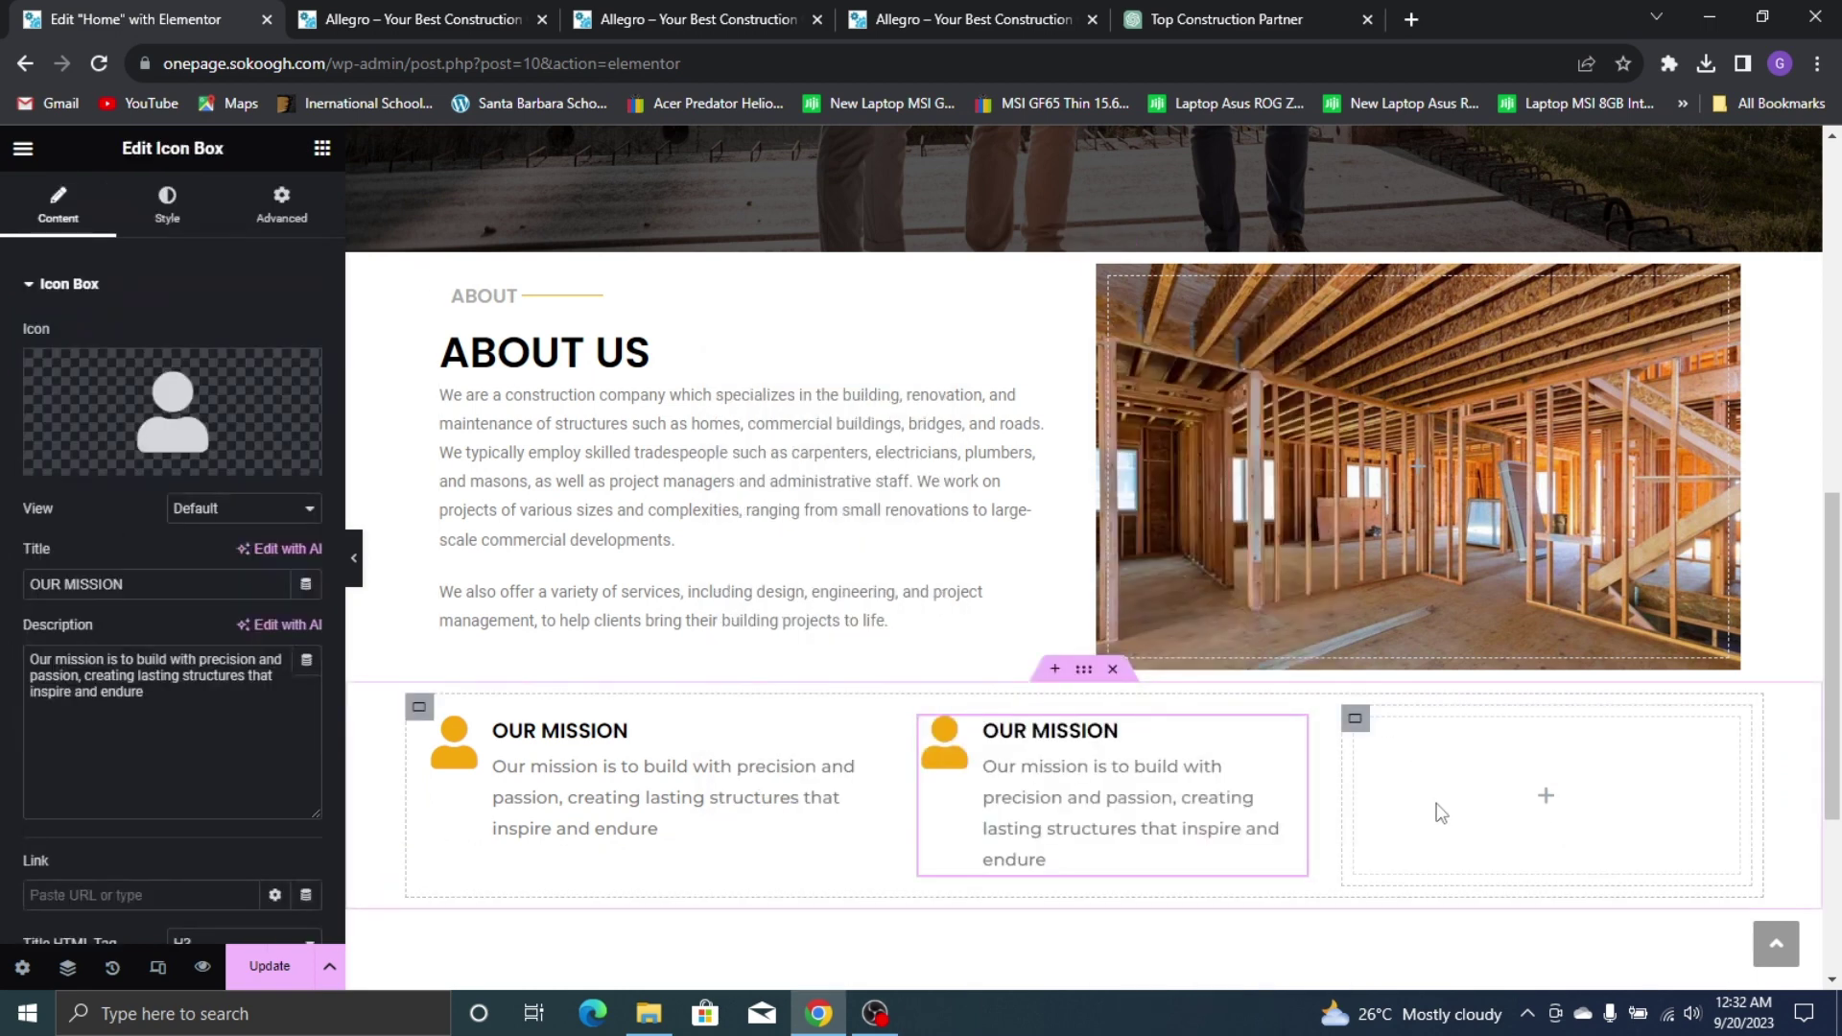
{"action": "right_click", "coordinate": [1462, 782]}
{"action": "left_click", "coordinate": [1499, 495]}
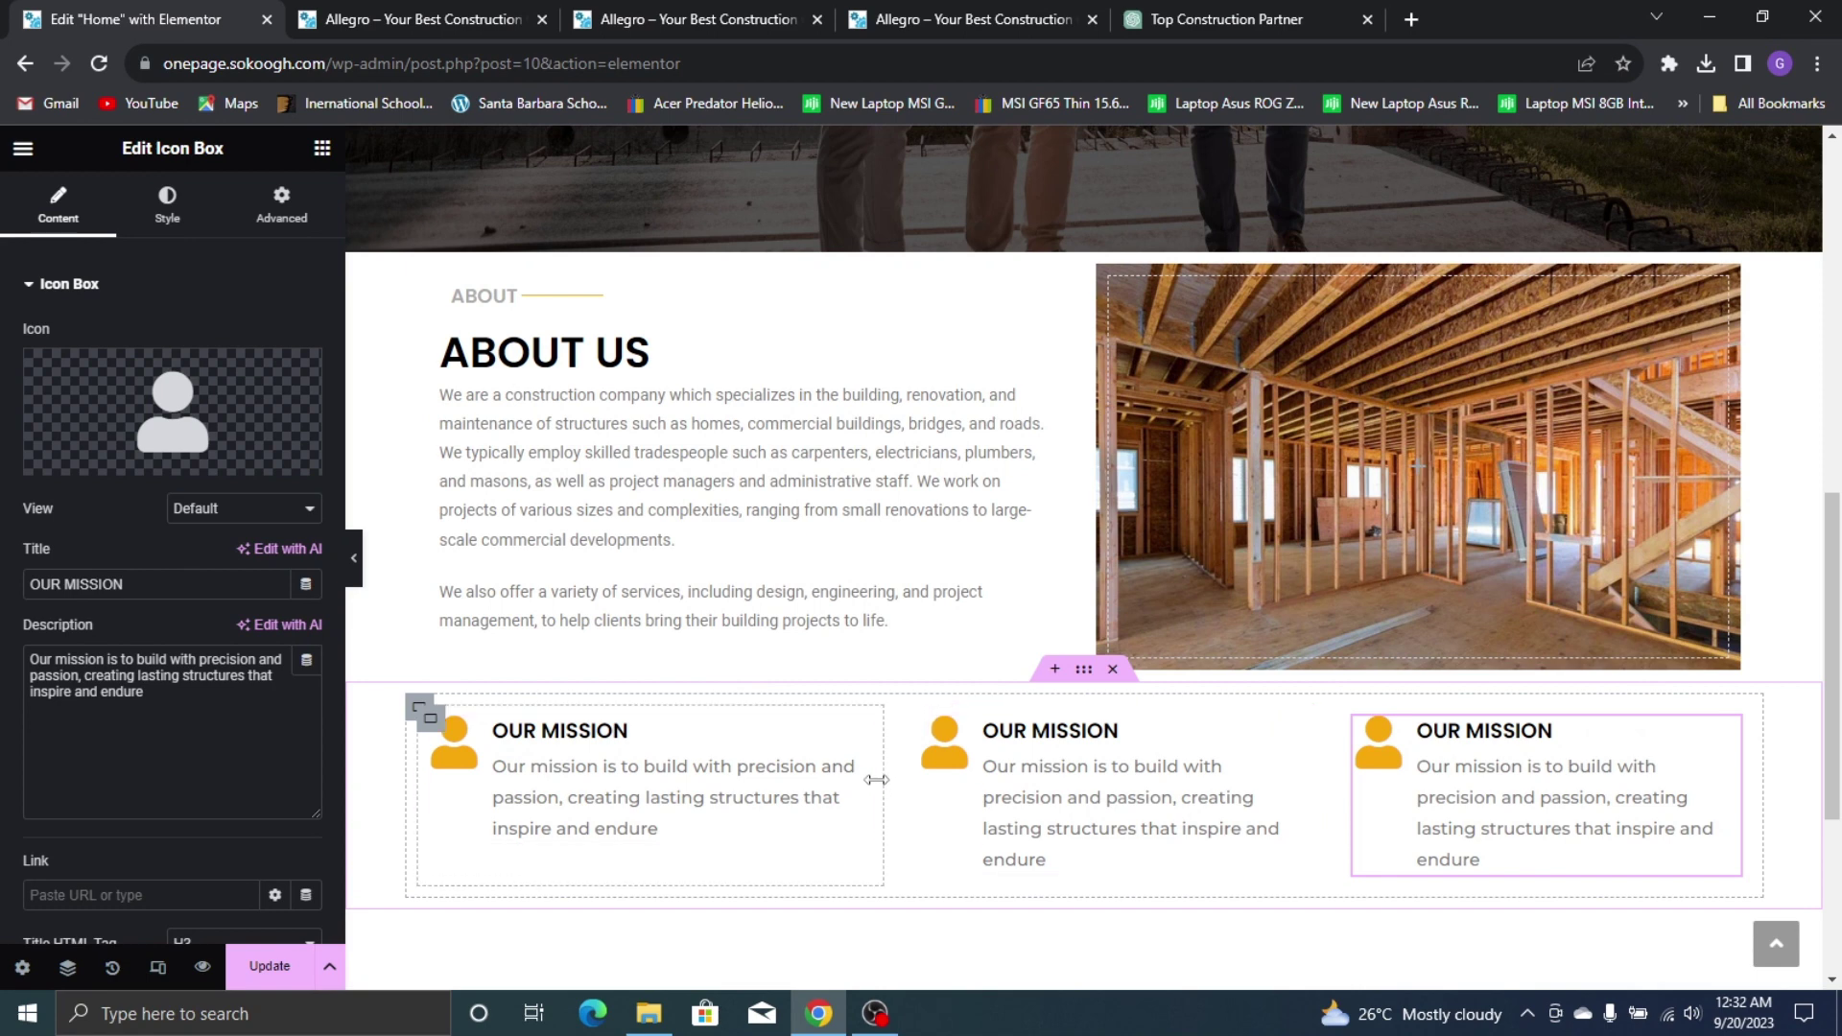
{"action": "mouse_move", "coordinate": [876, 780]}
{"action": "left_mouse_down"}
{"action": "mouse_move", "coordinate": [914, 773]}
{"action": "mouse_move", "coordinate": [833, 768]}
{"action": "mouse_move", "coordinate": [862, 783]}
{"action": "left_mouse_up"}
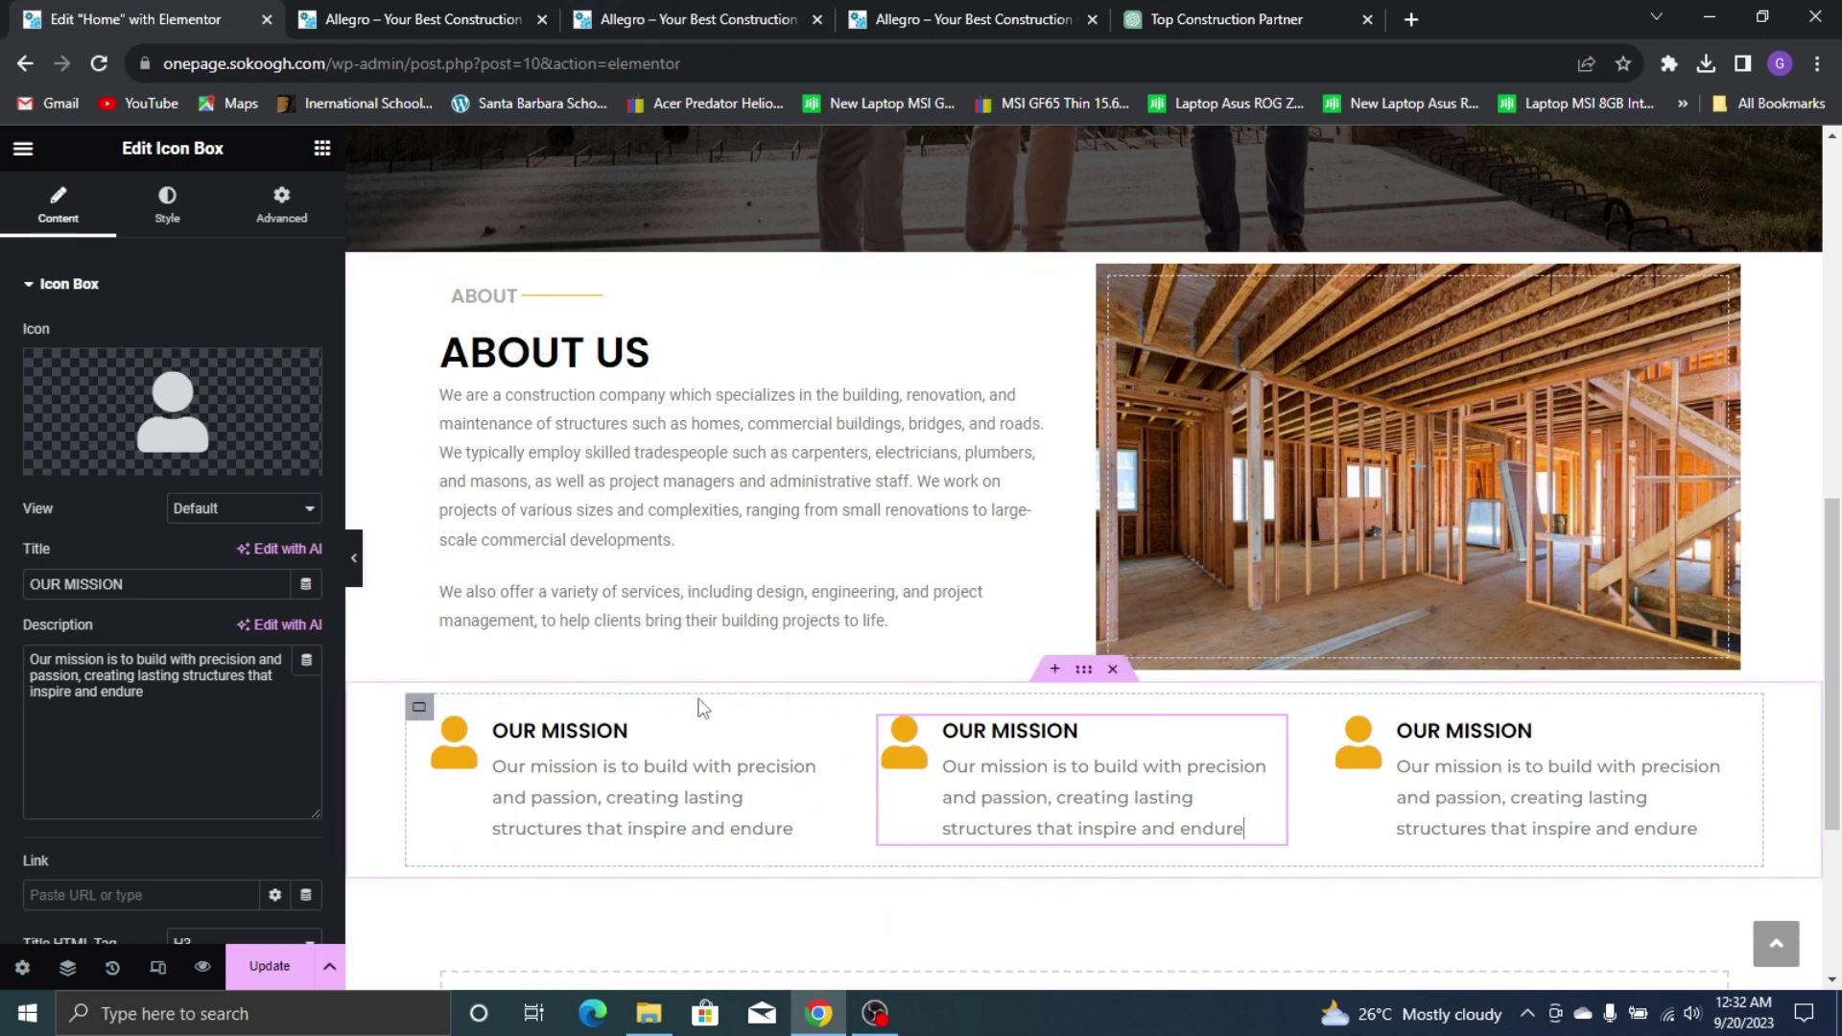
Retitle the middle box OUR VISION and paste the live site's vision paragraph as its description
{"action": "left_click_drag", "start_coordinate": [134, 584], "coordinate": [61, 577]}
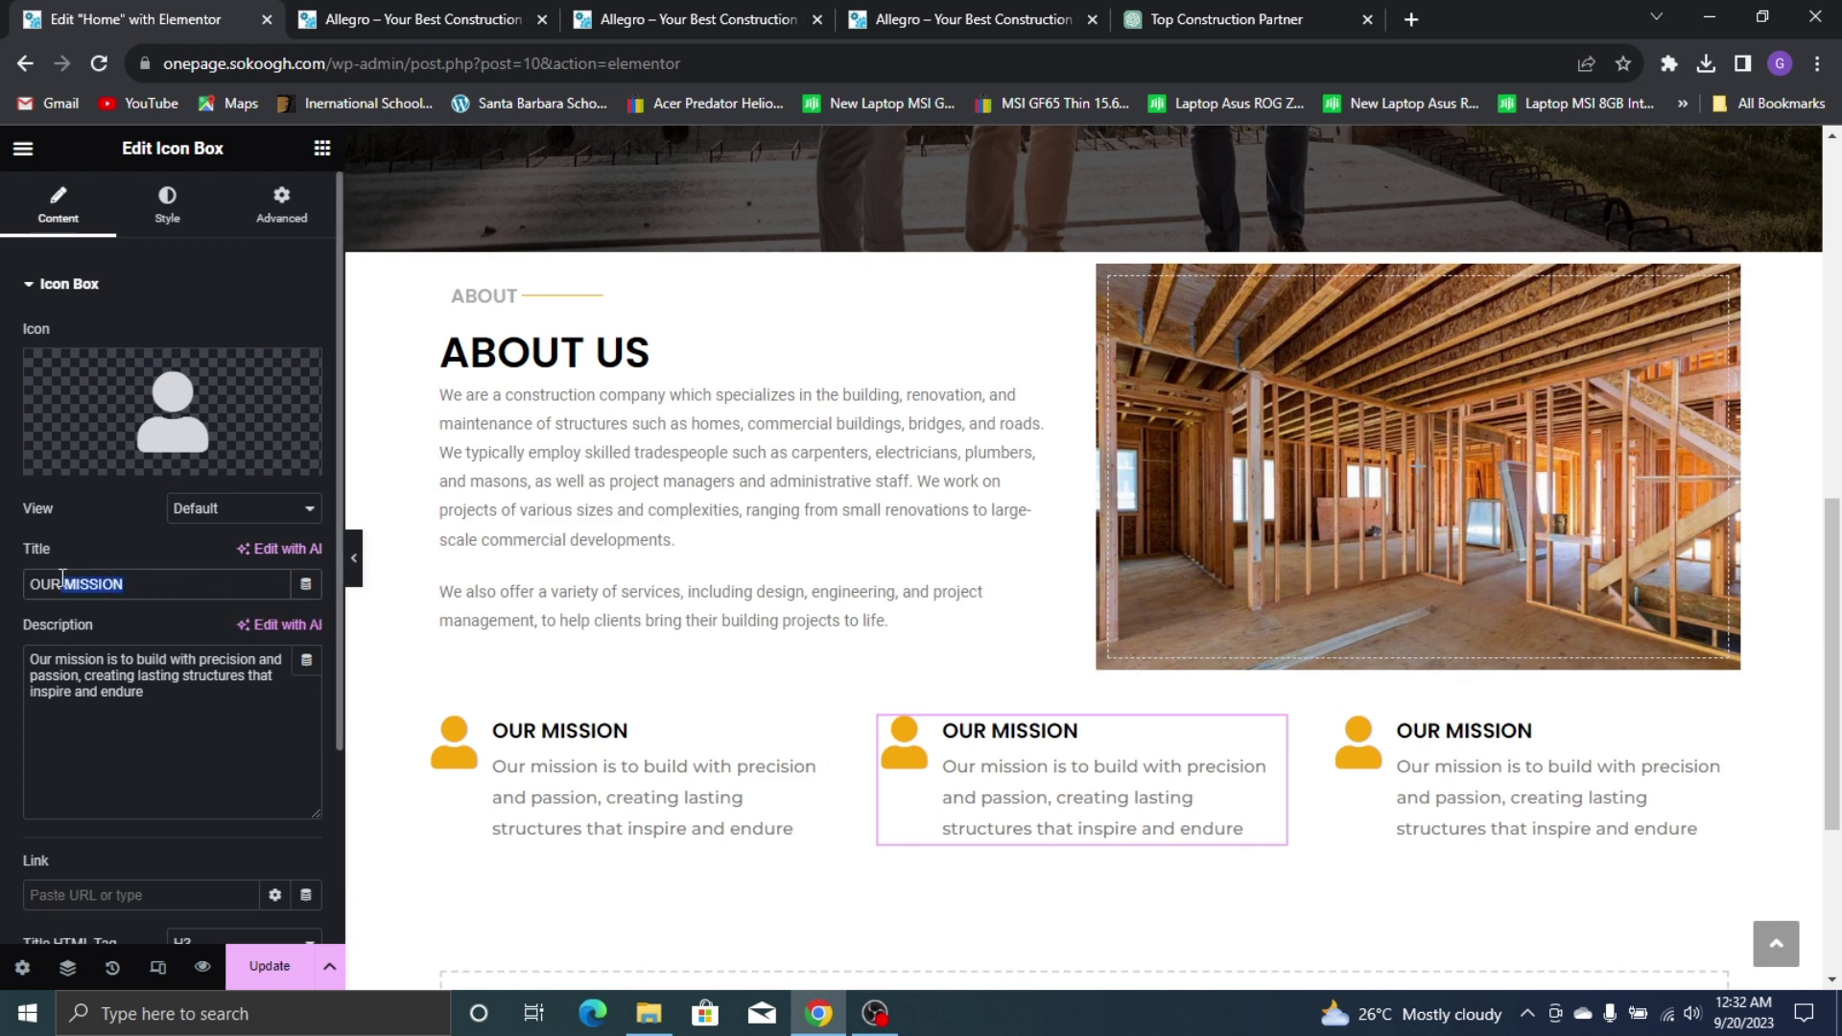
{"action": "type", "text": "VI"}
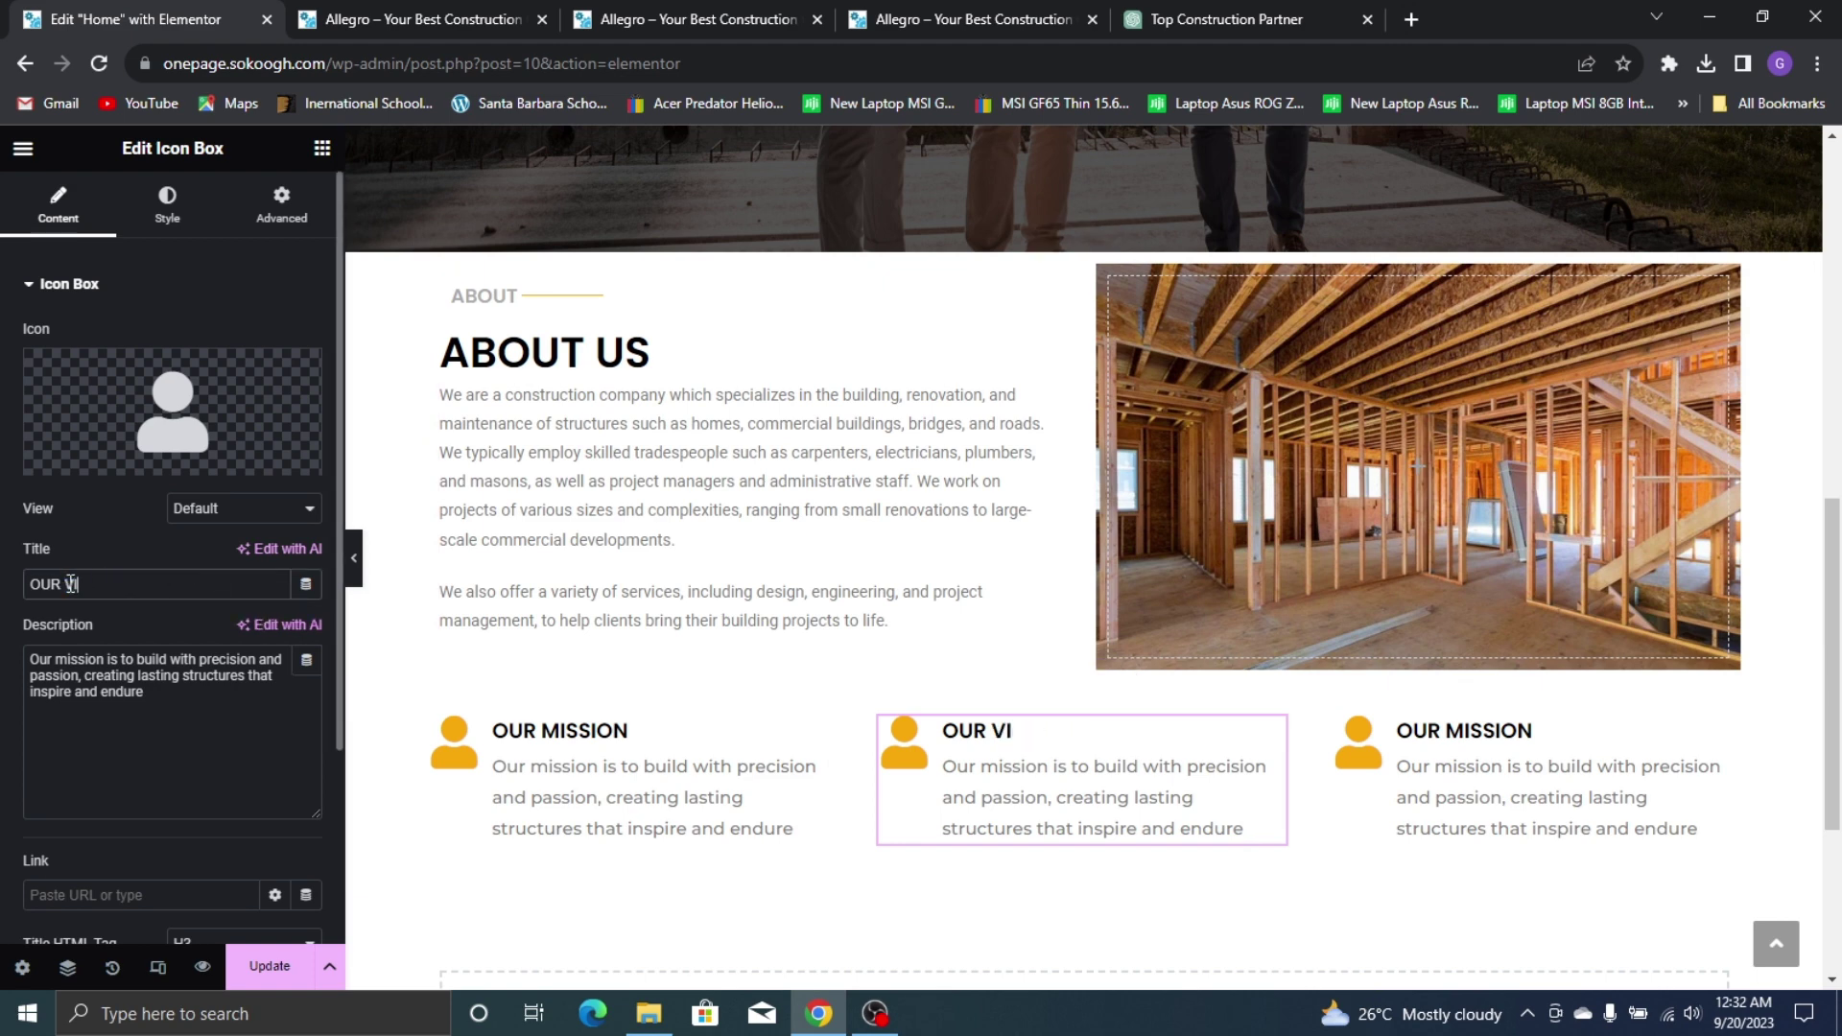
{"action": "type", "text": "SION"}
{"action": "left_click", "coordinate": [518, 18]}
{"action": "left_click", "coordinate": [758, 17]}
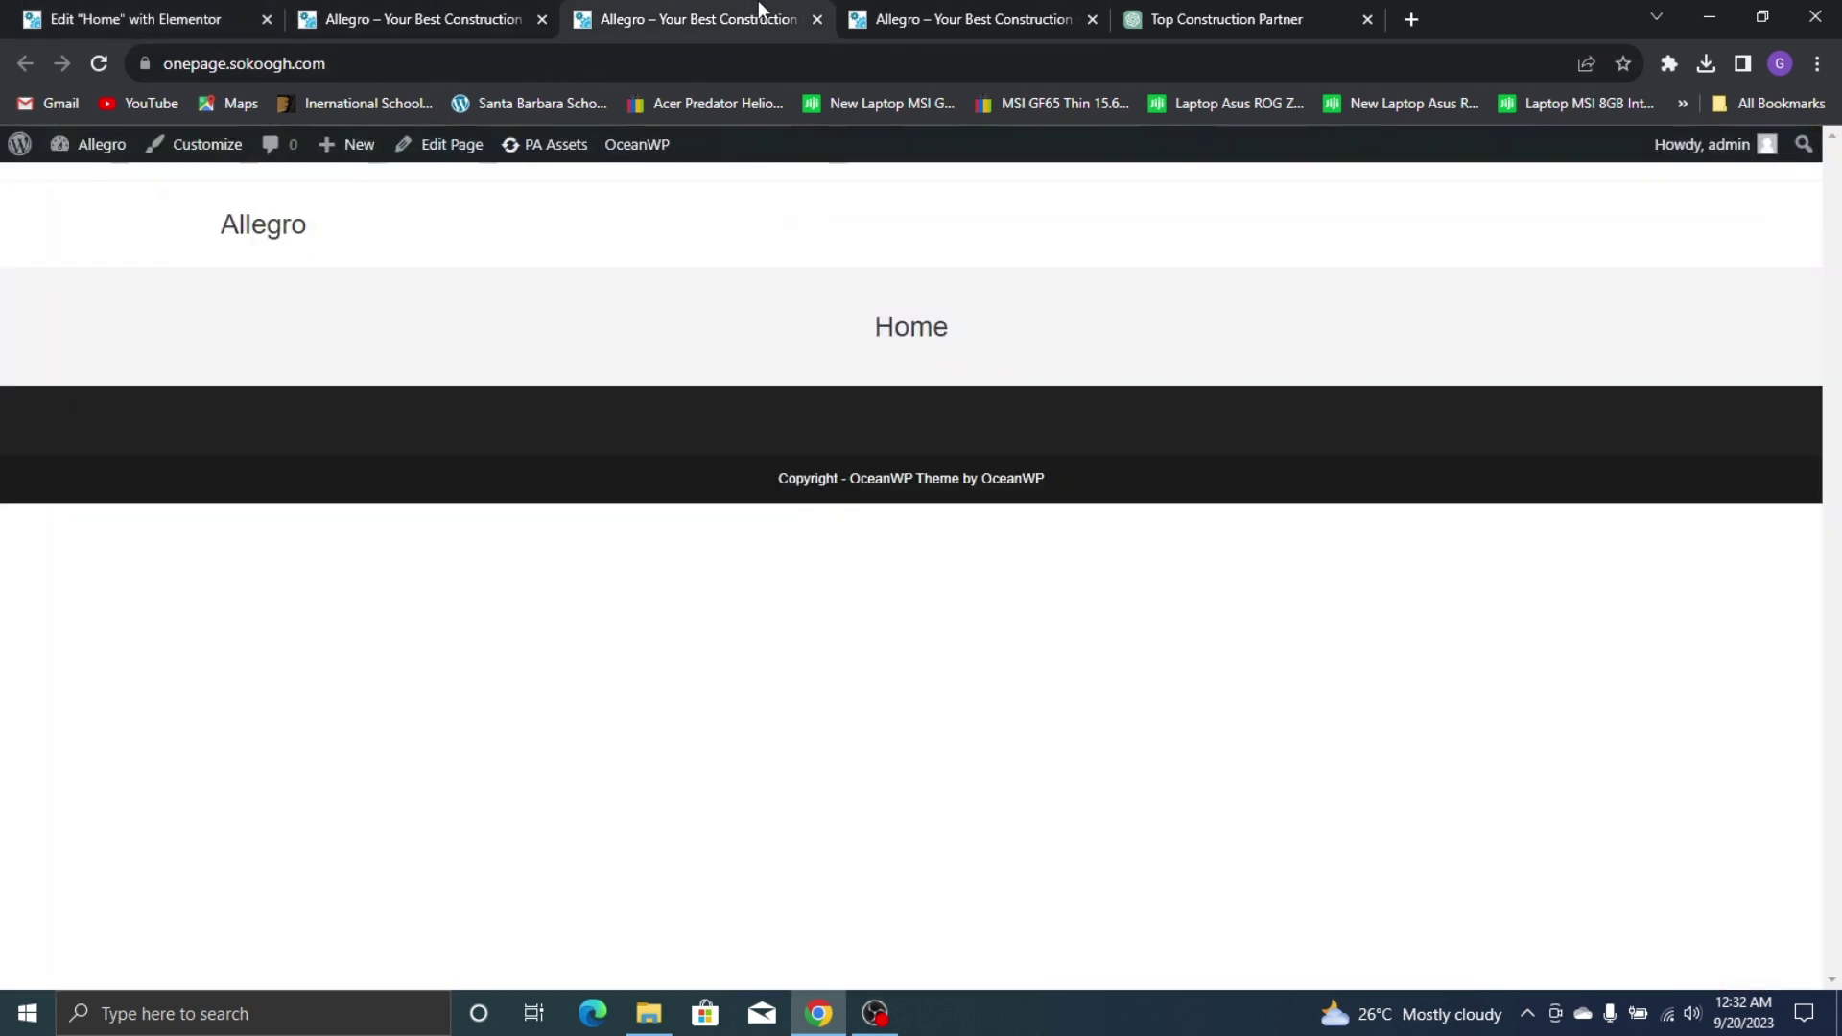
{"action": "left_click", "coordinate": [858, 24]}
{"action": "triple_click", "coordinate": [885, 809]}
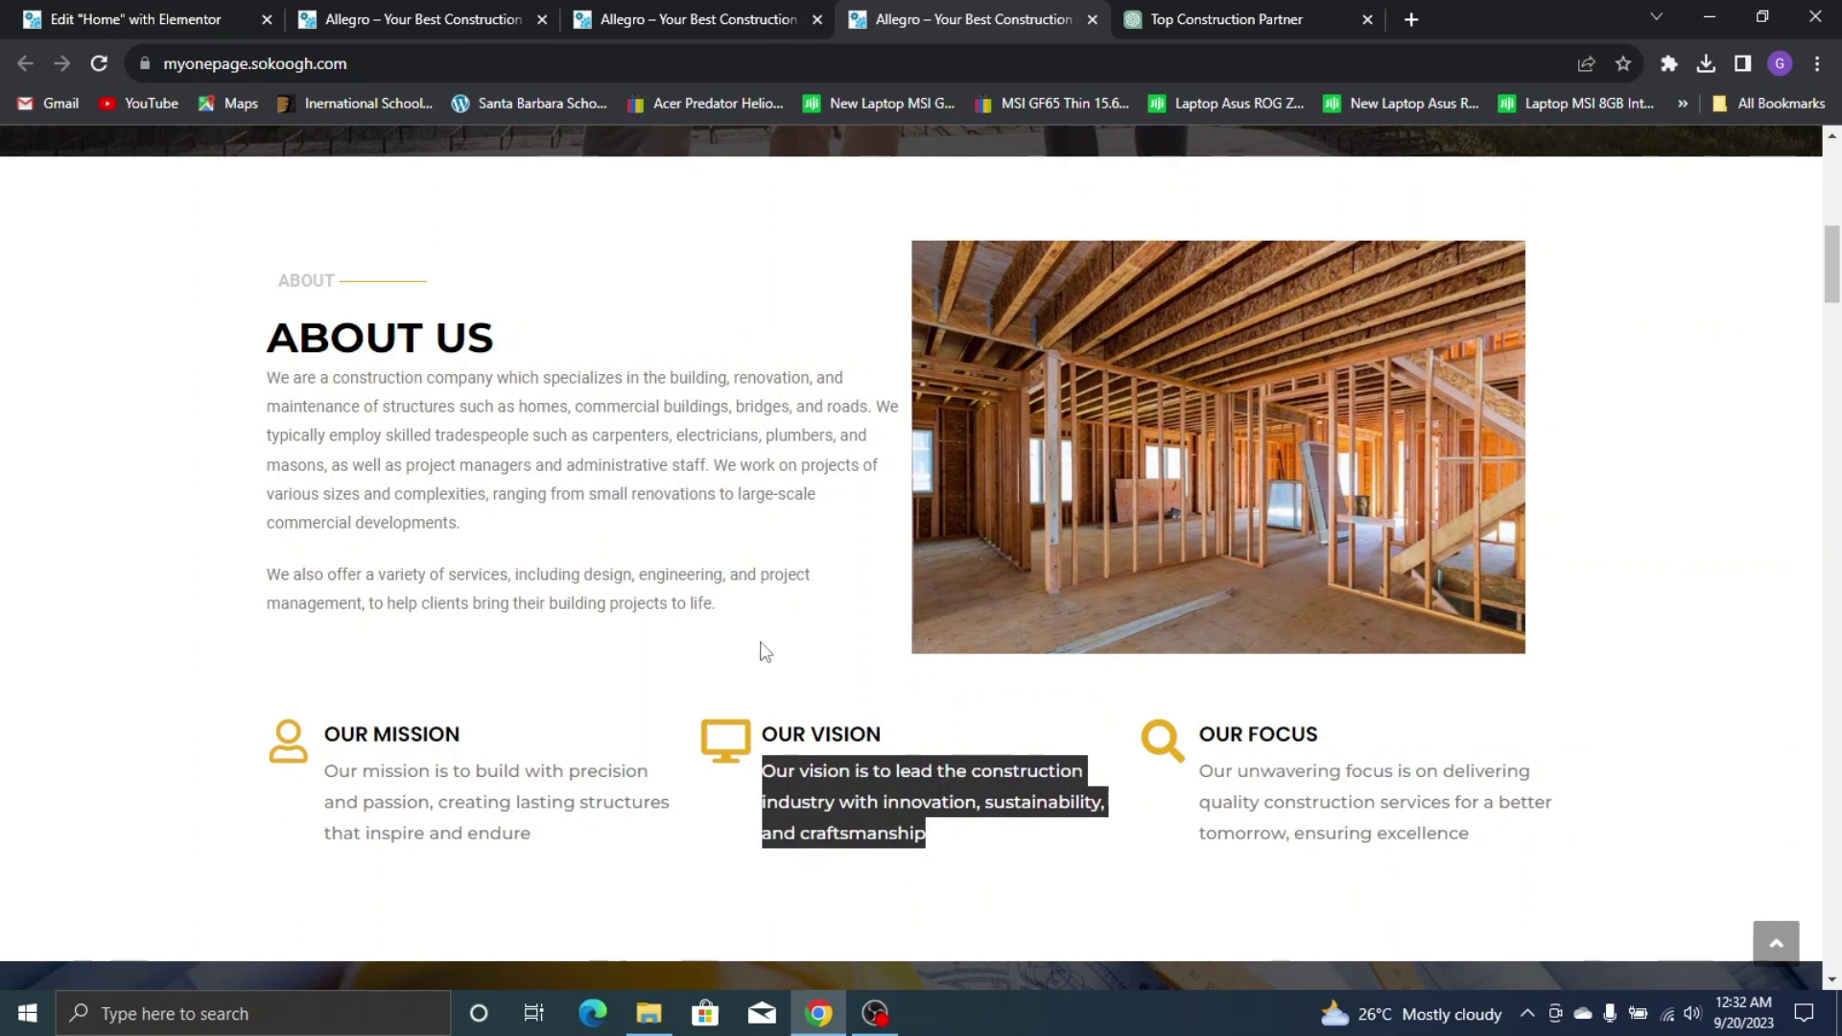
{"action": "left_click", "coordinate": [29, 12]}
{"action": "left_click", "coordinate": [187, 683]}
{"action": "key", "text": "ctrl+a"}
{"action": "key", "text": "ctrl+v"}
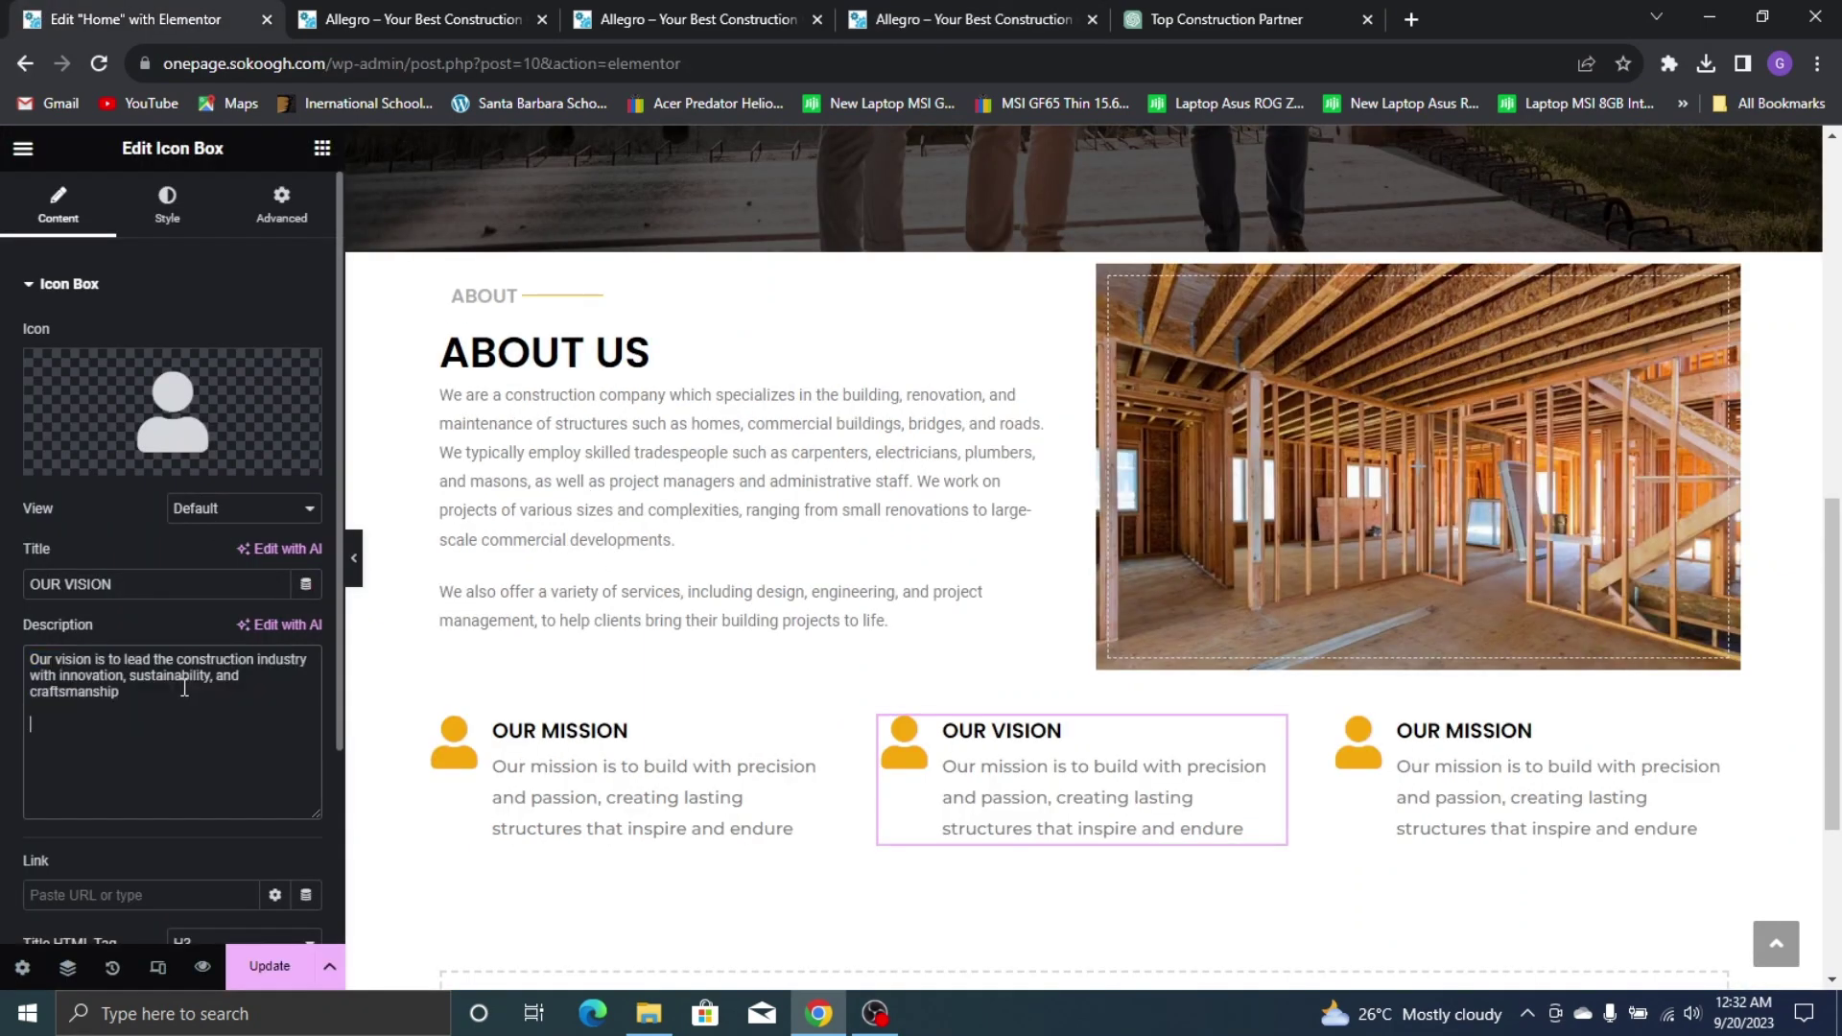
Compare the new Our Vision box against the live site's version
{"action": "left_click", "coordinate": [159, 708]}
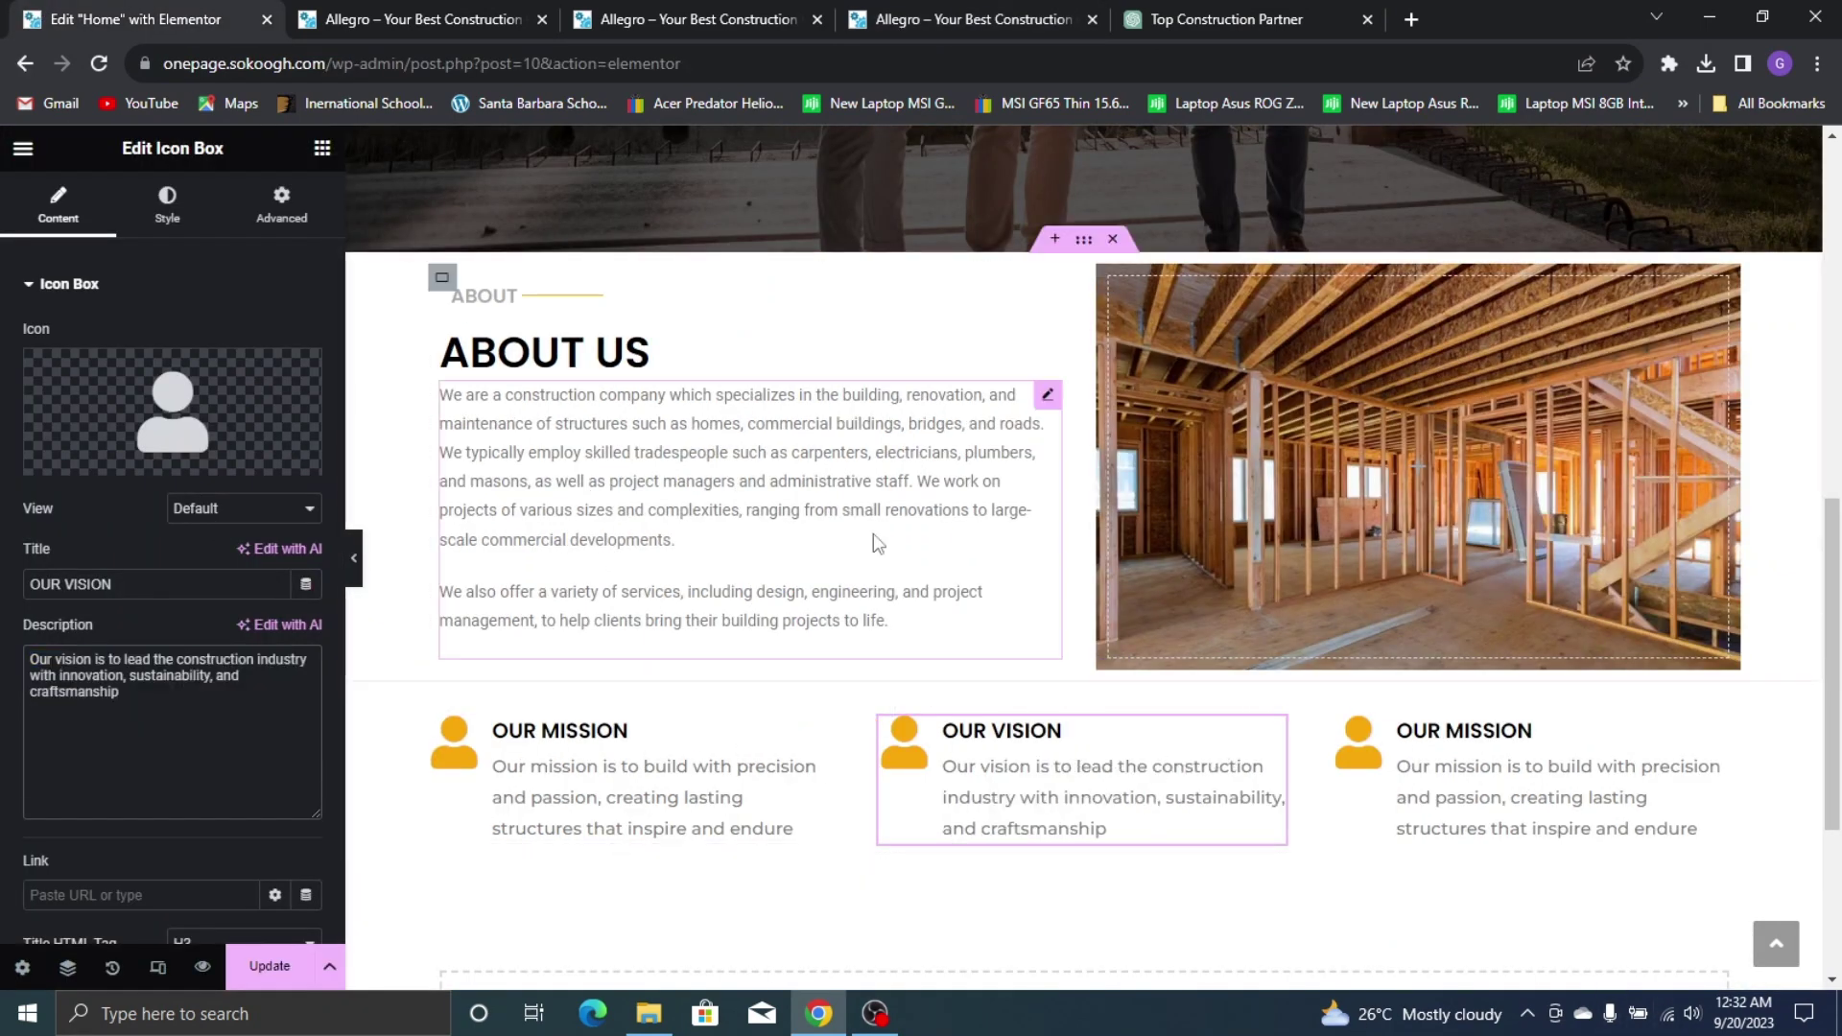
{"action": "left_click", "coordinate": [633, 10]}
{"action": "left_click", "coordinate": [946, 17]}
{"action": "left_click", "coordinate": [134, 17]}
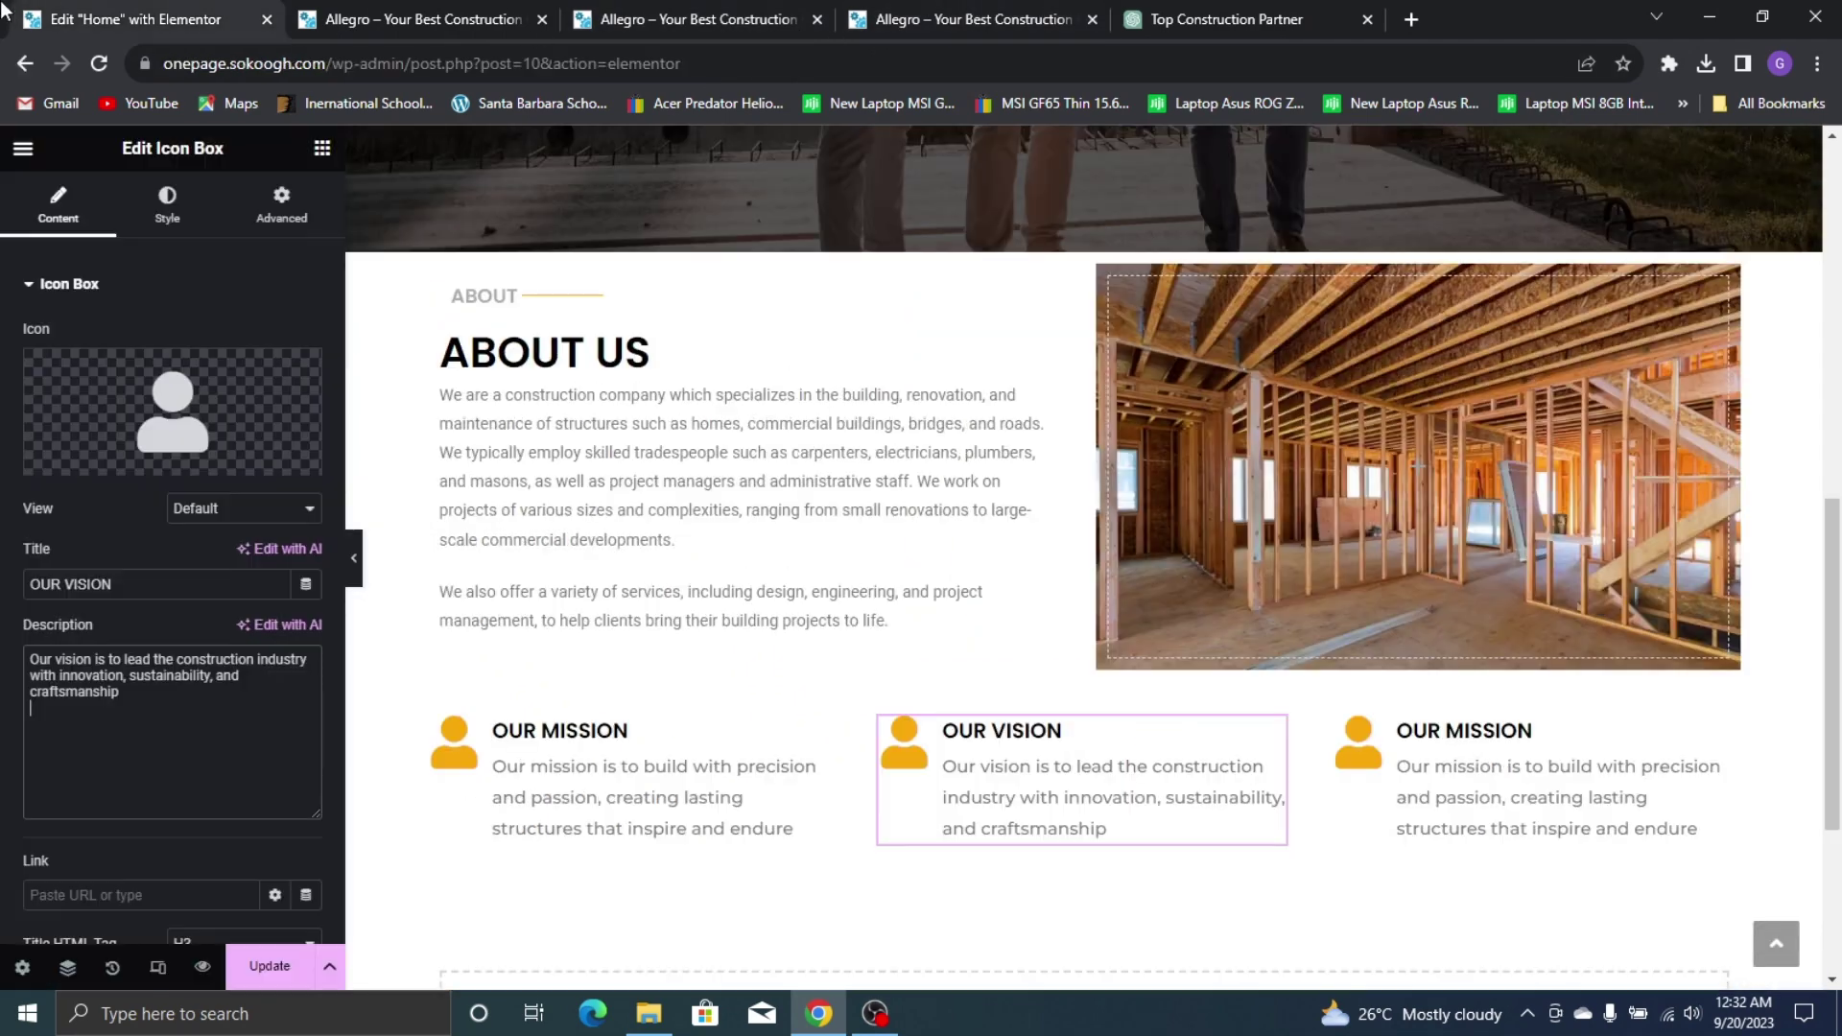
{"action": "left_click", "coordinate": [210, 382]}
Insert the Tv icon from the Icon Library into the vision box and compare with the live site
{"action": "left_click", "coordinate": [873, 240]}
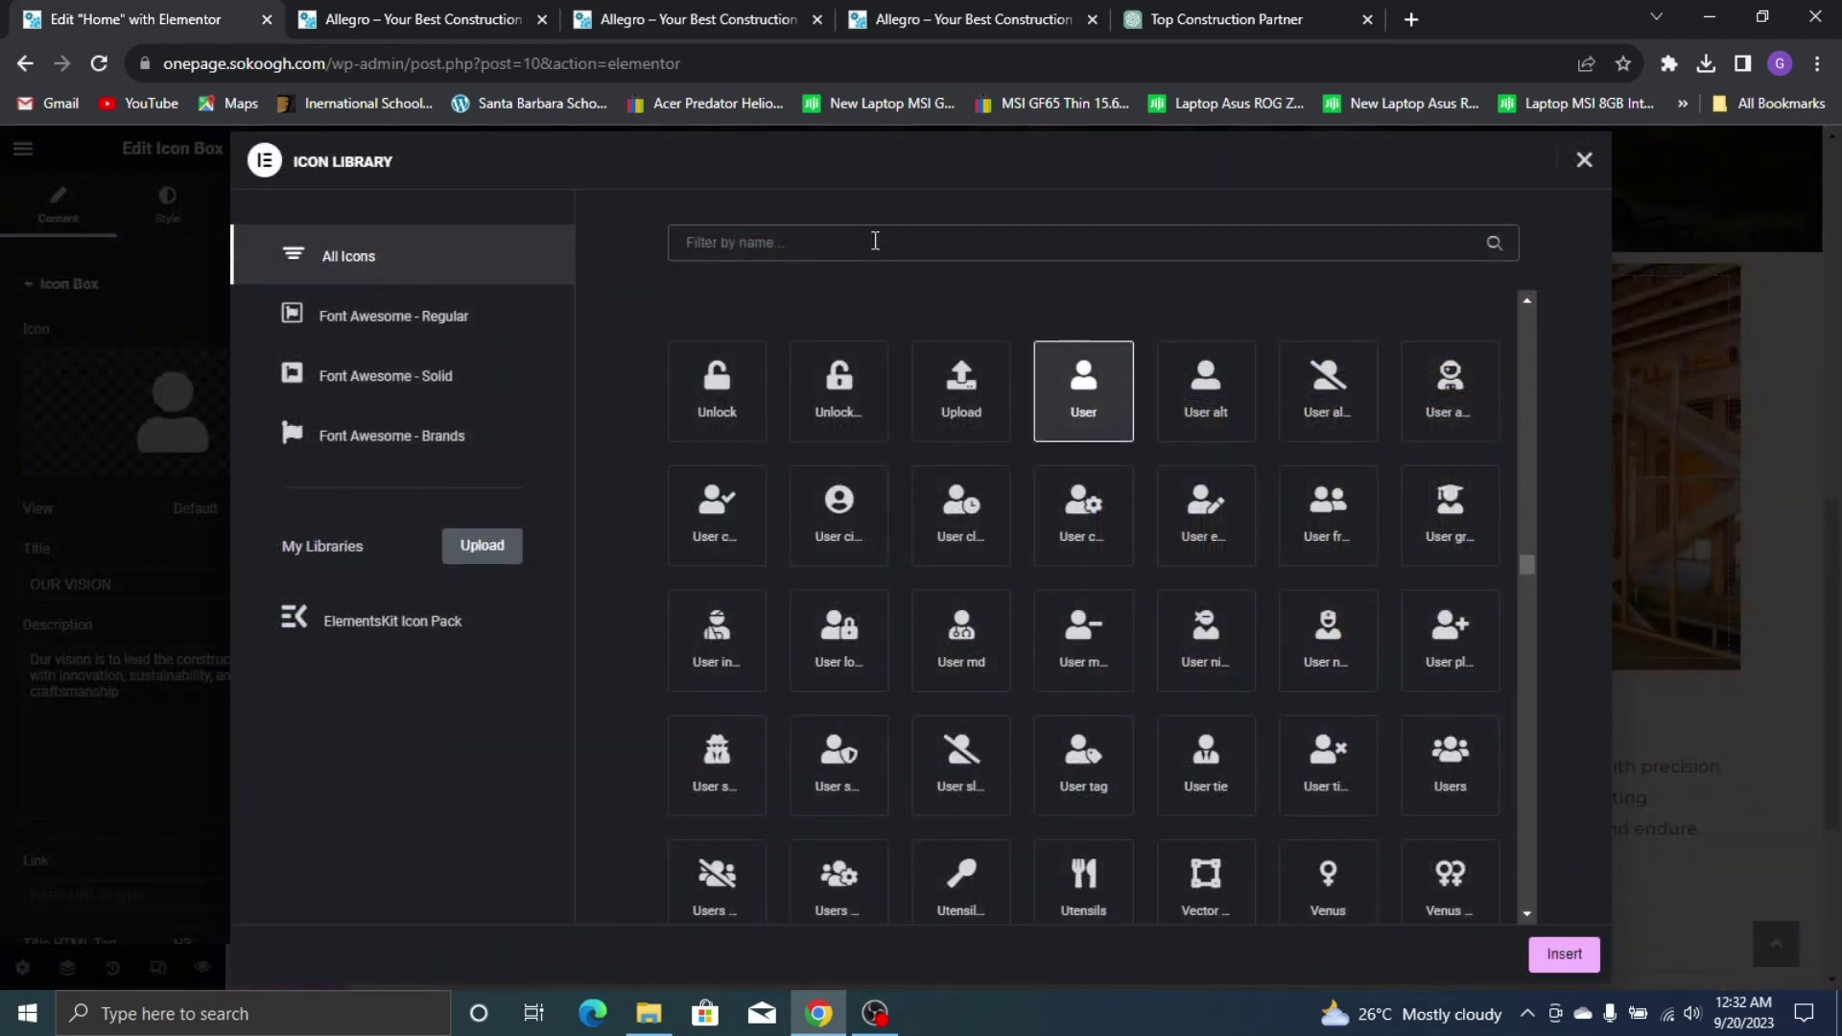
{"action": "type", "text": "MONI"}
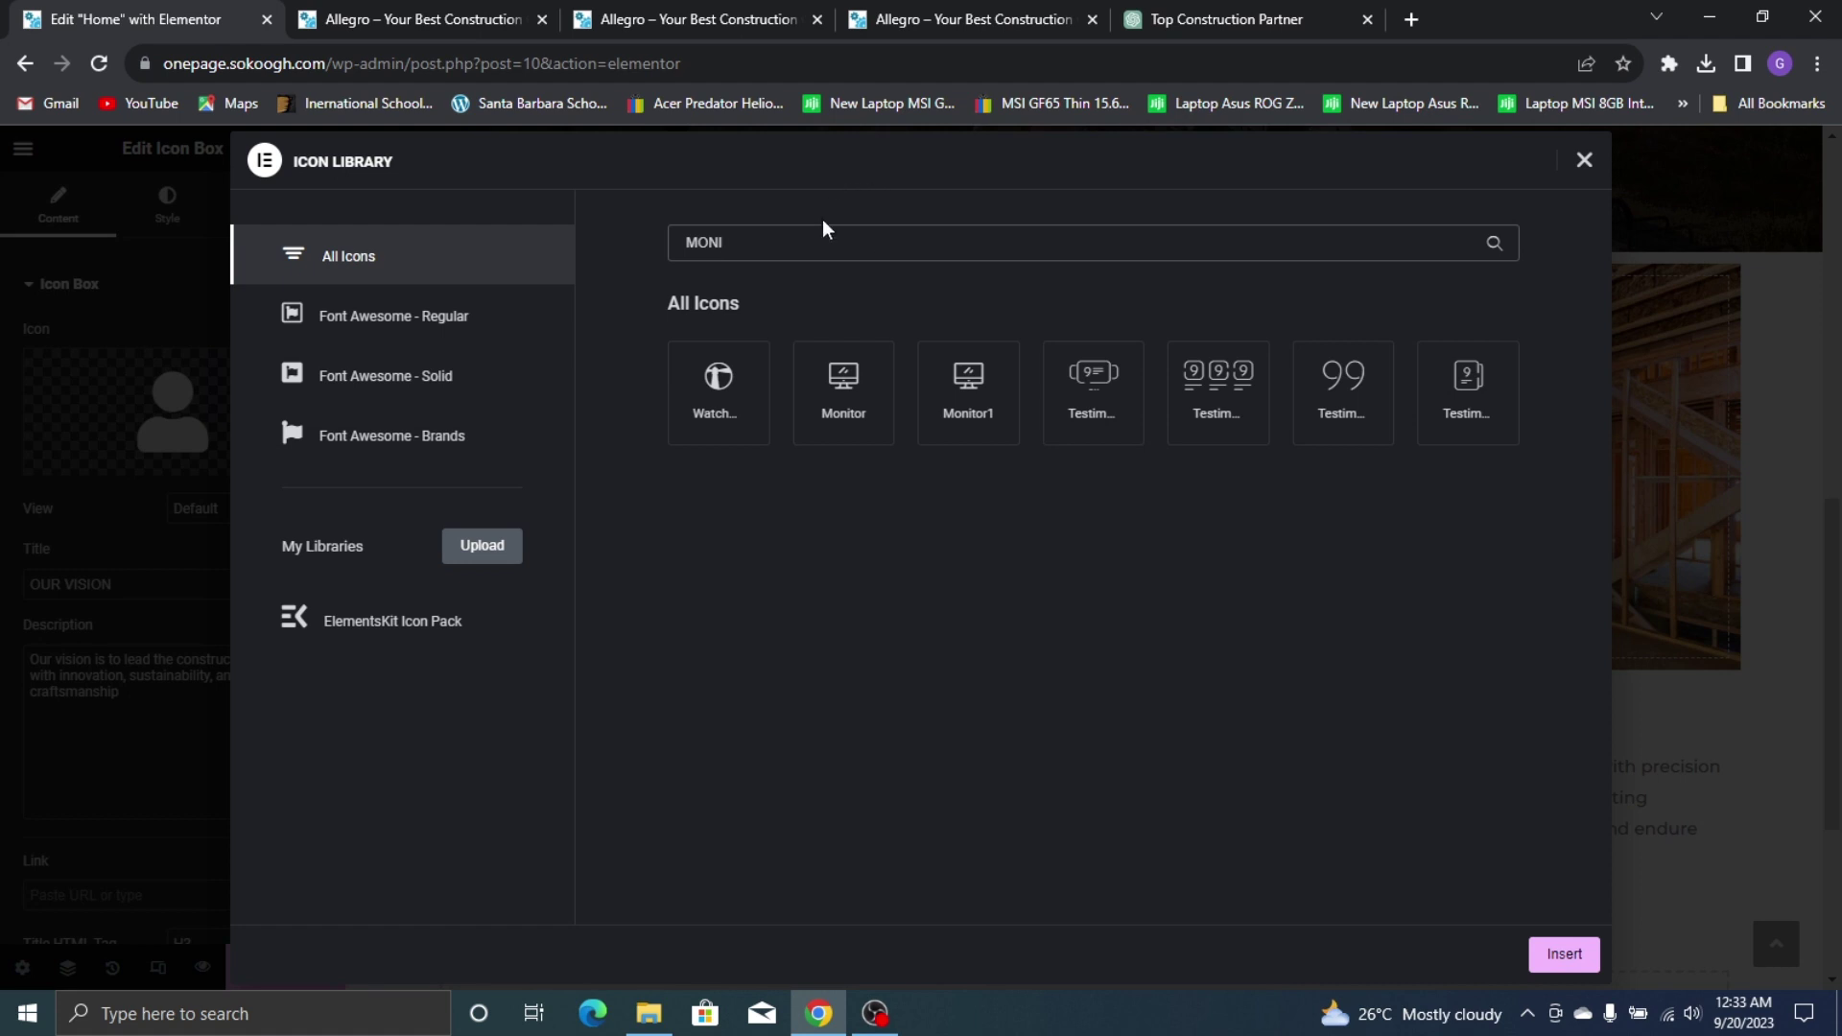
{"action": "key", "text": "ctrl+a"}
{"action": "type", "text": "COMP"}
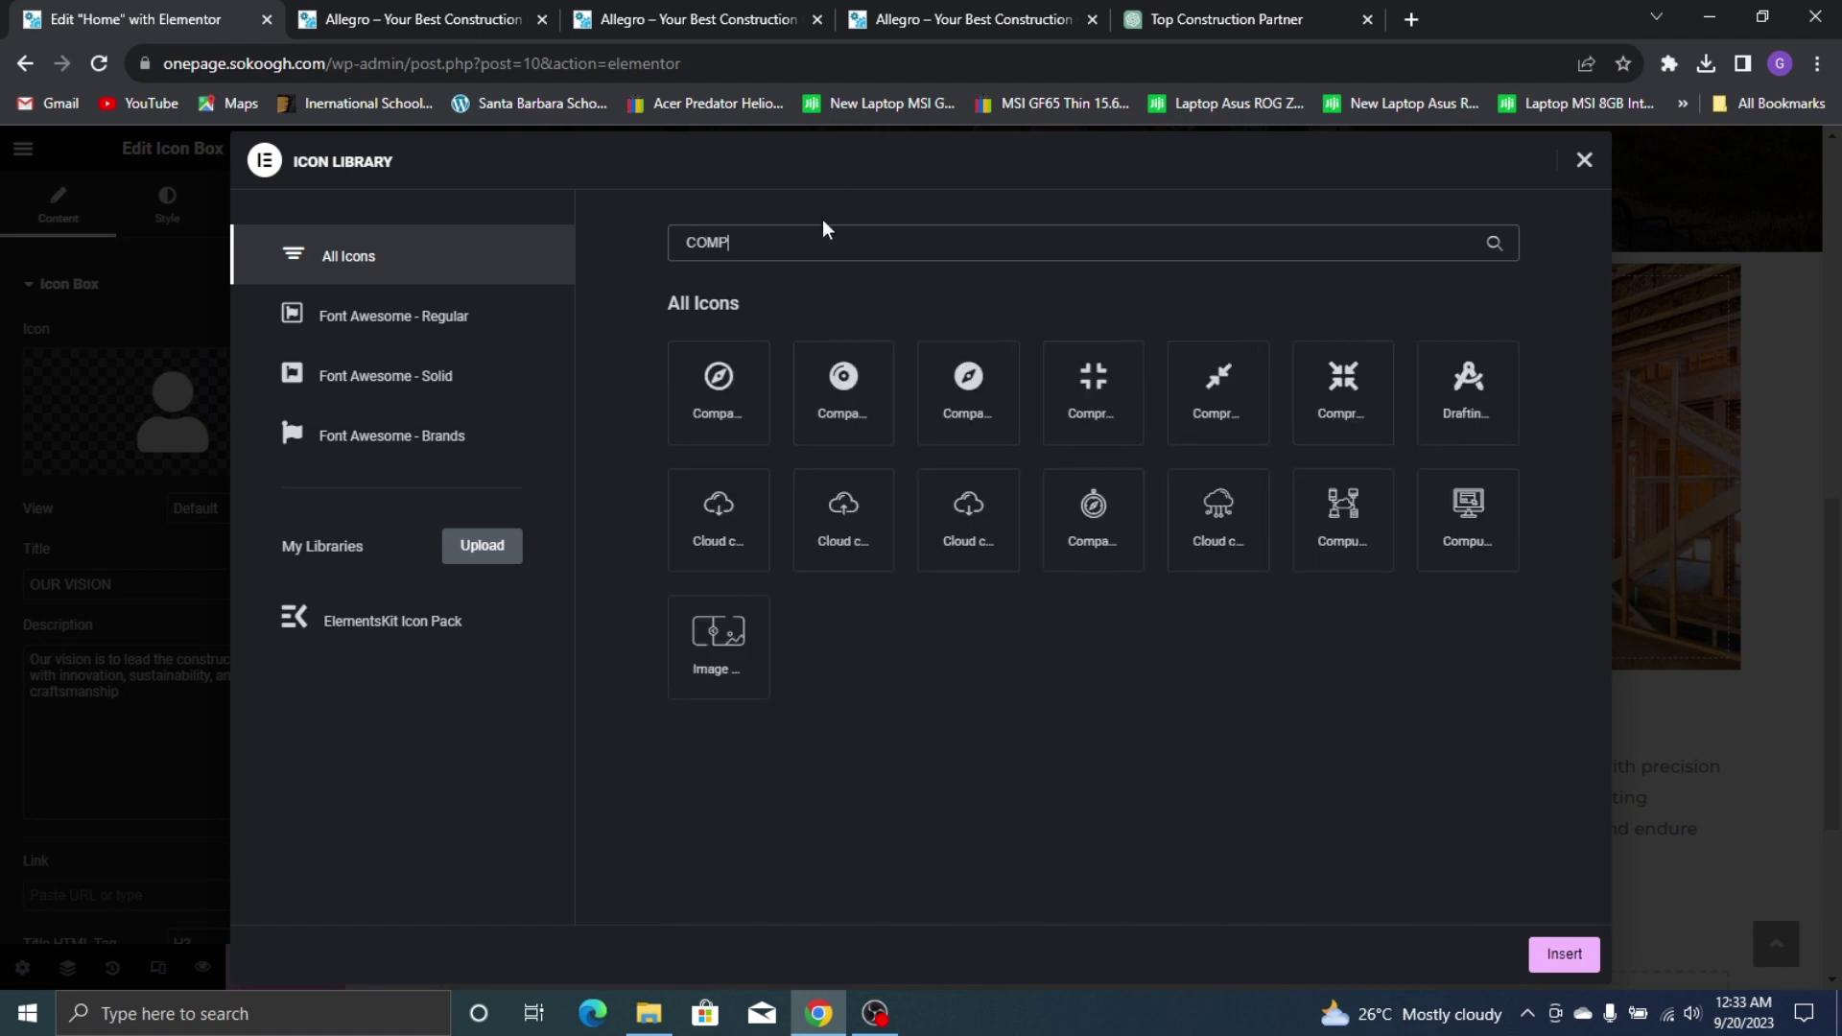
{"action": "key", "text": "BackSpace"}
{"action": "key", "text": "BackSpace"}
{"action": "key", "text": "BackSpace"}
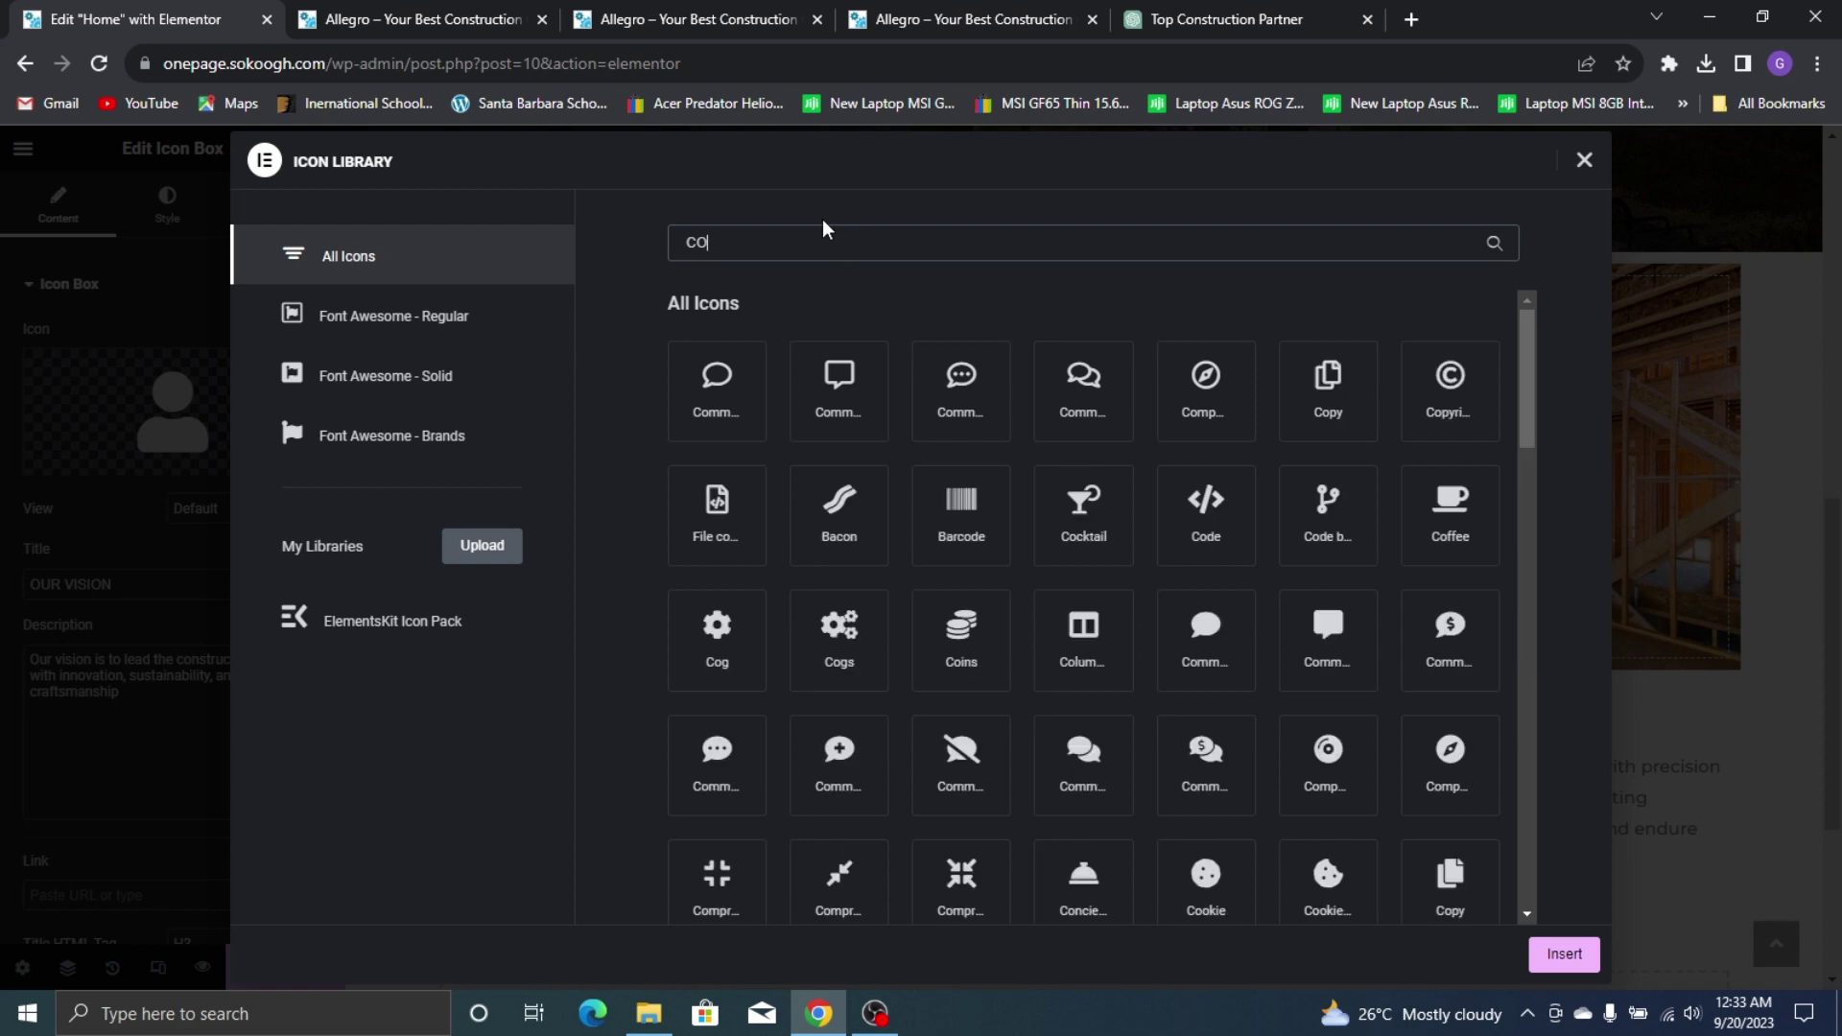
{"action": "type", "text": "TV"}
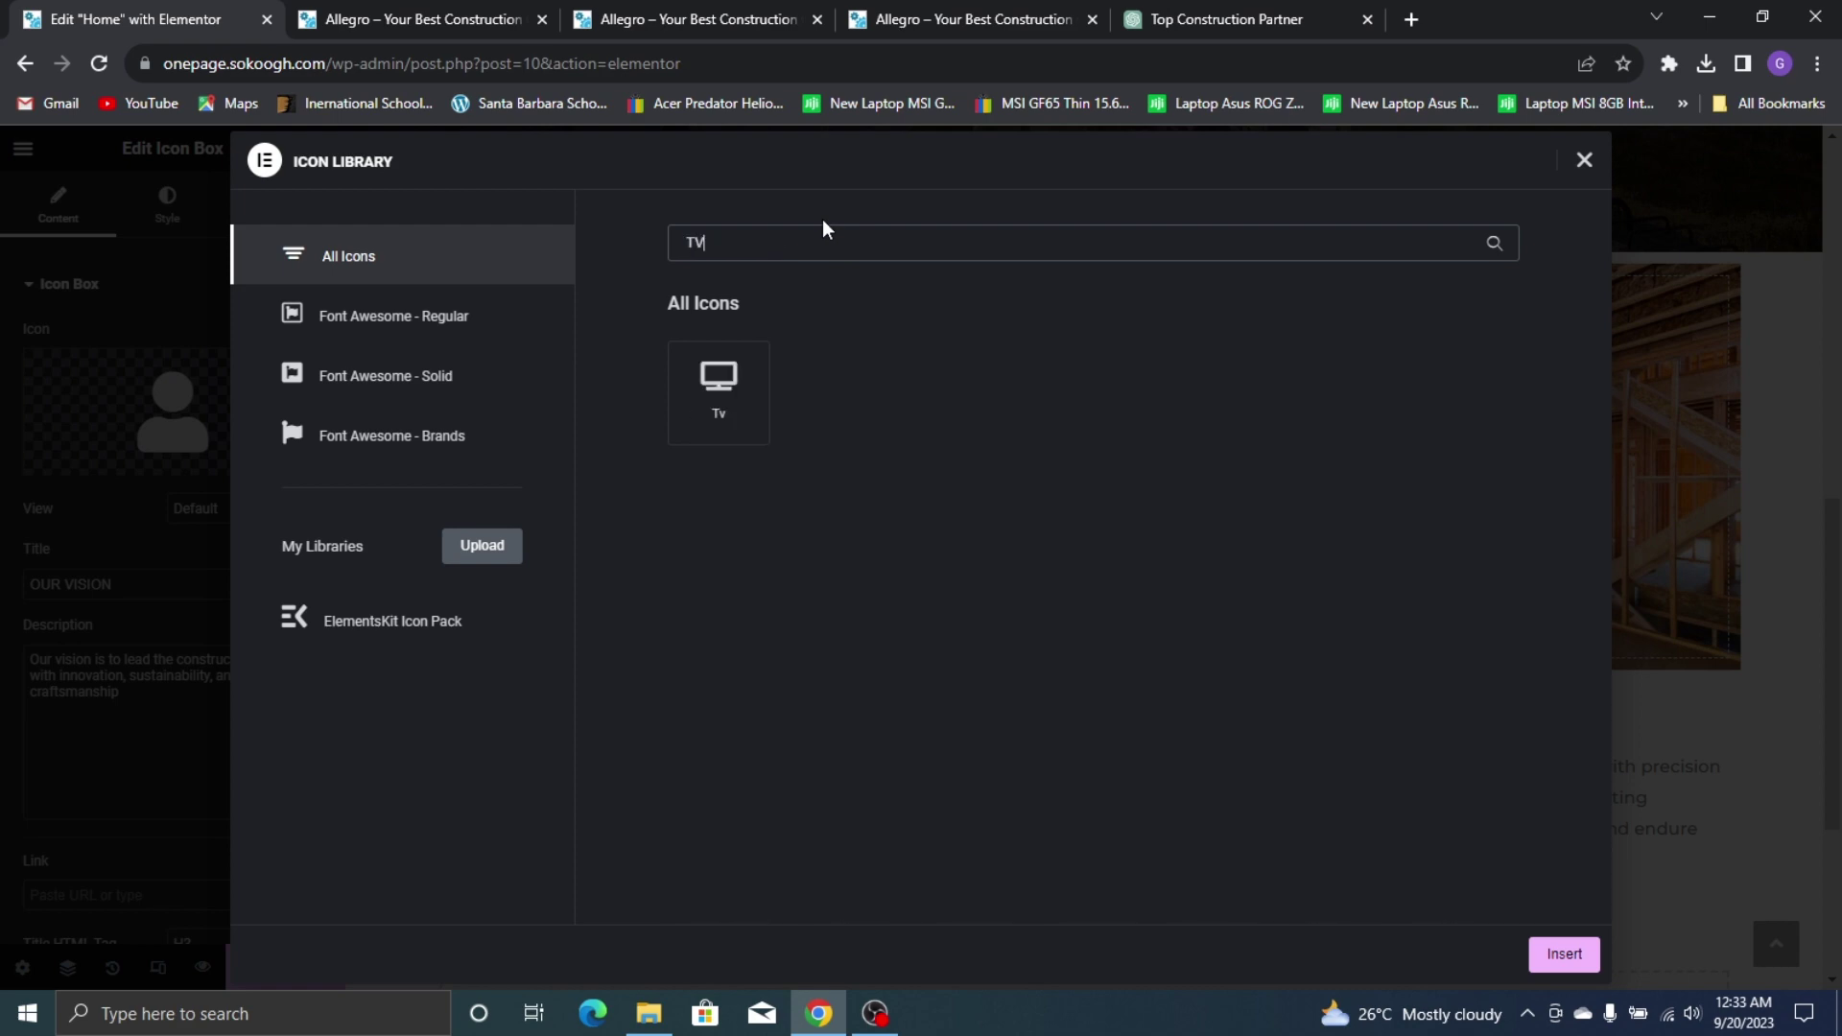
{"action": "left_click", "coordinate": [758, 388]}
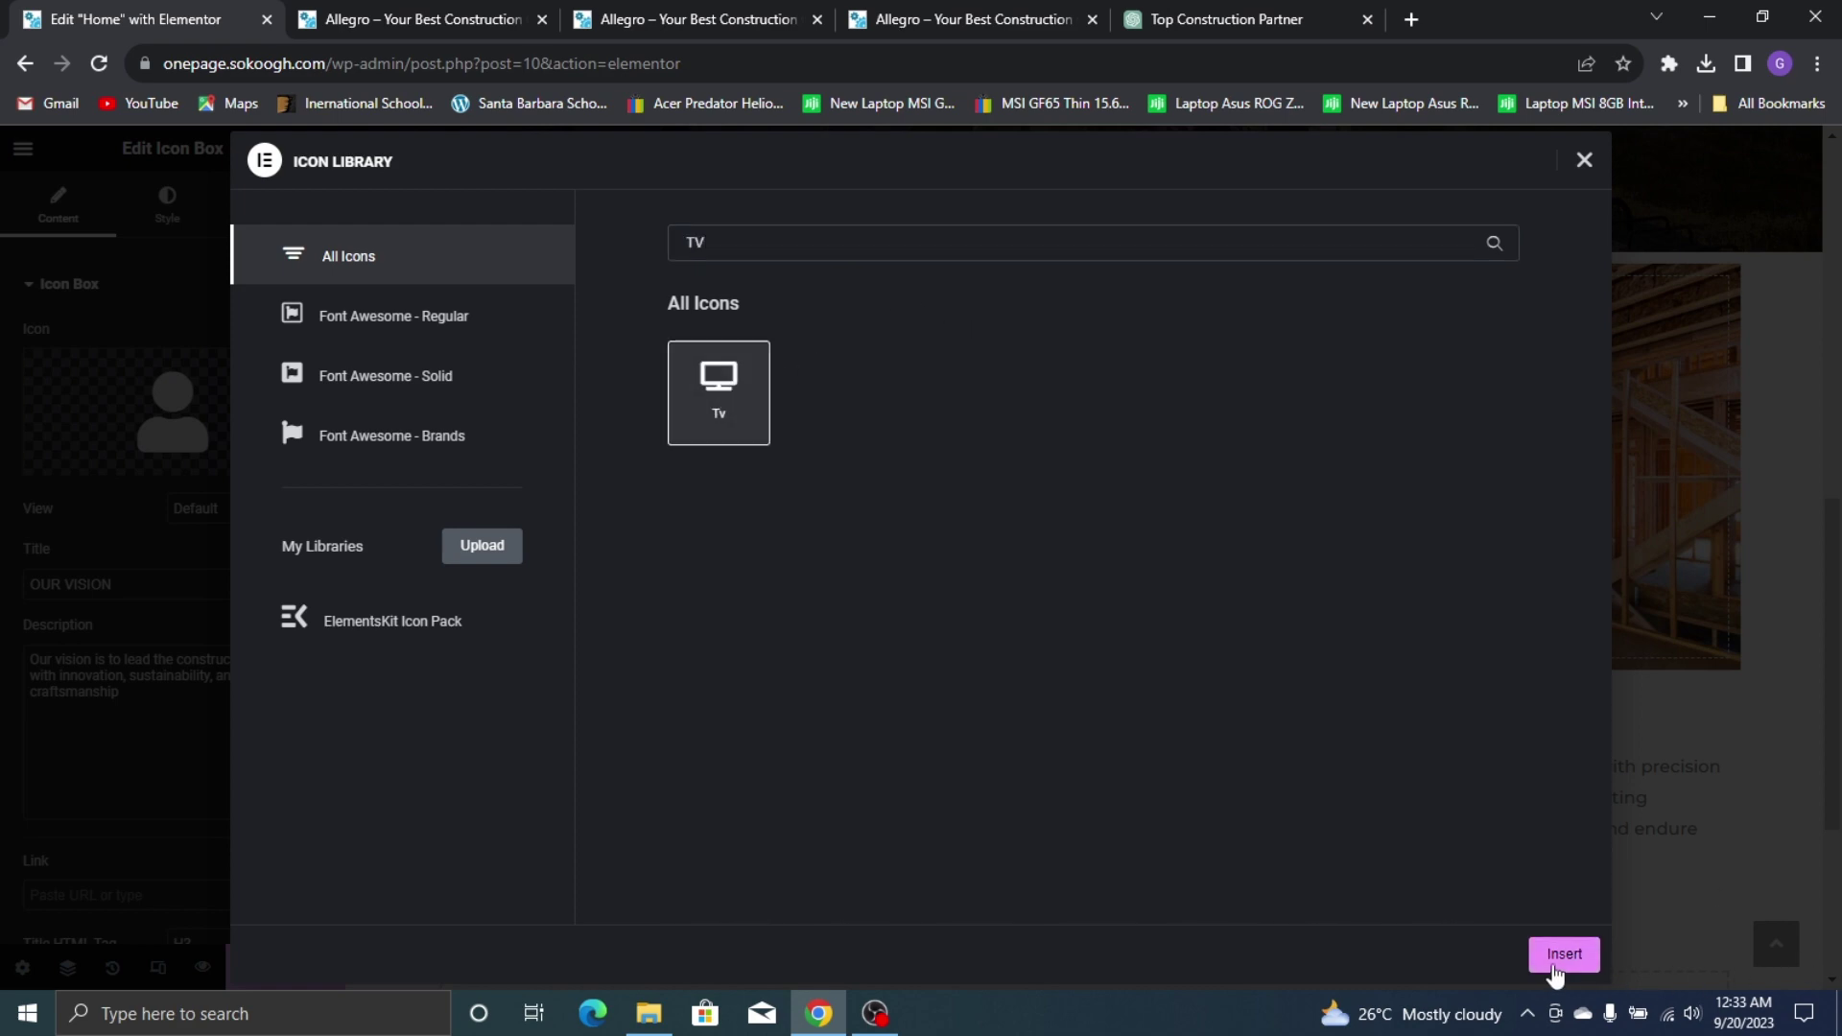
{"action": "left_click", "coordinate": [1564, 953]}
{"action": "left_click", "coordinate": [728, 14]}
{"action": "left_click", "coordinate": [892, 14]}
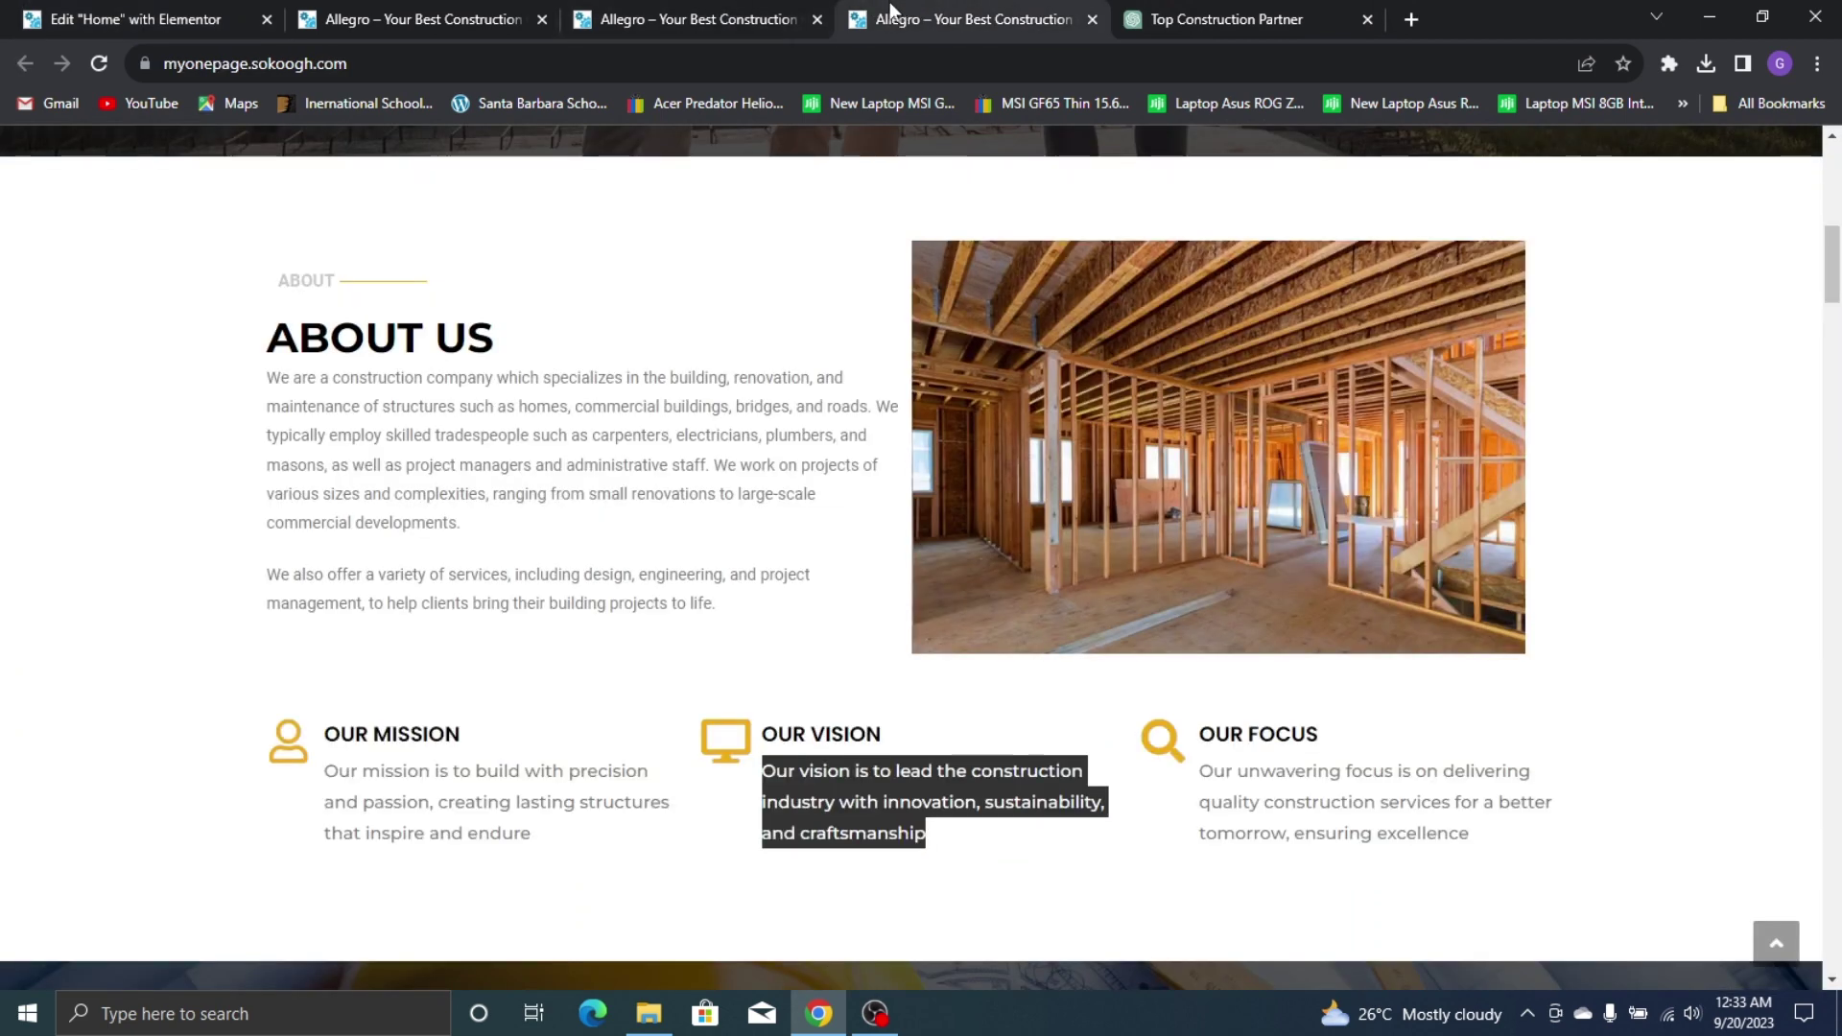
{"action": "left_click", "coordinate": [191, 18]}
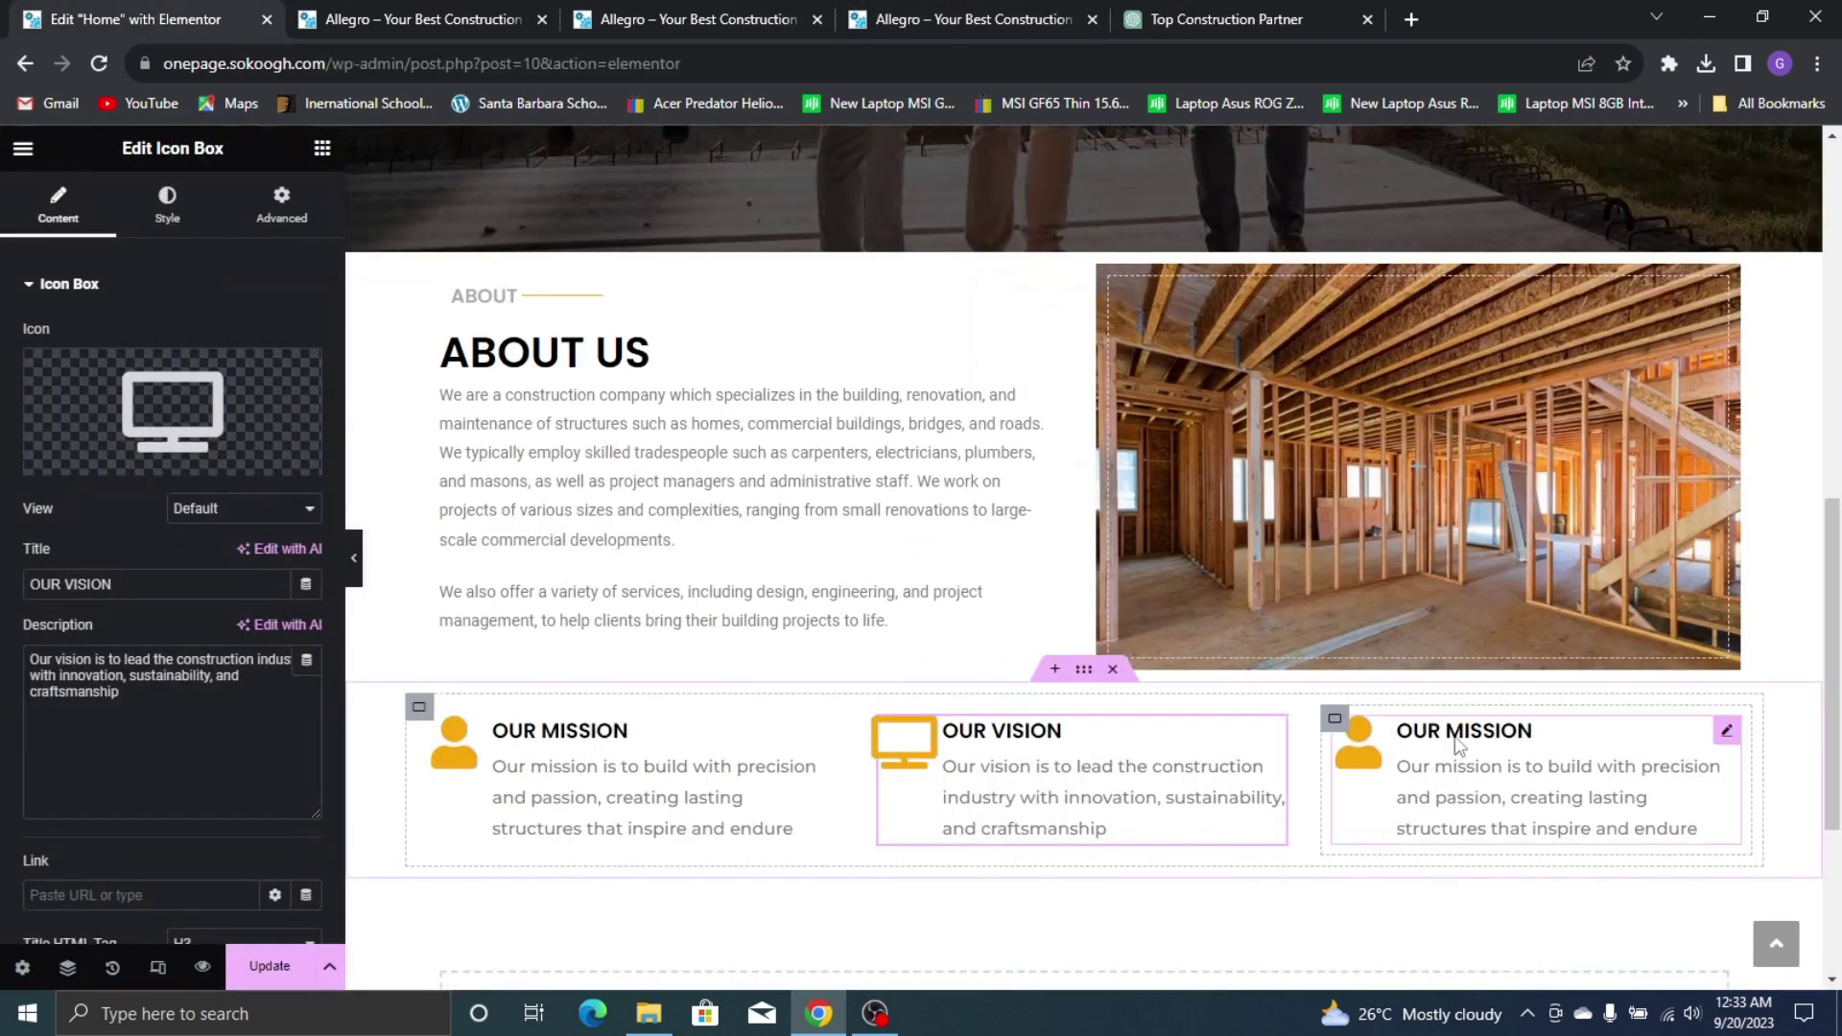
Retitle the third box OUR FOCUS, paste the live site's focus paragraph as its description, and update
{"action": "left_click", "coordinate": [1463, 762]}
{"action": "left_click_drag", "start_coordinate": [144, 582], "coordinate": [64, 582]}
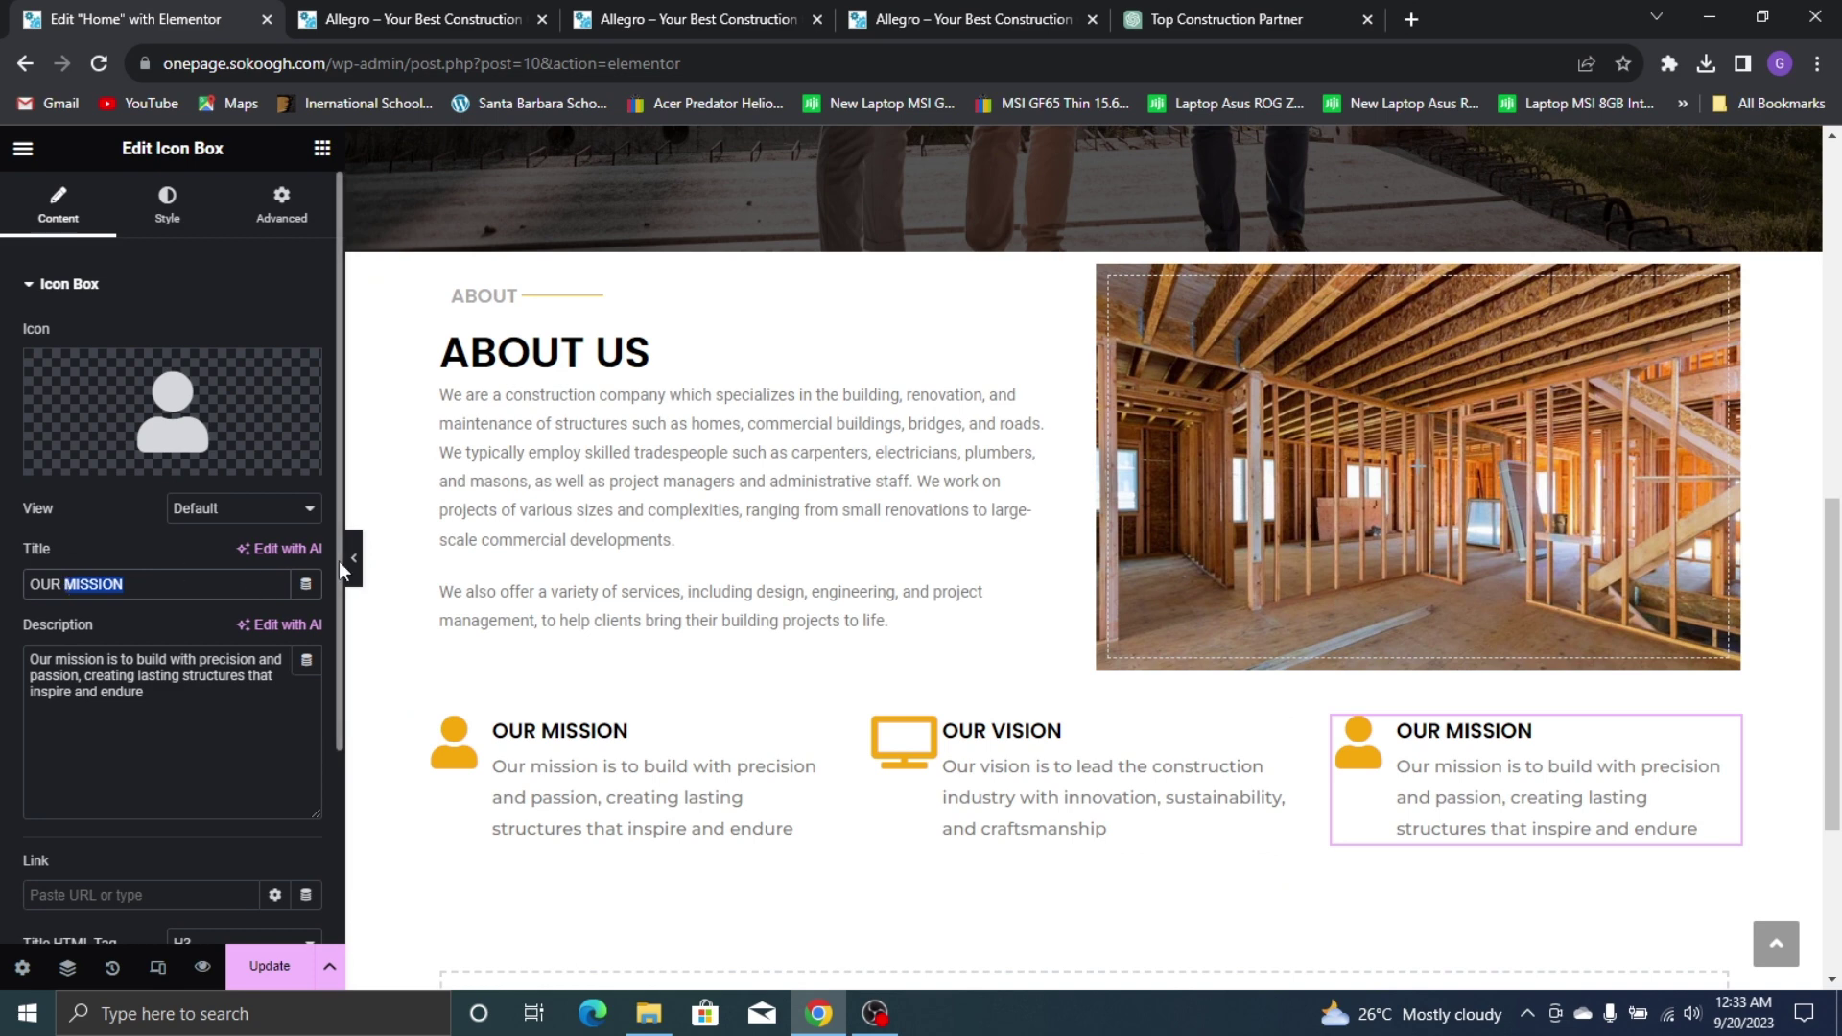
{"action": "type", "text": "FOCUS"}
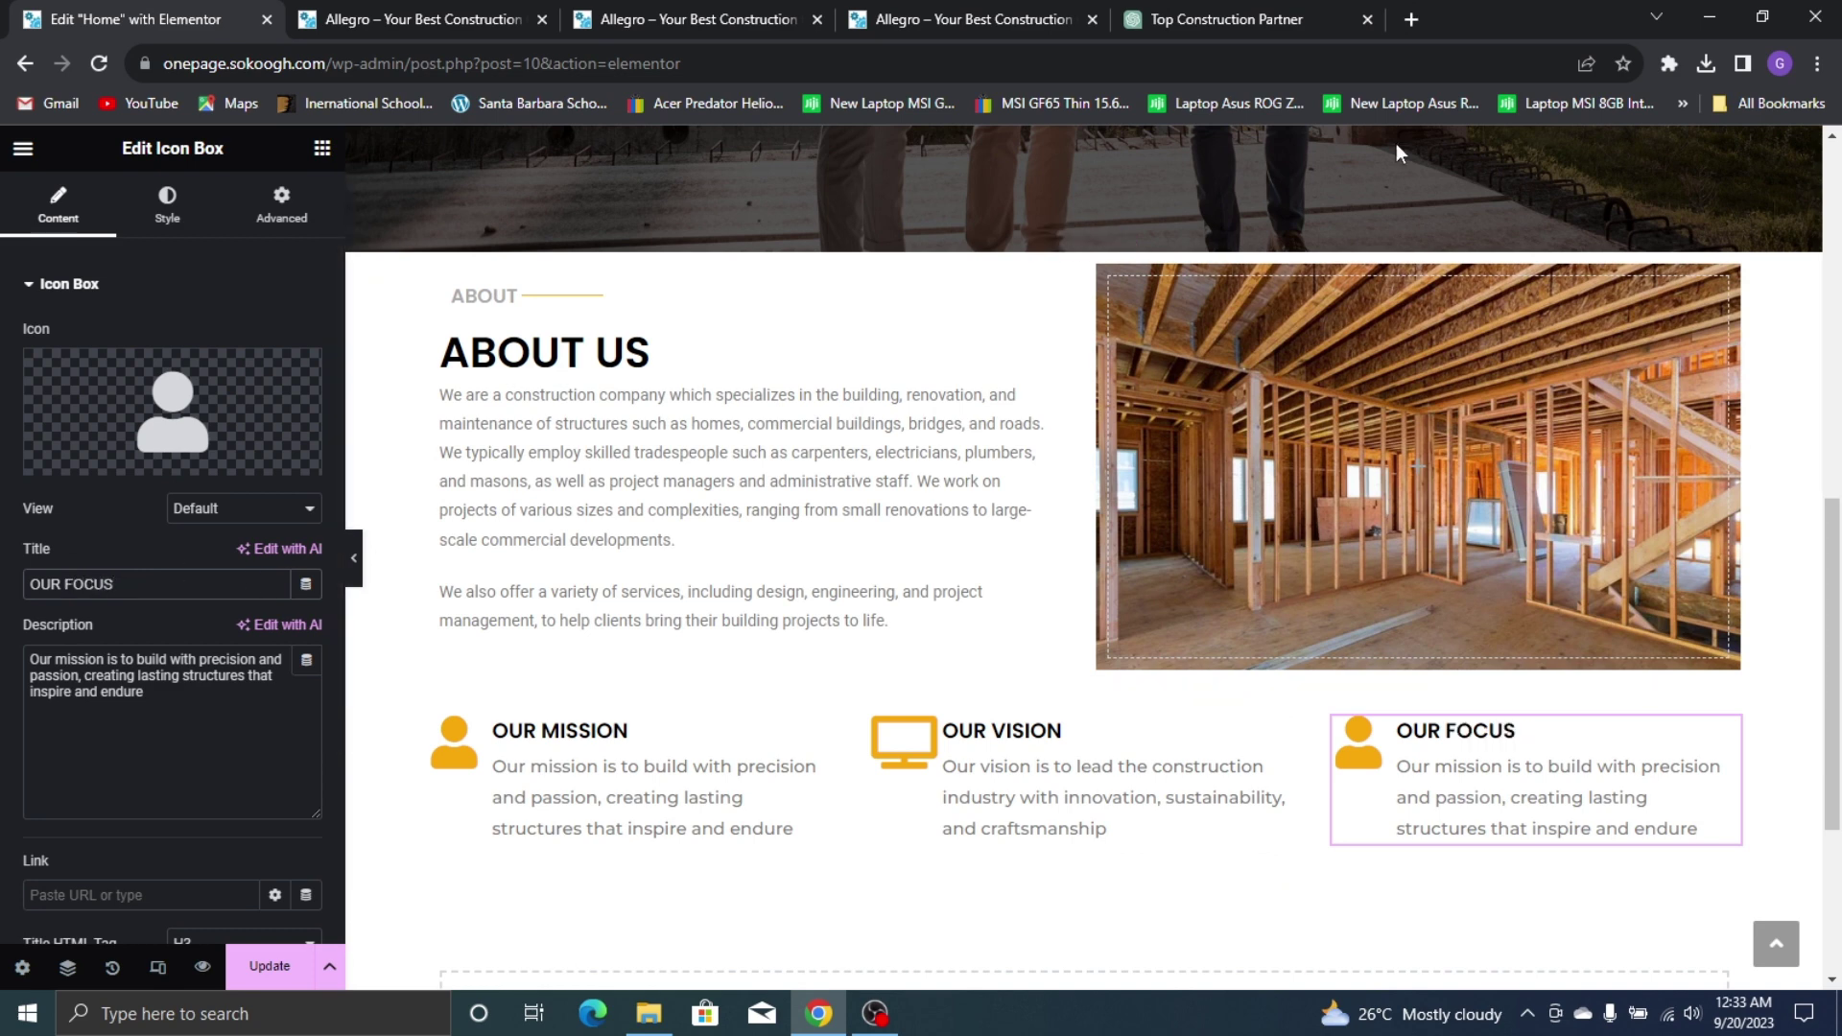
{"action": "left_click", "coordinate": [480, 20]}
{"action": "left_click", "coordinate": [950, 19]}
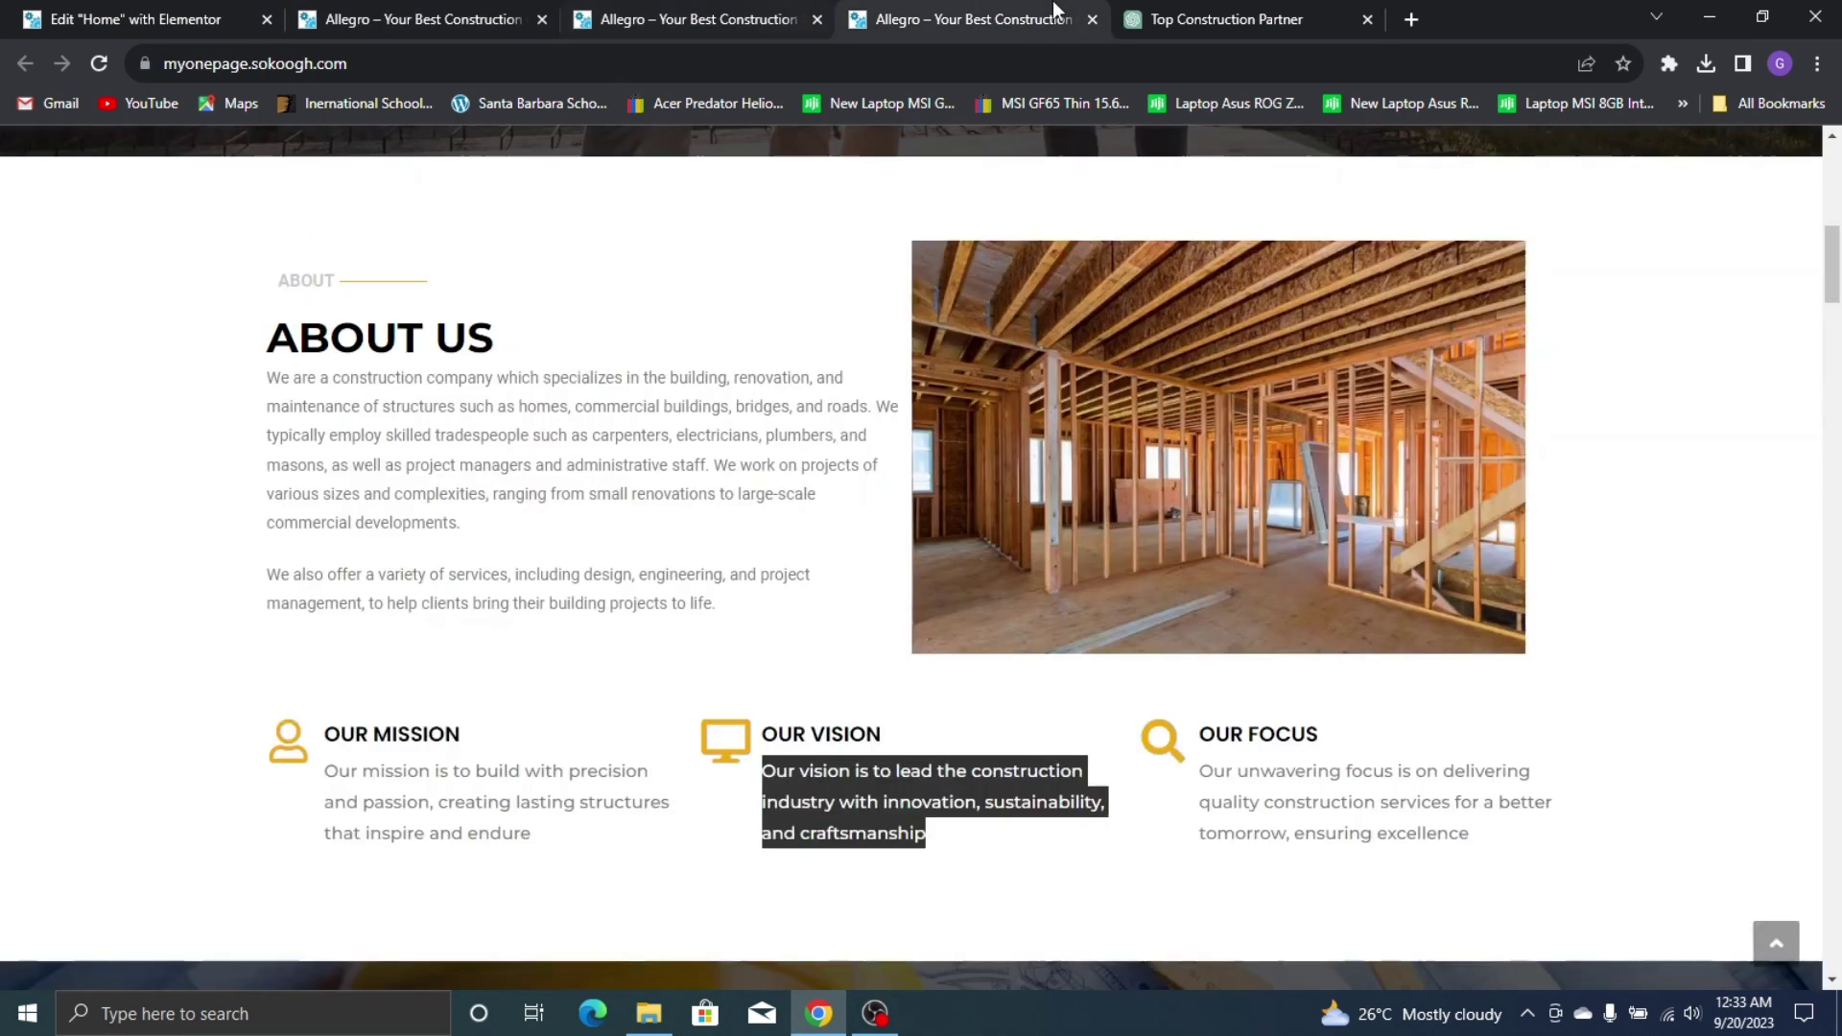
{"action": "triple_click", "coordinate": [1302, 810]}
{"action": "key", "text": "ctrl+c"}
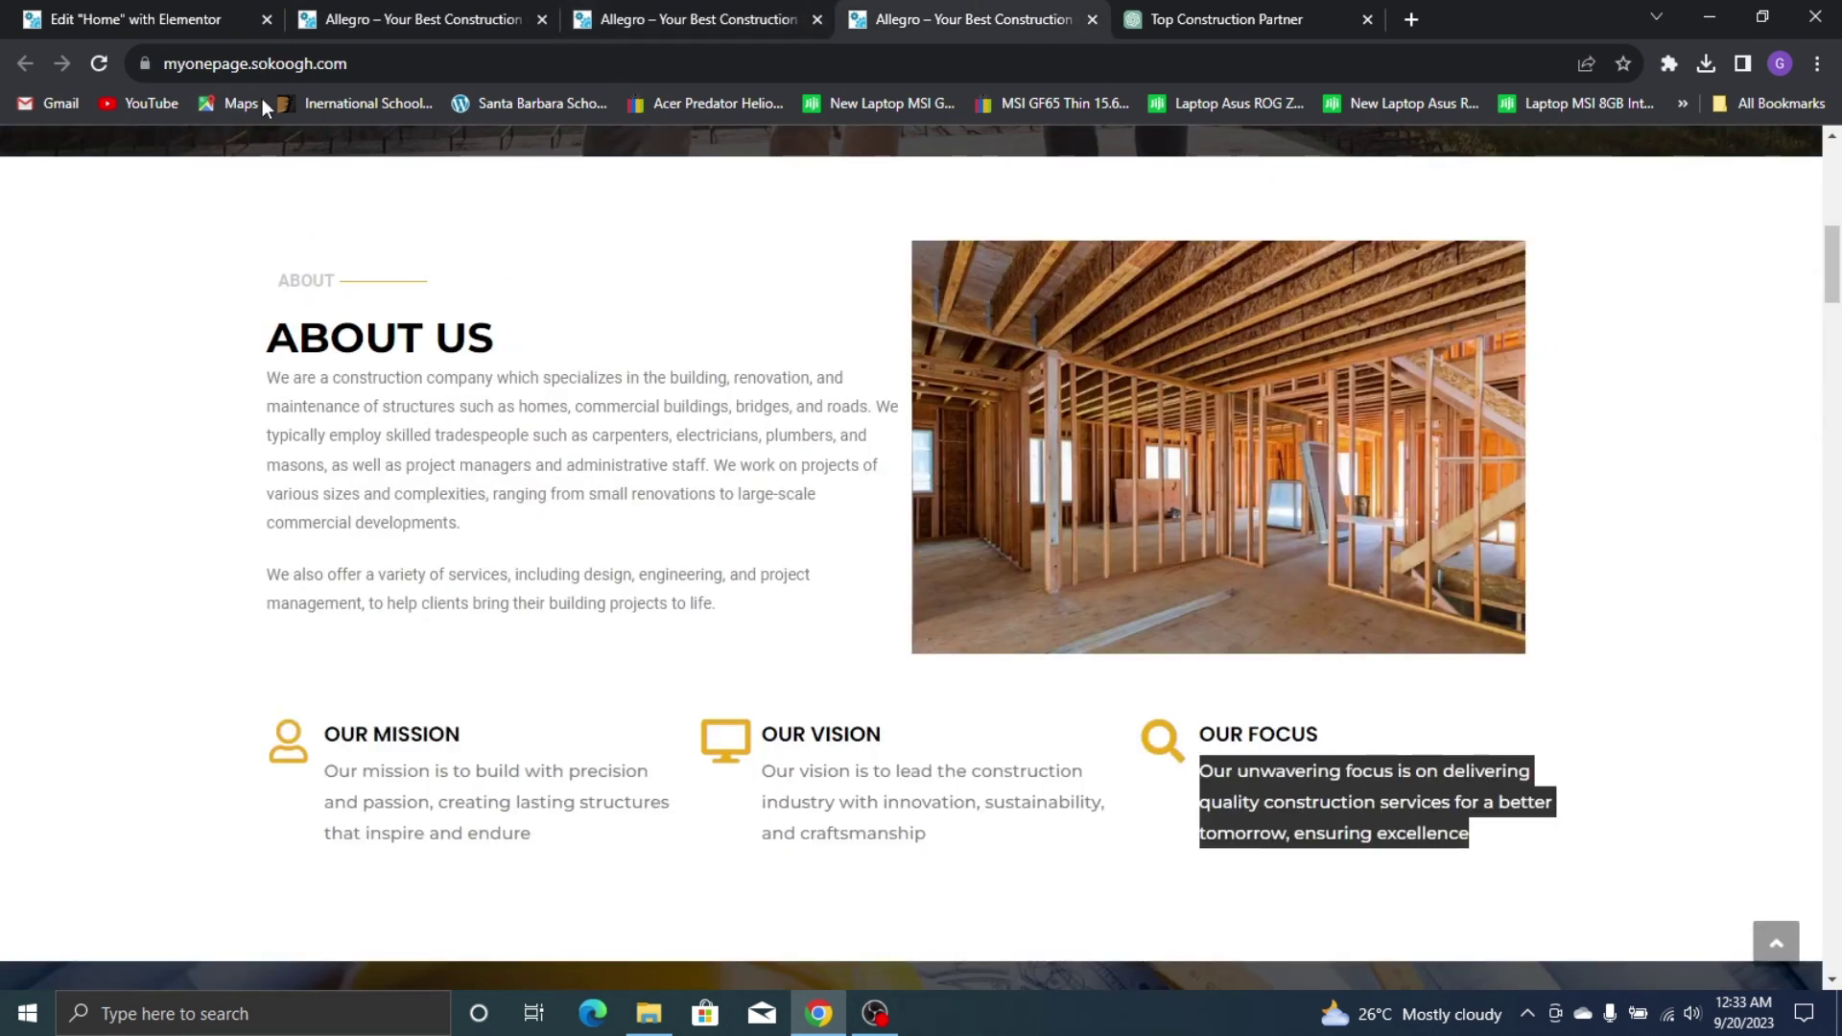
{"action": "left_click", "coordinate": [144, 17]}
{"action": "triple_click", "coordinate": [165, 708]}
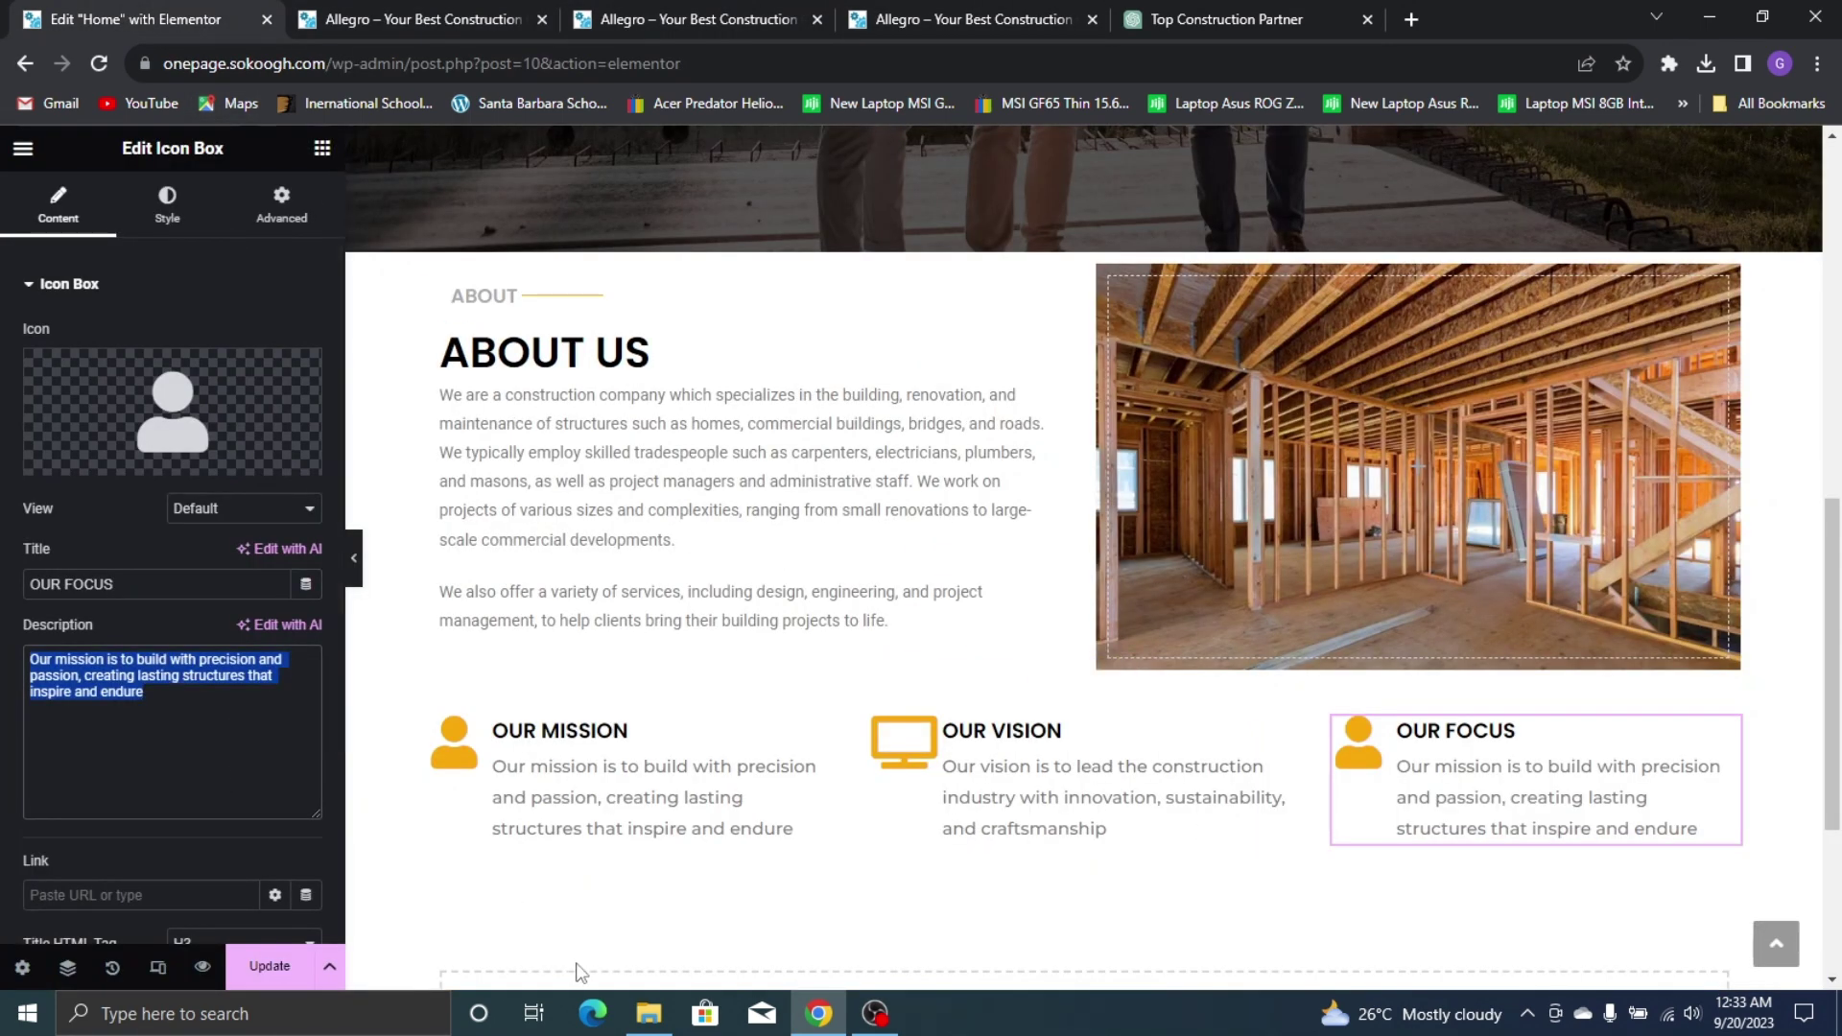
{"action": "key", "text": "ctrl+v"}
{"action": "left_click", "coordinate": [270, 966]}
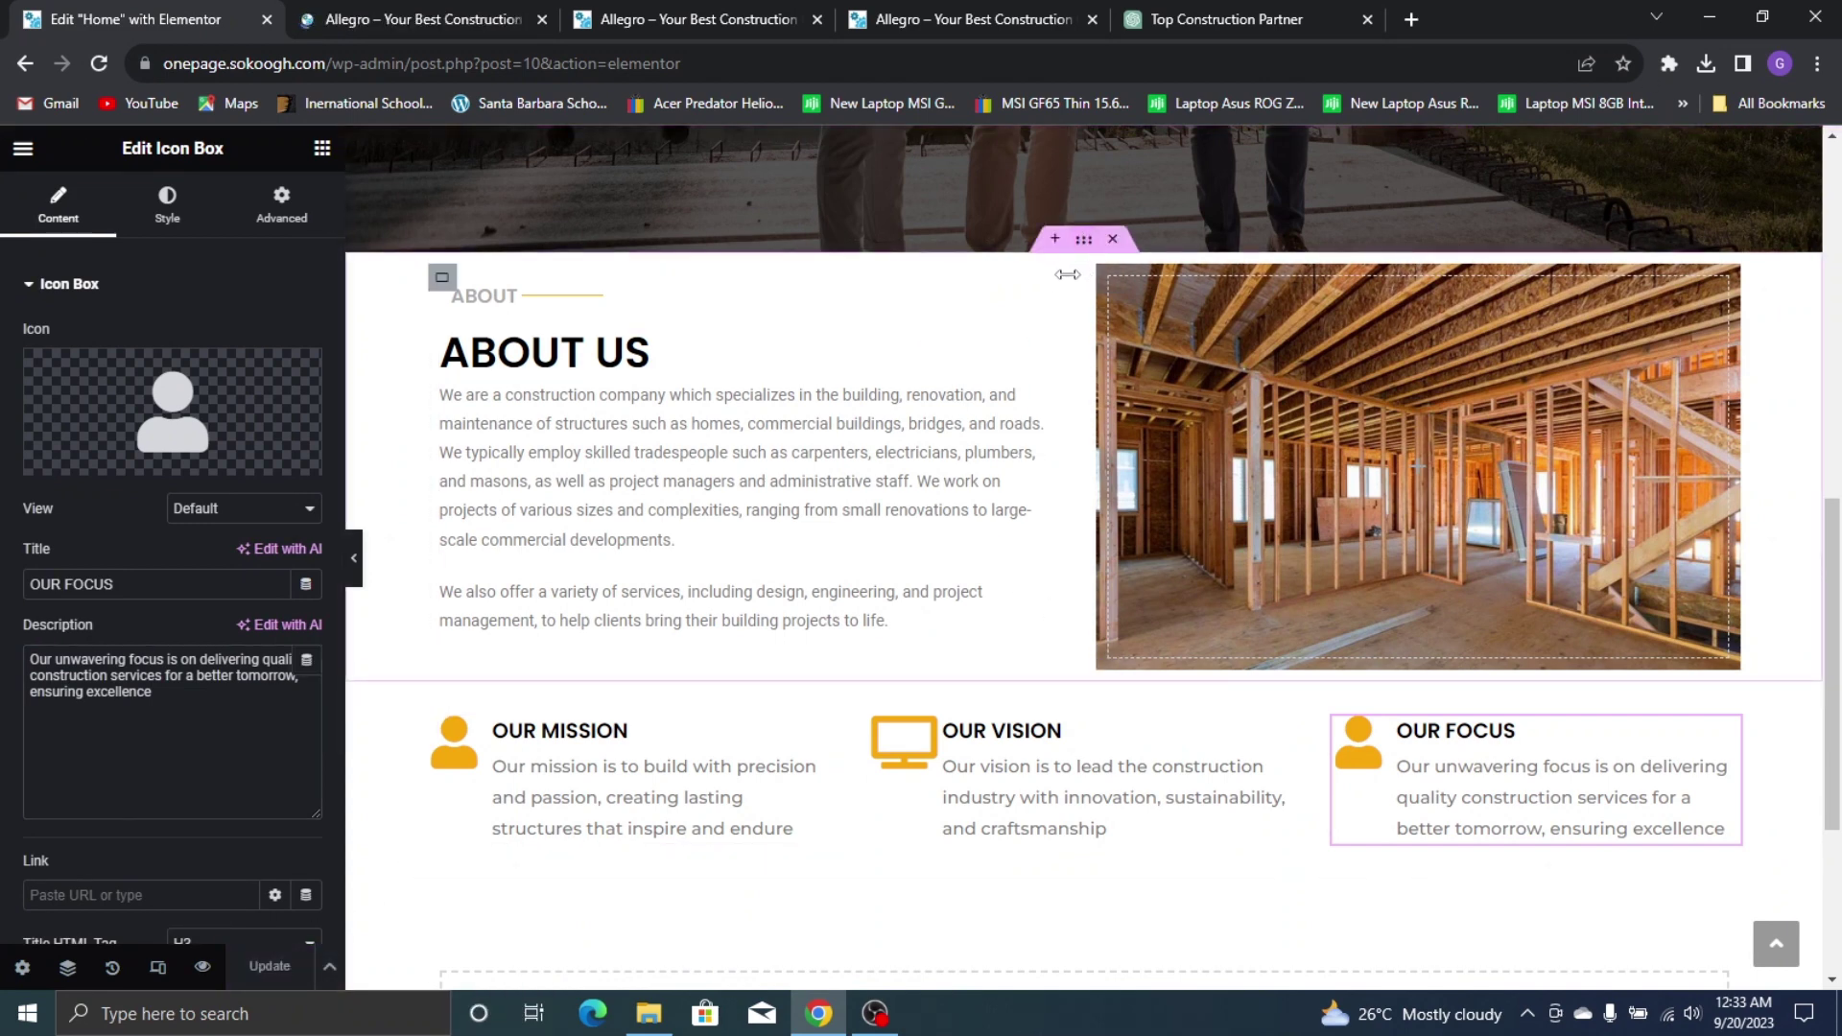
Unlink the About Us container's margins and set its top margin to 8
{"action": "left_click", "coordinate": [1083, 246]}
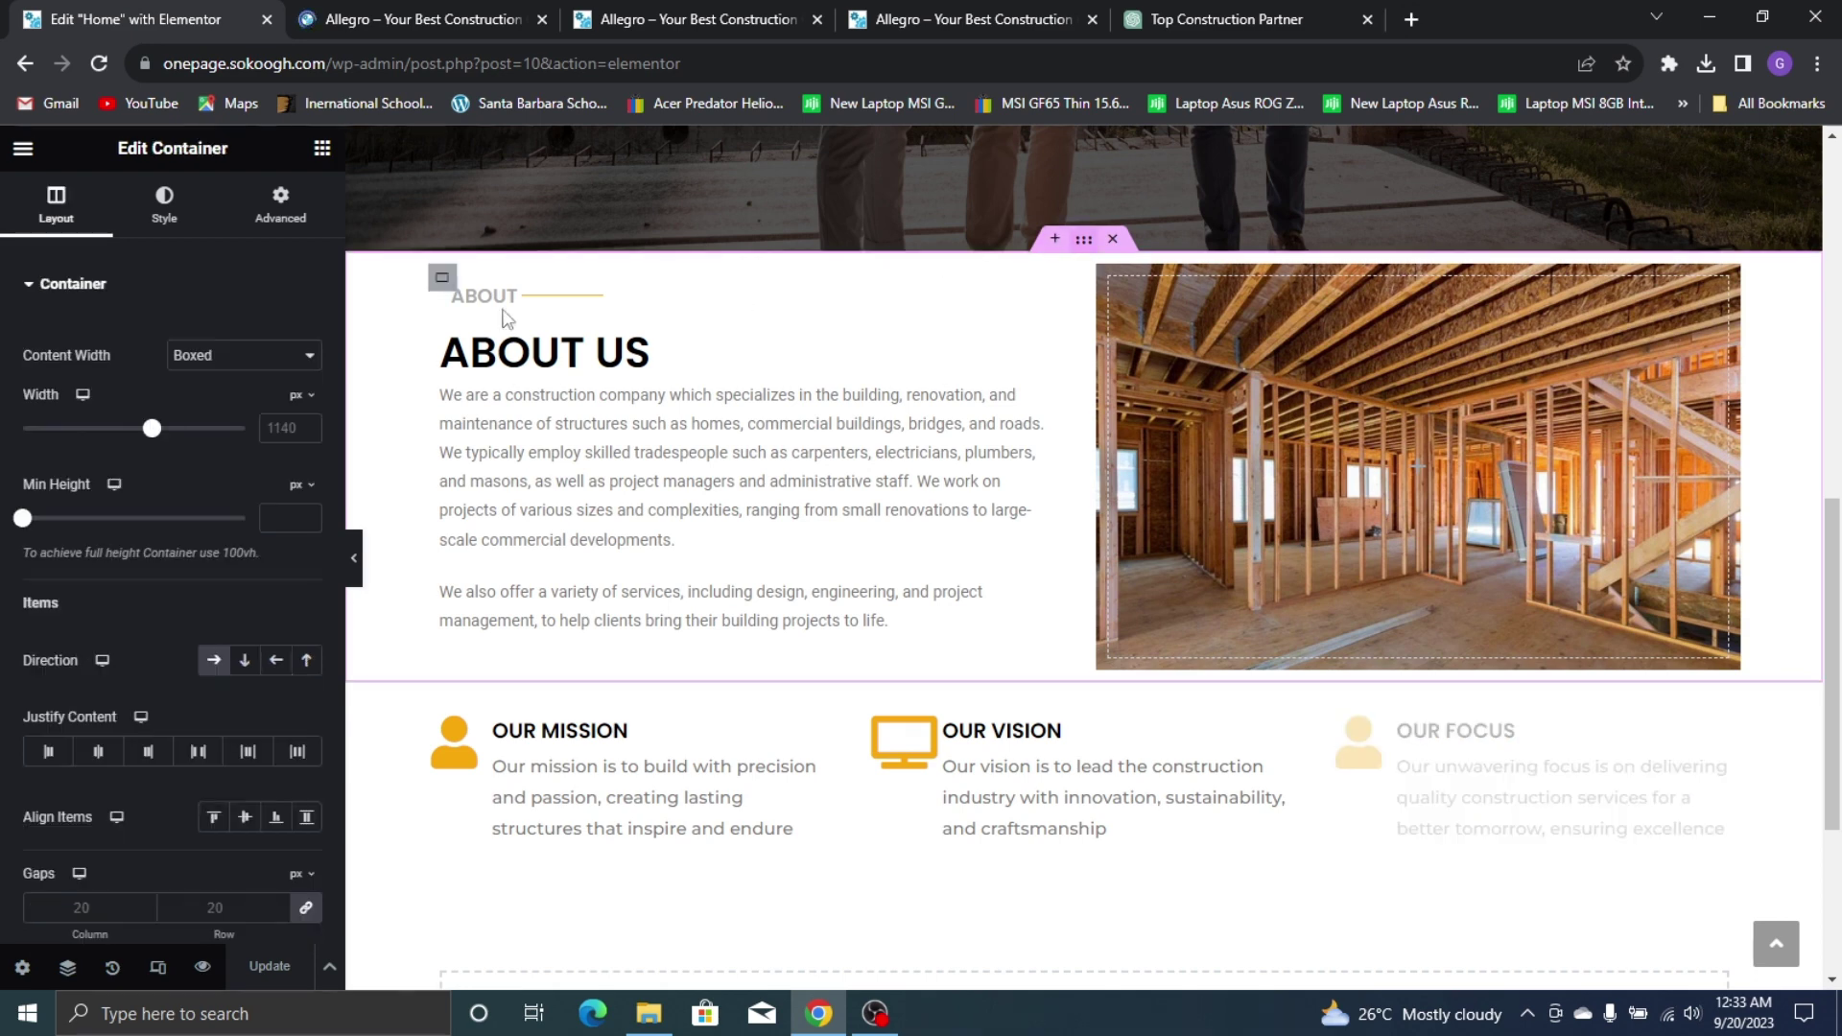
{"action": "left_click", "coordinate": [280, 205]}
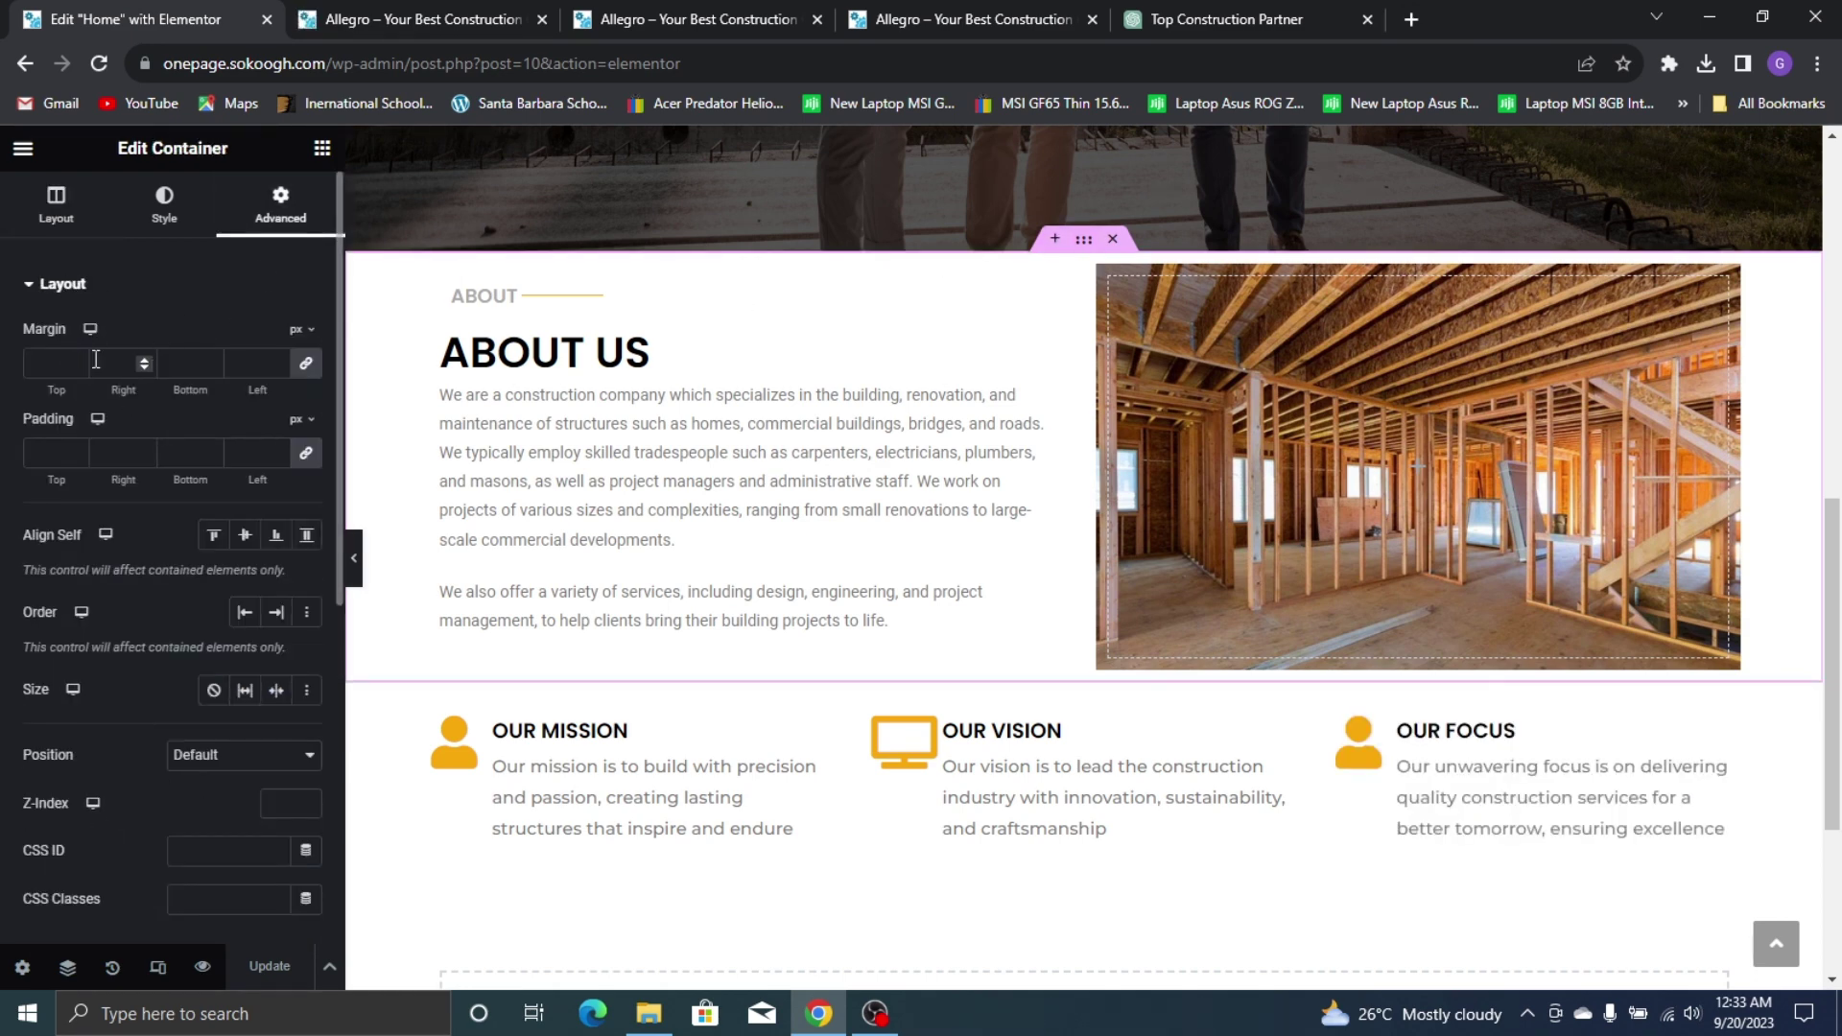
{"action": "left_click", "coordinate": [305, 362]}
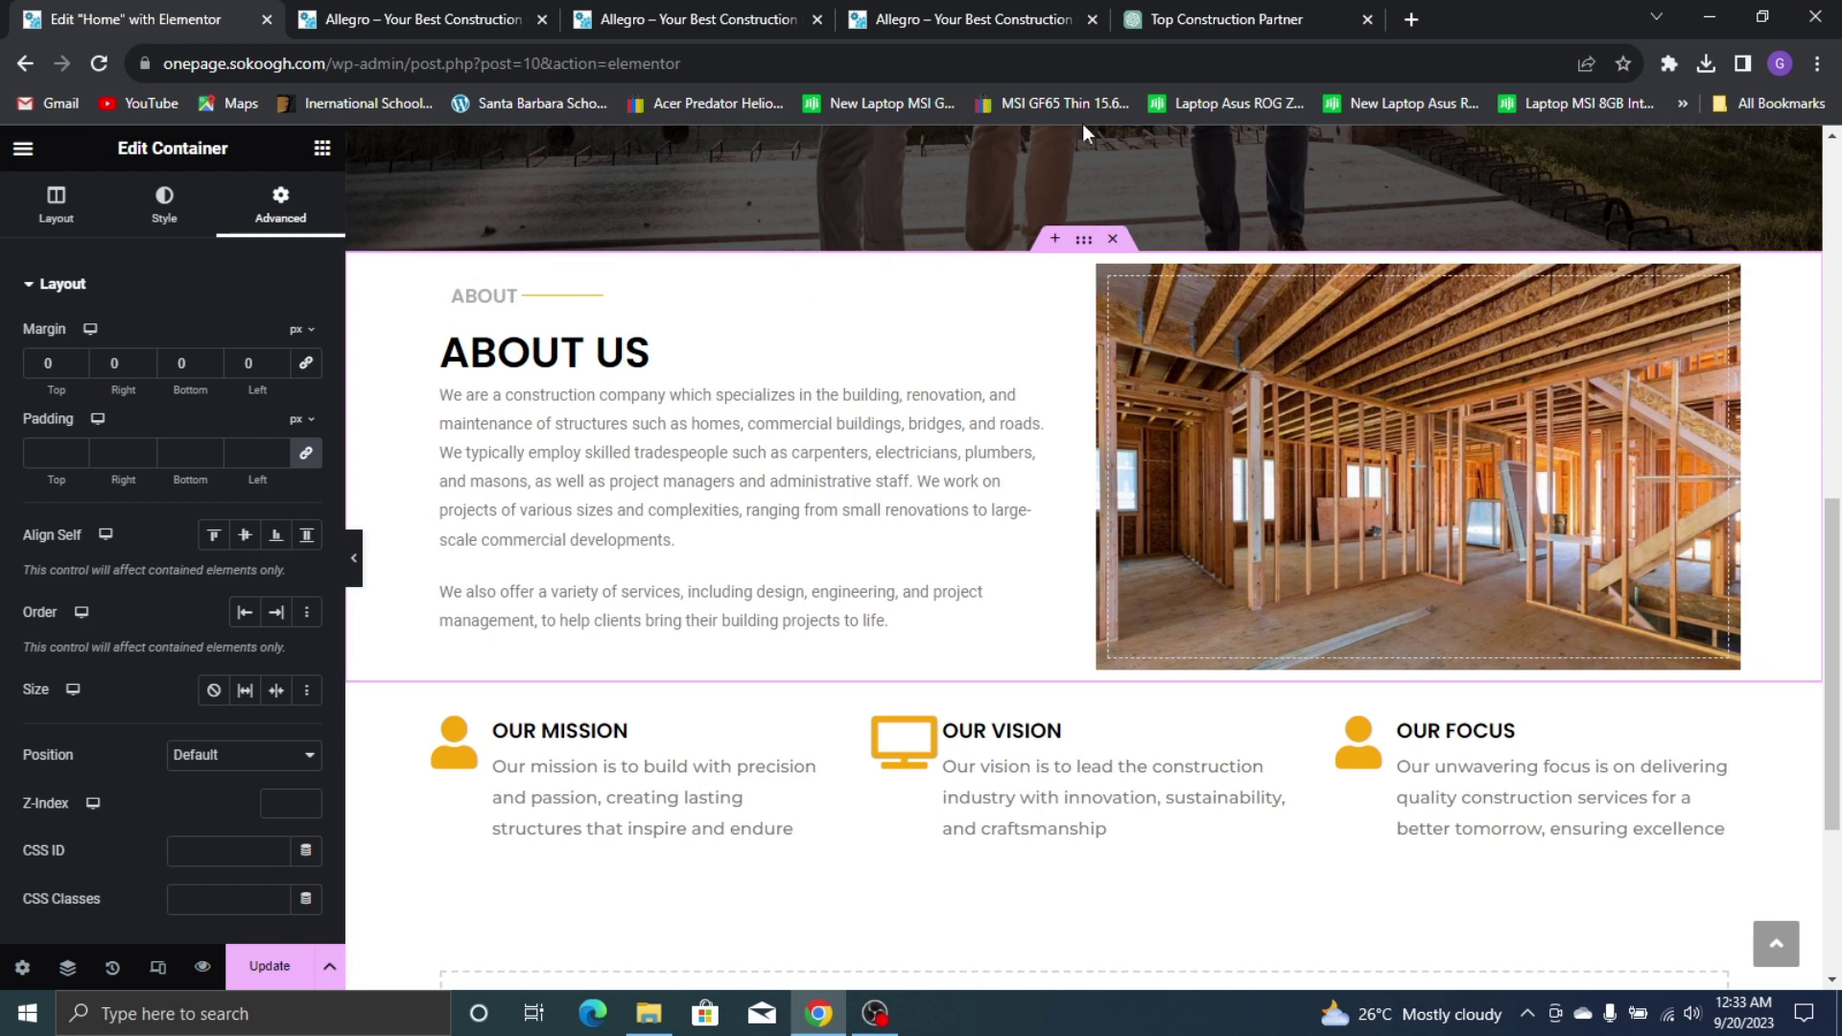
{"action": "scroll", "coordinate": [890, 635], "scroll_direction": "up", "scroll_amount": 5}
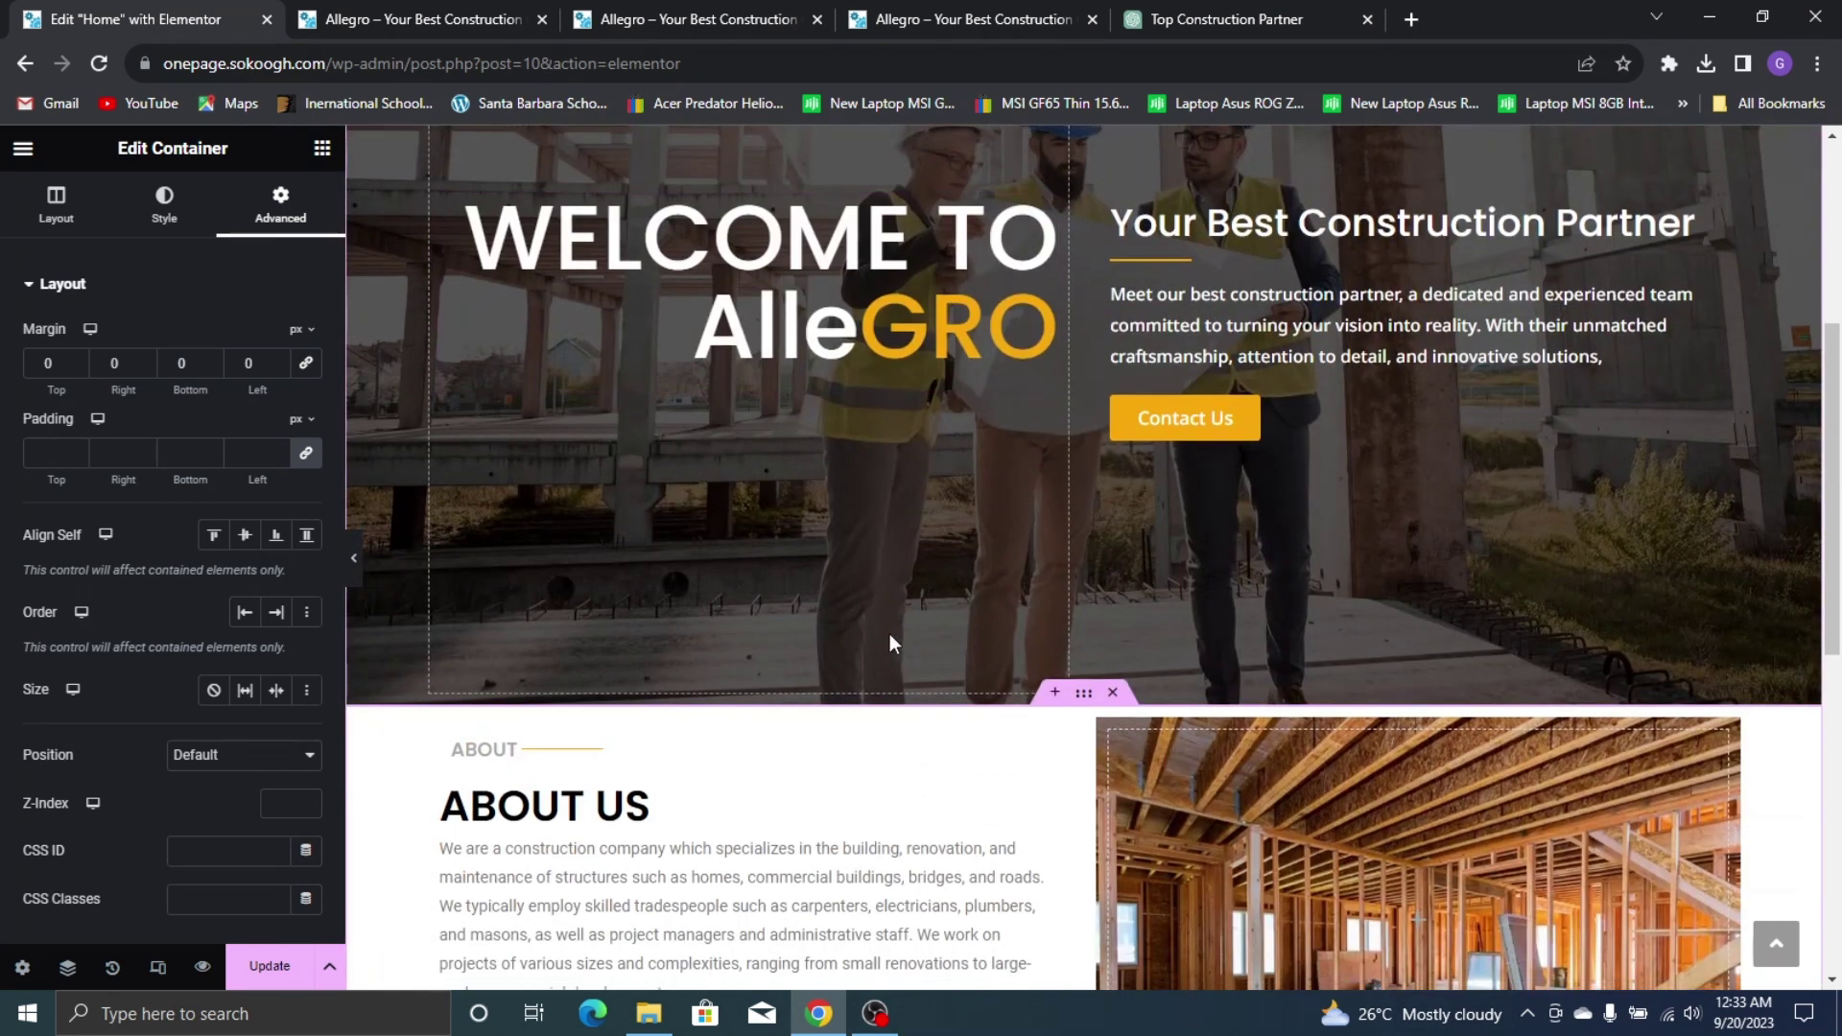
{"action": "scroll", "coordinate": [889, 643], "scroll_direction": "down", "scroll_amount": 2}
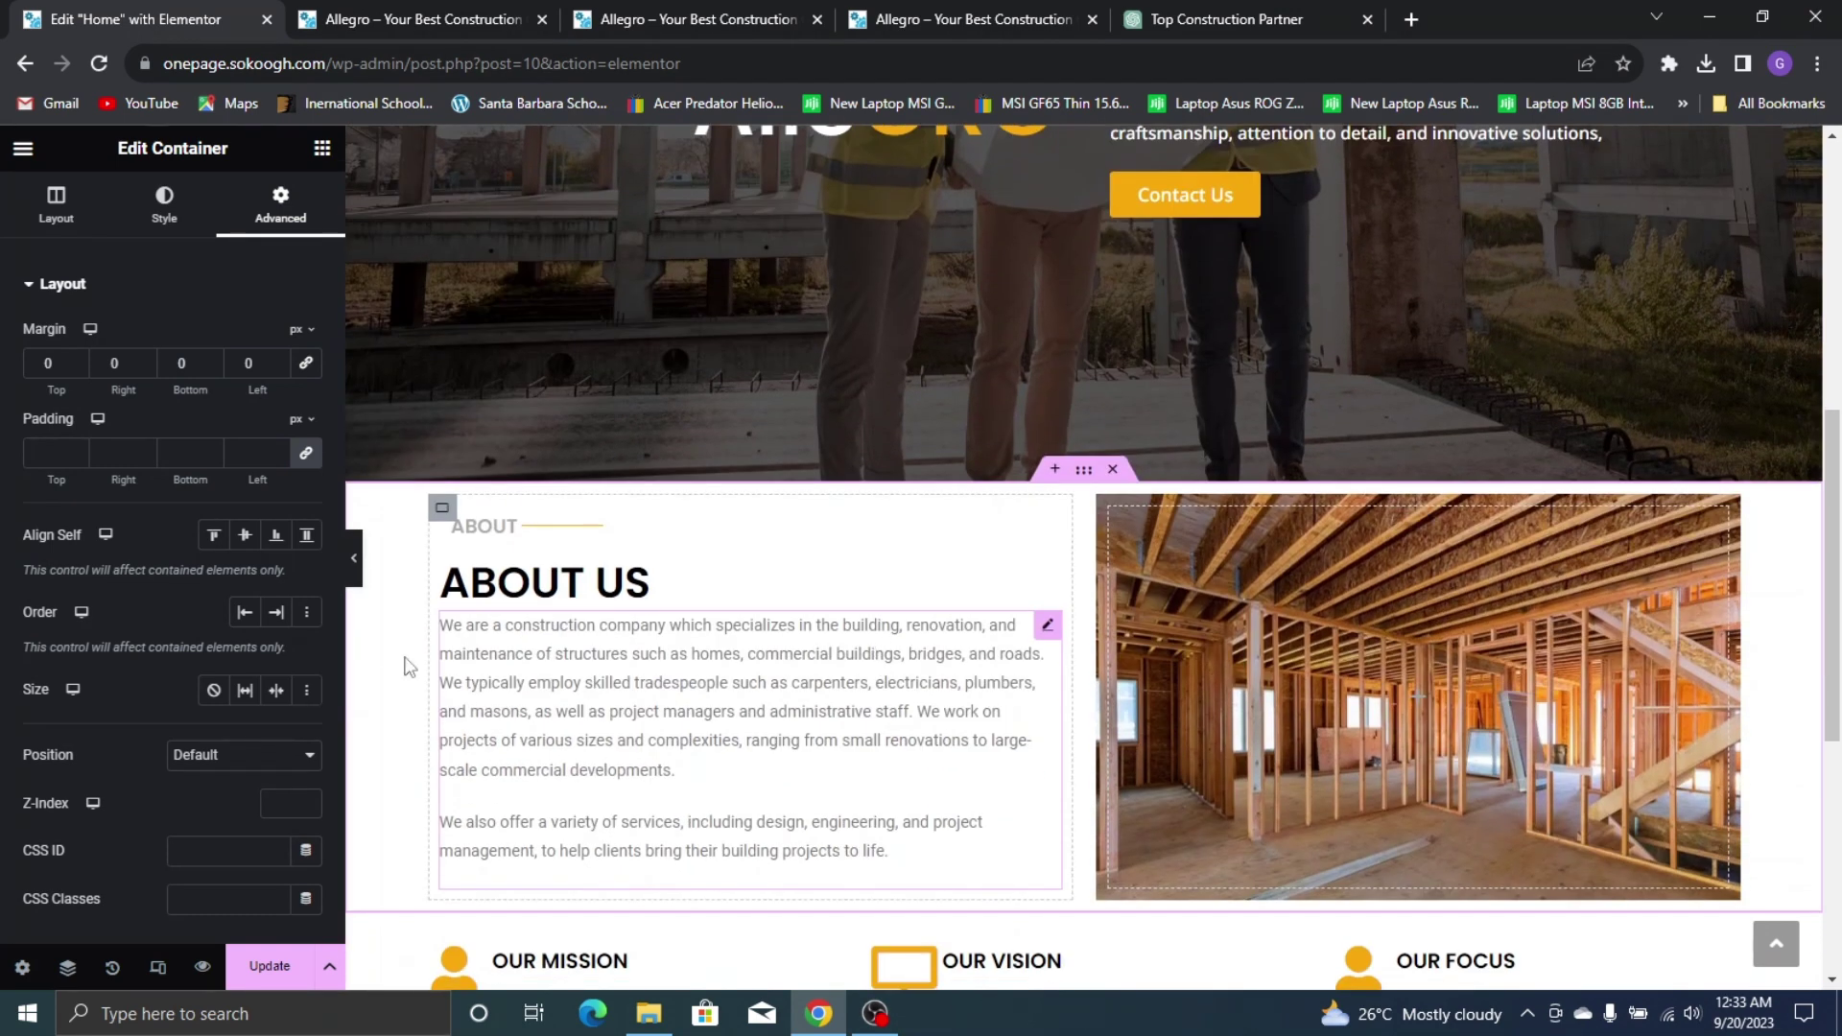
{"action": "left_click", "coordinate": [40, 363]}
{"action": "type", "text": "8"}
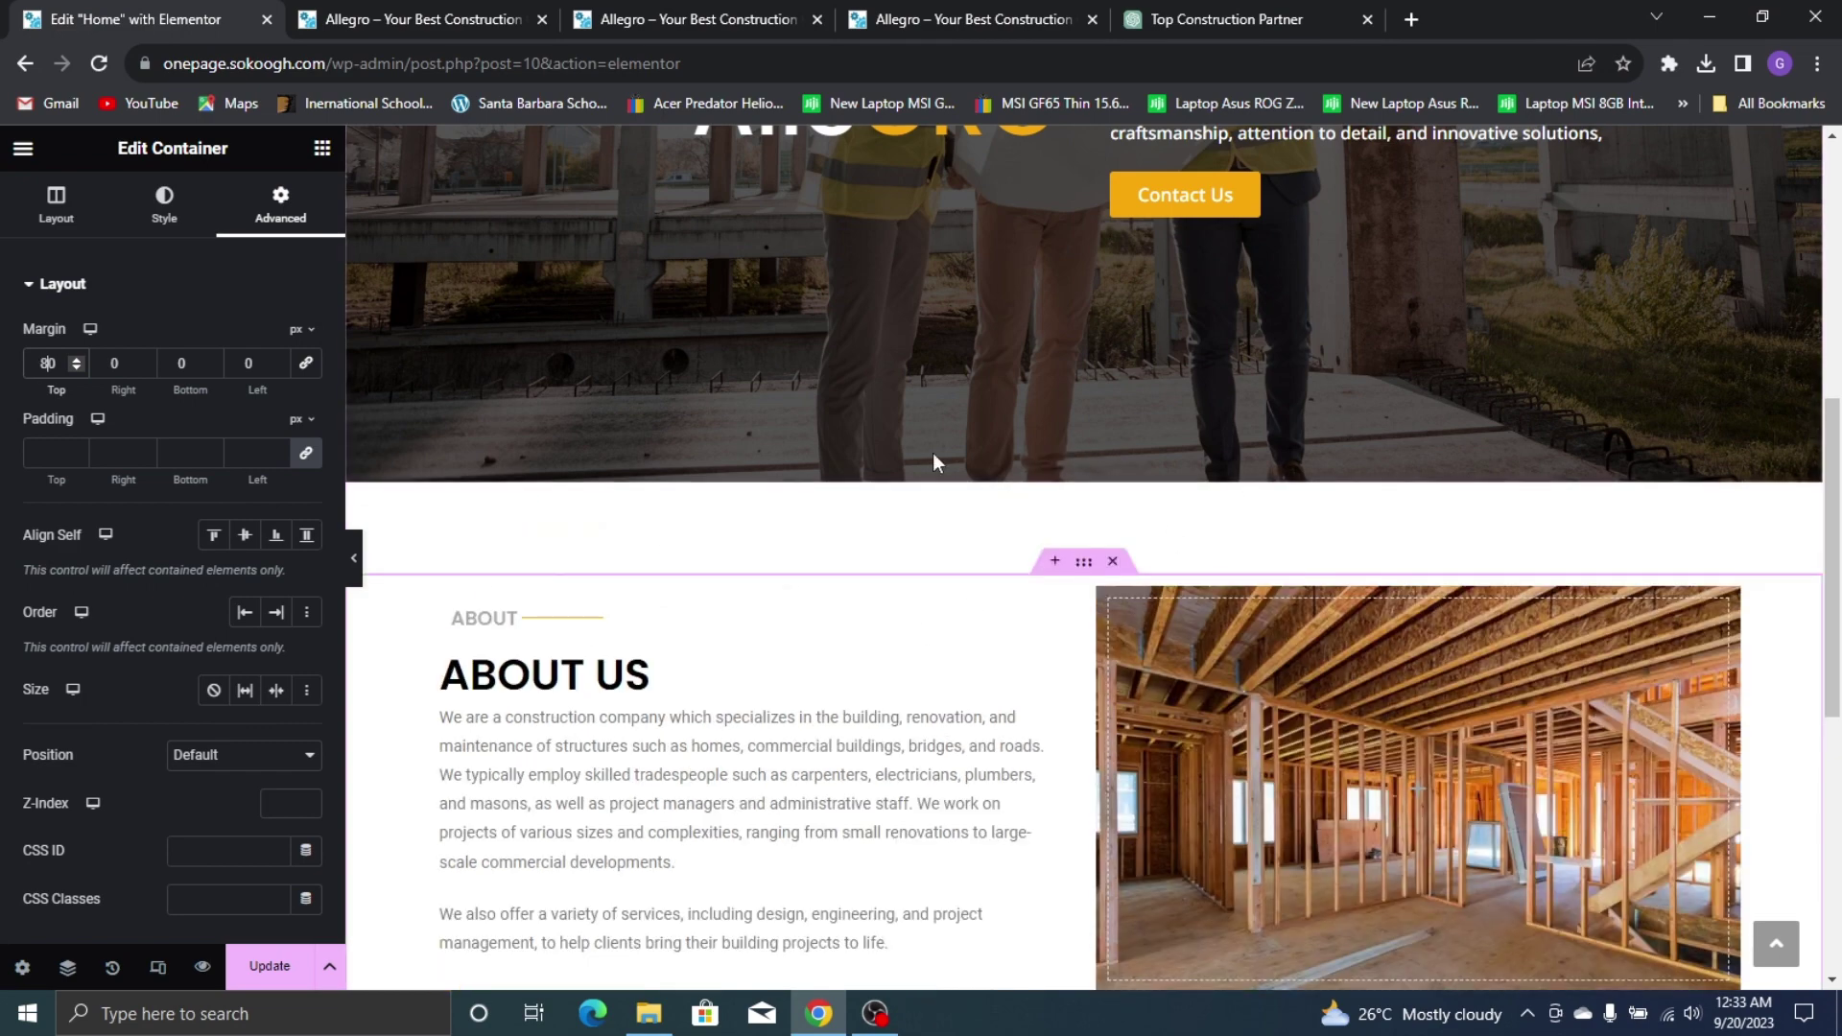
{"action": "scroll", "coordinate": [935, 463], "scroll_direction": "down", "scroll_amount": 3}
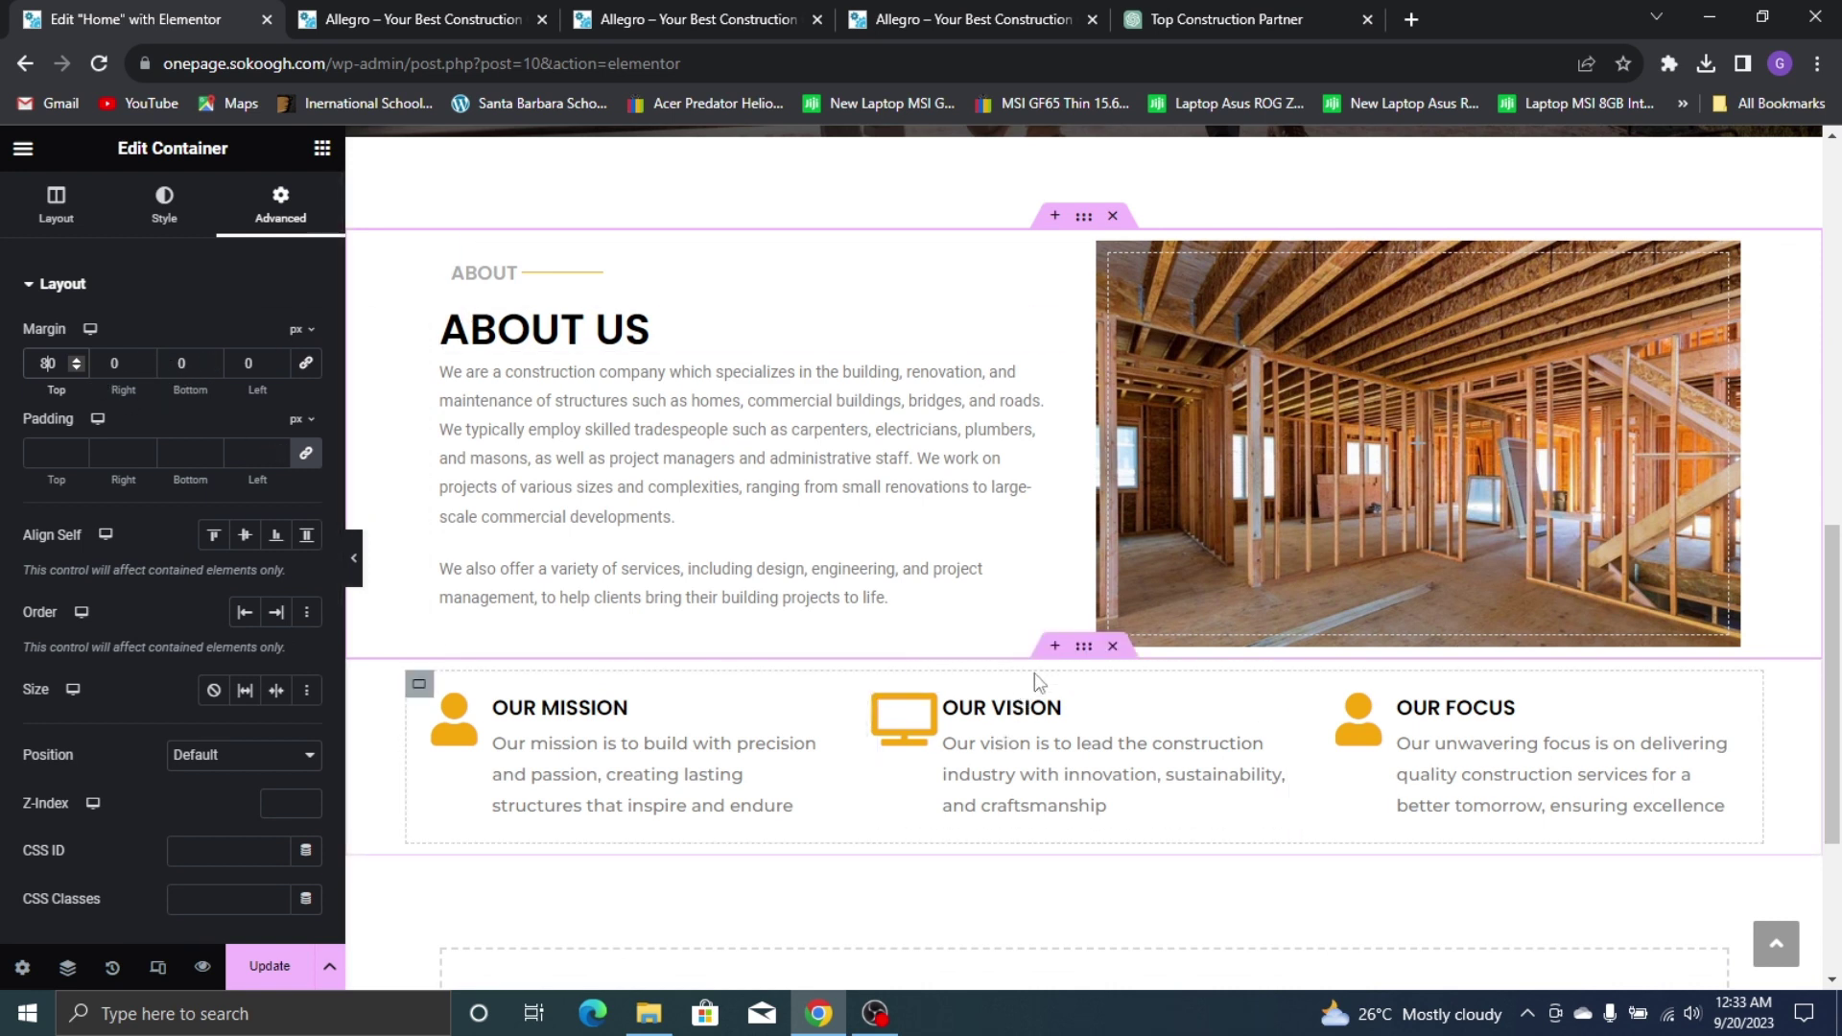
Give the Mission, Vision and Focus container a 30 px top margin and save the page
{"action": "left_click", "coordinate": [1091, 651]}
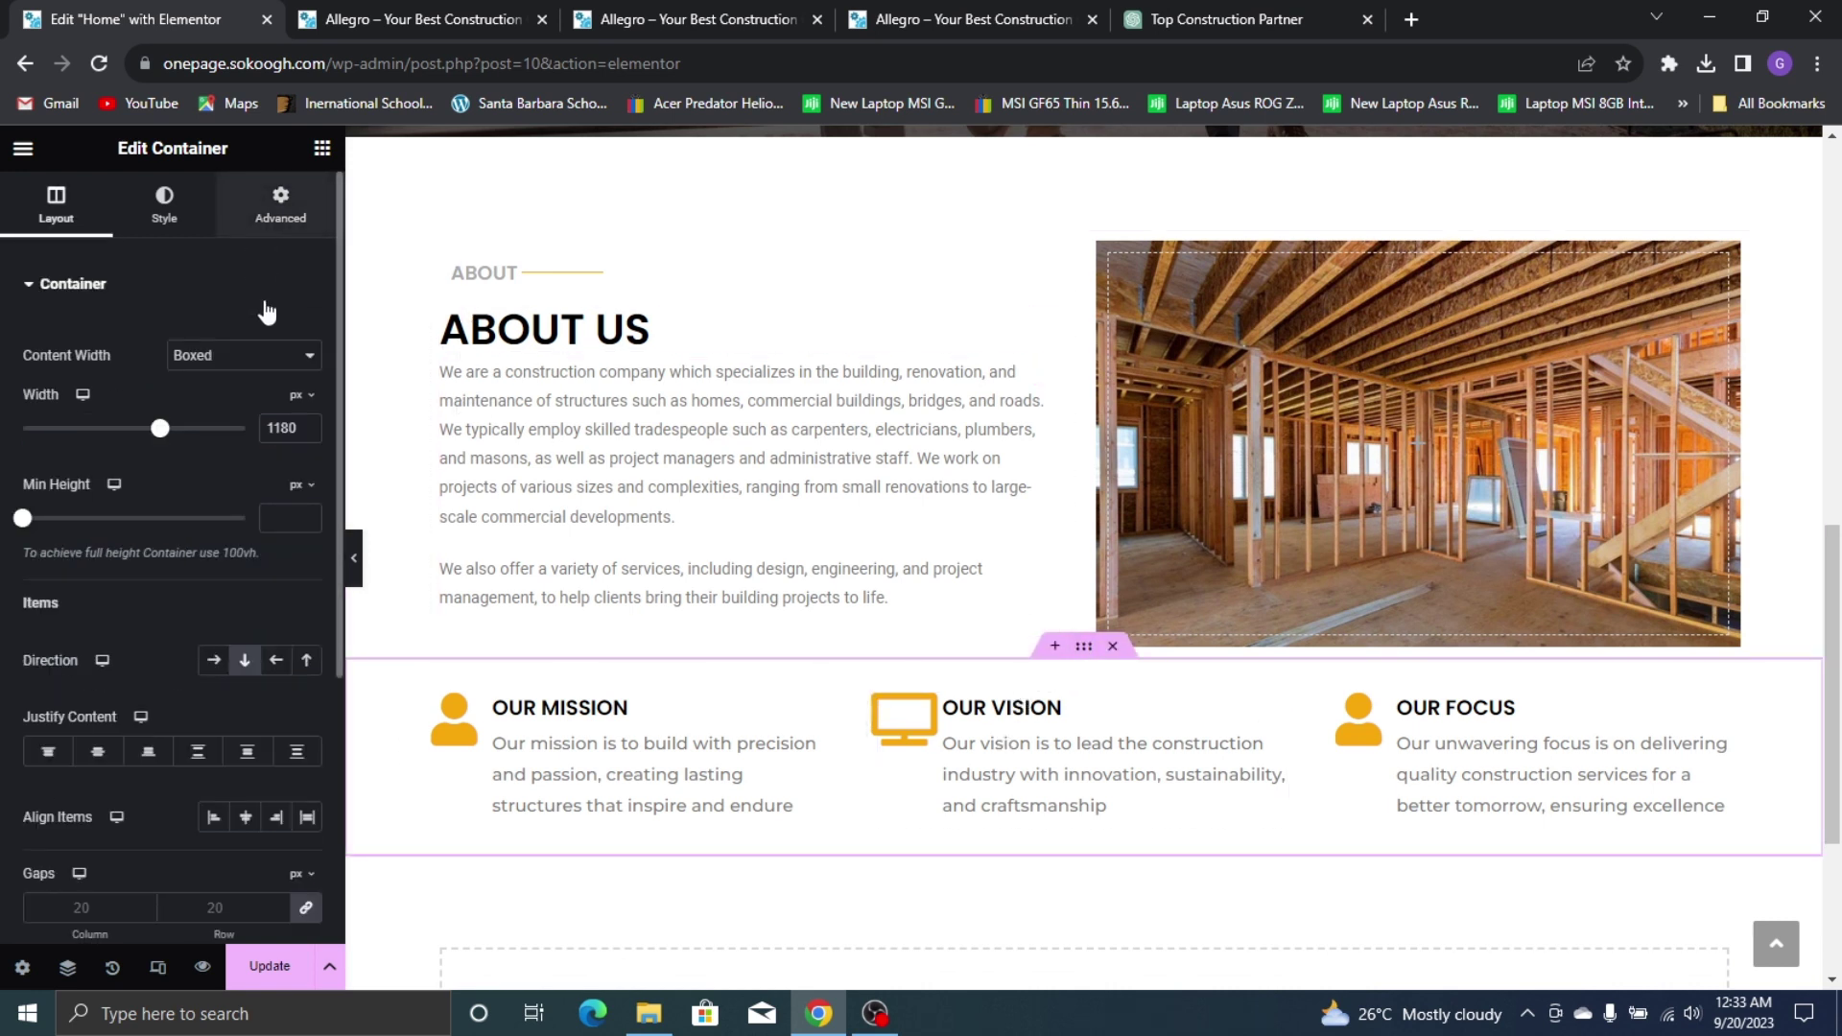
{"action": "left_click", "coordinate": [280, 203]}
{"action": "left_click", "coordinate": [305, 362]}
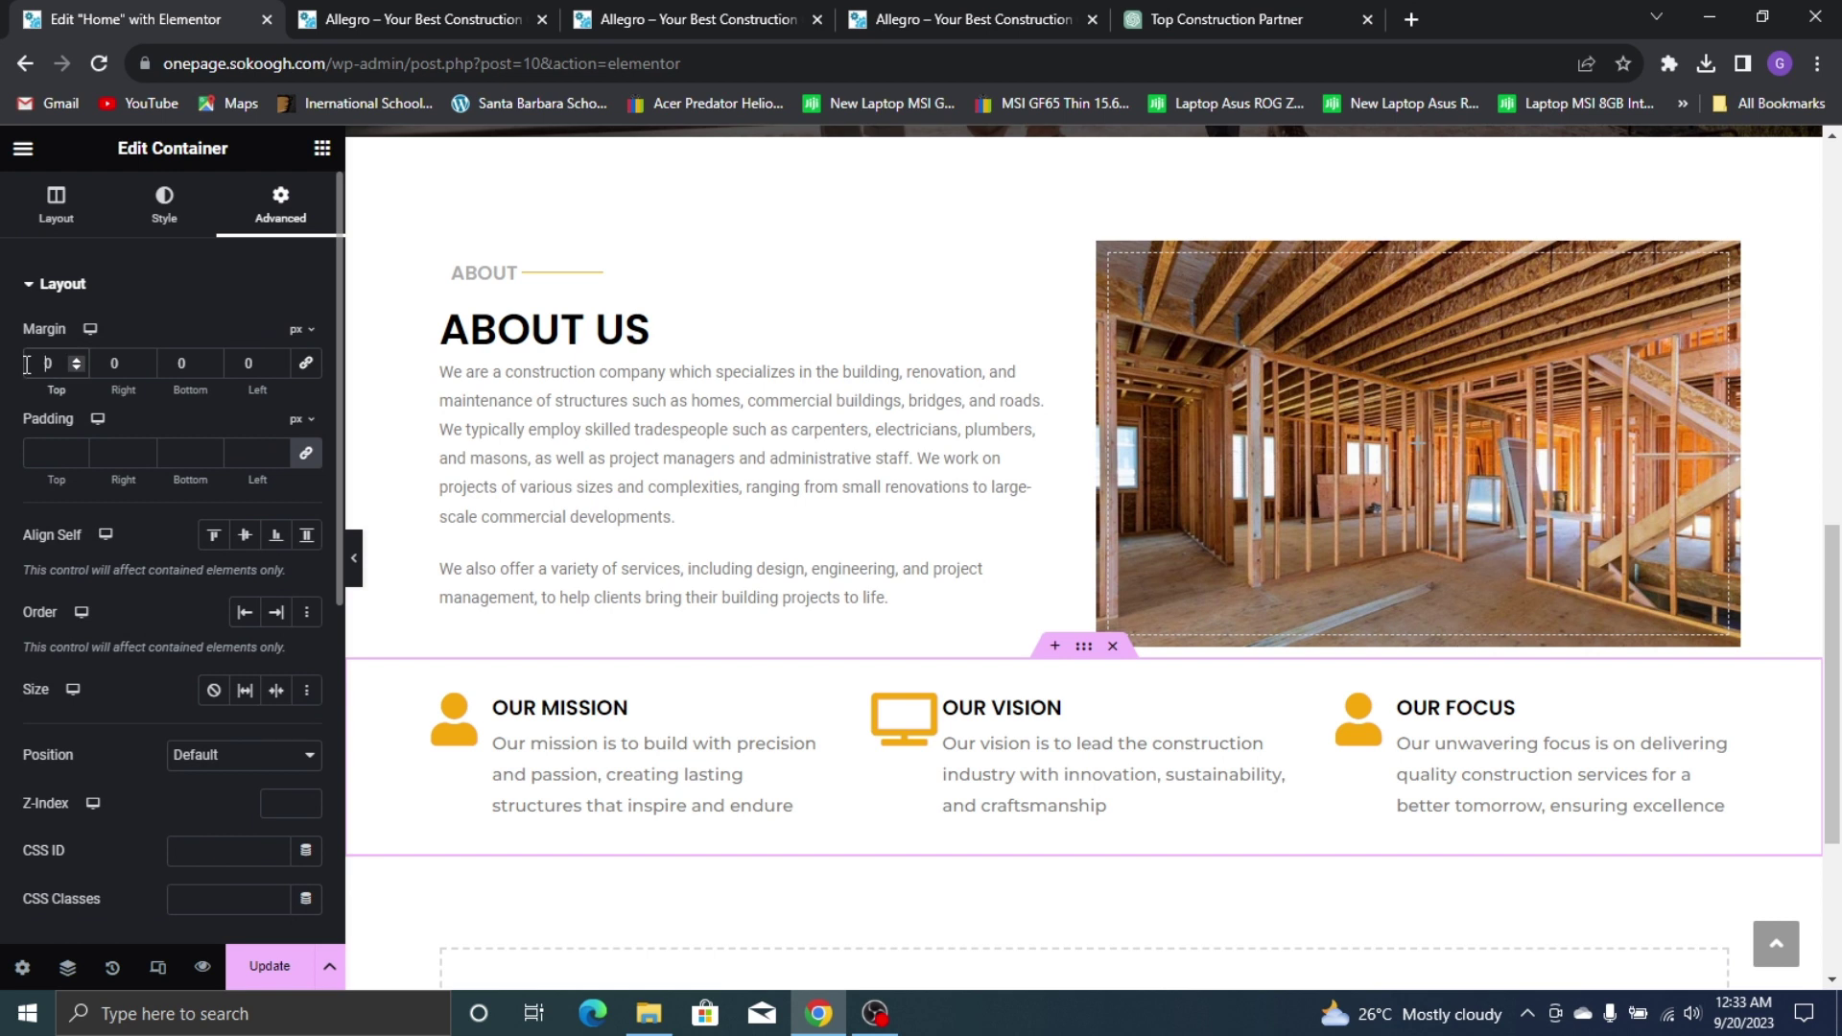
{"action": "left_click", "coordinate": [28, 364]}
{"action": "type", "text": "5"}
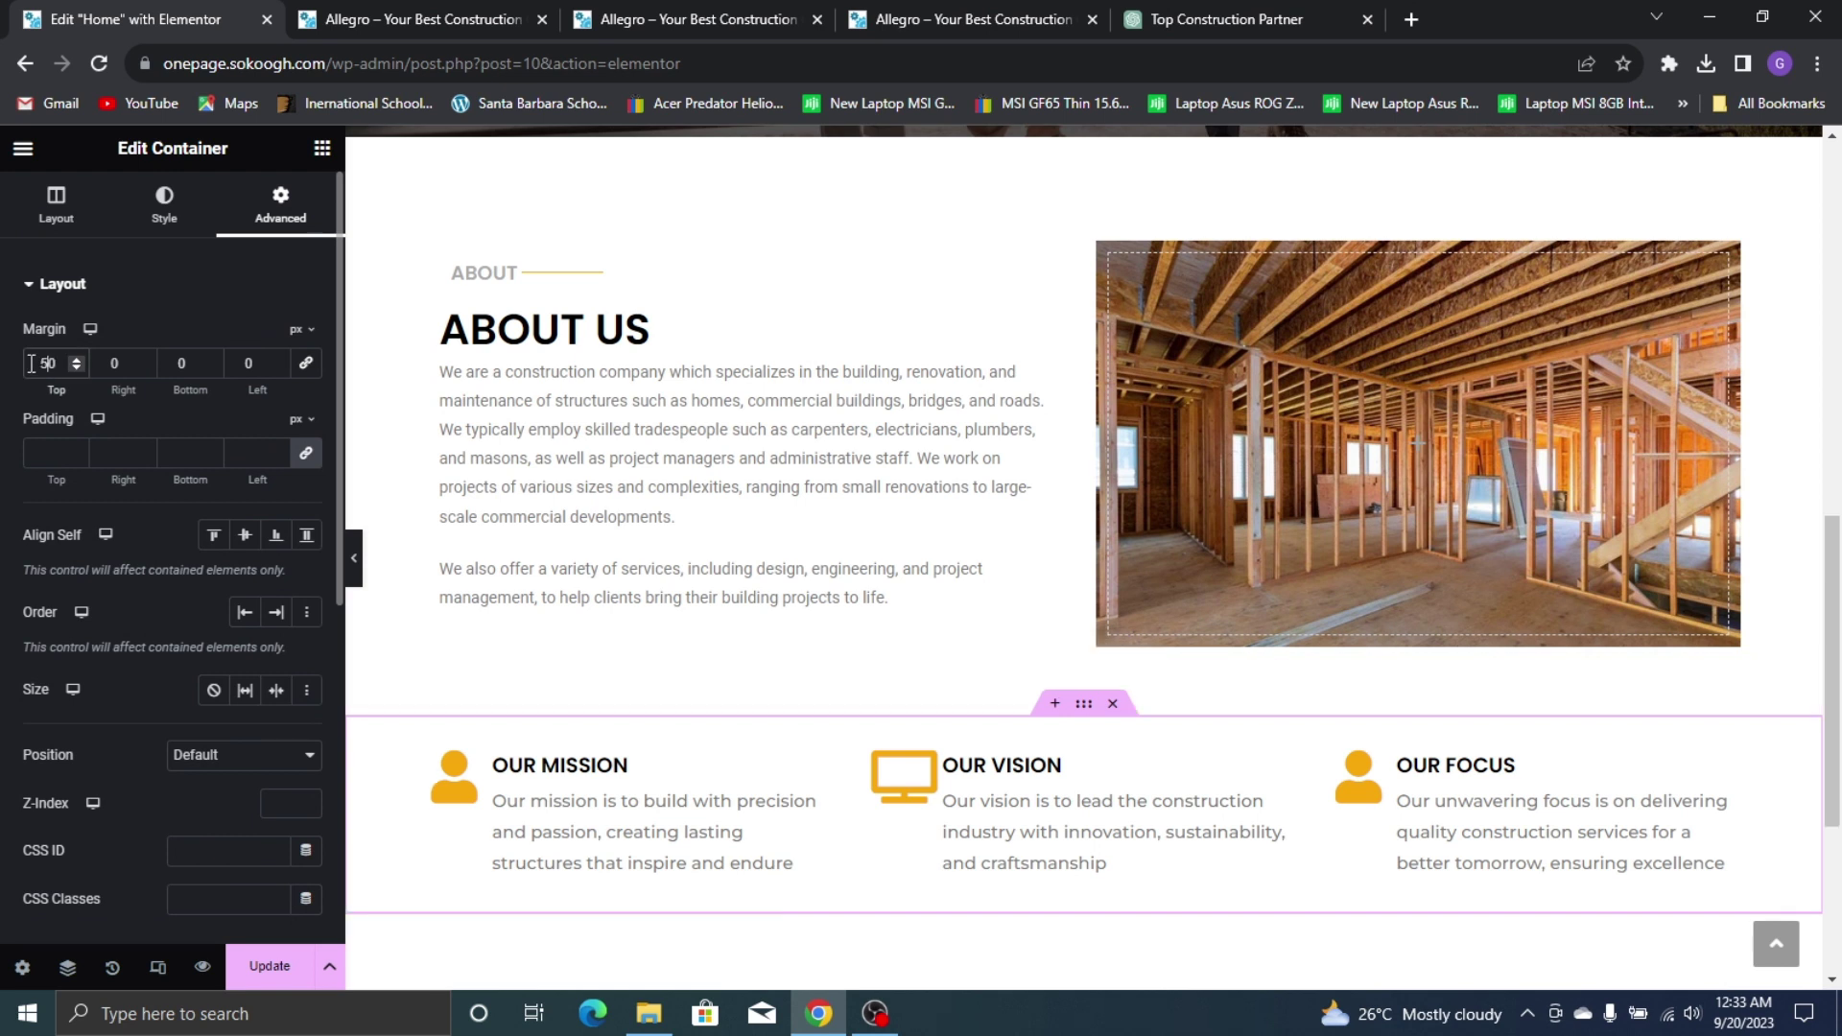
{"action": "key", "text": "BackSpace"}
{"action": "type", "text": "3"}
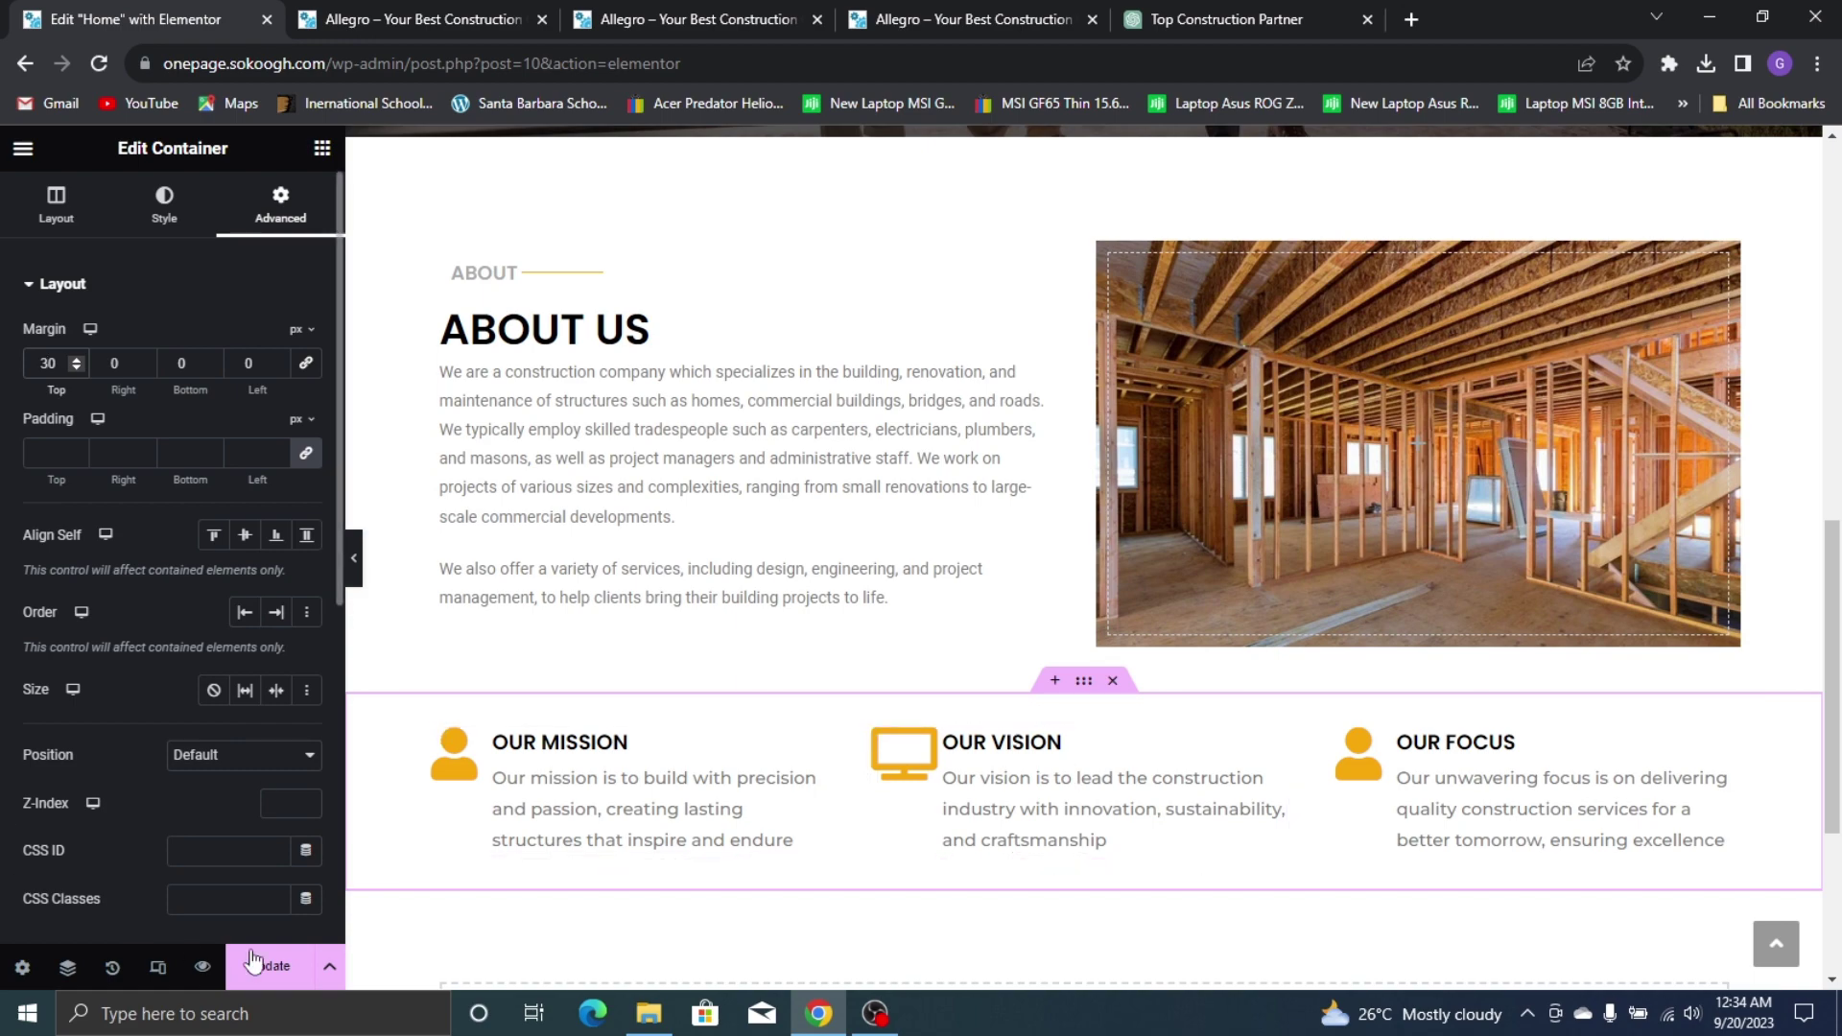
{"action": "left_click", "coordinate": [281, 971]}
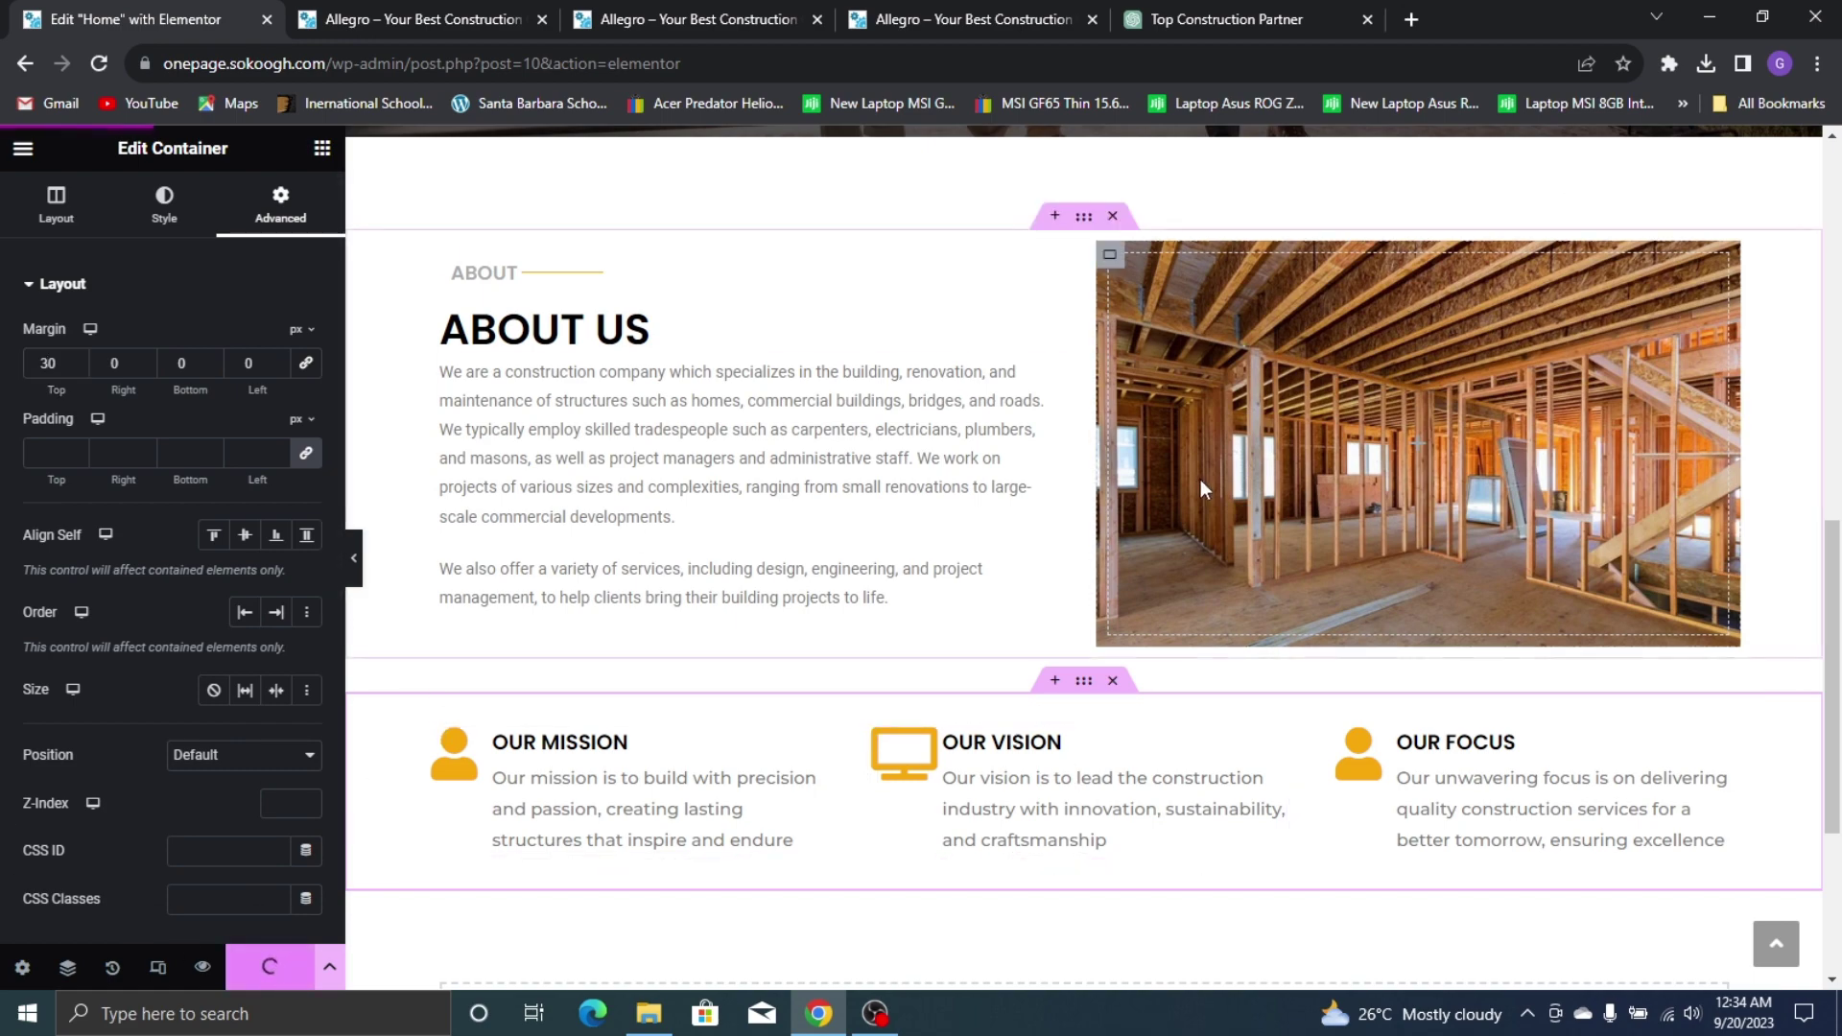
{"action": "scroll", "coordinate": [1200, 480], "scroll_direction": "up", "scroll_amount": 15}
{"action": "scroll", "coordinate": [555, 527], "scroll_direction": "down", "scroll_amount": 10}
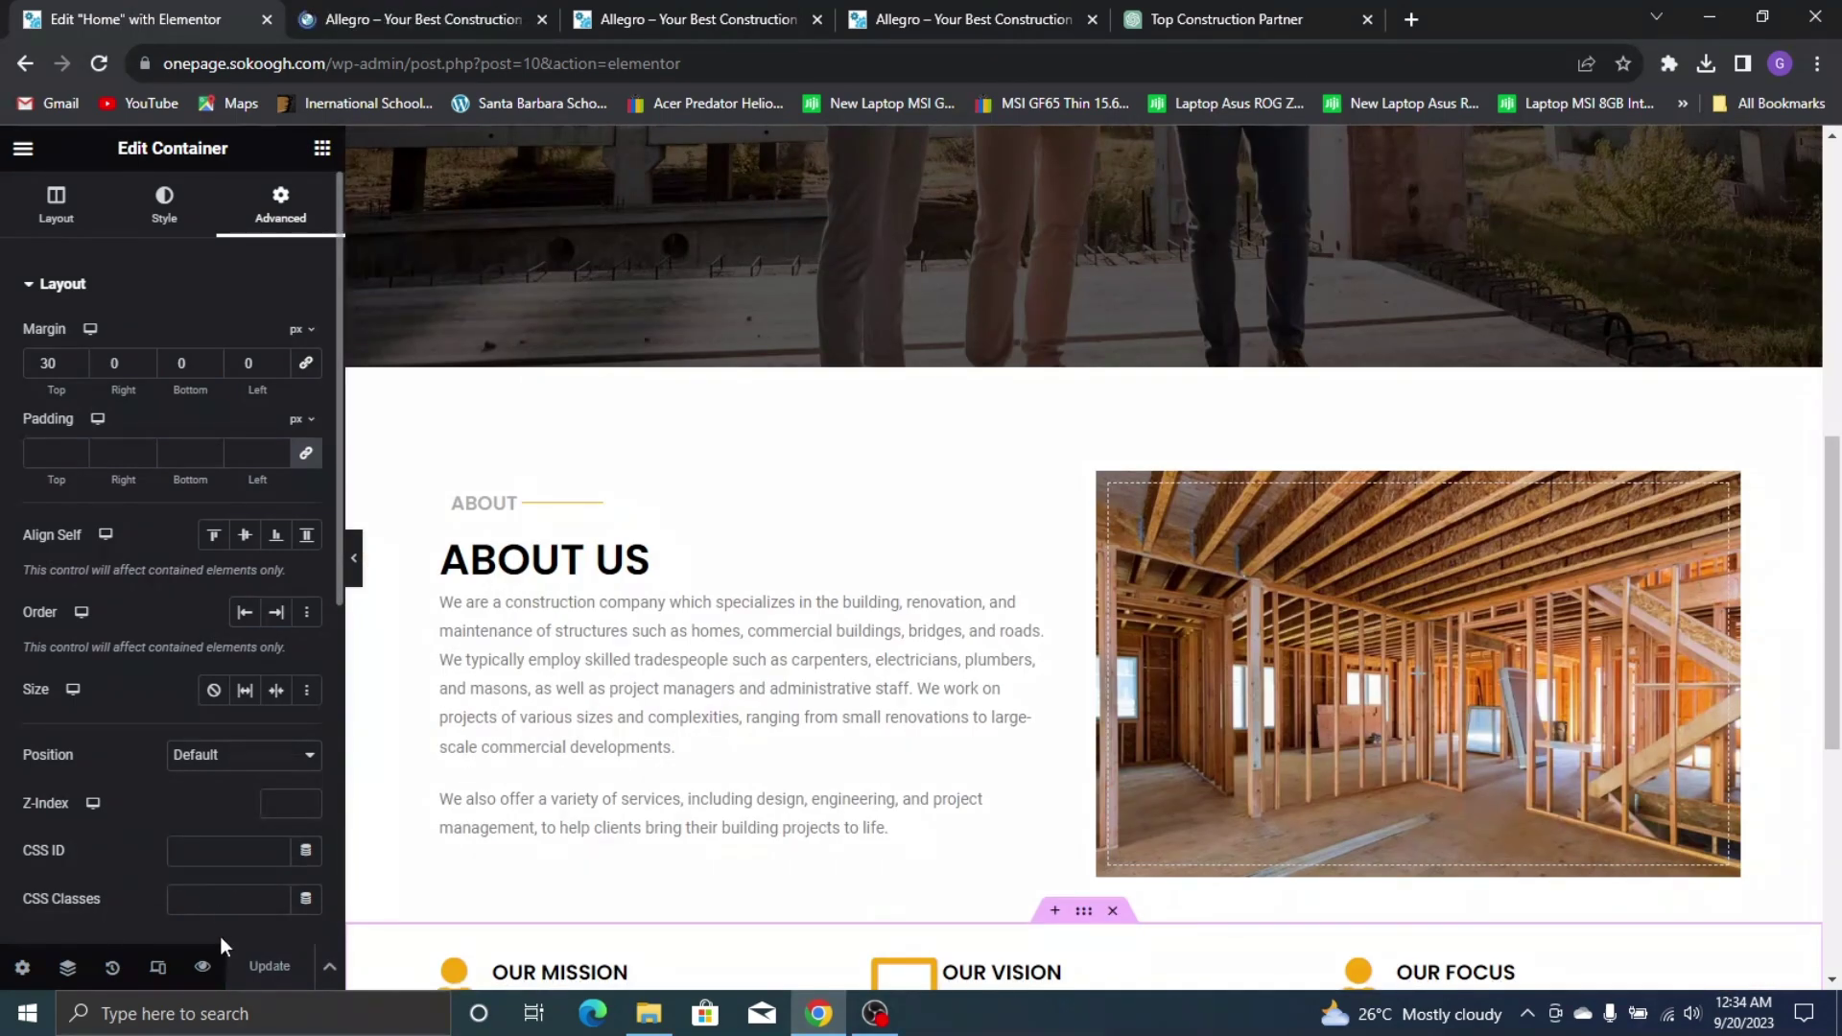
{"action": "left_click", "coordinate": [432, 20]}
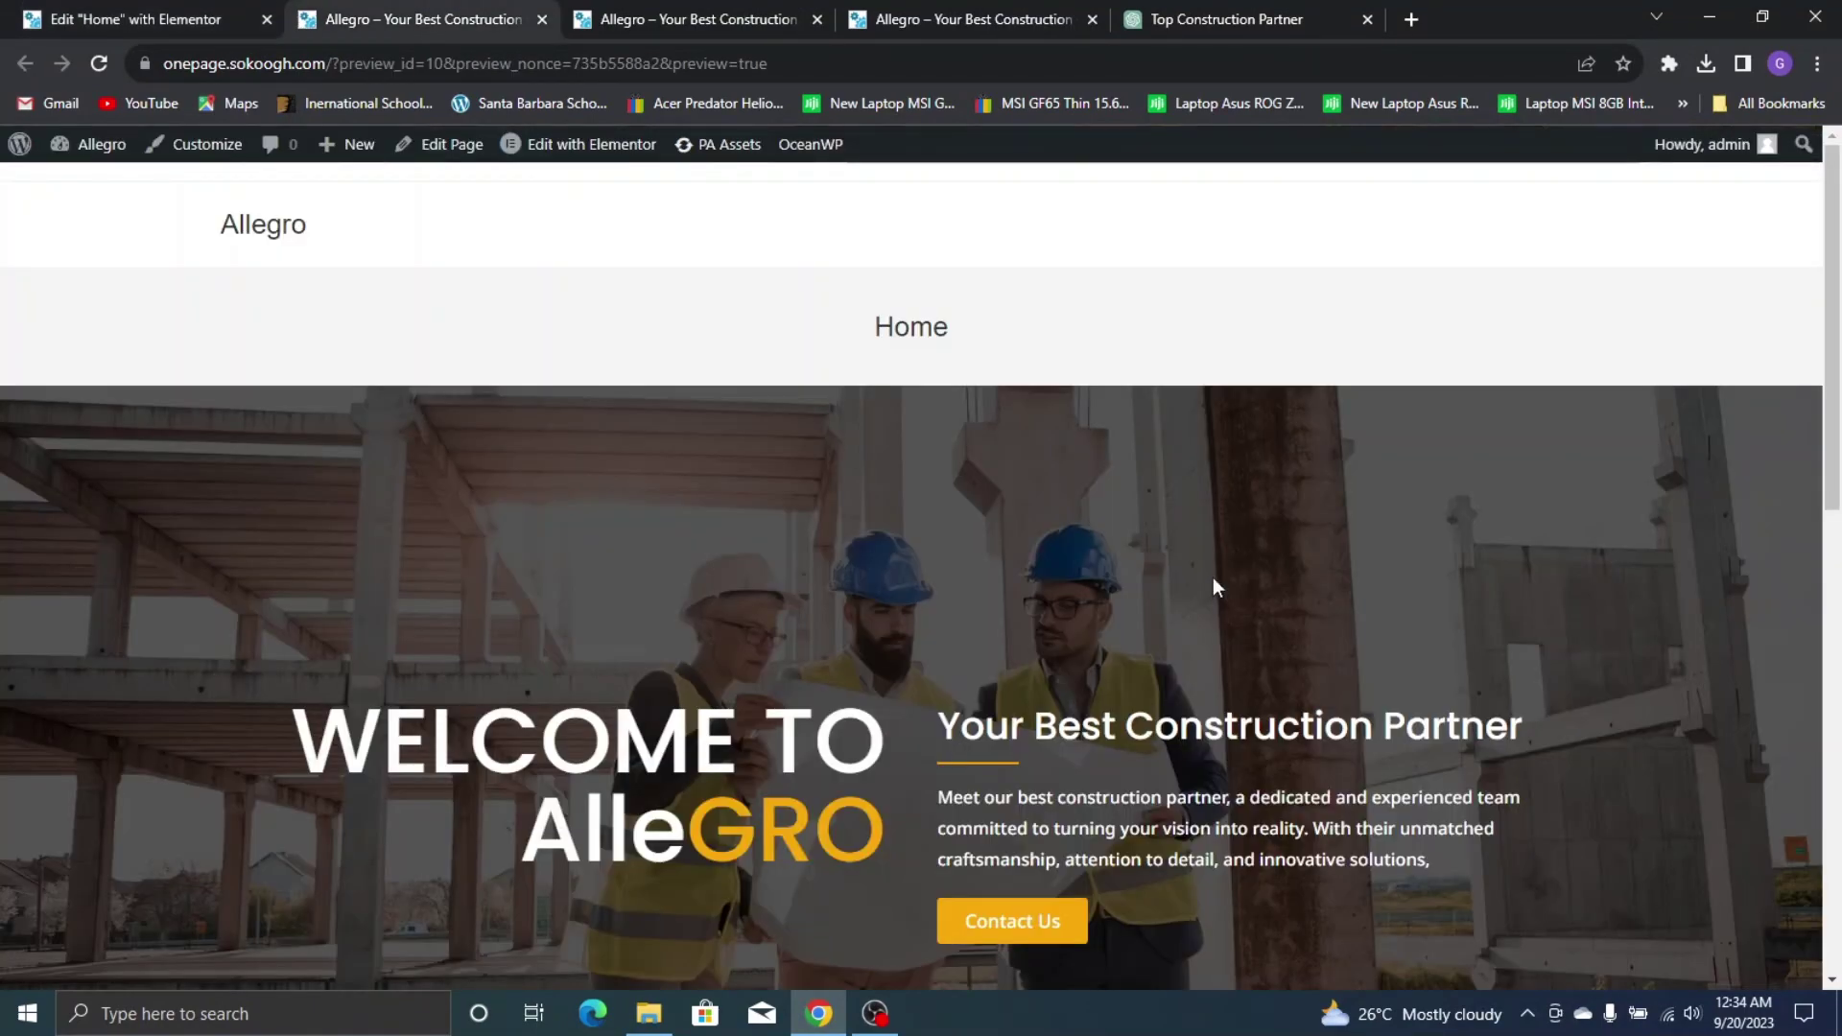
{"action": "scroll", "coordinate": [884, 489], "scroll_direction": "down", "scroll_amount": 5}
{"action": "scroll", "coordinate": [927, 414], "scroll_direction": "down", "scroll_amount": 6}
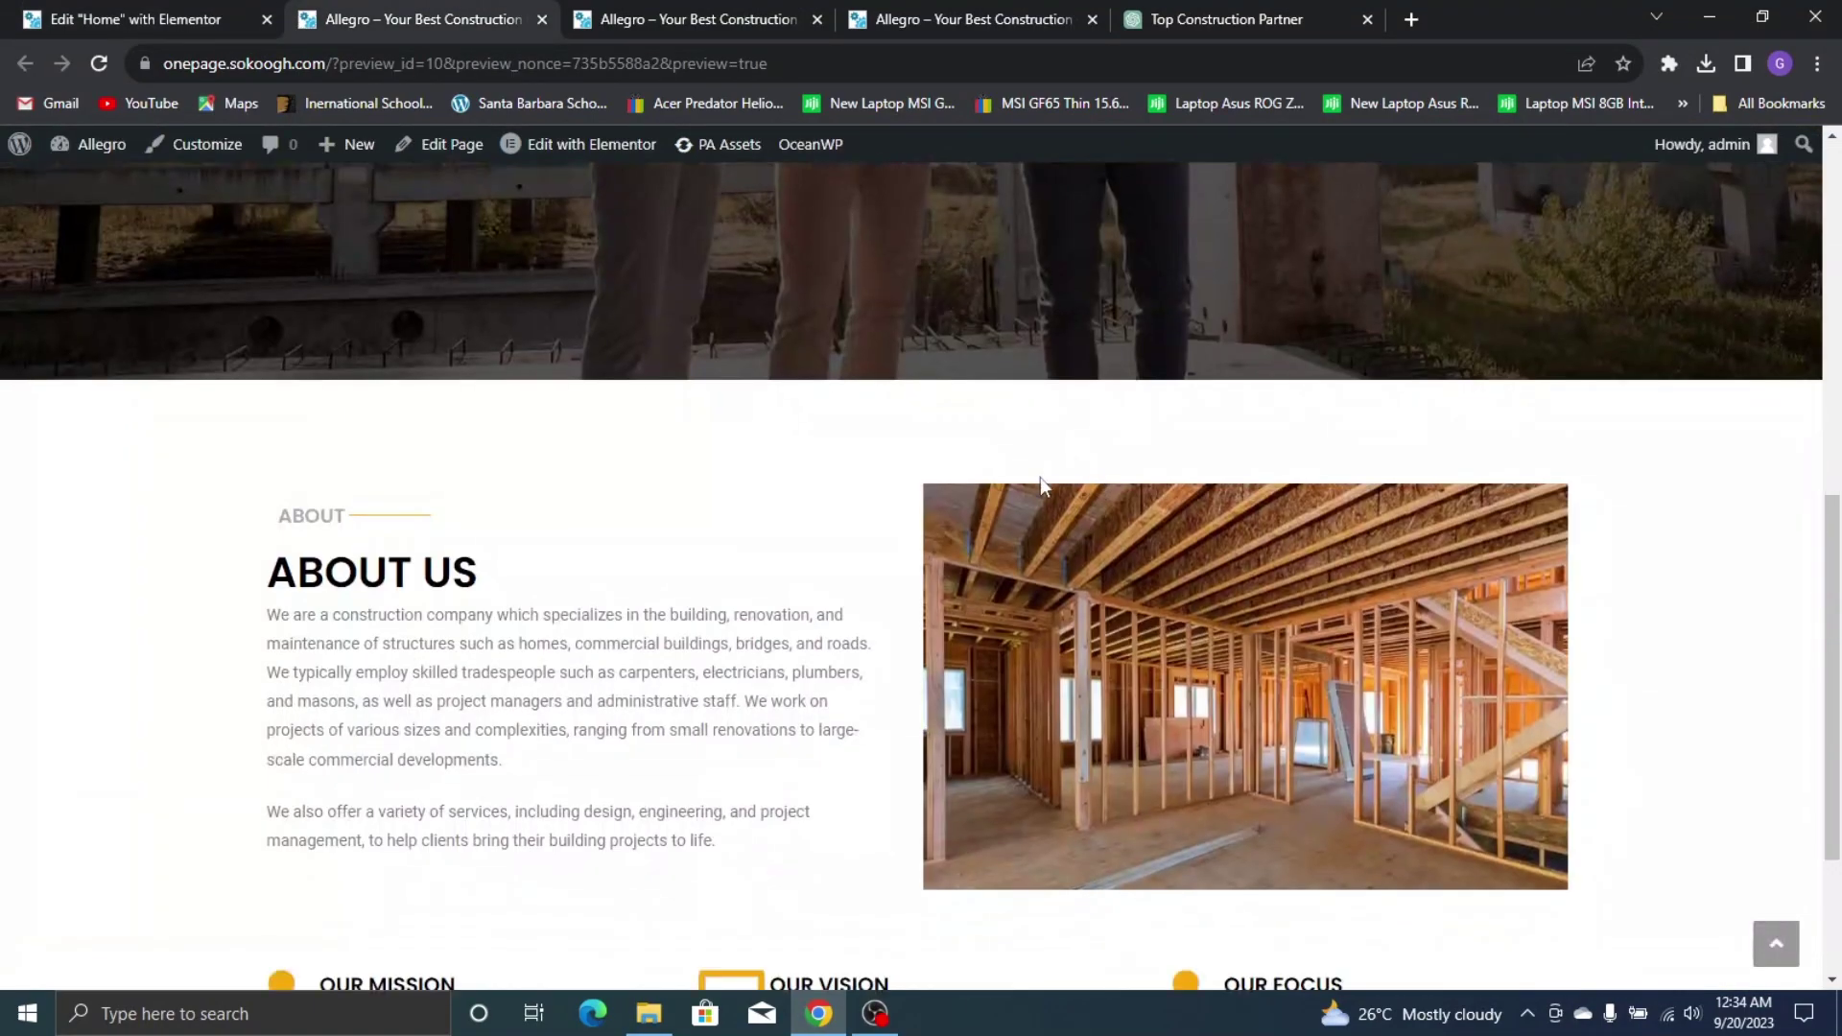
{"action": "scroll", "coordinate": [838, 671], "scroll_direction": "down", "scroll_amount": 1}
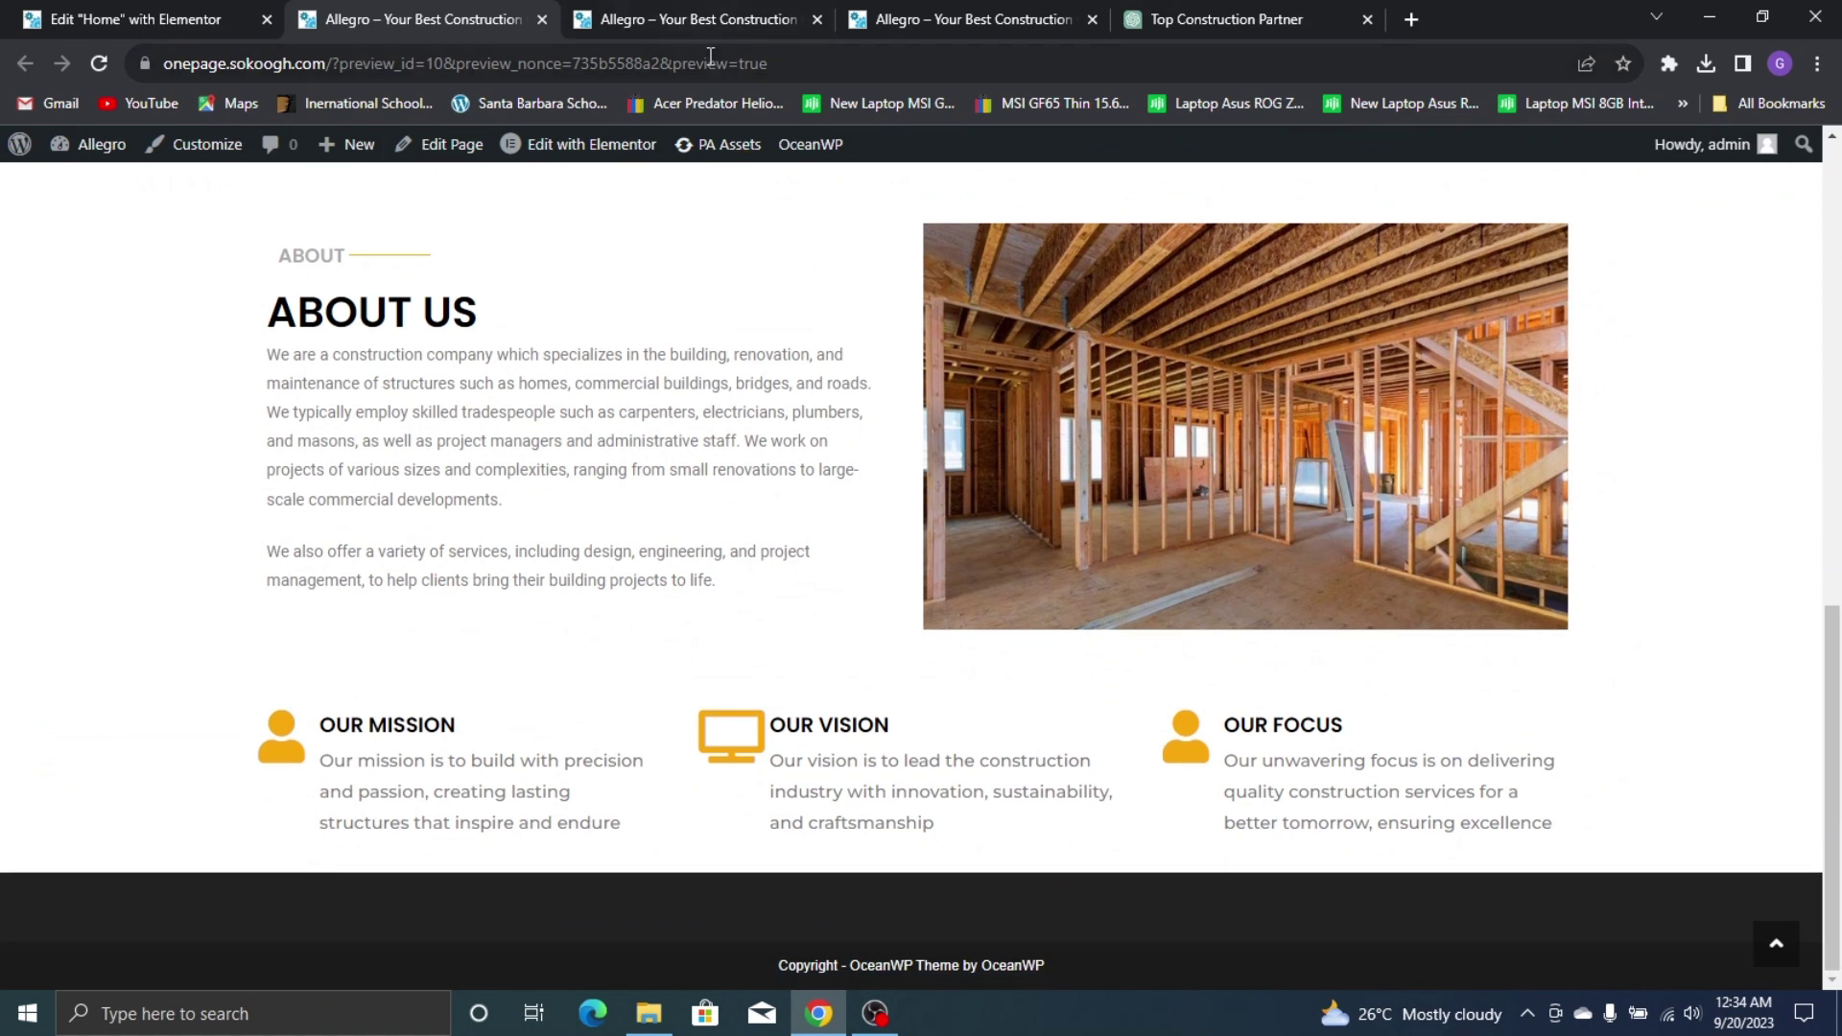
{"action": "left_click", "coordinate": [758, 9]}
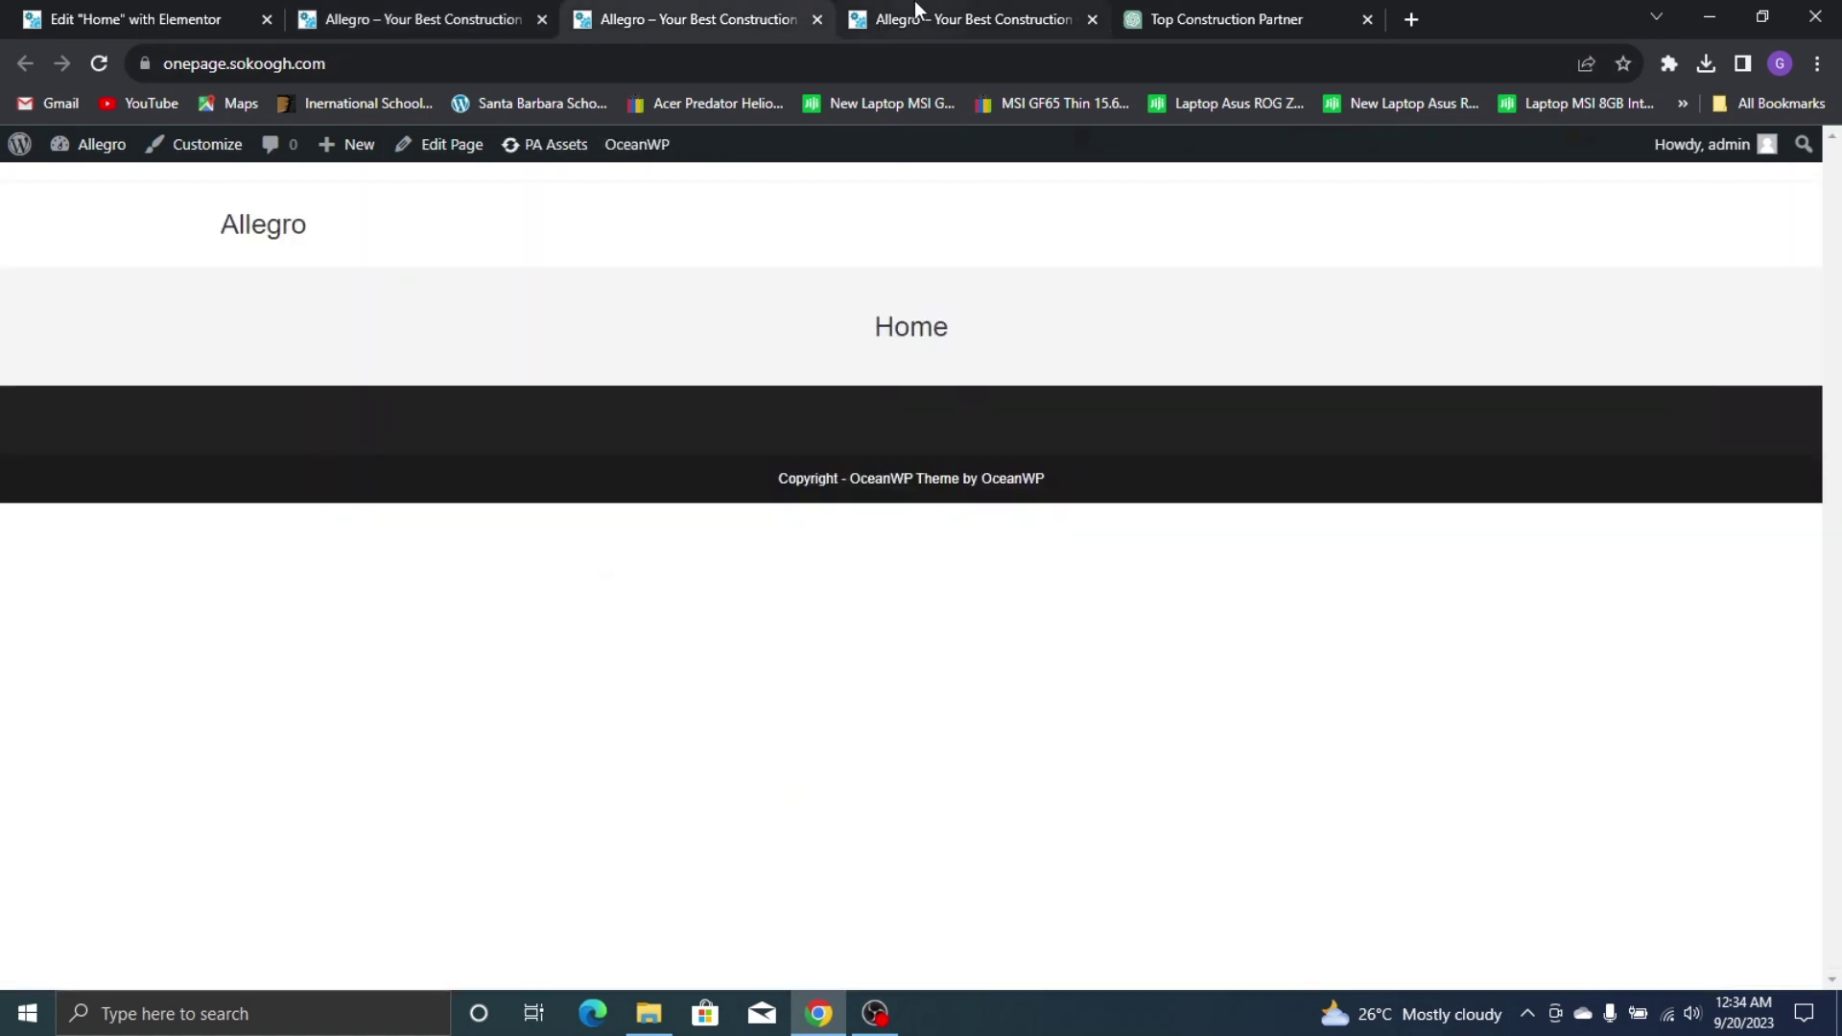
{"action": "left_click", "coordinate": [913, 10]}
{"action": "scroll", "coordinate": [965, 589], "scroll_direction": "down", "scroll_amount": 5}
{"action": "scroll", "coordinate": [806, 615], "scroll_direction": "down", "scroll_amount": 4}
{"action": "key", "text": "ctrl+1"}
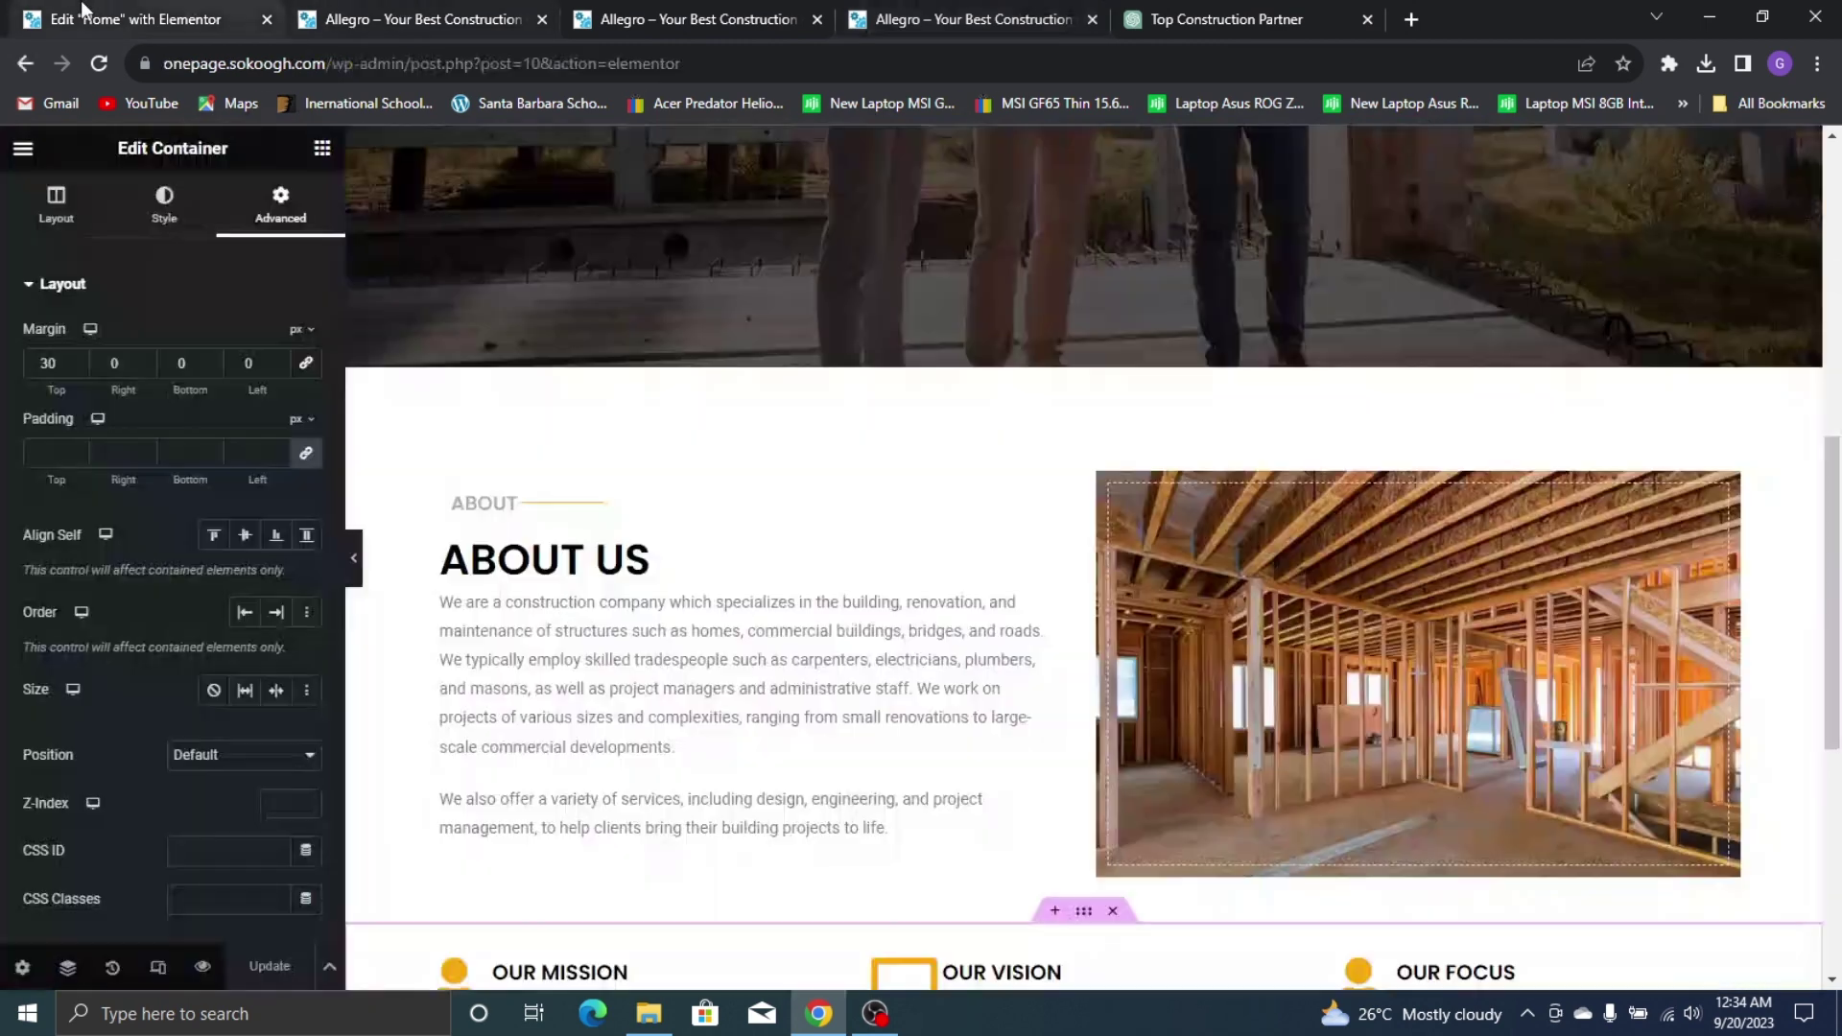
After checking the reference banner section, add a single-column empty container at the page bottom
{"action": "left_click", "coordinate": [322, 154]}
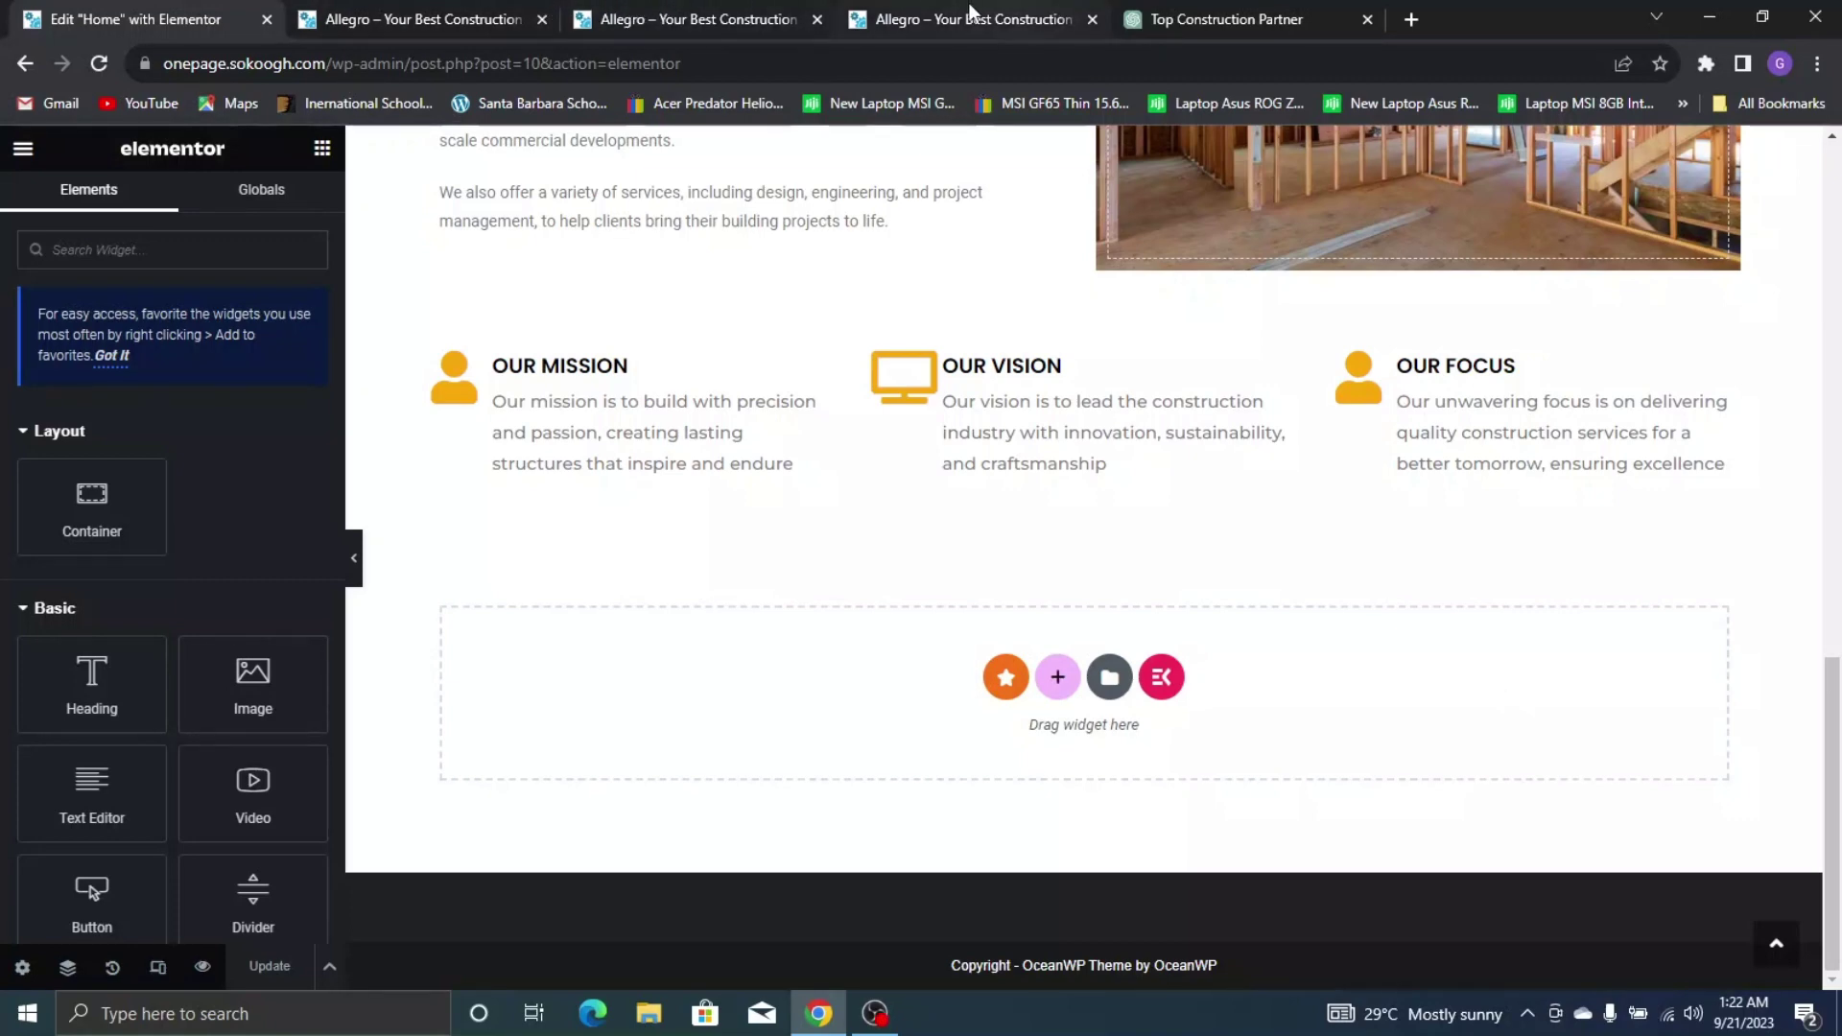
{"action": "left_click", "coordinate": [971, 14]}
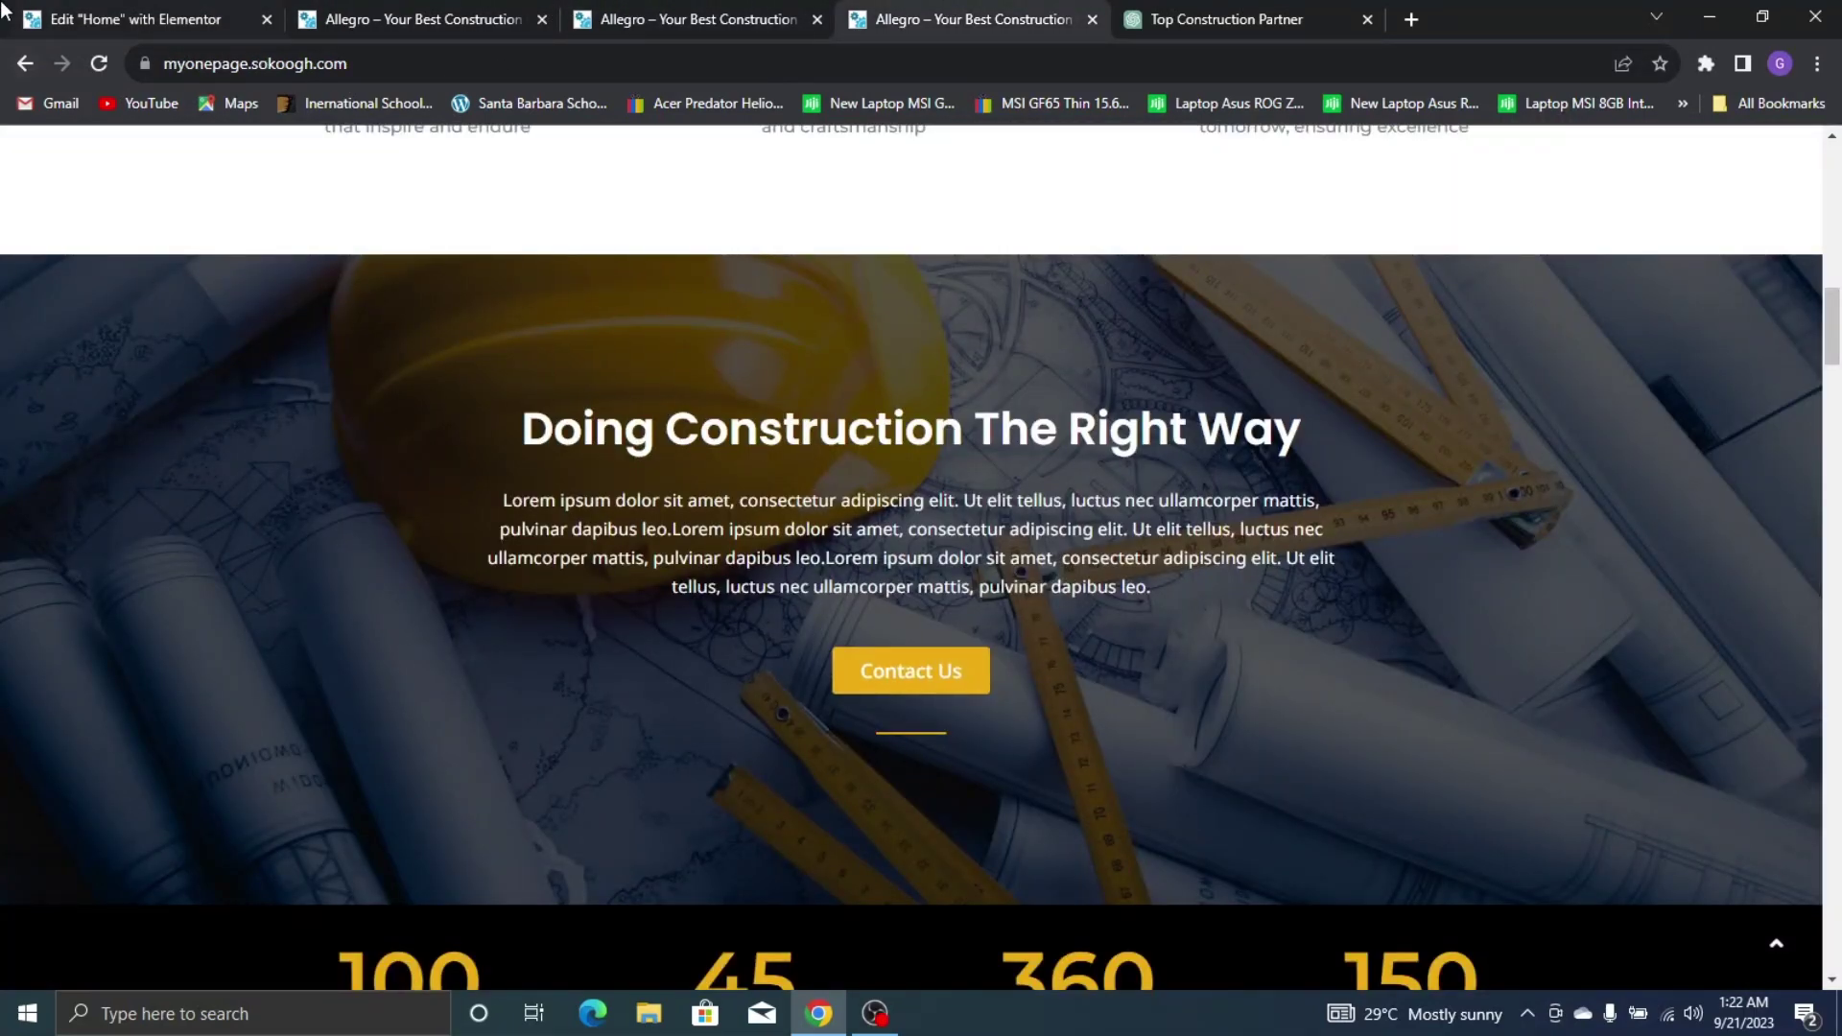
{"action": "left_click", "coordinate": [39, 20]}
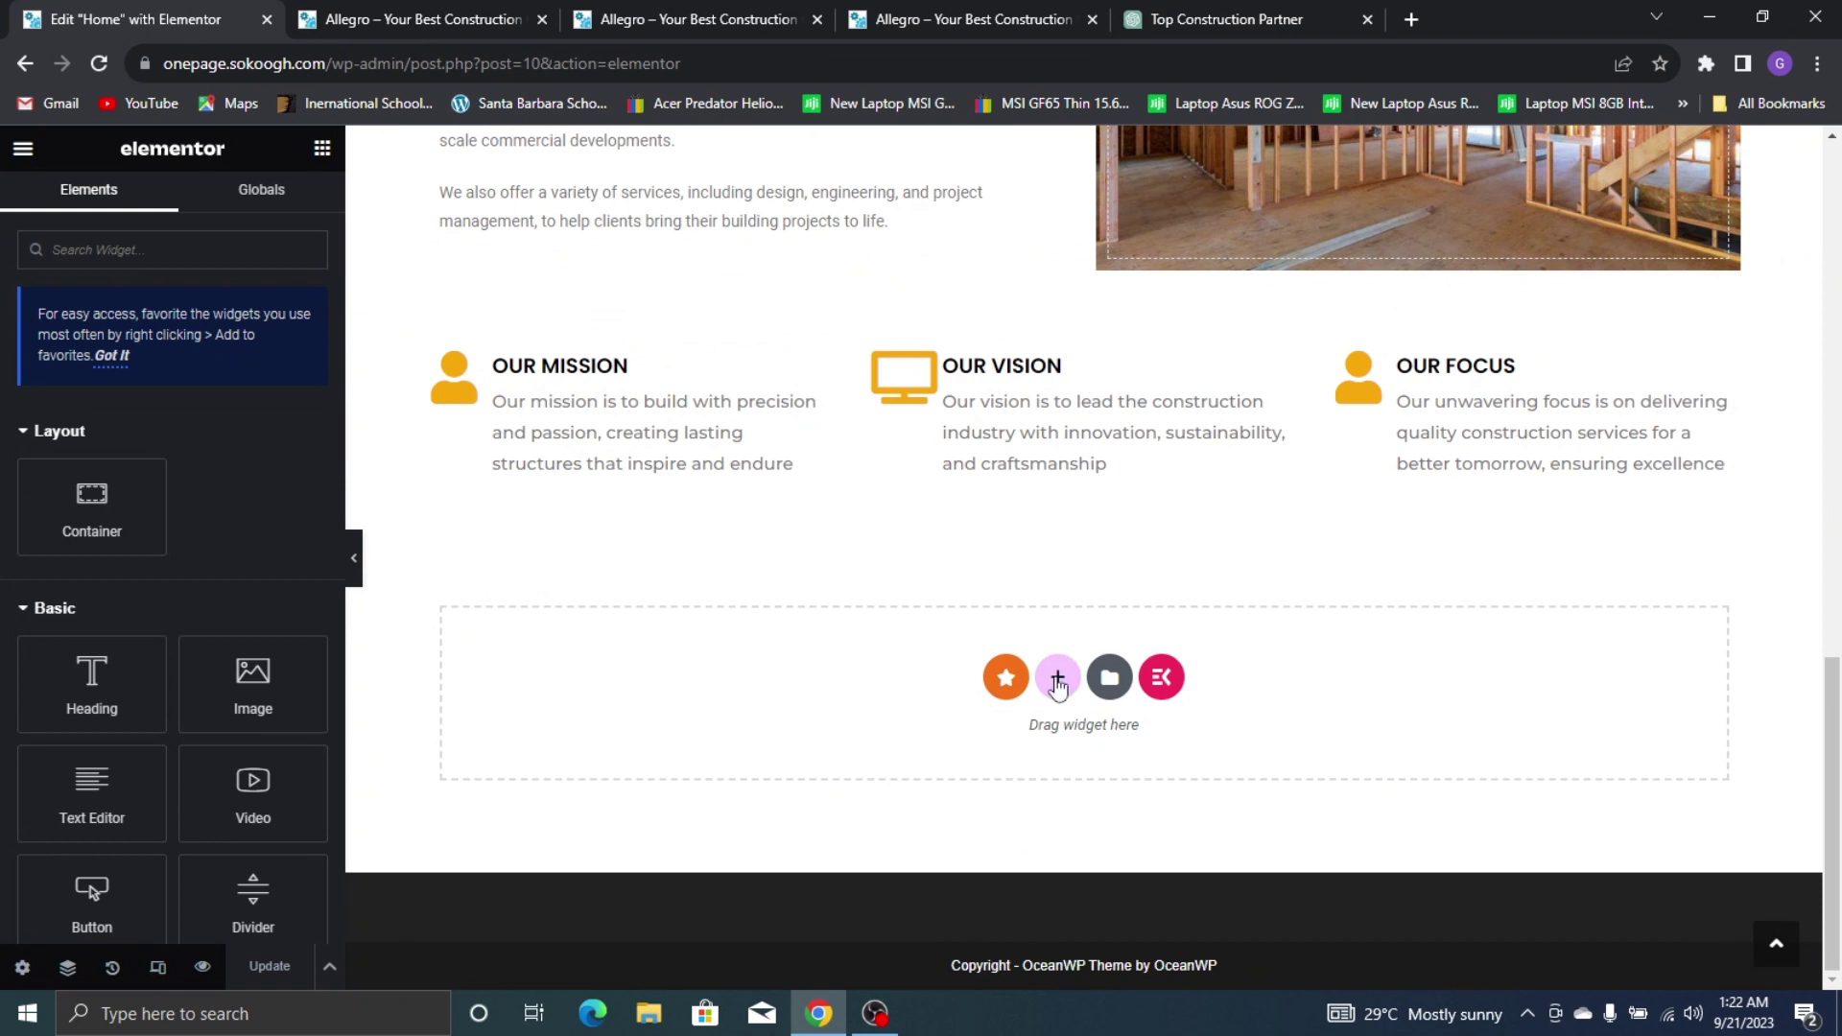
{"action": "left_click", "coordinate": [1057, 679]}
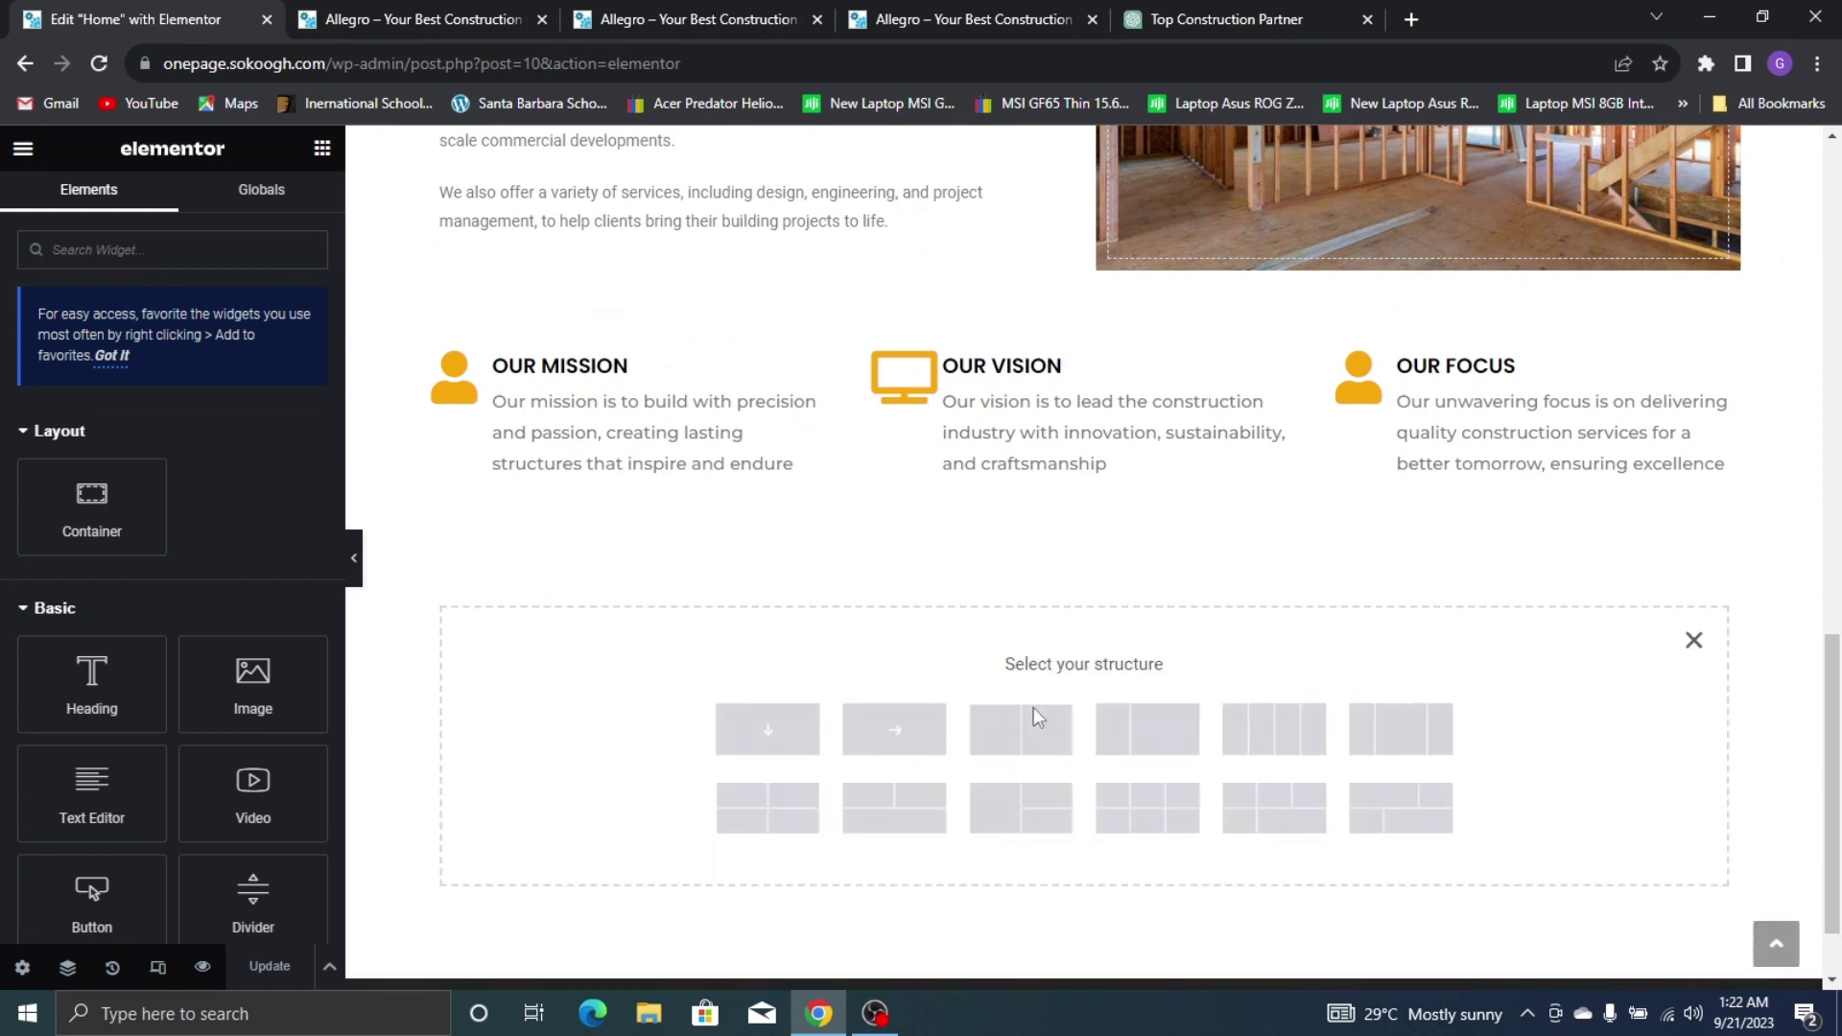
{"action": "left_click", "coordinate": [777, 731]}
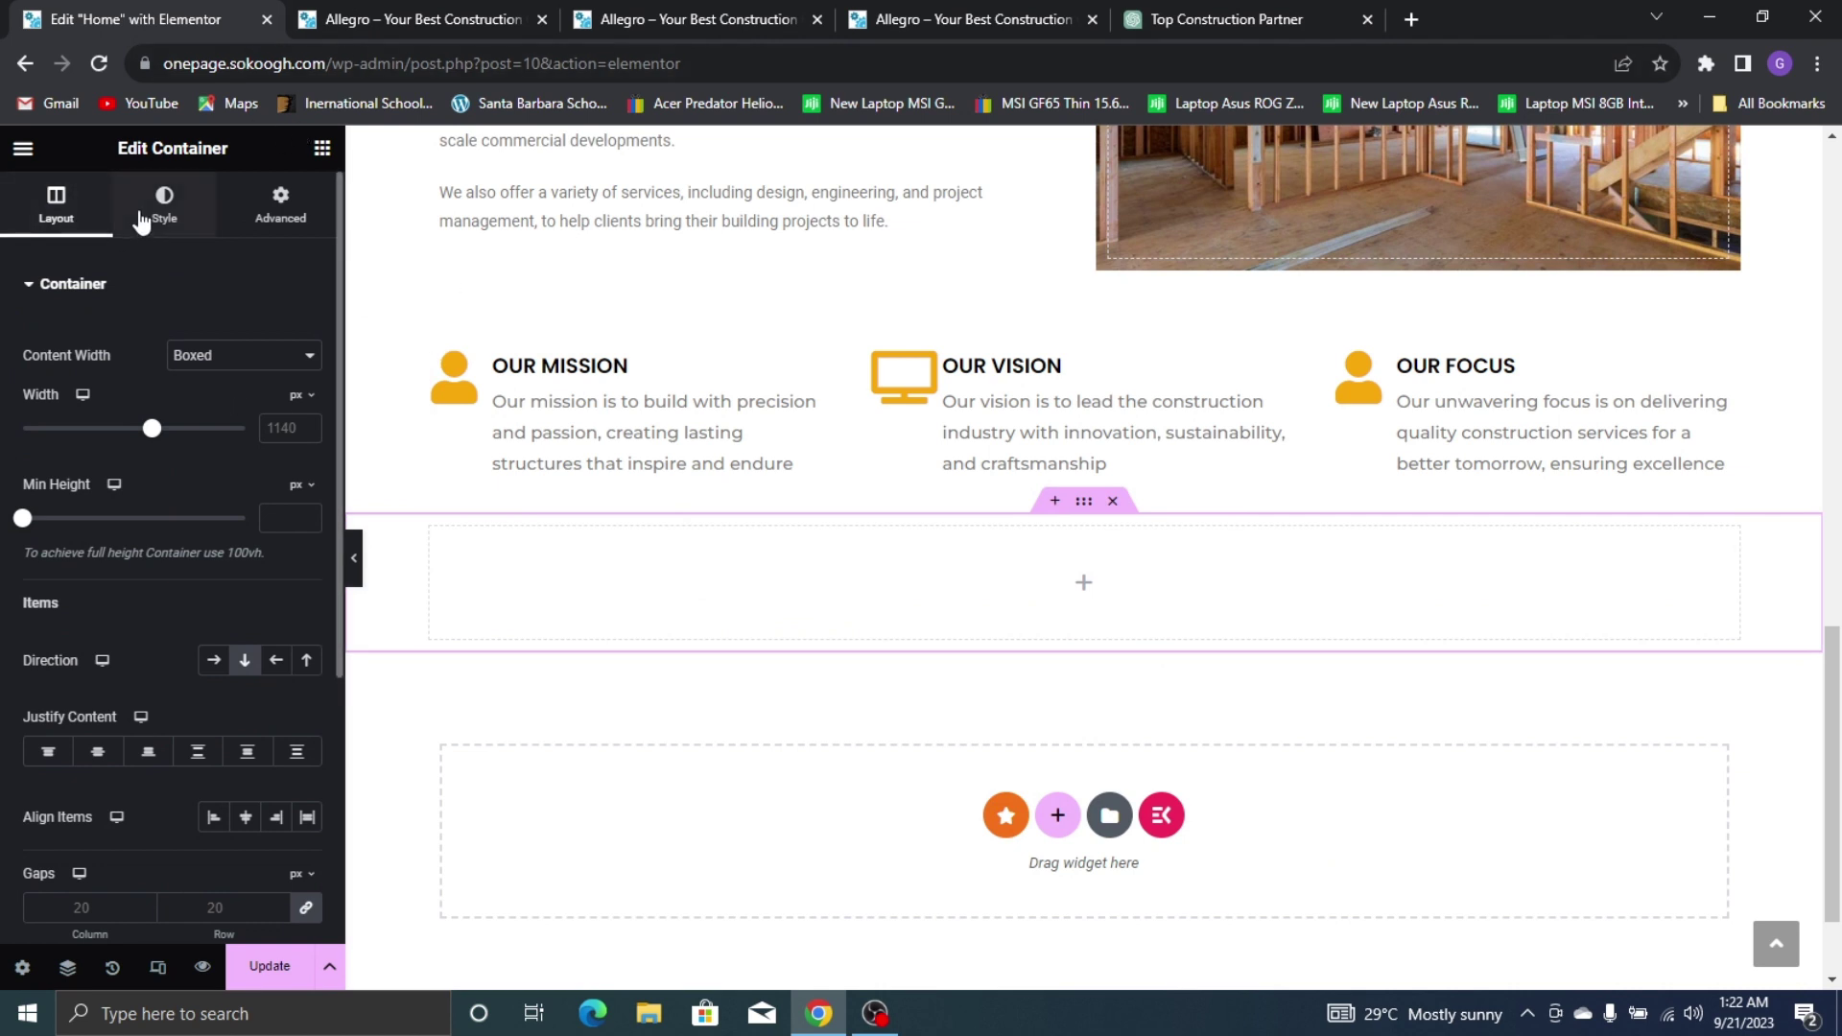
Give the container a classic background using the hard hat and blueprints image from the Media Library
{"action": "left_click", "coordinate": [168, 222]}
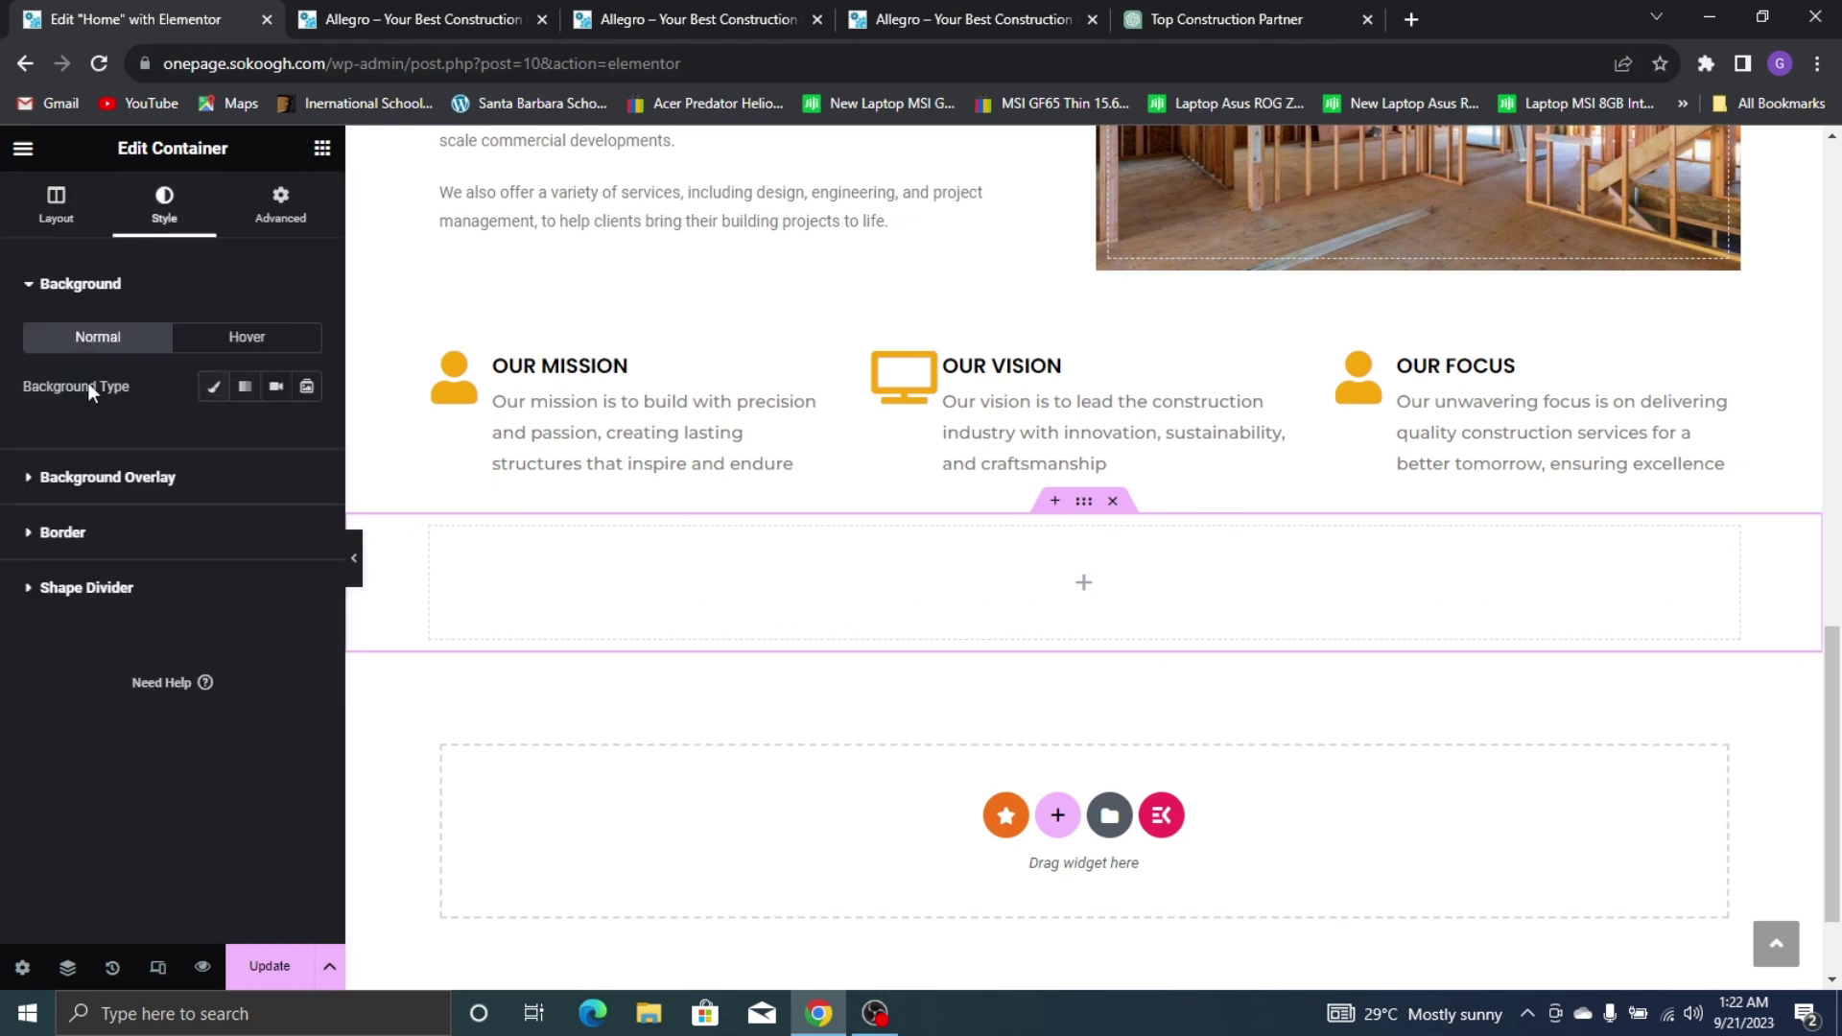
{"action": "left_click", "coordinate": [214, 388]}
{"action": "left_click", "coordinate": [250, 537]}
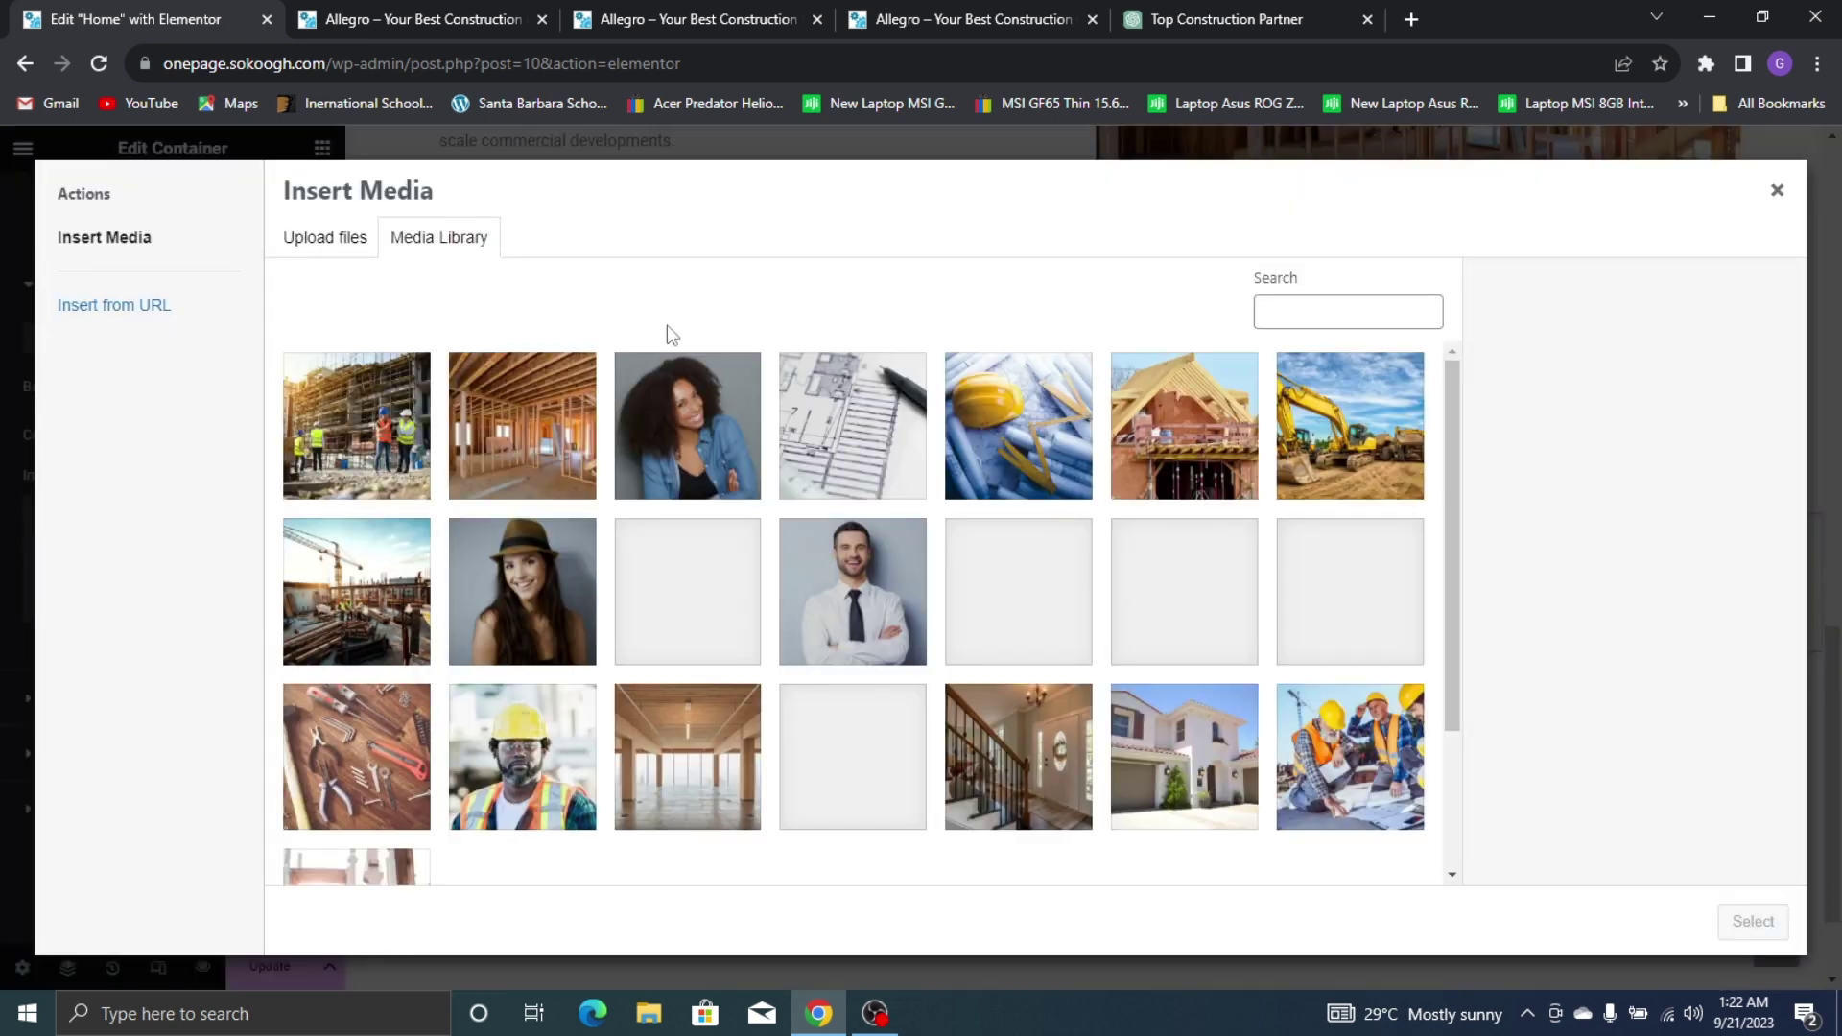
{"action": "left_click", "coordinate": [975, 12]}
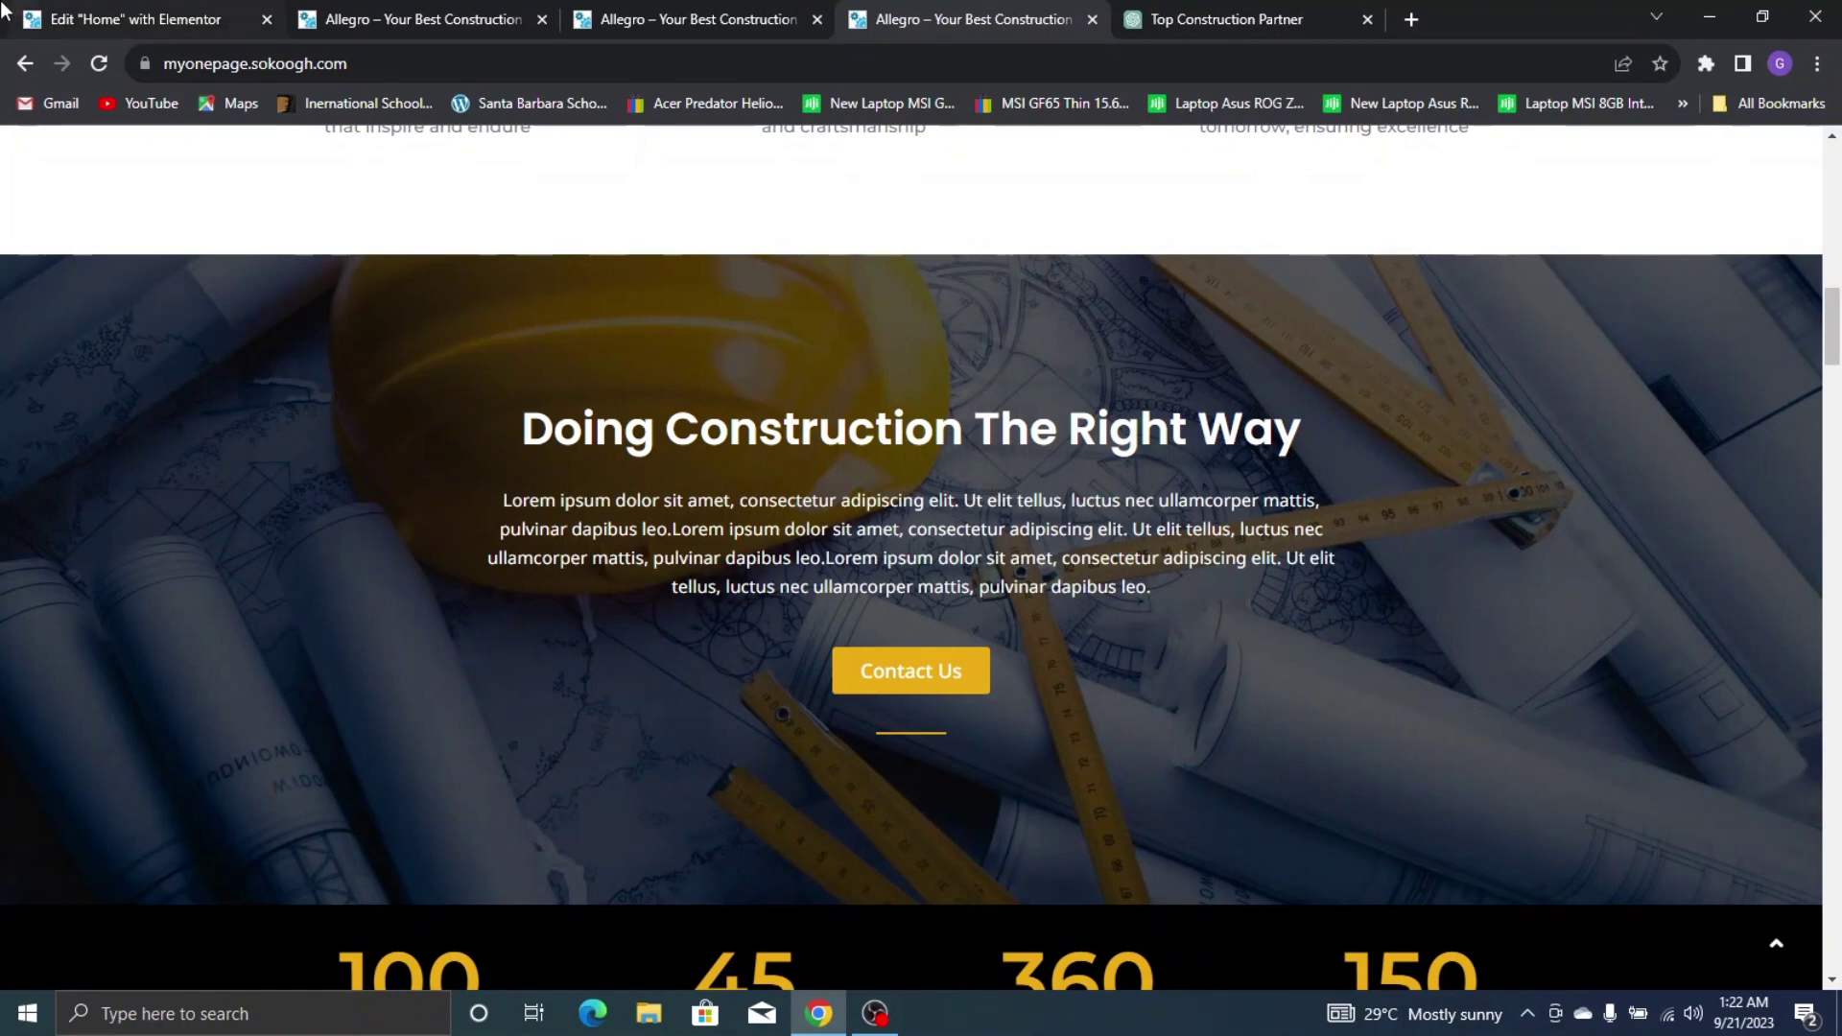
{"action": "left_click", "coordinate": [8, 6]}
{"action": "left_click", "coordinate": [977, 386]}
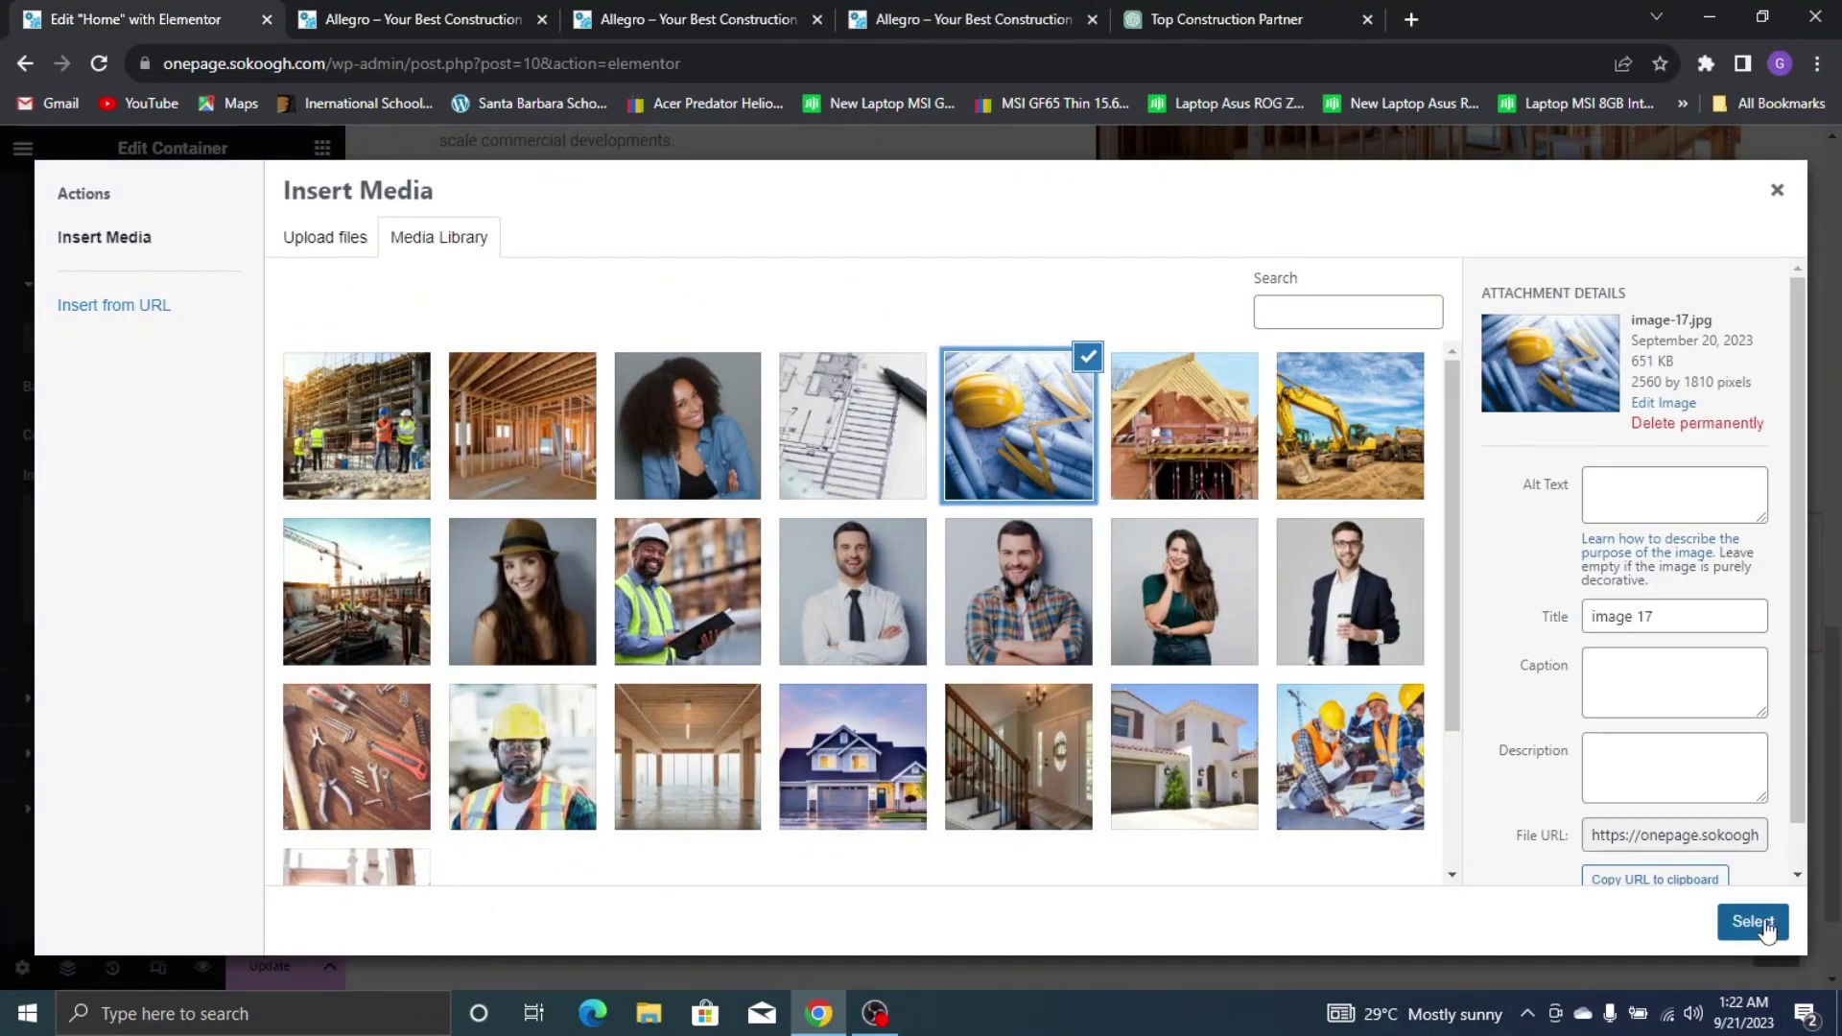
{"action": "left_click", "coordinate": [1754, 921]}
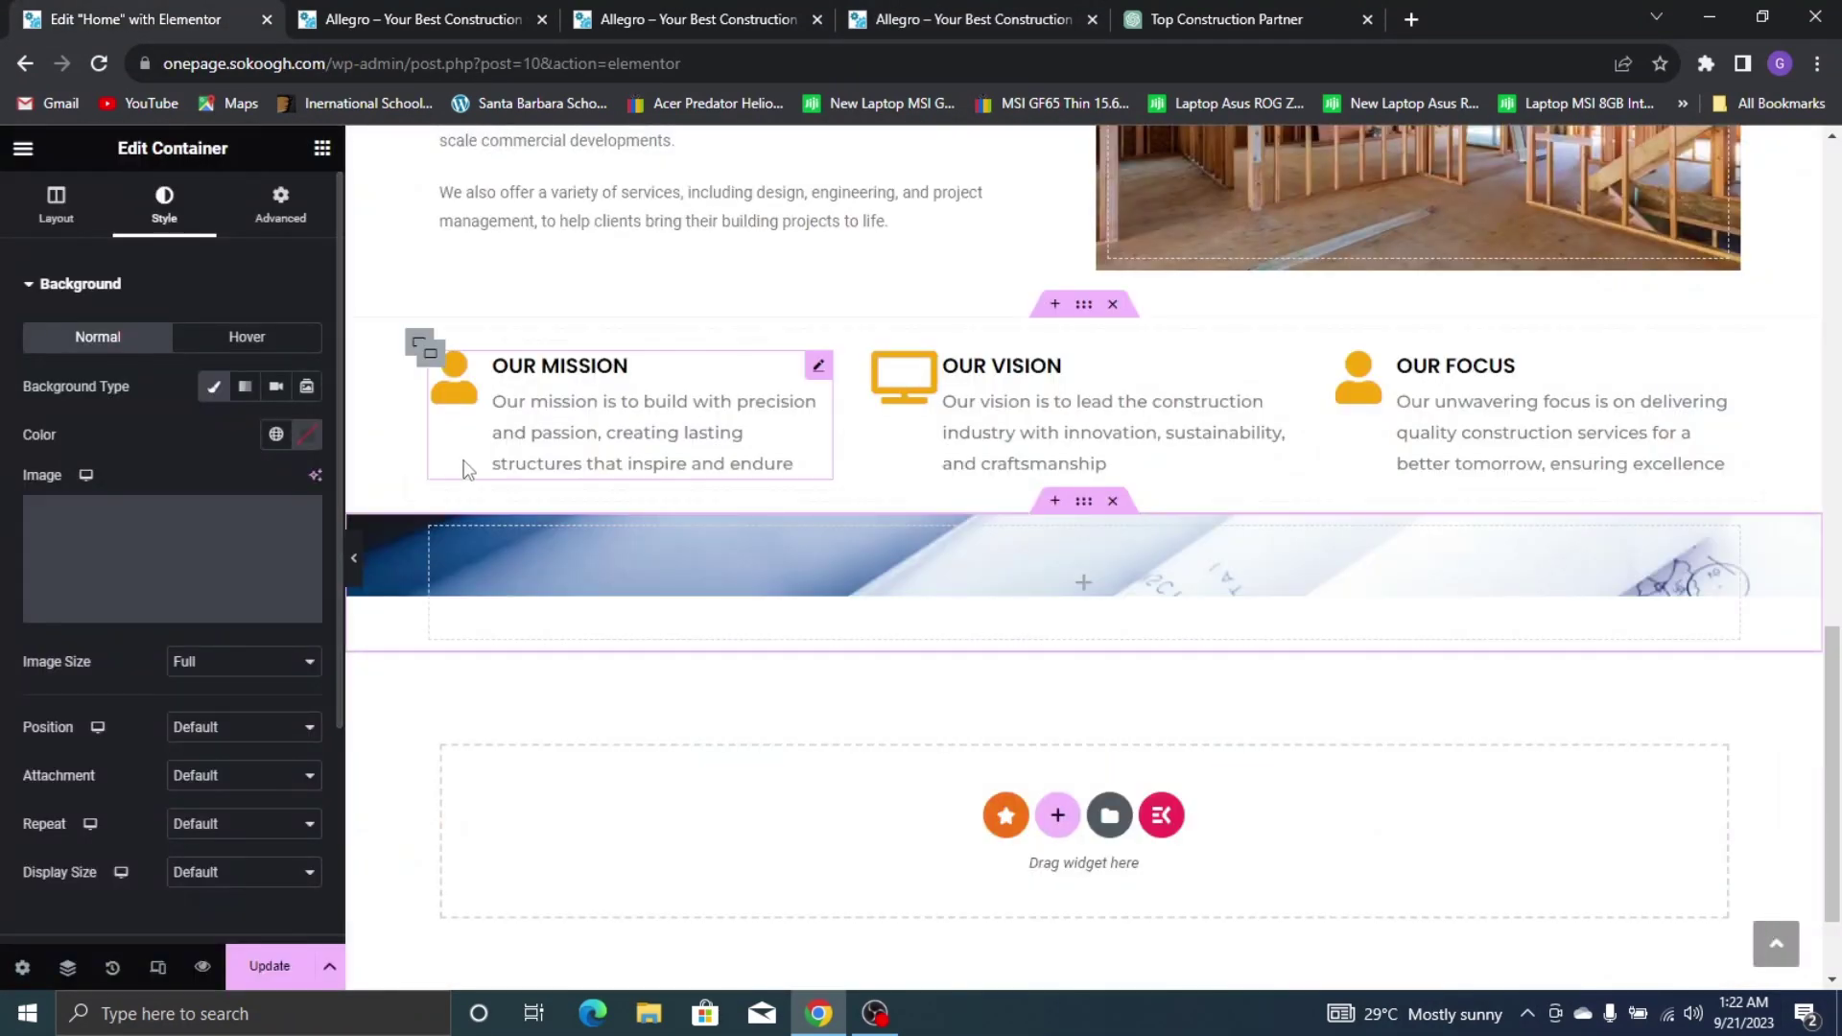
Set the background position to Center Center, repeat to No-repeat, and size to Cover
{"action": "left_click", "coordinate": [215, 729]}
{"action": "left_click", "coordinate": [219, 769]}
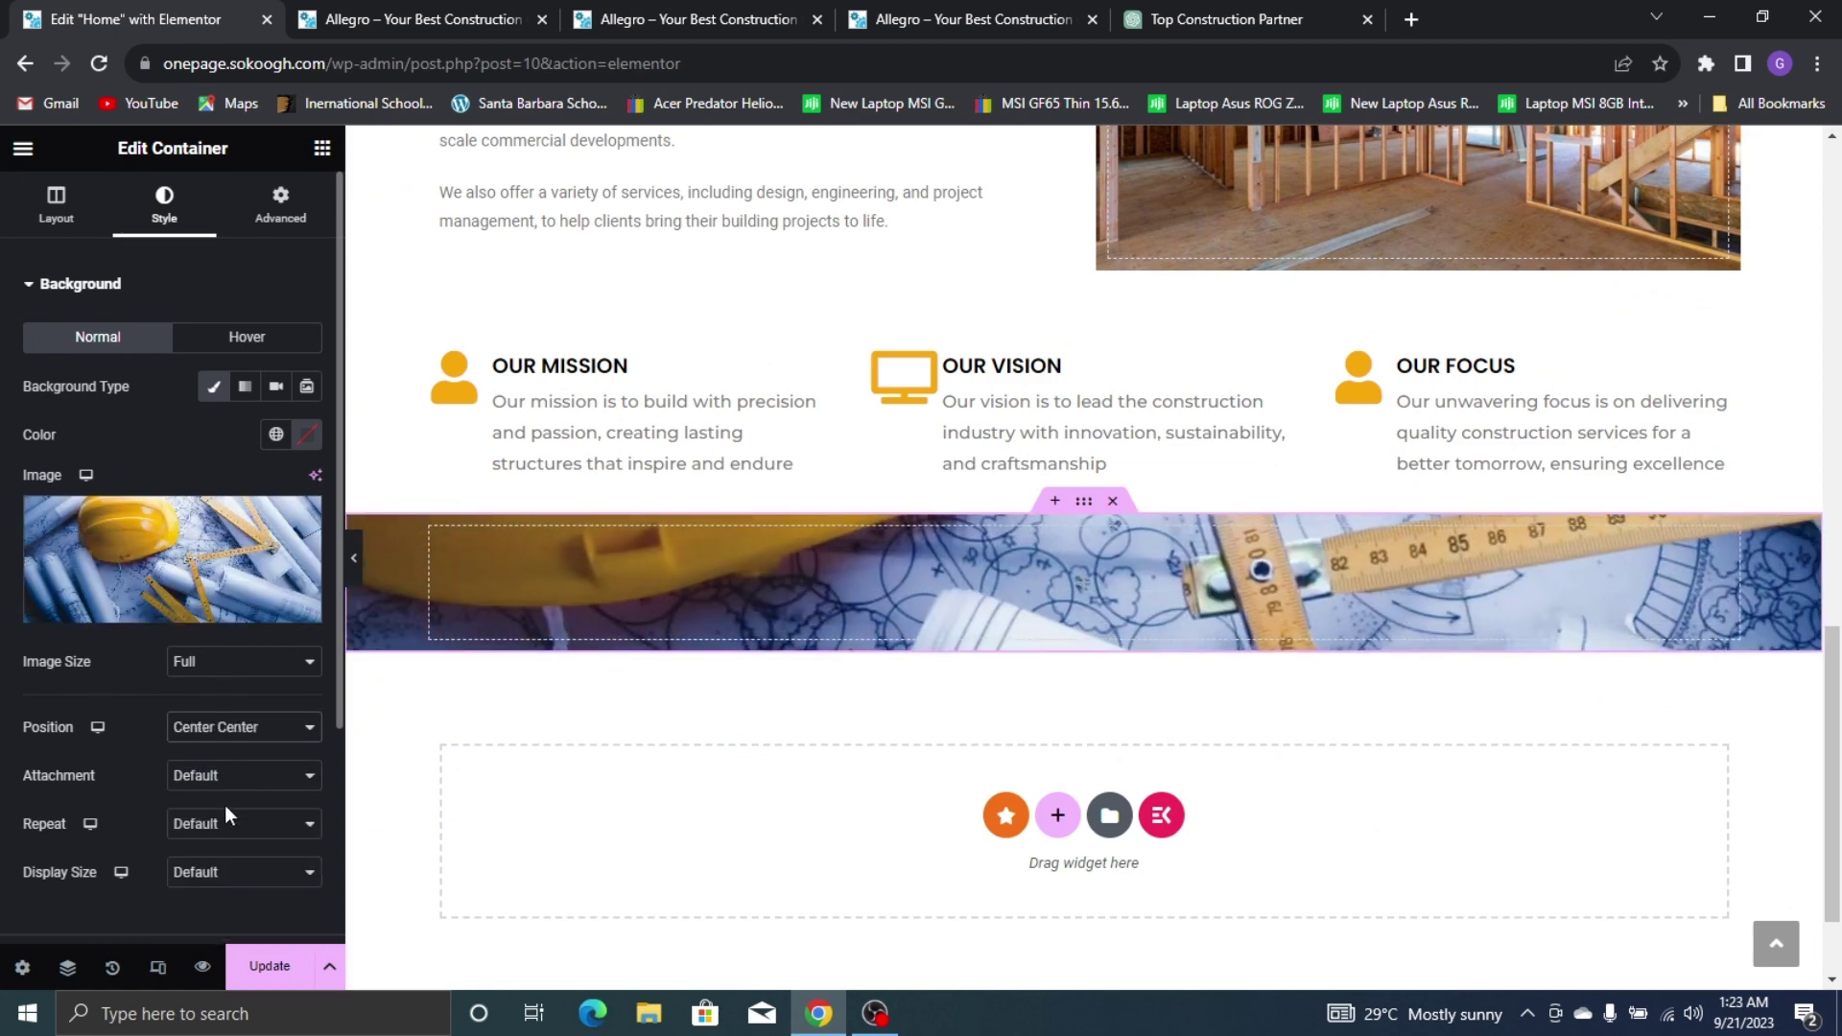
{"action": "left_click", "coordinate": [235, 825]}
{"action": "left_click", "coordinate": [239, 865]}
{"action": "left_click", "coordinate": [240, 872]}
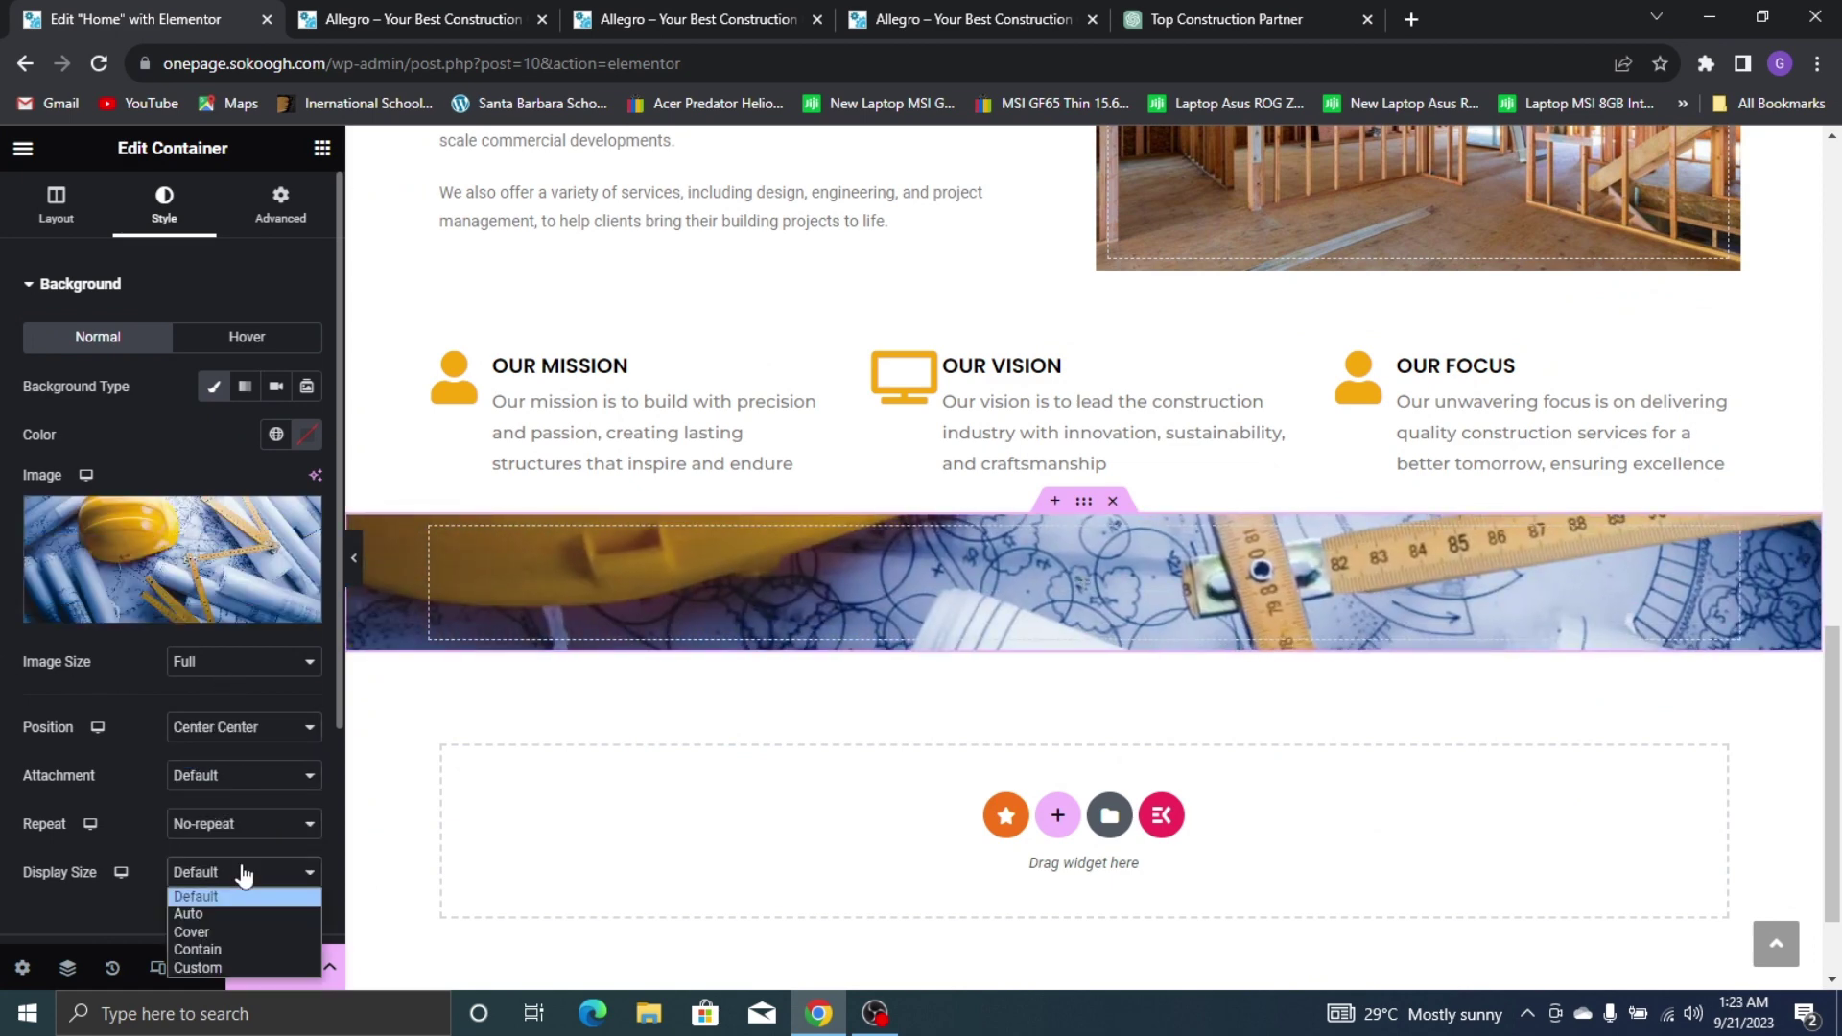
{"action": "left_click", "coordinate": [232, 943]}
{"action": "left_click", "coordinate": [236, 879]}
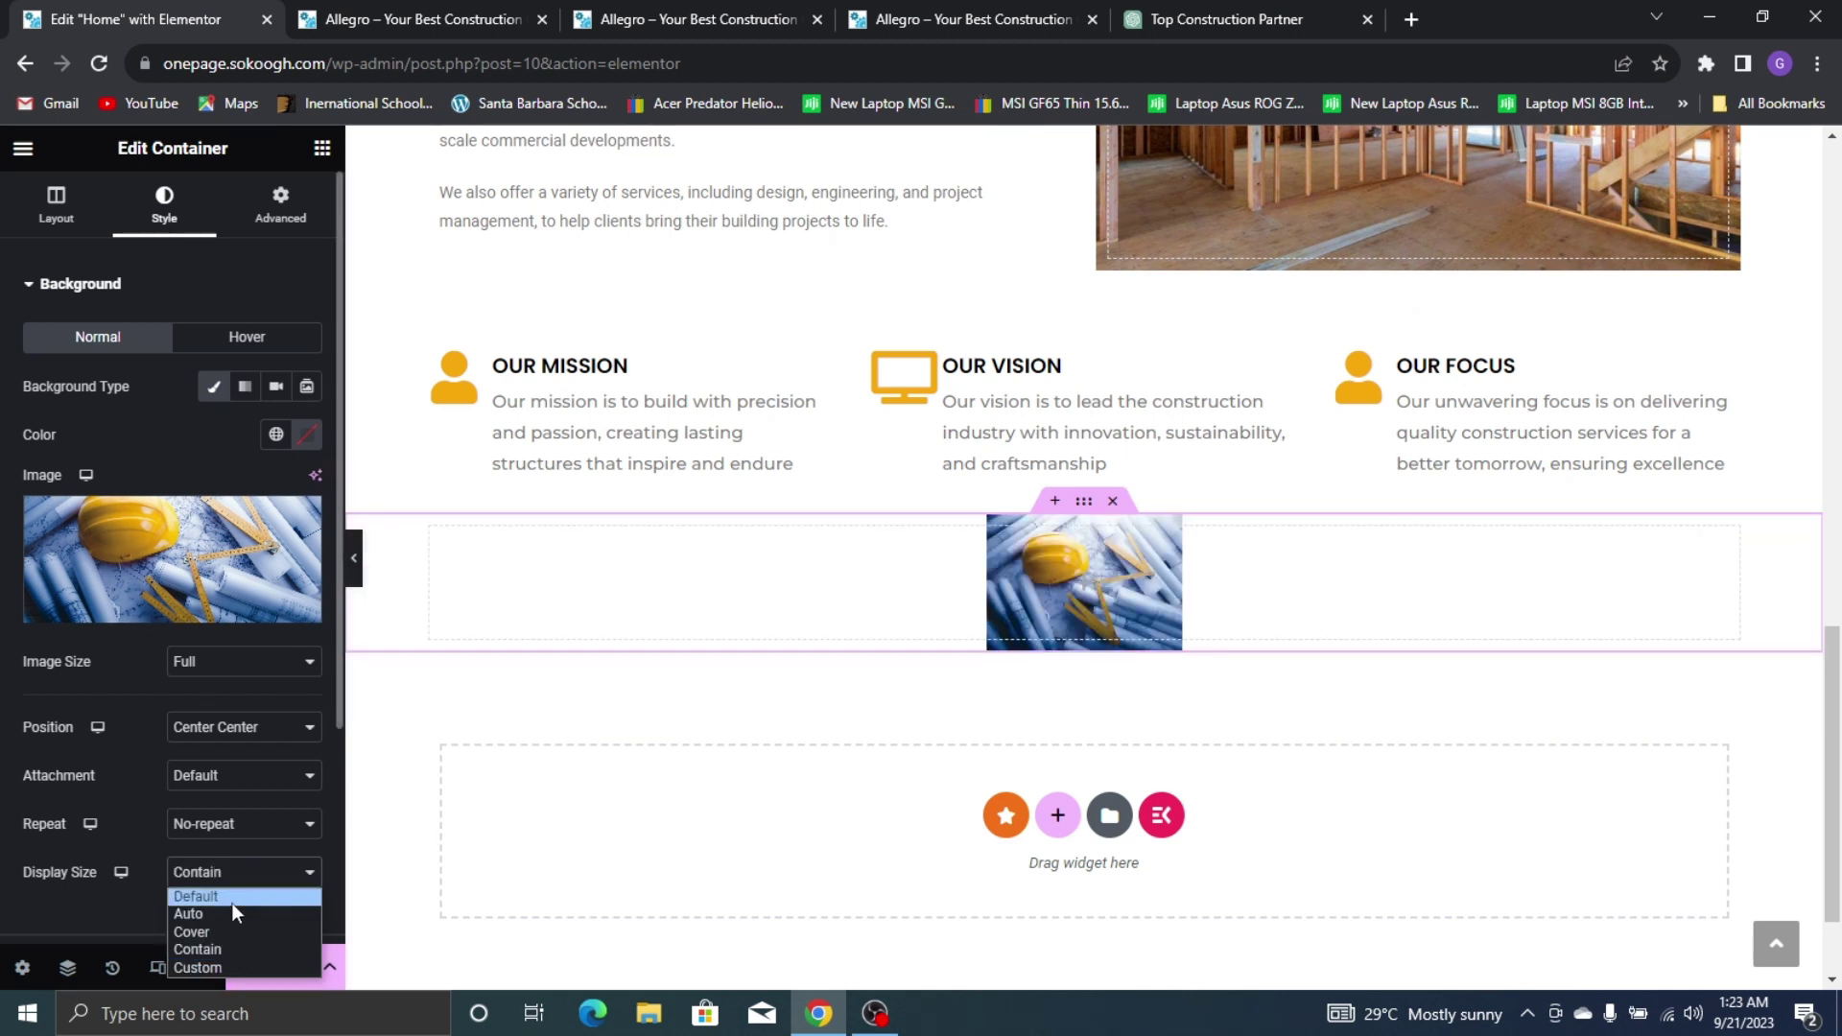
{"action": "left_click", "coordinate": [233, 933]}
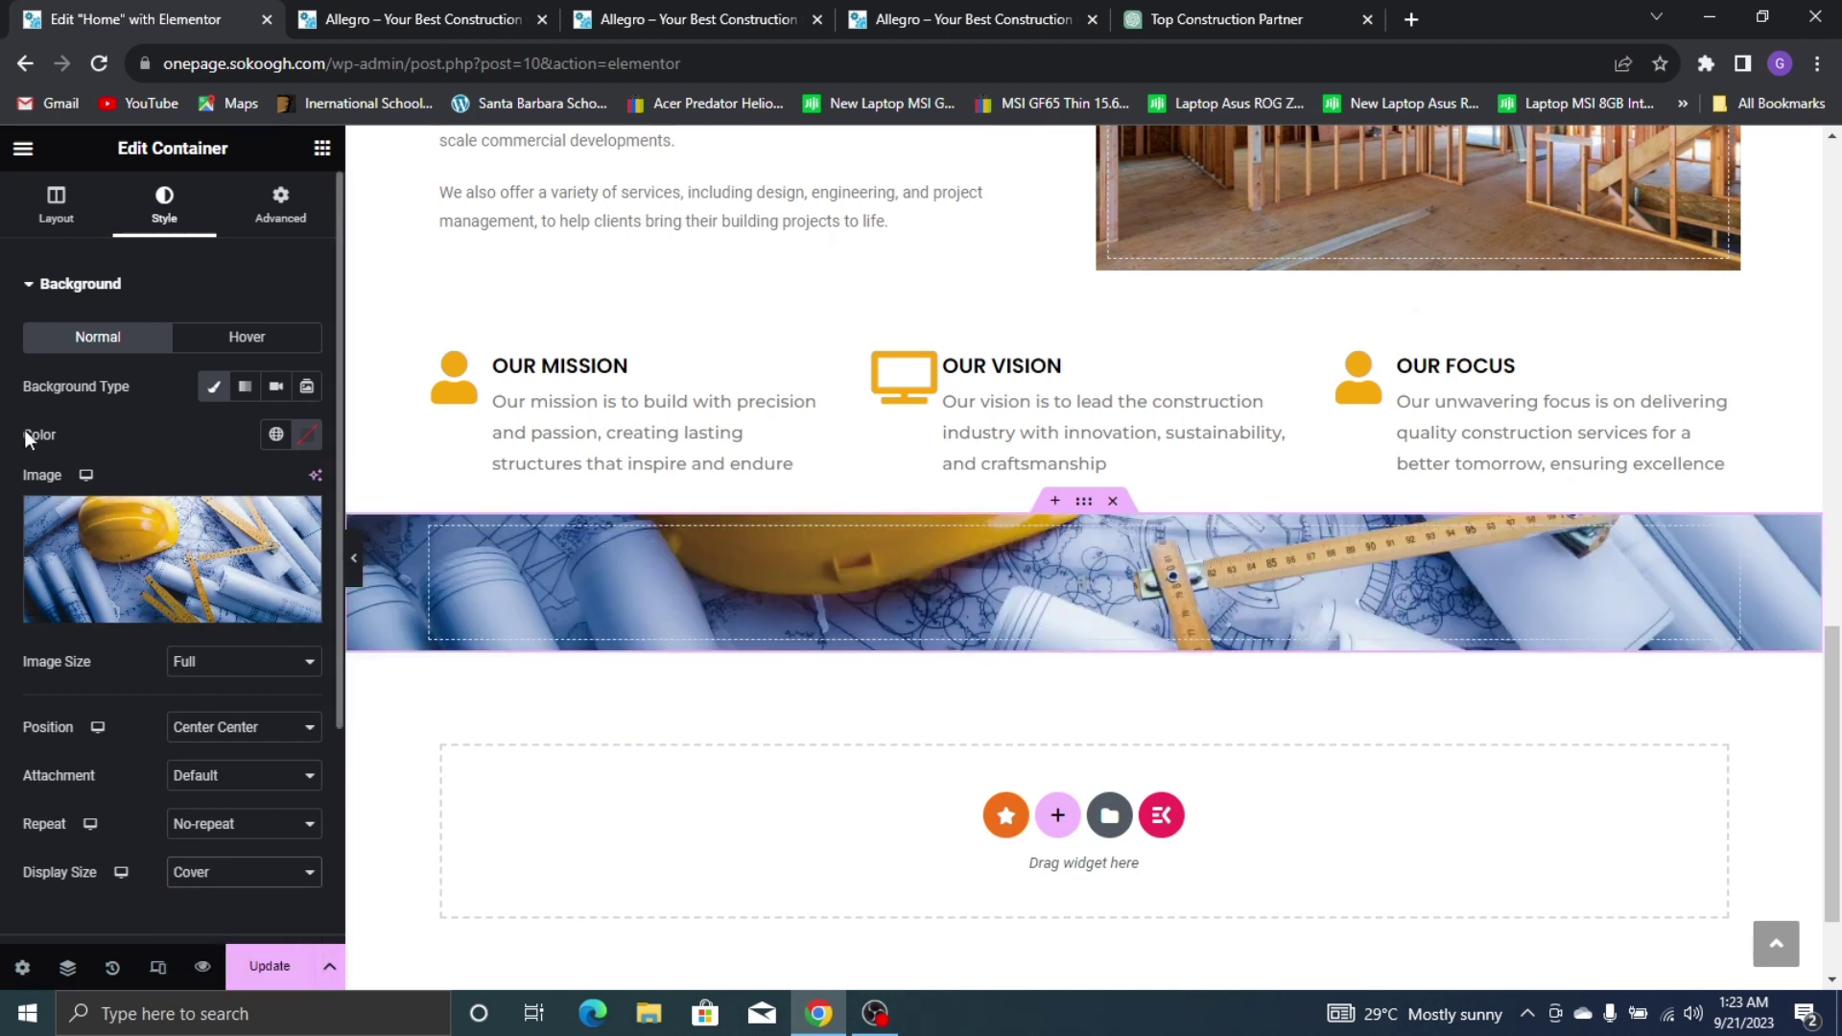
Give the blueprint banner container a 640 px minimum height, then bring up its Style settings
{"action": "left_click", "coordinate": [48, 220]}
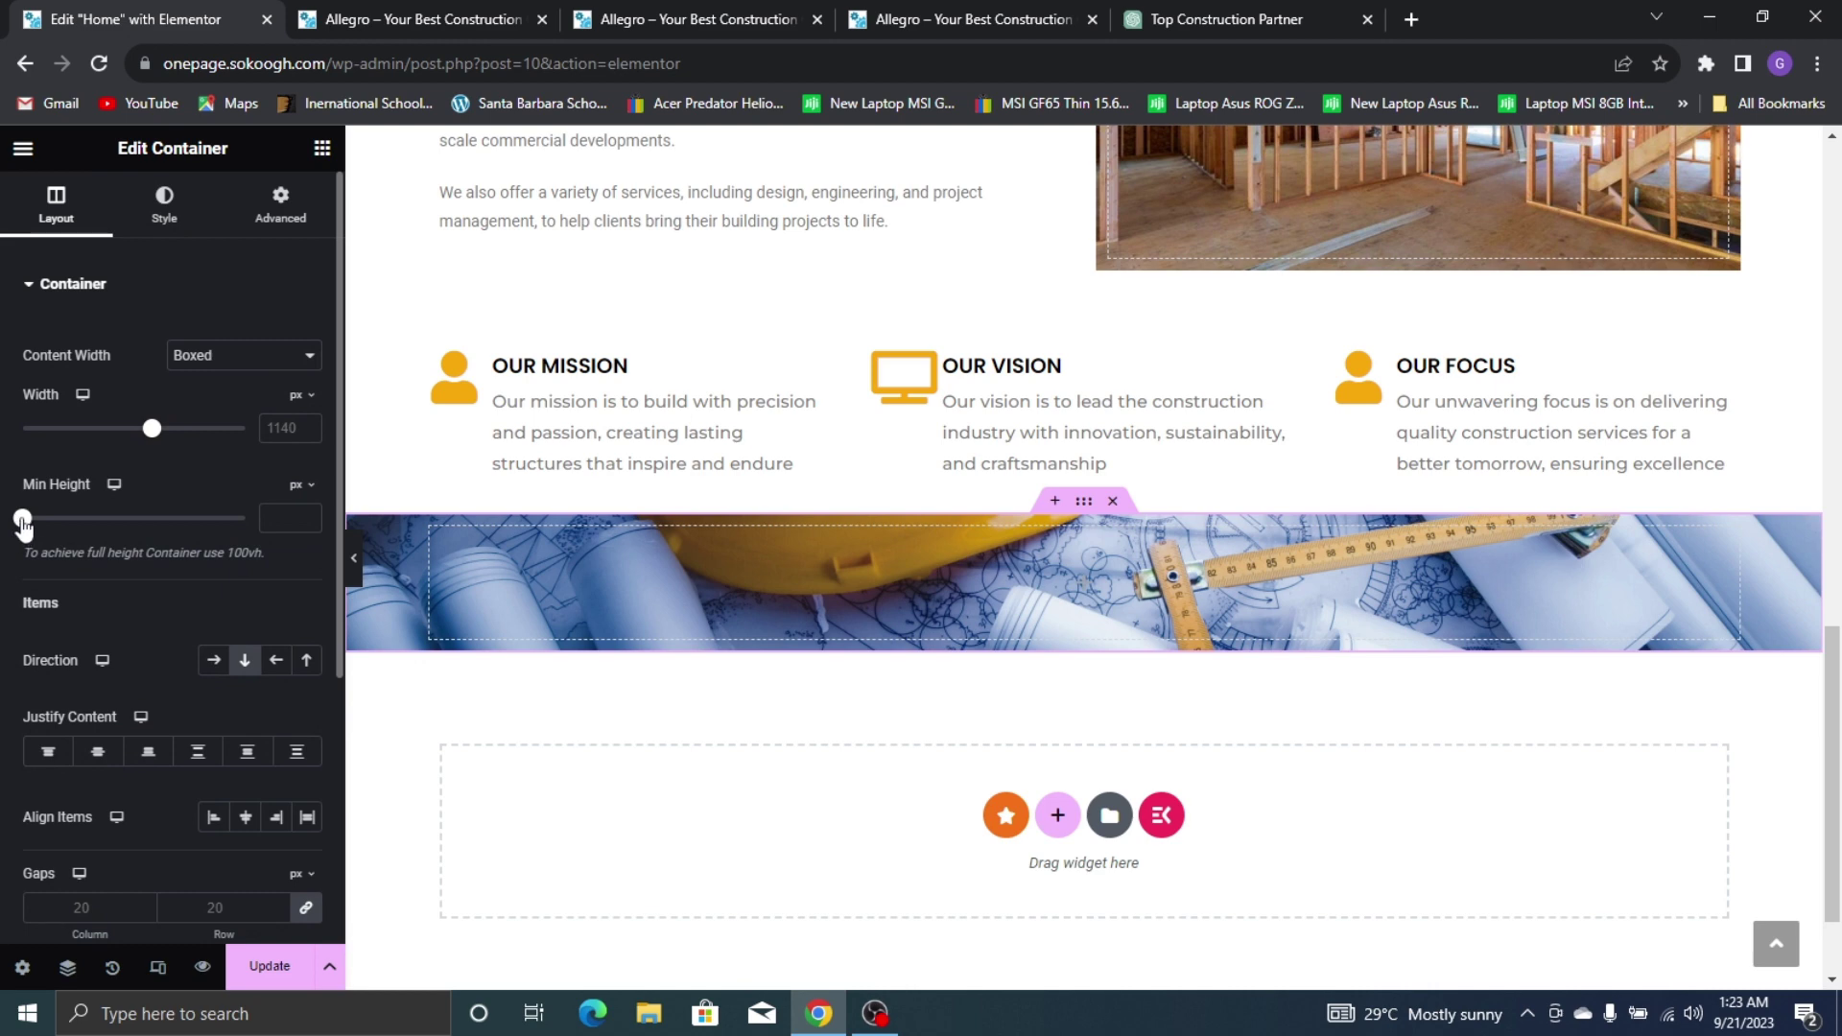
{"action": "left_click_drag", "start_coordinate": [21, 521], "coordinate": [89, 578]}
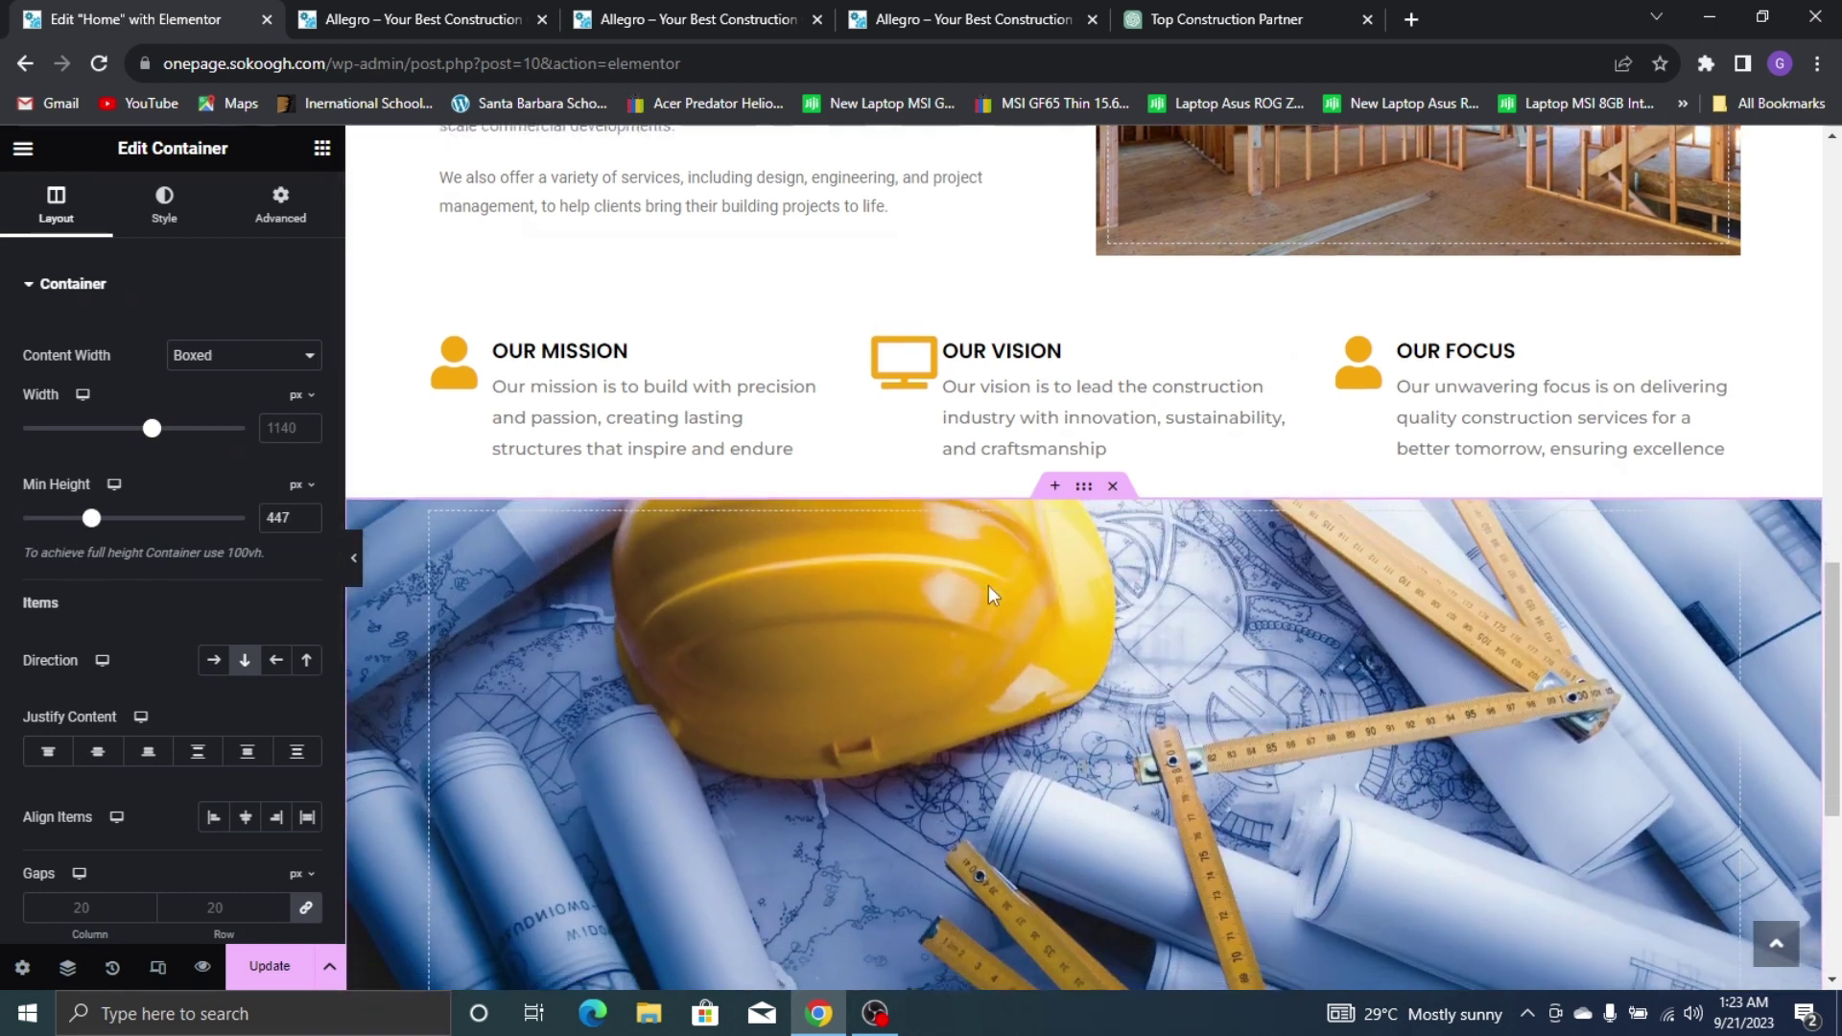
{"action": "scroll", "coordinate": [993, 595], "scroll_direction": "down", "scroll_amount": 3}
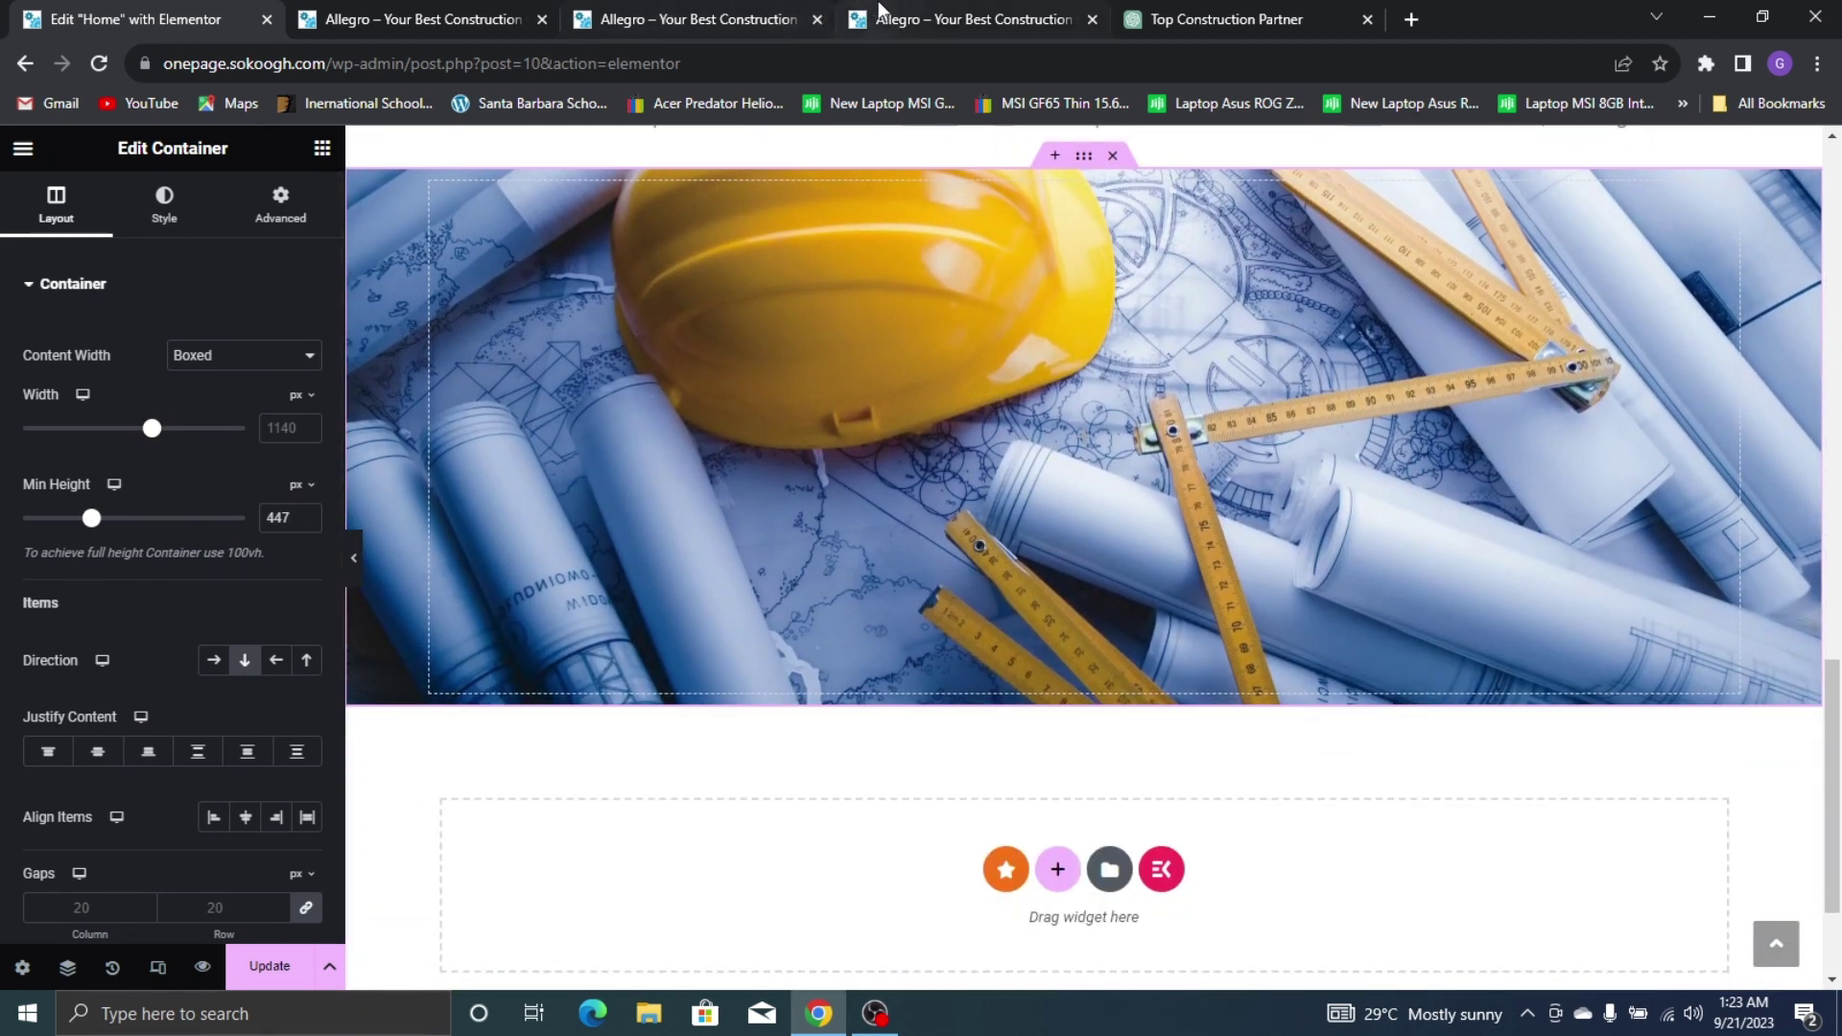
{"action": "left_click", "coordinate": [881, 13]}
{"action": "left_click", "coordinate": [120, 19]}
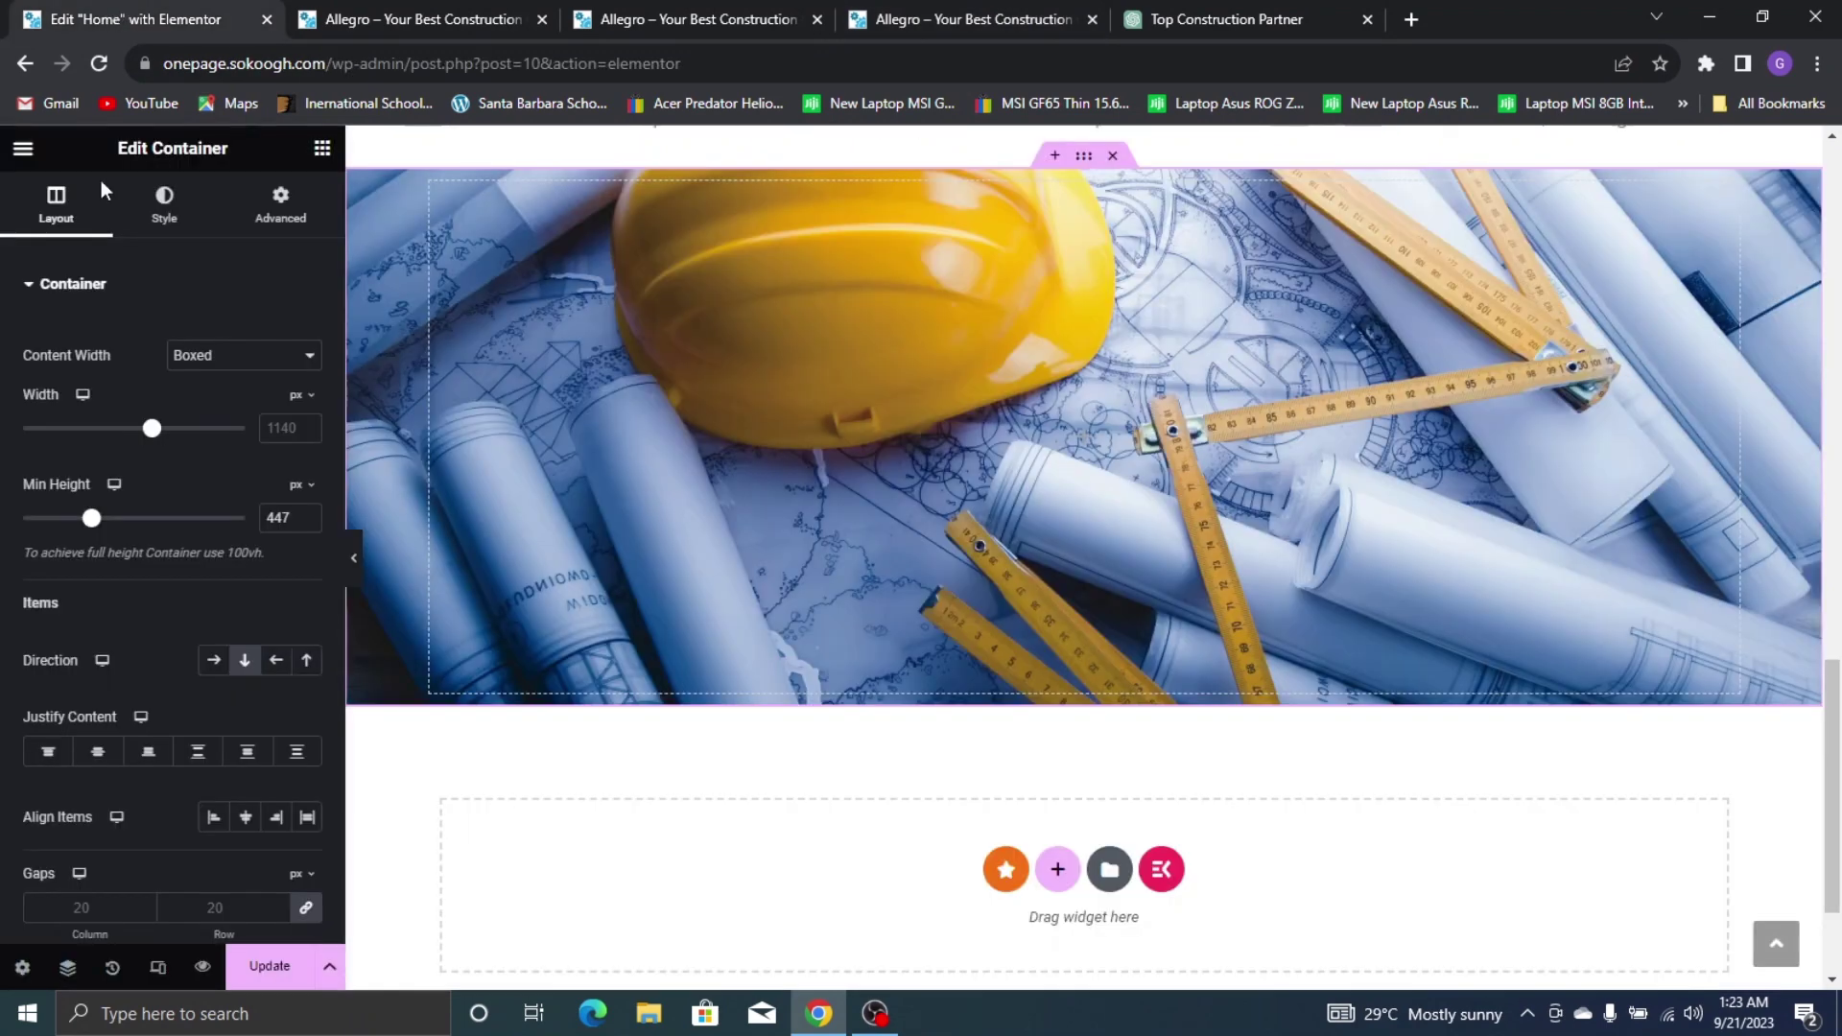
{"action": "left_click_drag", "start_coordinate": [96, 524], "coordinate": [125, 541]}
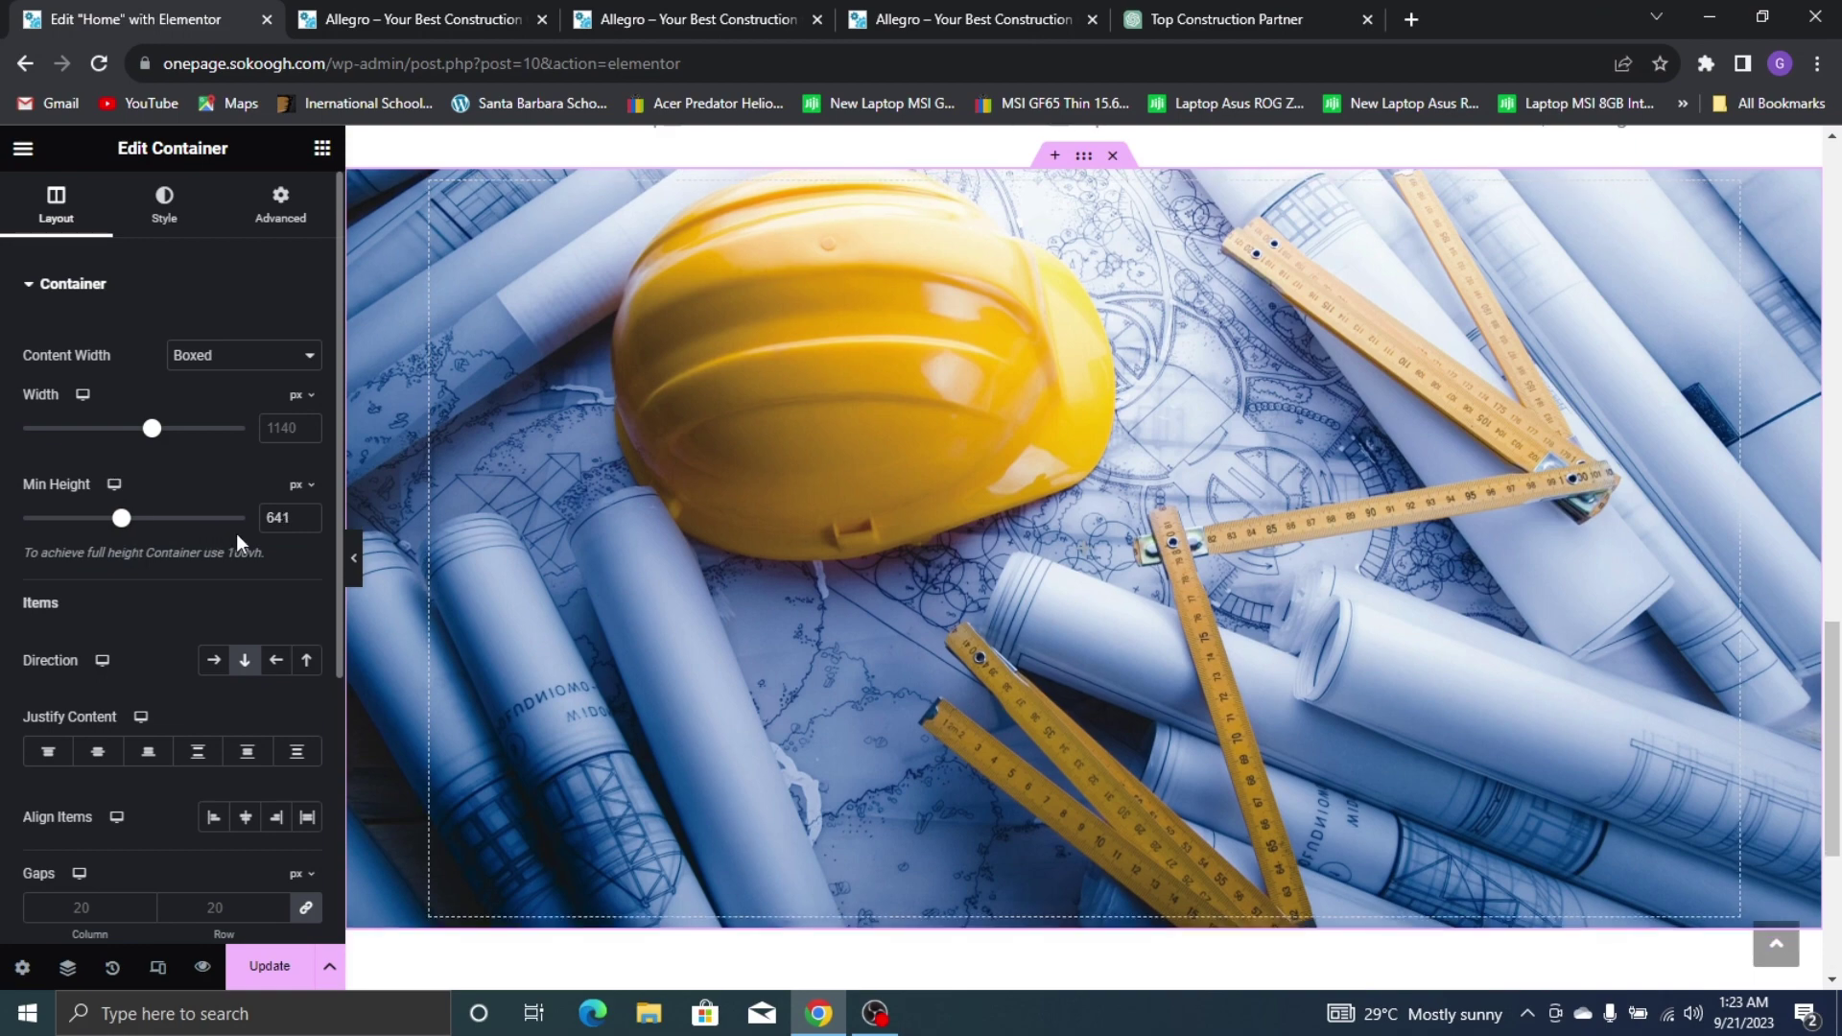
{"action": "left_click", "coordinate": [308, 523]}
{"action": "scroll", "coordinate": [1036, 465], "scroll_direction": "up", "scroll_amount": 3}
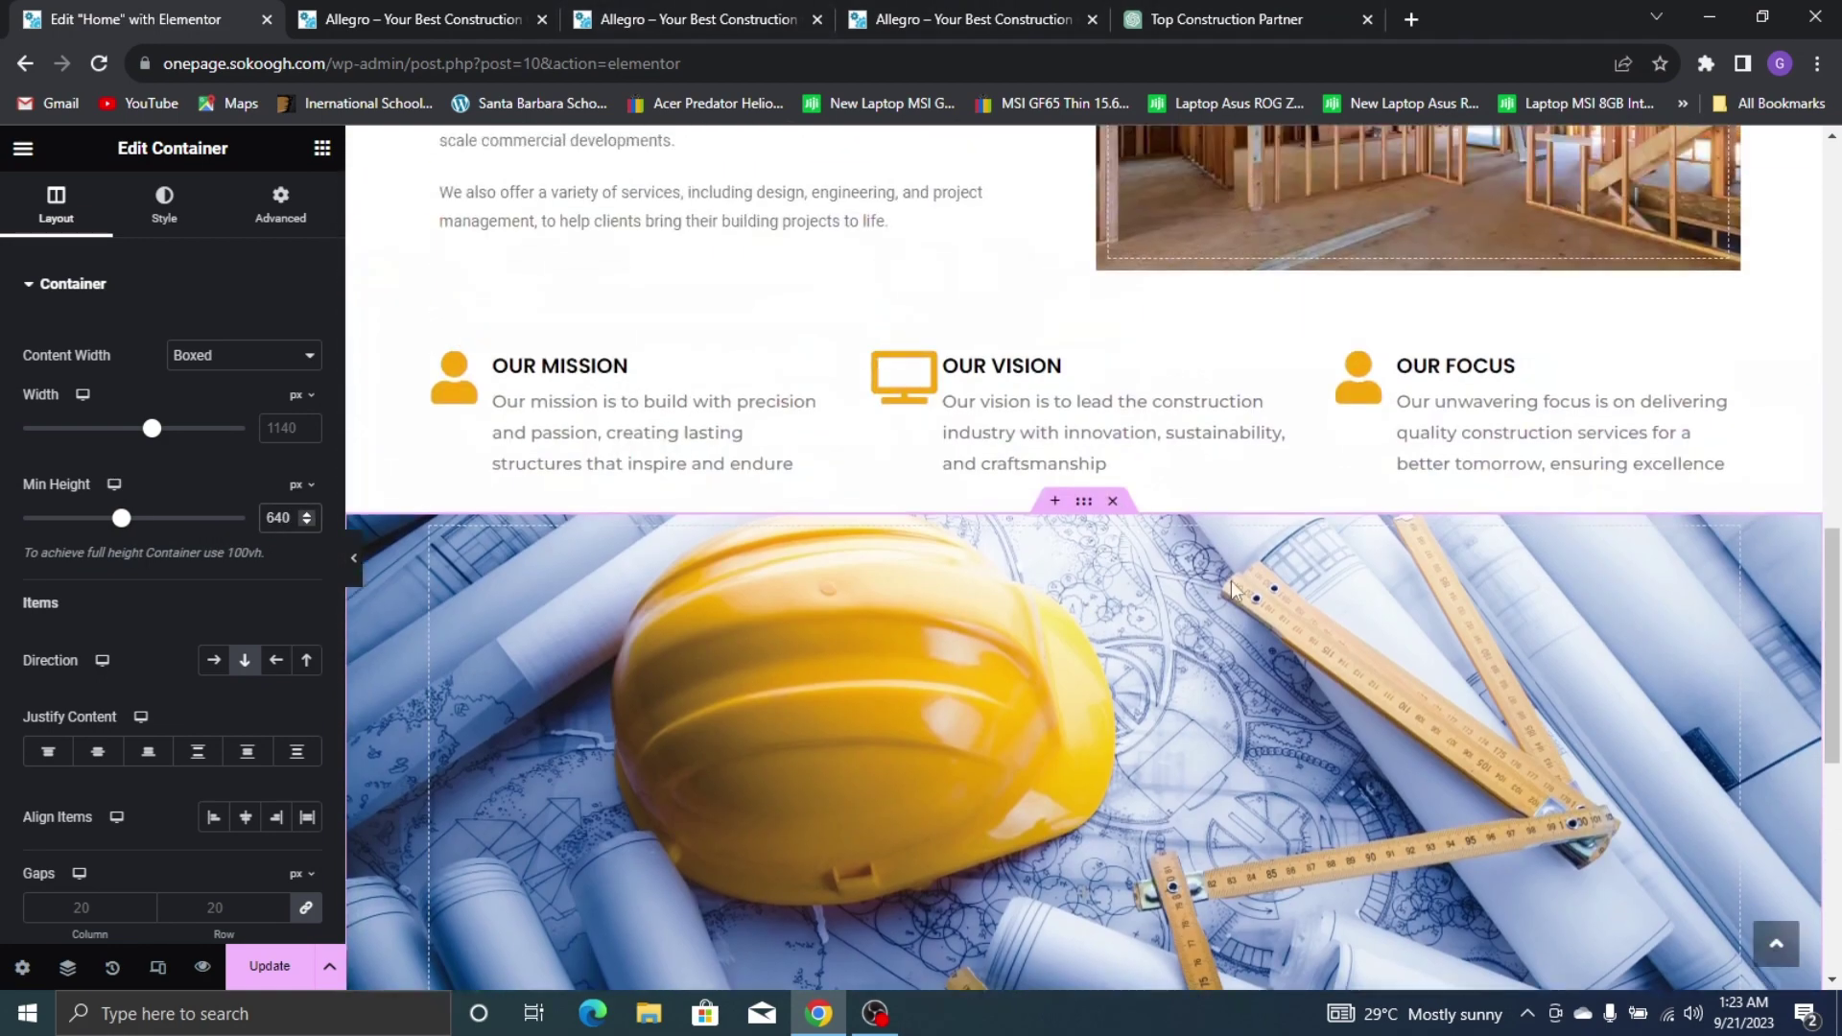
{"action": "scroll", "coordinate": [1036, 464], "scroll_direction": "down", "scroll_amount": 3}
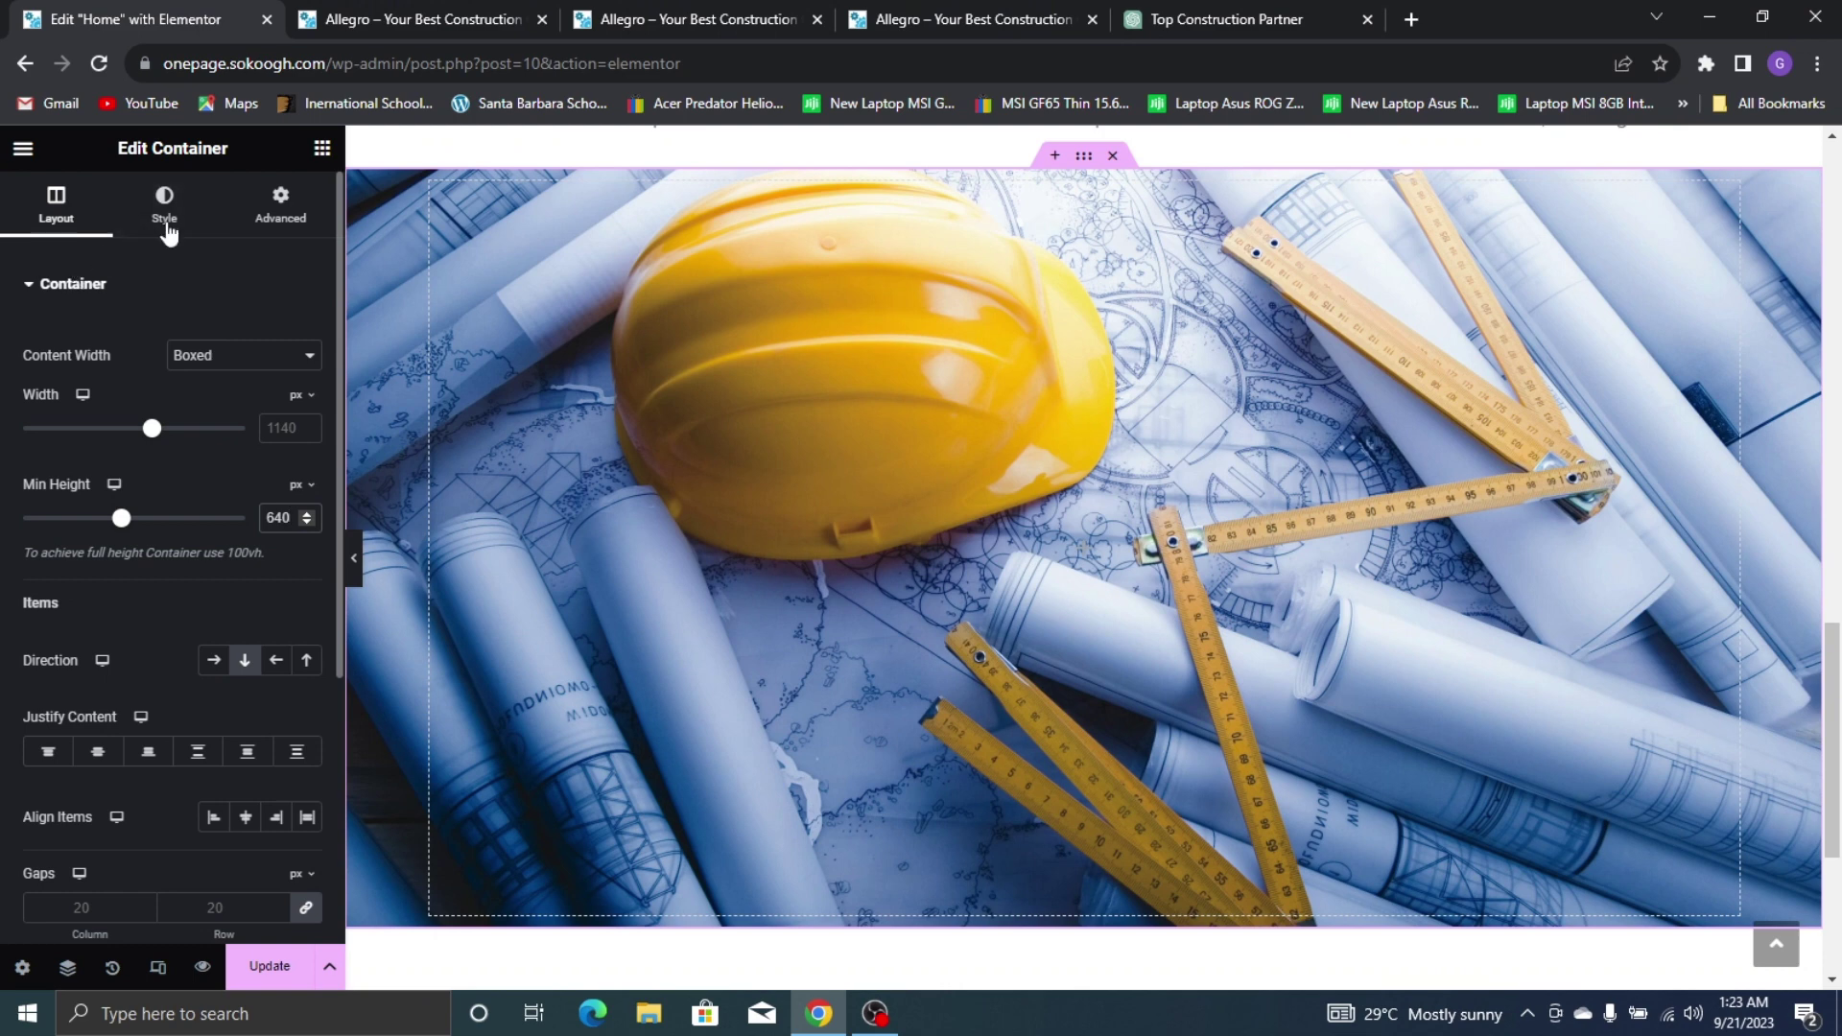
{"action": "left_click", "coordinate": [166, 227]}
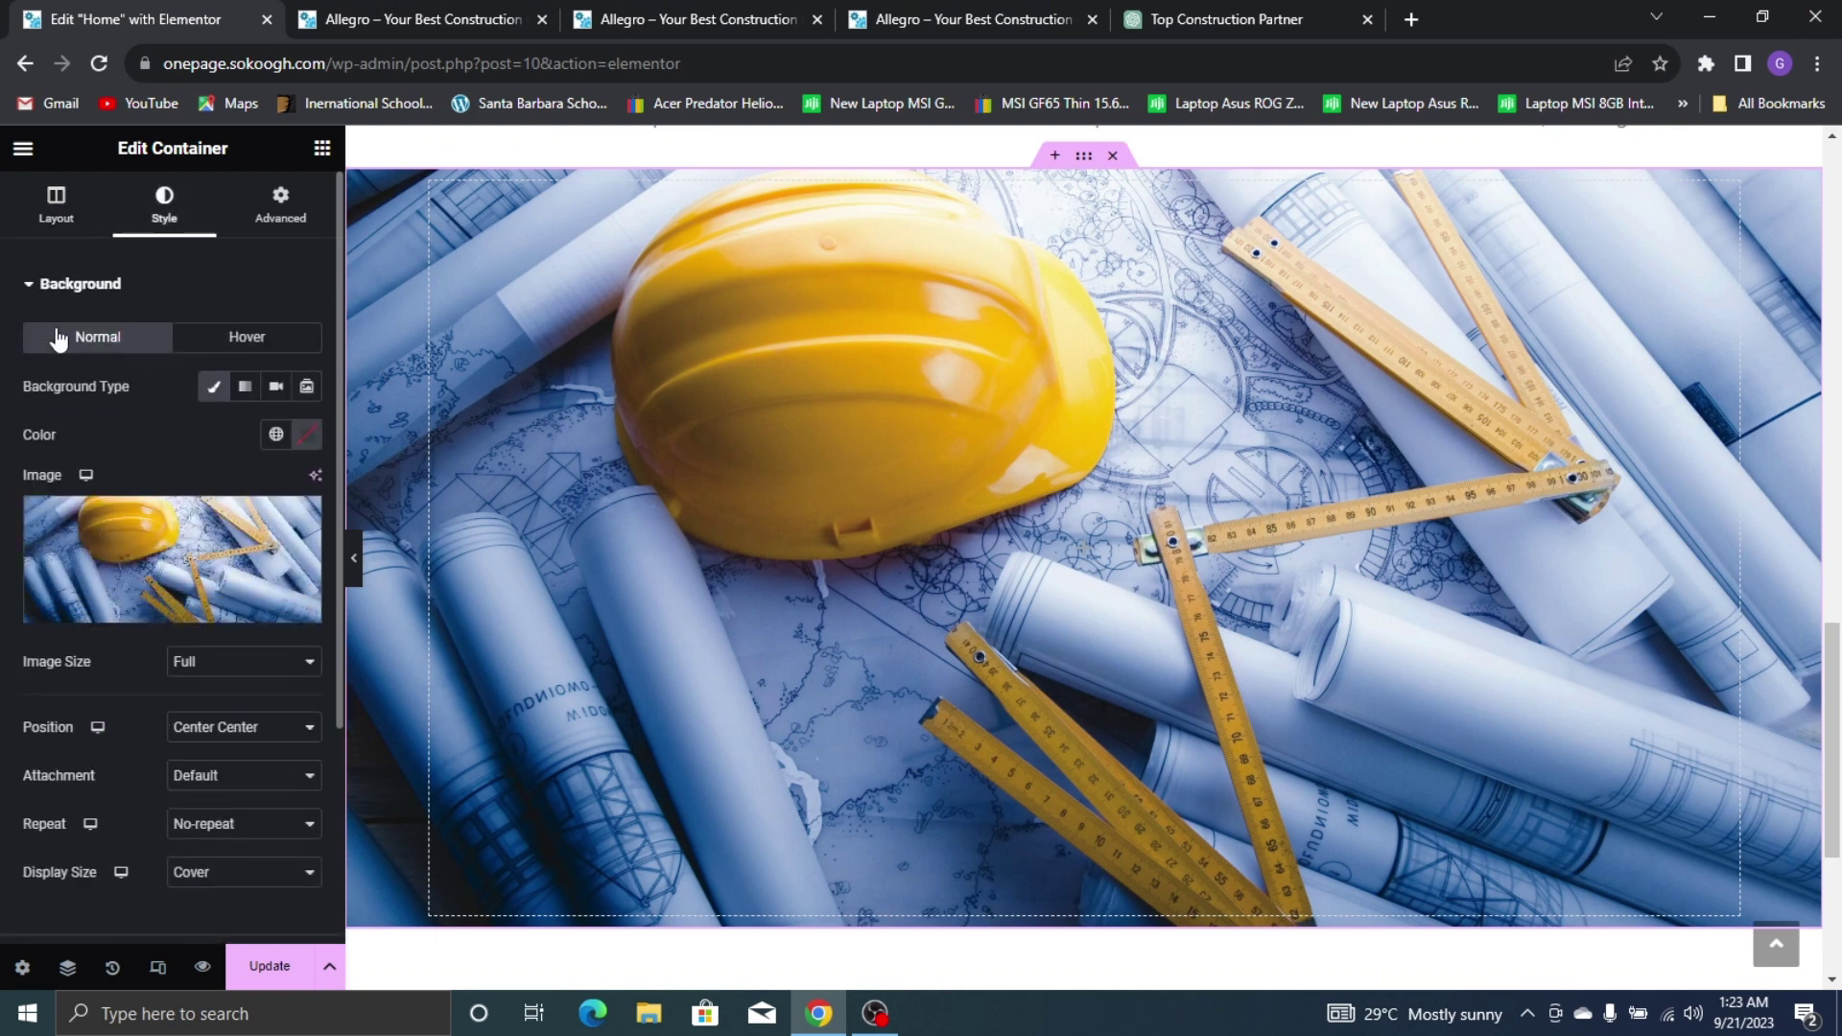
Add a Classic black (#000000) background overlay at about 0.71 opacity to the banner
{"action": "left_click", "coordinate": [54, 300]}
{"action": "left_click", "coordinate": [107, 341]}
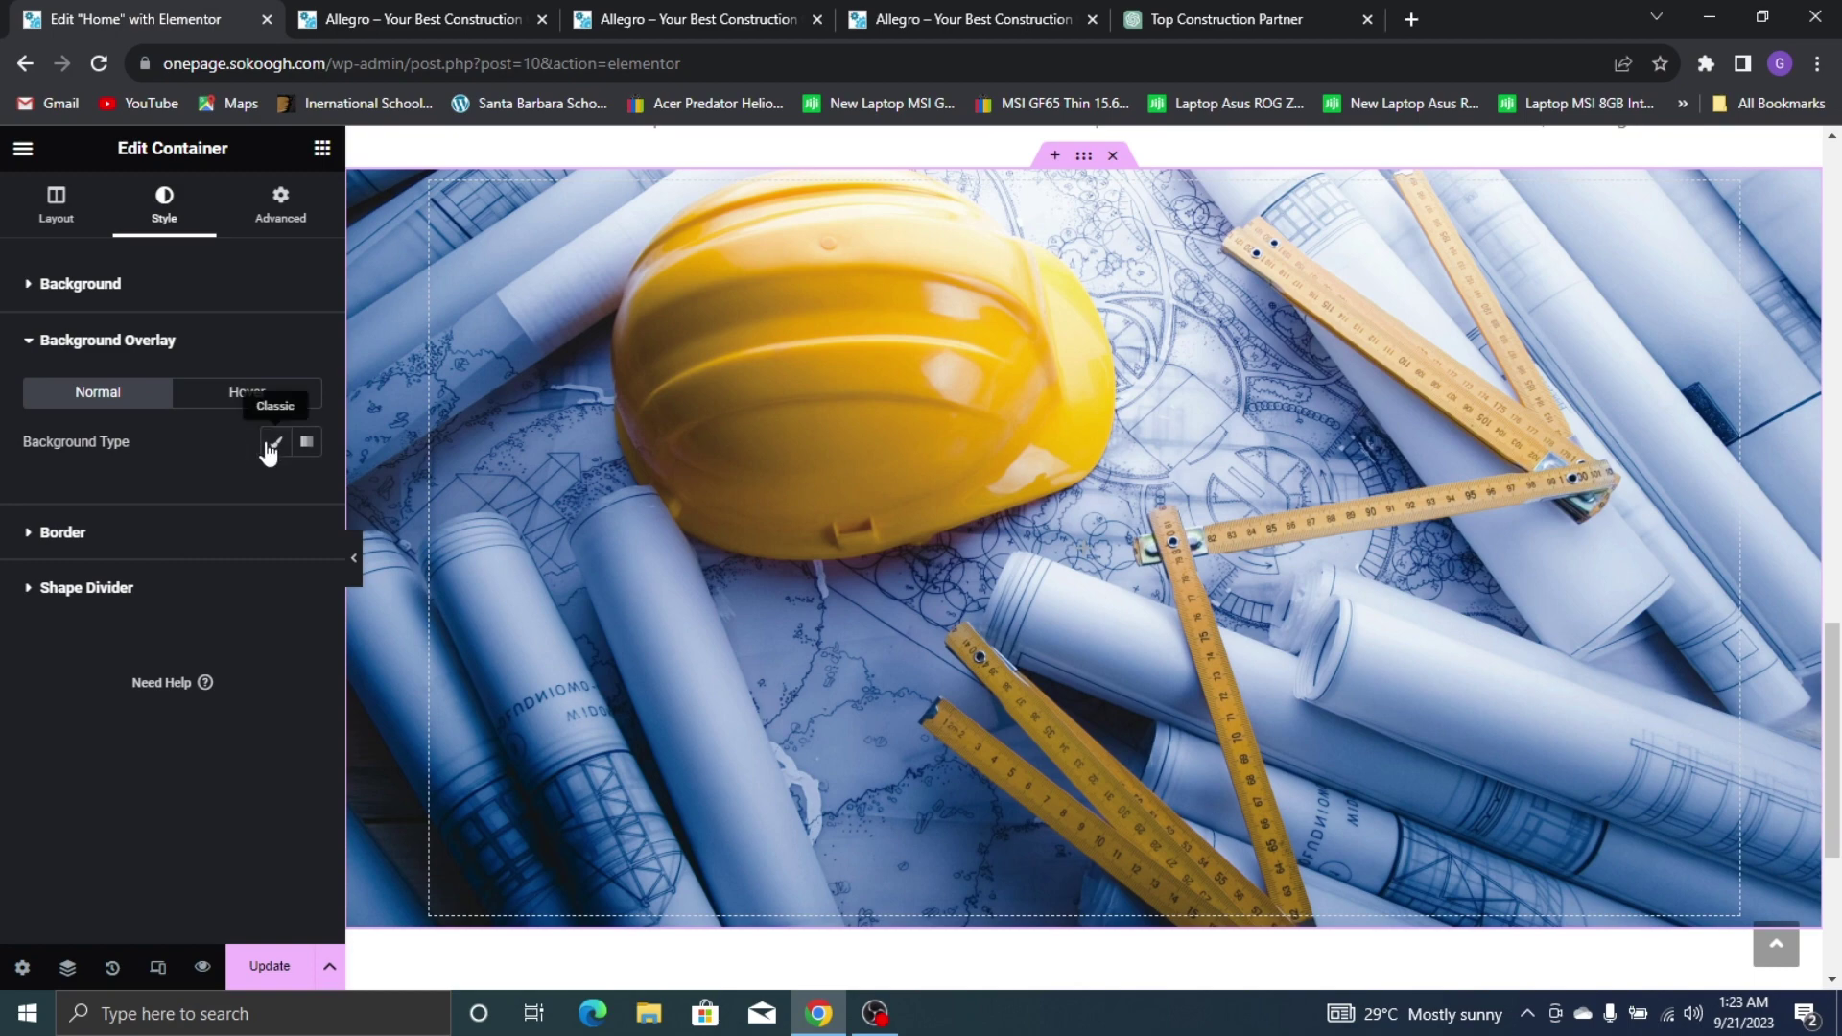
{"action": "left_click", "coordinate": [276, 446]}
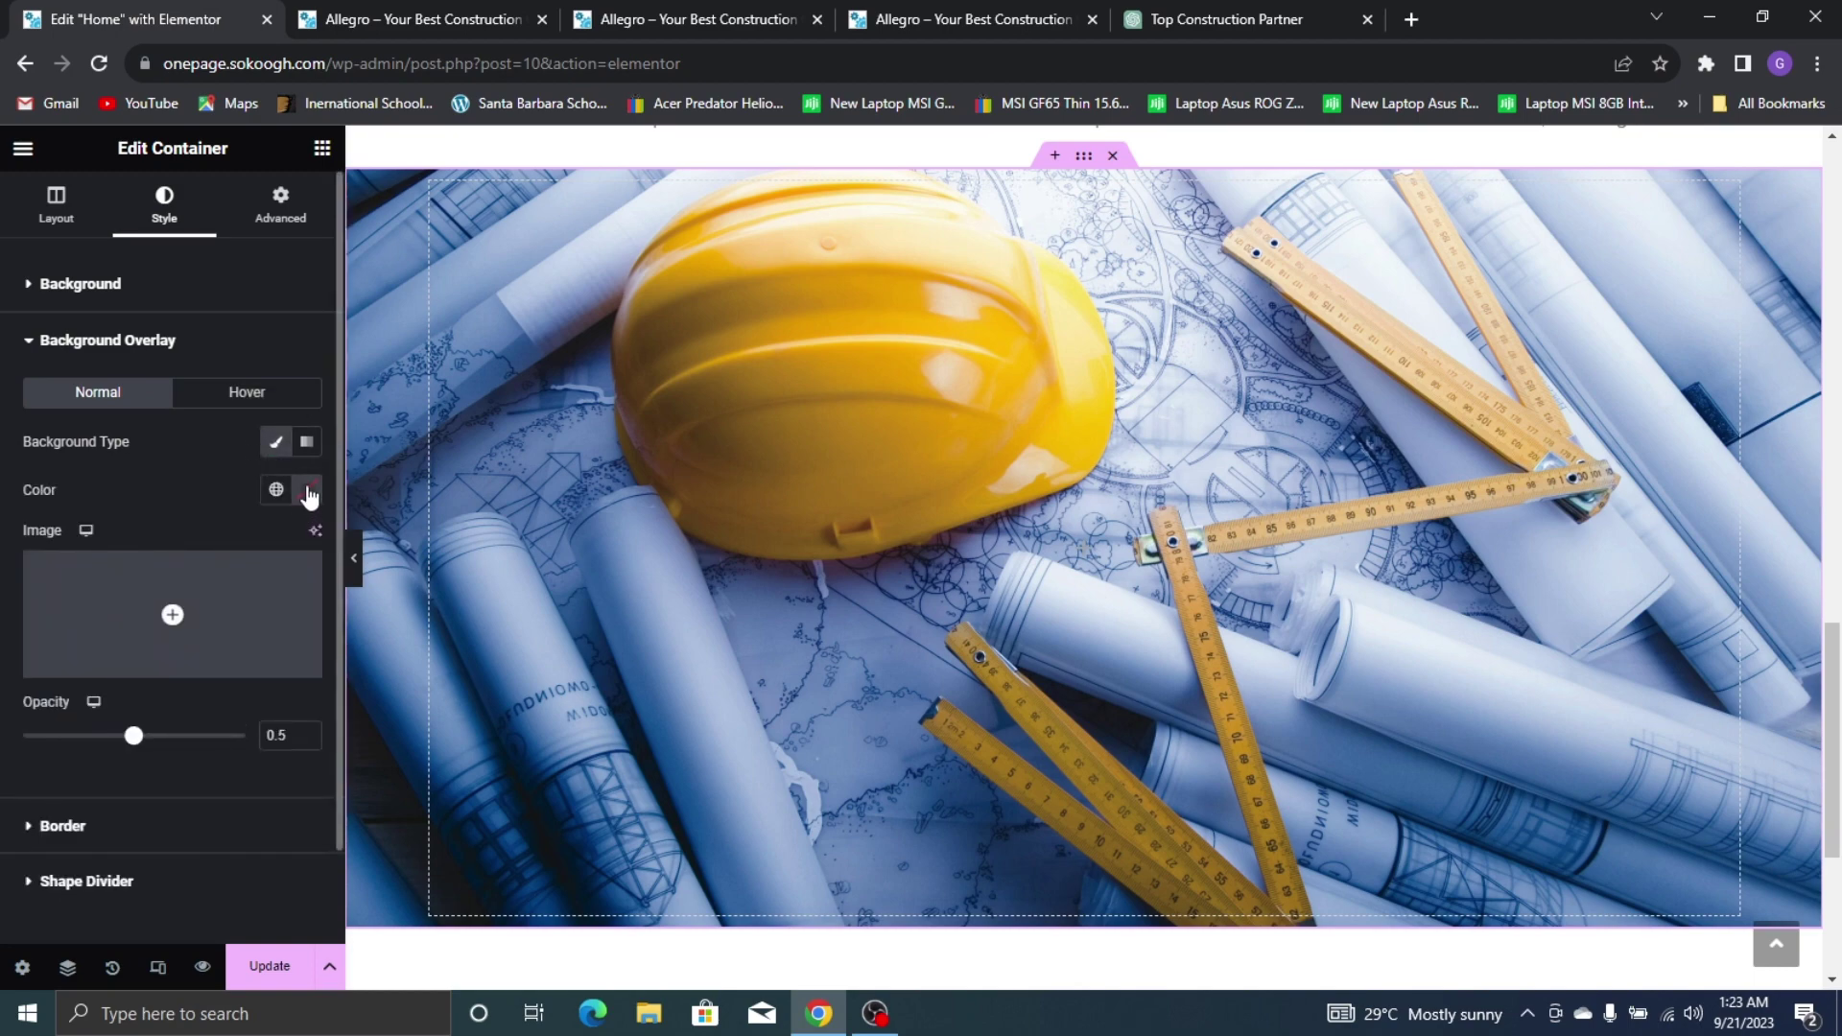
{"action": "left_click", "coordinate": [308, 496]}
{"action": "mouse_move", "coordinate": [296, 691]}
{"action": "left_mouse_down"}
{"action": "mouse_move", "coordinate": [401, 808]}
{"action": "mouse_move", "coordinate": [475, 812]}
{"action": "left_mouse_up"}
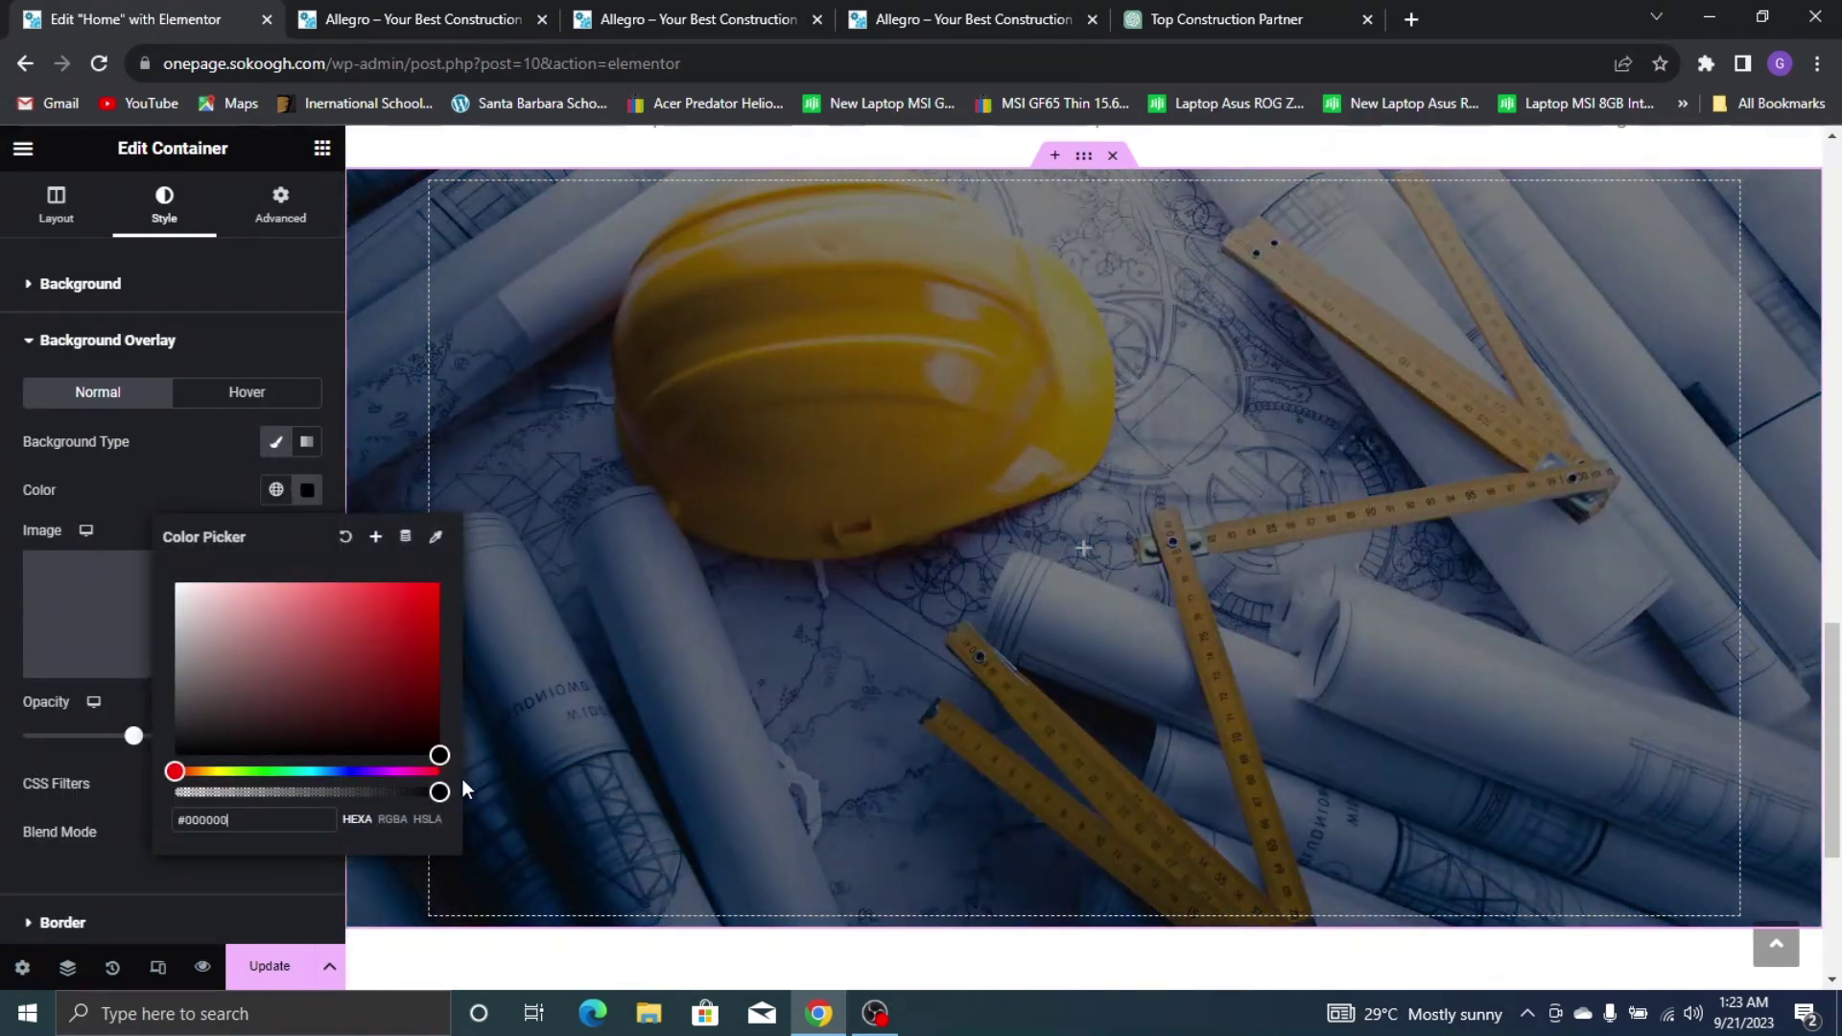
{"action": "left_click", "coordinate": [119, 758]}
{"action": "left_click_drag", "start_coordinate": [135, 738], "coordinate": [171, 739]}
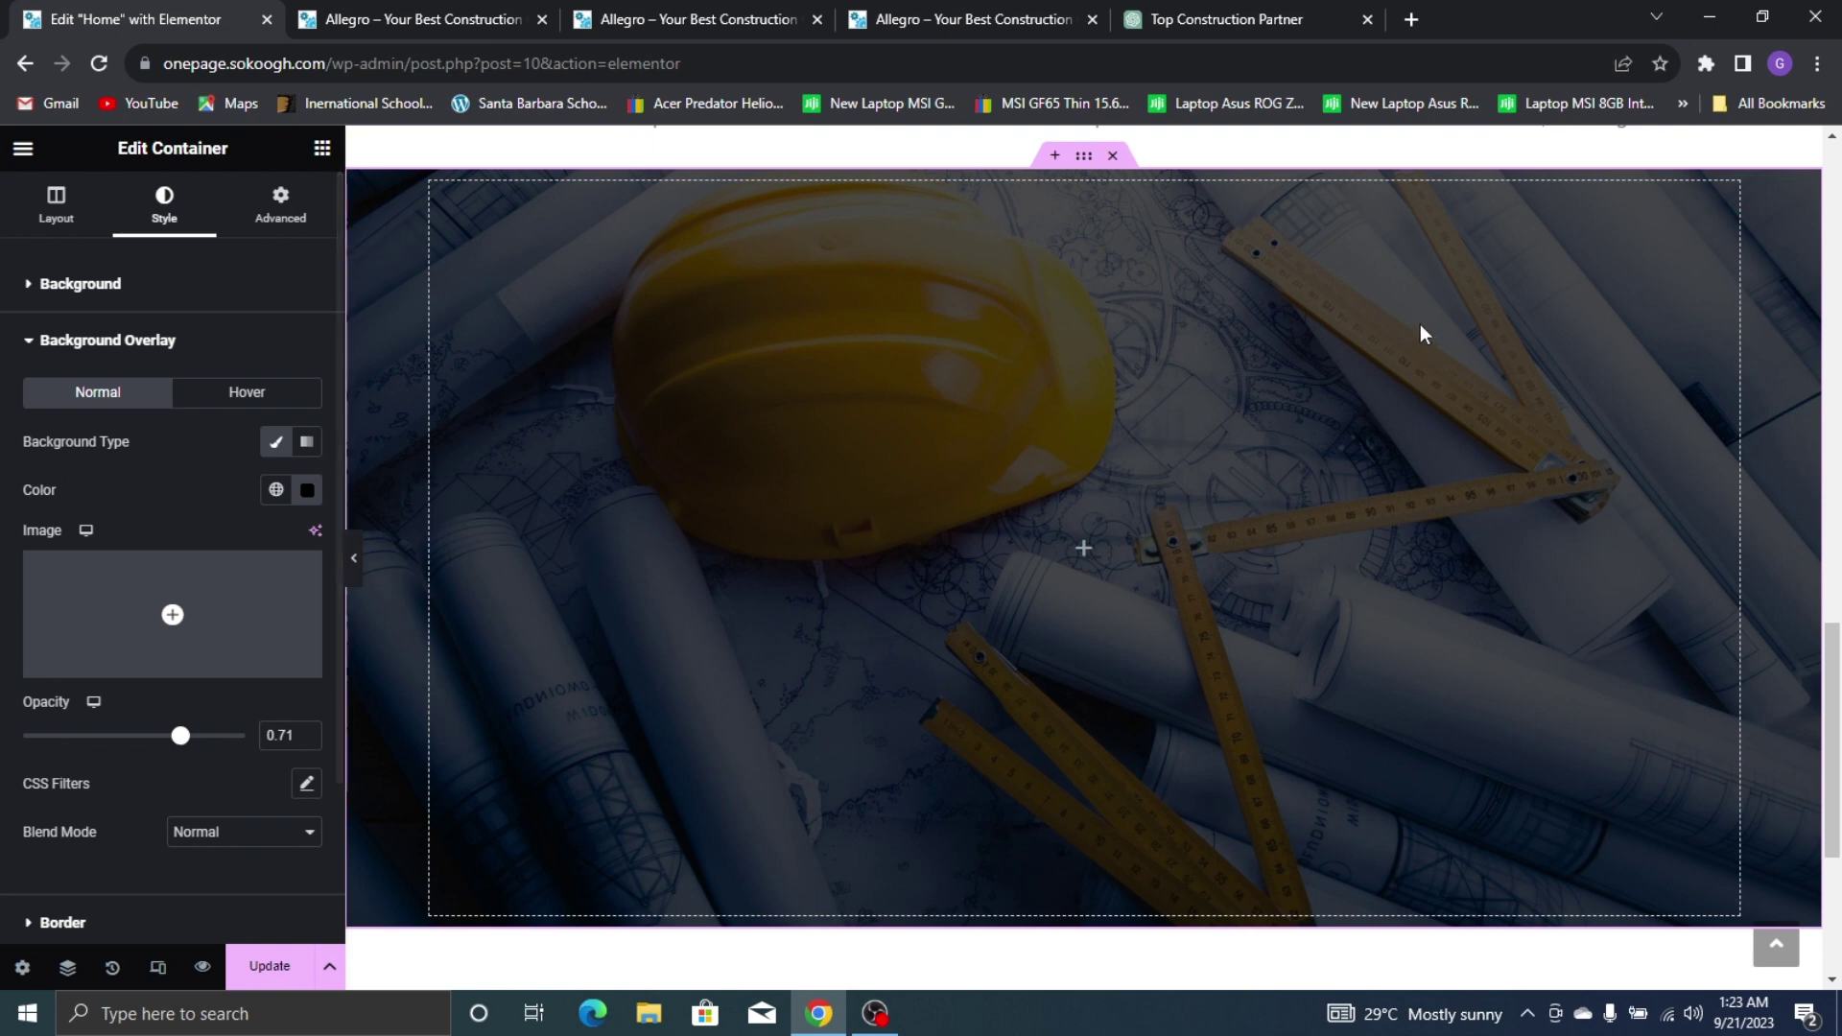
Compare with the live site's 'Doing Construction The Right Way' banner, then return to Elementor
{"action": "left_click", "coordinate": [712, 10]}
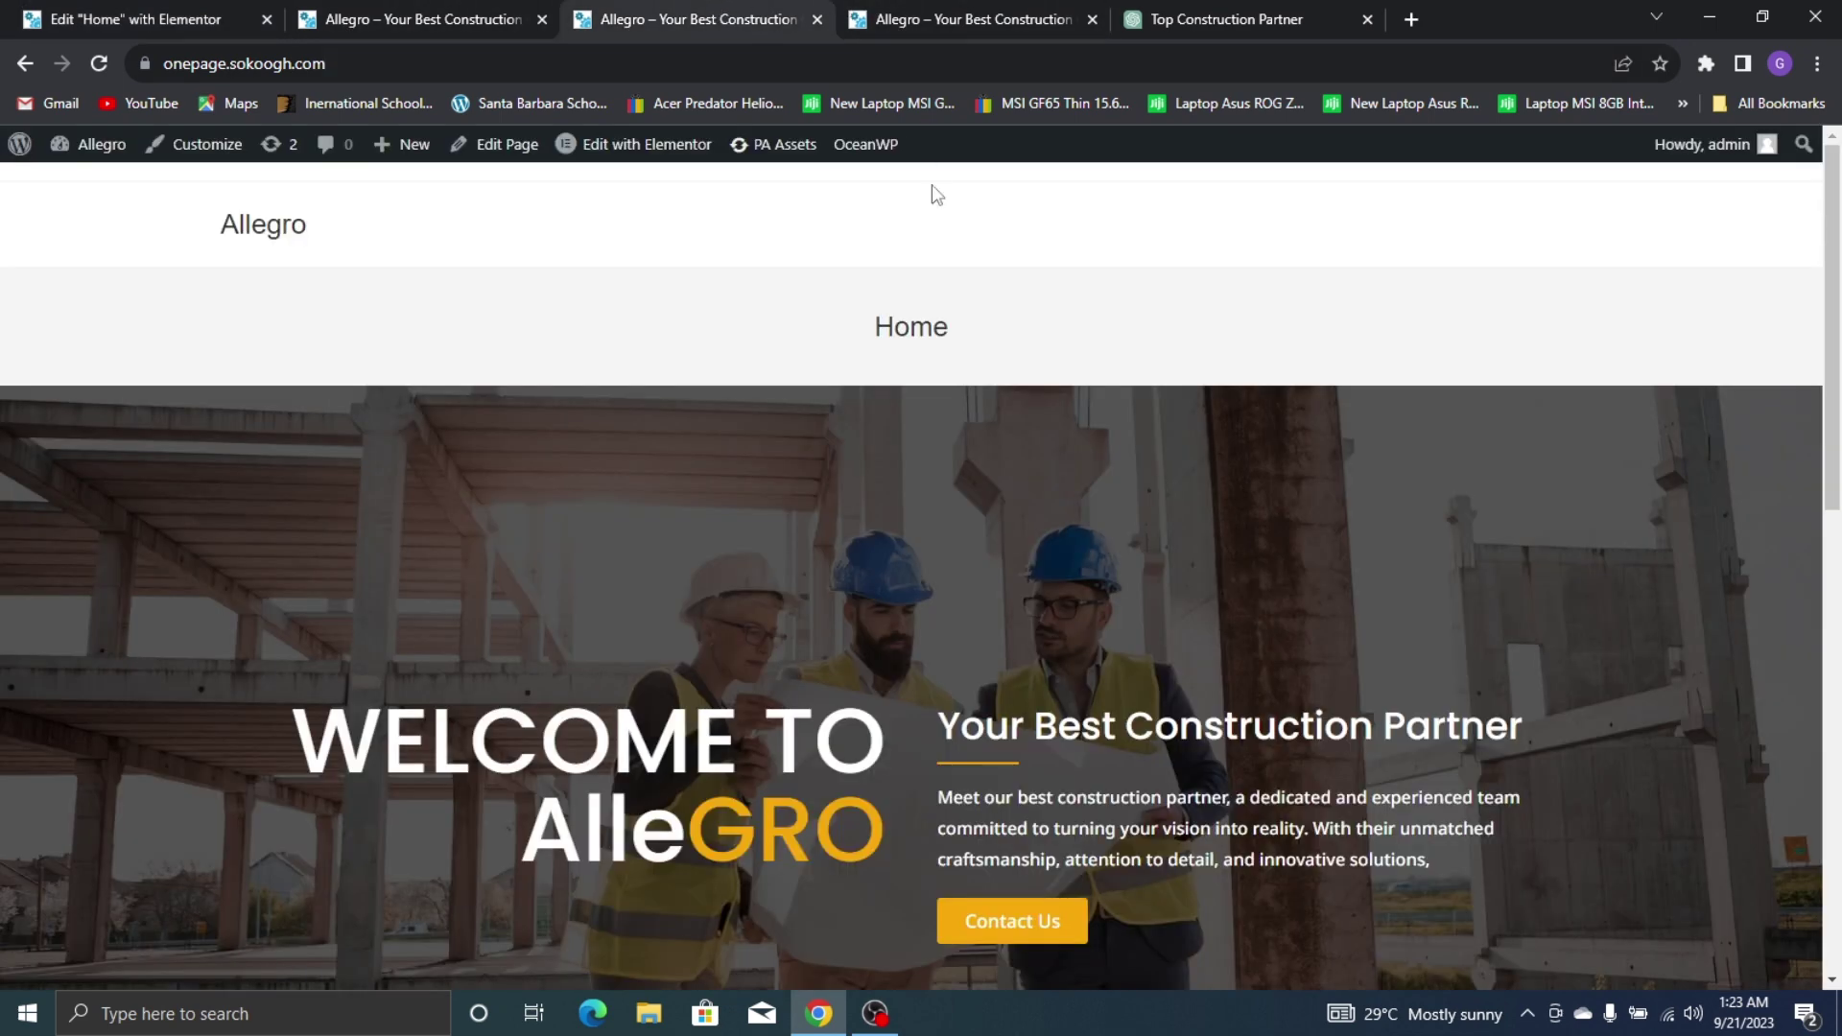
{"action": "left_click", "coordinate": [945, 14]}
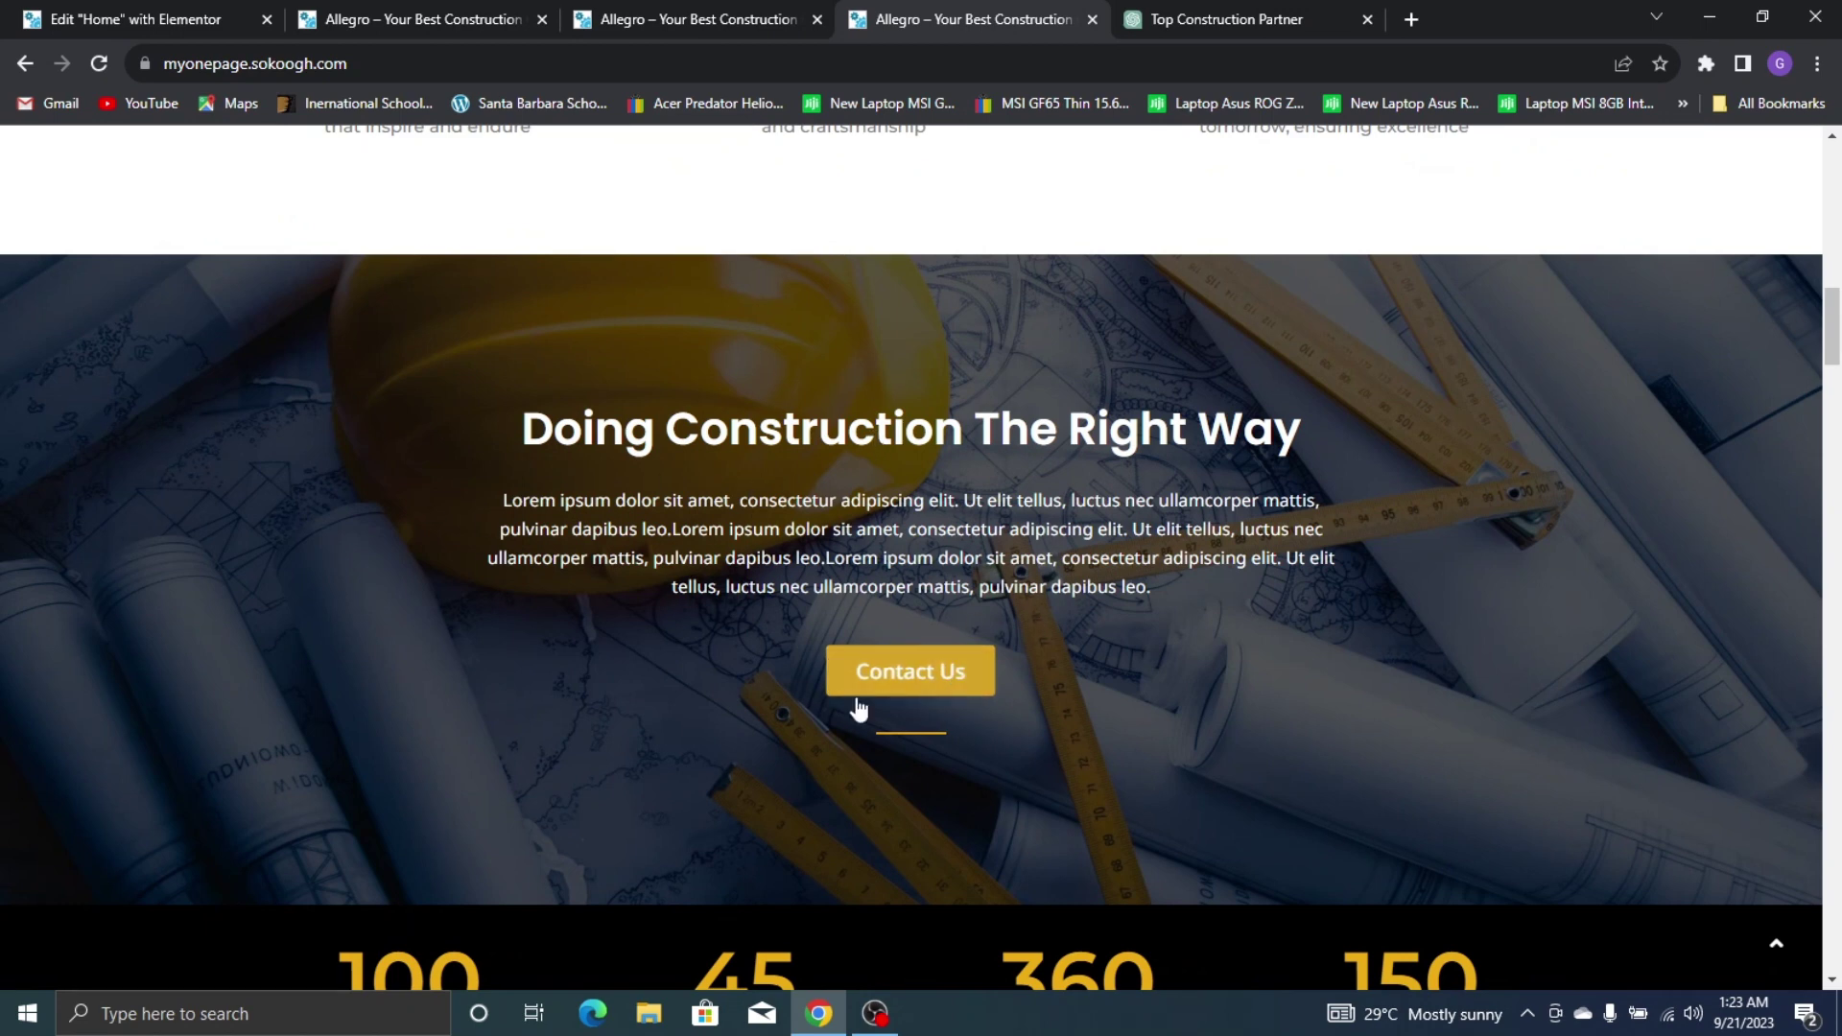
{"action": "left_click", "coordinate": [24, 15]}
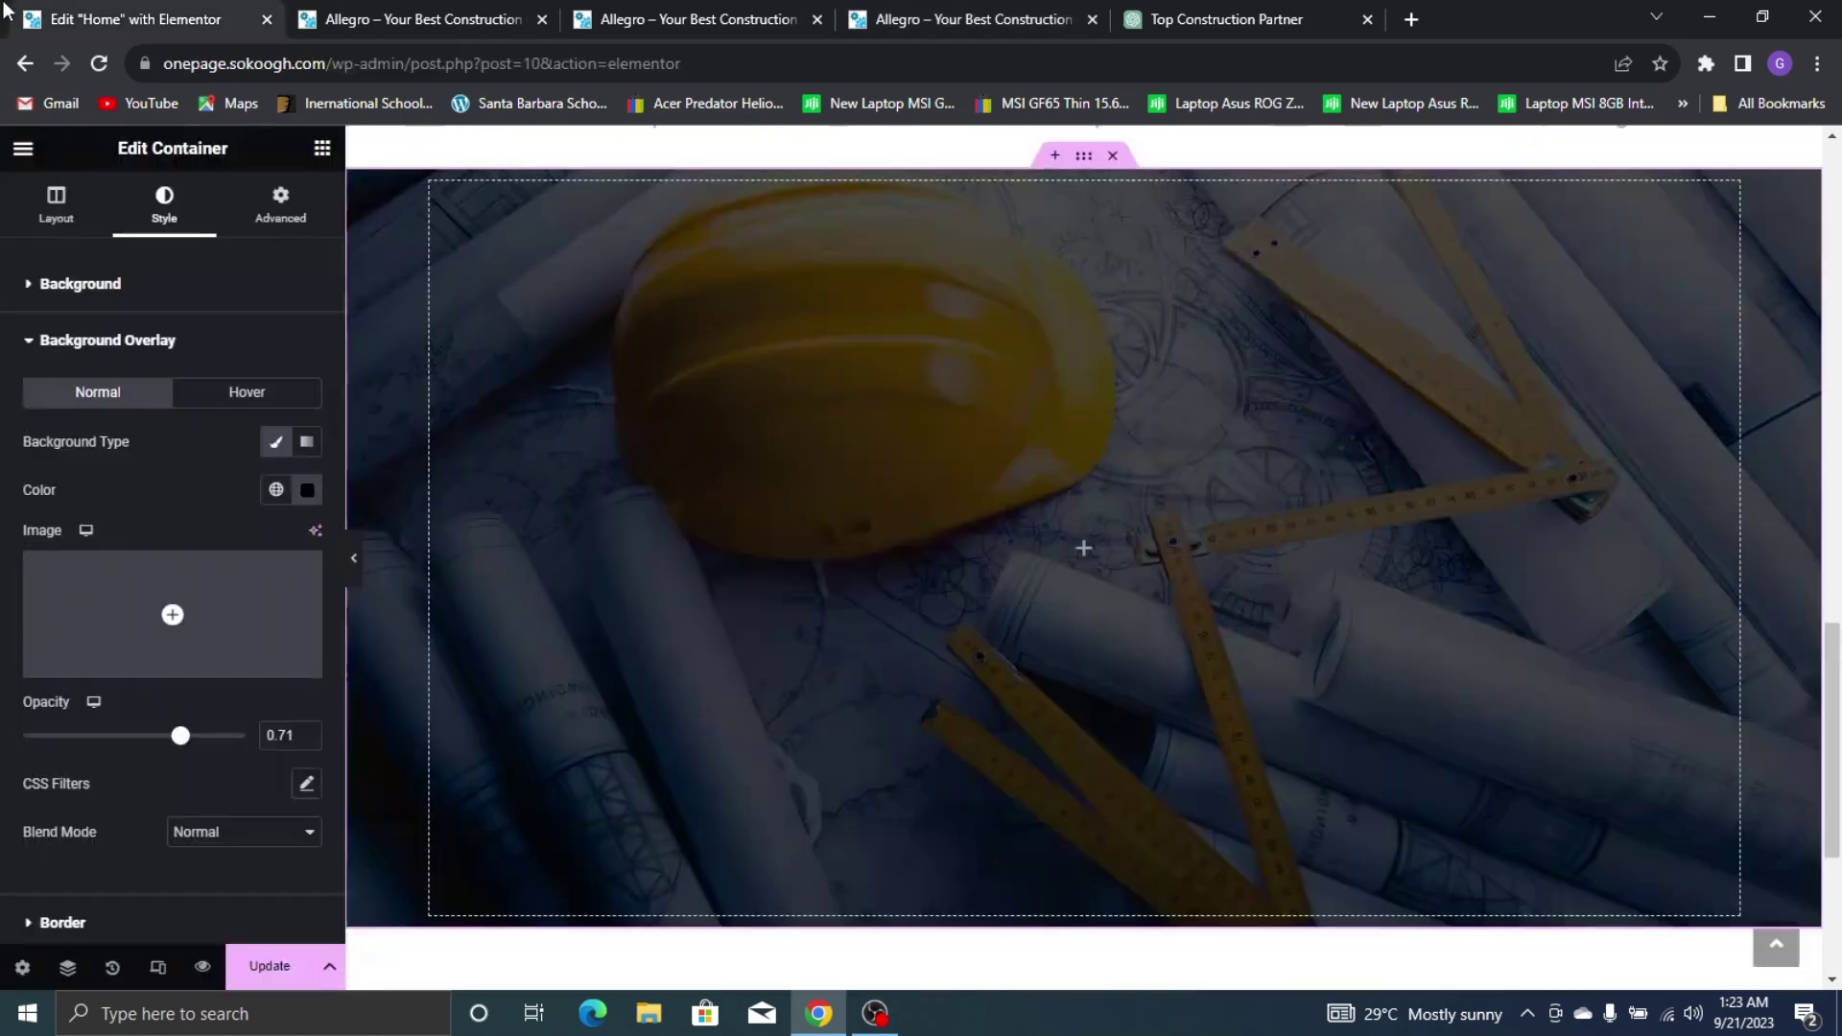
Drop a Heading widget into the banner with the title 'Doing Construction The Right Way'
{"action": "left_click", "coordinate": [323, 149]}
{"action": "left_click_drag", "start_coordinate": [111, 685], "coordinate": [718, 541]}
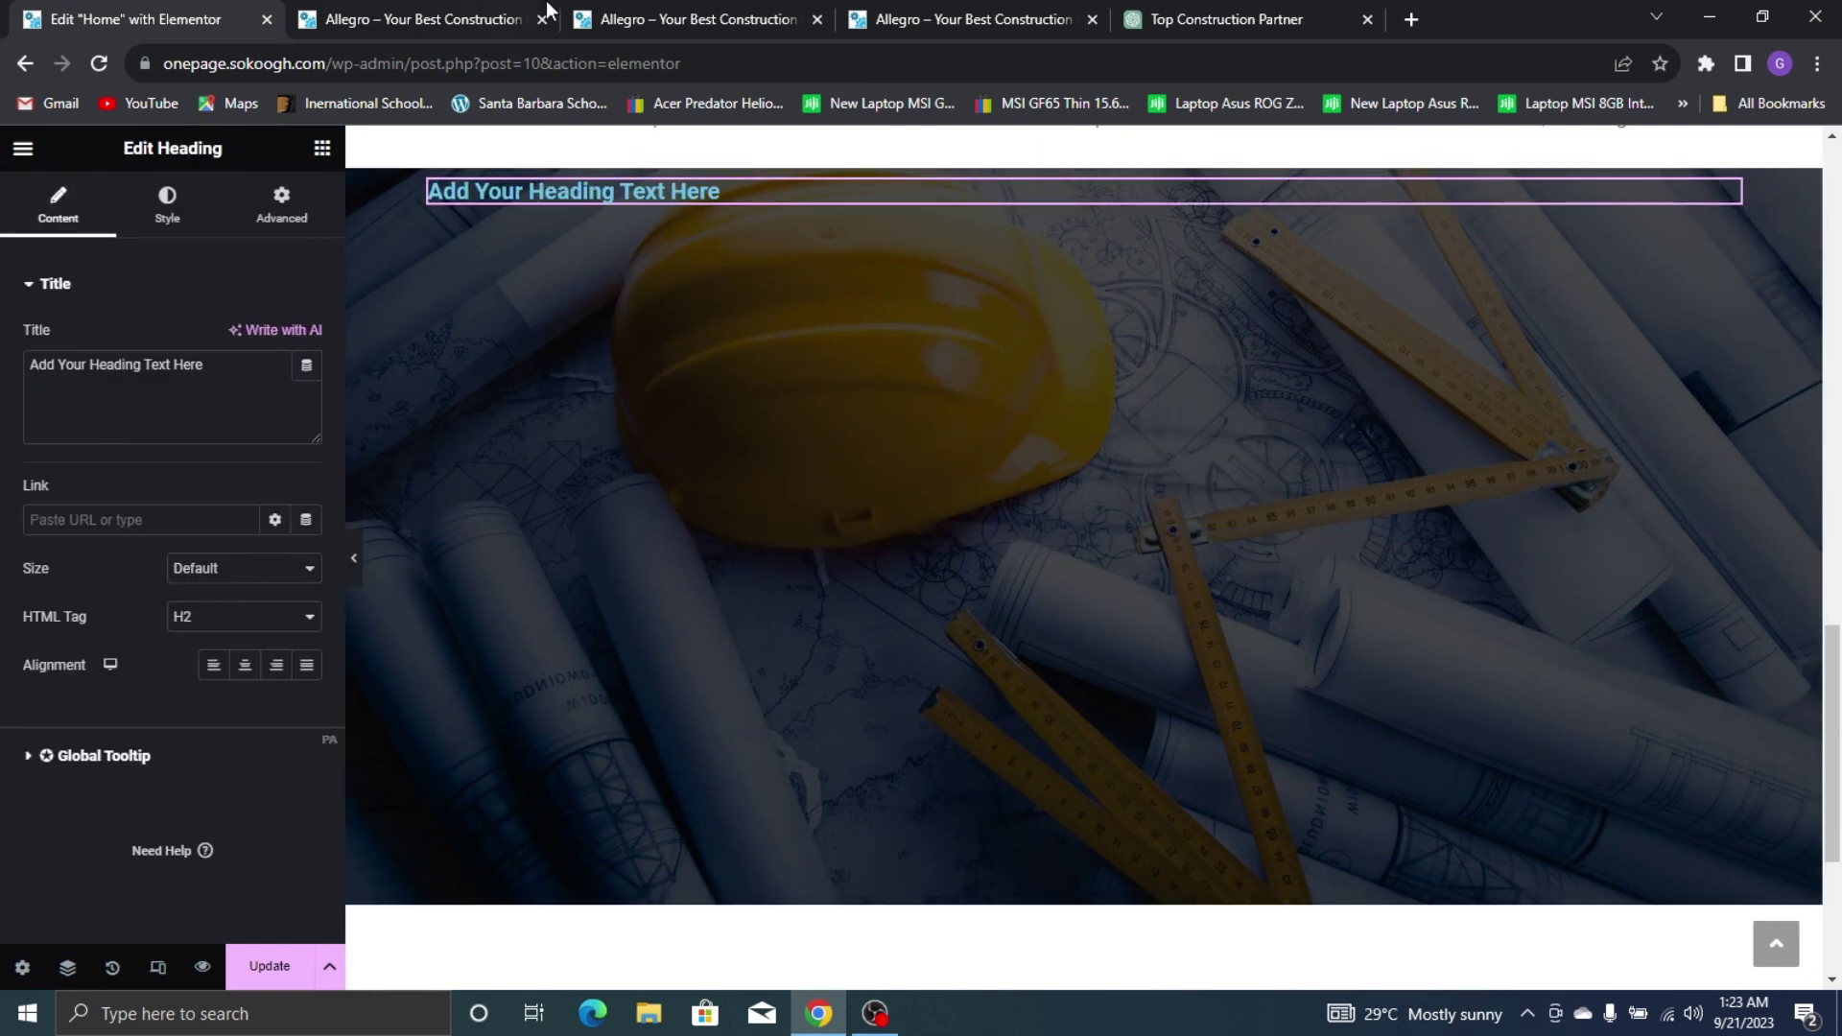
{"action": "left_click", "coordinate": [422, 19]}
{"action": "left_click", "coordinate": [38, 19]}
{"action": "key", "text": "ctrl+a"}
{"action": "type", "text": "D"}
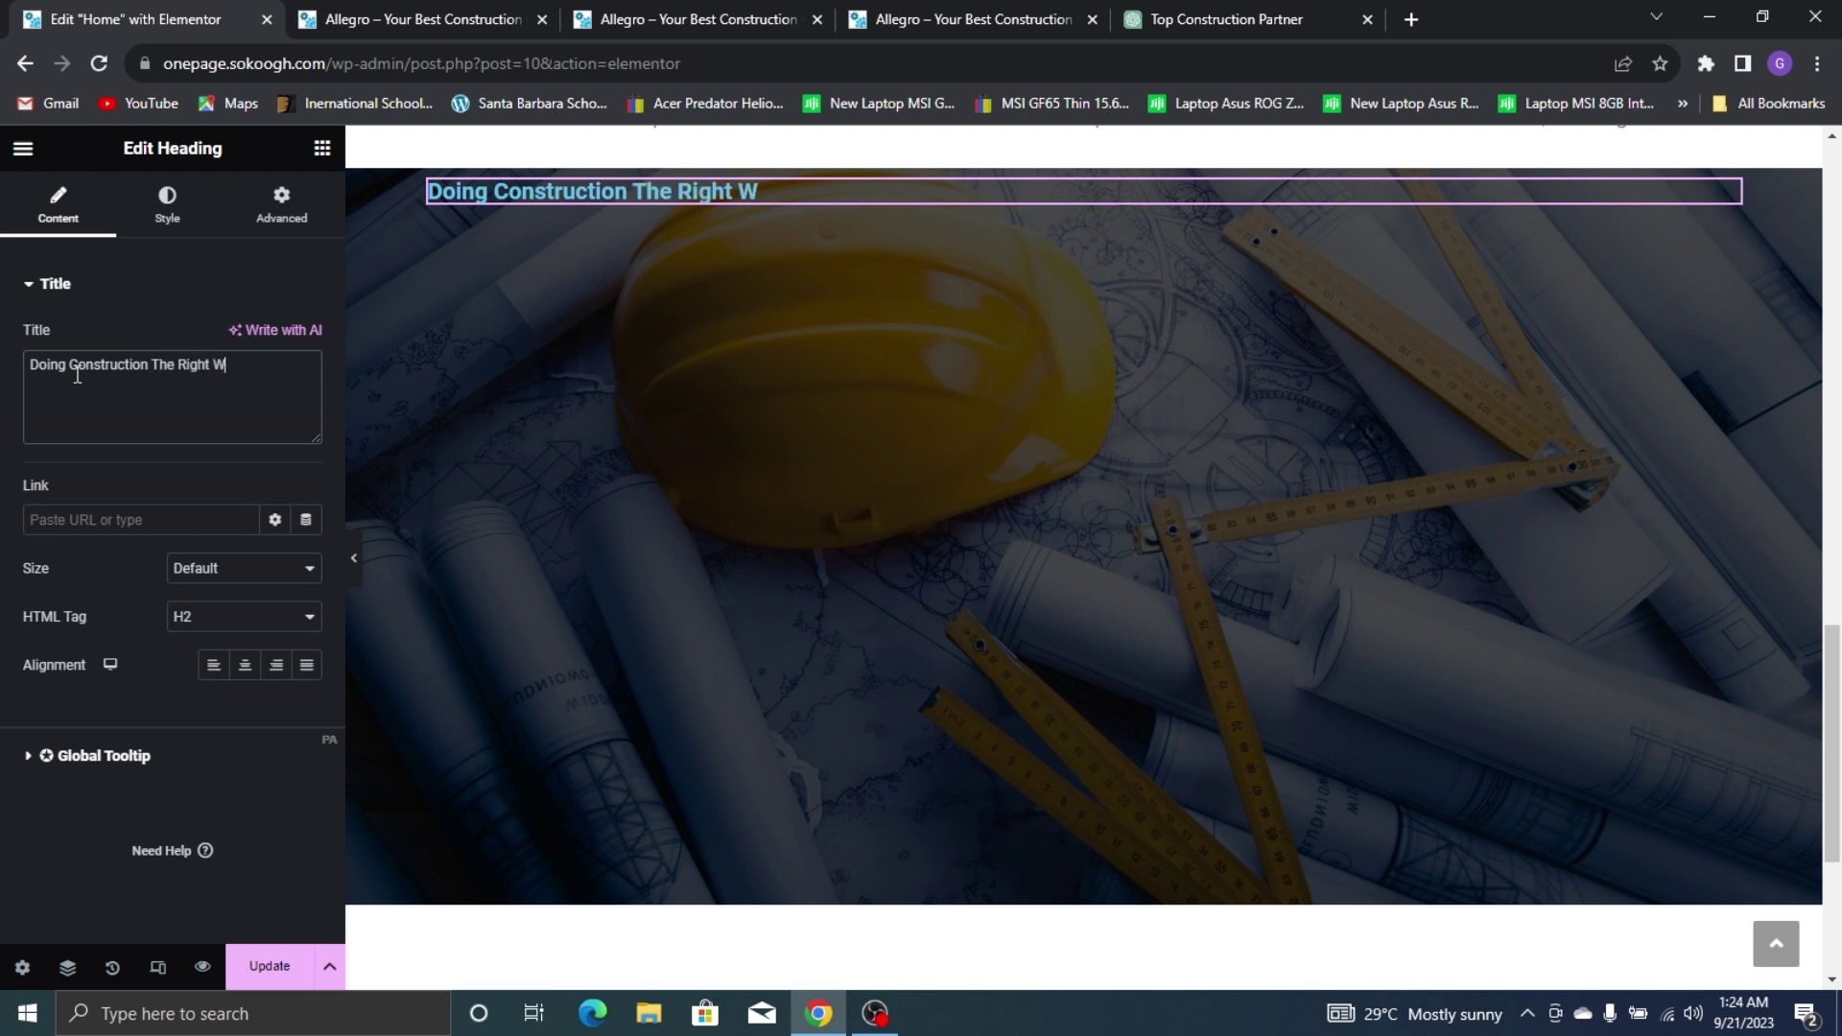
Make the heading text white and centre-align it
{"action": "left_click", "coordinate": [159, 206]}
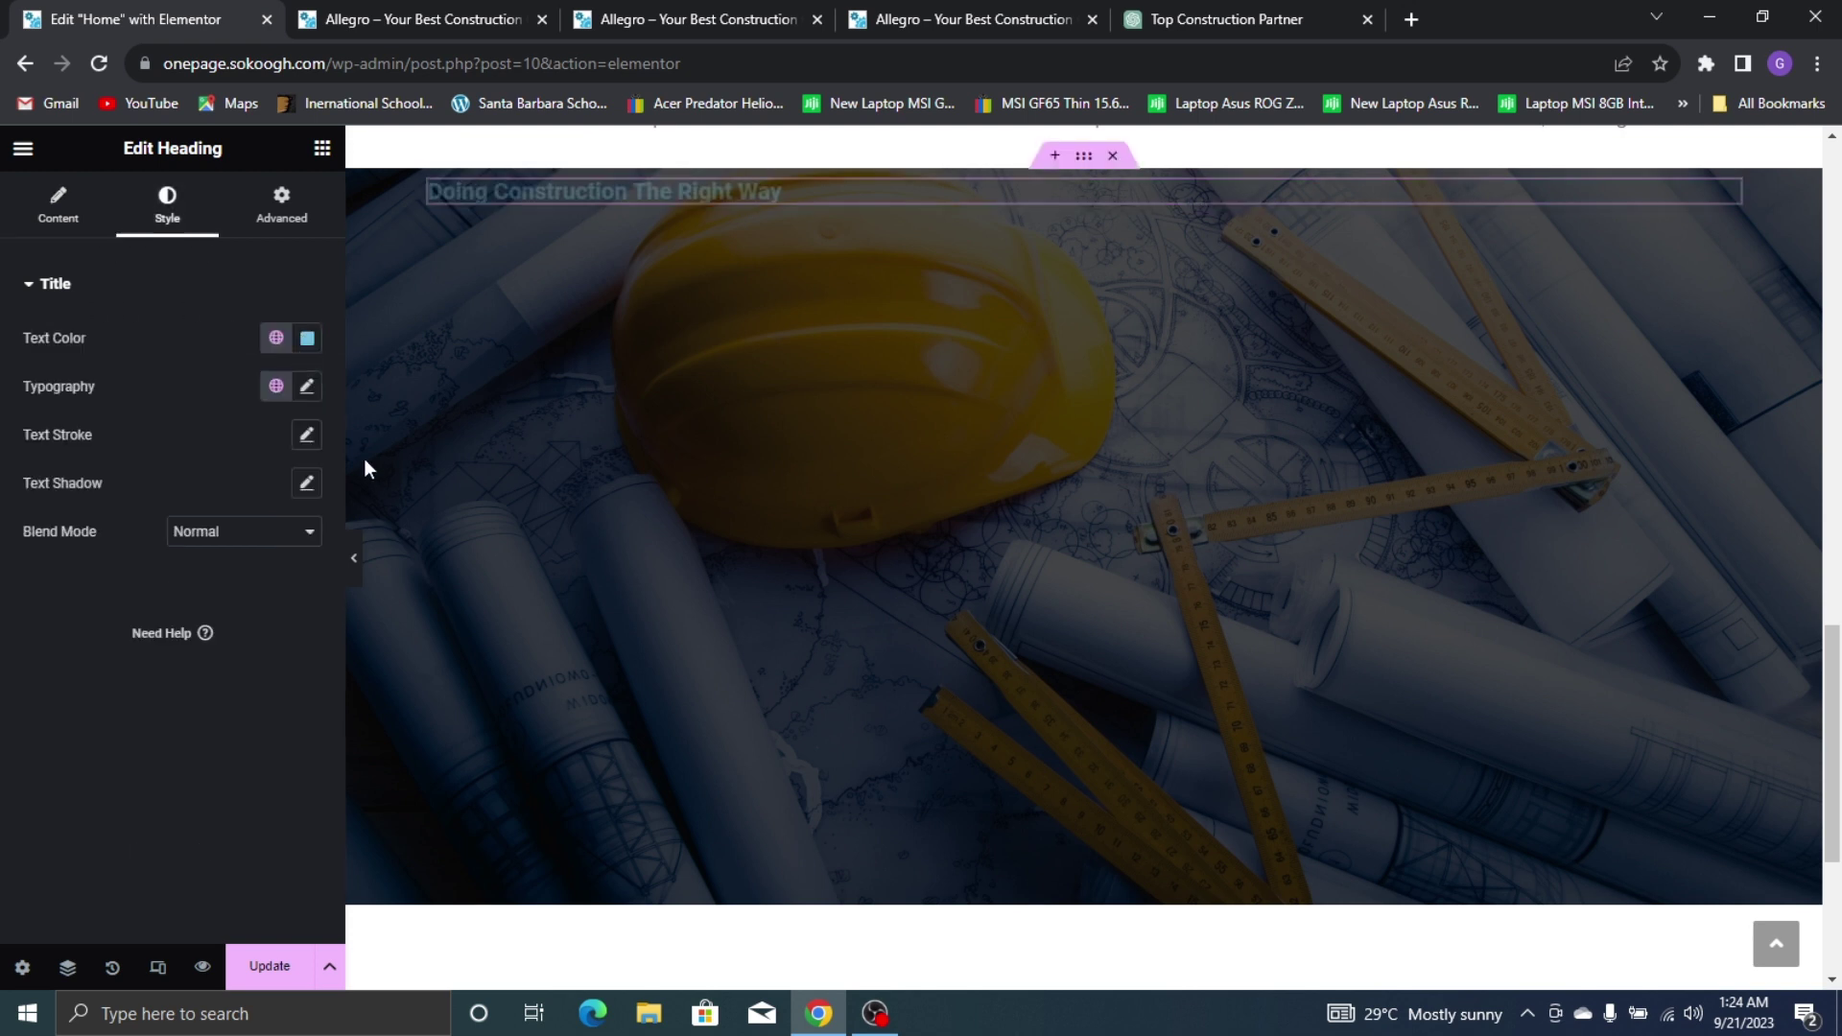
{"action": "left_click", "coordinate": [307, 338]}
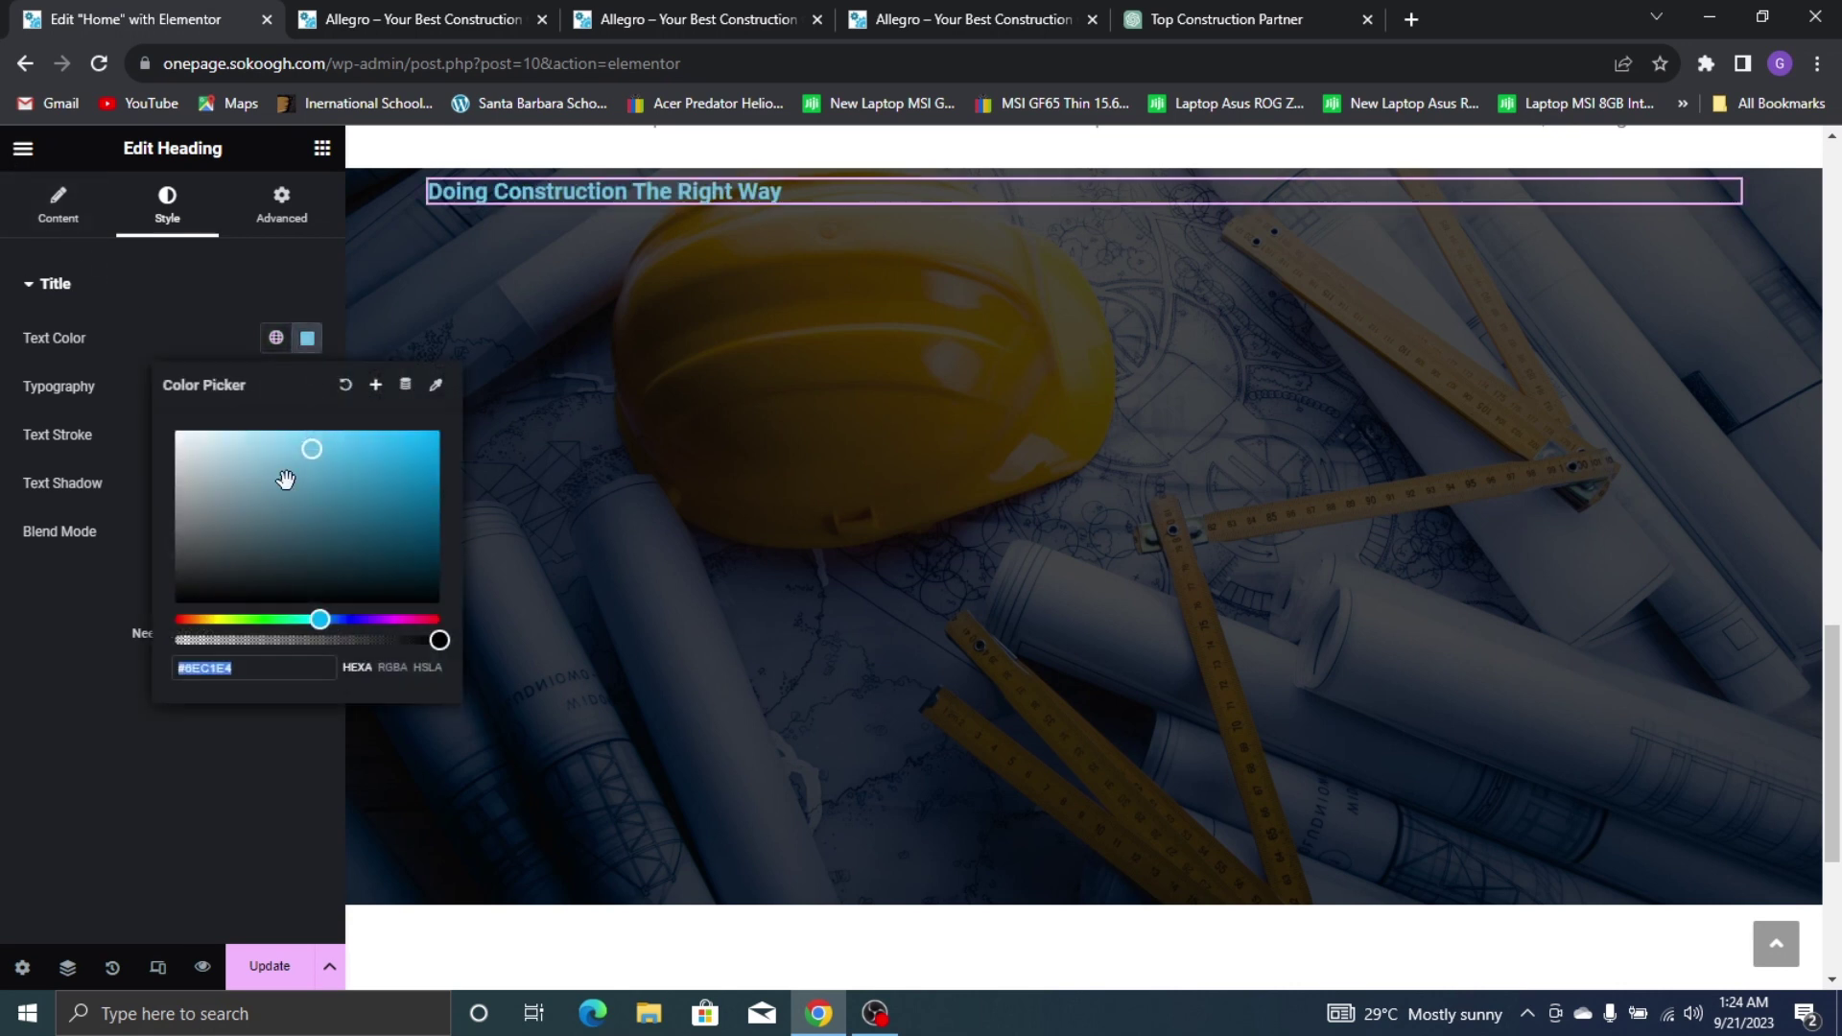
{"action": "left_click_drag", "start_coordinate": [285, 481], "coordinate": [149, 422]}
{"action": "left_click", "coordinate": [153, 343]}
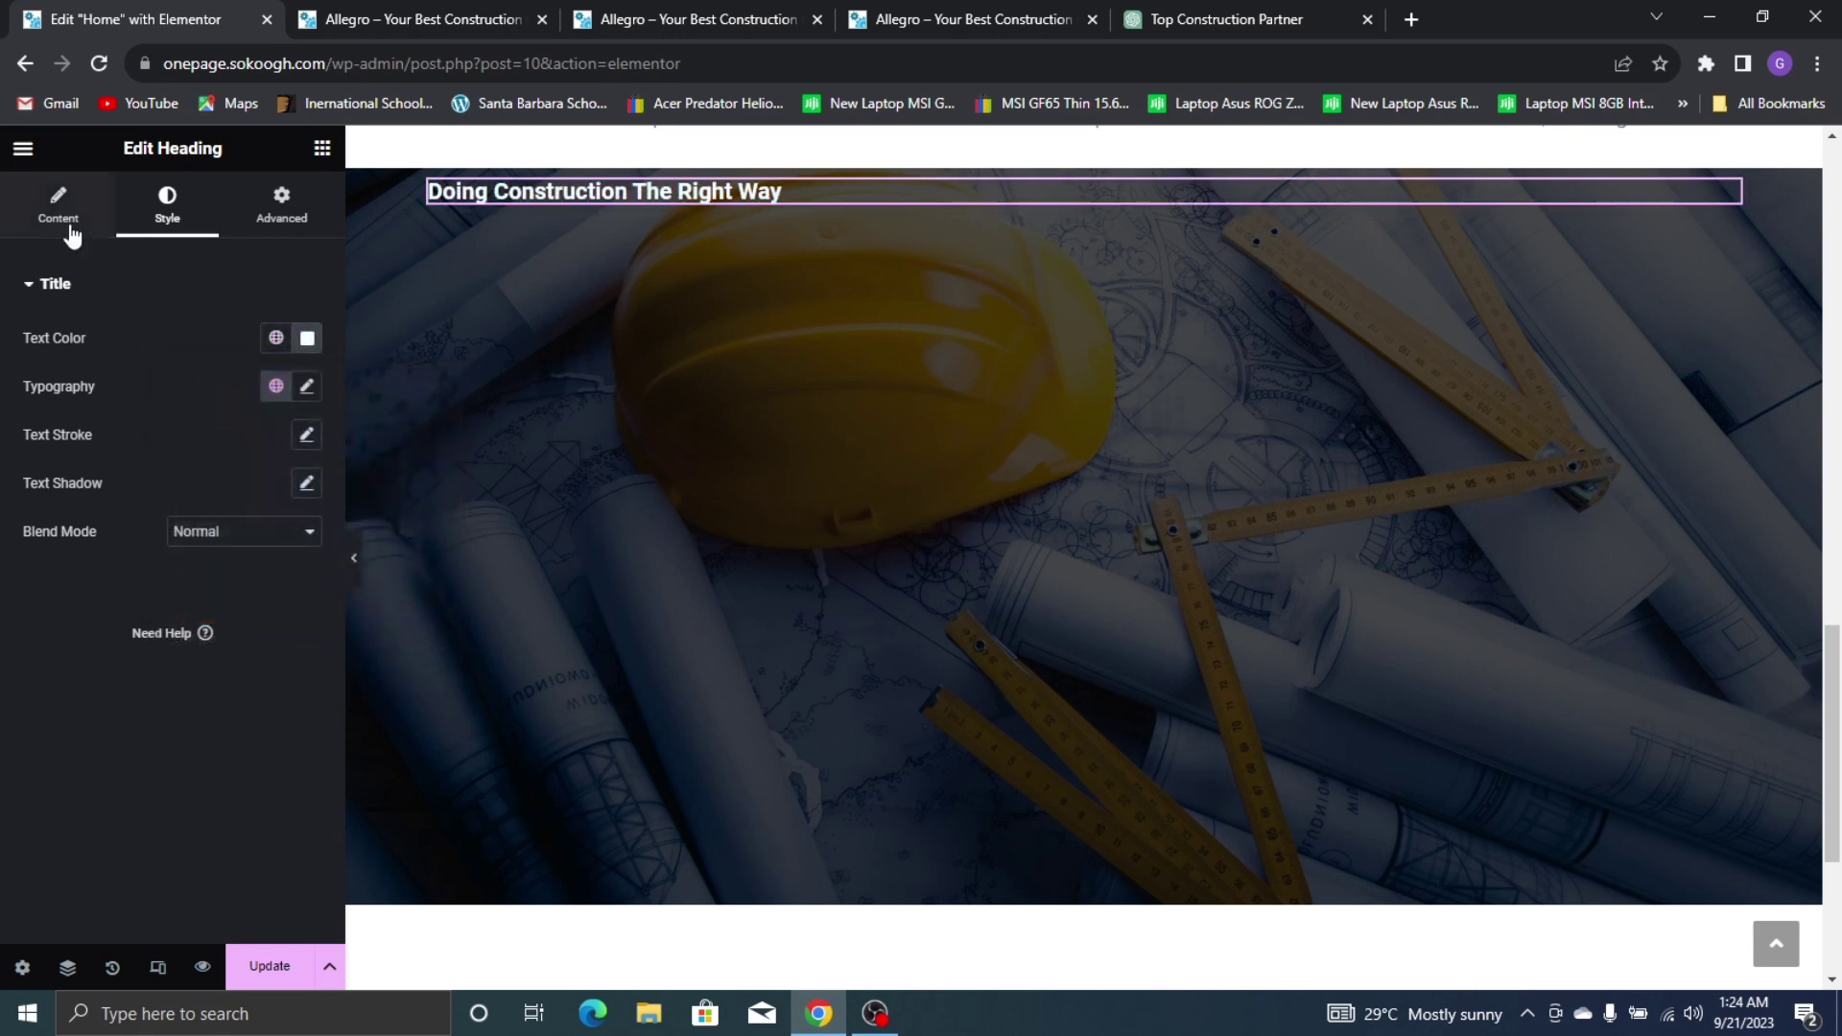
{"action": "left_click", "coordinate": [59, 206]}
{"action": "left_click", "coordinate": [244, 665]}
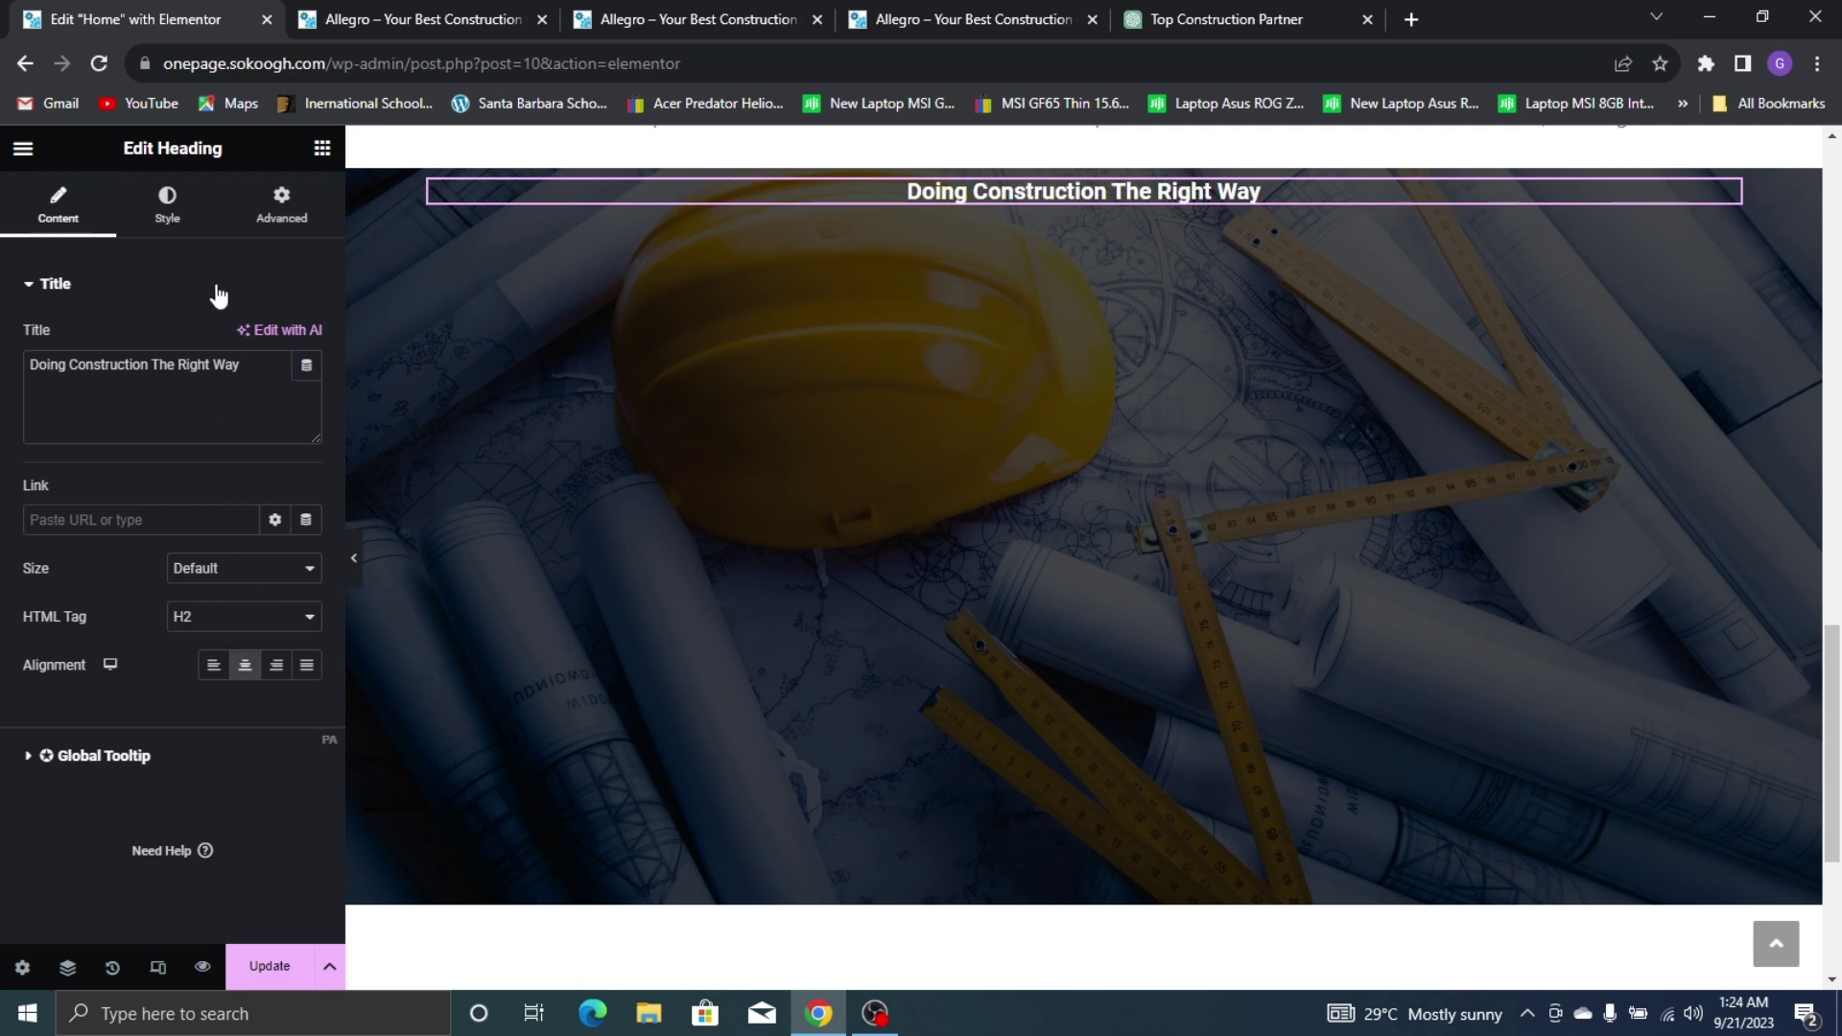
Set the heading typography to Poppins, size 35, semi-bold, checking it against the live page
{"action": "left_click", "coordinate": [159, 213]}
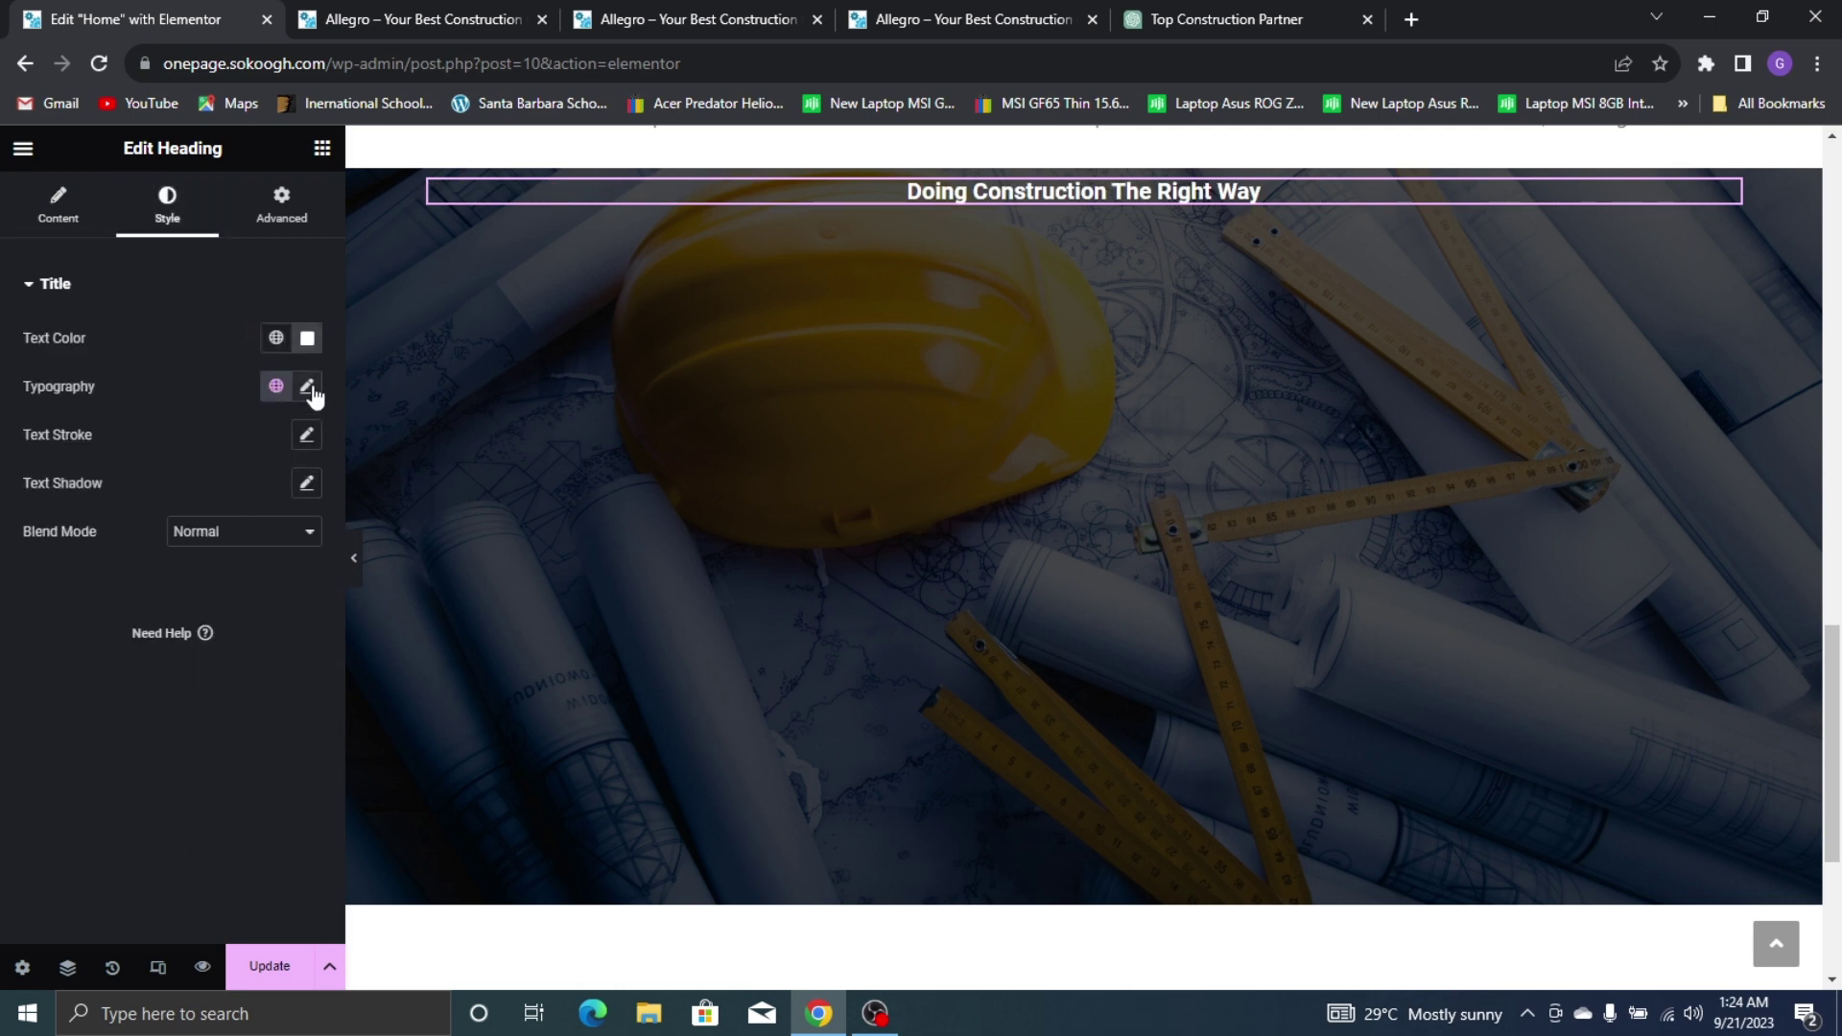
{"action": "left_click", "coordinate": [308, 387]}
{"action": "left_click", "coordinate": [288, 495]}
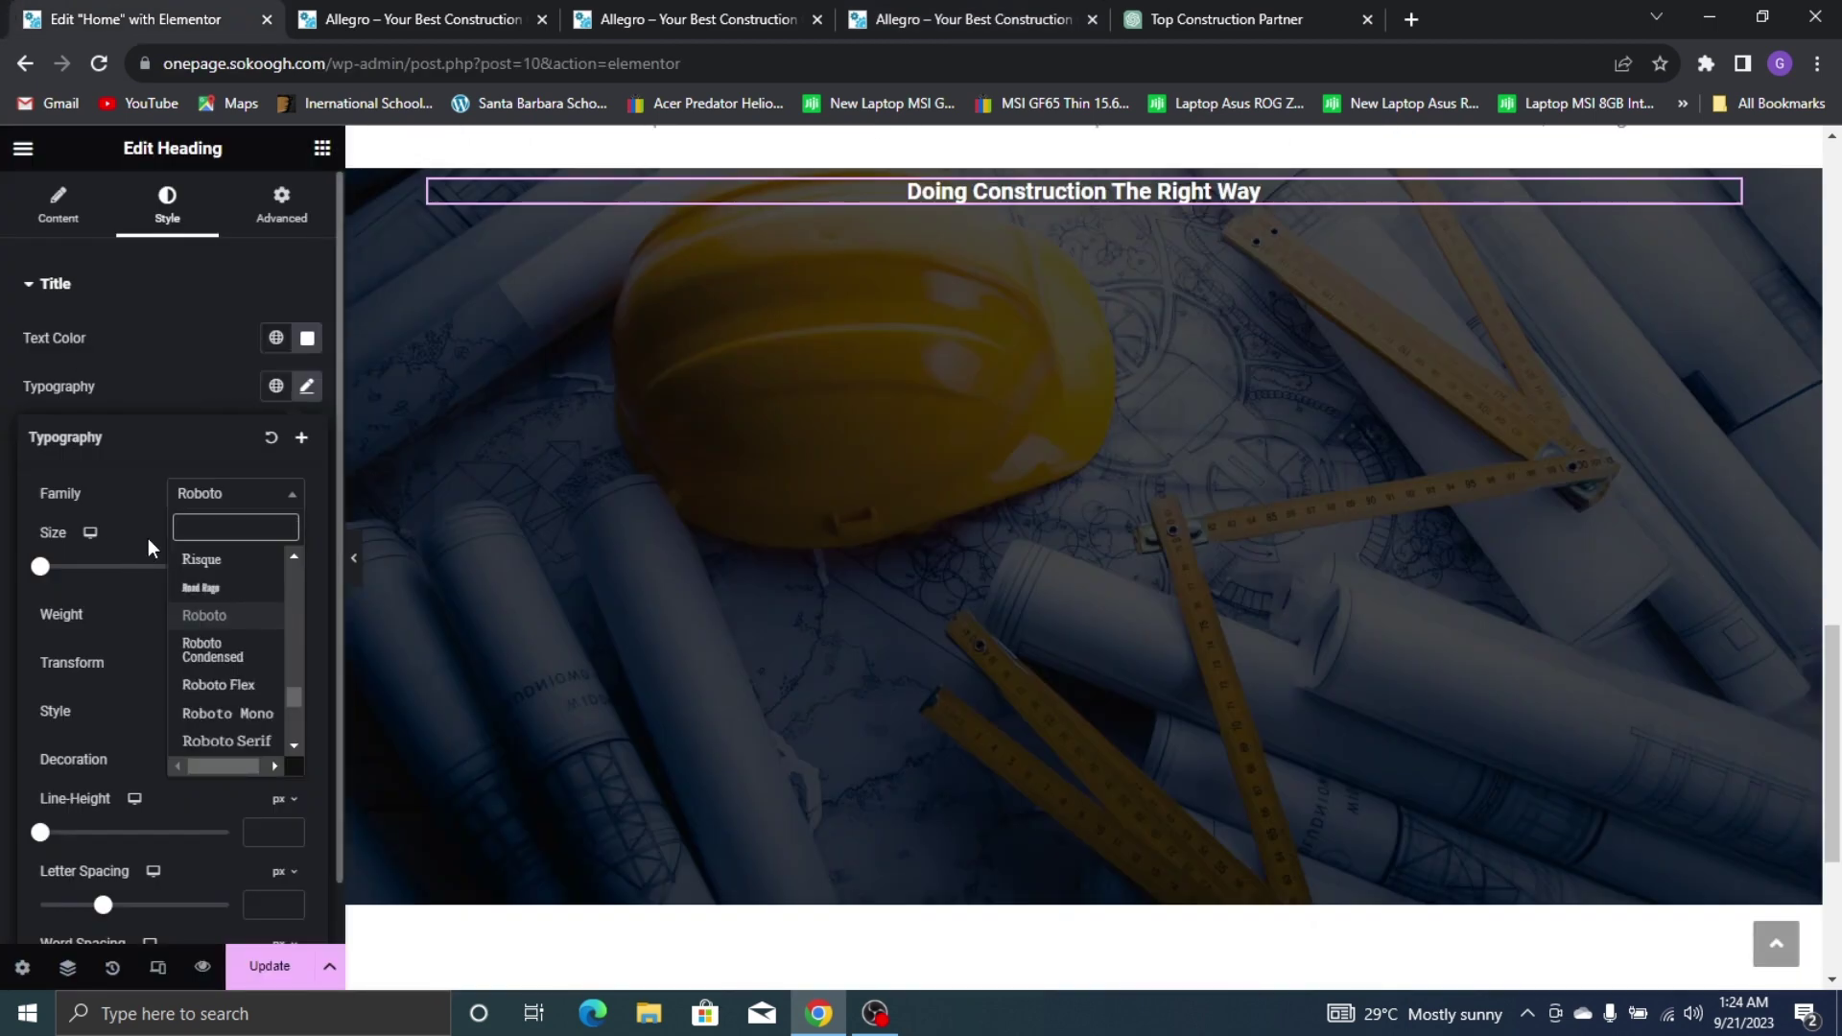
{"action": "type", "text": "popp"}
{"action": "left_click", "coordinate": [262, 589]}
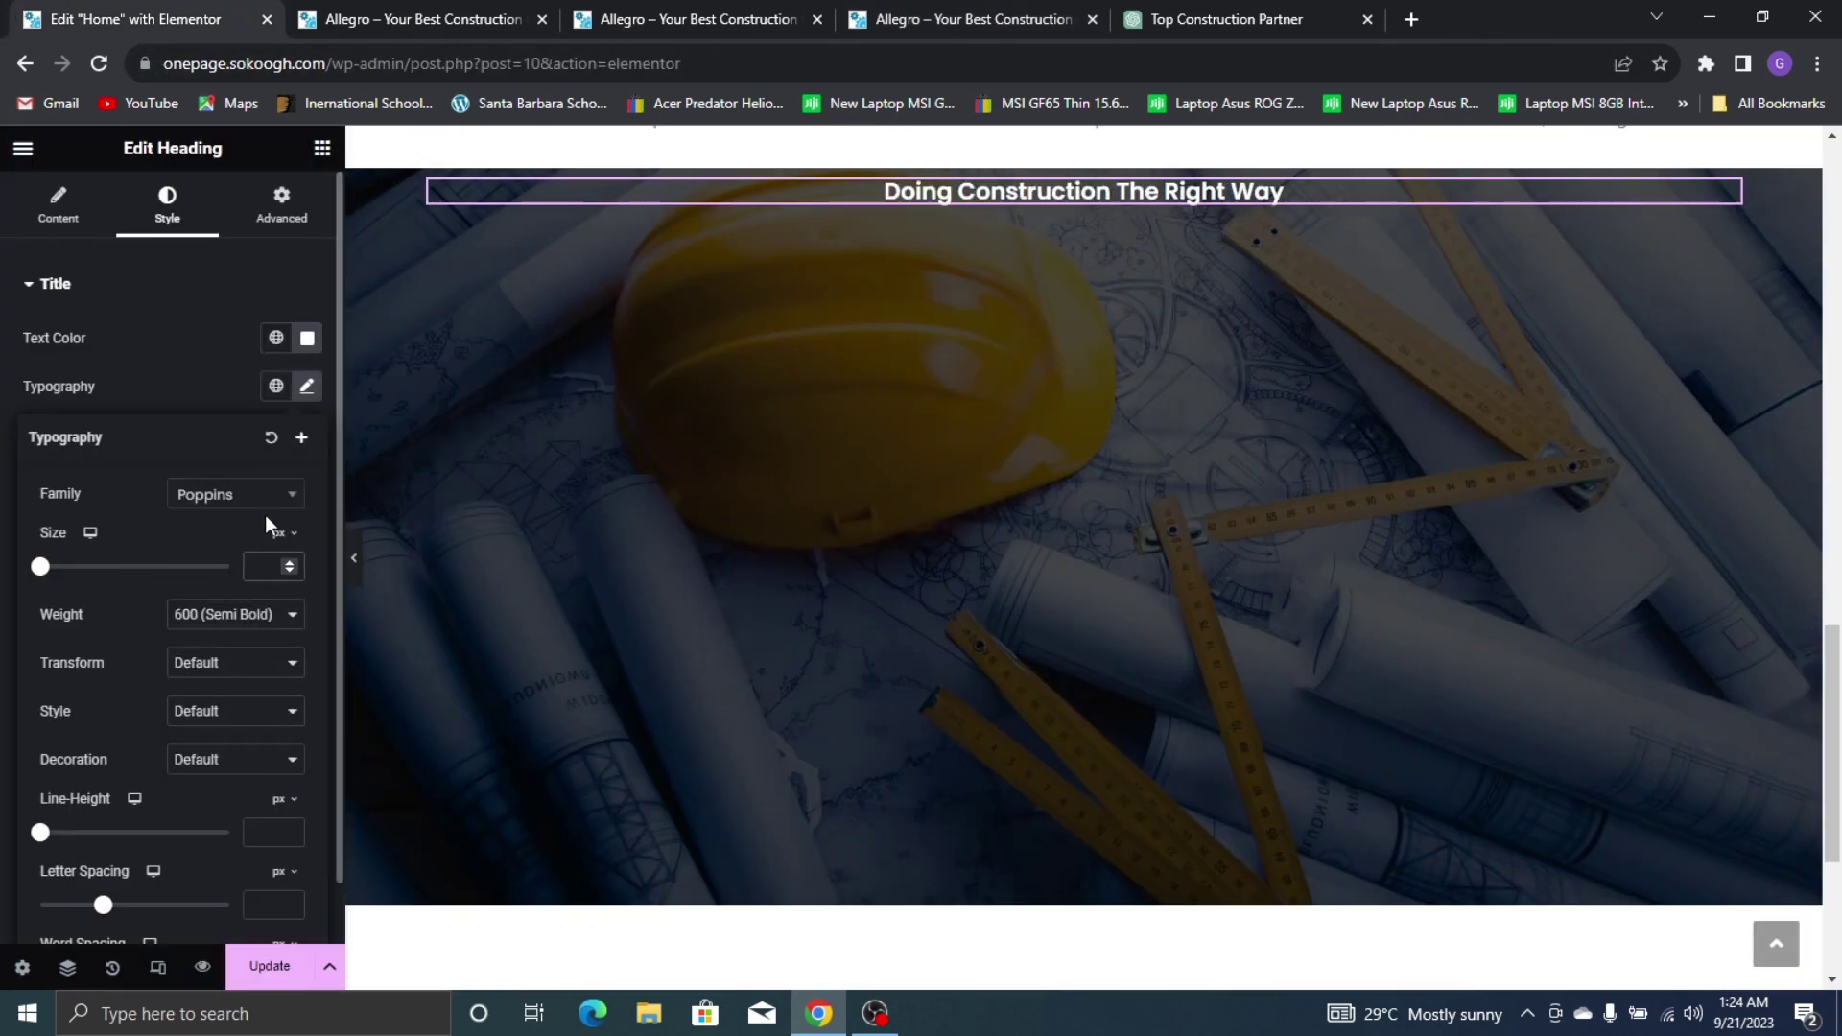
{"action": "left_click", "coordinate": [904, 18]}
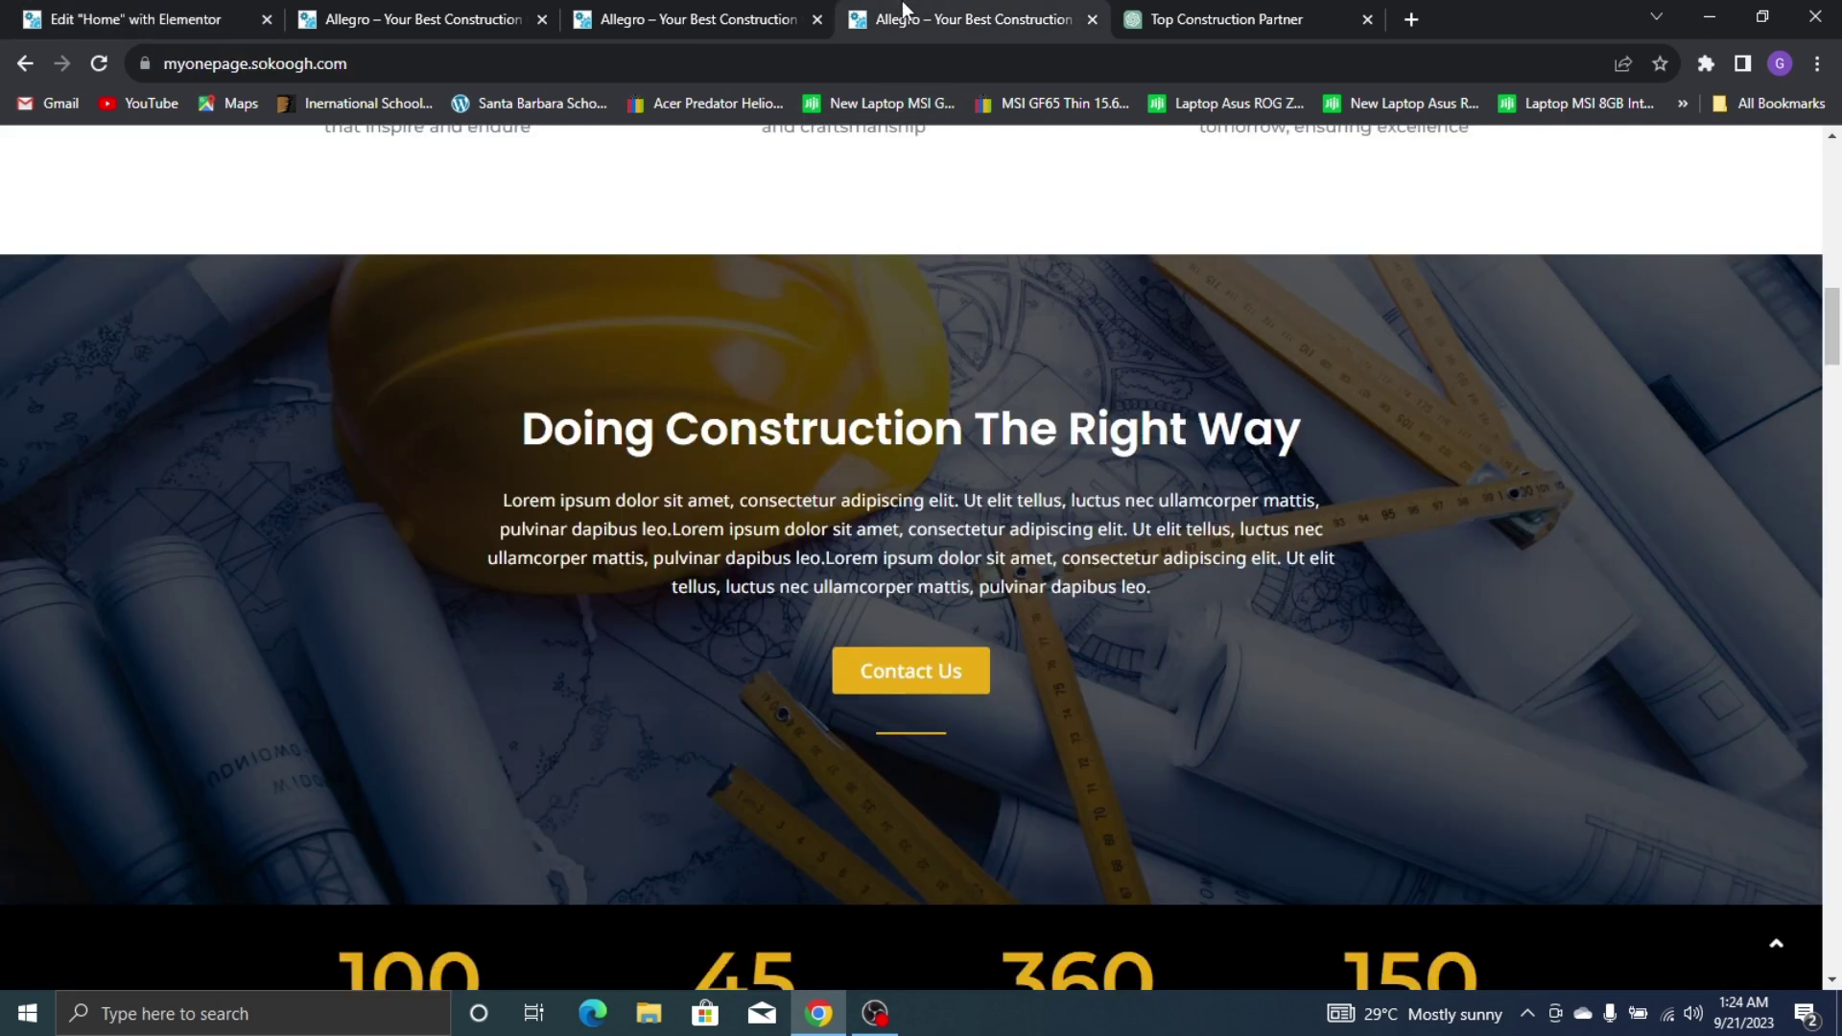
{"action": "left_click", "coordinate": [64, 14]}
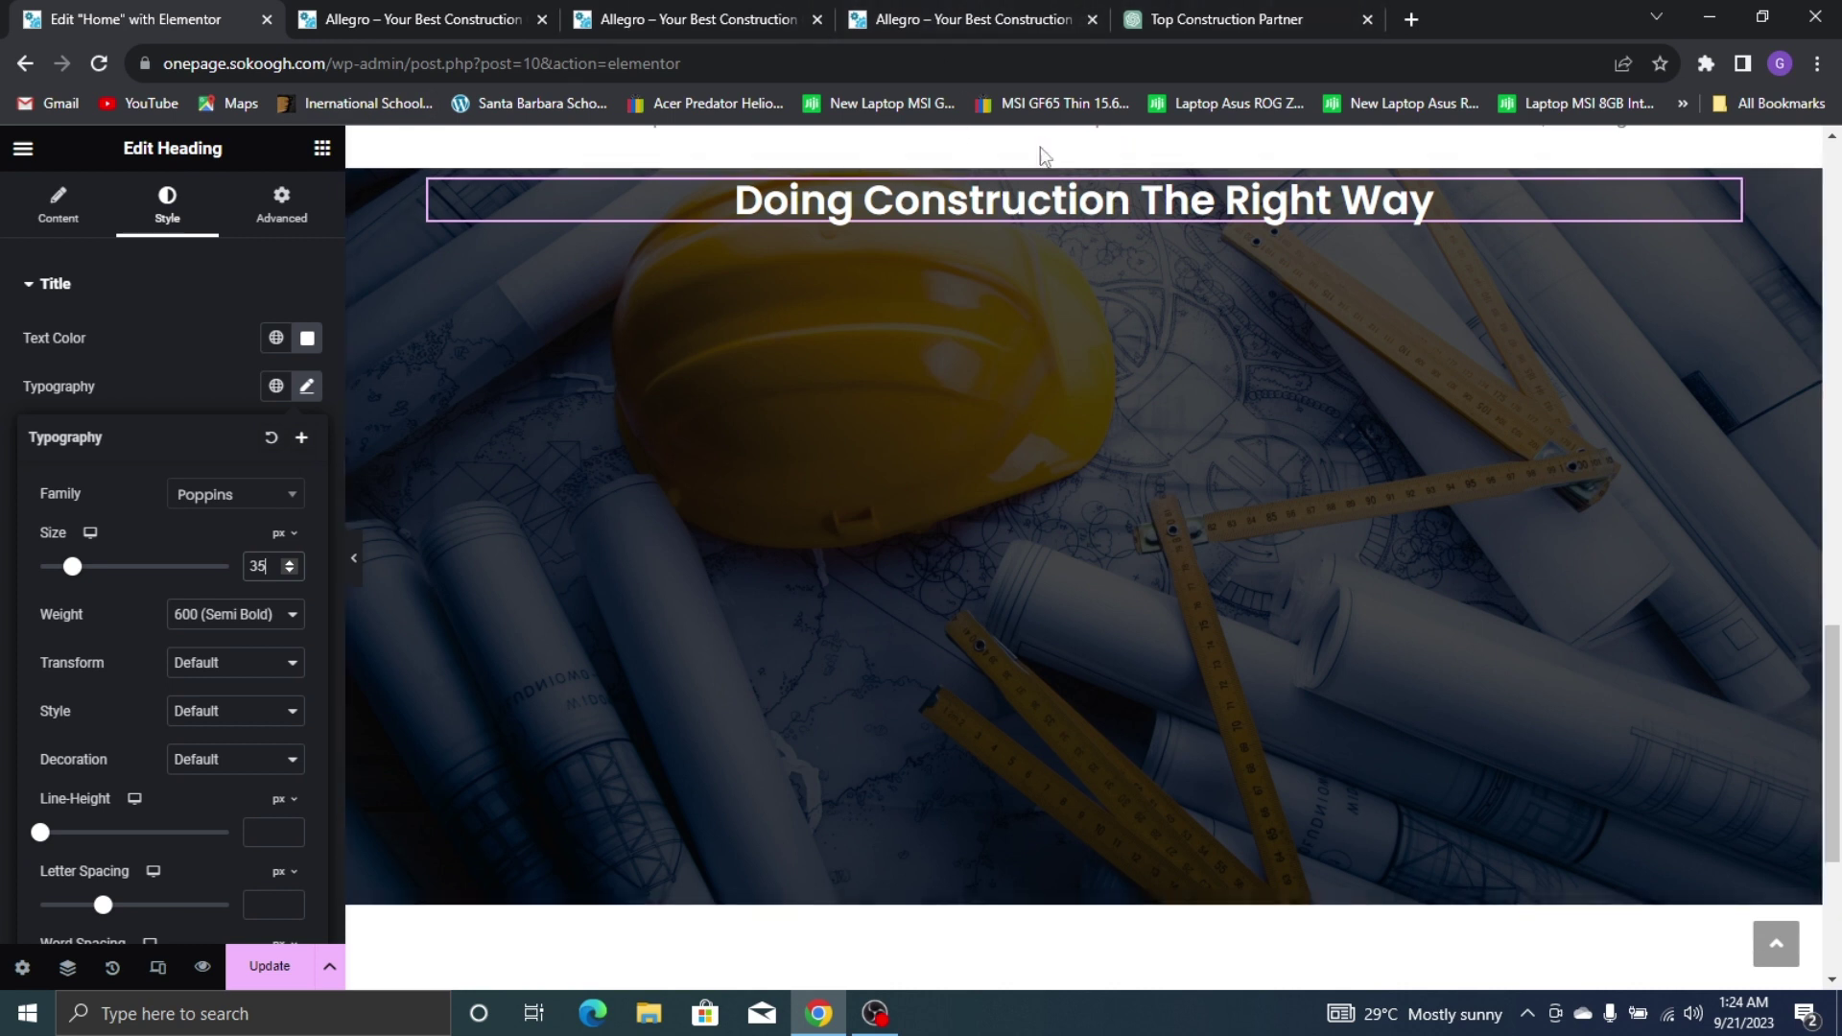
{"action": "left_click", "coordinate": [1083, 155]}
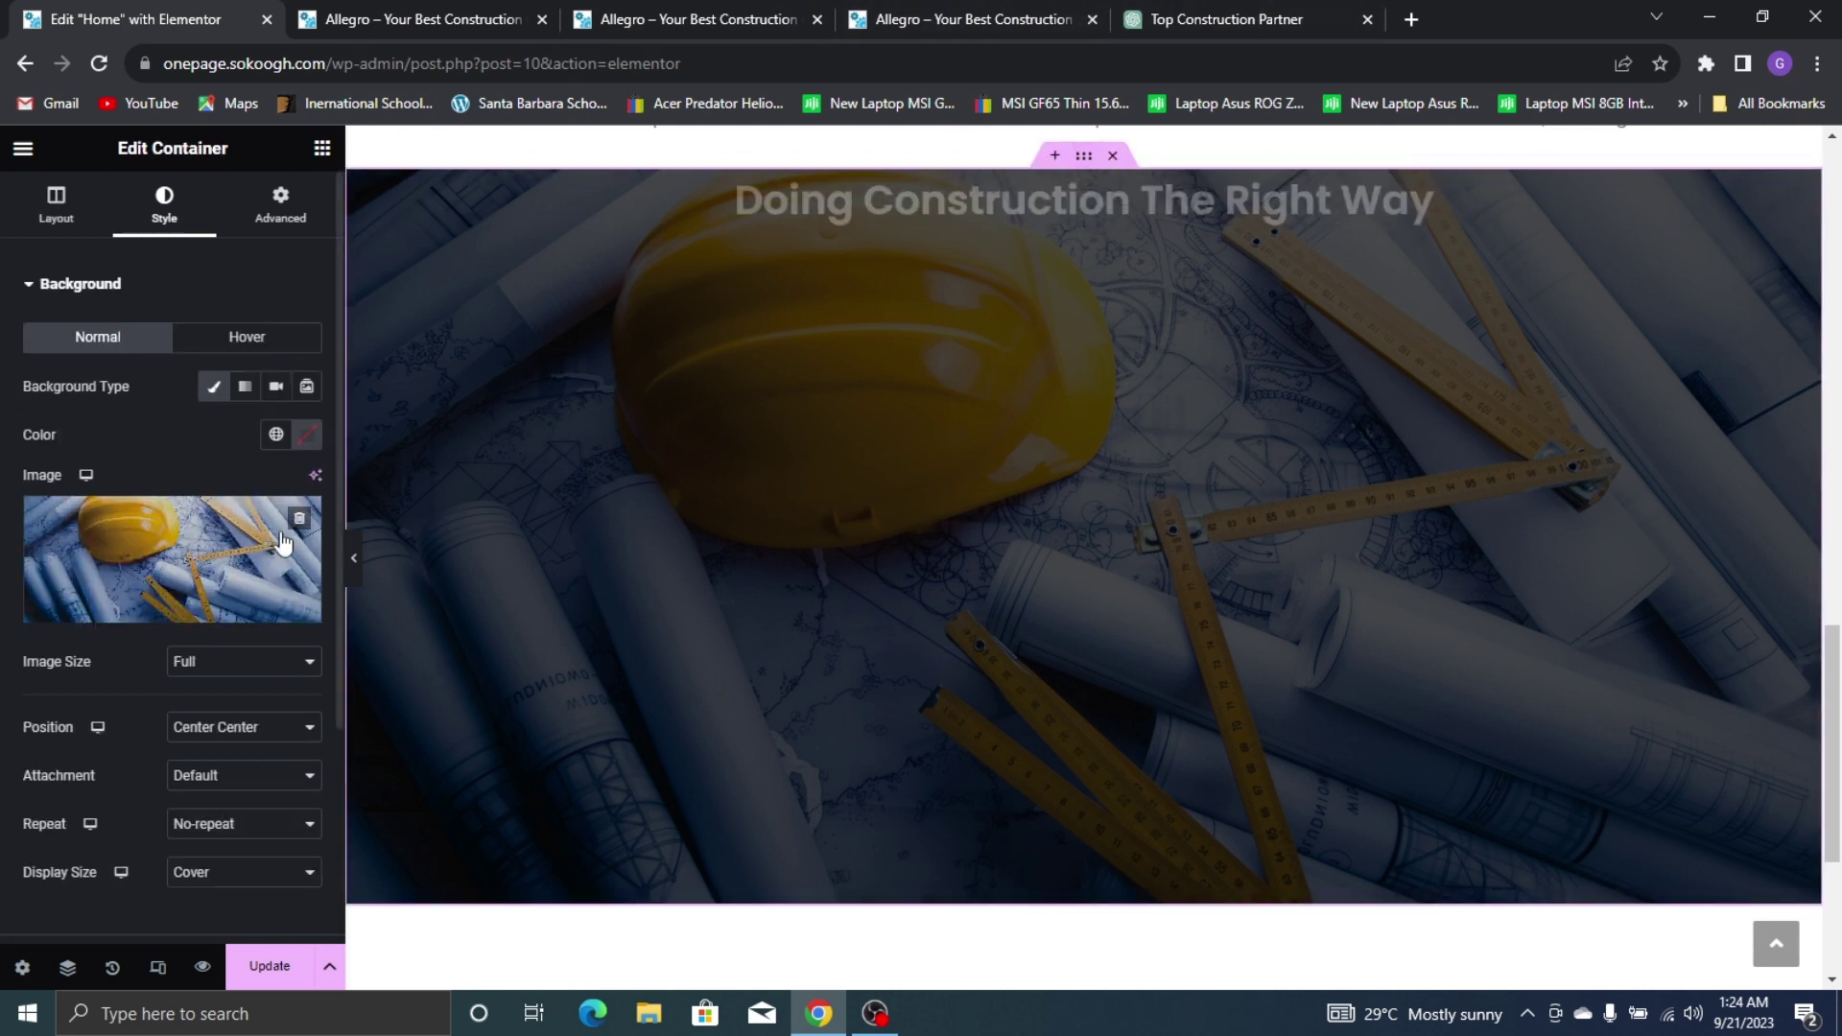
Set the banner's Justify Content to Center and add a Lorem ipsum Text Editor paragraph below the heading
{"action": "left_click", "coordinate": [58, 199]}
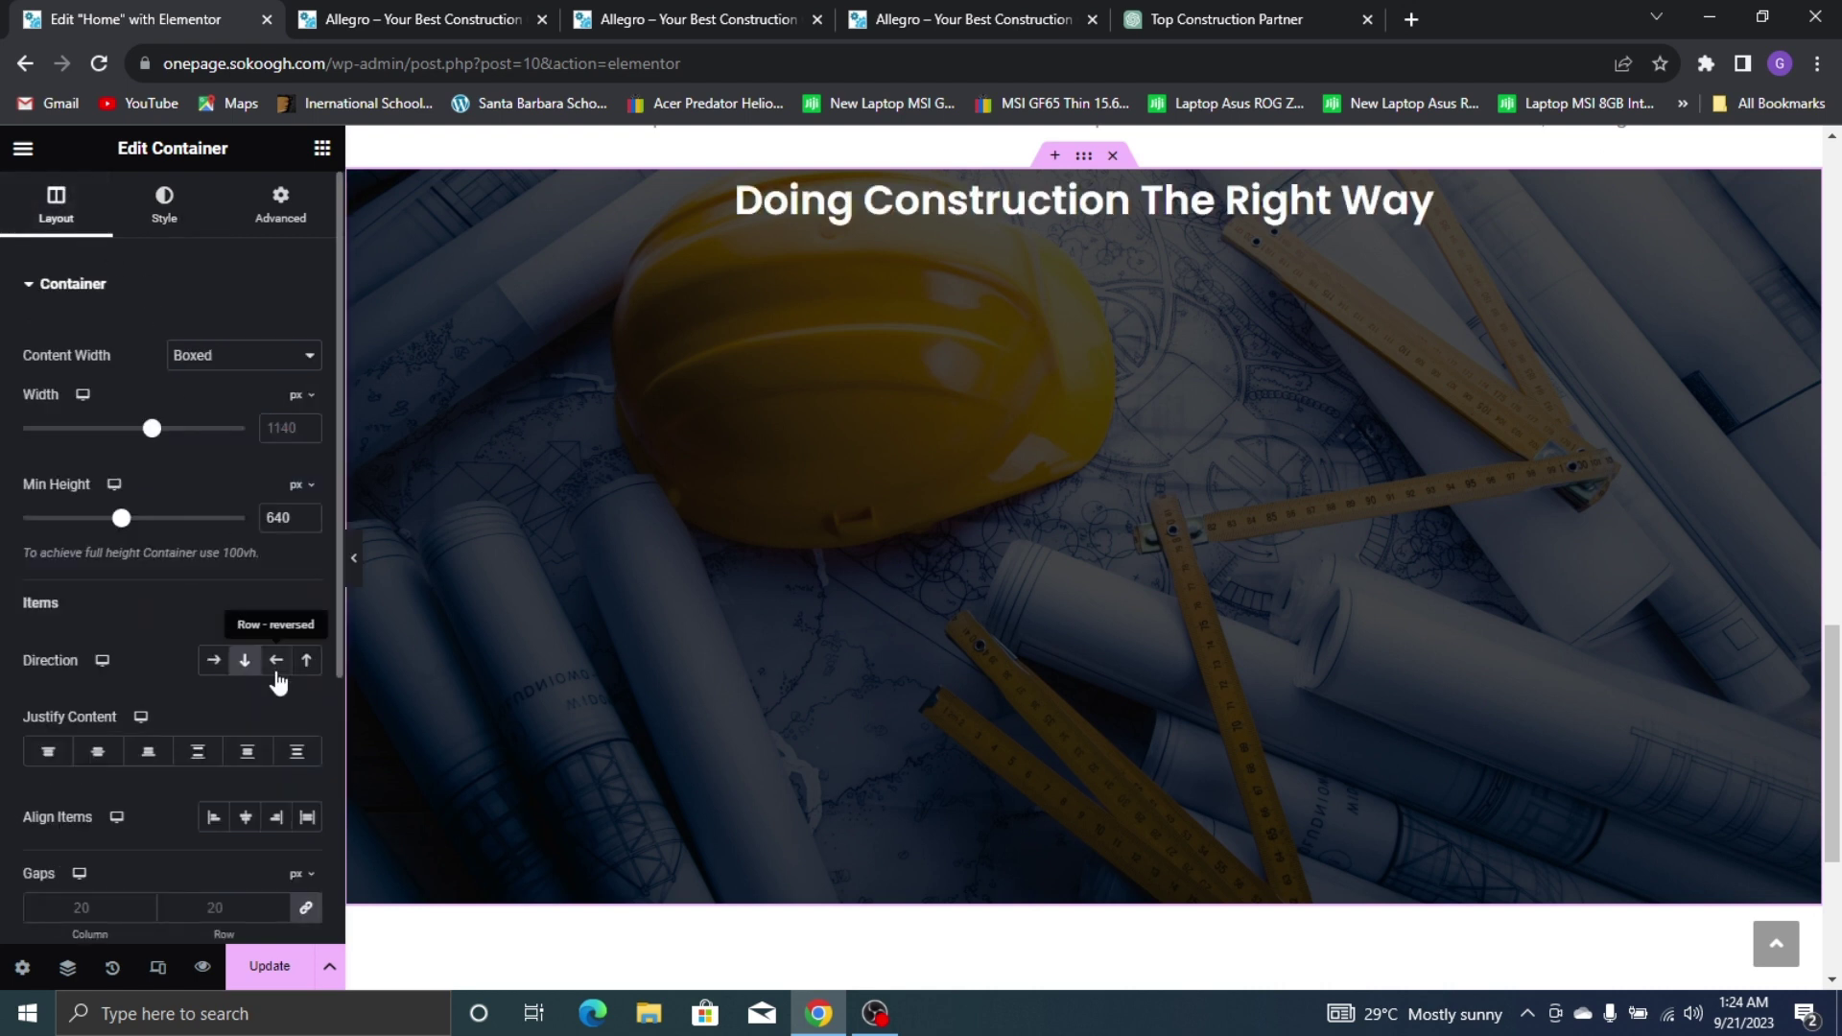
{"action": "left_click", "coordinate": [97, 751]}
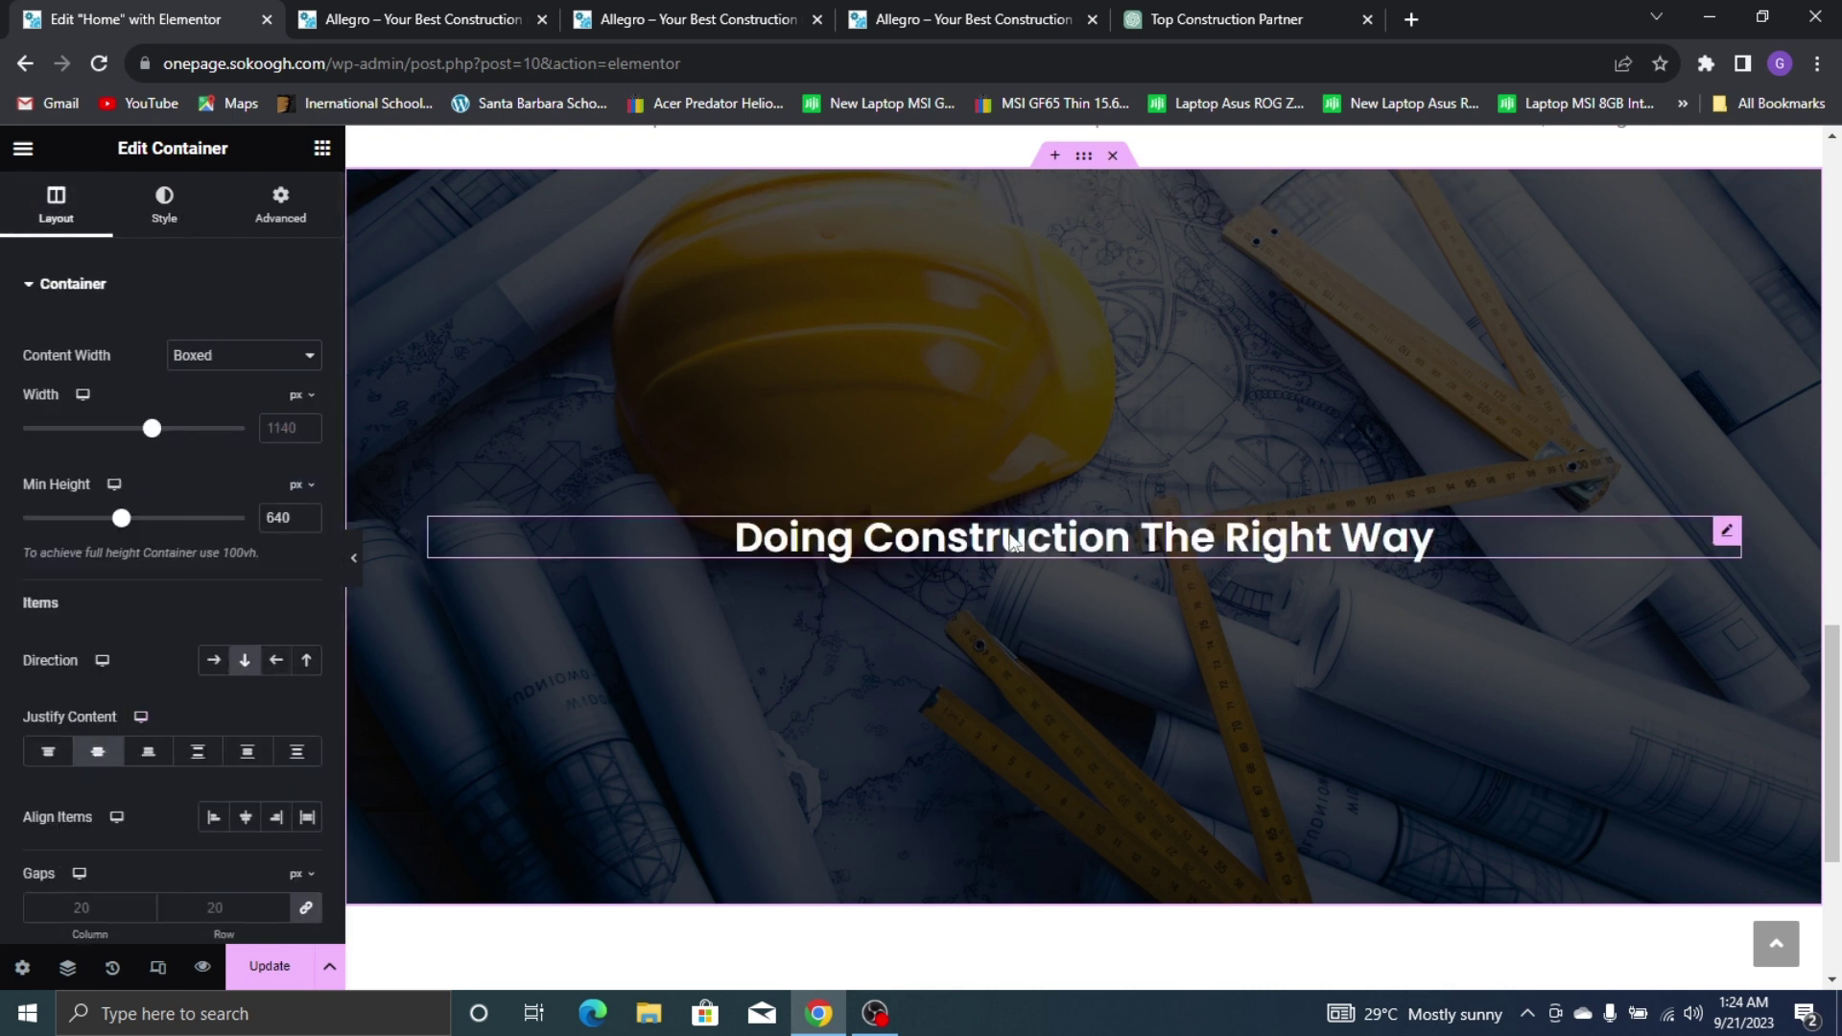
{"action": "left_click", "coordinate": [322, 151]}
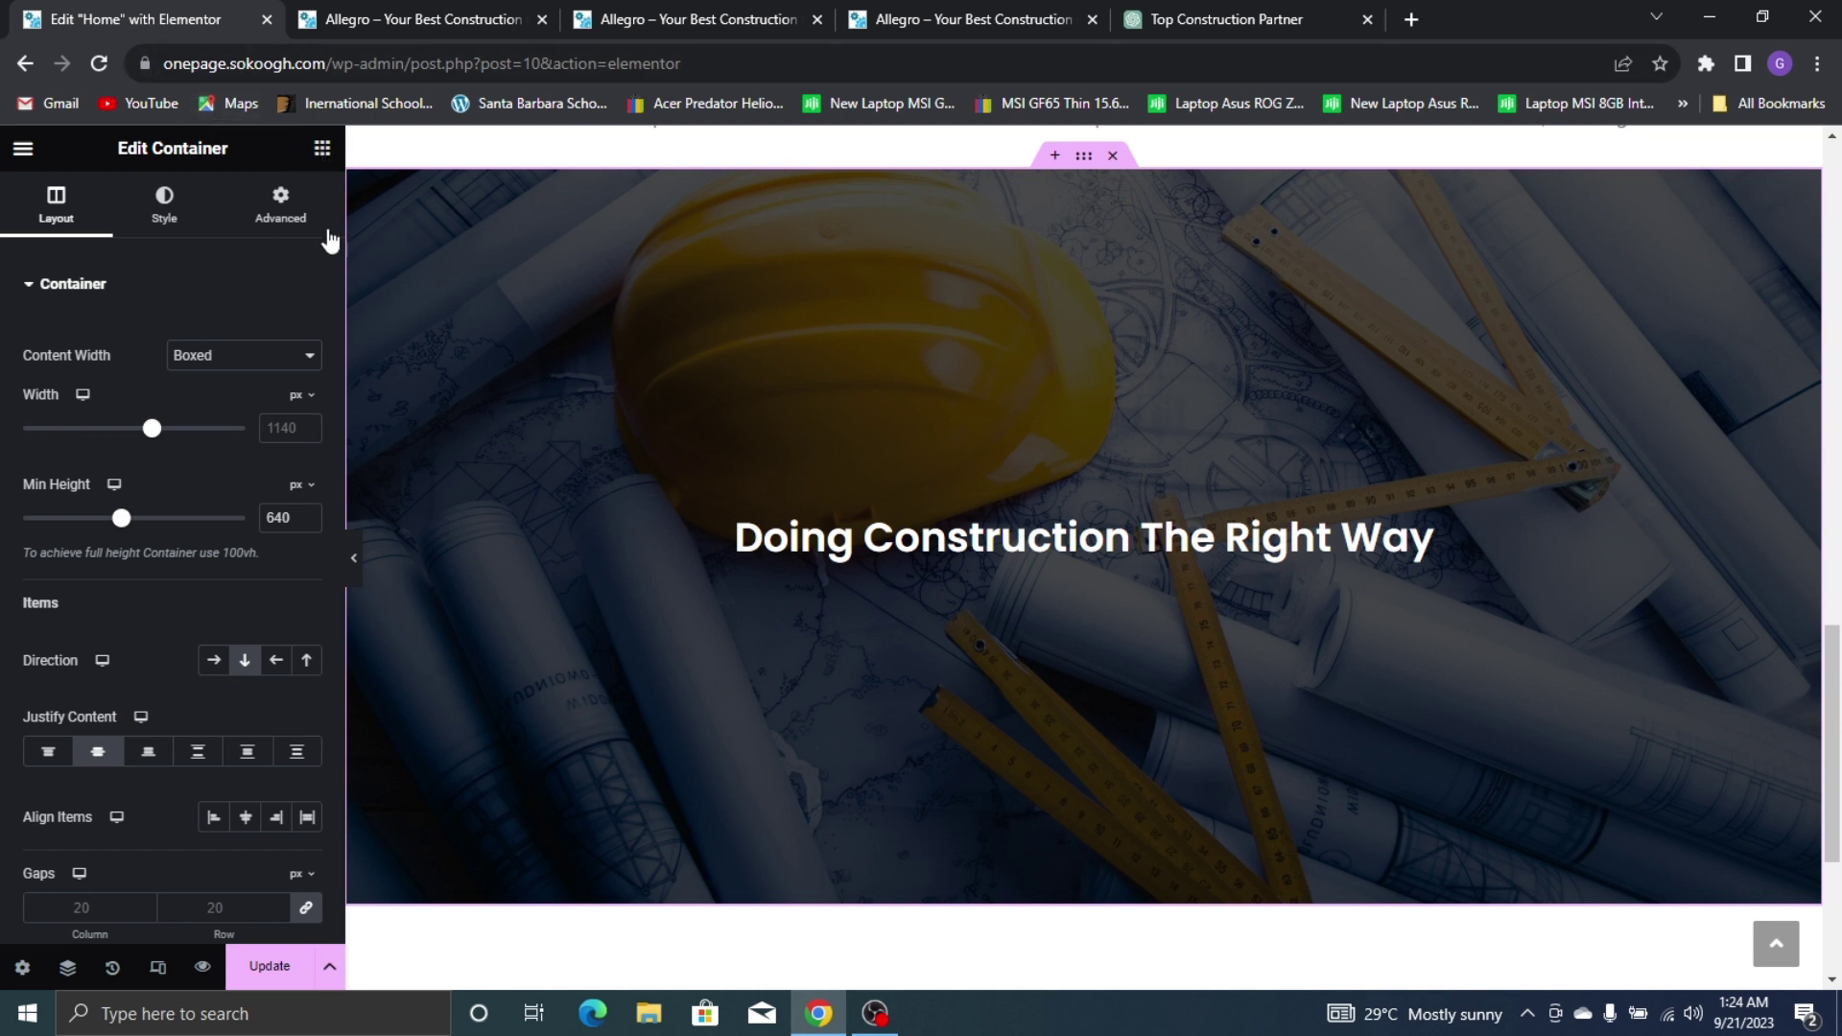
{"action": "left_click_drag", "start_coordinate": [99, 775], "coordinate": [1221, 568]}
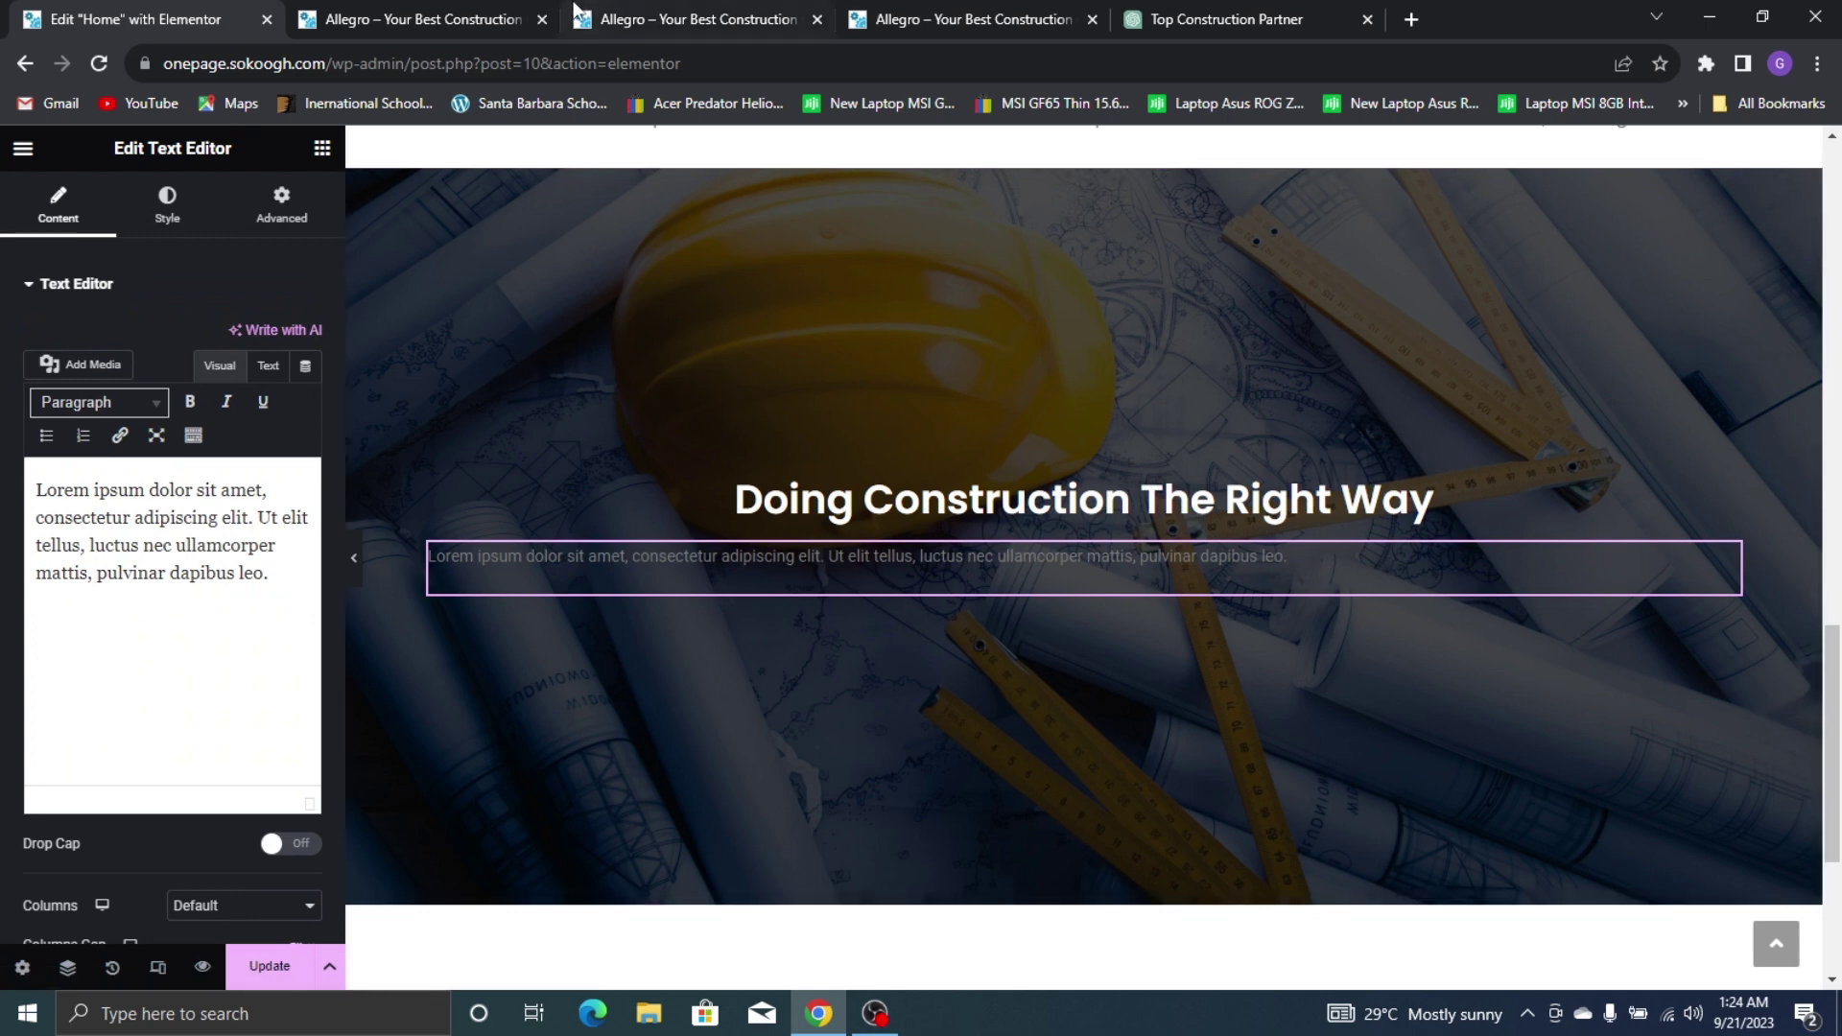
{"action": "left_click", "coordinate": [892, 19]}
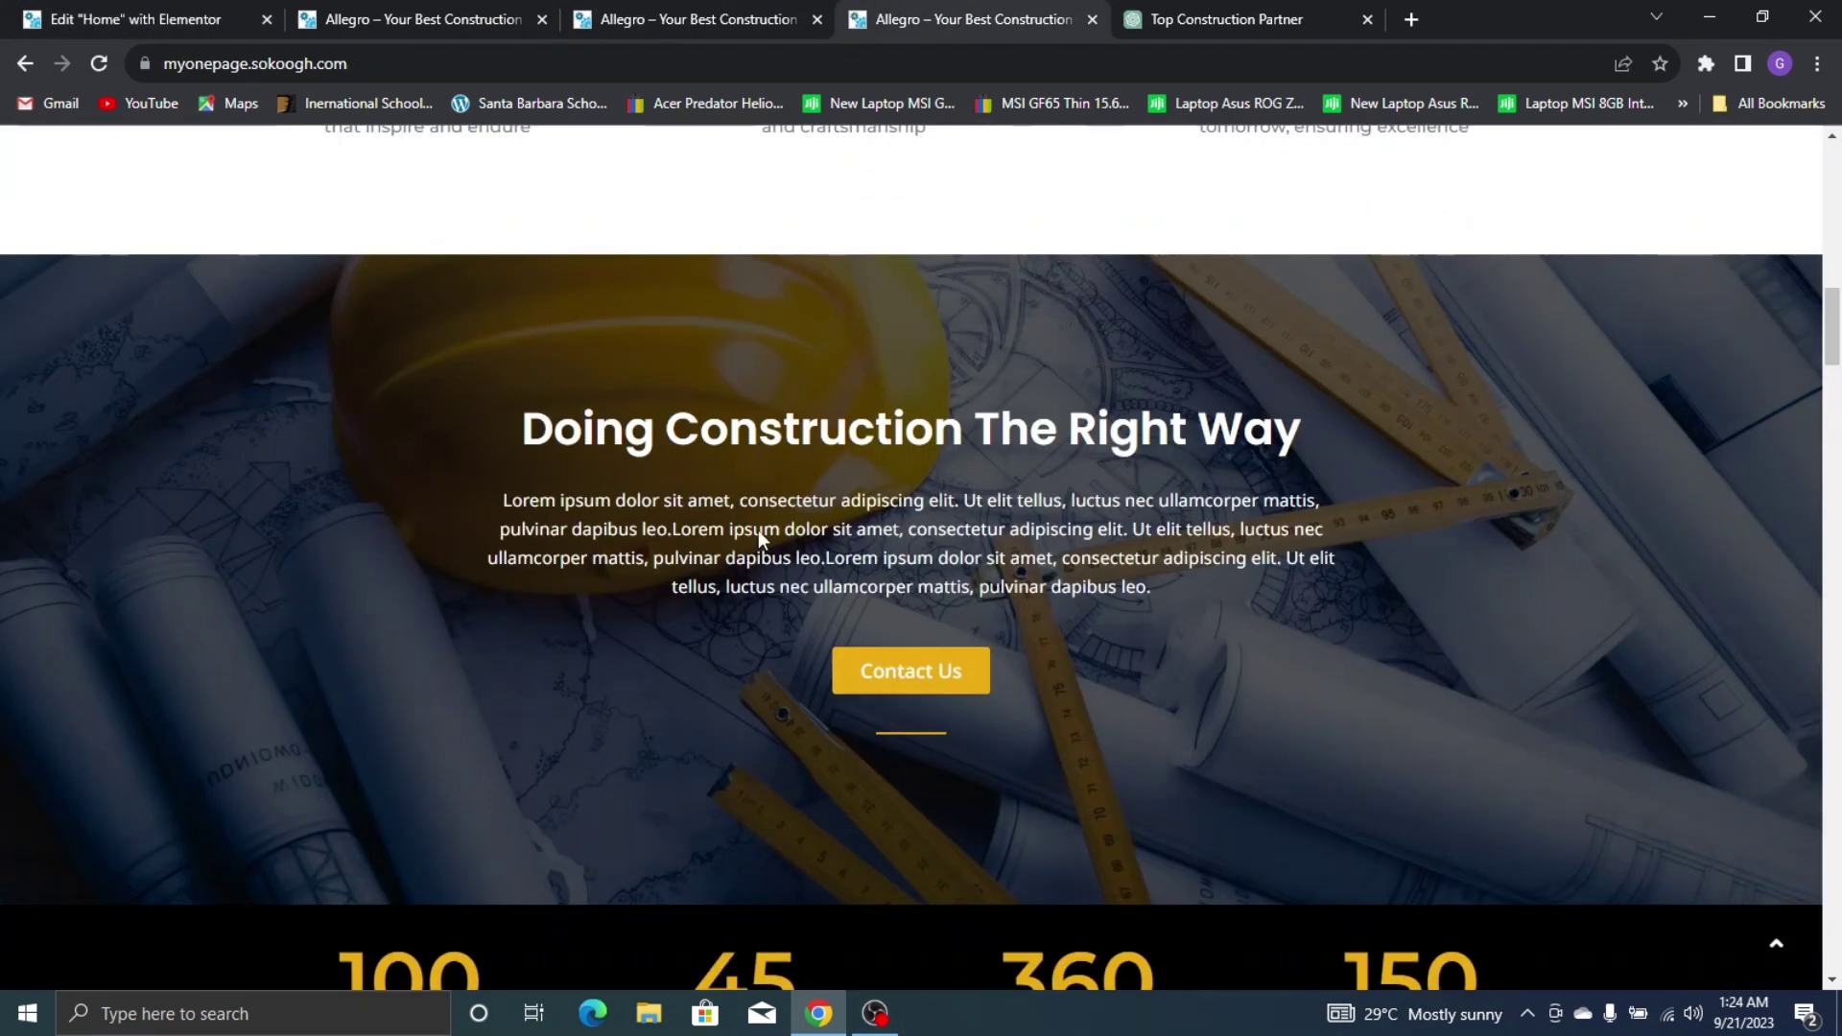
{"action": "key", "text": "ctrl+1"}
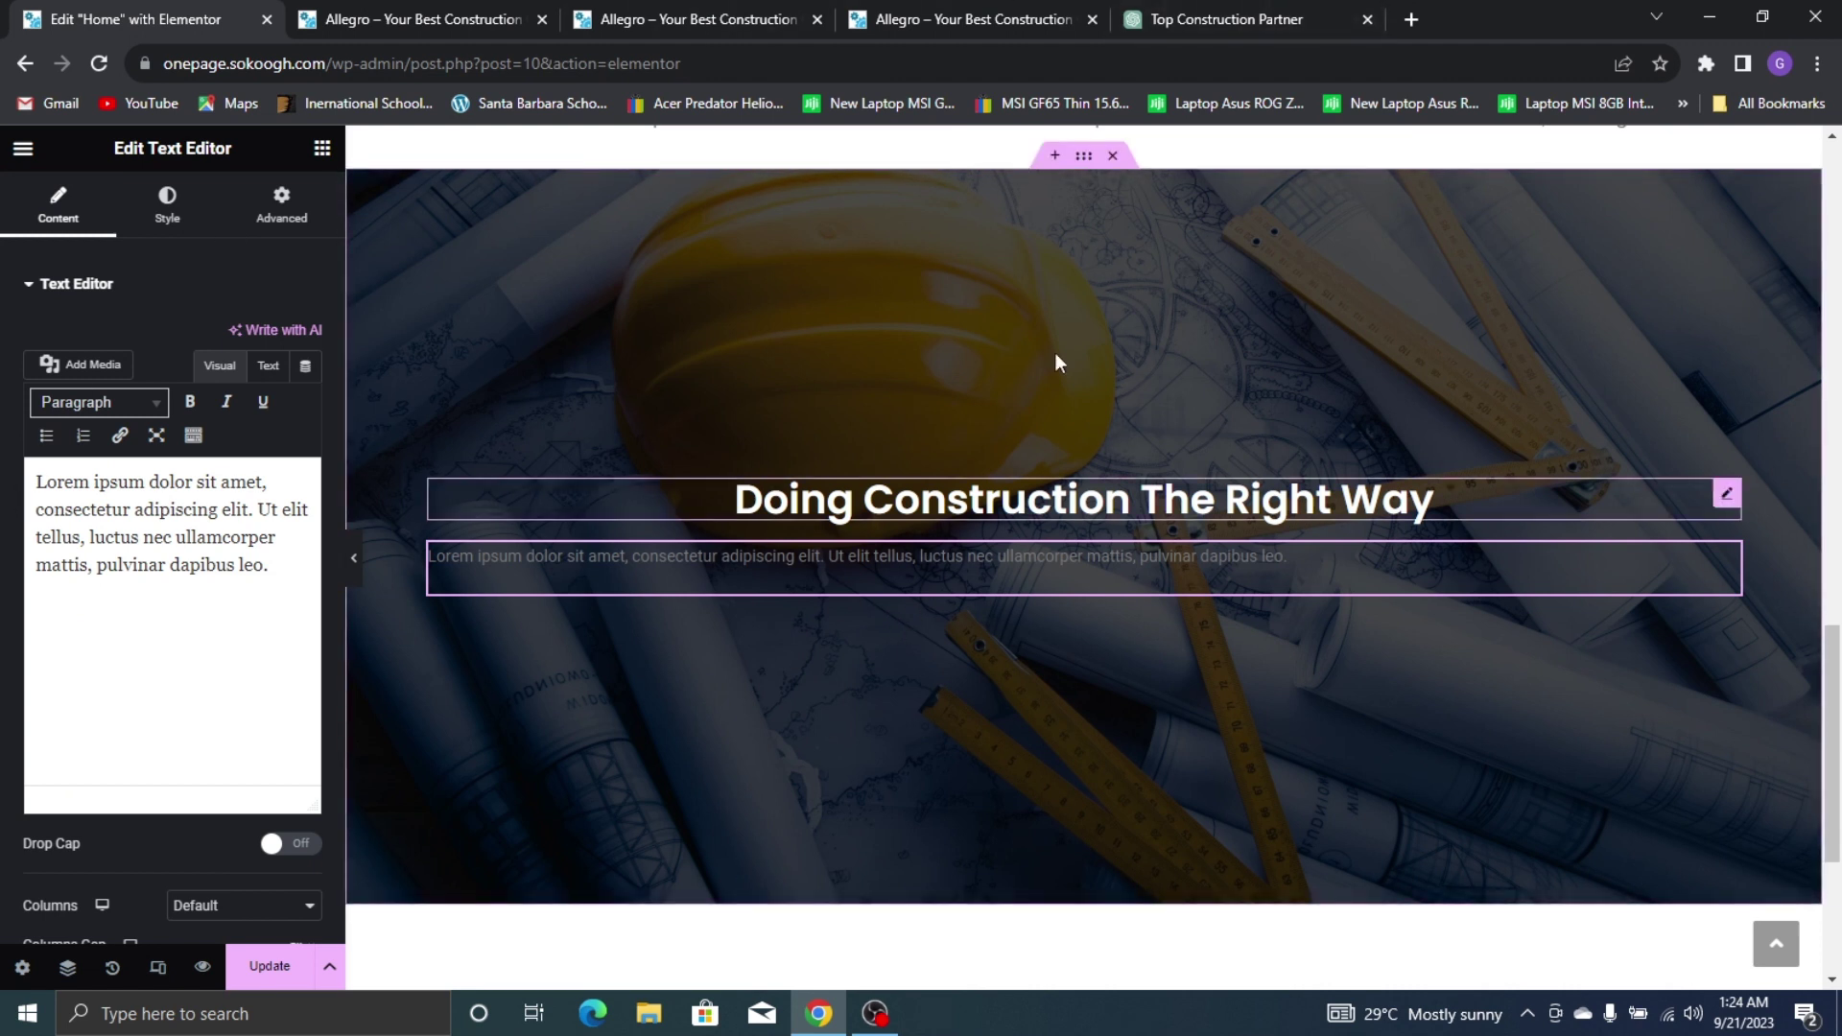
{"action": "left_click", "coordinate": [1238, 17]}
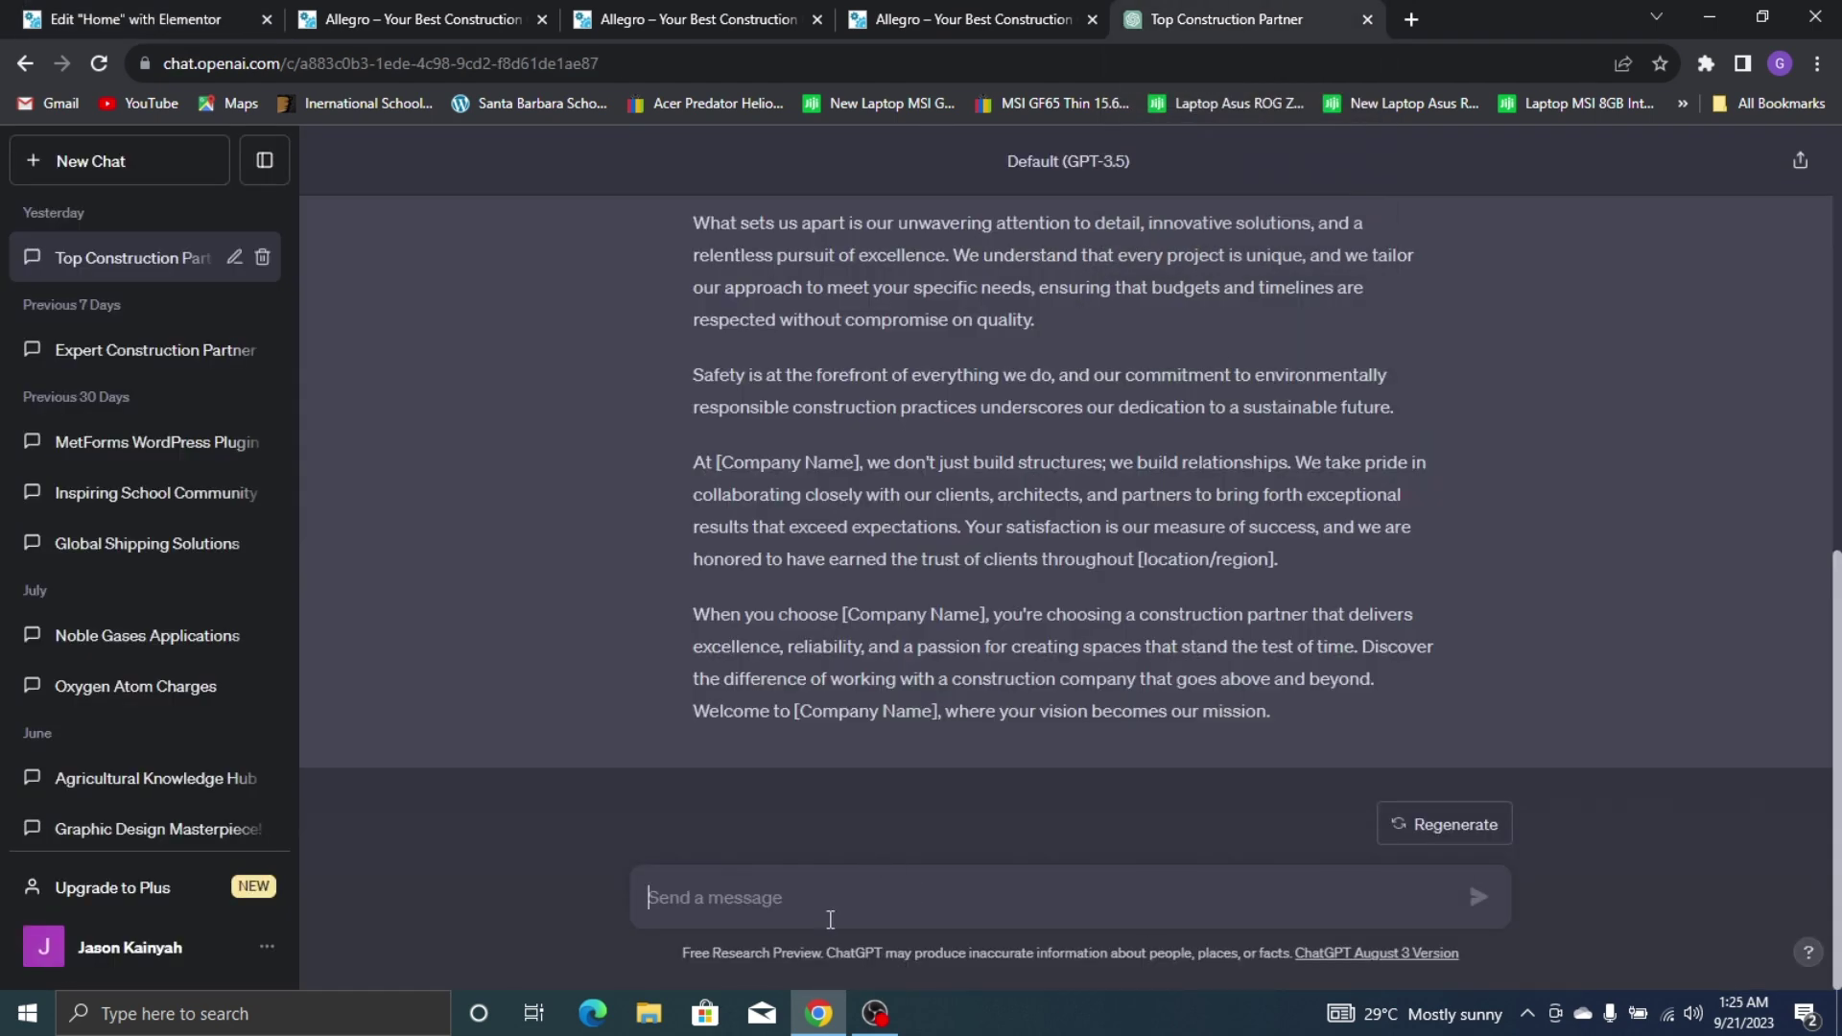
Start typing a prompt in the message box asking ChatGPT to generate a description
{"action": "type", "text": "Genra"}
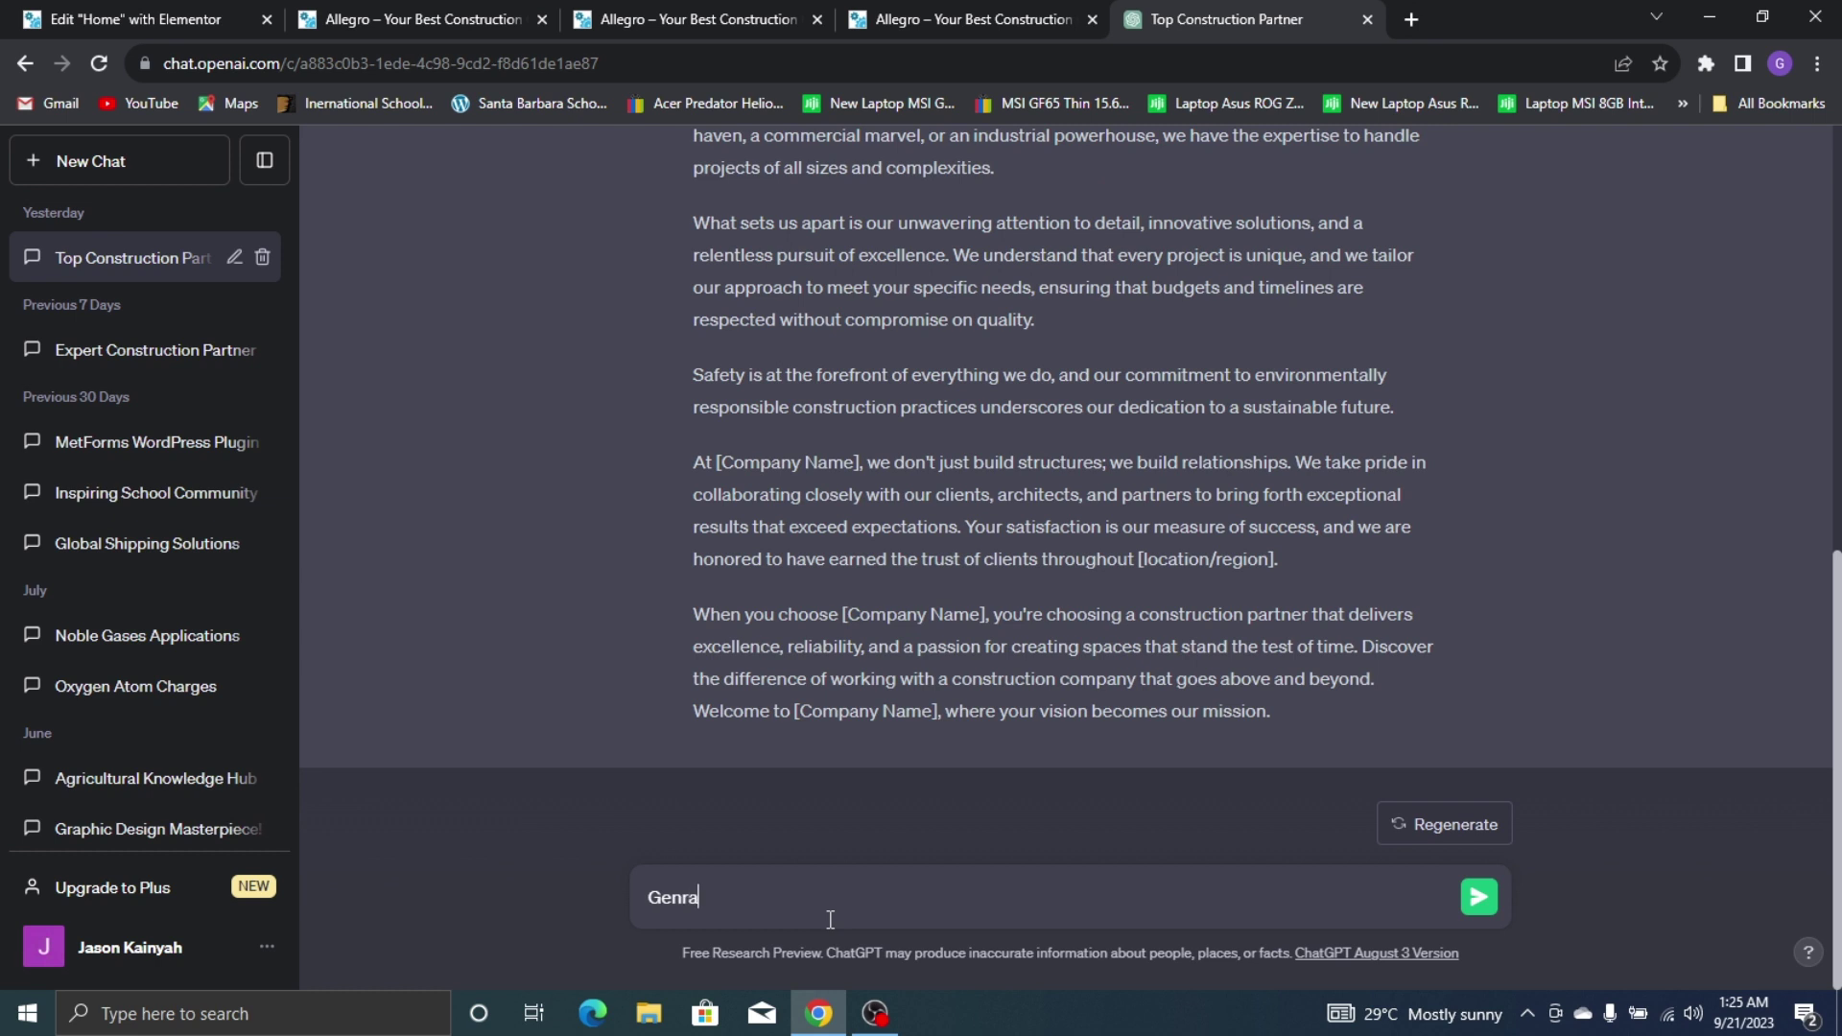
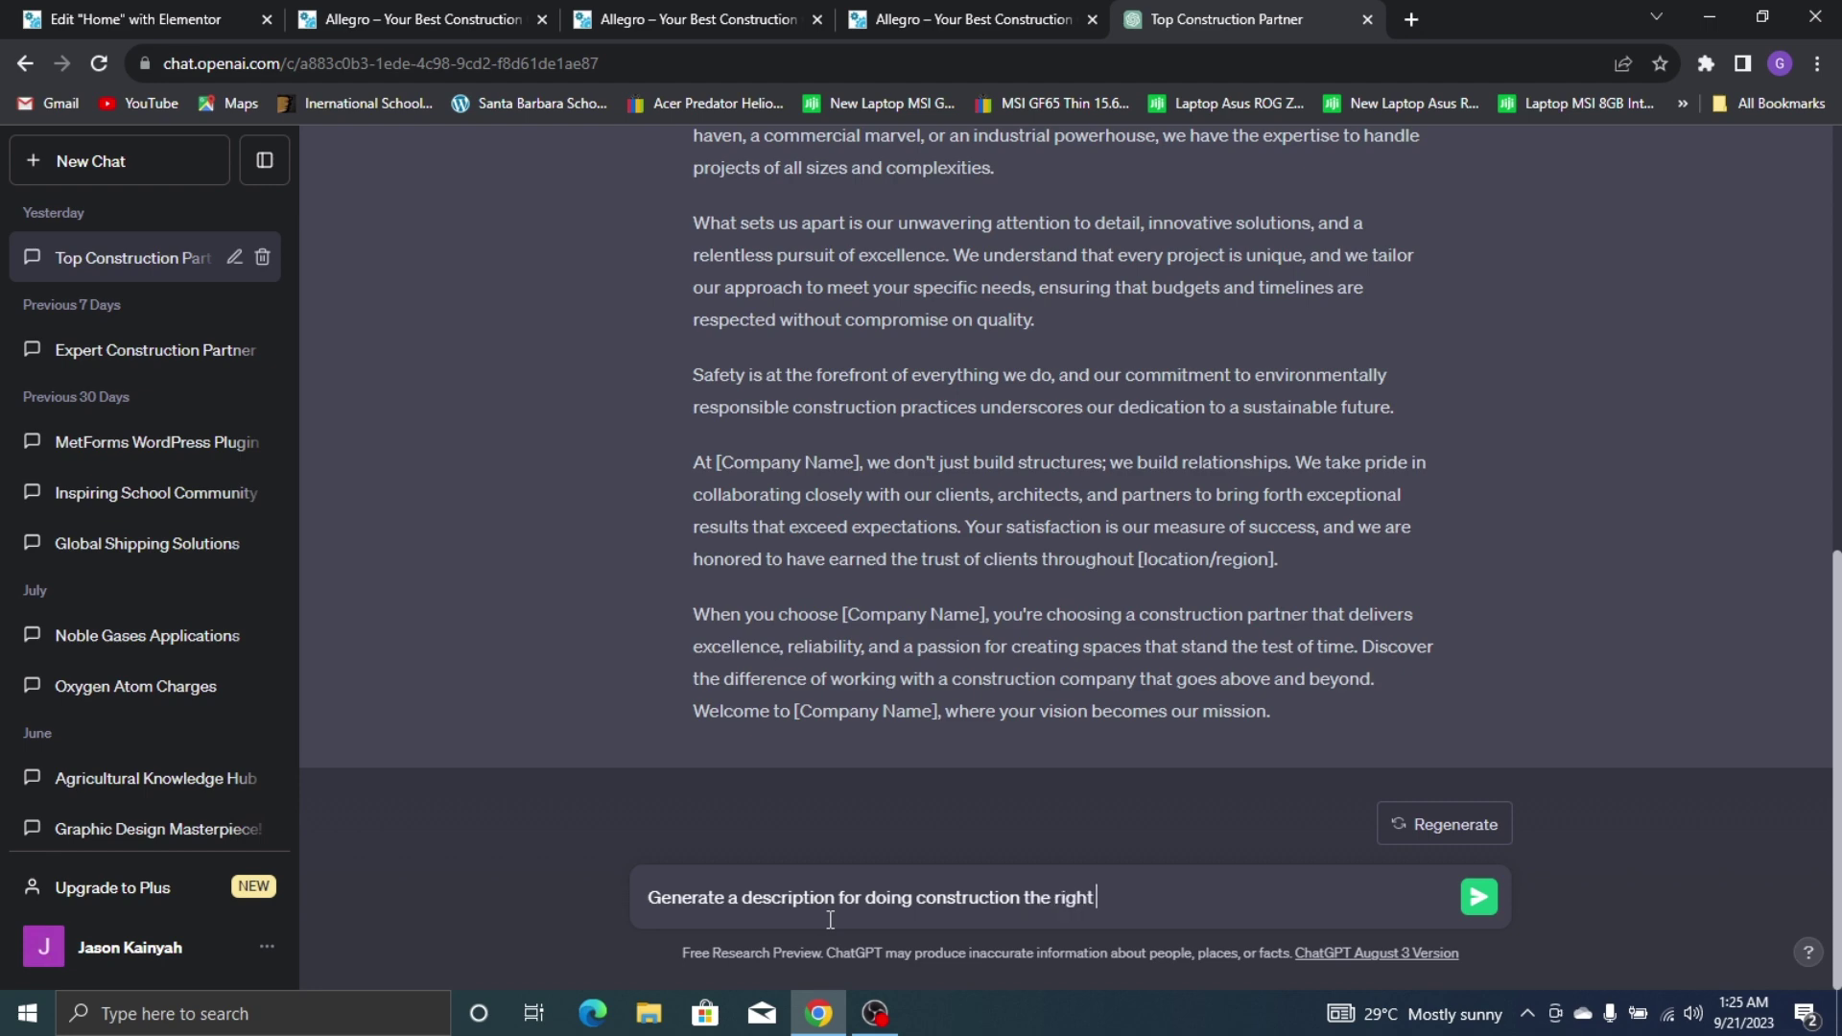
Send the construction description prompt, then ask ChatGPT for a 'shorter' version
{"action": "key", "text": "Return"}
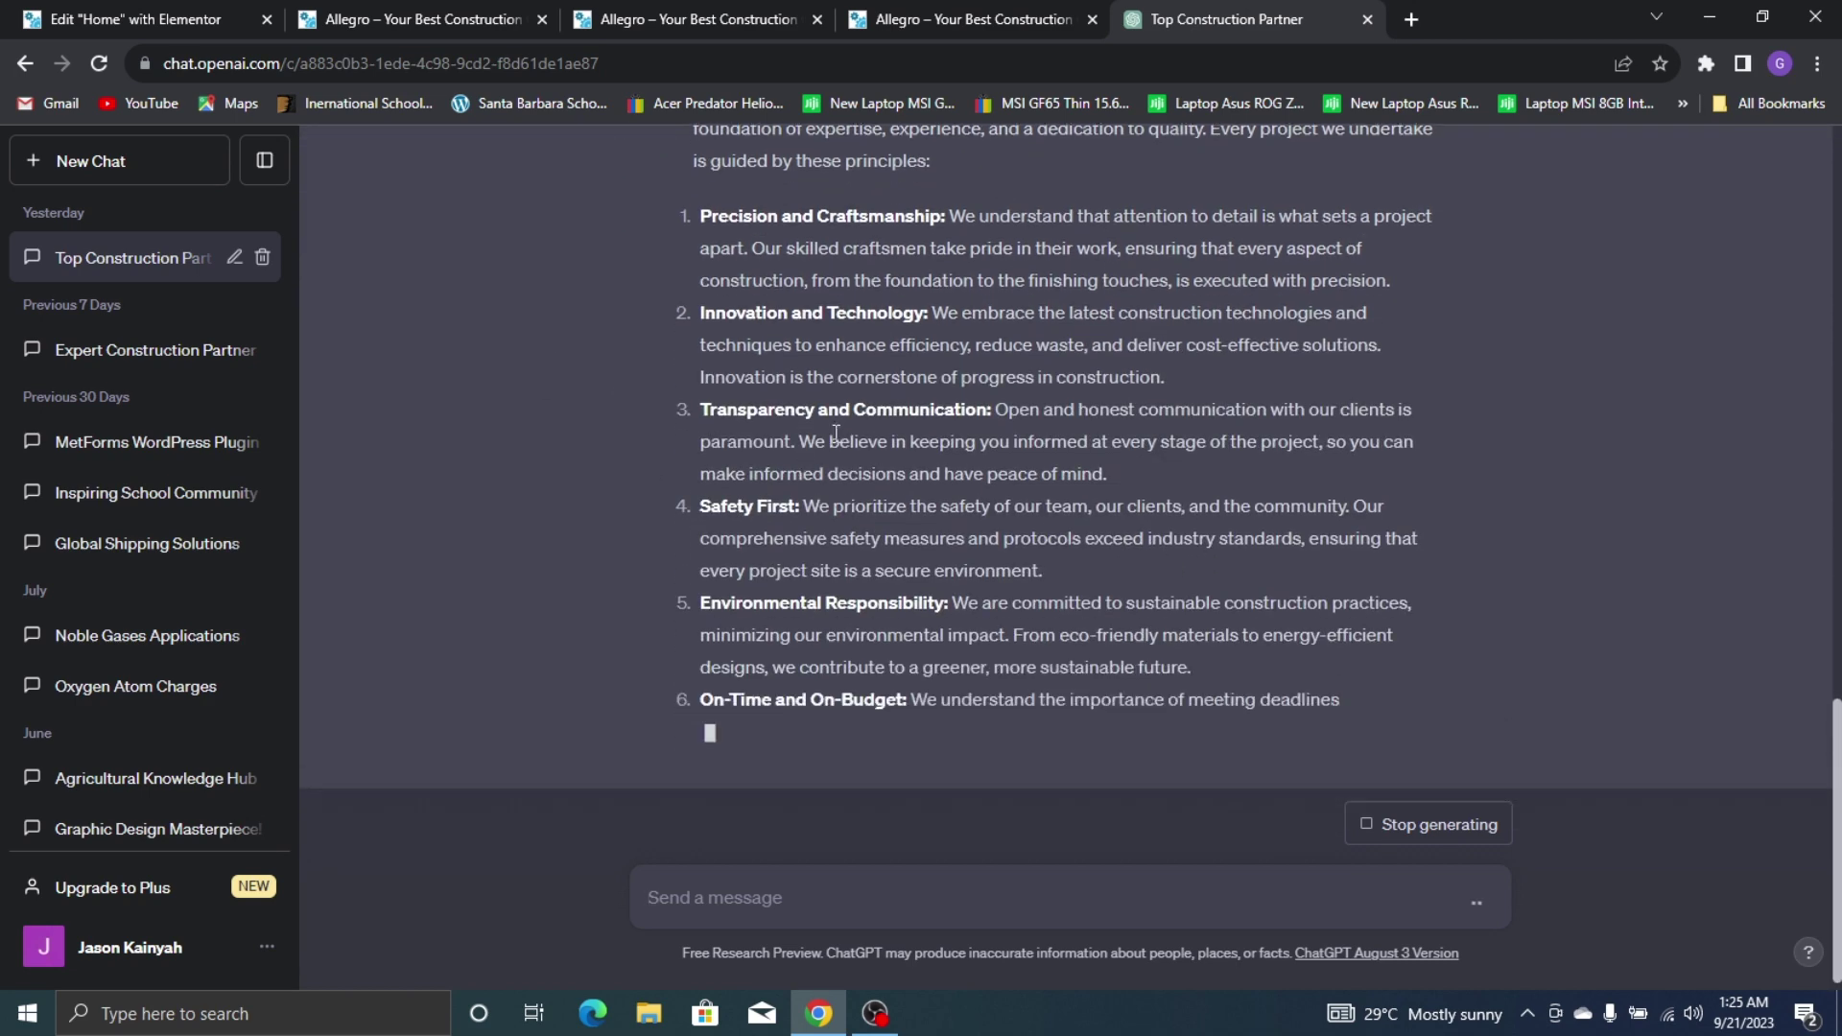
{"action": "scroll", "coordinate": [1008, 465], "scroll_direction": "up", "scroll_amount": 5}
{"action": "type", "text": "sh"}
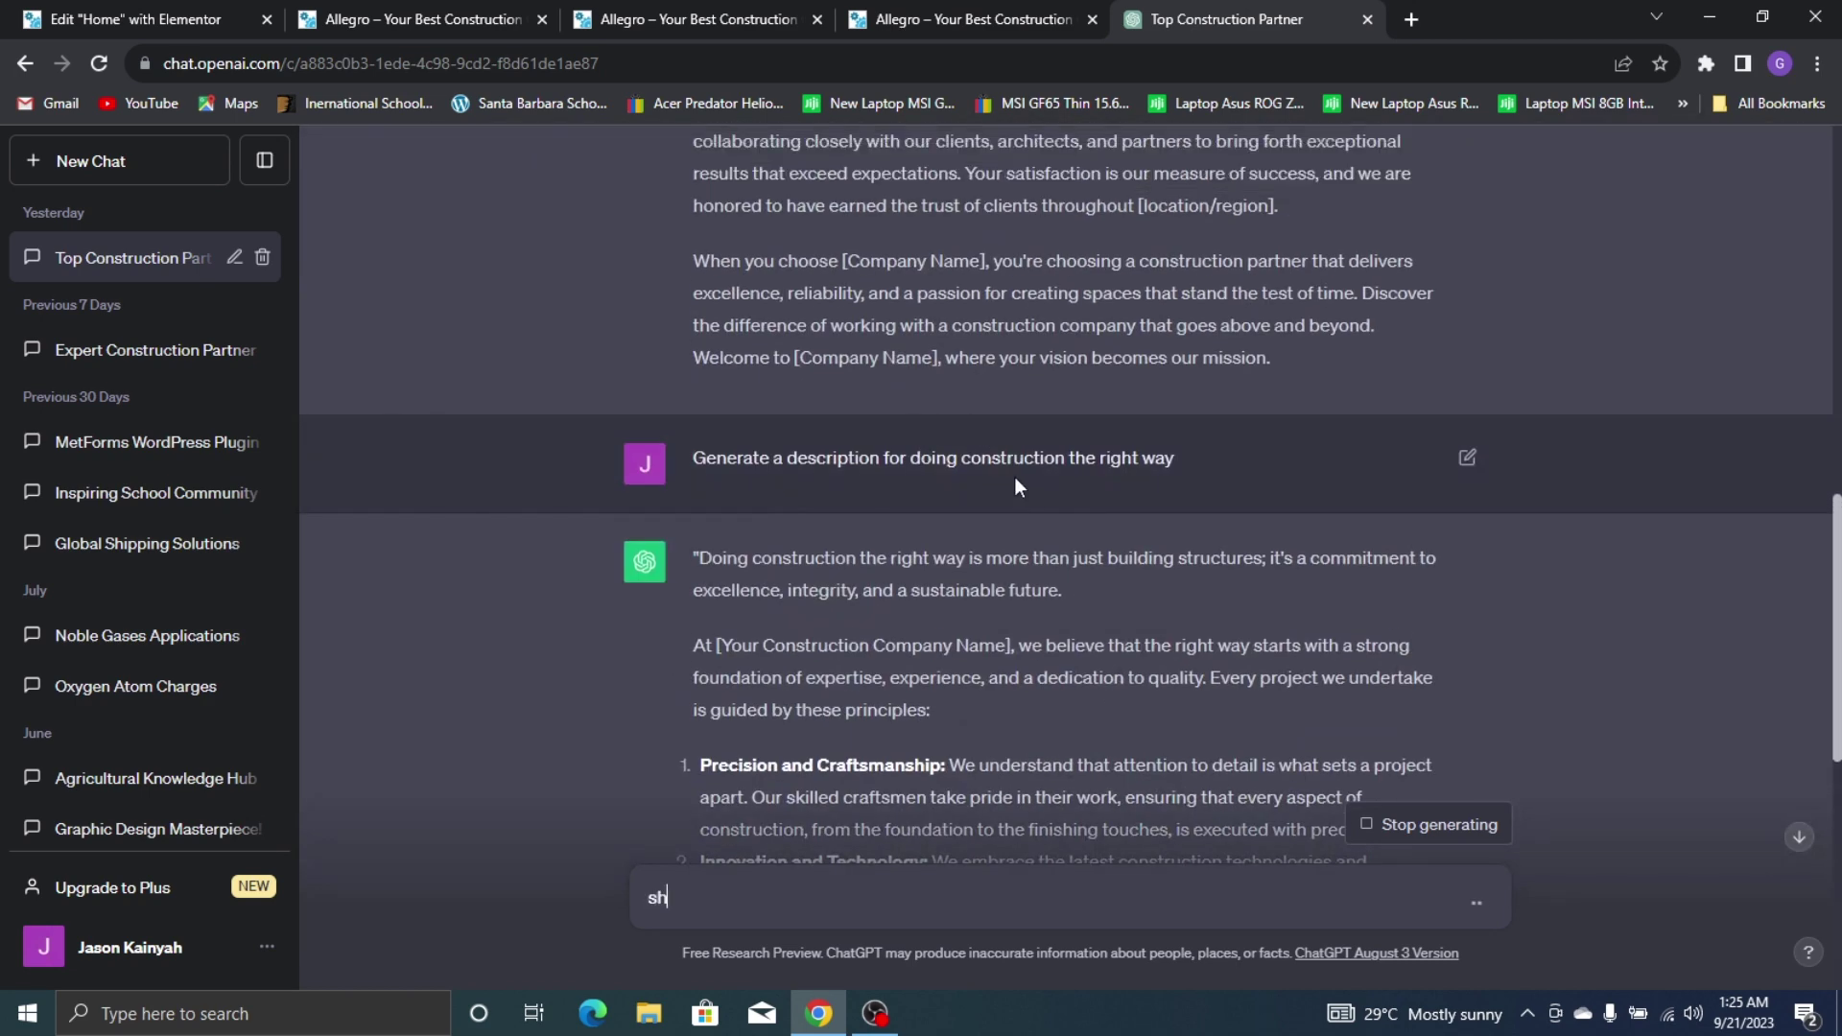
{"action": "type", "text": "orter"}
{"action": "key", "text": "shift+Return"}
{"action": "scroll", "coordinate": [1343, 708], "scroll_direction": "down", "scroll_amount": 7}
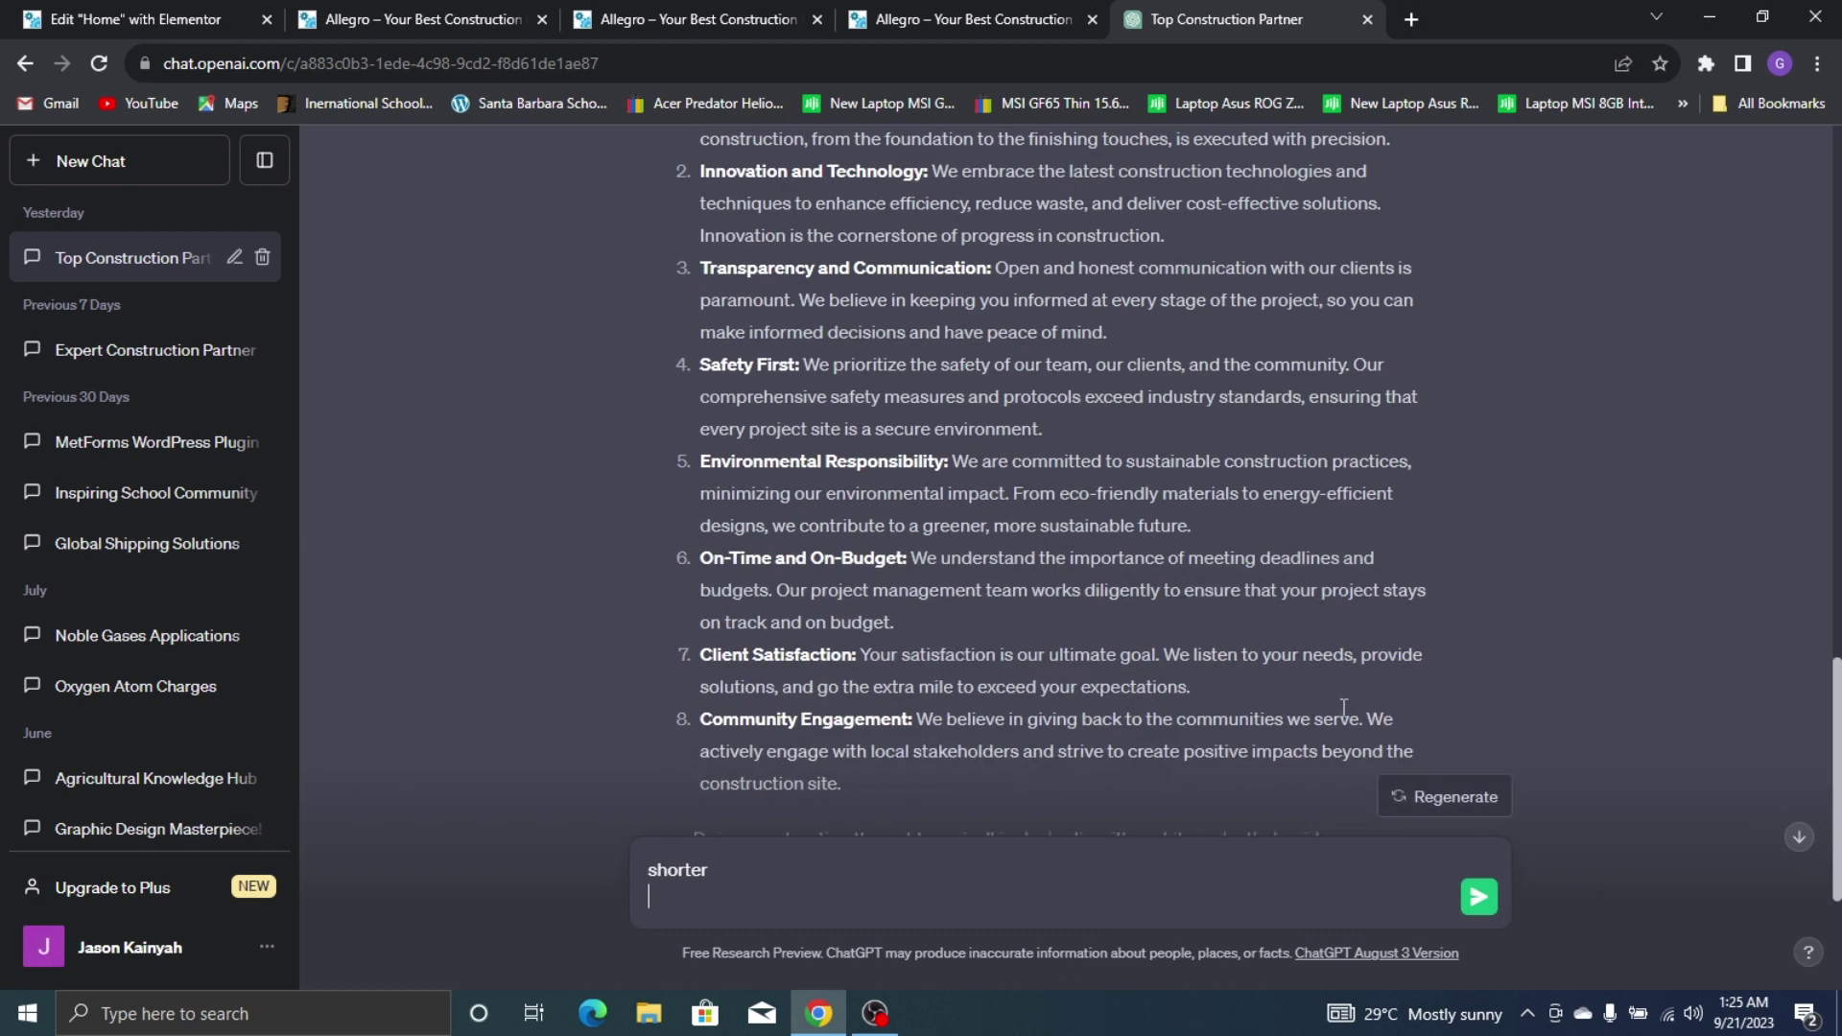
{"action": "left_click", "coordinate": [1478, 901]}
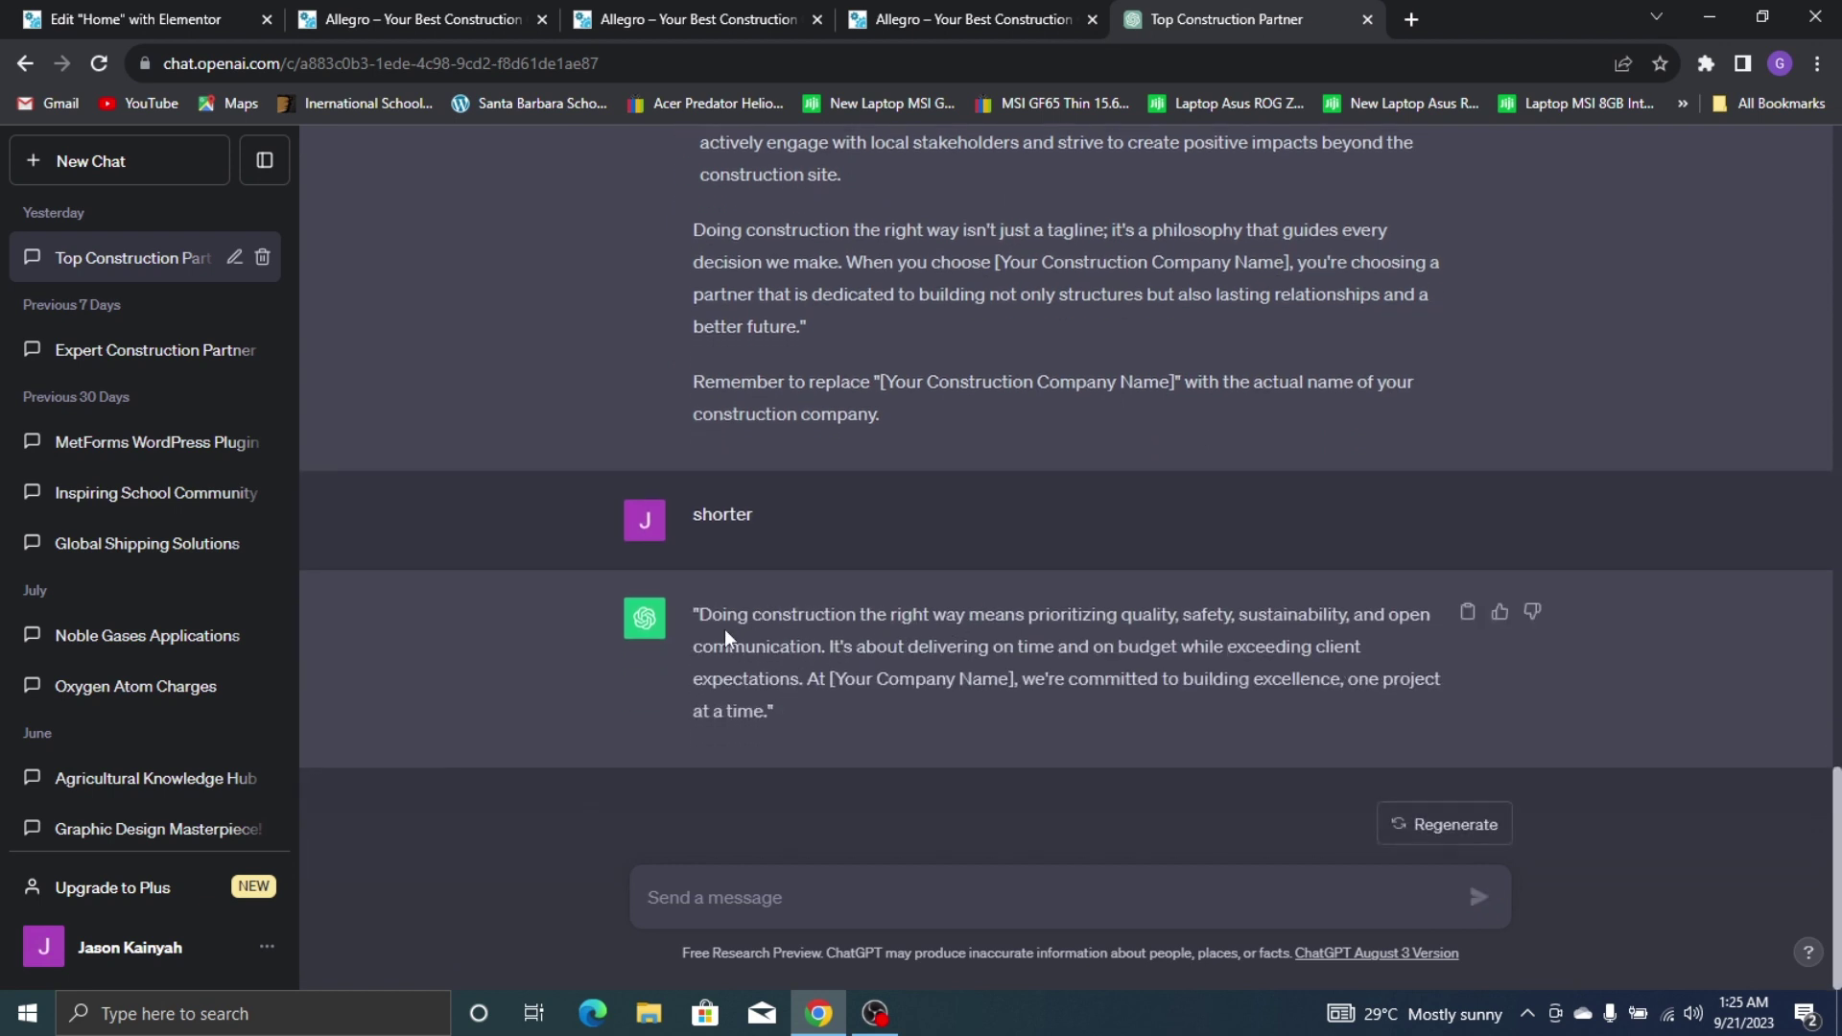
Select and copy the shorter construction description
{"action": "left_click_drag", "start_coordinate": [705, 607], "coordinate": [782, 712]}
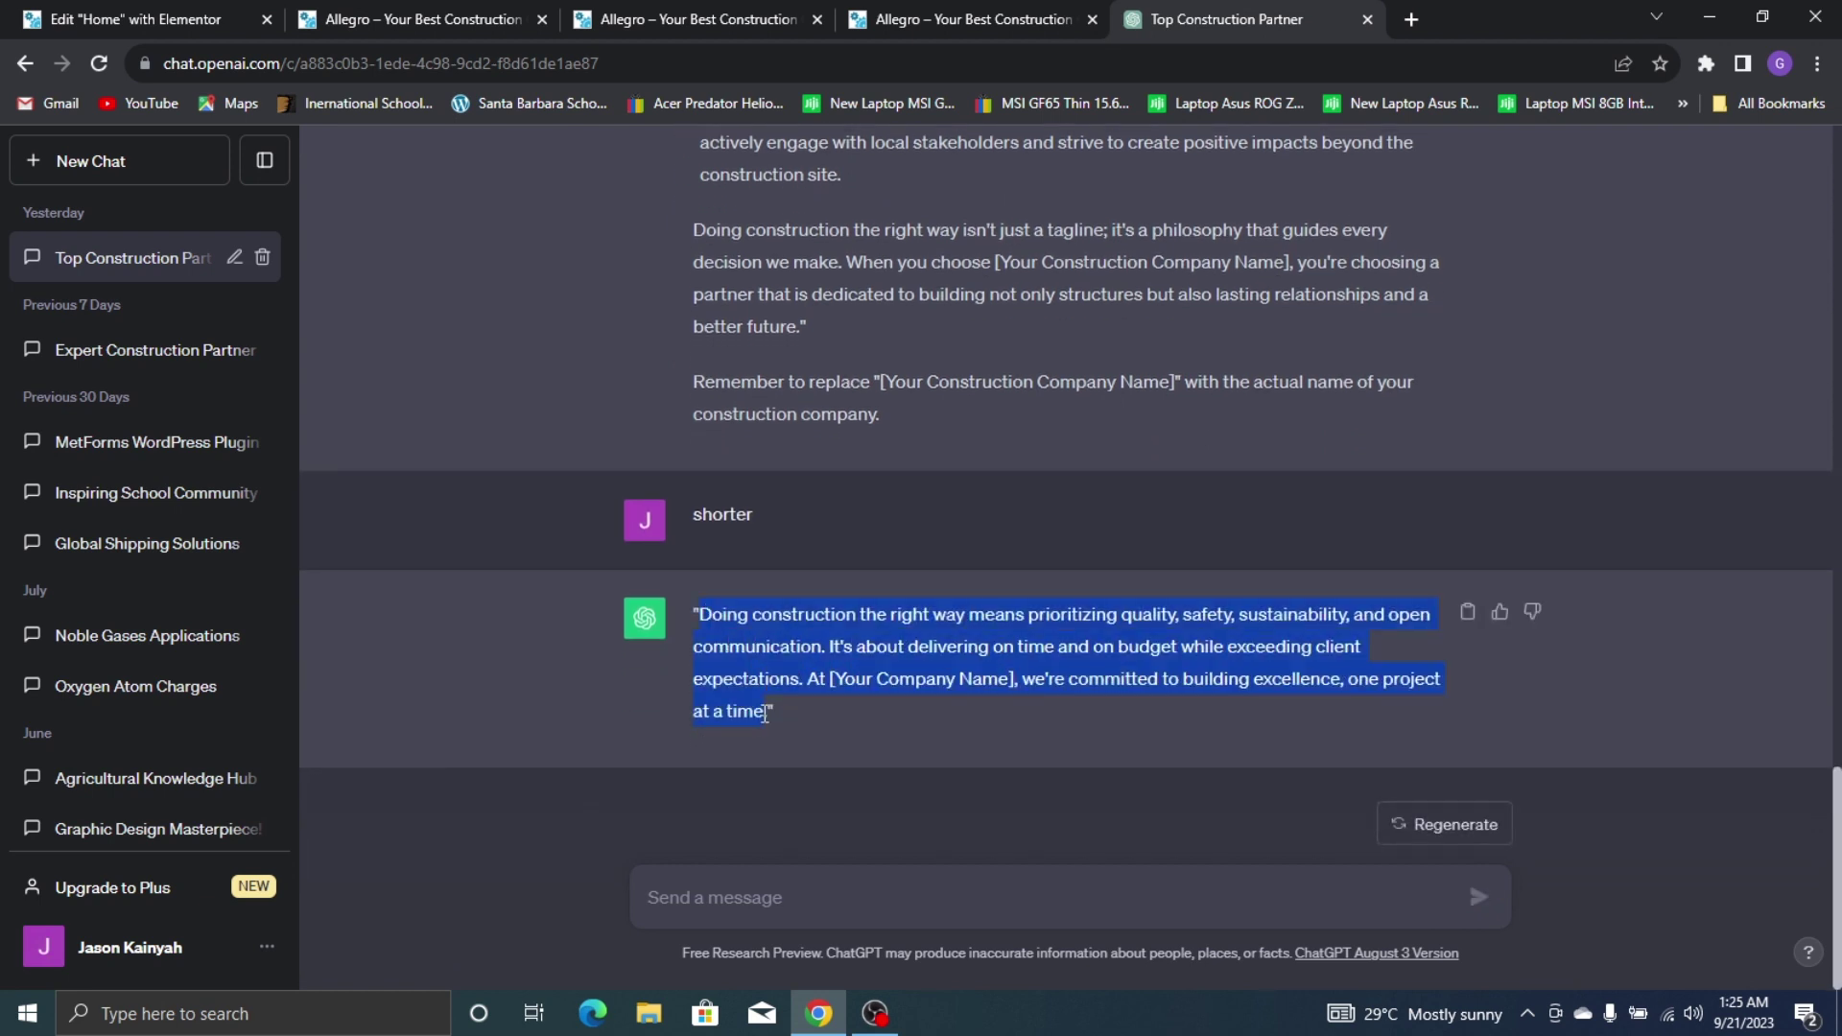
{"action": "right_click", "coordinate": [751, 671]}
{"action": "left_click", "coordinate": [791, 689]}
Paste the copied description over the Lorem ipsum paragraph in the Text Editor
{"action": "left_click", "coordinate": [263, 8]}
{"action": "triple_click", "coordinate": [113, 536]}
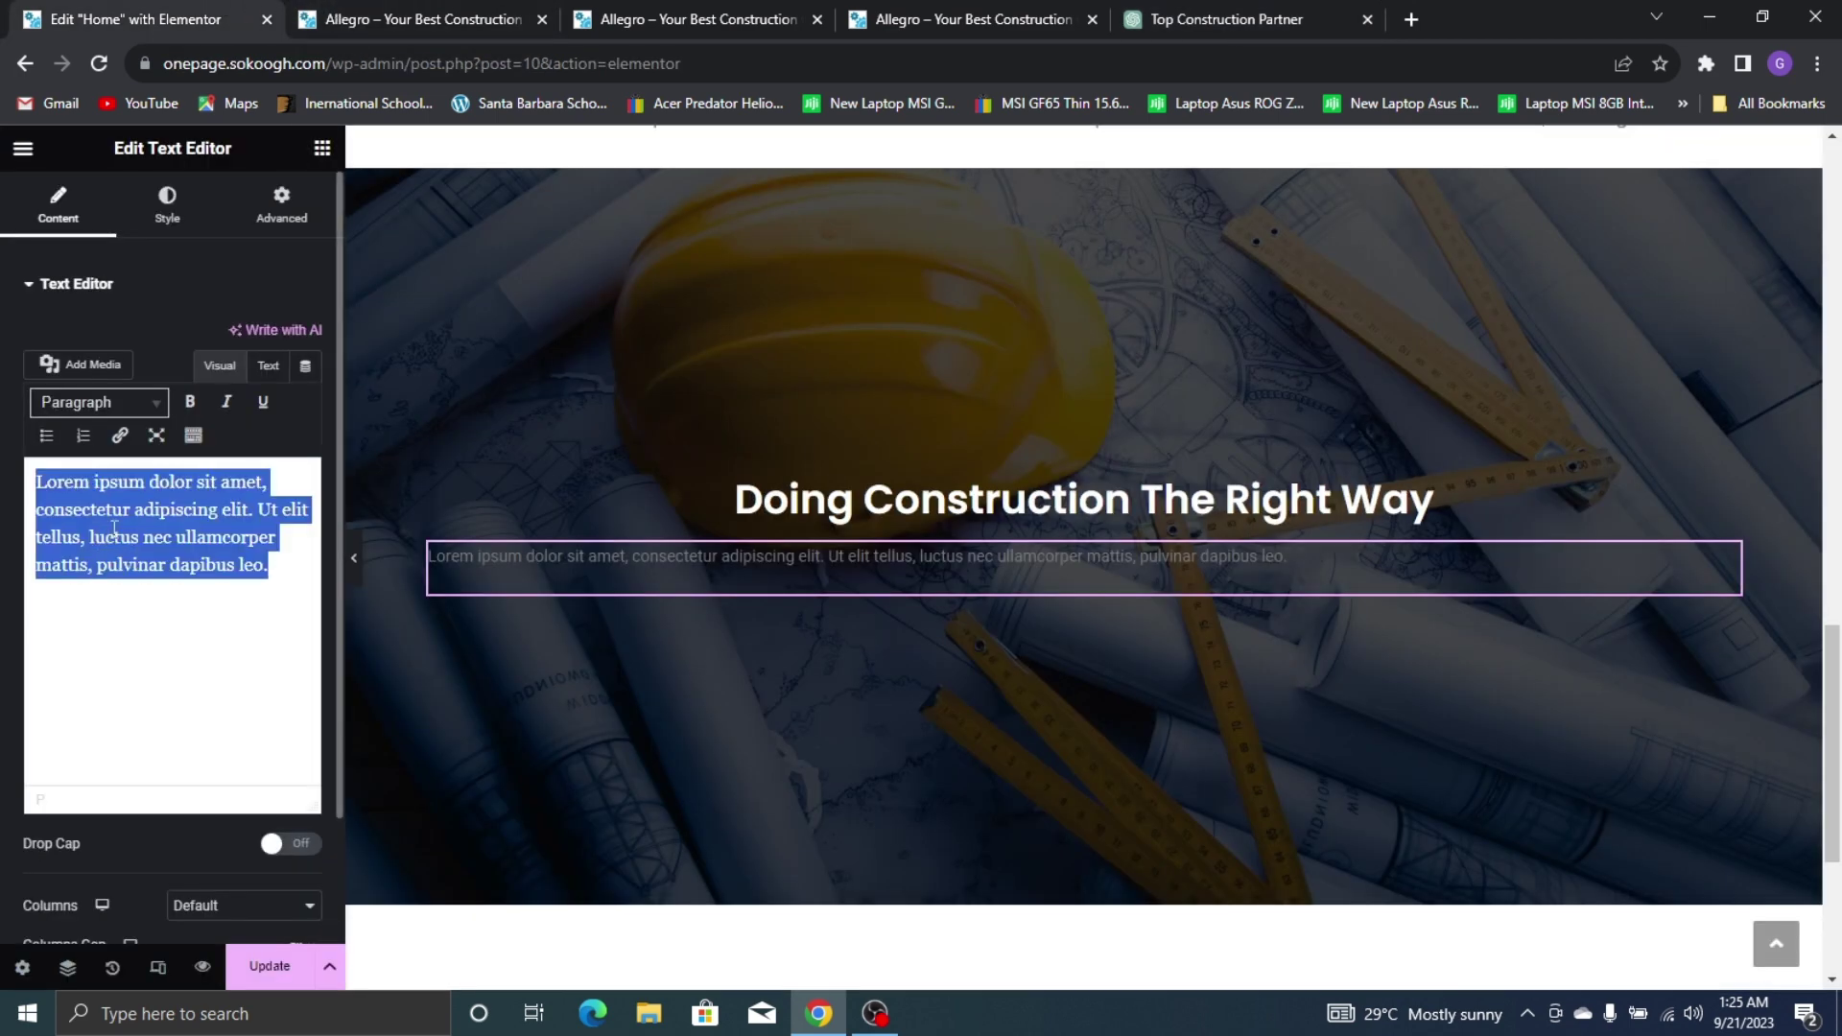
{"action": "right_click", "coordinate": [113, 530]}
{"action": "left_click", "coordinate": [178, 645]}
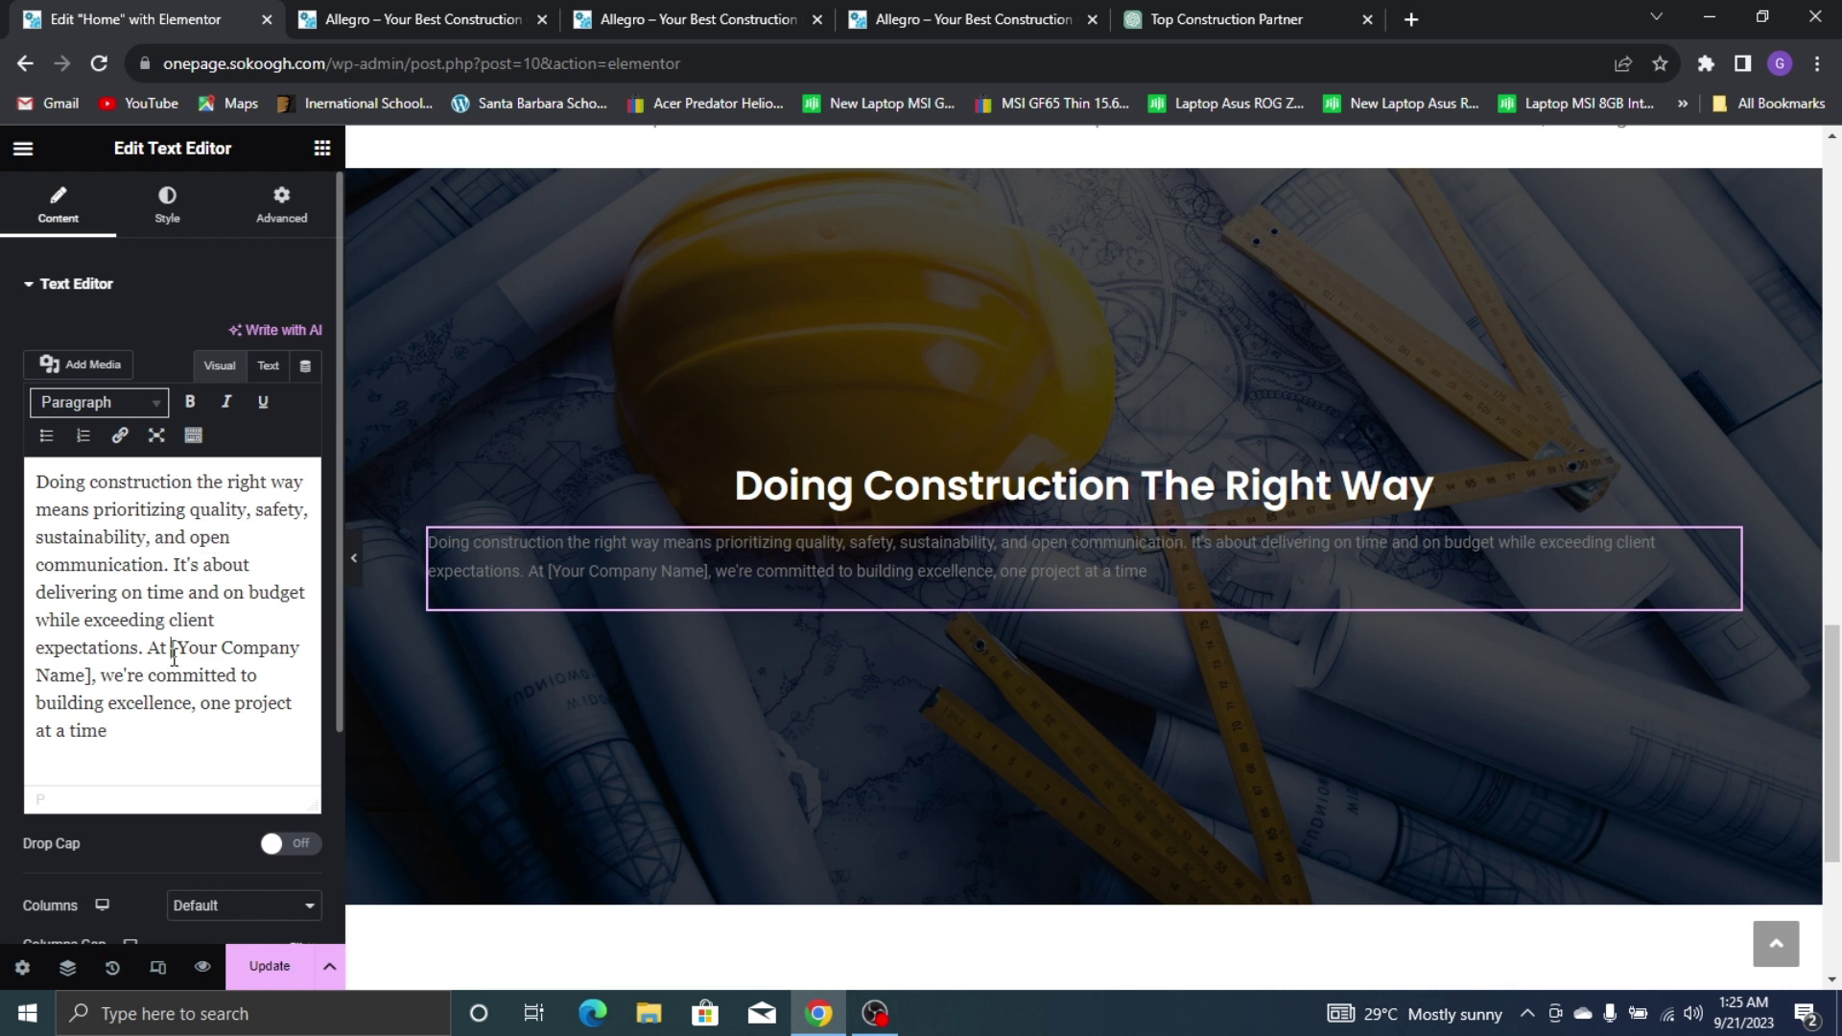
Replace the '[Your Company Name]' placeholder with ALLEGRO
{"action": "left_click_drag", "start_coordinate": [174, 658], "coordinate": [303, 646]}
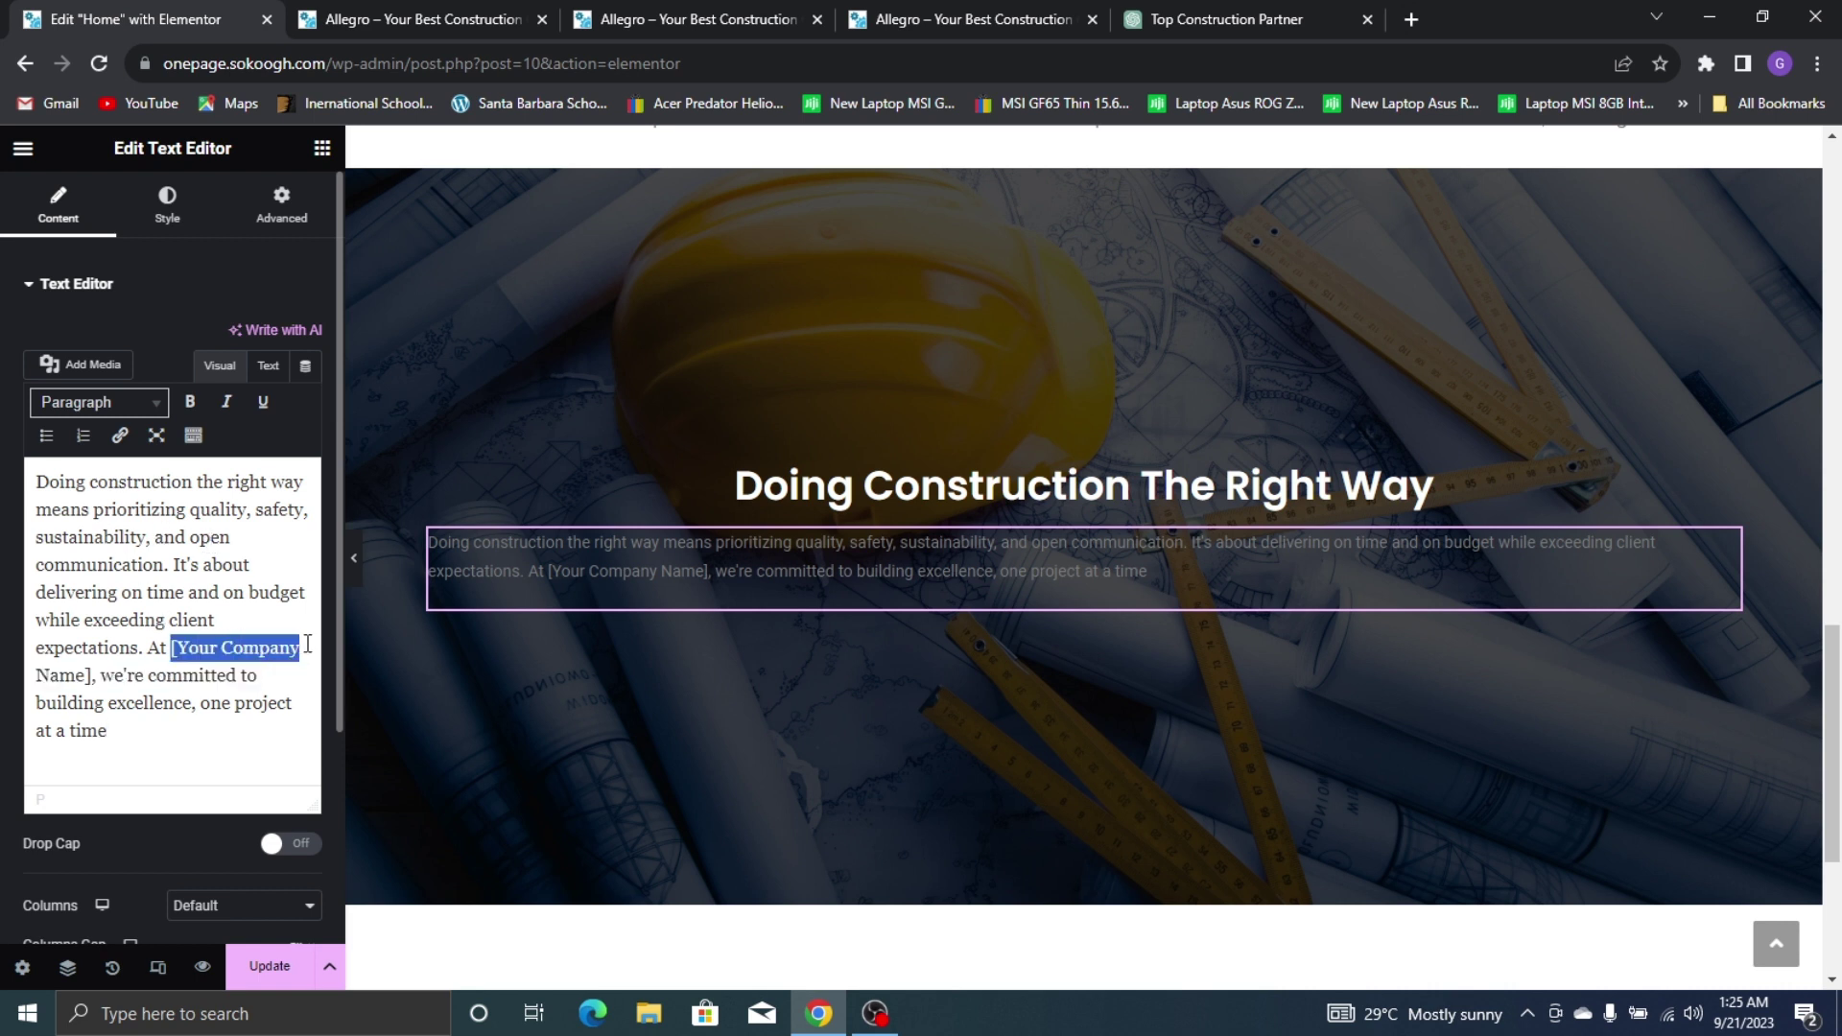
{"action": "key", "text": "BackSpace"}
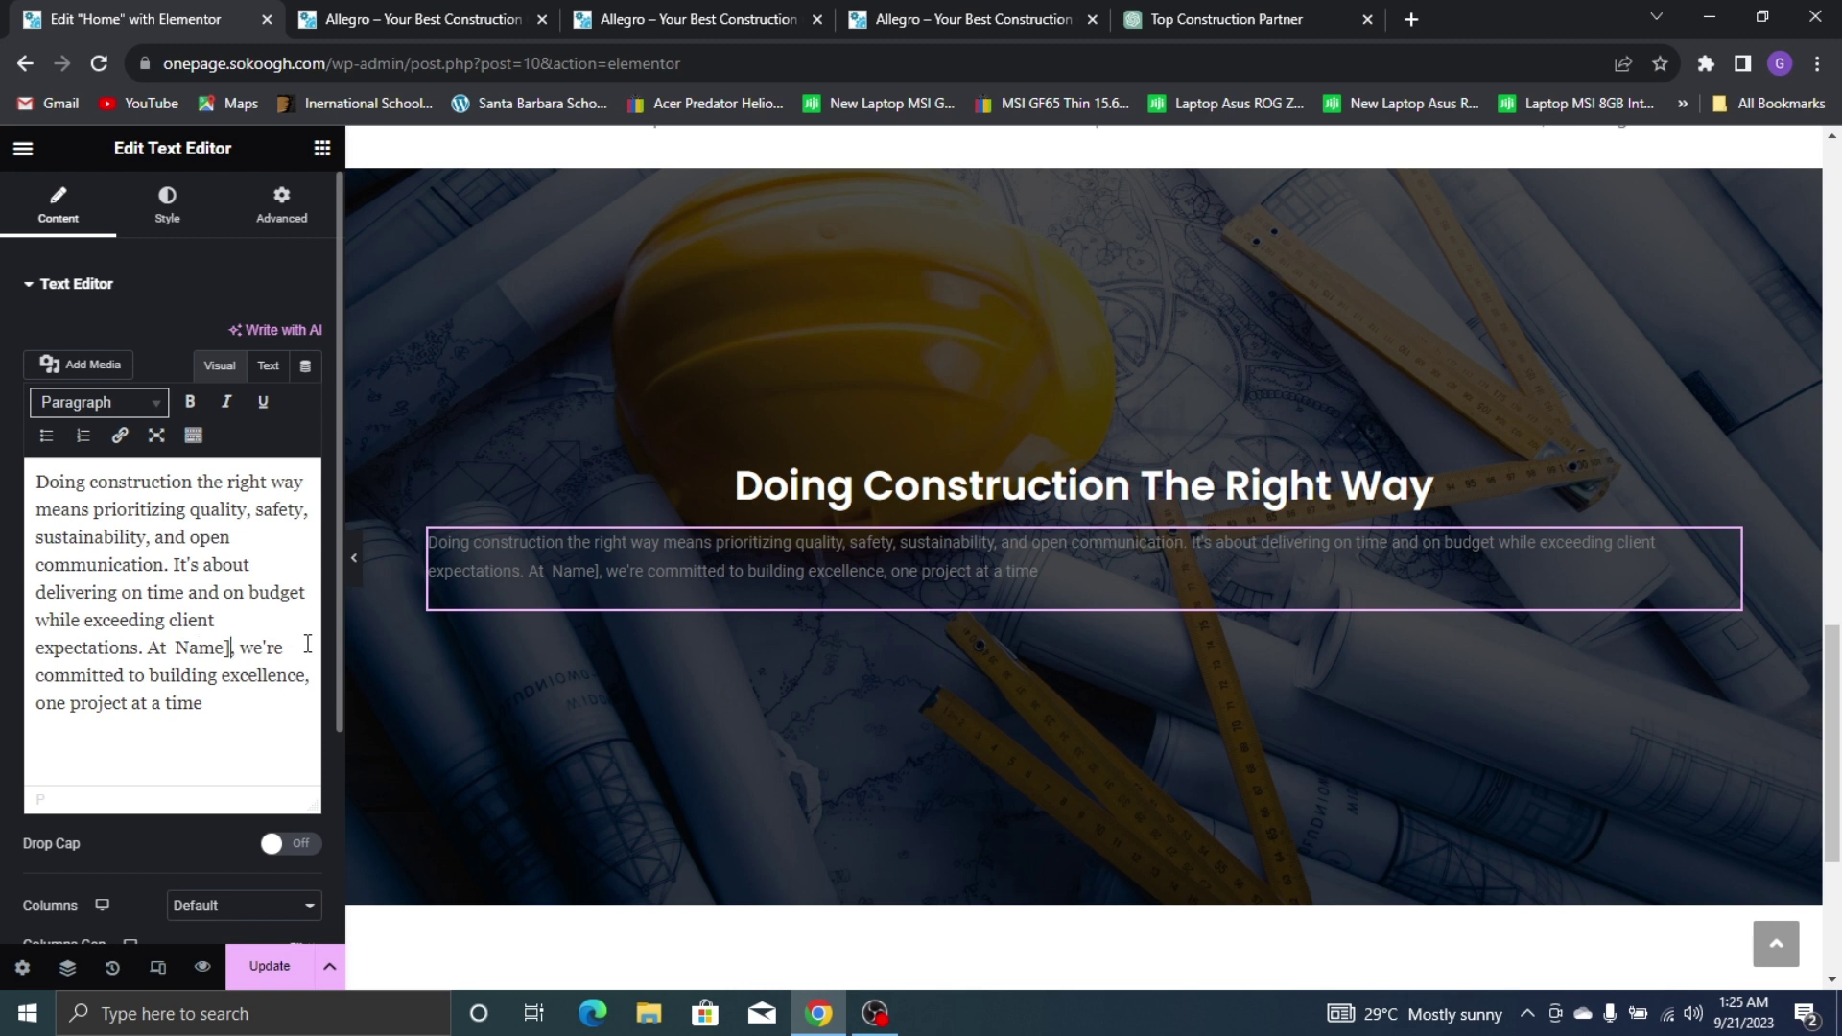
{"action": "key", "text": "BackSpace"}
{"action": "key", "text": "BackSpace"}
{"action": "key", "text": "BackSpace"}
{"action": "key", "text": "BackSpace"}
{"action": "key", "text": "BackSpace"}
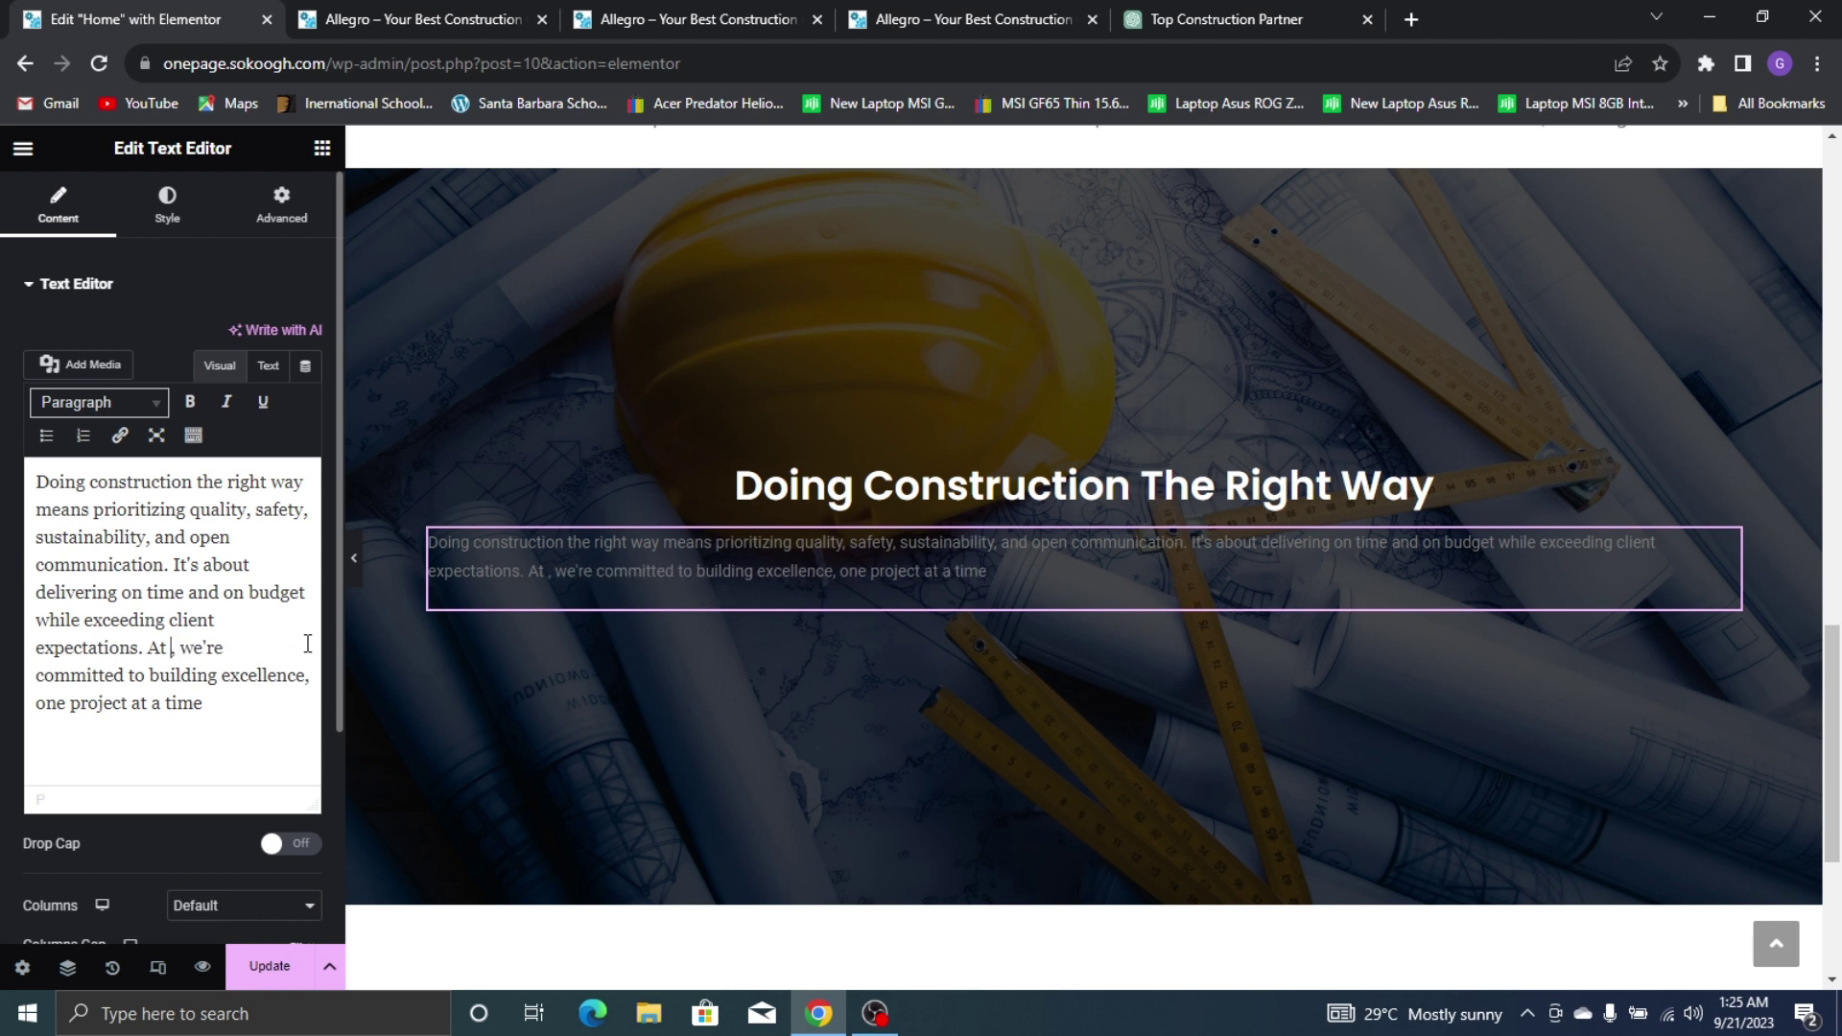
{"action": "type", "text": "ALLEGRO"}
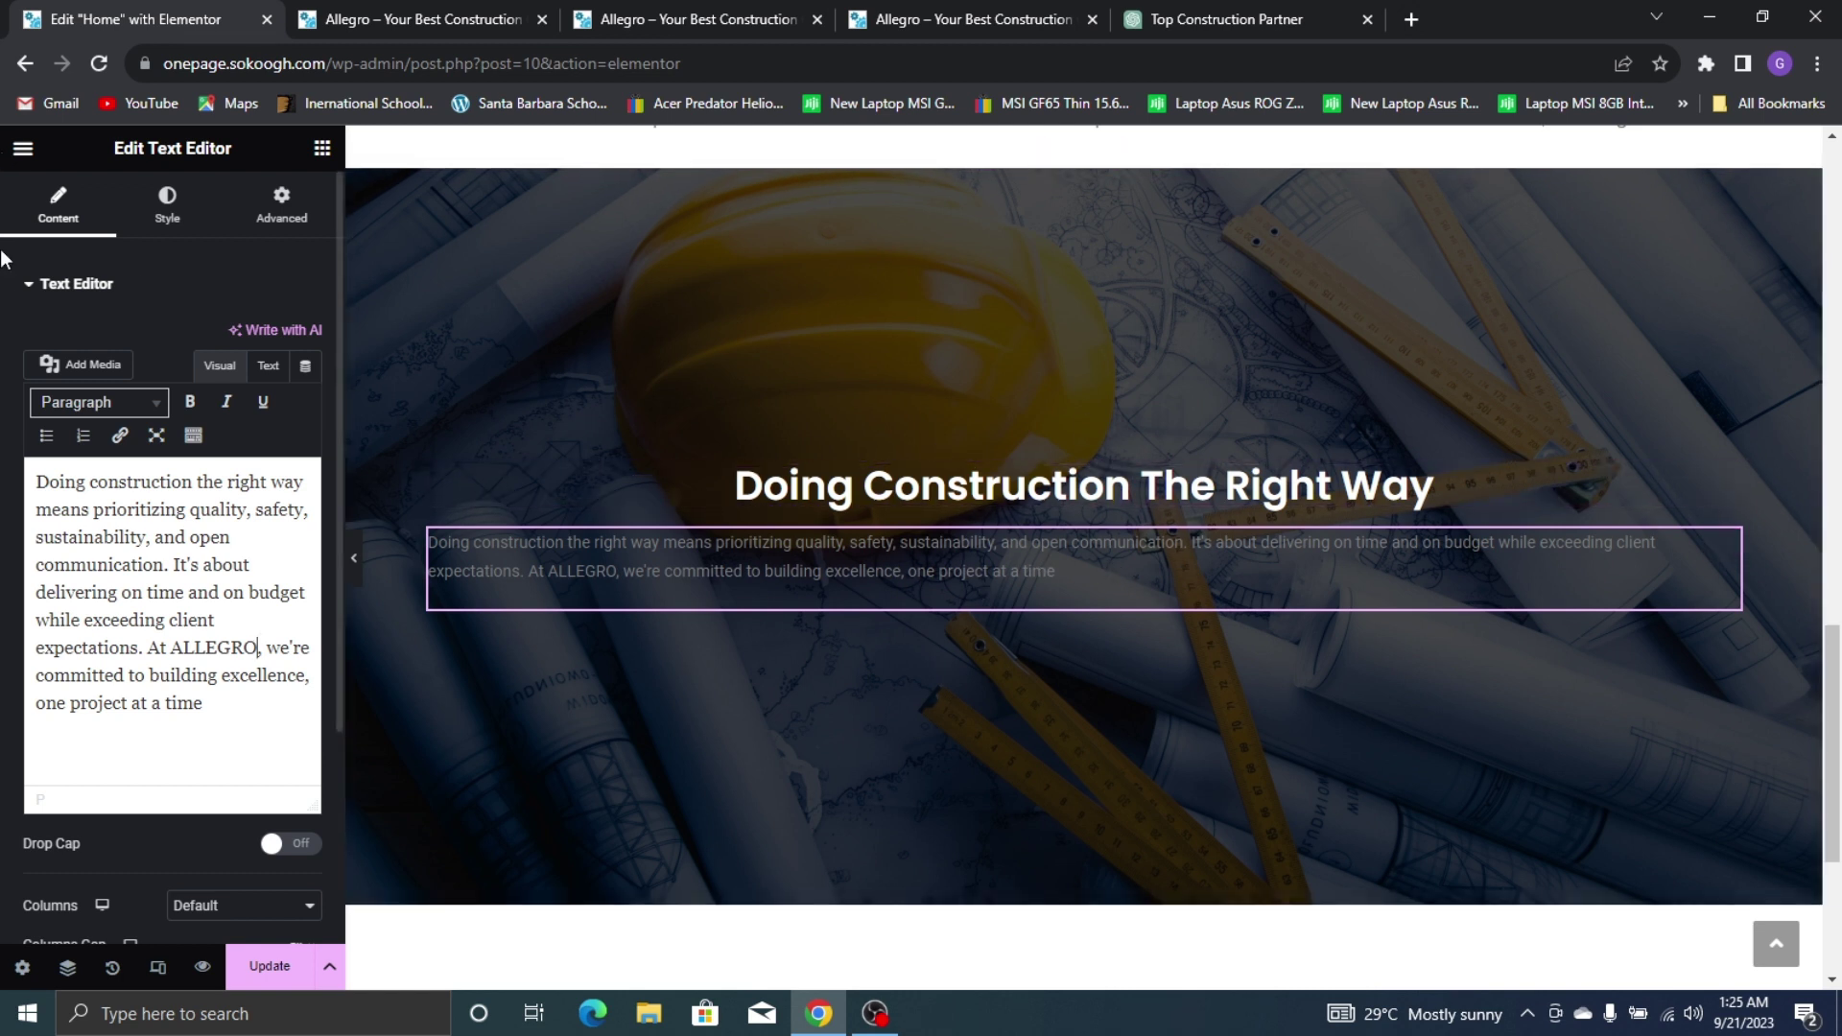
Make the paragraph text white, comparing with the live Doing Construction section
{"action": "left_click", "coordinate": [191, 228]}
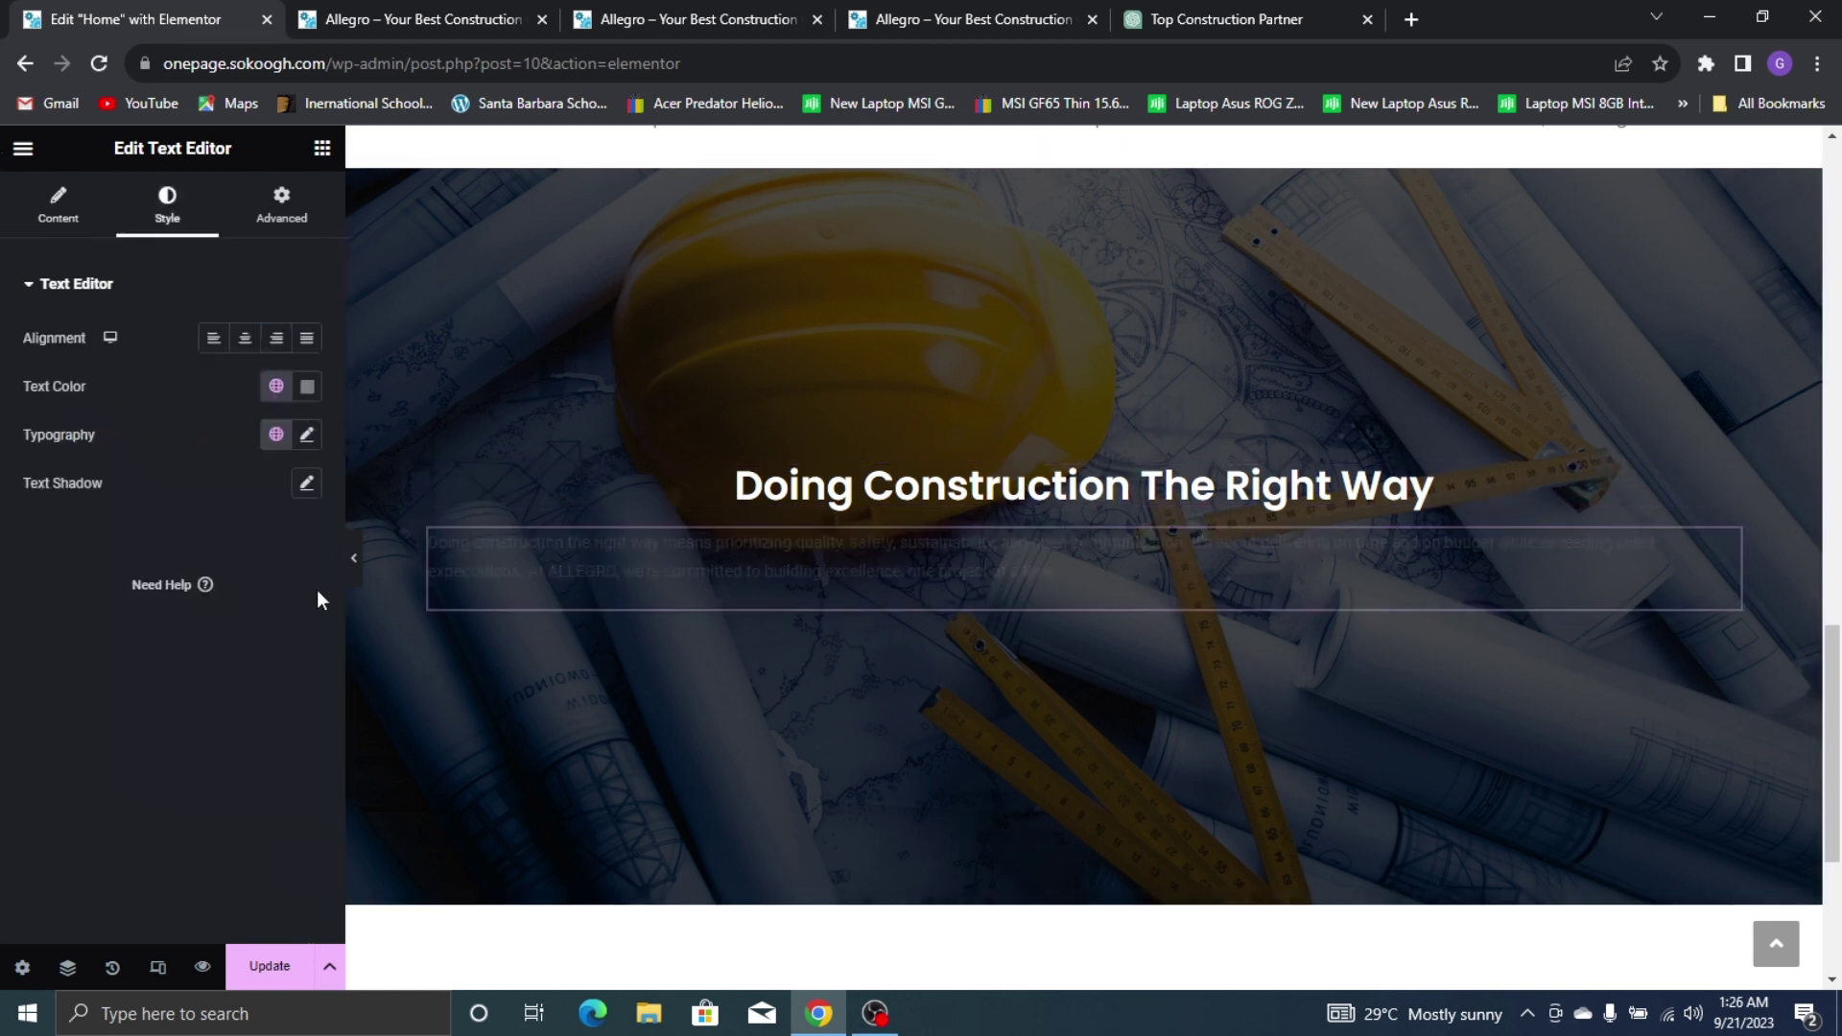
{"action": "left_click", "coordinate": [305, 388]}
{"action": "left_click", "coordinate": [175, 478]}
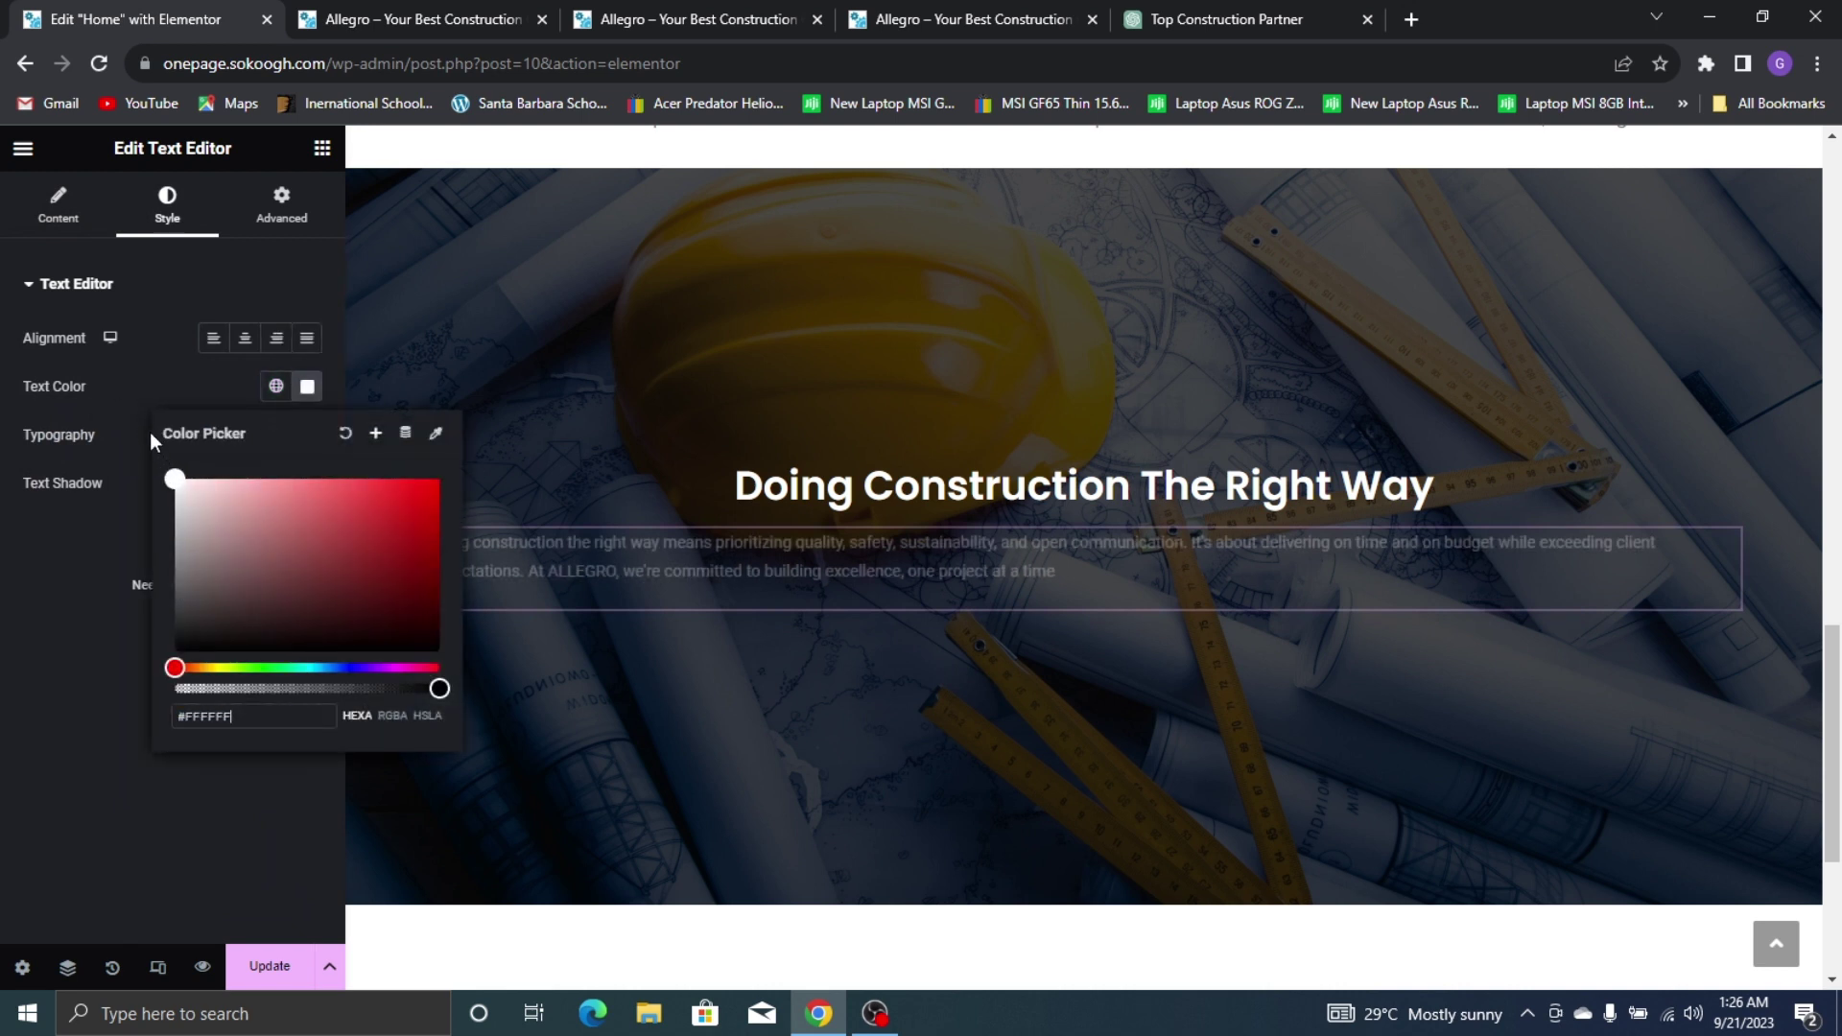
{"action": "left_click", "coordinate": [146, 387]}
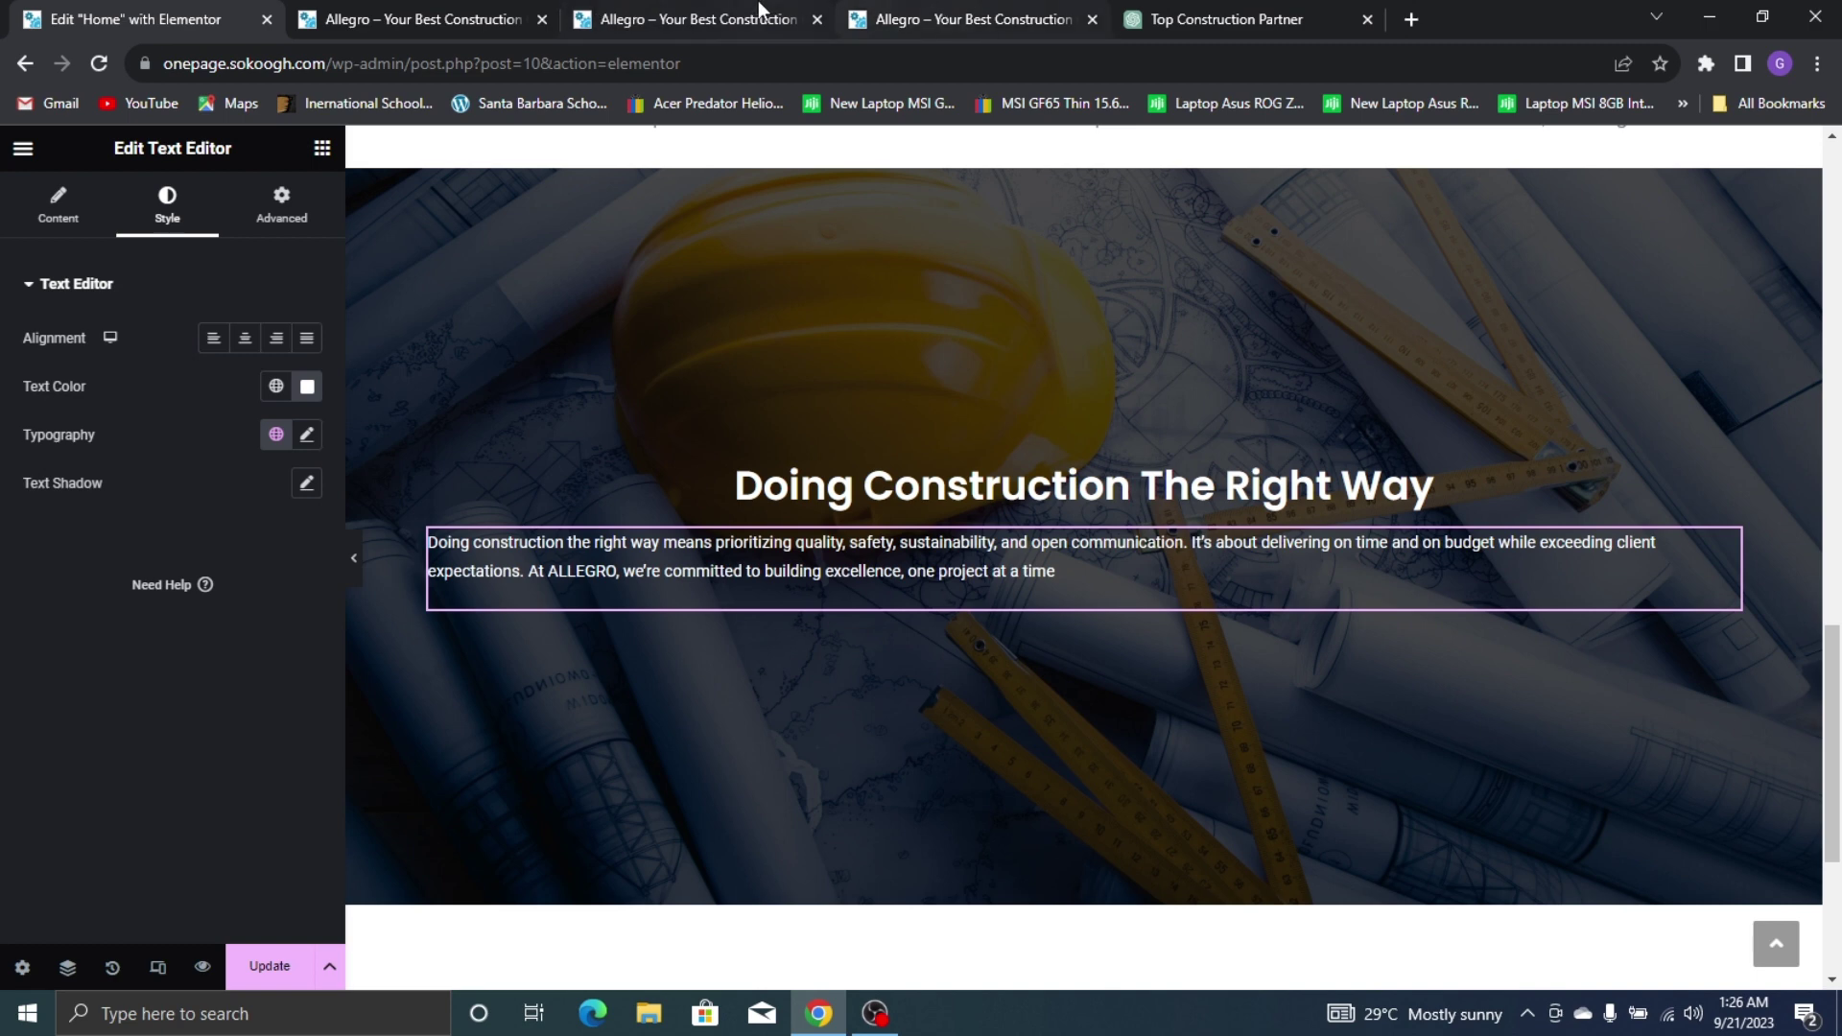
{"action": "left_click", "coordinate": [763, 14]}
{"action": "left_click", "coordinate": [1010, 11]}
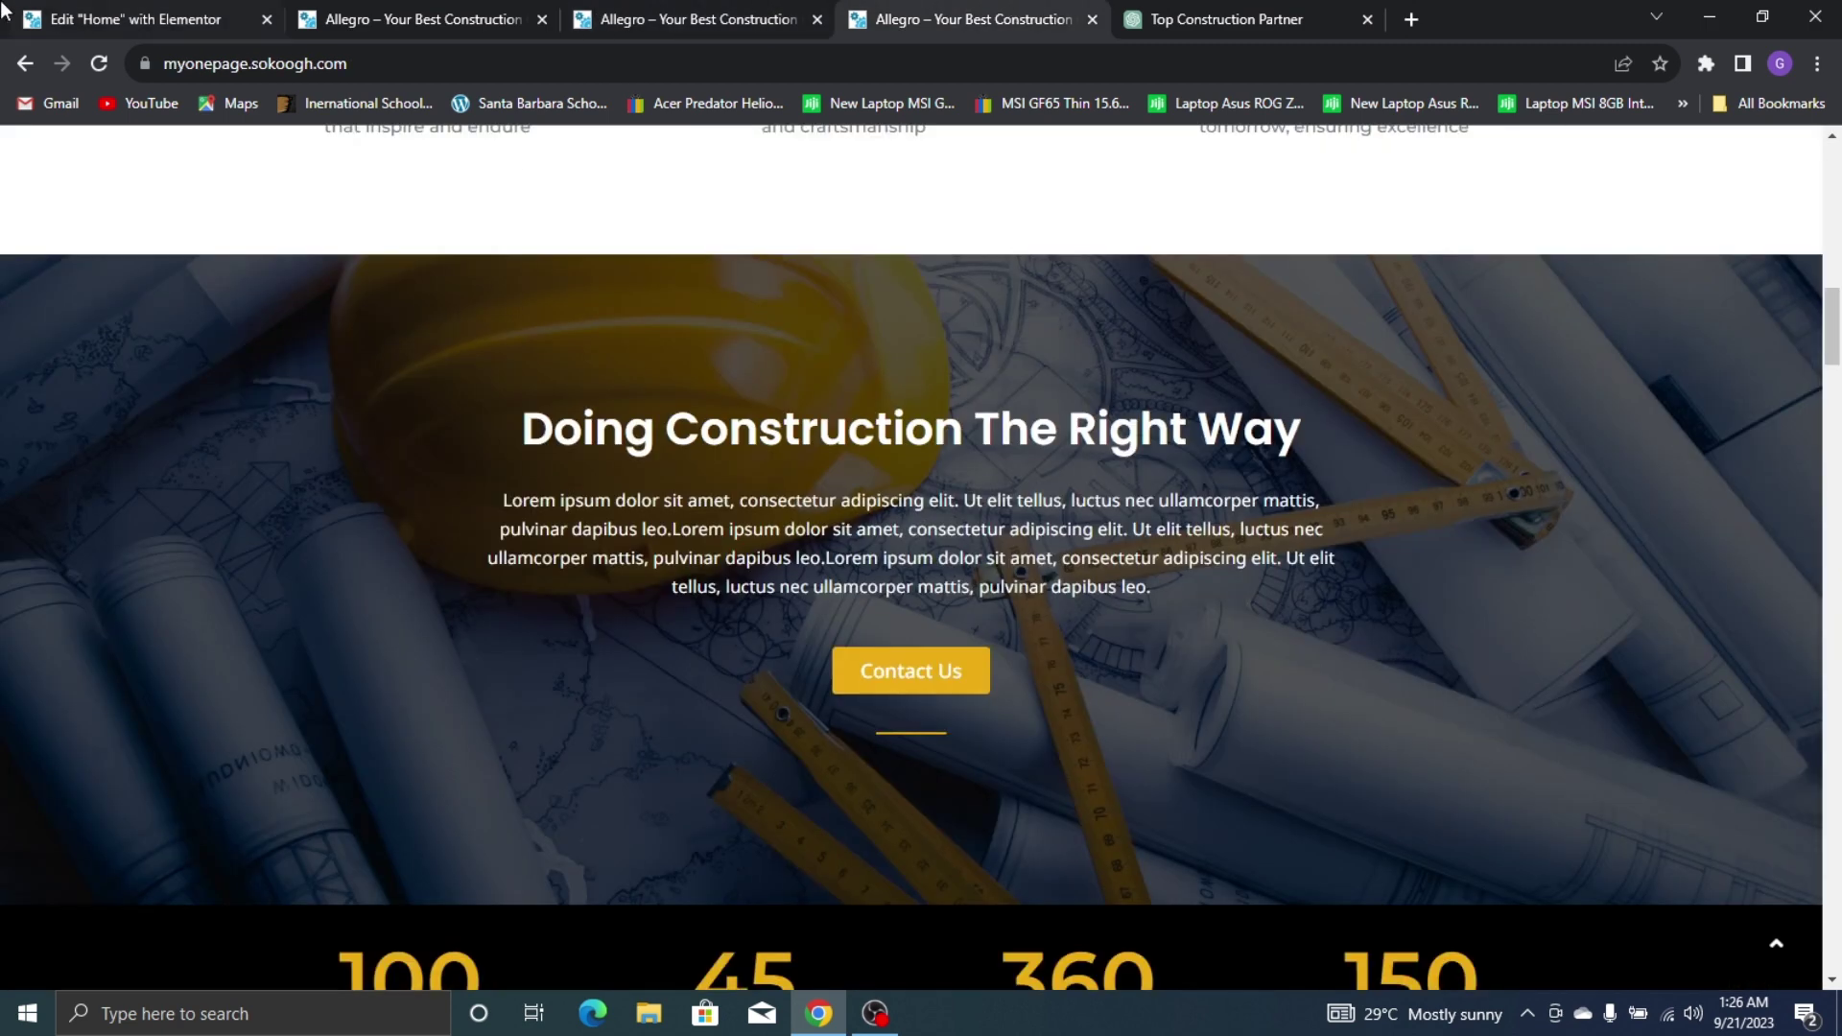
{"action": "left_click", "coordinate": [1, 6]}
Set the paragraph typography to Noto Sans at 16 px
{"action": "left_click", "coordinate": [307, 435]}
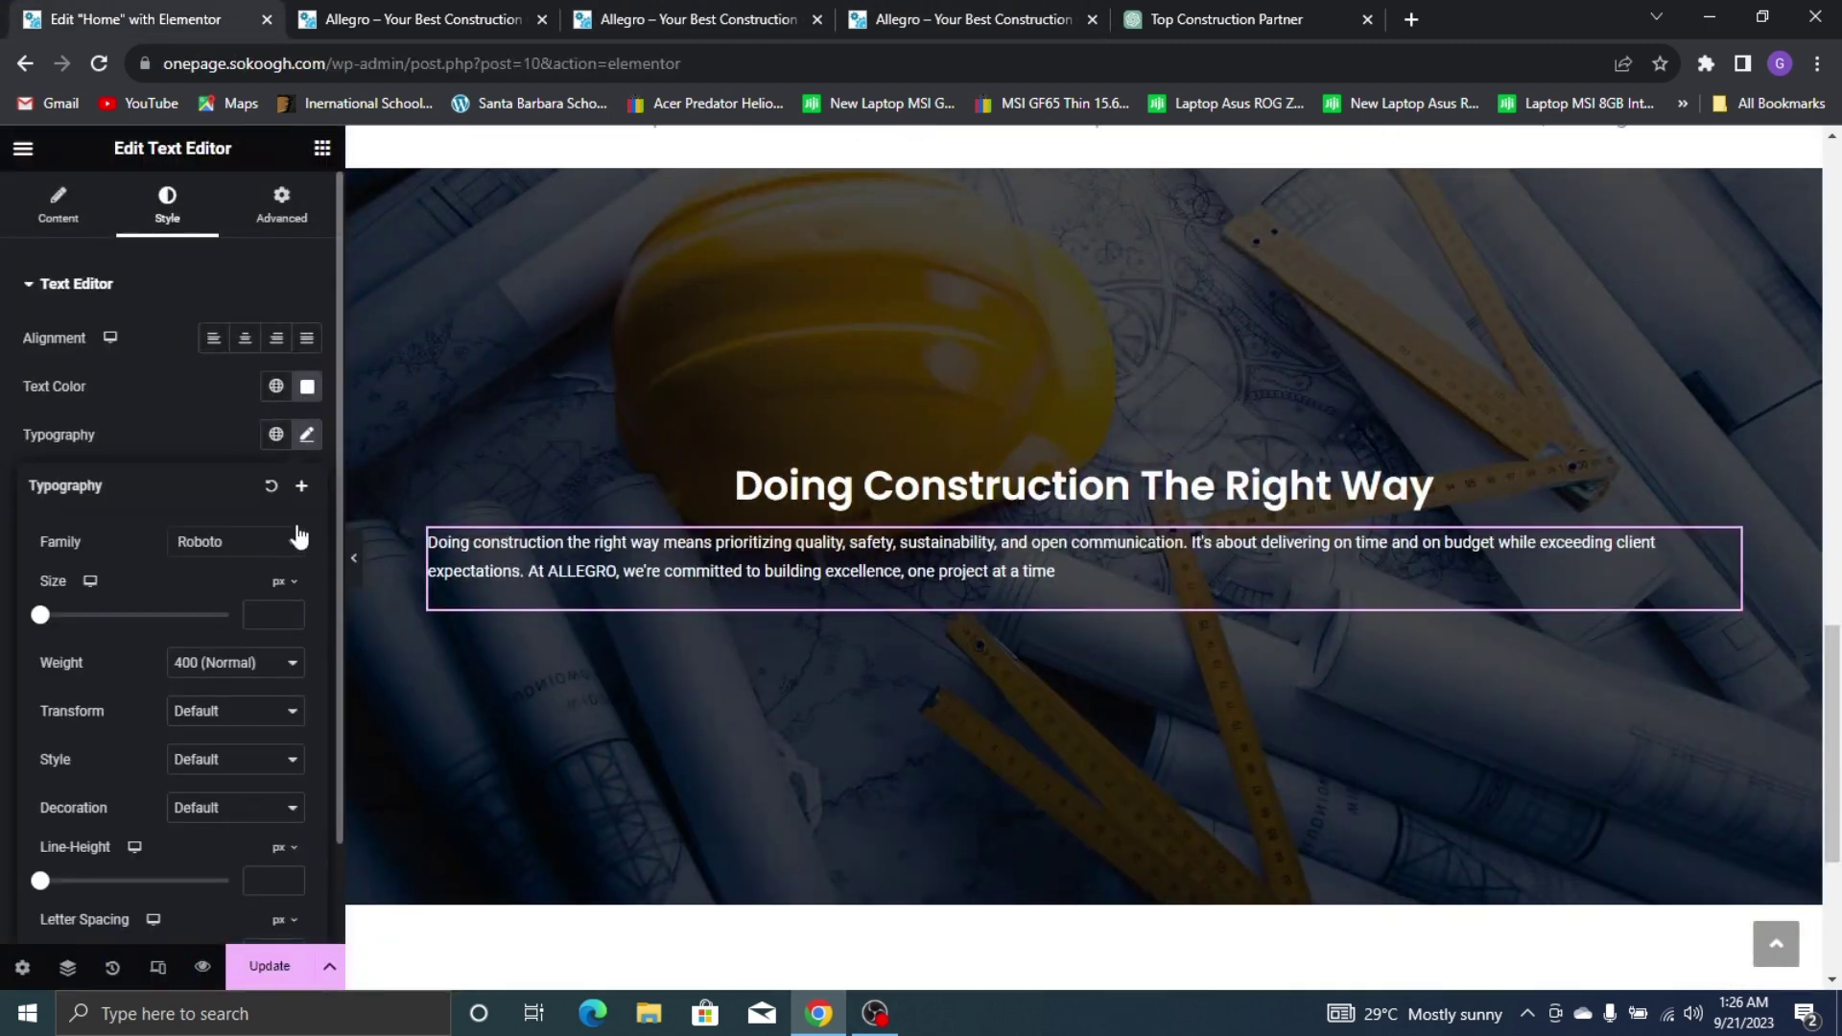
{"action": "left_click", "coordinate": [254, 549]}
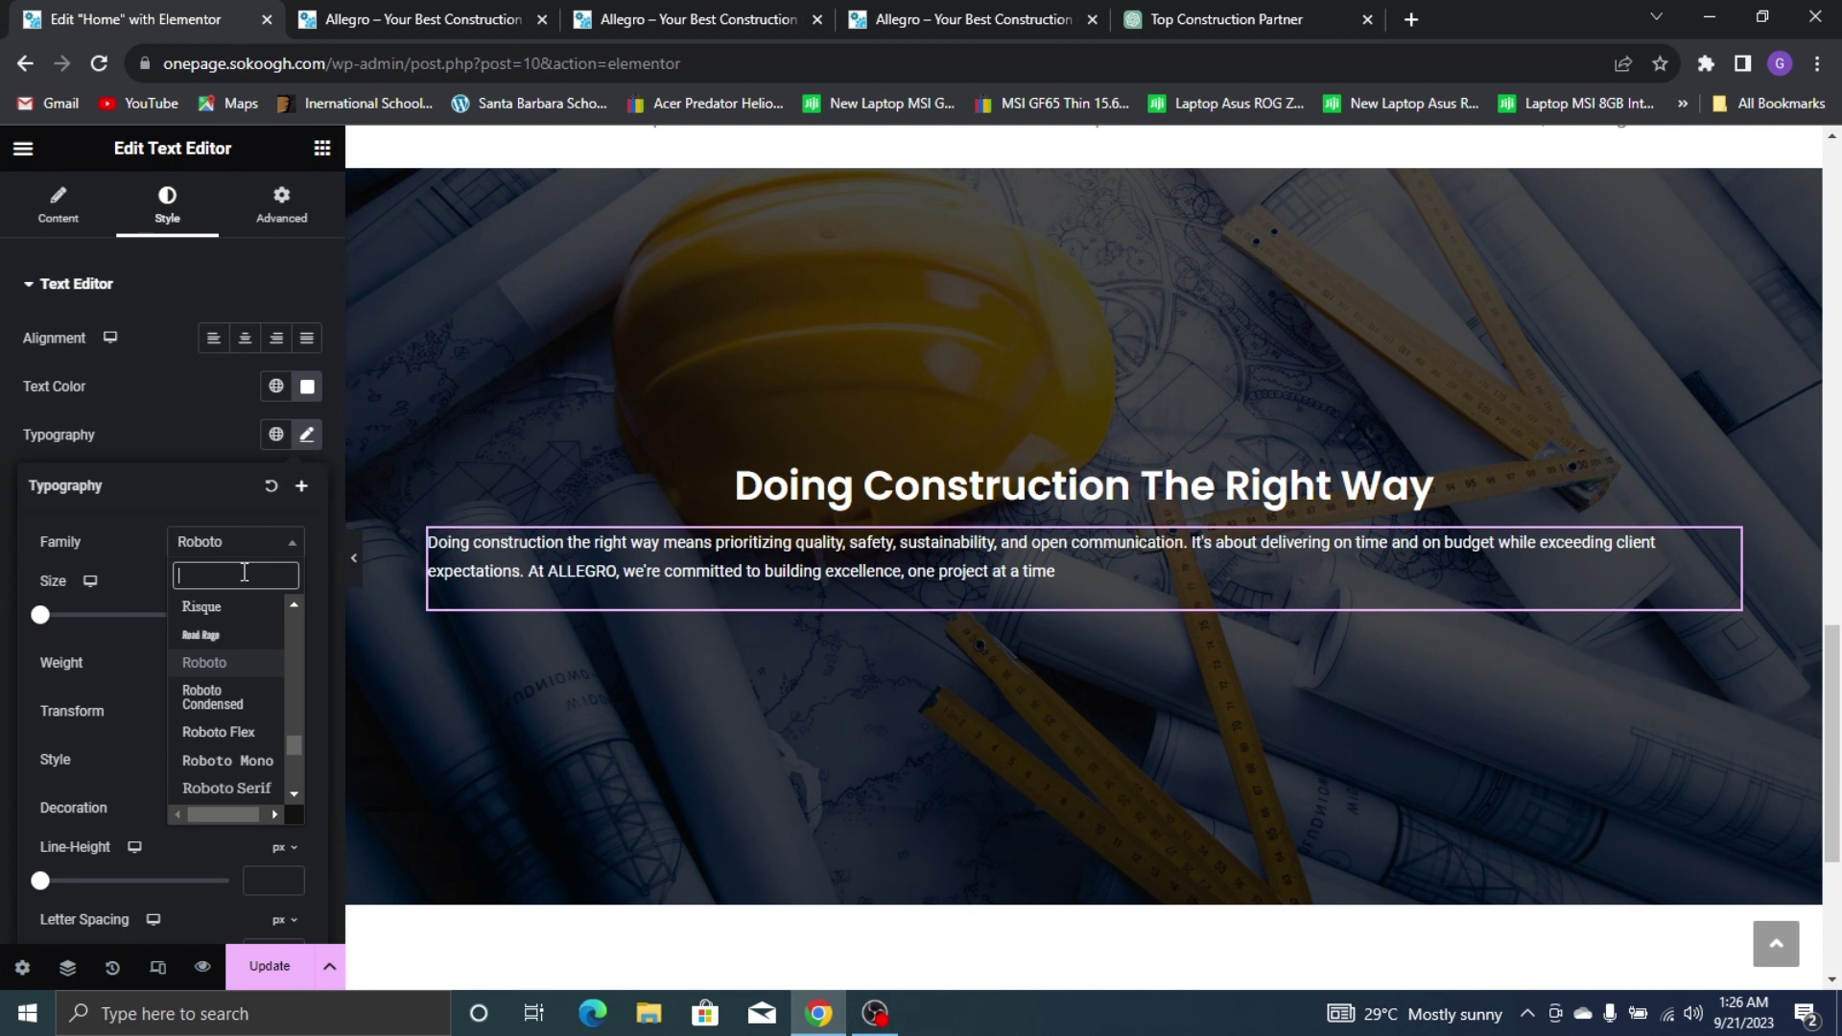
{"action": "type", "text": "noto "}
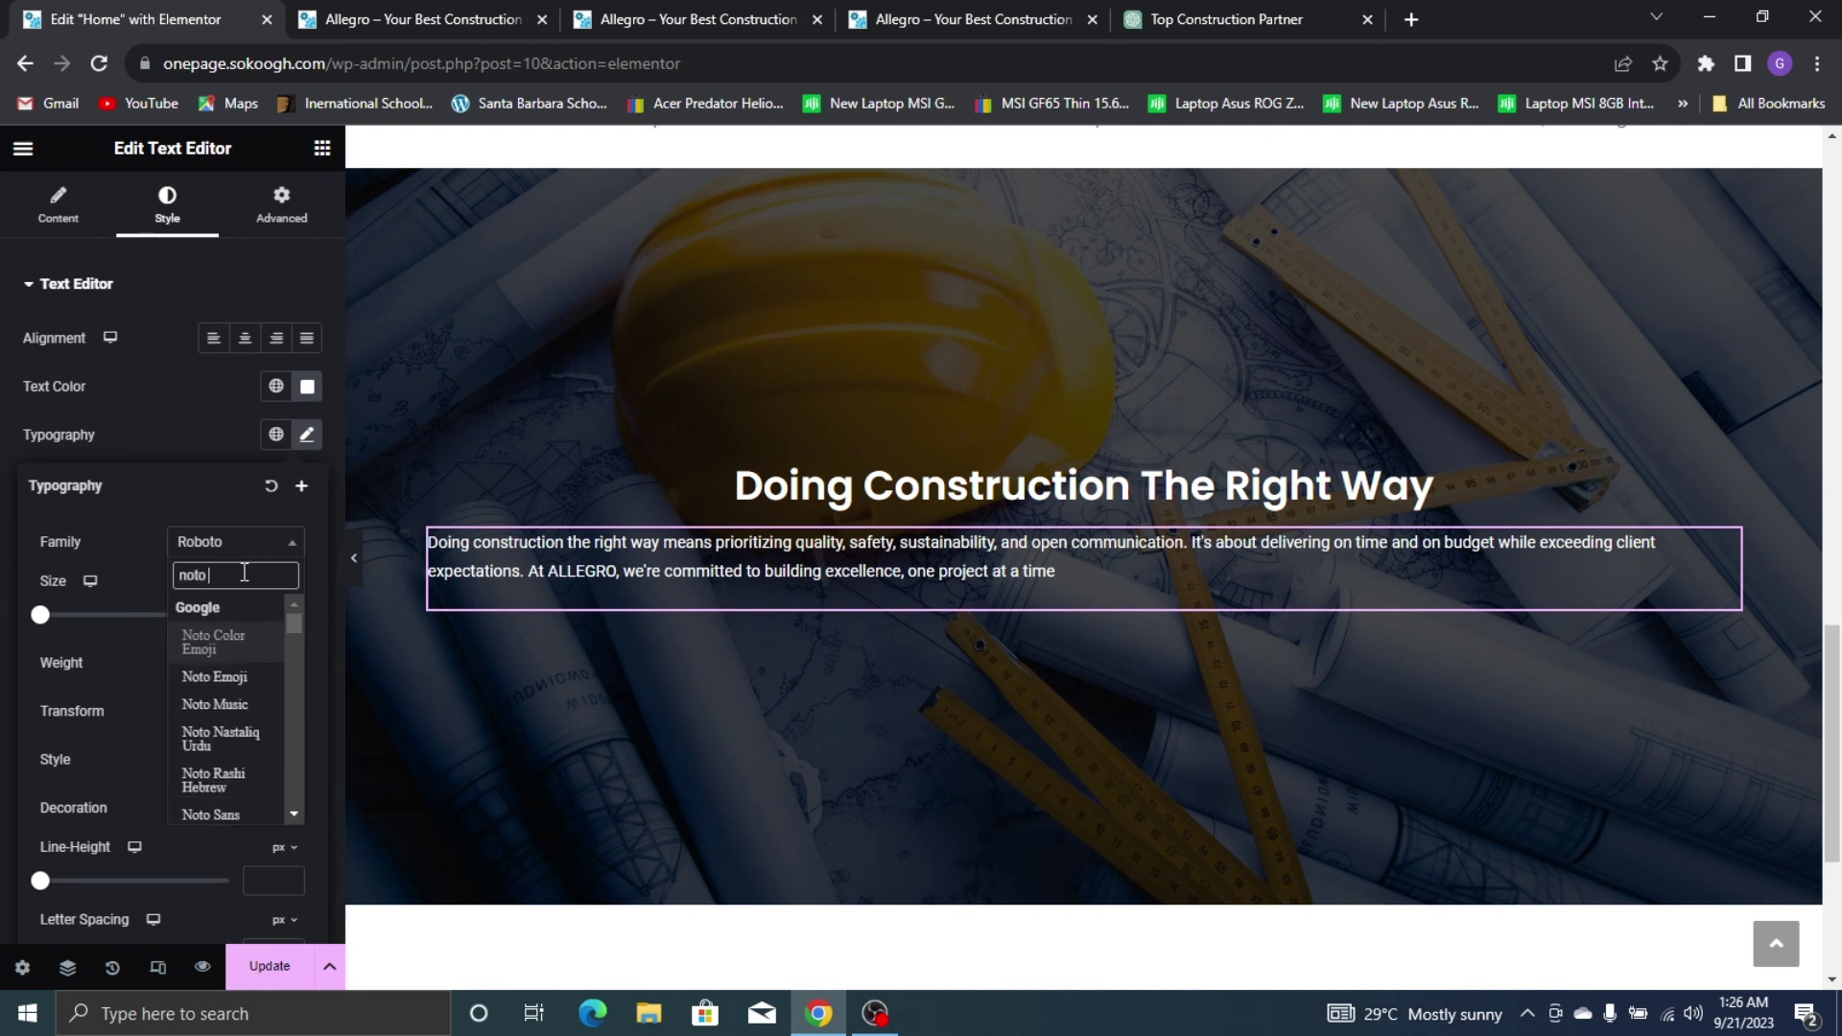
{"action": "type", "text": "sans"}
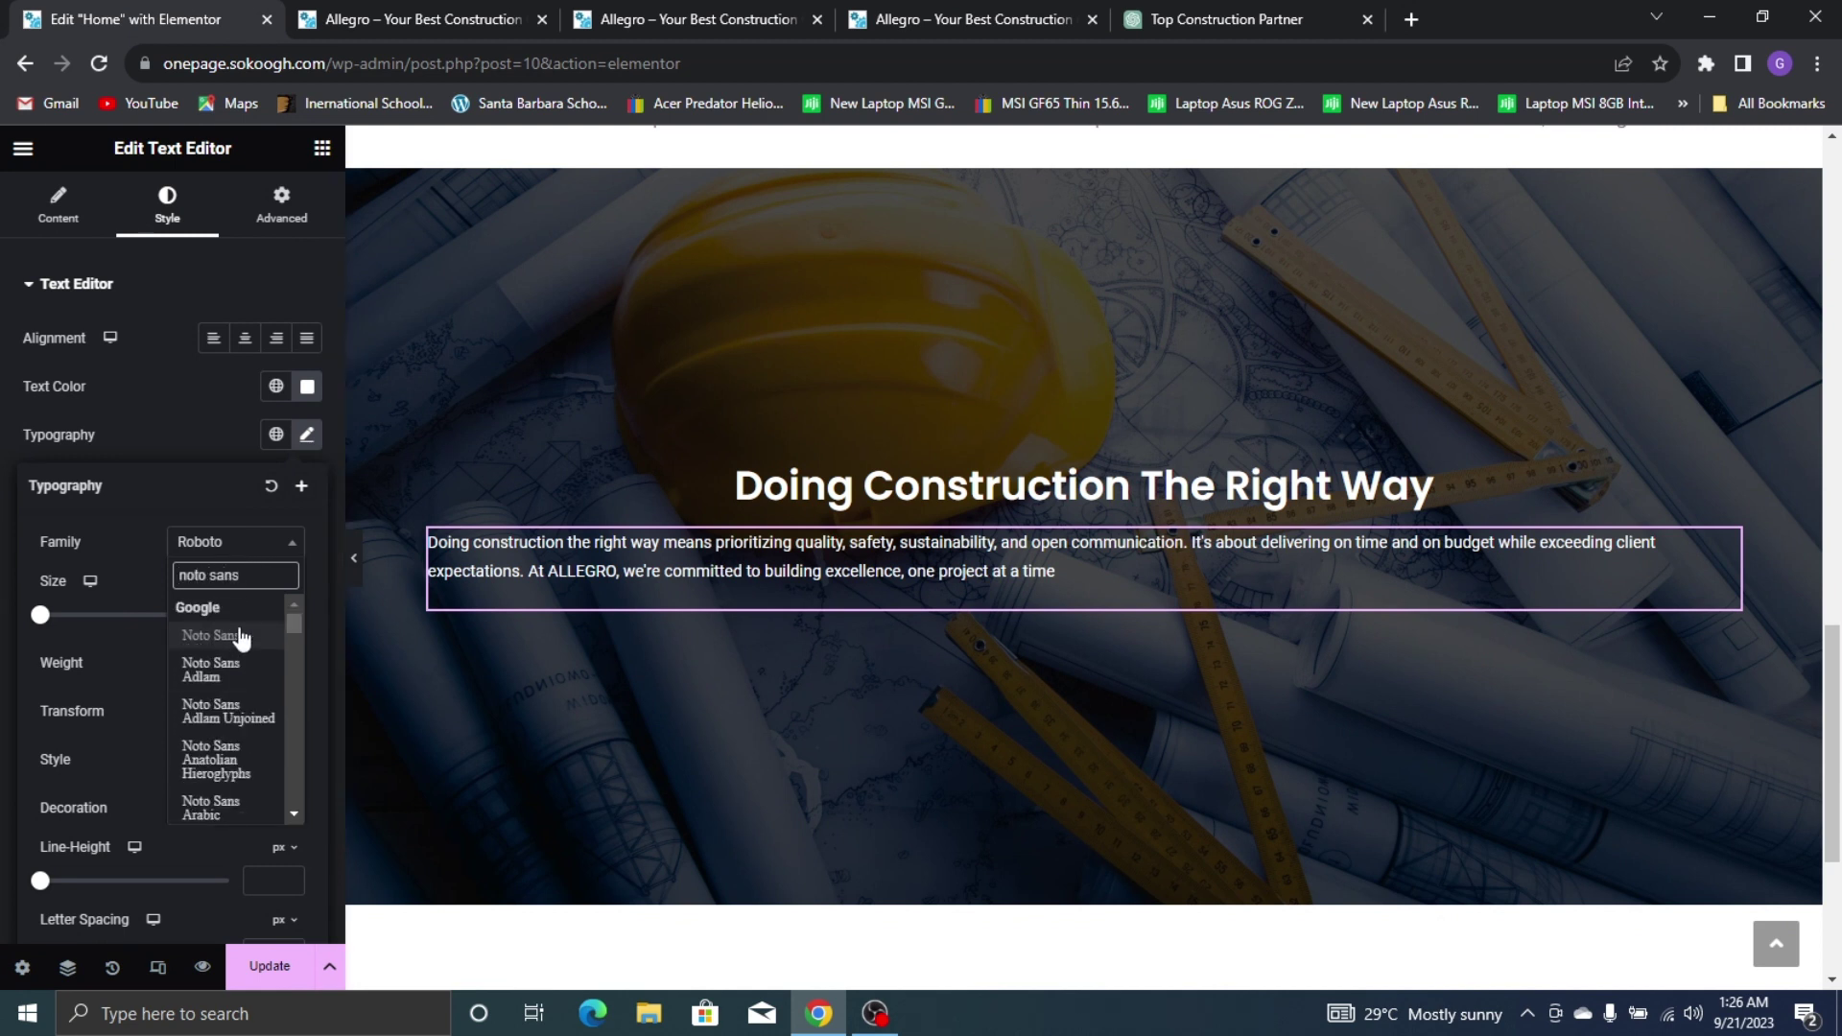
{"action": "left_click", "coordinate": [238, 637]}
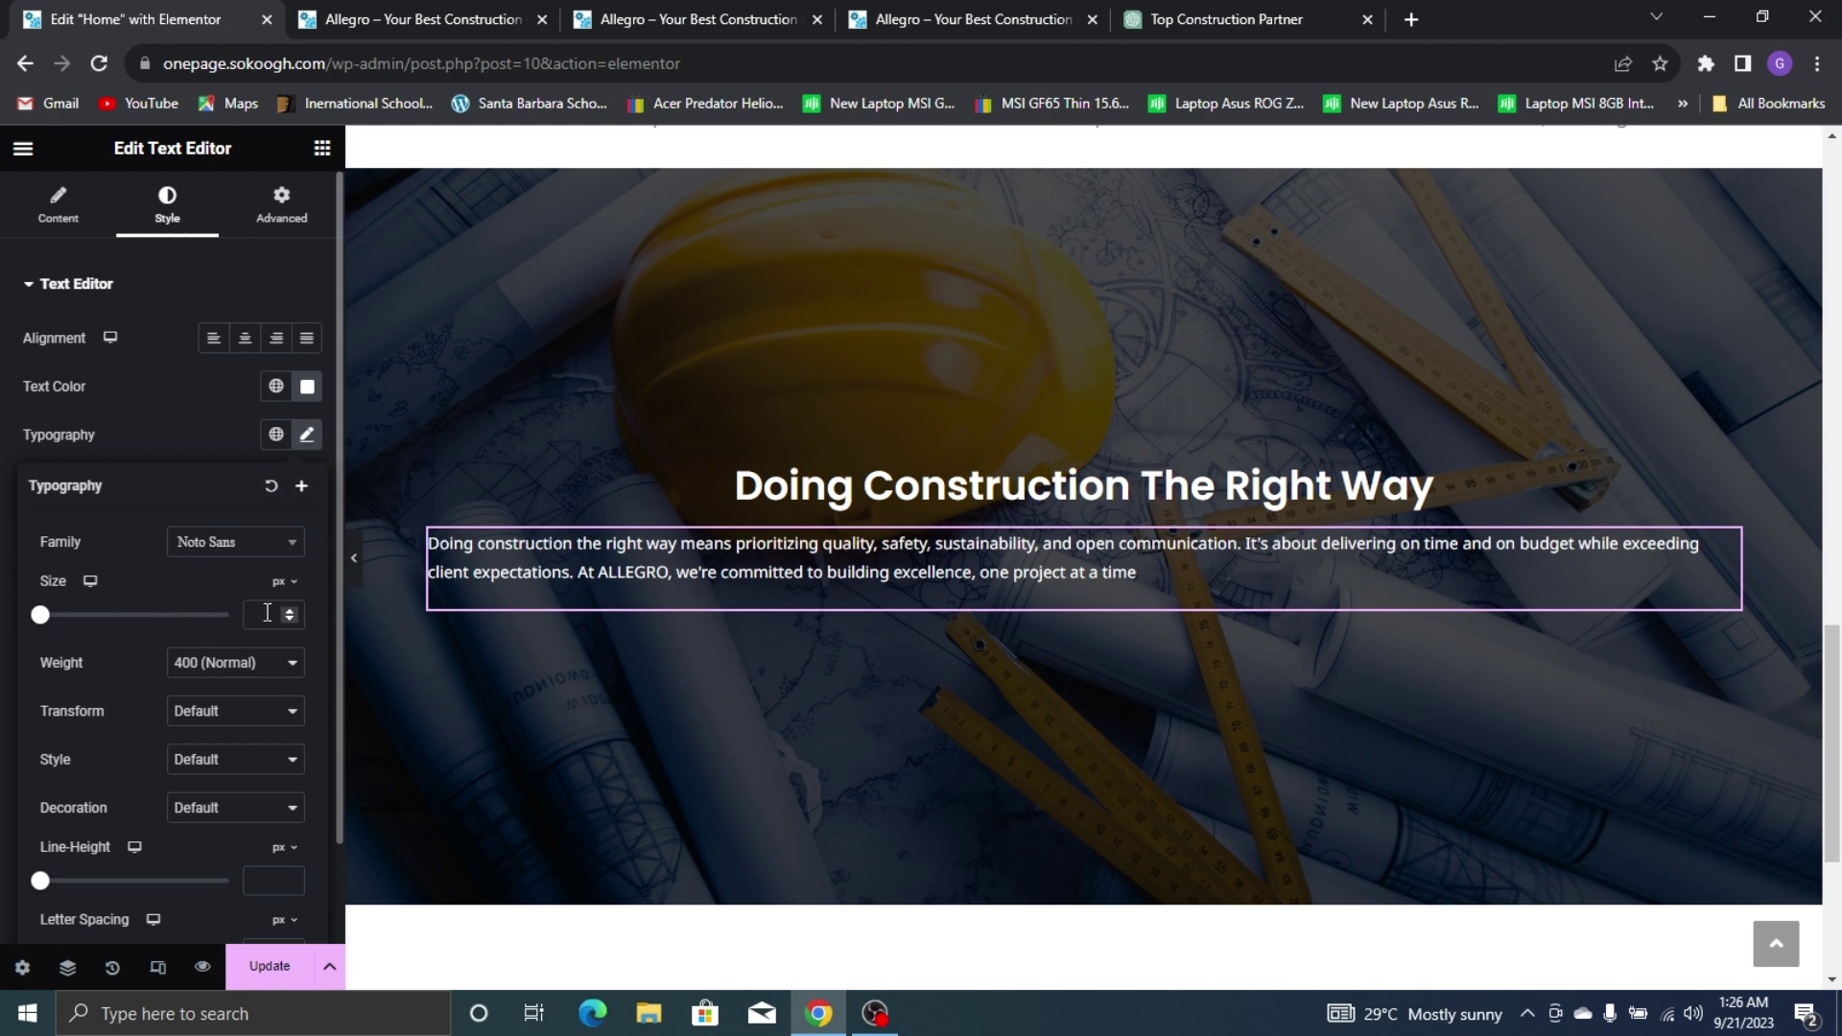
{"action": "type", "text": "15"}
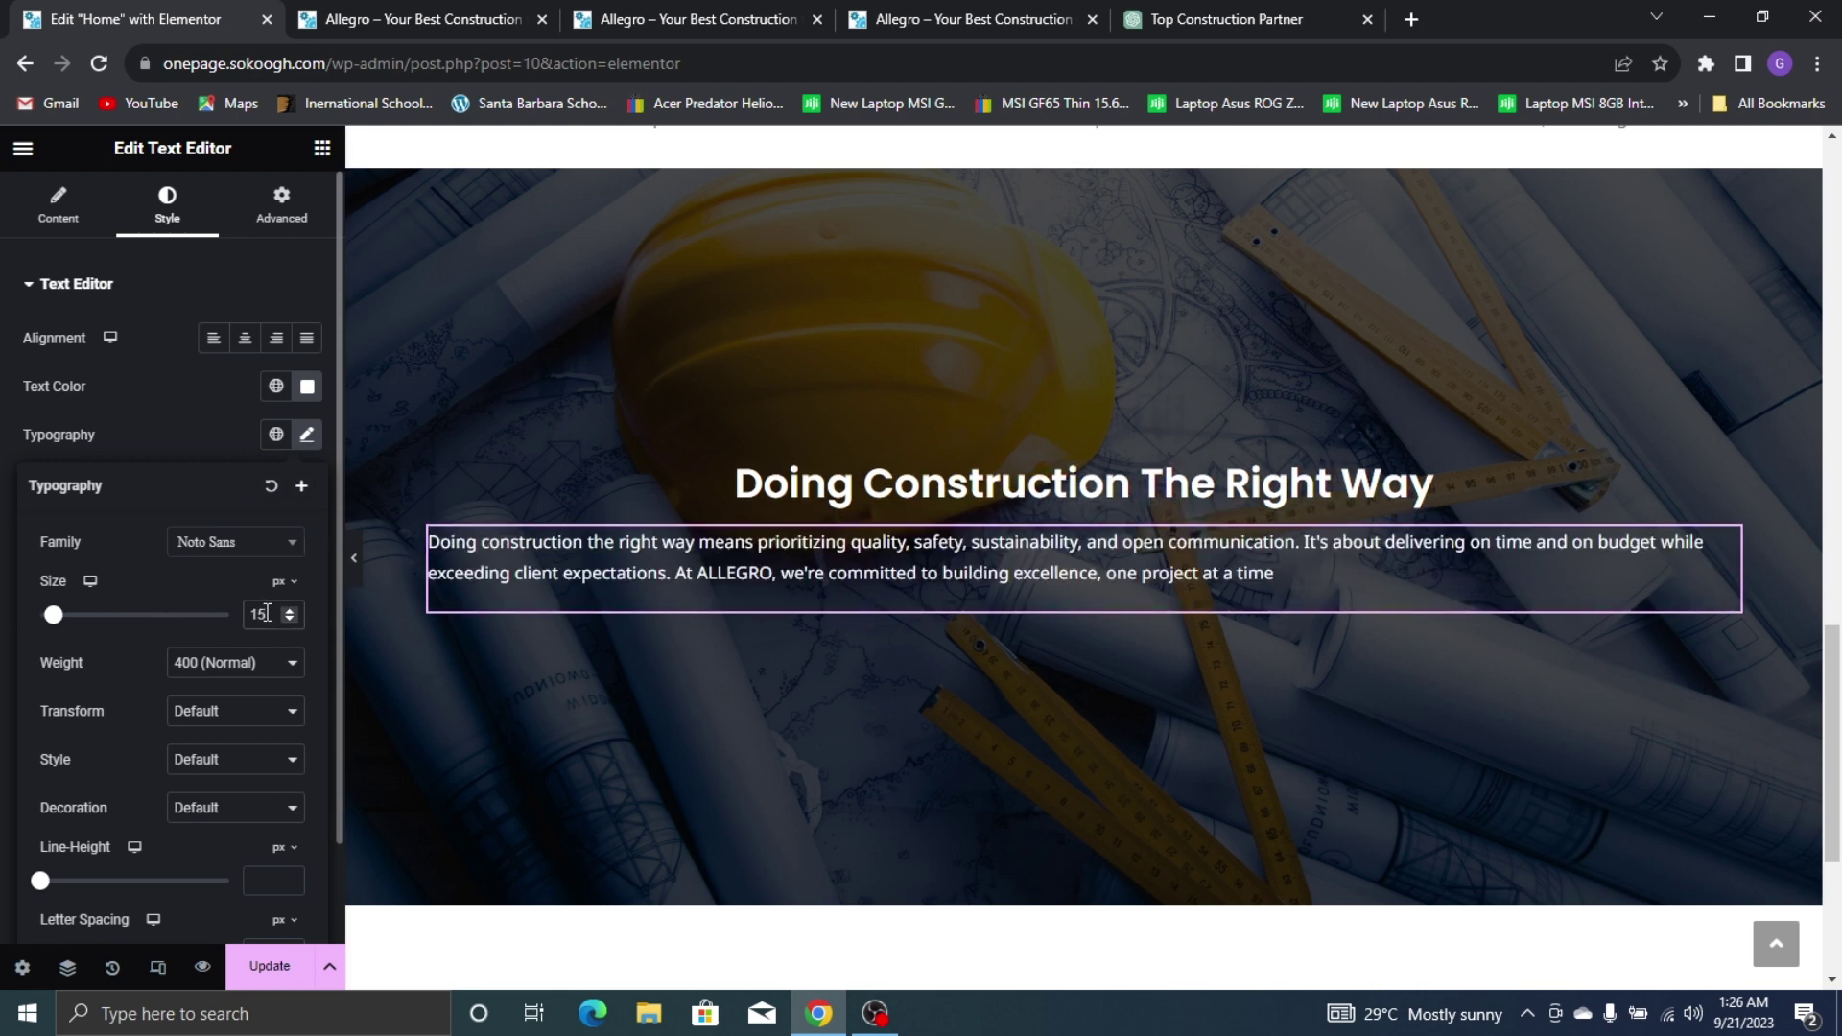
{"action": "key", "text": "Up"}
{"action": "key", "text": "Up"}
{"action": "key", "text": "Down"}
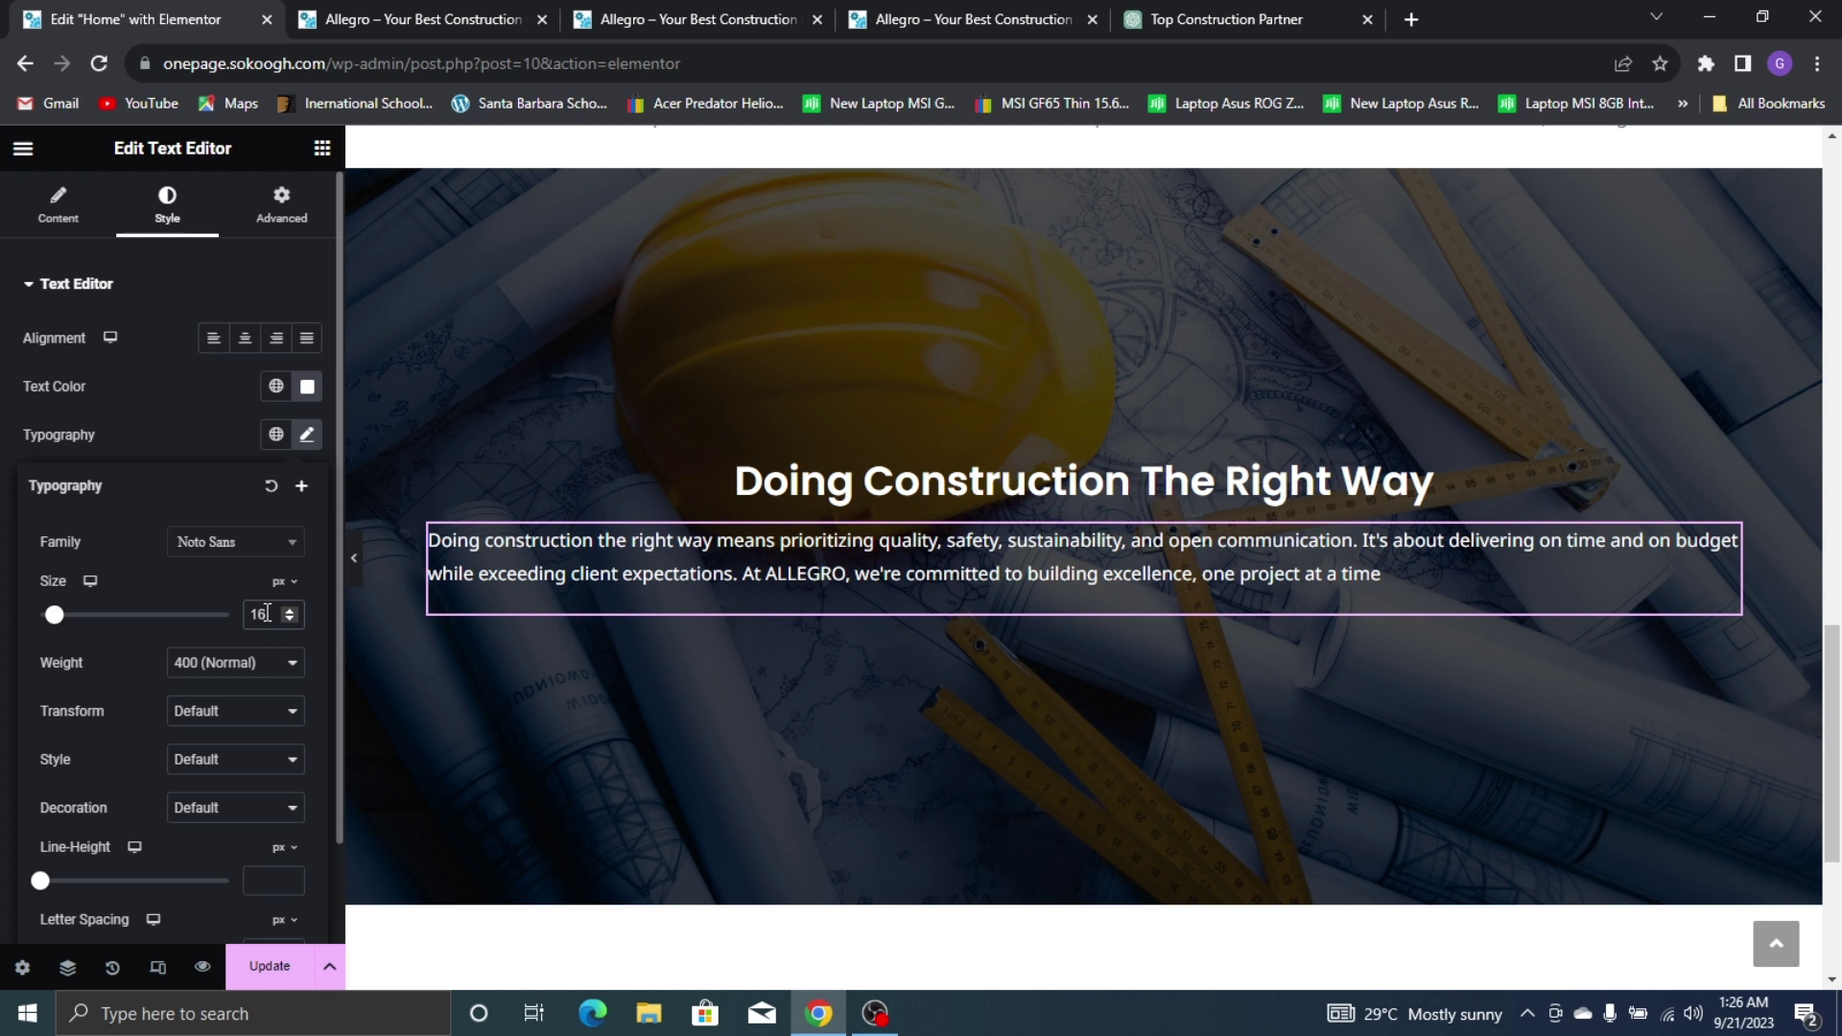
Centre the paragraph text and check it against the live site
{"action": "left_click", "coordinate": [246, 342]}
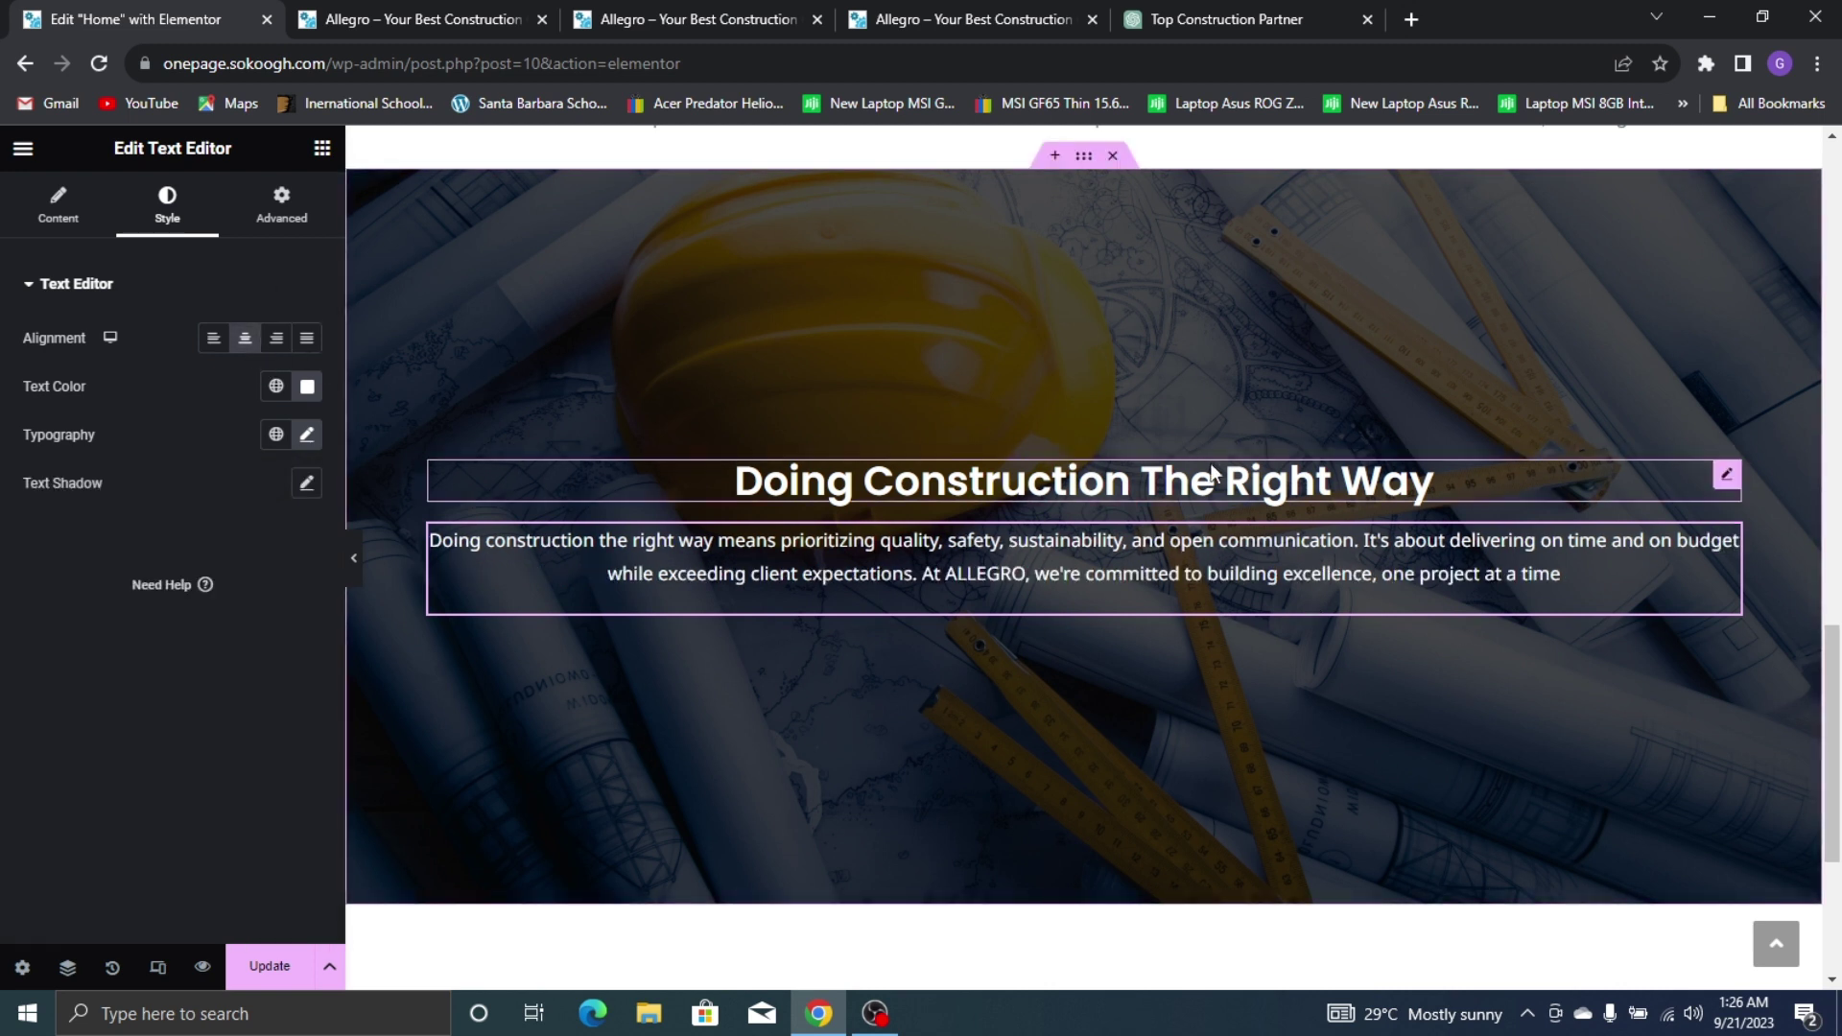
{"action": "left_click", "coordinate": [765, 14]}
{"action": "left_click", "coordinate": [1017, 10]}
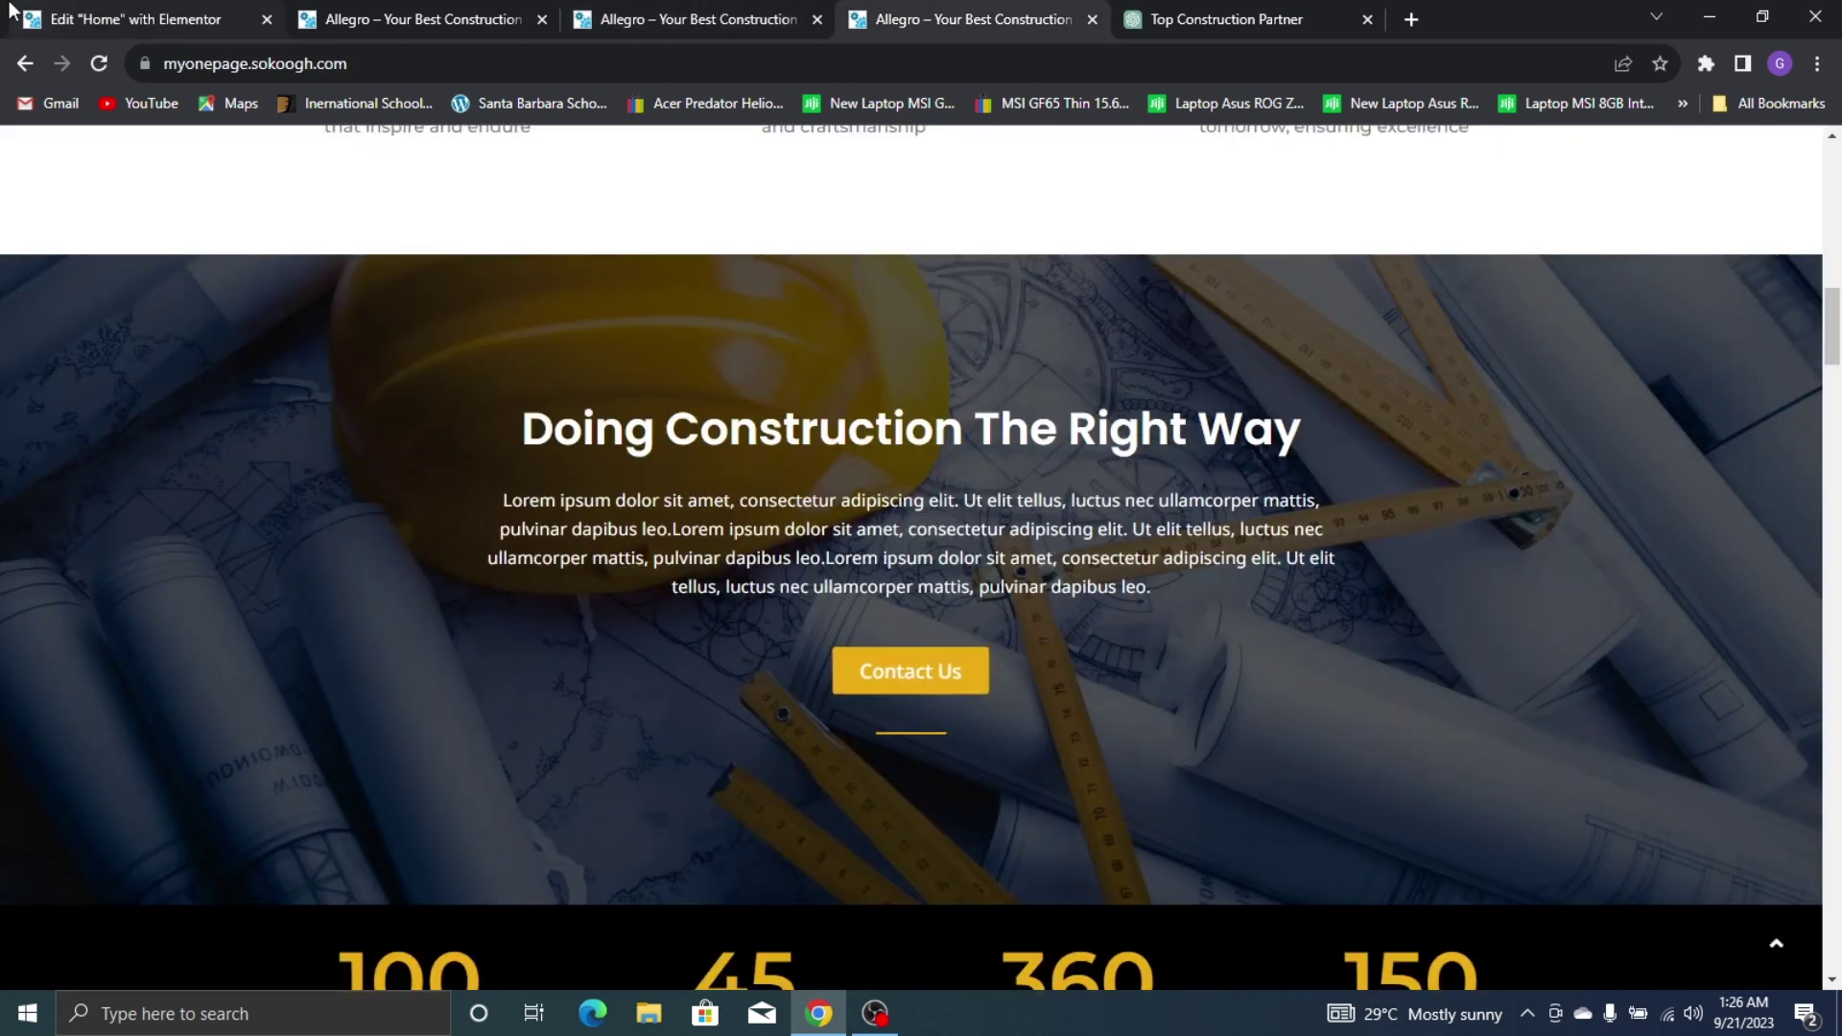
{"action": "left_click", "coordinate": [58, 18]}
{"action": "left_click", "coordinate": [323, 149]}
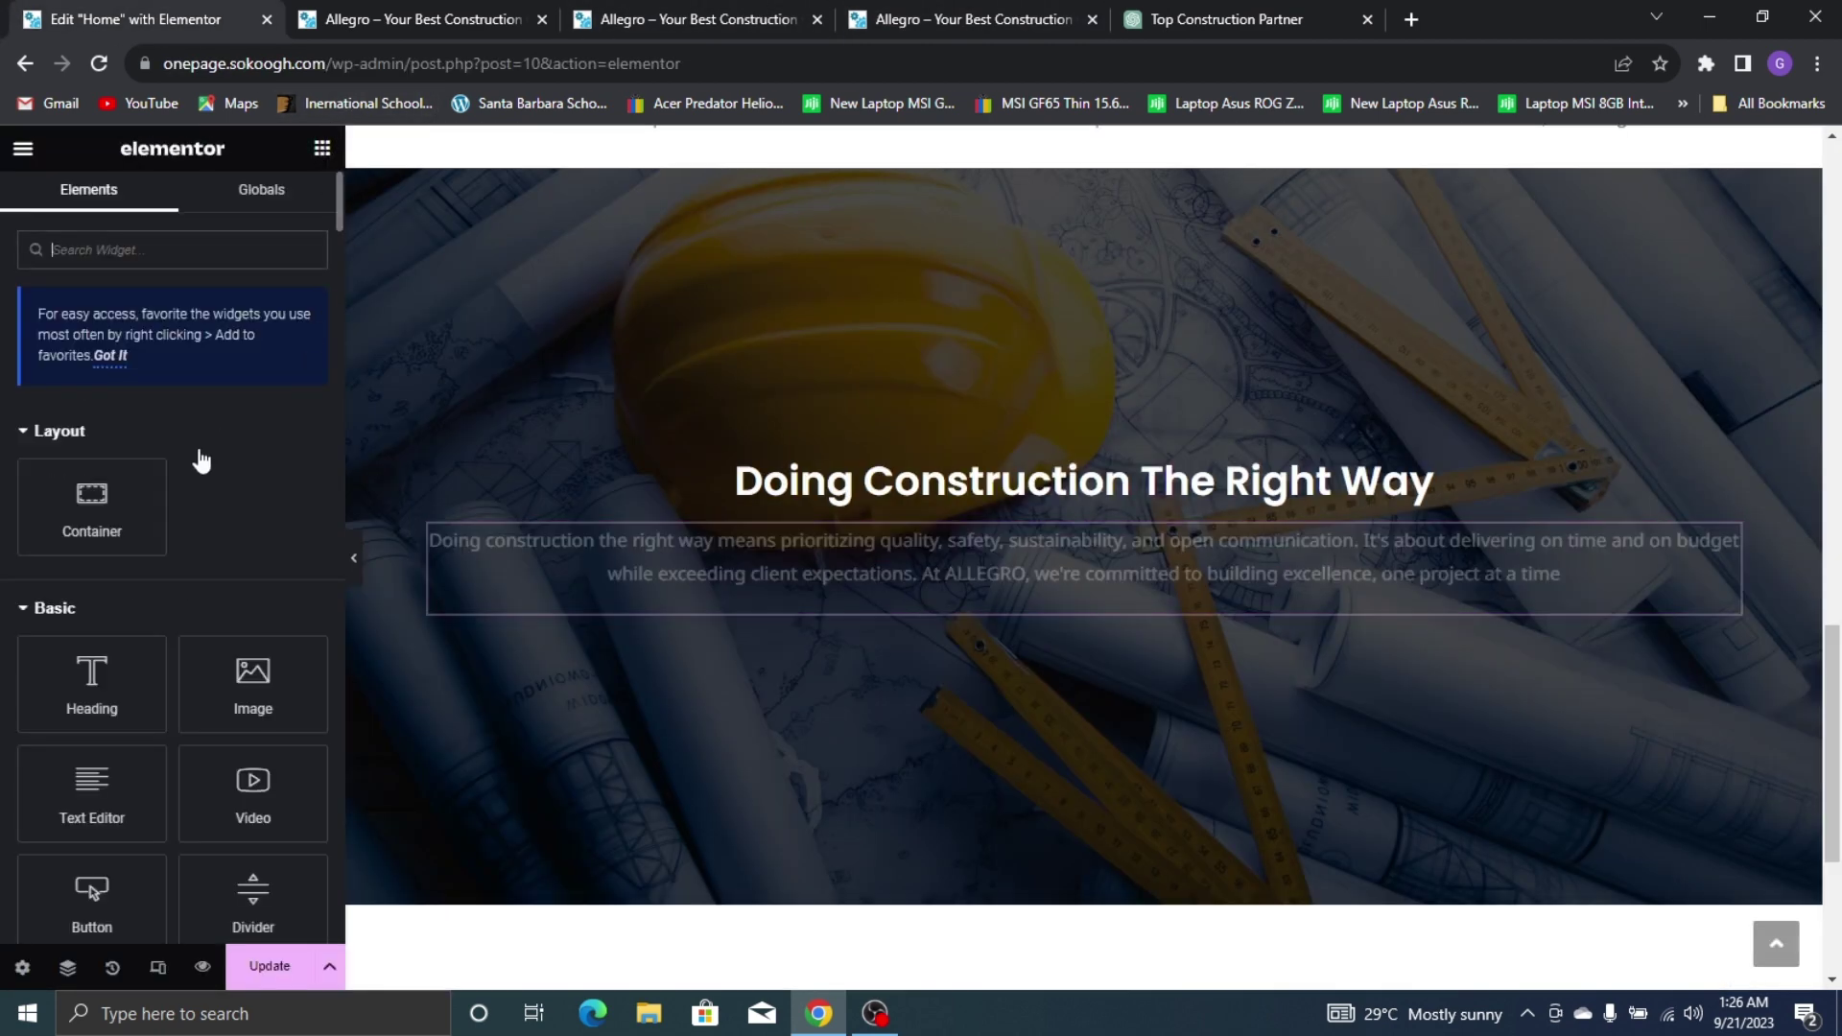
Add a centred button labelled 'Contact Us' below the paragraph
{"action": "scroll", "coordinate": [140, 603], "scroll_direction": "down", "scroll_amount": 5}
{"action": "scroll", "coordinate": [144, 448], "scroll_direction": "up", "scroll_amount": 5}
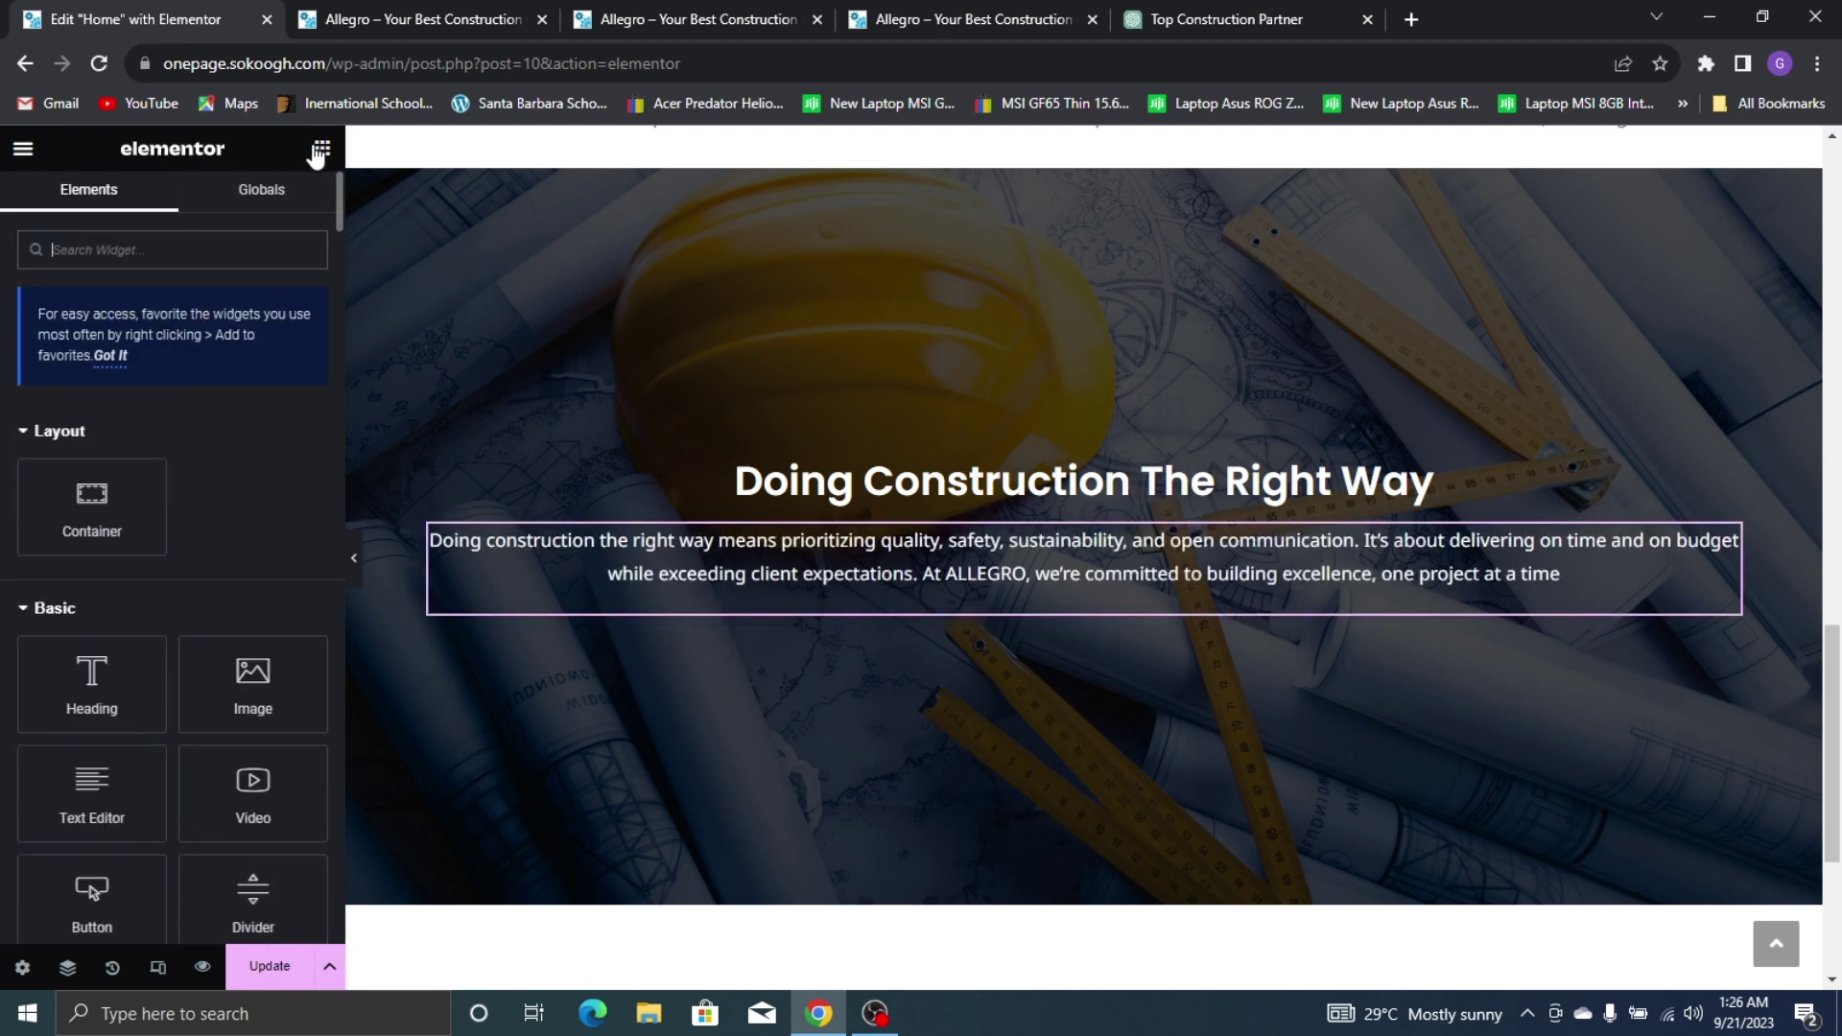
{"action": "scroll", "coordinate": [150, 589], "scroll_direction": "down", "scroll_amount": 3}
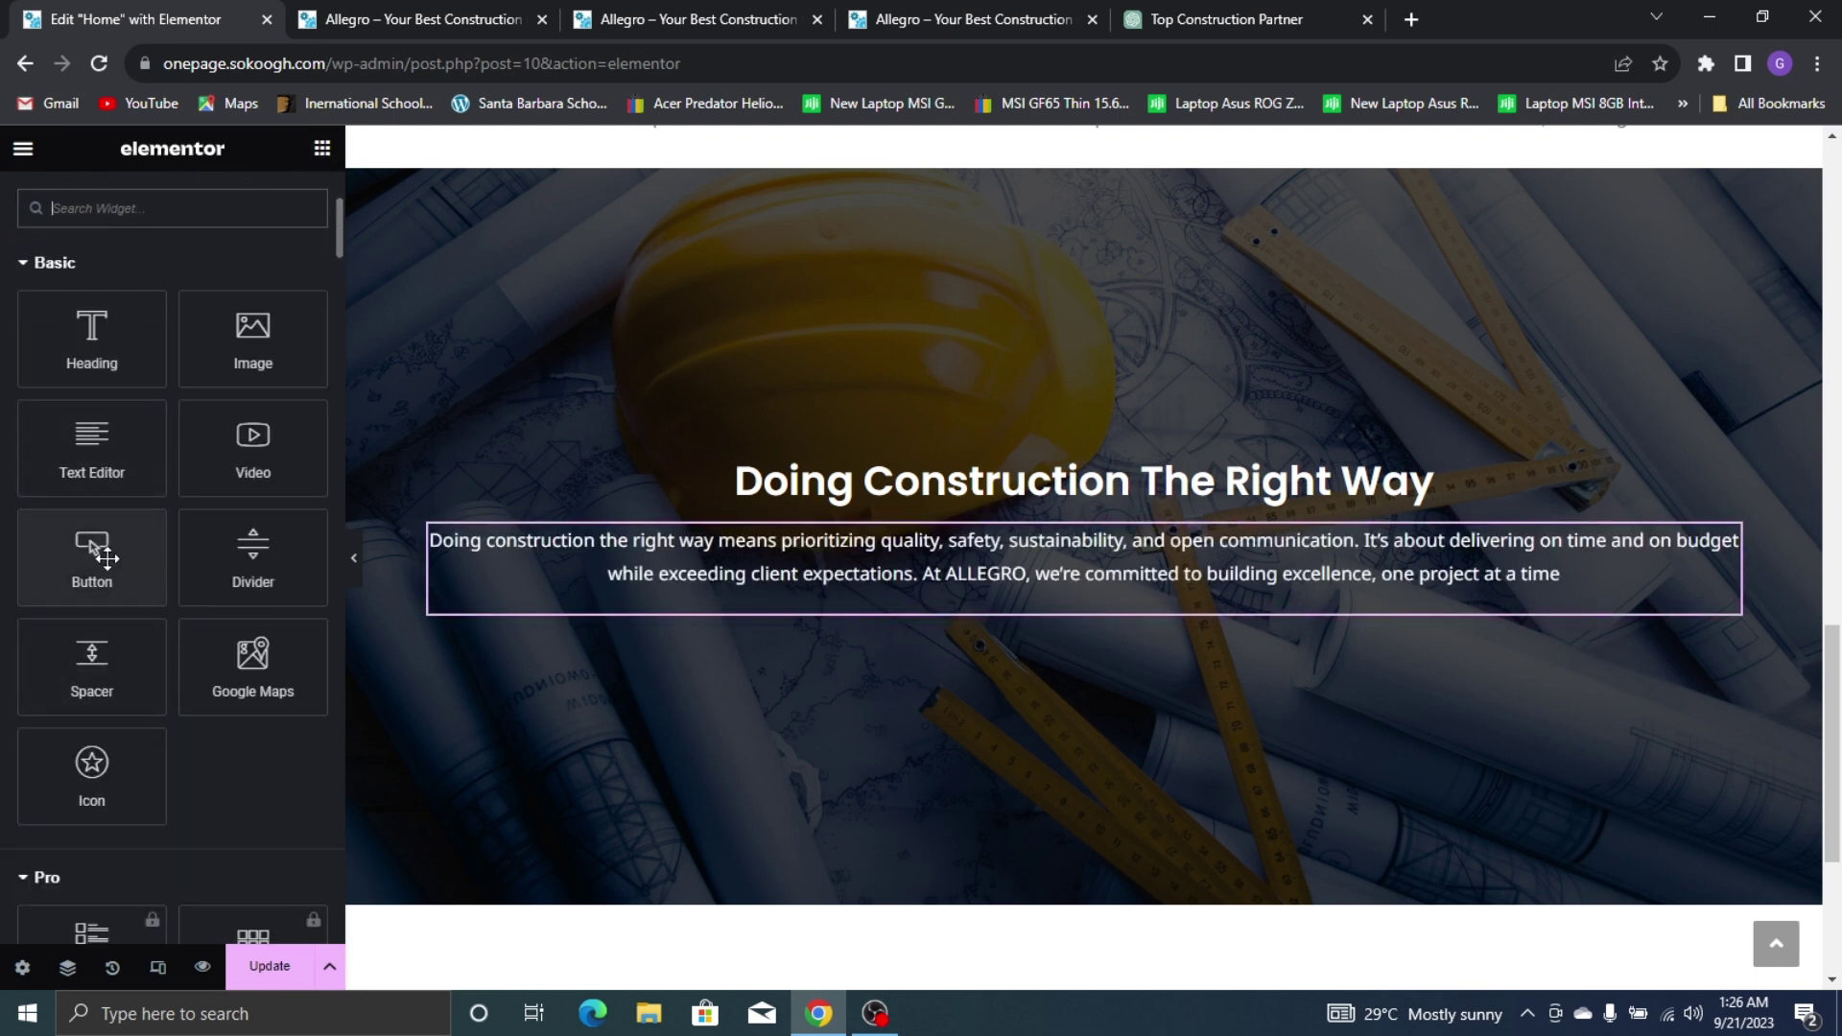
{"action": "left_click_drag", "start_coordinate": [105, 557], "coordinate": [1077, 590]}
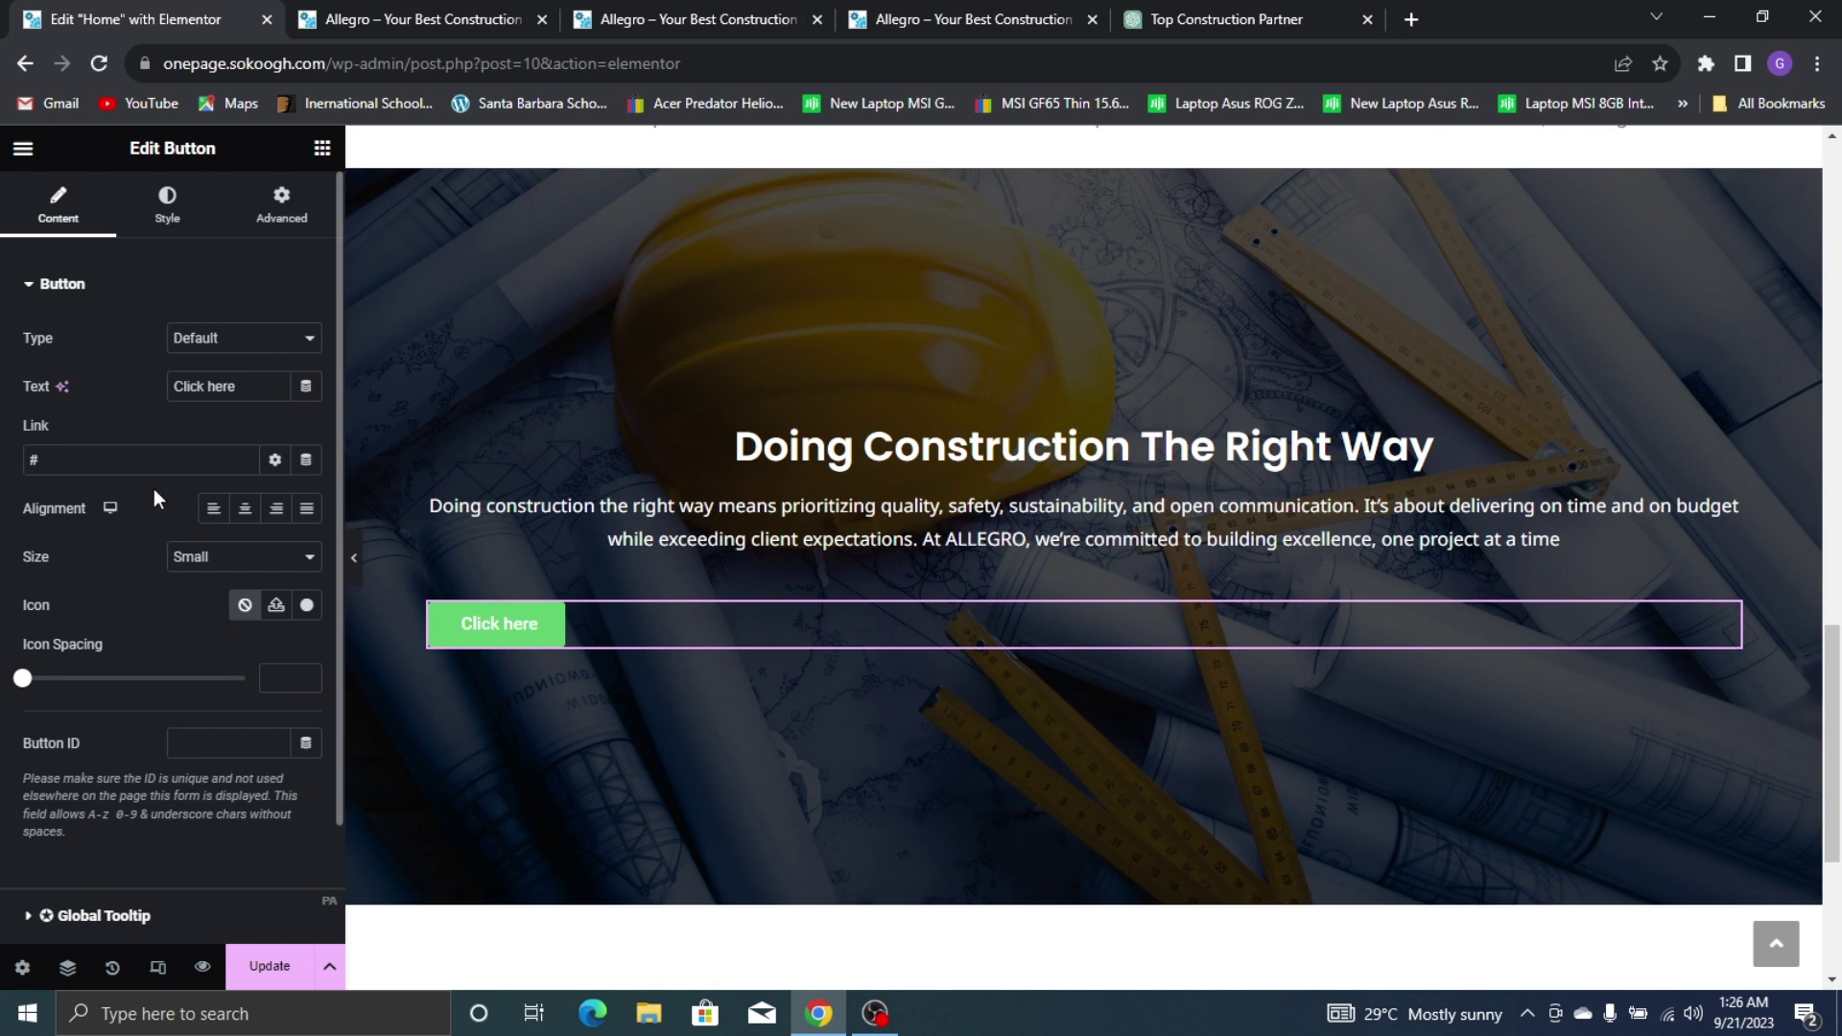
{"action": "left_click", "coordinate": [245, 509]}
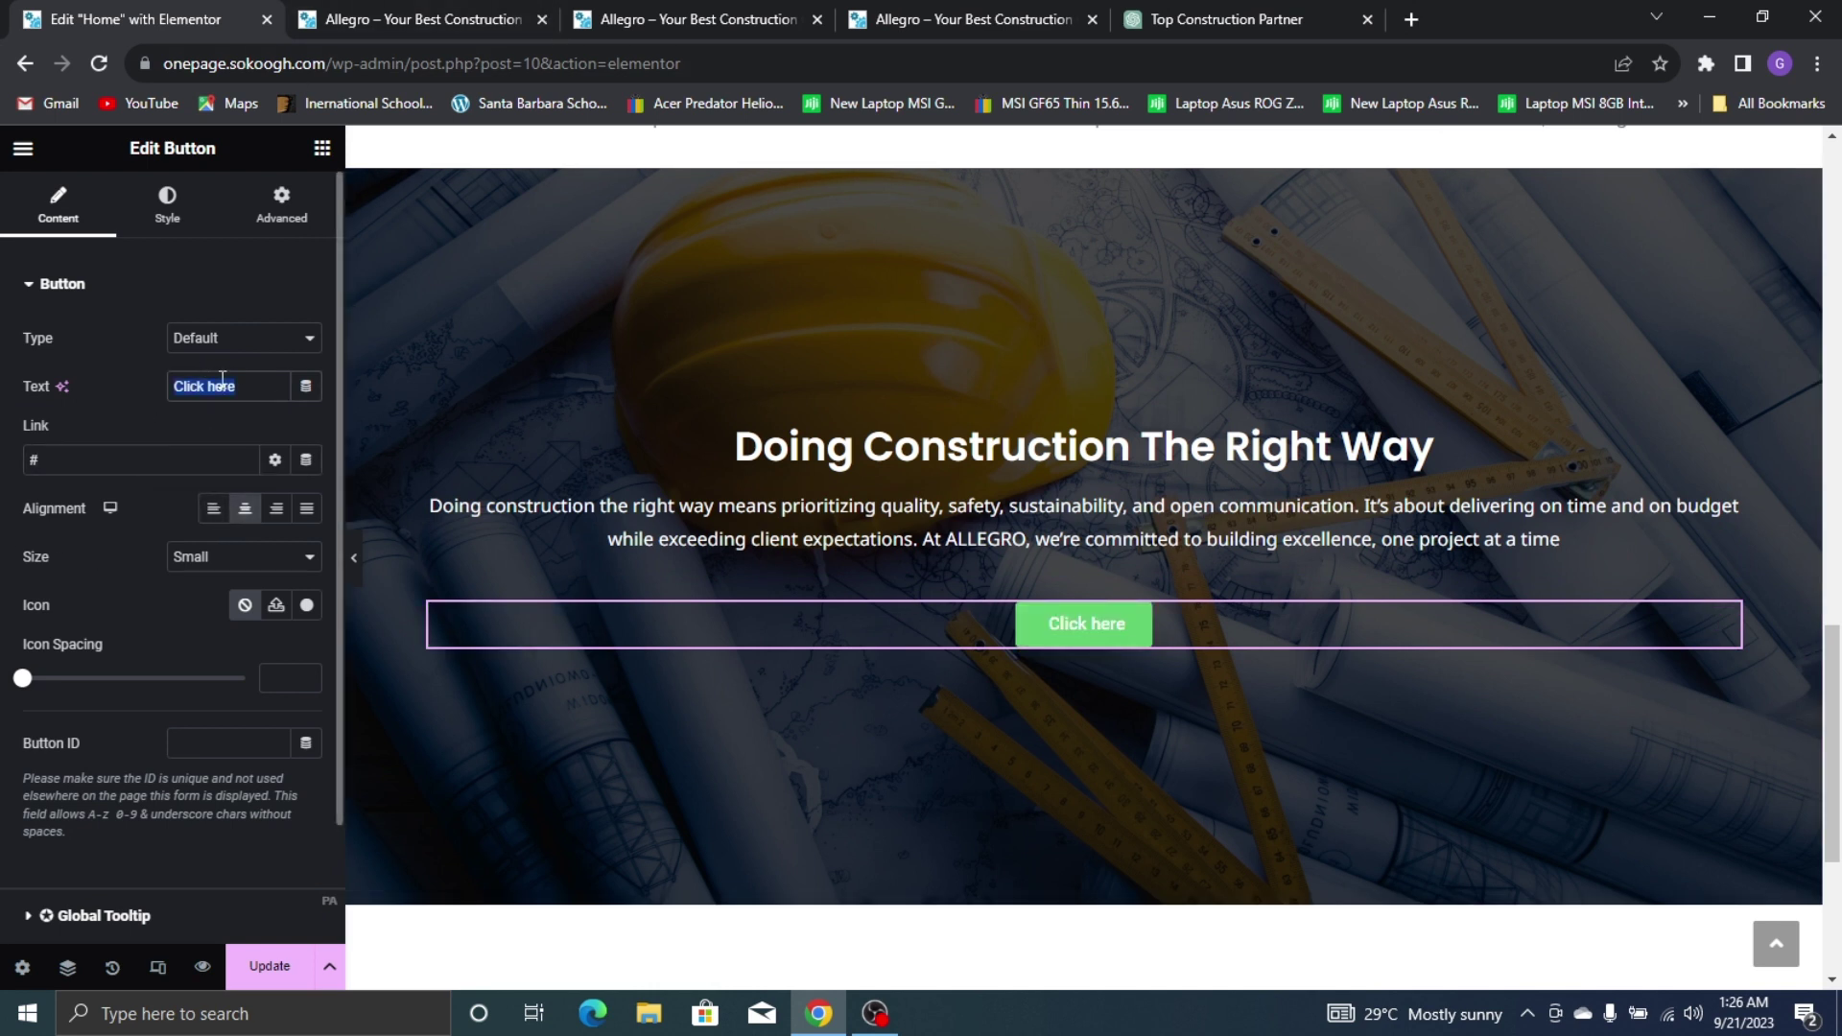
{"action": "type", "text": "Co"}
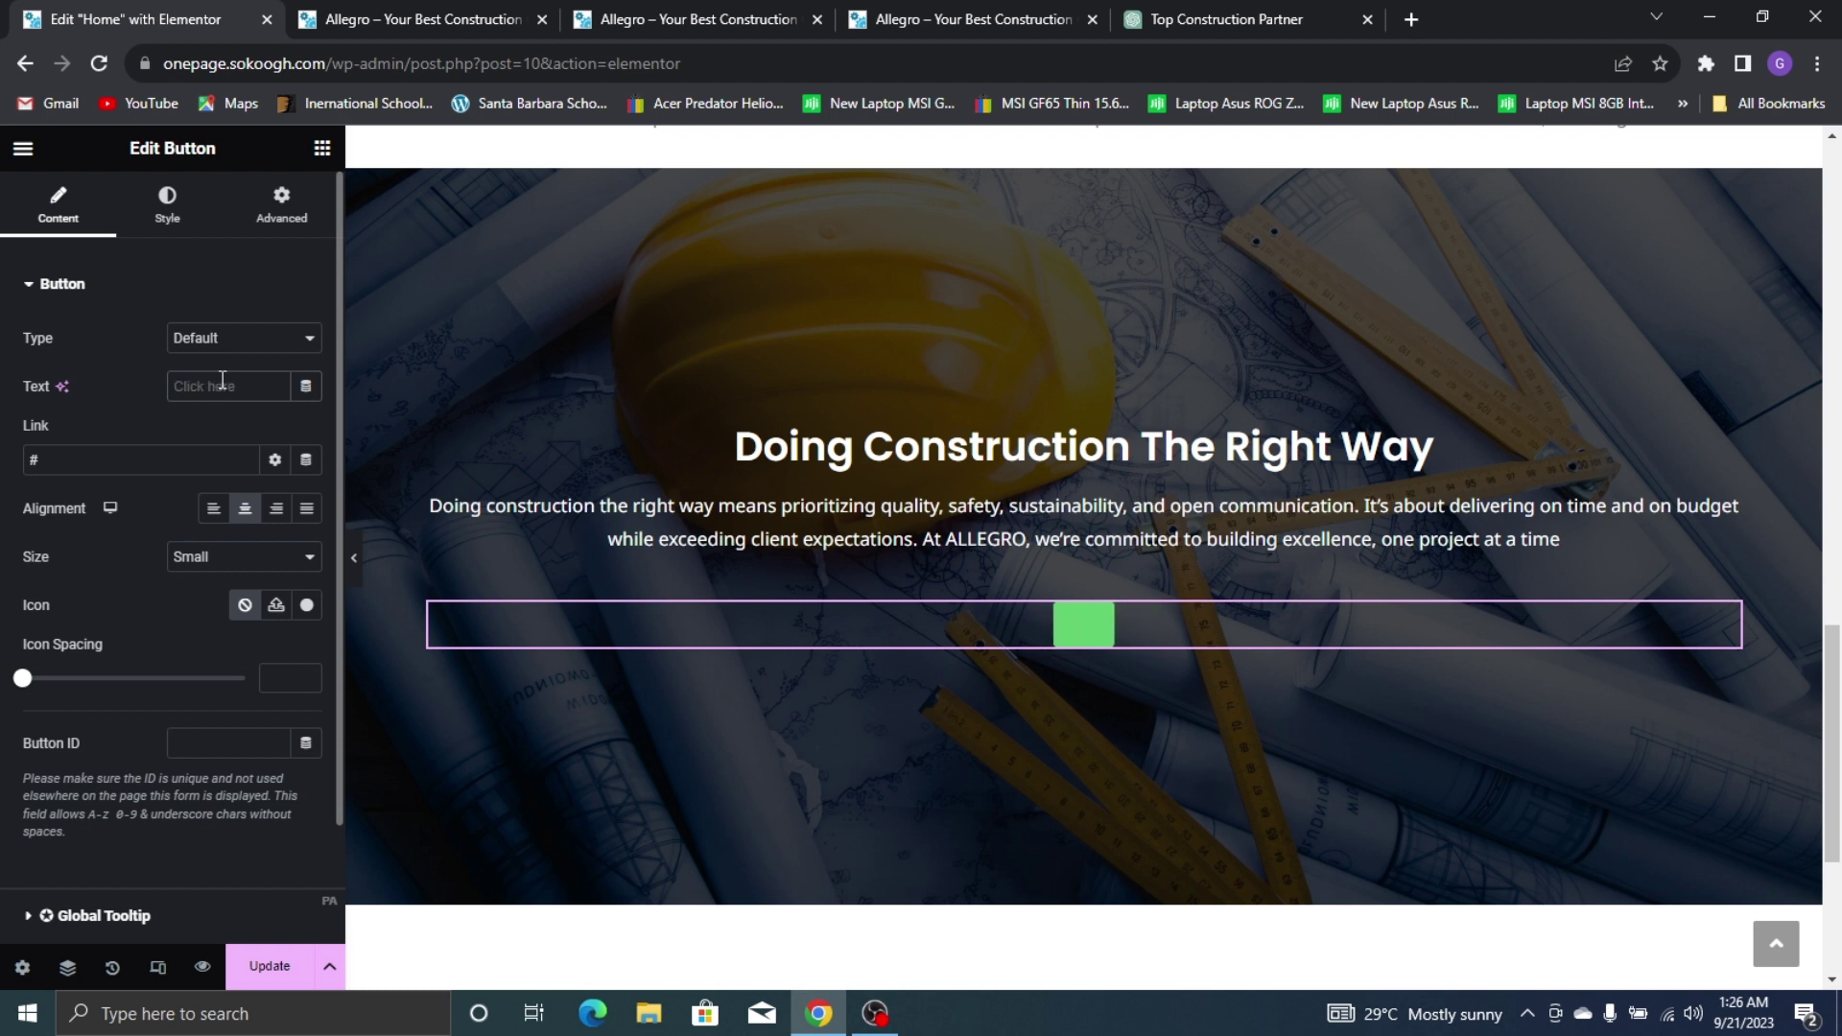
{"action": "type", "text": "ntact"}
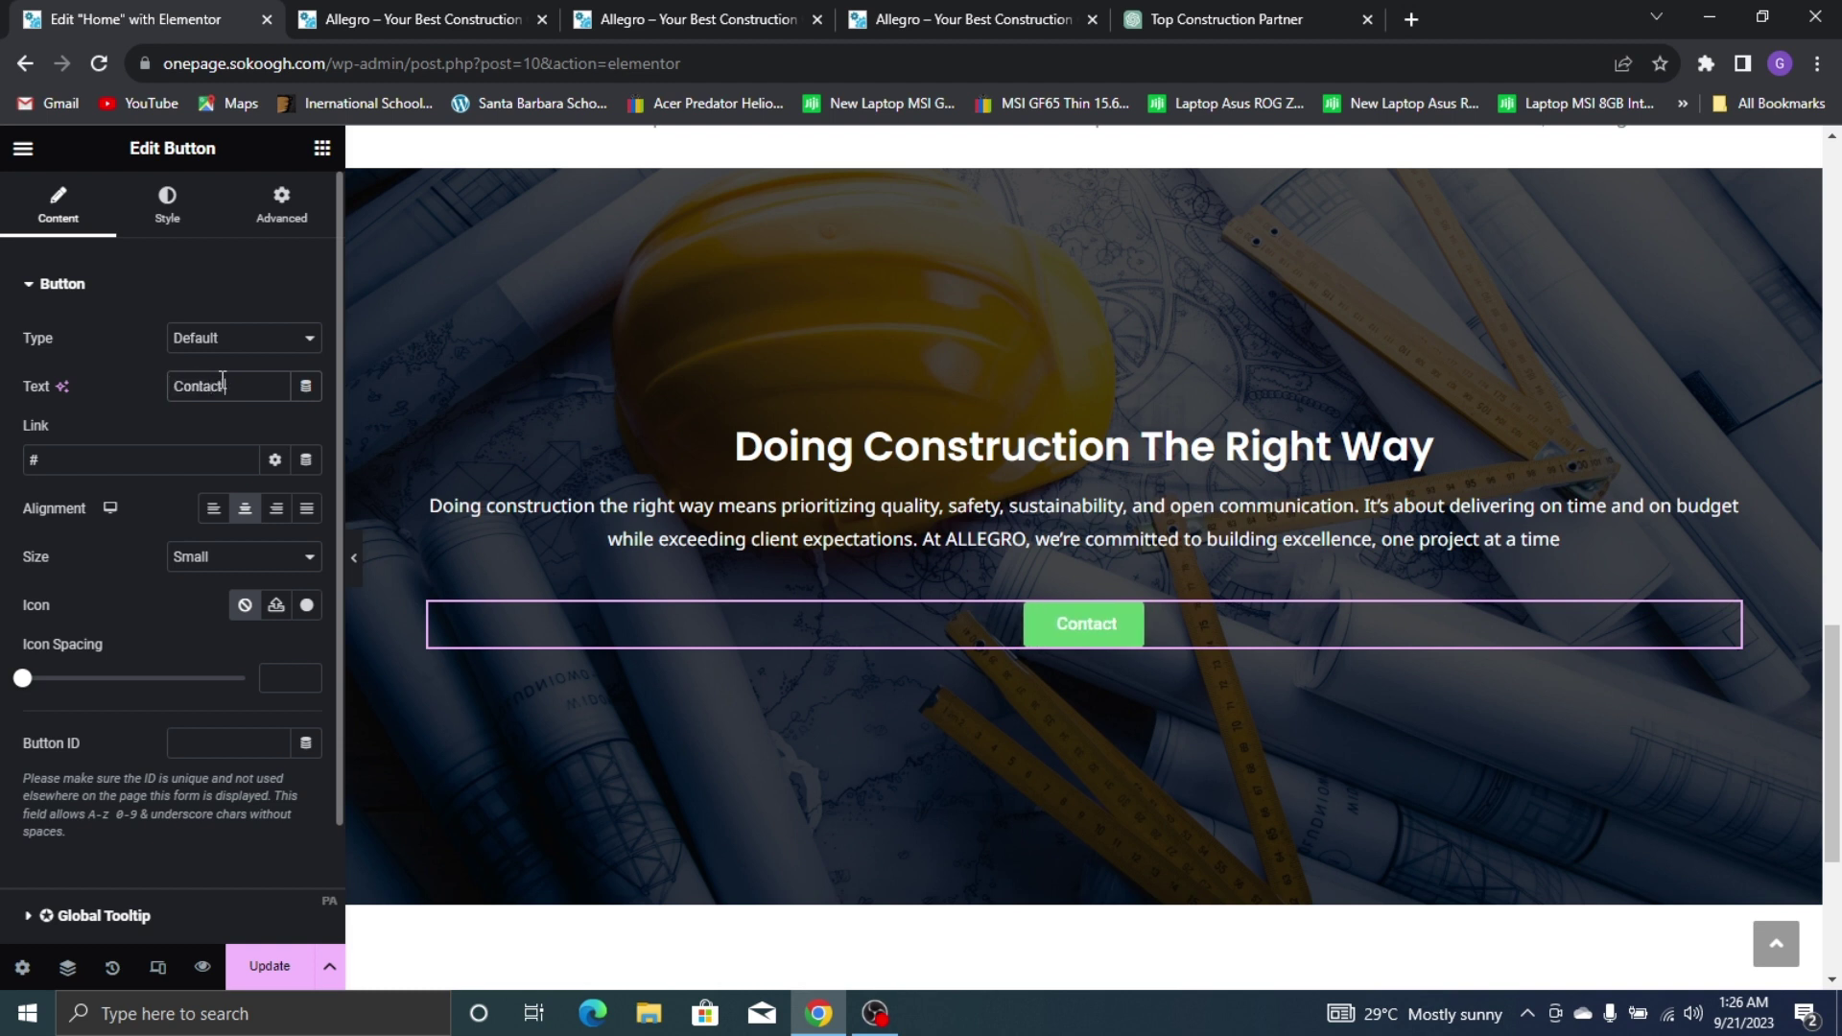
{"action": "type", "text": " Us"}
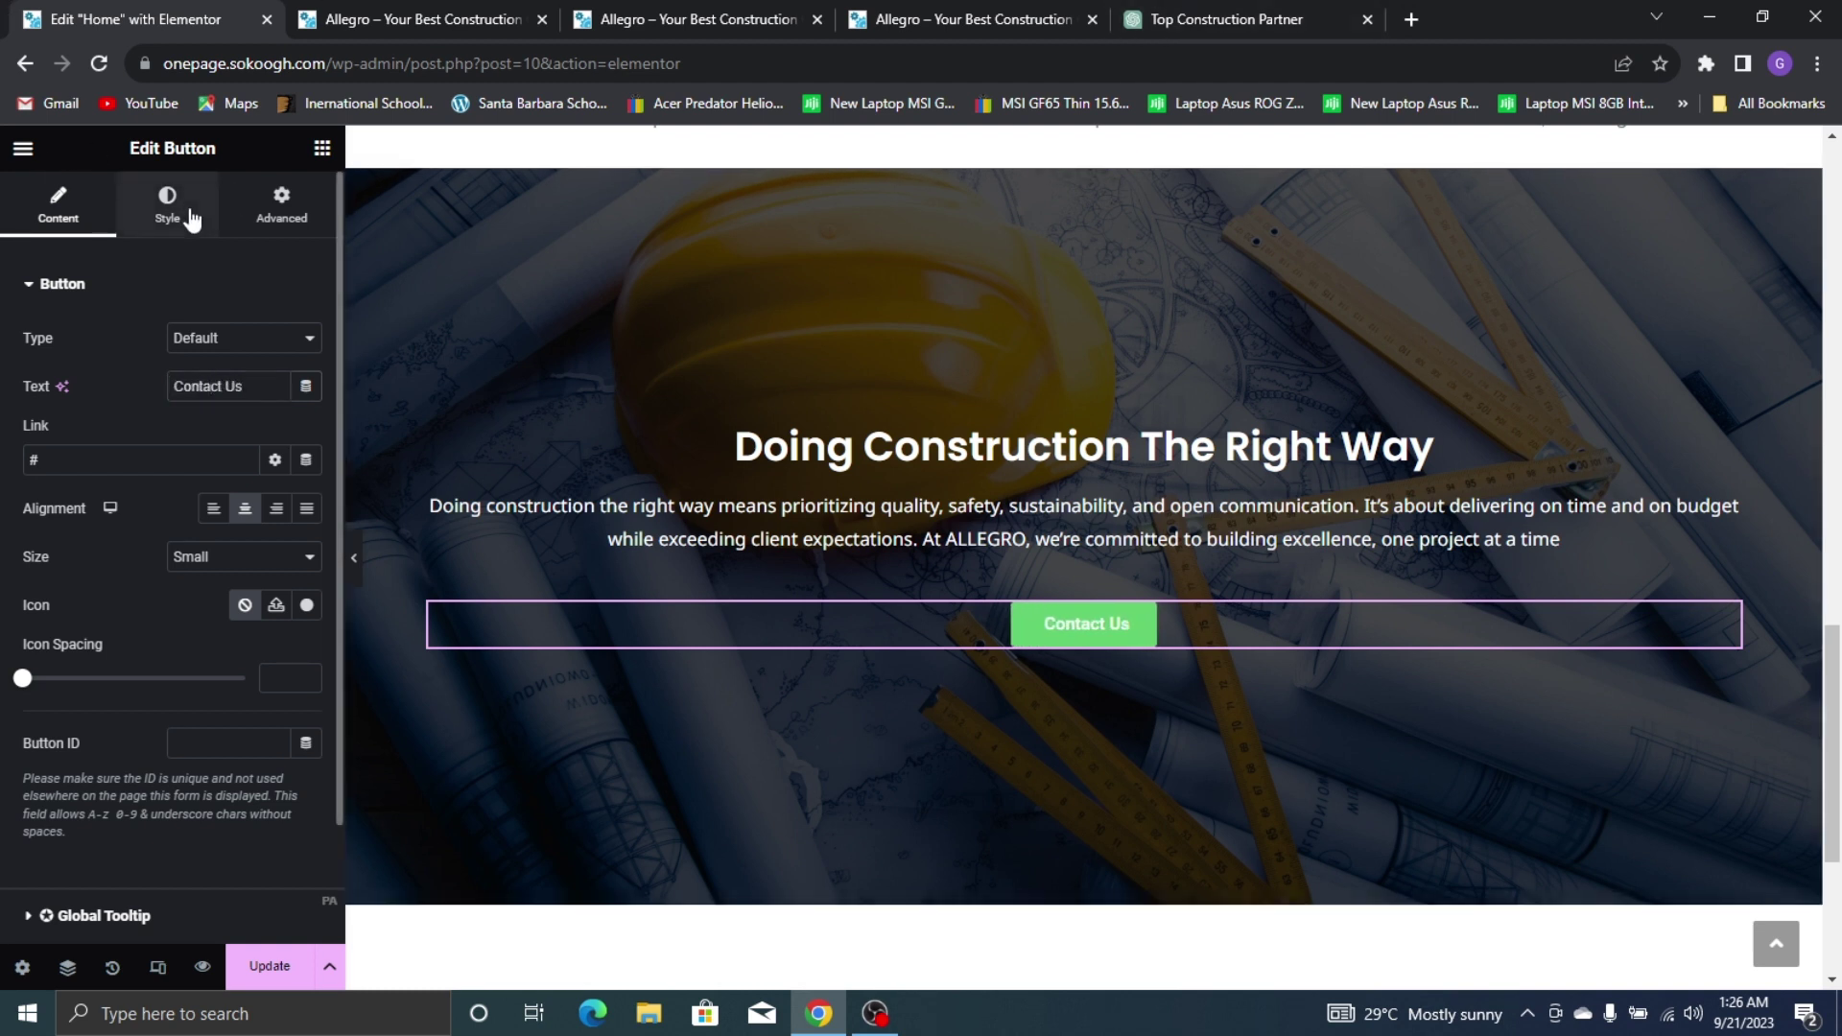
Set the button typography to Noto Sans at size 15
{"action": "left_click", "coordinate": [191, 219]}
{"action": "left_click", "coordinate": [891, 17]}
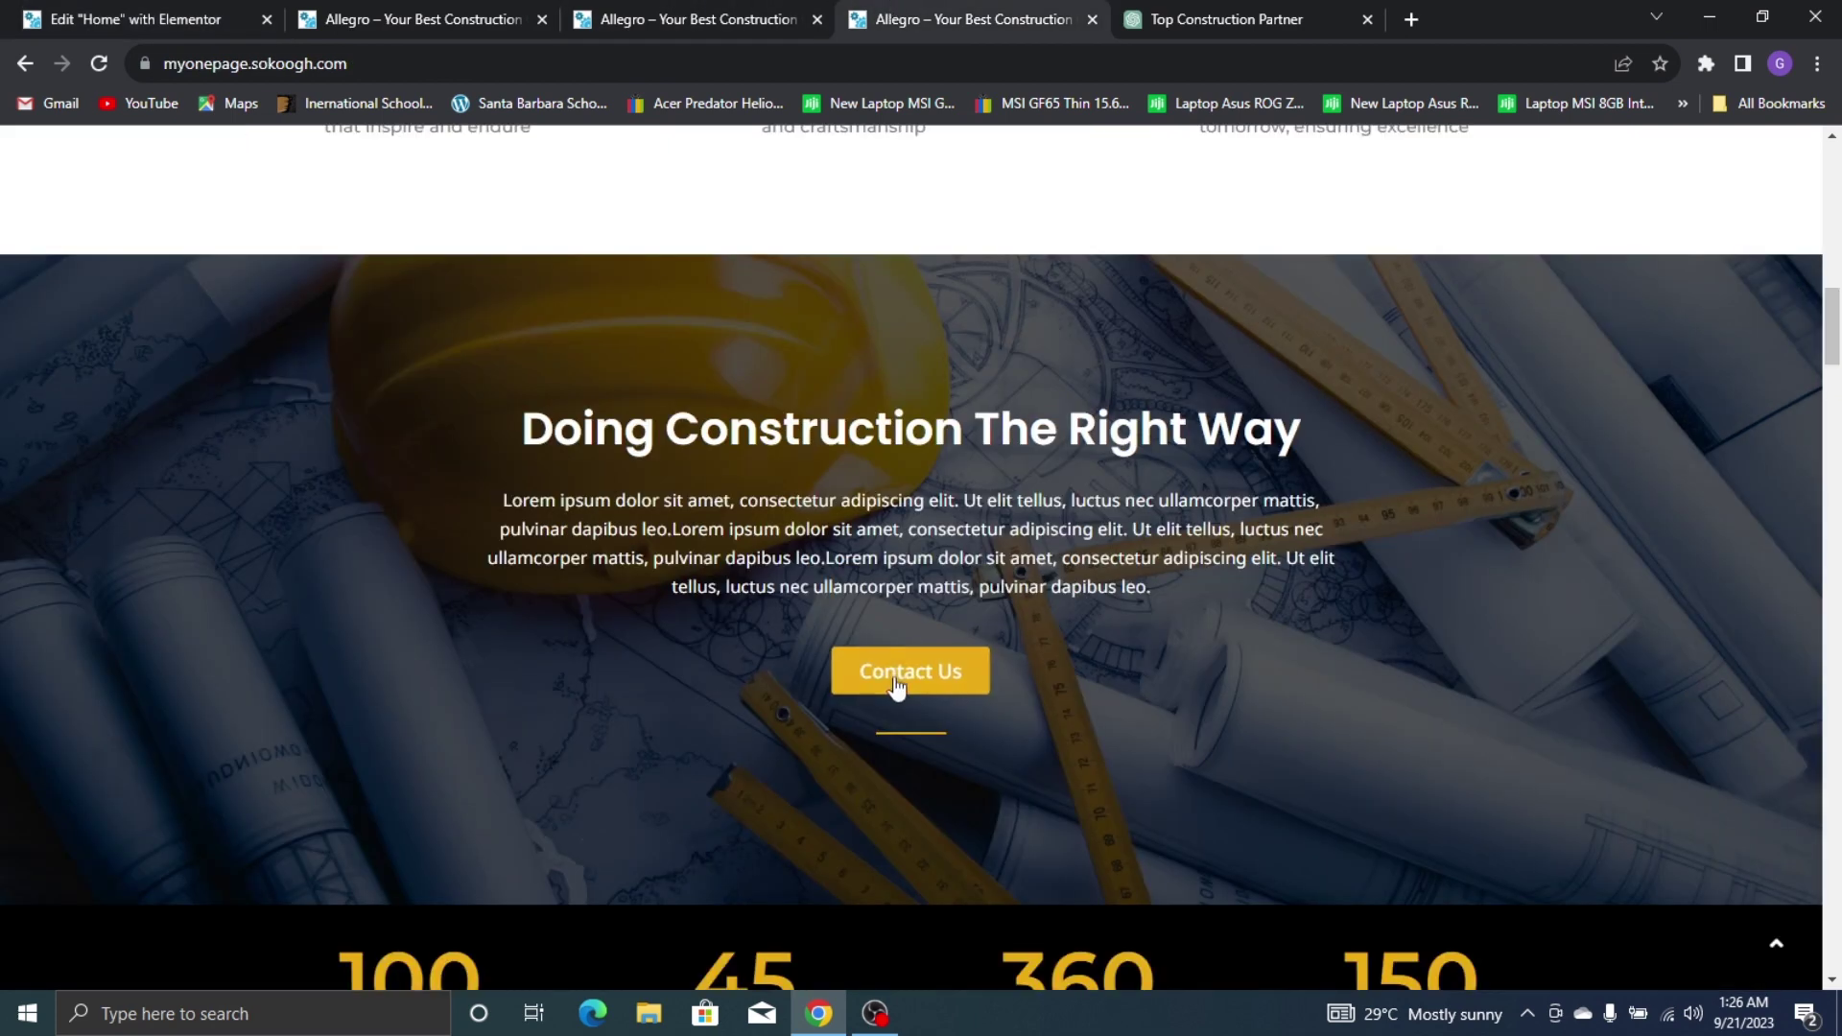
{"action": "left_click", "coordinate": [34, 19]}
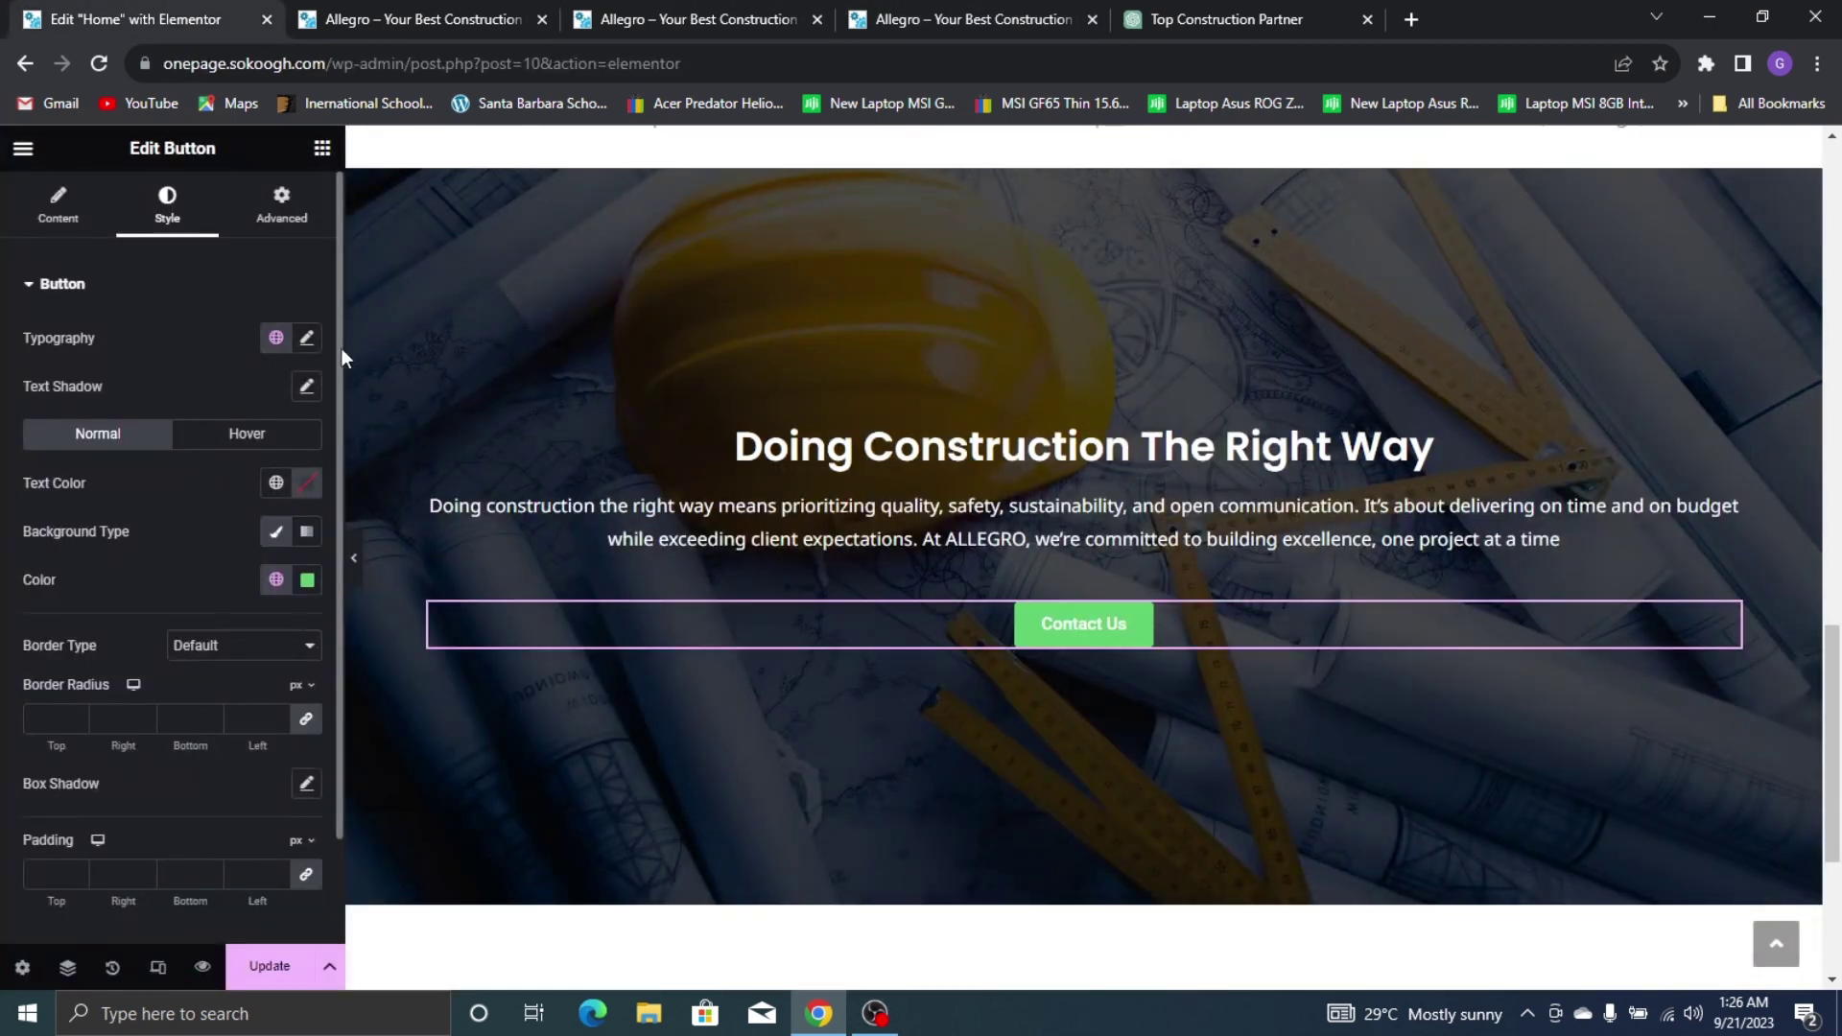
{"action": "left_click", "coordinate": [307, 337]}
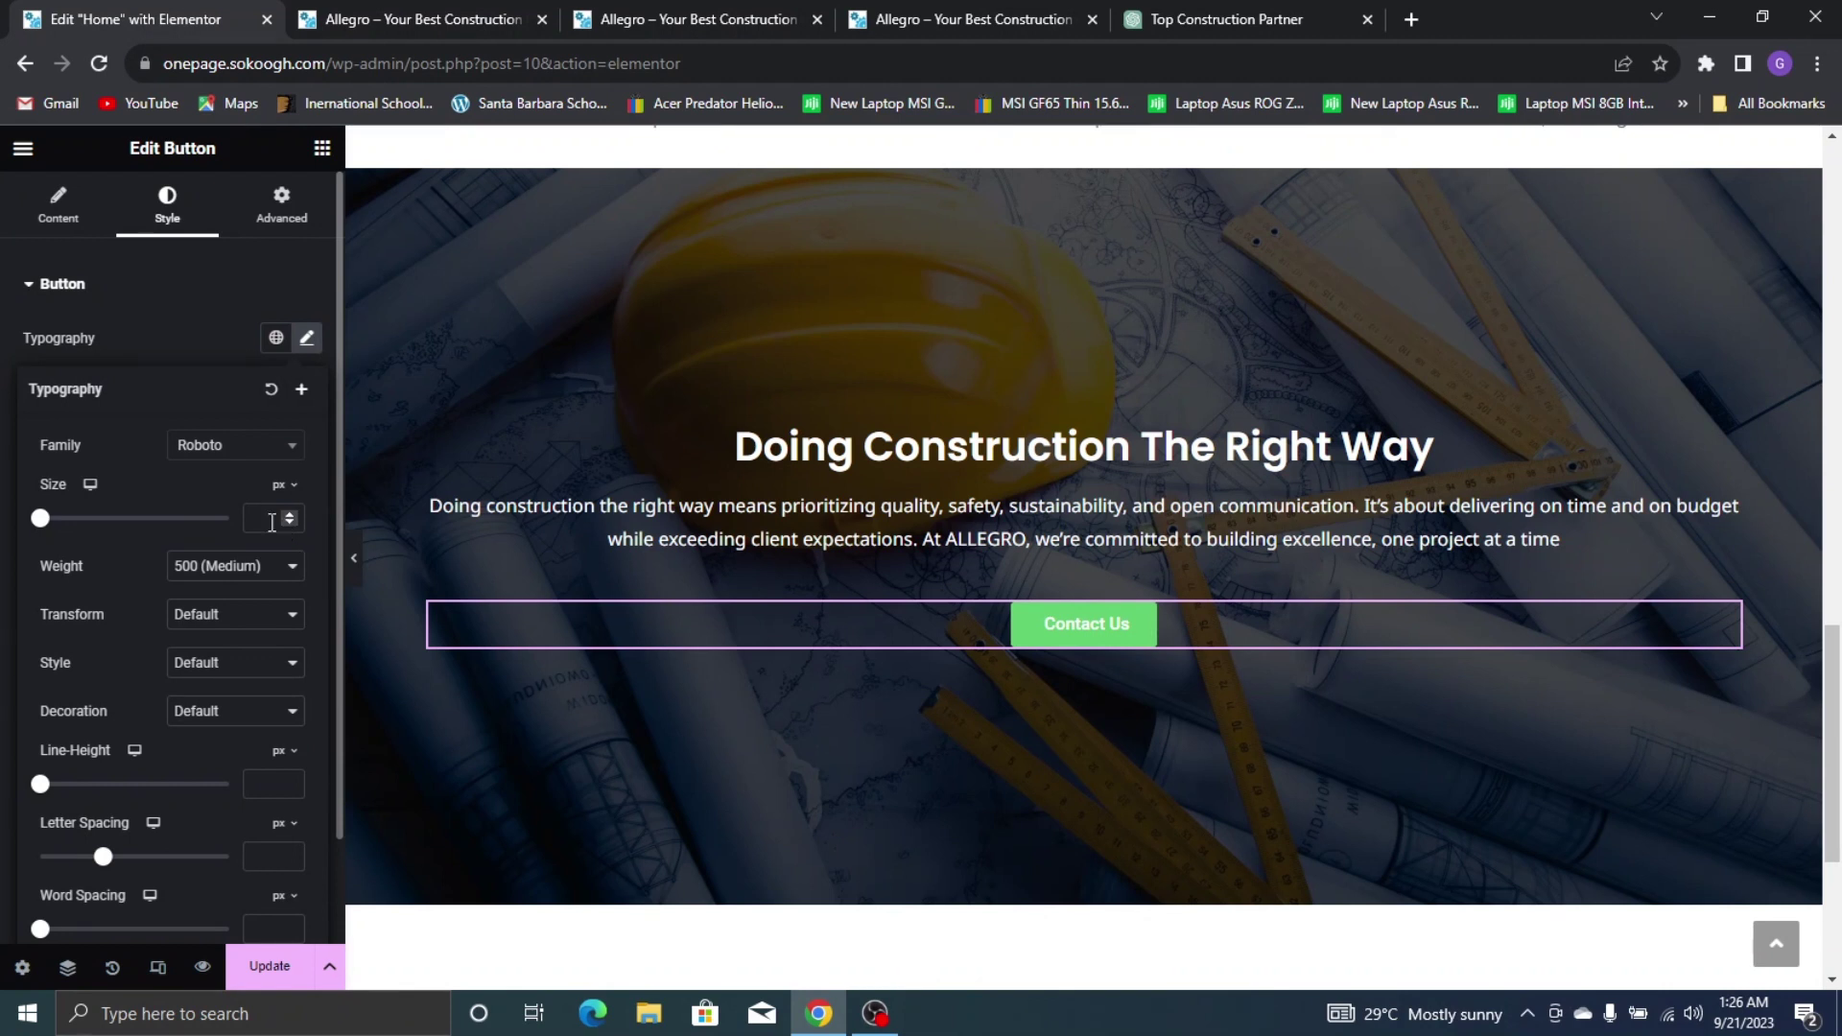
{"action": "left_click", "coordinate": [272, 523]}
{"action": "type", "text": "15"}
{"action": "left_click", "coordinate": [223, 453]}
{"action": "type", "text": "noto sa"}
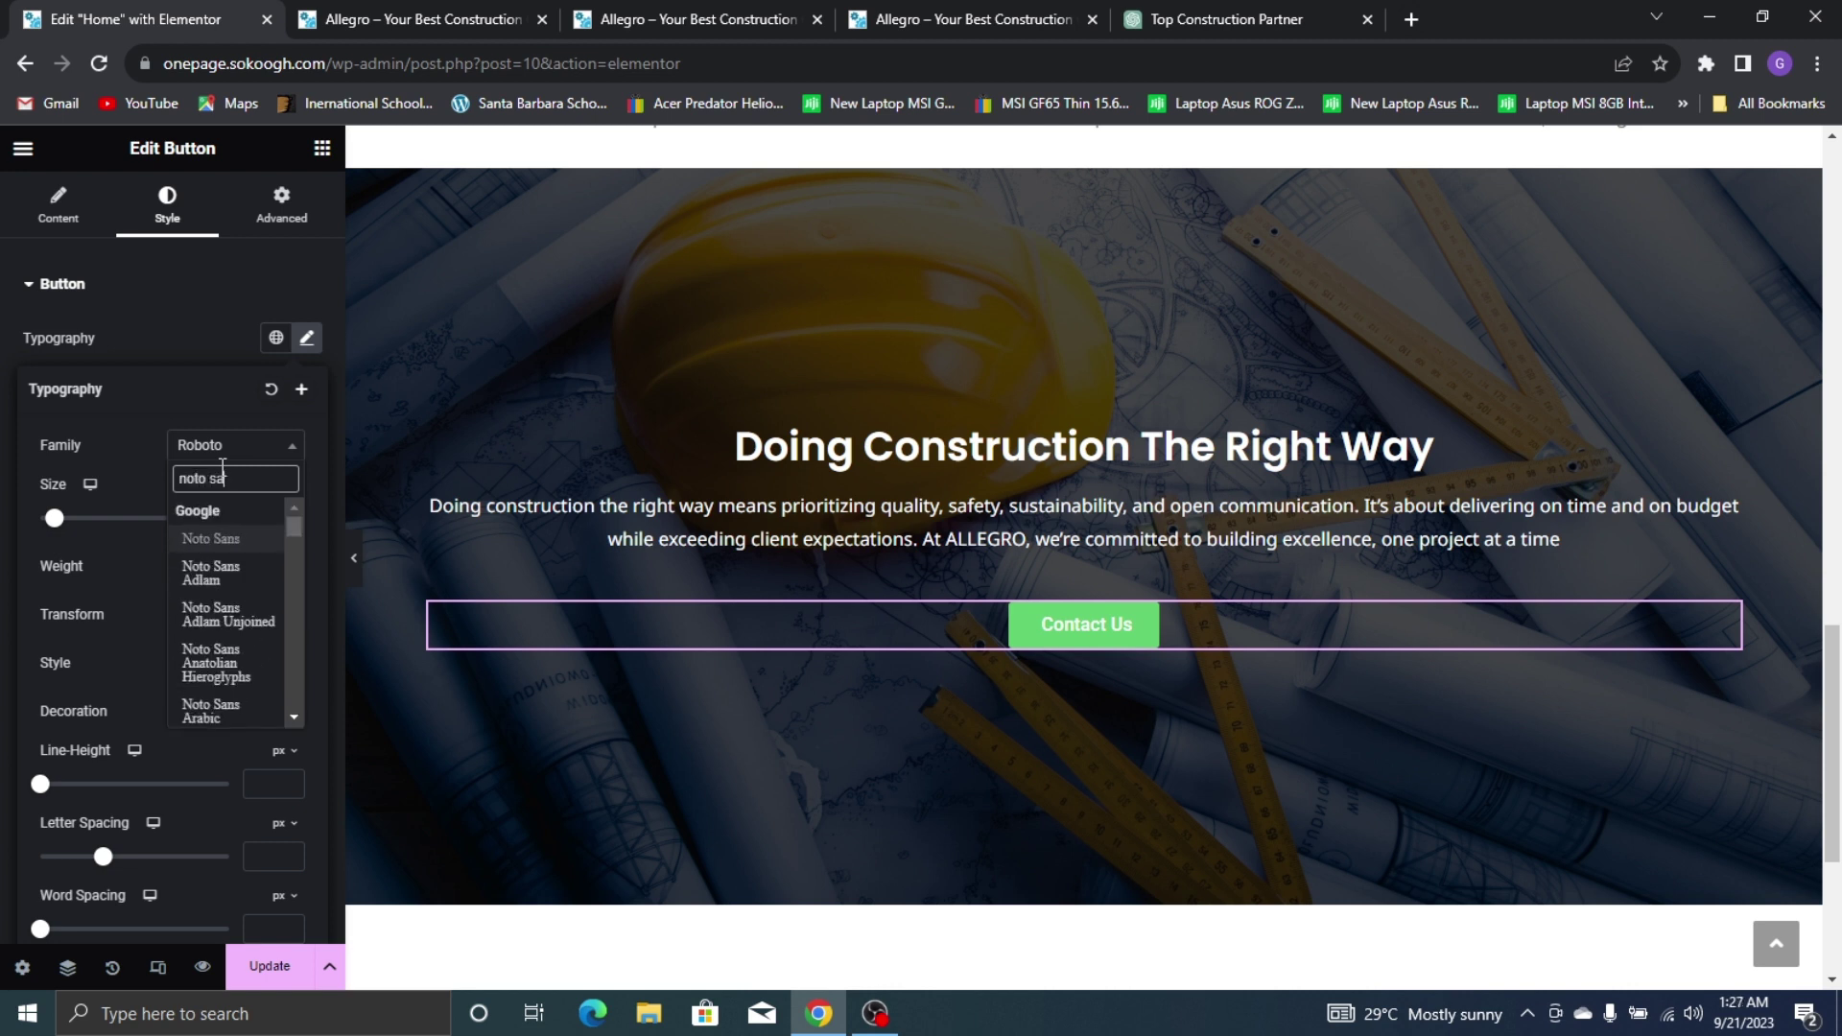
{"action": "left_click", "coordinate": [237, 539]}
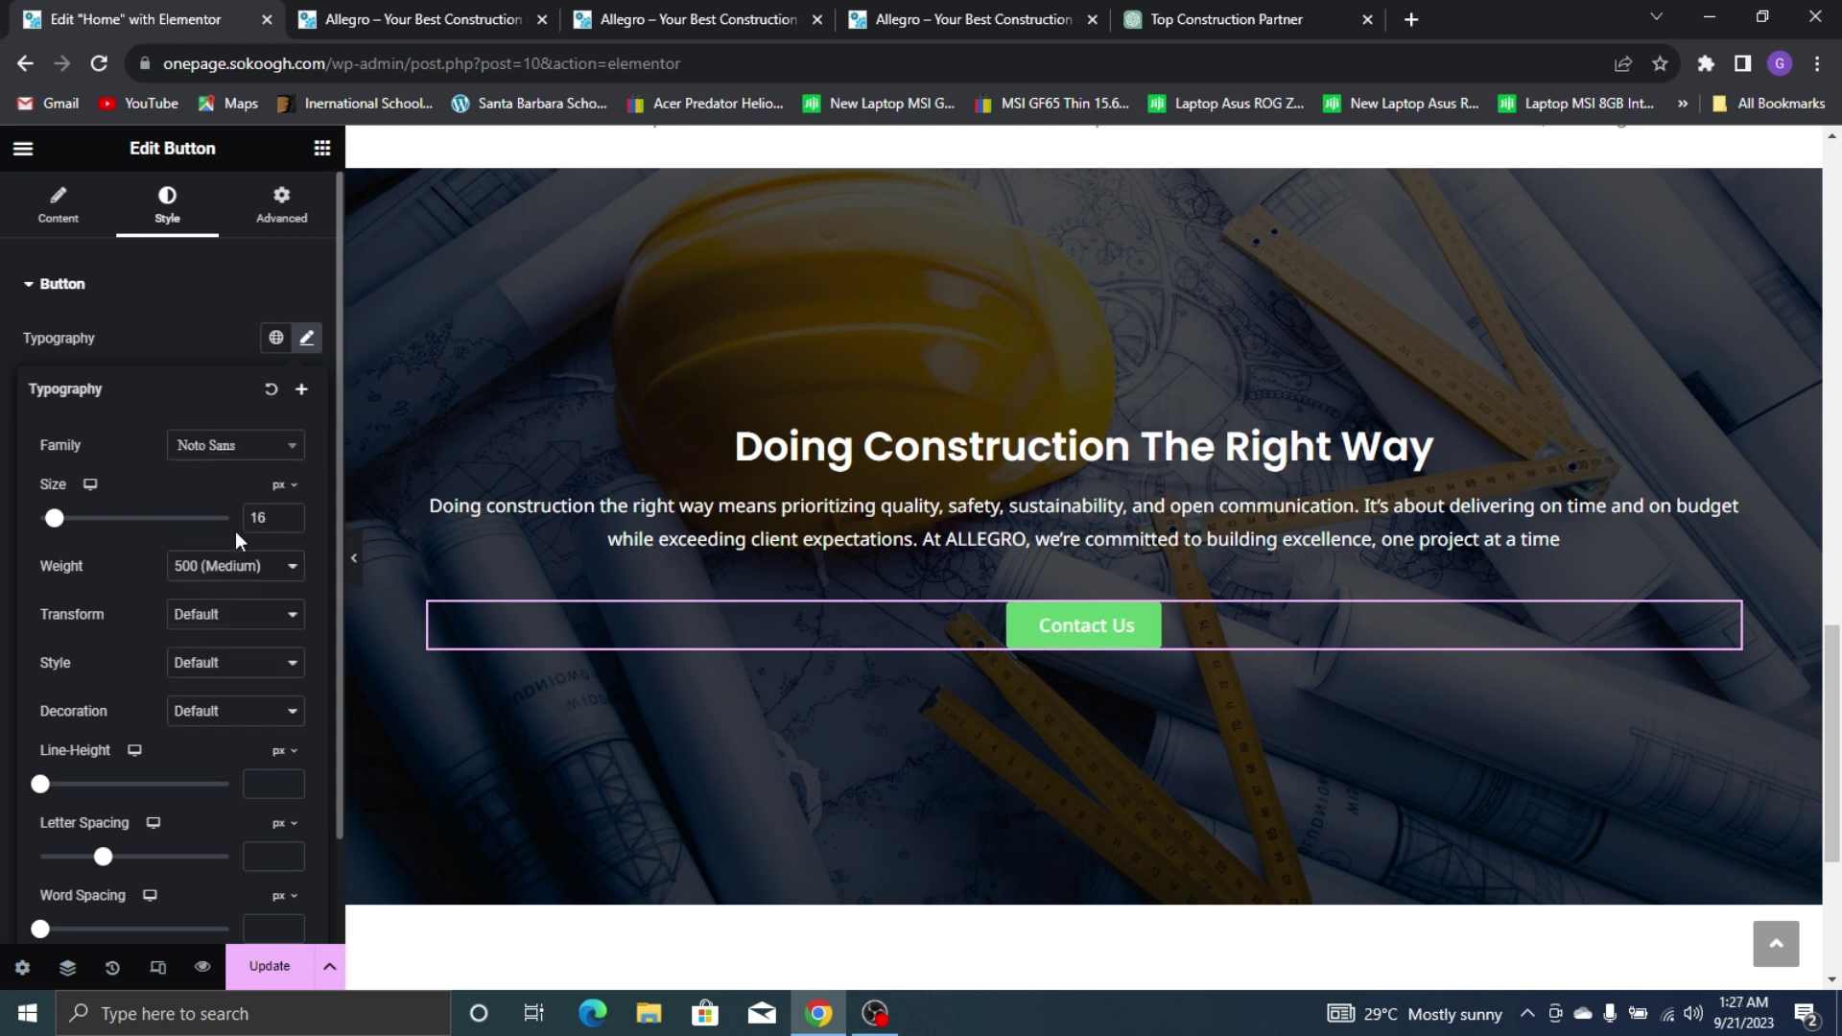
{"action": "left_click", "coordinate": [182, 337]}
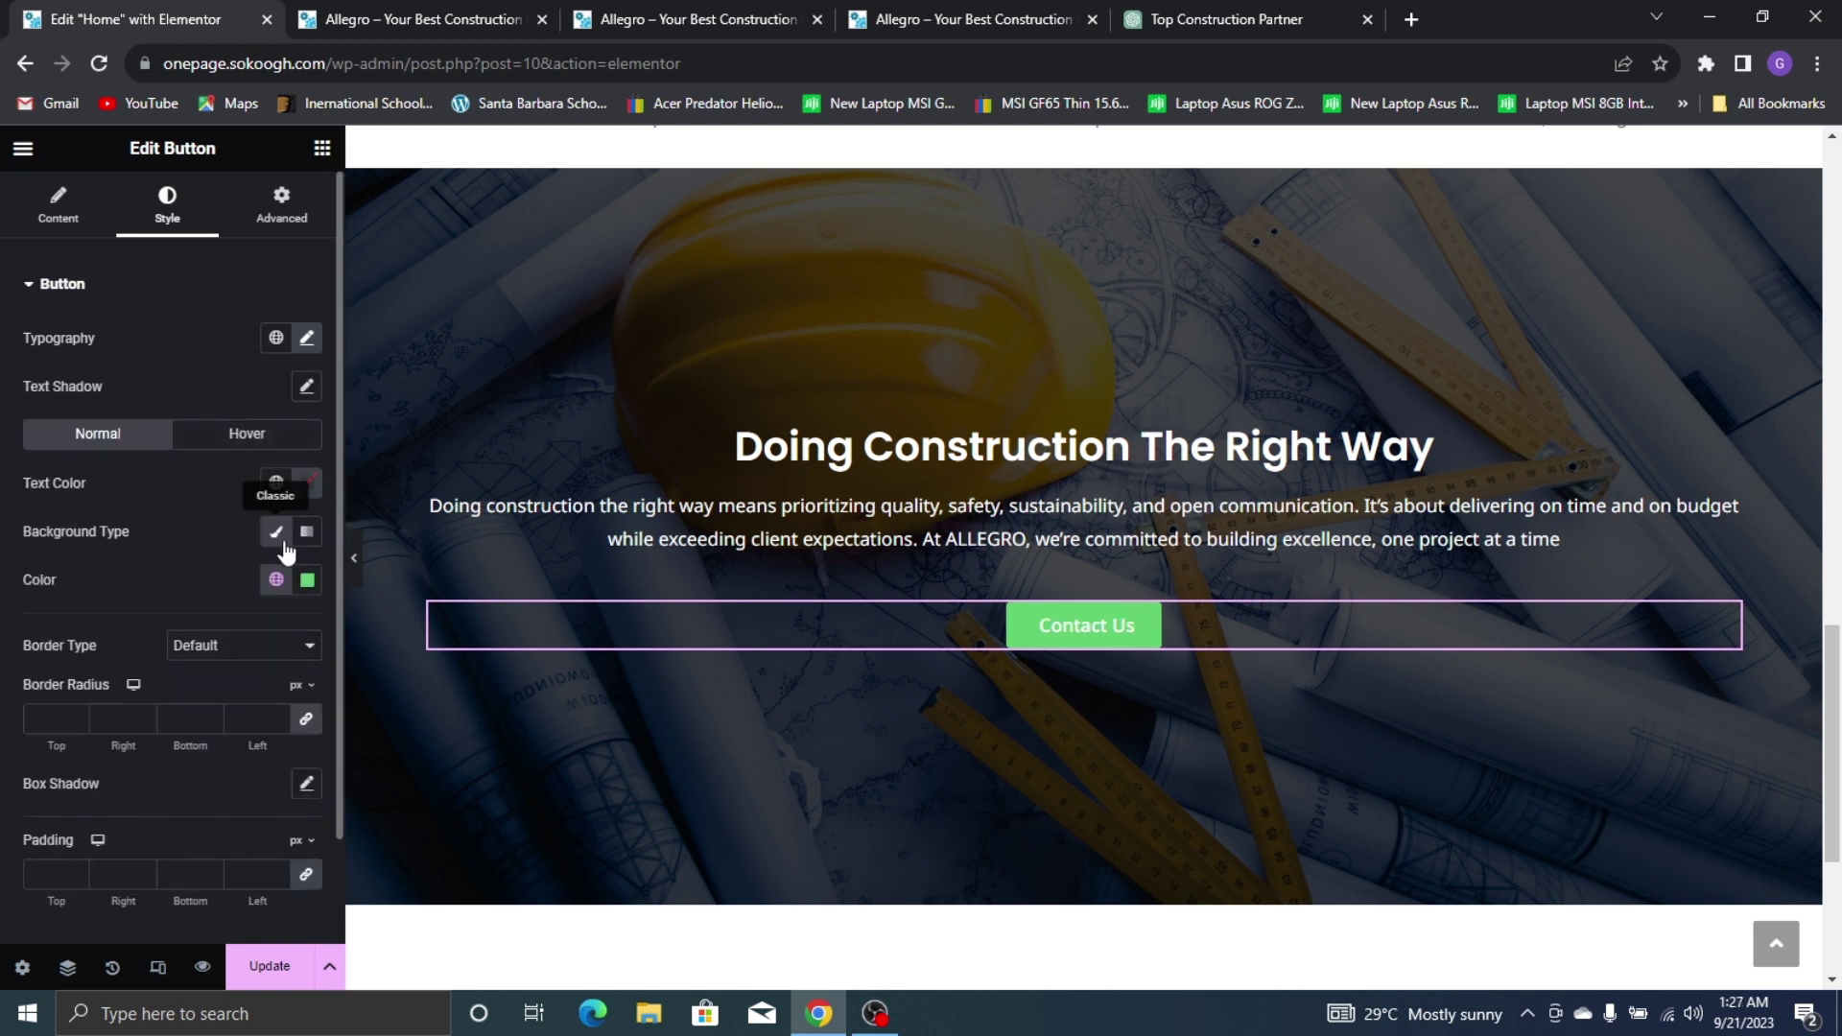
Make the button background the Yellow global colour
{"action": "left_click", "coordinate": [276, 579]}
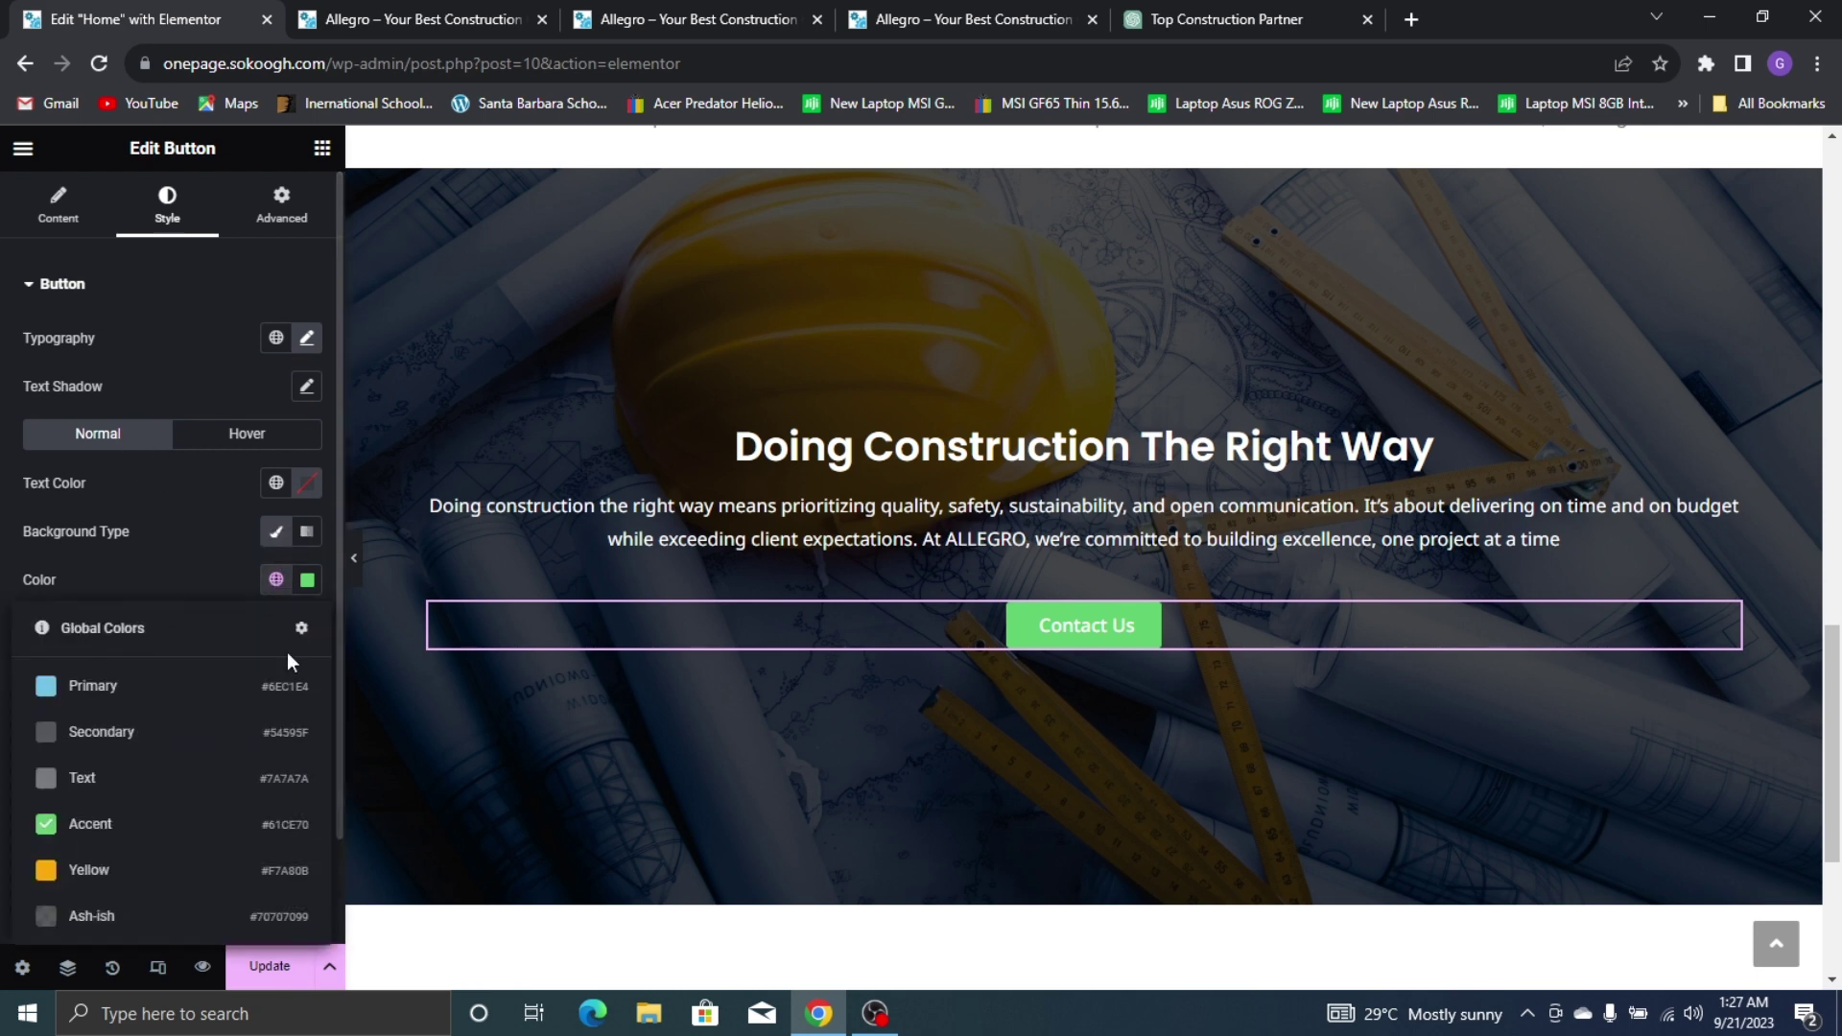
{"action": "left_click", "coordinate": [144, 869]}
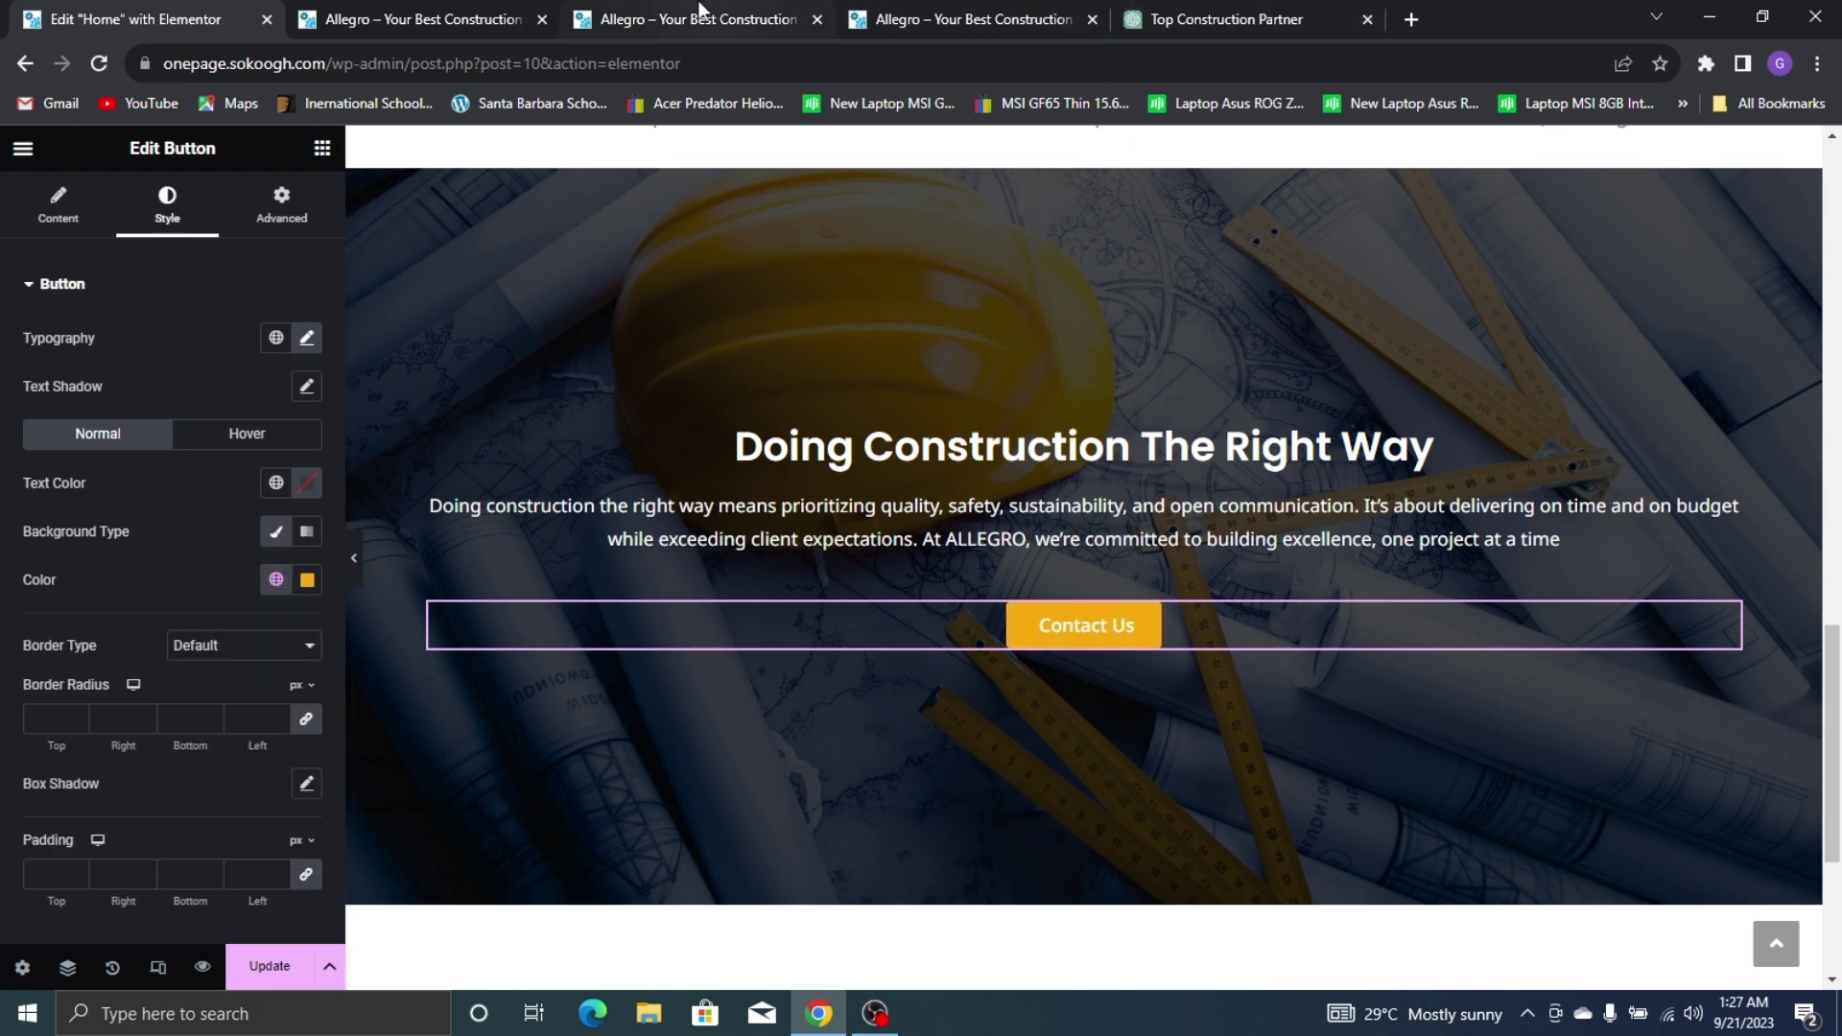
{"action": "left_click", "coordinate": [919, 7]}
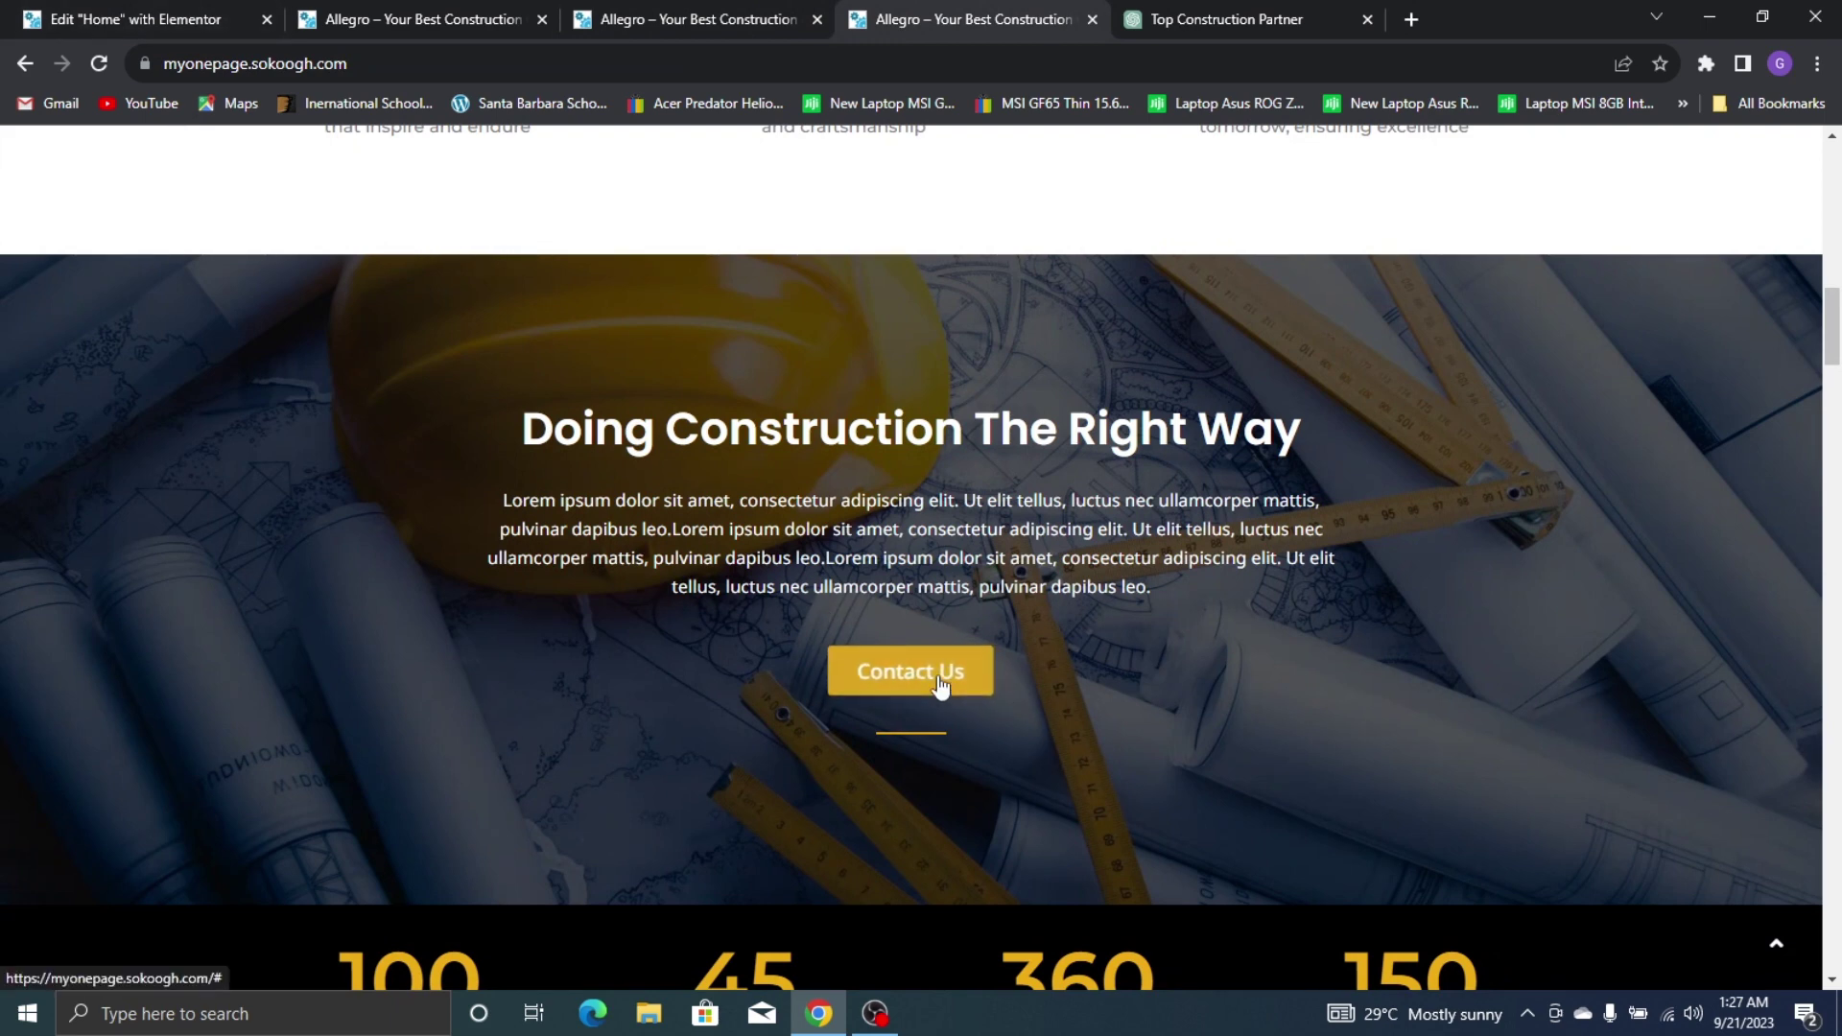
{"action": "left_click", "coordinate": [134, 19]}
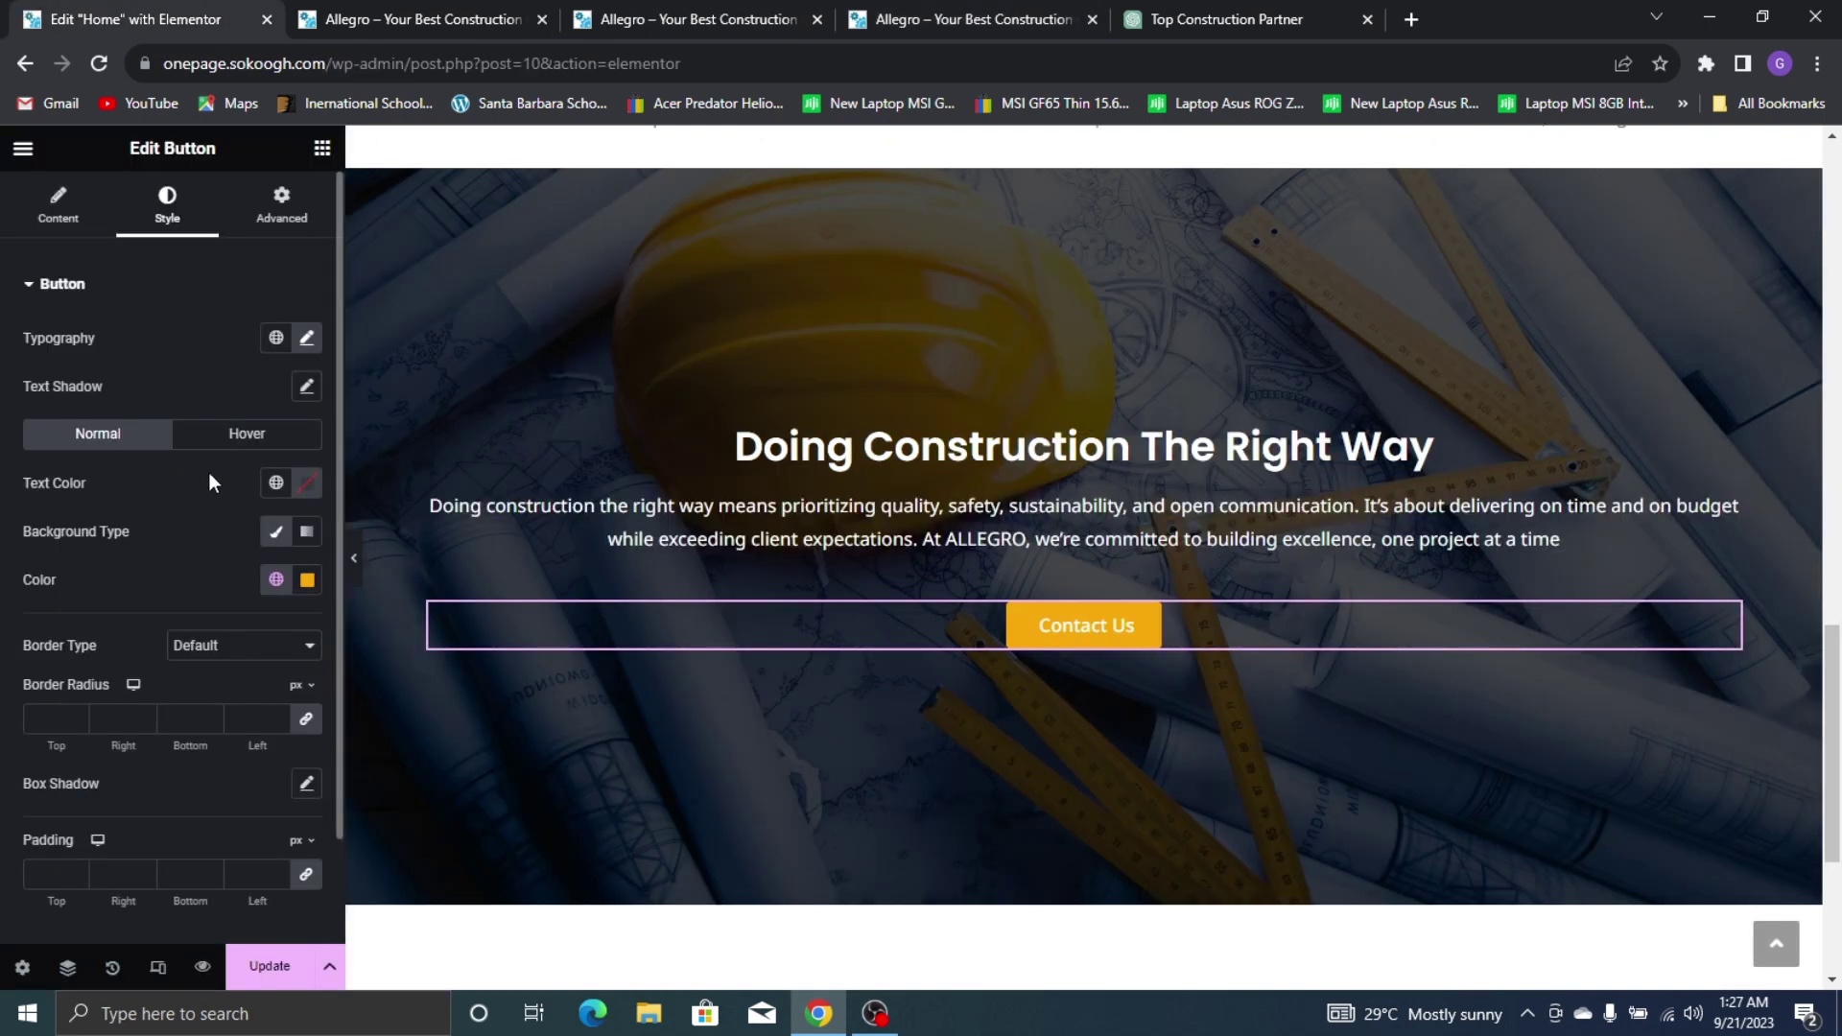
Set the button's hover background to a darker gold, #C78B13
{"action": "left_click", "coordinate": [246, 432]}
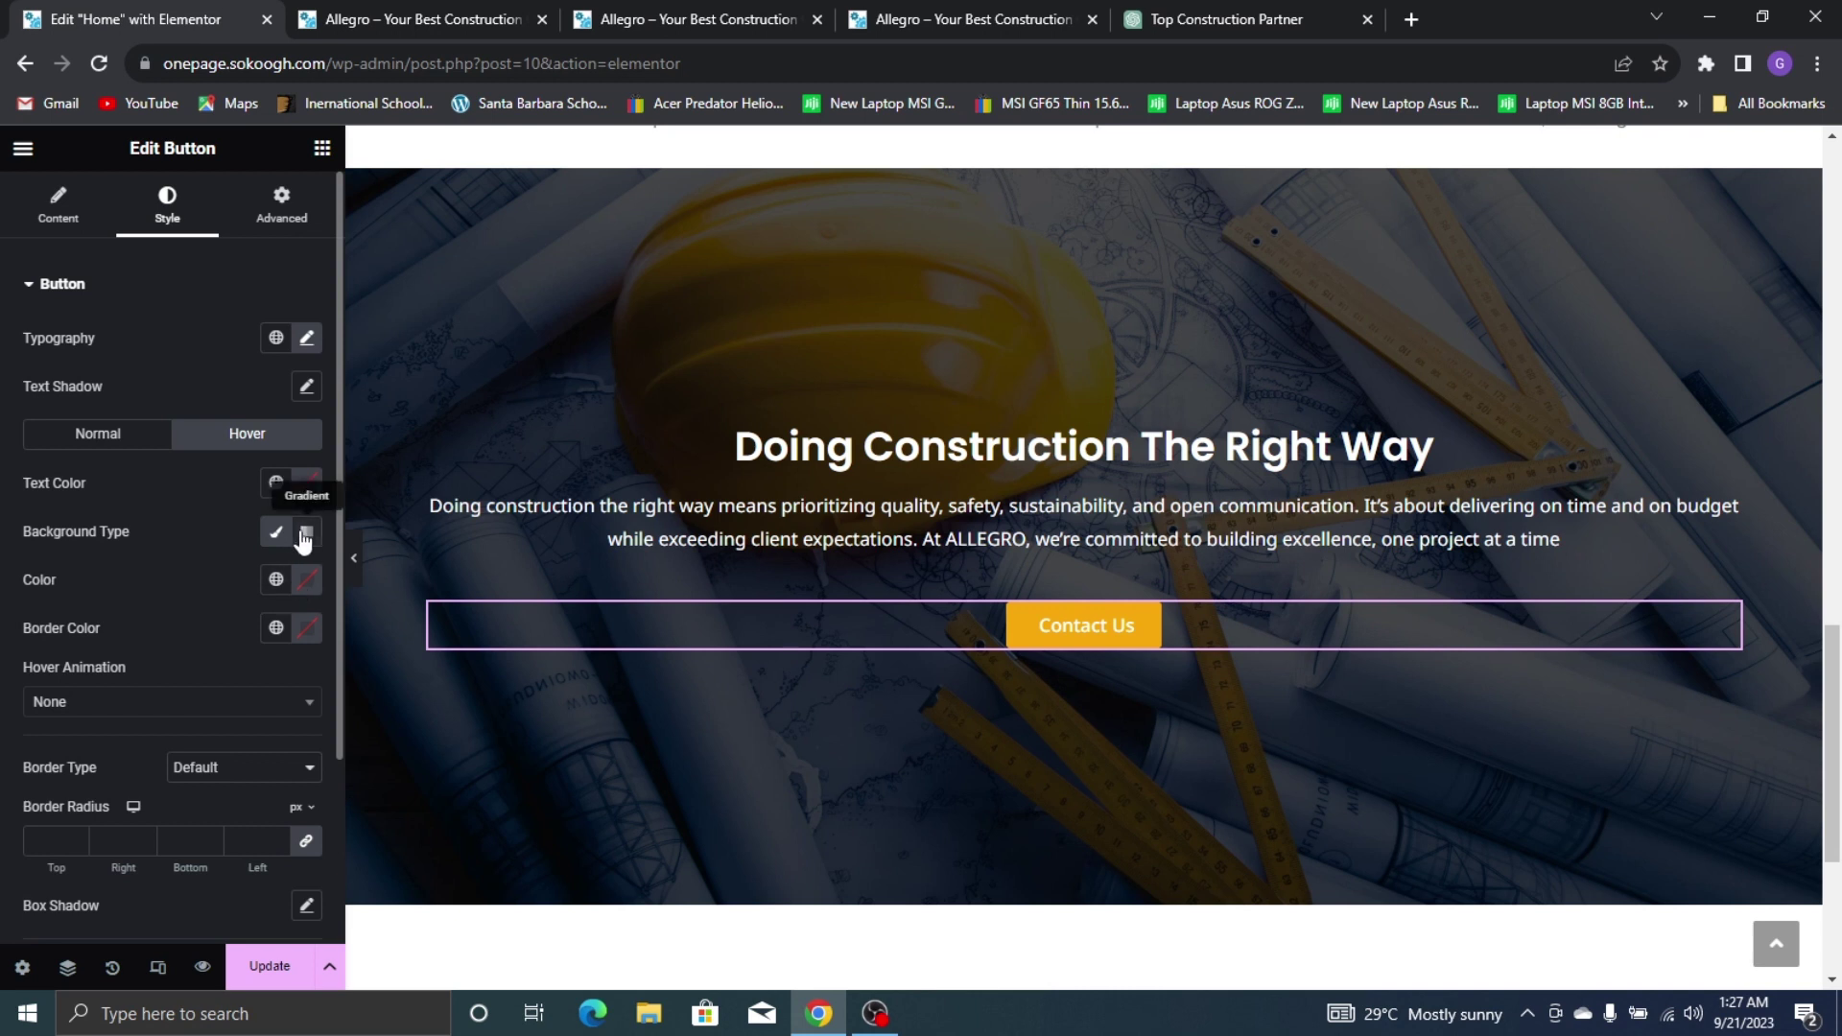
{"action": "left_click", "coordinate": [277, 581]}
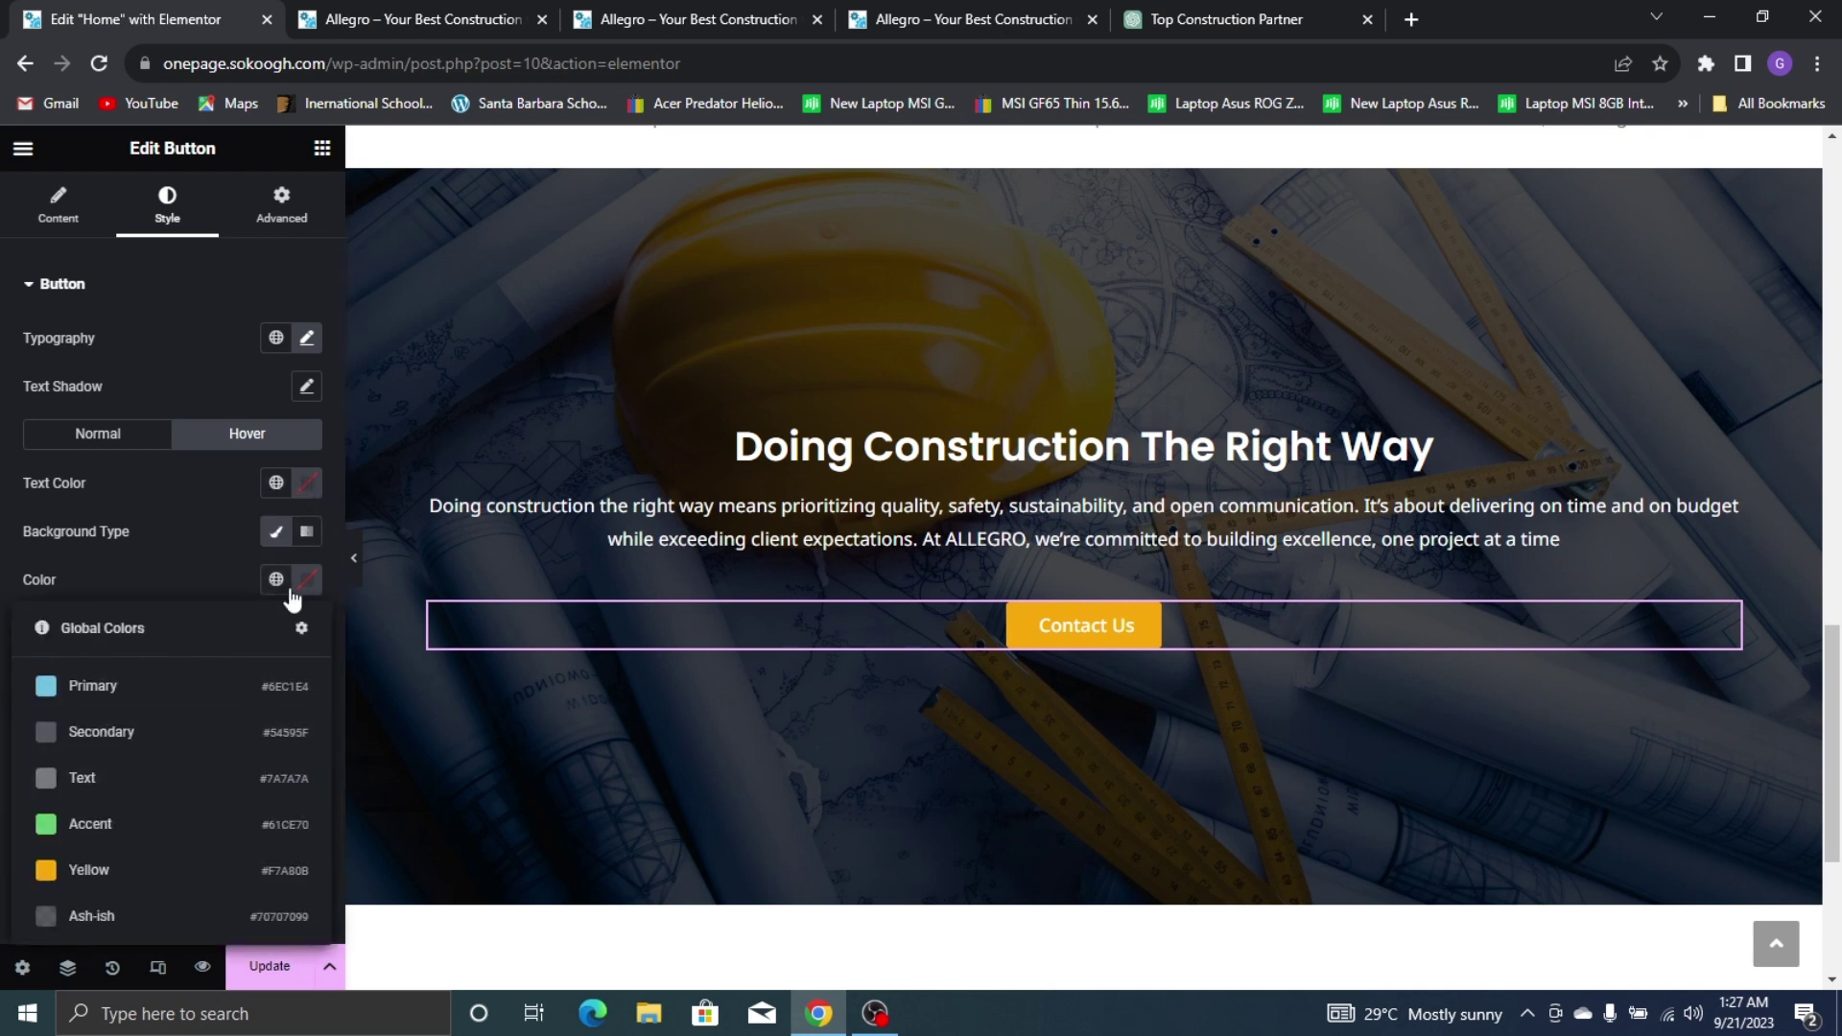
{"action": "left_click", "coordinate": [192, 878]}
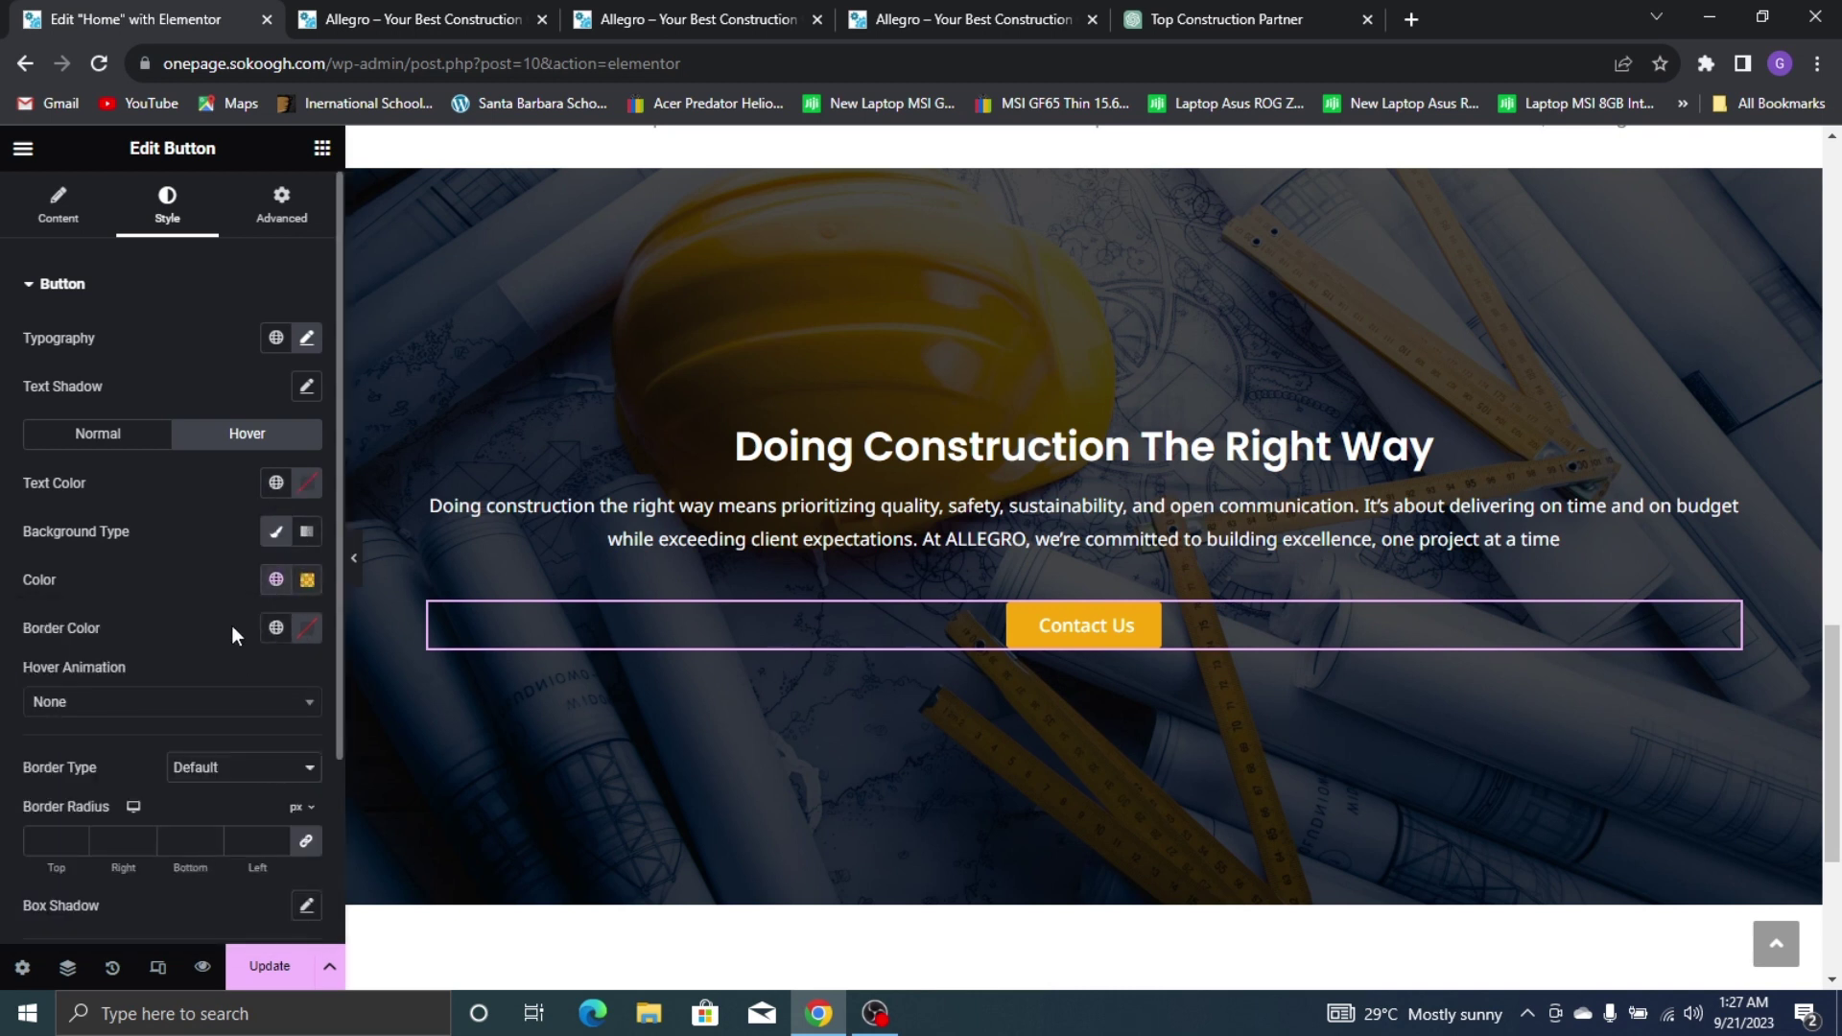
{"action": "left_click", "coordinate": [307, 580]}
{"action": "left_click_drag", "start_coordinate": [407, 687], "coordinate": [412, 709]}
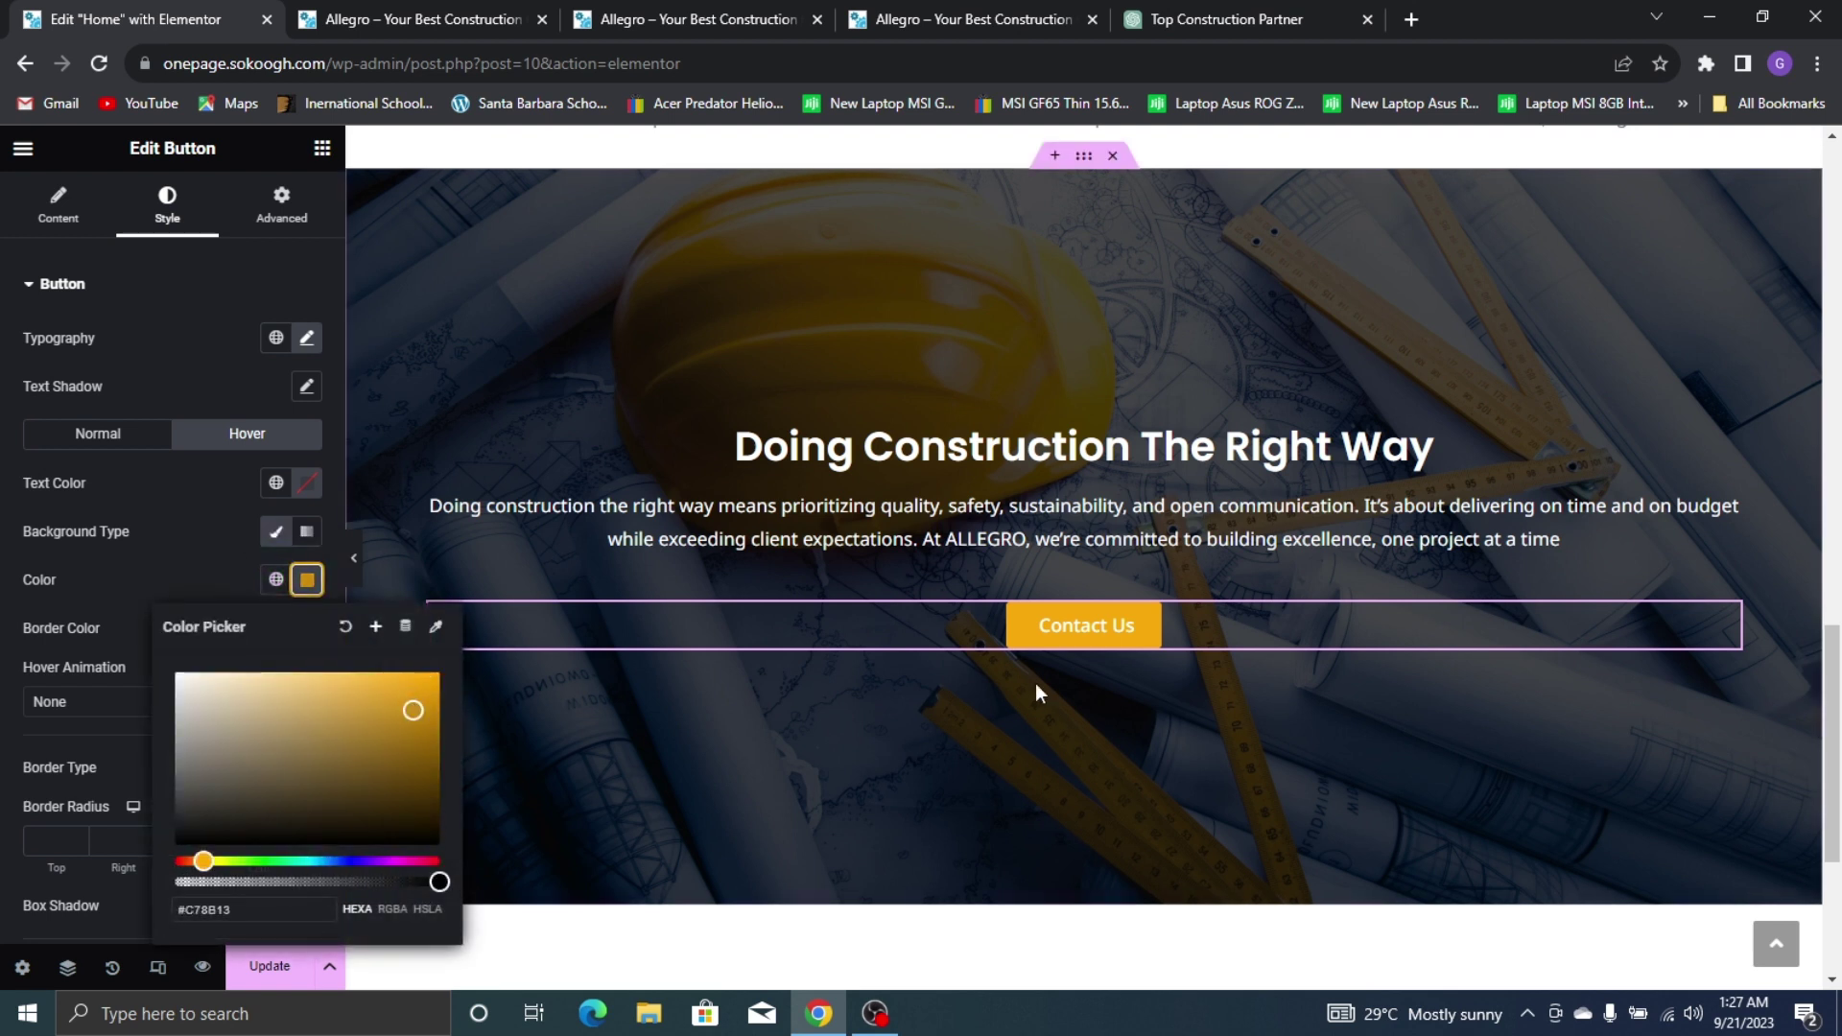
{"action": "left_click", "coordinate": [127, 543]}
Give the button a Grow hover animation and compare with the live site
{"action": "left_click", "coordinate": [160, 703]}
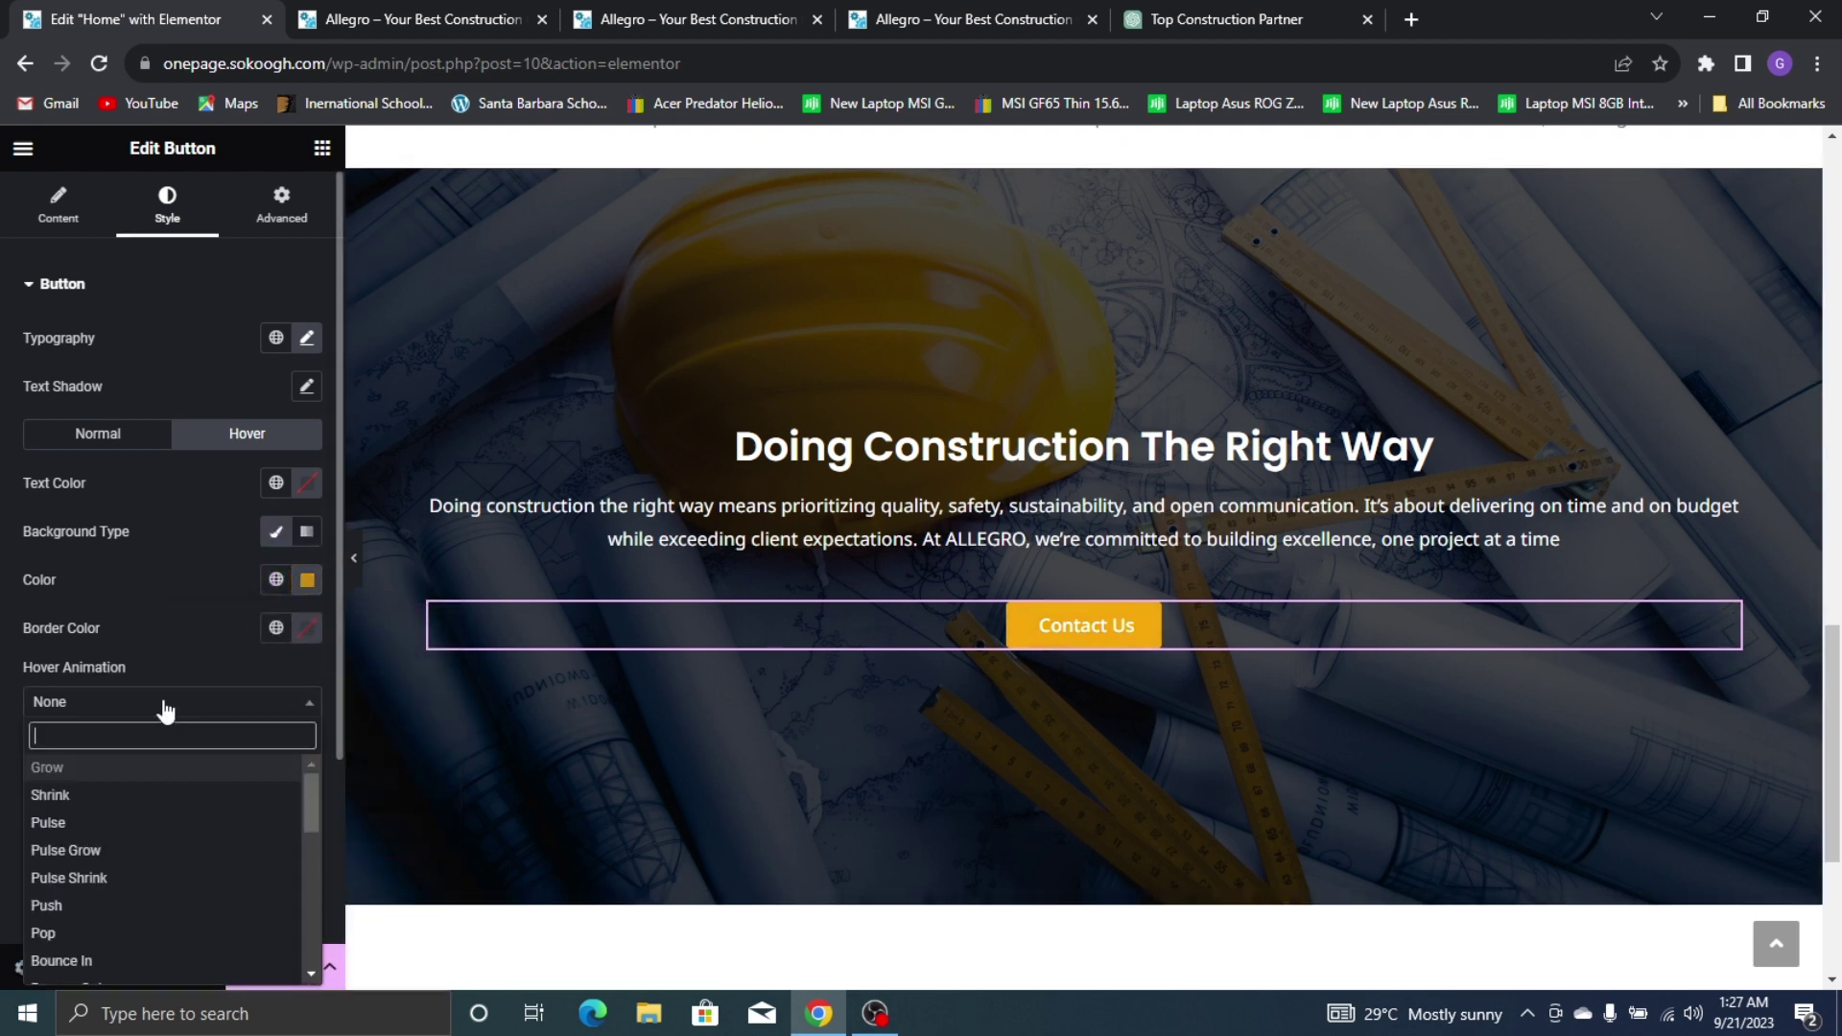
{"action": "left_click", "coordinate": [81, 850]}
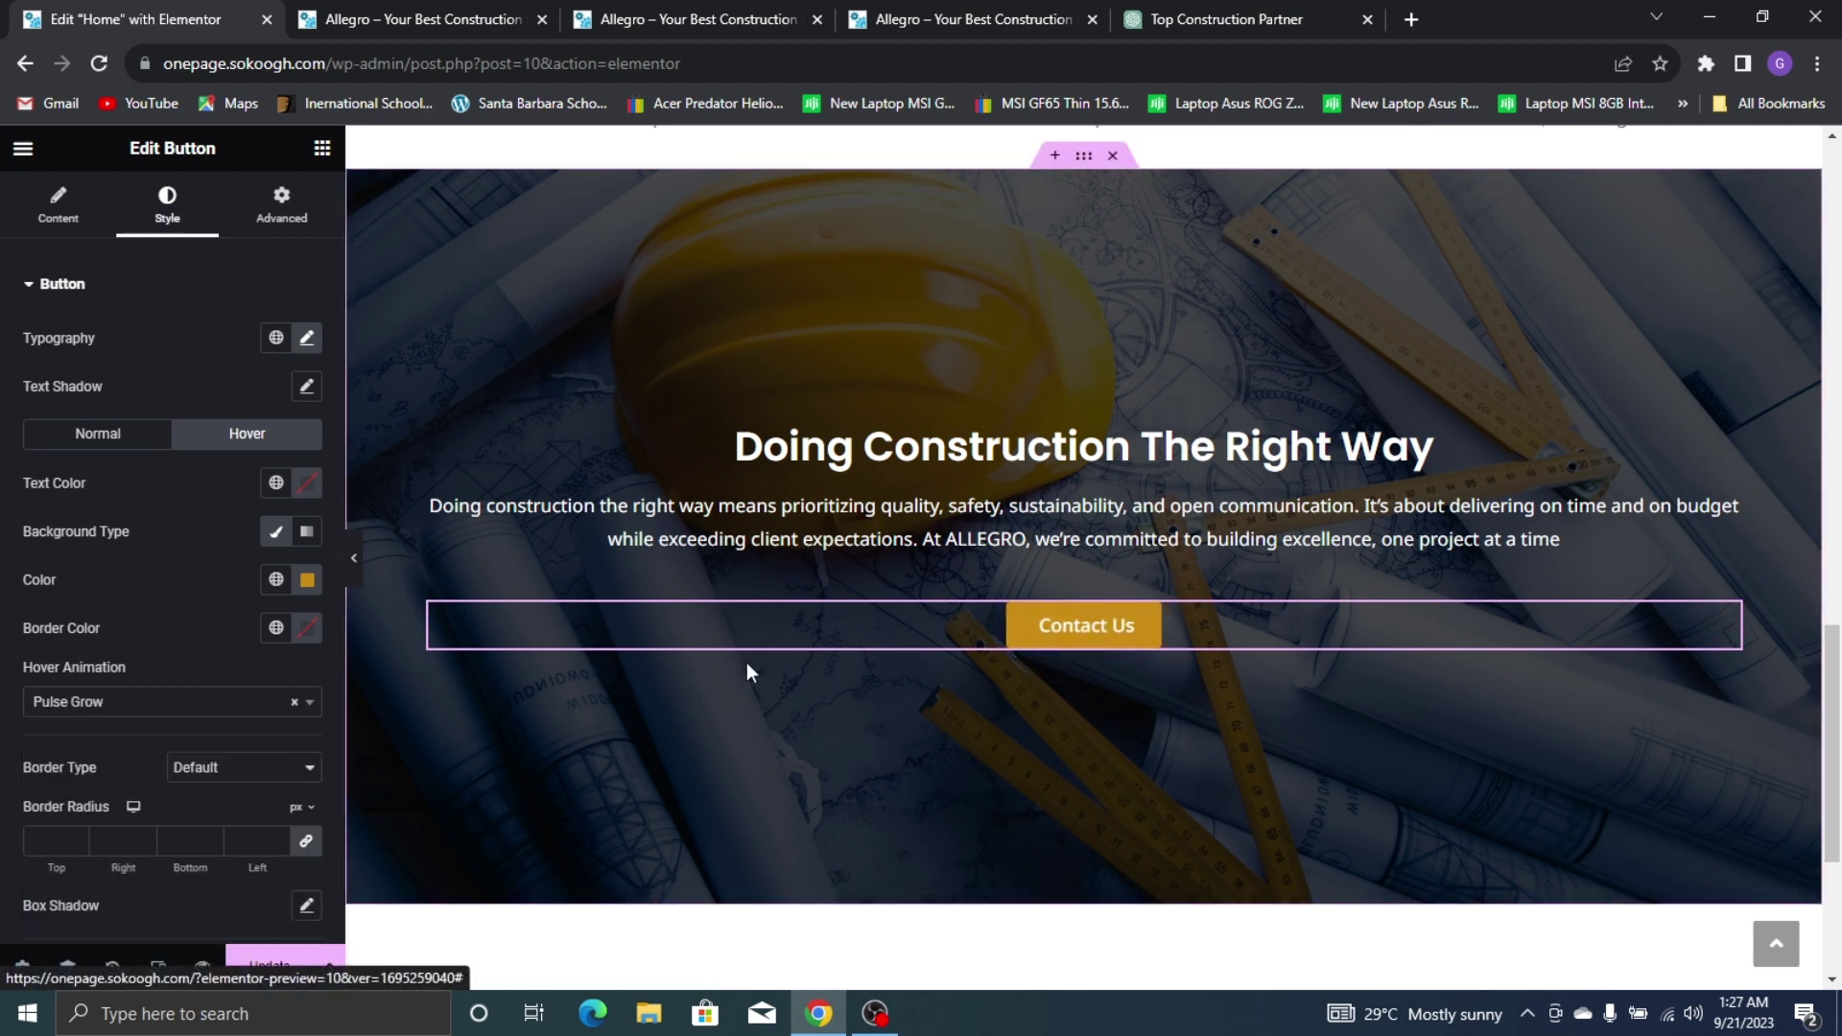
{"action": "left_click", "coordinate": [238, 708]}
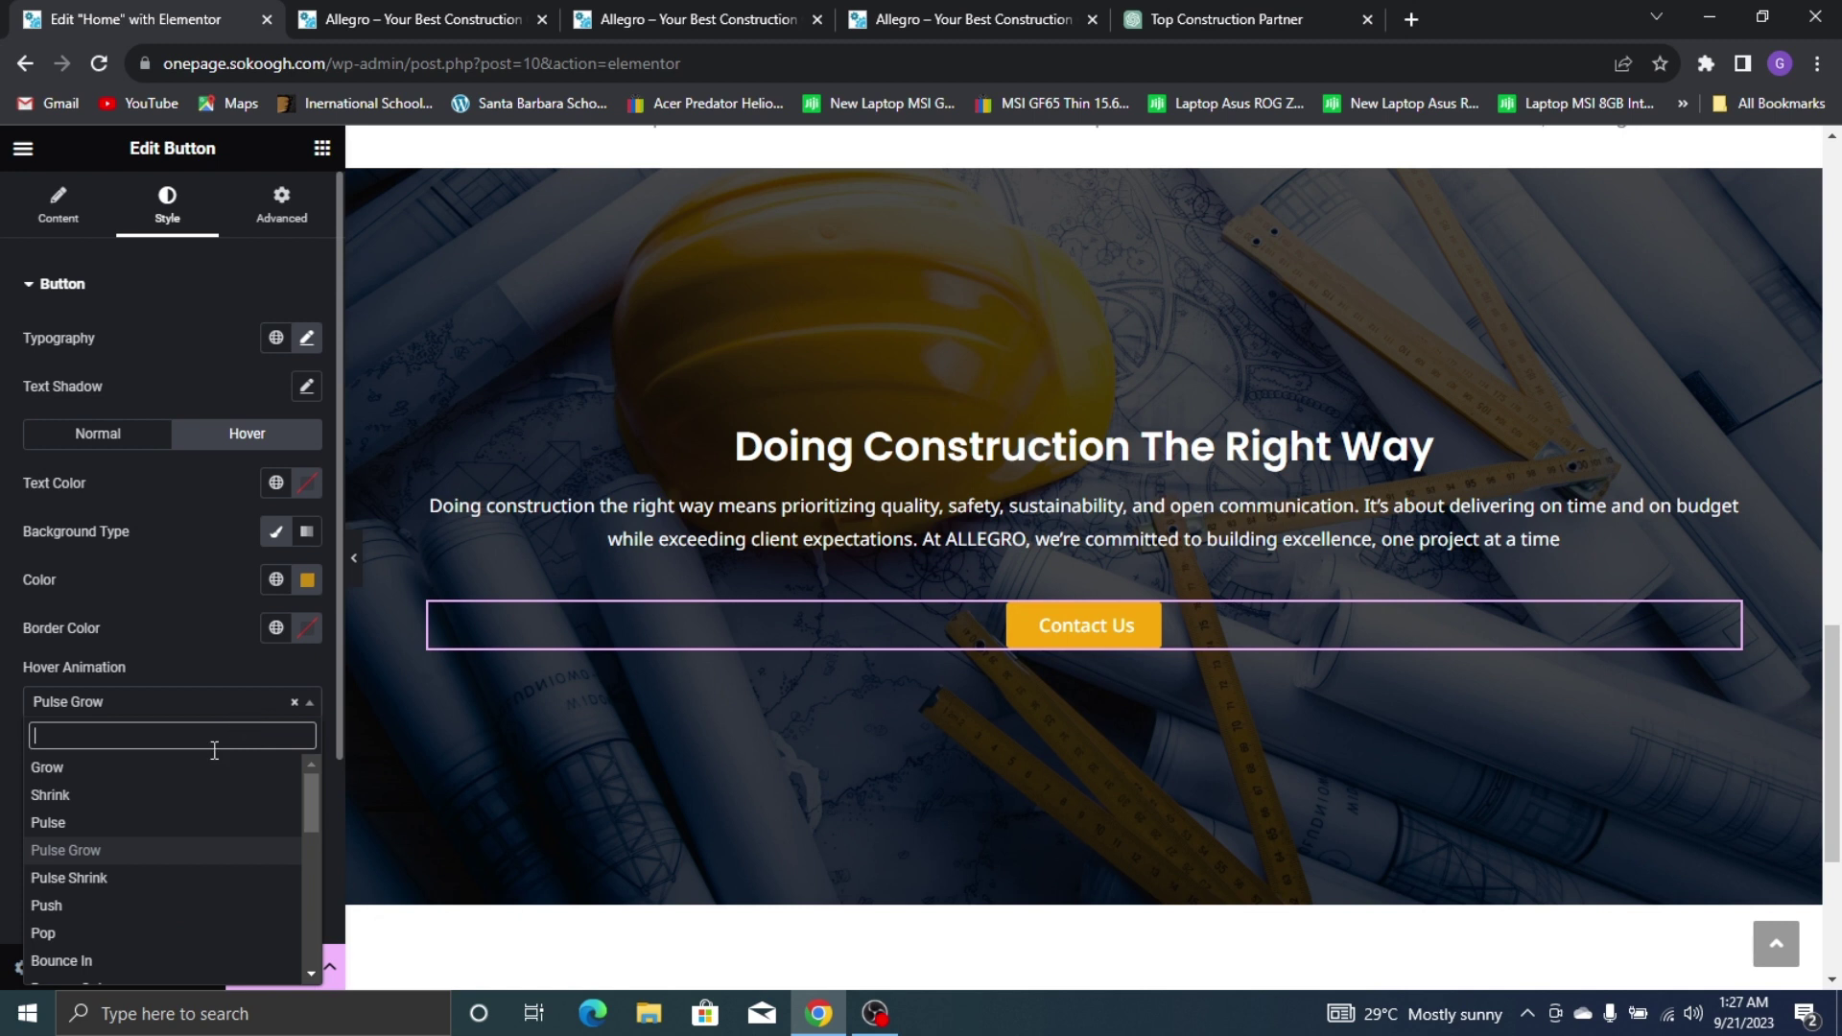
{"action": "left_click", "coordinate": [110, 773]}
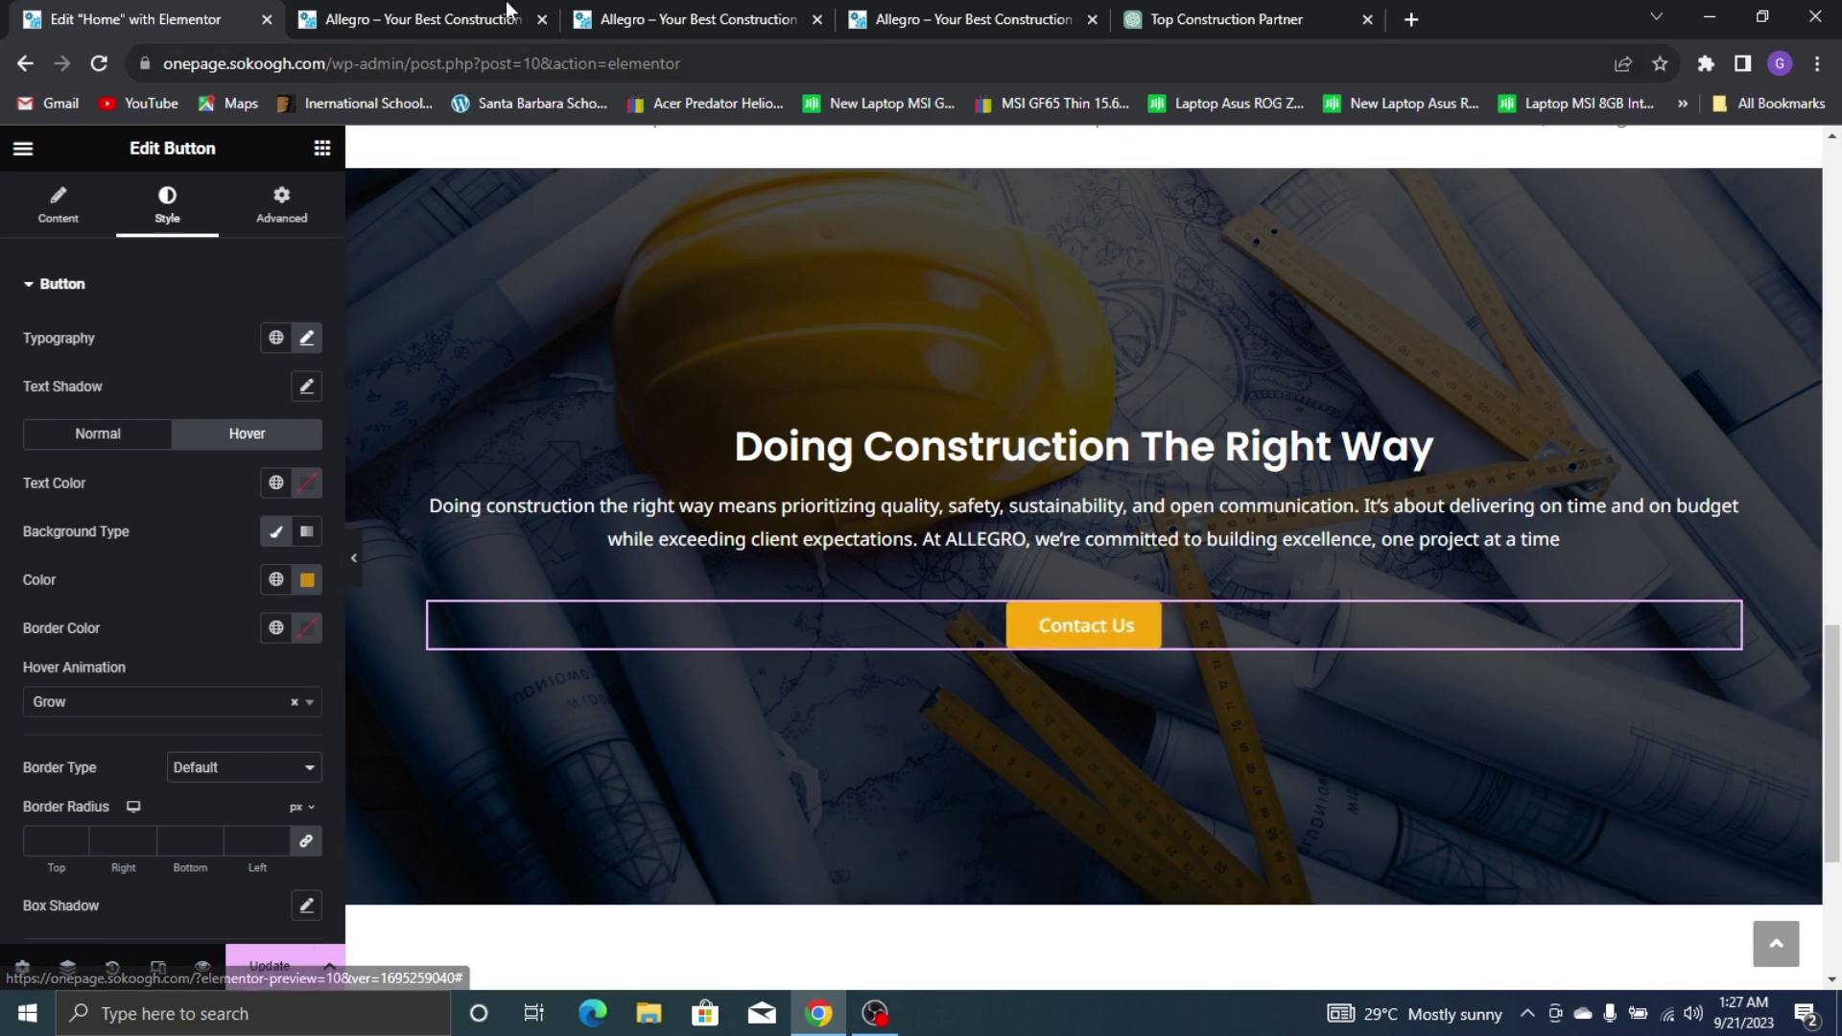
{"action": "left_click", "coordinate": [710, 19]}
{"action": "left_click", "coordinate": [960, 19]}
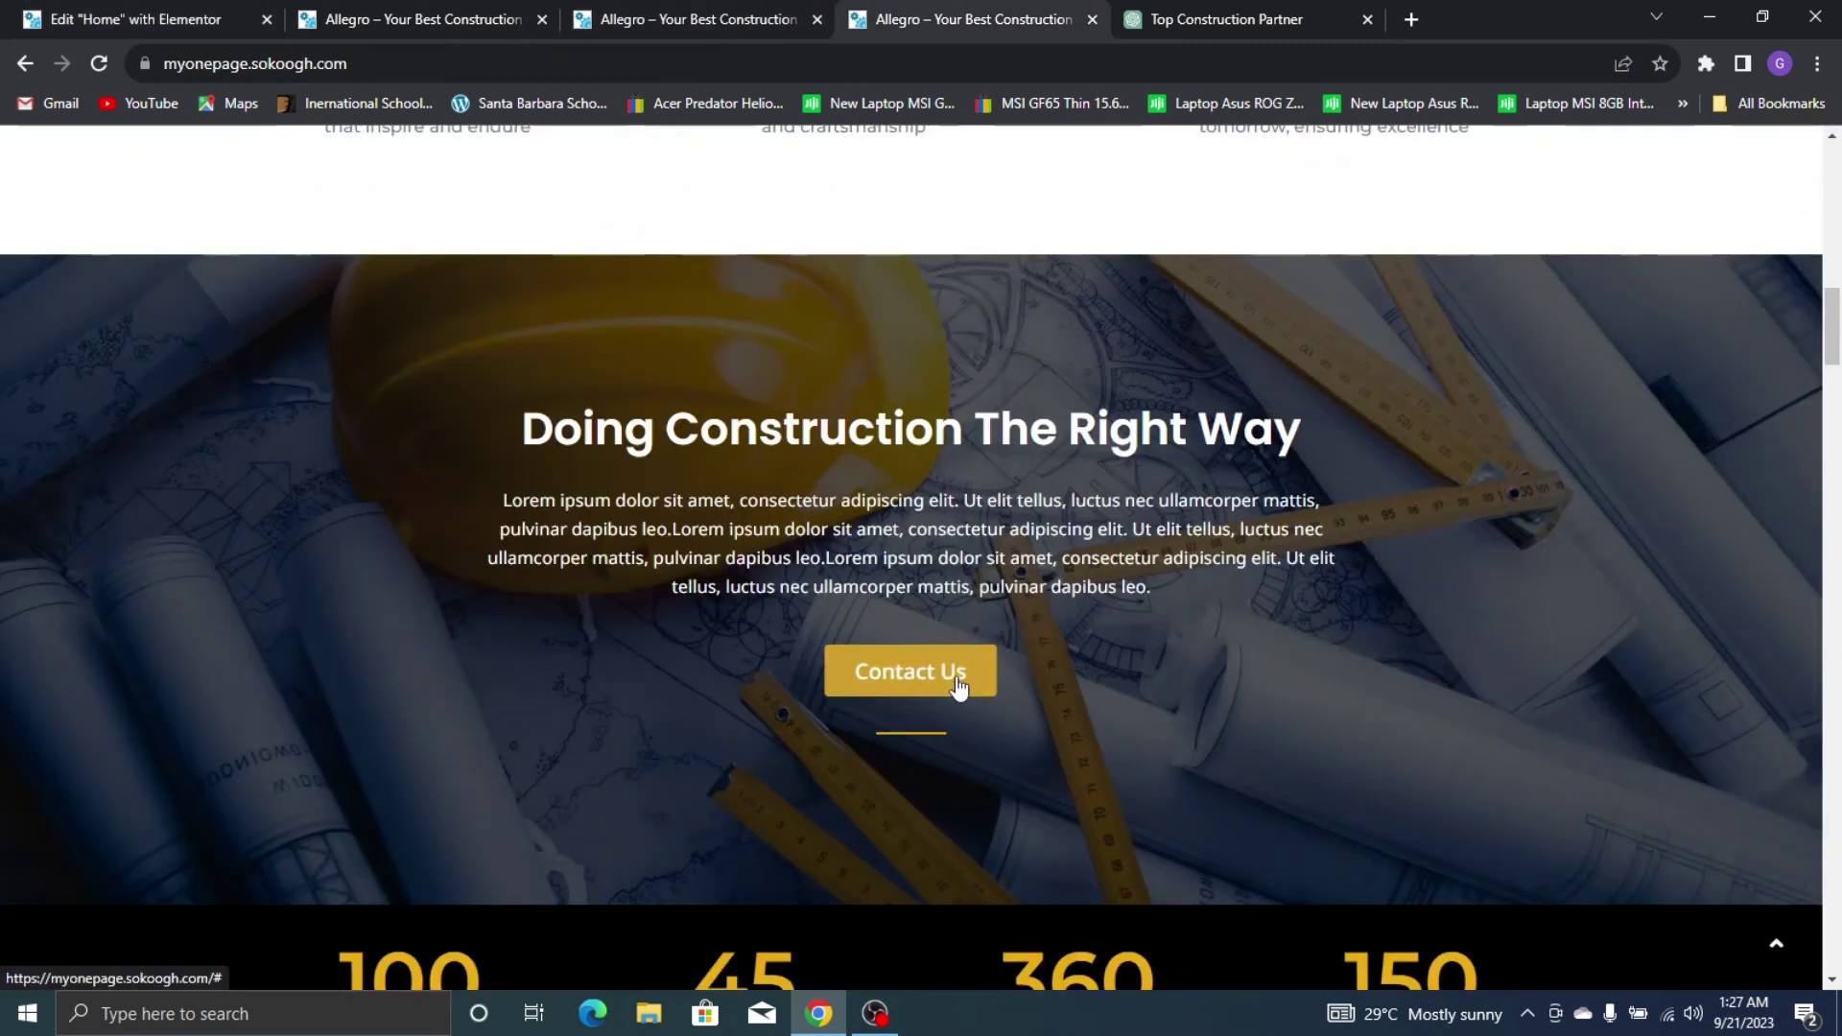
{"action": "left_click", "coordinate": [29, 13]}
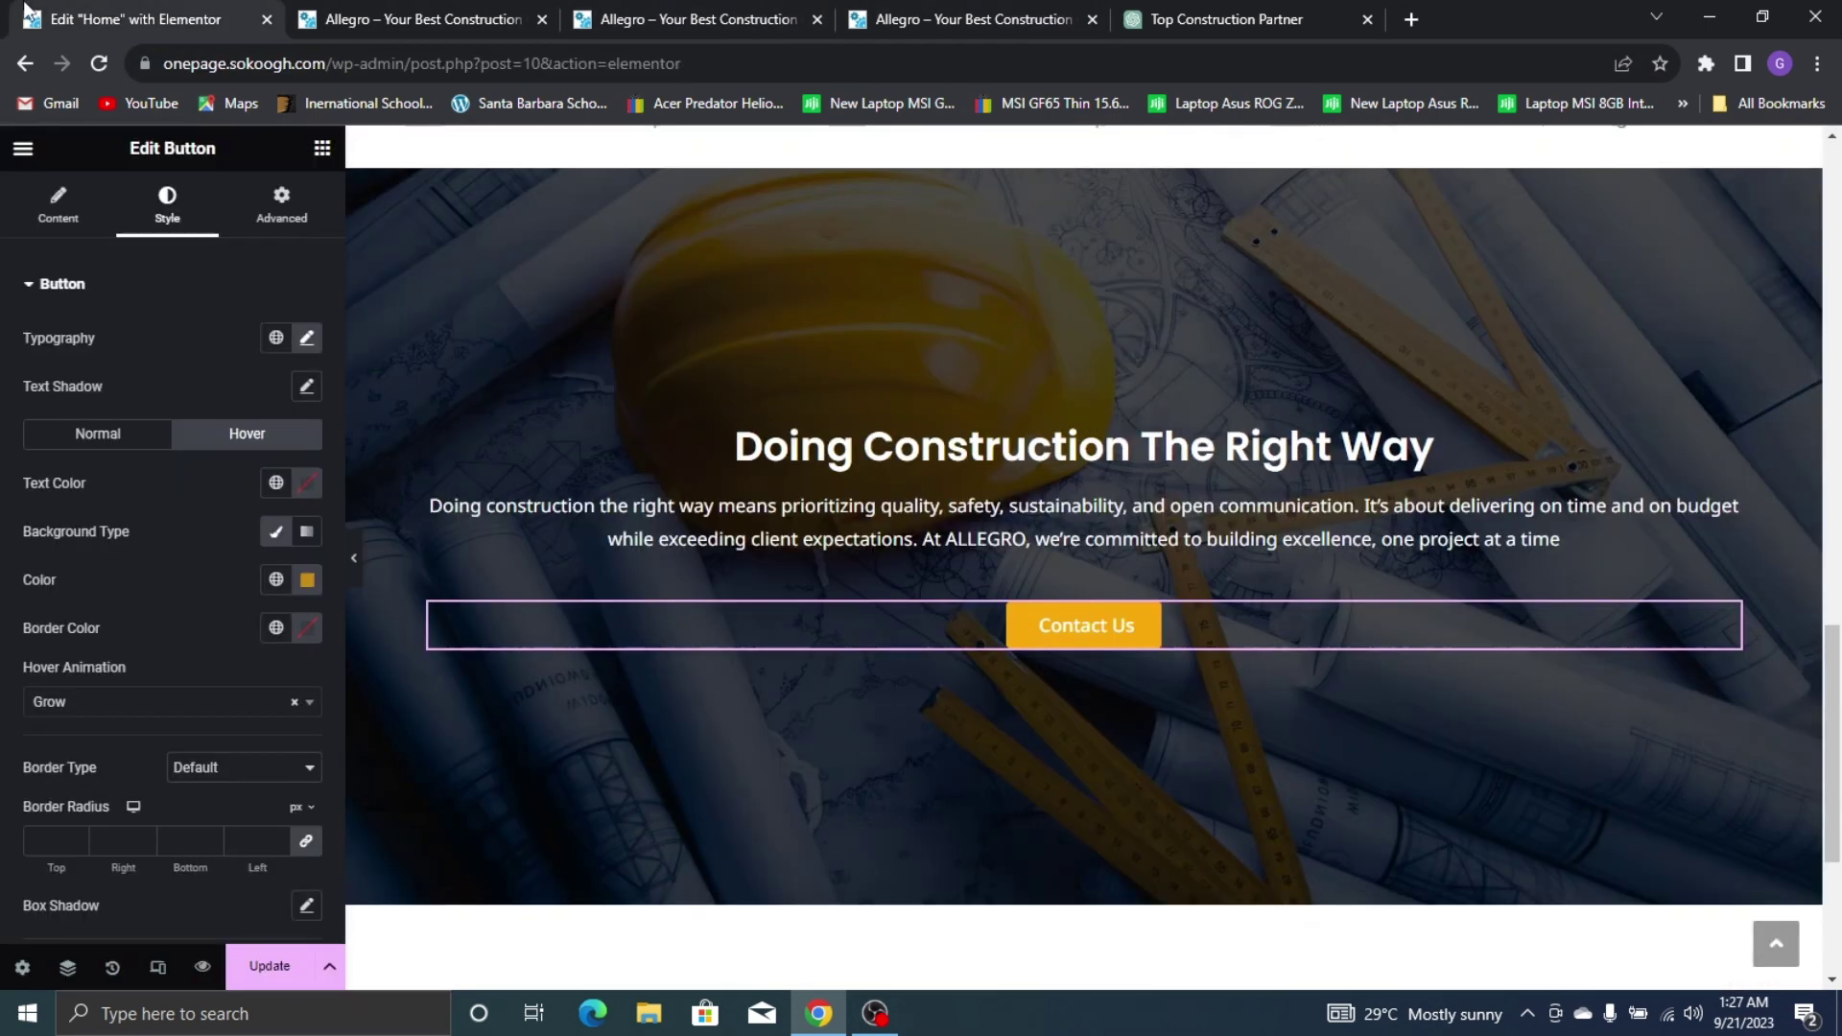
Add a centred divider below the Contact Us button with width reduced to 10
{"action": "left_click", "coordinate": [322, 149]}
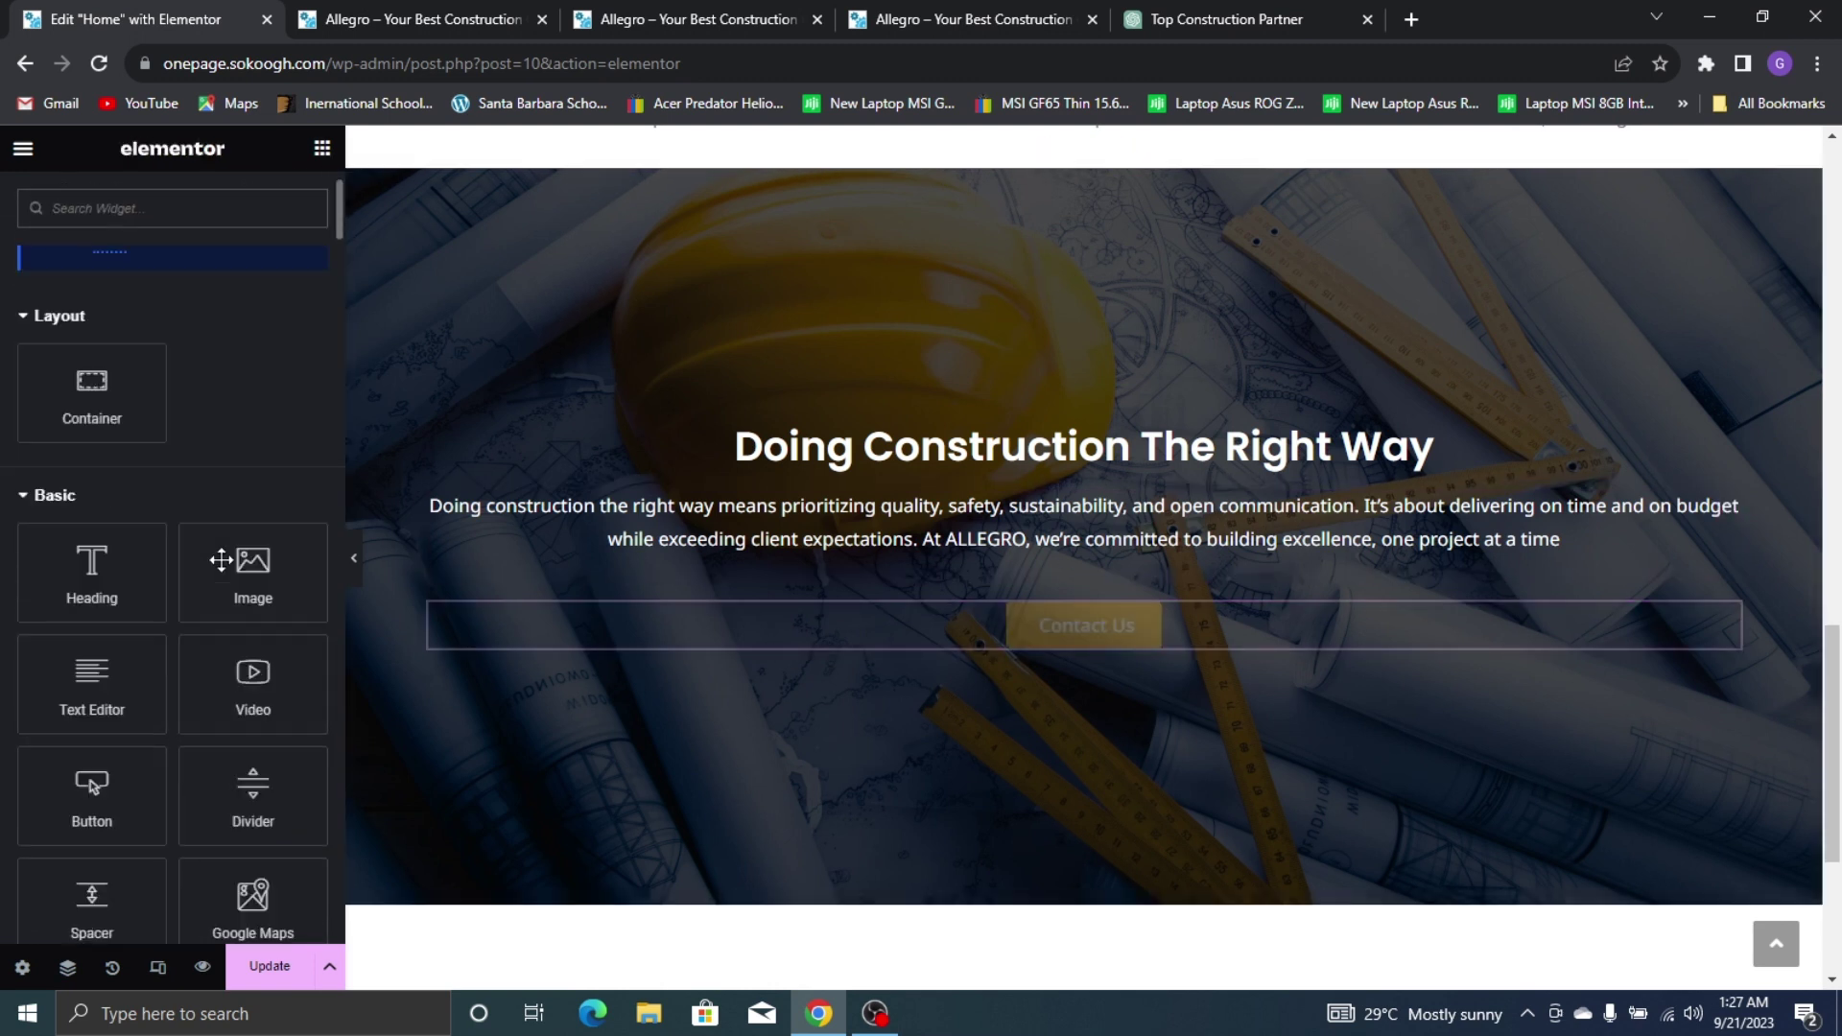
{"action": "scroll", "coordinate": [222, 560], "scroll_direction": "down", "scroll_amount": 4}
{"action": "scroll", "coordinate": [144, 432], "scroll_direction": "up", "scroll_amount": 1}
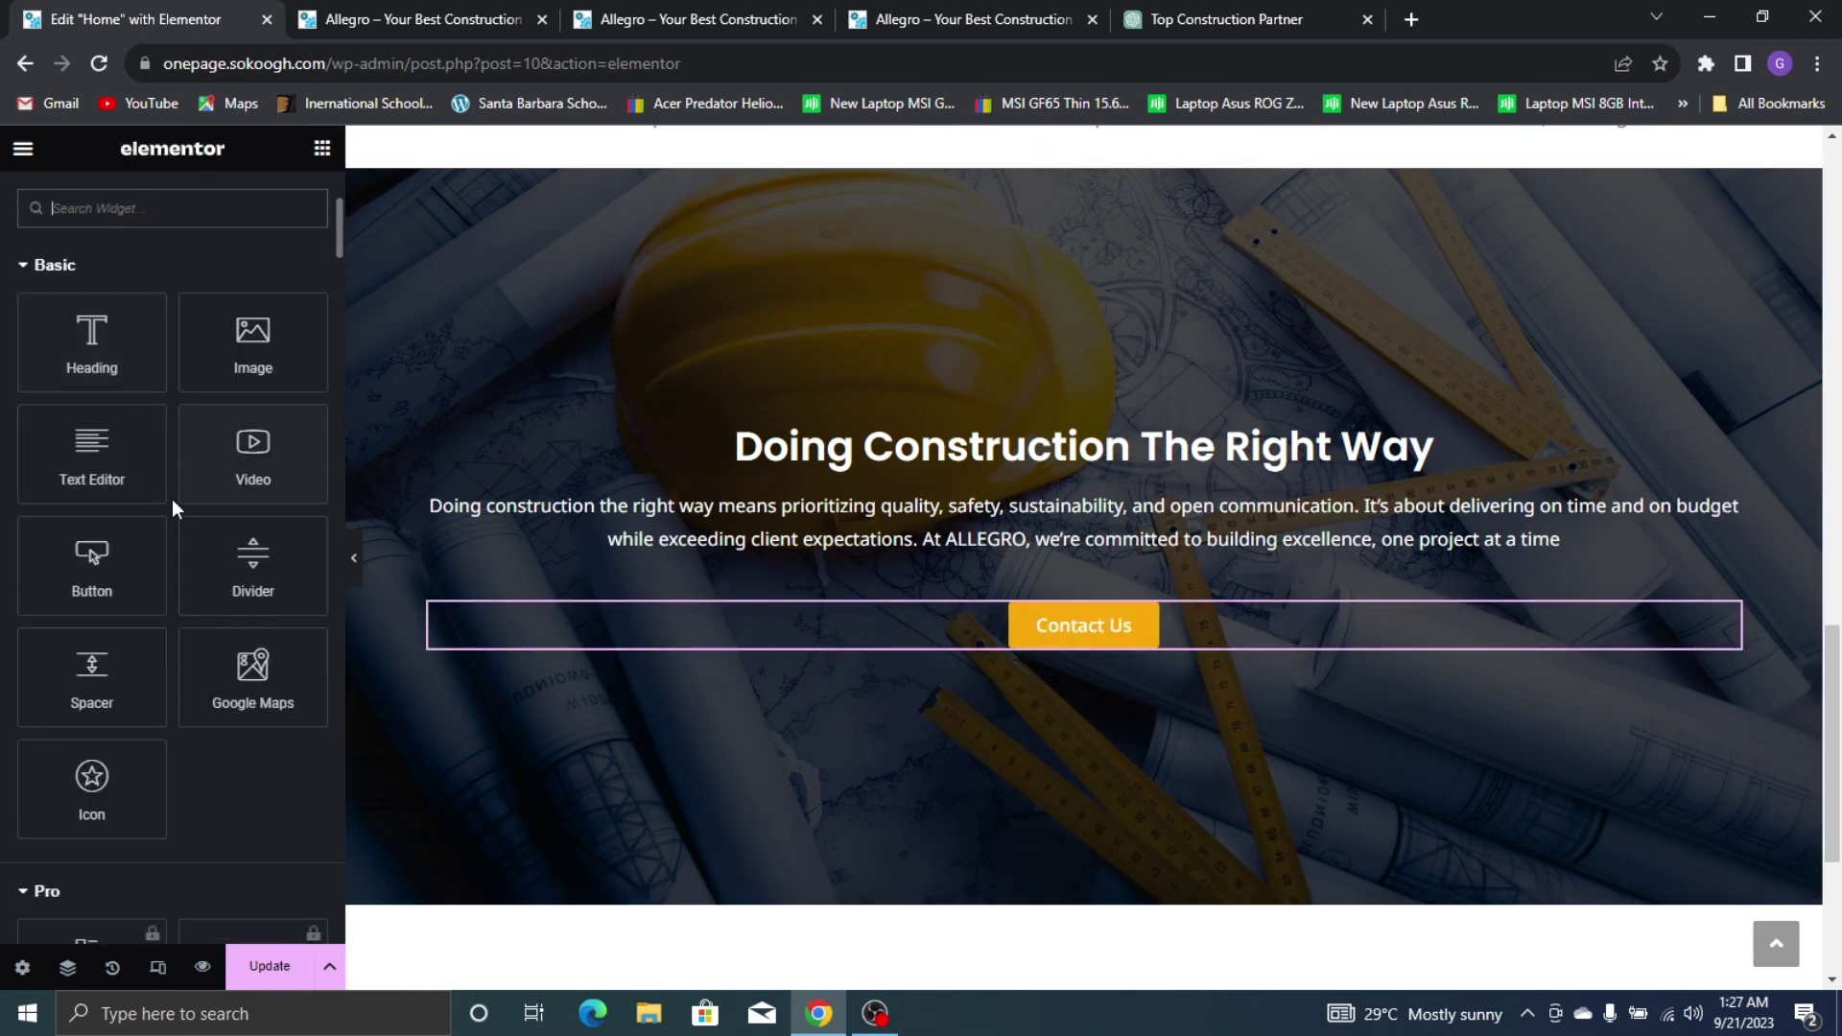
{"action": "left_click_drag", "start_coordinate": [298, 599], "coordinate": [1113, 645]}
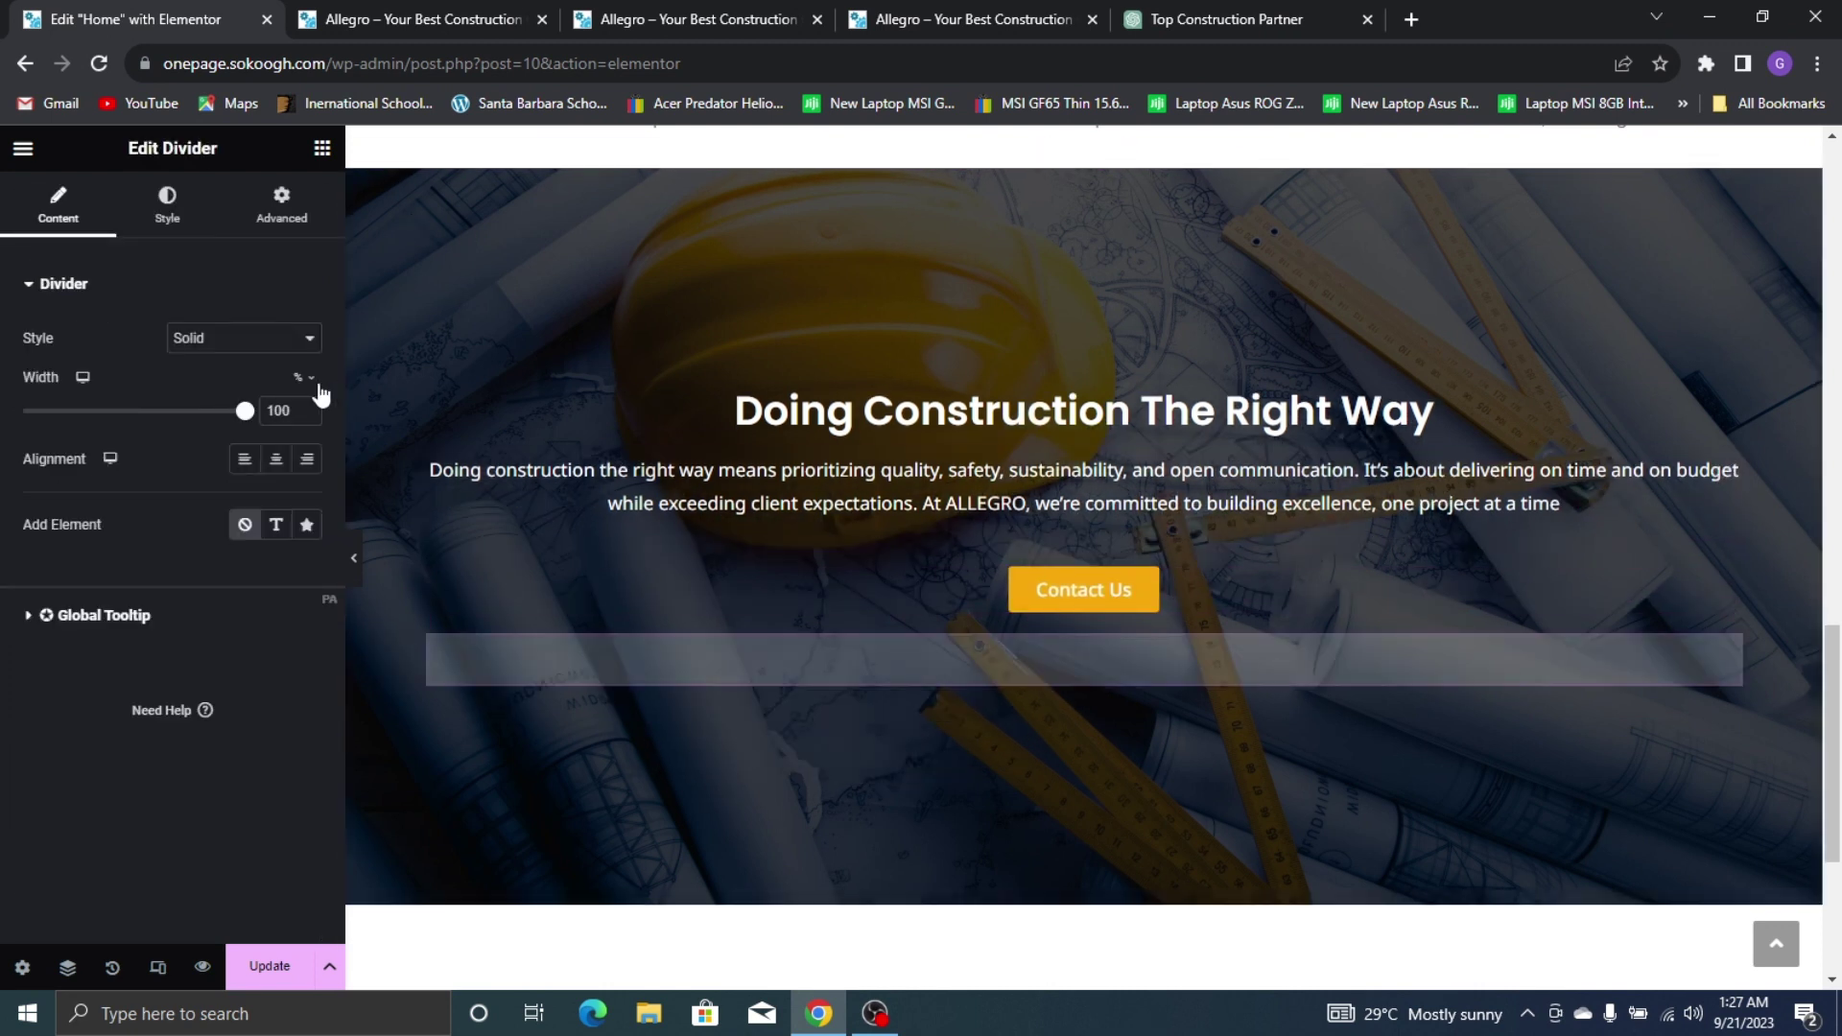
{"action": "left_click_drag", "start_coordinate": [223, 434], "coordinate": [65, 547]}
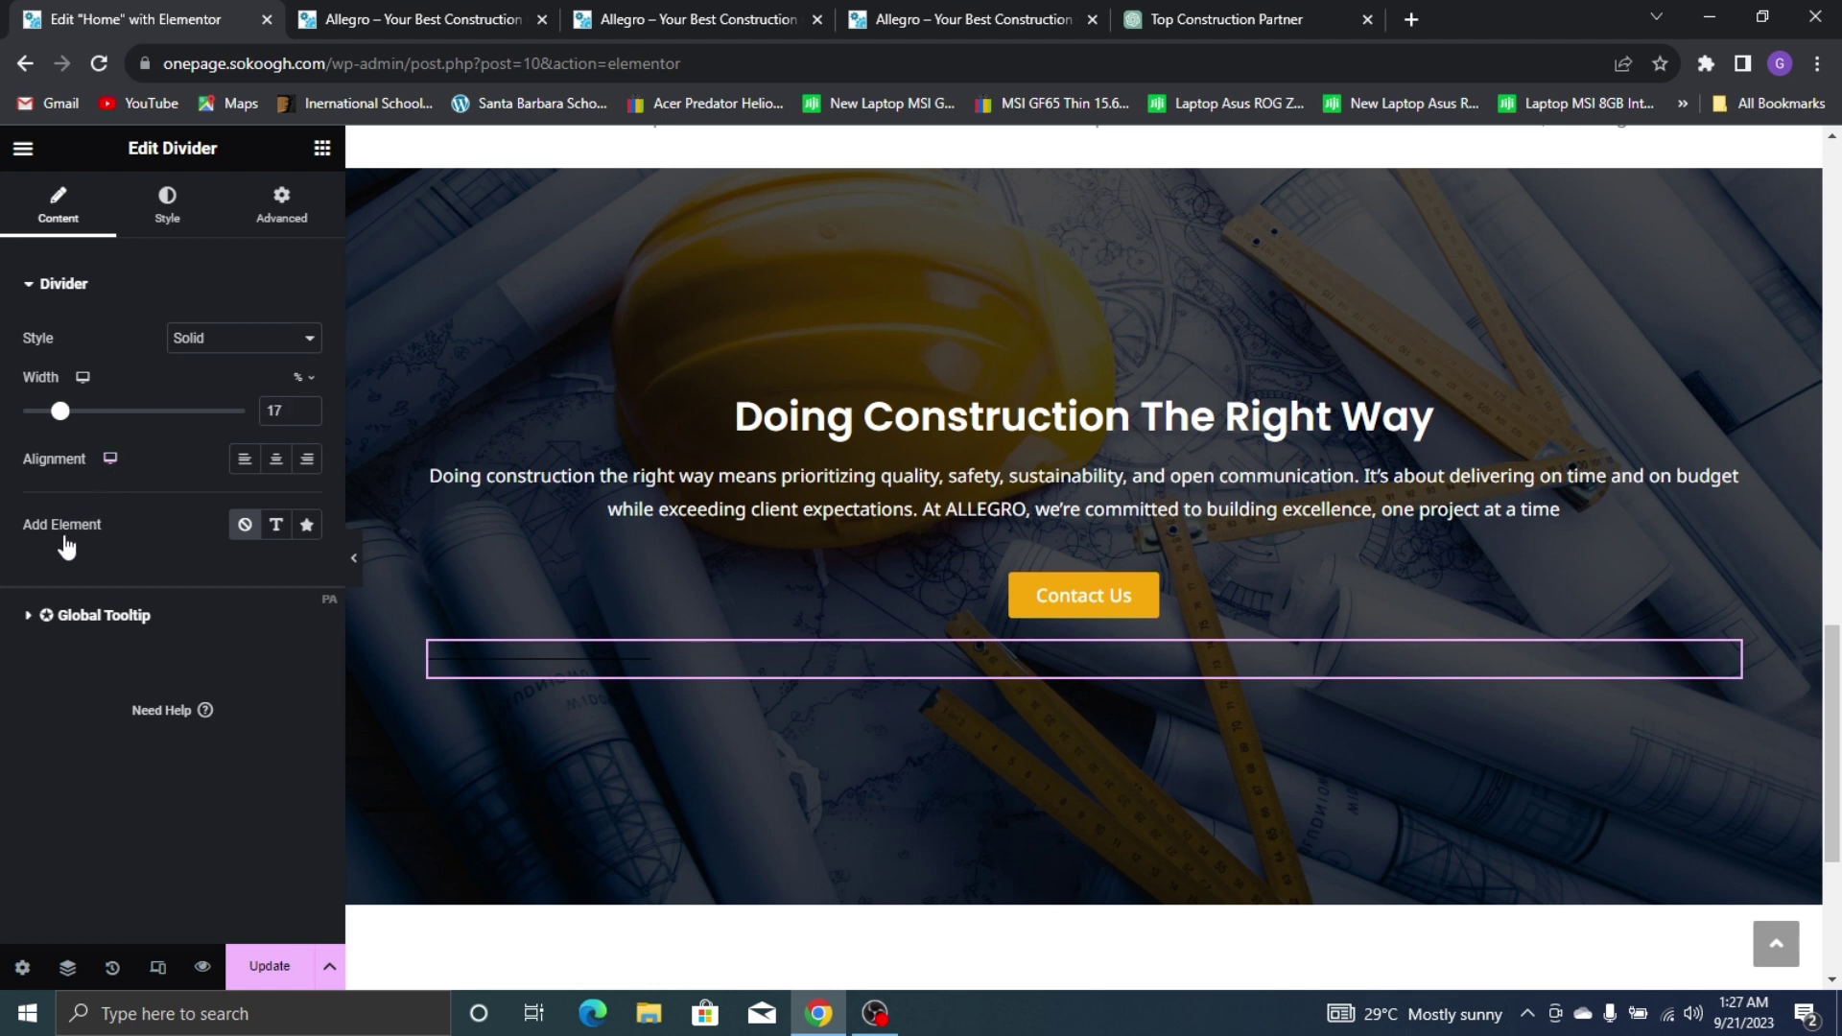
{"action": "left_click", "coordinate": [312, 417]}
{"action": "left_click", "coordinate": [313, 416]}
{"action": "left_click", "coordinate": [312, 417]}
{"action": "left_click", "coordinate": [313, 417]}
{"action": "left_click", "coordinate": [313, 416]}
{"action": "left_click", "coordinate": [312, 417]}
{"action": "left_click", "coordinate": [313, 417]}
{"action": "left_click", "coordinate": [313, 416]}
{"action": "left_click", "coordinate": [313, 416]}
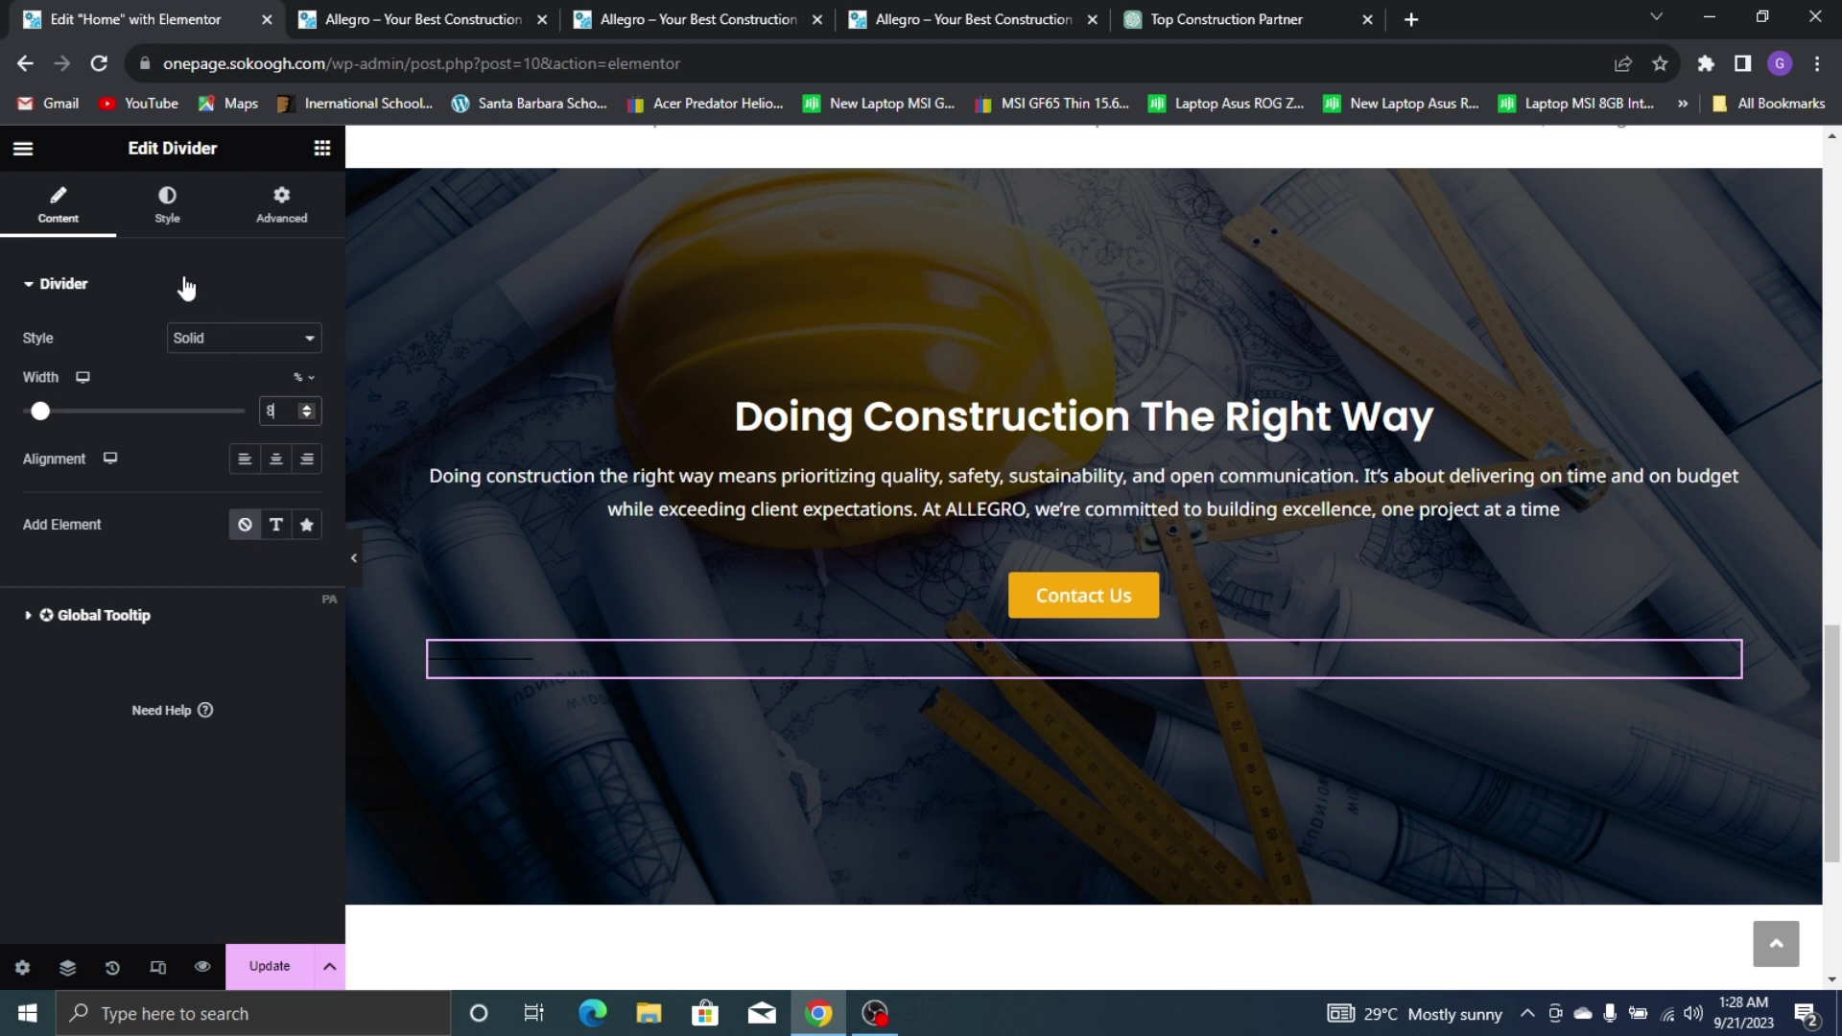
{"action": "left_click", "coordinate": [277, 460]}
Style the divider with weight 2 and the Yellow global colour
{"action": "left_click", "coordinate": [167, 204]}
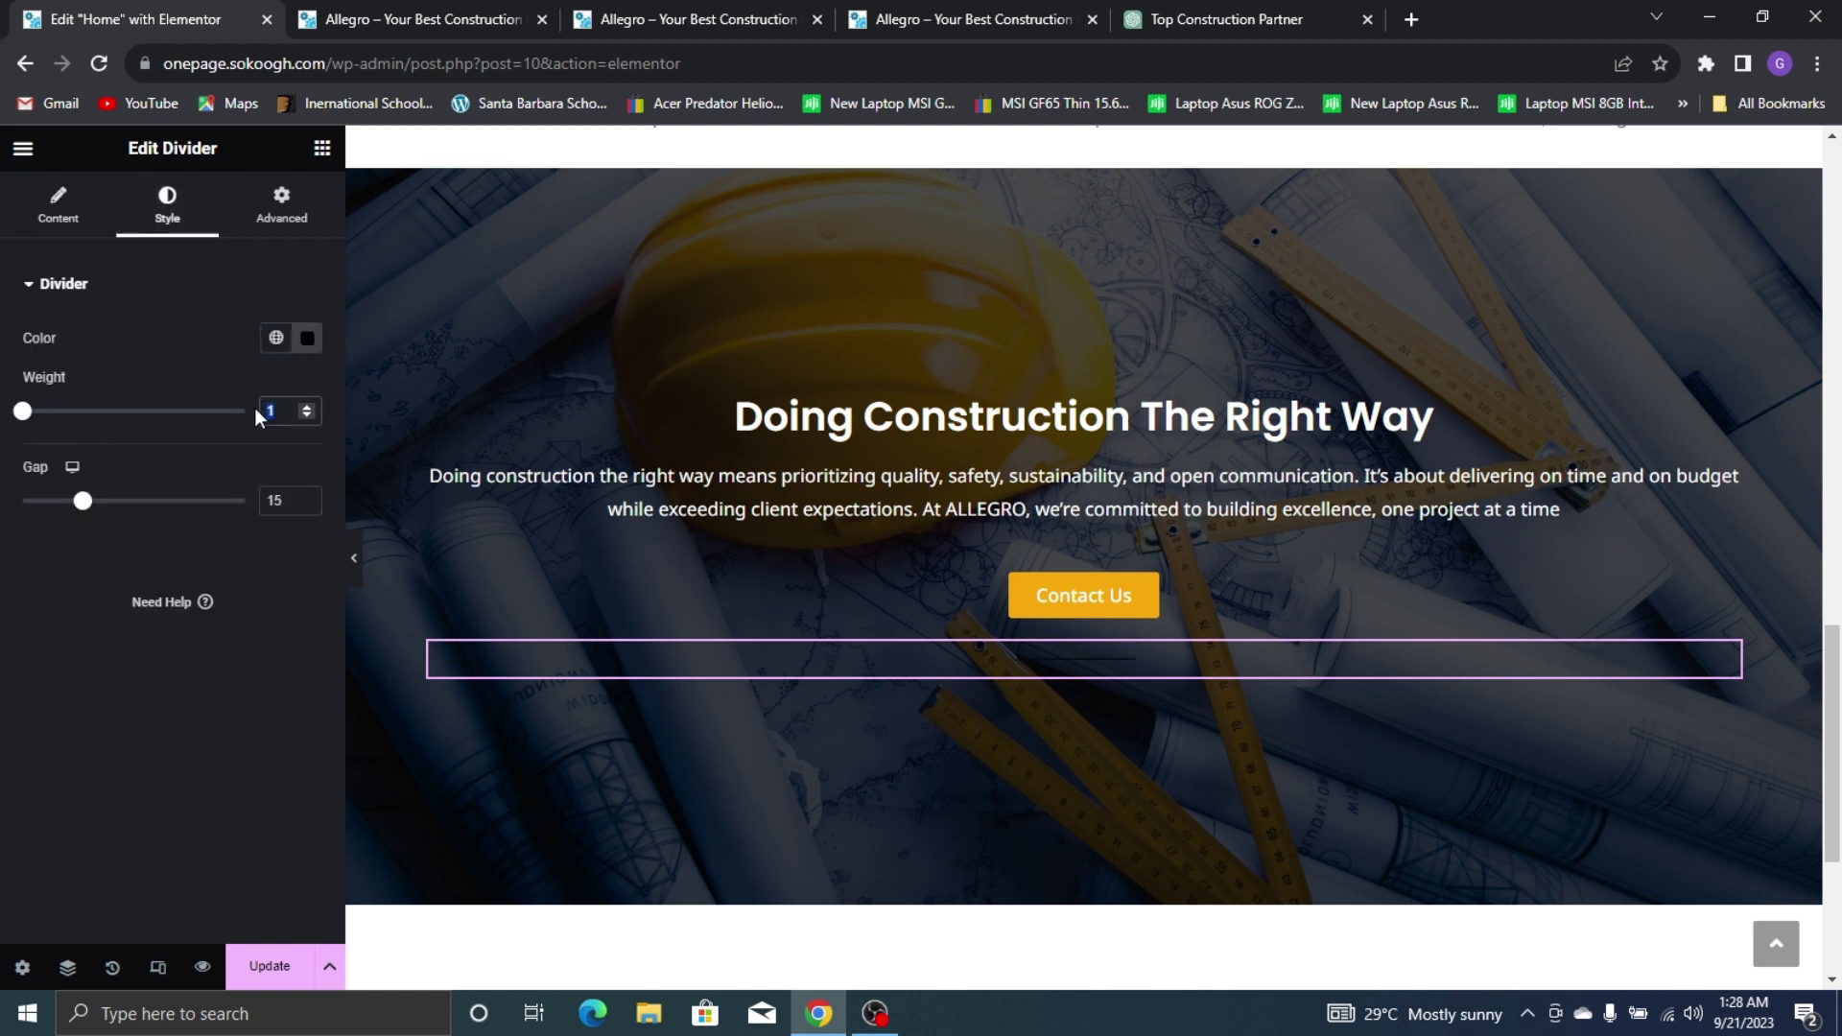
{"action": "type", "text": "2"}
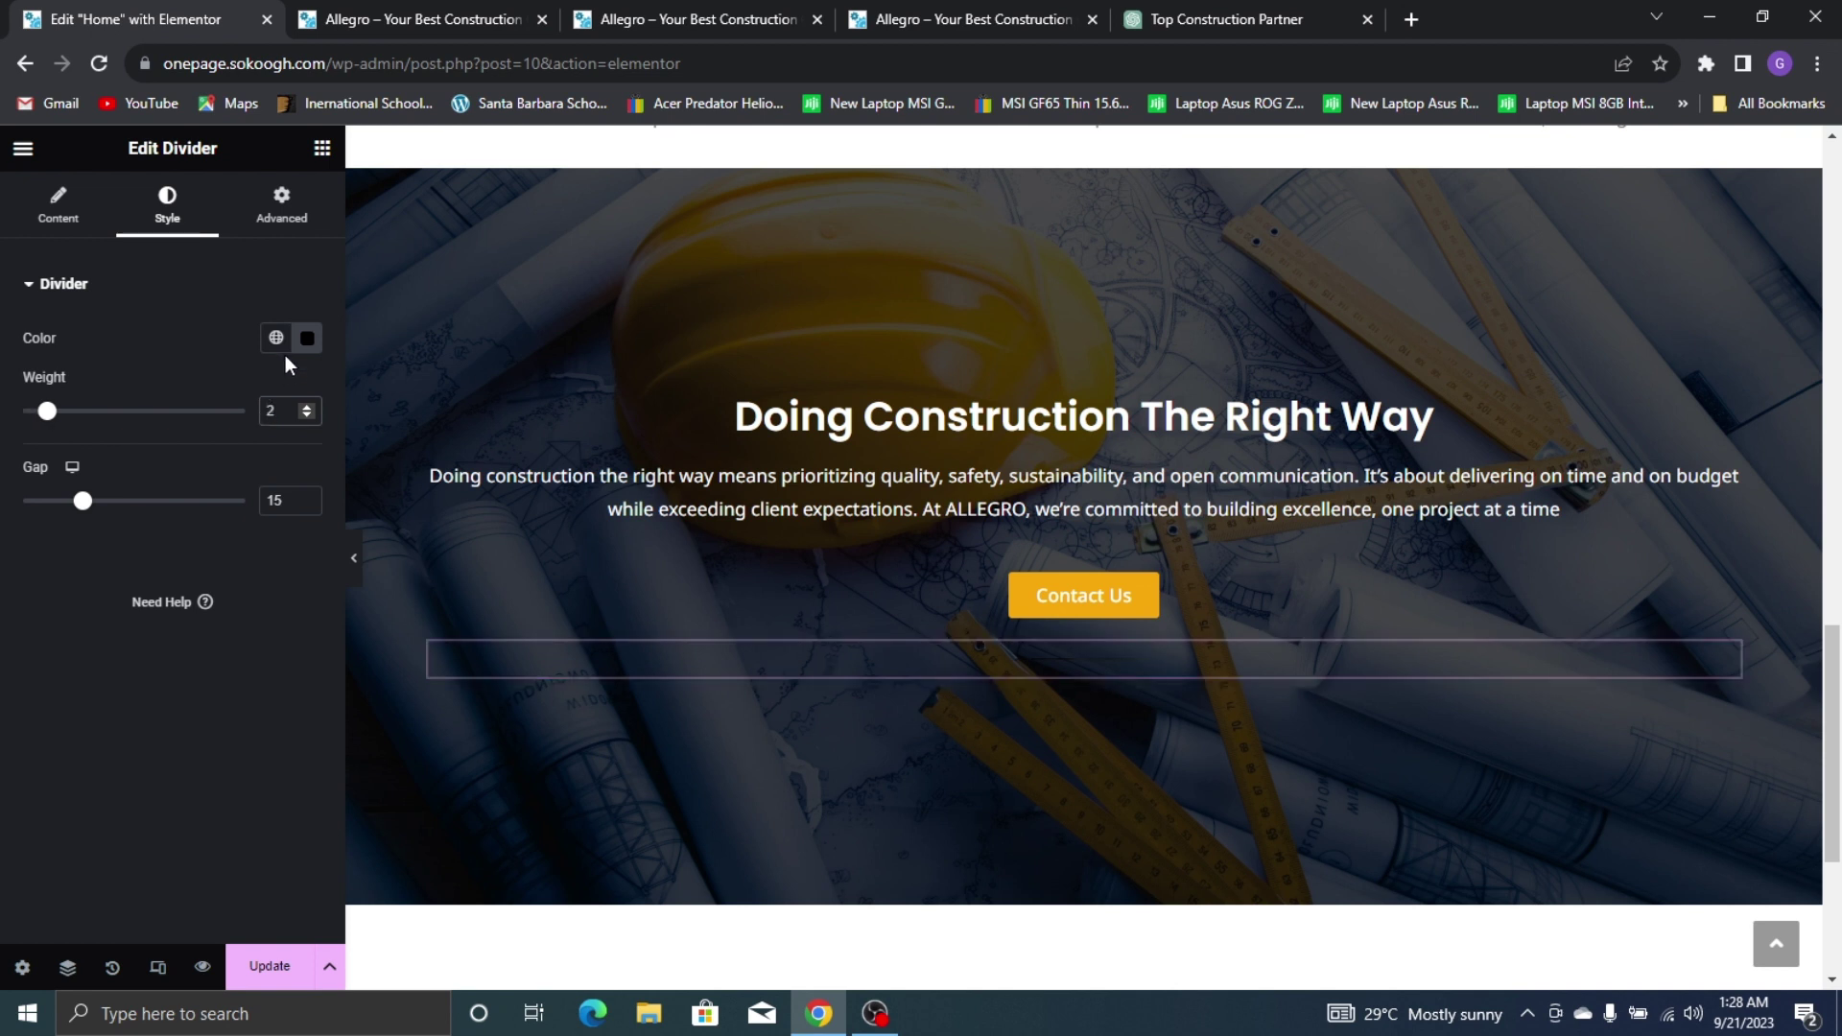
{"action": "left_click", "coordinate": [276, 340]}
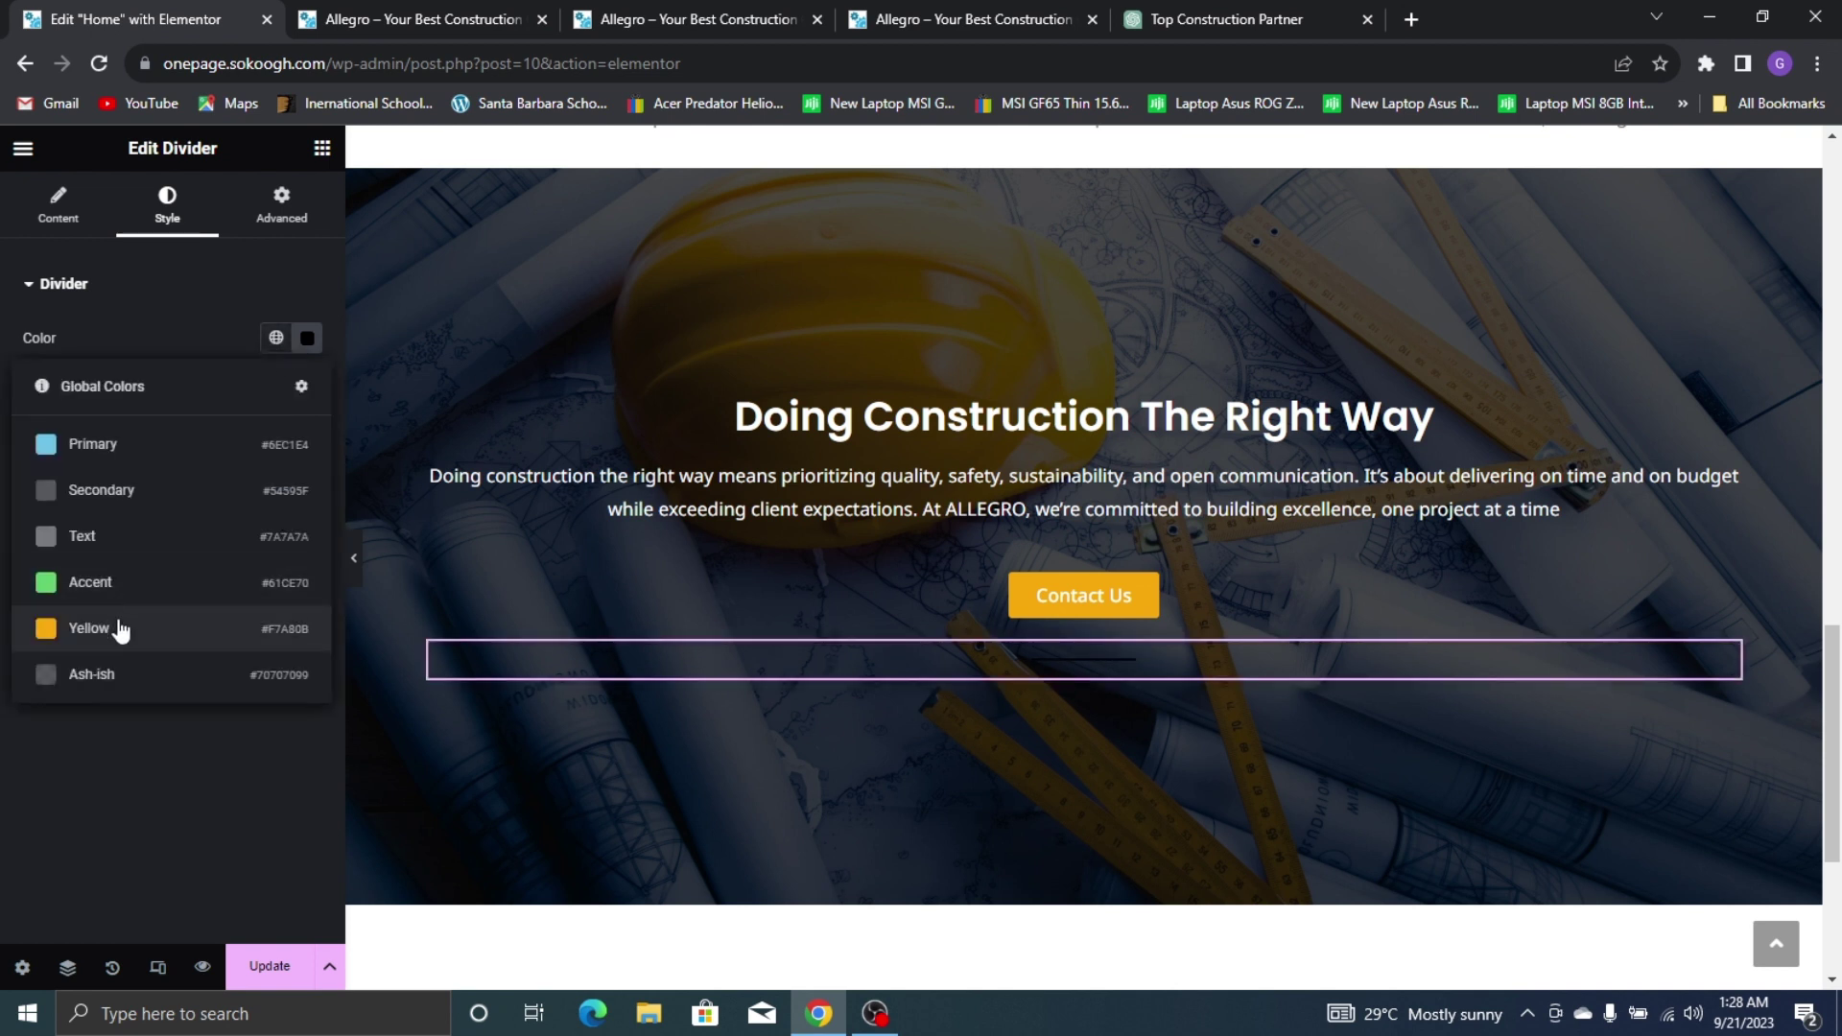
{"action": "left_click", "coordinate": [119, 629]}
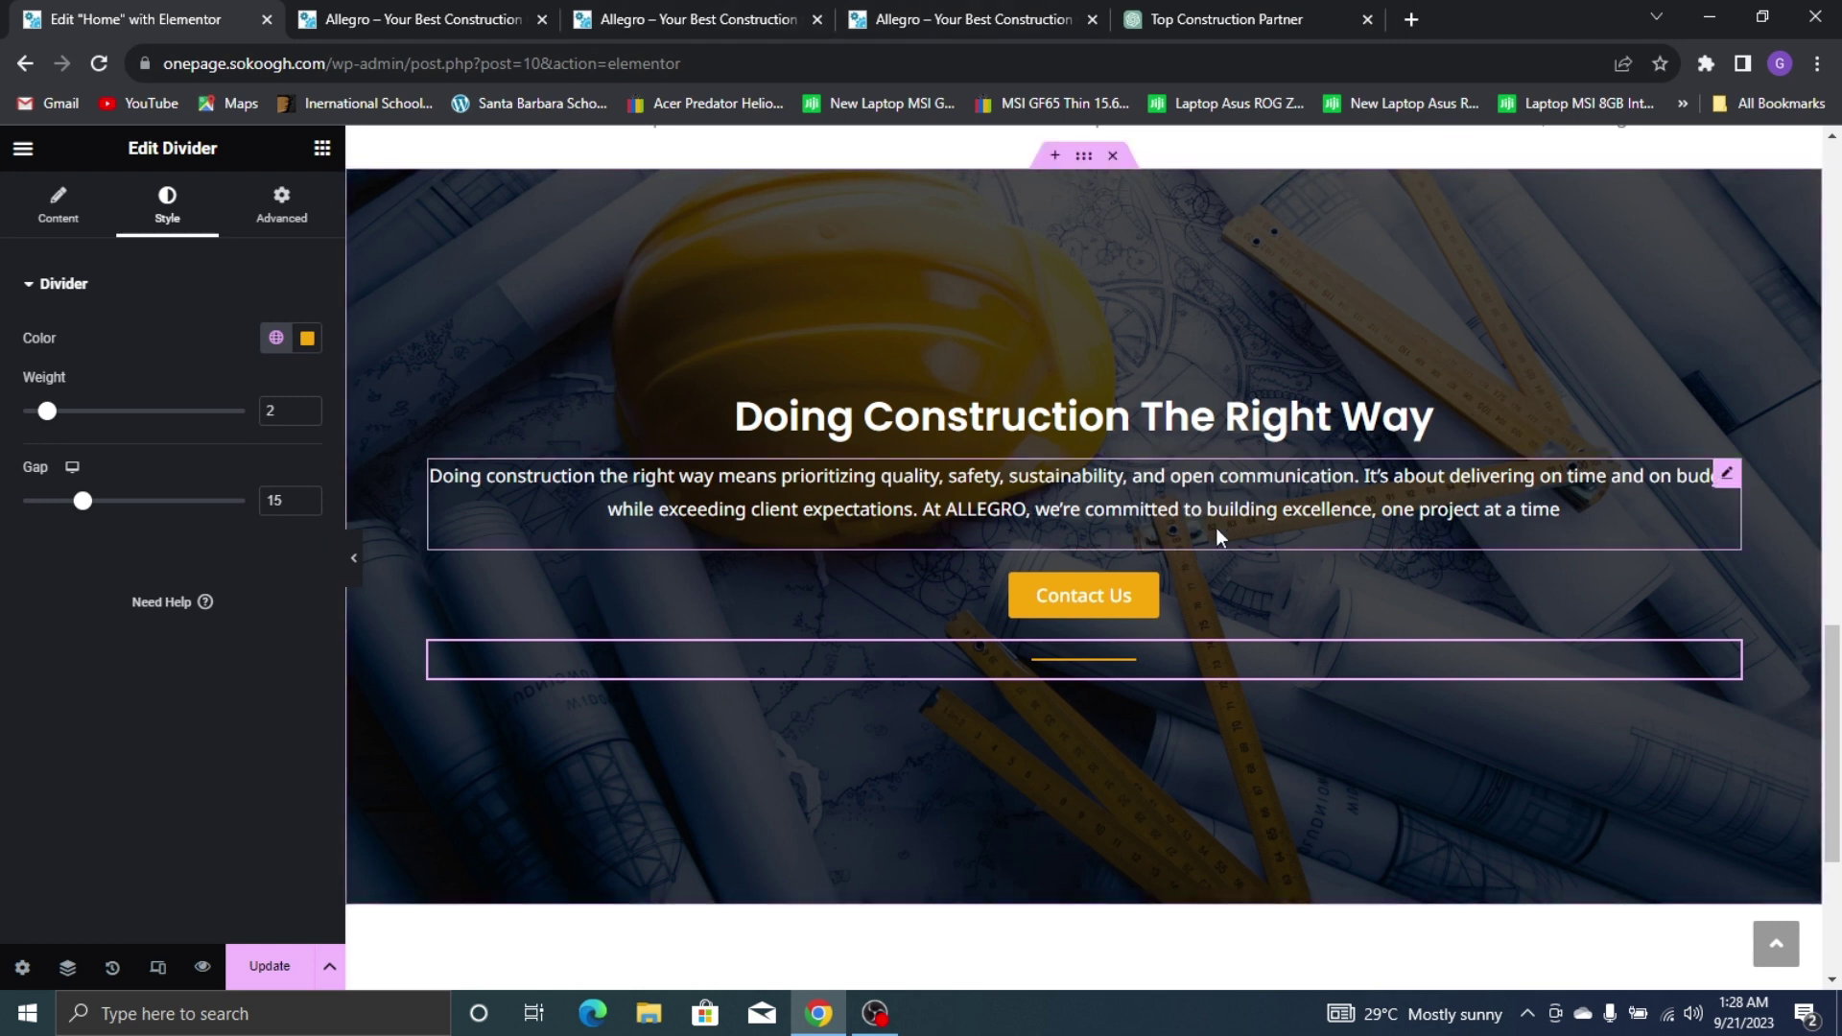
{"action": "left_click", "coordinate": [1257, 471]}
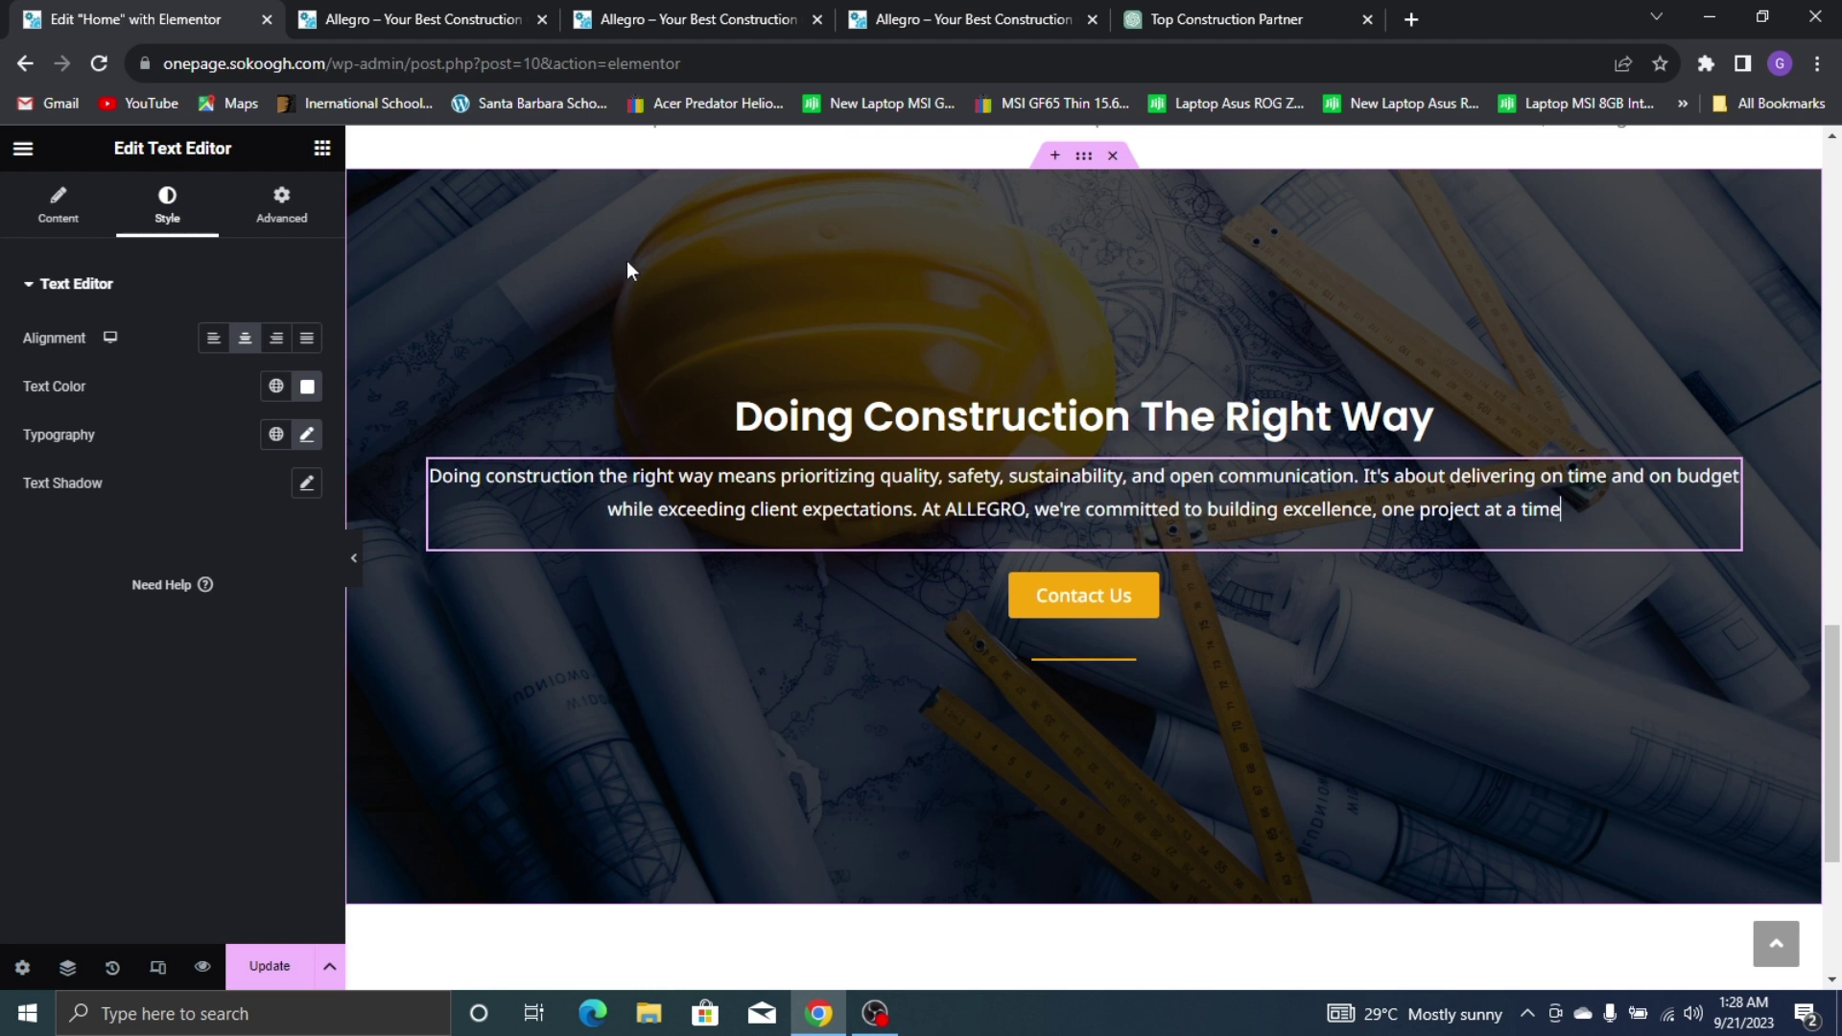
Unlink the hero container's gaps and raise its row gap to 21
{"action": "left_click", "coordinate": [1083, 155]}
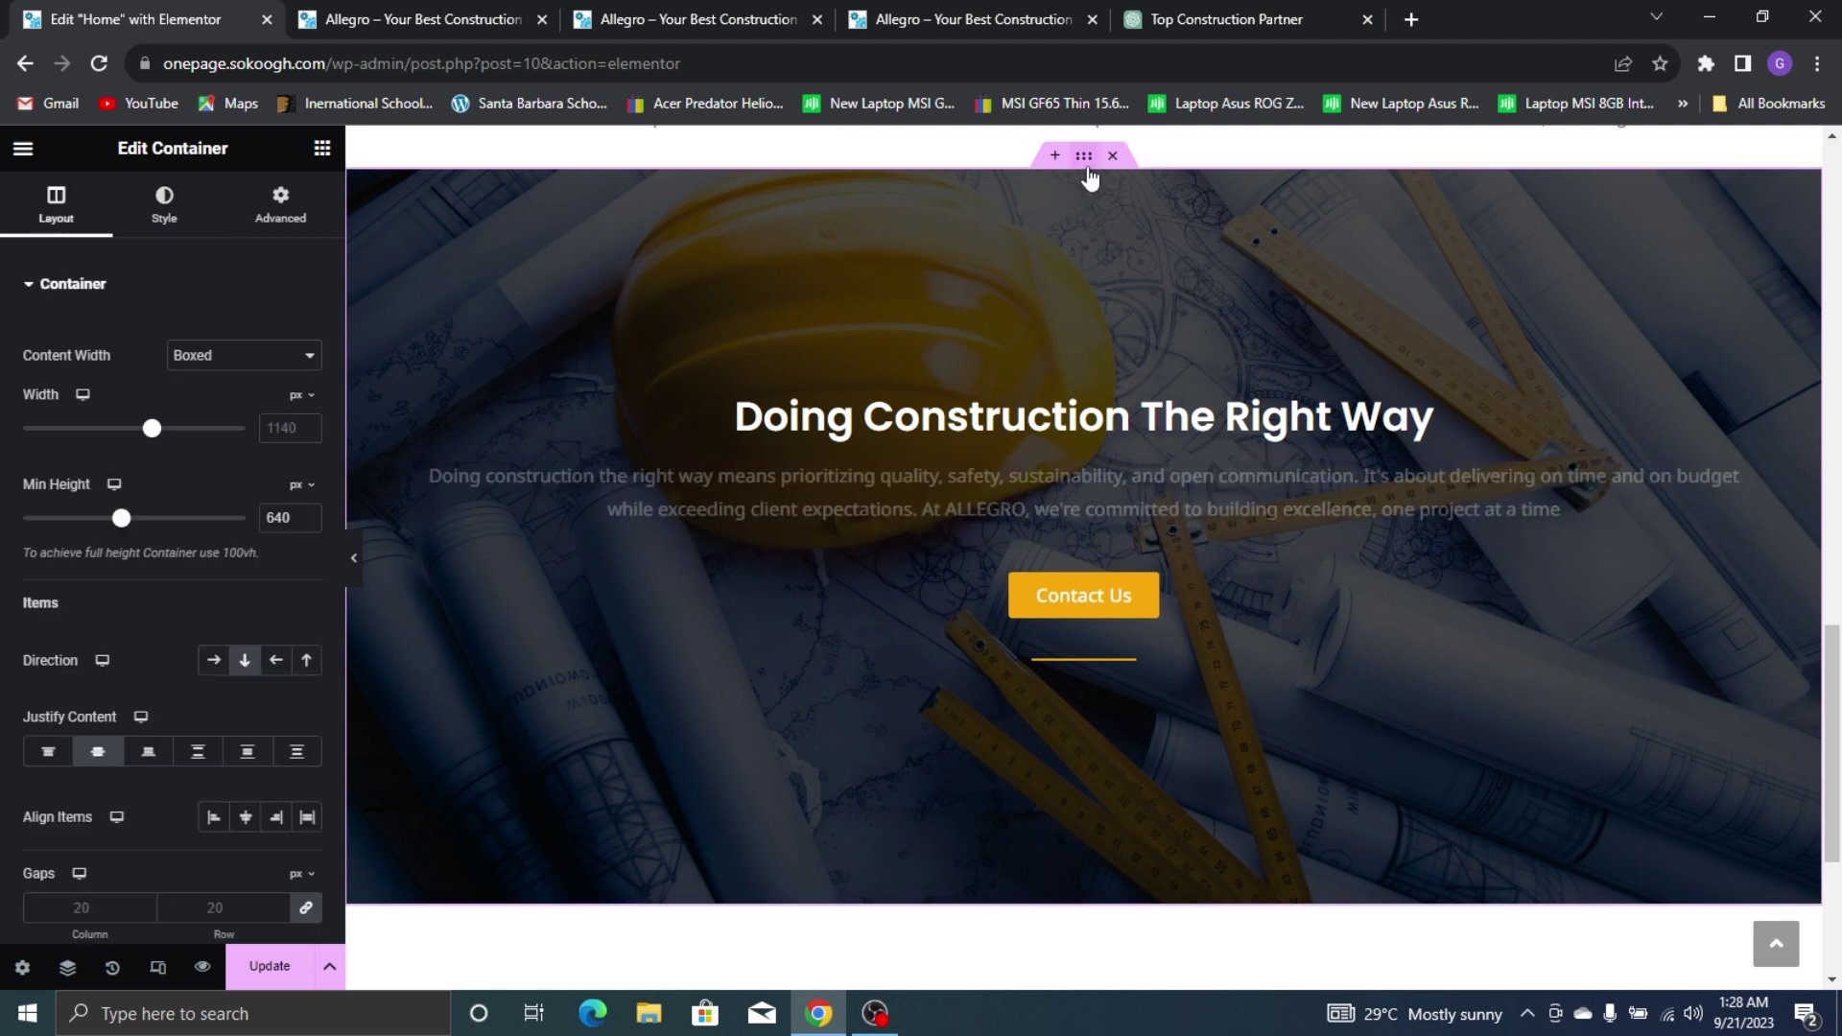
{"action": "left_click", "coordinate": [305, 908]}
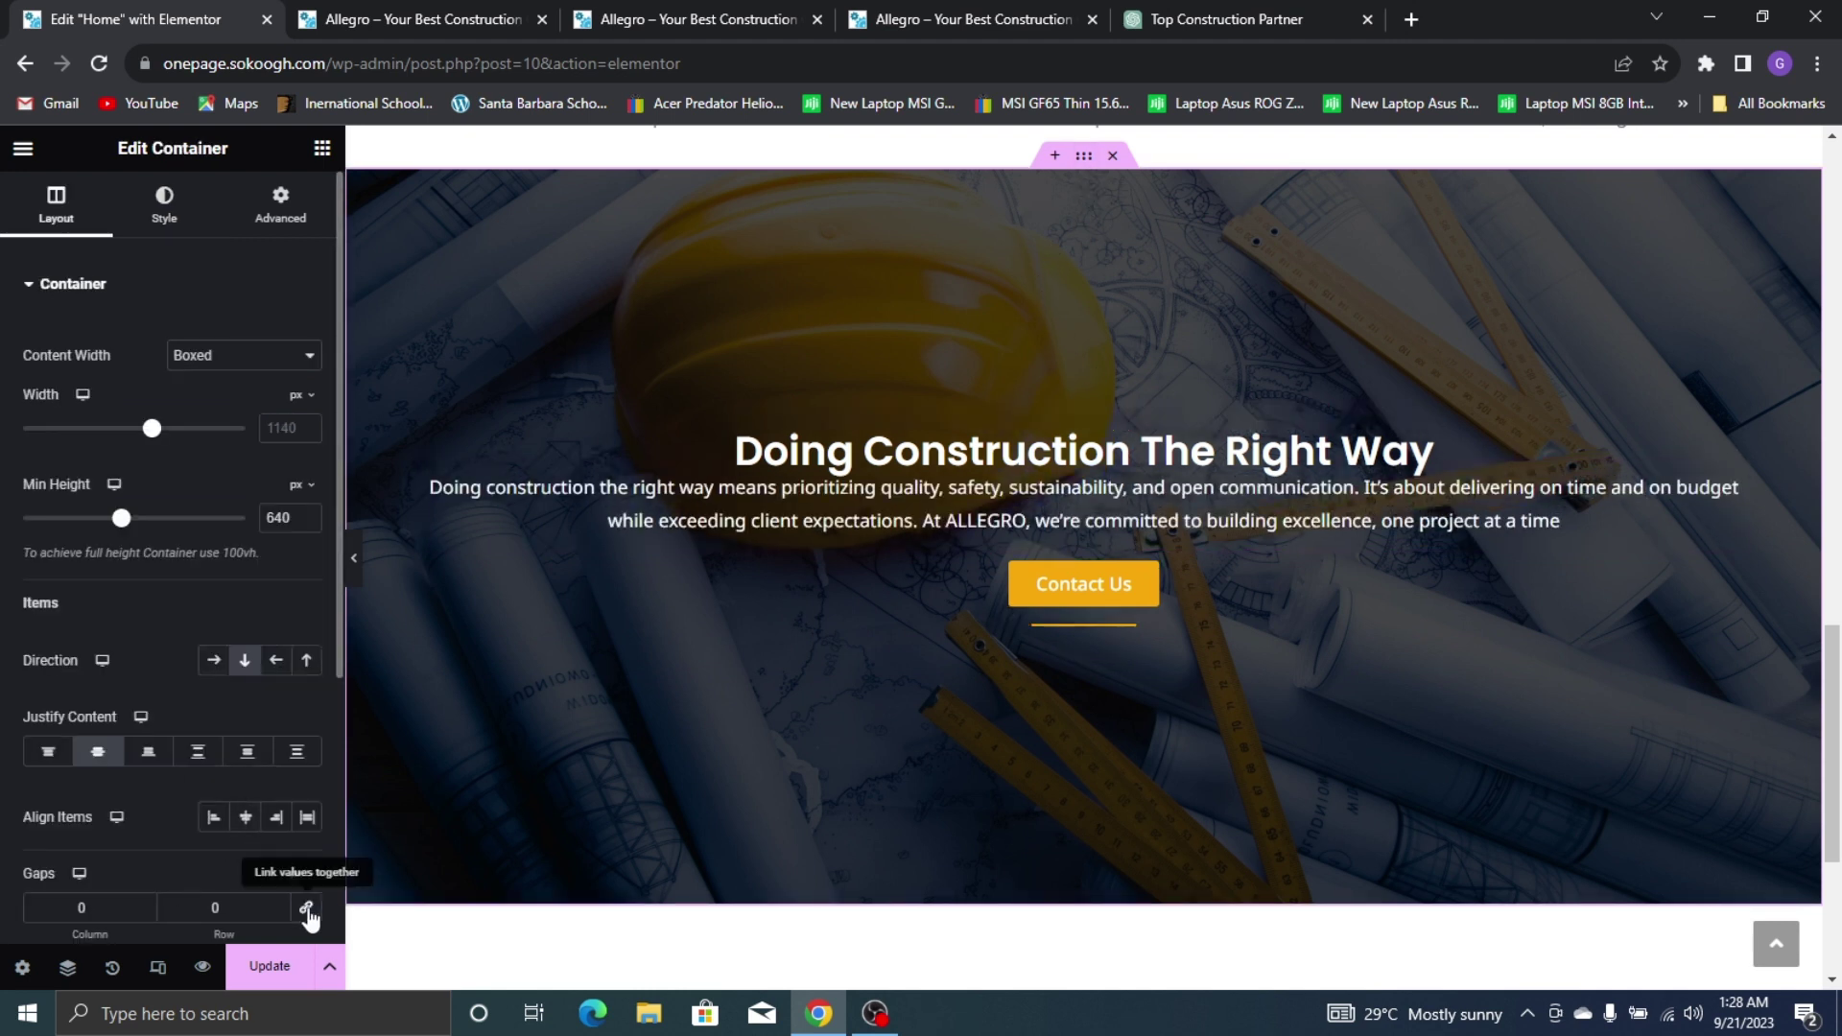
{"action": "scroll", "coordinate": [165, 781], "scroll_direction": "down", "scroll_amount": 3}
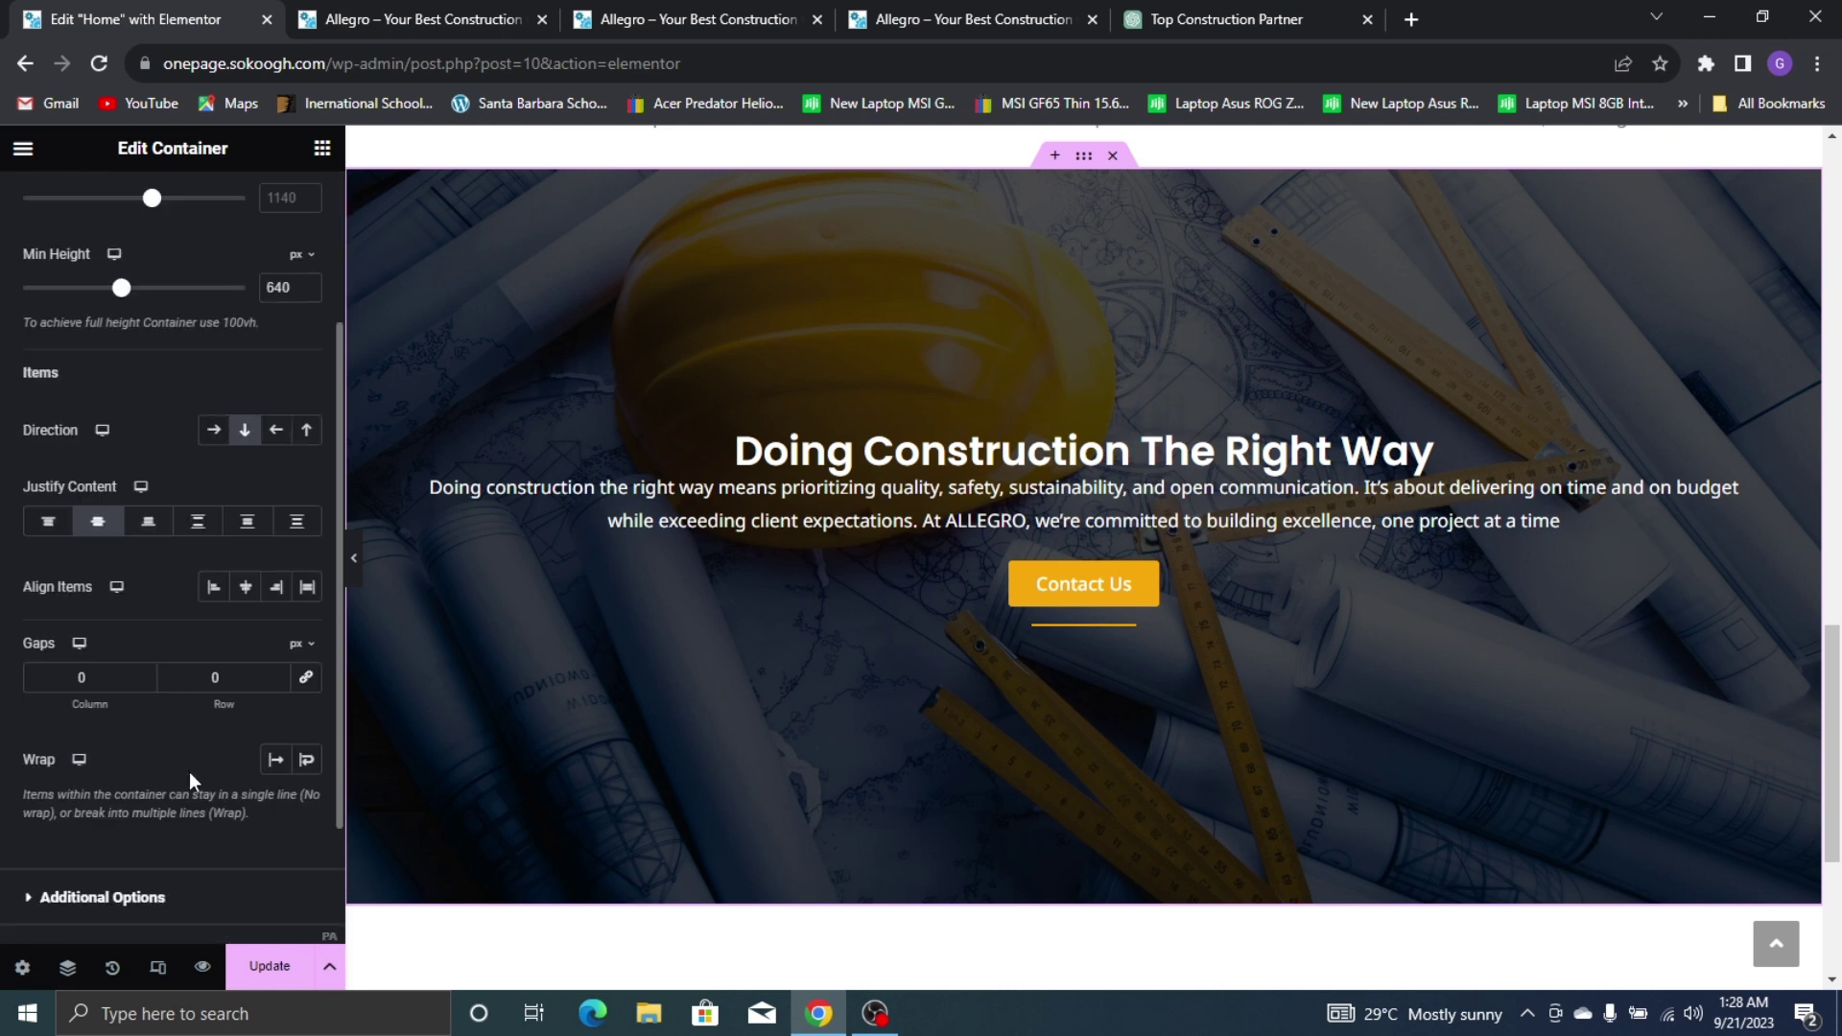
{"action": "left_click", "coordinate": [278, 673]}
{"action": "left_click", "coordinate": [278, 674]}
{"action": "left_click", "coordinate": [278, 674]}
{"action": "left_click", "coordinate": [278, 673]}
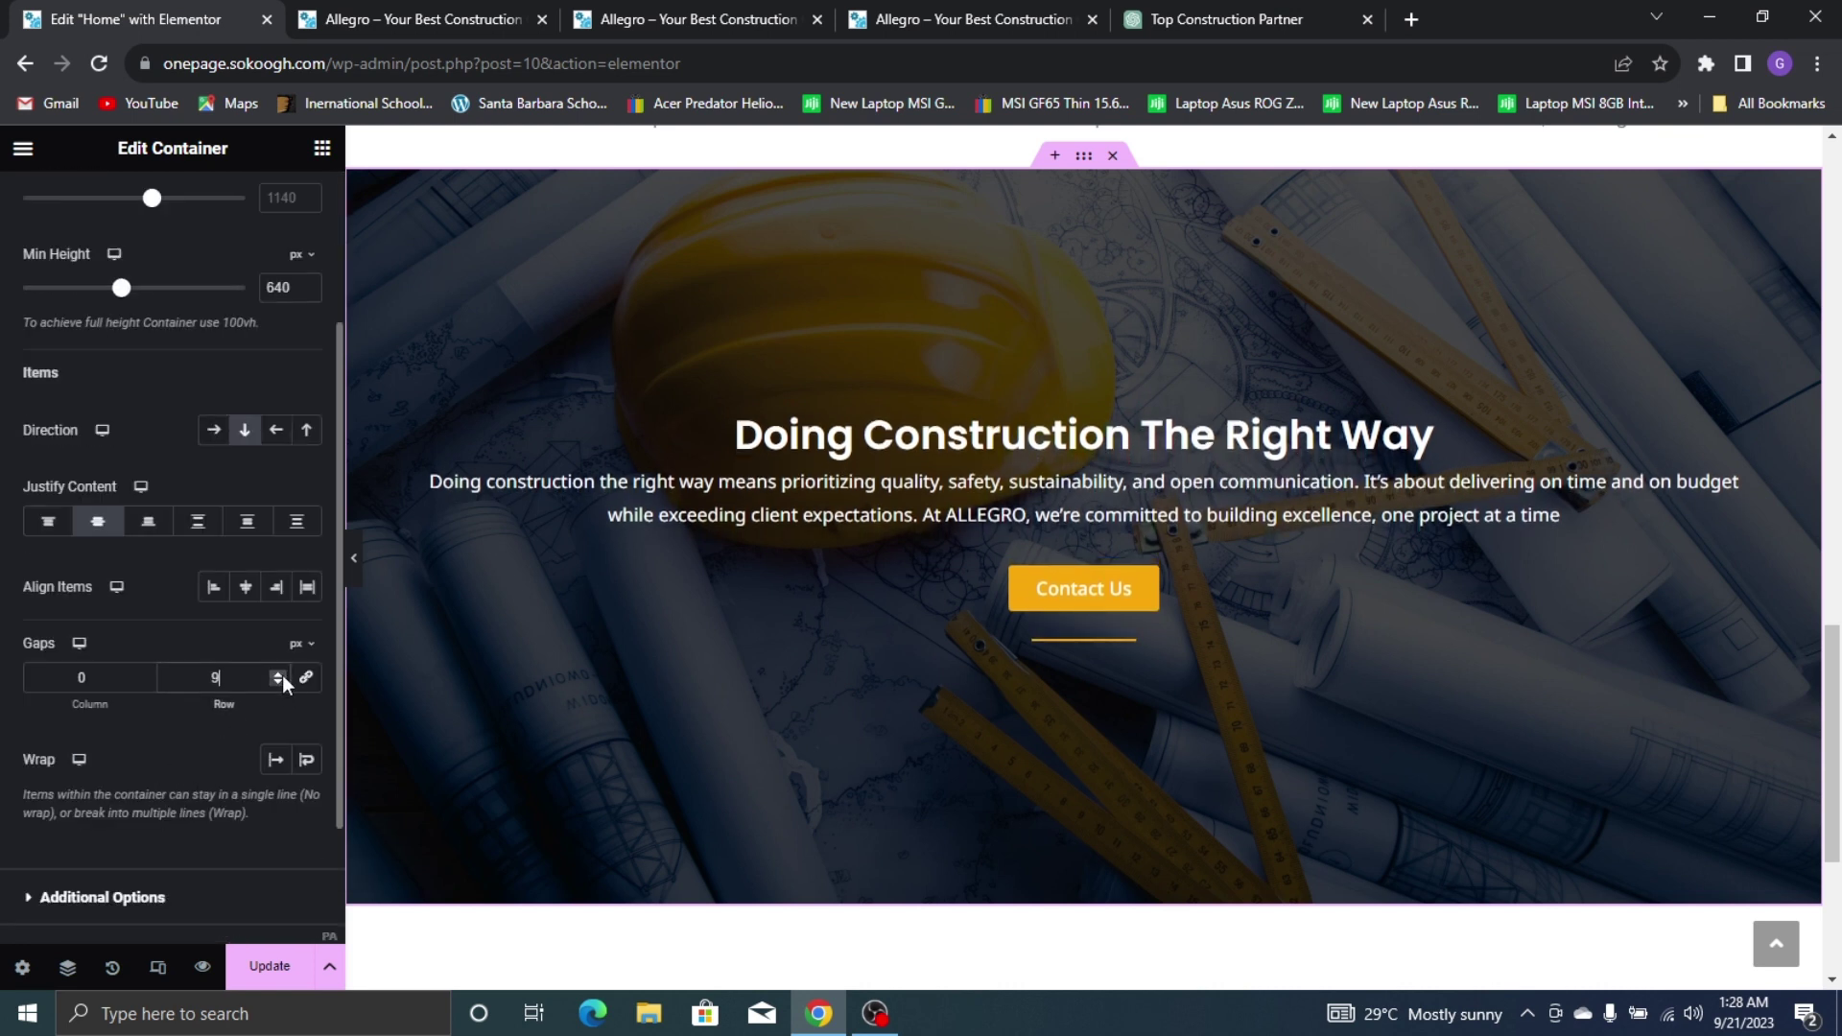
{"action": "left_click", "coordinate": [282, 674]}
{"action": "left_click", "coordinate": [282, 674]}
{"action": "left_click", "coordinate": [282, 675]}
{"action": "left_click", "coordinate": [282, 674]}
{"action": "left_click", "coordinate": [282, 674]}
{"action": "left_click", "coordinate": [282, 674]}
{"action": "left_click", "coordinate": [282, 675]}
{"action": "left_click", "coordinate": [282, 675]}
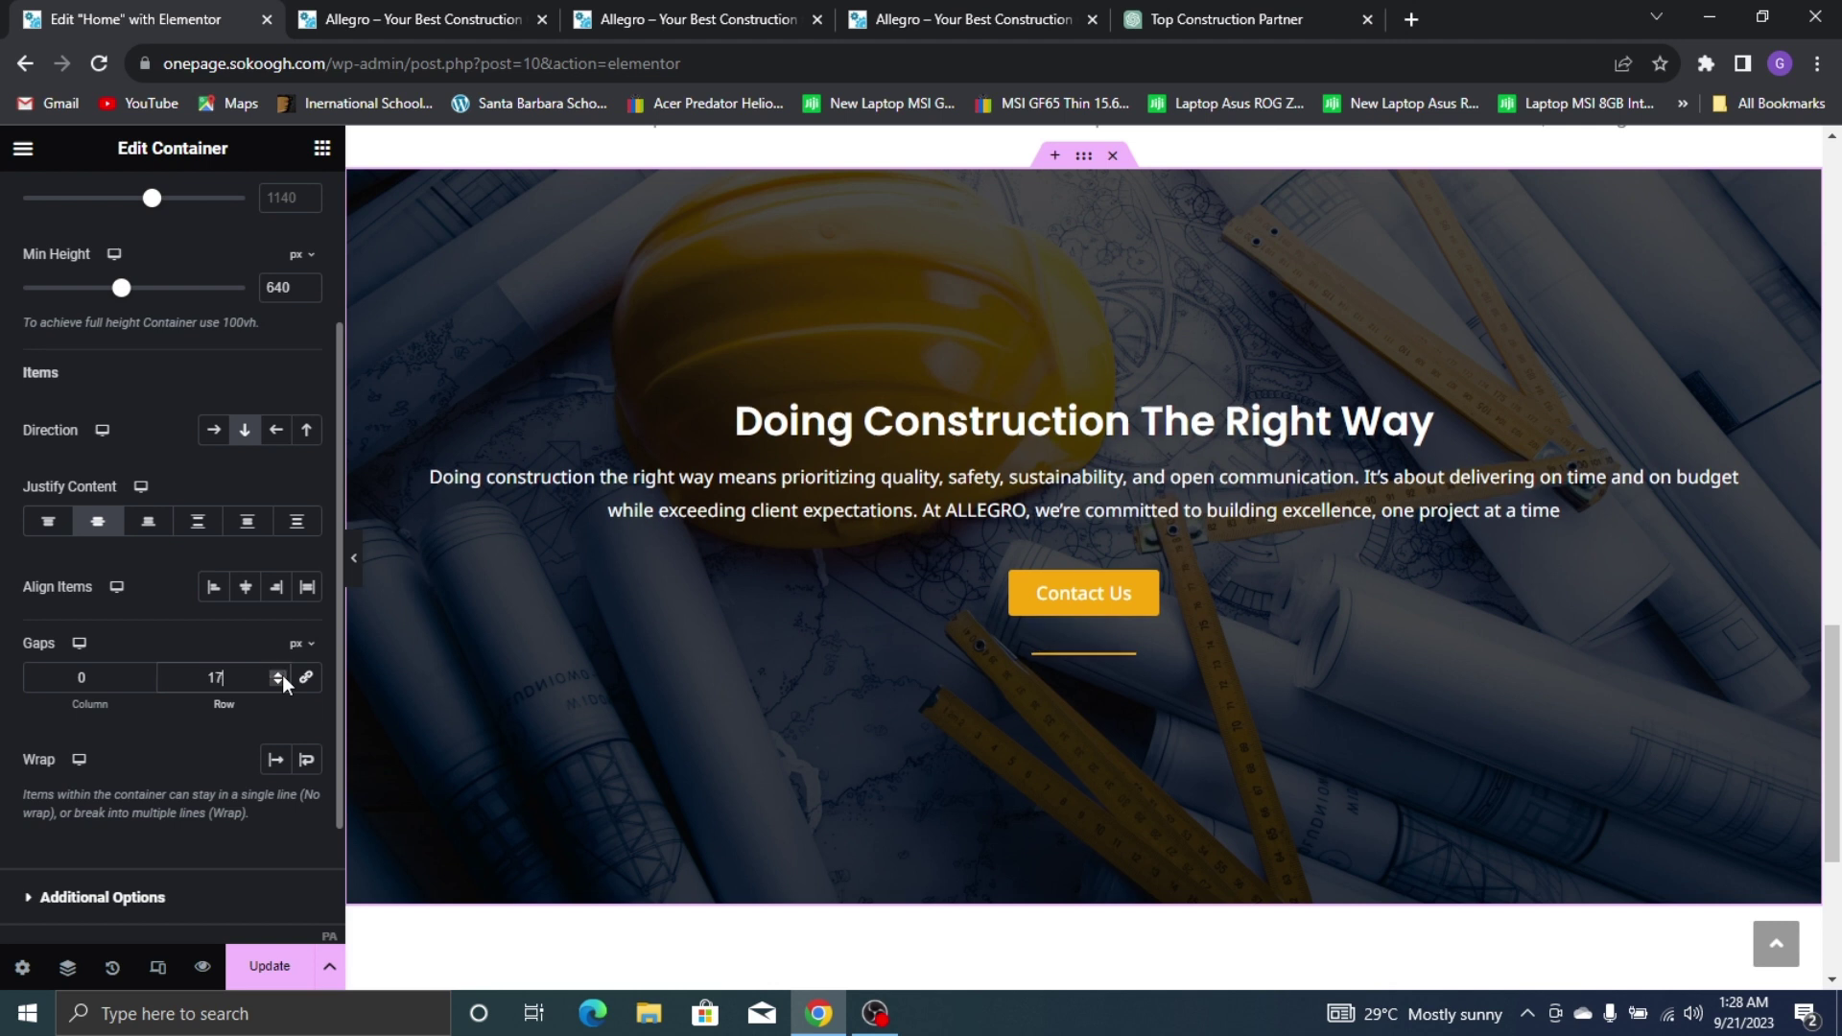
{"action": "left_click", "coordinate": [282, 675]}
{"action": "left_click", "coordinate": [282, 675]}
{"action": "left_click", "coordinate": [282, 675]}
{"action": "left_click", "coordinate": [282, 676]}
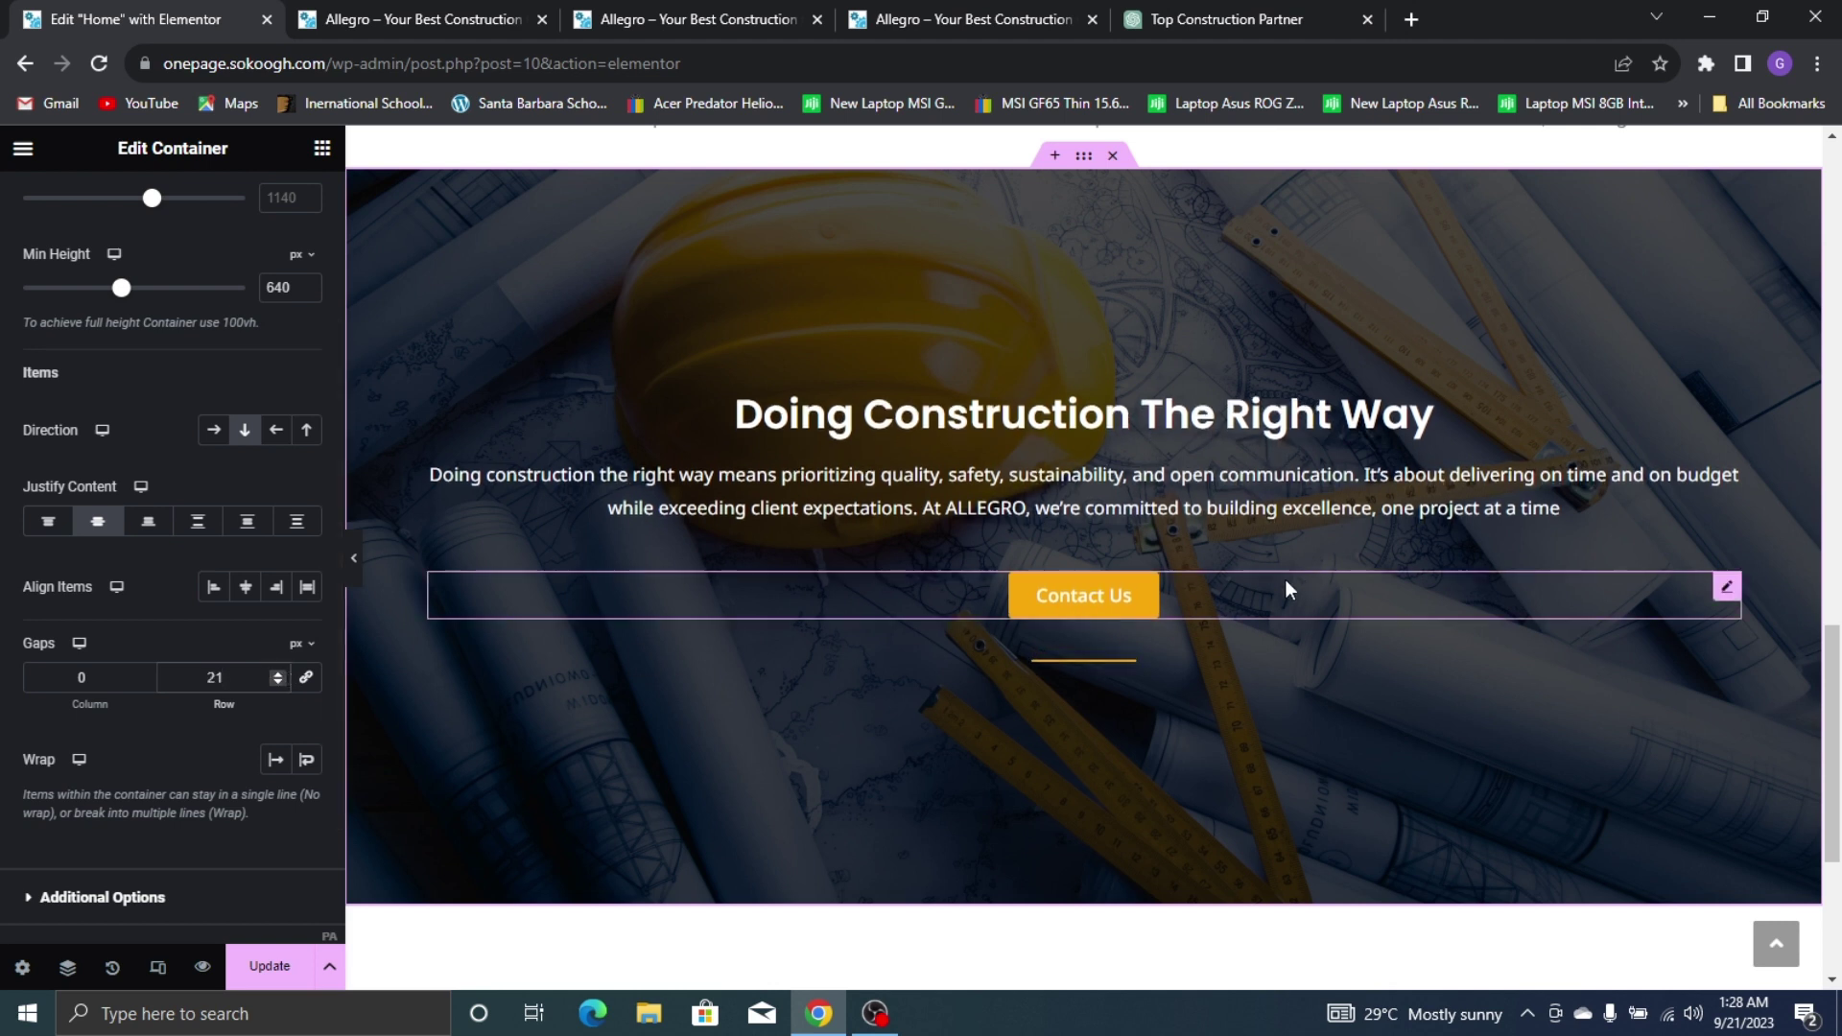
Narrow the hero container to 820 px and view the live site's stats section
{"action": "left_click", "coordinate": [1275, 505]}
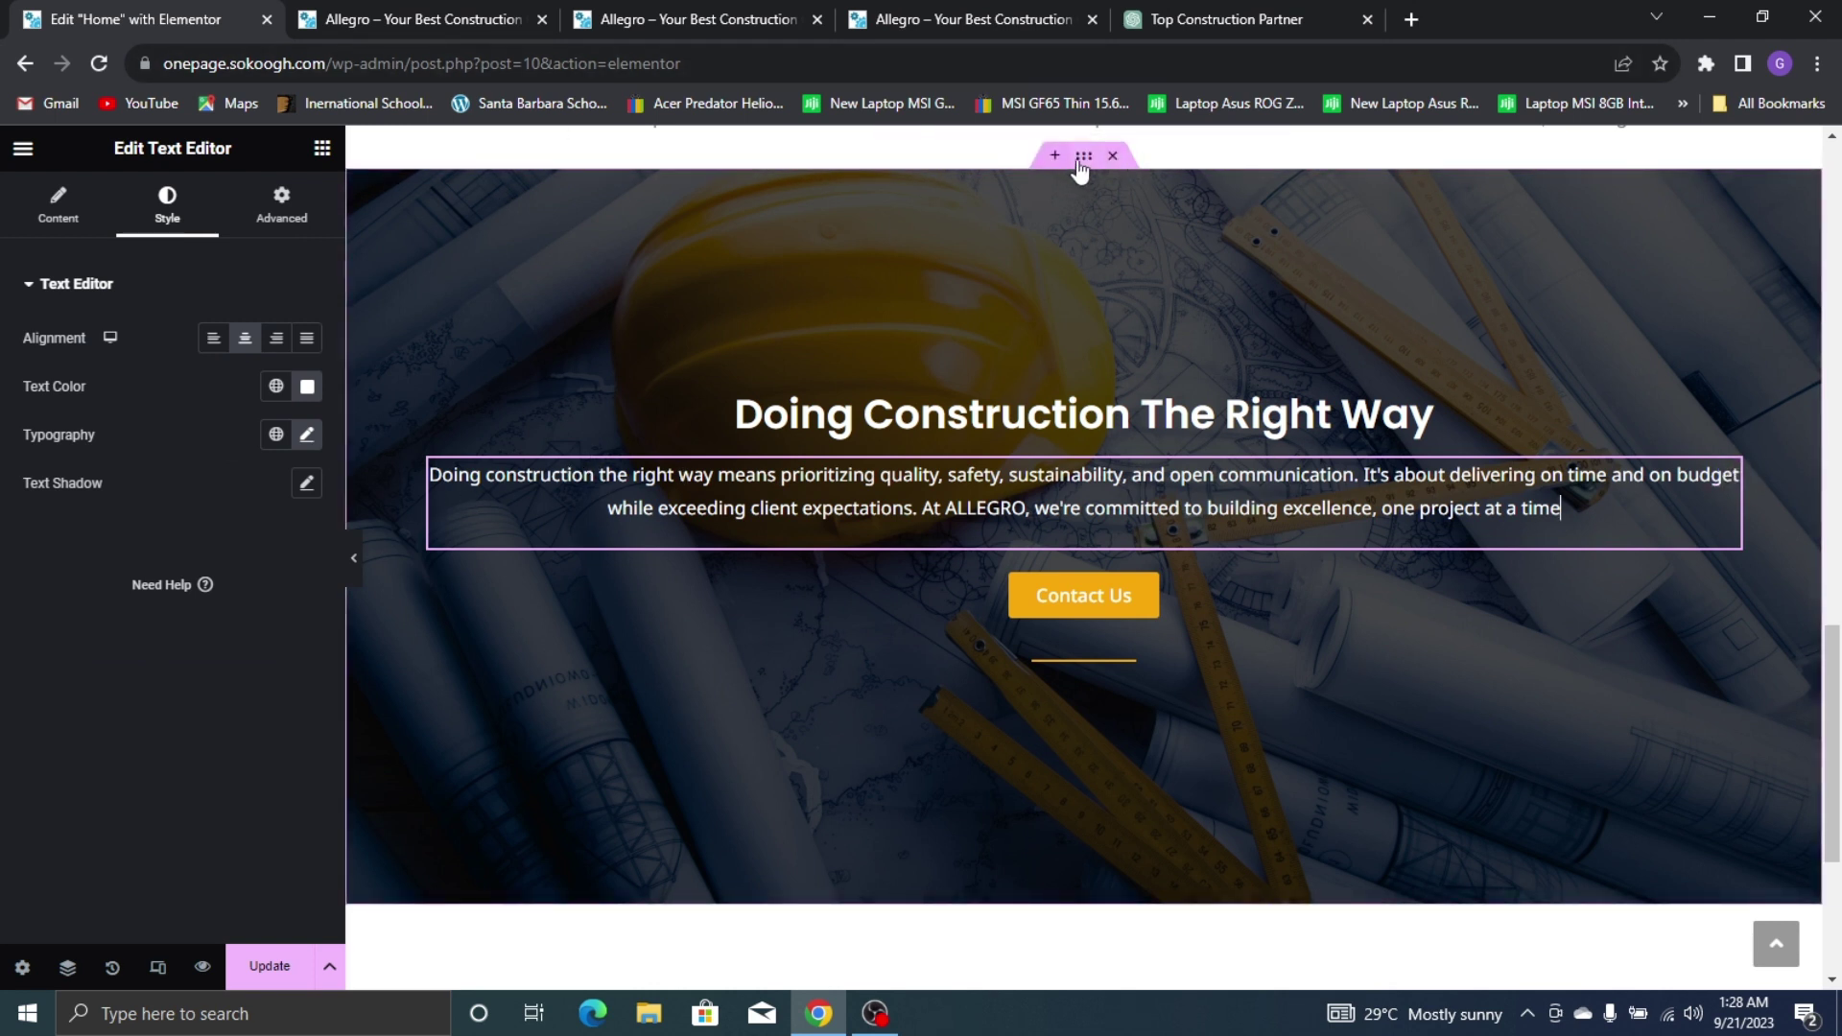
{"action": "left_click", "coordinate": [379, 300]}
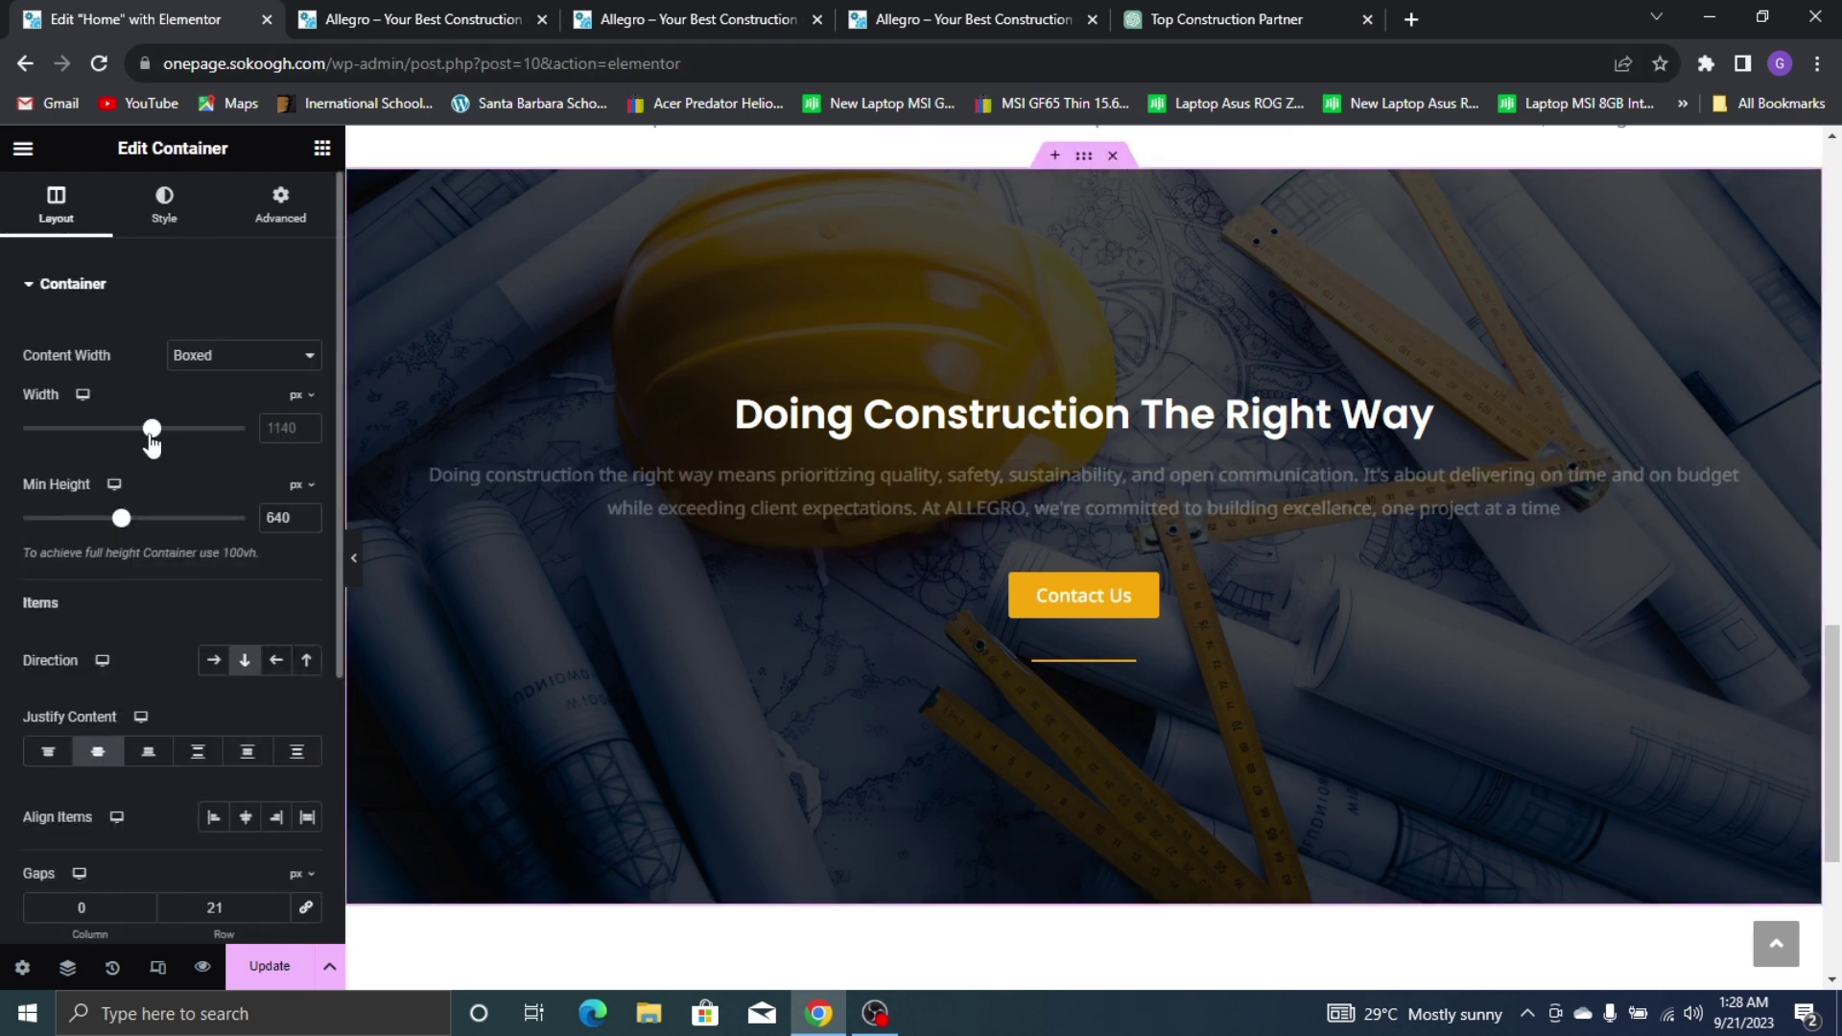
{"action": "left_click_drag", "start_coordinate": [151, 432], "coordinate": [88, 436]}
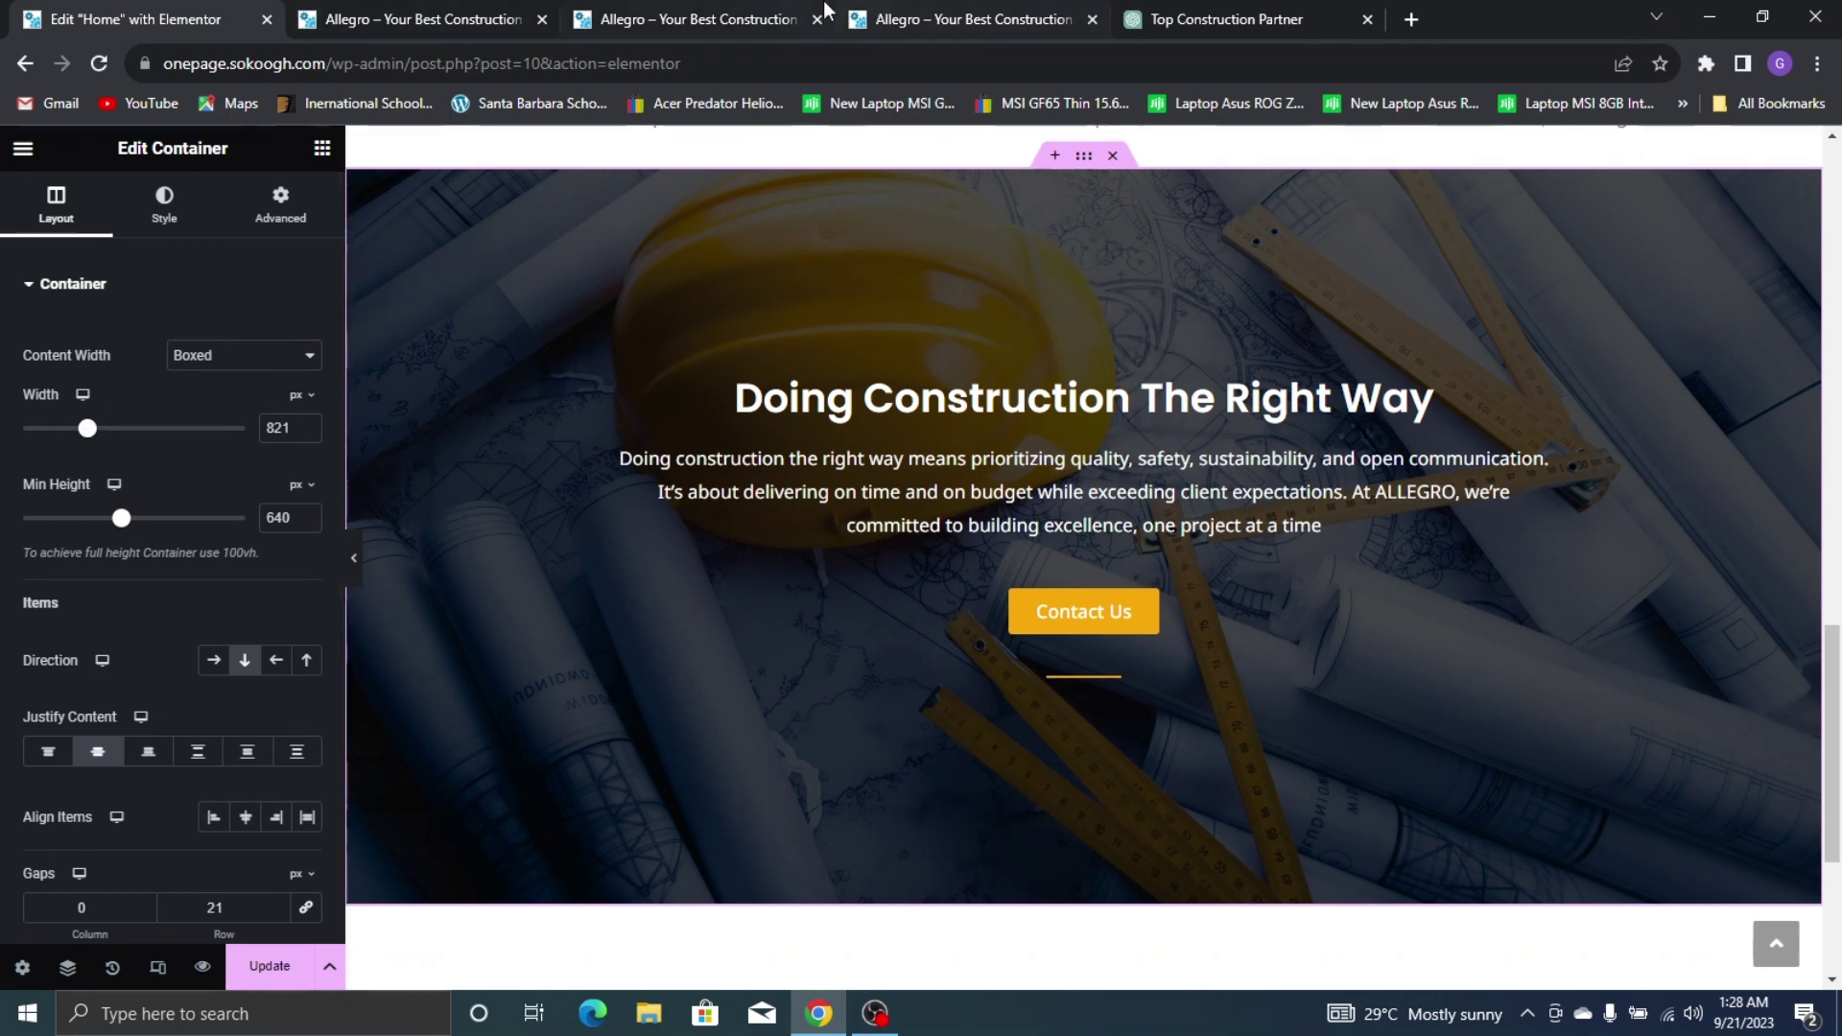
{"action": "left_click", "coordinate": [876, 19]}
{"action": "key", "text": "ctrl+1"}
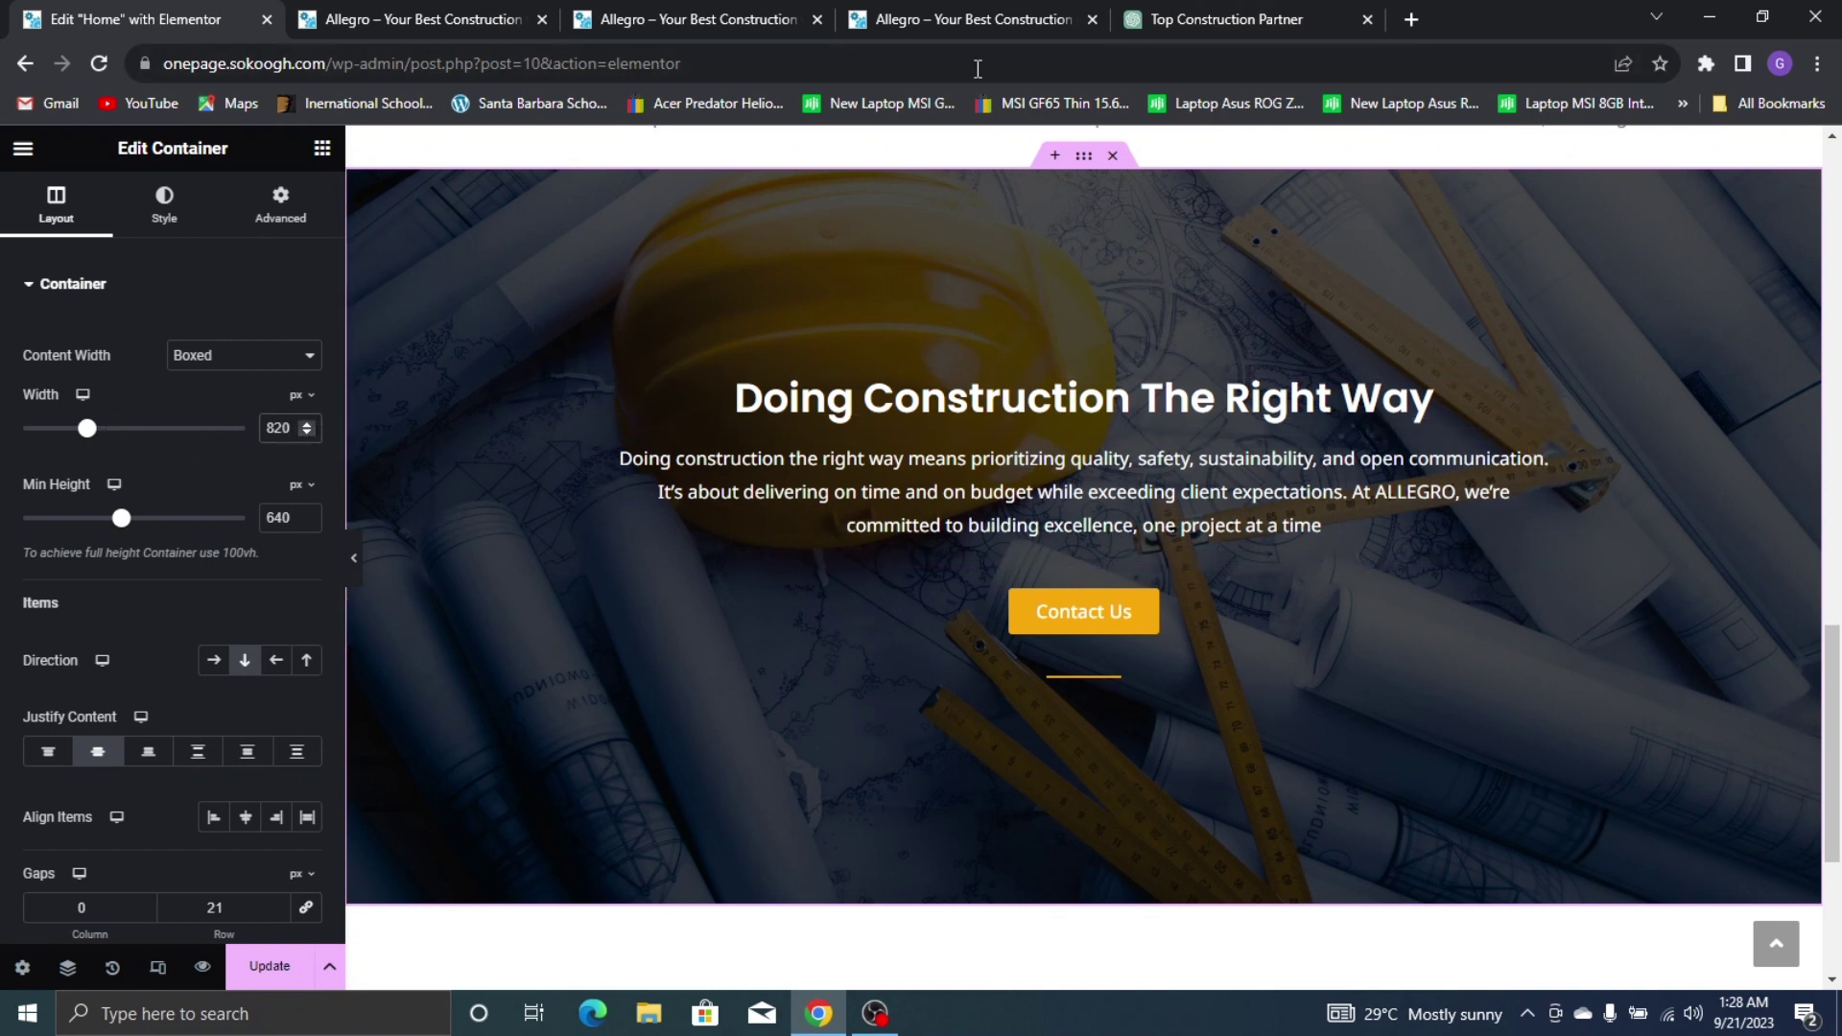
{"action": "left_click", "coordinate": [935, 13]}
{"action": "left_click", "coordinate": [106, 12]}
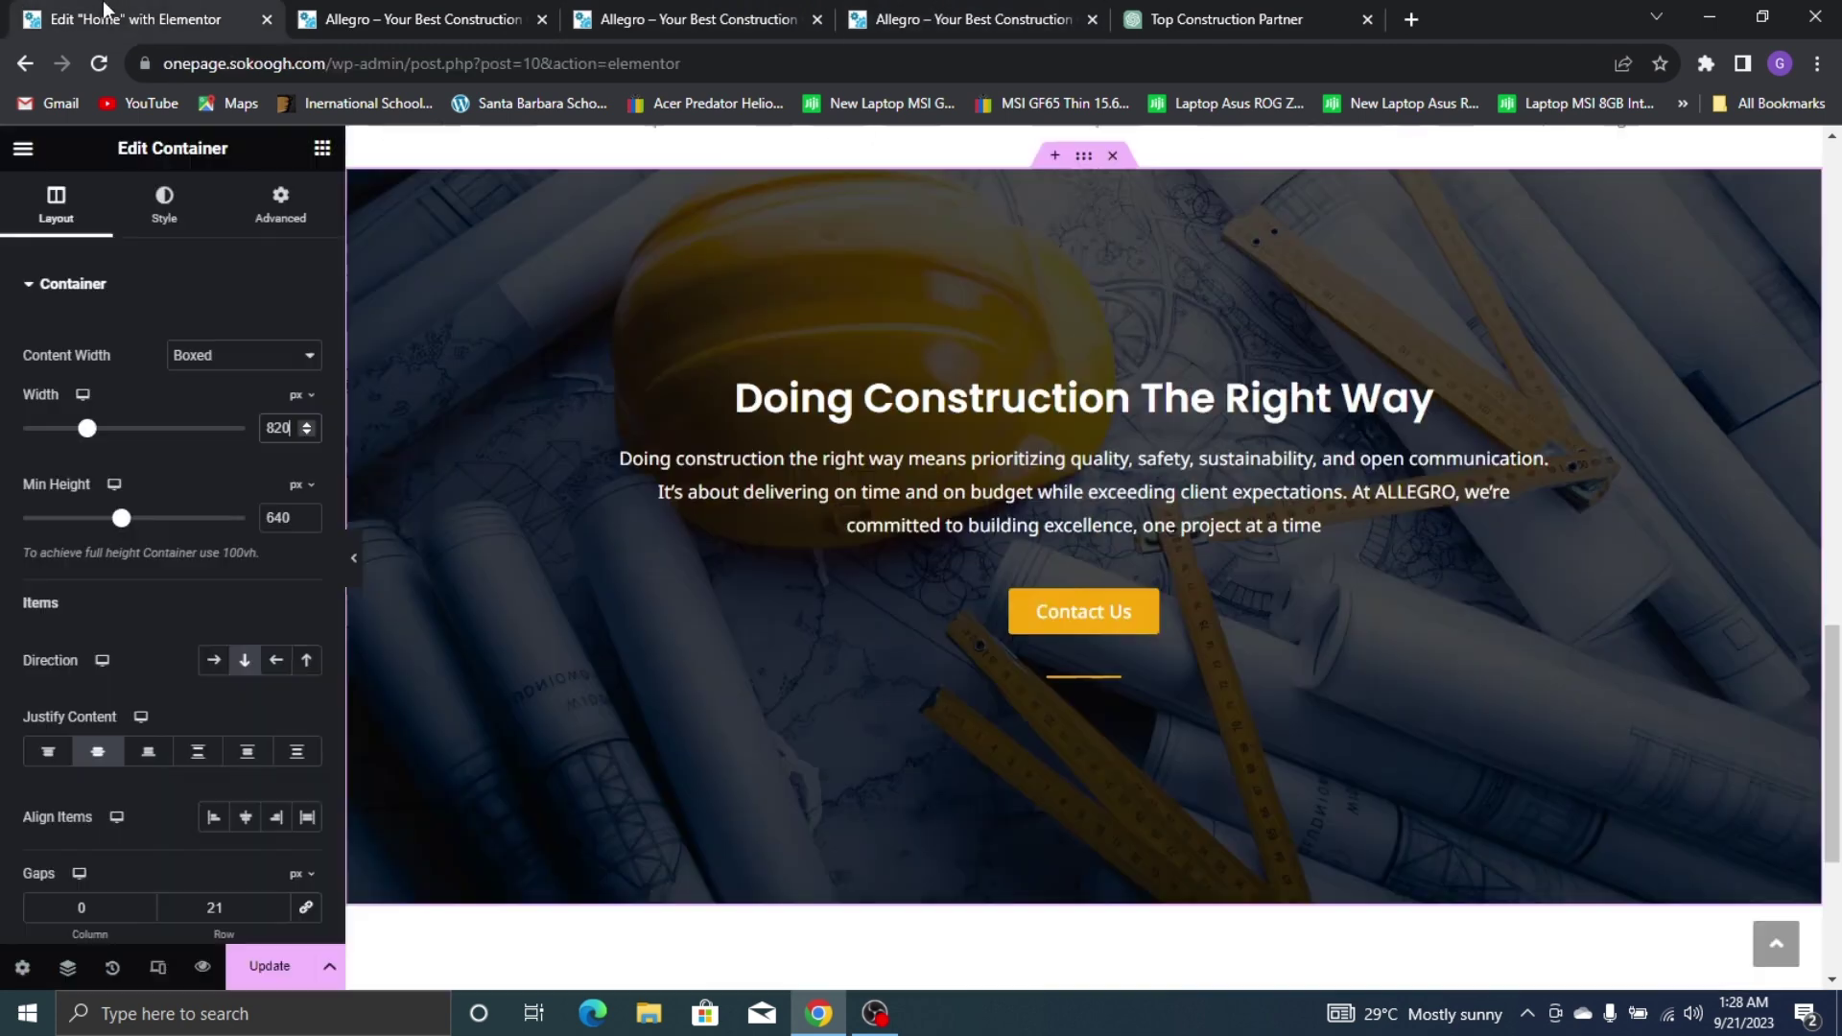
{"action": "left_click", "coordinate": [873, 9]}
{"action": "scroll", "coordinate": [1025, 545], "scroll_direction": "down", "scroll_amount": 5}
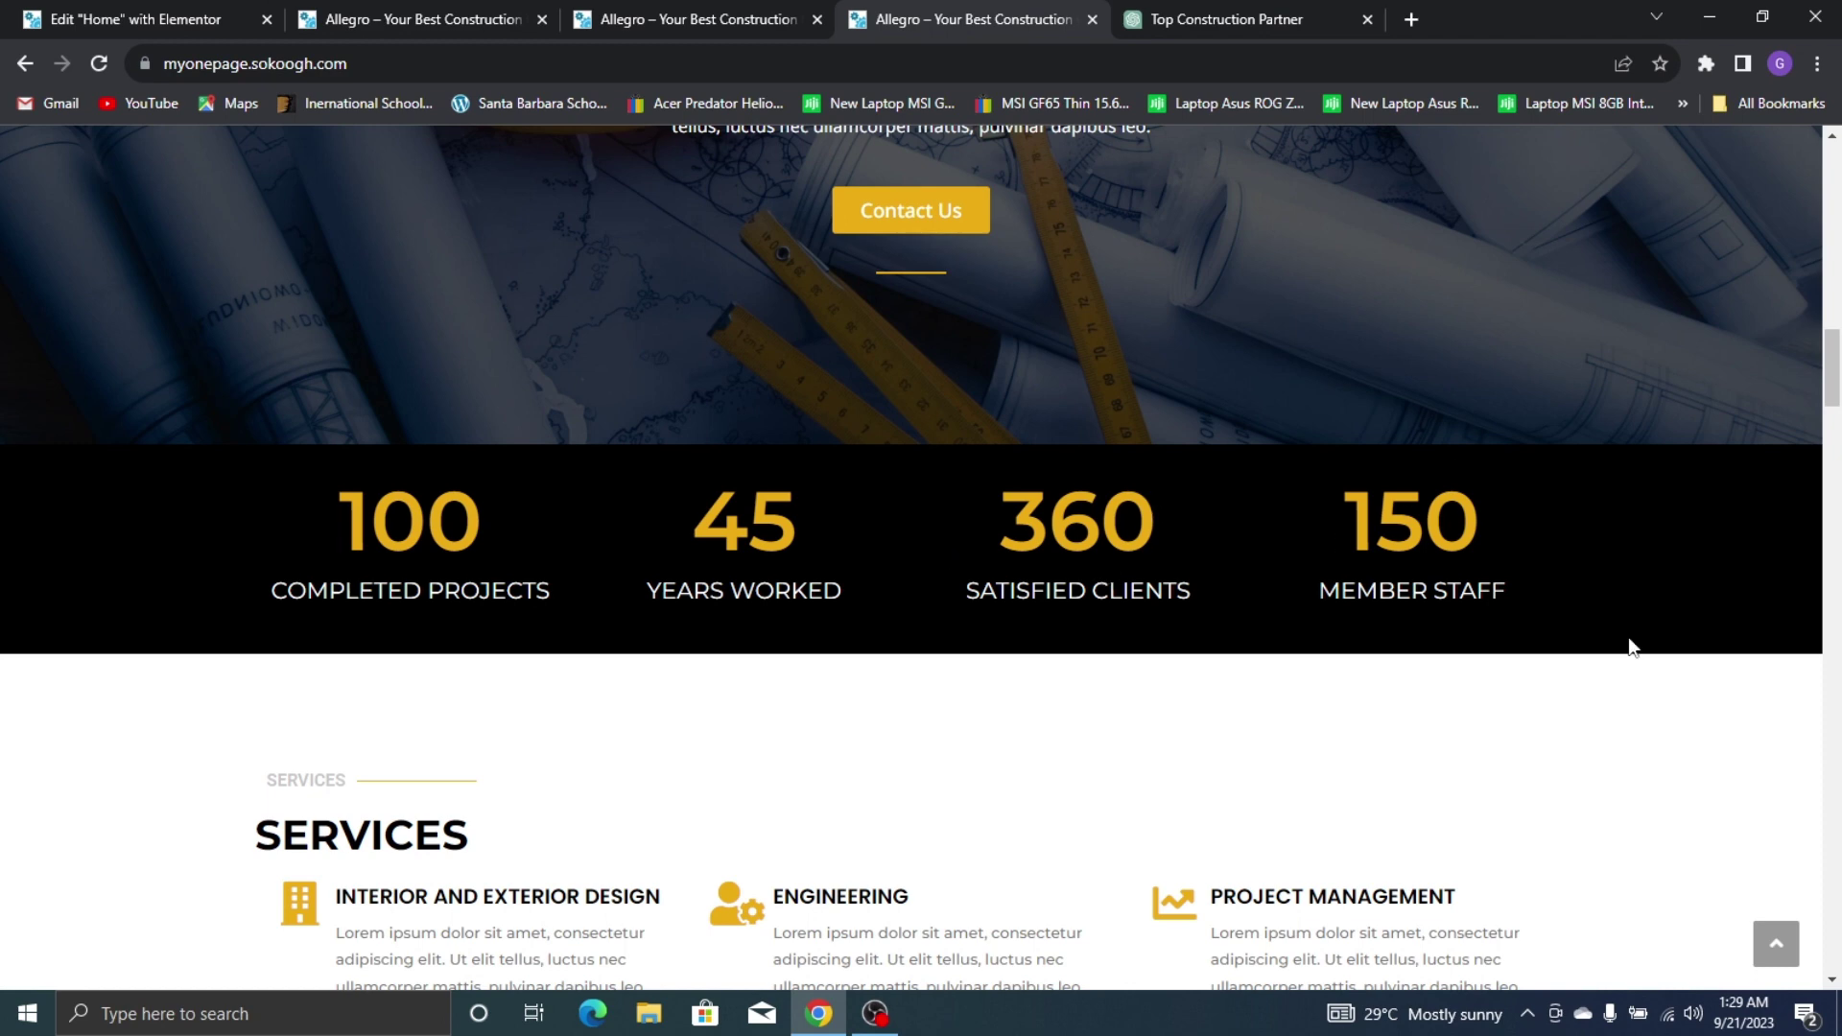
Add a new single-column section below the hero
{"action": "left_click", "coordinate": [134, 19]}
{"action": "scroll", "coordinate": [1015, 540], "scroll_direction": "down", "scroll_amount": 3}
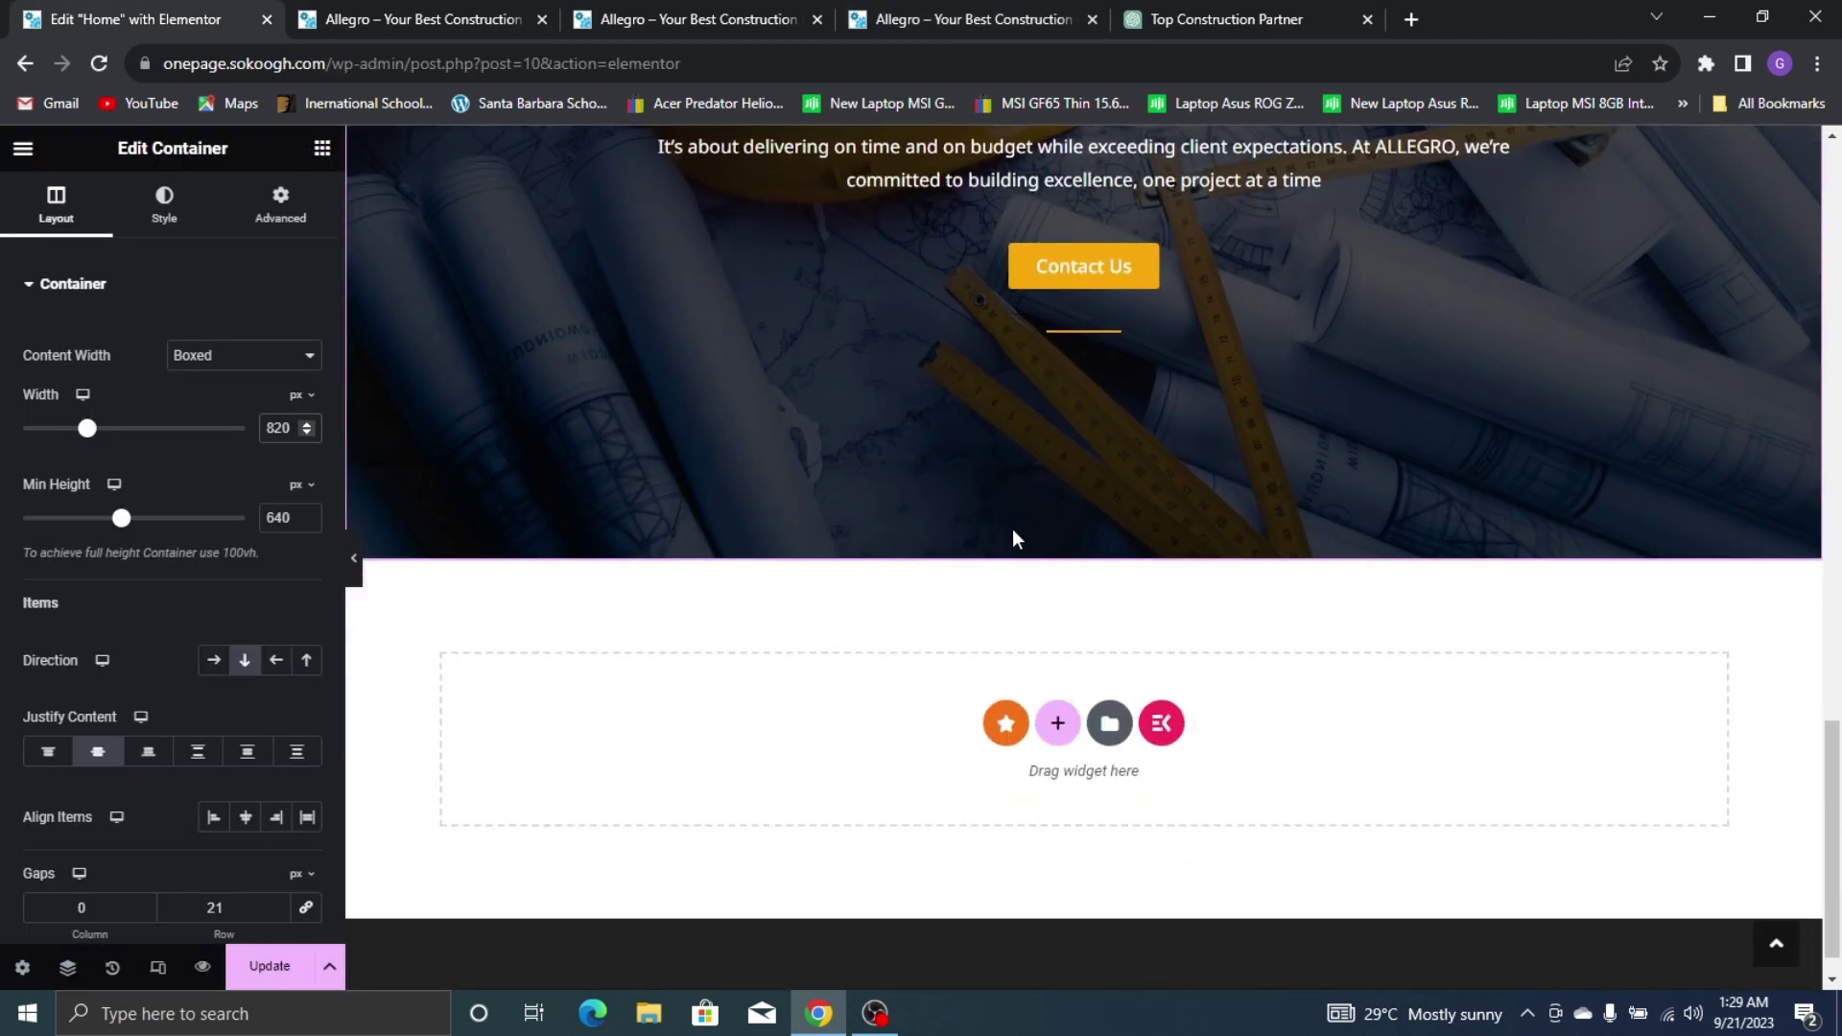
{"action": "left_click", "coordinate": [1057, 723]}
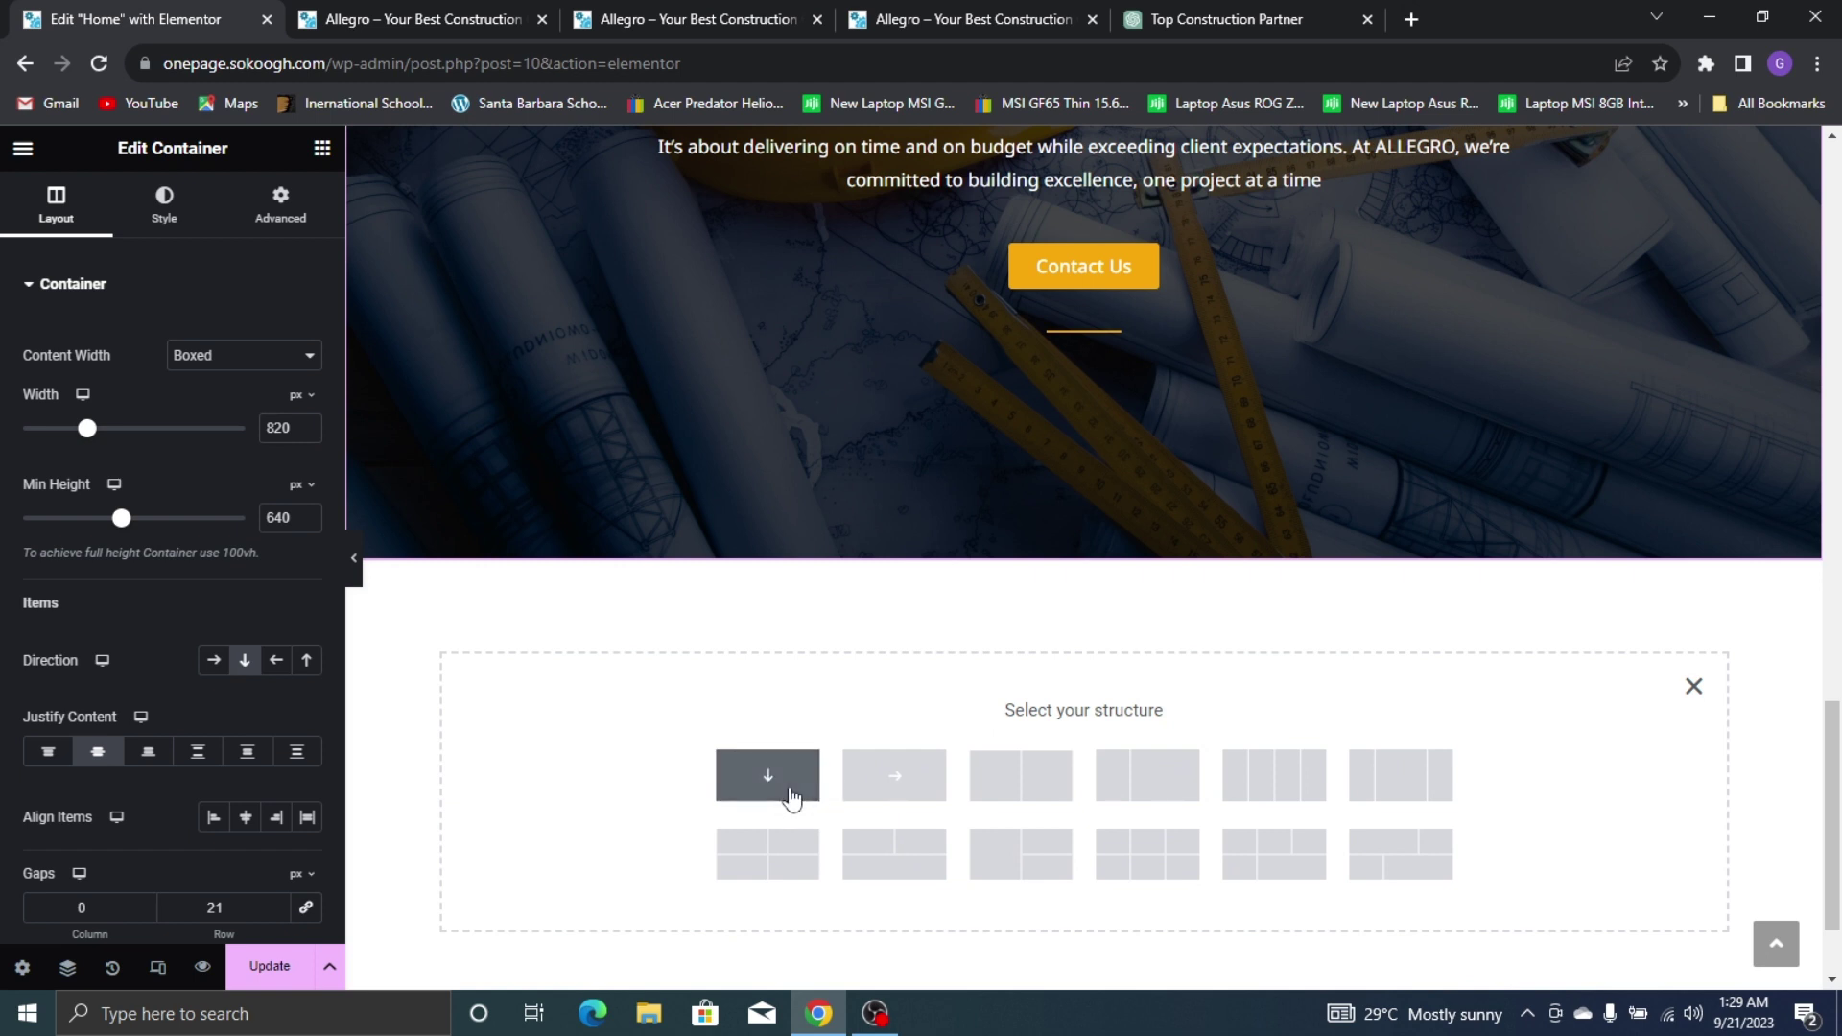
{"action": "left_click", "coordinate": [758, 768]}
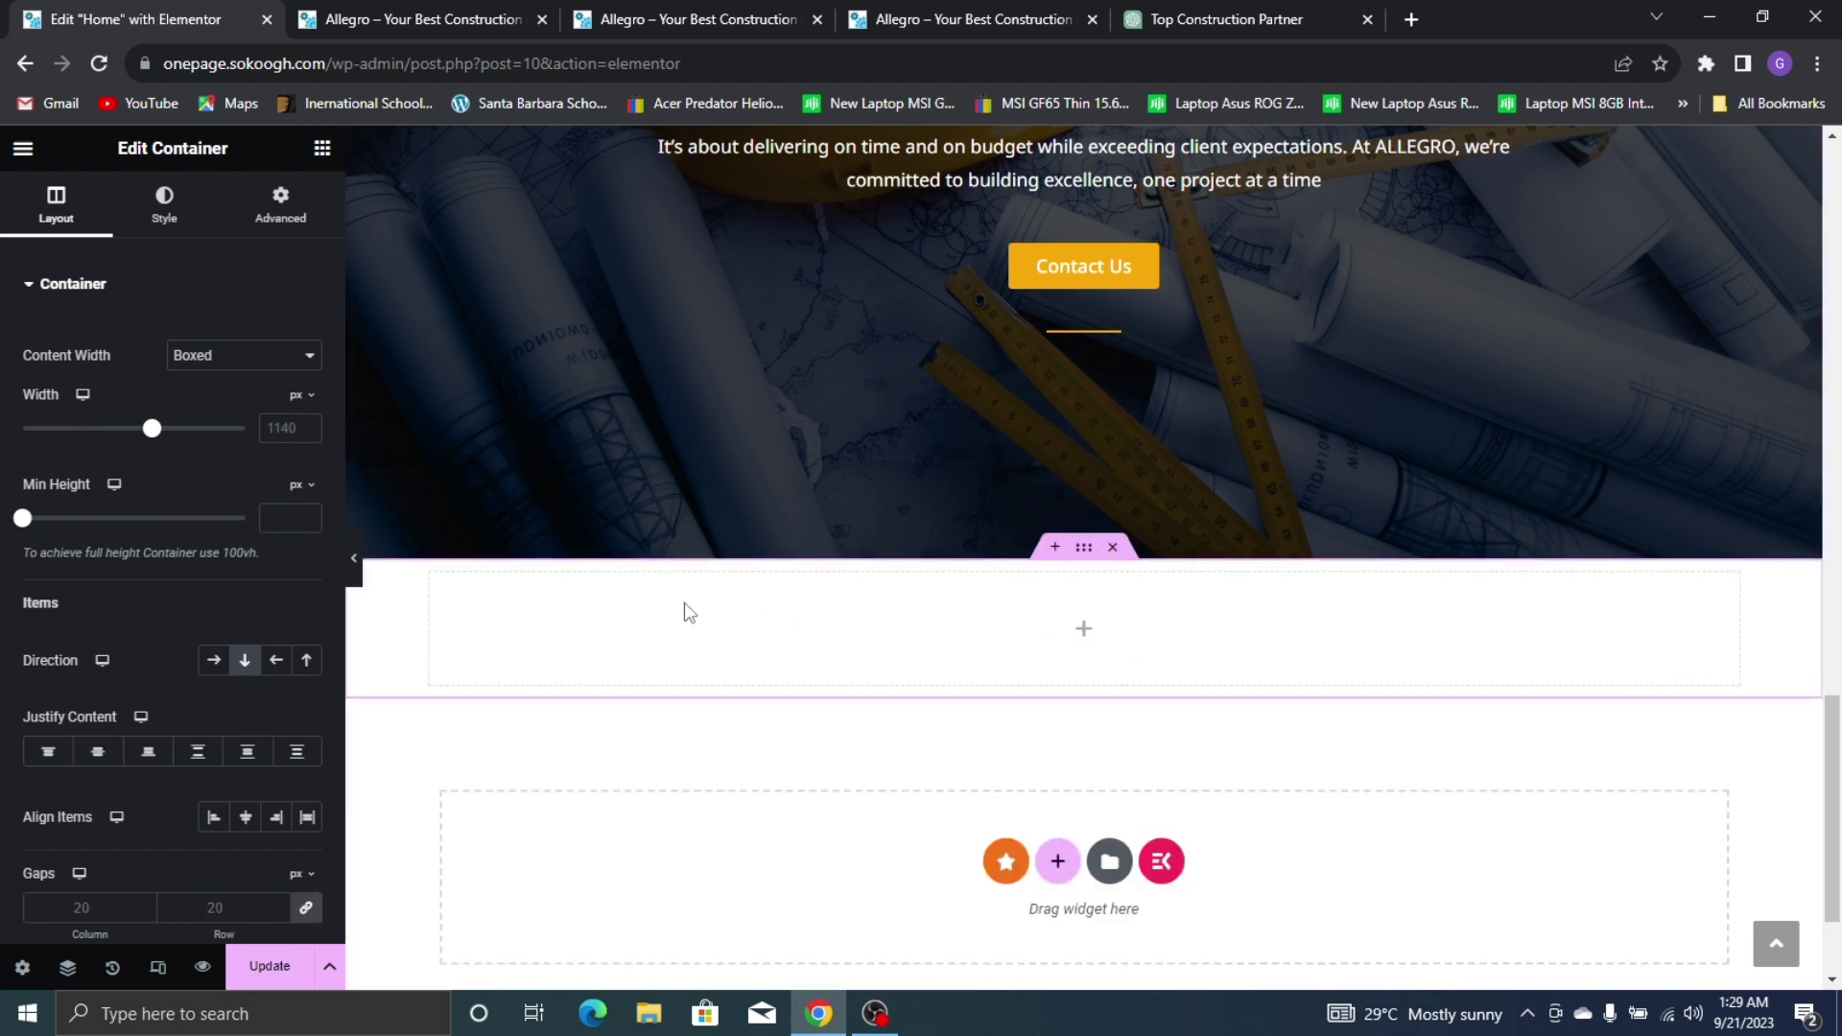
Give the section a classic black #000000 background and place an empty container inside
{"action": "left_click", "coordinate": [164, 201]}
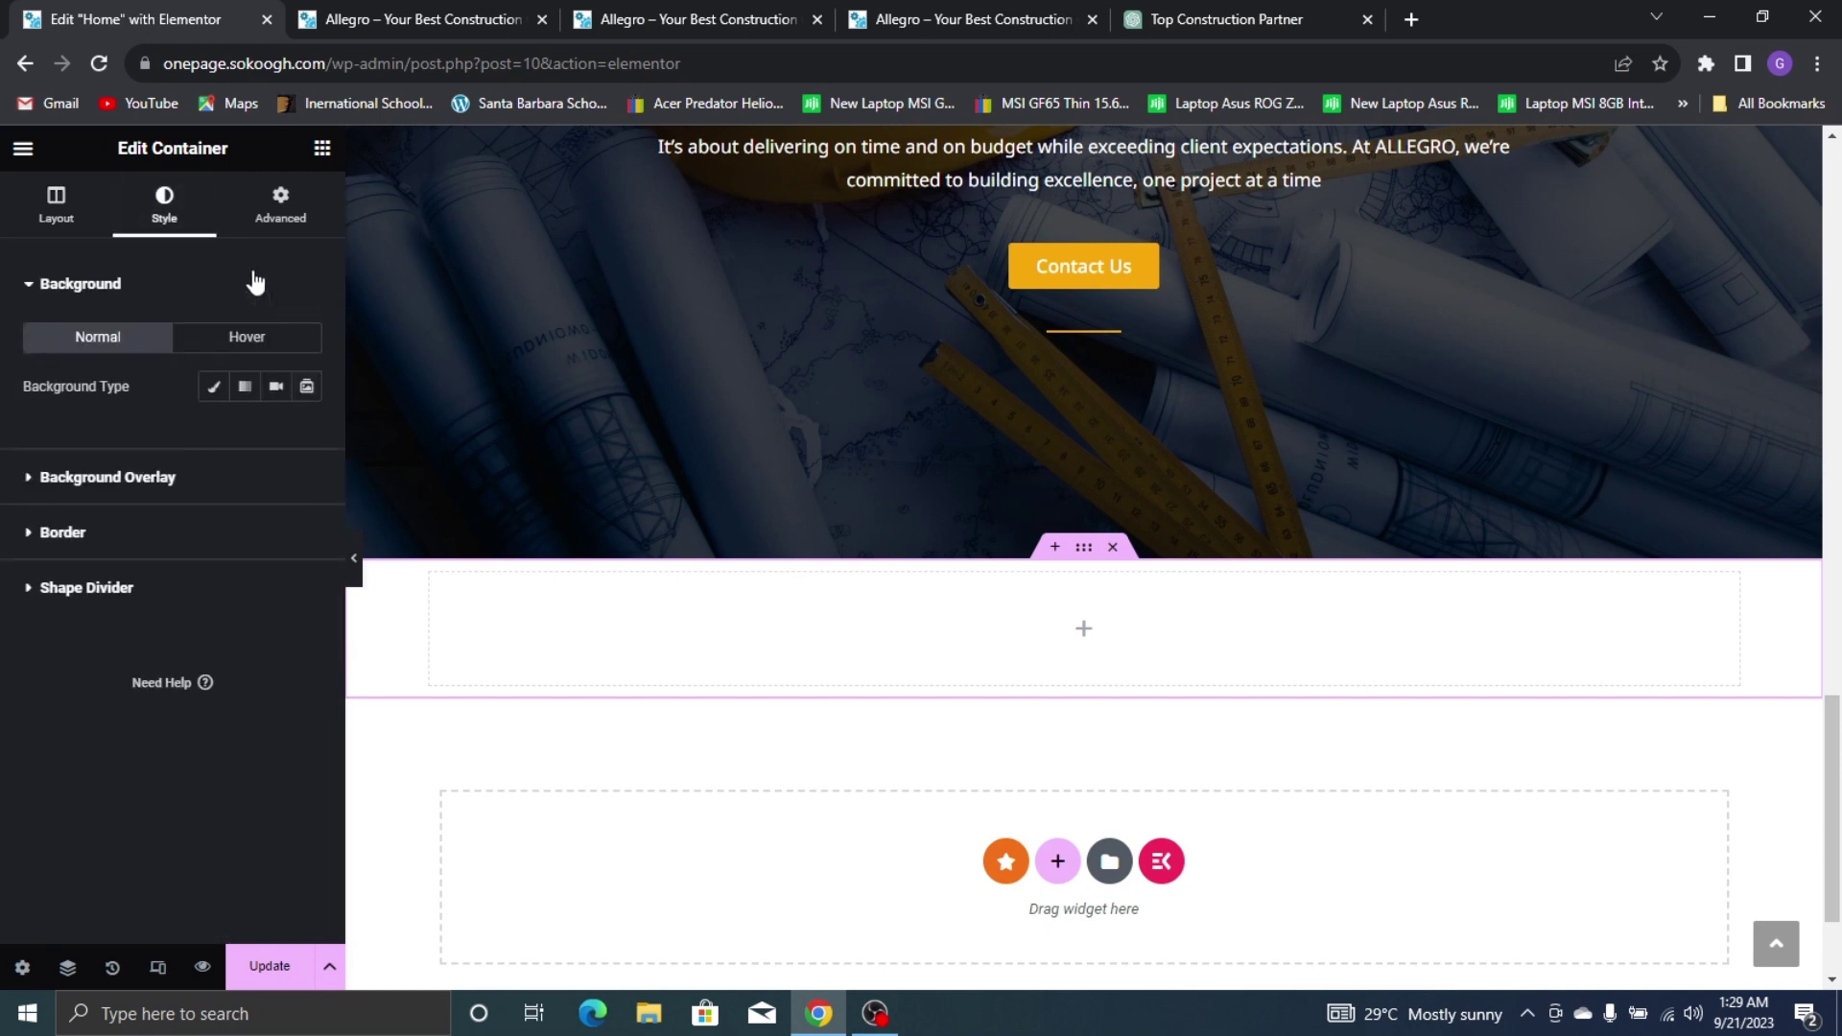
{"action": "left_click", "coordinate": [220, 392]}
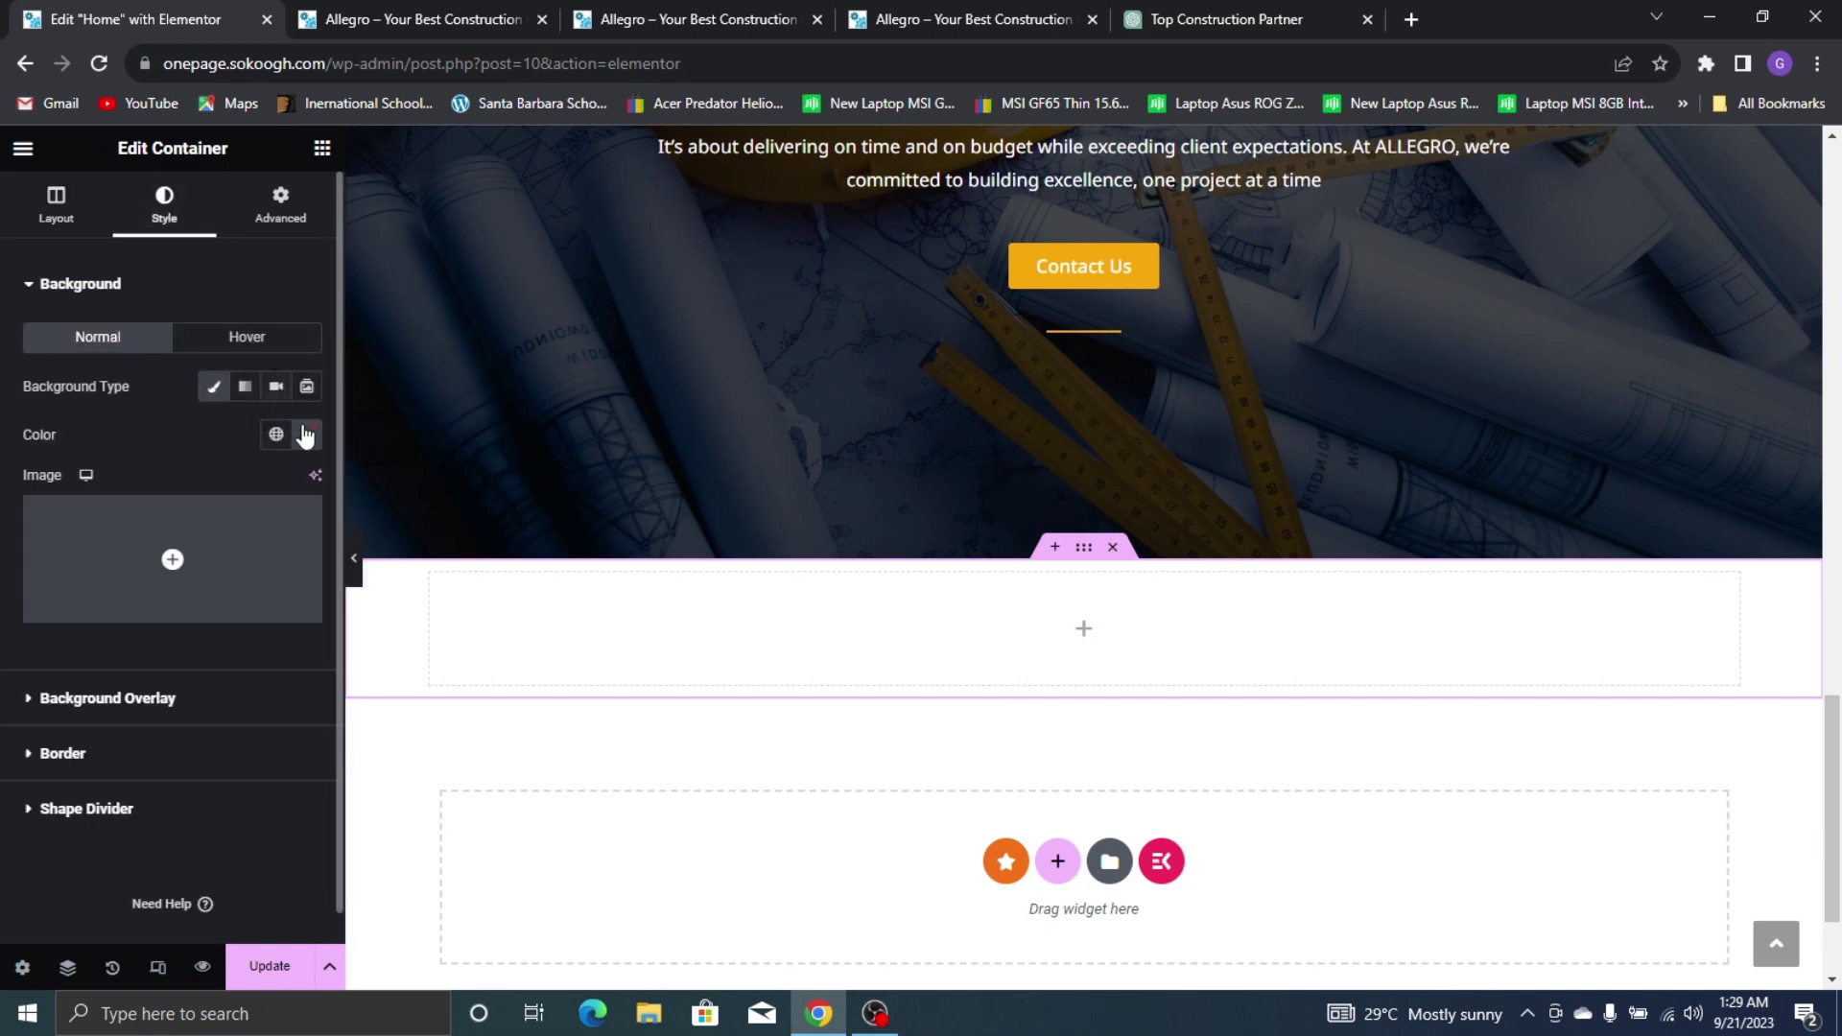
{"action": "left_click", "coordinate": [305, 437]}
{"action": "left_click_drag", "start_coordinate": [304, 700], "coordinate": [464, 768]}
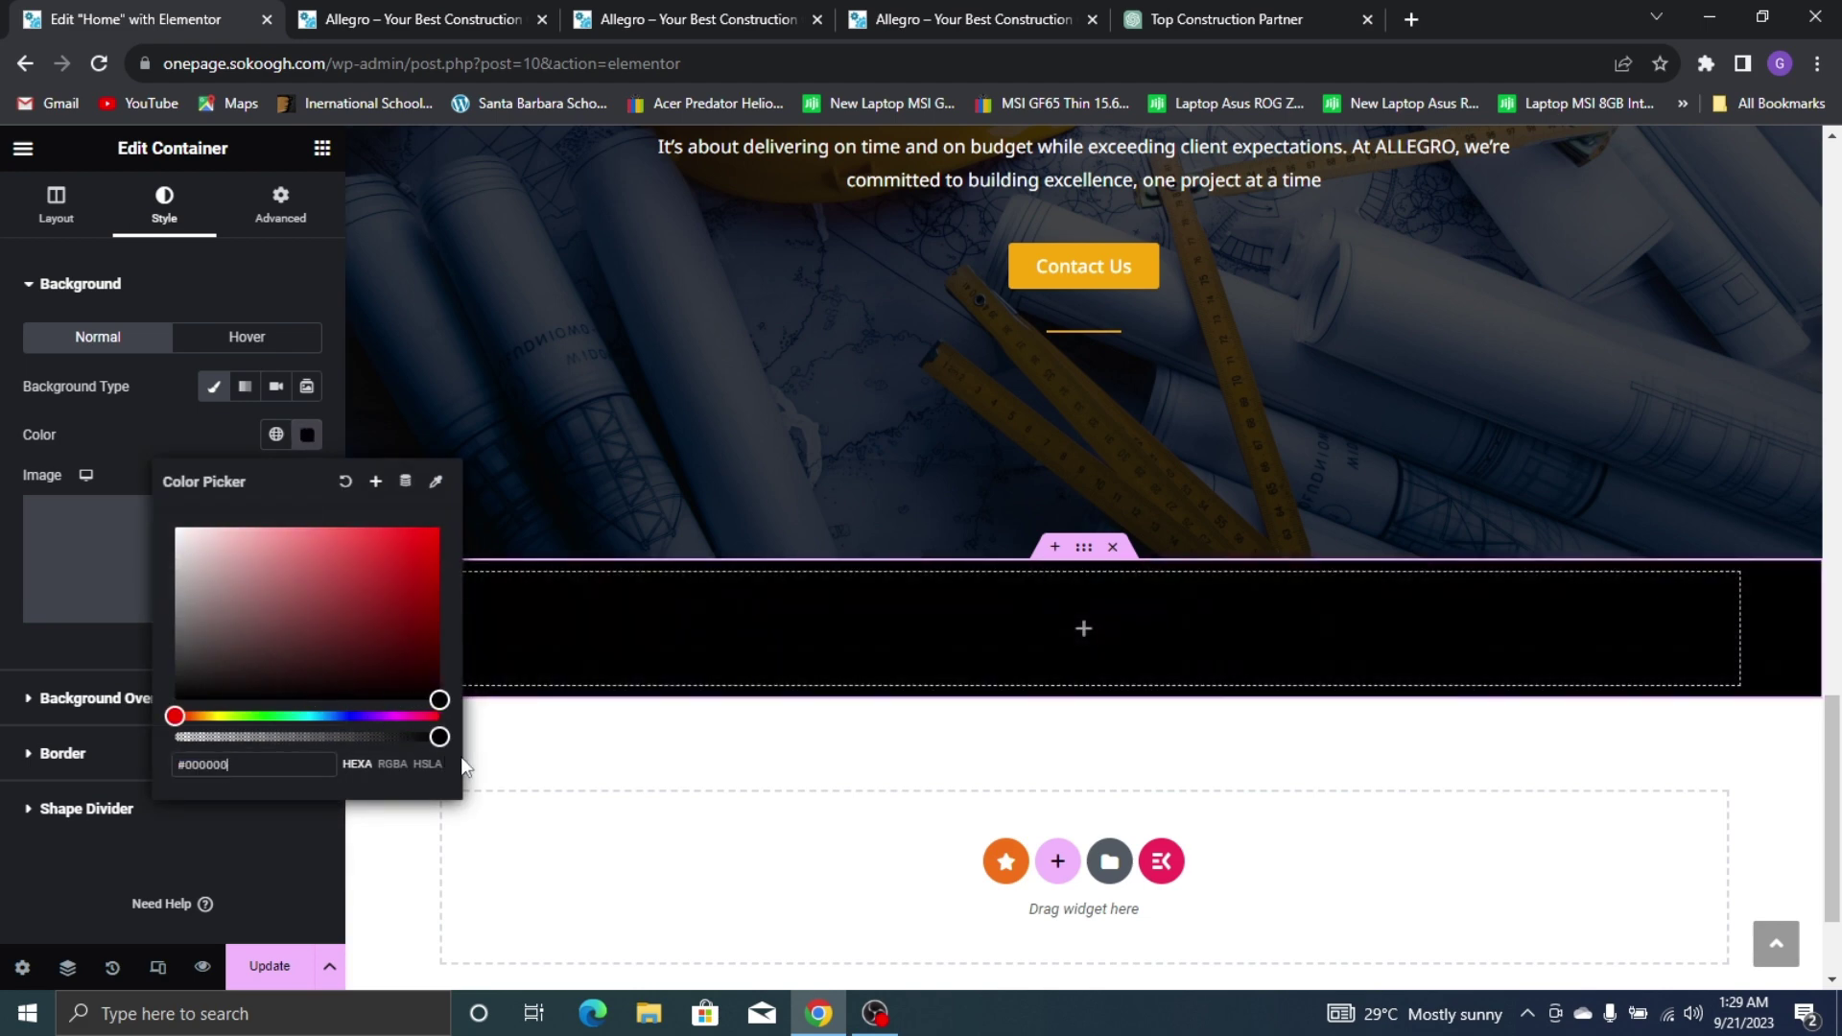
{"action": "left_click", "coordinate": [183, 413]}
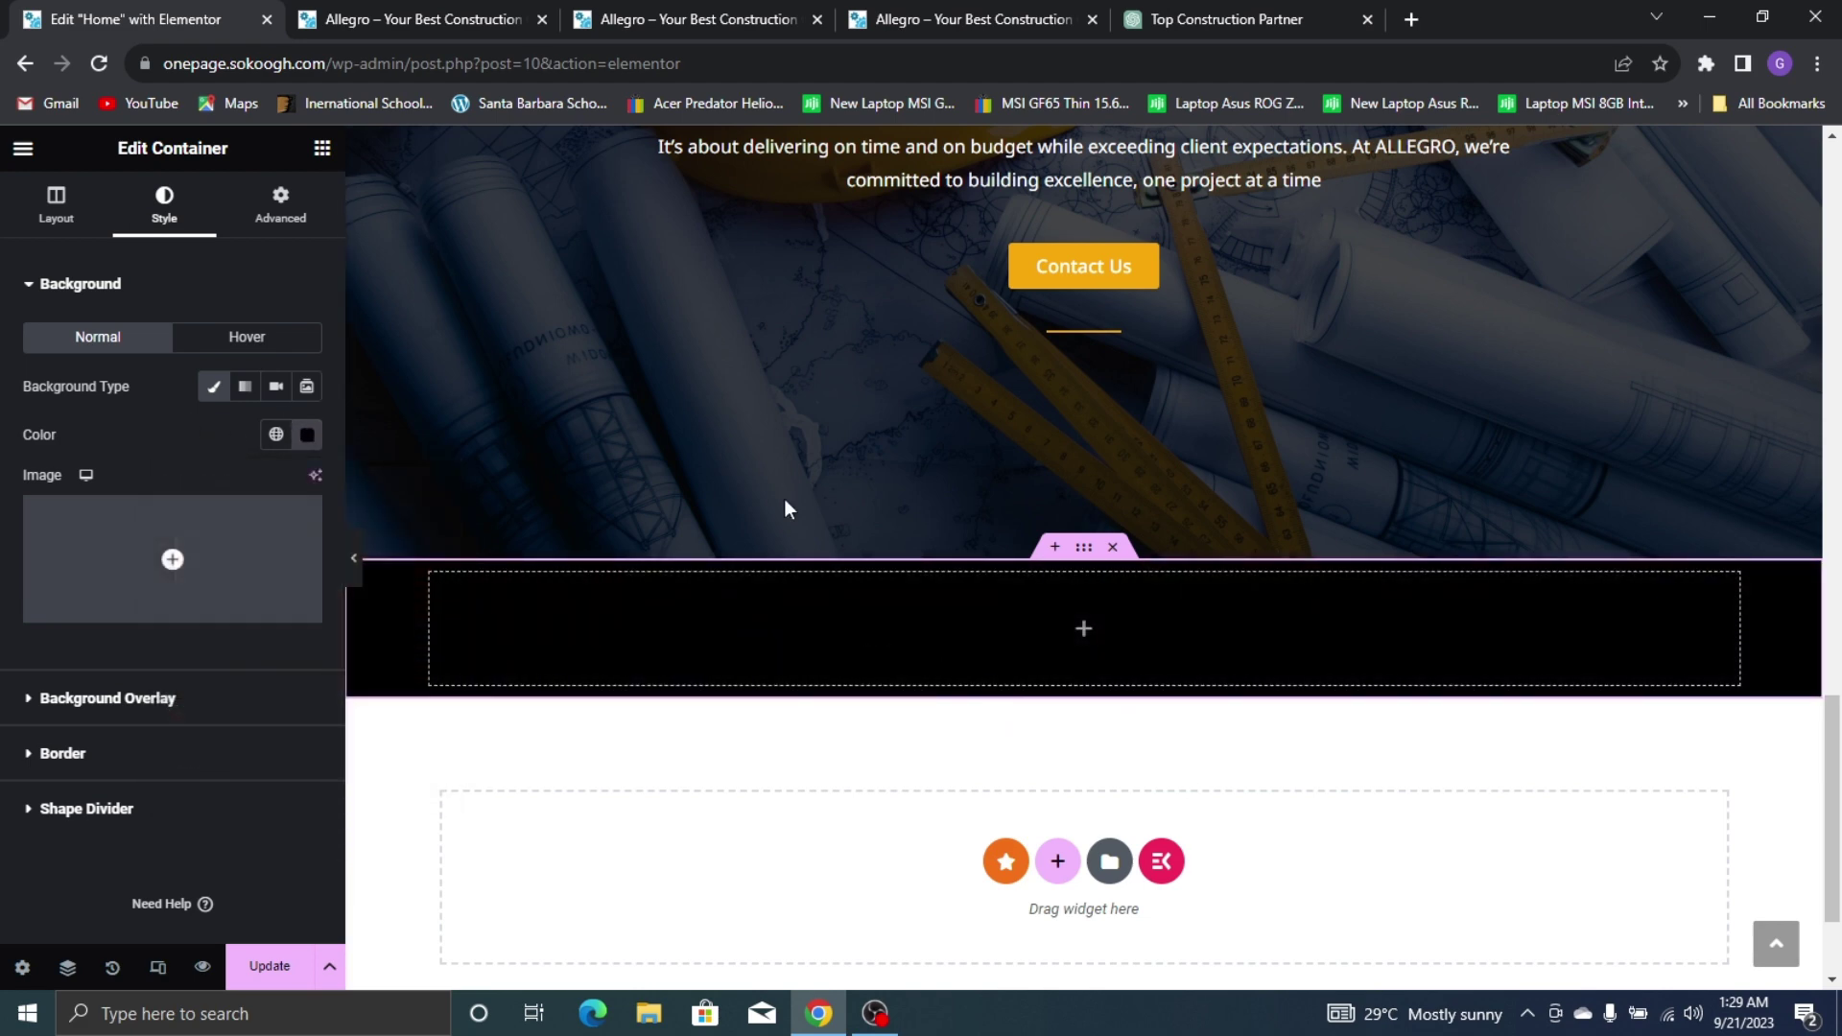
{"action": "left_click", "coordinate": [959, 19]}
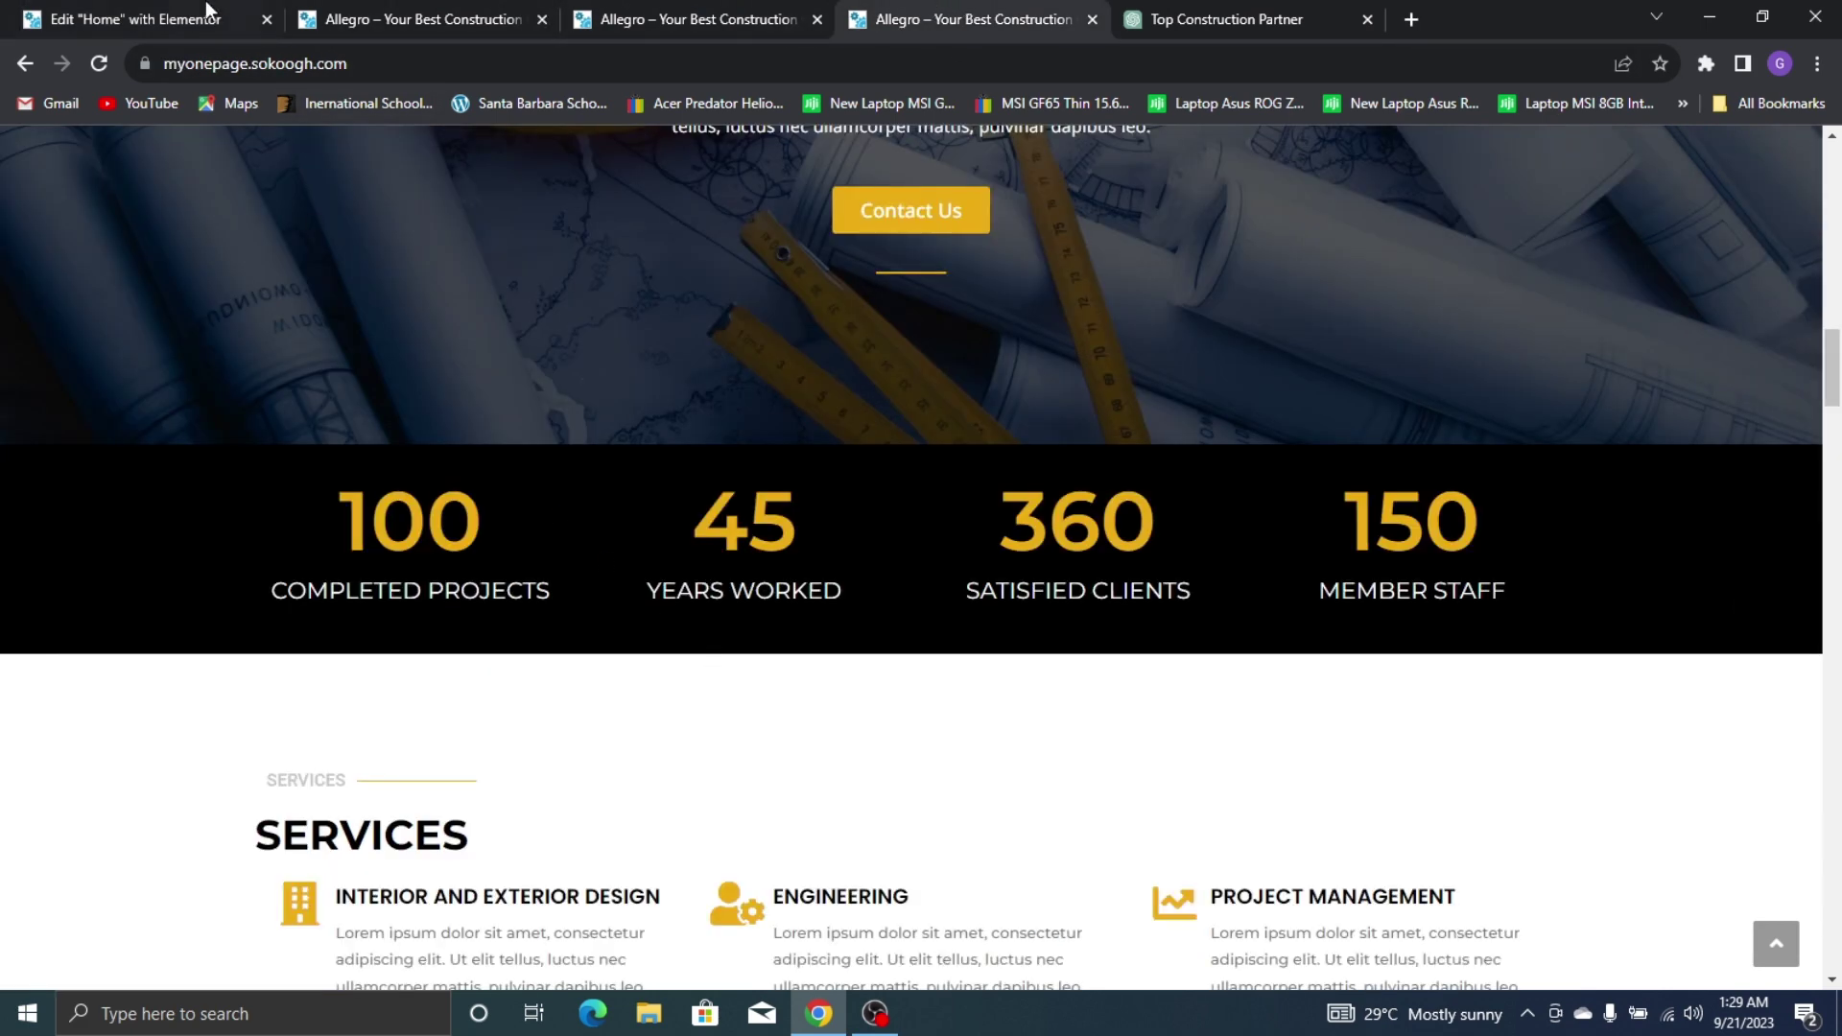
{"action": "left_click", "coordinate": [207, 10]}
{"action": "left_click", "coordinate": [322, 149]}
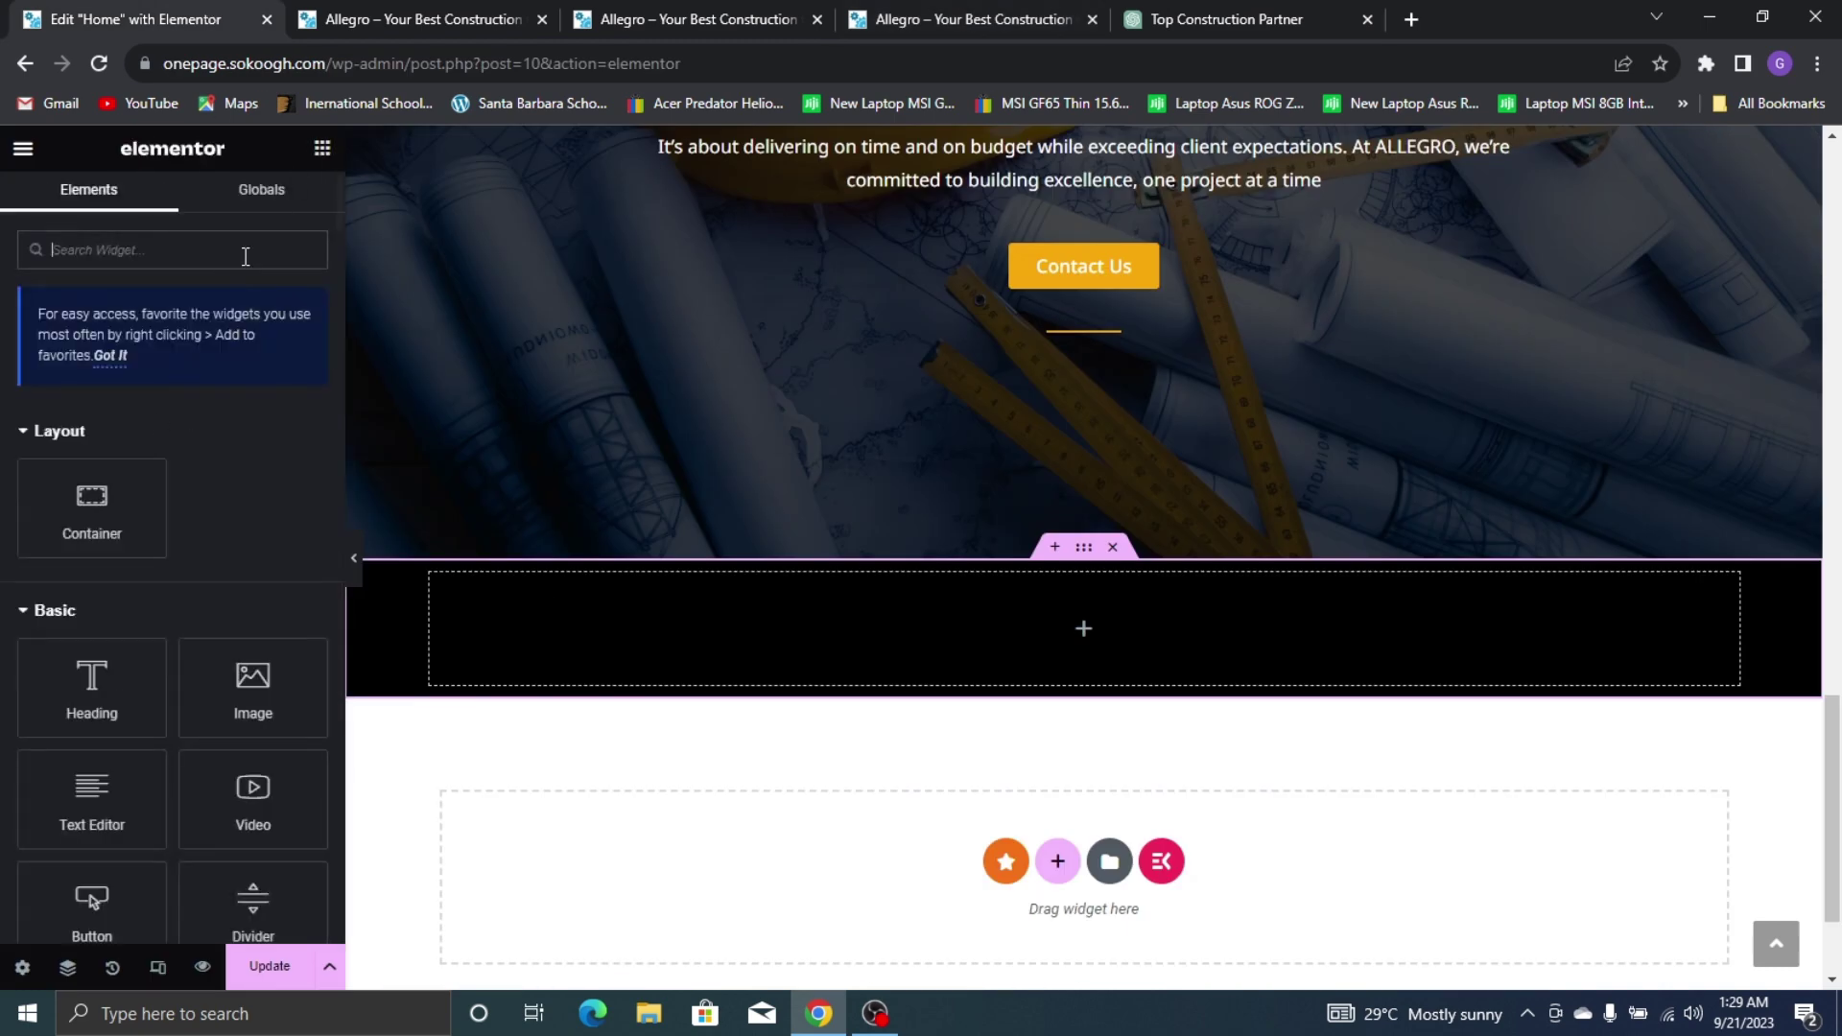
{"action": "left_click_drag", "start_coordinate": [91, 506], "coordinate": [561, 630]}
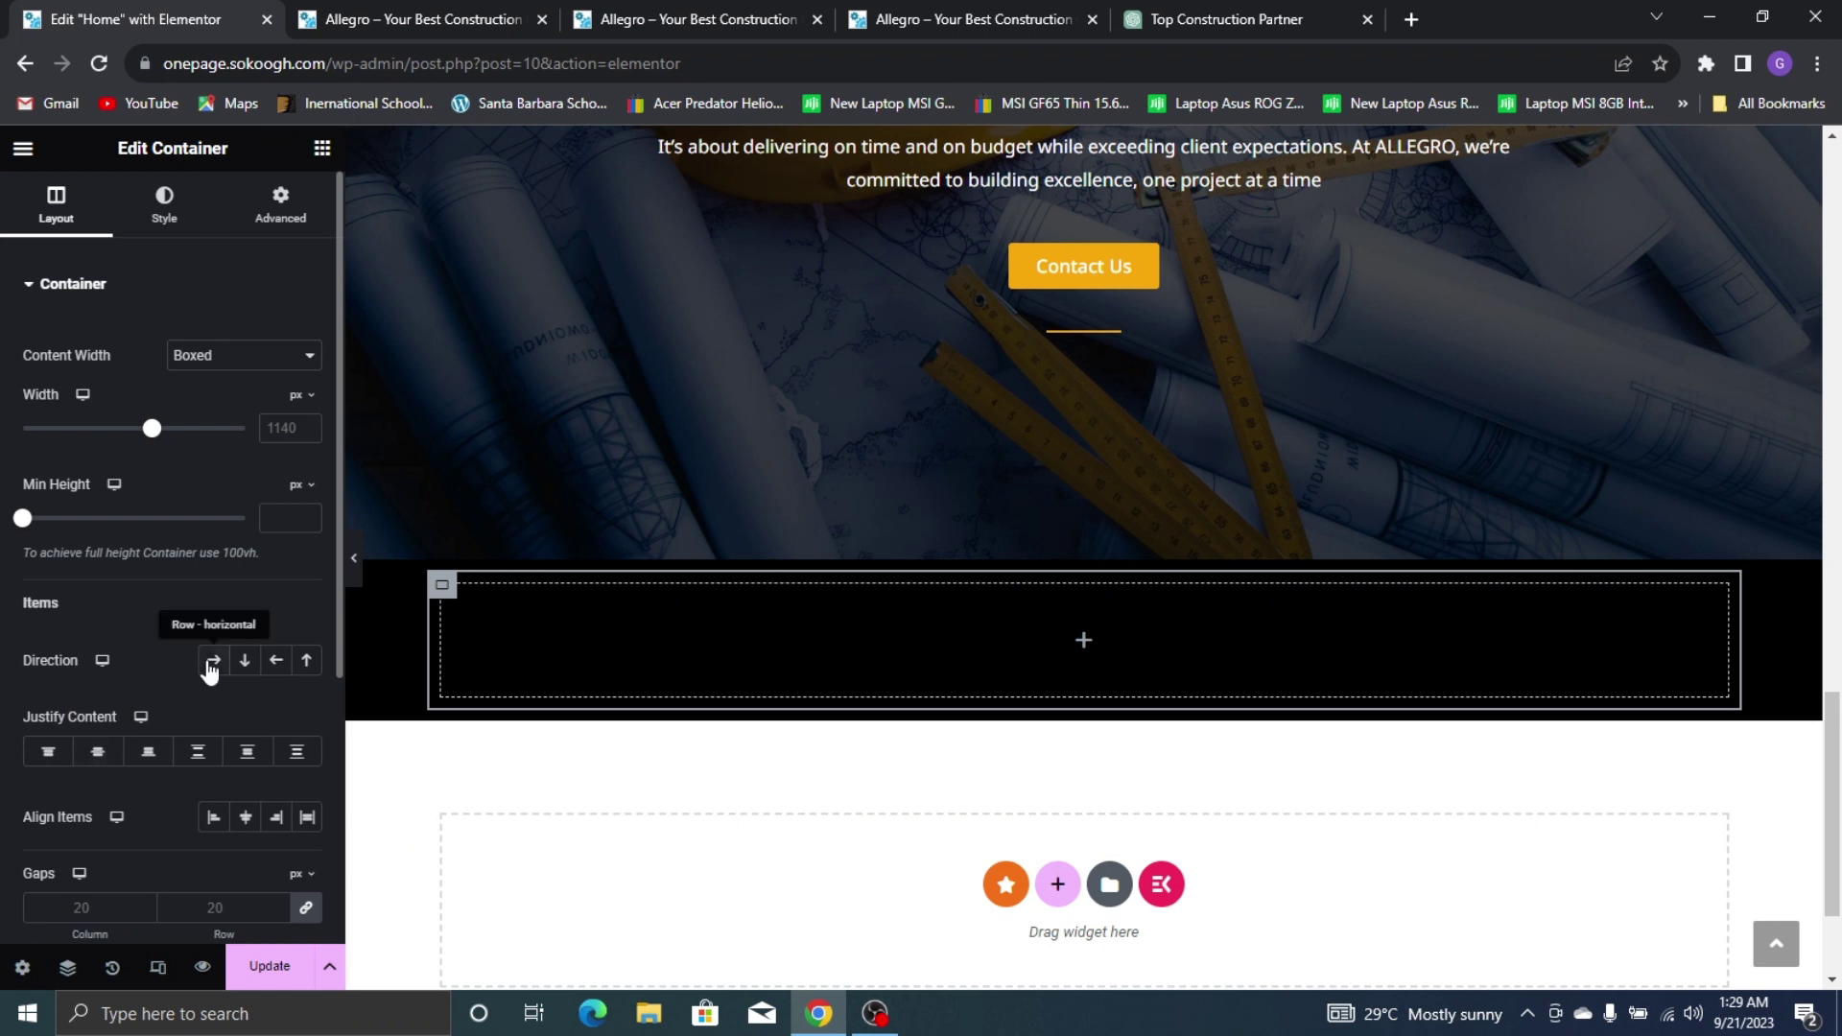
Set the container direction to Row, add an inner container and duplicate it to four
{"action": "left_click", "coordinate": [212, 662]}
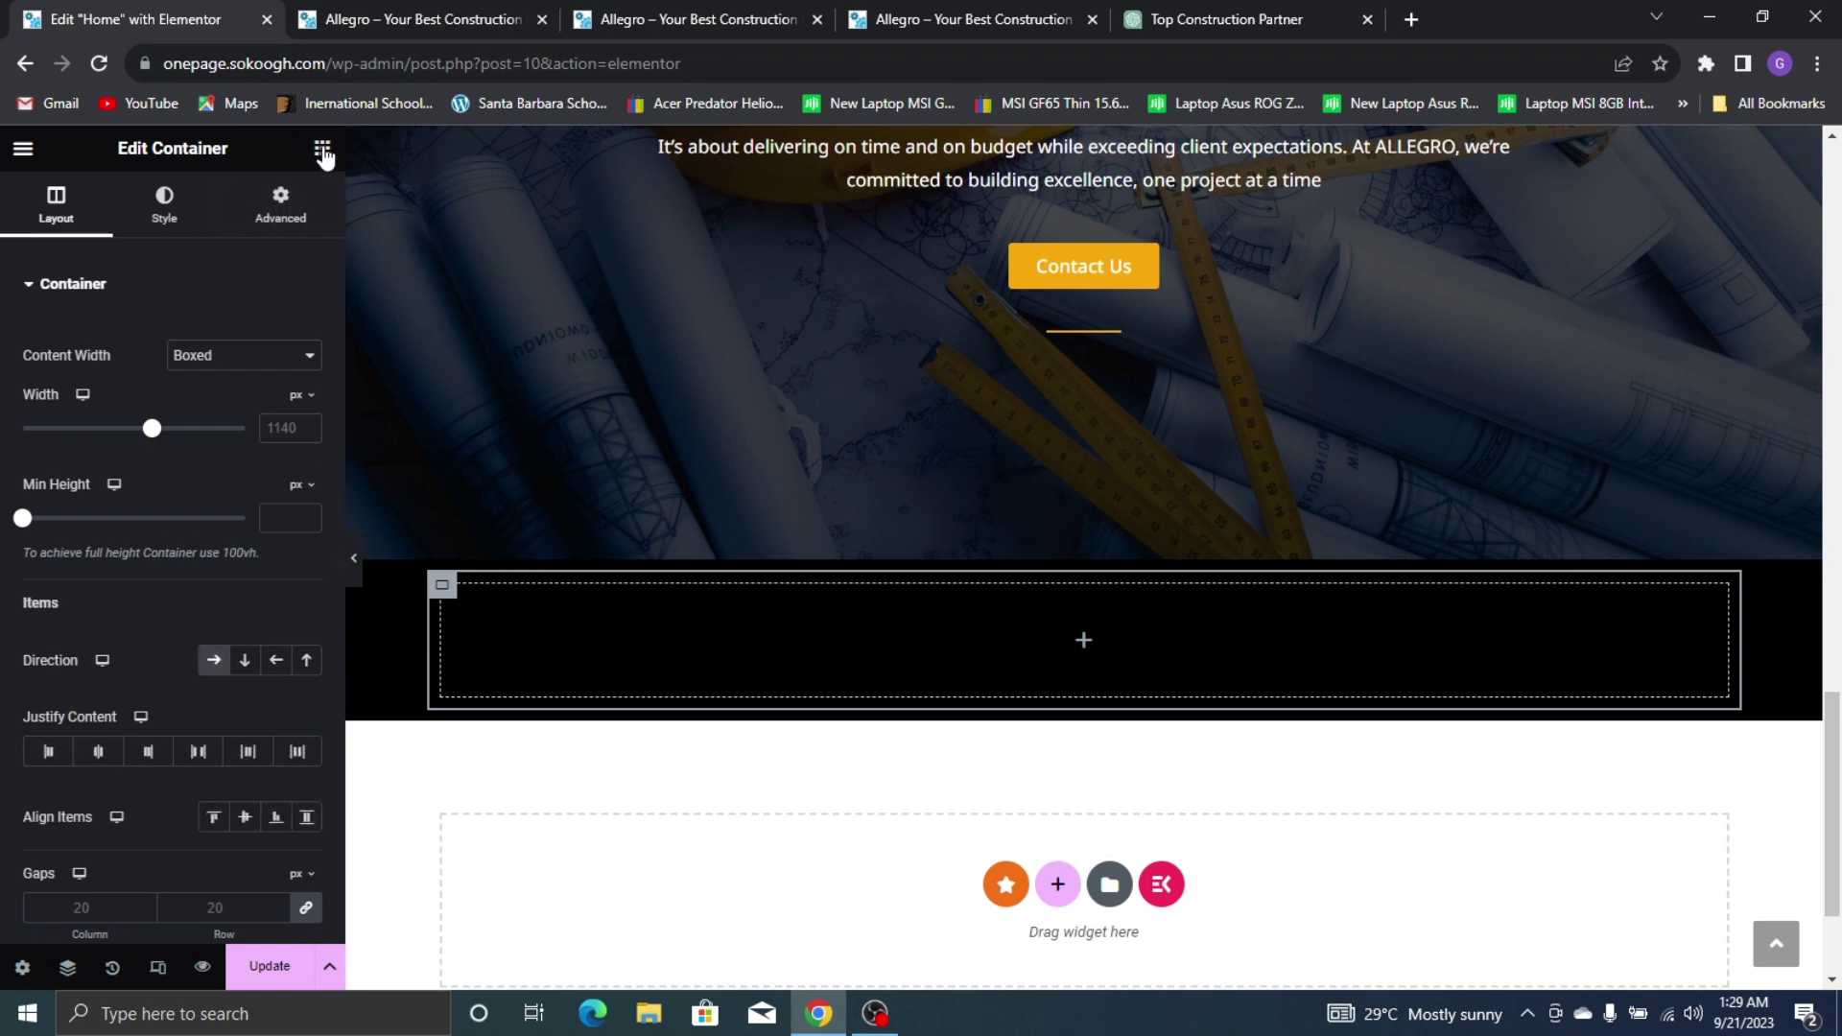
{"action": "left_click", "coordinate": [802, 638]}
{"action": "left_click_drag", "start_coordinate": [100, 499], "coordinate": [465, 609]}
{"action": "right_click", "coordinate": [465, 608]}
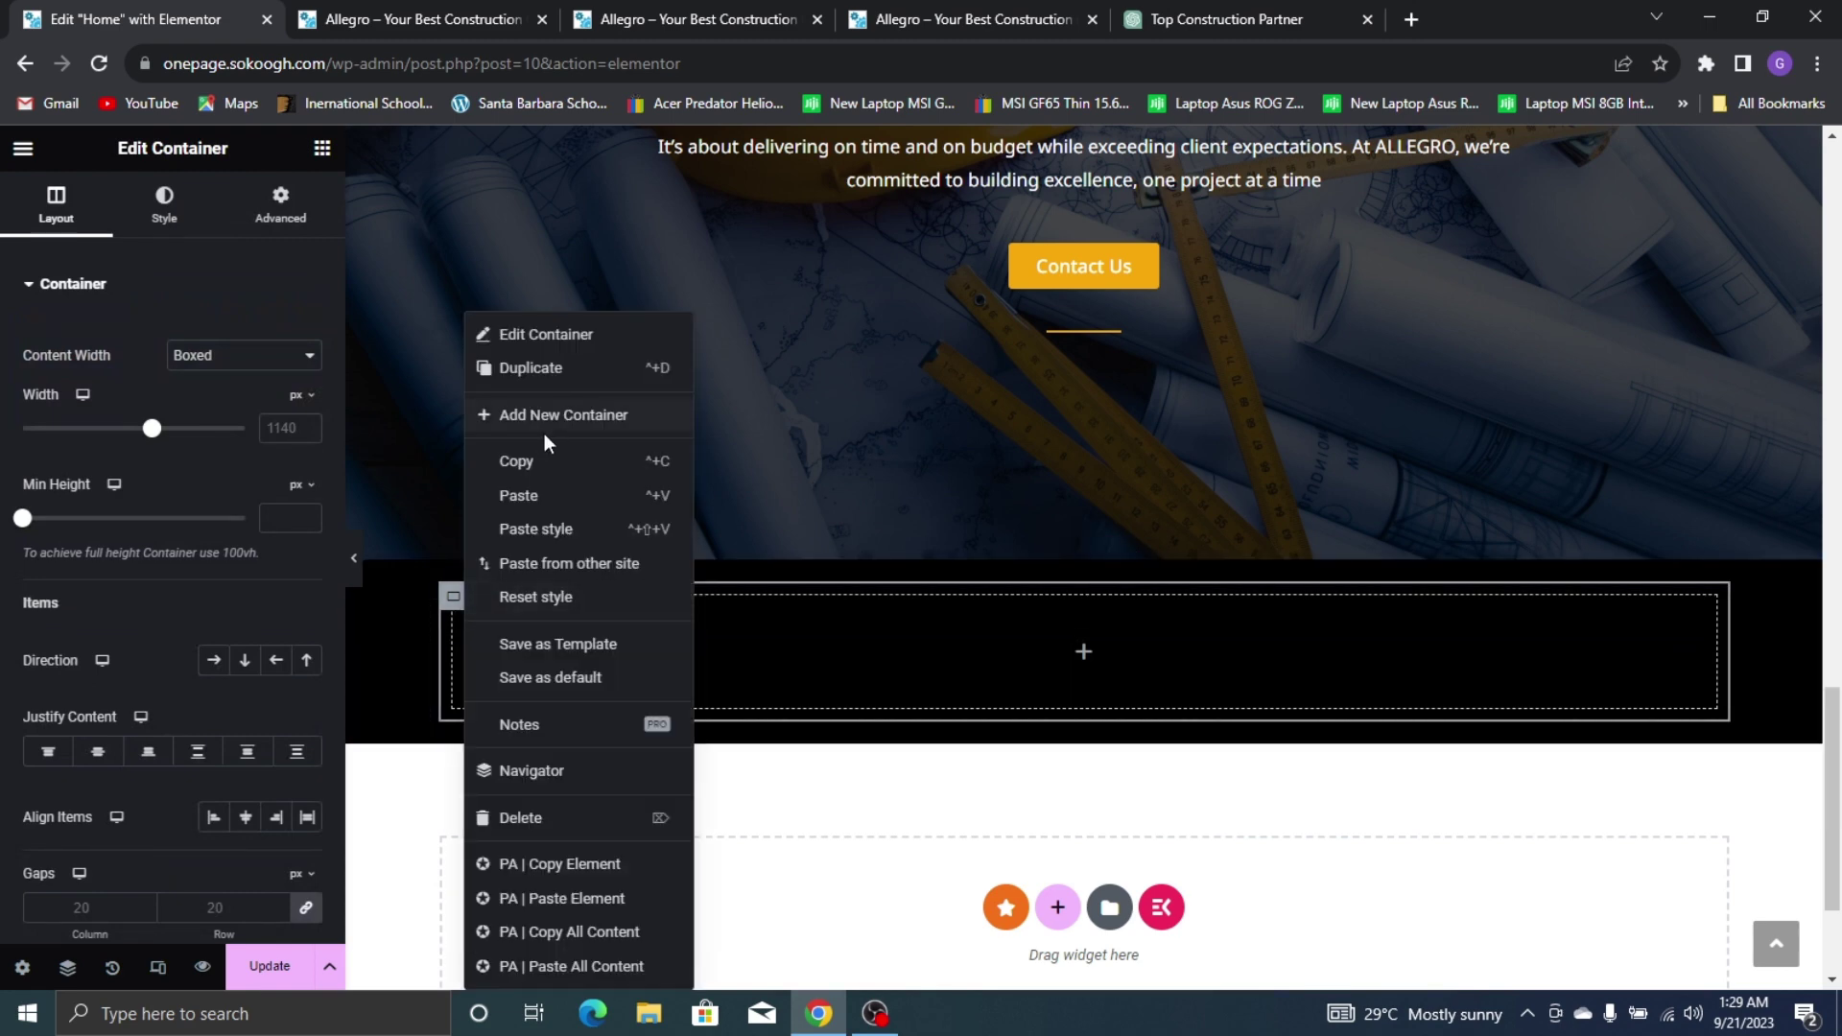
{"action": "left_click", "coordinate": [561, 382]}
{"action": "right_click", "coordinate": [468, 602]}
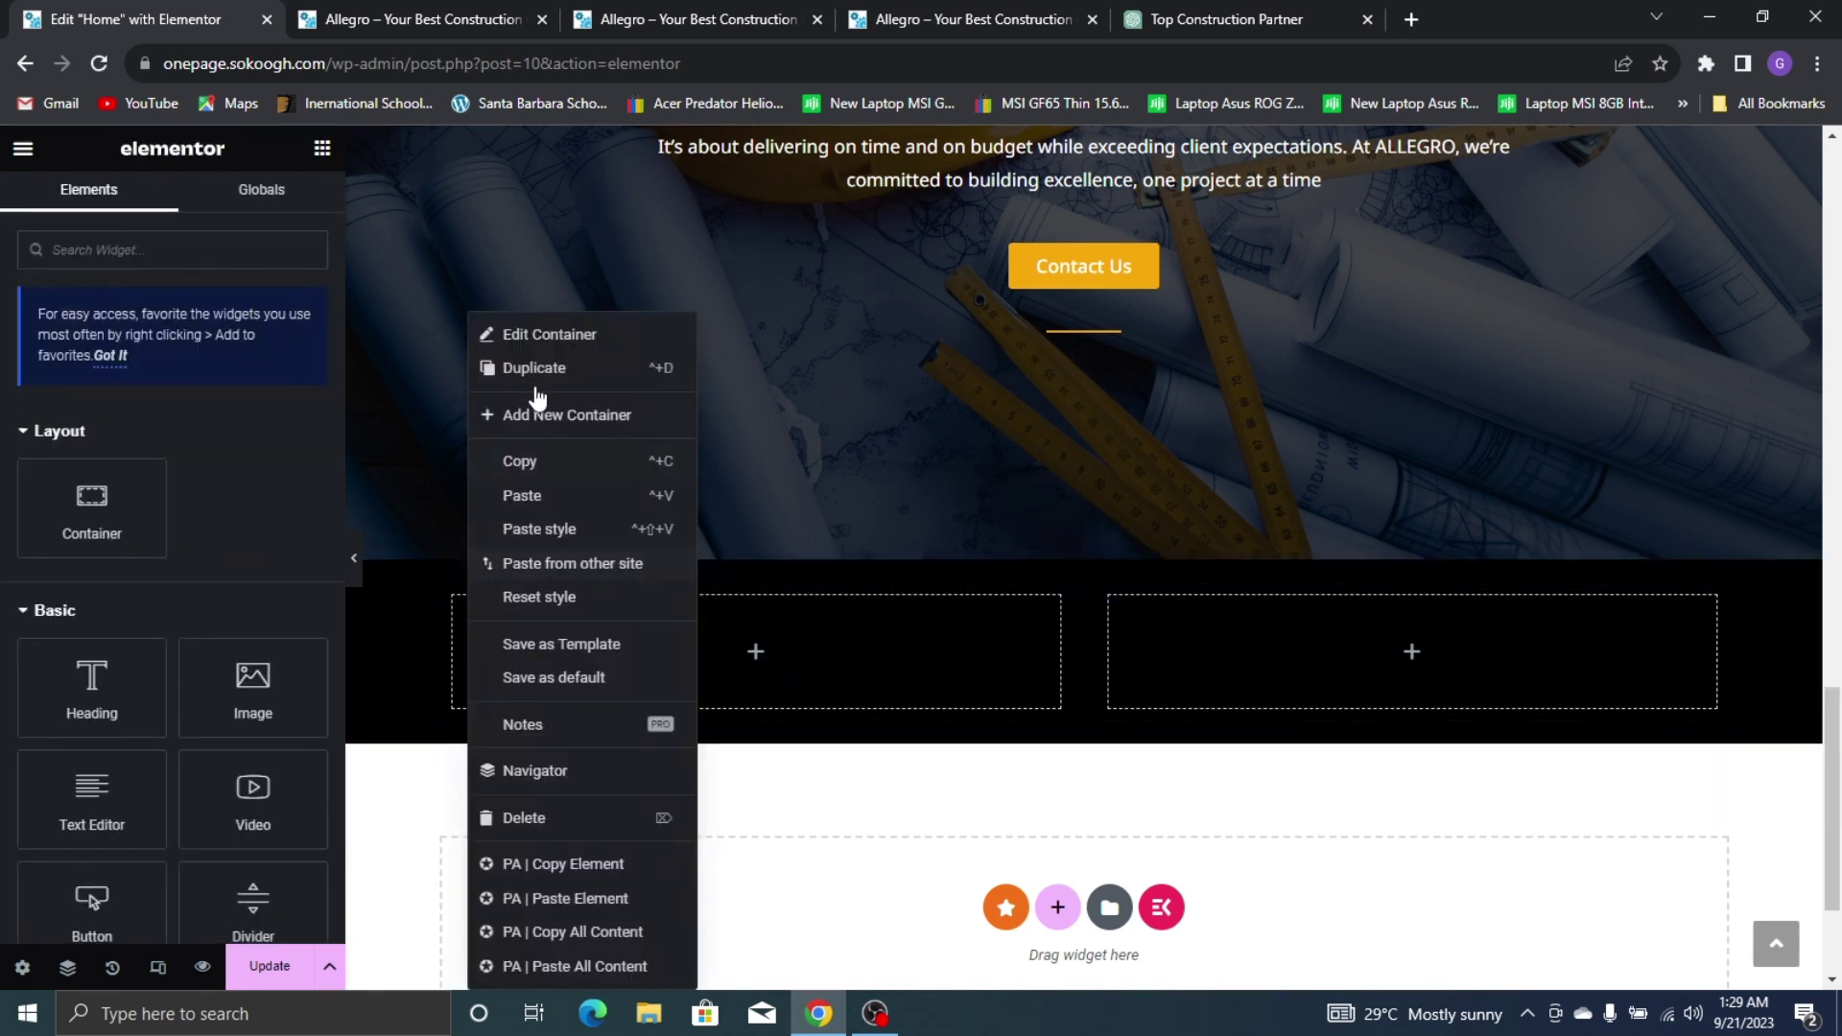
{"action": "left_click", "coordinate": [543, 369]}
{"action": "right_click", "coordinate": [454, 602]}
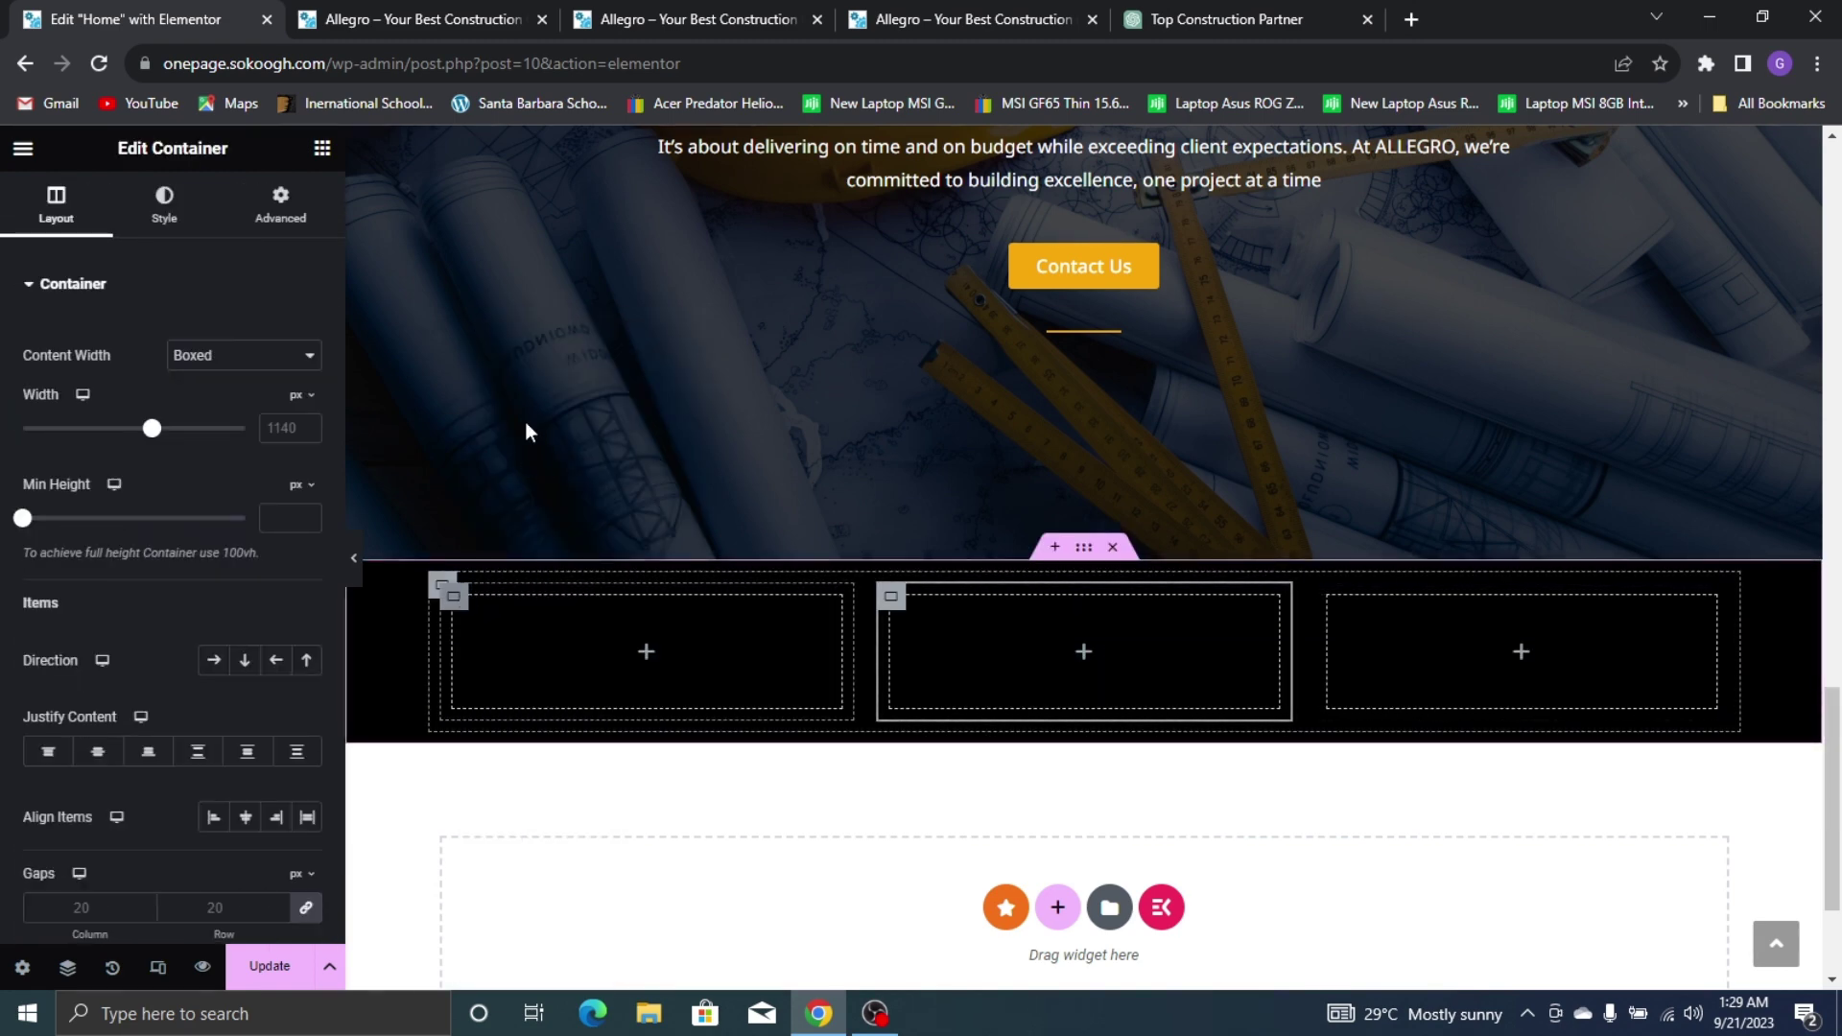
{"action": "left_click", "coordinate": [521, 382]}
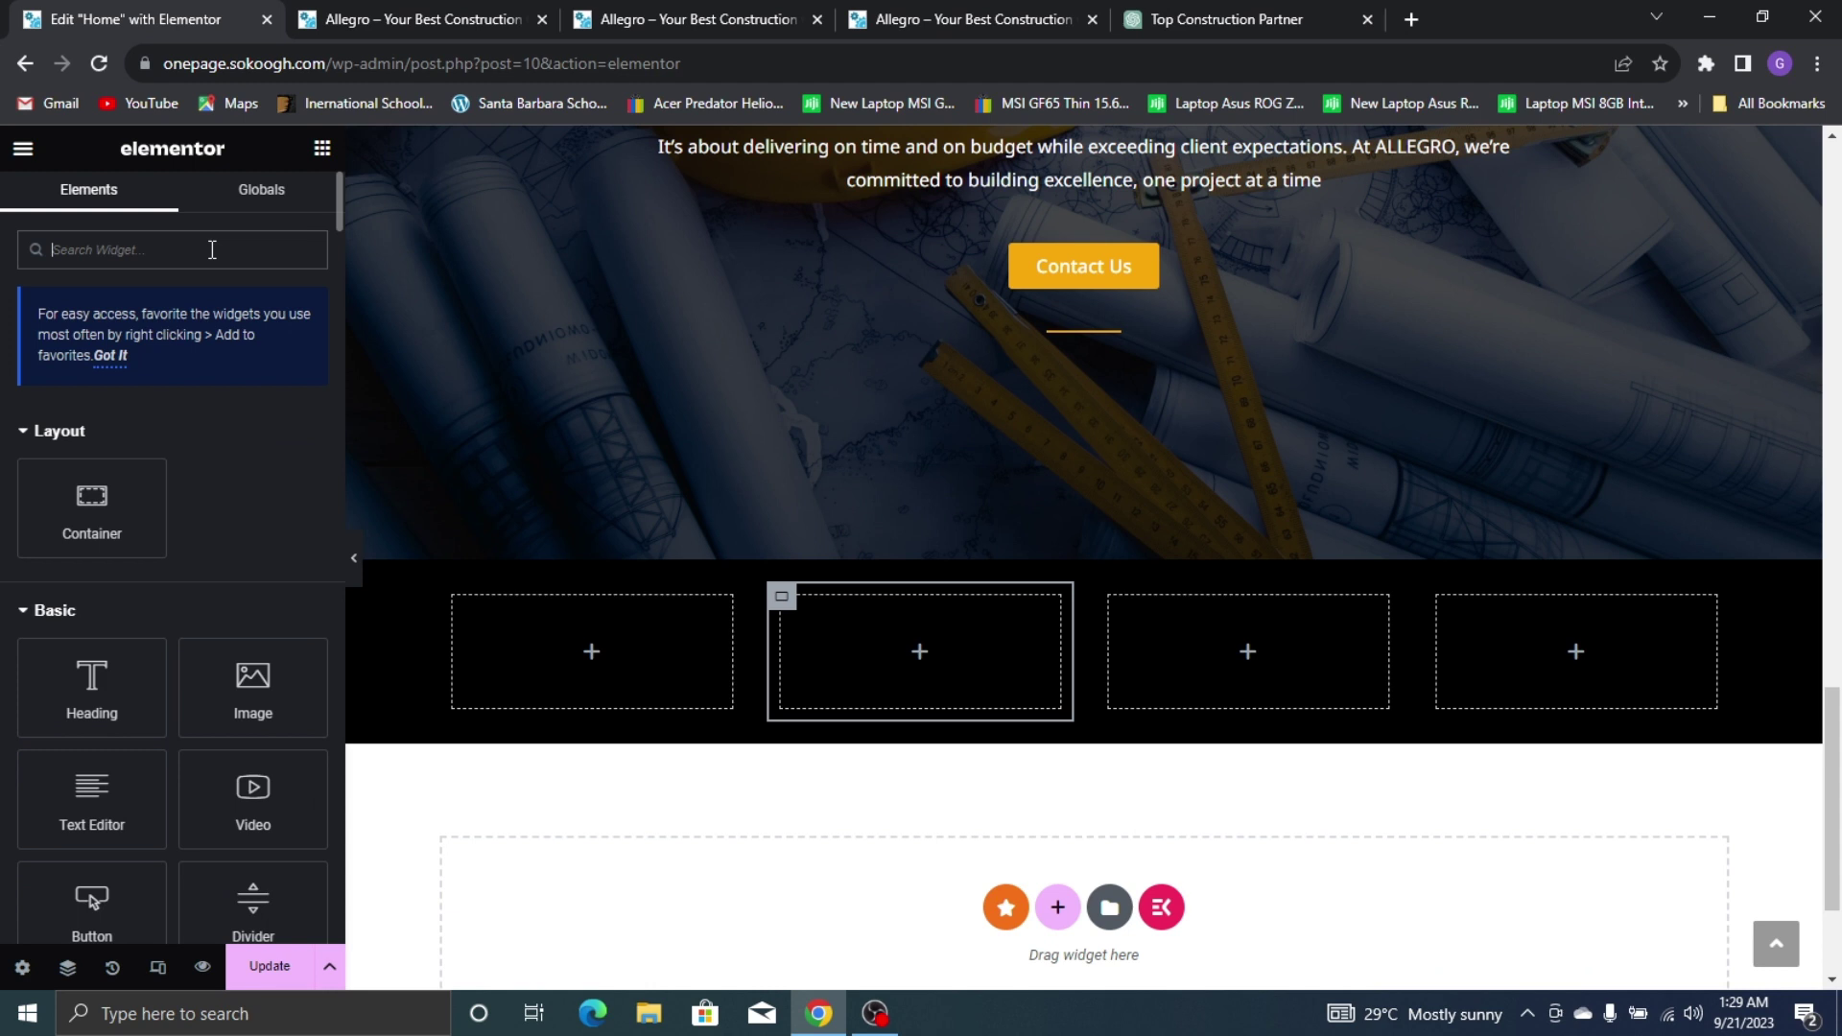
Place a Counter widget in the first empty stats column
{"action": "type", "text": "count"}
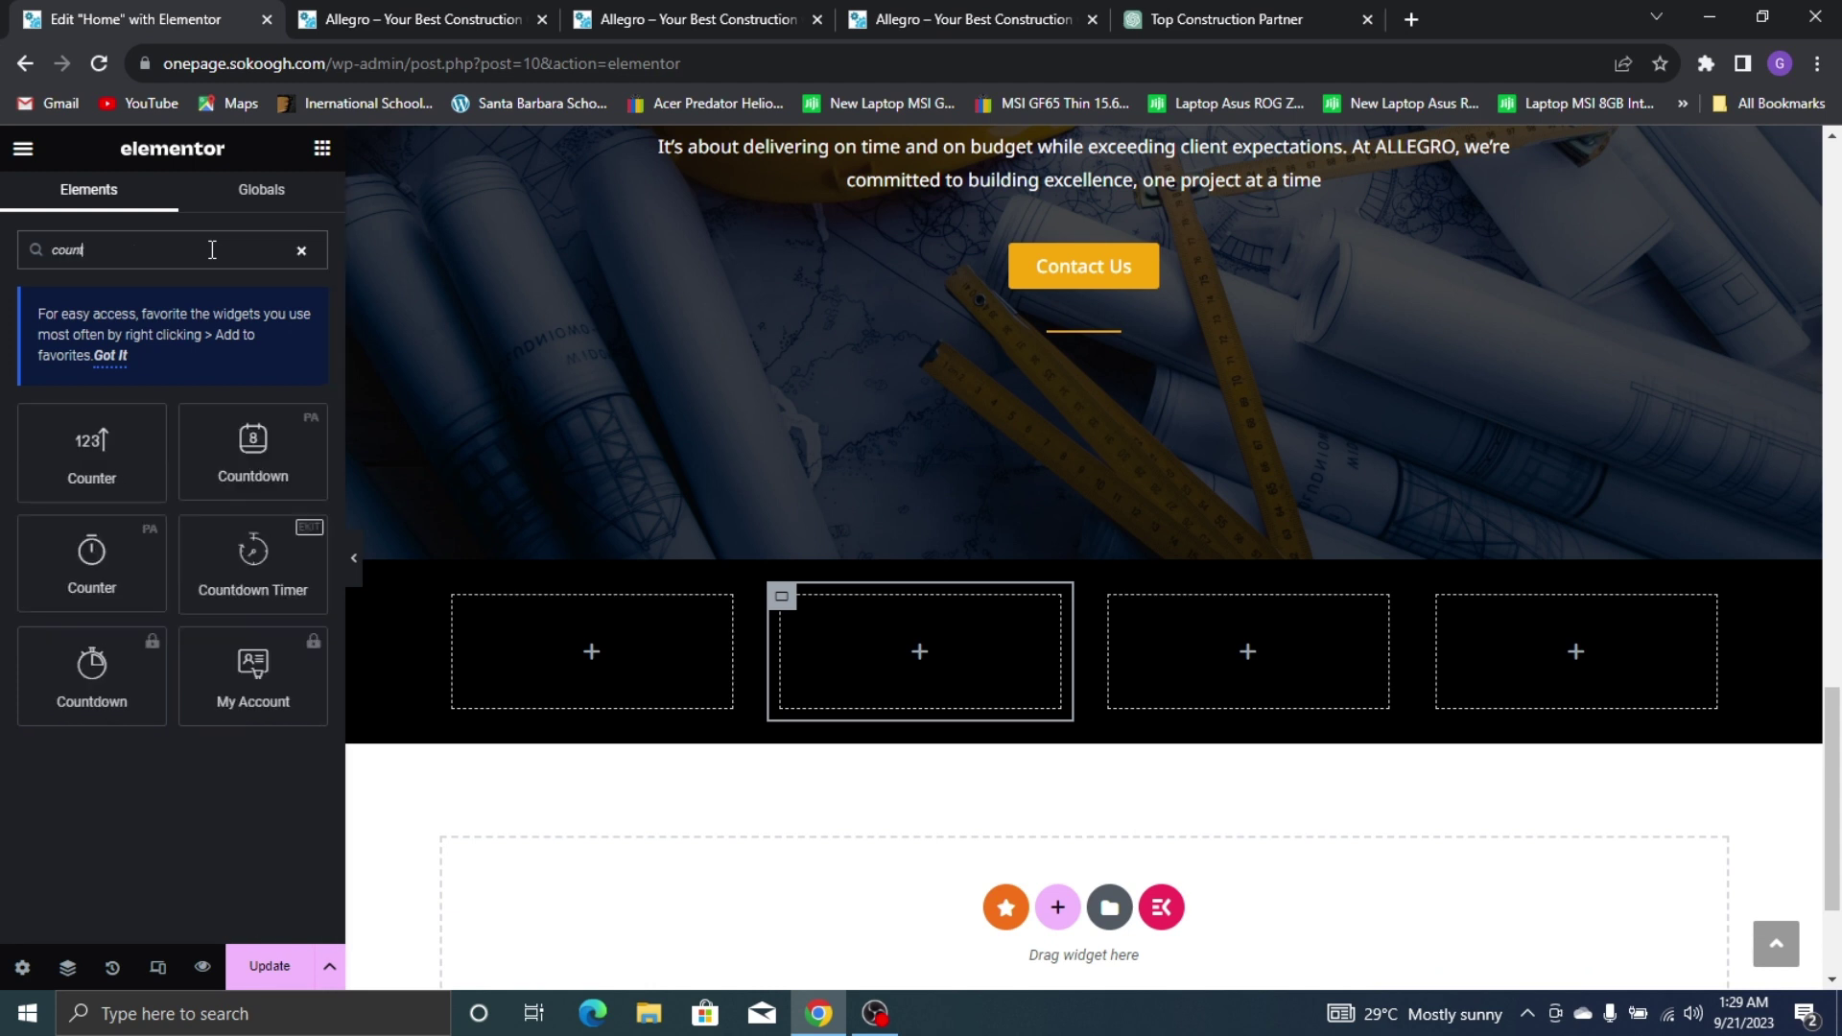
{"action": "type", "text": "er"}
{"action": "left_click_drag", "start_coordinate": [91, 446], "coordinate": [503, 610]}
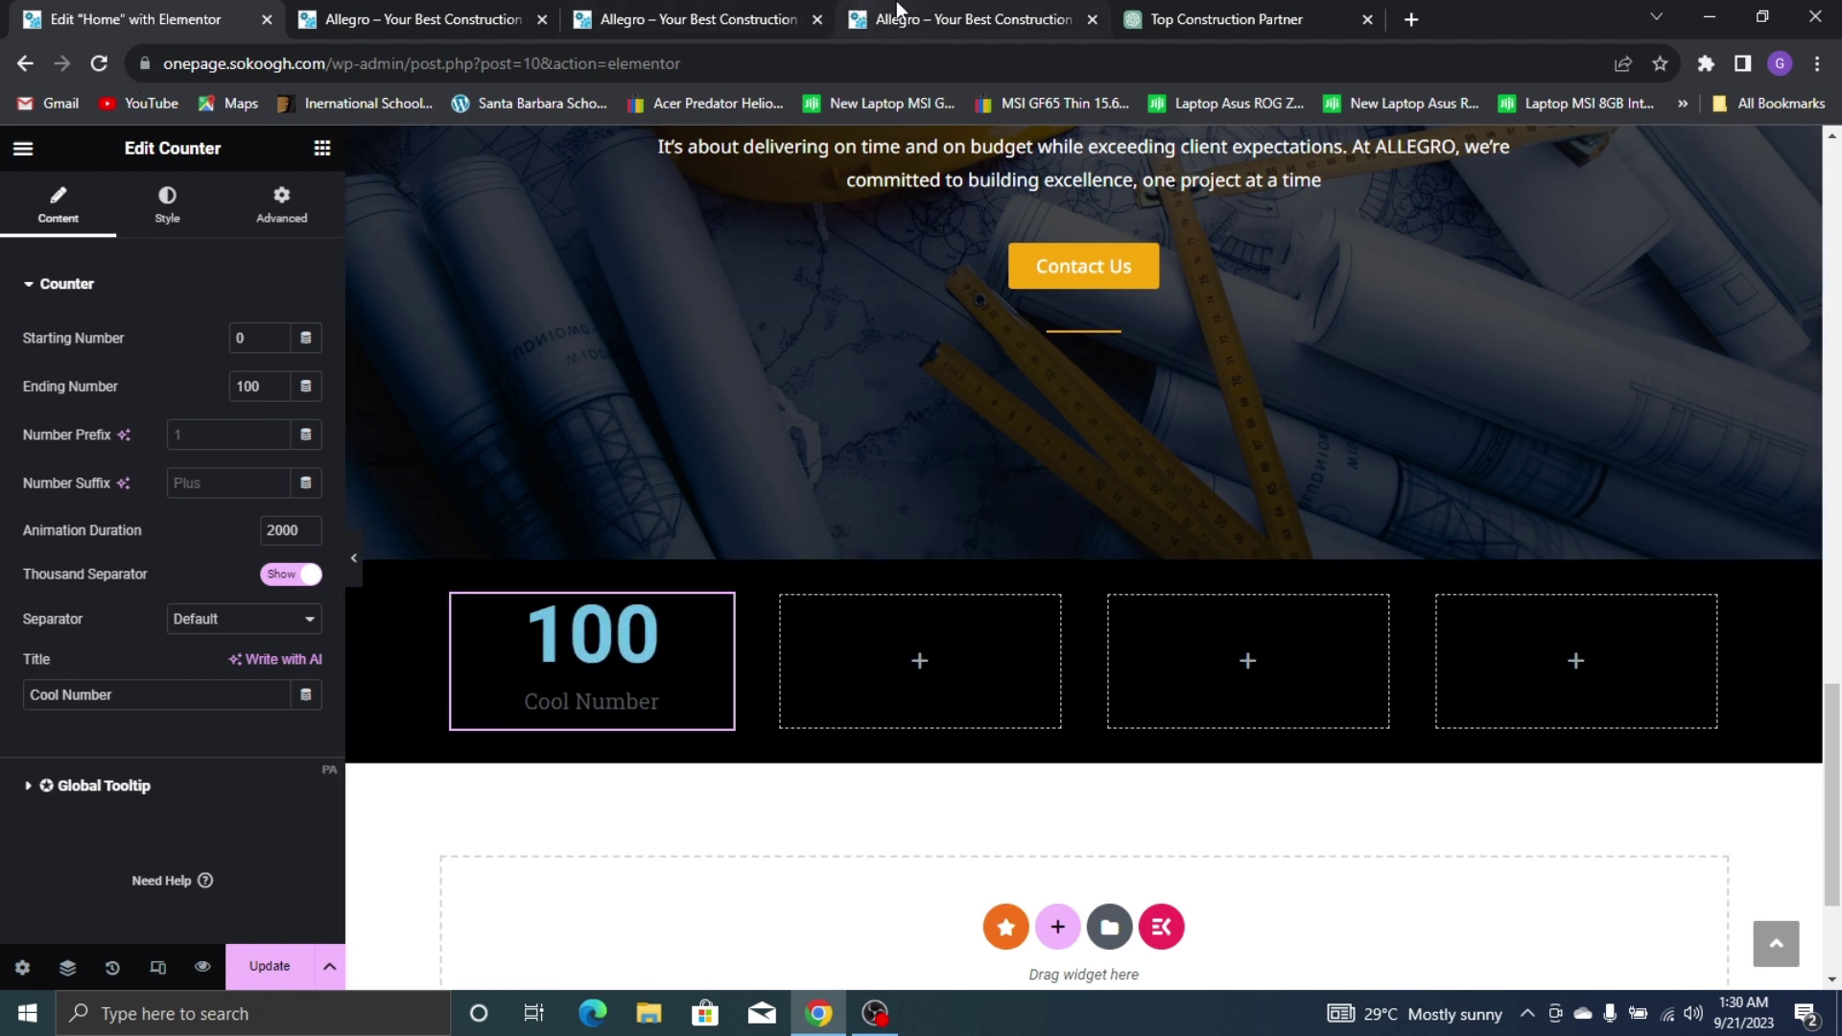
{"action": "left_click", "coordinate": [943, 14]}
{"action": "left_click", "coordinate": [191, 17]}
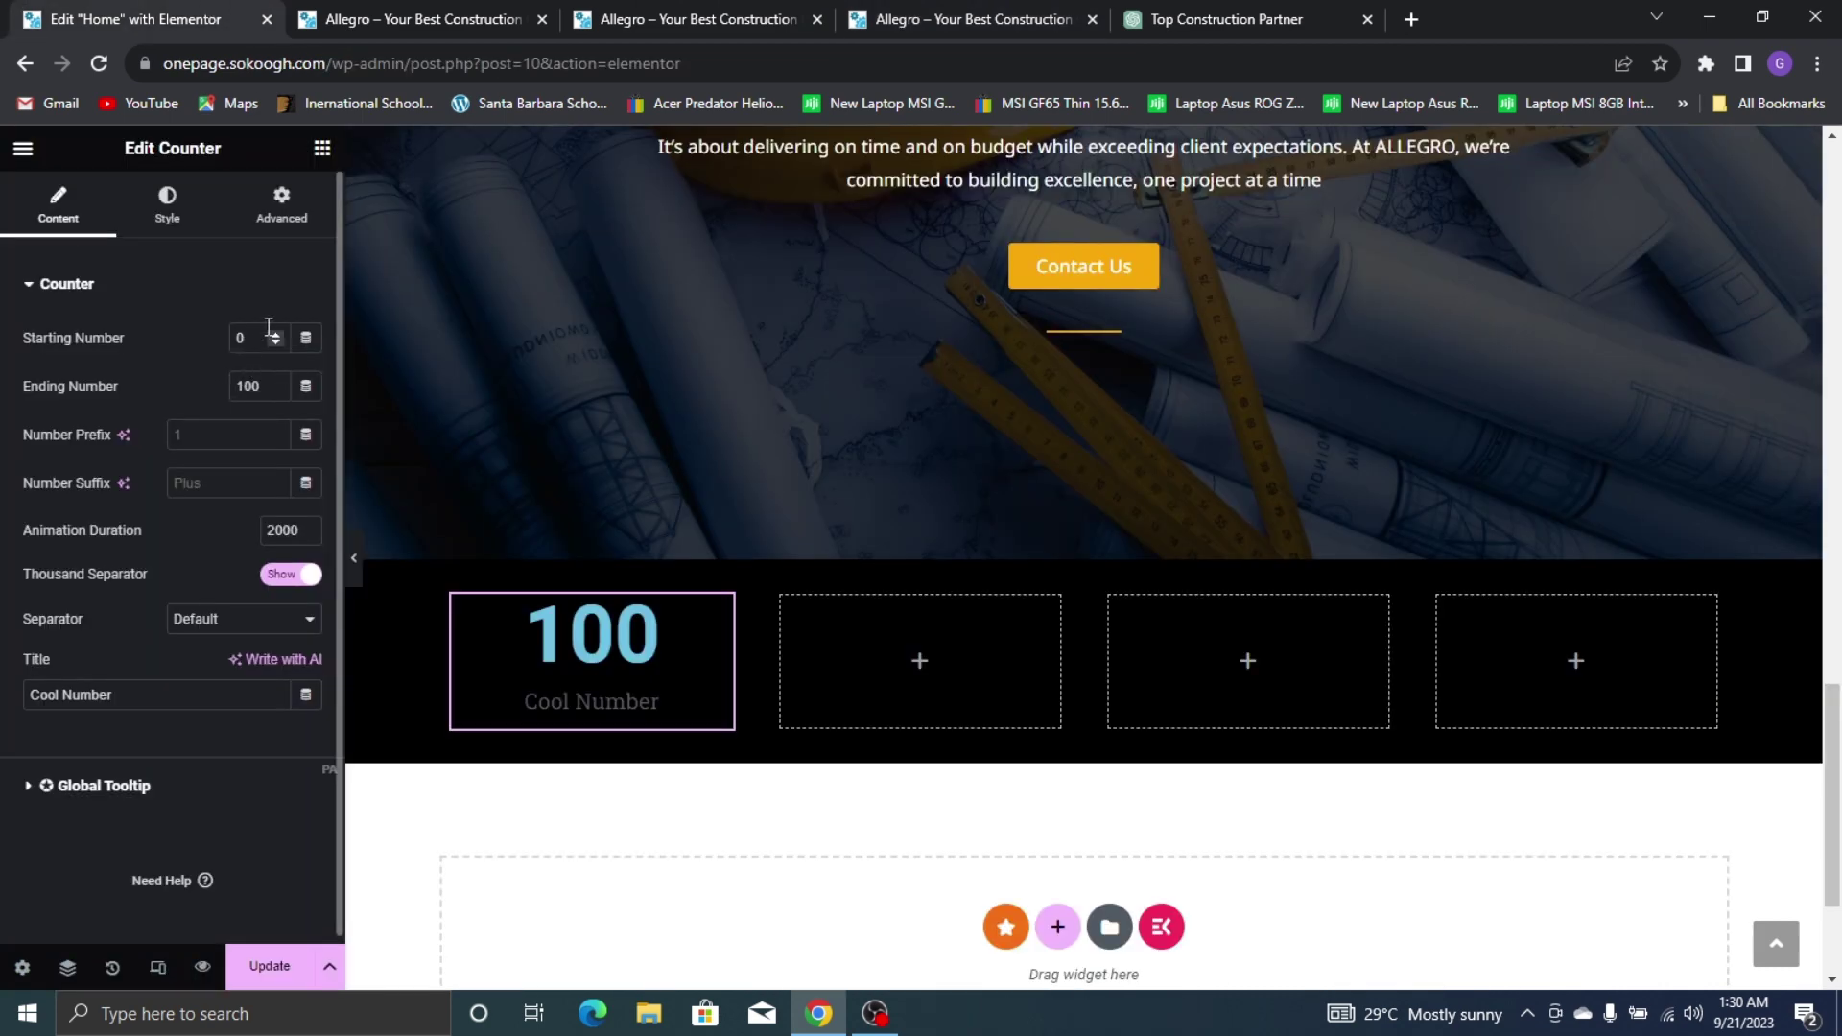
Make the counter start at 0 and end at 100
{"action": "type", "text": "3"}
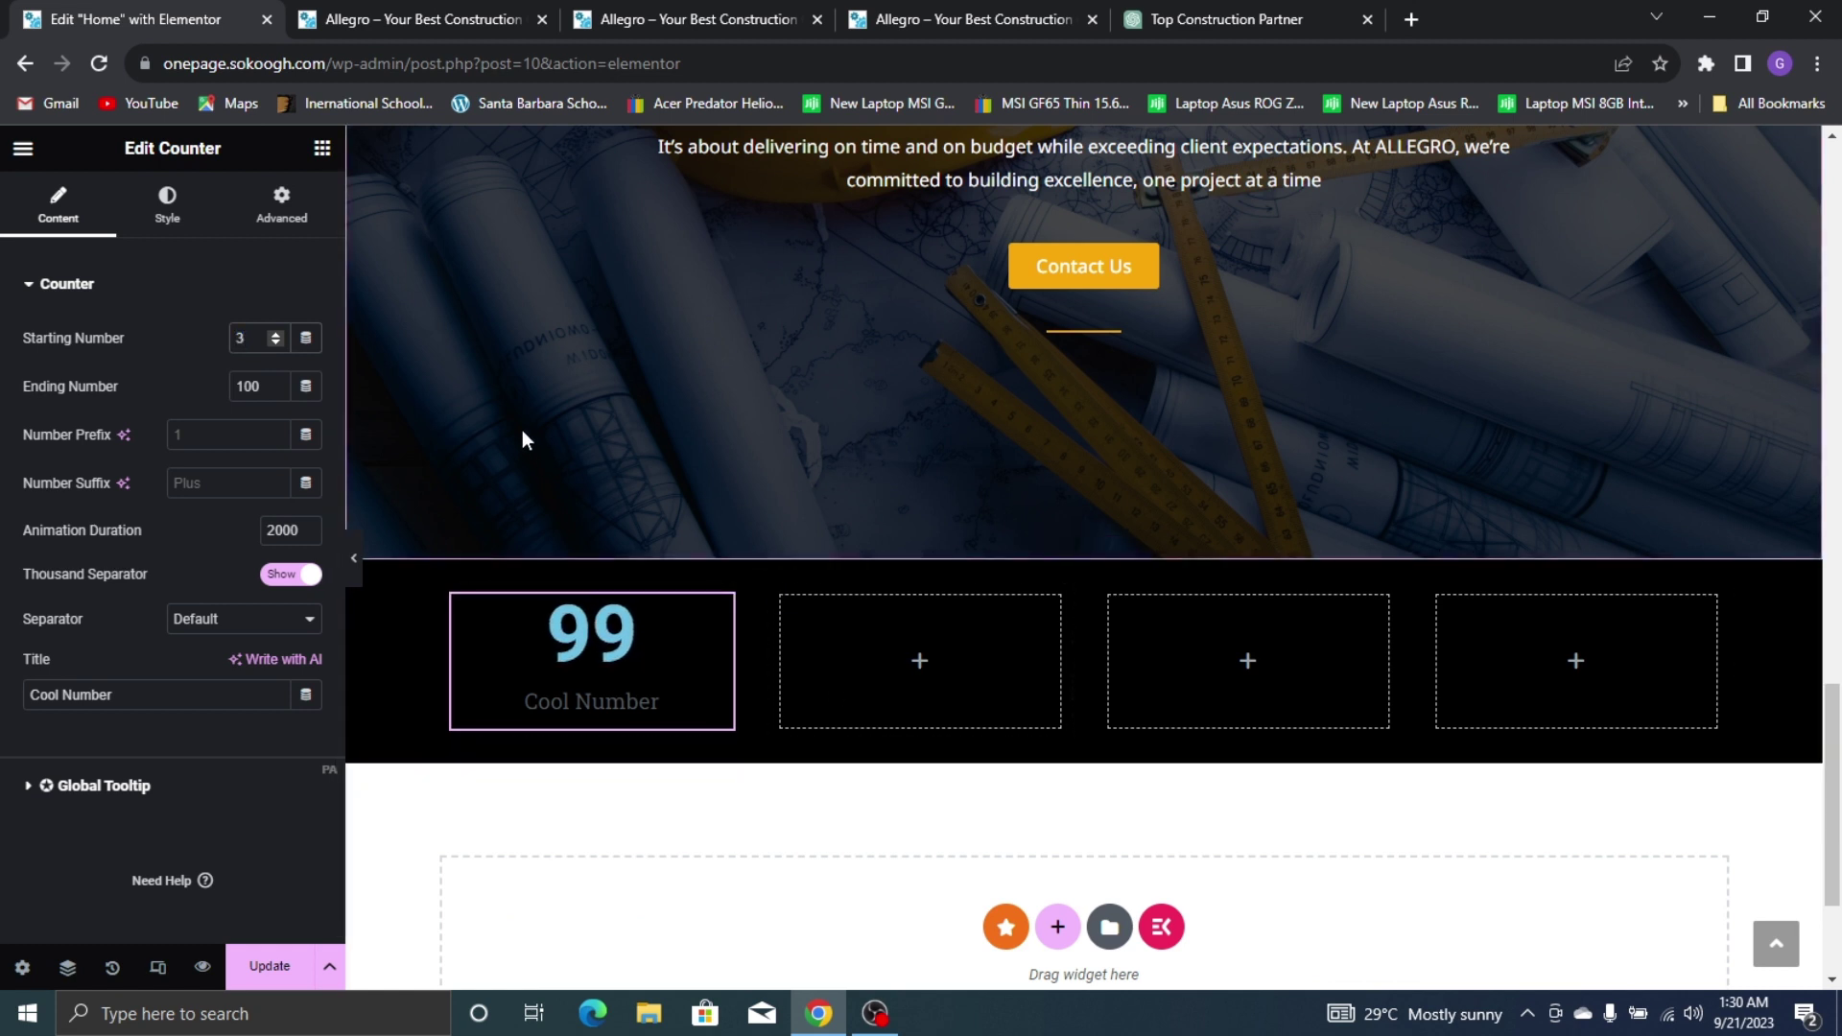
{"action": "key", "text": "BackSpace"}
{"action": "type", "text": "0"}
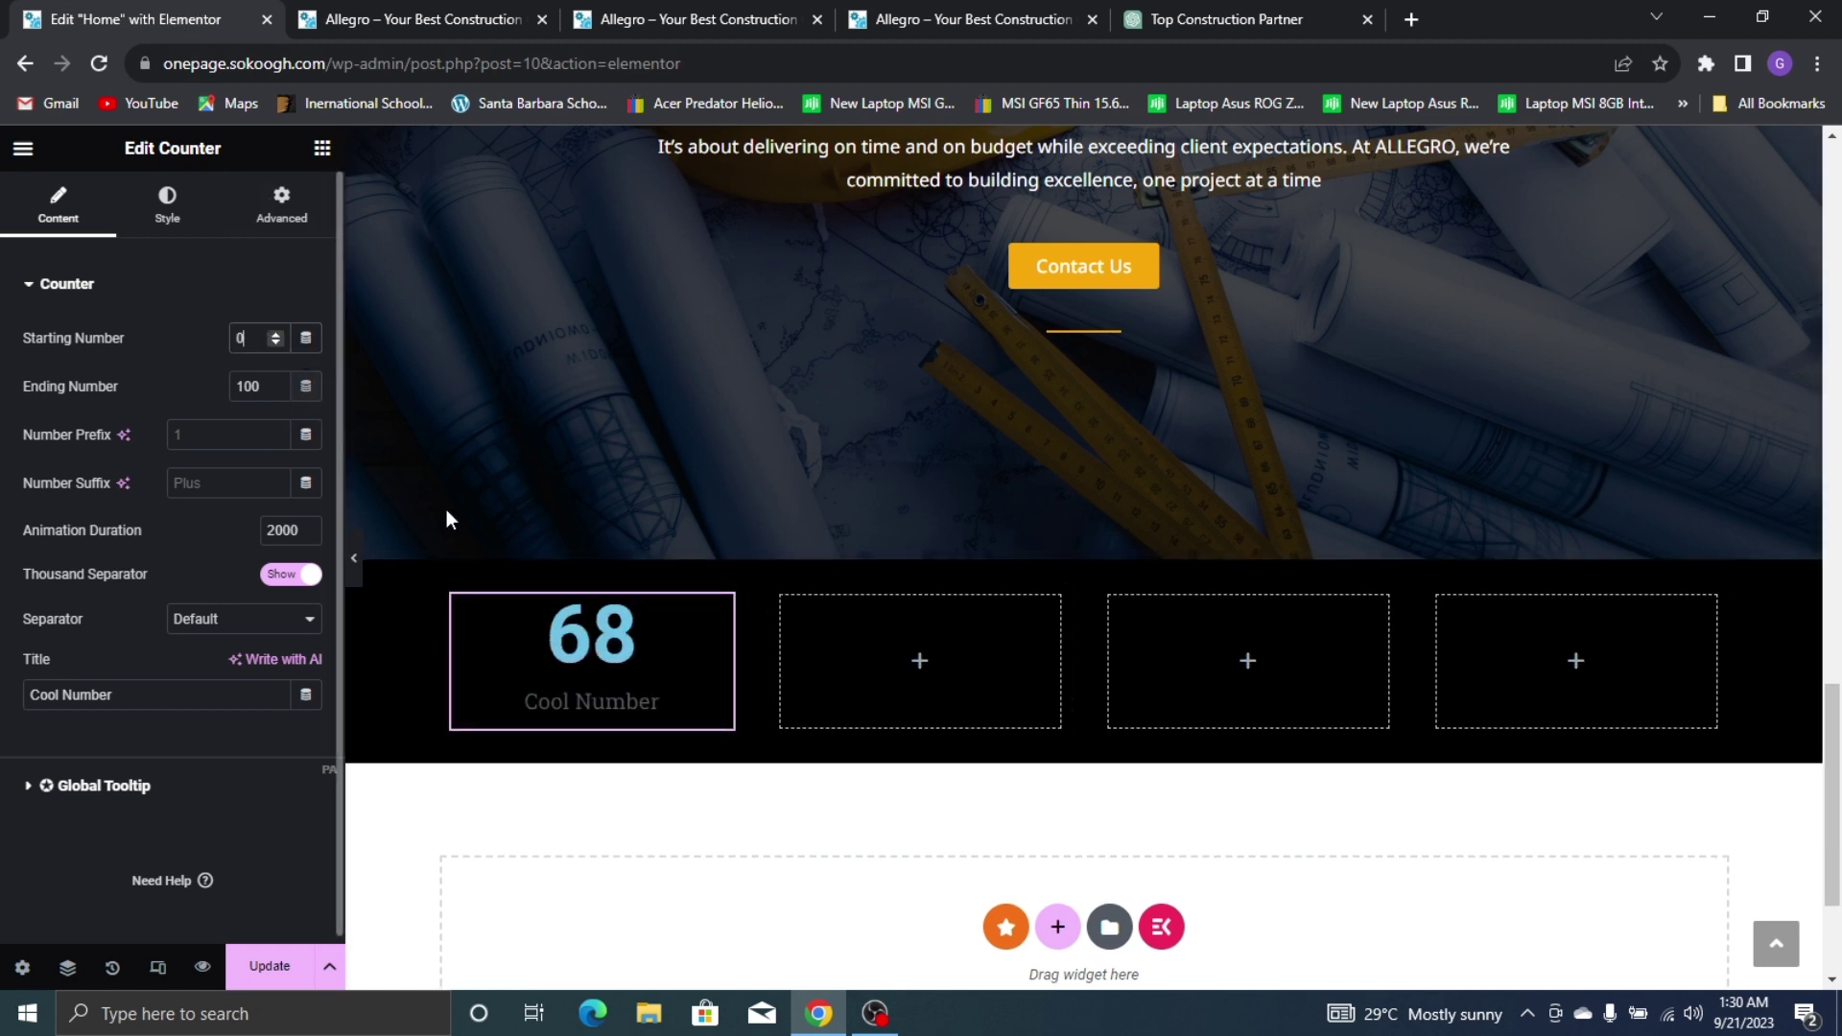
{"action": "double_click", "coordinate": [254, 379]}
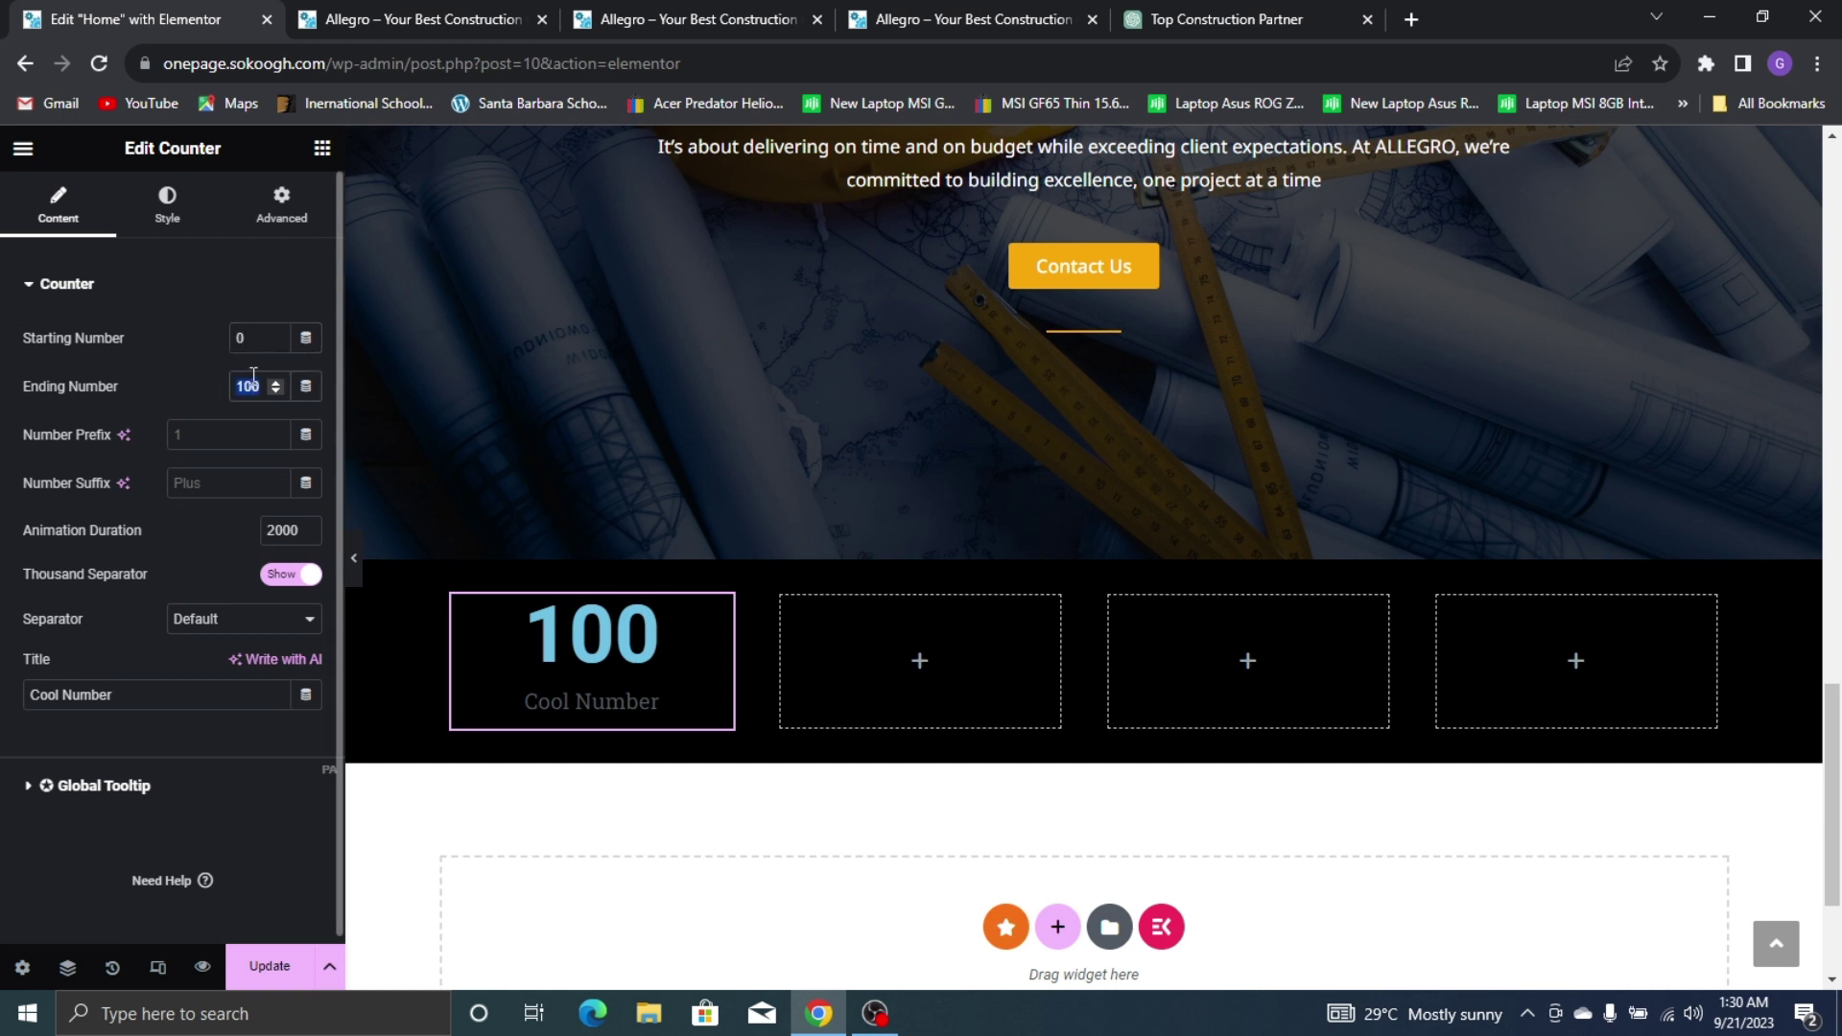
{"action": "type", "text": "999"}
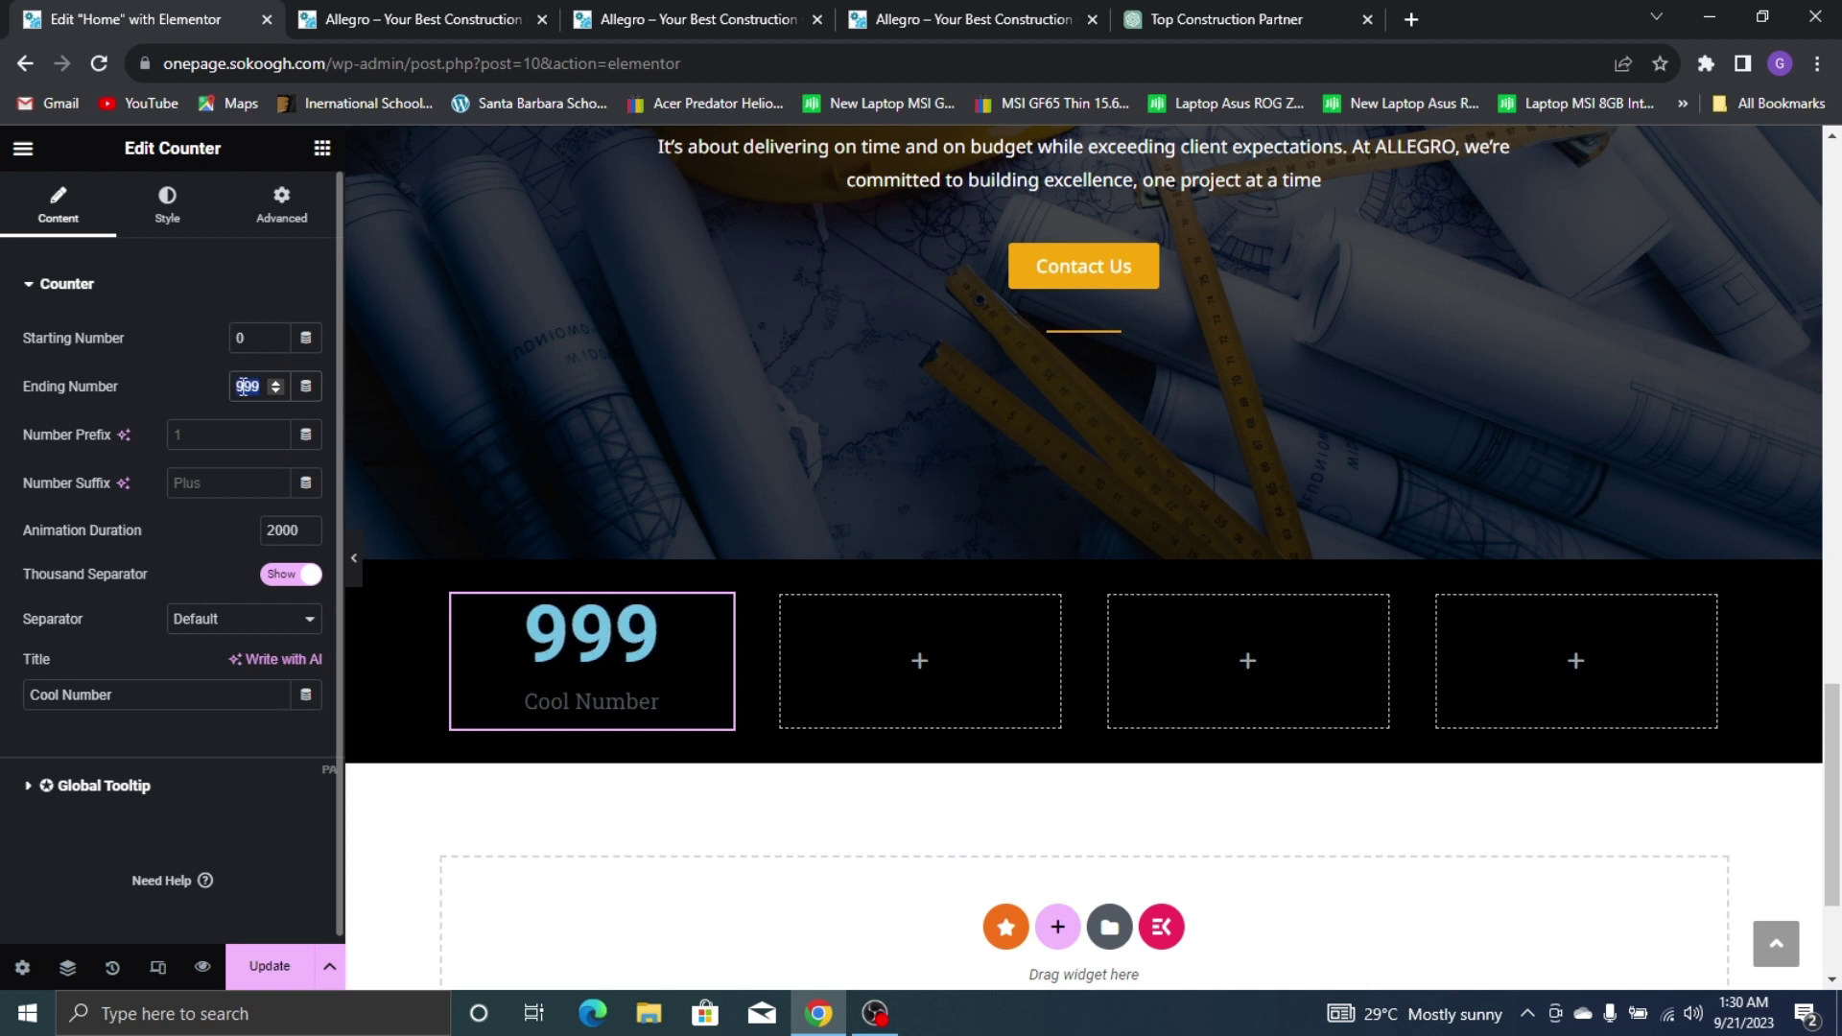
{"action": "type", "text": "100"}
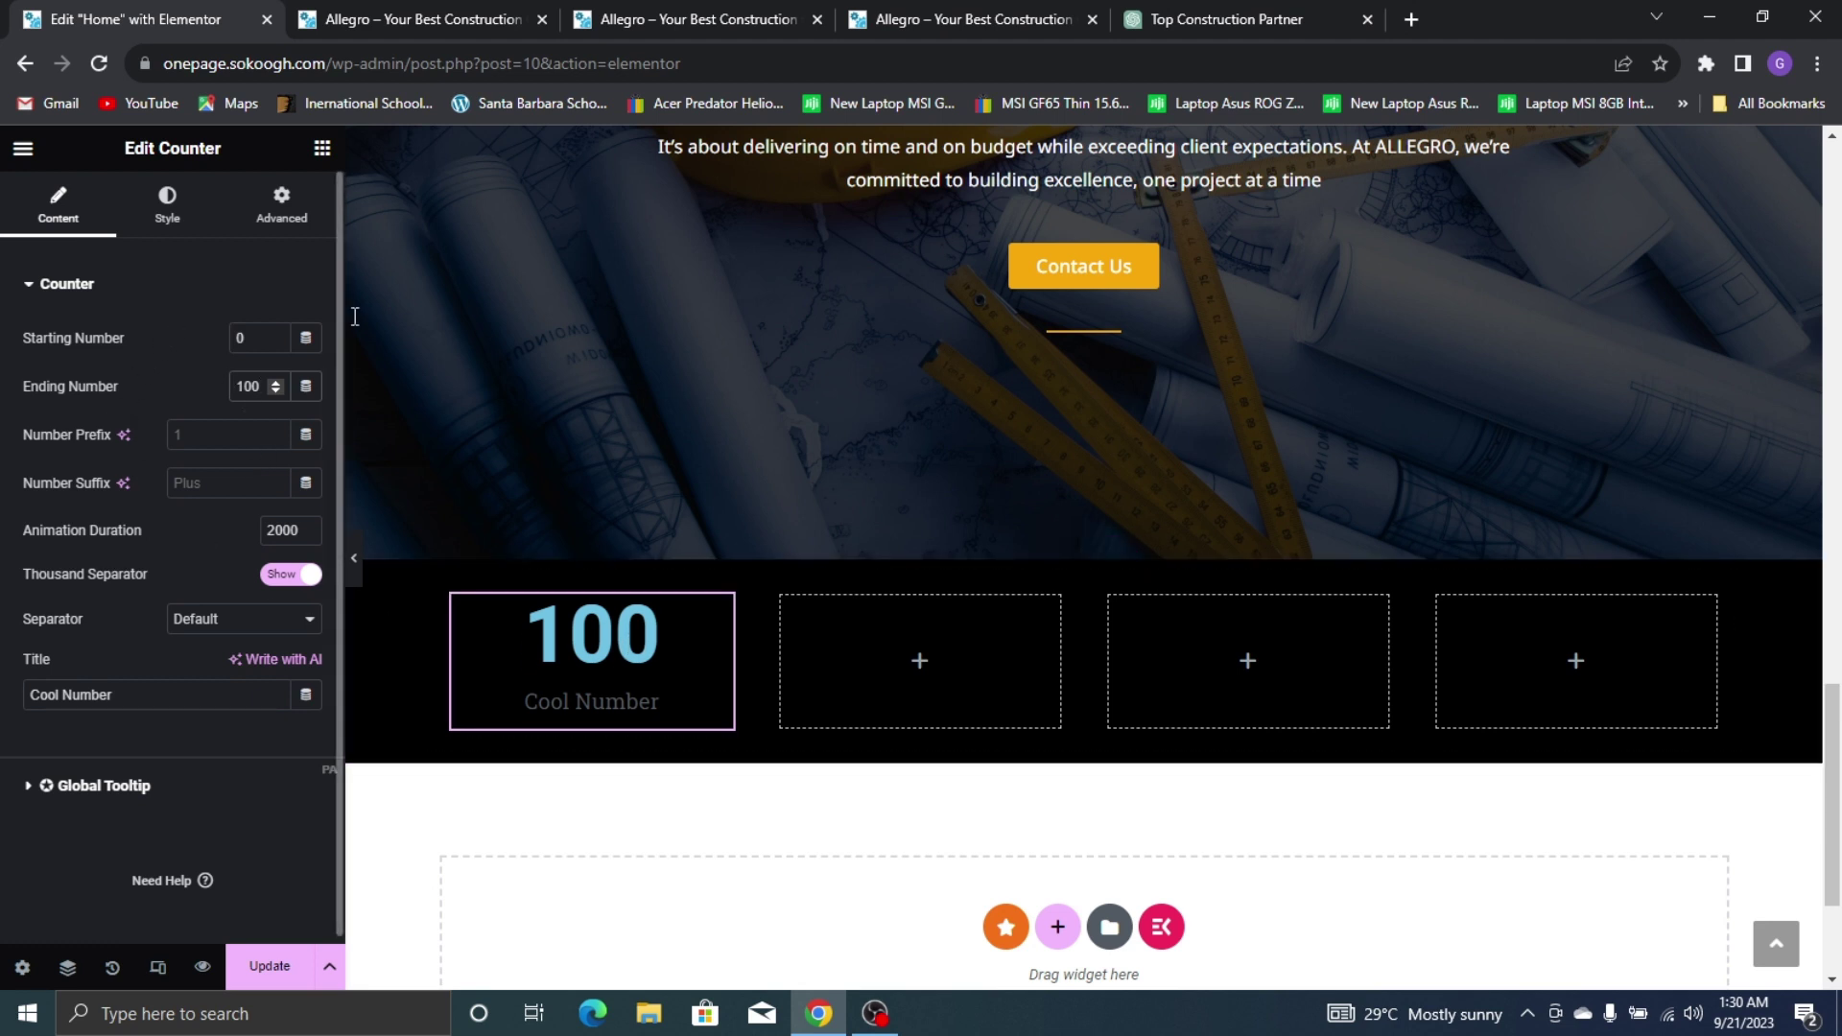
Set the counter's title to COMPLETED PROJECTS
{"action": "double_click", "coordinate": [127, 694]}
{"action": "type", "text": "COM"}
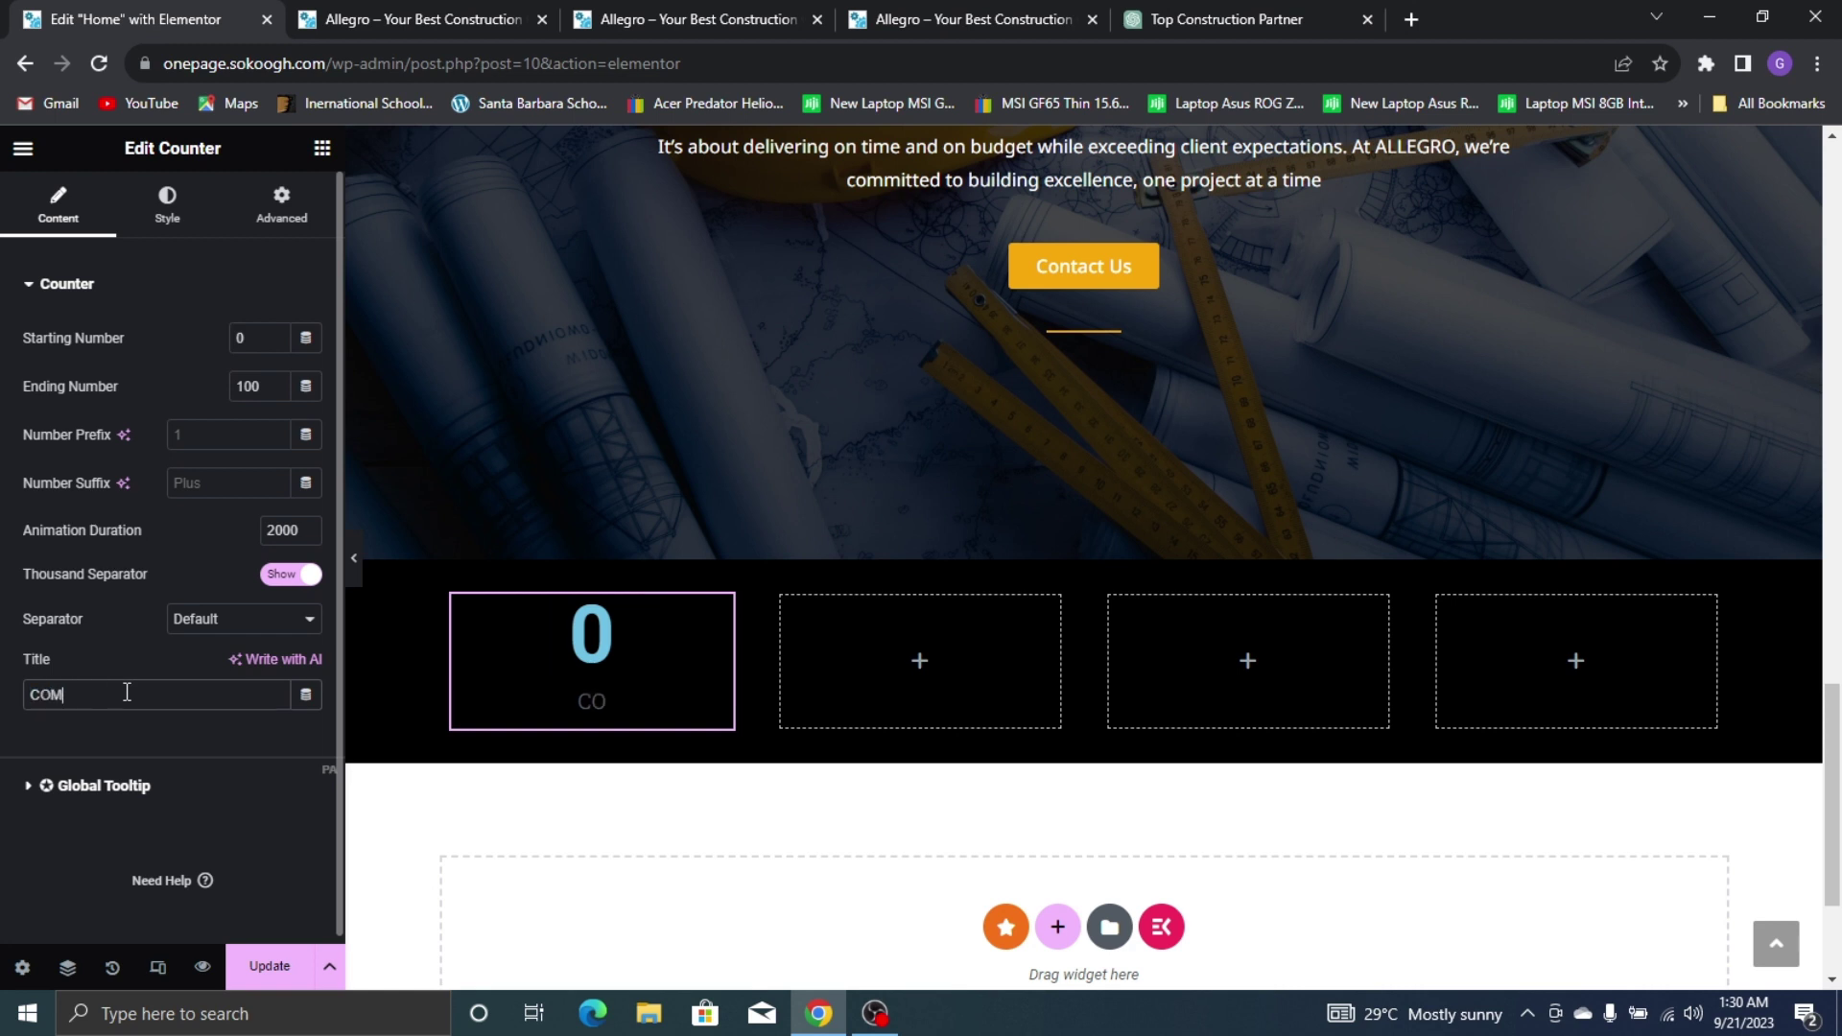
{"action": "type", "text": "PLETED "}
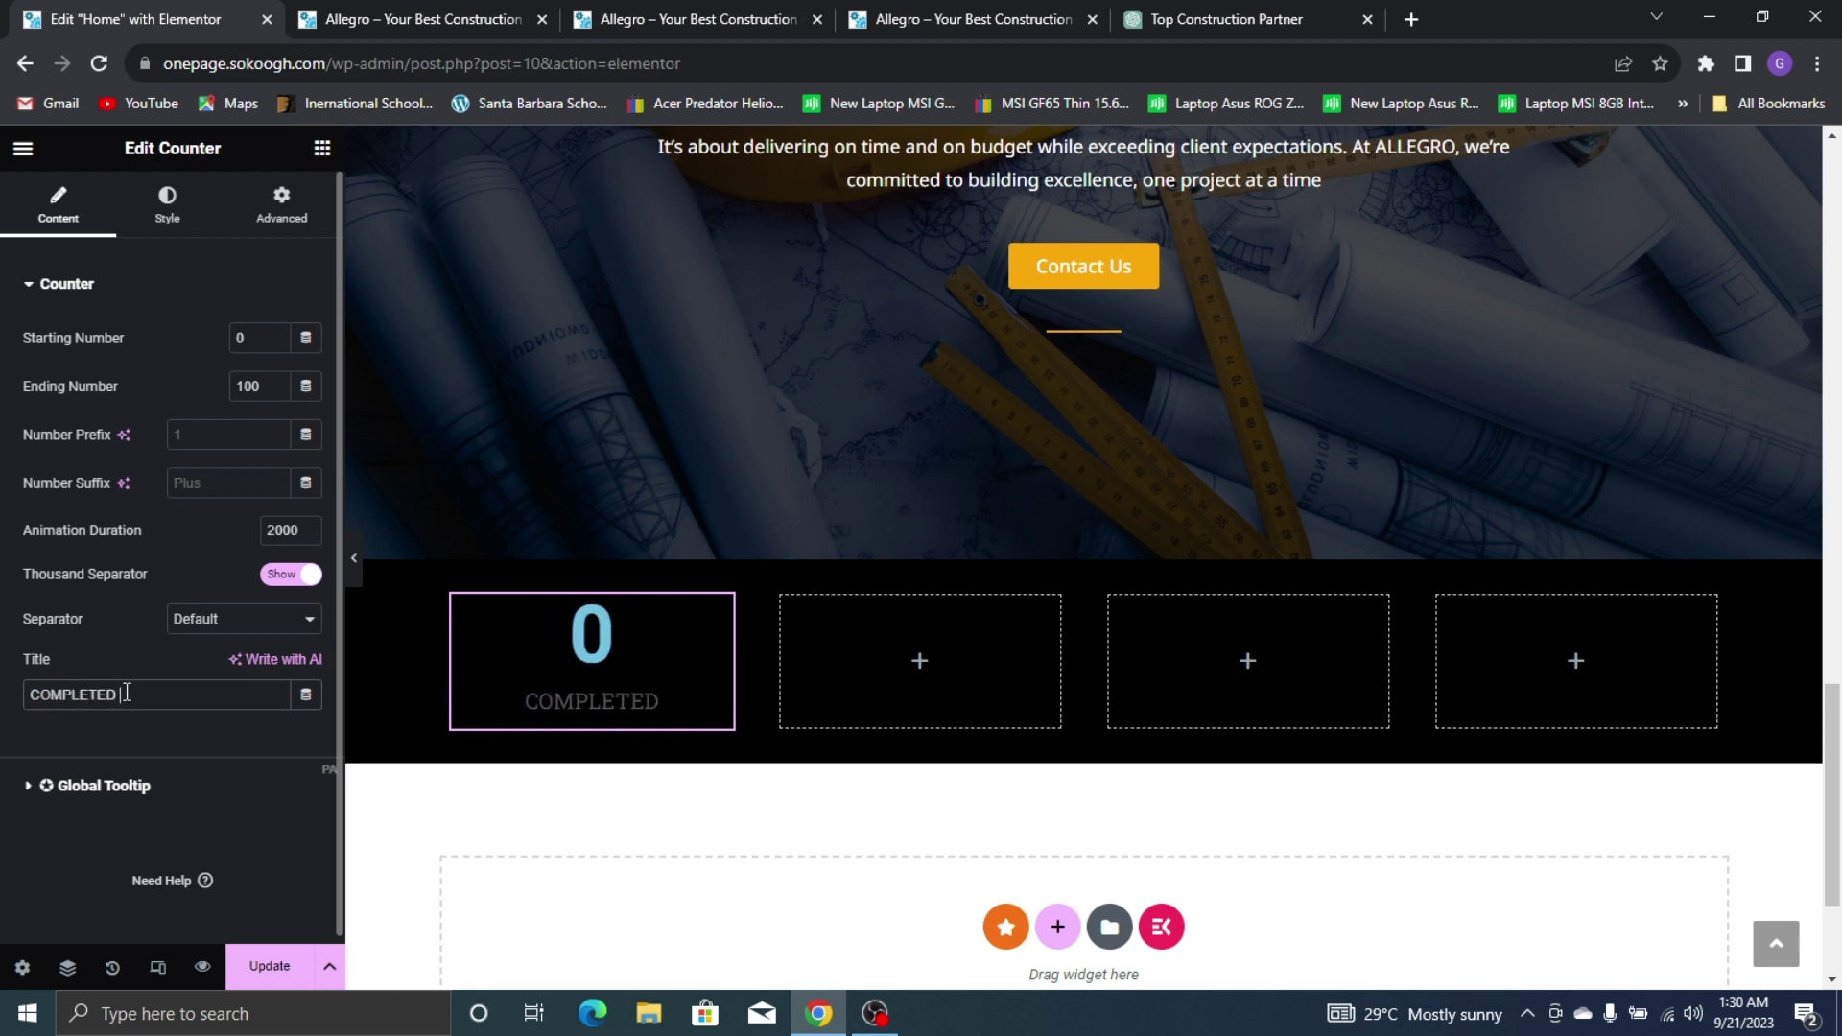
{"action": "type", "text": "PROJECTS"}
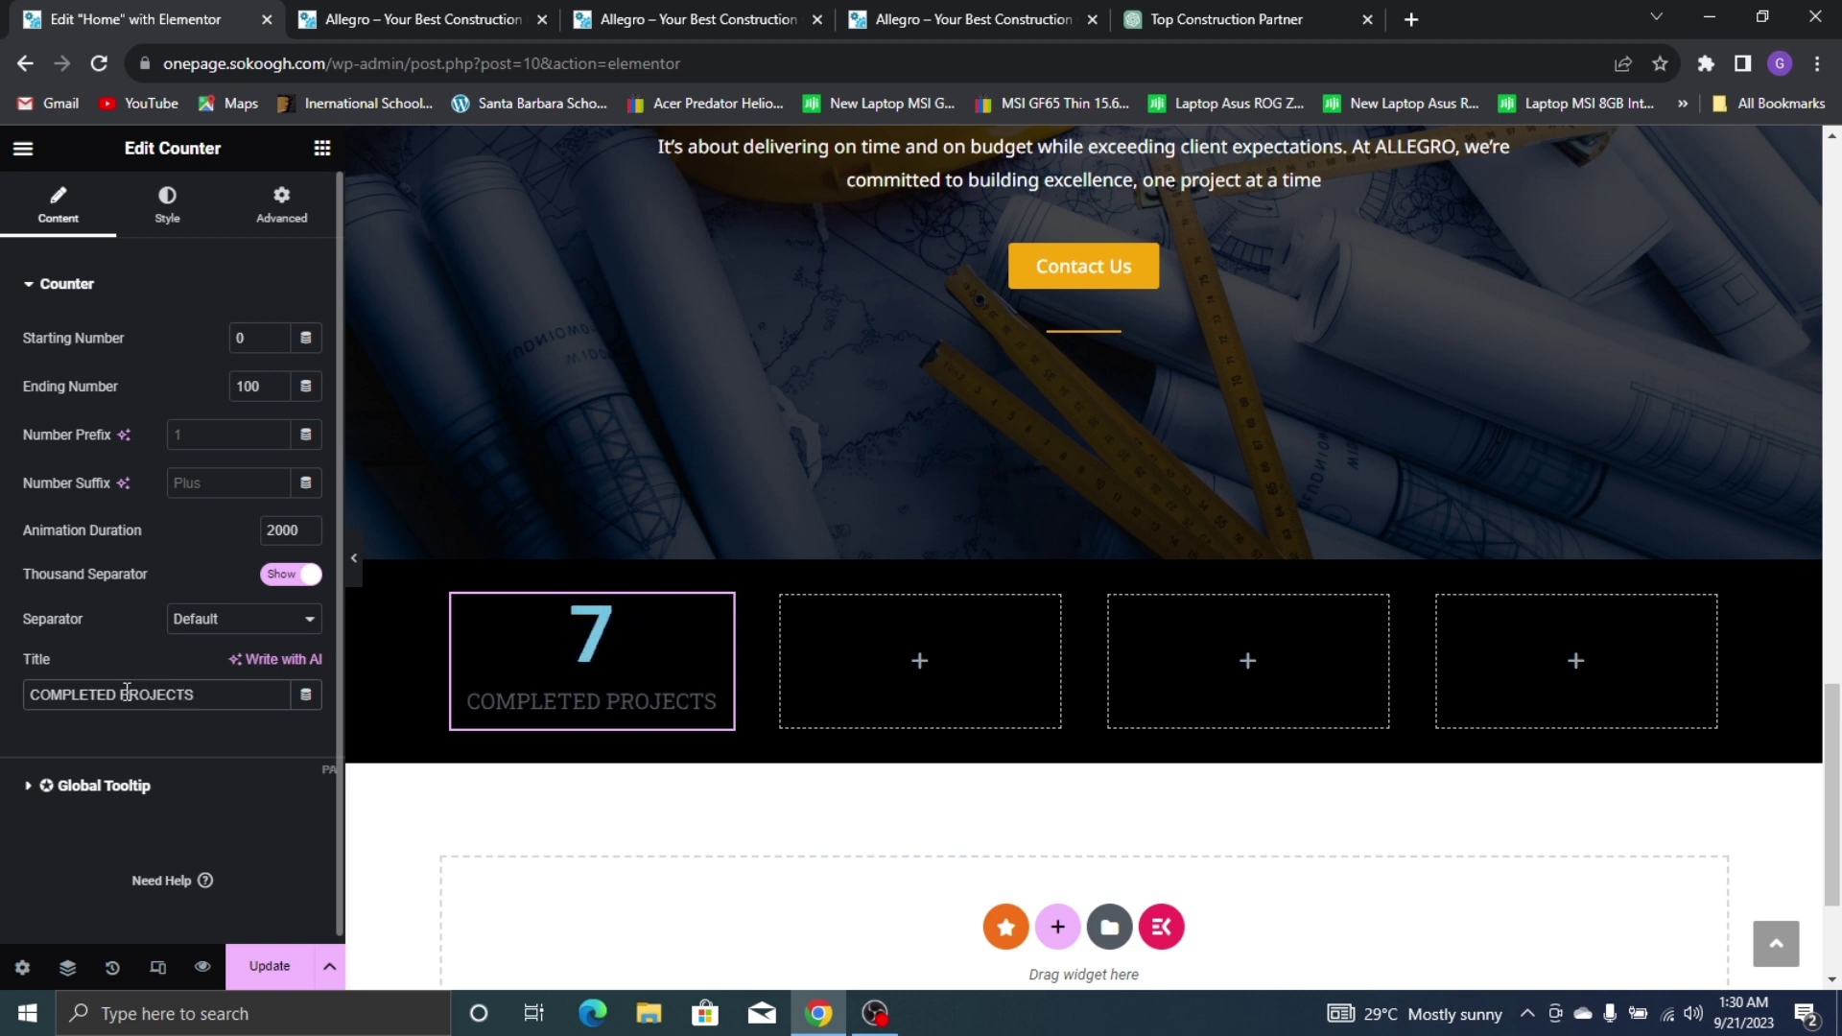
{"action": "left_click", "coordinate": [160, 201]}
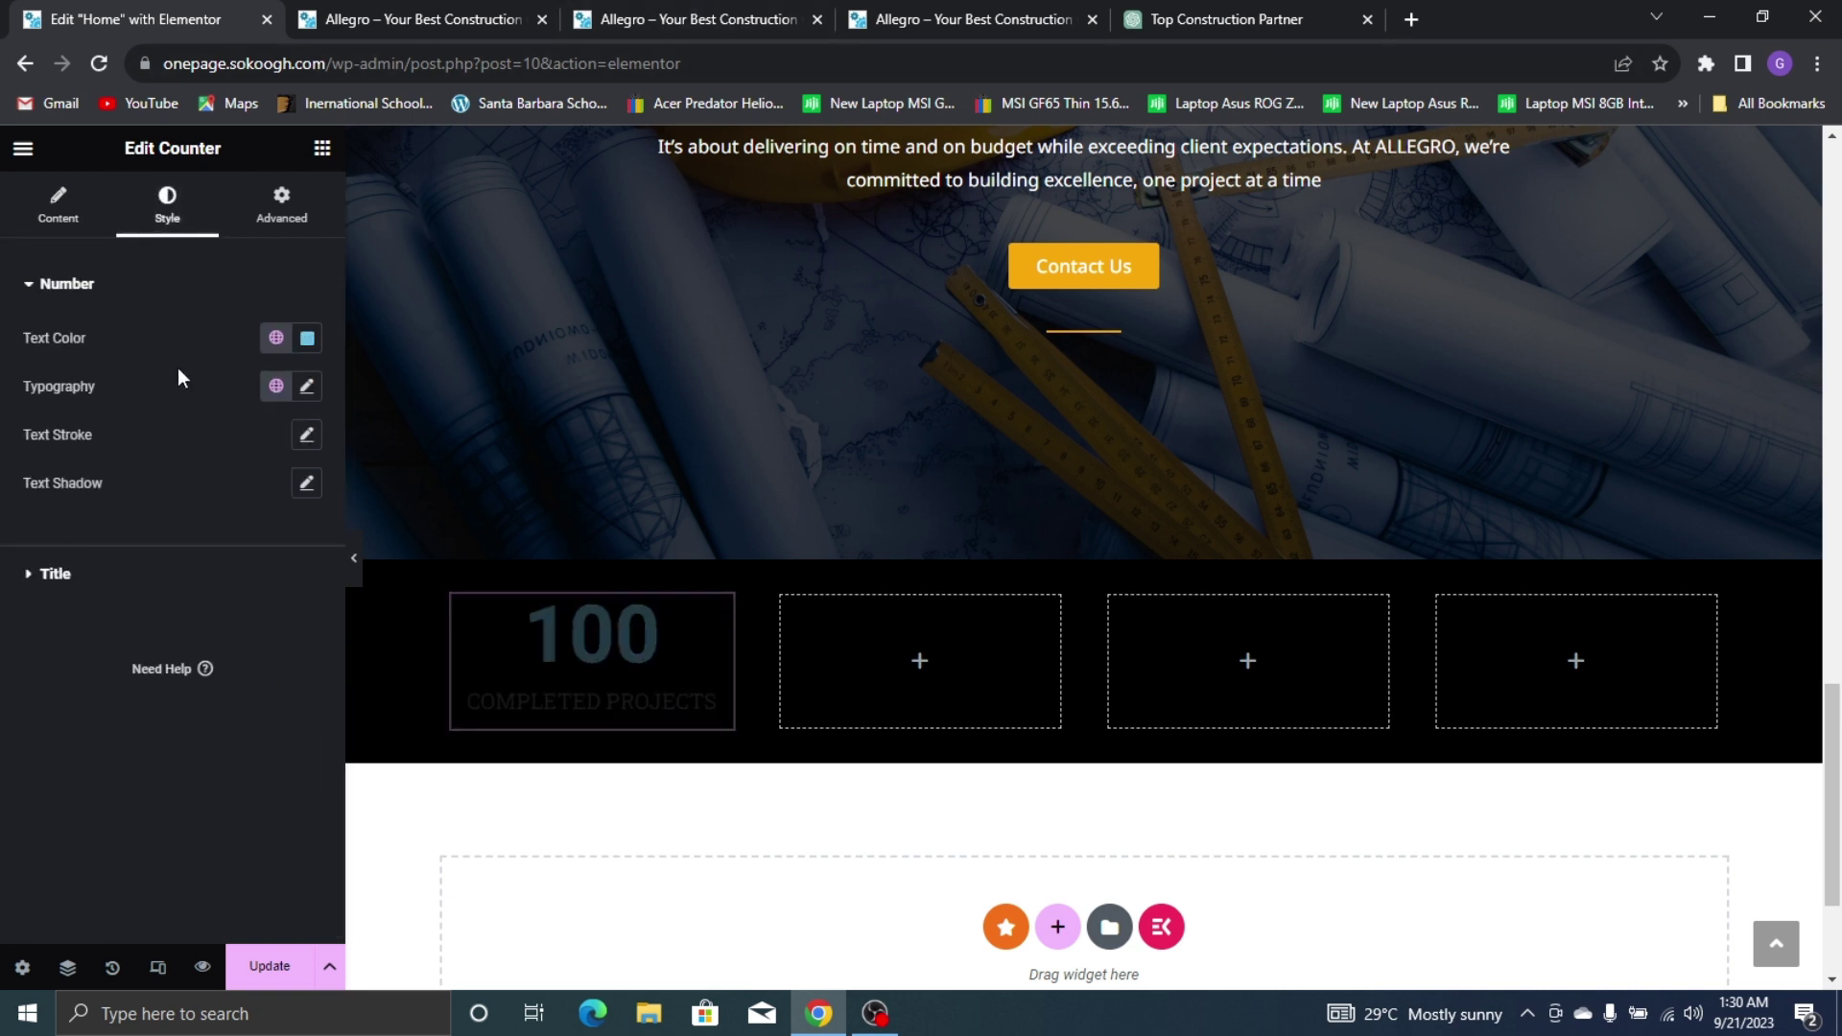
Color the counter number with the Yellow global color
{"action": "left_click", "coordinate": [275, 338]}
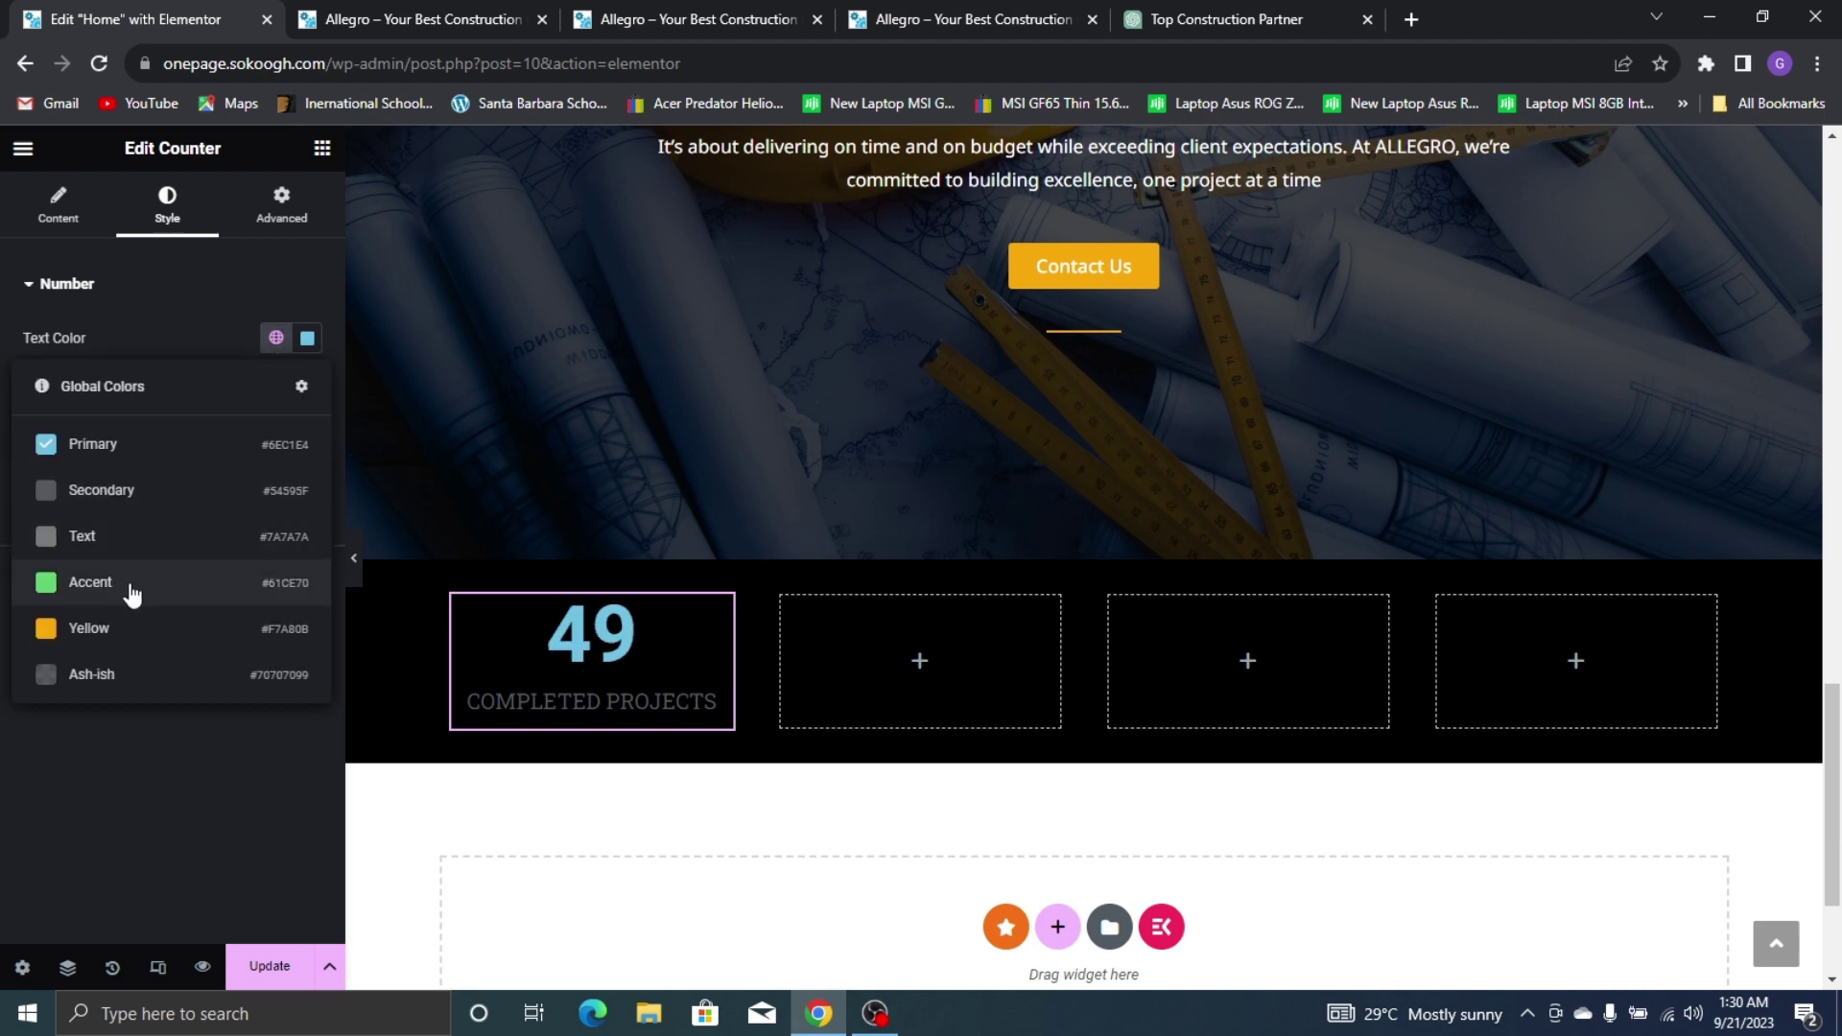
{"action": "left_click", "coordinate": [118, 632]}
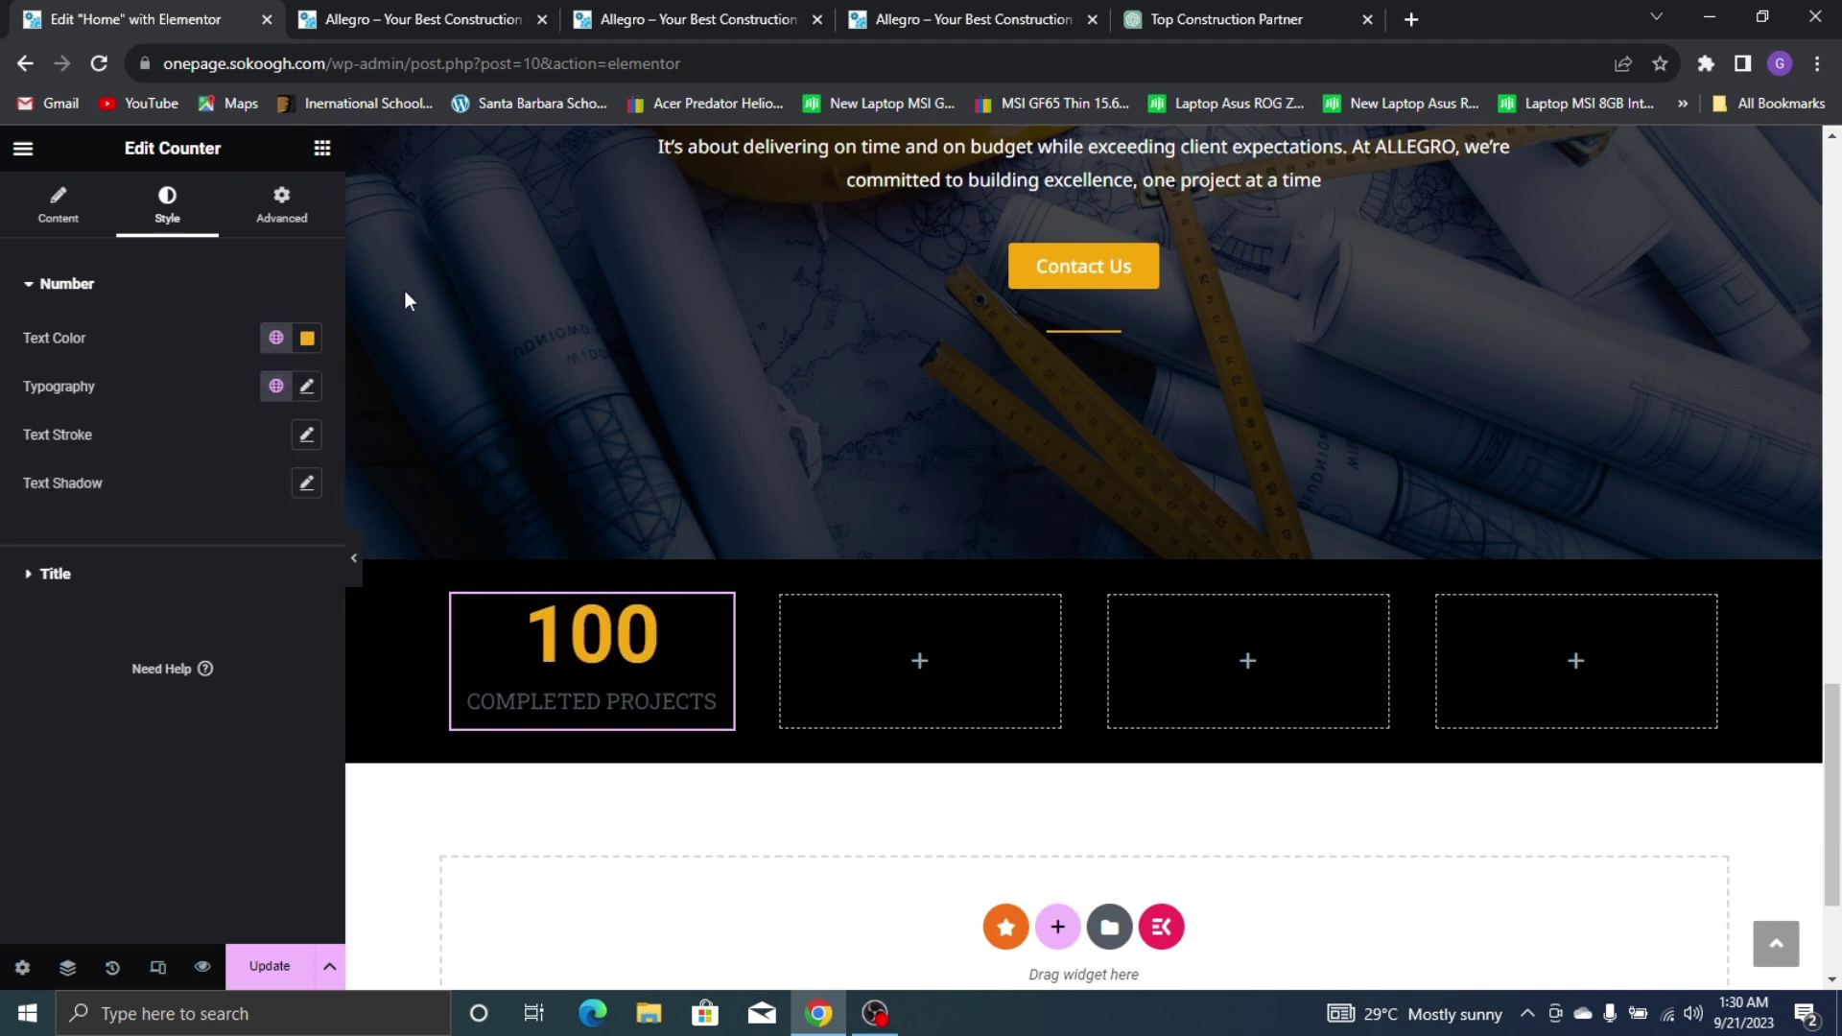
{"action": "left_click", "coordinate": [307, 386]}
{"action": "left_click", "coordinate": [895, 9]}
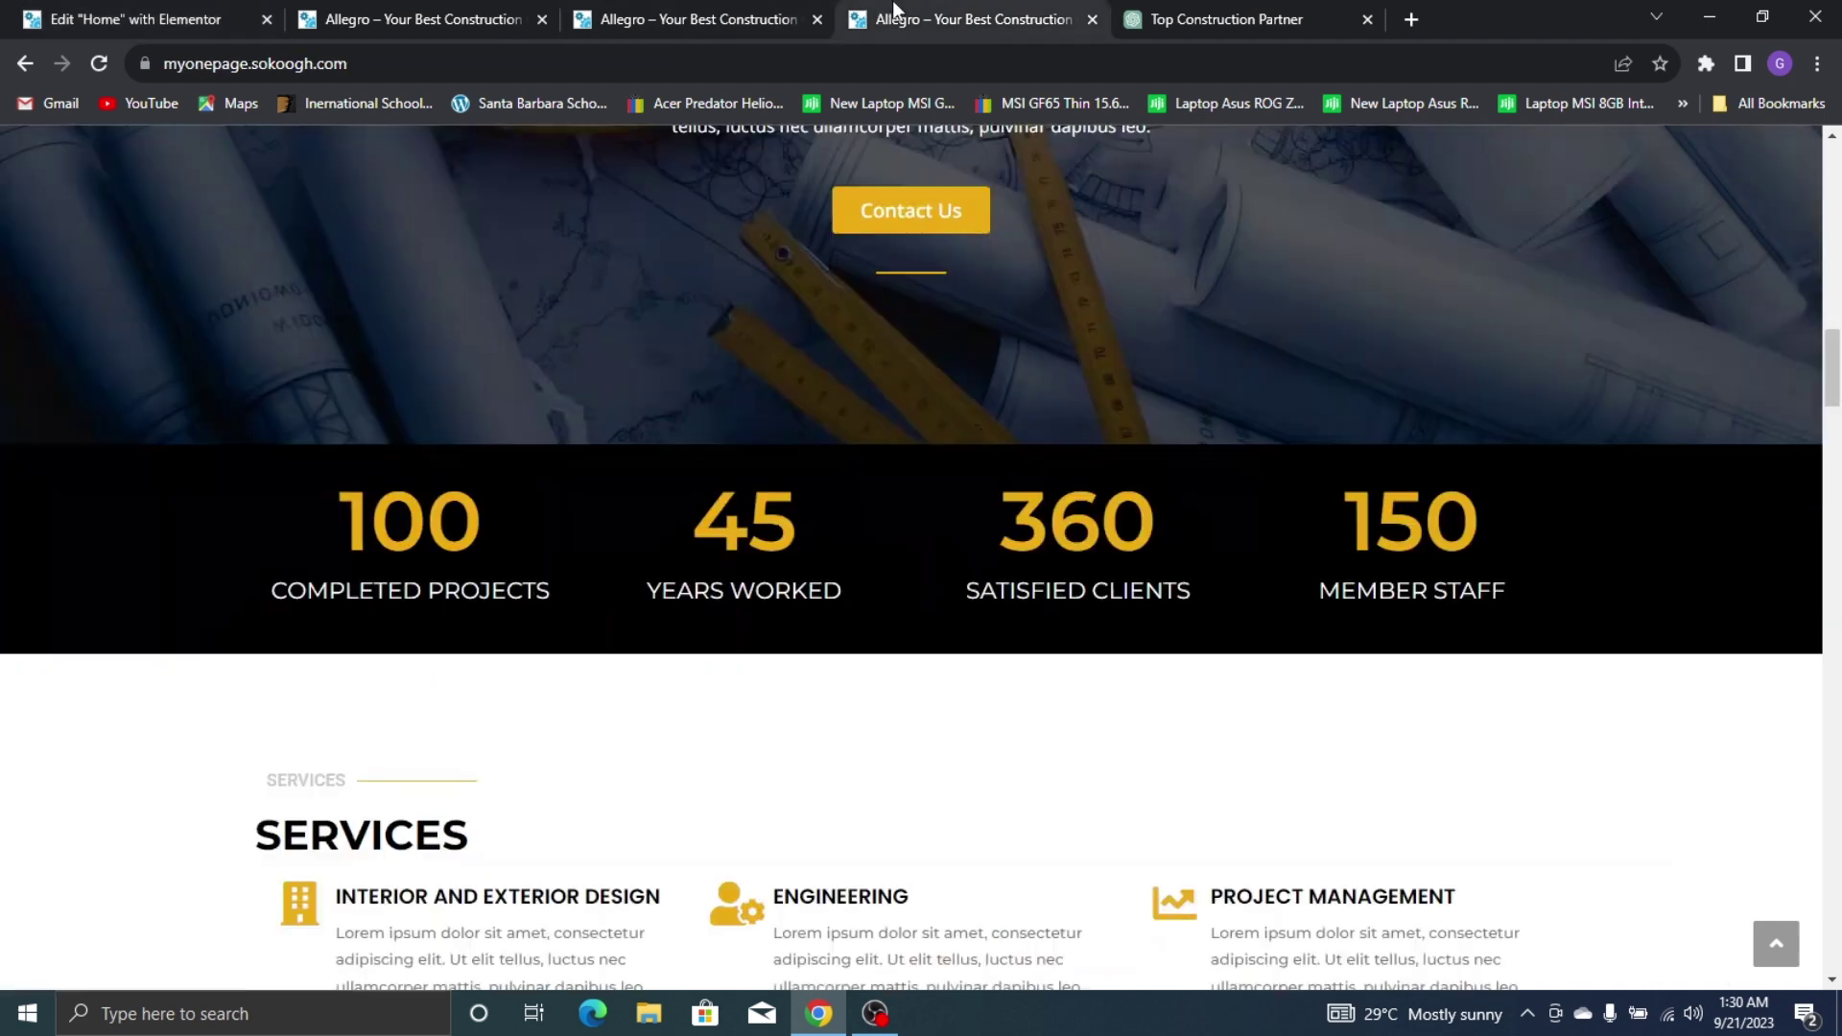
{"action": "left_click", "coordinate": [230, 2]}
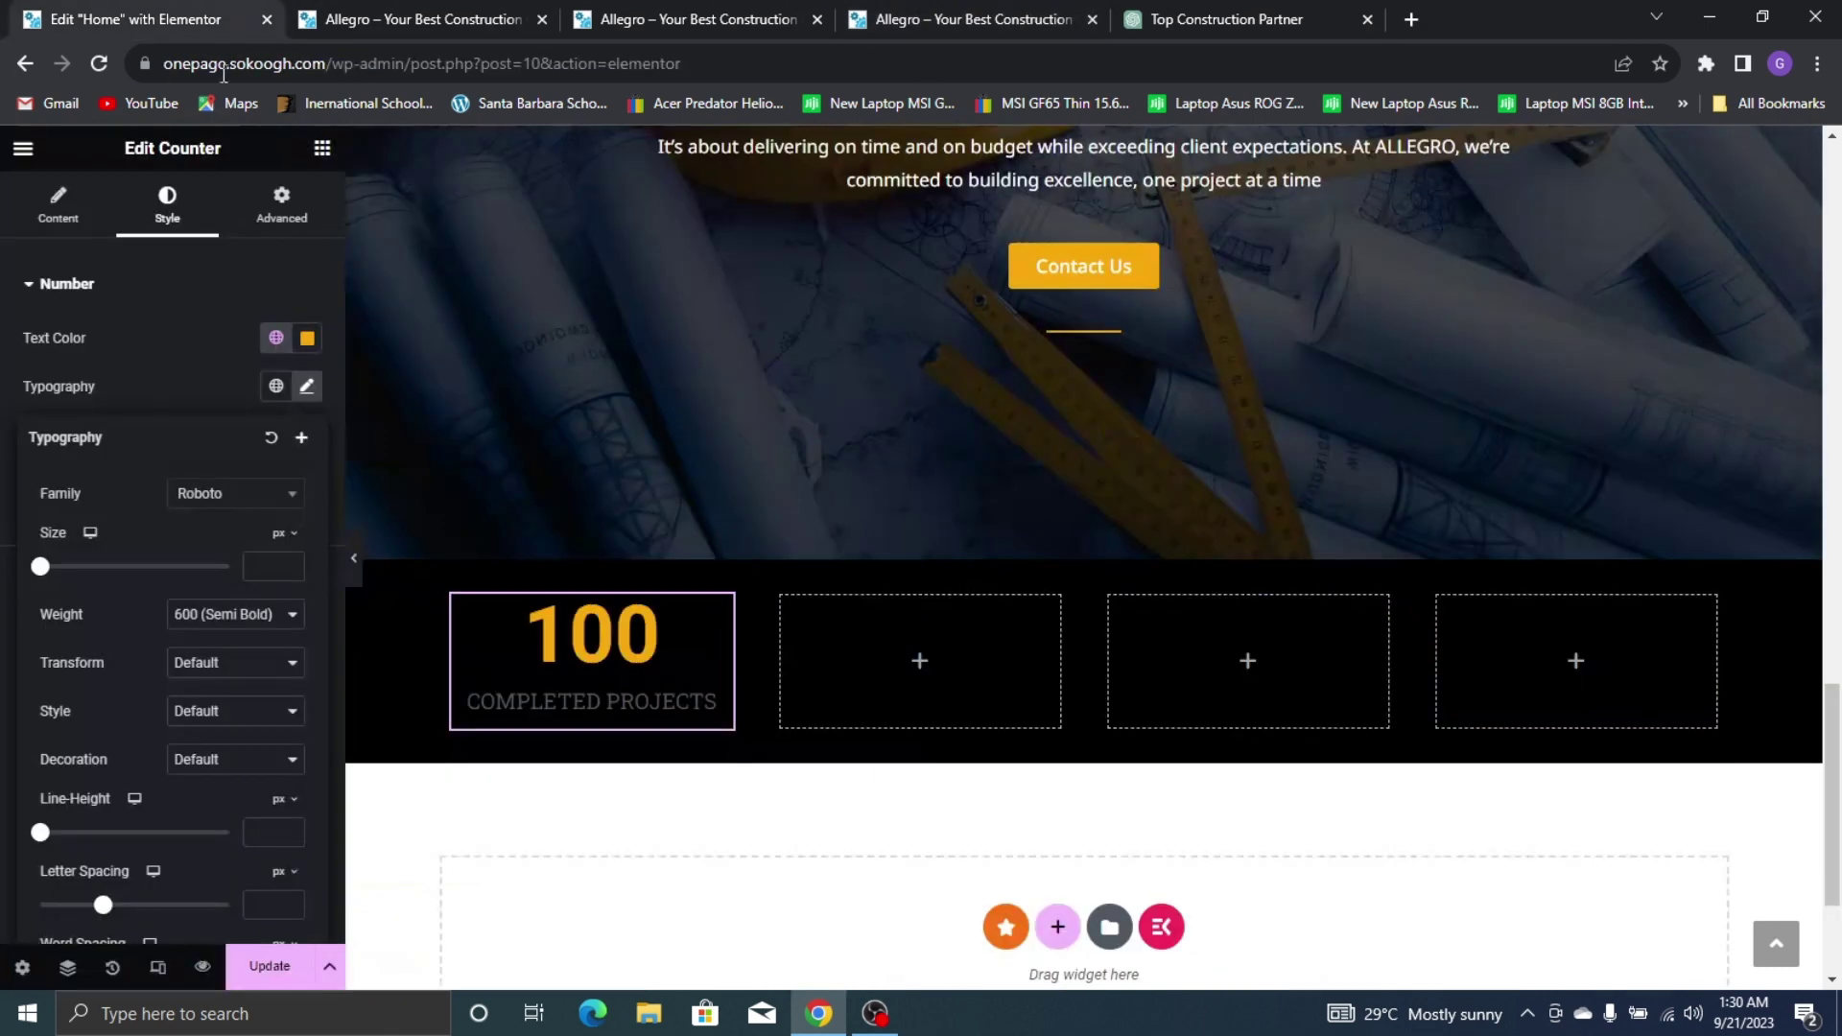
Change the counter number's font family to Poppins
{"action": "left_click", "coordinate": [279, 494]}
{"action": "type", "text": "POPP"}
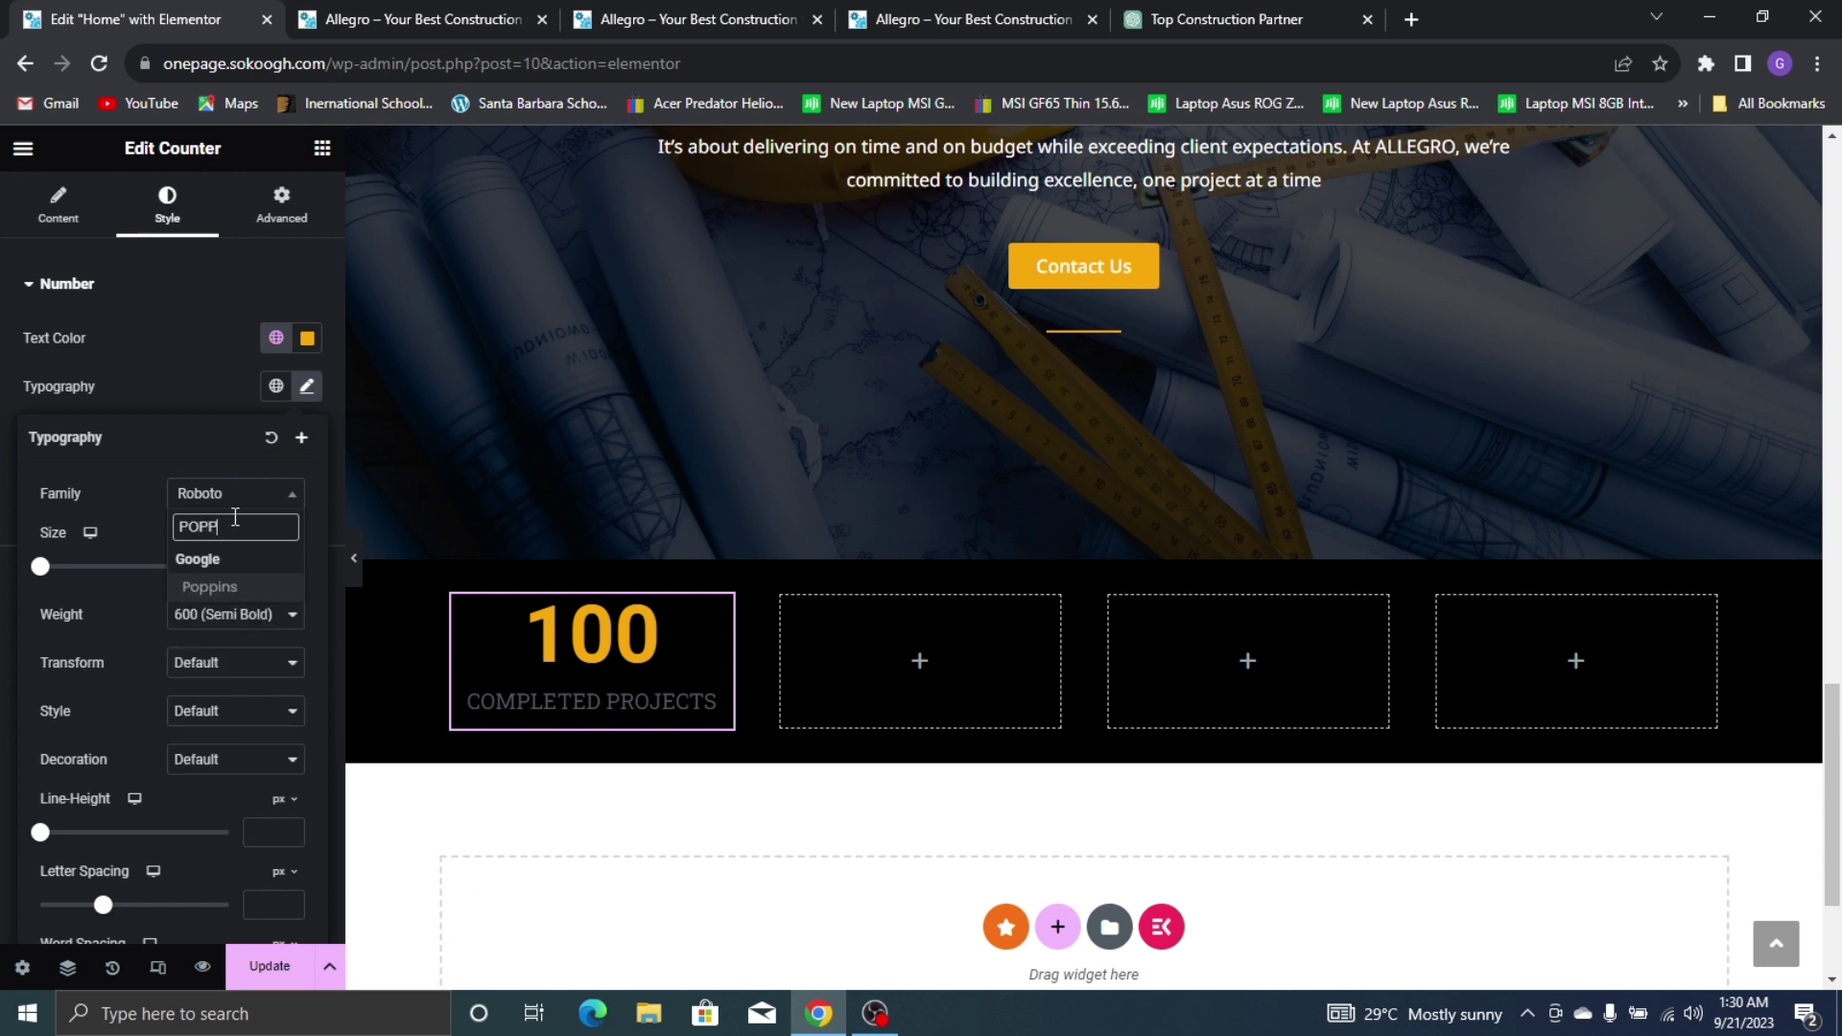
{"action": "left_click", "coordinate": [216, 587]}
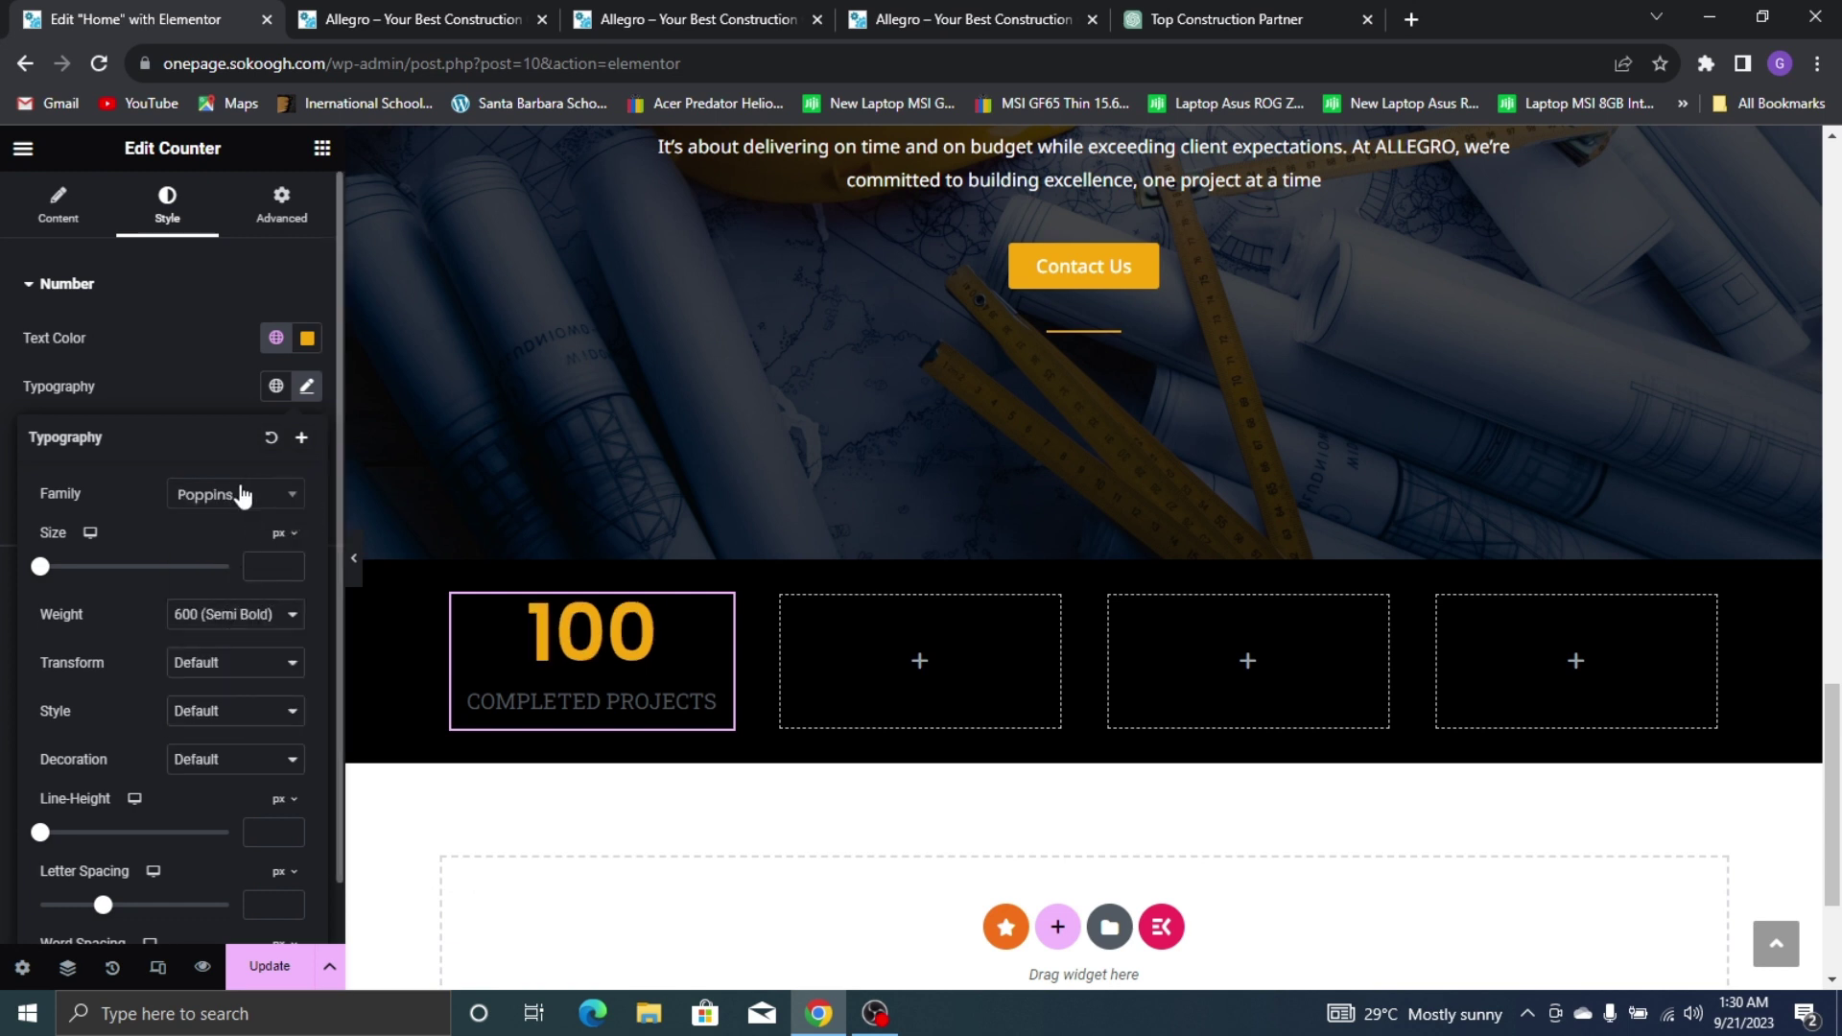
{"action": "left_click", "coordinate": [260, 497]}
{"action": "left_click", "coordinate": [209, 614]}
{"action": "left_click", "coordinate": [271, 438]}
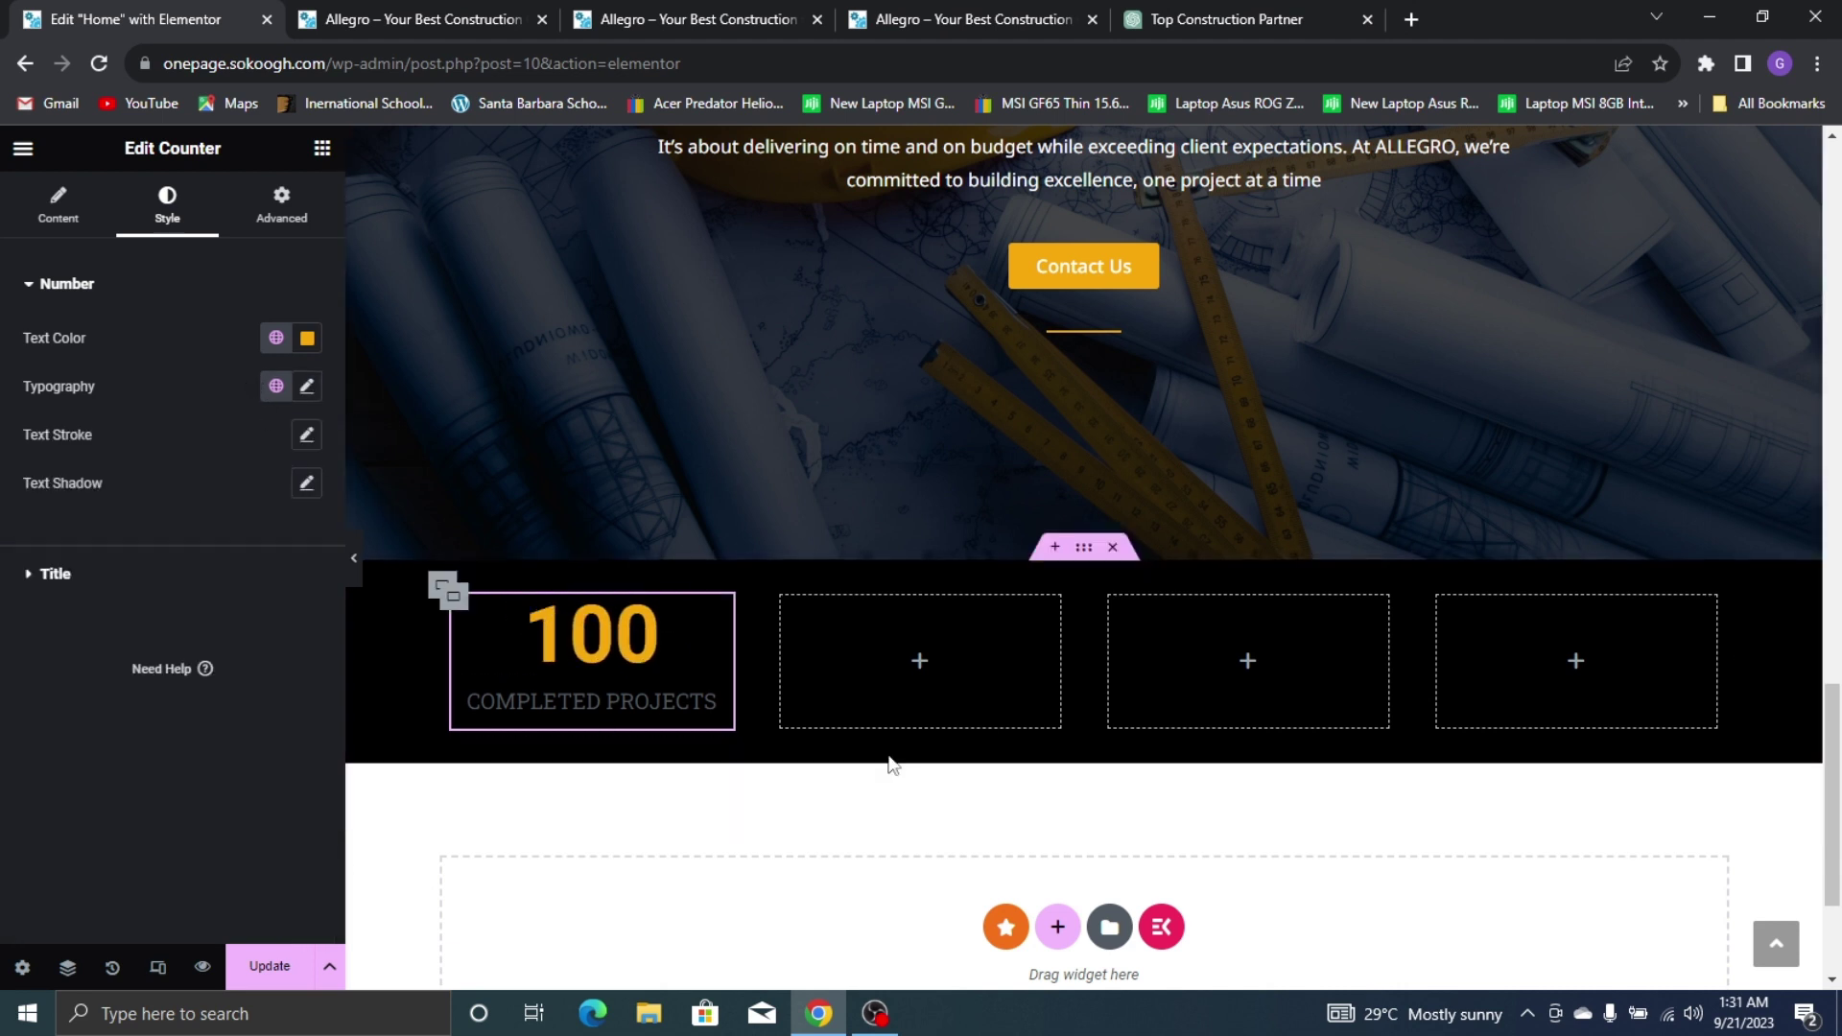
{"action": "left_click", "coordinate": [58, 574]}
Make the COMPLETED PROJECTS title text white using the custom color picker
{"action": "left_click", "coordinate": [274, 424]}
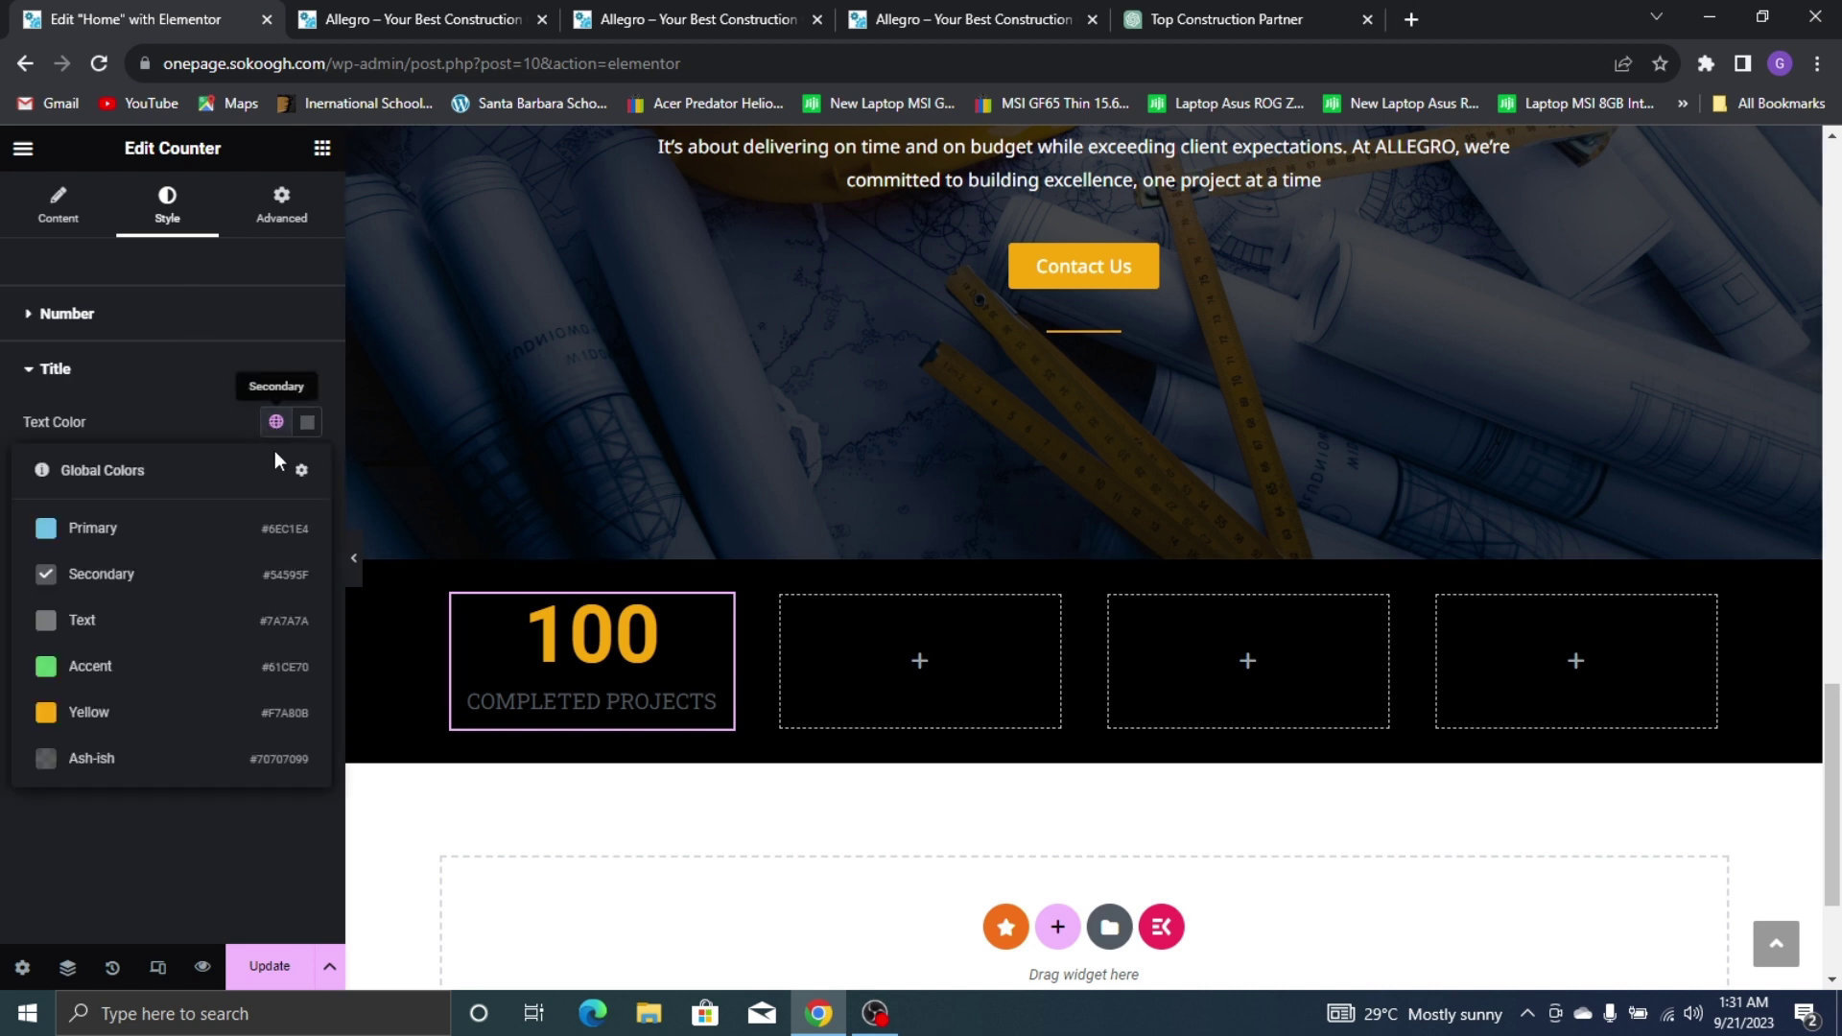
{"action": "left_click", "coordinate": [309, 423]}
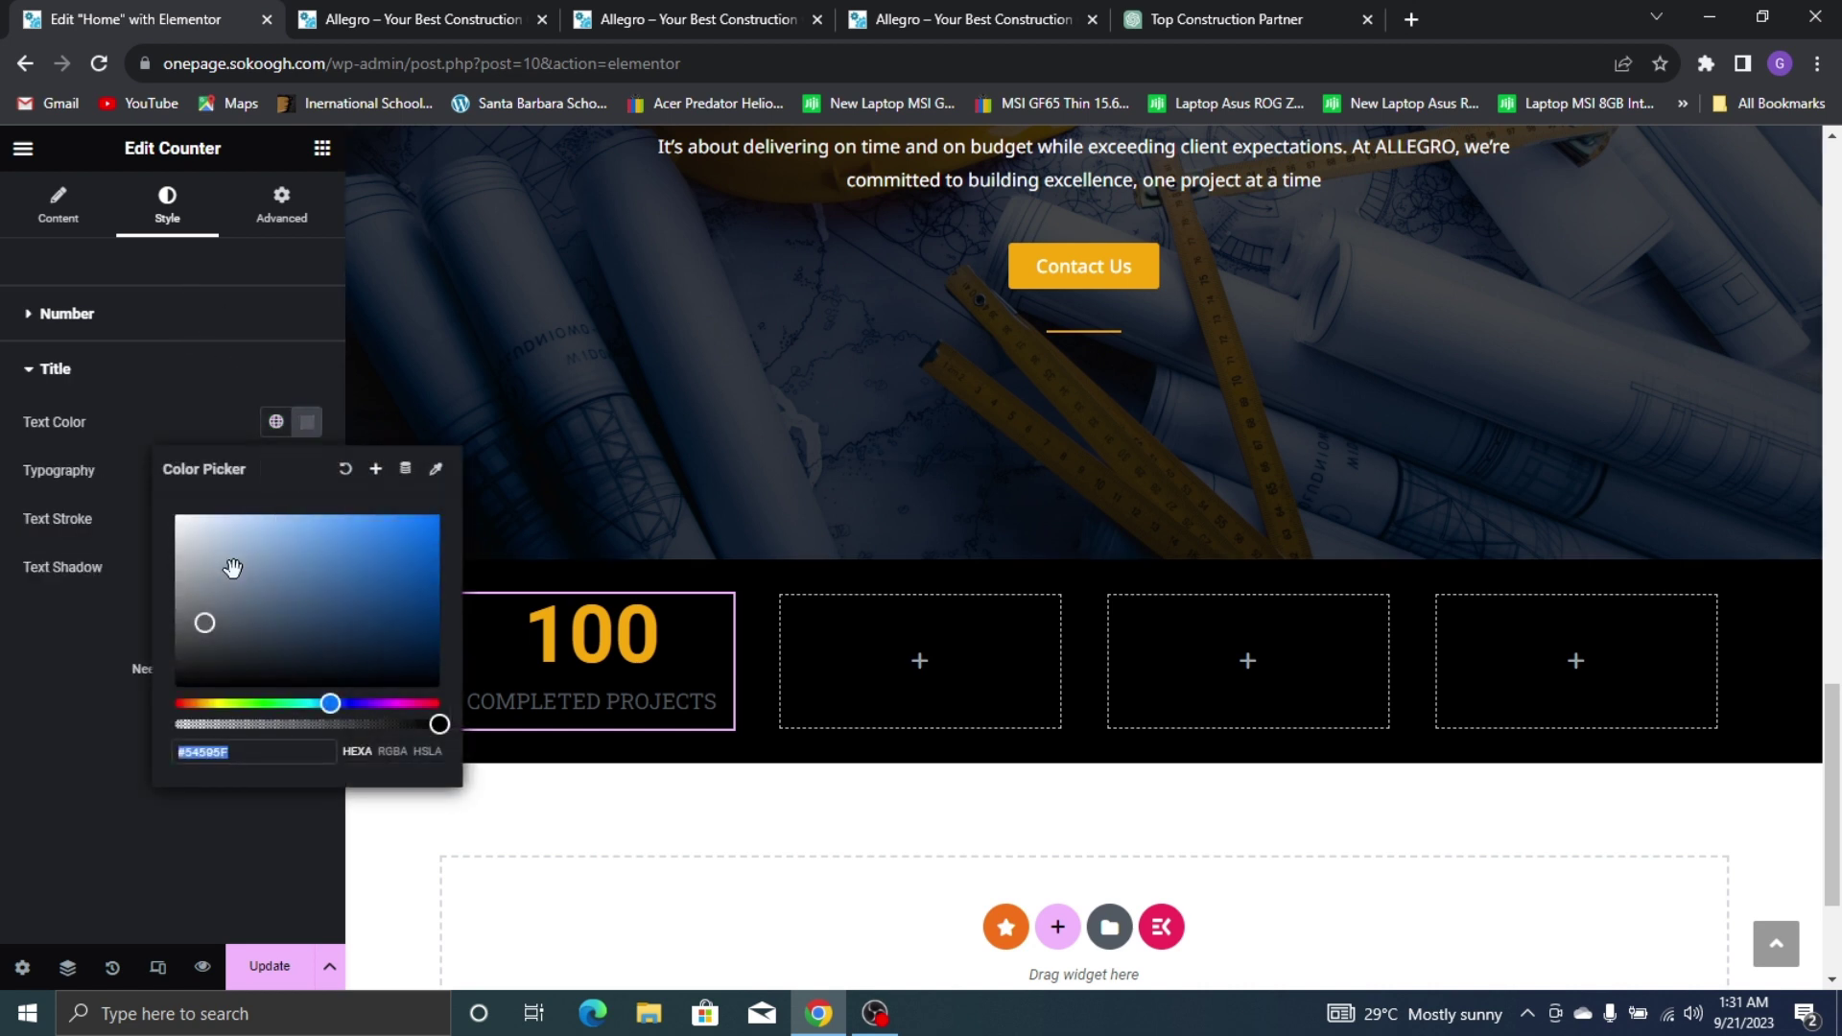
{"action": "left_click_drag", "start_coordinate": [231, 568], "coordinate": [147, 485]}
{"action": "left_click", "coordinate": [3, 760]}
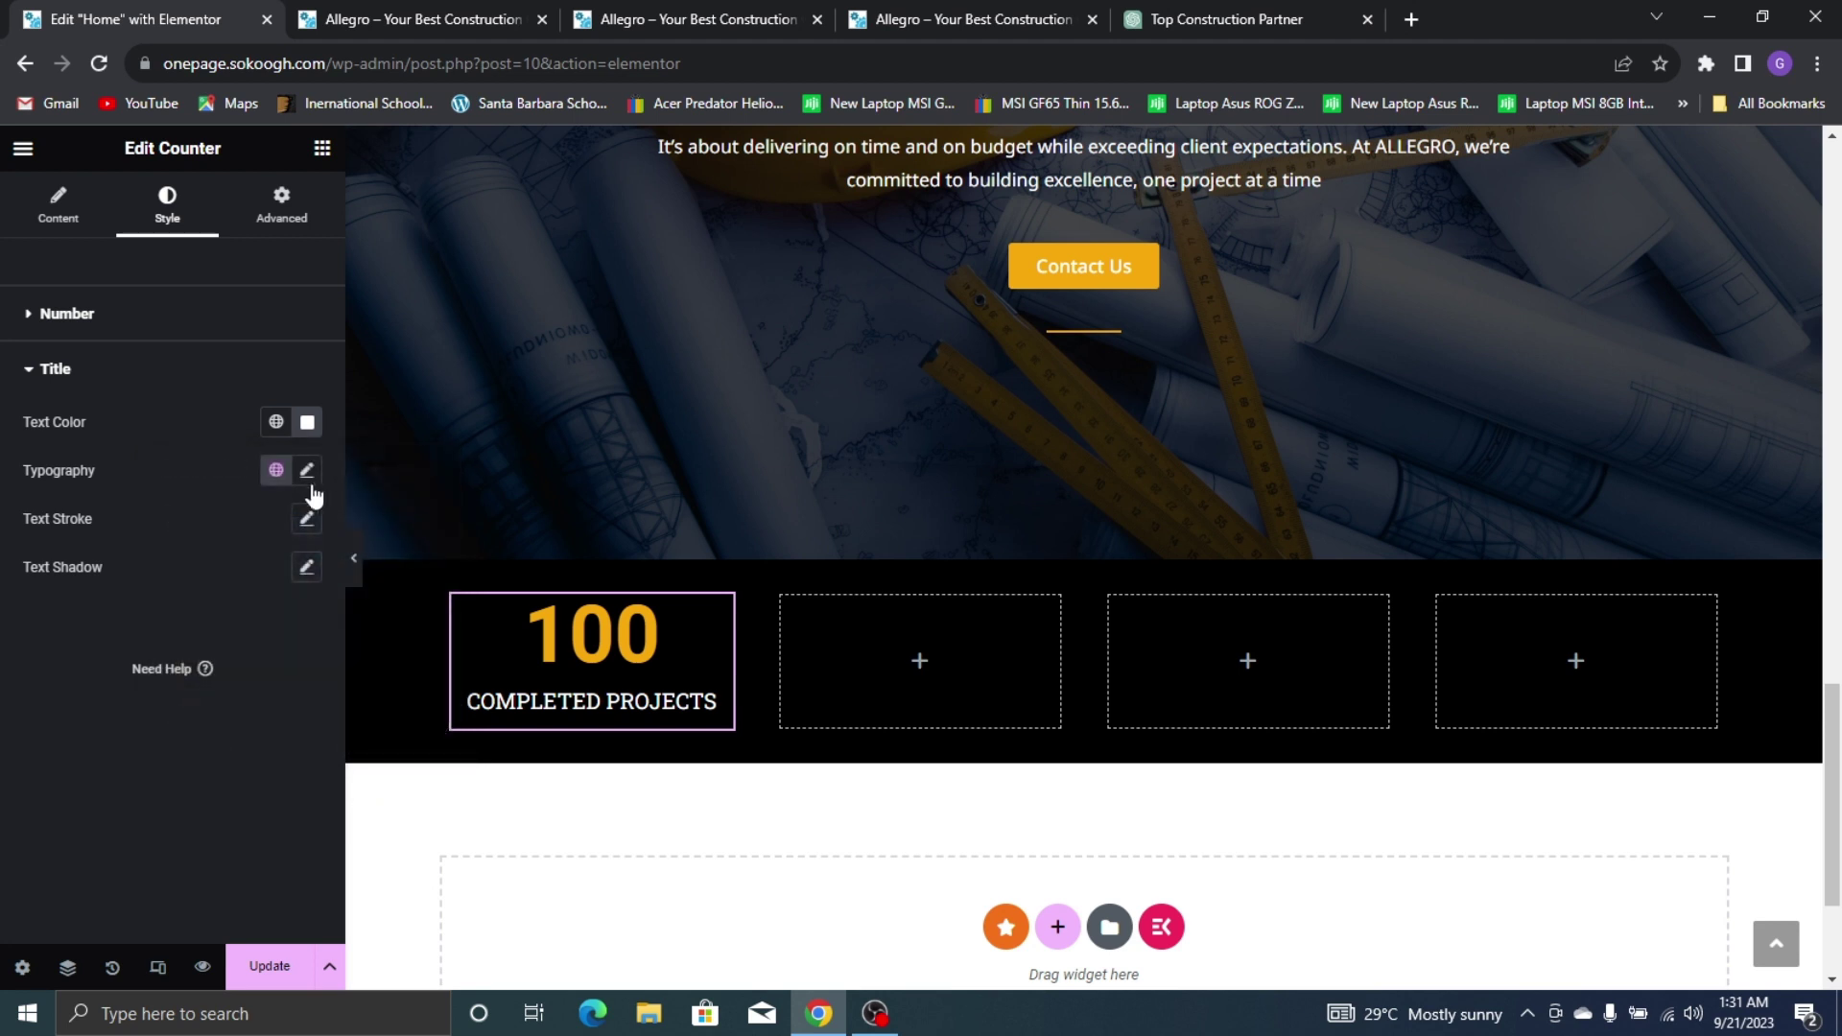
Set the title's typography to Poppins at 21 px, checking against the live site
{"action": "left_click", "coordinate": [307, 470]}
{"action": "left_click", "coordinate": [241, 579]}
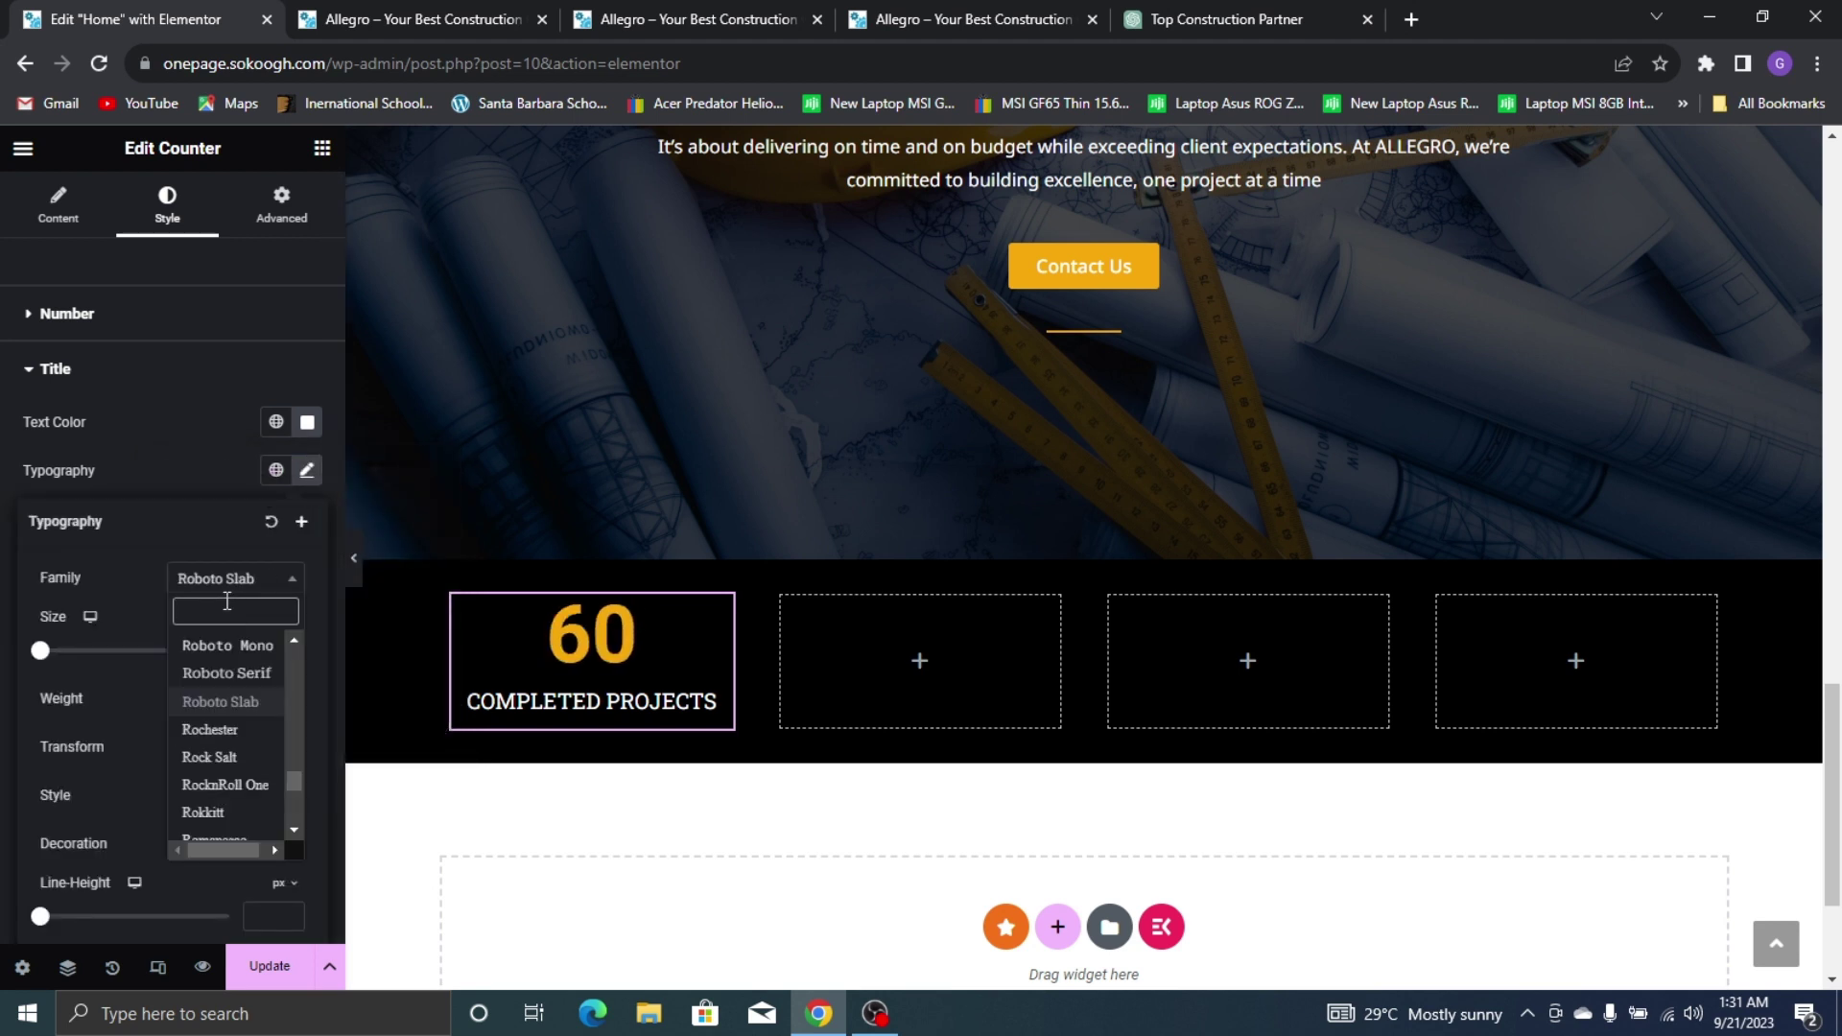
{"action": "type", "text": "POPP"}
{"action": "left_click", "coordinate": [269, 670]}
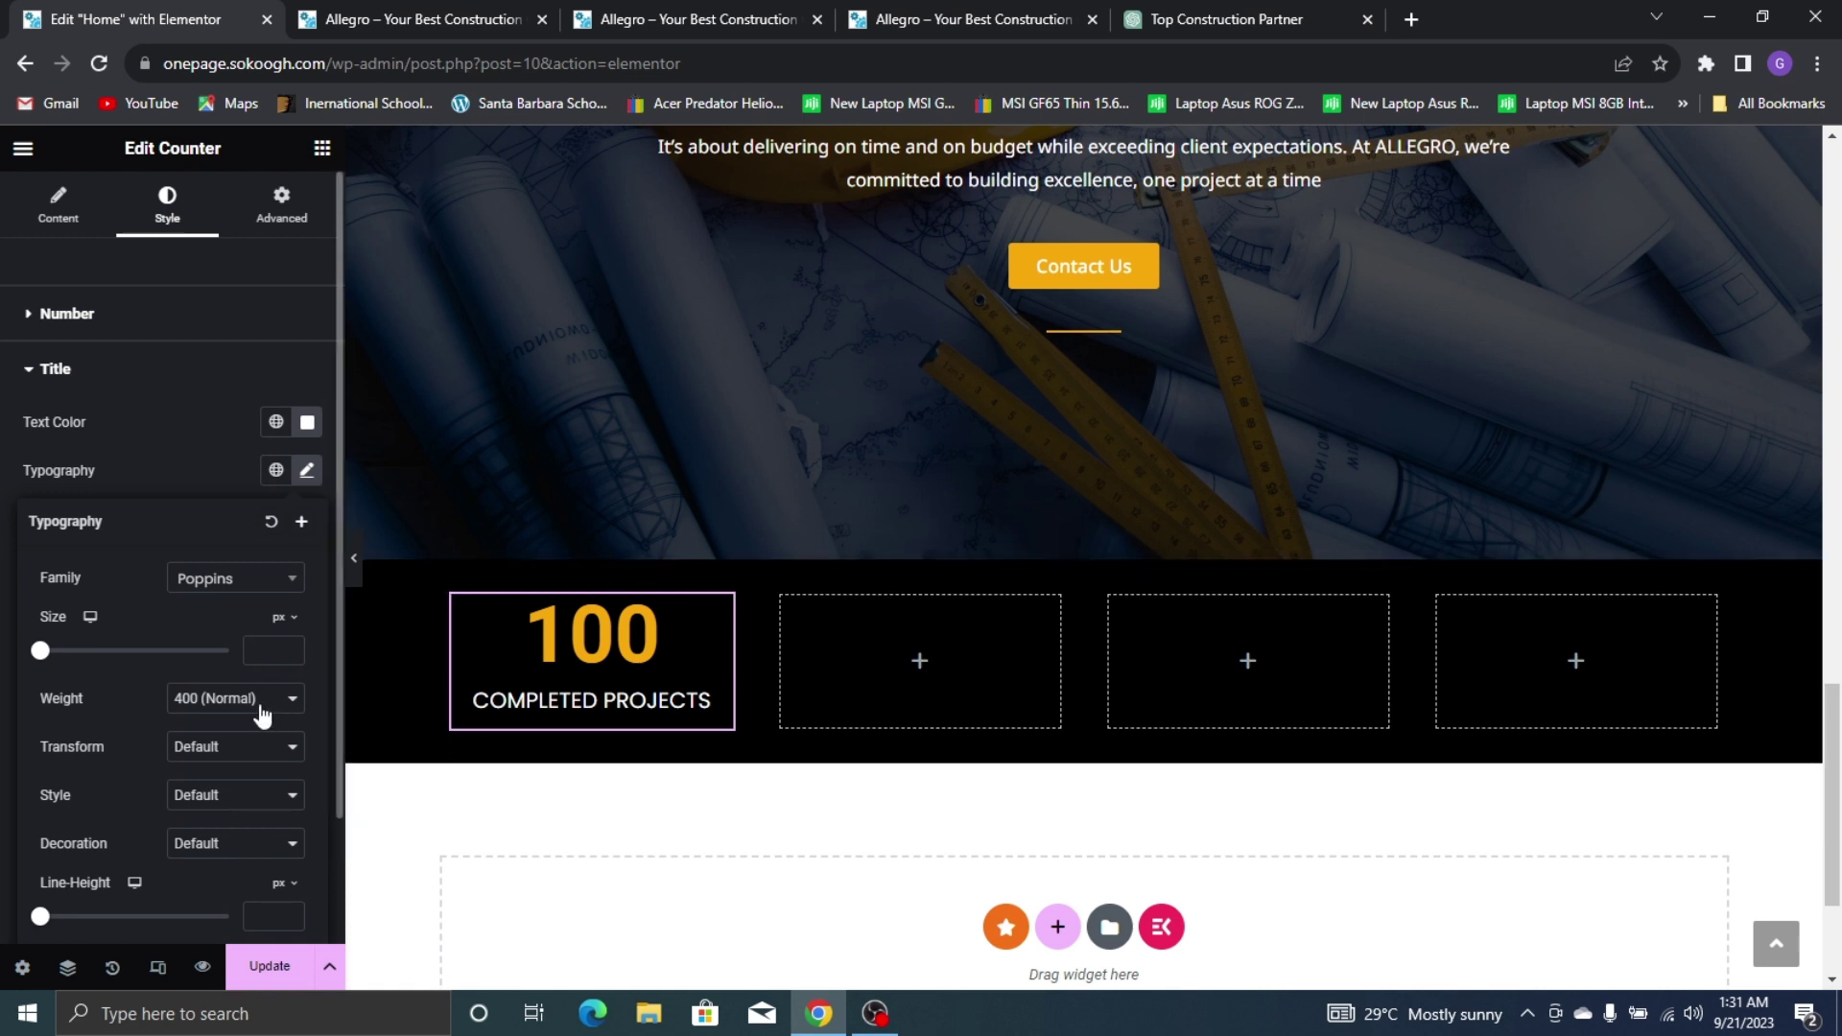
{"action": "left_click", "coordinate": [272, 651]}
{"action": "type", "text": "1"}
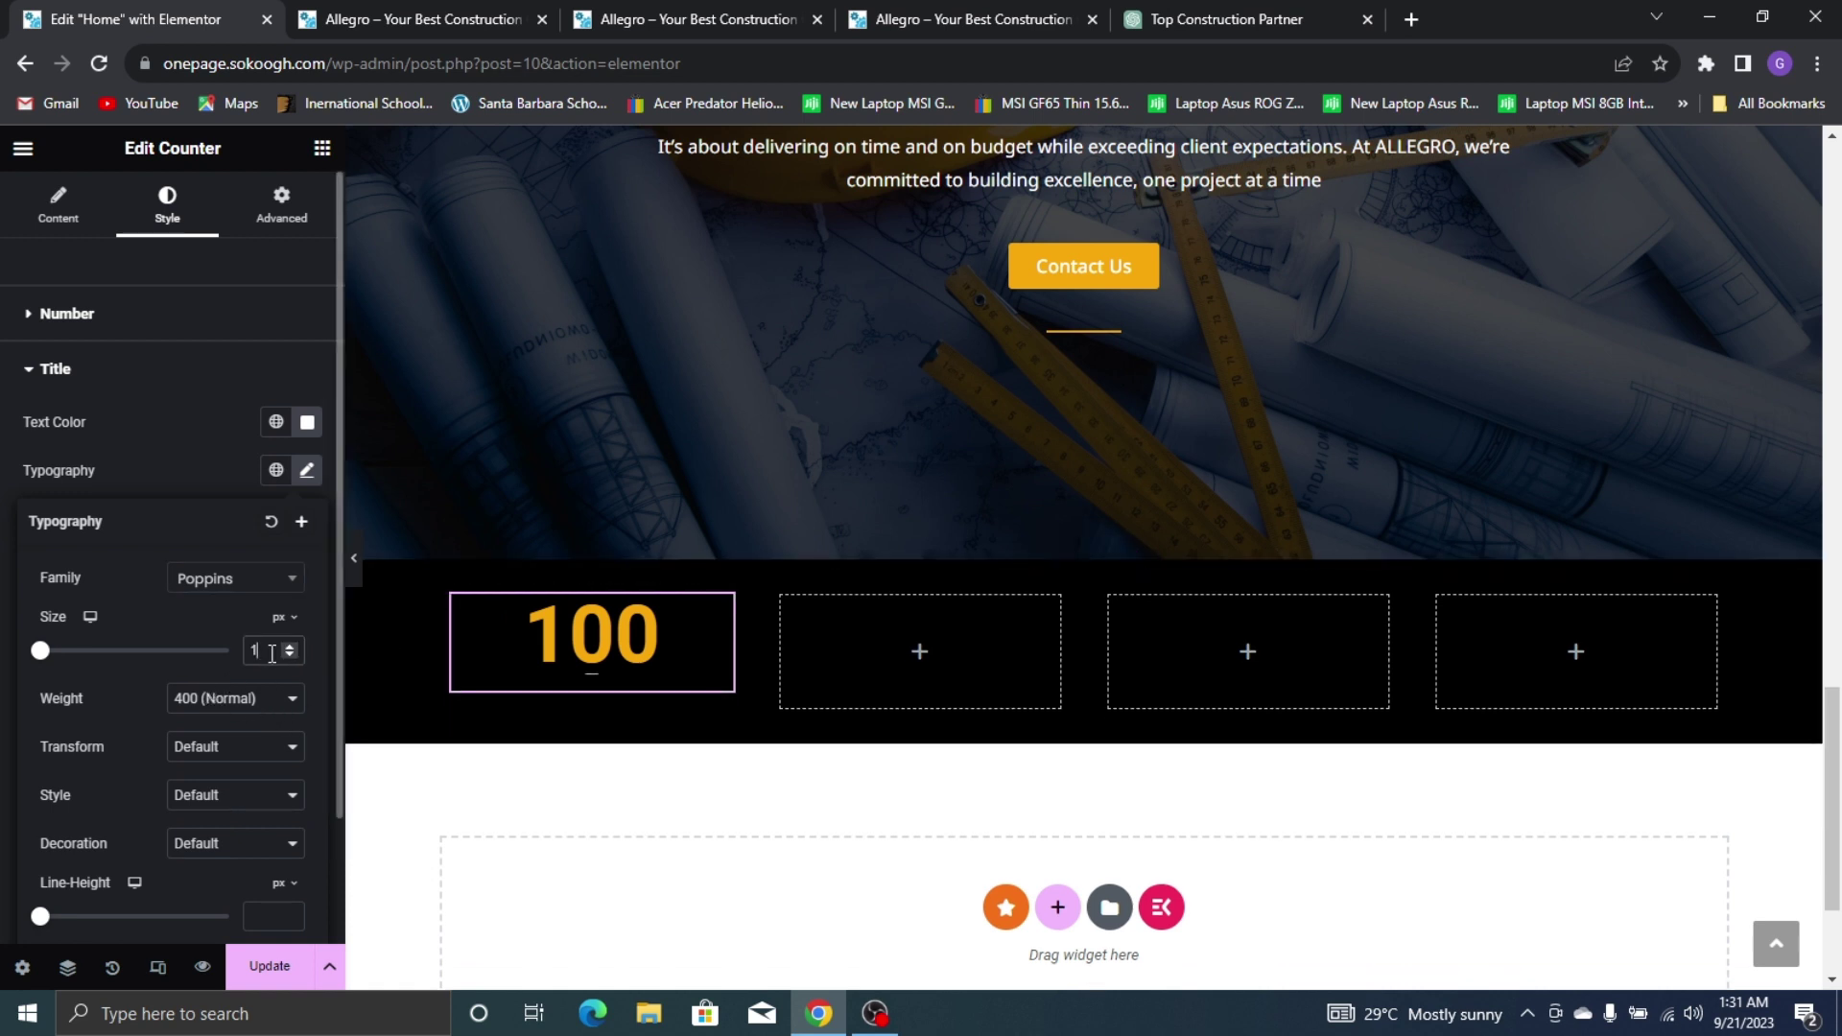
{"action": "scroll", "coordinate": [271, 653], "scroll_direction": "up", "scroll_amount": 20}
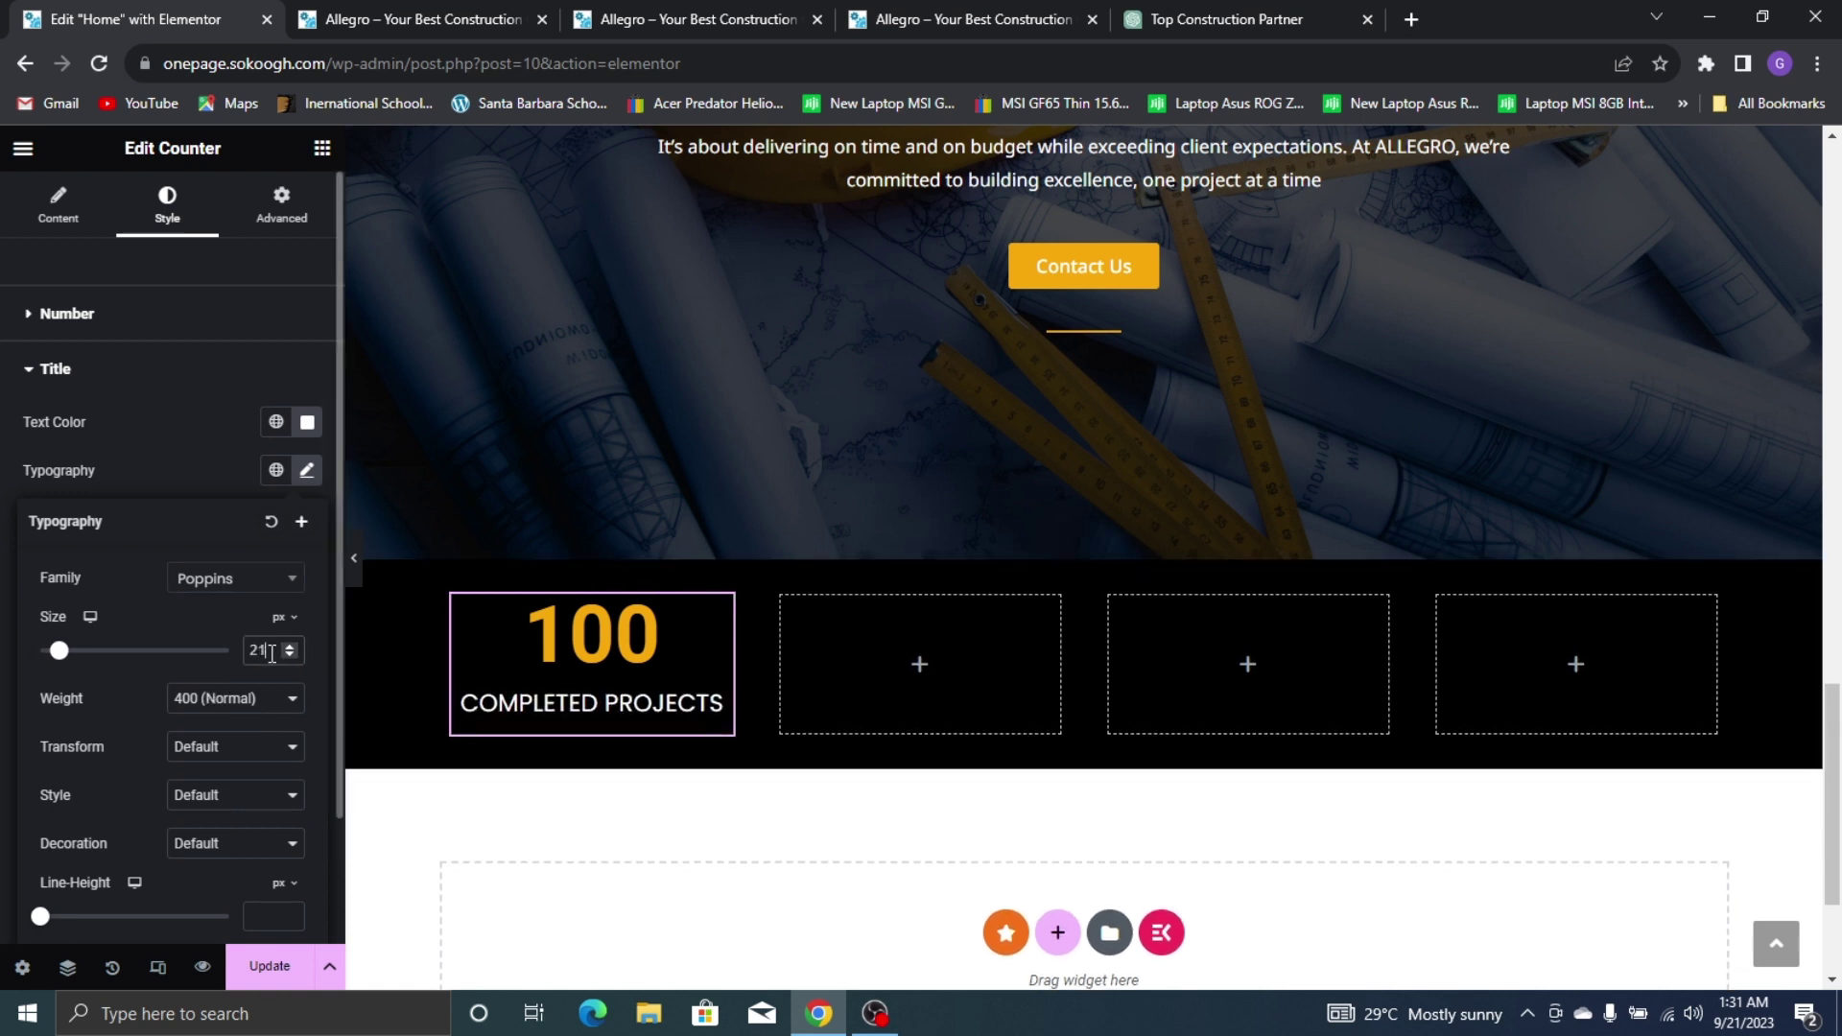
{"action": "scroll", "coordinate": [272, 653], "scroll_direction": "up", "scroll_amount": 1}
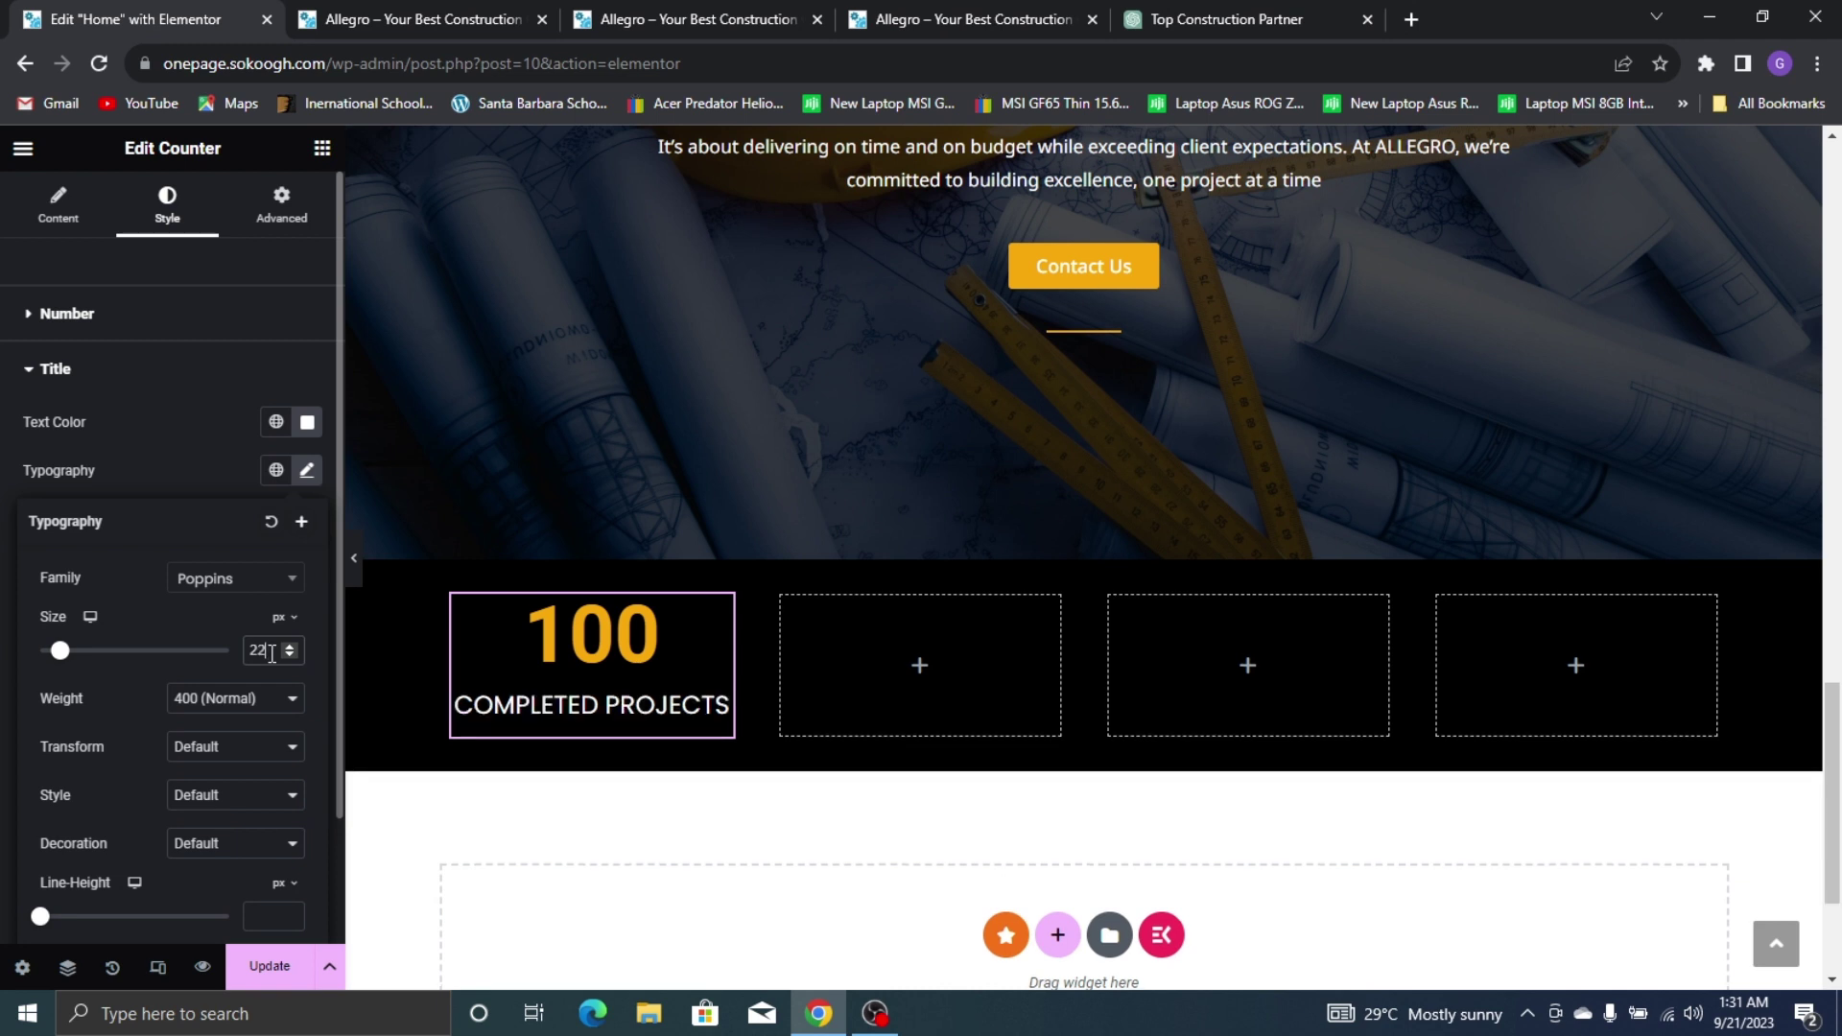
{"action": "scroll", "coordinate": [271, 653], "scroll_direction": "down", "scroll_amount": 1}
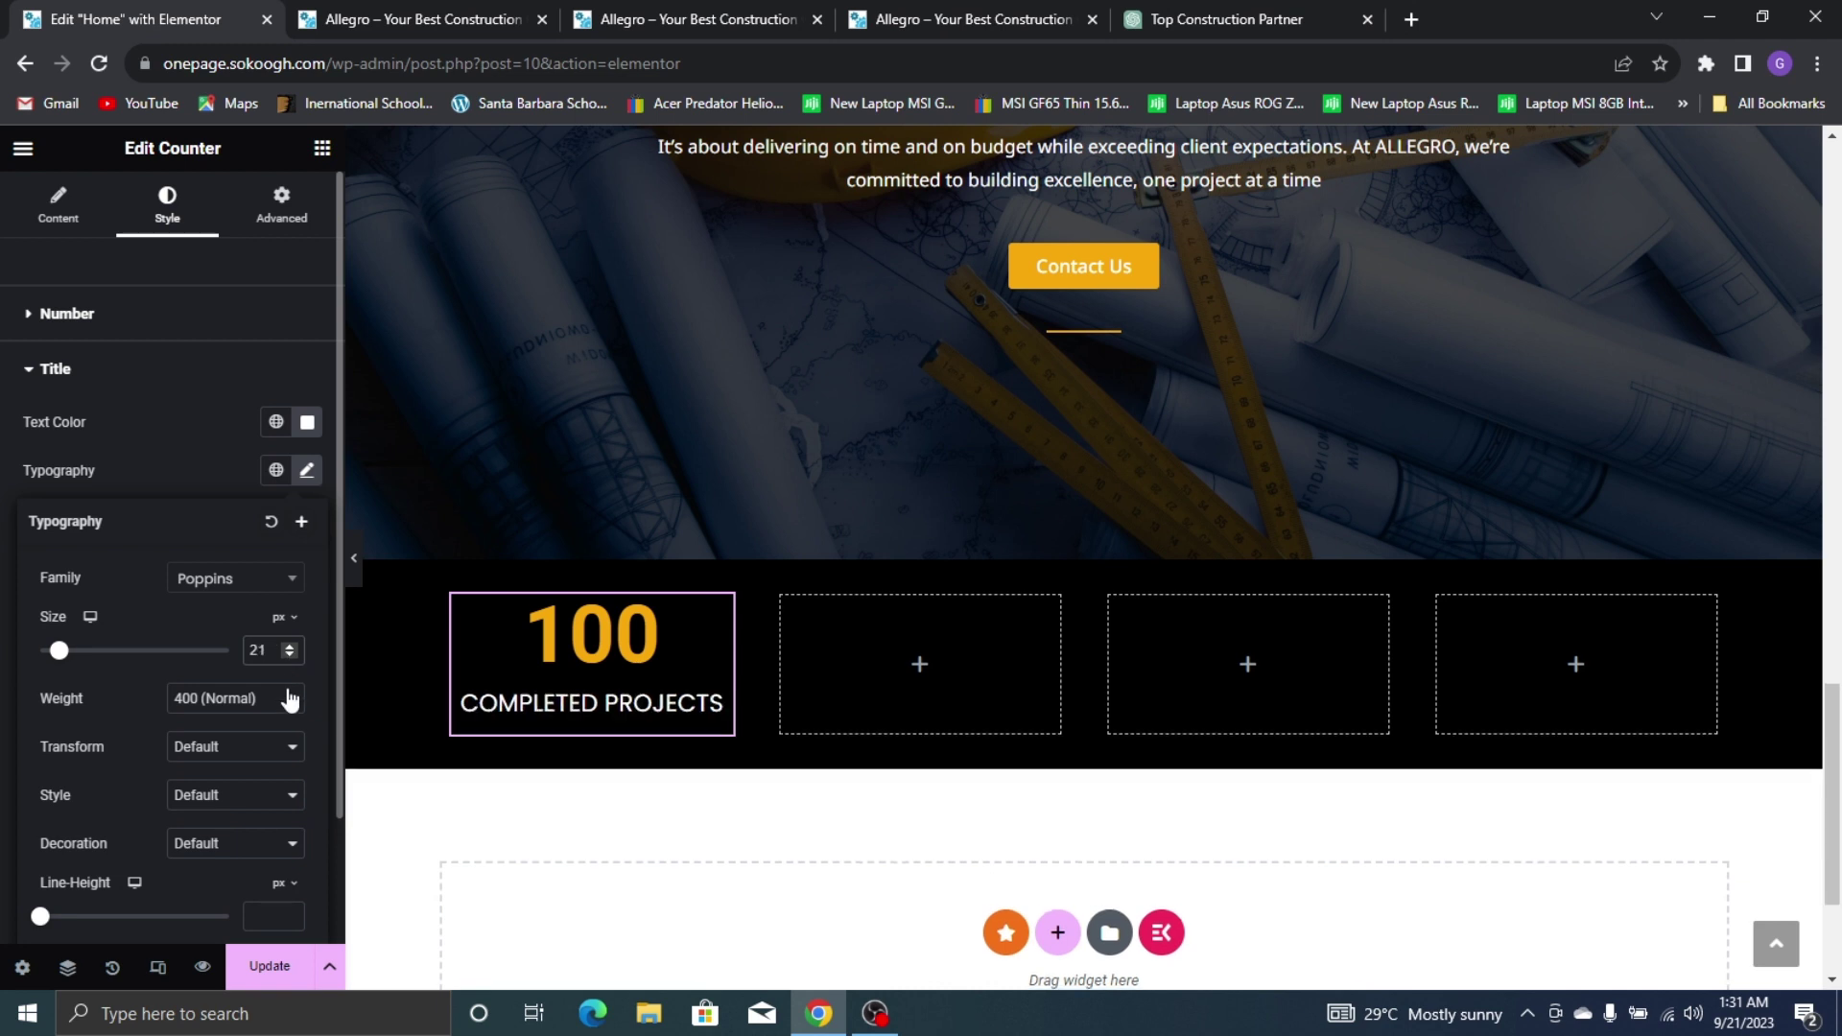
{"action": "left_click", "coordinate": [971, 11]}
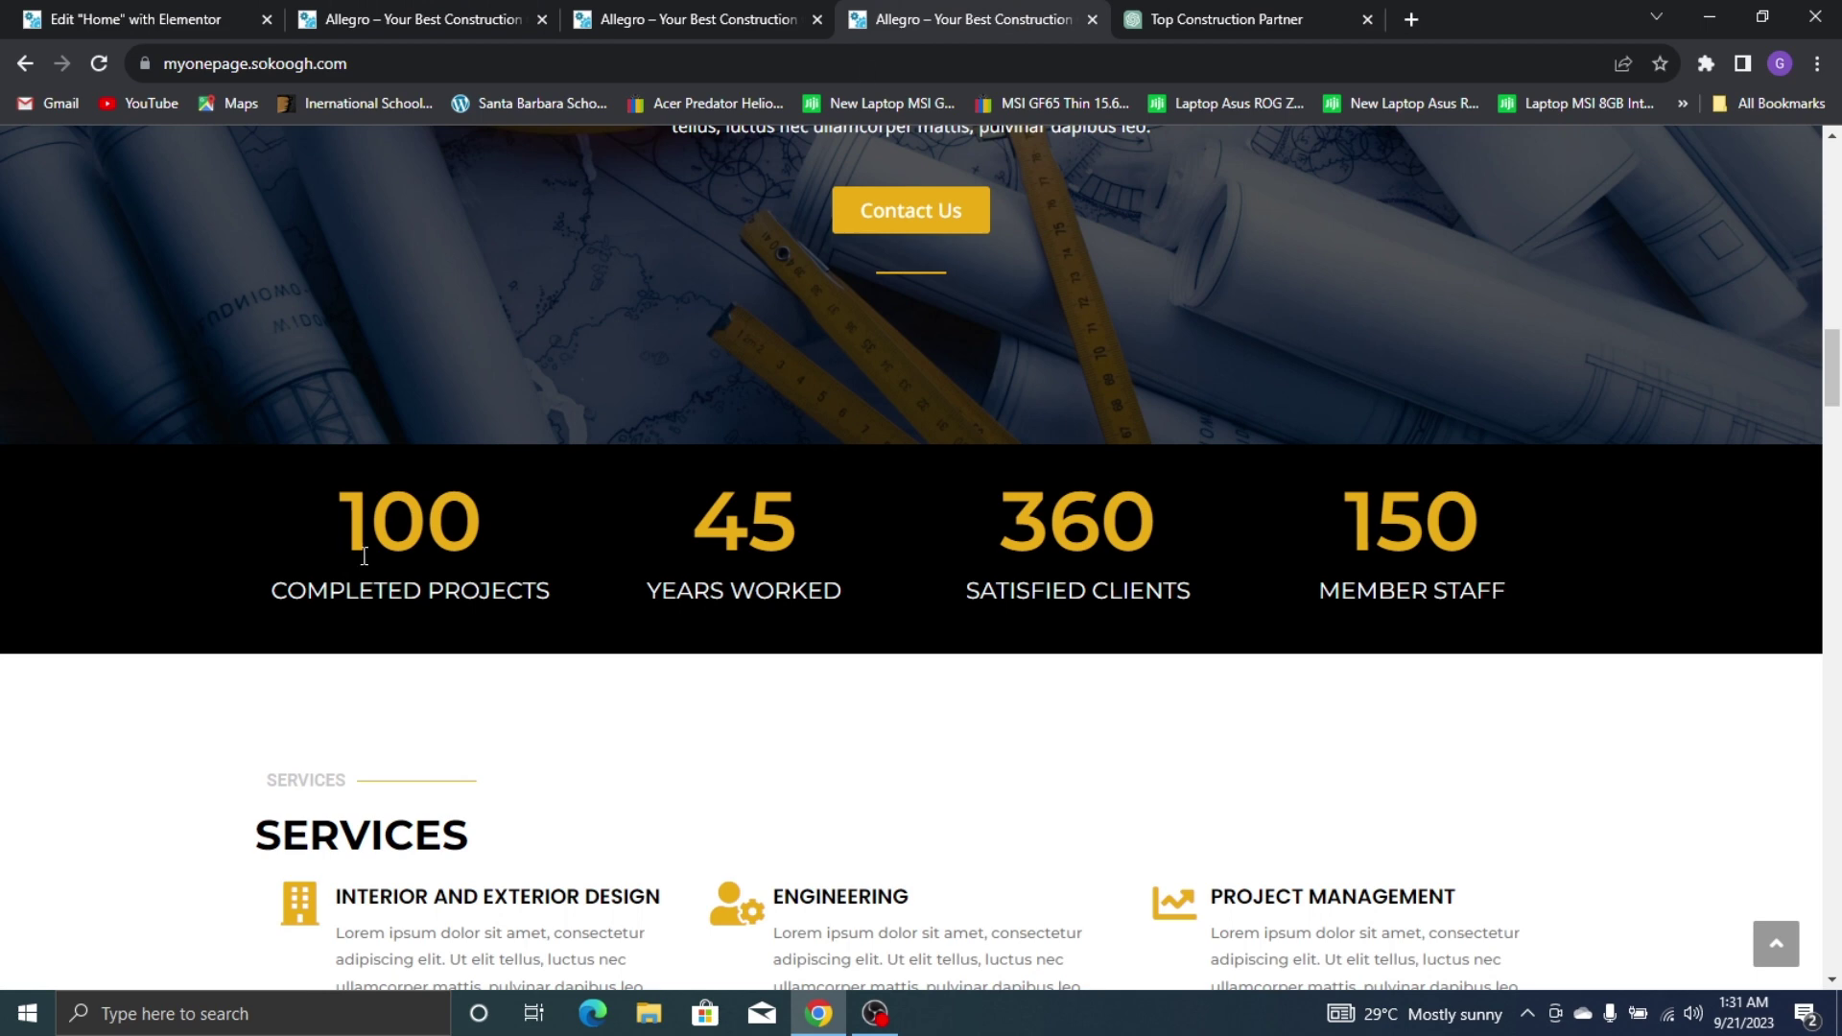
{"action": "left_click", "coordinate": [29, 13]}
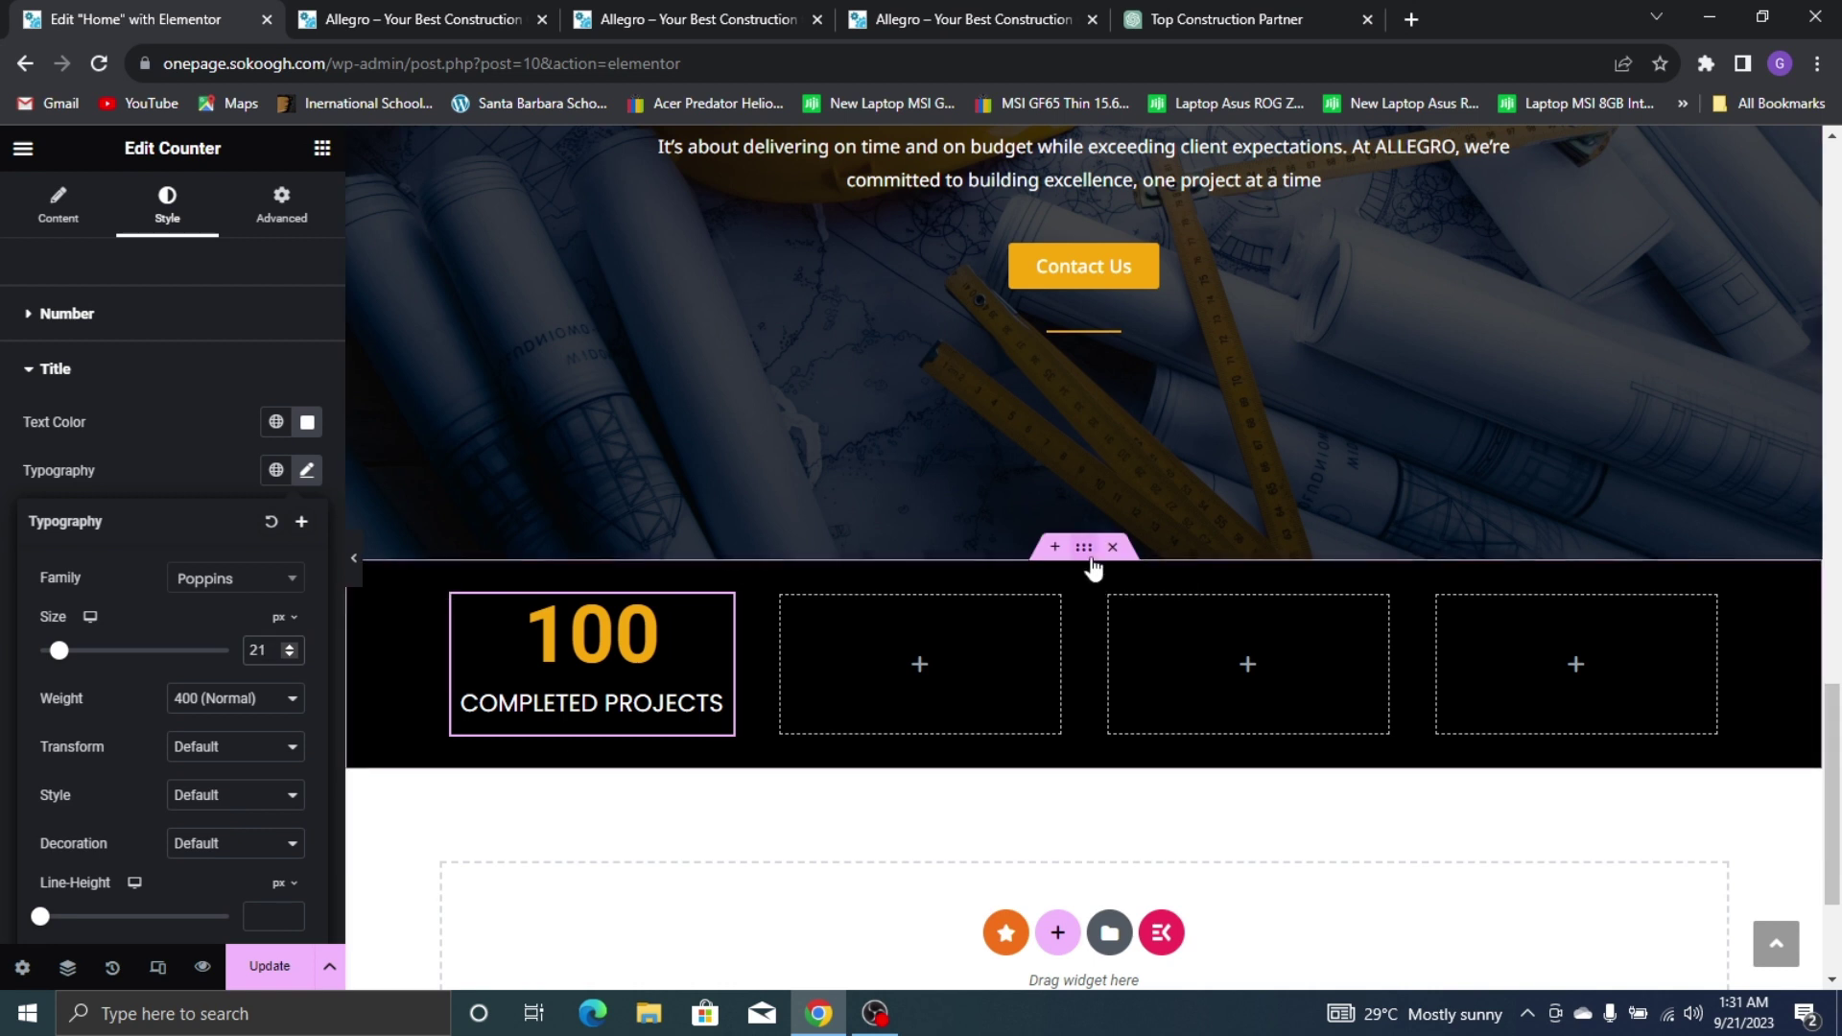
Widen the counter section's content area and its inner container to 1157 px
{"action": "left_click", "coordinate": [347, 570]}
{"action": "left_click", "coordinate": [60, 206]}
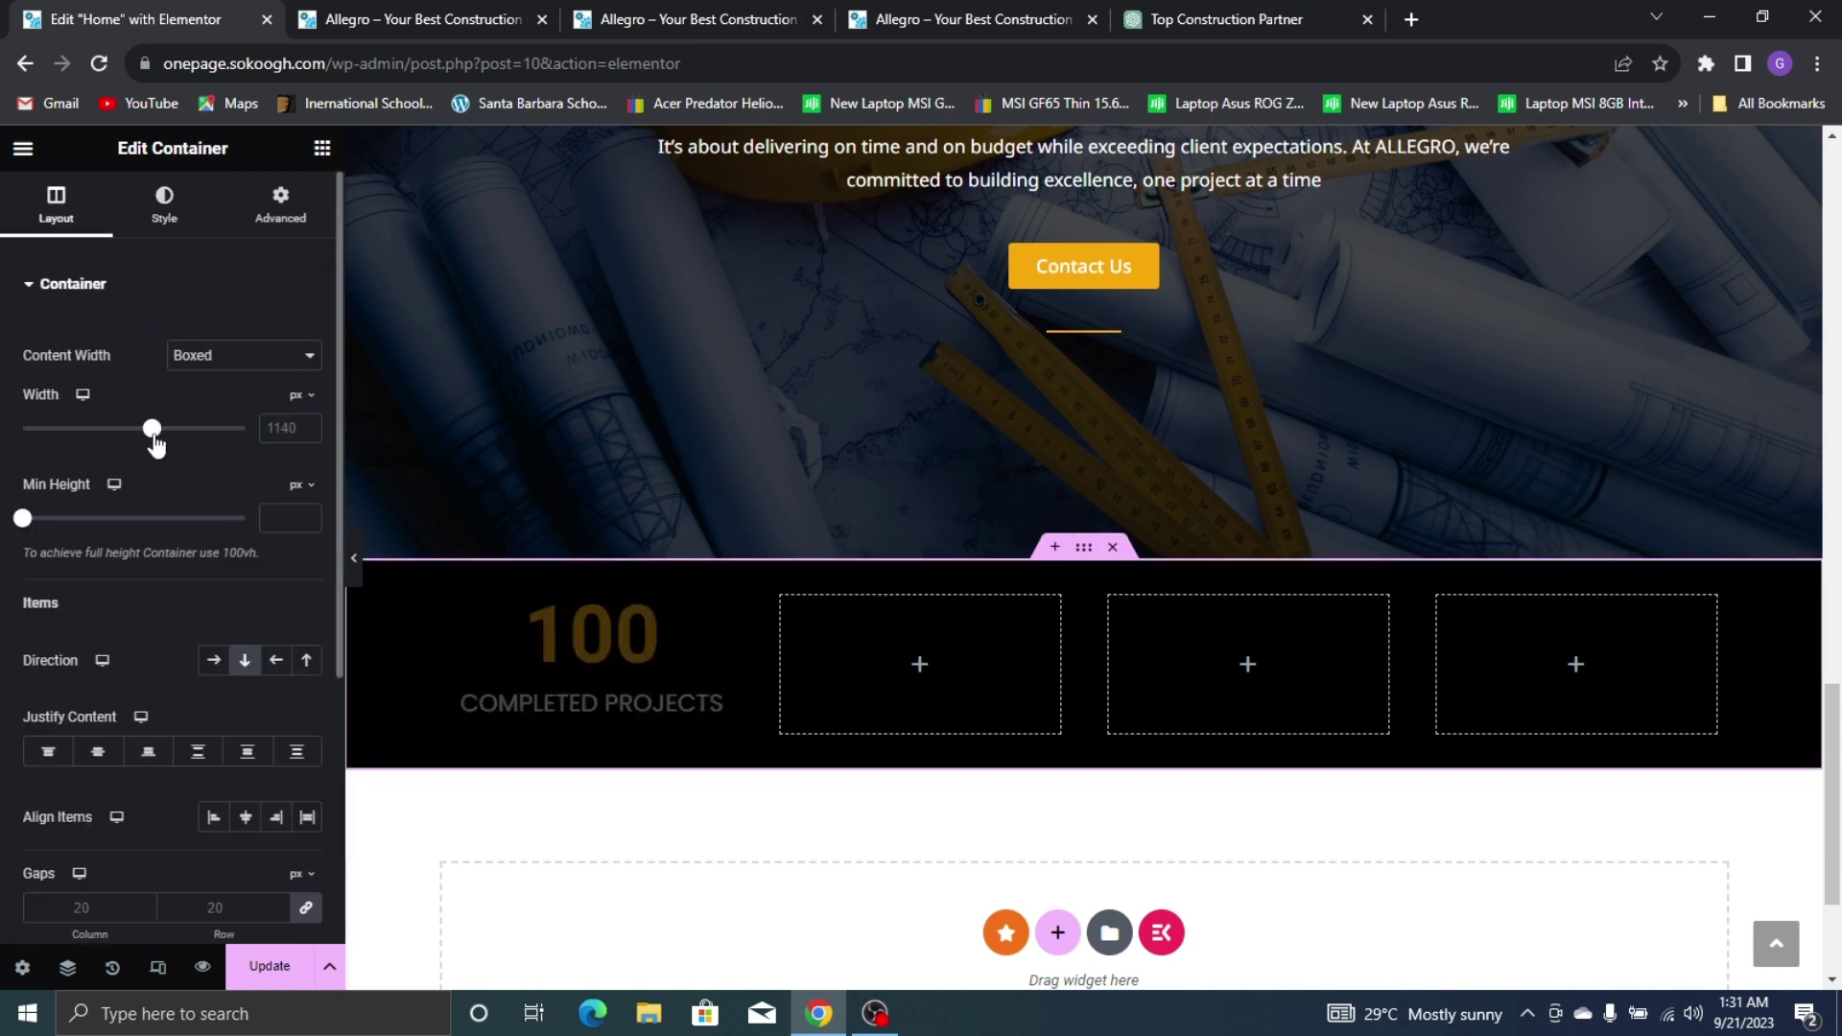
{"action": "left_click_drag", "start_coordinate": [155, 438], "coordinate": [165, 437]}
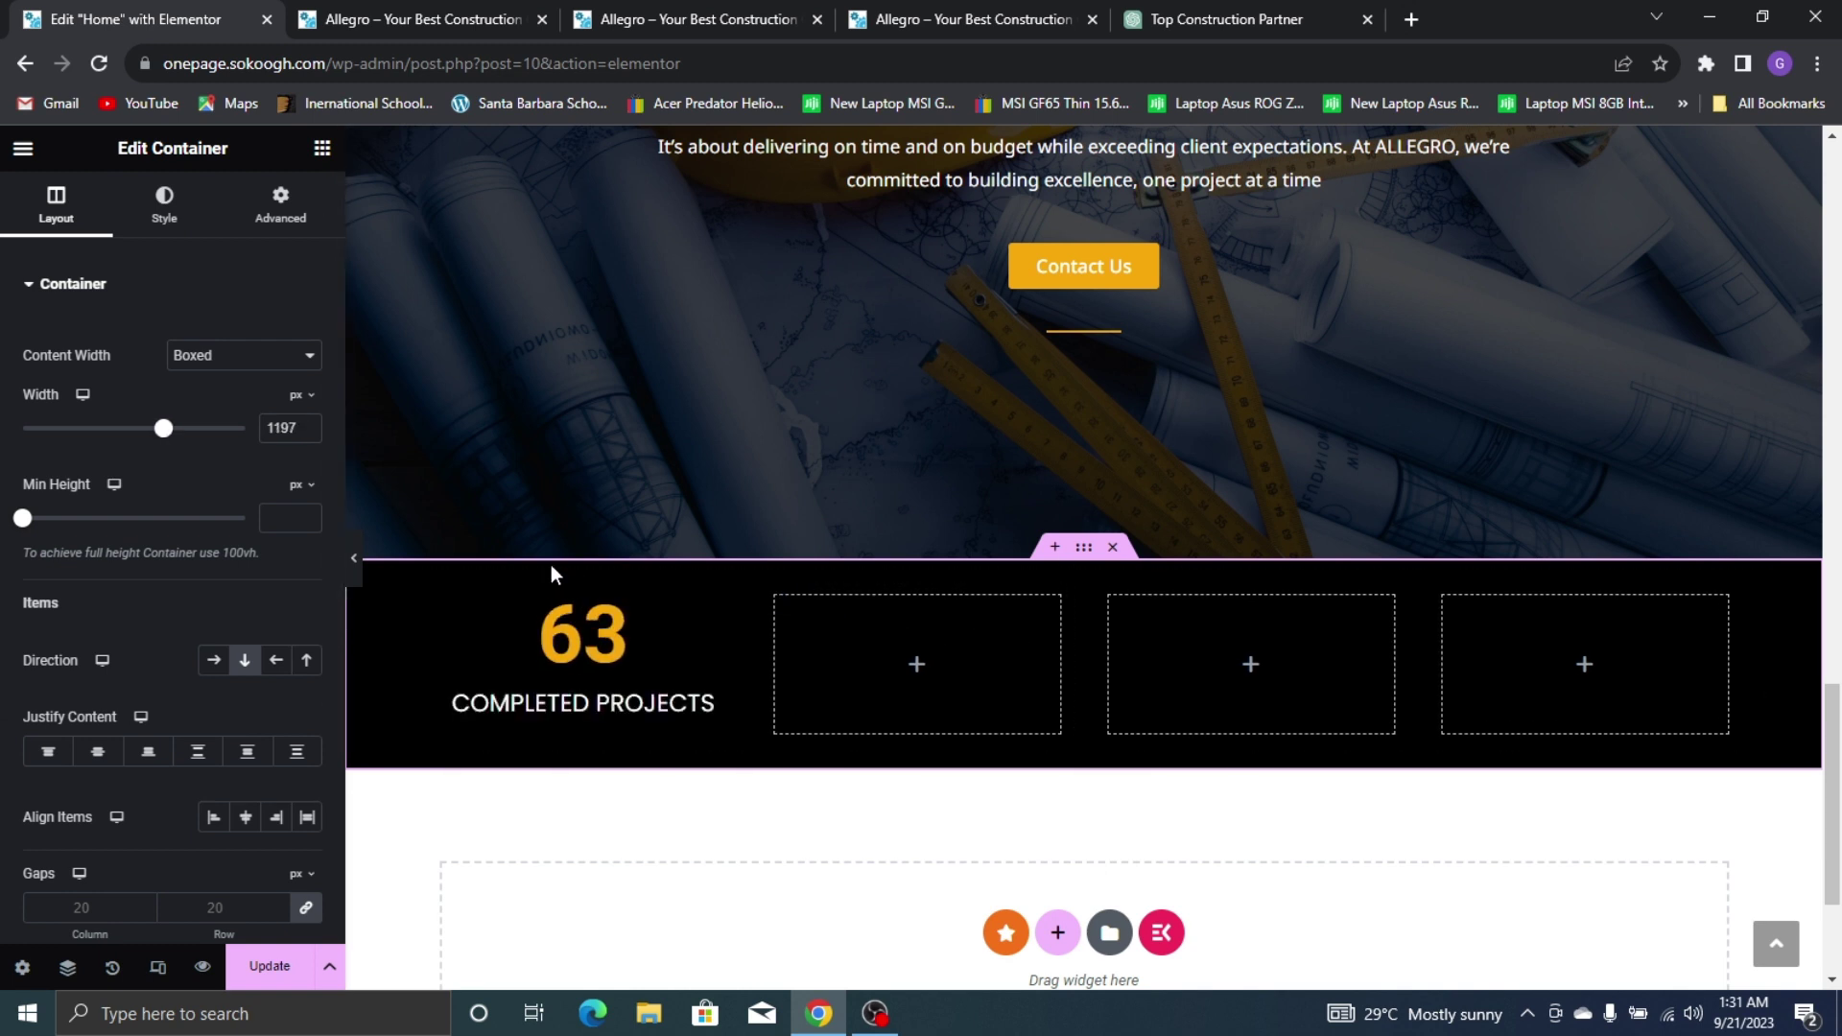
{"action": "left_click", "coordinate": [409, 585]}
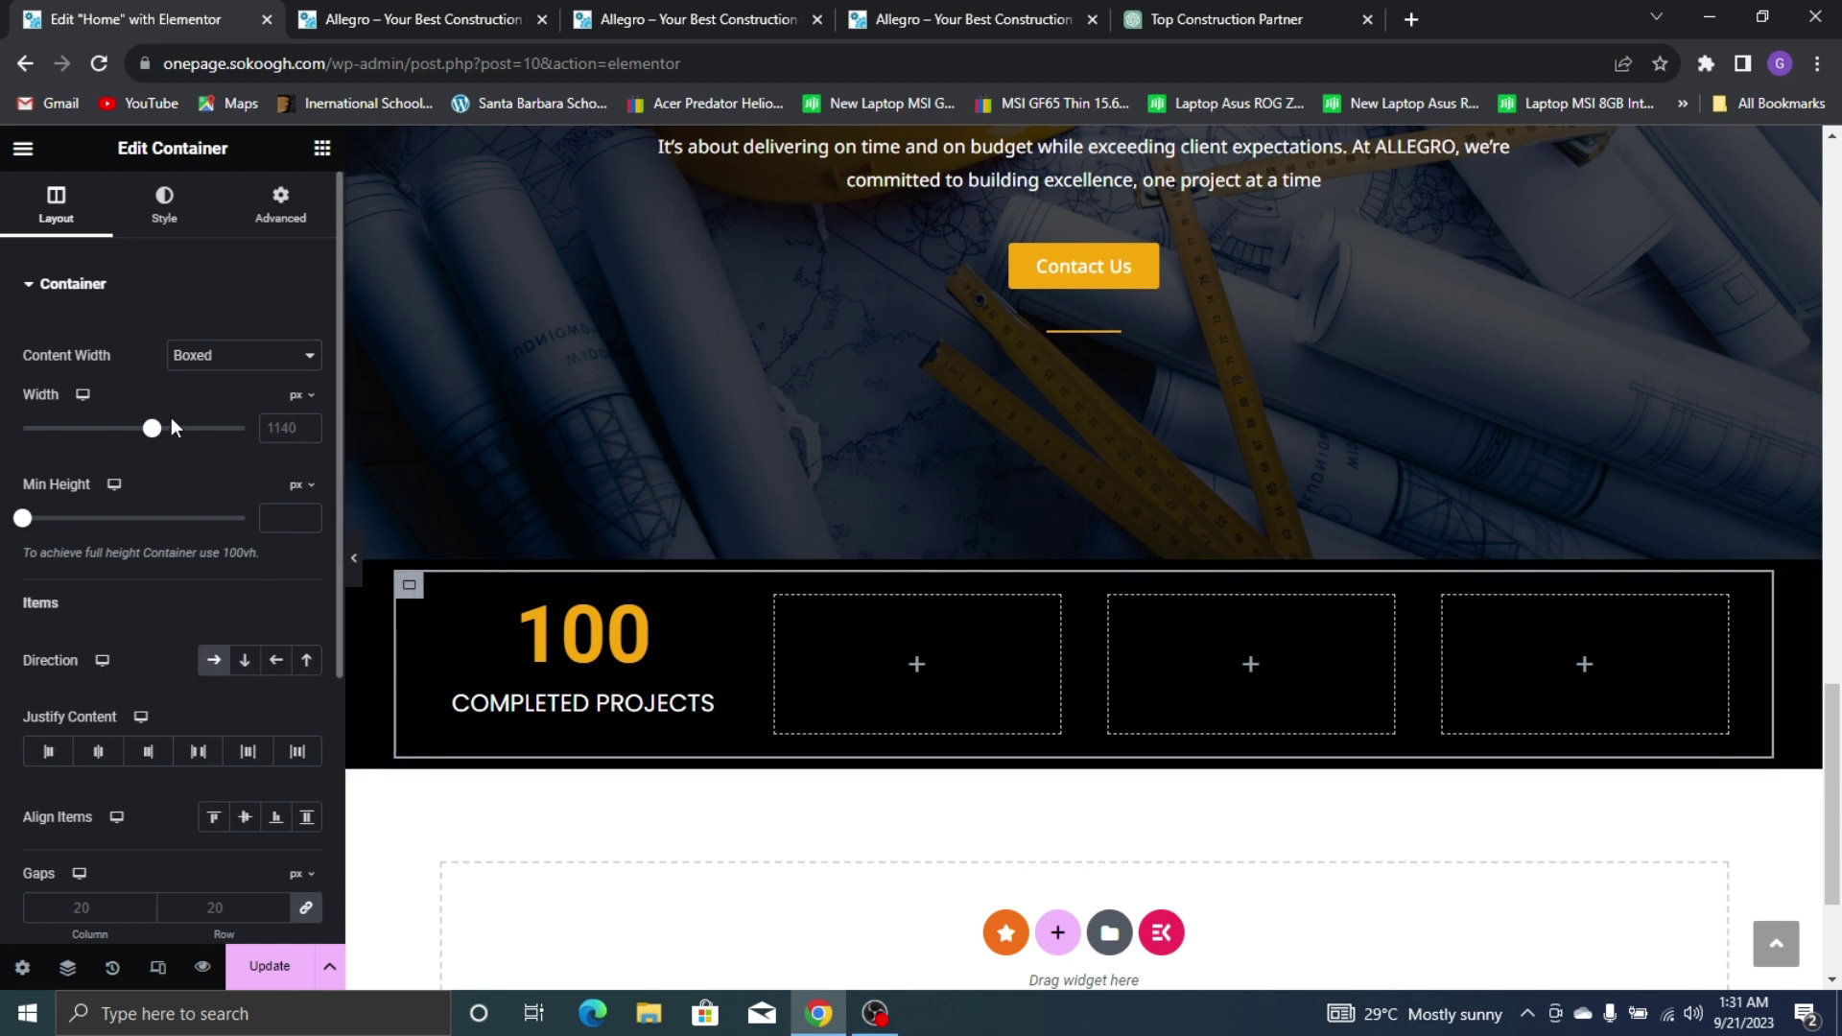
{"action": "left_click_drag", "start_coordinate": [153, 435], "coordinate": [158, 439]}
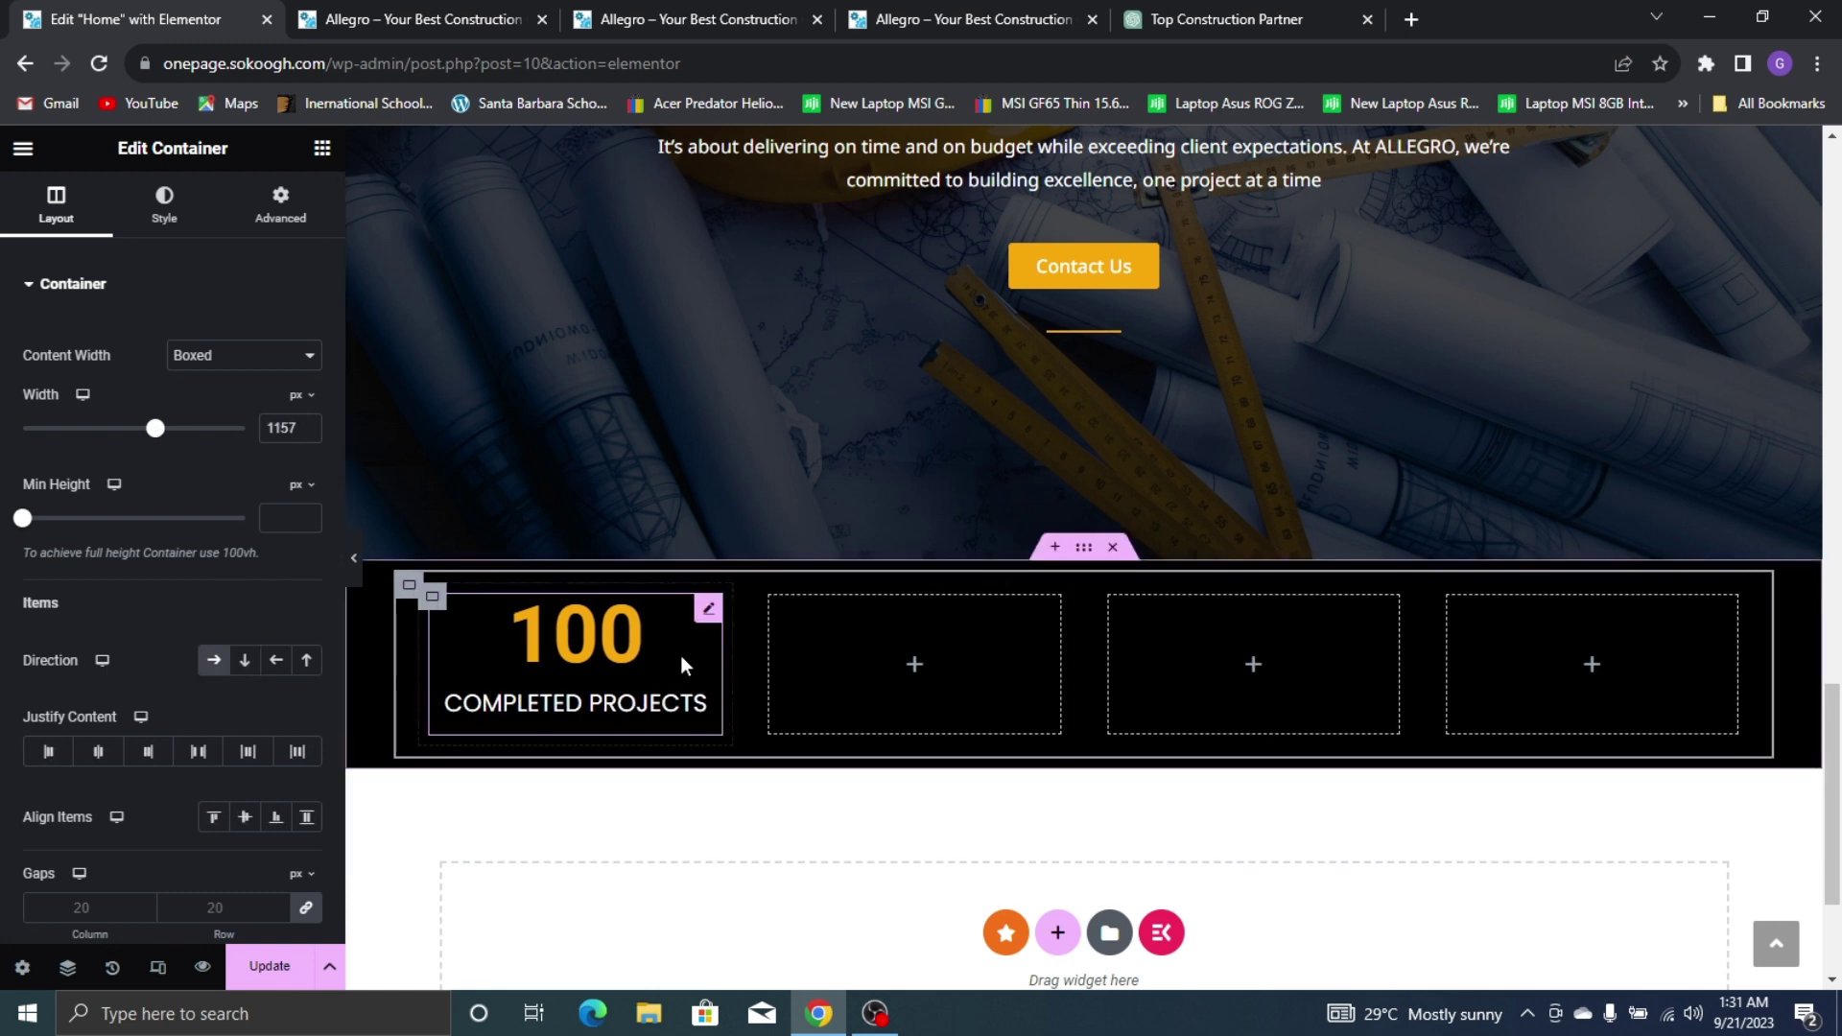
Copy the Completed Projects counter and paste it into the second, third and fourth columns
{"action": "right_click", "coordinate": [710, 618]}
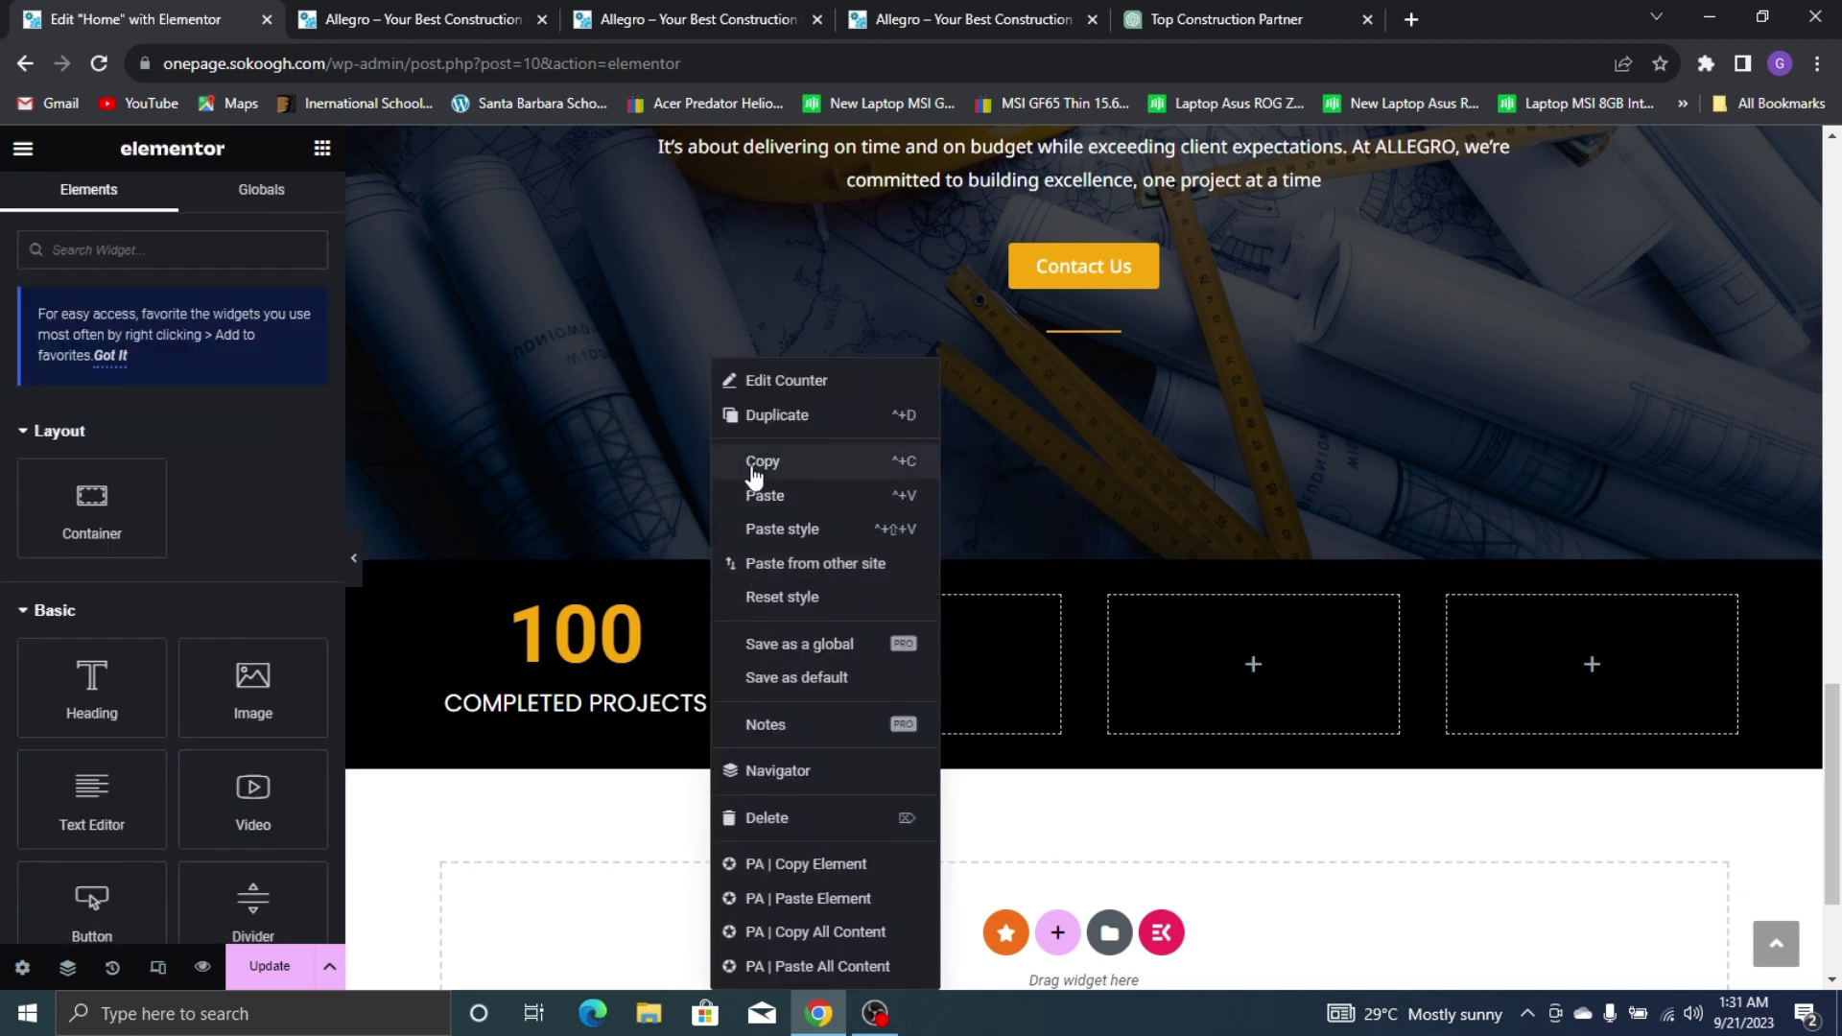
{"action": "left_click", "coordinate": [755, 464]}
{"action": "right_click", "coordinate": [913, 662]}
{"action": "left_click", "coordinate": [964, 492]}
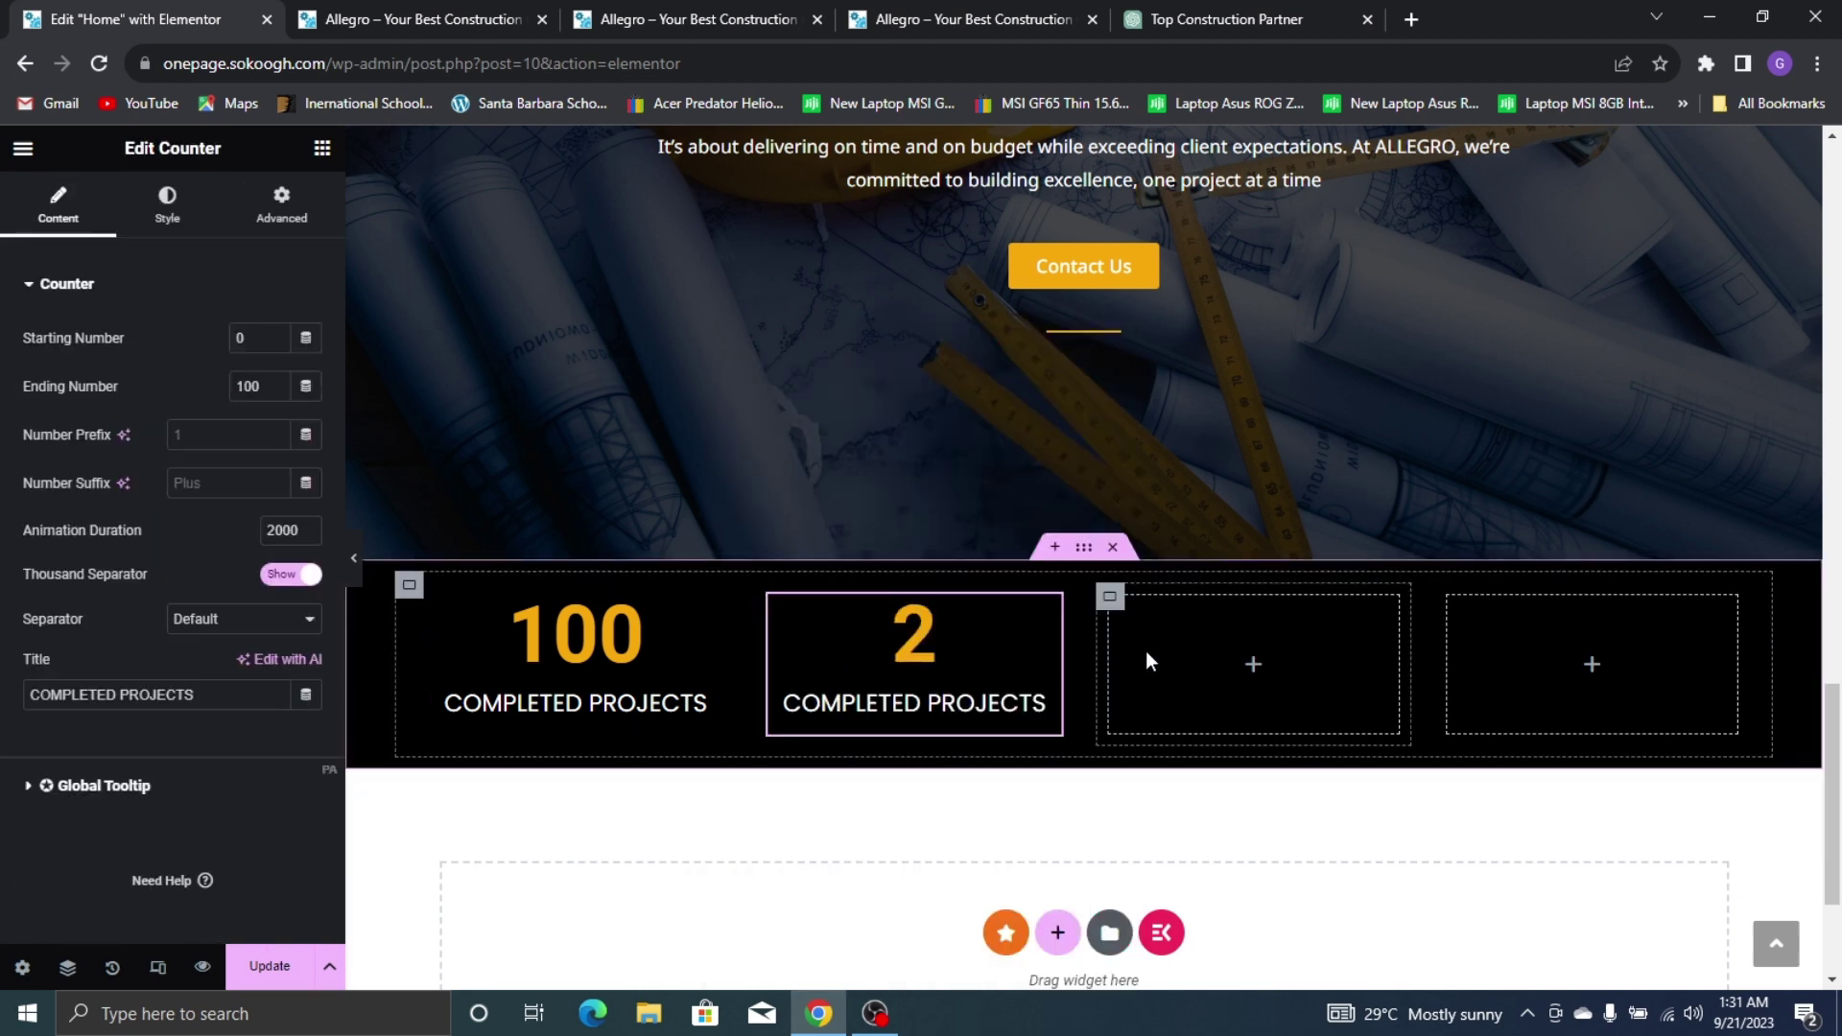
{"action": "right_click", "coordinate": [1146, 651]}
{"action": "left_click", "coordinate": [1236, 491]}
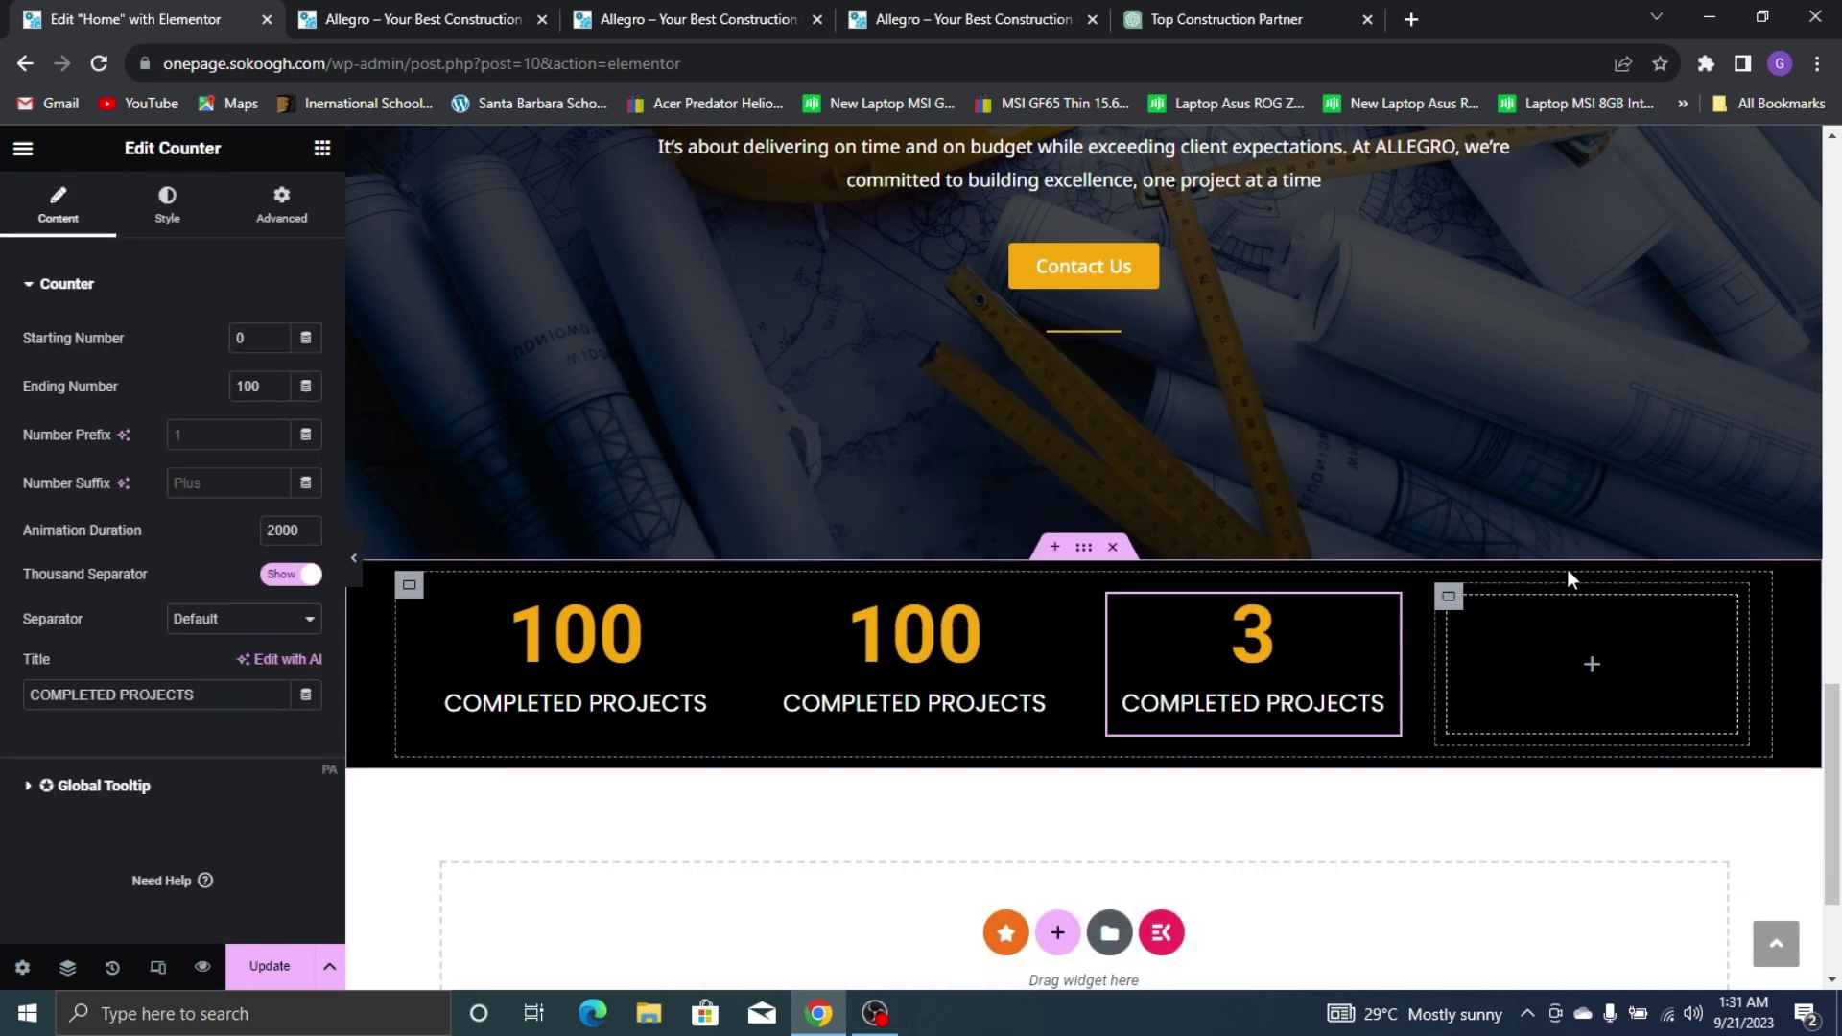
{"action": "right_click", "coordinate": [1568, 575]}
{"action": "left_click", "coordinate": [1583, 493]}
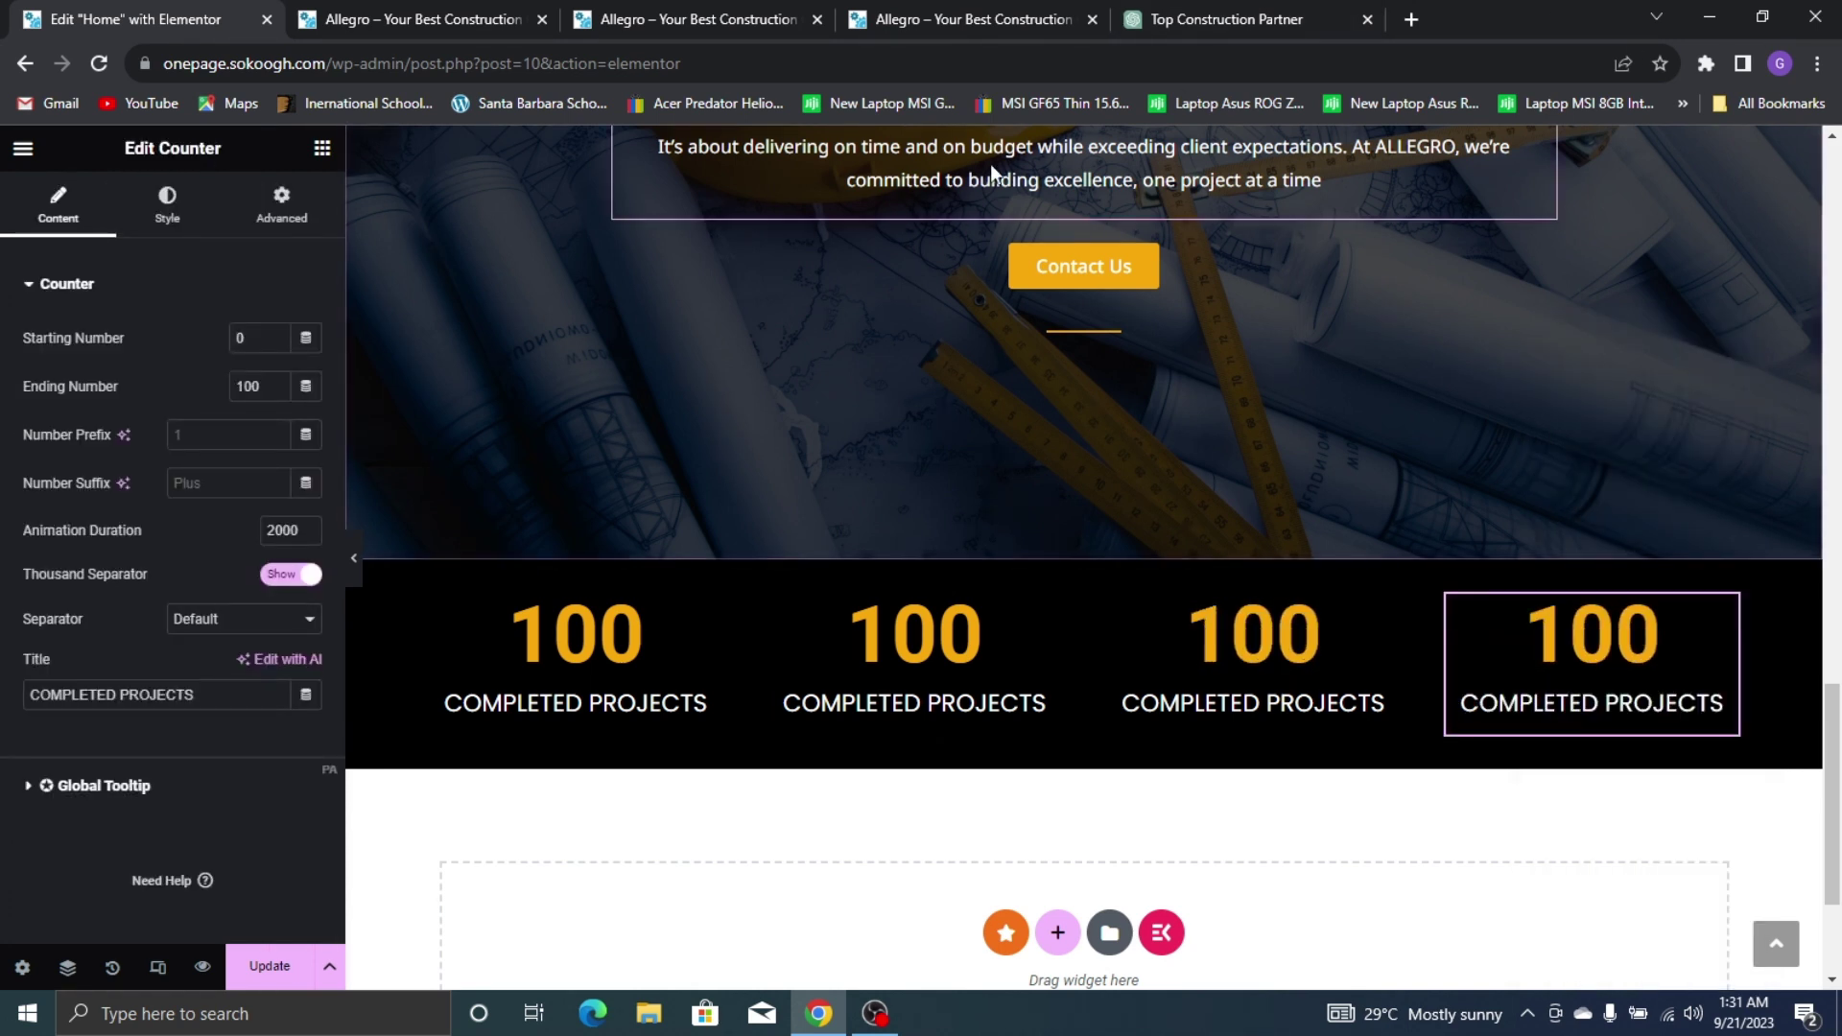
{"action": "left_click", "coordinate": [913, 675]}
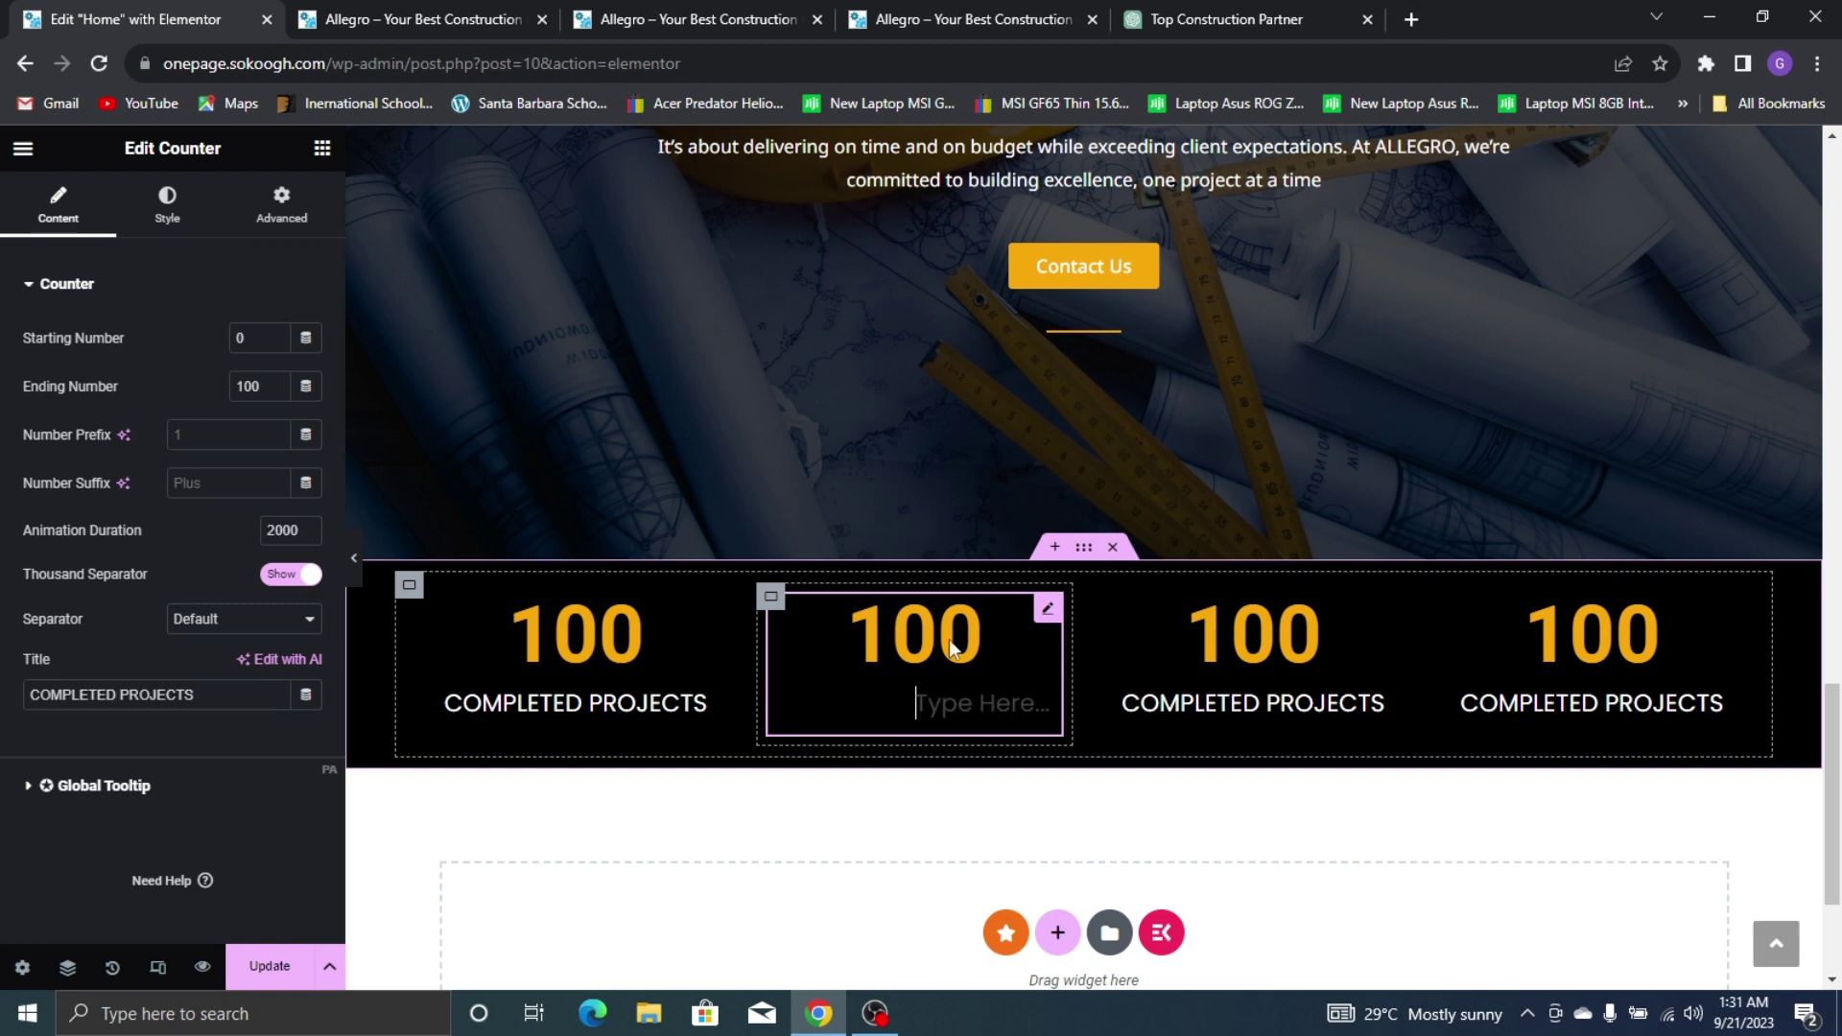
{"action": "left_click", "coordinate": [1059, 2]}
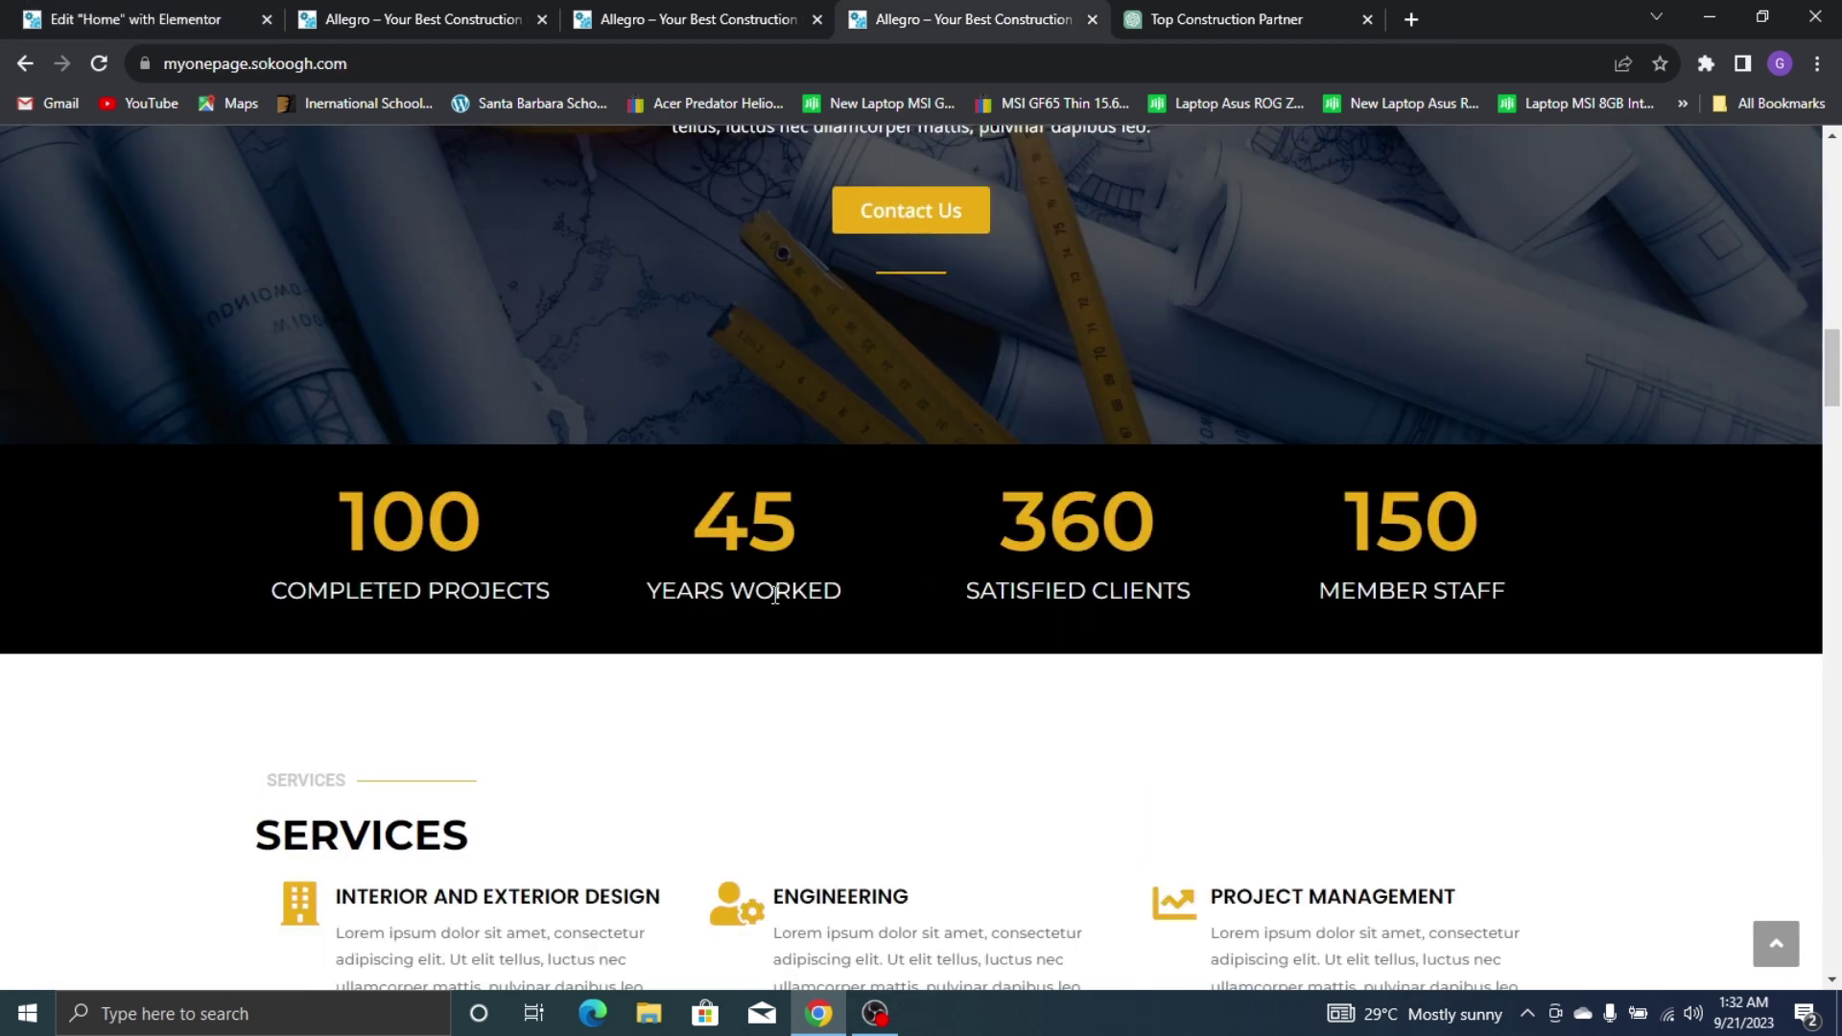
{"action": "left_click", "coordinate": [8, 13]}
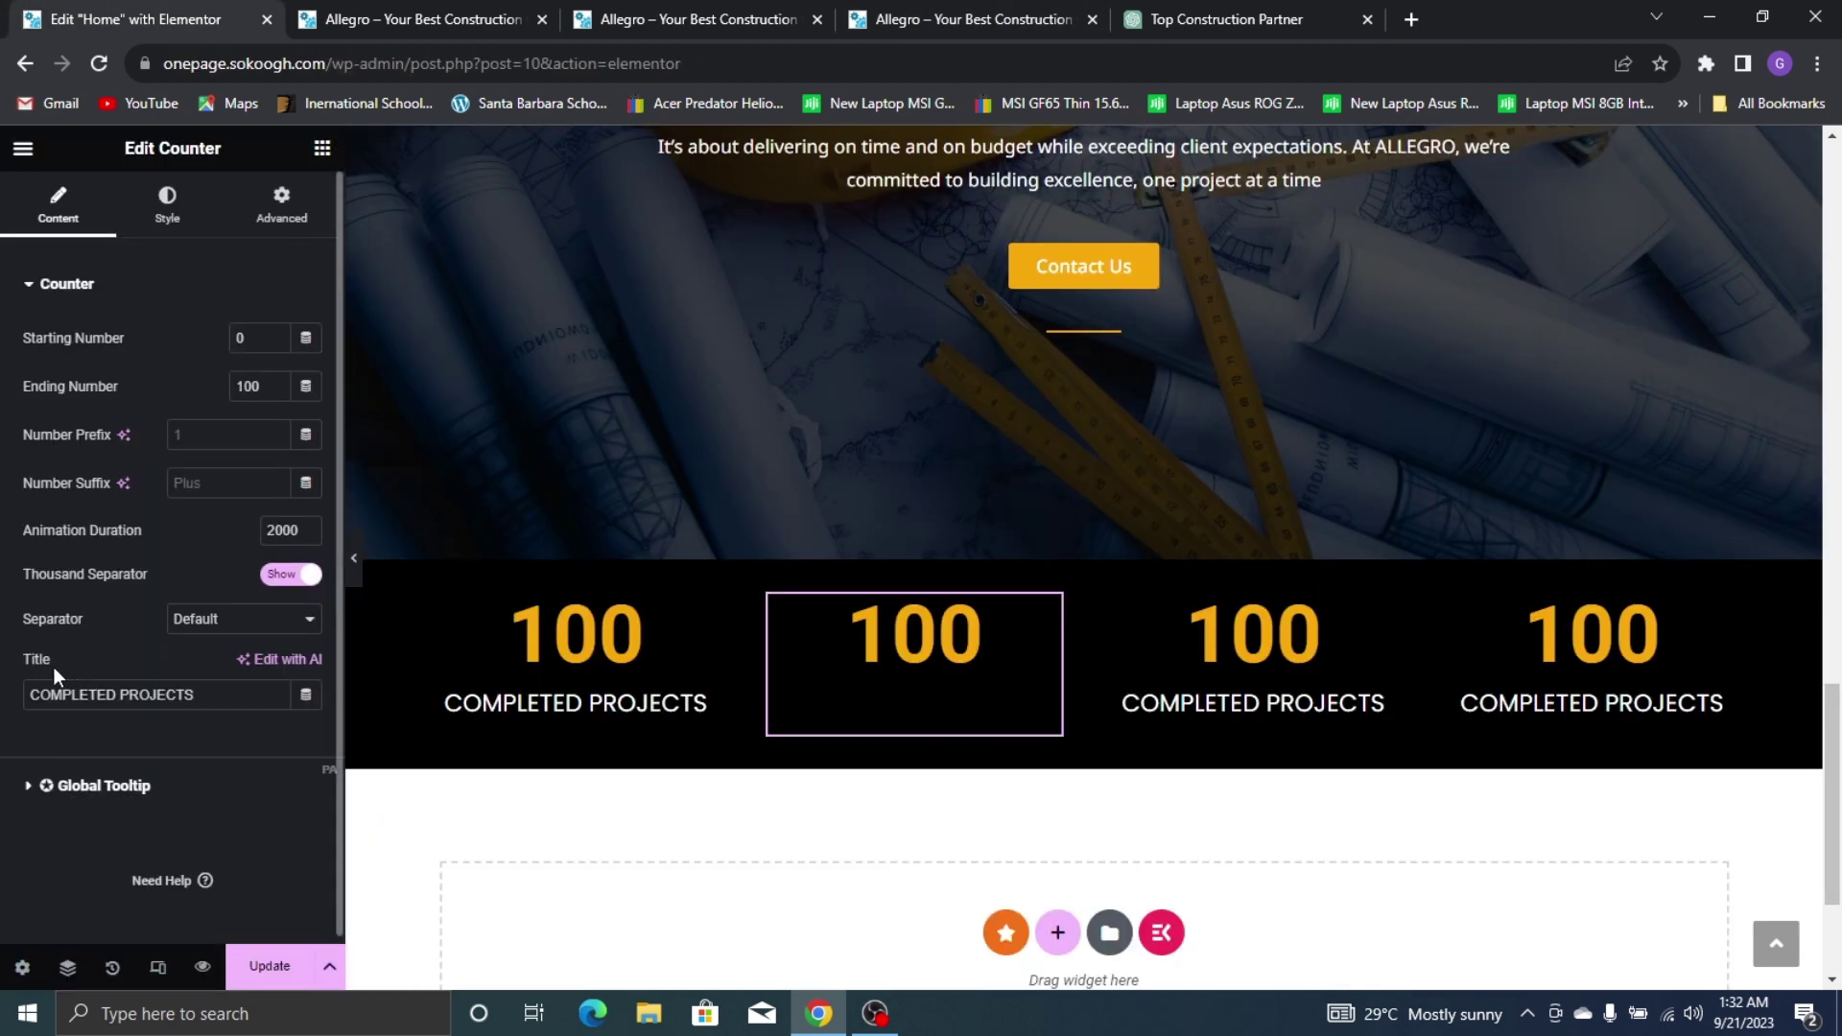
Change the second counter to 45 with the title YEARS WORKED
{"action": "triple_click", "coordinate": [83, 694]}
{"action": "type", "text": "ye"}
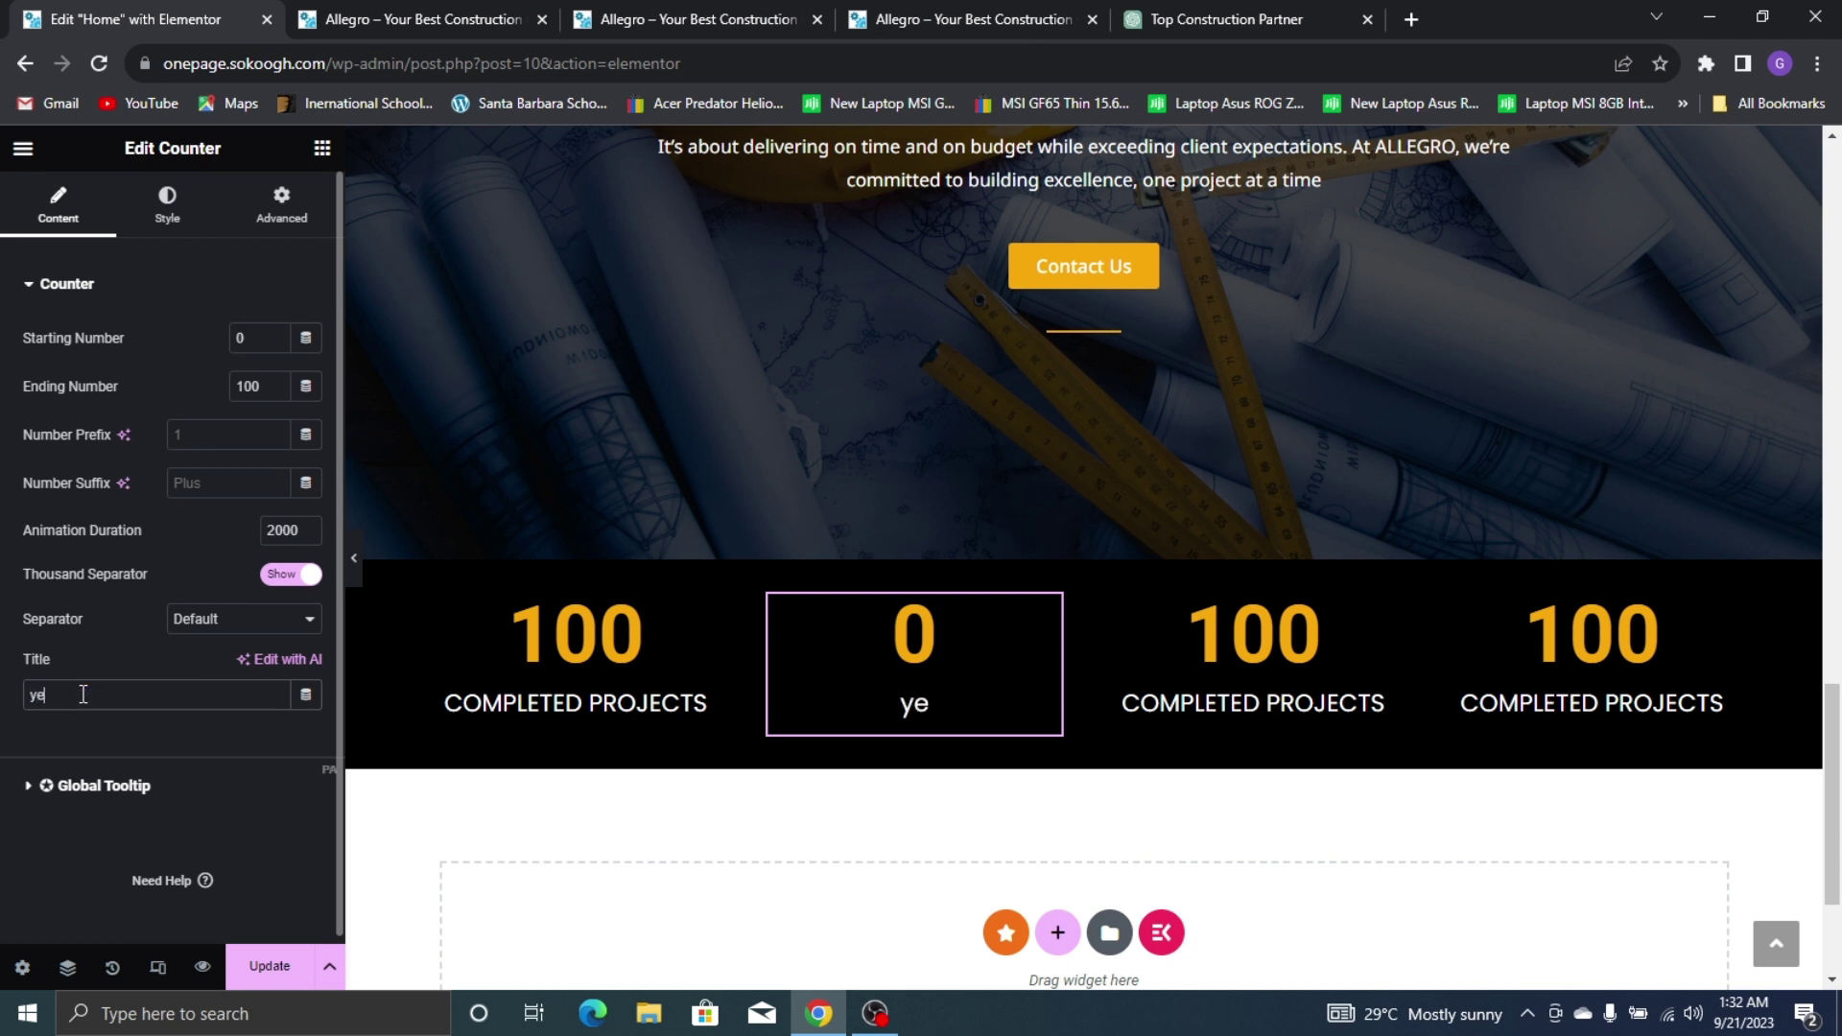
{"action": "key", "text": "BackSpace"}
{"action": "key", "text": "BackSpace"}
{"action": "type", "text": "YEARS WORKED"}
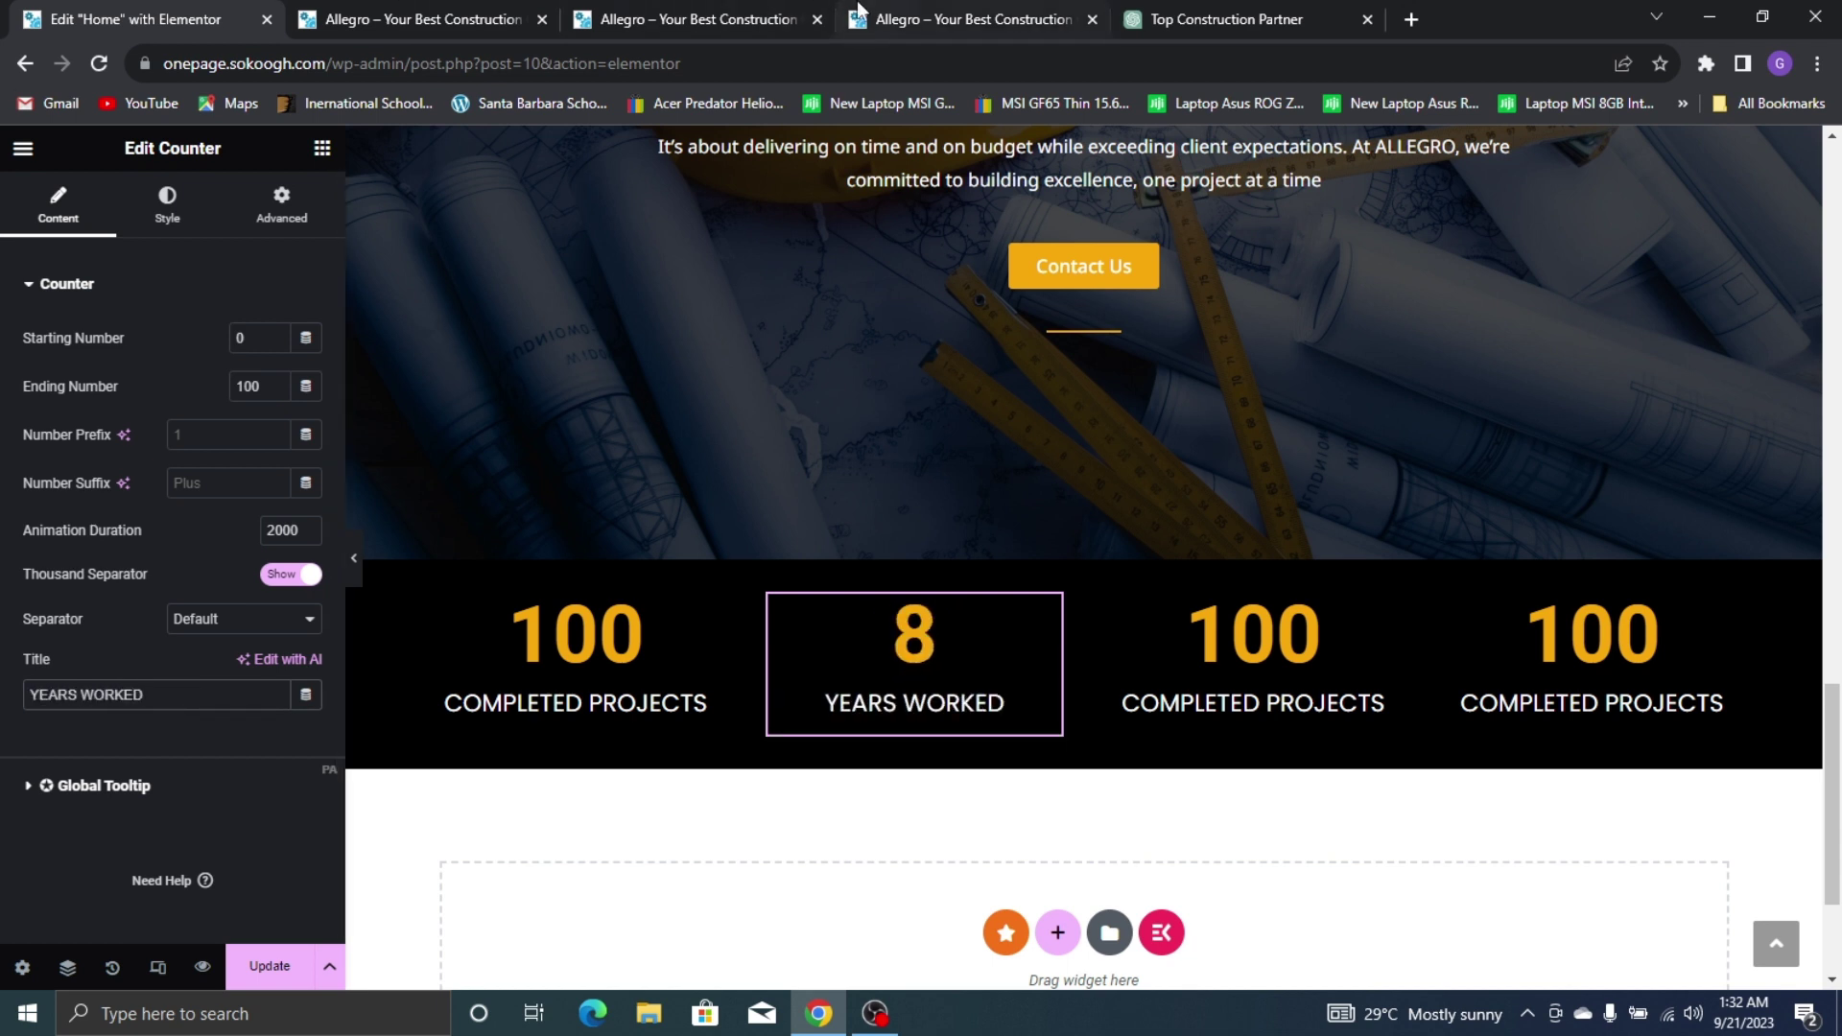
{"action": "left_click", "coordinate": [858, 13]}
{"action": "left_click", "coordinate": [5, 10]}
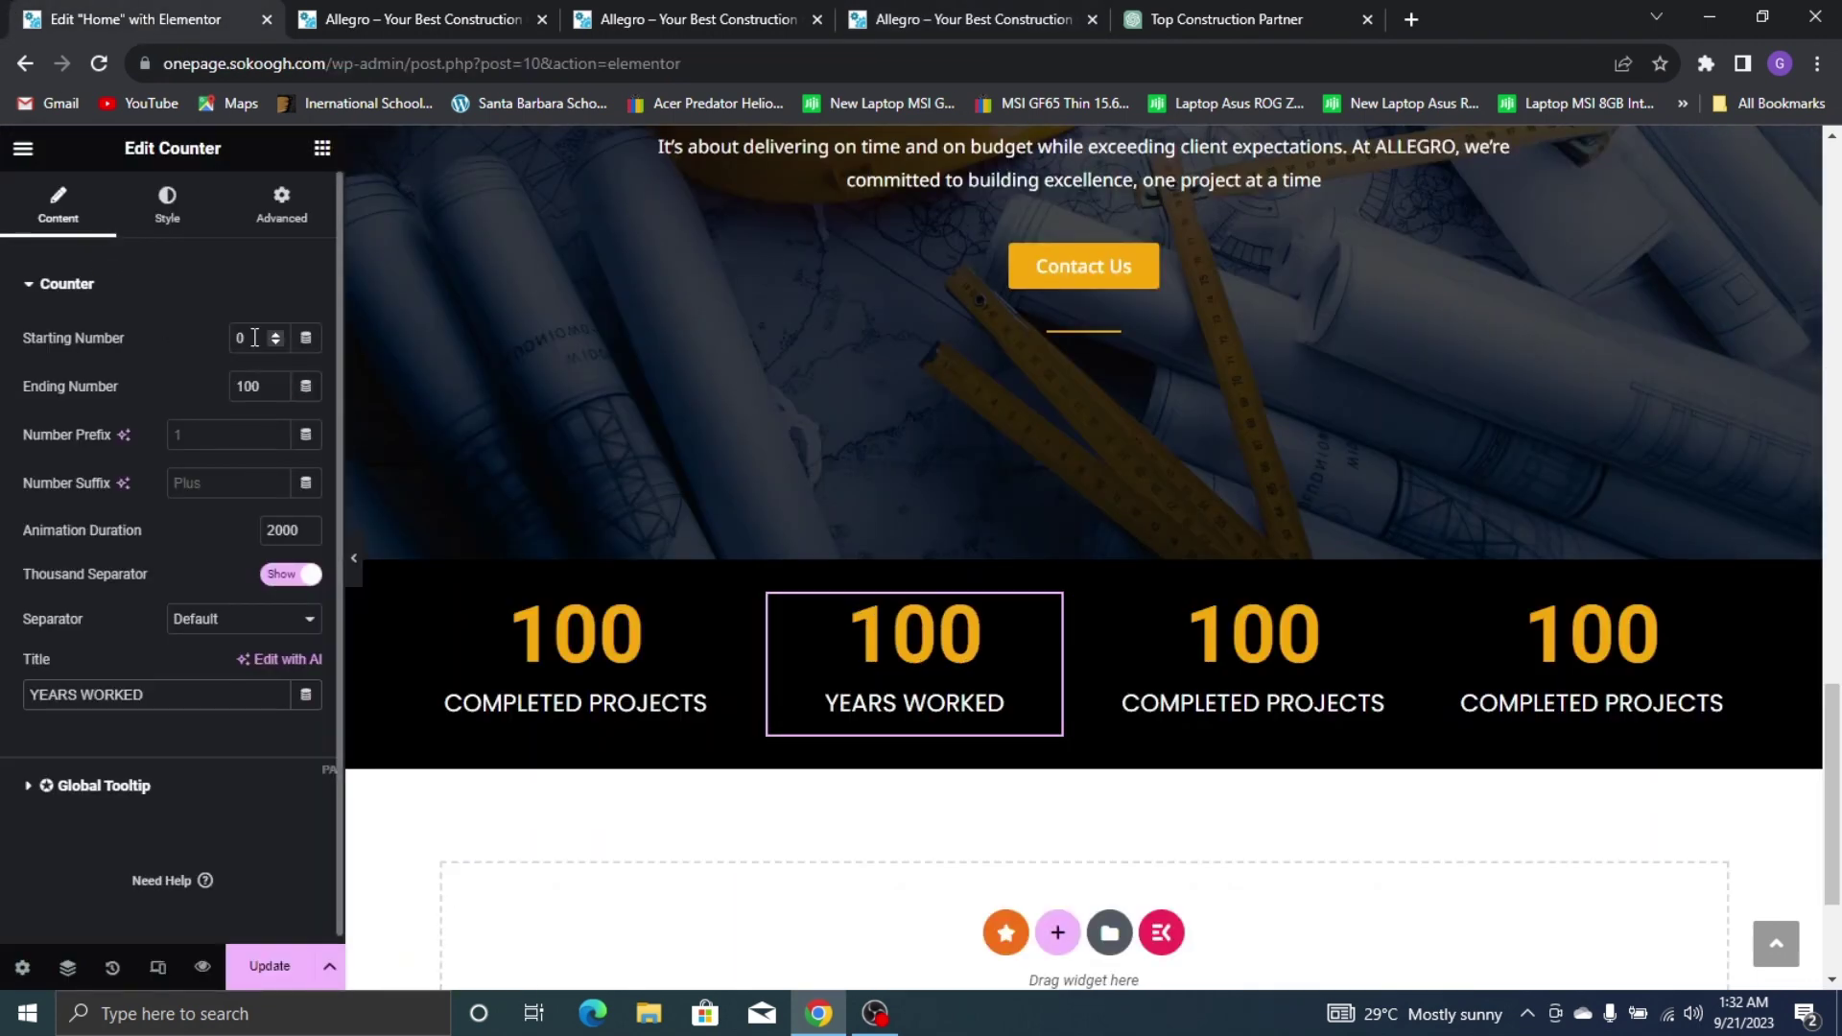
{"action": "type", "text": "25"}
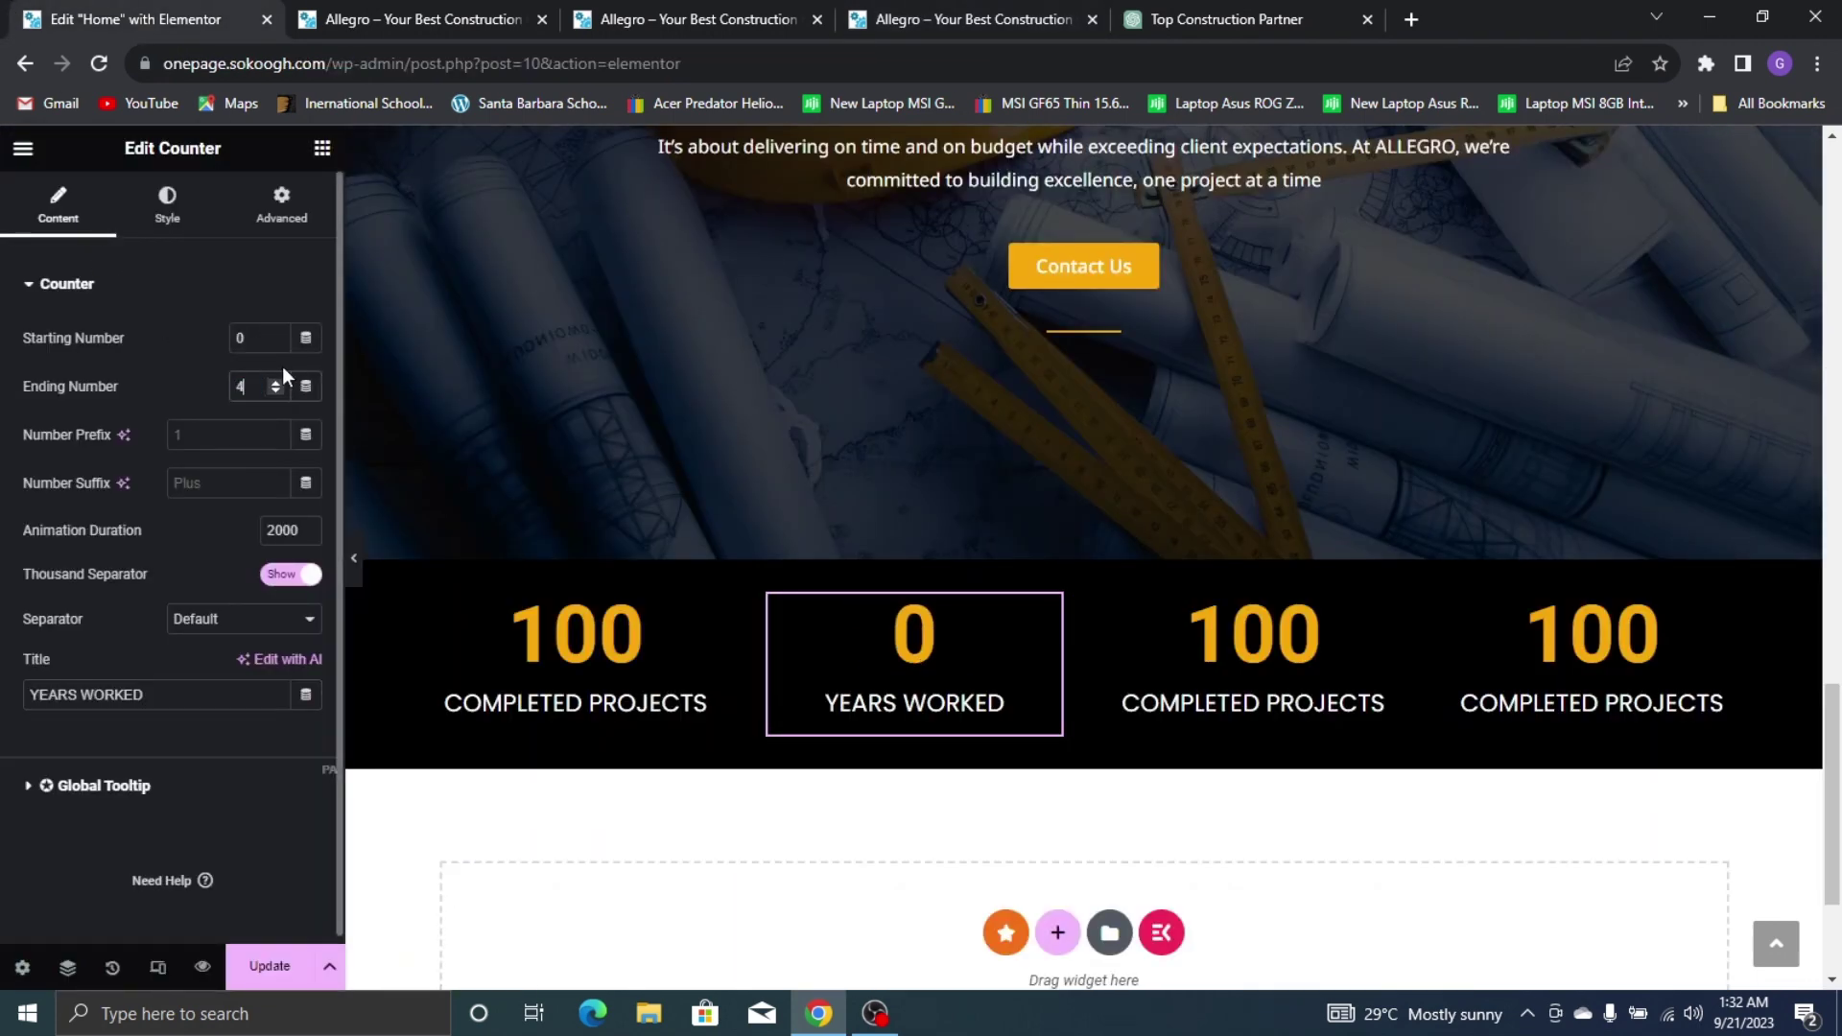
Change the third counter to 360 with the title SATISFIED CLIENTS
{"action": "left_click", "coordinate": [1322, 670]}
{"action": "left_click", "coordinate": [1024, 11]}
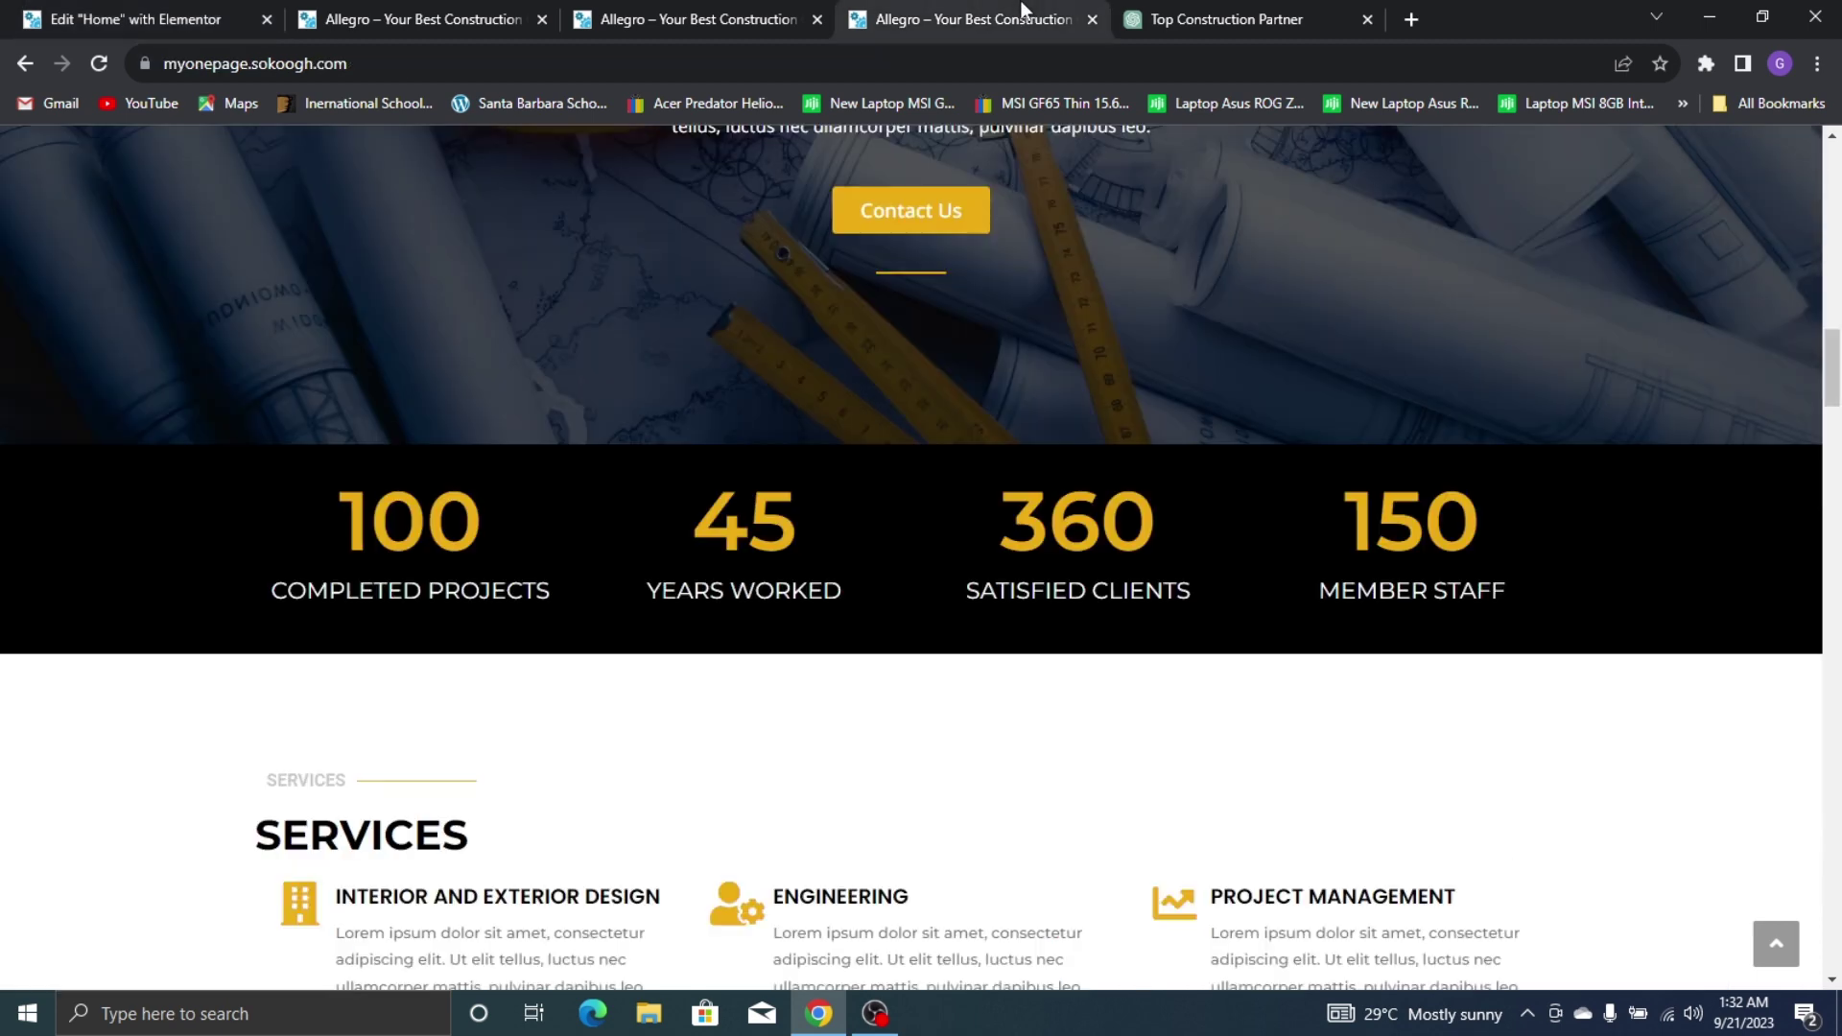
{"action": "left_click", "coordinate": [5, 10]}
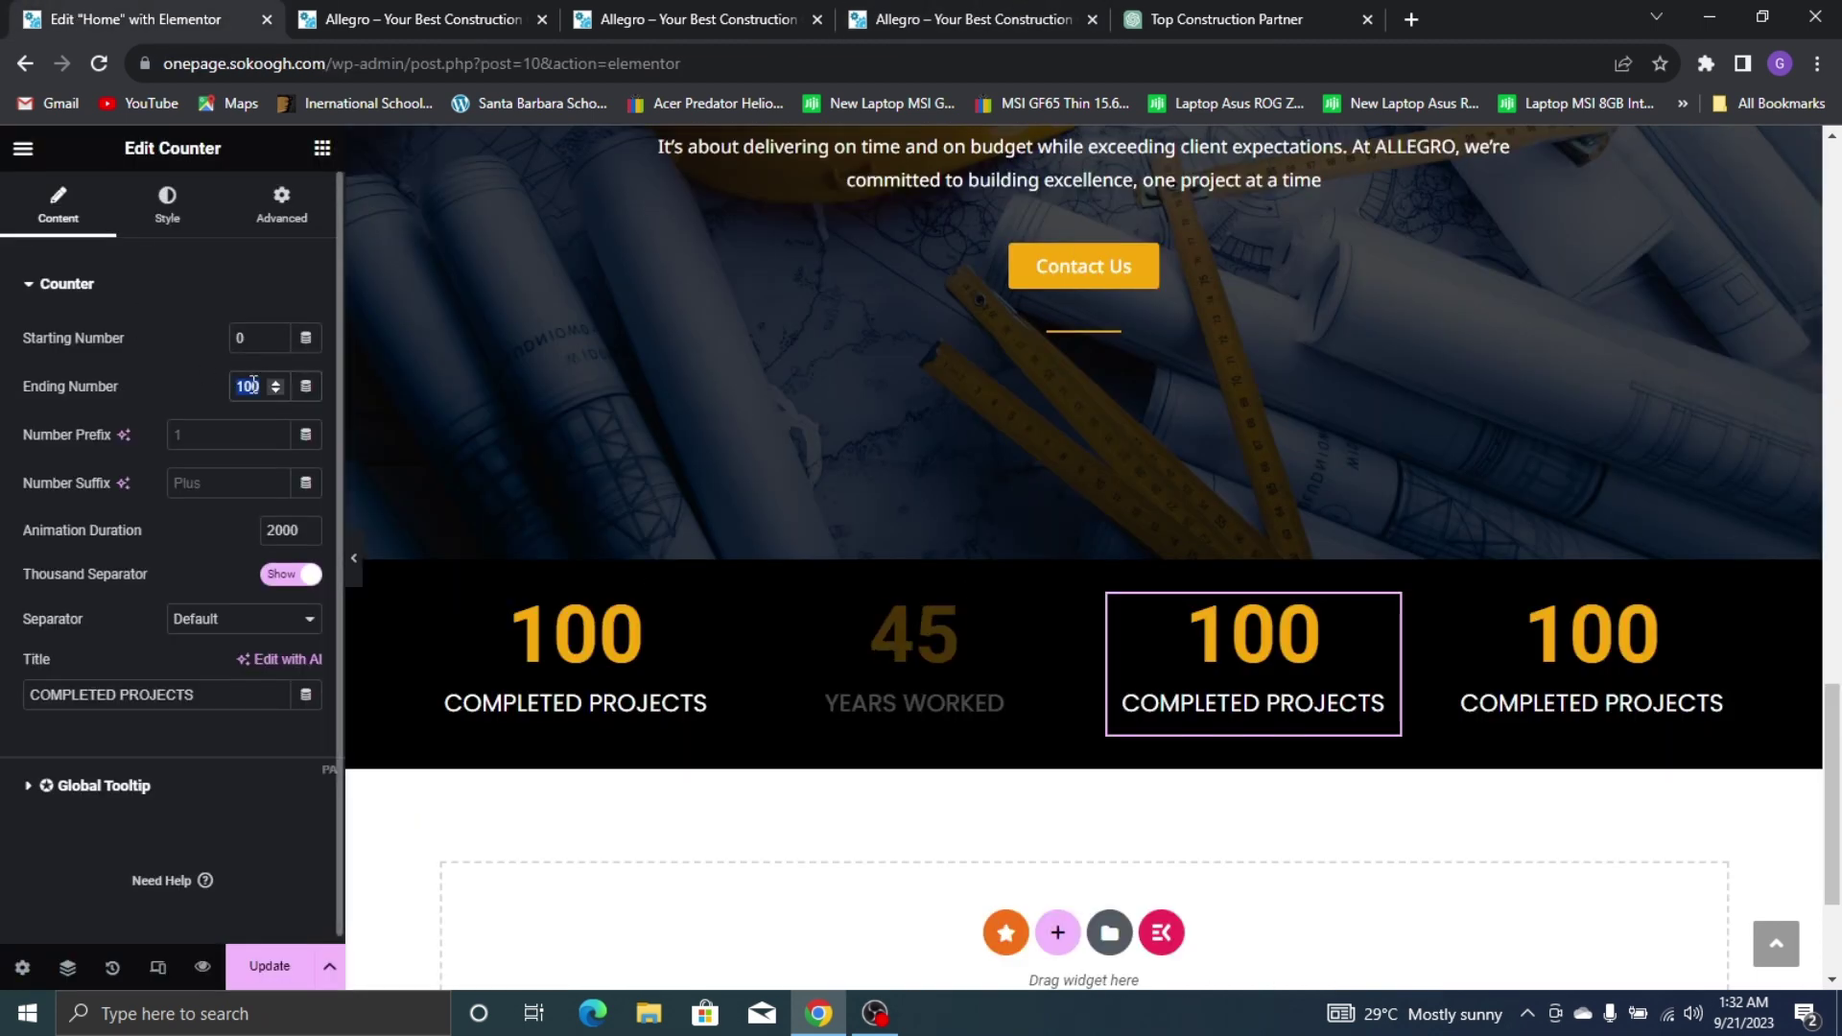
{"action": "type", "text": "360"}
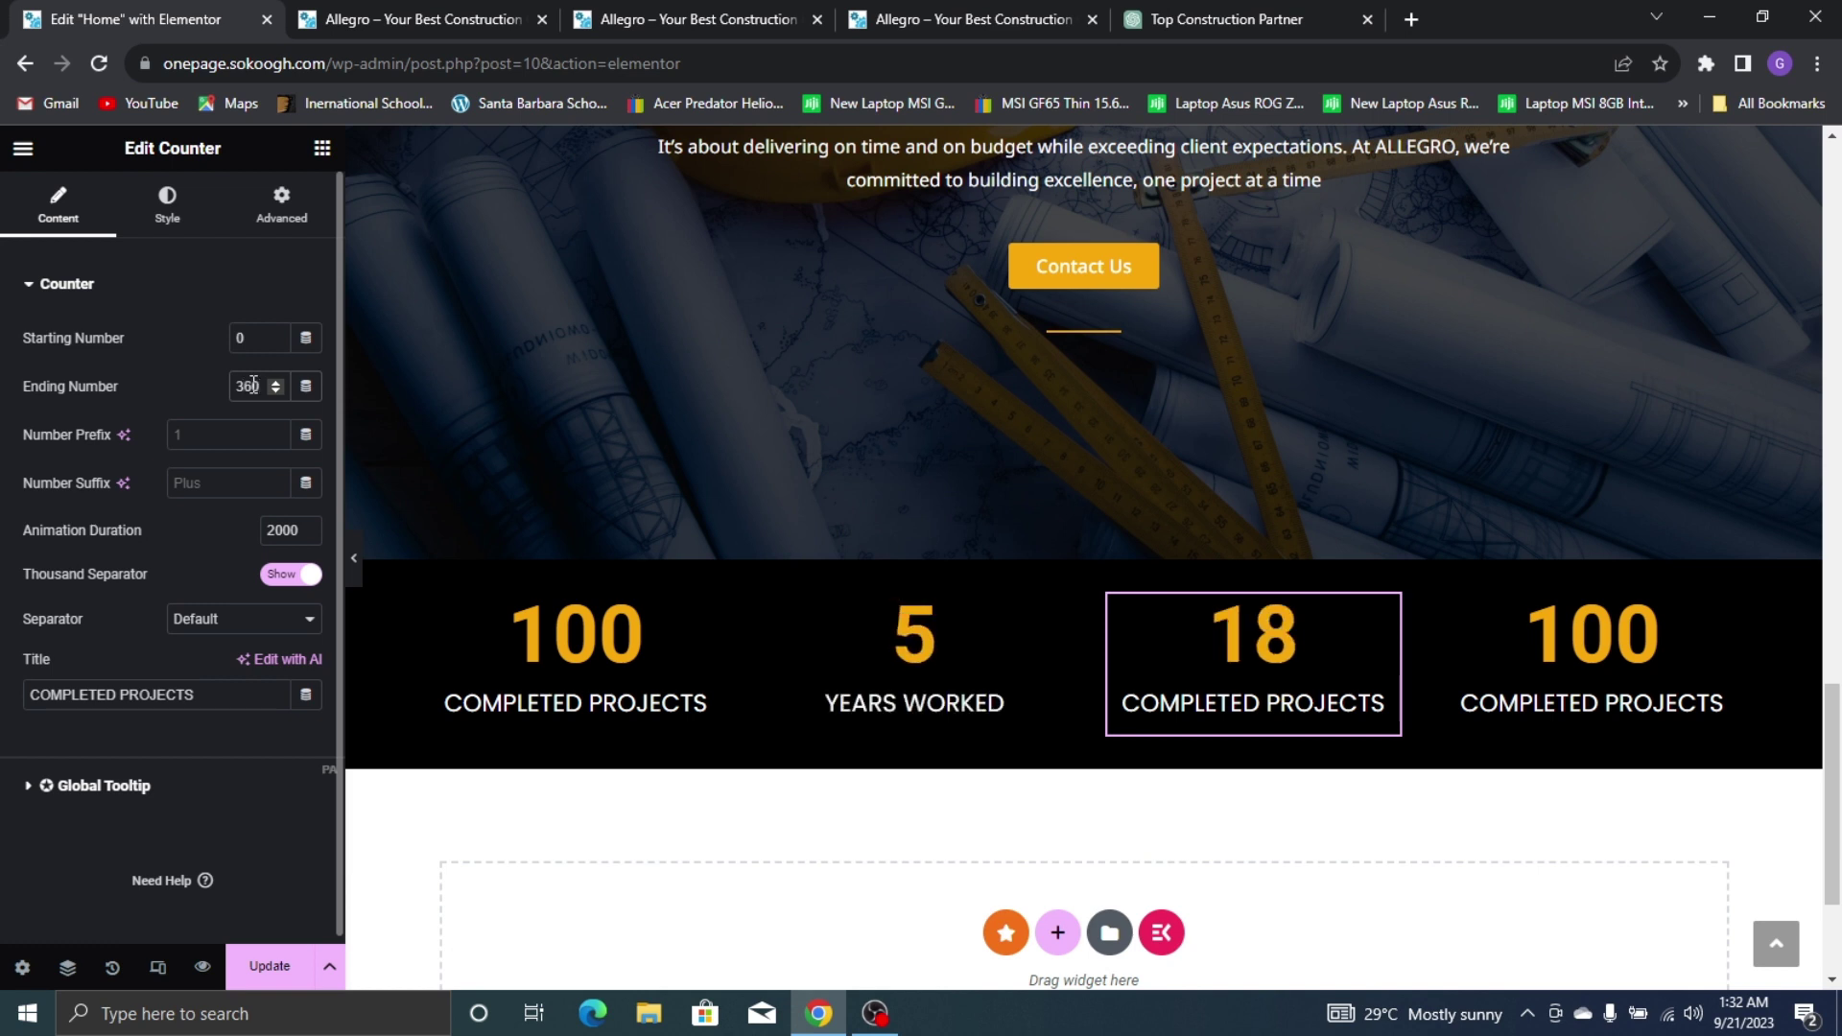
{"action": "triple_click", "coordinate": [115, 699]}
{"action": "type", "text": "SAR"}
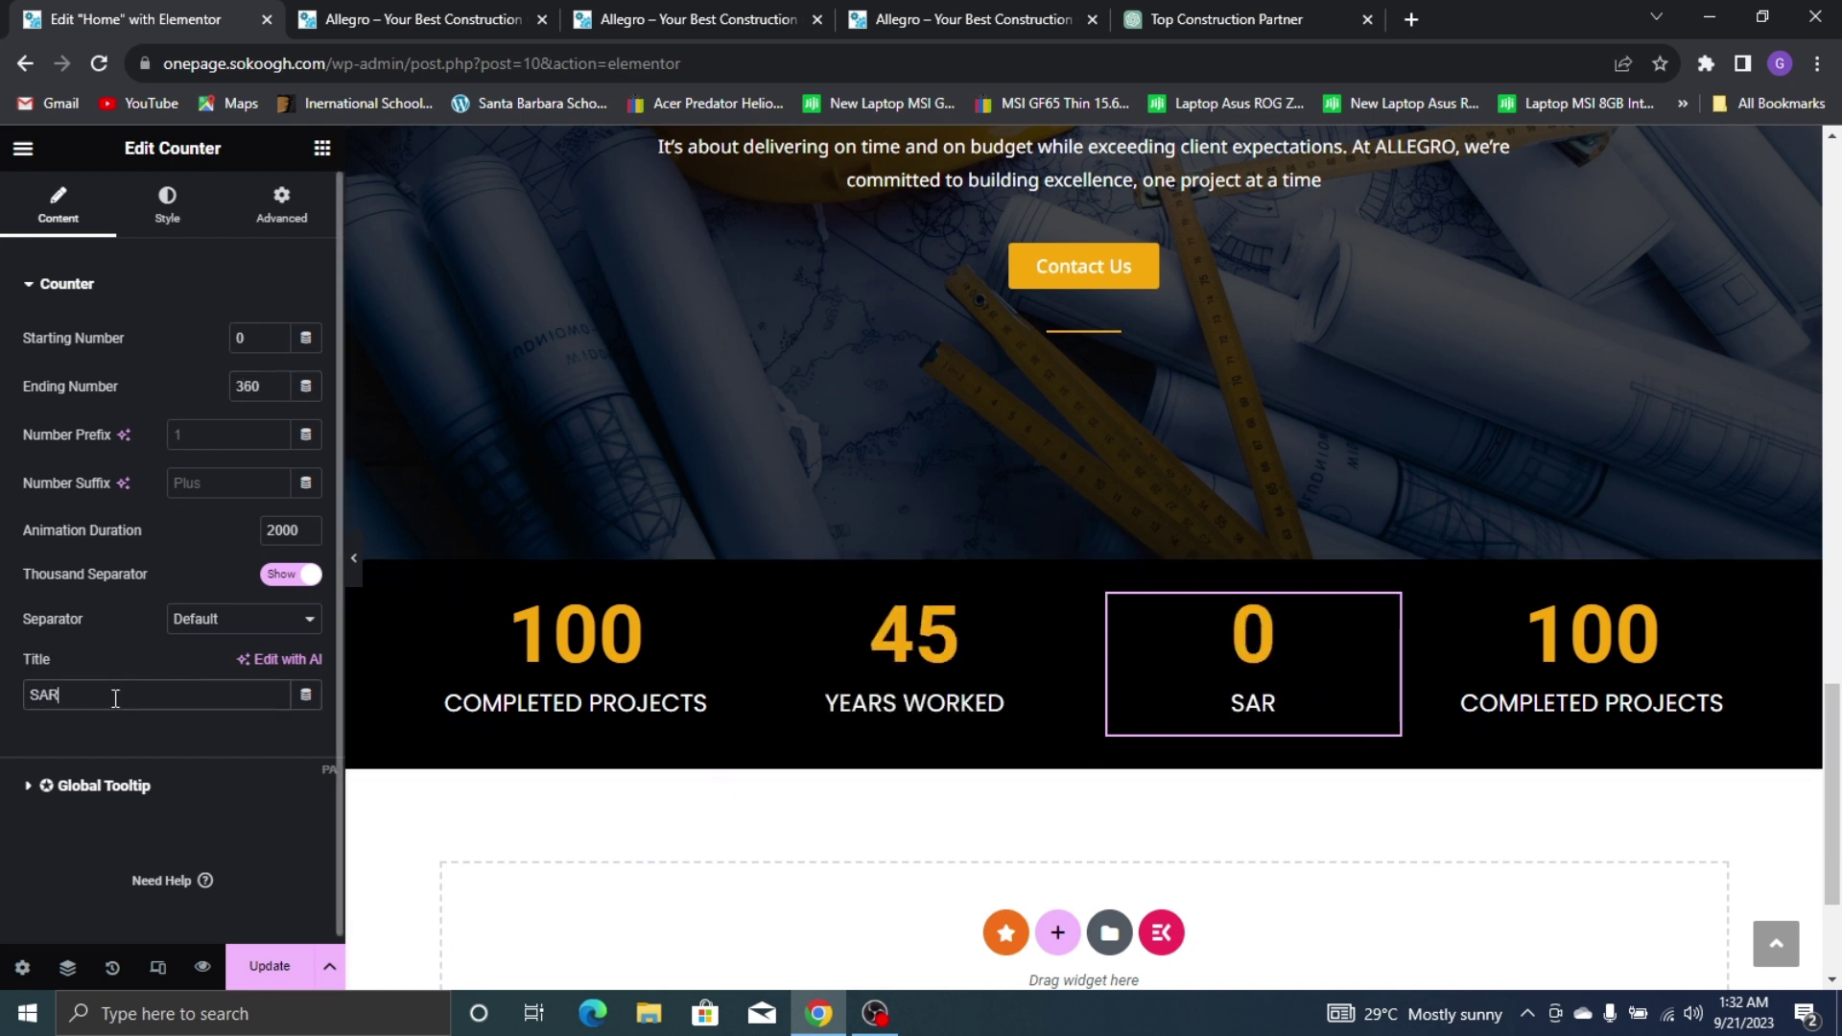
{"action": "type", "text": "ISFIED"}
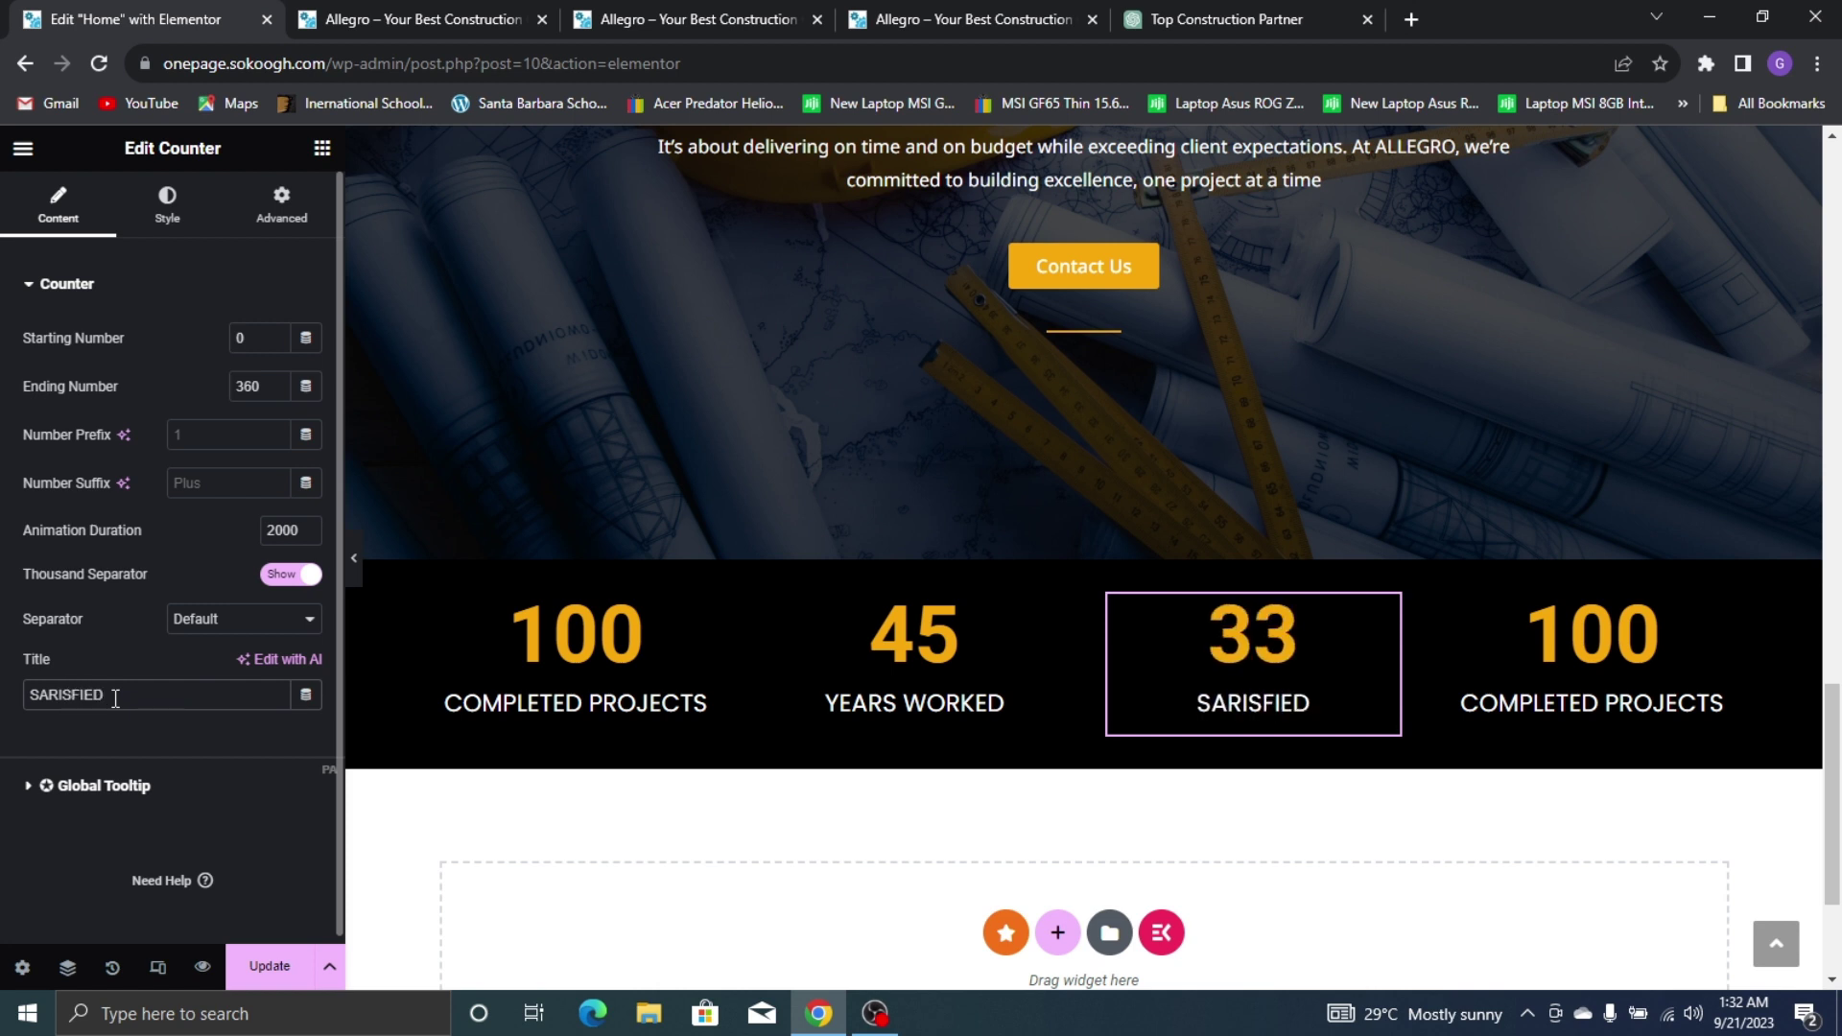
{"action": "key", "text": "BackSpace"}
{"action": "key", "text": "BackSpace"}
{"action": "key", "text": "BackSpace"}
{"action": "key", "text": "BackSpace"}
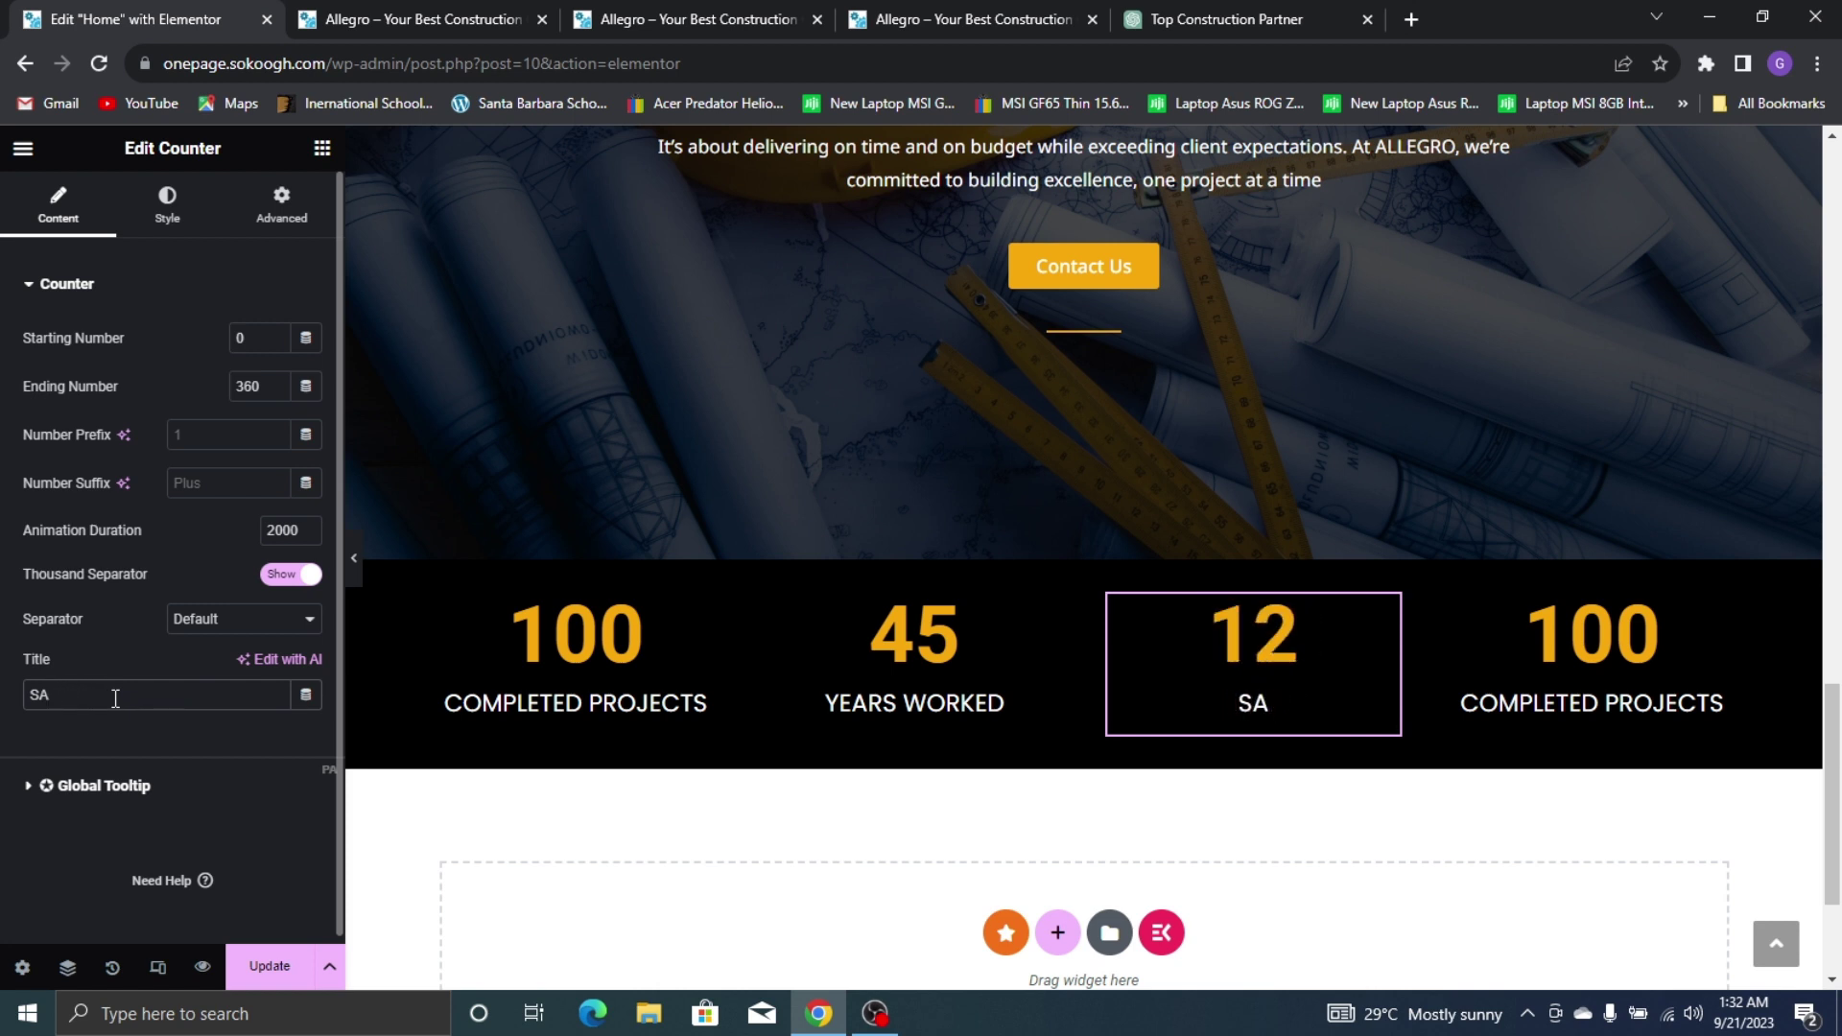
{"action": "type", "text": "TISFIED CLIENTS"}
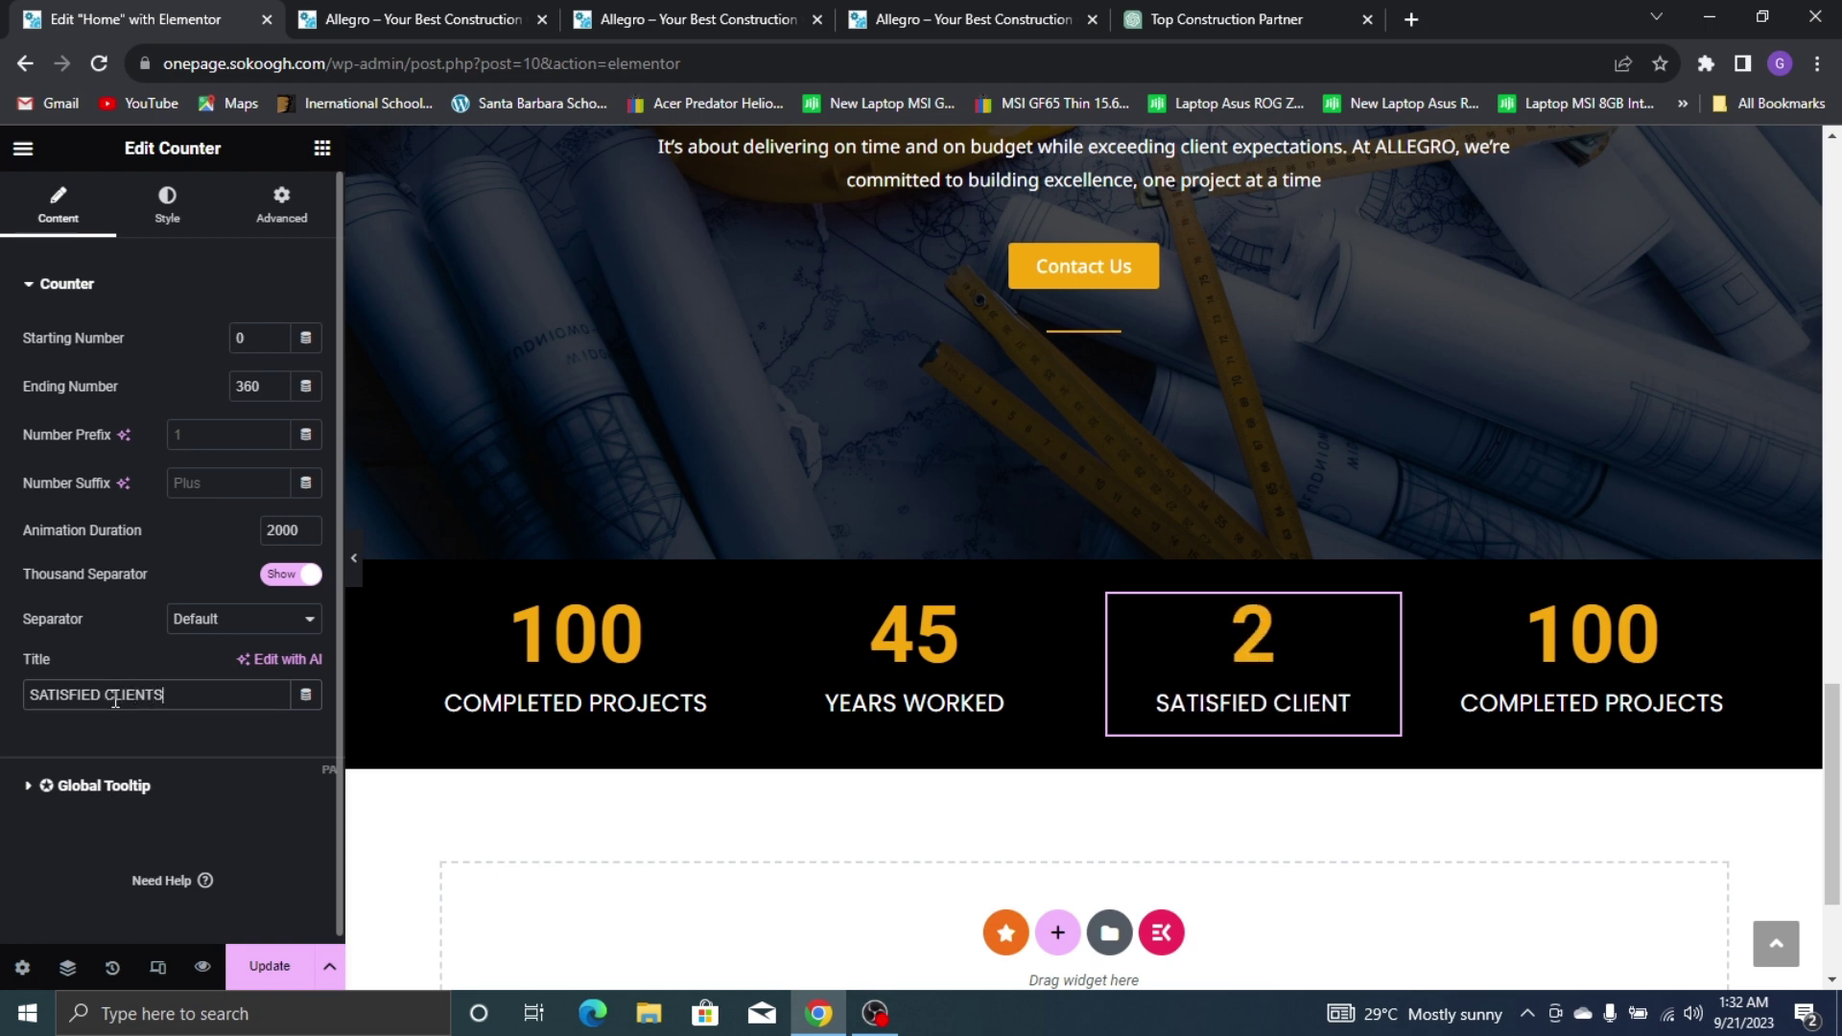
Change the fourth counter to 150 with the title MEMBER STAFF
{"action": "left_click", "coordinate": [1666, 654]}
{"action": "left_click", "coordinate": [995, 11]}
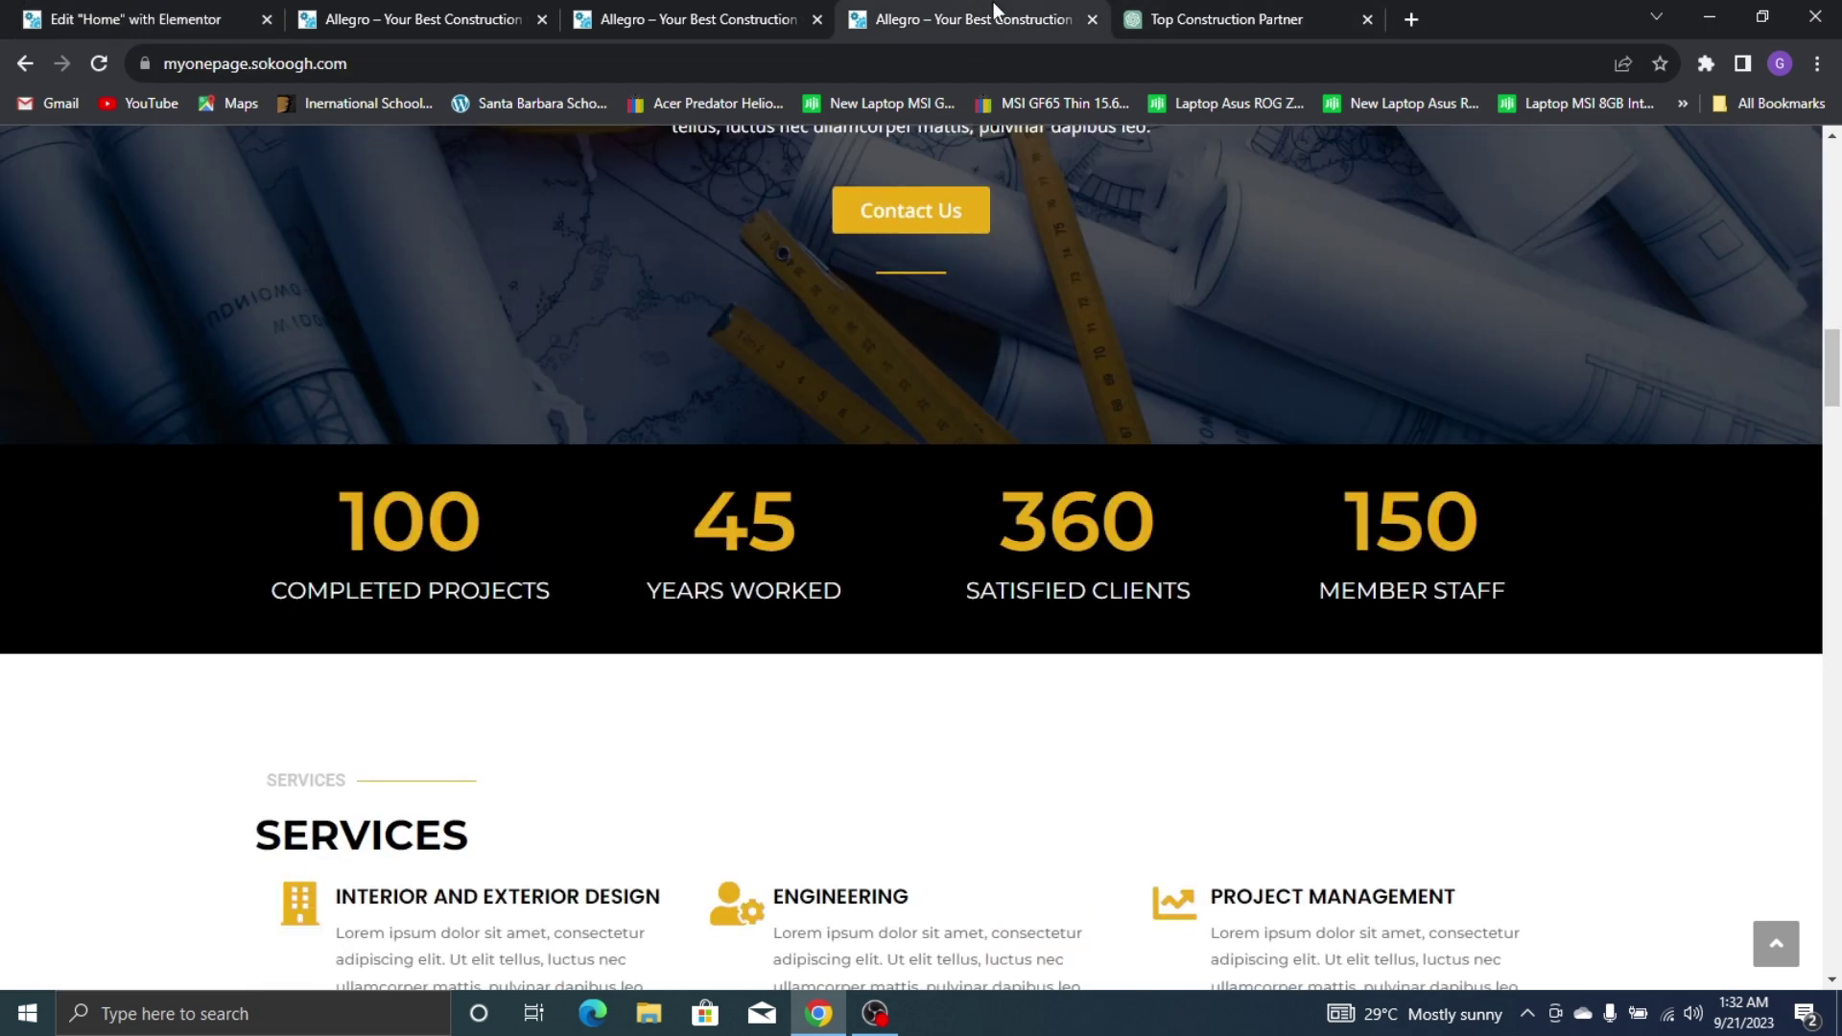
{"action": "left_click", "coordinate": [199, 4]}
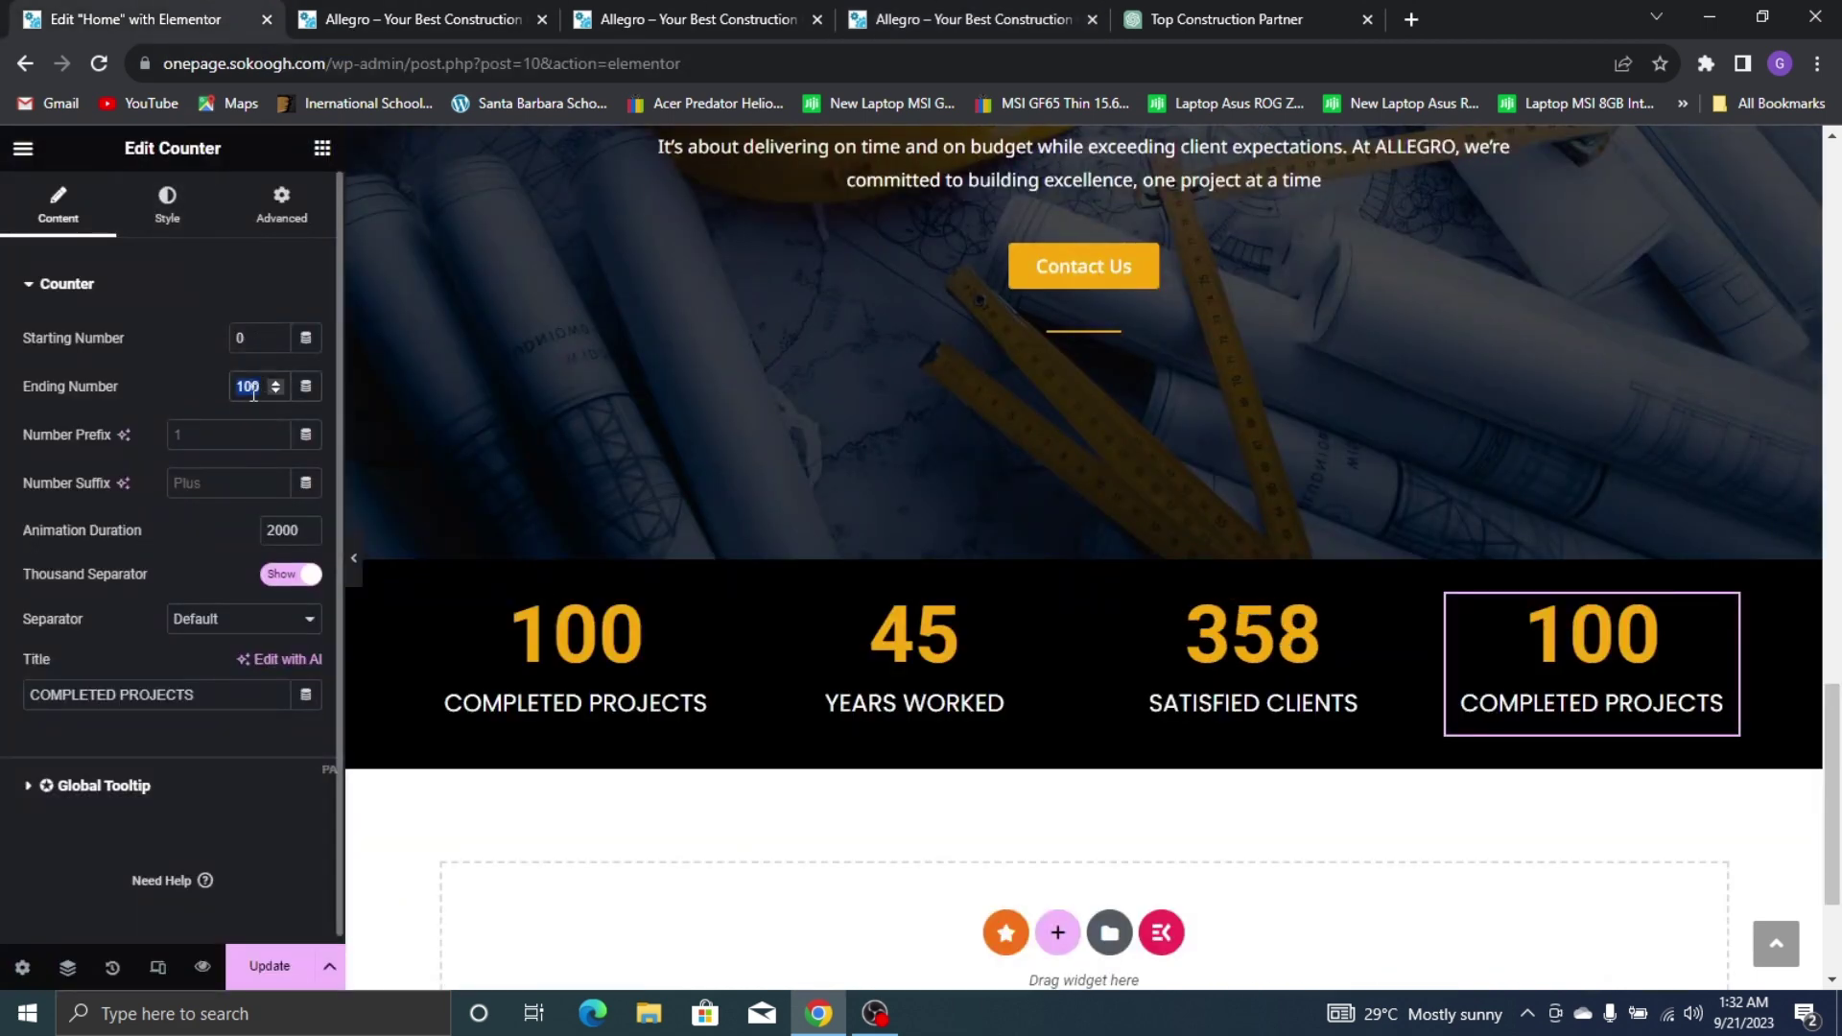
{"action": "key", "text": "BackSpace"}
{"action": "key", "text": "BackSpace"}
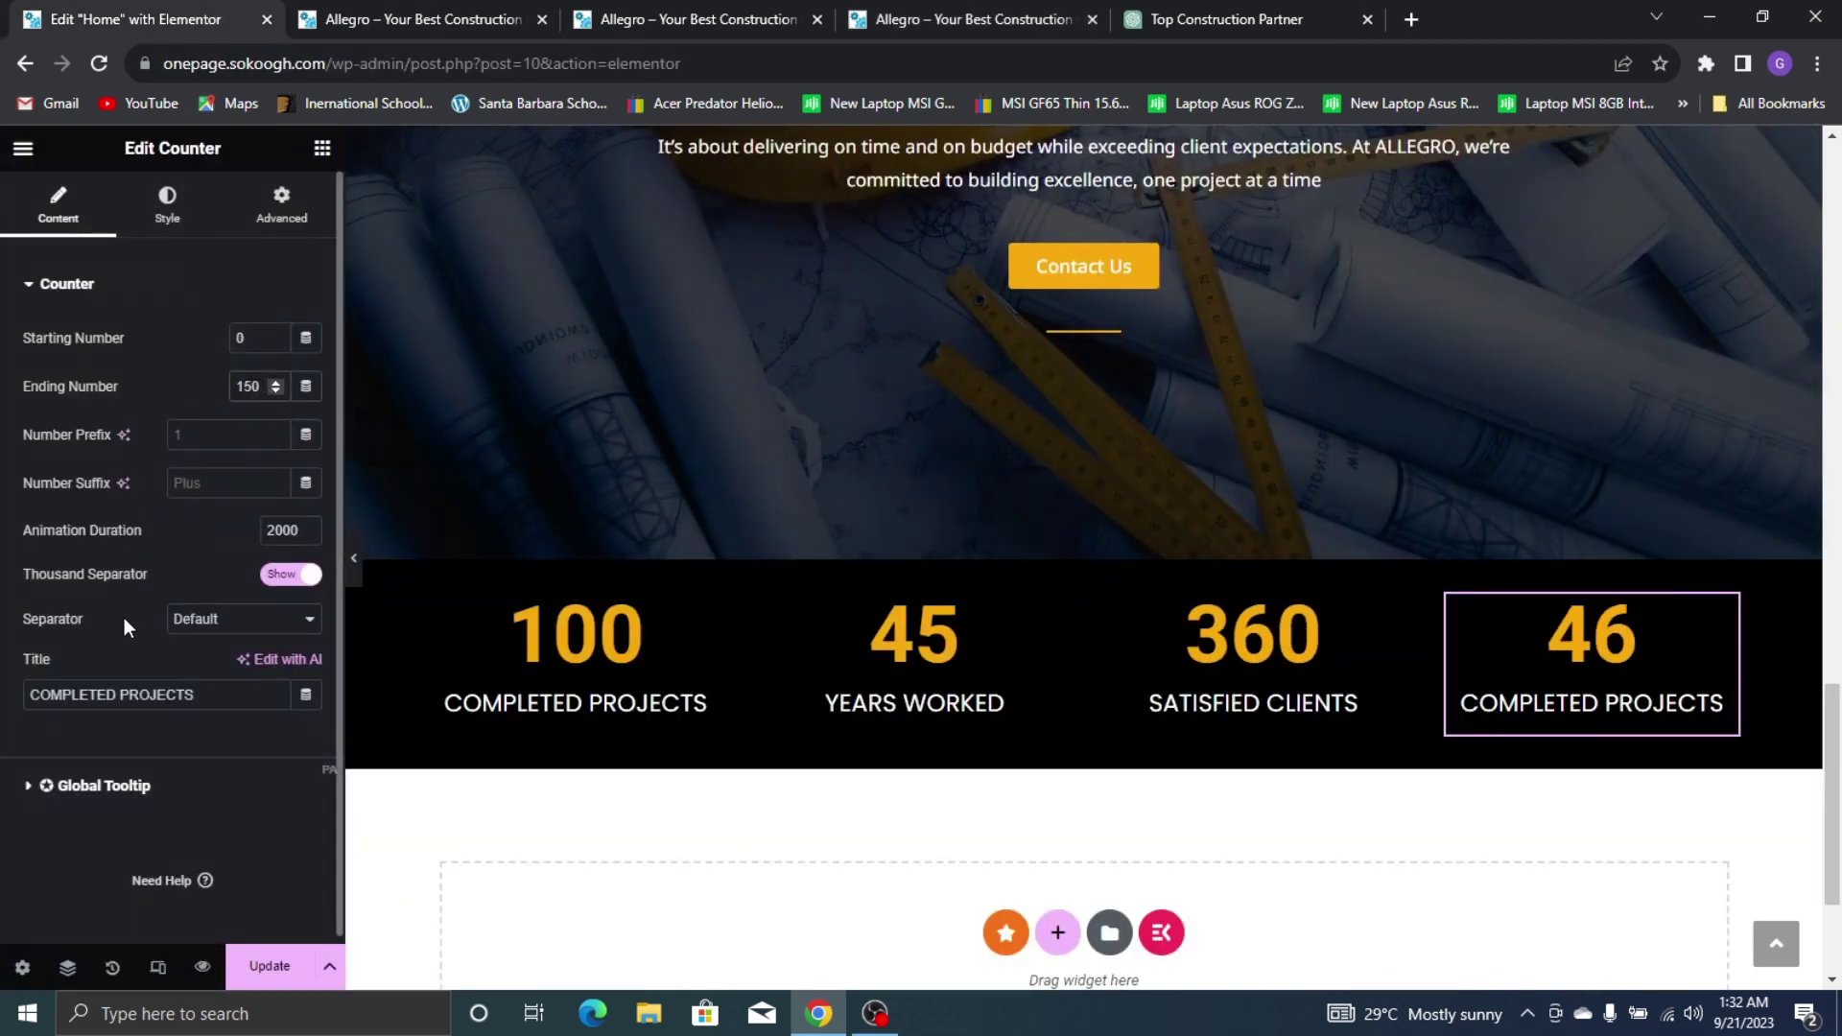
{"action": "triple_click", "coordinate": [187, 685]}
{"action": "type", "text": "MEMEB"}
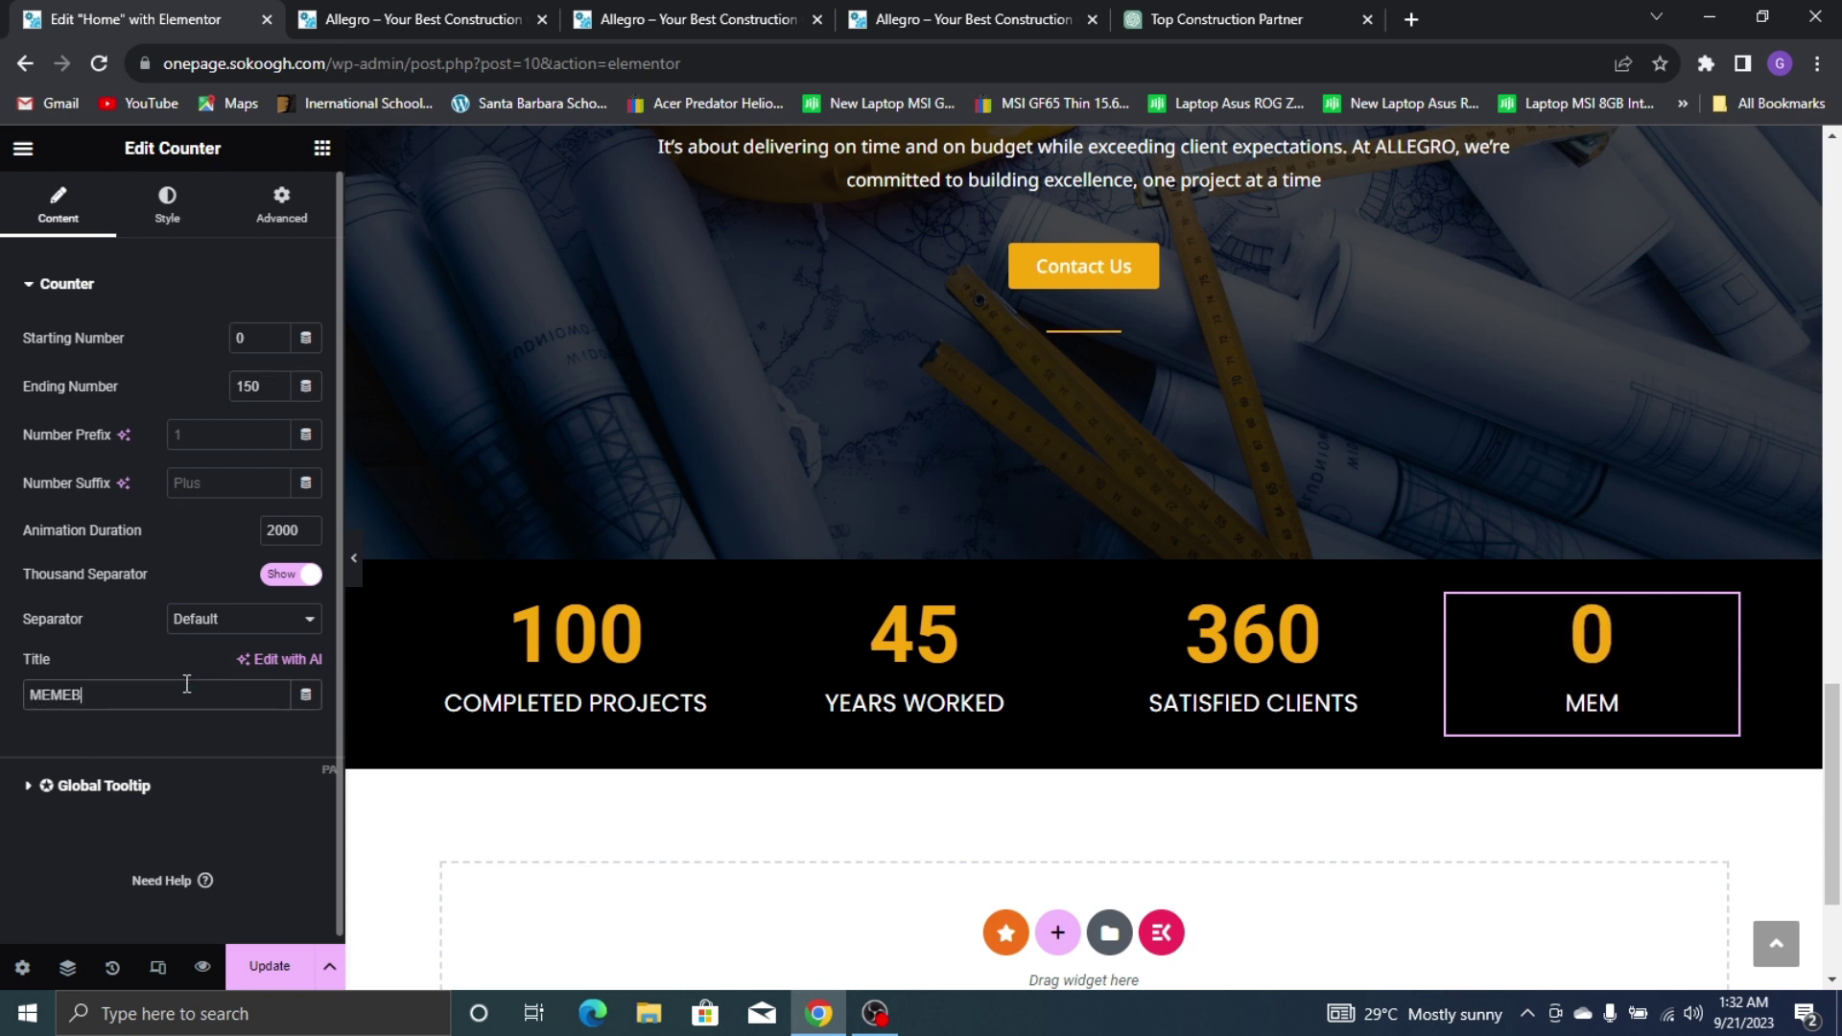
{"action": "type", "text": "ER"}
{"action": "key", "text": "BackSpace"}
{"action": "key", "text": "BackSpace"}
{"action": "key", "text": "BackSpace"}
{"action": "key", "text": "BackSpace"}
{"action": "key", "text": "BackSpace"}
{"action": "type", "text": "BER STAFF"}
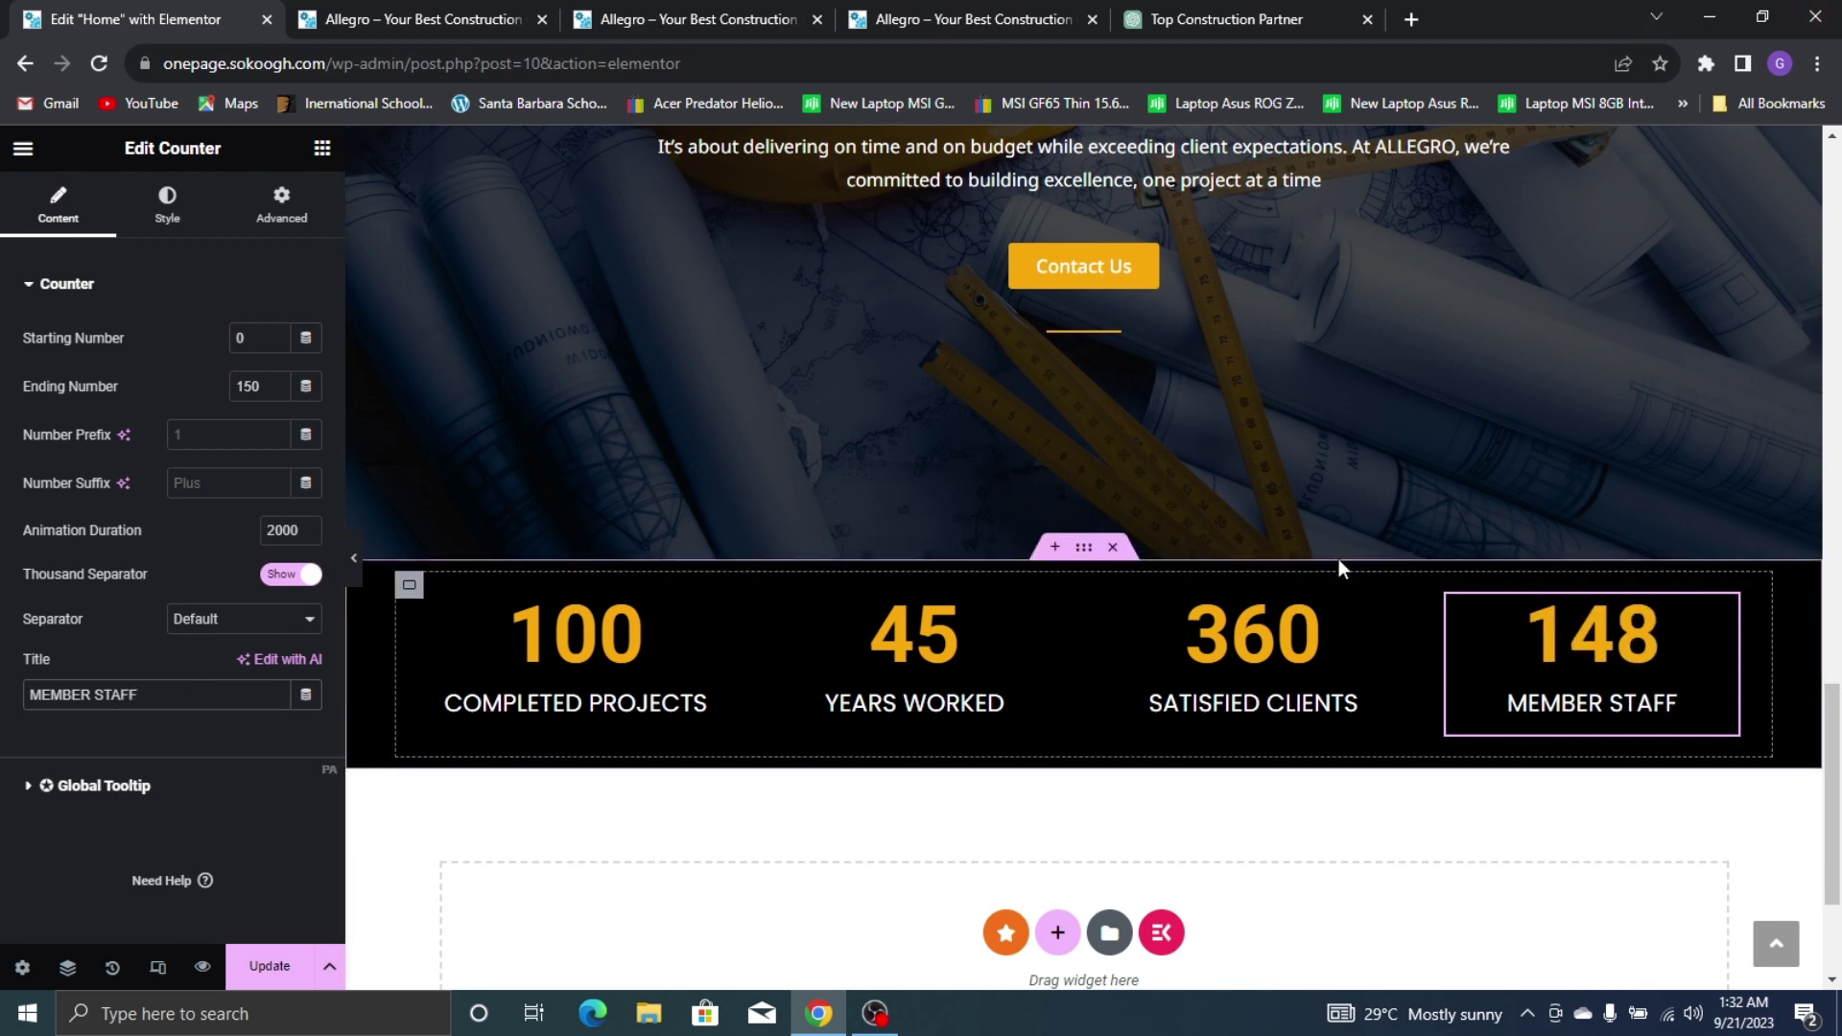
{"action": "left_click", "coordinate": [1065, 12]}
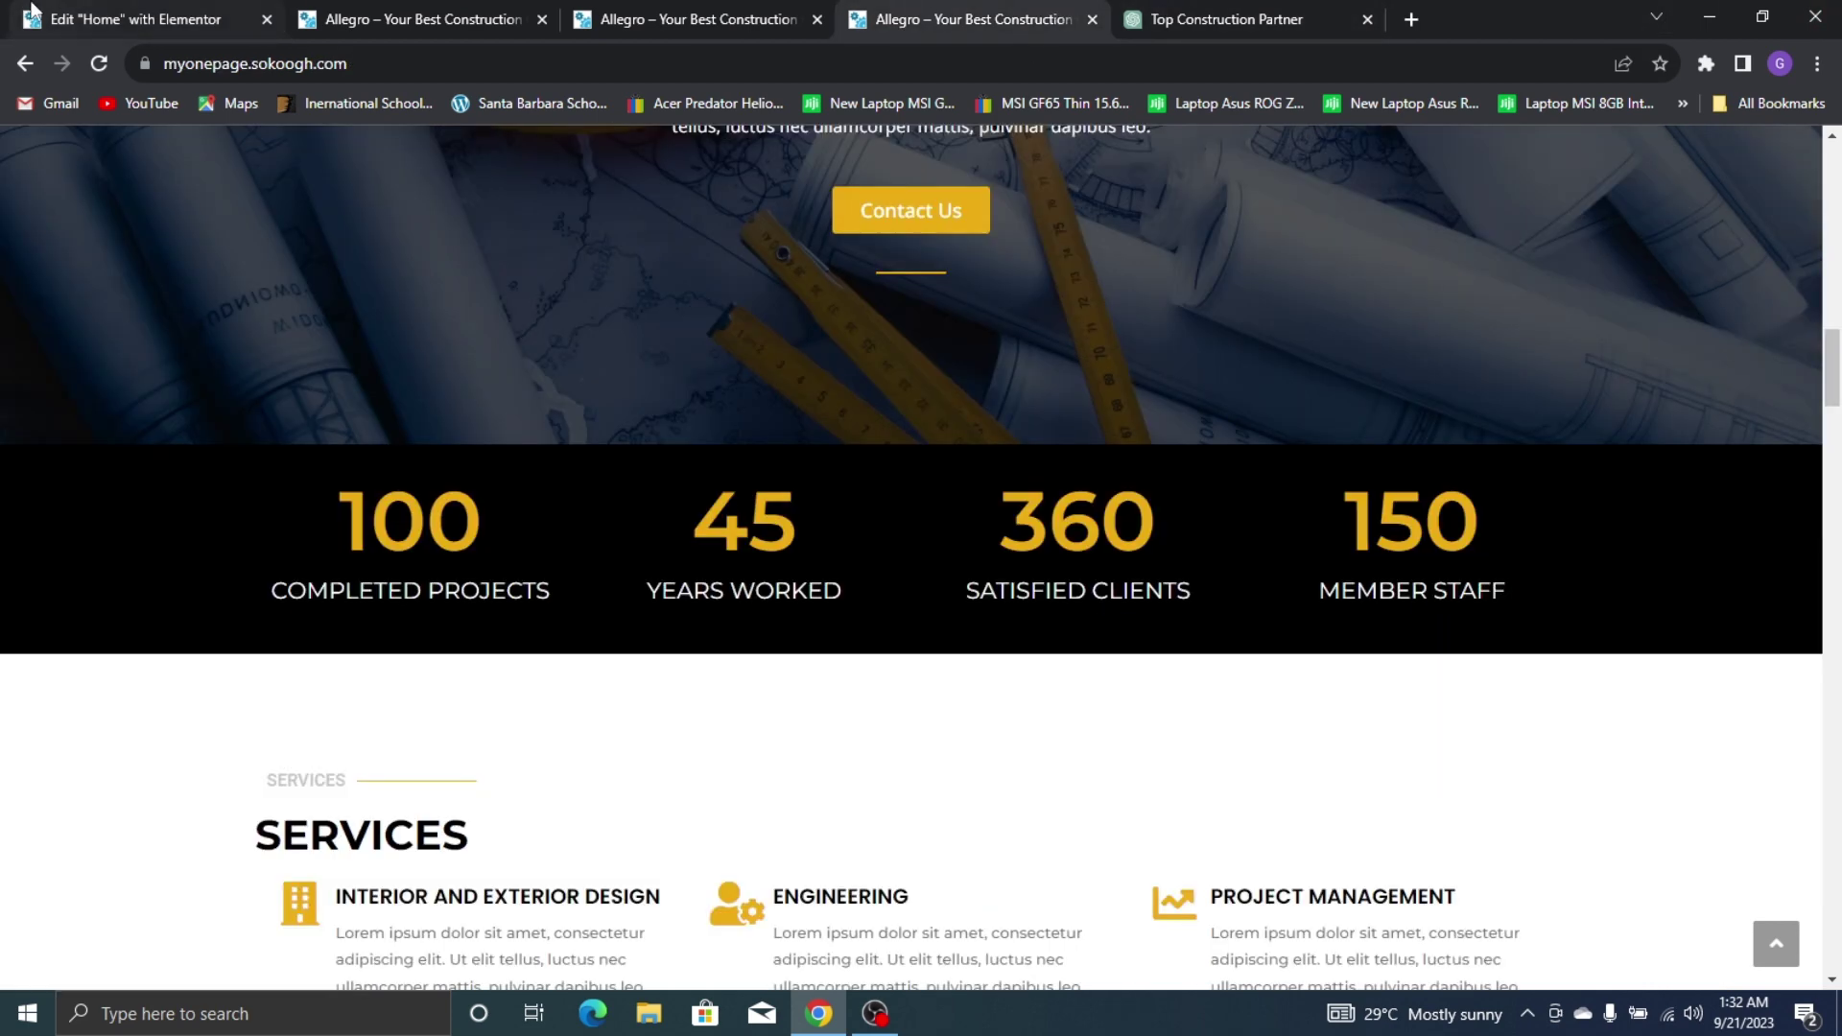
{"action": "left_click", "coordinate": [96, 19]}
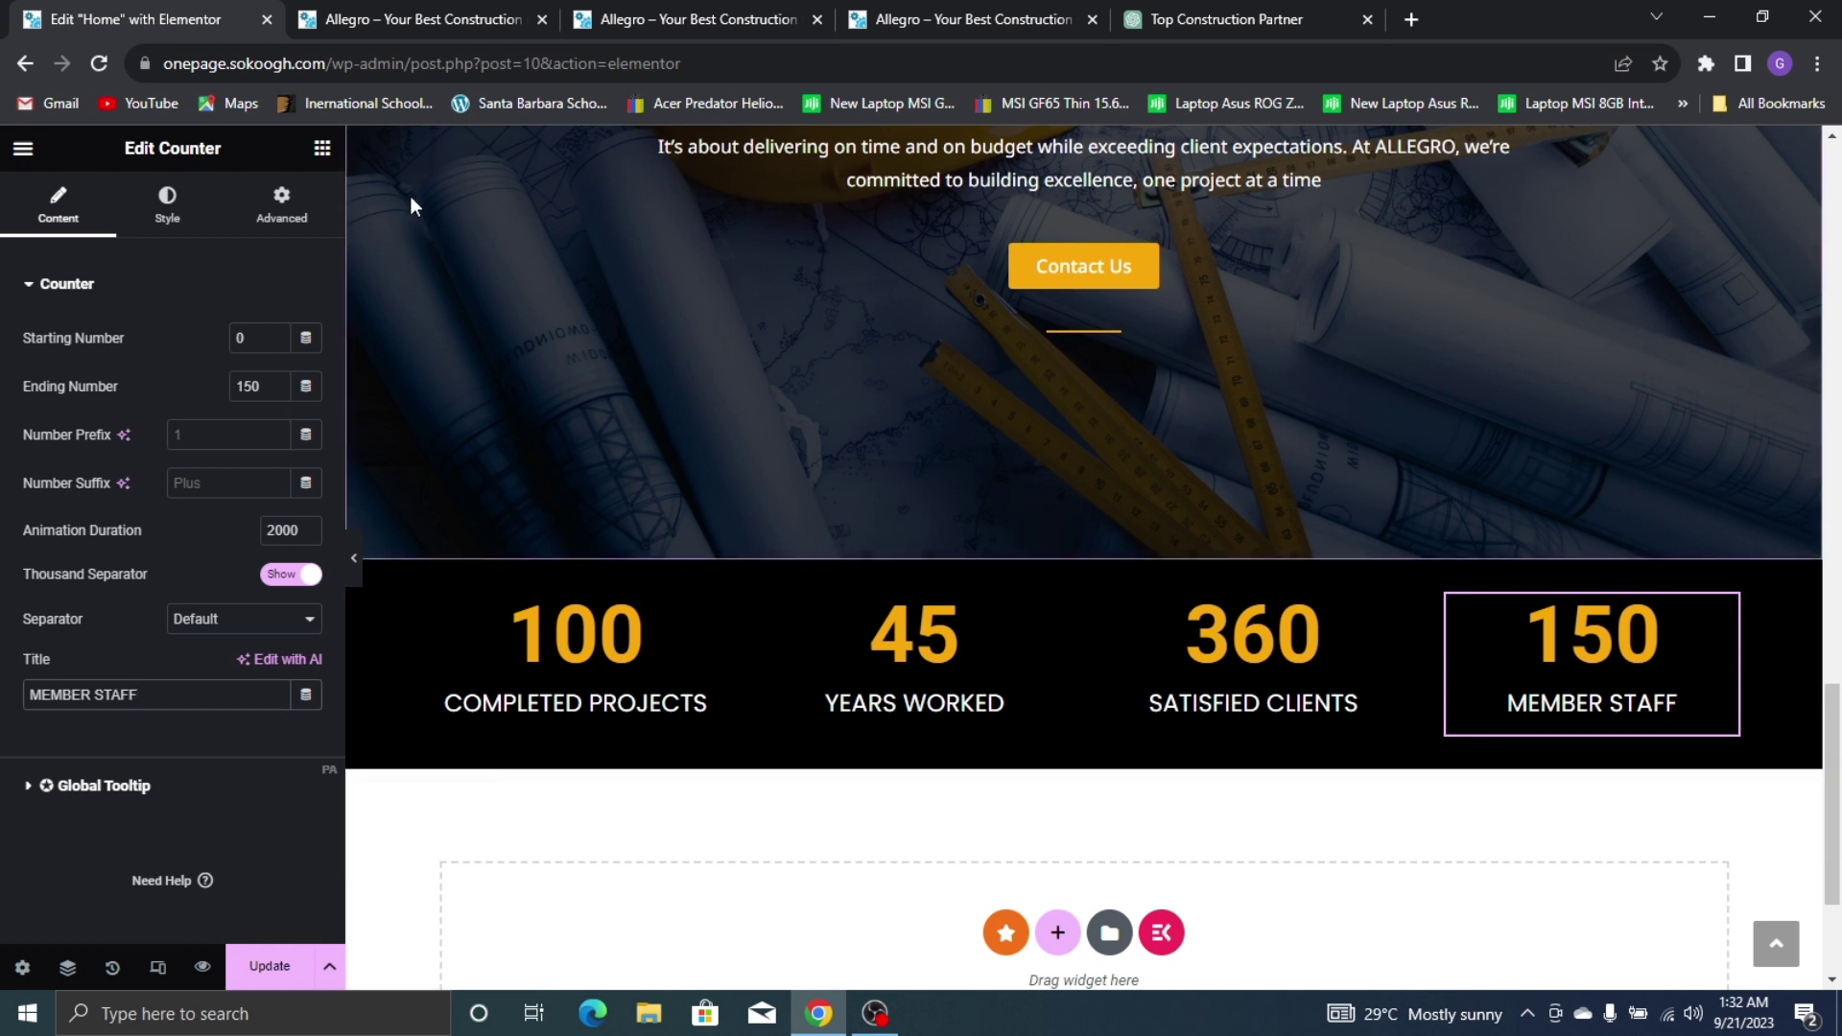
Set the counters container's Advanced padding to 15 px at top and bottom
{"action": "left_click", "coordinate": [1083, 546]}
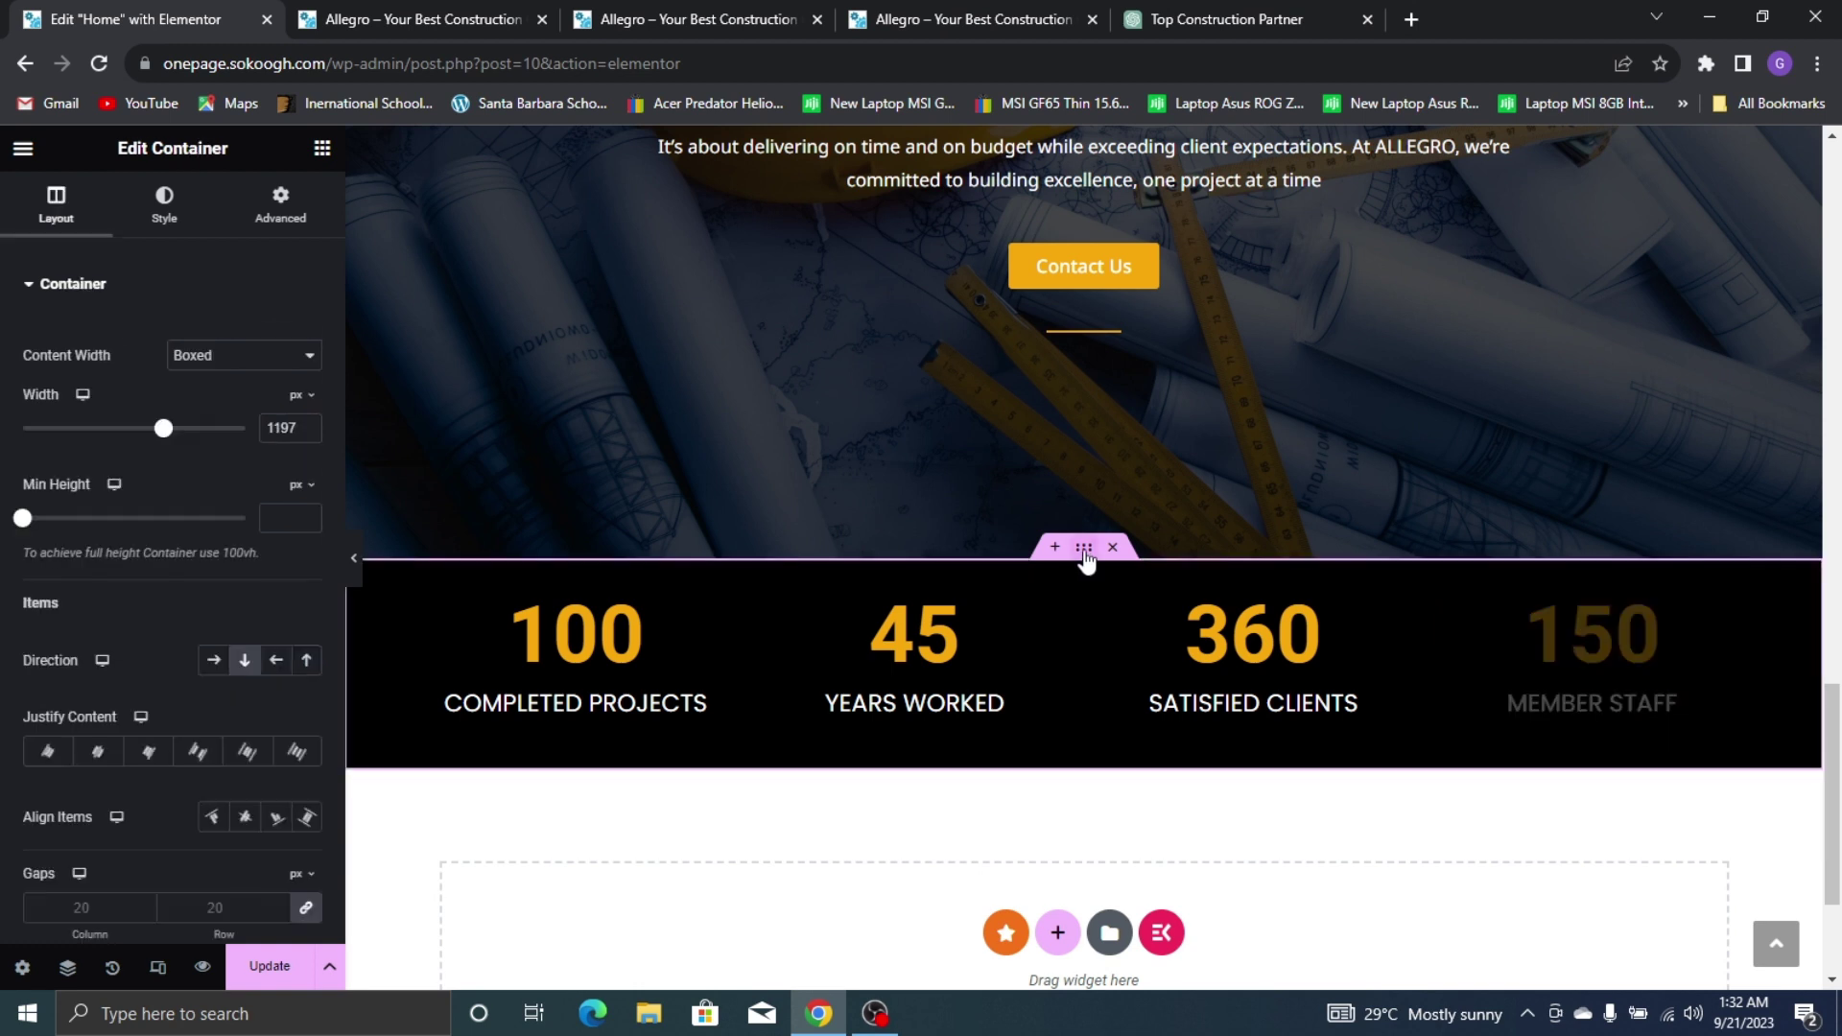
{"action": "left_click", "coordinate": [280, 206]}
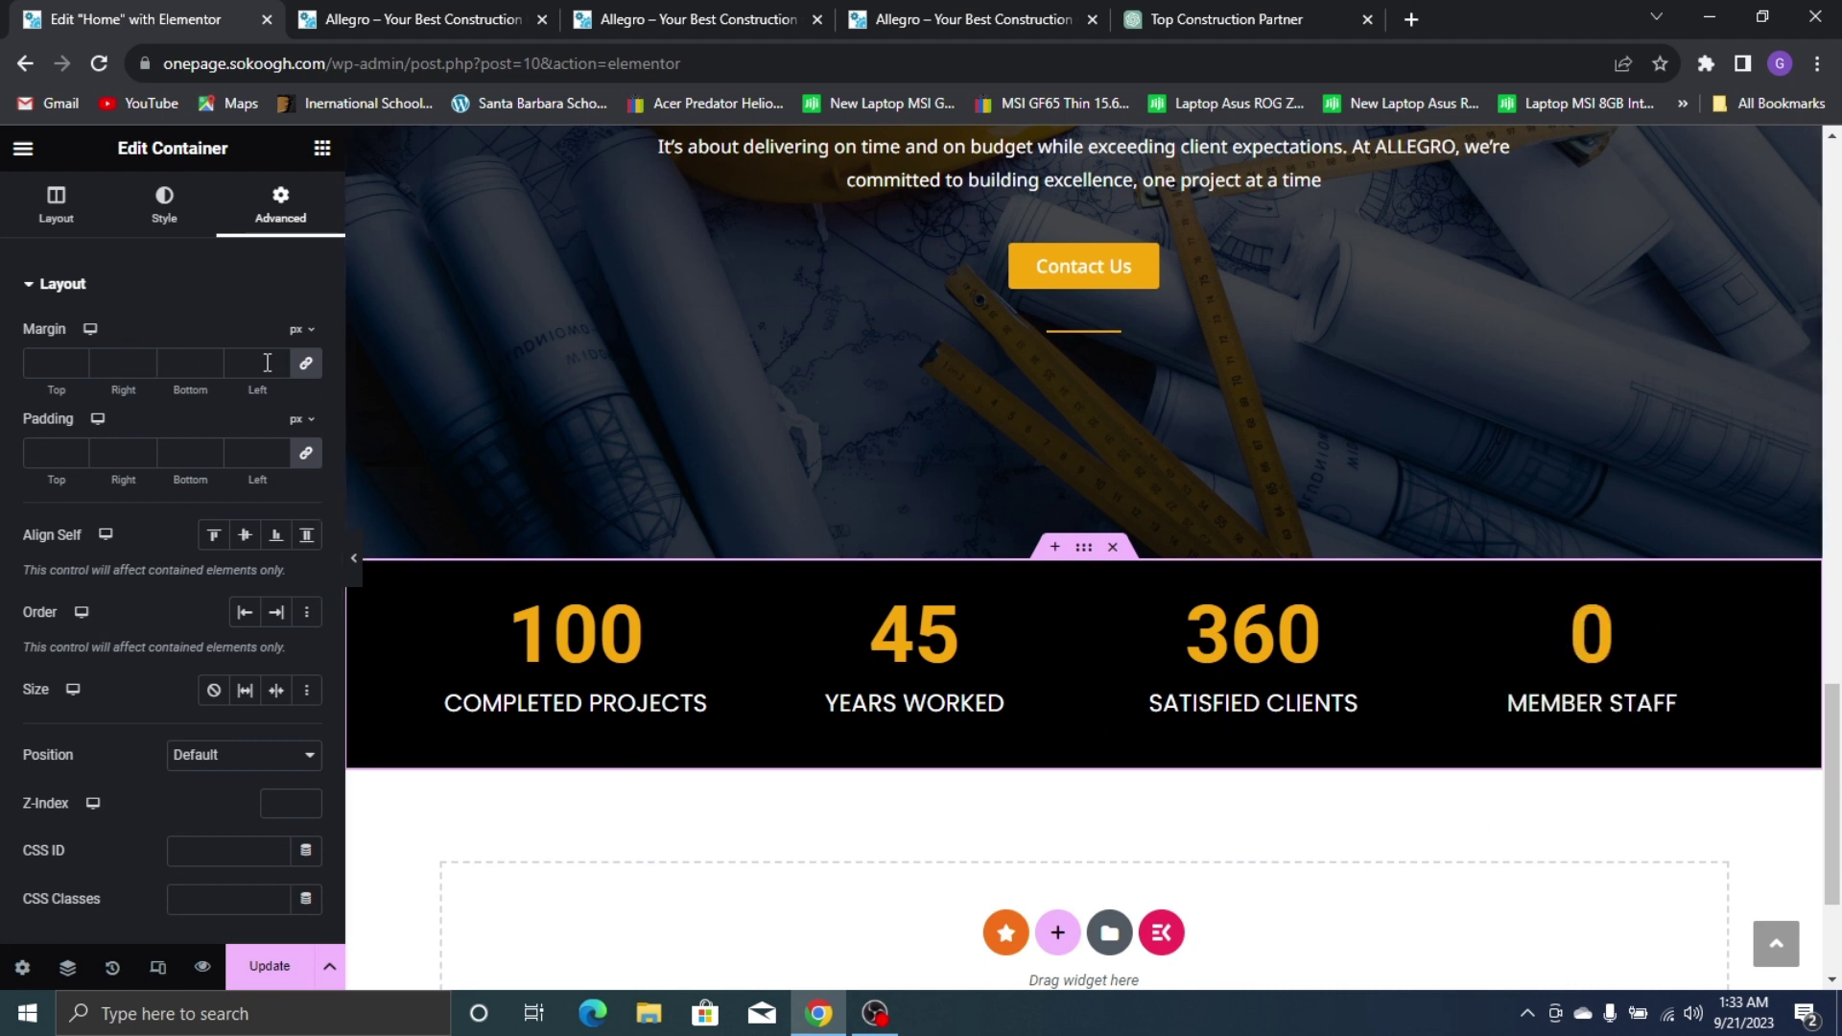
{"action": "left_click", "coordinate": [318, 445]}
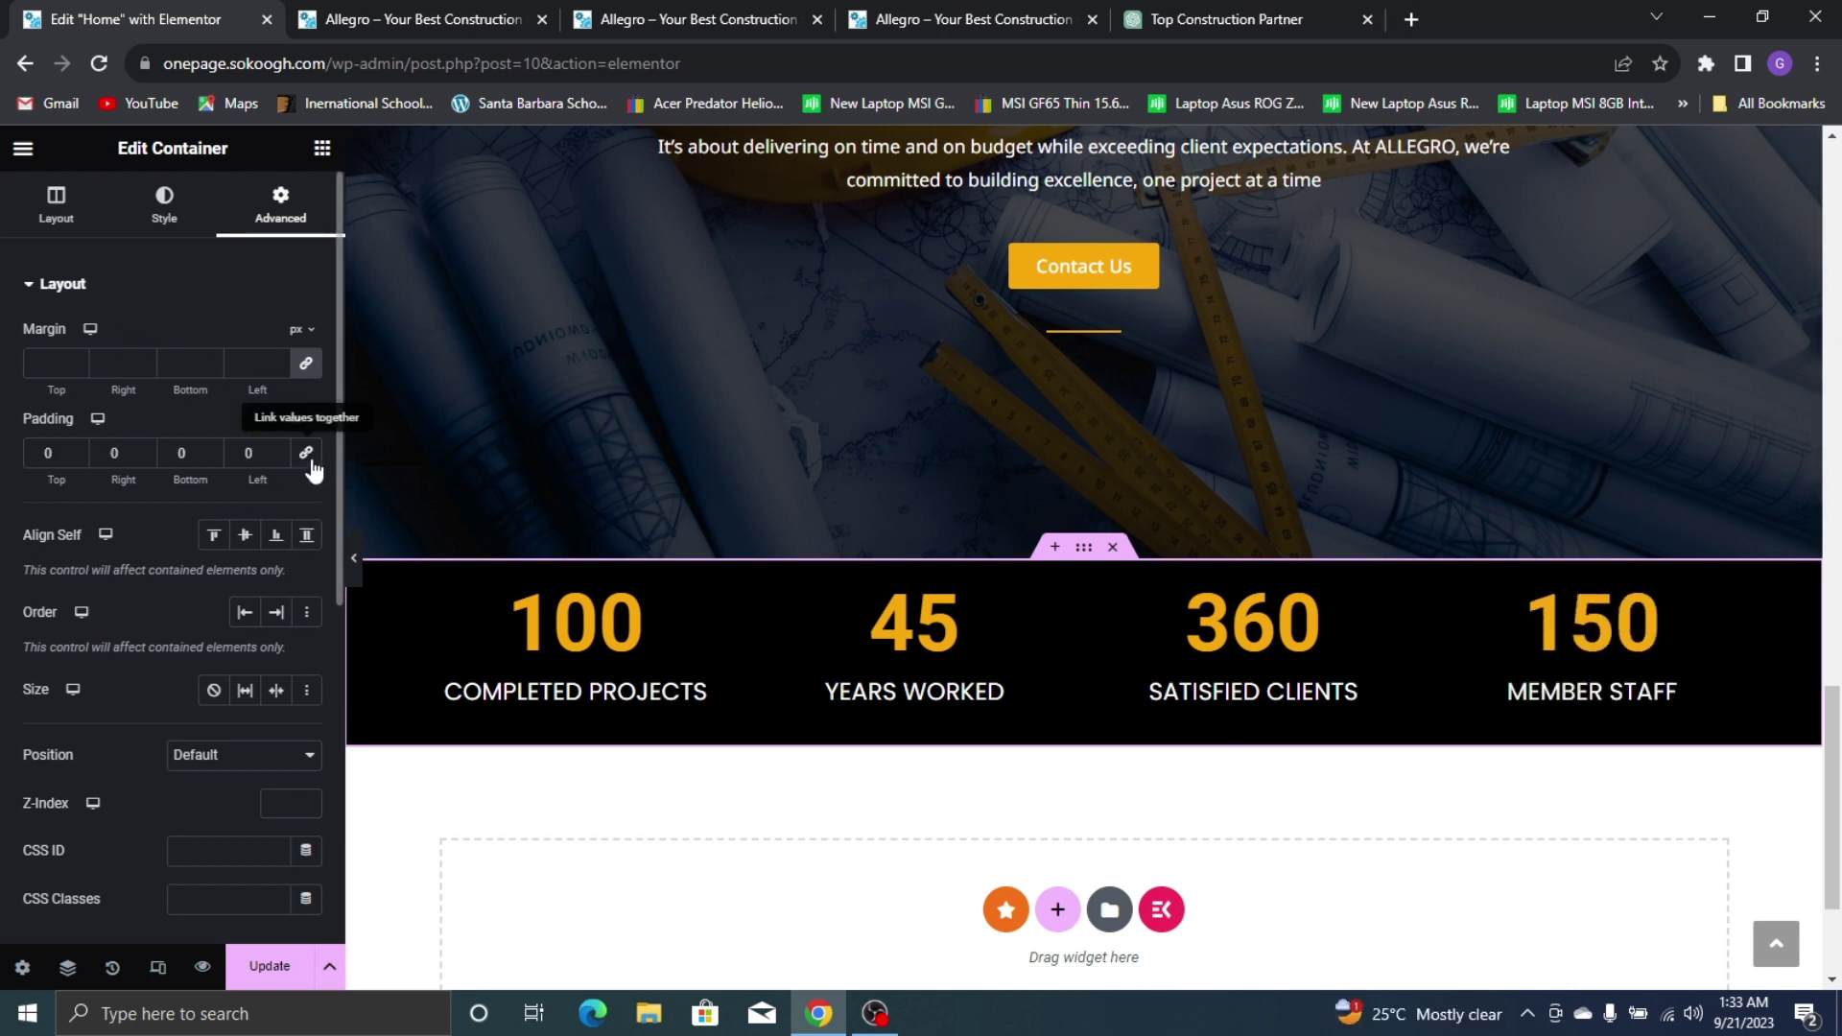
{"action": "left_click", "coordinate": [49, 448]}
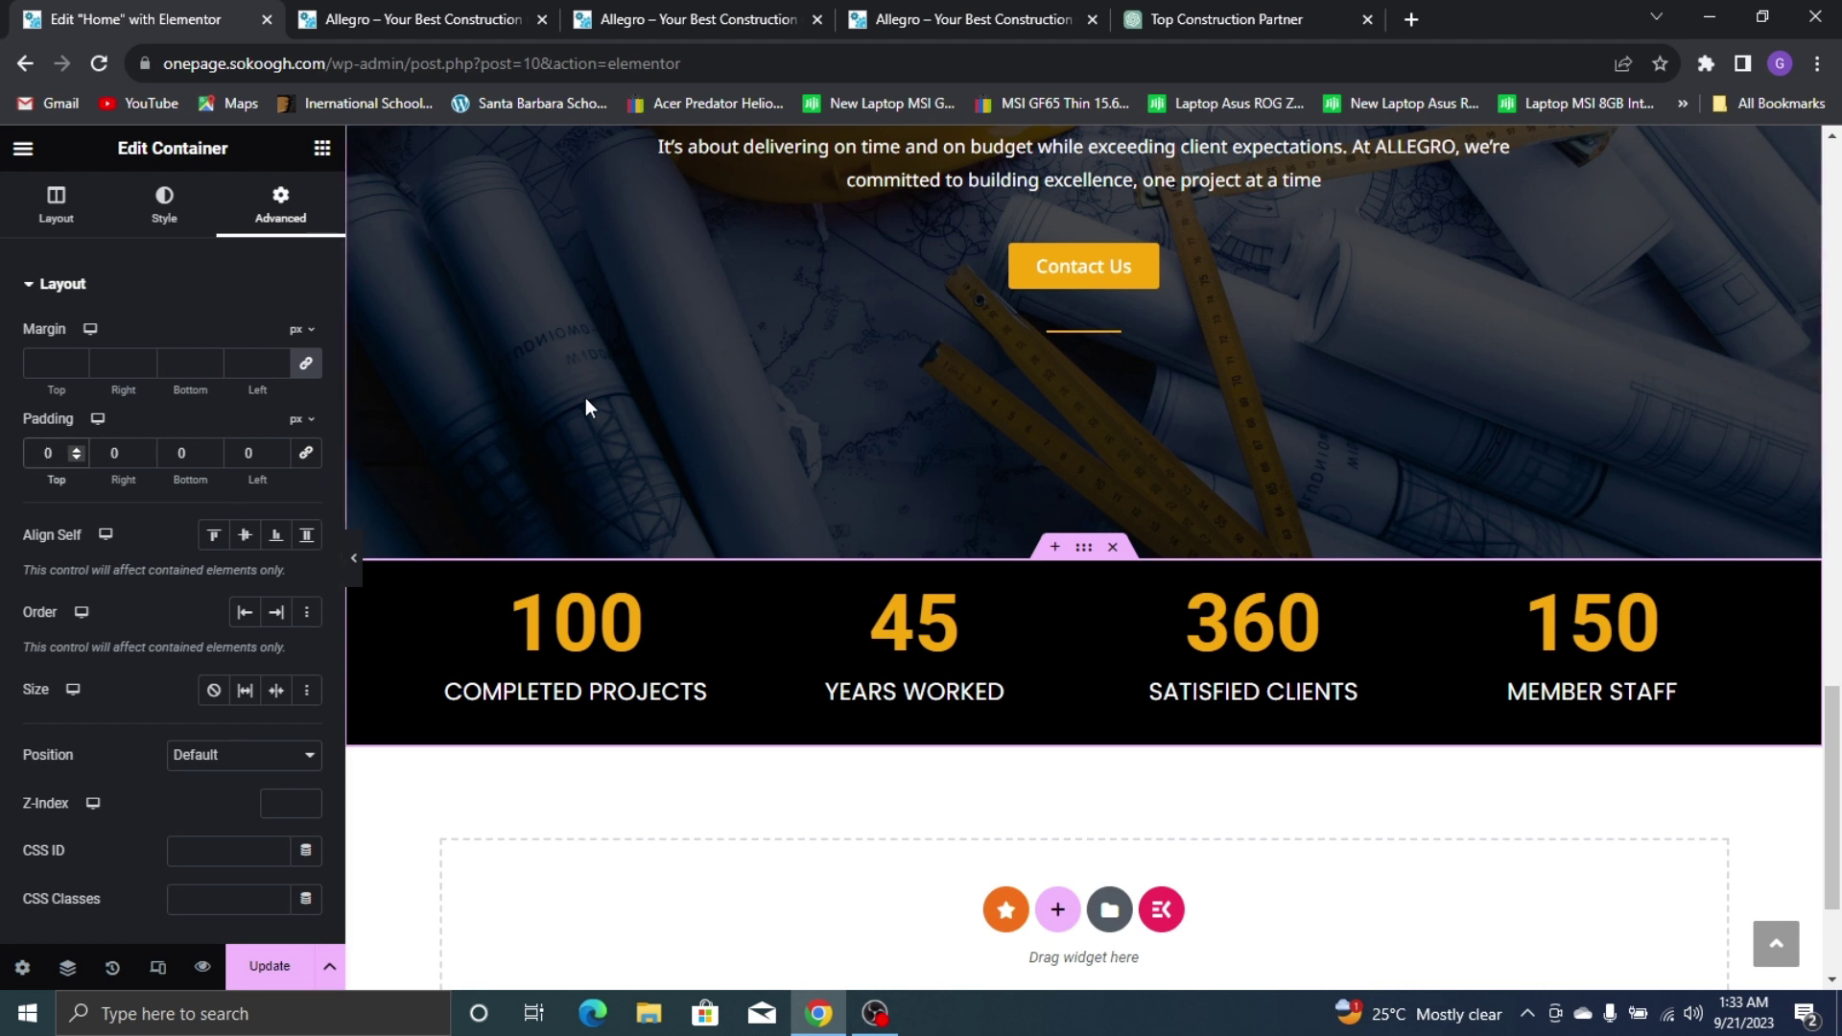
{"action": "type", "text": "3"}
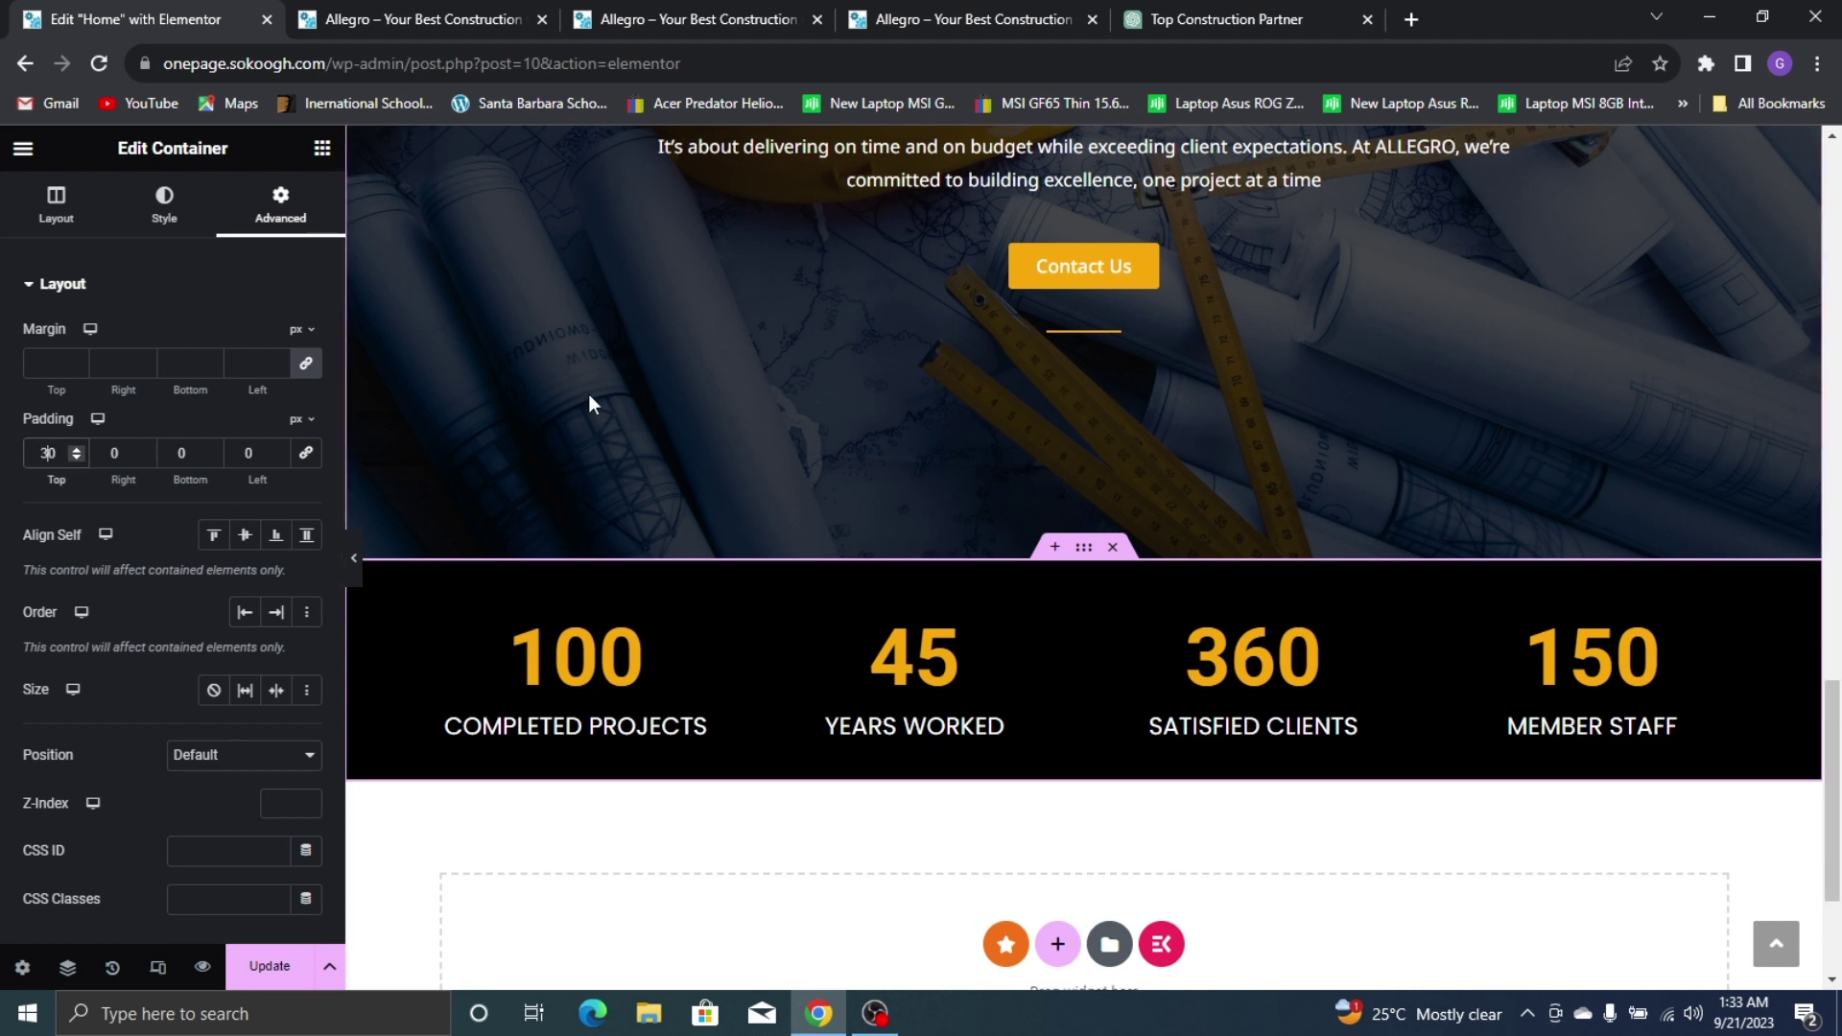
{"action": "type", "text": "25"}
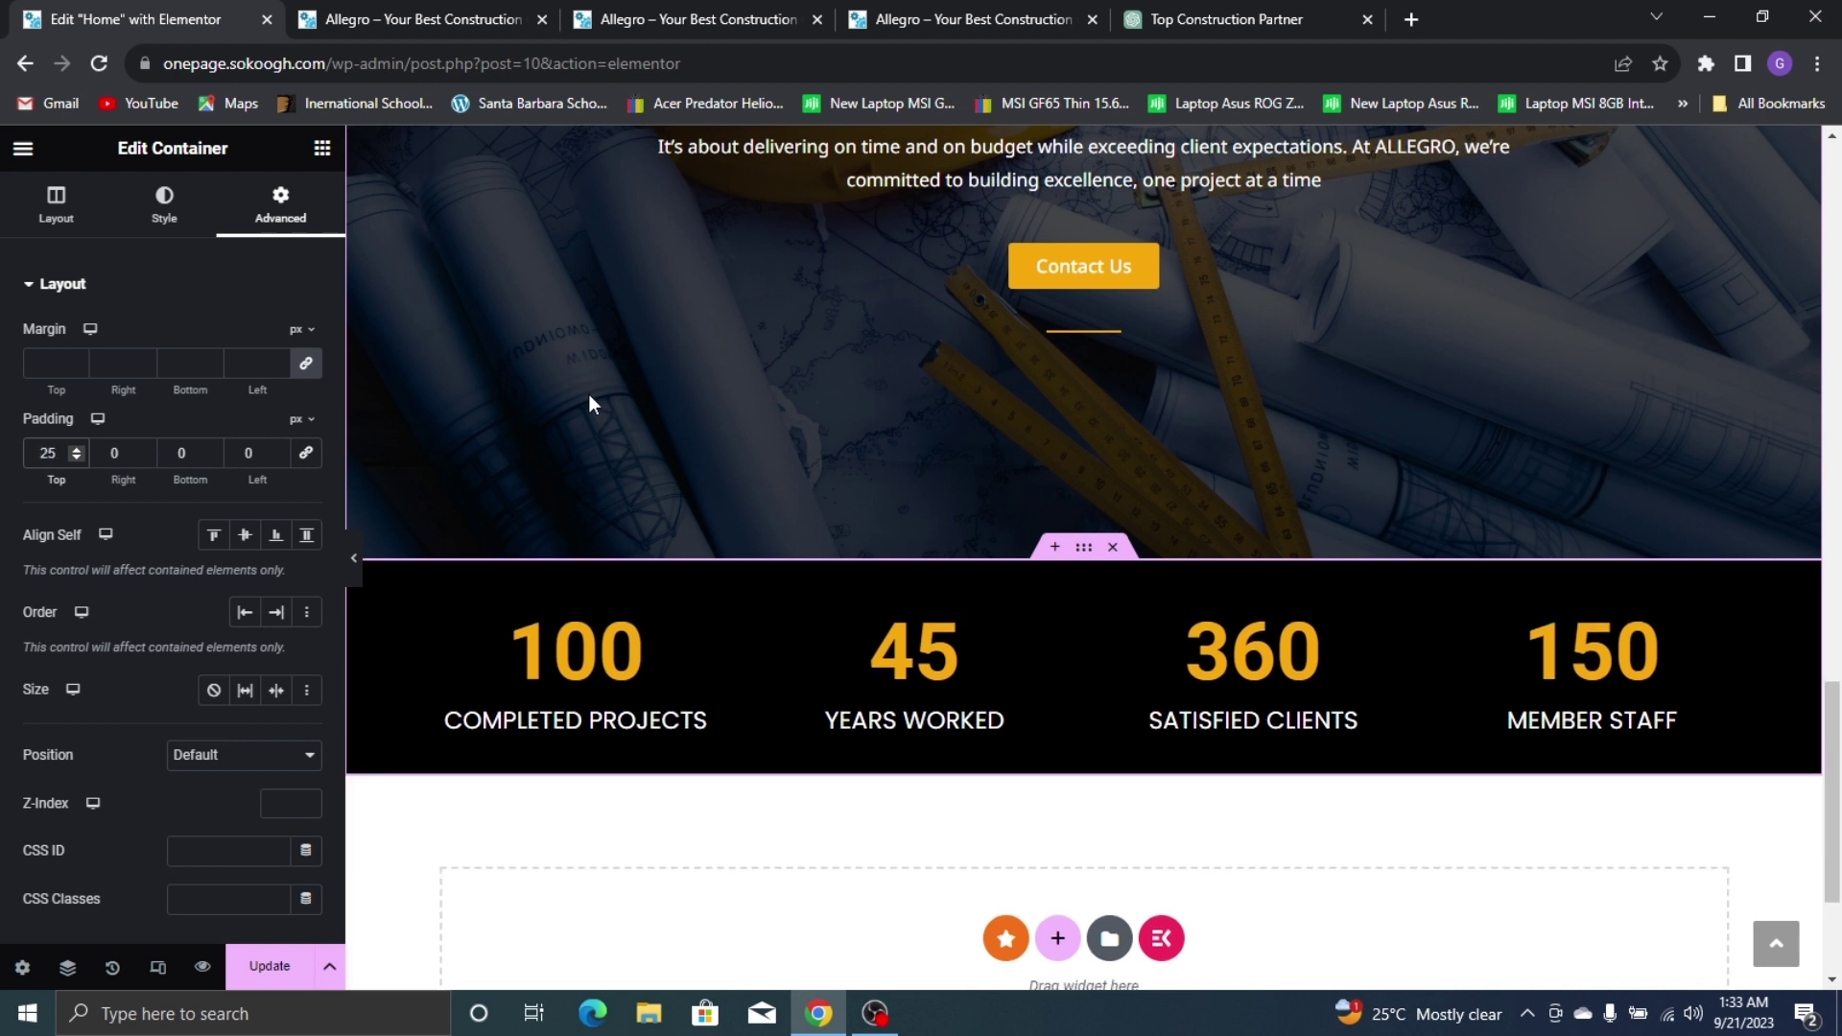
{"action": "key", "text": "BackSpace"}
{"action": "key", "text": "BackSpace"}
{"action": "type", "text": "15"}
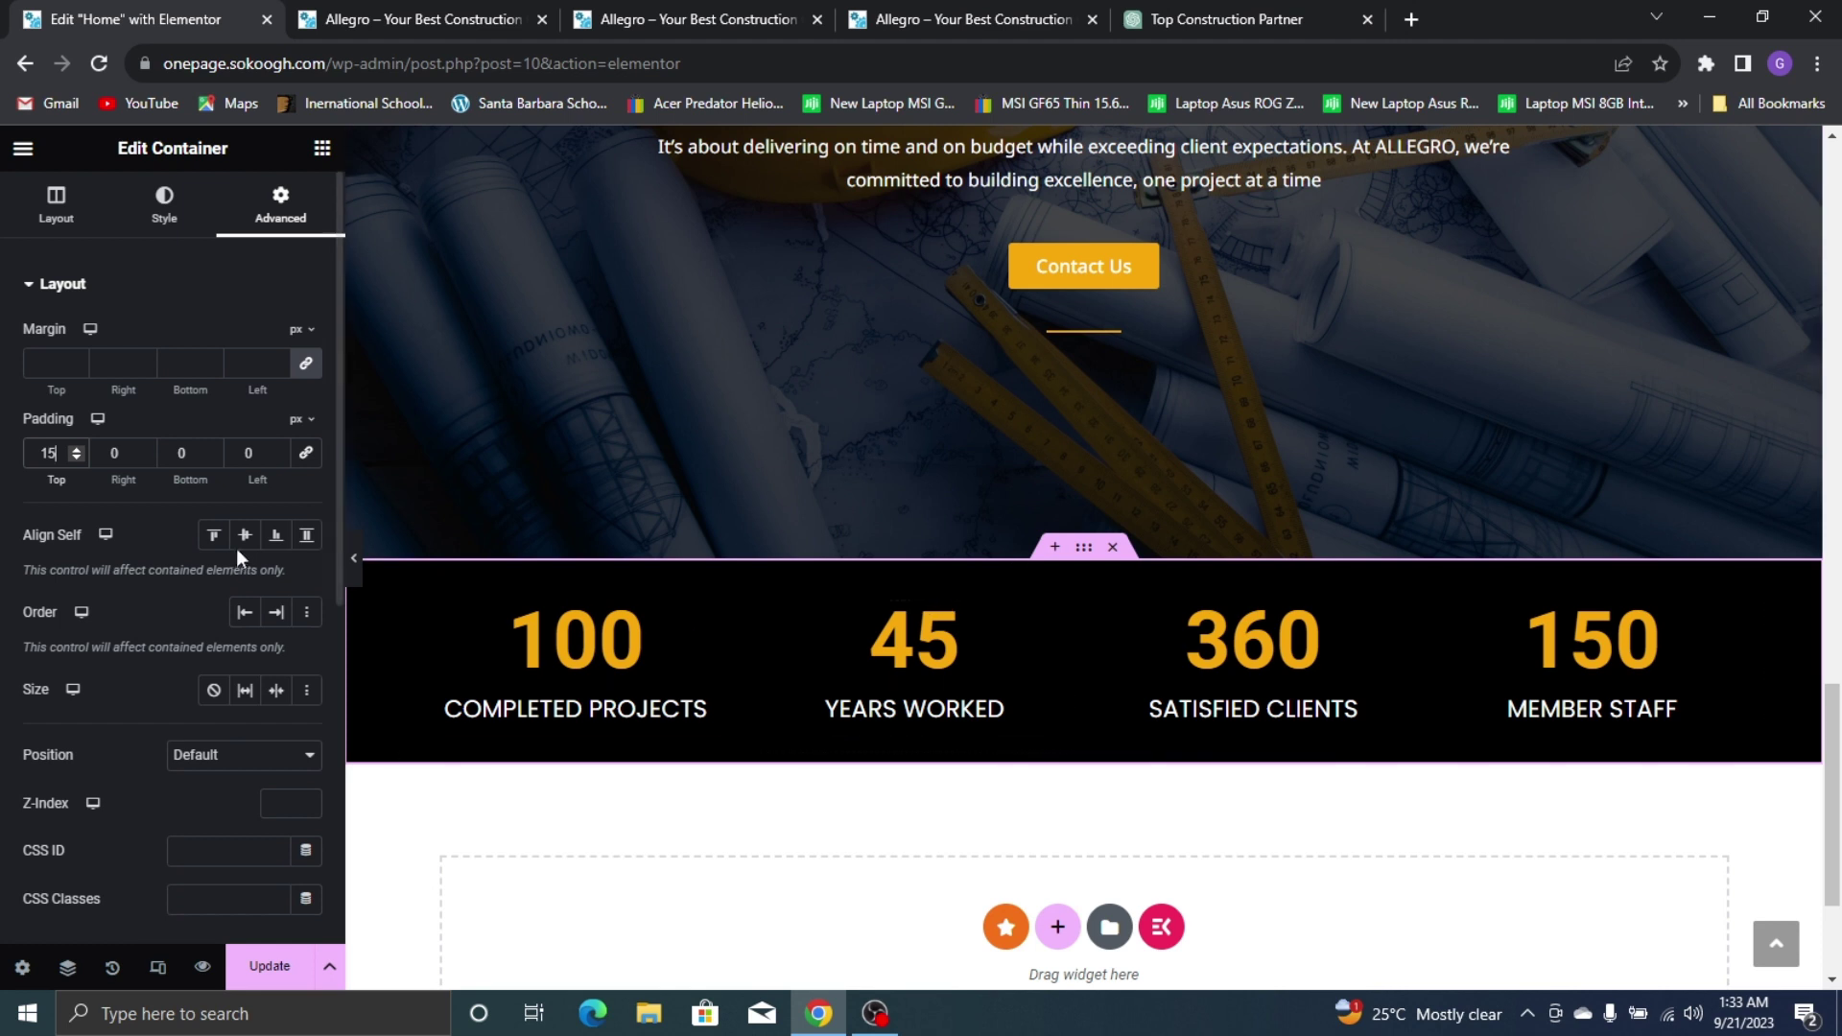
{"action": "type", "text": "15"}
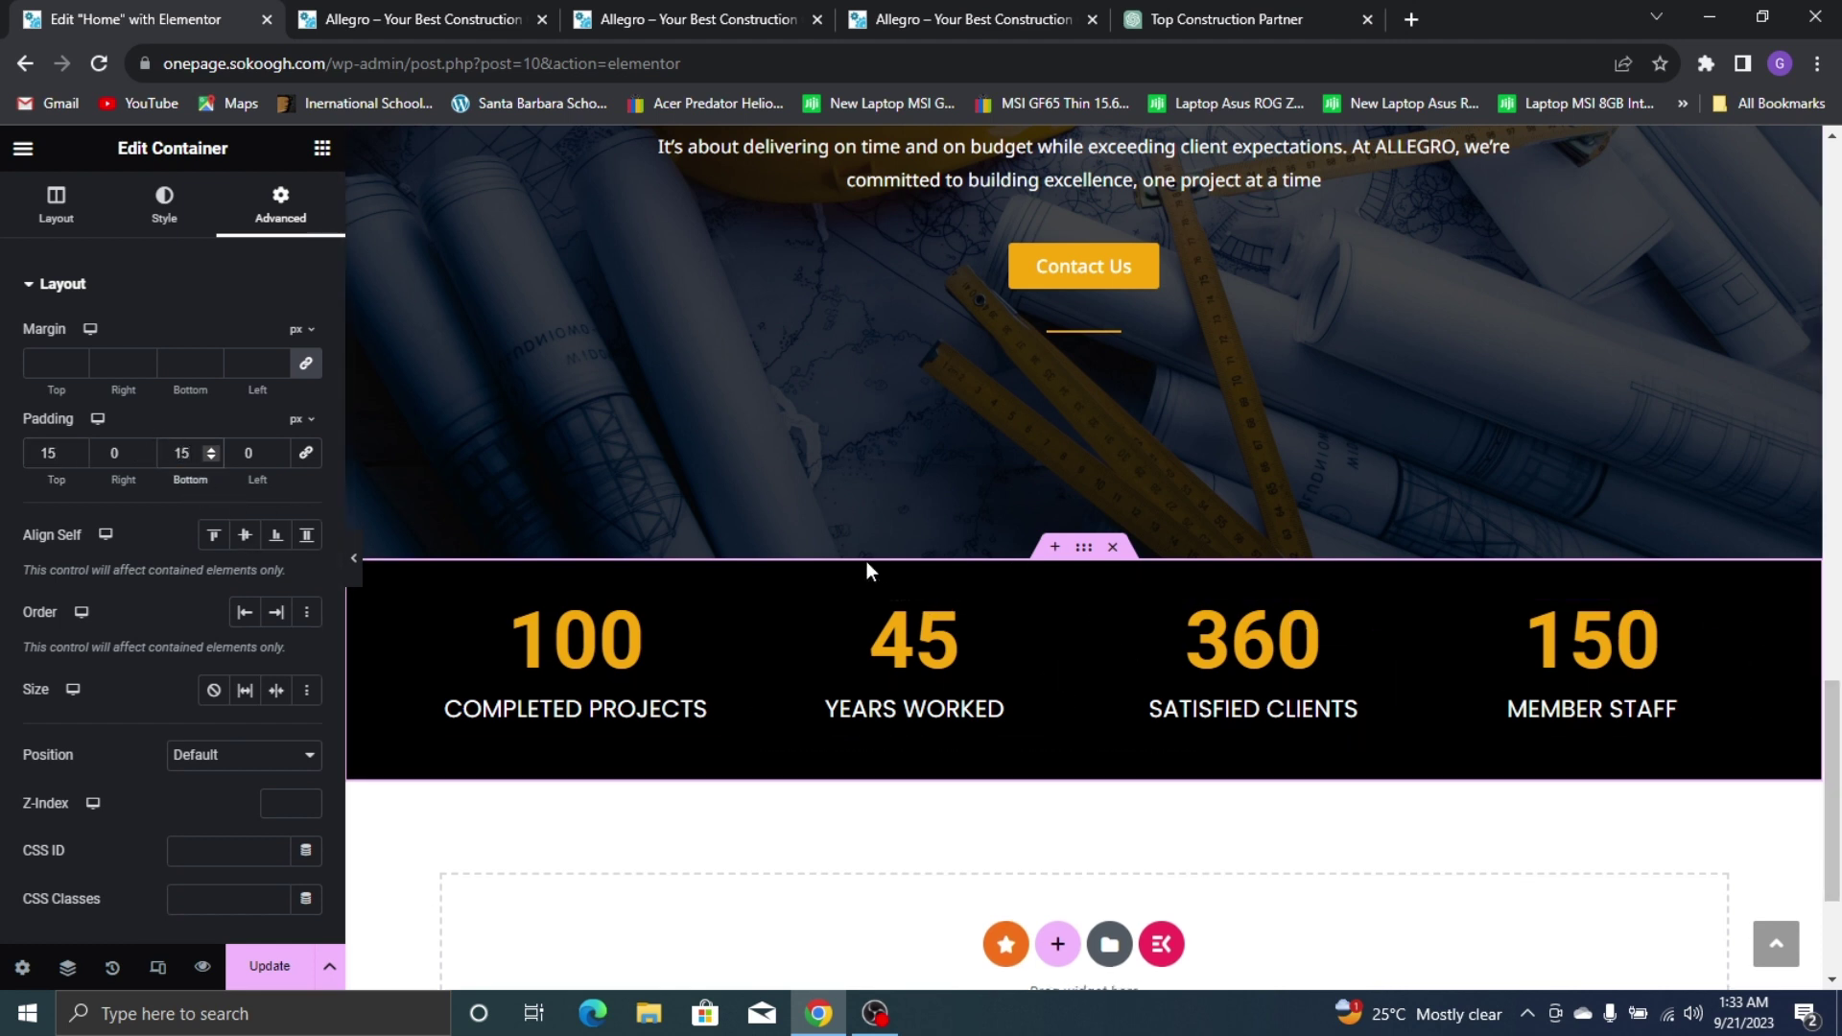
{"action": "scroll", "coordinate": [921, 633], "scroll_direction": "up", "scroll_amount": 6}
Review the counters section on the live Allegro site
{"action": "left_click", "coordinate": [927, 7]}
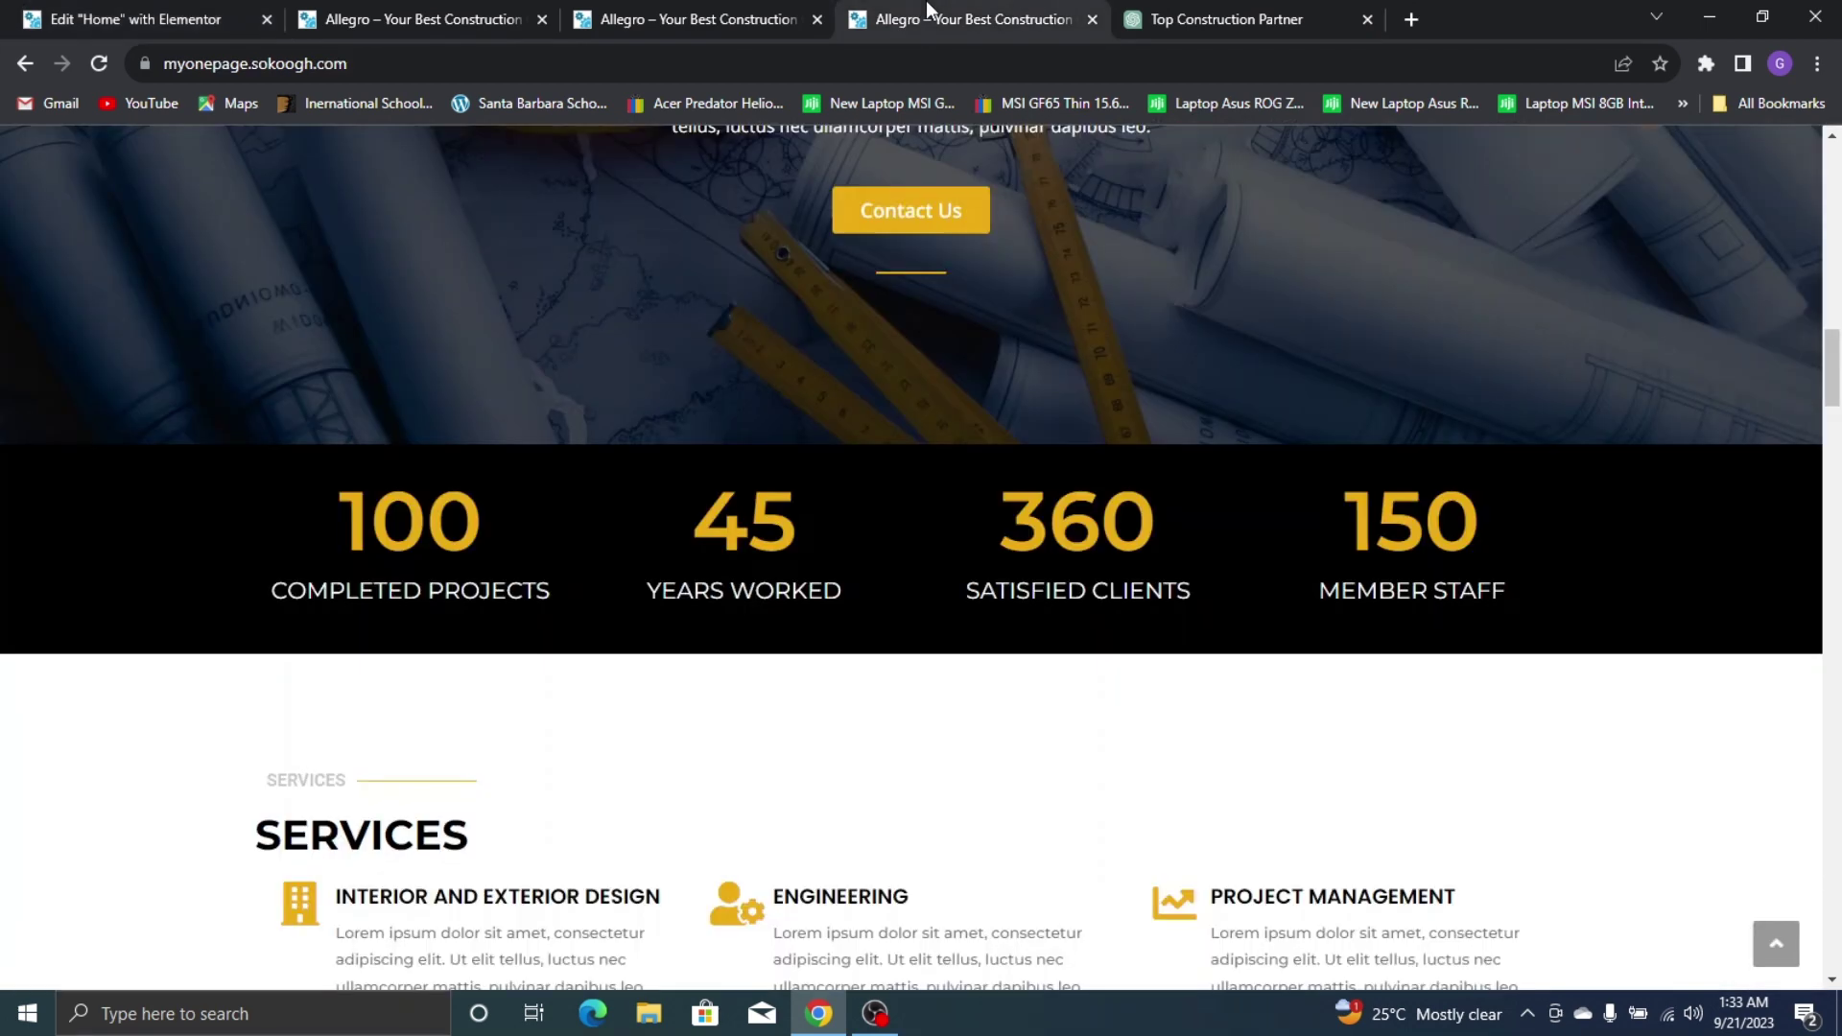
{"action": "scroll", "coordinate": [716, 498], "scroll_direction": "up", "scroll_amount": 6}
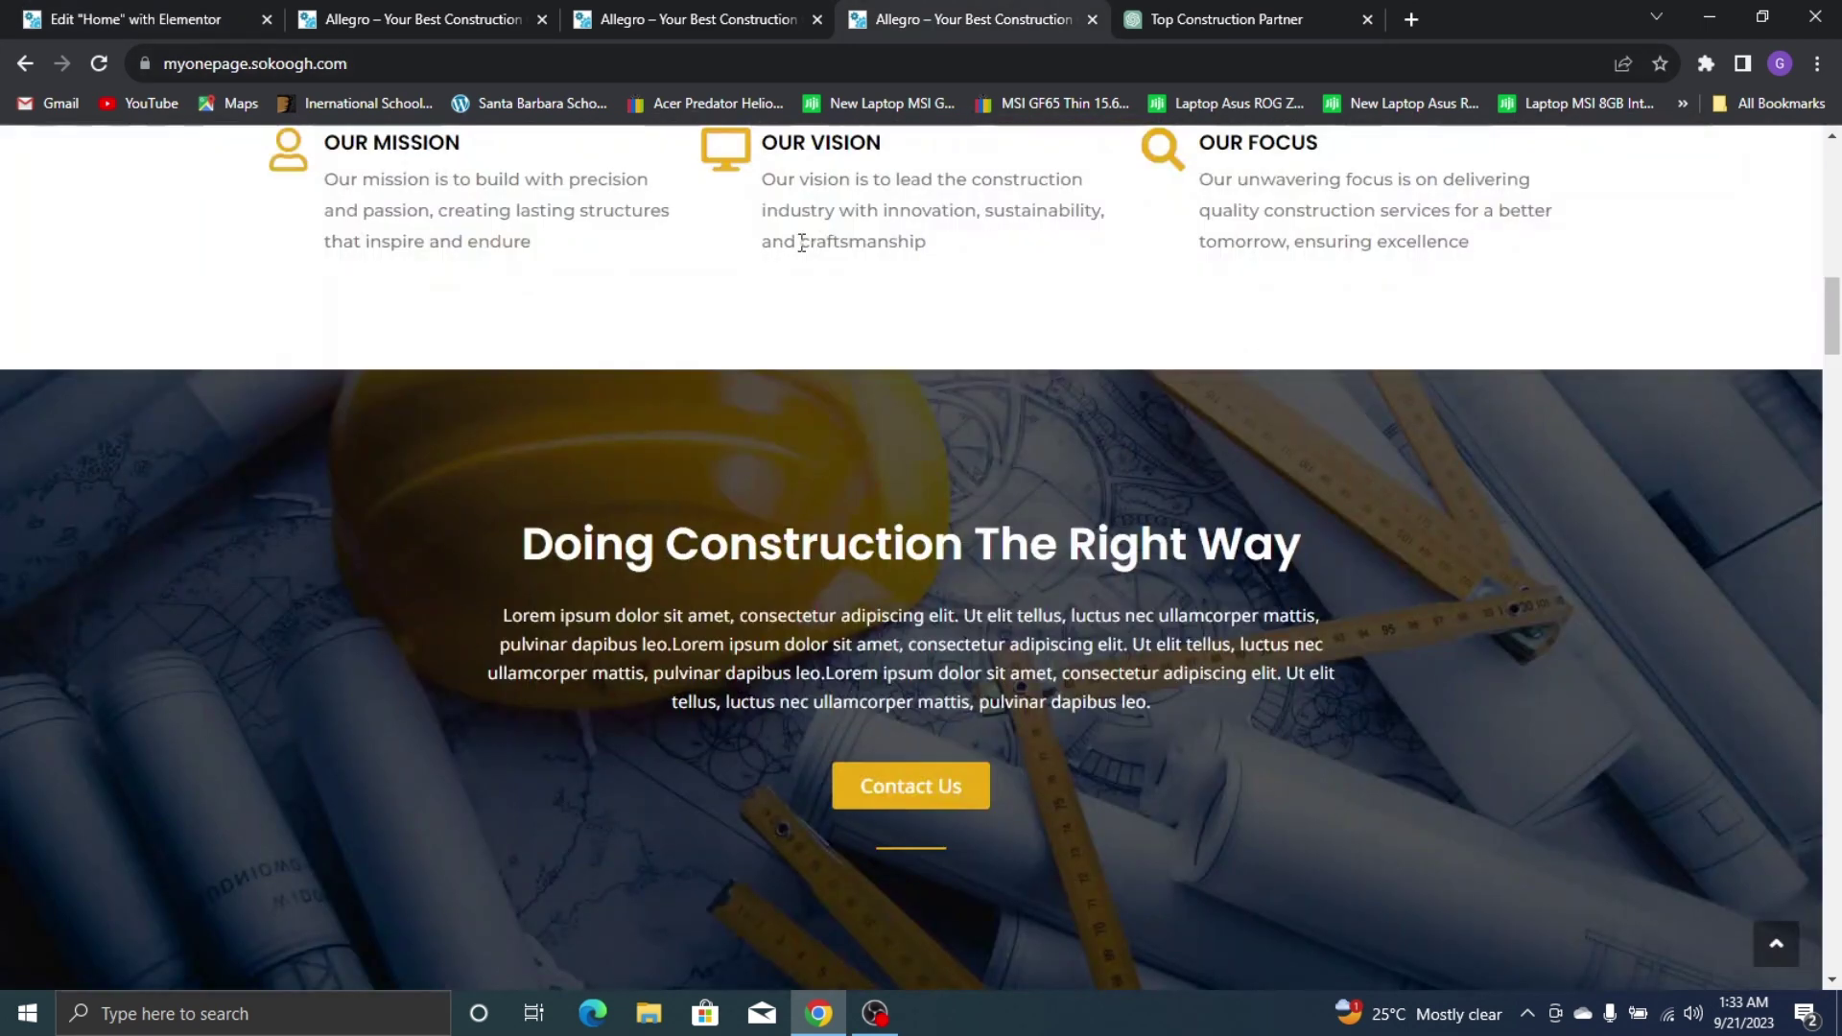
{"action": "scroll", "coordinate": [804, 347], "scroll_direction": "up", "scroll_amount": 3}
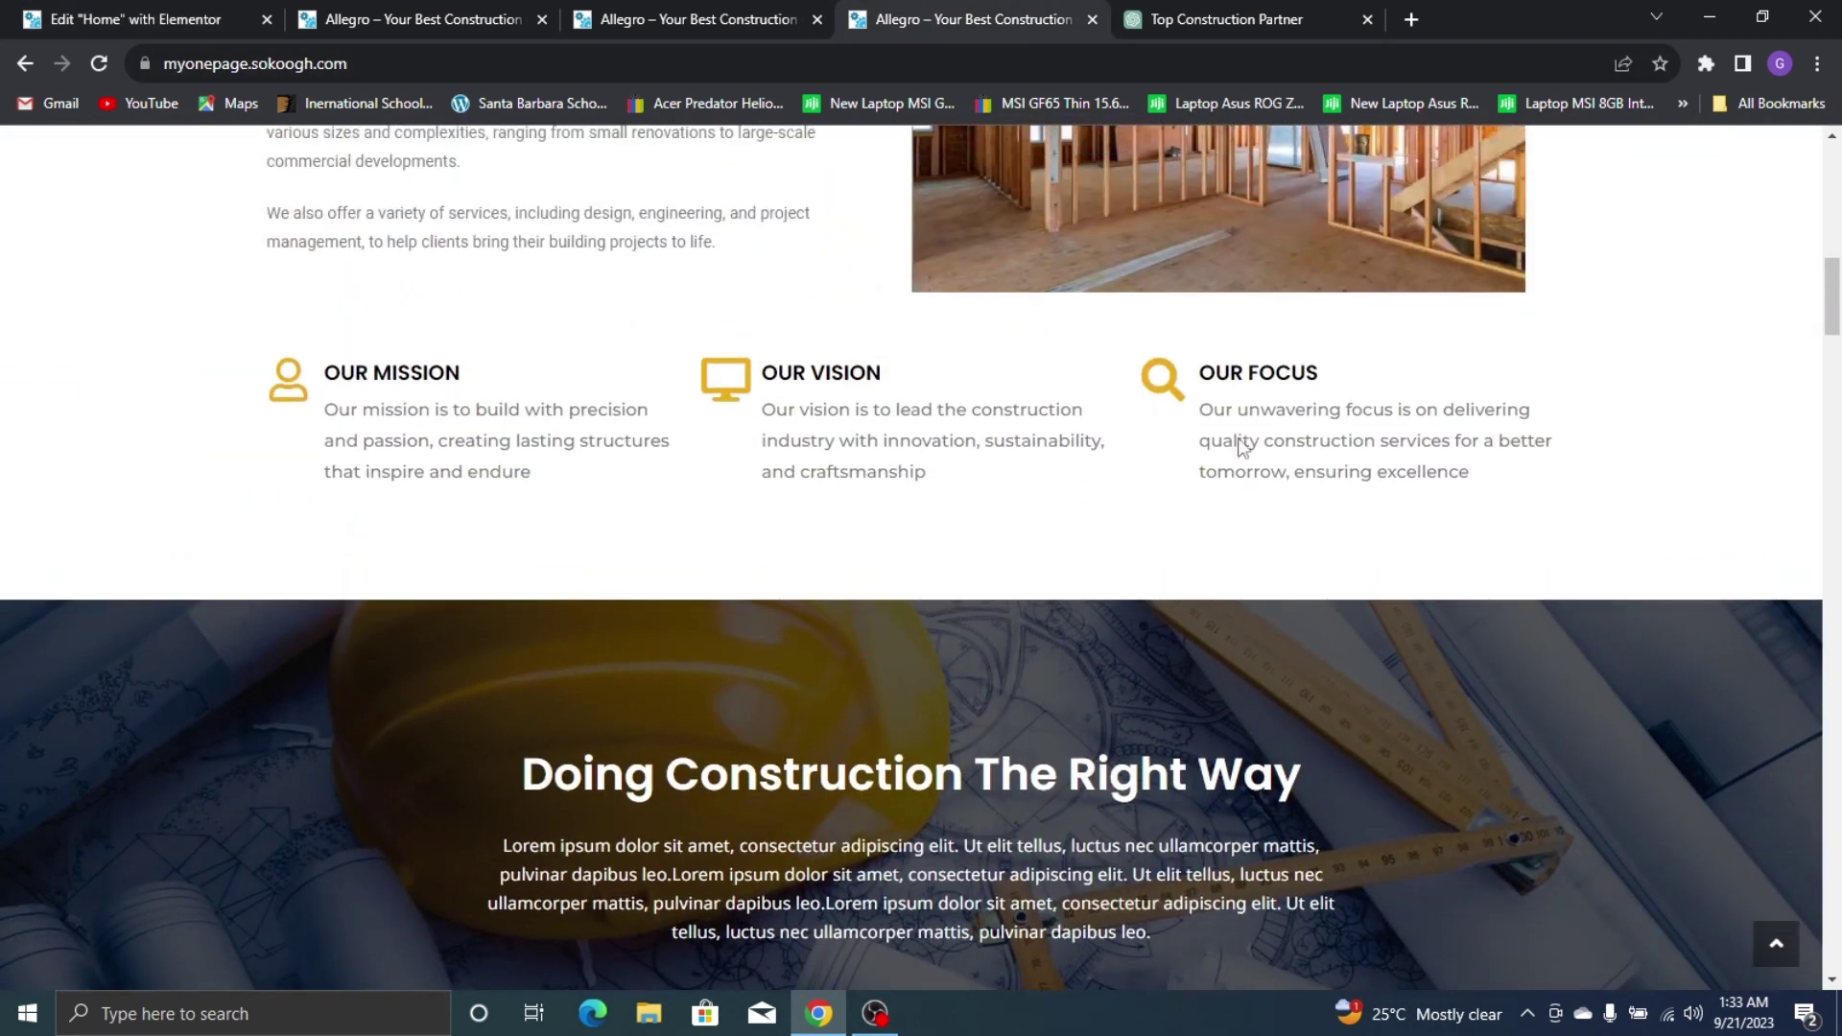
{"action": "scroll", "coordinate": [734, 533], "scroll_direction": "down", "scroll_amount": 3}
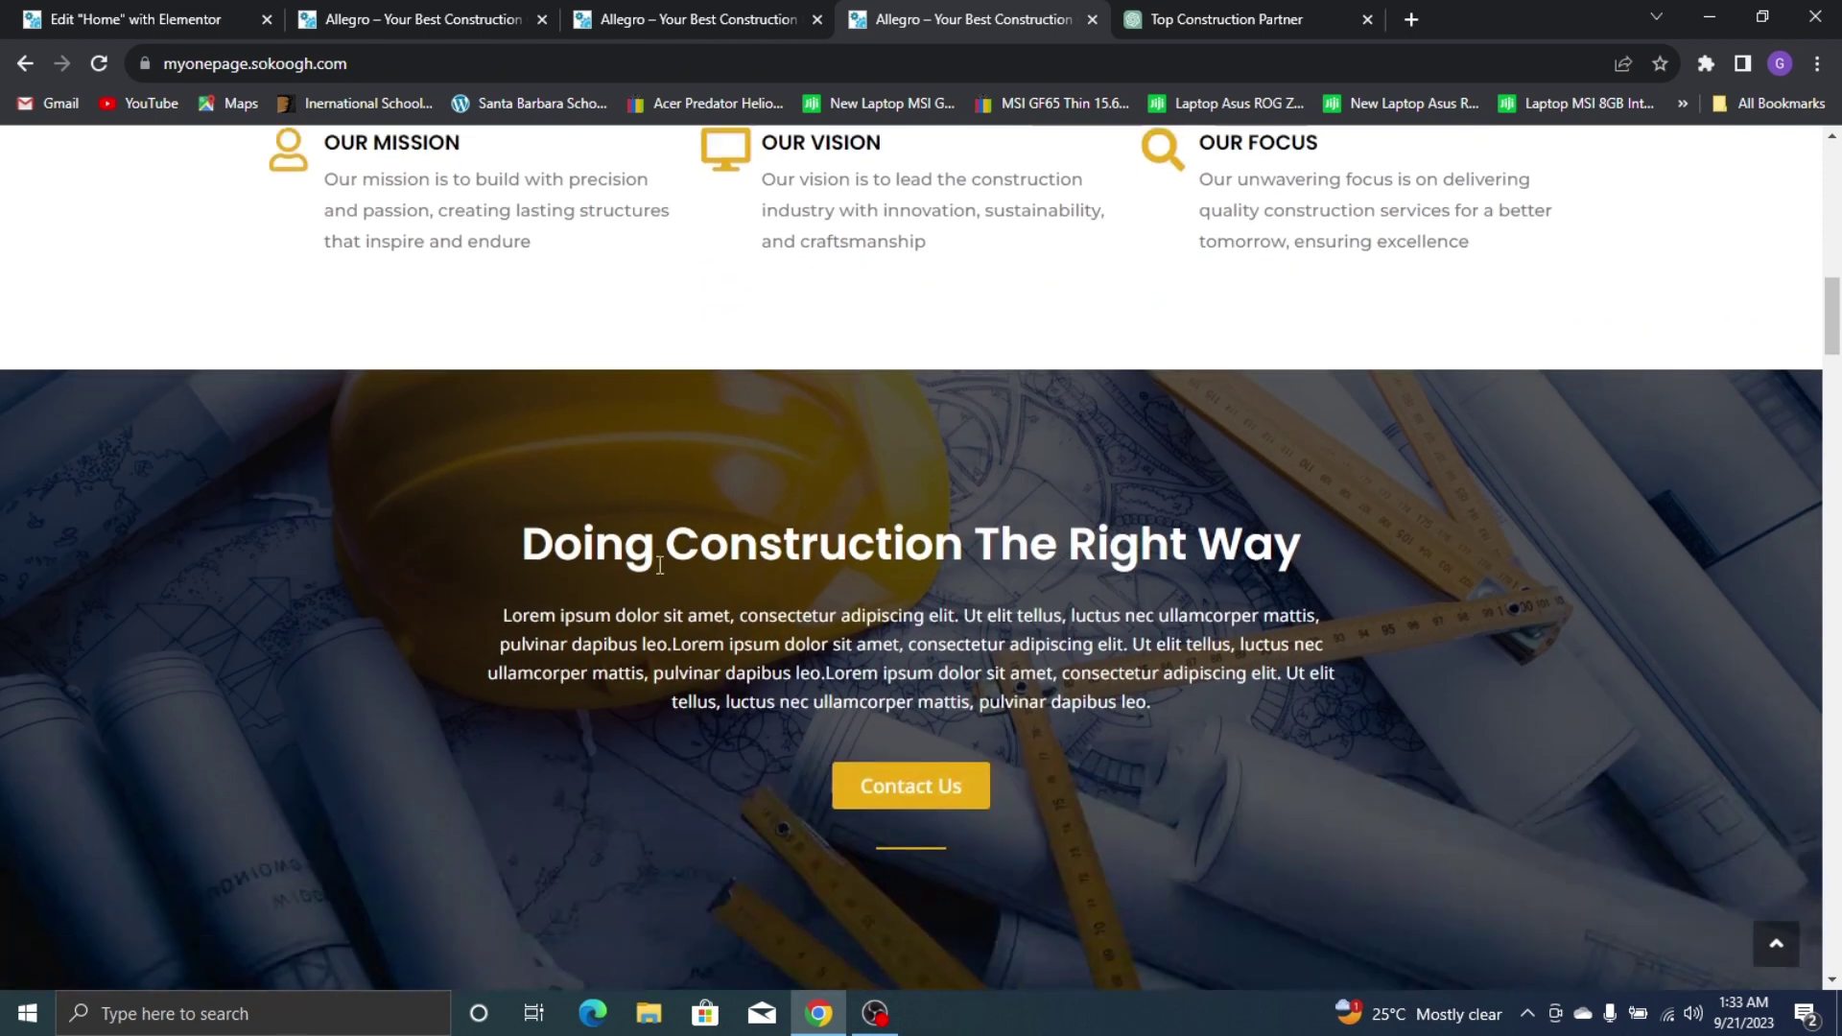
{"action": "key", "text": "ctrl+1"}
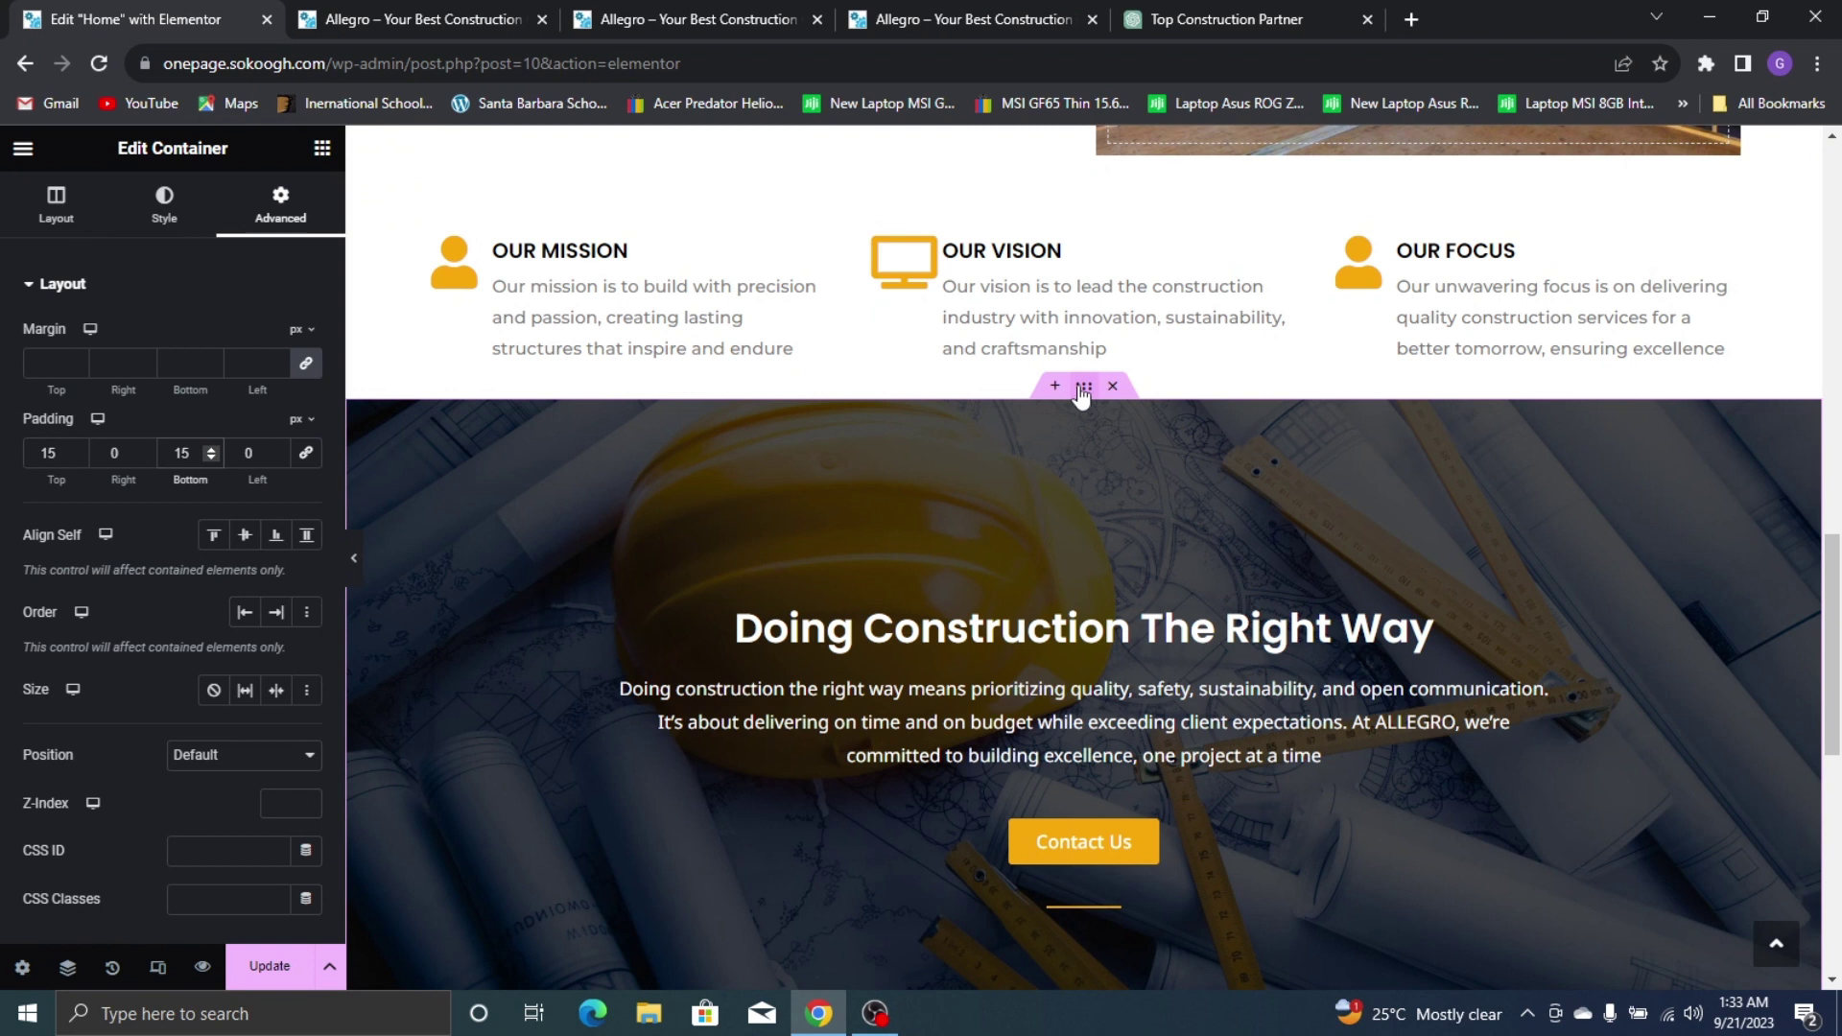
Set the Our Mission container's top margin to 80, then scroll to Services on the live site
{"action": "left_click", "coordinate": [449, 250]}
{"action": "left_click", "coordinate": [281, 201]}
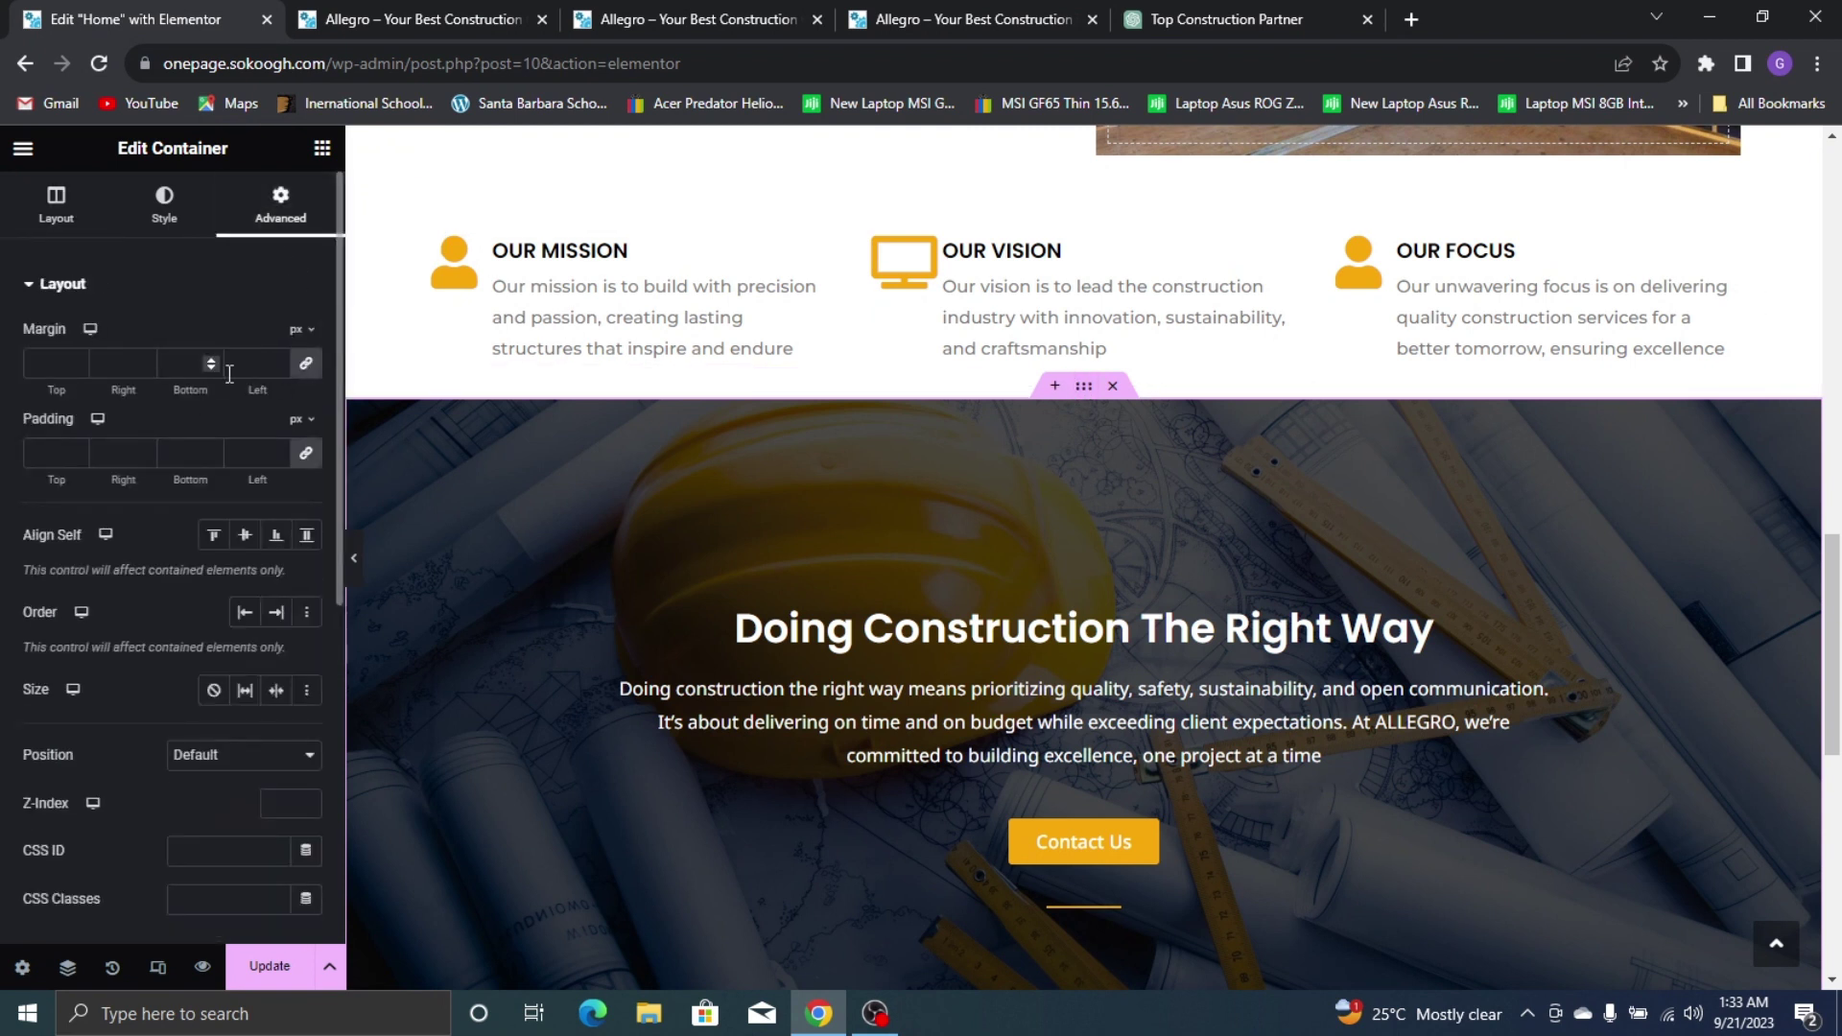
{"action": "left_click", "coordinate": [305, 364]}
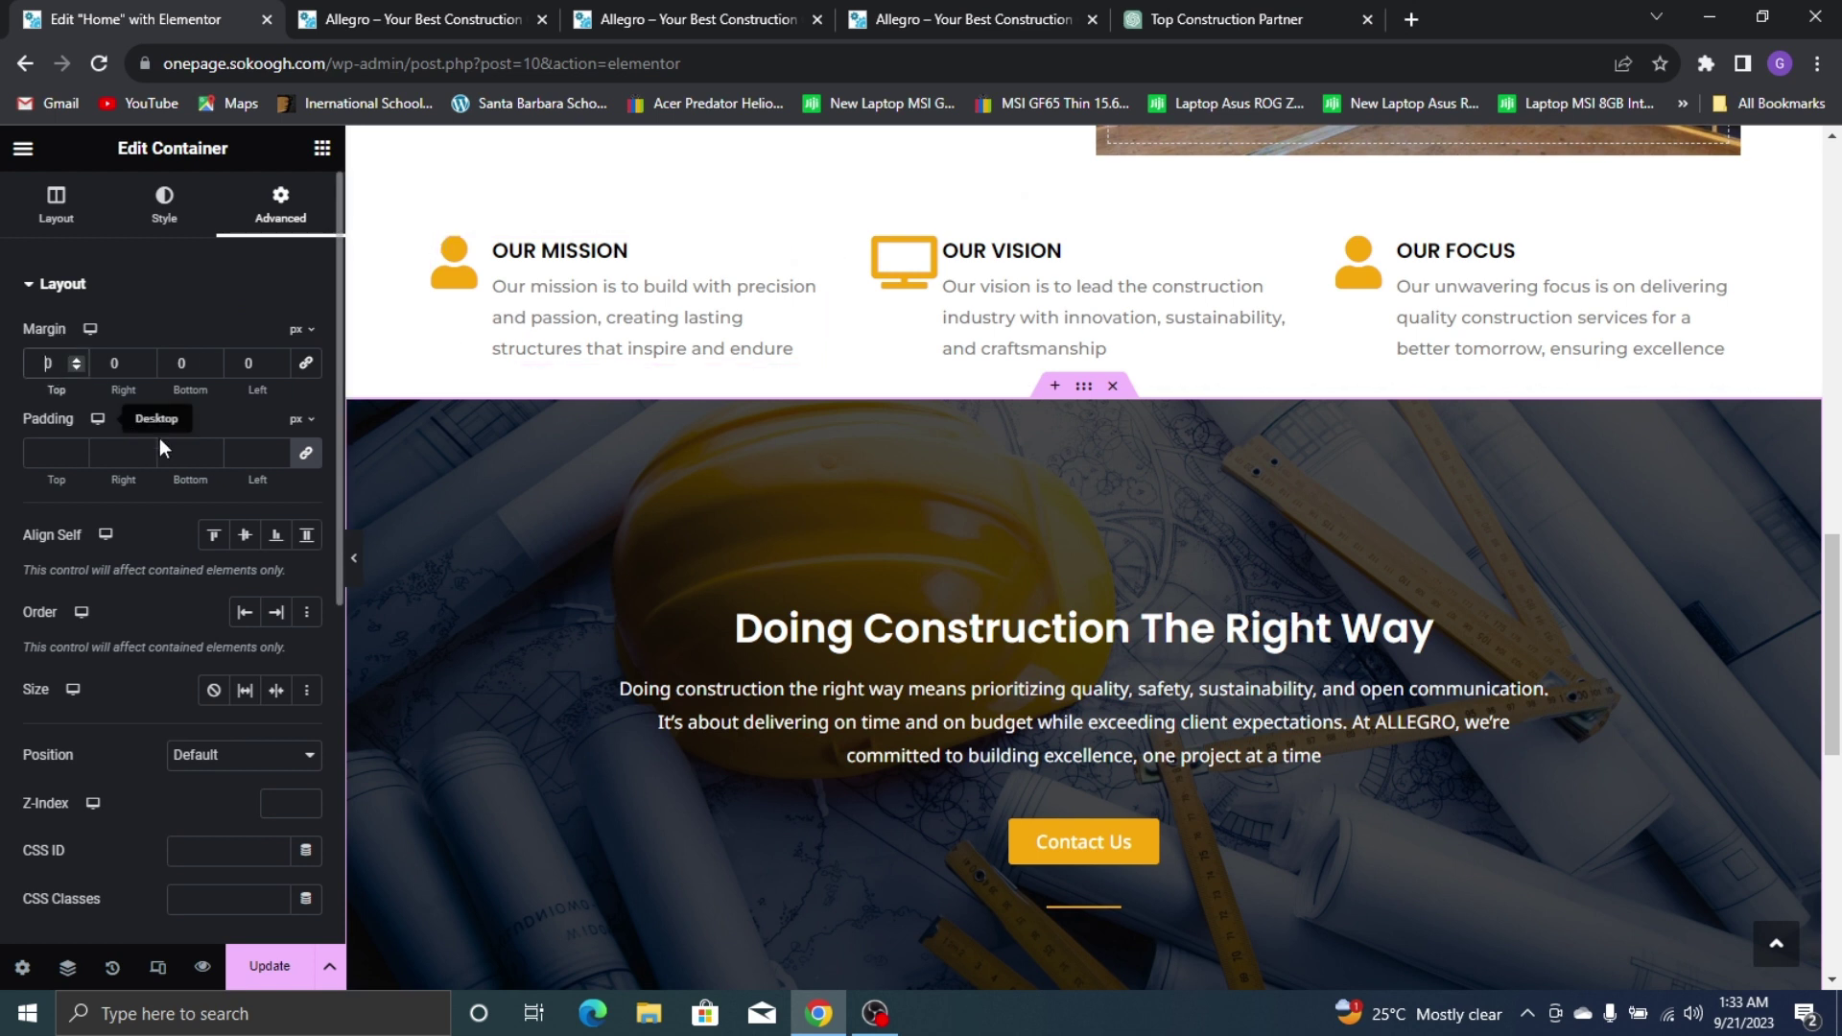
{"action": "type", "text": "5"}
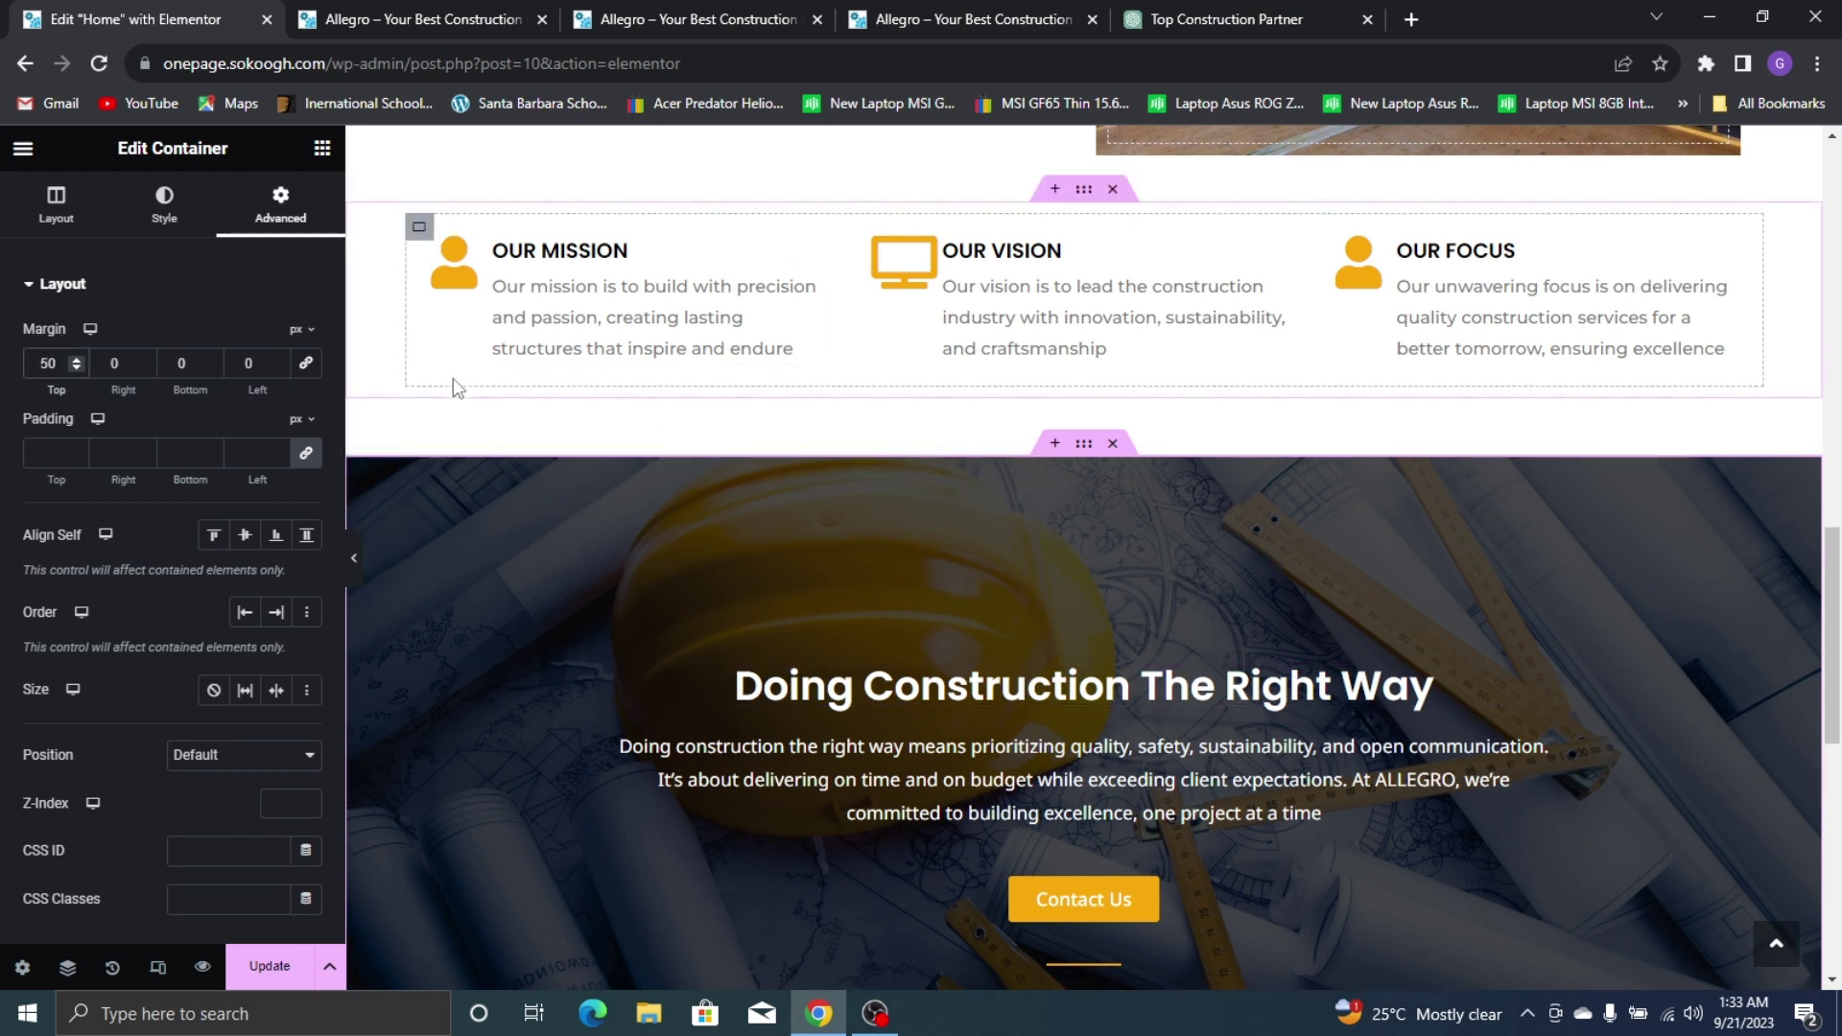
{"action": "key", "text": "BackSpace"}
{"action": "type", "text": "8"}
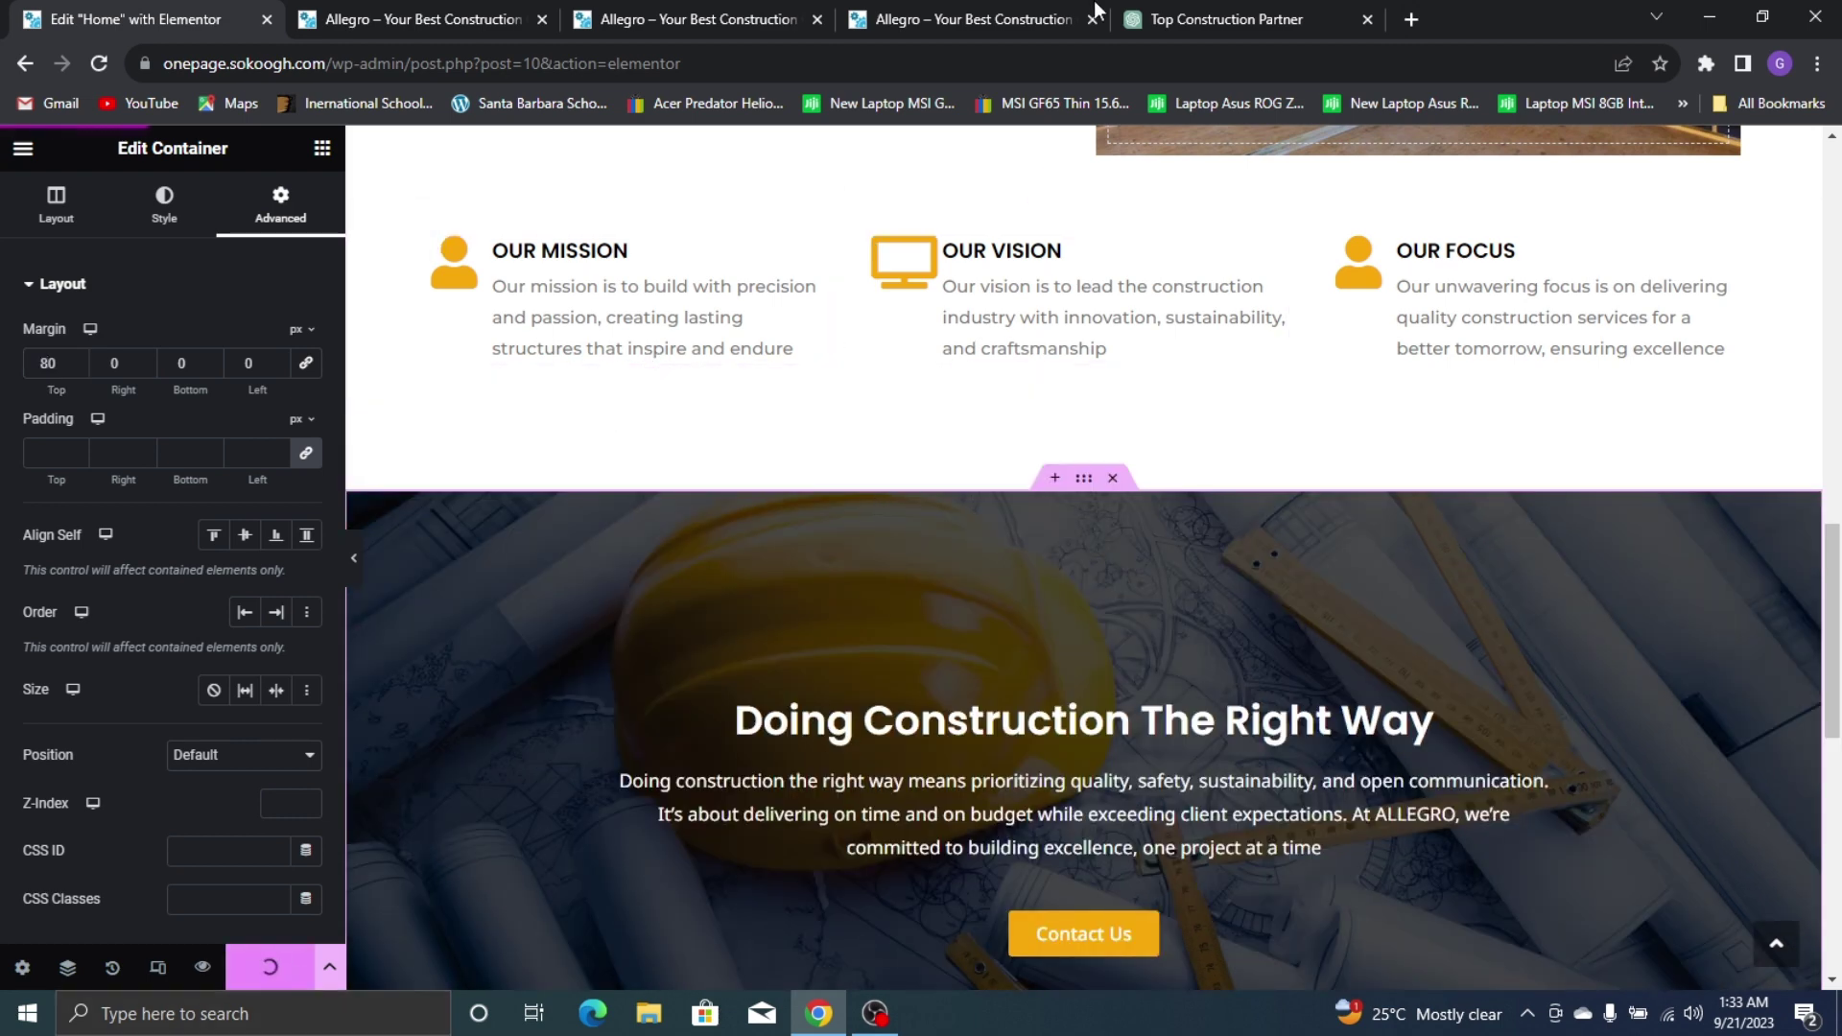
{"action": "left_click", "coordinate": [930, 6]}
{"action": "scroll", "coordinate": [1150, 399], "scroll_direction": "down", "scroll_amount": 5}
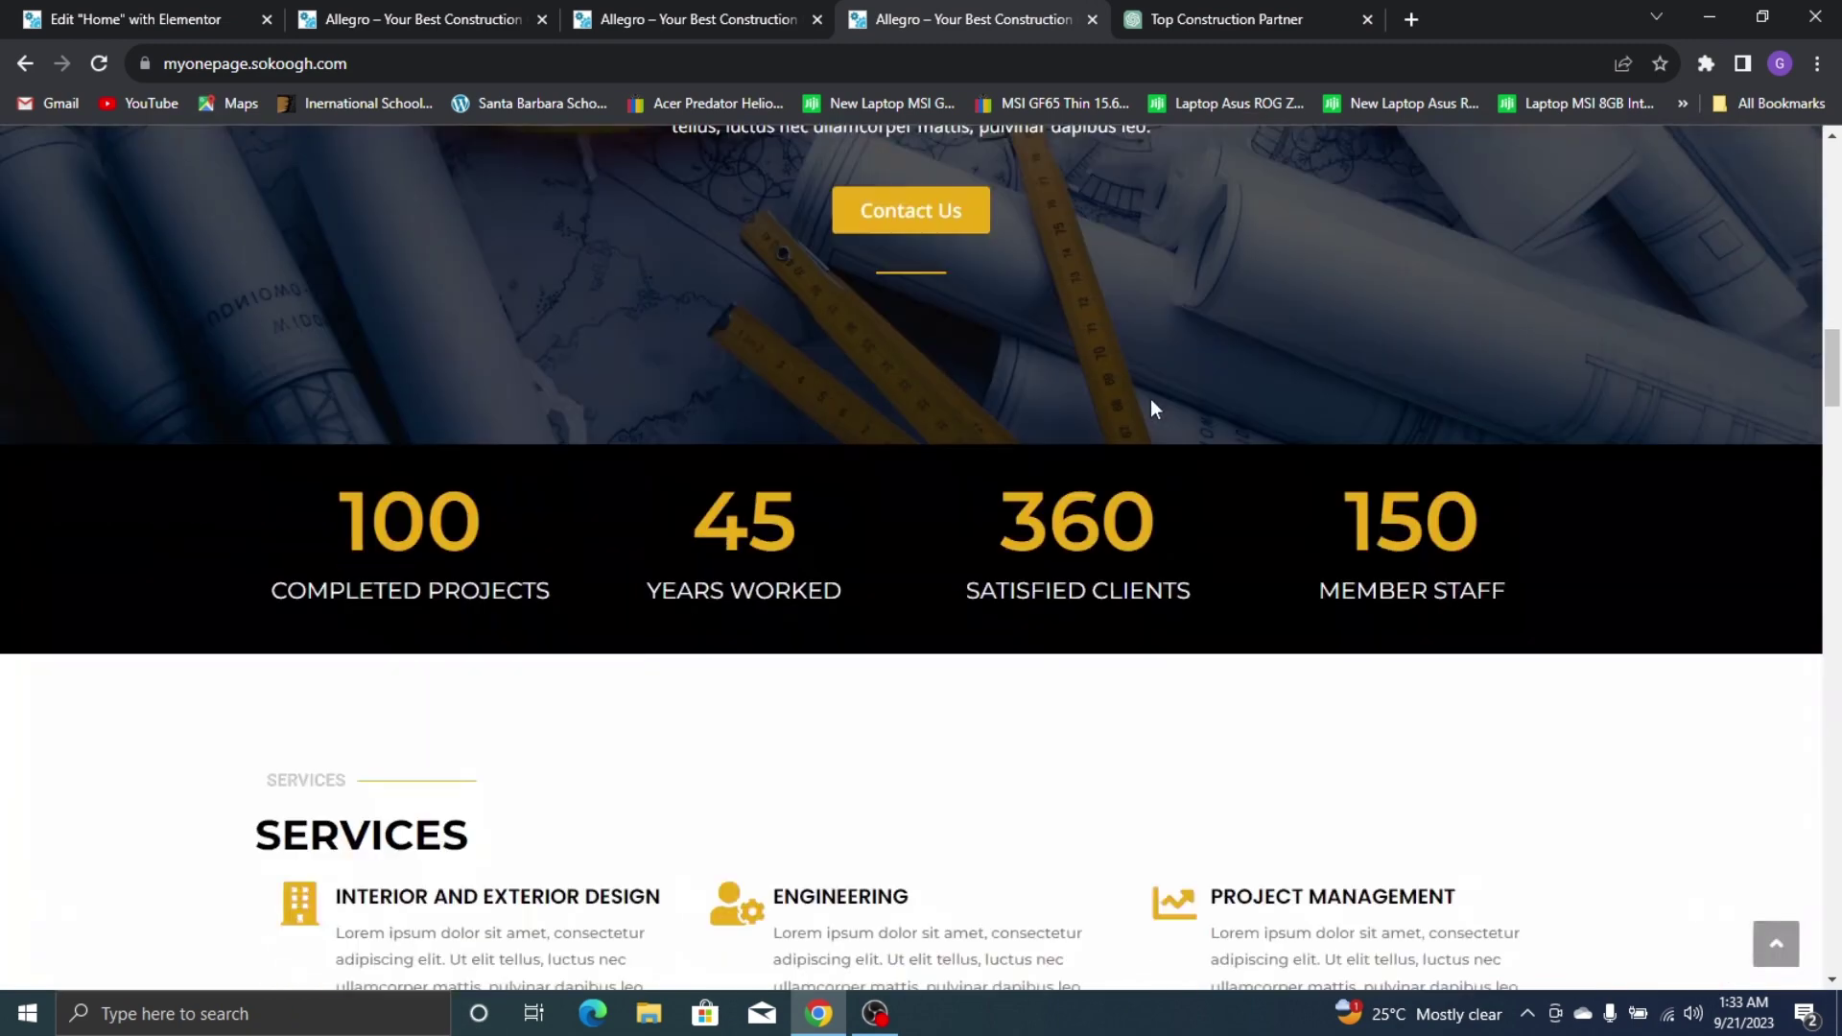
{"action": "scroll", "coordinate": [672, 422], "scroll_direction": "down", "scroll_amount": 4}
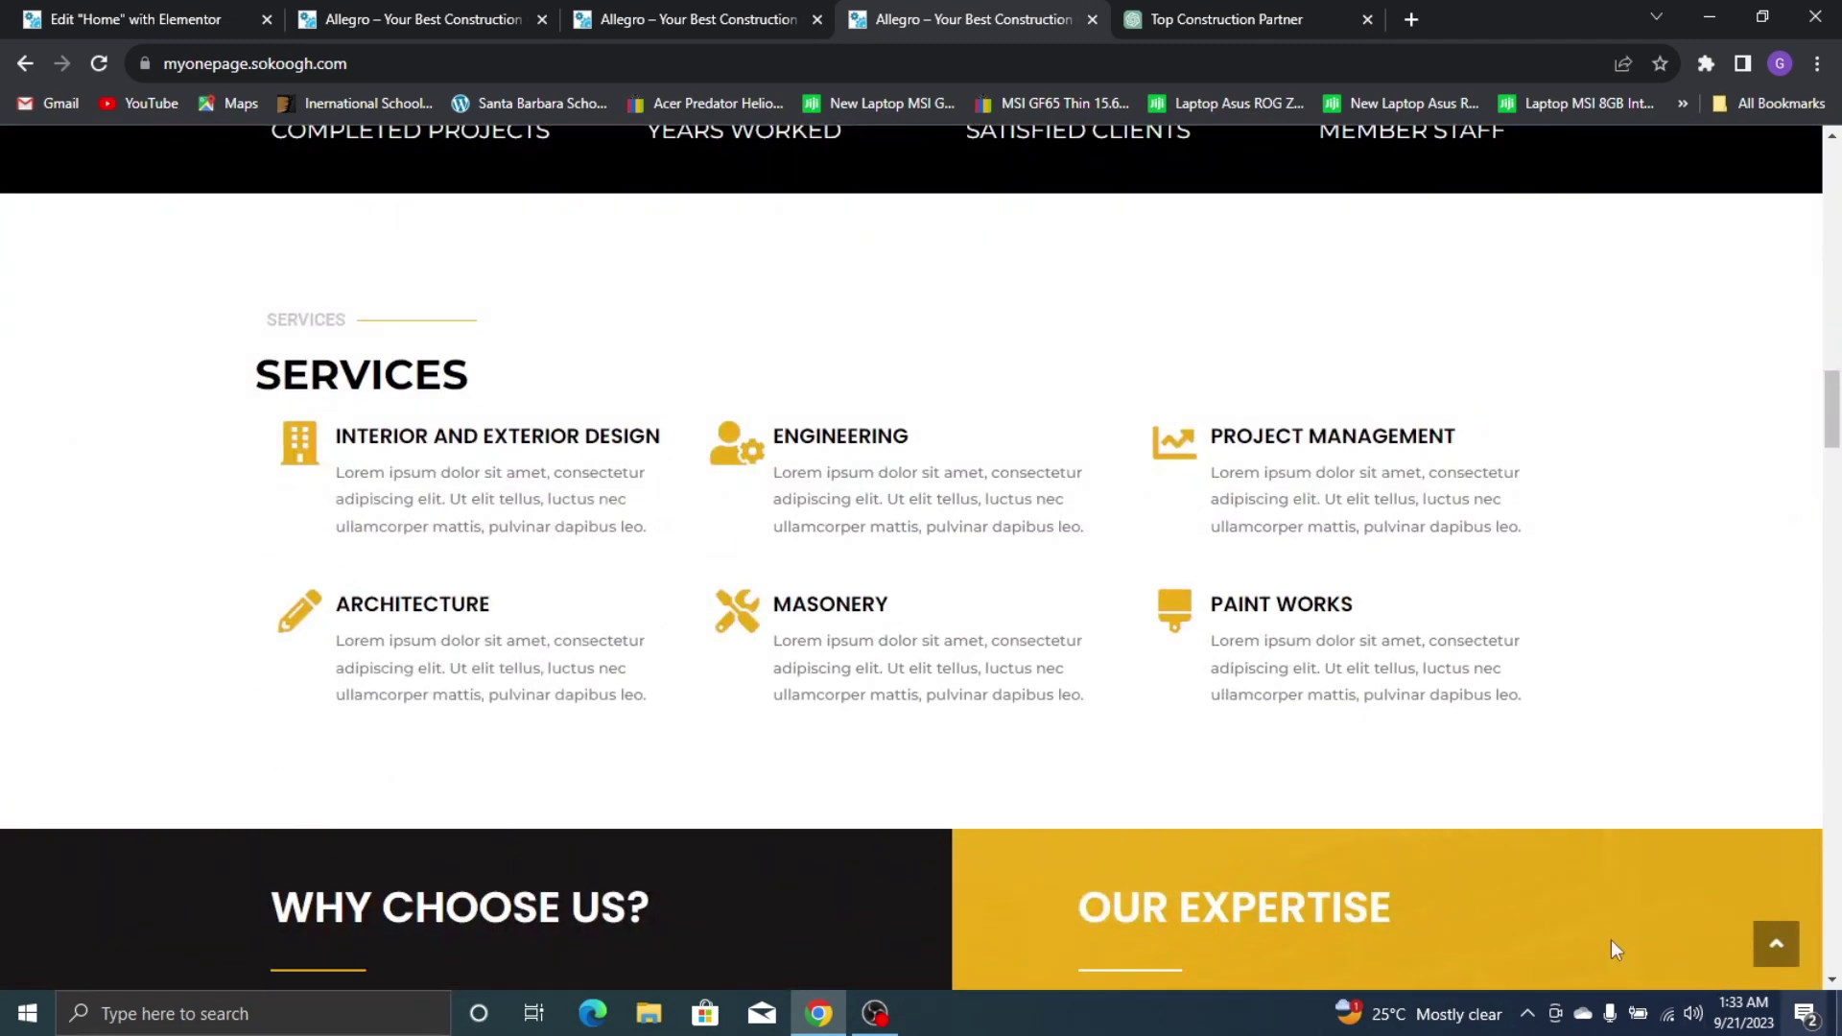
Add a single-column container below the counters bar
{"action": "left_click", "coordinate": [35, 13]}
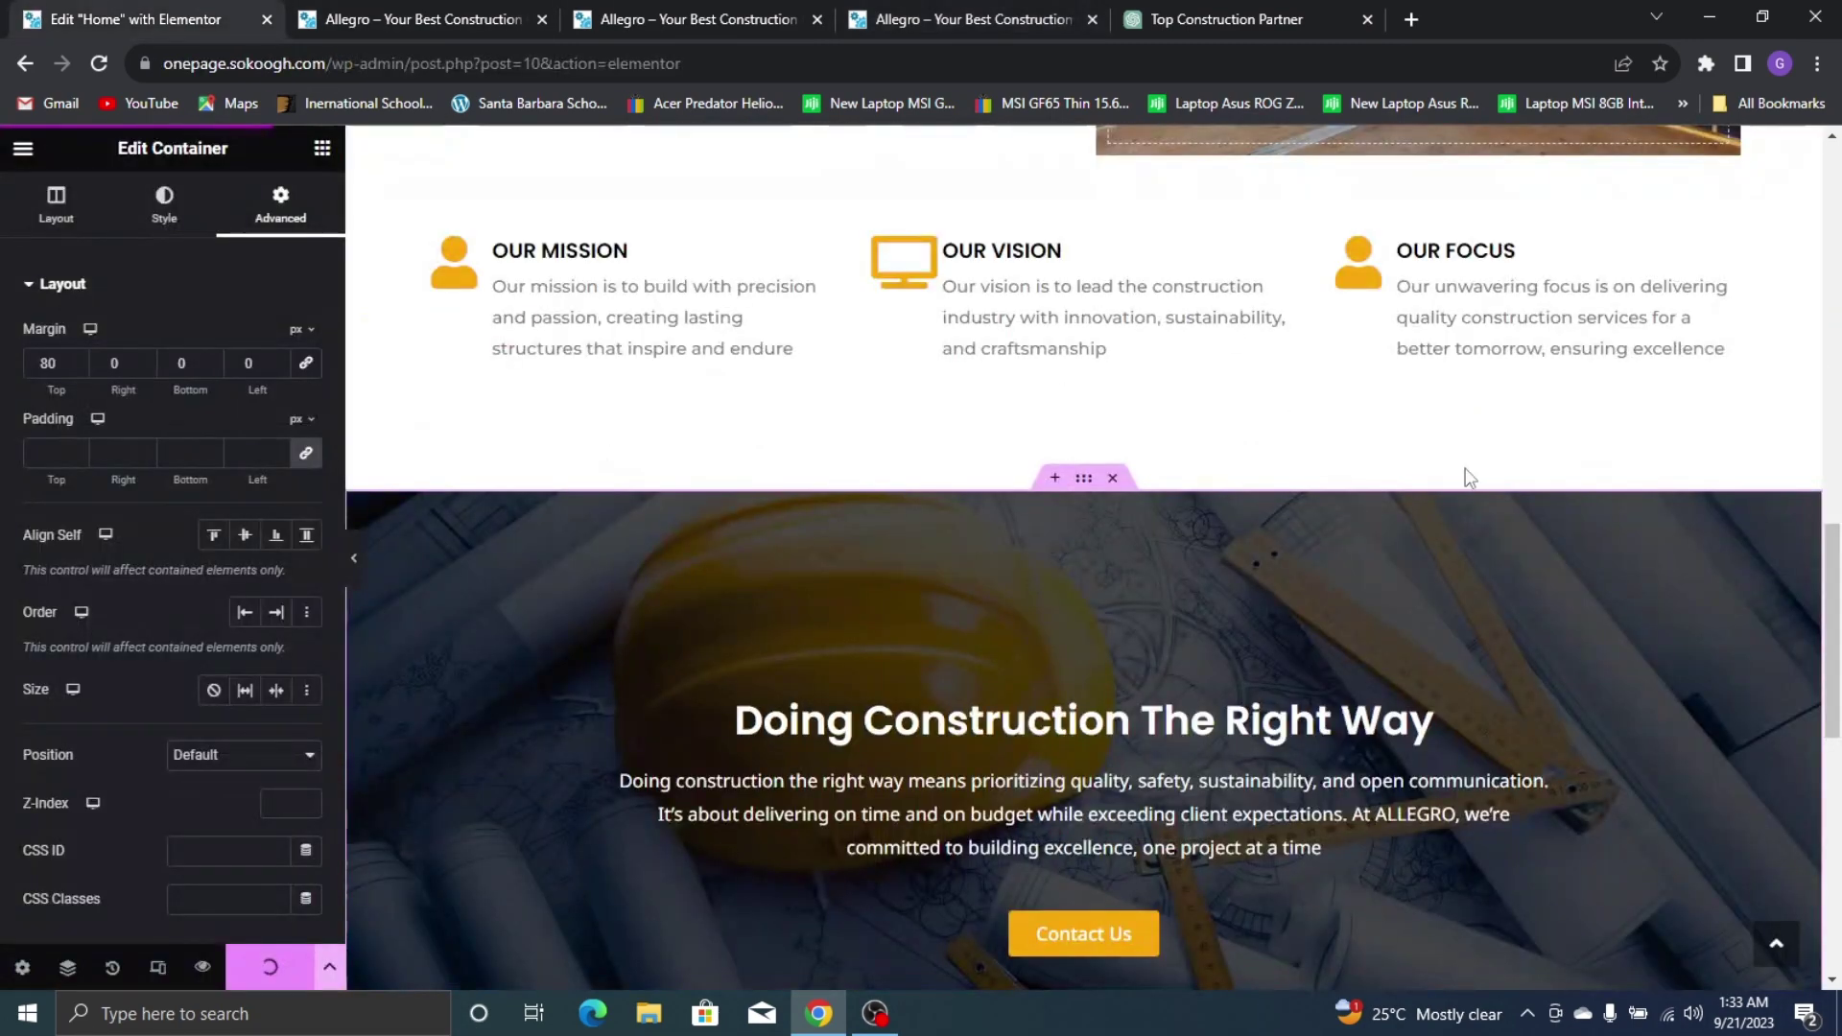
{"action": "scroll", "coordinate": [1465, 477], "scroll_direction": "down", "scroll_amount": 5}
{"action": "left_click", "coordinate": [1055, 689]}
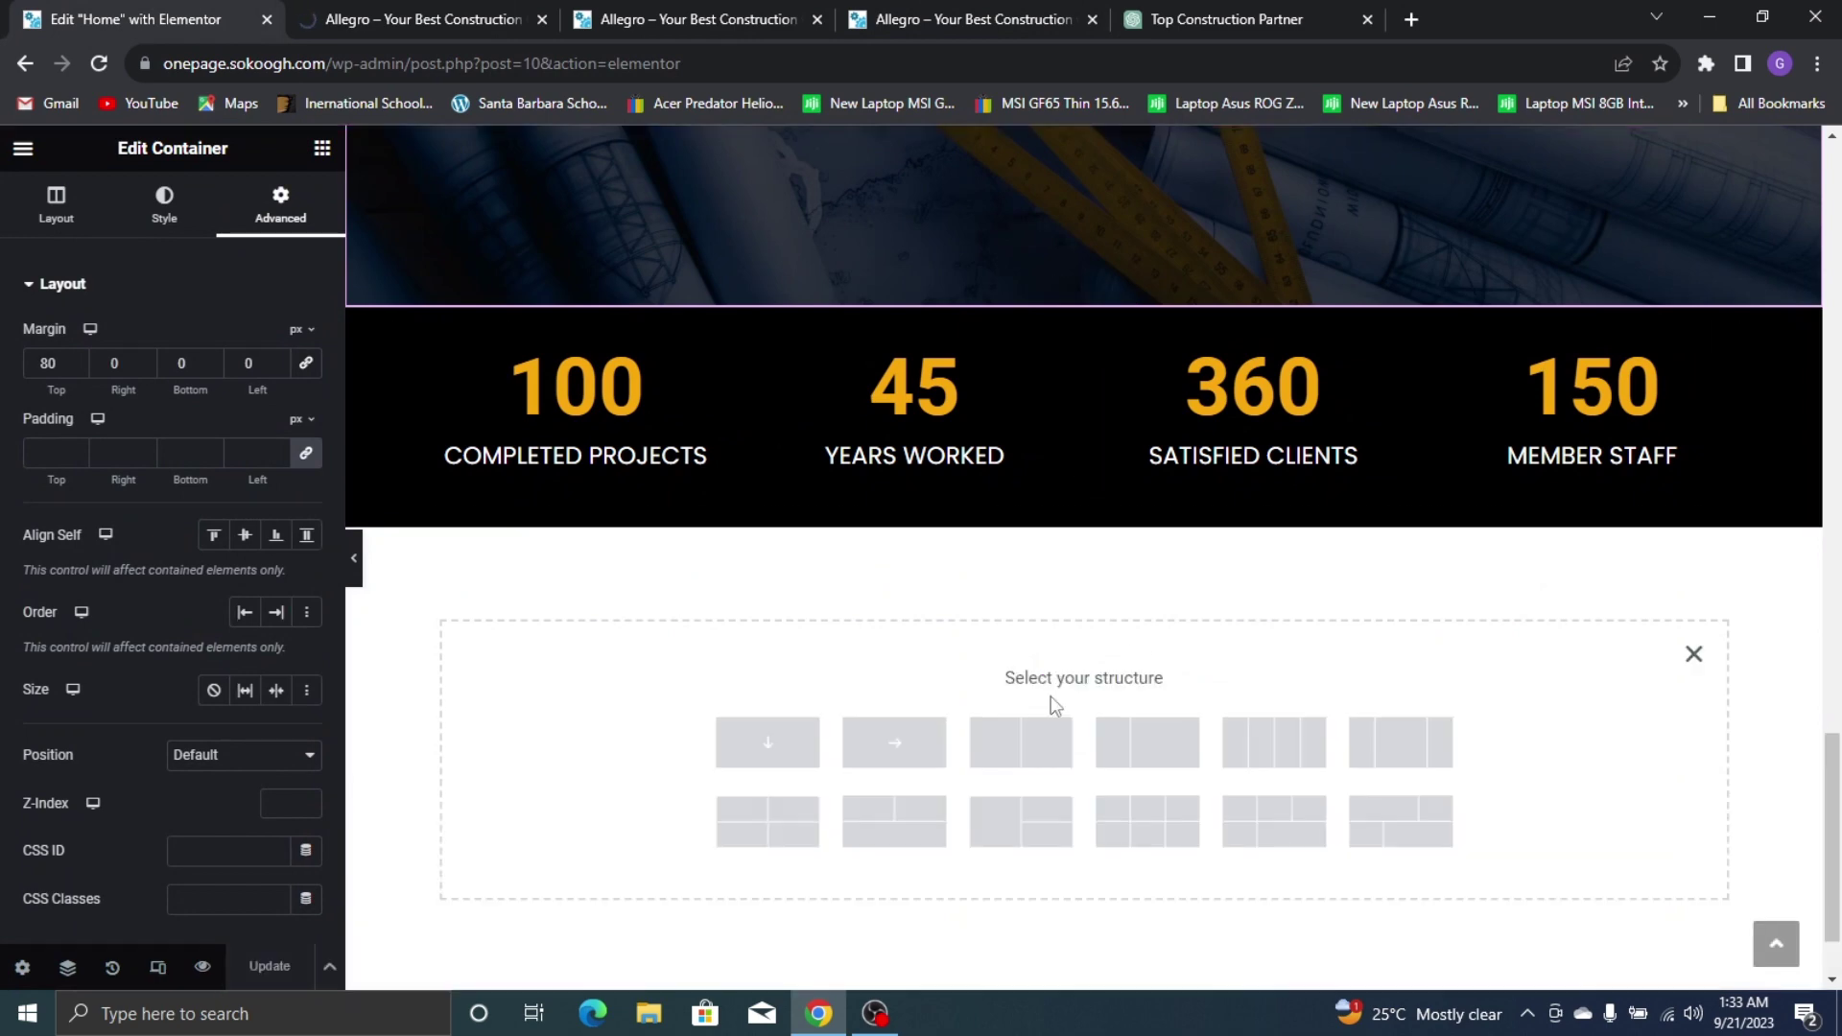
{"action": "left_click", "coordinate": [890, 4]}
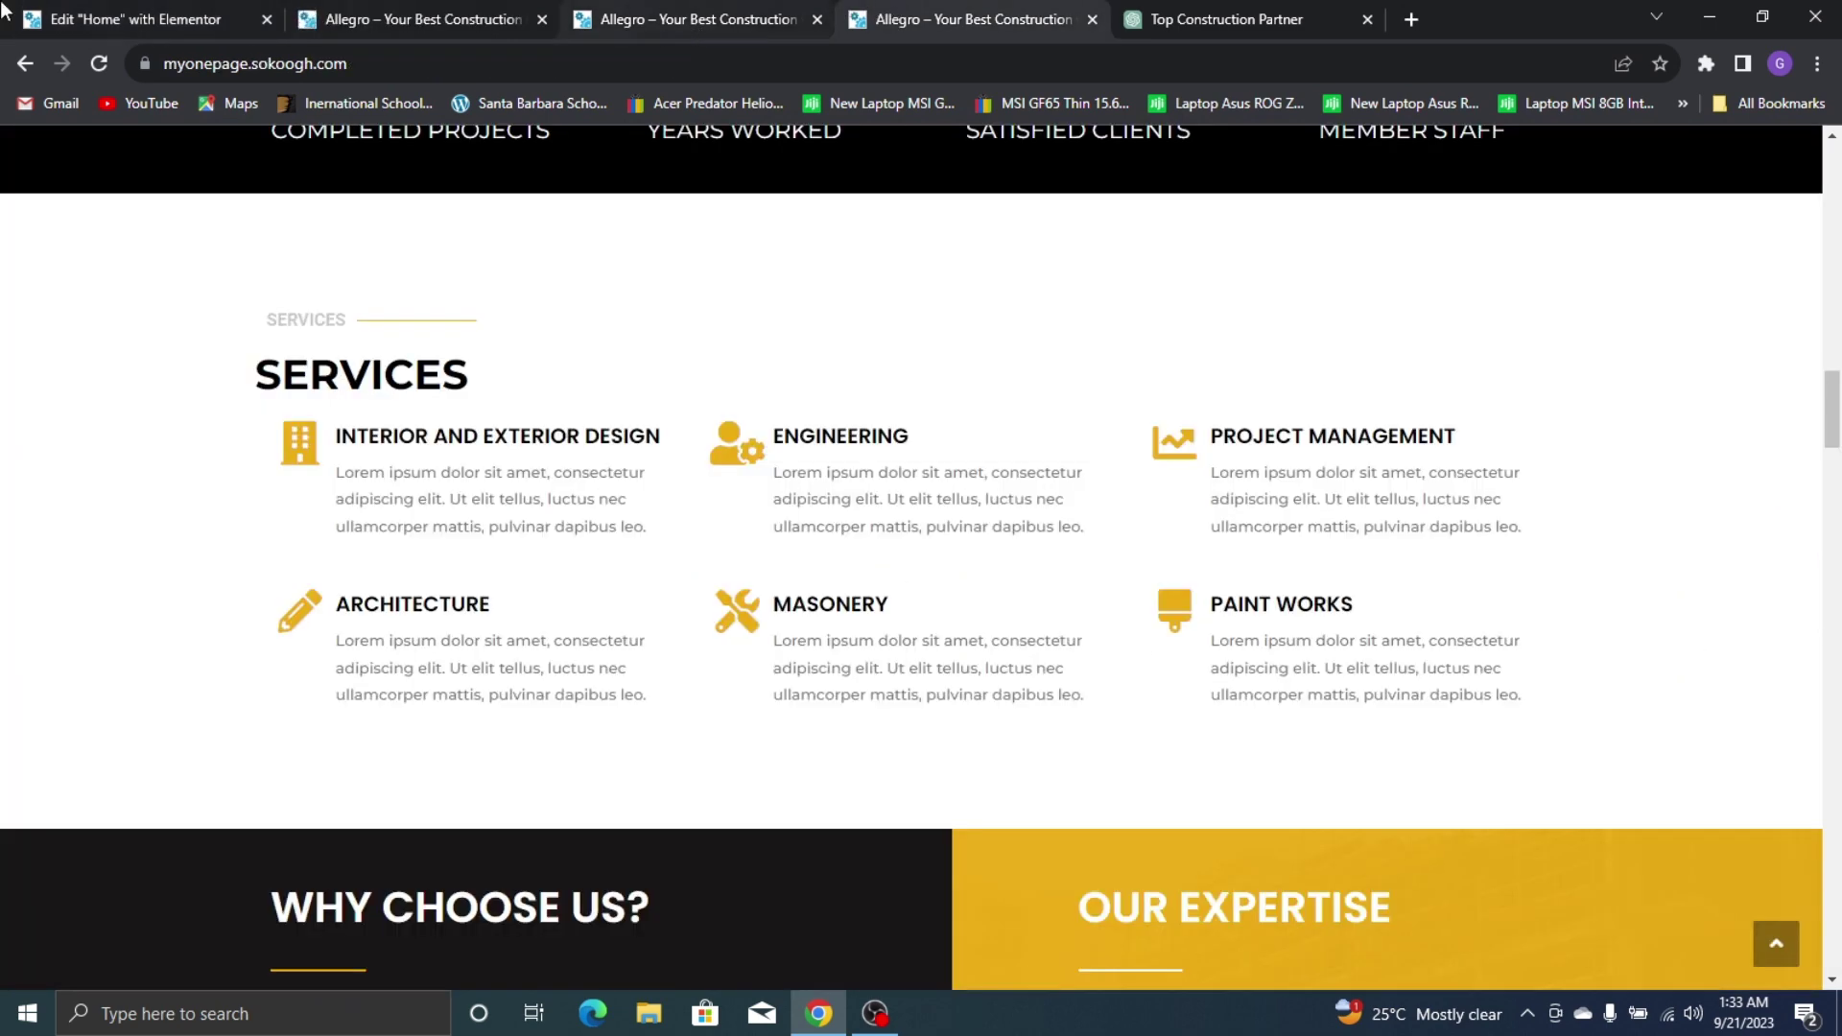
{"action": "left_click", "coordinate": [34, 14]}
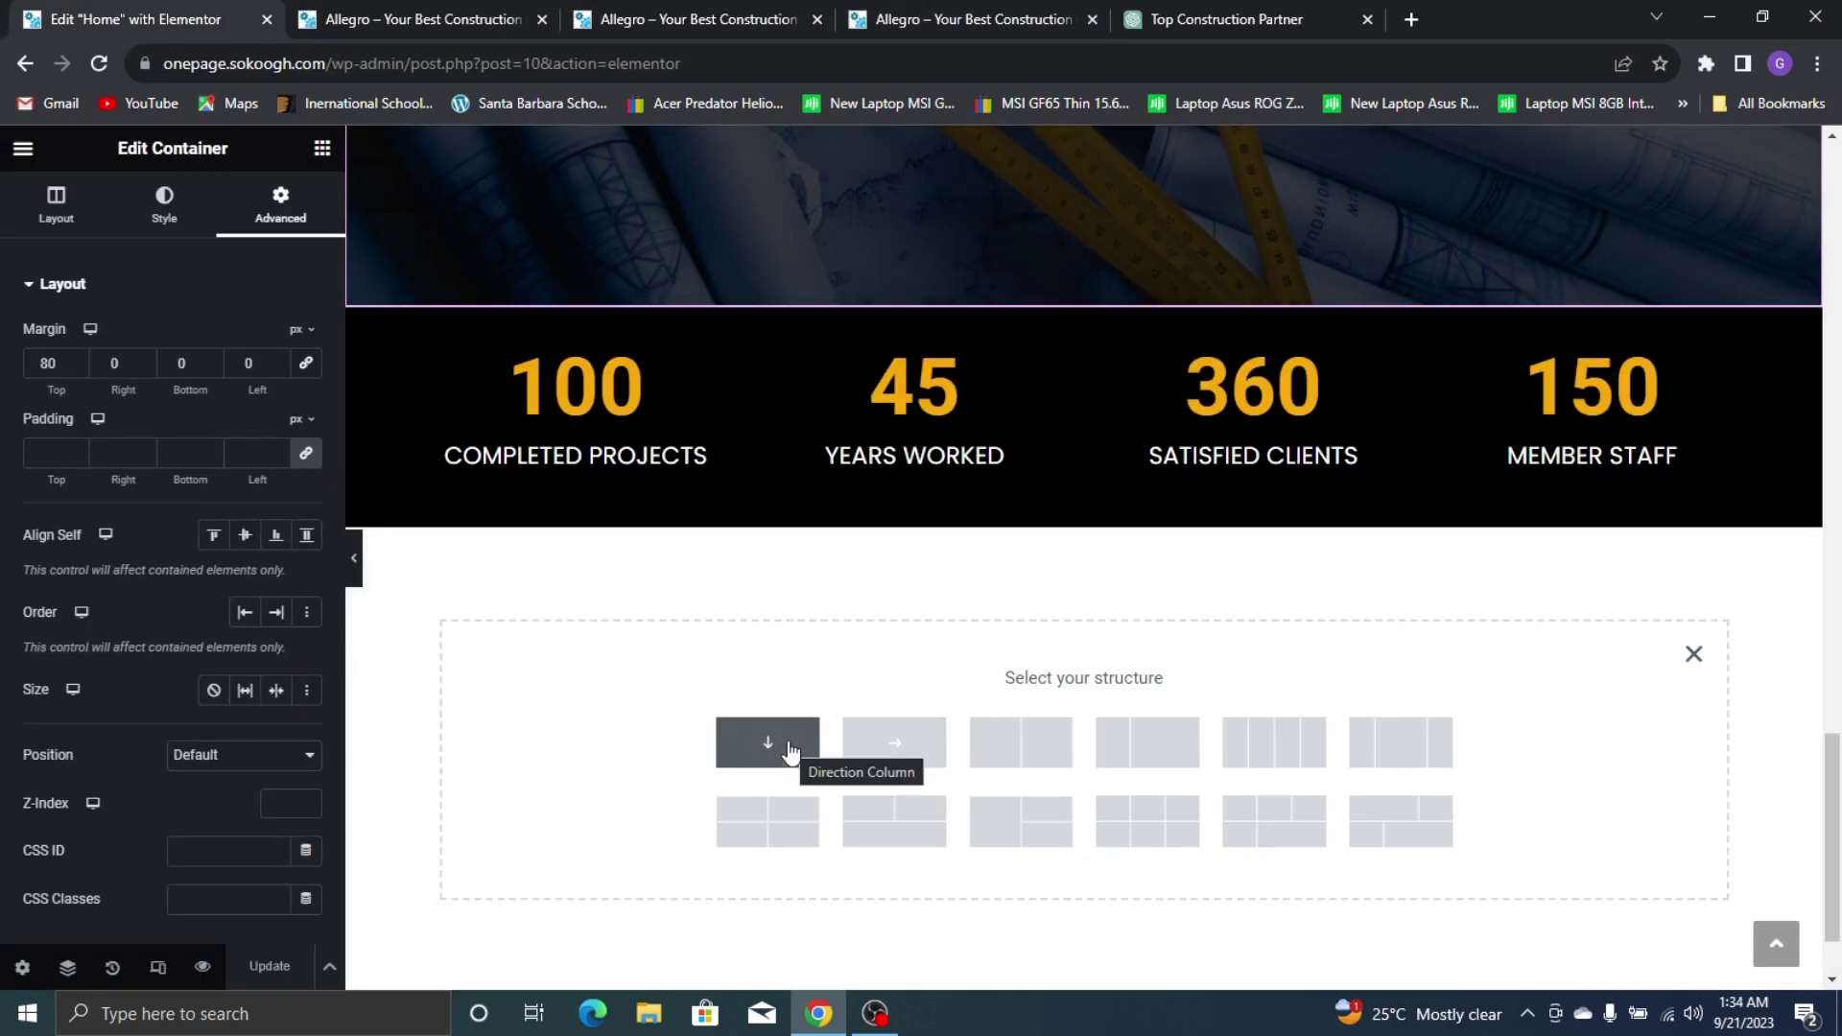
{"action": "left_click", "coordinate": [791, 753]}
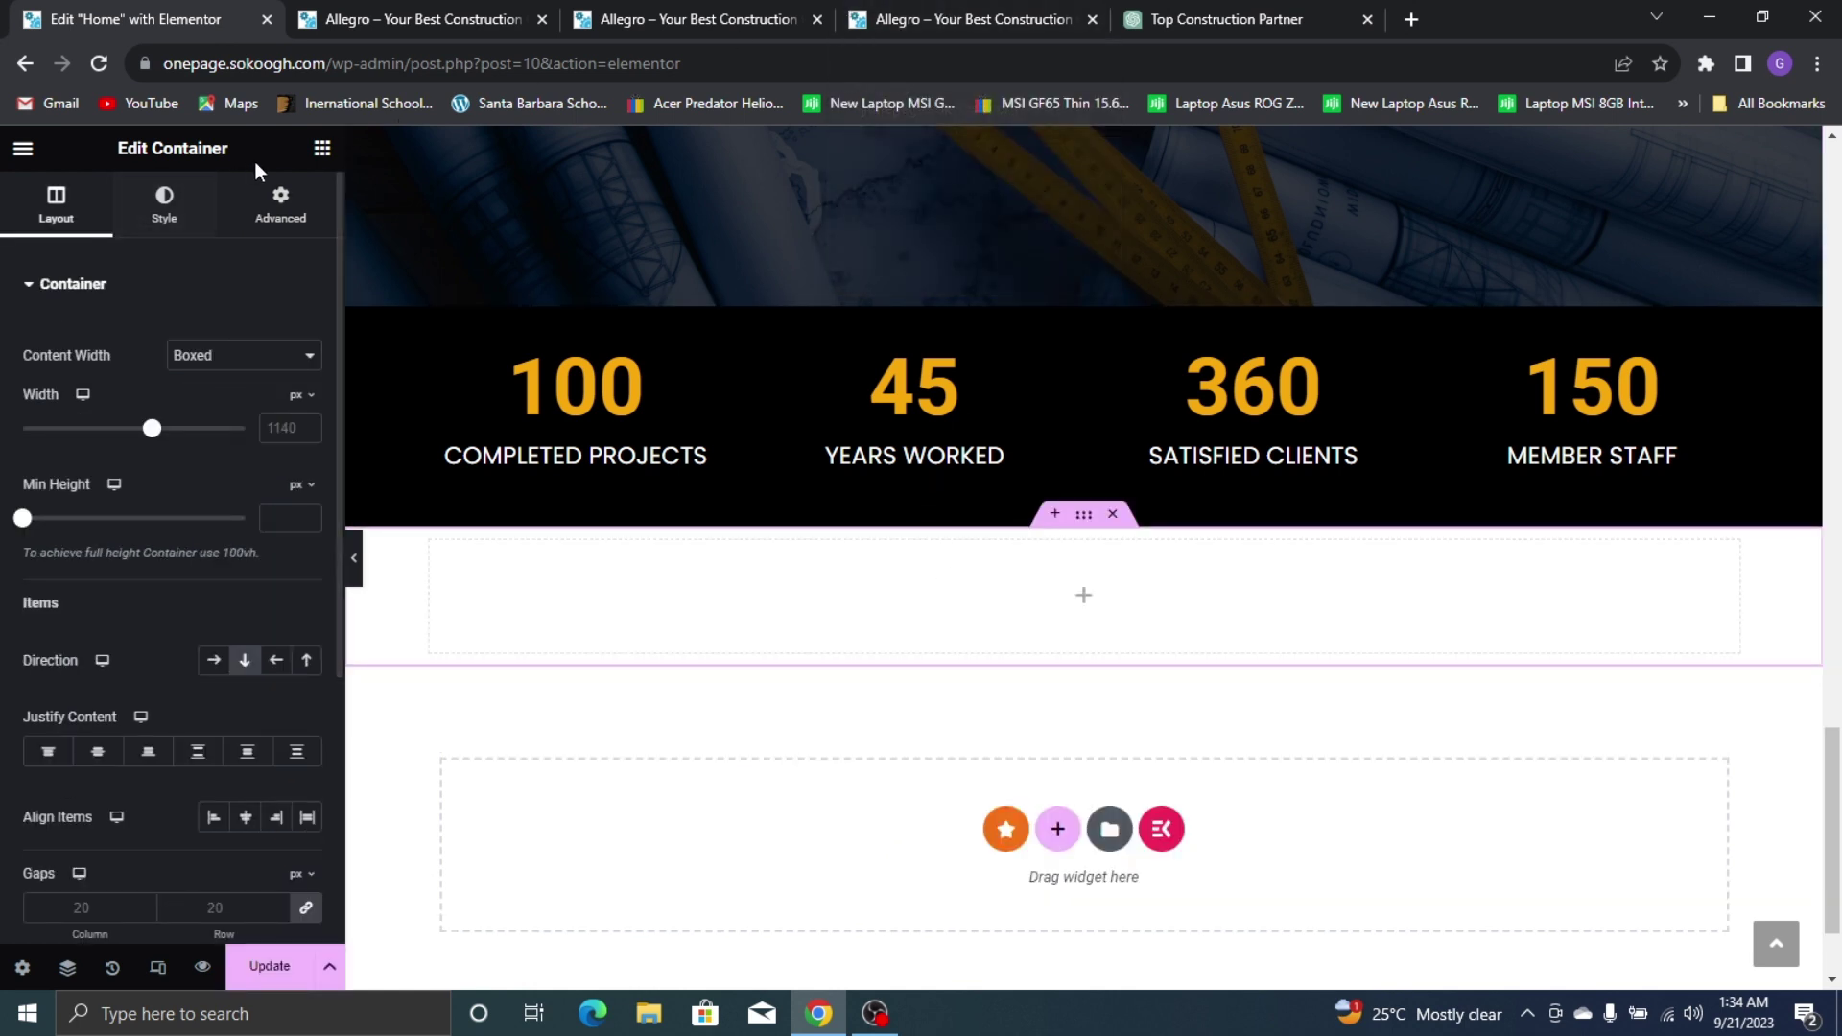
Drop an inner Container inside it and set its Direction to Row
{"action": "left_click", "coordinate": [321, 148]}
{"action": "left_click_drag", "start_coordinate": [91, 509], "coordinate": [545, 570]}
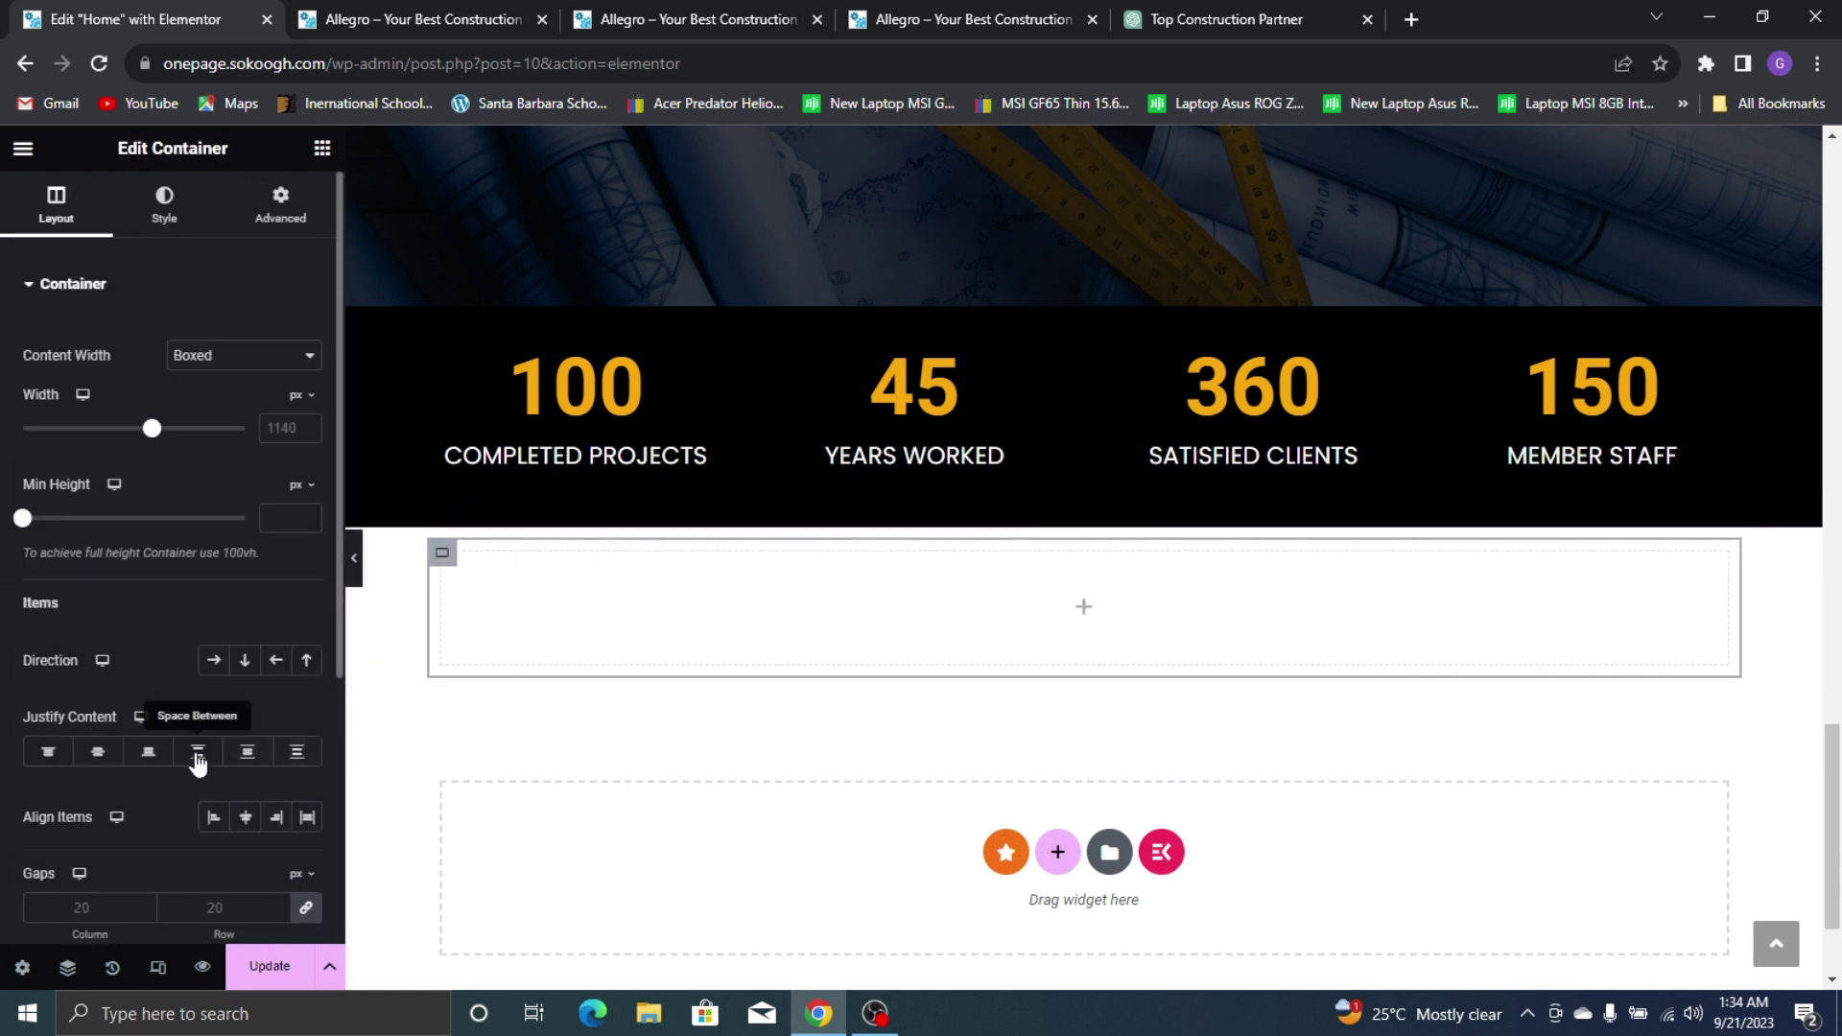
{"action": "left_click", "coordinate": [212, 672]}
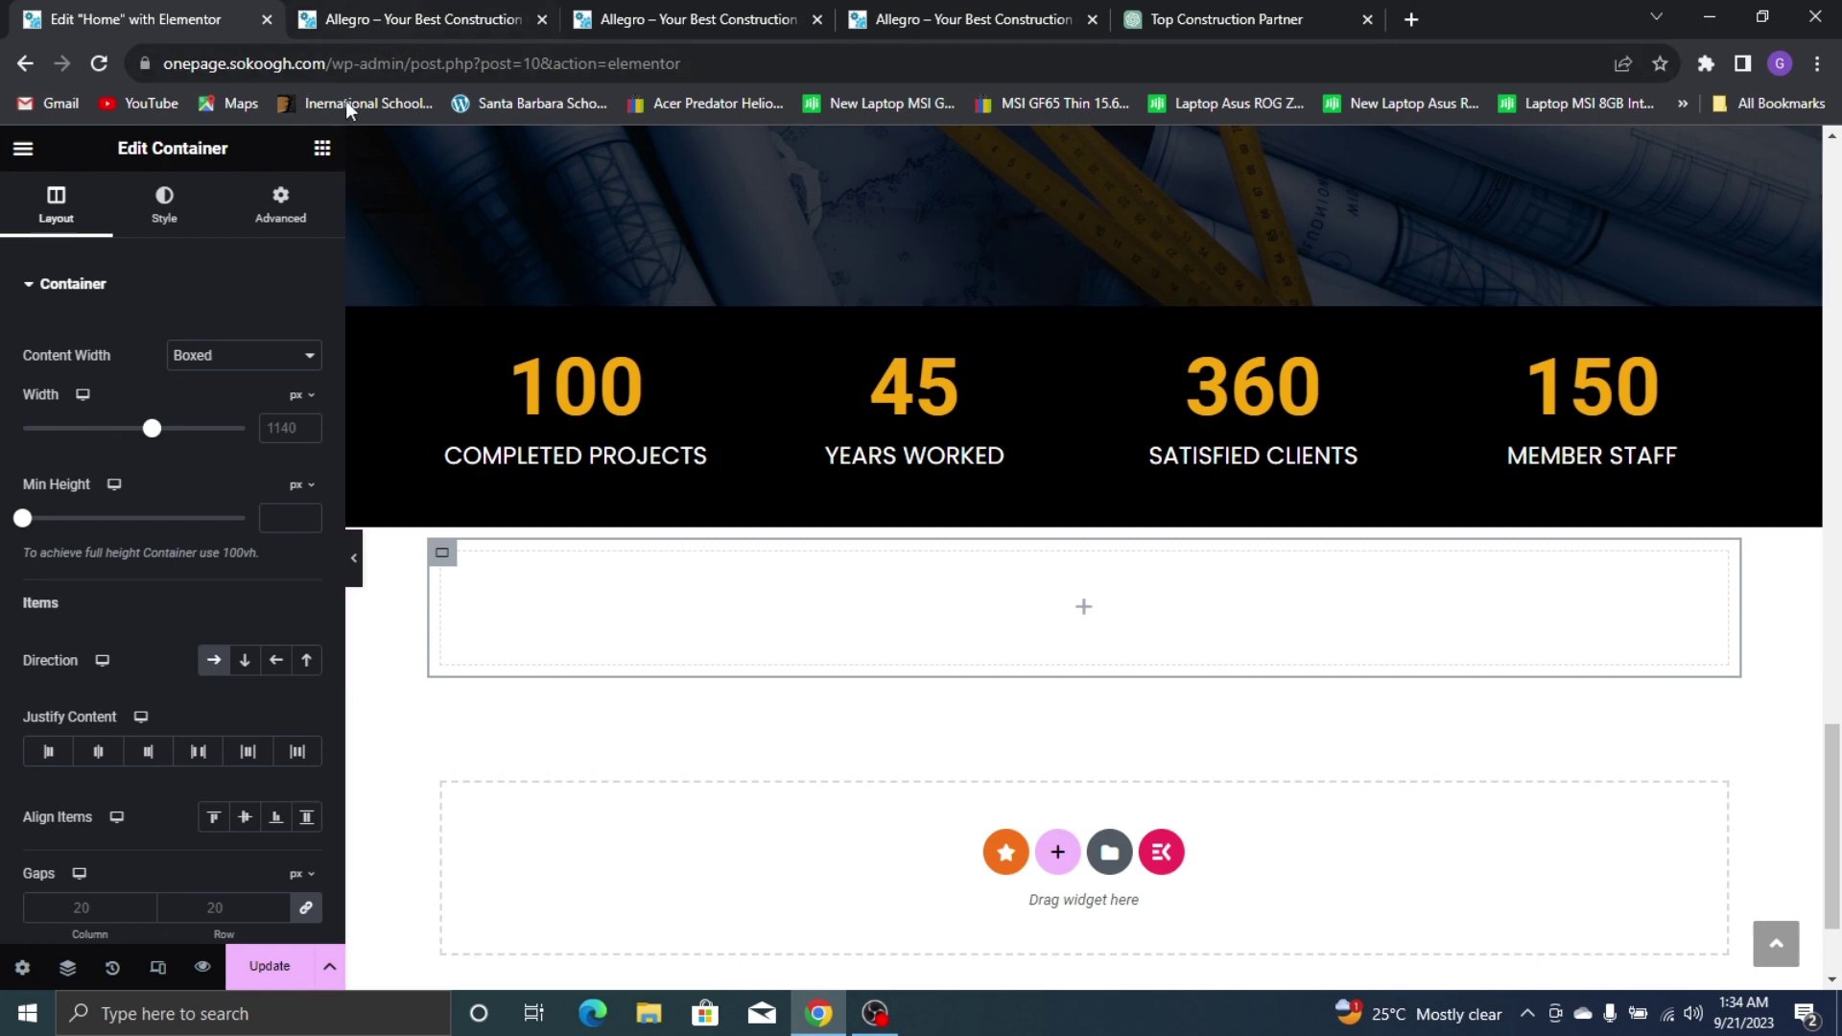
{"action": "left_click", "coordinate": [322, 151]}
{"action": "scroll", "coordinate": [573, 387], "scroll_direction": "up", "scroll_amount": 15}
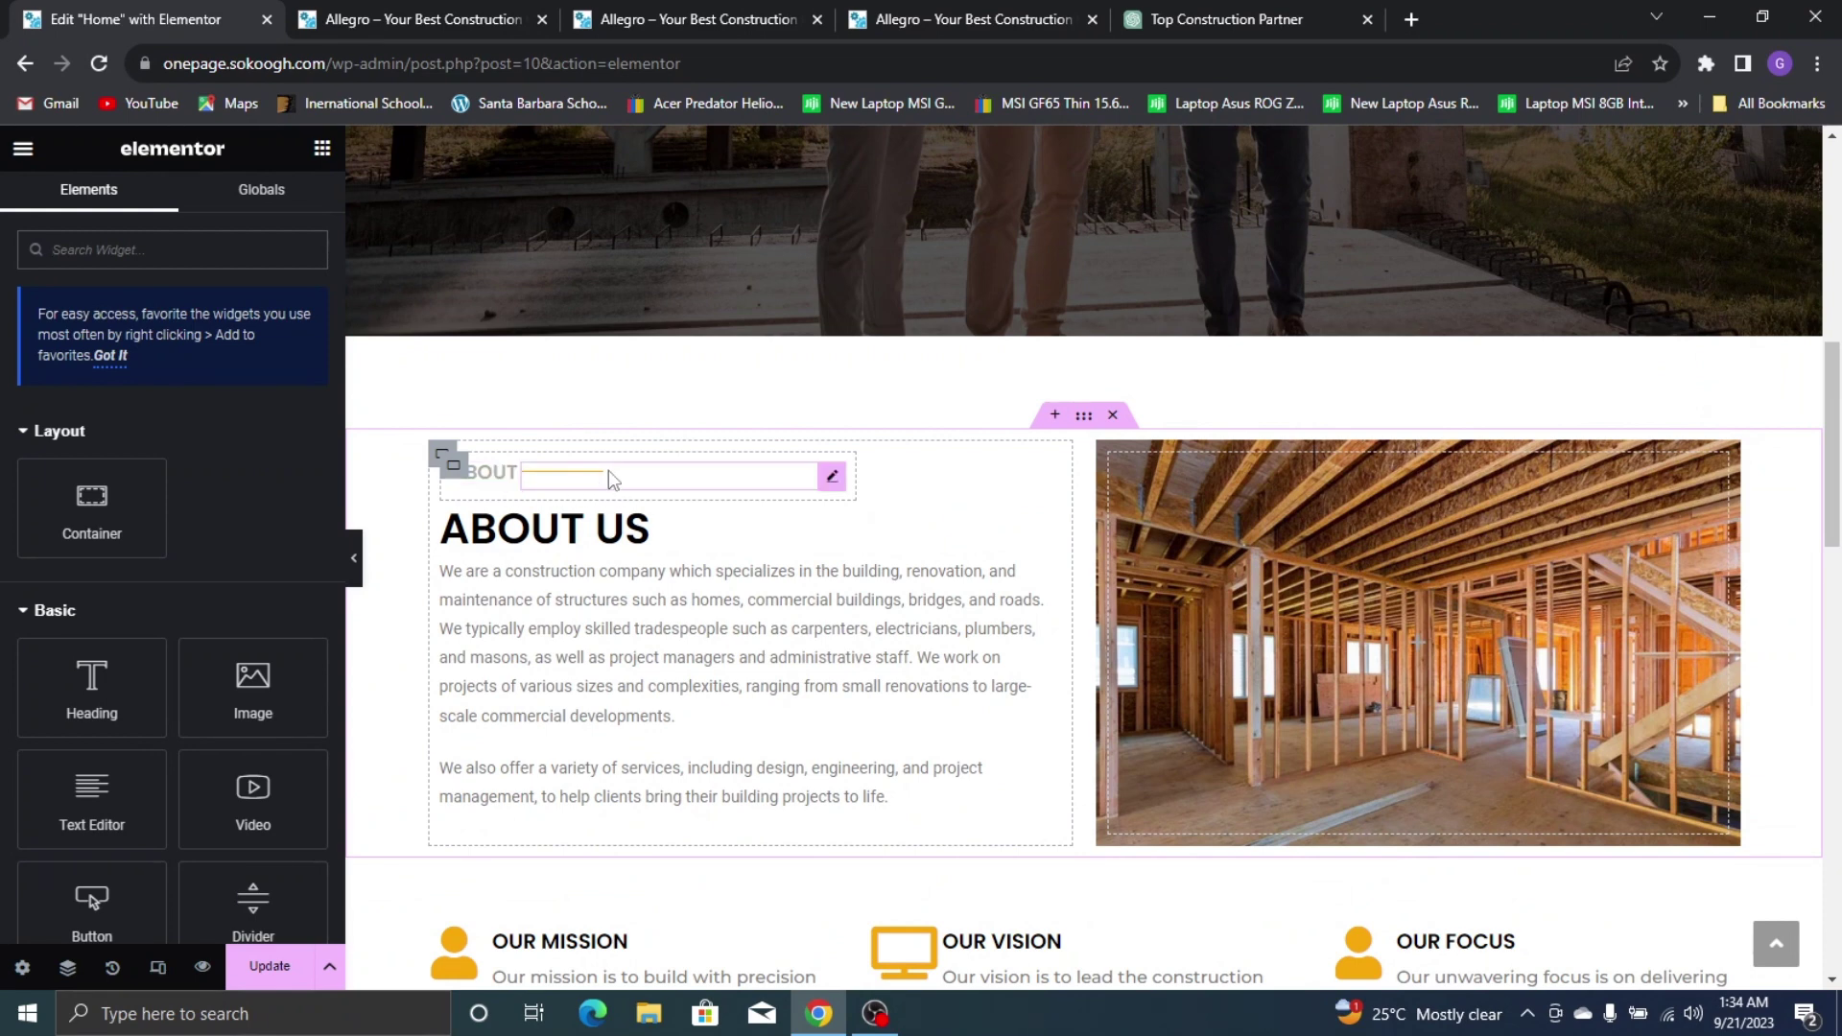
Copy the ABOUT label and paste it into the new container
{"action": "right_click", "coordinate": [513, 489]}
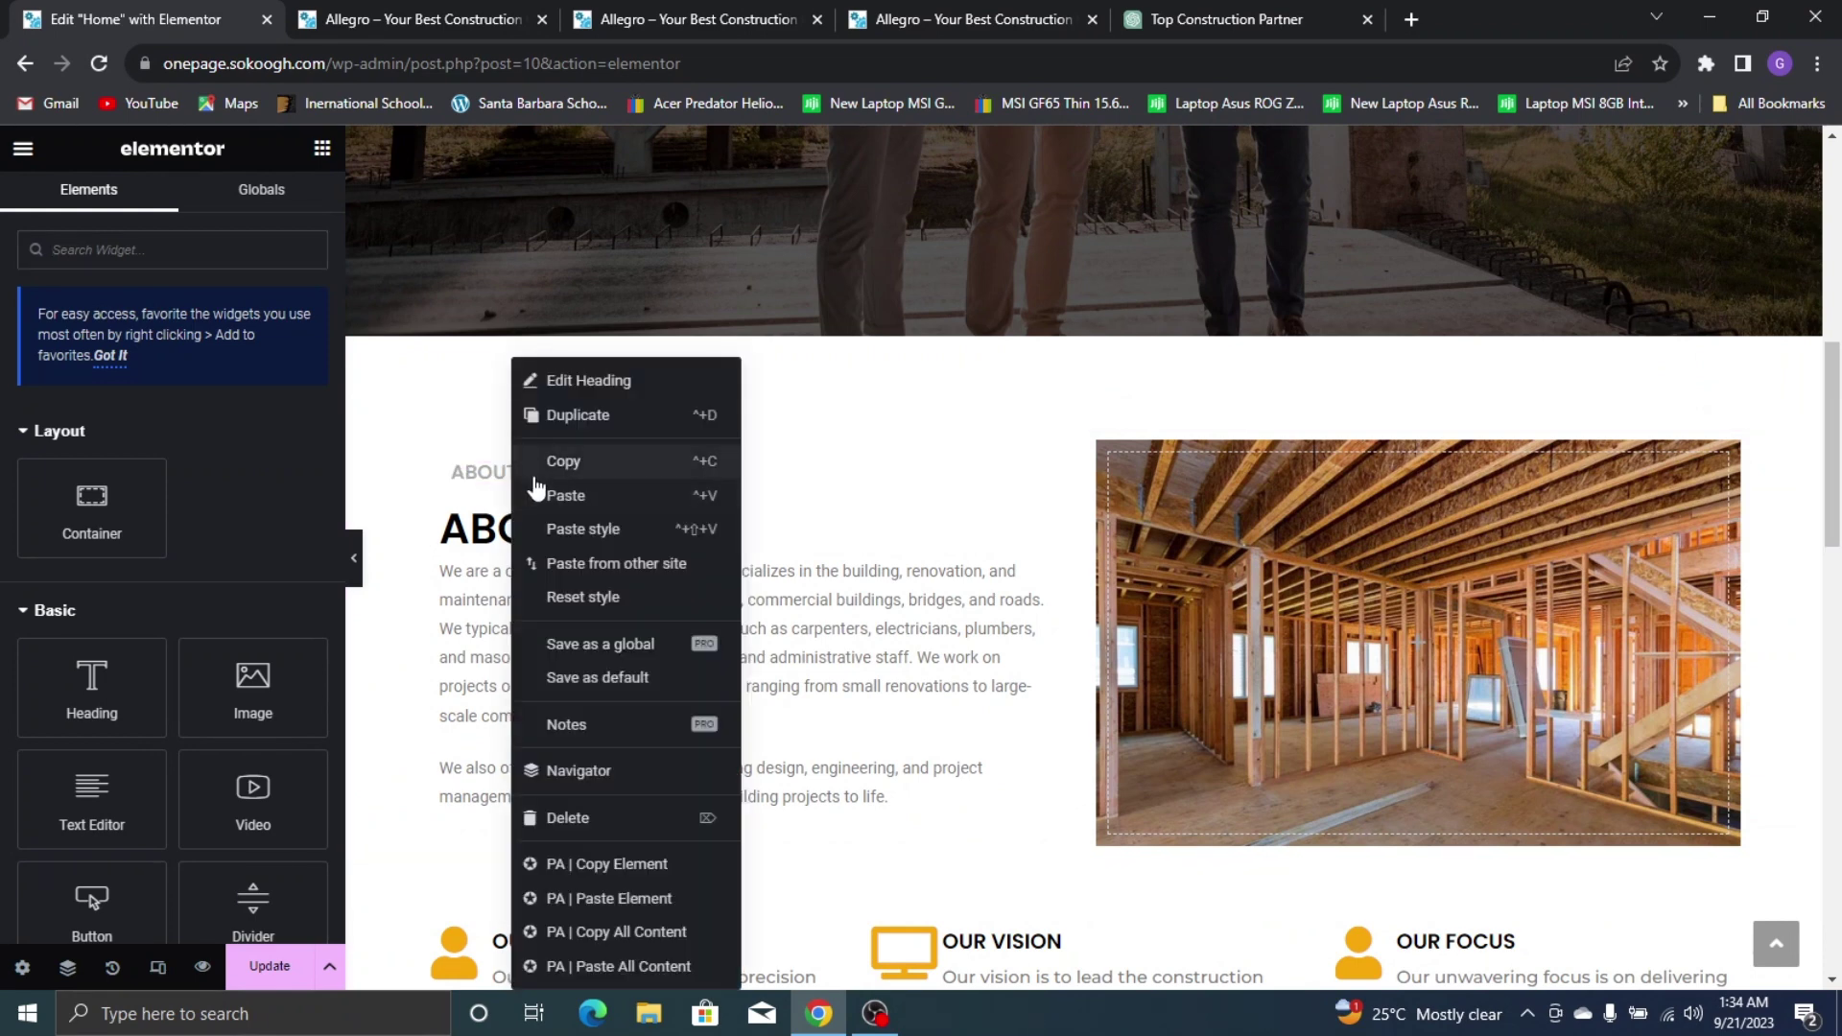
{"action": "left_click", "coordinate": [562, 470]}
{"action": "right_click", "coordinate": [509, 487]}
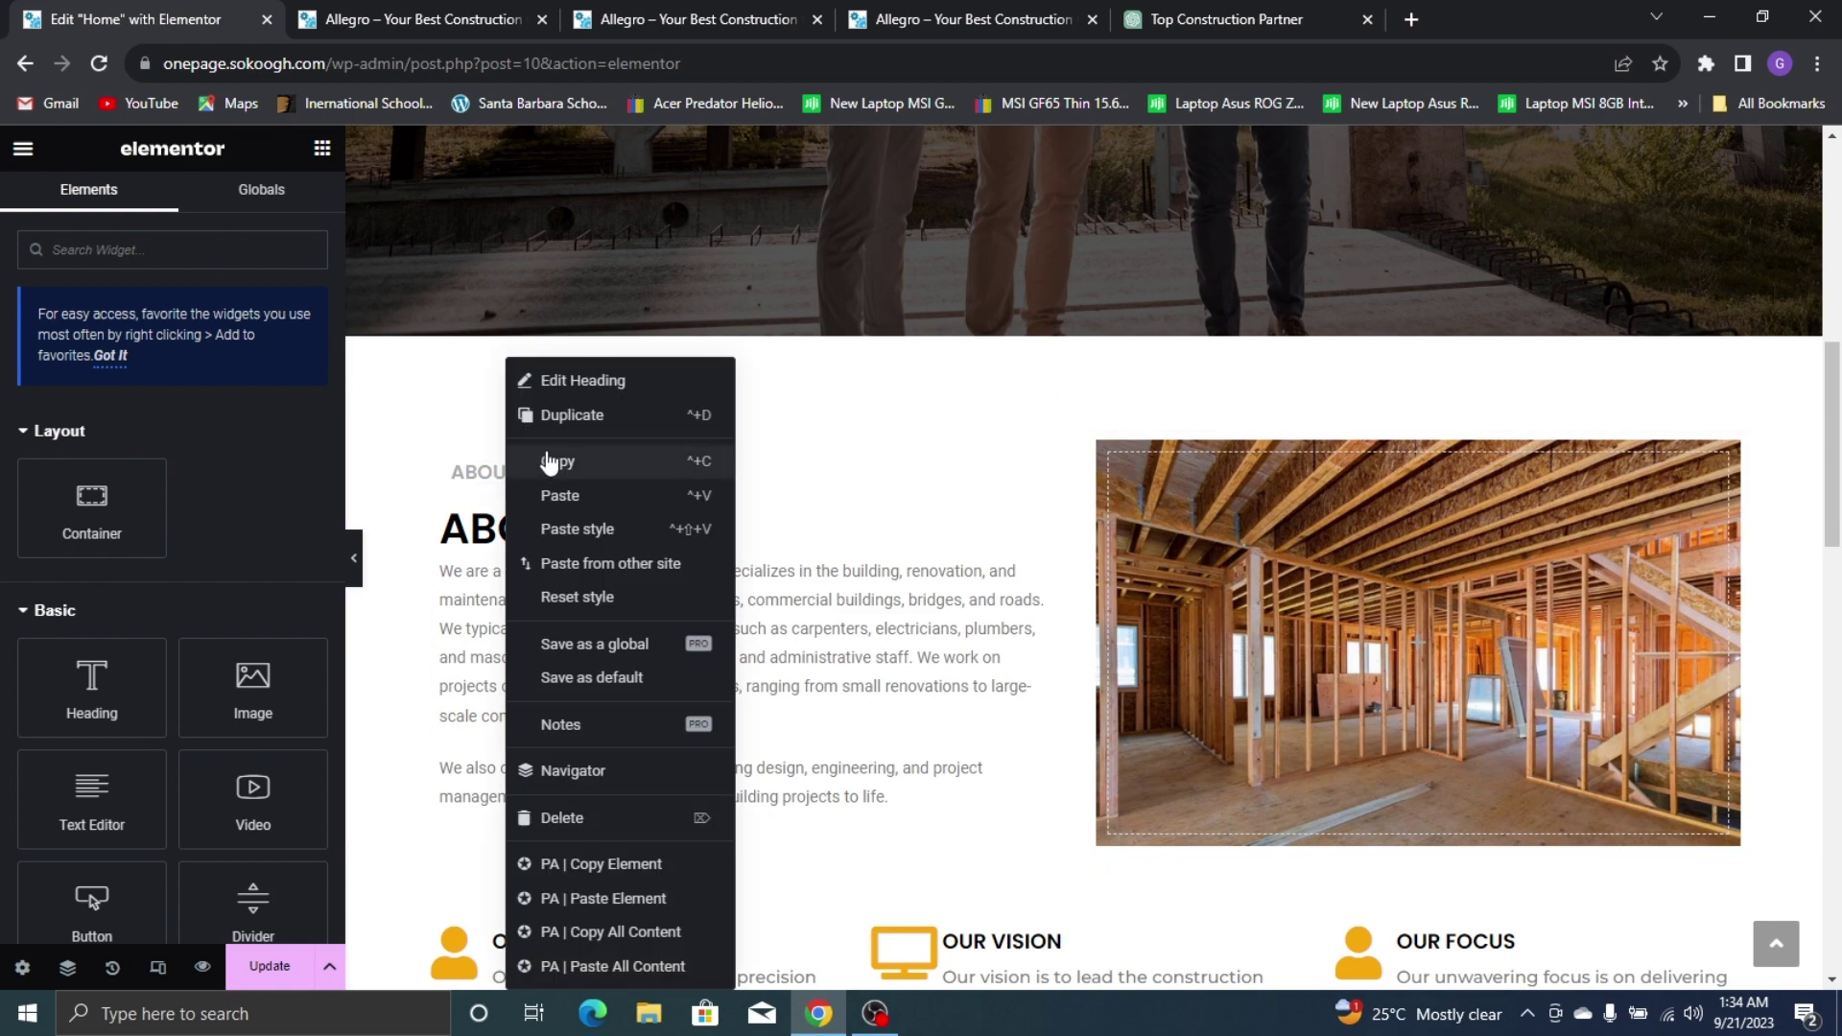
{"action": "left_click", "coordinate": [556, 459]}
{"action": "scroll", "coordinate": [672, 480], "scroll_direction": "down", "scroll_amount": 15}
{"action": "right_click", "coordinate": [626, 485]}
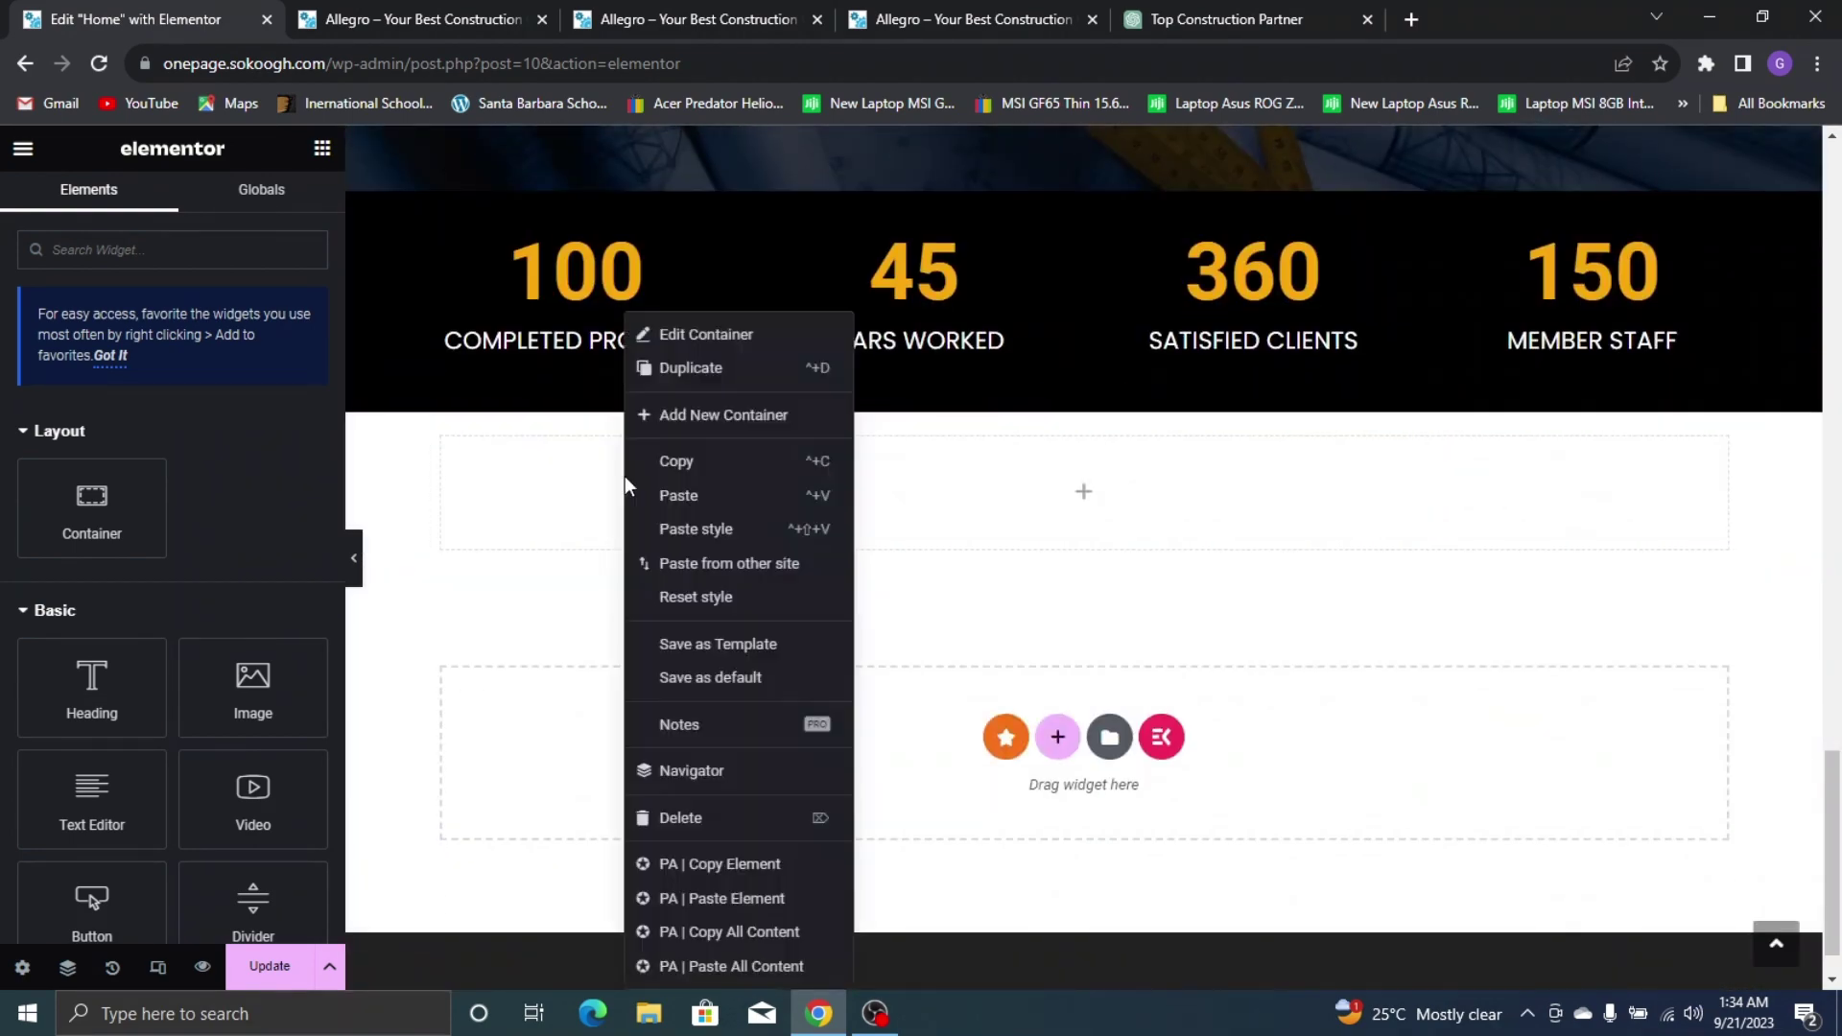
{"action": "left_click", "coordinate": [690, 494]}
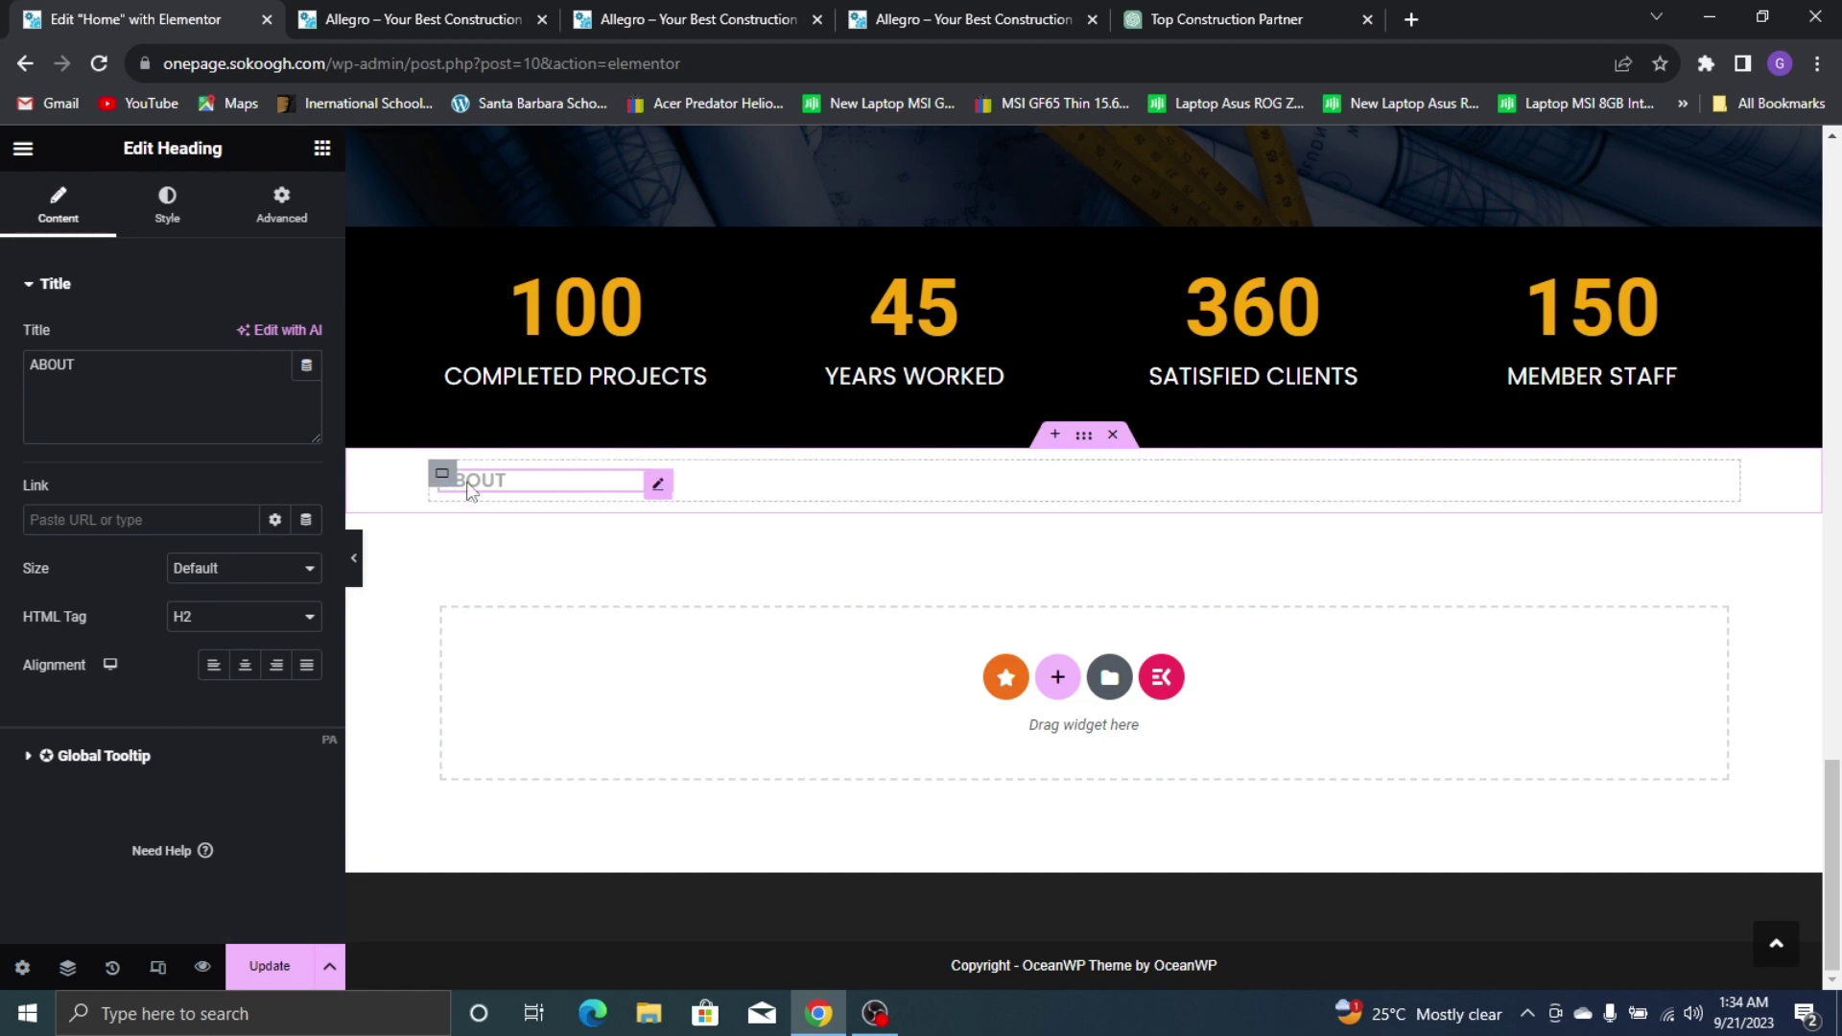
Copy the yellow divider line and paste it after the new ABOUT label
{"action": "scroll", "coordinate": [537, 403], "scroll_direction": "up", "scroll_amount": 10}
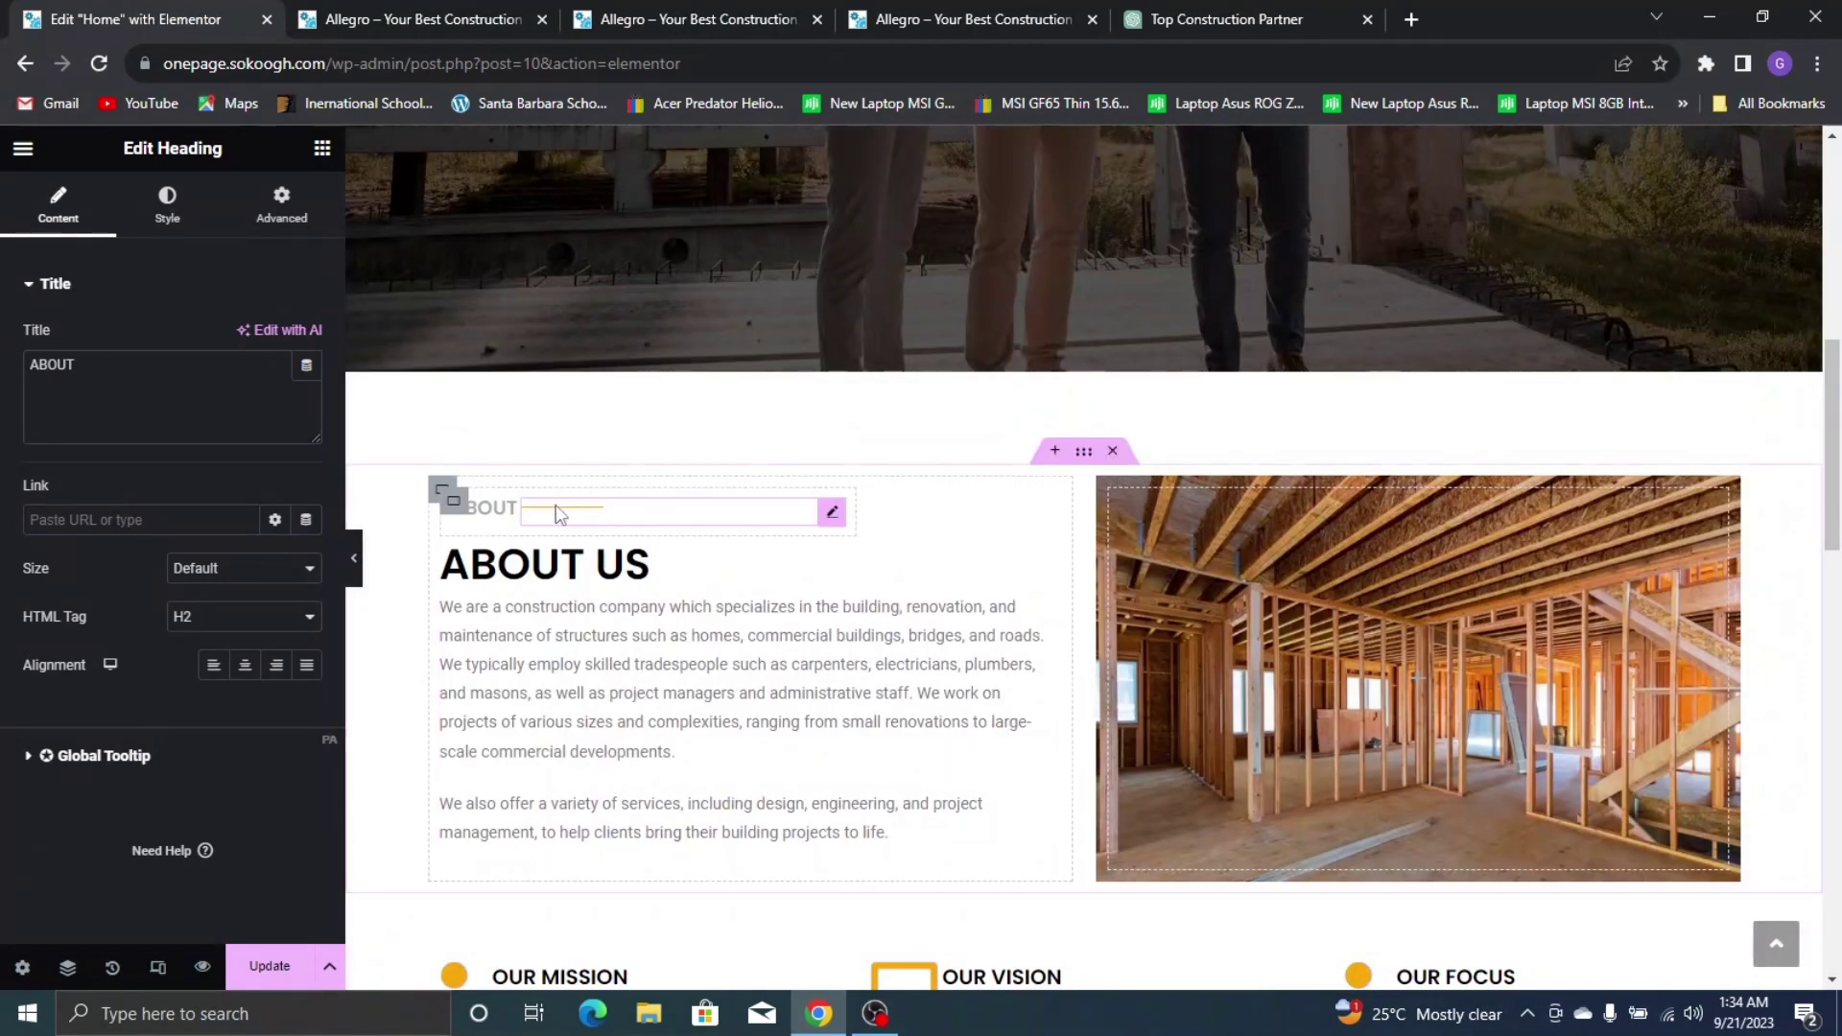
{"action": "right_click", "coordinate": [556, 504]}
{"action": "left_click", "coordinate": [614, 462]}
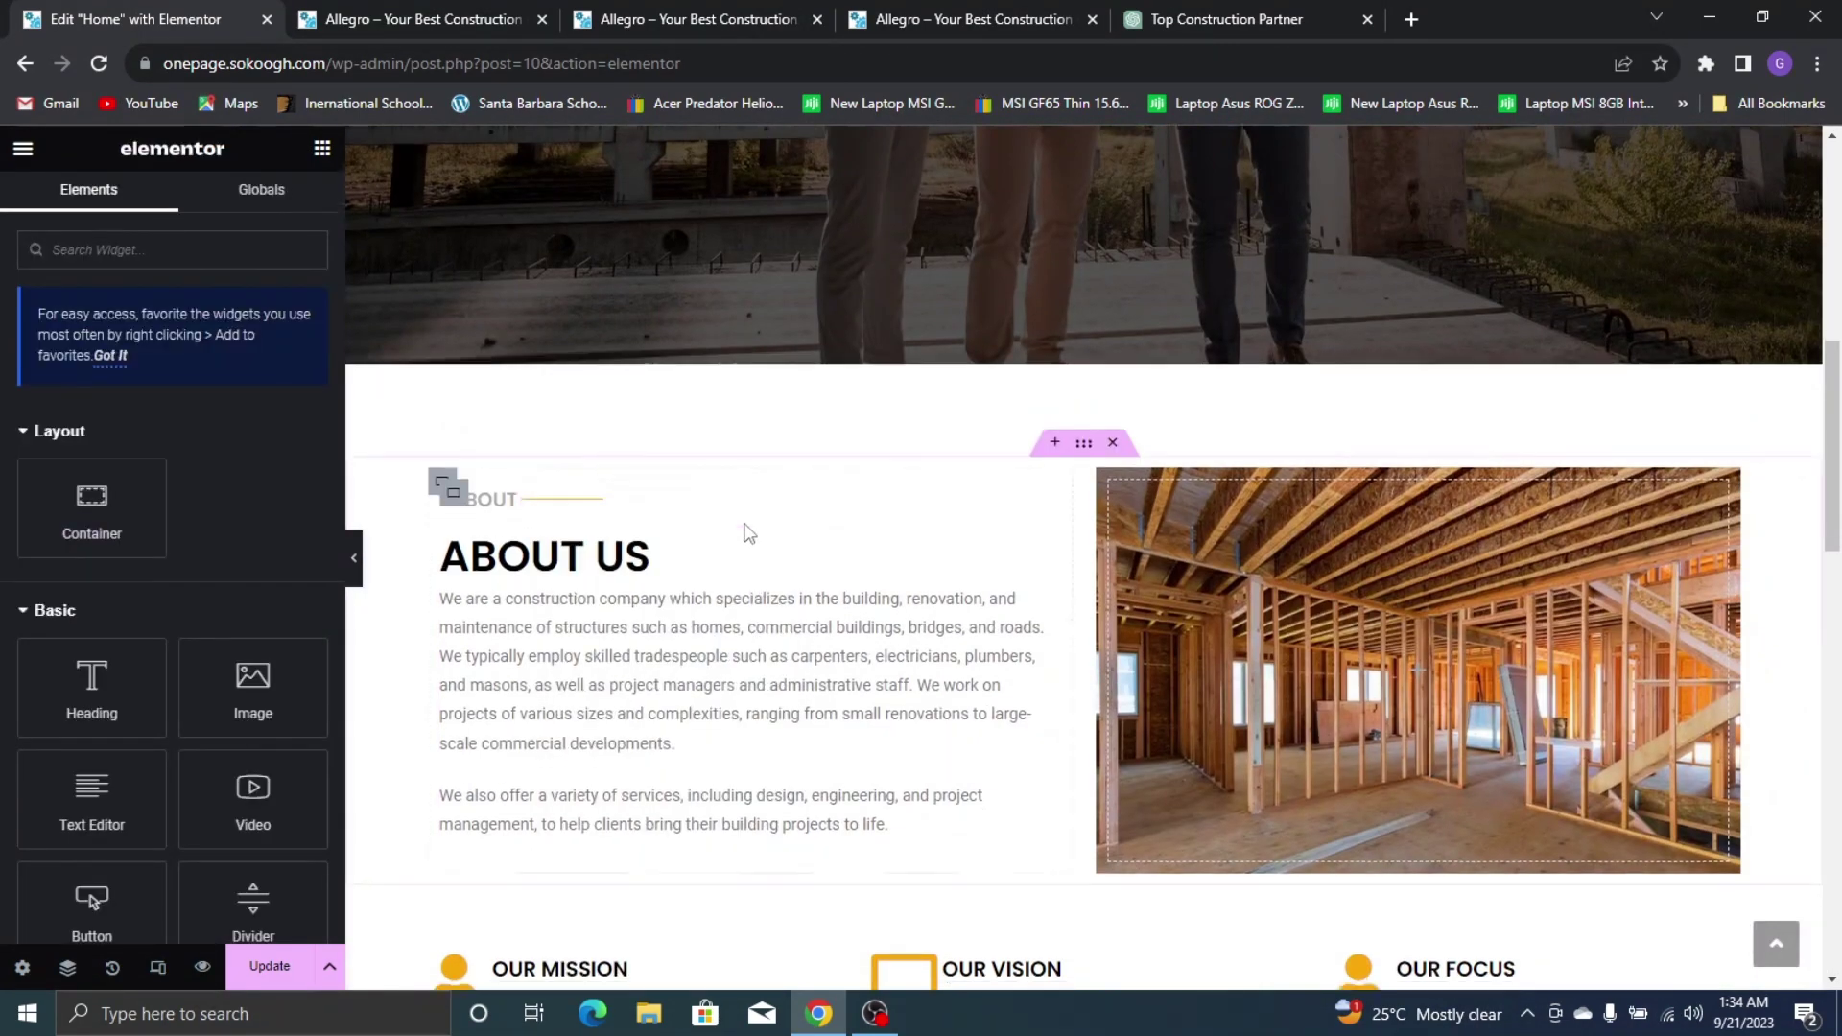
{"action": "scroll", "coordinate": [744, 530], "scroll_direction": "down", "scroll_amount": 10}
{"action": "right_click", "coordinate": [587, 477]}
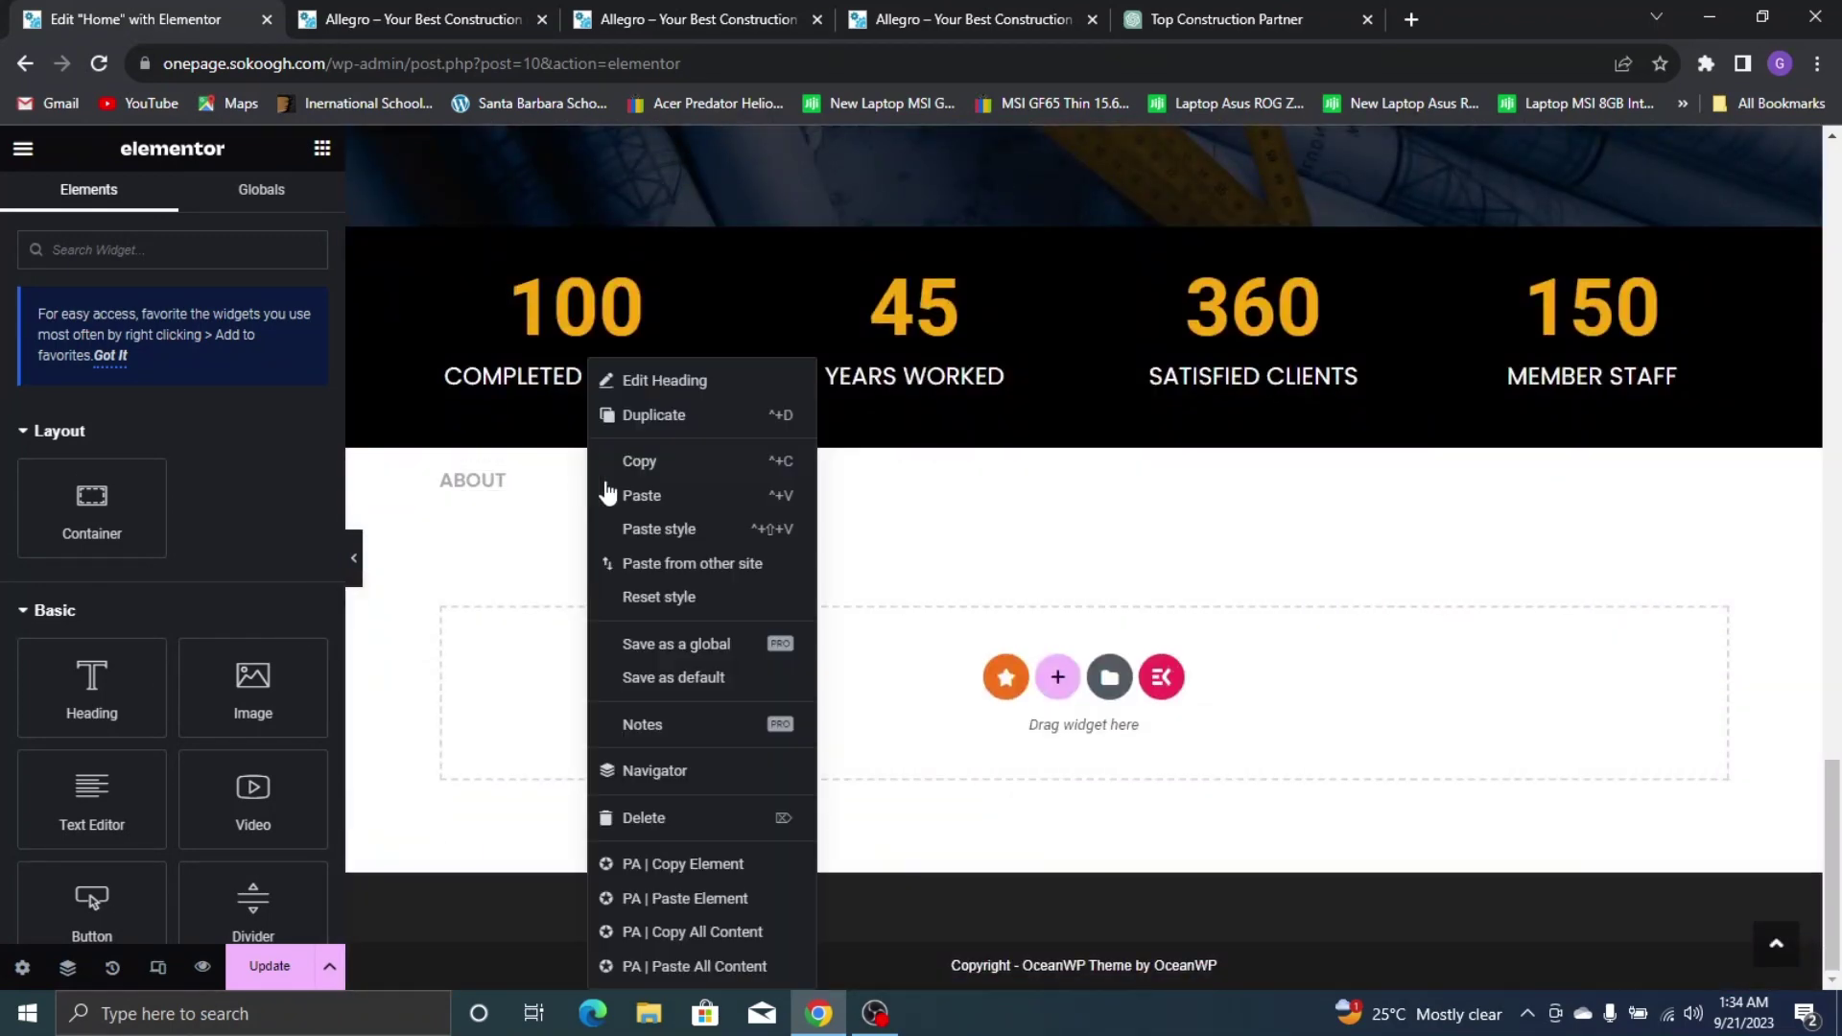
{"action": "left_click", "coordinate": [699, 496]}
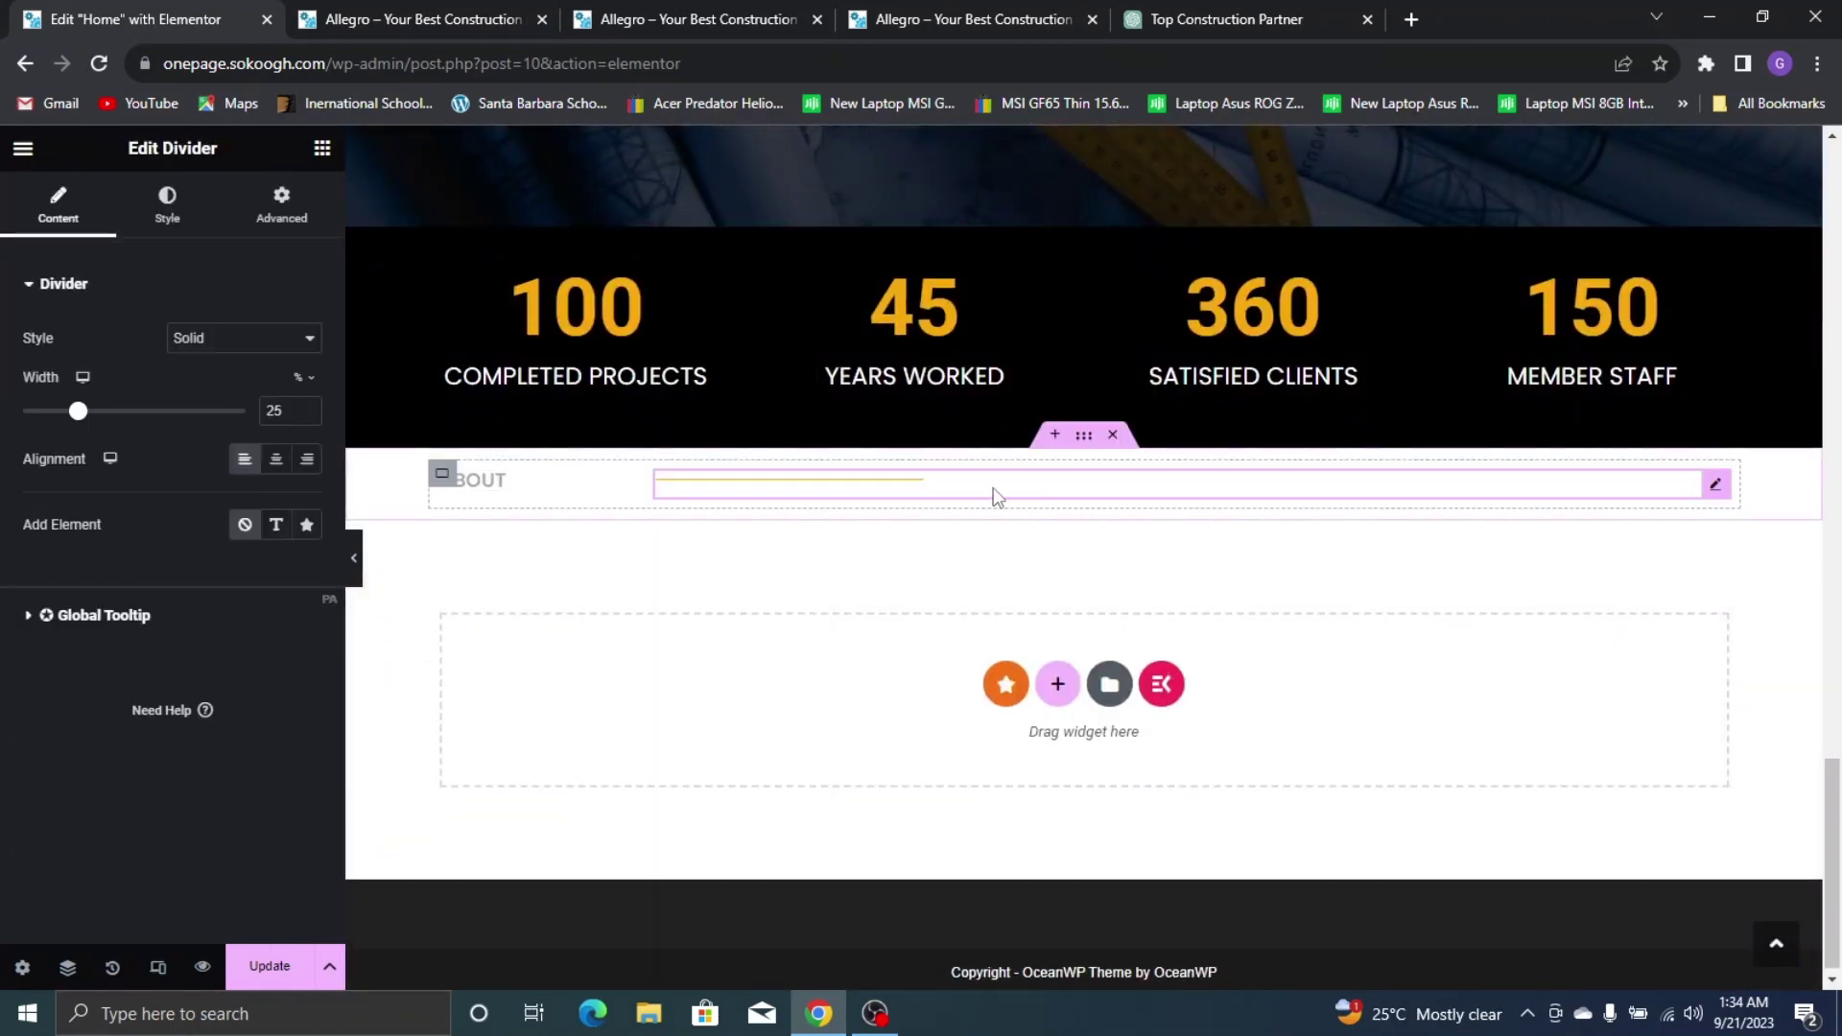
Reduce the pasted divider's width to 11%
{"action": "left_click", "coordinate": [307, 417]}
{"action": "left_click", "coordinate": [307, 417]}
{"action": "left_click", "coordinate": [307, 416]}
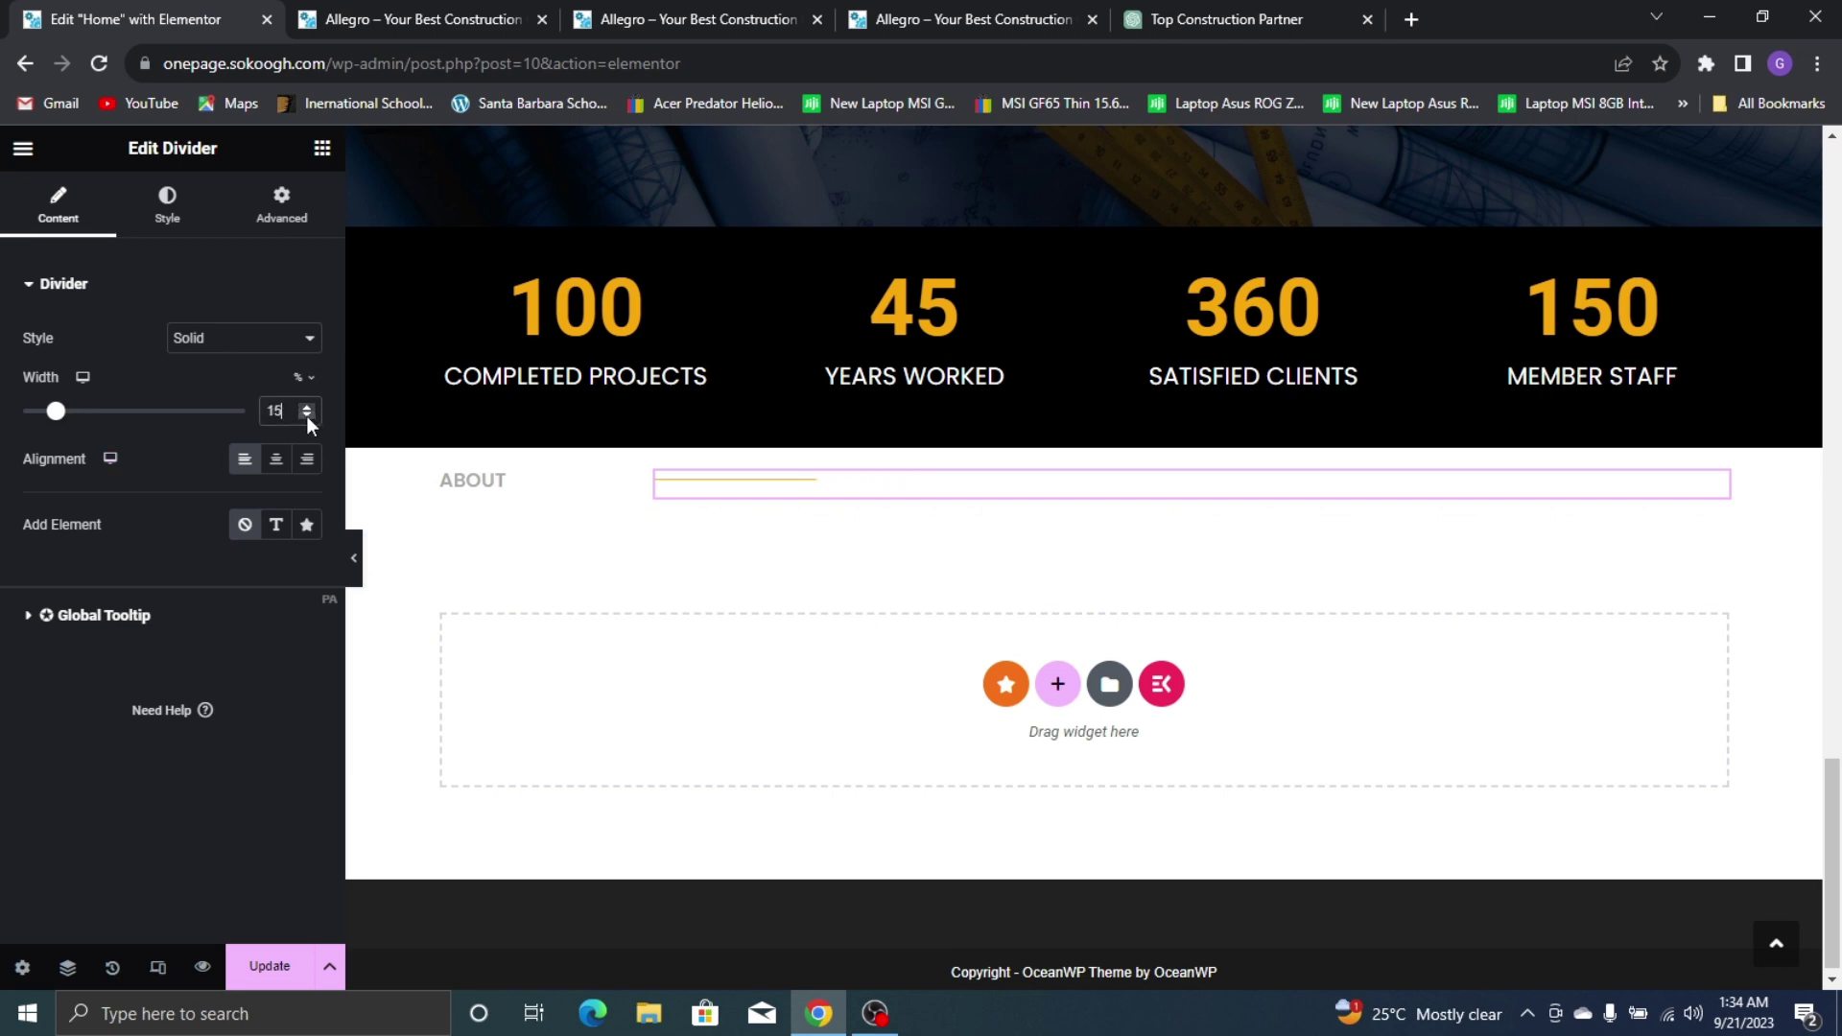
{"action": "left_click", "coordinate": [307, 416]}
{"action": "left_click", "coordinate": [307, 417]}
{"action": "left_click", "coordinate": [307, 417]}
{"action": "left_click", "coordinate": [307, 416]}
{"action": "key", "text": "ctrl+z"}
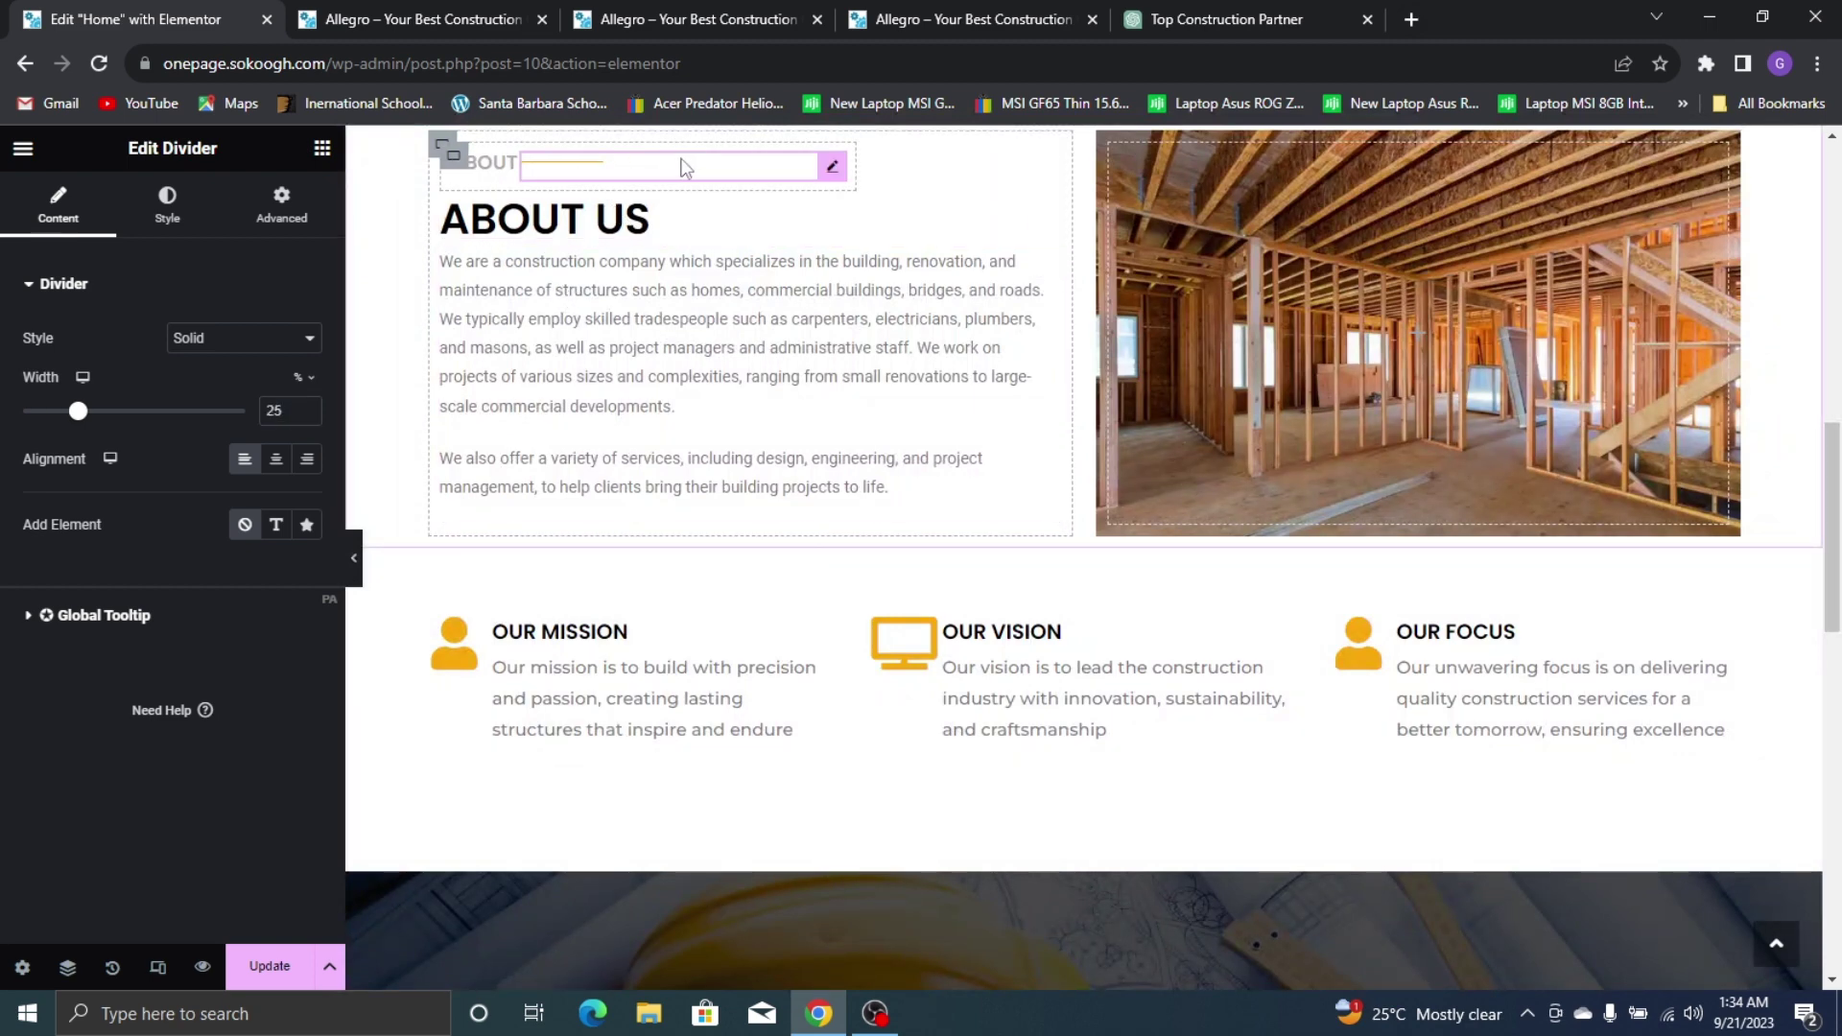
{"action": "key", "text": "ctrl+shift+z"}
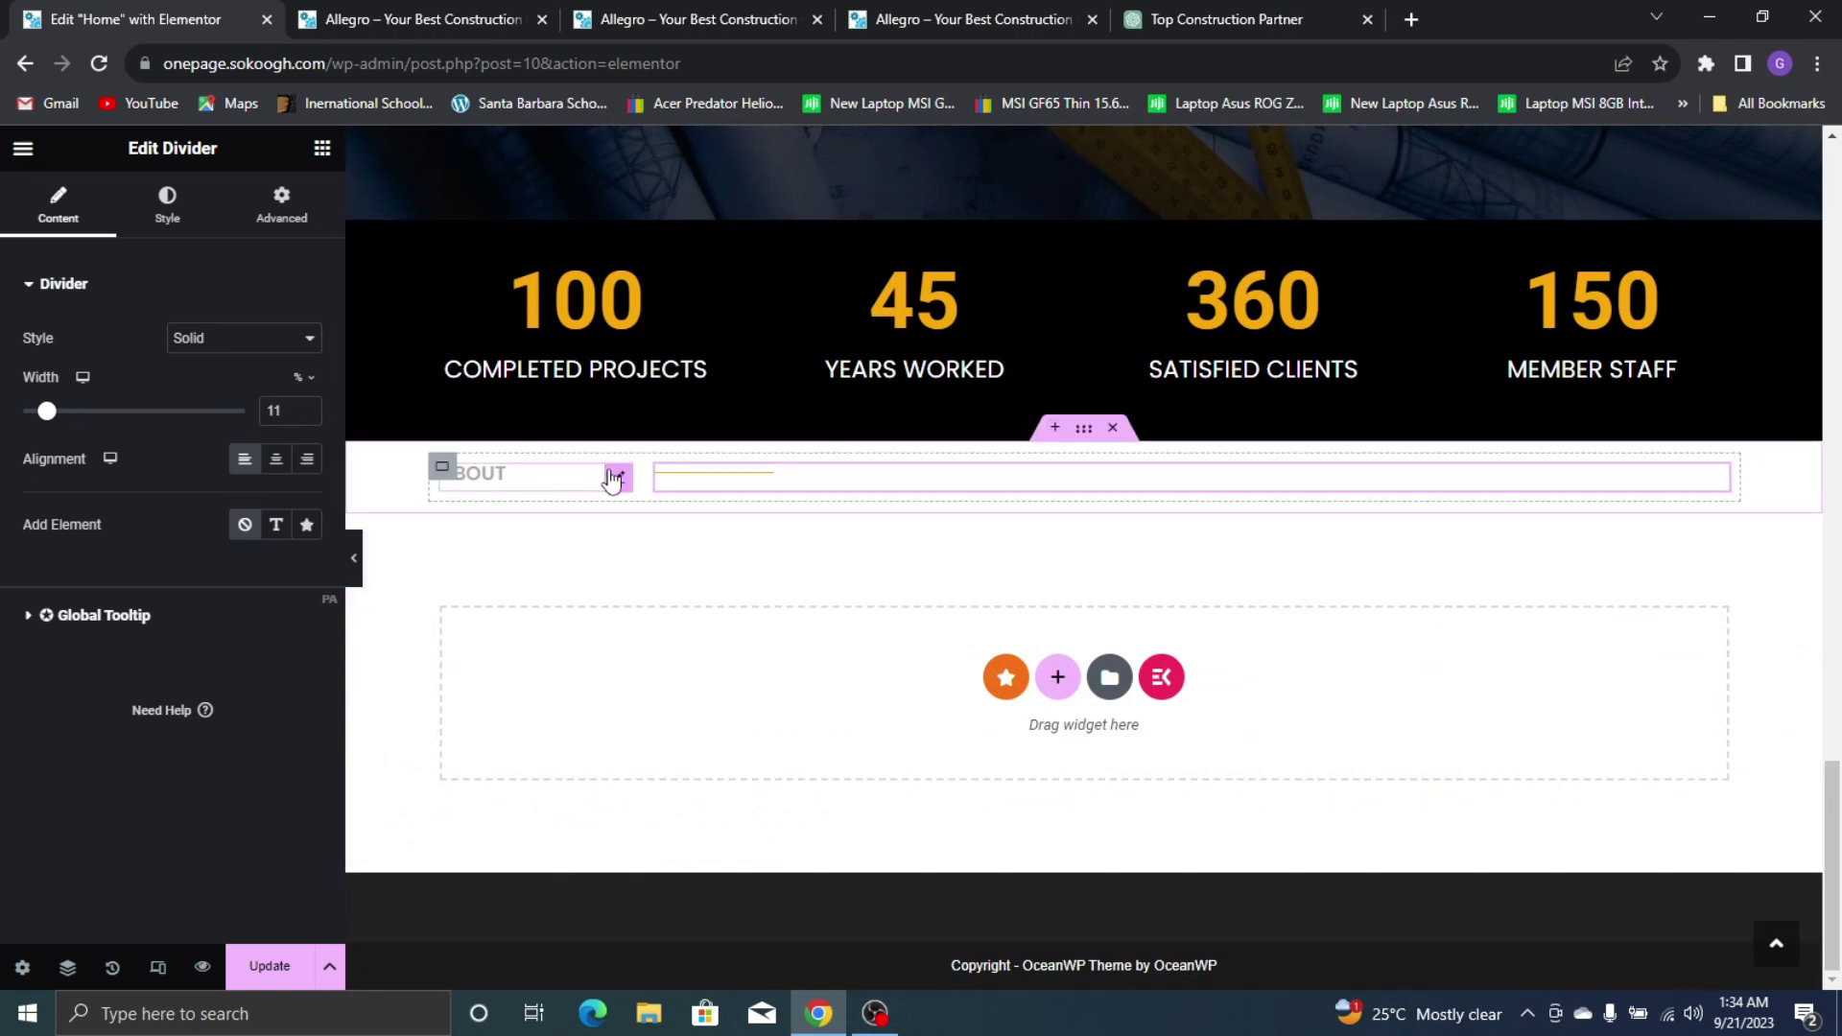
Retitle the copied ABOUT tagline heading to SERVICES
{"action": "left_click", "coordinate": [615, 475]}
{"action": "double_click", "coordinate": [82, 363]}
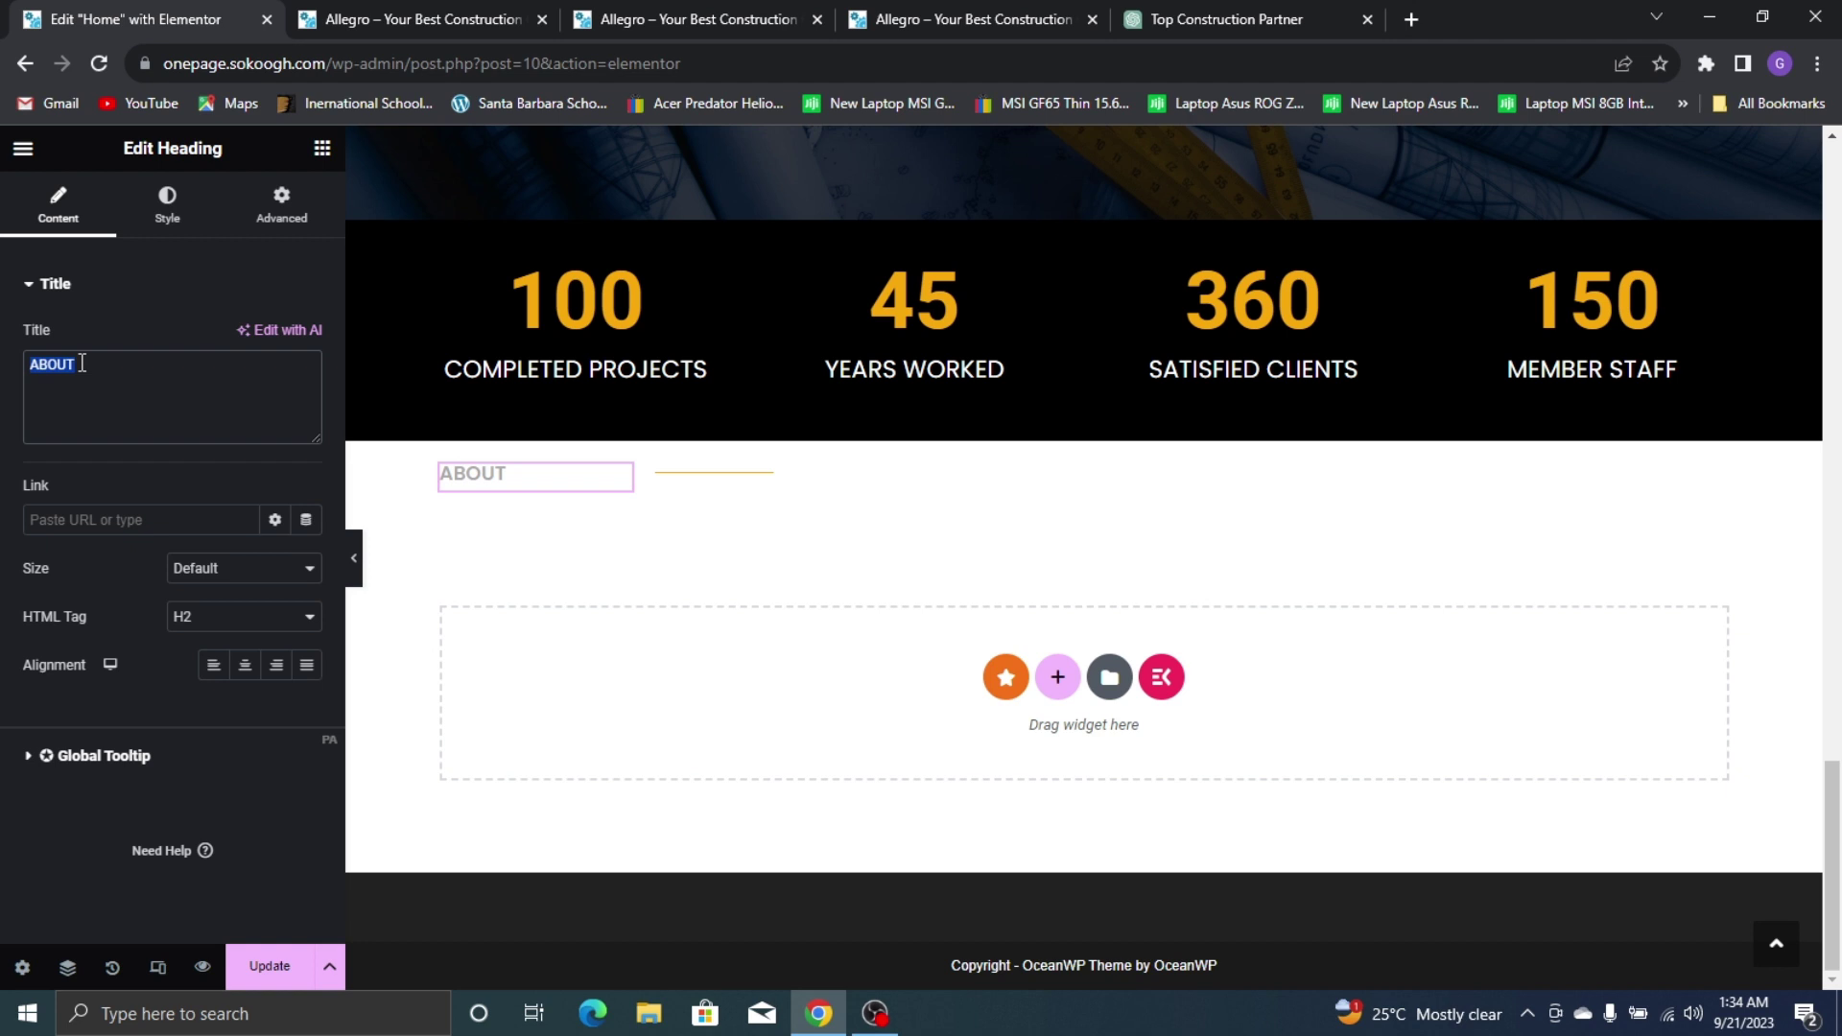
{"action": "type", "text": "SERVICES"}
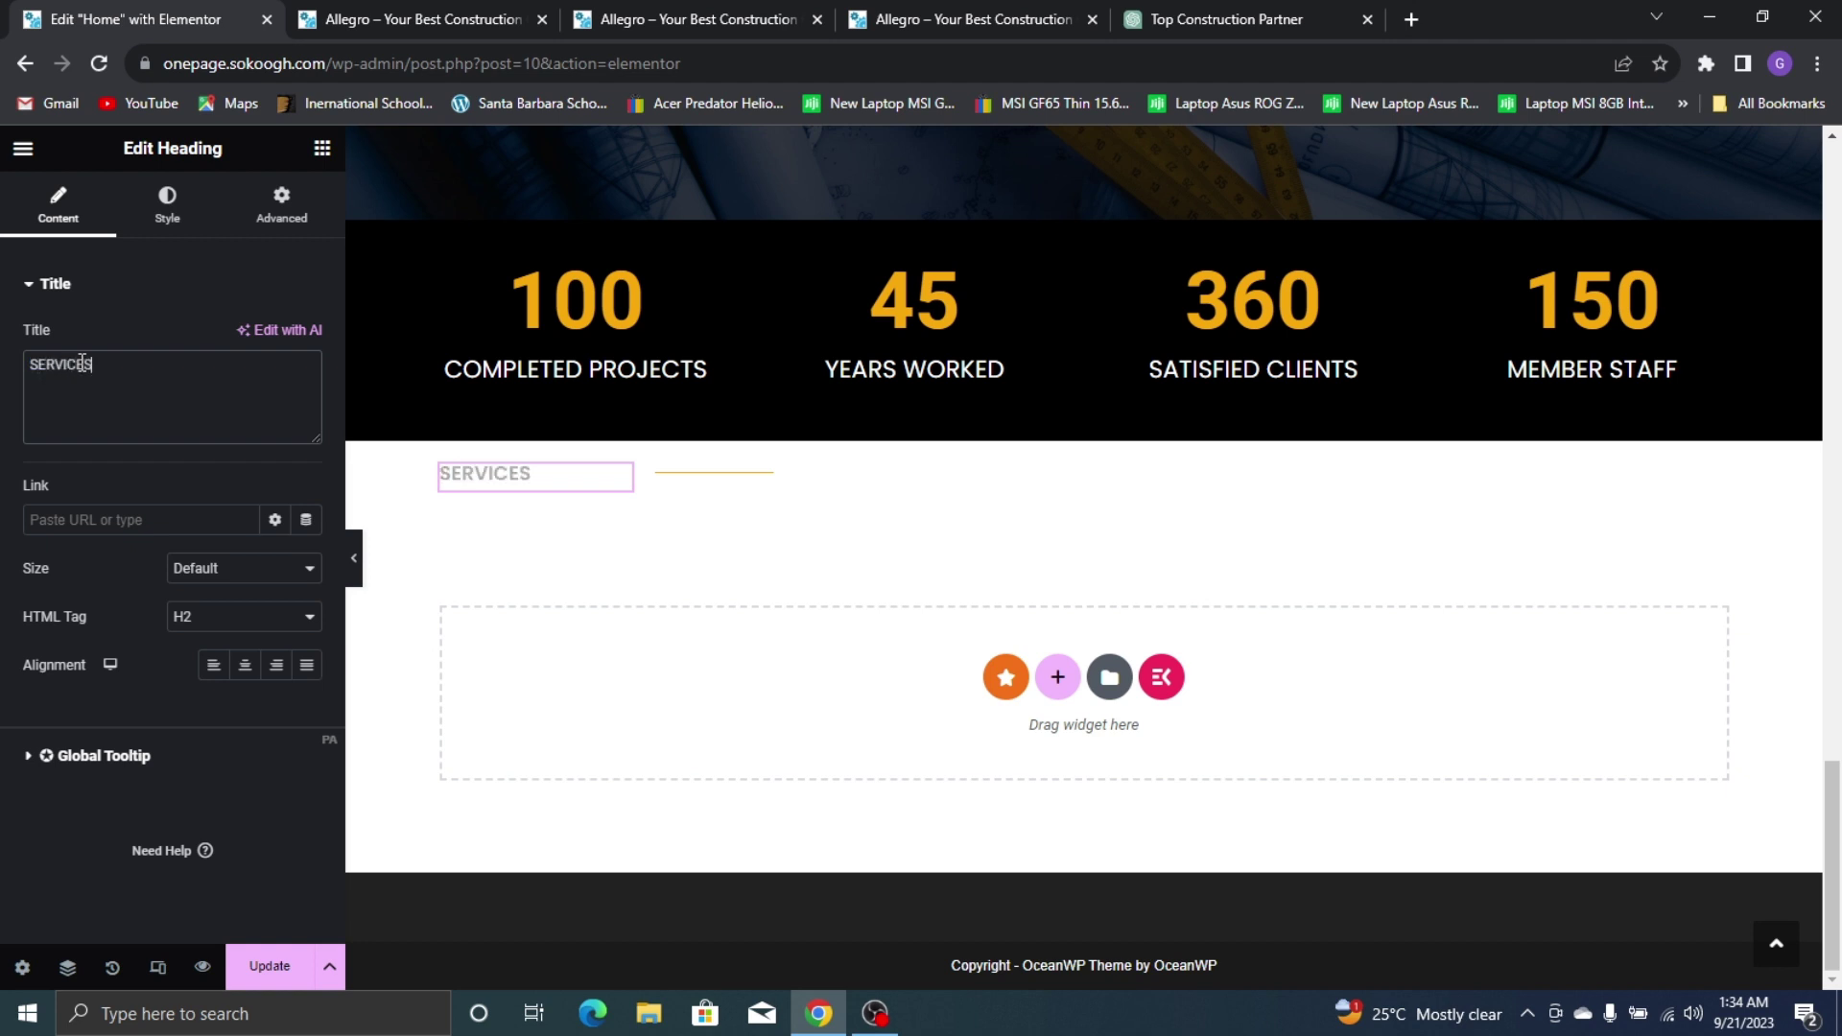
Lower the tagline heading's Advanced width to about 8%
{"action": "left_click", "coordinate": [282, 203]}
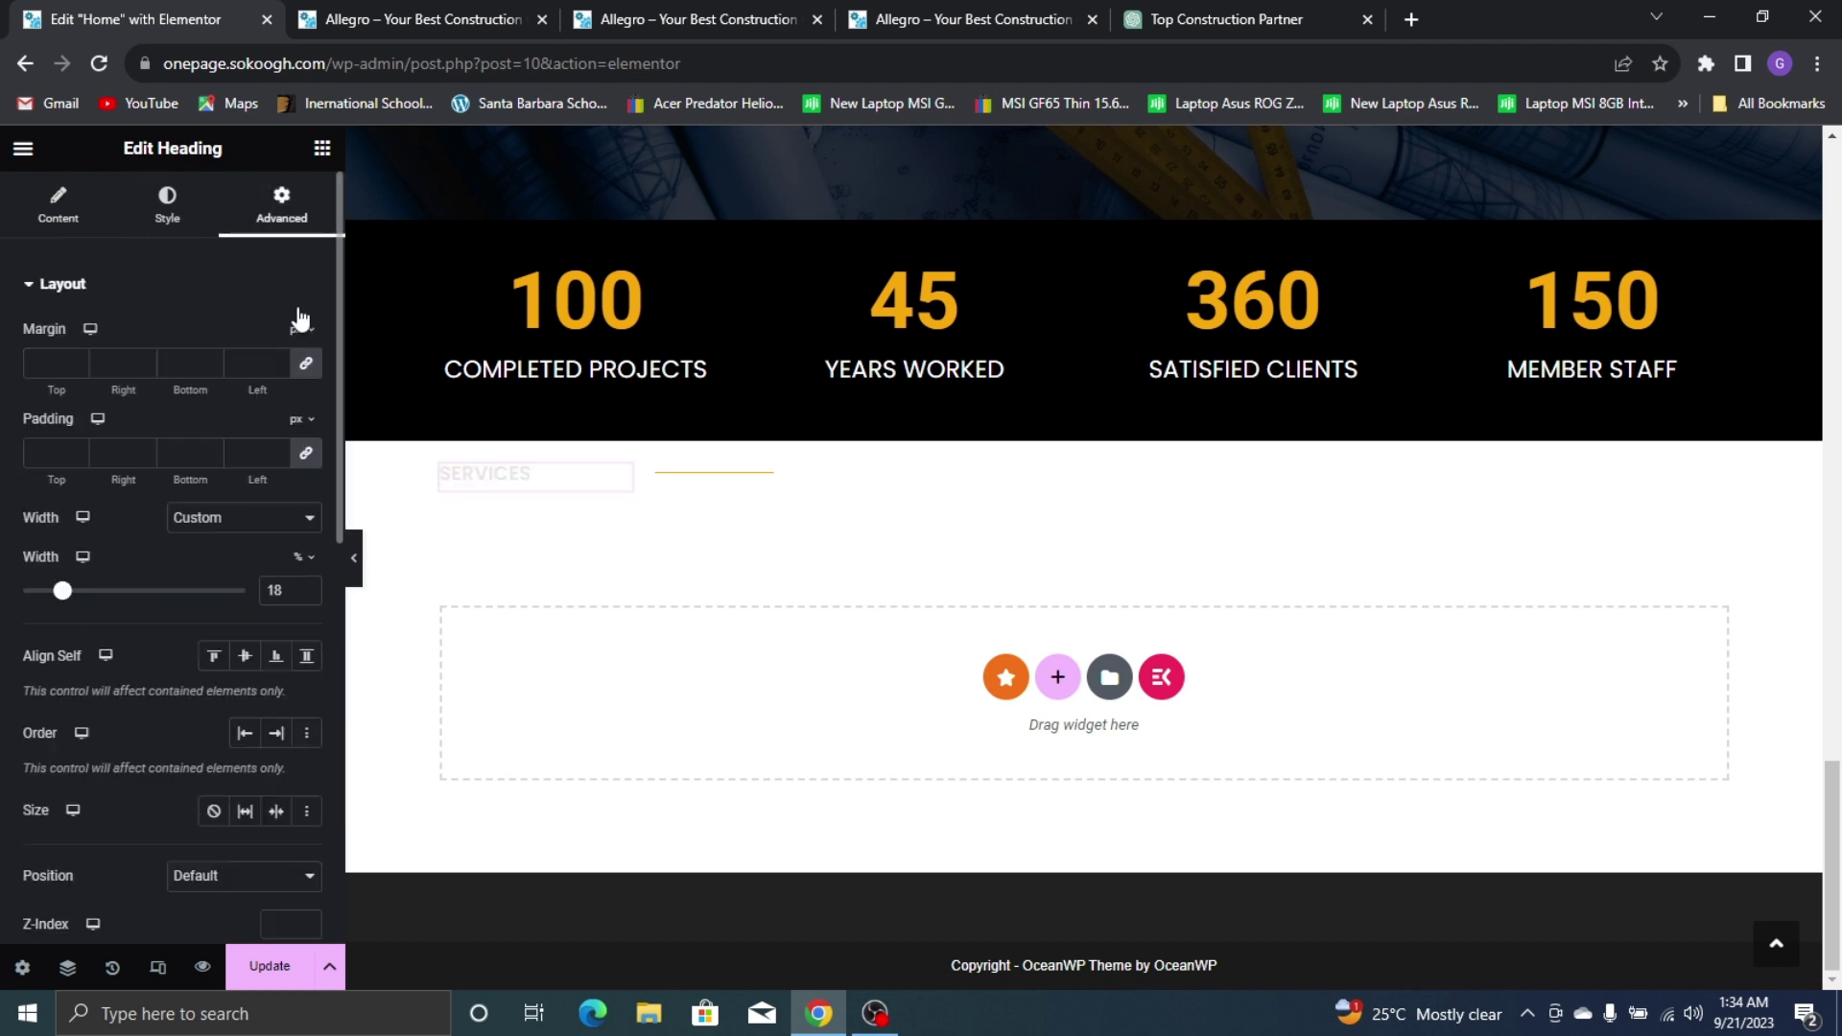
{"action": "left_click", "coordinate": [307, 596]}
{"action": "left_click", "coordinate": [307, 596]}
{"action": "left_click", "coordinate": [307, 595]}
{"action": "left_click", "coordinate": [307, 596]}
{"action": "left_click", "coordinate": [307, 596]}
{"action": "left_click", "coordinate": [307, 596]}
{"action": "left_click", "coordinate": [307, 596]}
{"action": "left_click", "coordinate": [307, 596]}
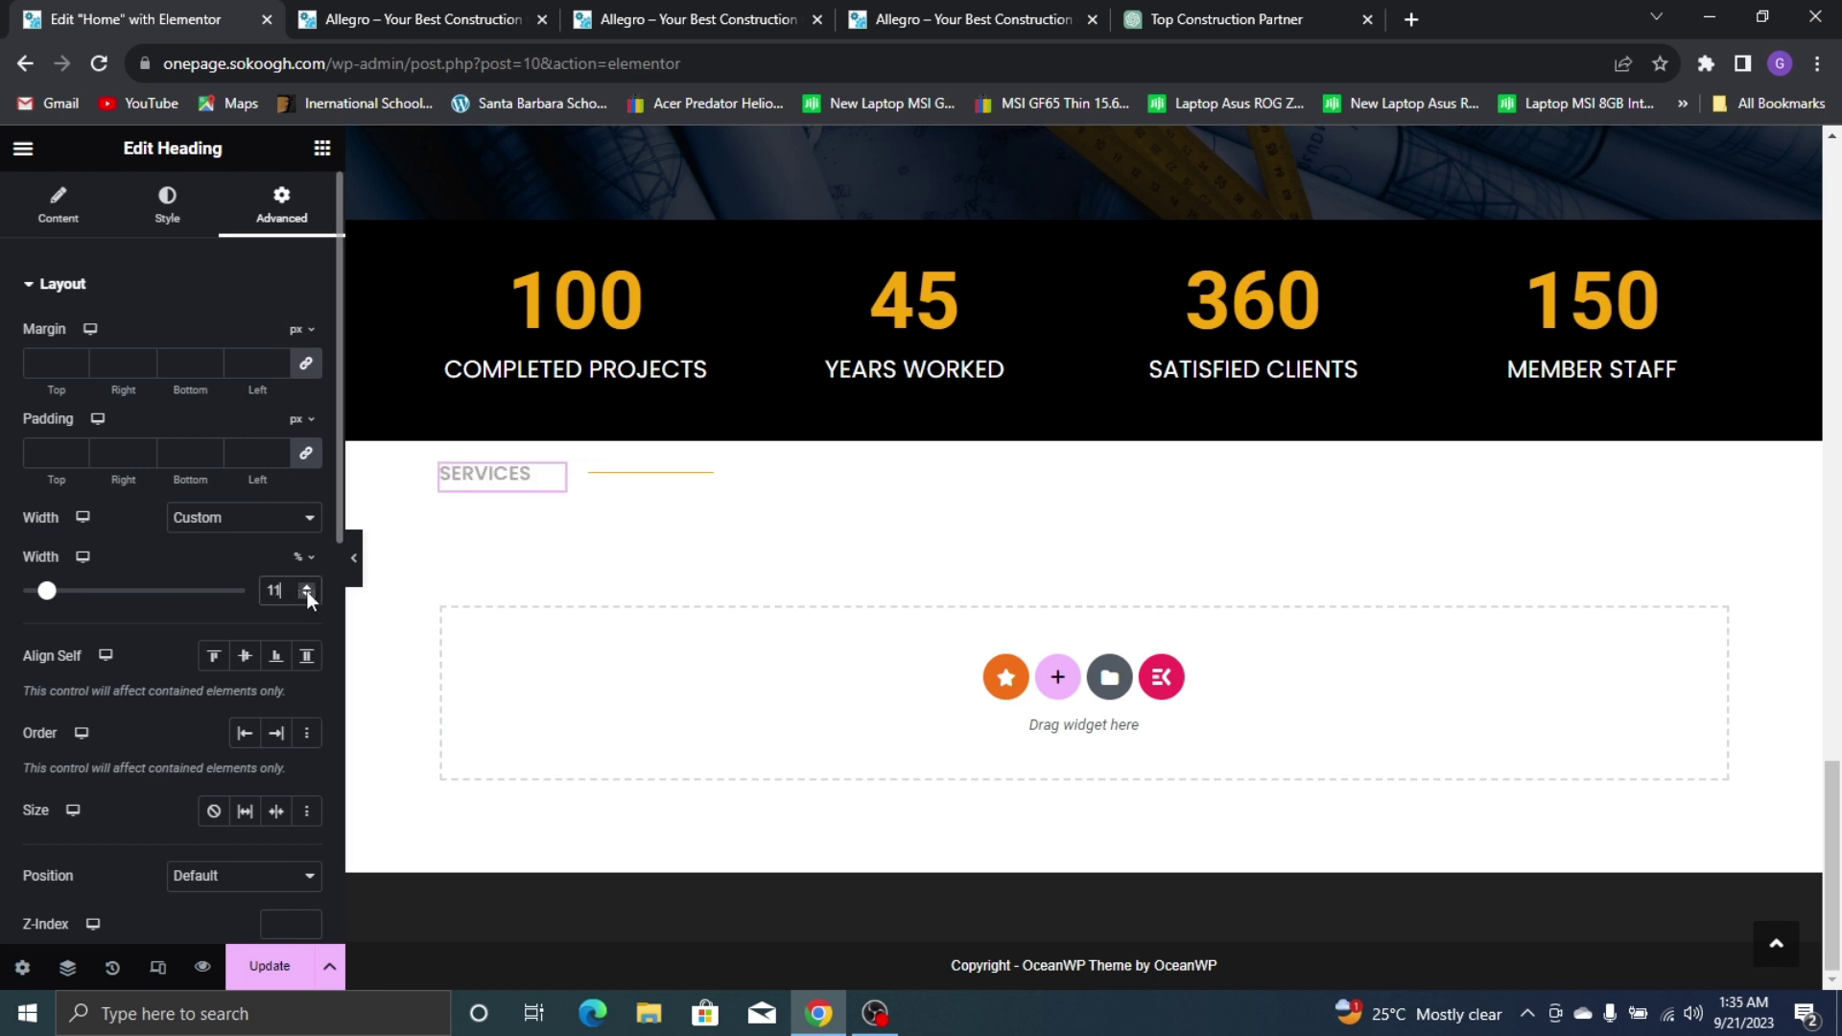
{"action": "left_click", "coordinate": [307, 595]}
{"action": "left_click", "coordinate": [307, 595]}
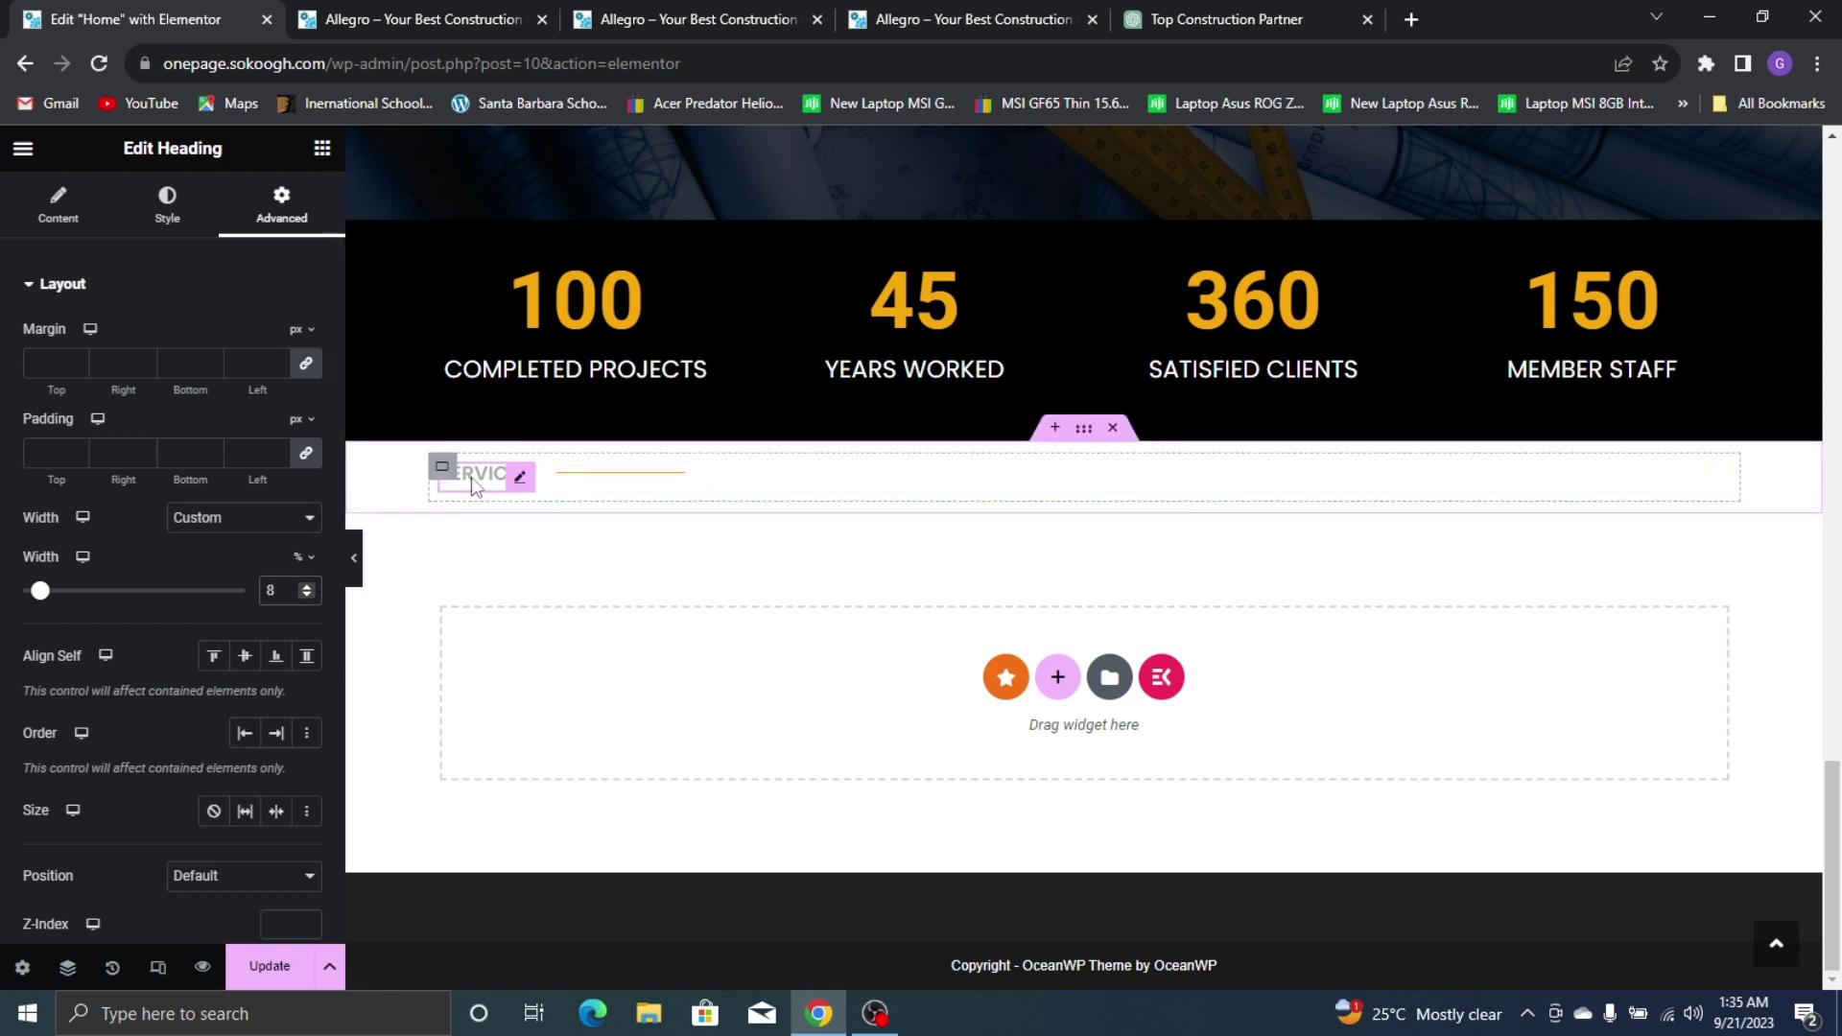
Set the tagline-and-divider row's row gap to 0 and column gap to 6
{"action": "left_click", "coordinate": [585, 480]}
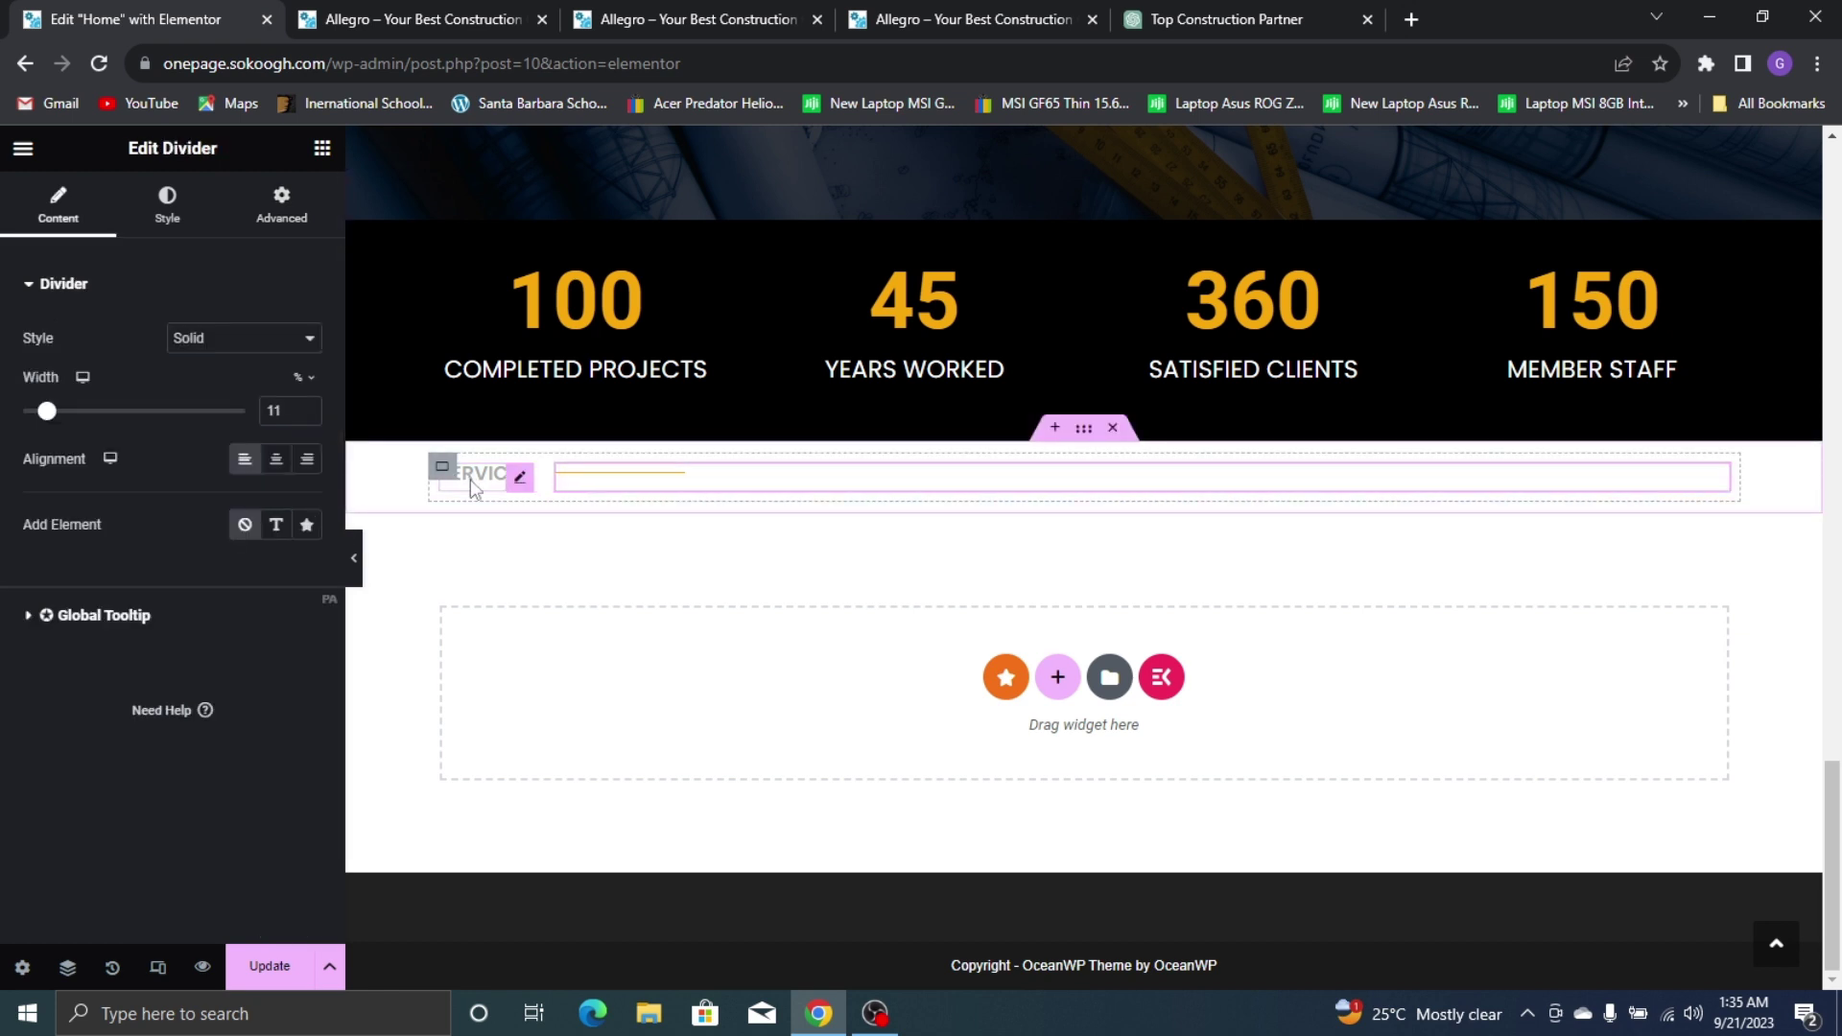
{"action": "left_click", "coordinate": [442, 470]}
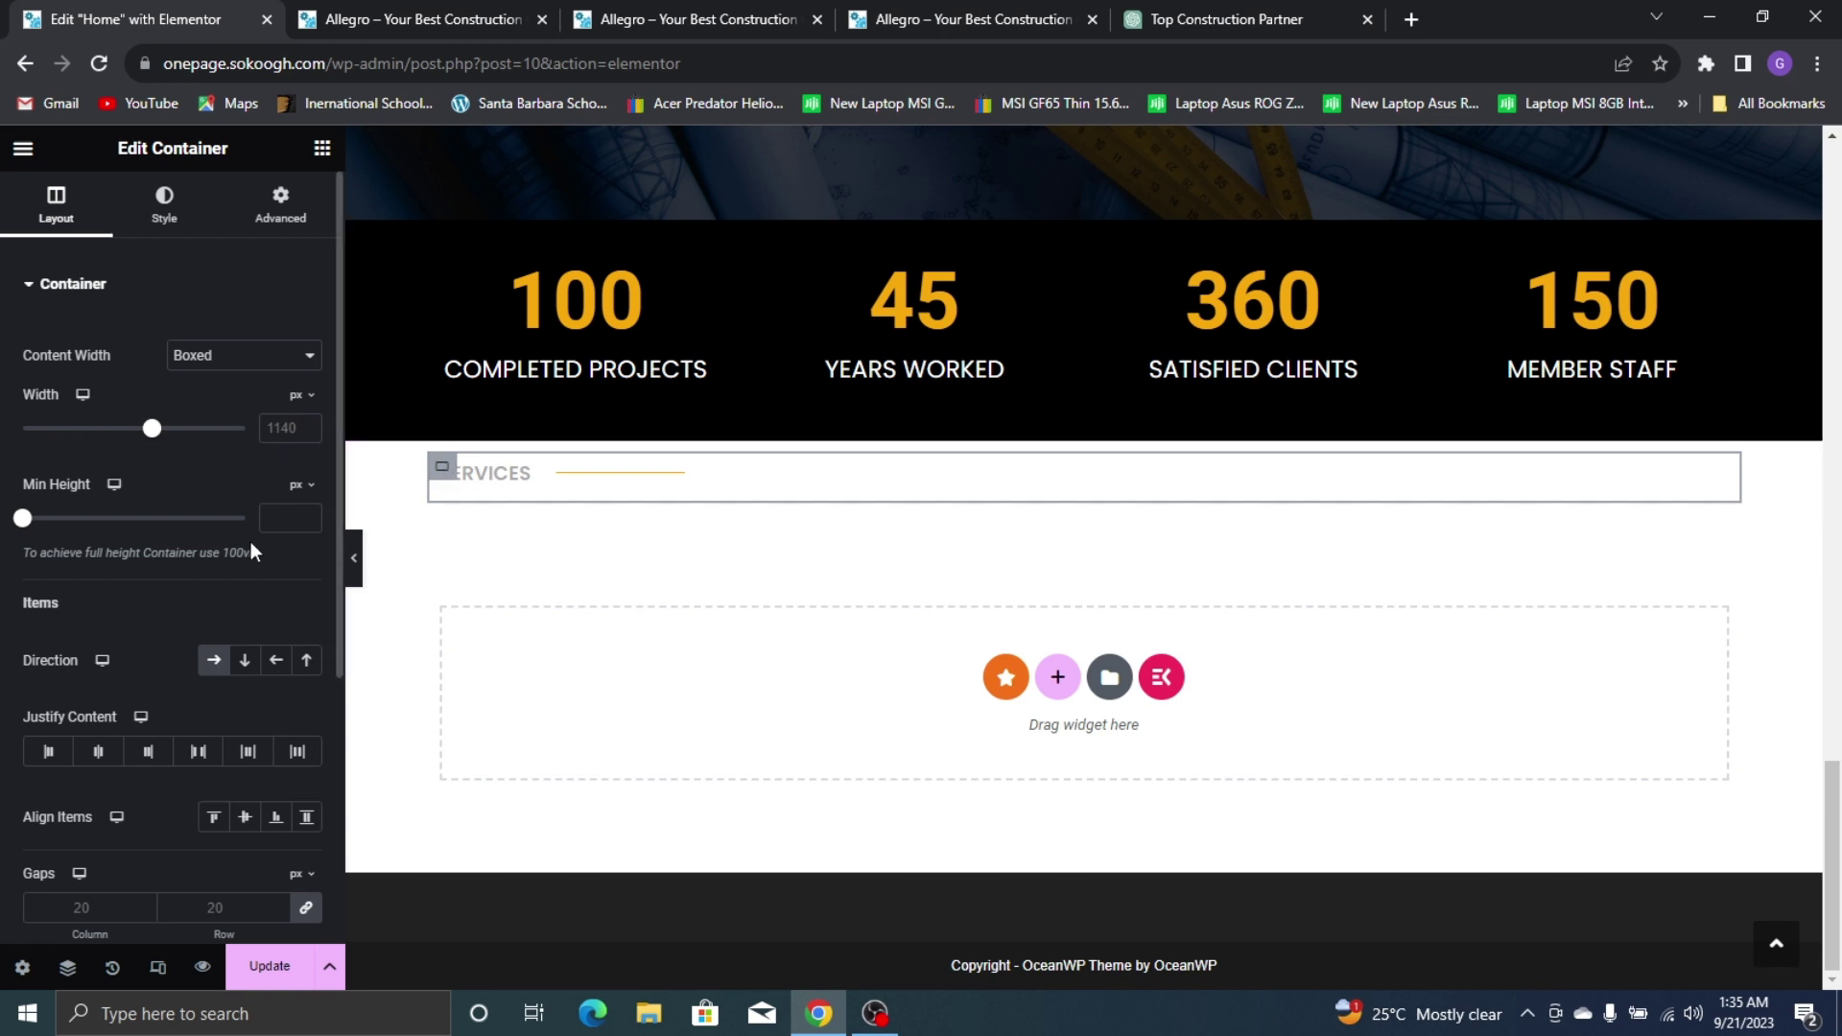
{"action": "left_click", "coordinate": [308, 912]}
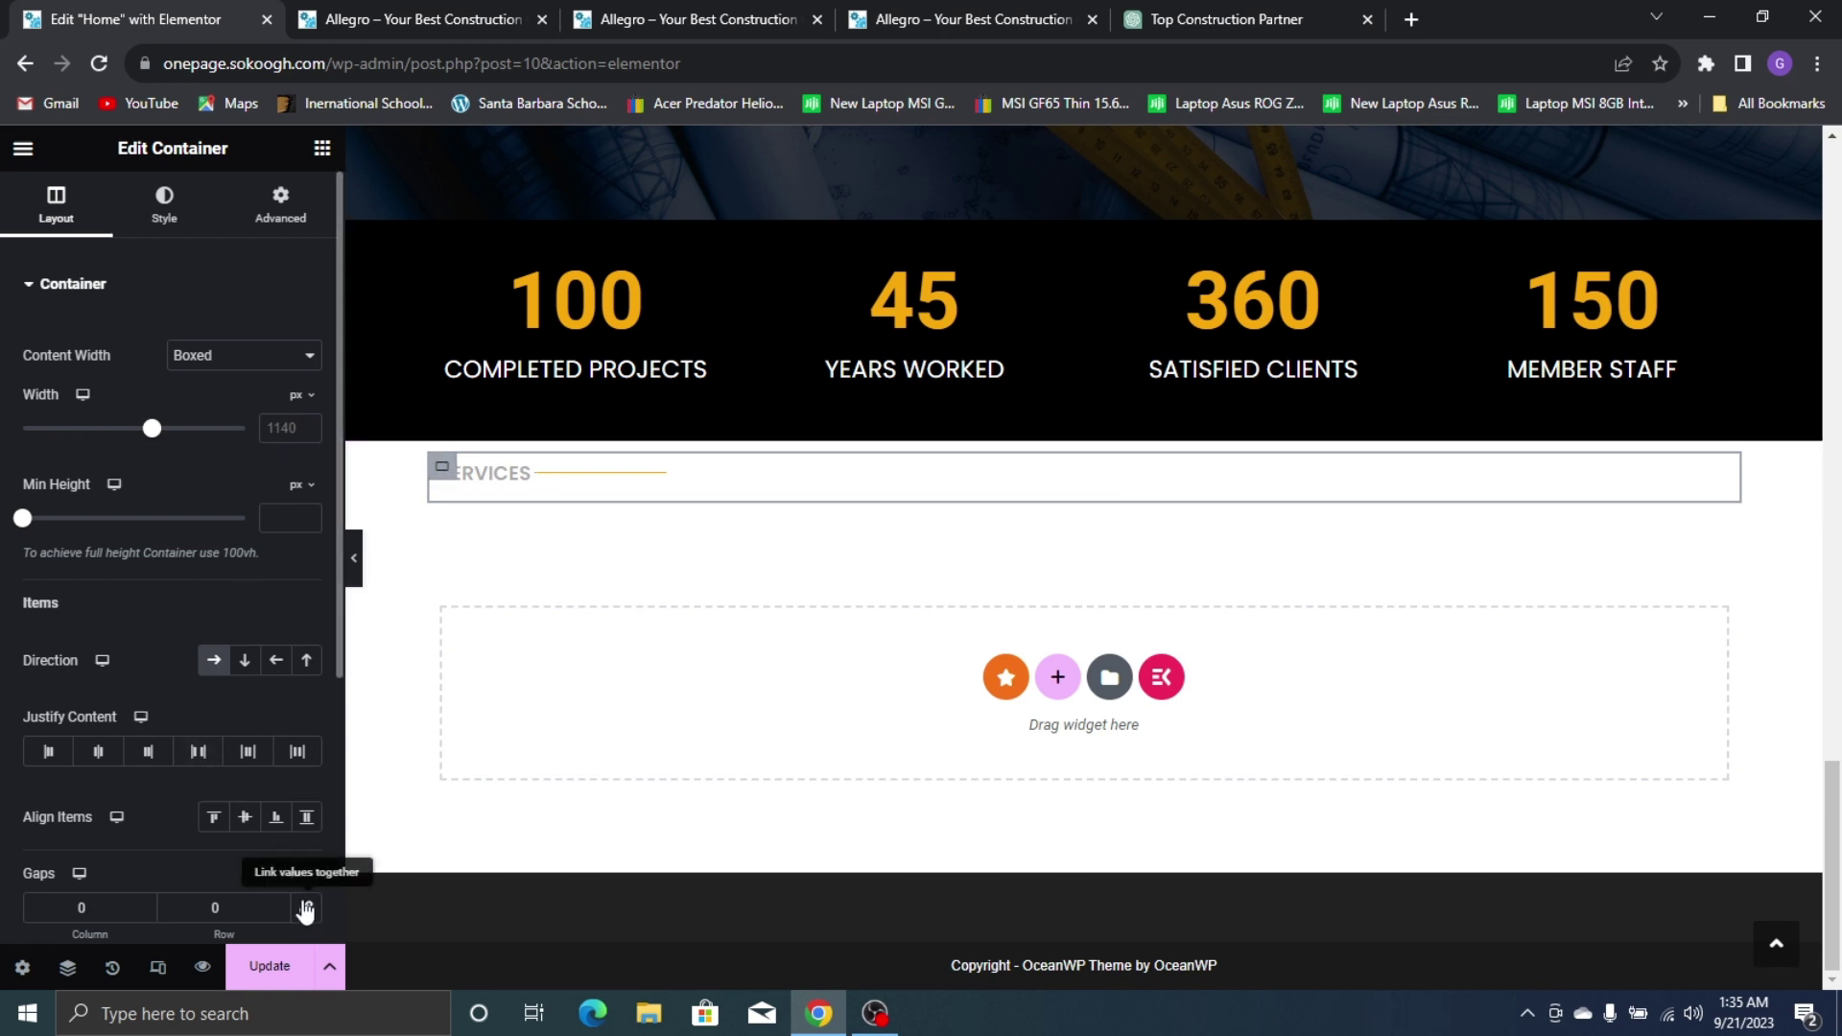
{"action": "scroll", "coordinate": [150, 758], "scroll_direction": "down", "scroll_amount": 1}
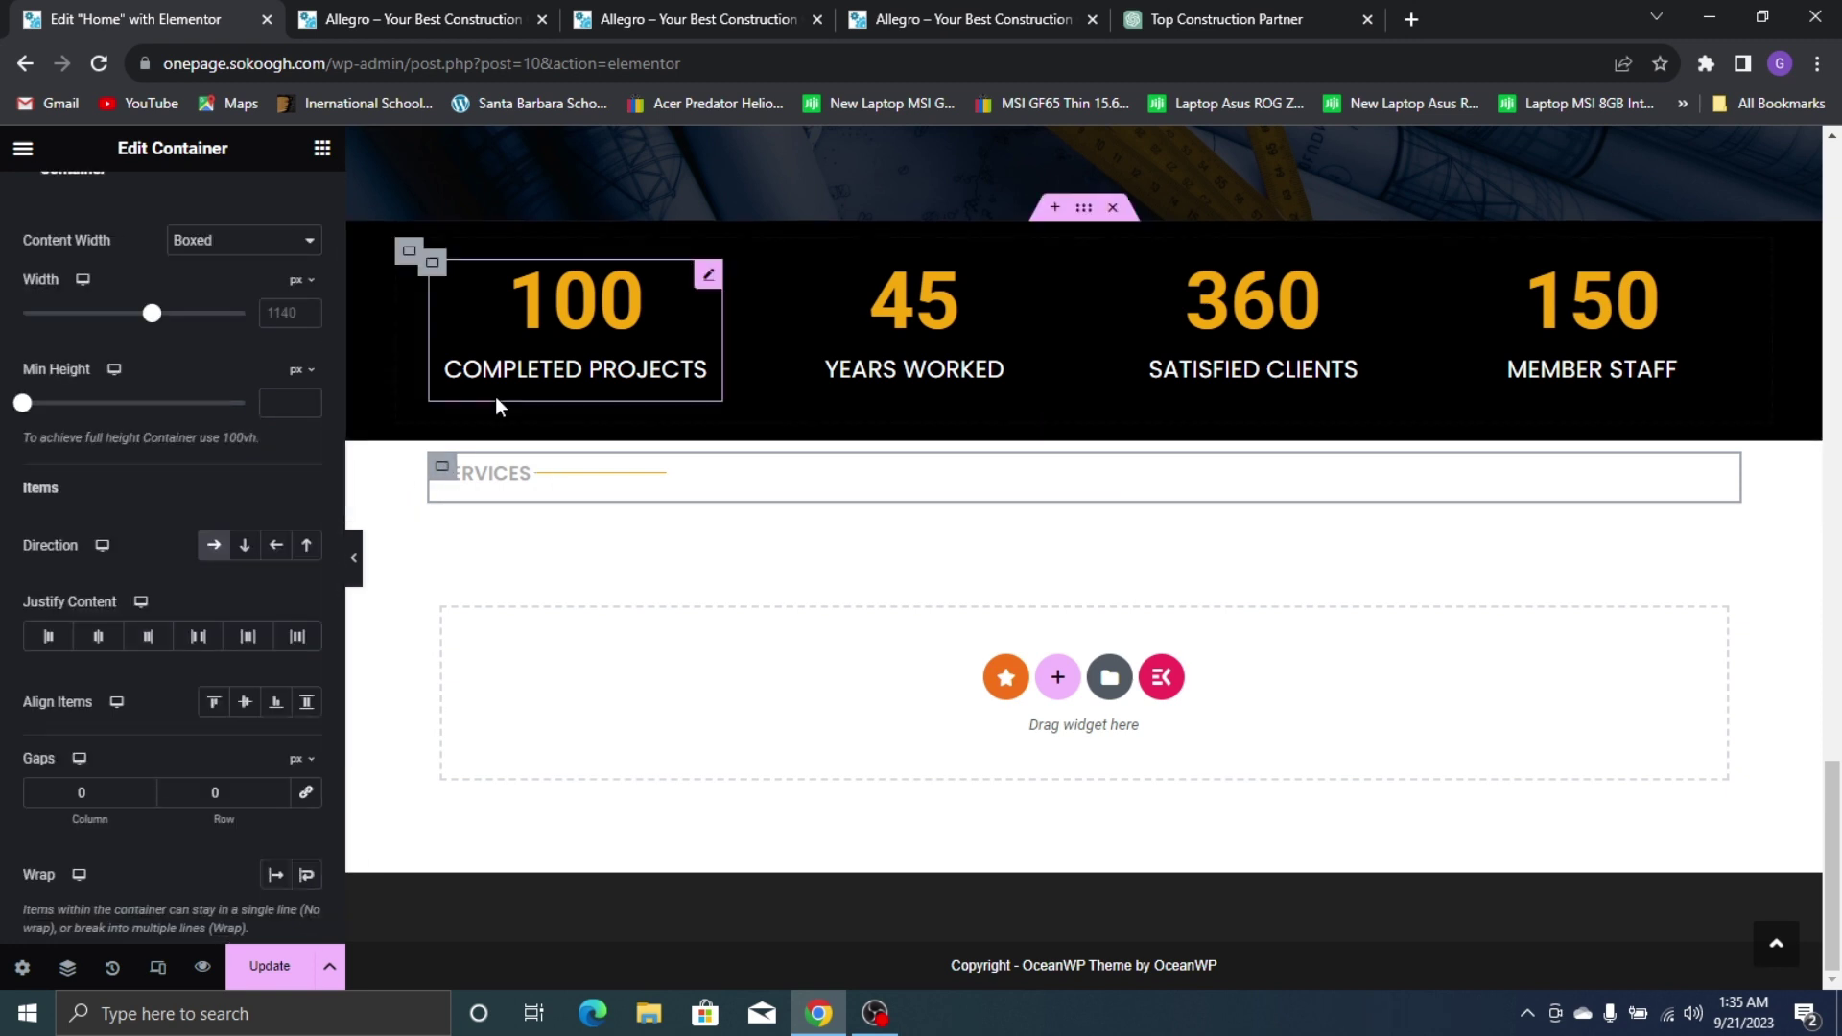
{"action": "left_click", "coordinate": [144, 791]}
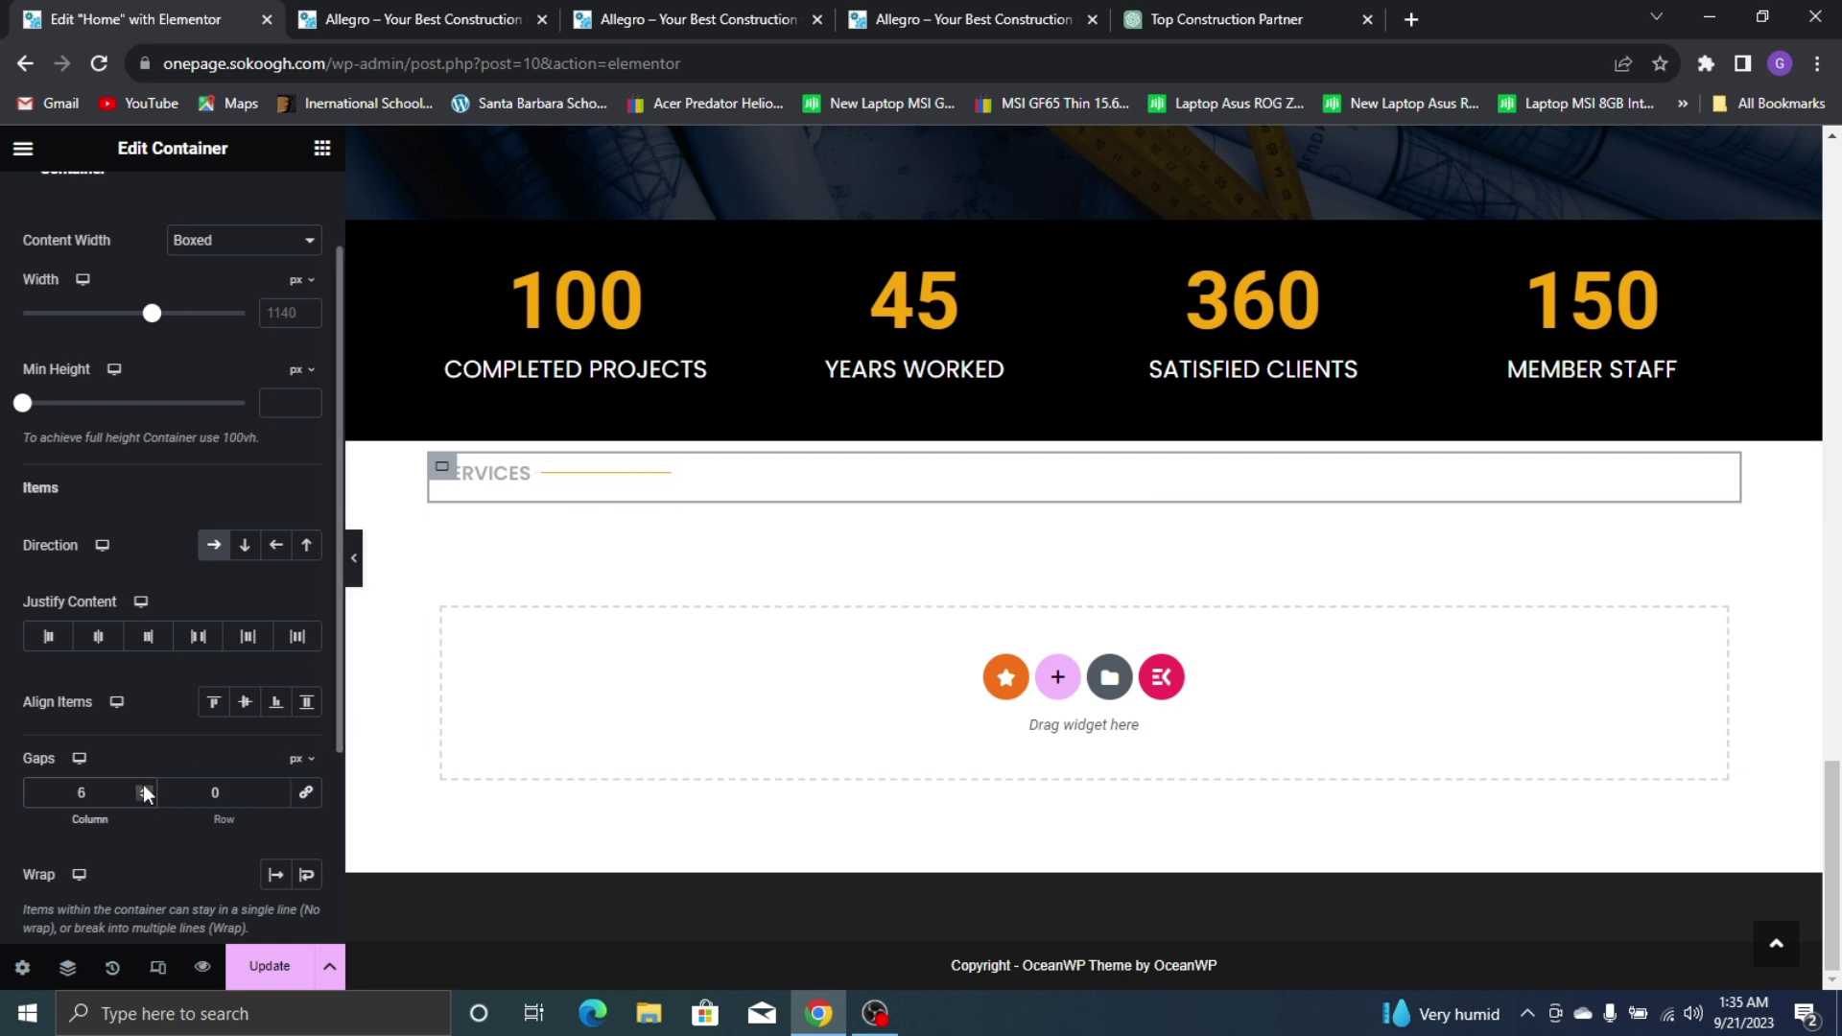
{"action": "left_click", "coordinate": [144, 787]}
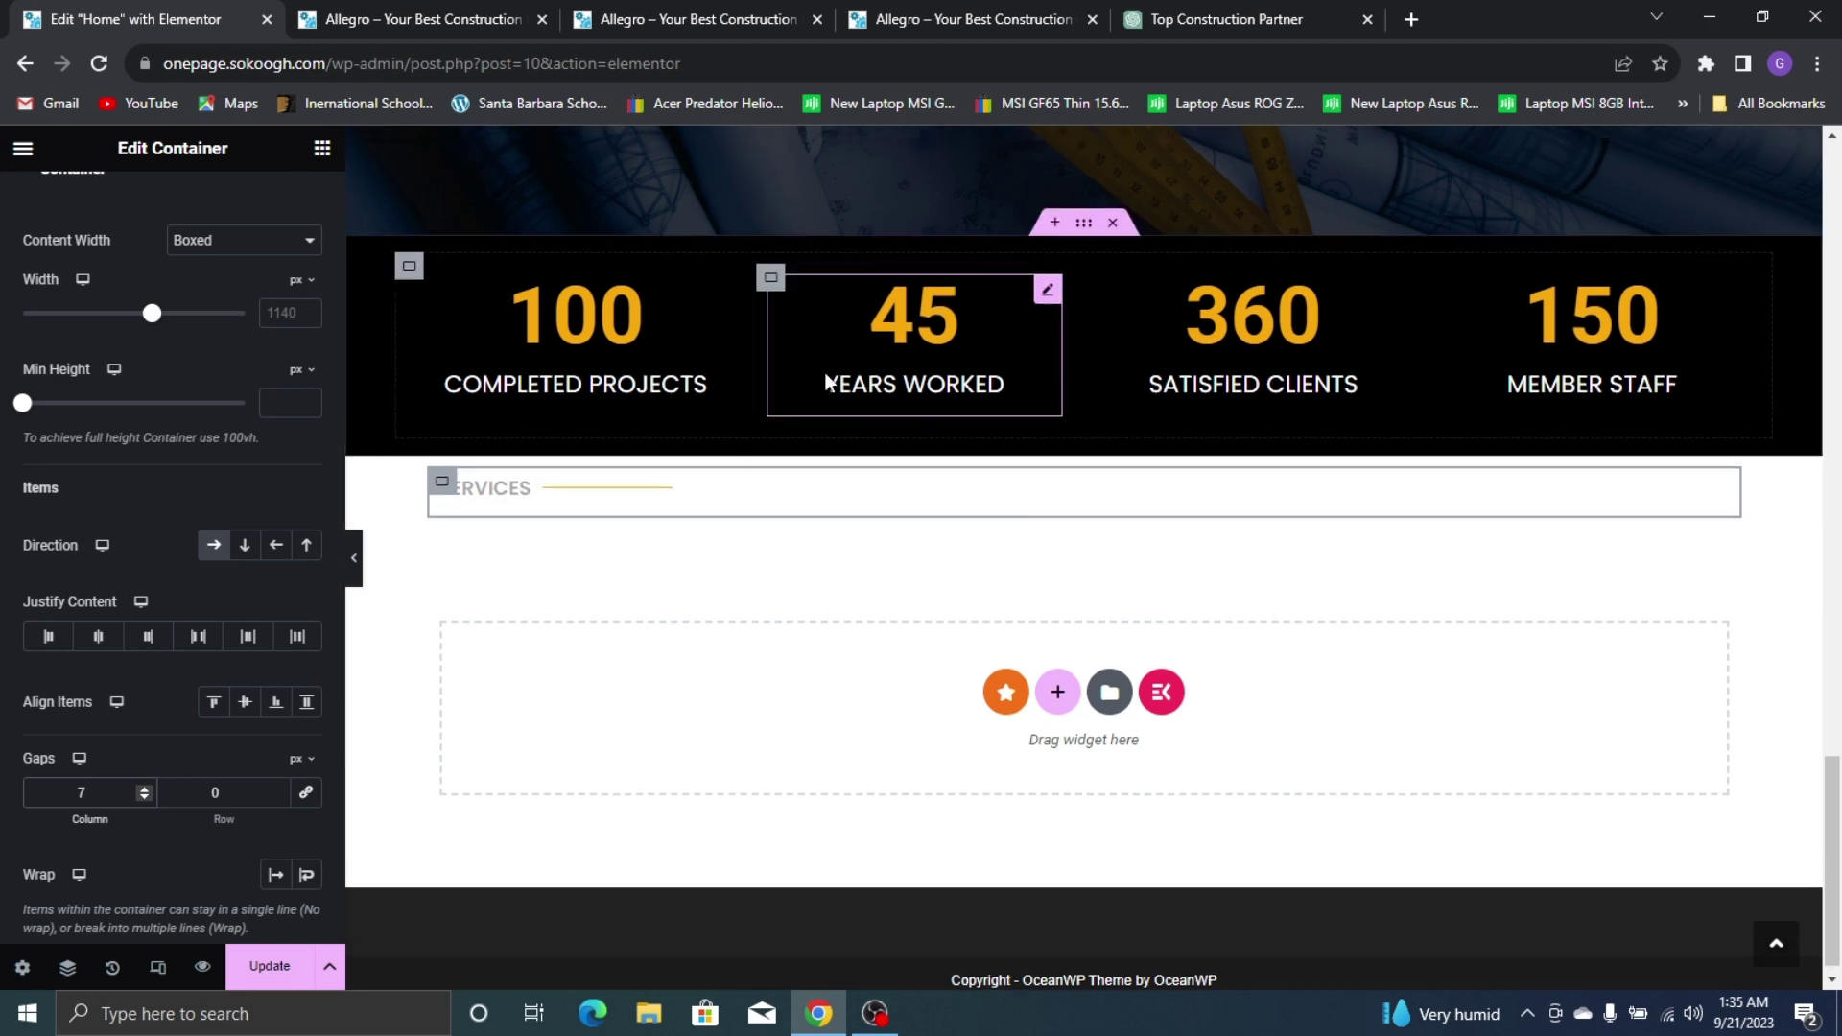
{"action": "scroll", "coordinate": [767, 374], "scroll_direction": "up", "scroll_amount": 10}
{"action": "left_click", "coordinate": [959, 19]}
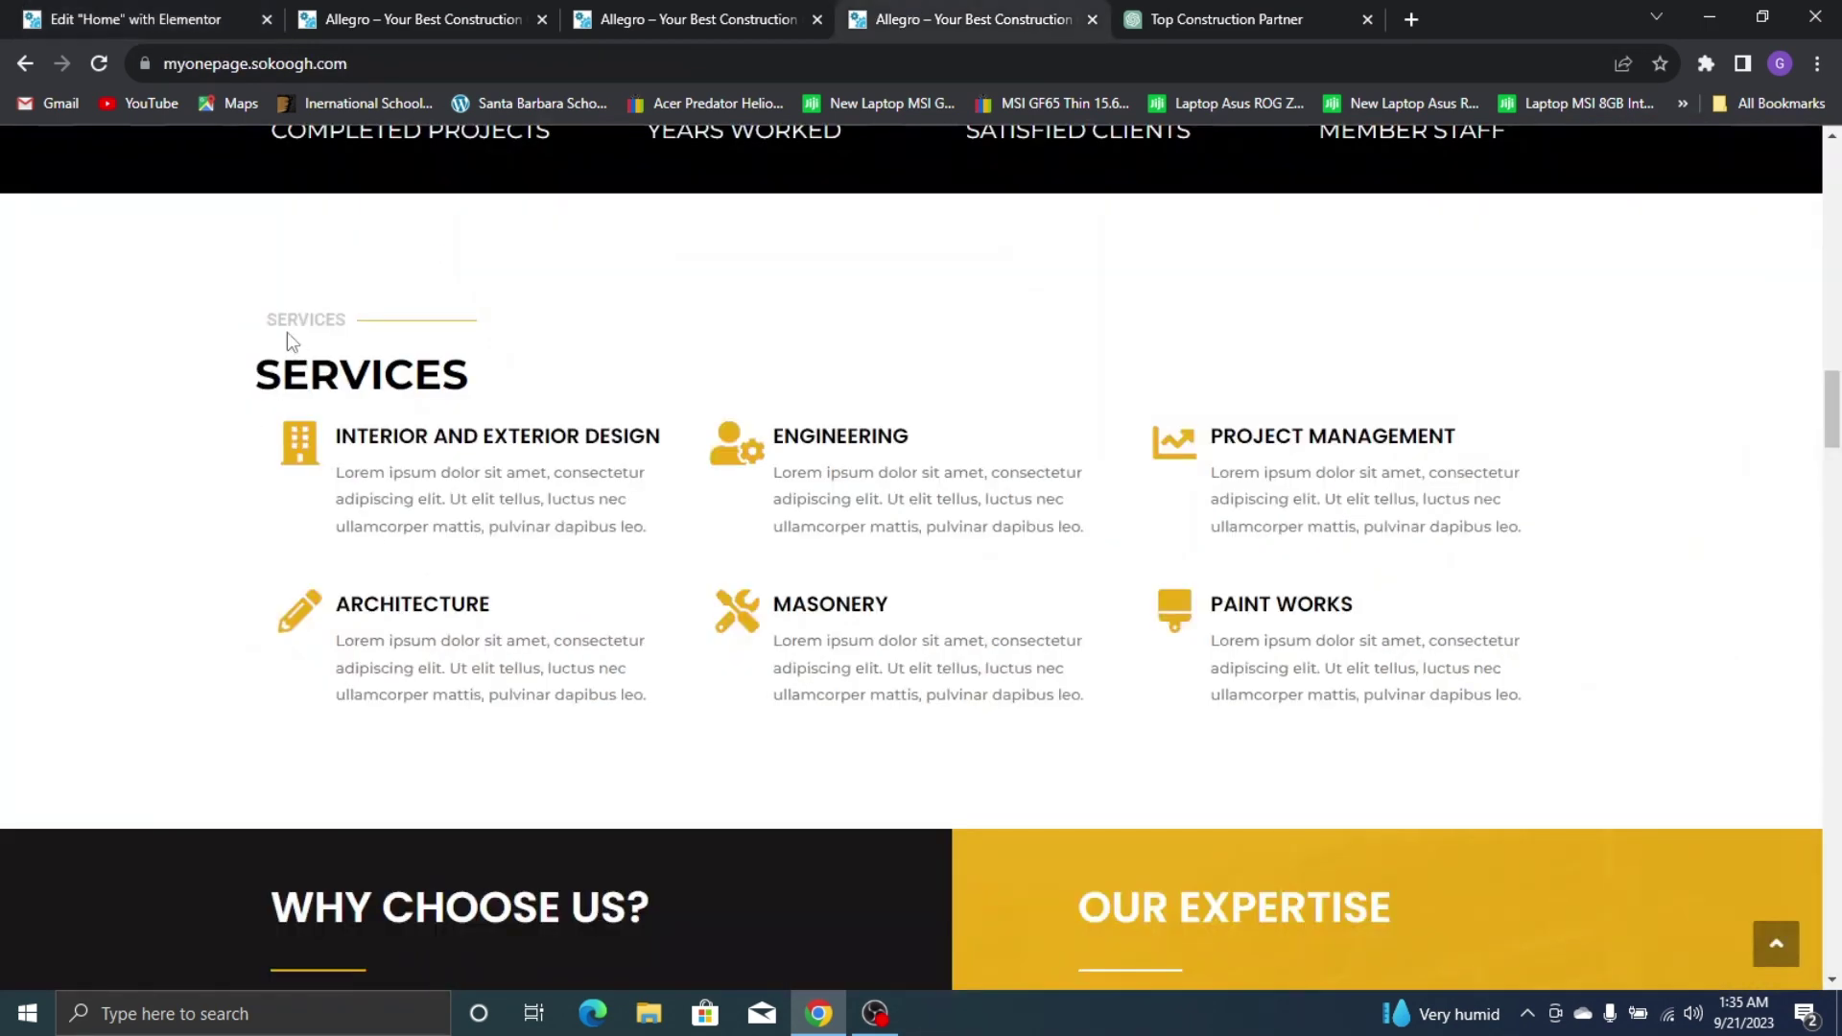
{"action": "left_click", "coordinate": [134, 19]}
{"action": "scroll", "coordinate": [660, 708], "scroll_direction": "down", "scroll_amount": 12}
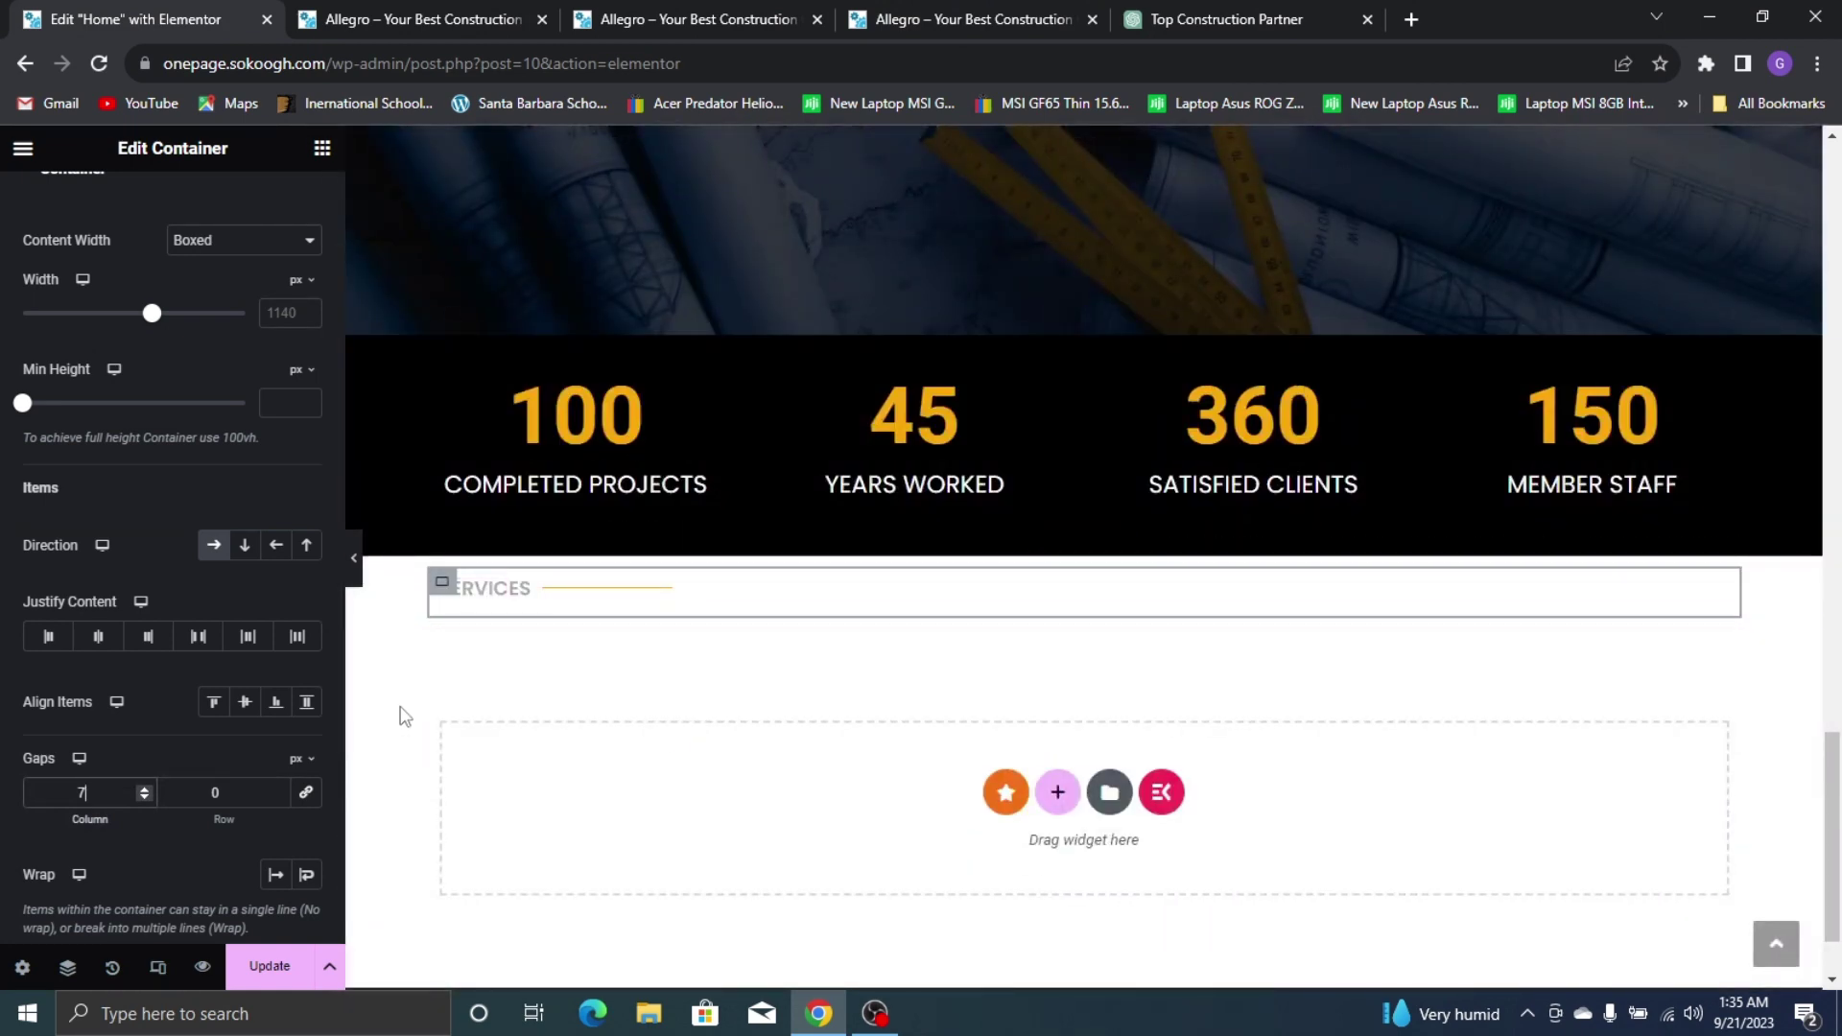
{"action": "left_click", "coordinate": [140, 800]}
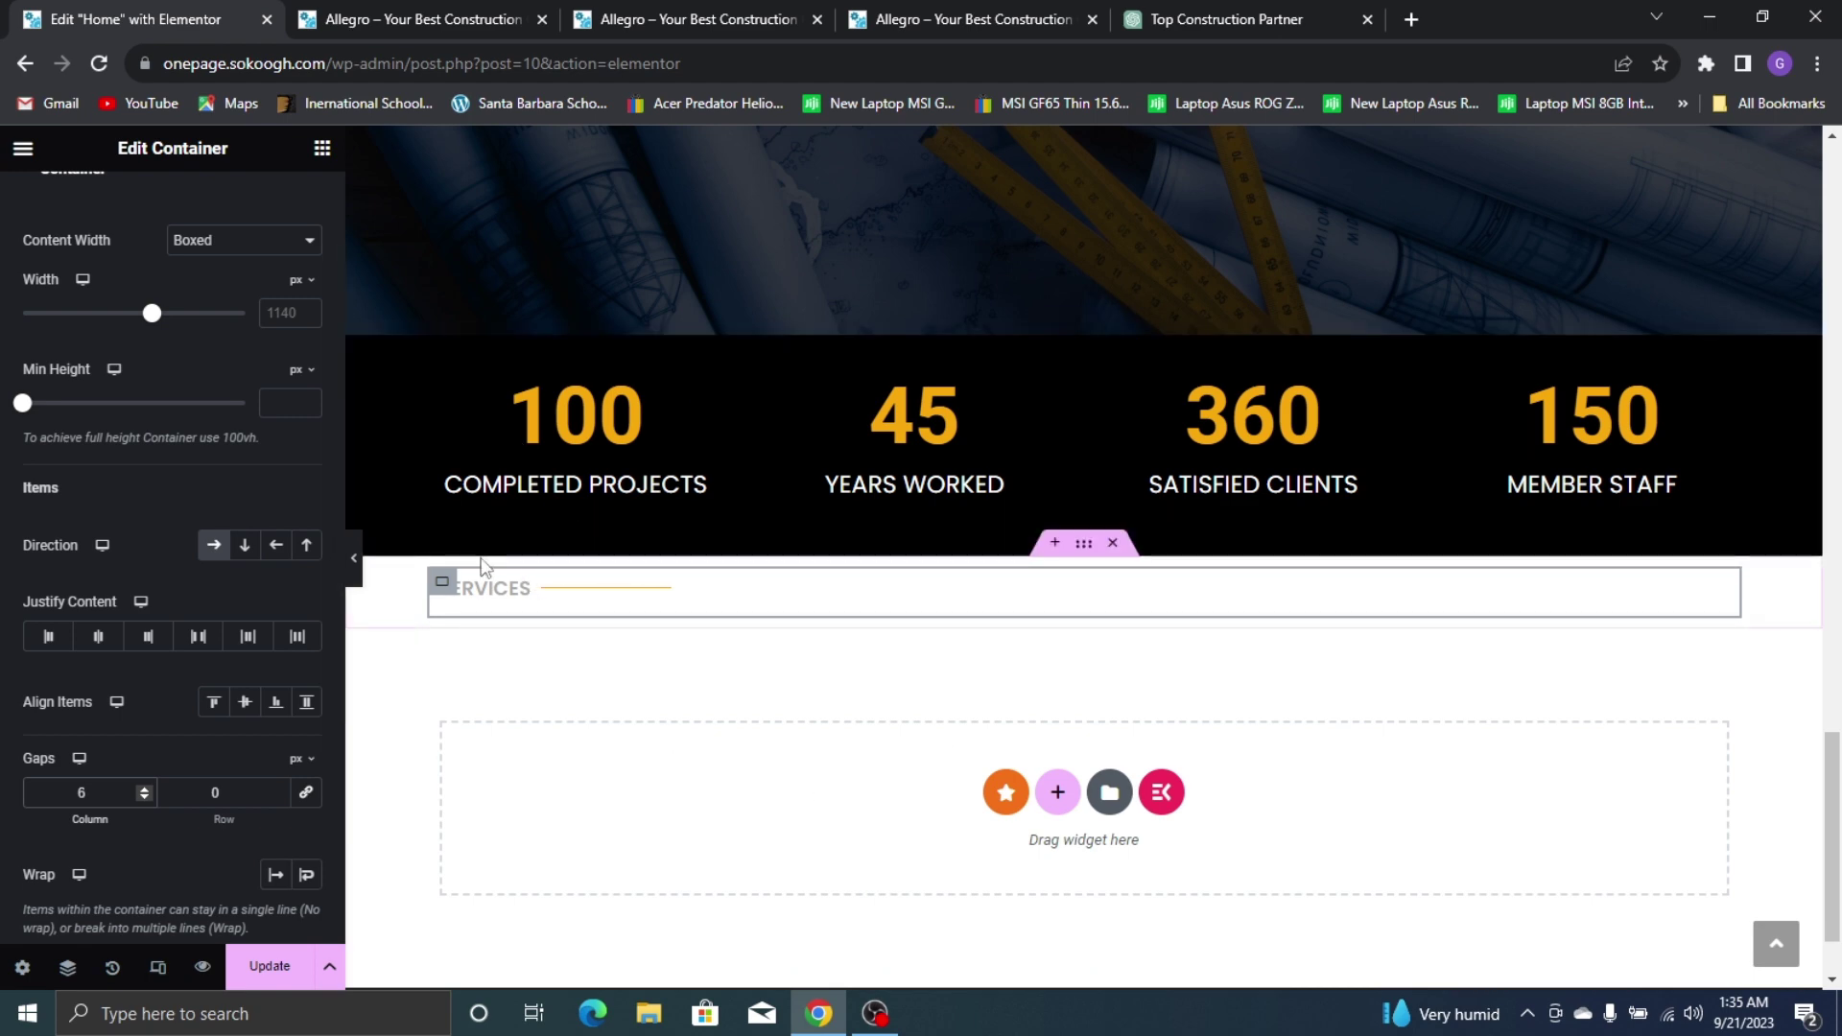
{"action": "scroll", "coordinate": [699, 268], "scroll_direction": "up", "scroll_amount": 10}
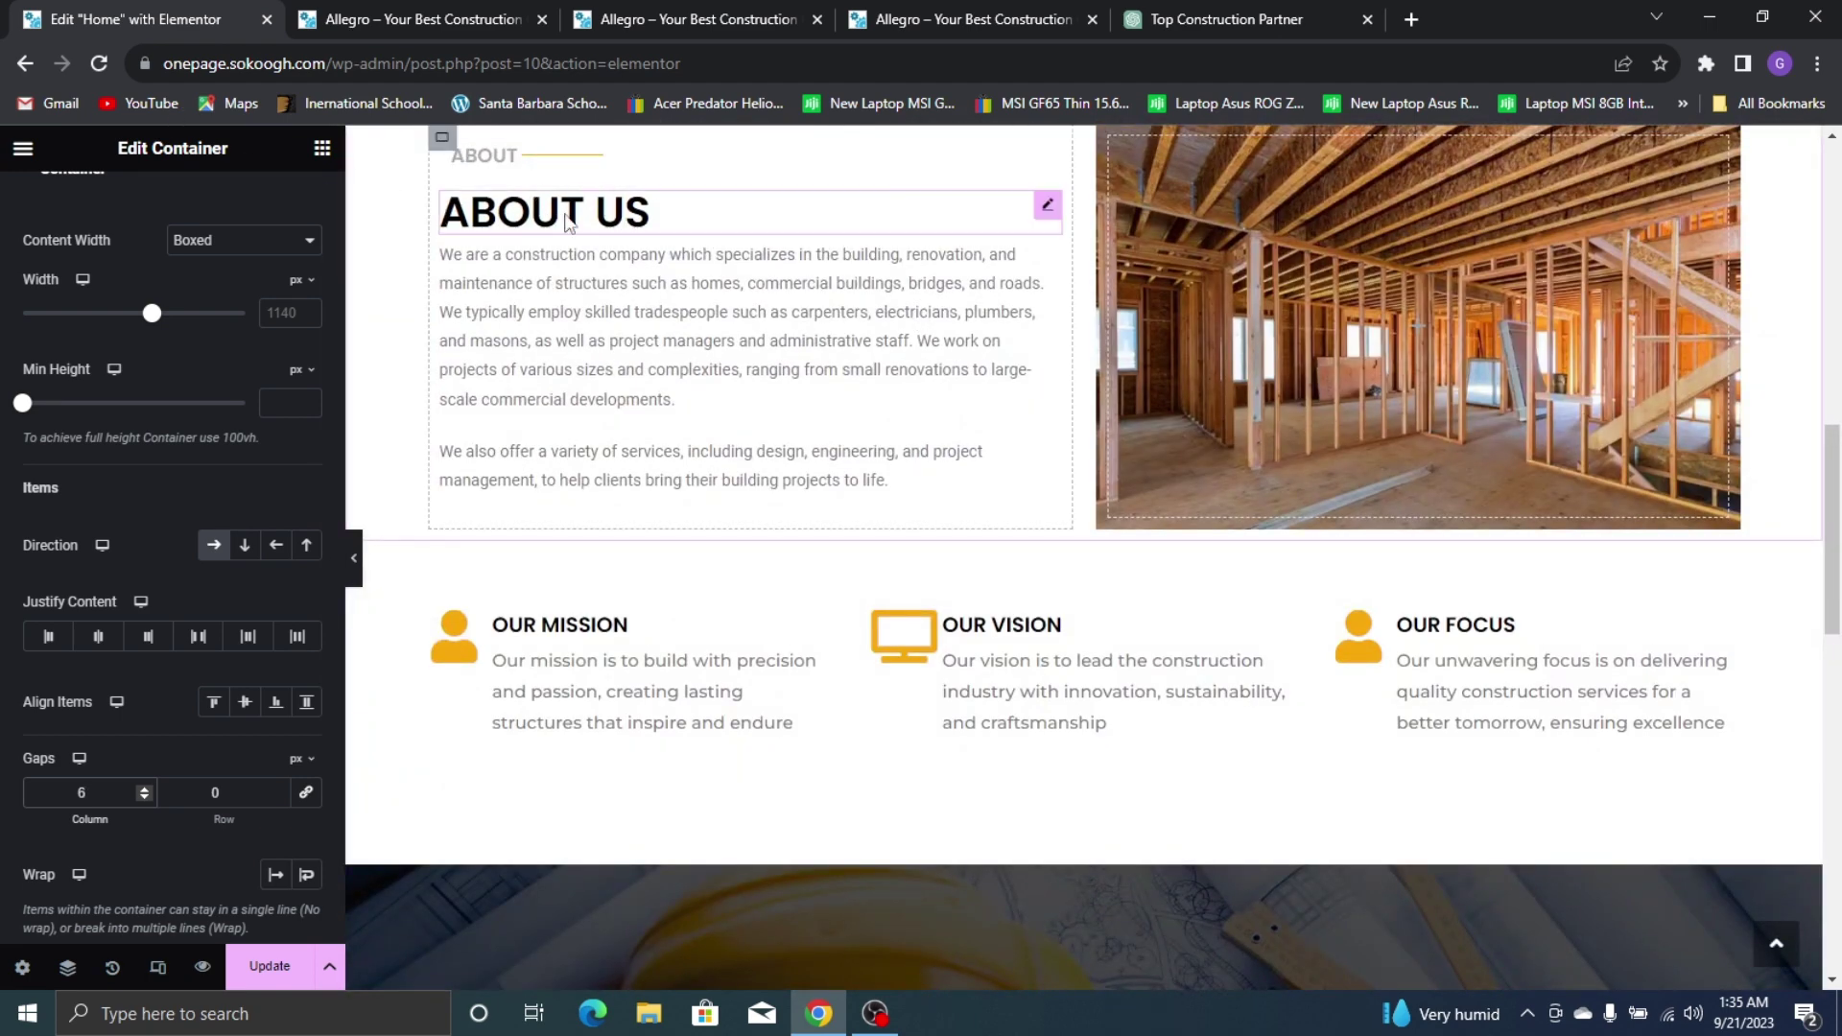
Copy the ABOUT US heading below the tagline and retitle it SERVICES
{"action": "right_click", "coordinate": [595, 217]}
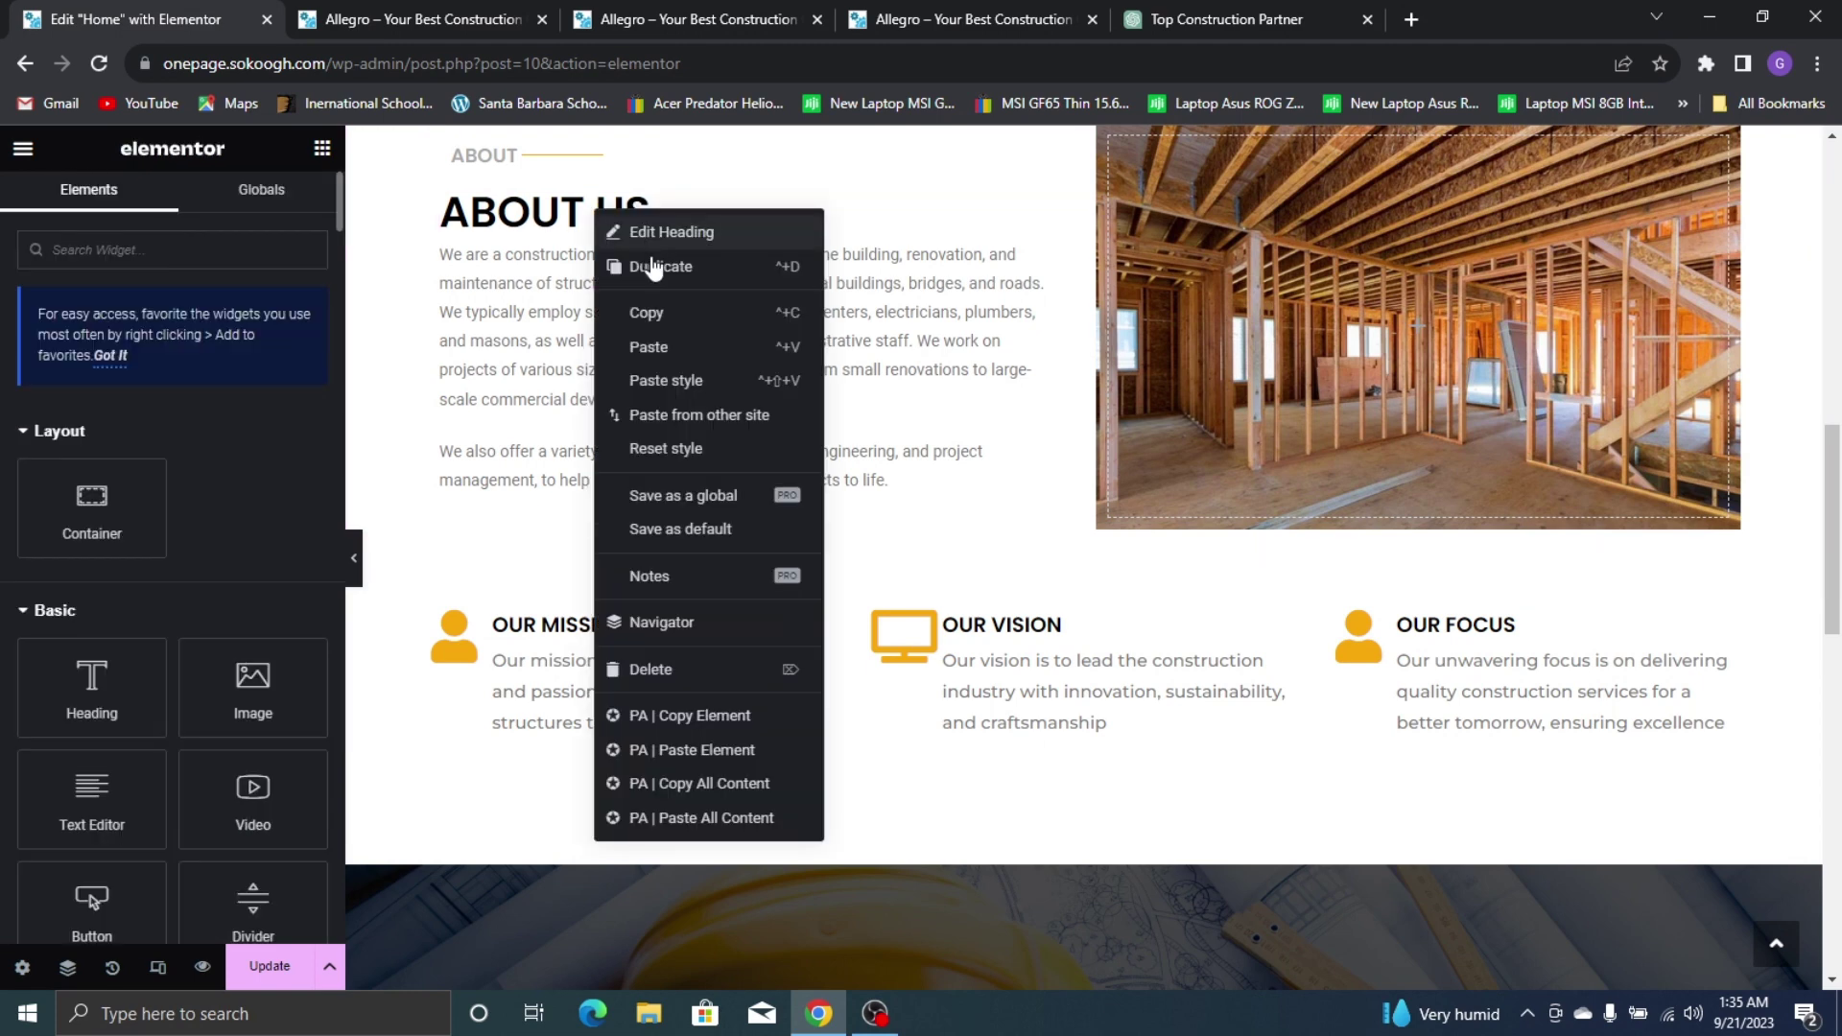
{"action": "left_click", "coordinate": [685, 313]}
{"action": "scroll", "coordinate": [809, 180], "scroll_direction": "down", "scroll_amount": 10}
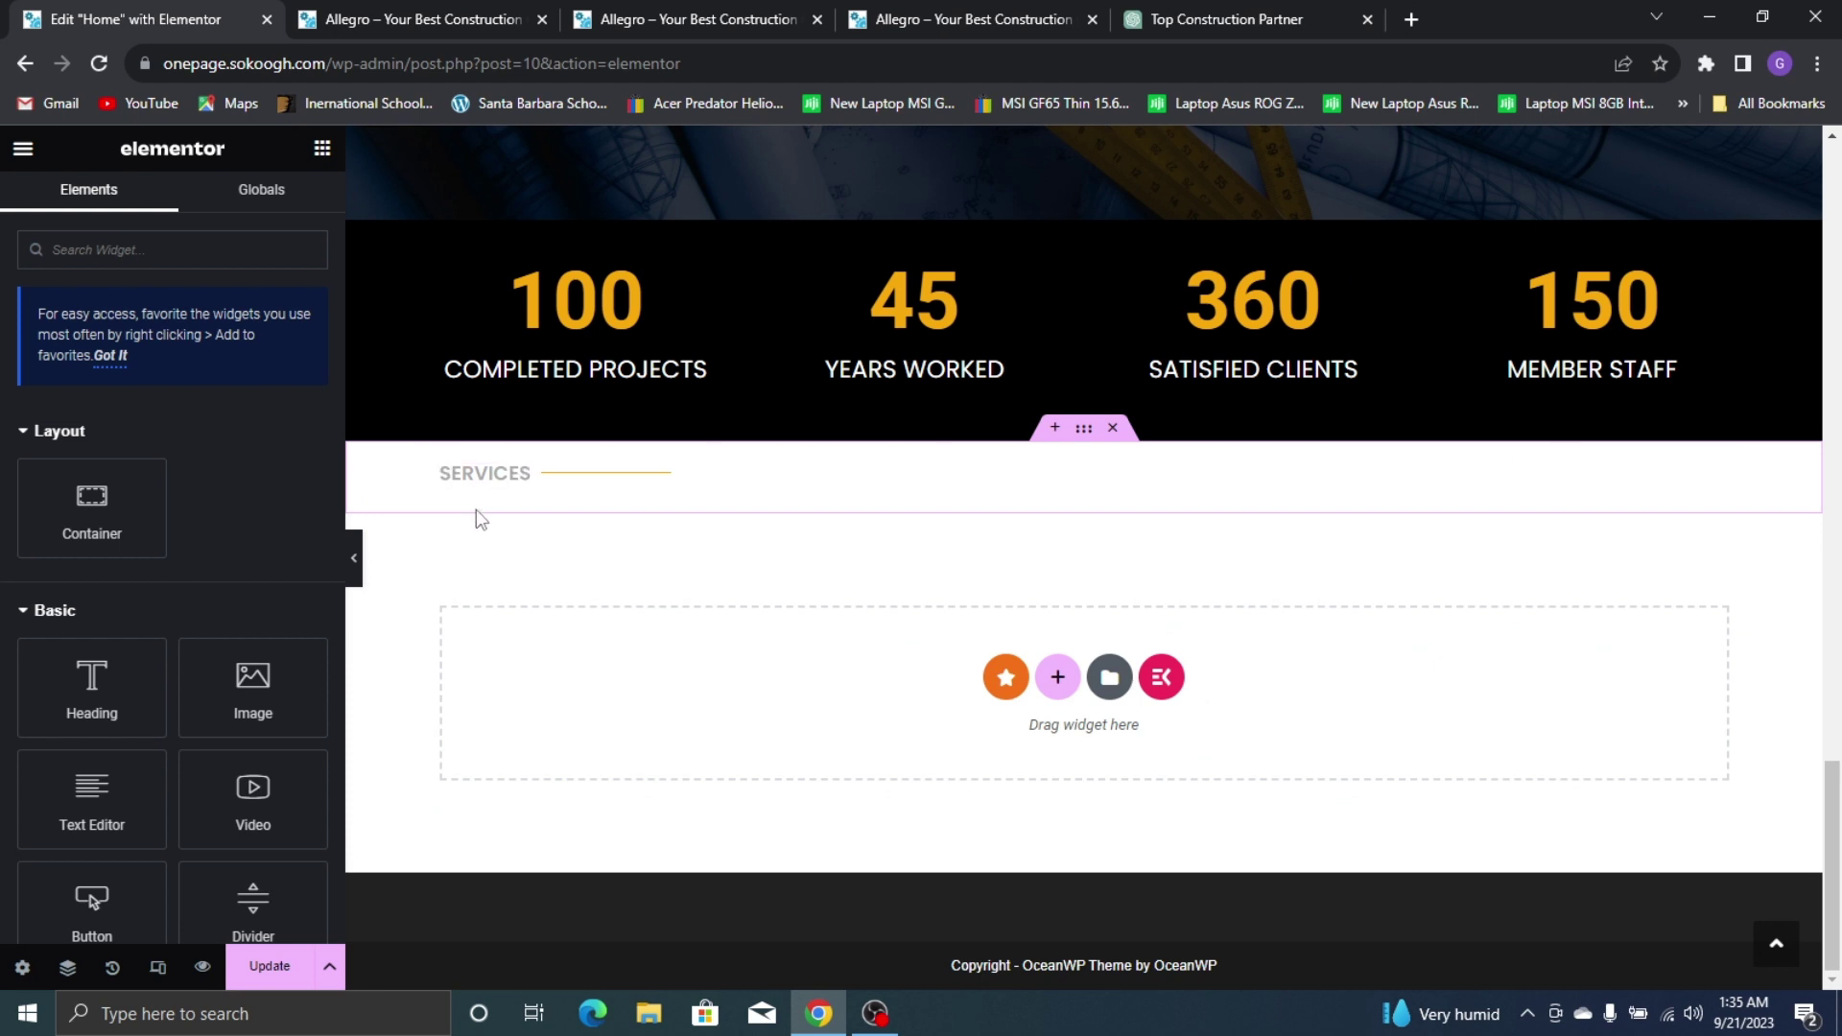
{"action": "right_click", "coordinate": [479, 519]}
{"action": "left_click", "coordinate": [533, 491]}
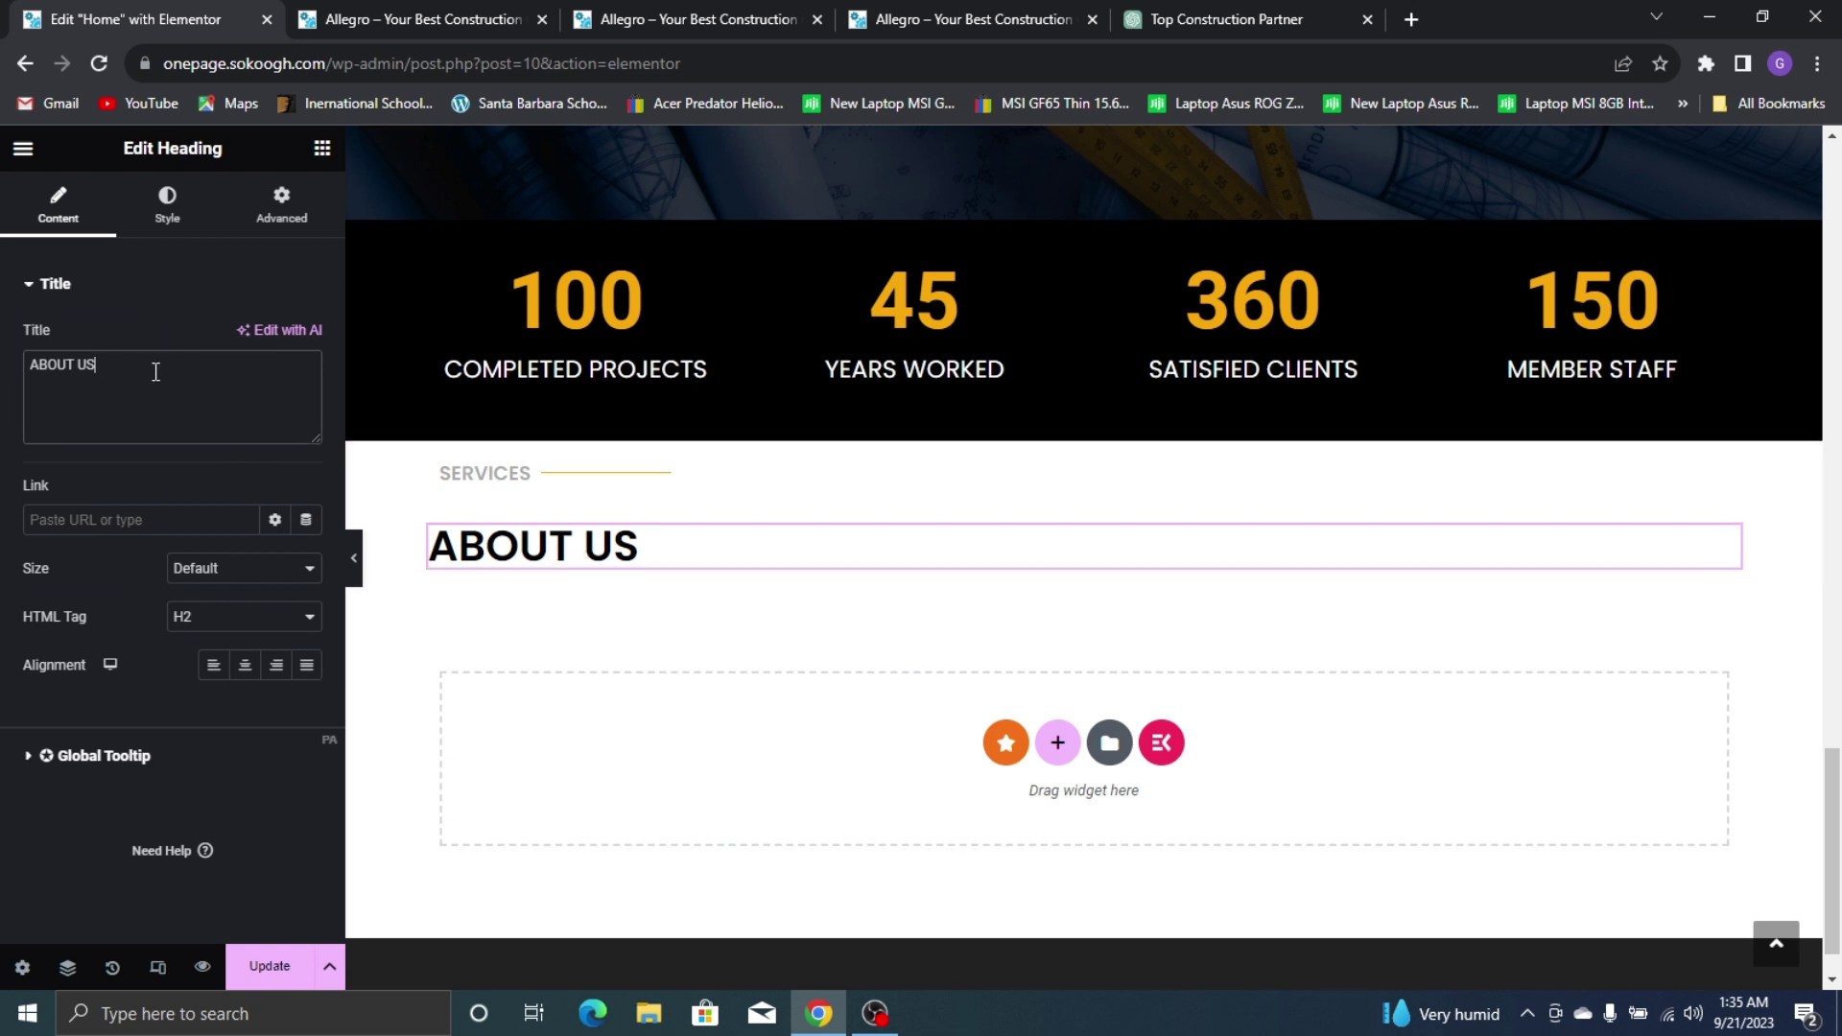
{"action": "key", "text": "ctrl+a"}
{"action": "type", "text": "SERVI"}
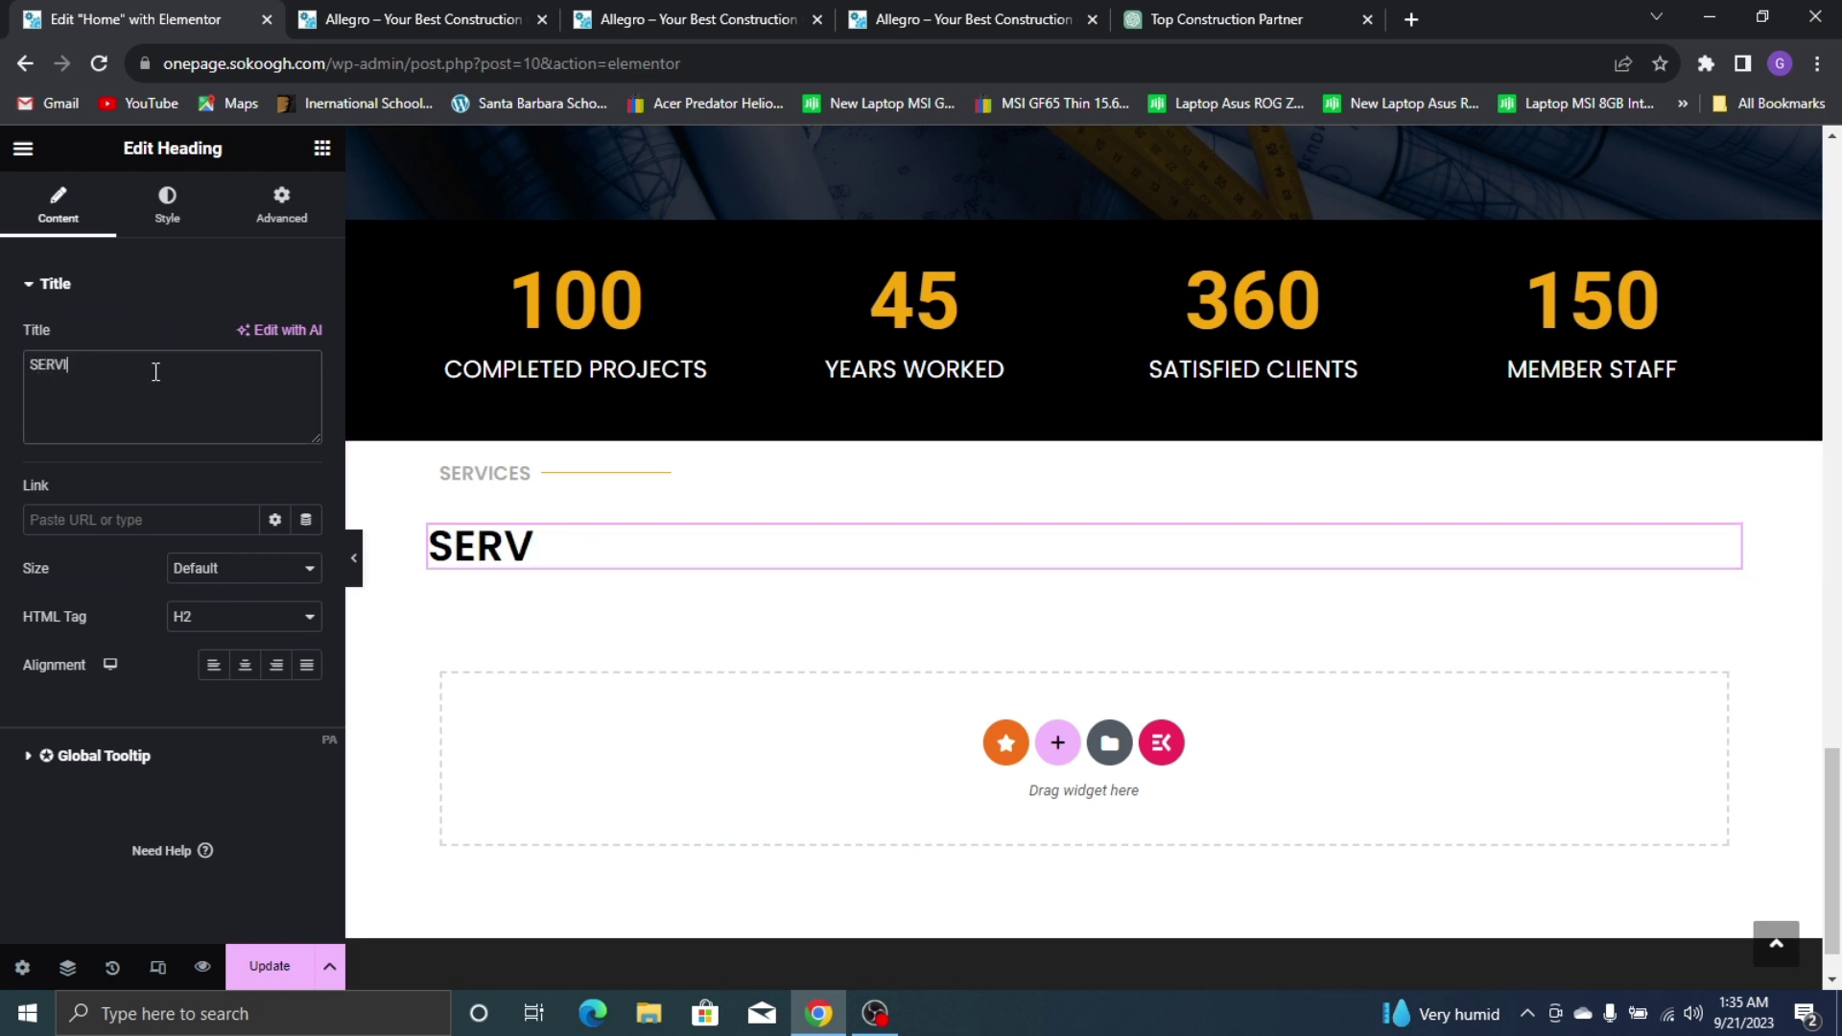
{"action": "type", "text": "CES"}
Start a new section below SERVICES and view the live site's Services layout
{"action": "left_click", "coordinate": [959, 19]}
{"action": "left_click", "coordinate": [105, 19]}
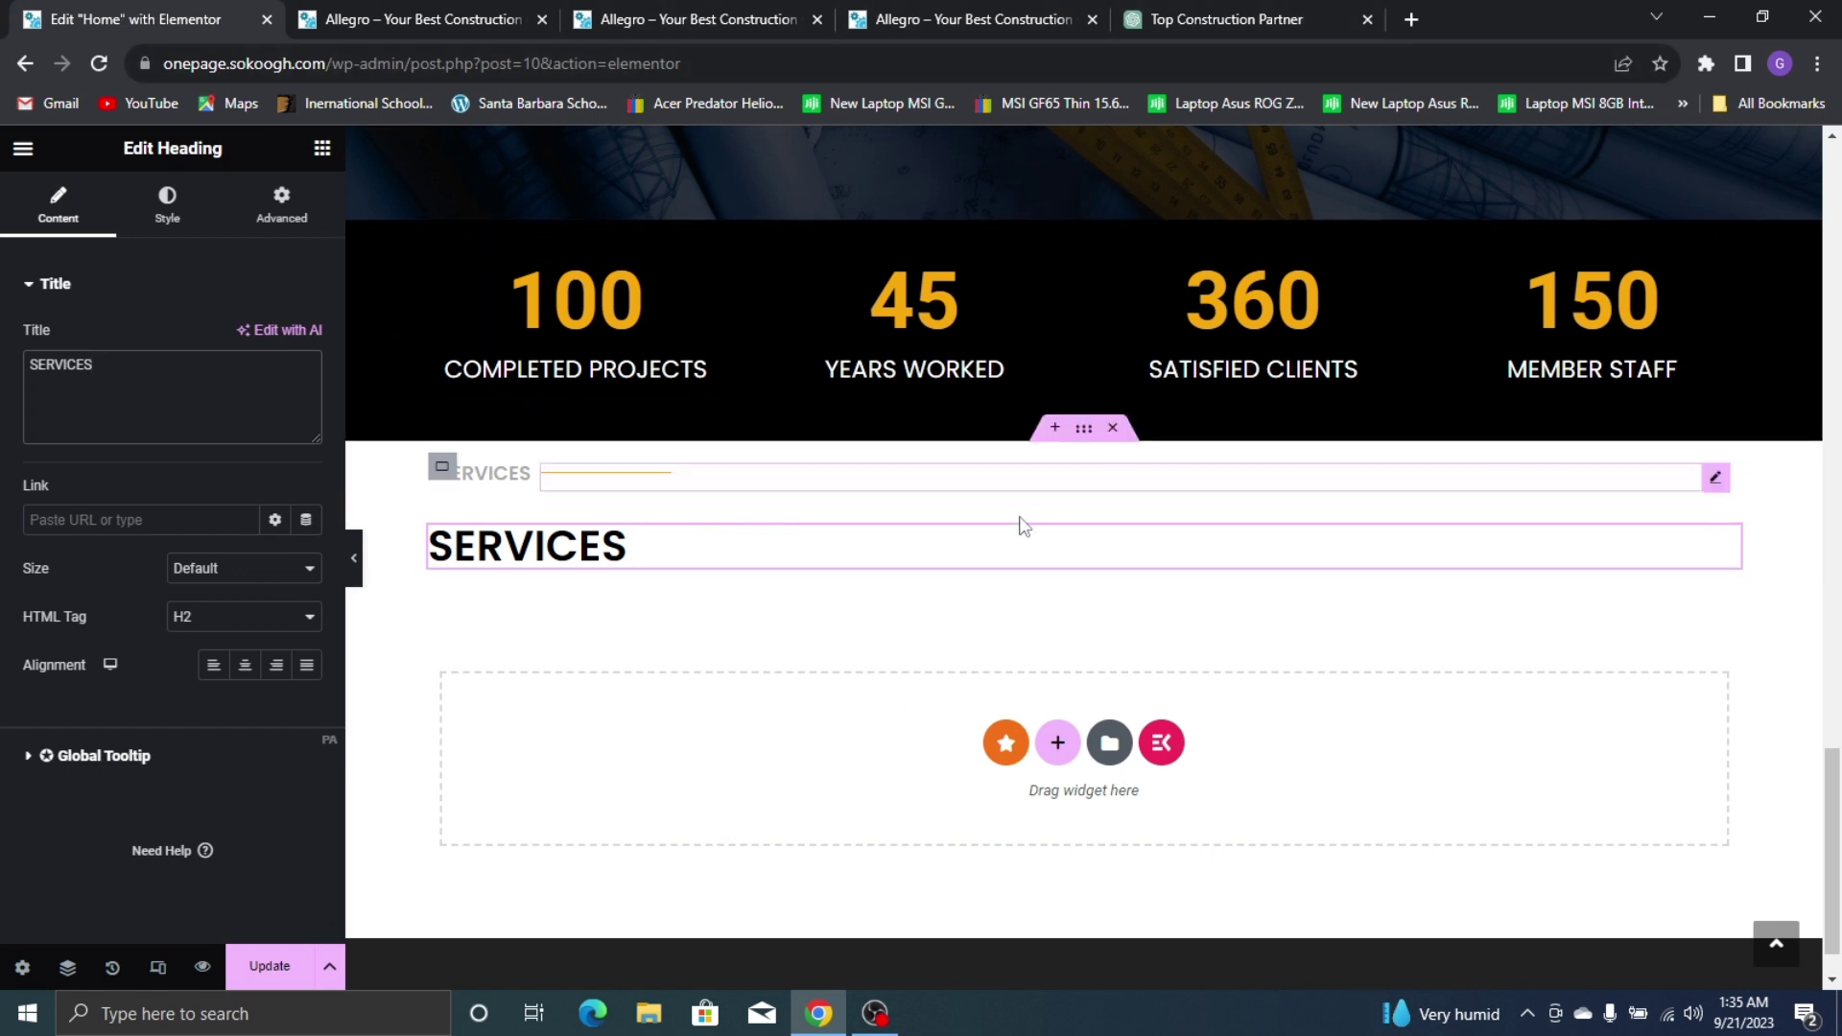
{"action": "scroll", "coordinate": [983, 331], "scroll_direction": "up", "scroll_amount": 3}
{"action": "scroll", "coordinate": [1056, 623], "scroll_direction": "down", "scroll_amount": 4}
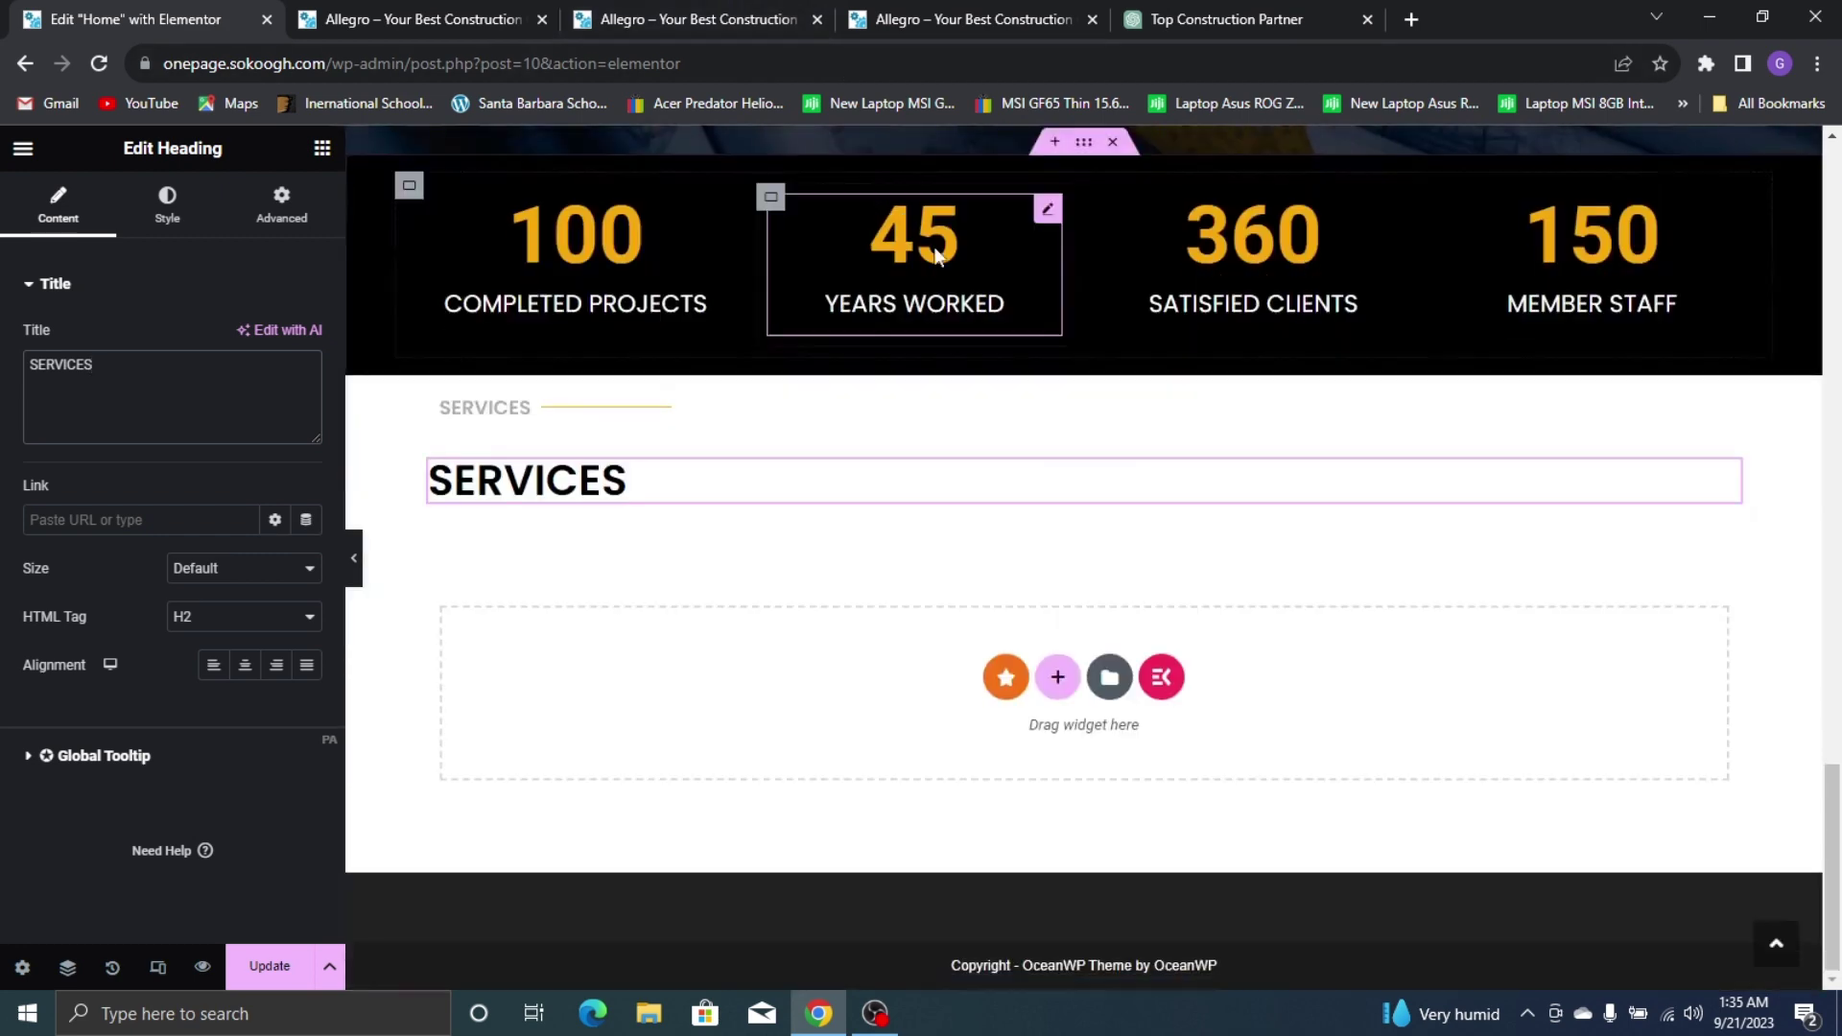
{"action": "left_click", "coordinate": [1060, 679]}
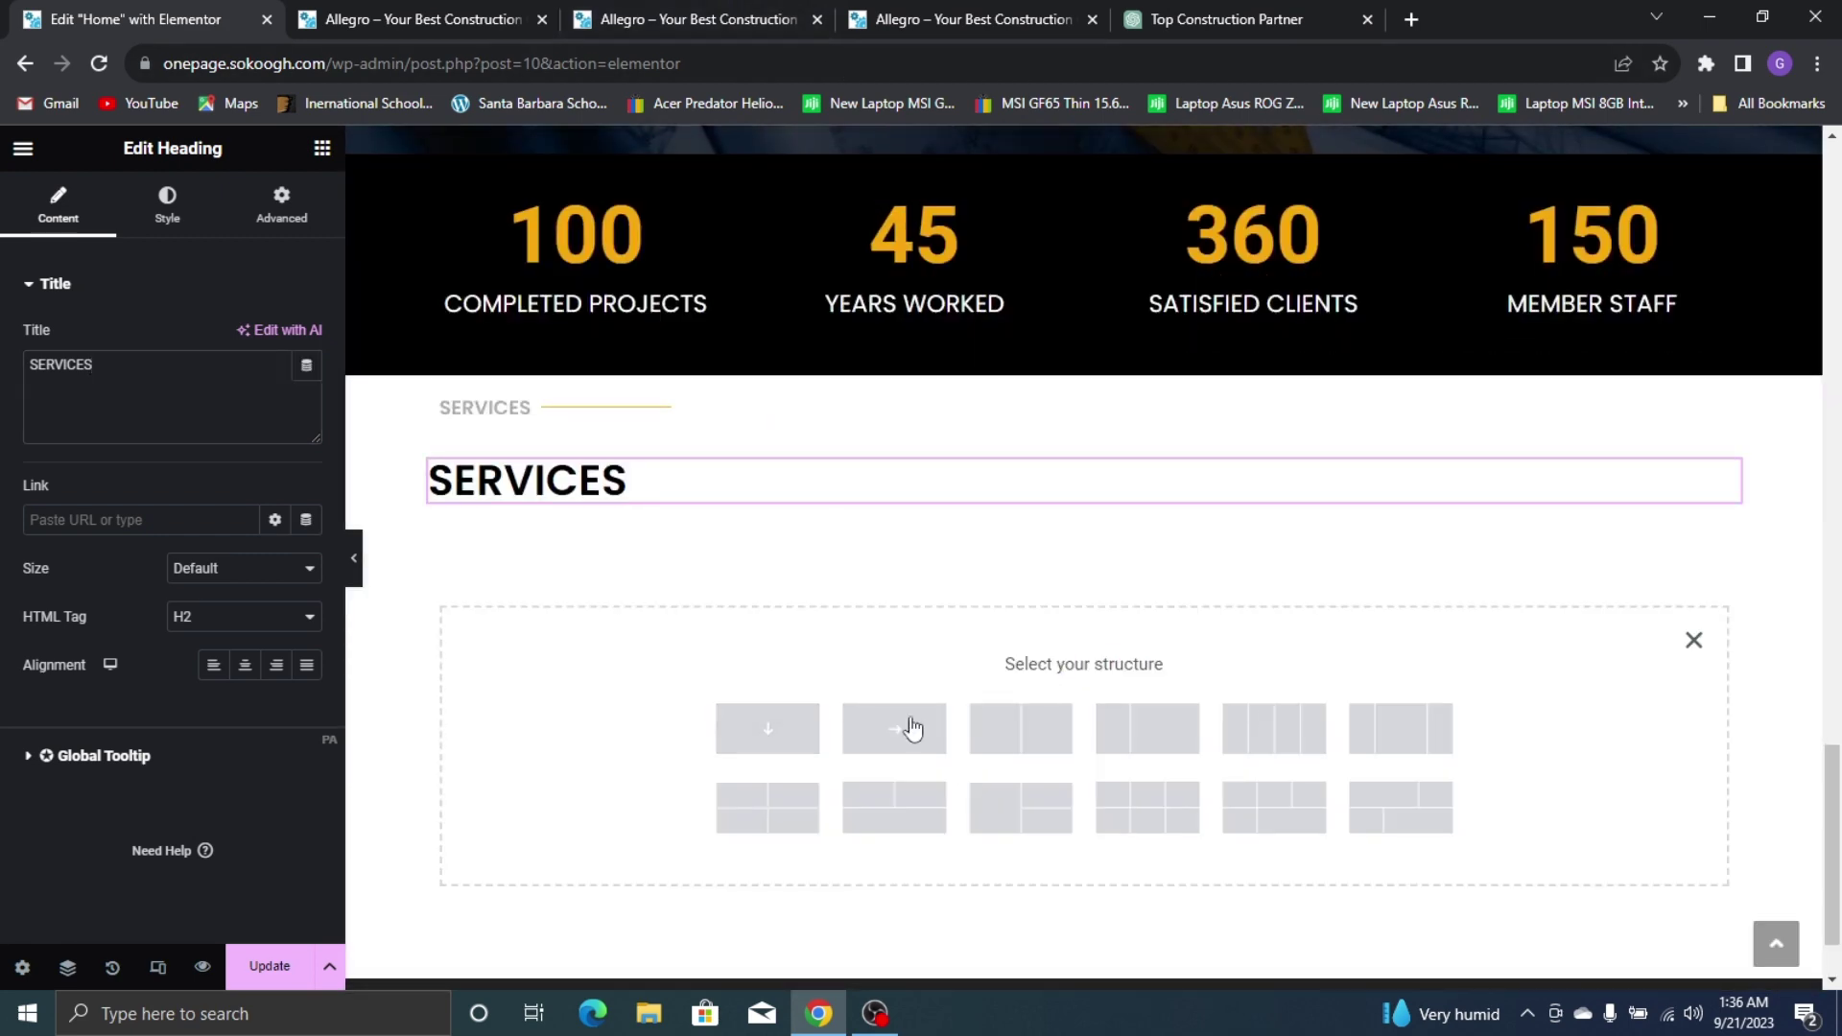
{"action": "left_click", "coordinate": [885, 14]}
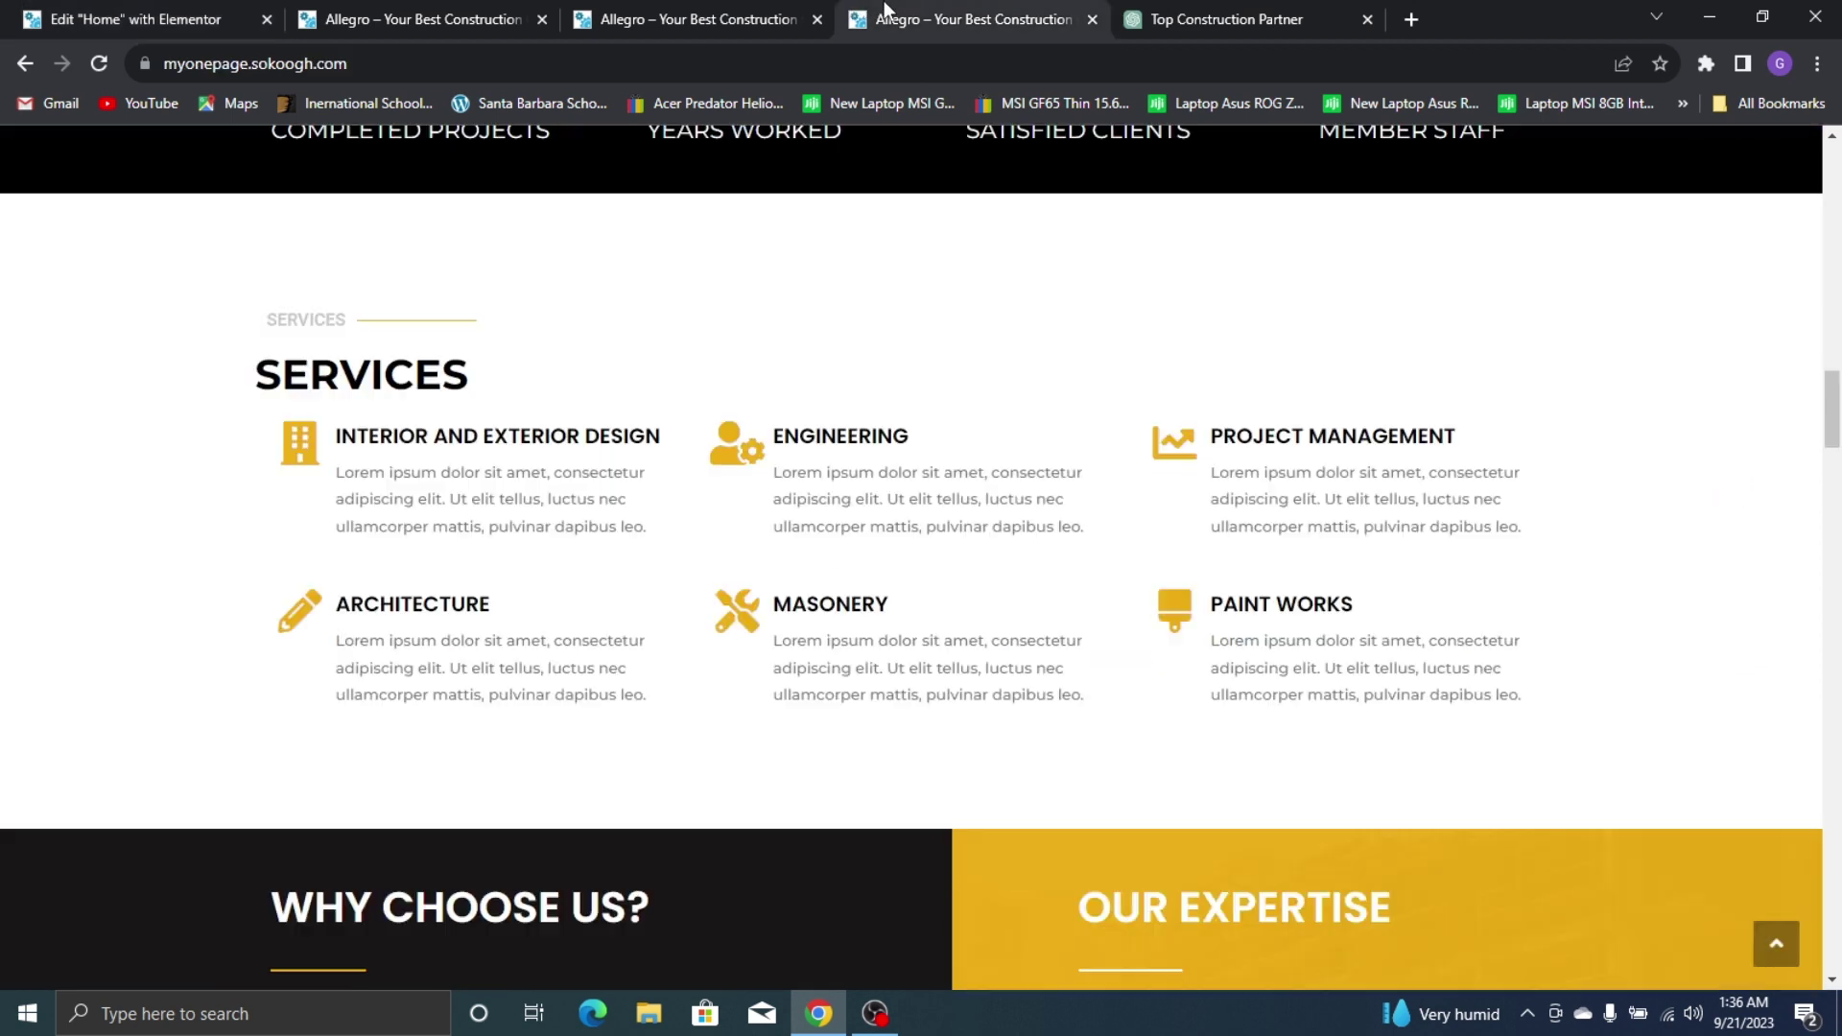
Add a row container under SERVICES holding three empty inner containers
{"action": "left_click", "coordinate": [215, 13]}
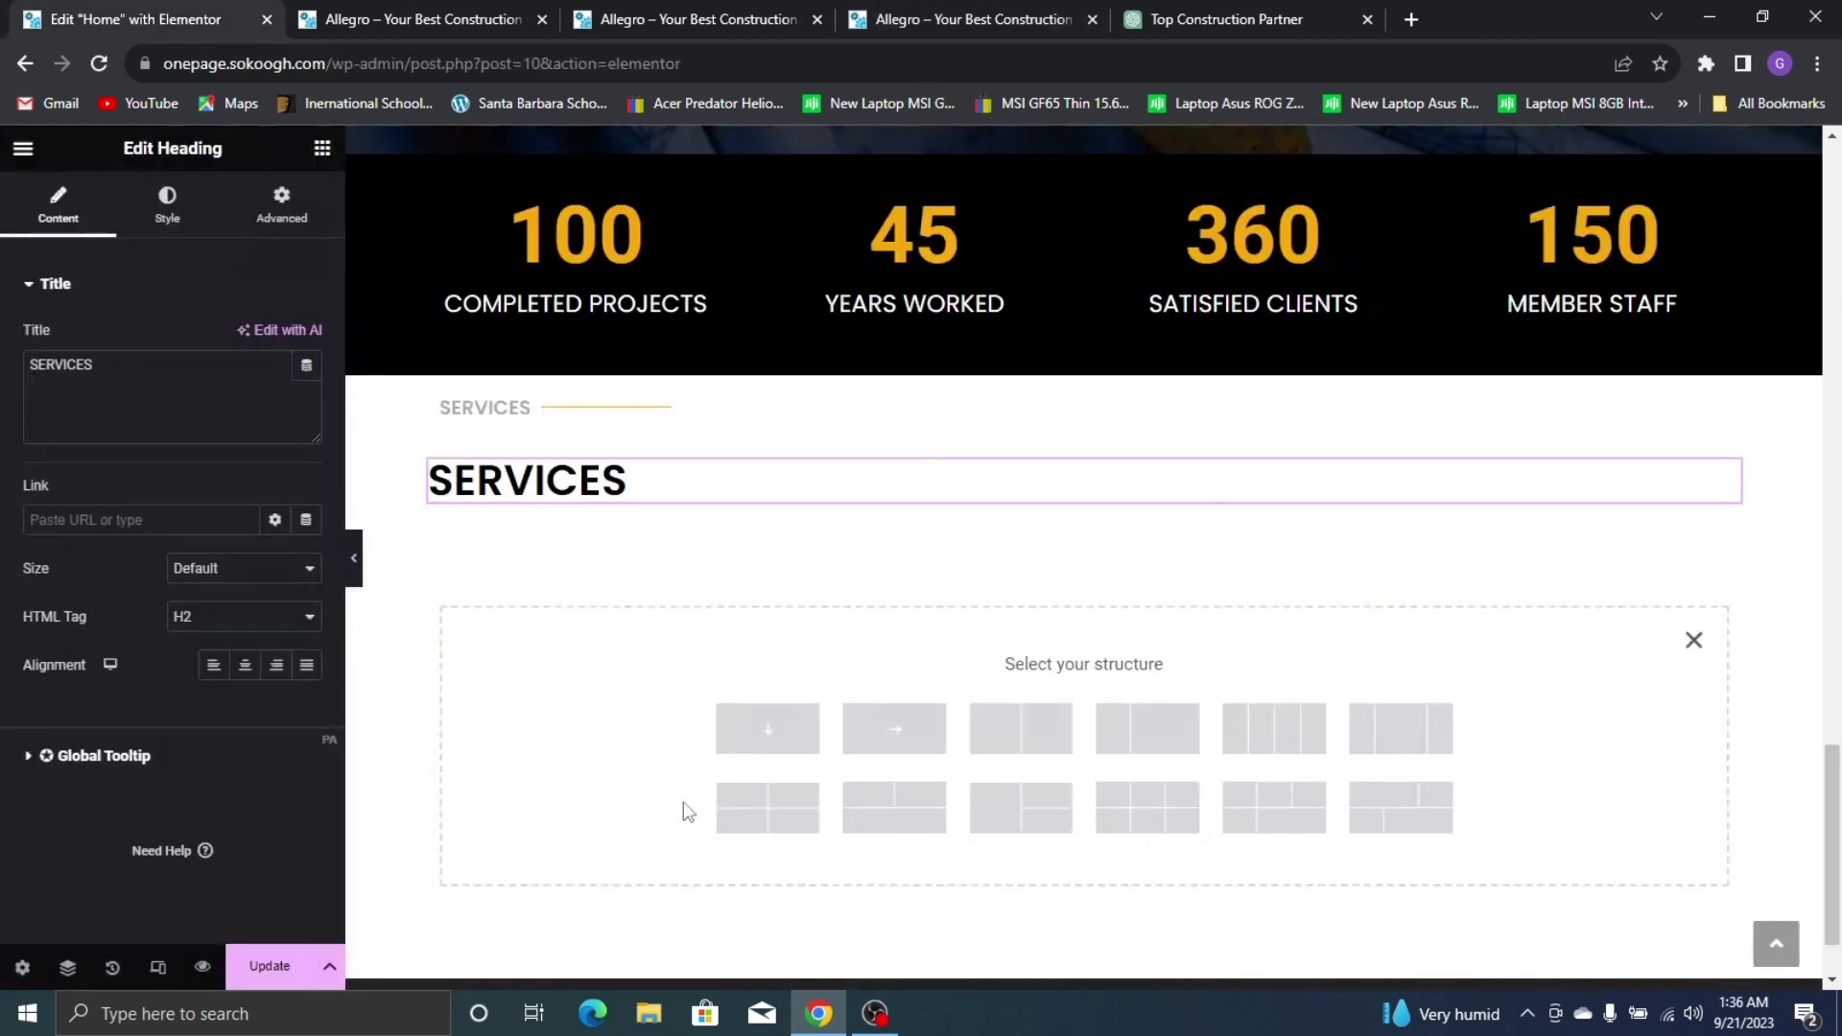
{"action": "left_click", "coordinate": [894, 731]}
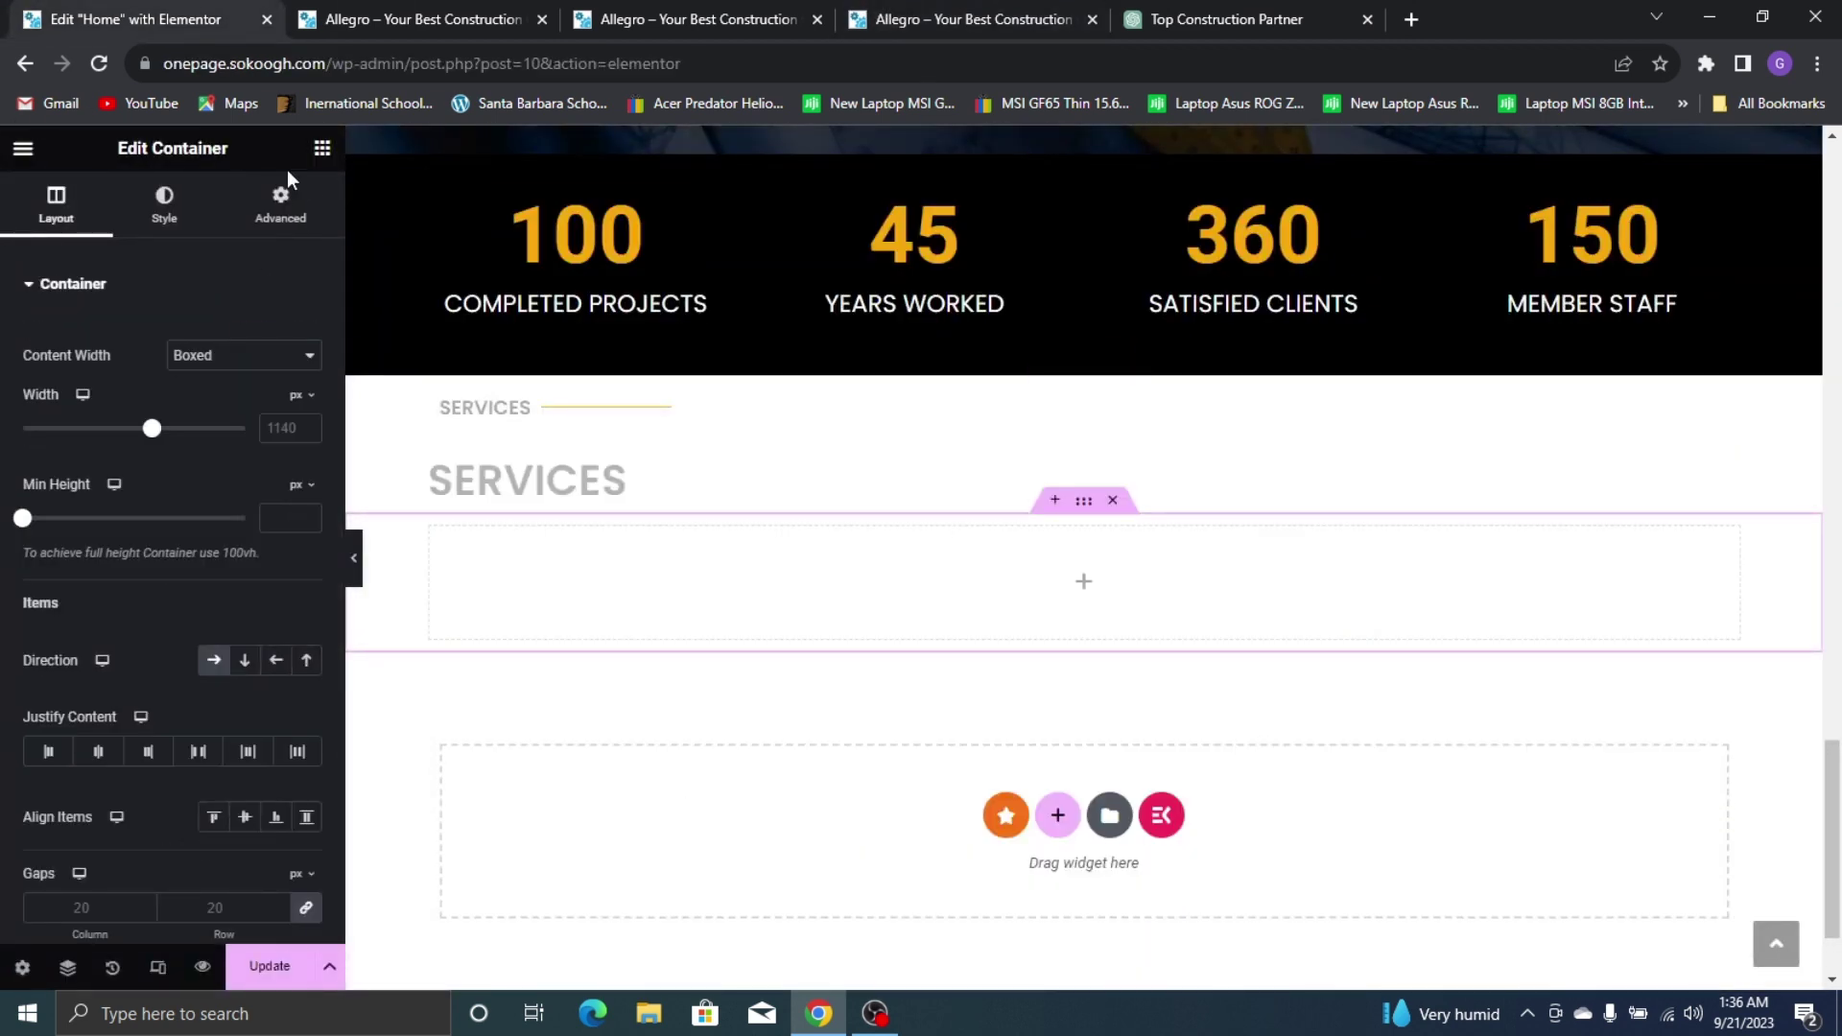
{"action": "left_click", "coordinate": [323, 149]}
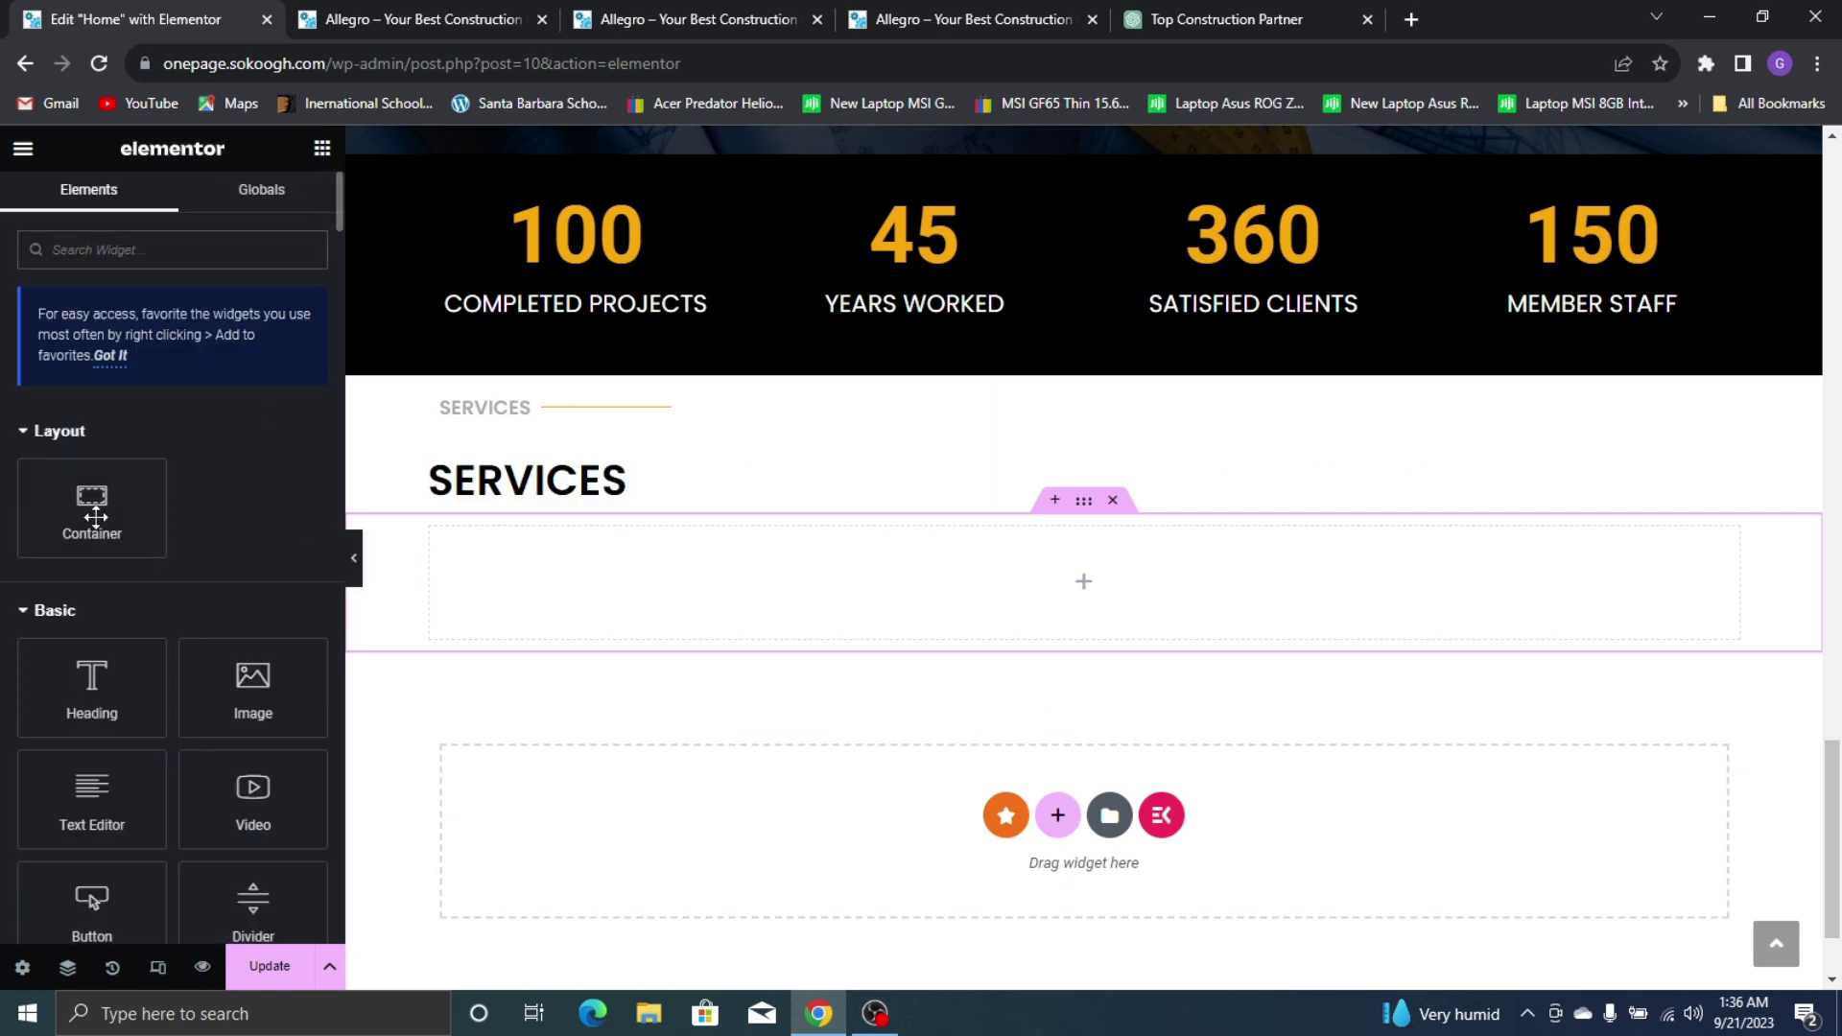
{"action": "left_click_drag", "start_coordinate": [92, 503], "coordinate": [452, 564]}
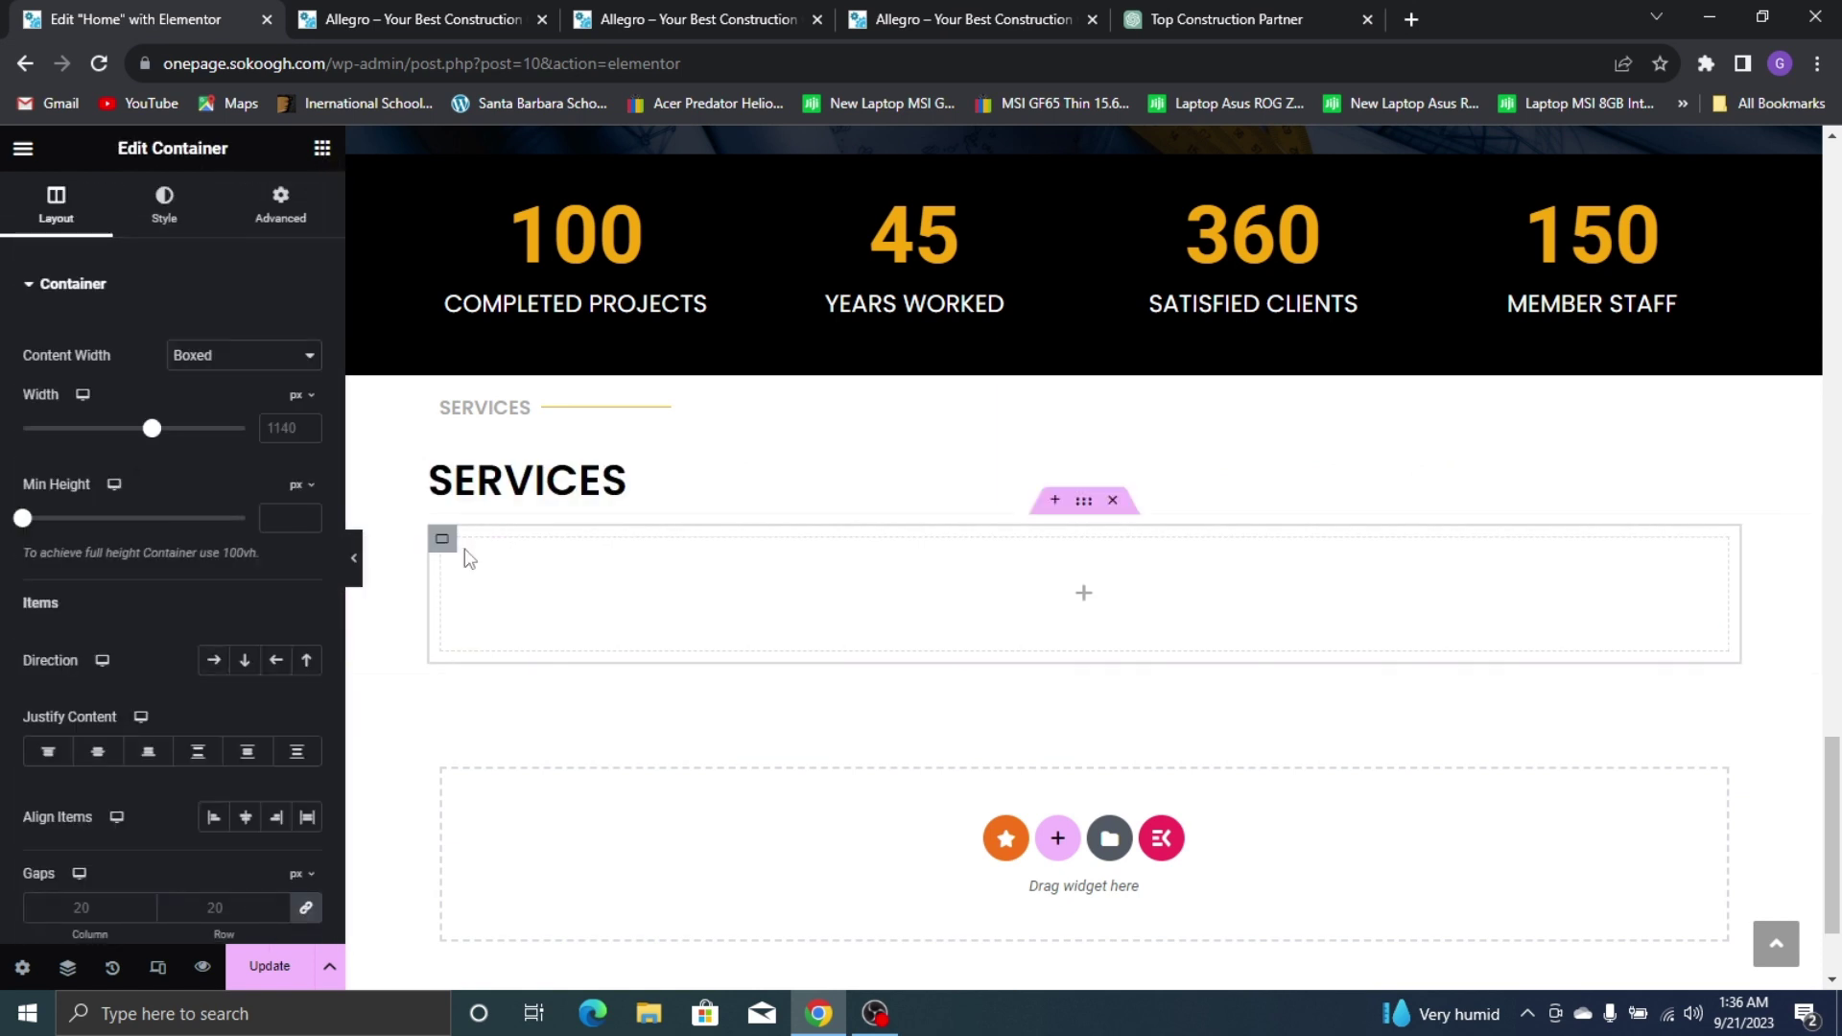
{"action": "right_click", "coordinate": [447, 542]}
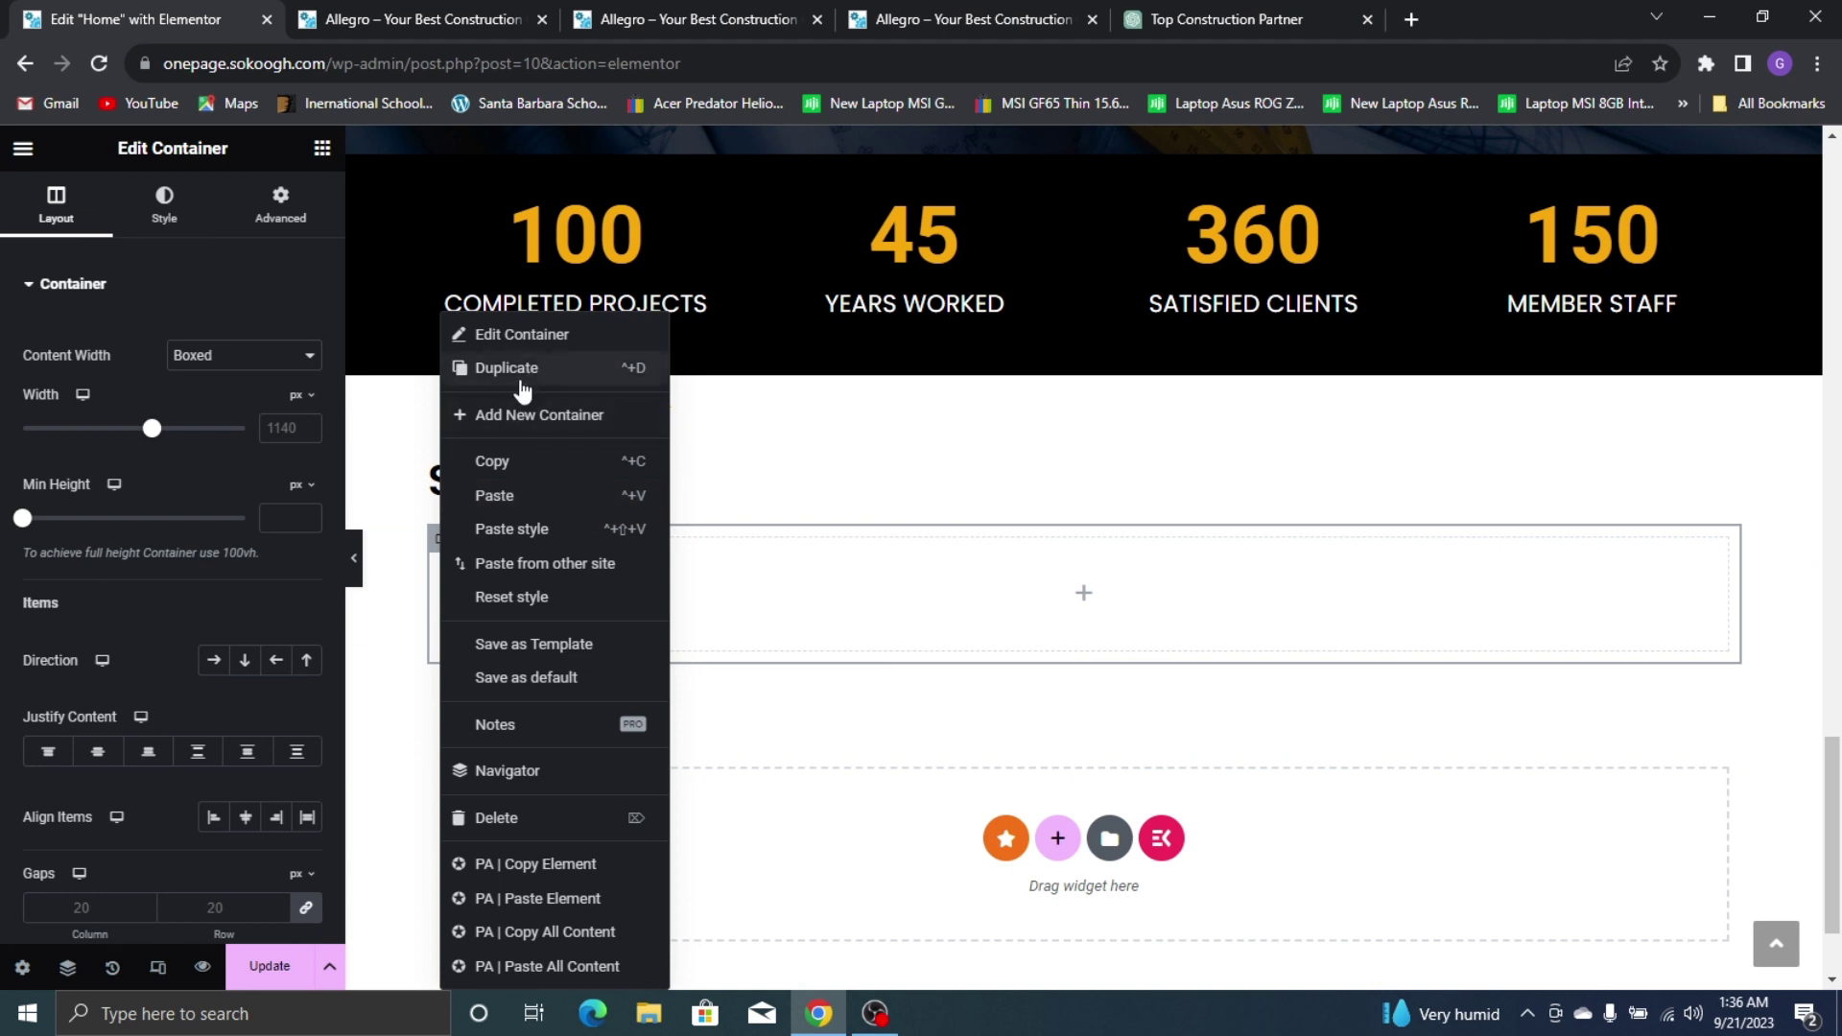
{"action": "left_click", "coordinate": [489, 368]}
{"action": "right_click", "coordinate": [461, 539]}
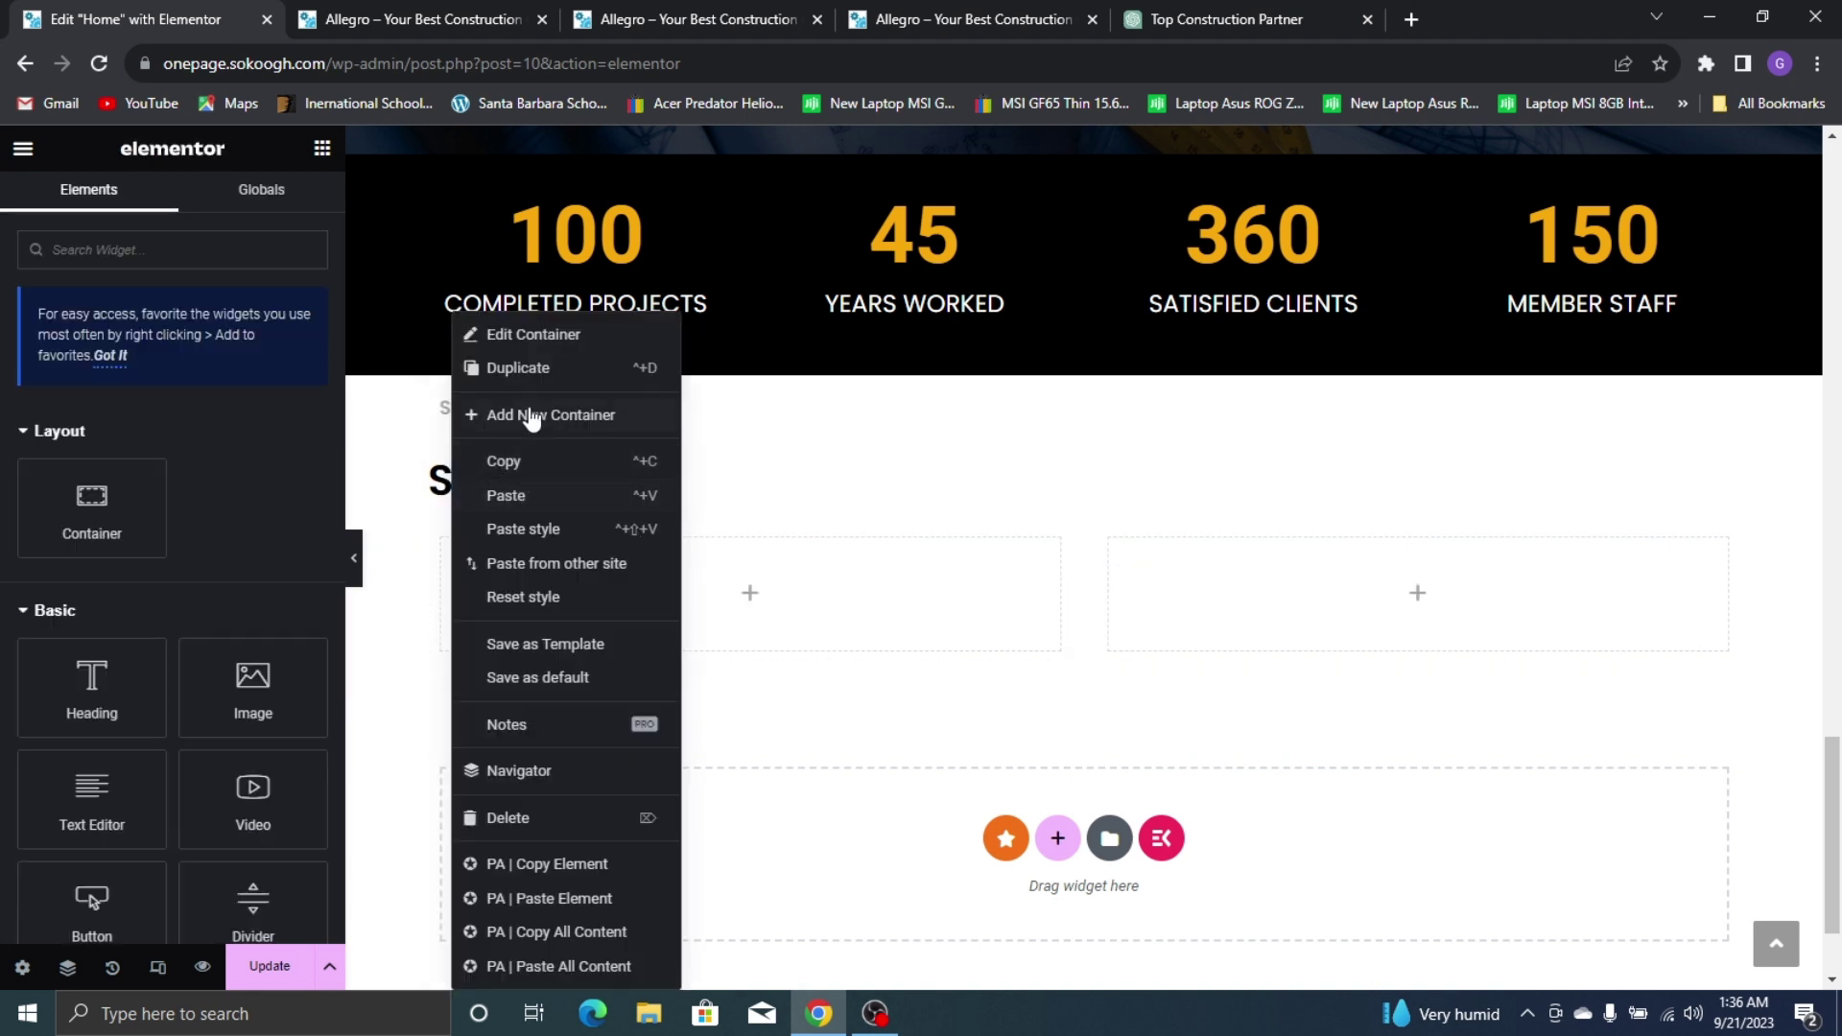
{"action": "left_click", "coordinate": [545, 370]}
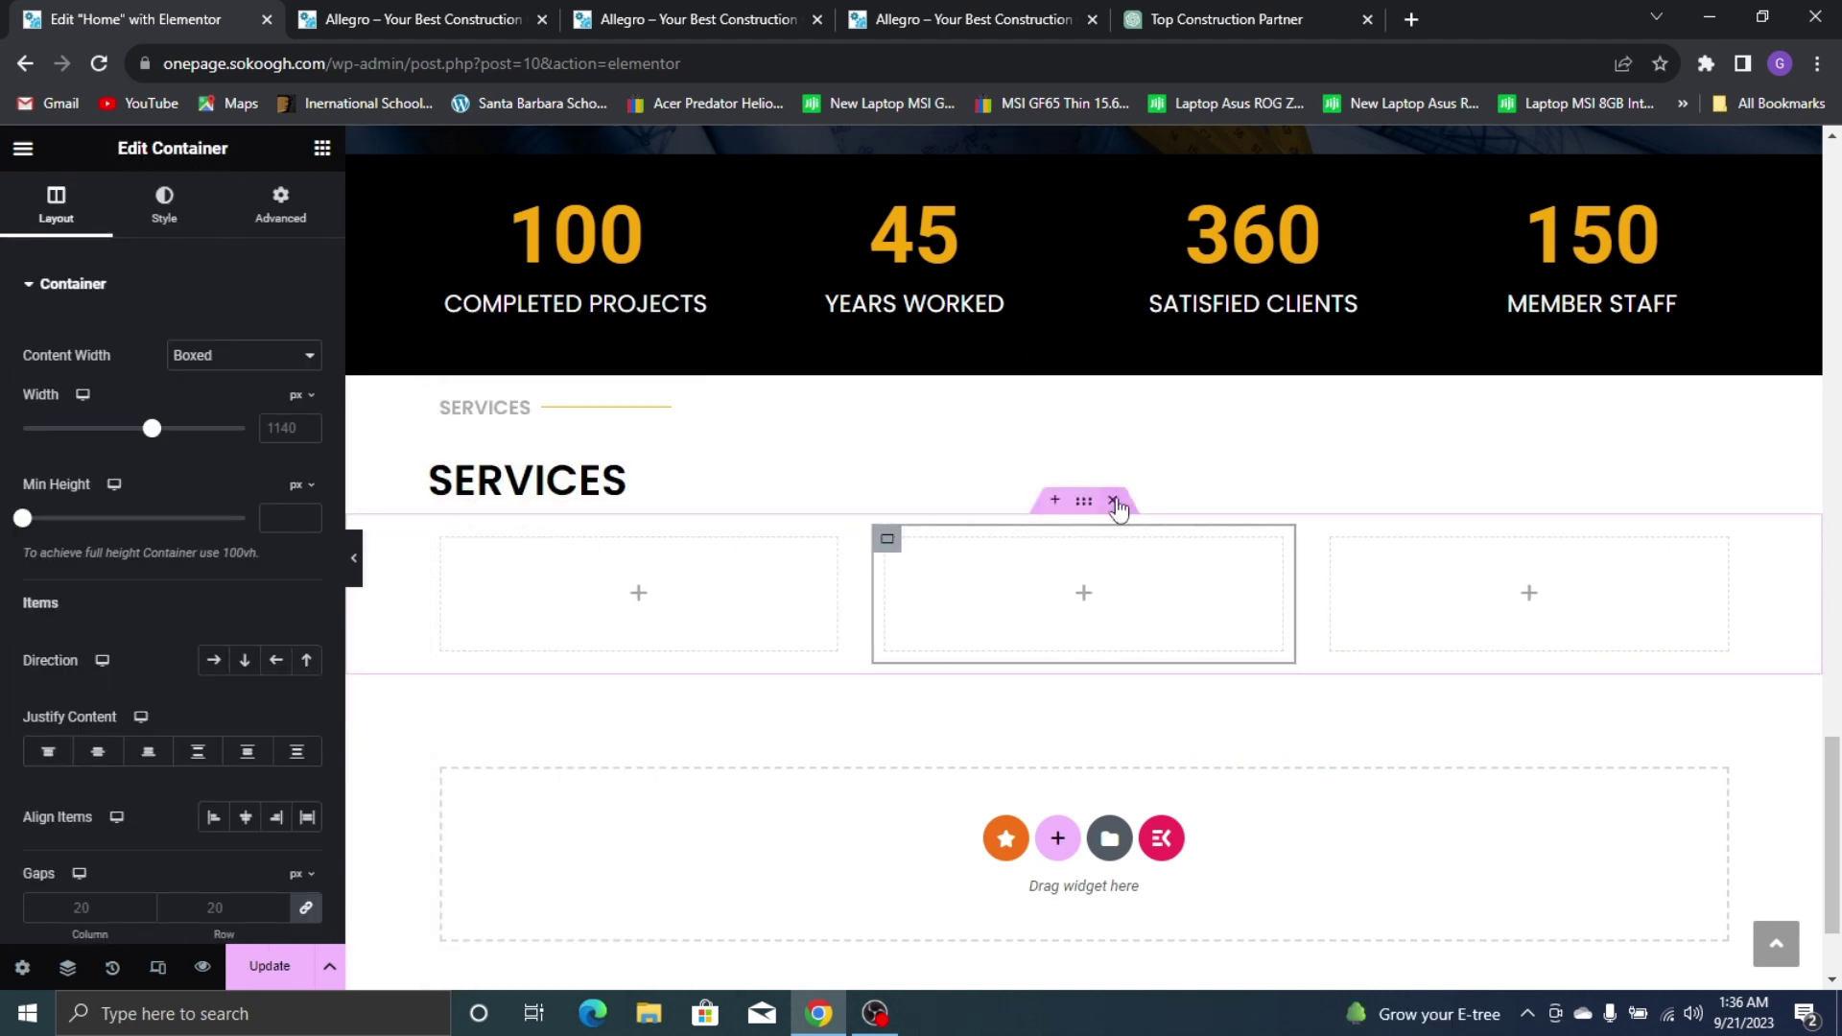
Duplicate the row of three boxes with Ctrl+D to make a second row
{"action": "right_click", "coordinate": [1088, 514]}
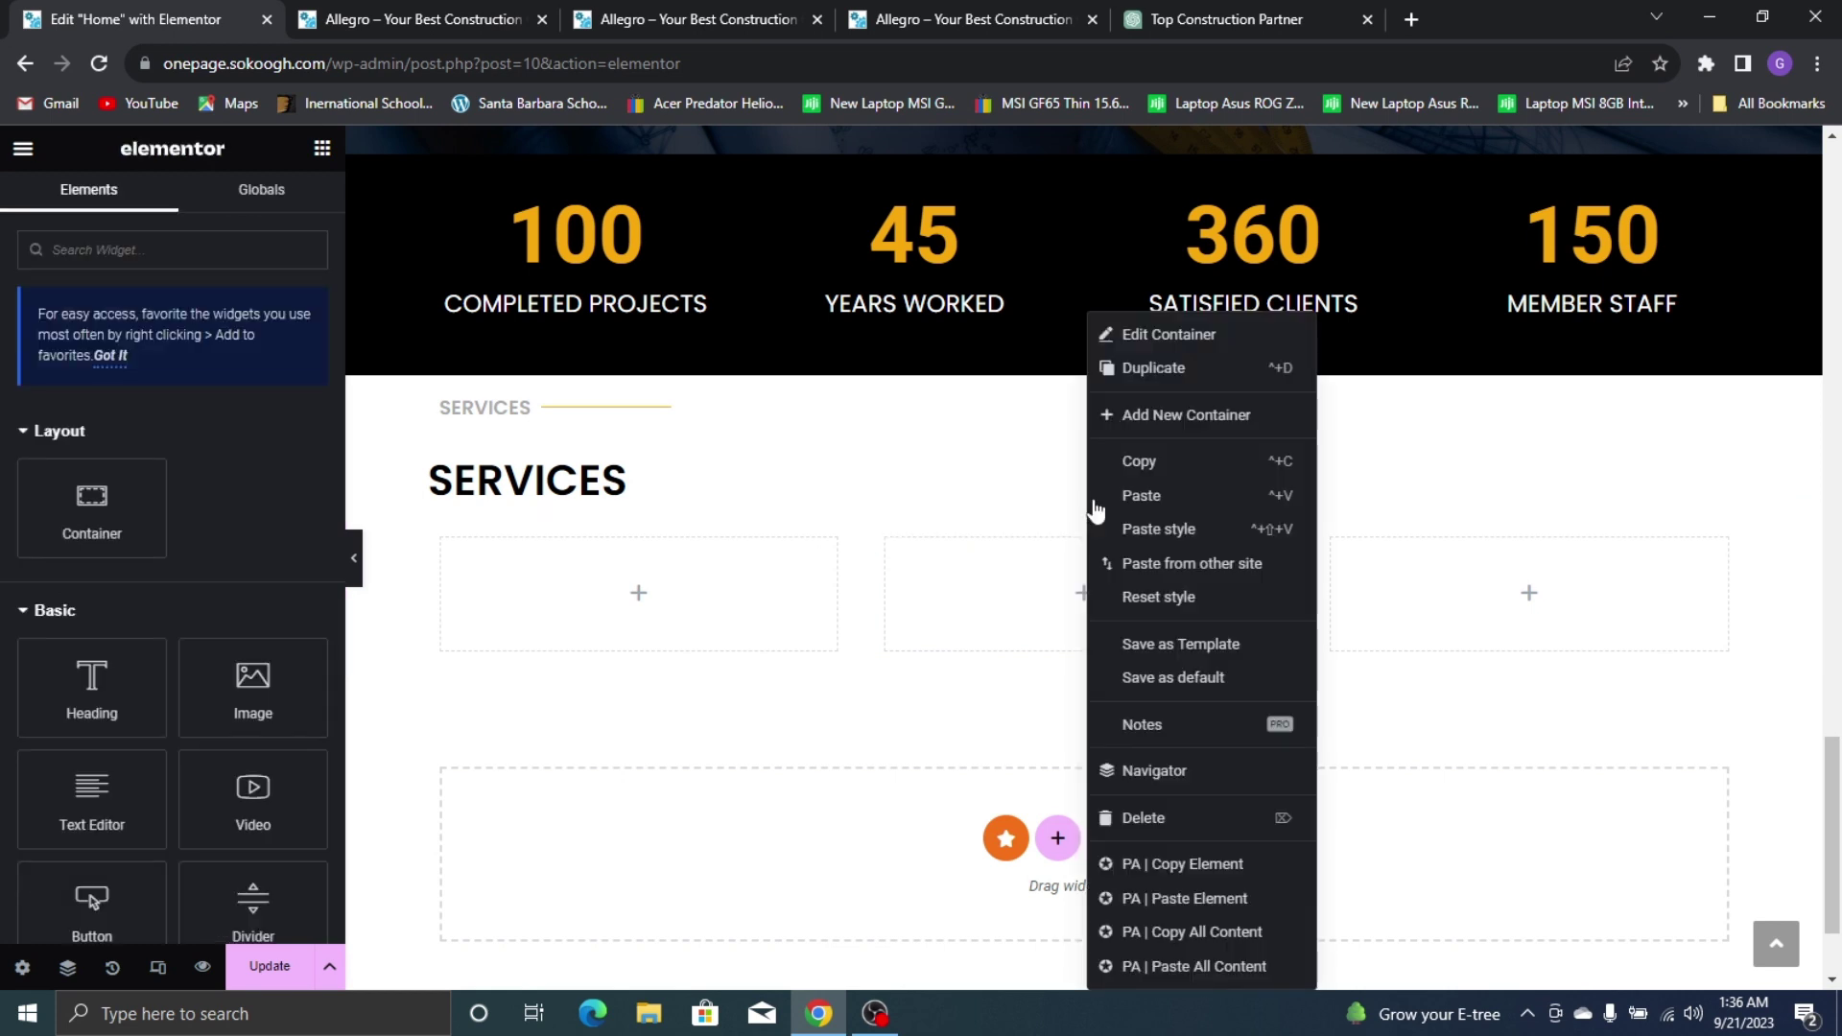
{"action": "key", "text": "ctrl+d"}
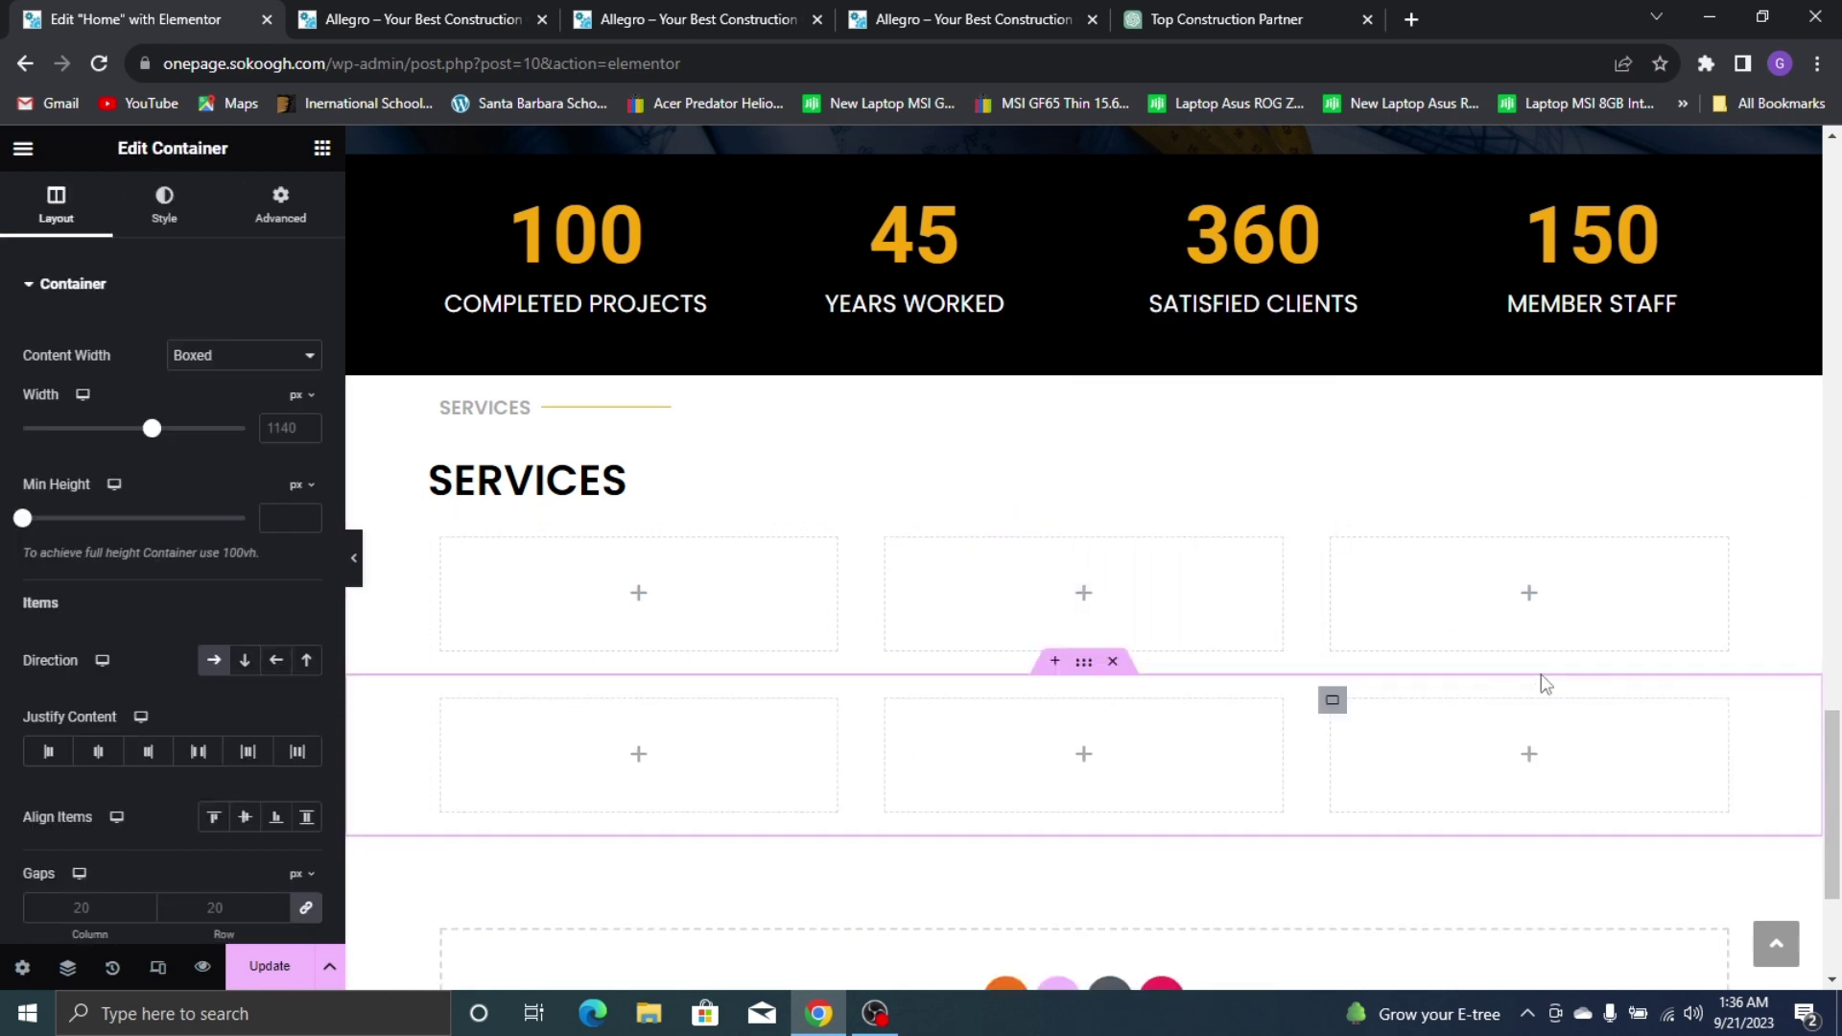
{"action": "left_click", "coordinate": [970, 17]}
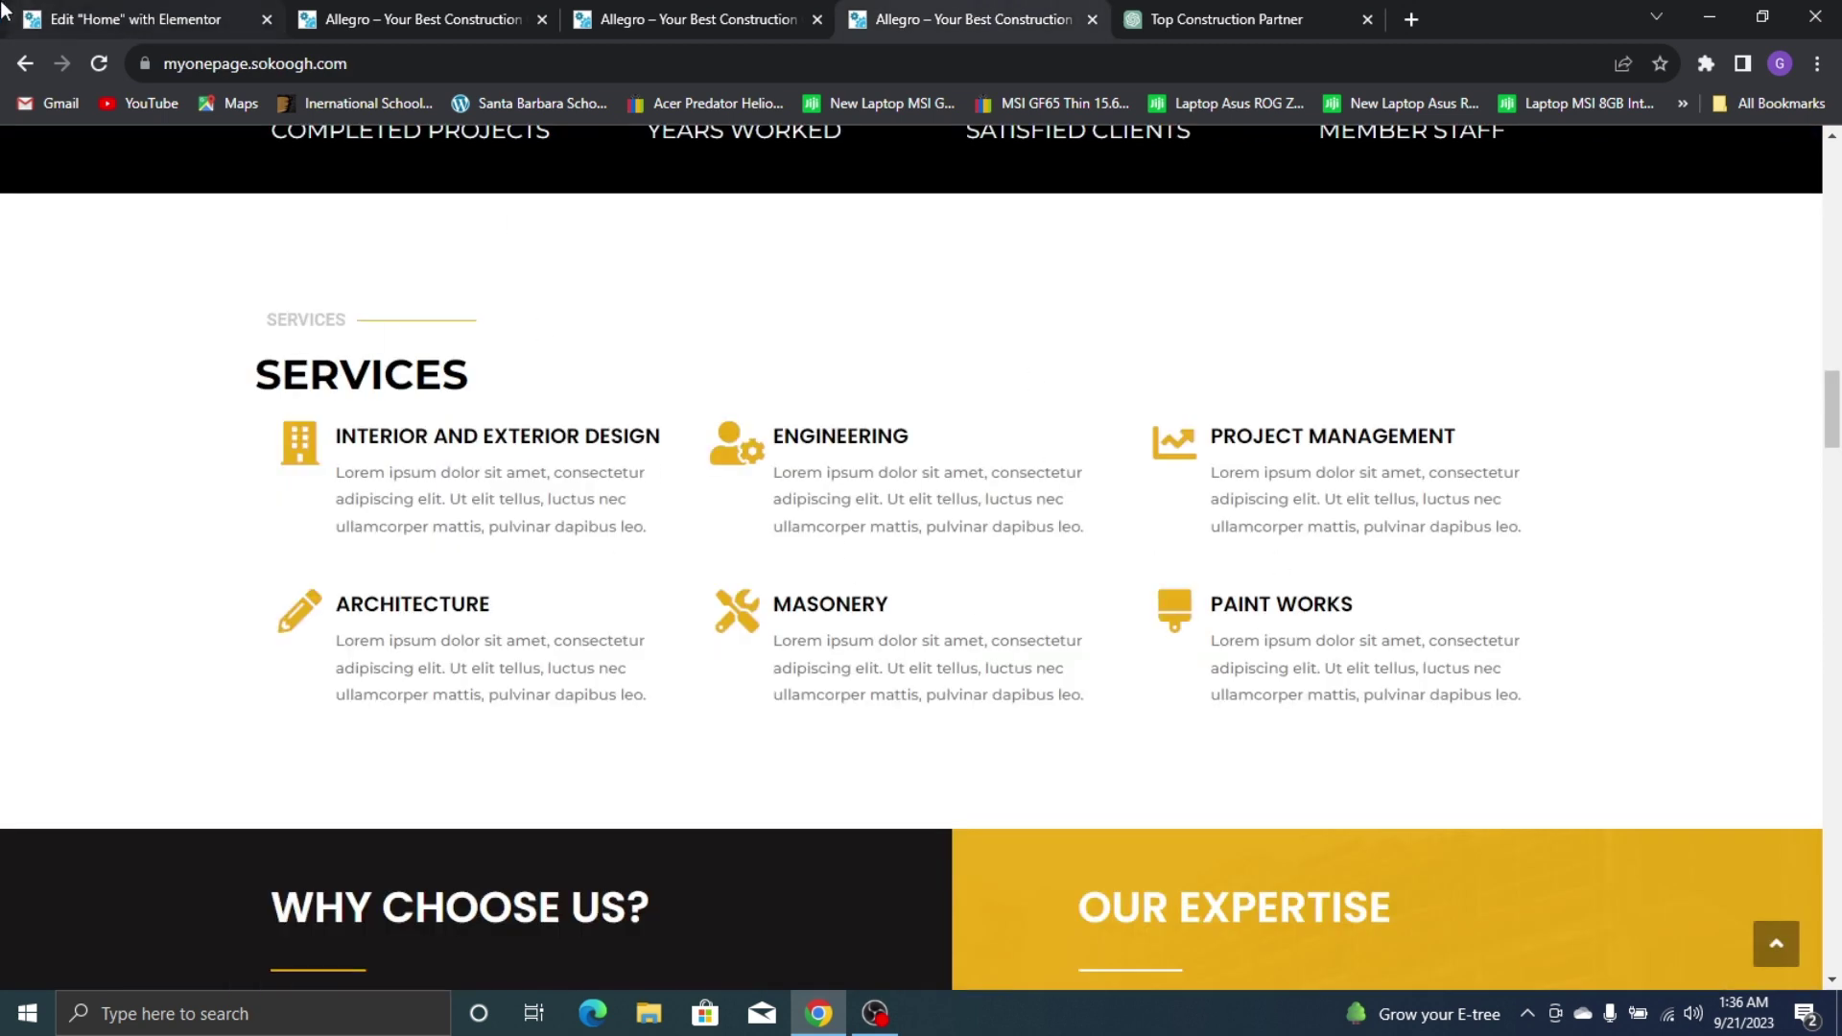
Set the container's Direction to column with unlinked gaps: column 0, row 1
{"action": "left_click", "coordinate": [113, 16]}
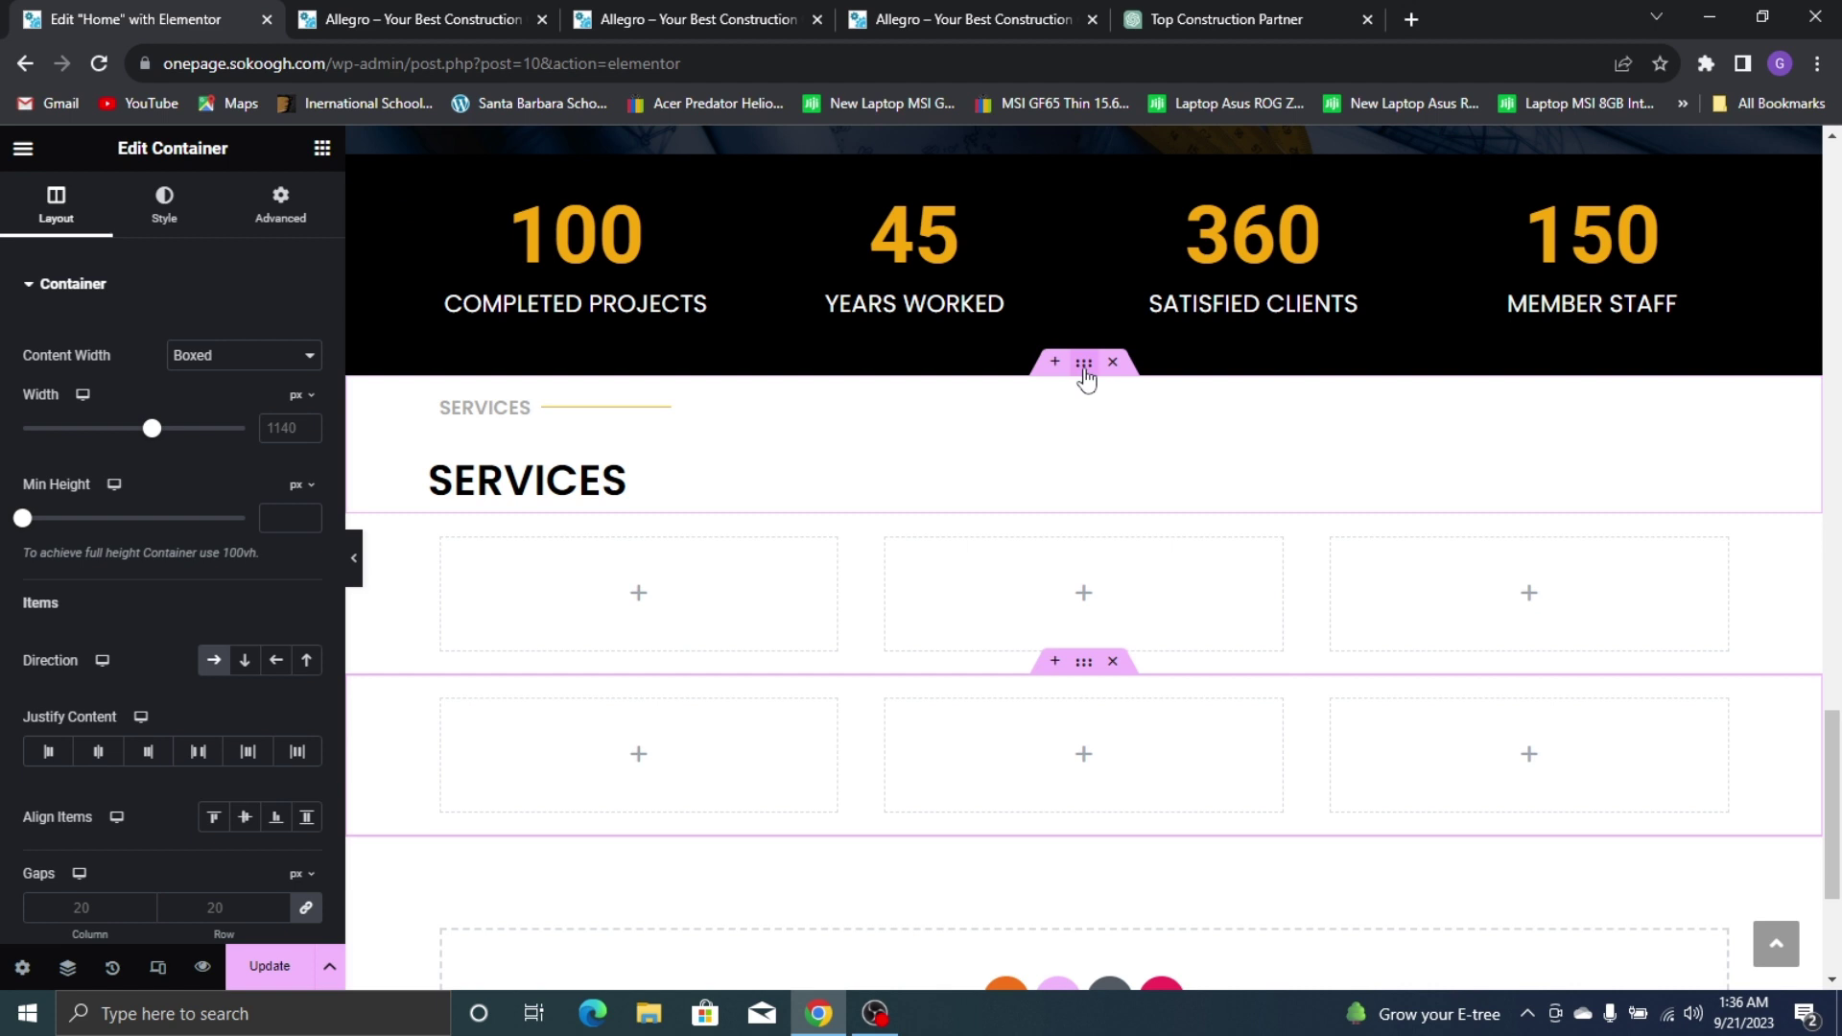
{"action": "left_click", "coordinate": [245, 660]}
{"action": "scroll", "coordinate": [220, 715], "scroll_direction": "down", "scroll_amount": 3}
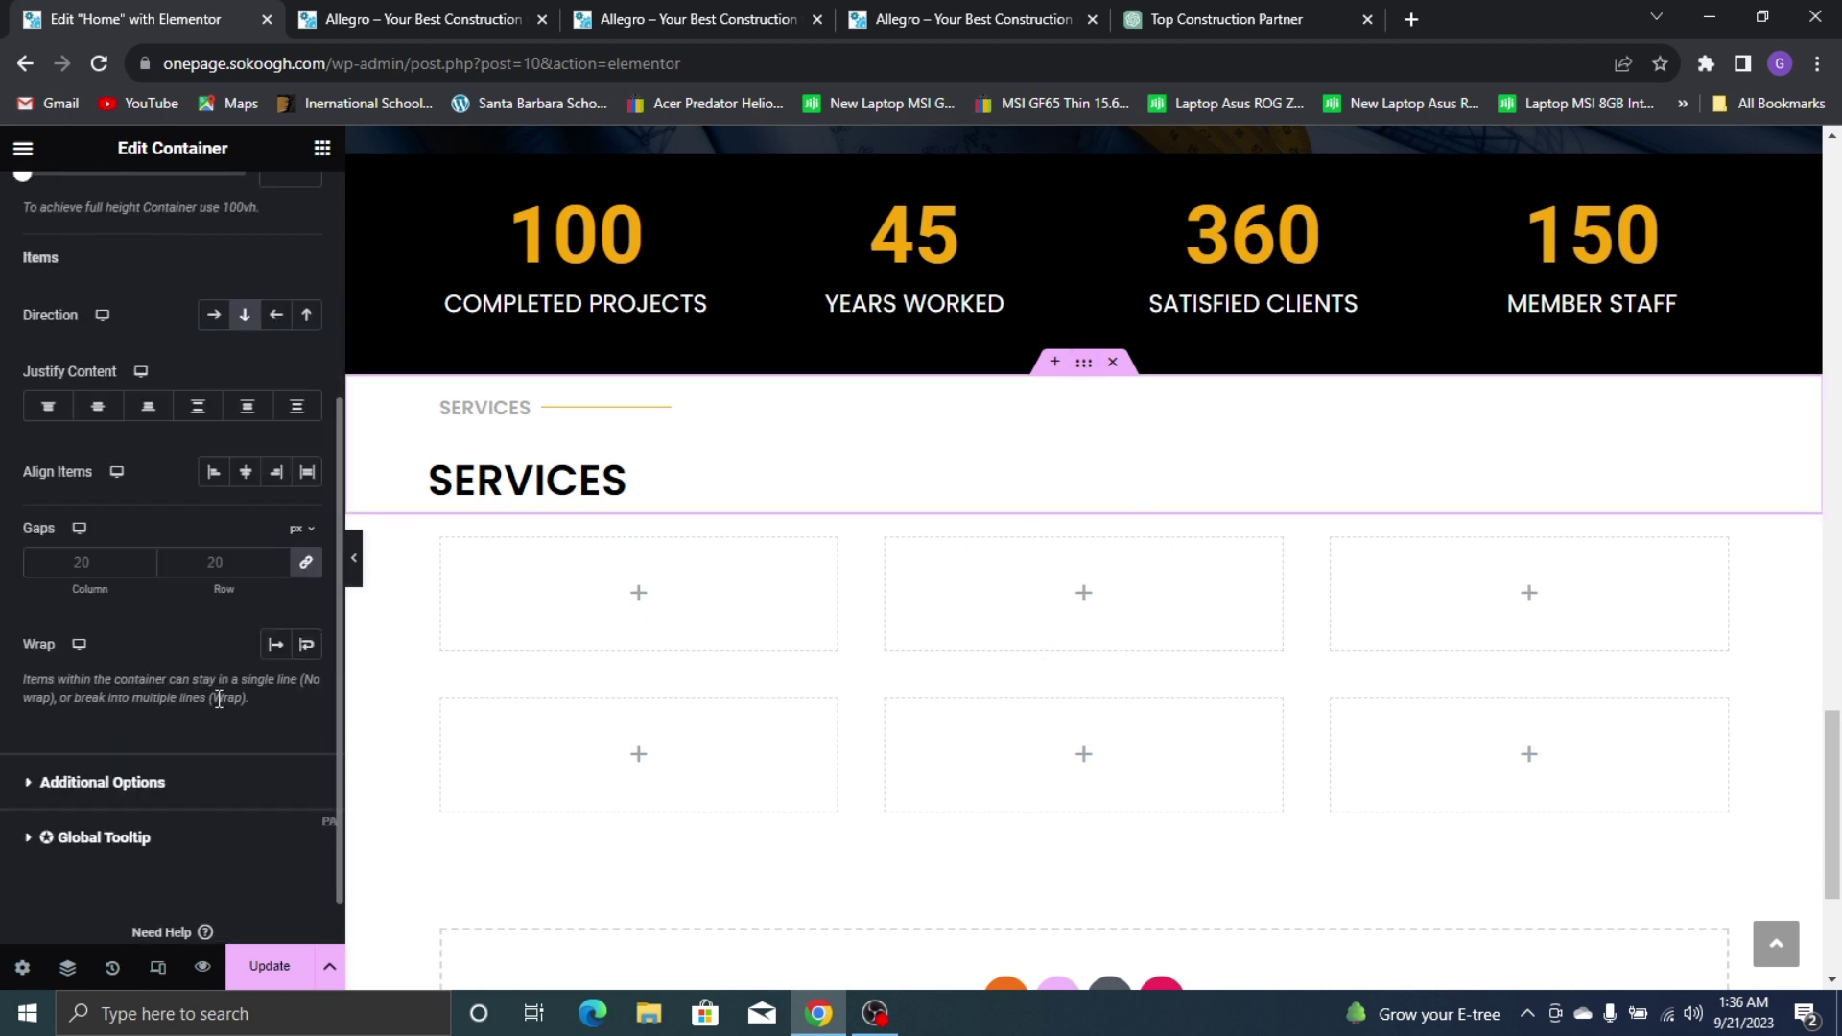
{"action": "left_click", "coordinate": [308, 566]}
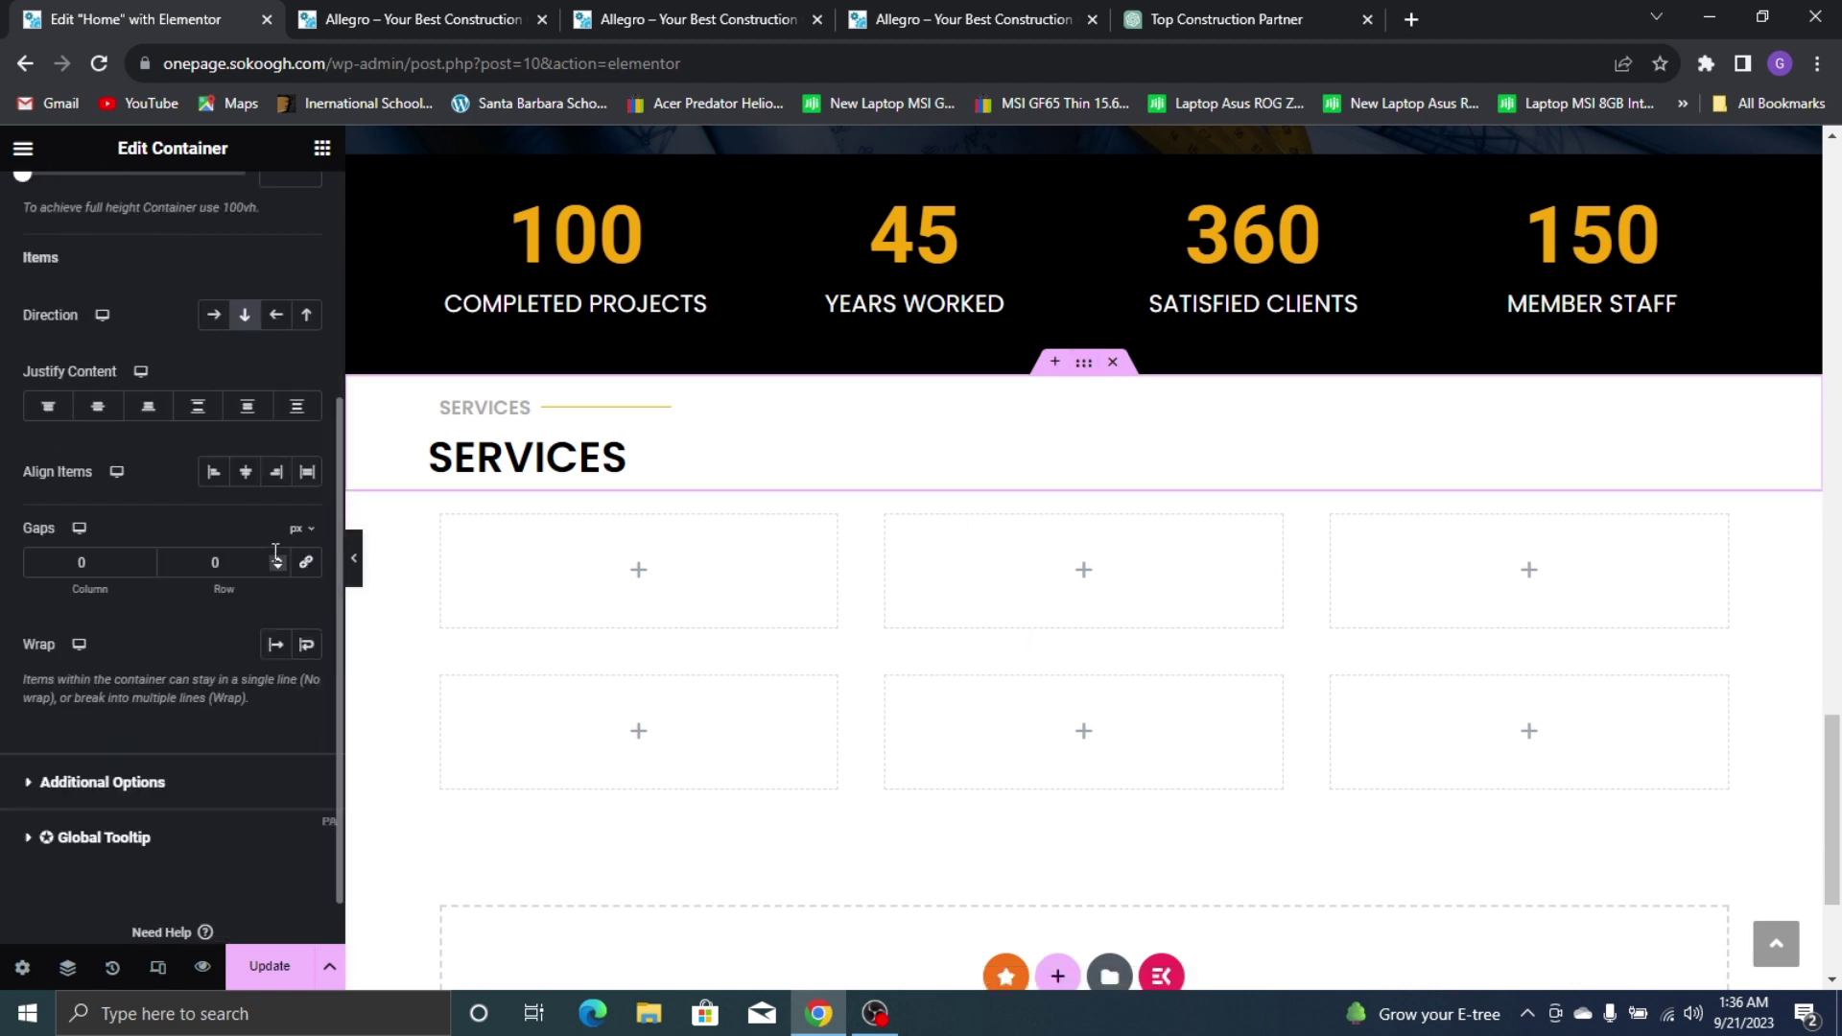
{"action": "left_click", "coordinate": [277, 557]}
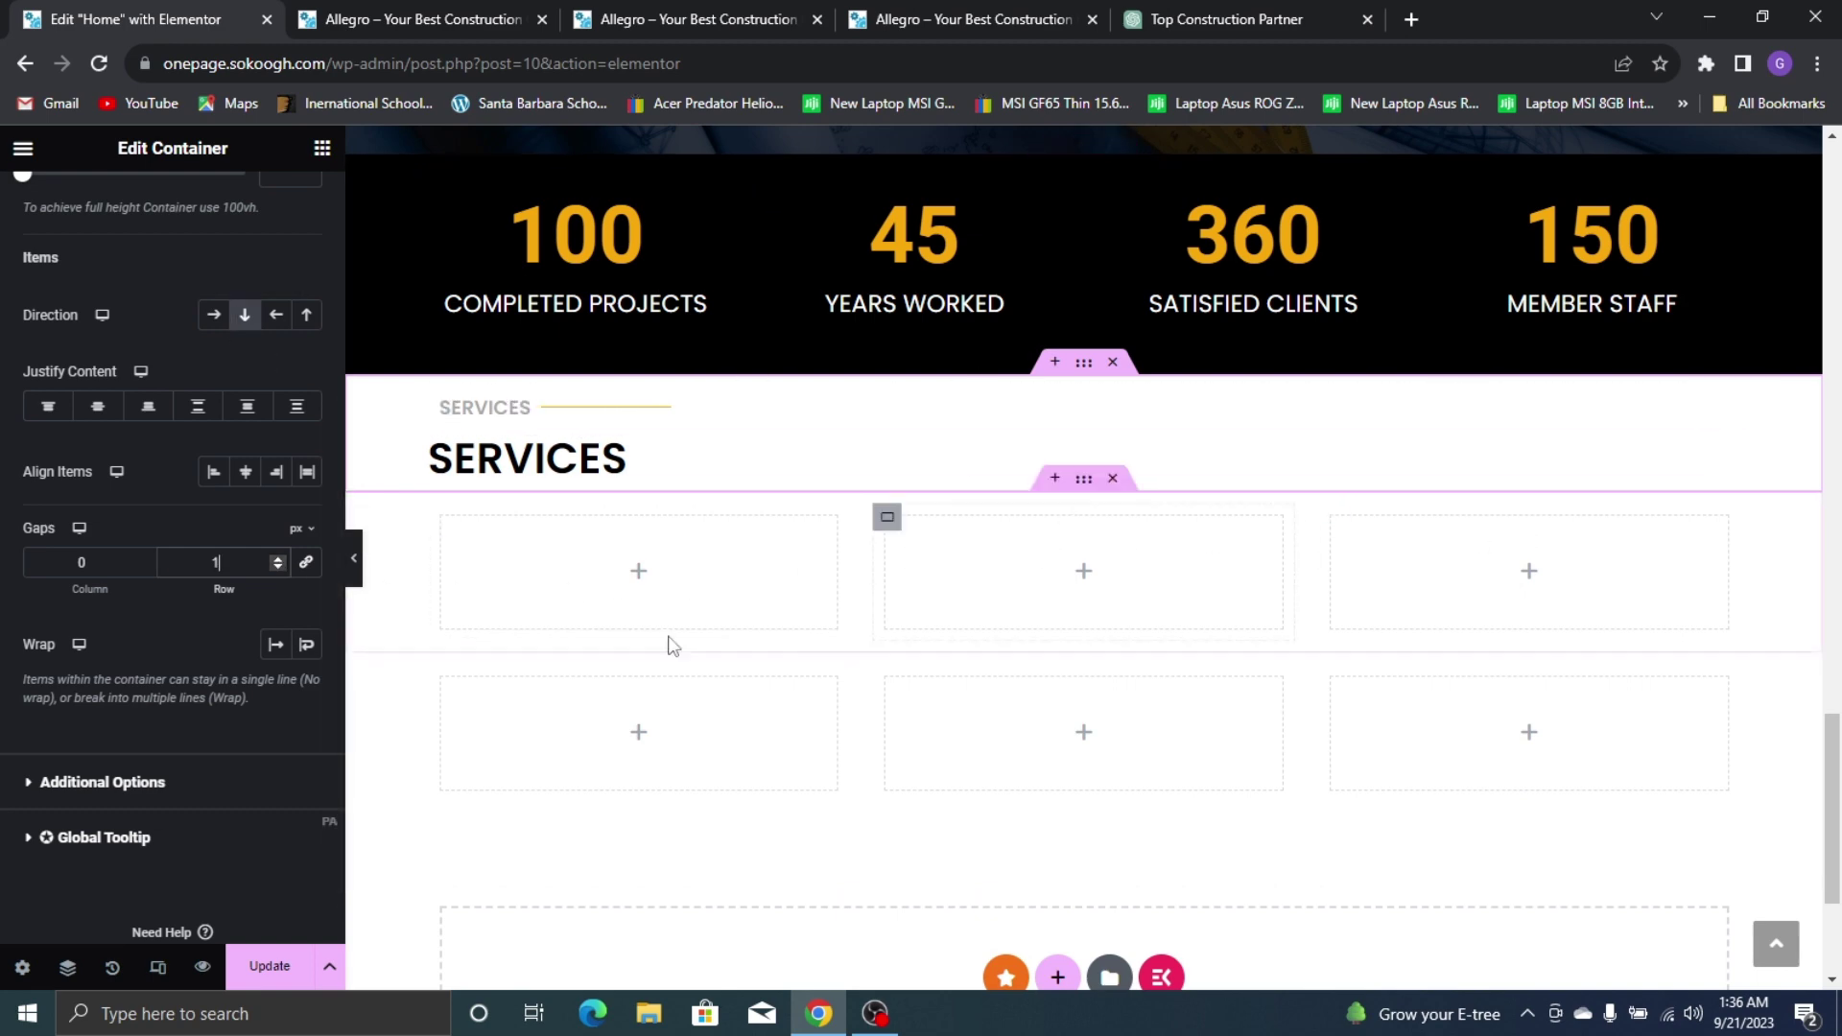
{"action": "scroll", "coordinate": [693, 349], "scroll_direction": "up", "scroll_amount": 5}
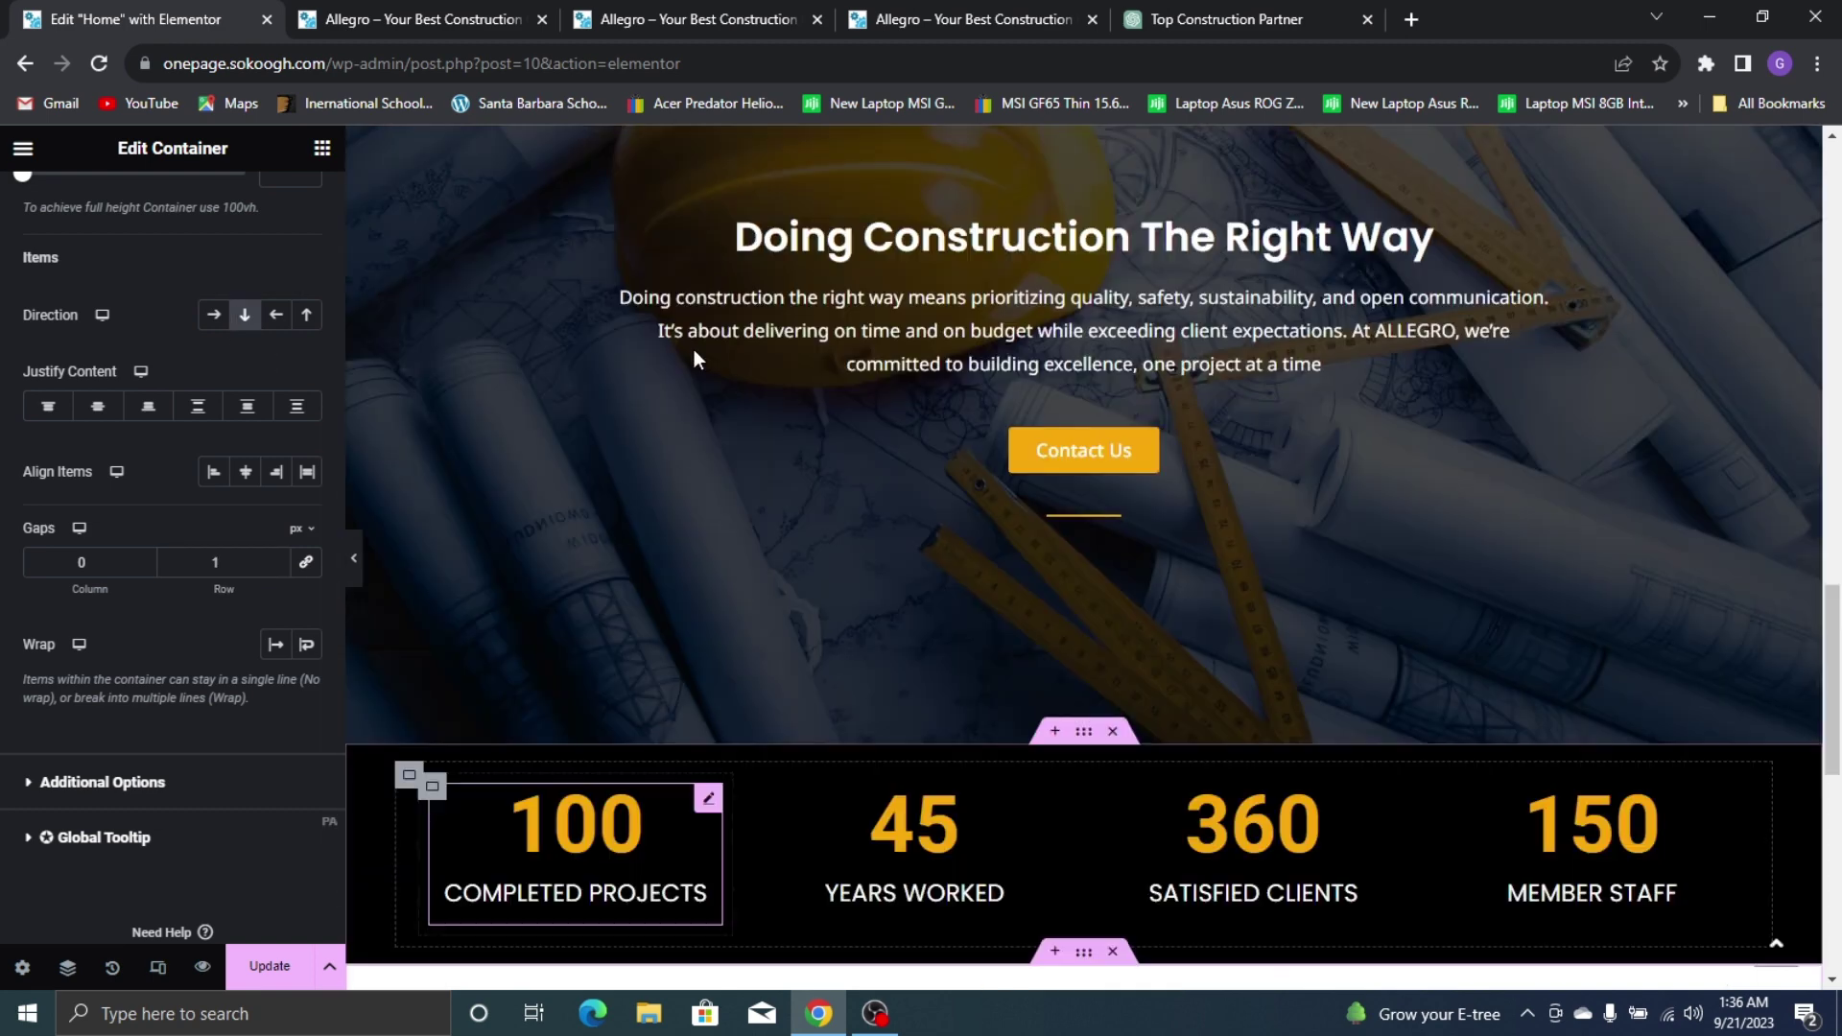
{"action": "scroll", "coordinate": [811, 473], "scroll_direction": "down", "scroll_amount": 10}
Compare the editor's Services section against the live site's Services section
{"action": "left_click", "coordinate": [962, 19]}
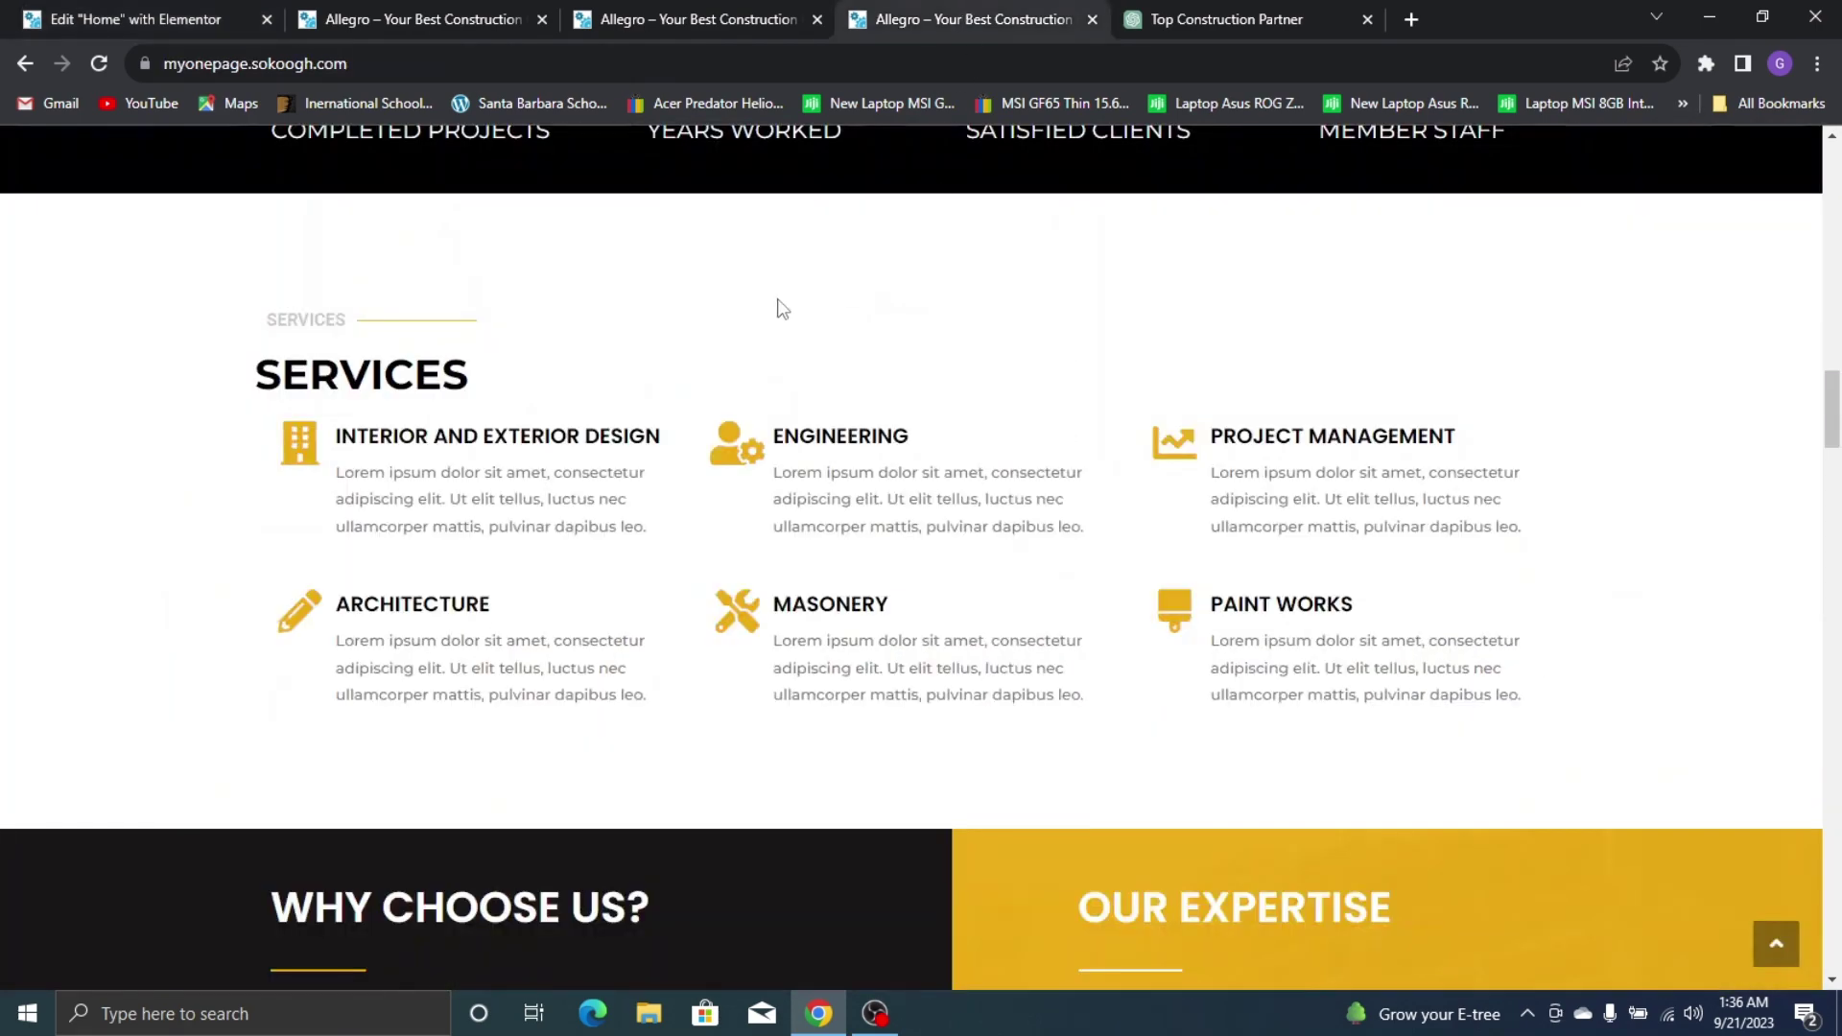
{"action": "scroll", "coordinate": [472, 443], "scroll_direction": "up", "scroll_amount": 10}
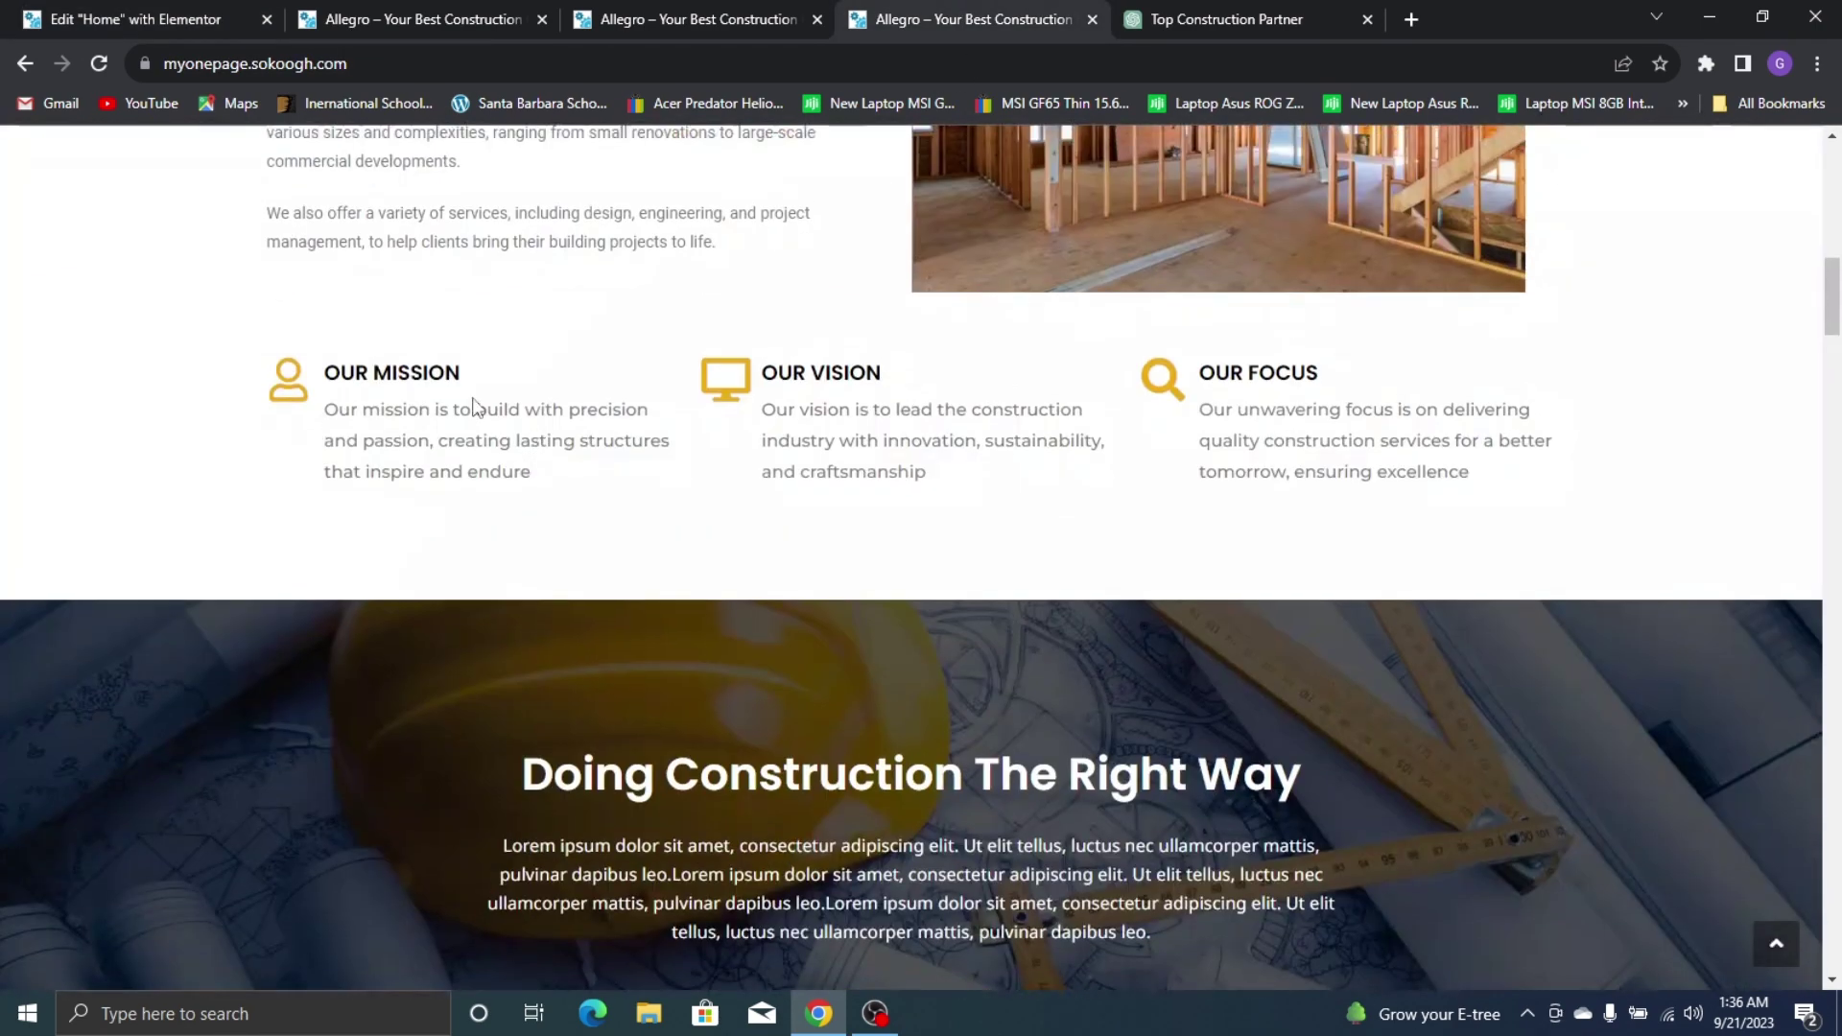
{"action": "scroll", "coordinate": [487, 401], "scroll_direction": "down", "scroll_amount": 10}
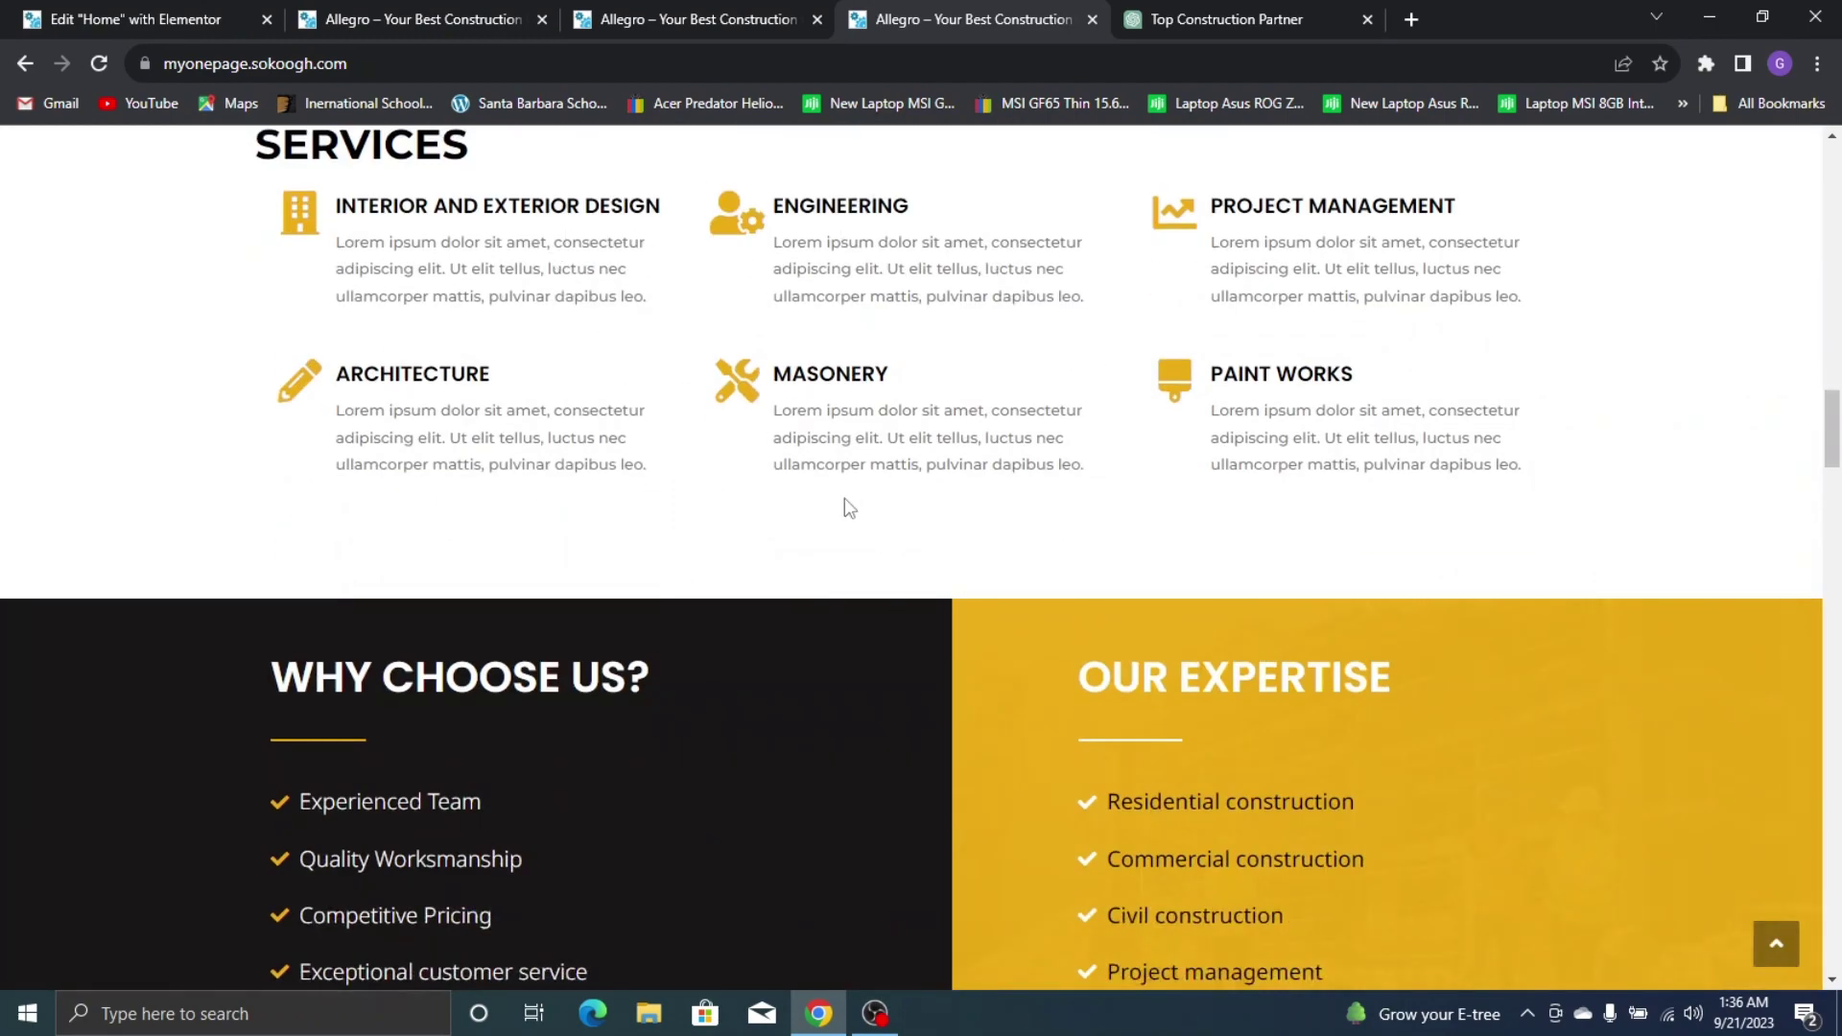
{"action": "scroll", "coordinate": [848, 507], "scroll_direction": "up", "scroll_amount": 10}
{"action": "scroll", "coordinate": [416, 280], "scroll_direction": "down", "scroll_amount": 10}
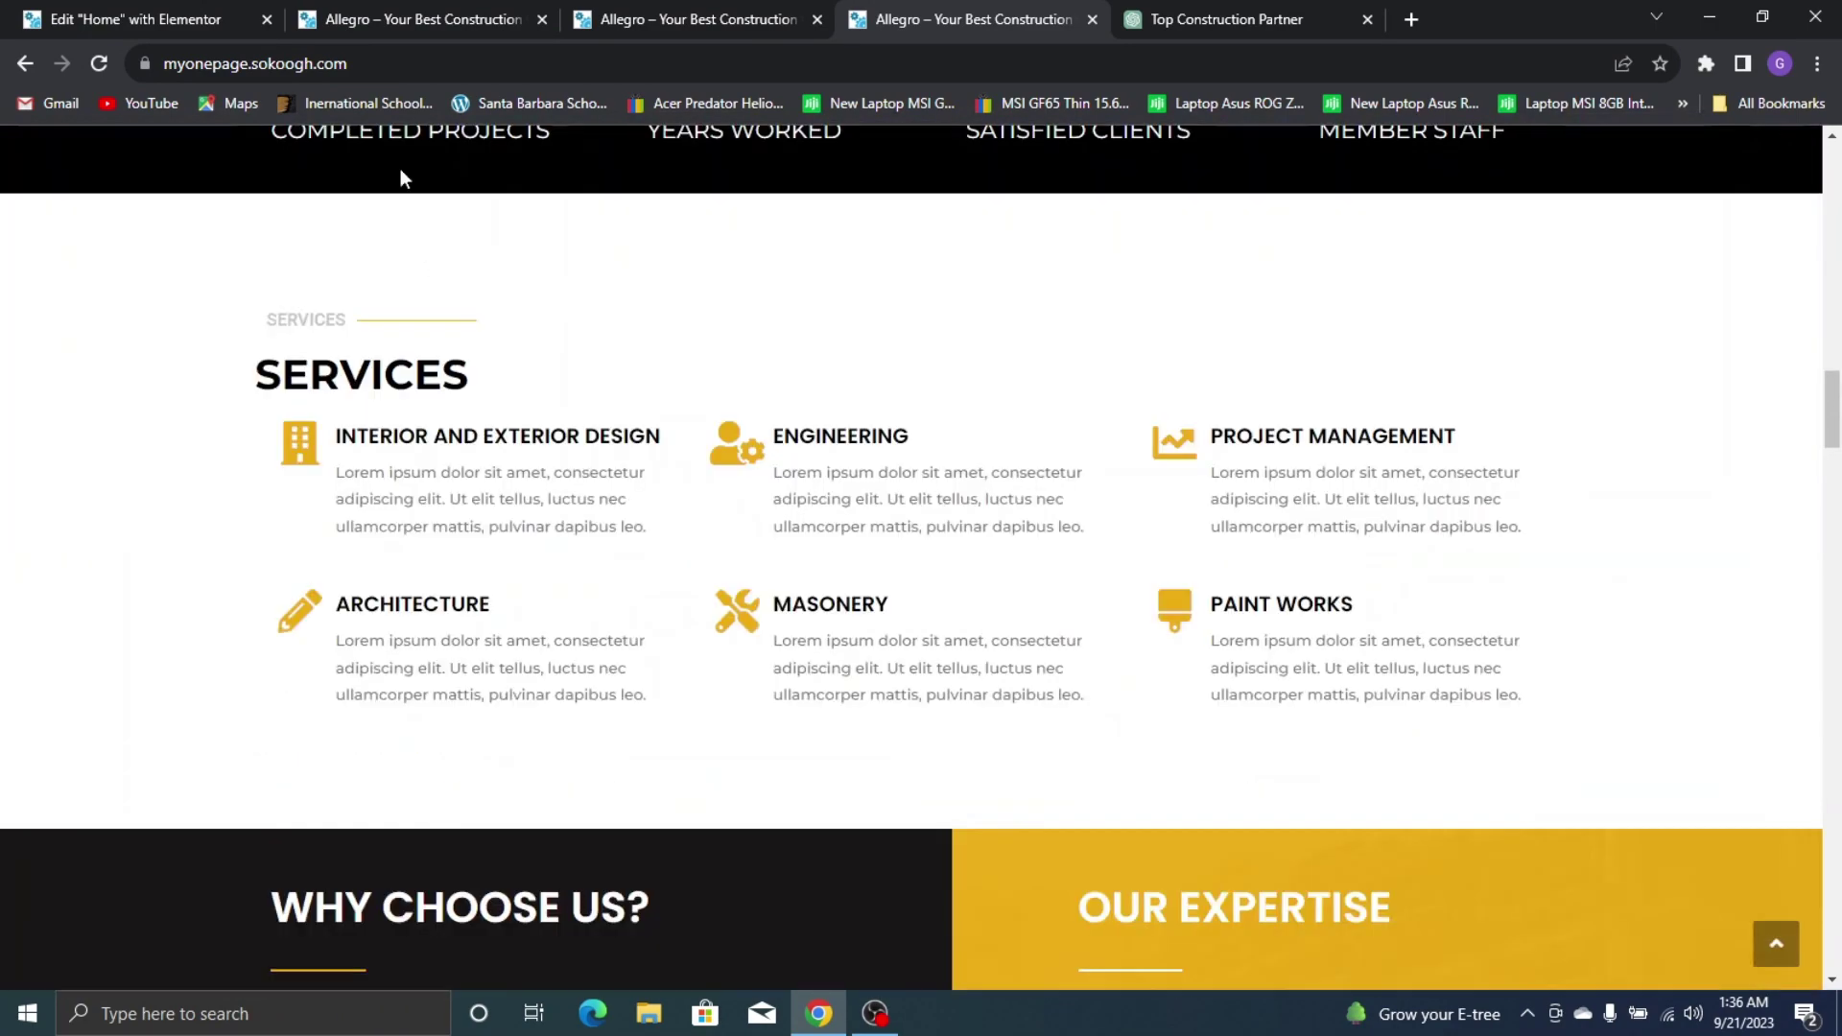
{"action": "left_click", "coordinate": [219, 8]}
{"action": "scroll", "coordinate": [988, 454], "scroll_direction": "down", "scroll_amount": 5}
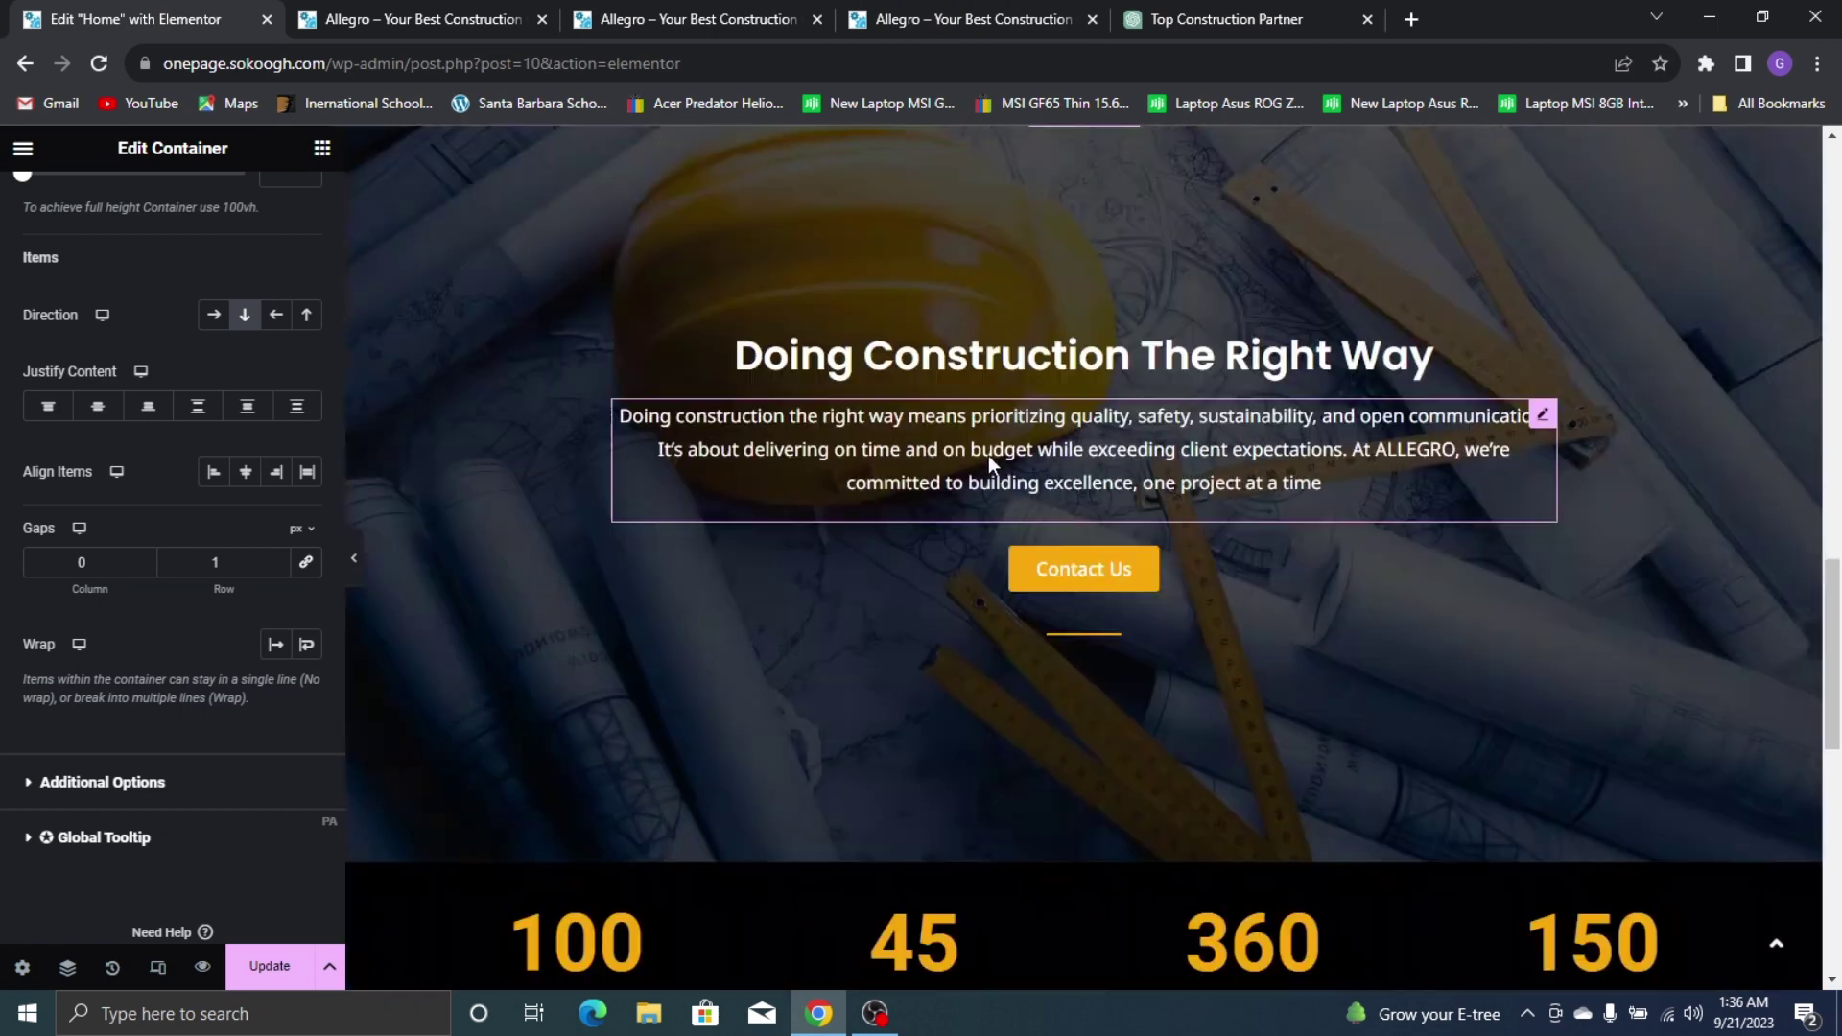
{"action": "scroll", "coordinate": [988, 455], "scroll_direction": "down", "scroll_amount": 8}
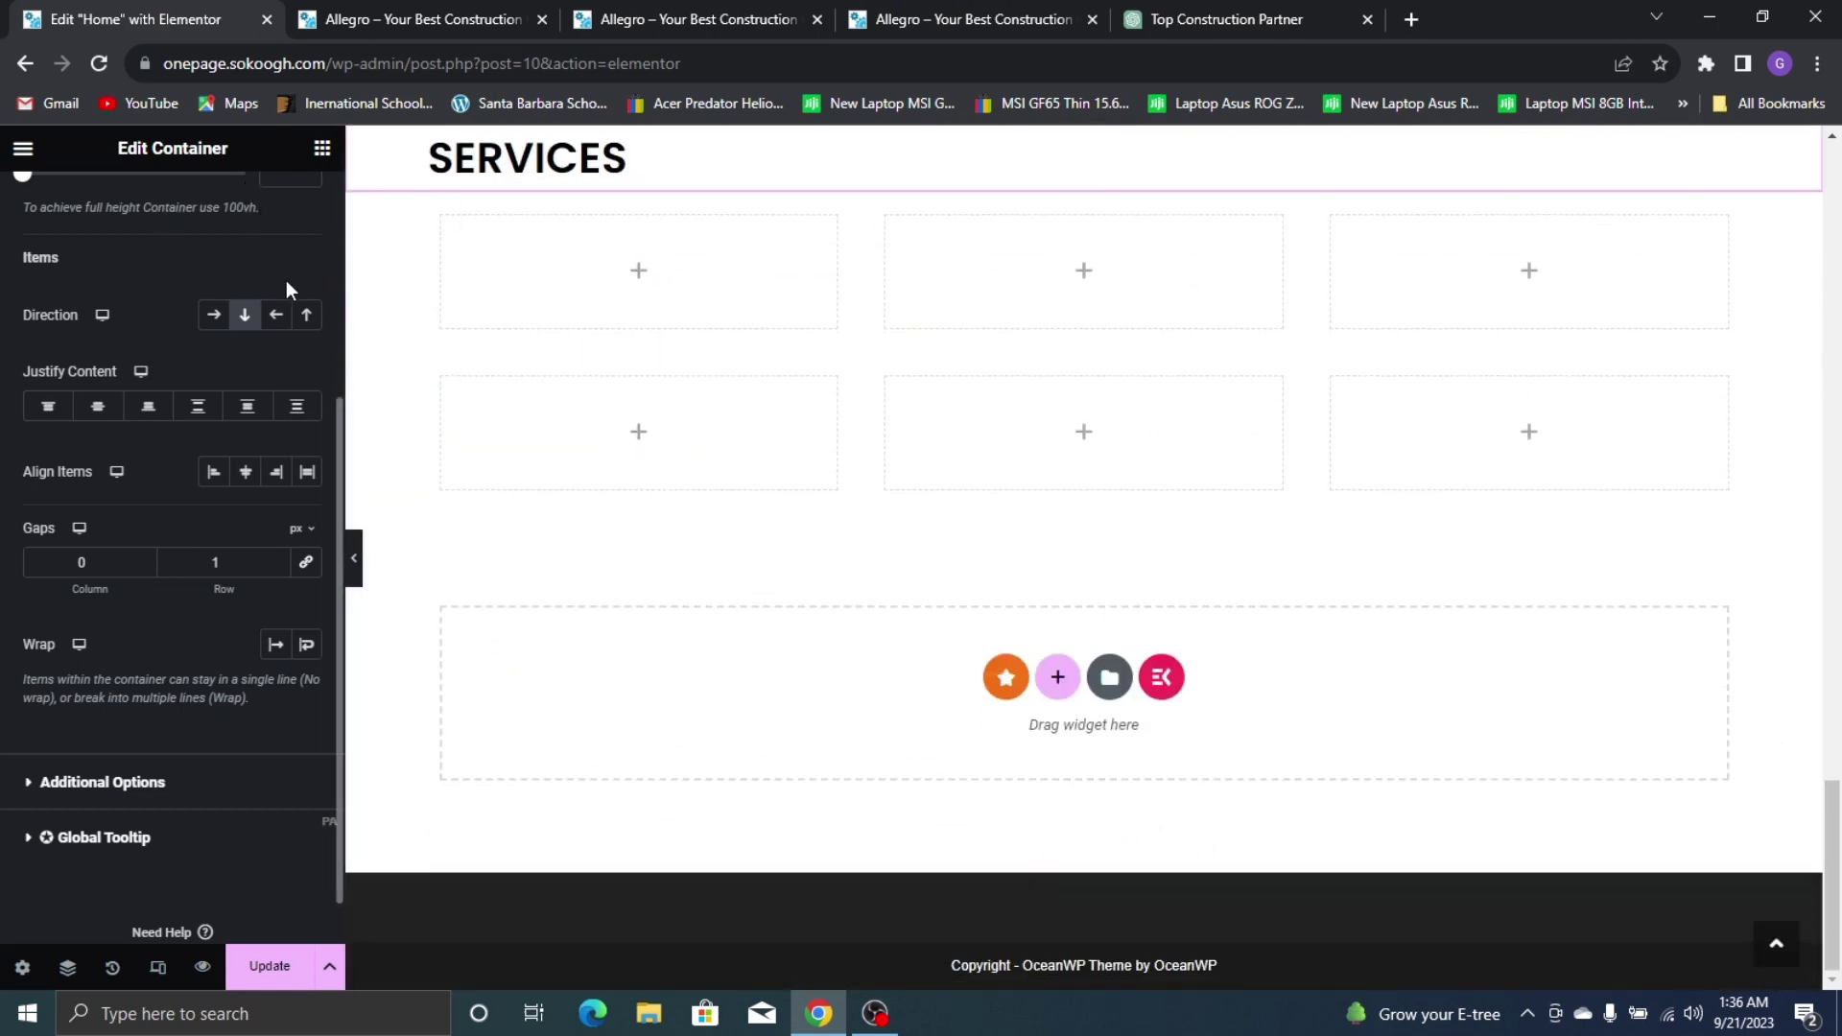
{"action": "scroll", "coordinate": [286, 280], "scroll_direction": "up", "scroll_amount": 4}
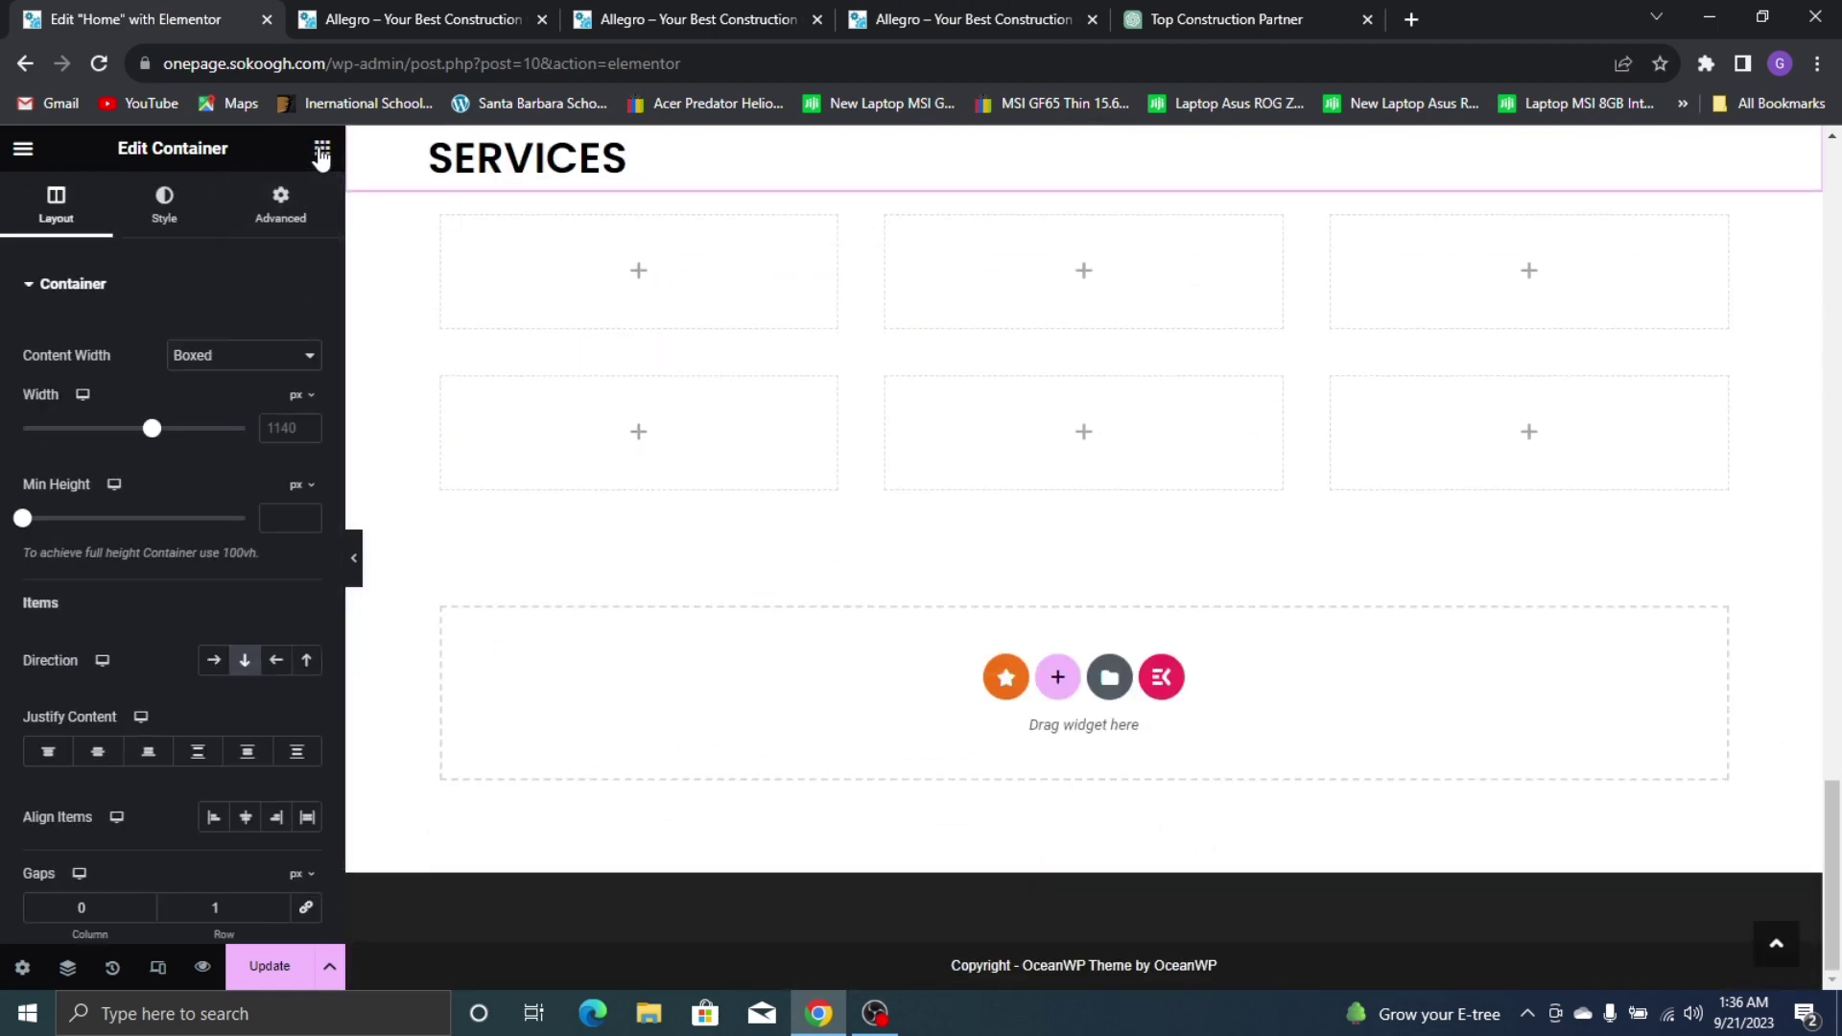
Search for the Icon Box widget and place it in the first service slot
{"action": "left_click", "coordinate": [321, 150]}
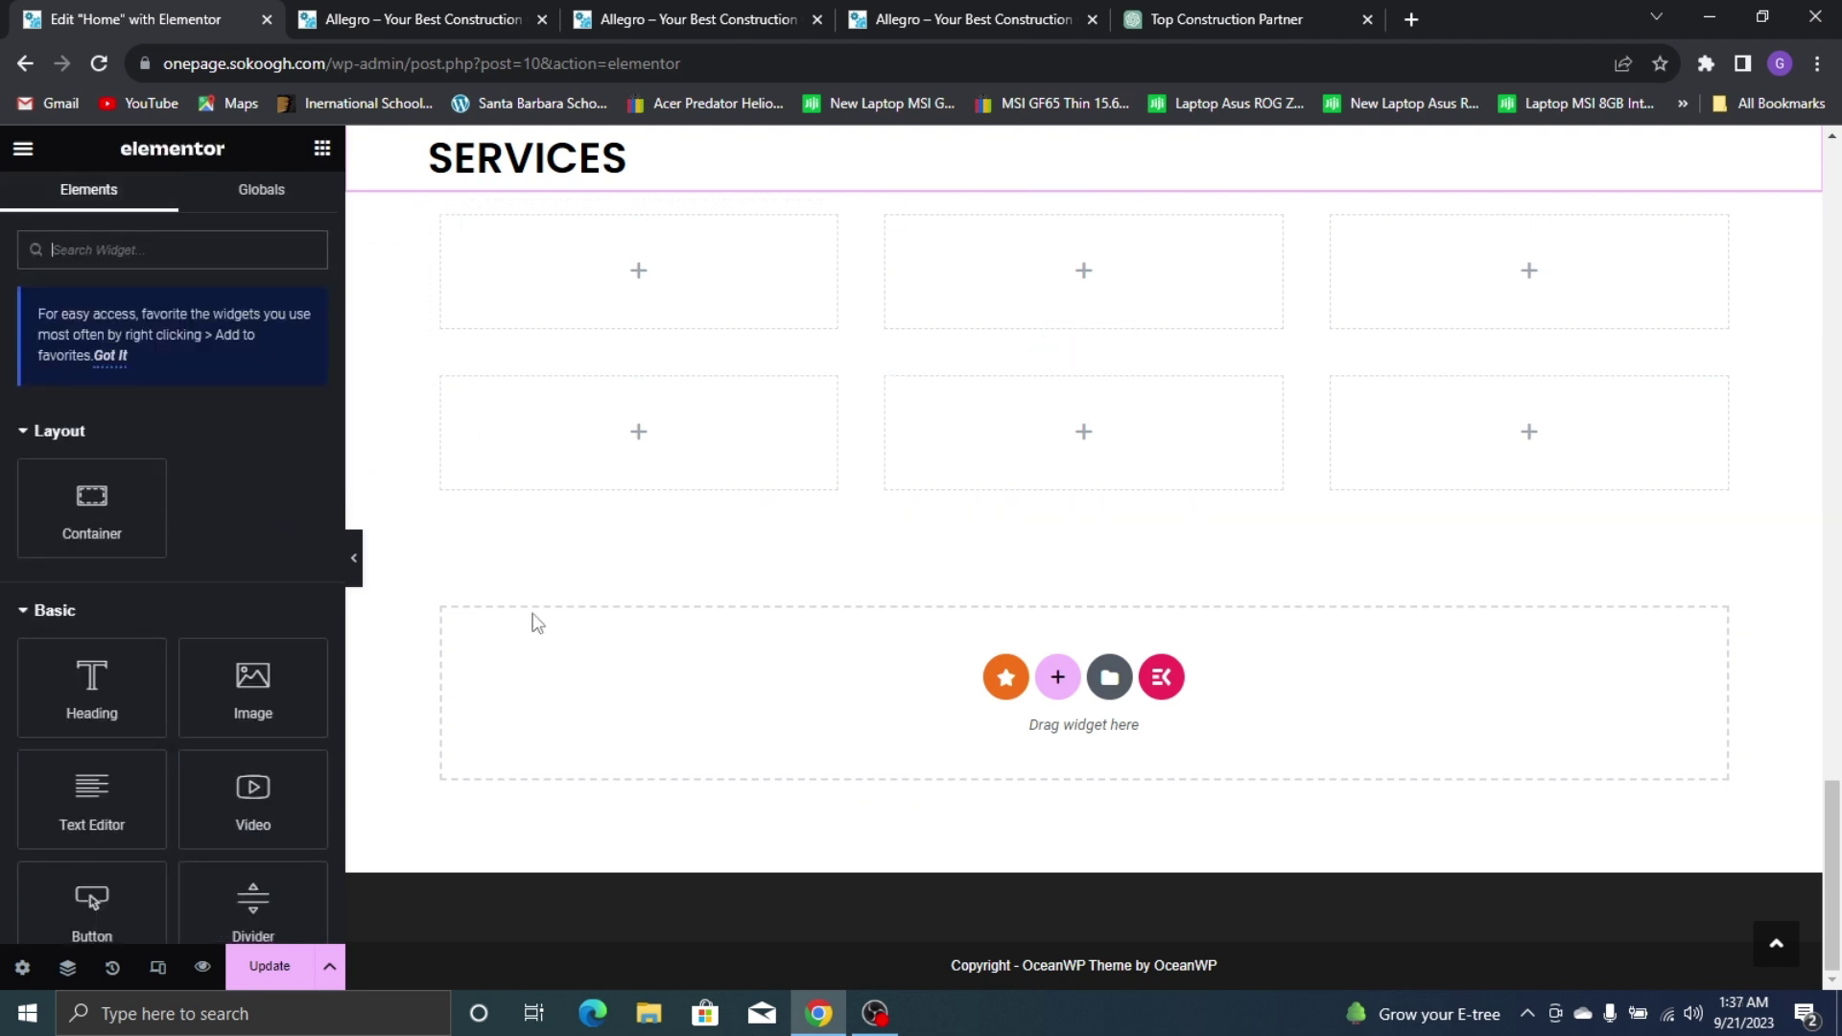
{"action": "scroll", "coordinate": [160, 531], "scroll_direction": "down", "scroll_amount": 5}
{"action": "scroll", "coordinate": [176, 699], "scroll_direction": "up", "scroll_amount": 5}
{"action": "left_click", "coordinate": [189, 257]}
{"action": "type", "text": "ICON BOX"}
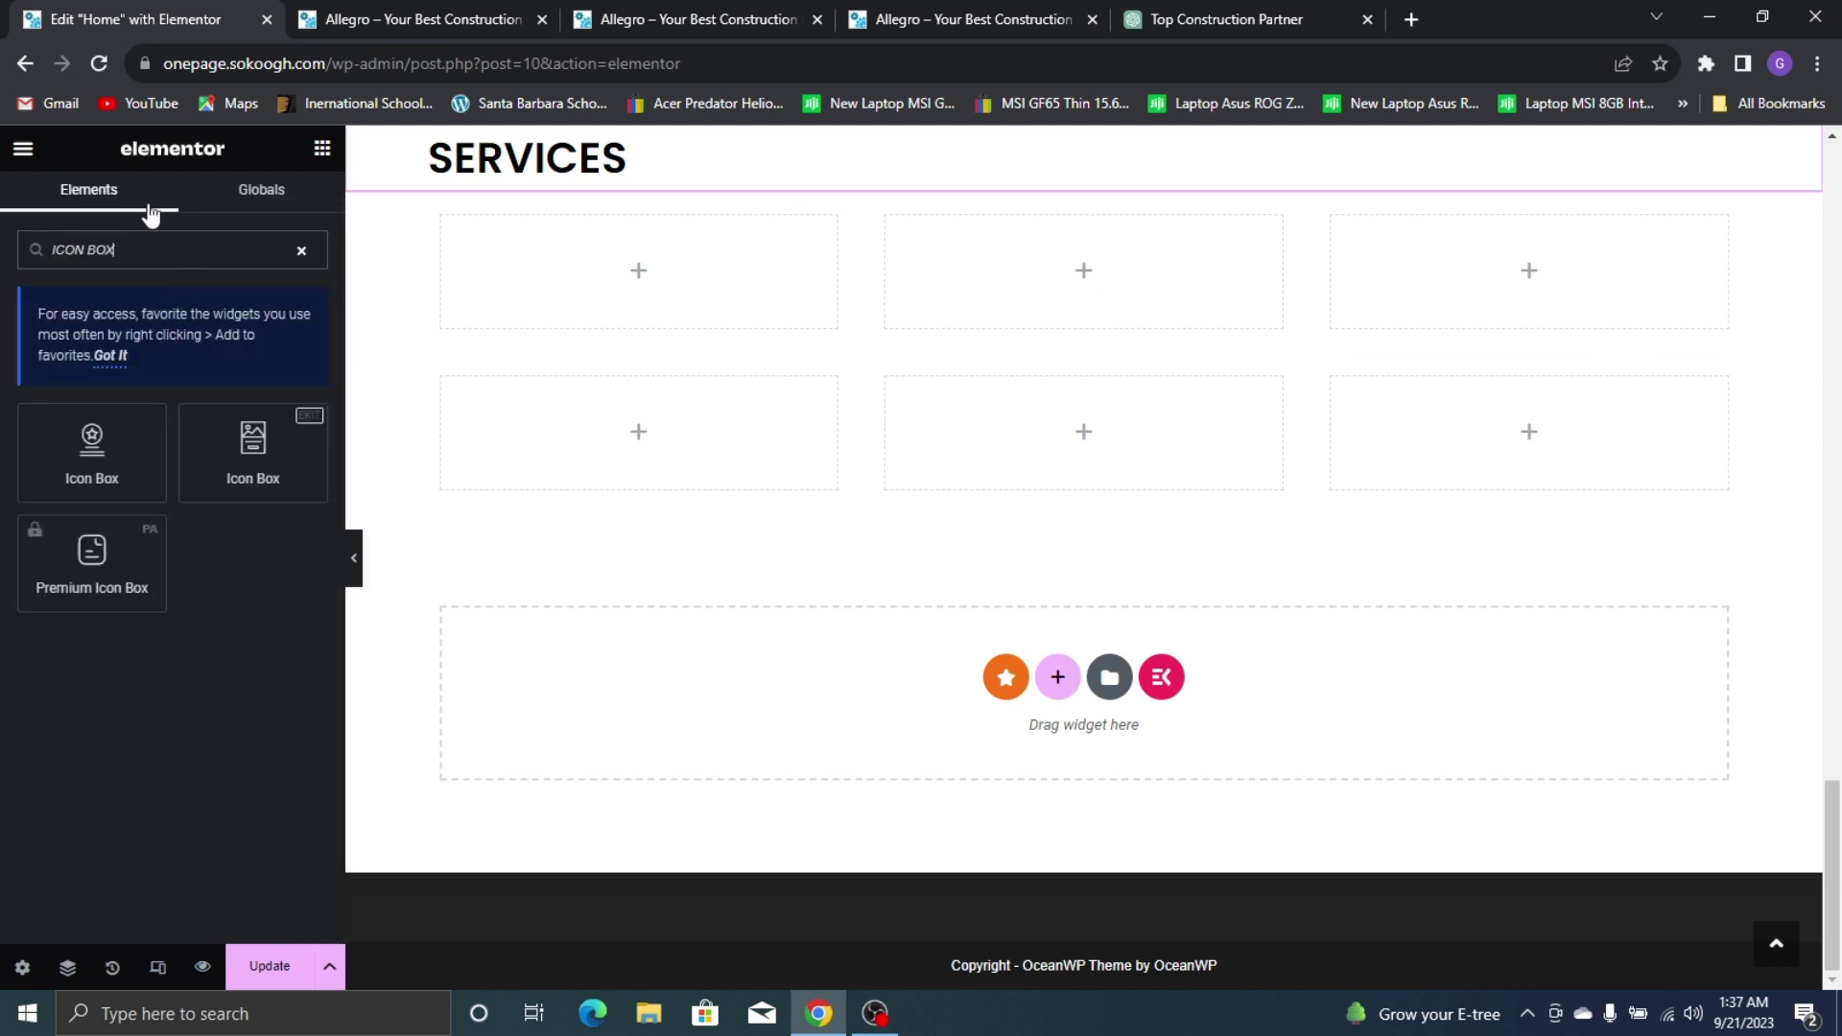
{"action": "left_click_drag", "start_coordinate": [112, 487], "coordinate": [622, 278]}
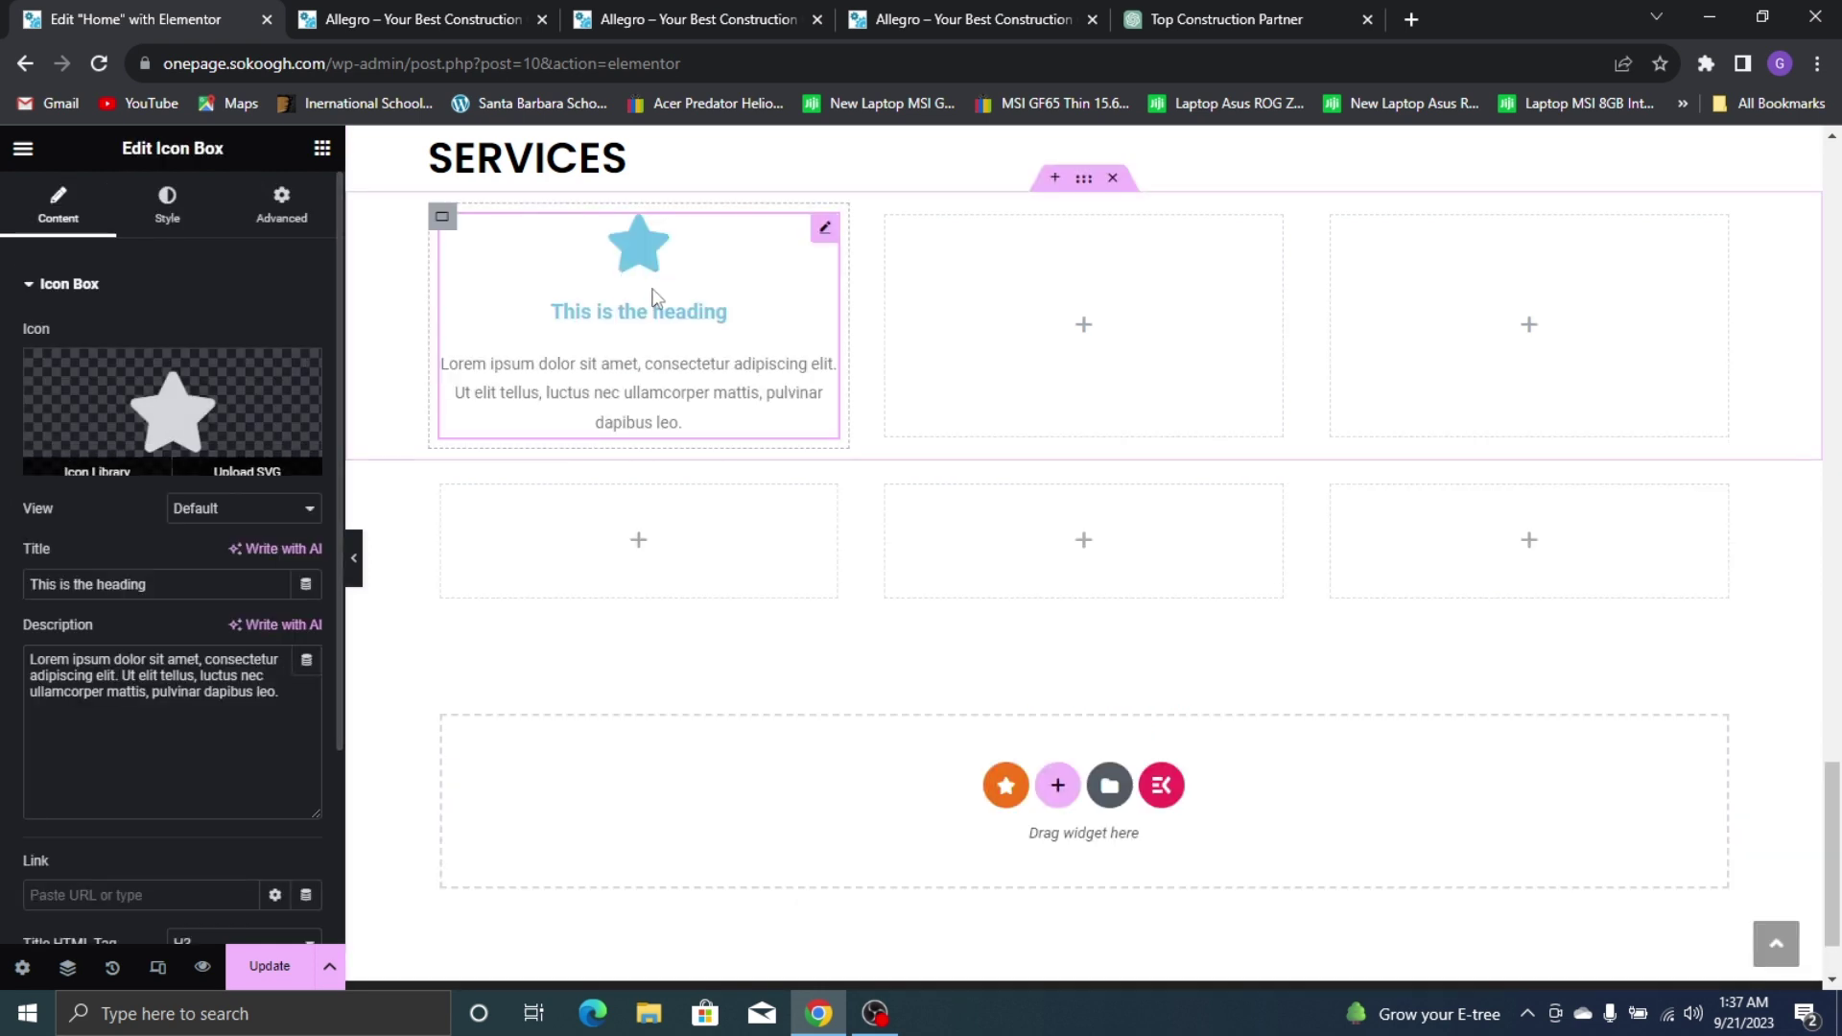
Insert the second Building icon from the Icon Library into the icon box
{"action": "left_click", "coordinate": [943, 16]}
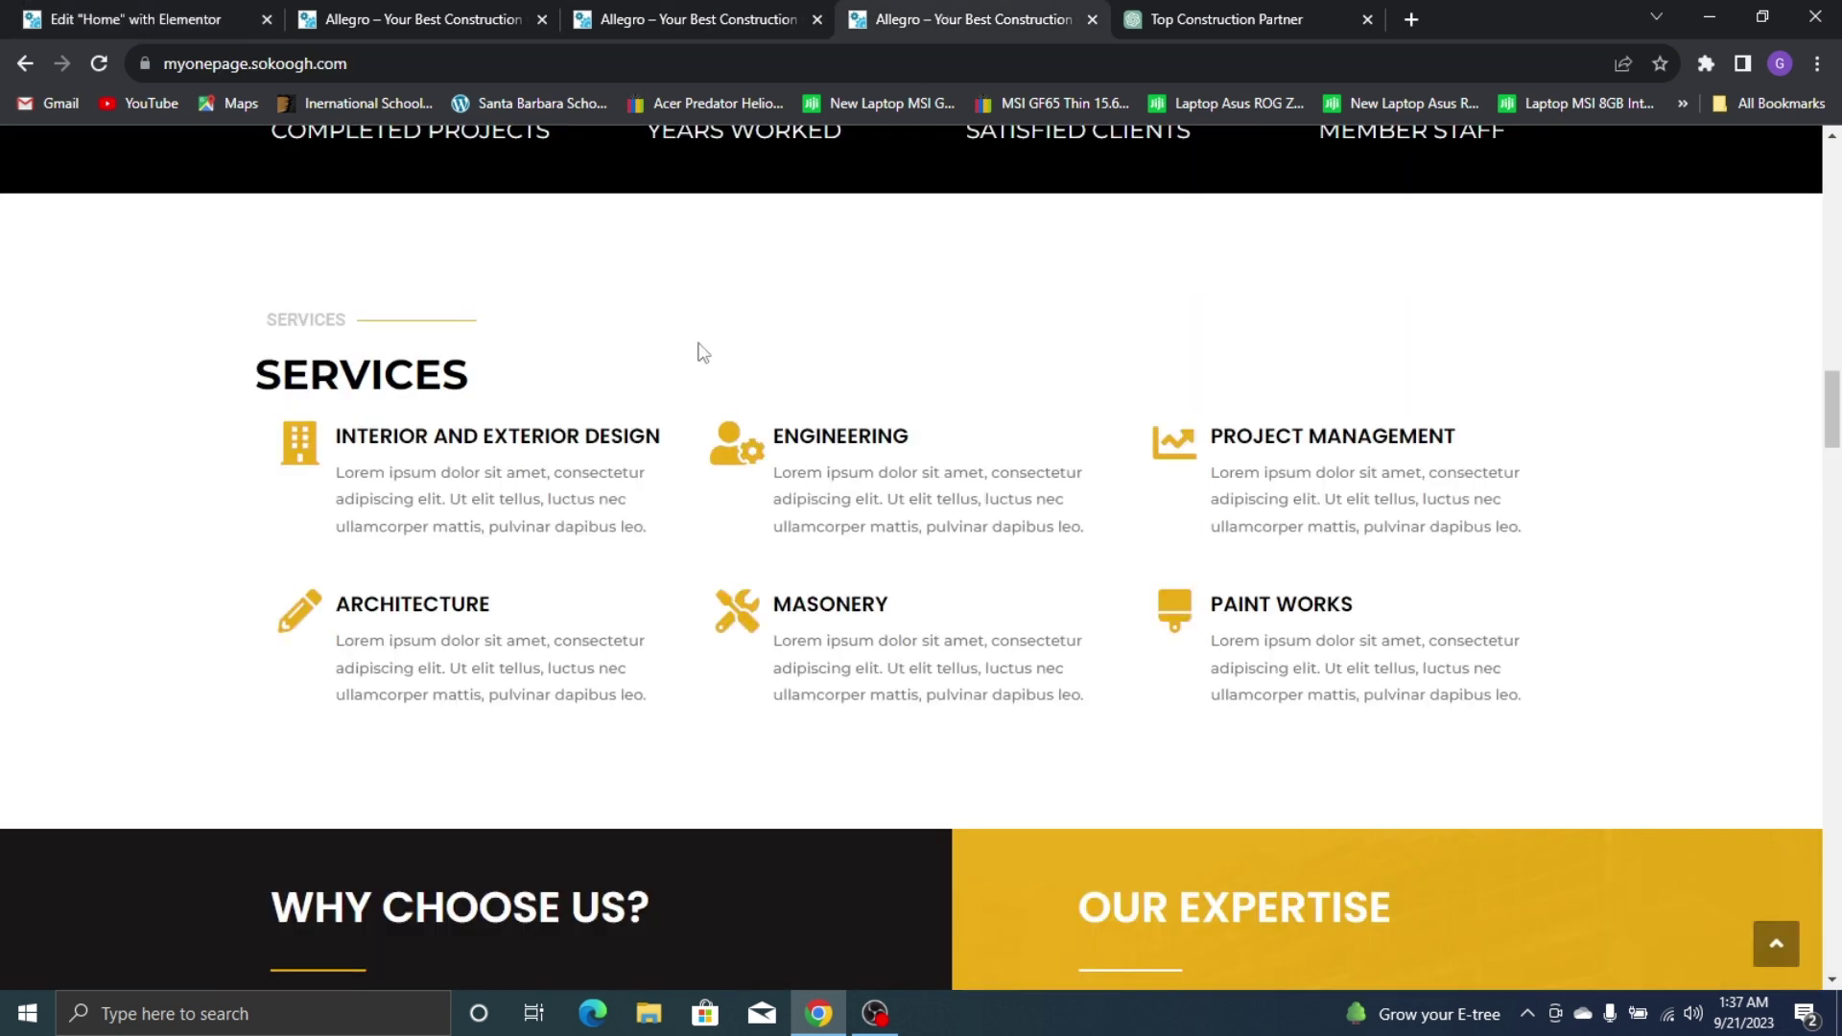
{"action": "left_click", "coordinate": [55, 12]}
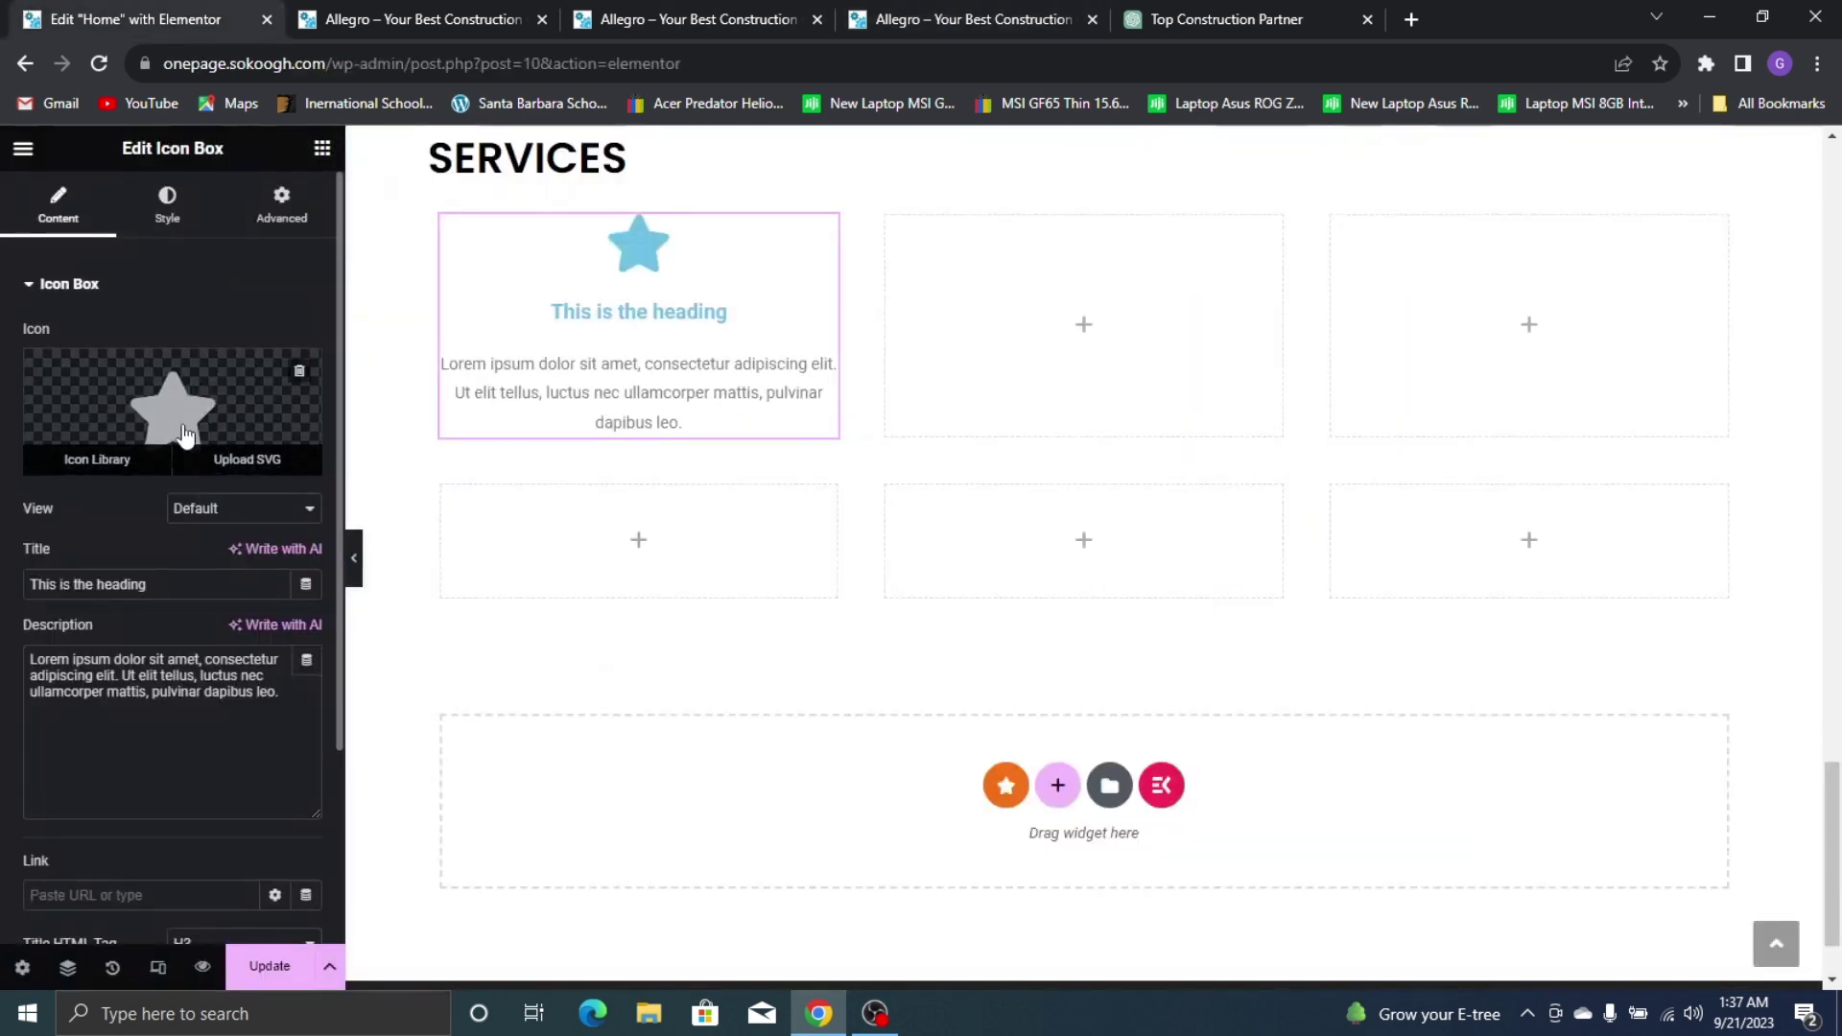
{"action": "left_click", "coordinate": [101, 457]}
{"action": "left_click", "coordinate": [849, 251]}
{"action": "type", "text": "build"}
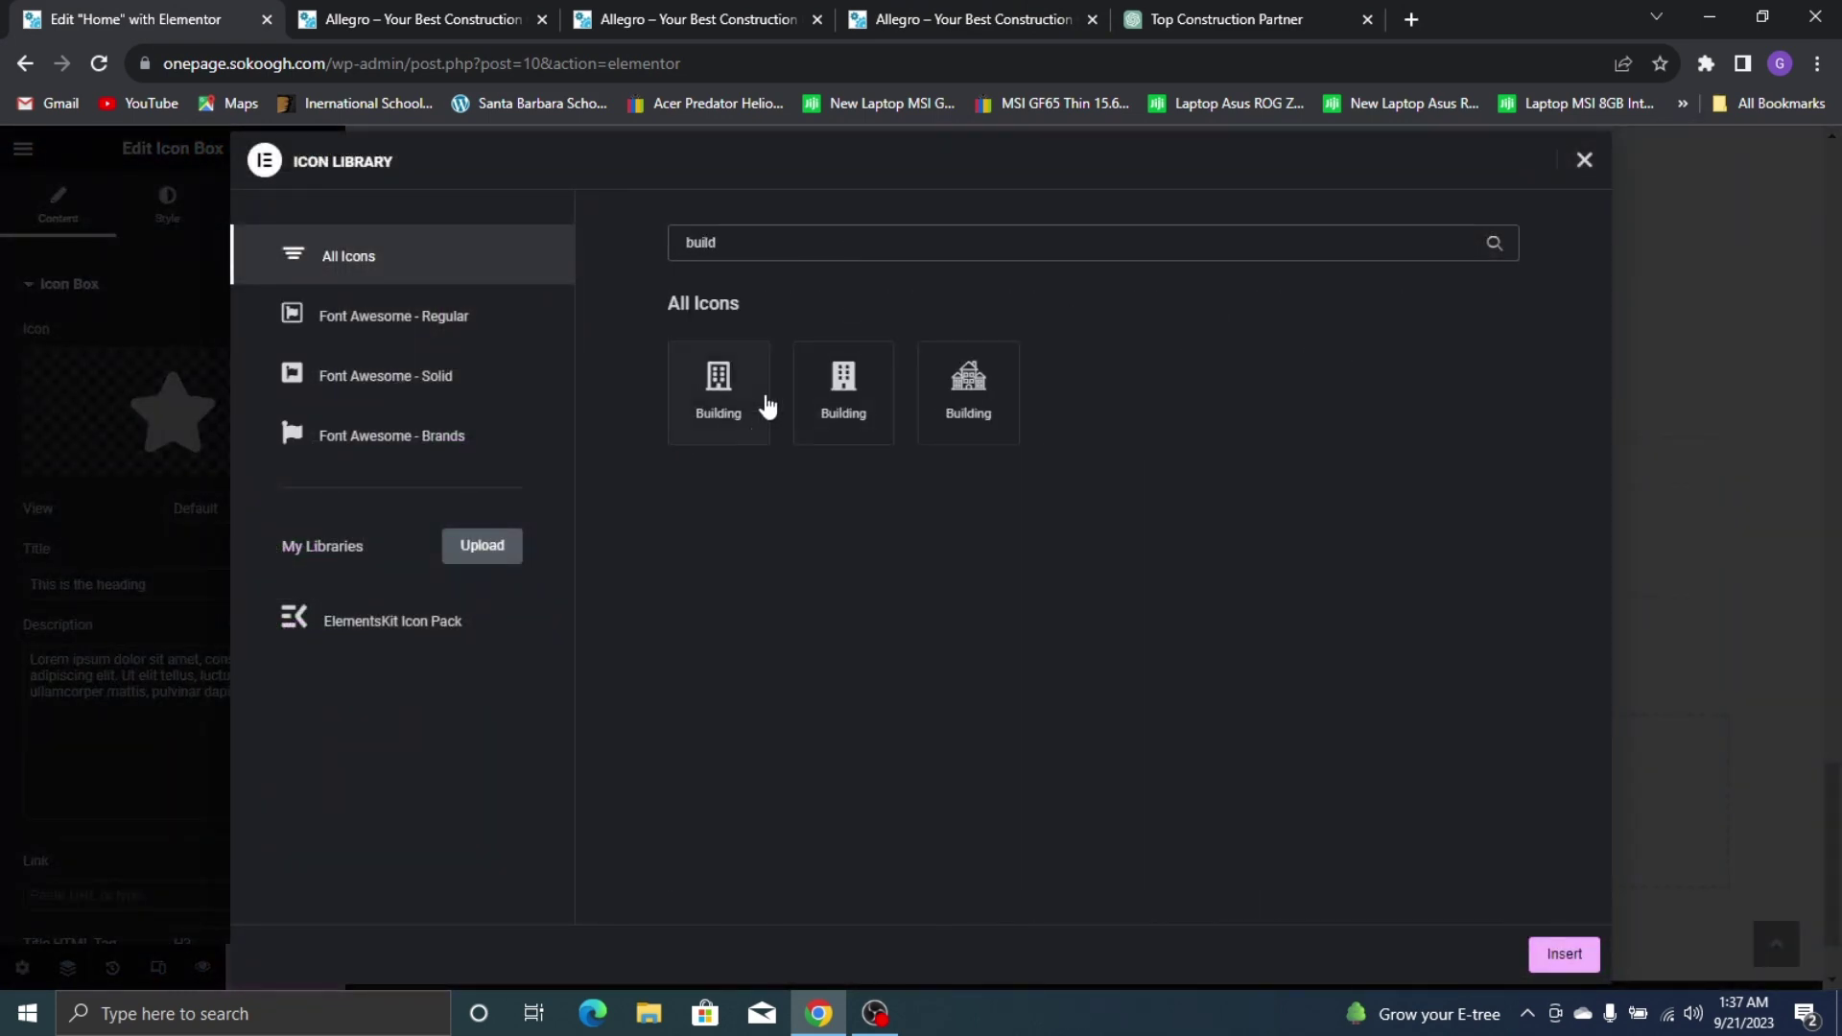
{"action": "left_click", "coordinate": [1022, 11]}
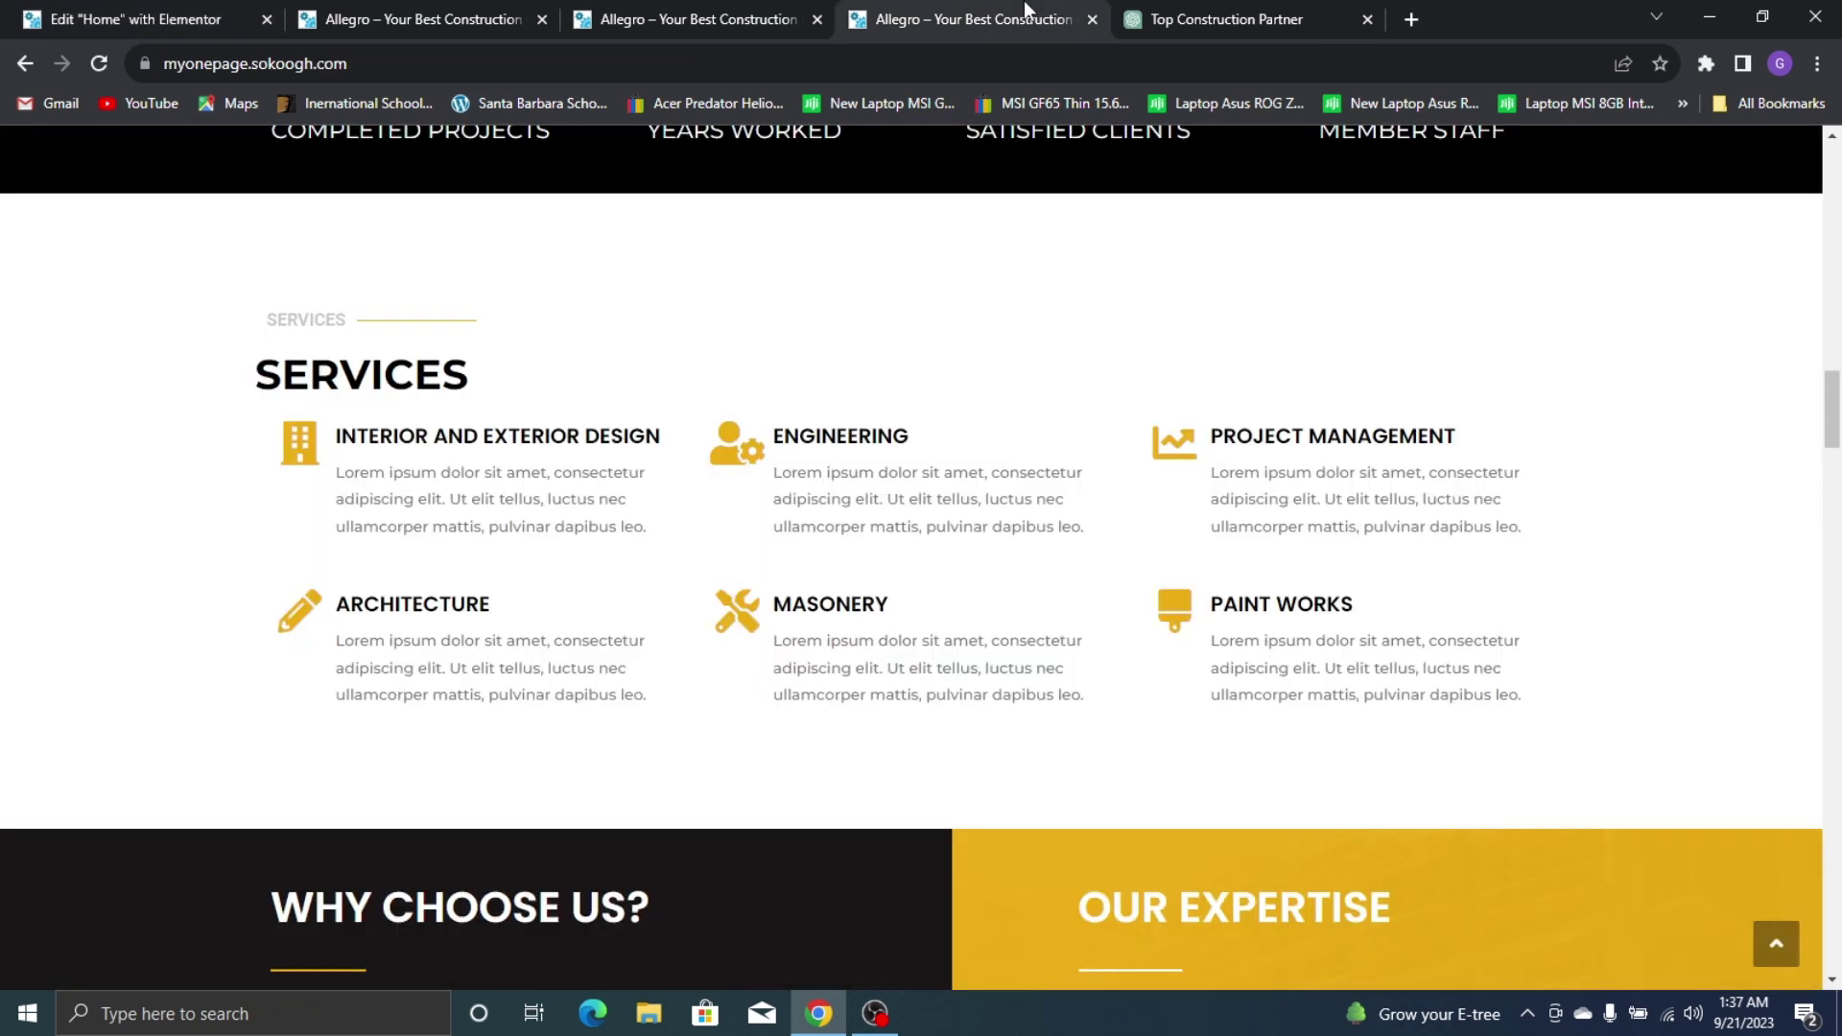
{"action": "left_click", "coordinate": [34, 17]}
{"action": "left_click", "coordinate": [812, 387]}
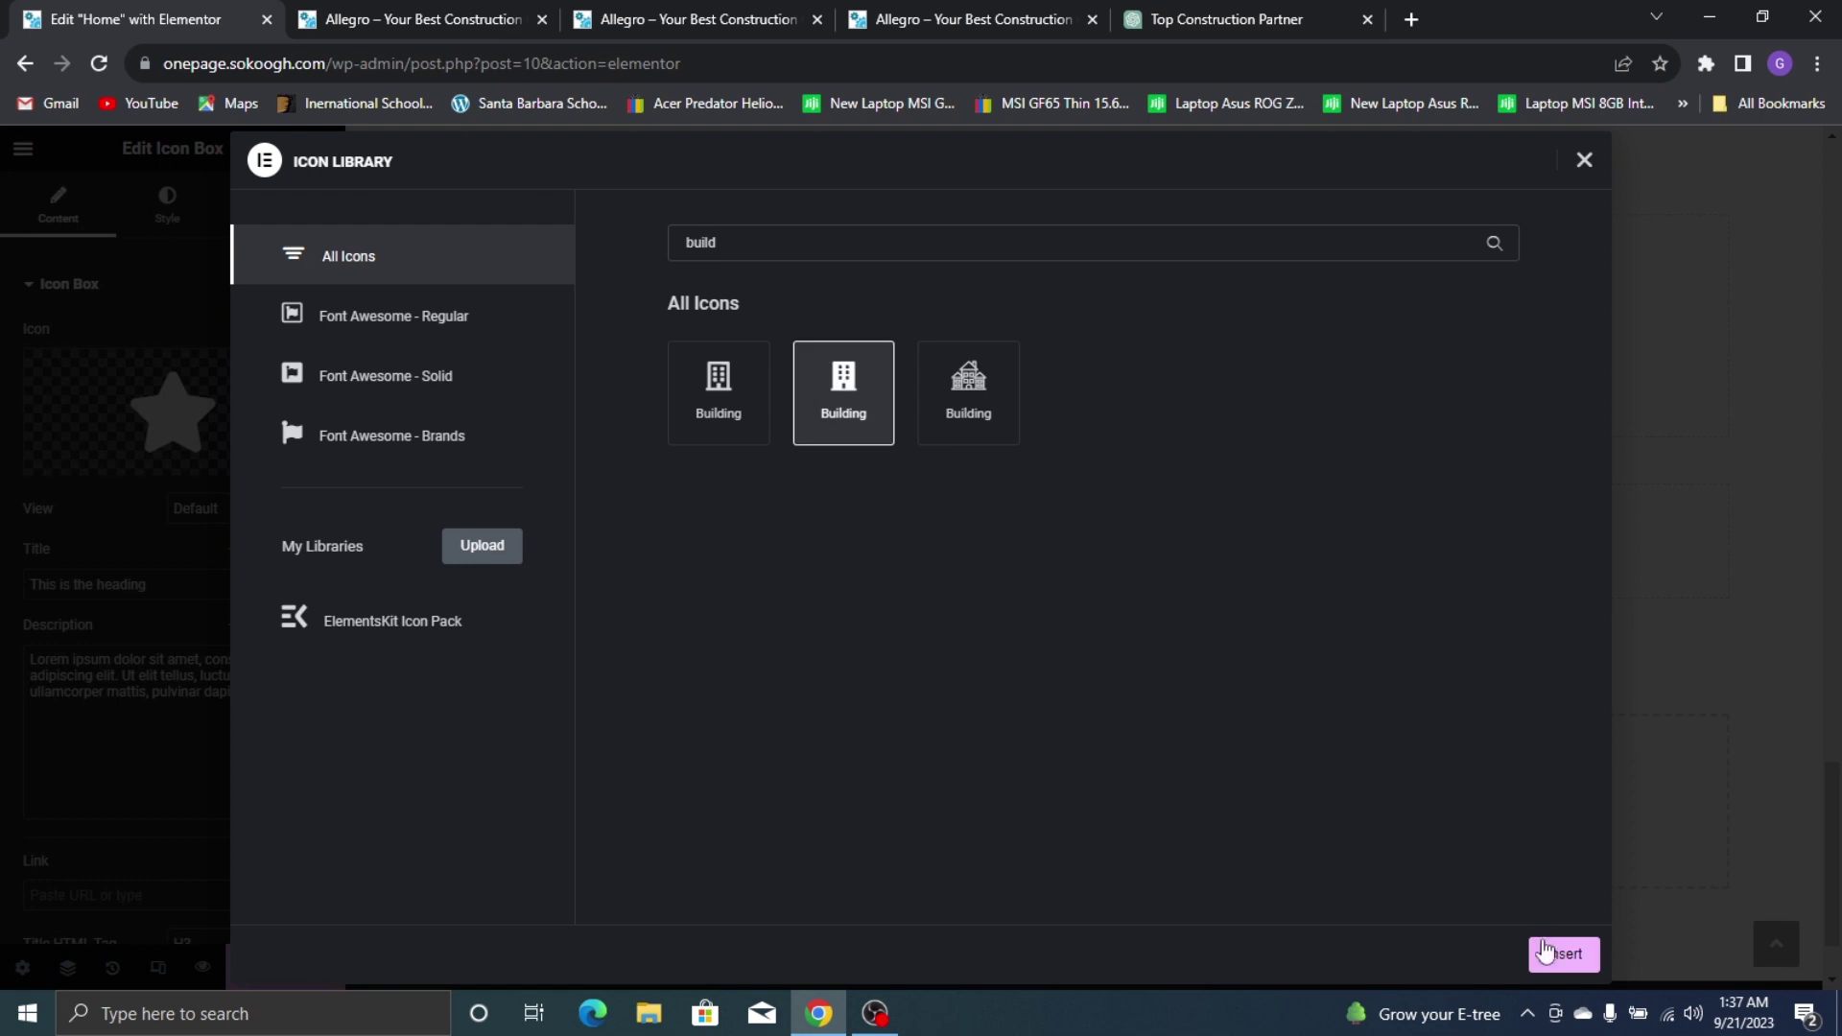
{"action": "left_click", "coordinate": [1546, 954]}
Copy INTERIOR AND EXTERIOR DESIGN from the live site into the icon box title
{"action": "left_click", "coordinate": [1046, 12]}
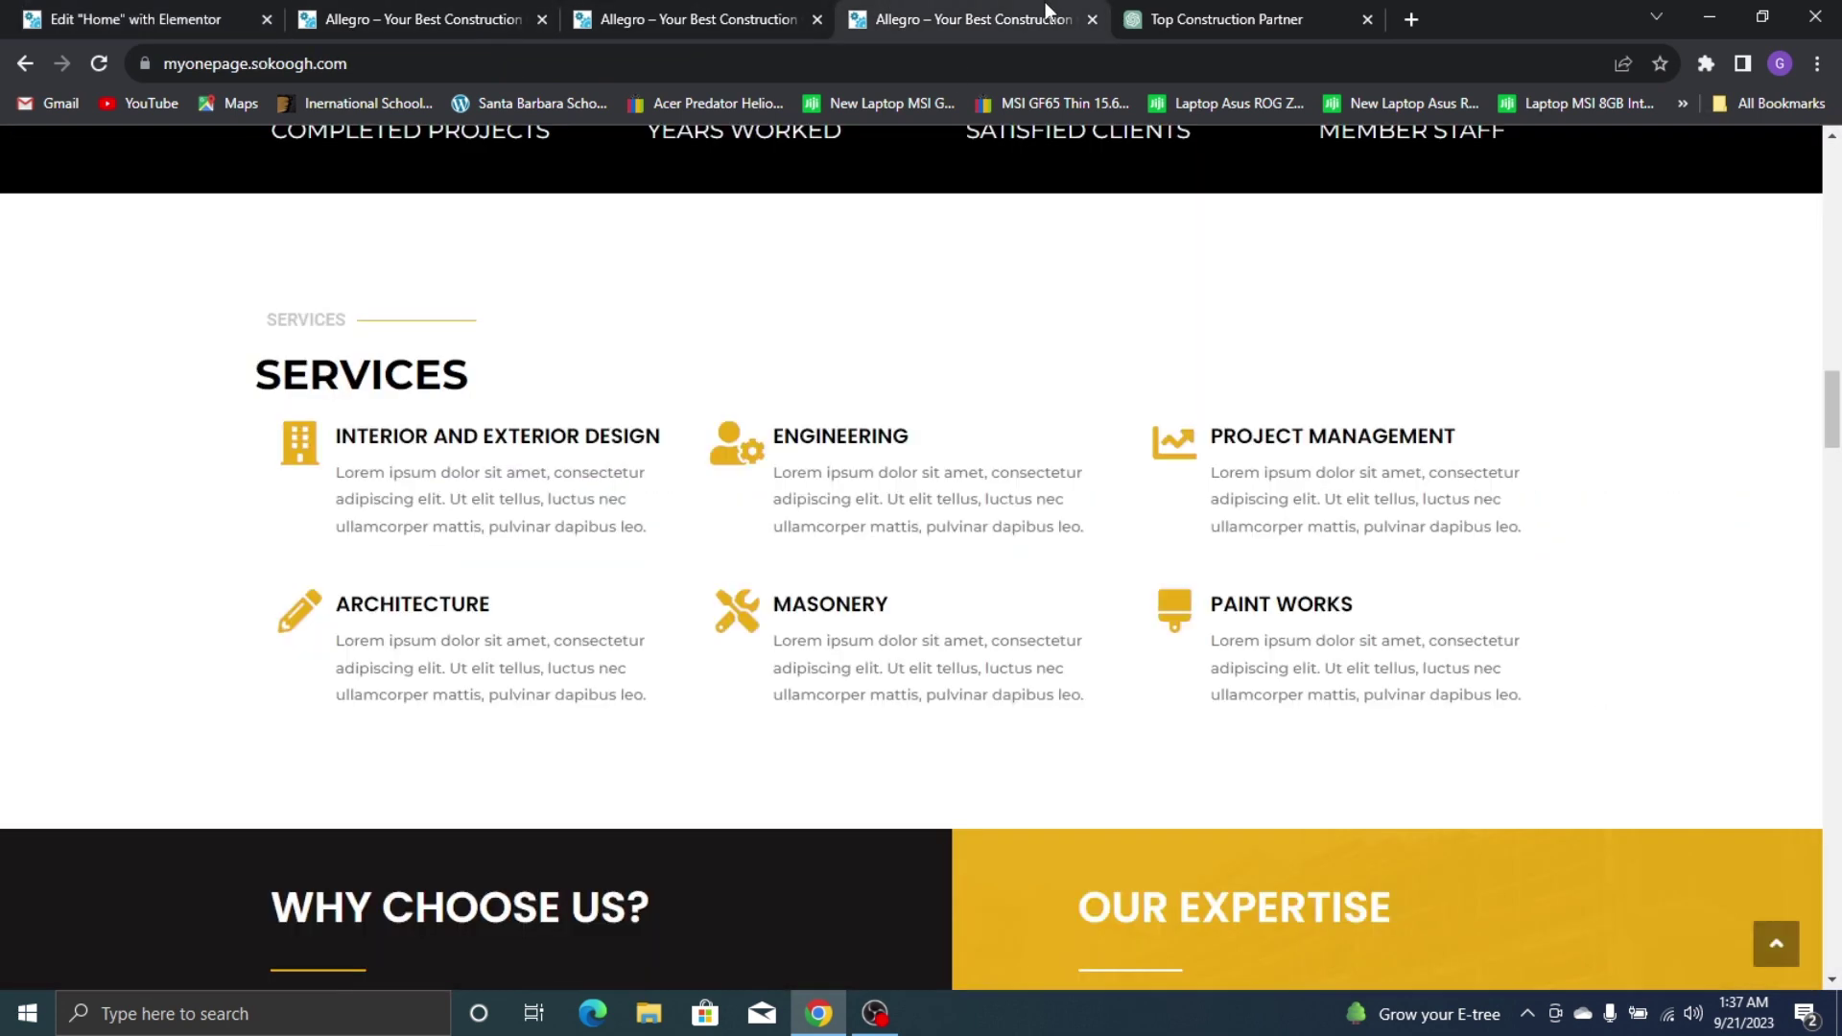
{"action": "left_click_drag", "start_coordinate": [341, 434], "coordinate": [652, 437]}
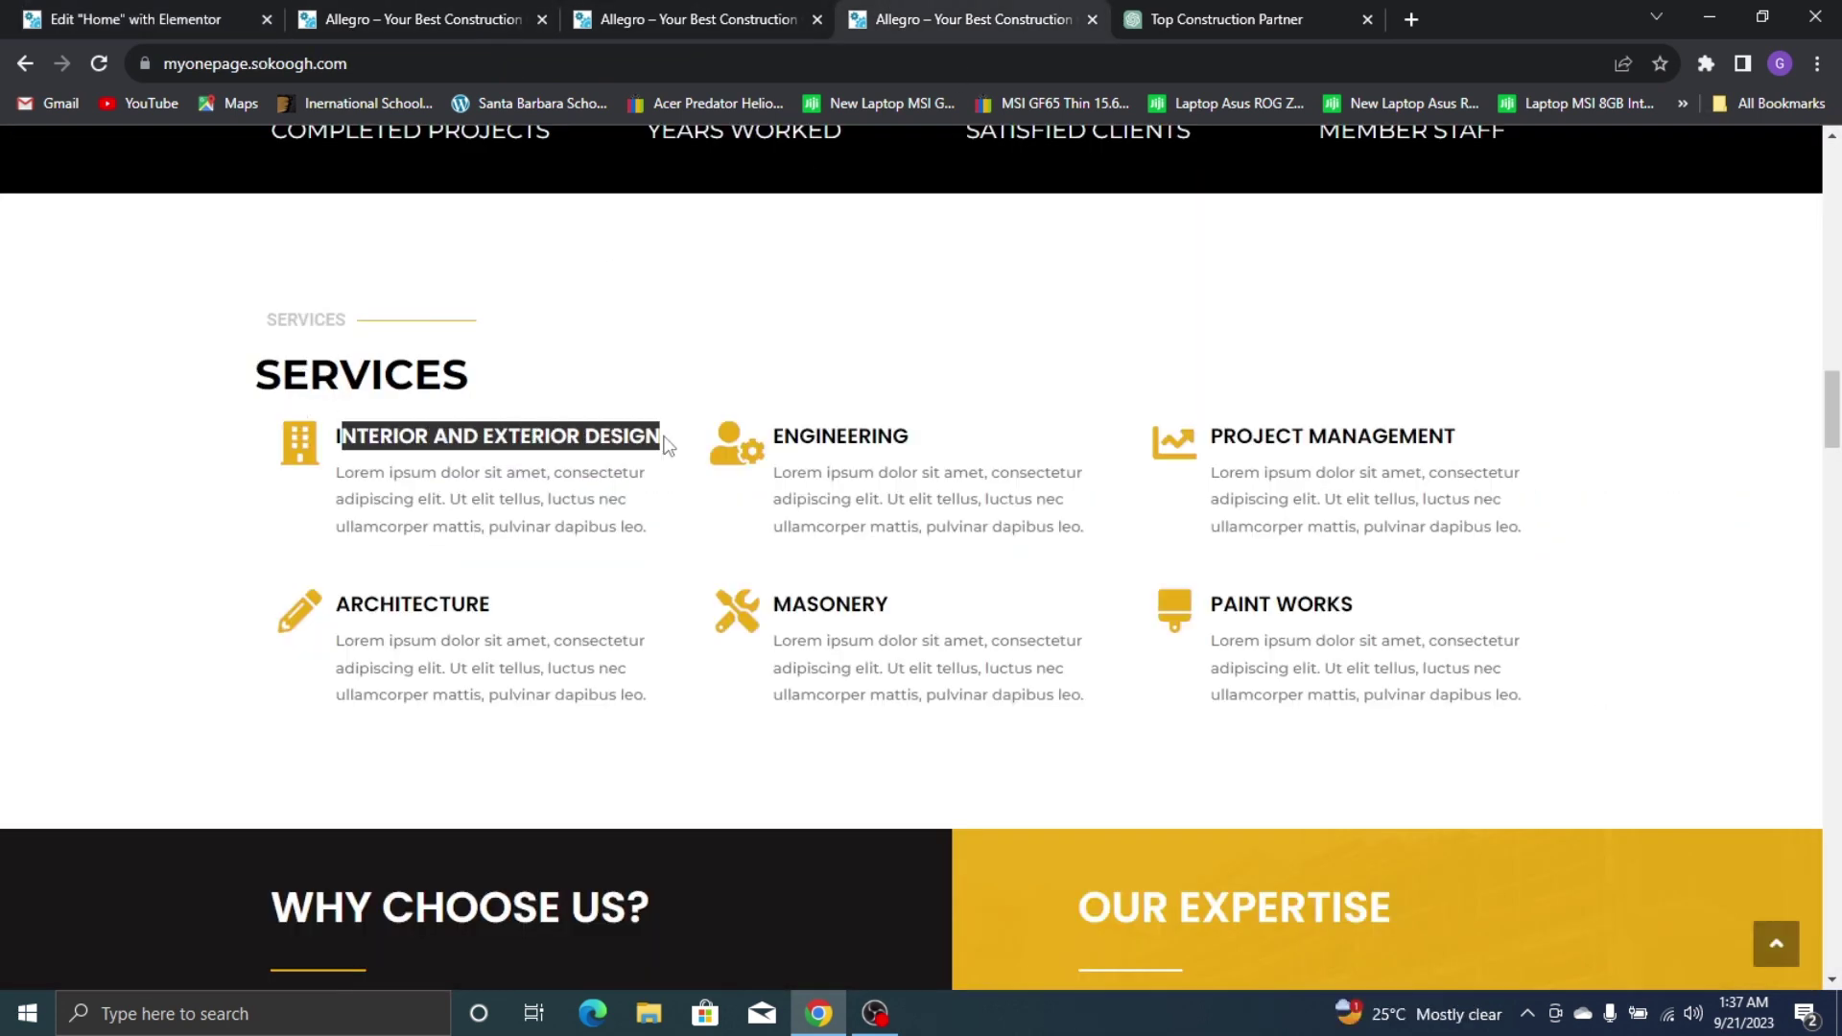
{"action": "right_click", "coordinate": [417, 441]}
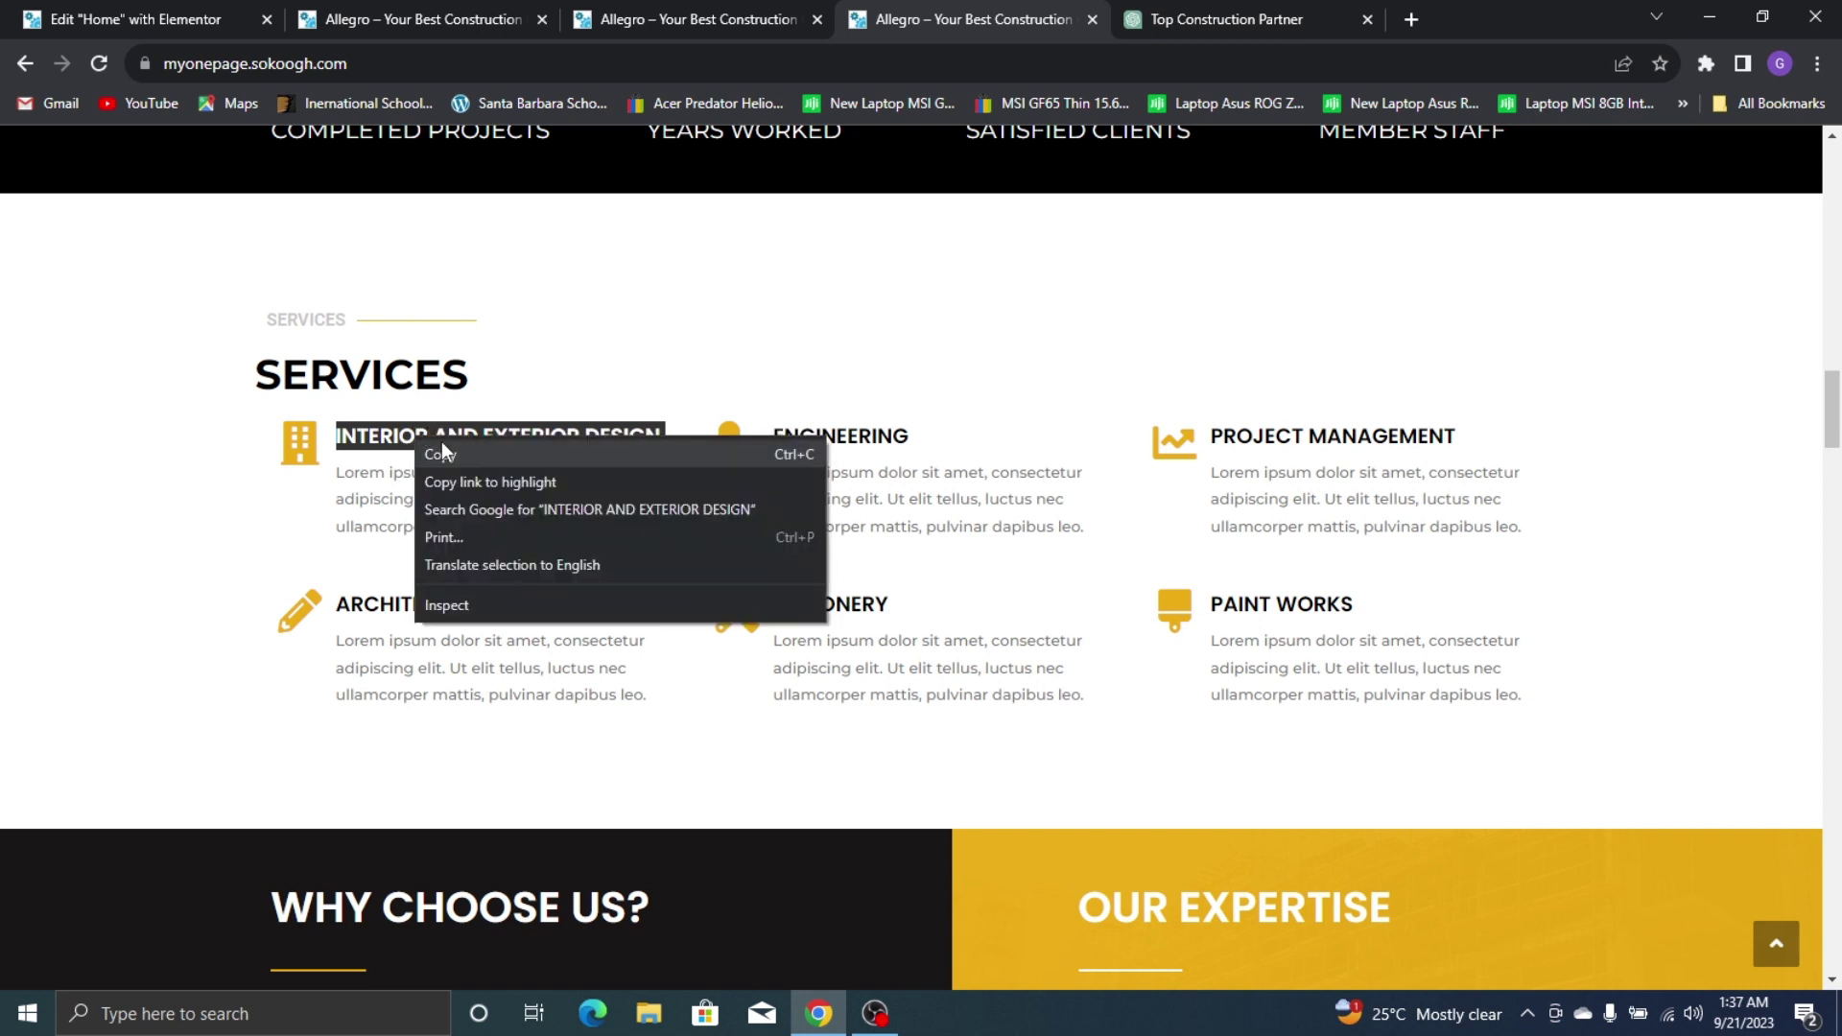
{"action": "left_click", "coordinate": [443, 454]}
{"action": "left_click", "coordinate": [134, 20]}
{"action": "triple_click", "coordinate": [167, 587]}
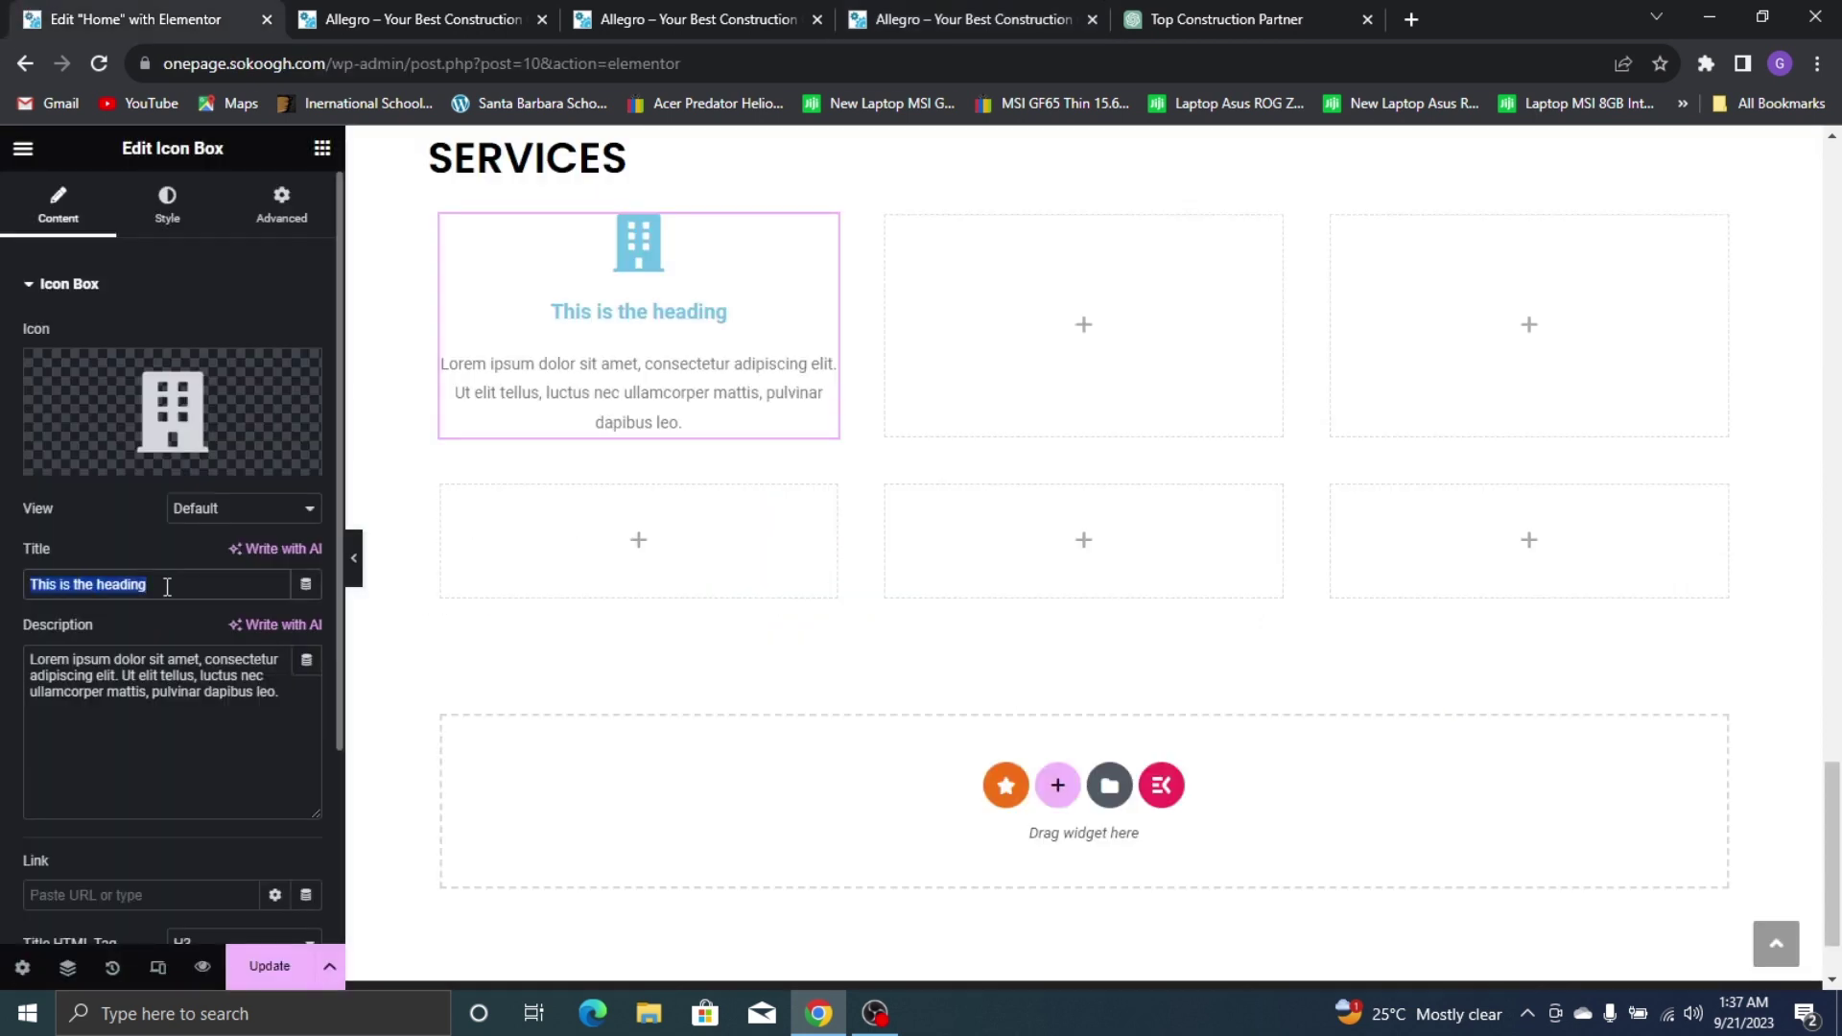
{"action": "right_click", "coordinate": [156, 581]}
{"action": "left_click", "coordinate": [235, 702]}
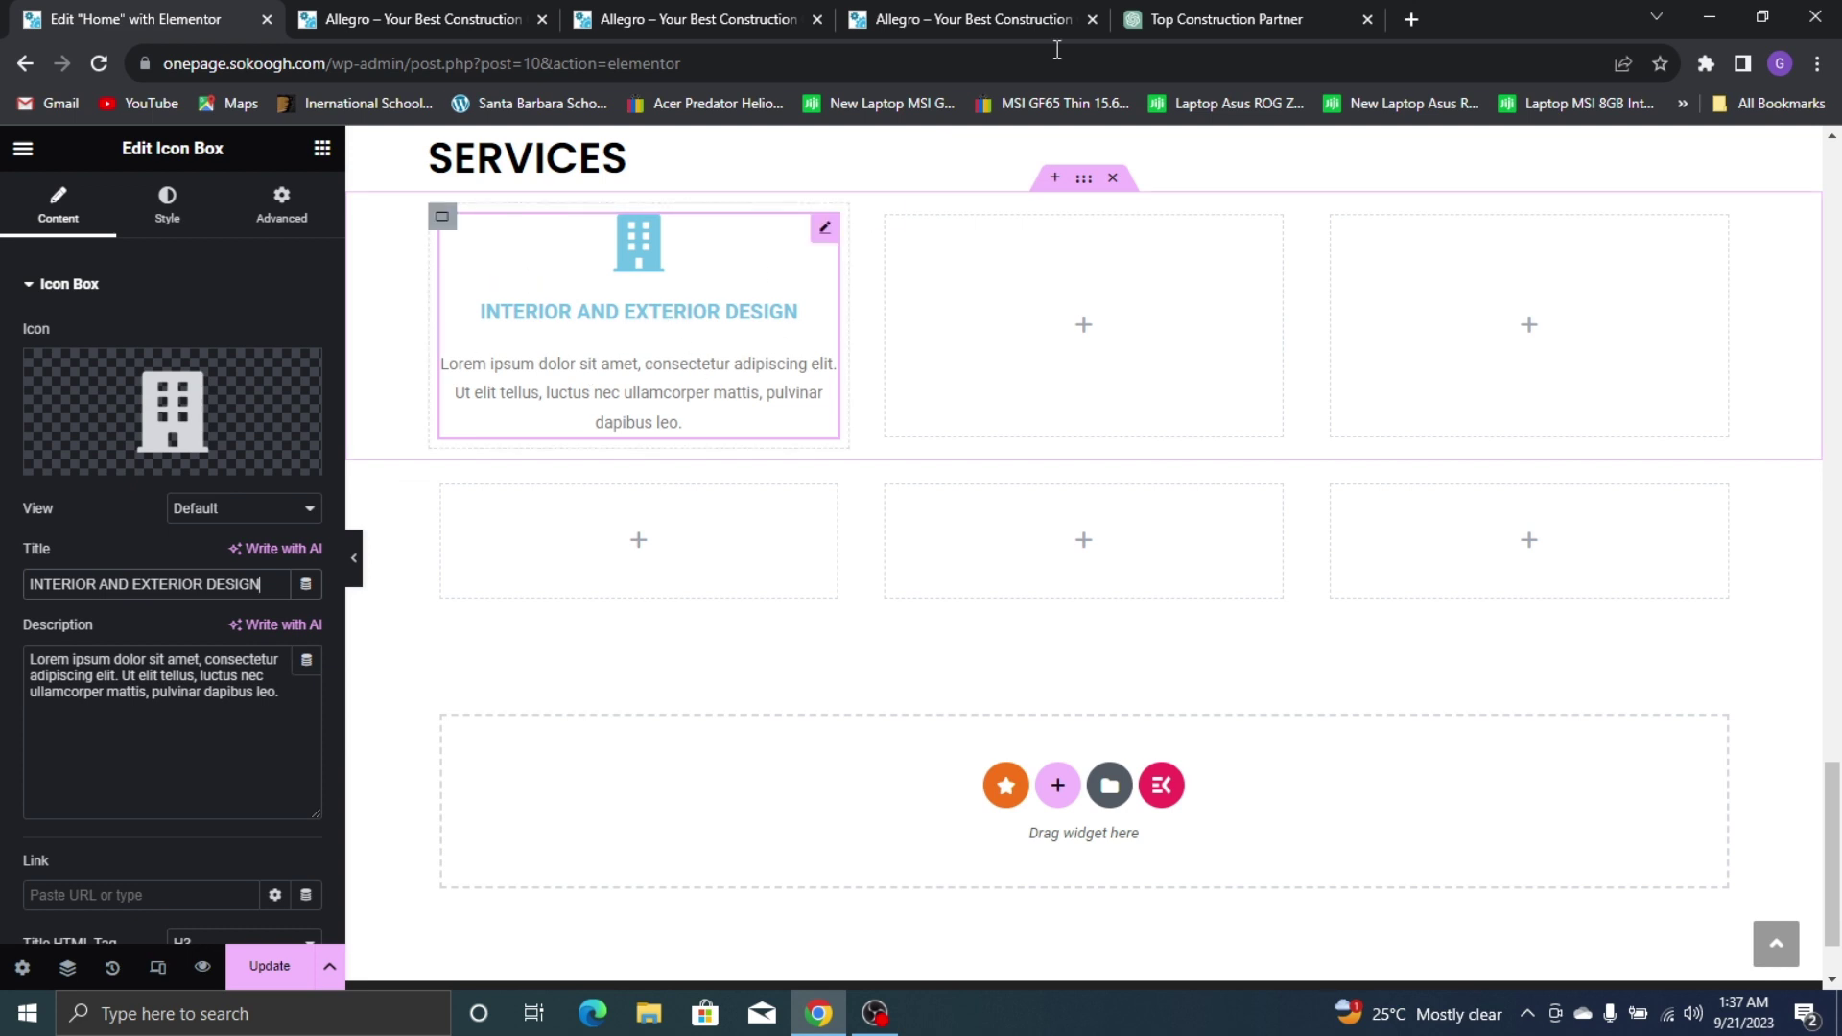
Begin a new ChatGPT message starting with 'gen'
{"action": "left_click", "coordinate": [1211, 19]}
{"action": "left_click", "coordinate": [781, 892]}
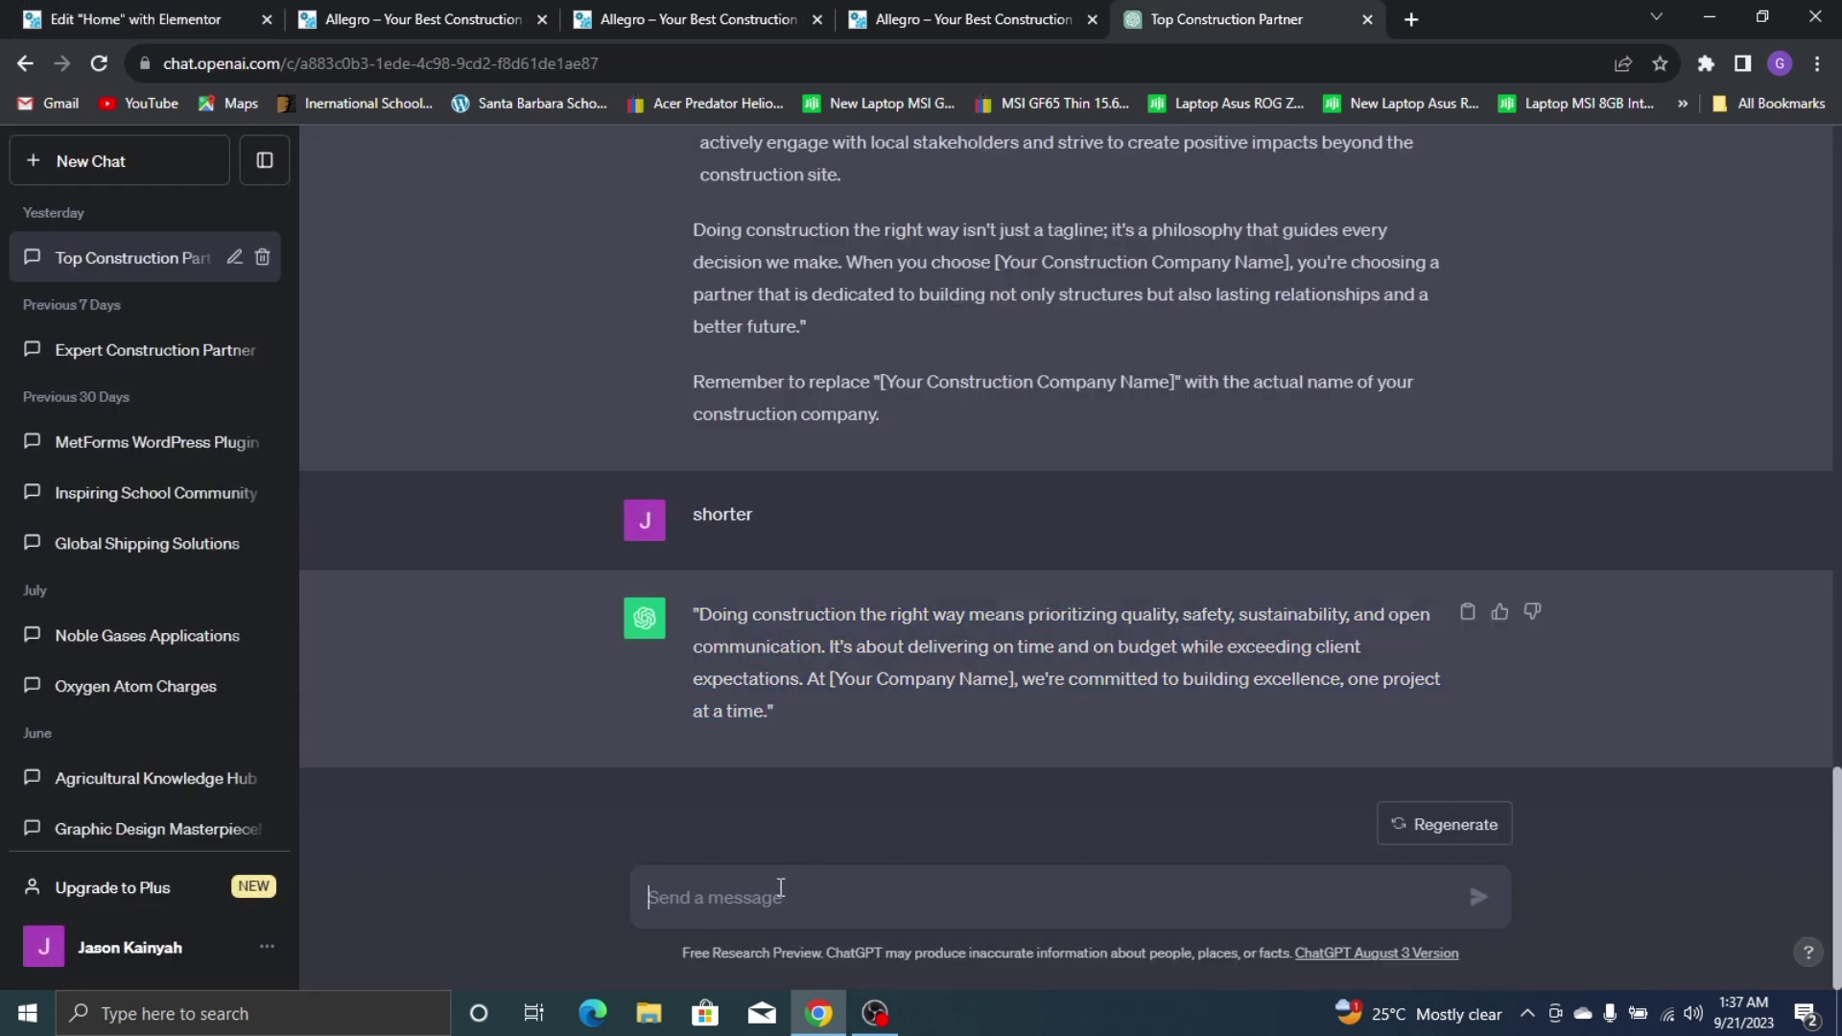
{"action": "type", "text": "generate"}
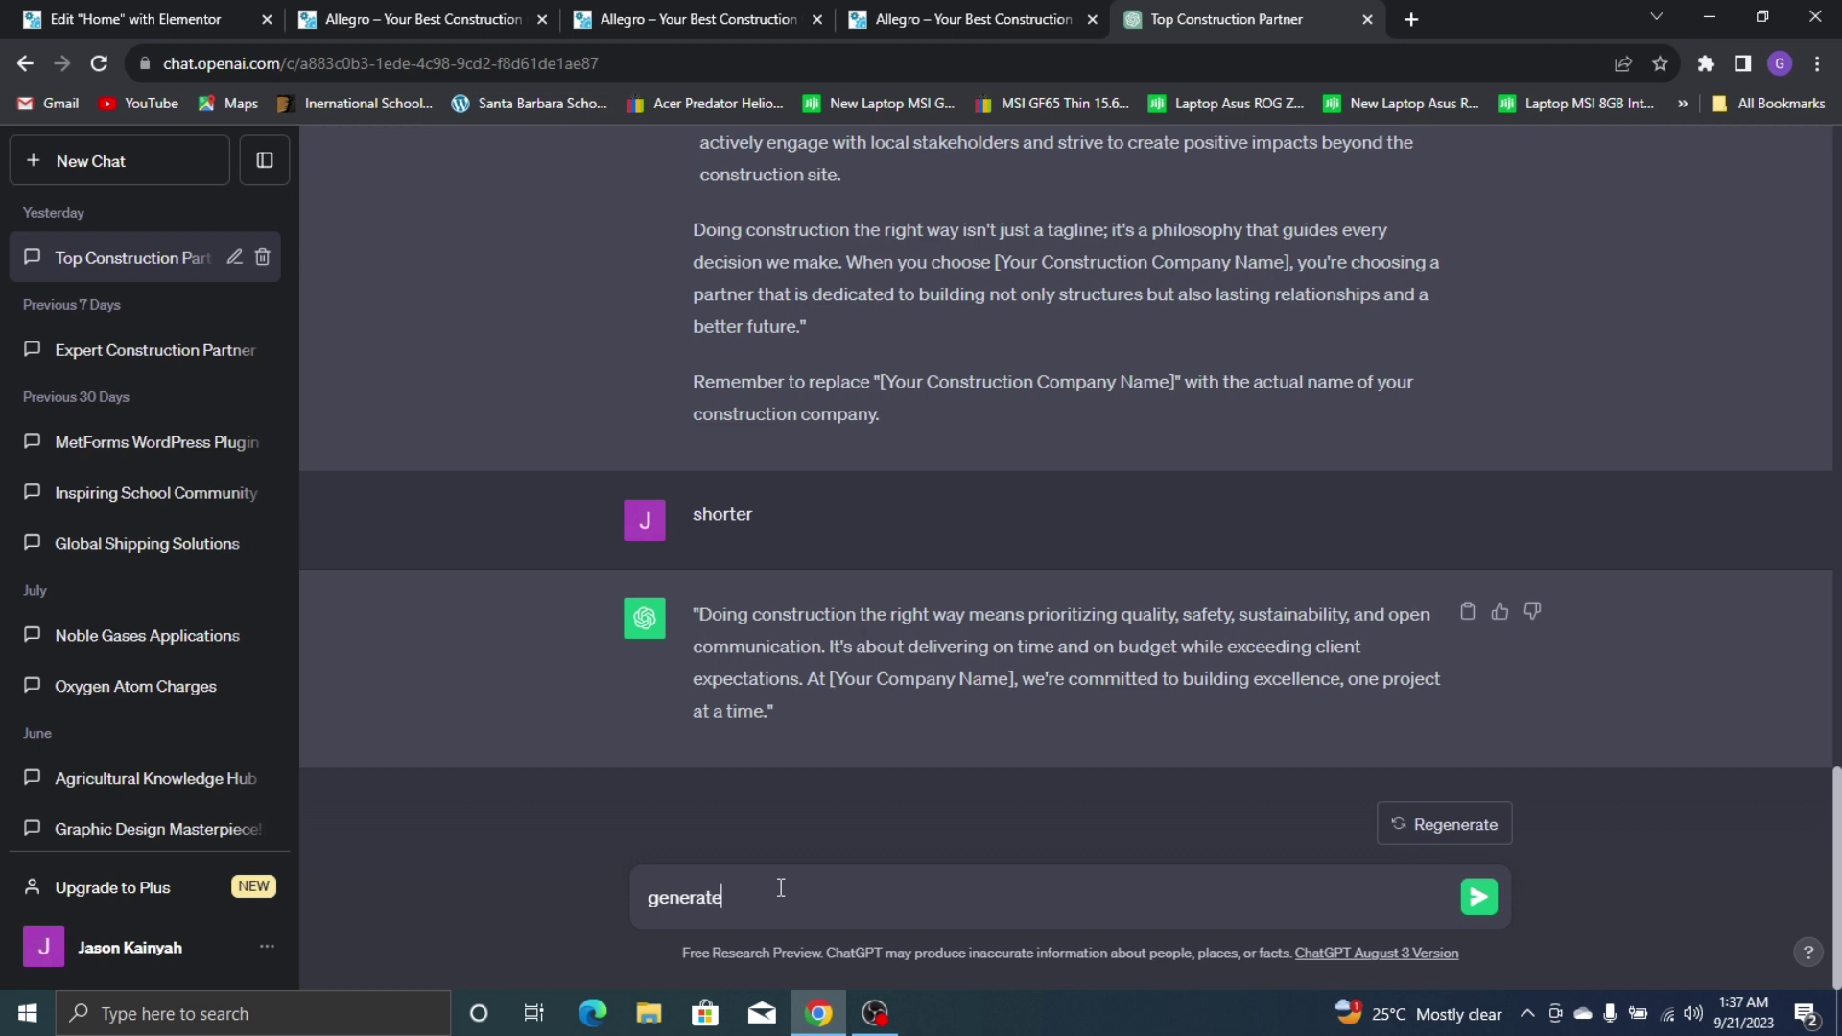
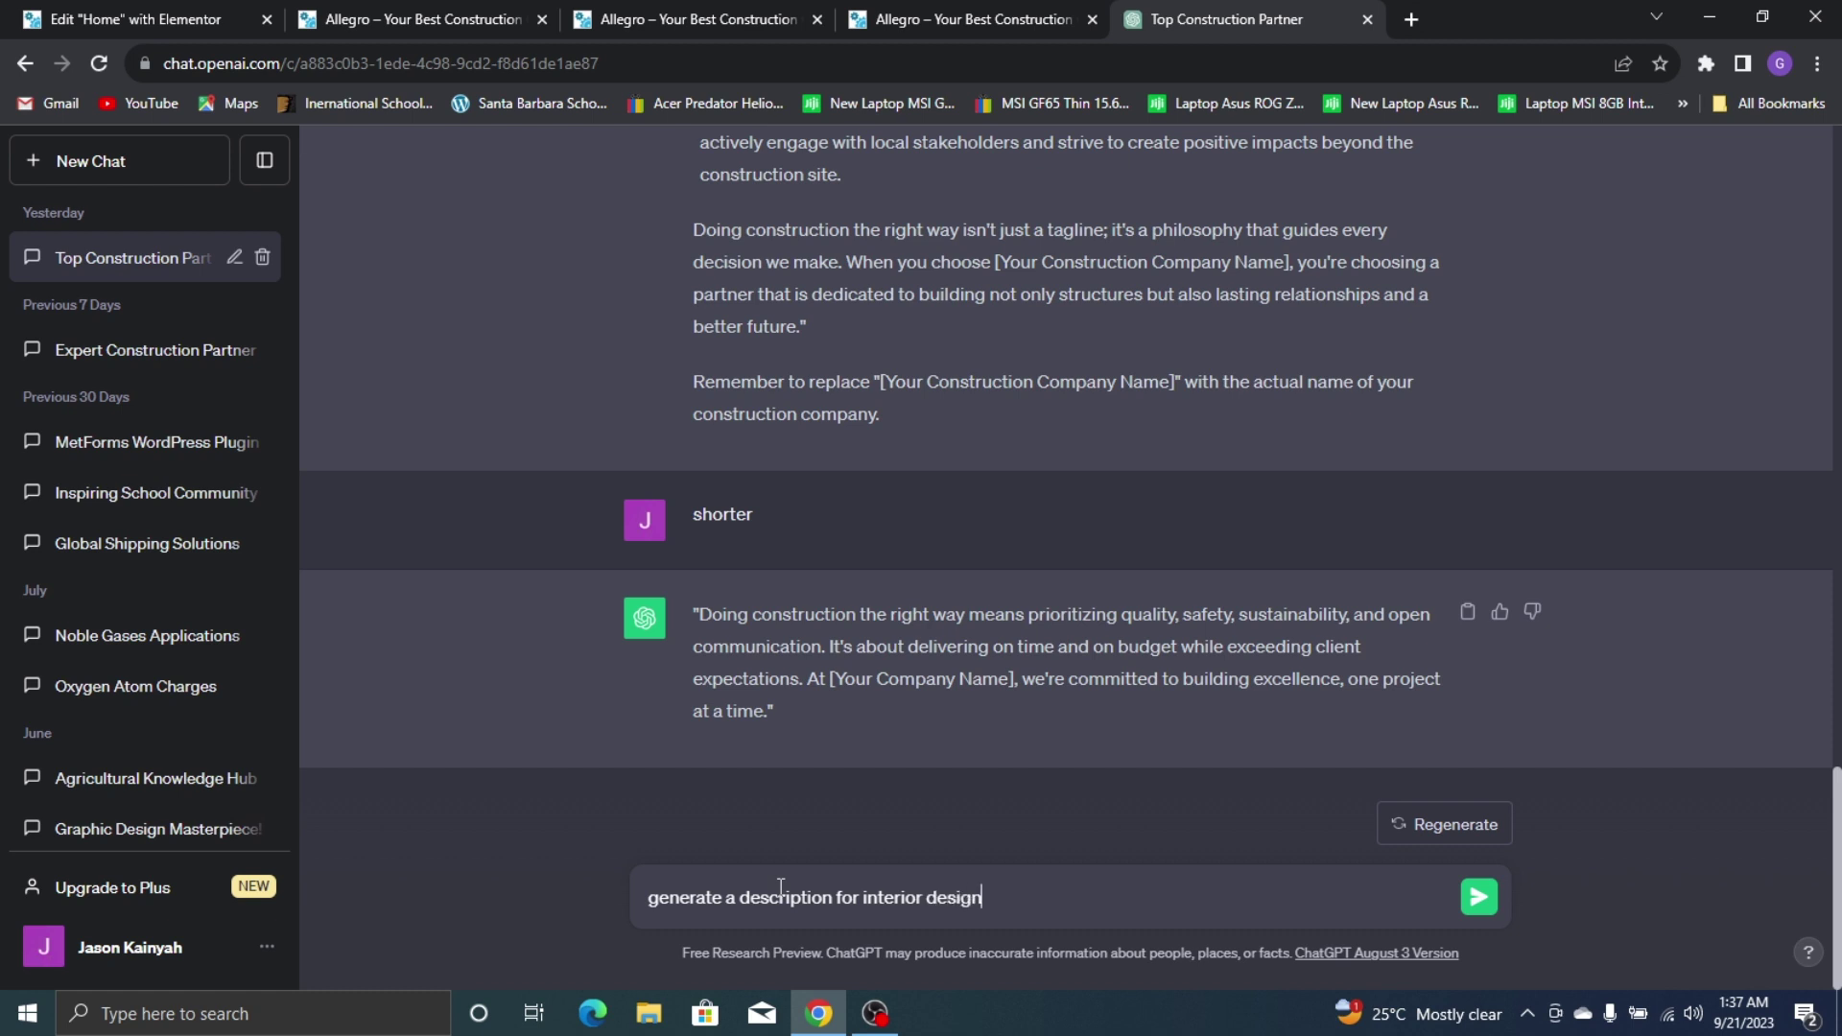
Send 'generate a description for interior design' to ChatGPT and copy the reply's first sentence
{"action": "key", "text": "Return"}
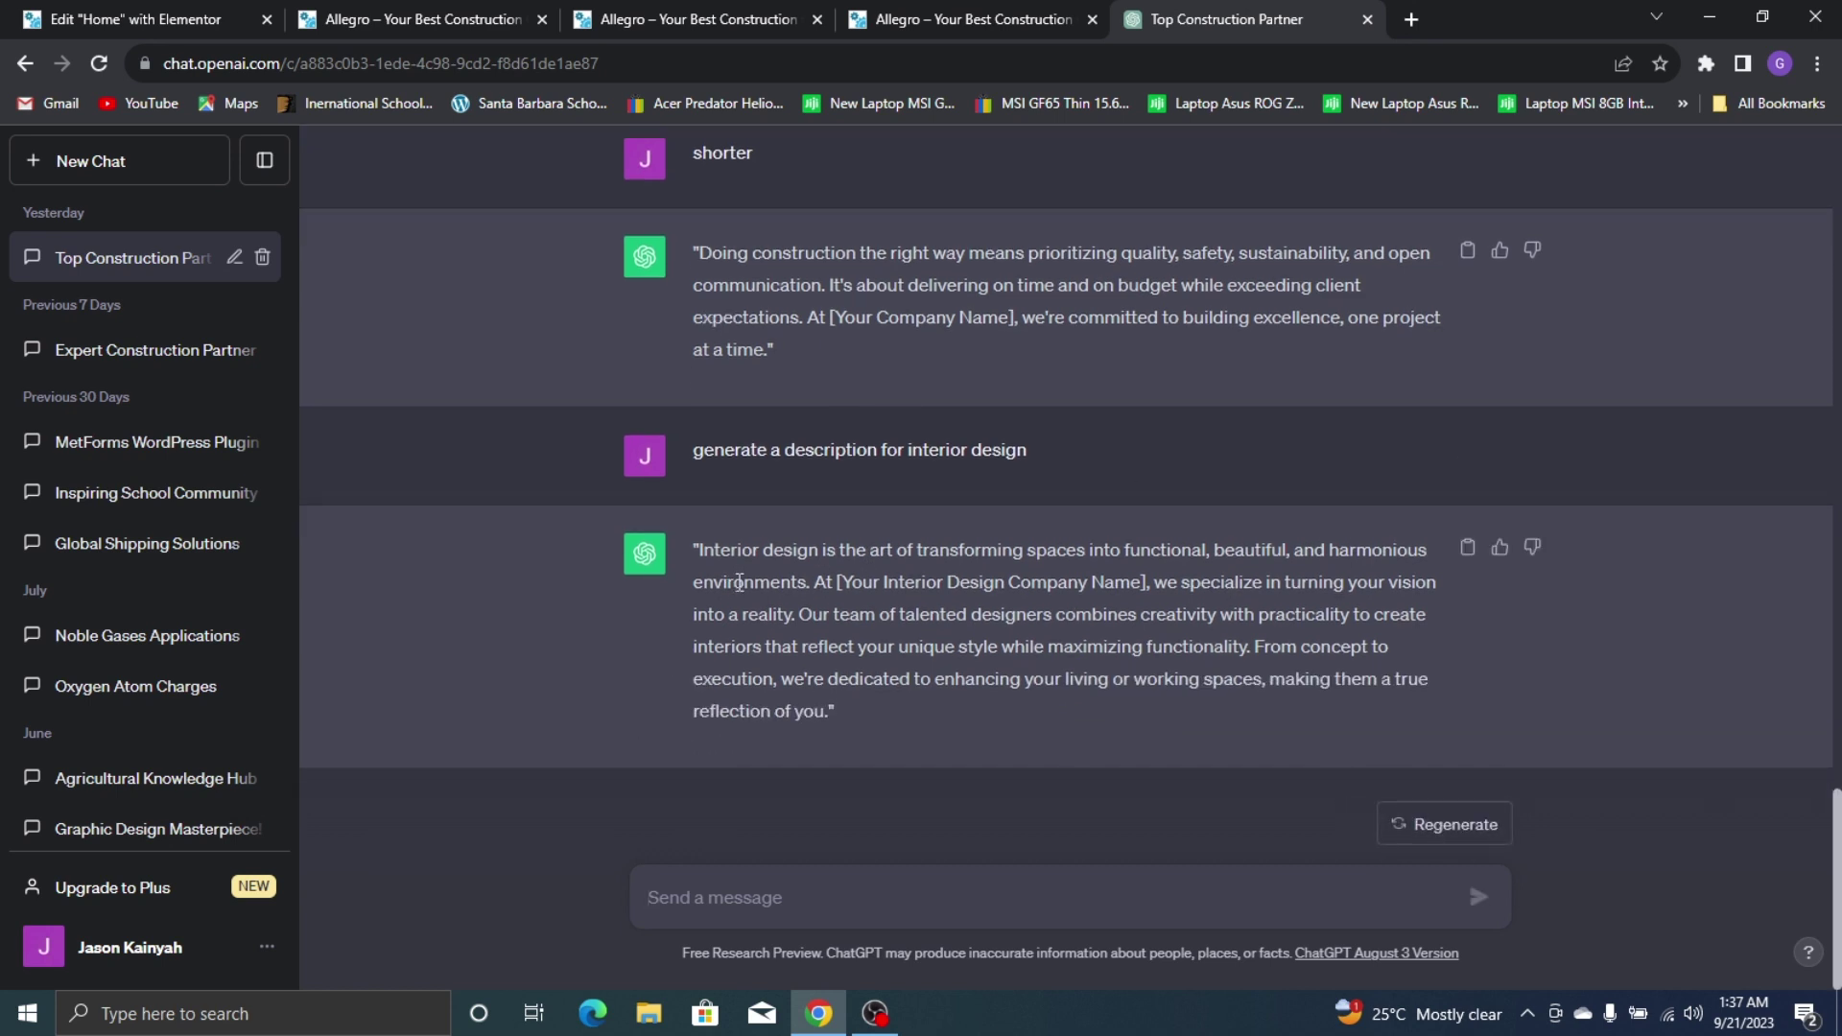
{"action": "left_click_drag", "start_coordinate": [697, 549], "coordinate": [767, 576]}
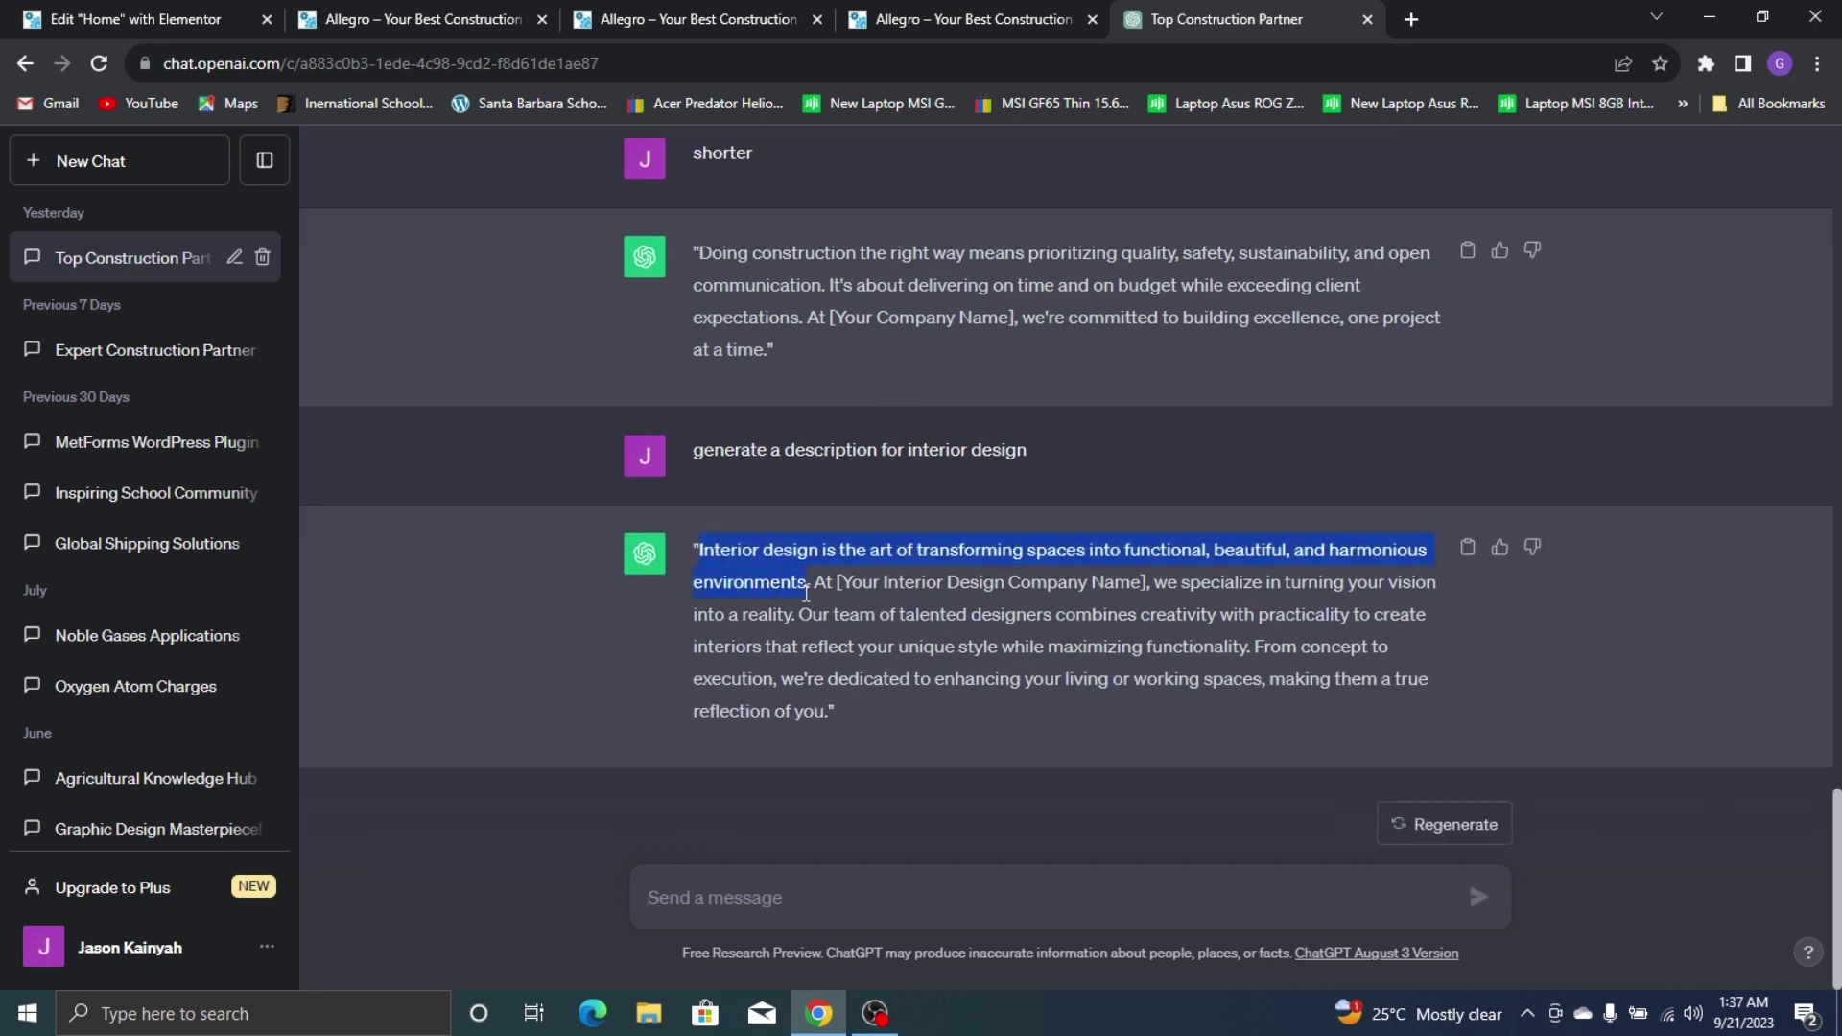
{"action": "right_click", "coordinate": [836, 566]}
{"action": "left_click", "coordinate": [839, 564]}
{"action": "right_click", "coordinate": [794, 563]}
{"action": "left_click", "coordinate": [846, 580]}
Replace the icon box's placeholder description with the copied interior design sentence
{"action": "left_click", "coordinate": [125, 20]}
{"action": "triple_click", "coordinate": [171, 679]}
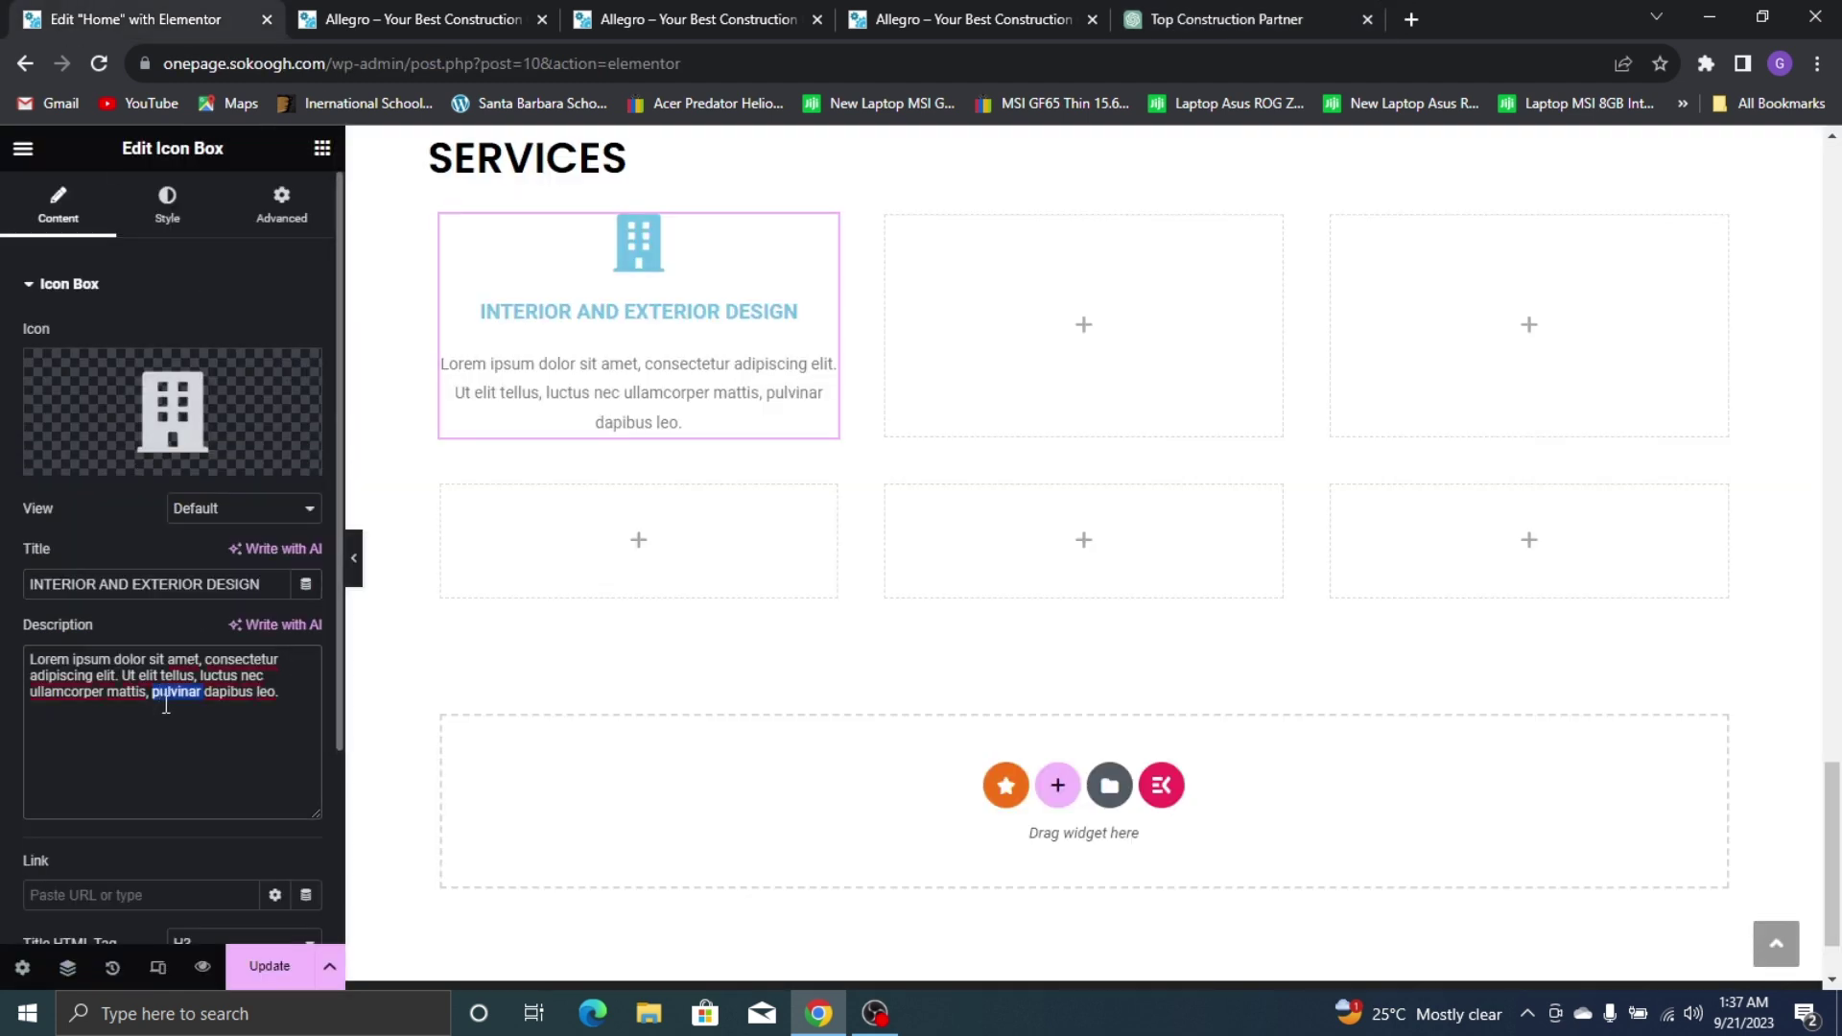
{"action": "right_click", "coordinate": [171, 680]}
{"action": "left_click", "coordinate": [236, 400]}
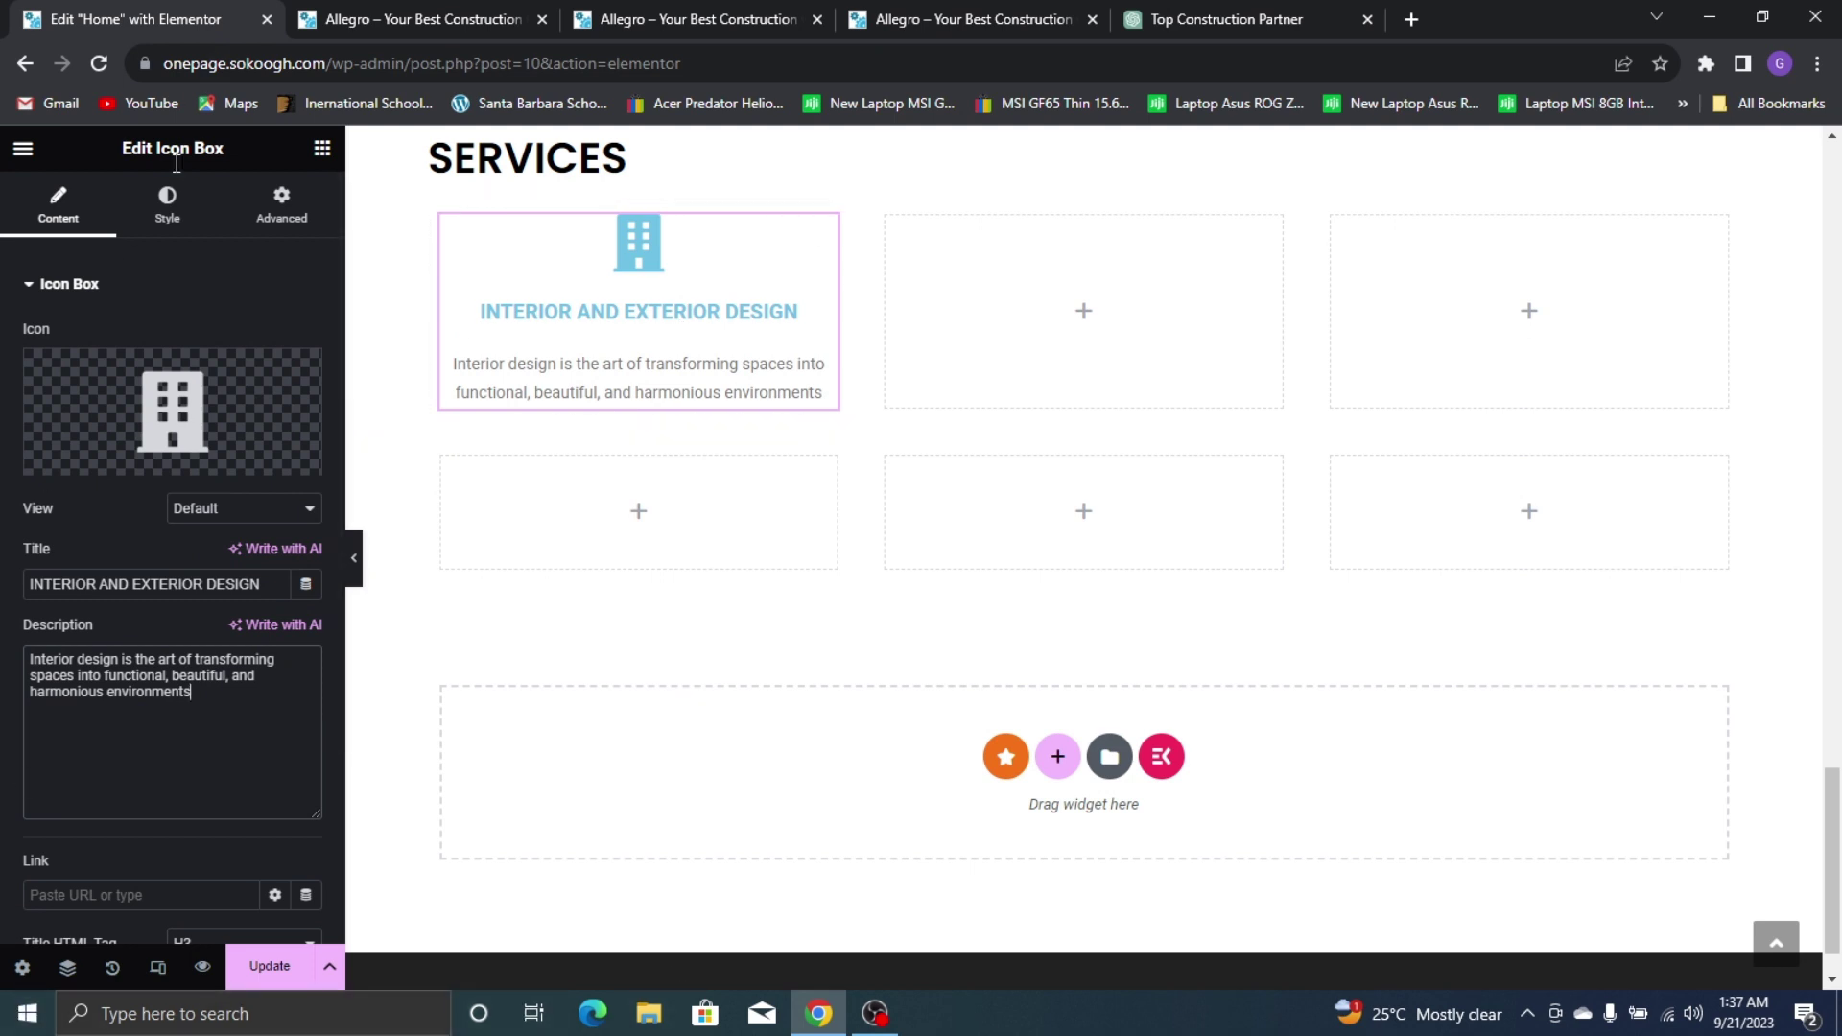
Place the icon left, colour it global Yellow, with spacing 11 and size about 42
{"action": "left_click", "coordinate": [167, 209]}
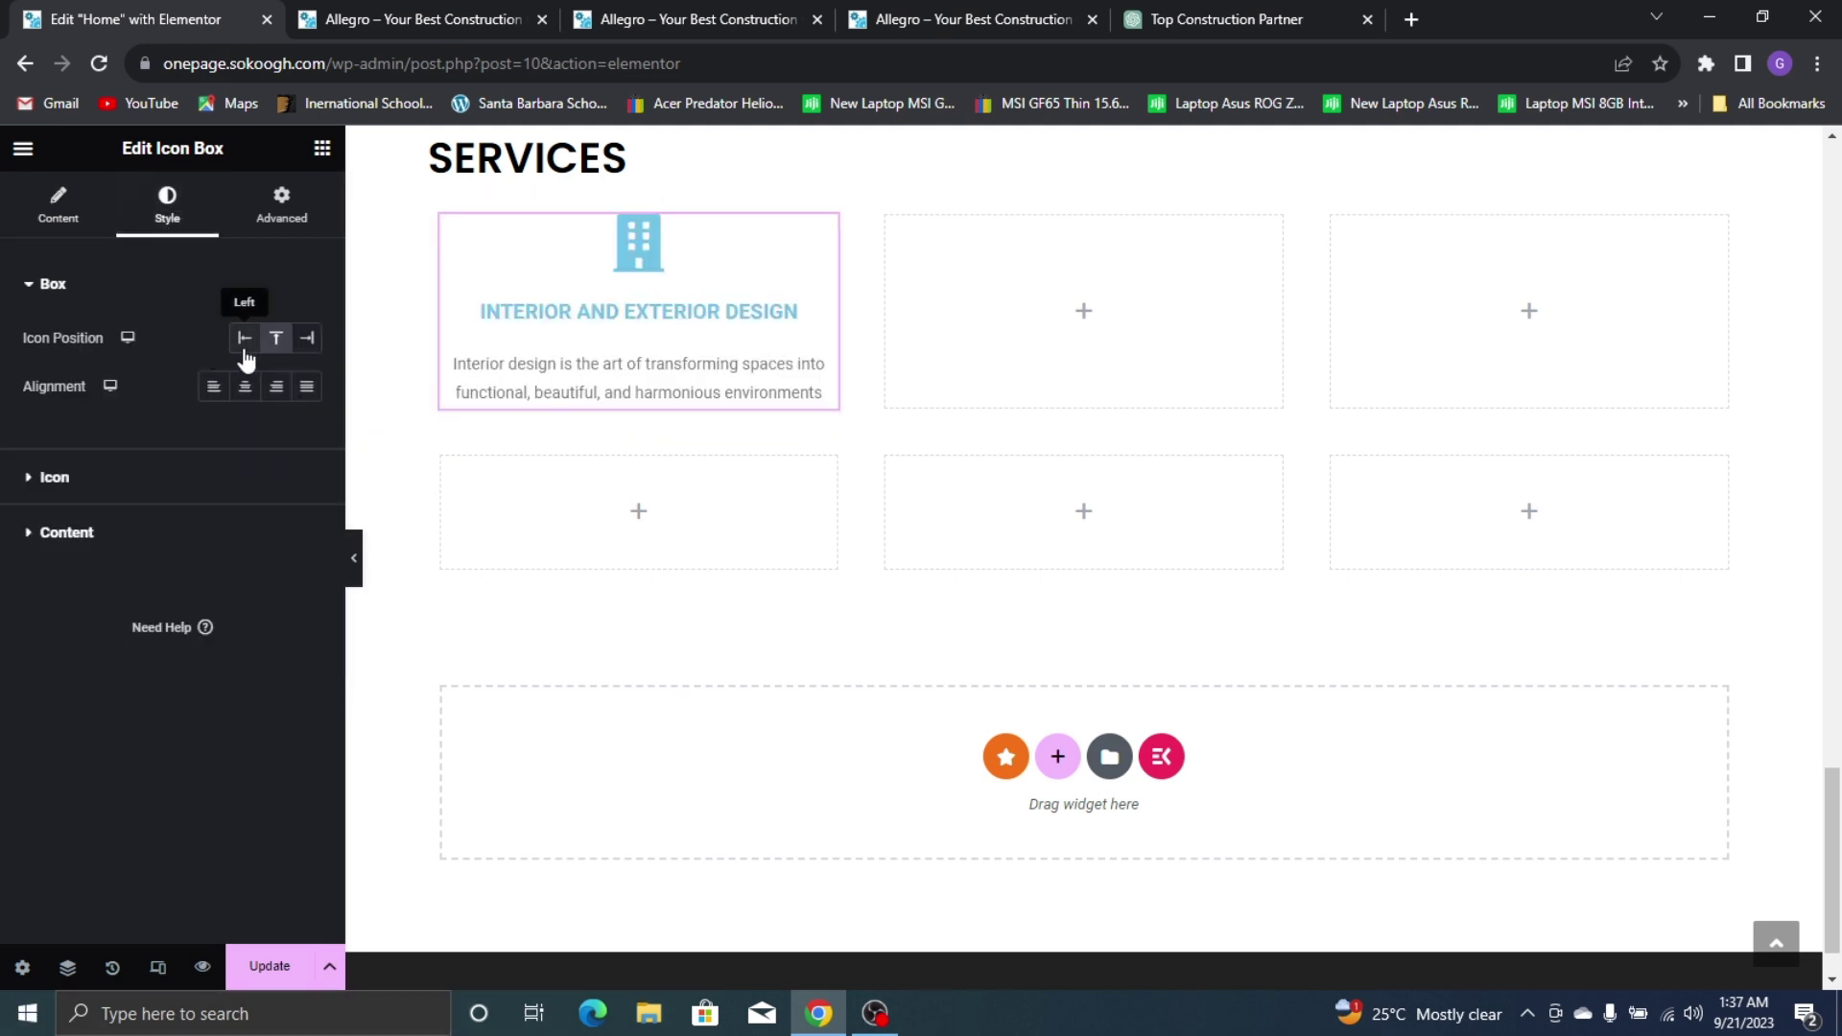
{"action": "left_click", "coordinate": [245, 348]}
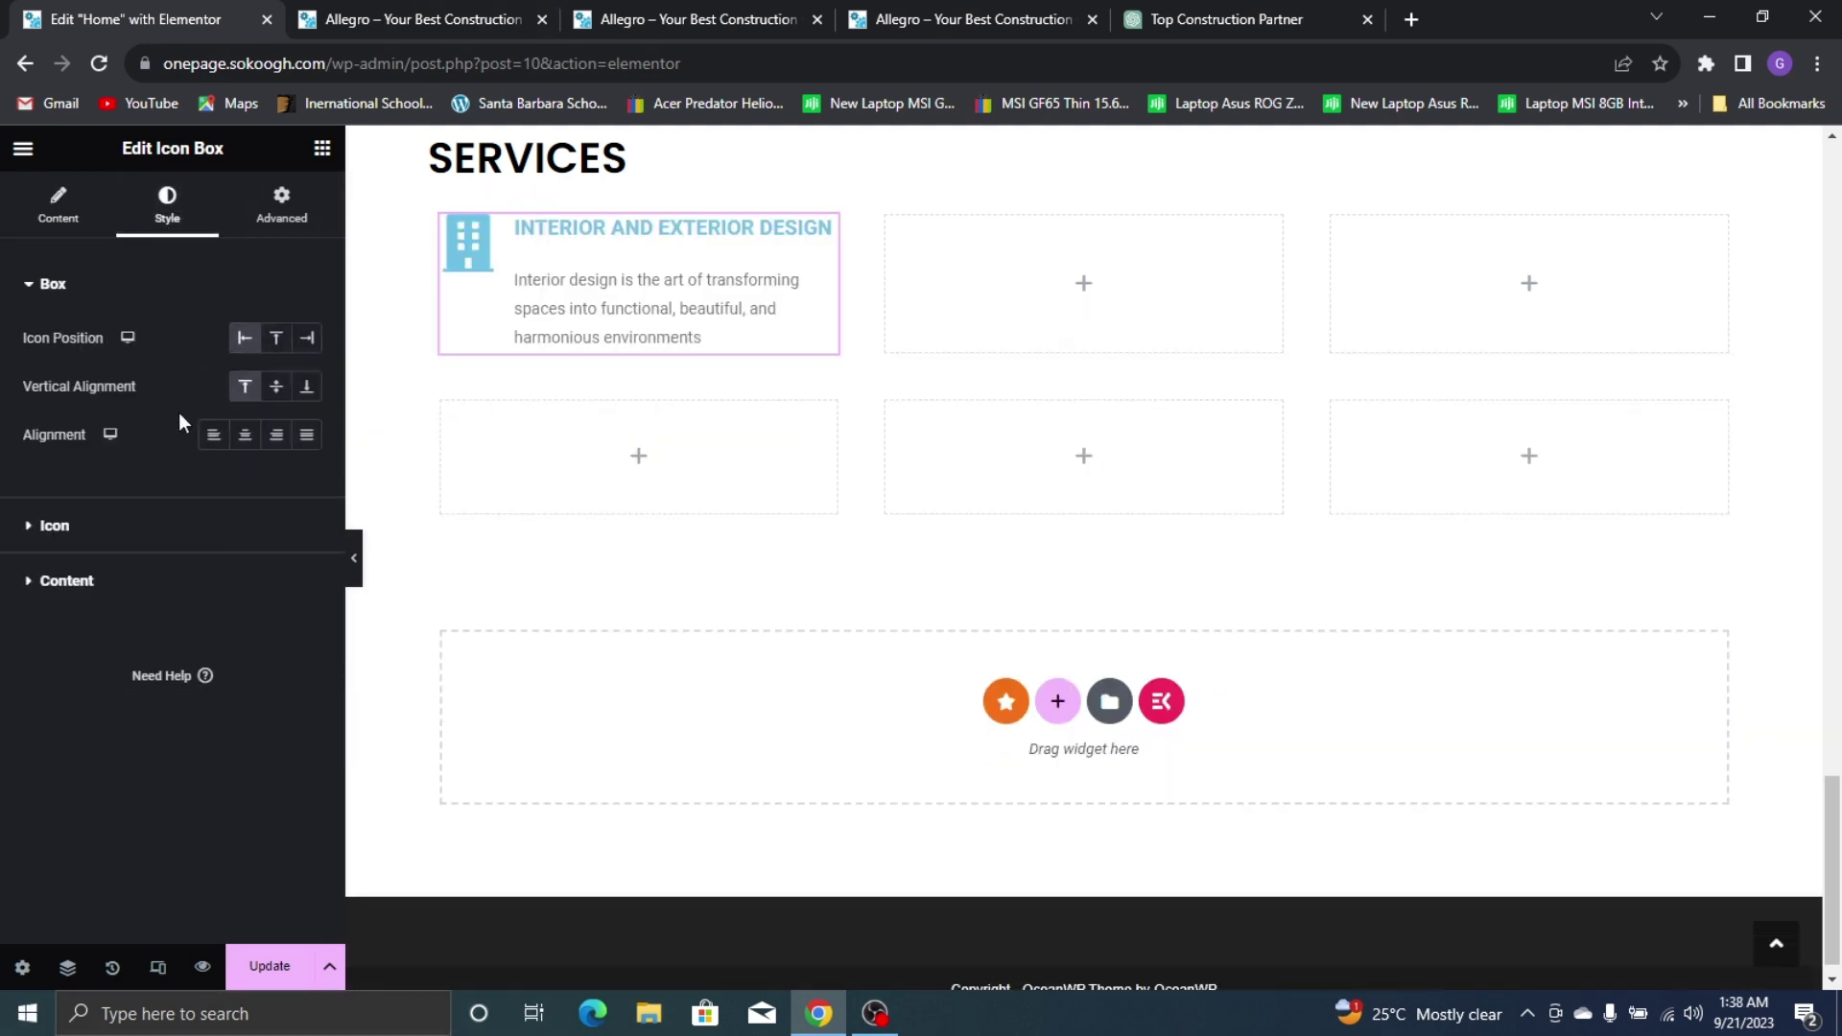
{"action": "left_click", "coordinate": [147, 528]}
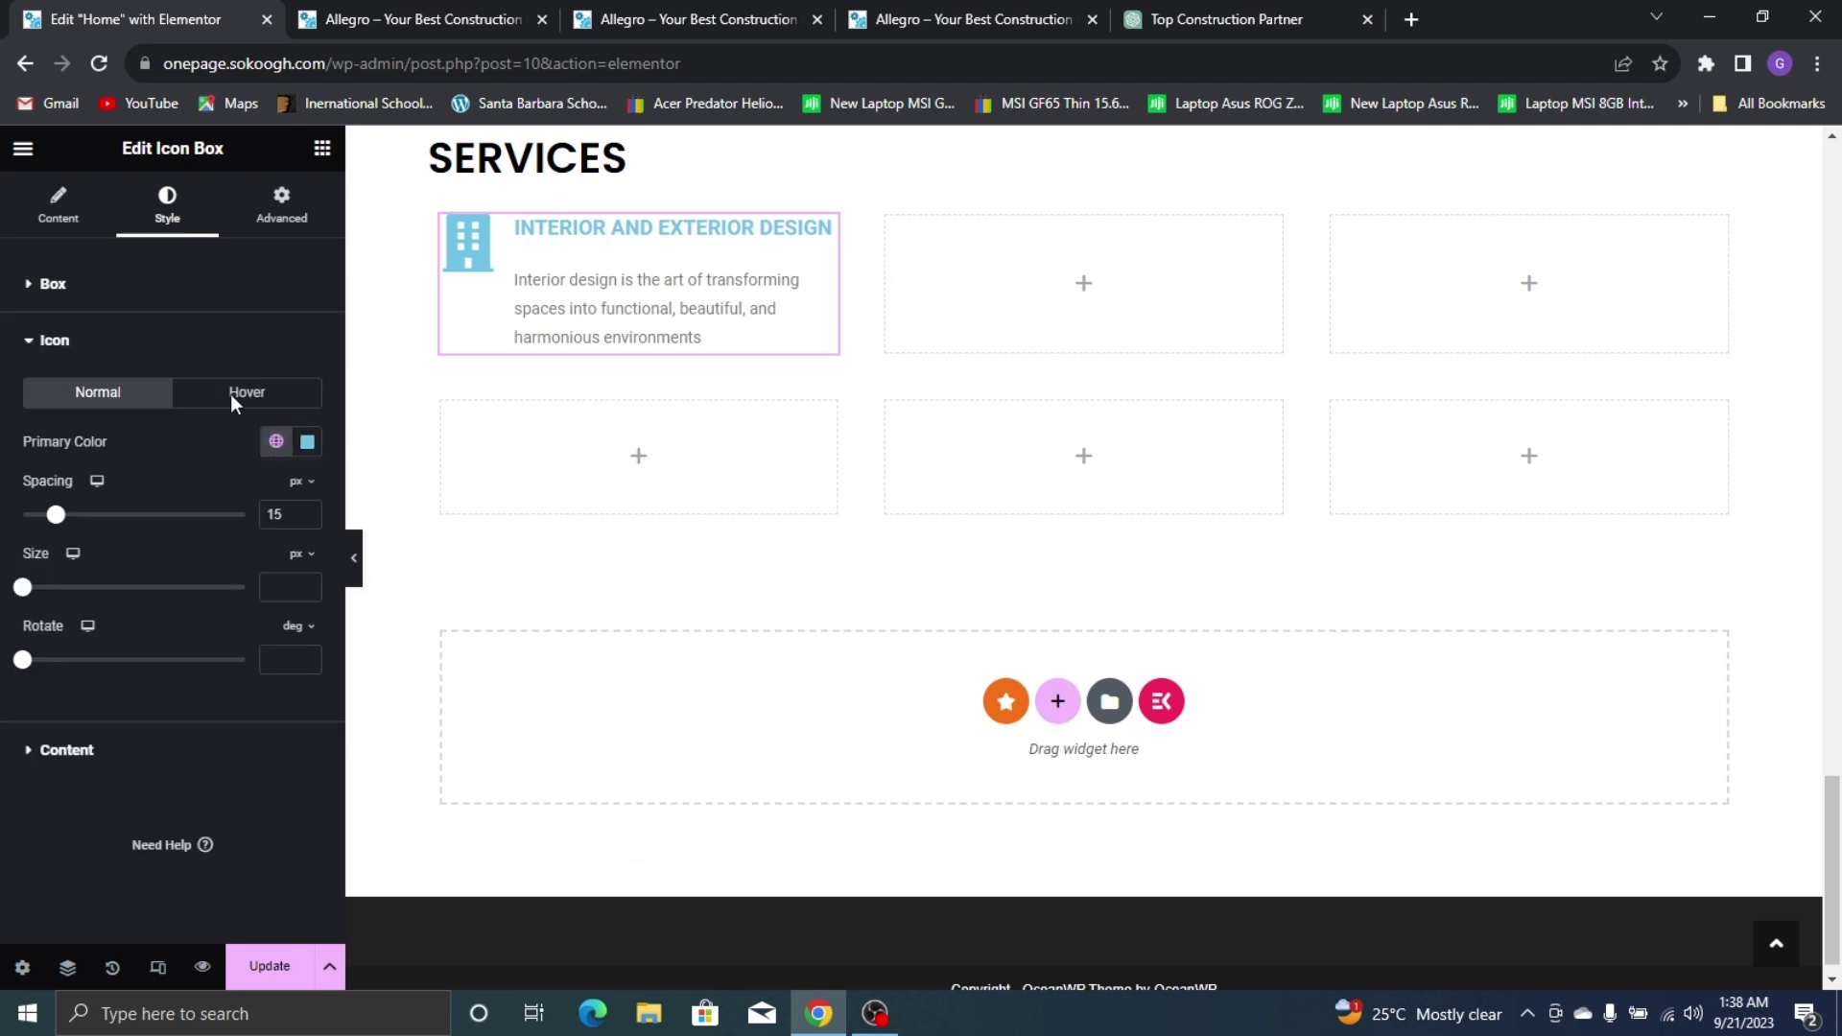
{"action": "left_click", "coordinate": [275, 443]}
{"action": "left_click", "coordinate": [43, 727]}
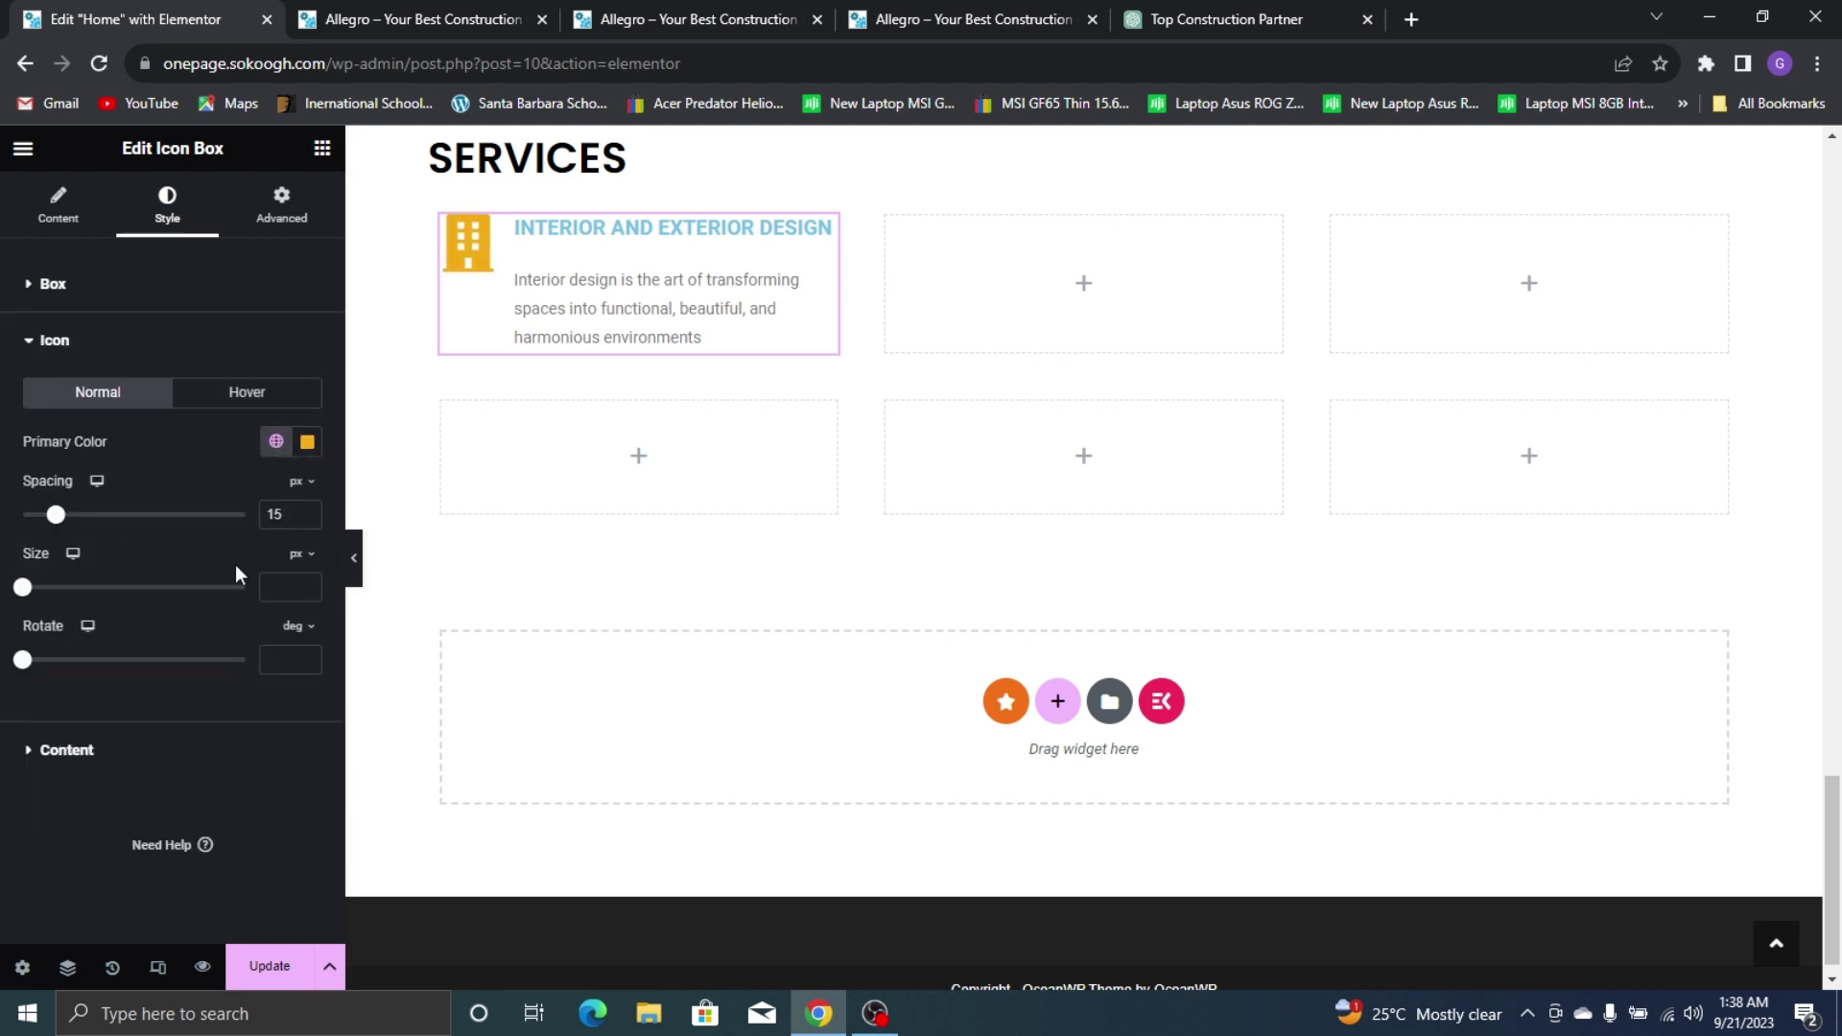
{"action": "left_click", "coordinate": [309, 518]}
{"action": "left_click", "coordinate": [309, 518]}
{"action": "left_click", "coordinate": [308, 518]}
{"action": "left_click", "coordinate": [309, 518]}
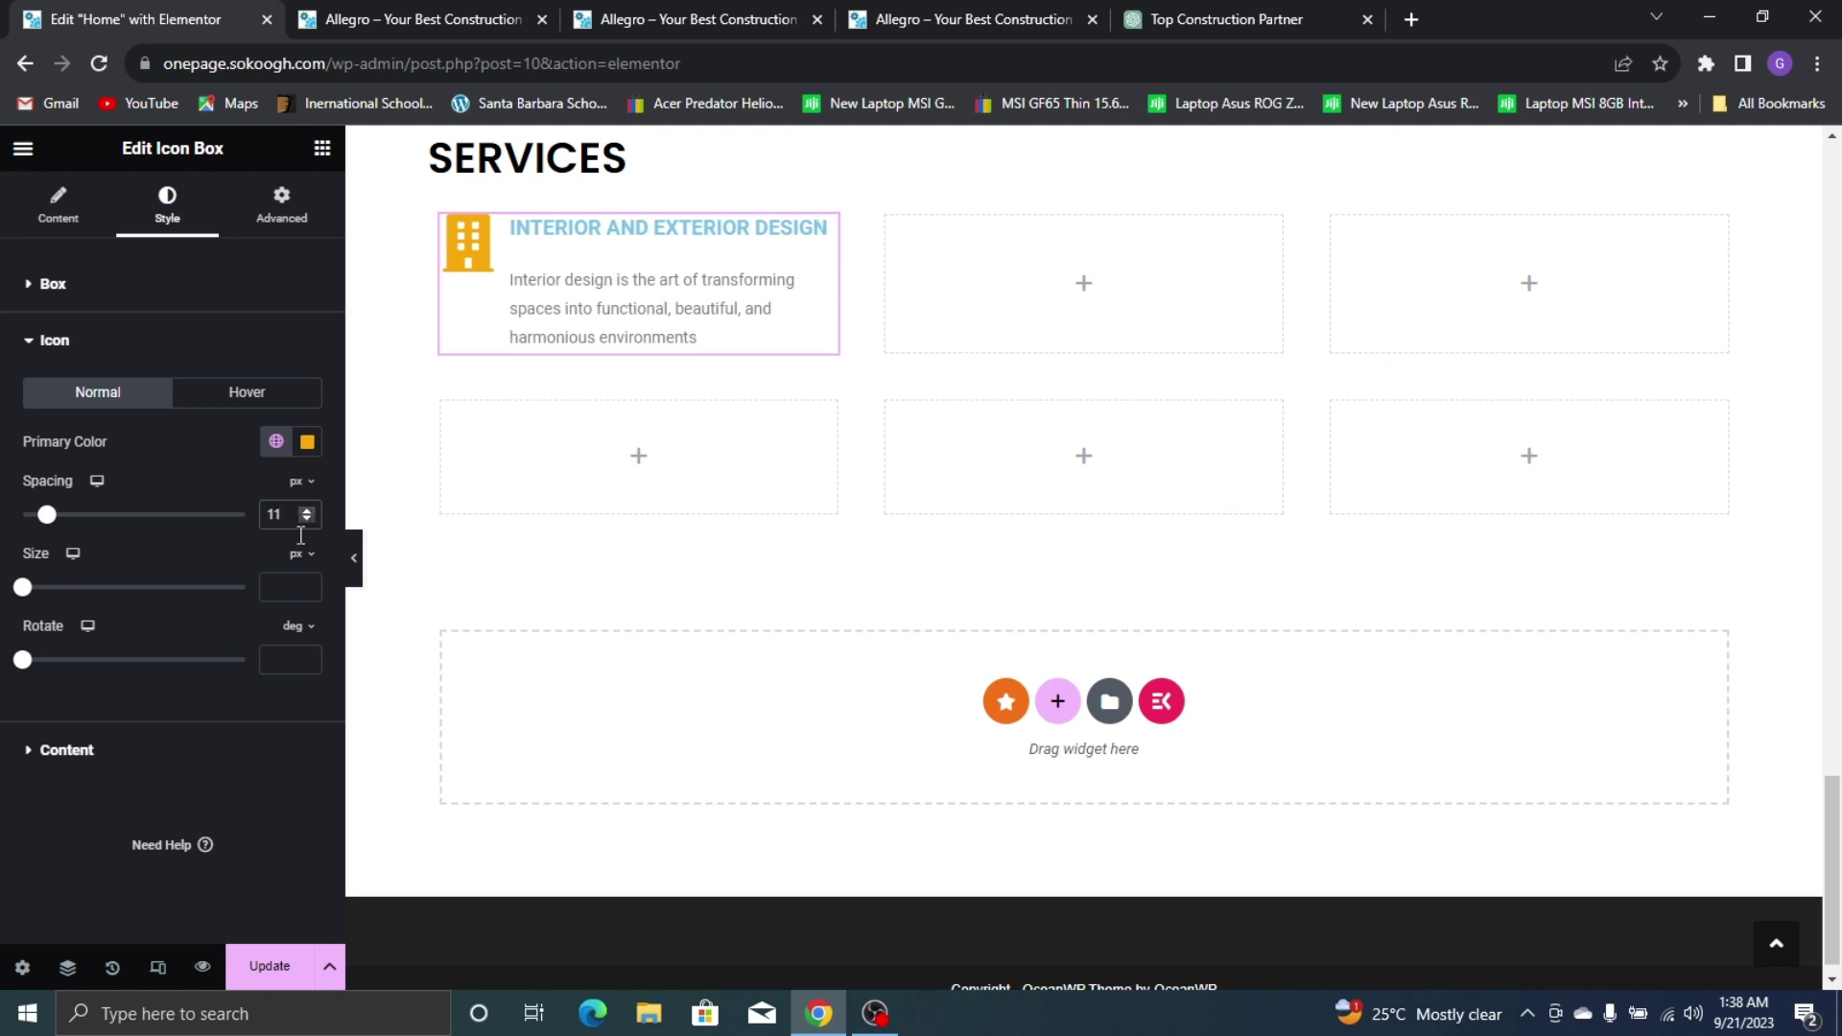
{"action": "left_click_drag", "start_coordinate": [21, 587], "coordinate": [48, 600]}
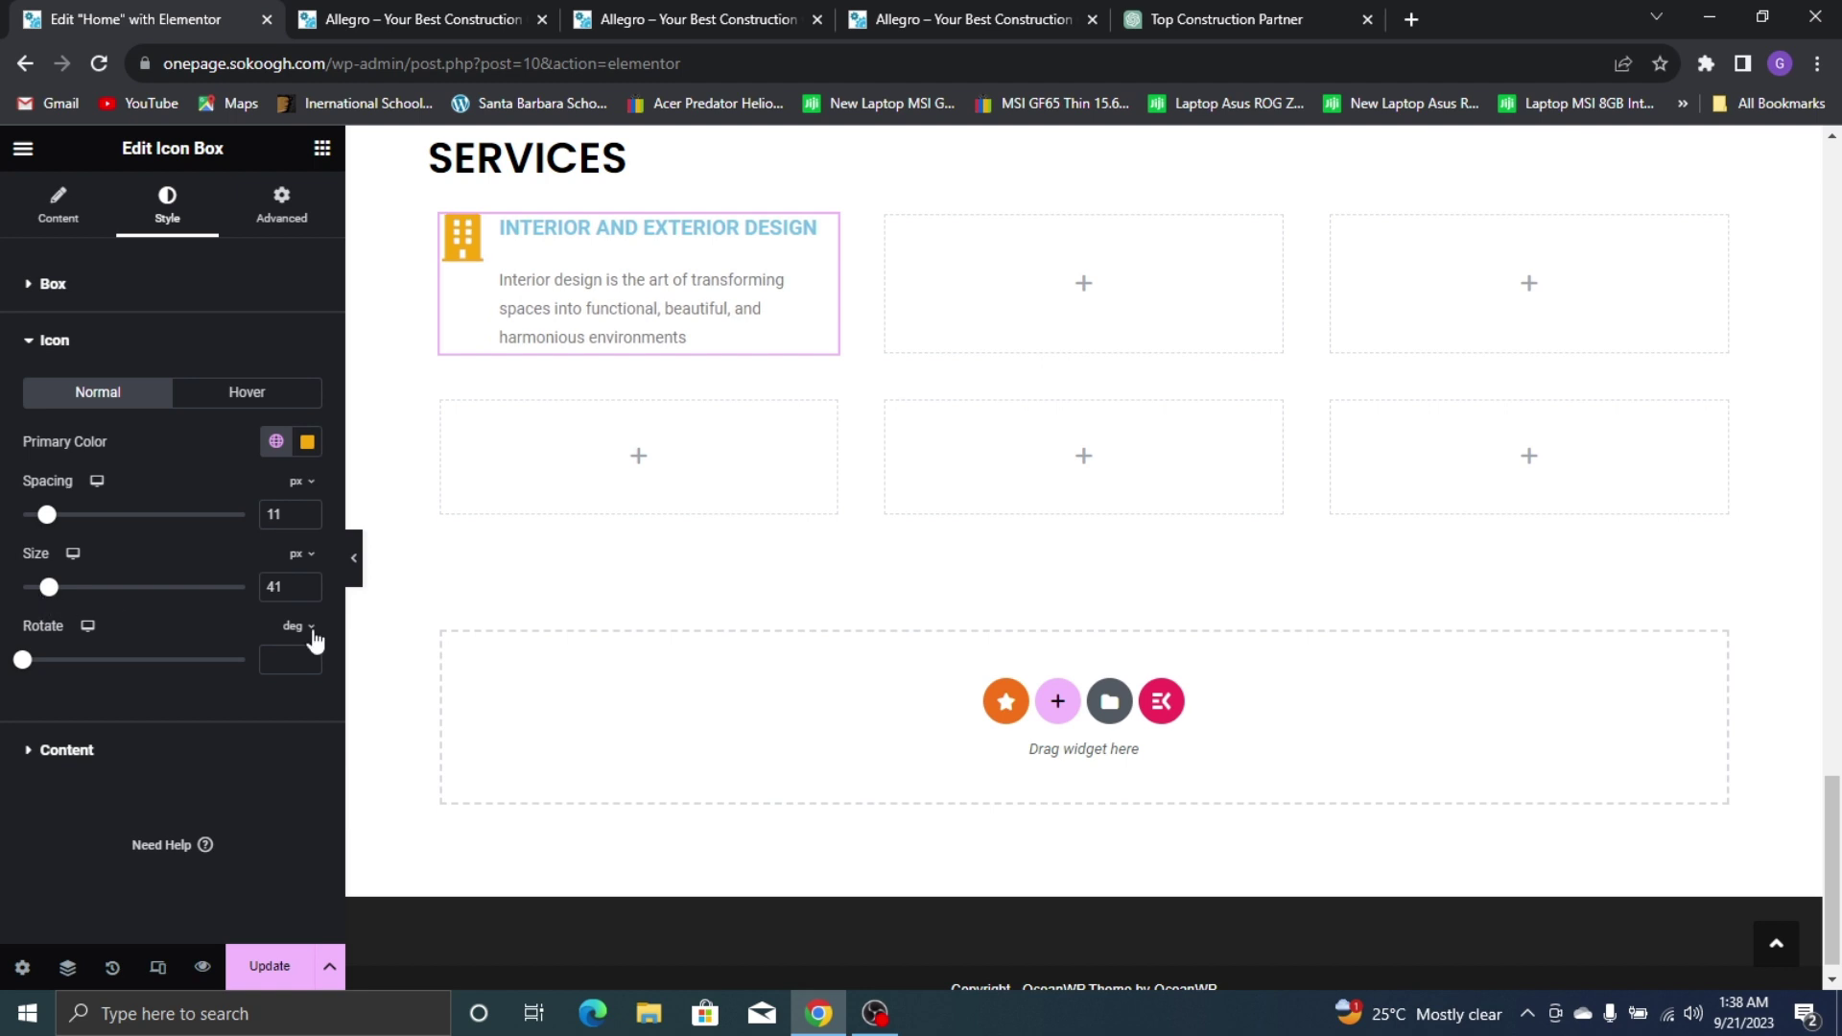
{"action": "left_click", "coordinate": [308, 584]}
{"action": "left_click", "coordinate": [308, 583]}
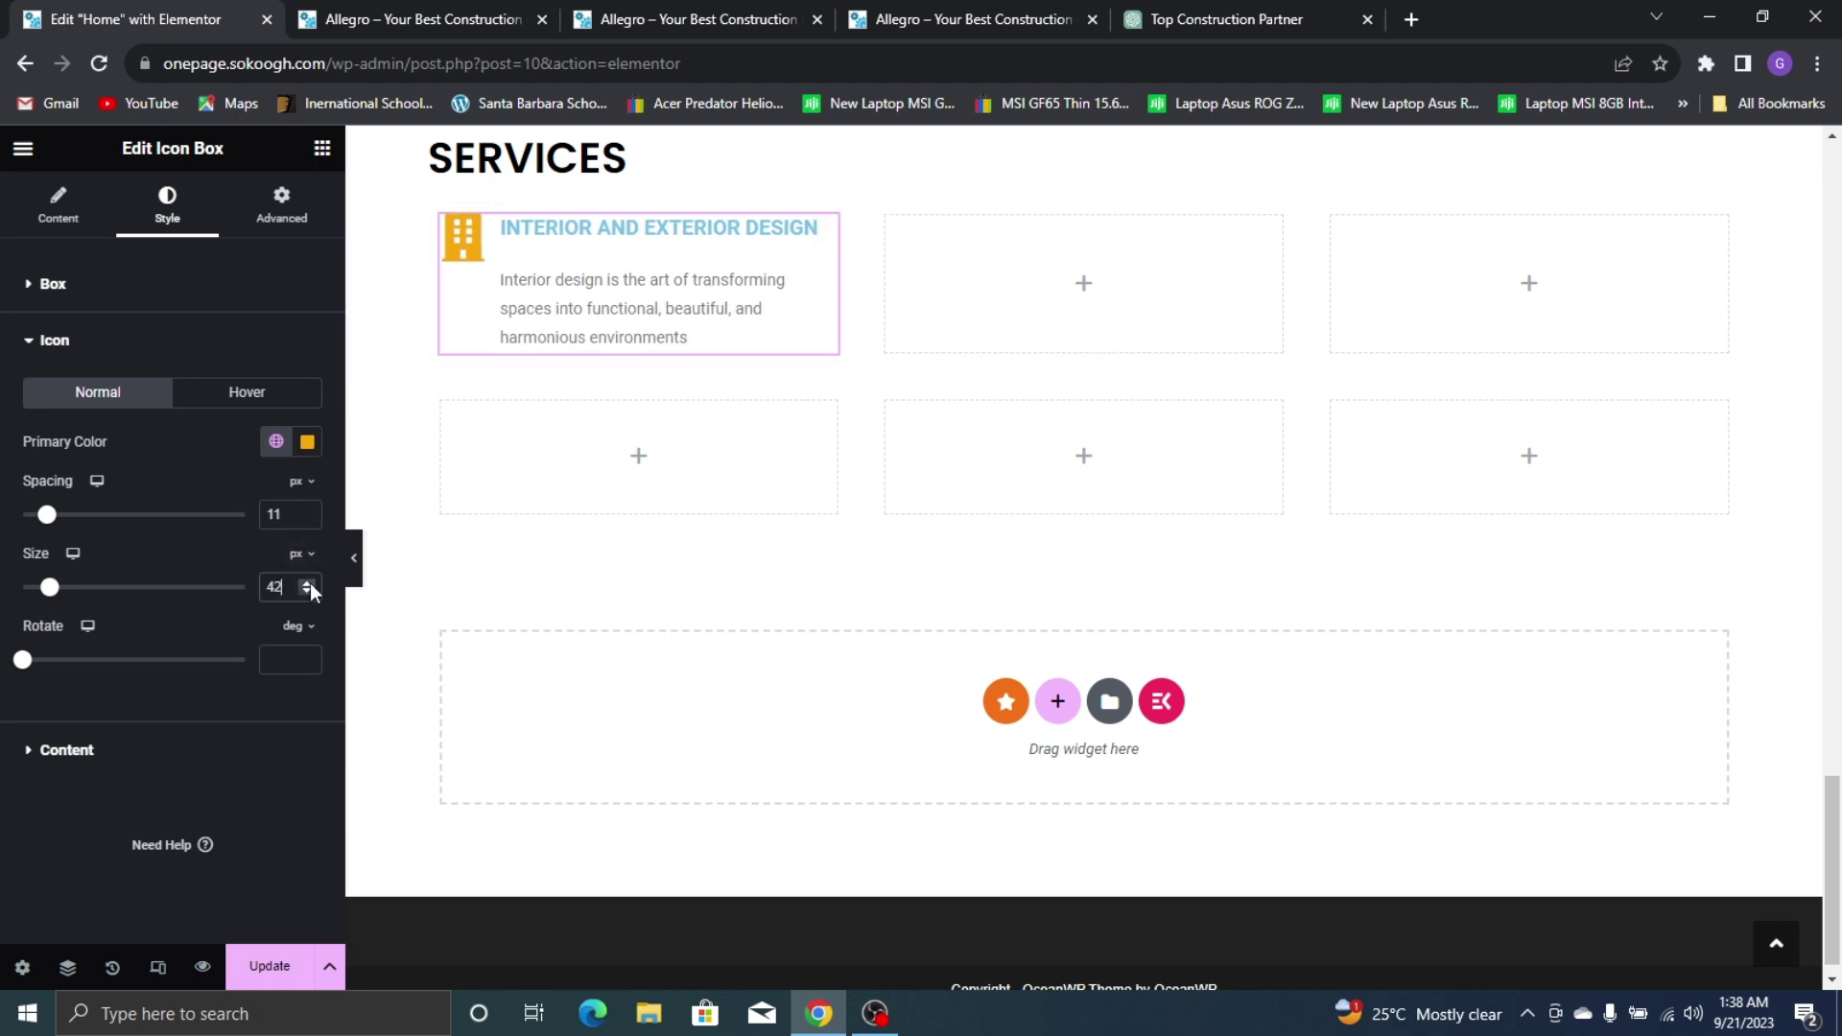
{"action": "scroll", "coordinate": [574, 251], "scroll_direction": "up", "scroll_amount": 5}
Match the Our Mission icon by setting icon spacing to 10 and size to 46
{"action": "left_click", "coordinate": [461, 185]}
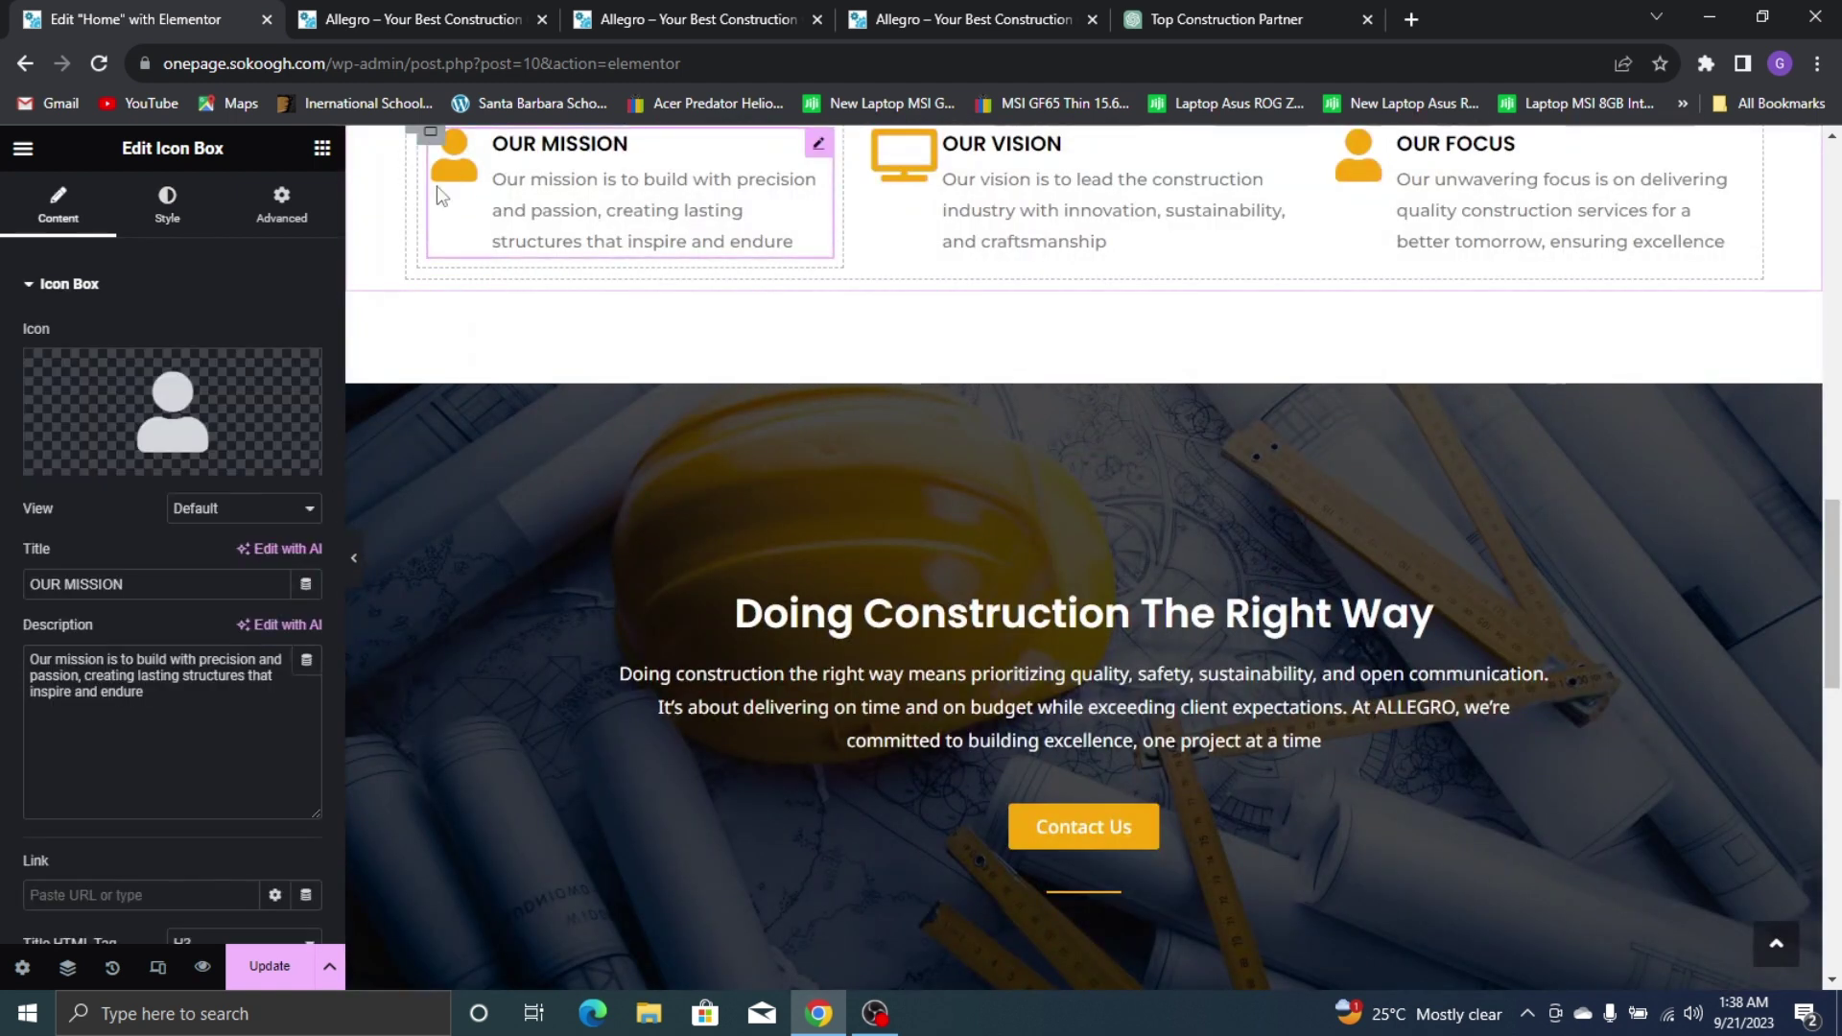
{"action": "left_click", "coordinate": [167, 203]}
{"action": "left_click", "coordinate": [175, 518]}
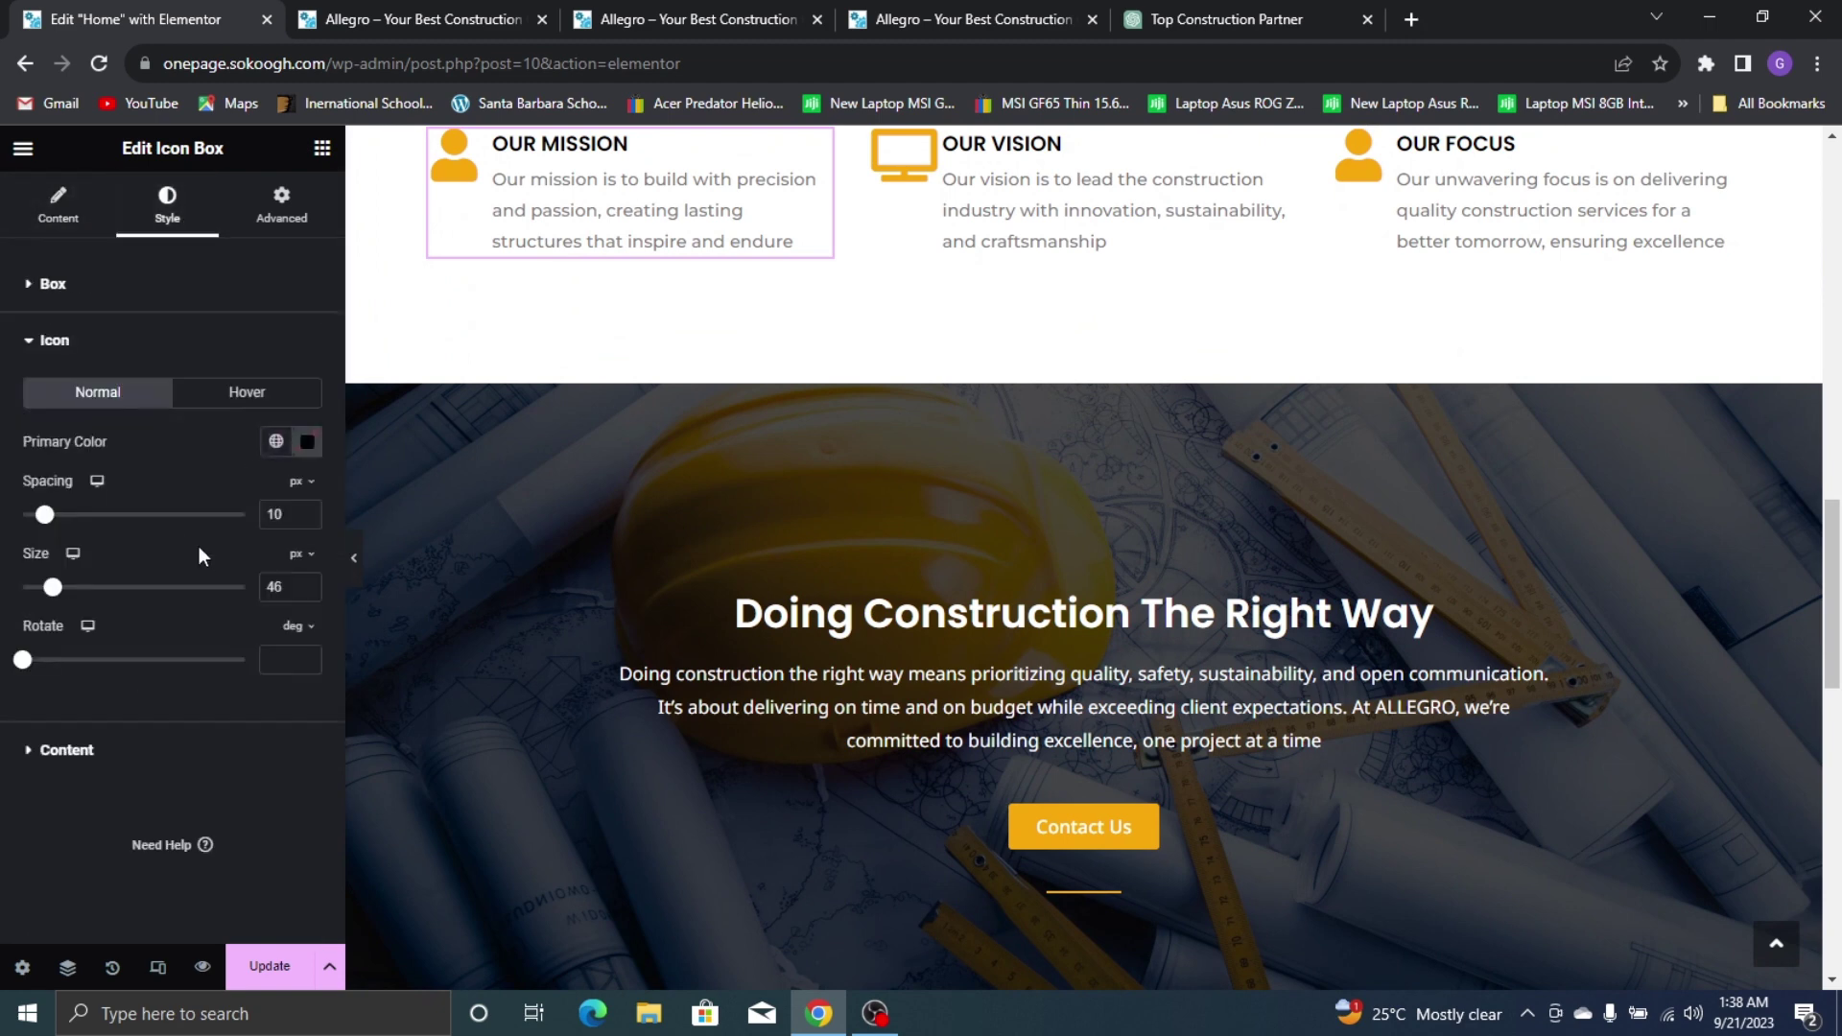
{"action": "scroll", "coordinate": [555, 566], "scroll_direction": "down", "scroll_amount": 12}
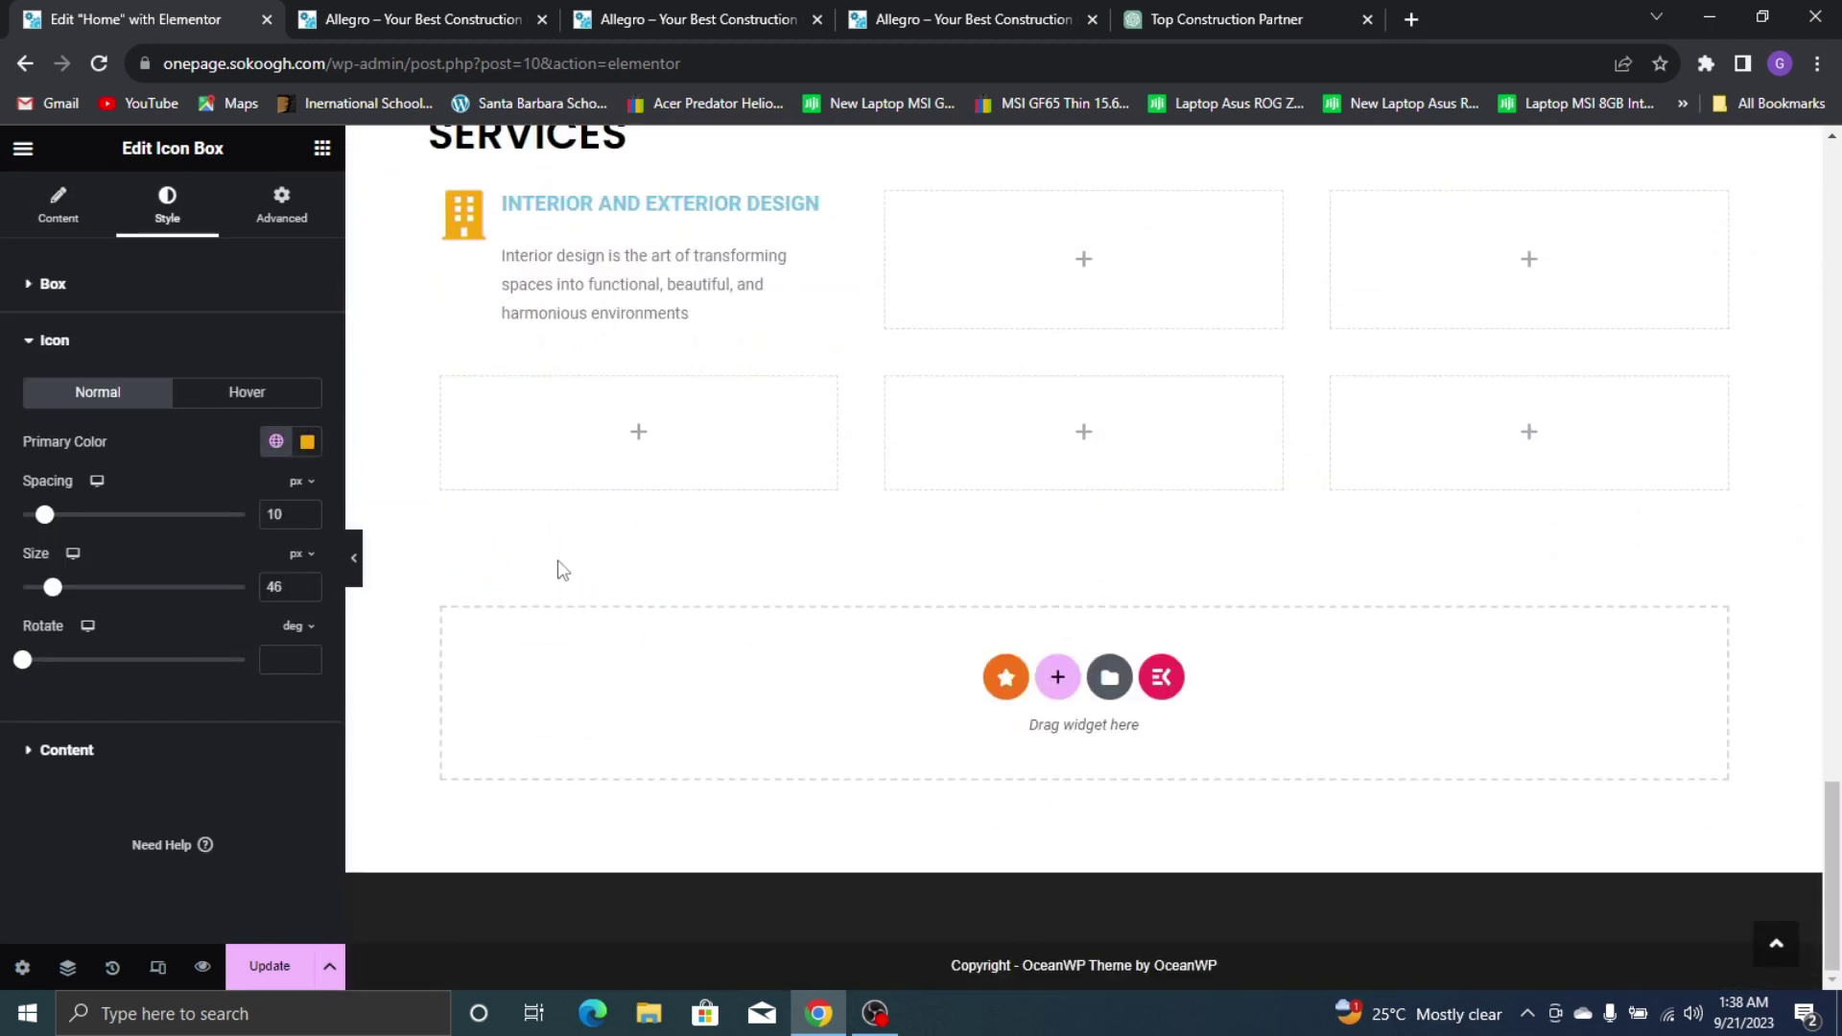
{"action": "scroll", "coordinate": [547, 522], "scroll_direction": "up", "scroll_amount": 4}
{"action": "left_click", "coordinate": [537, 564]}
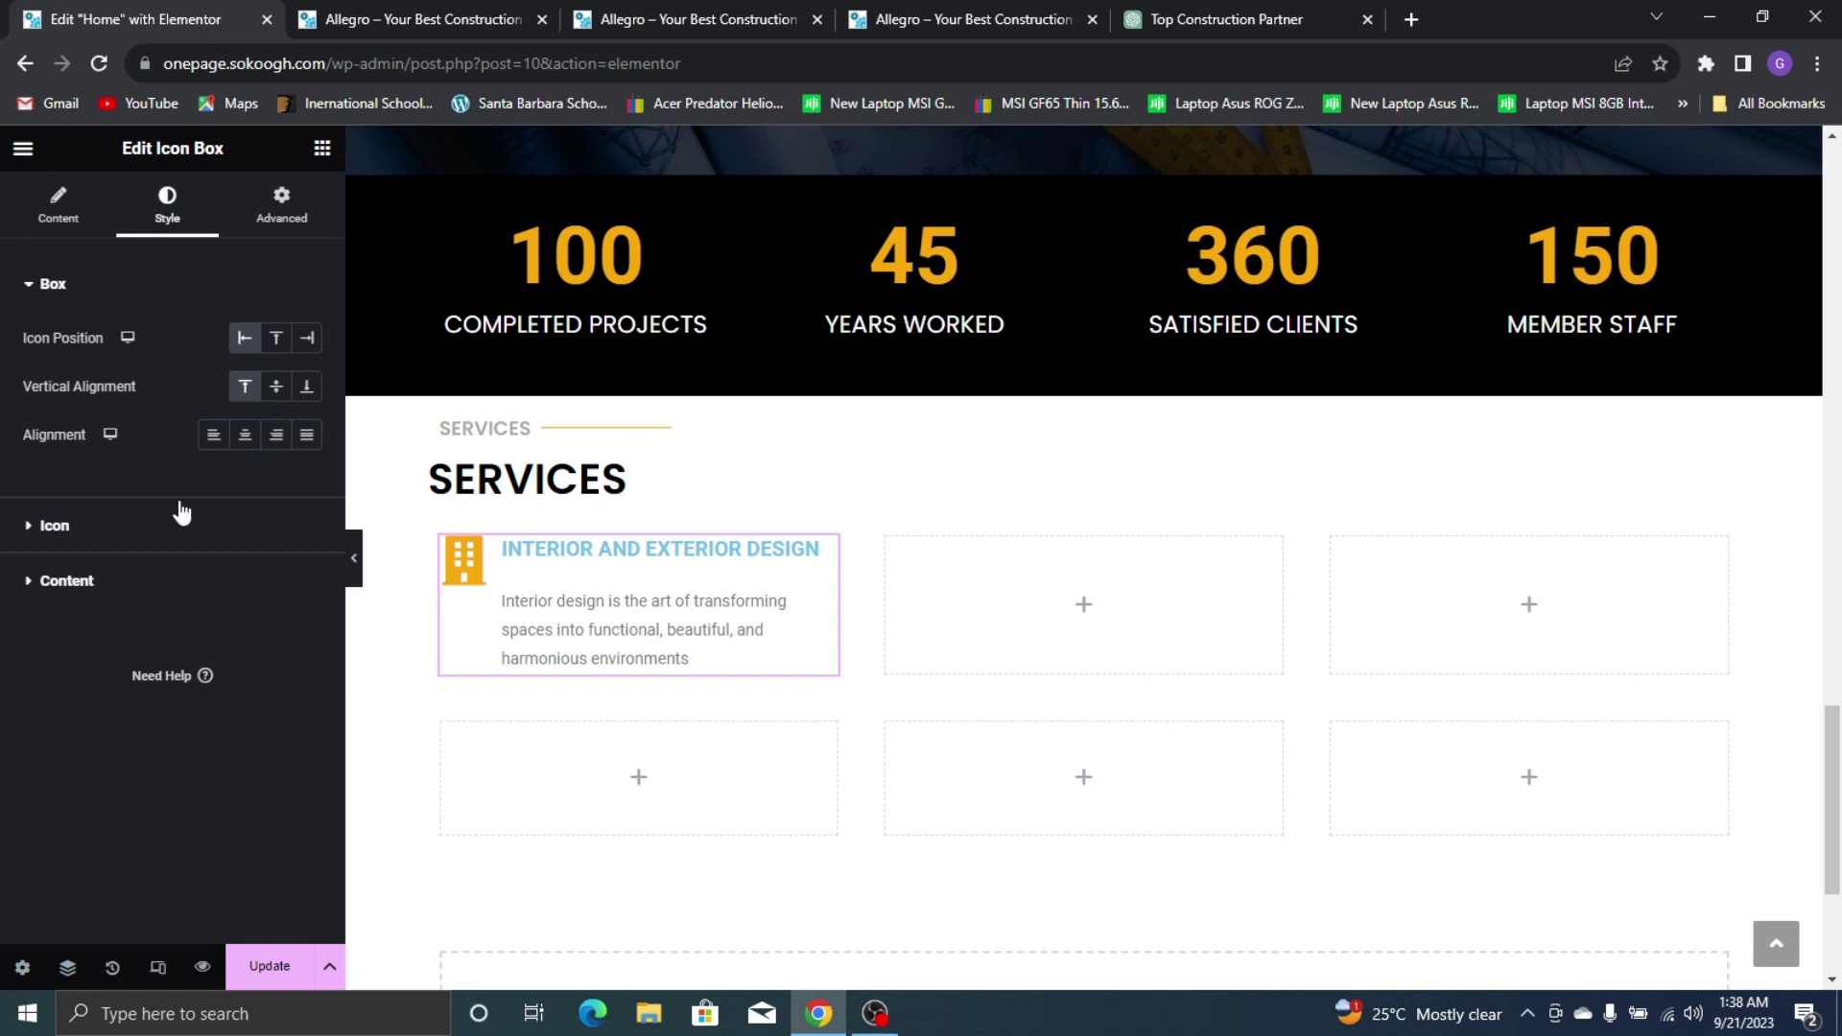
{"action": "left_click", "coordinate": [177, 518]}
{"action": "left_click", "coordinate": [308, 511]}
{"action": "left_click", "coordinate": [308, 519]}
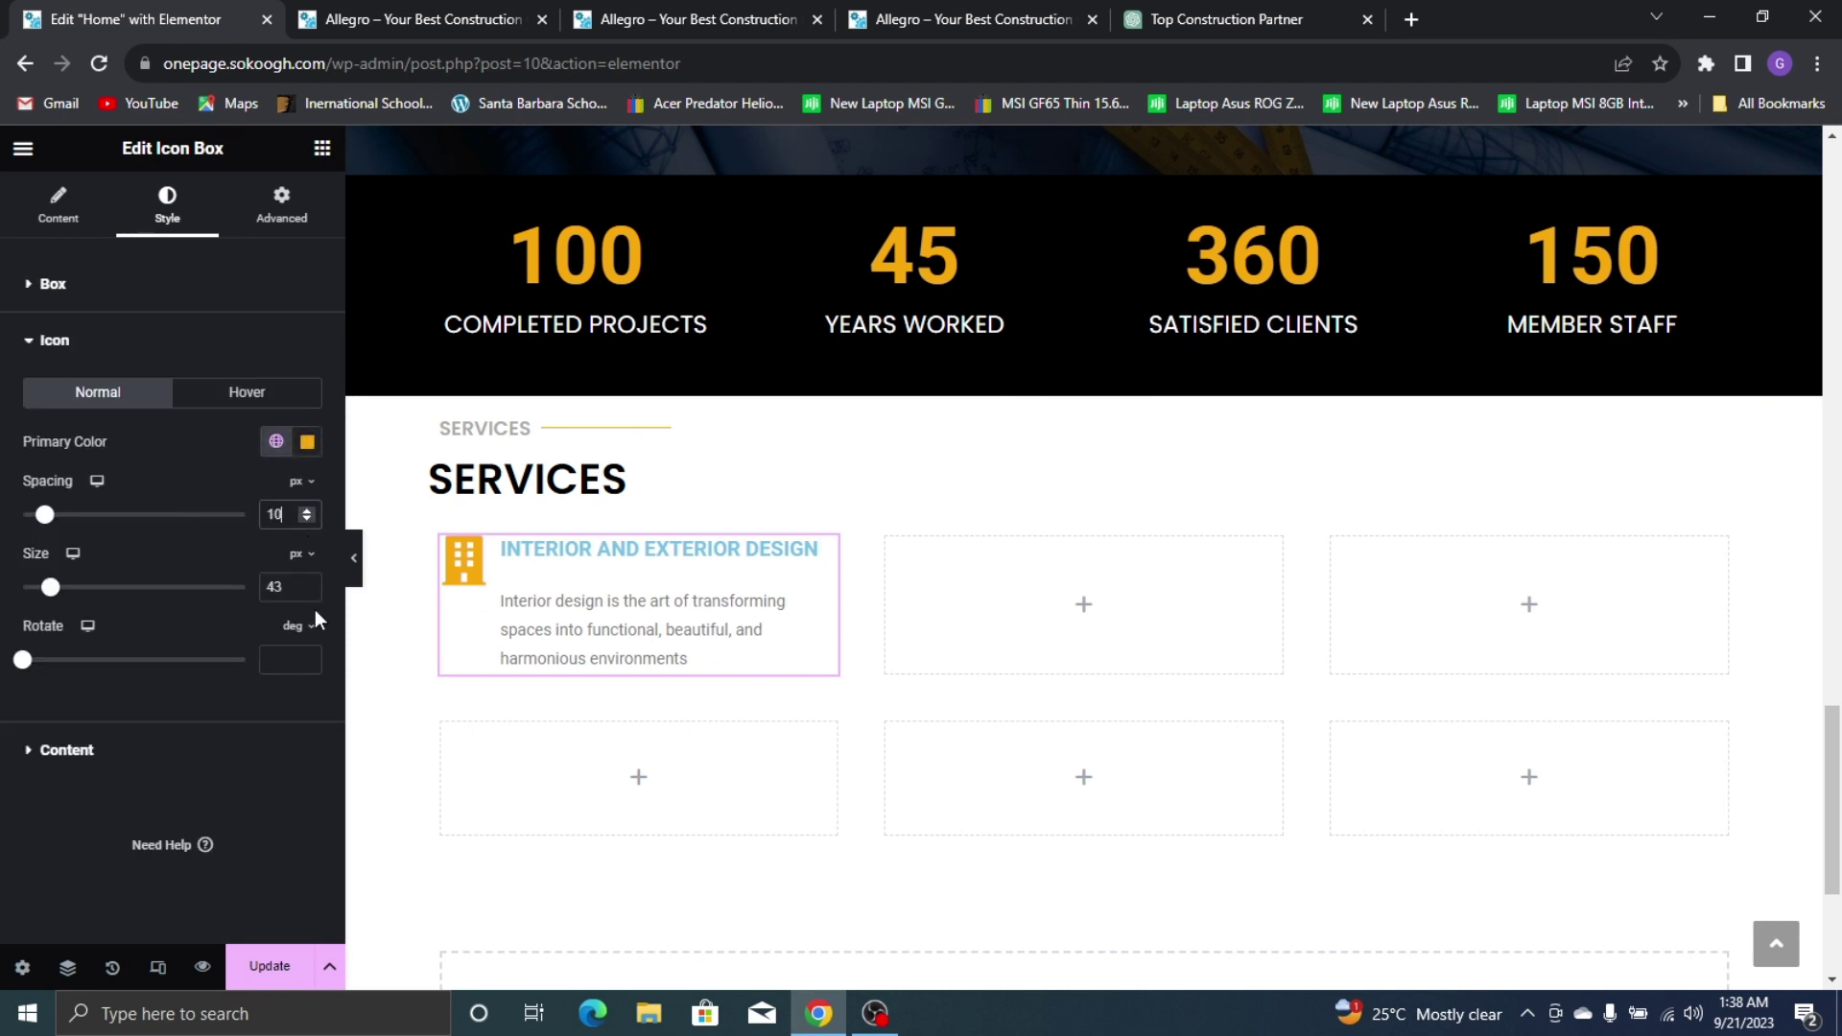
{"action": "left_click", "coordinate": [308, 582]}
{"action": "left_click", "coordinate": [308, 582]}
{"action": "left_click", "coordinate": [308, 582]}
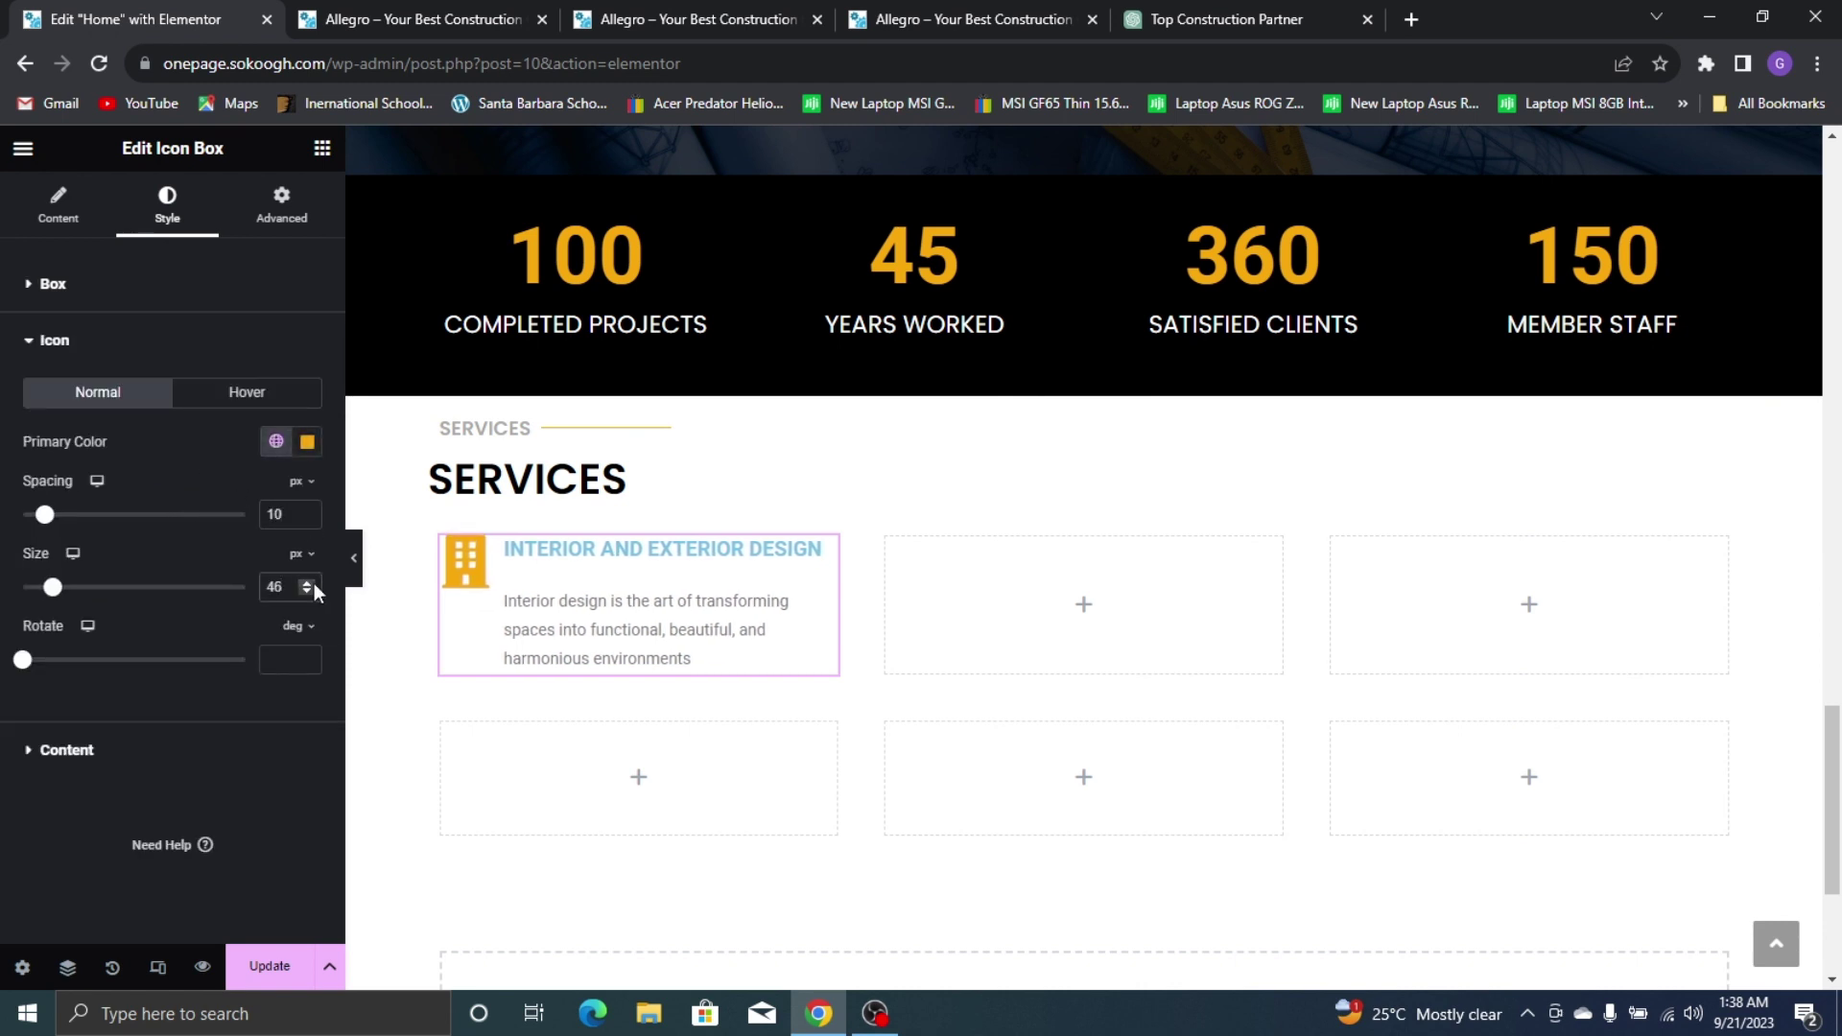
Set the Interior and Exterior Design title spacing to 5, matching Our Mission
{"action": "left_click", "coordinate": [161, 760]}
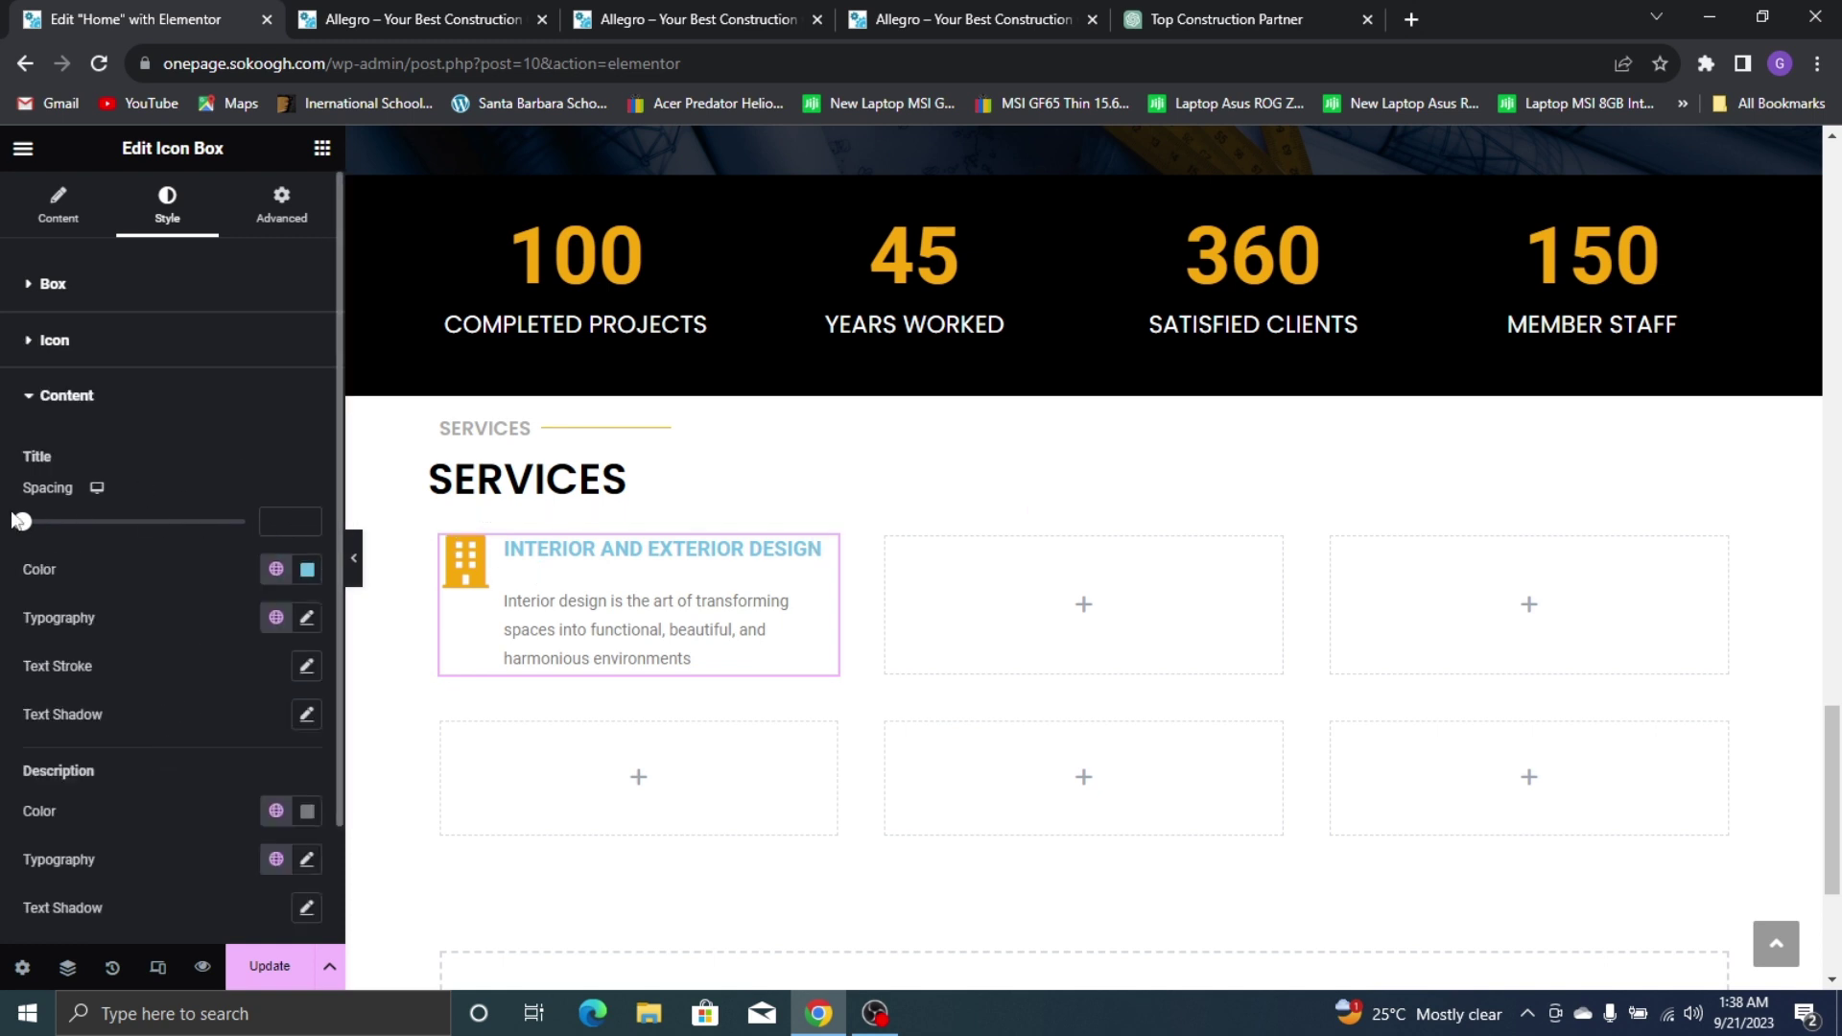
{"action": "left_click_drag", "start_coordinate": [25, 536], "coordinate": [29, 537]}
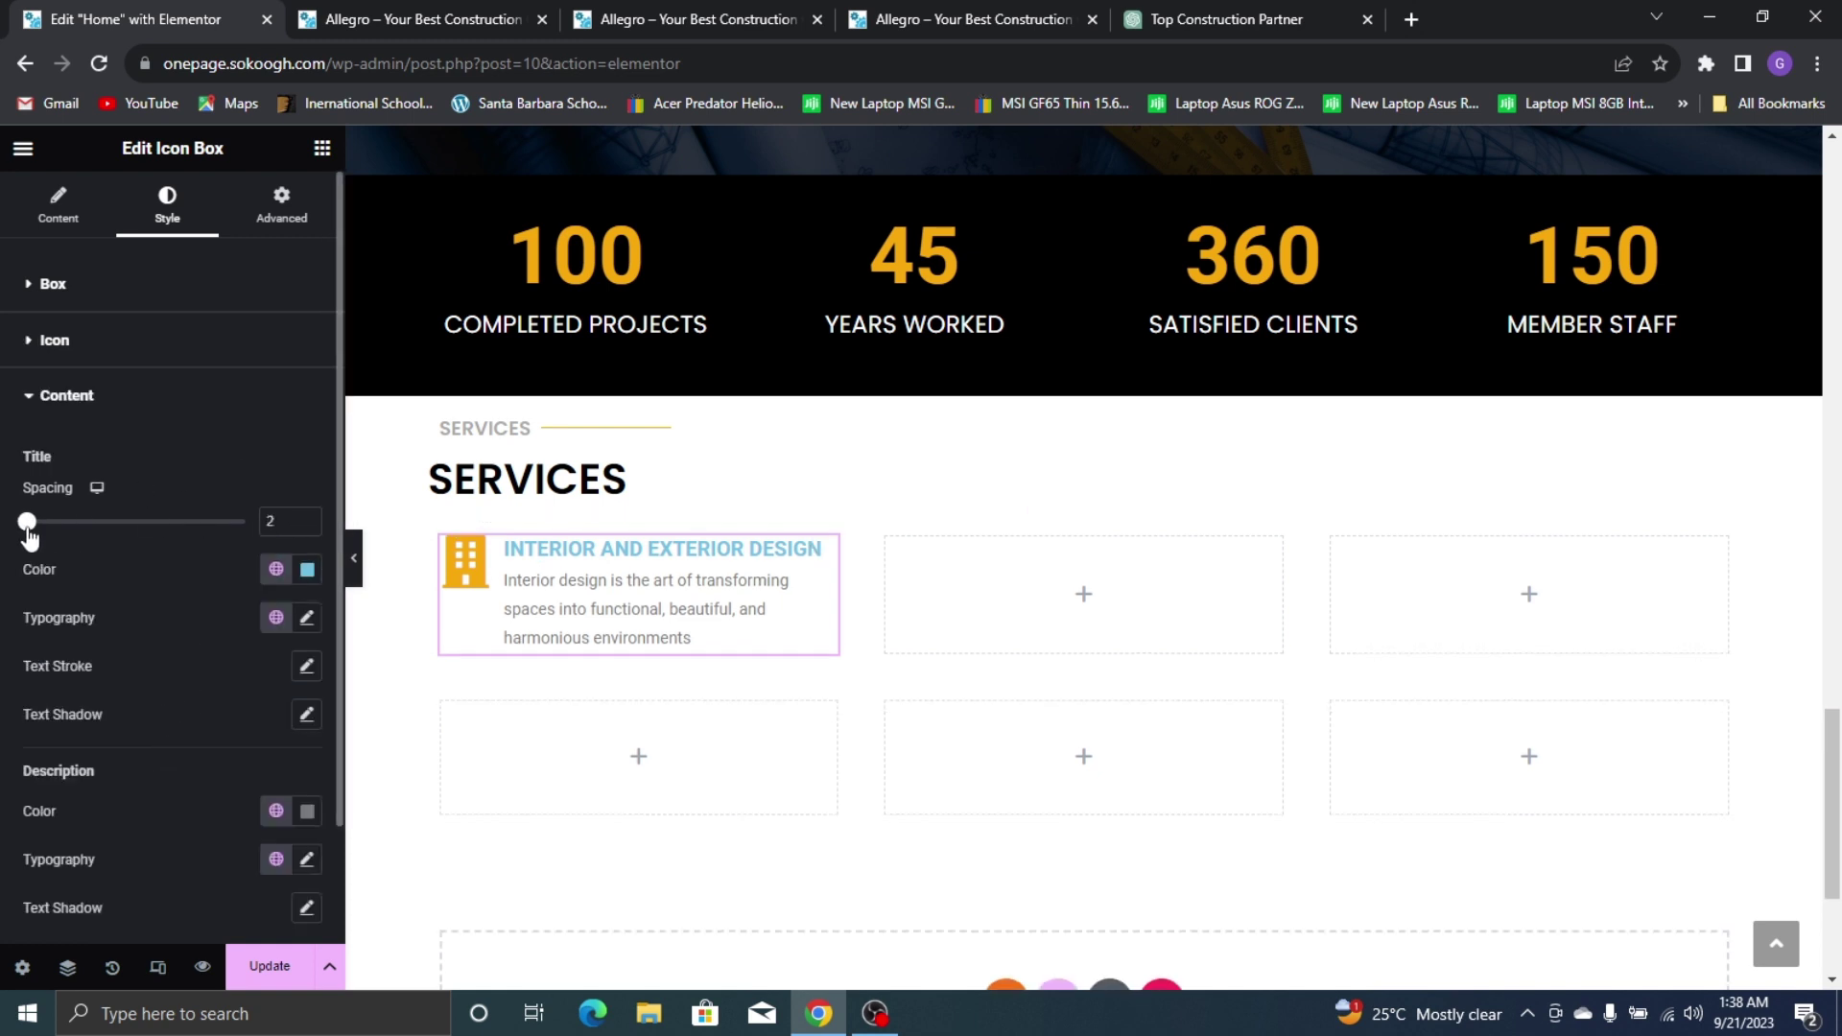
{"action": "scroll", "coordinate": [589, 321], "scroll_direction": "up", "scroll_amount": 10}
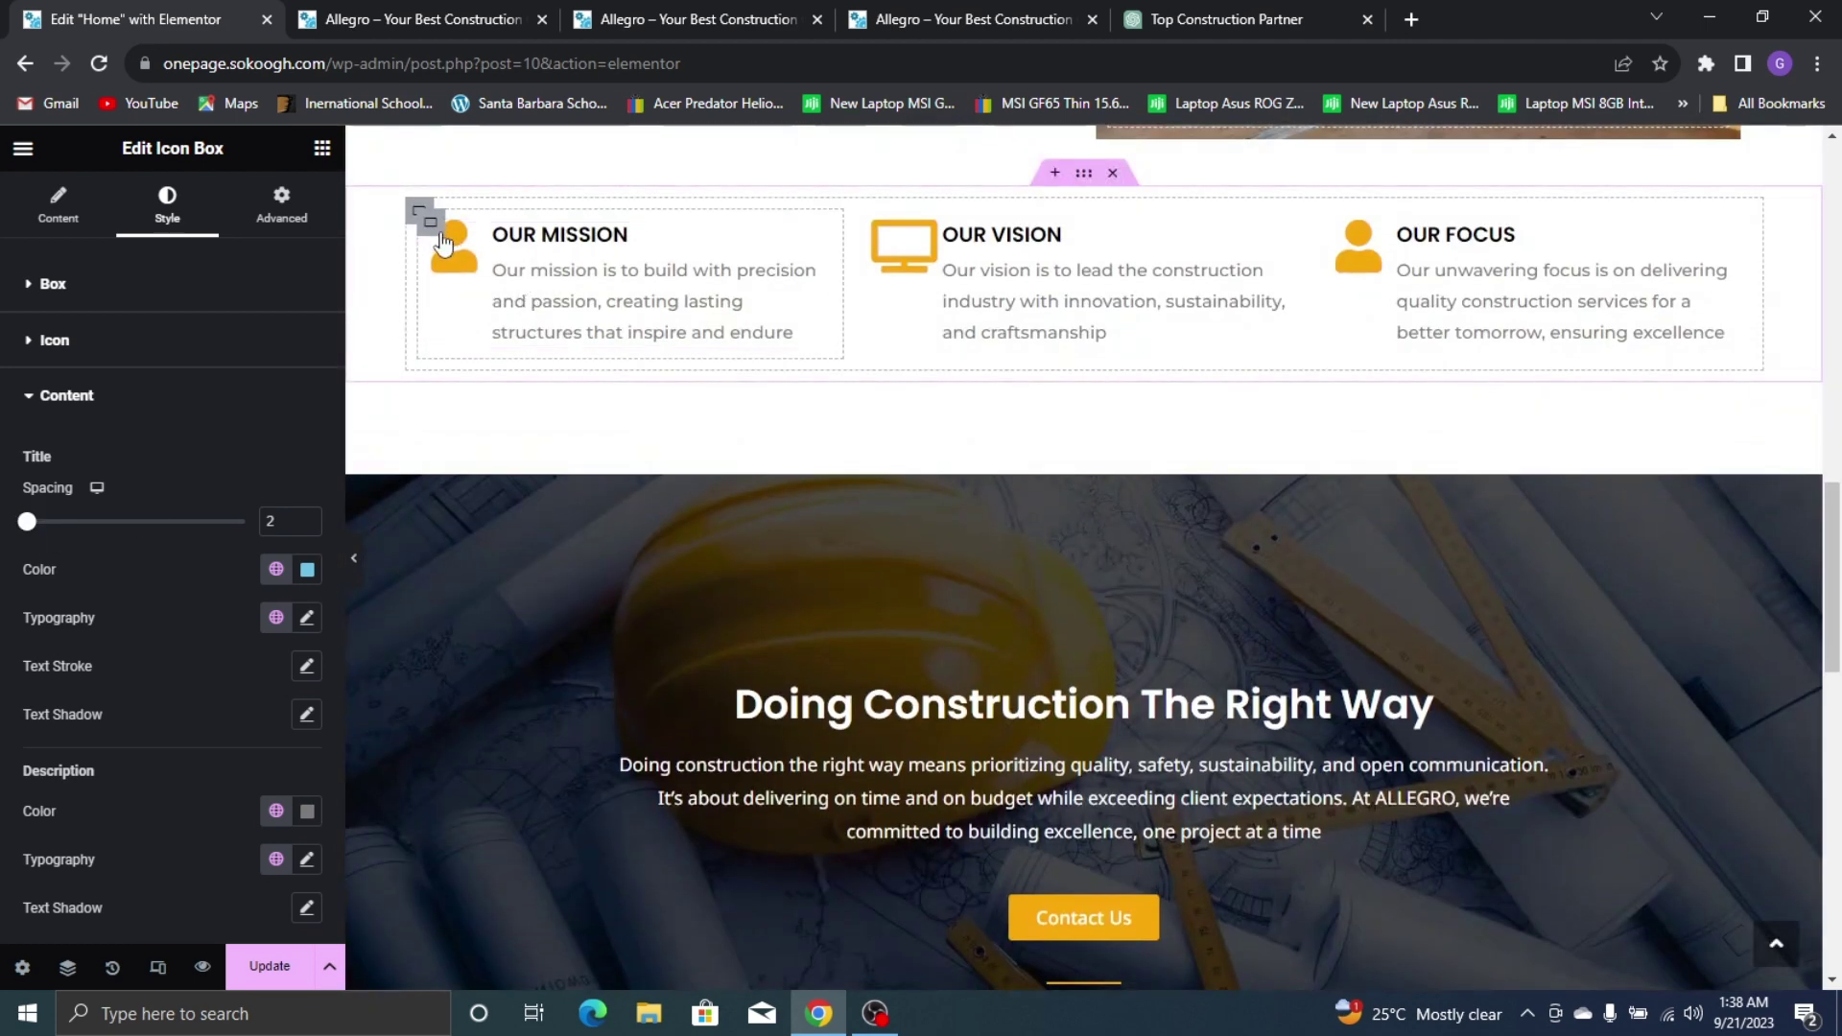
{"action": "left_click", "coordinate": [556, 250]}
{"action": "left_click", "coordinate": [67, 581]}
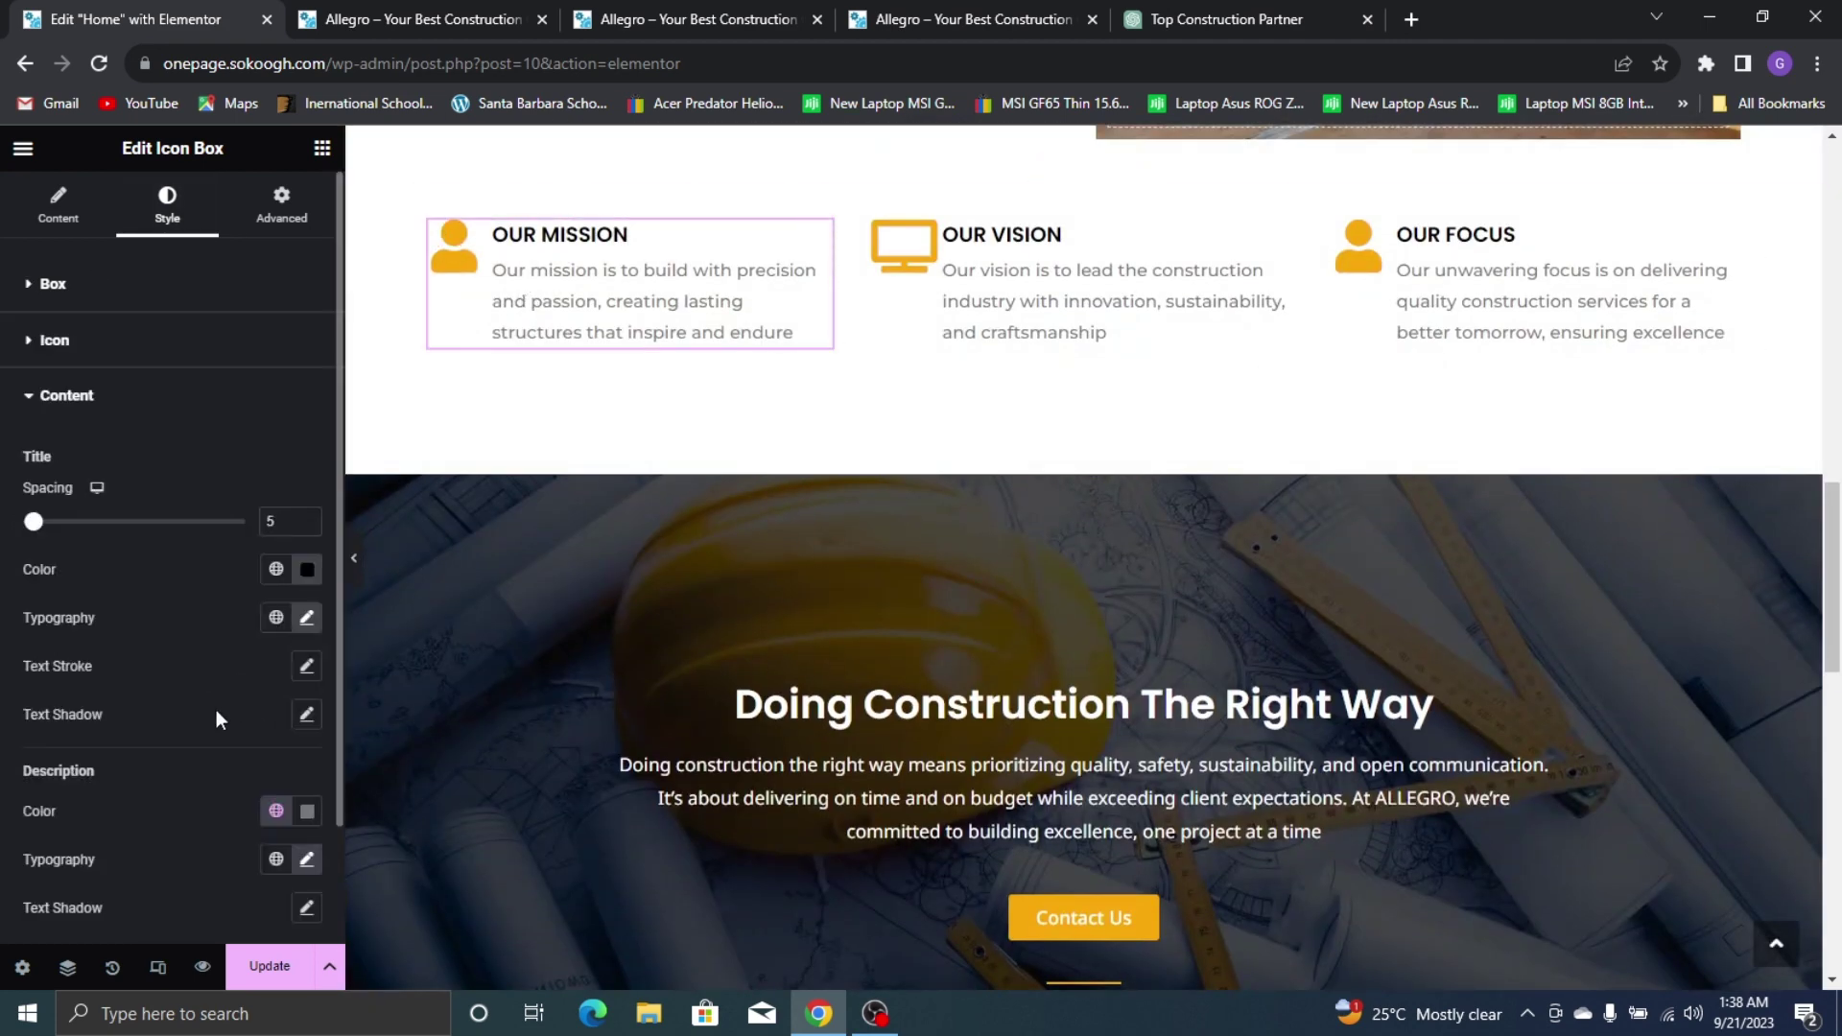
{"action": "scroll", "coordinate": [527, 485], "scroll_direction": "down", "scroll_amount": 10}
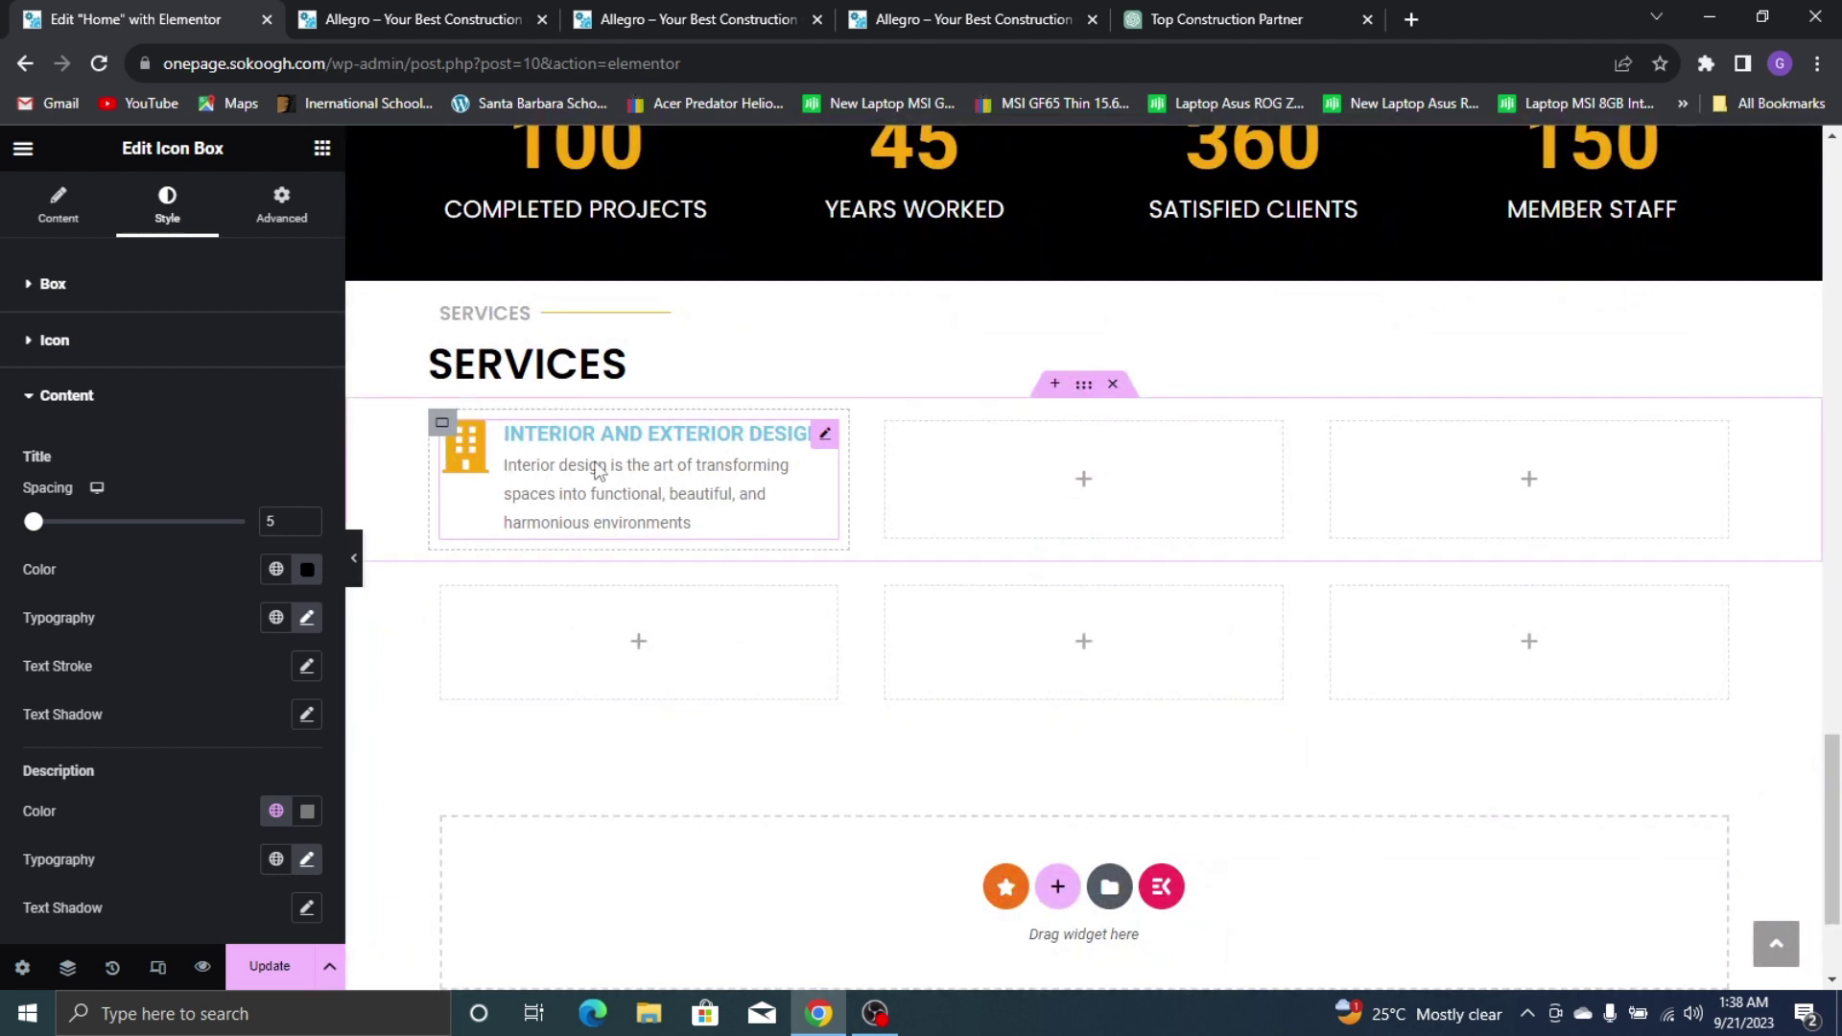
{"action": "left_click", "coordinate": [595, 480]}
{"action": "left_click", "coordinate": [144, 583]}
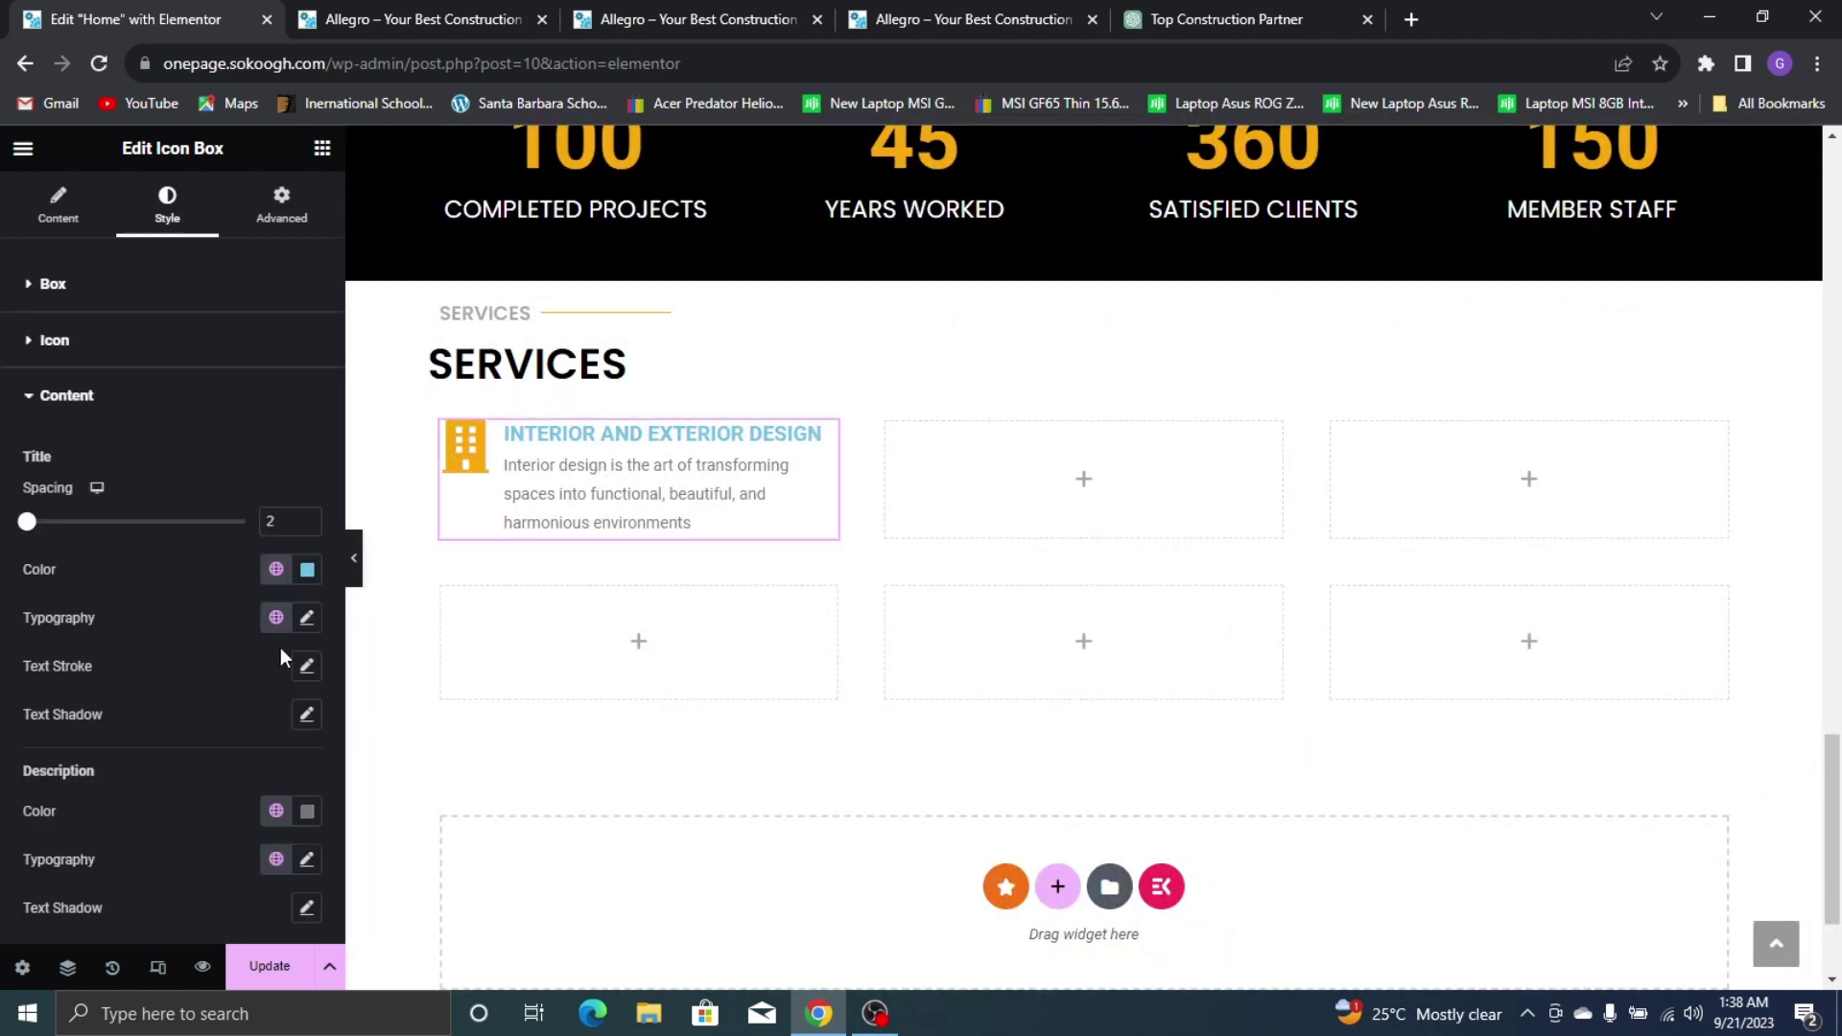
{"action": "left_click", "coordinate": [307, 516]}
{"action": "left_click", "coordinate": [307, 516]}
{"action": "left_click", "coordinate": [307, 516]}
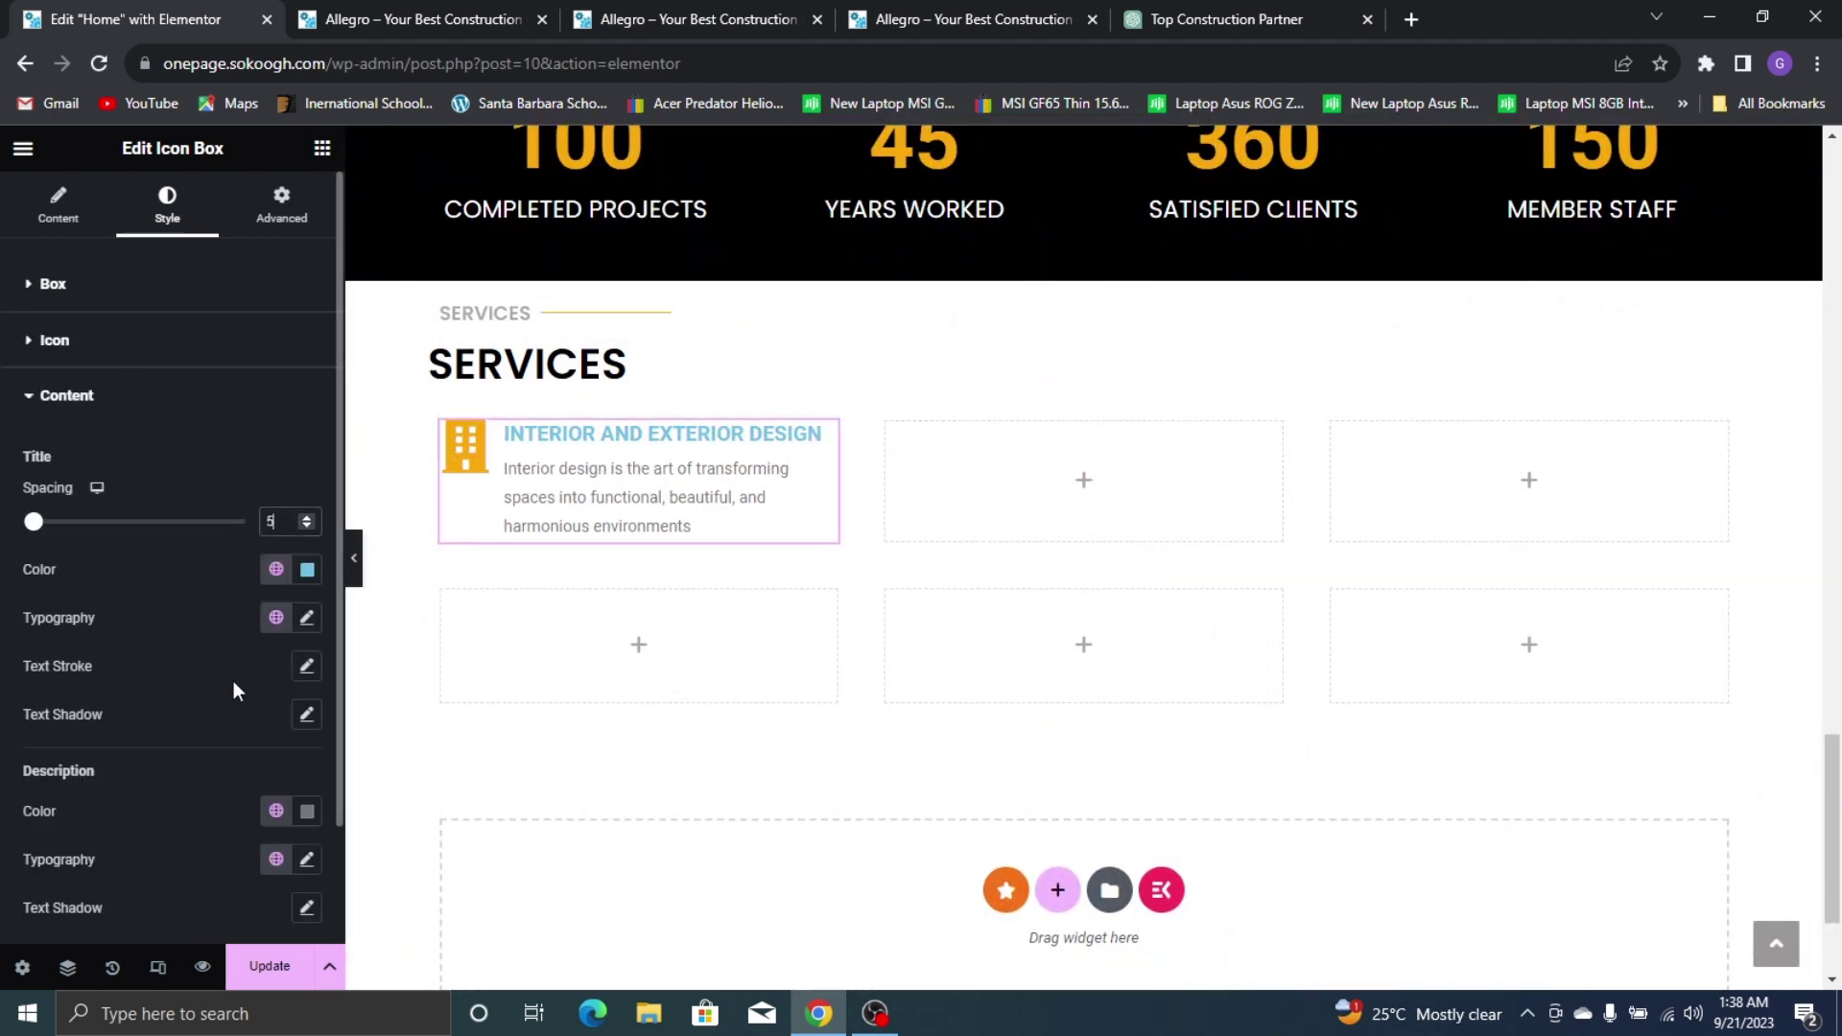
{"action": "left_click", "coordinate": [276, 569]}
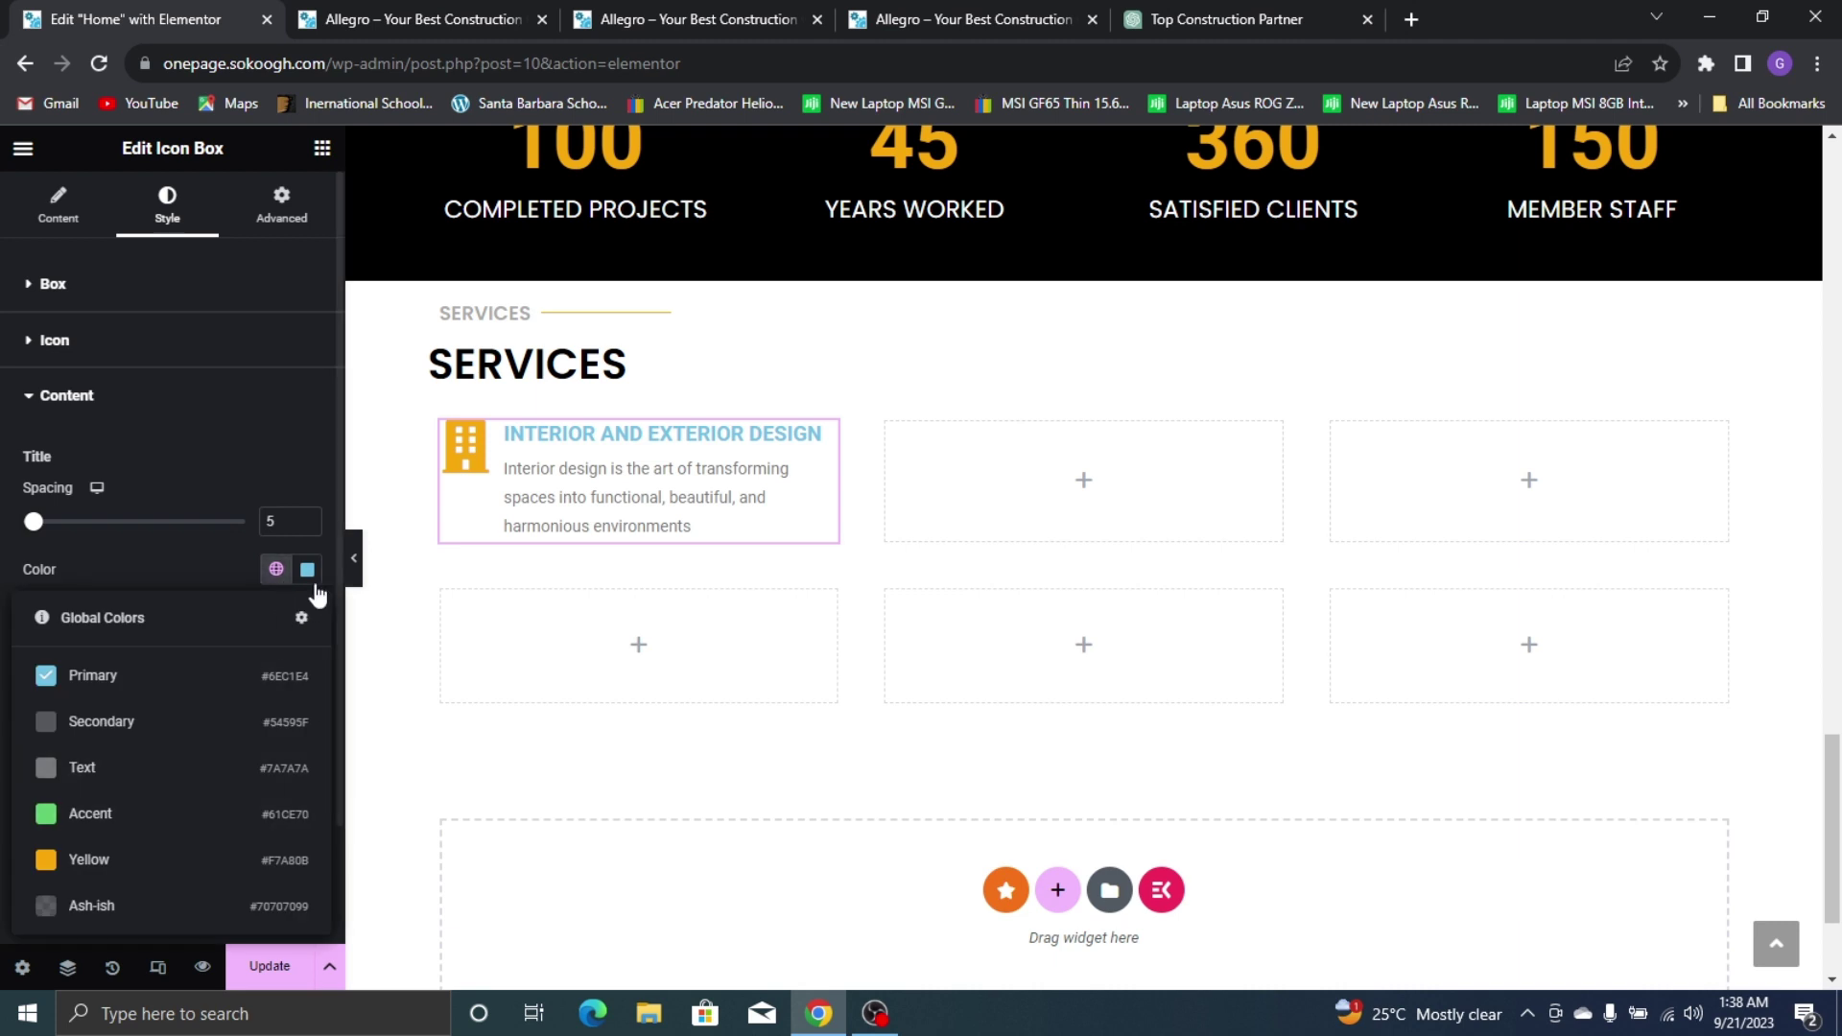
Set the icon box title colour to black
{"action": "left_click", "coordinate": [308, 570]}
{"action": "mouse_move", "coordinate": [346, 767]}
{"action": "left_mouse_down"}
{"action": "mouse_move", "coordinate": [464, 854]}
{"action": "mouse_move", "coordinate": [141, 485]}
{"action": "mouse_move", "coordinate": [469, 875]}
{"action": "left_mouse_up"}
{"action": "left_click", "coordinate": [467, 875]}
{"action": "key", "text": "ctrl+z"}
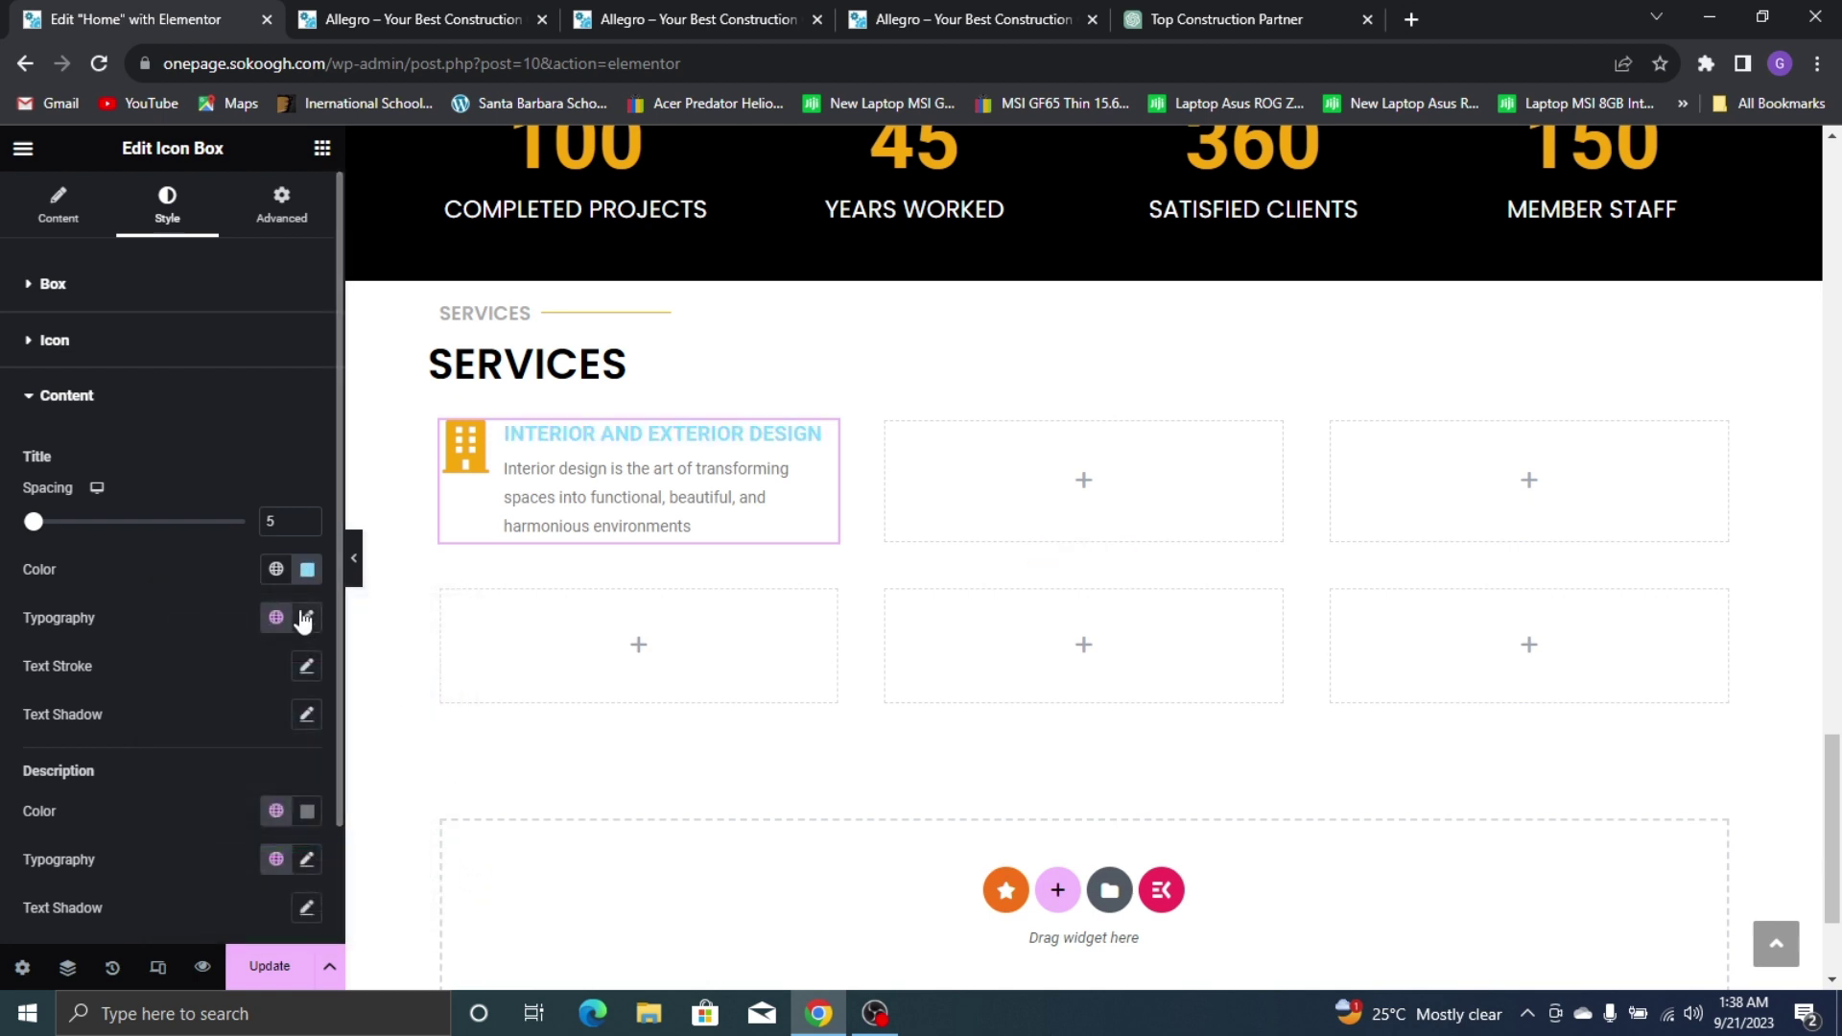
{"action": "left_click", "coordinate": [308, 566]}
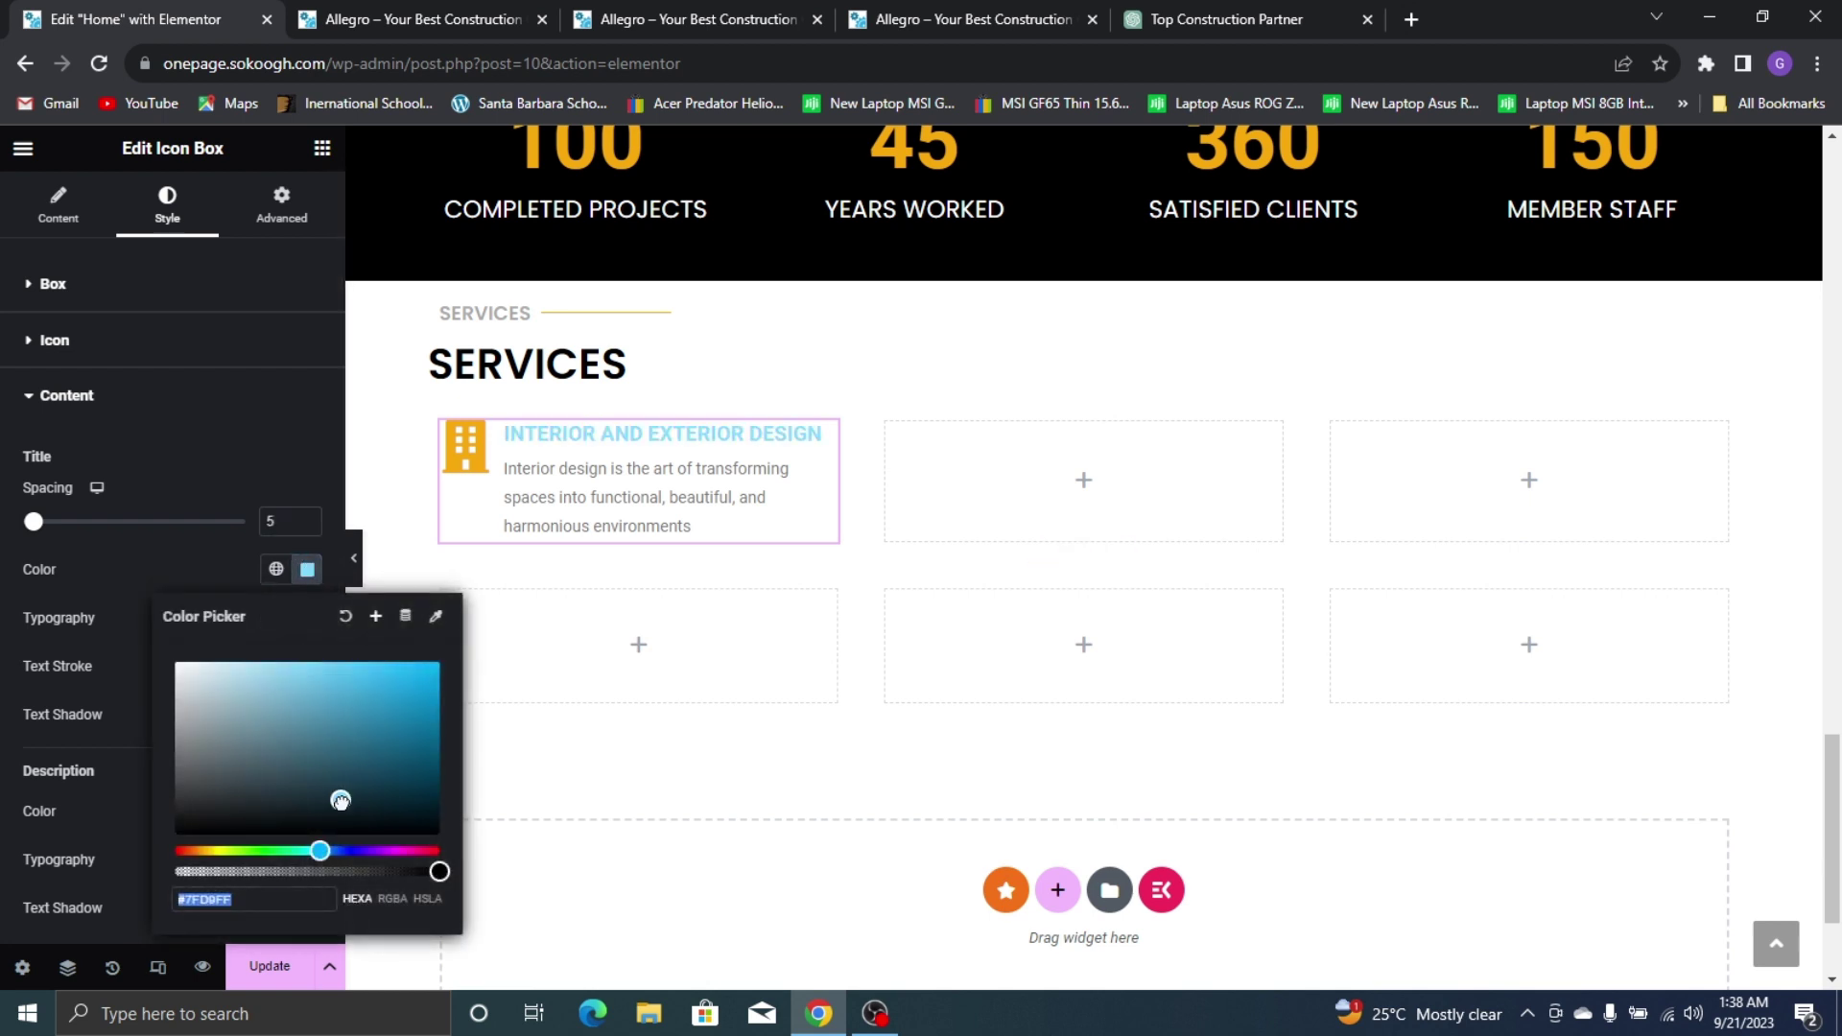
{"action": "left_click", "coordinate": [441, 871]}
{"action": "left_click", "coordinate": [491, 869]}
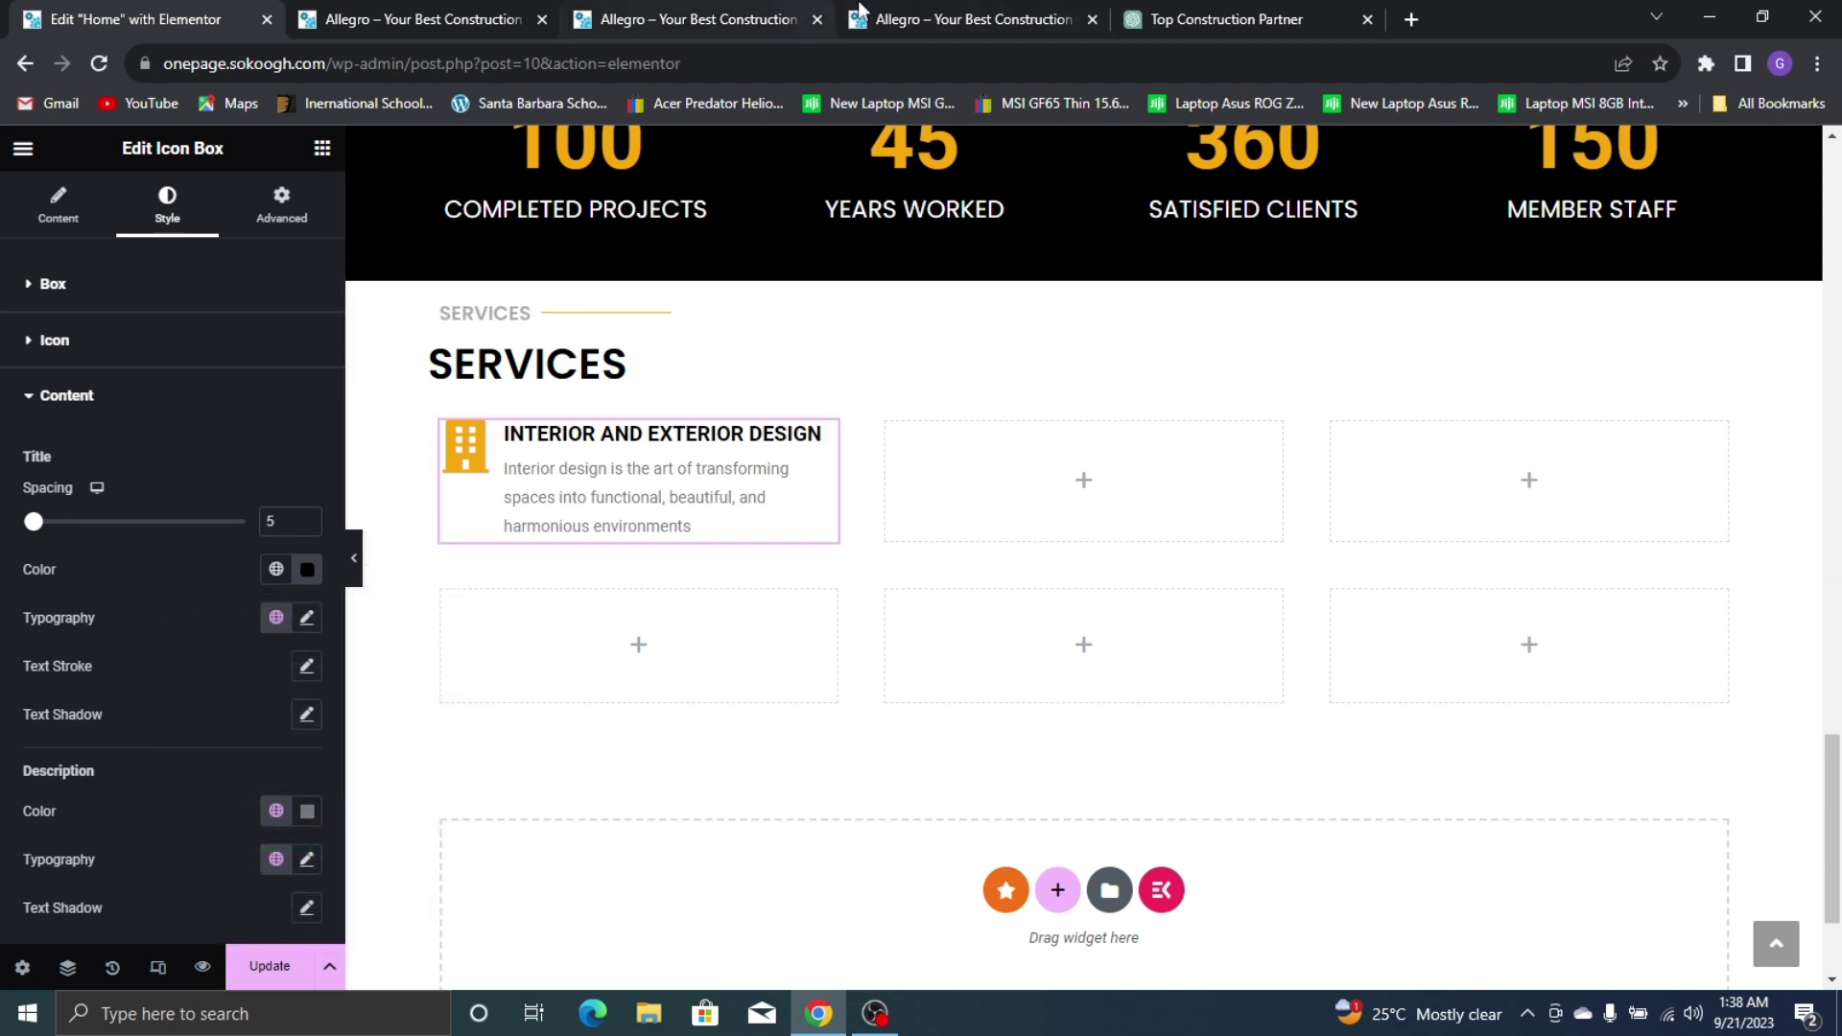
Change the title font family to Poppins
{"action": "left_click", "coordinate": [955, 13]}
{"action": "left_click", "coordinate": [360, 615]}
{"action": "left_click", "coordinate": [206, 14]}
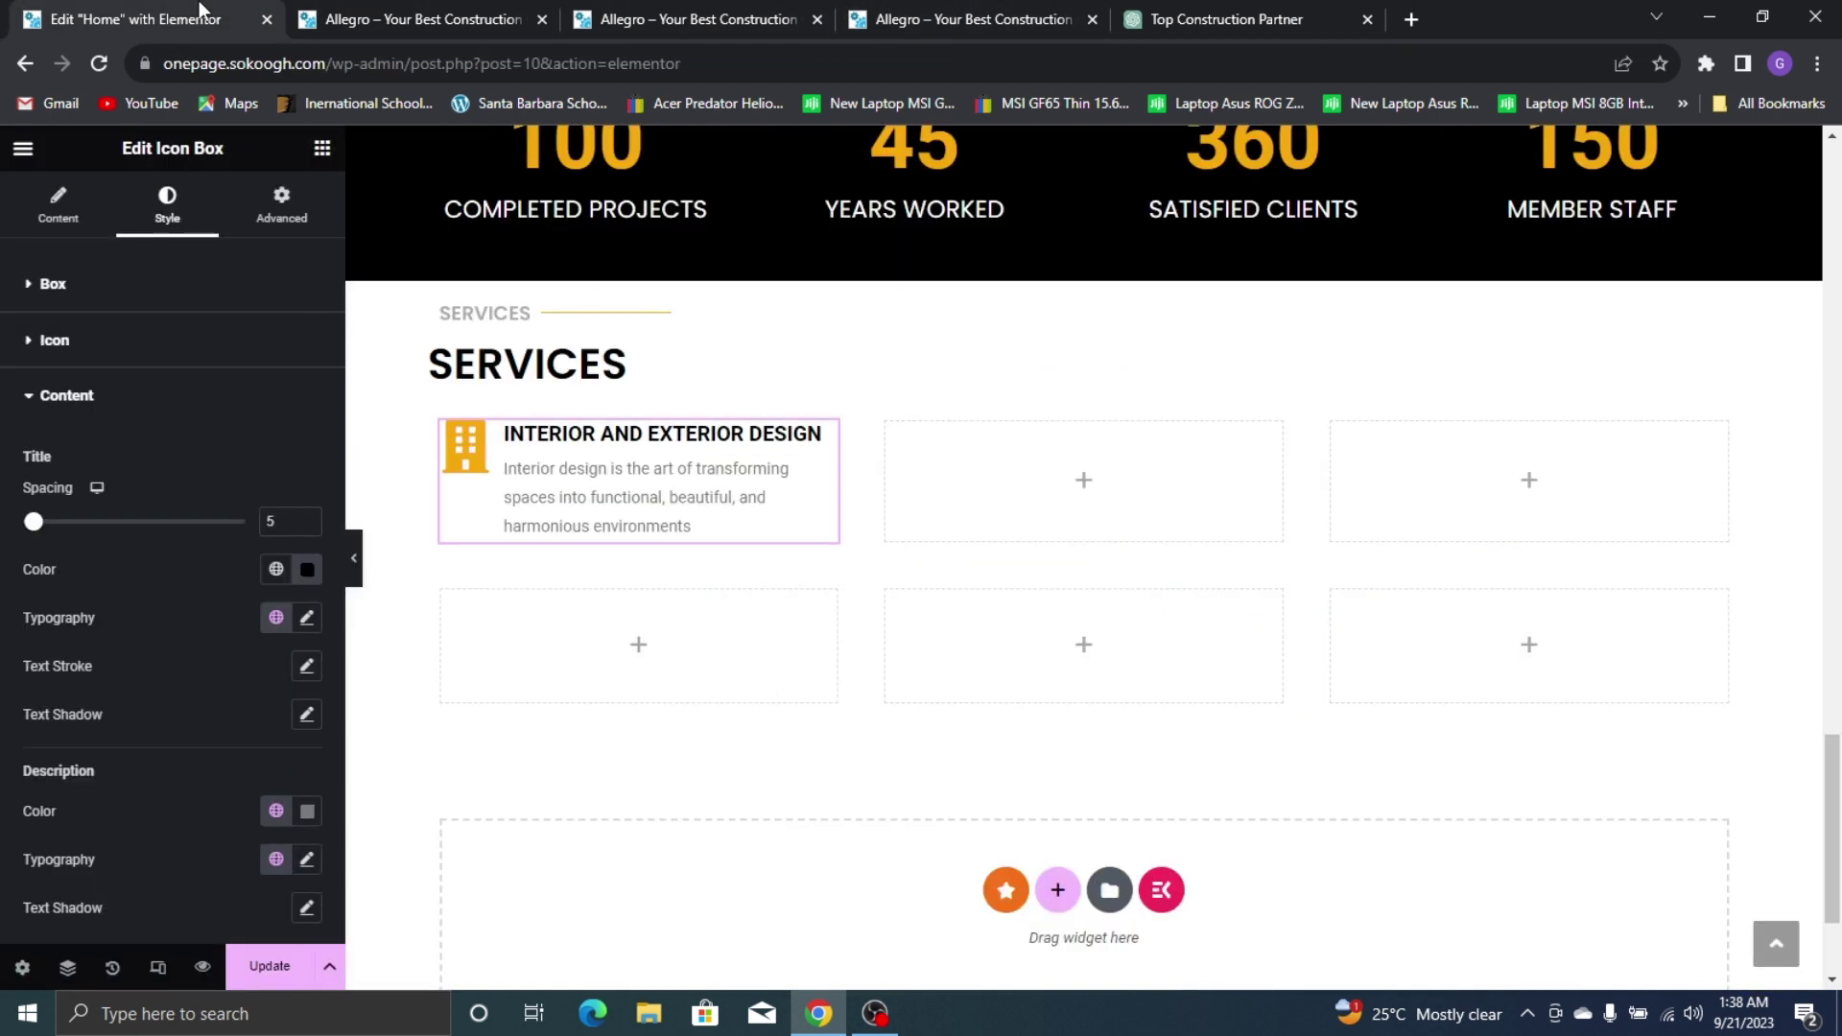
{"action": "left_click", "coordinate": [307, 617]}
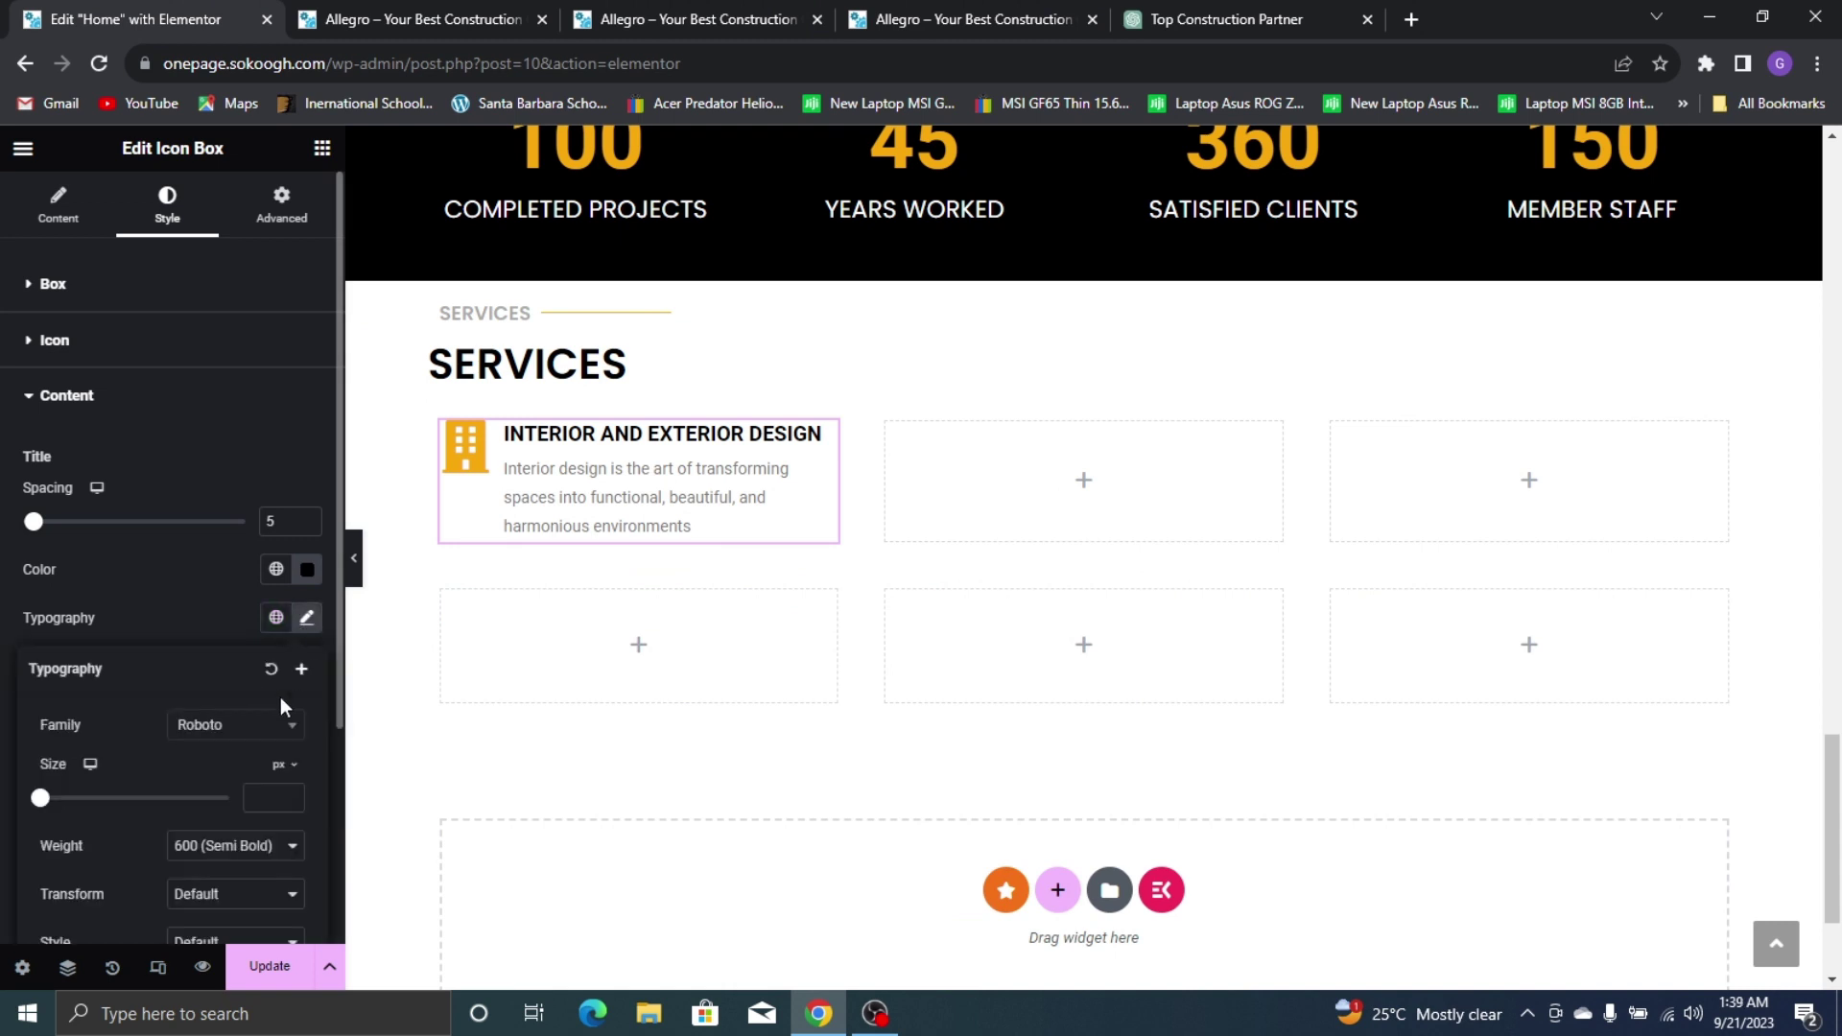
{"action": "left_click", "coordinate": [280, 731]}
{"action": "type", "text": "popp"}
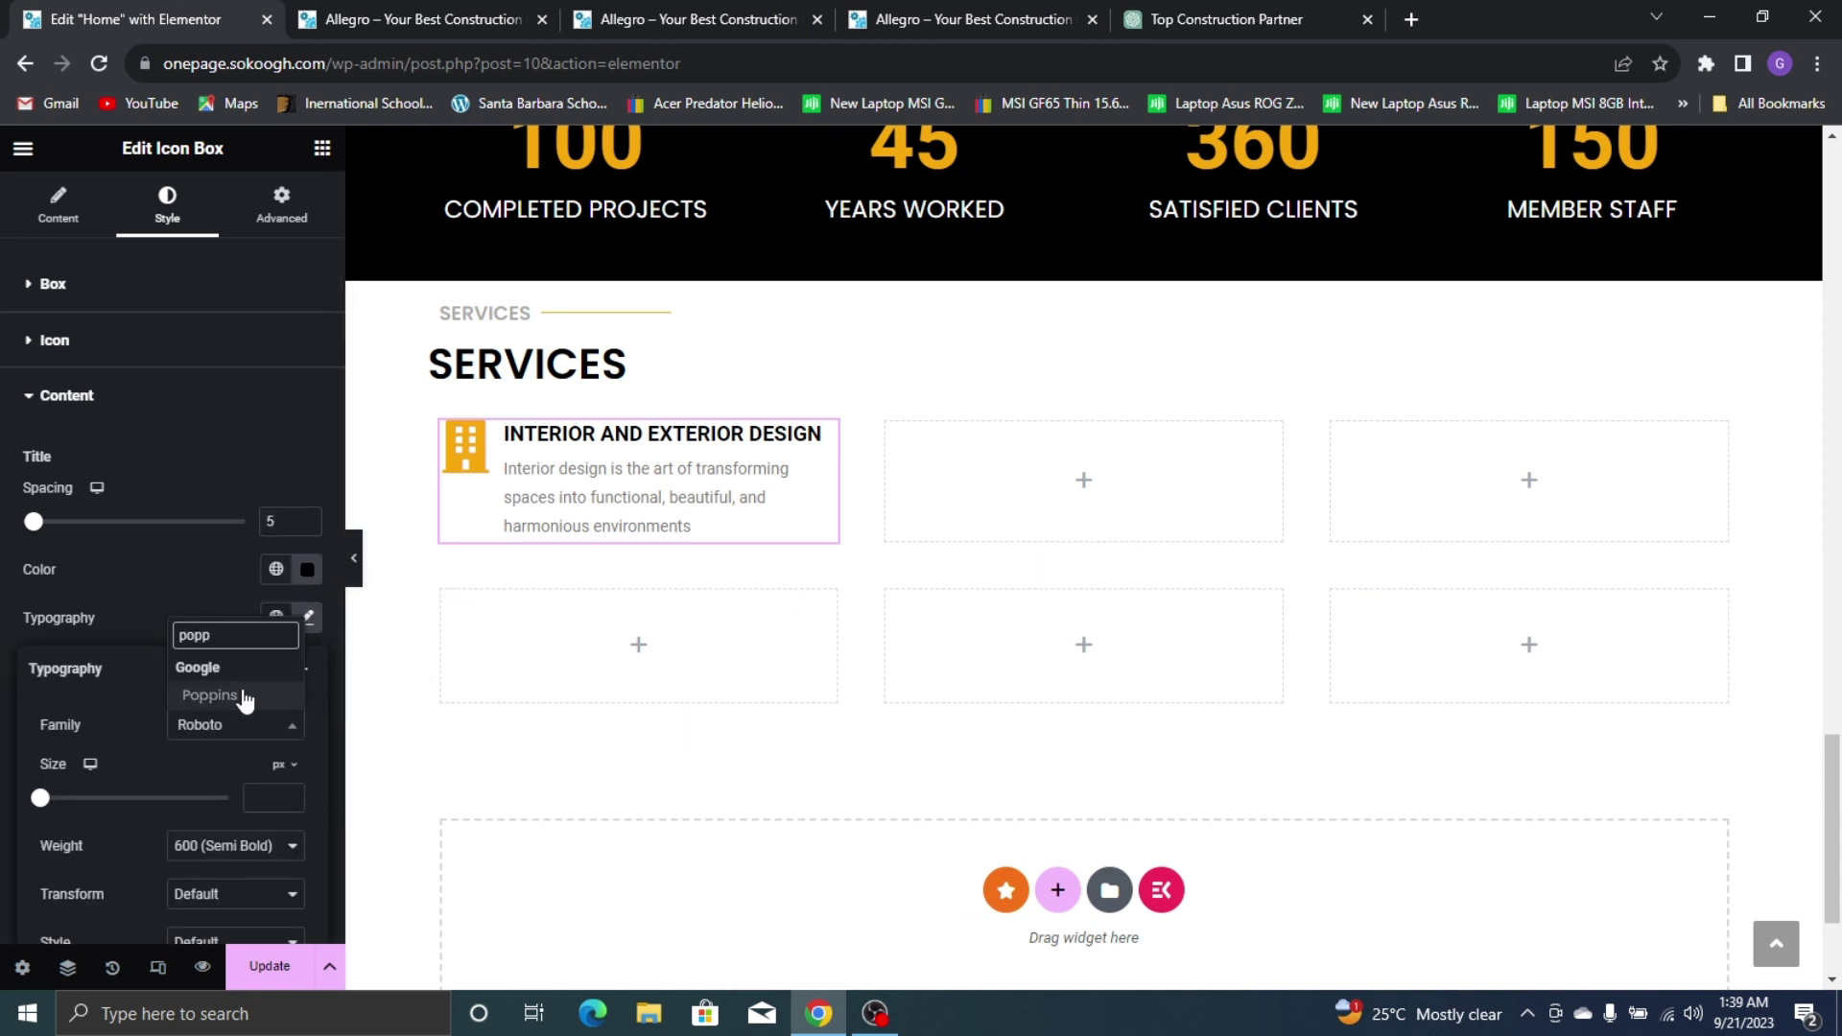
{"action": "left_click", "coordinate": [243, 695]}
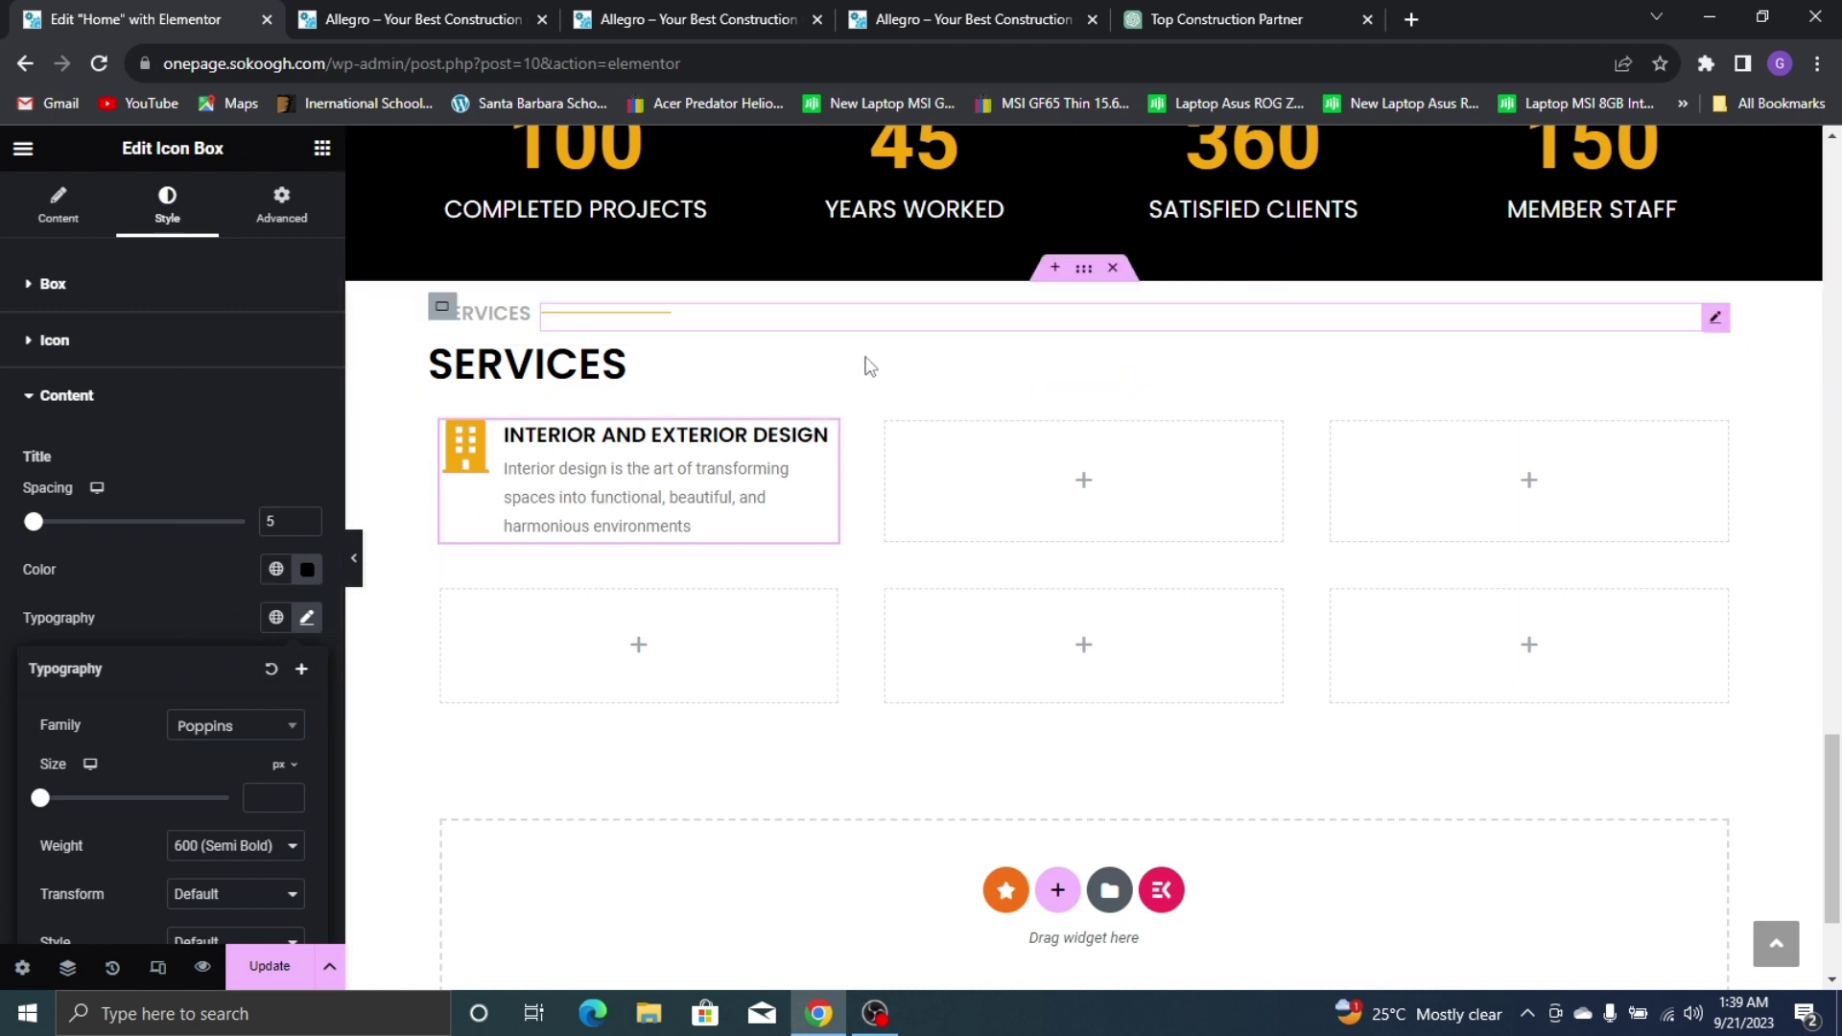
{"action": "left_click", "coordinate": [305, 620]}
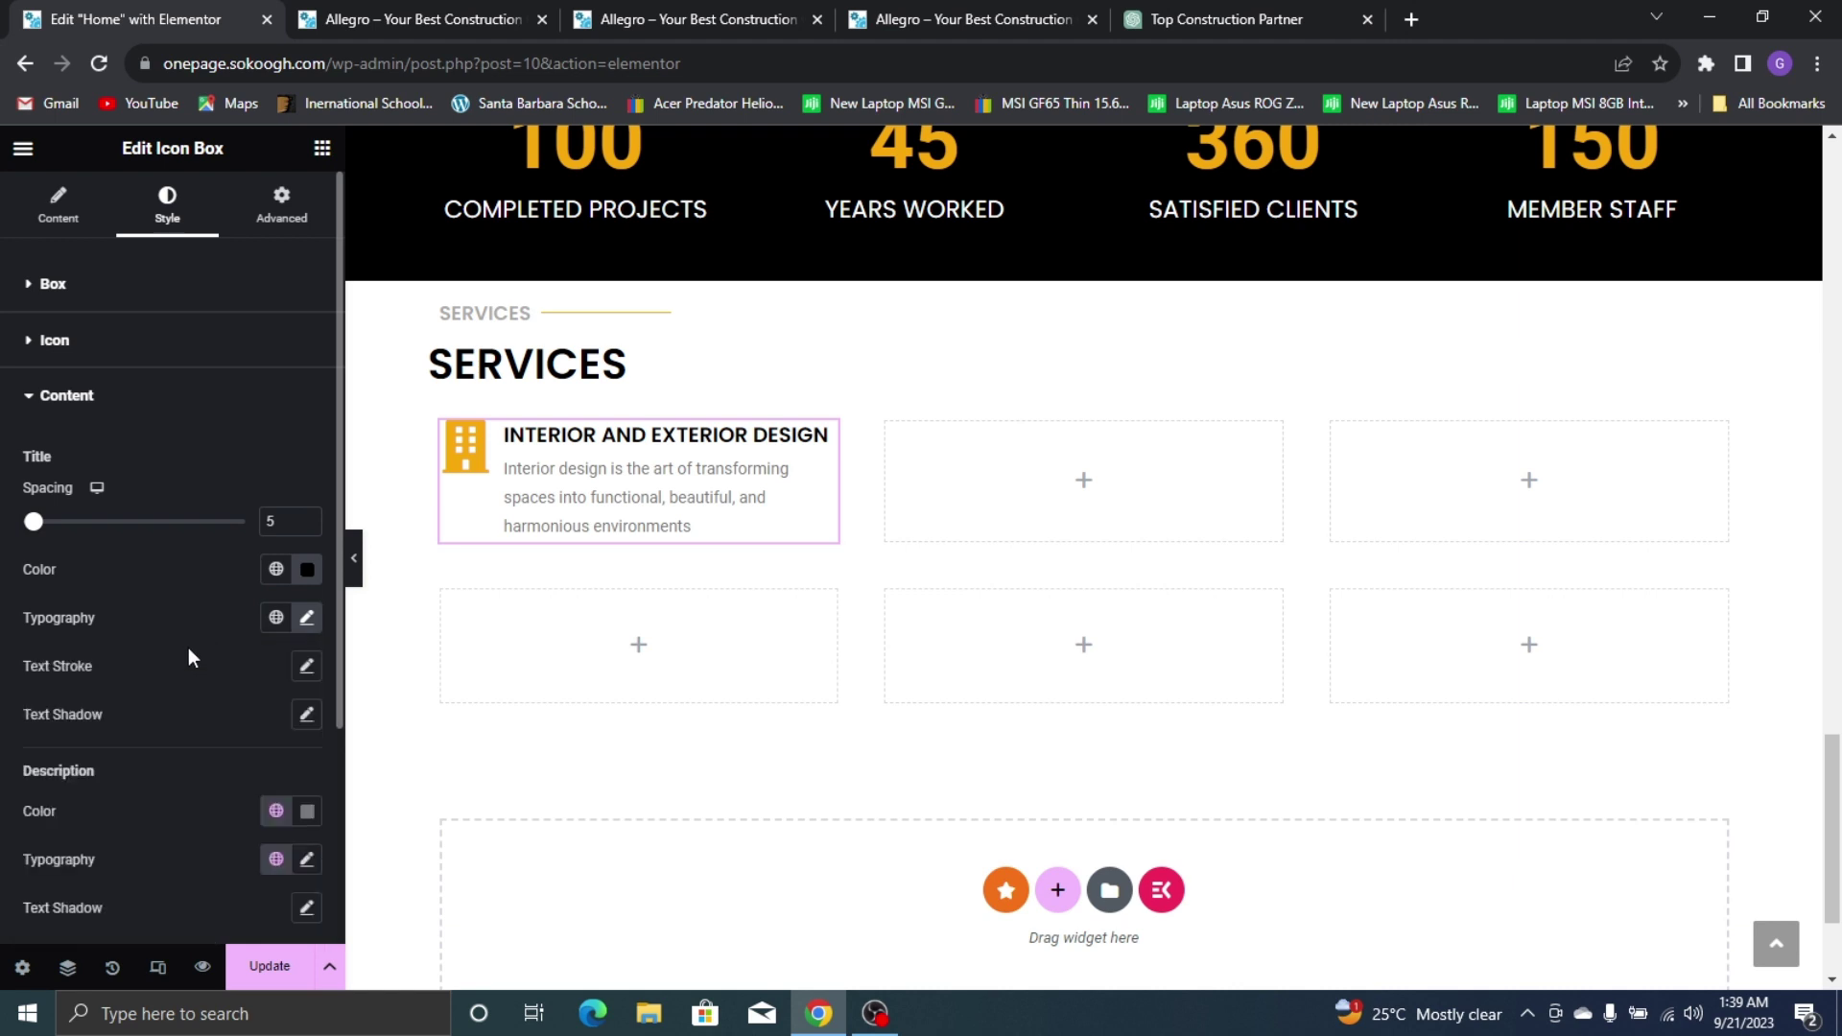
{"action": "scroll", "coordinate": [148, 816], "scroll_direction": "down", "scroll_amount": 2}
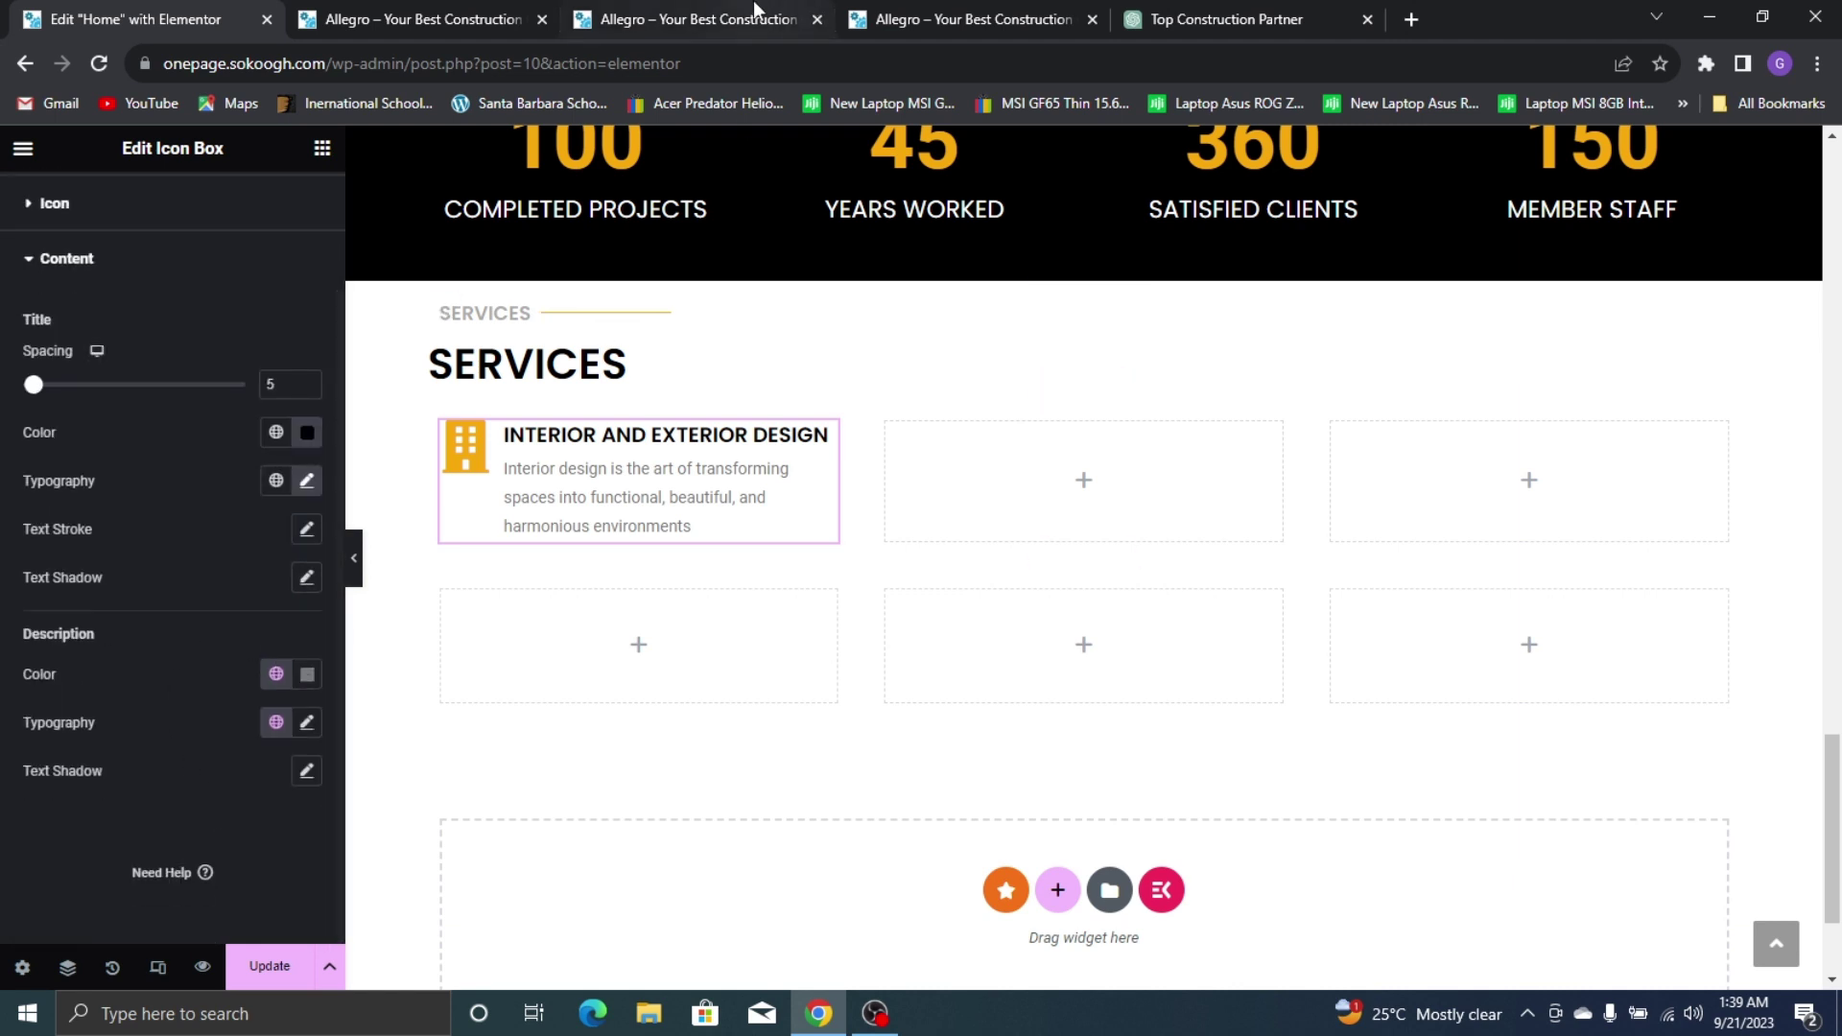
Set the description typography to Montserrat, weight 500 Medium, size 14
{"action": "left_click", "coordinate": [752, 3]}
{"action": "left_click", "coordinate": [948, 4]}
{"action": "left_click", "coordinate": [15, 14]}
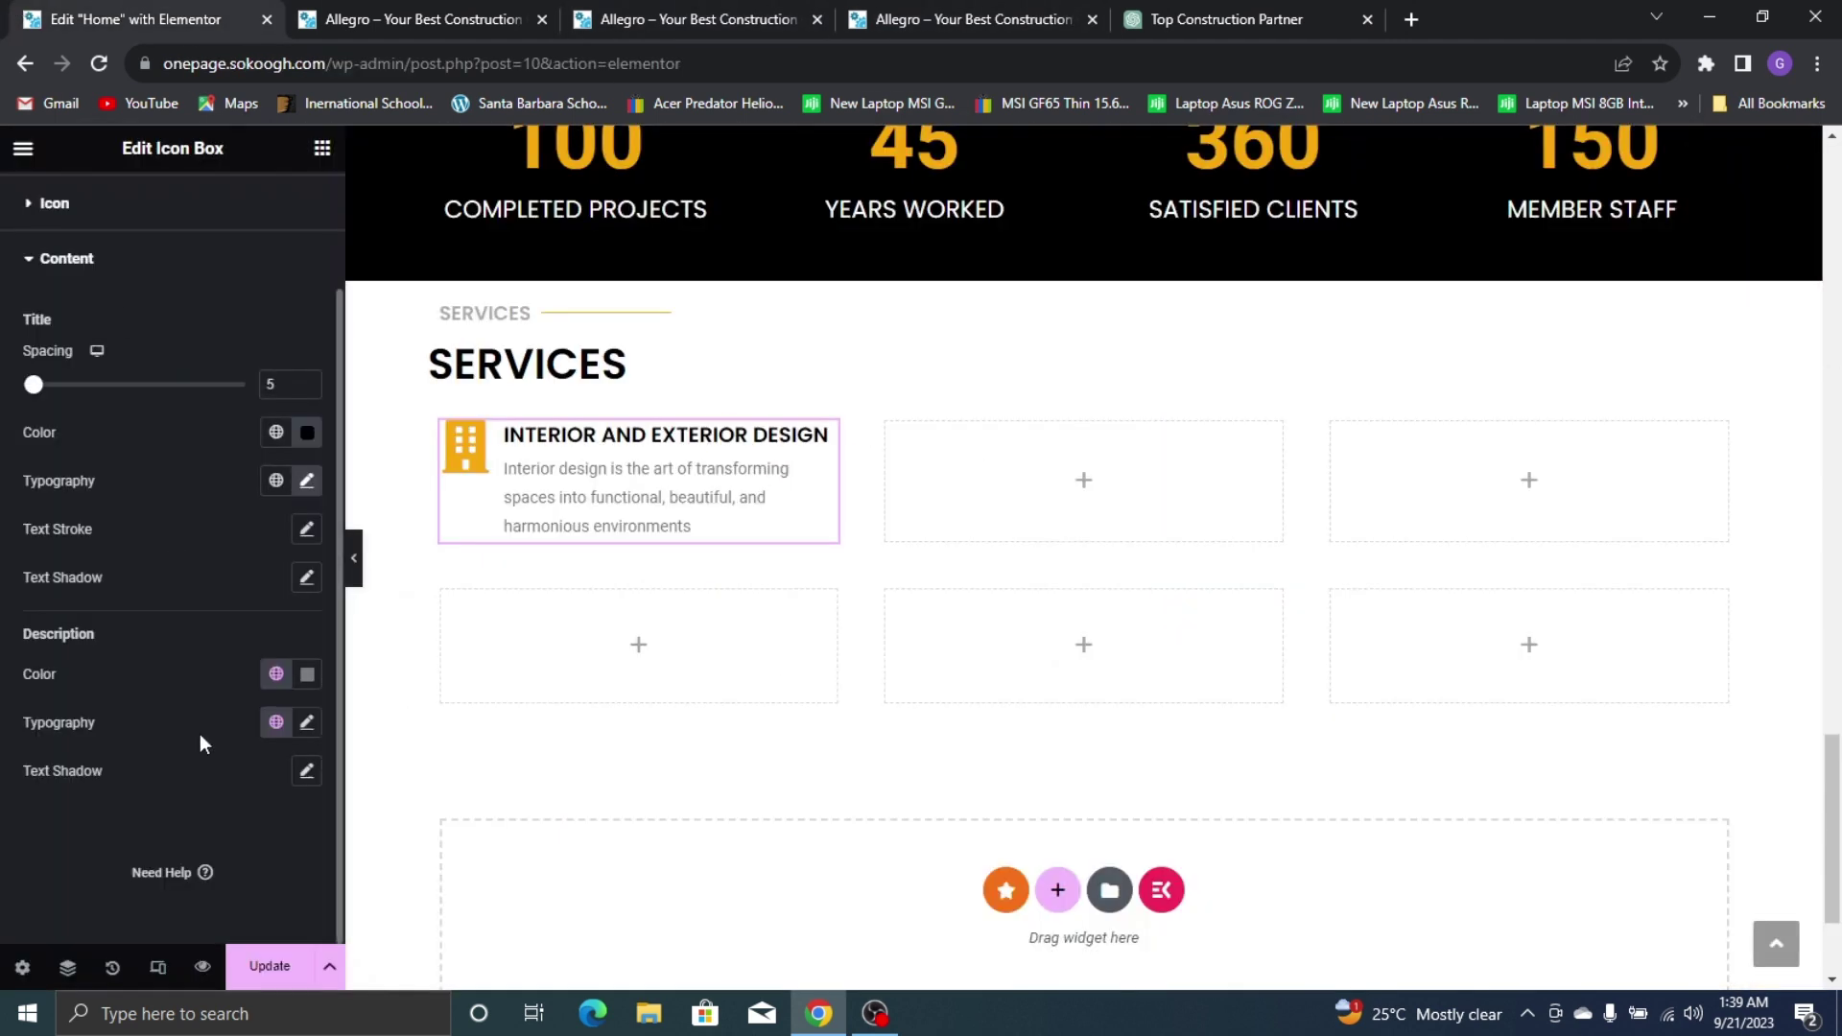
{"action": "left_click", "coordinate": [298, 724]}
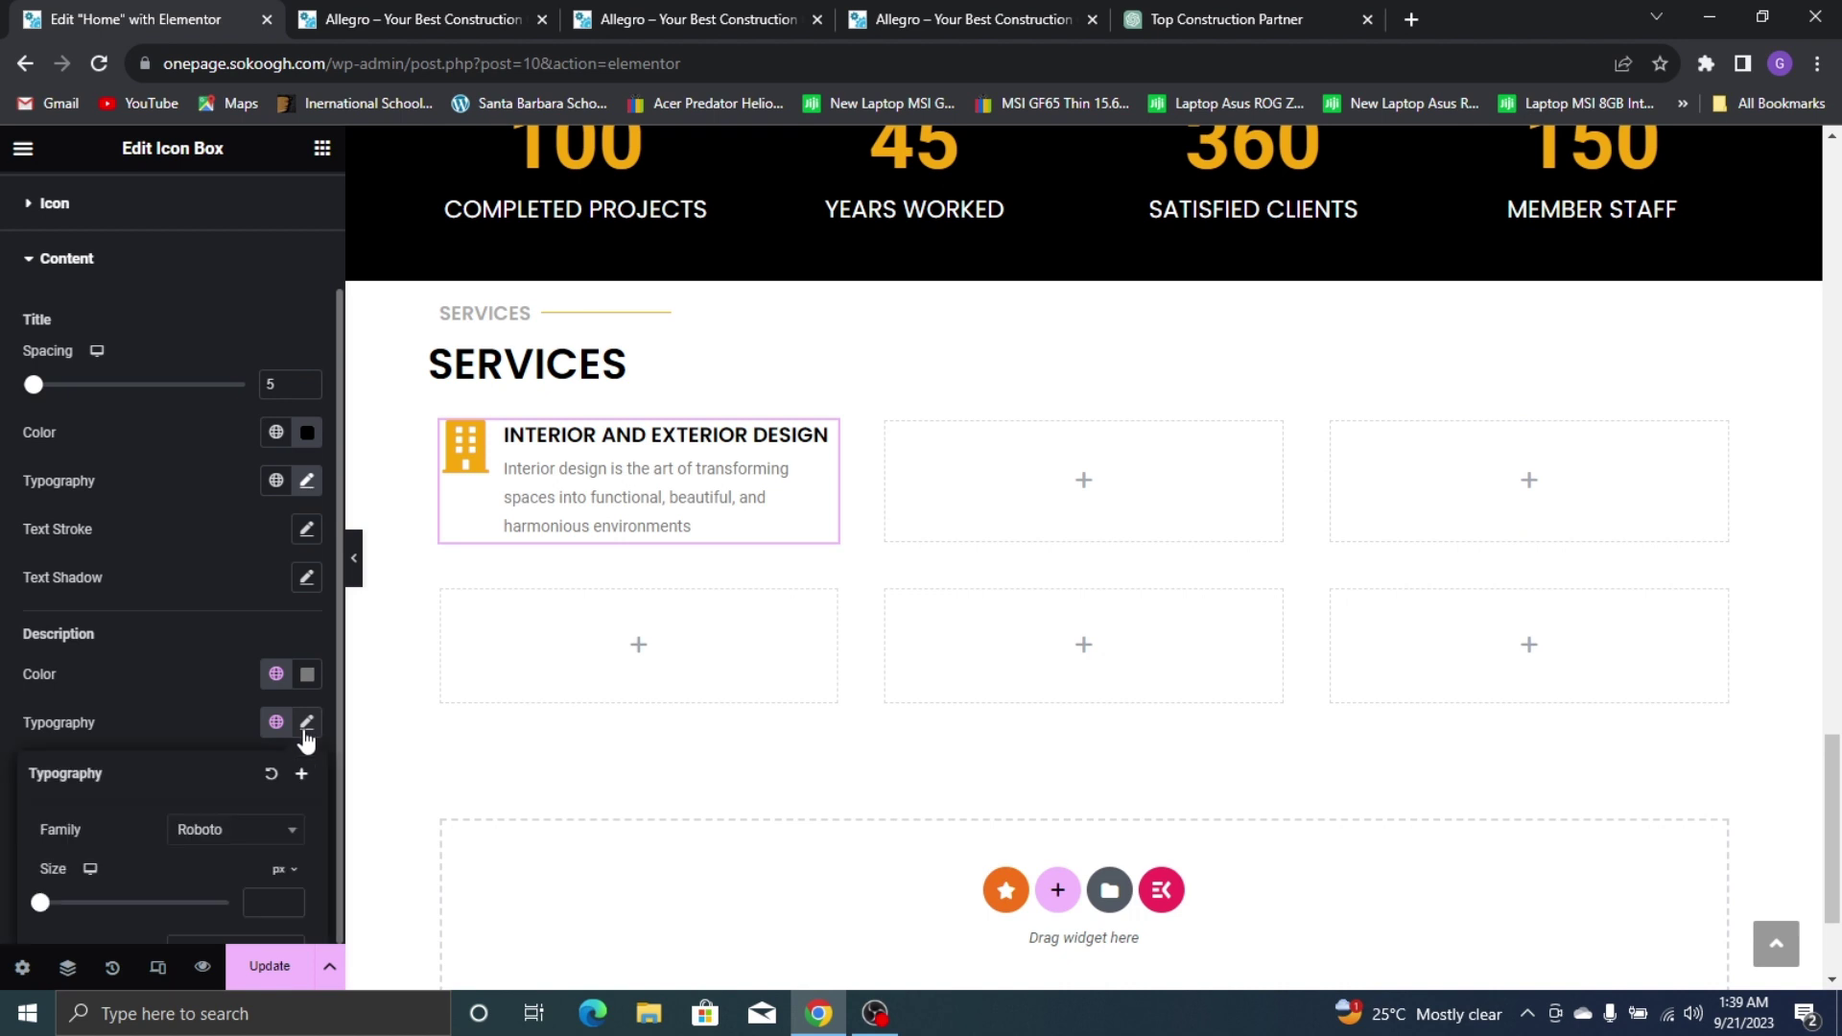
{"action": "left_click", "coordinate": [283, 849]}
{"action": "type", "text": "montse"}
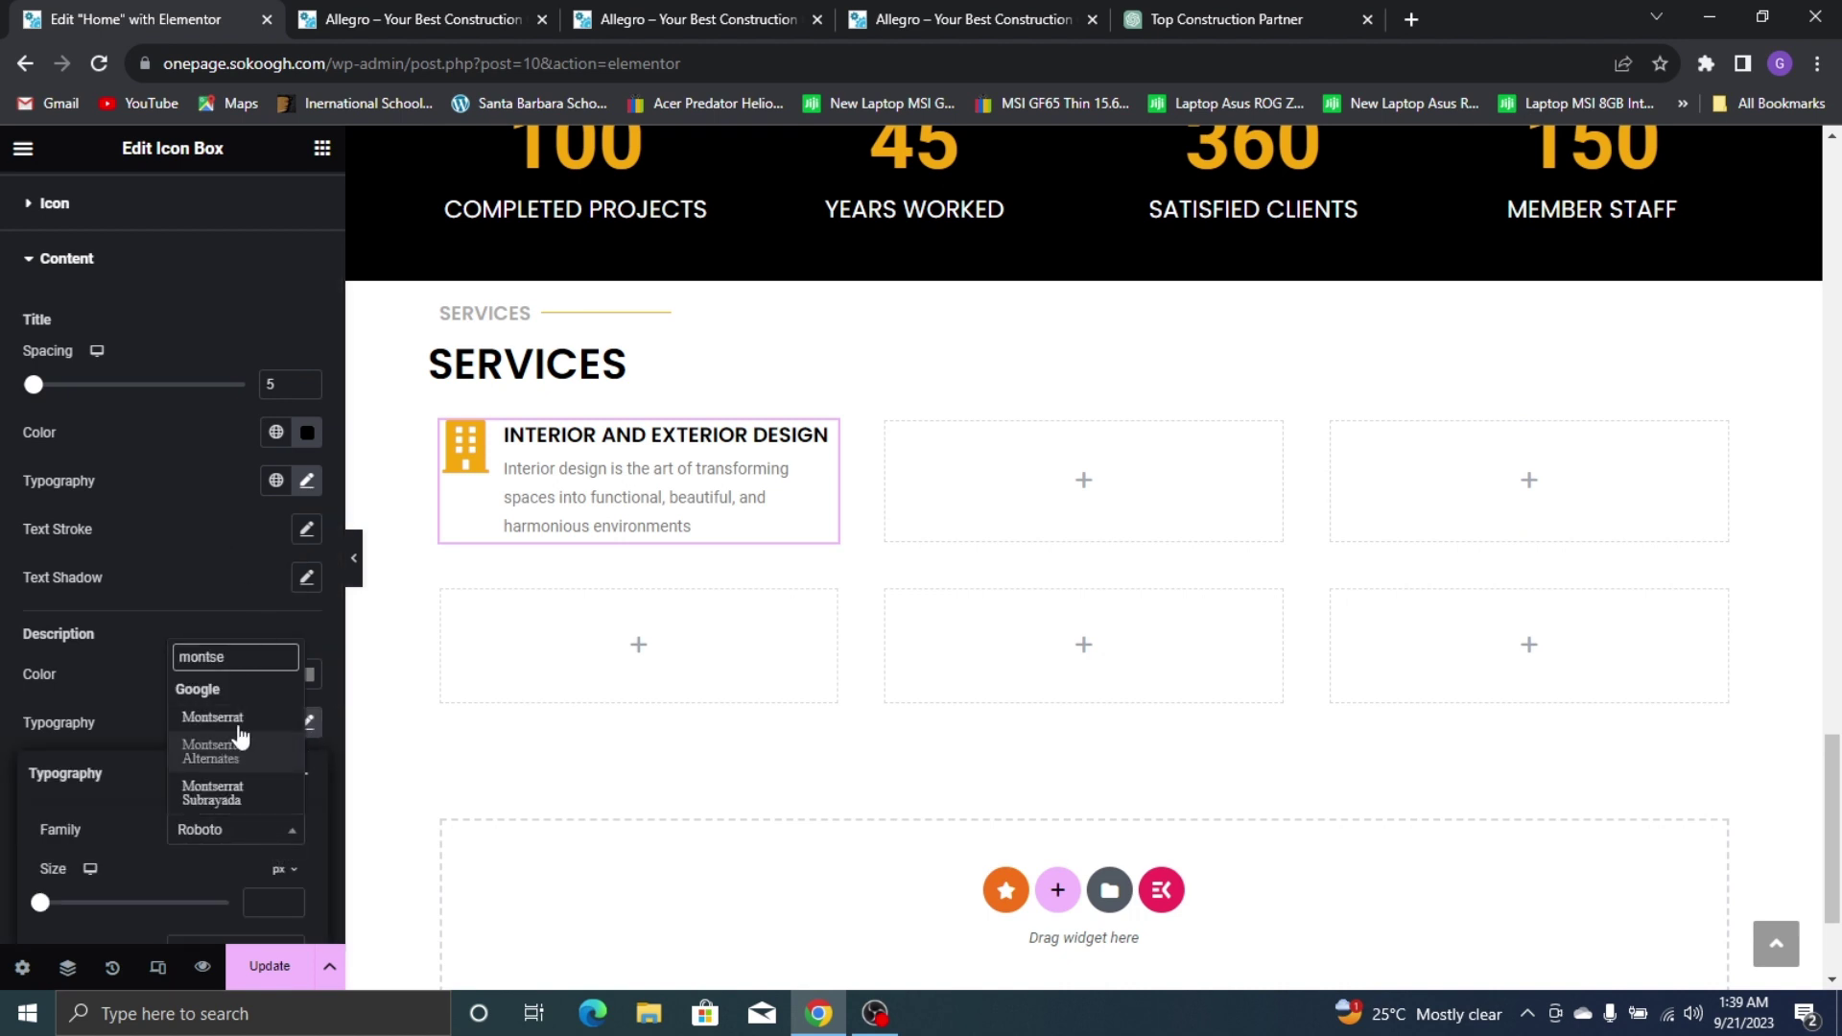
{"action": "left_click", "coordinate": [223, 735]}
{"action": "scroll", "coordinate": [269, 710], "scroll_direction": "down", "scroll_amount": 2}
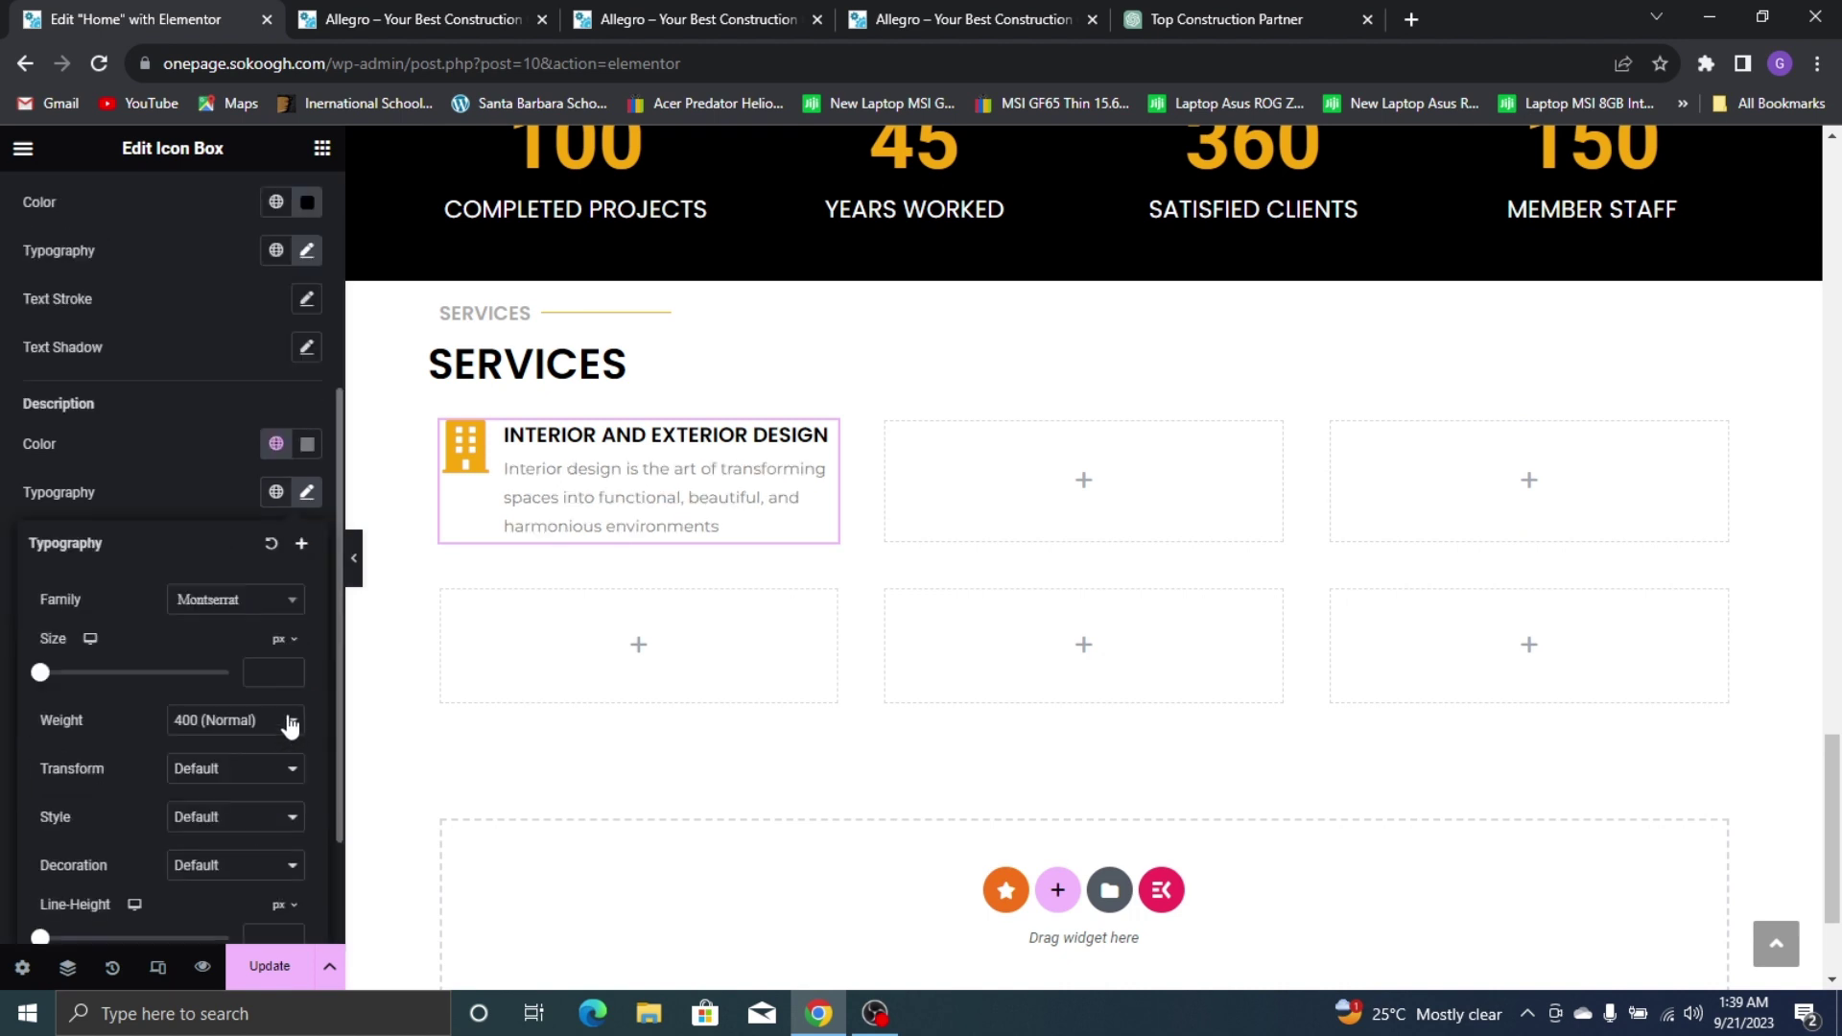
{"action": "left_click", "coordinate": [243, 722]}
{"action": "left_click", "coordinate": [222, 821]}
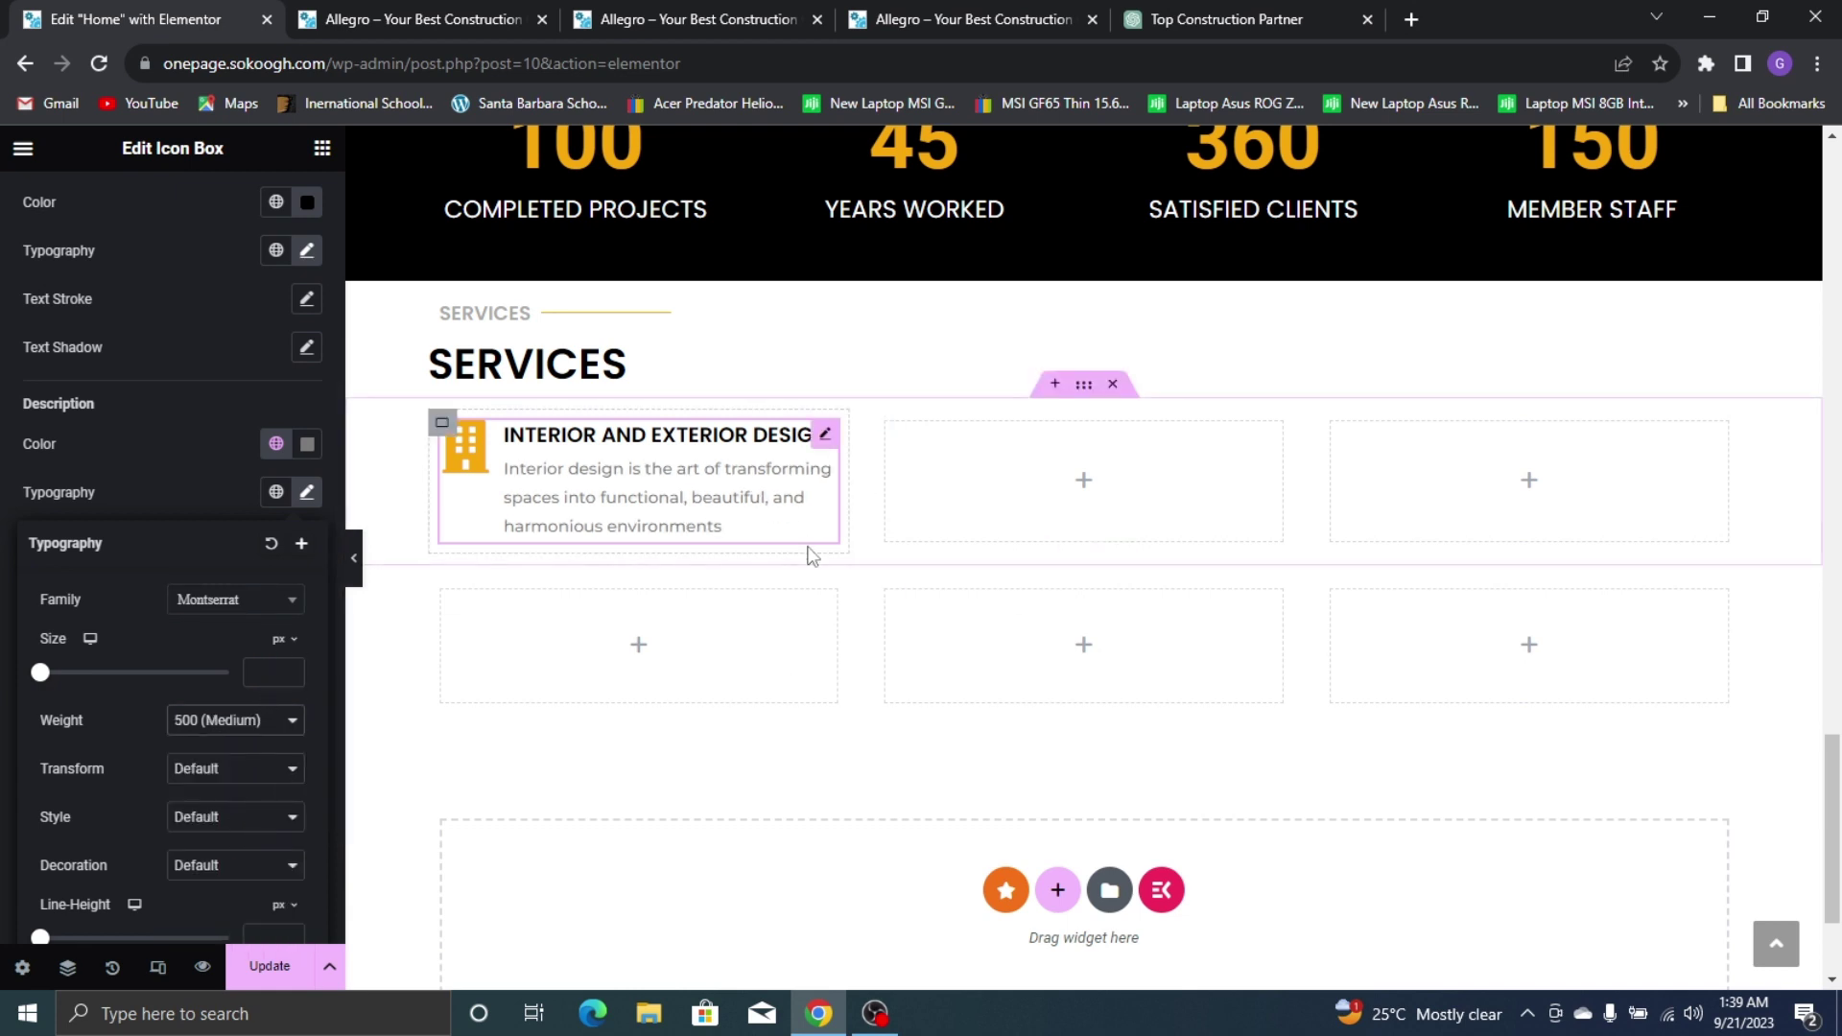
{"action": "left_click", "coordinate": [264, 676]}
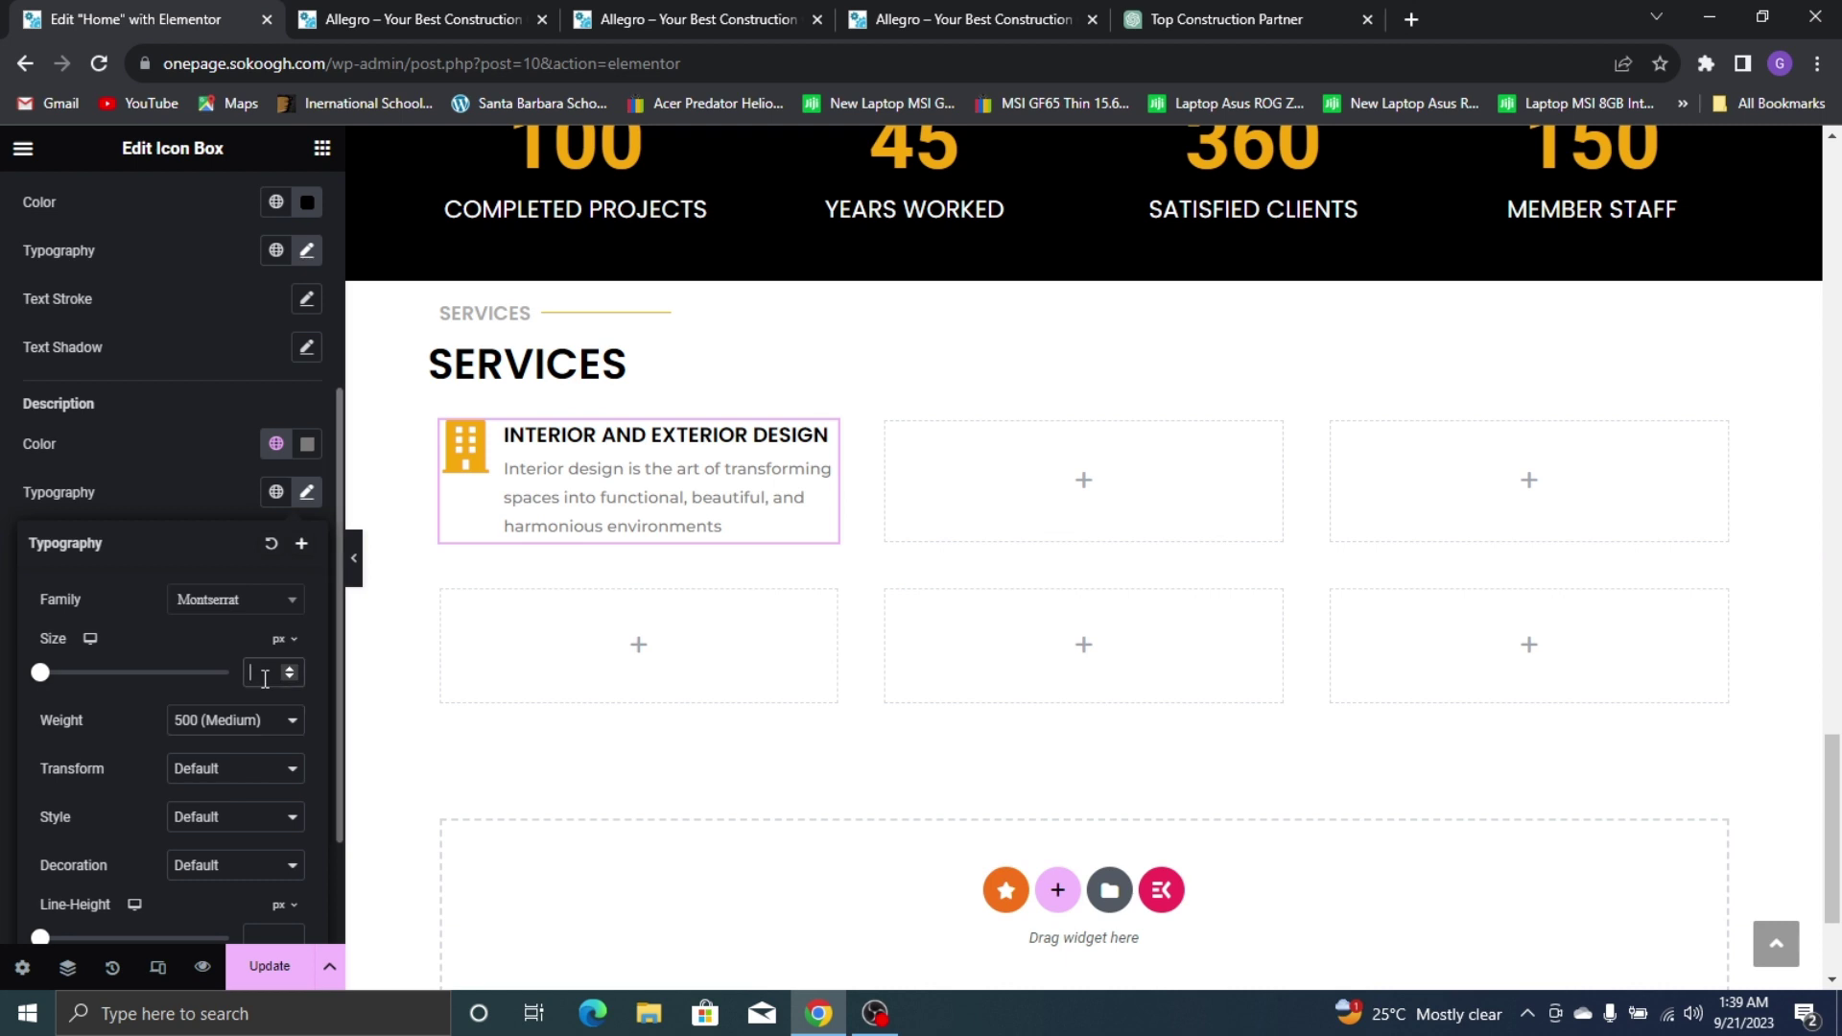
{"action": "type", "text": "15"}
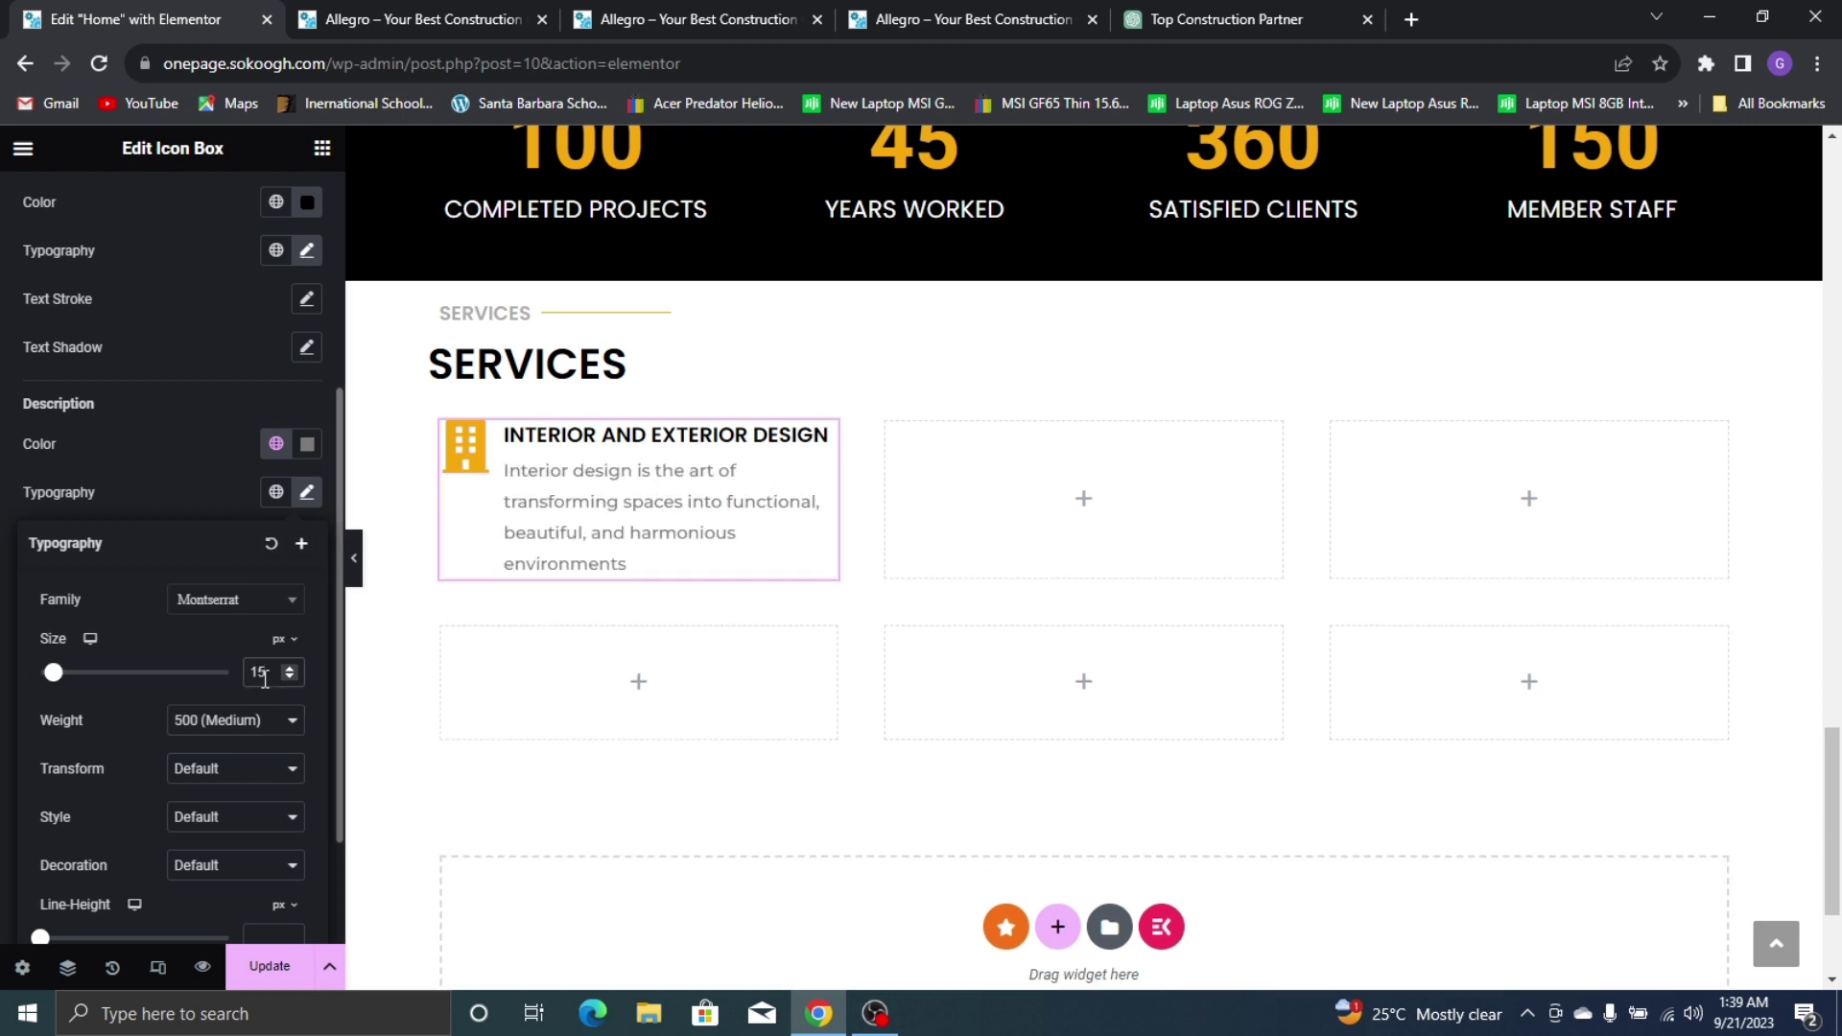
{"action": "key", "text": "BackSpace"}
{"action": "type", "text": "3"}
{"action": "key", "text": "BackSpace"}
{"action": "type", "text": "4"}
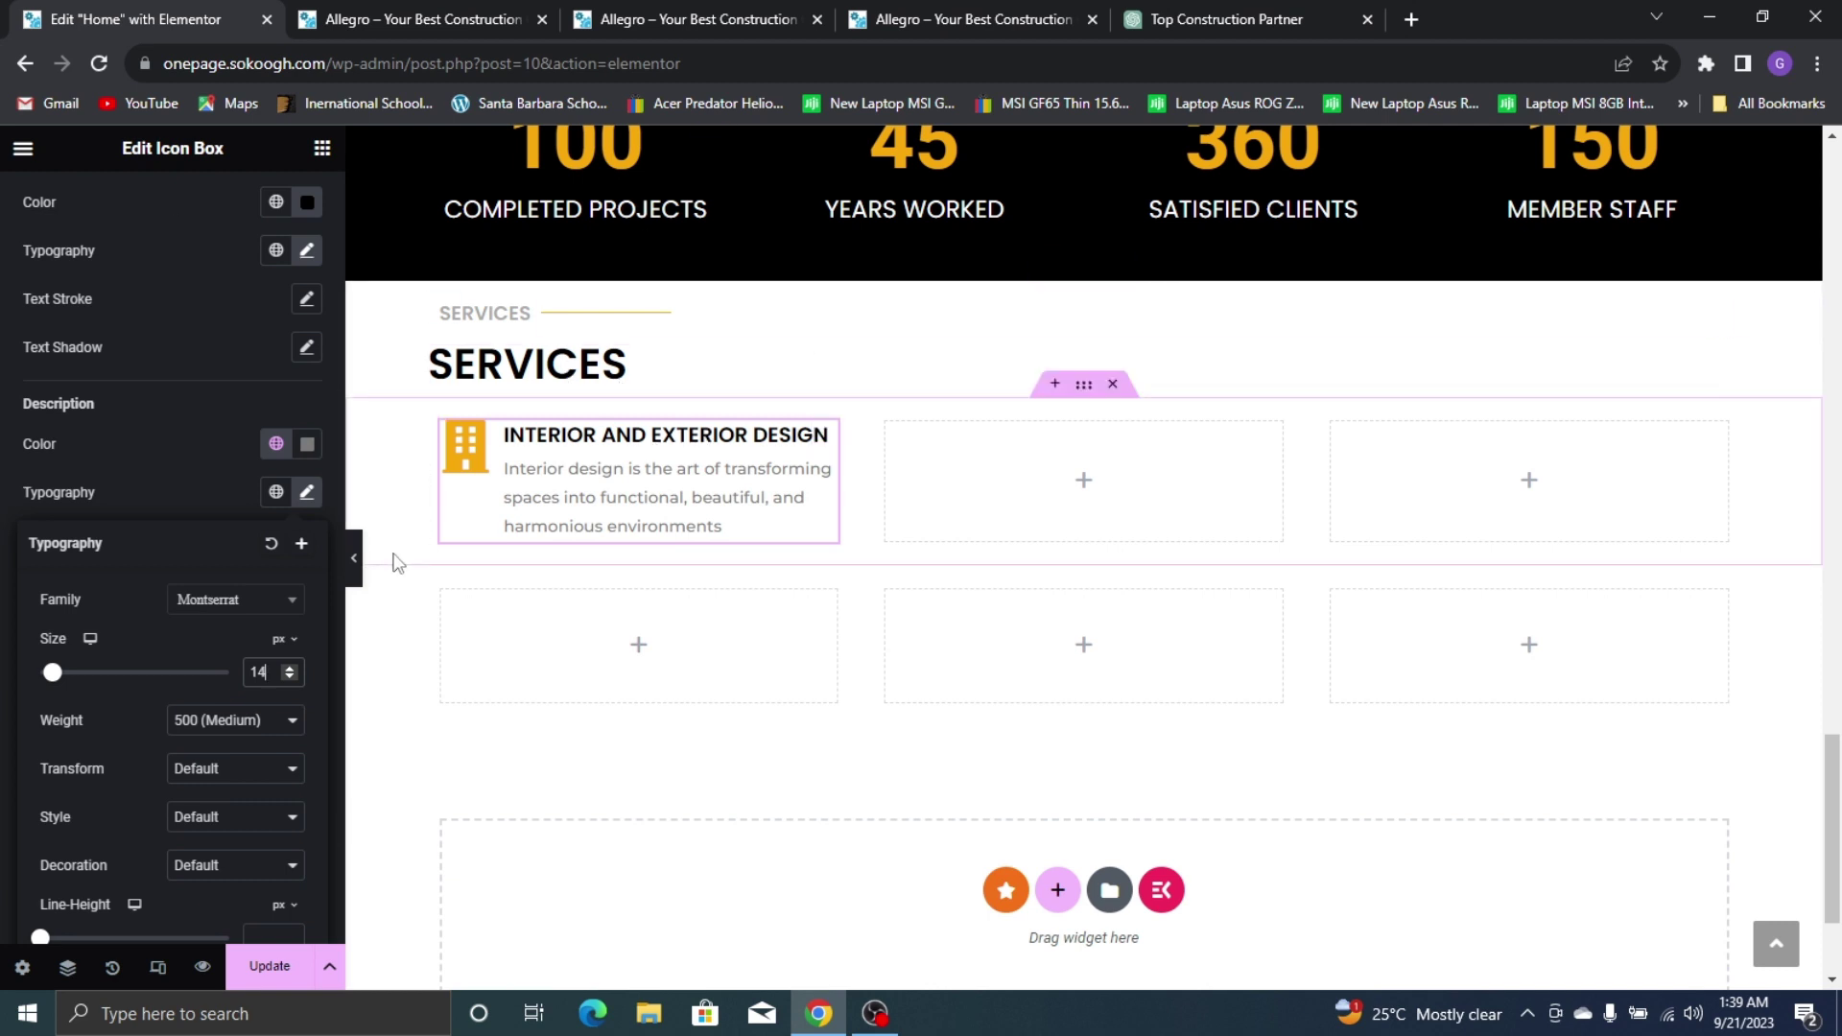
Compare with the live Services section and update the page
{"action": "left_click", "coordinate": [958, 11]}
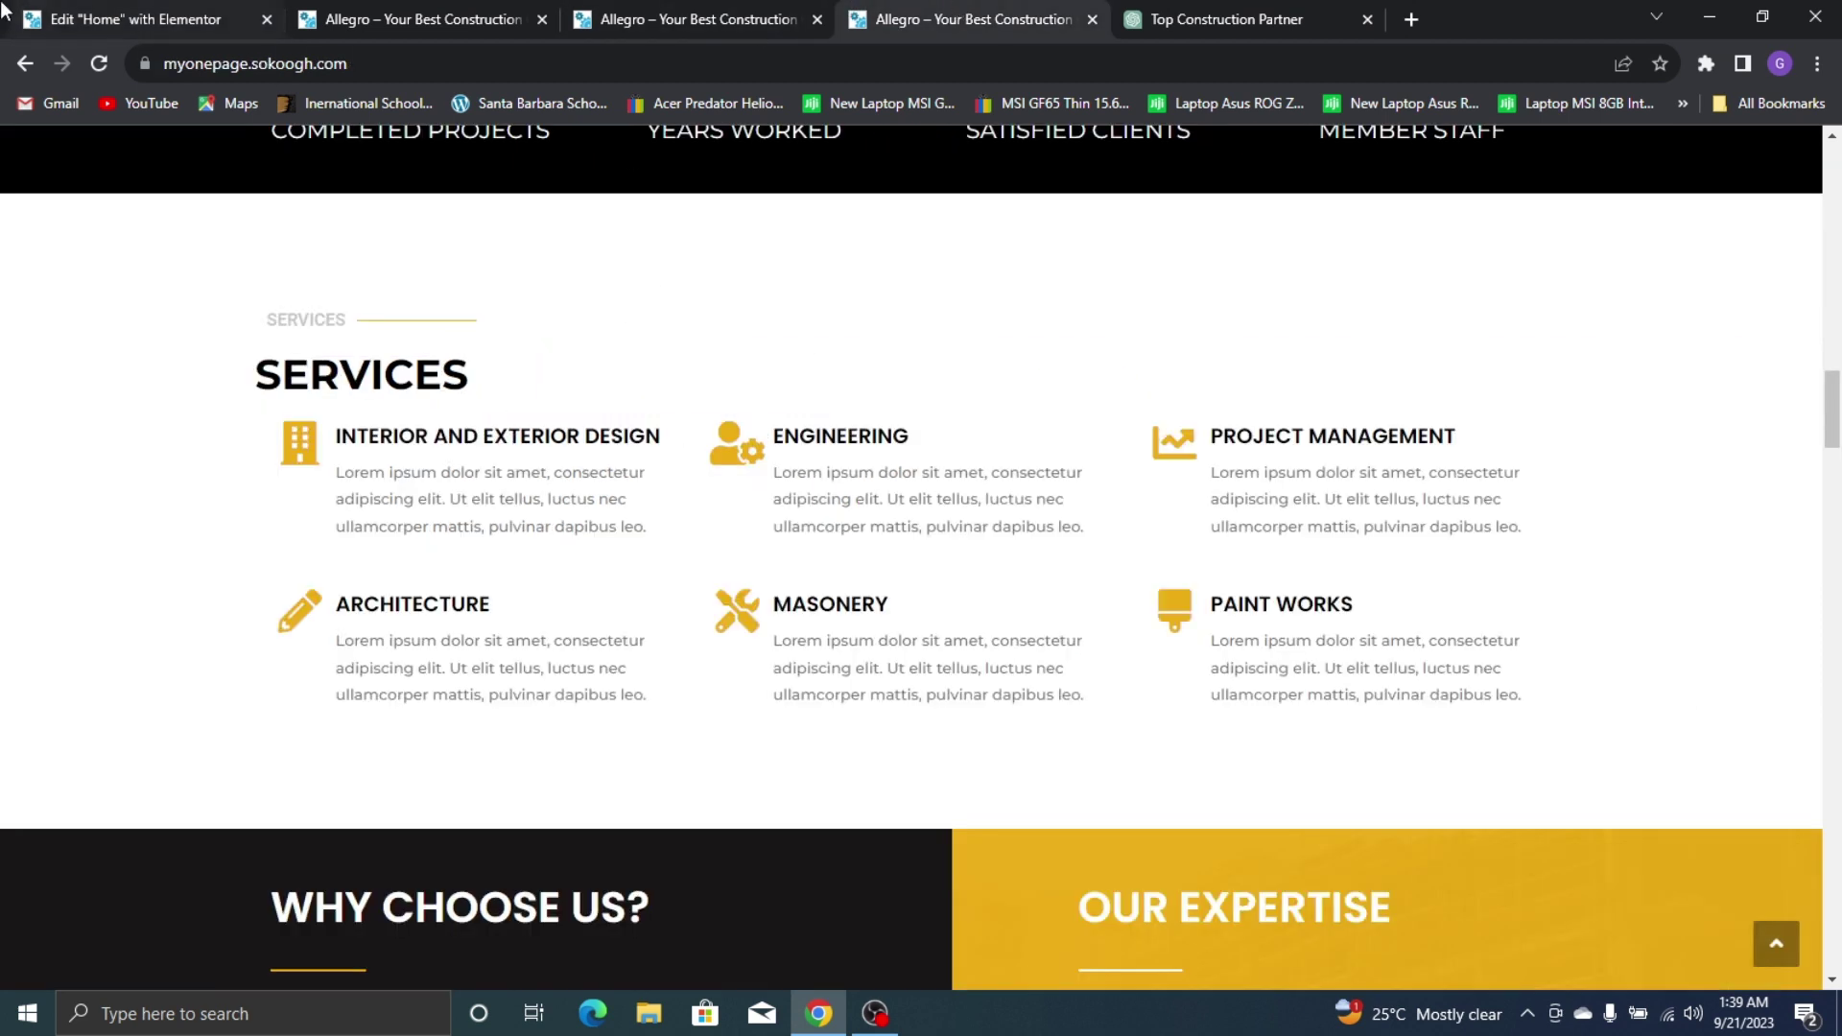
{"action": "left_click", "coordinate": [39, 19]}
{"action": "left_click", "coordinate": [259, 967]}
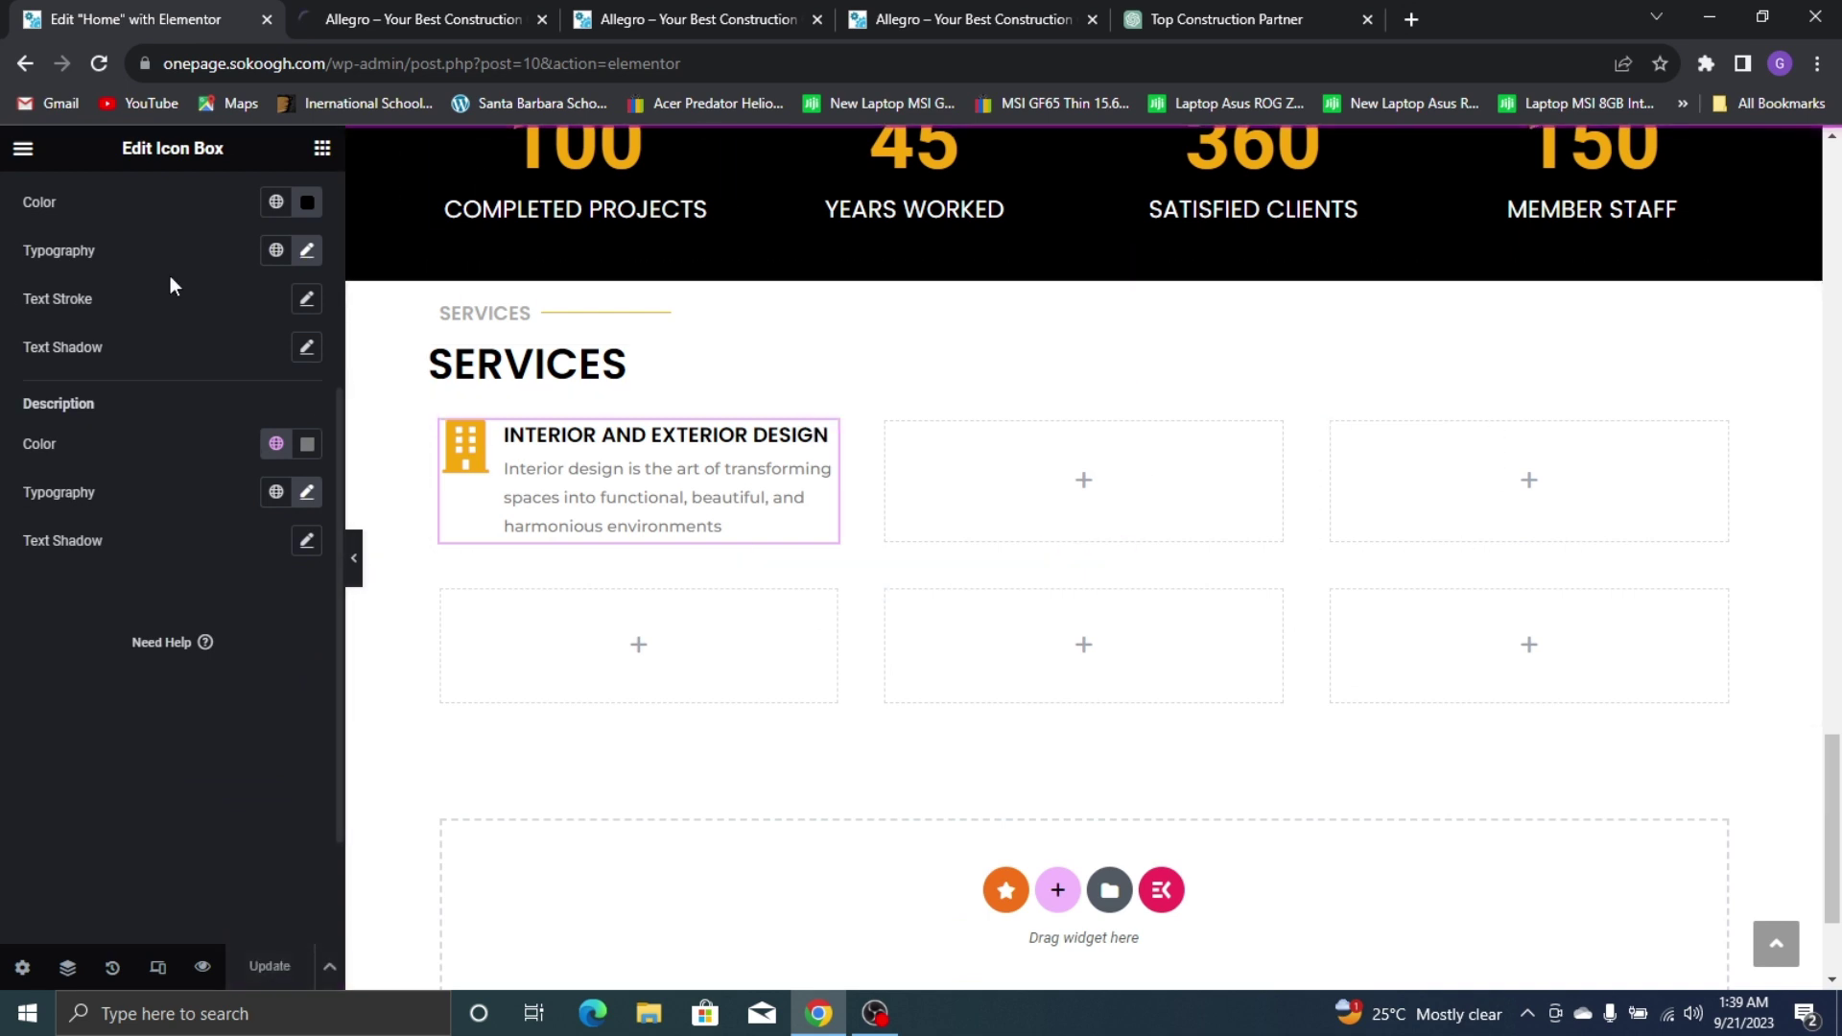
{"action": "left_click", "coordinate": [804, 499]}
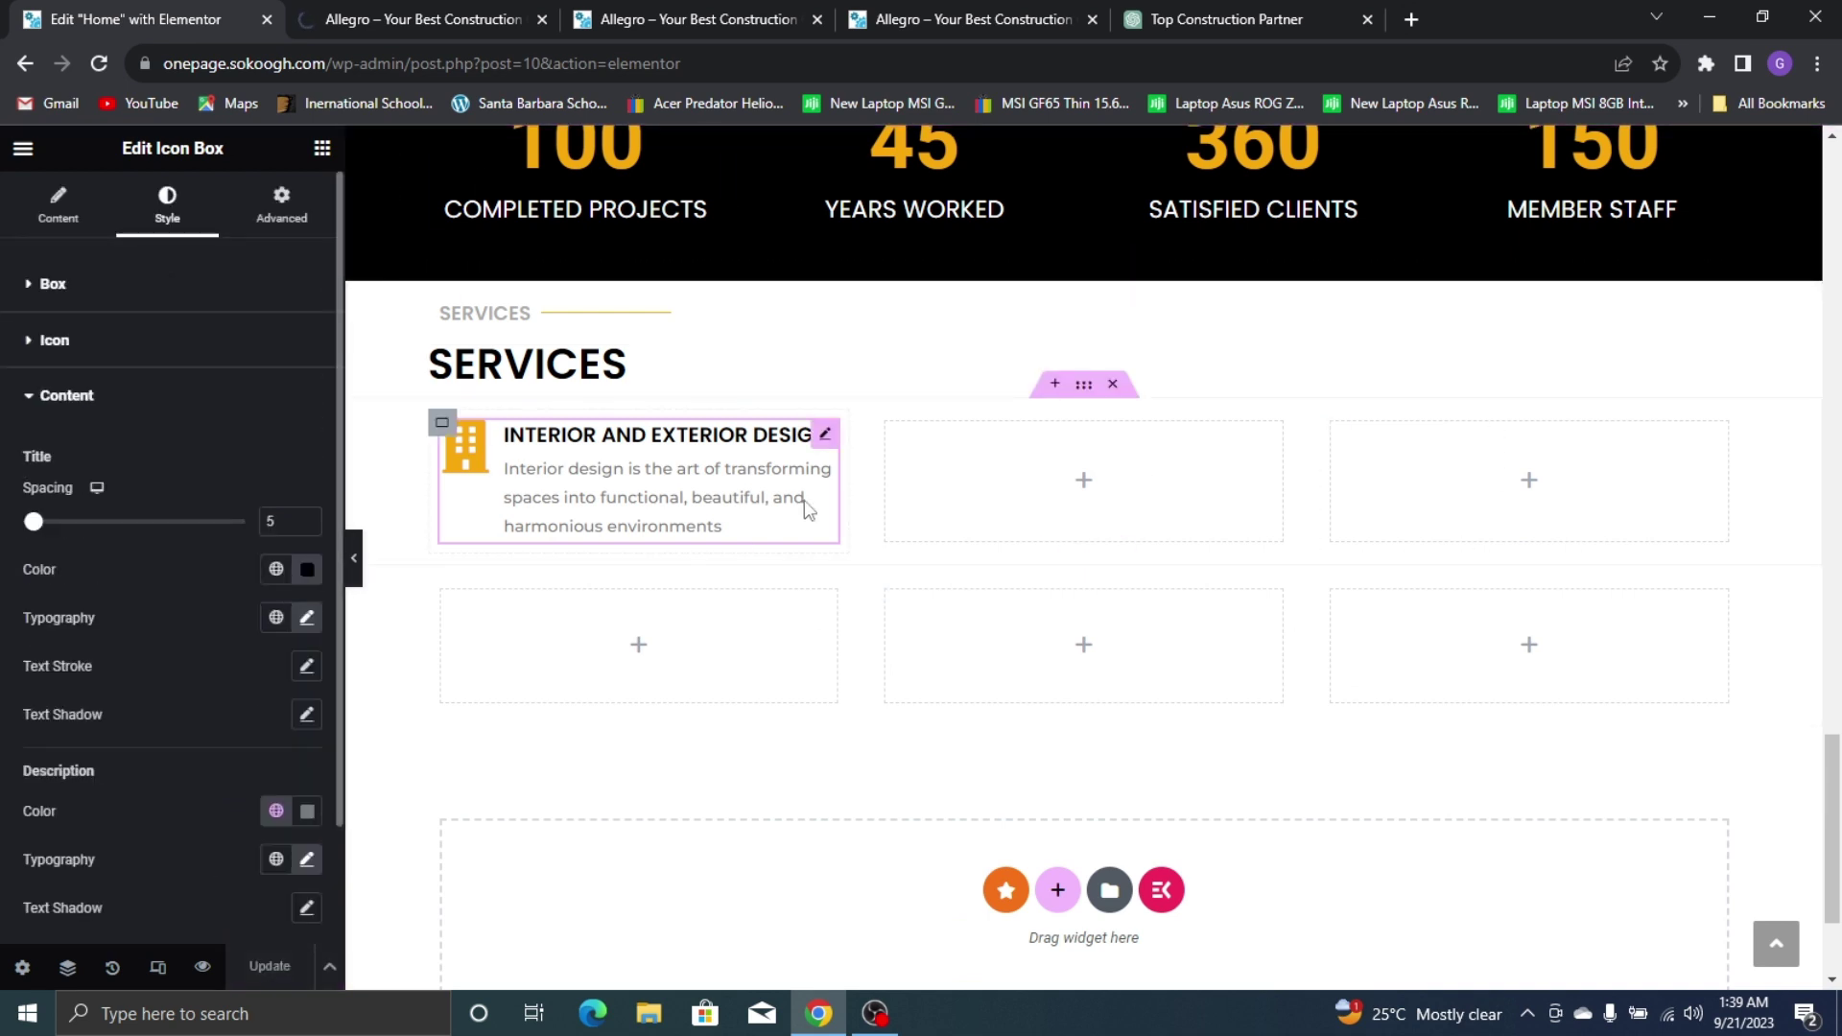
Lower the building icon size from 46 to 40 px and update the page
{"action": "left_click", "coordinate": [146, 346]}
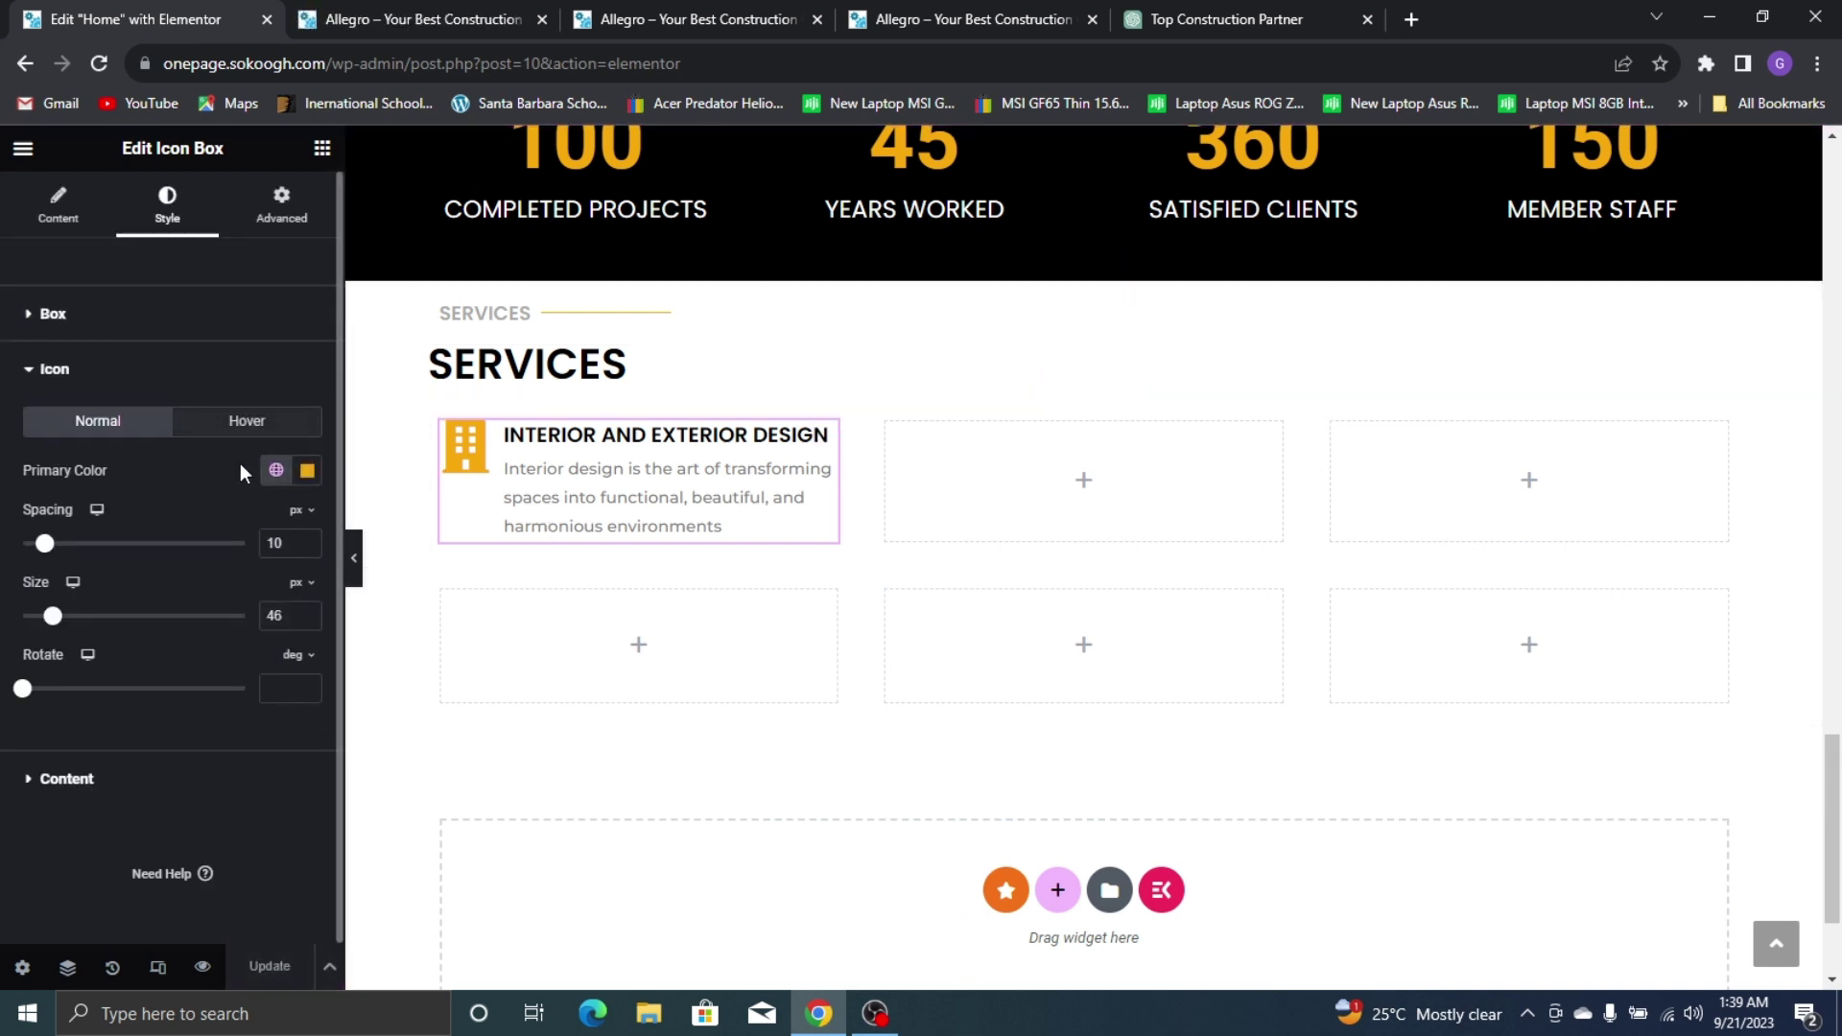
{"action": "left_click", "coordinate": [307, 620]}
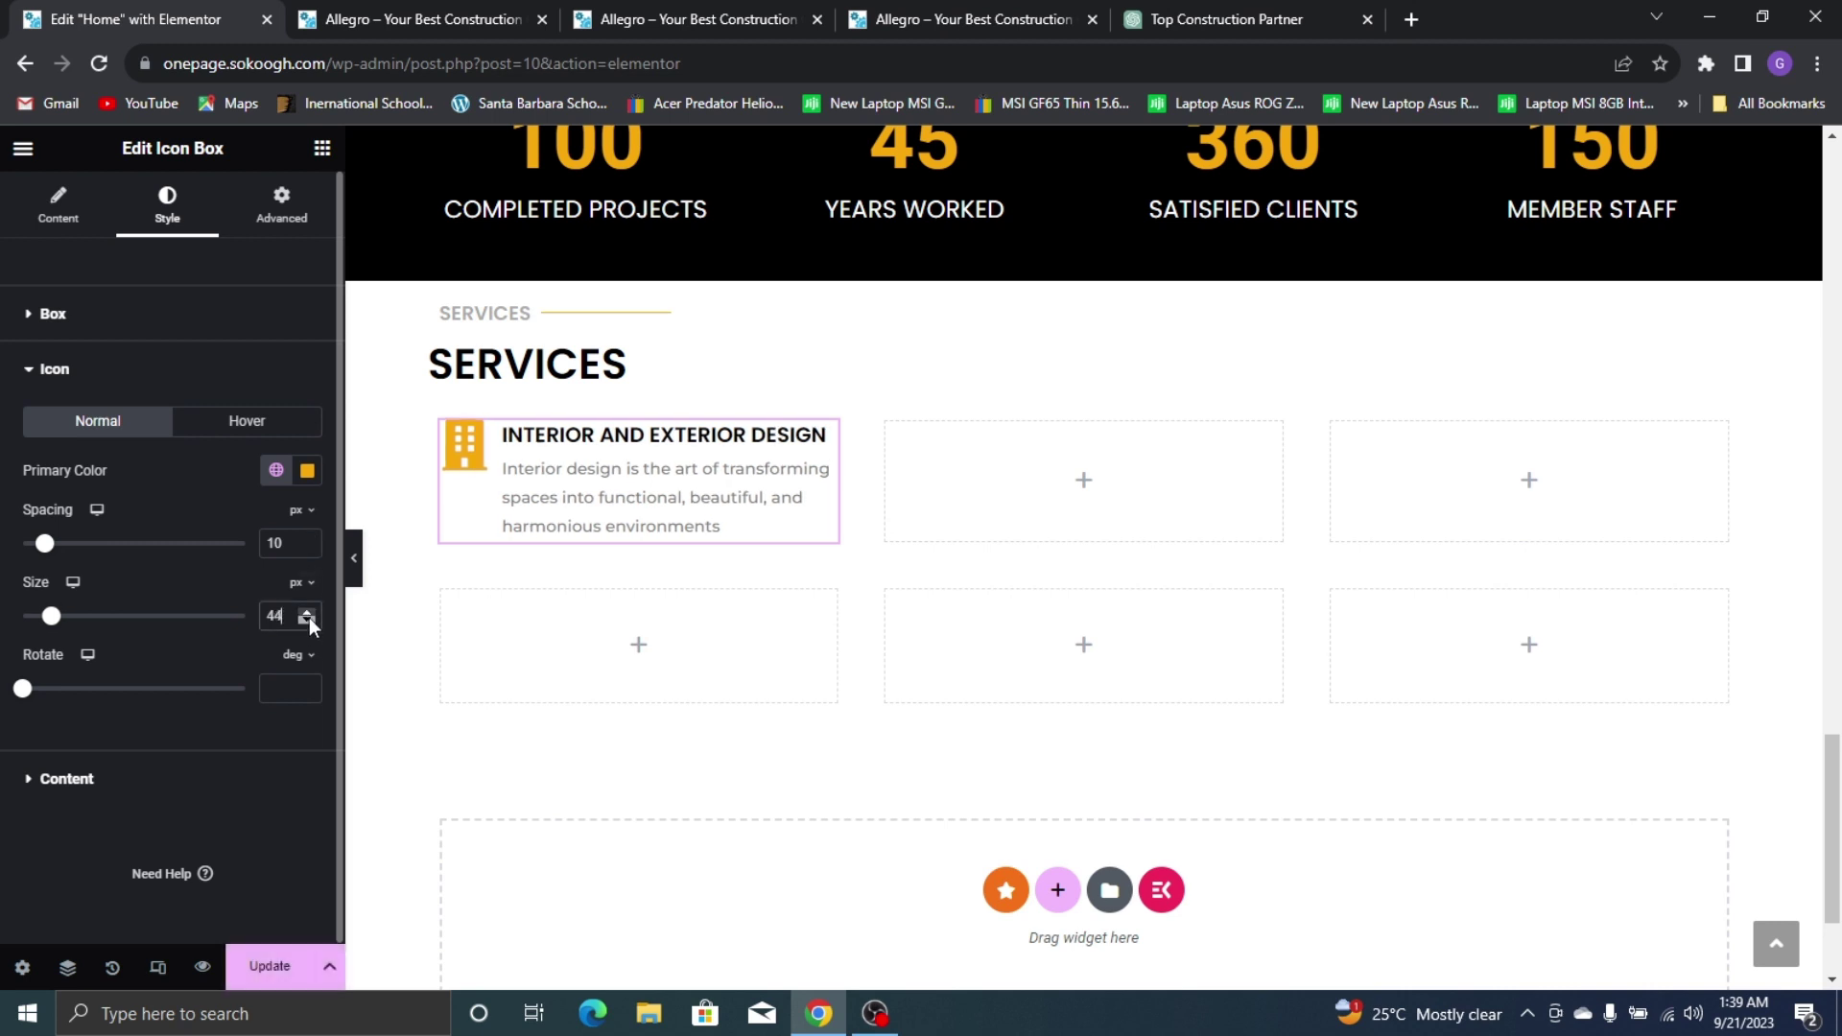
{"action": "left_click", "coordinate": [307, 620]}
{"action": "left_click", "coordinate": [307, 620]}
{"action": "left_click", "coordinate": [307, 620]}
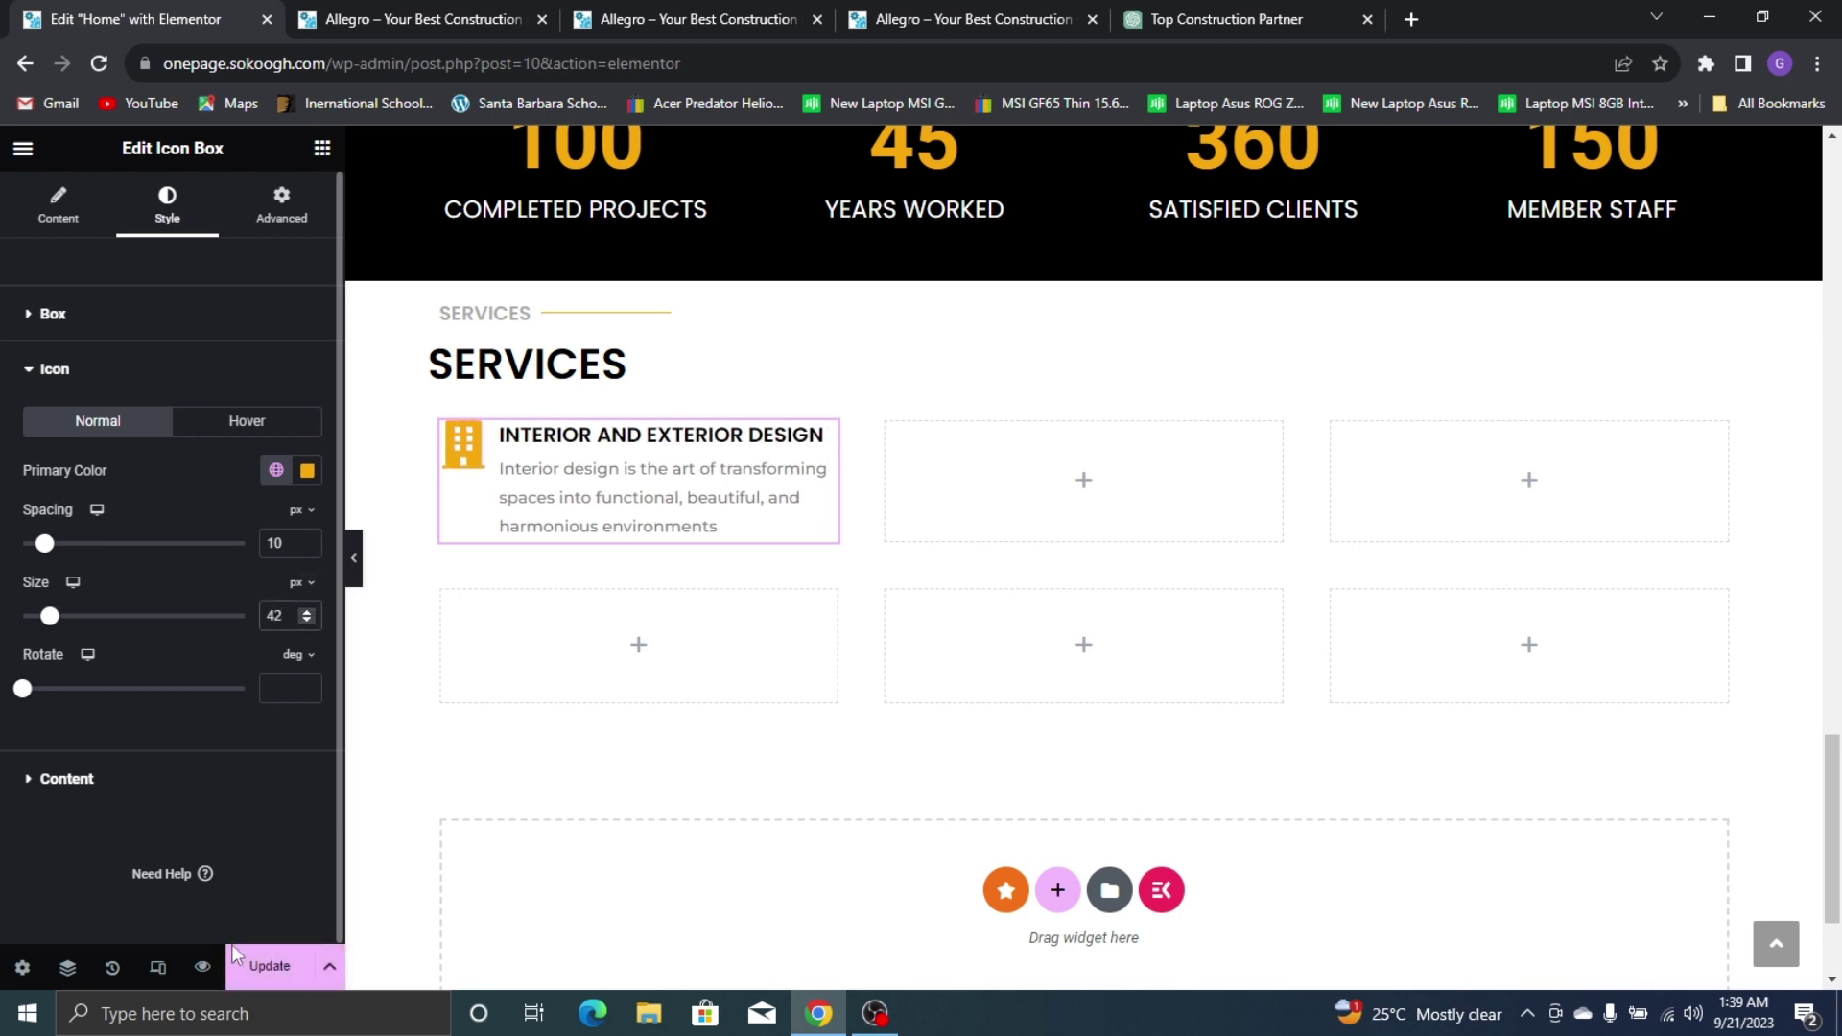
{"action": "left_click", "coordinate": [253, 969]}
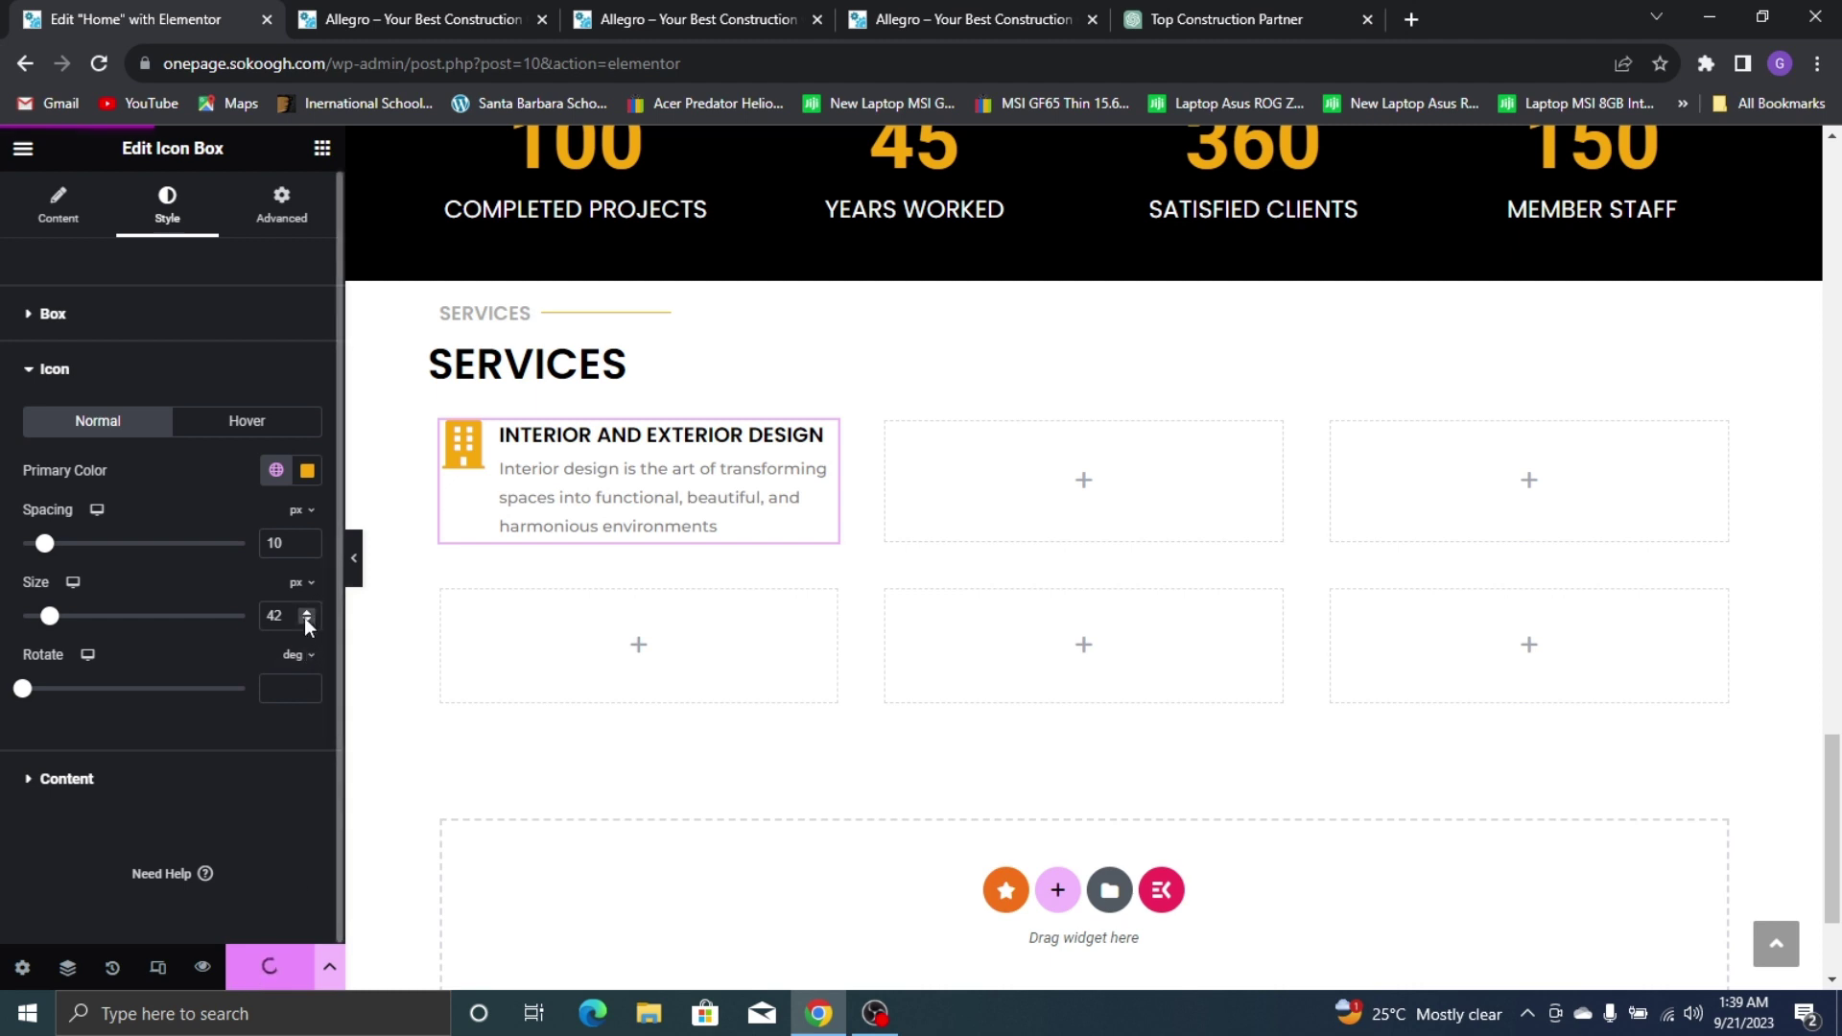
{"action": "left_click", "coordinate": [307, 620]}
{"action": "left_click", "coordinate": [307, 620]}
{"action": "left_click", "coordinate": [278, 988]}
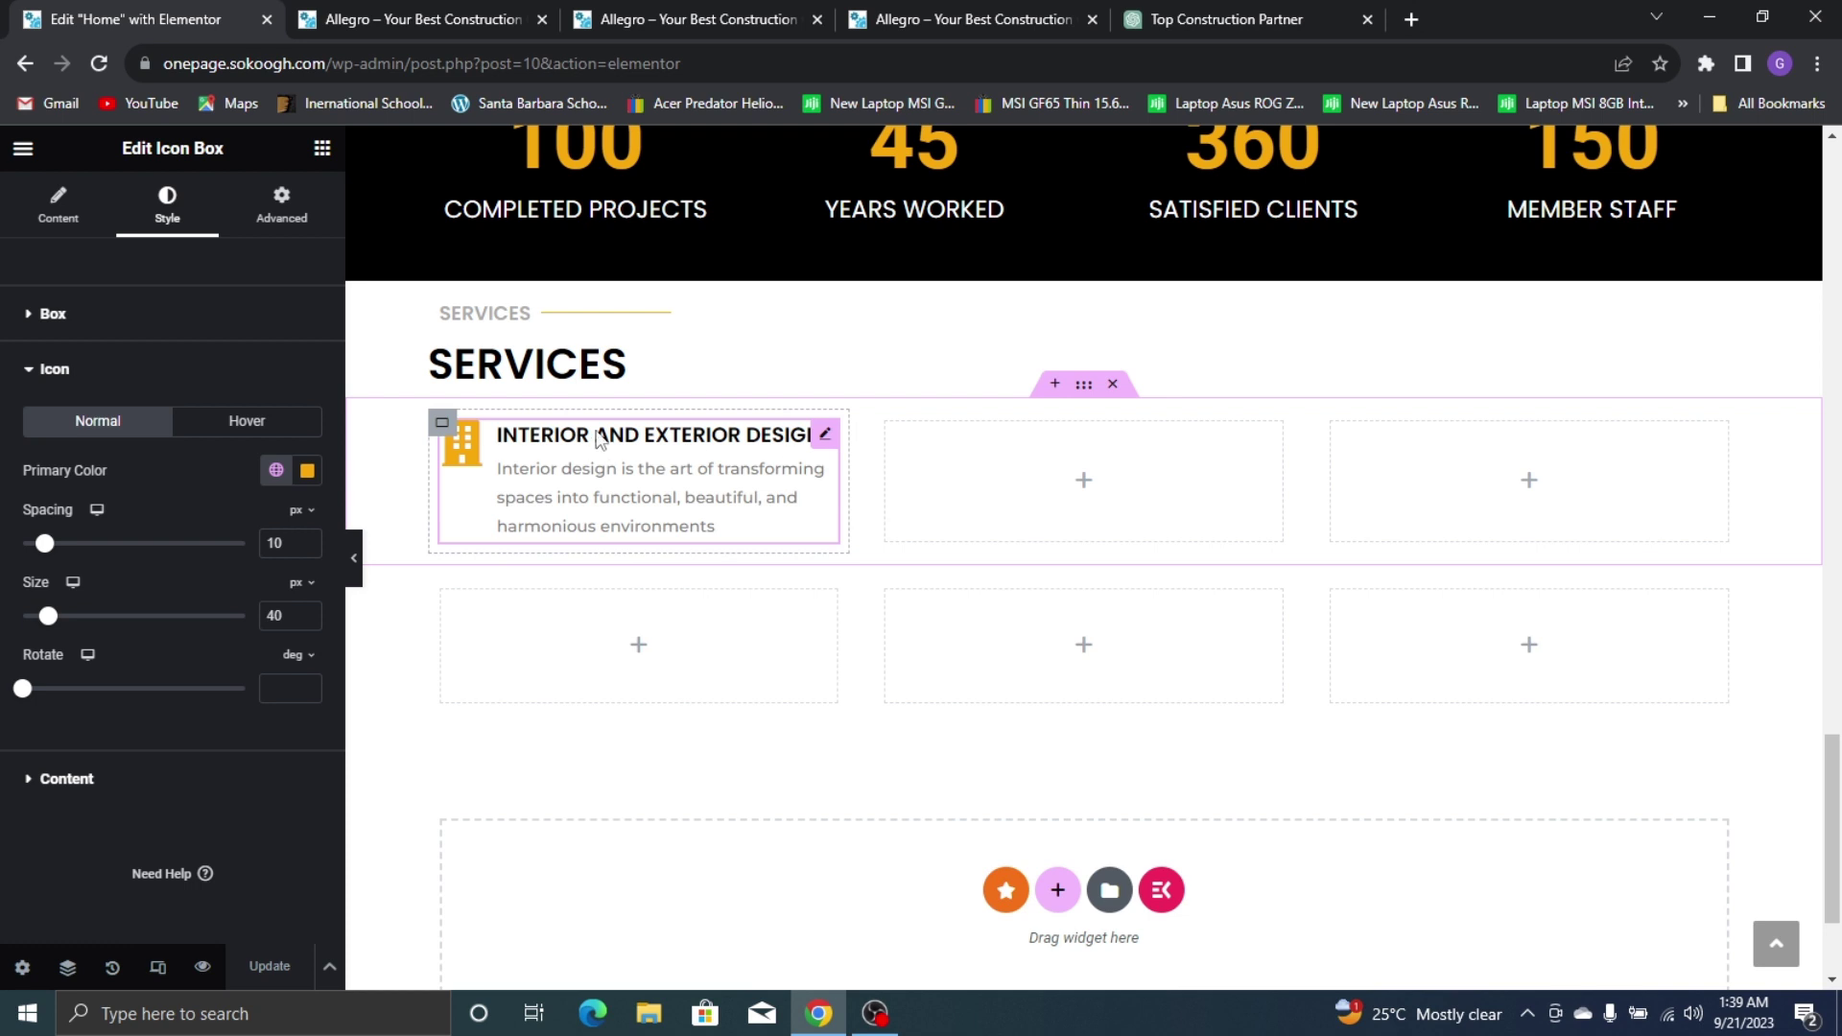
Copy the Interior and Exterior Design box and paste it into the five empty service slots
{"action": "right_click", "coordinate": [765, 429]}
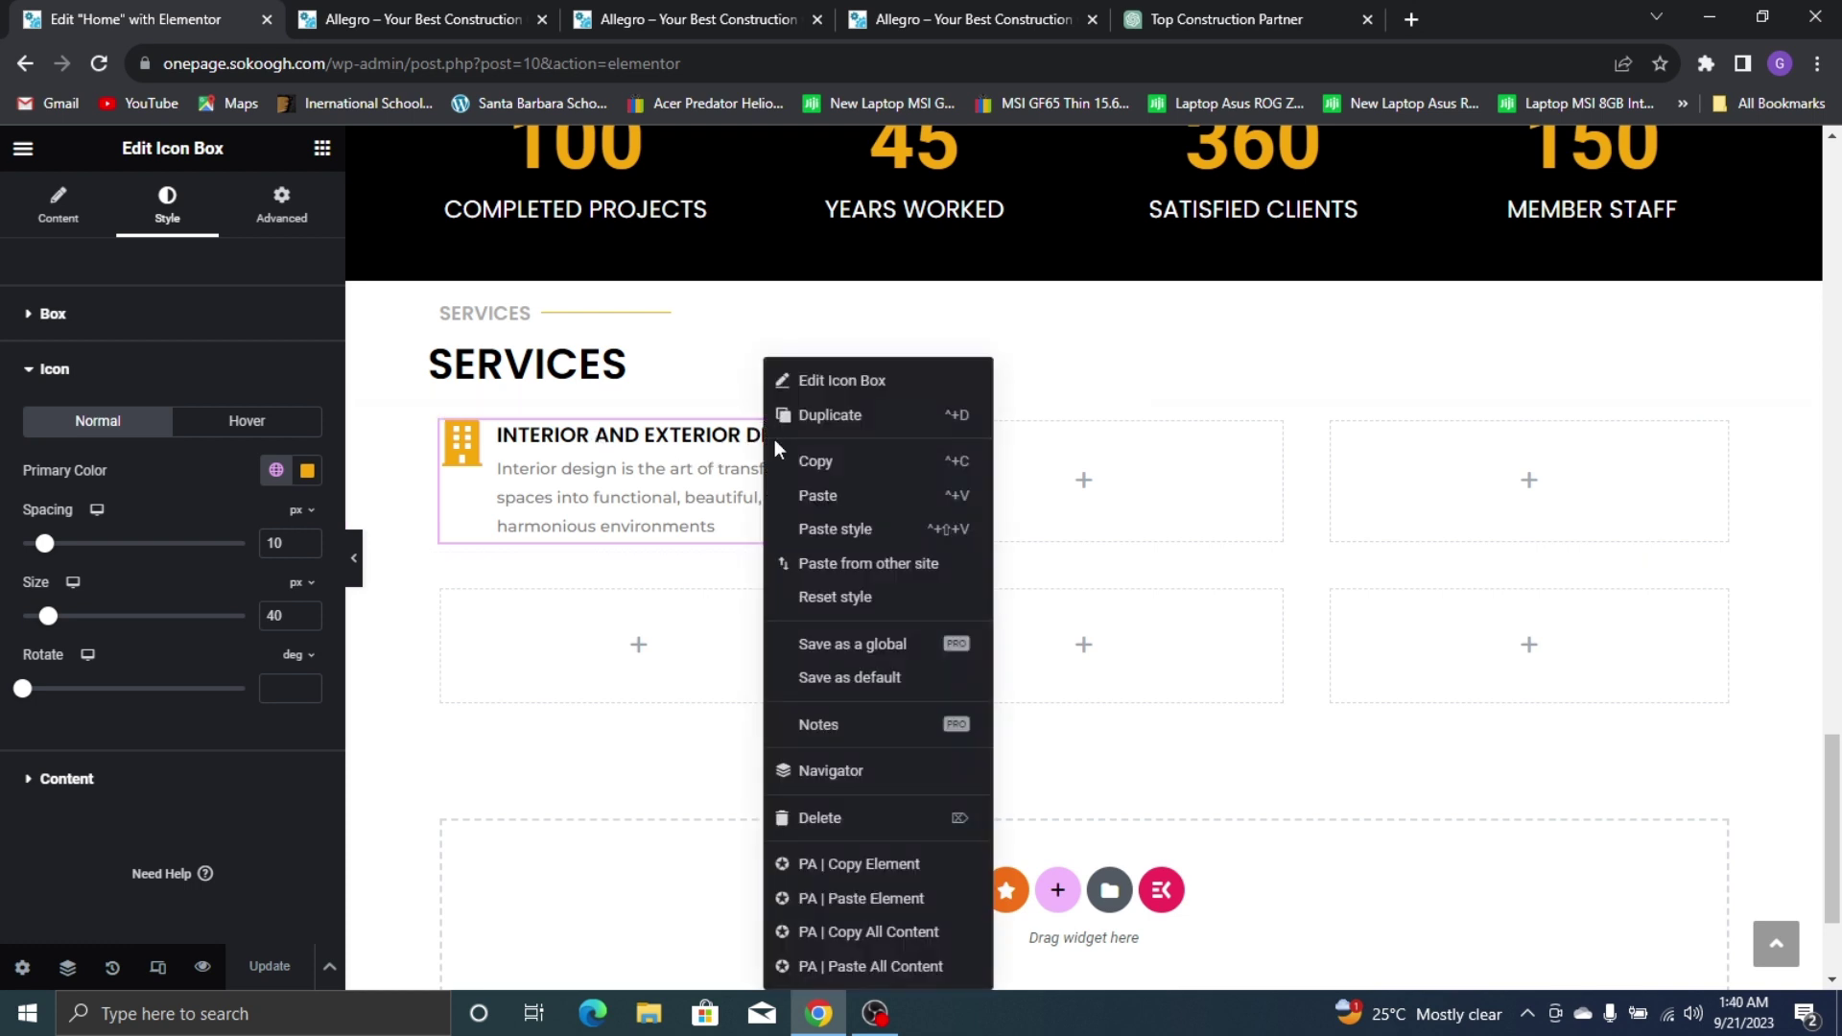
{"action": "left_click", "coordinate": [810, 462]}
{"action": "right_click", "coordinate": [1049, 494]}
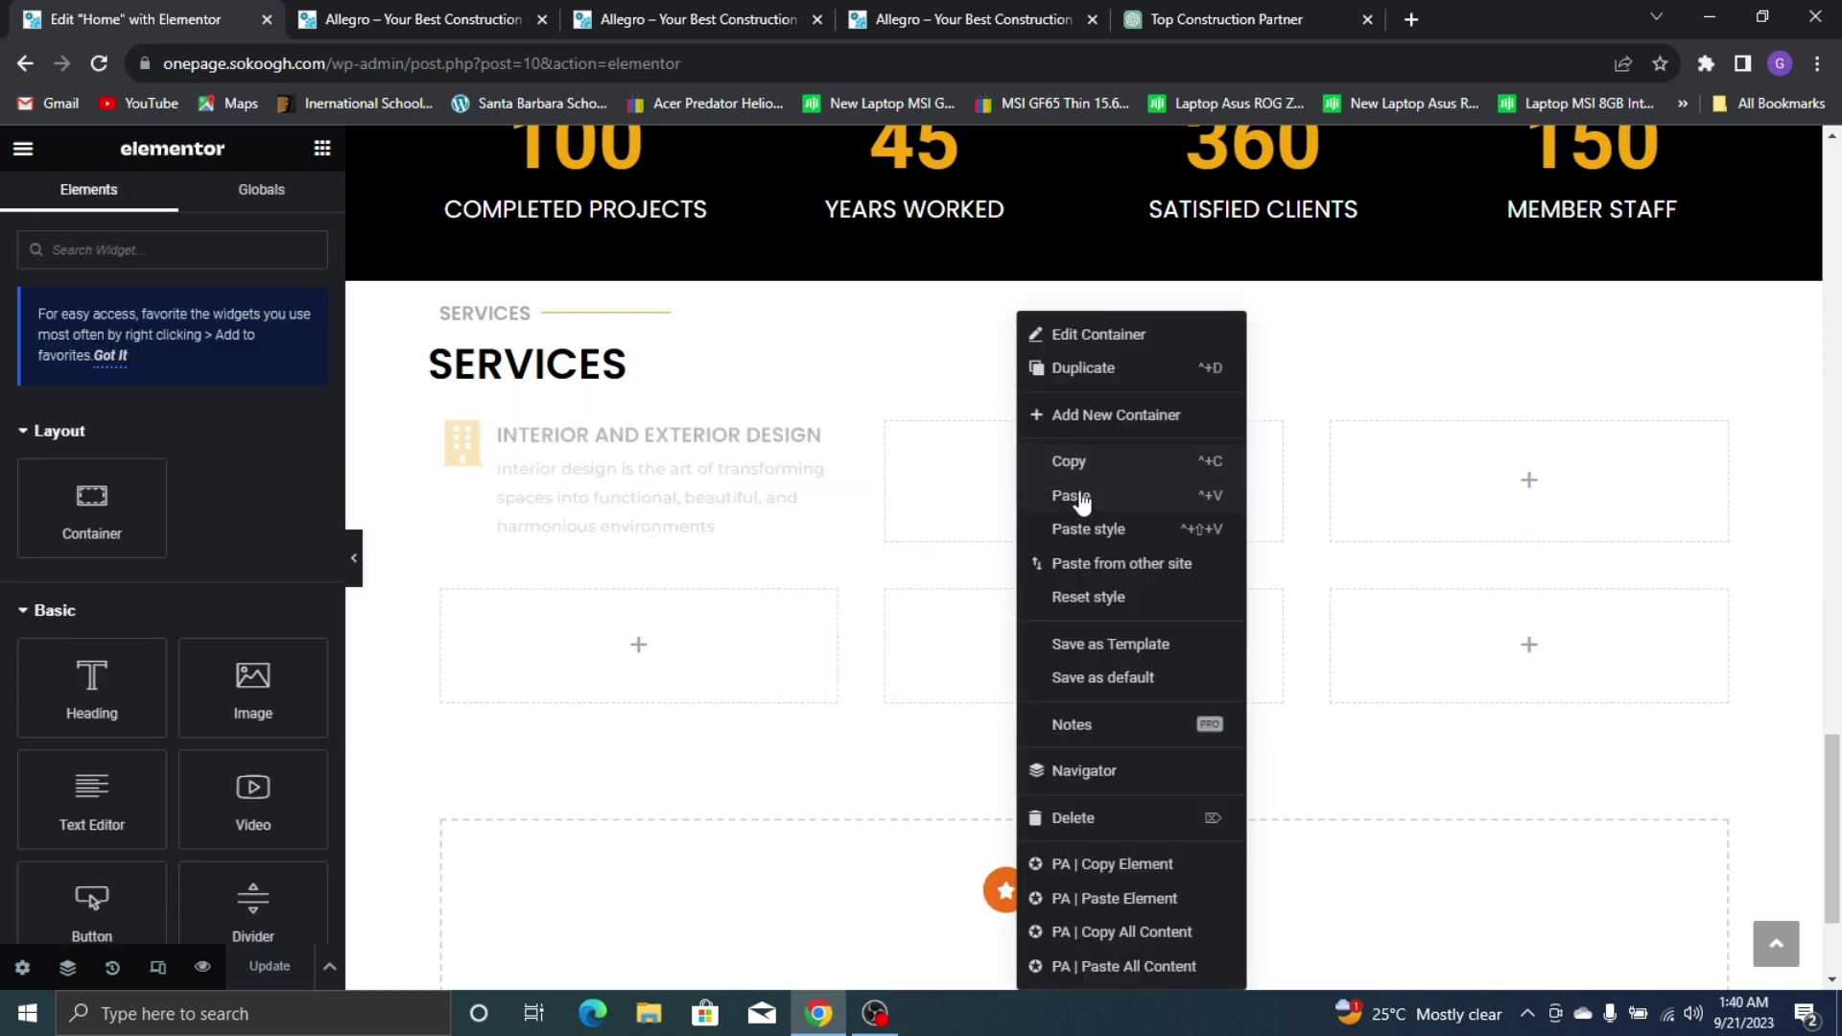
{"action": "left_click", "coordinate": [1077, 497]}
{"action": "right_click", "coordinate": [1533, 498]}
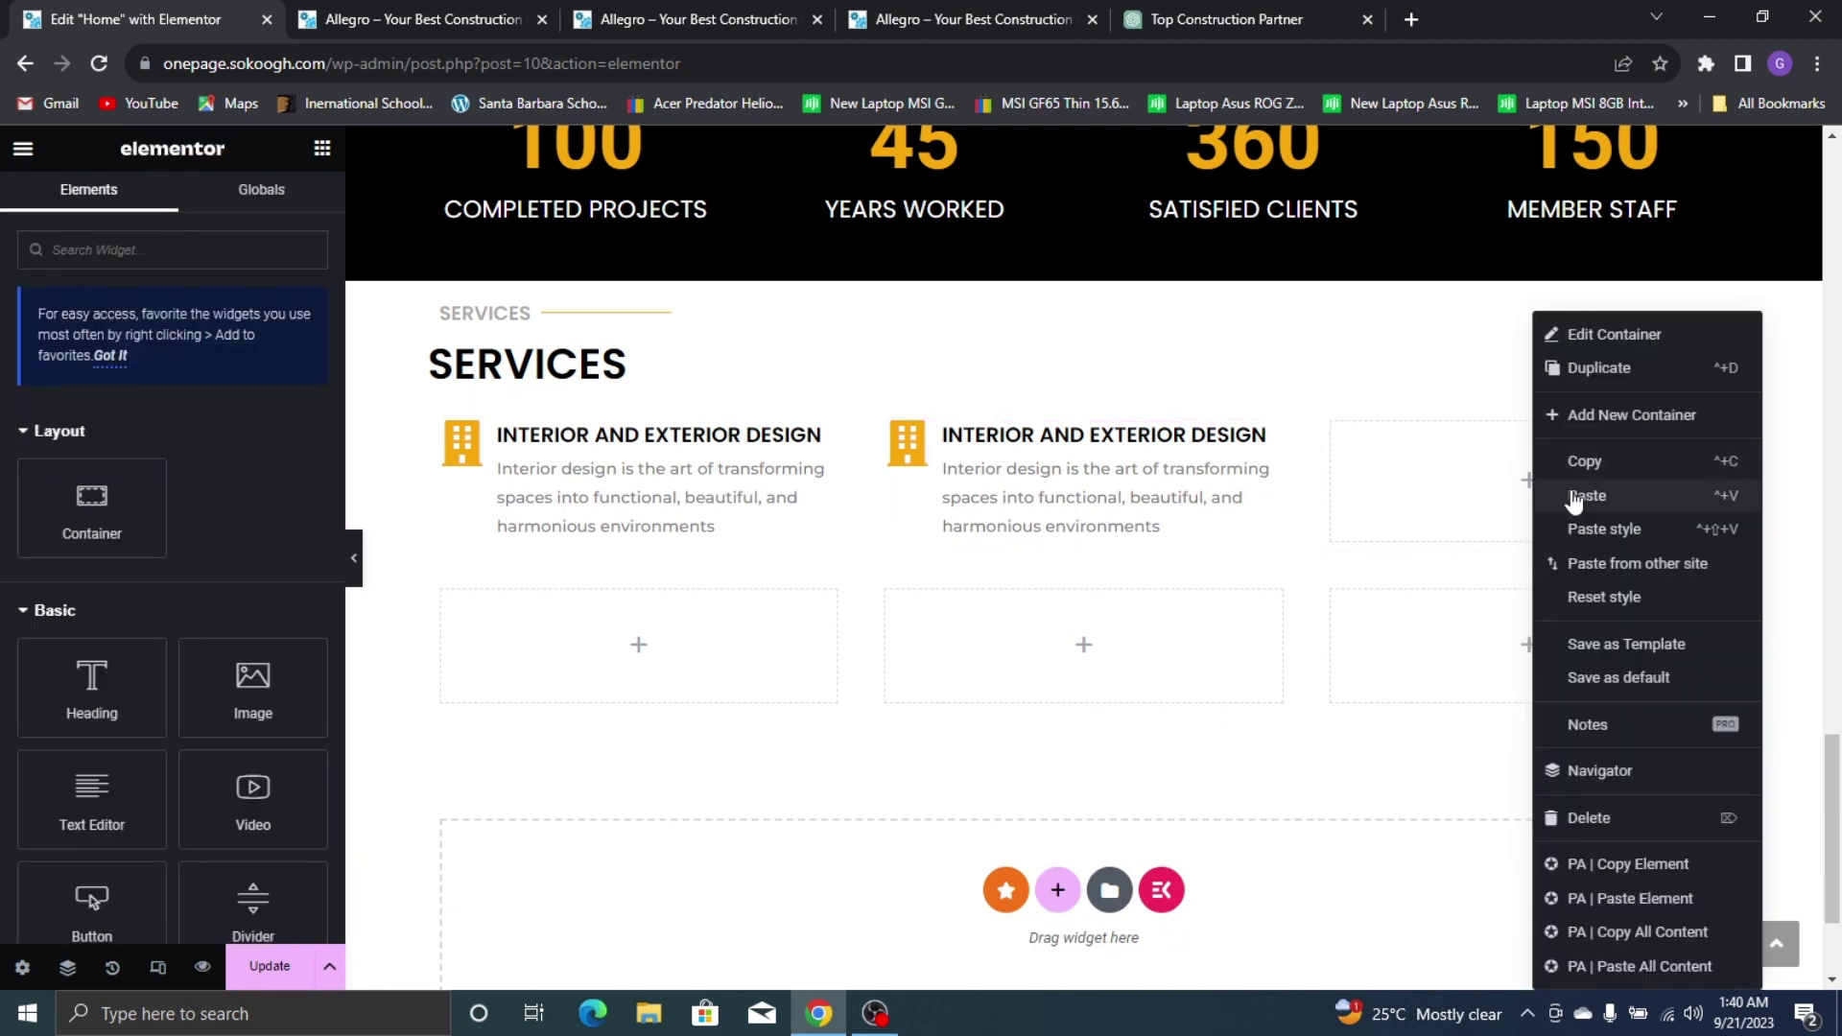
{"action": "left_click", "coordinate": [1573, 496]}
{"action": "right_click", "coordinate": [707, 637]}
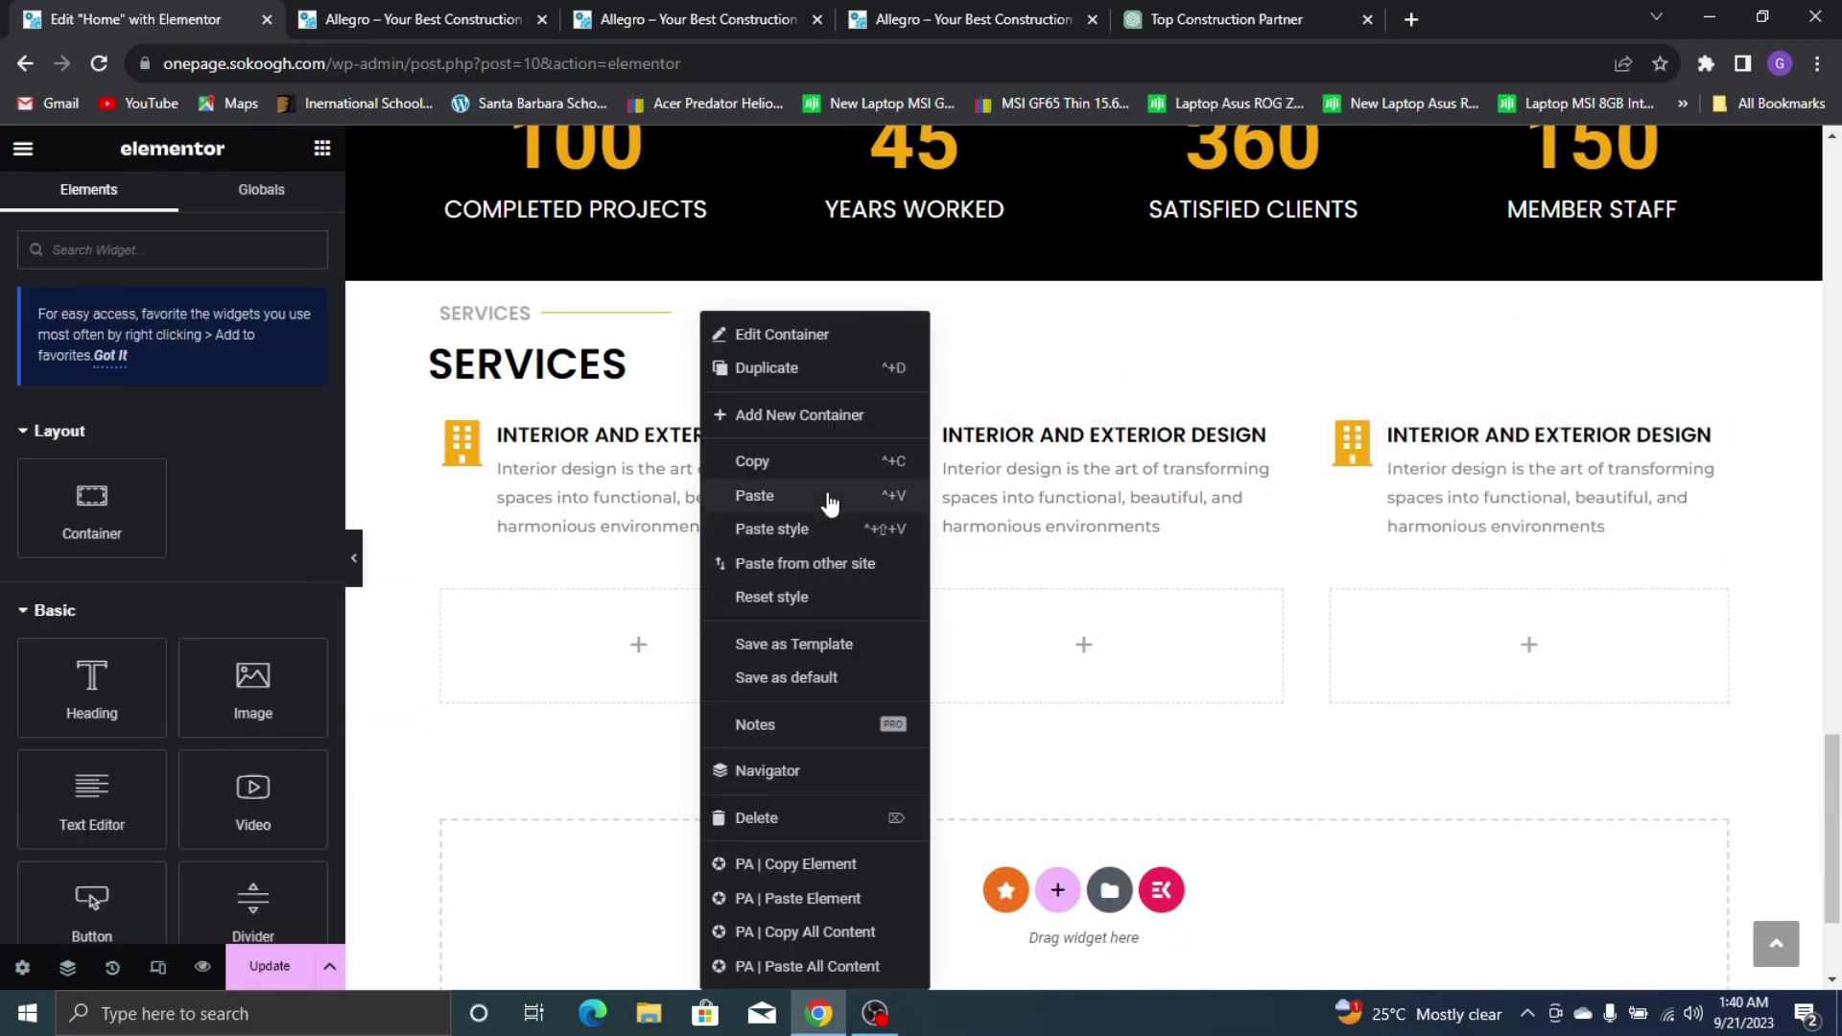
{"action": "left_click", "coordinate": [830, 499]}
{"action": "right_click", "coordinate": [1032, 605]}
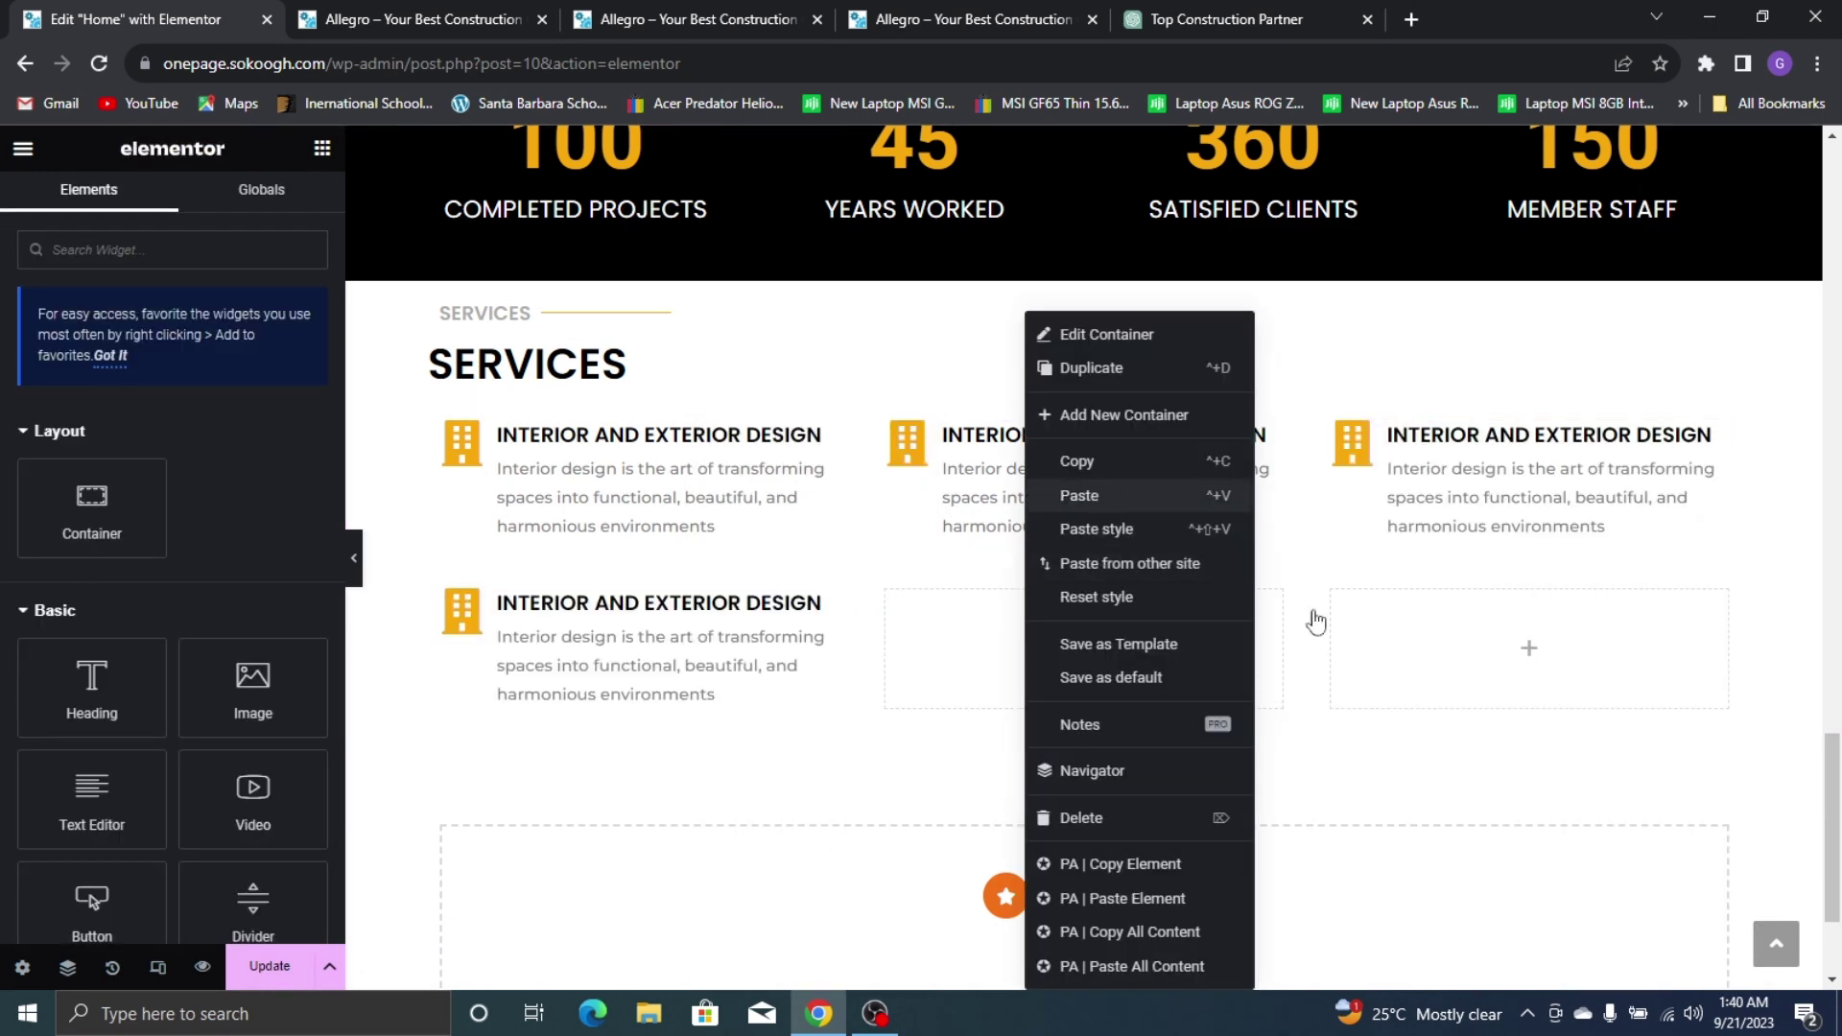
{"action": "key", "text": "ctrl+v"}
{"action": "right_click", "coordinate": [1442, 627]}
{"action": "left_click", "coordinate": [1521, 496]}
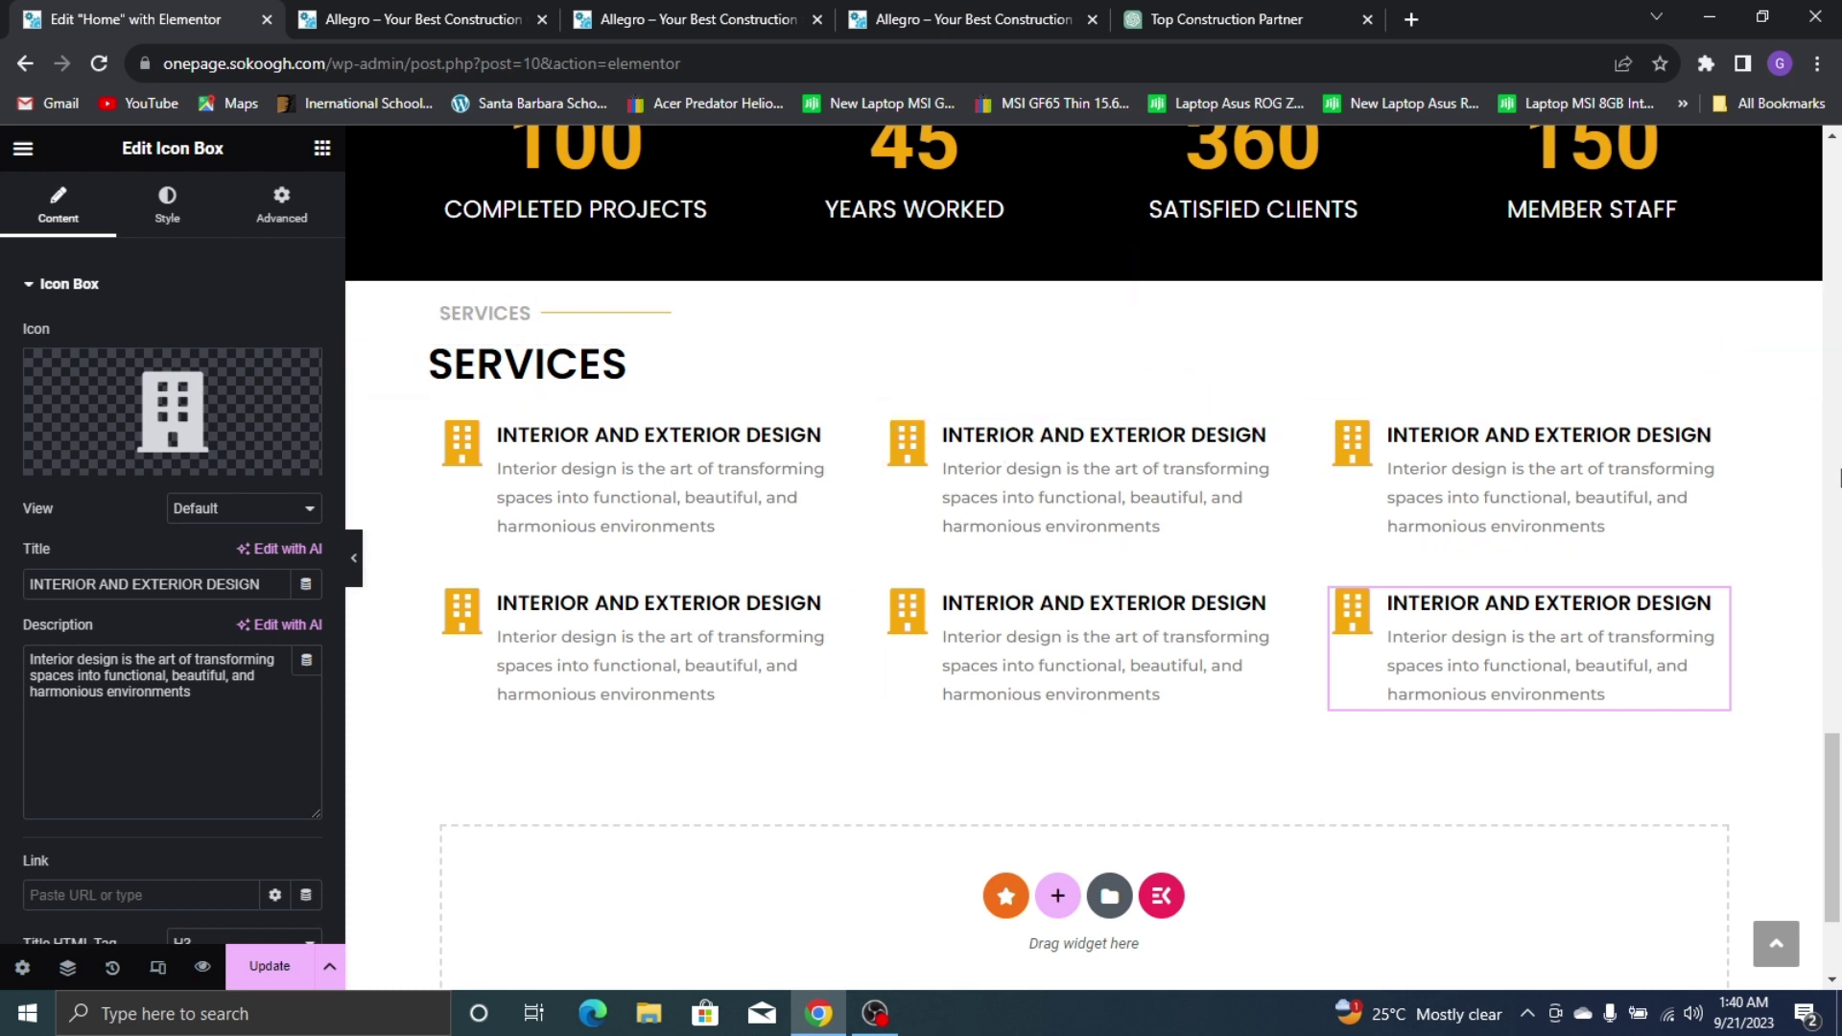
Unlink the Services heading container's margins, set Top to 50 px, and update
{"action": "left_click", "coordinate": [1082, 281]}
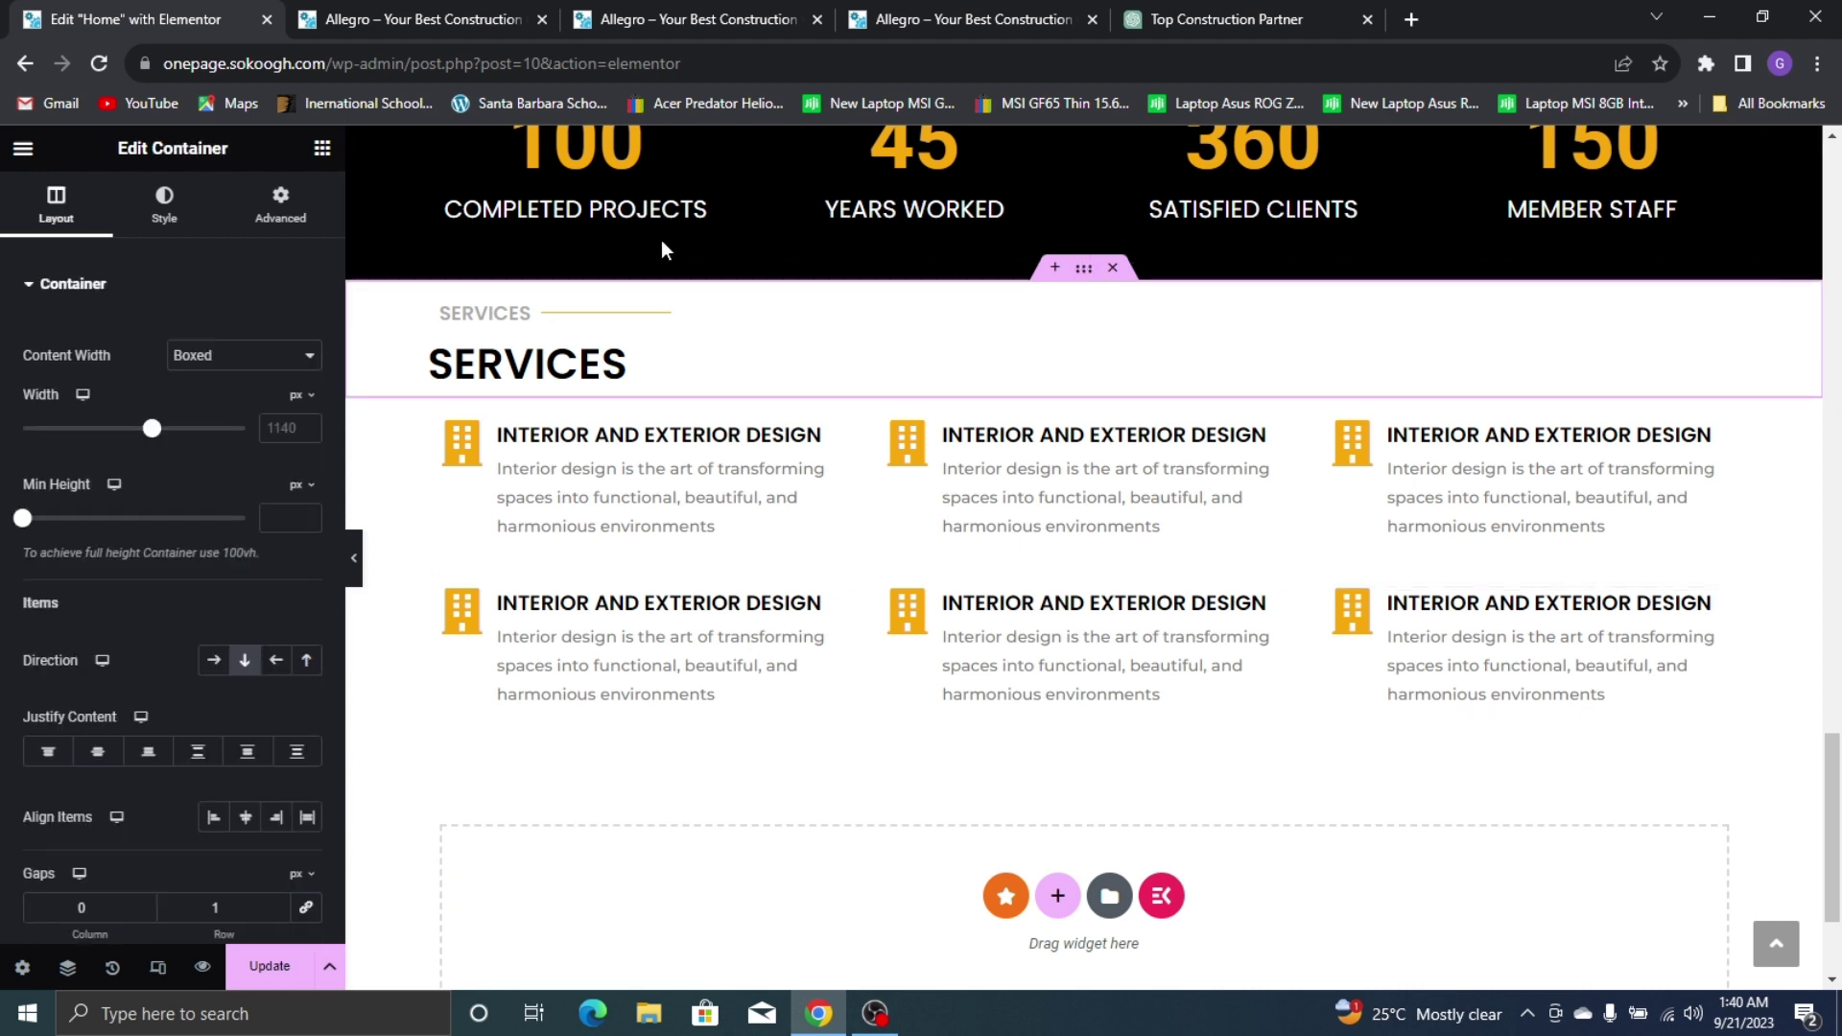
{"action": "left_click", "coordinate": [292, 206]}
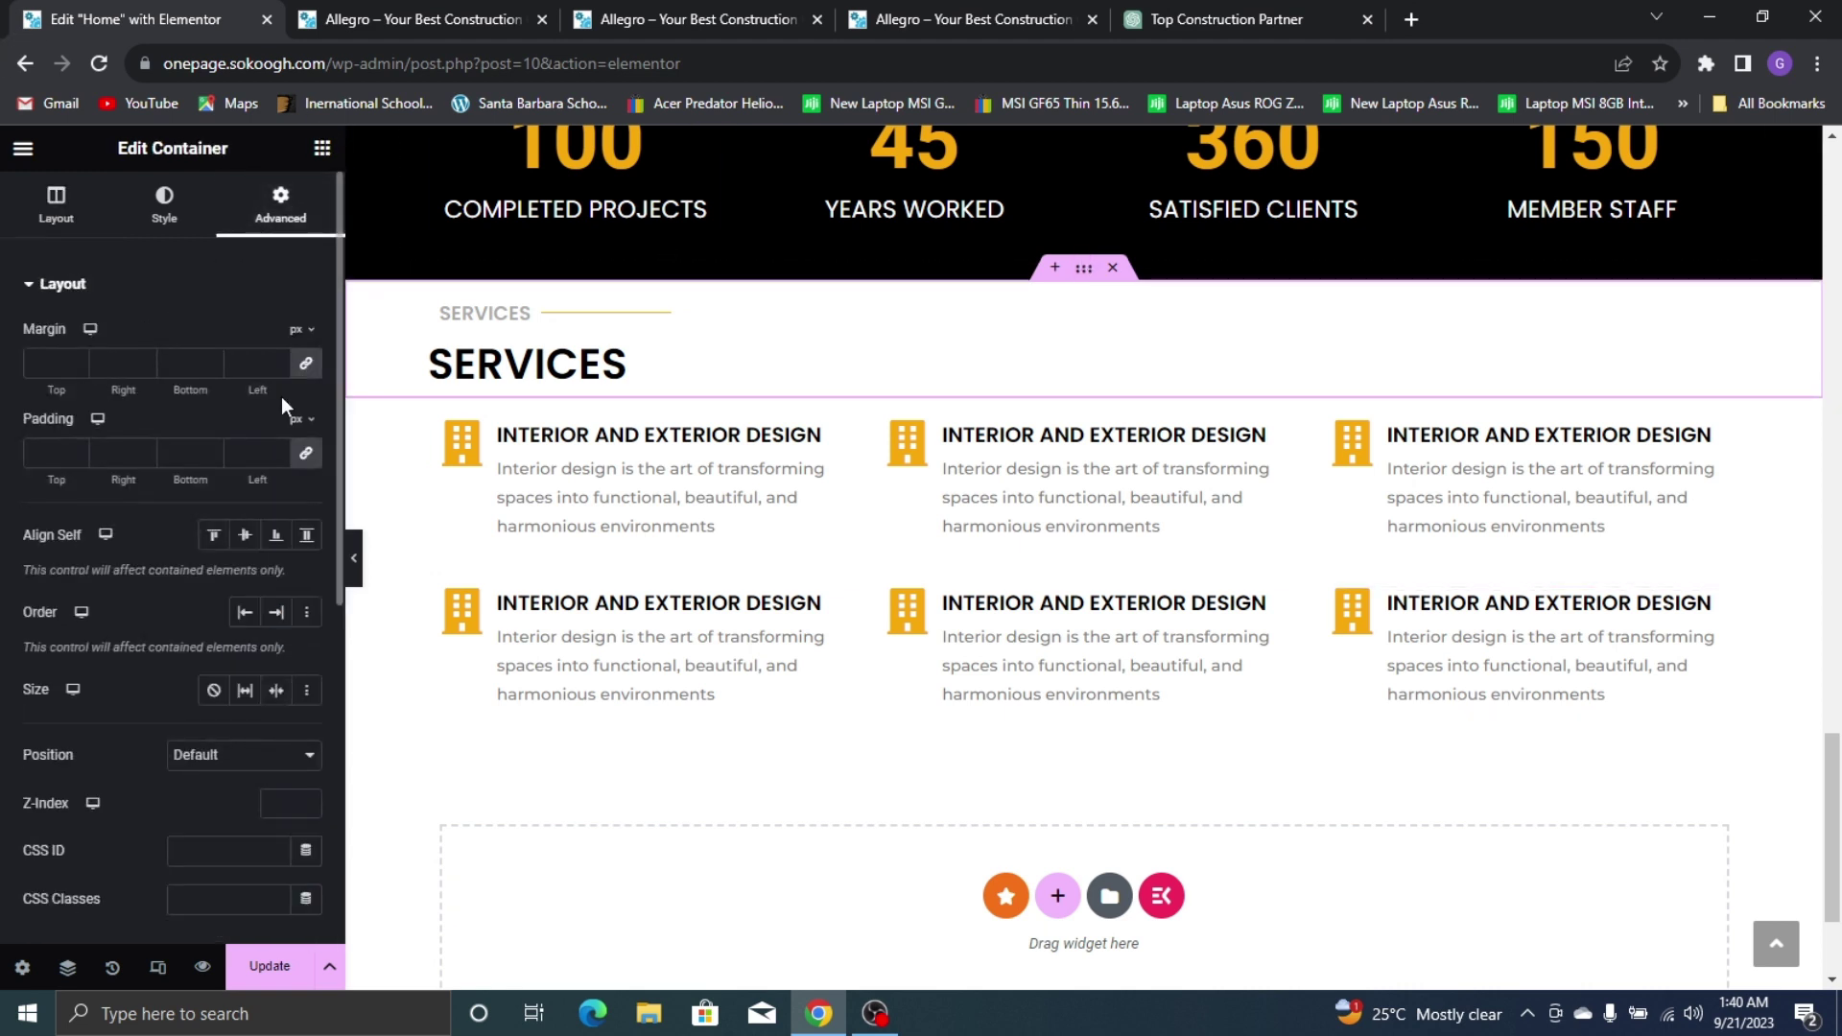
{"action": "left_click", "coordinate": [304, 374]}
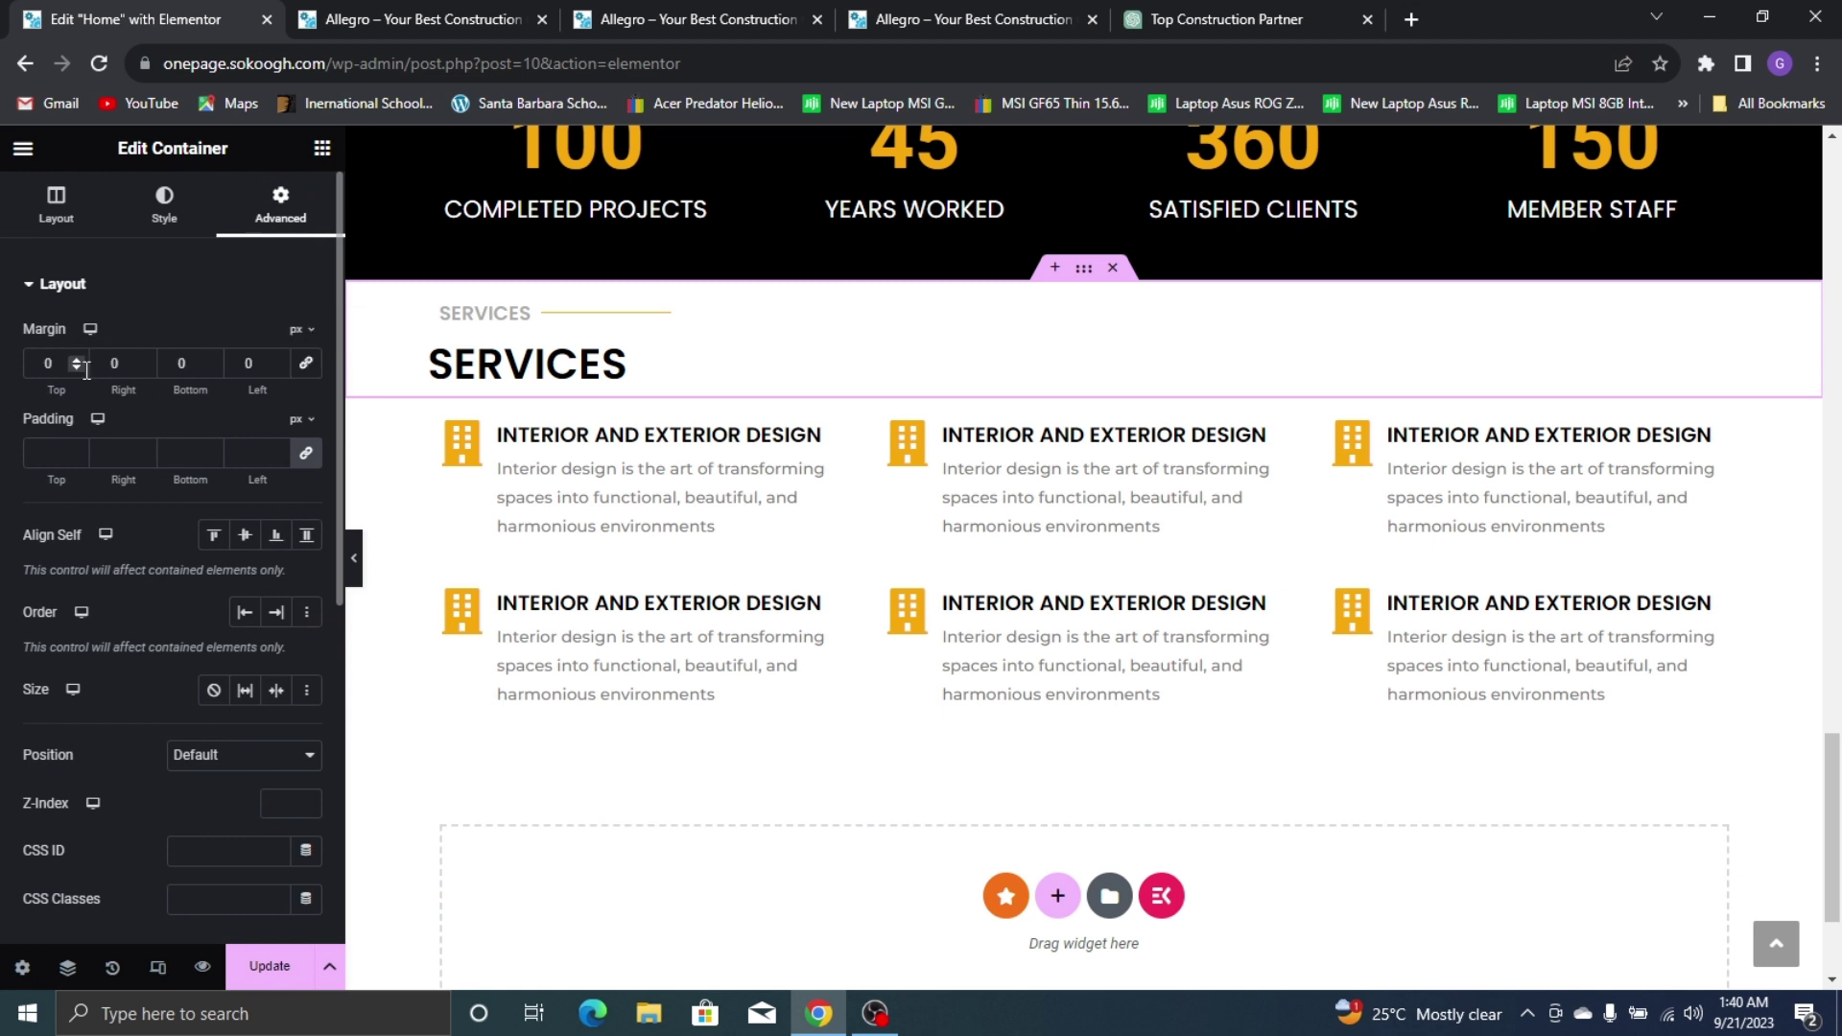
{"action": "left_click", "coordinate": [39, 363]}
{"action": "type", "text": "80"}
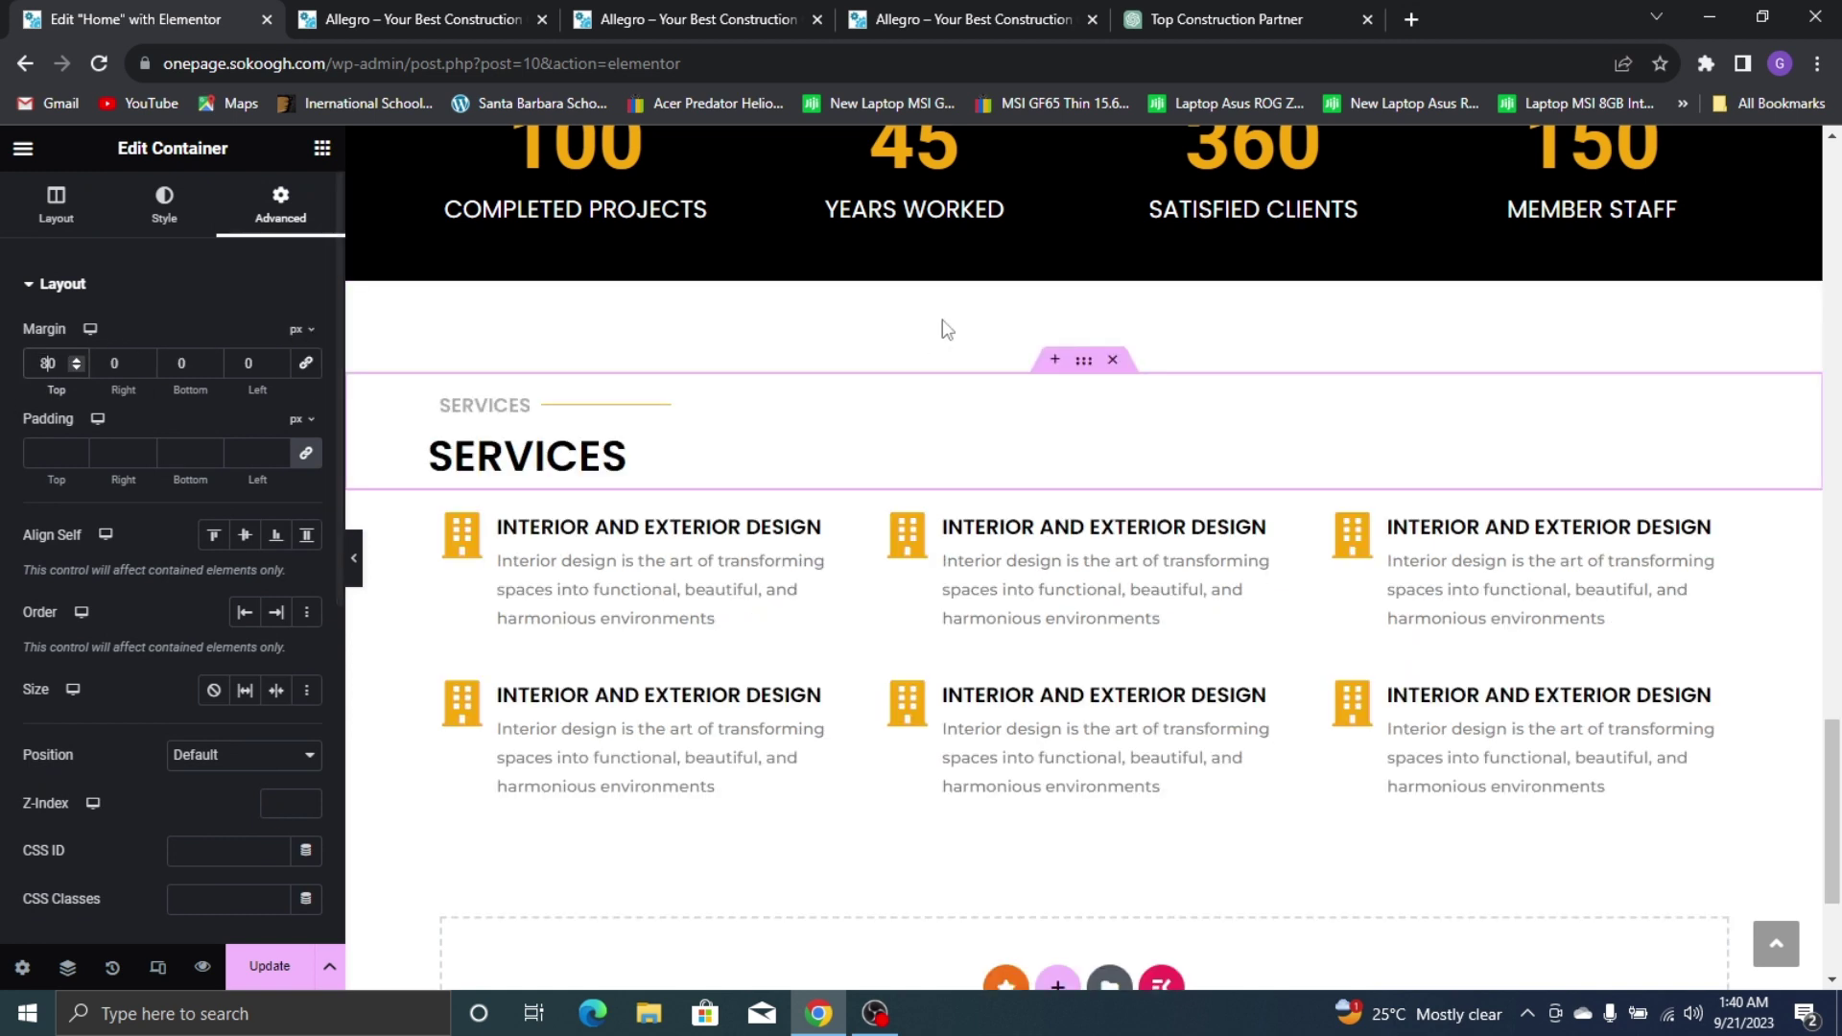
{"action": "key", "text": "BackSpace"}
{"action": "type", "text": "5"}
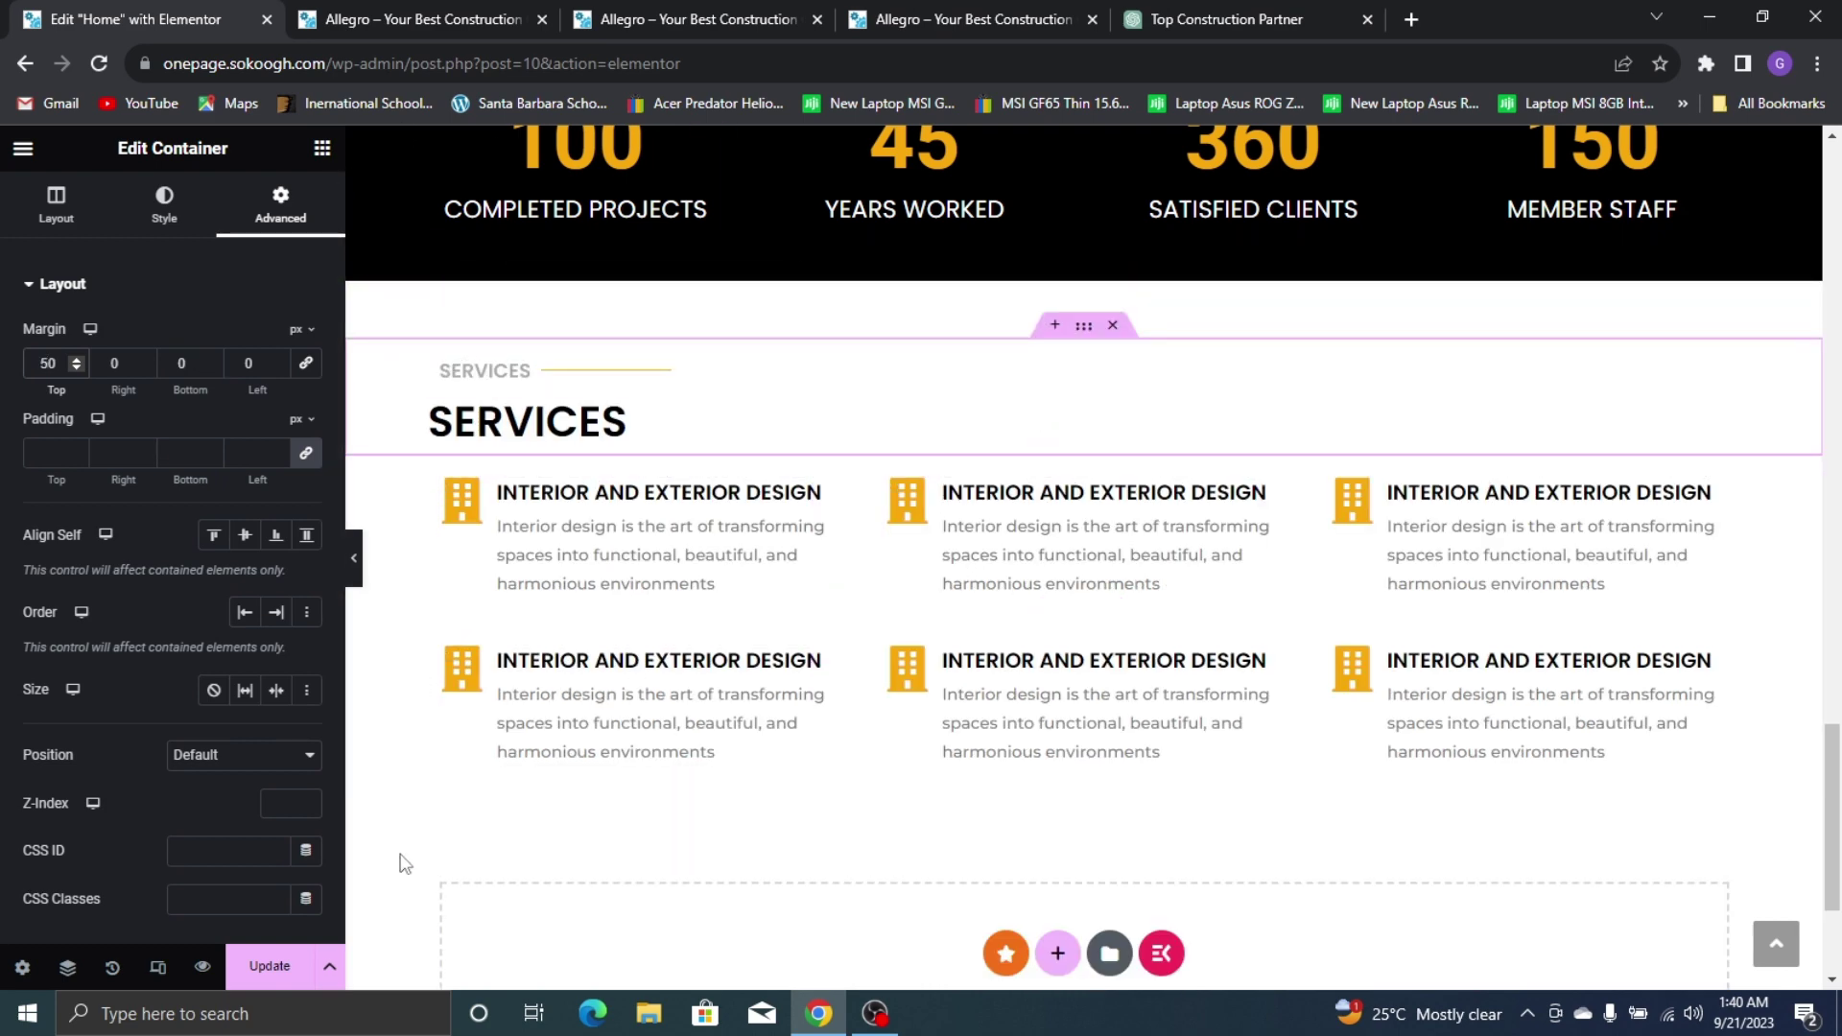
{"action": "left_click", "coordinate": [278, 967]}
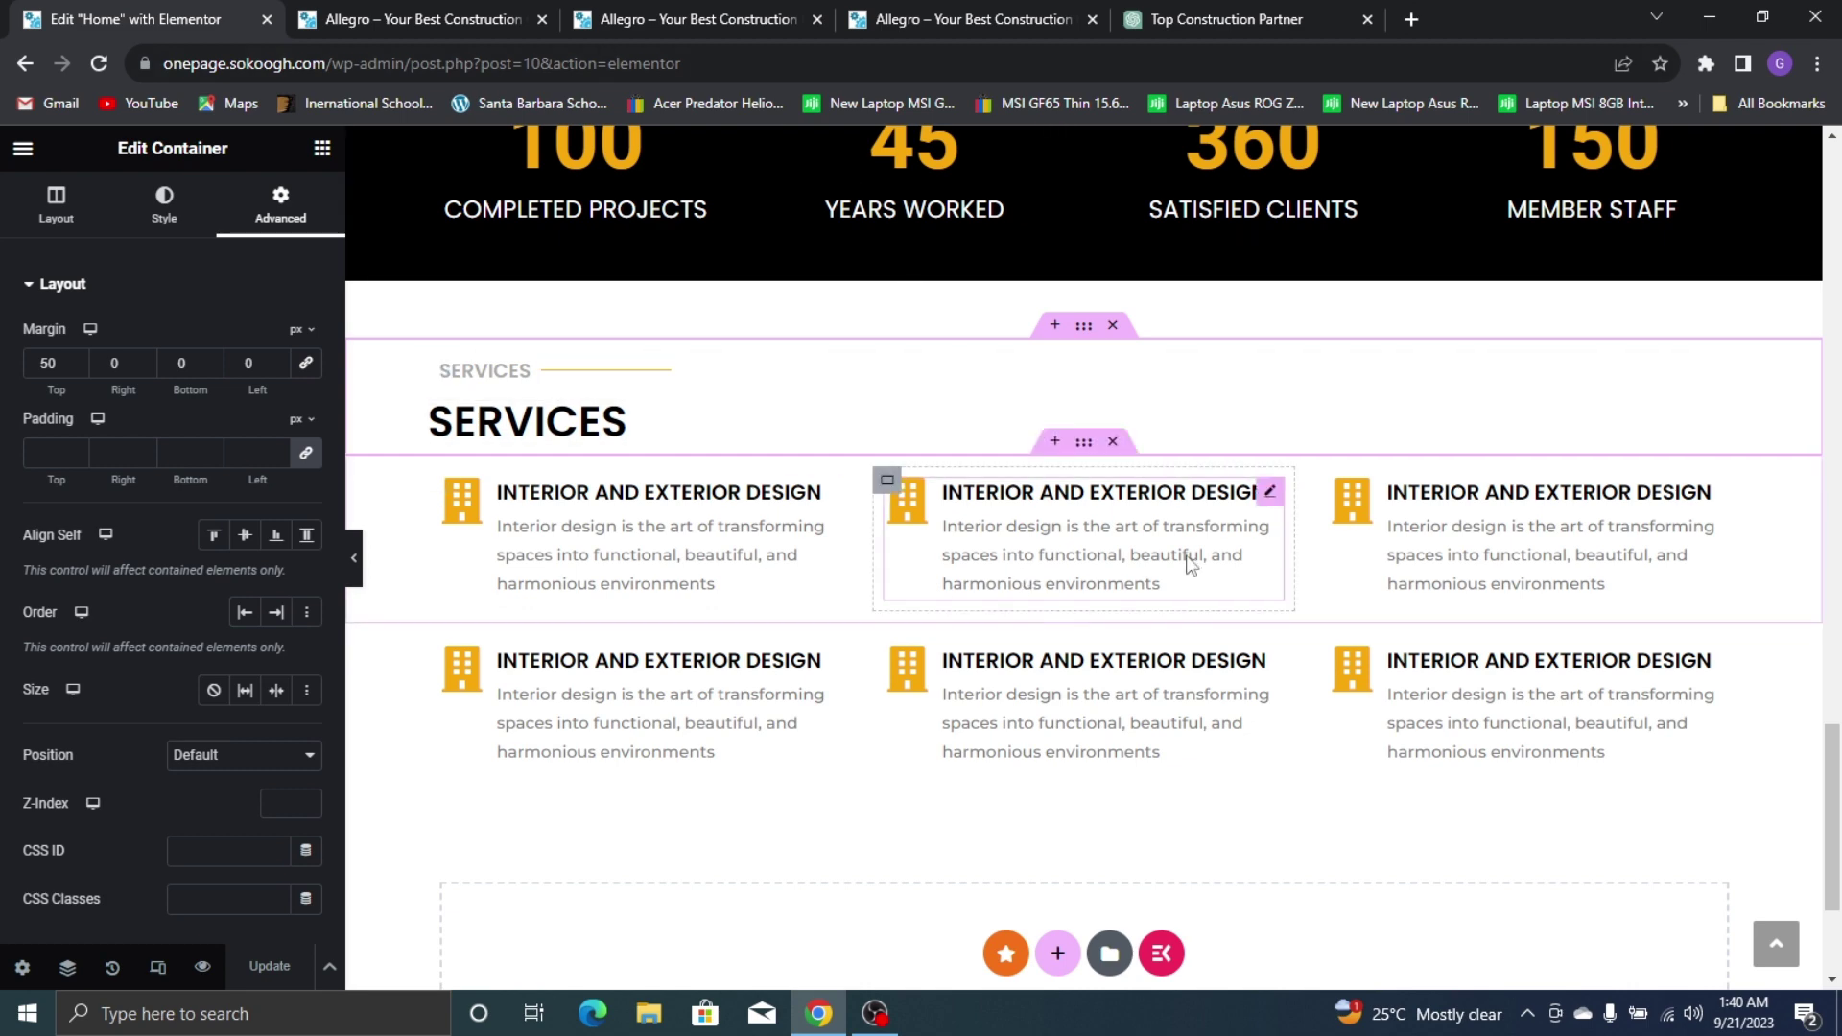
Search the Icon Library for 'user' and insert the user-cog icon into the middle service box
{"action": "left_click", "coordinate": [980, 19]}
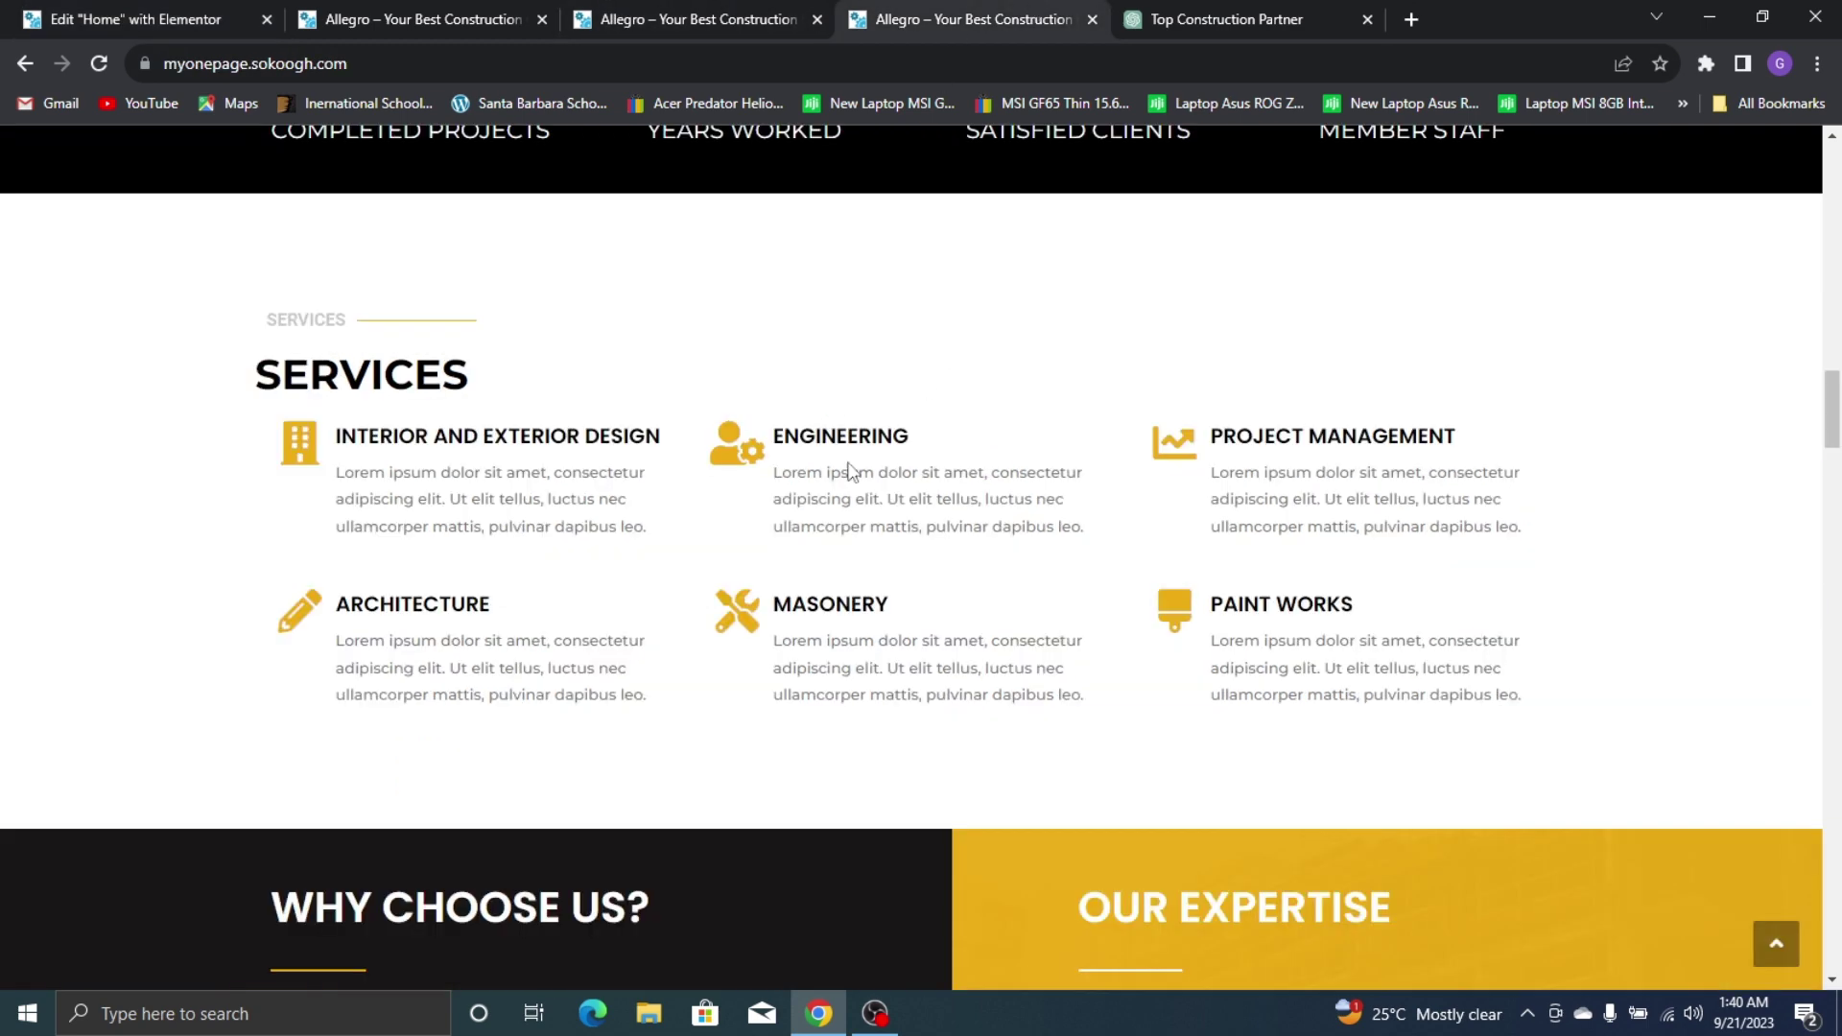
{"action": "left_click", "coordinate": [98, 12]}
{"action": "left_click", "coordinate": [1017, 539]}
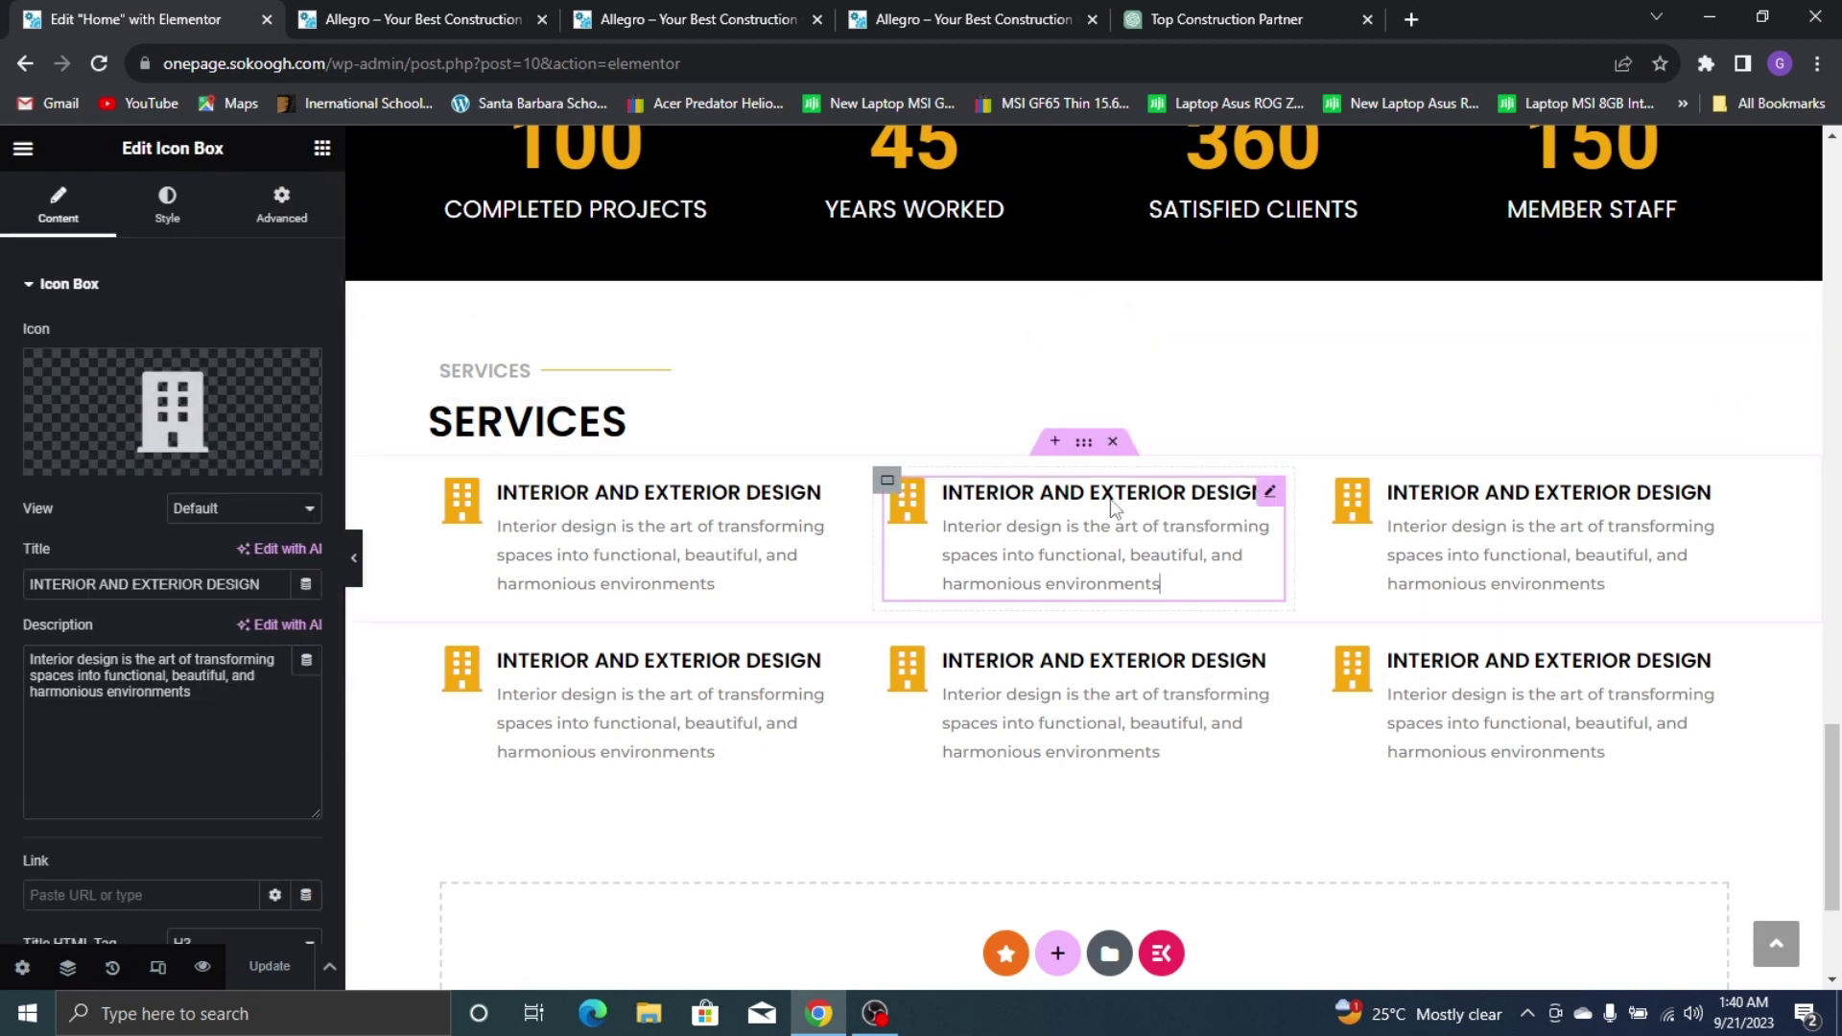
{"action": "left_click", "coordinate": [91, 449]}
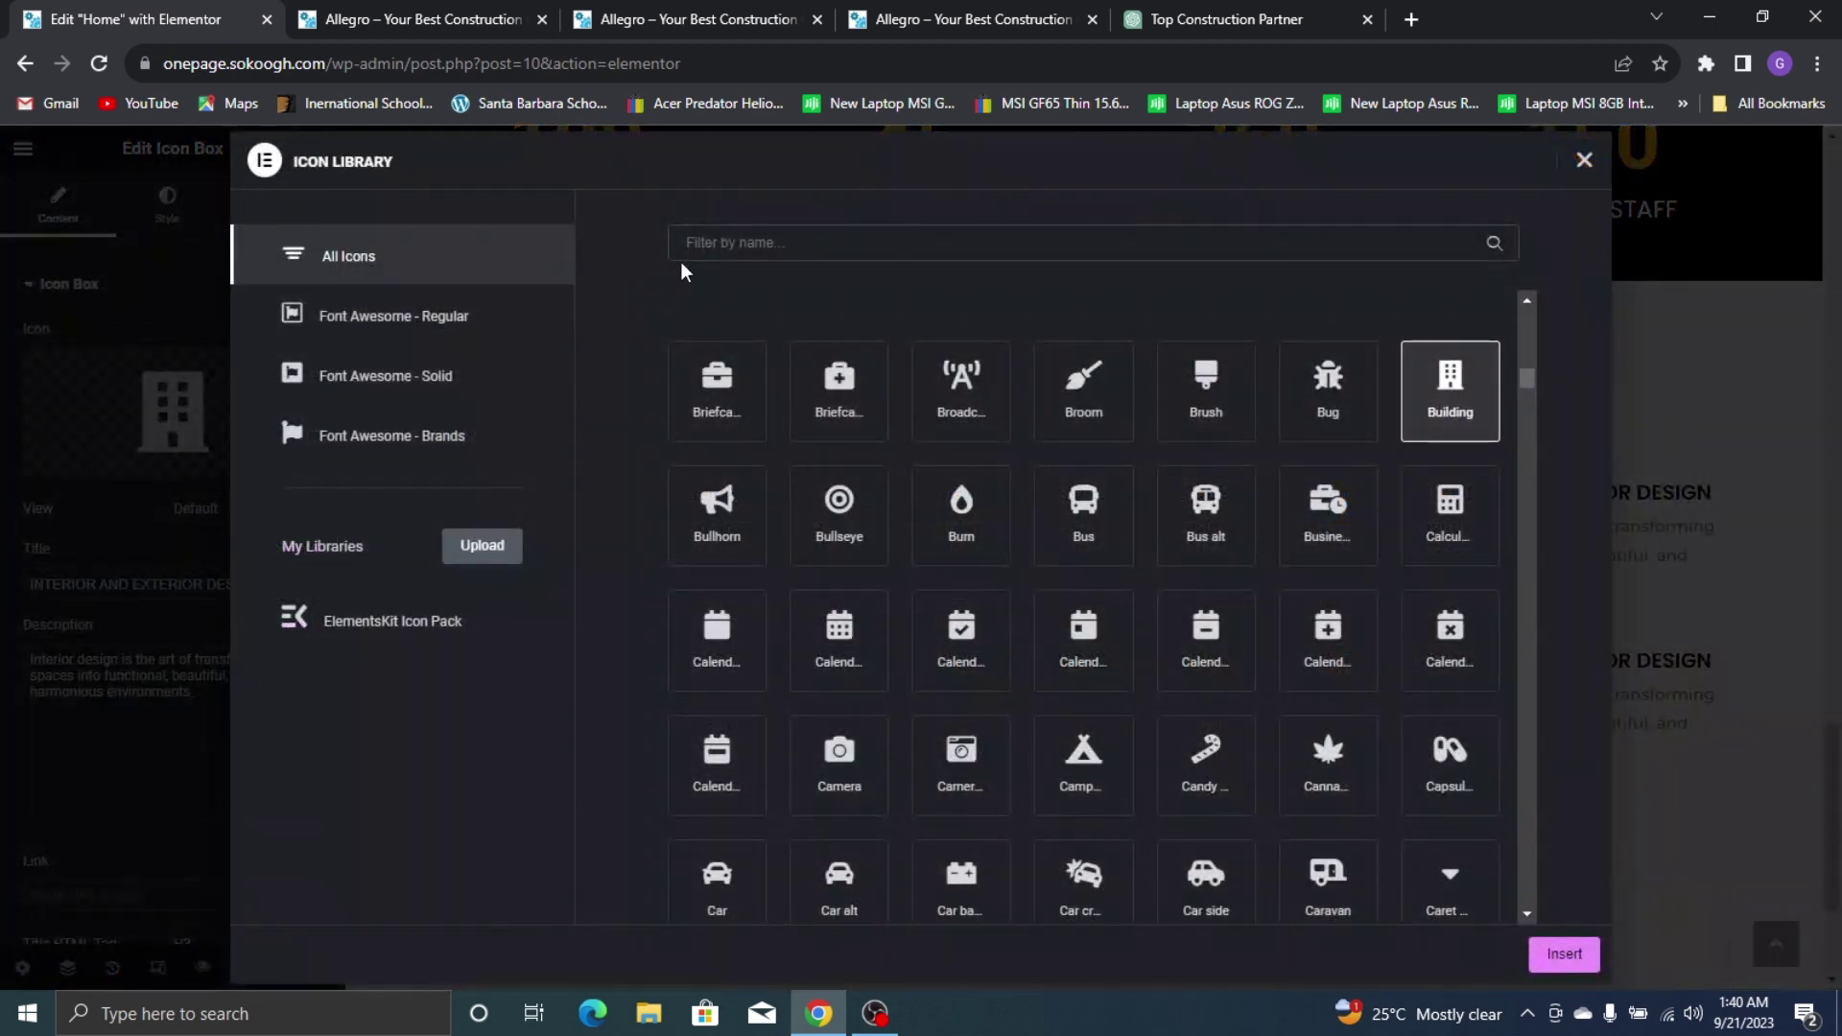
{"action": "type", "text": "user"}
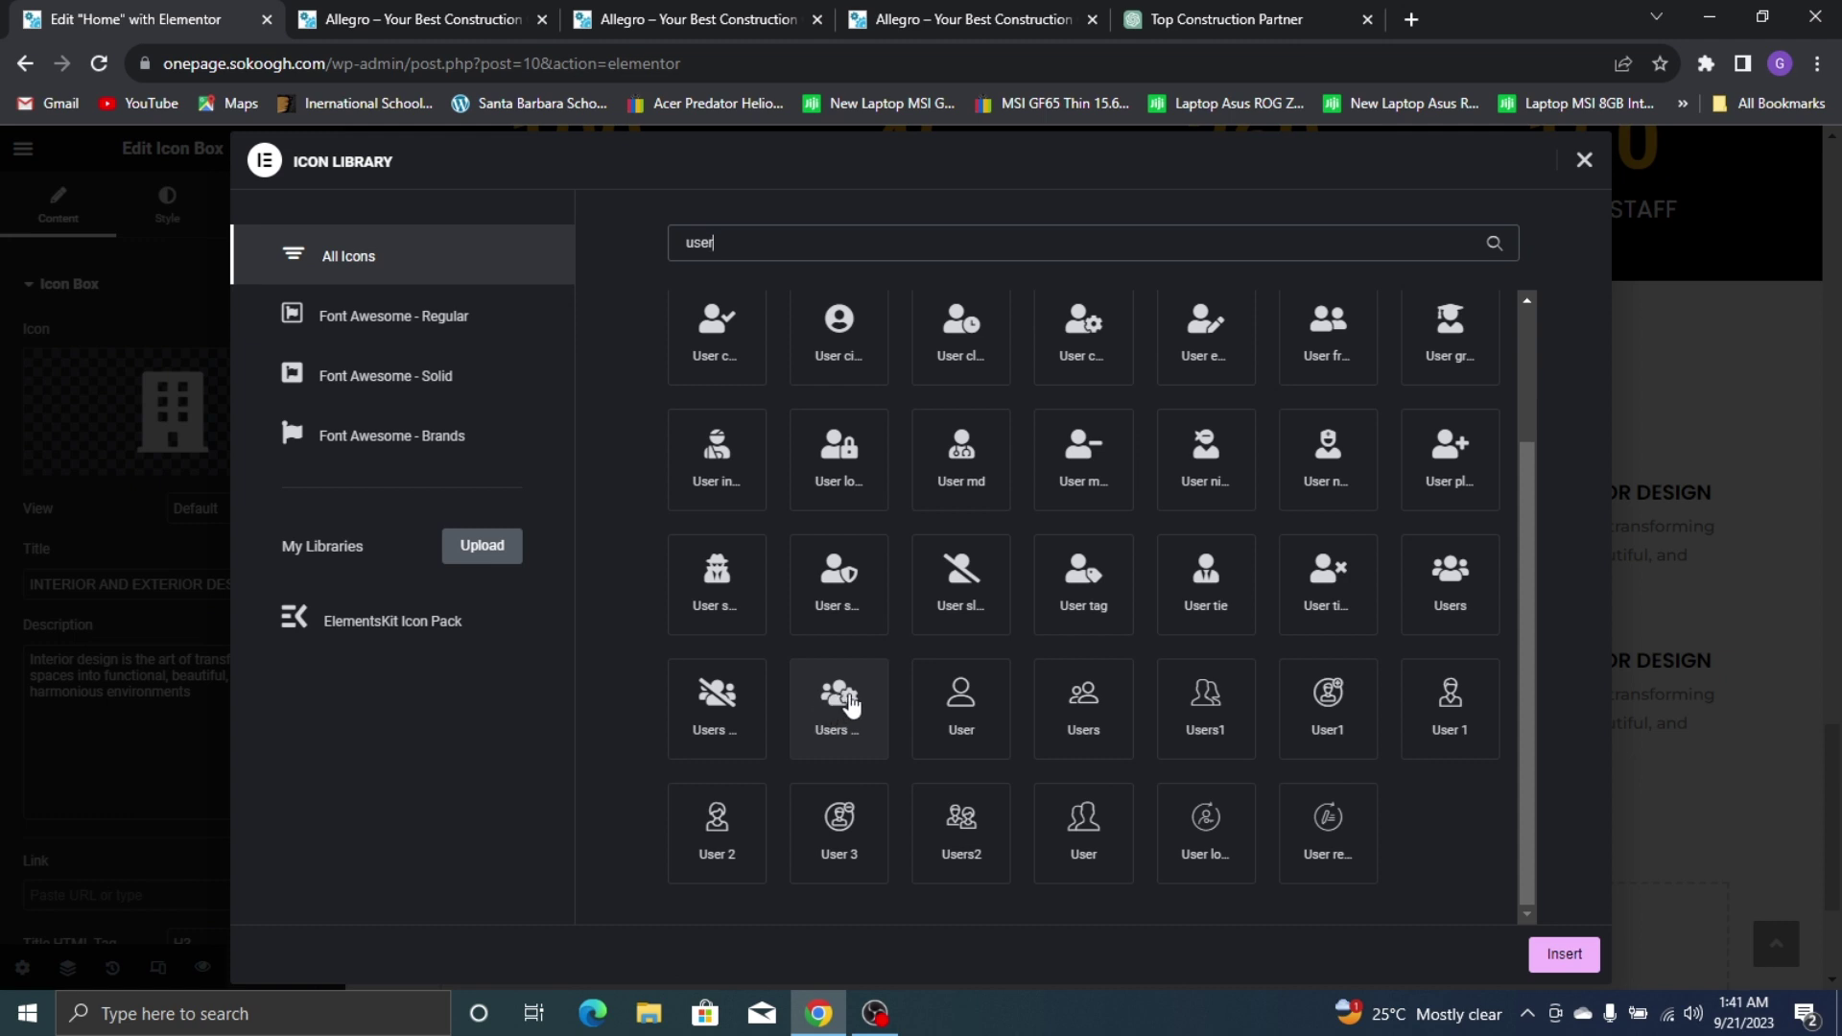
{"action": "left_click", "coordinate": [848, 732]}
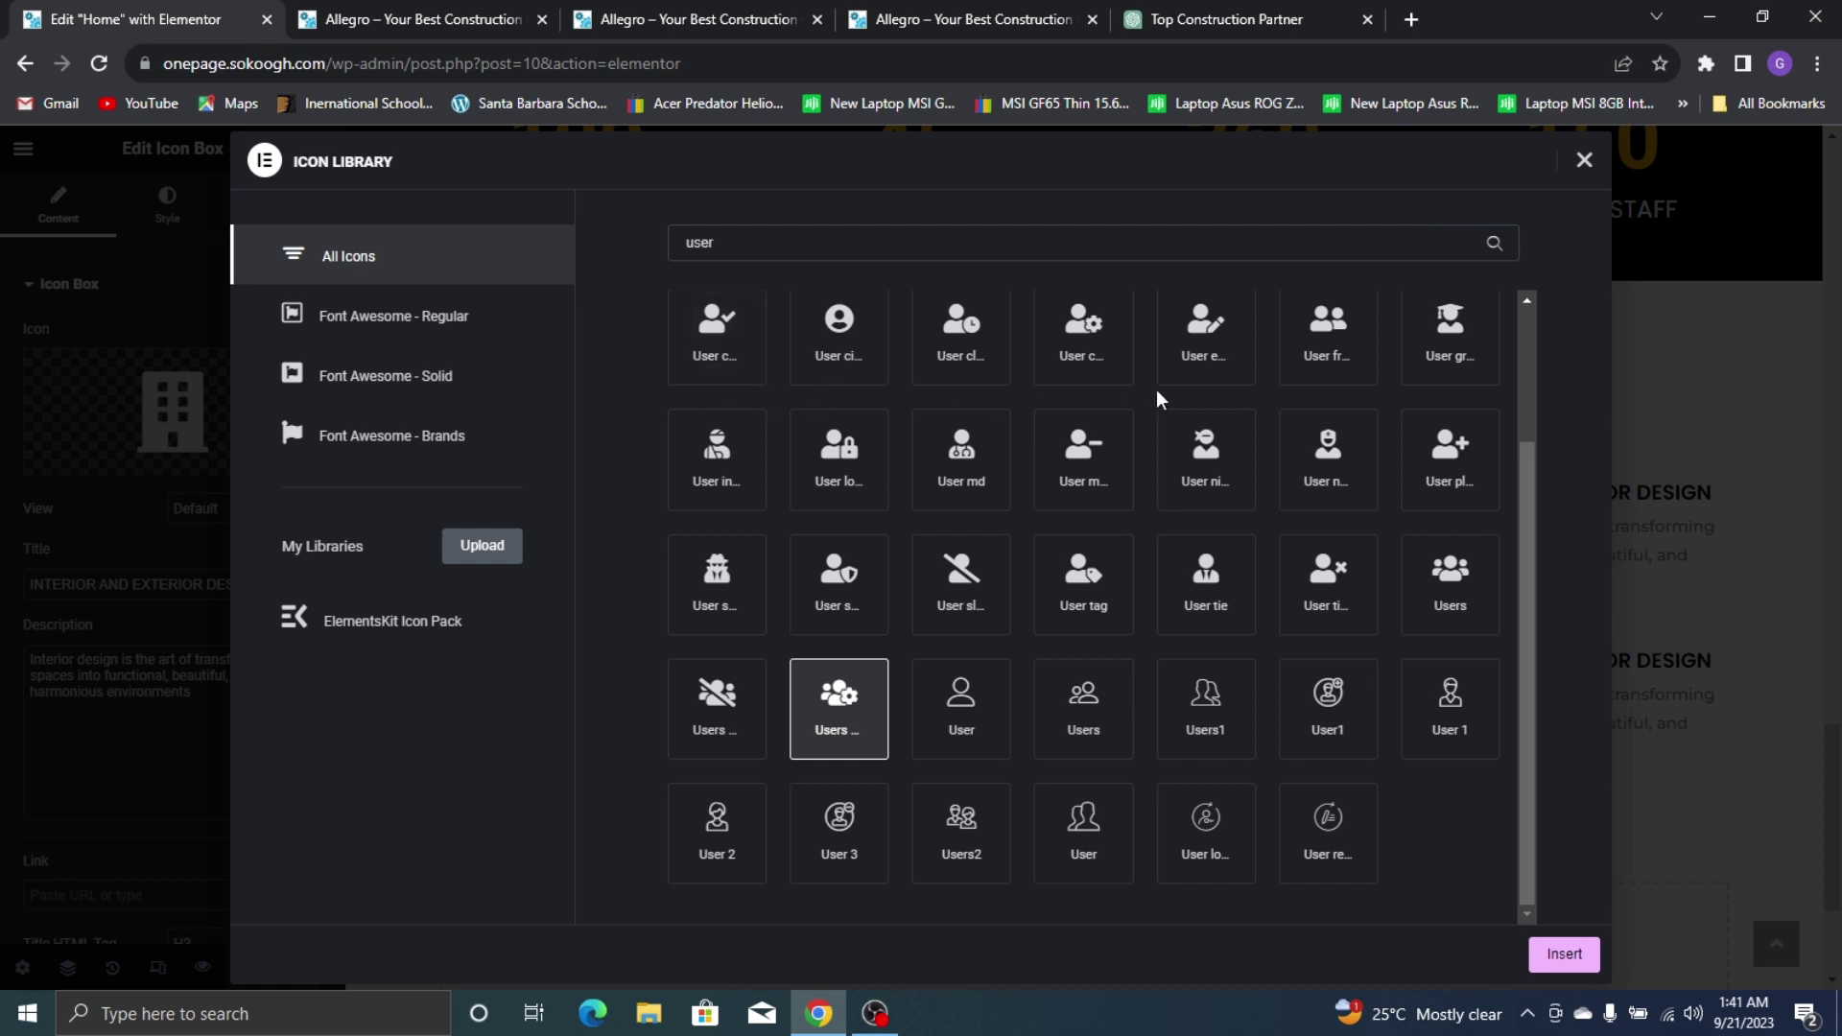
{"action": "left_click", "coordinate": [890, 3]}
{"action": "left_click", "coordinate": [38, 19]}
{"action": "left_click", "coordinate": [1546, 953]}
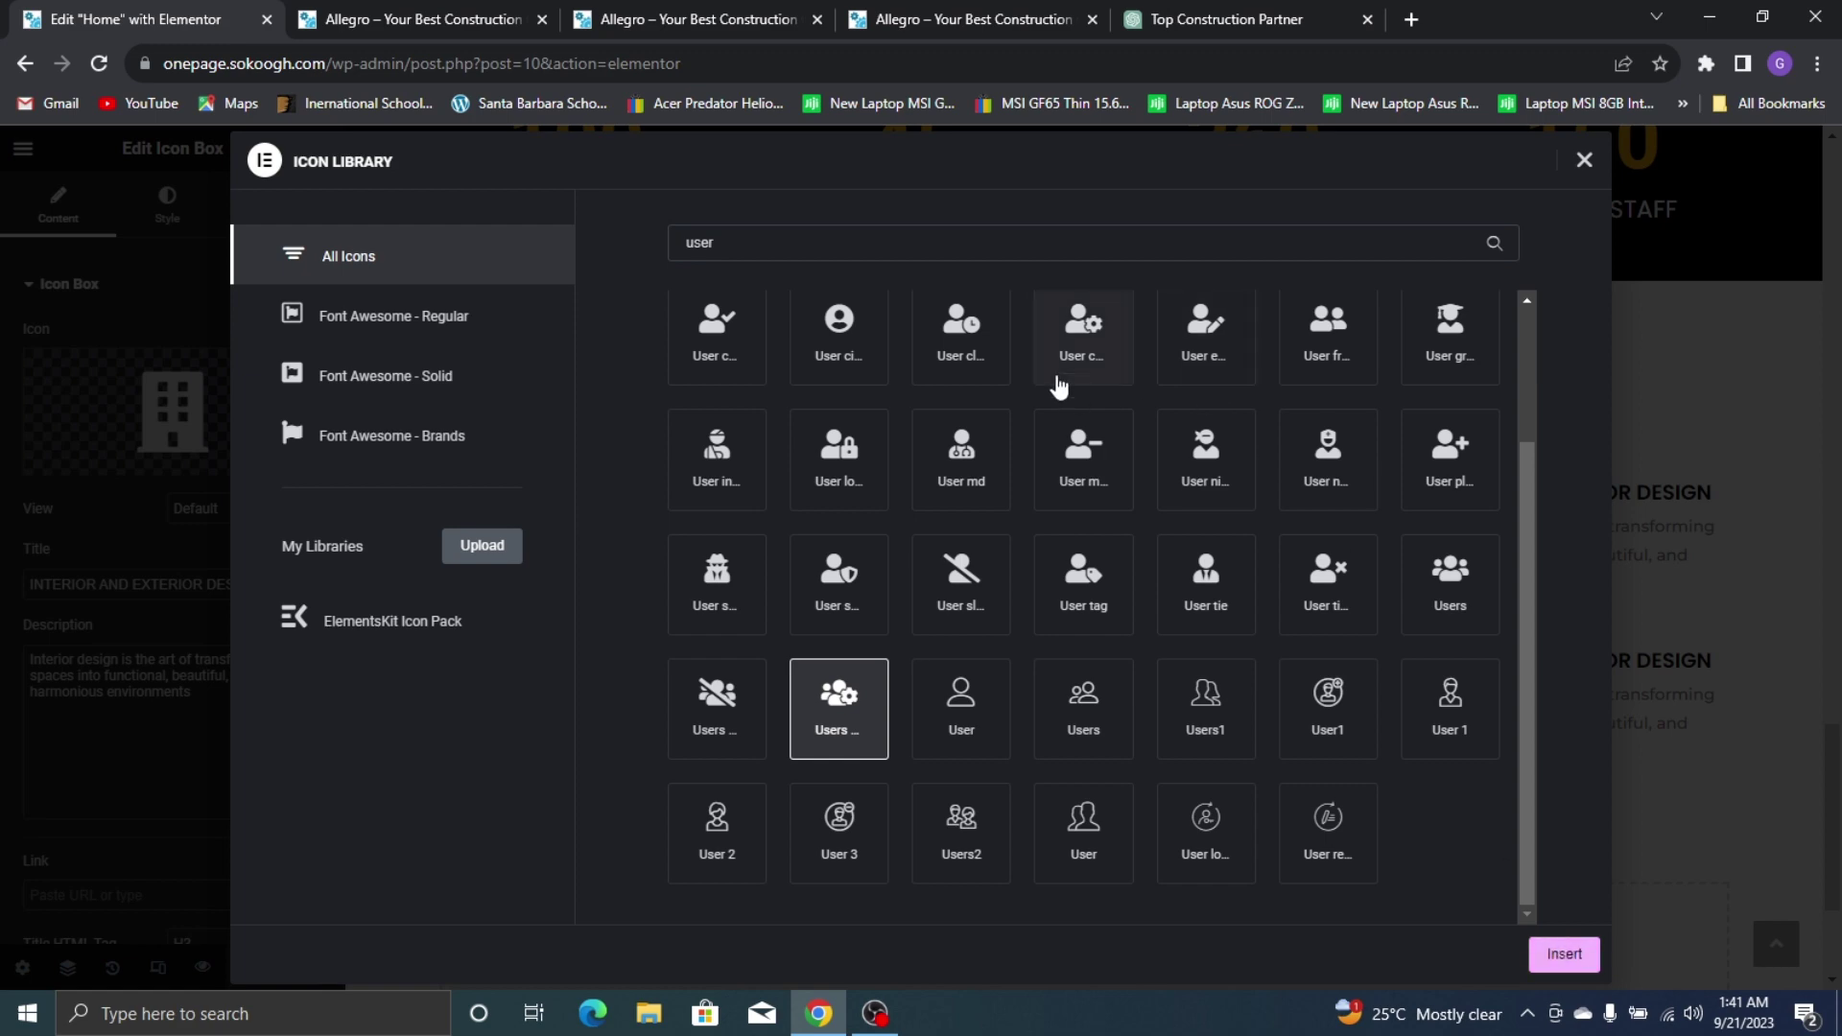
{"action": "left_click", "coordinate": [1076, 342]}
{"action": "left_click", "coordinate": [1554, 954]}
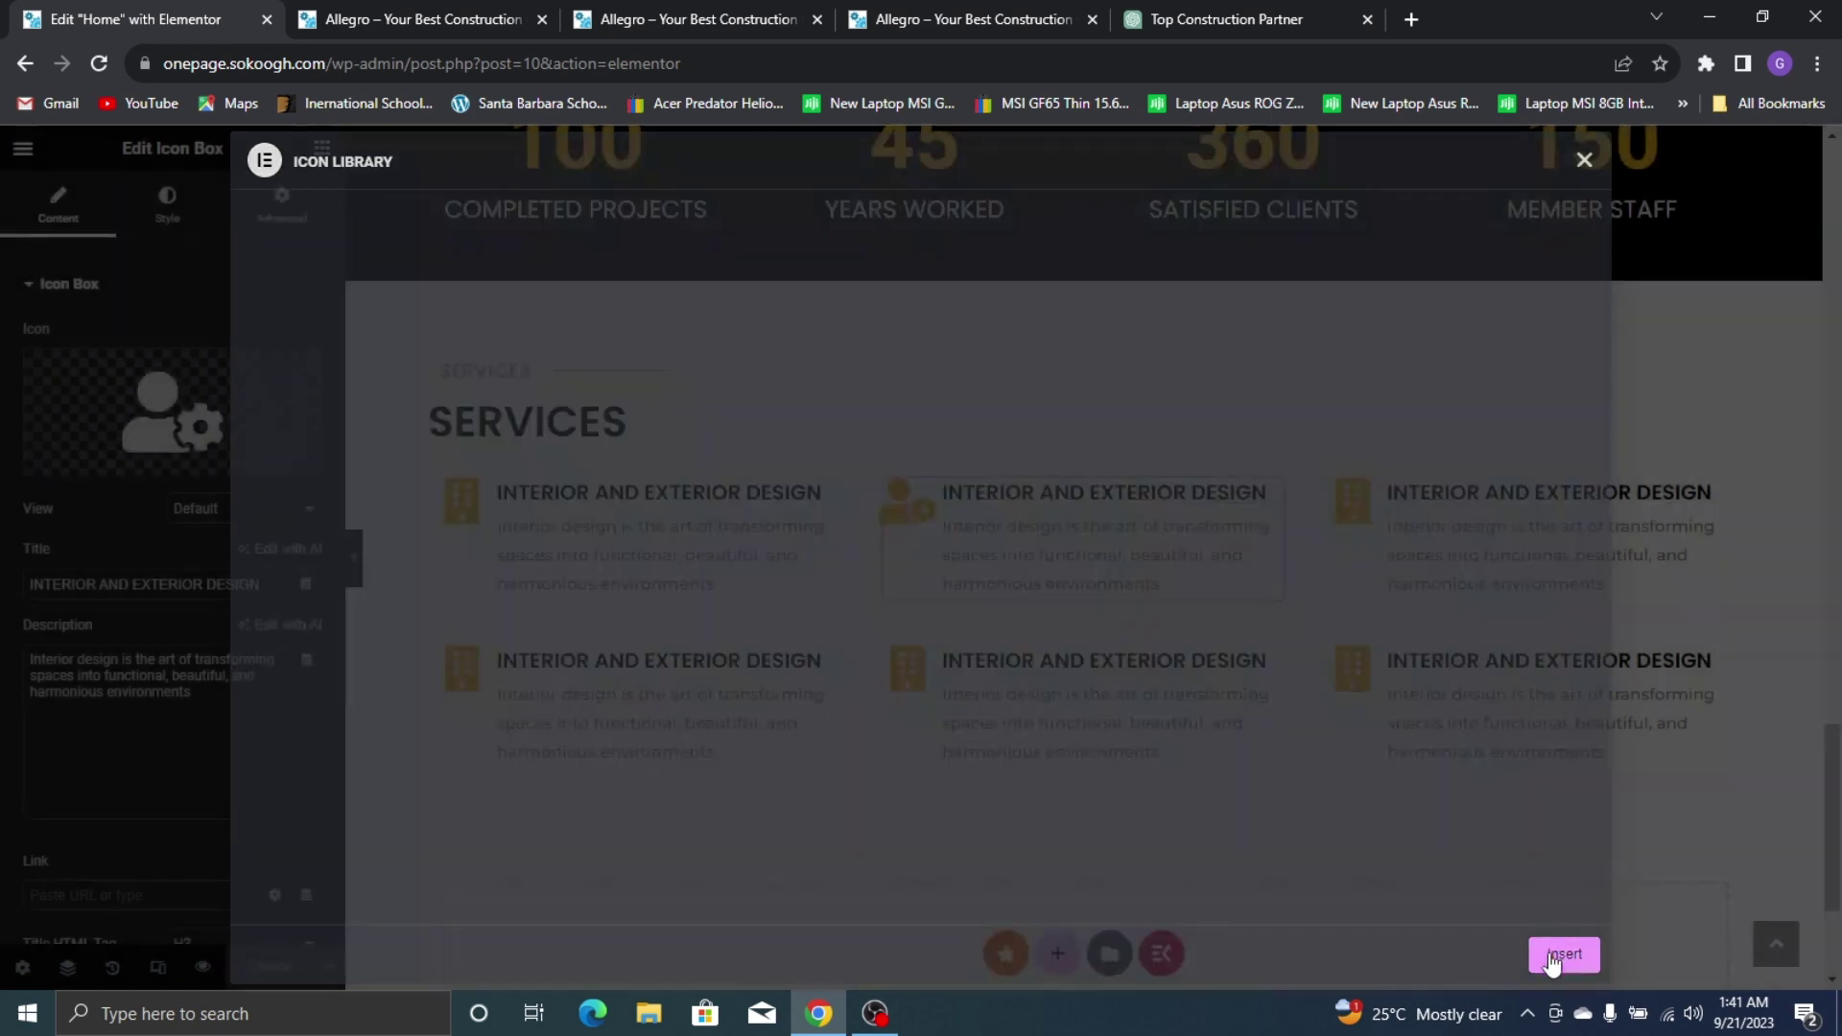
{"action": "left_click", "coordinate": [899, 14]}
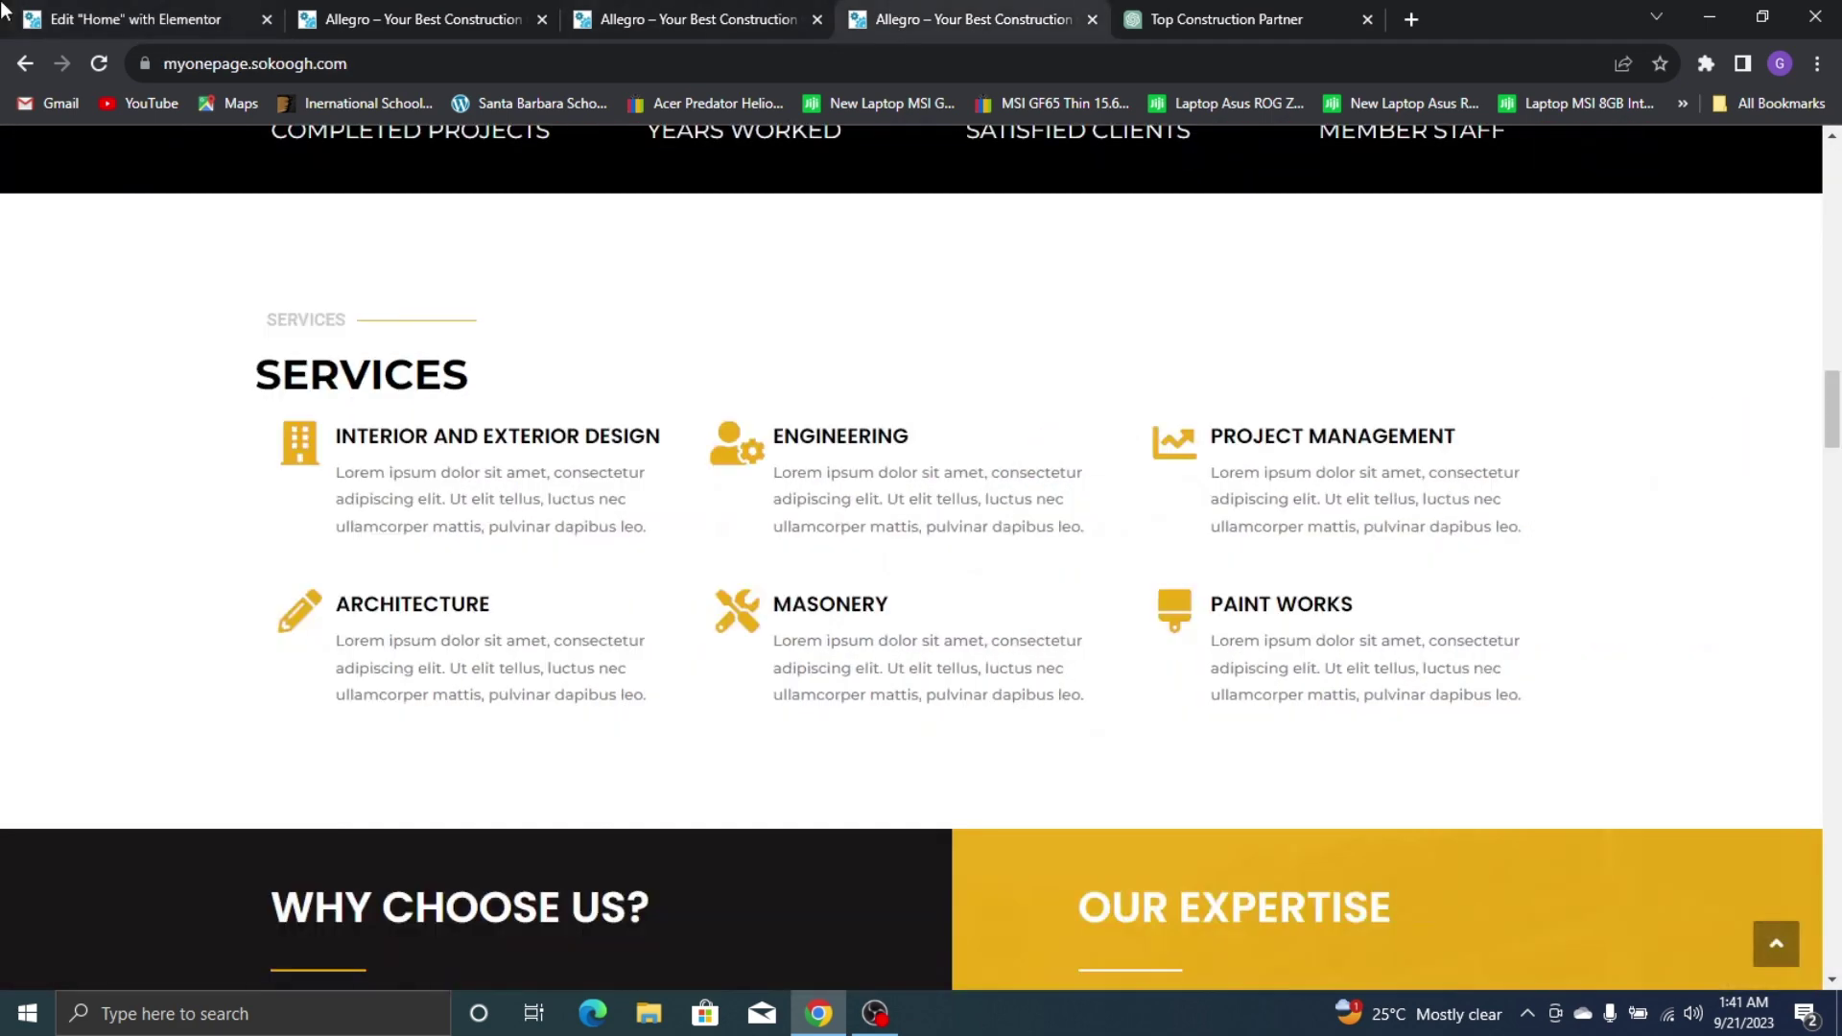
Change the middle box's title to ENGINEERING and update the page
{"action": "left_click", "coordinate": [132, 19]}
{"action": "triple_click", "coordinate": [144, 587]}
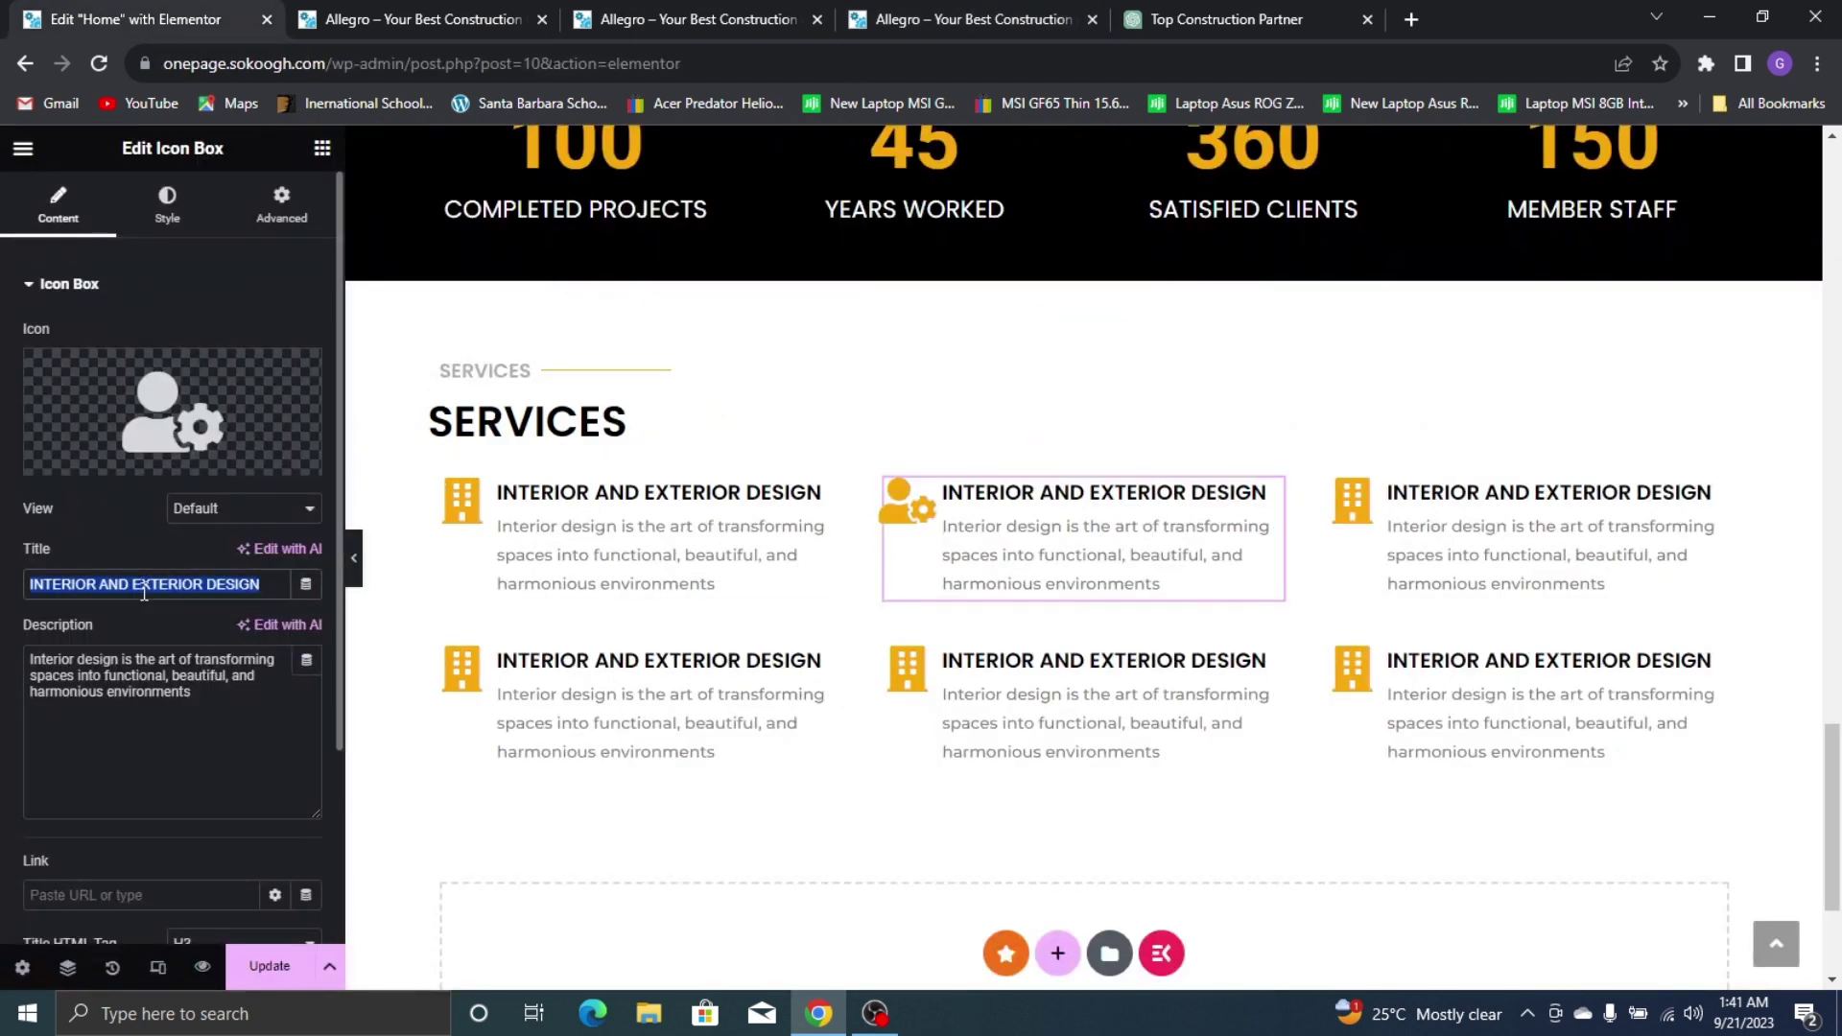
{"action": "type", "text": "ENGINEERING"}
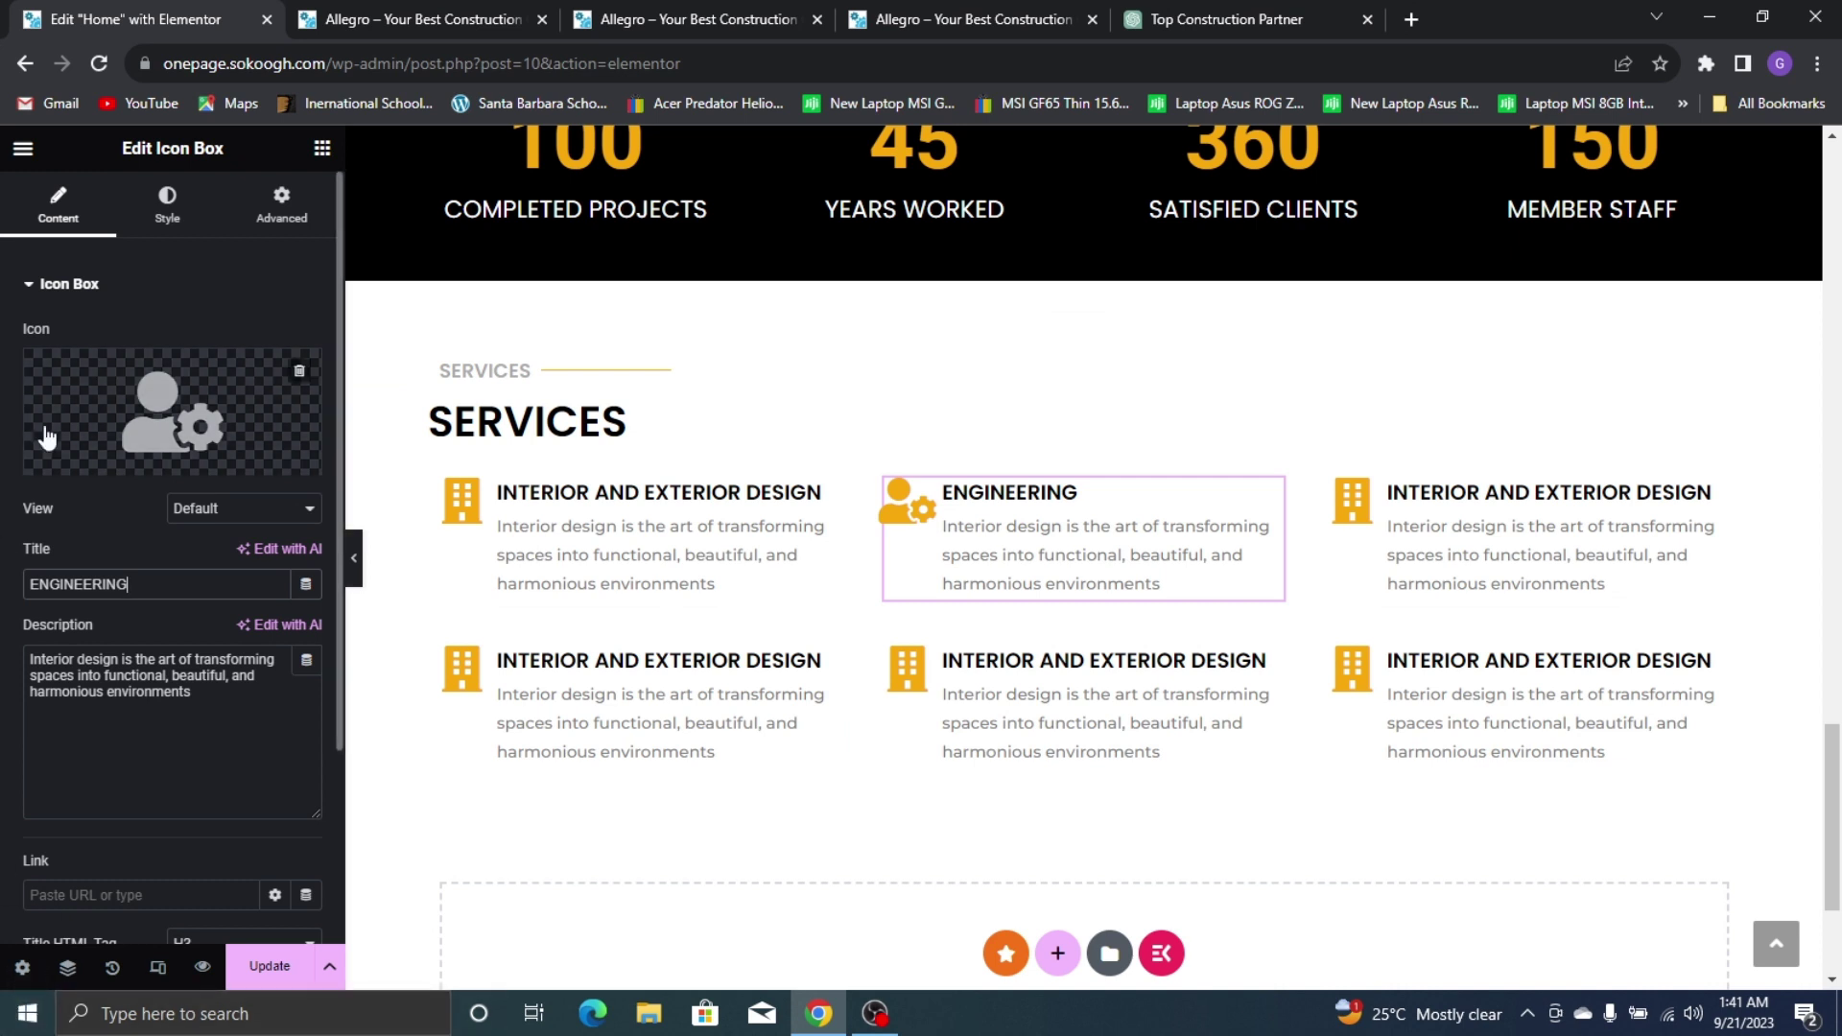
{"action": "left_click", "coordinate": [308, 978]}
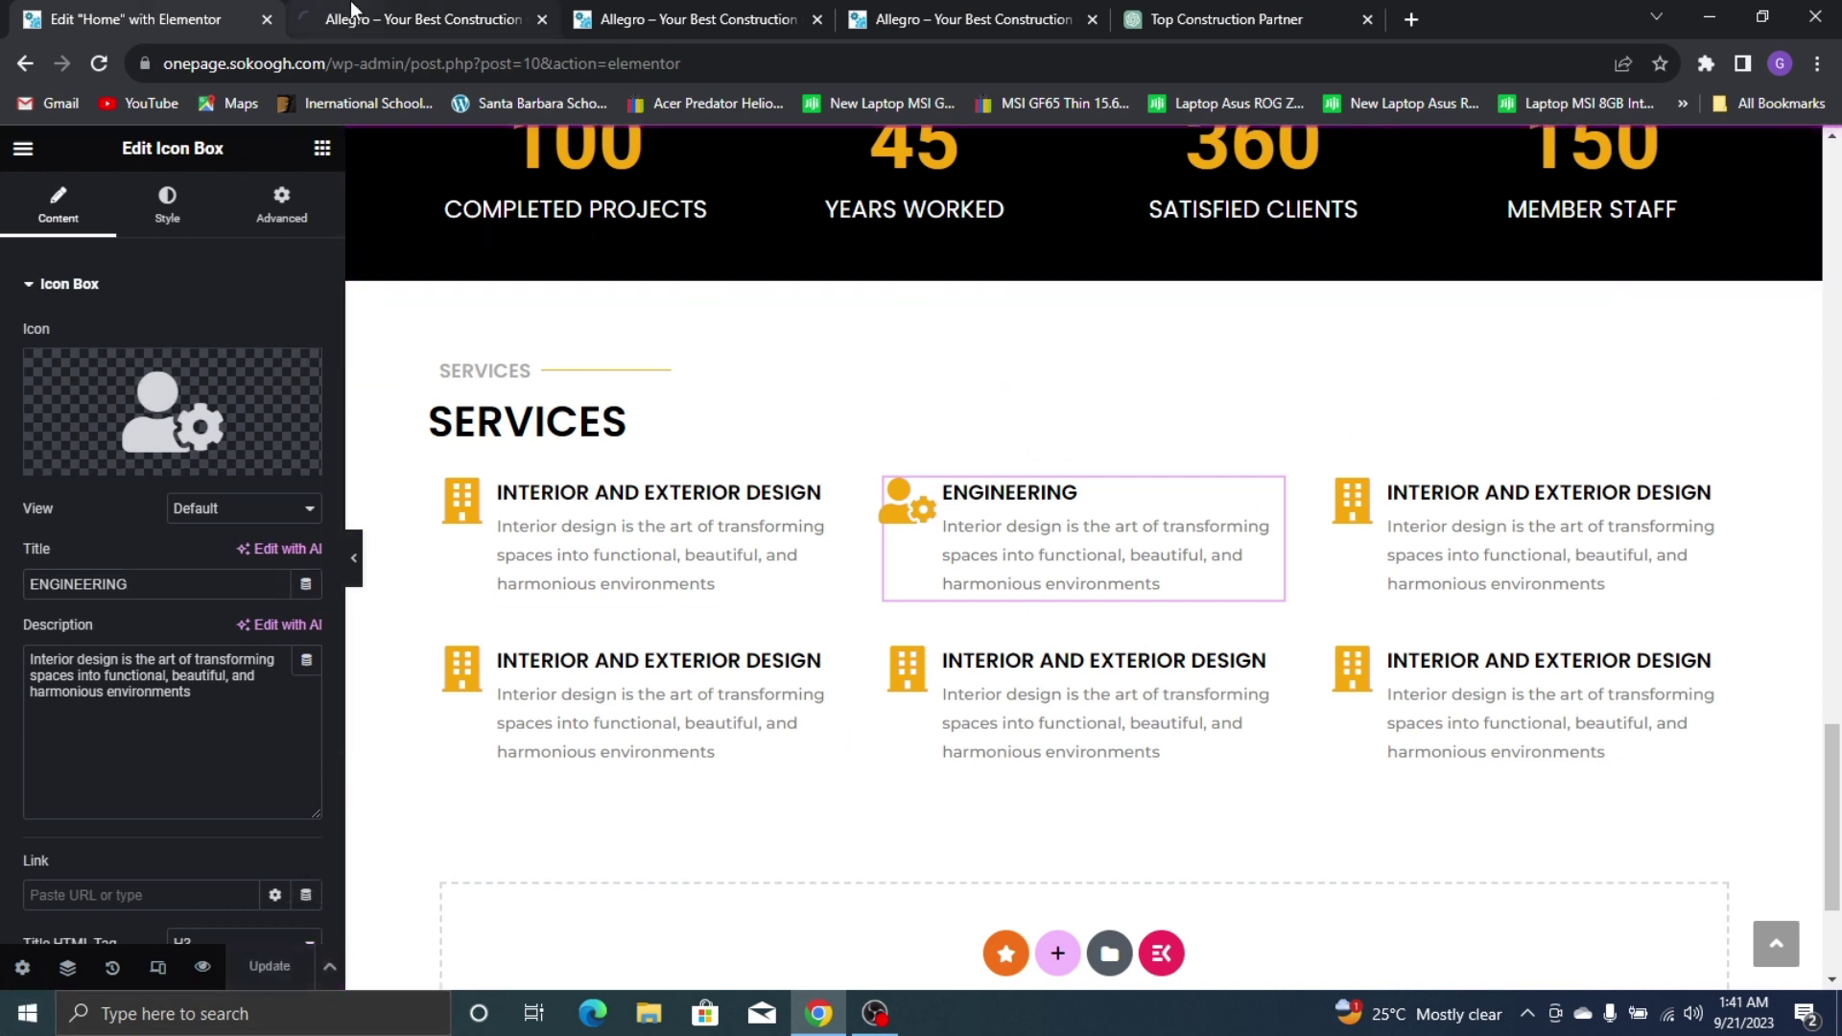
{"action": "left_click", "coordinate": [403, 19]}
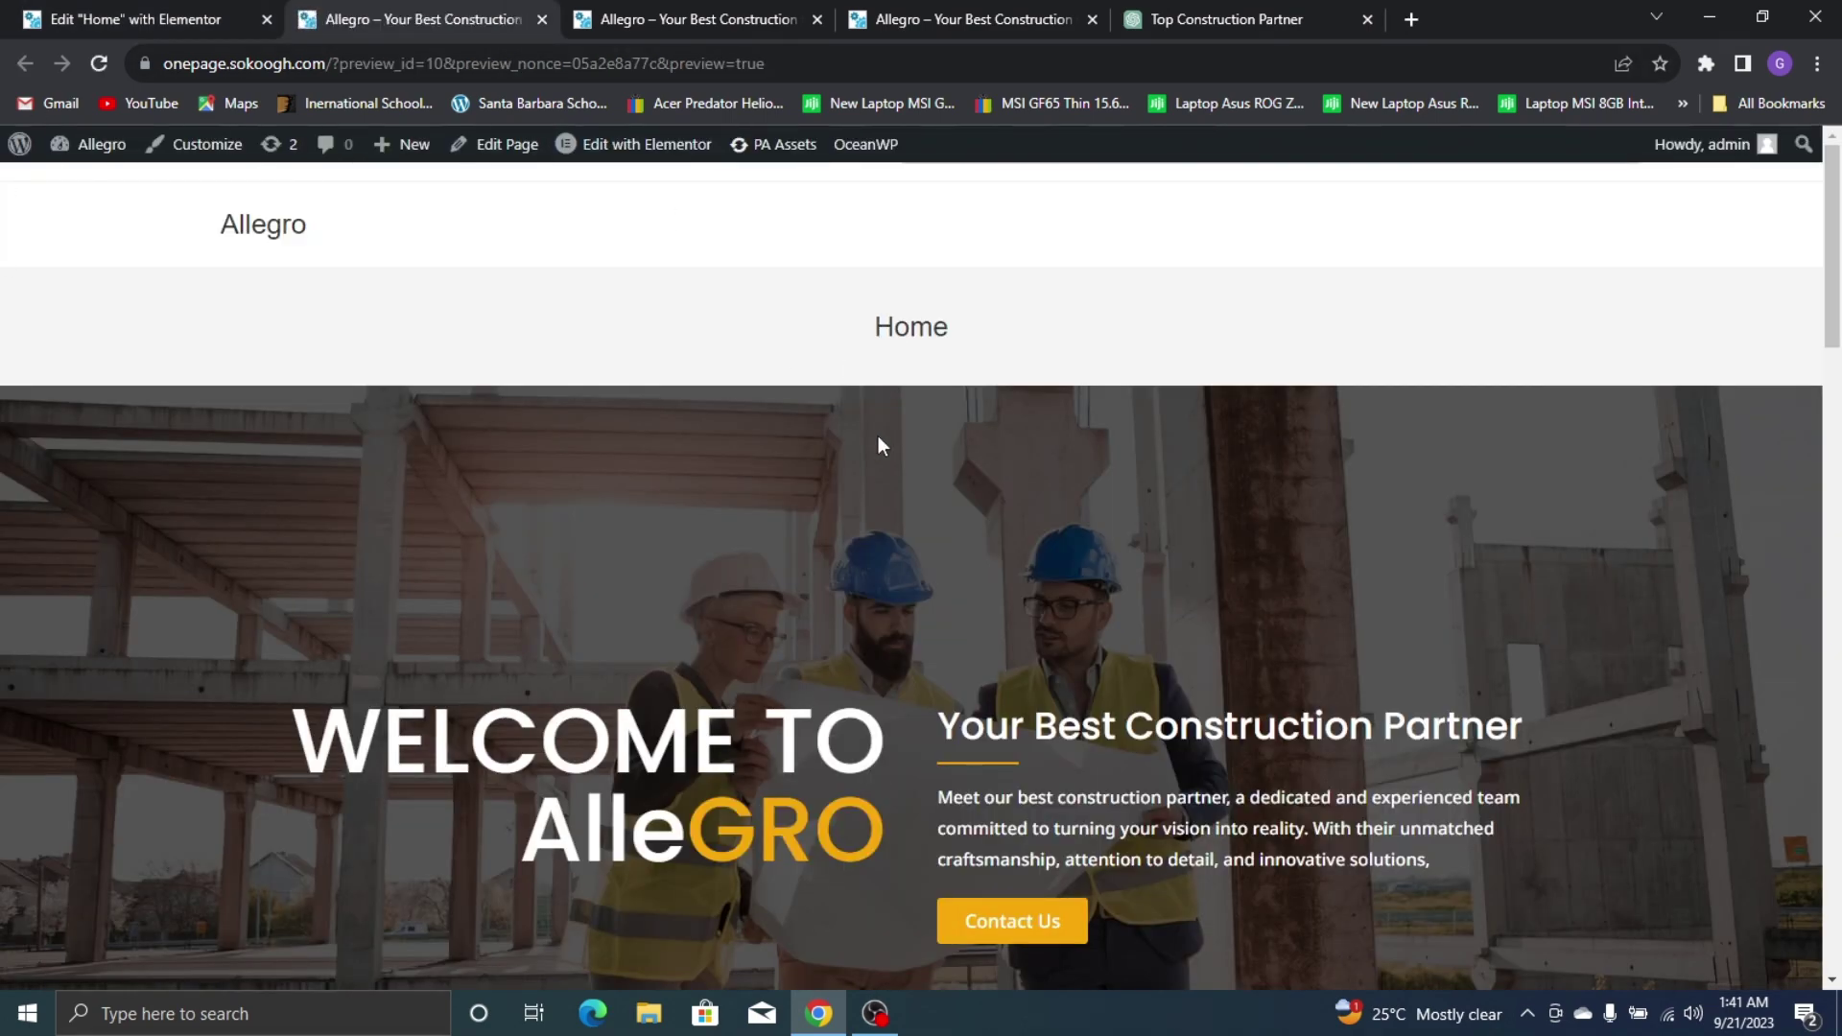
Scroll the preview's Services section to confirm the ENGINEERING box
{"action": "scroll", "coordinate": [877, 442], "scroll_direction": "down", "scroll_amount": 15}
{"action": "scroll", "coordinate": [700, 408], "scroll_direction": "down", "scroll_amount": 9}
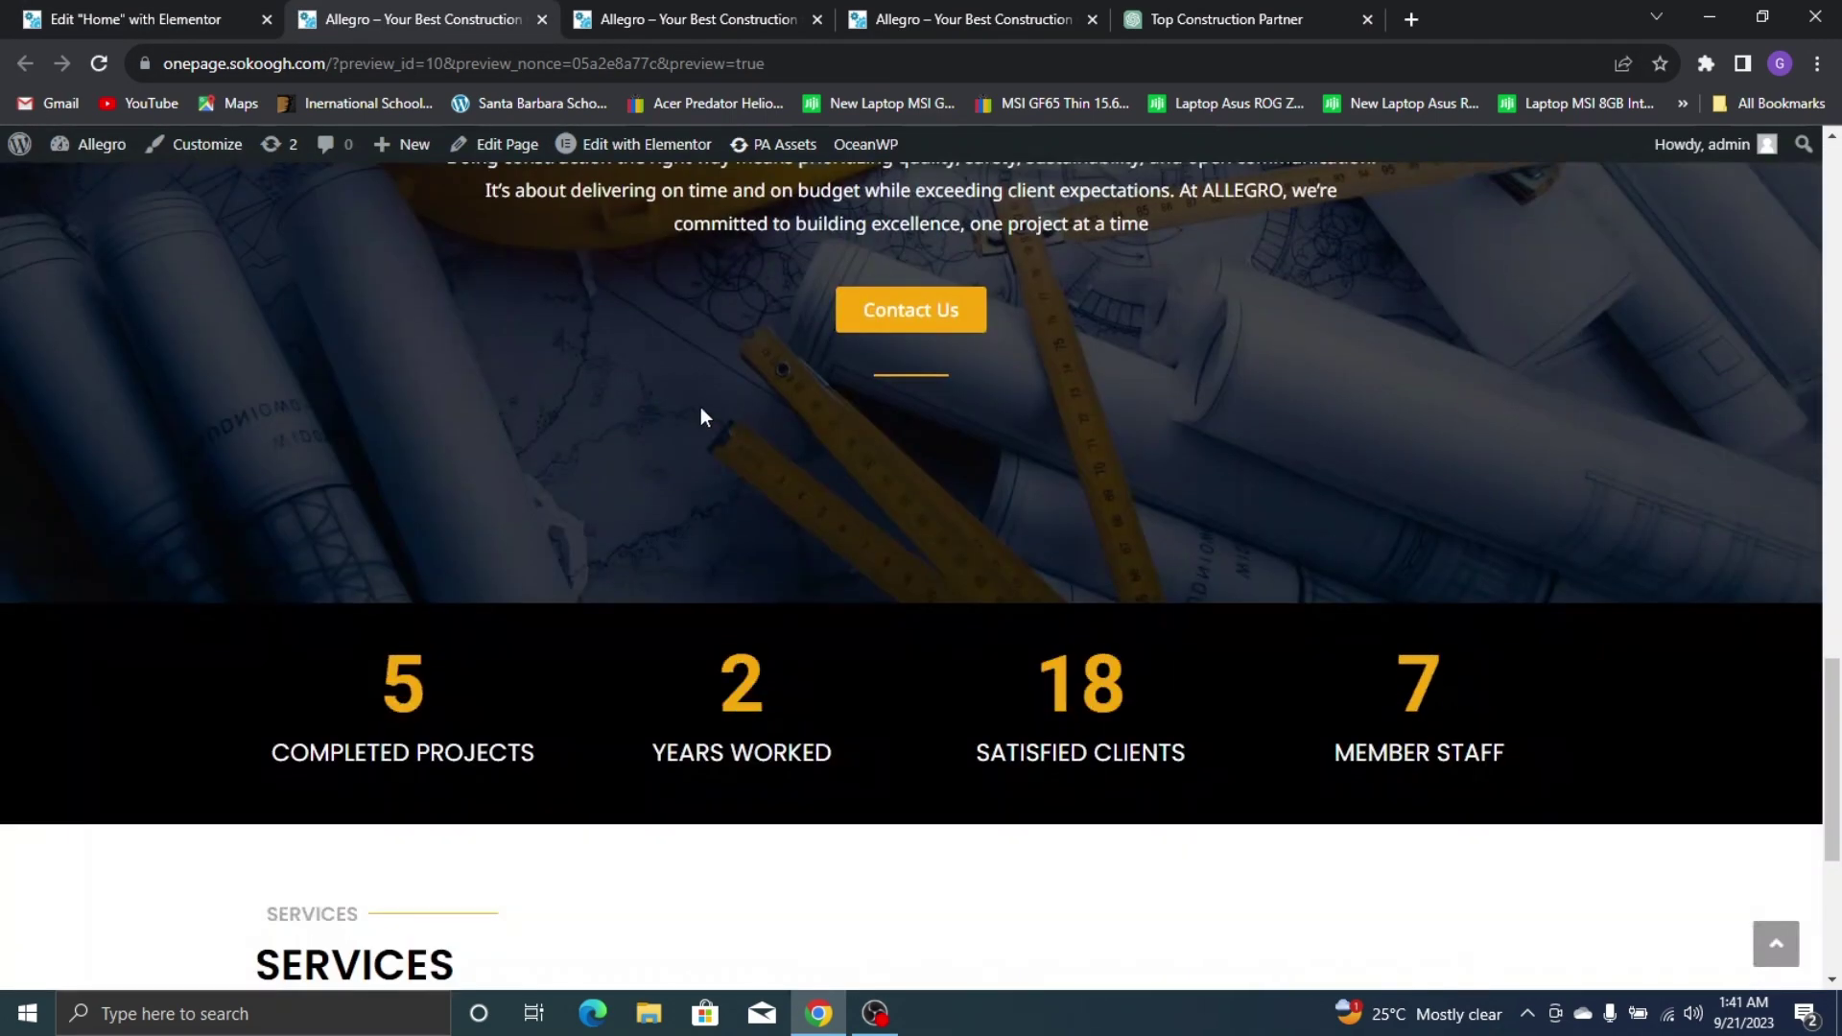
{"action": "scroll", "coordinate": [899, 480], "scroll_direction": "up", "scroll_amount": 1}
{"action": "scroll", "coordinate": [899, 480], "scroll_direction": "down", "scroll_amount": 1}
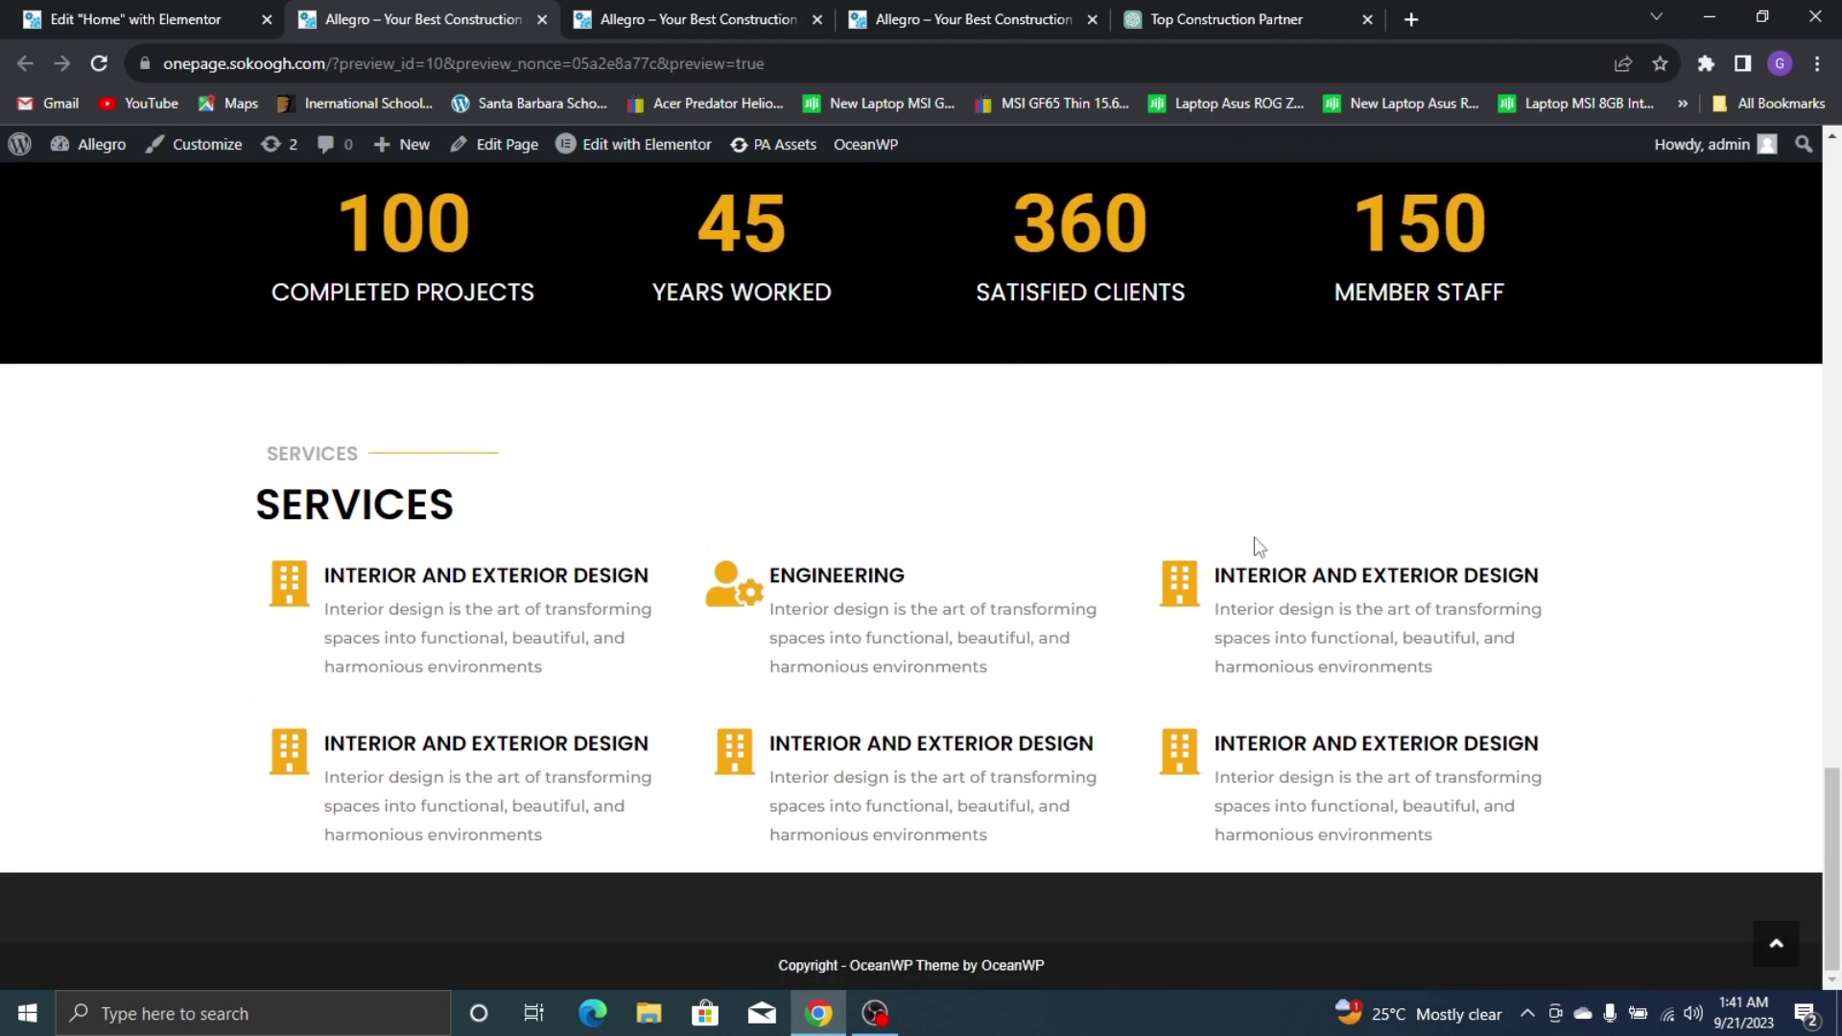
{"action": "left_click", "coordinate": [205, 9]}
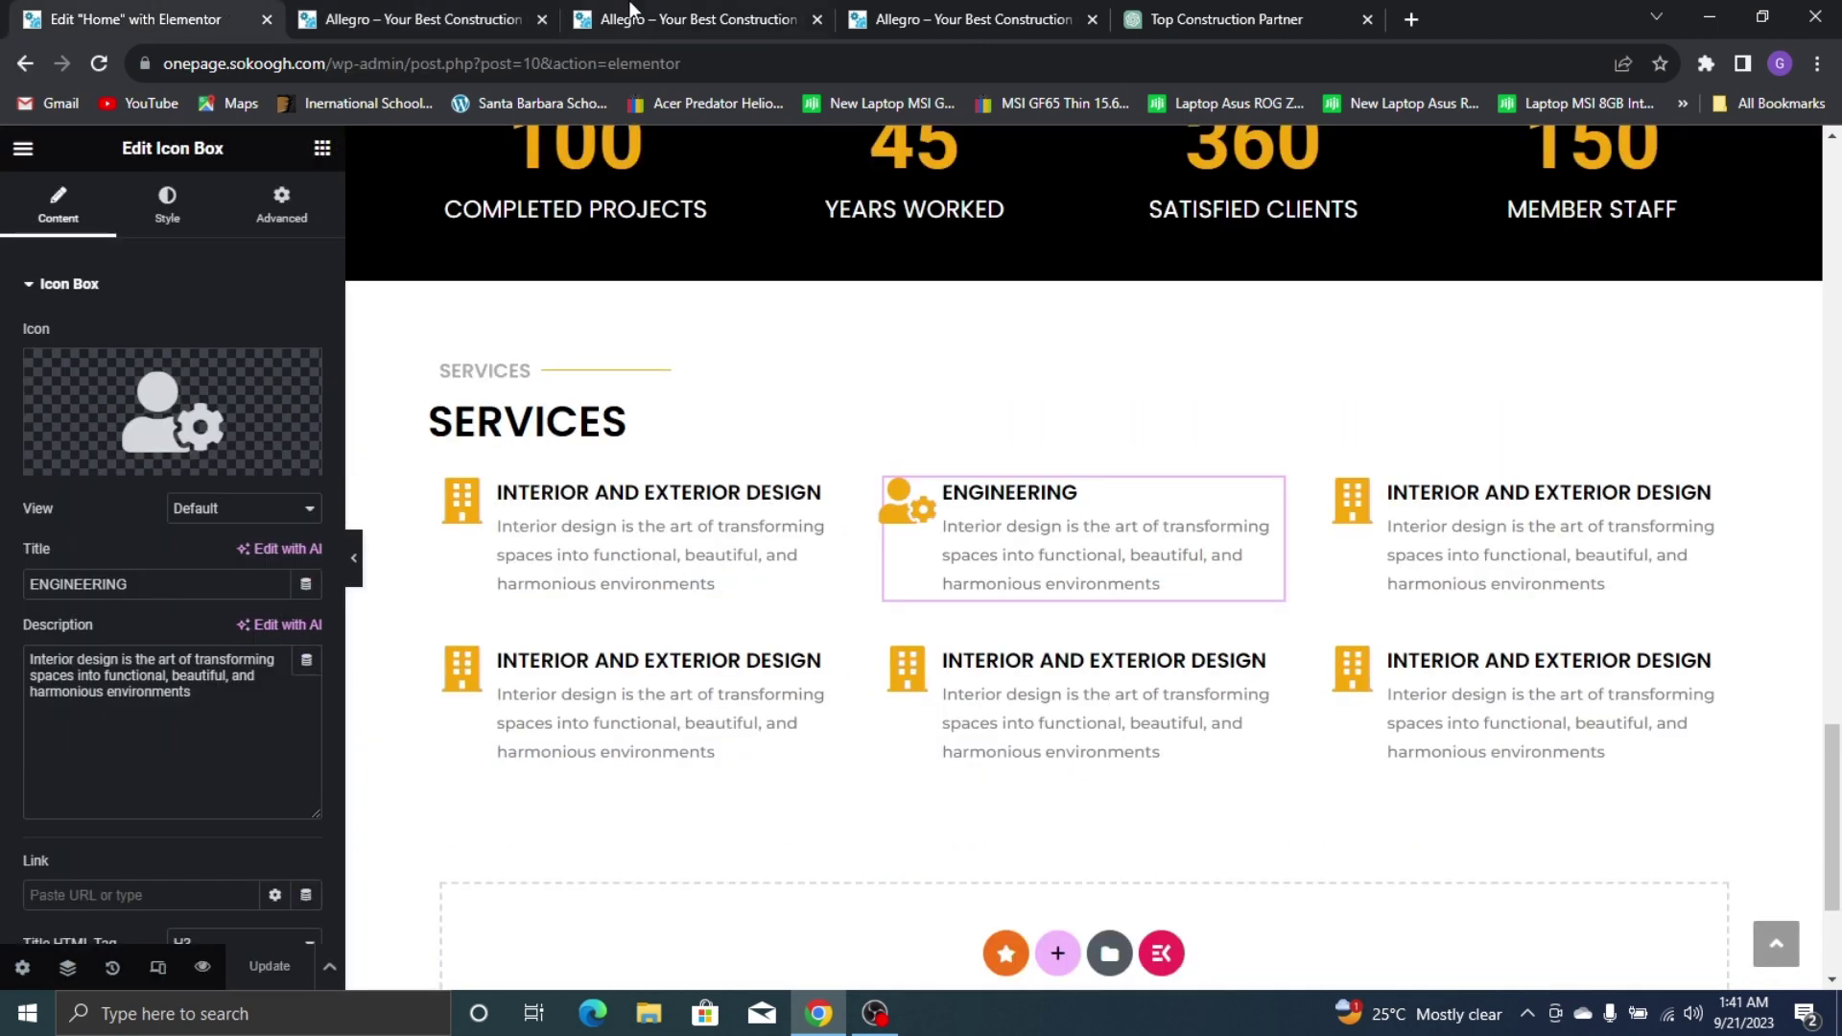
Scroll the reference site to its Why Choose Us checklist band
{"action": "left_click", "coordinate": [969, 20]}
{"action": "scroll", "coordinate": [976, 401], "scroll_direction": "down", "scroll_amount": 15}
{"action": "scroll", "coordinate": [1081, 526], "scroll_direction": "down", "scroll_amount": 8}
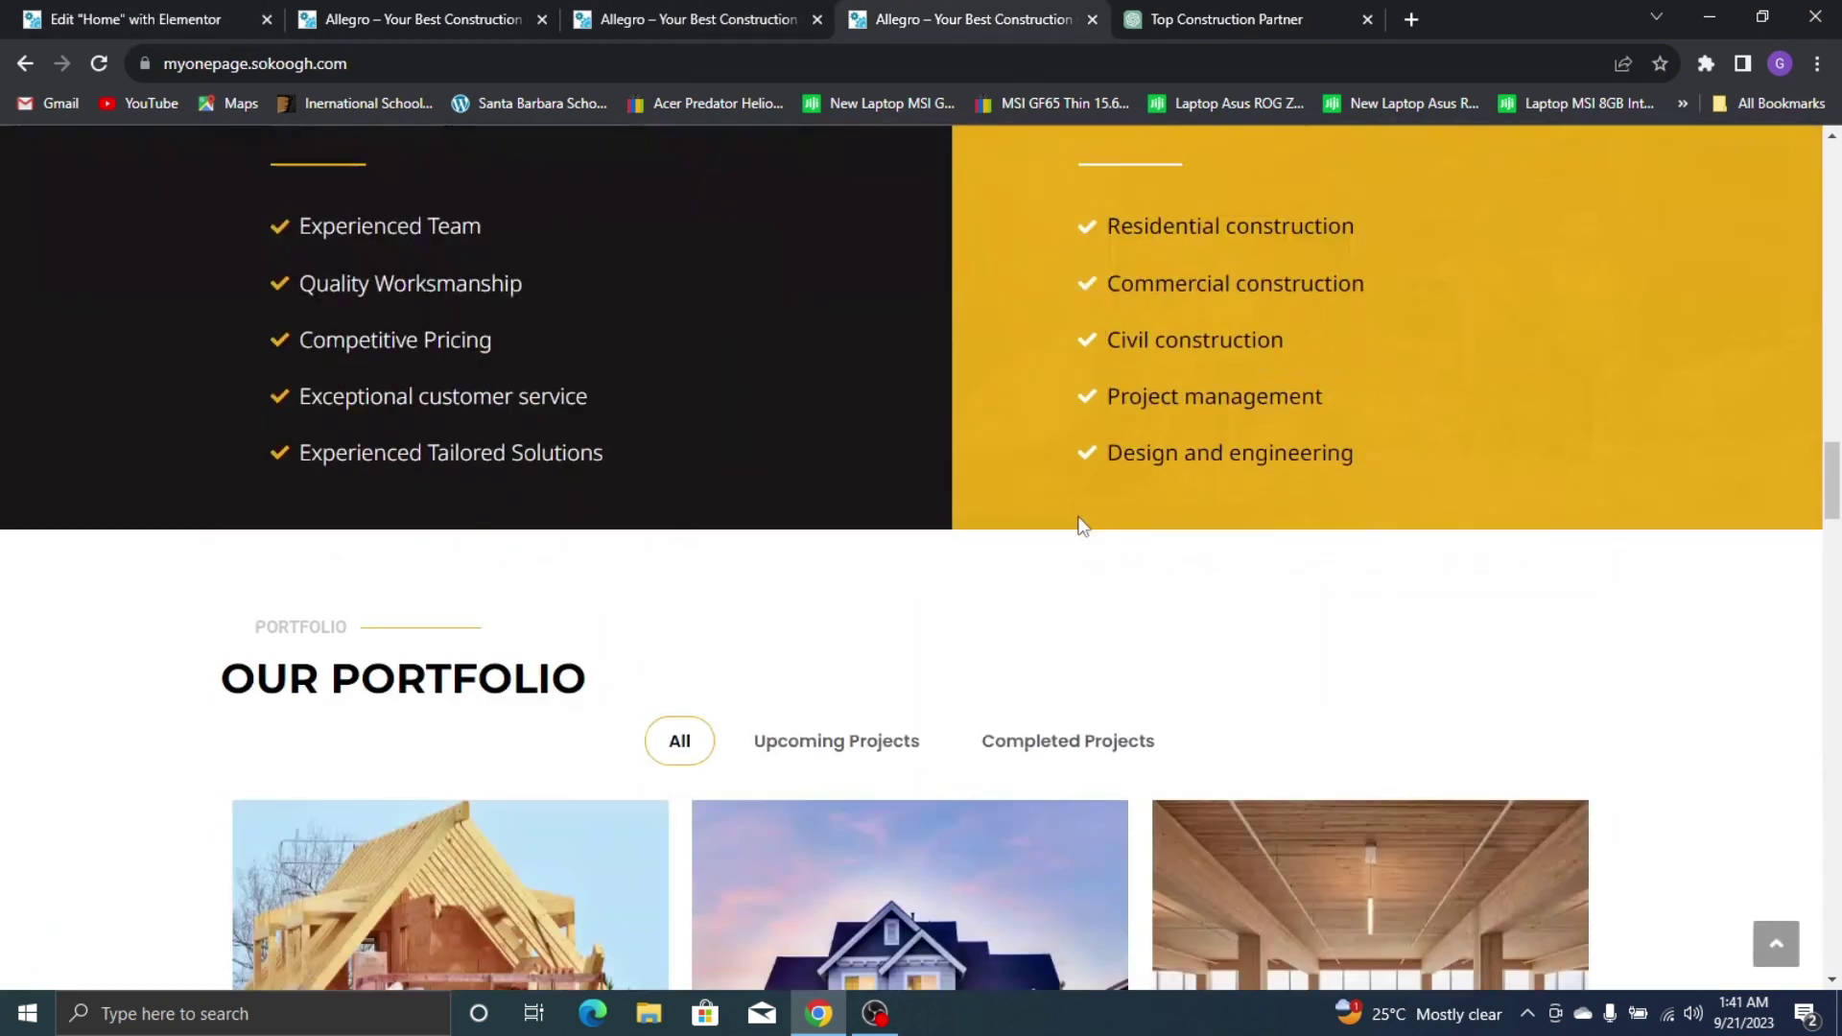
{"action": "scroll", "coordinate": [963, 416], "scroll_direction": "up", "scroll_amount": 3}
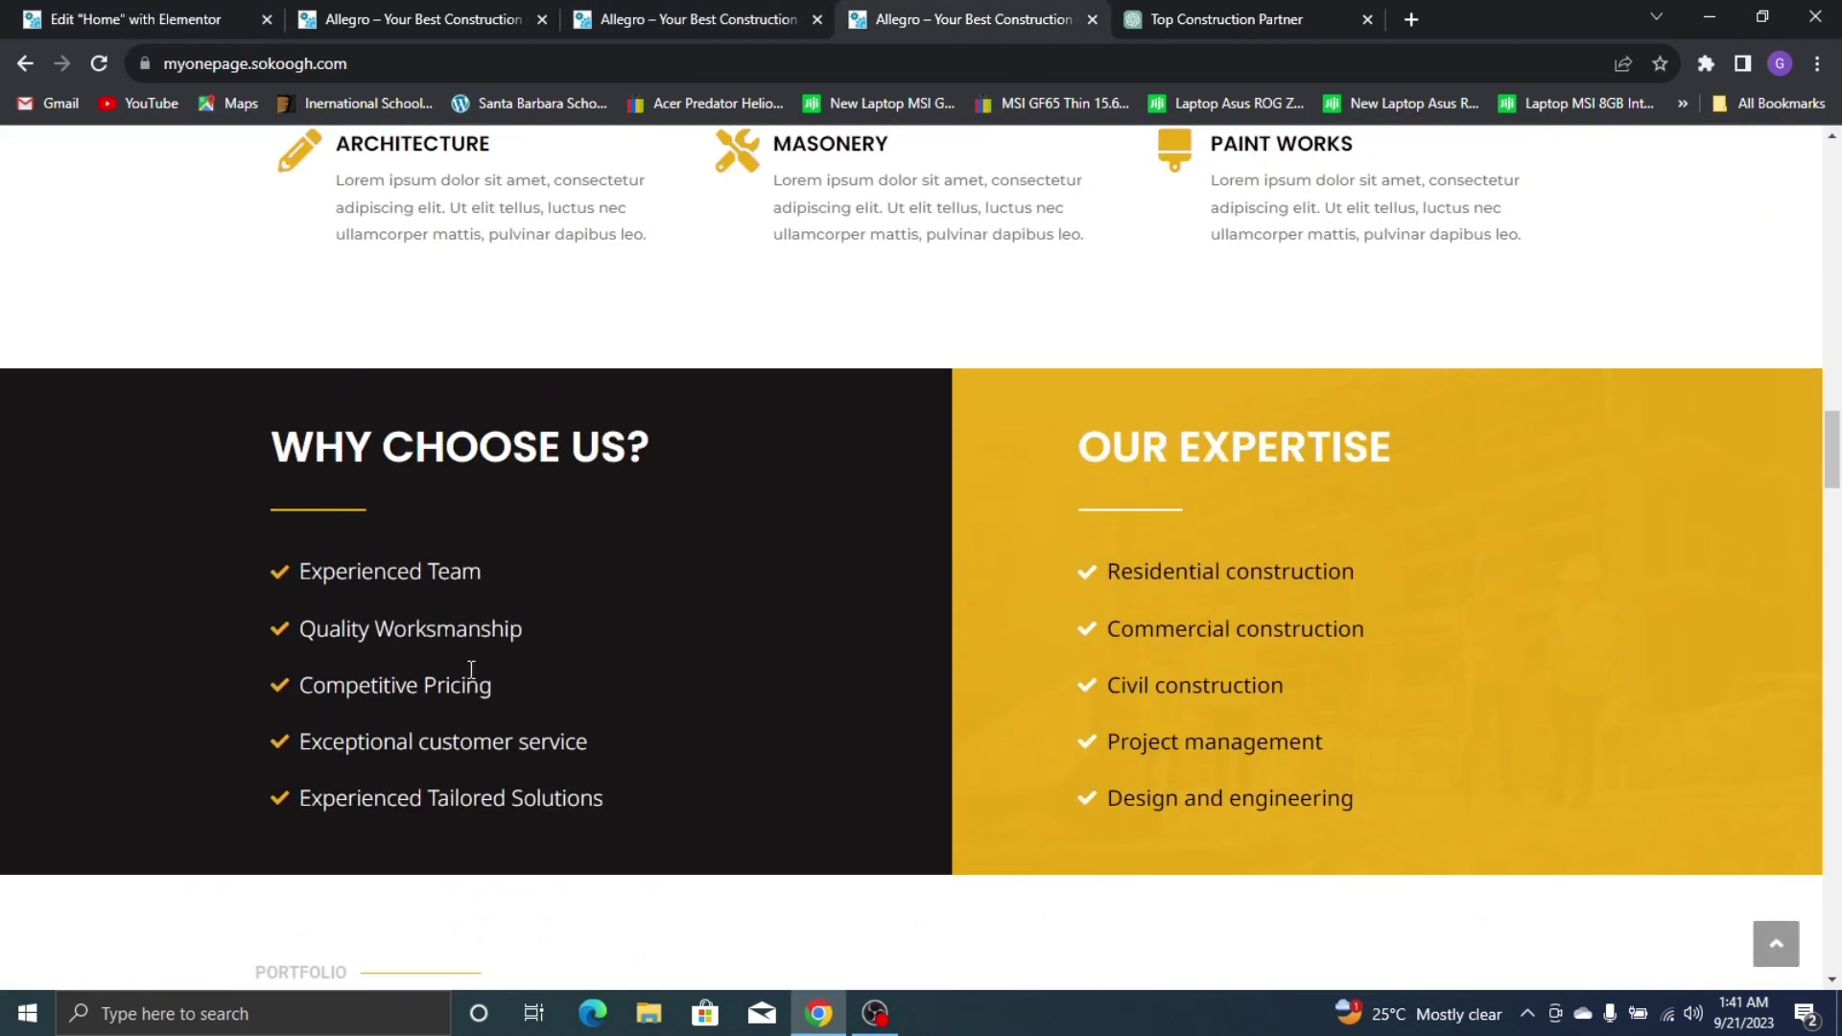
Insert a two-column container beneath the Services section in the Elementor editor
{"action": "left_click", "coordinate": [178, 13]}
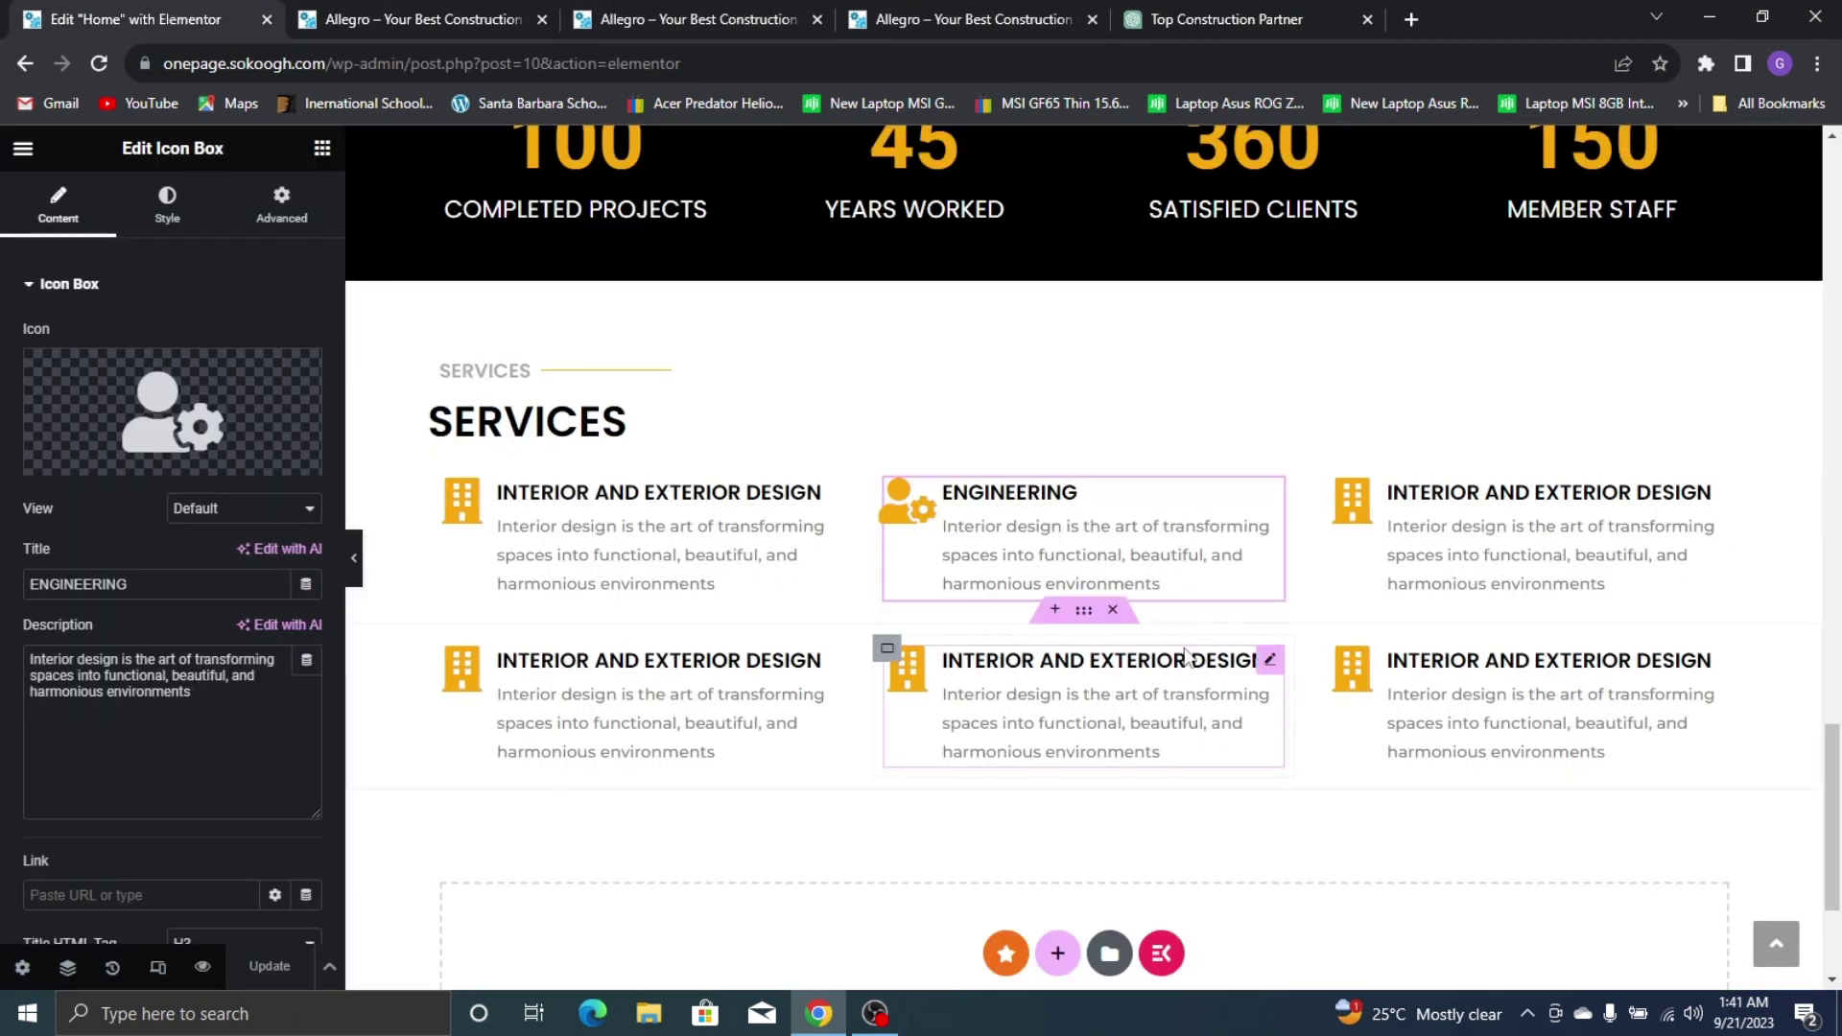
{"action": "scroll", "coordinate": [540, 279], "scroll_direction": "down", "scroll_amount": 3}
{"action": "left_click", "coordinate": [1061, 662]}
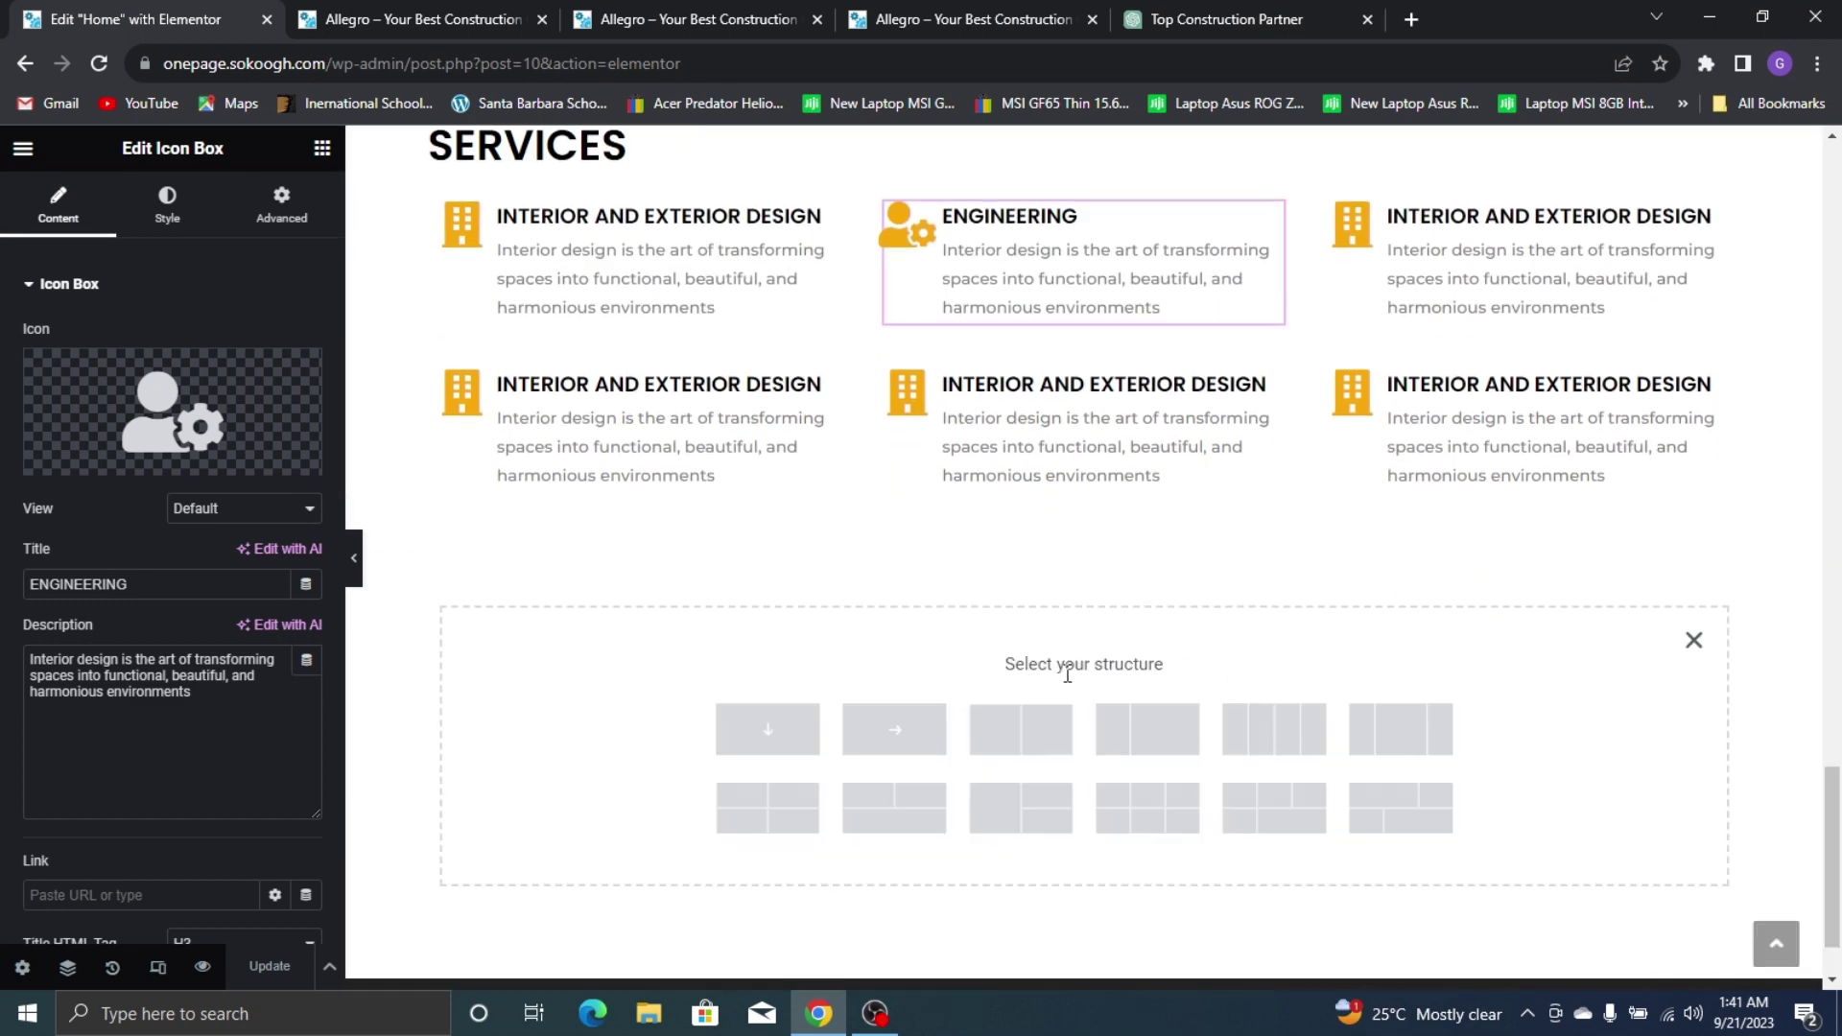
{"action": "left_click", "coordinate": [1021, 731]}
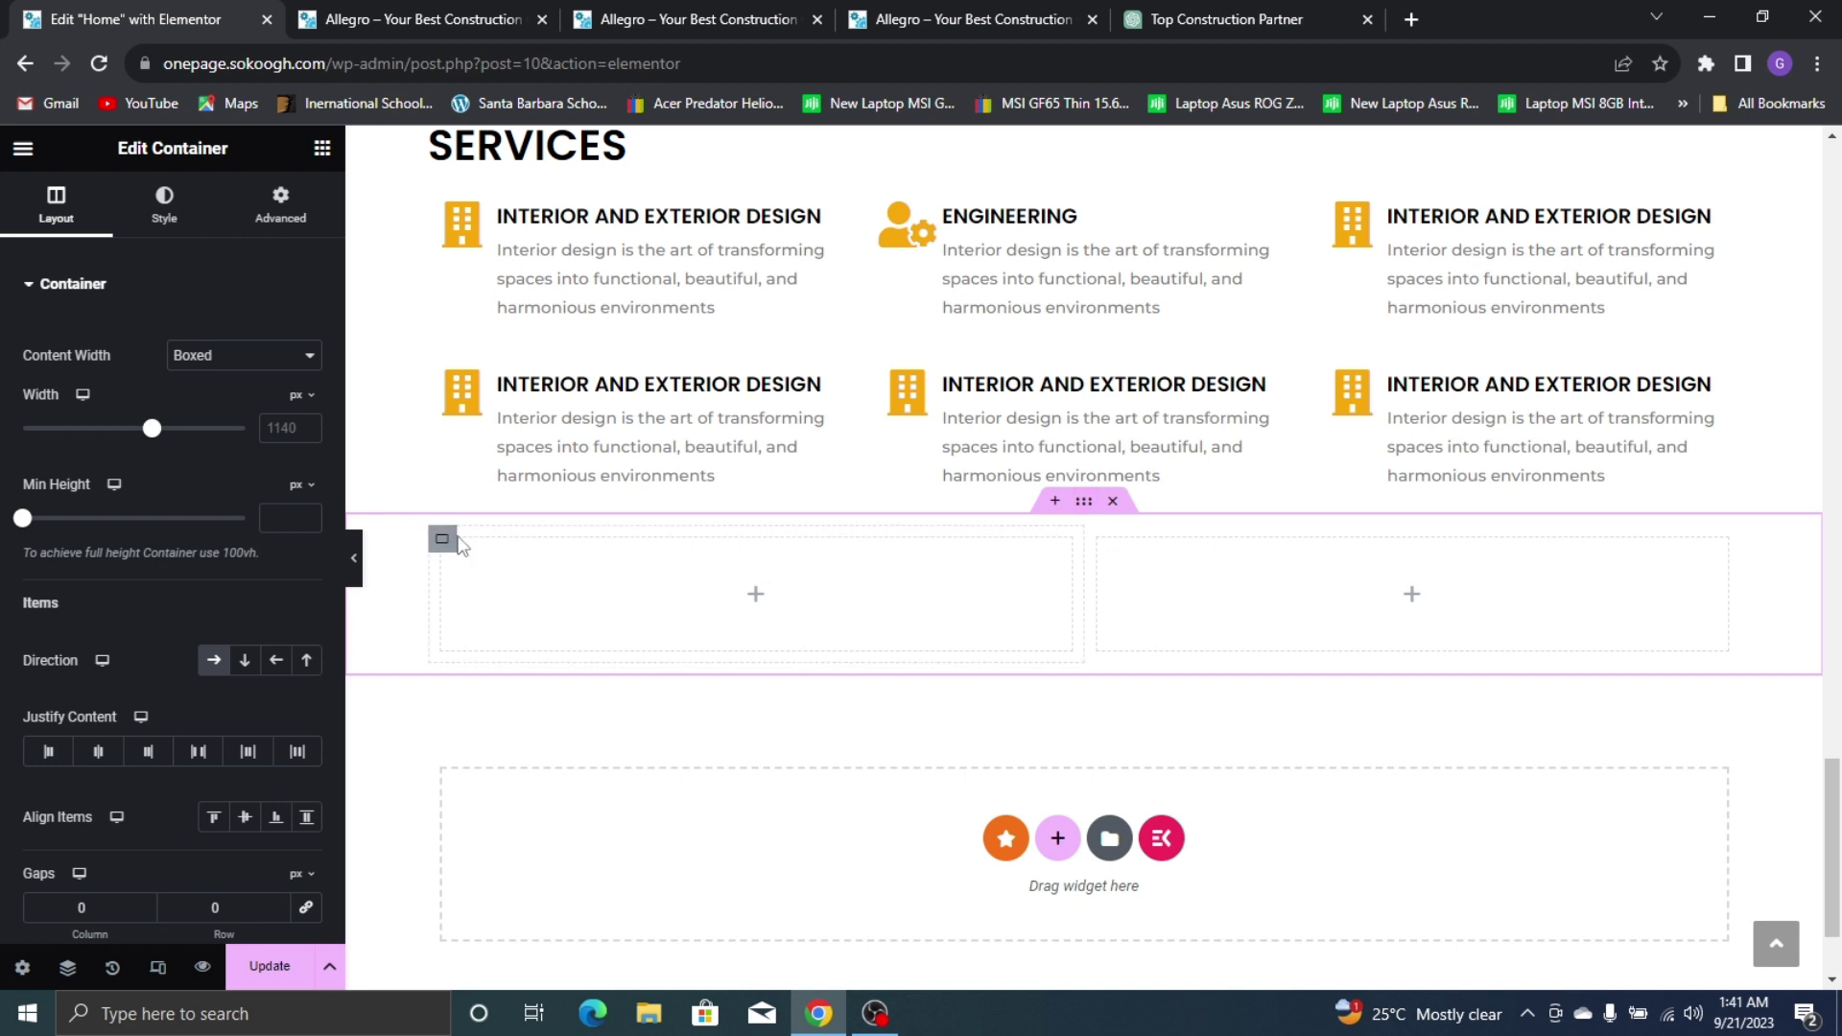
Give the left column a classic solid black background
{"action": "left_click", "coordinate": [445, 540]}
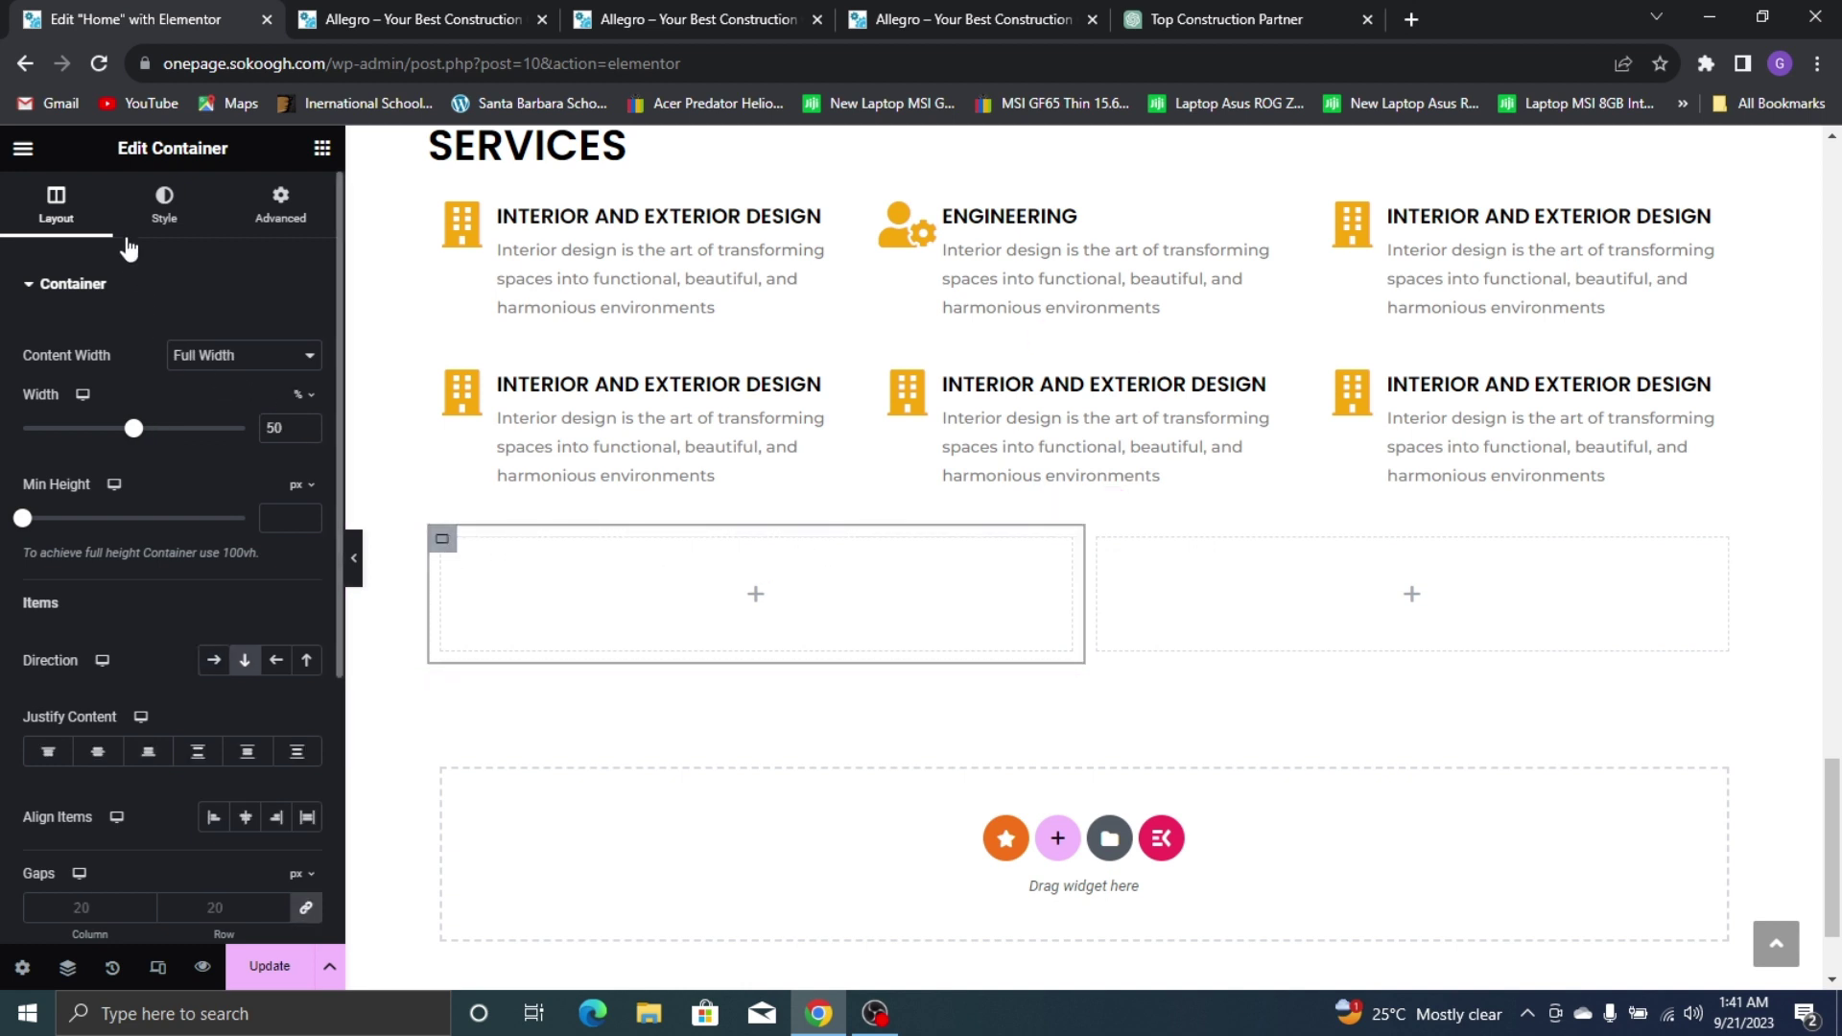
{"action": "left_click", "coordinate": [164, 204]}
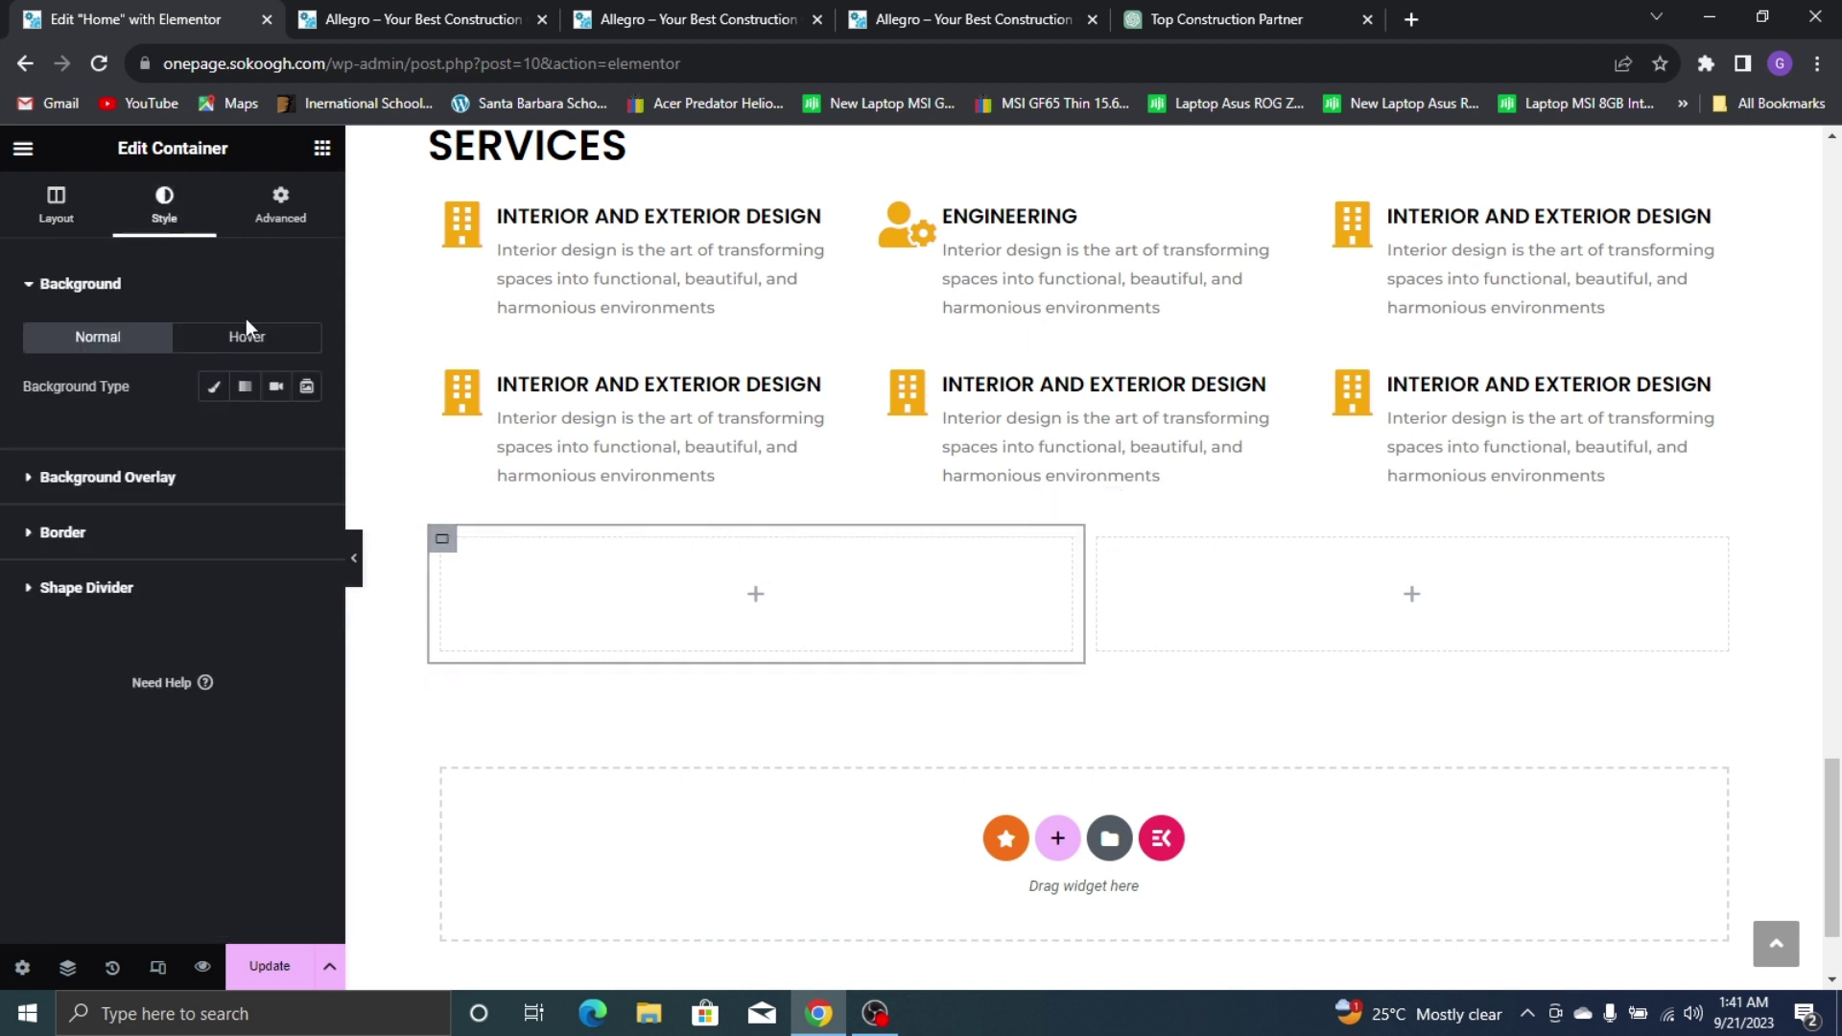
{"action": "left_click", "coordinate": [214, 386]}
{"action": "left_click", "coordinate": [305, 439]}
{"action": "left_click_drag", "start_coordinate": [288, 581], "coordinate": [502, 720]}
{"action": "left_click", "coordinate": [528, 695]}
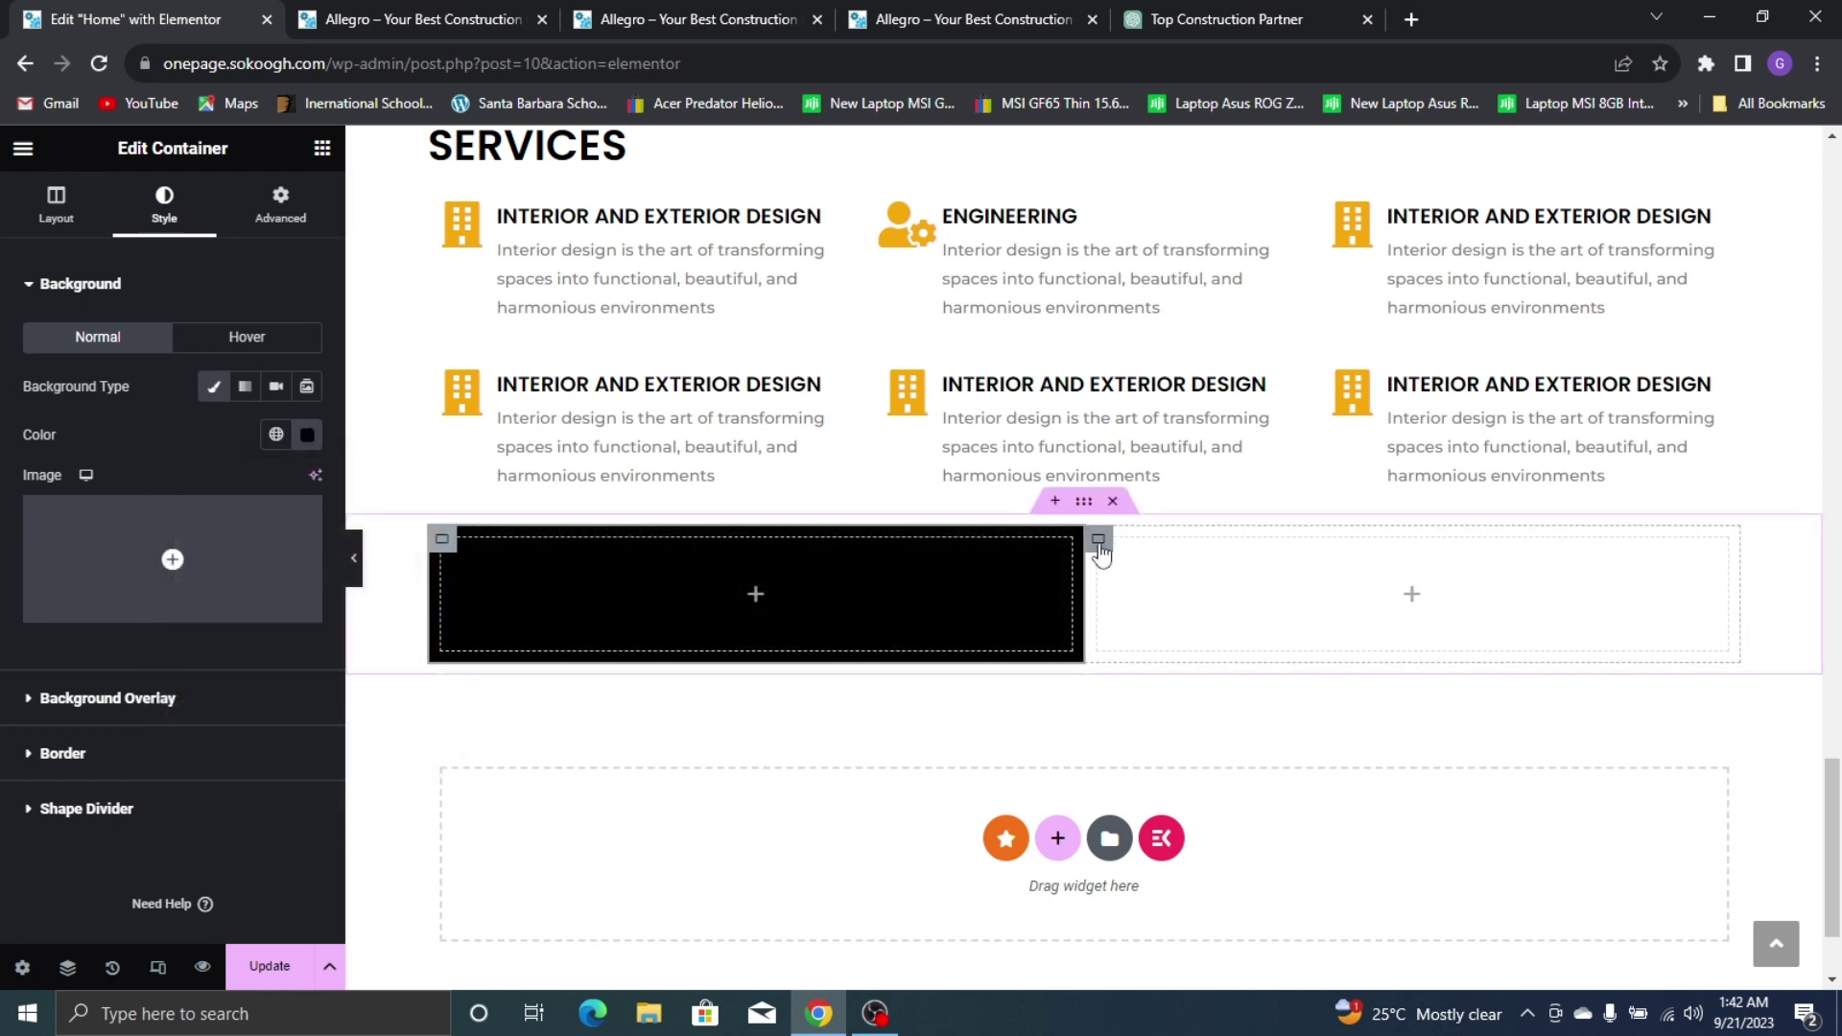
Give the right column a classic background using the Yellow global colour
{"action": "left_click", "coordinate": [1097, 538]}
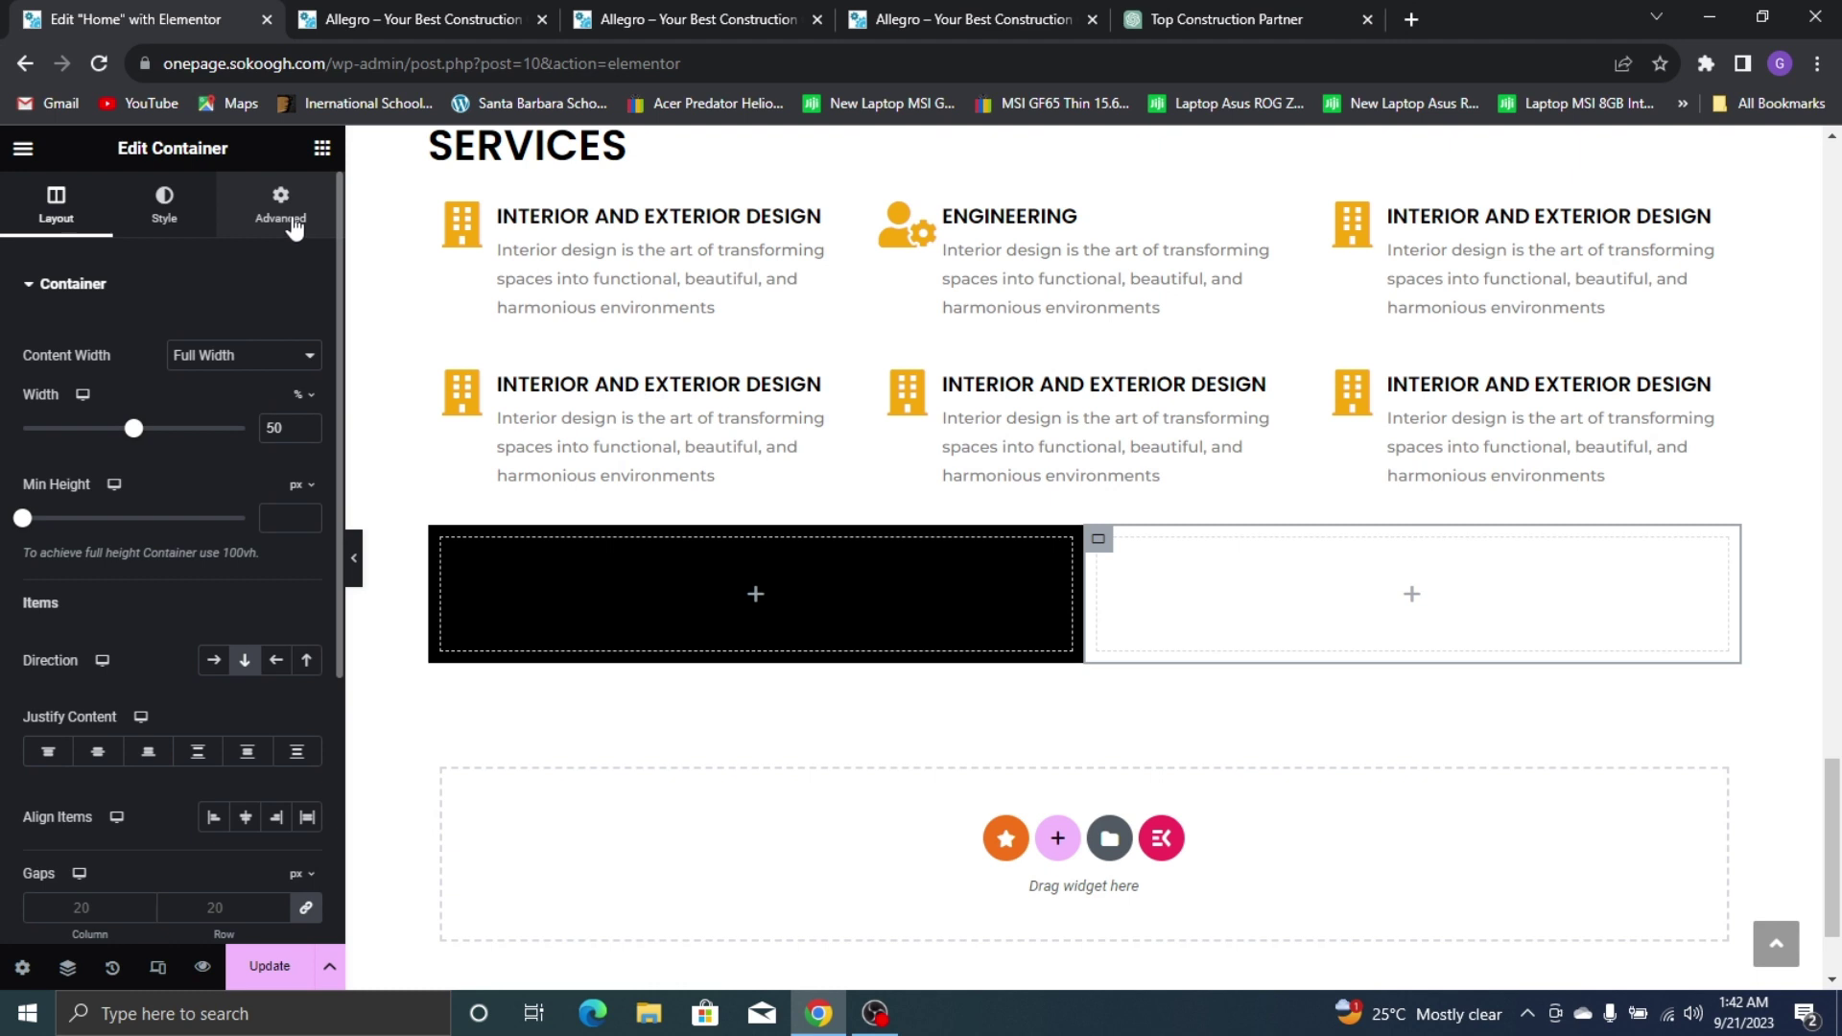
{"action": "left_click", "coordinate": [197, 230]}
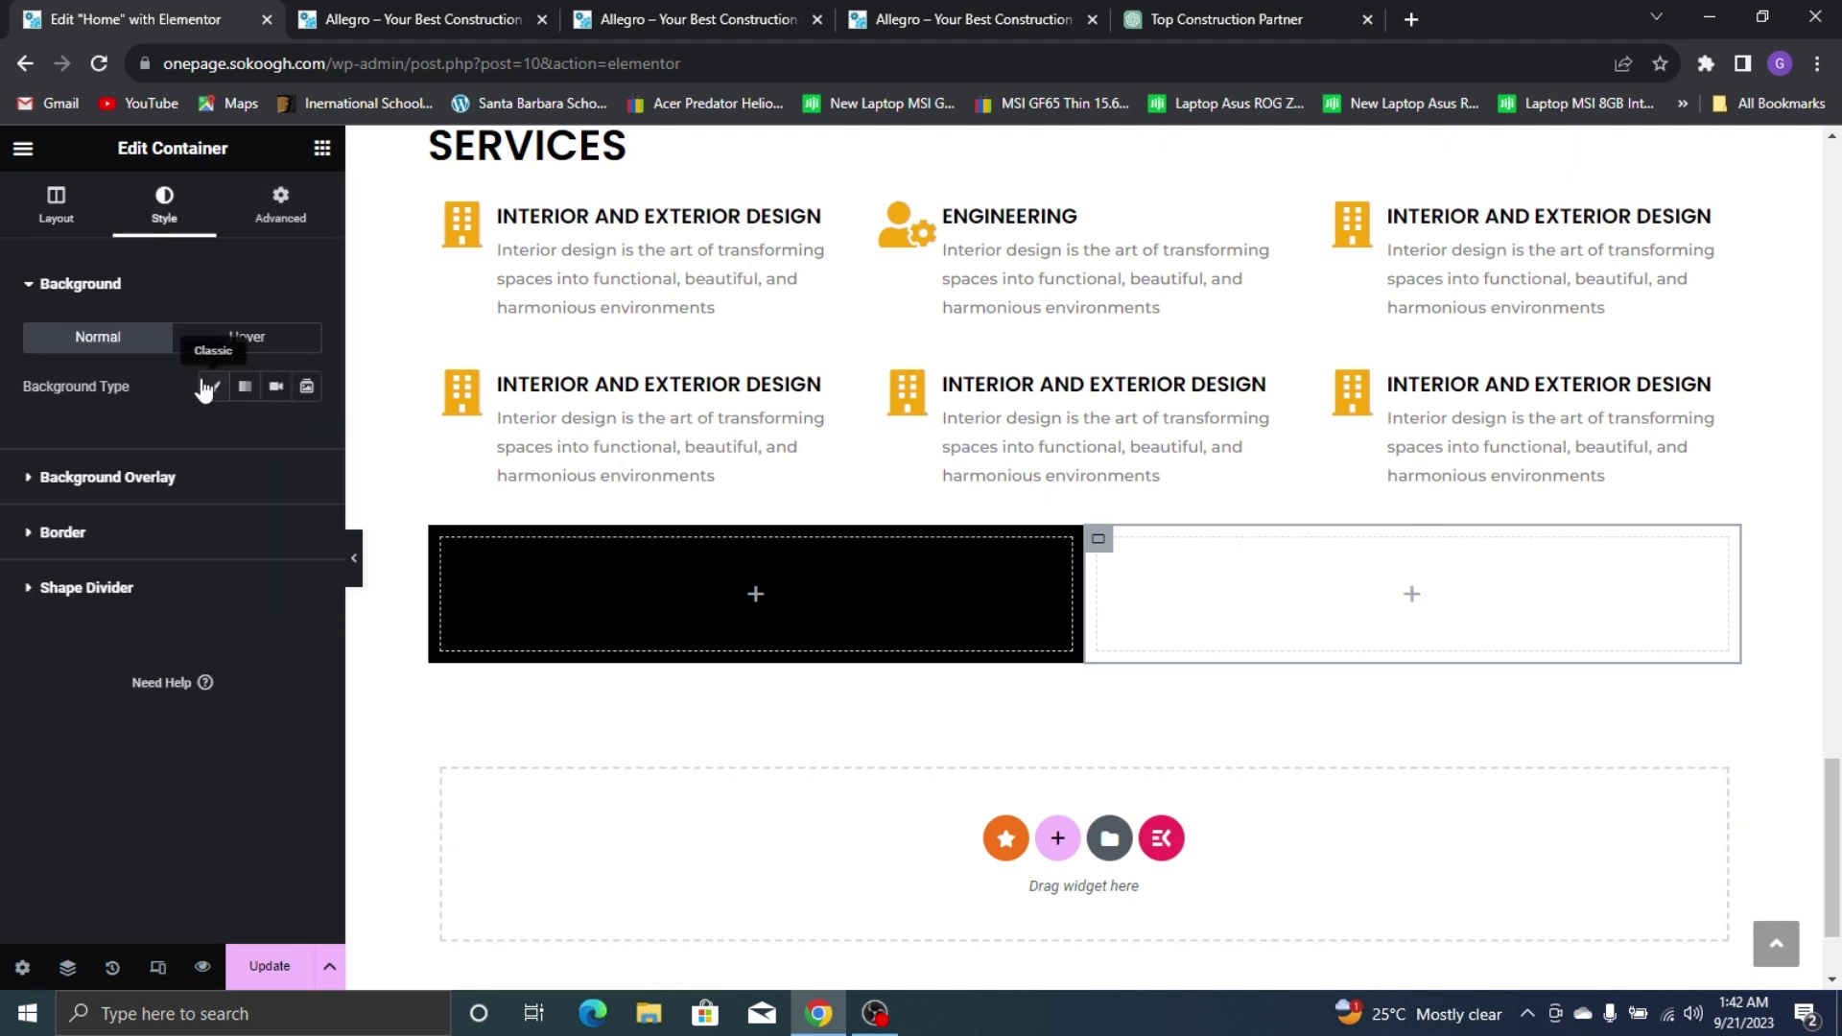
{"action": "left_click", "coordinate": [214, 386]}
{"action": "left_click", "coordinate": [276, 434]}
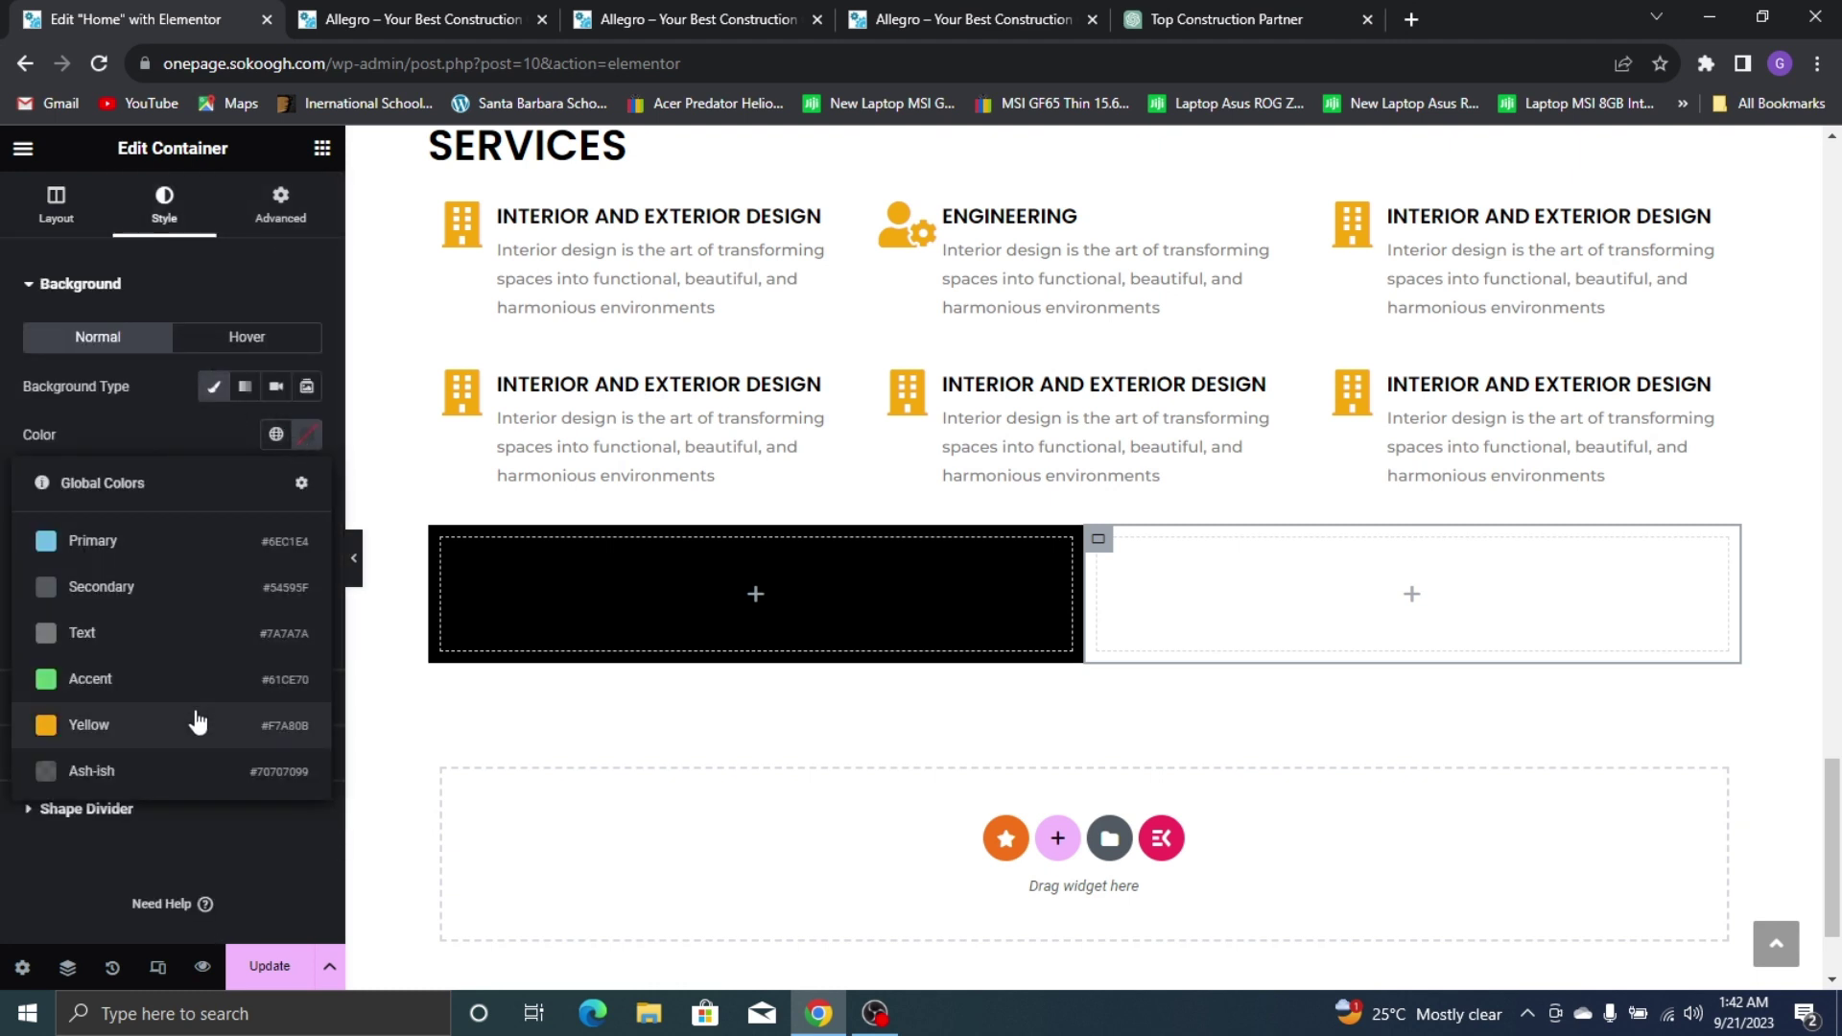
{"action": "left_click", "coordinate": [192, 725]}
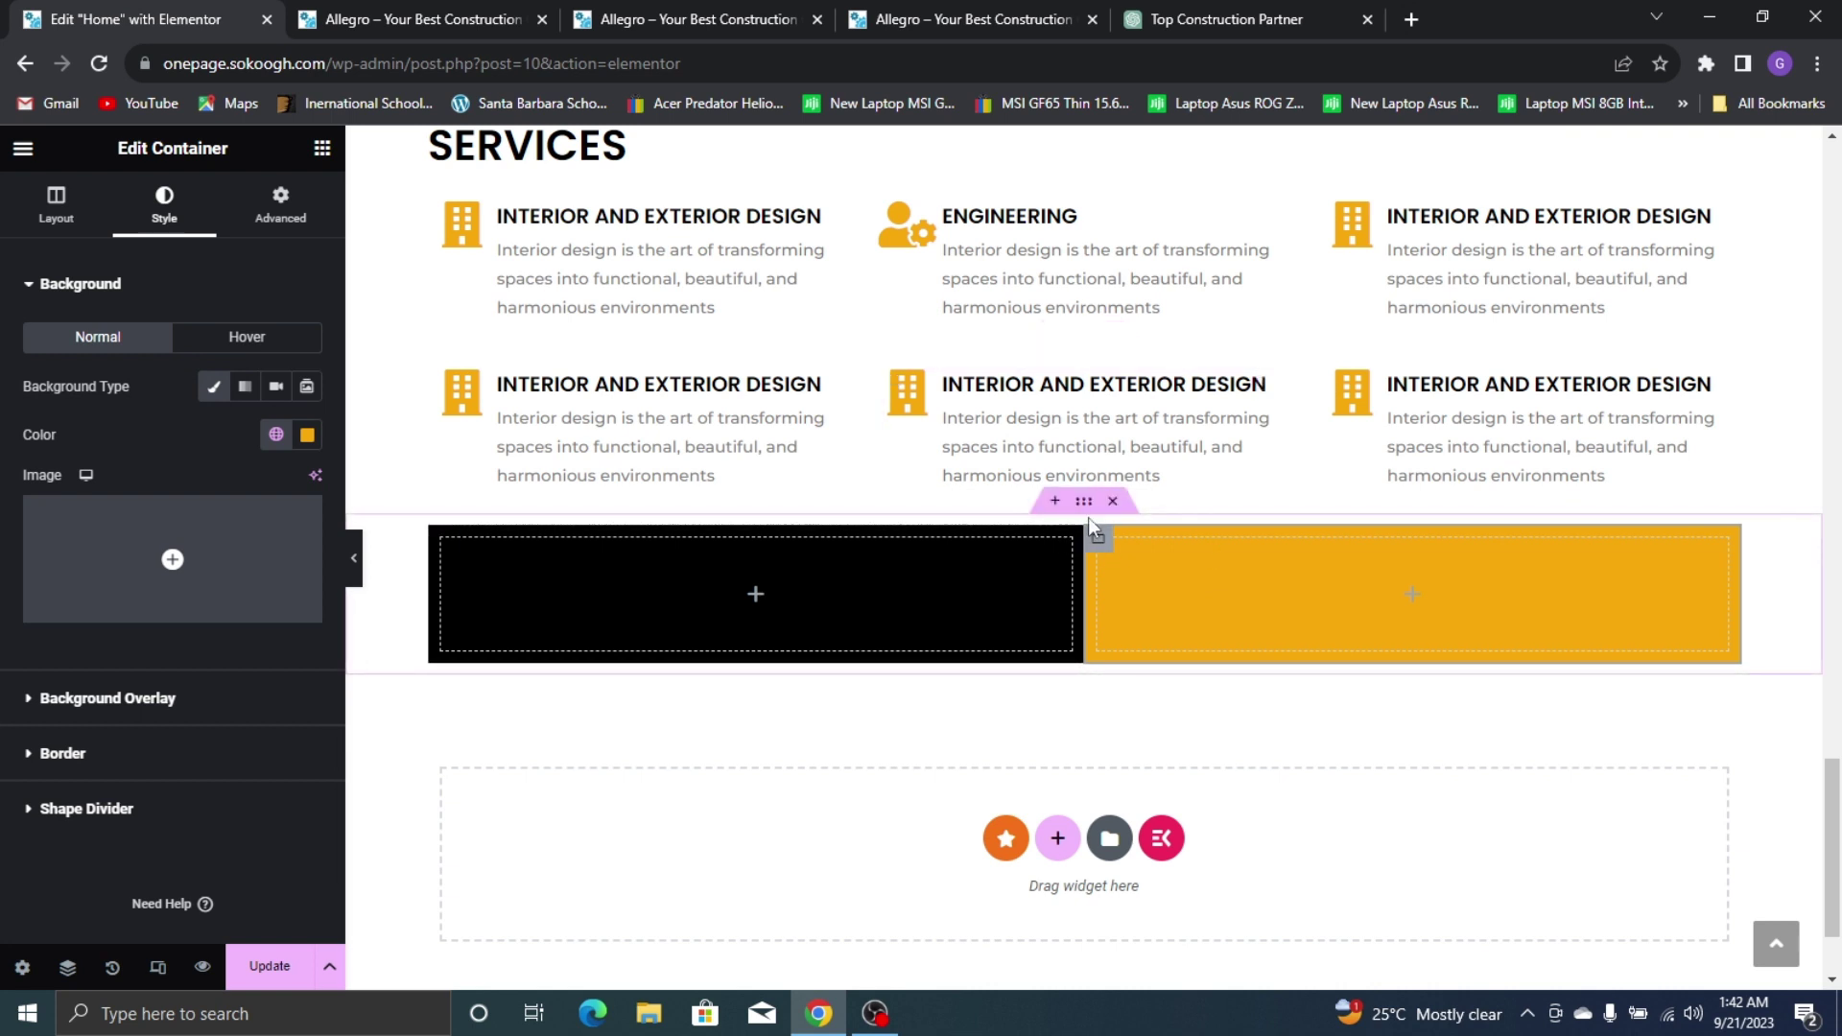
Set the parent two-column container to full width and preview the page
{"action": "left_click", "coordinate": [1085, 505]}
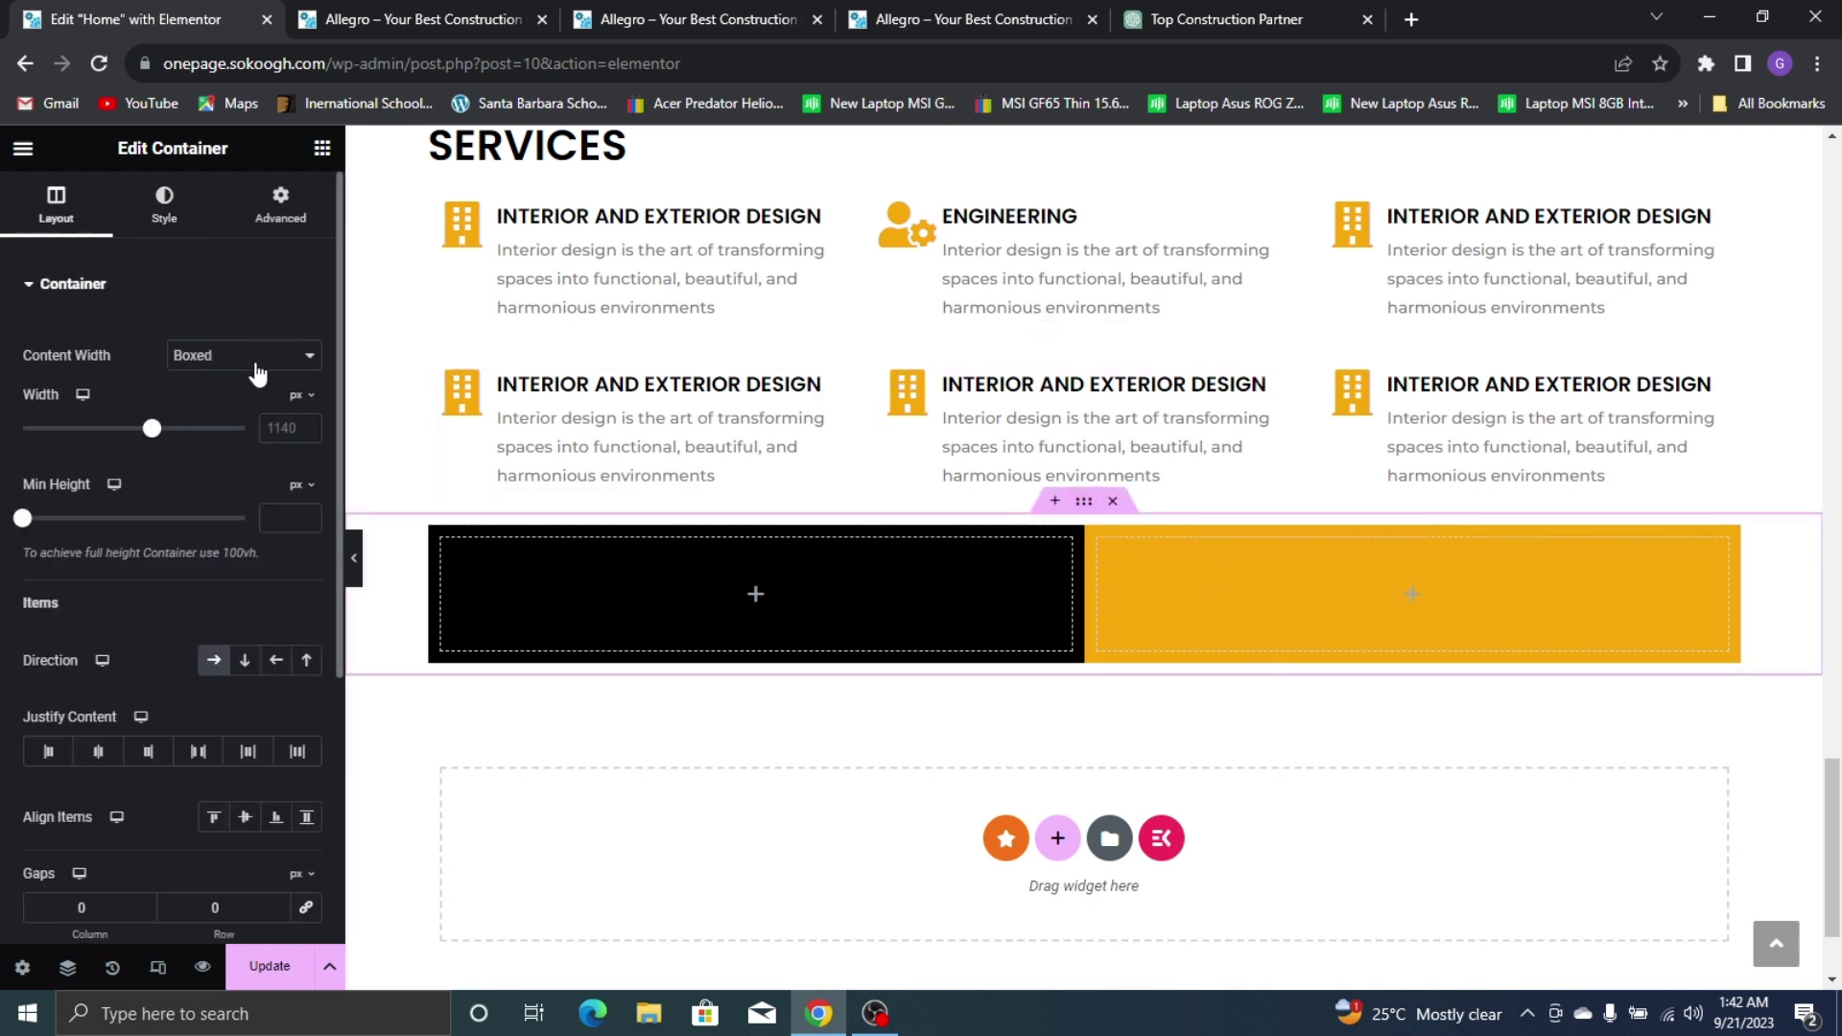
{"action": "left_click", "coordinate": [227, 367]}
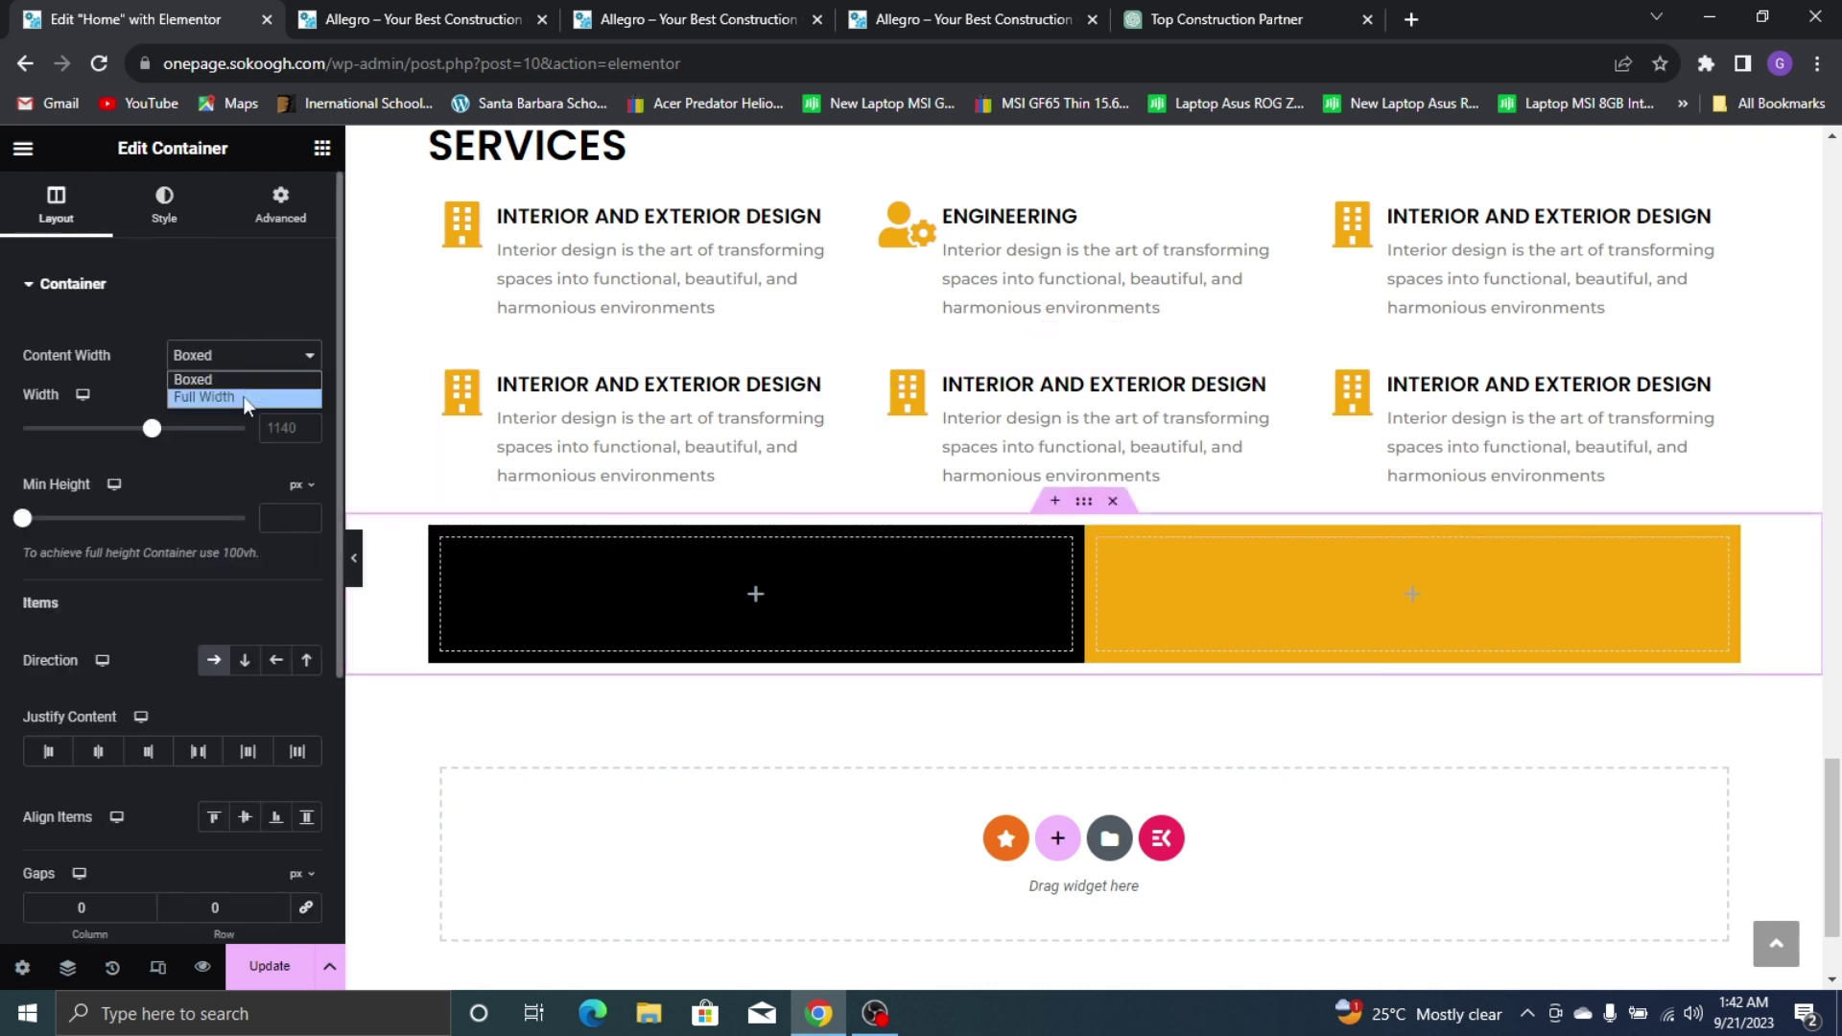
{"action": "left_click", "coordinate": [245, 399]}
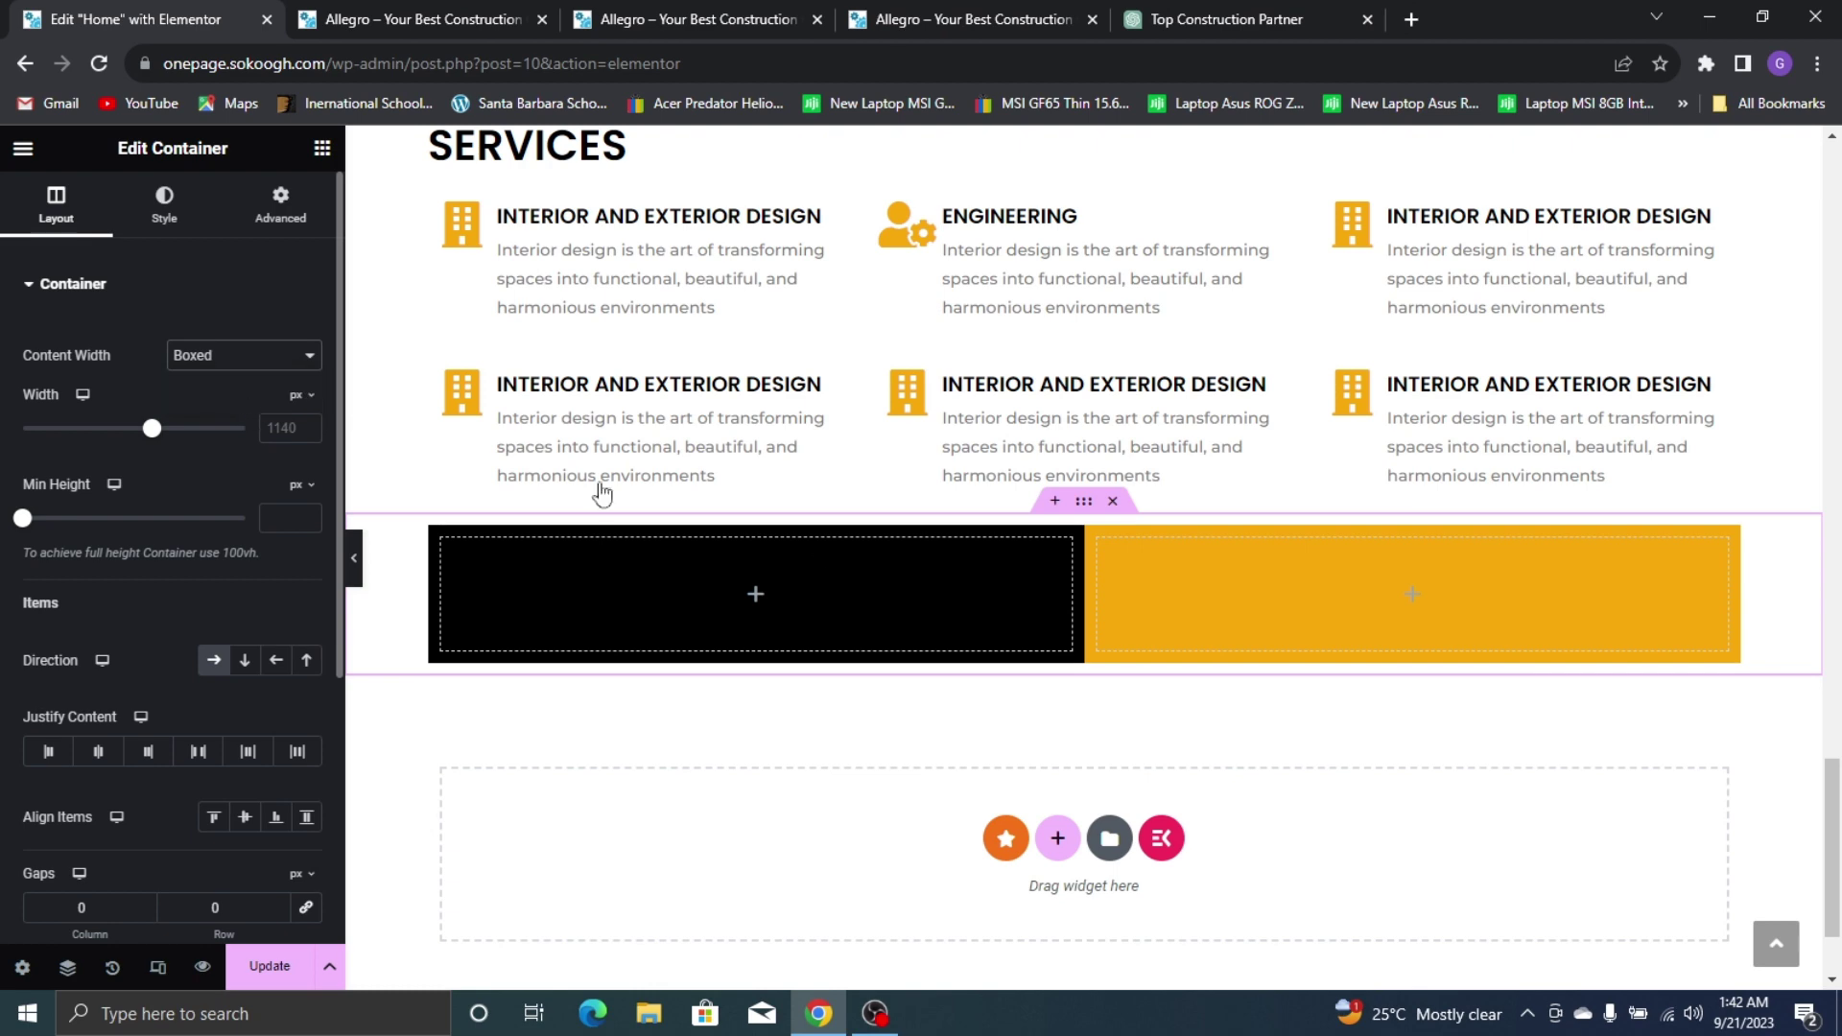
{"action": "left_click", "coordinate": [353, 559]}
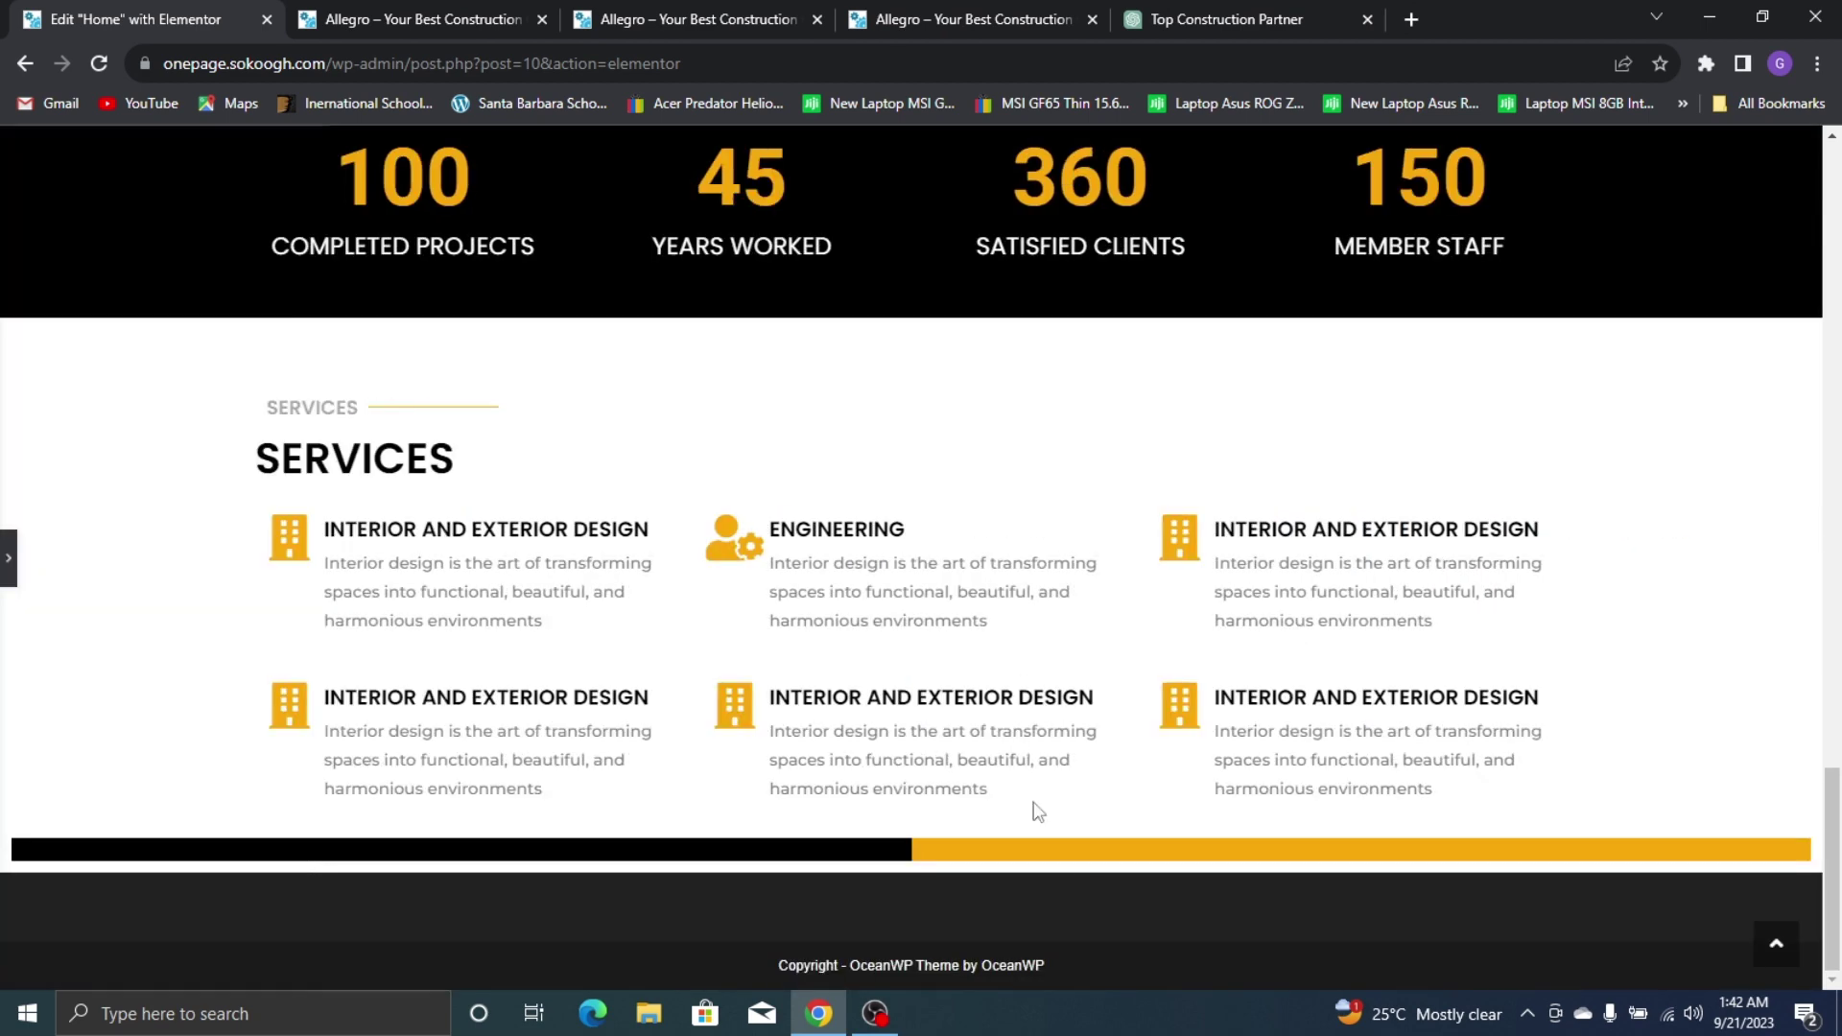
{"action": "left_click", "coordinate": [9, 558]}
Set the content width of both the black and yellow columns to Boxed
{"action": "scroll", "coordinate": [556, 725], "scroll_direction": "down", "scroll_amount": 4}
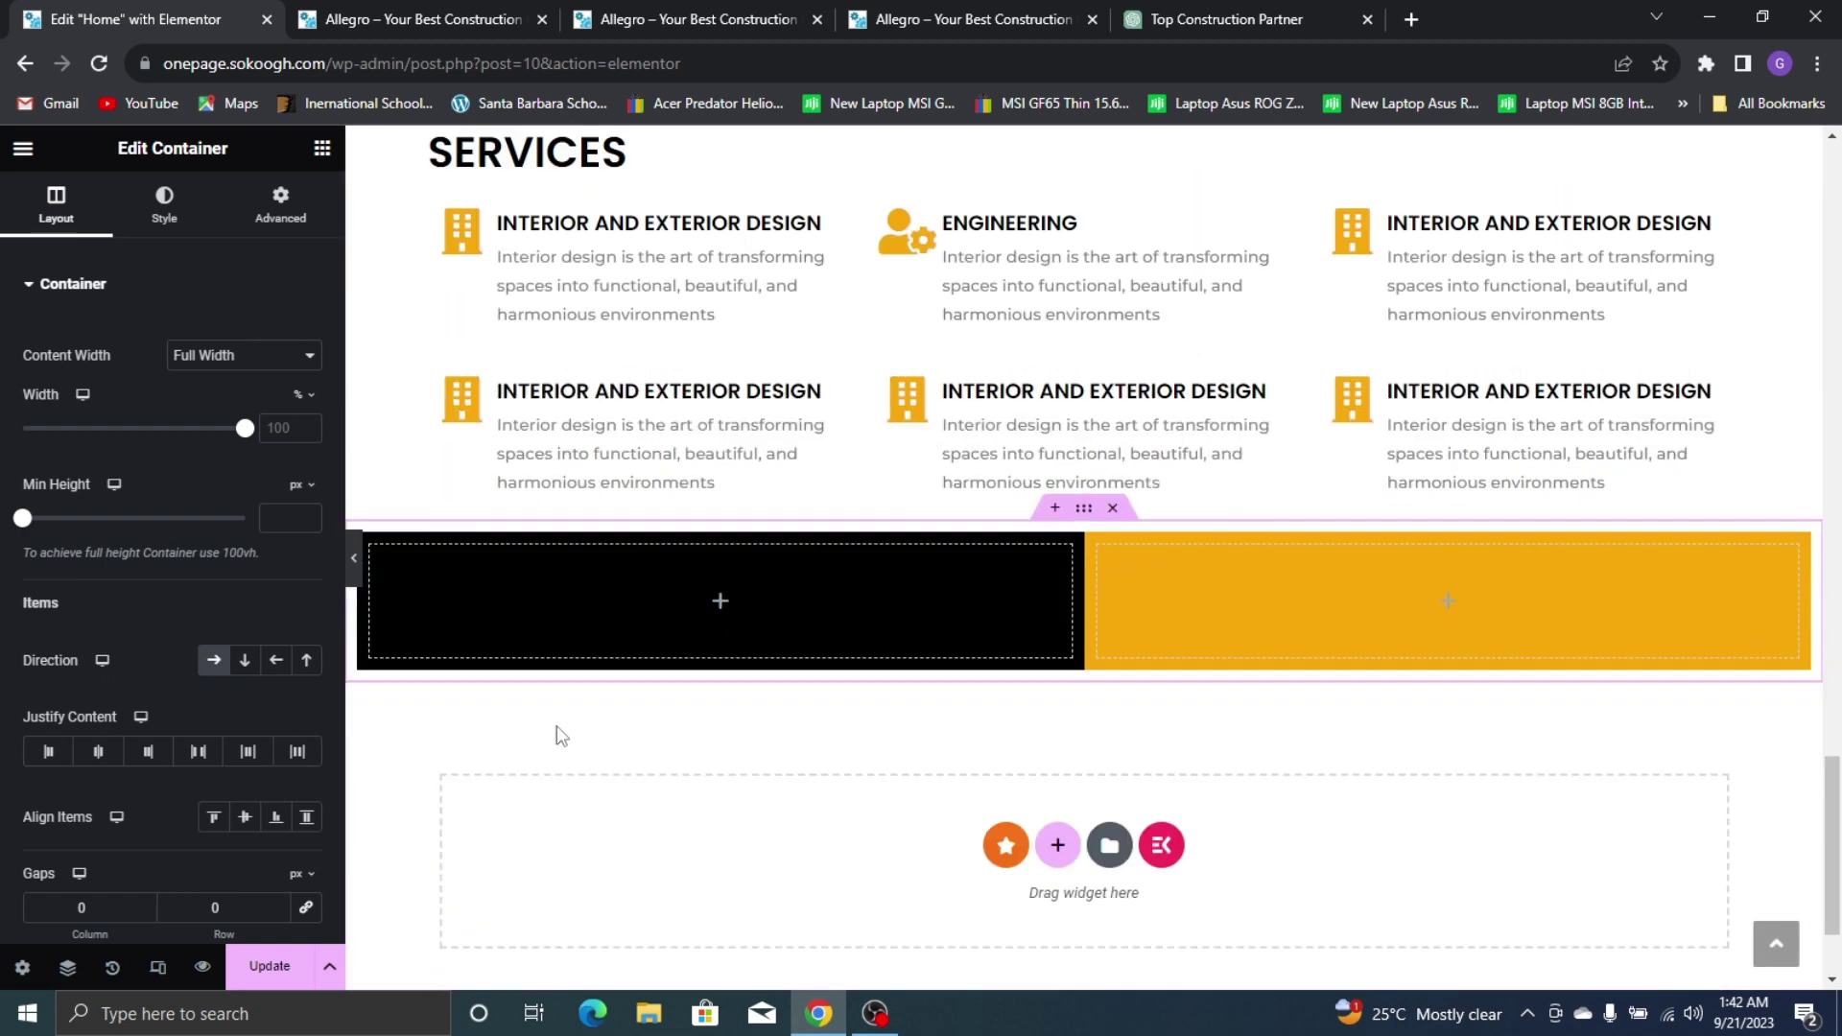
{"action": "left_click", "coordinate": [371, 513]}
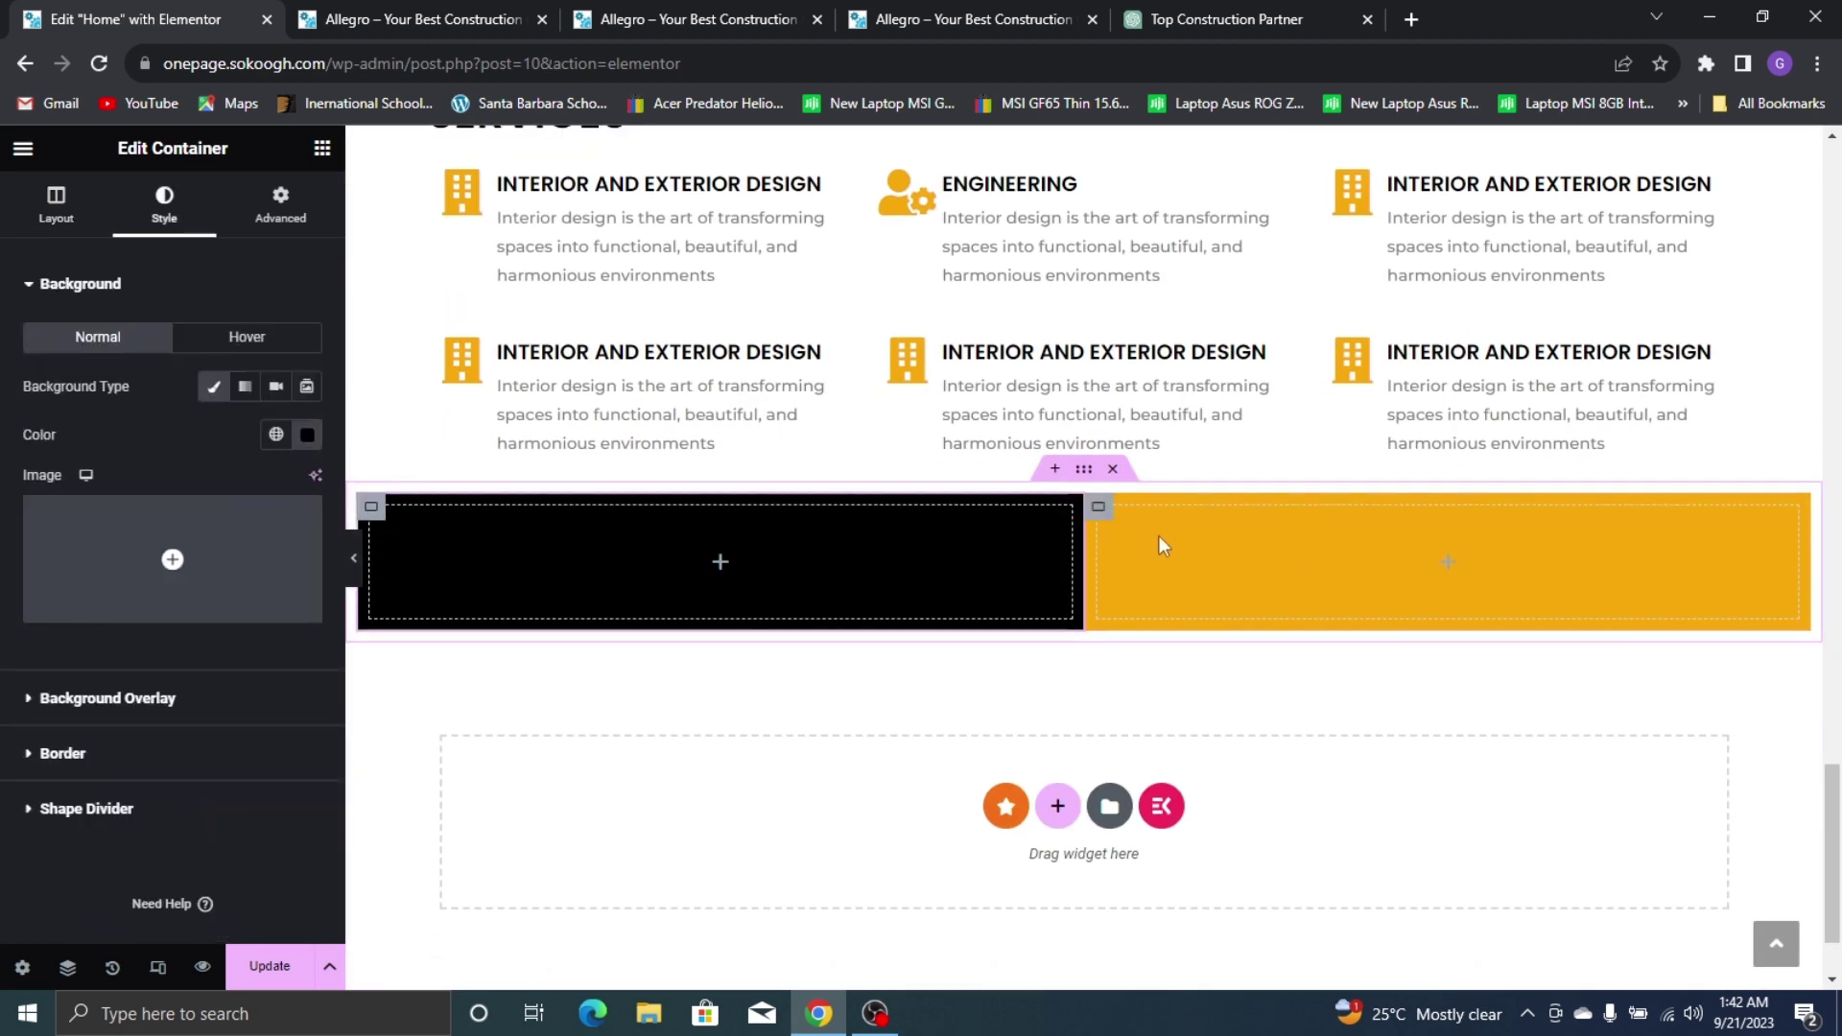
{"action": "left_click", "coordinate": [60, 206]}
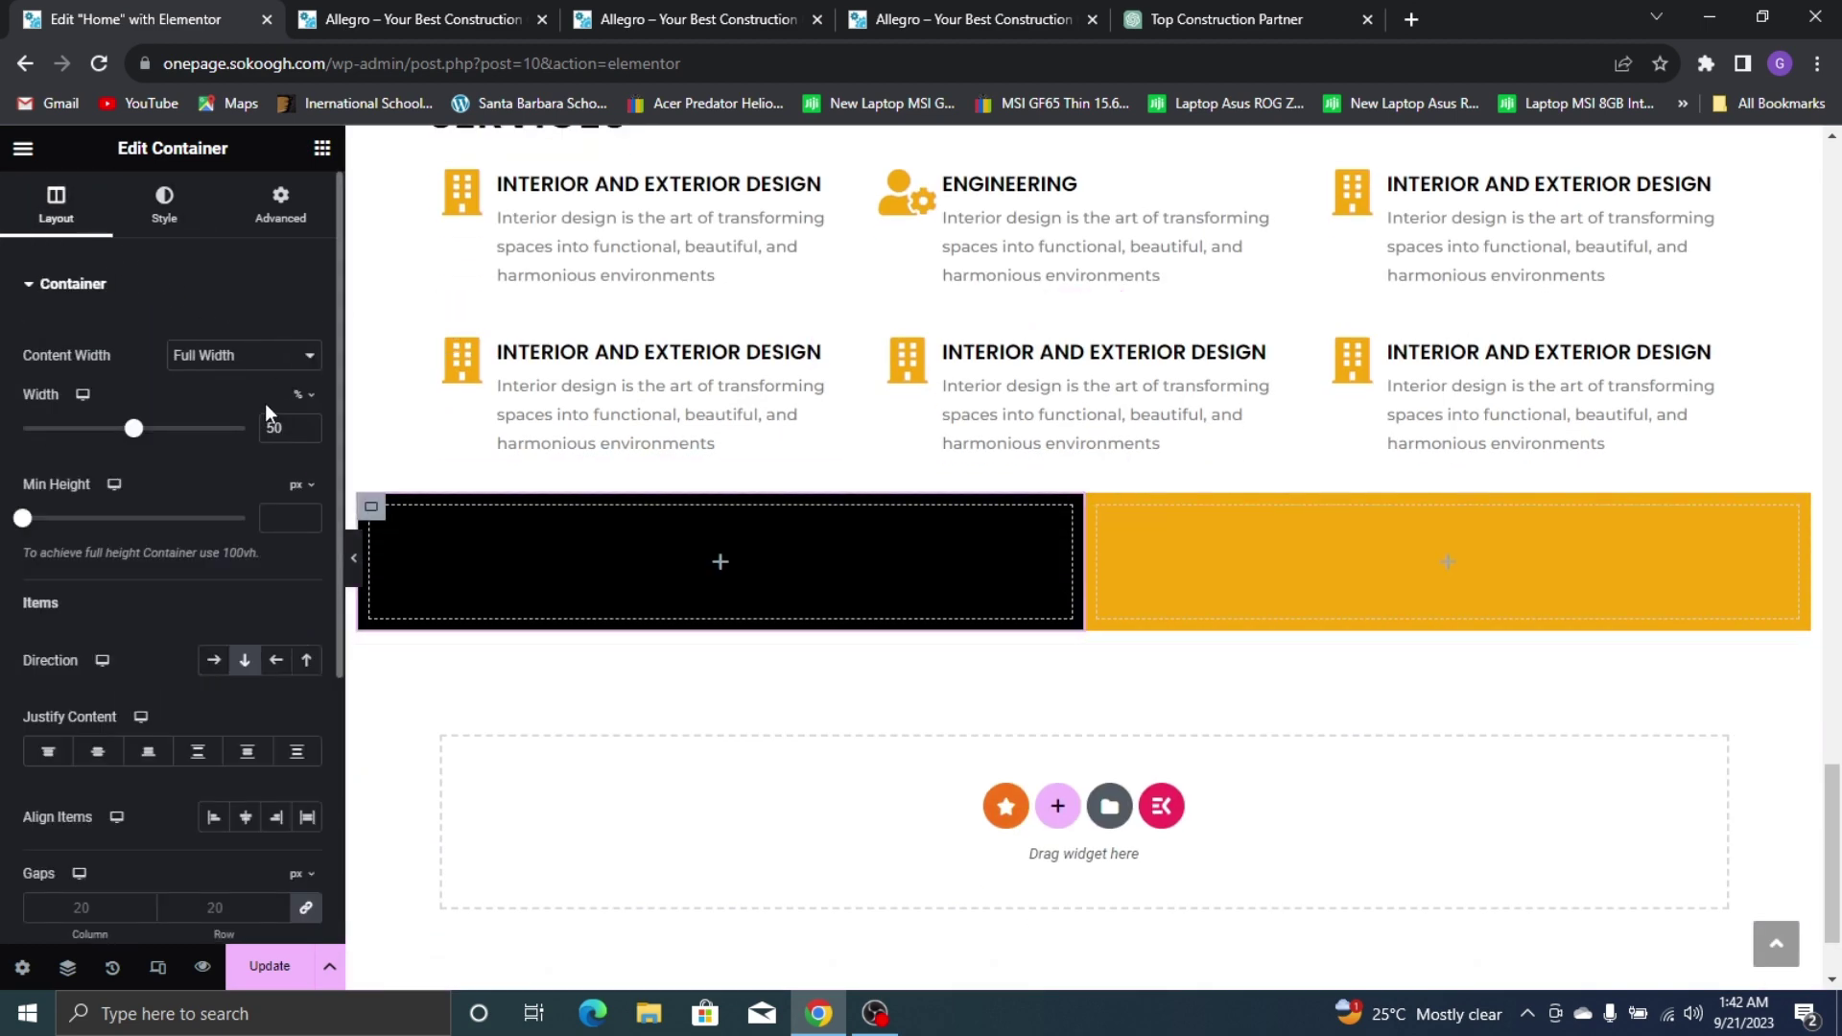
{"action": "left_click", "coordinate": [267, 357]}
{"action": "left_click", "coordinate": [257, 383]}
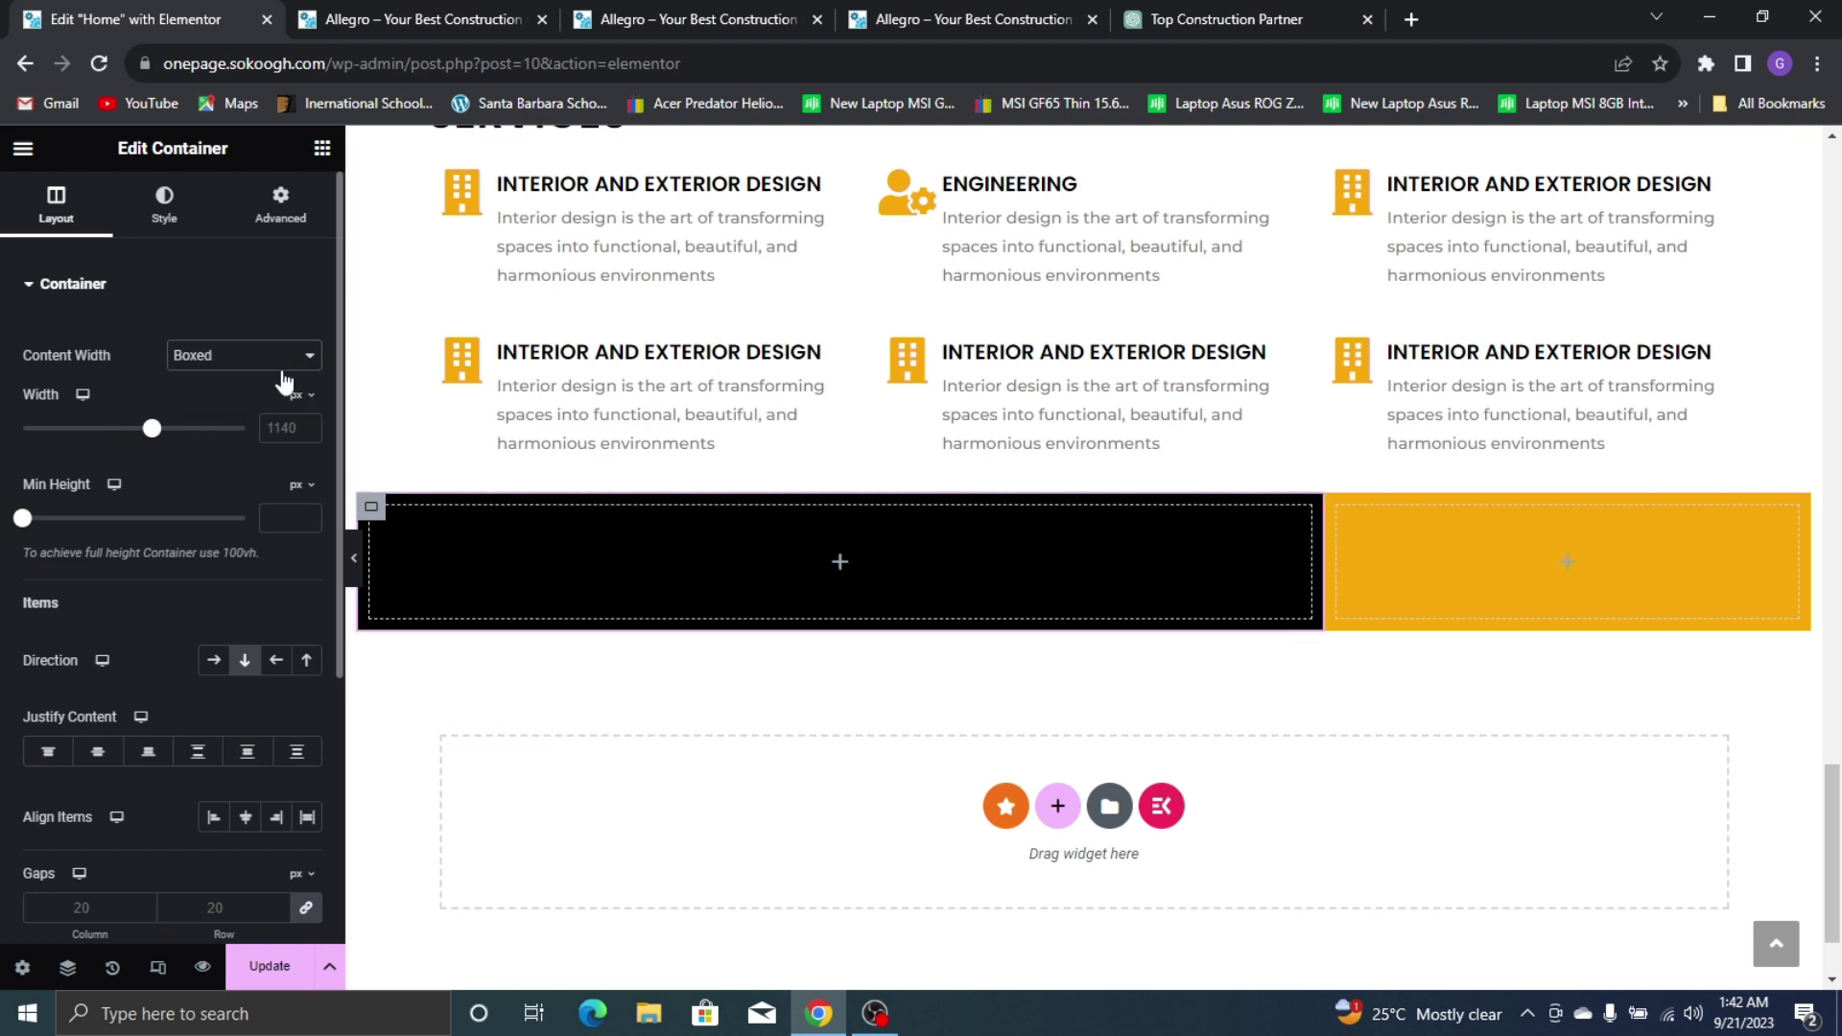
{"action": "left_click", "coordinate": [1341, 509]}
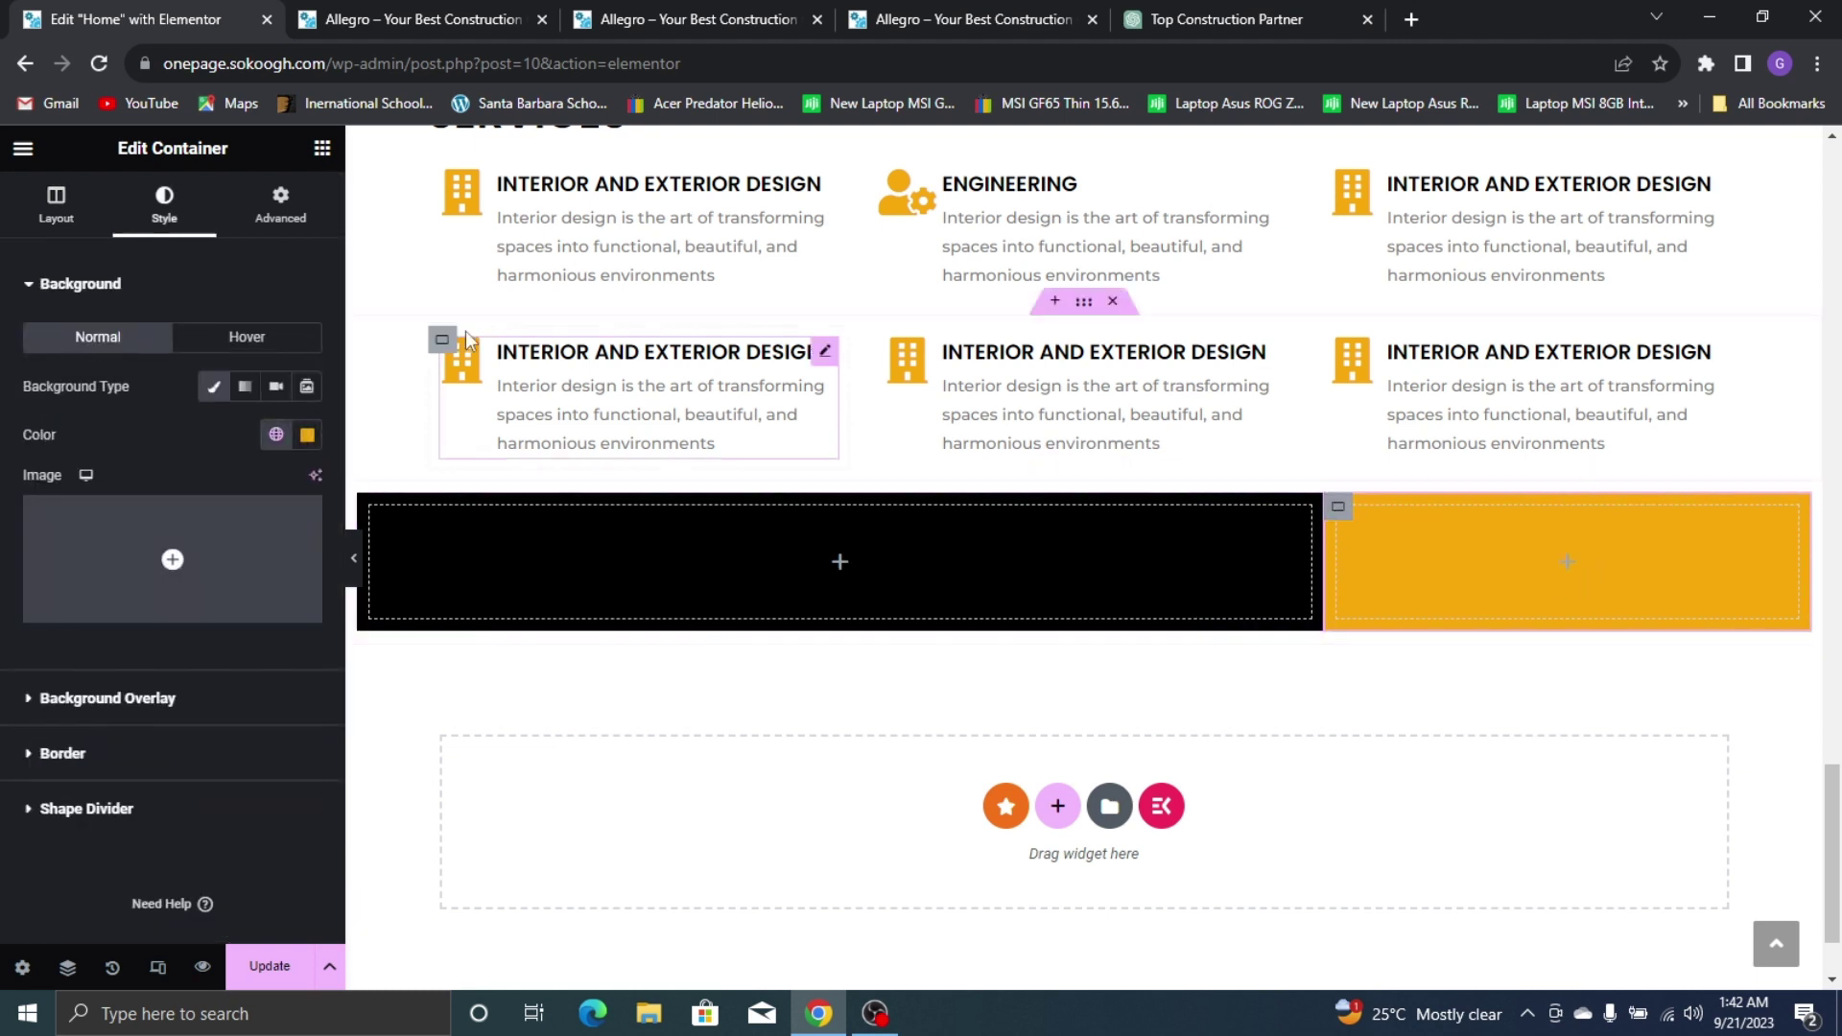
{"action": "left_click", "coordinate": [60, 209]}
{"action": "left_click", "coordinate": [292, 369]}
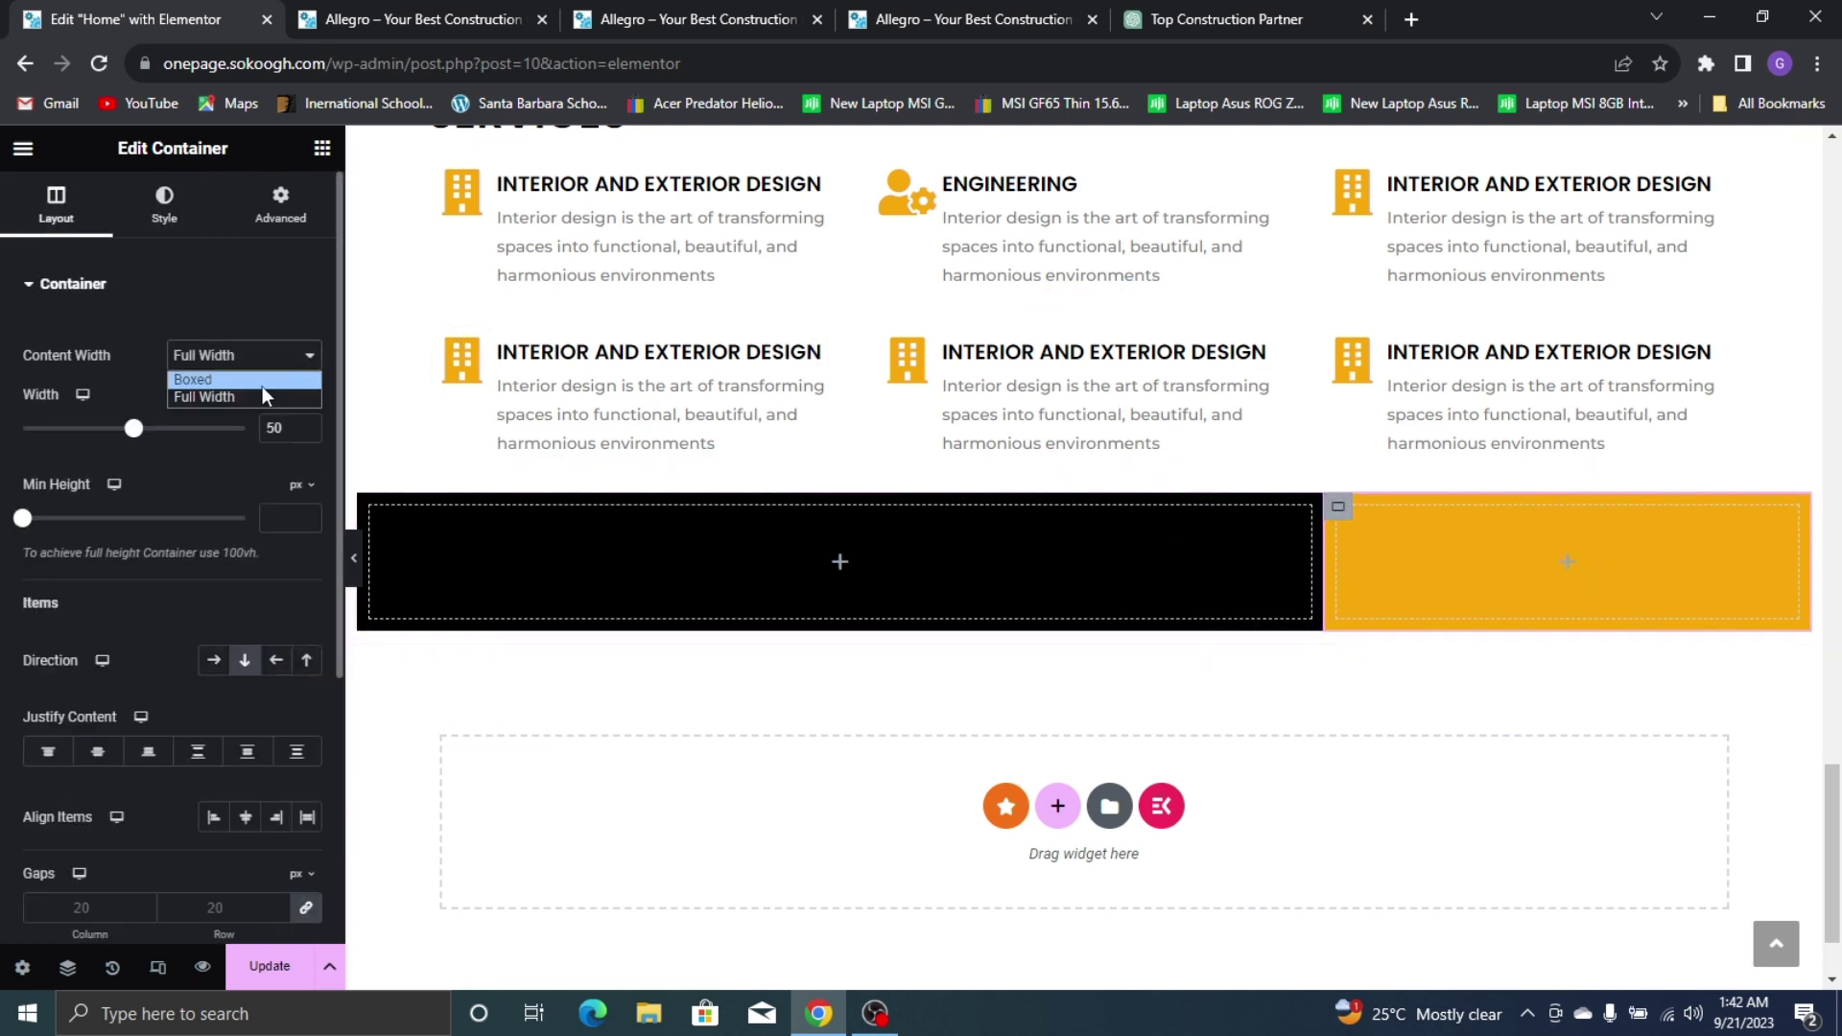
{"action": "left_click", "coordinate": [260, 384]}
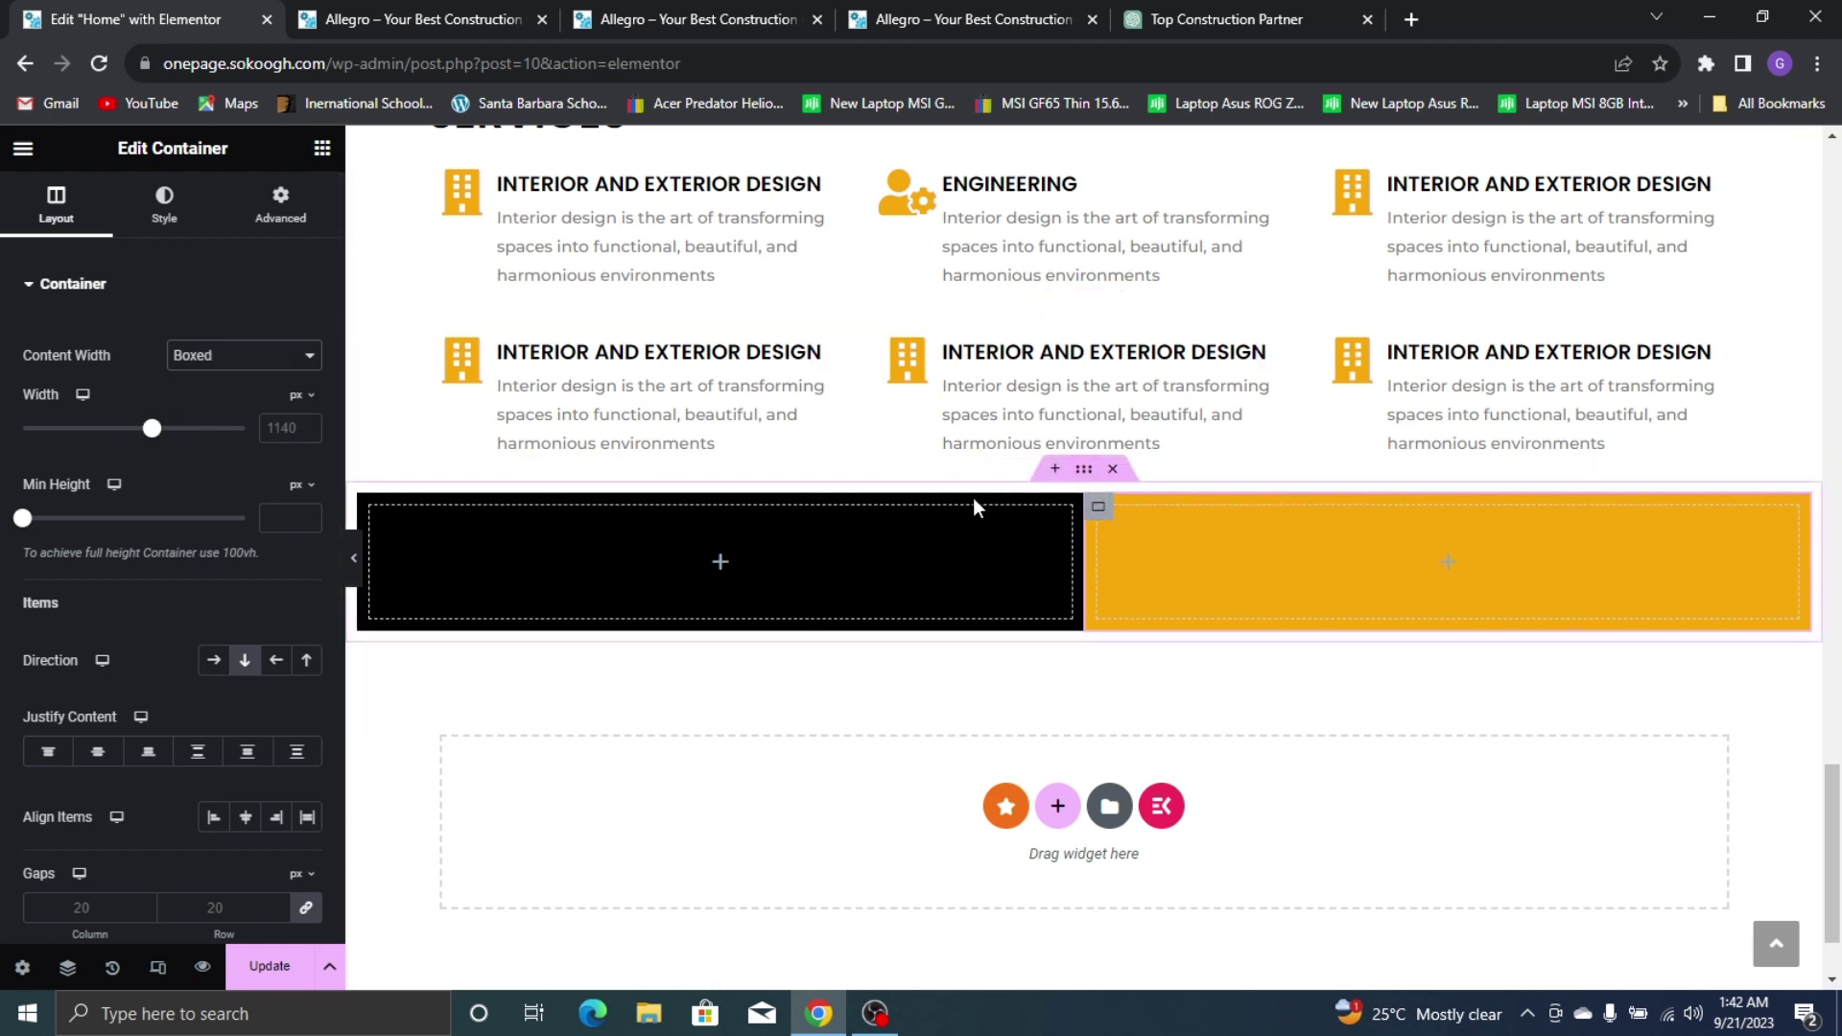
Compare the black/yellow band against the reference live site
{"action": "left_click", "coordinate": [861, 12]}
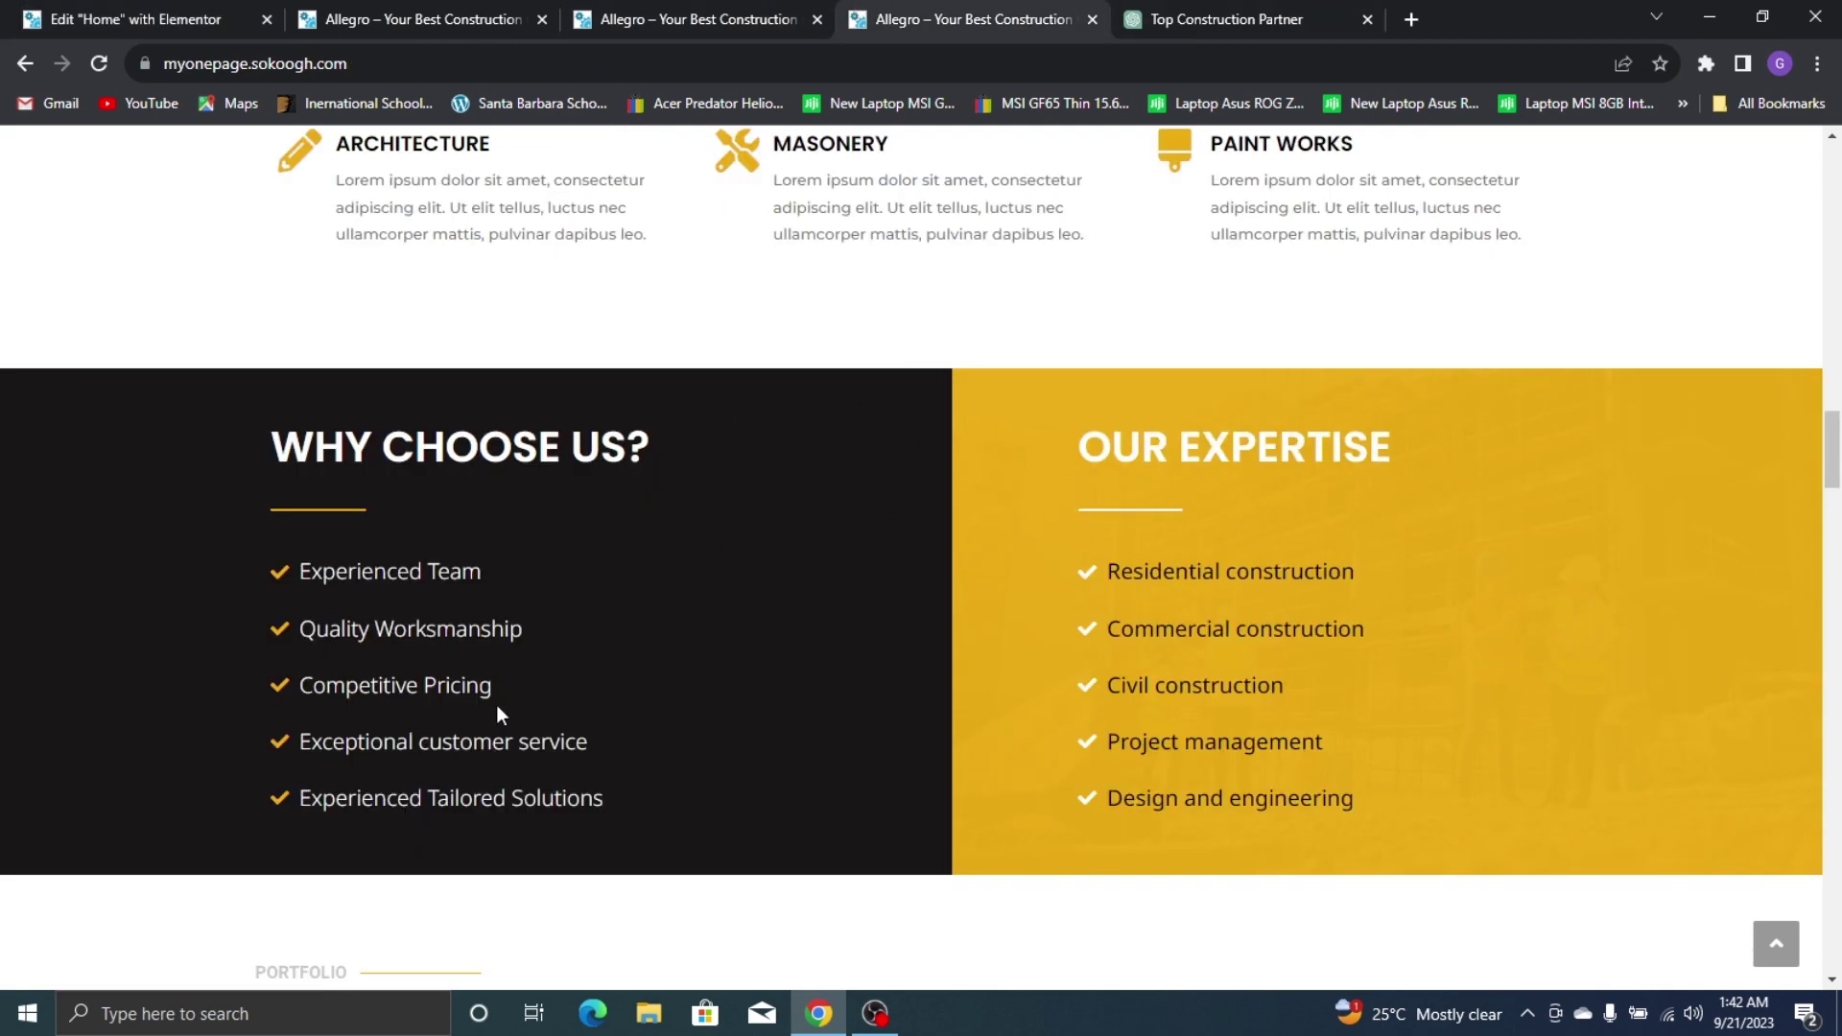
{"action": "left_click", "coordinate": [133, 19]}
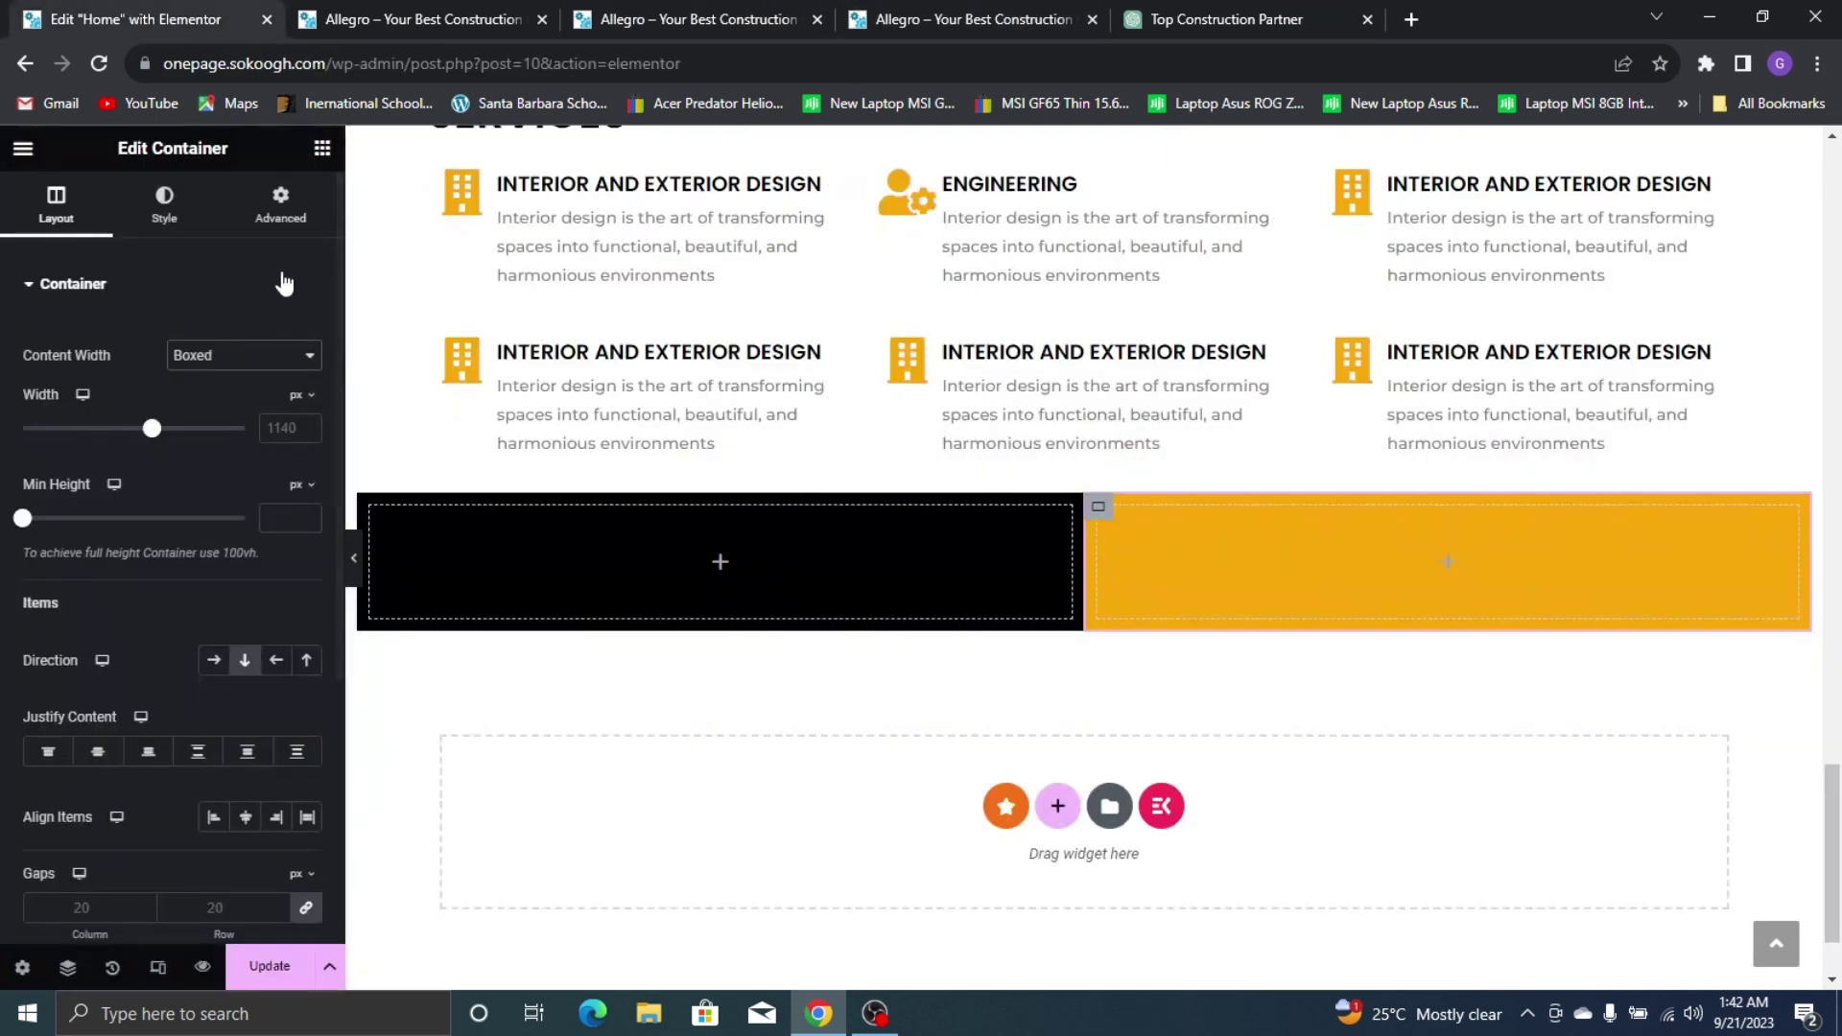
{"action": "left_click", "coordinate": [322, 148]}
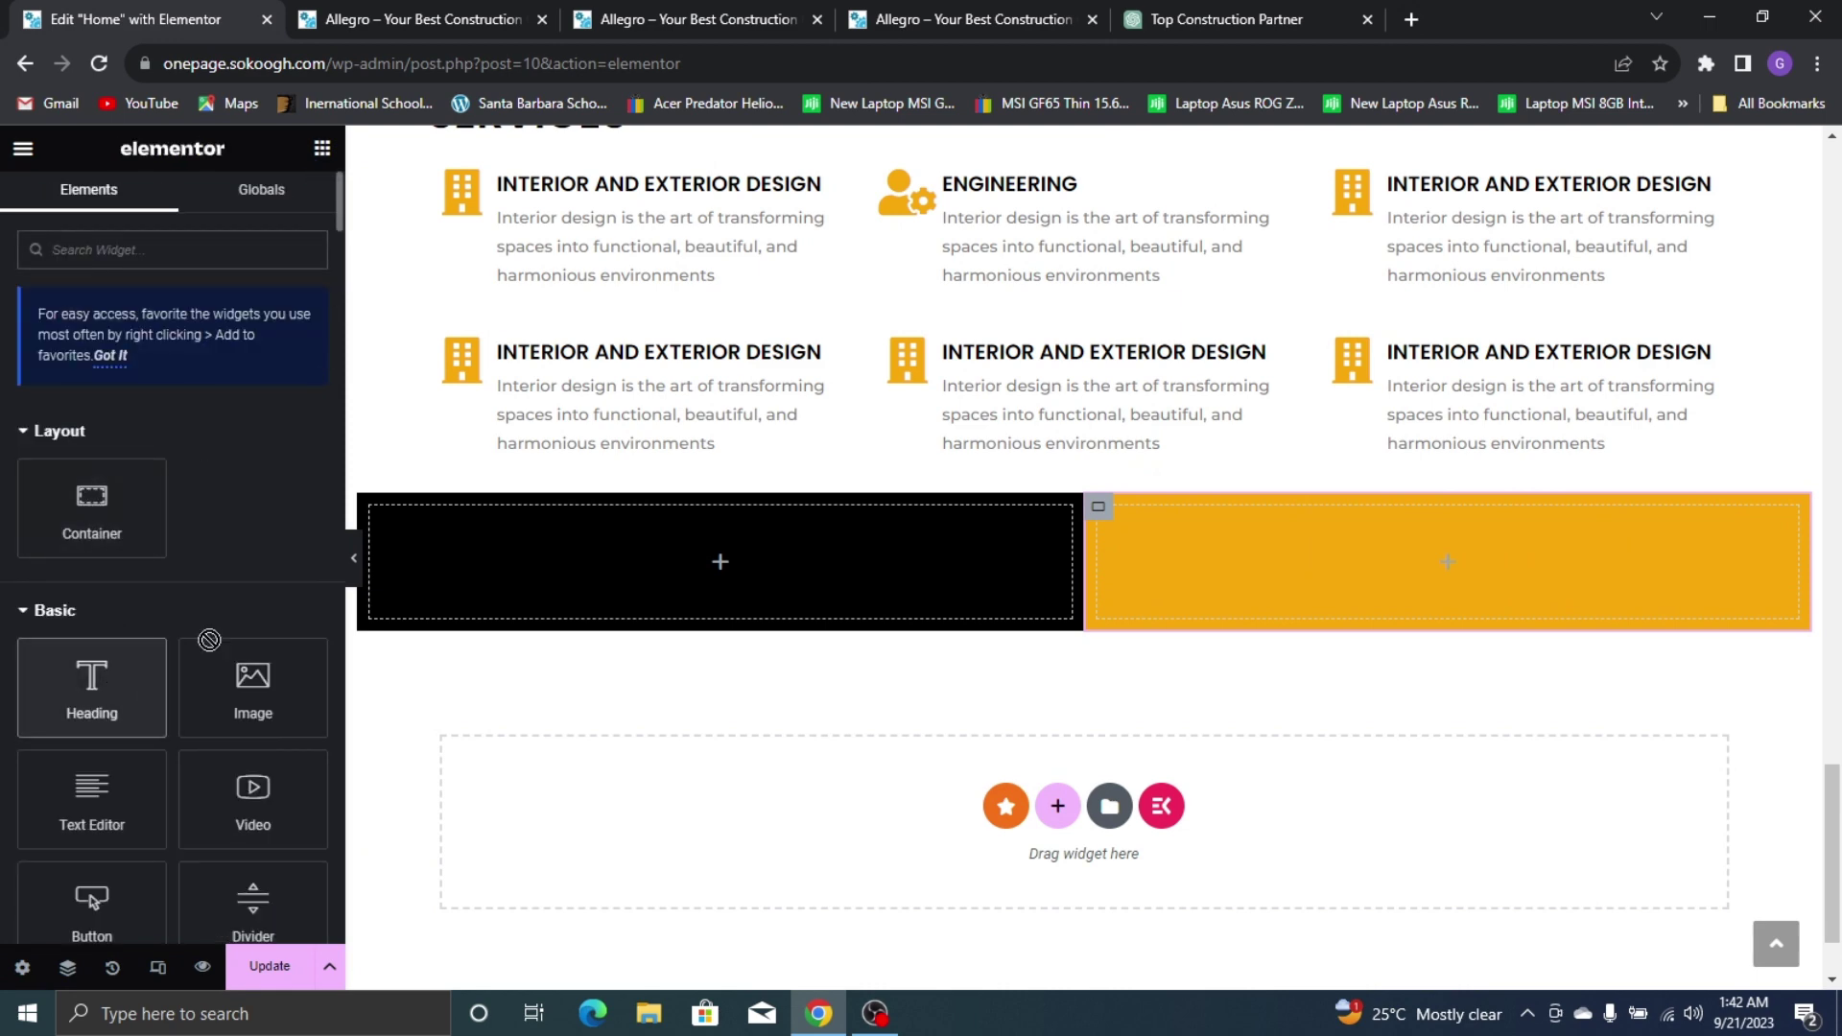
Add a Heading widget to the black column reading 'WHY CHOOSE US?'
{"action": "left_click_drag", "start_coordinate": [90, 700], "coordinate": [614, 566]}
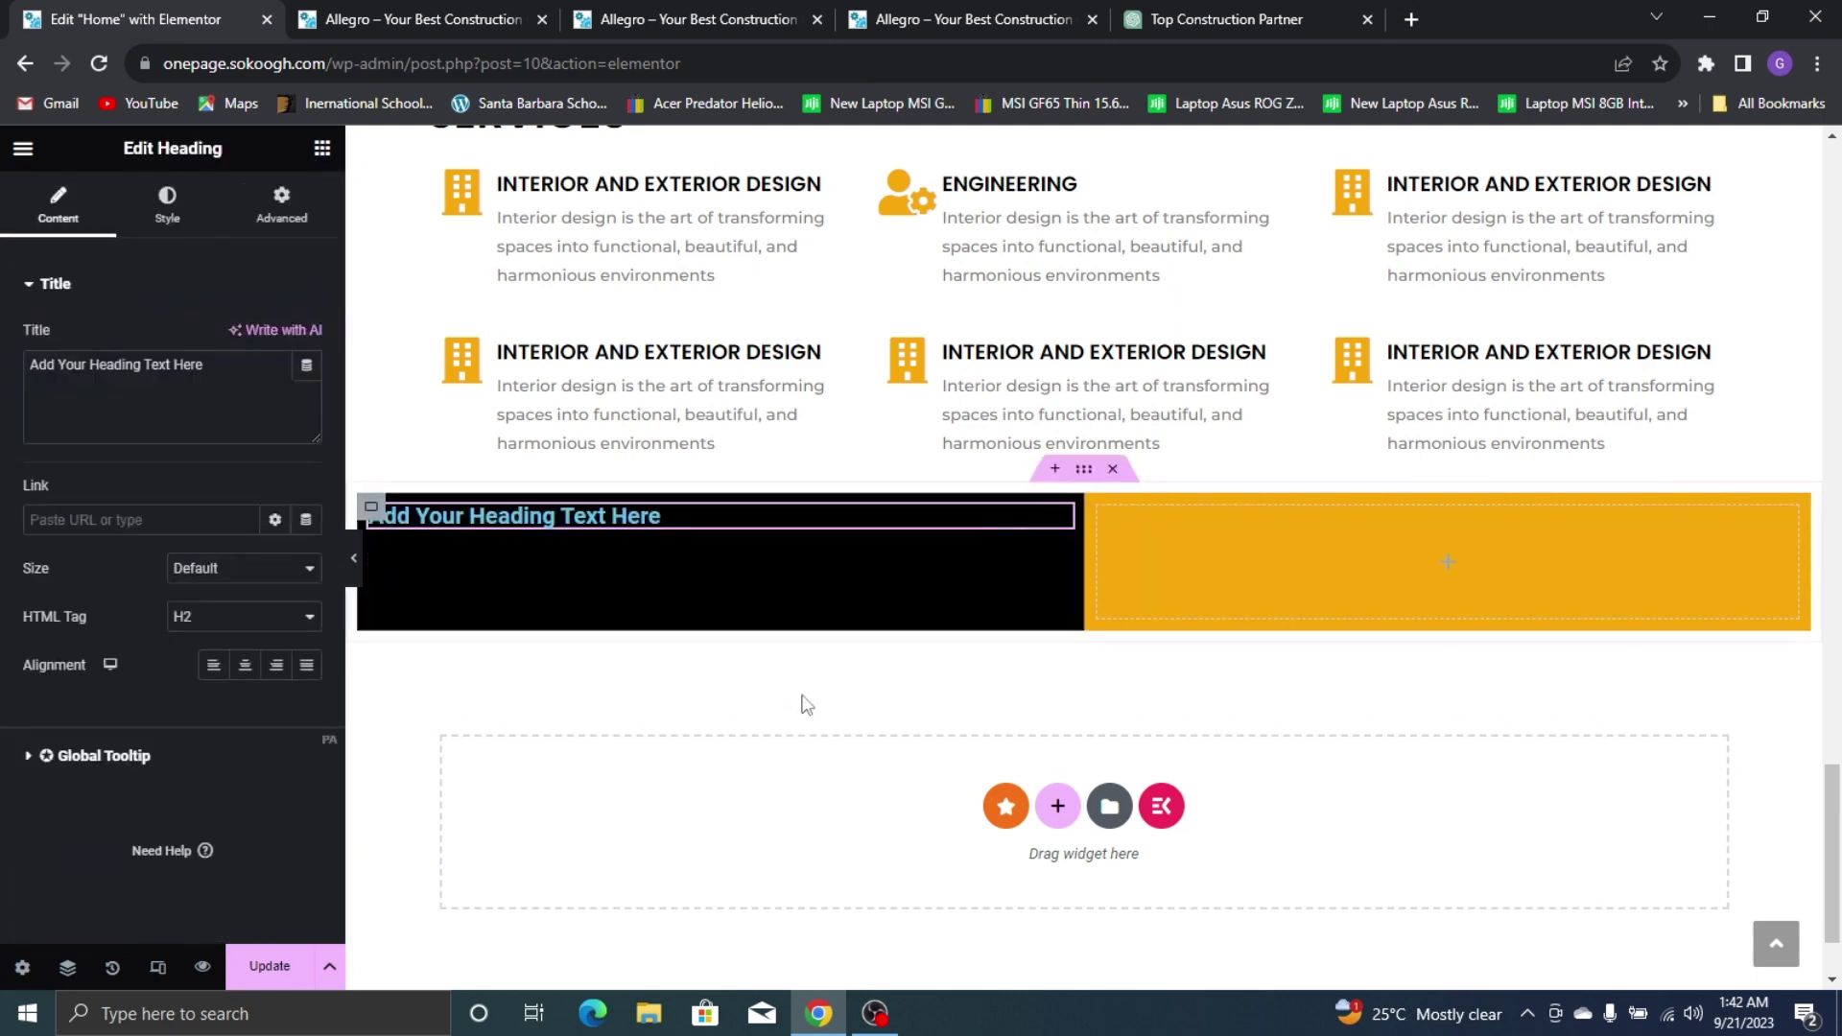
{"action": "left_click", "coordinate": [355, 565]}
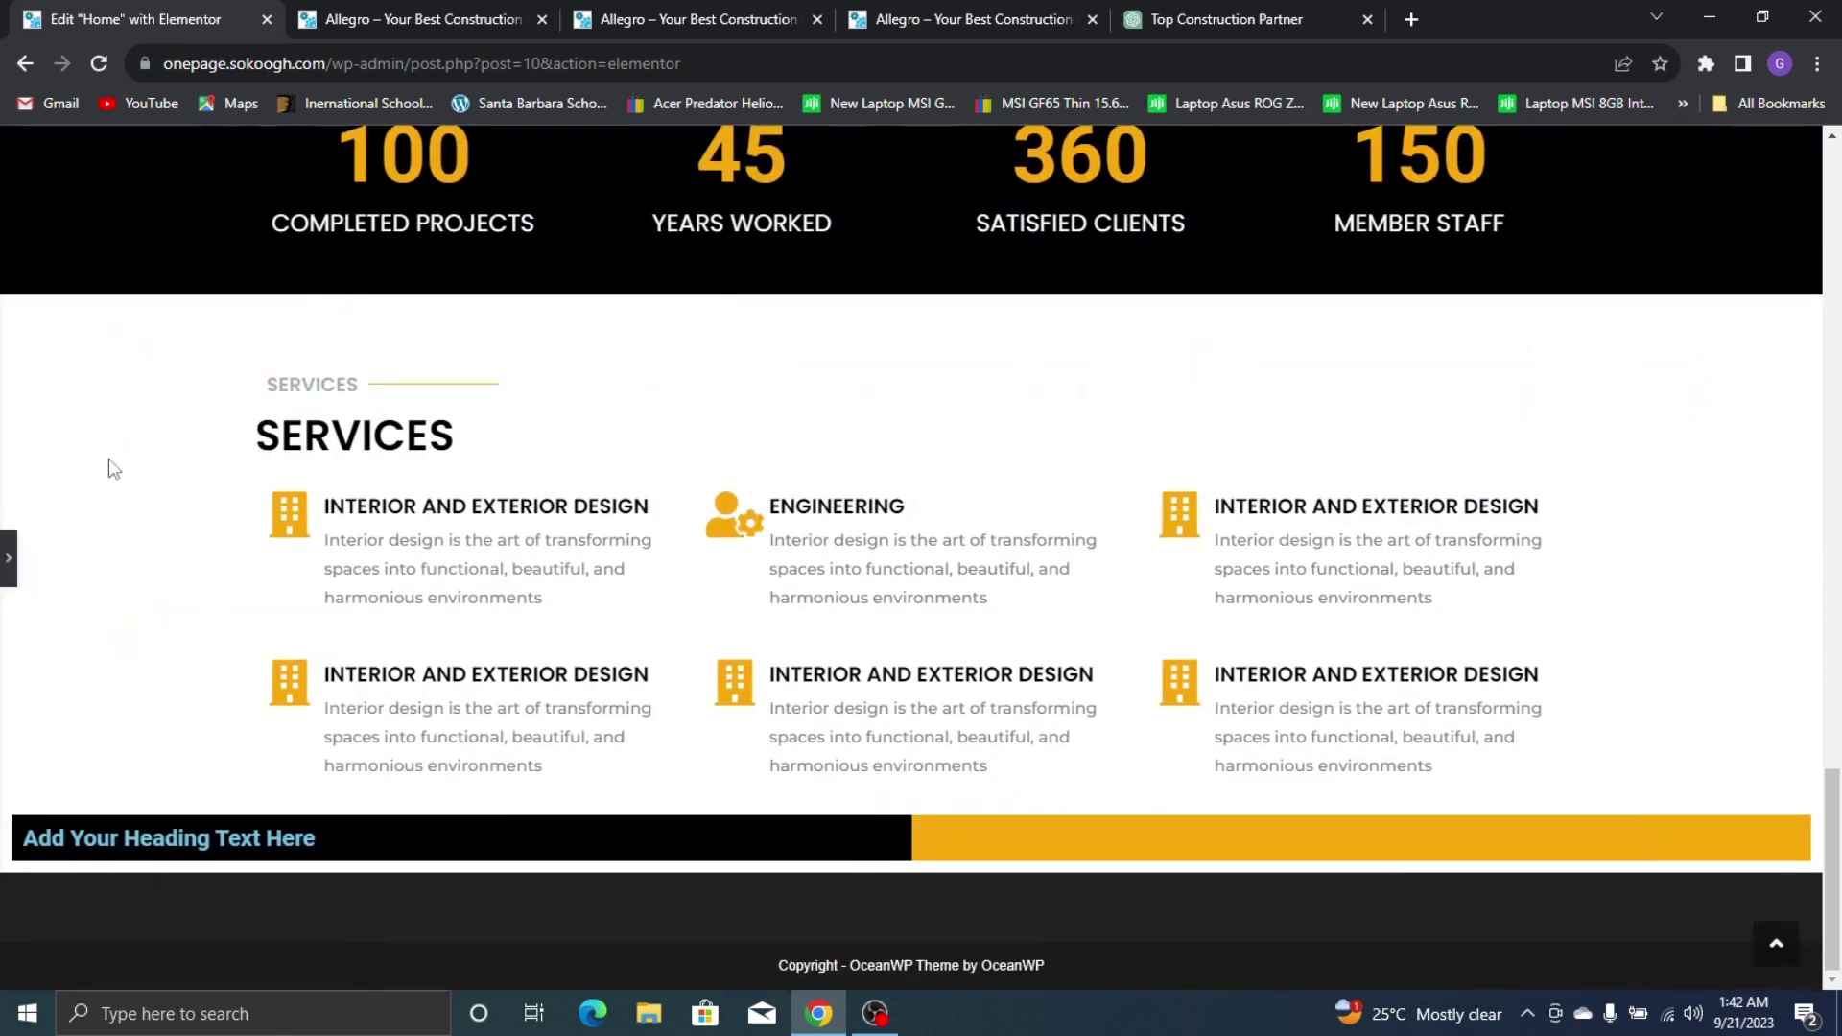
{"action": "left_click", "coordinate": [7, 566]}
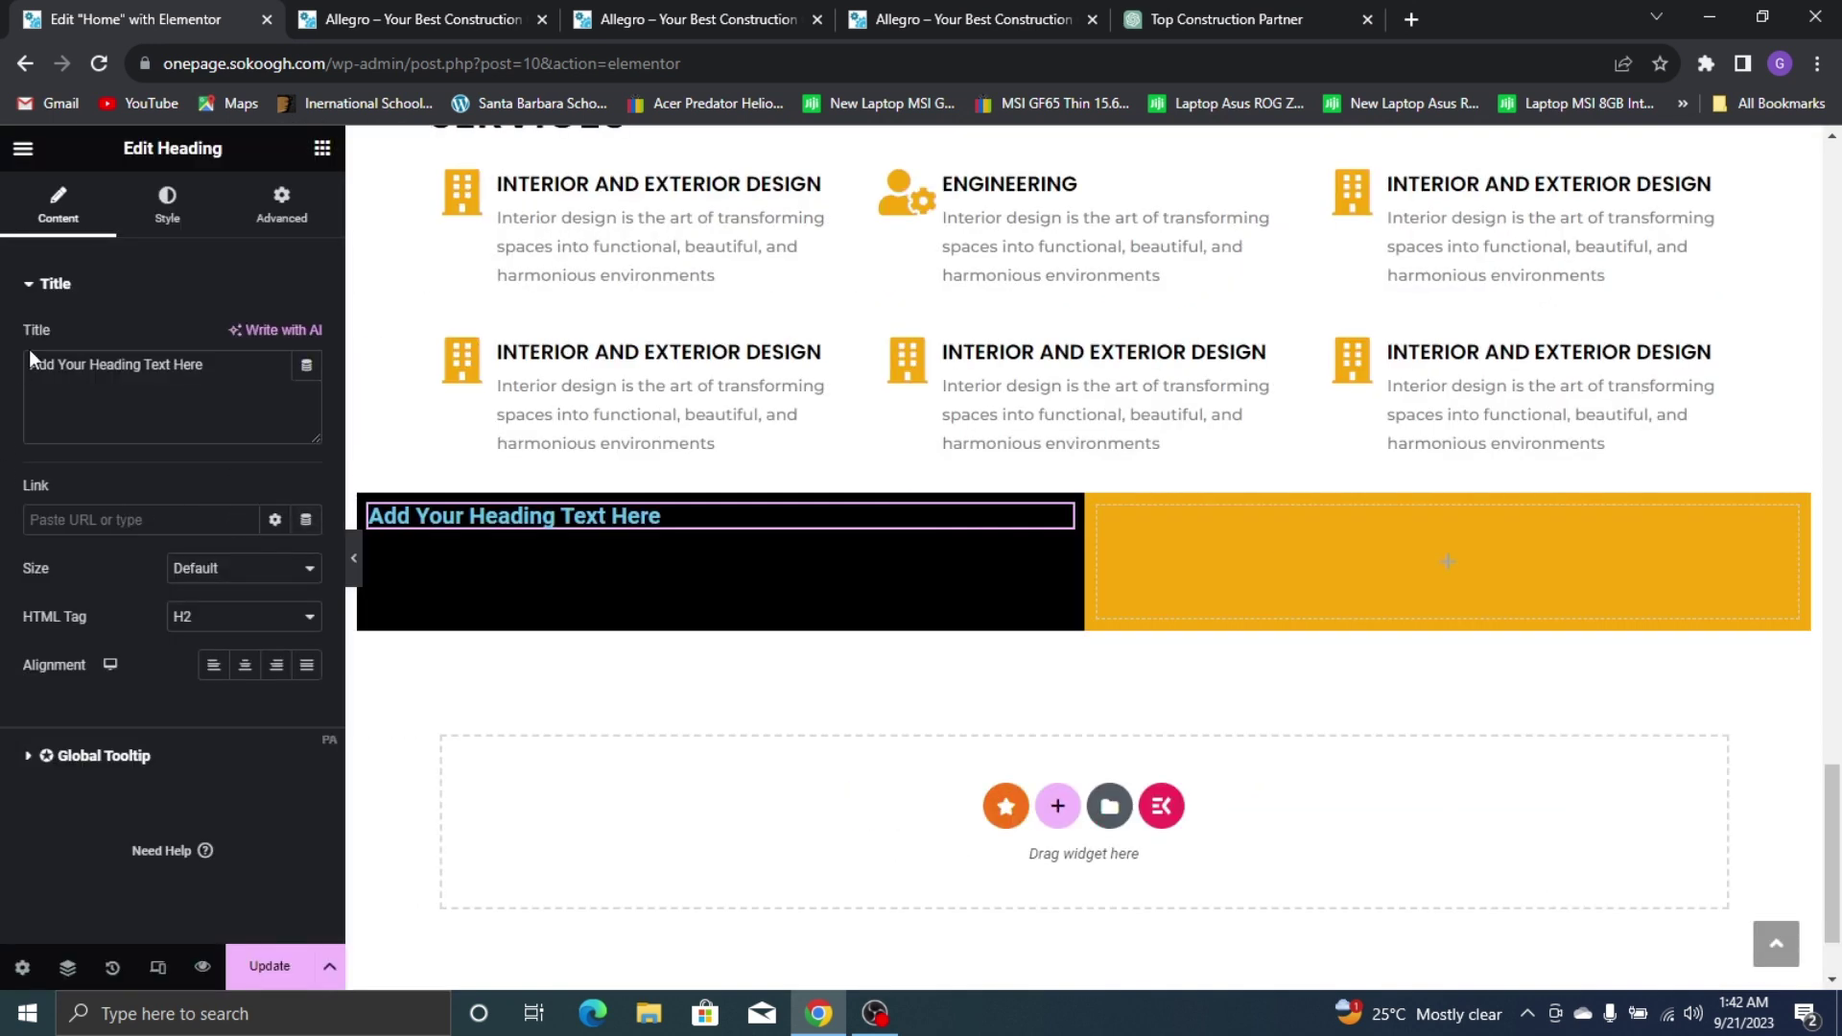
{"action": "triple_click", "coordinate": [75, 370]}
{"action": "type", "text": "WH"}
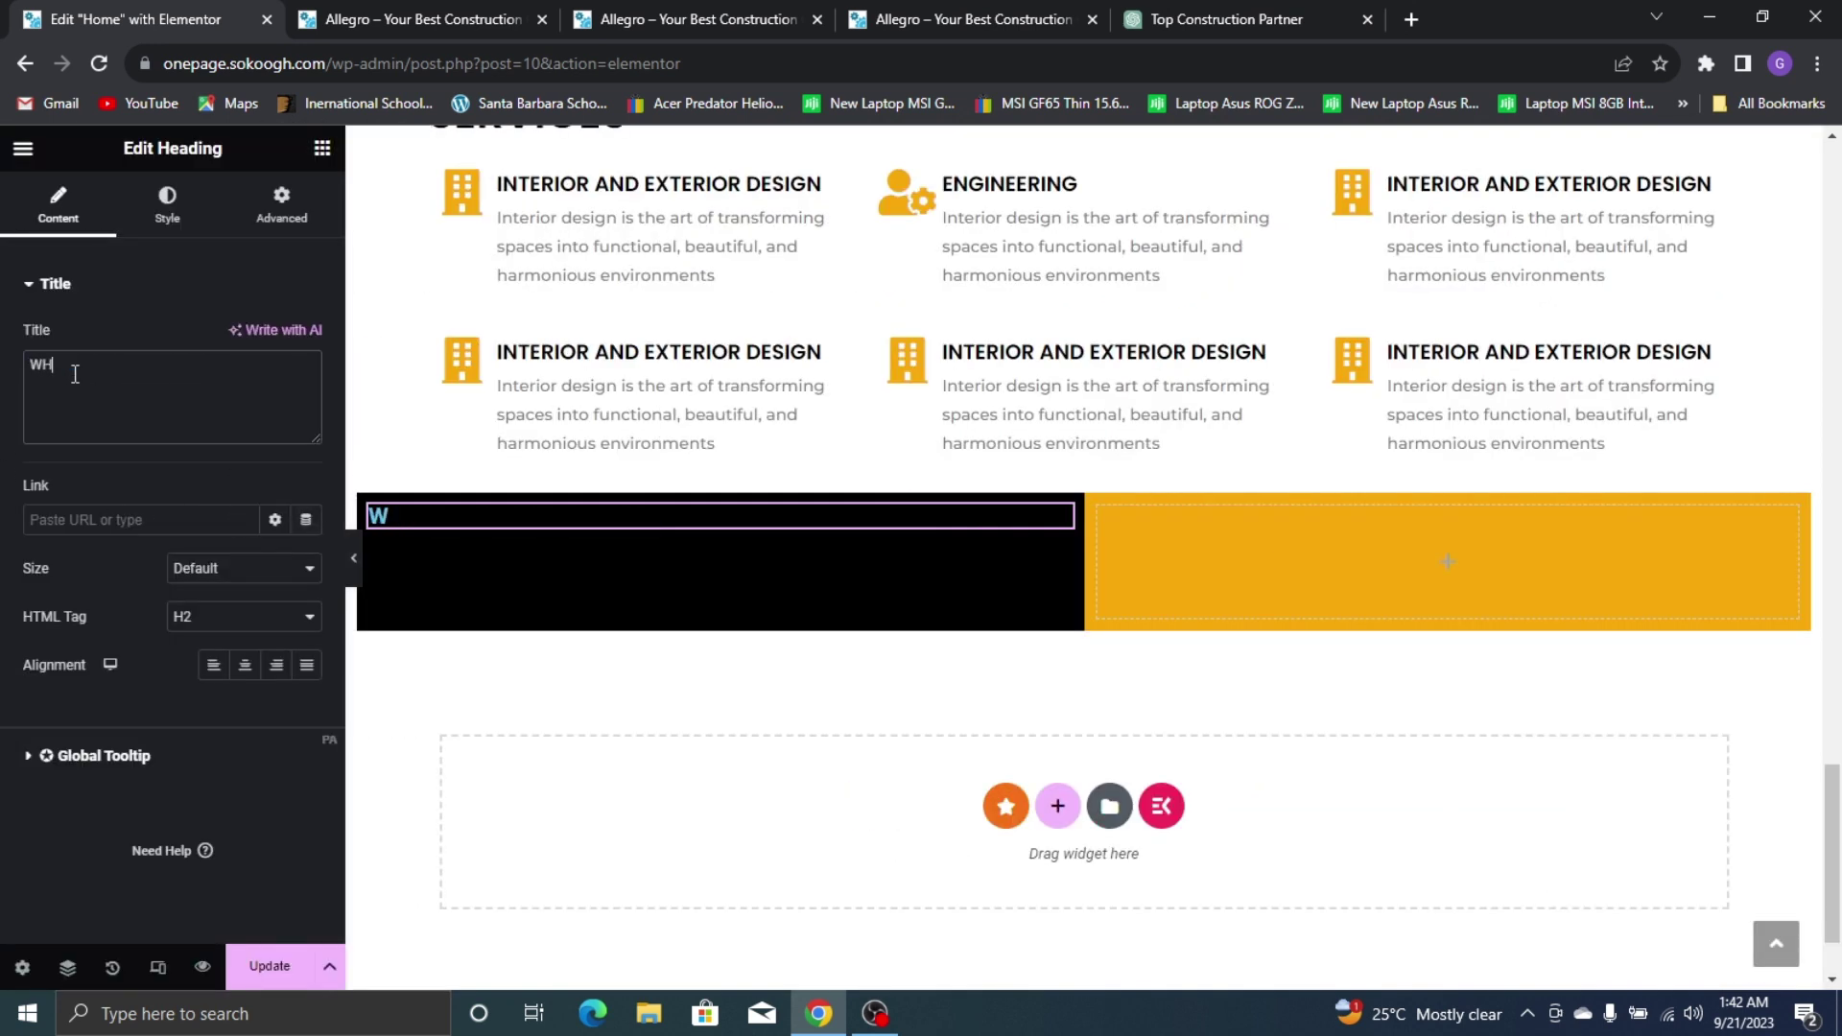
{"action": "type", "text": "Y CHOOSE"}
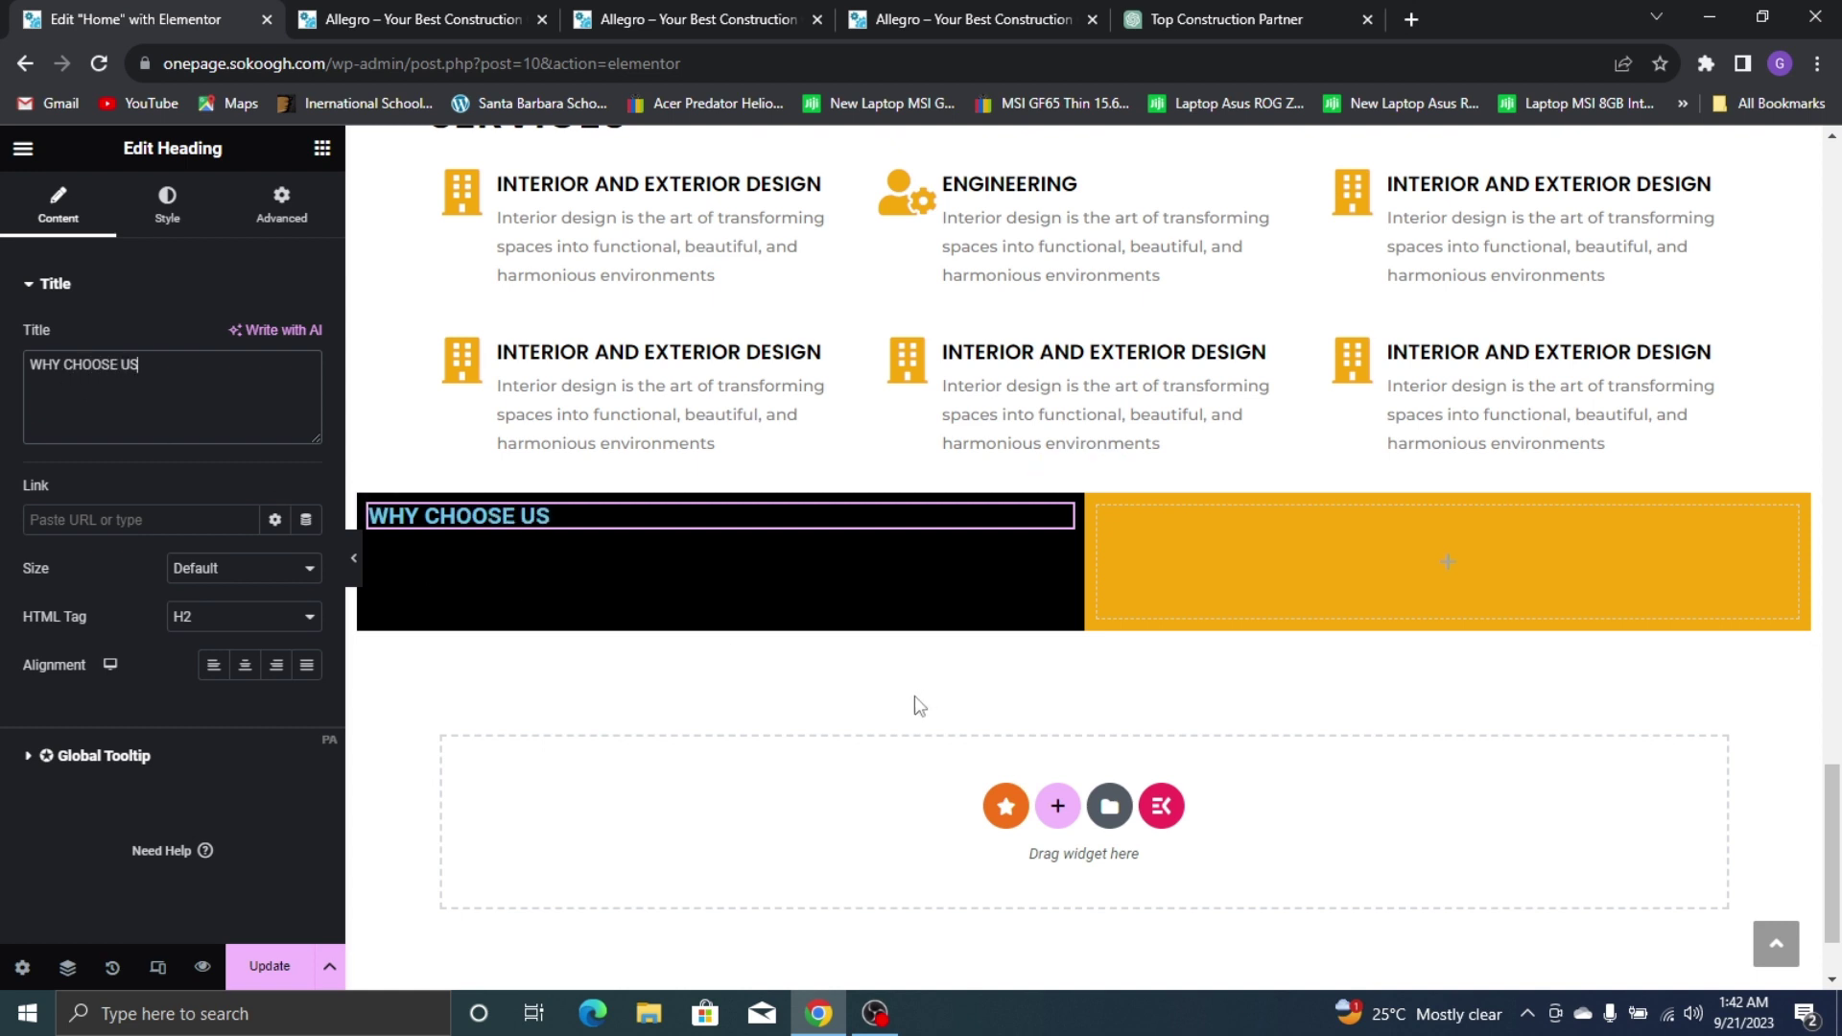
{"action": "type", "text": " US?"}
{"action": "left_click", "coordinate": [998, 17]}
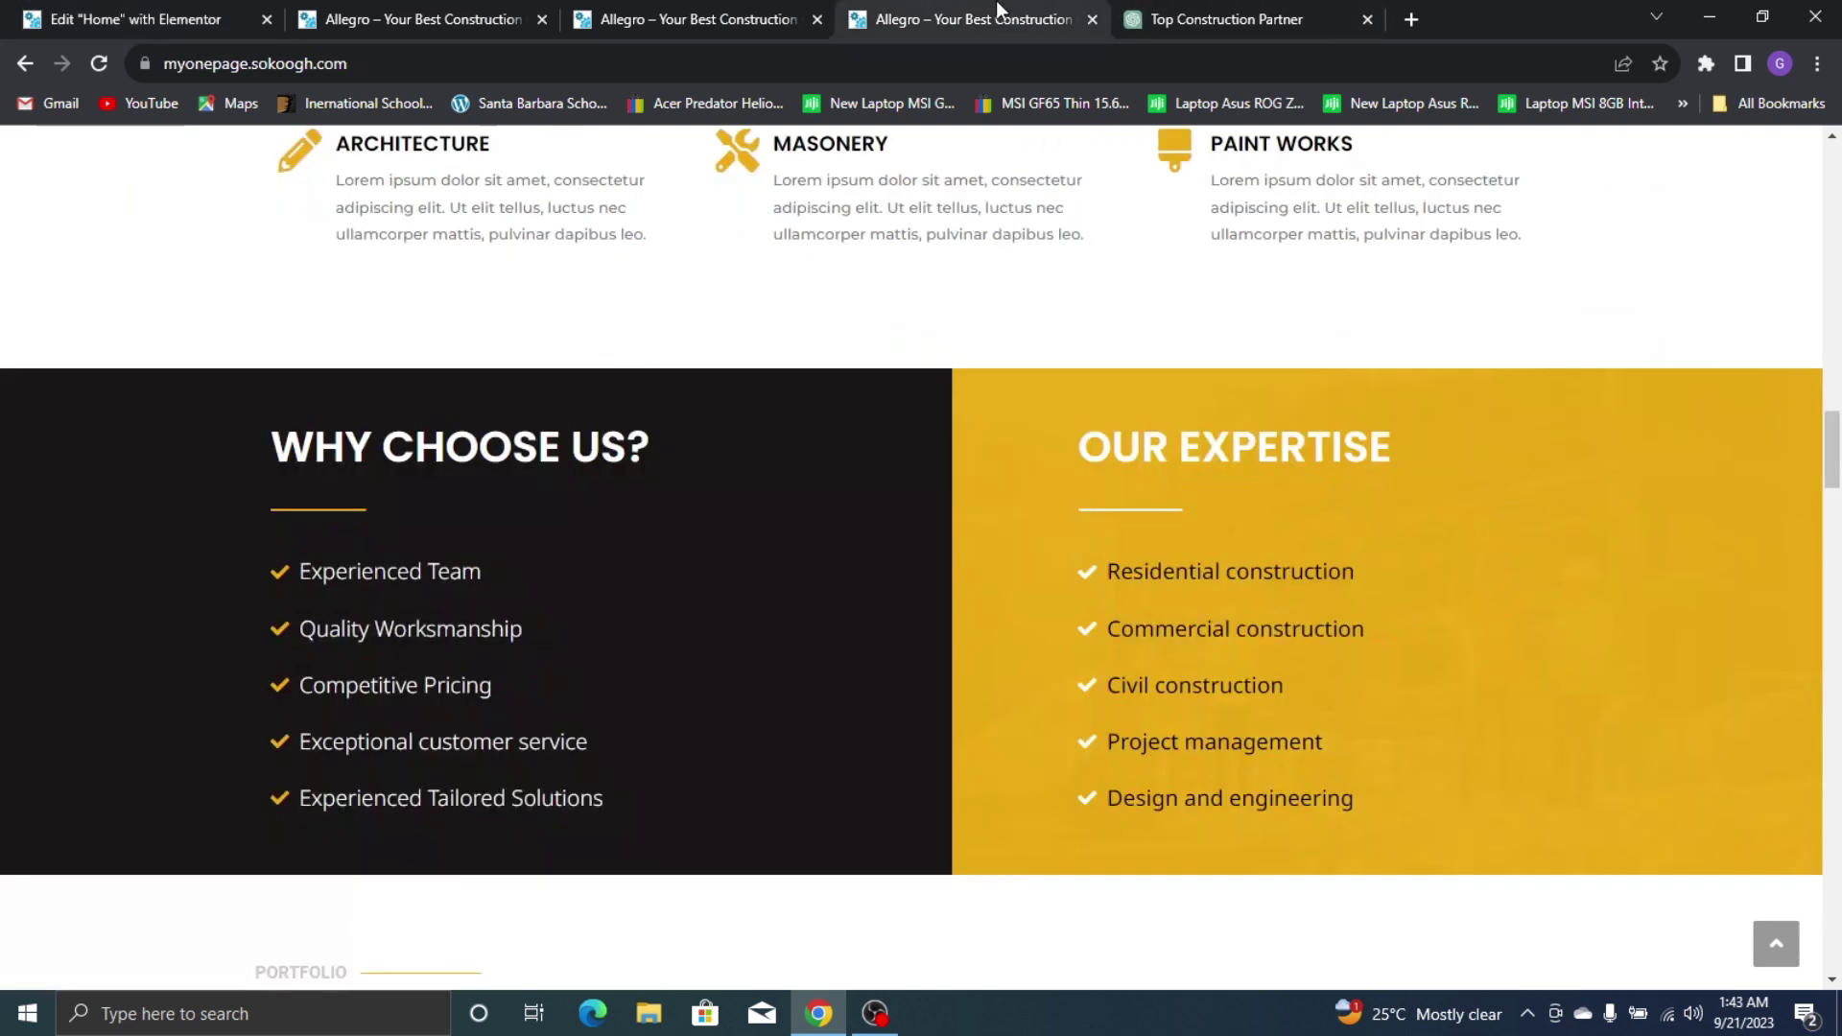
{"action": "left_click", "coordinate": [324, 12]}
{"action": "left_click", "coordinate": [199, 14]}
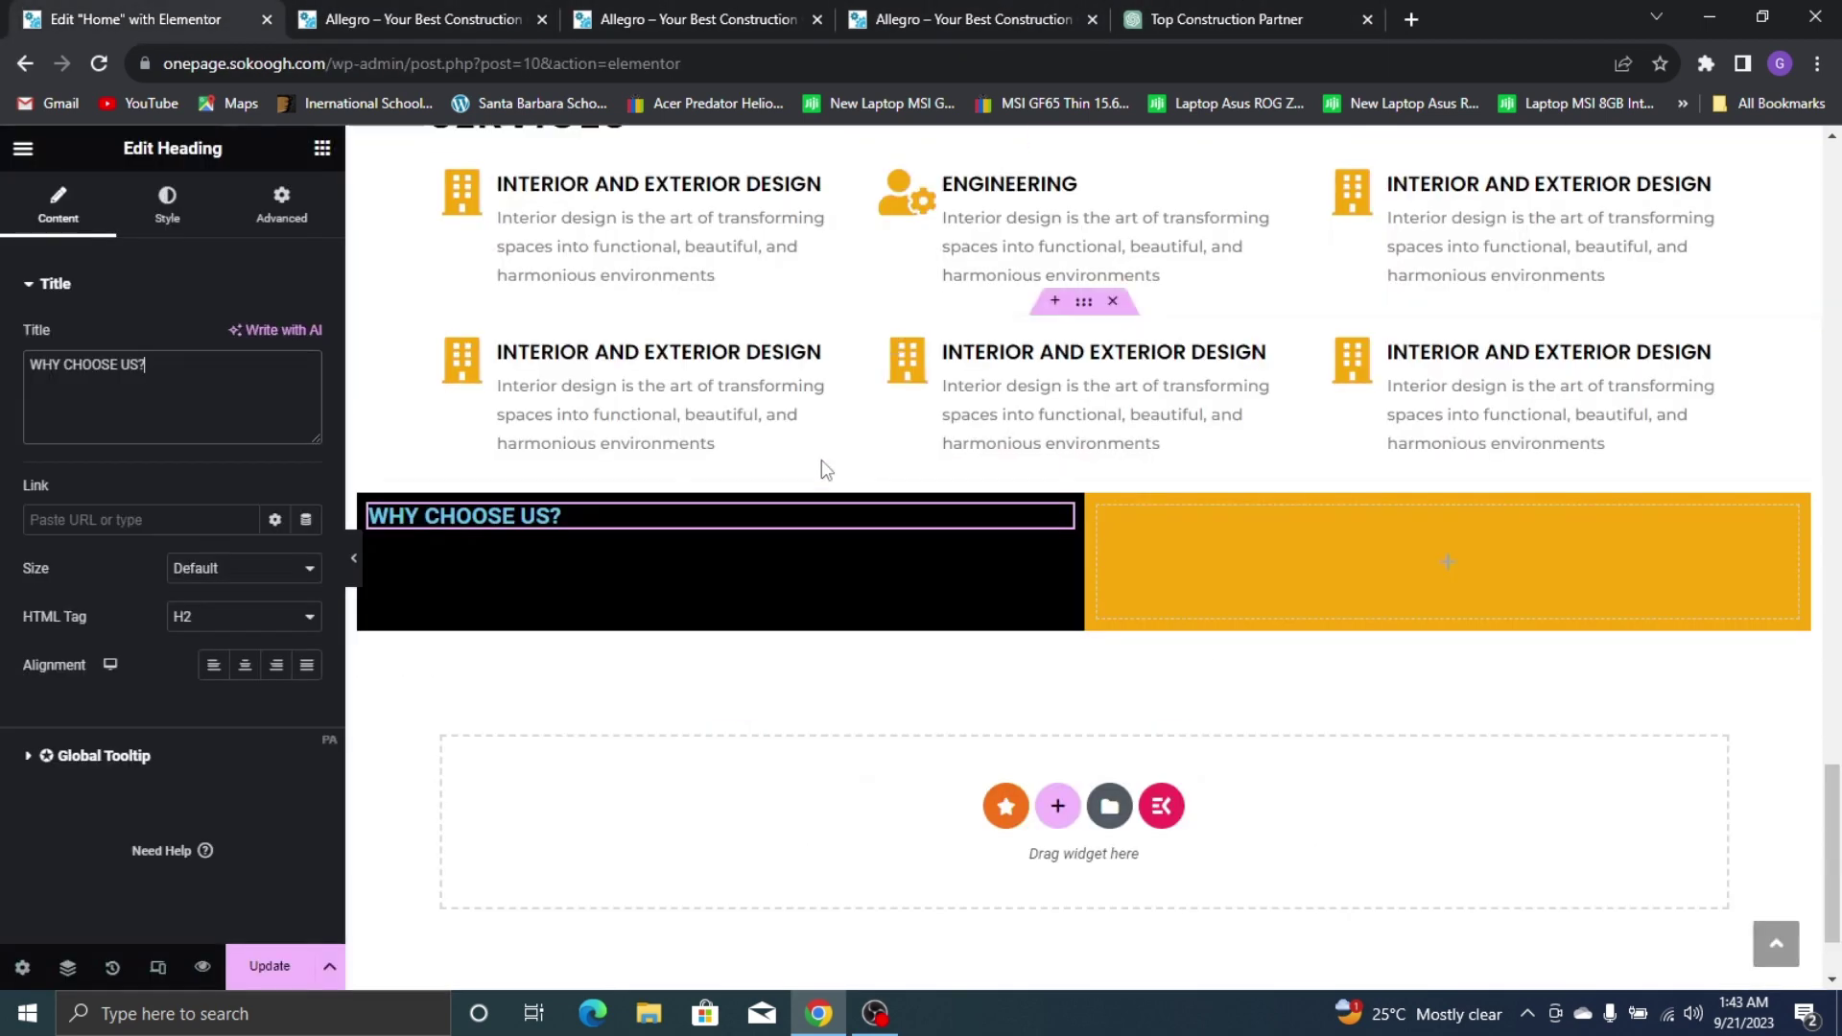
Make the heading text colour white (#FFFFFF)
{"action": "left_click", "coordinate": [169, 207]}
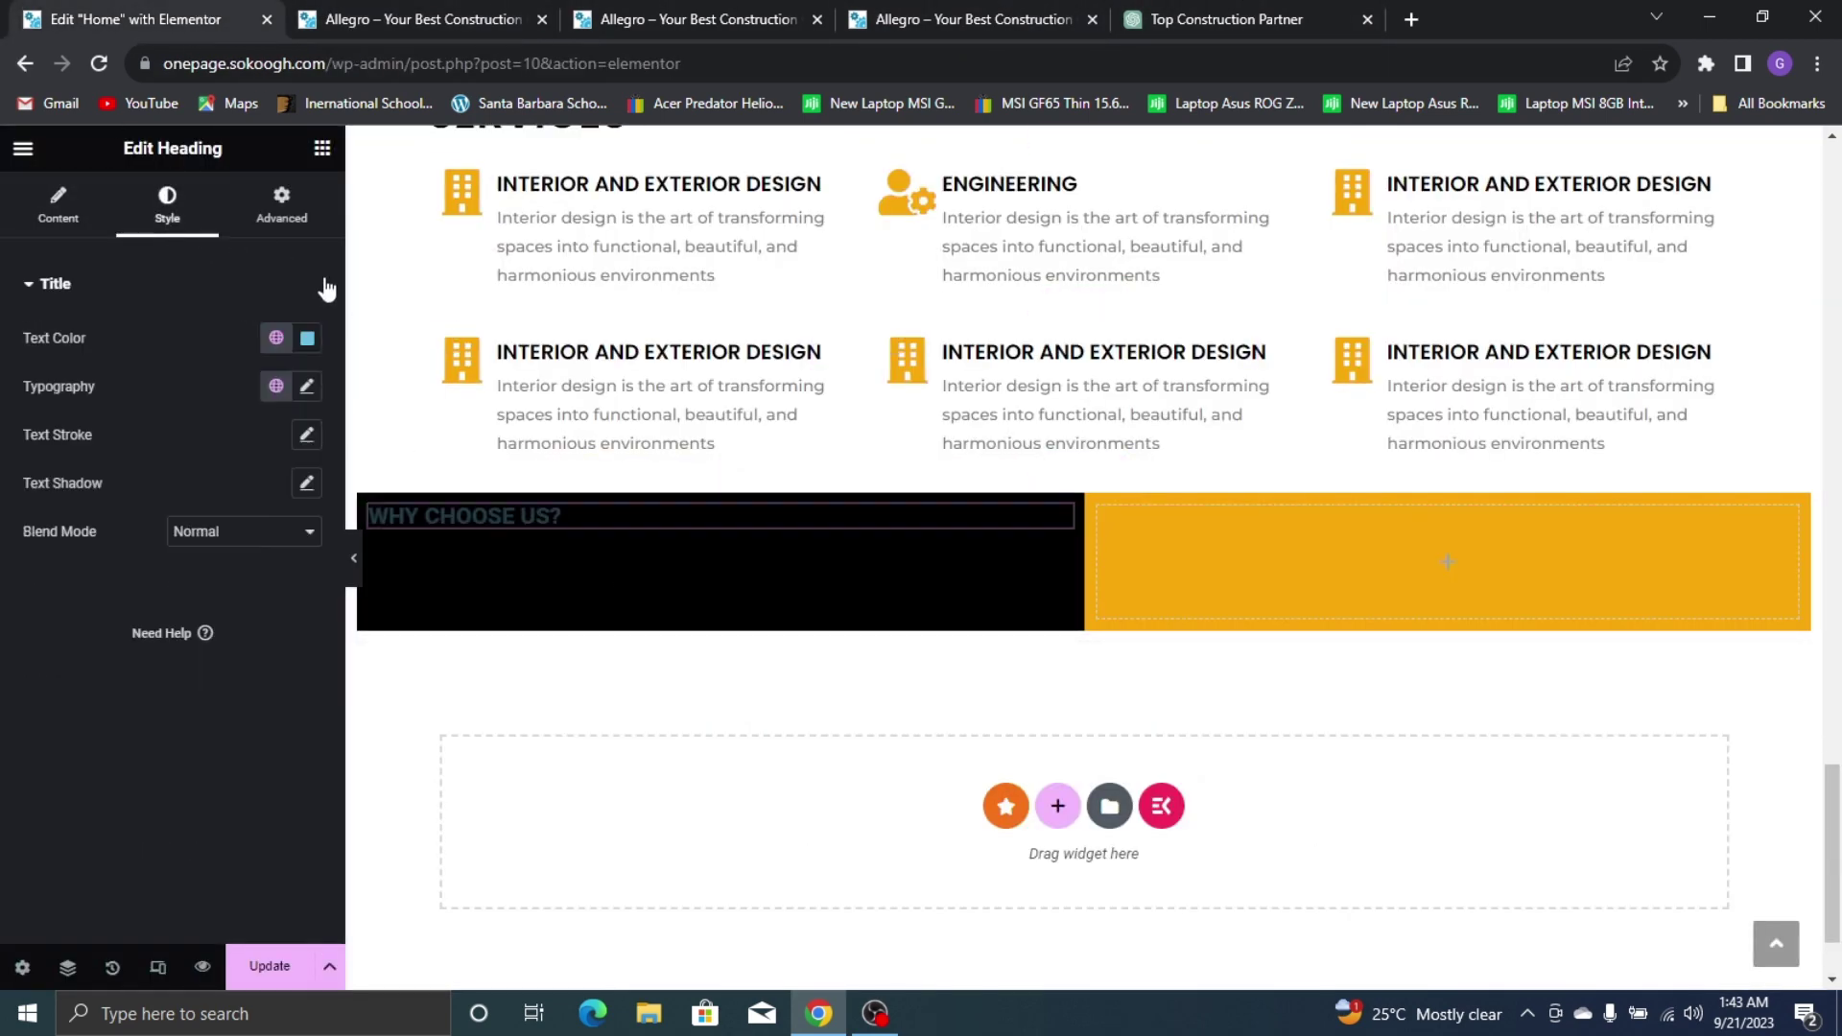
{"action": "left_click", "coordinate": [307, 337]}
{"action": "left_click", "coordinate": [244, 486]}
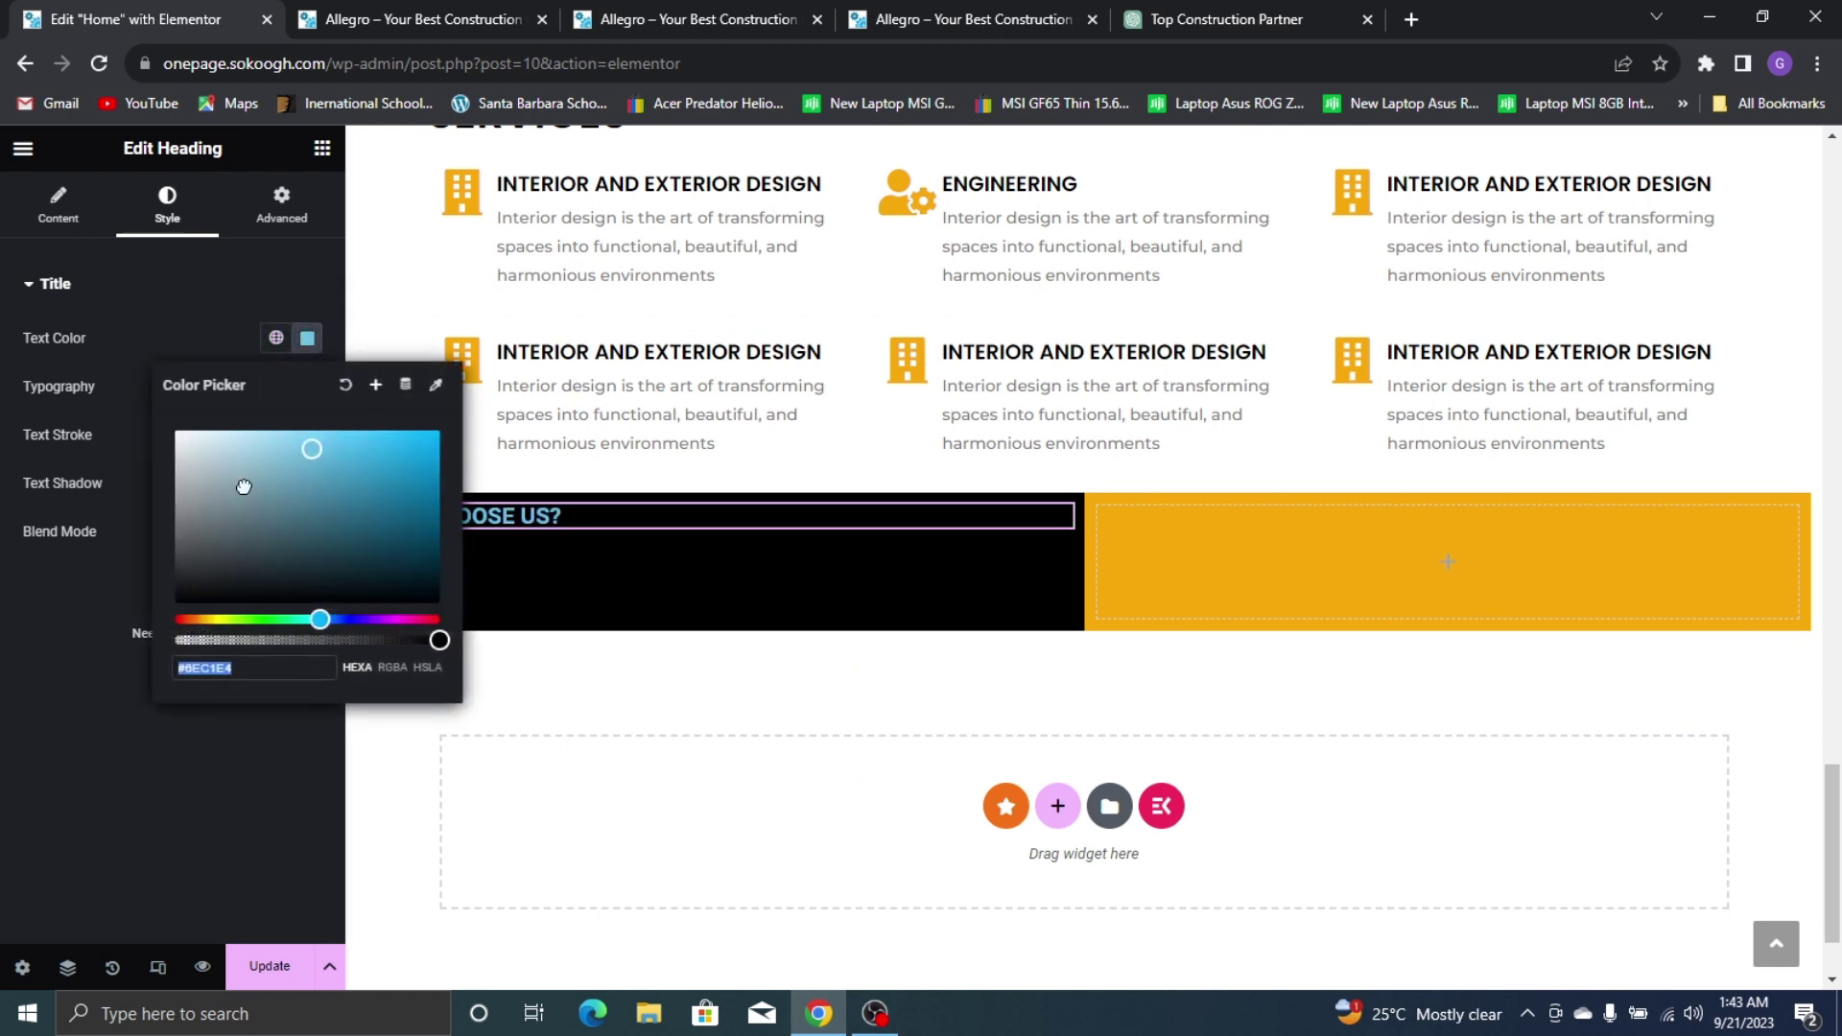
{"action": "left_click_drag", "start_coordinate": [244, 486], "coordinate": [136, 374]}
{"action": "left_click", "coordinate": [46, 745]}
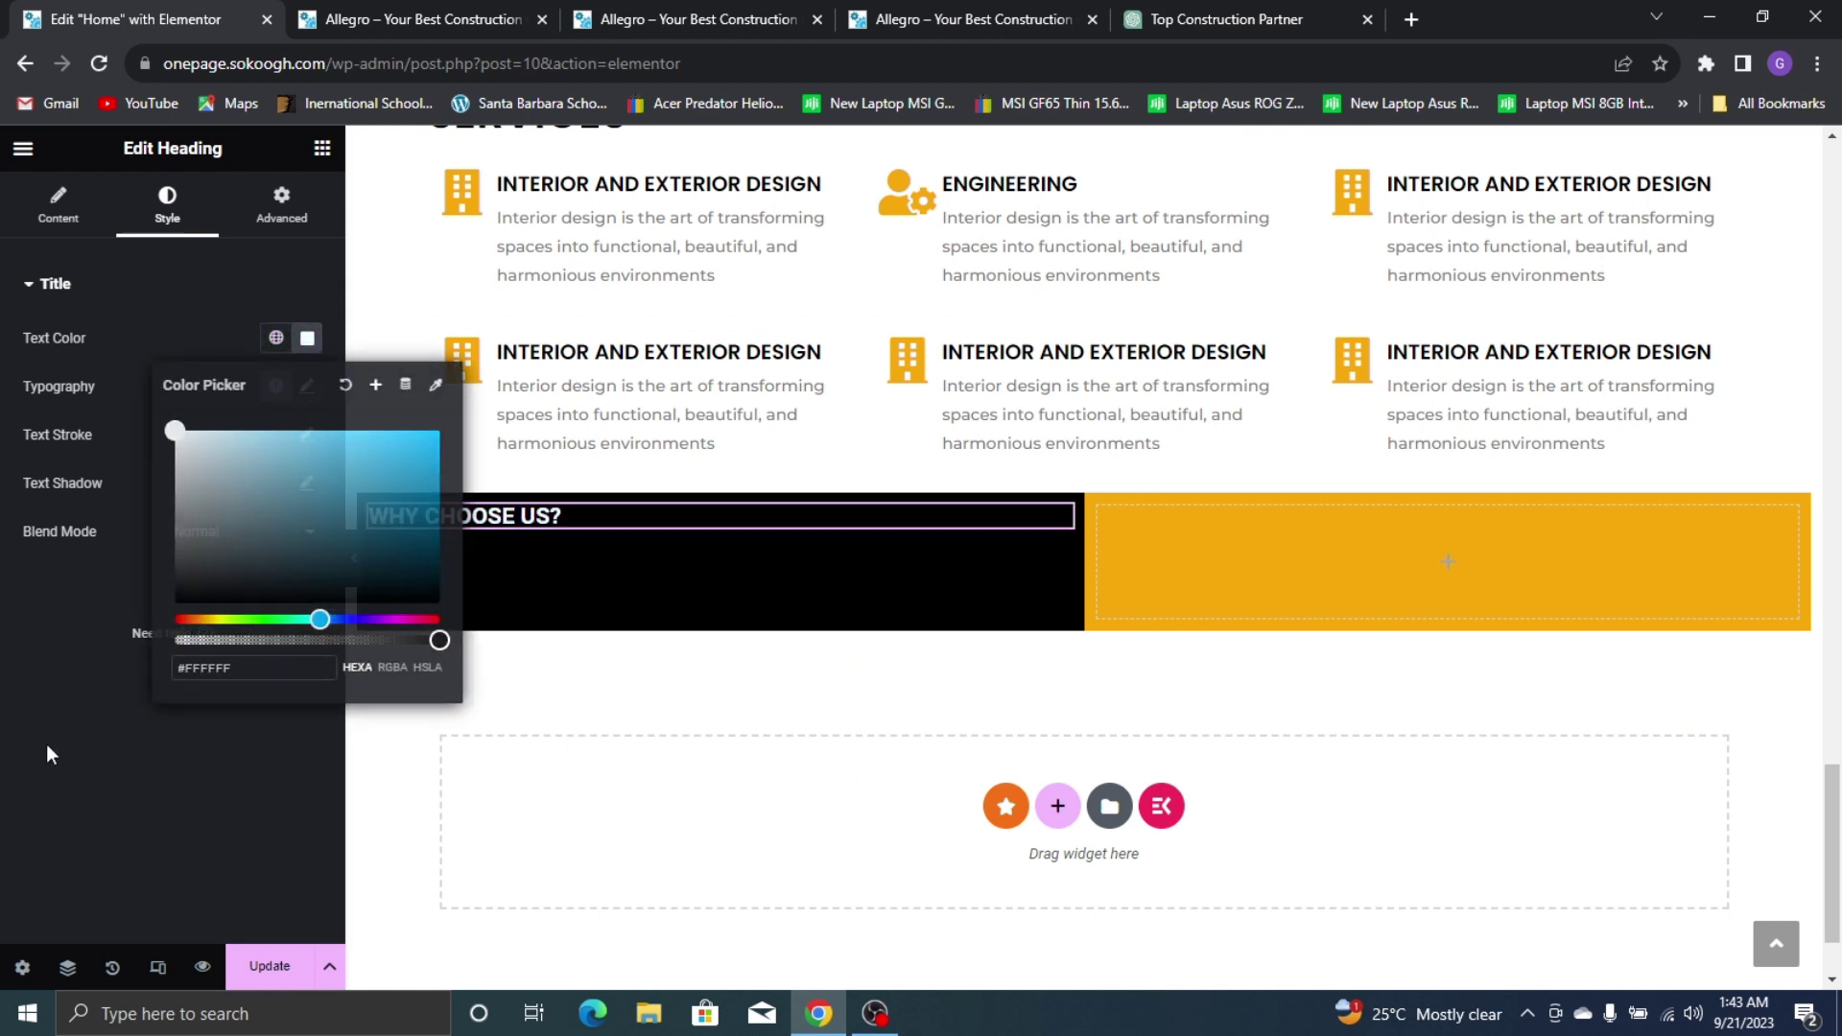
Set the heading typography to Poppins at size 35
{"action": "left_click", "coordinate": [307, 387]}
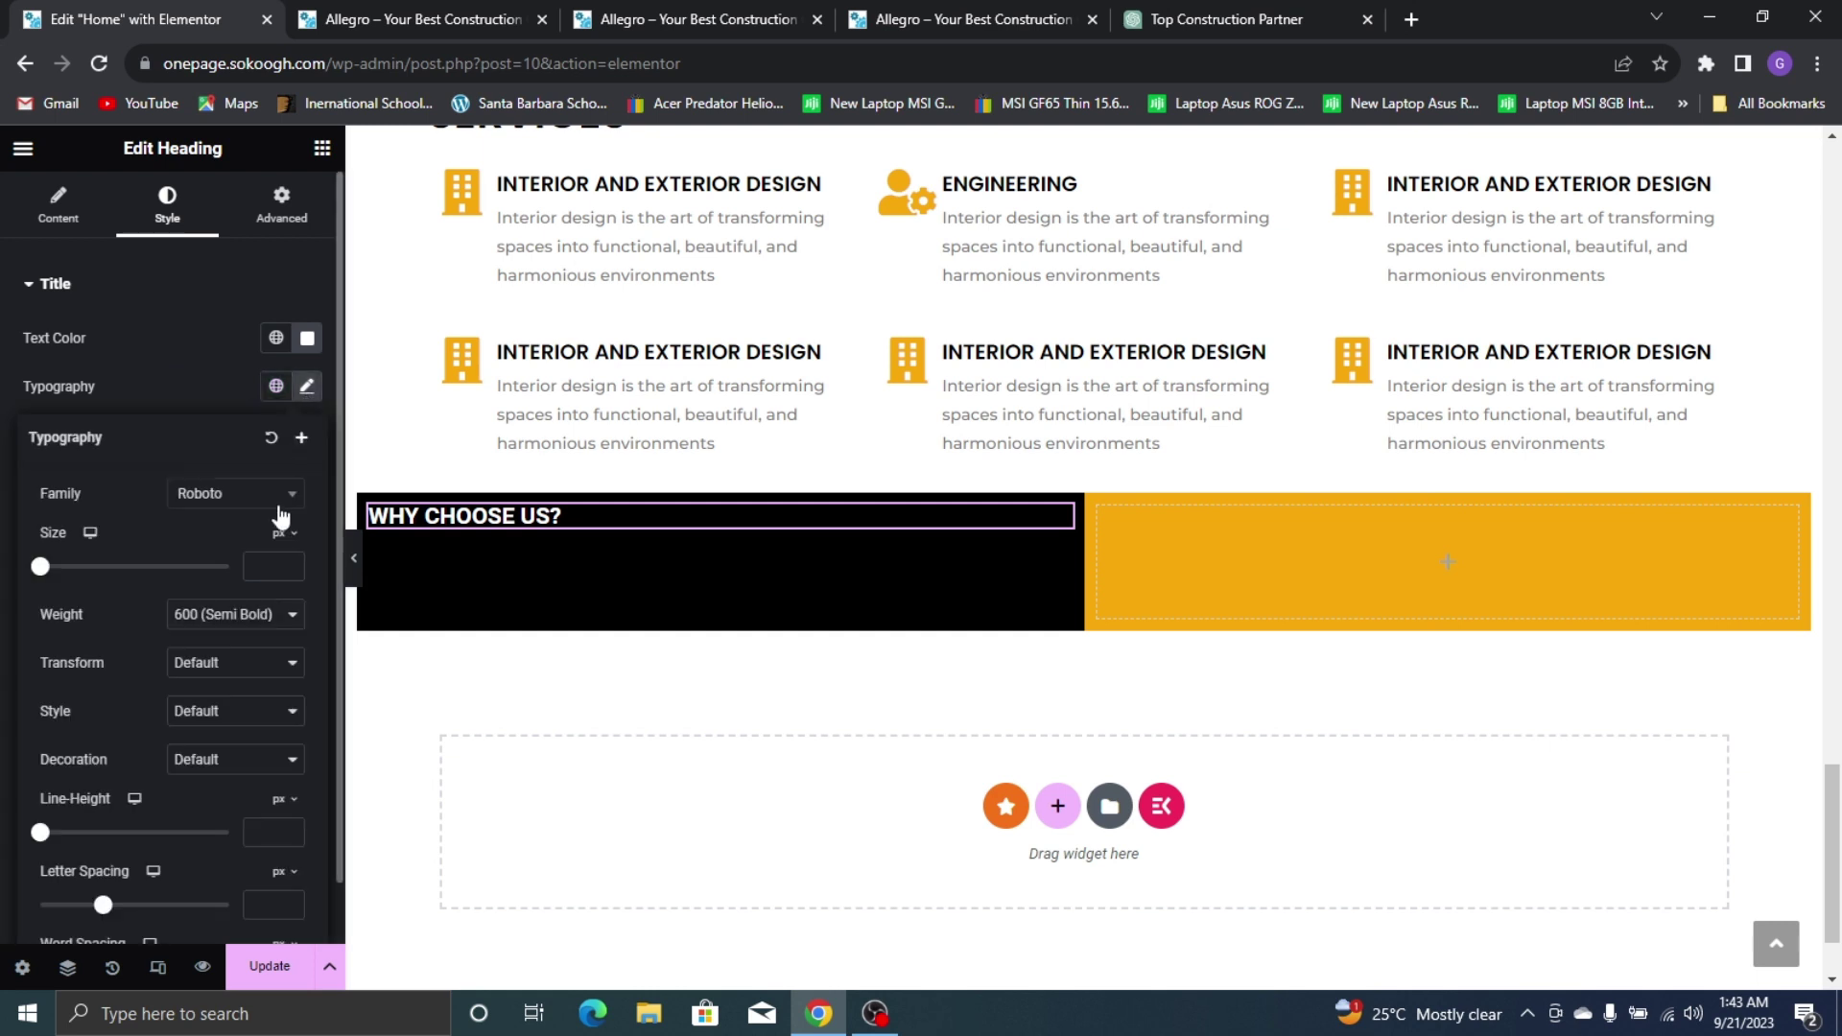
{"action": "left_click", "coordinate": [265, 491]}
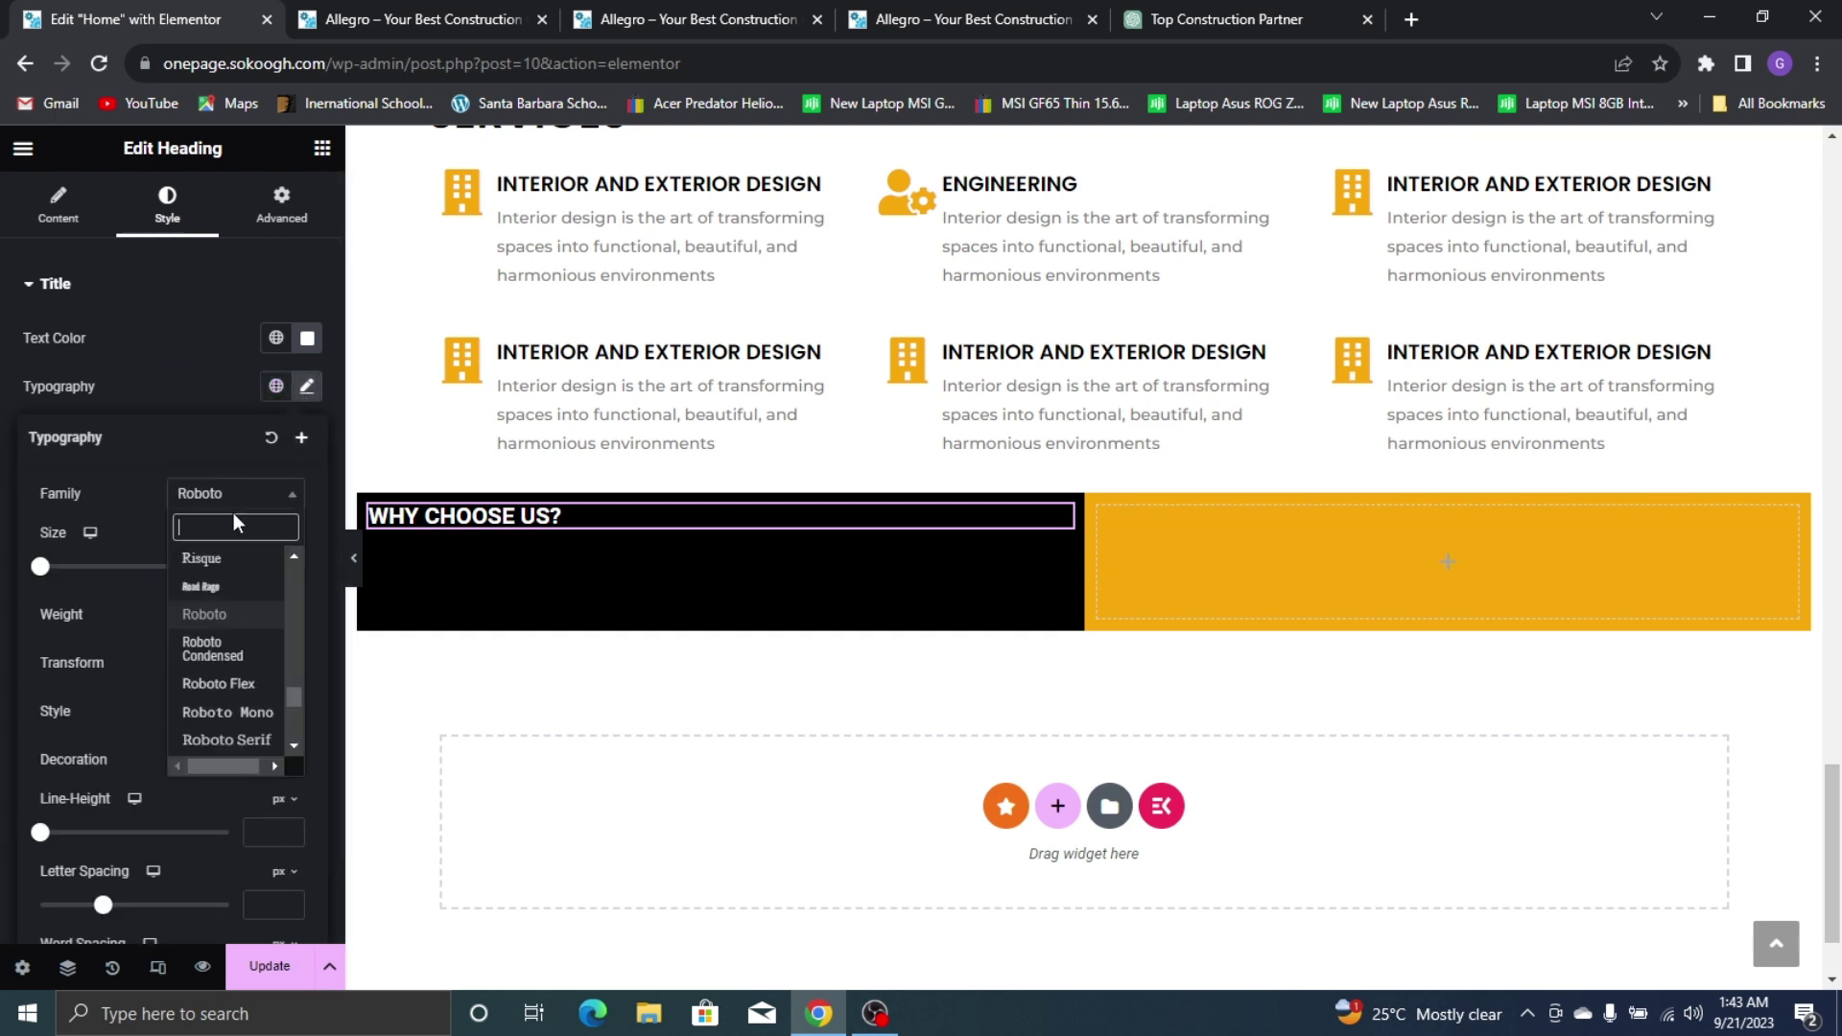
{"action": "type", "text": "POPP"}
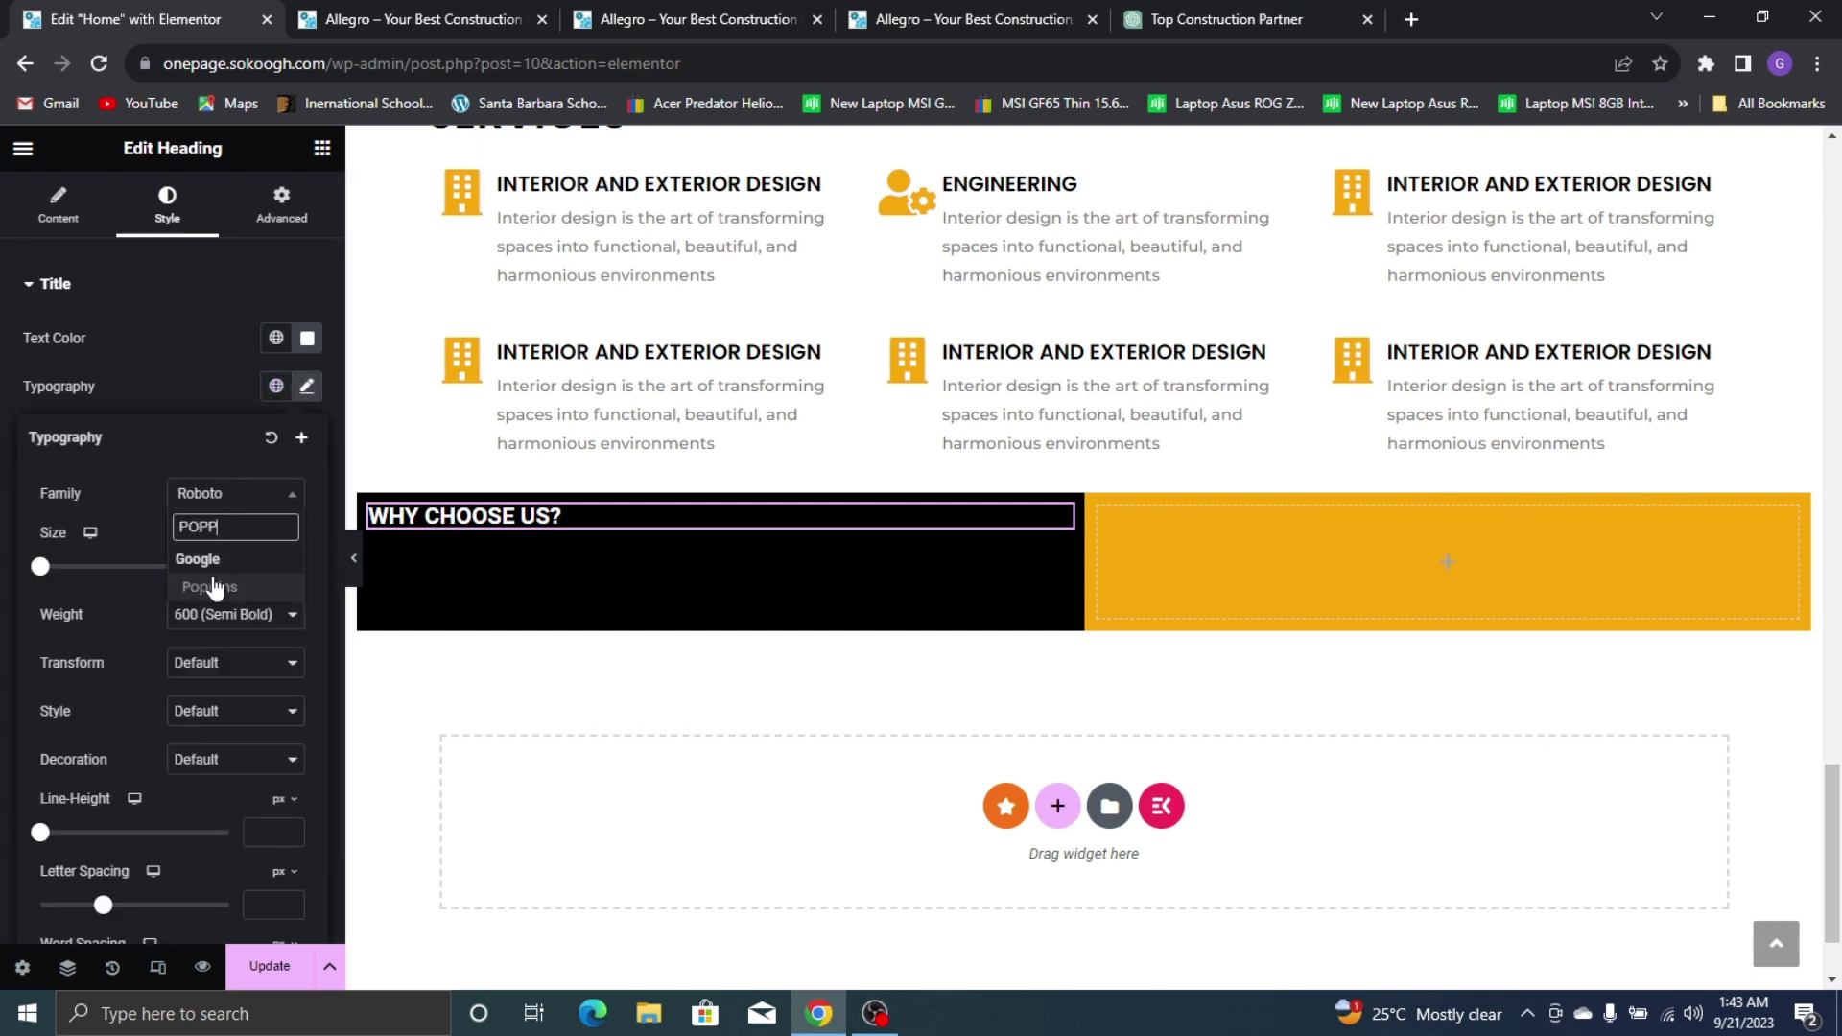
{"action": "left_click", "coordinate": [213, 586]}
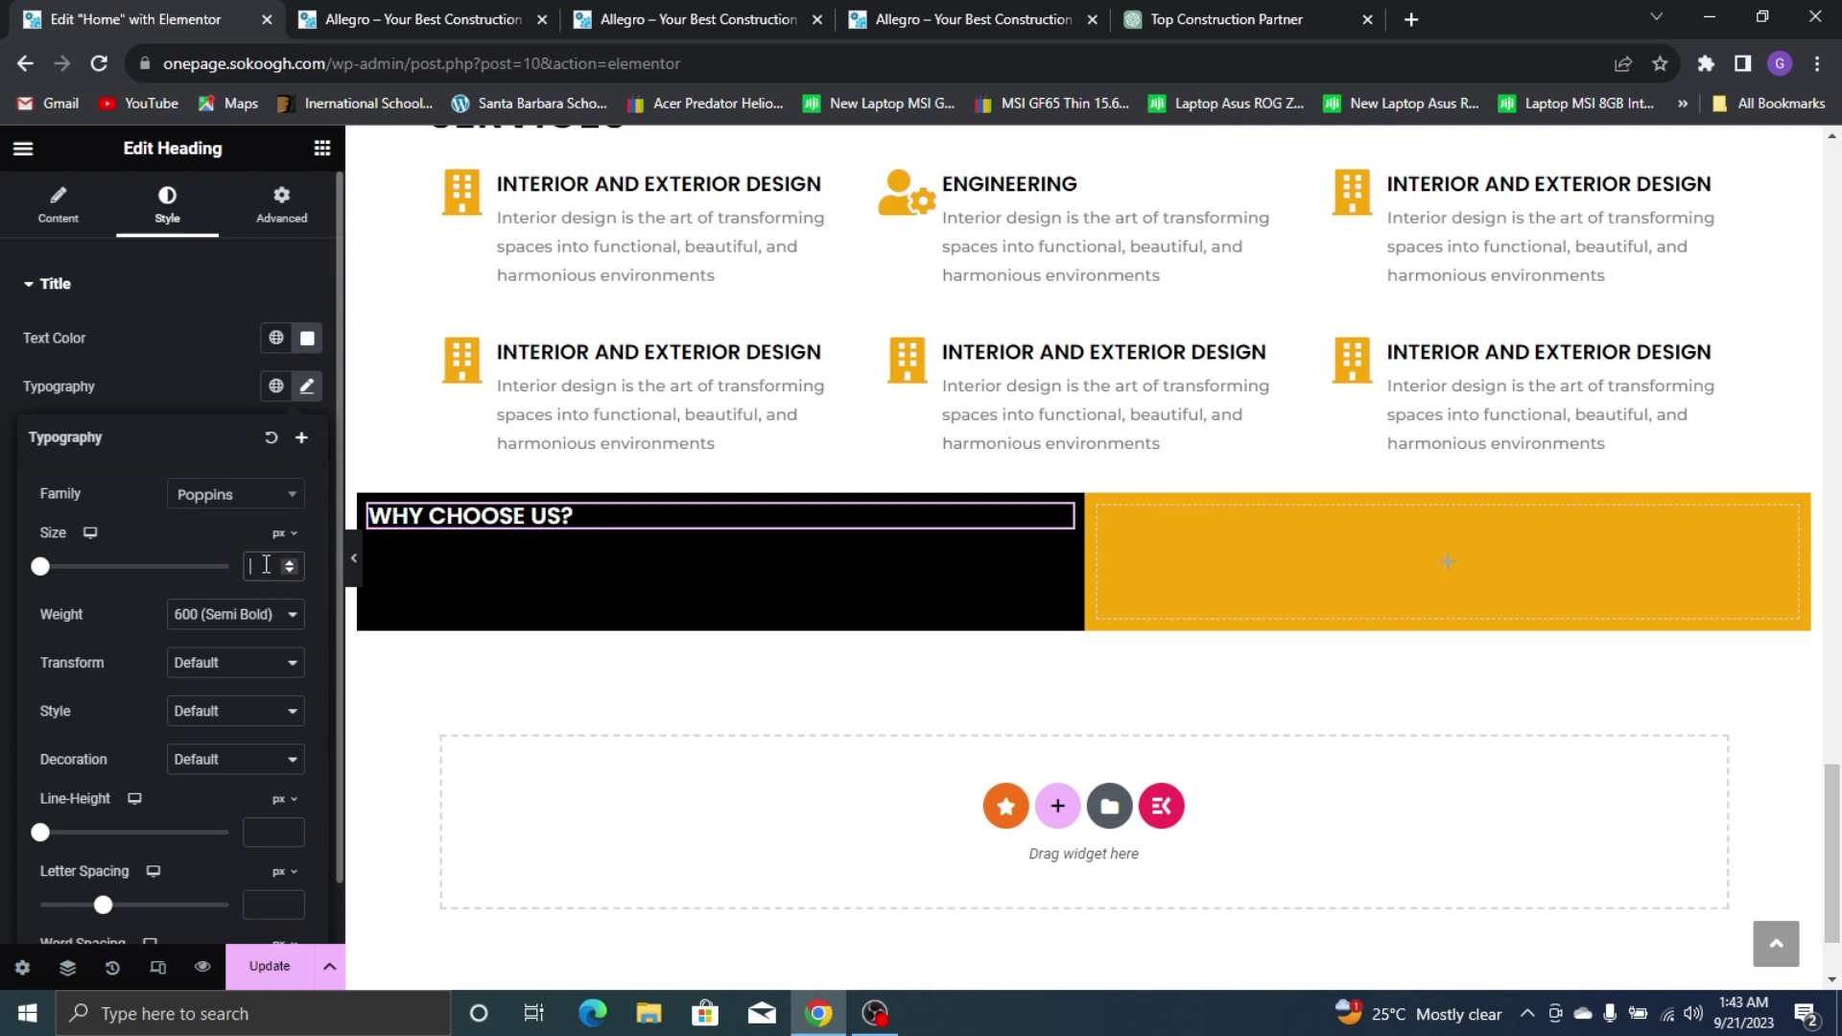
{"action": "type", "text": "35"}
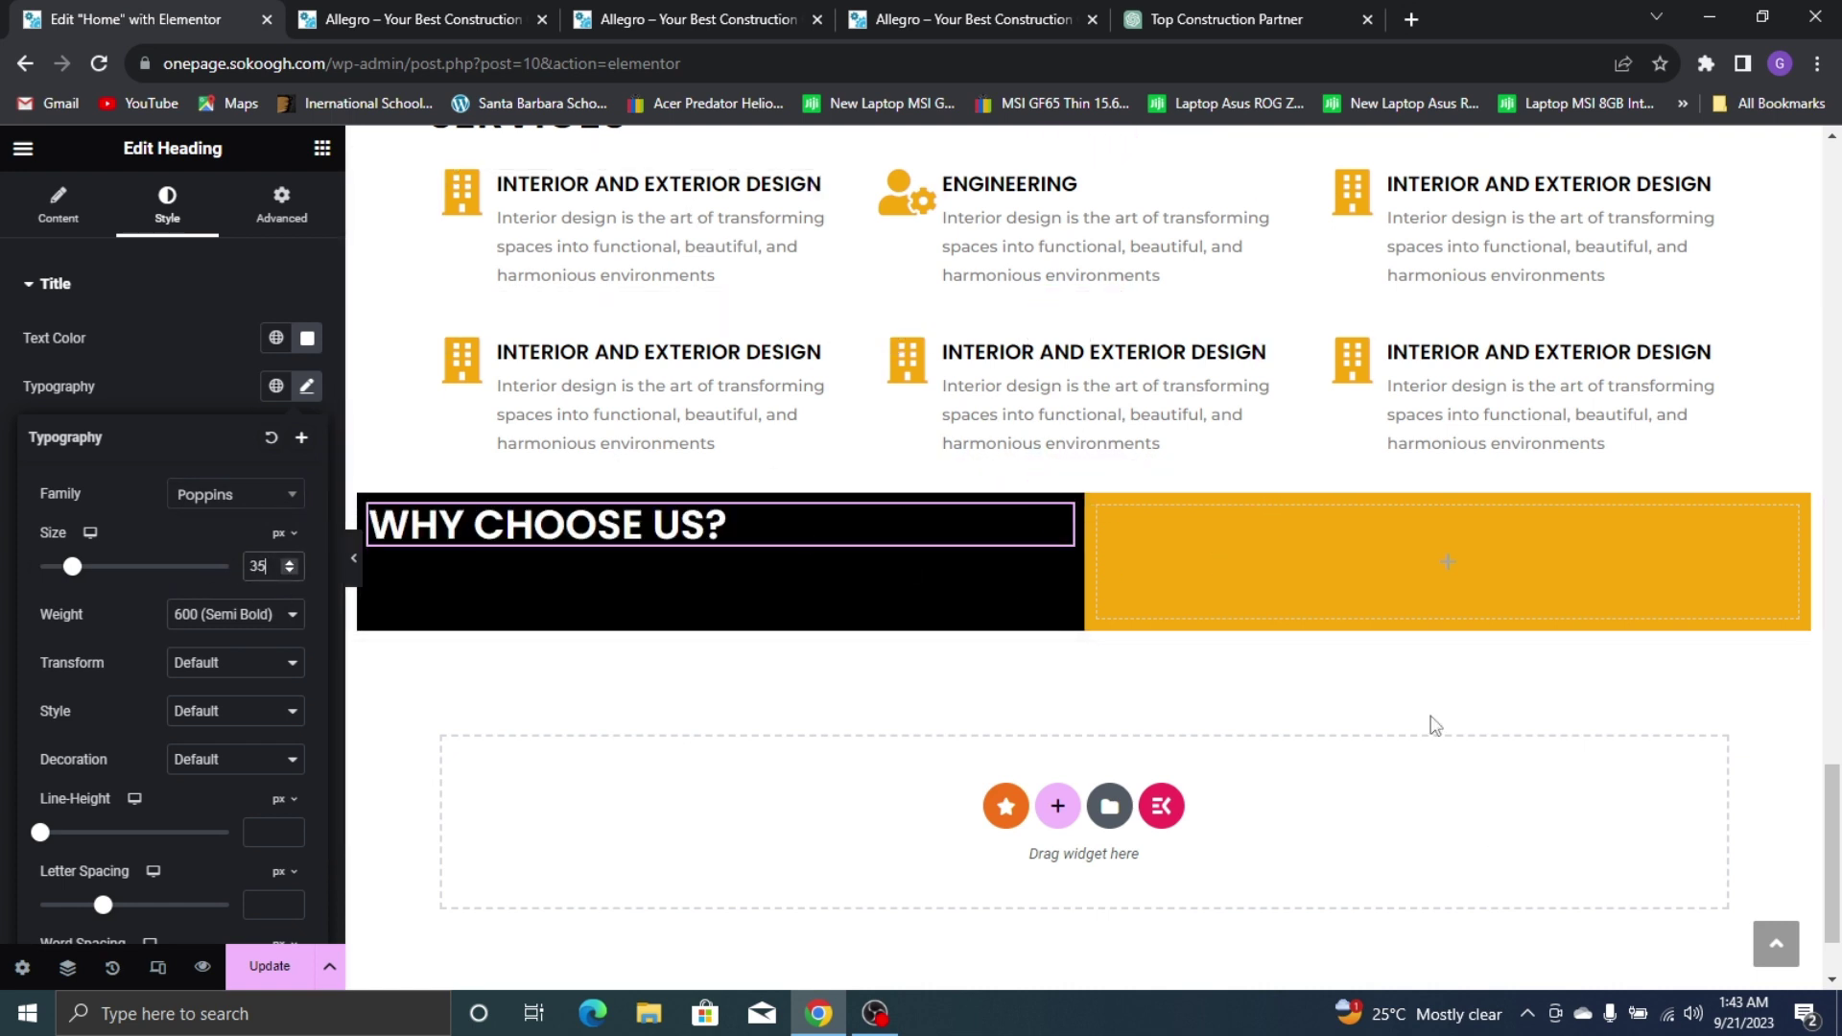
{"action": "left_click", "coordinate": [875, 29]}
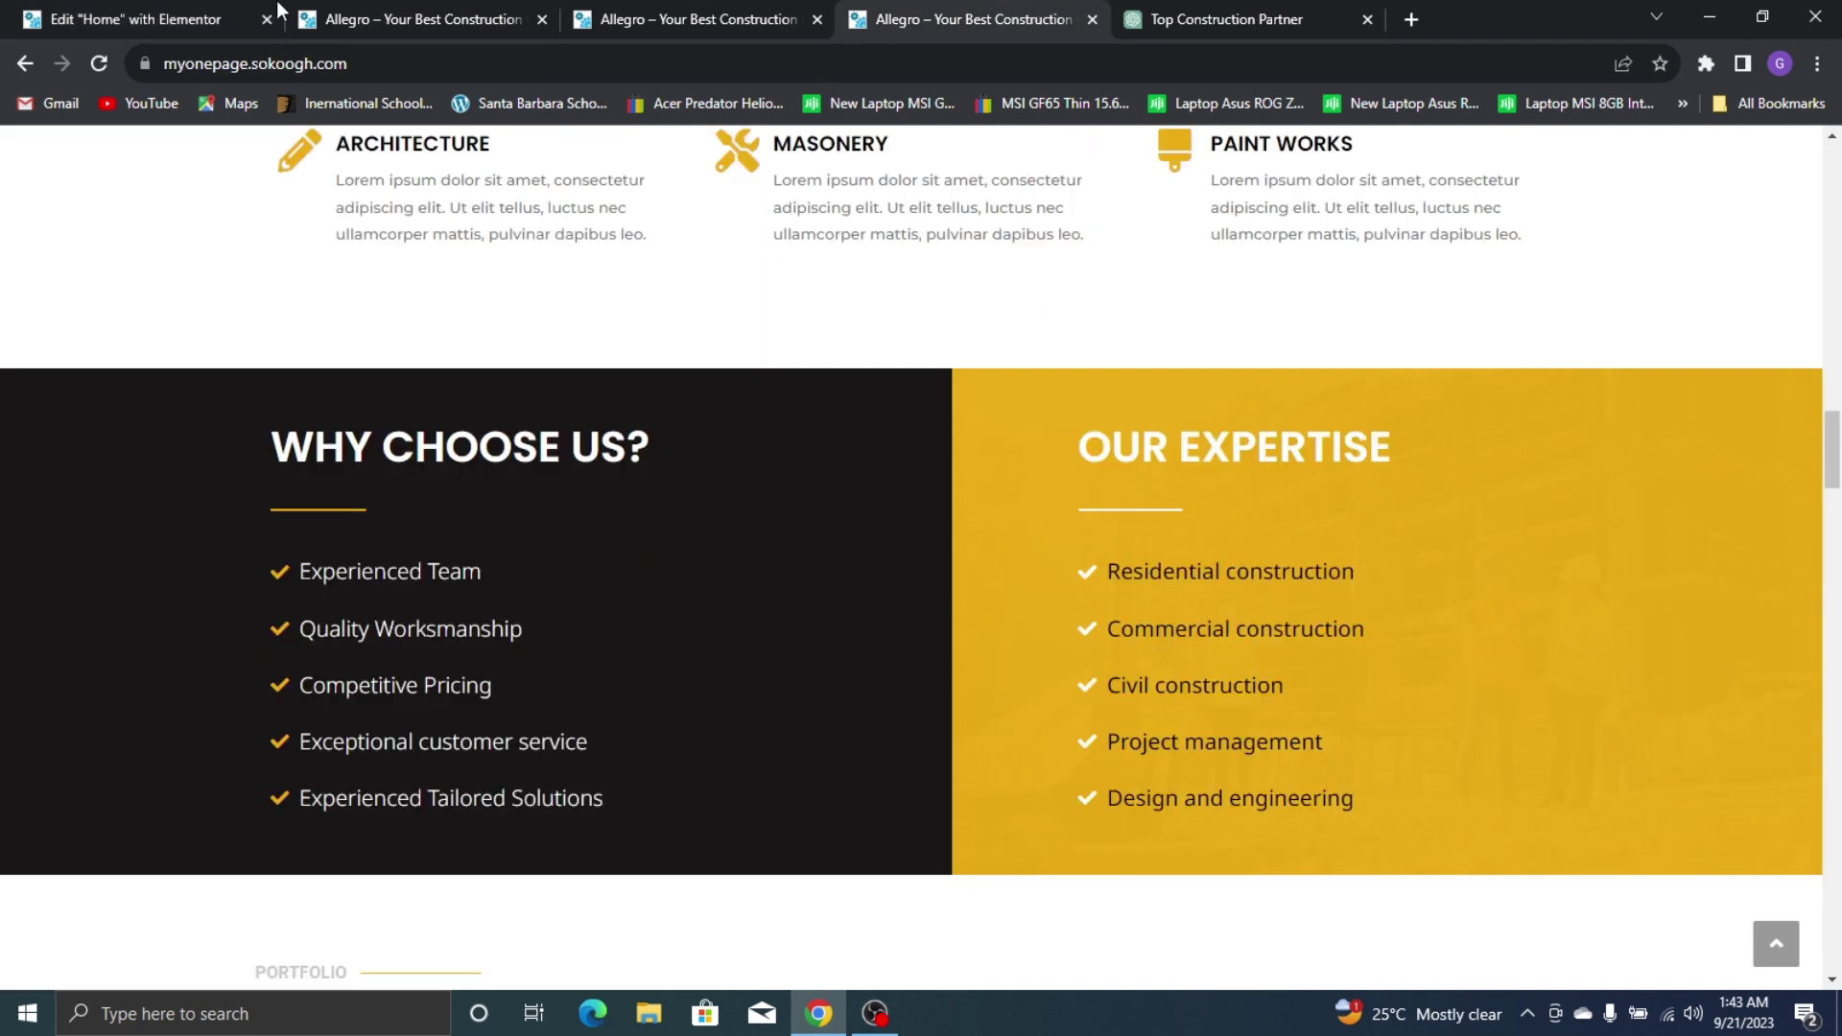
{"action": "left_click", "coordinate": [78, 3]}
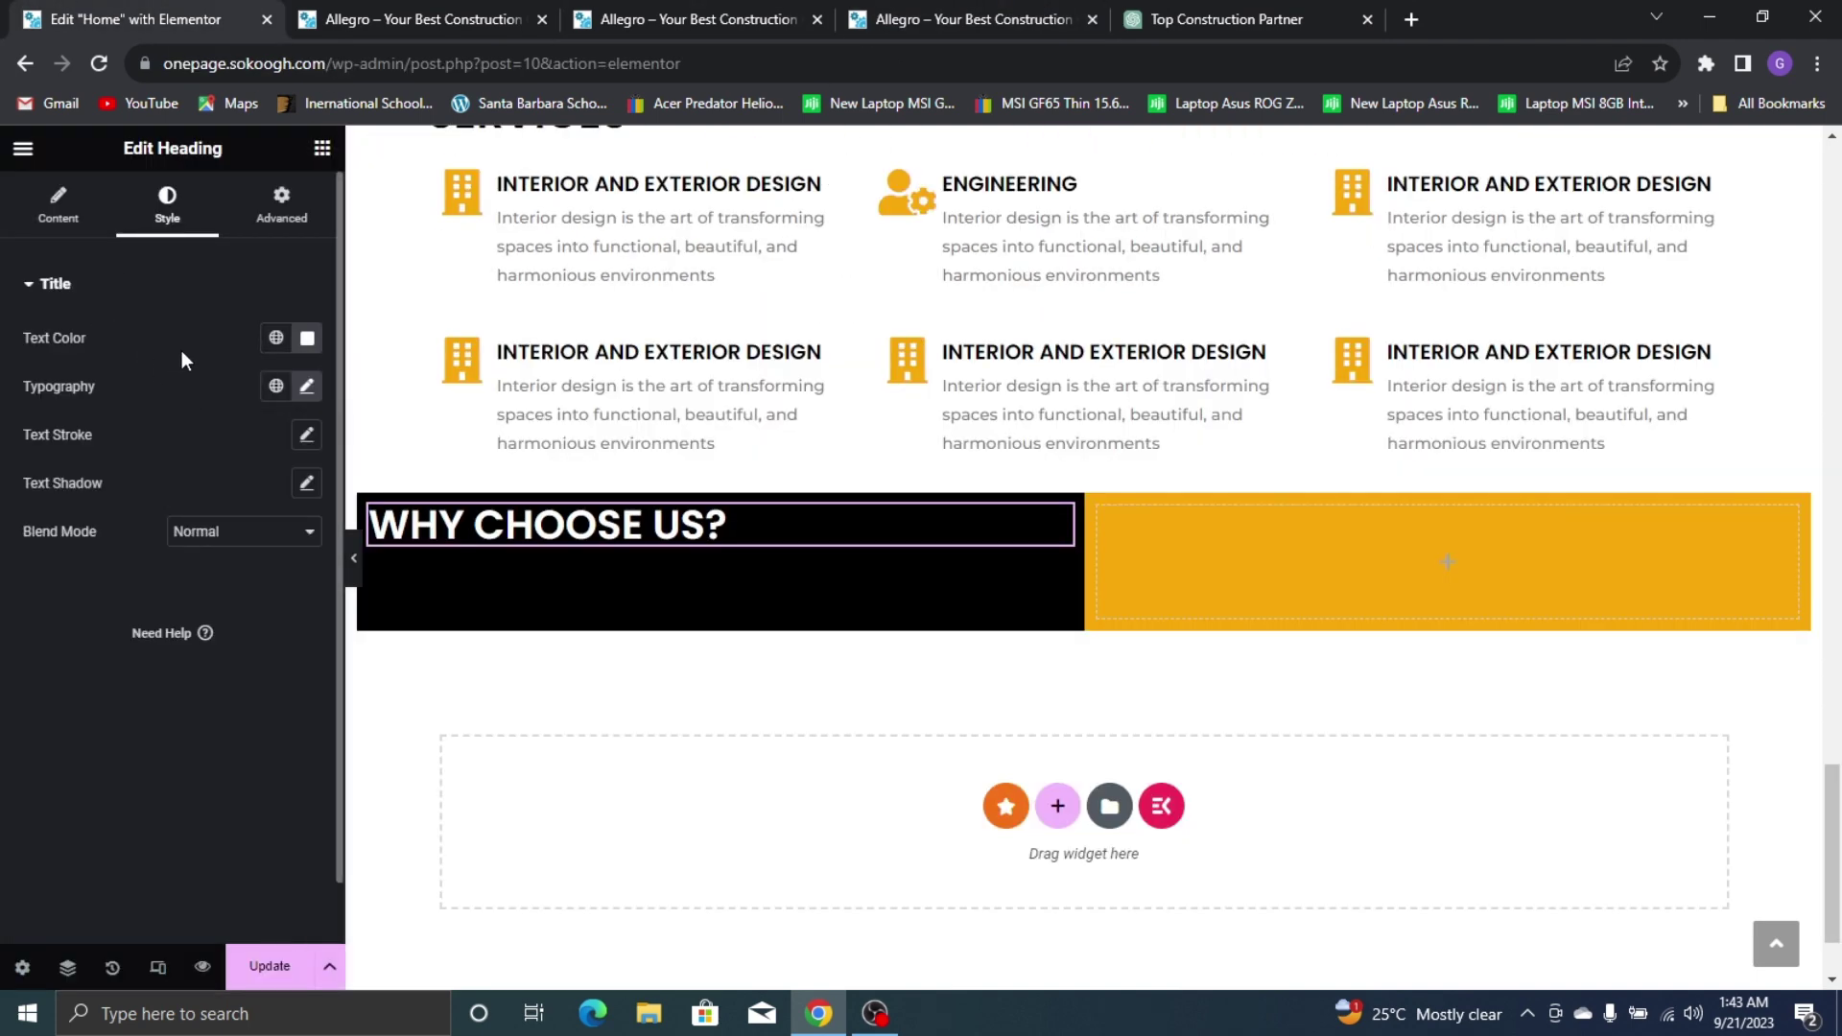
{"action": "left_click", "coordinate": [325, 153]}
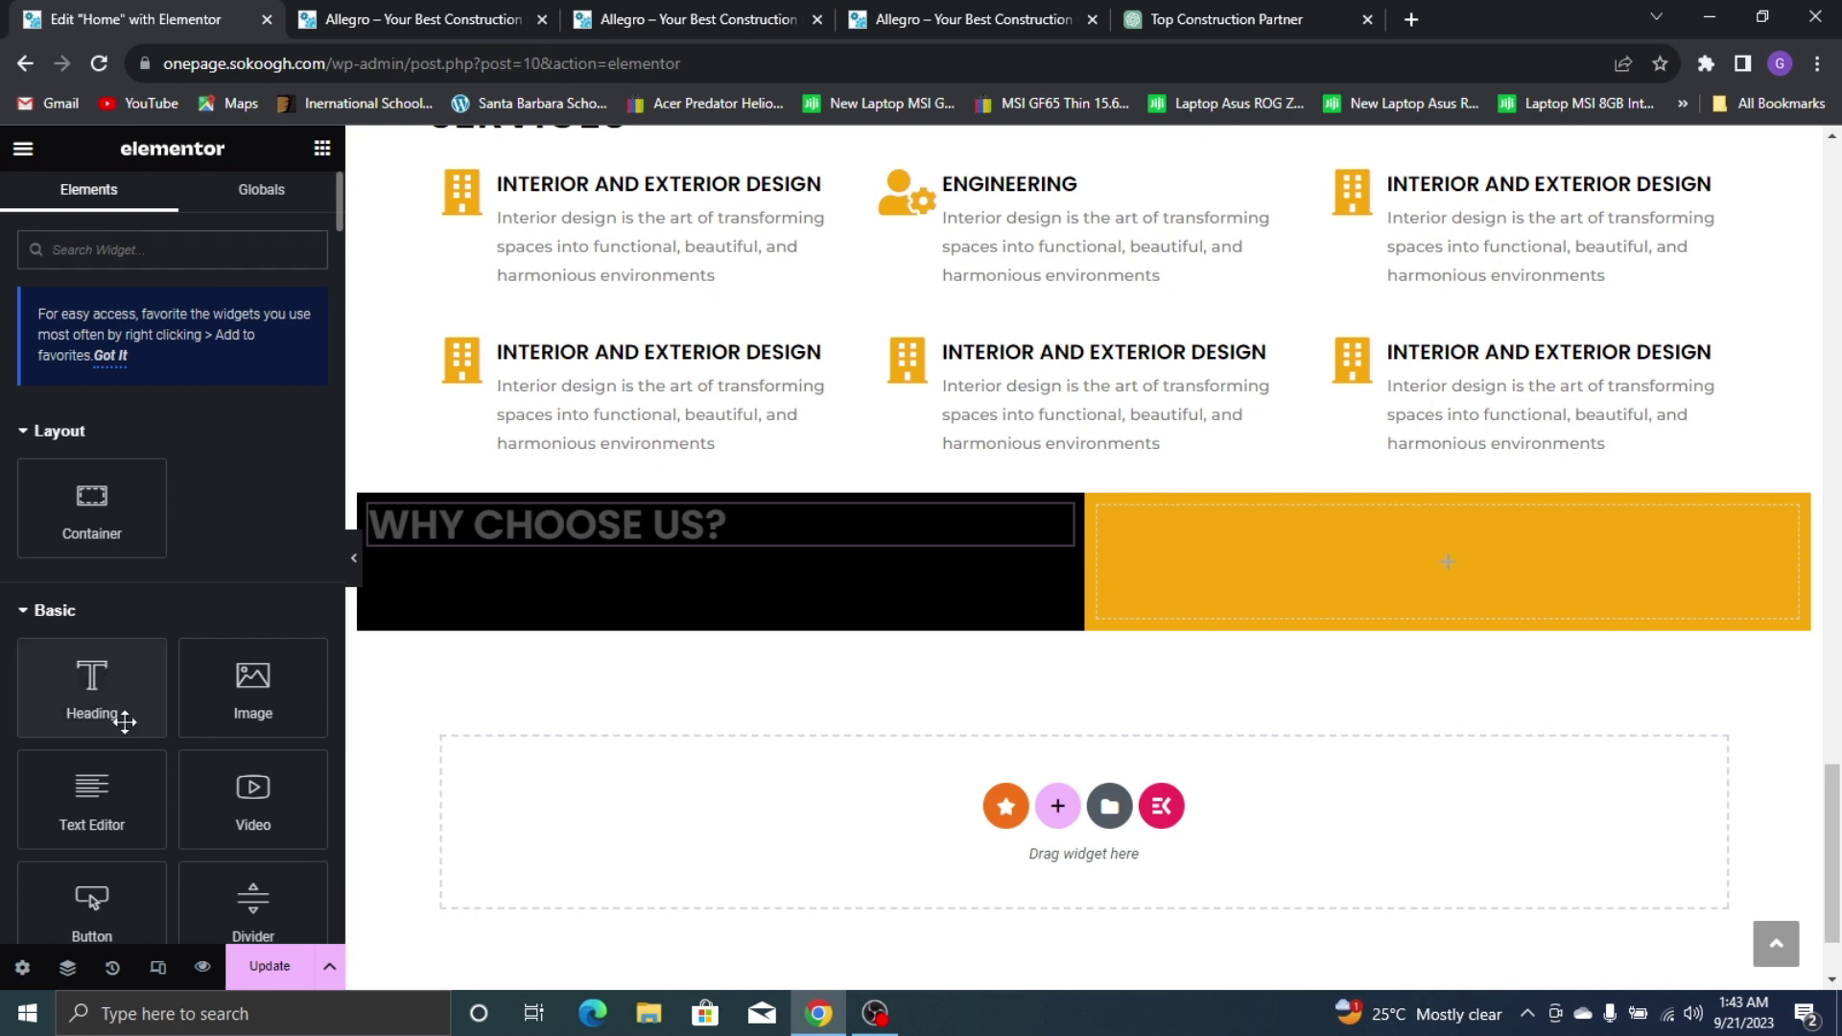
Place a Divider widget under the WHY CHOOSE US? heading, checking the reference site
{"action": "left_click_drag", "start_coordinate": [253, 902], "coordinate": [643, 552]}
{"action": "left_click", "coordinate": [1023, 12]}
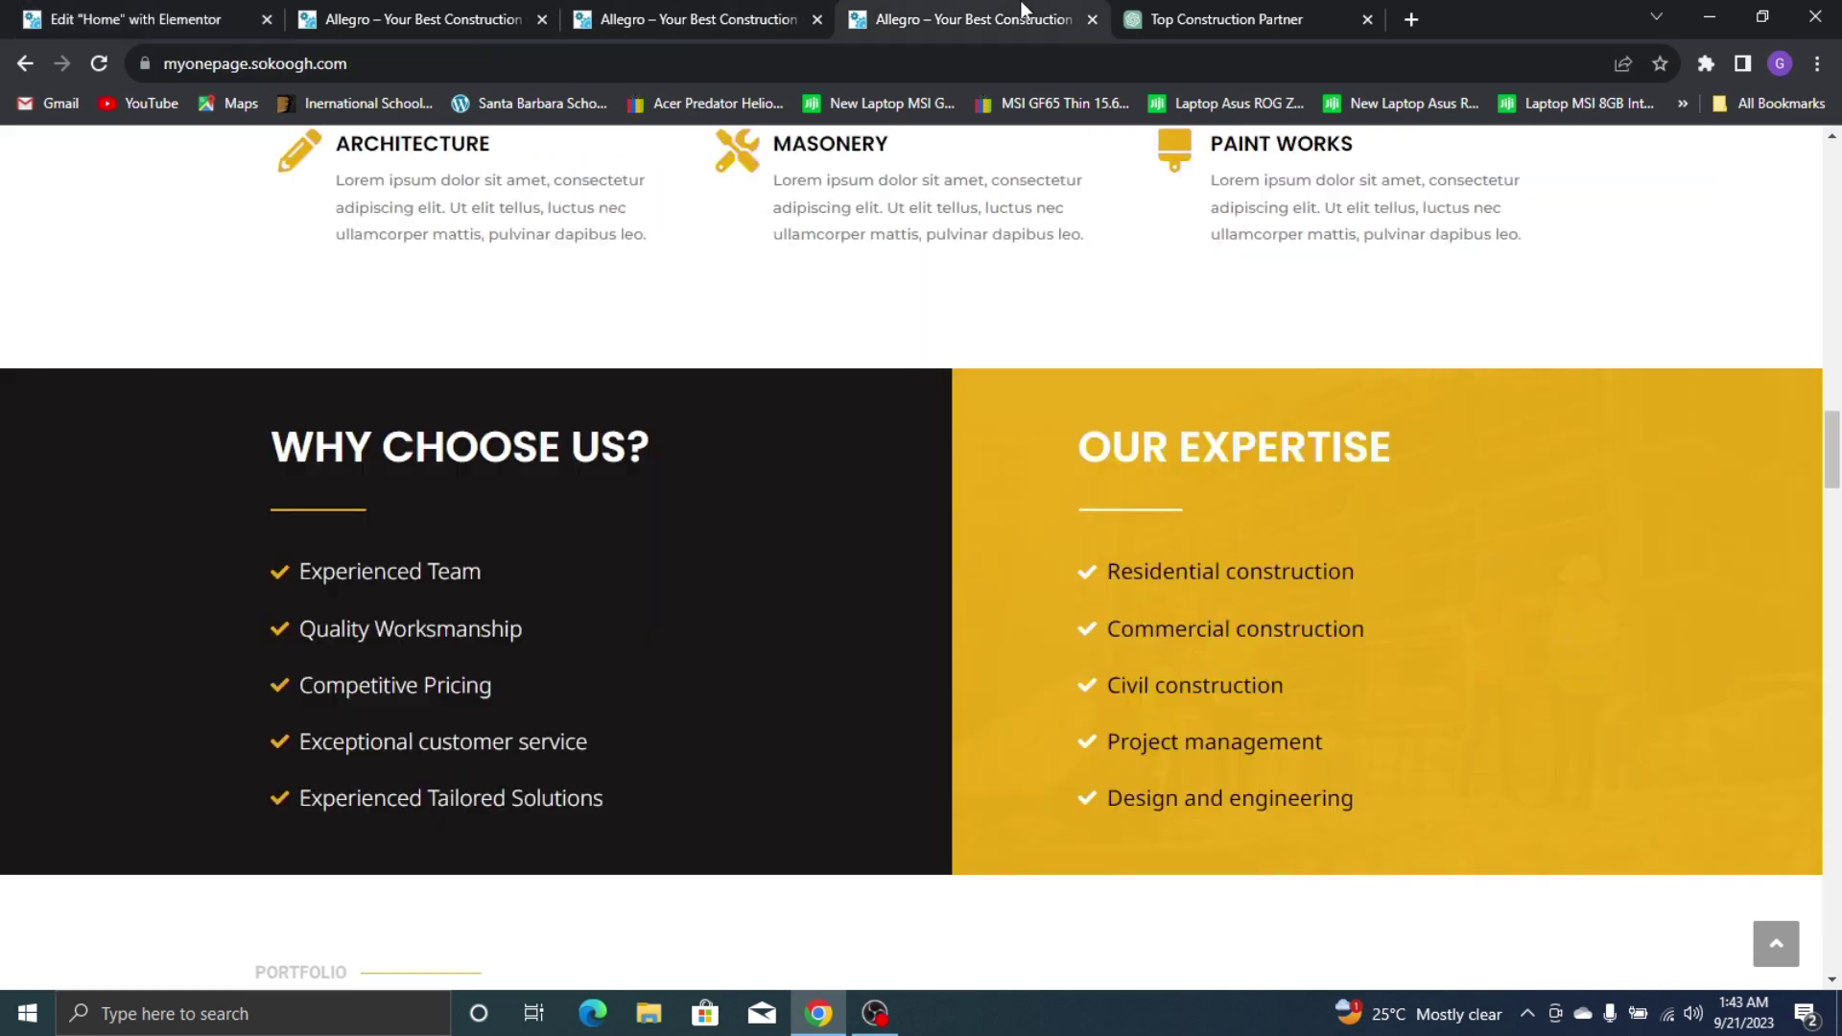
{"action": "left_click", "coordinate": [92, 13]}
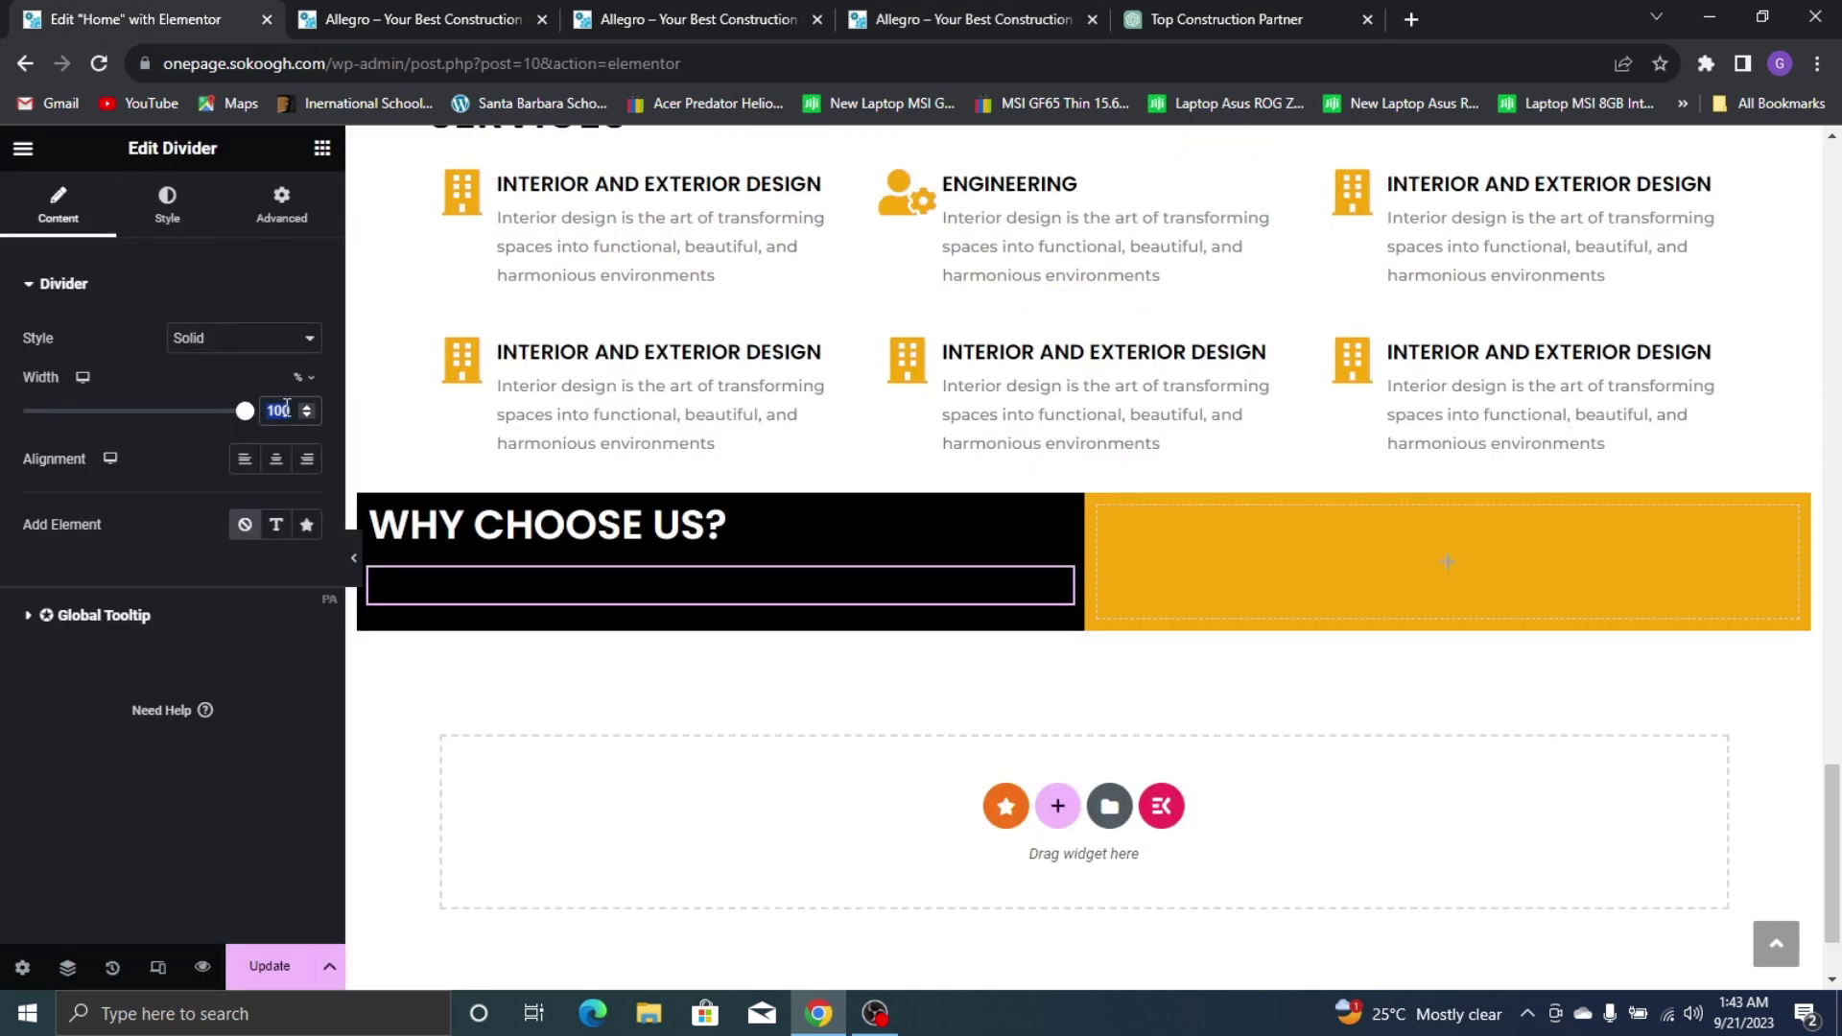
{"action": "left_click", "coordinate": [1209, 19]}
{"action": "left_click", "coordinate": [913, 21]}
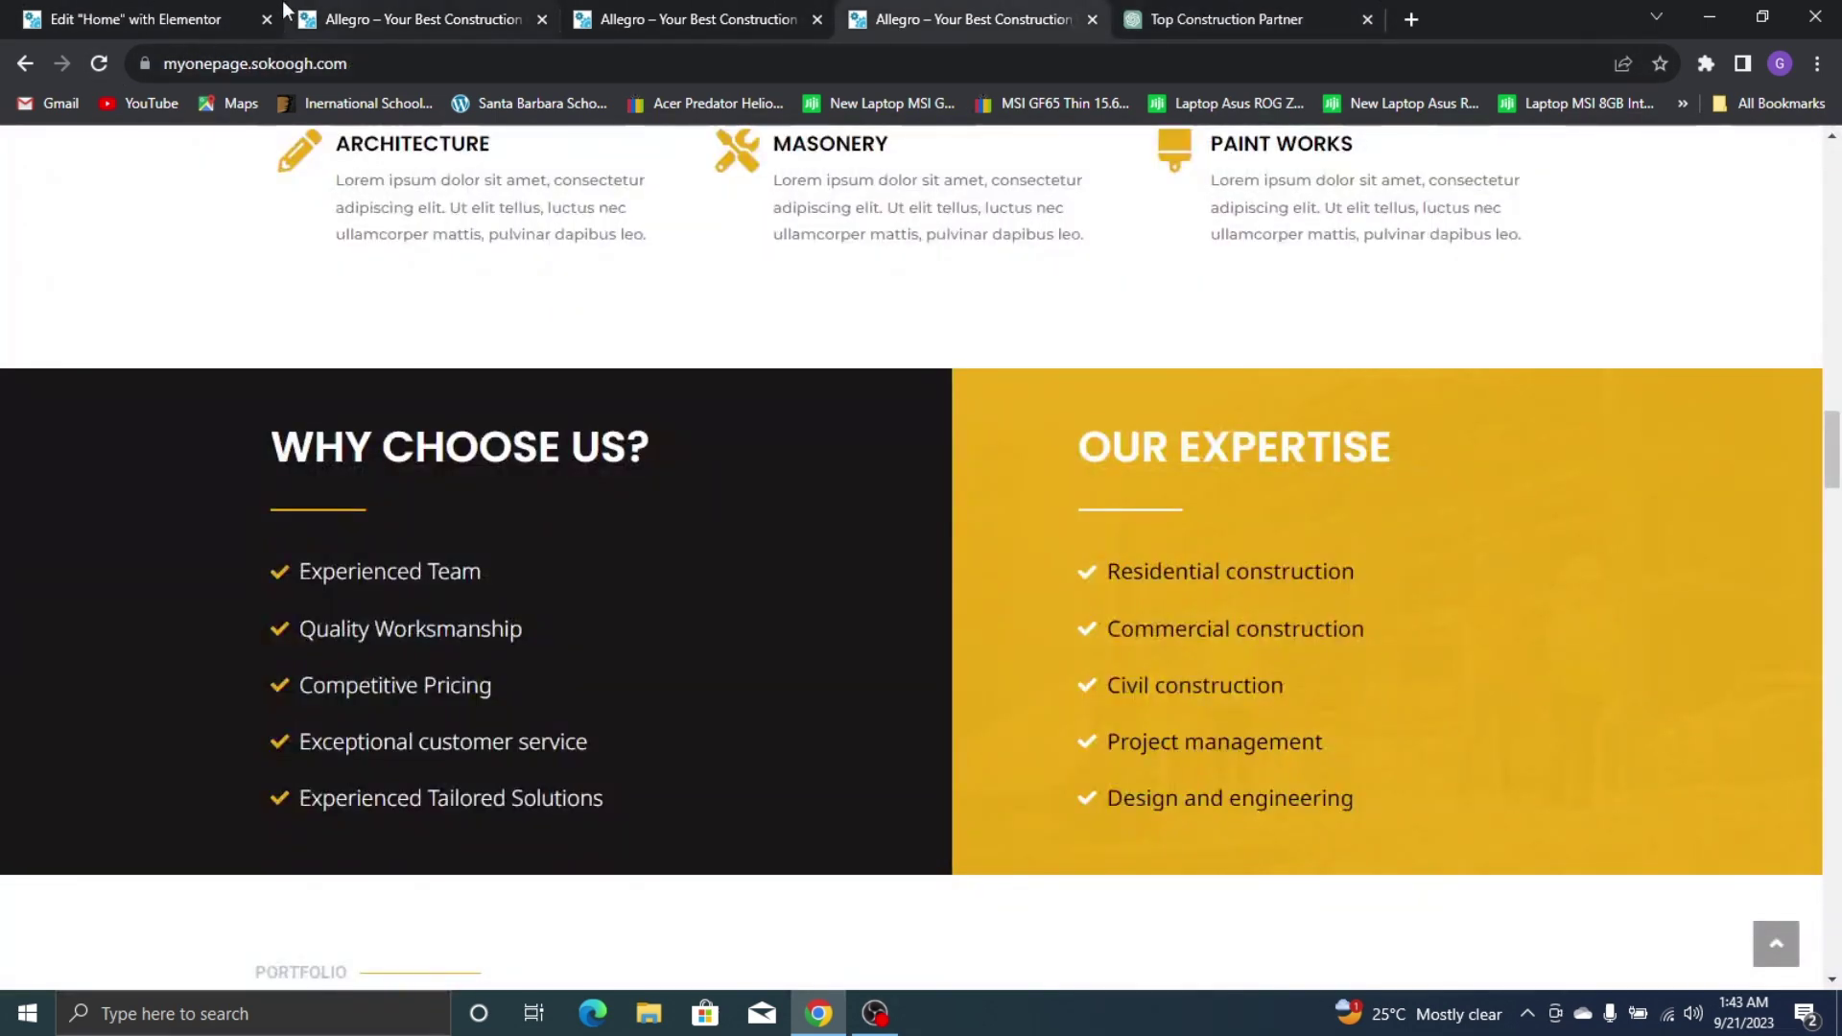
{"action": "left_click", "coordinate": [192, 15]}
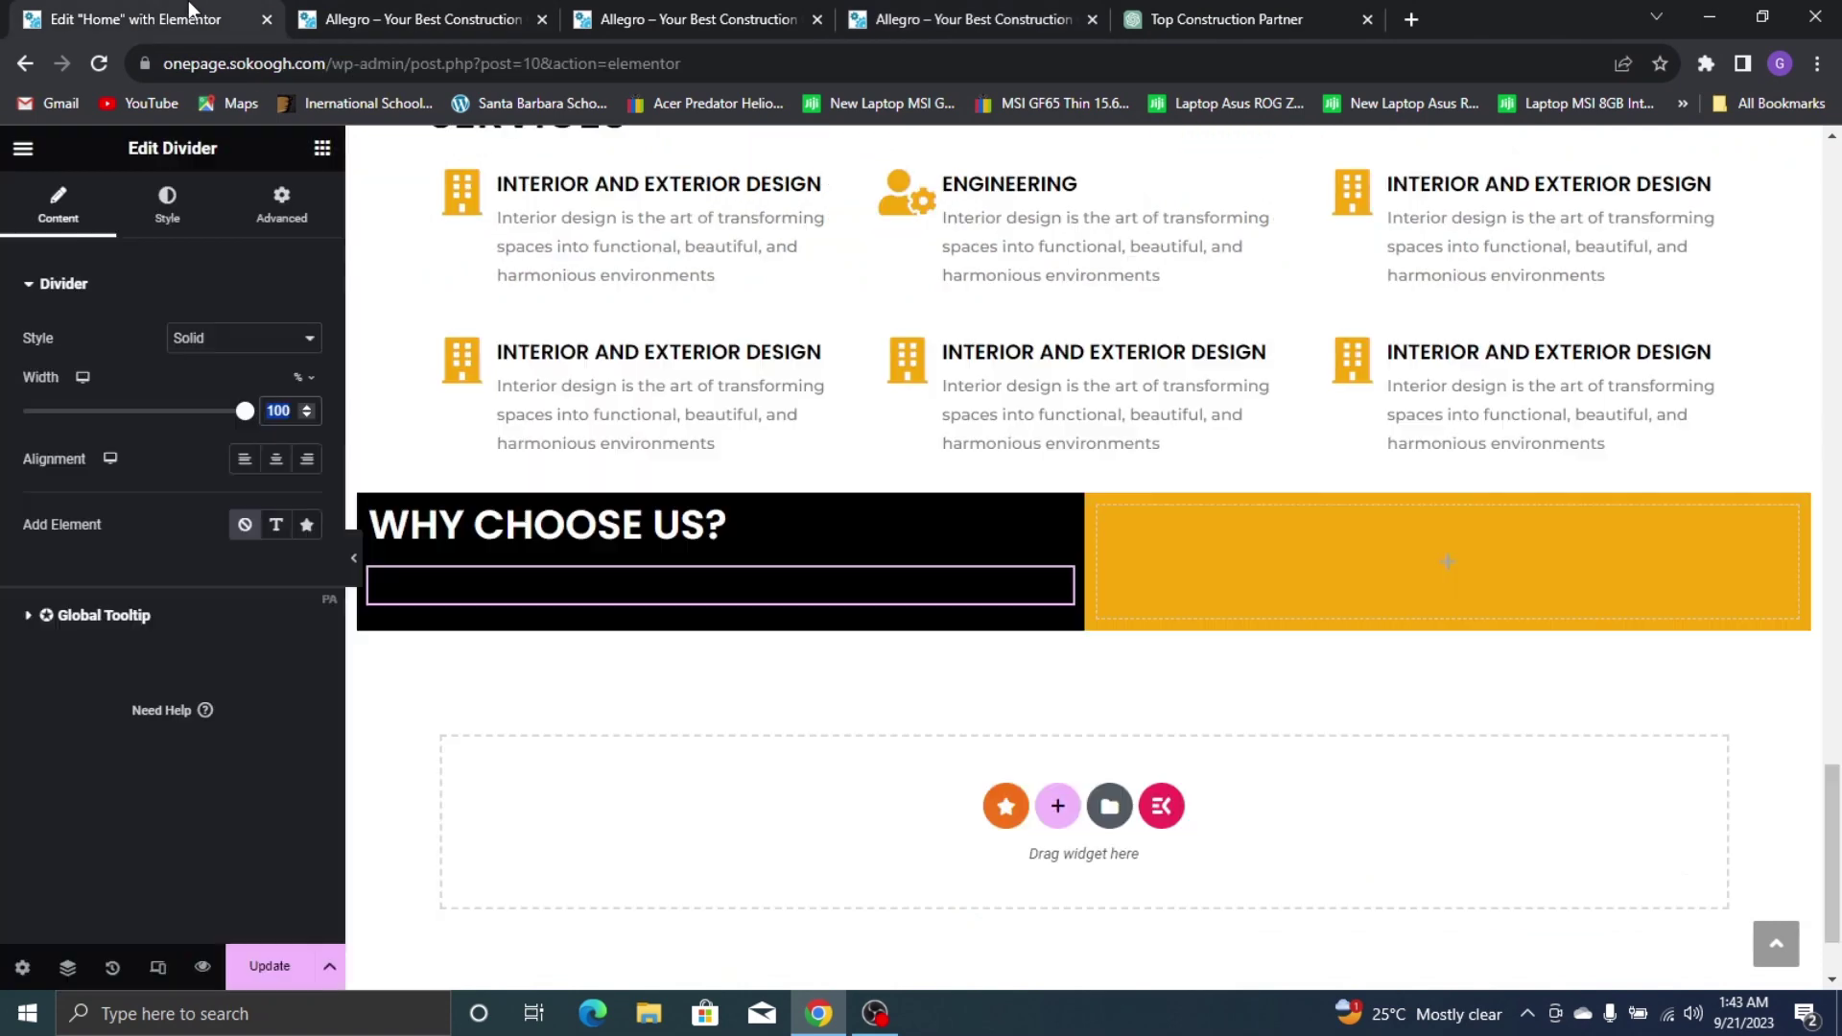
Style the divider with weight 2 and the global Yellow colour
{"action": "left_click", "coordinate": [168, 221]}
{"action": "type", "text": "2"}
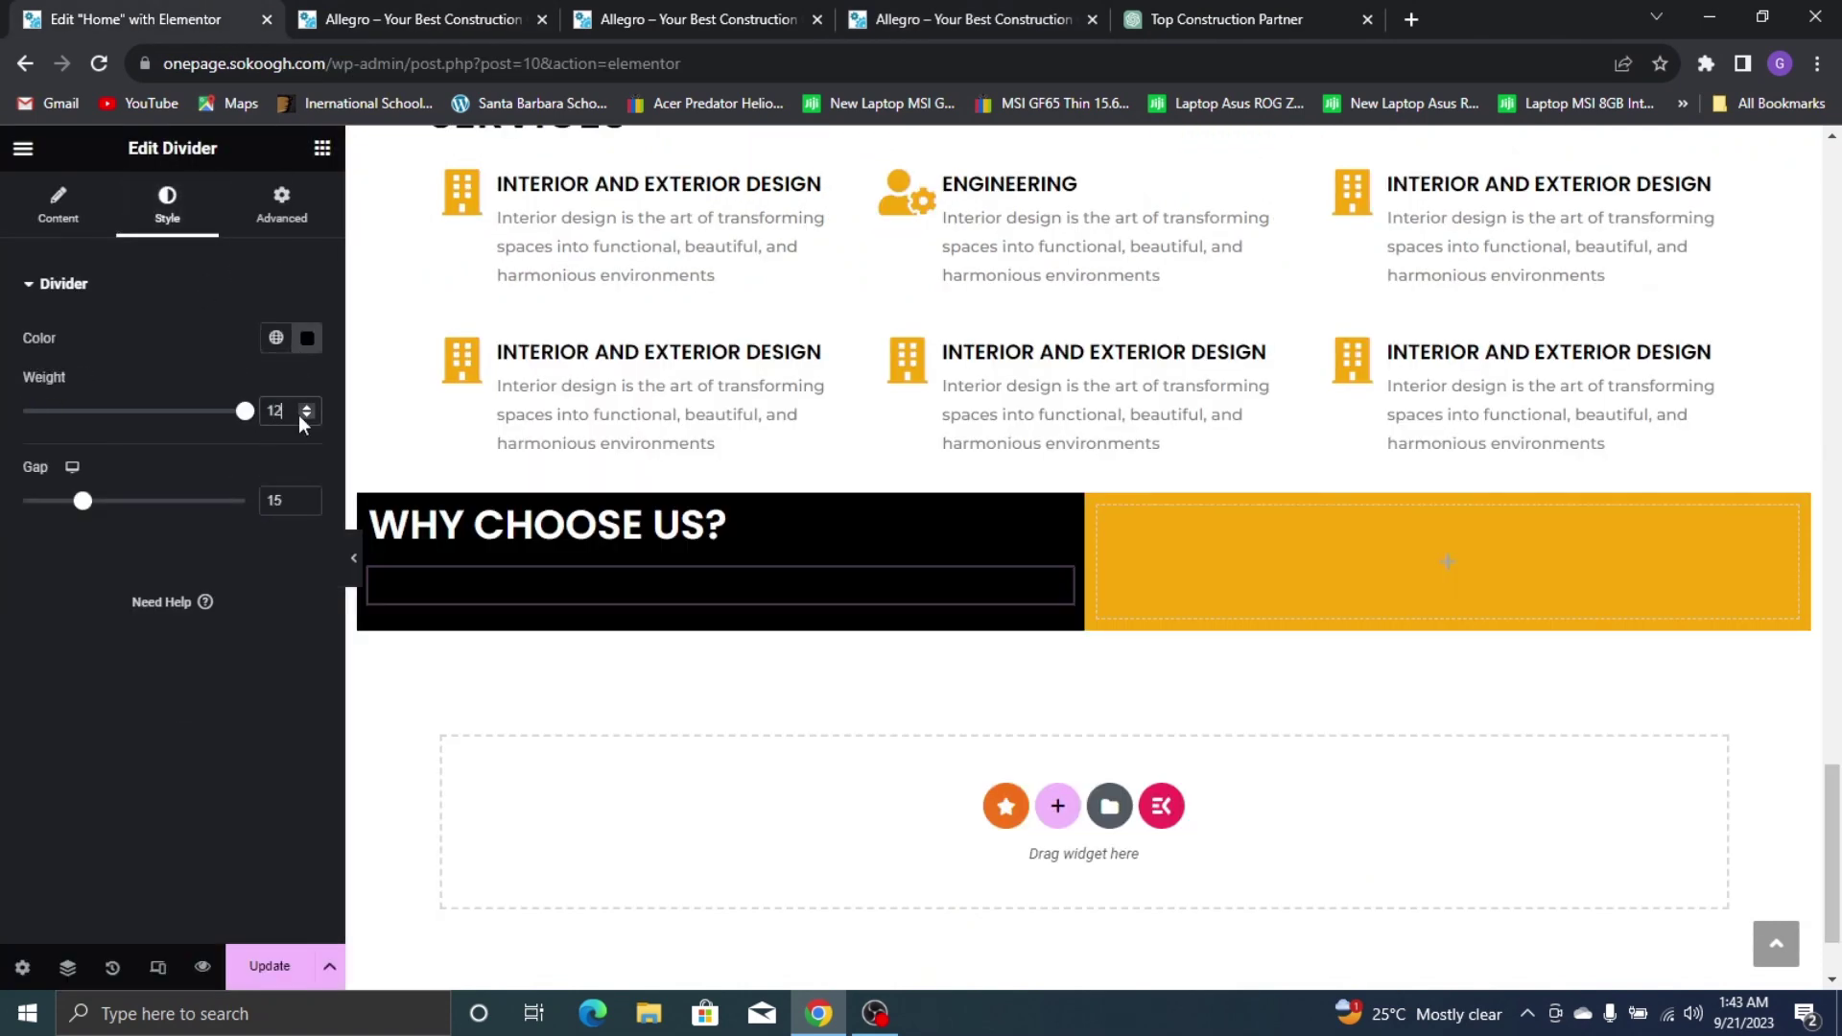
{"action": "key", "text": "BackSpace"}
{"action": "left_click", "coordinate": [277, 336]}
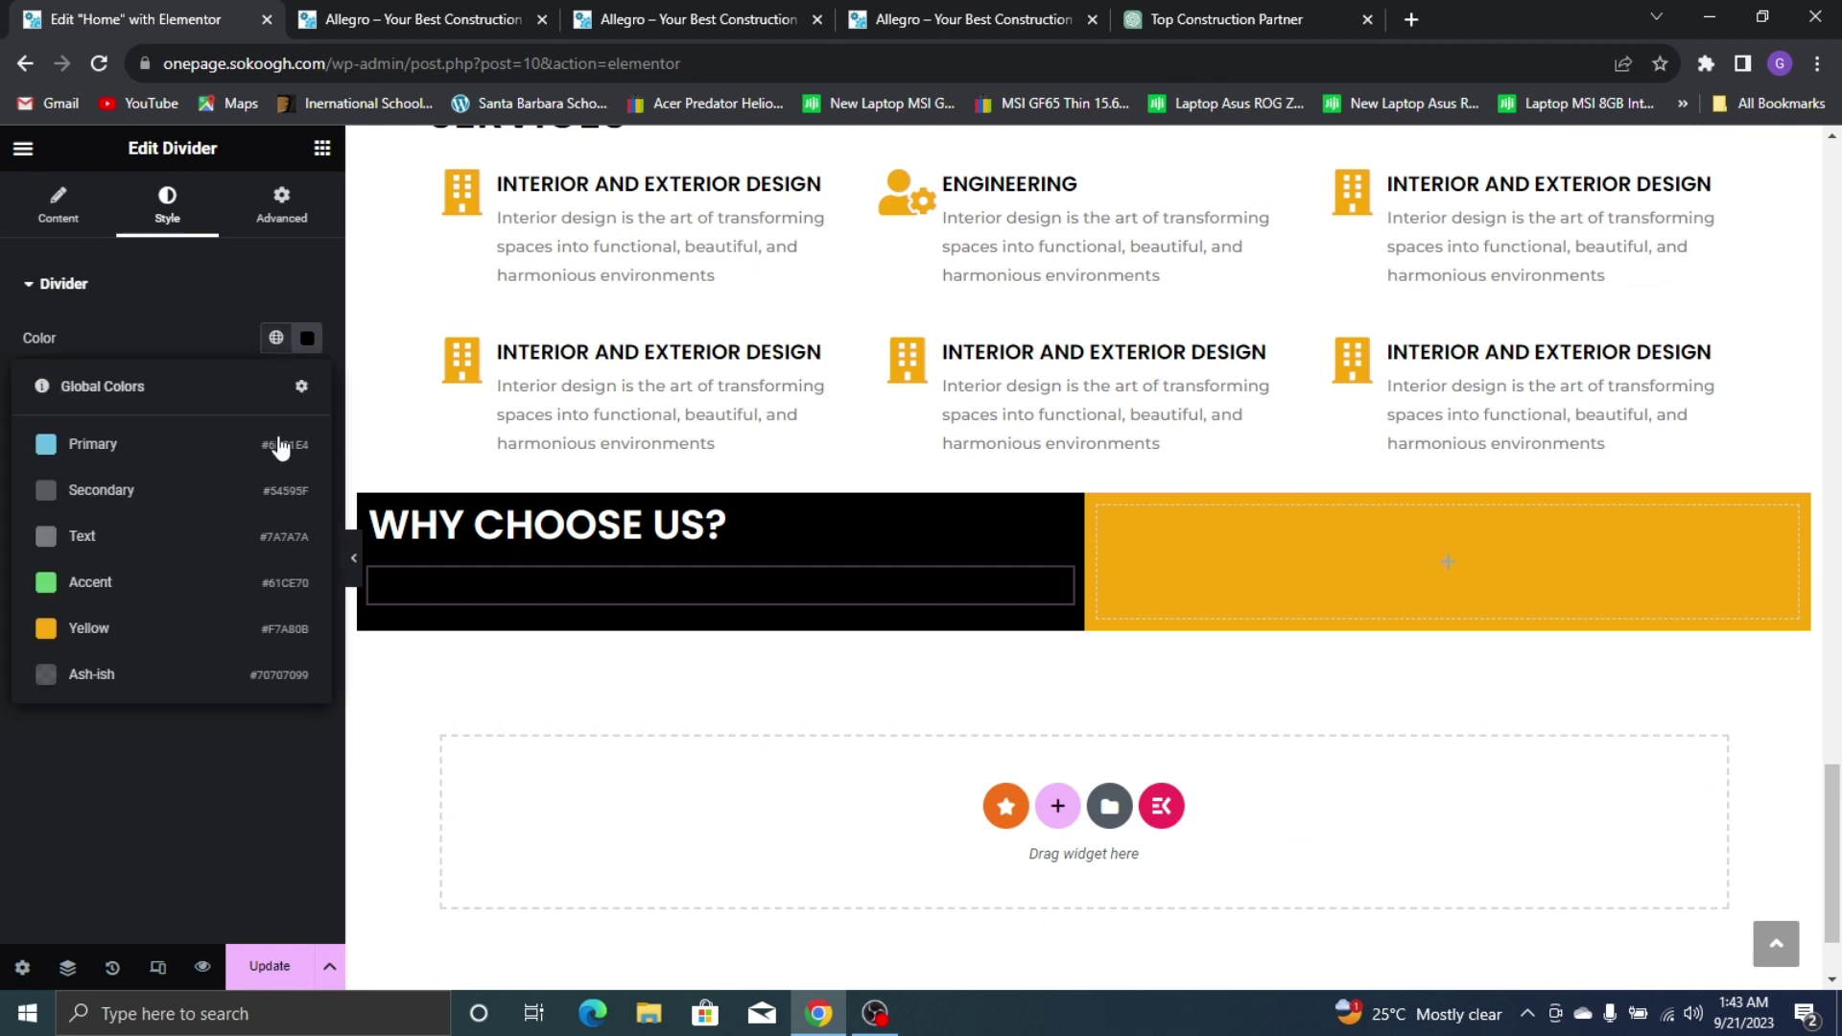
{"action": "left_click", "coordinate": [169, 622]}
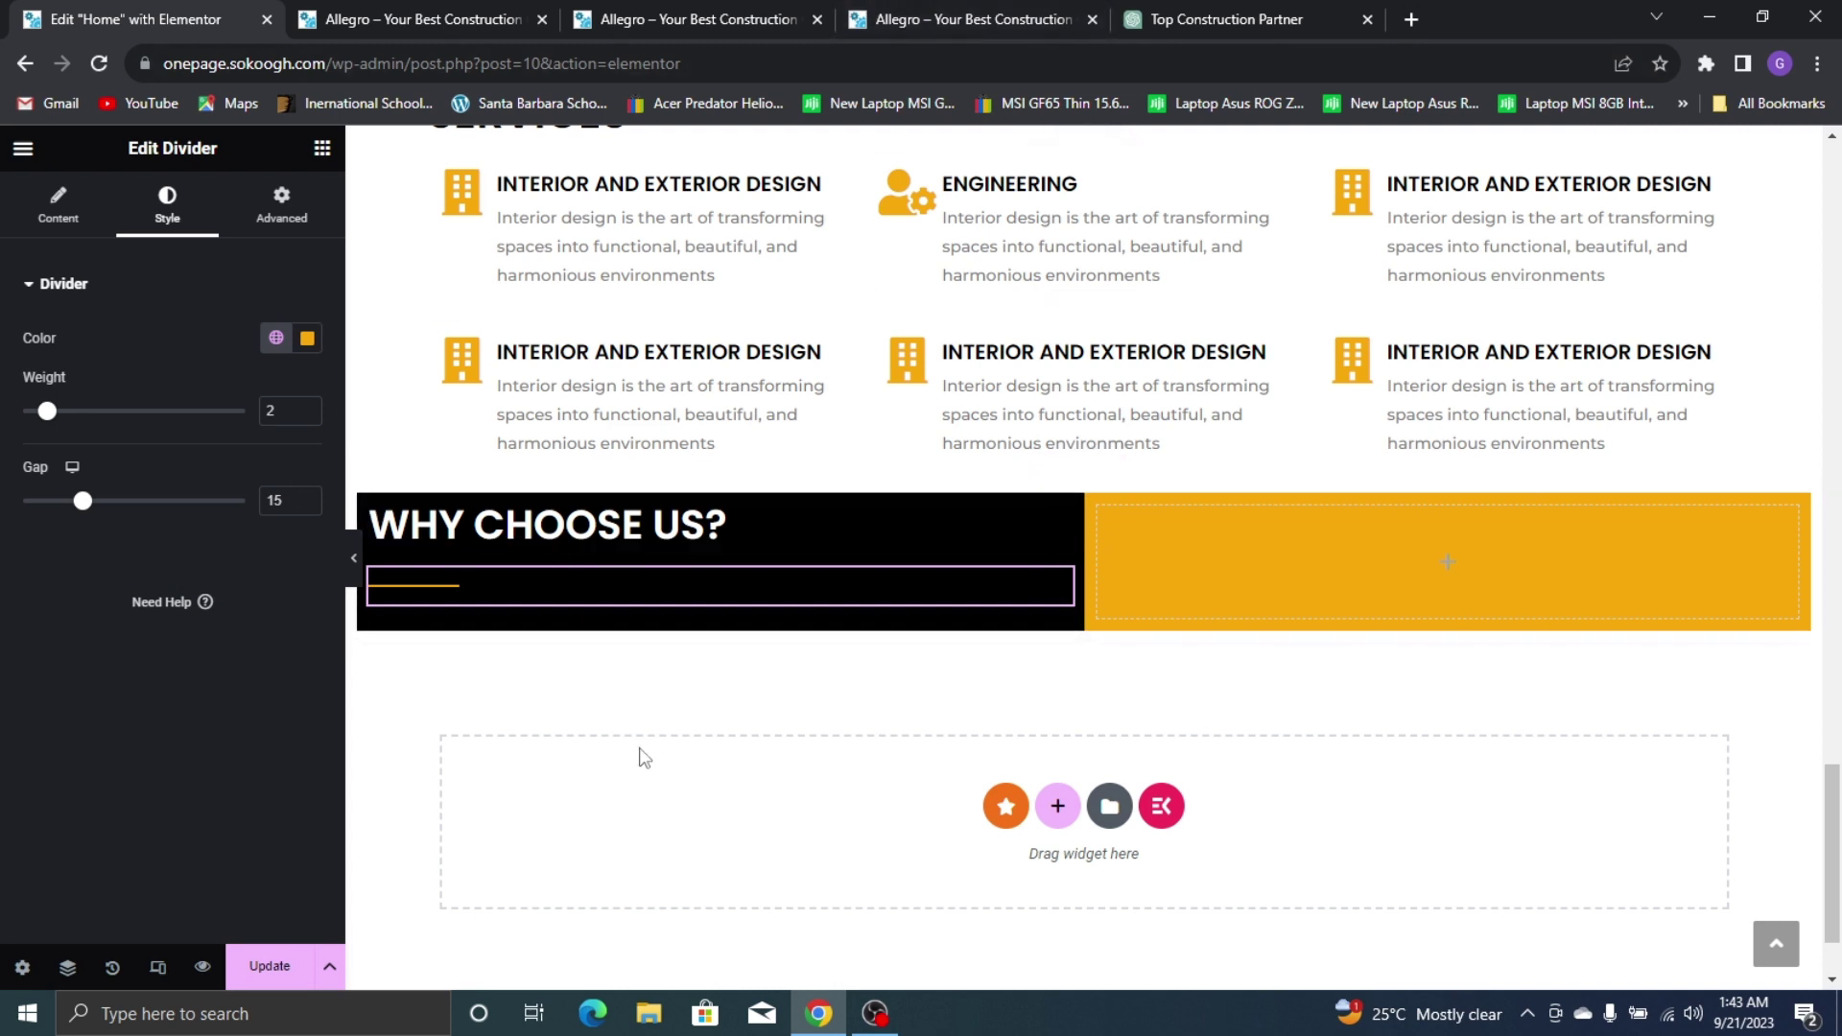
{"action": "left_click", "coordinate": [322, 150]}
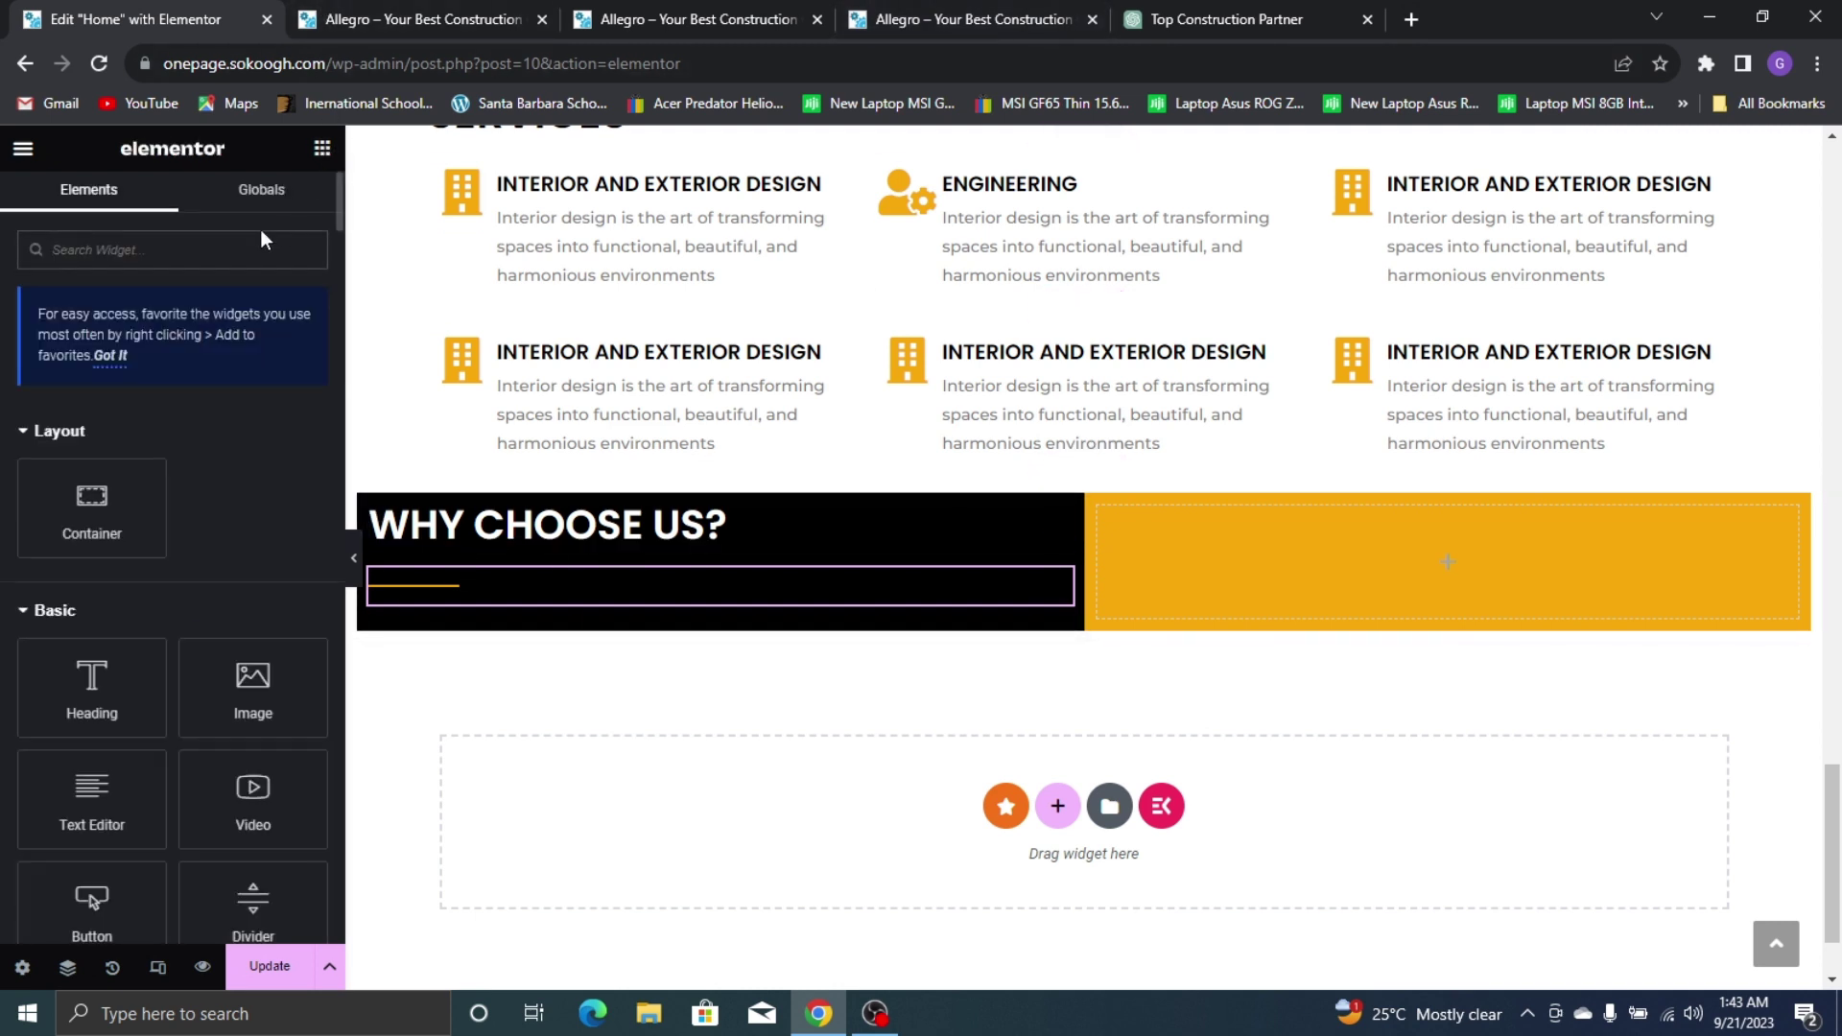
Add a Bullet List widget under the heading and delete items #1 and #2
{"action": "type", "text": "BULLE"}
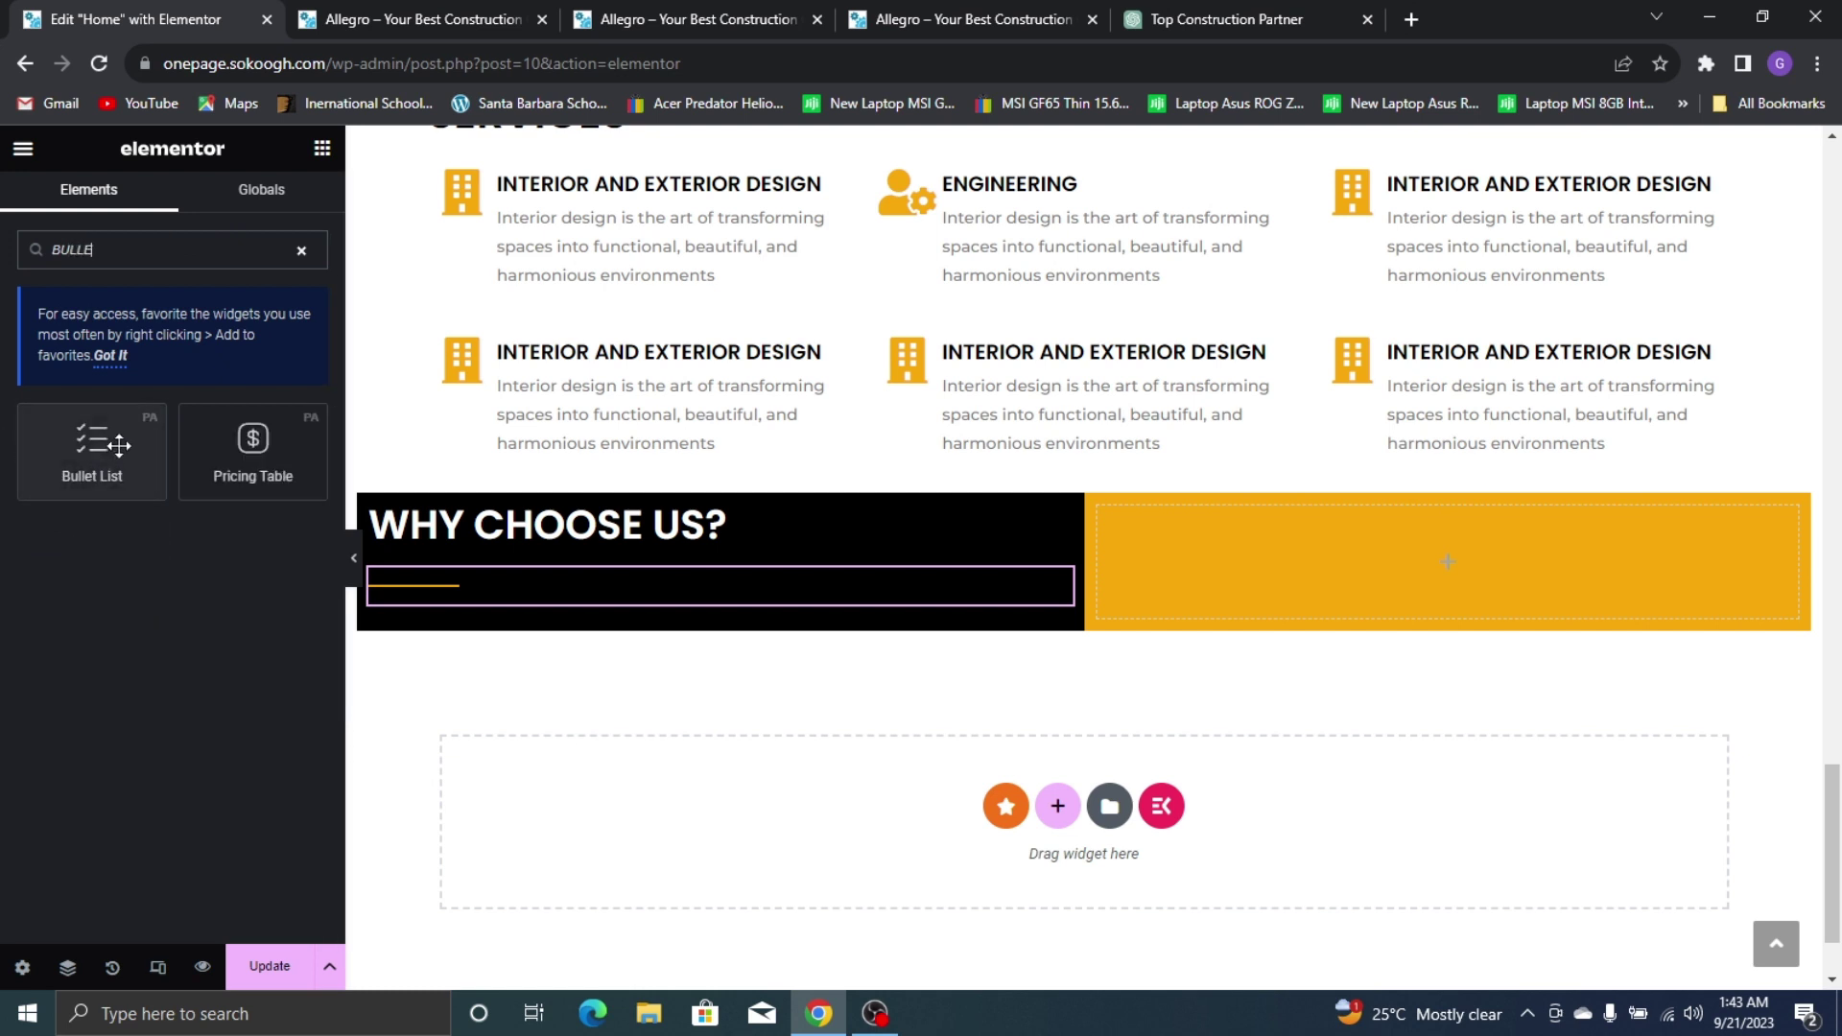
{"action": "left_click_drag", "start_coordinate": [92, 446], "coordinate": [558, 598]}
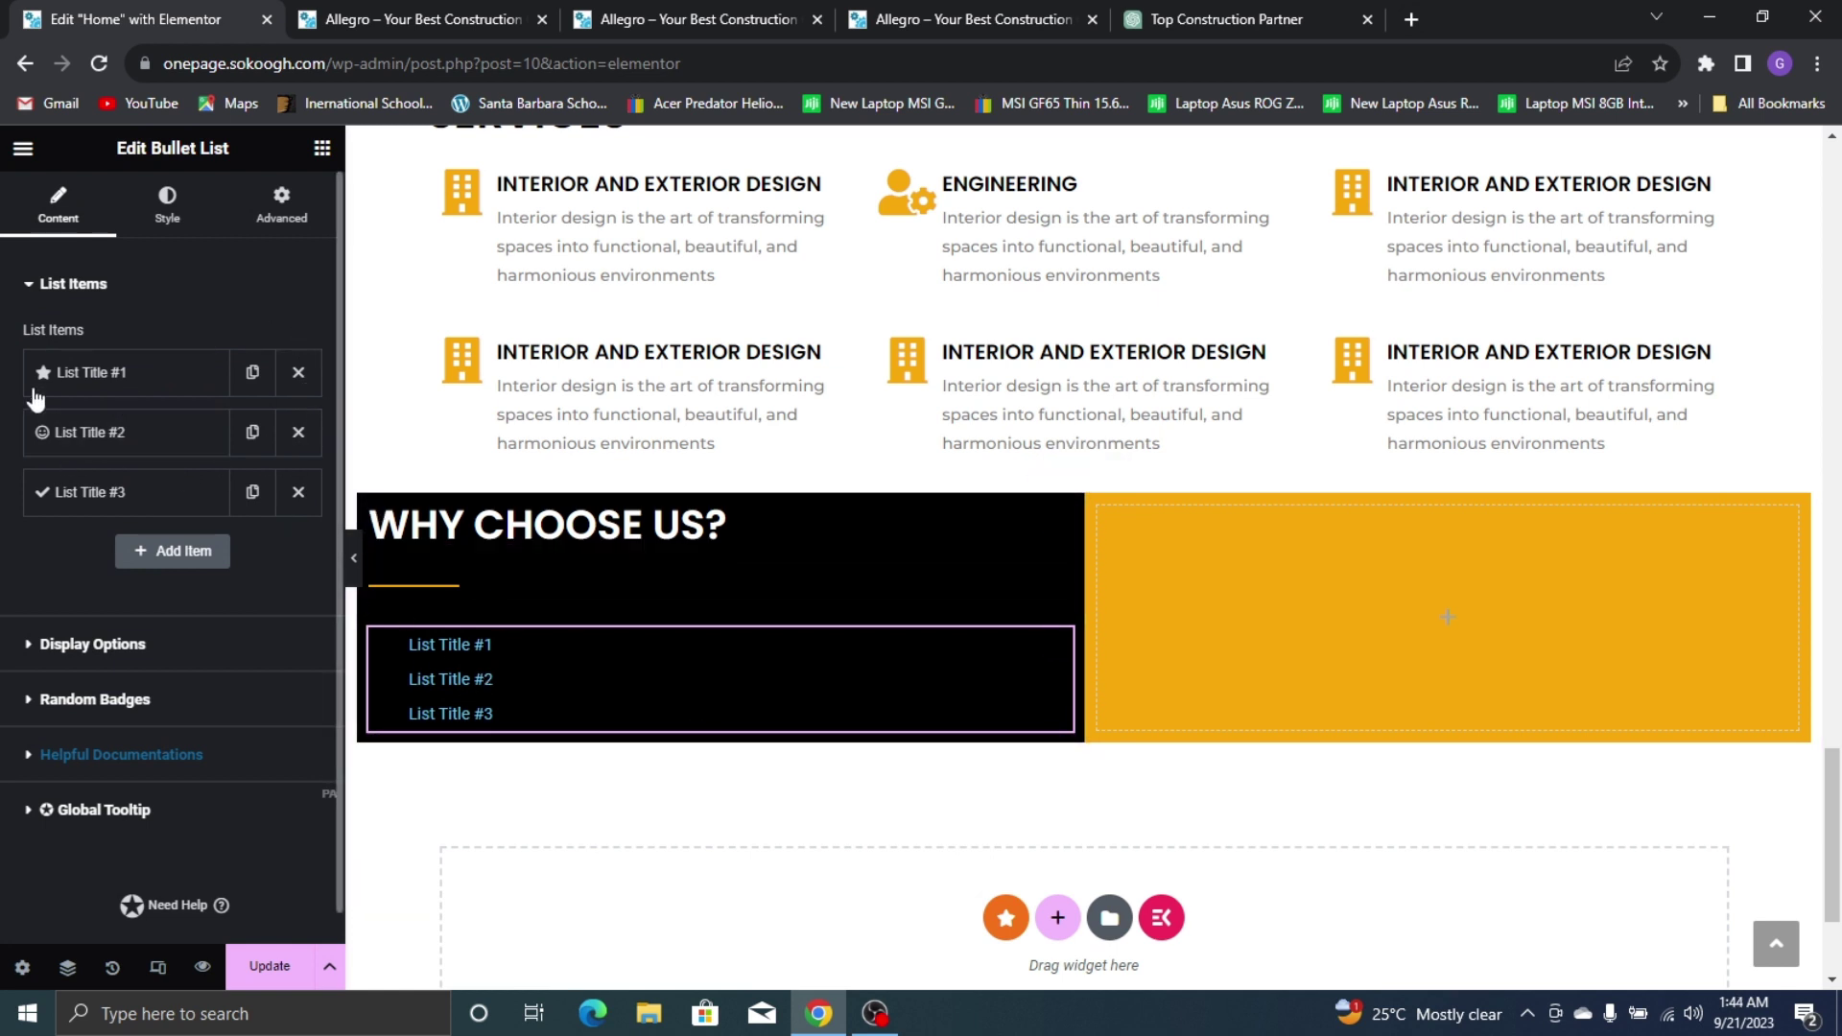
{"action": "left_click", "coordinate": [298, 374]}
{"action": "left_click", "coordinate": [298, 375]}
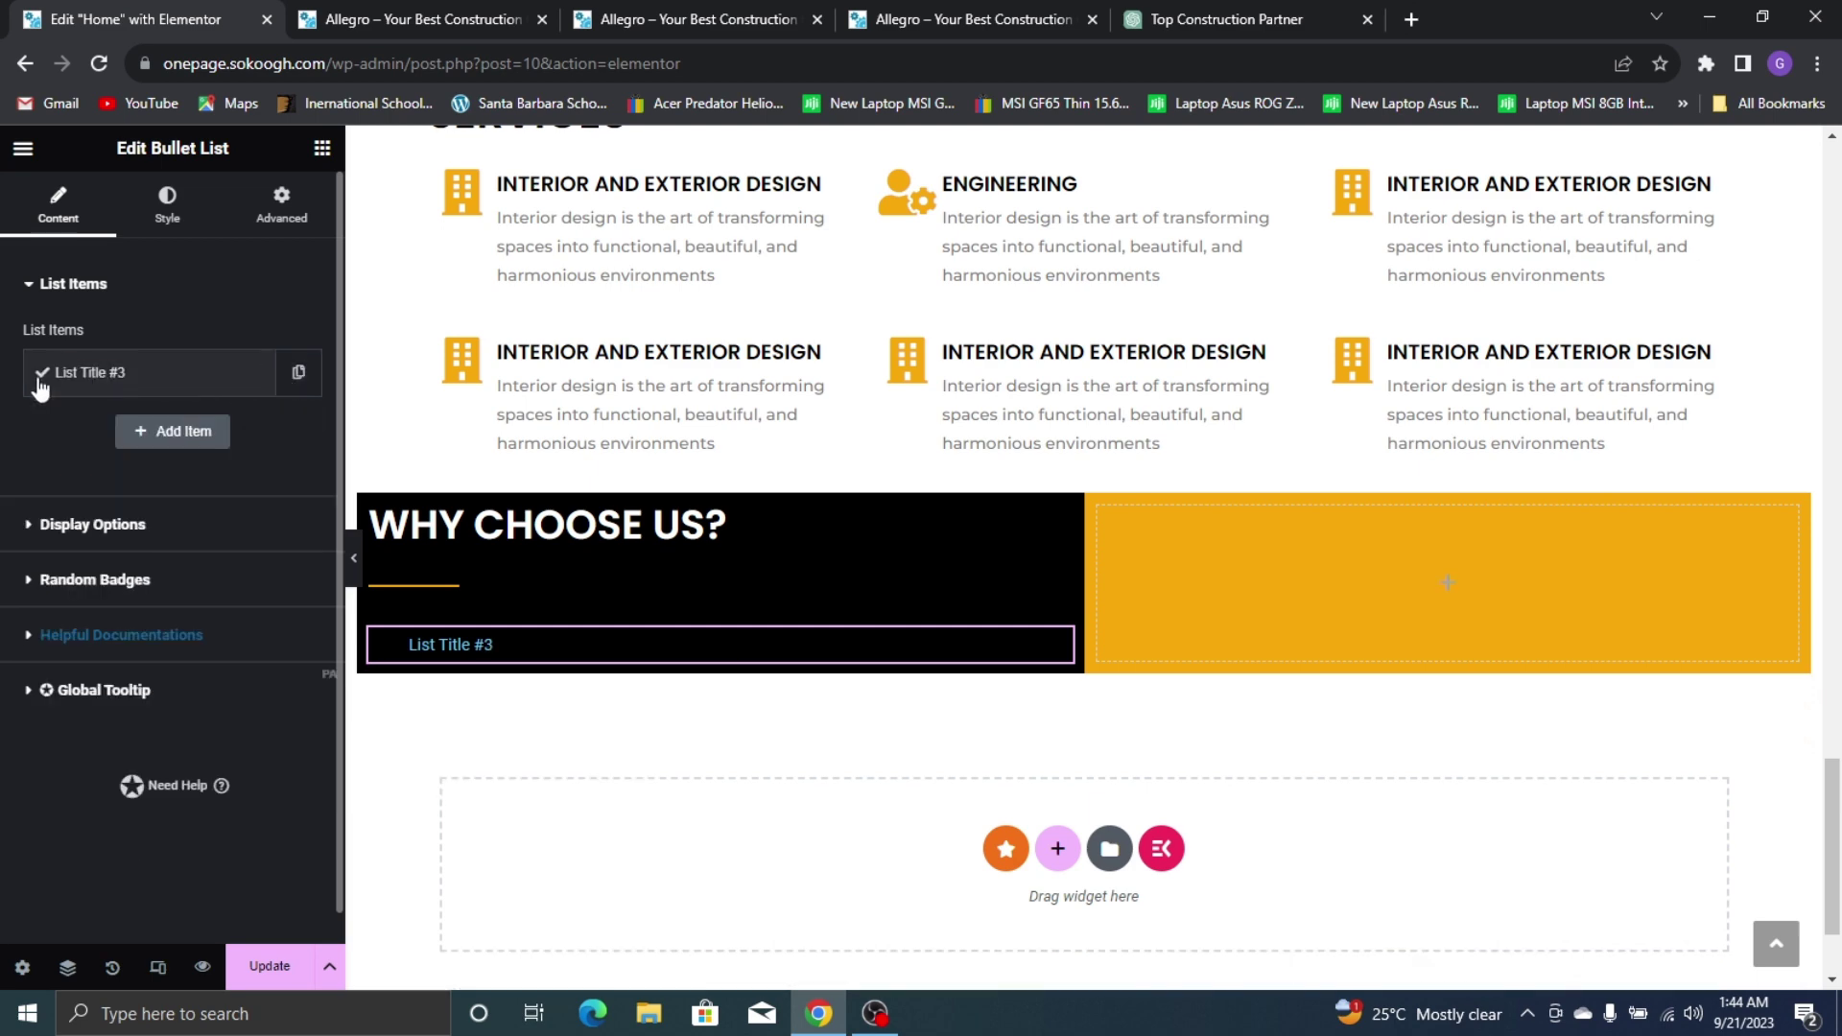
{"action": "left_click", "coordinate": [1004, 12]}
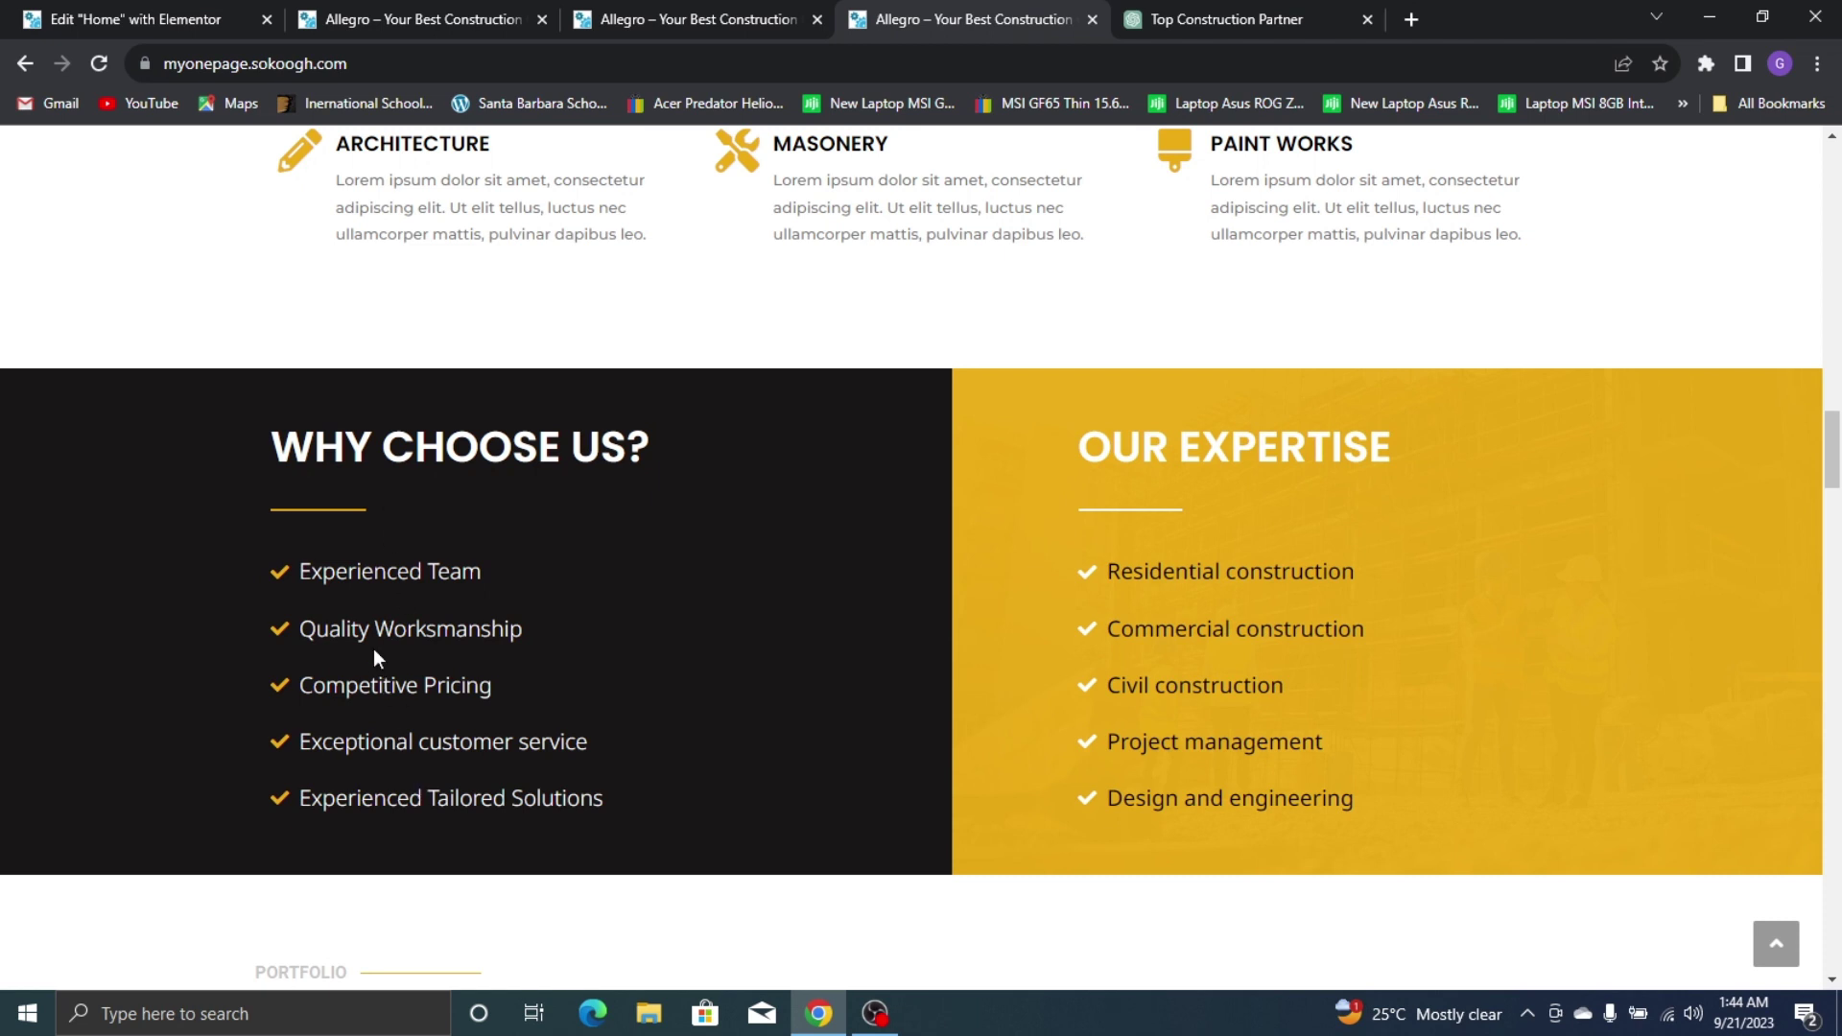
{"action": "left_click", "coordinate": [190, 13]}
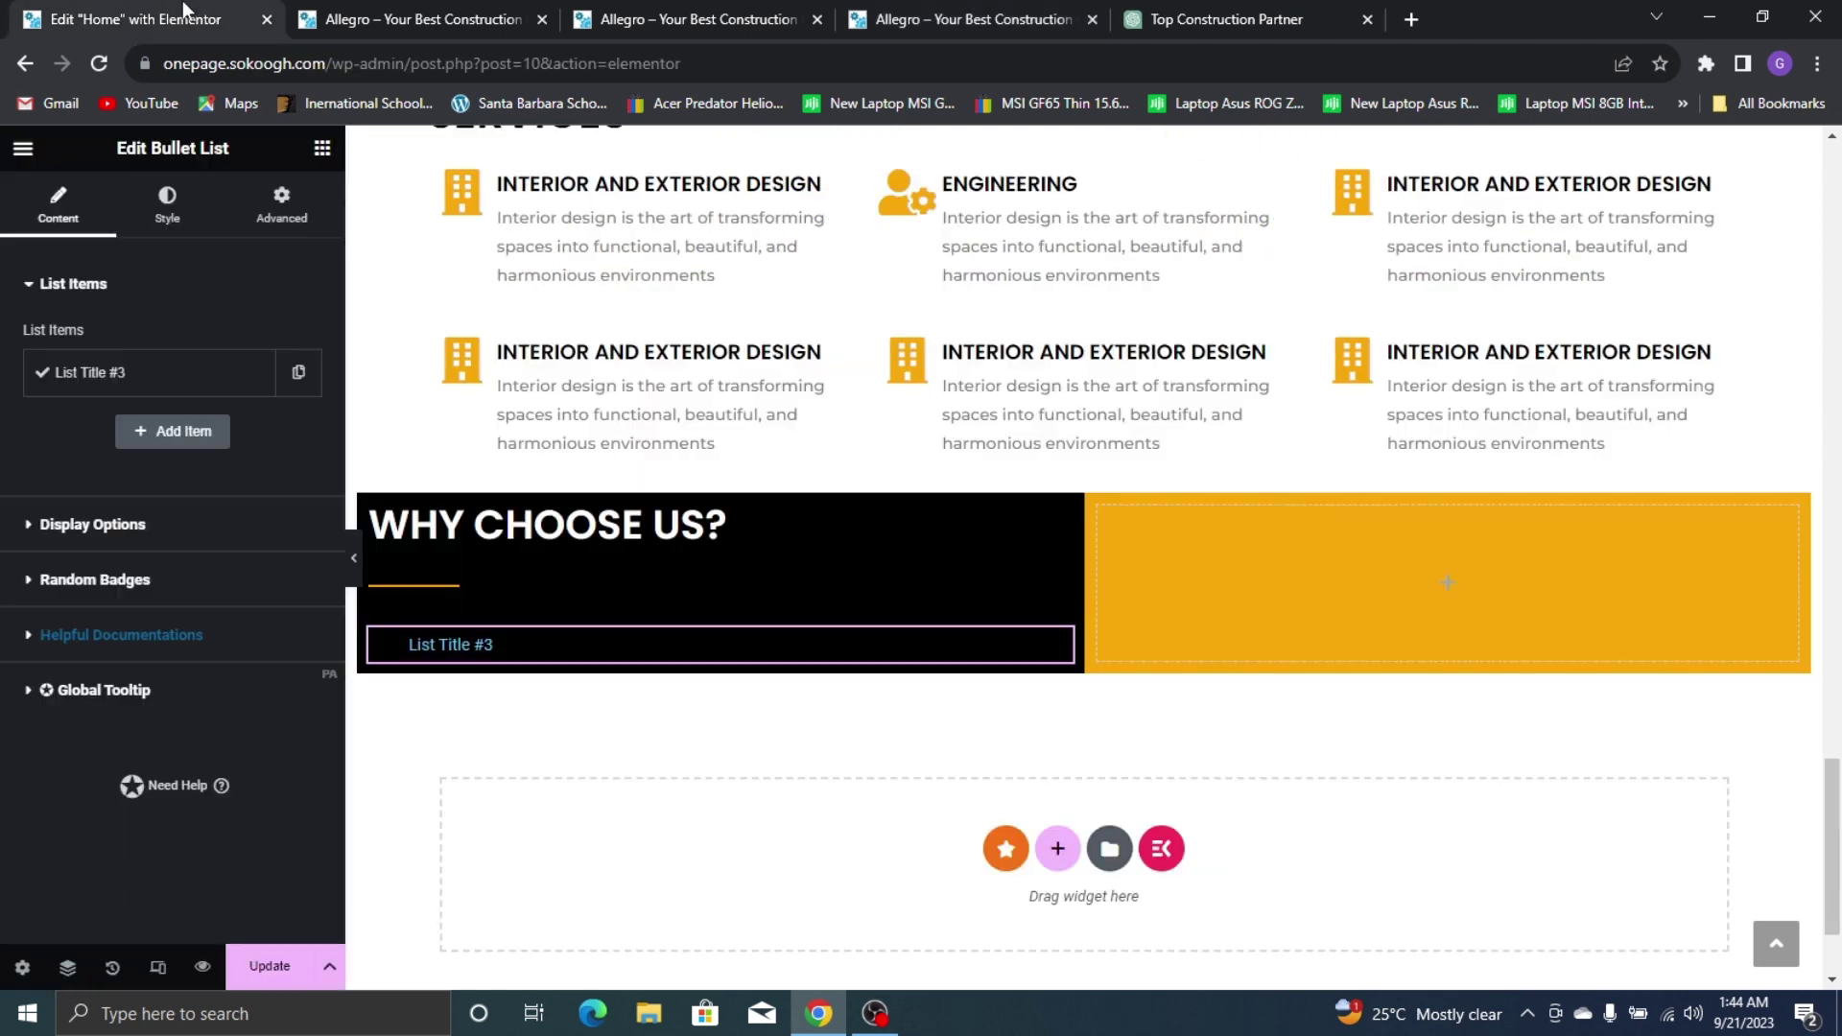
Duplicate the 'List Title #3' checkmark item to make five identical items
{"action": "left_click", "coordinate": [301, 384]}
{"action": "left_click", "coordinate": [297, 382]}
{"action": "left_click", "coordinate": [299, 382]}
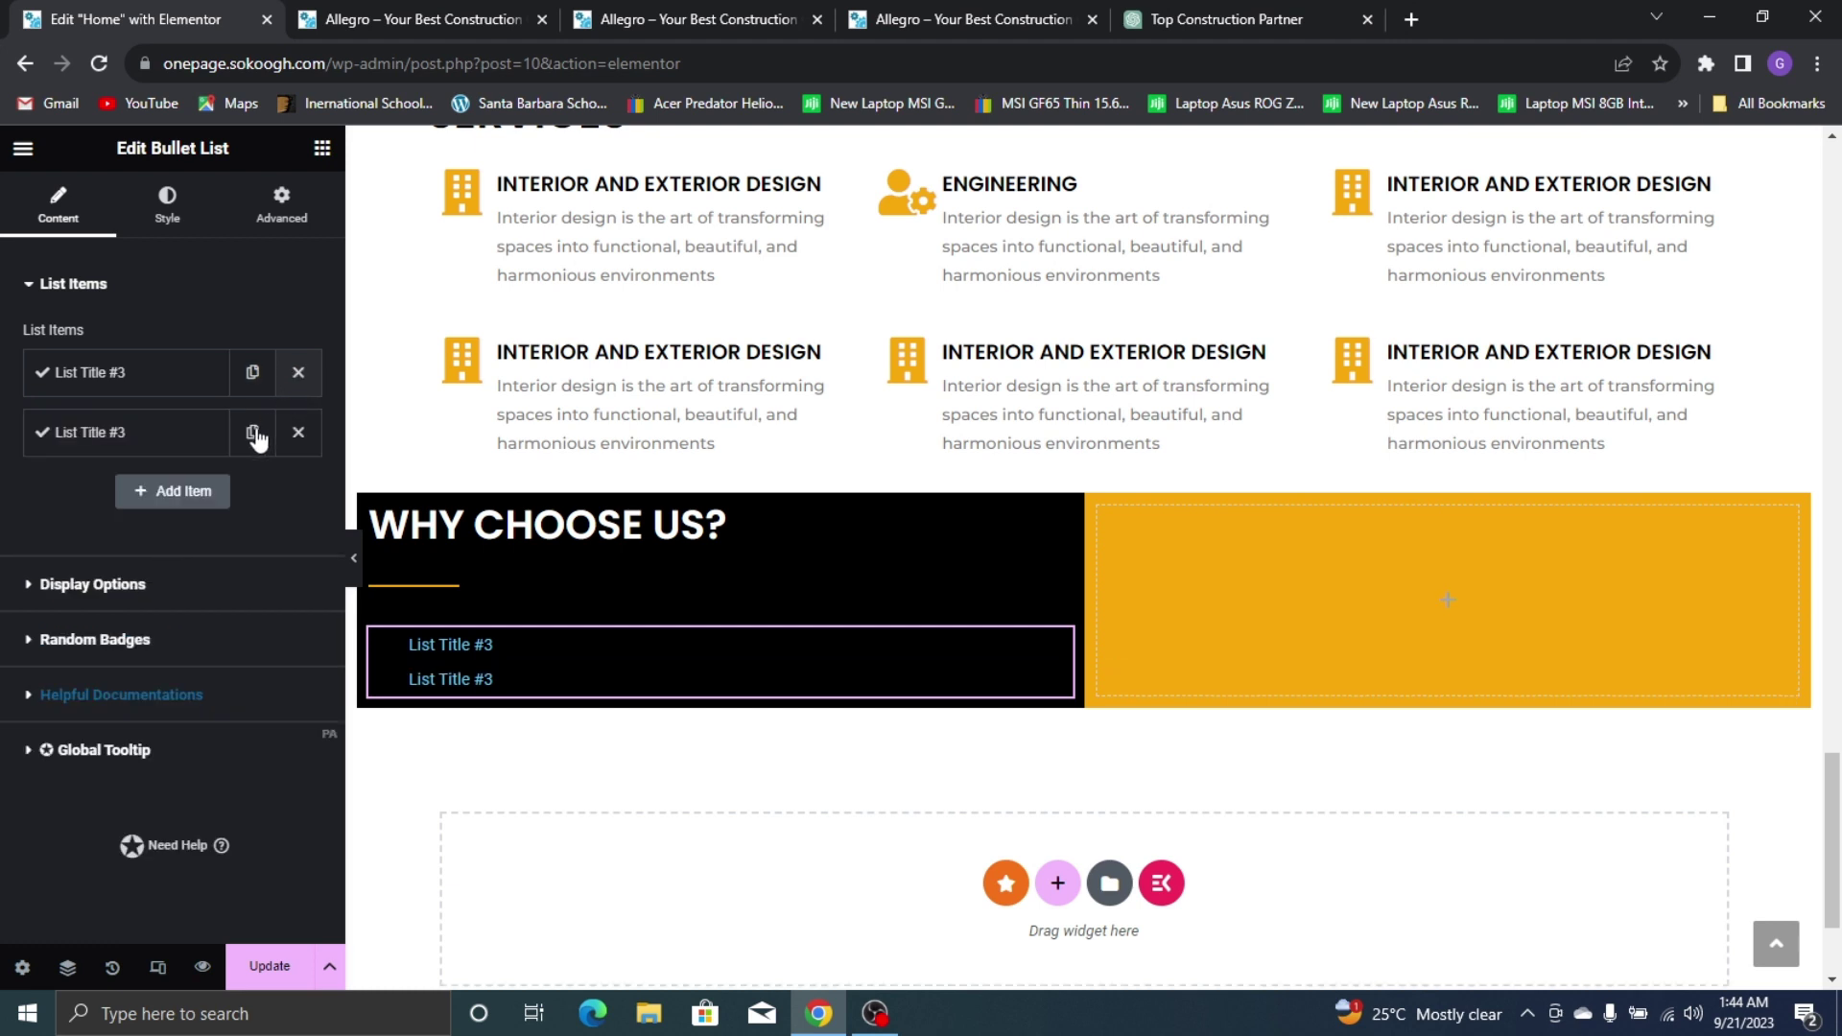
{"action": "left_click", "coordinate": [254, 383]}
{"action": "left_click", "coordinate": [253, 392]}
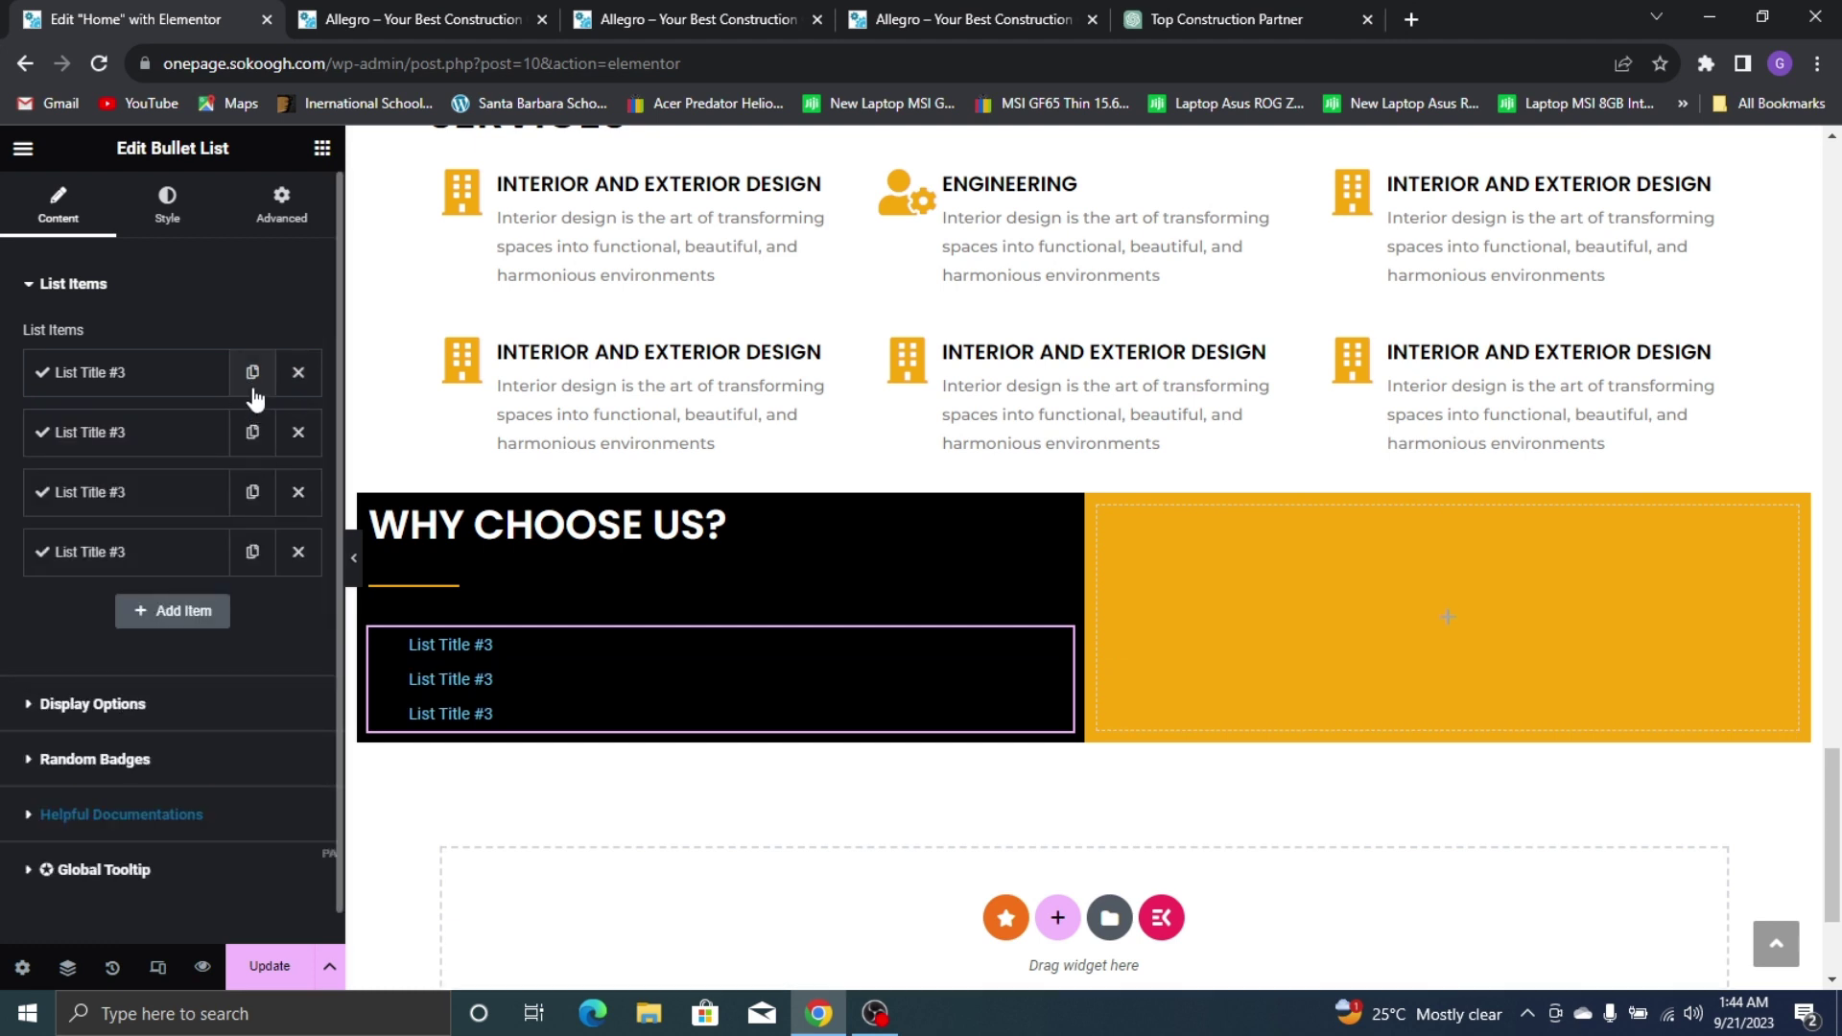
{"action": "left_click", "coordinate": [253, 391]}
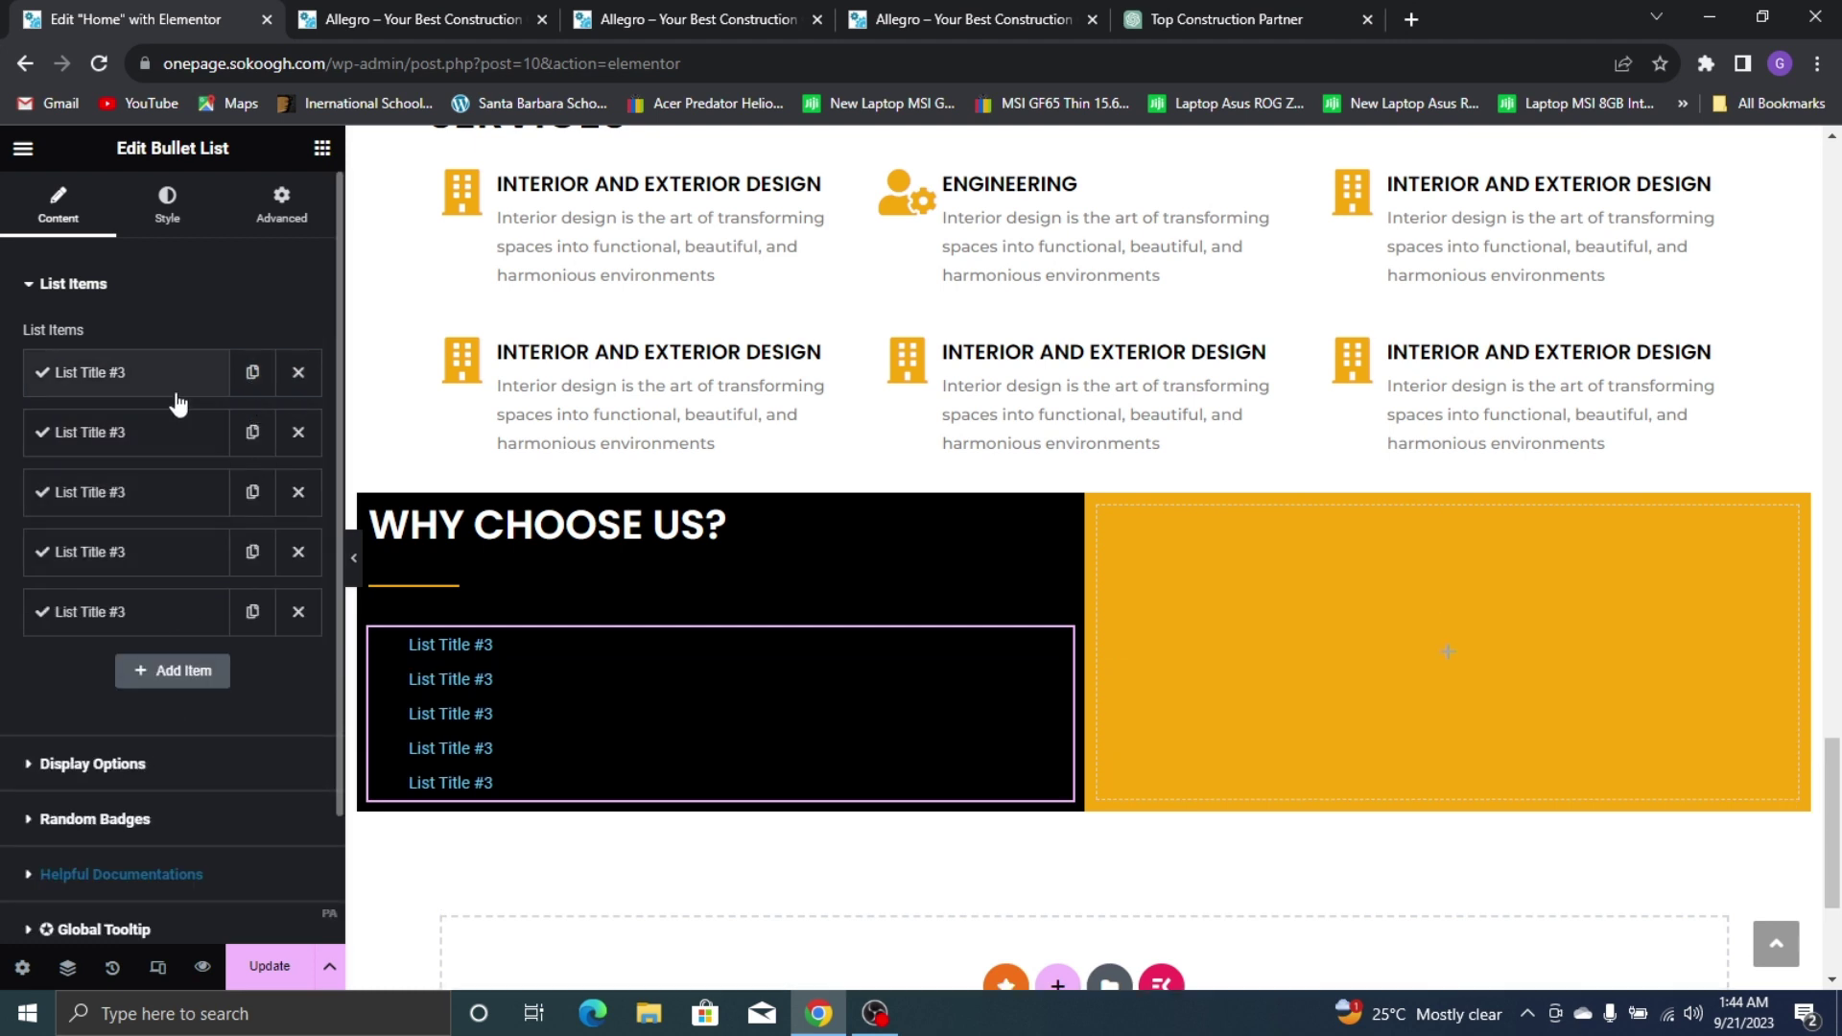
{"action": "left_click", "coordinate": [181, 398]}
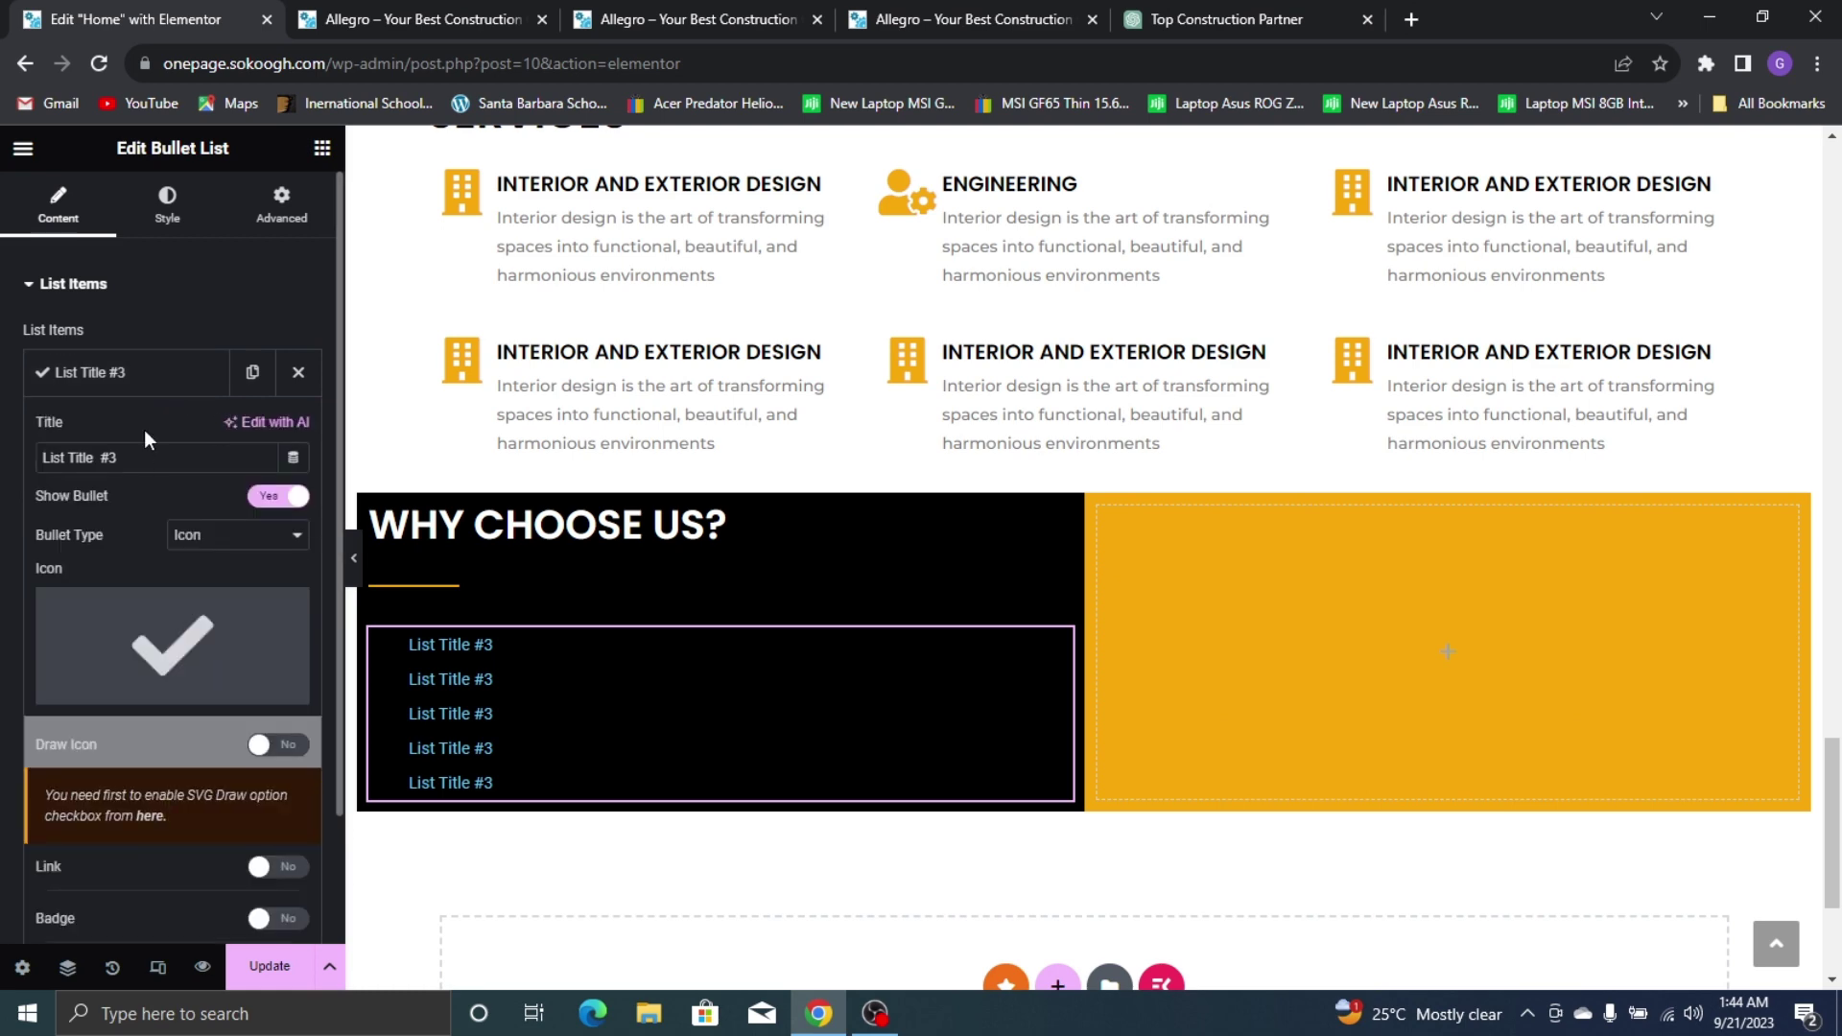
{"action": "left_click", "coordinate": [1043, 11]}
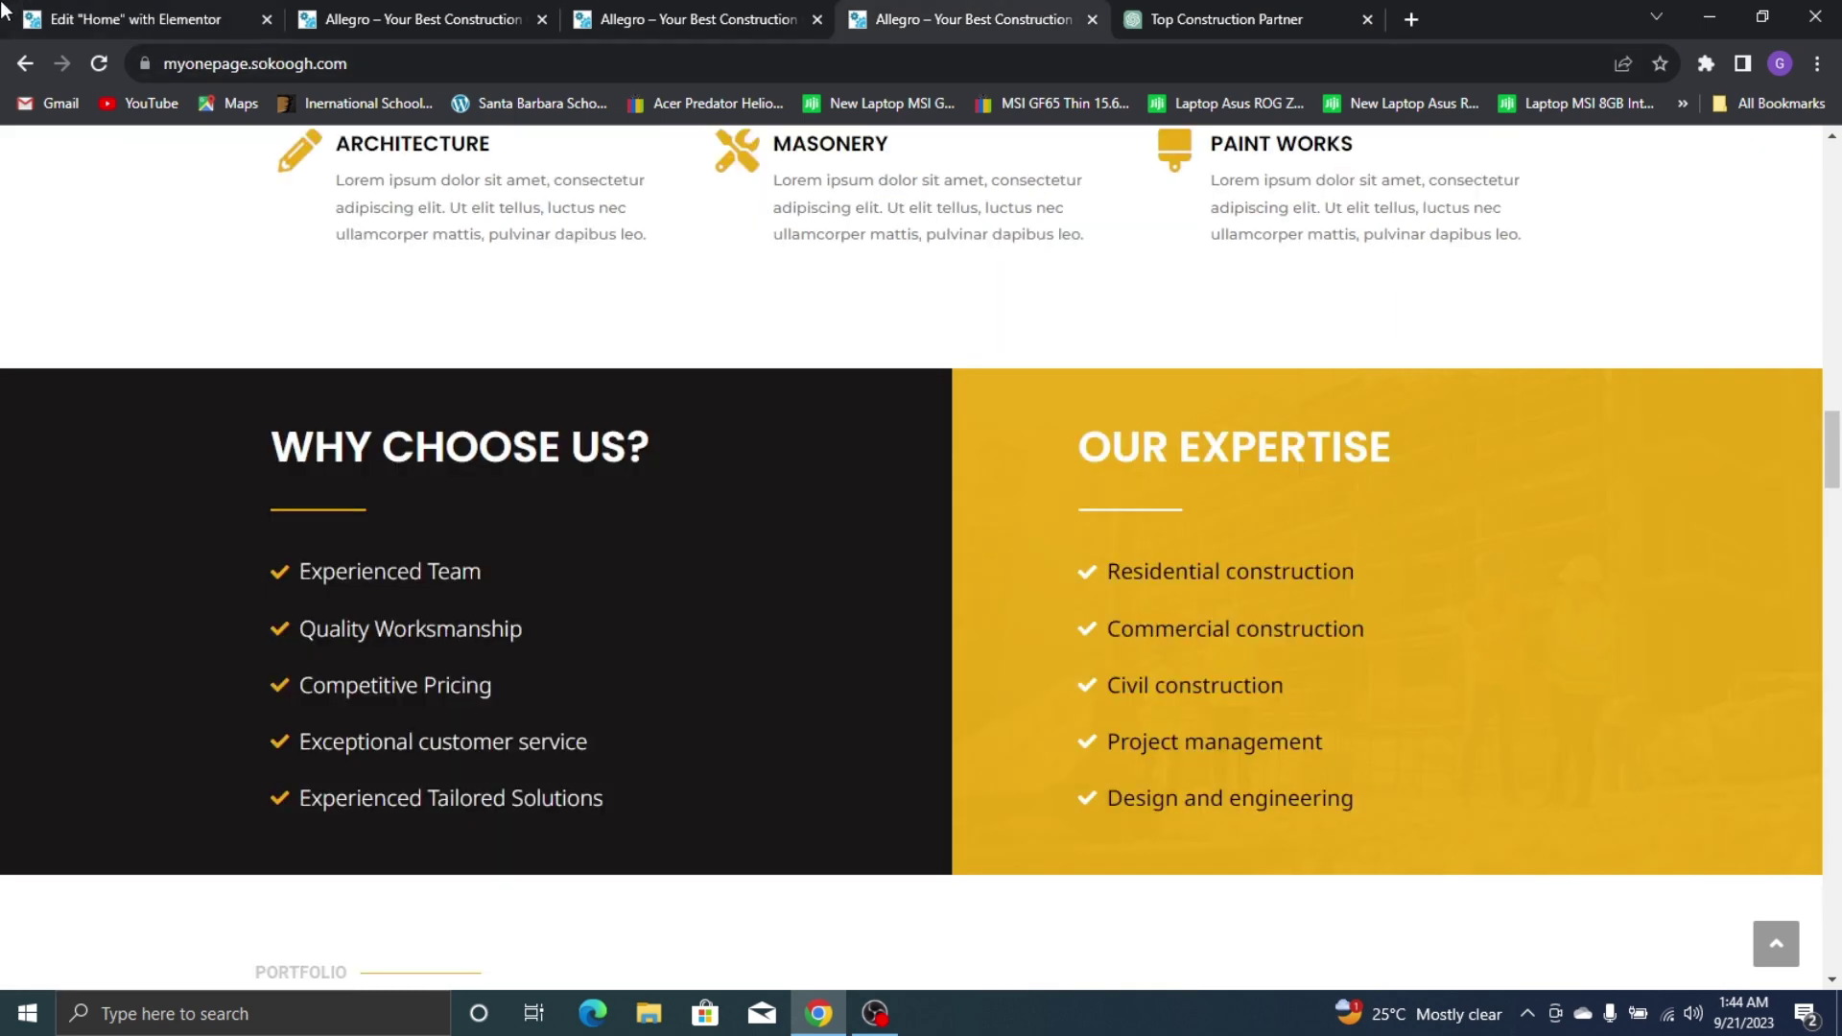
{"action": "left_click", "coordinate": [6, 14]}
{"action": "triple_click", "coordinate": [93, 444]}
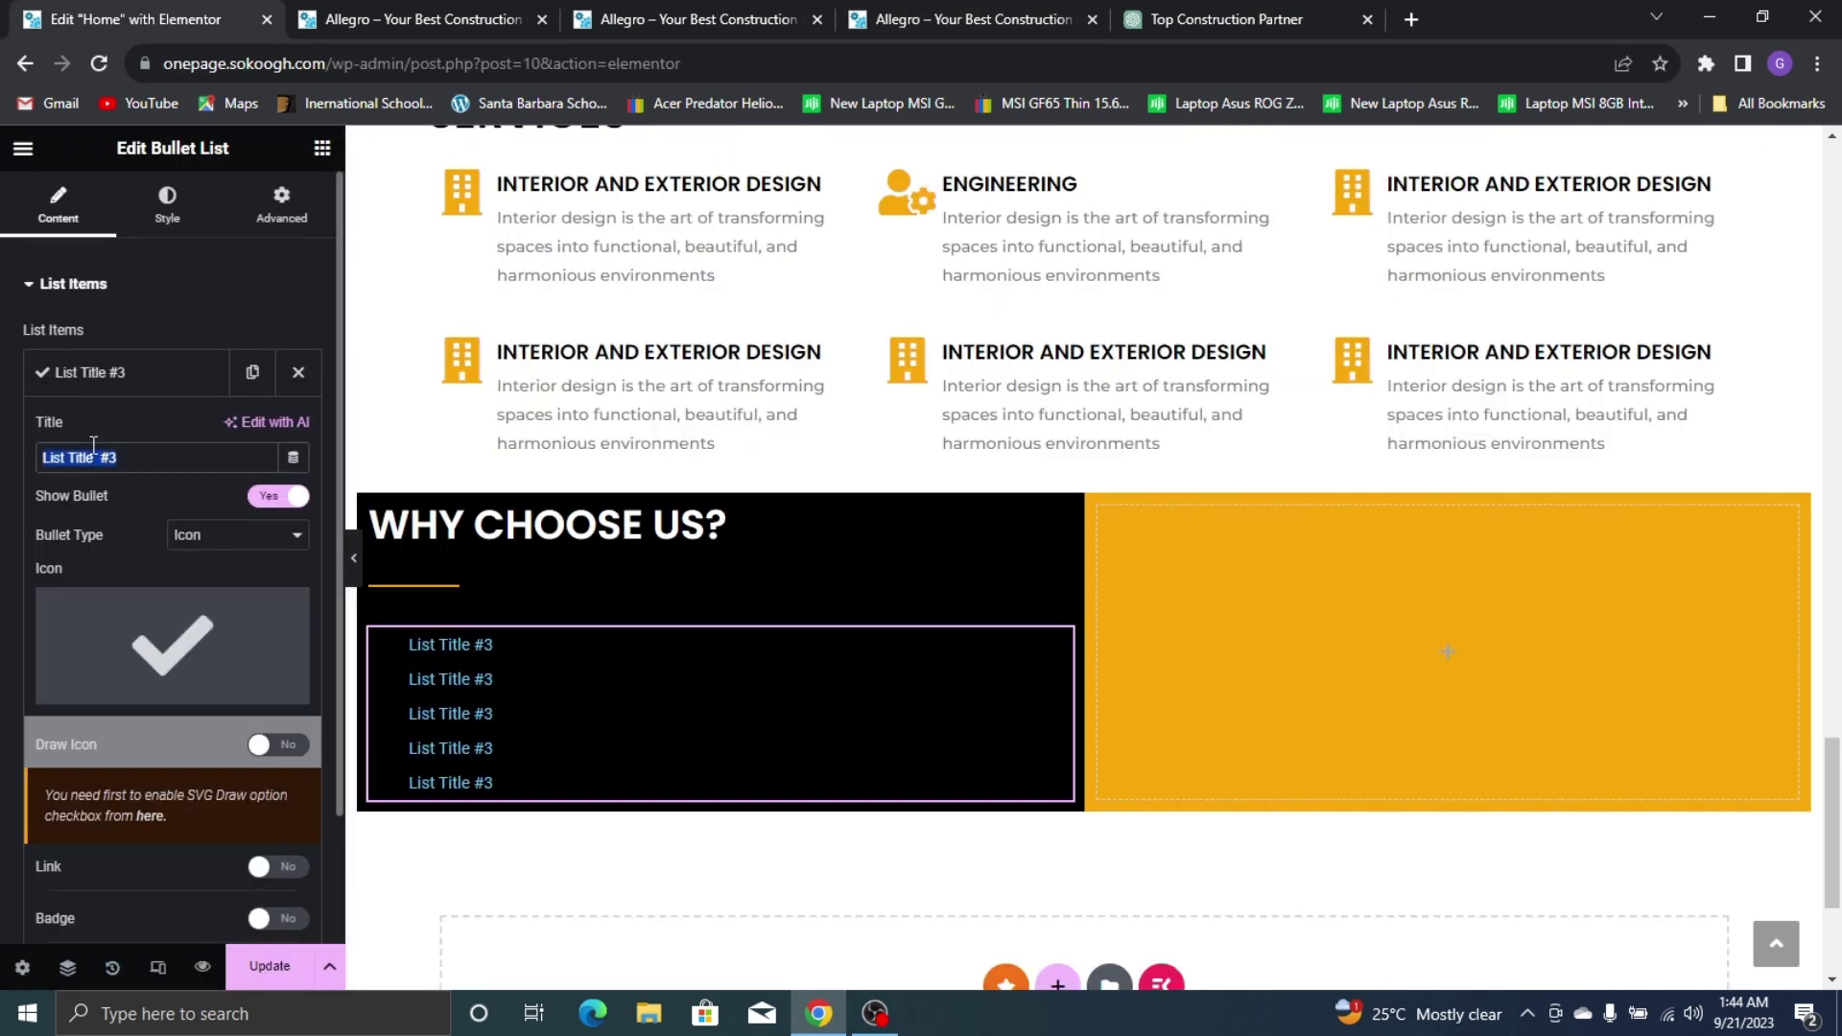
Rename the first item 'Experienced Team' and colour its checkmark the global Yellow
{"action": "type", "text": "Experienced Team"}
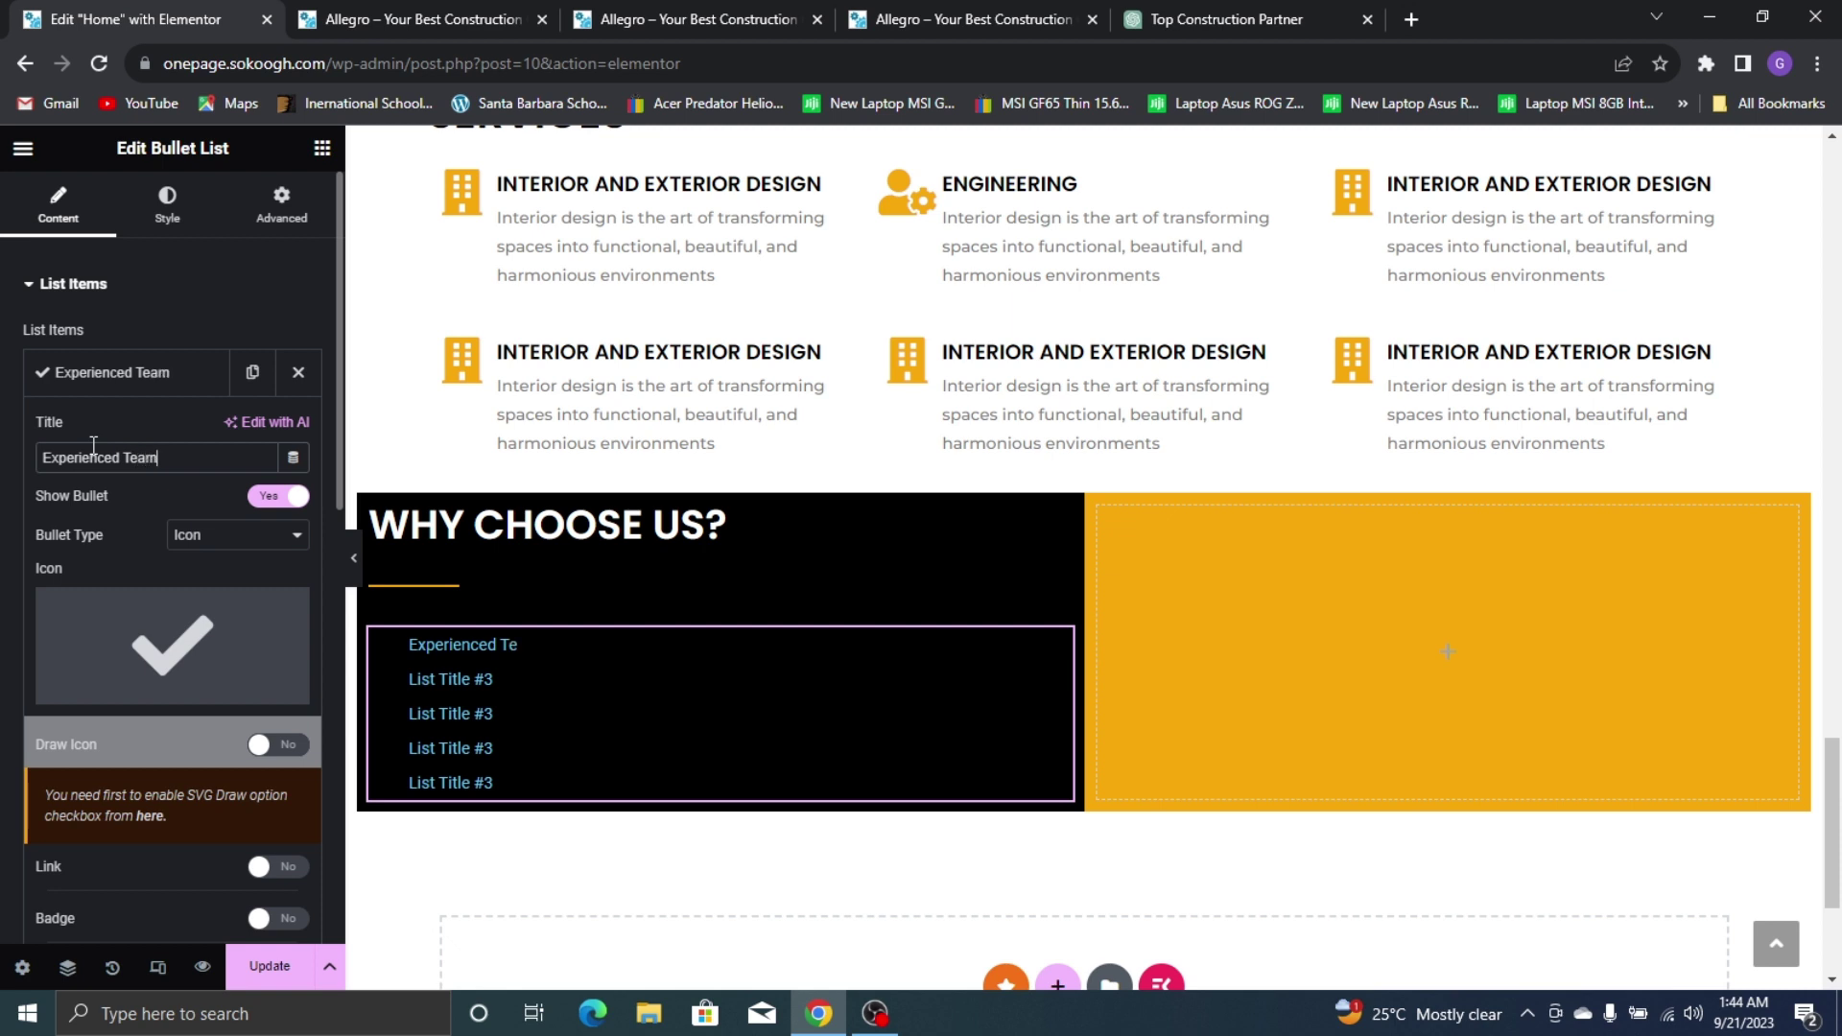
{"action": "scroll", "coordinate": [205, 540], "scroll_direction": "down", "scroll_amount": 3}
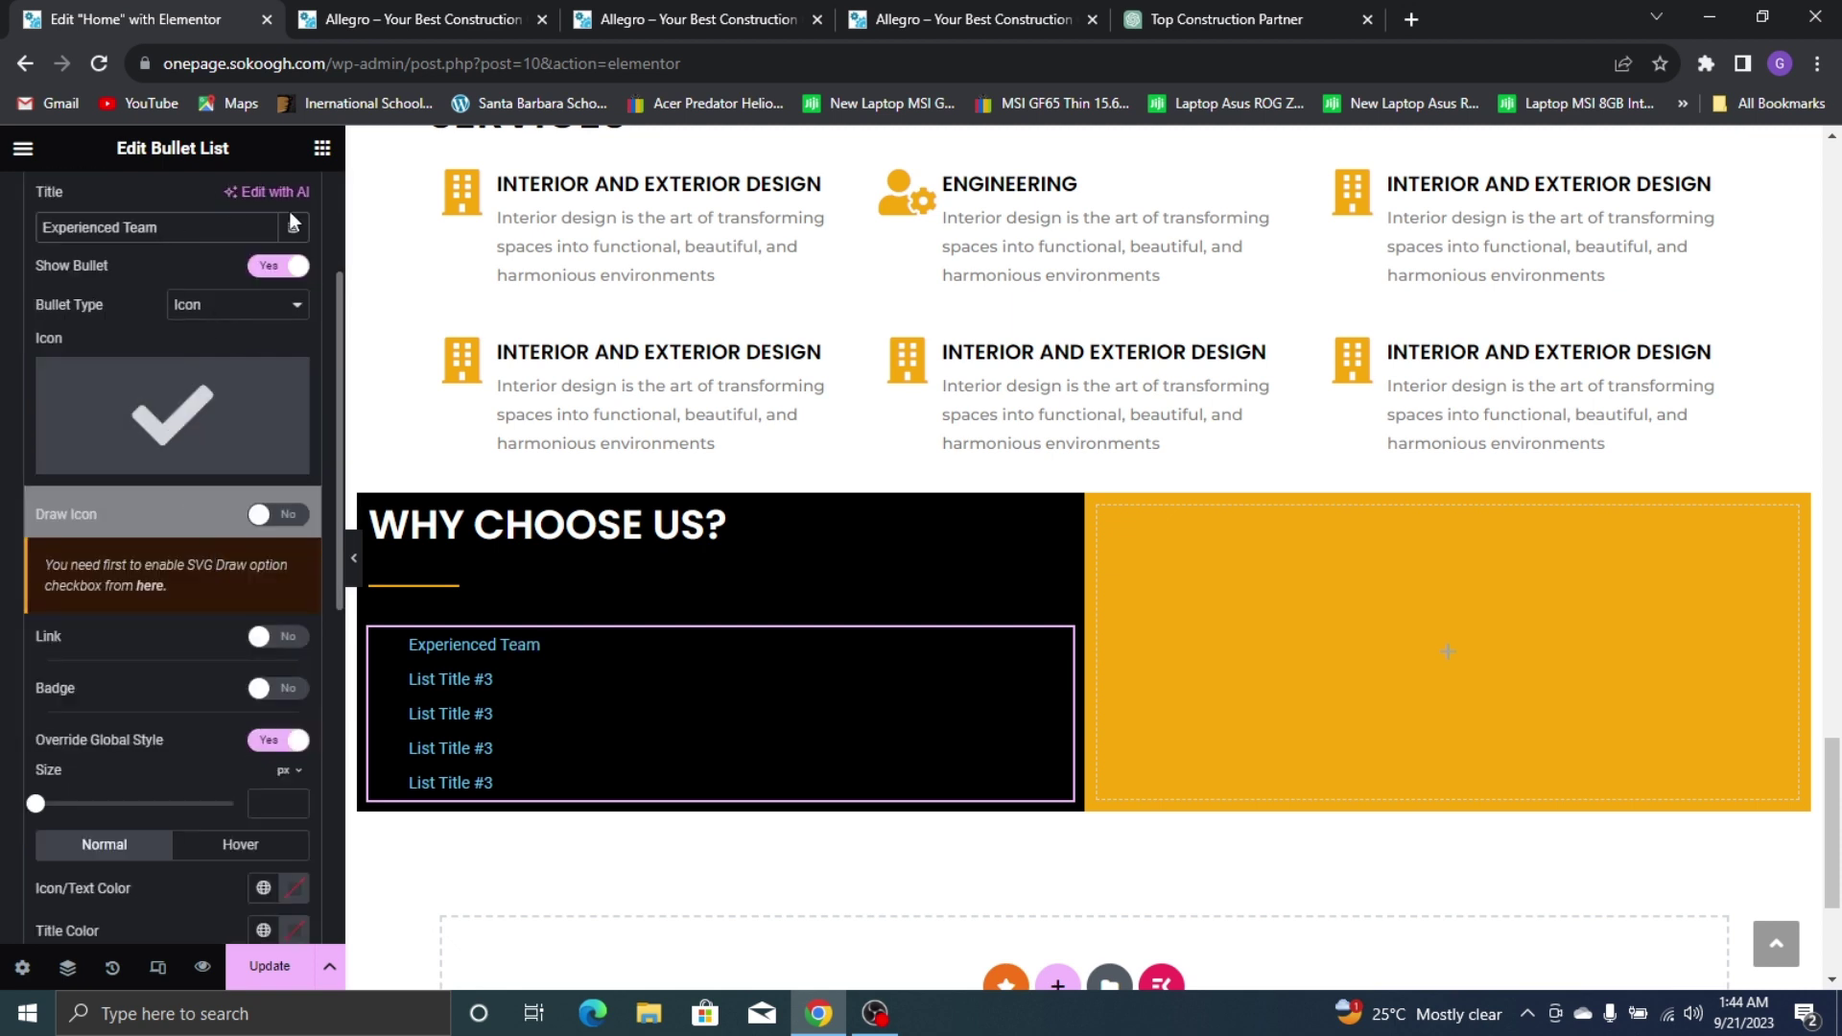
{"action": "mouse_move", "coordinate": [194, 397]}
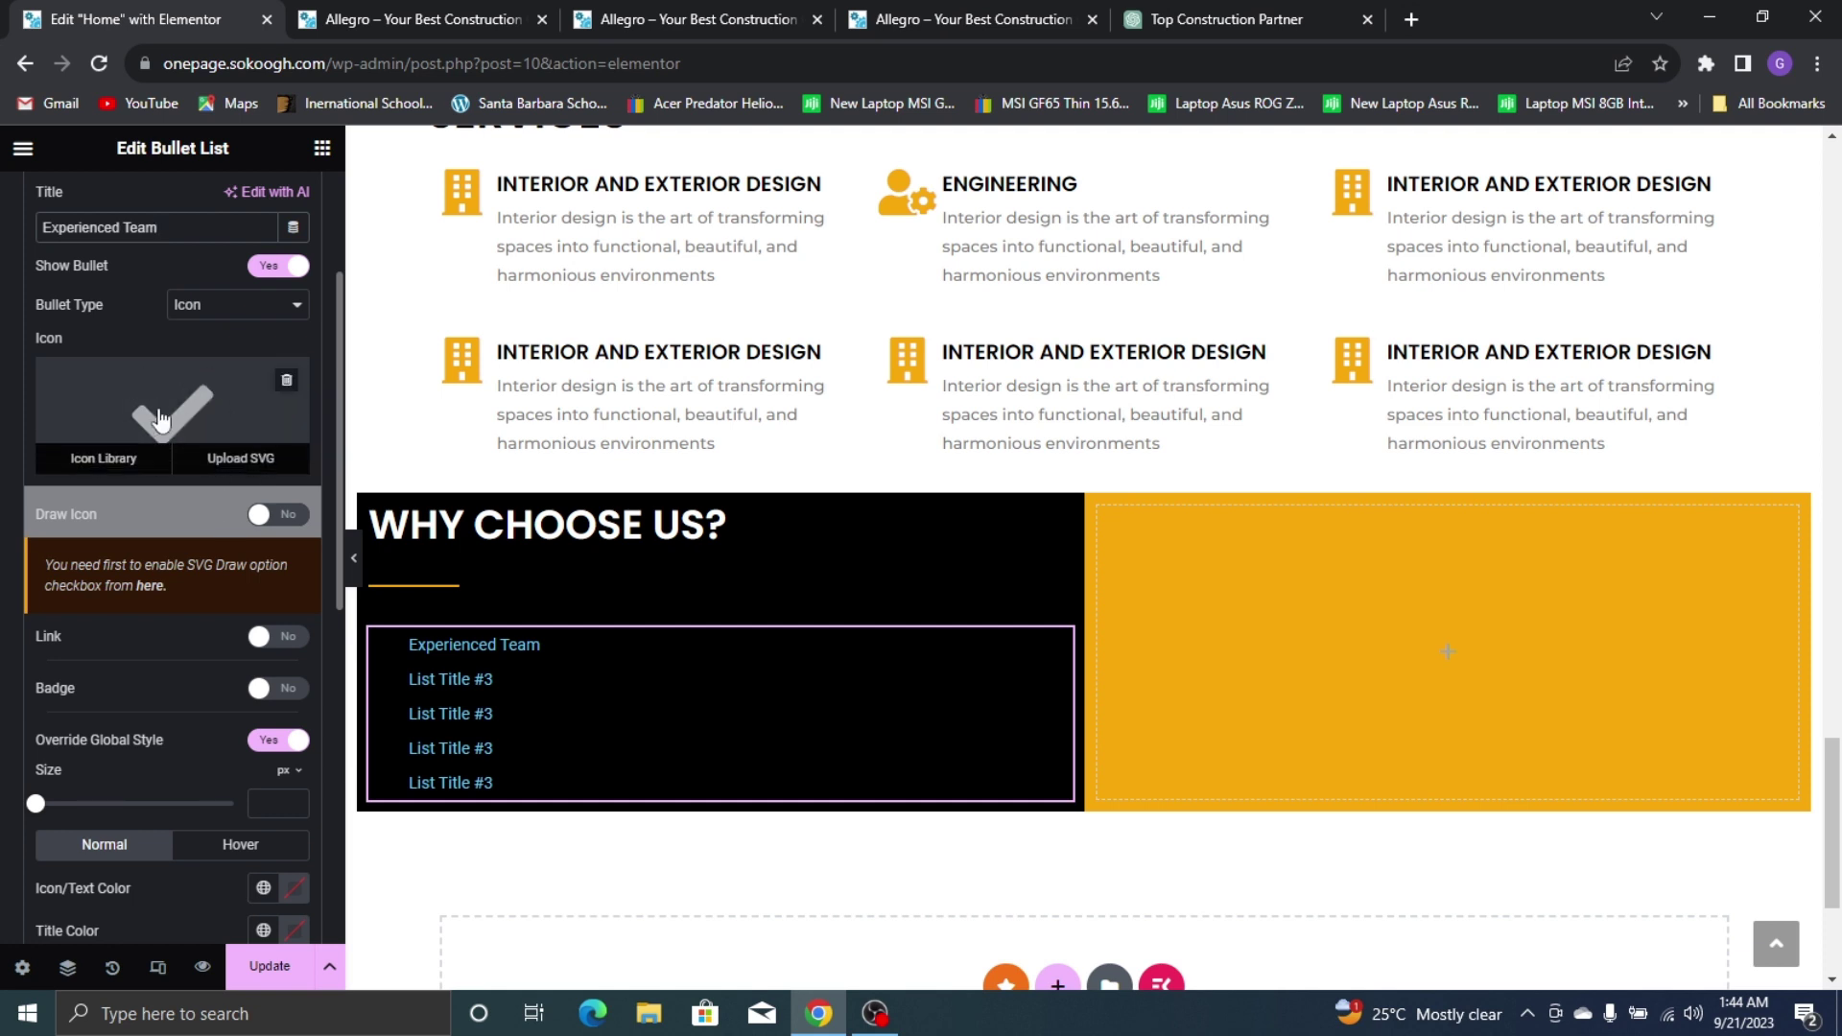
{"action": "scroll", "coordinate": [117, 385], "scroll_direction": "down", "scroll_amount": 4}
{"action": "scroll", "coordinate": [127, 337], "scroll_direction": "up", "scroll_amount": 2}
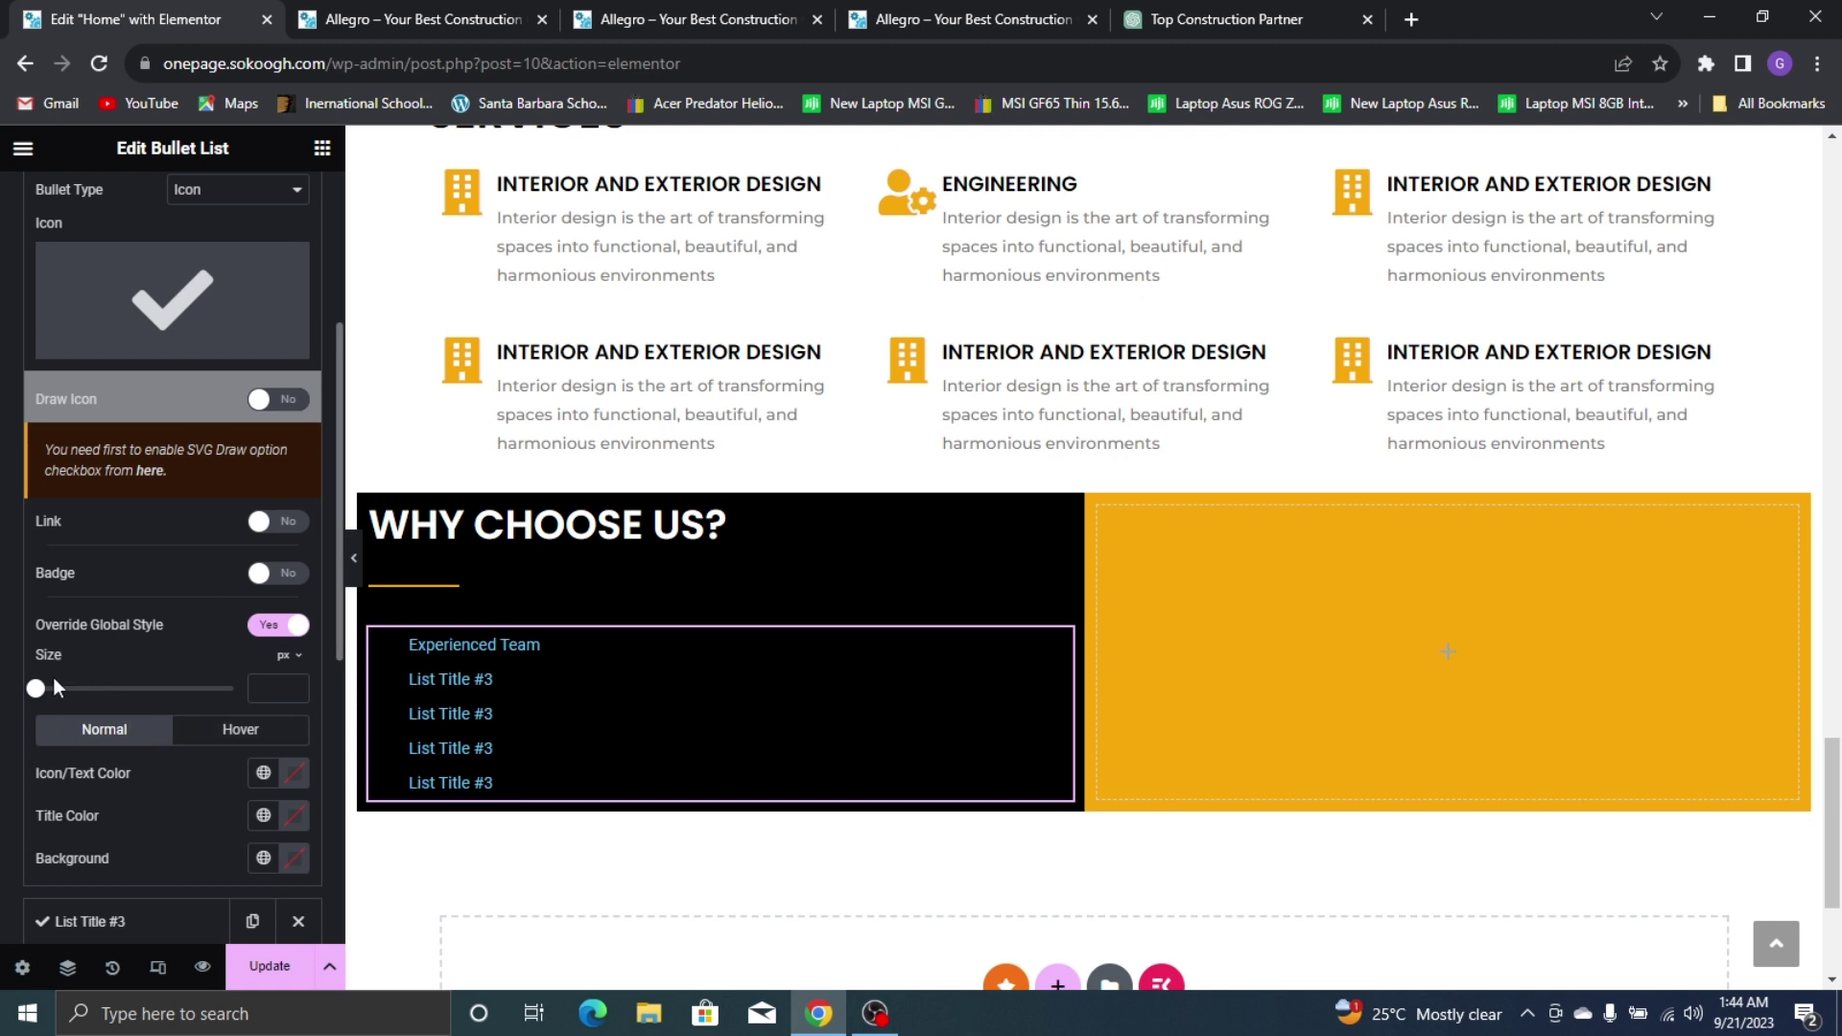
{"action": "left_click", "coordinate": [265, 774]}
{"action": "left_click", "coordinate": [146, 689]}
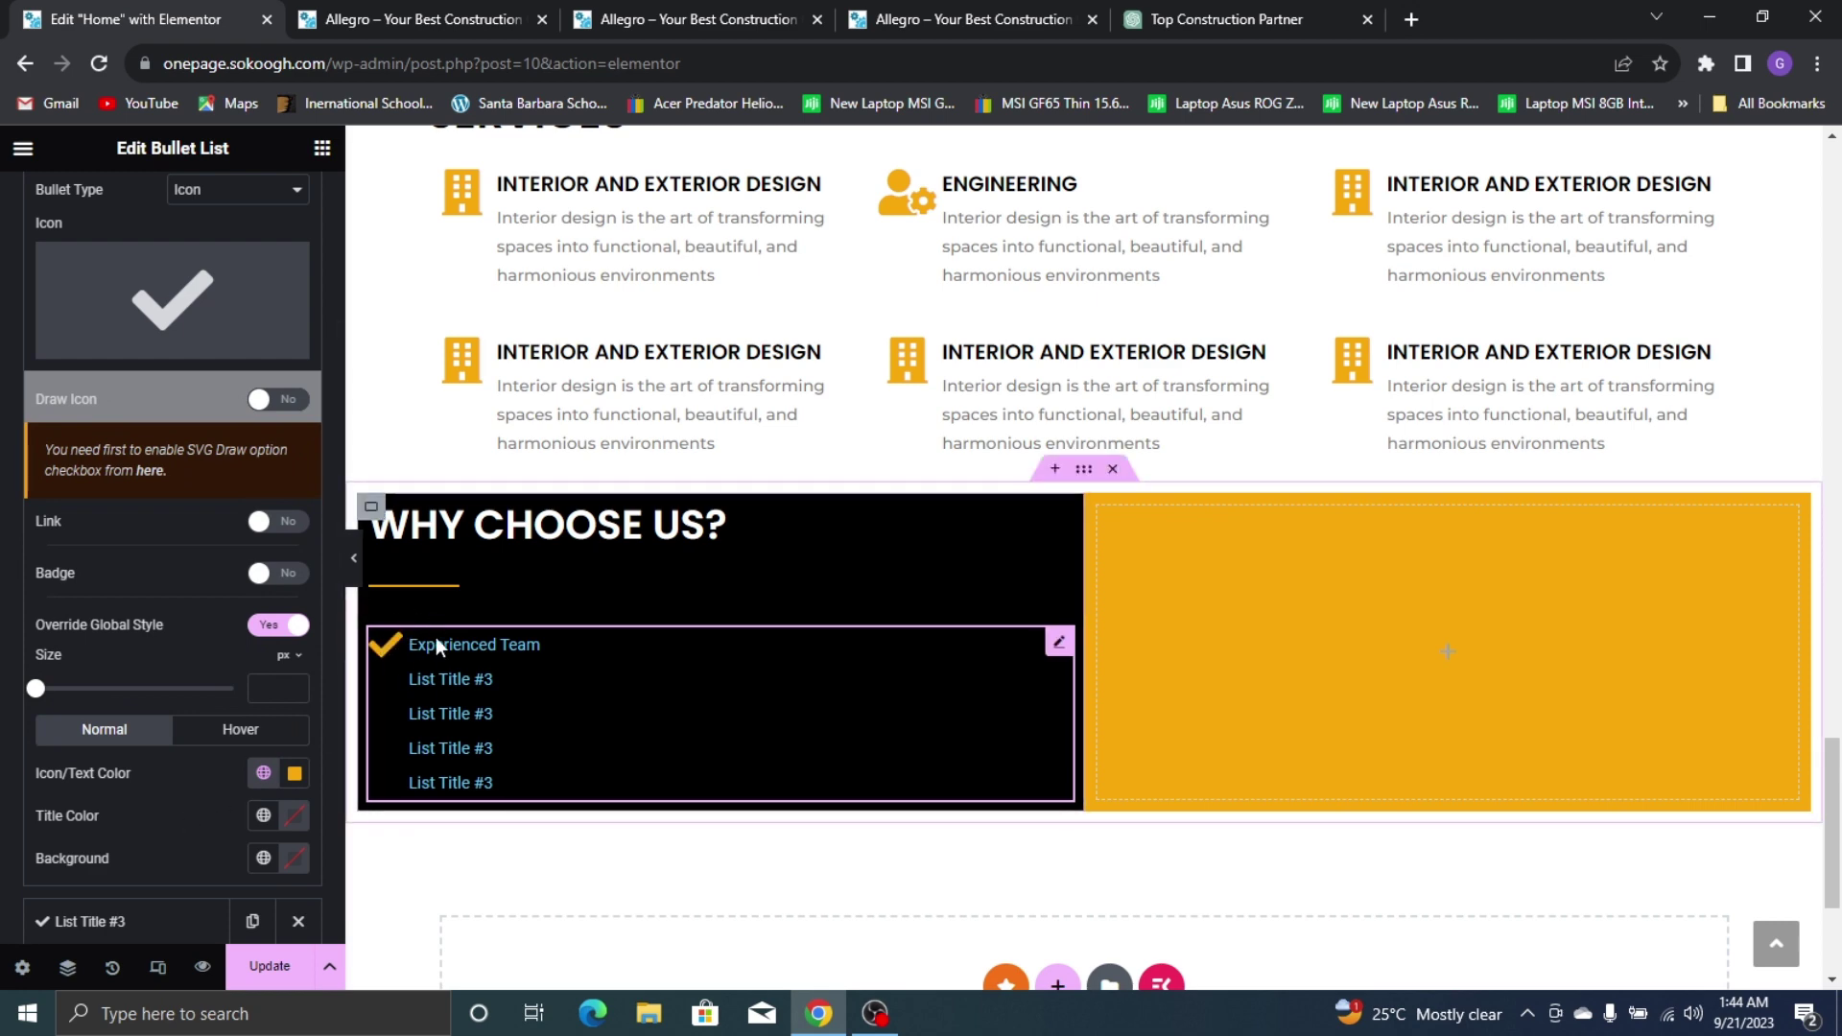
Set the list icon size to 18
{"action": "left_click", "coordinate": [747, 5]}
{"action": "left_click", "coordinate": [854, 6]}
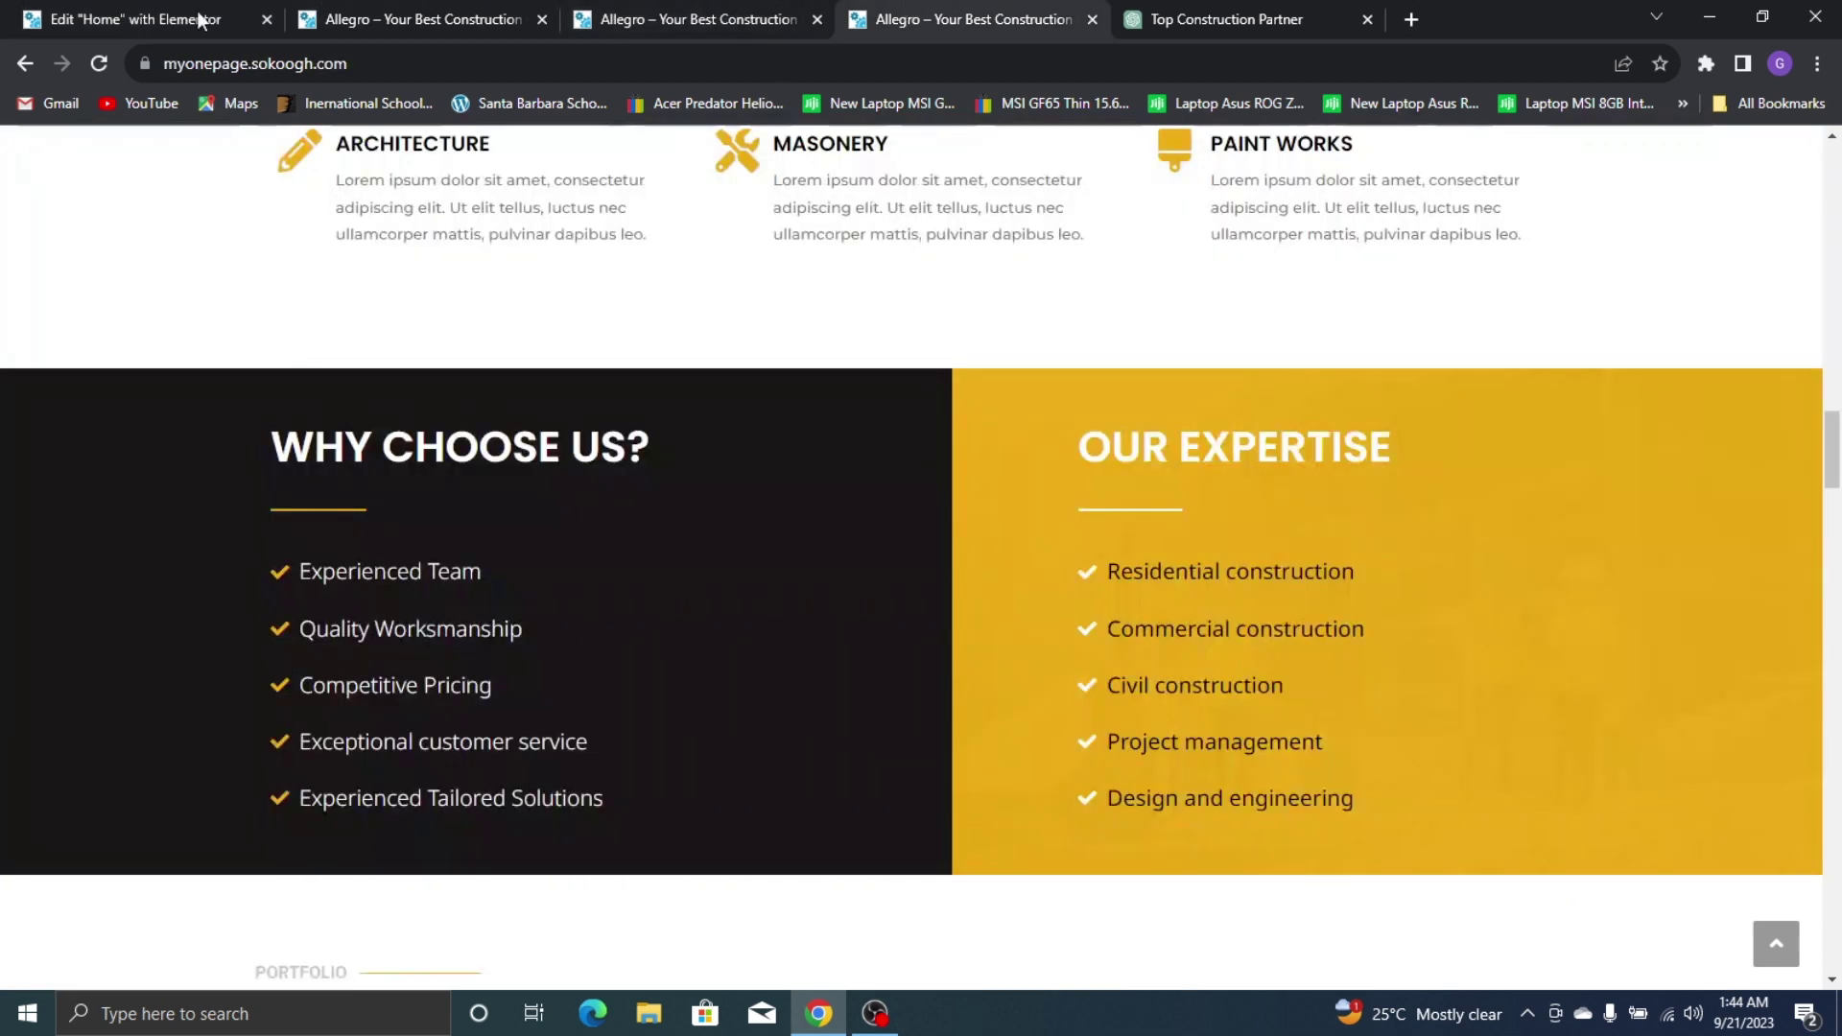
{"action": "left_click", "coordinate": [202, 19]}
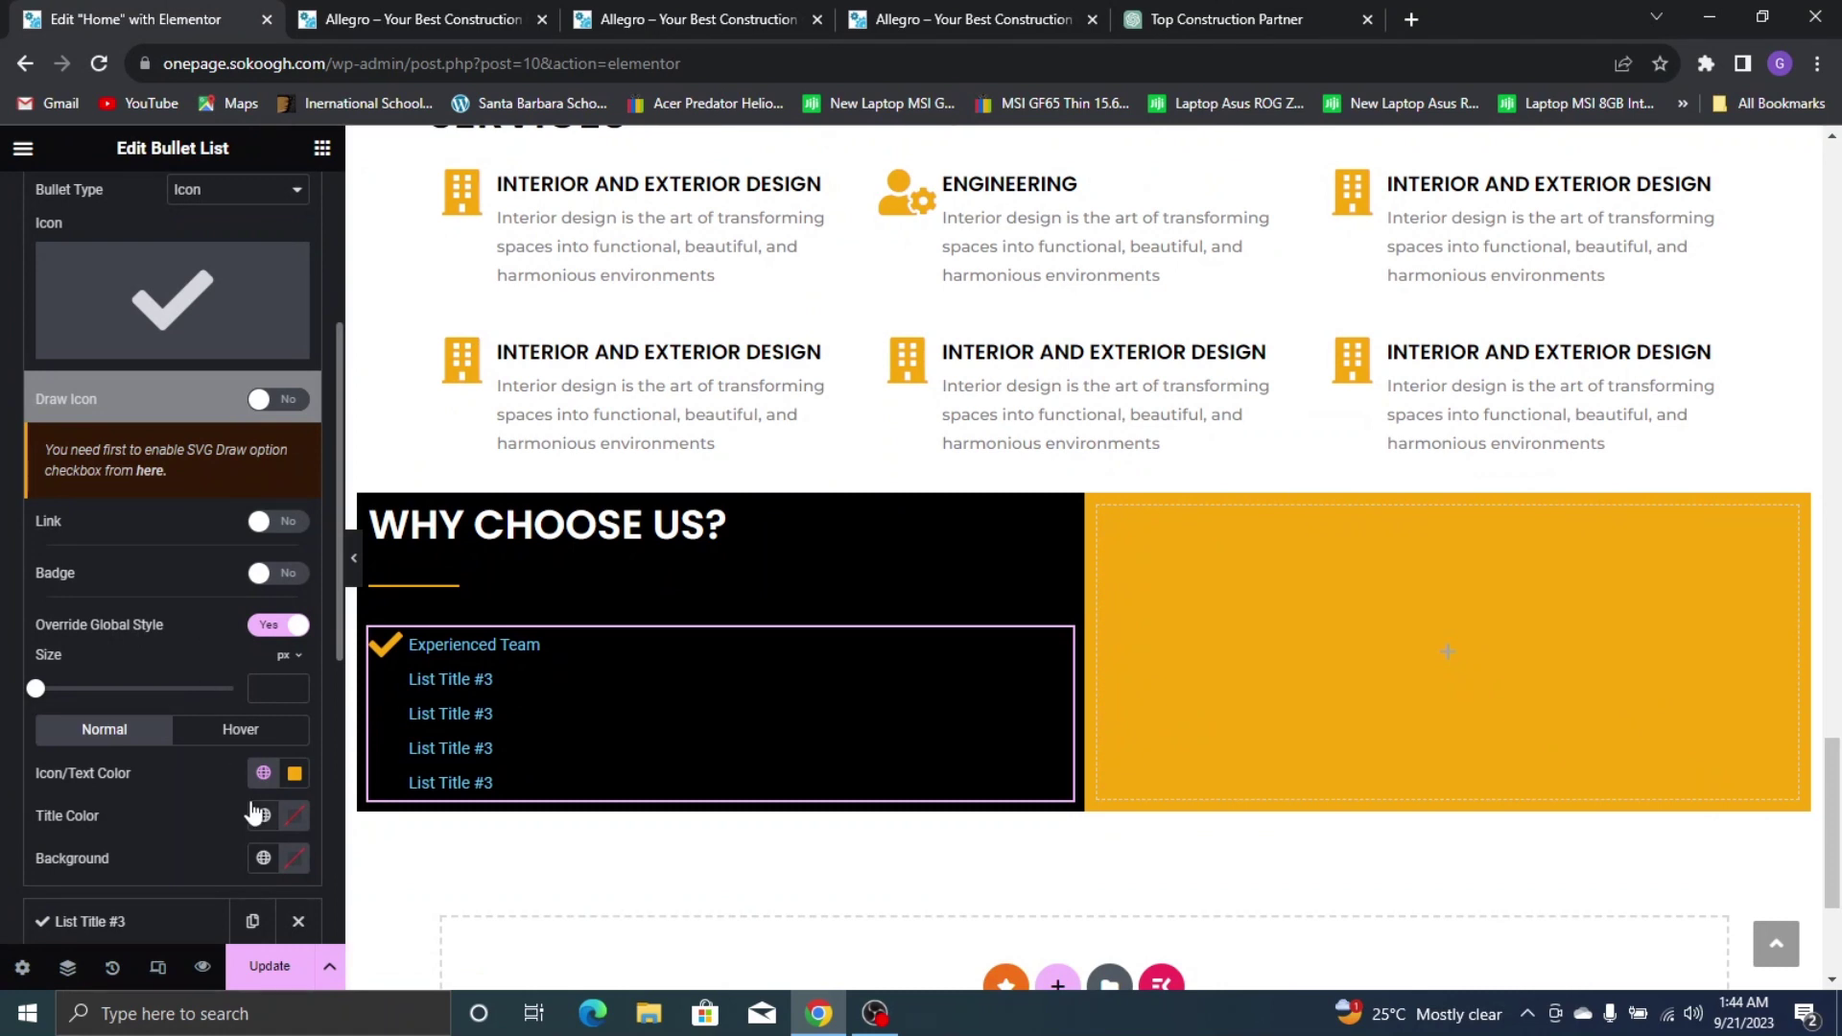
{"action": "scroll", "coordinate": [254, 814], "scroll_direction": "down", "scroll_amount": 1}
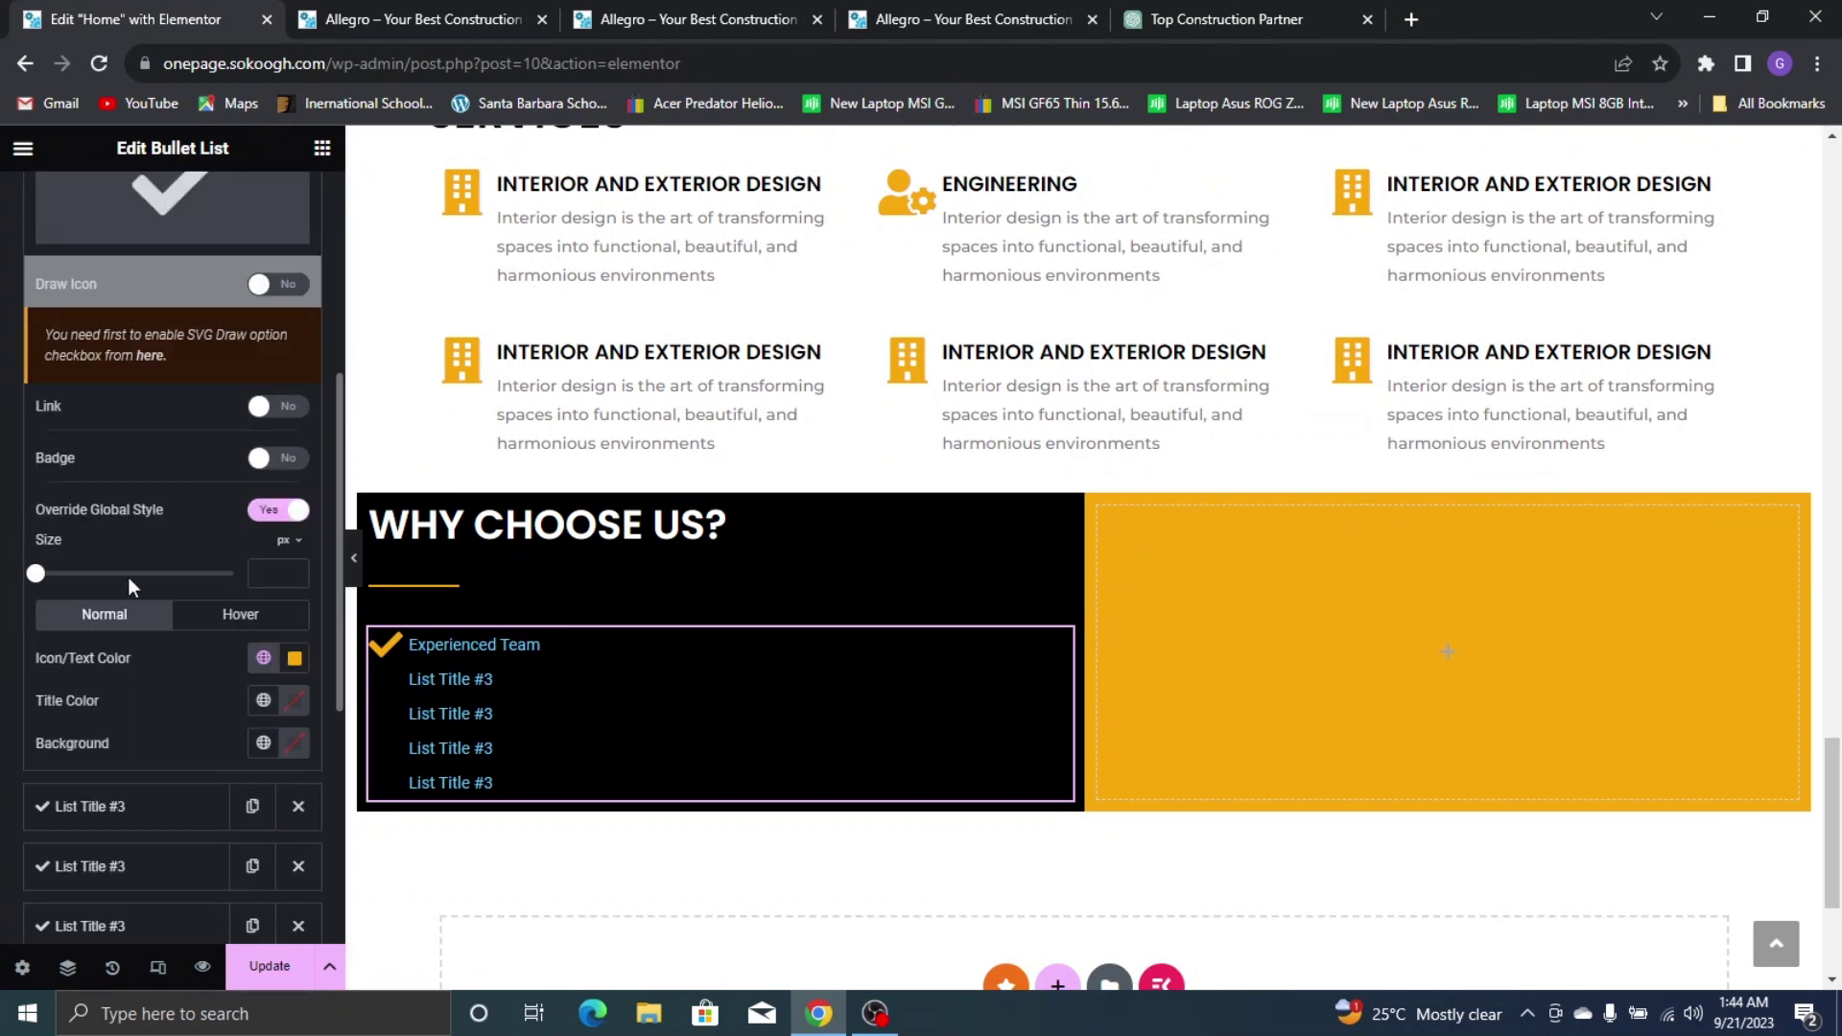
{"action": "type", "text": "15"}
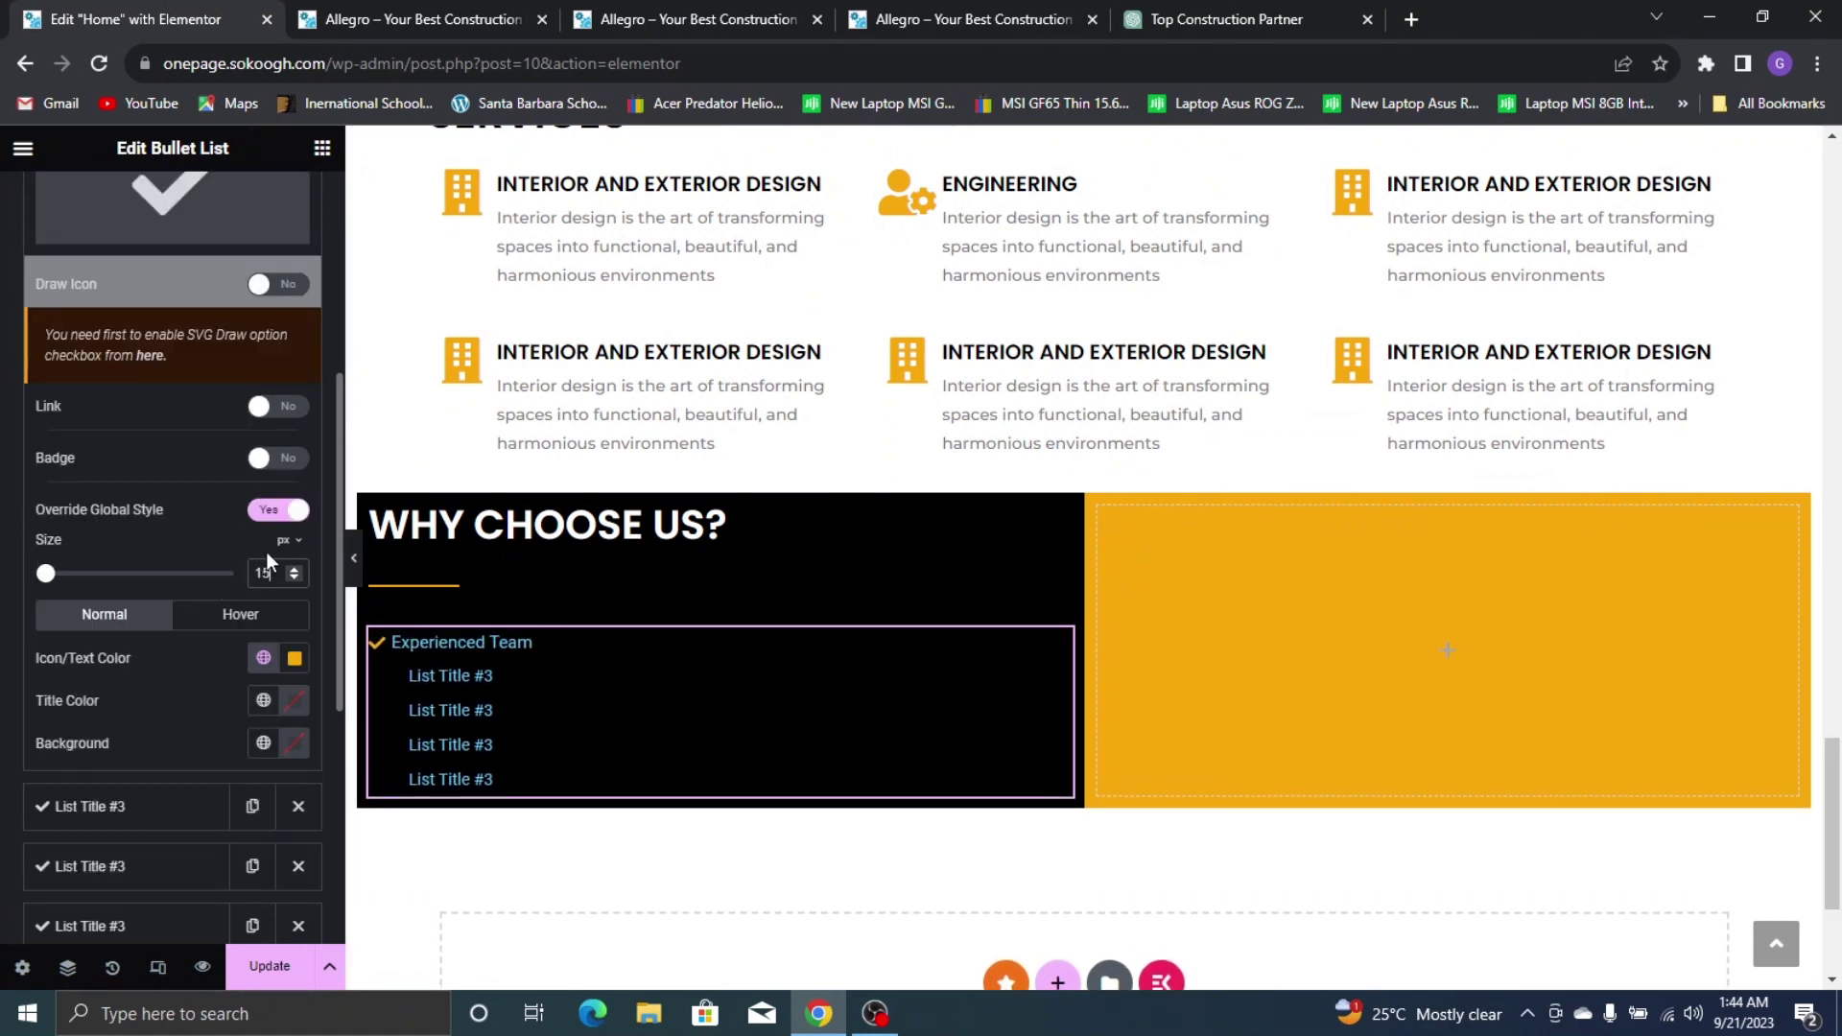
{"action": "key", "text": "BackSpace"}
{"action": "type", "text": "8"}
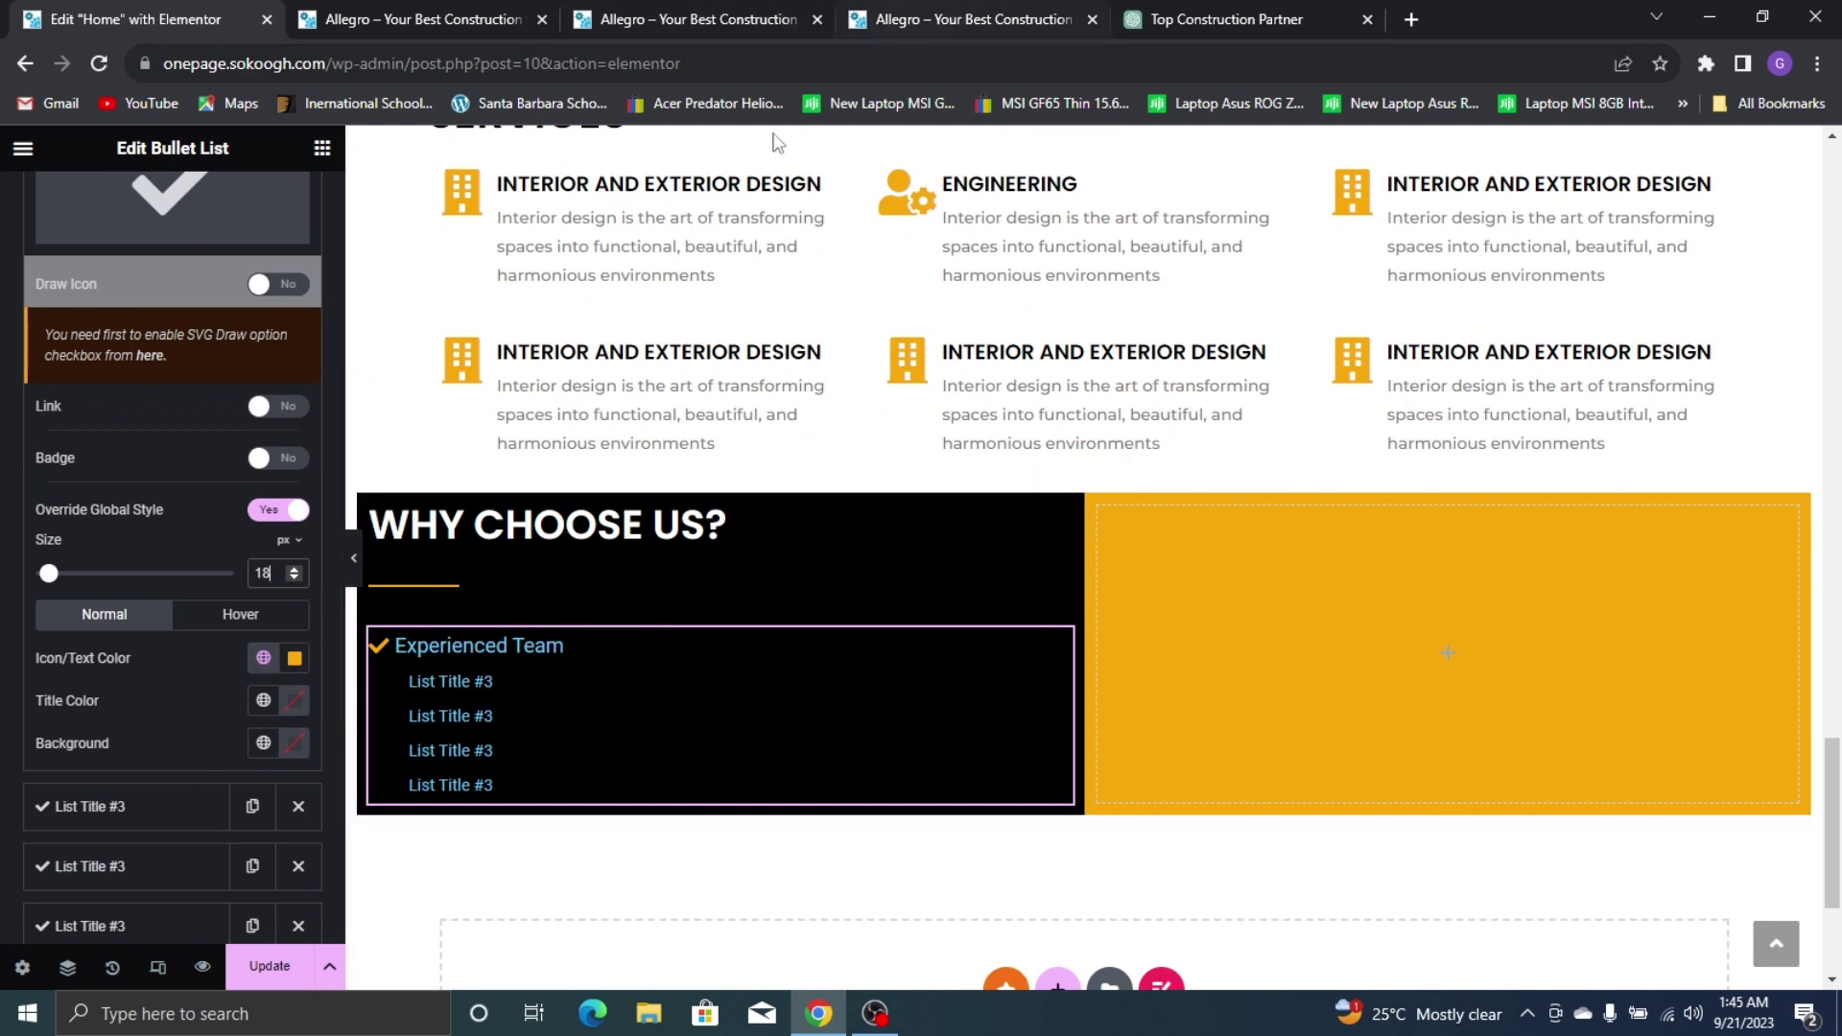
Make the Experienced Team title text white (#FFFFFF)
{"action": "left_click", "coordinate": [1007, 8]}
{"action": "left_click", "coordinate": [144, 10]}
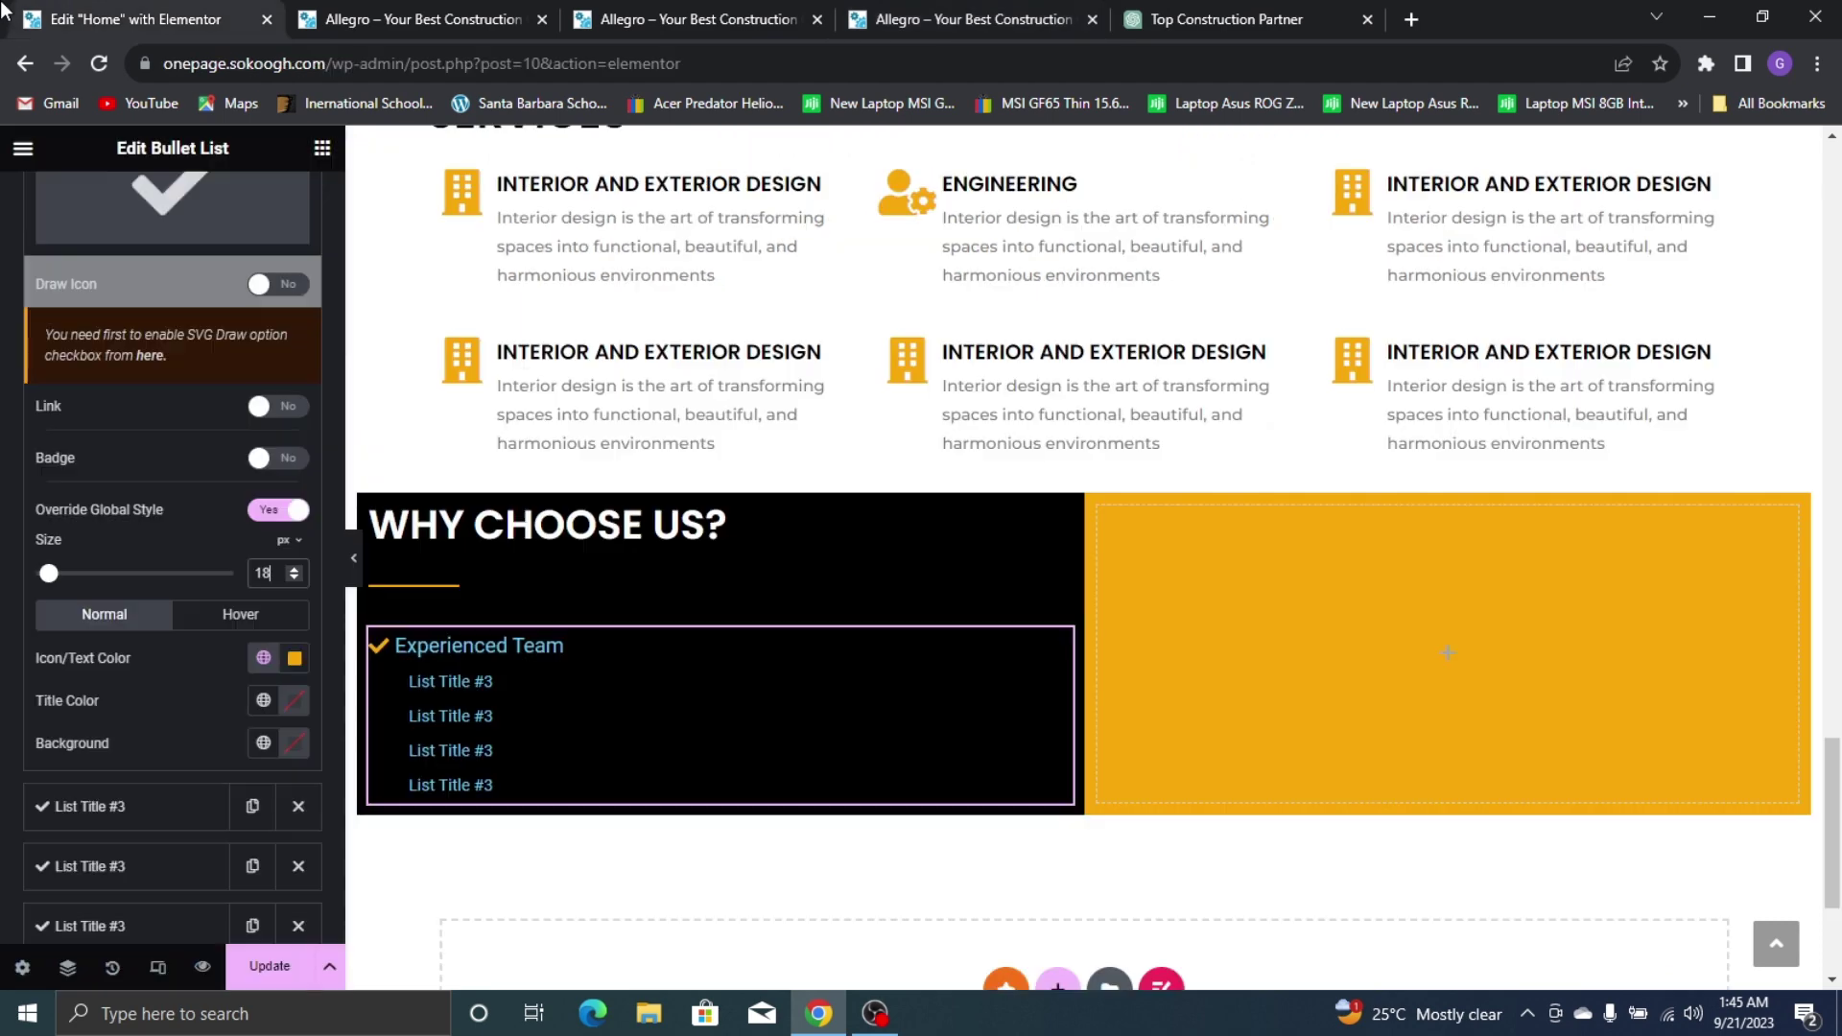
{"action": "left_click", "coordinate": [291, 708]}
{"action": "left_click_drag", "start_coordinate": [259, 512], "coordinate": [49, 309]}
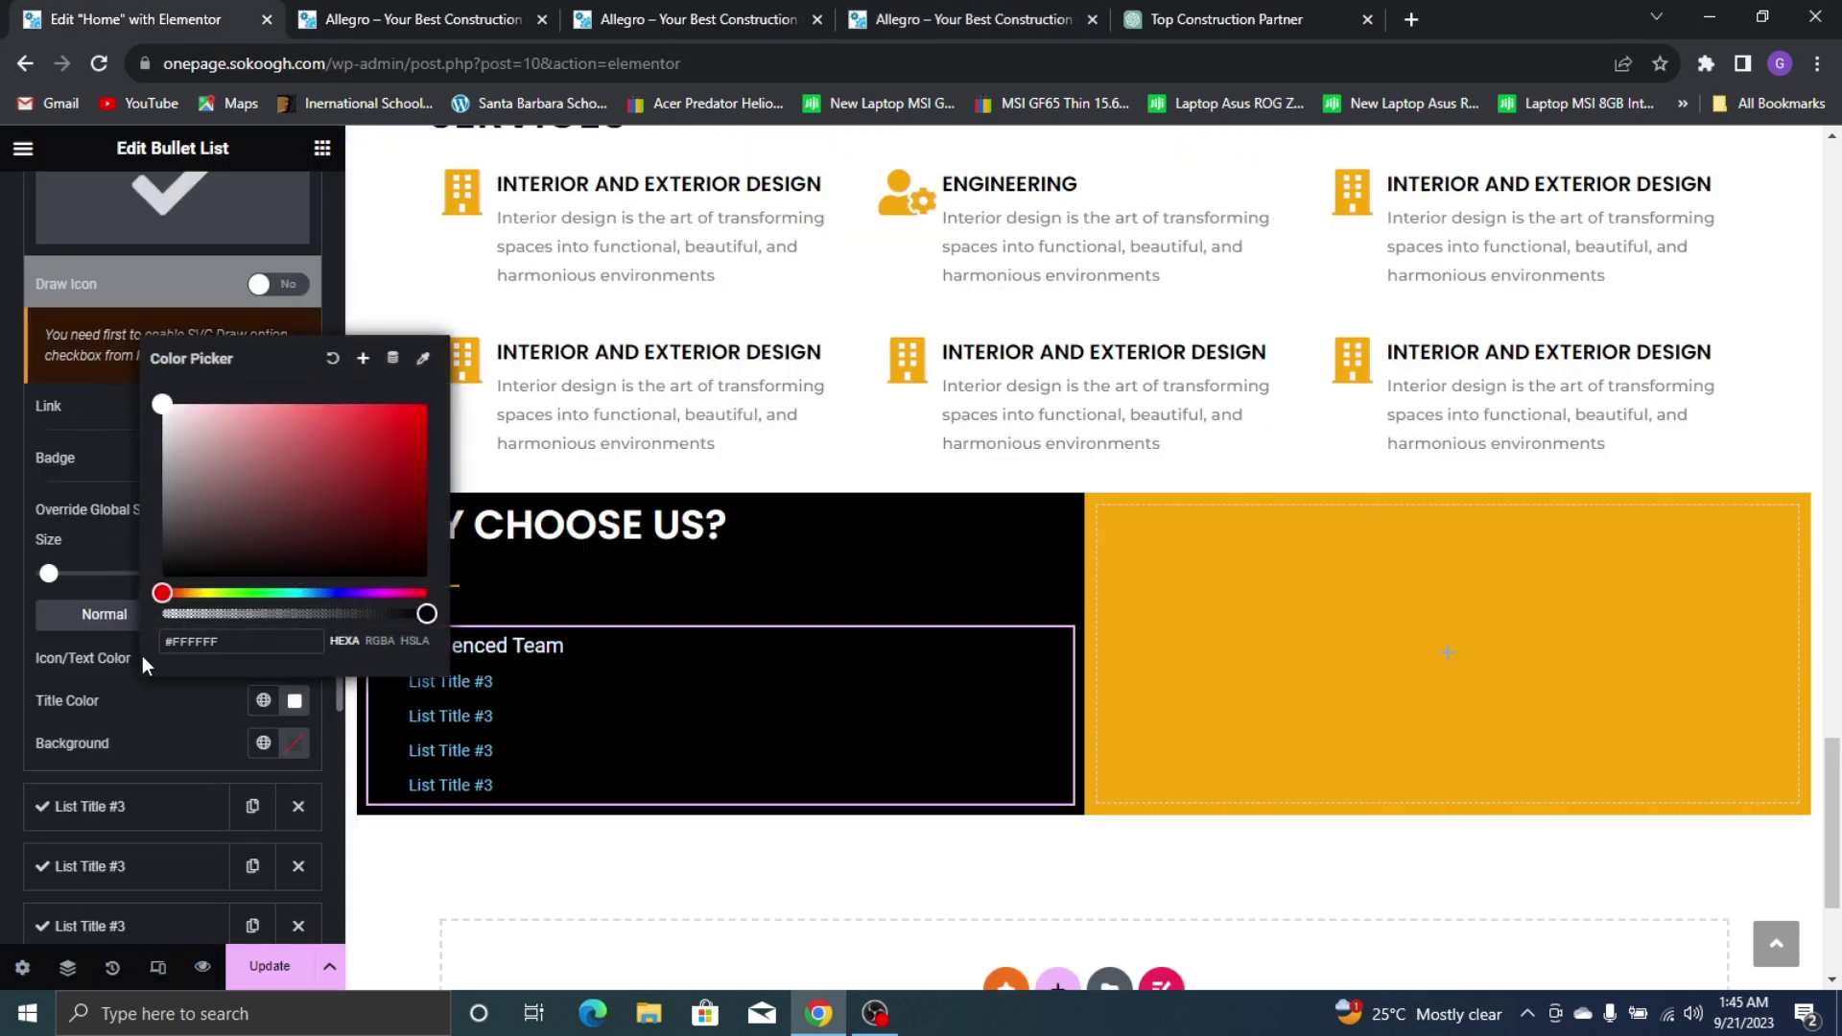
{"action": "left_click", "coordinate": [156, 739]}
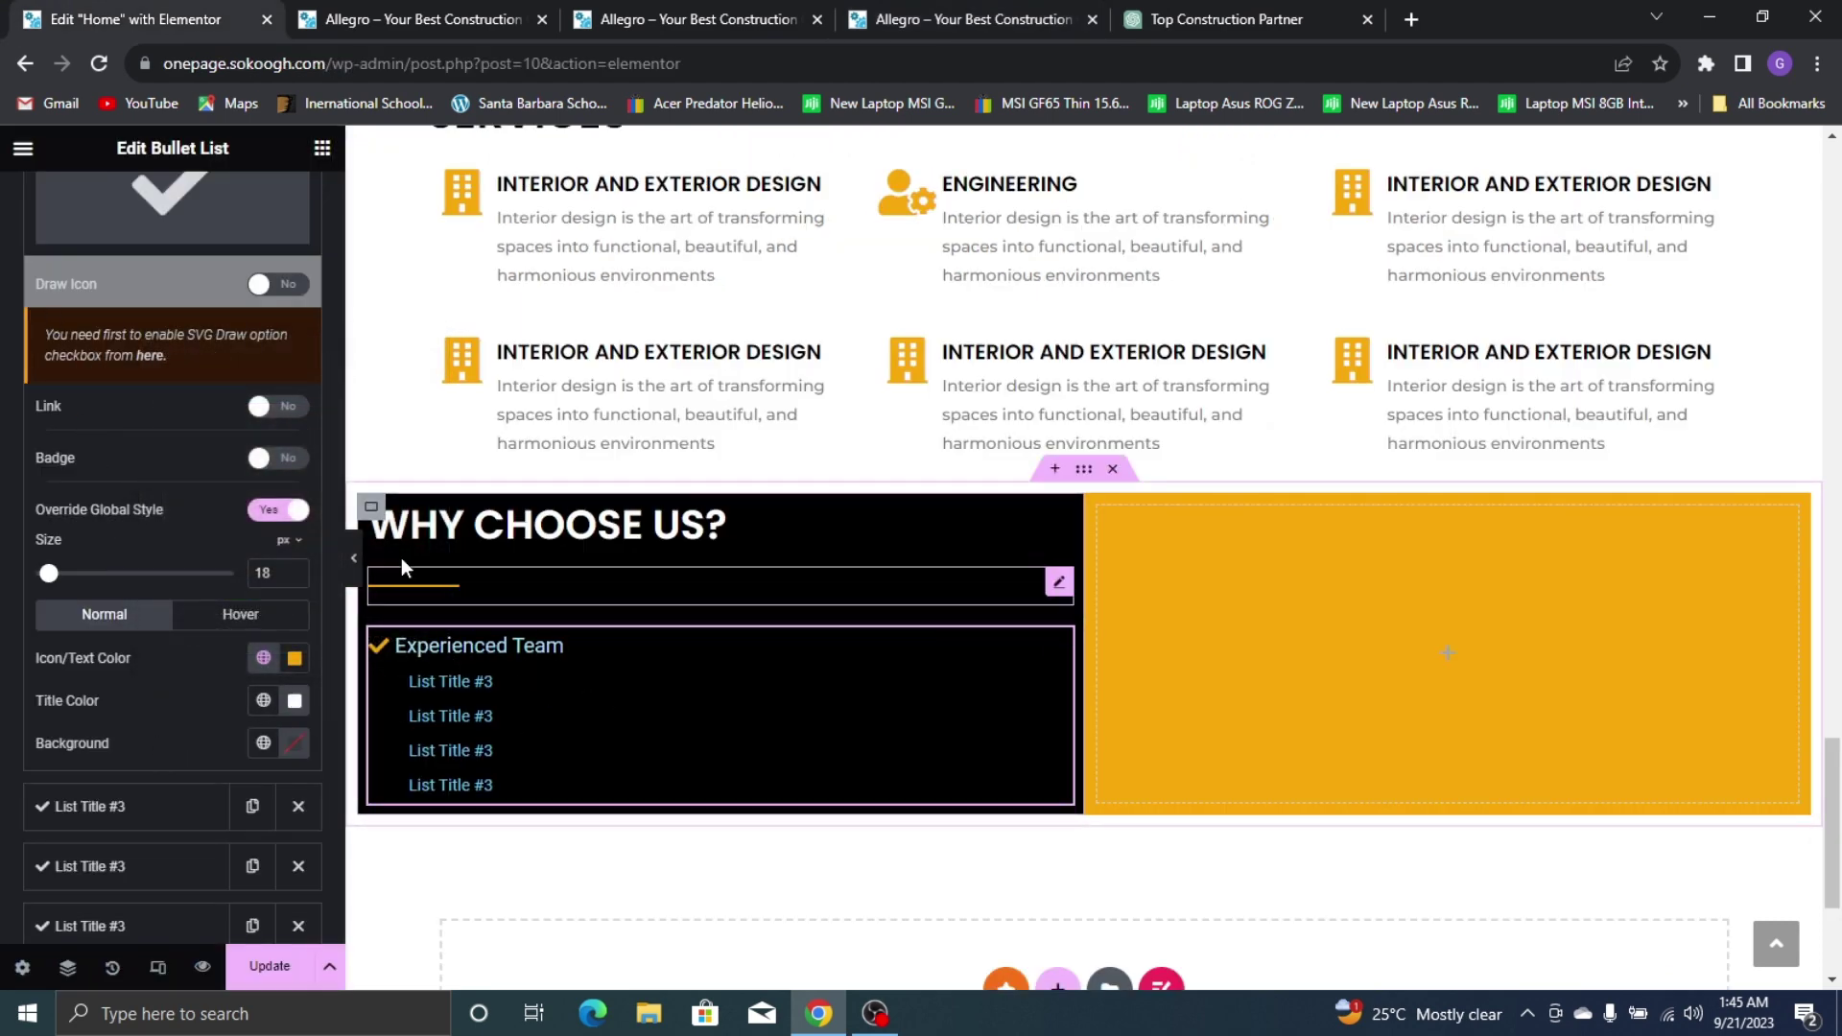
Delete the four placeholder items, leaving only Experienced Team
{"action": "scroll", "coordinate": [172, 432], "scroll_direction": "up", "scroll_amount": 4}
{"action": "left_click", "coordinate": [164, 255]}
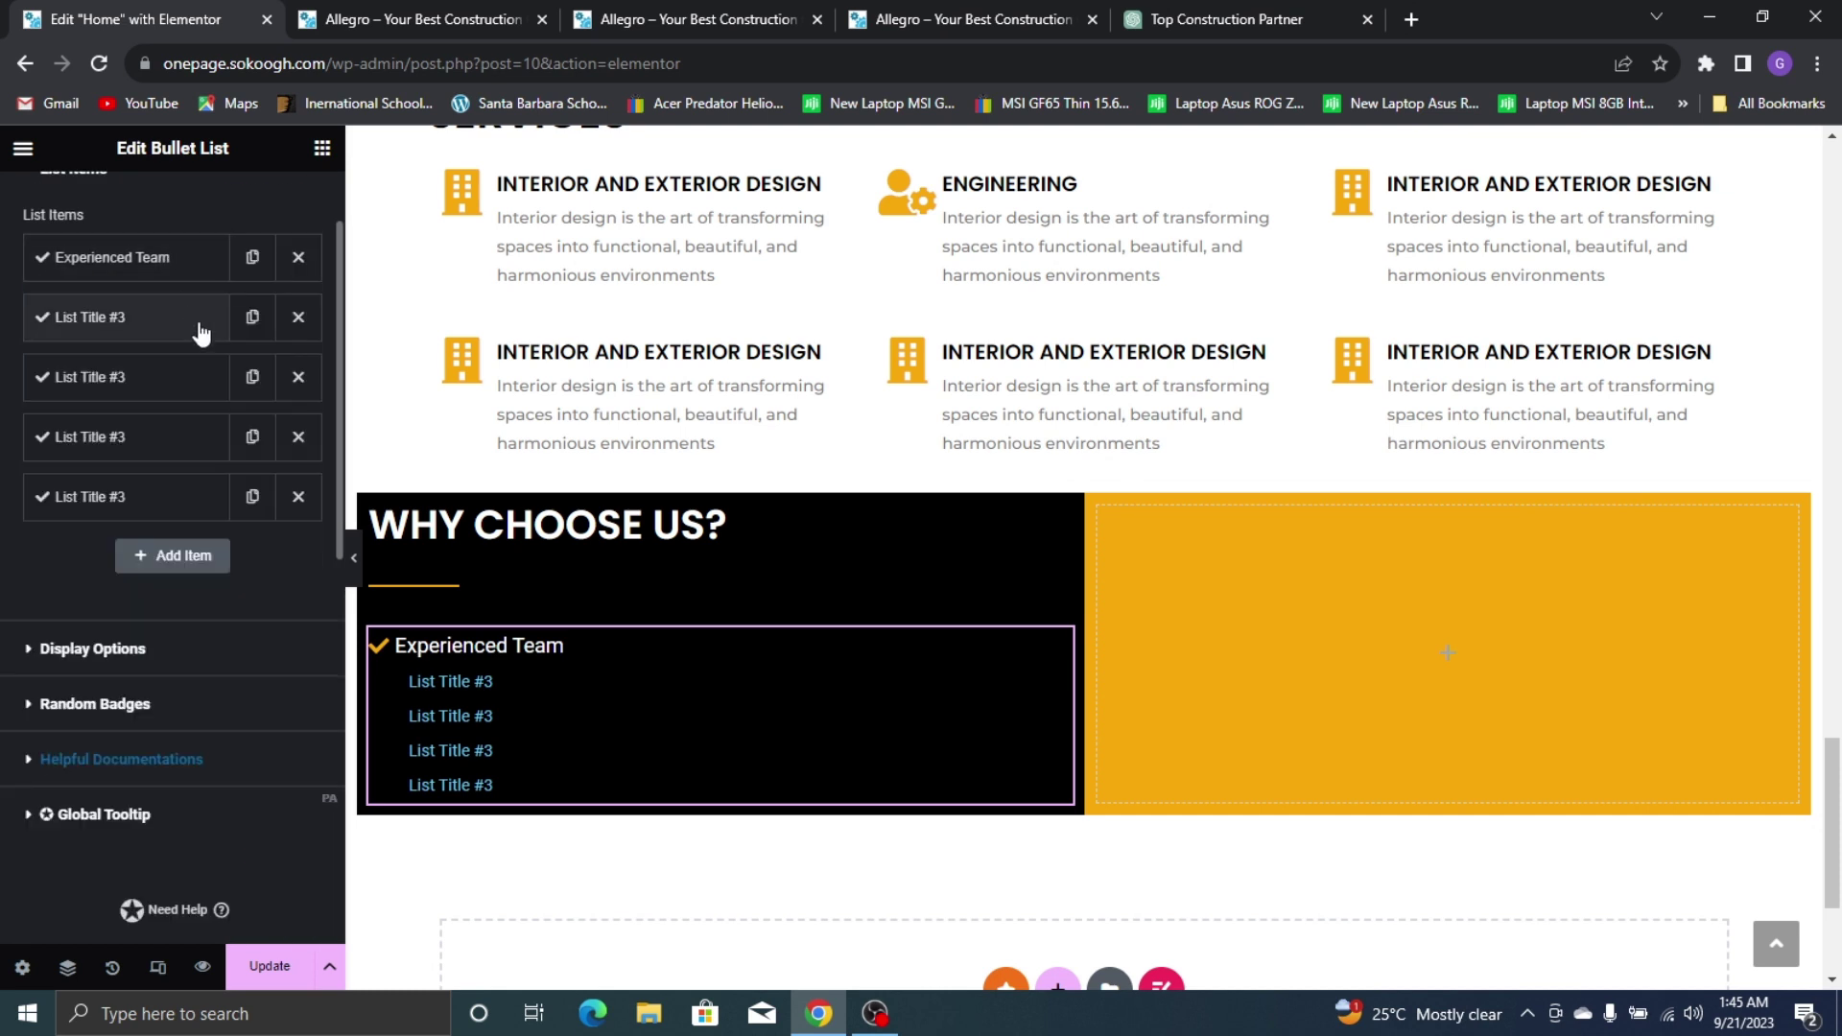
{"action": "left_click", "coordinate": [298, 317]}
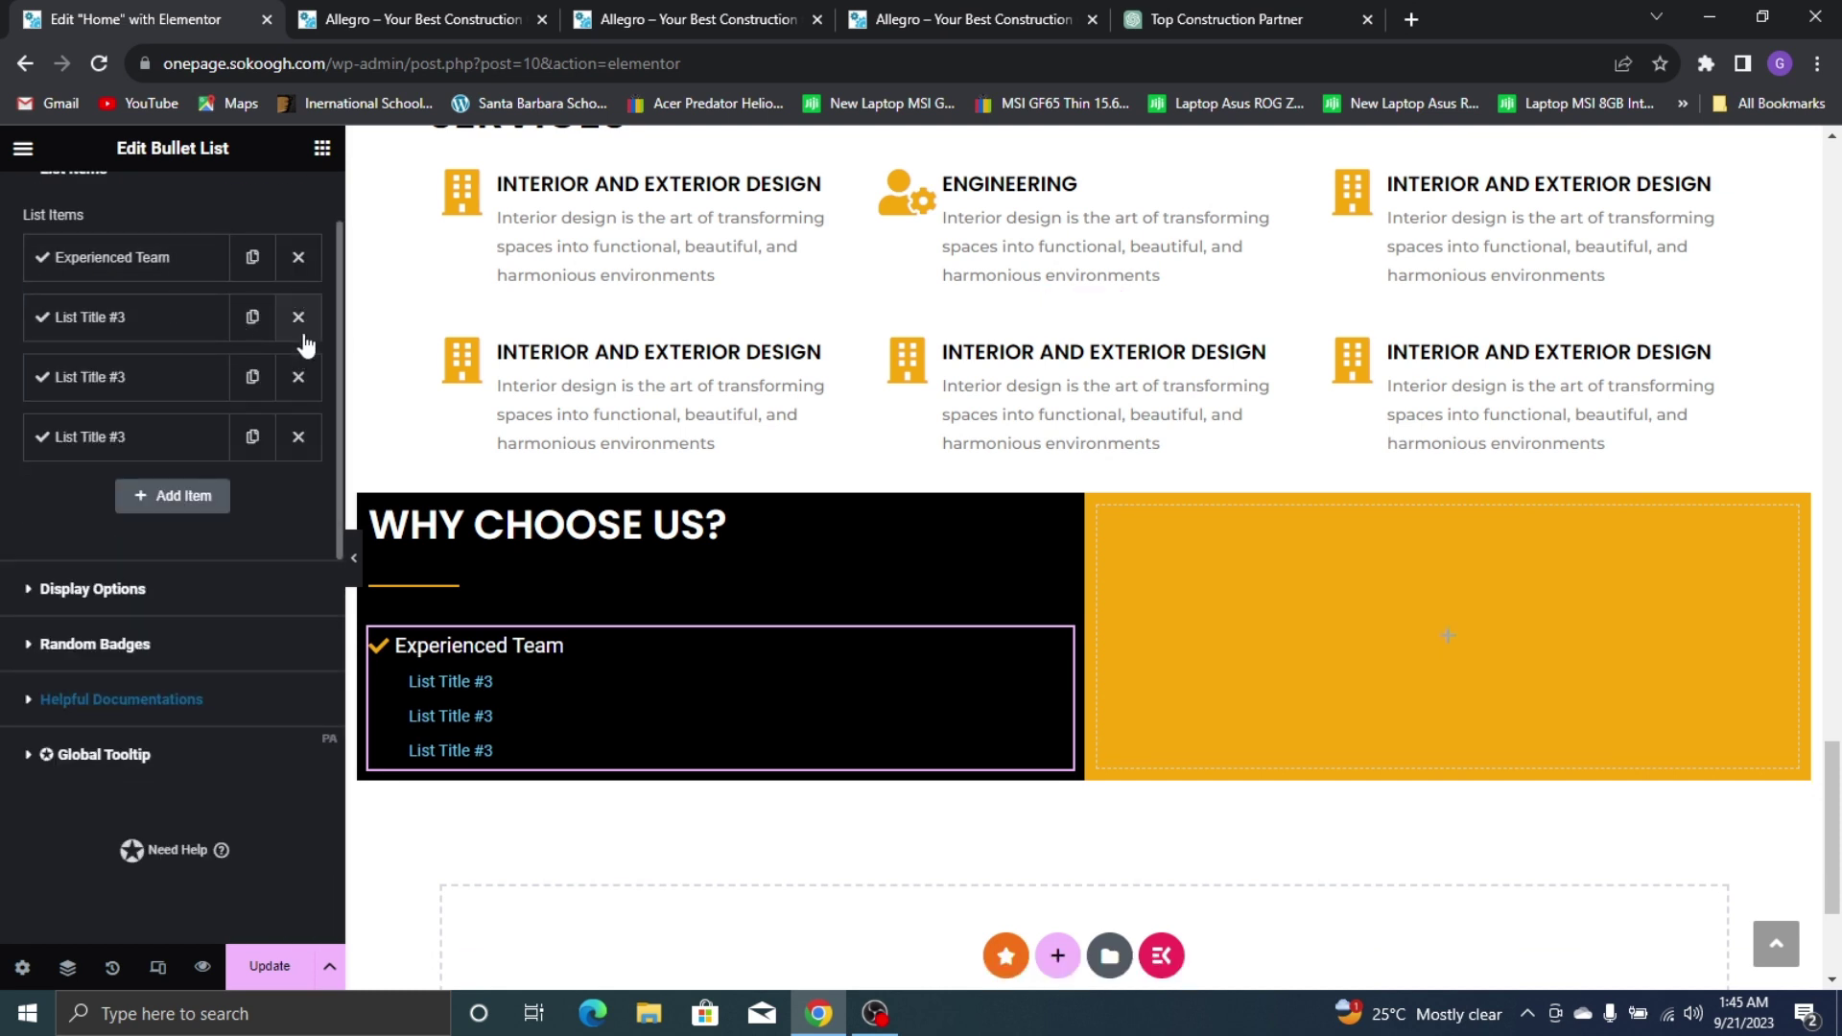
{"action": "left_click", "coordinate": [298, 317]}
{"action": "left_click", "coordinate": [298, 317]}
{"action": "left_click", "coordinate": [299, 317]}
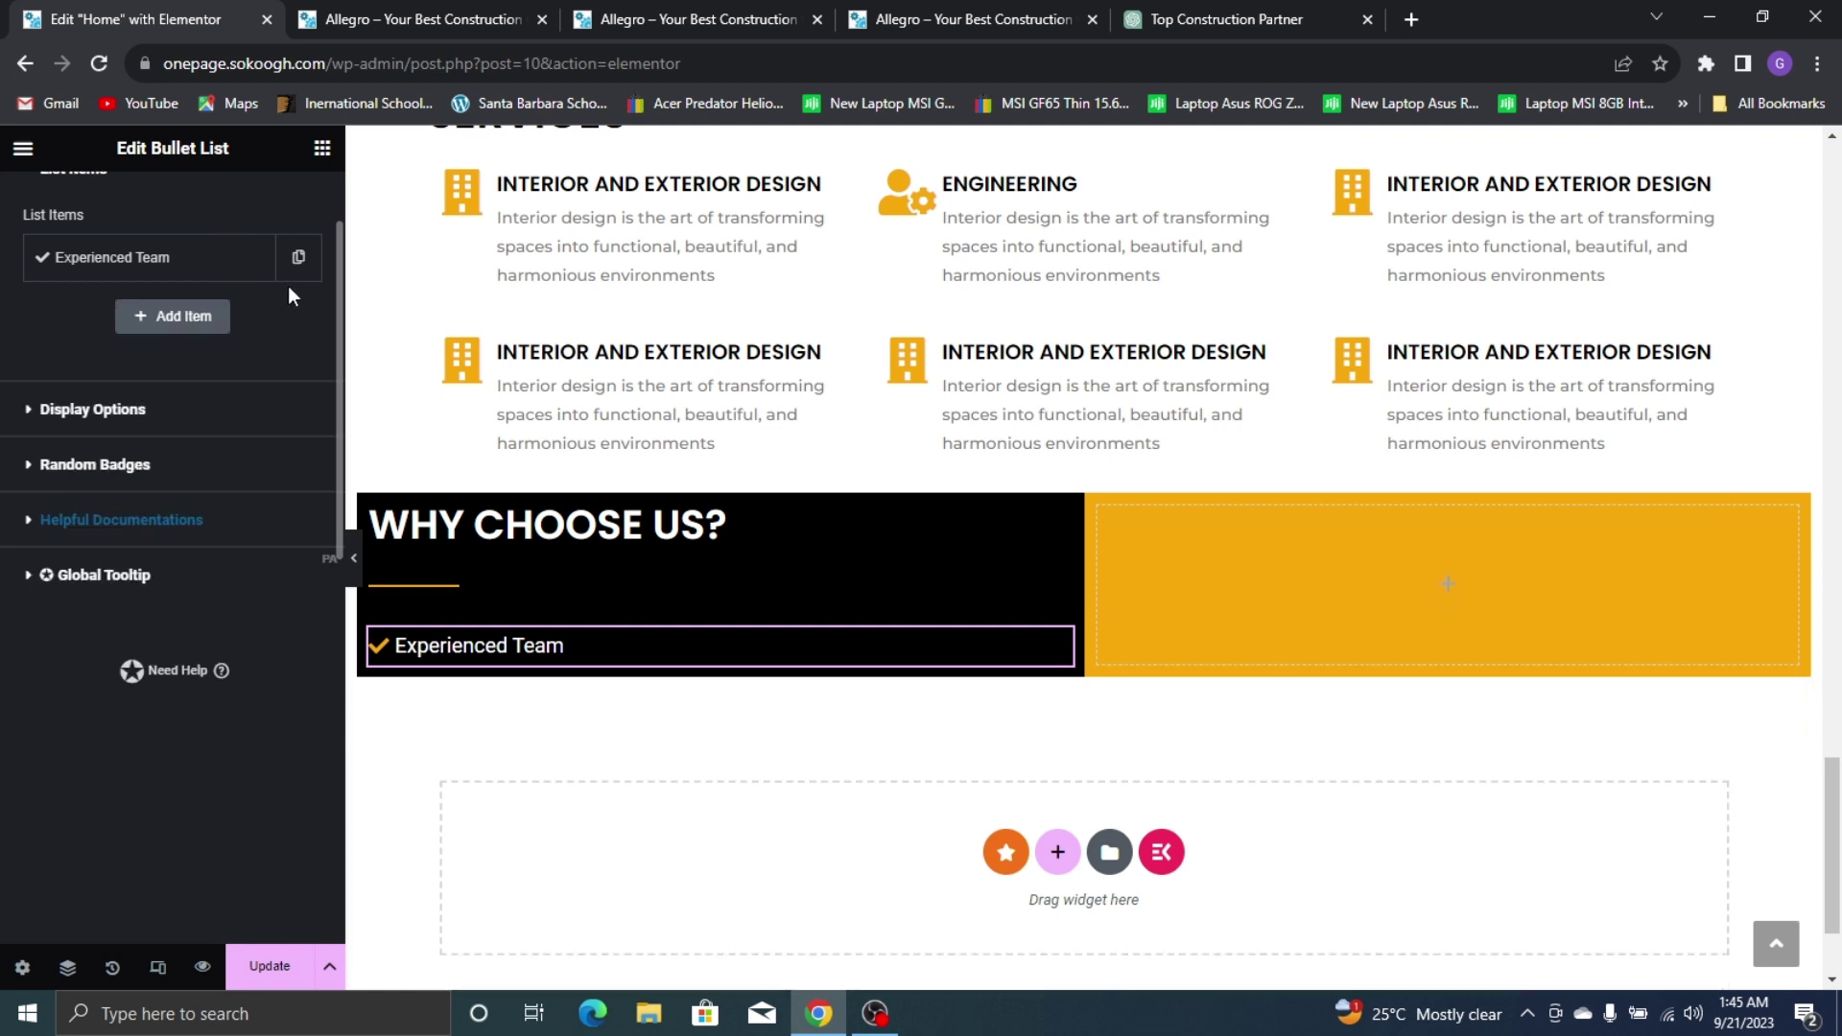
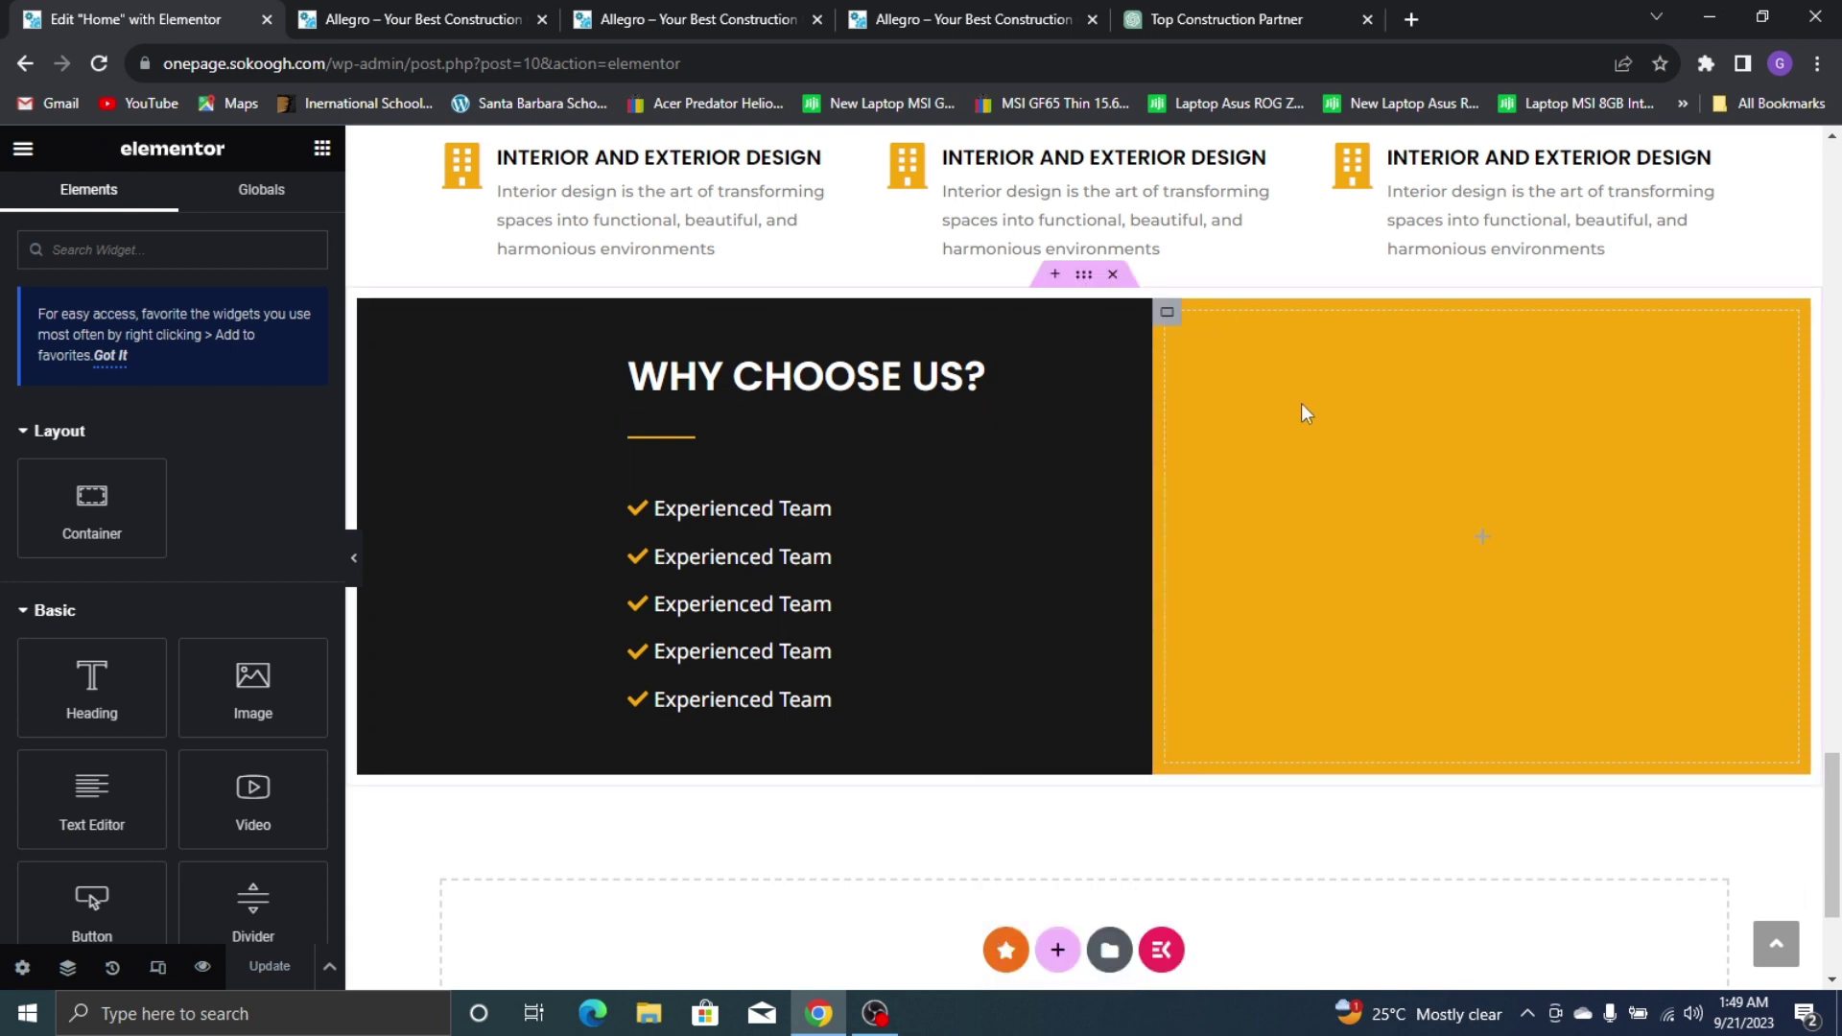
Paste the Why Choose Us heading and copy the divider into the yellow column
{"action": "right_click", "coordinate": [1303, 412]}
{"action": "left_click", "coordinate": [1393, 495]}
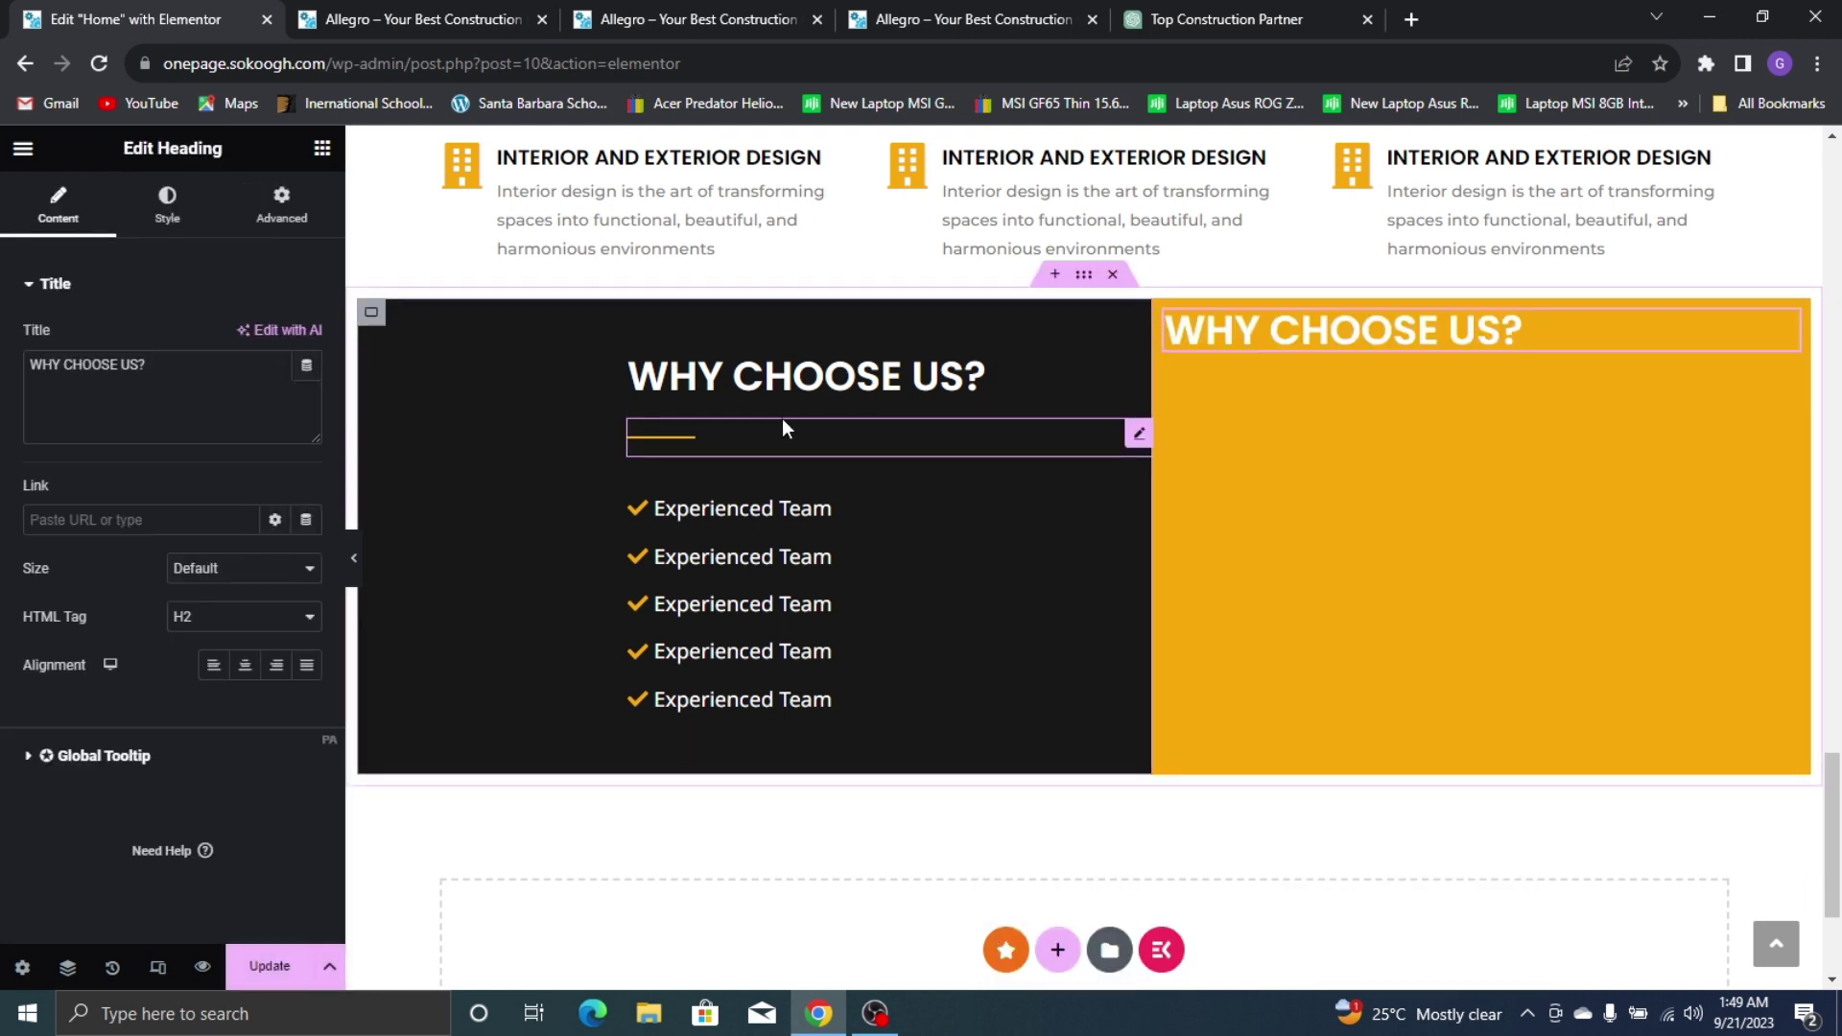
{"action": "right_click", "coordinate": [754, 434]}
{"action": "left_click", "coordinate": [803, 464]}
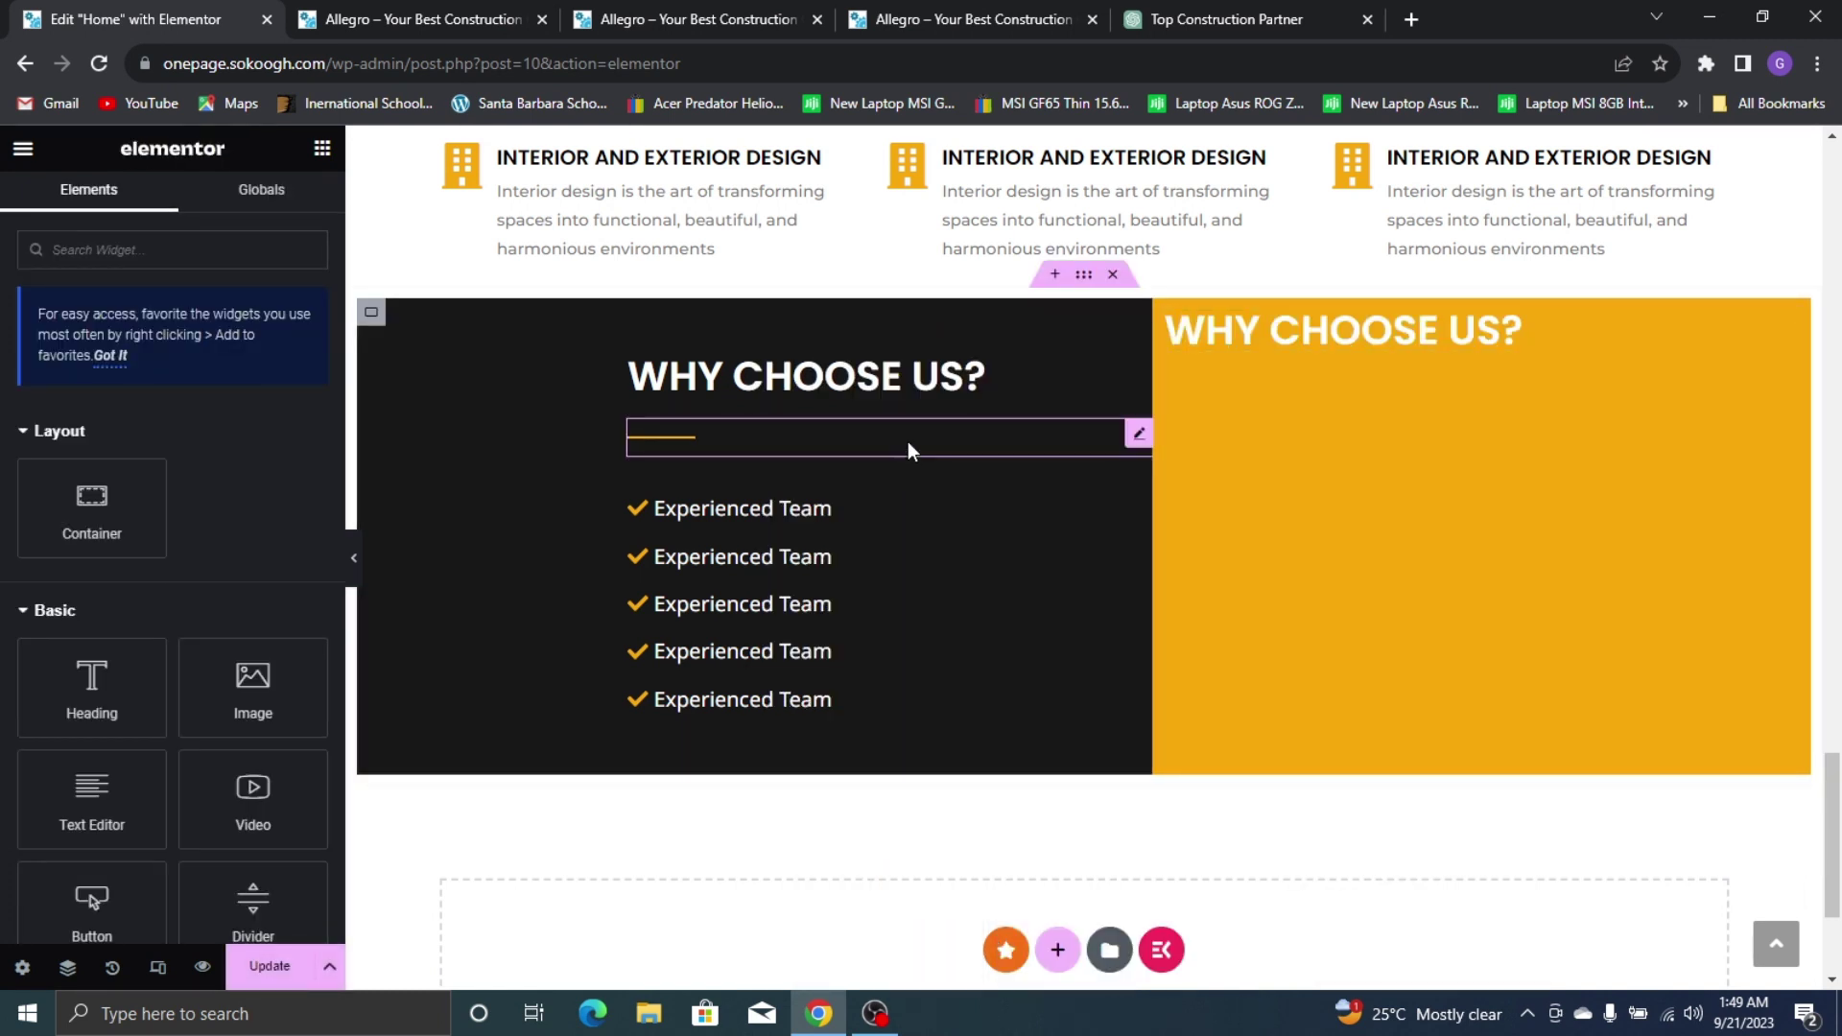
{"action": "right_click", "coordinate": [1328, 412]}
{"action": "left_click", "coordinate": [1390, 497]}
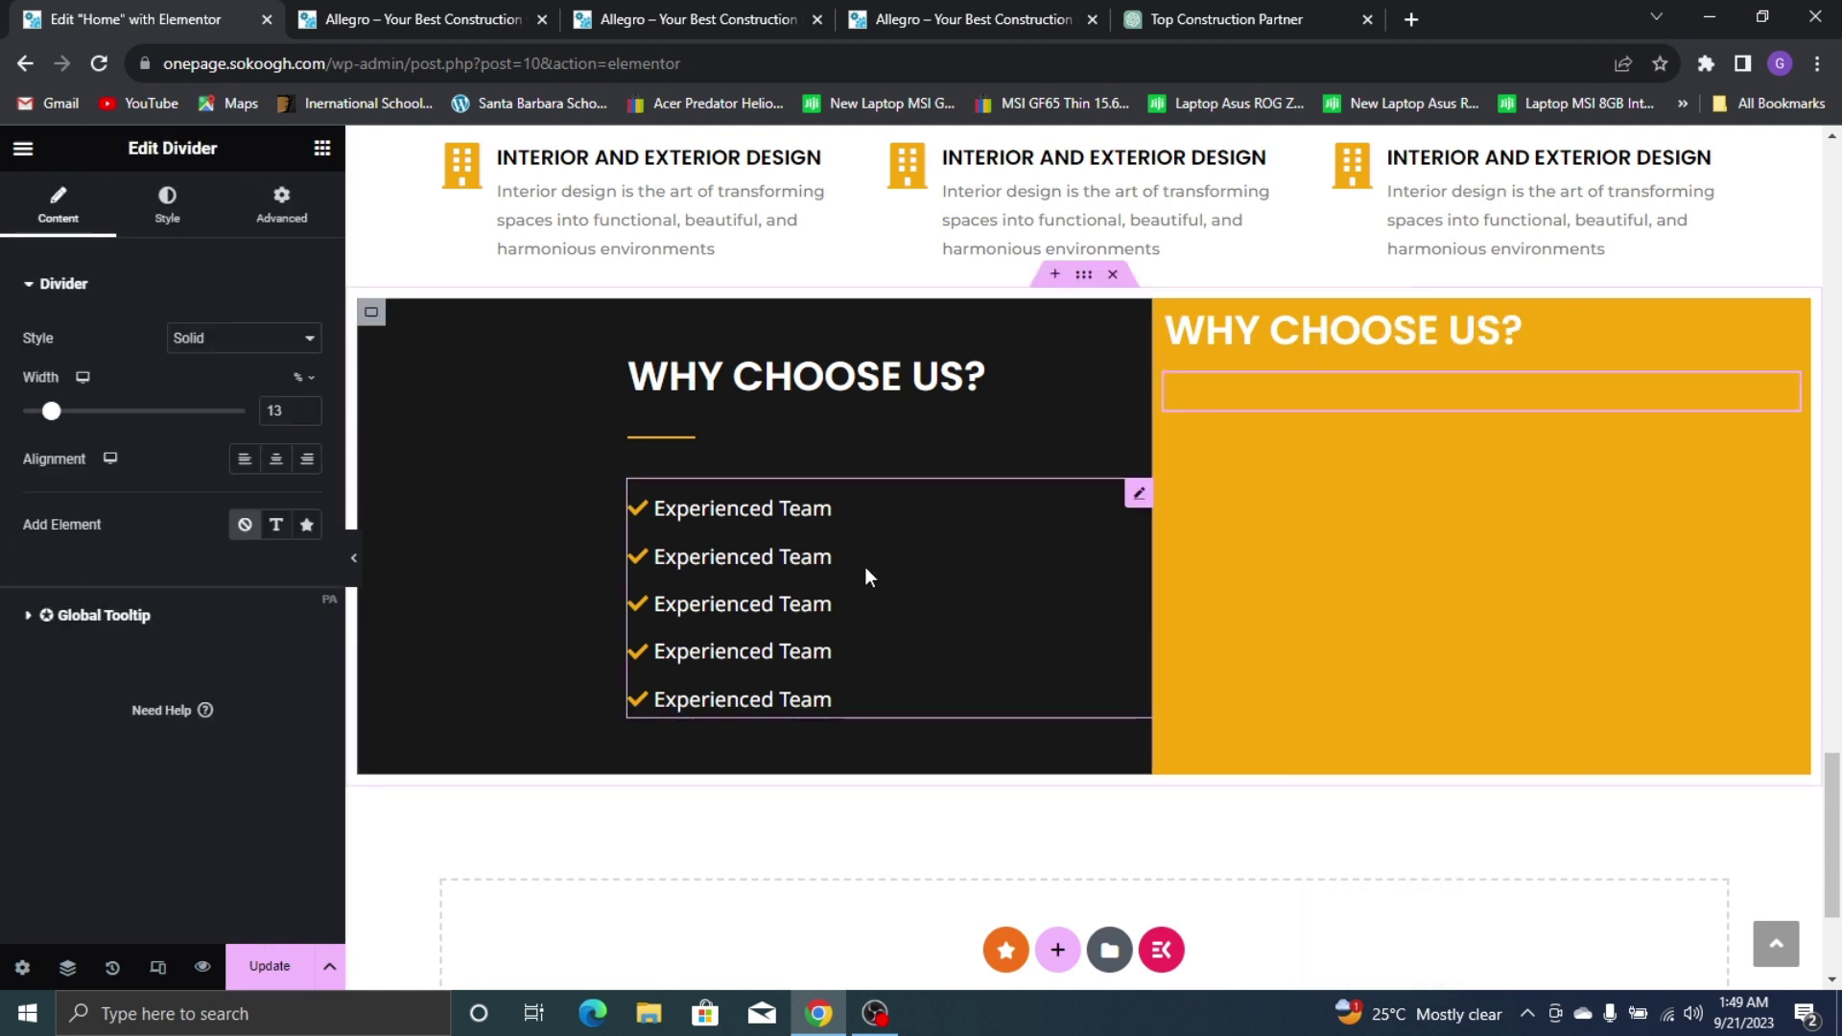
Copy the Experienced Team bullet list into the yellow column and select the pasted divider
{"action": "right_click", "coordinate": [775, 609]}
{"action": "left_click", "coordinate": [864, 469]}
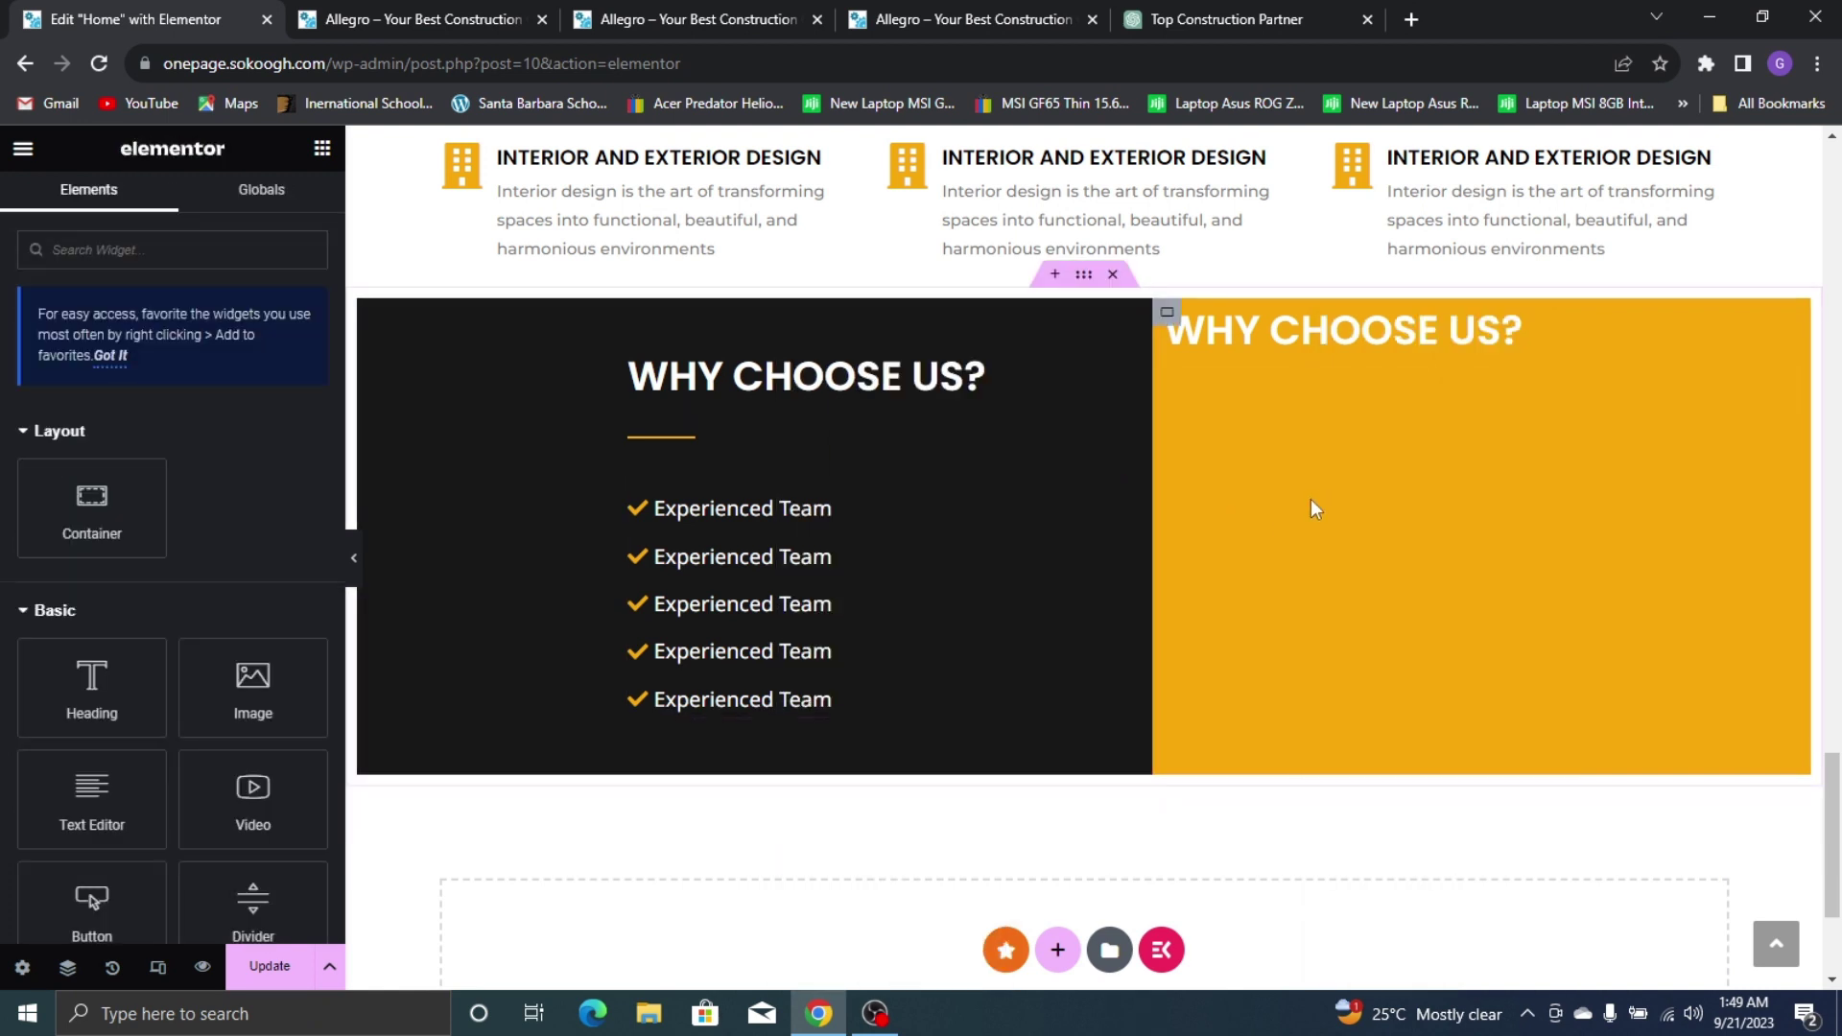
{"action": "right_click", "coordinate": [1312, 508]}
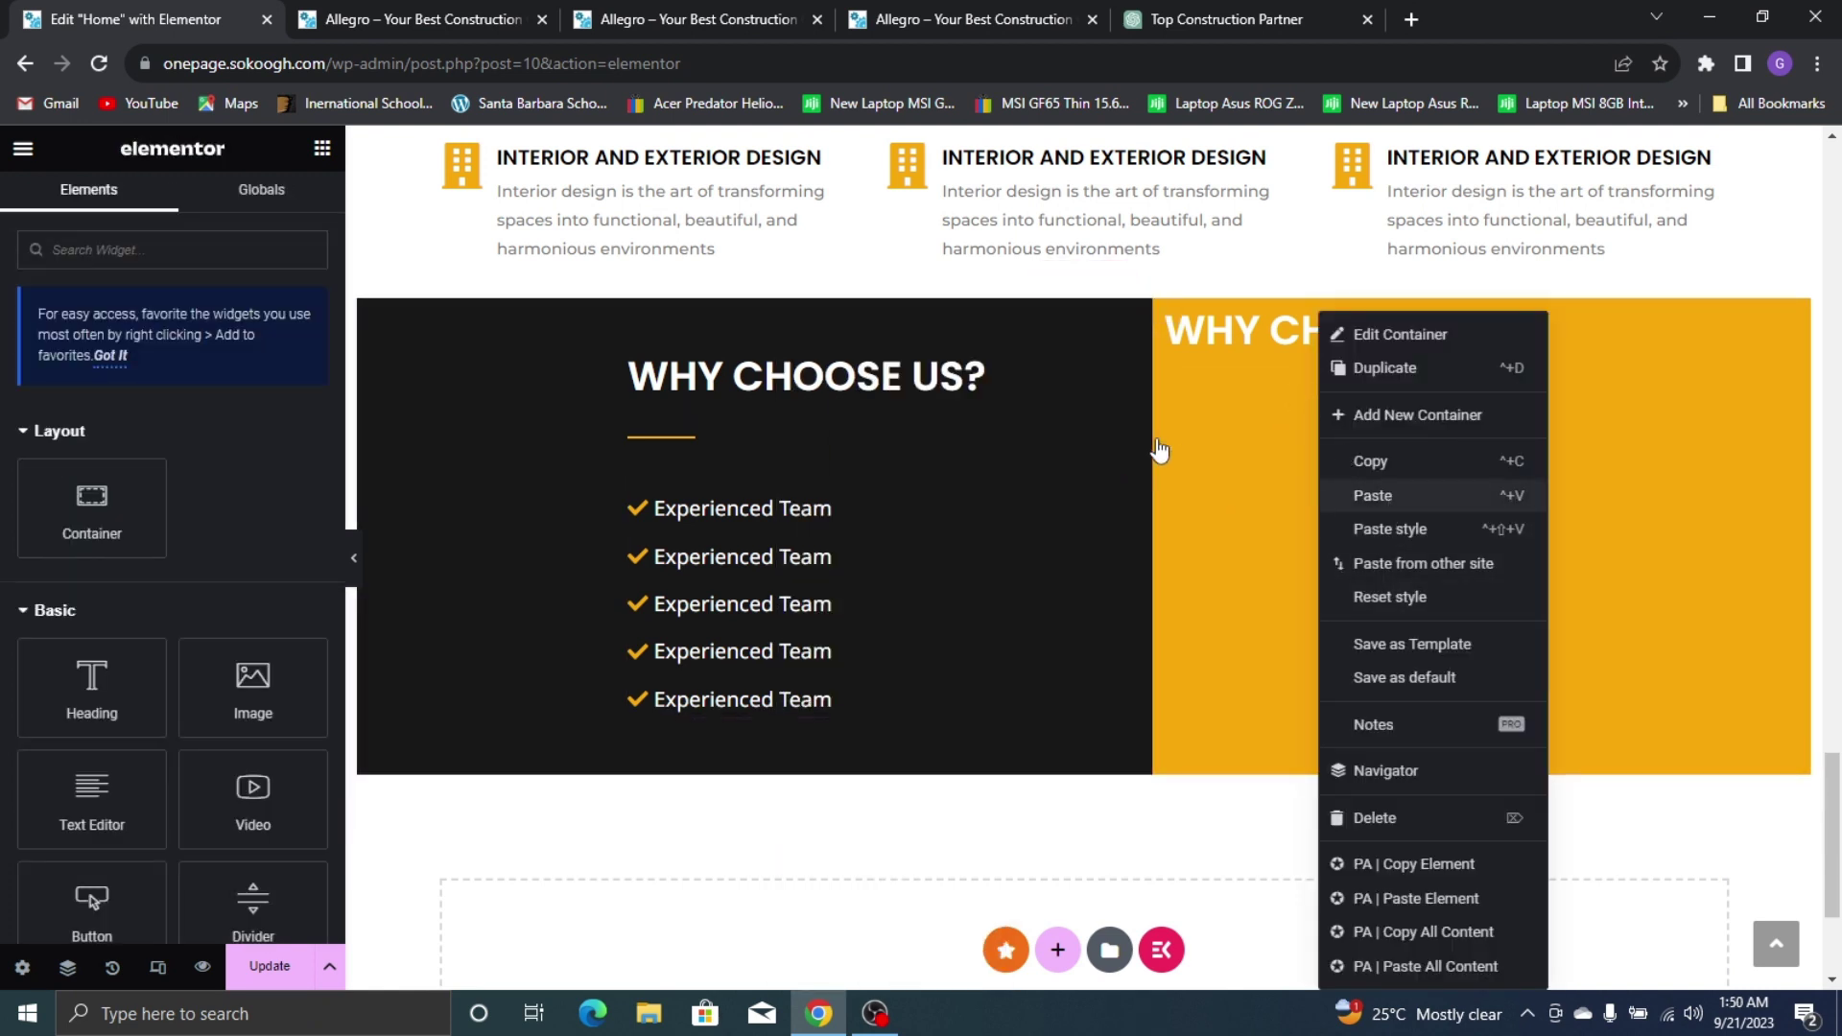
{"action": "left_click", "coordinate": [1406, 495]}
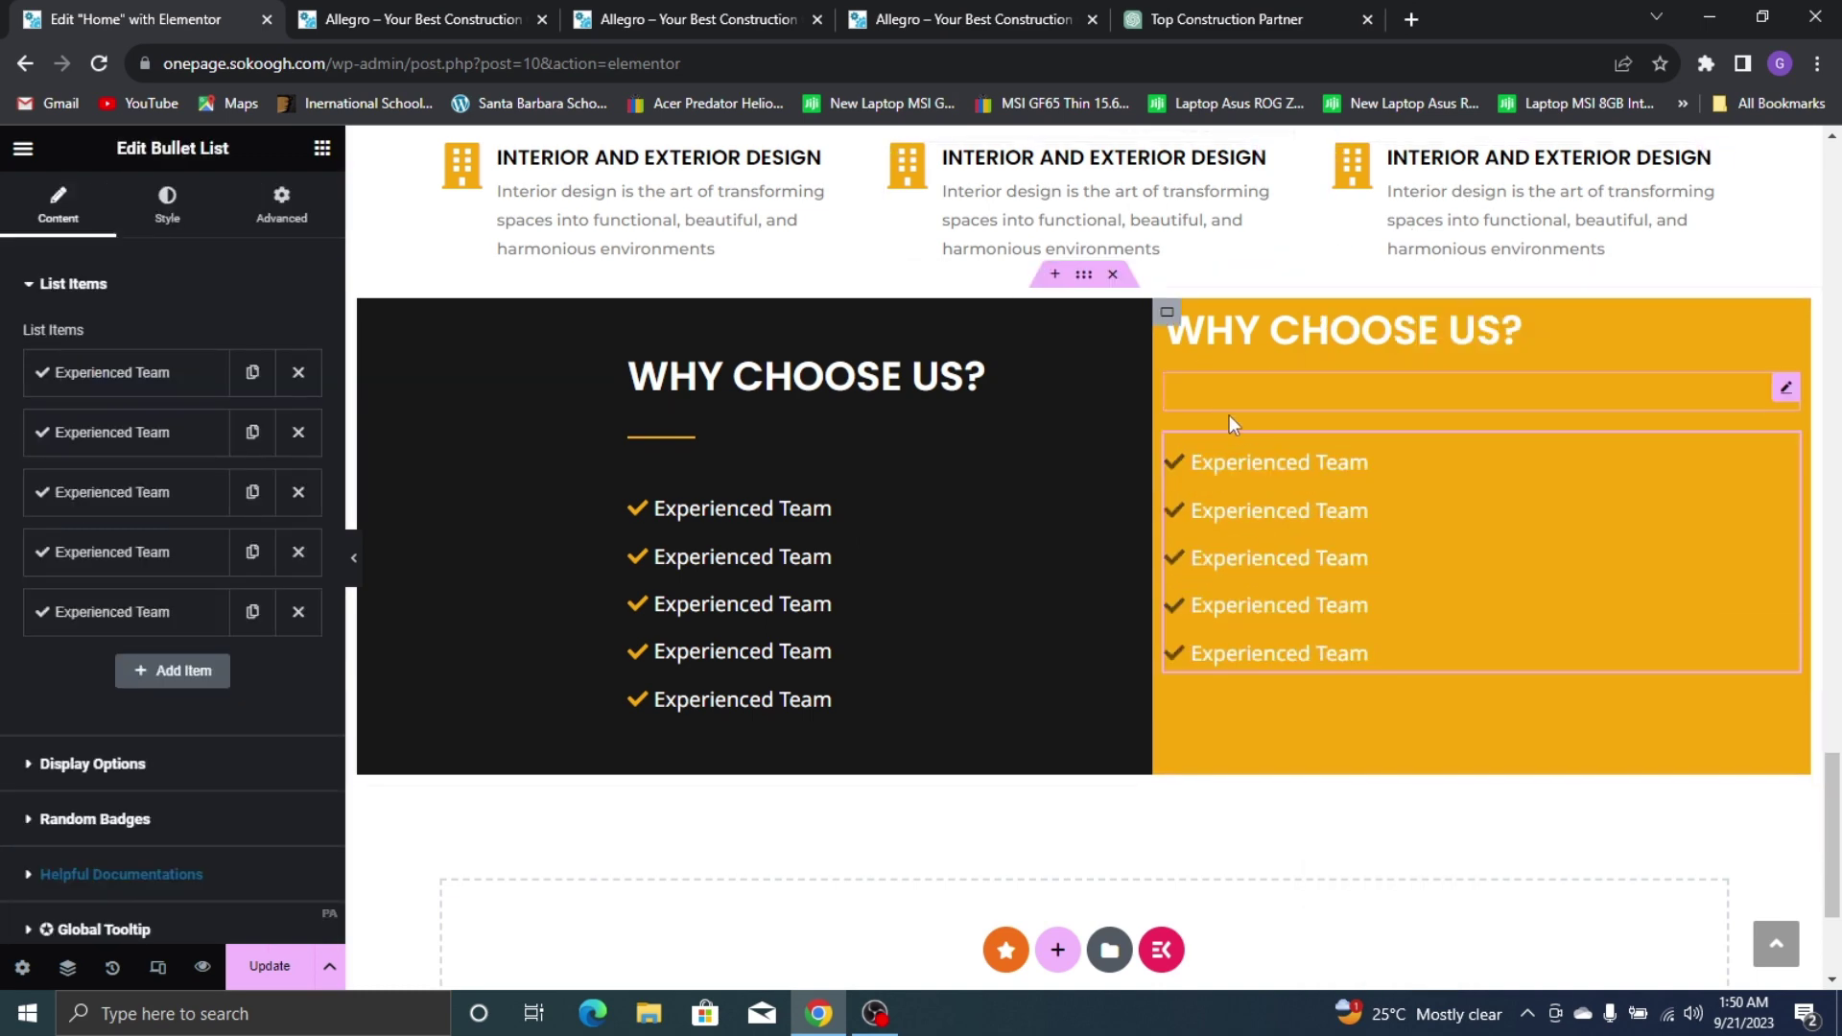
{"action": "left_click", "coordinate": [1246, 393]}
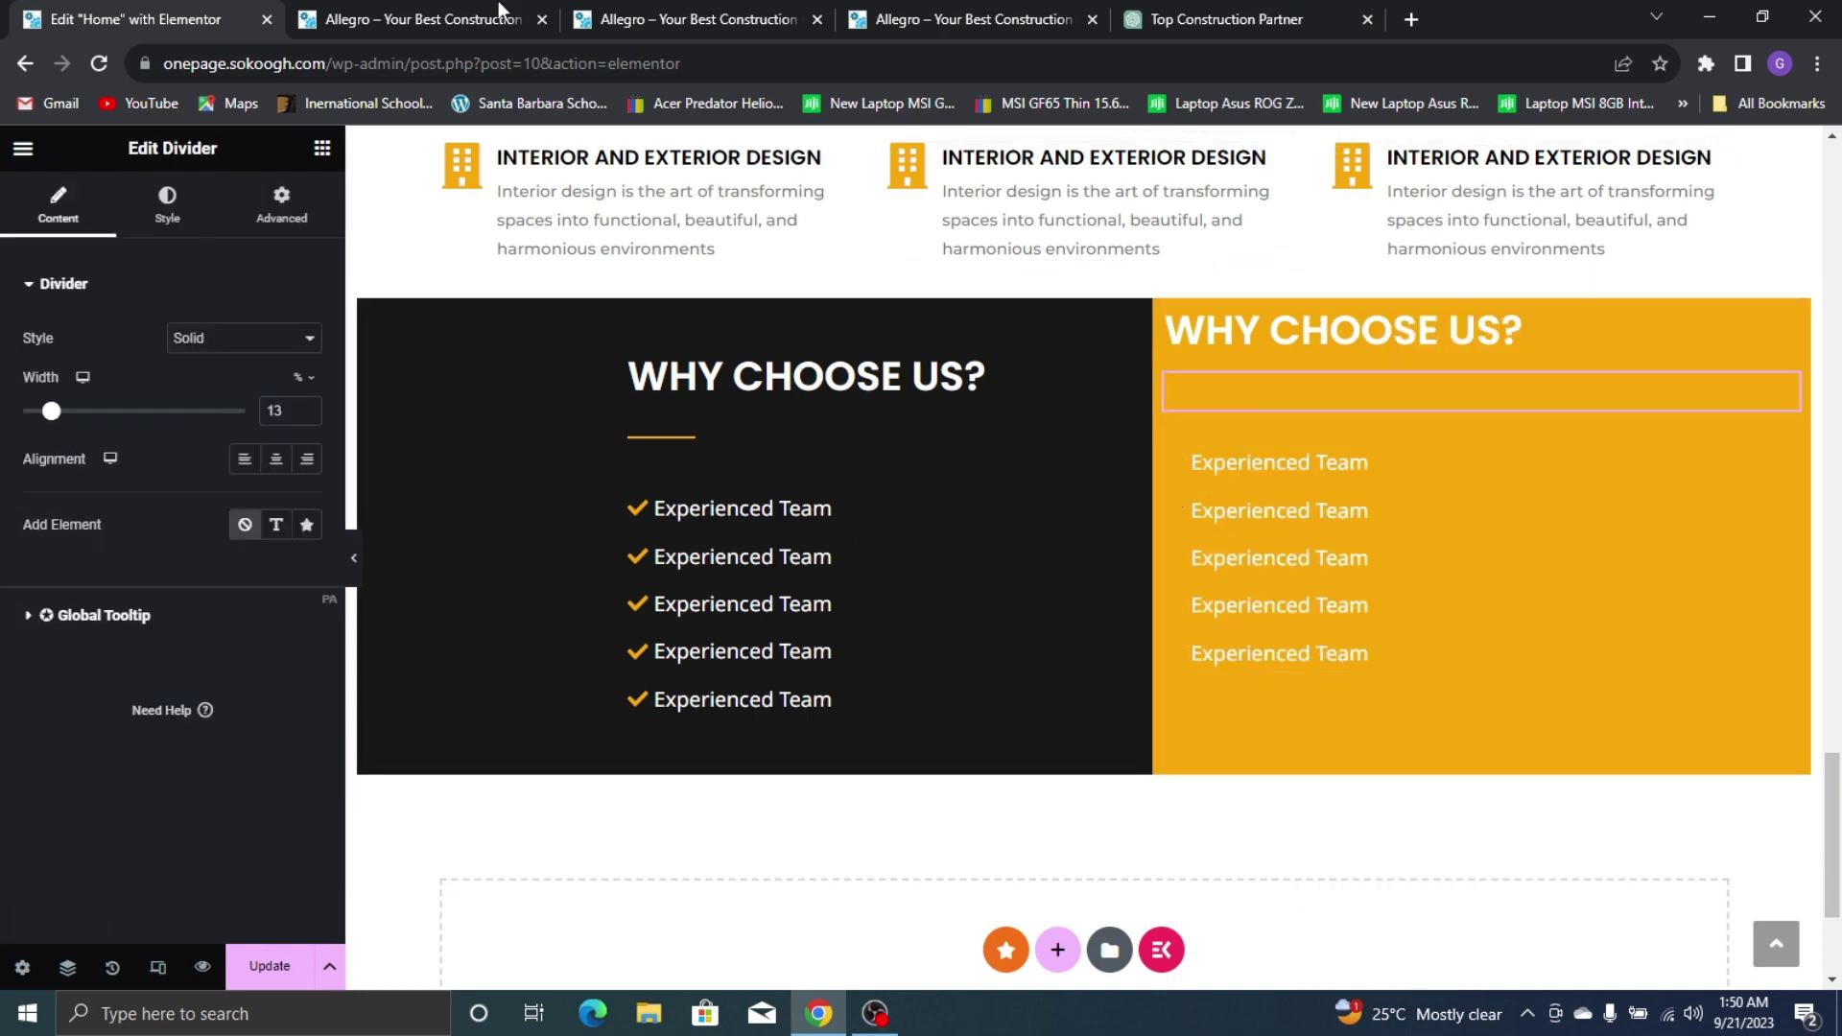
Check the live home page and other page previews before returning to the editor
{"action": "left_click", "coordinate": [422, 20]}
{"action": "left_click", "coordinate": [606, 12]}
{"action": "left_click", "coordinate": [922, 19]}
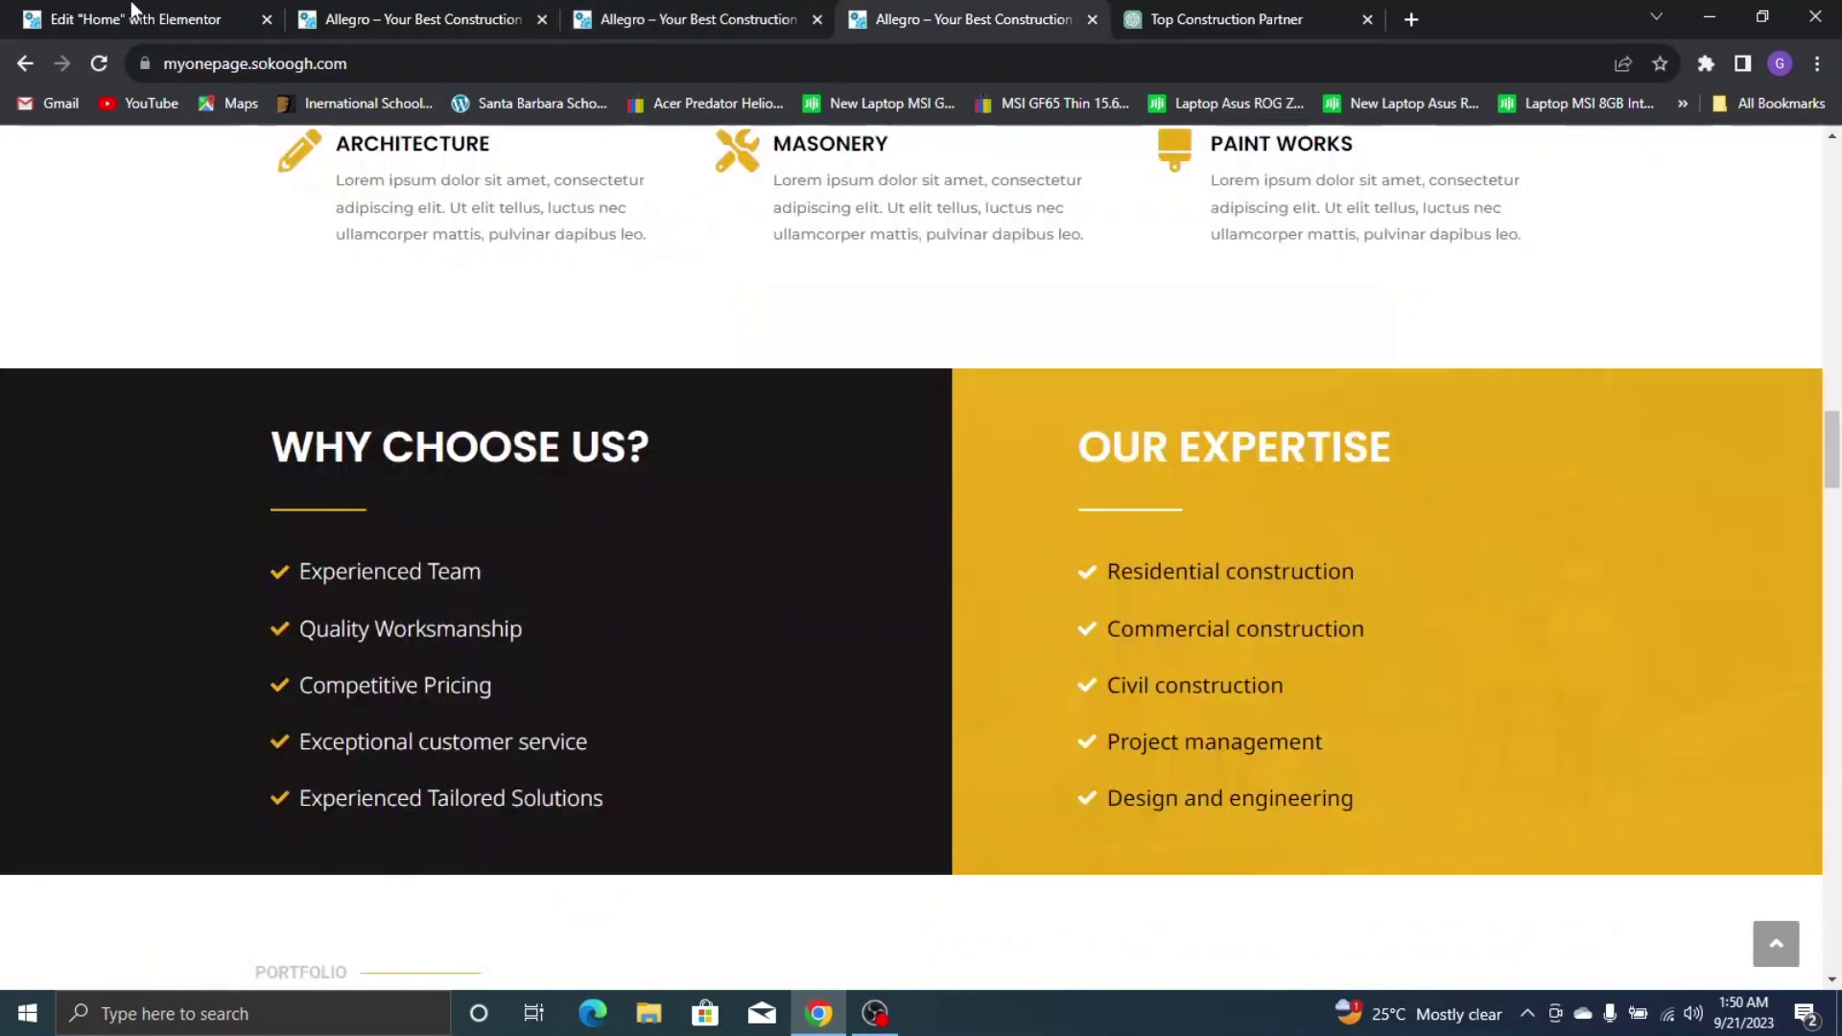
{"action": "left_click", "coordinate": [135, 20]}
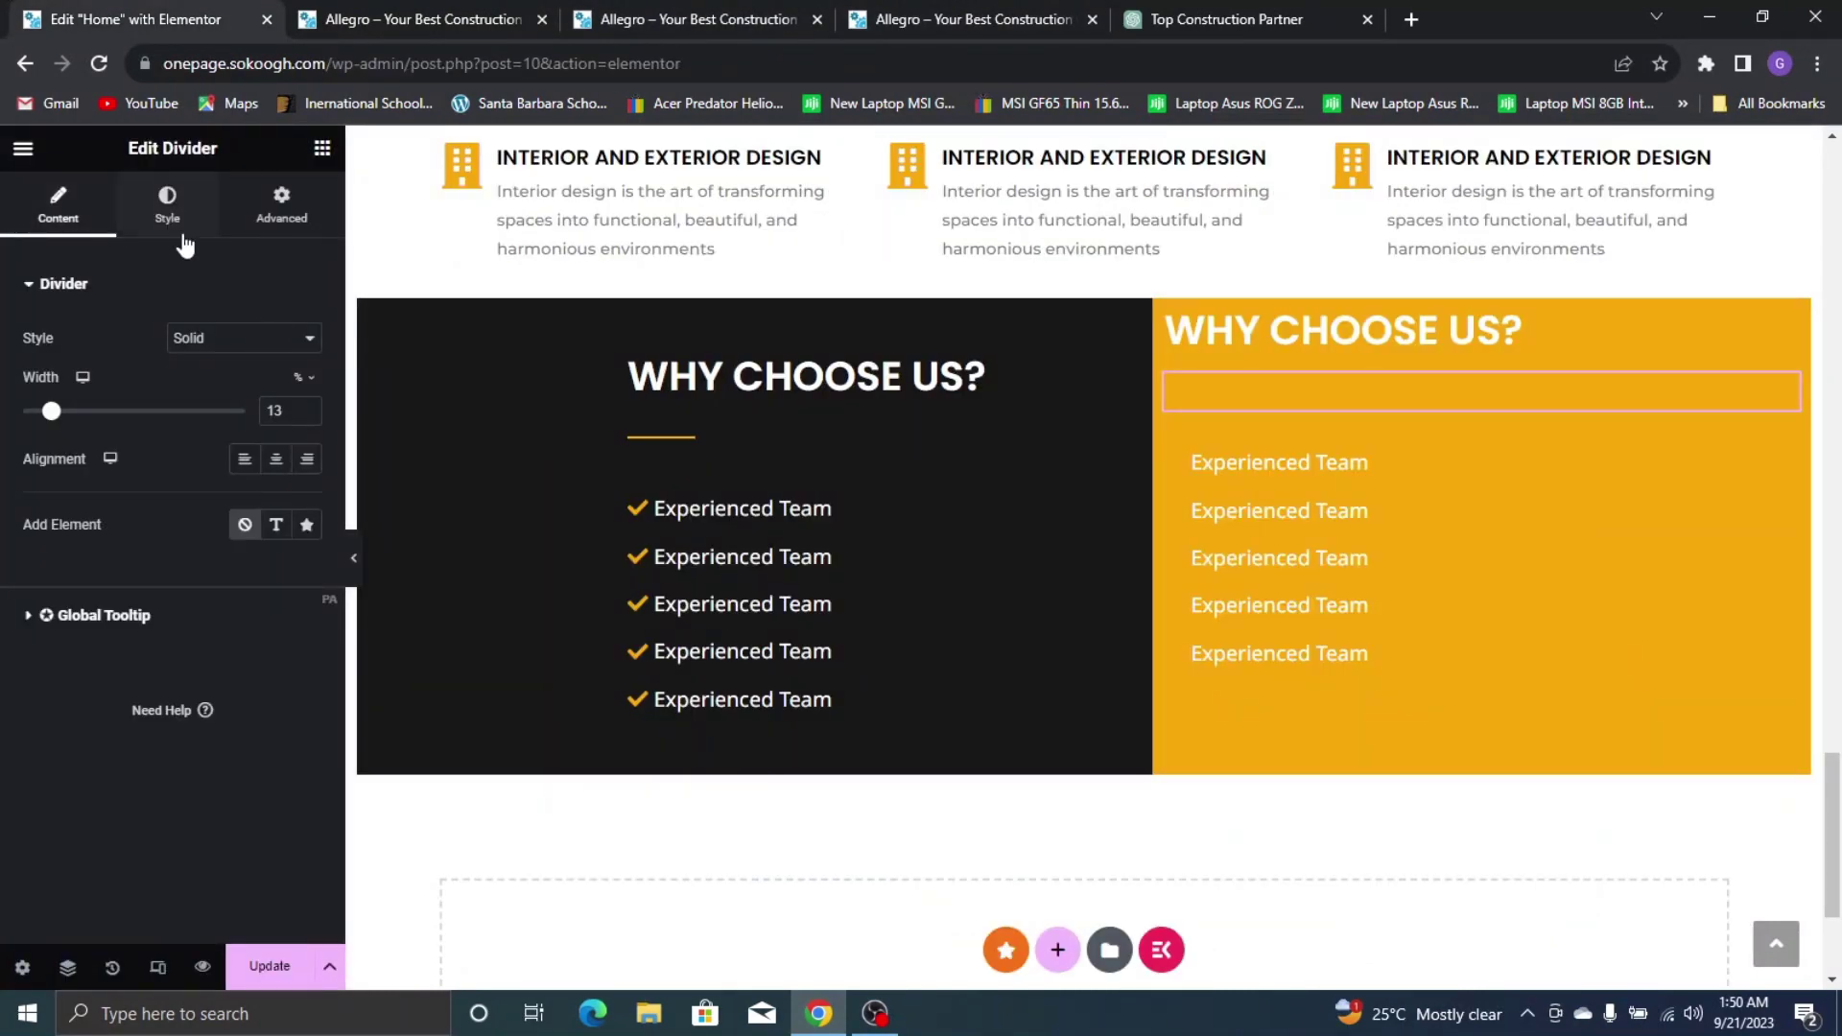
Make the pasted divider's colour white (#FFFFFF)
{"action": "left_click", "coordinate": [167, 204]}
{"action": "left_click", "coordinate": [305, 340]}
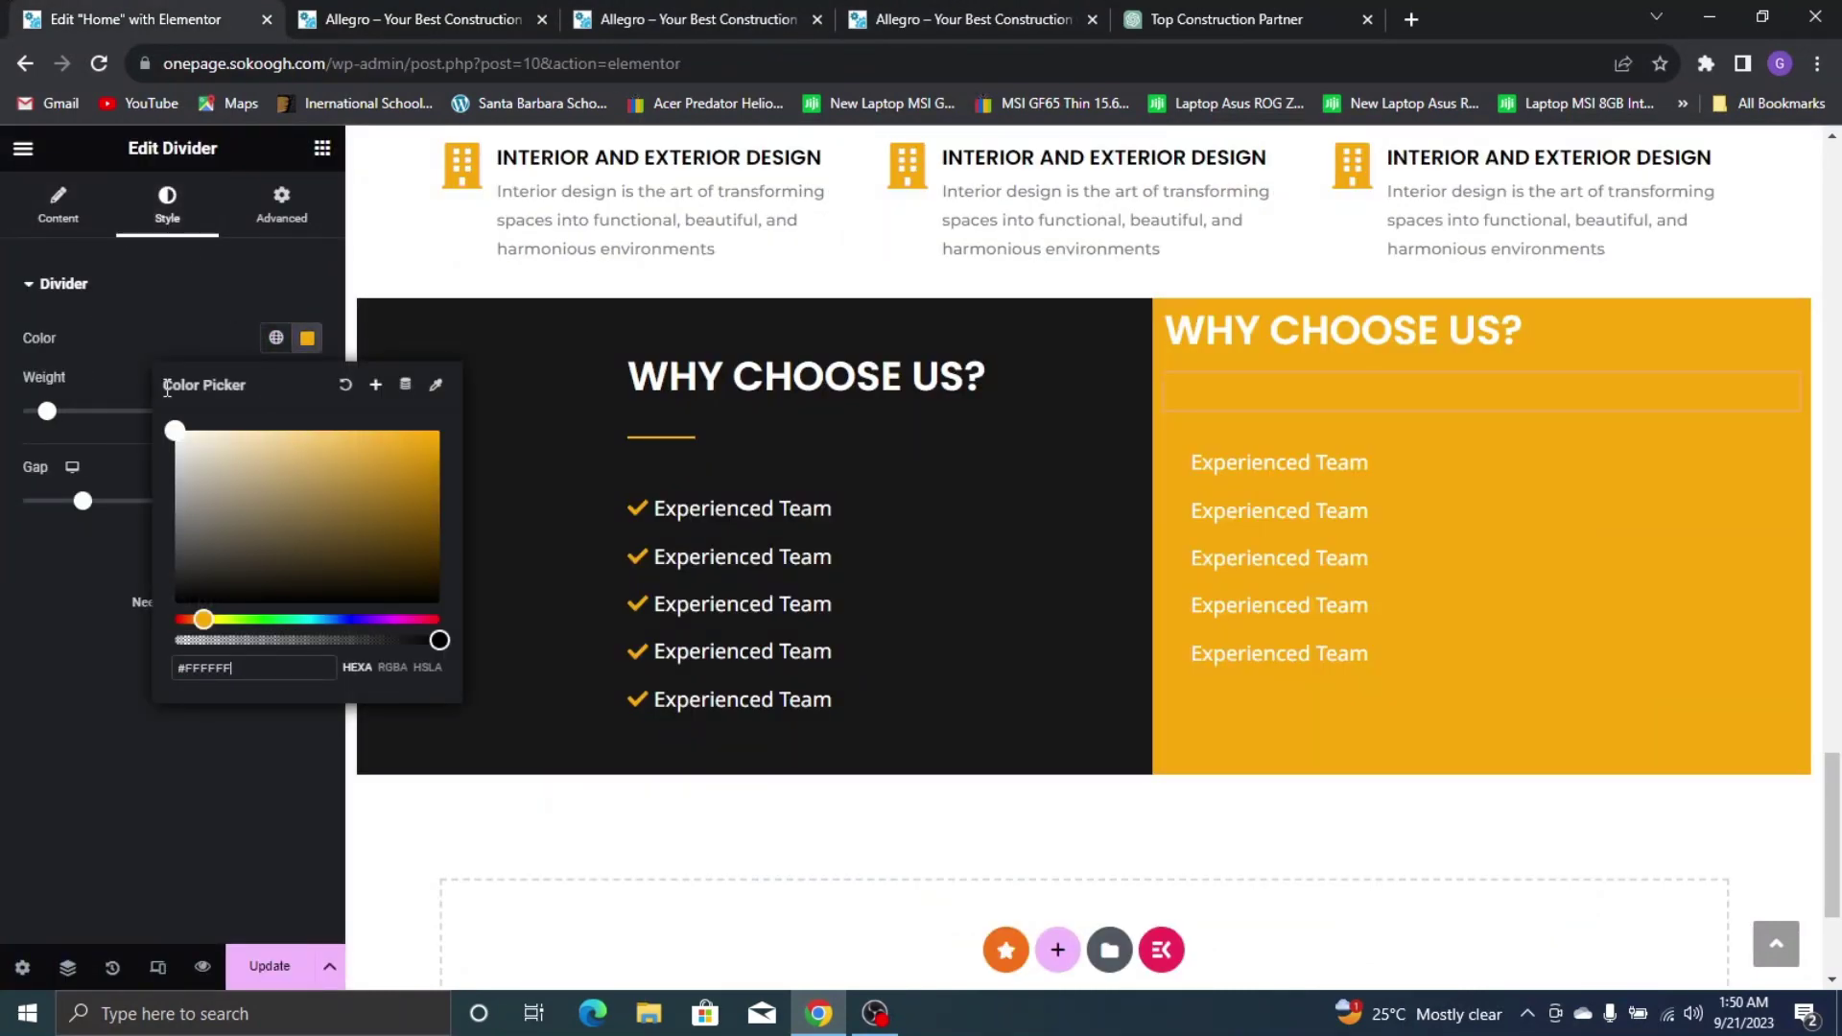
{"action": "left_click", "coordinate": [132, 332]}
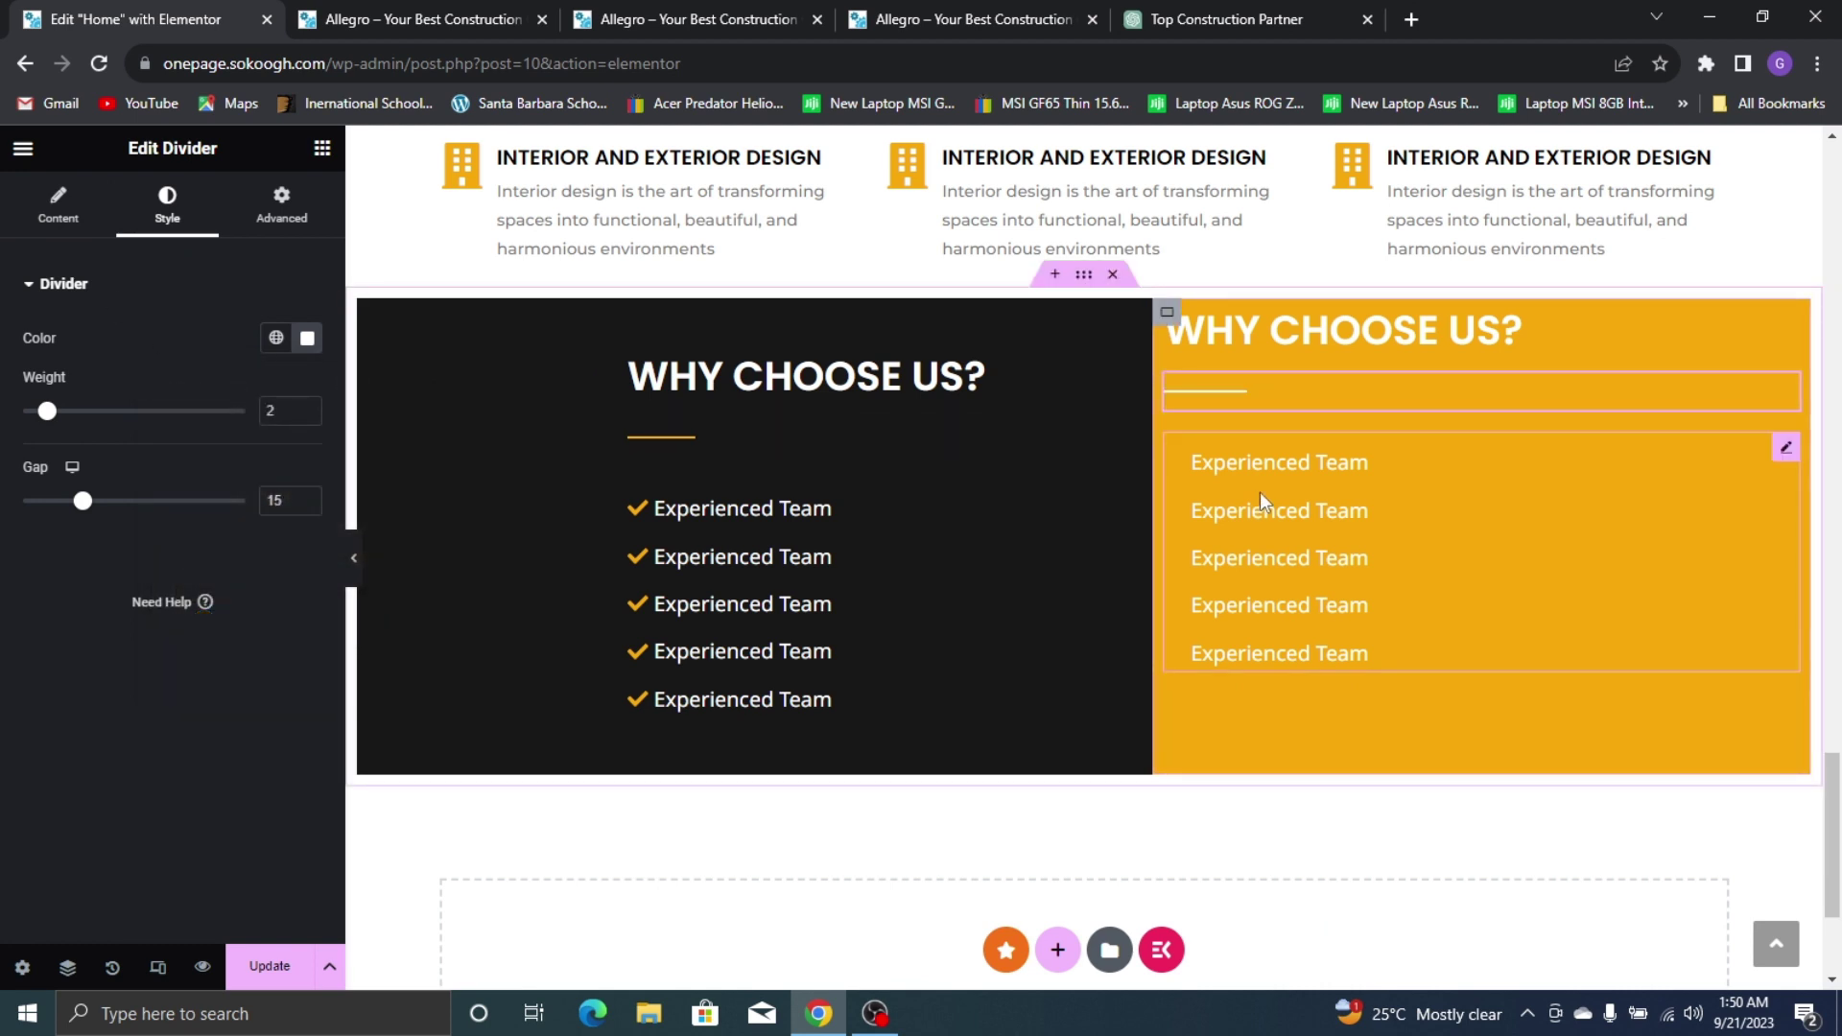
Make the first bullet item's check icon white
{"action": "left_click", "coordinate": [1400, 499]}
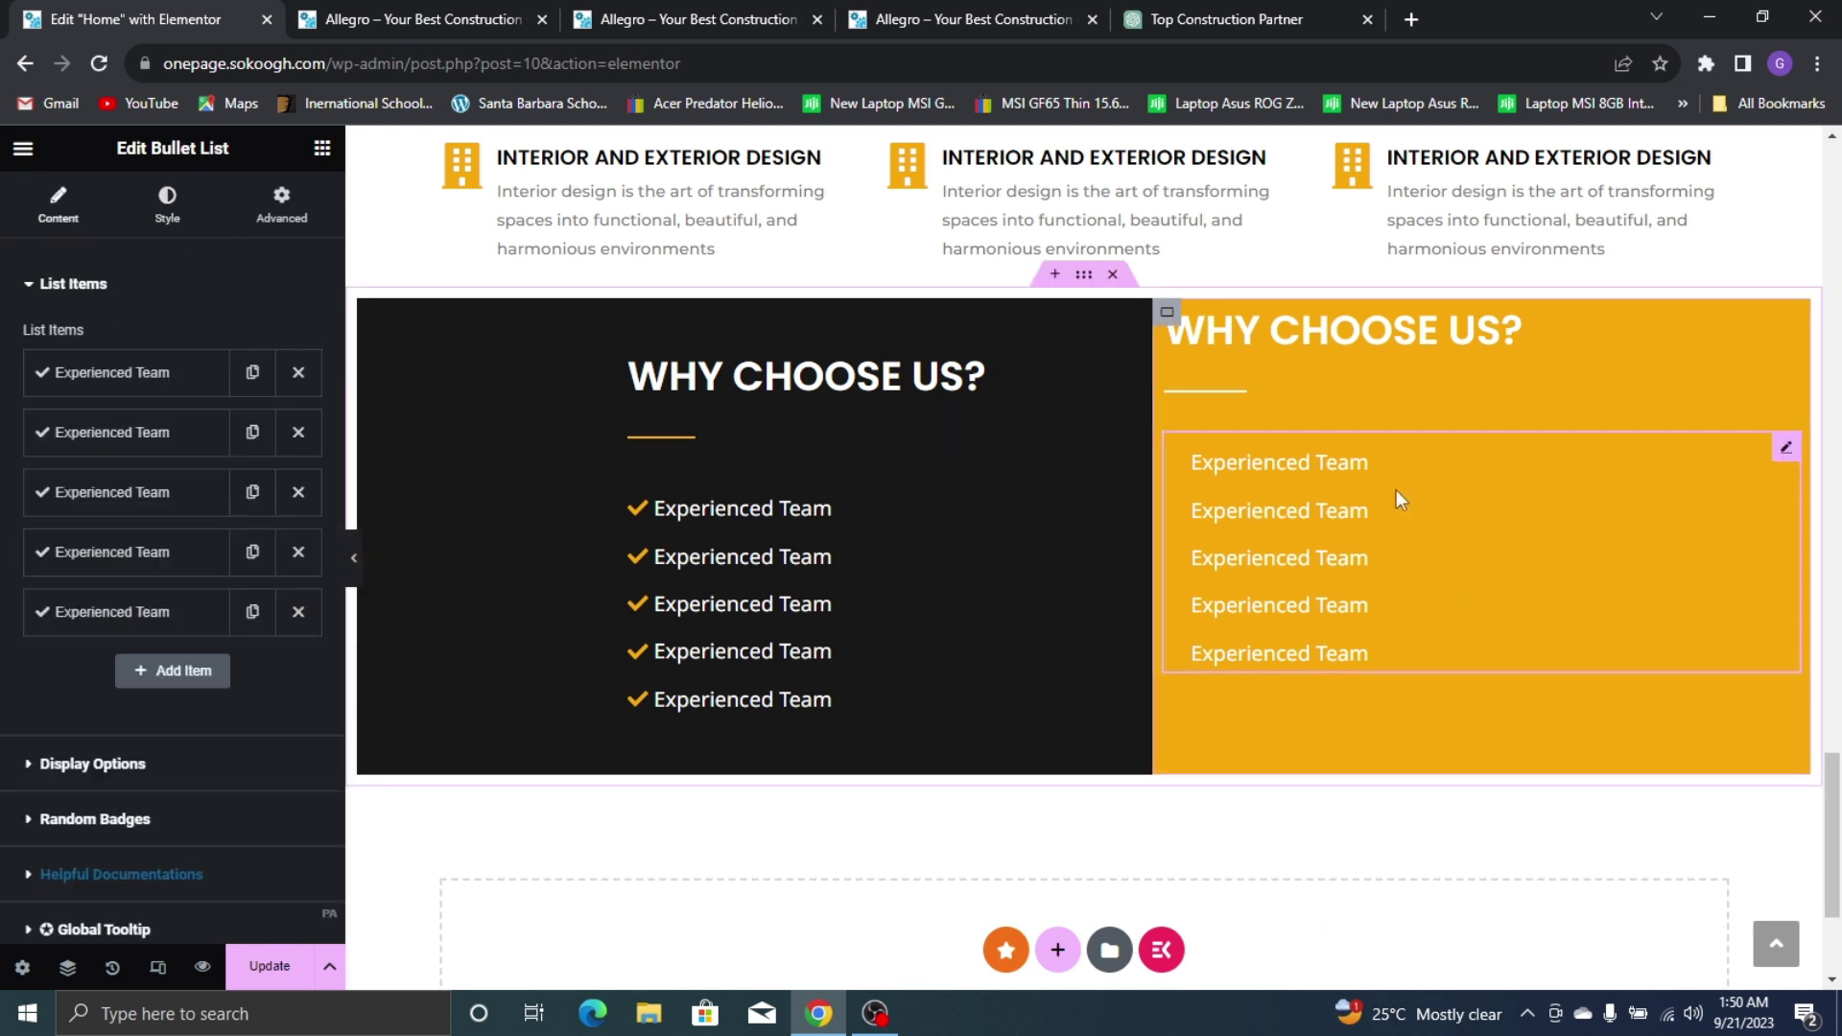
{"action": "left_click", "coordinate": [177, 384]}
{"action": "scroll", "coordinate": [230, 518], "scroll_direction": "down", "scroll_amount": 6}
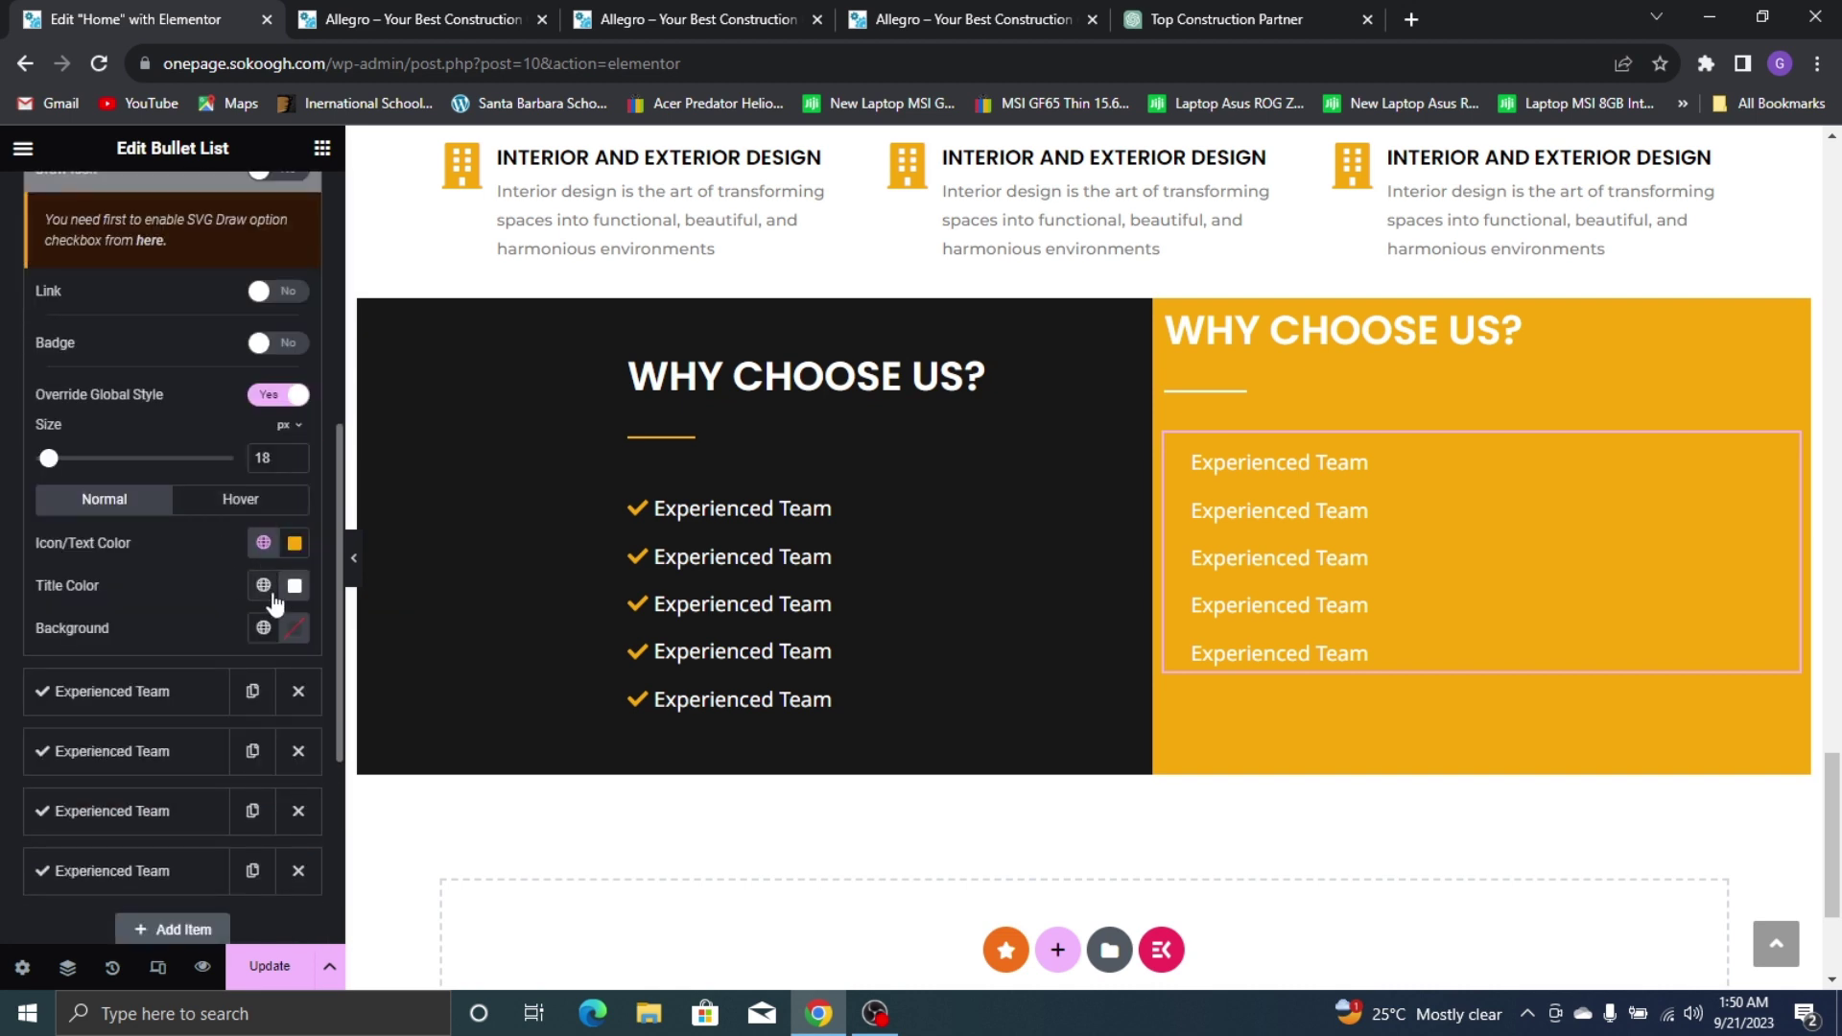
{"action": "left_click", "coordinate": [266, 545]}
{"action": "left_click", "coordinate": [295, 543]}
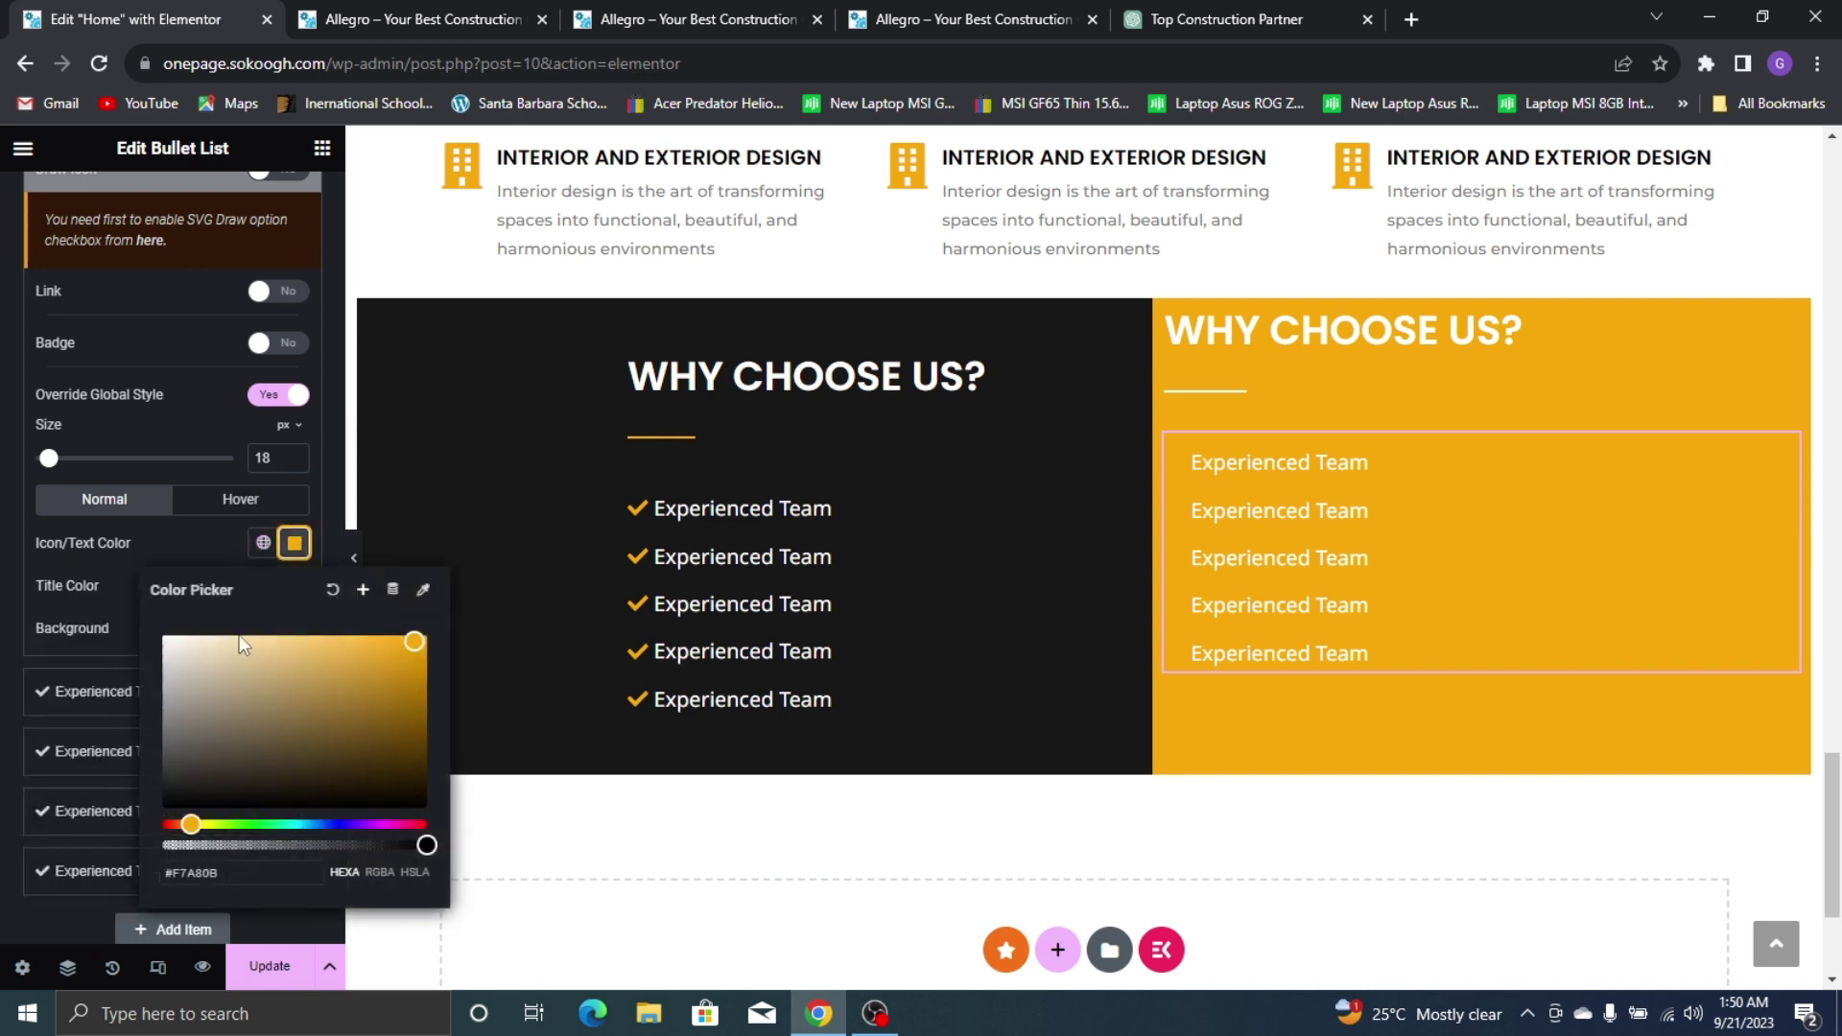
{"action": "left_click", "coordinate": [164, 636]}
{"action": "left_click", "coordinate": [155, 542]}
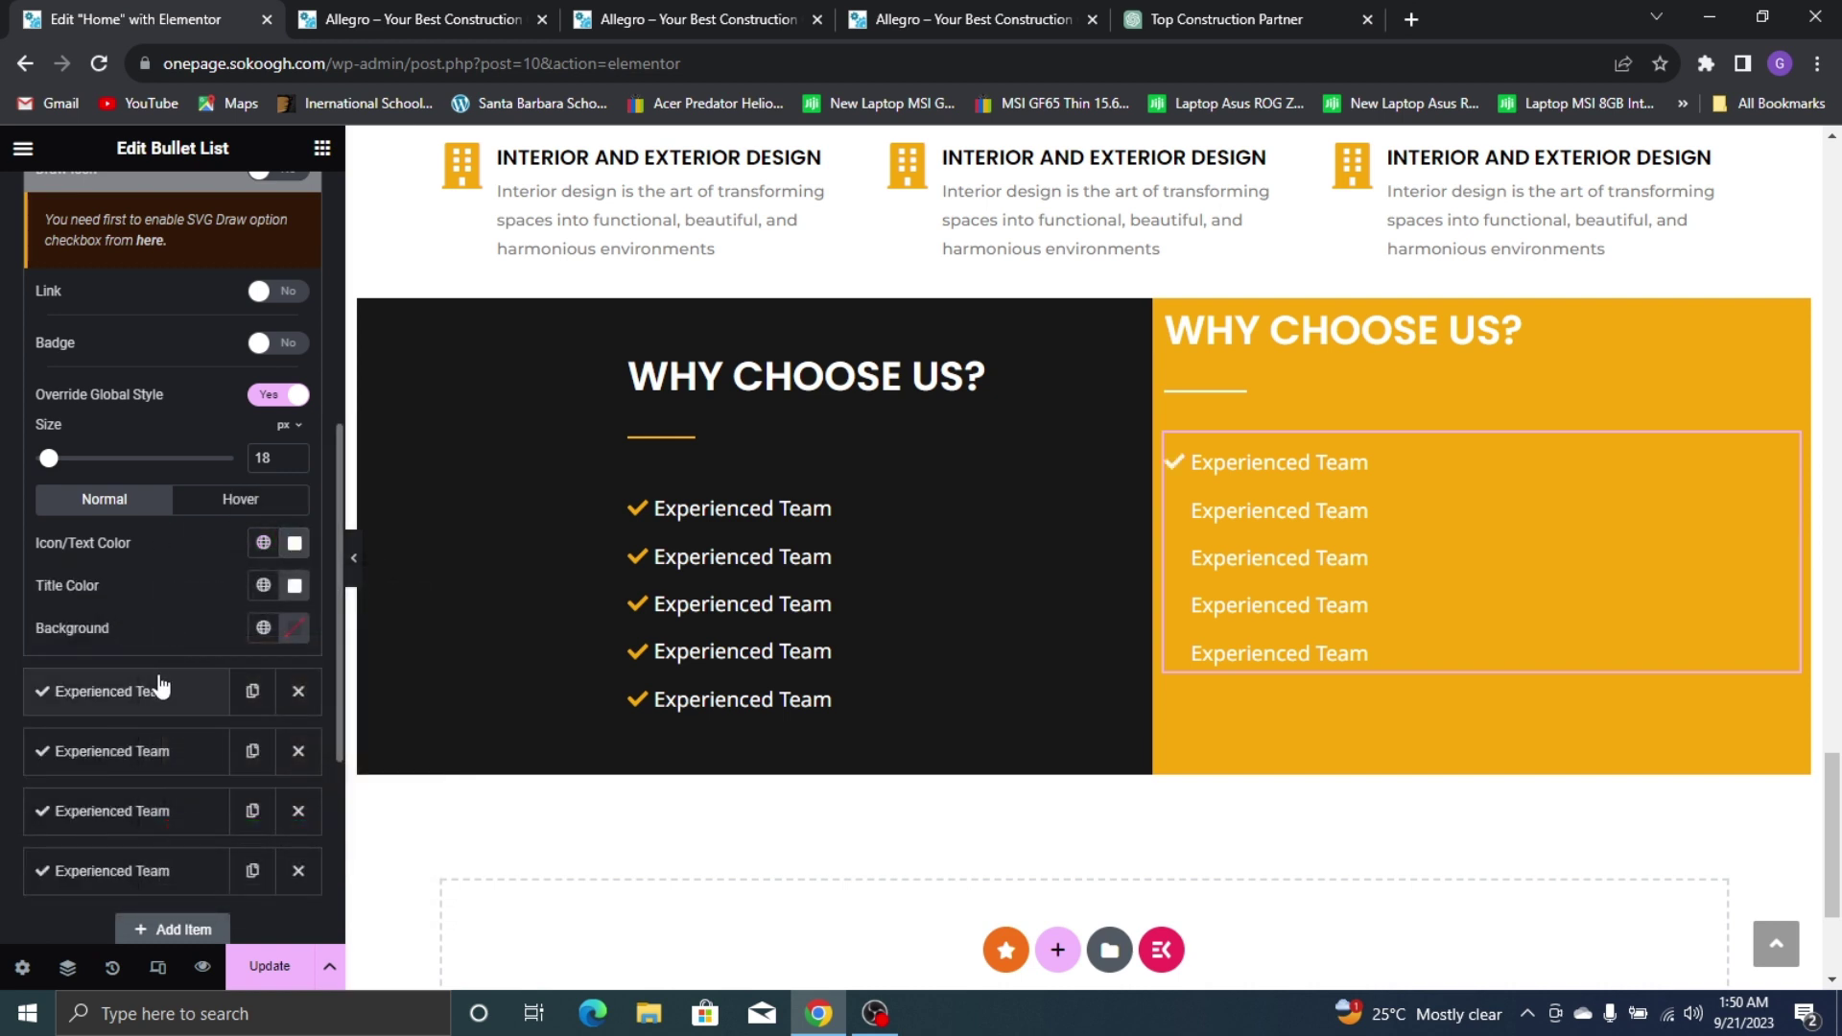
Make the second and third check icons white
{"action": "scroll", "coordinate": [216, 641], "scroll_direction": "up", "scroll_amount": 1}
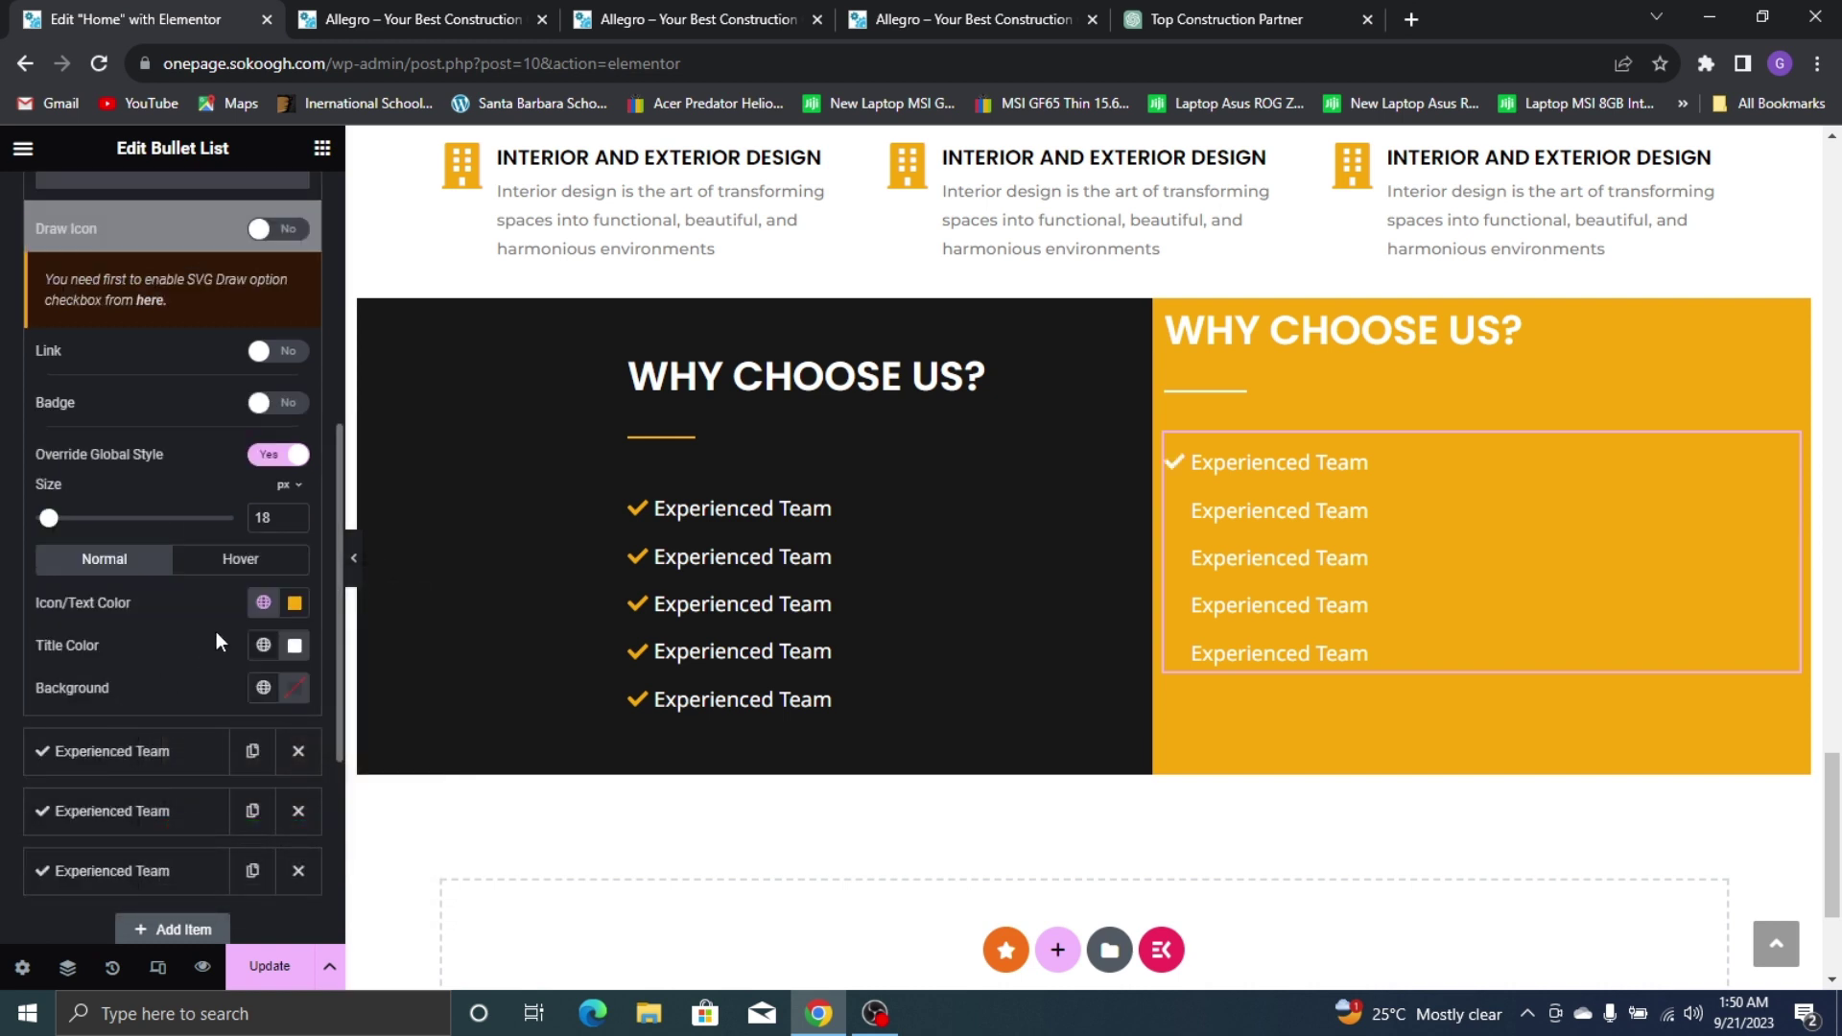
{"action": "left_click", "coordinate": [263, 603]}
{"action": "left_click", "coordinate": [294, 602]}
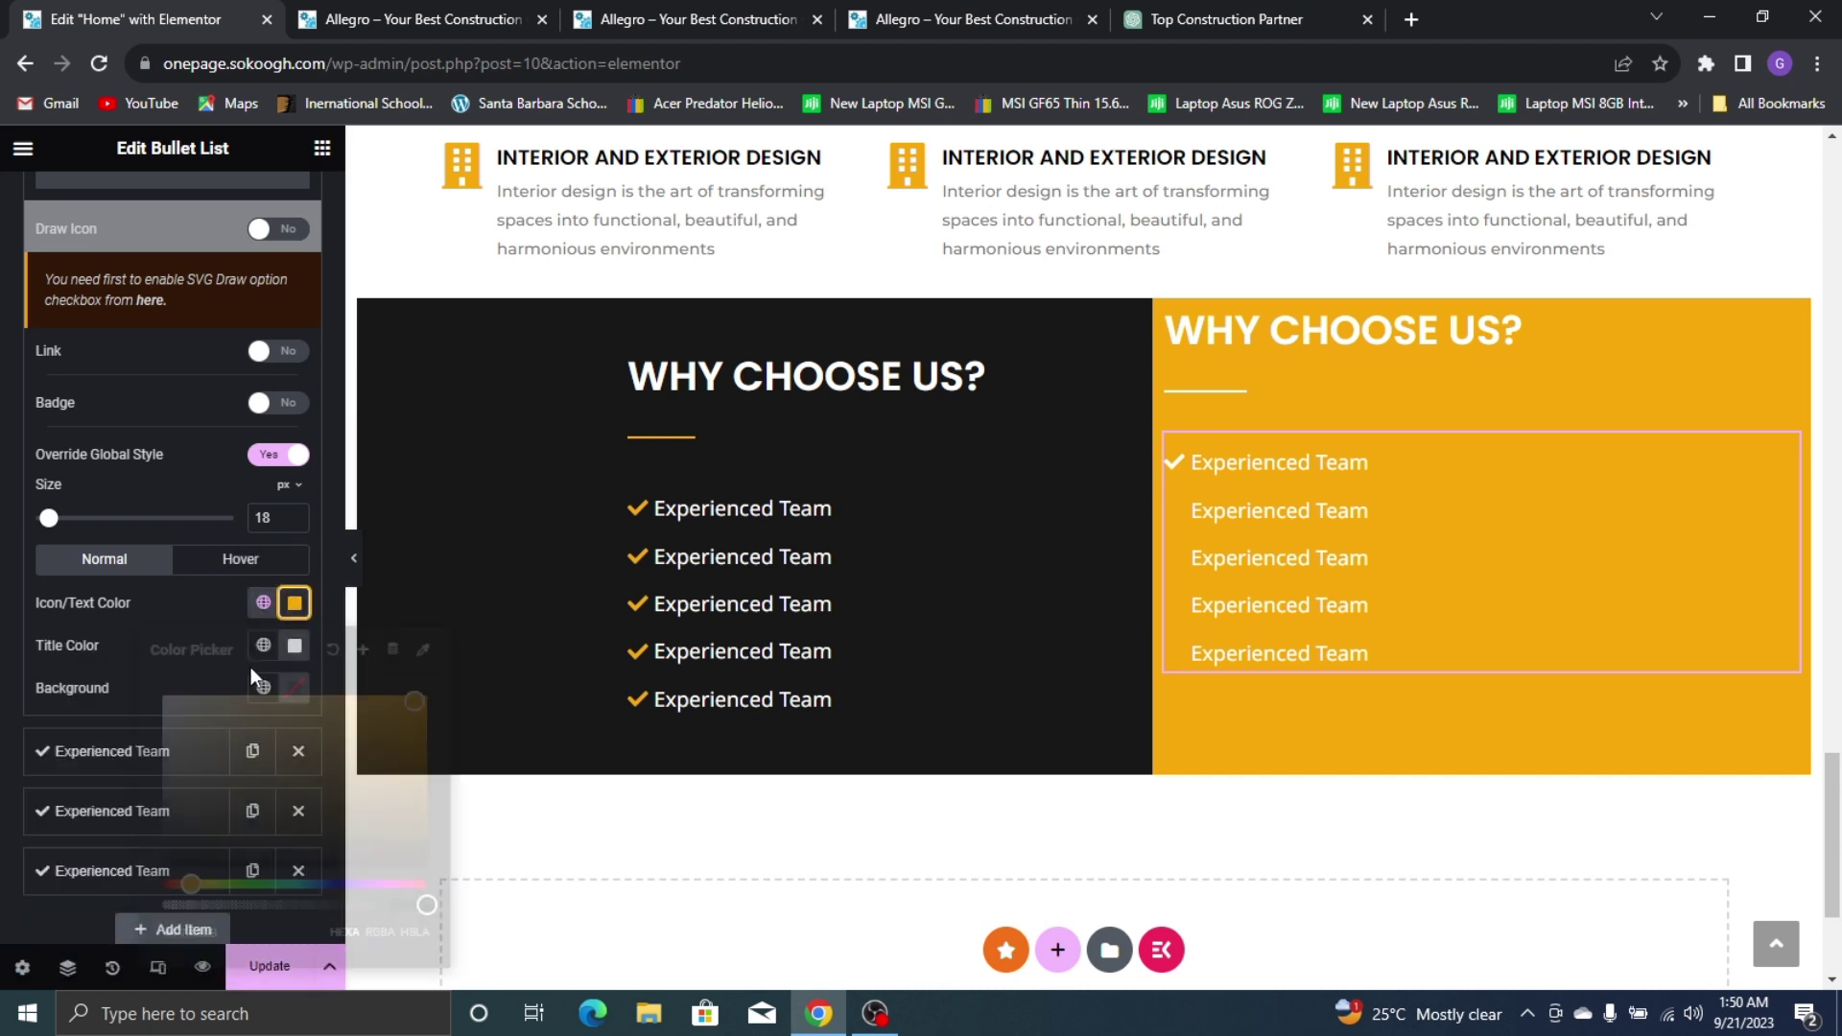
{"action": "left_click_drag", "start_coordinate": [182, 714], "coordinate": [38, 651]}
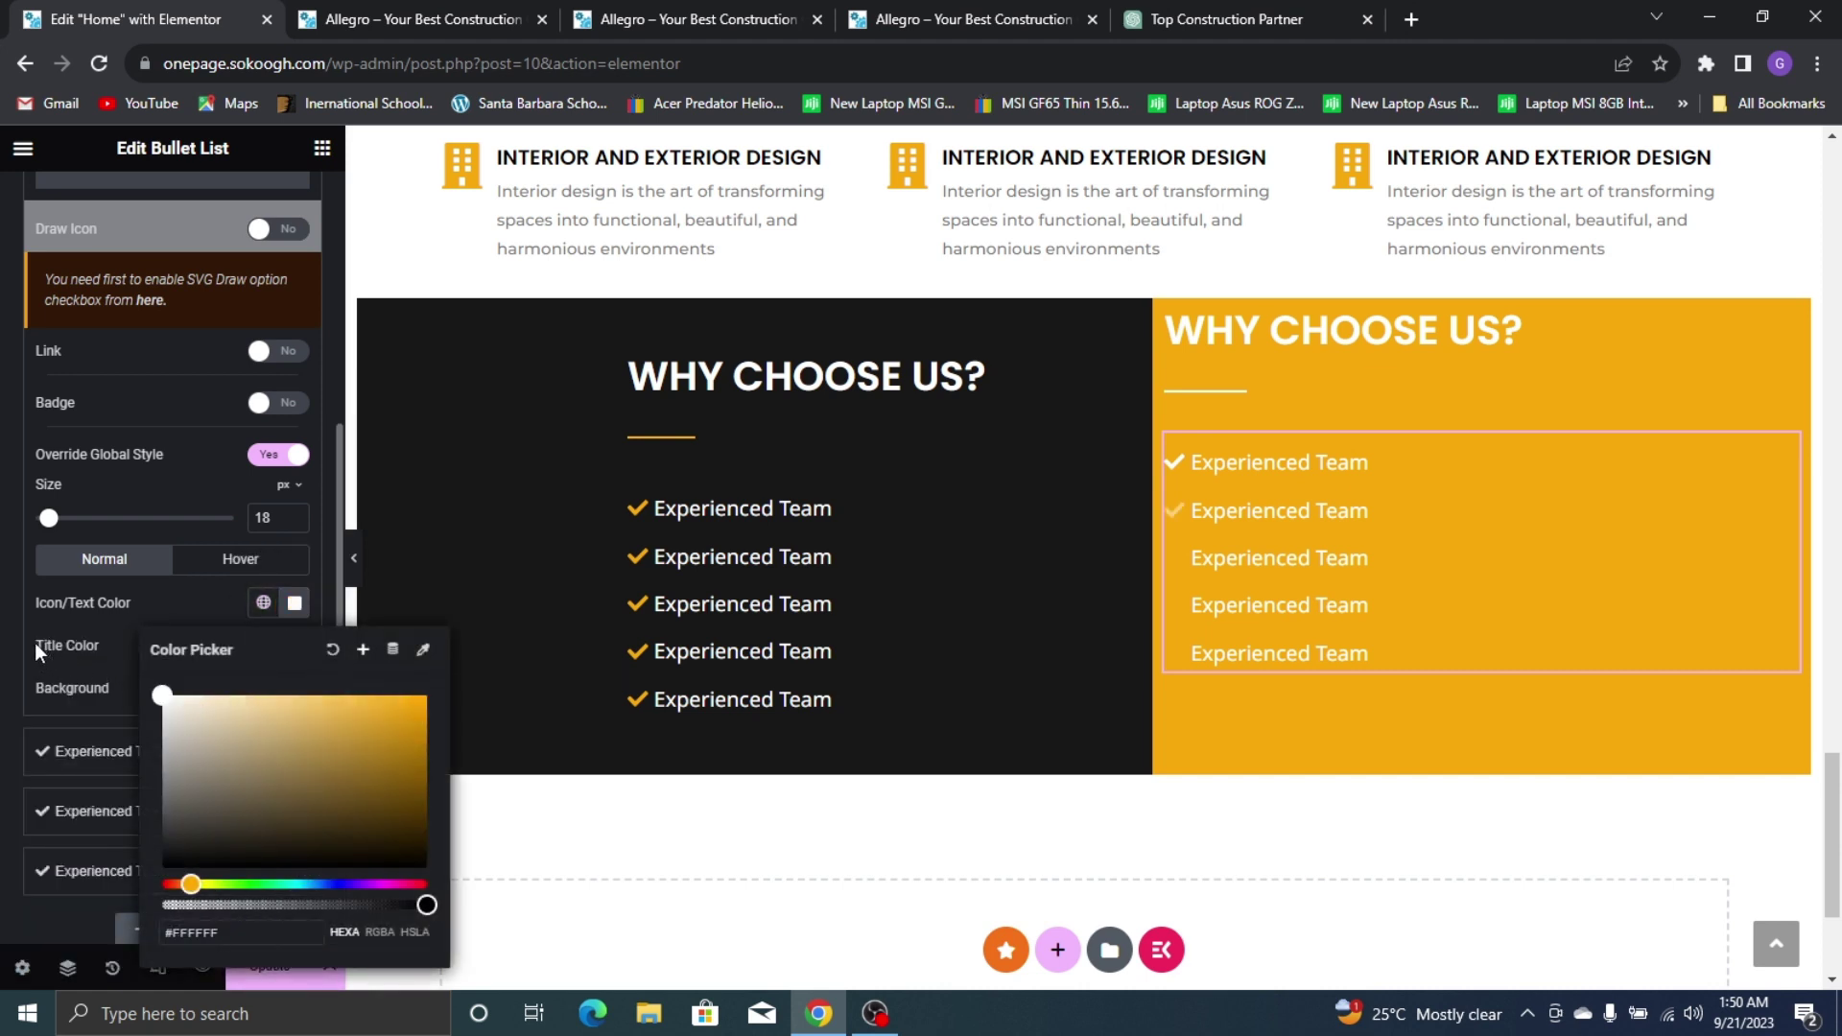
{"action": "left_click", "coordinate": [181, 596]}
{"action": "scroll", "coordinate": [195, 729], "scroll_direction": "up", "scroll_amount": 1}
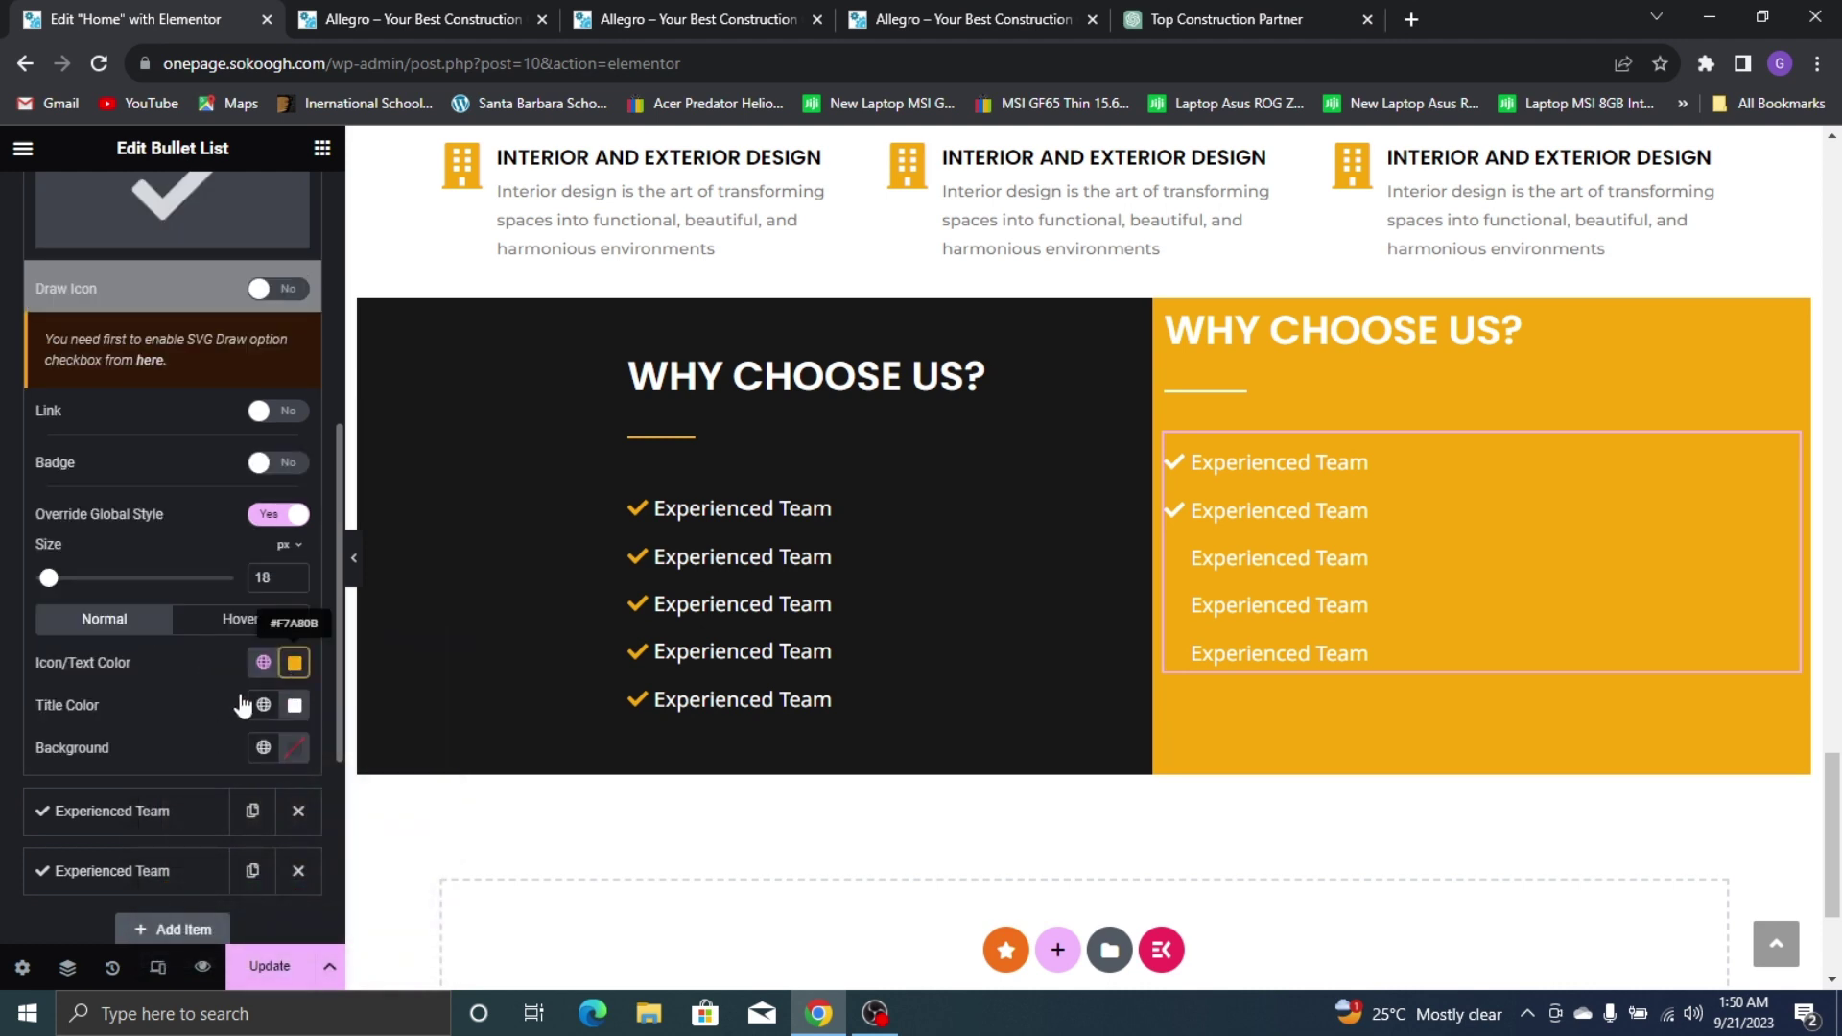
{"action": "left_click", "coordinate": [295, 662]}
{"action": "left_click_drag", "start_coordinate": [247, 514], "coordinate": [73, 314]}
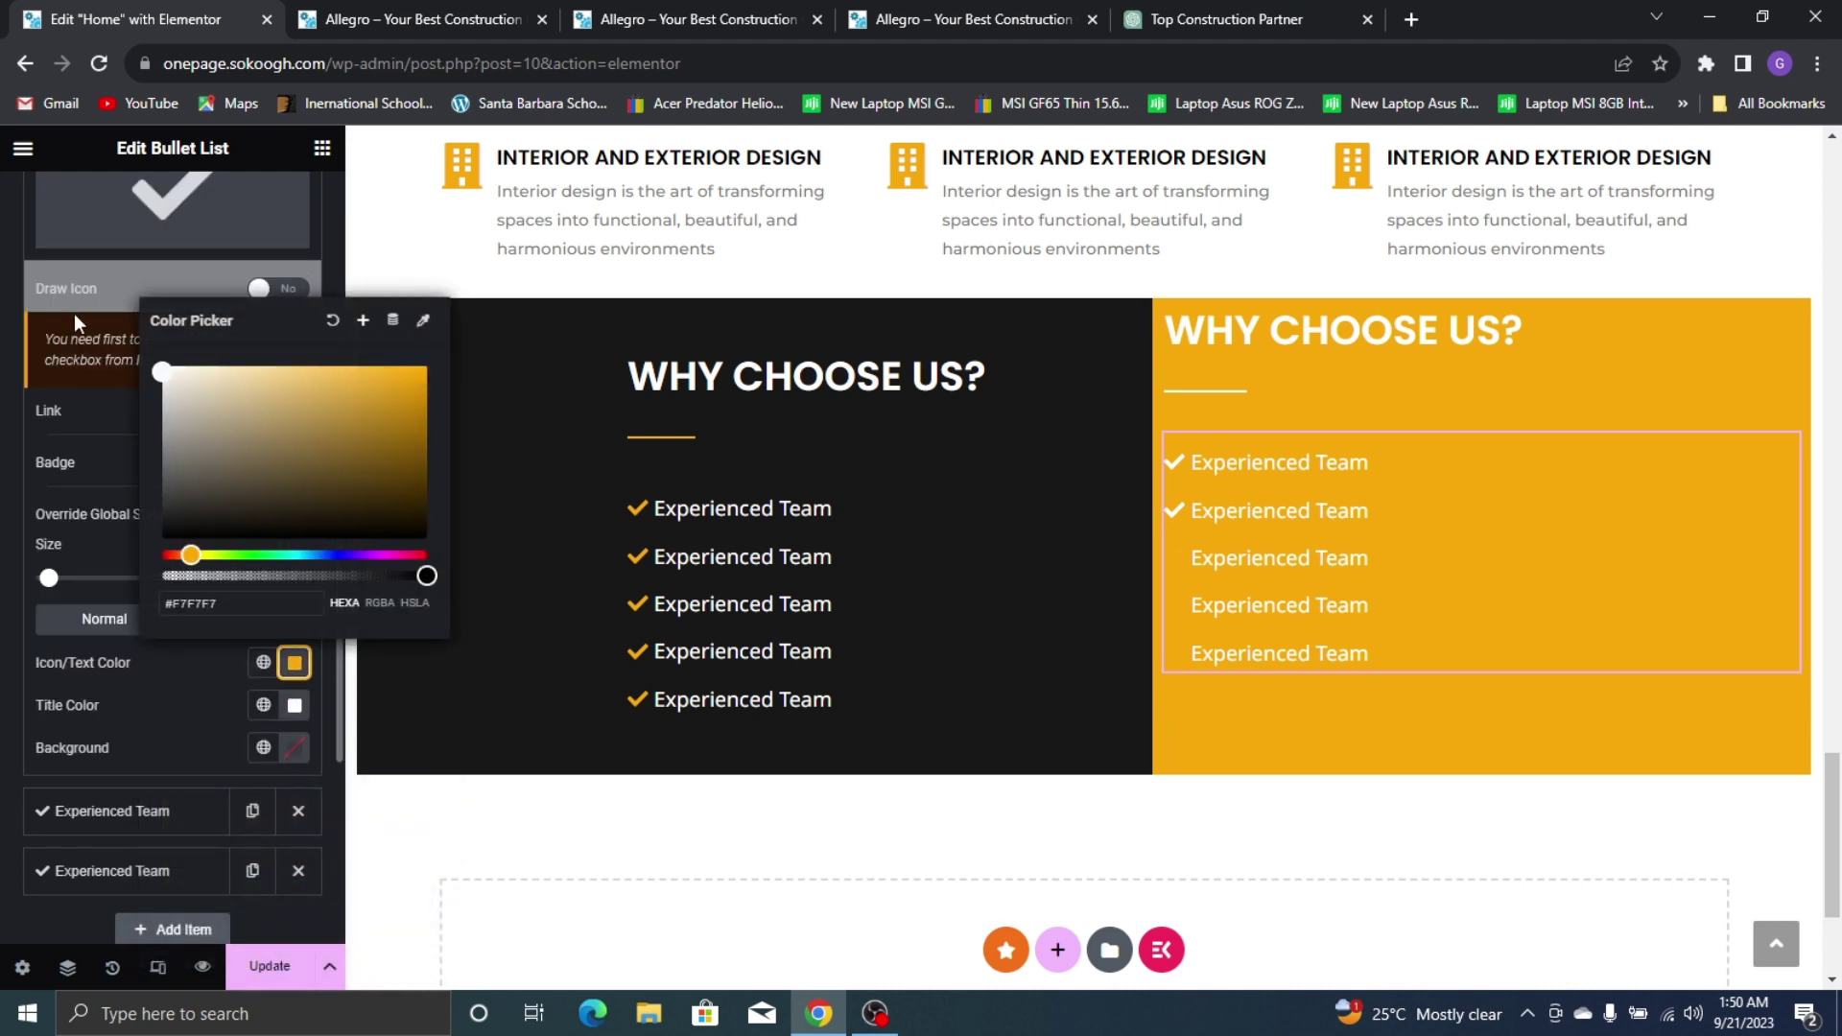
{"action": "left_click", "coordinate": [159, 704]}
Make the fourth and fifth check icons white and update the page
{"action": "scroll", "coordinate": [175, 806], "scroll_direction": "up", "scroll_amount": 1}
{"action": "left_click", "coordinate": [266, 722]}
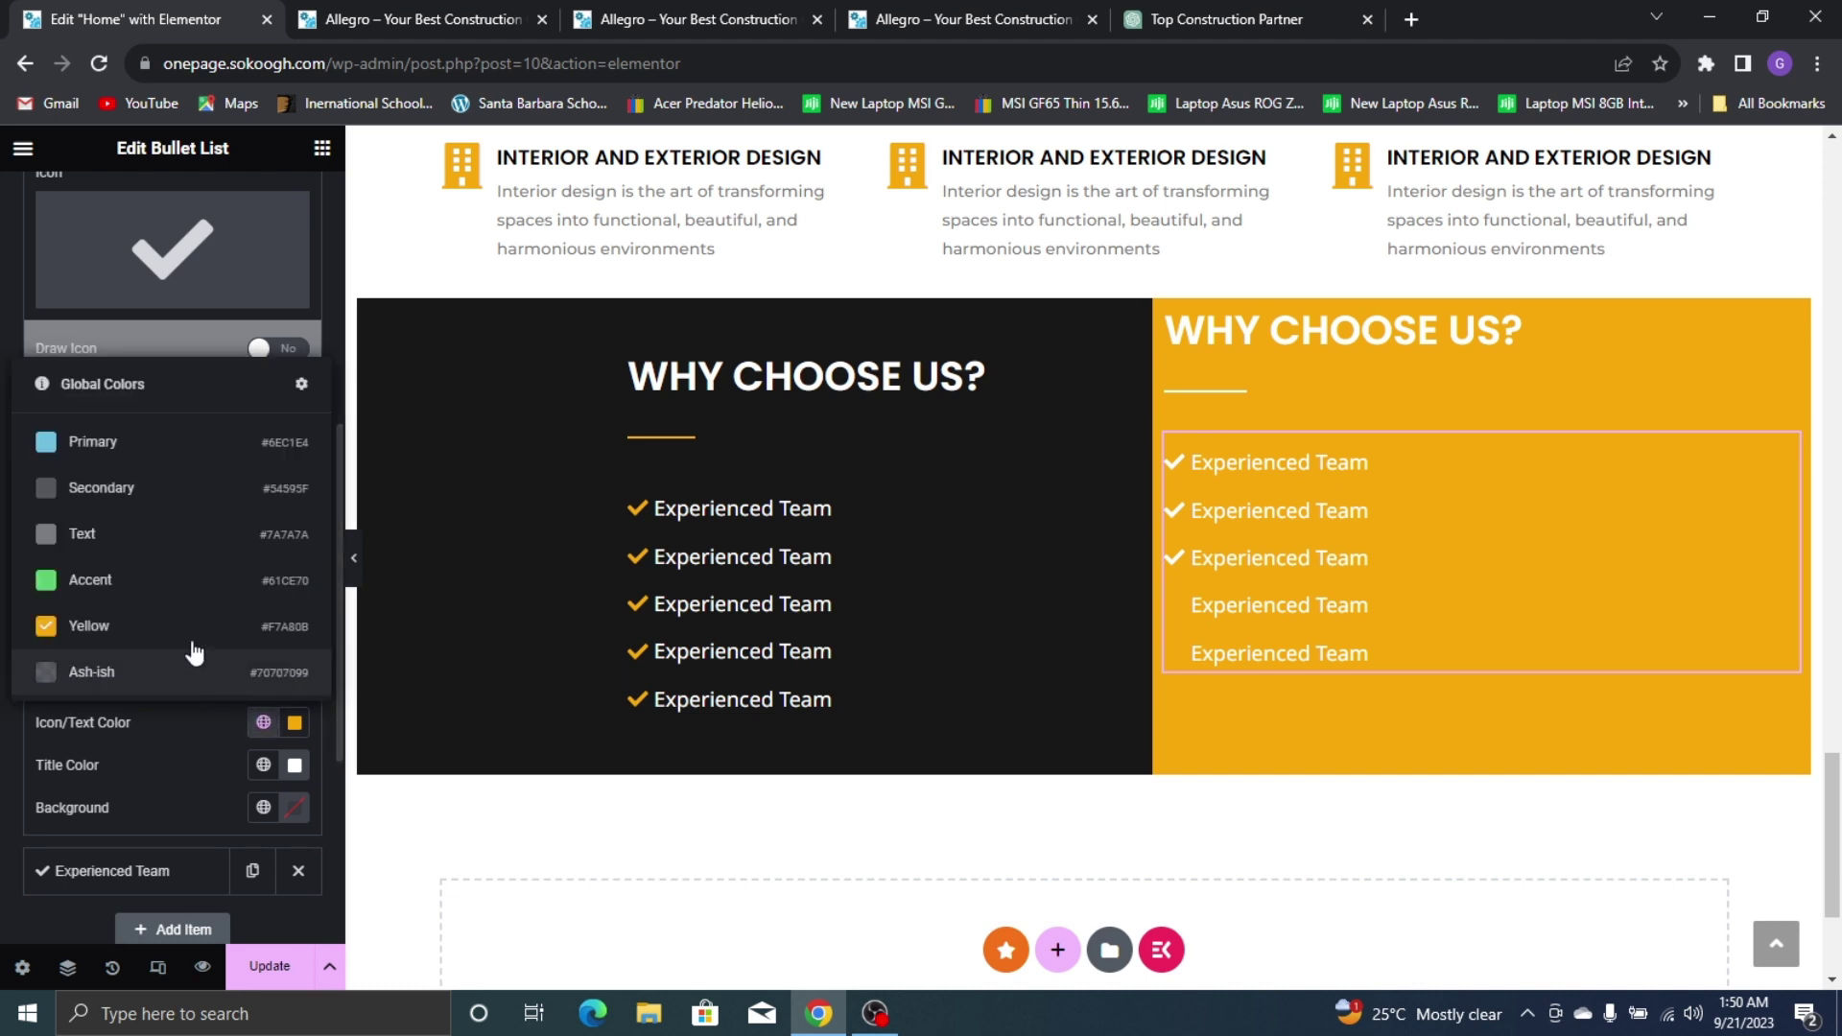
{"action": "left_click", "coordinate": [295, 723]}
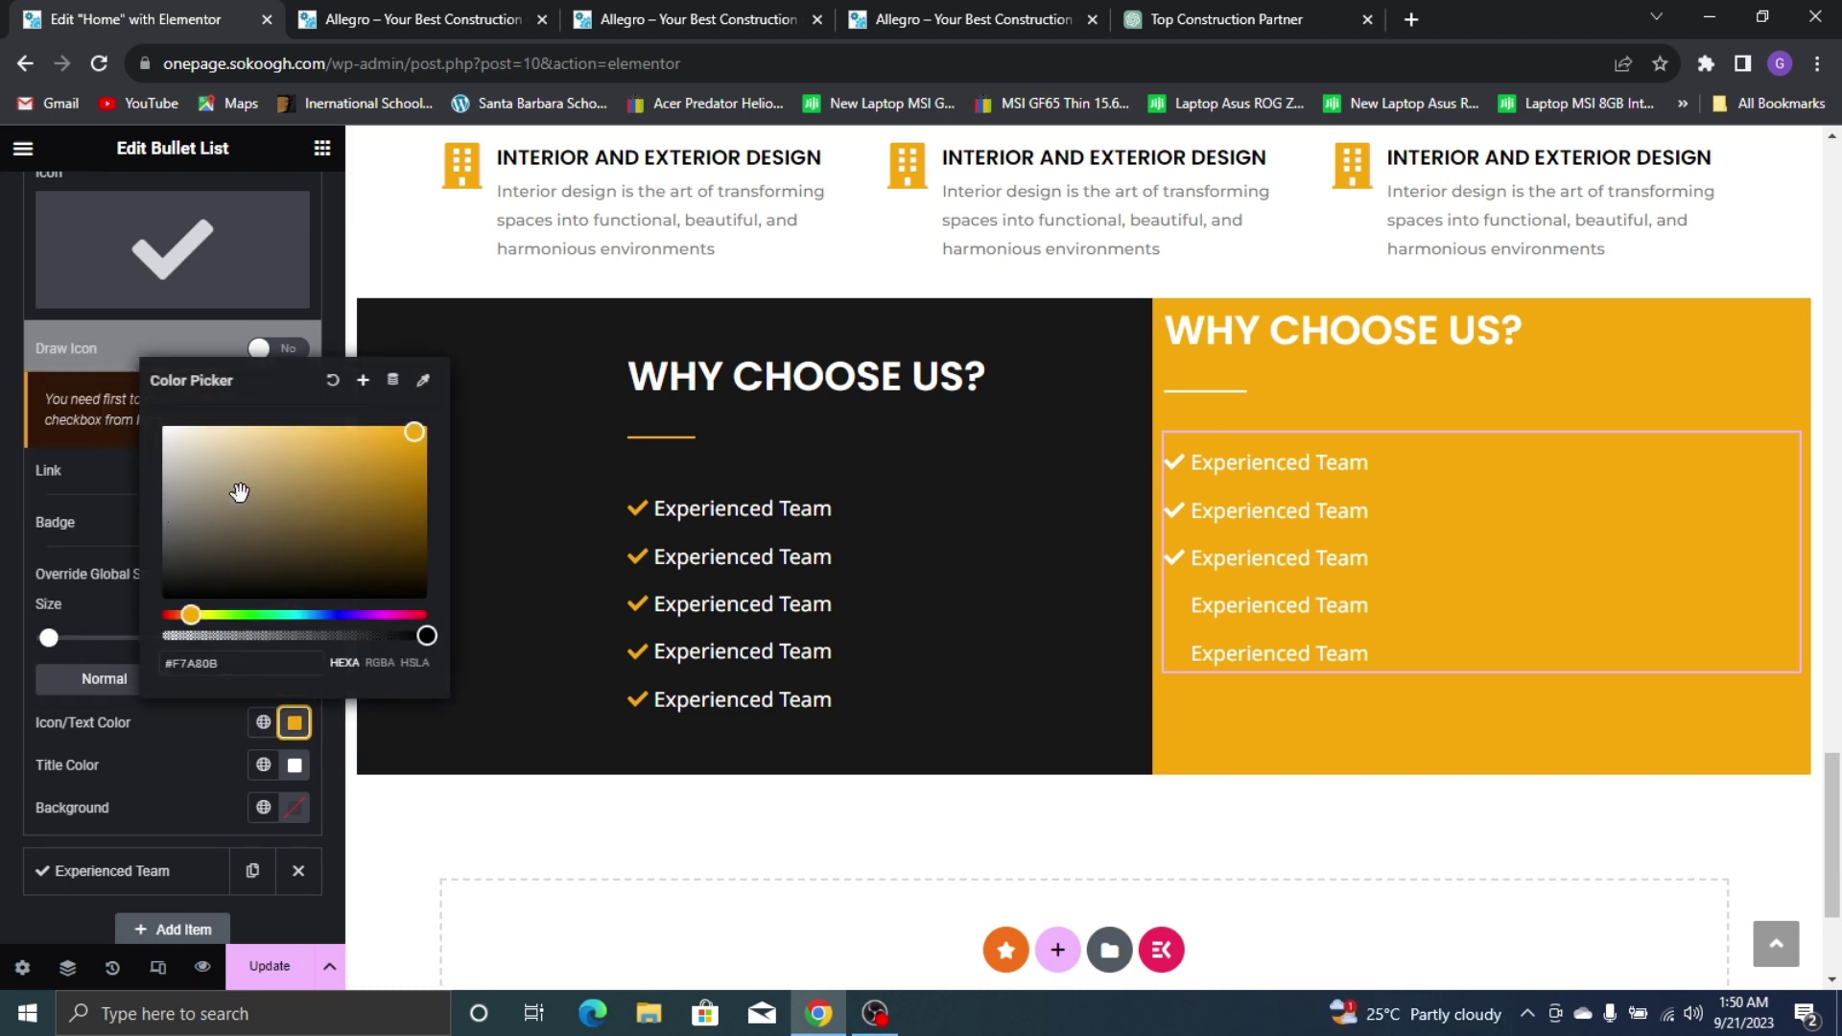
{"action": "left_click", "coordinate": [151, 865]}
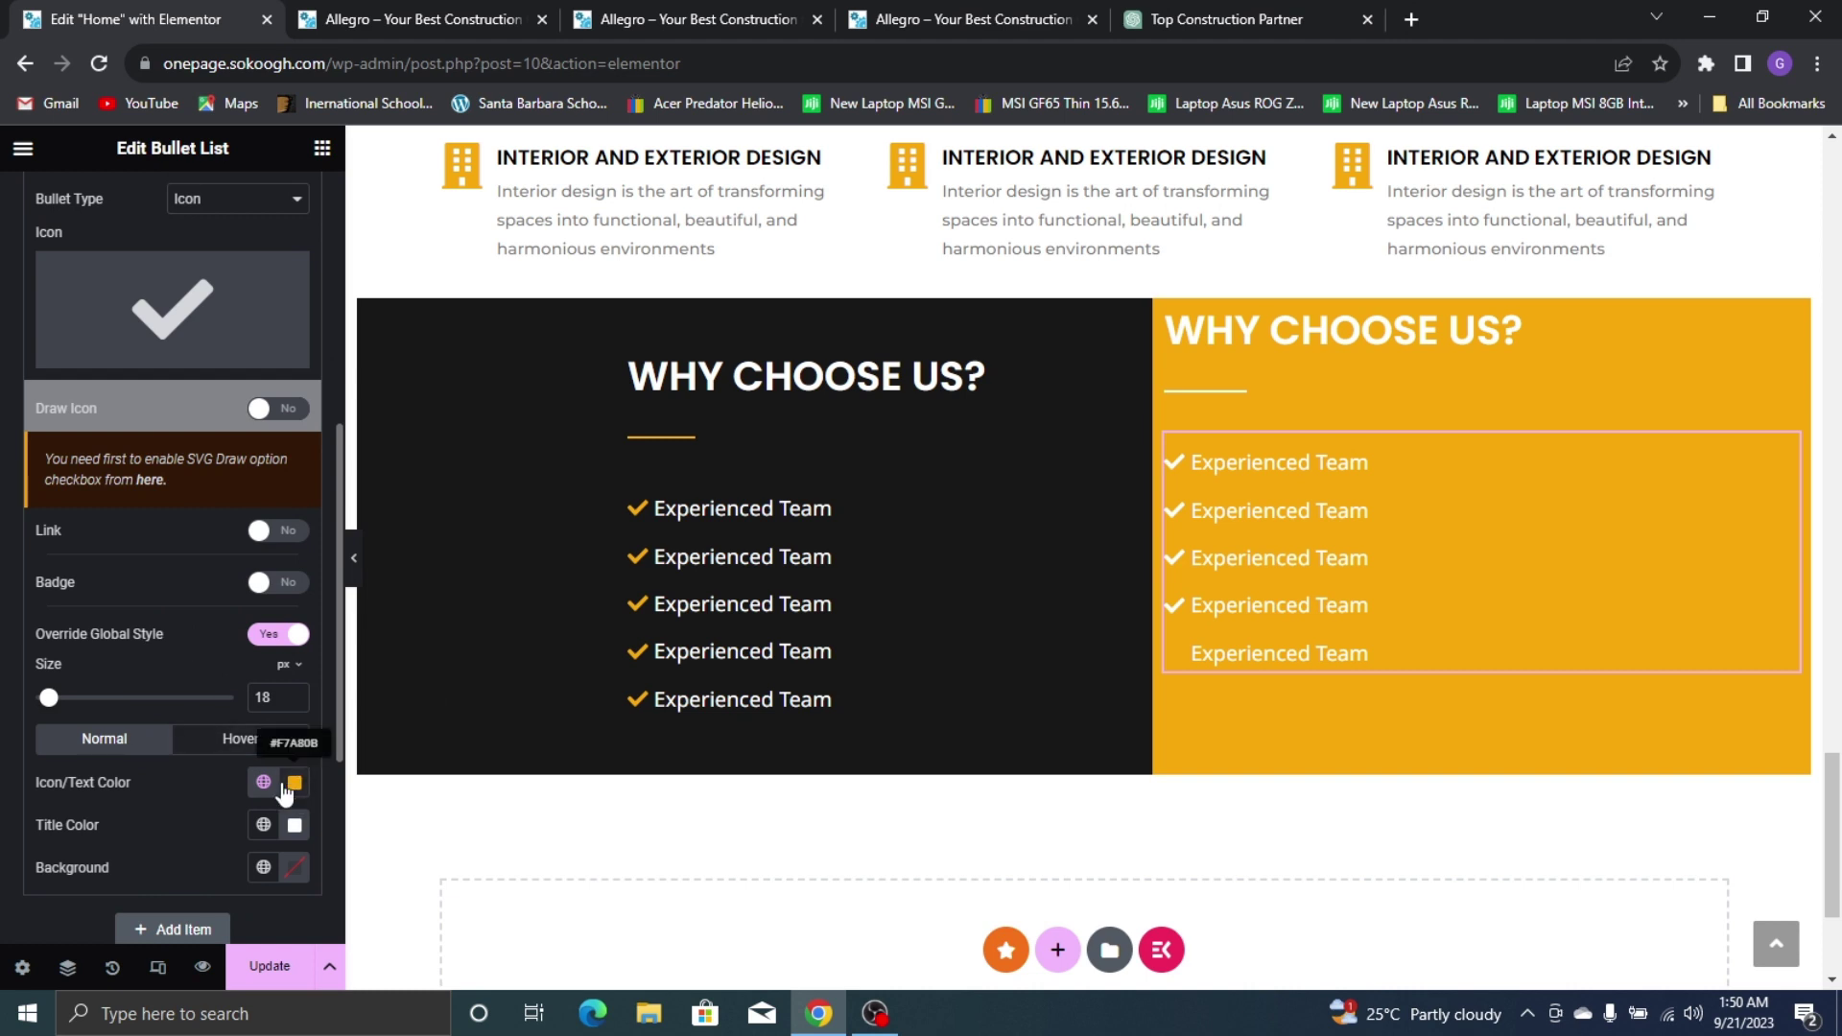
{"action": "left_click", "coordinate": [294, 782]}
{"action": "left_click", "coordinate": [161, 486]}
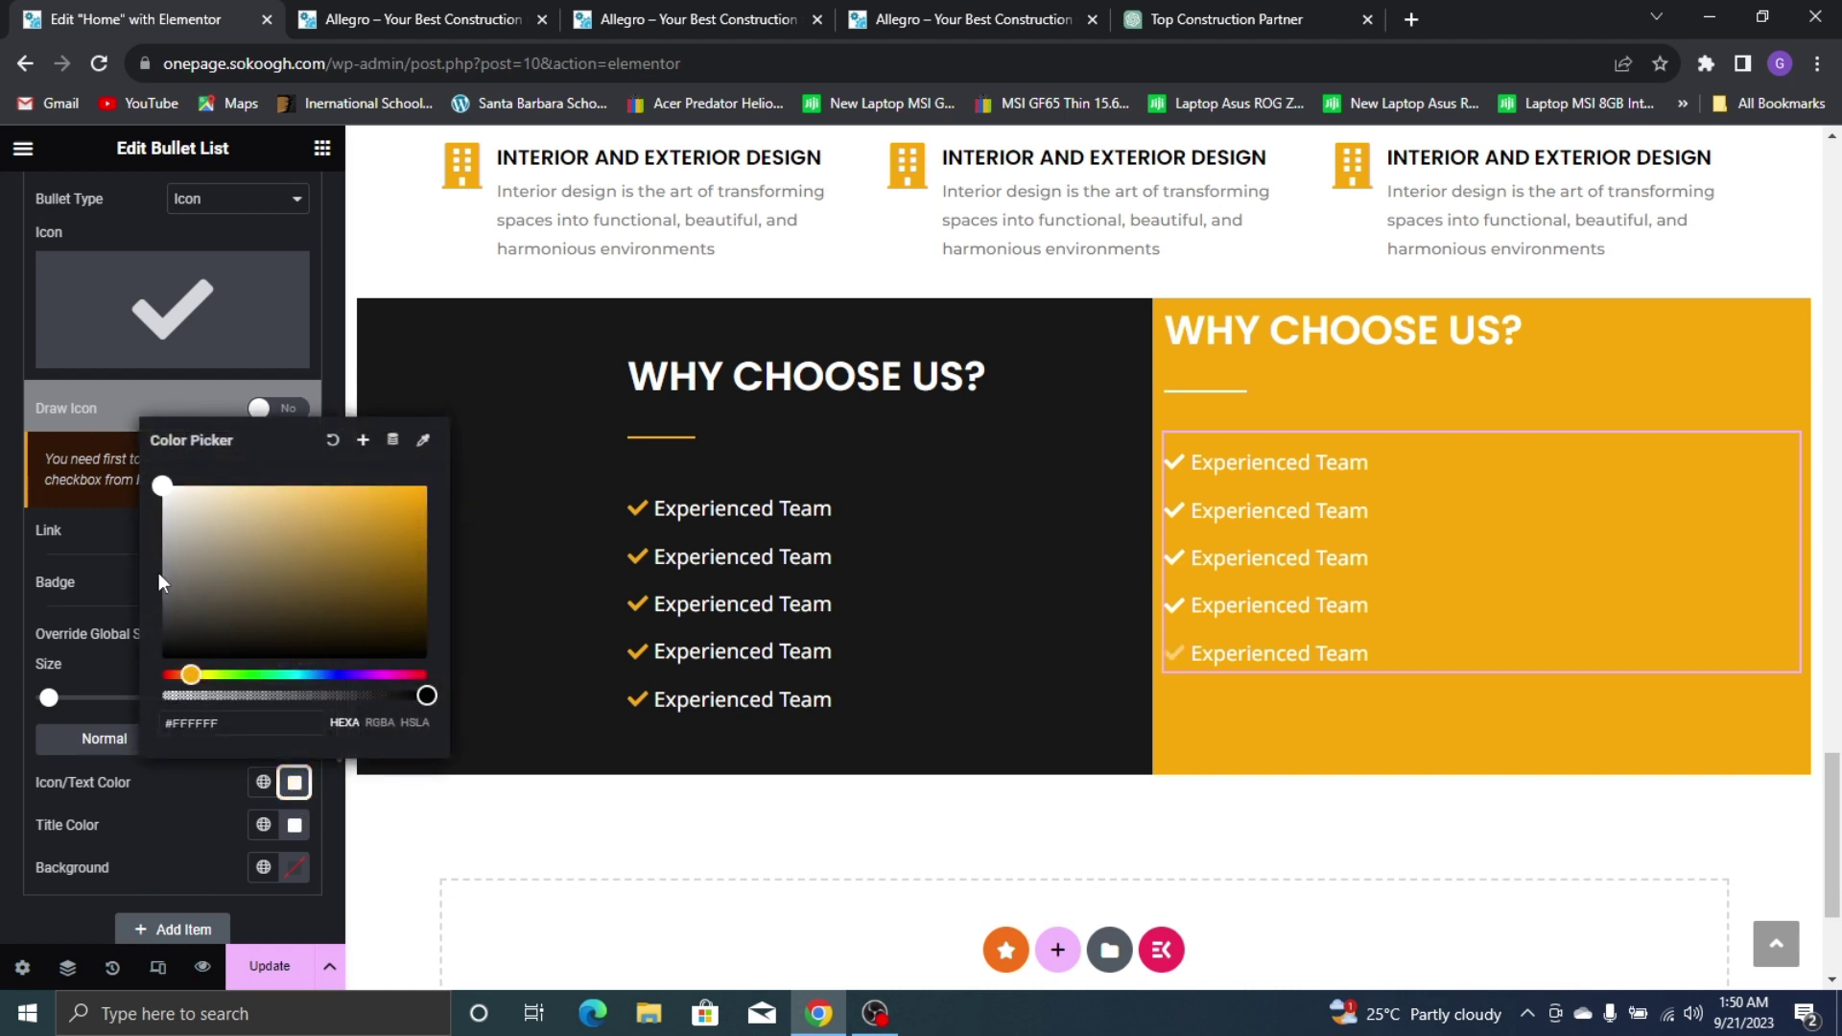
{"action": "left_click", "coordinate": [171, 810]}
{"action": "left_click", "coordinate": [270, 966]}
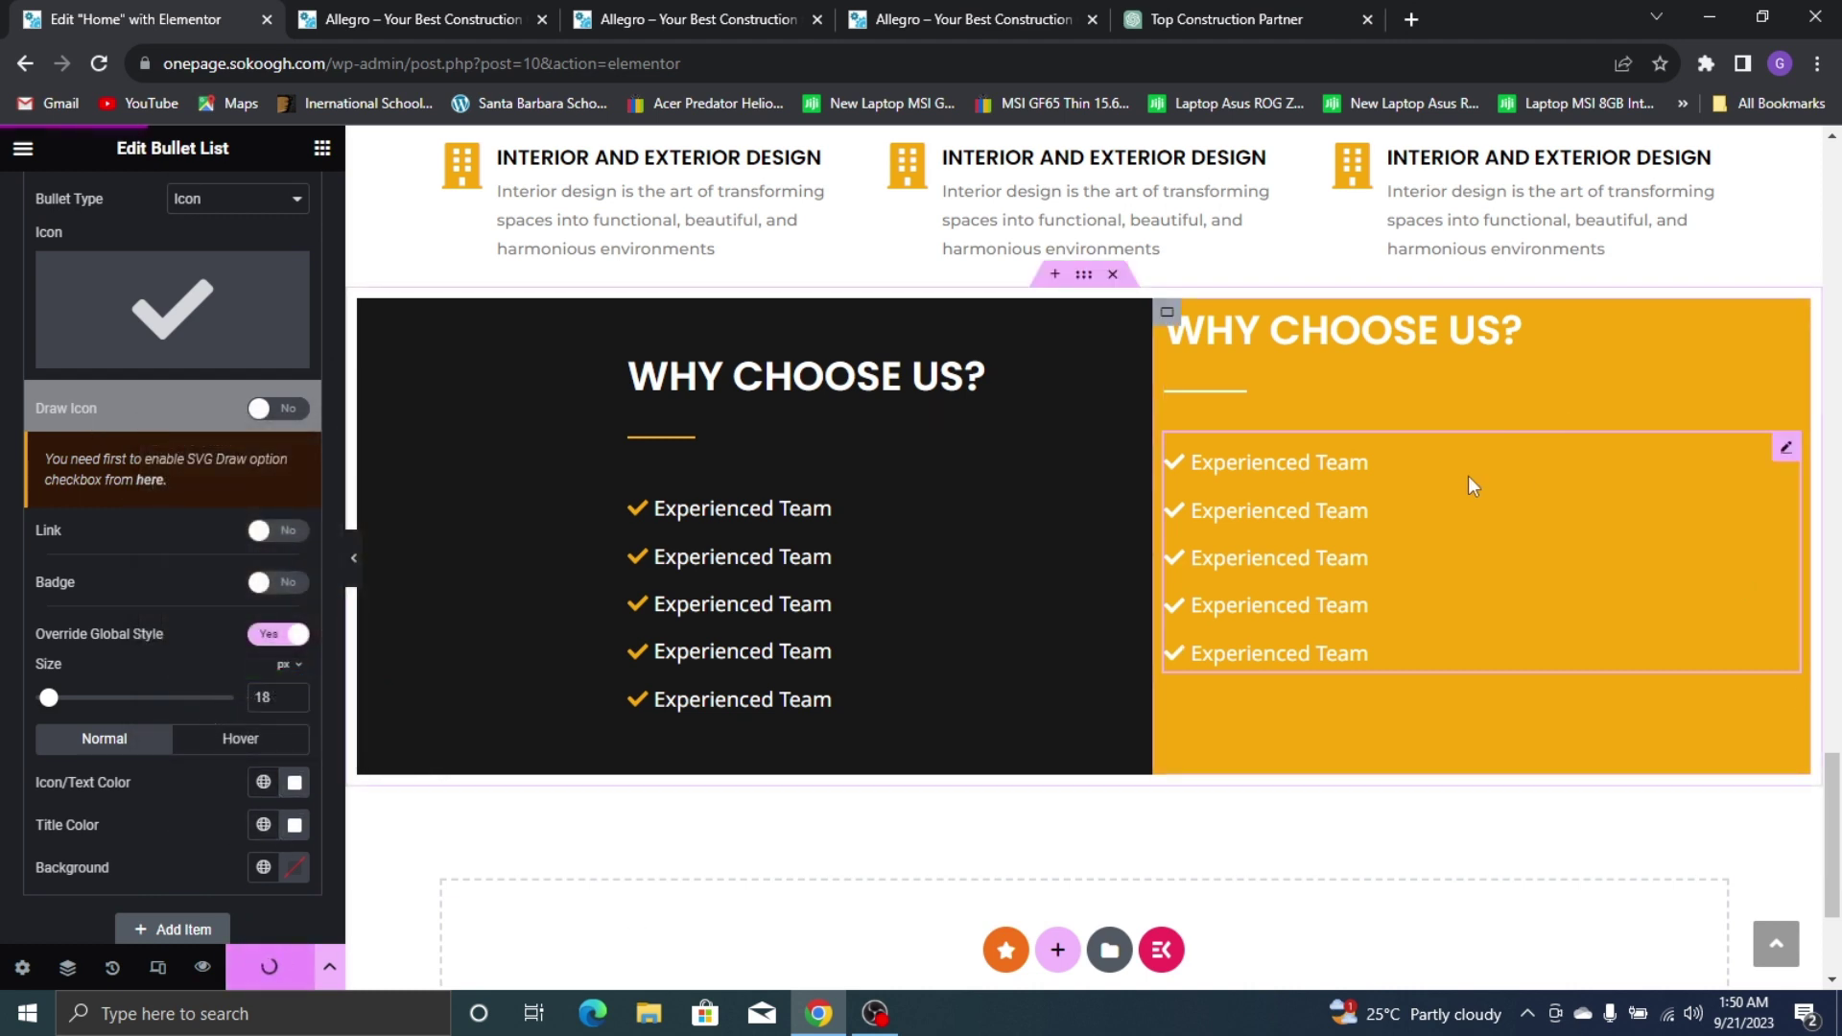
Set the yellow column's padding to 50 top, 0 right, 50 bottom, 50 left and update
{"action": "left_click", "coordinate": [1167, 314]}
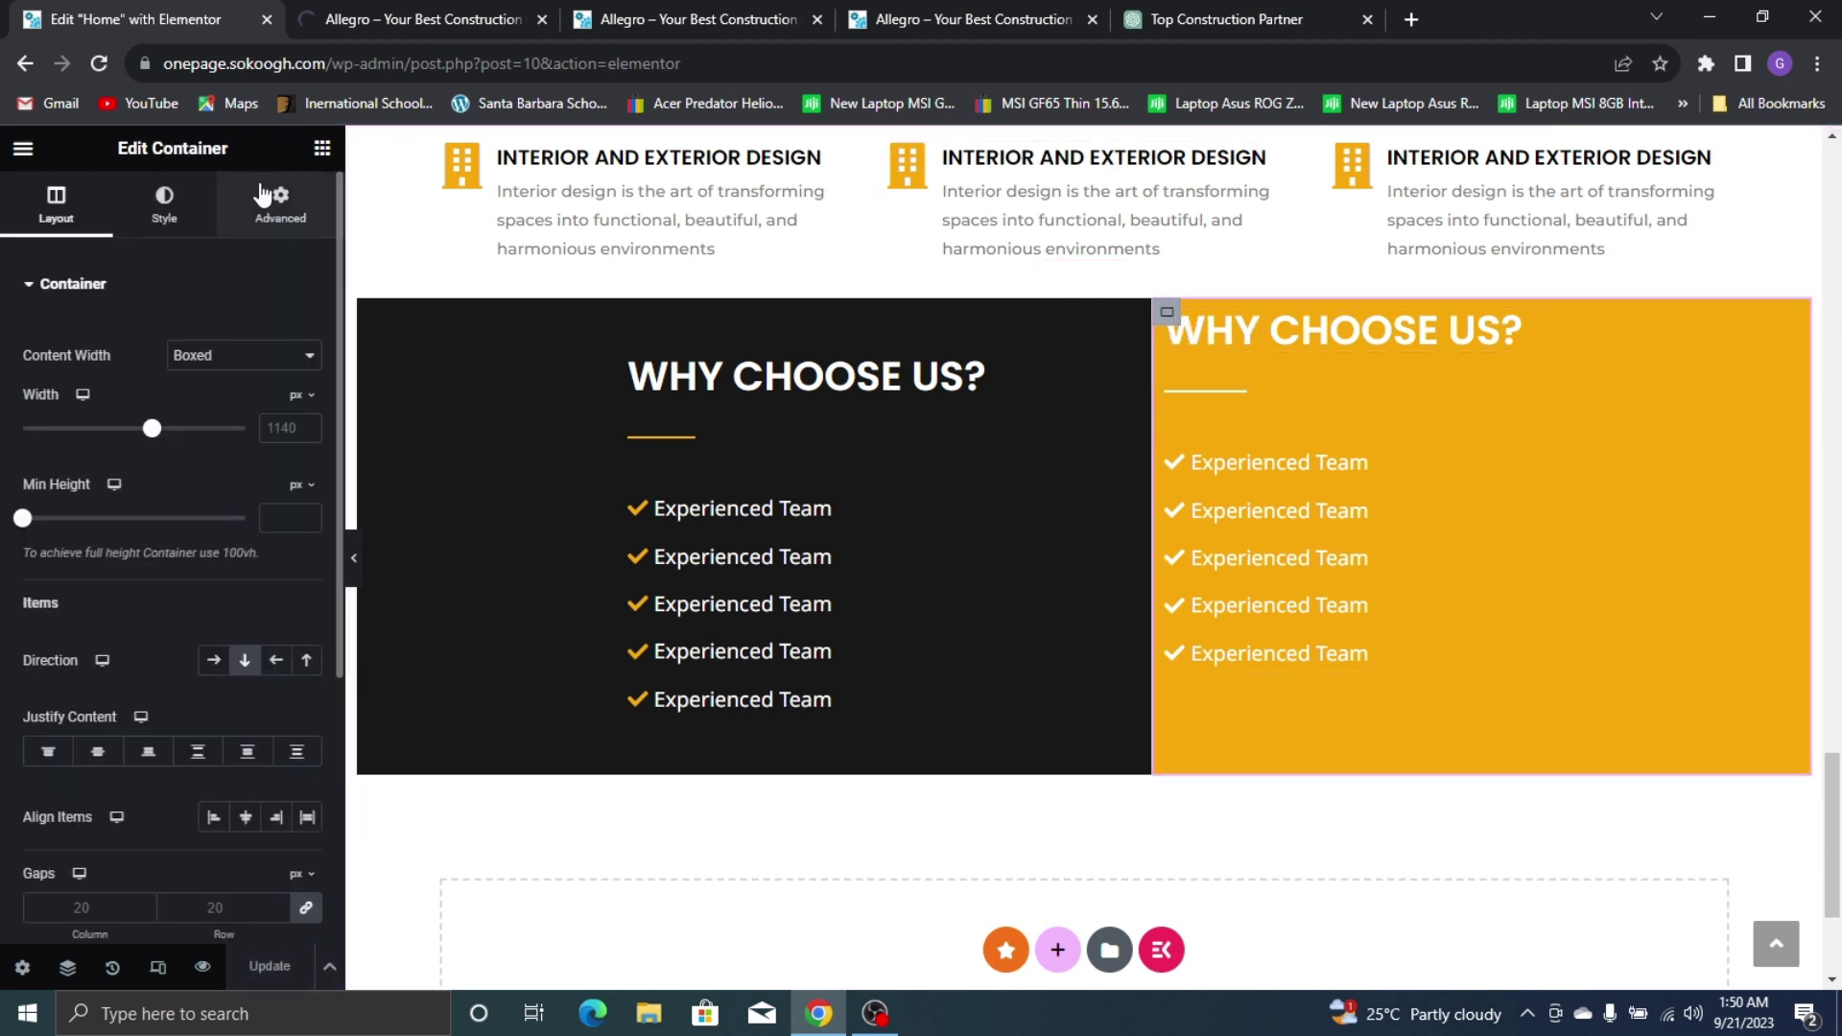
{"action": "left_click", "coordinate": [272, 197]}
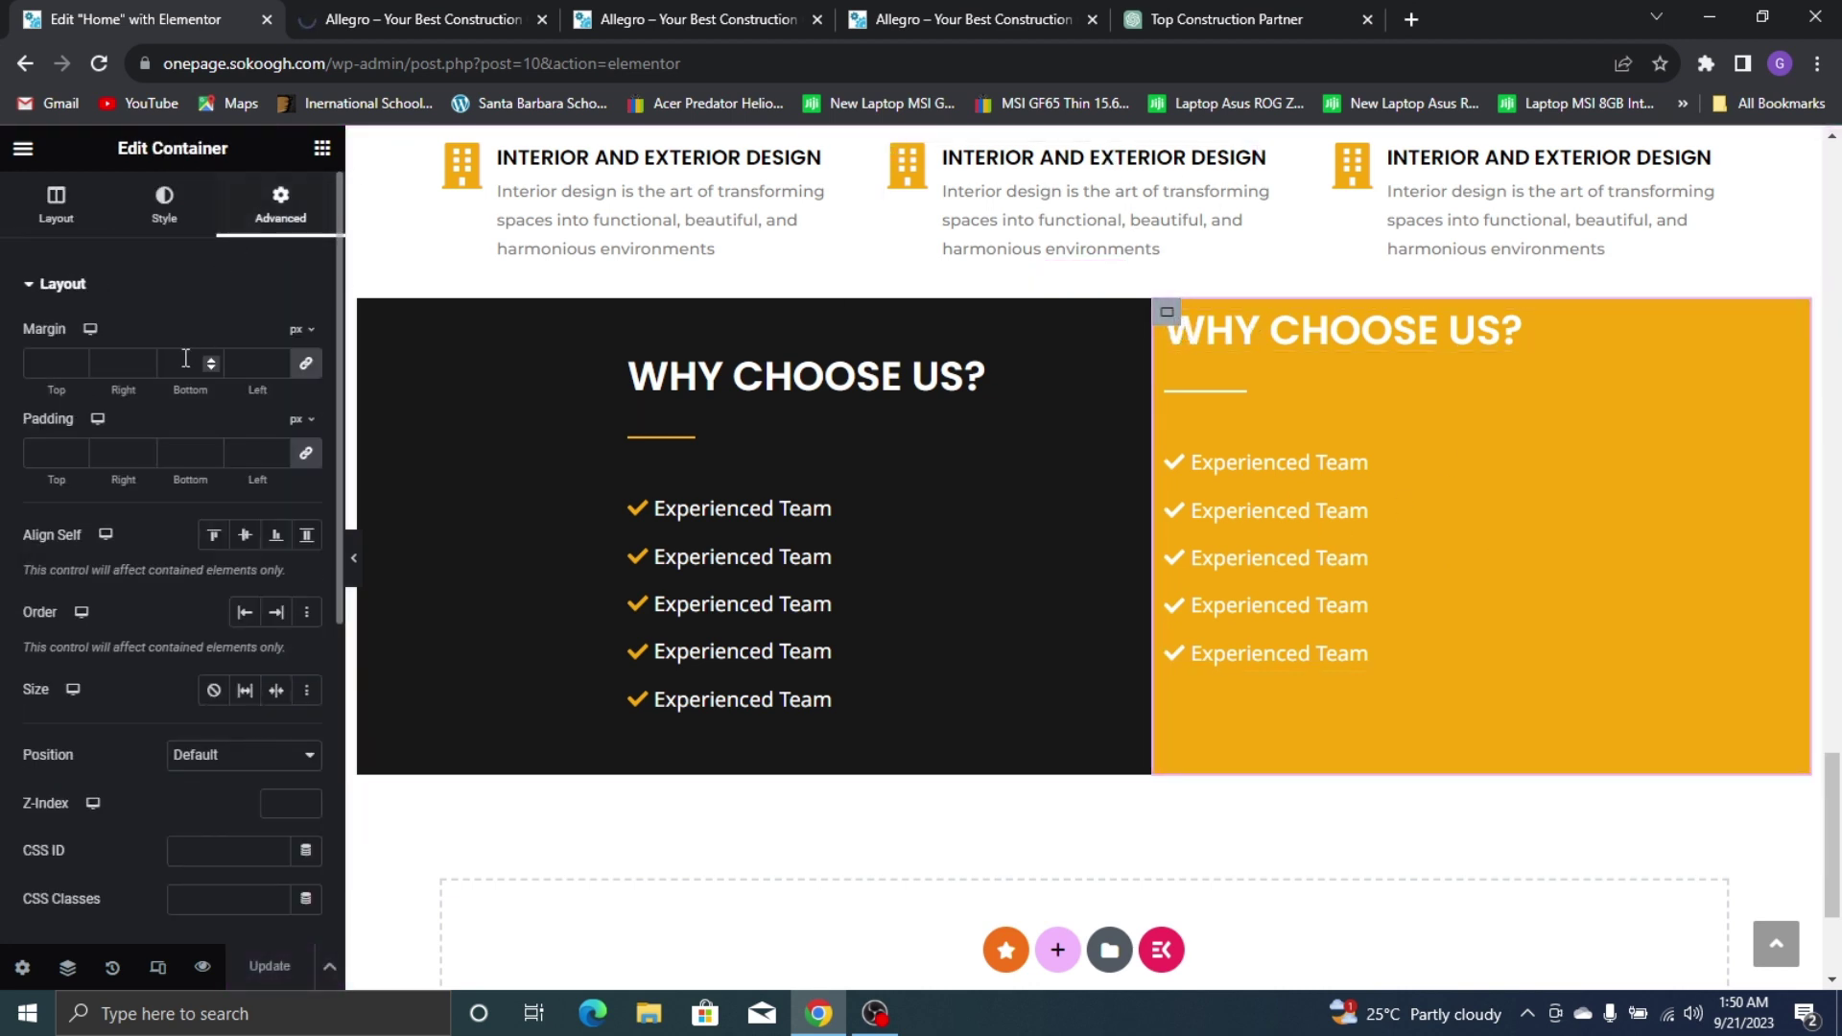
{"action": "left_click", "coordinate": [304, 454]}
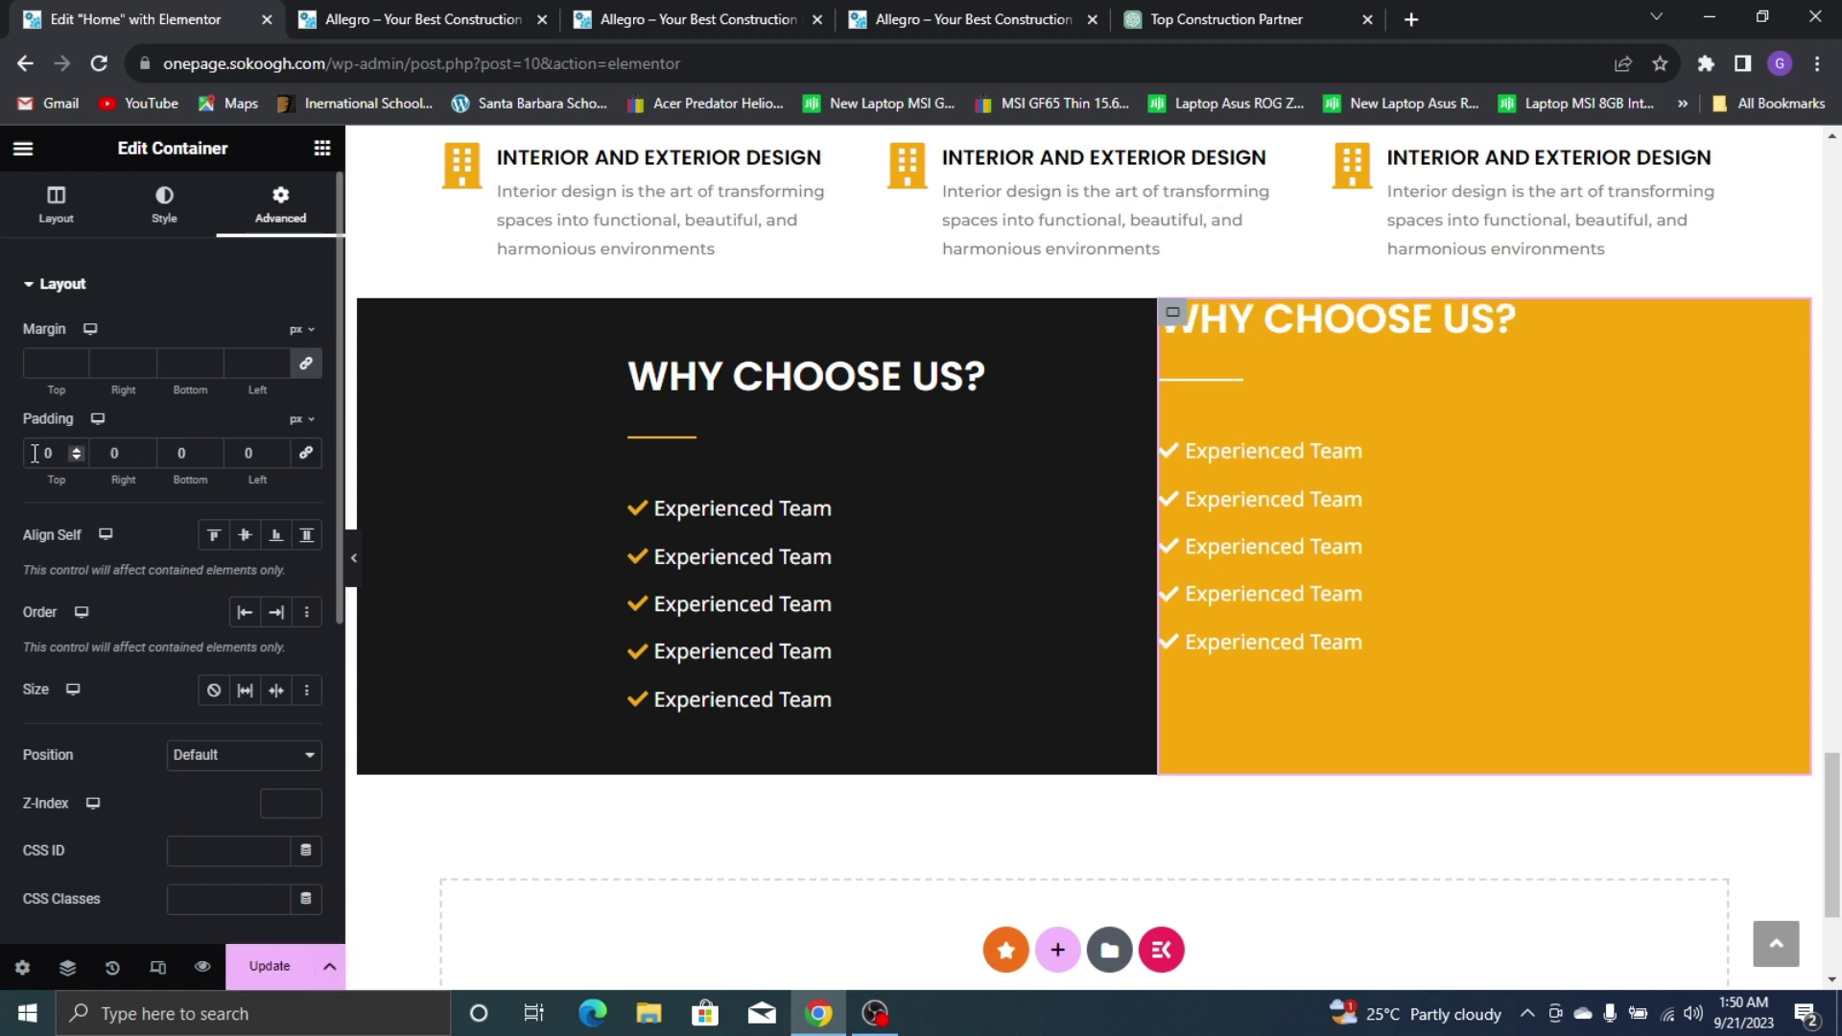
{"action": "type", "text": "5"}
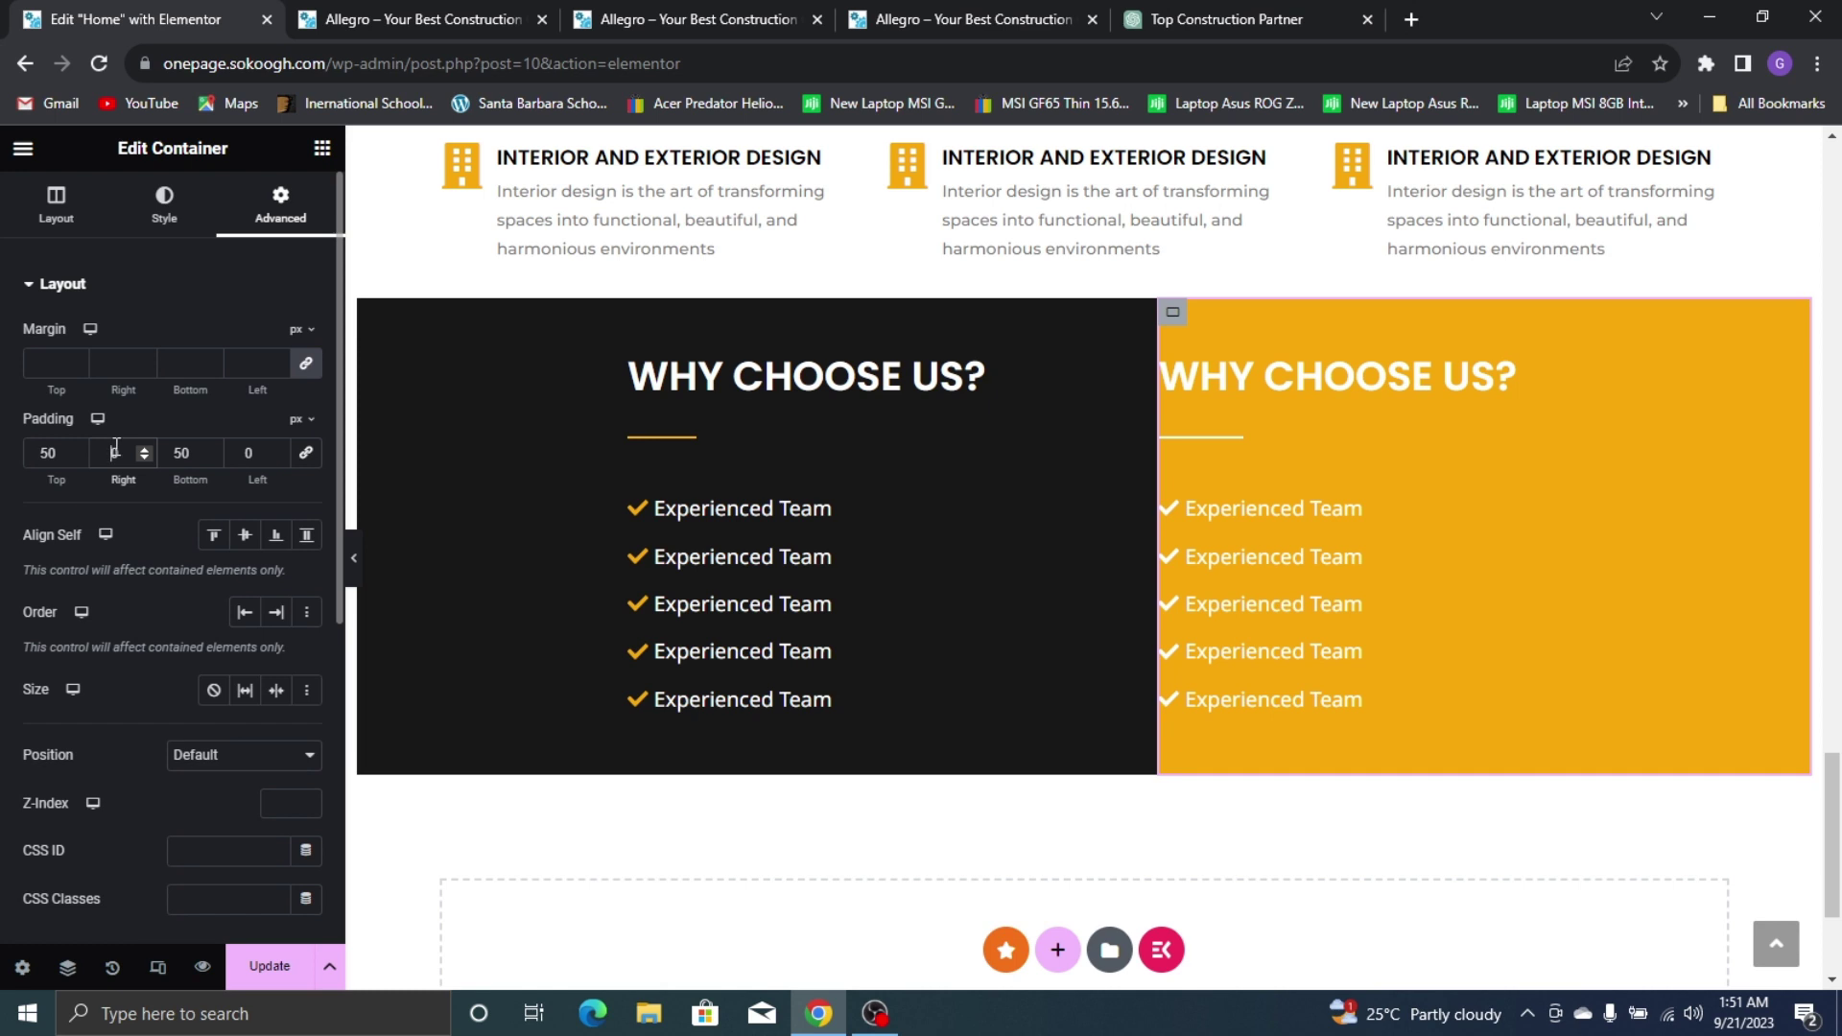
{"action": "type", "text": "3"}
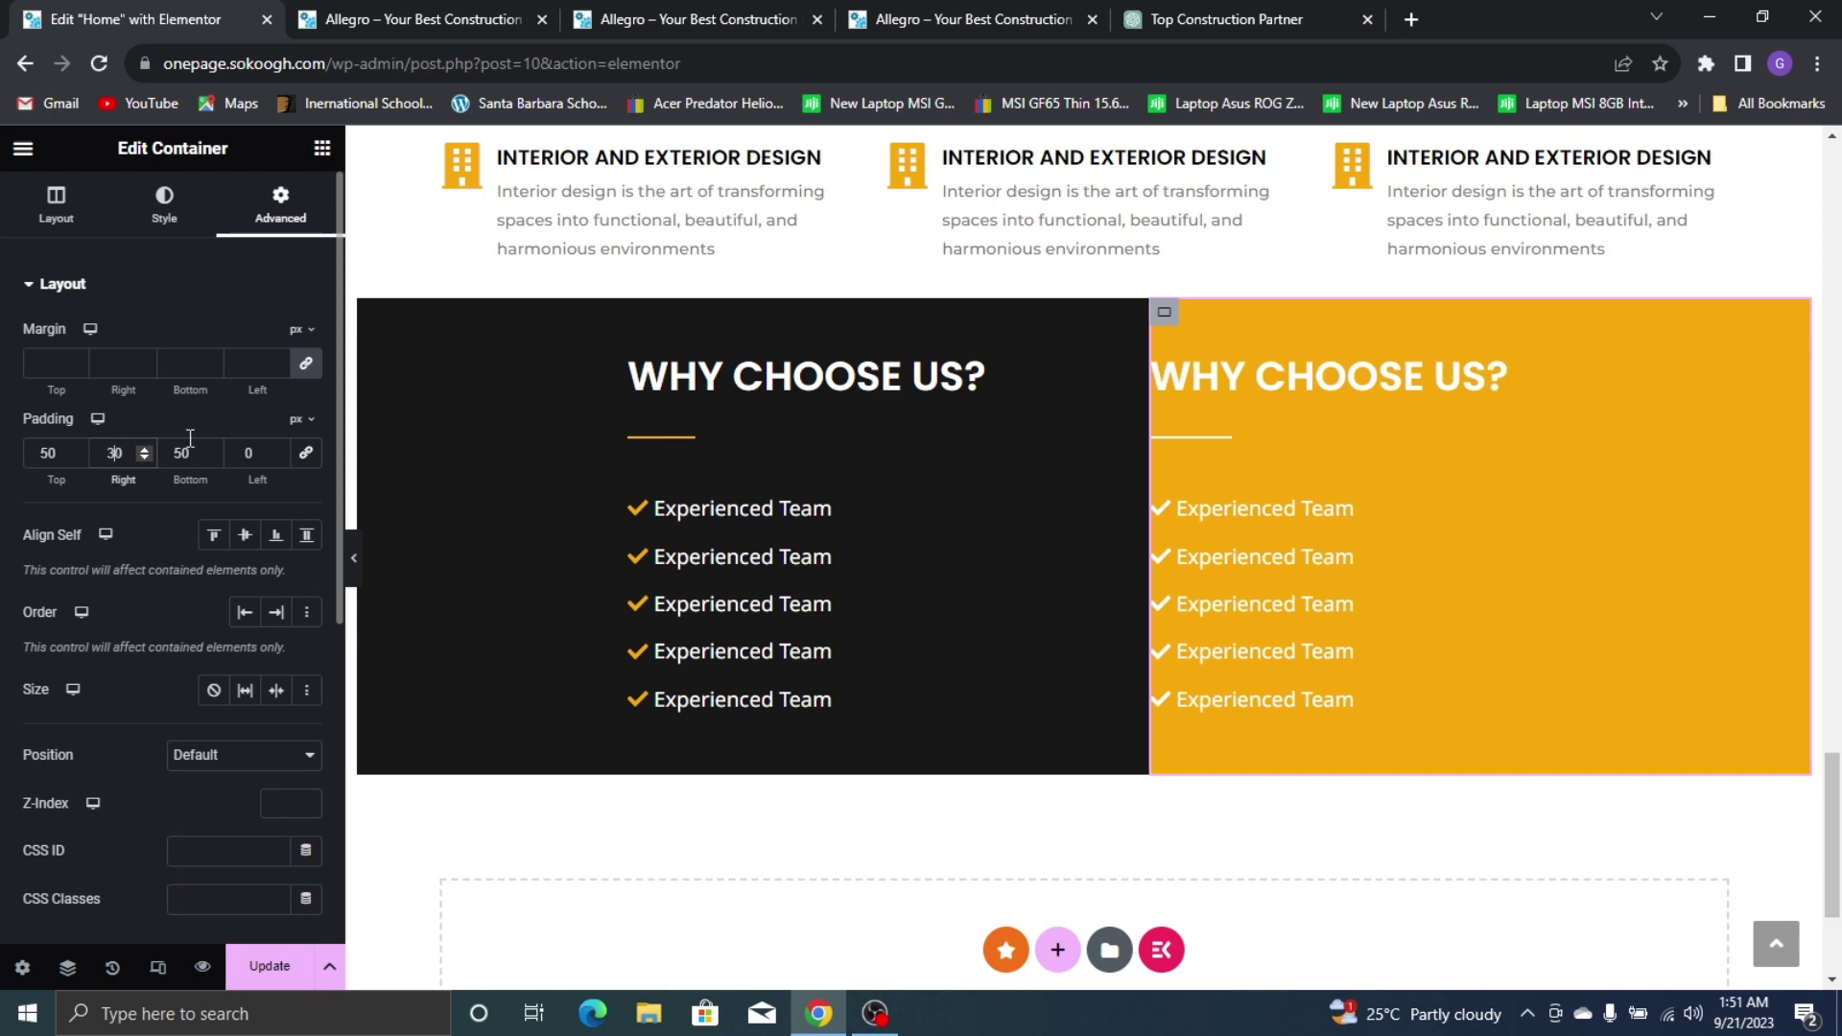
{"action": "key", "text": "BackSpace"}
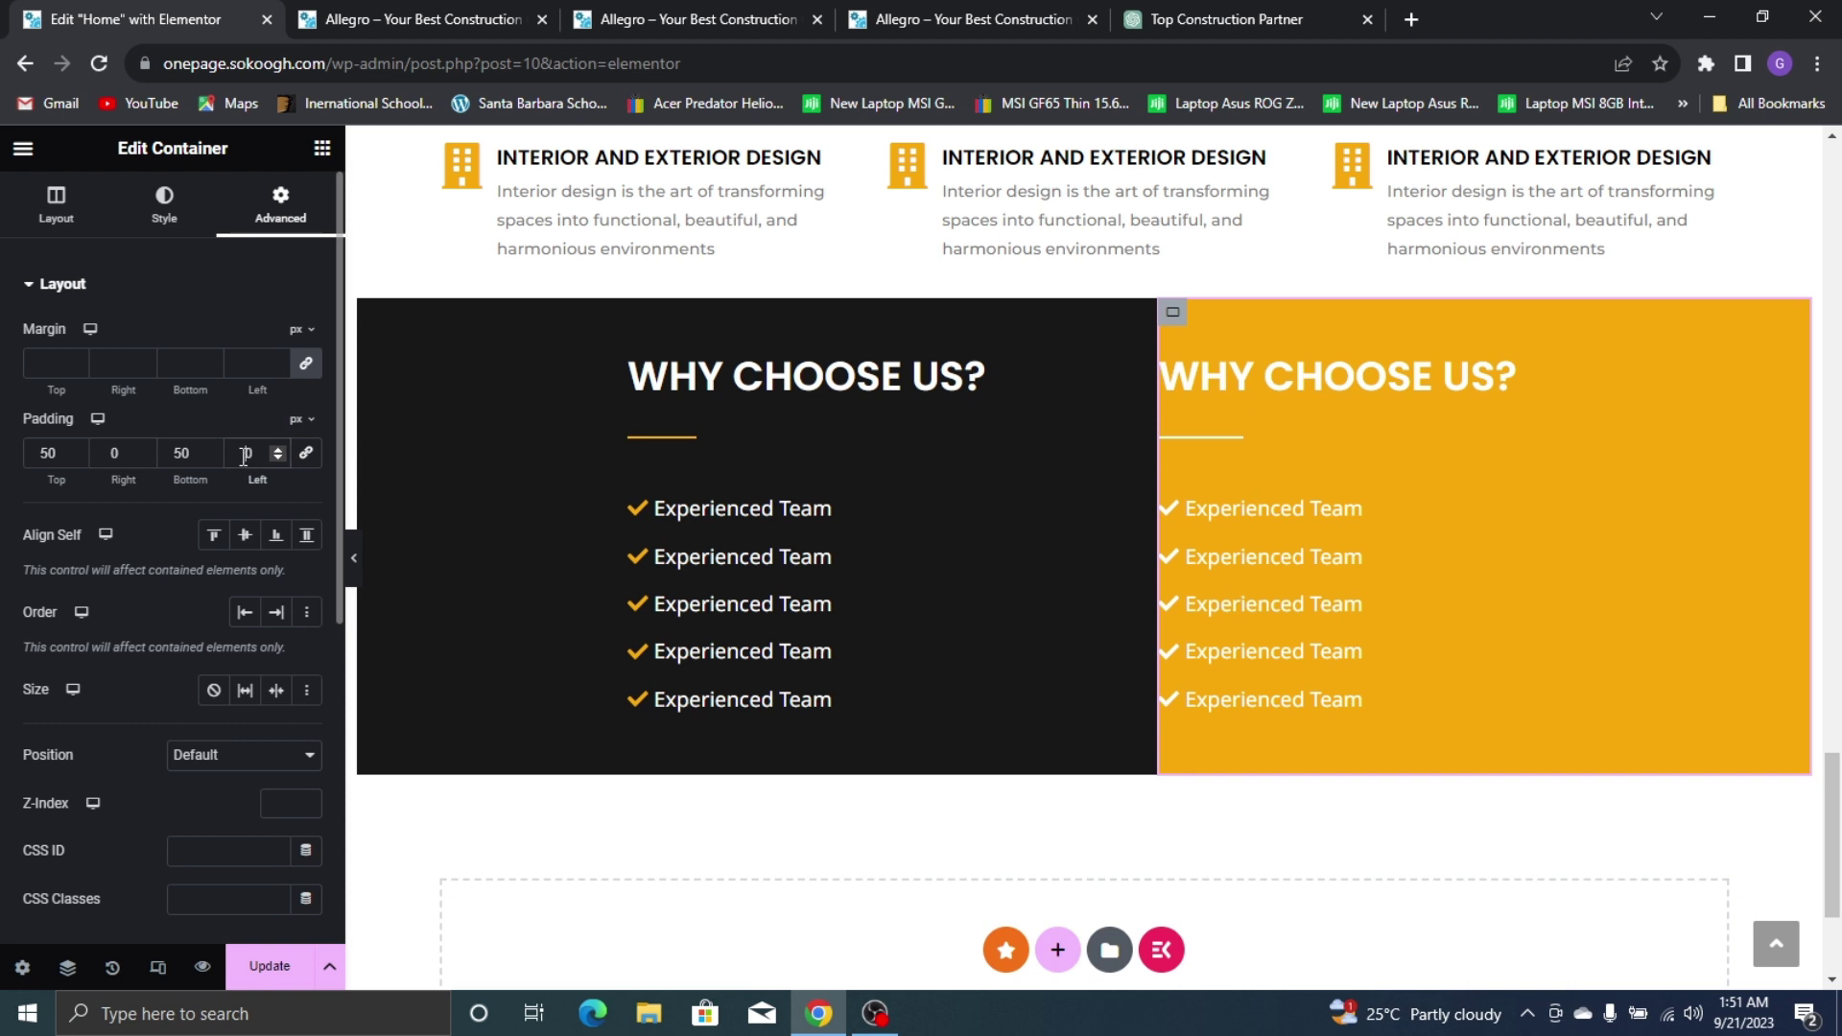
{"action": "type", "text": "3"}
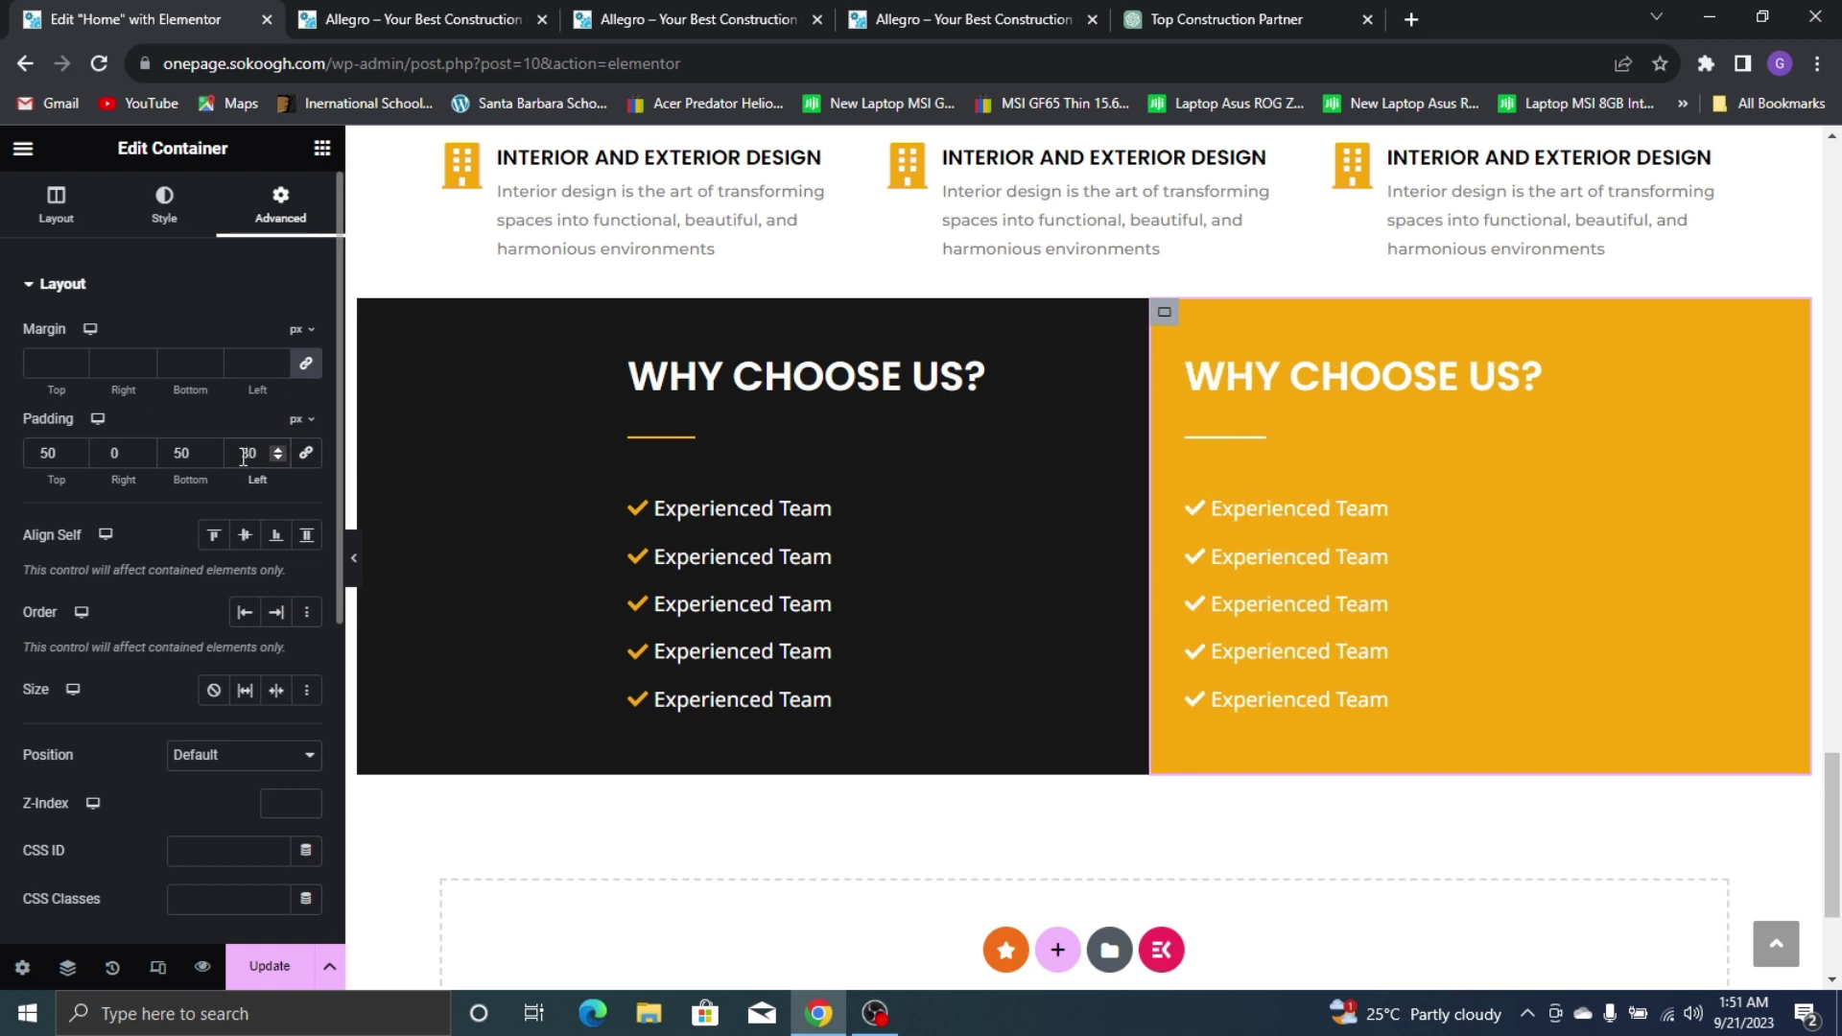
{"action": "key", "text": "BackSpace"}
{"action": "type", "text": "5"}
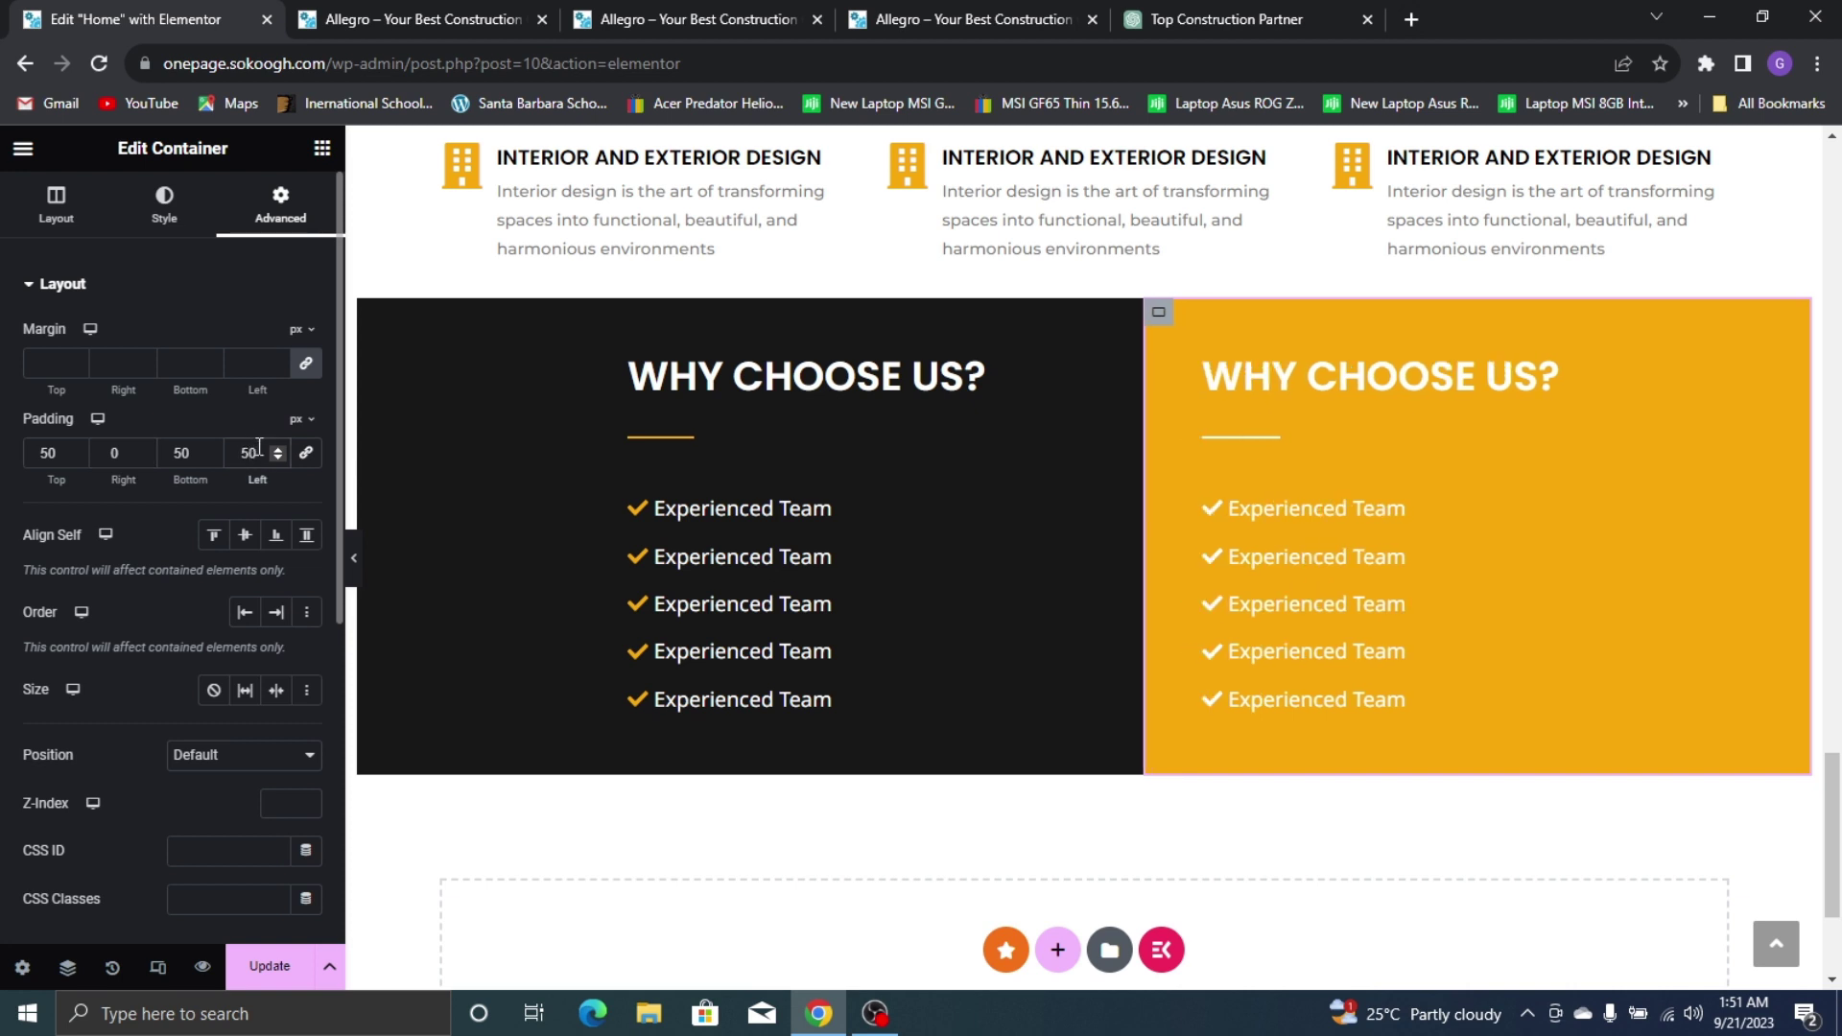
{"action": "left_click", "coordinate": [270, 966]}
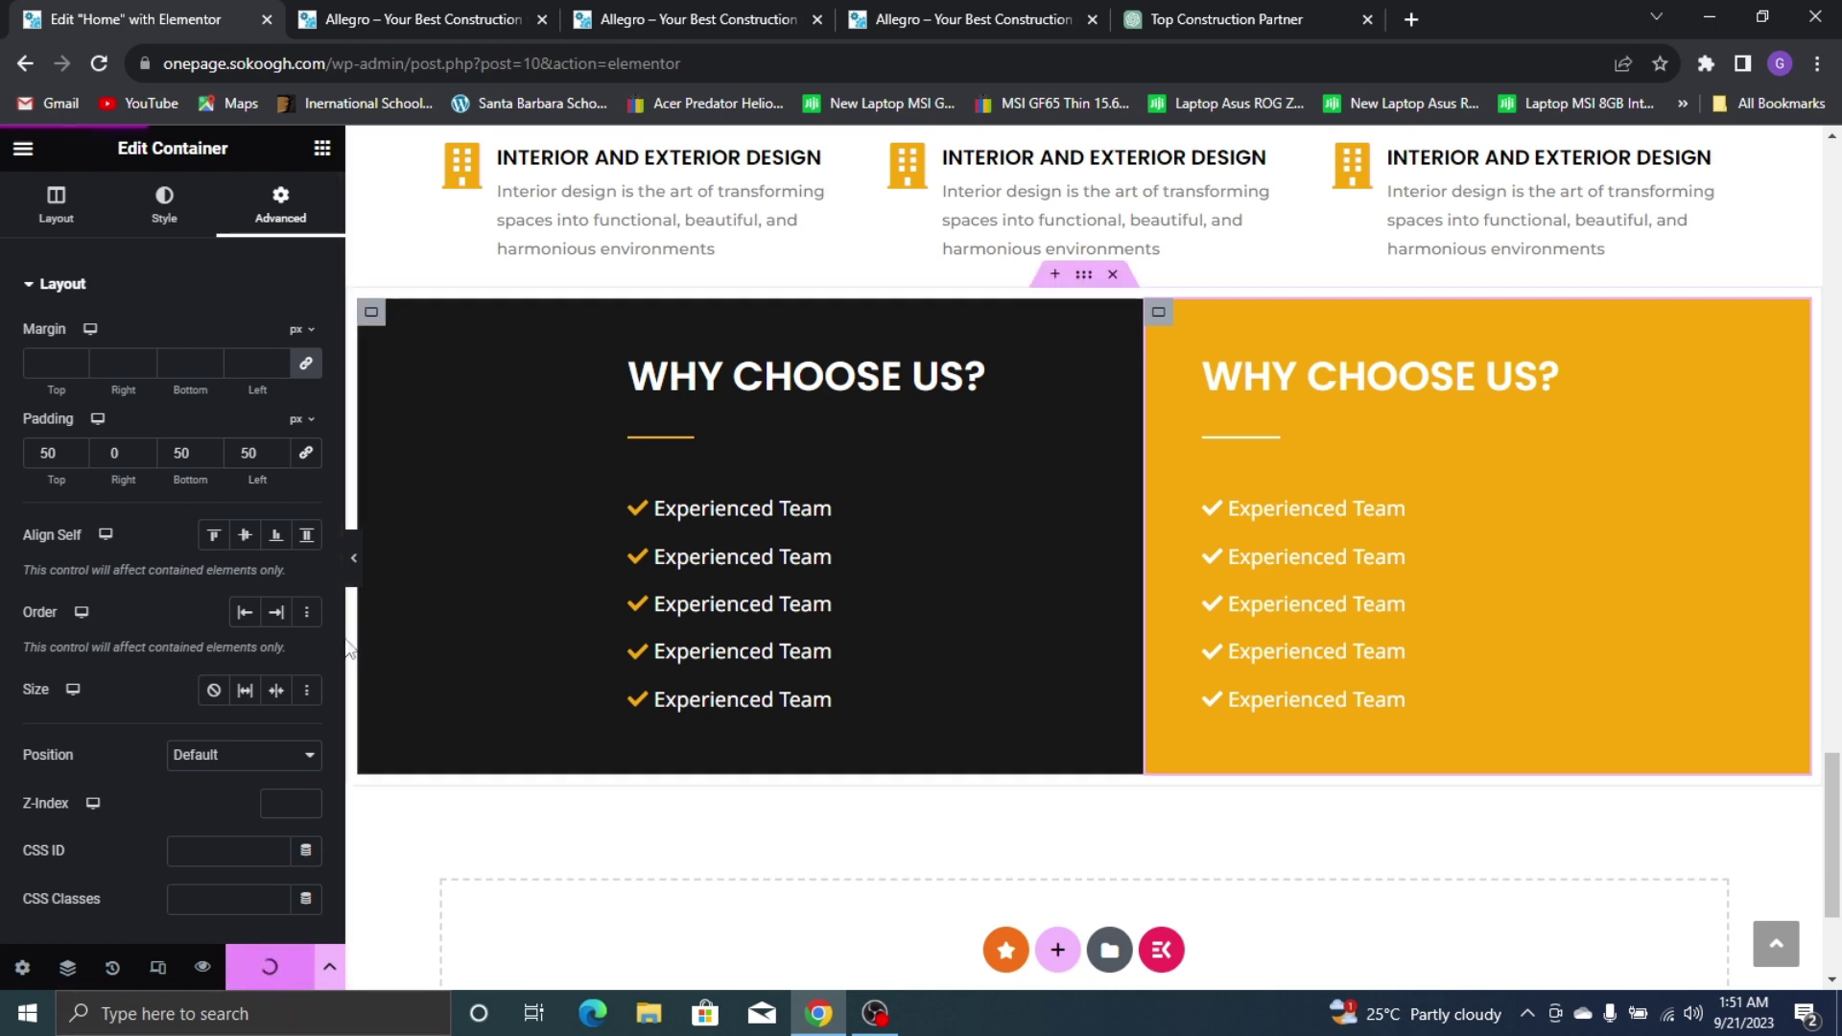
{"action": "left_click", "coordinate": [356, 560]}
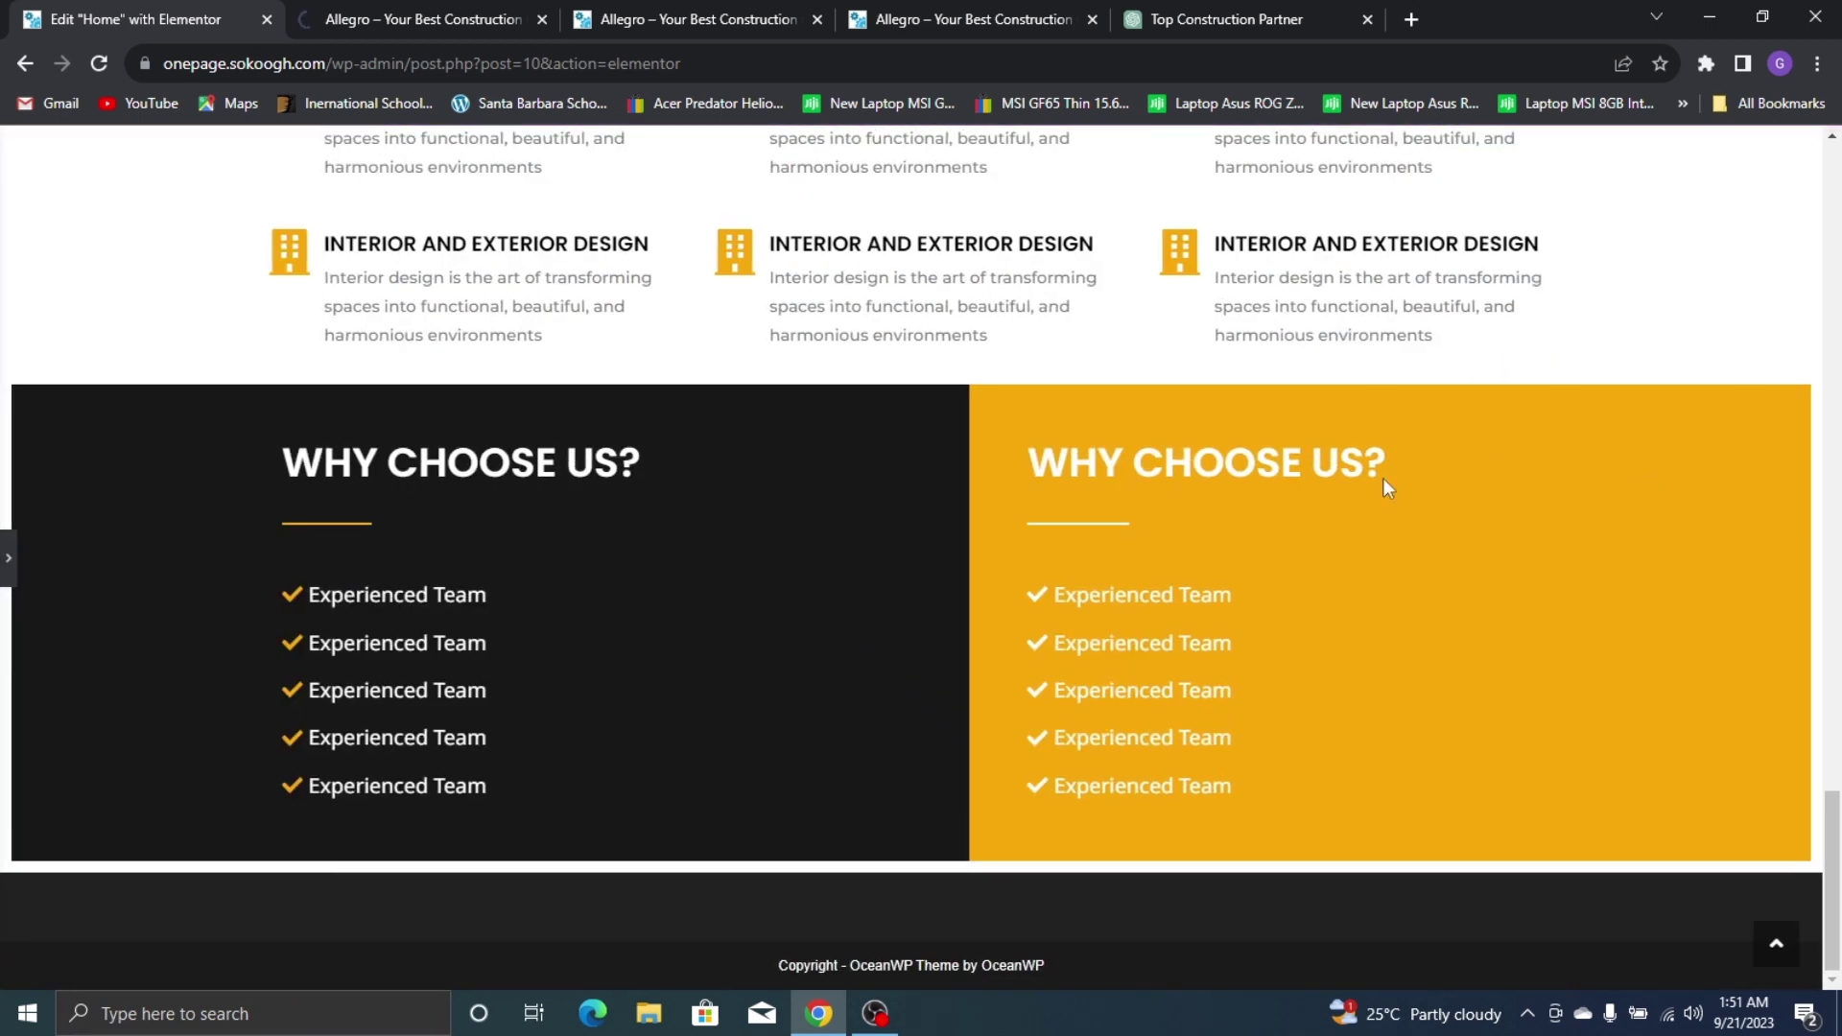
Try full-width content width on the dark container and preview it
{"action": "left_click", "coordinate": [9, 558]}
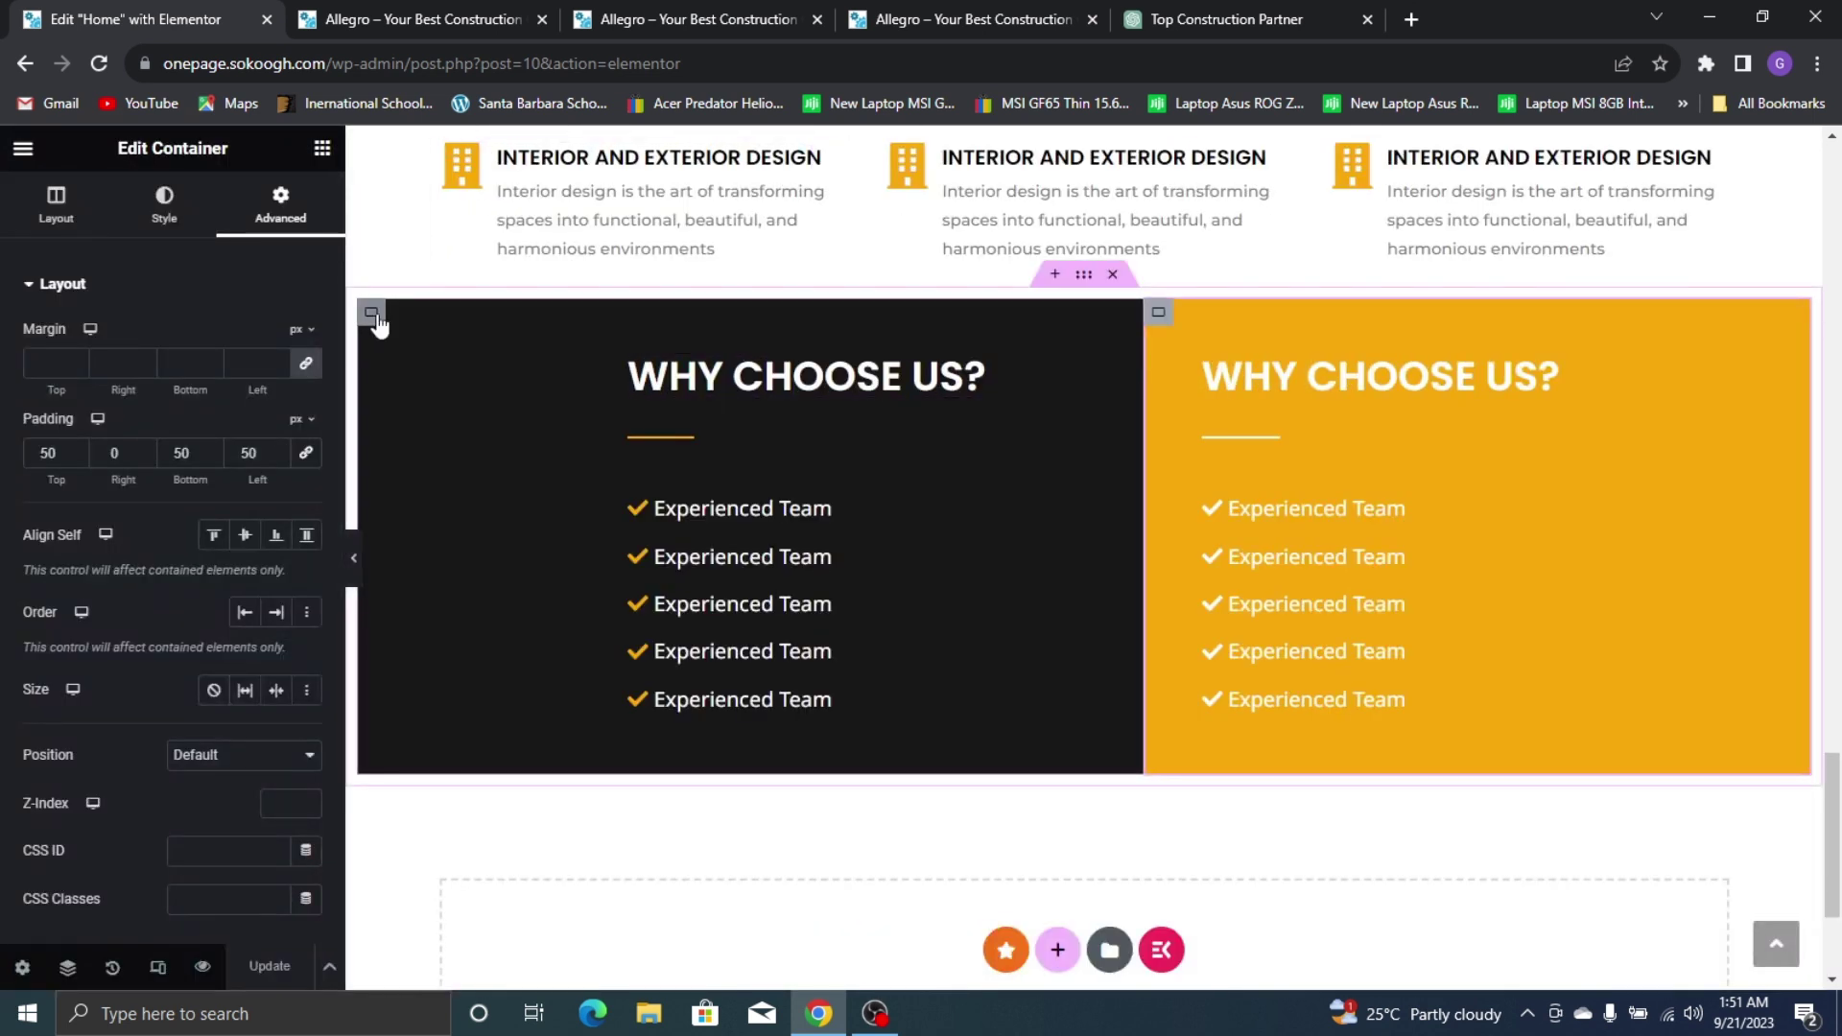
{"action": "left_click", "coordinate": [164, 205]}
{"action": "left_click", "coordinate": [56, 204]}
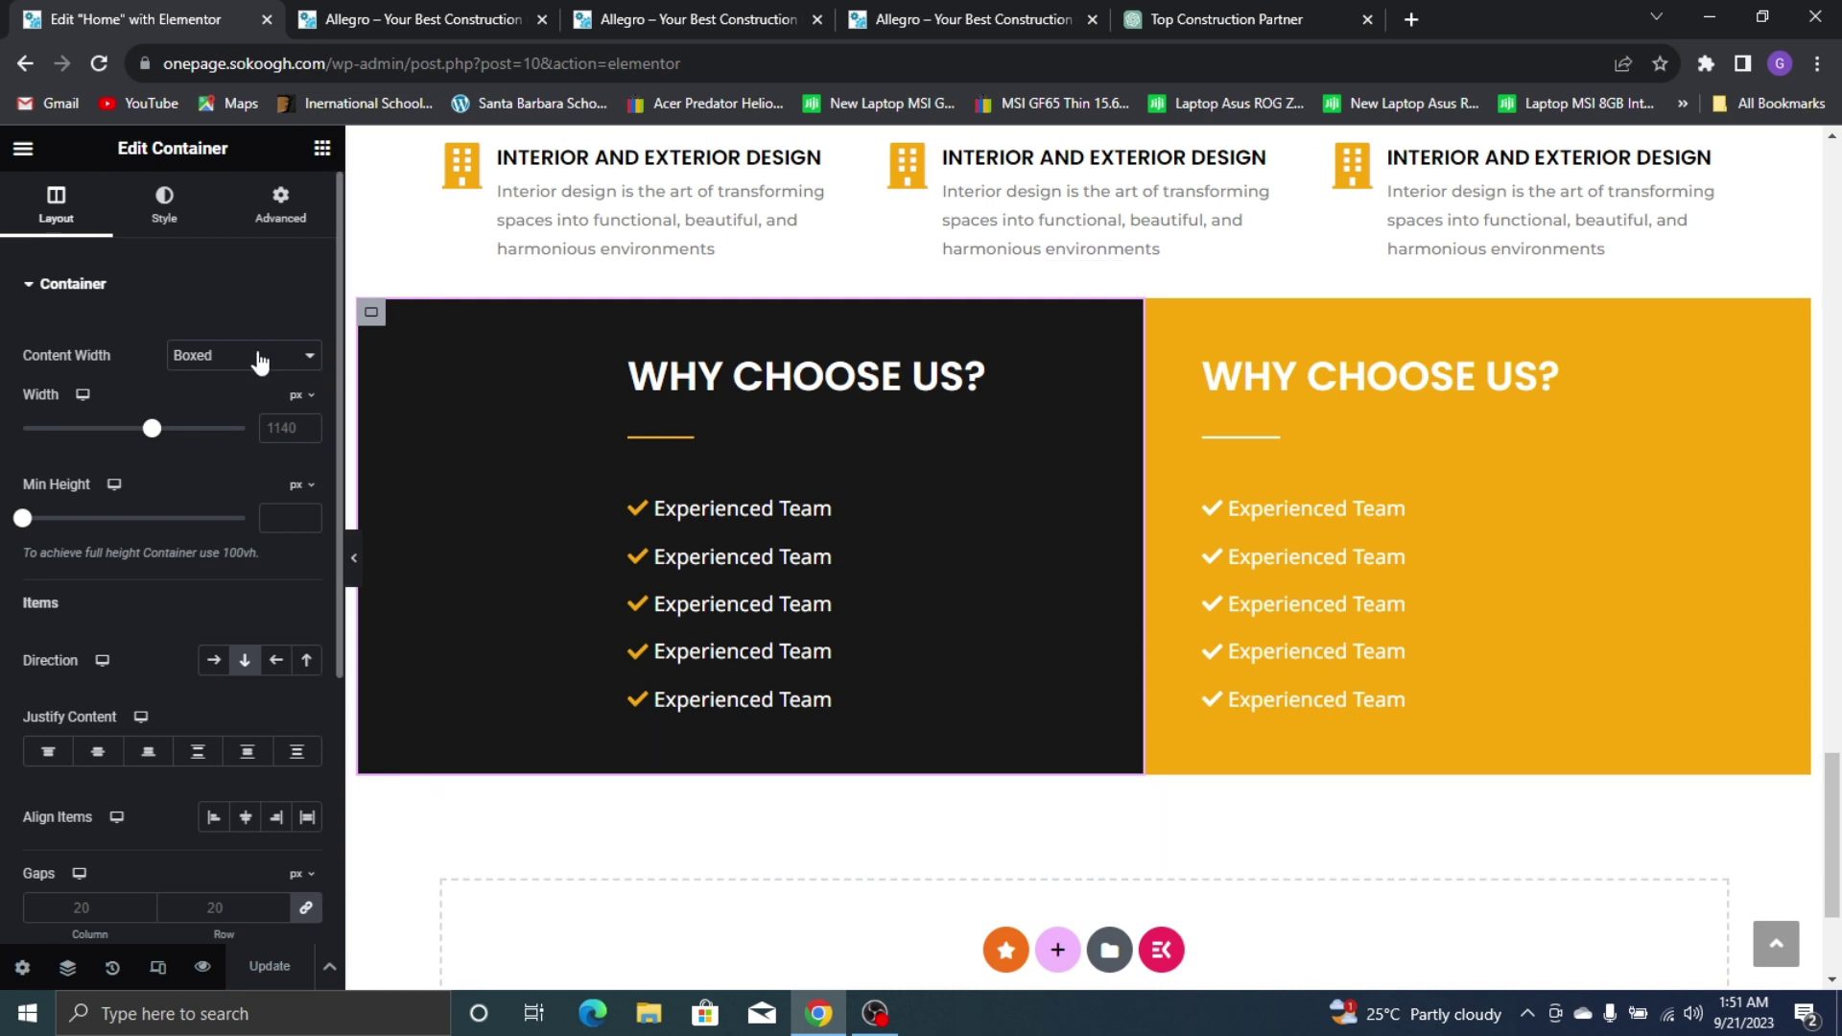
{"action": "left_click", "coordinate": [255, 357]}
{"action": "left_click", "coordinate": [285, 412]}
{"action": "left_click", "coordinate": [235, 362]}
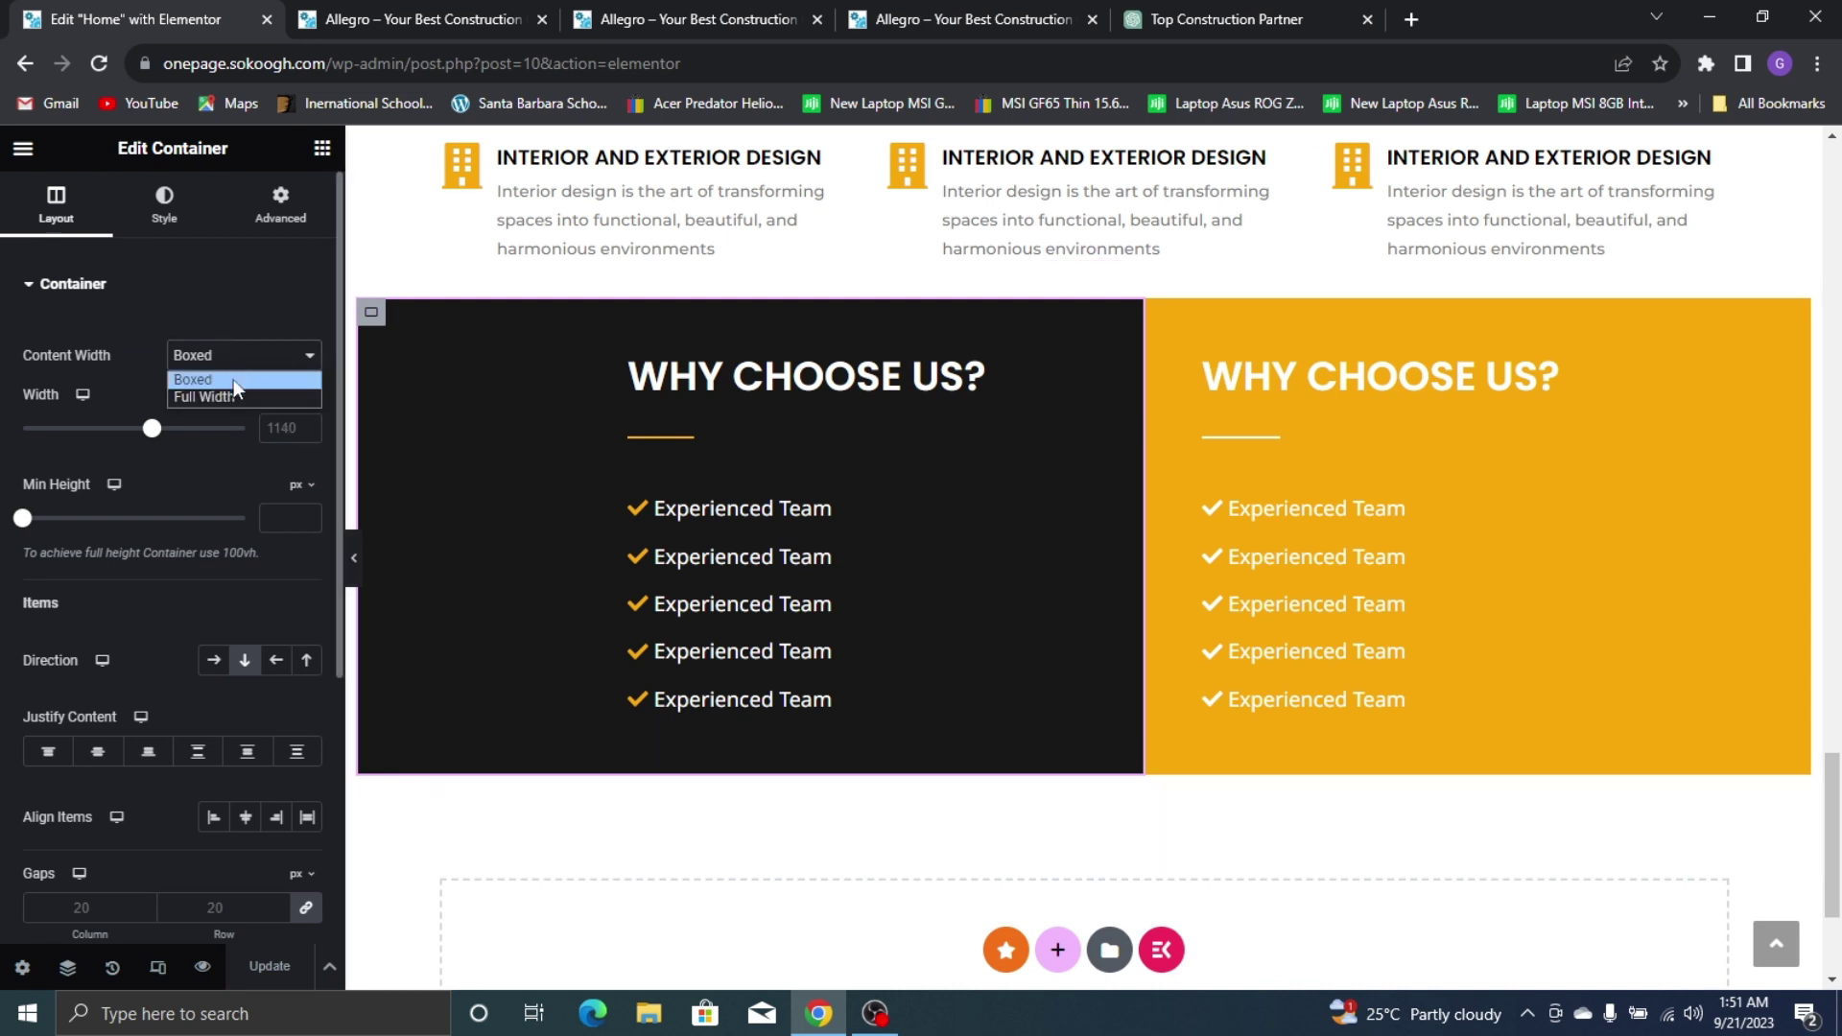
{"action": "left_click", "coordinate": [241, 394]}
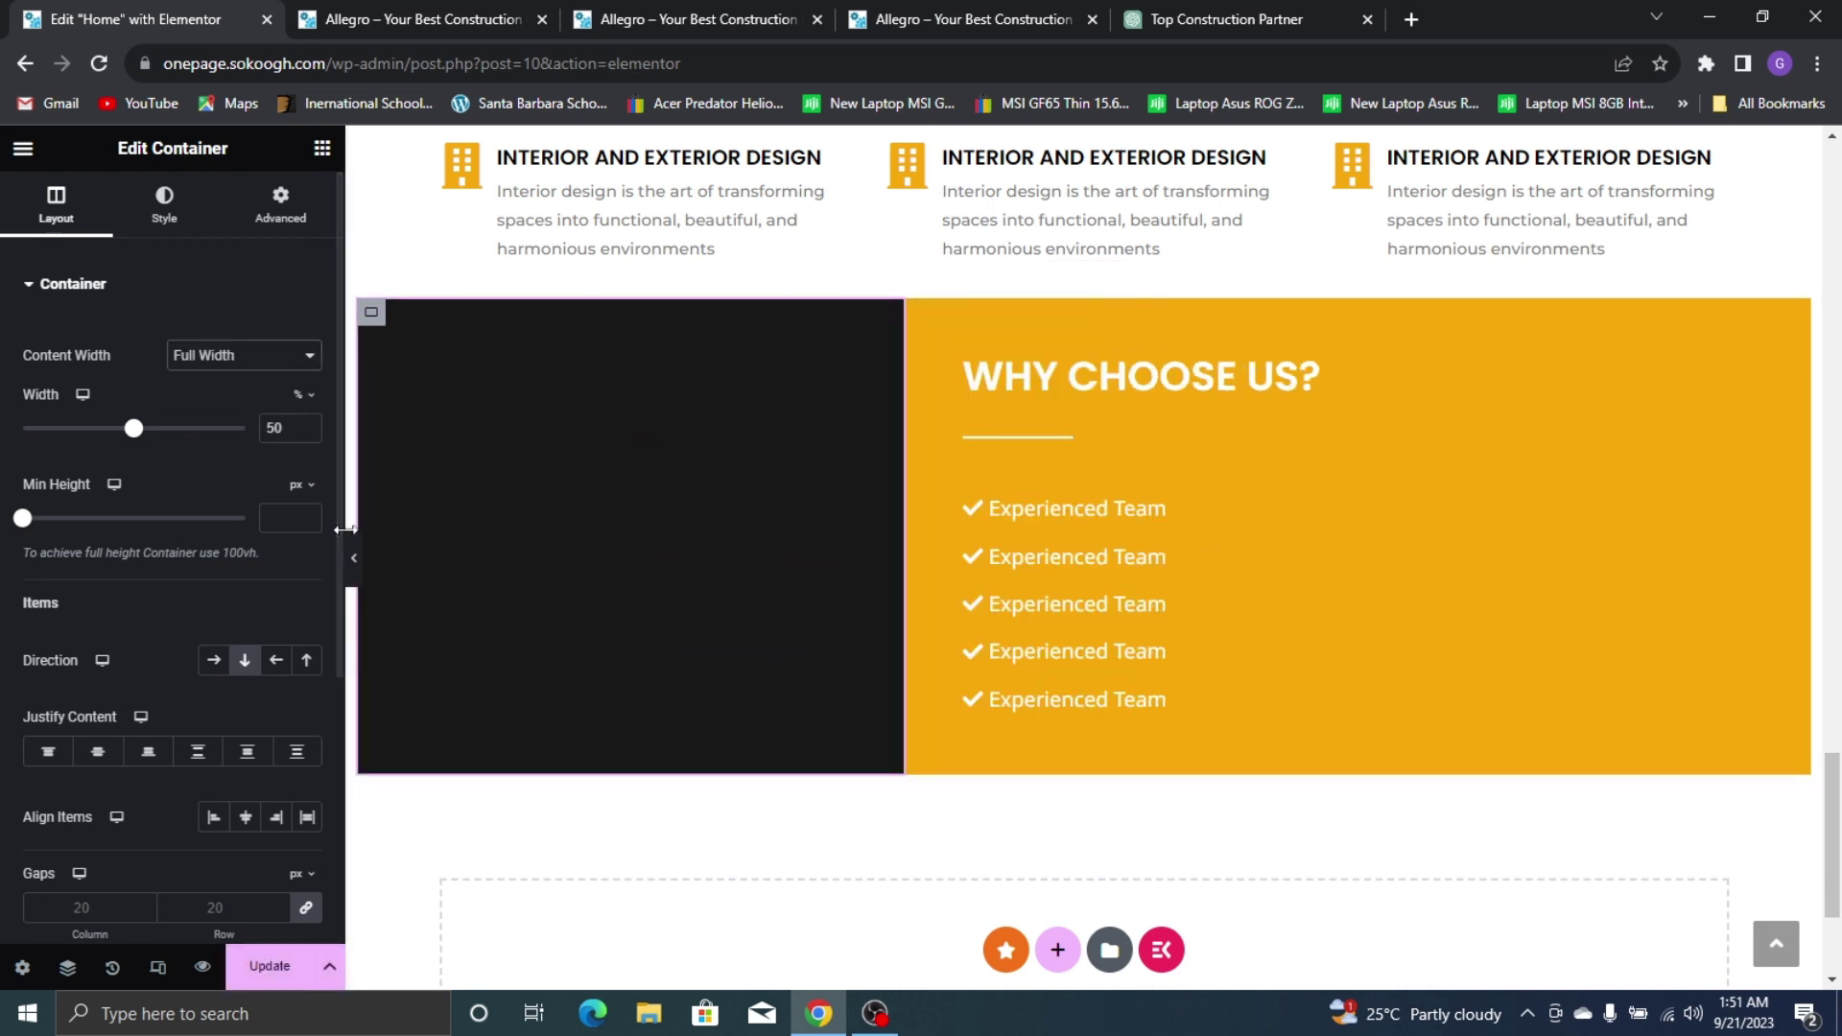
{"action": "left_click", "coordinate": [354, 558]}
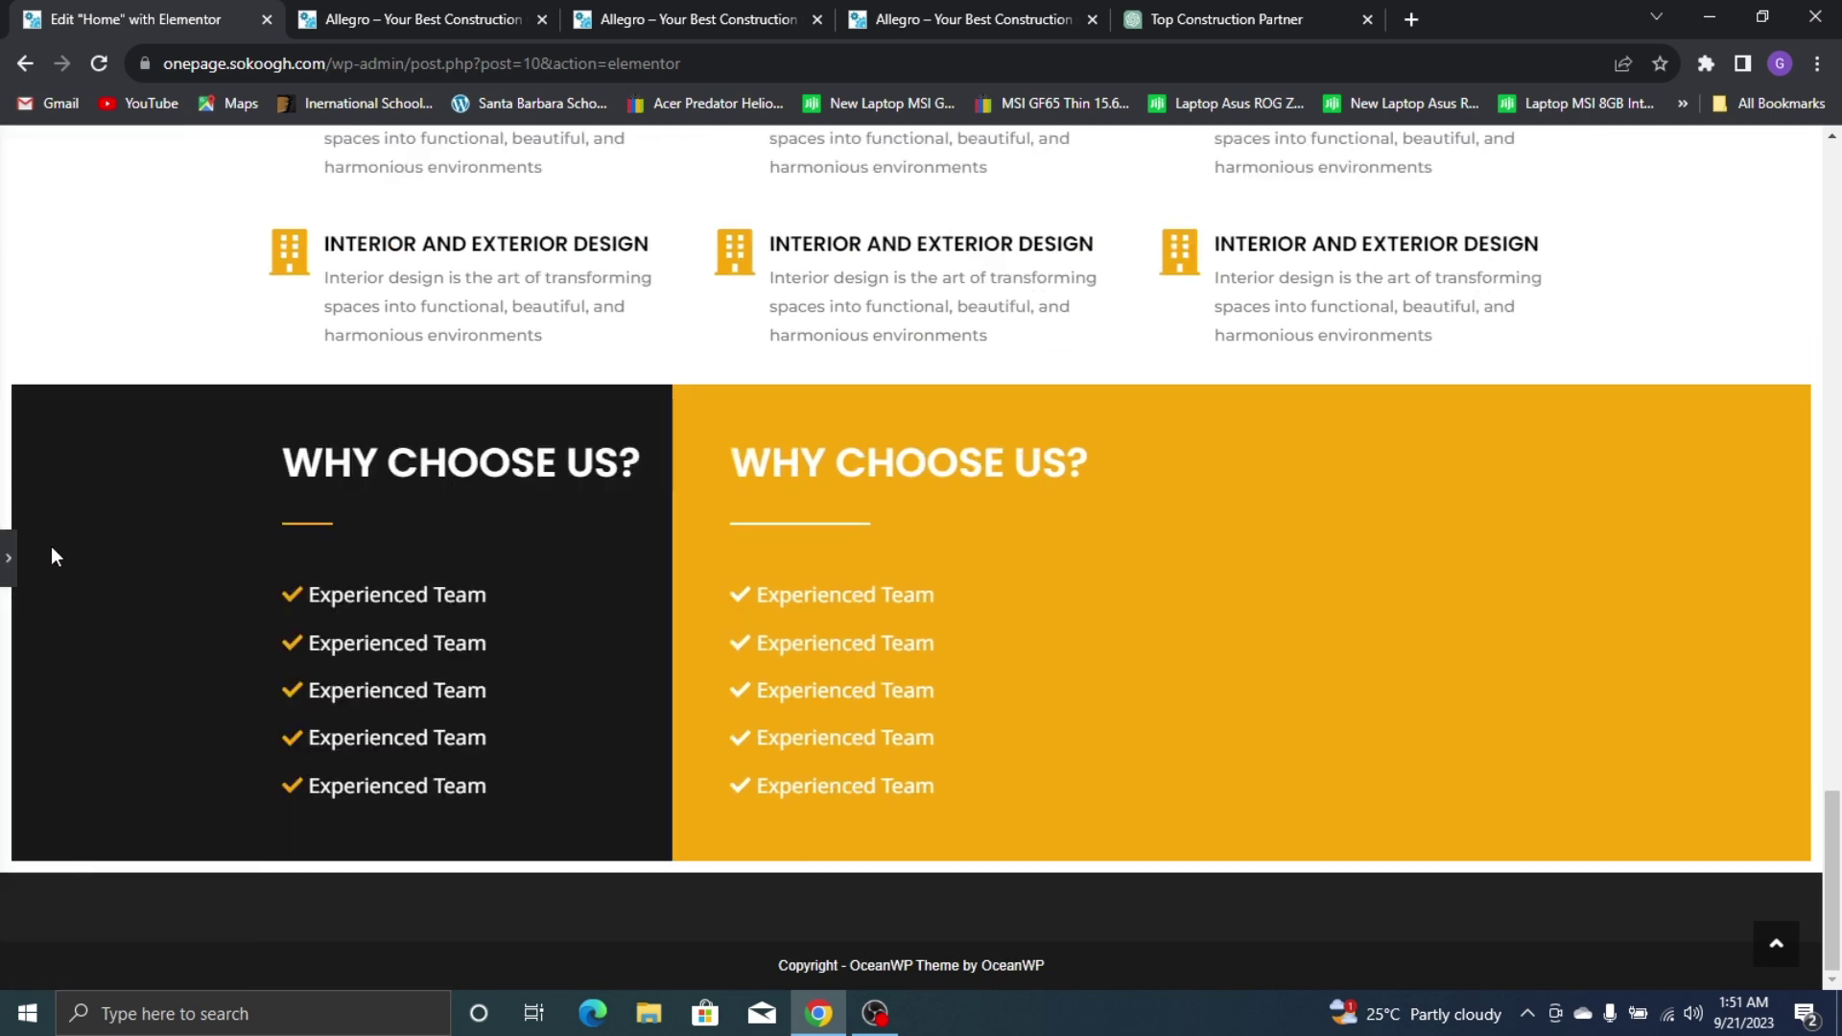
Try full-width content width on the yellow container and preview it
{"action": "left_click", "coordinate": [8, 558]}
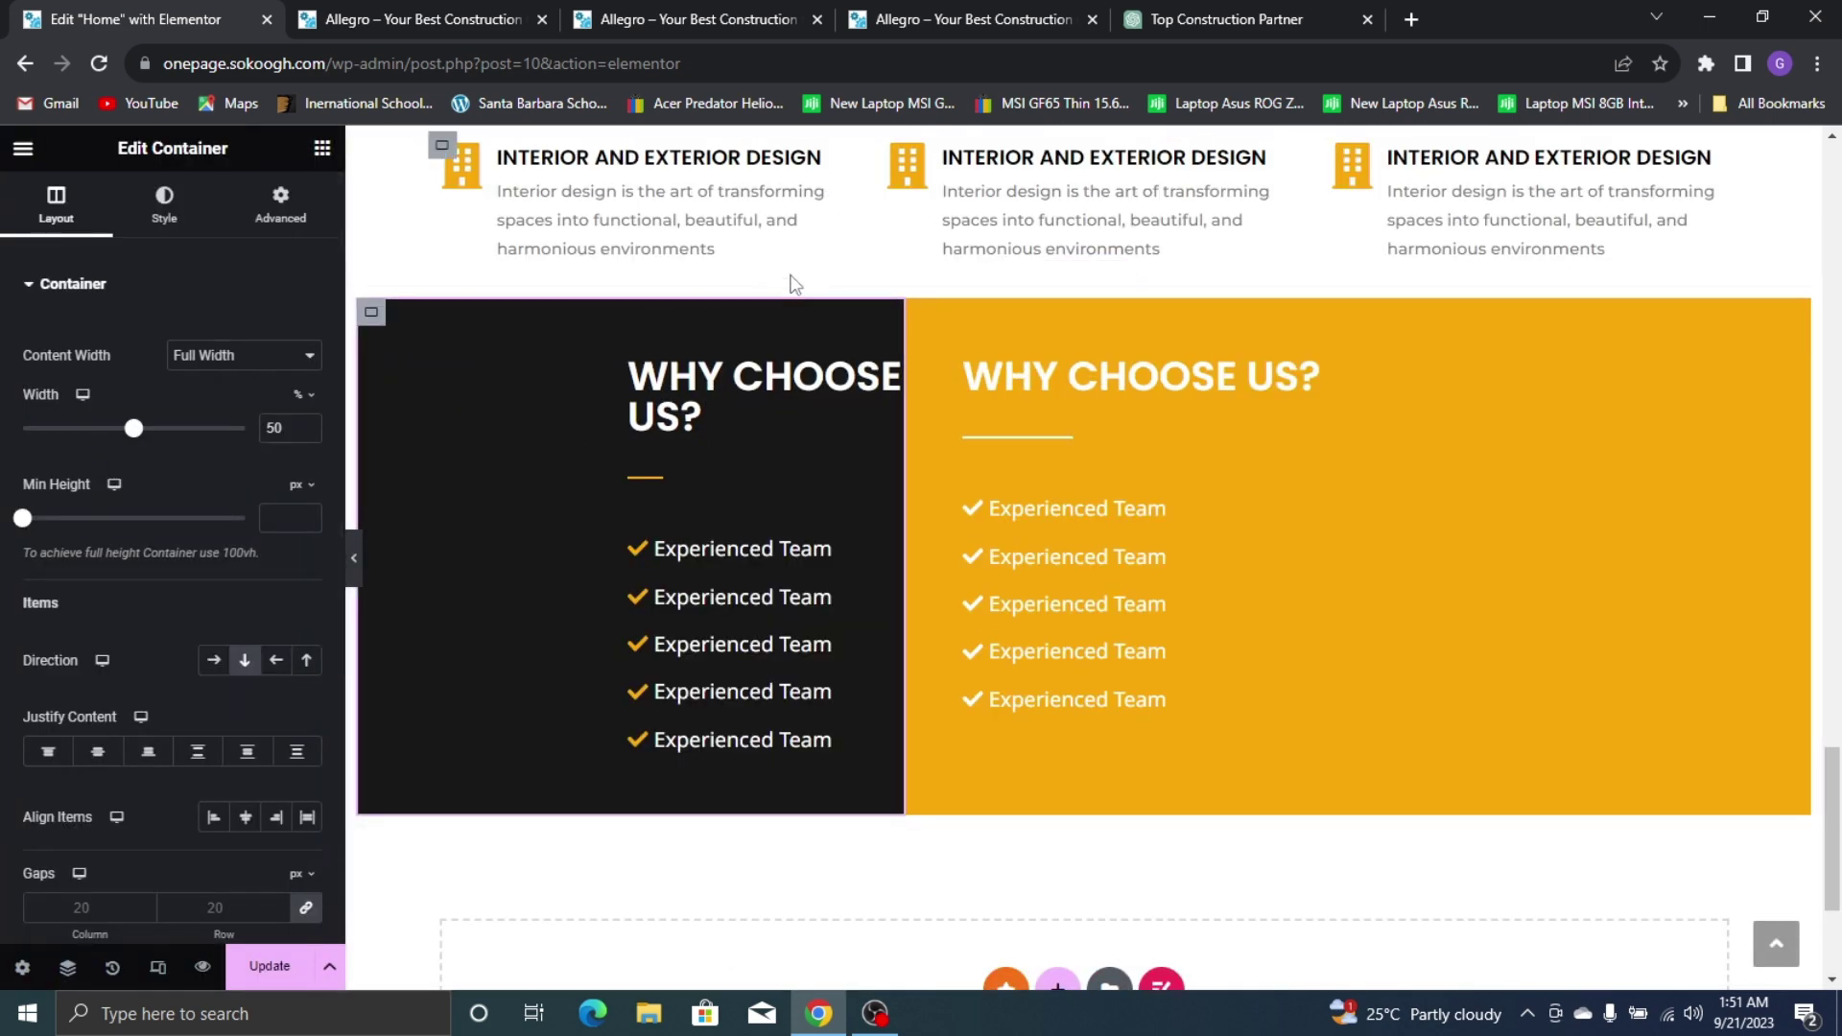
{"action": "left_click", "coordinate": [931, 313]}
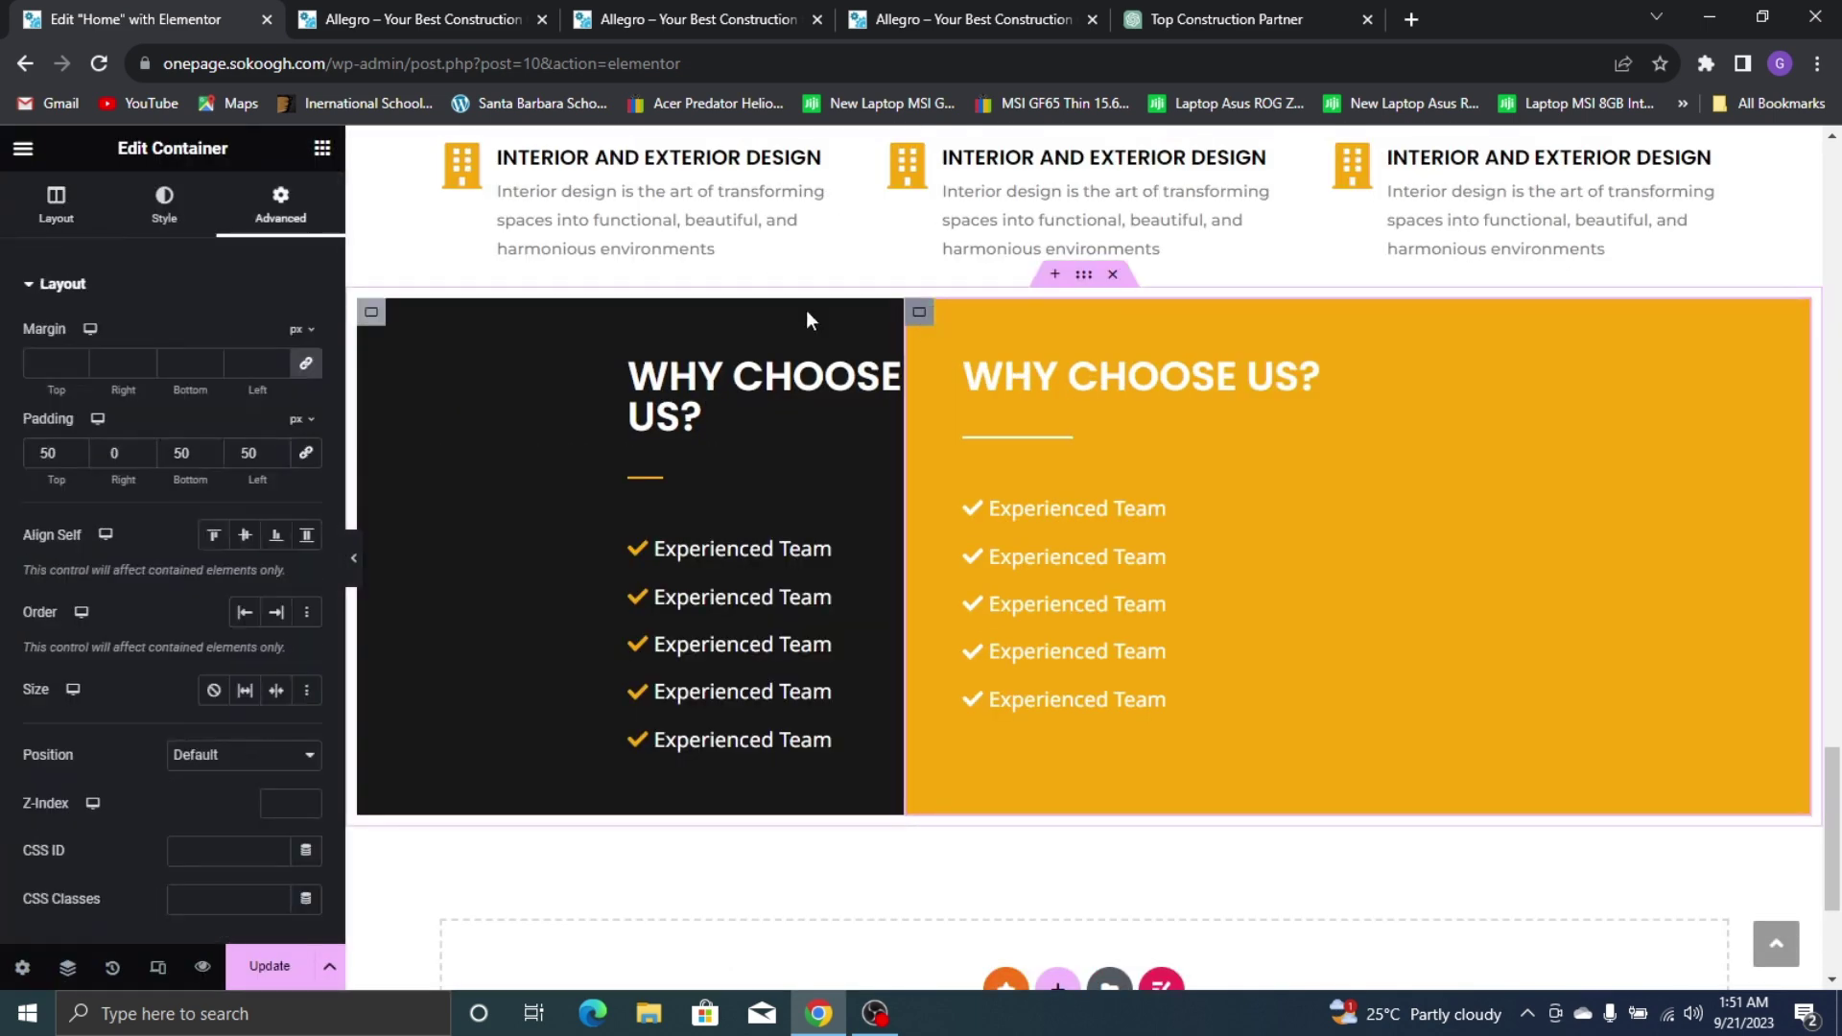
{"action": "left_click", "coordinate": [55, 201]}
{"action": "left_click", "coordinate": [270, 374]}
{"action": "left_click", "coordinate": [203, 400]}
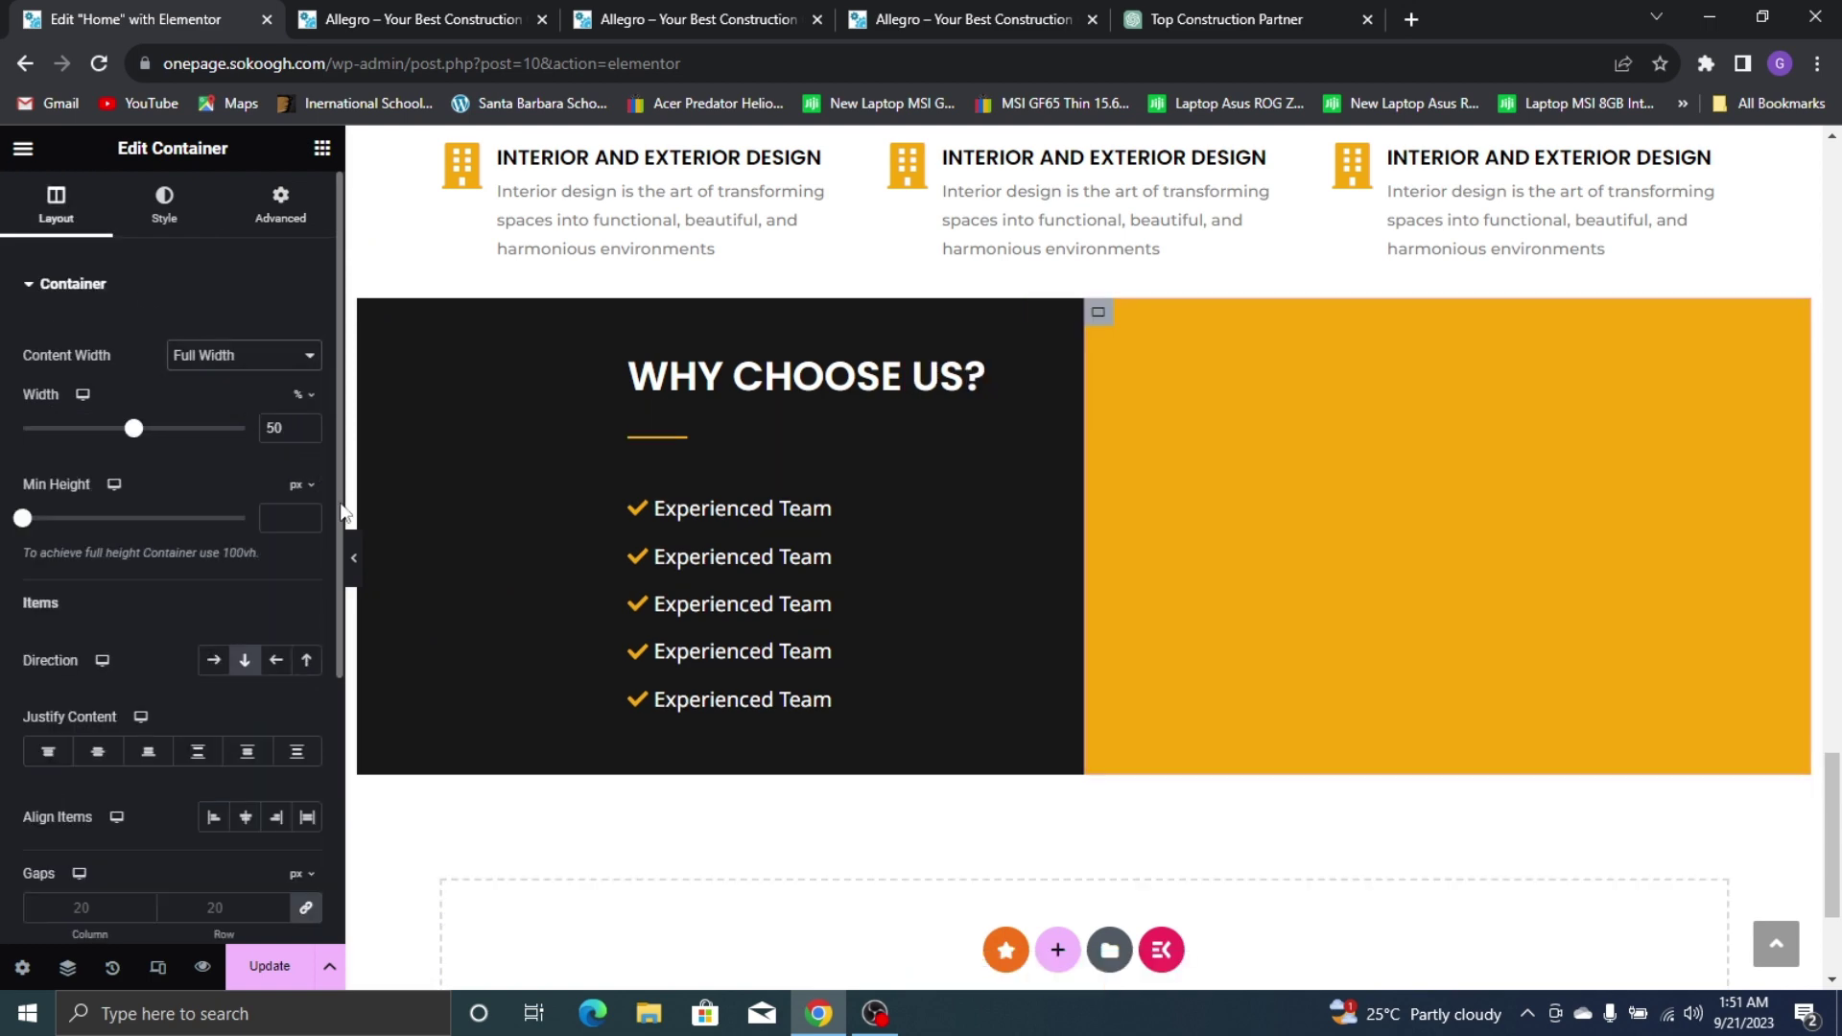
{"action": "left_click", "coordinate": [359, 558]}
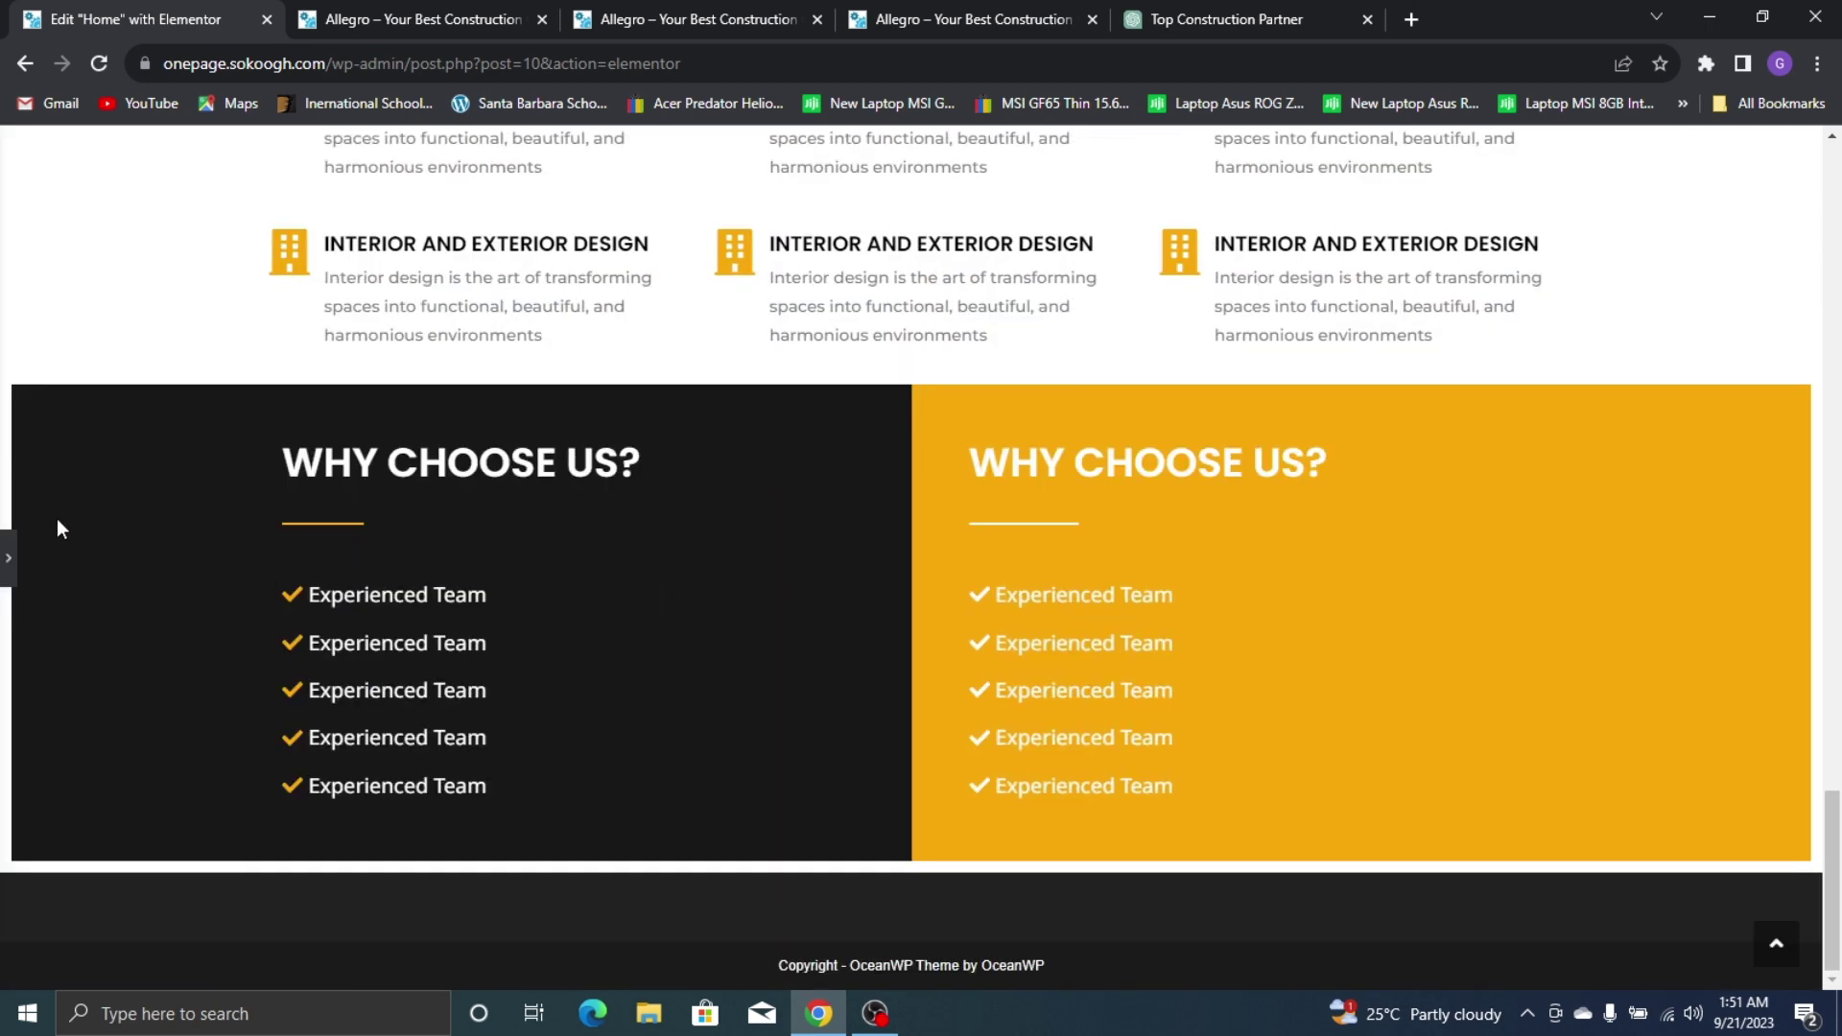
Switch both the yellow and dark containers back to boxed width
{"action": "key", "text": "ctrl+p"}
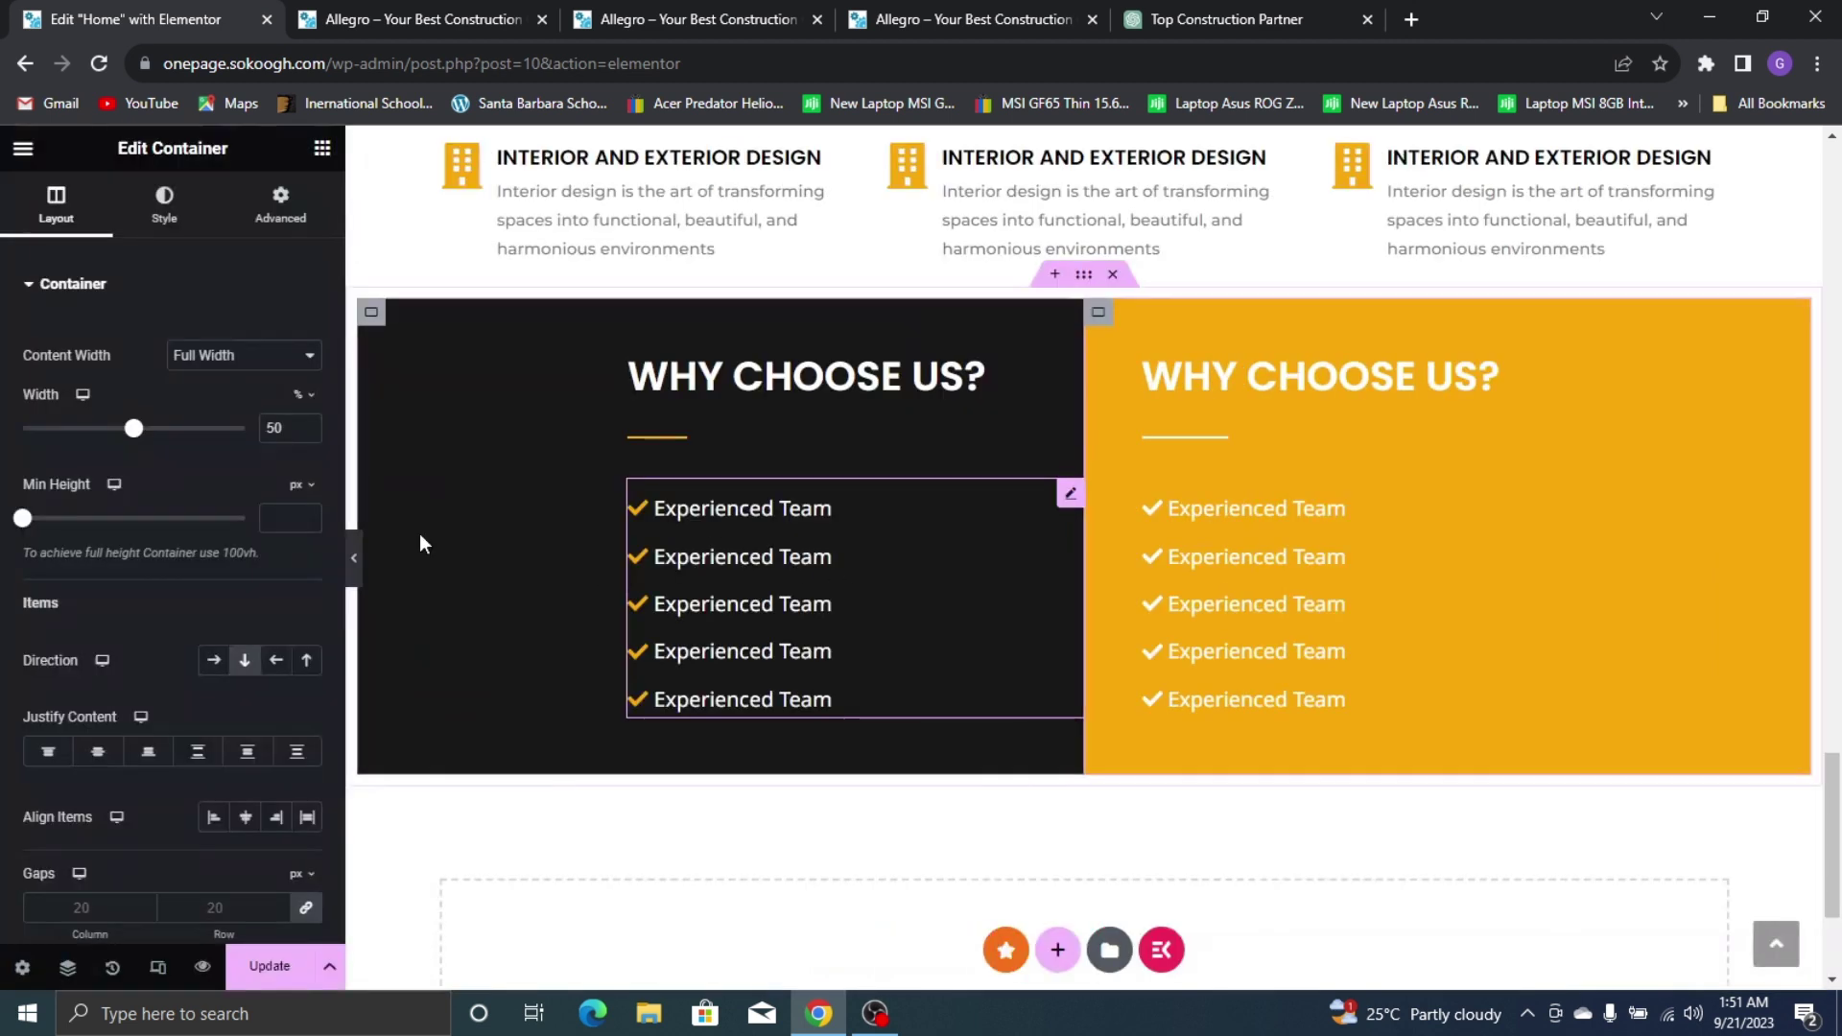
{"action": "left_click", "coordinate": [274, 357]}
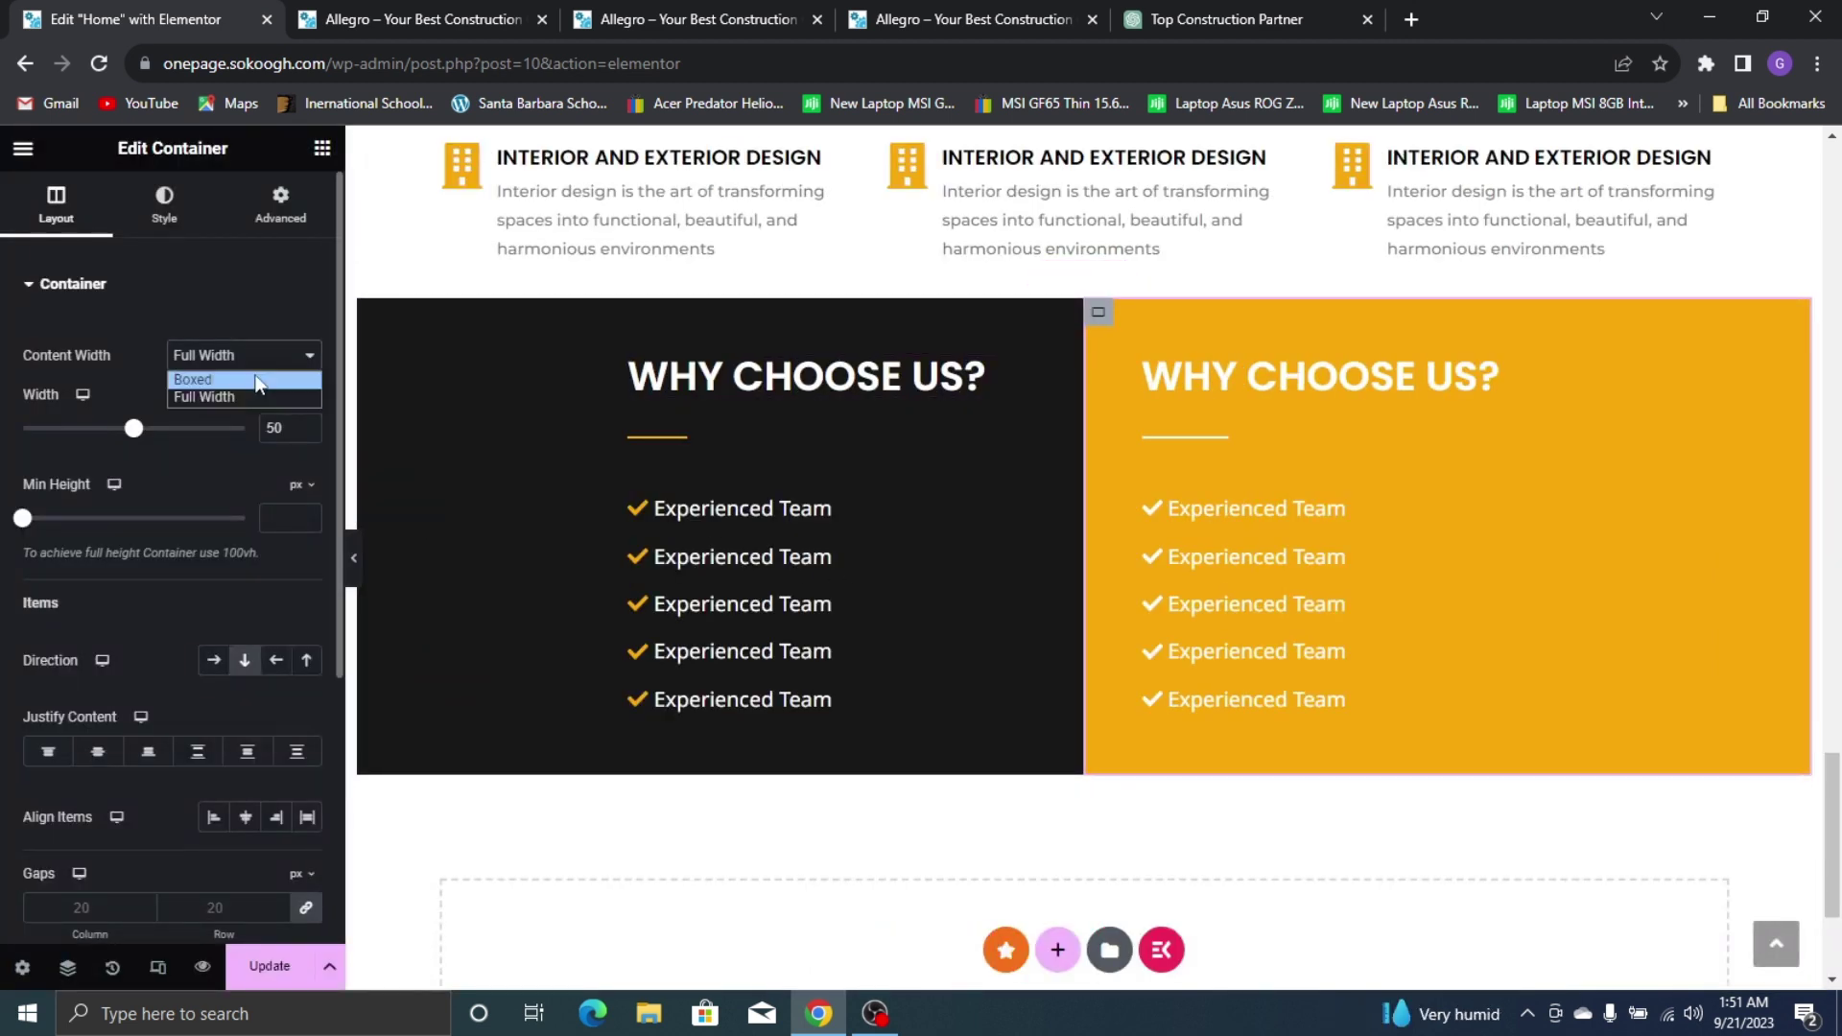
{"action": "left_click", "coordinate": [203, 377]}
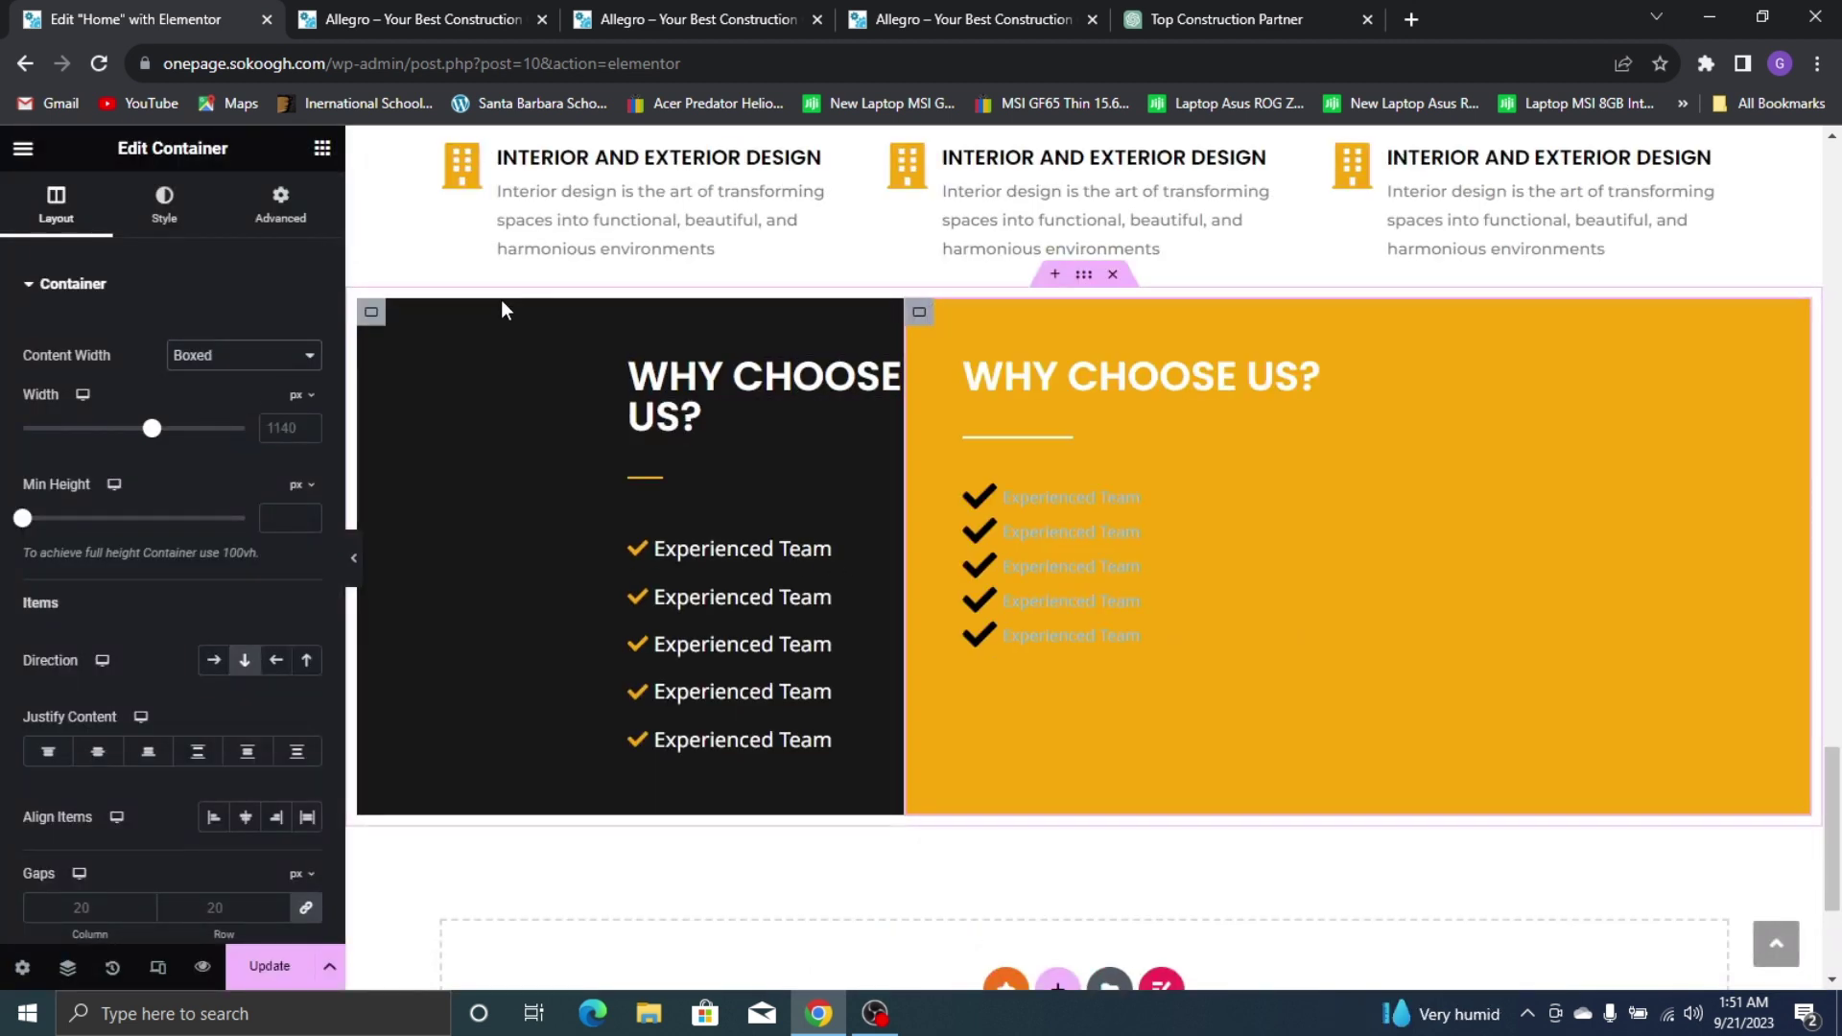
{"action": "left_click", "coordinate": [368, 315]}
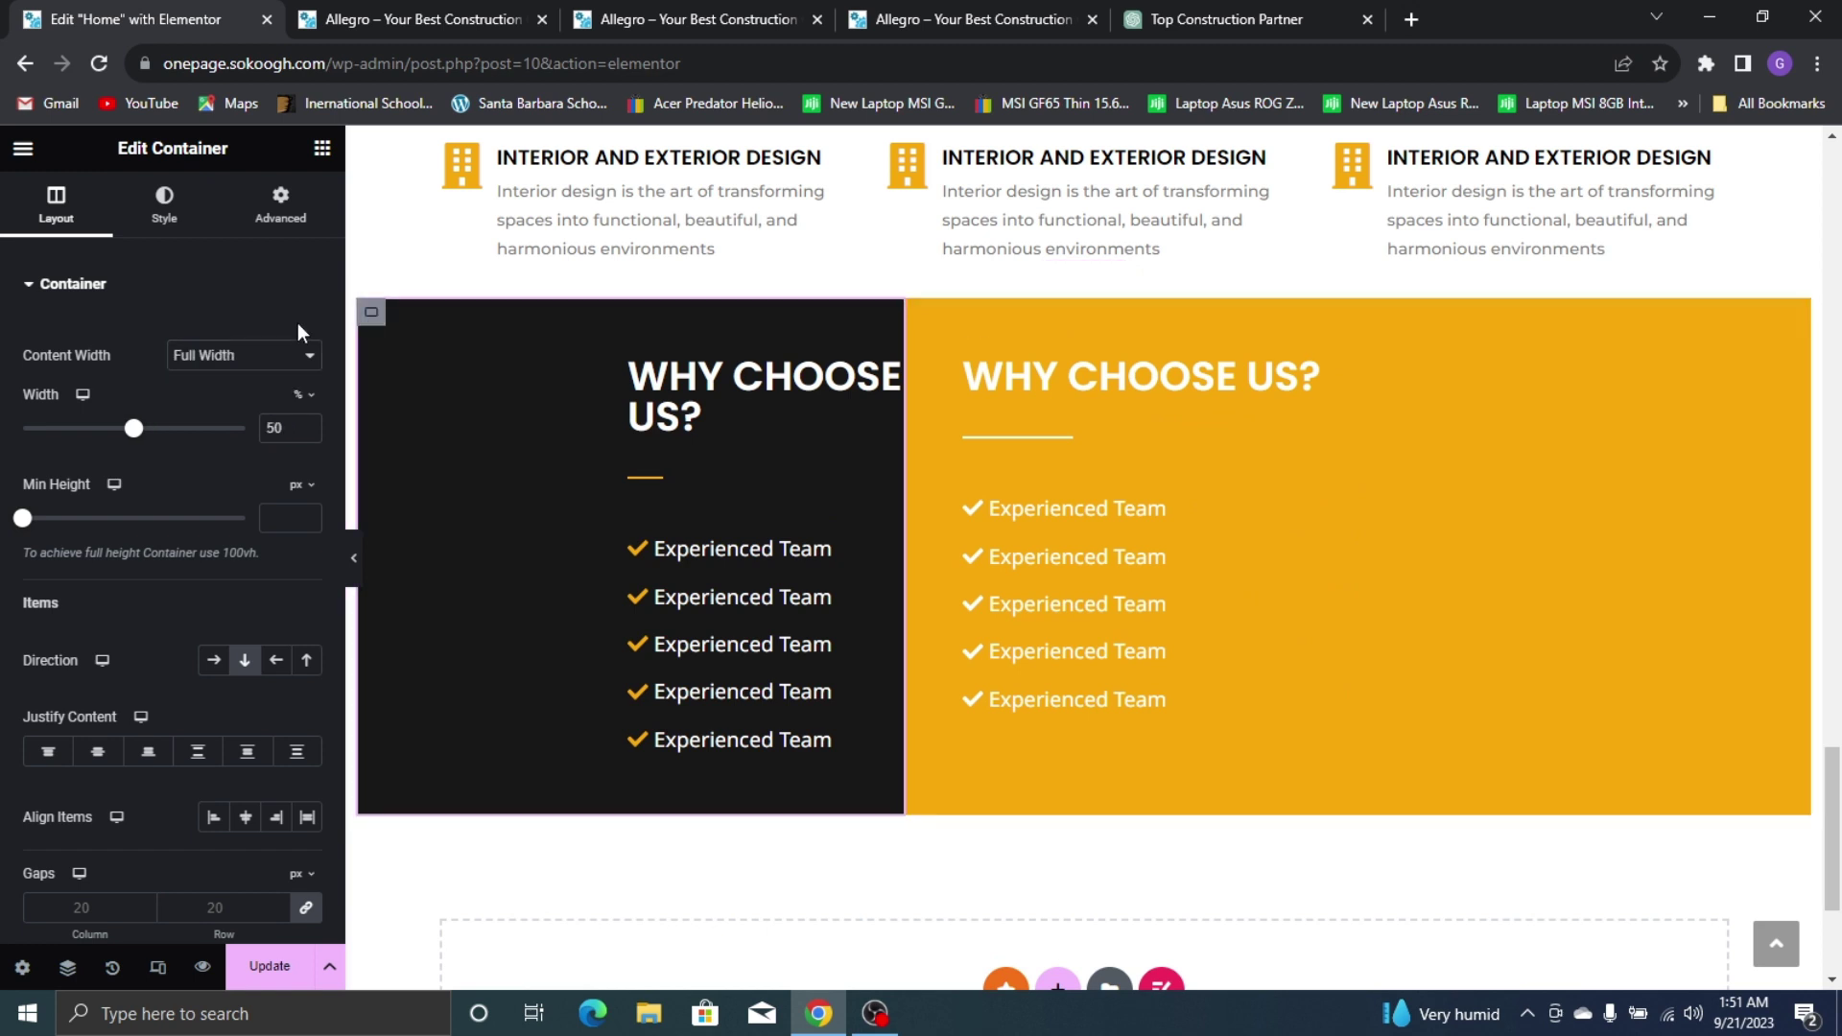
{"action": "left_click", "coordinate": [275, 357]}
{"action": "left_click", "coordinate": [259, 380]}
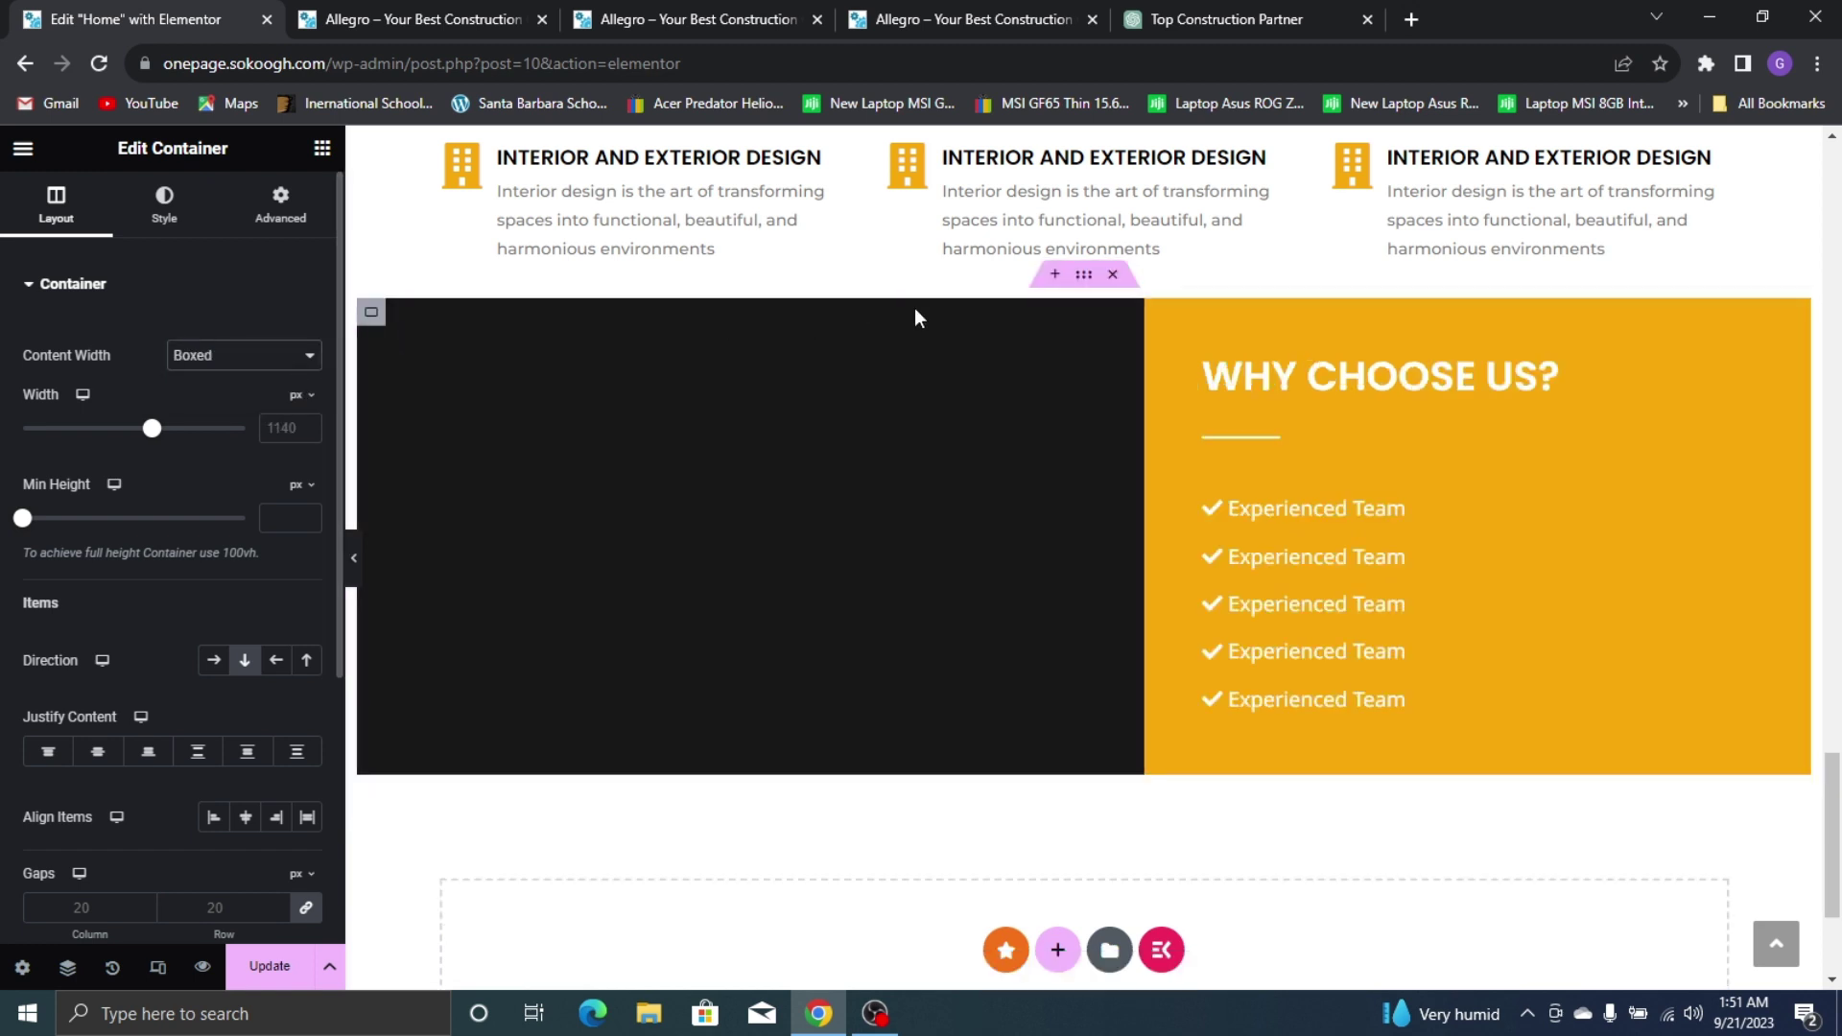
Select the outer Why Choose Us section, compare with the live site, and update the page
{"action": "left_click", "coordinate": [1080, 275]}
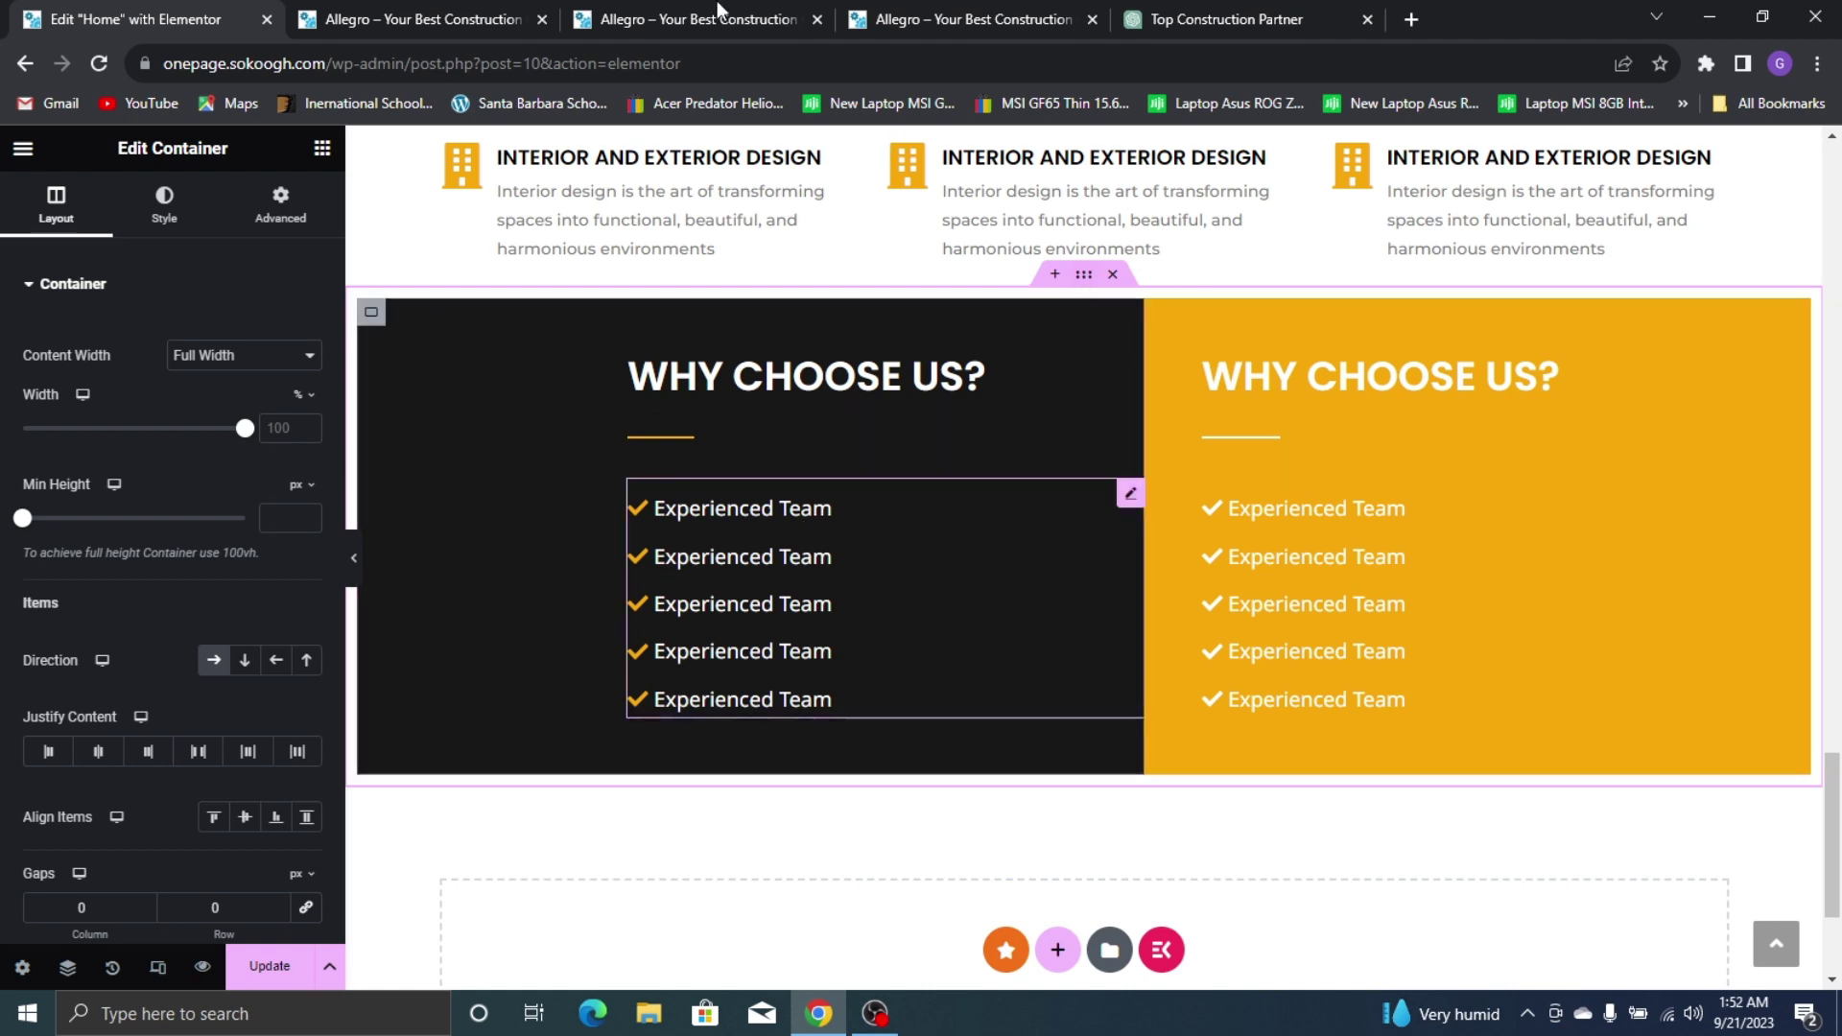
{"action": "left_click", "coordinate": [883, 9]}
{"action": "scroll", "coordinate": [826, 437], "scroll_direction": "down", "scroll_amount": 5}
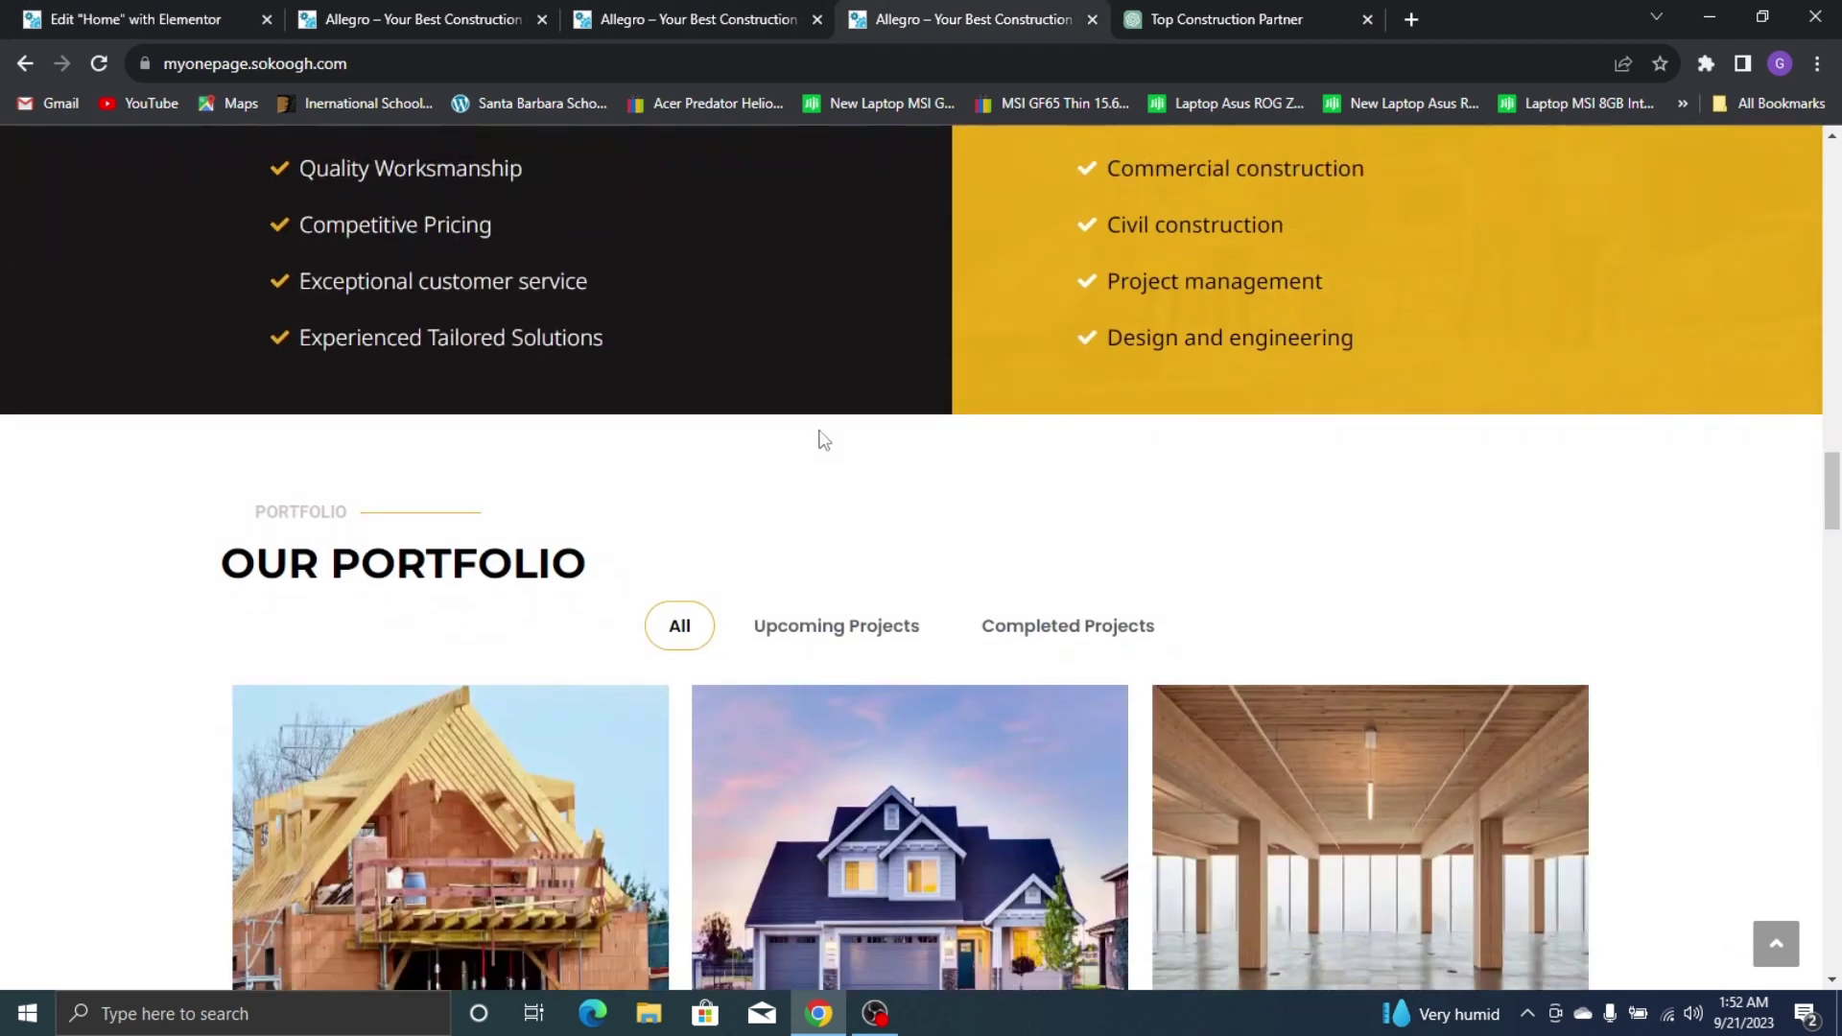
{"action": "scroll", "coordinate": [822, 423], "scroll_direction": "down", "scroll_amount": 2}
{"action": "scroll", "coordinate": [601, 232], "scroll_direction": "down", "scroll_amount": 5}
{"action": "scroll", "coordinate": [1081, 399], "scroll_direction": "up", "scroll_amount": 5}
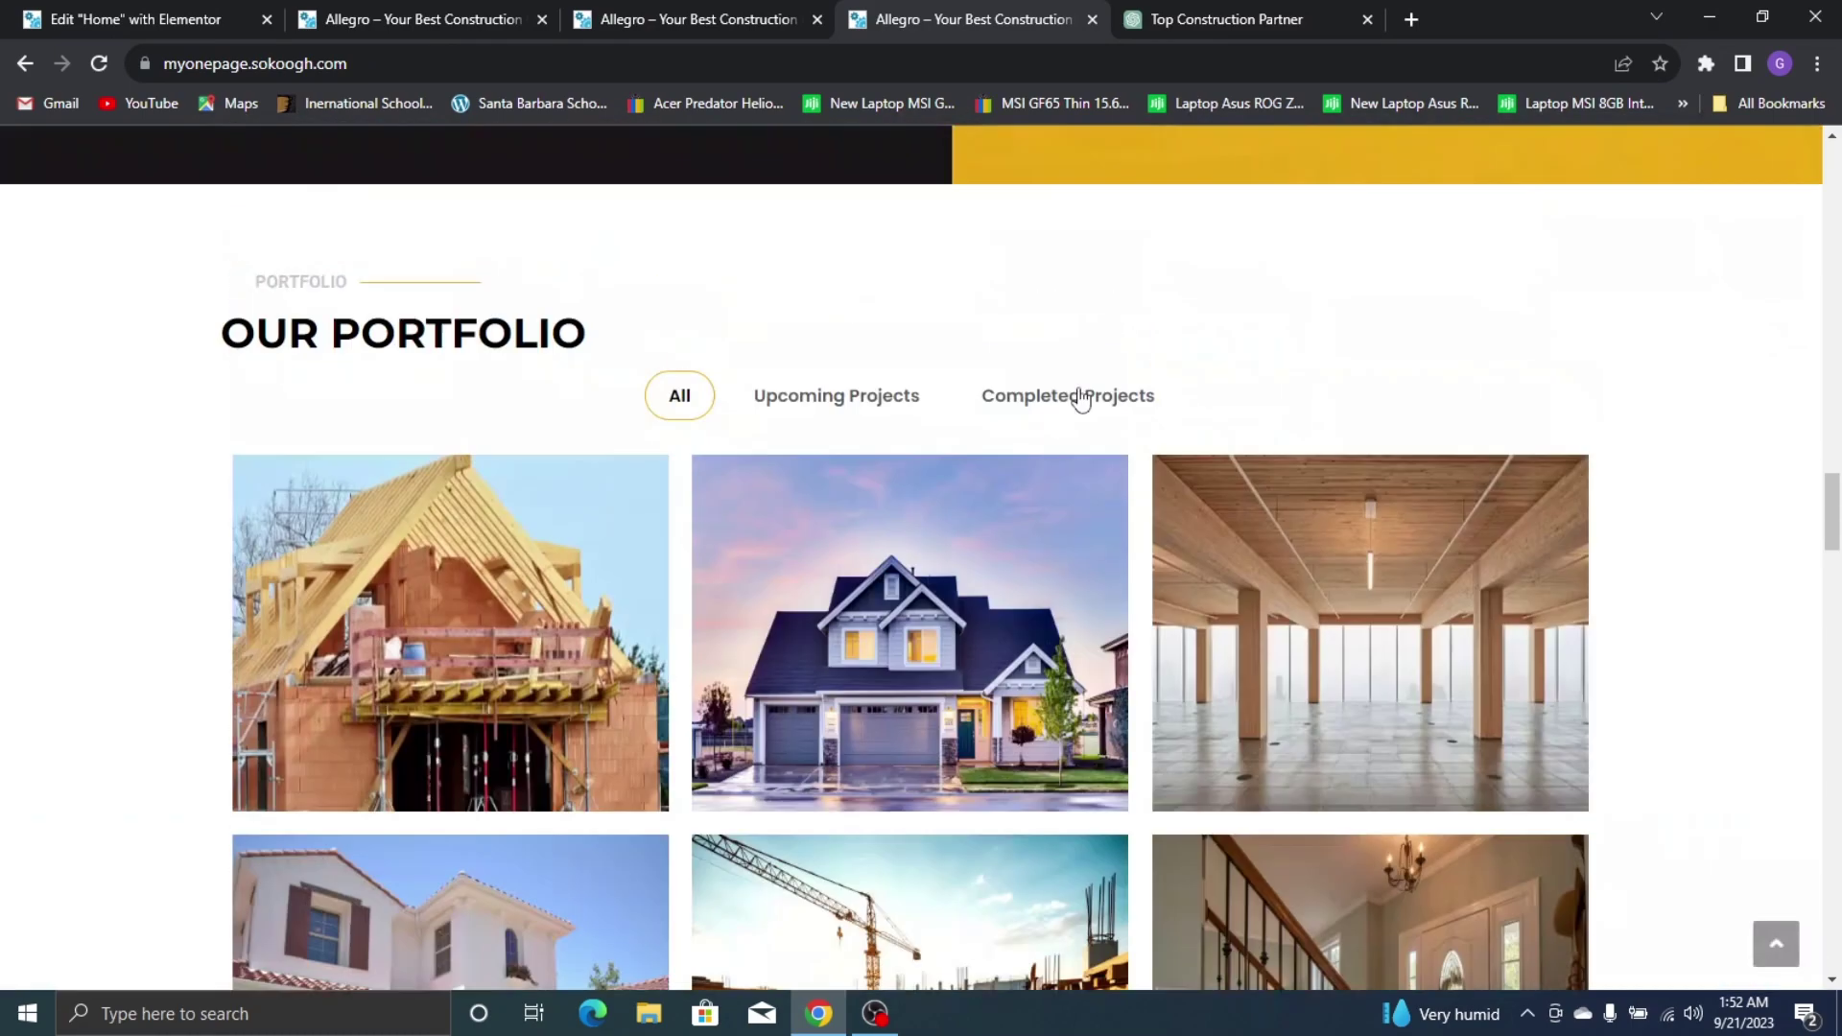
{"action": "scroll", "coordinate": [1081, 399], "scroll_direction": "down", "scroll_amount": 5}
{"action": "scroll", "coordinate": [689, 280], "scroll_direction": "up", "scroll_amount": 8}
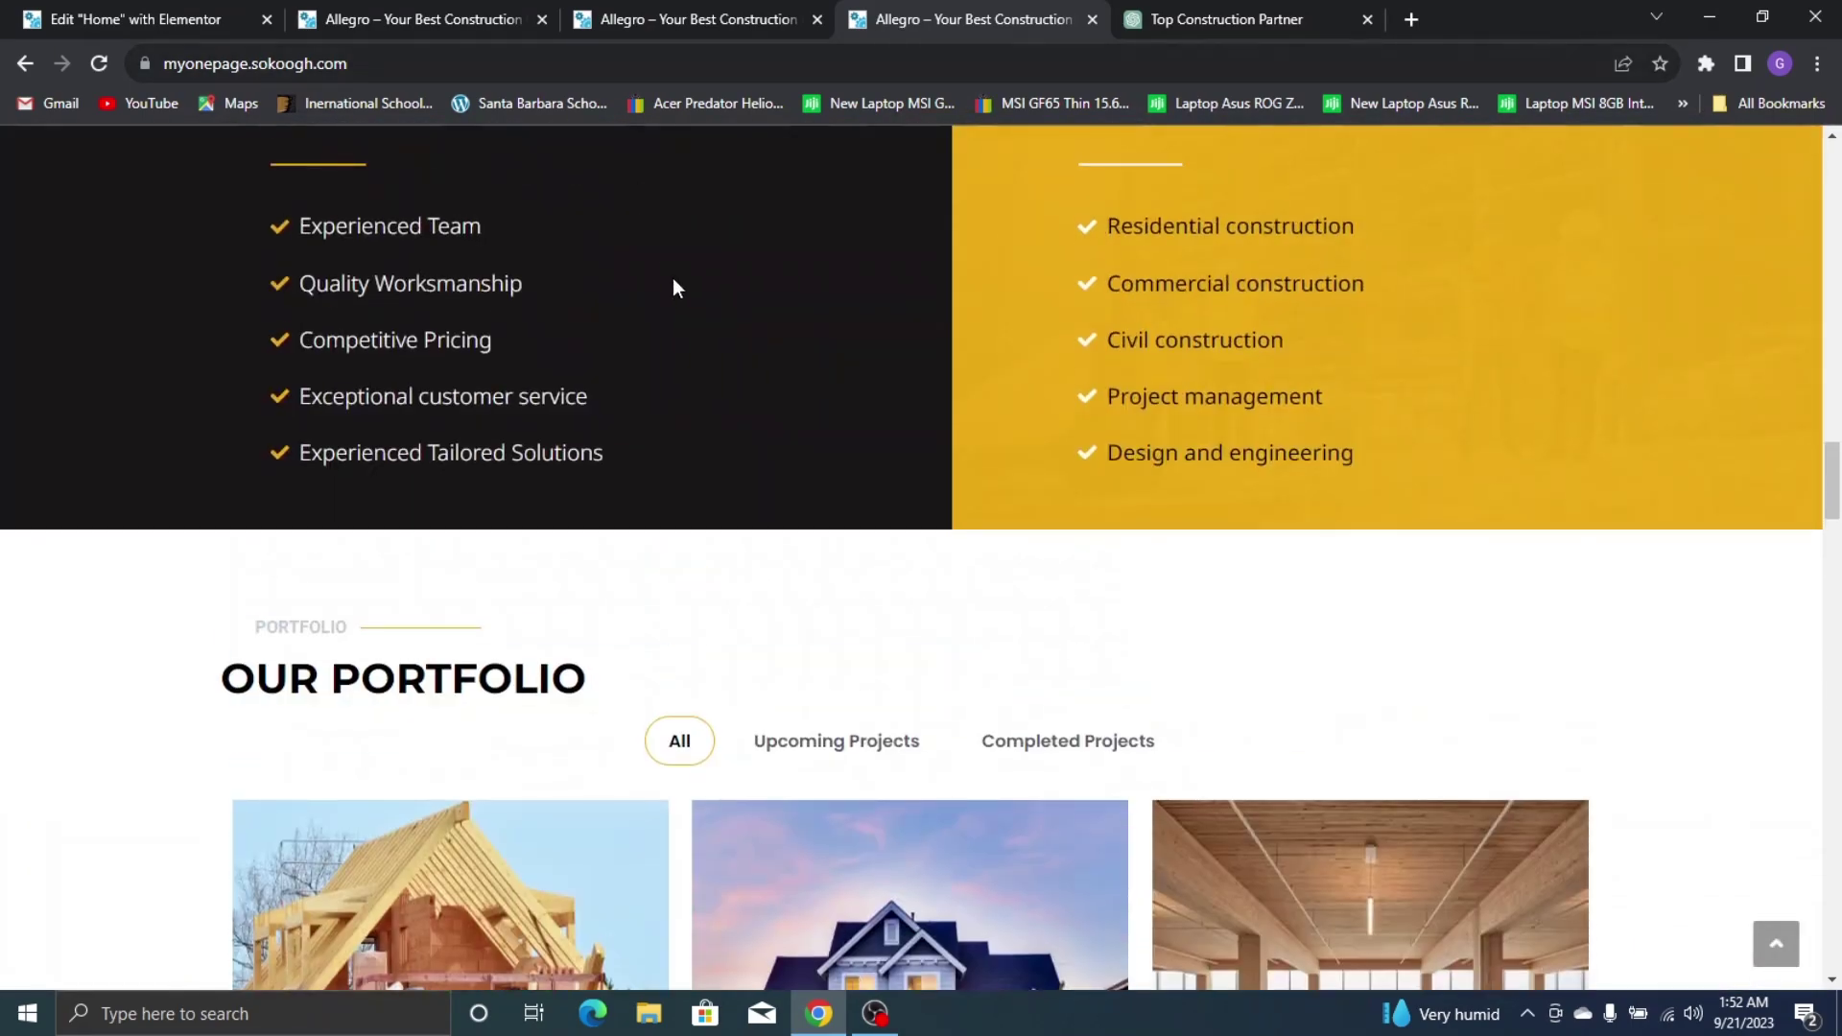
{"action": "scroll", "coordinate": [674, 286], "scroll_direction": "down", "scroll_amount": 8}
{"action": "scroll", "coordinate": [674, 286], "scroll_direction": "up", "scroll_amount": 3}
{"action": "left_click", "coordinate": [230, 22]}
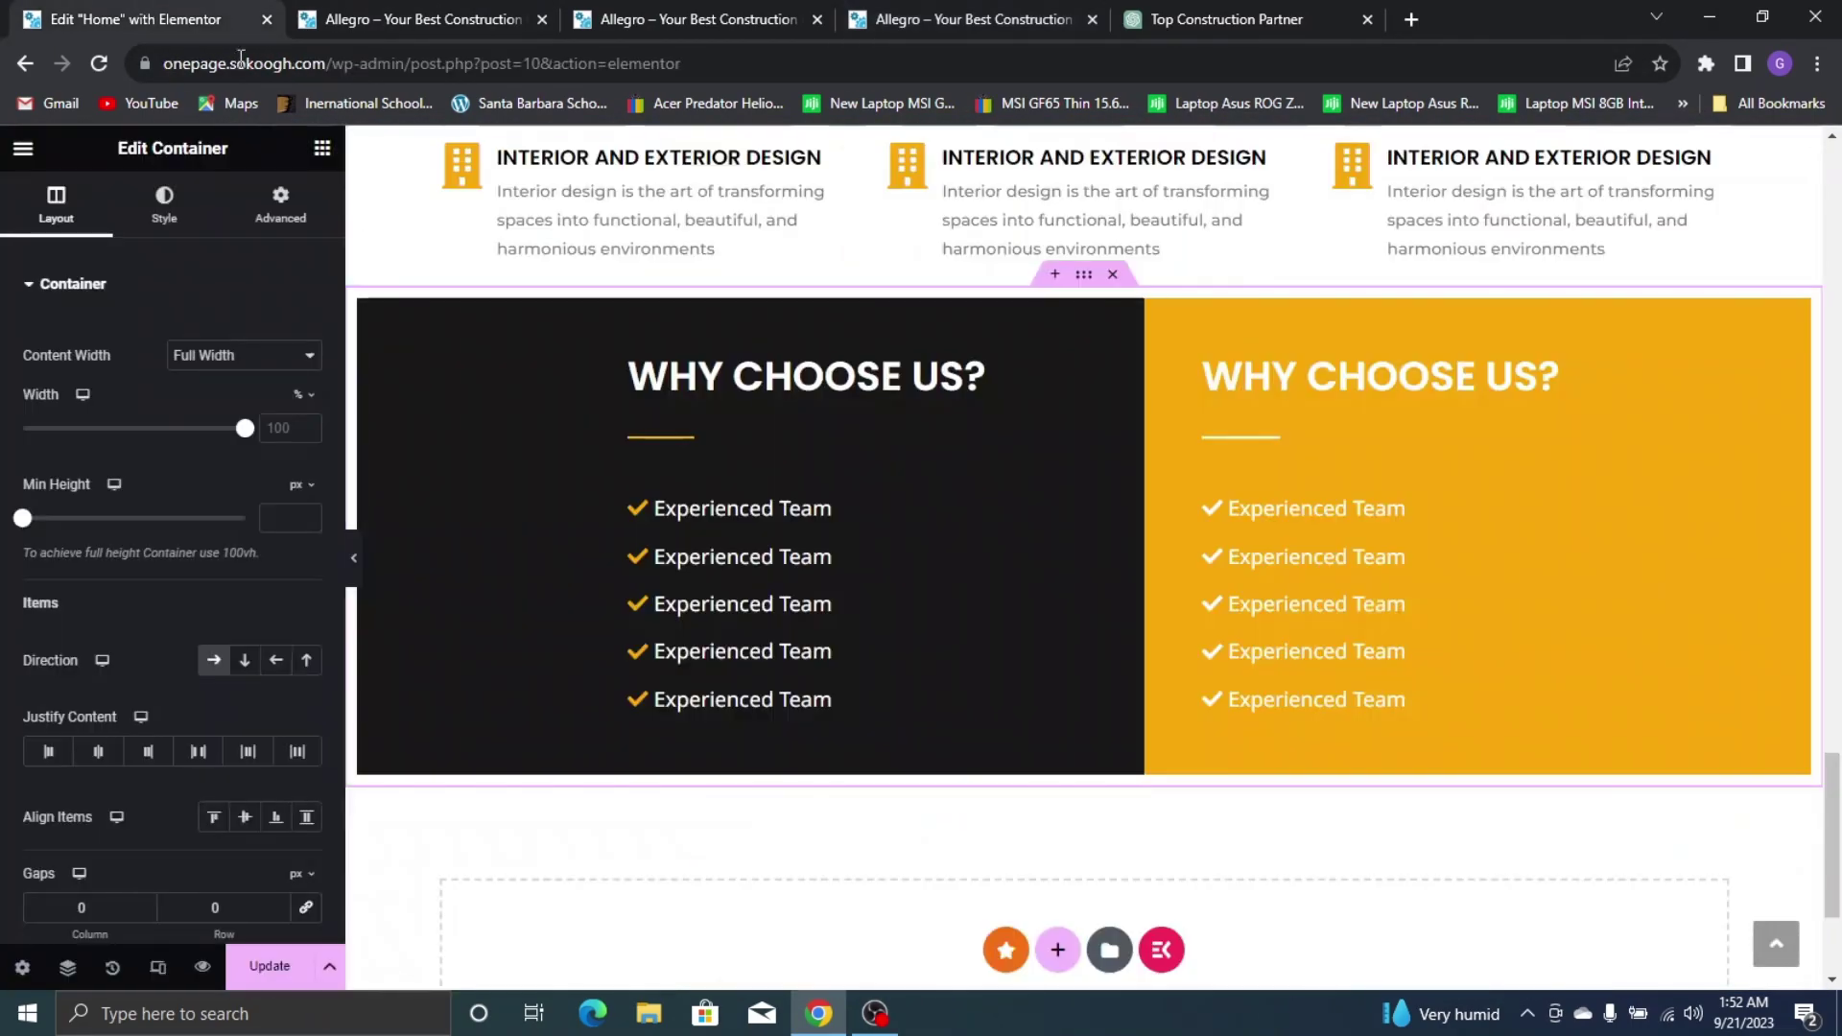
{"action": "left_click", "coordinate": [269, 967]}
Unlink the section's margins and set its top margin to 80
{"action": "scroll", "coordinate": [905, 561], "scroll_direction": "up", "scroll_amount": 3}
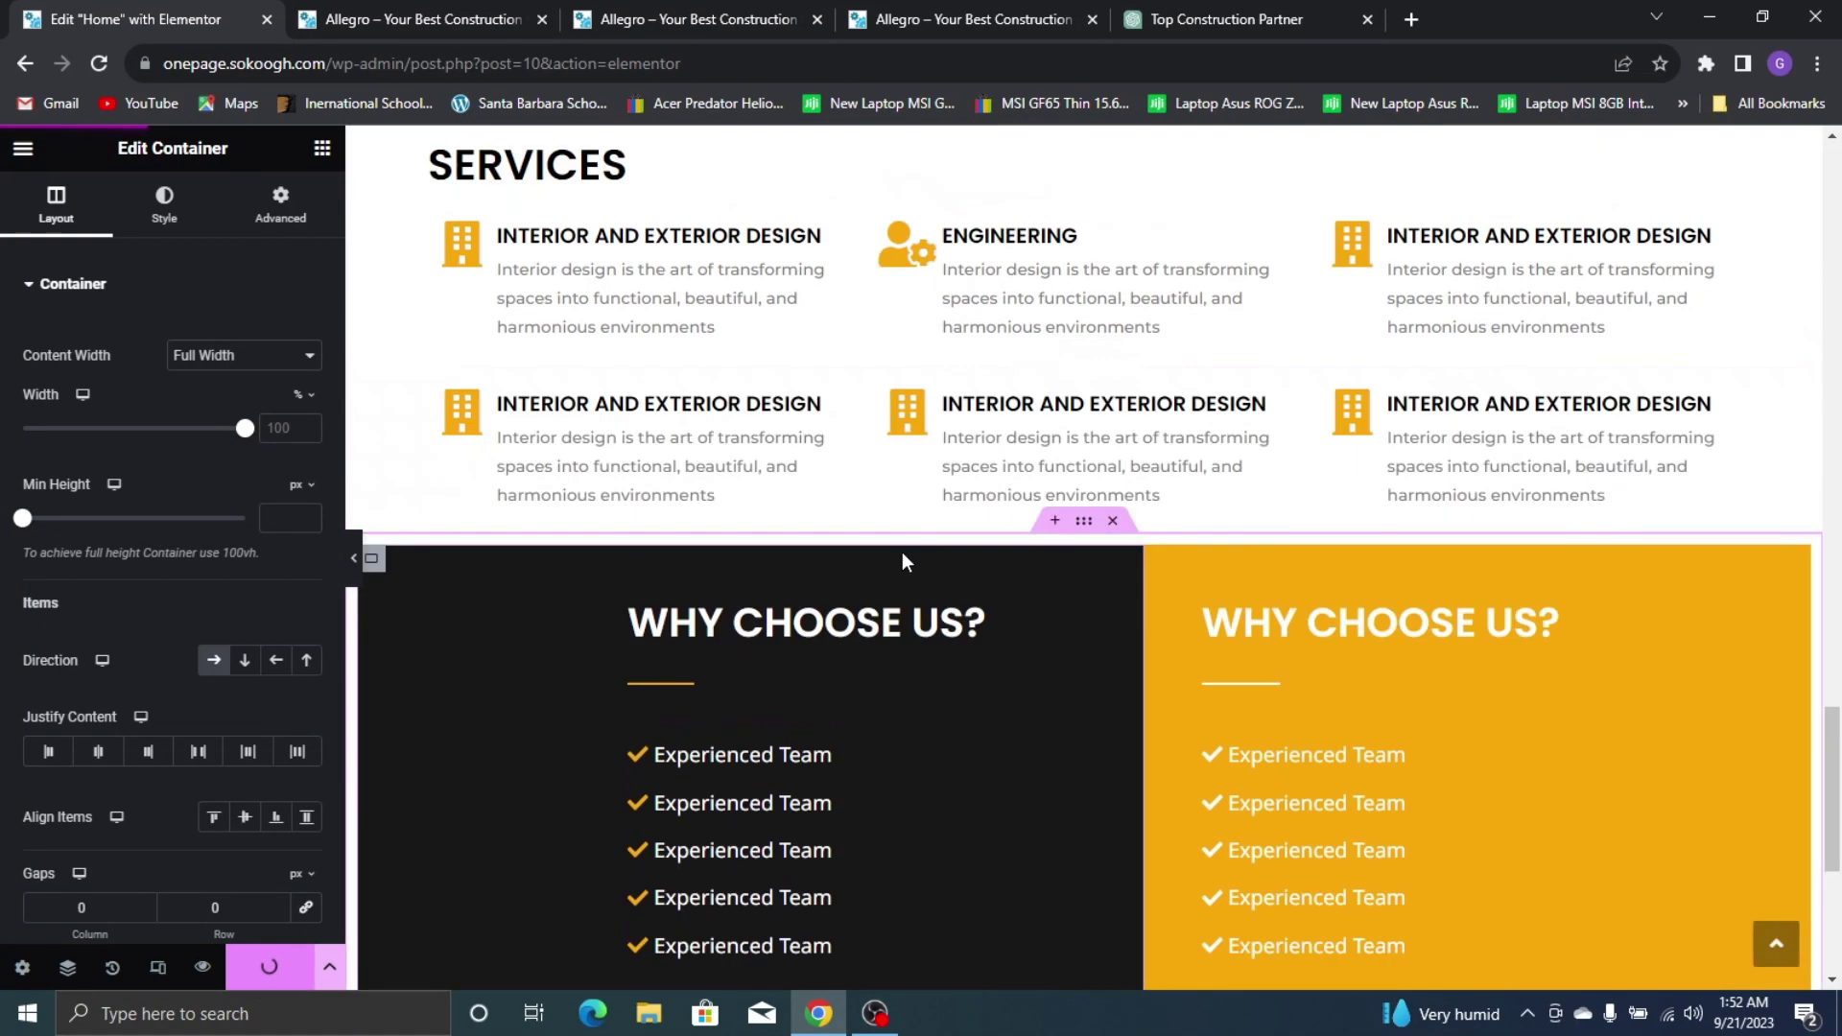
{"action": "scroll", "coordinate": [905, 561], "scroll_direction": "down", "scroll_amount": 3}
{"action": "scroll", "coordinate": [1221, 399], "scroll_direction": "up", "scroll_amount": 2}
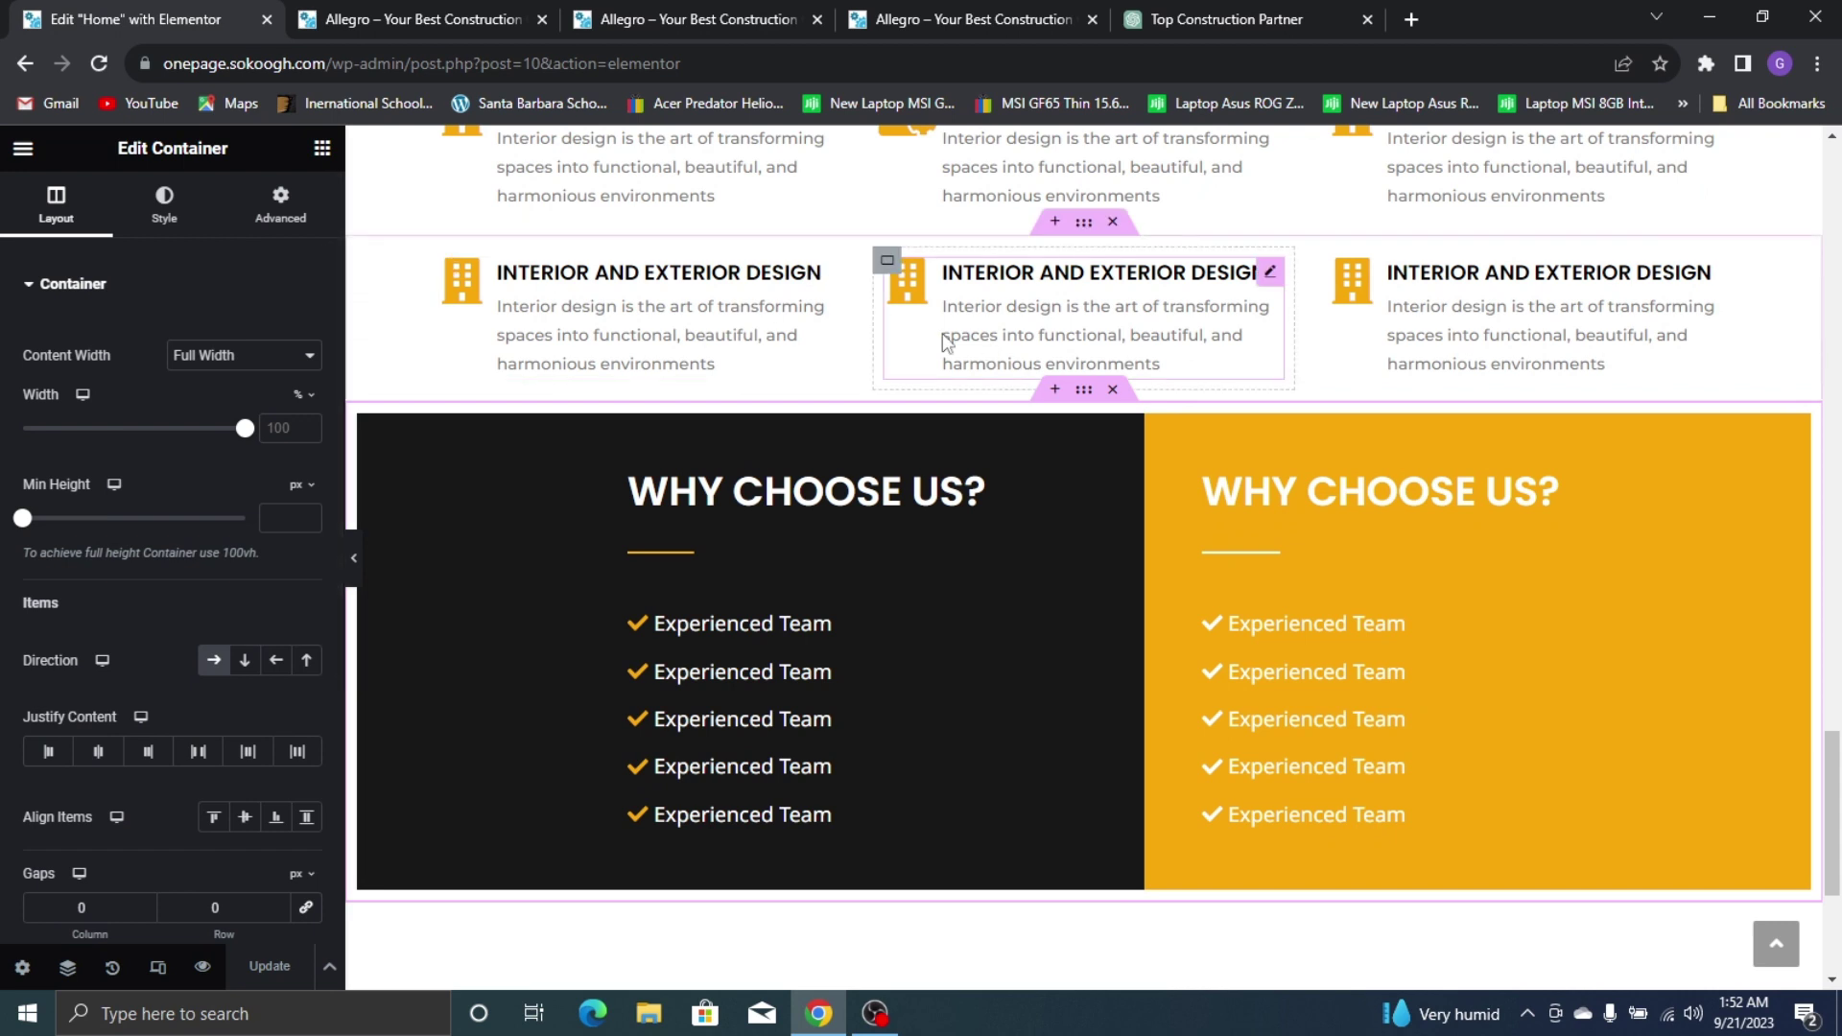
{"action": "left_click", "coordinate": [280, 203]}
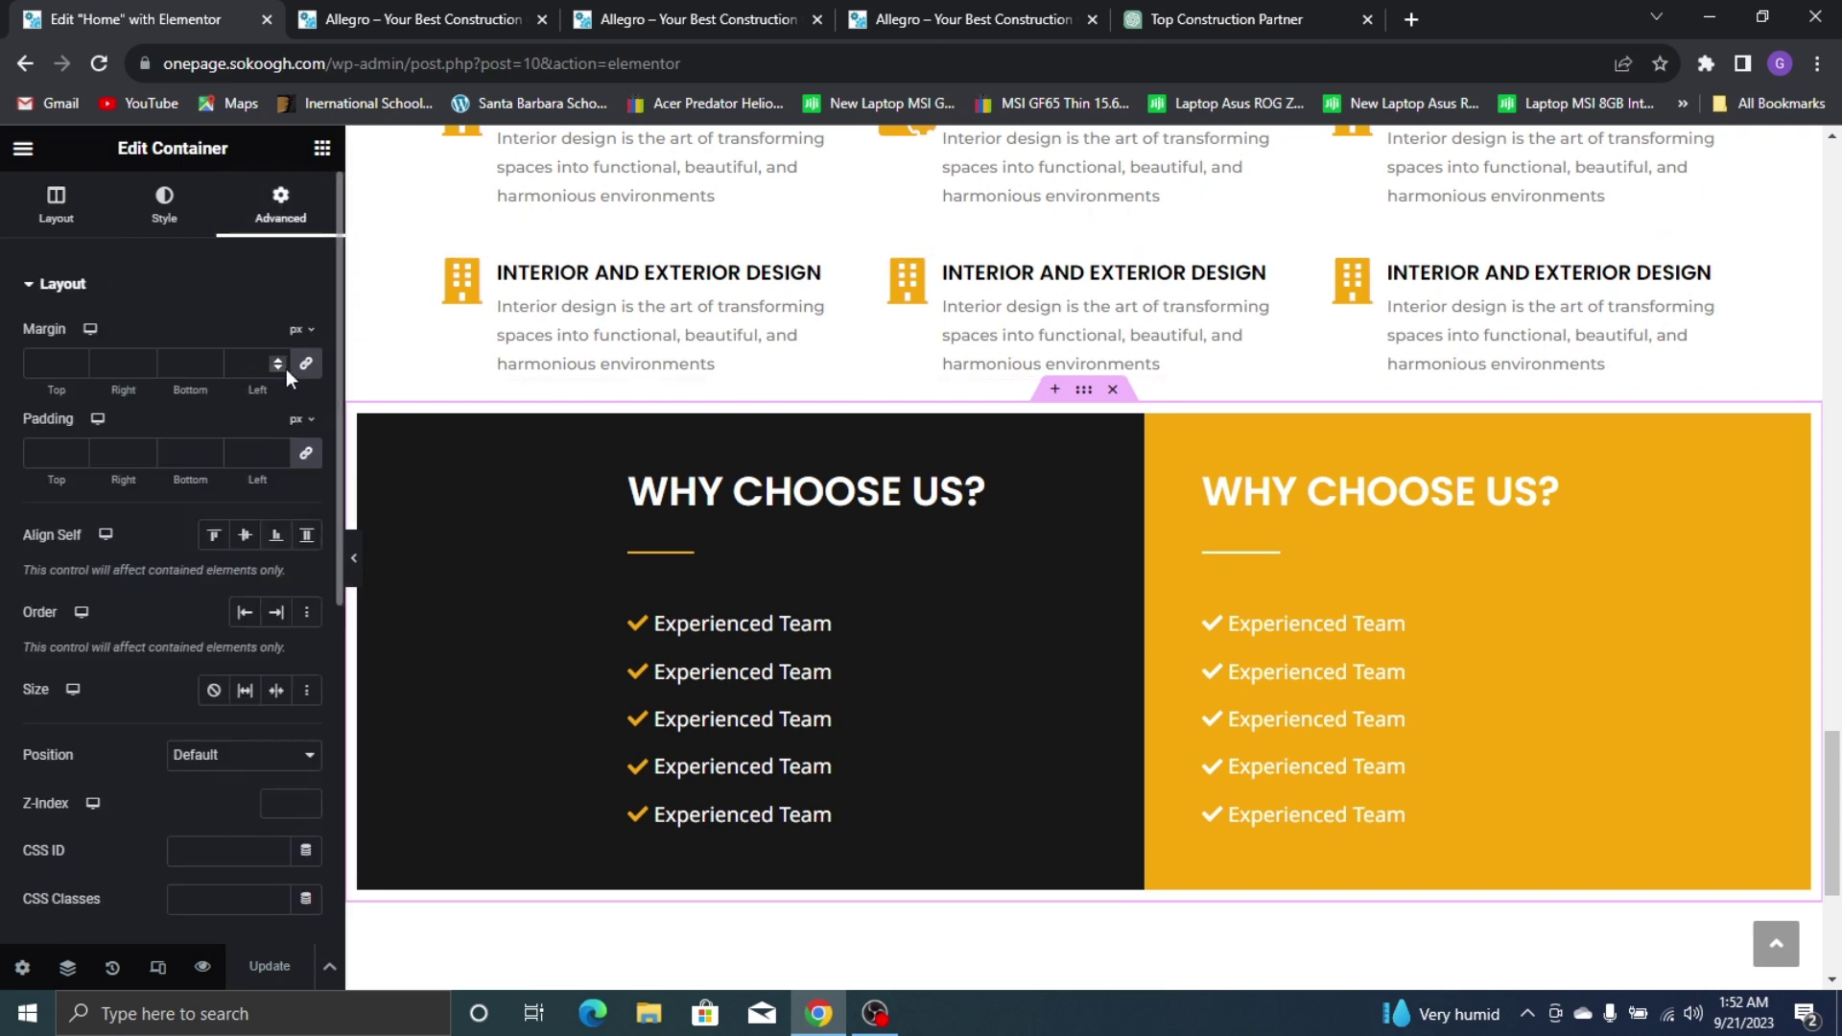
{"action": "left_click", "coordinate": [305, 363]}
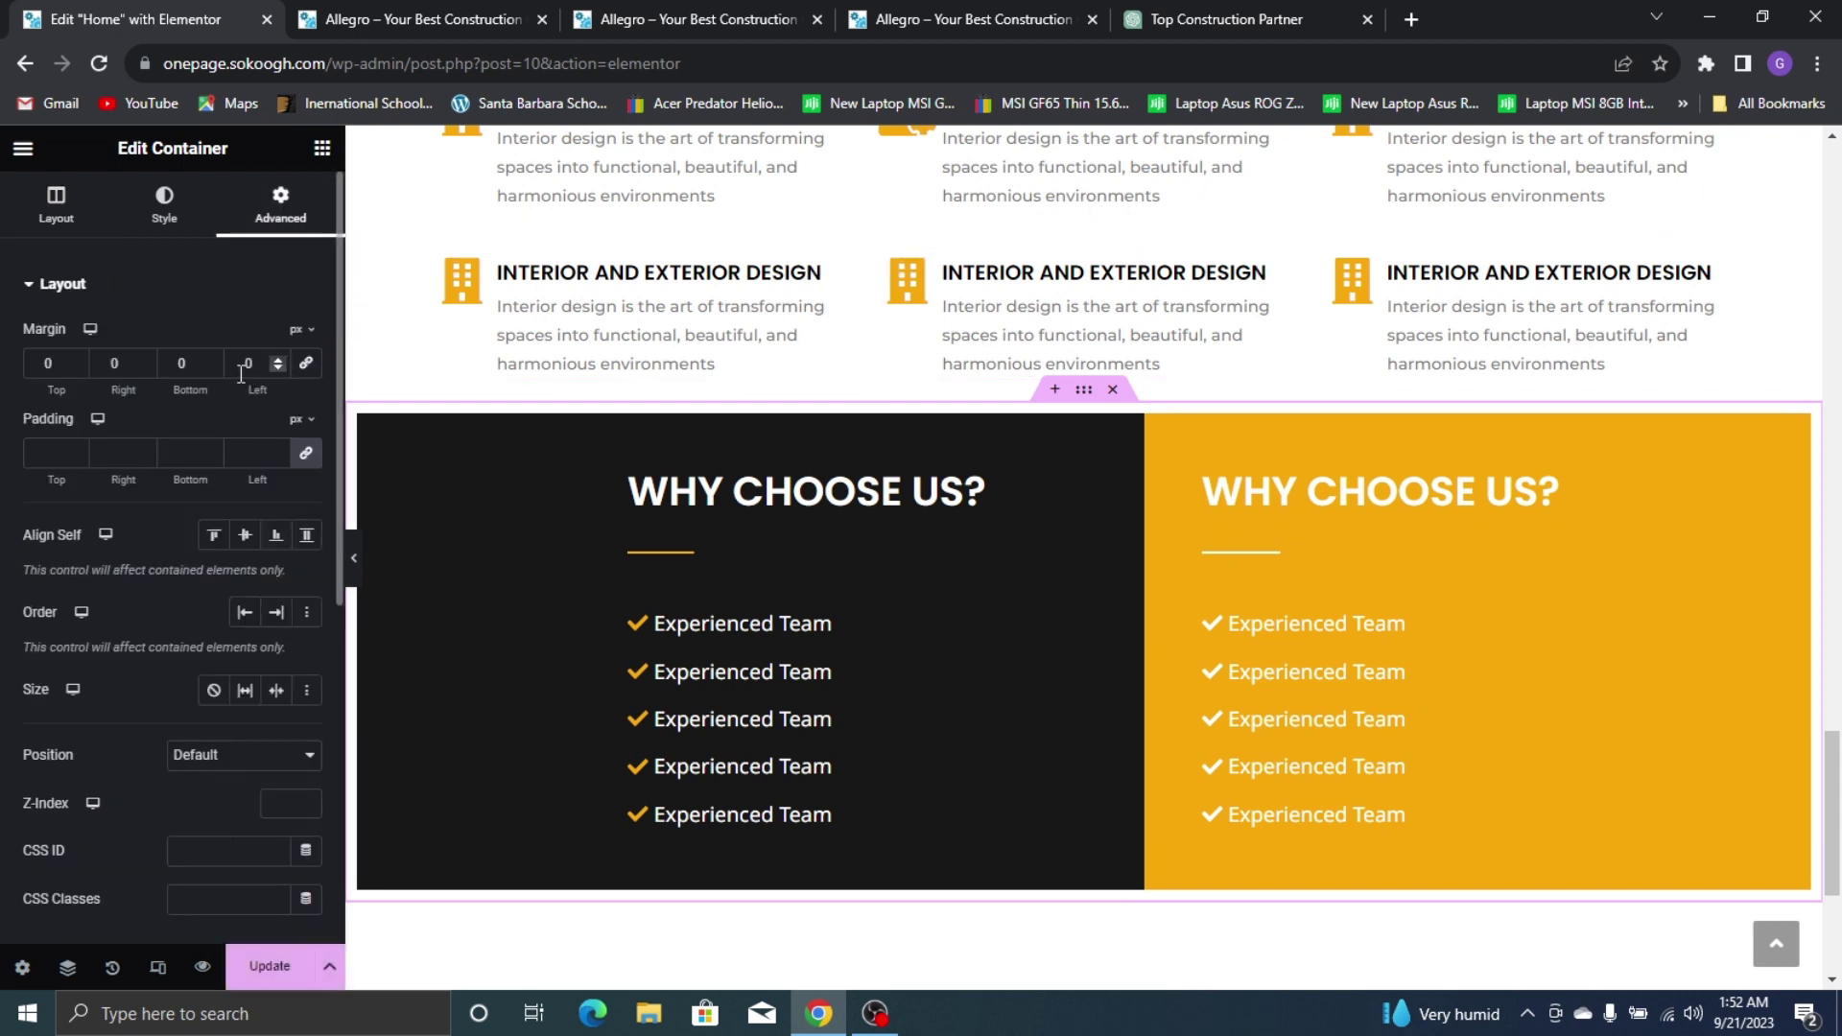
{"action": "left_click", "coordinate": [32, 366]}
{"action": "type", "text": "8"}
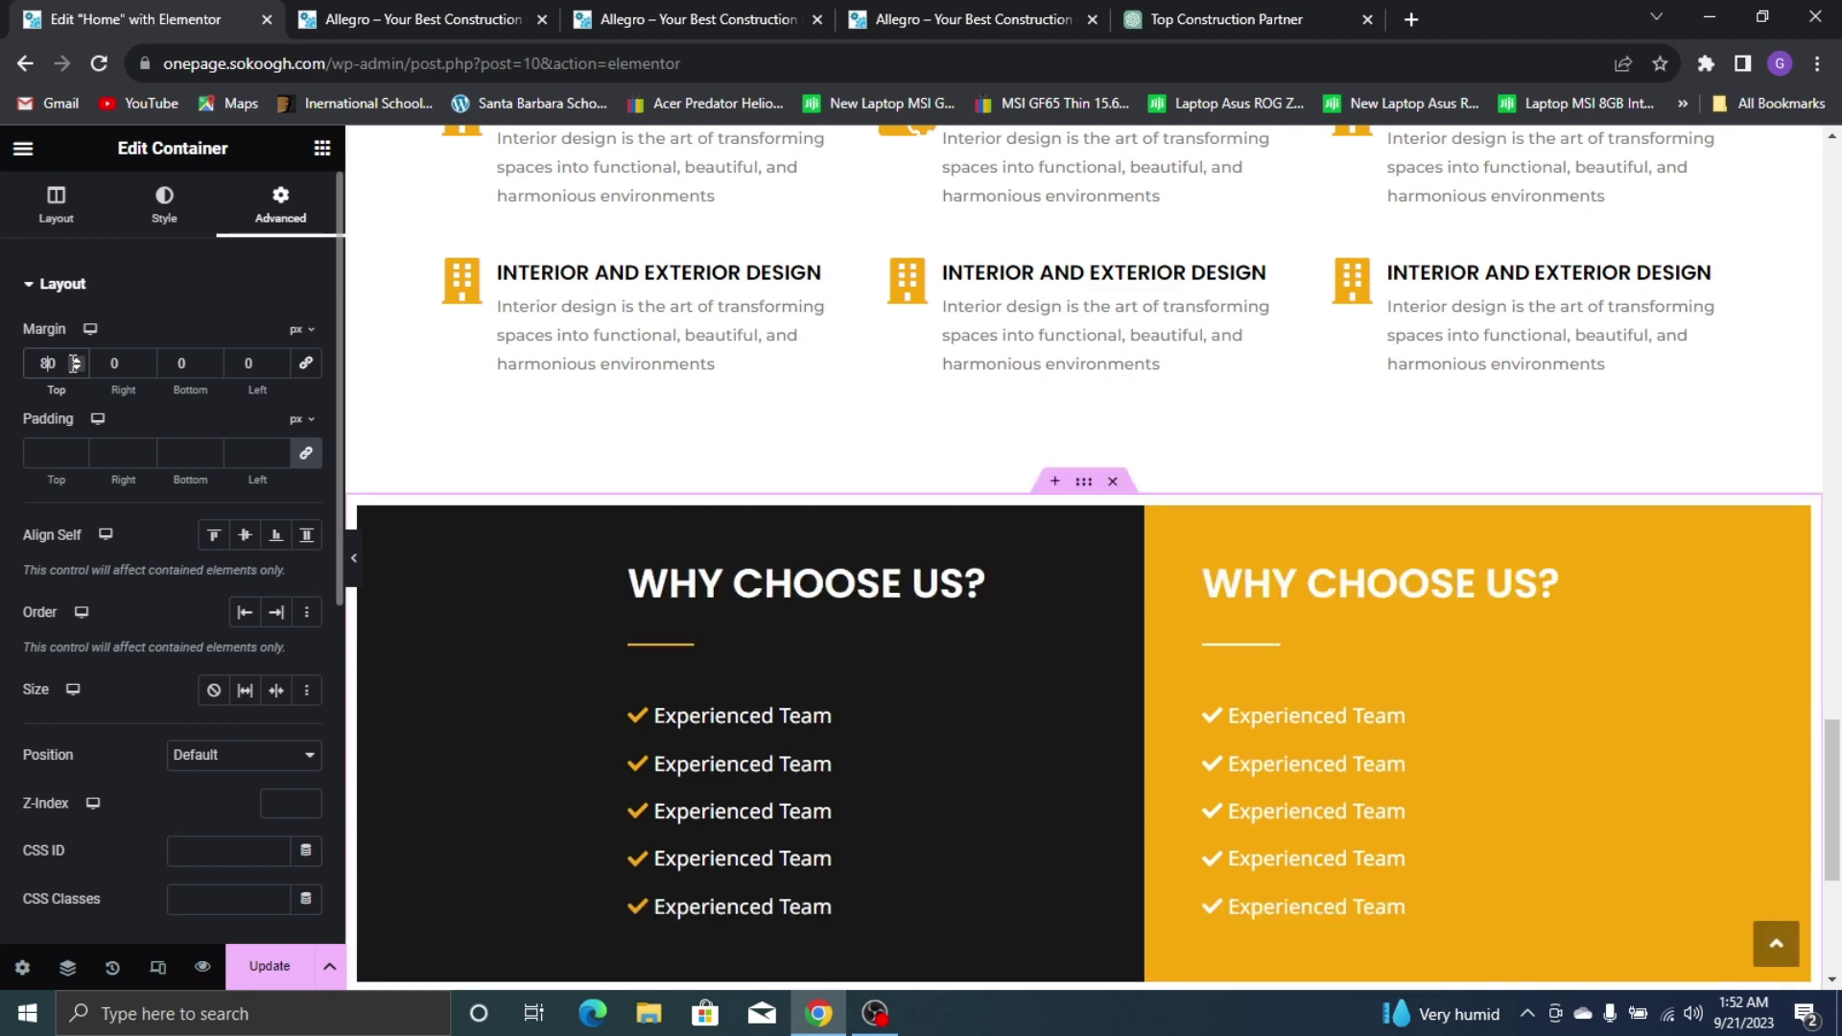
Bring up the structure picker for a new container below the section
{"action": "scroll", "coordinate": [981, 402], "scroll_direction": "down", "scroll_amount": 1}
{"action": "scroll", "coordinate": [982, 403], "scroll_direction": "down", "scroll_amount": 2}
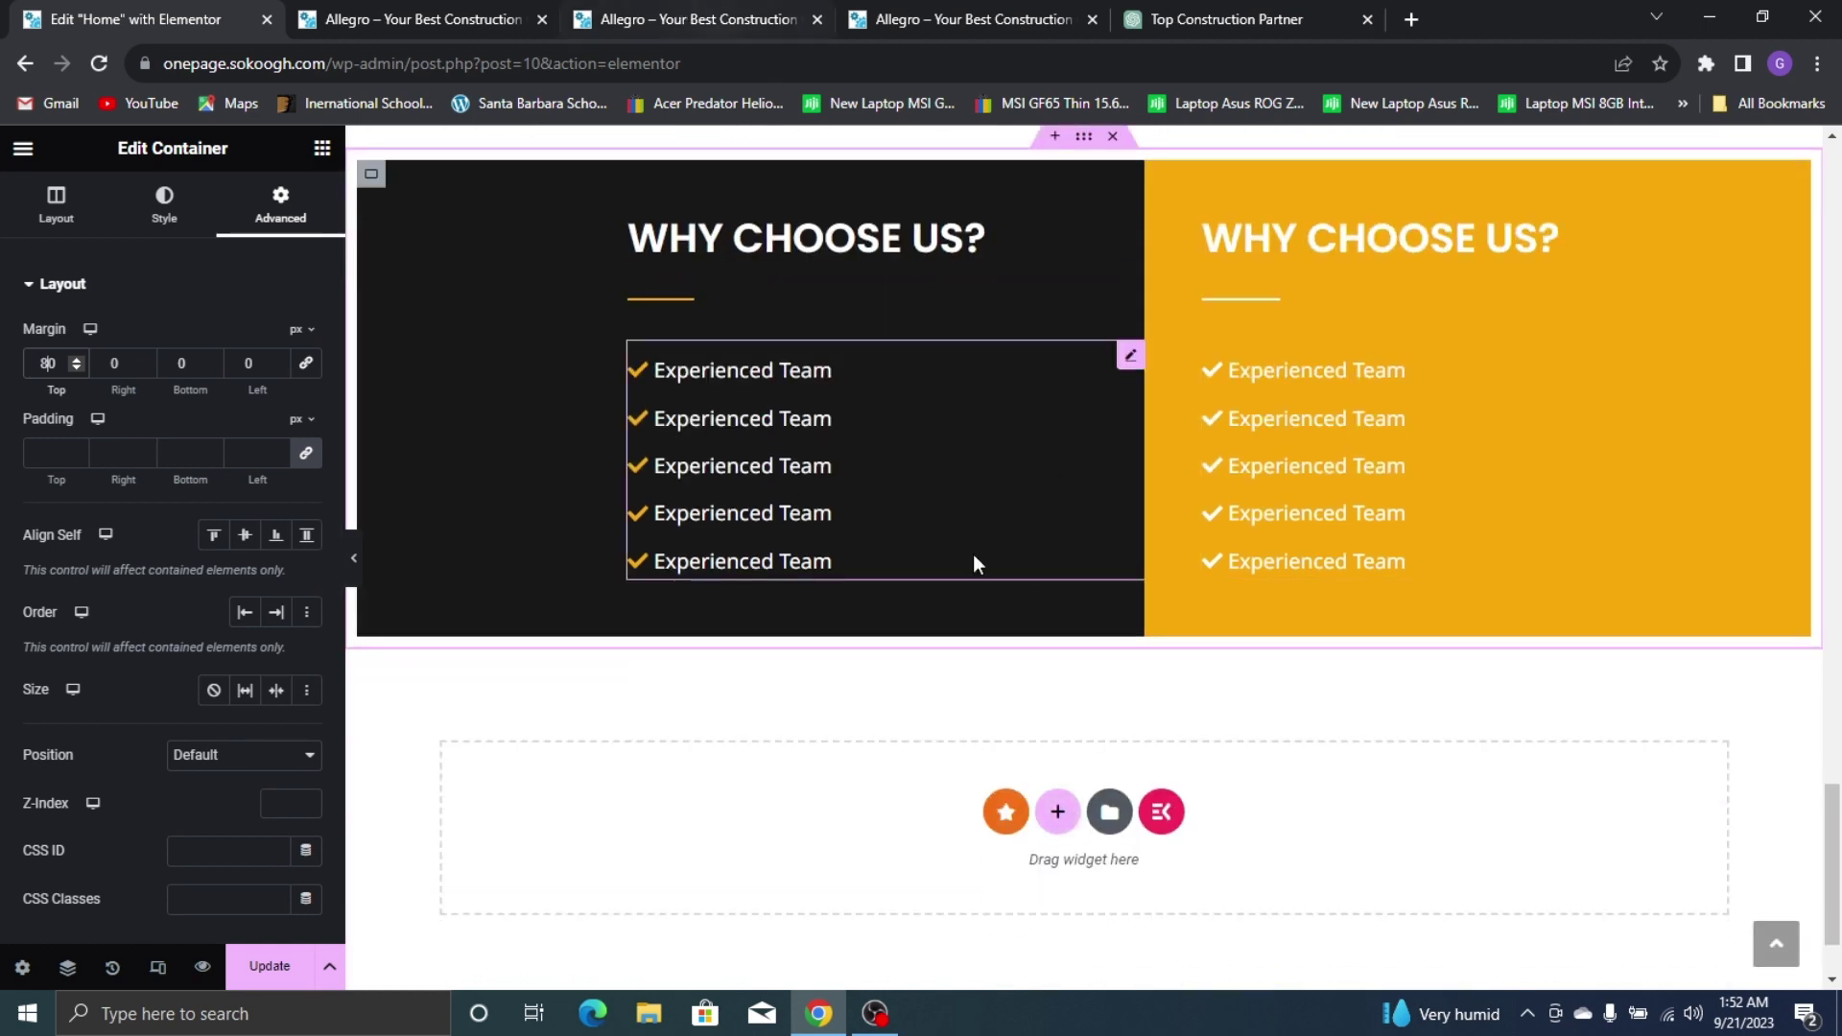
{"action": "left_click", "coordinate": [1059, 814]}
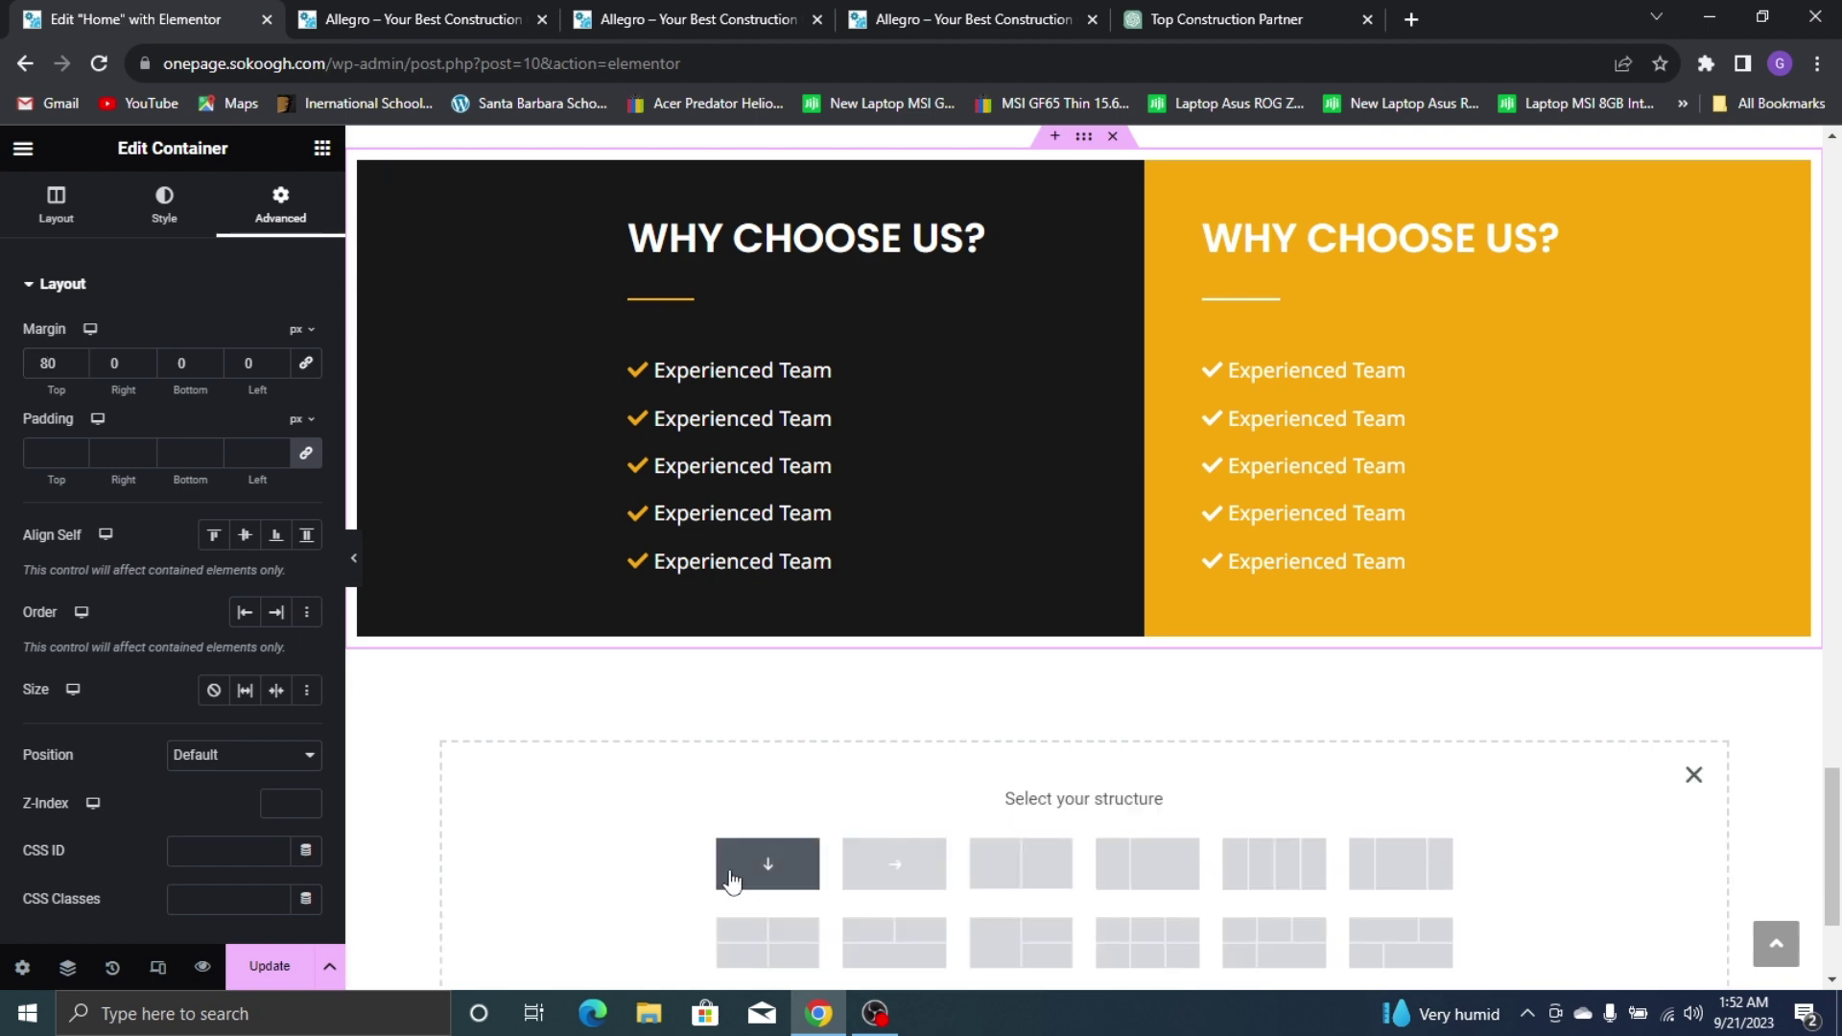
Drag a new container below Why Choose Us and set its direction to row
{"action": "left_click", "coordinate": [323, 148]}
{"action": "scroll", "coordinate": [522, 361], "scroll_direction": "up", "scroll_amount": 7}
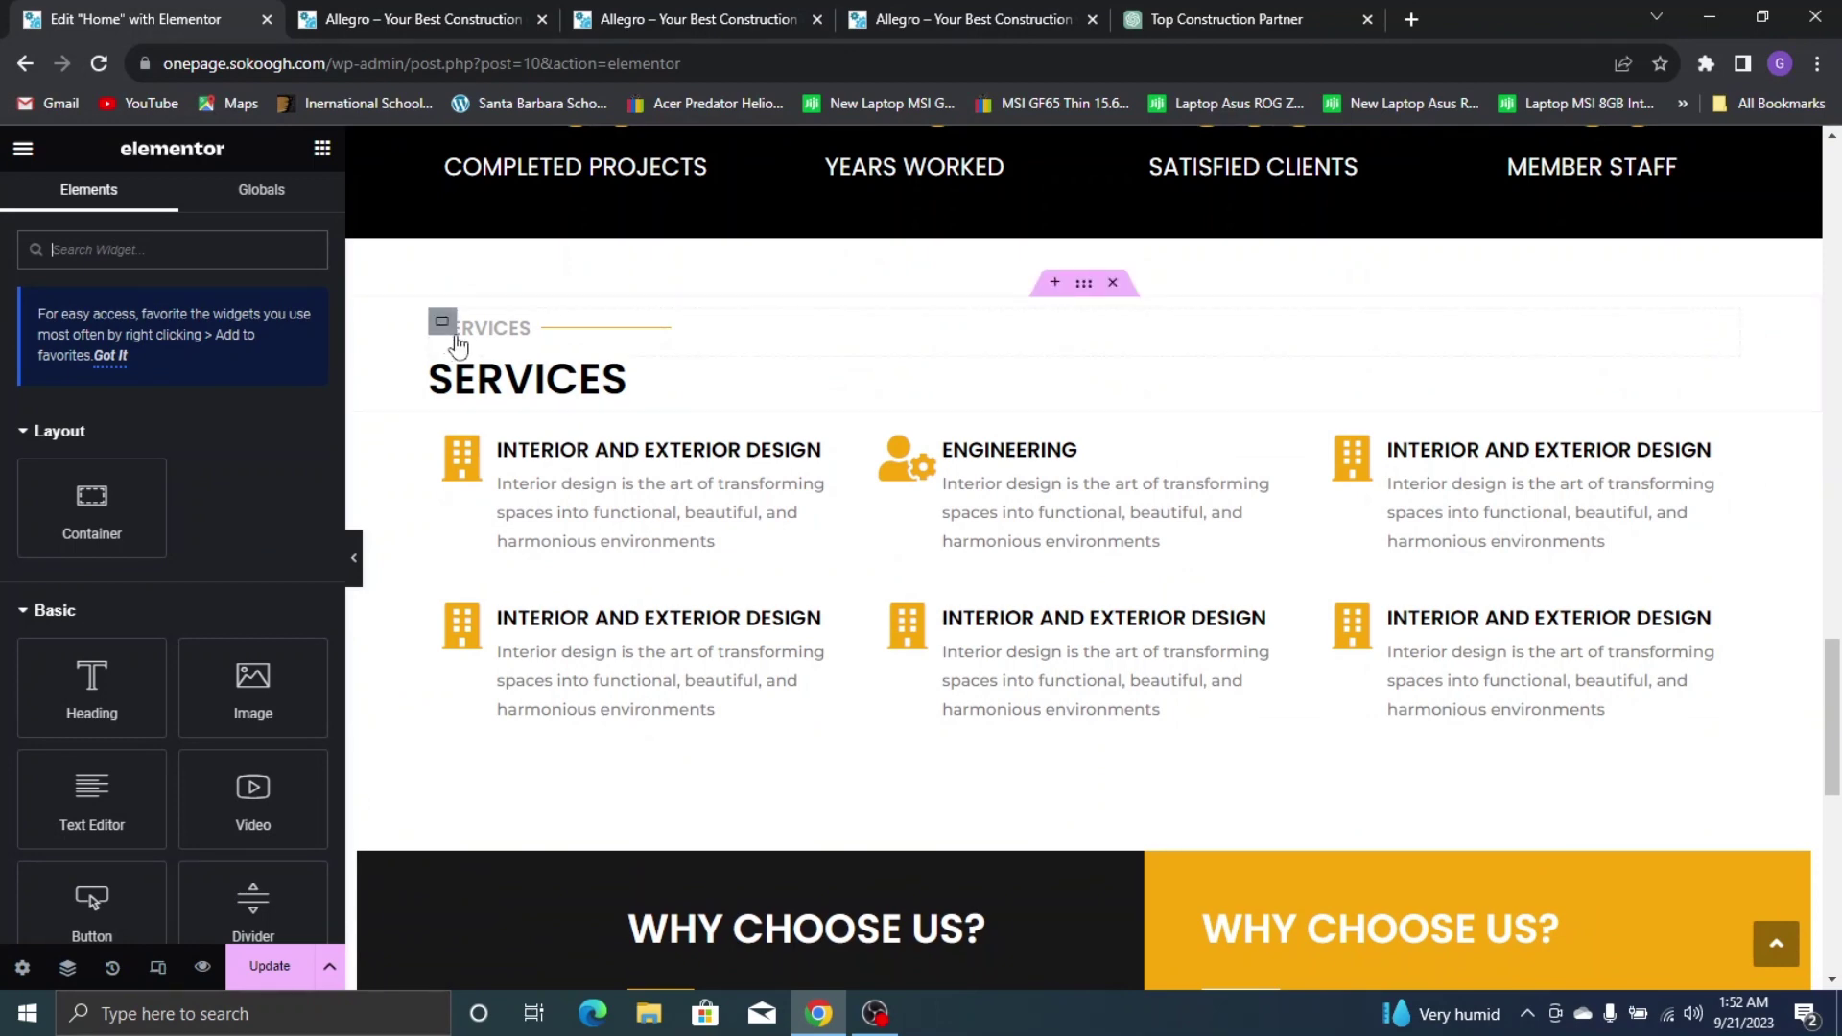
{"action": "scroll", "coordinate": [497, 335], "scroll_direction": "down", "scroll_amount": 5}
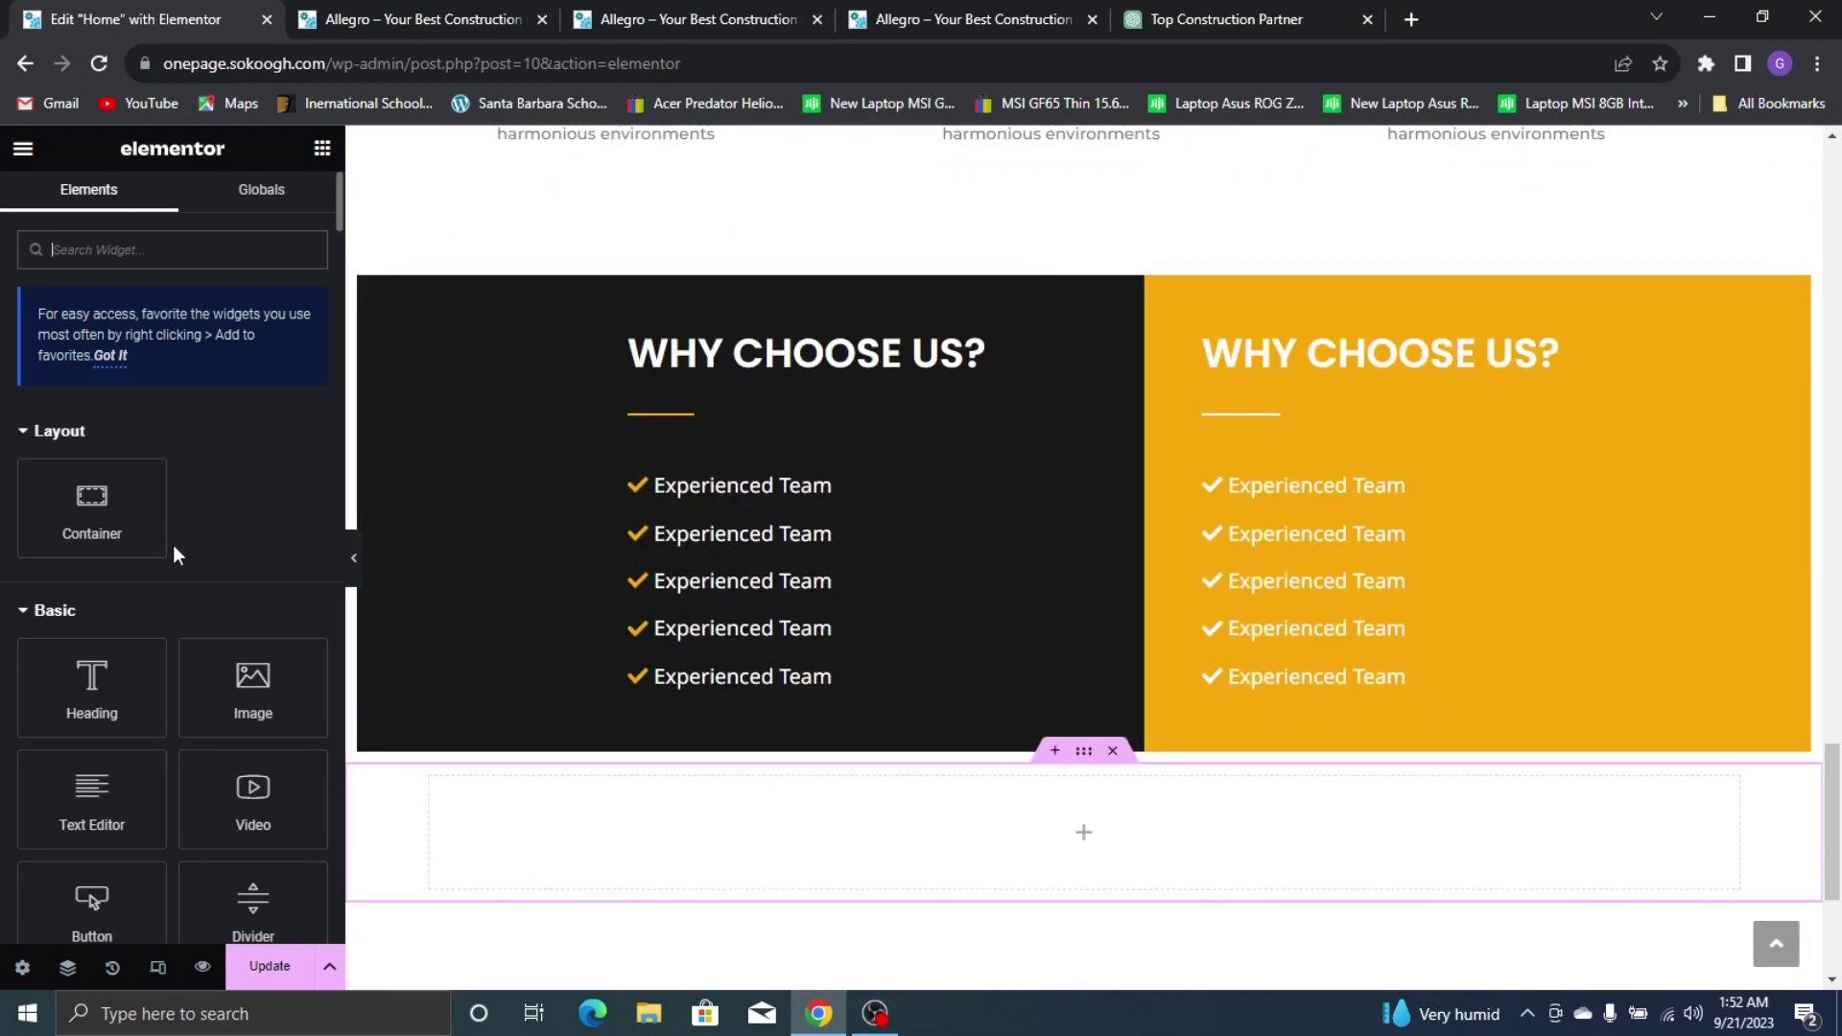
{"action": "left_click_drag", "start_coordinate": [120, 499], "coordinate": [597, 806]}
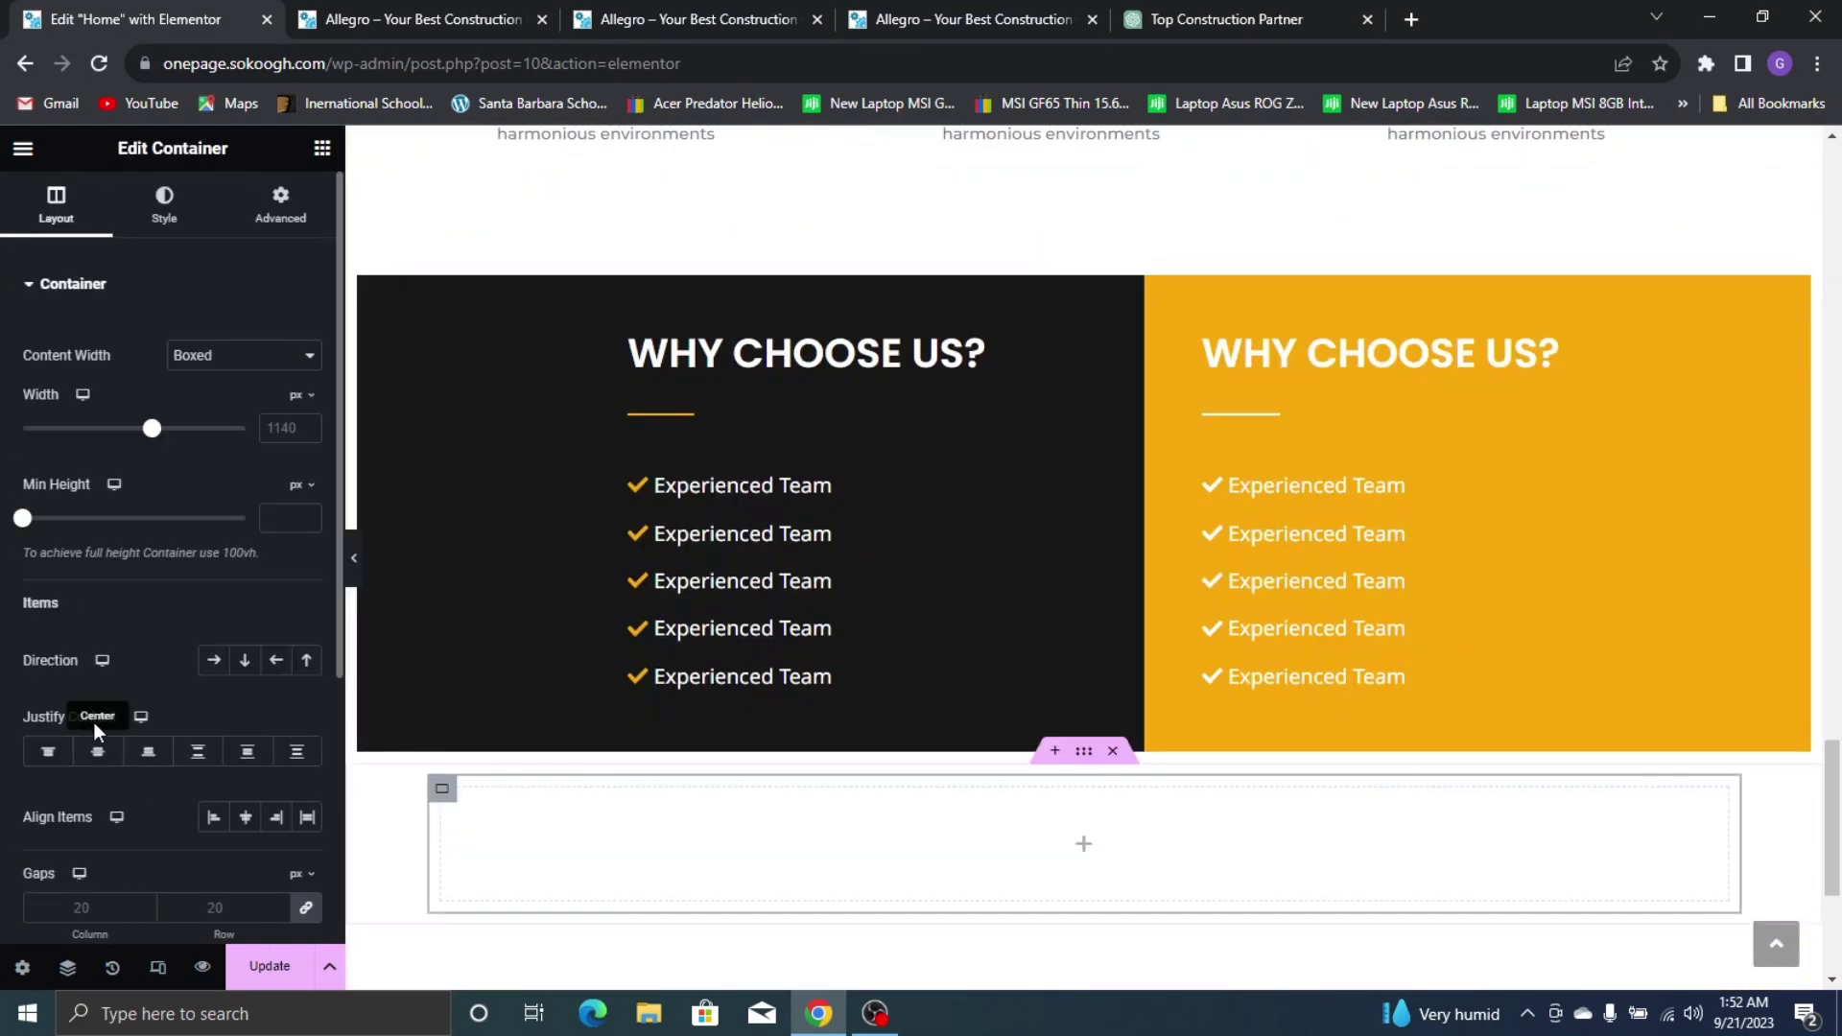
{"action": "left_click", "coordinate": [216, 662]}
{"action": "scroll", "coordinate": [710, 513], "scroll_direction": "up", "scroll_amount": 5}
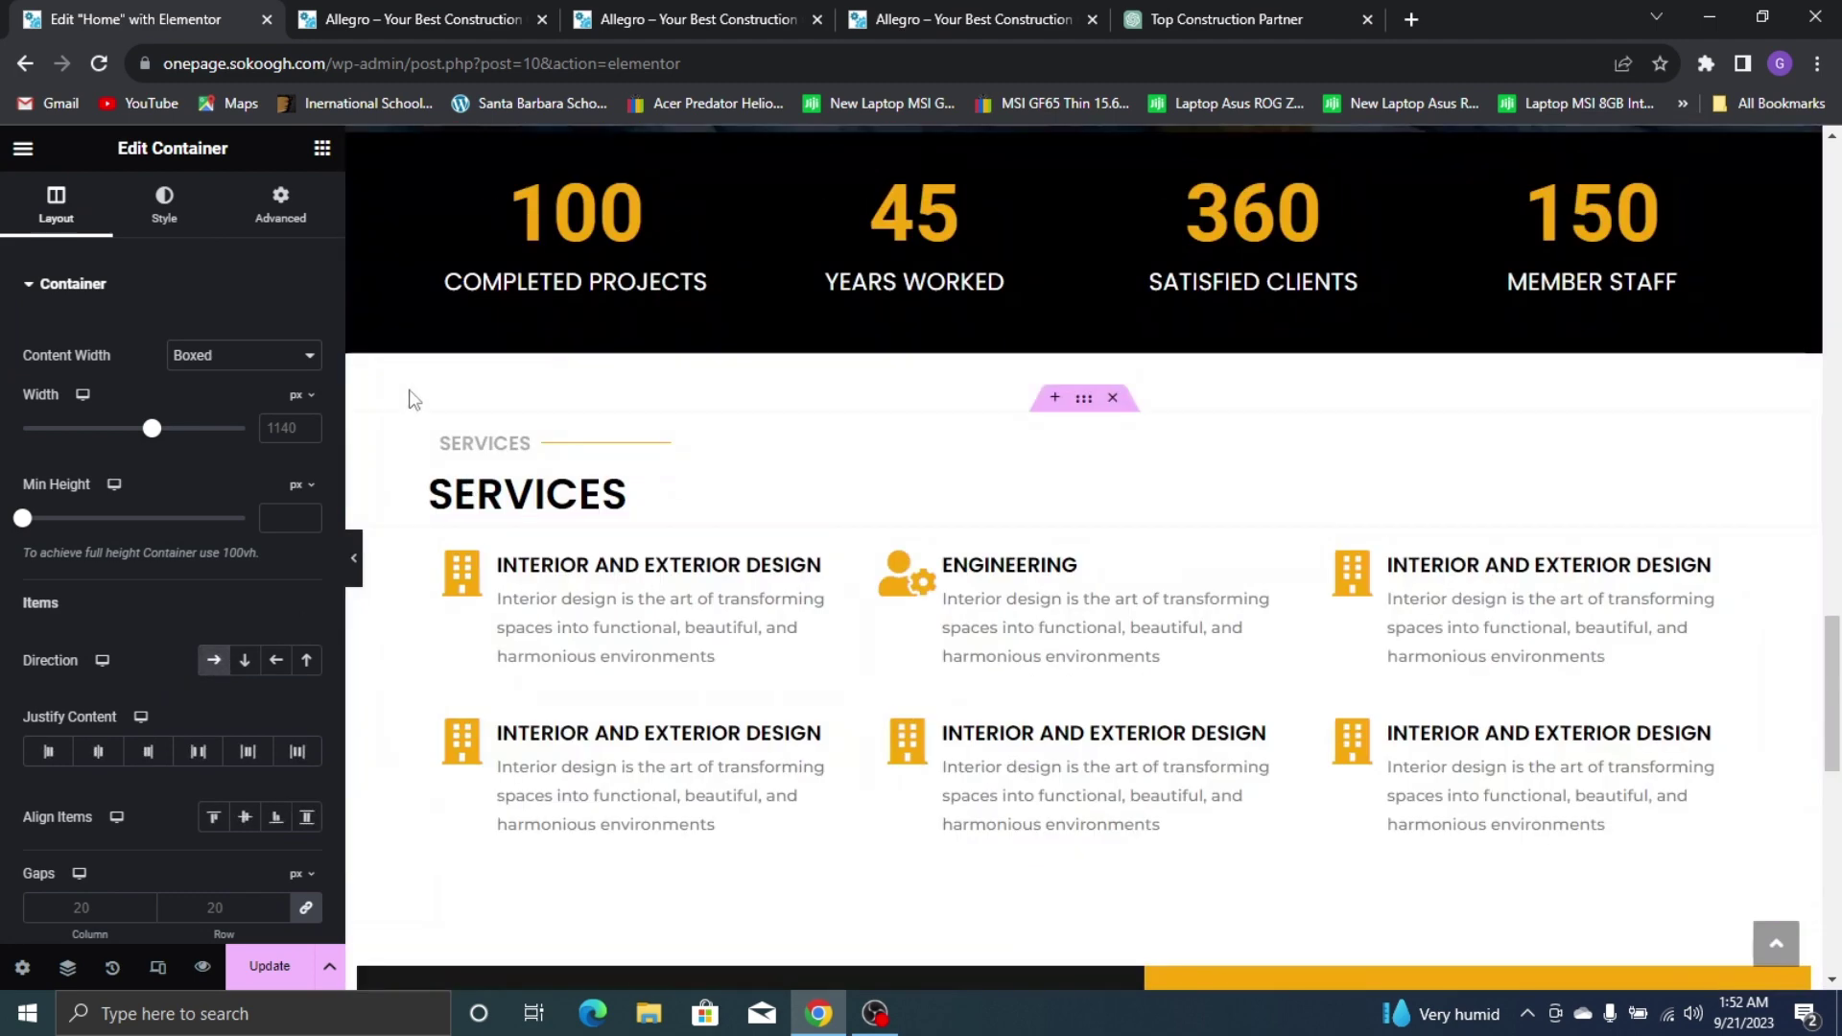
Copy the SERVICES label and gold divider line into the new row container
{"action": "right_click", "coordinate": [470, 449]}
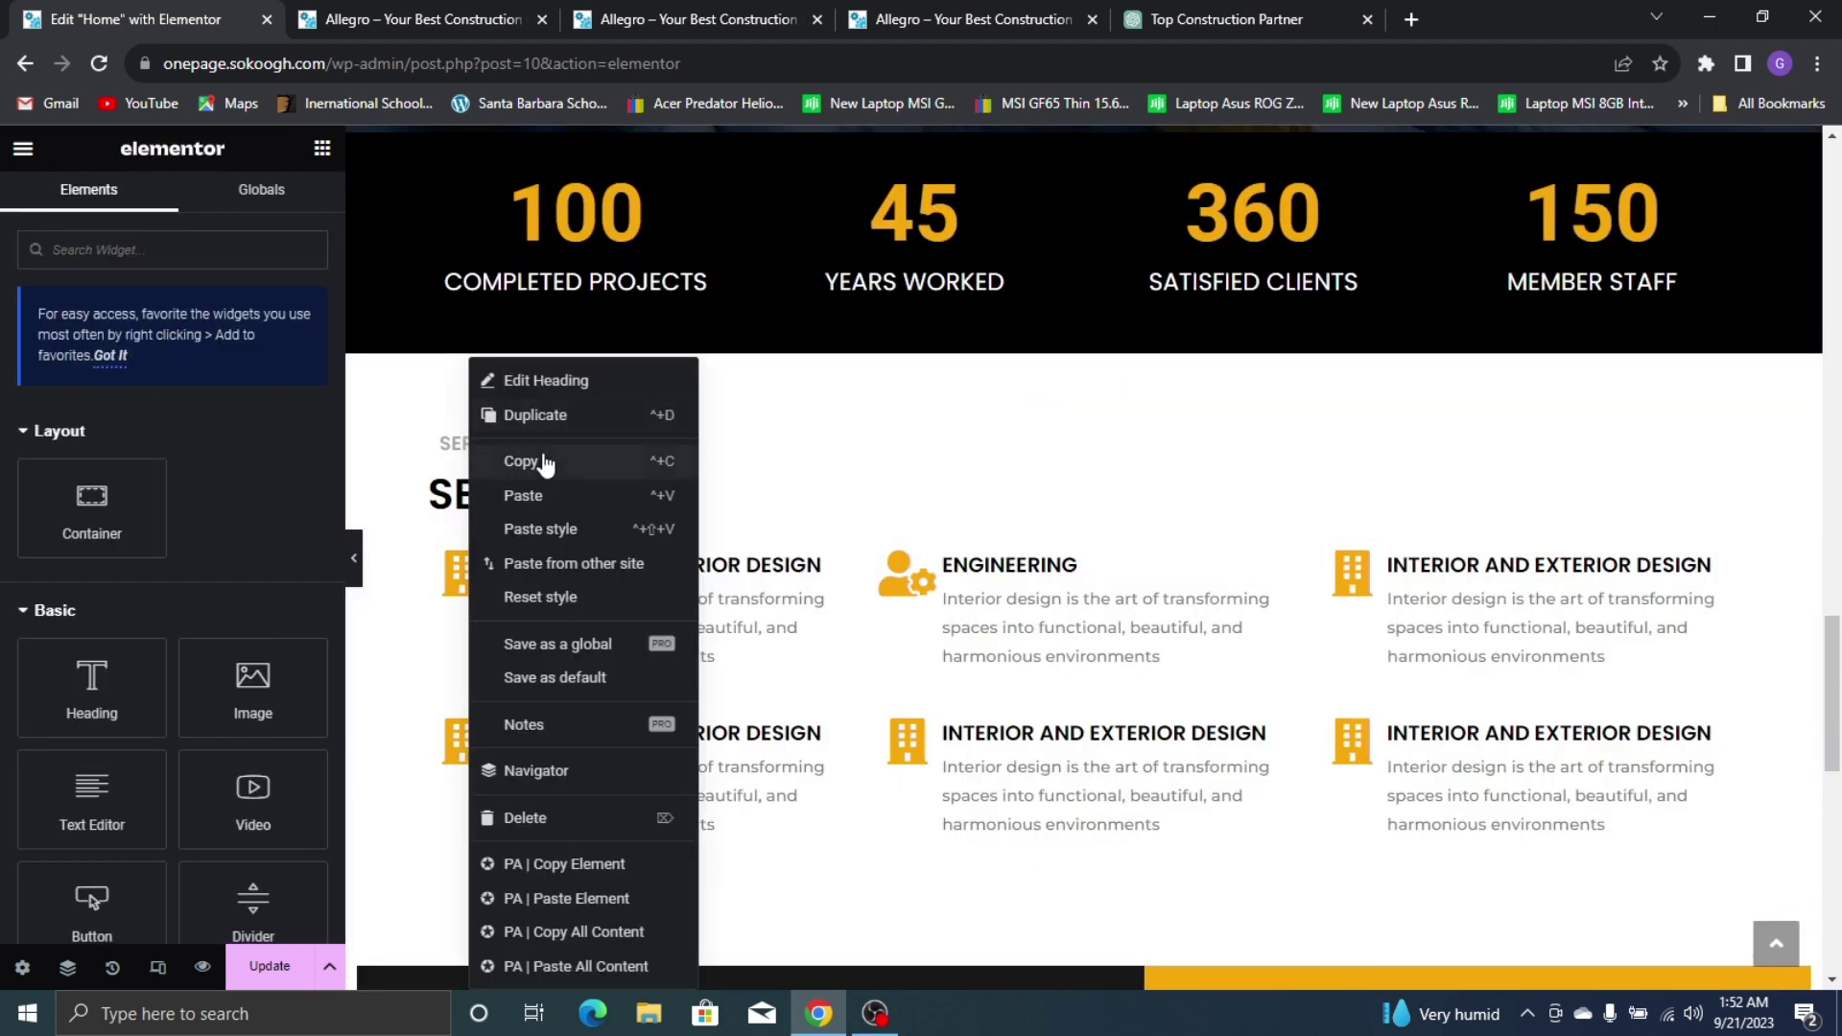
{"action": "left_click", "coordinate": [544, 458]}
{"action": "scroll", "coordinate": [773, 519], "scroll_direction": "down", "scroll_amount": 5}
{"action": "right_click", "coordinate": [601, 736]}
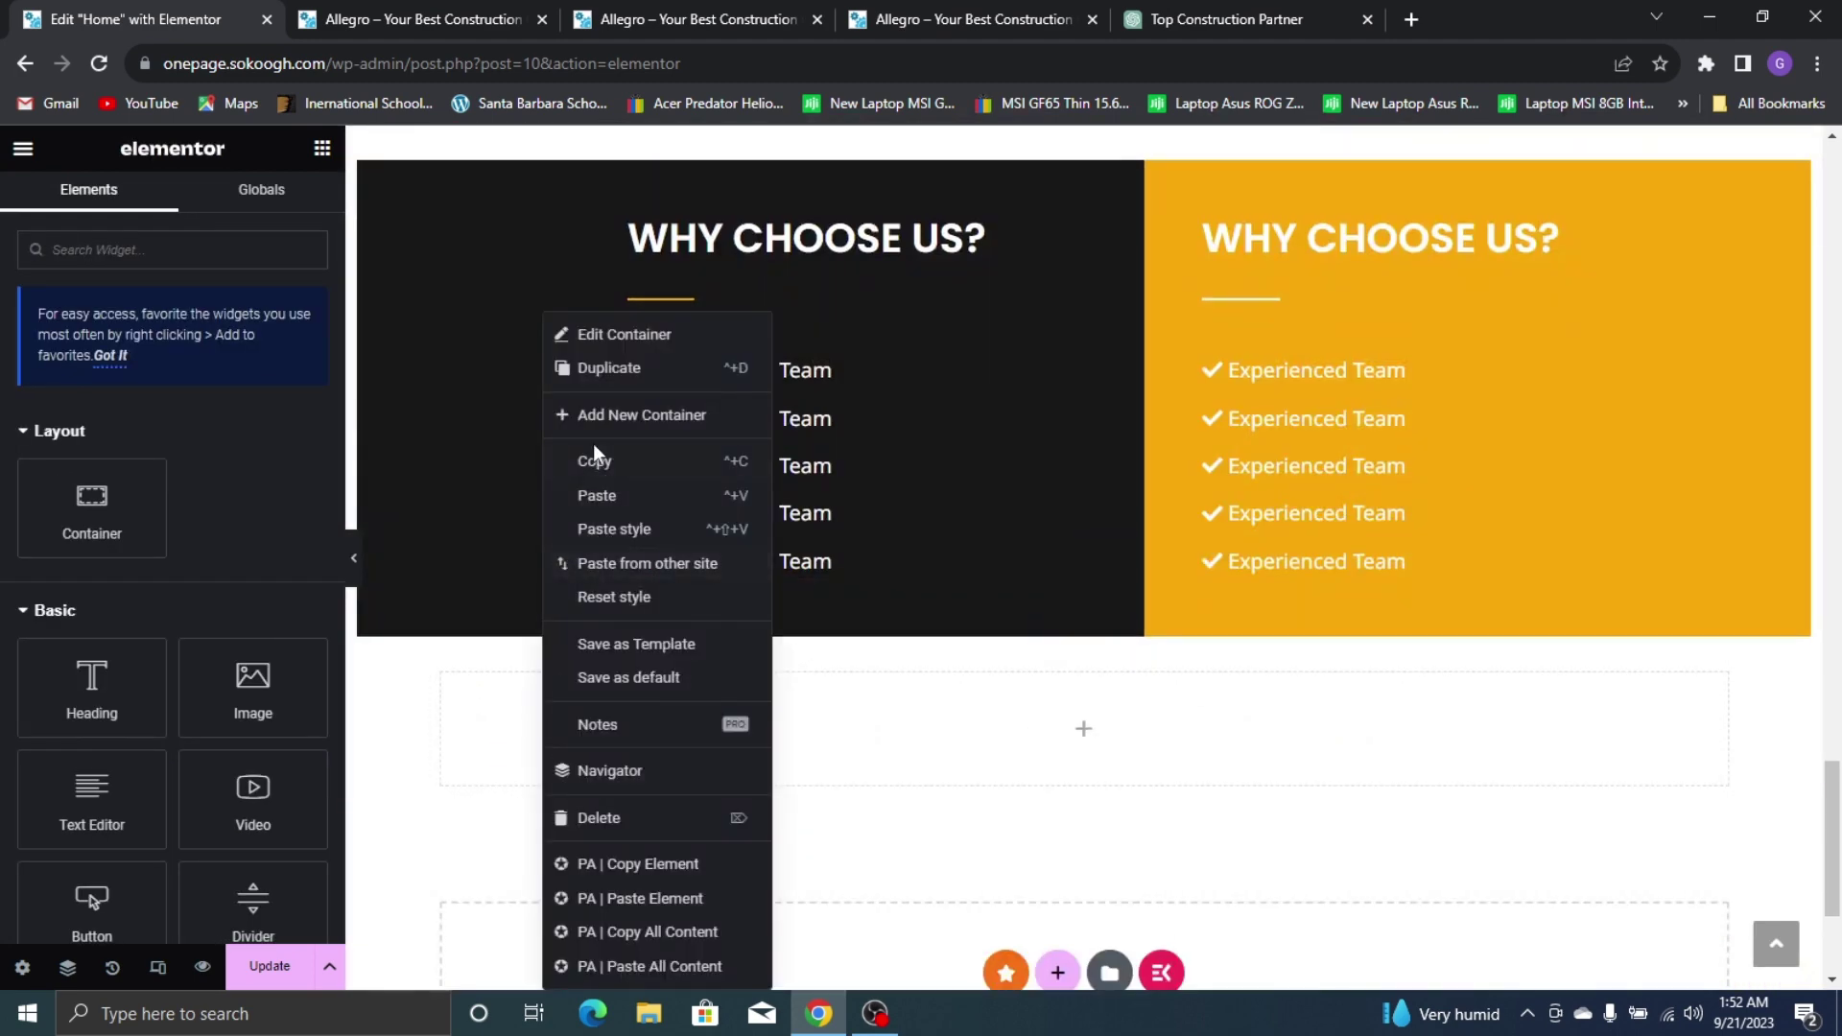
{"action": "left_click", "coordinate": [619, 499]}
{"action": "scroll", "coordinate": [714, 481], "scroll_direction": "up", "scroll_amount": 7}
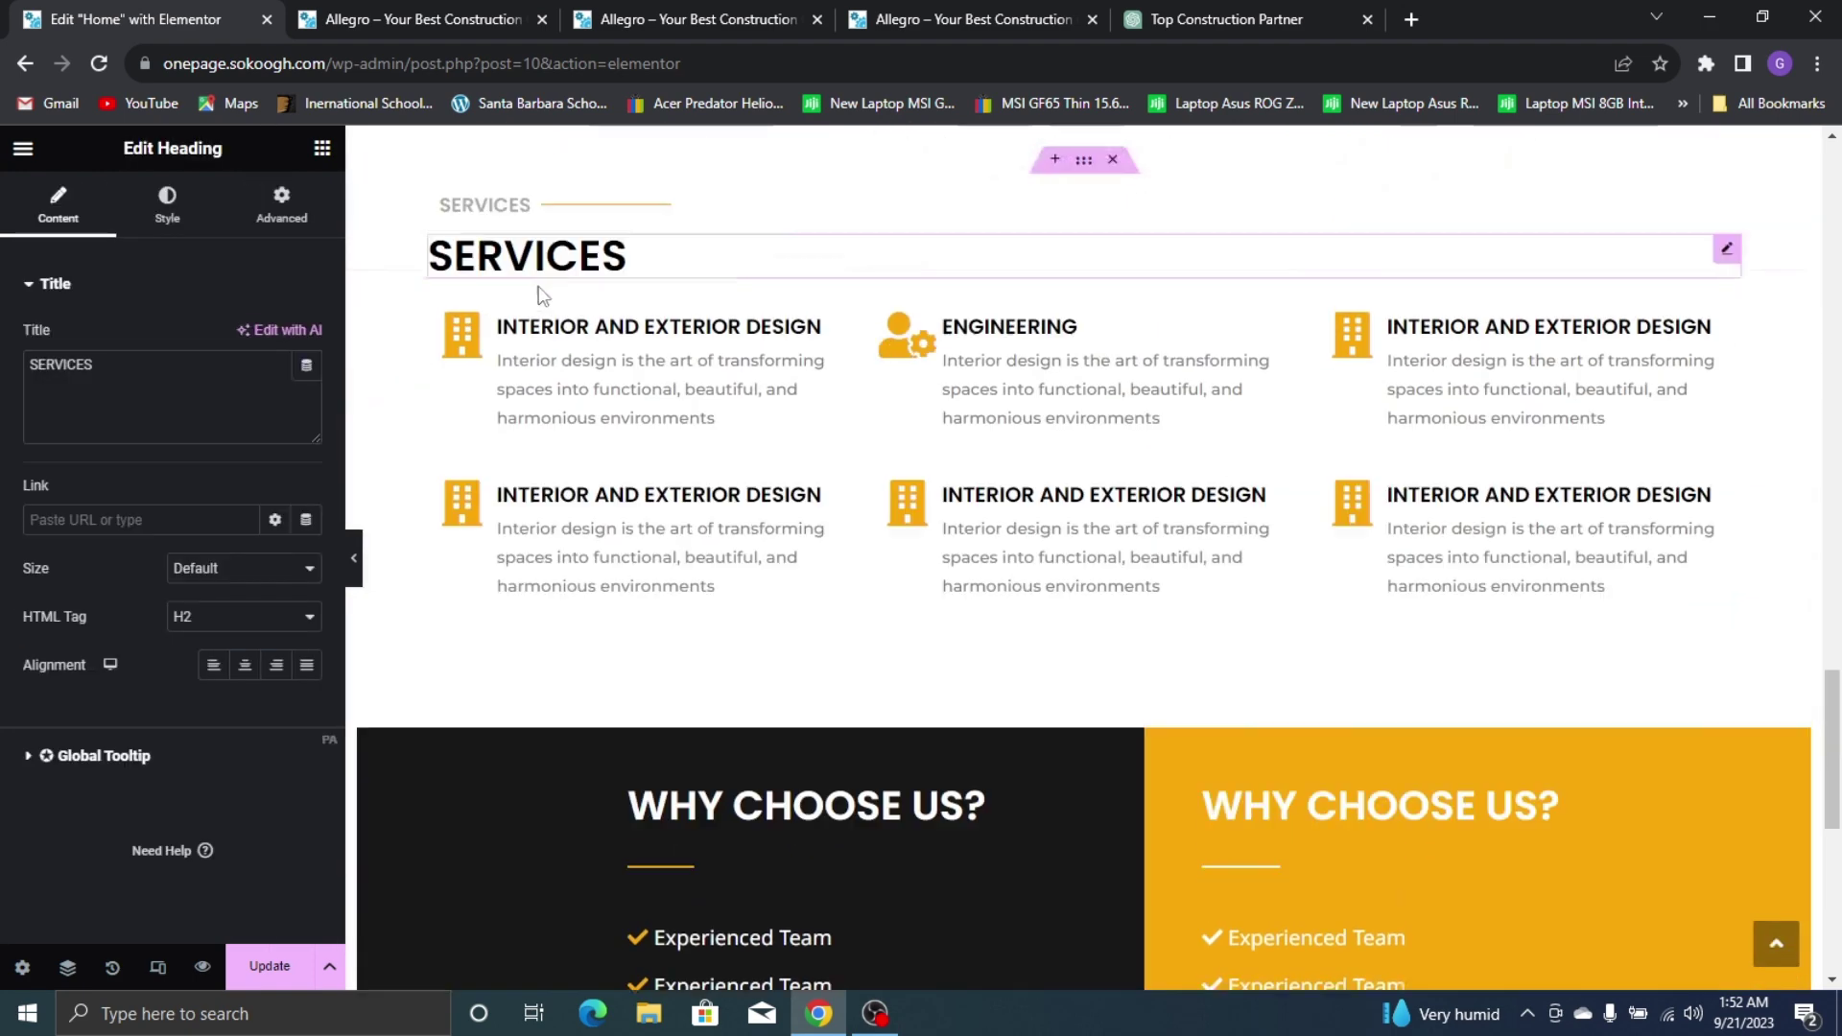
{"action": "right_click", "coordinate": [567, 333]}
{"action": "left_click", "coordinate": [644, 422]}
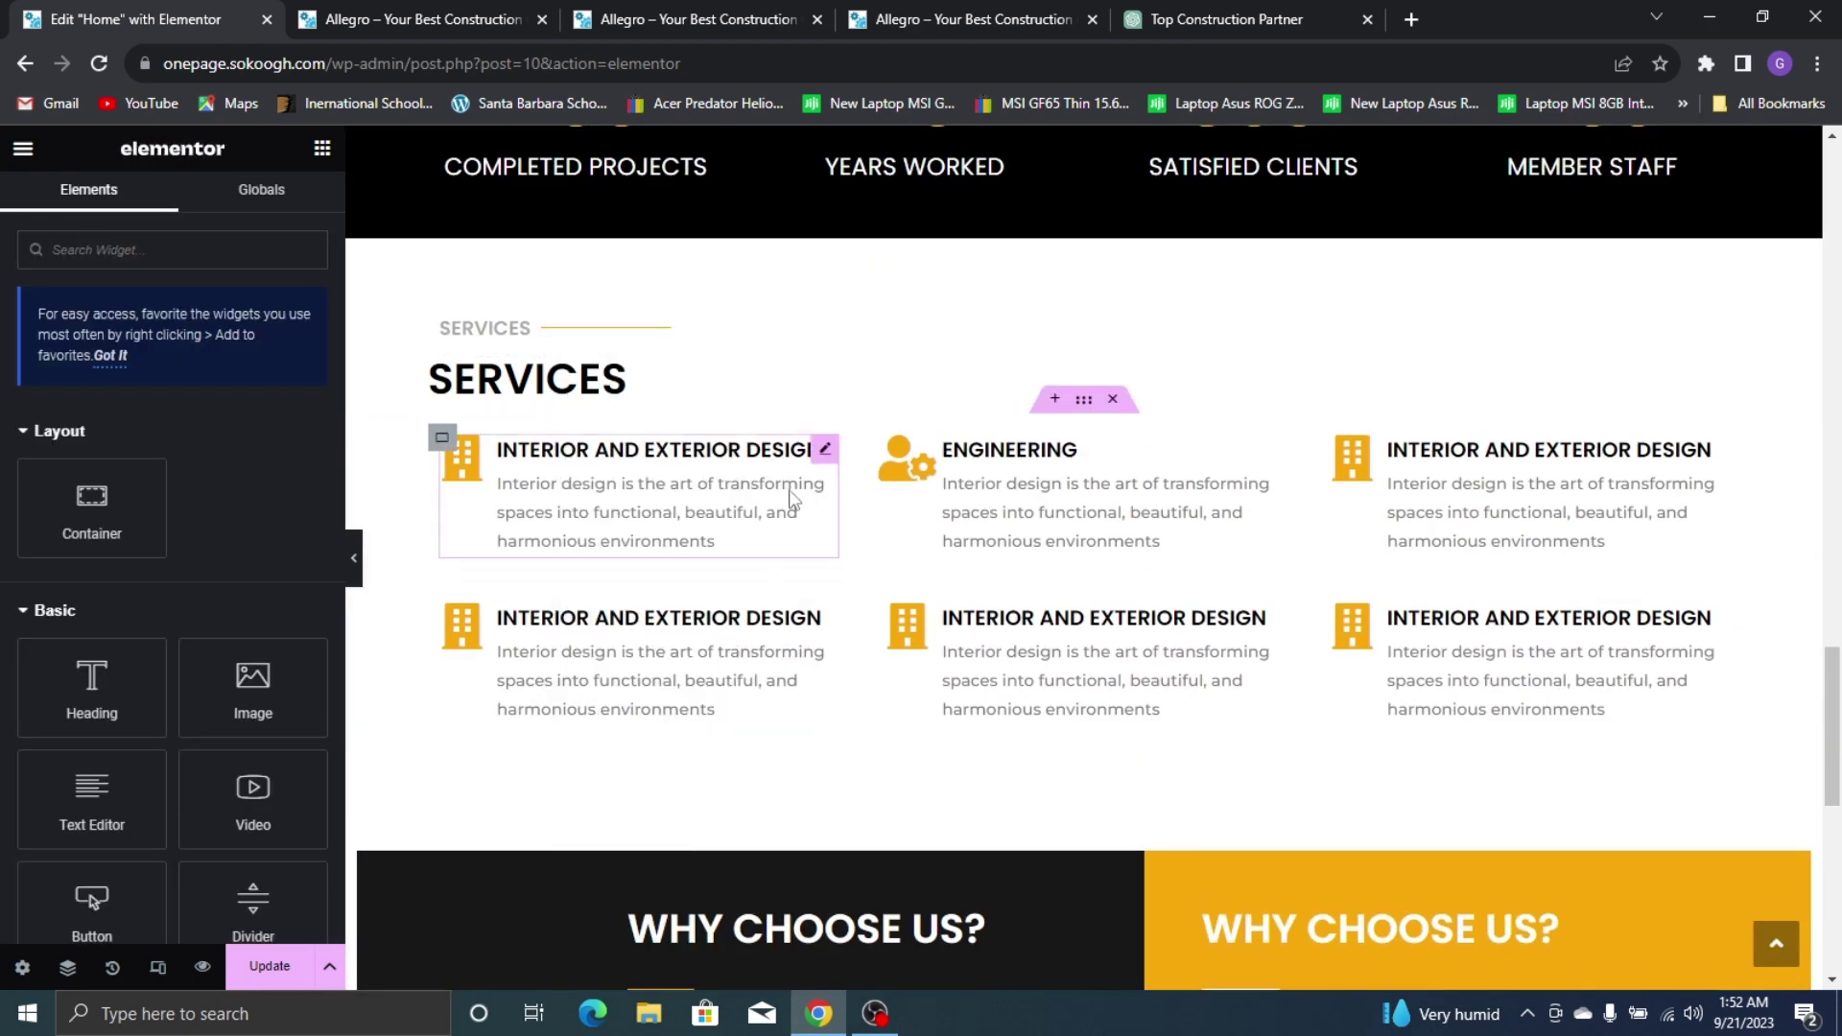
{"action": "scroll", "coordinate": [794, 497], "scroll_direction": "down", "scroll_amount": 7}
{"action": "right_click", "coordinate": [610, 579]}
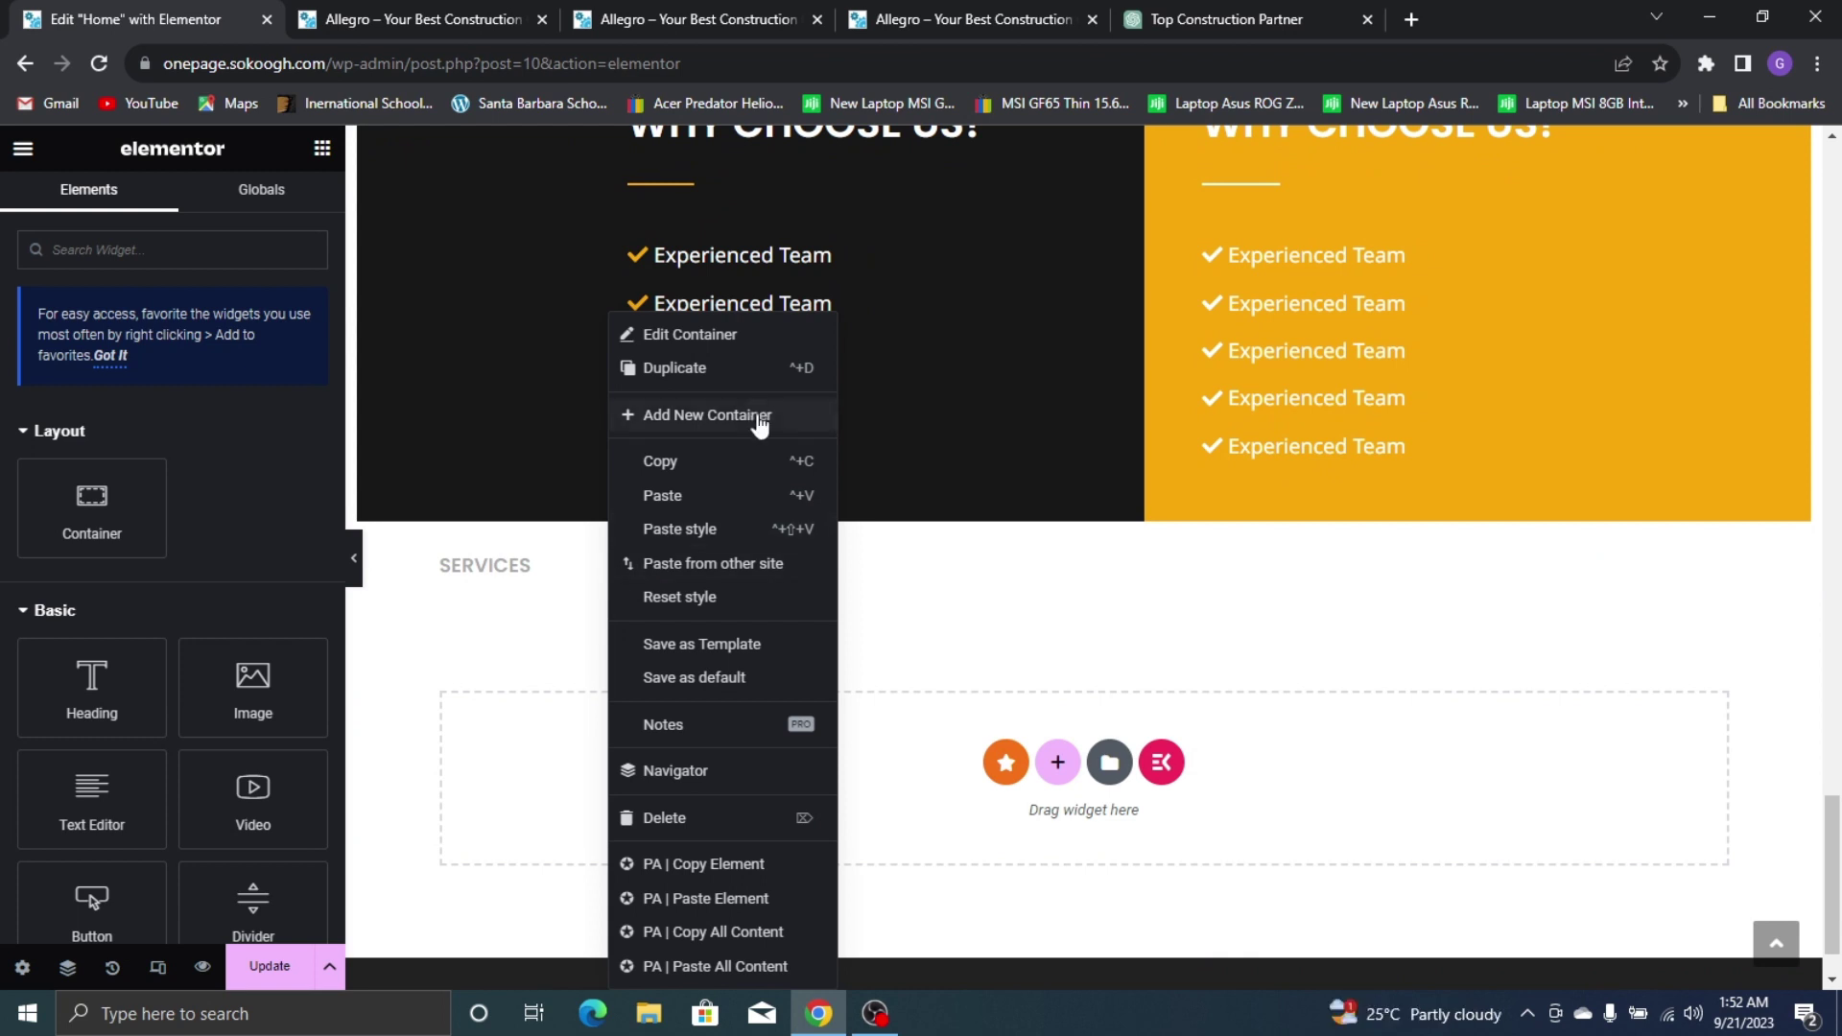
{"action": "left_click", "coordinate": [756, 493]}
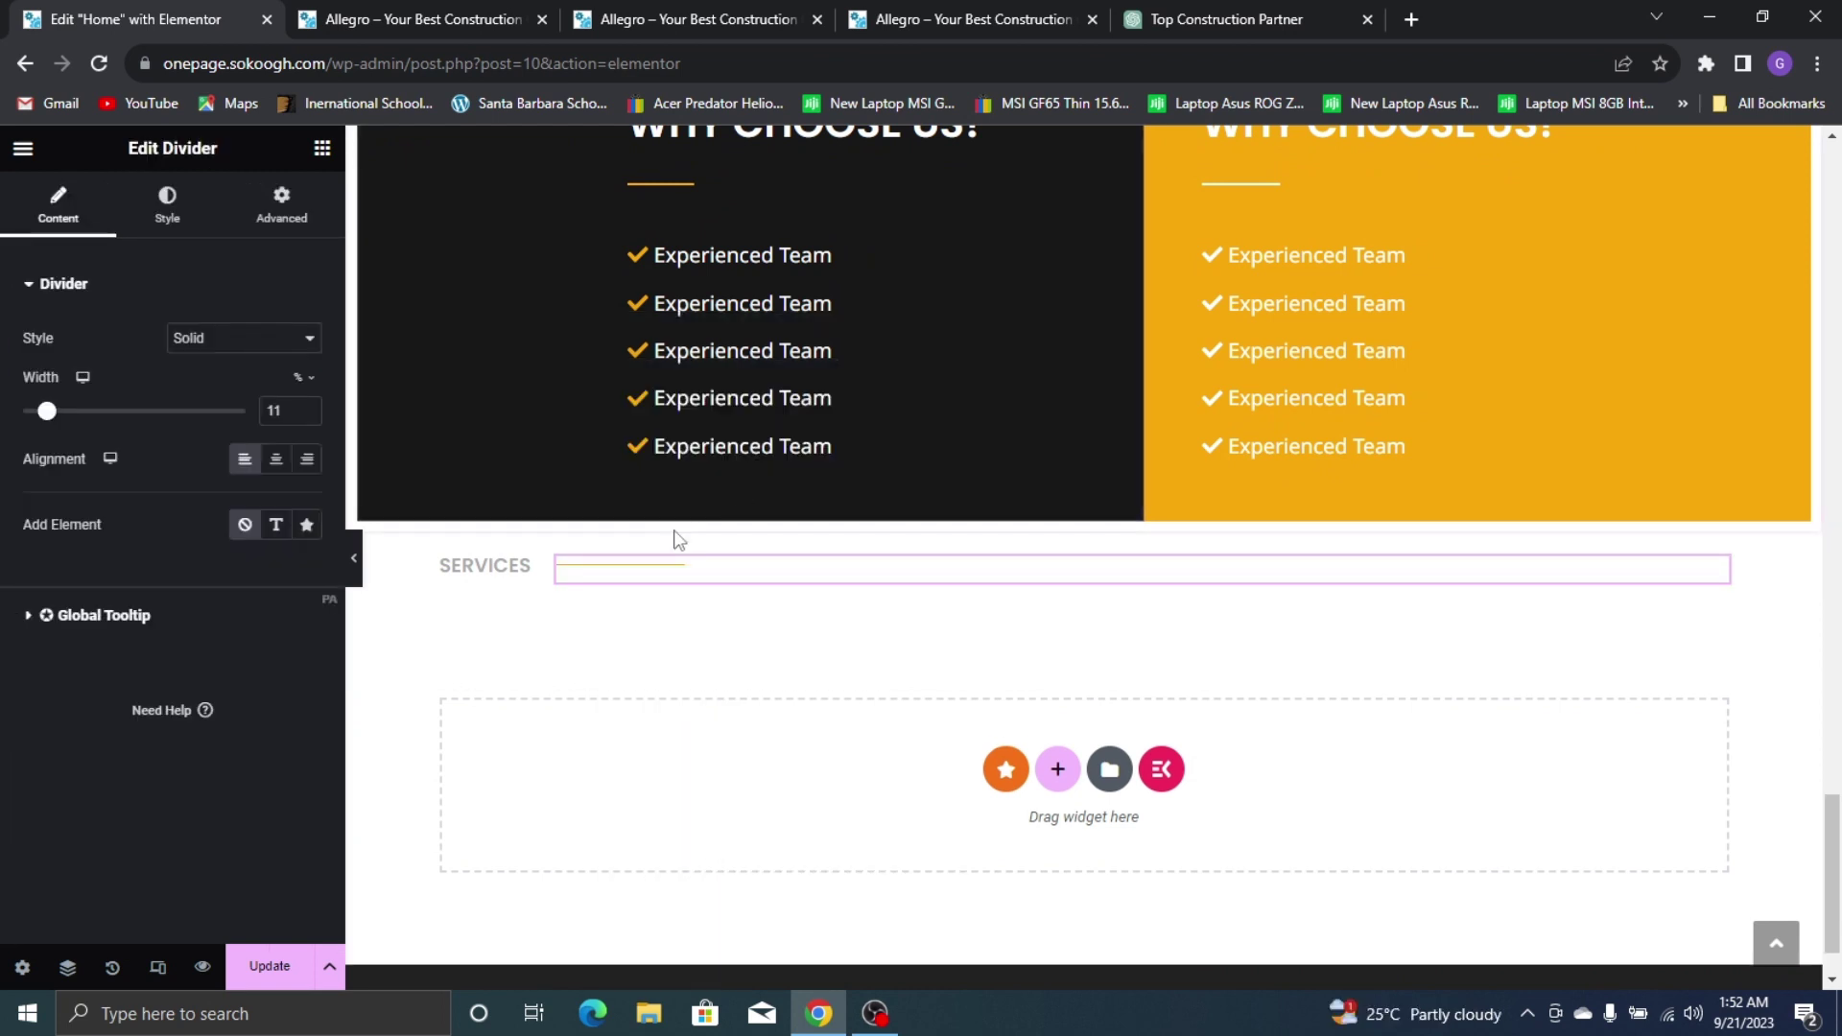
Retitle the copied label PORTFOLIO and set its width to 10%
{"action": "left_click", "coordinate": [460, 565]}
{"action": "left_click", "coordinate": [1031, 14]}
{"action": "left_click", "coordinate": [115, 19]}
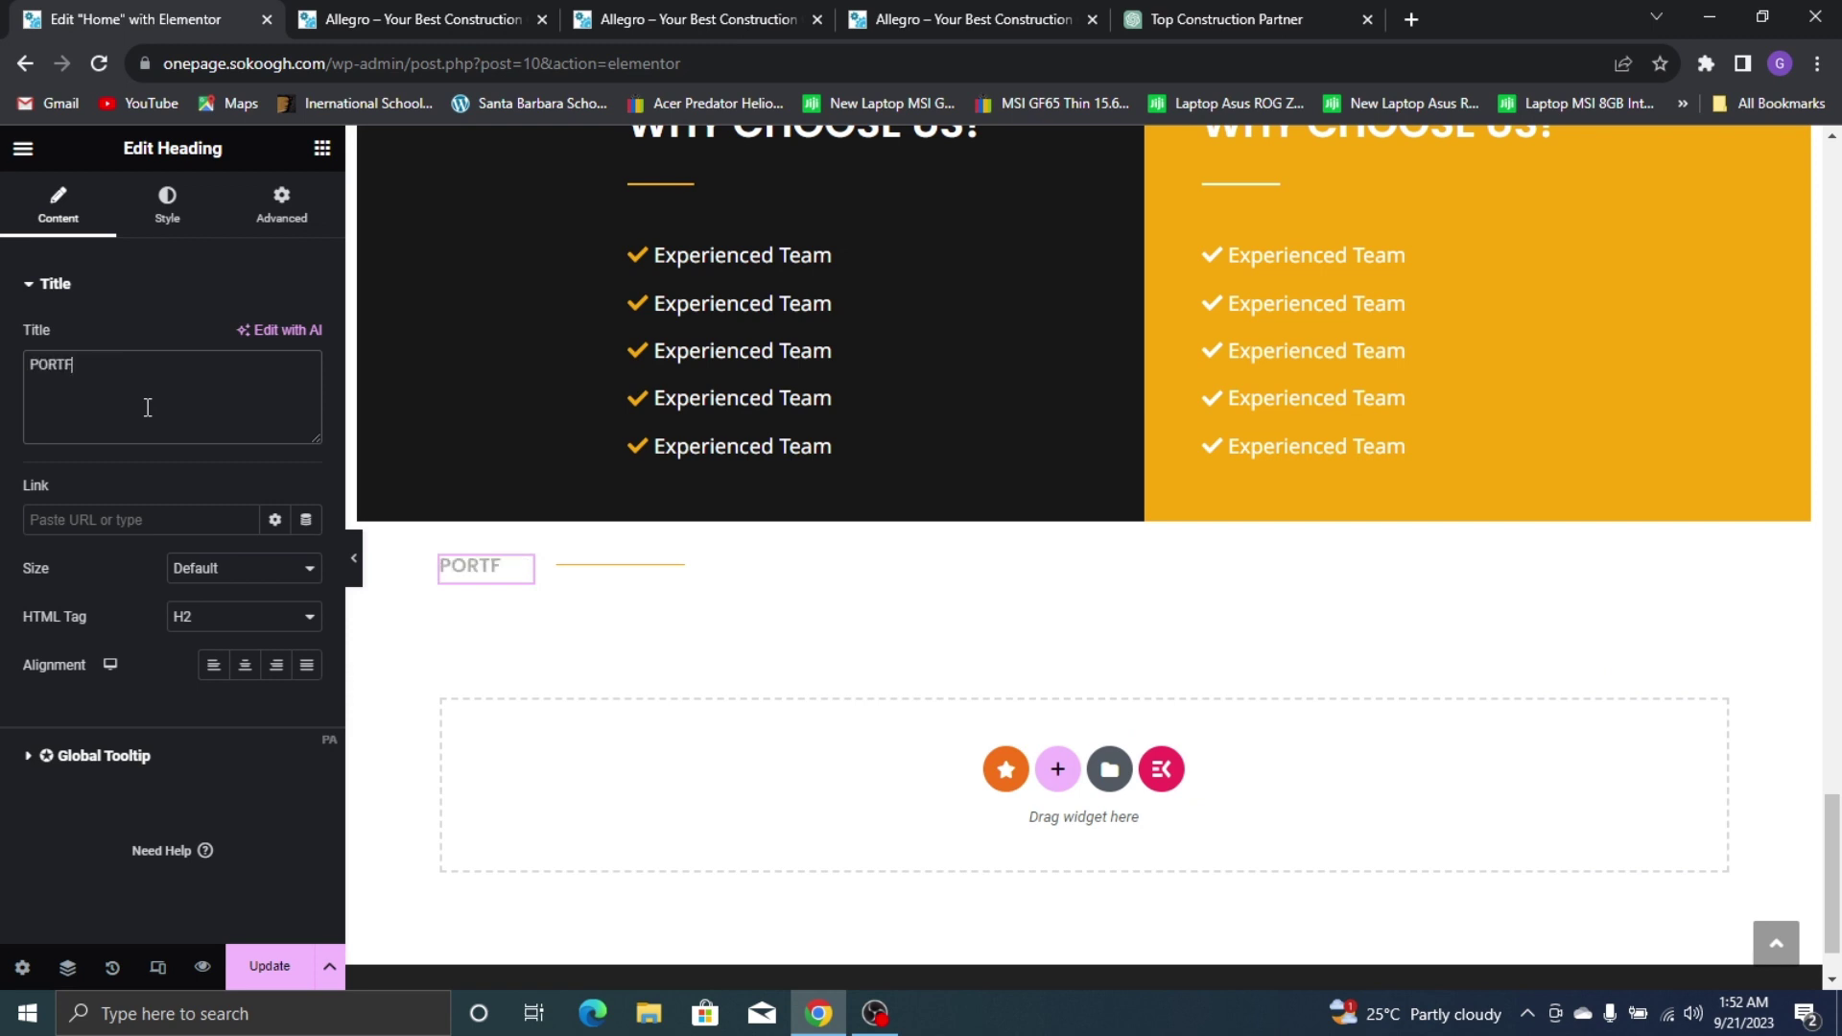
{"action": "type", "text": "OLIO"}
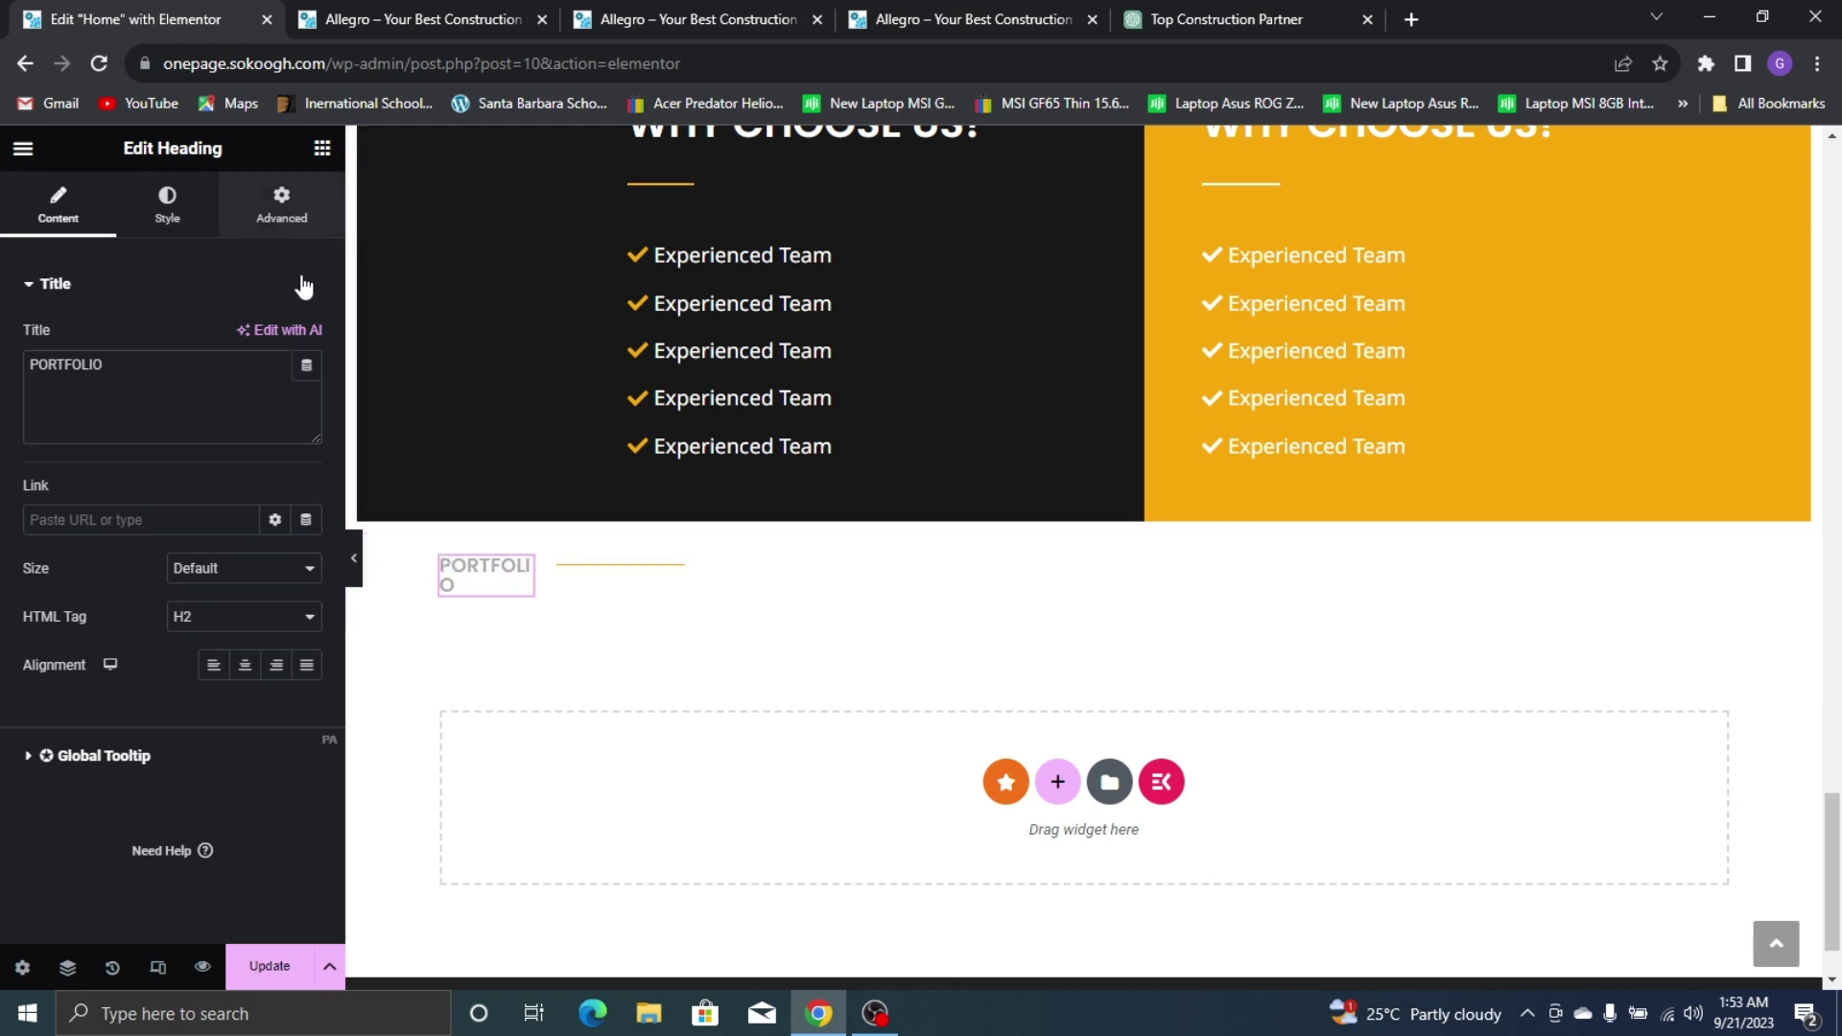
{"action": "left_click", "coordinate": [282, 216]}
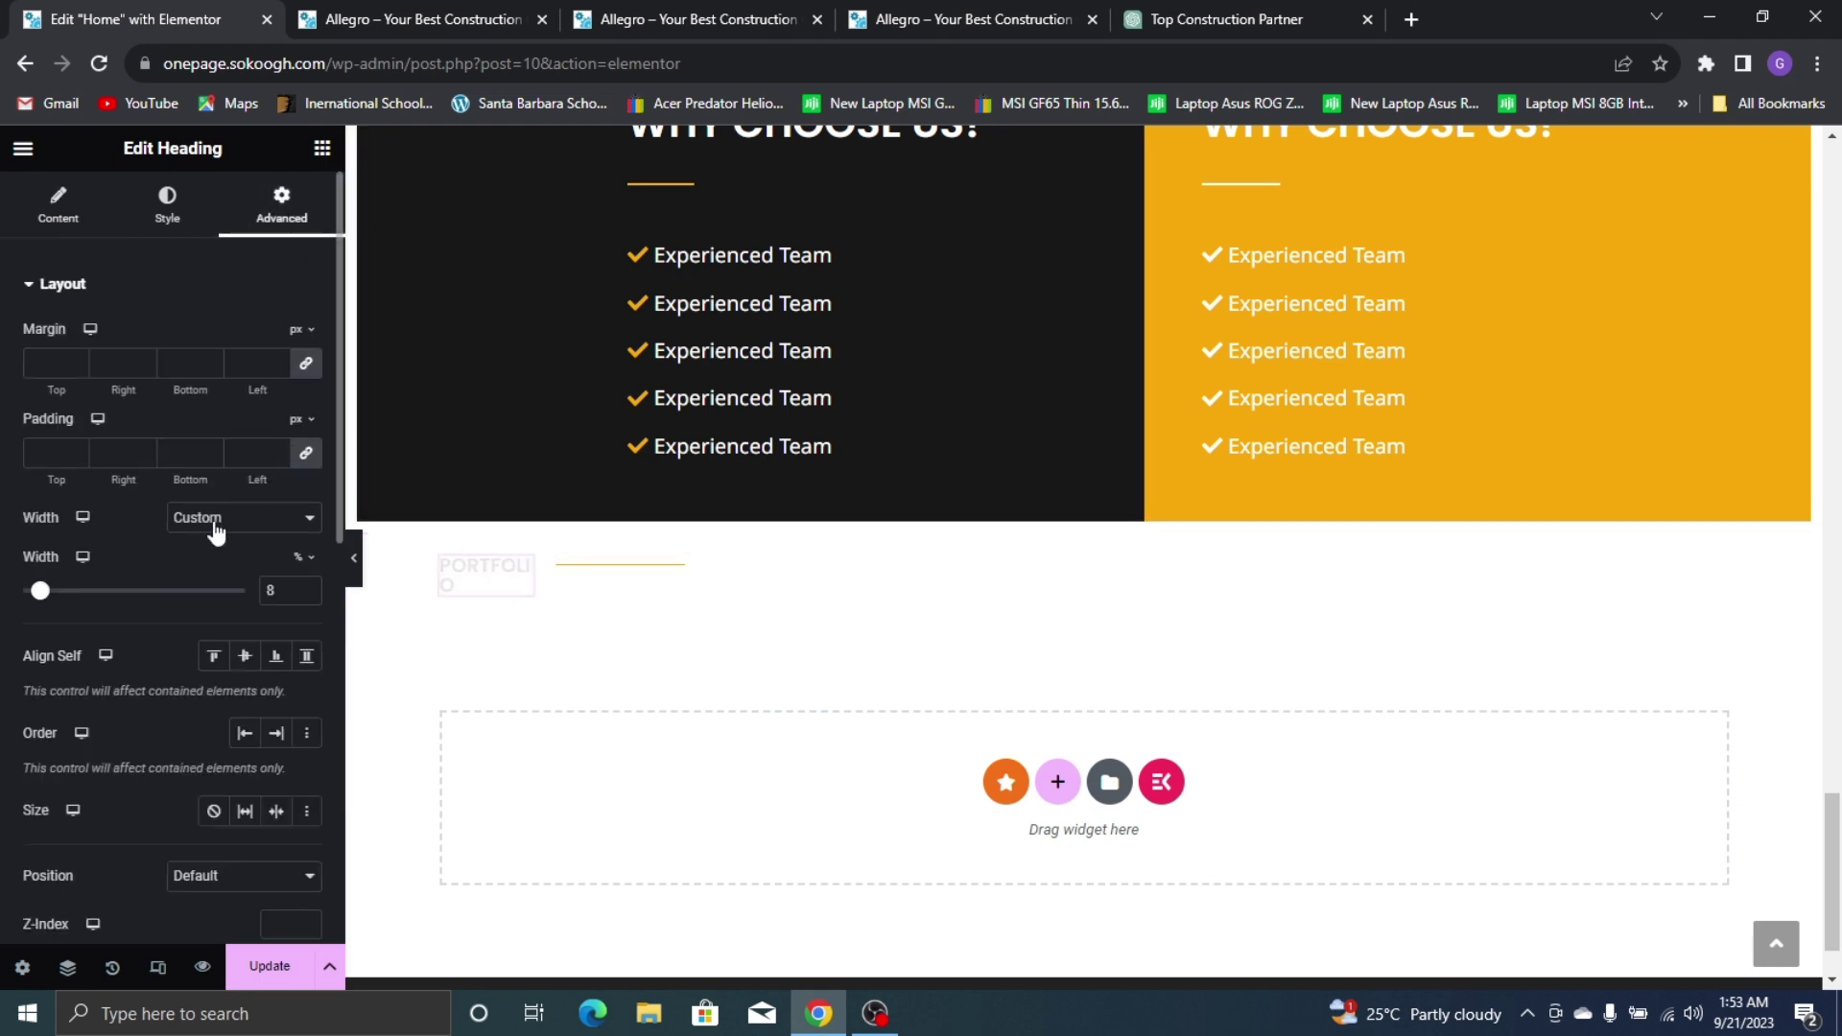
{"action": "left_click", "coordinate": [307, 587]}
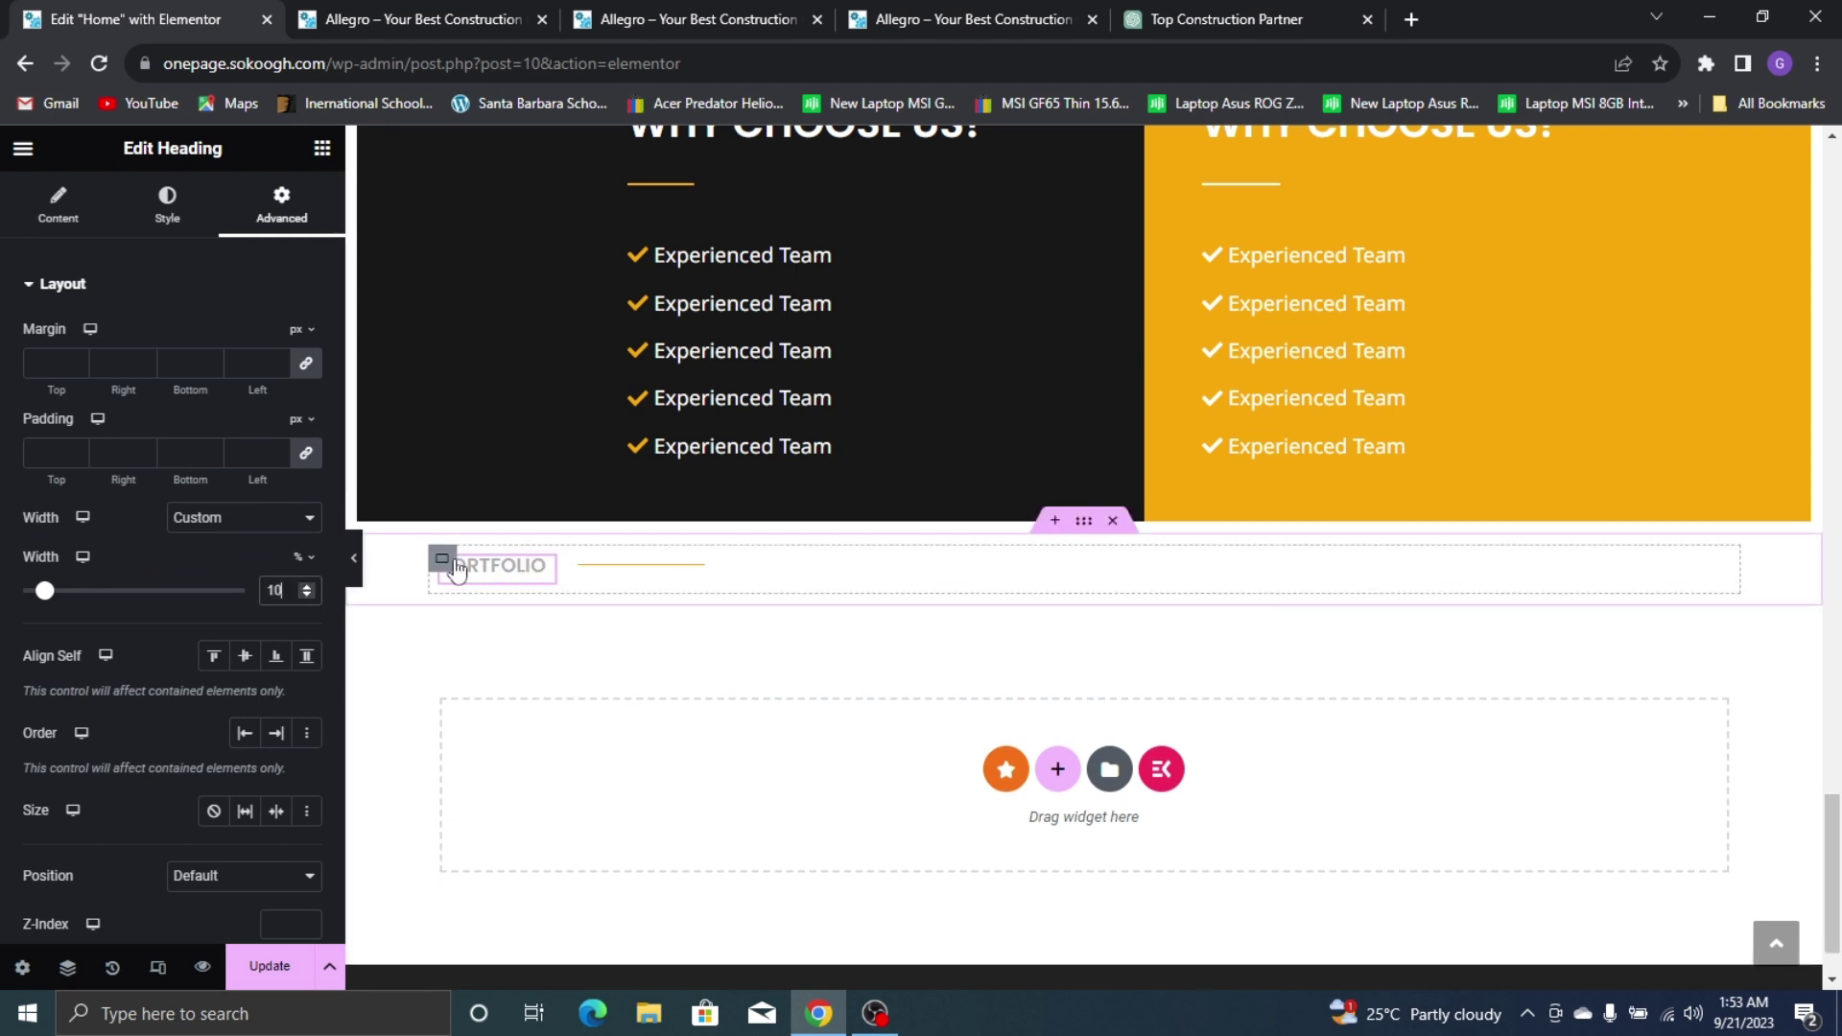
Set the PORTFOLIO row container's gap to 1
{"action": "left_click", "coordinate": [447, 562]}
{"action": "scroll", "coordinate": [228, 721], "scroll_direction": "down", "scroll_amount": 2}
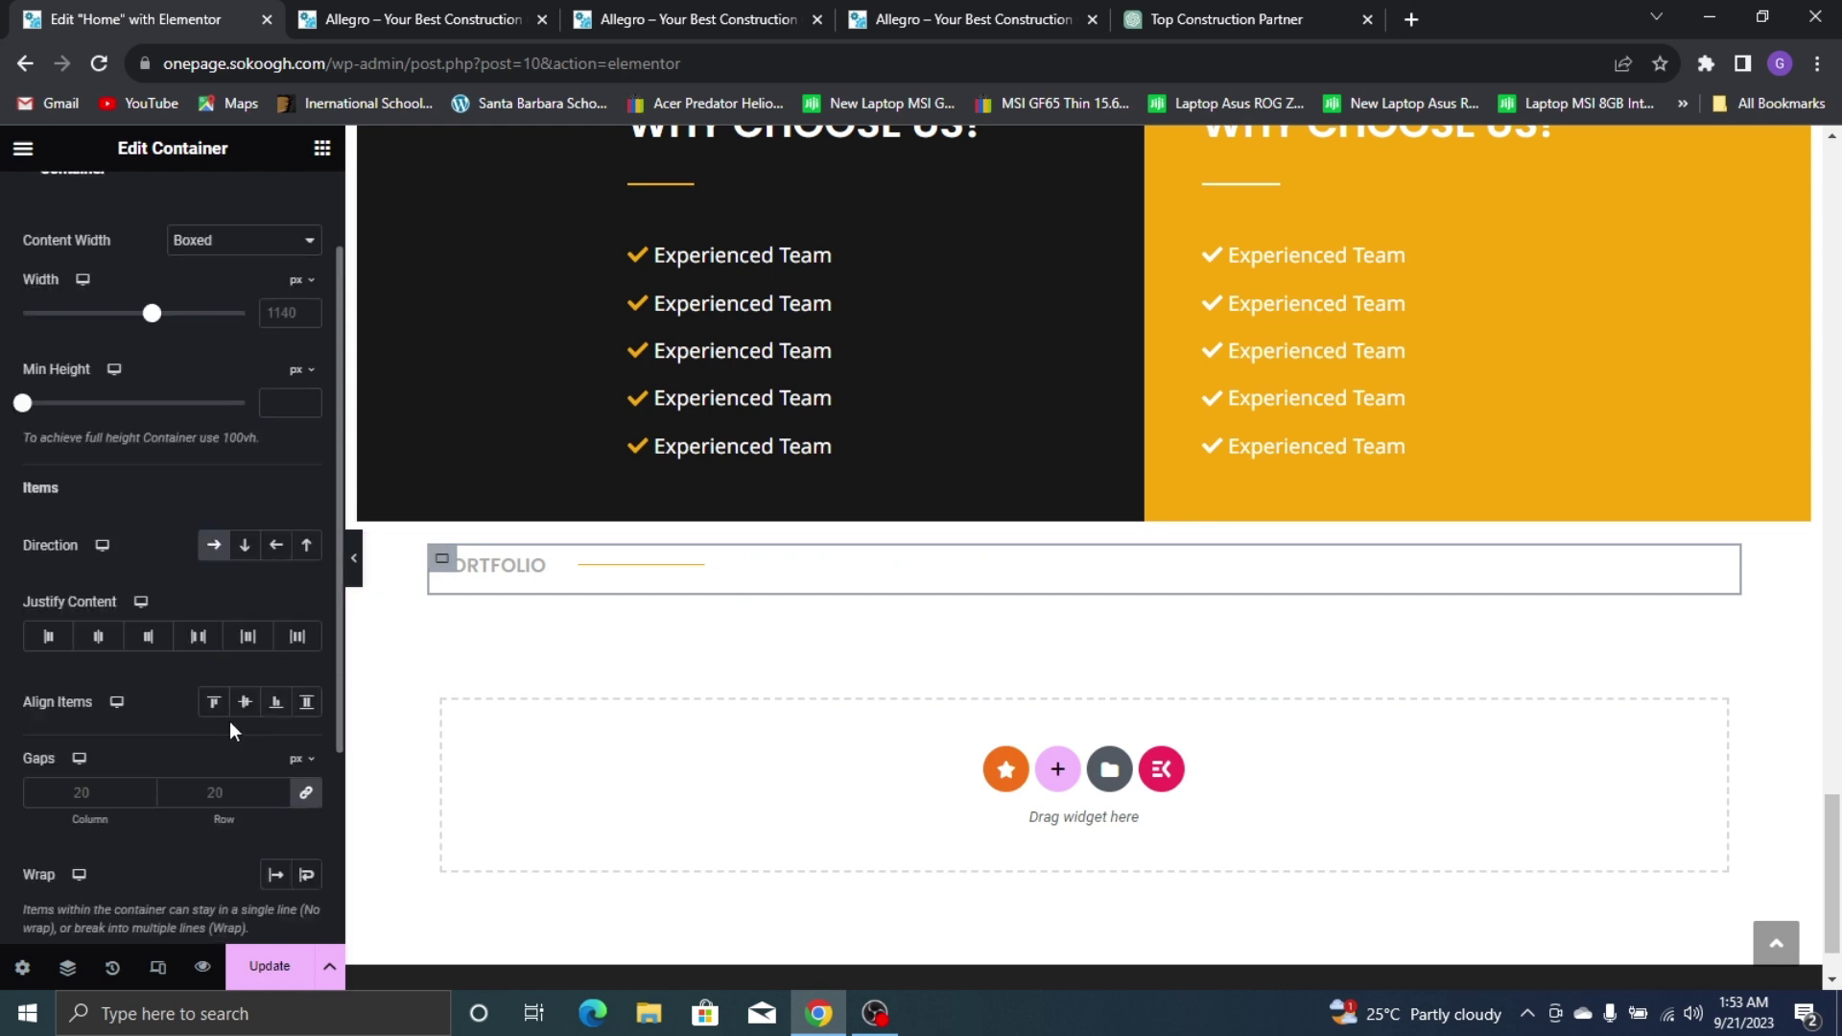
{"action": "left_click", "coordinate": [282, 789]}
{"action": "scroll", "coordinate": [854, 624], "scroll_direction": "up", "scroll_amount": 1}
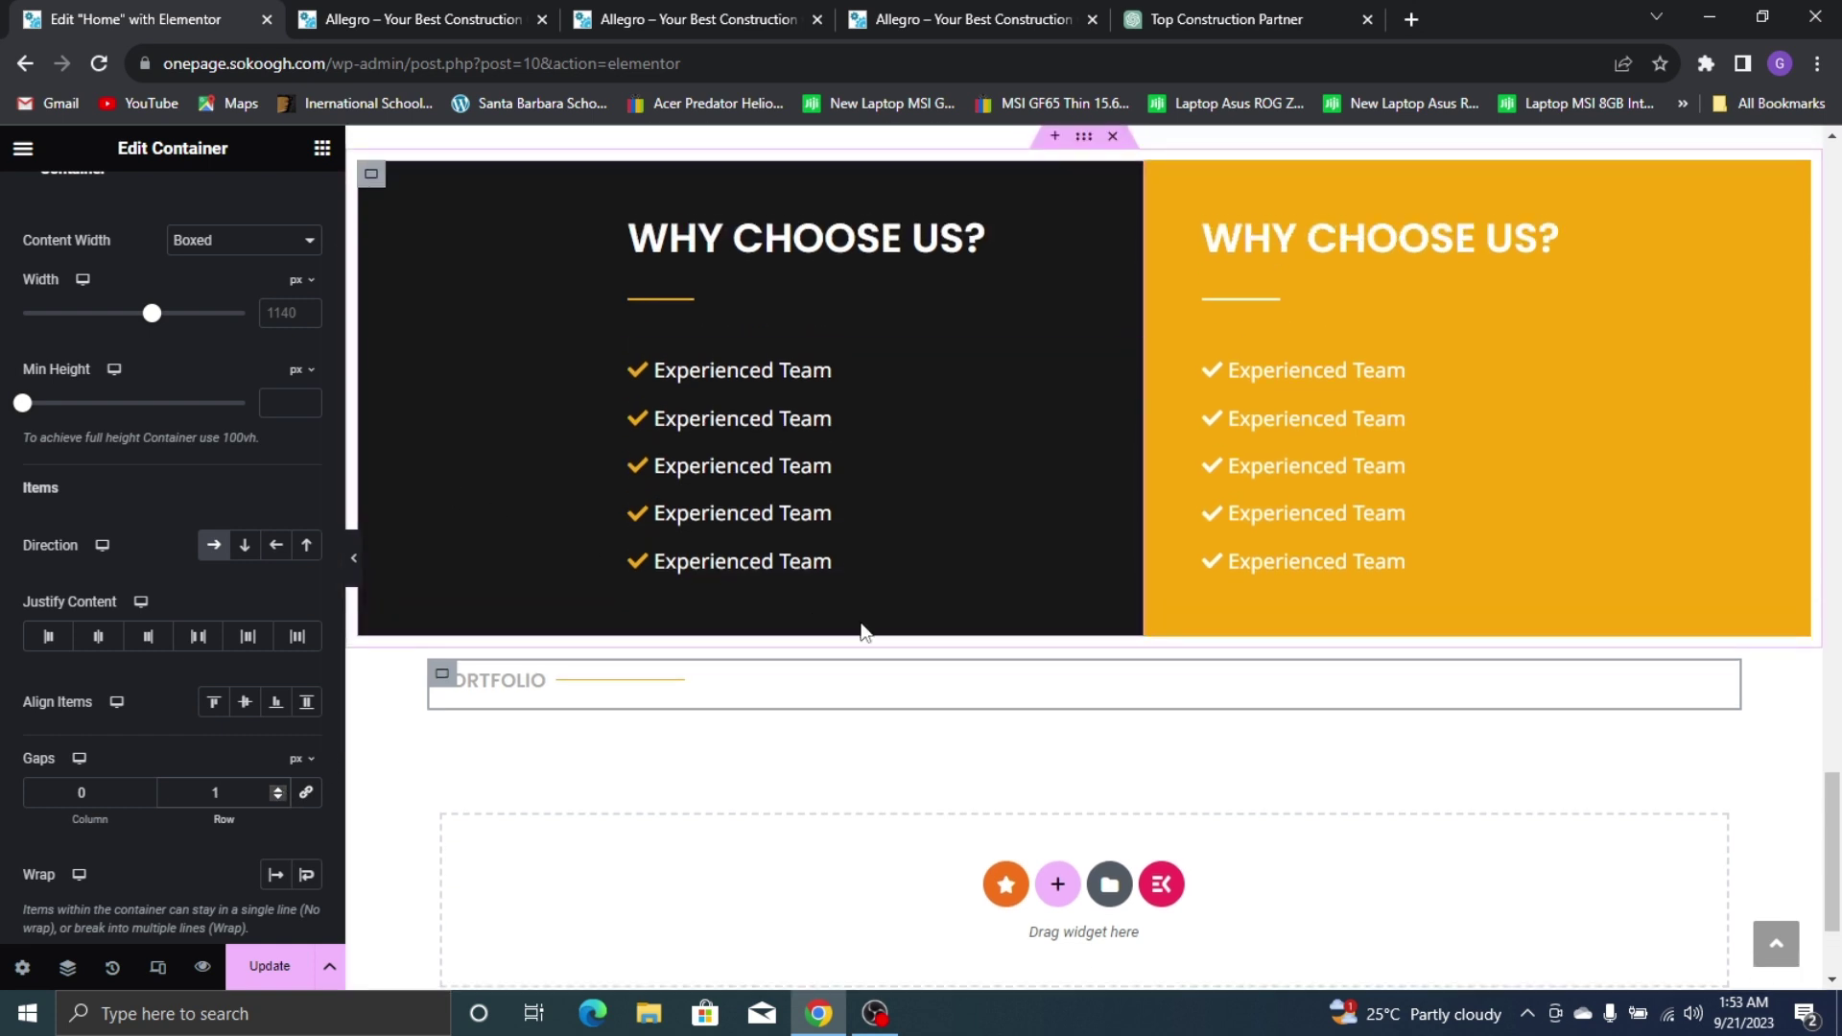
{"action": "left_click", "coordinate": [482, 374]}
{"action": "scroll", "coordinate": [481, 374], "scroll_direction": "down", "scroll_amount": 3}
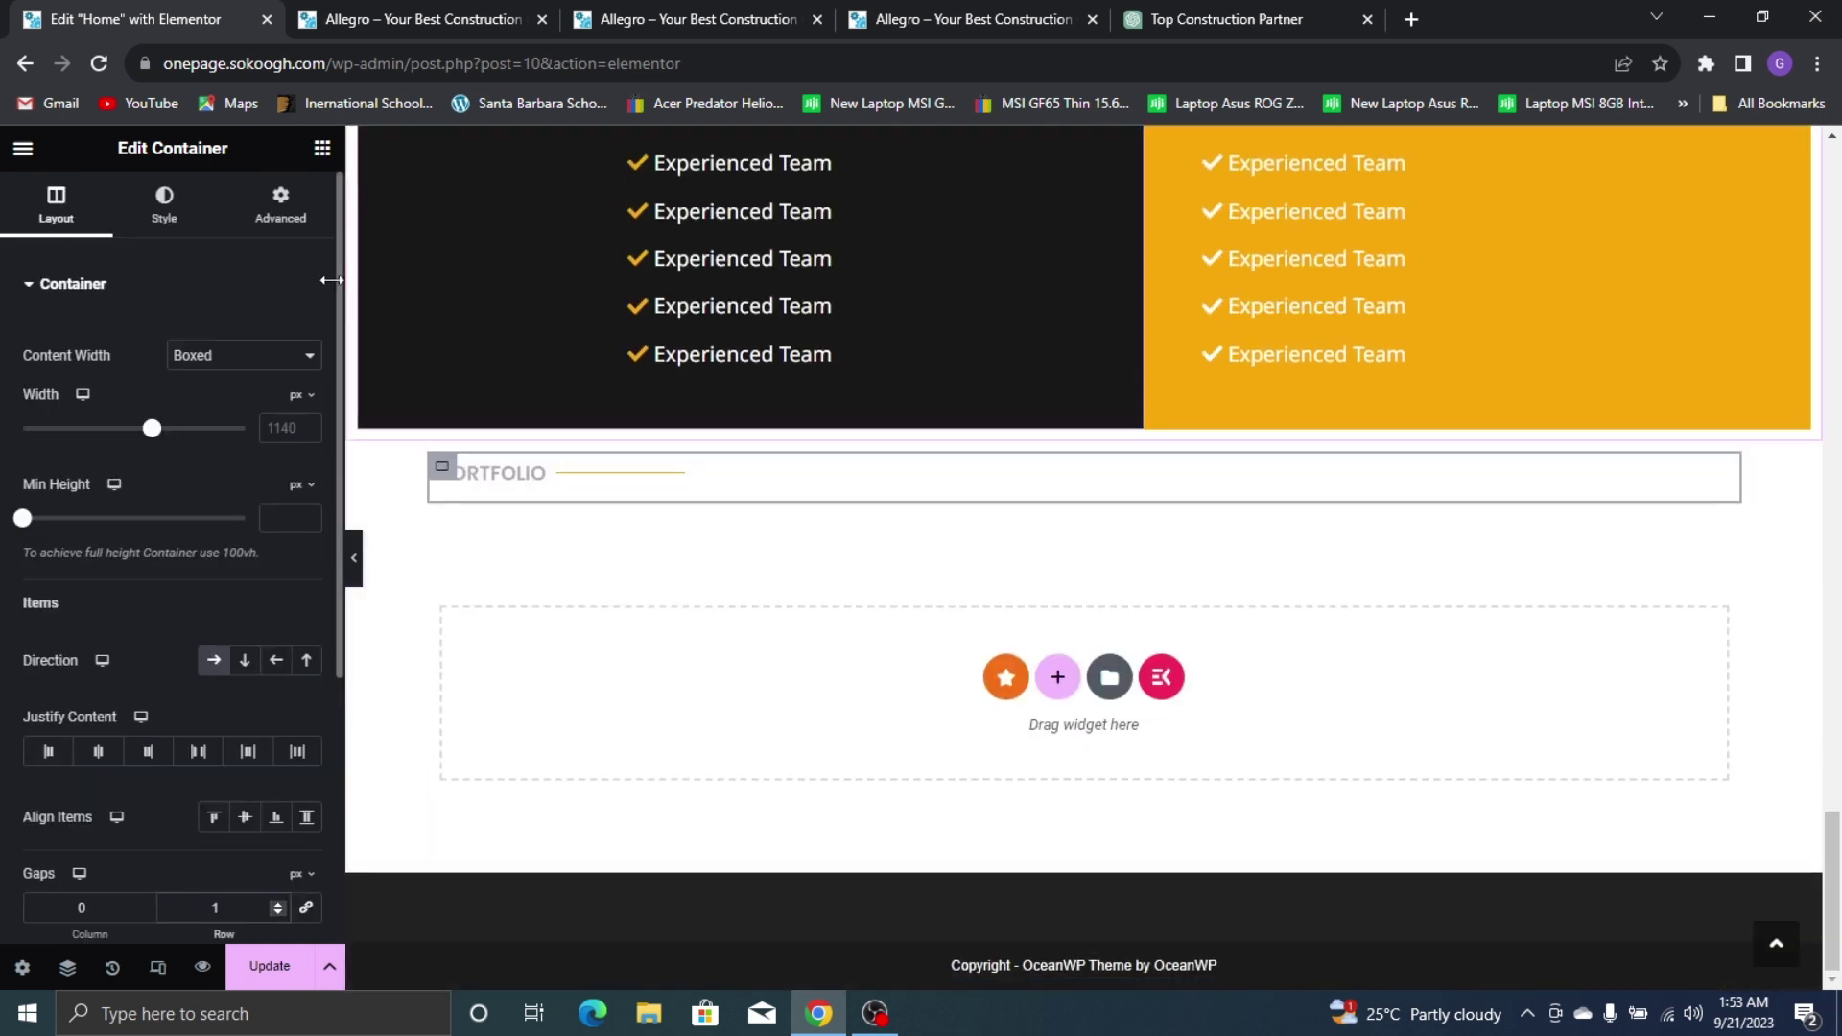
{"action": "left_click", "coordinate": [324, 151]}
{"action": "scroll", "coordinate": [572, 304], "scroll_direction": "up", "scroll_amount": 7}
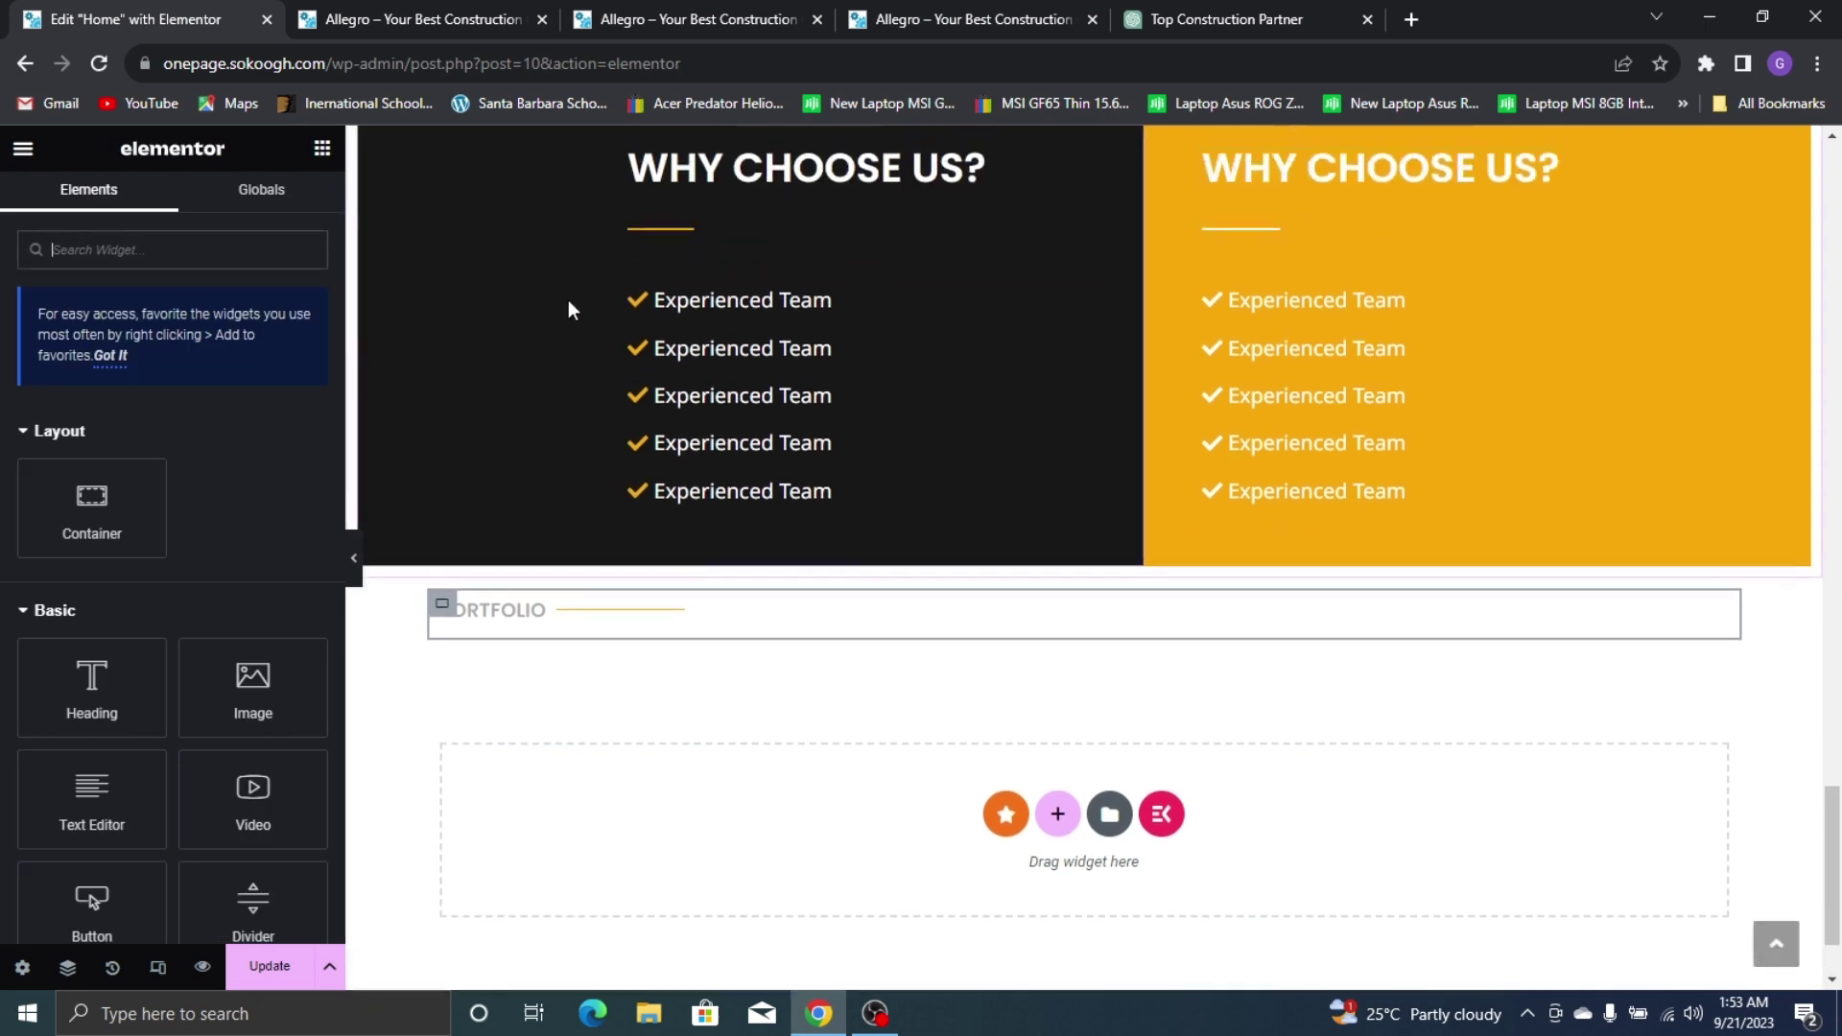
Copy the large SERVICES heading, paste it below the PORTFOLIO label, and retitle it 'PORTFOLIO'
{"action": "right_click", "coordinate": [614, 299]}
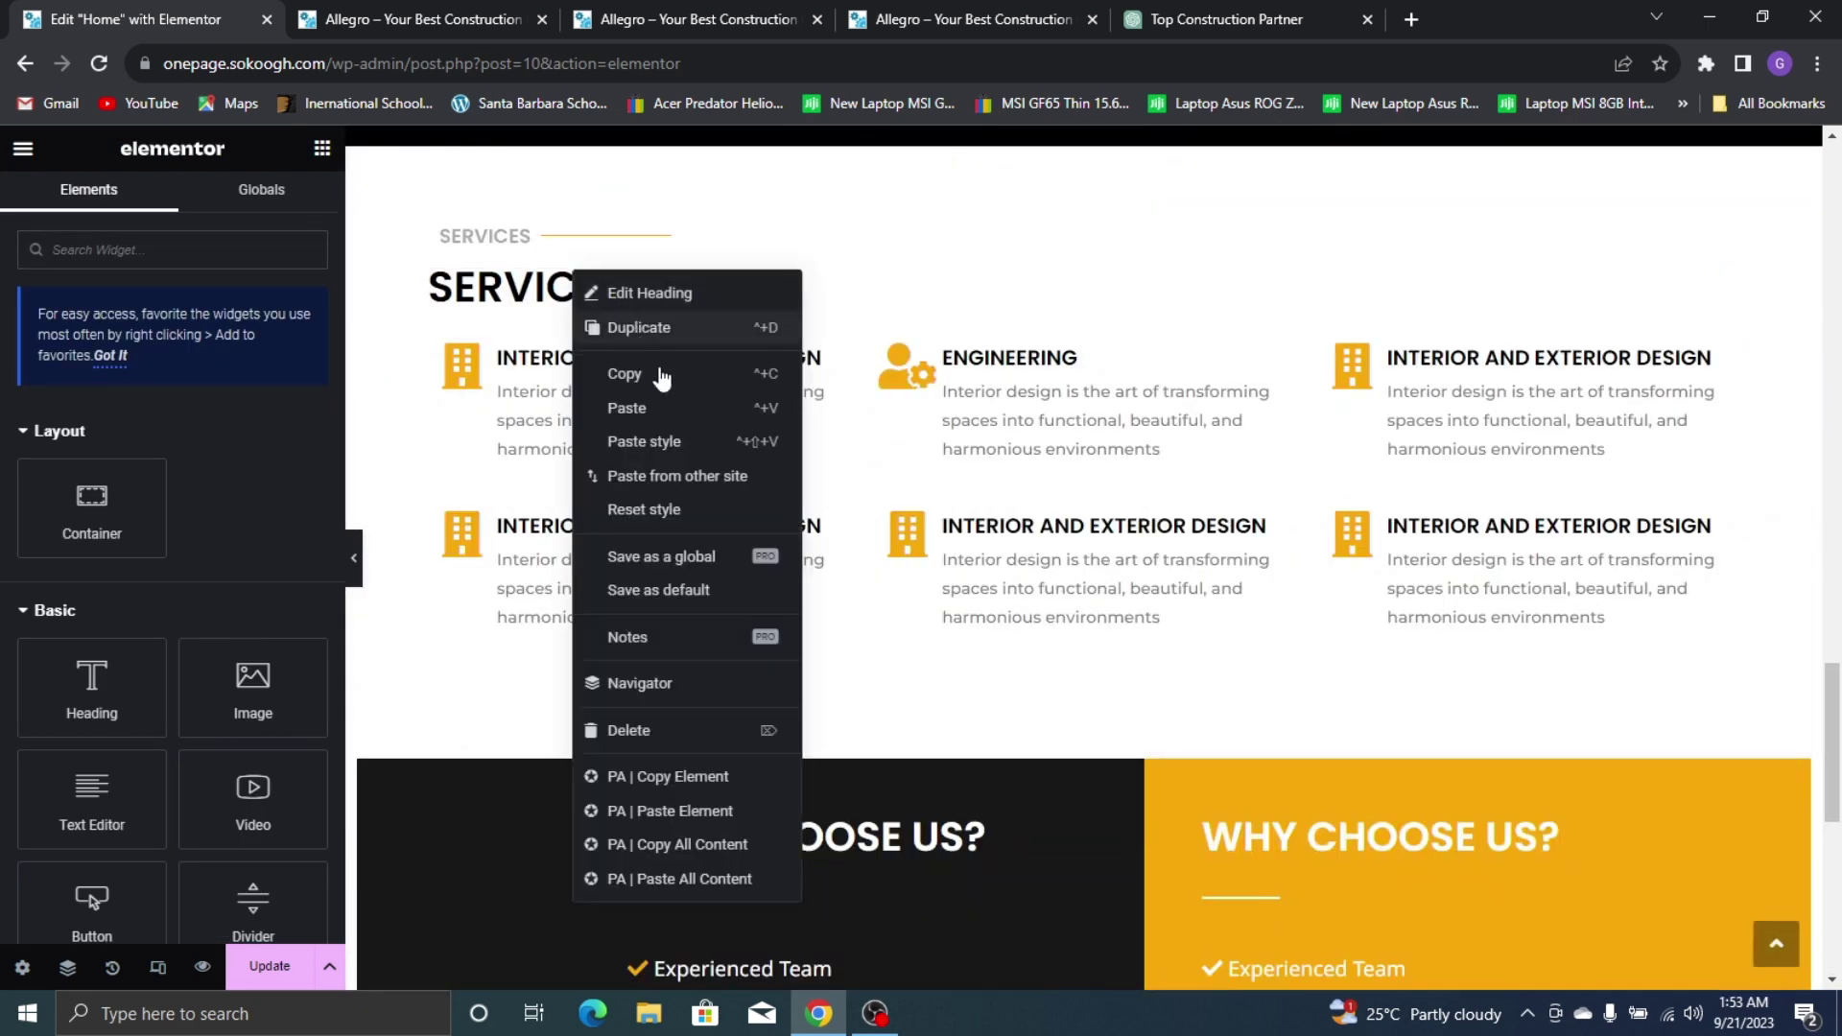
{"action": "key", "text": "Escape"}
{"action": "scroll", "coordinate": [538, 599], "scroll_direction": "down", "scroll_amount": 7}
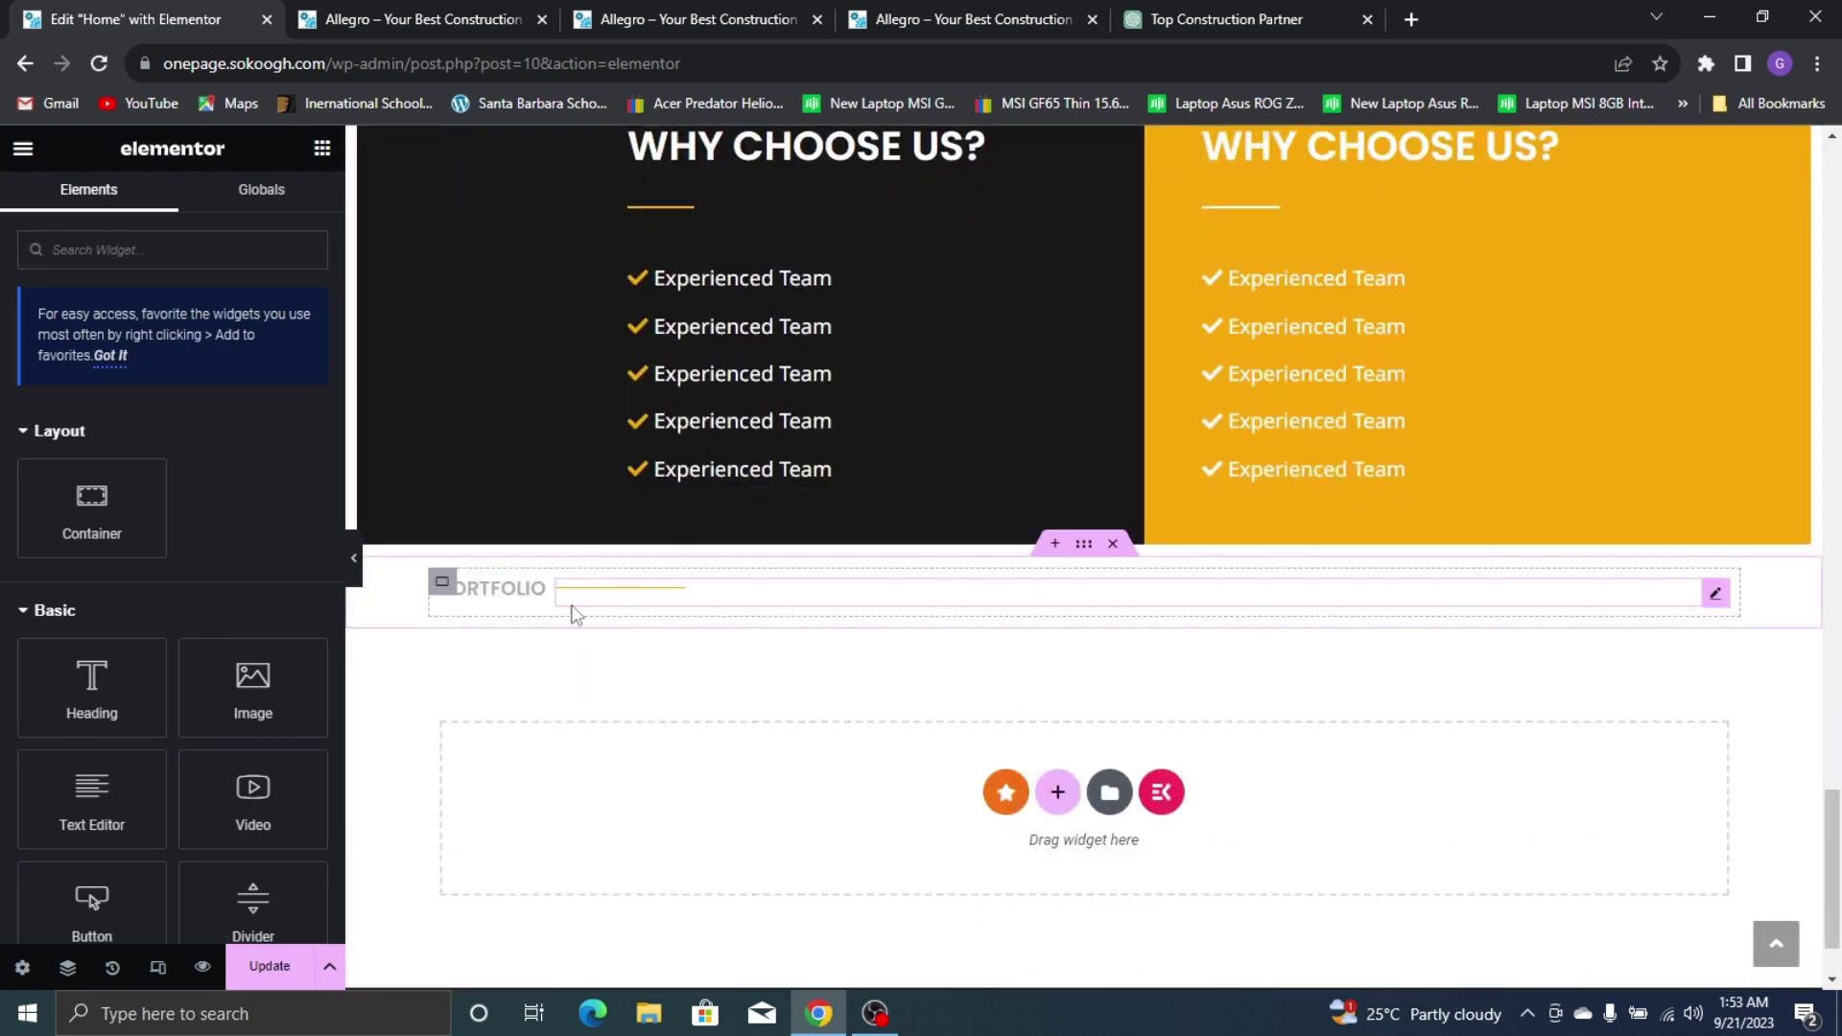
{"action": "right_click", "coordinate": [579, 616]}
{"action": "left_click", "coordinate": [676, 496]}
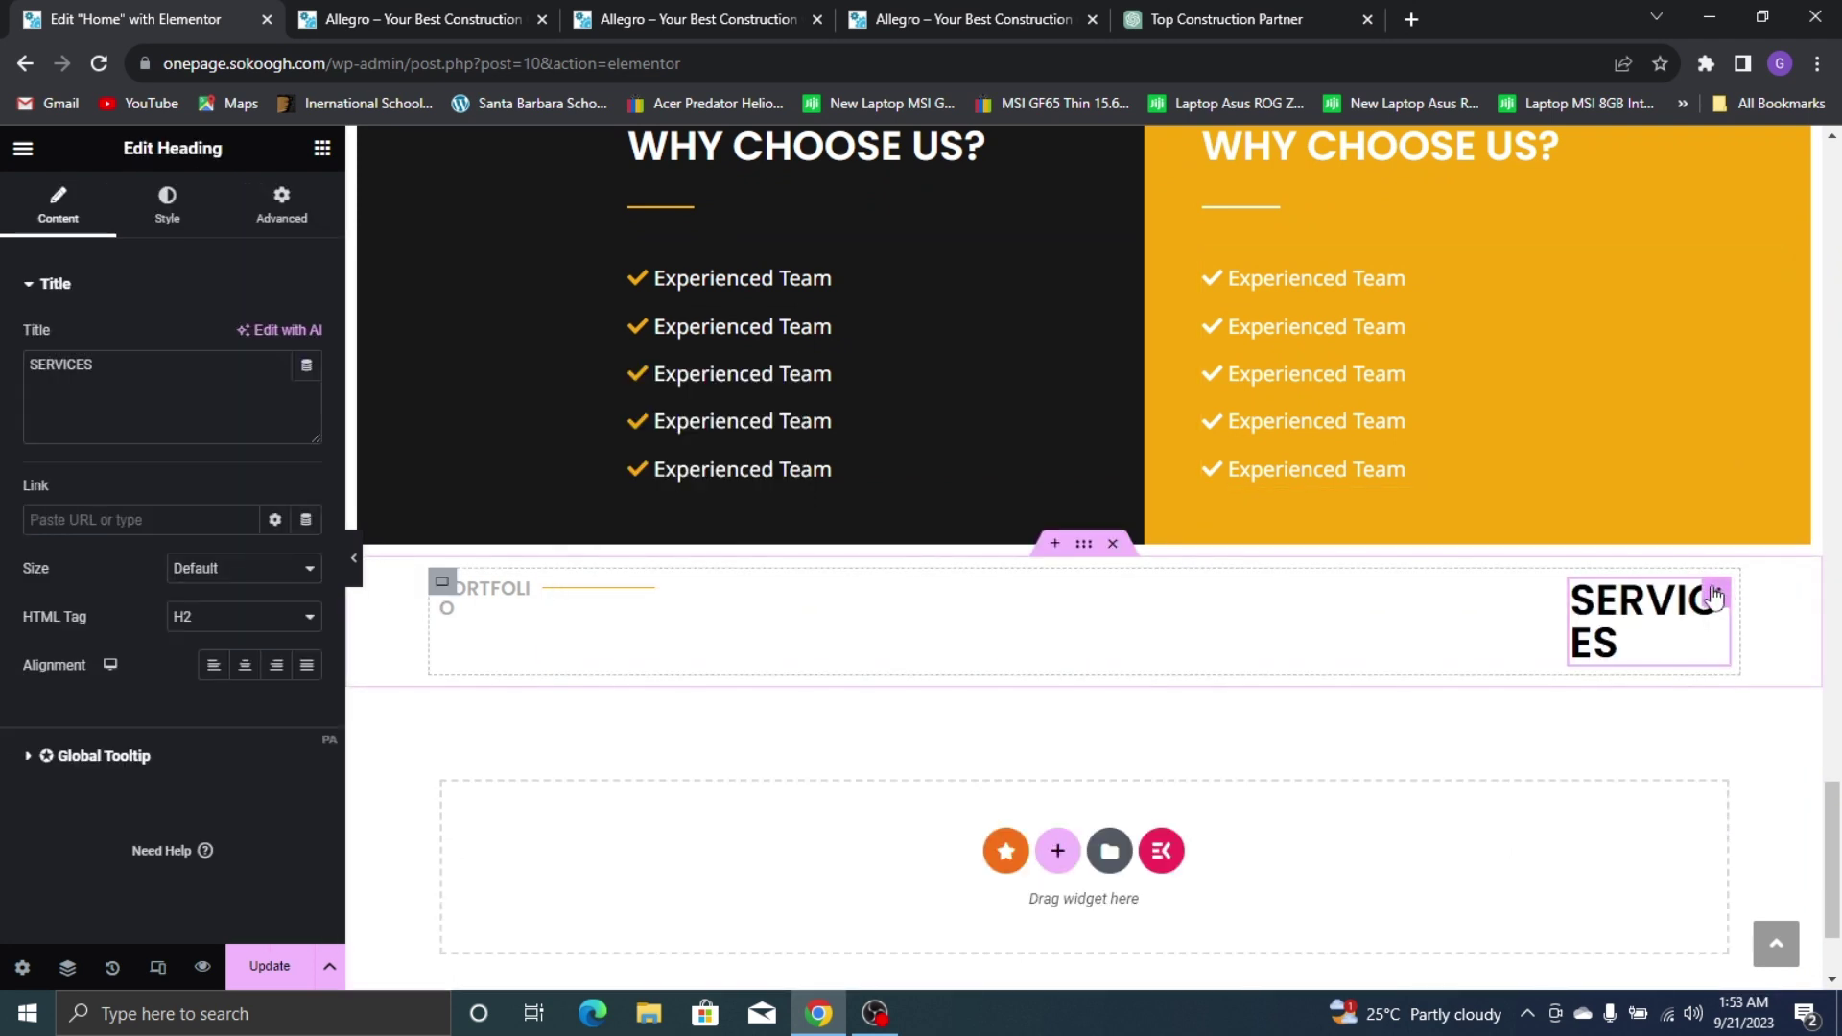
{"action": "left_click_drag", "start_coordinate": [1727, 598], "coordinate": [710, 724]}
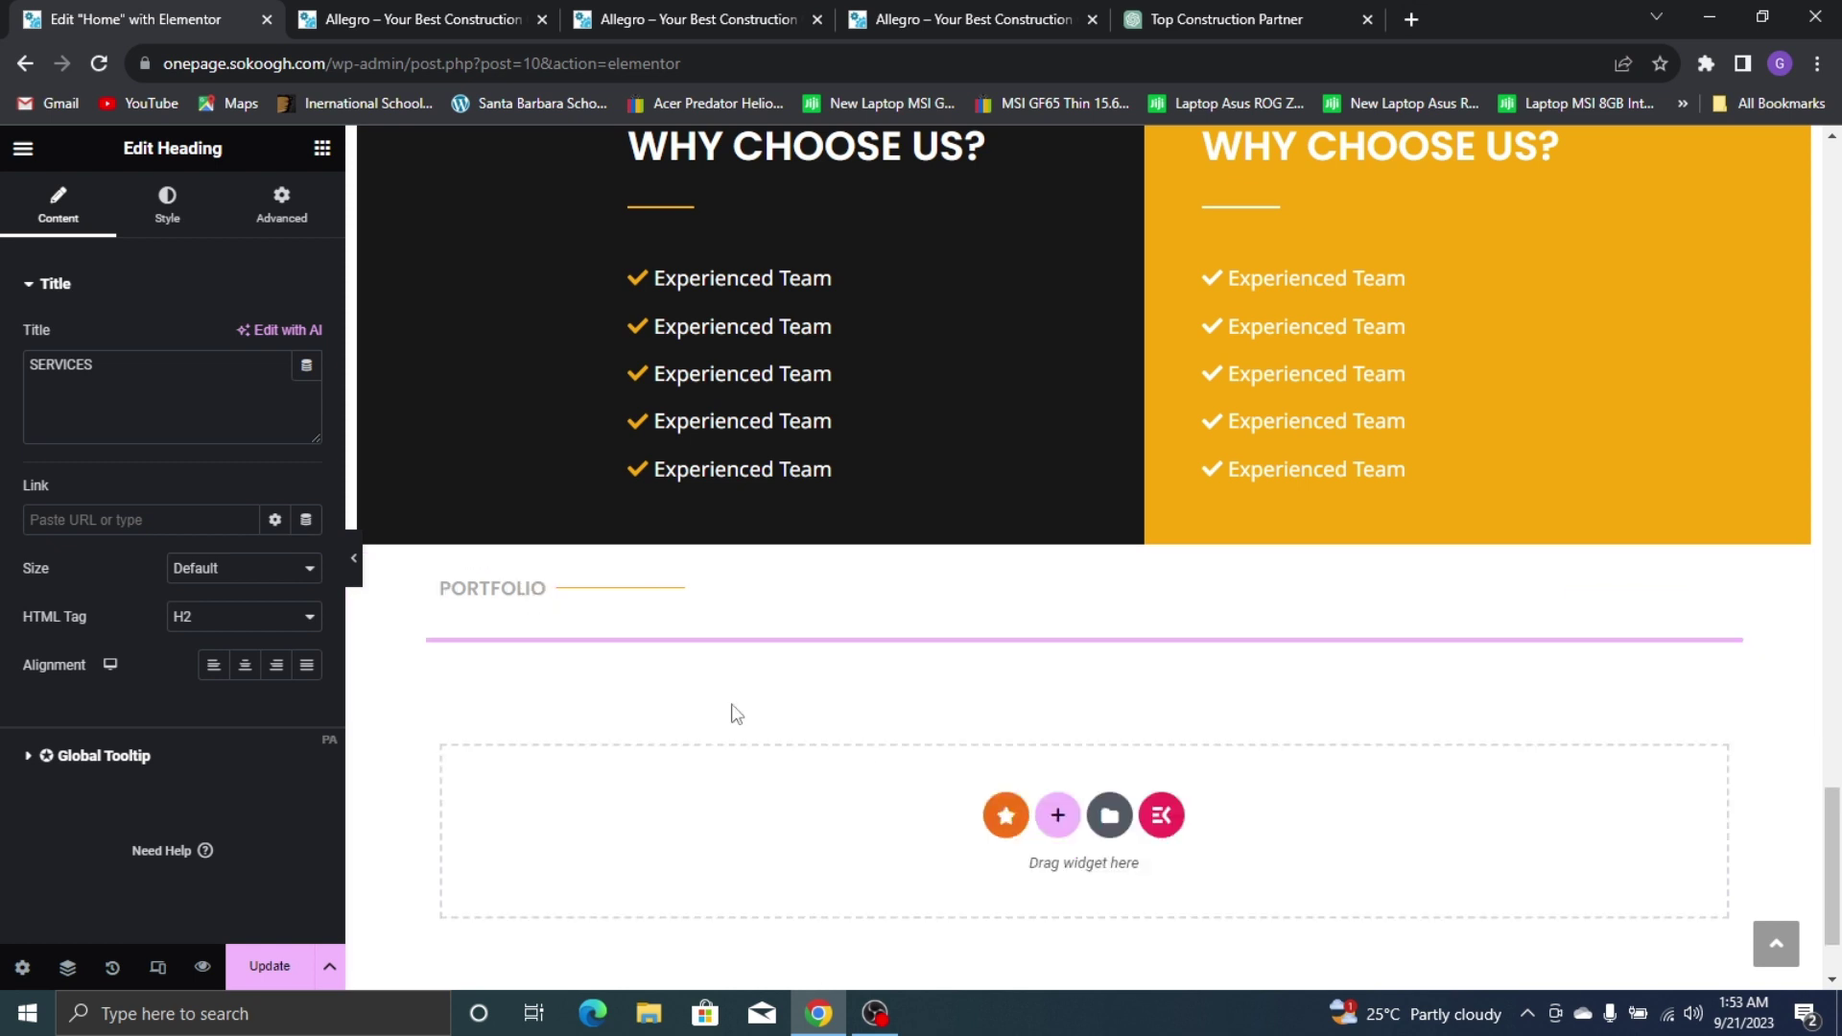
{"action": "left_click", "coordinate": [577, 667]}
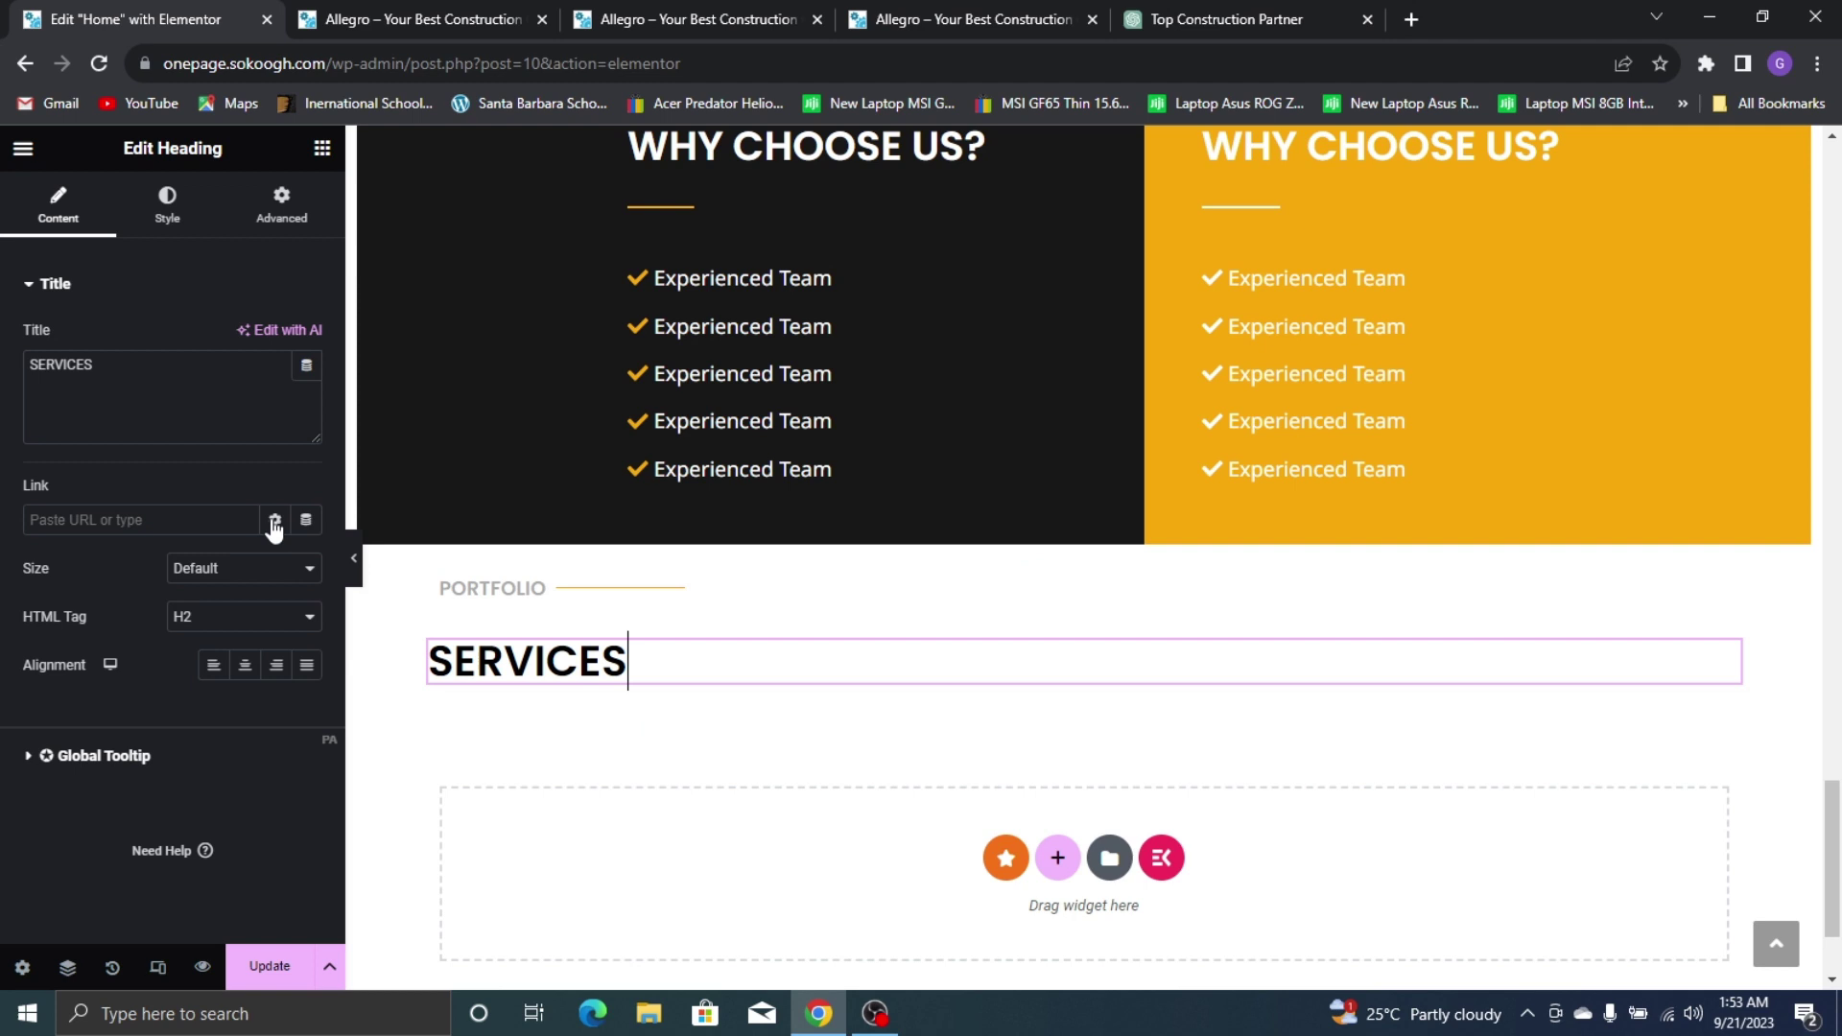
{"action": "triple_click", "coordinate": [174, 407]}
{"action": "type", "text": "PORT"}
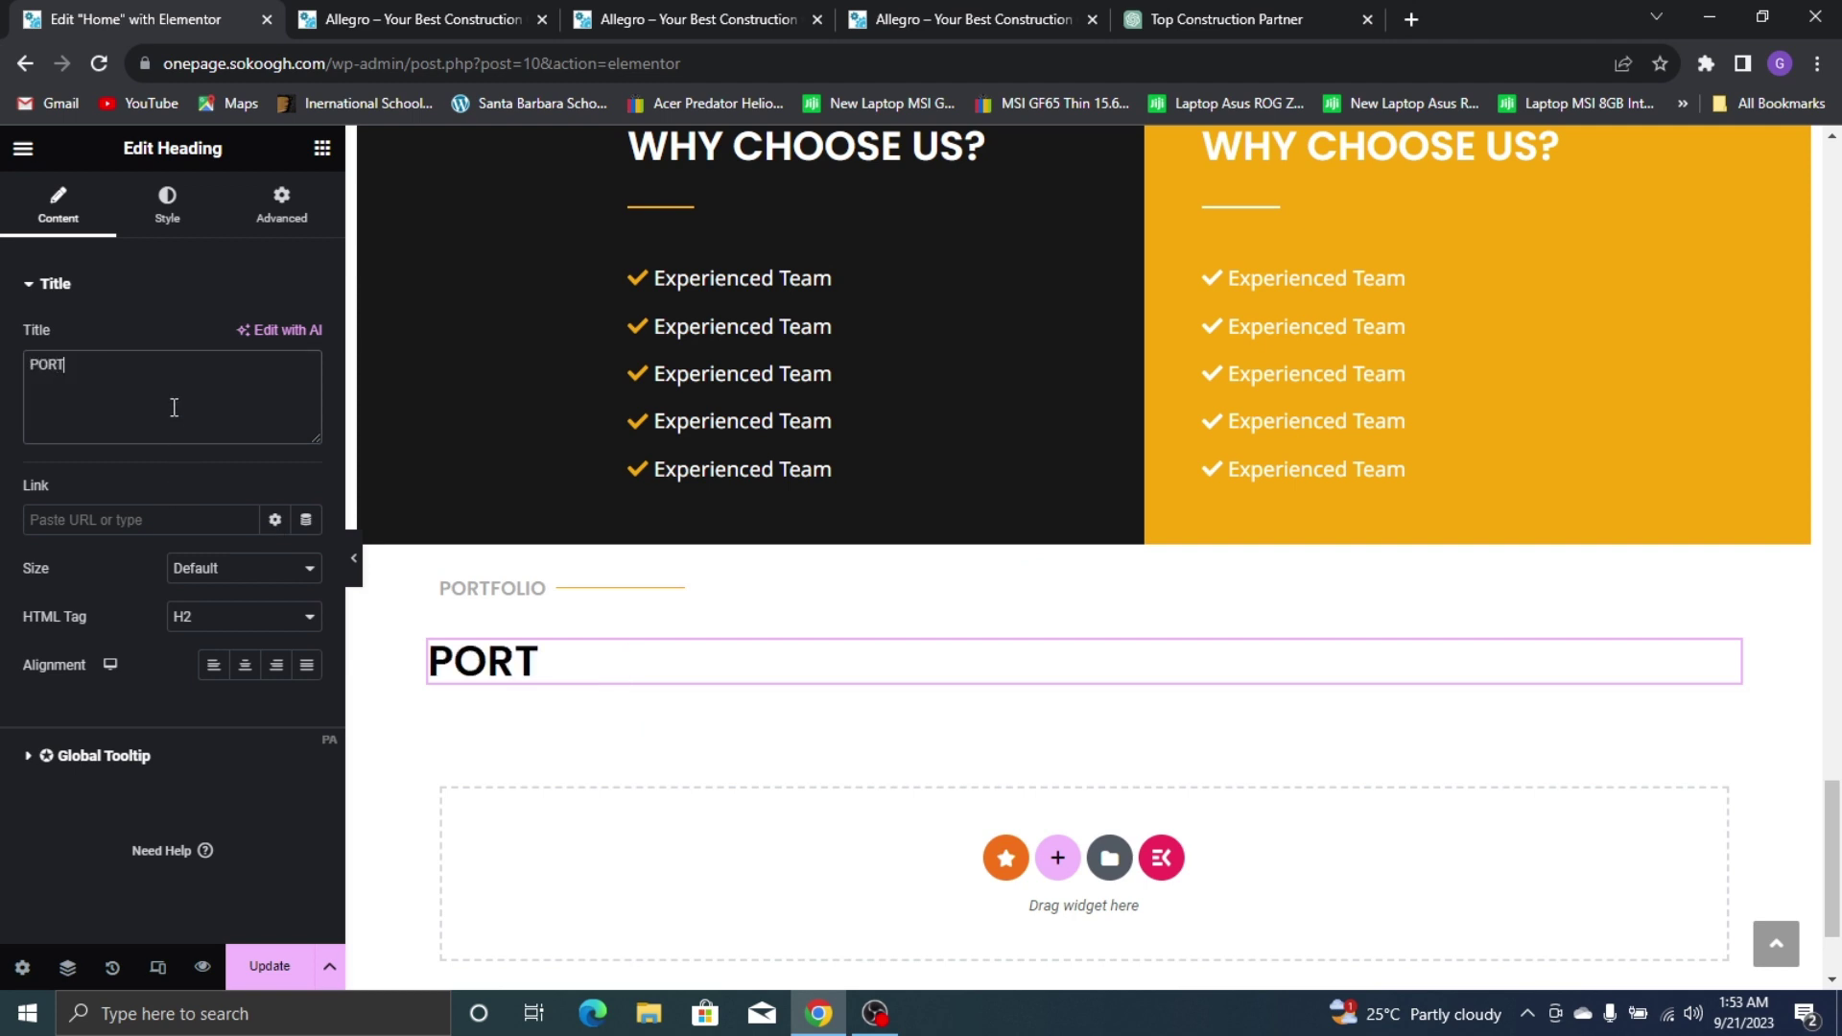
{"action": "type", "text": "FOLIO"}
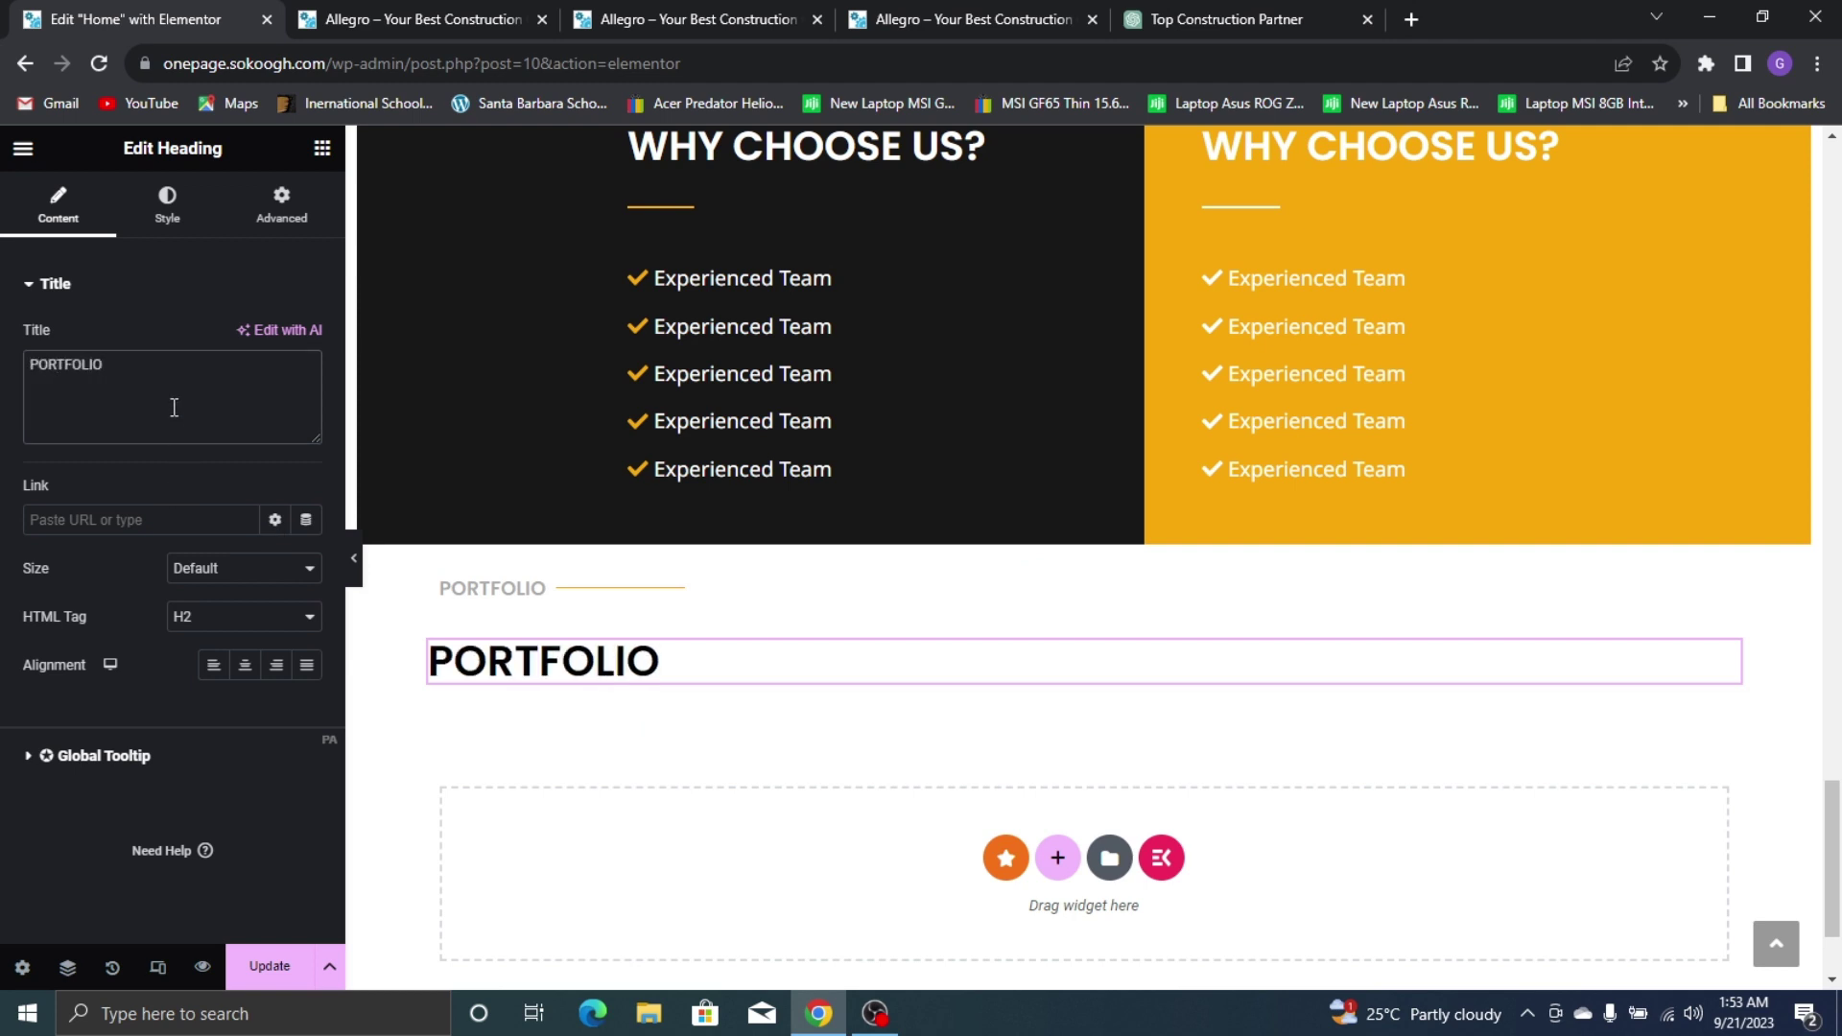
Set the PORTFOLIO container's direction to column with 0 column and row gaps
{"action": "left_click", "coordinate": [441, 581]}
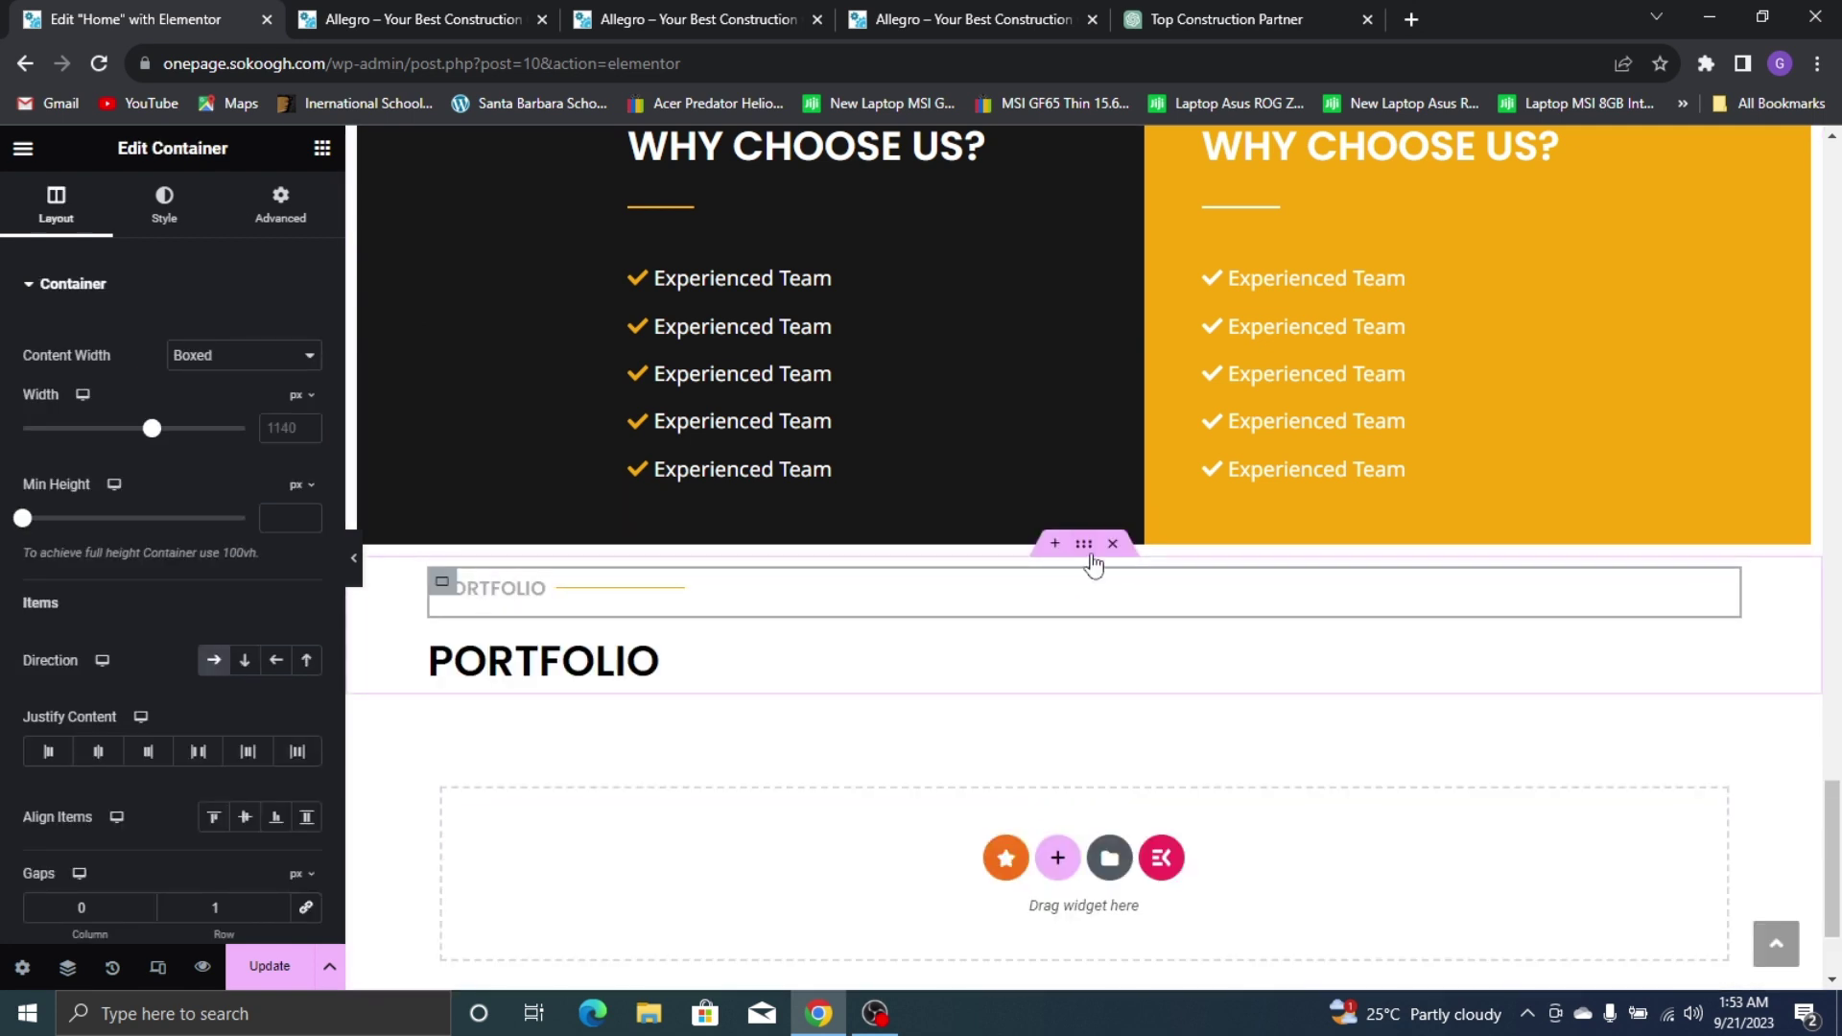
{"action": "left_click", "coordinate": [244, 660]}
{"action": "scroll", "coordinate": [206, 623], "scroll_direction": "down", "scroll_amount": 4}
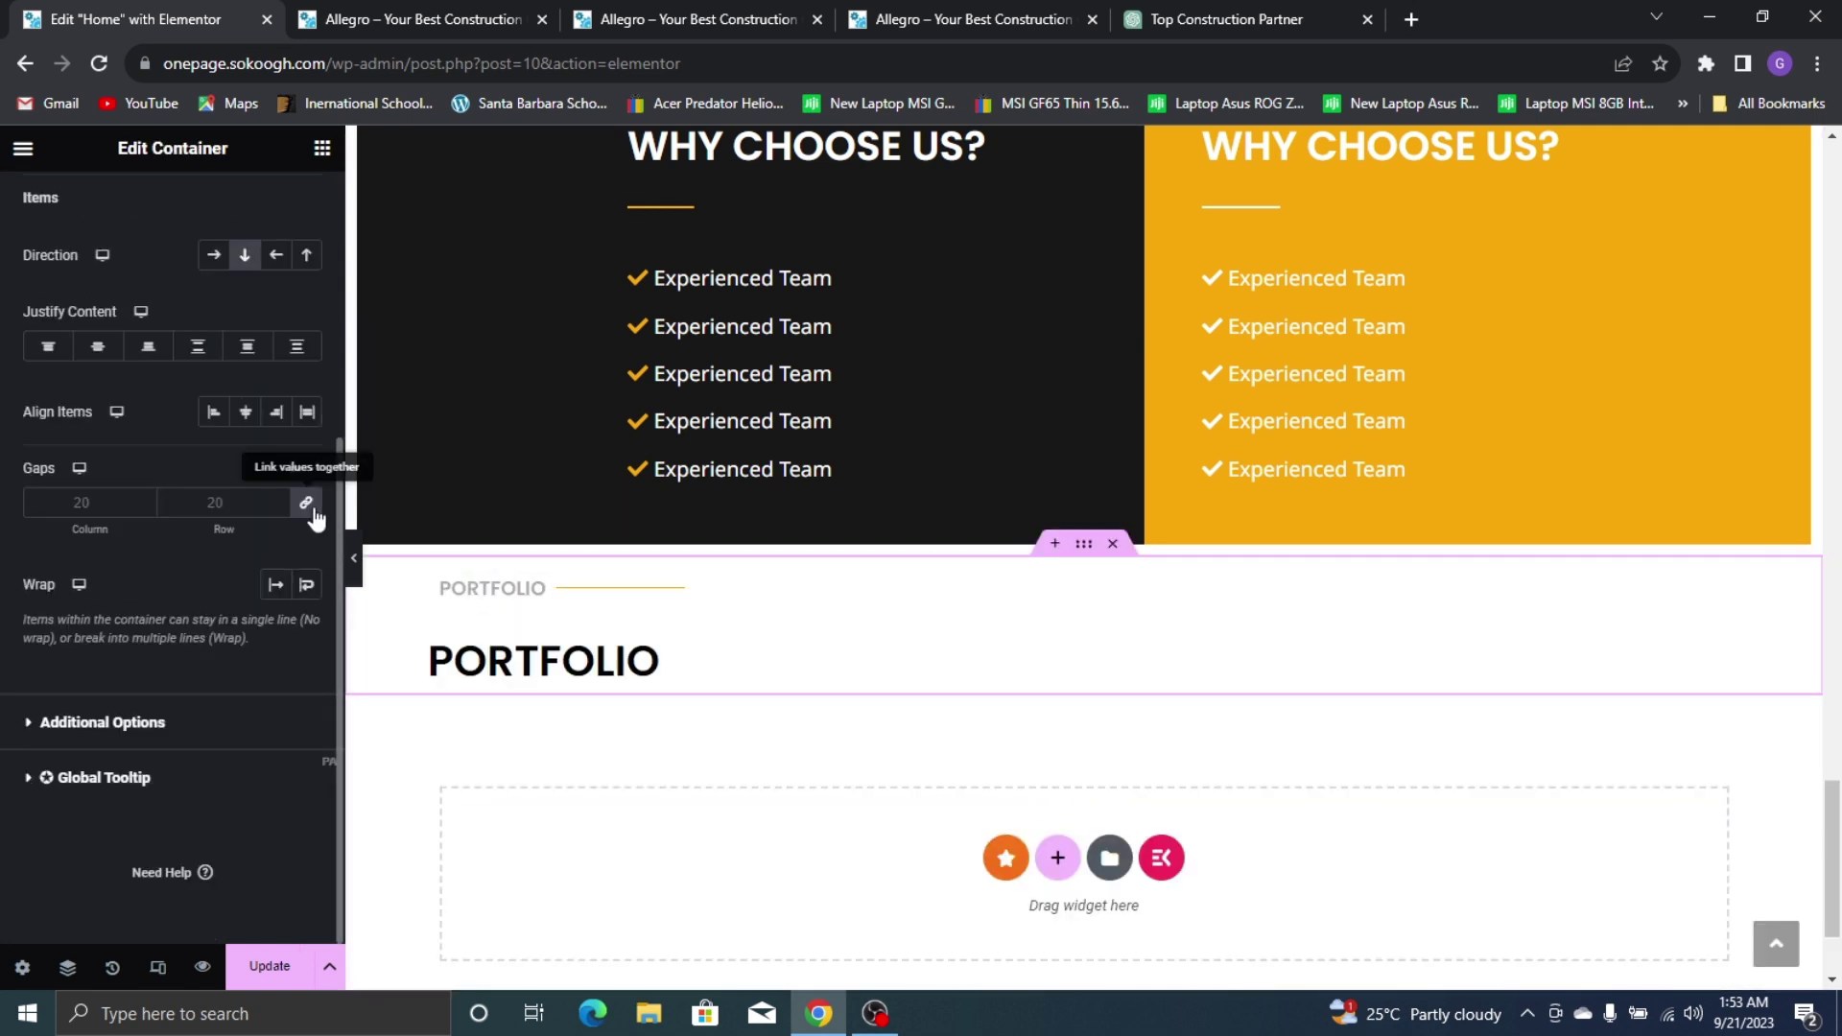
{"action": "left_click", "coordinate": [317, 513]}
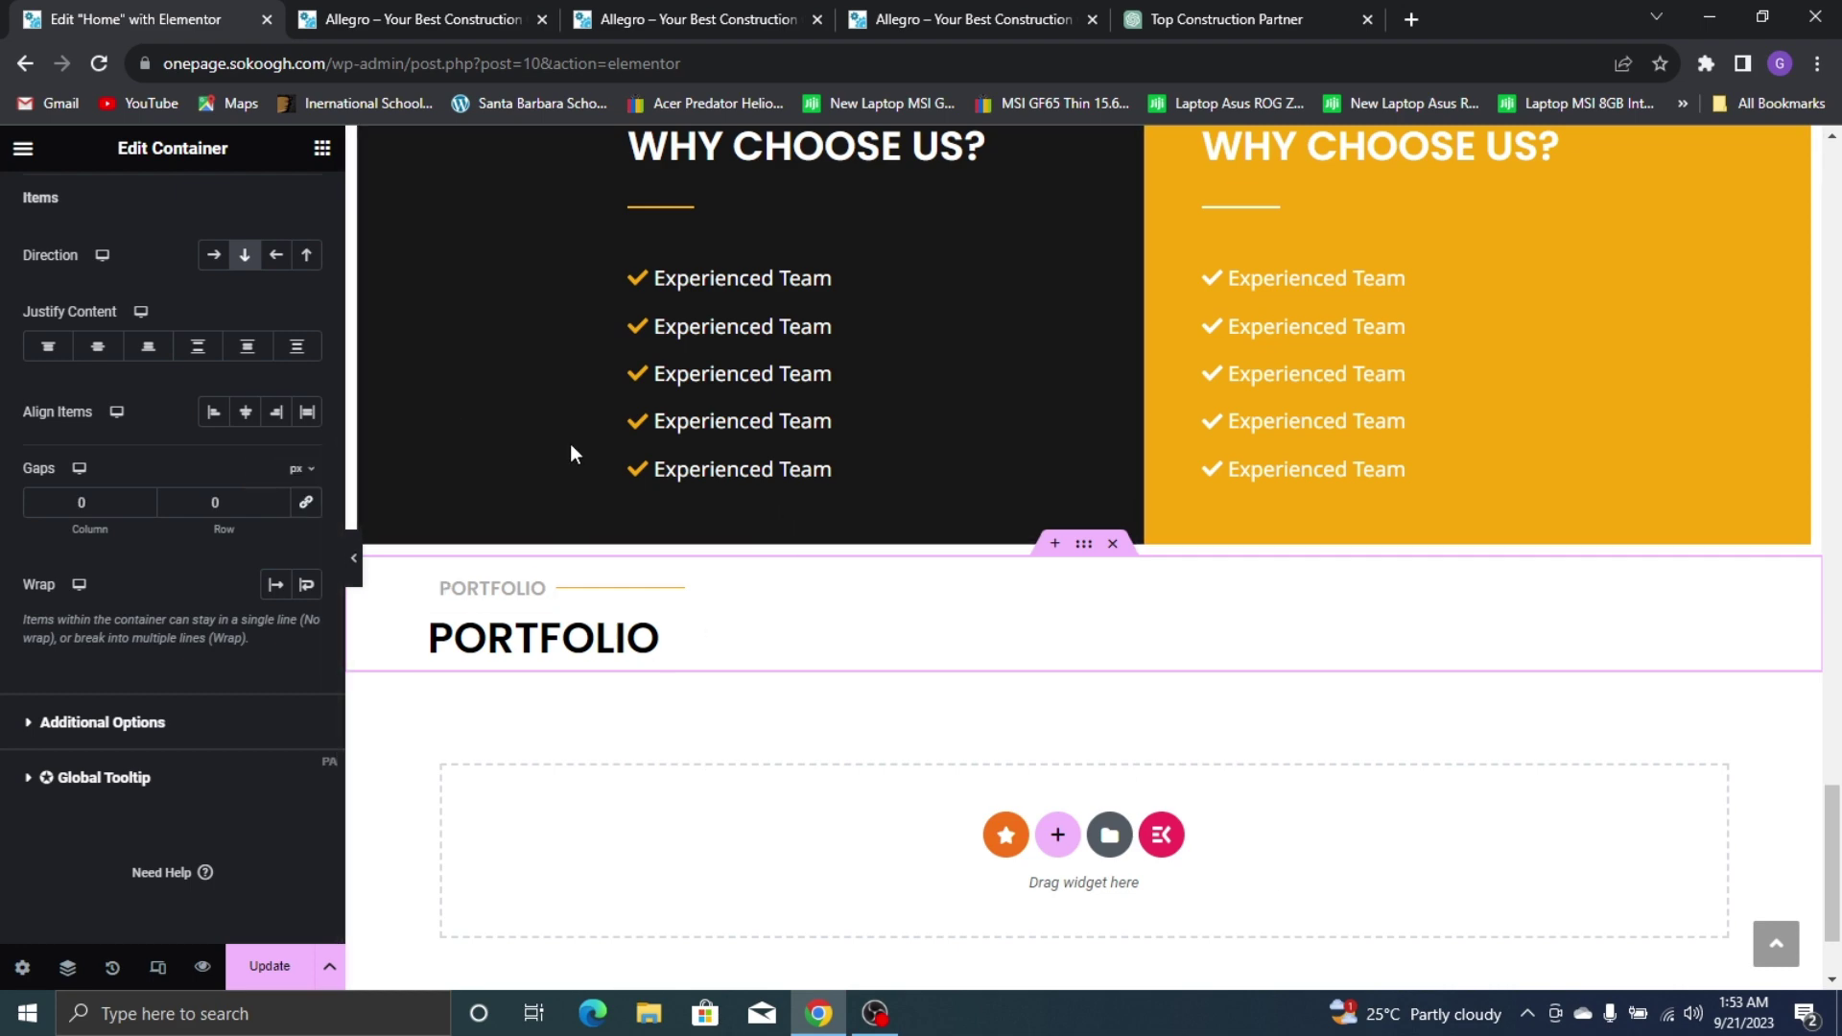
{"action": "scroll", "coordinate": [698, 504], "scroll_direction": "down", "scroll_amount": 2}
{"action": "scroll", "coordinate": [695, 495], "scroll_direction": "up", "scroll_amount": 7}
{"action": "left_click", "coordinate": [322, 148]}
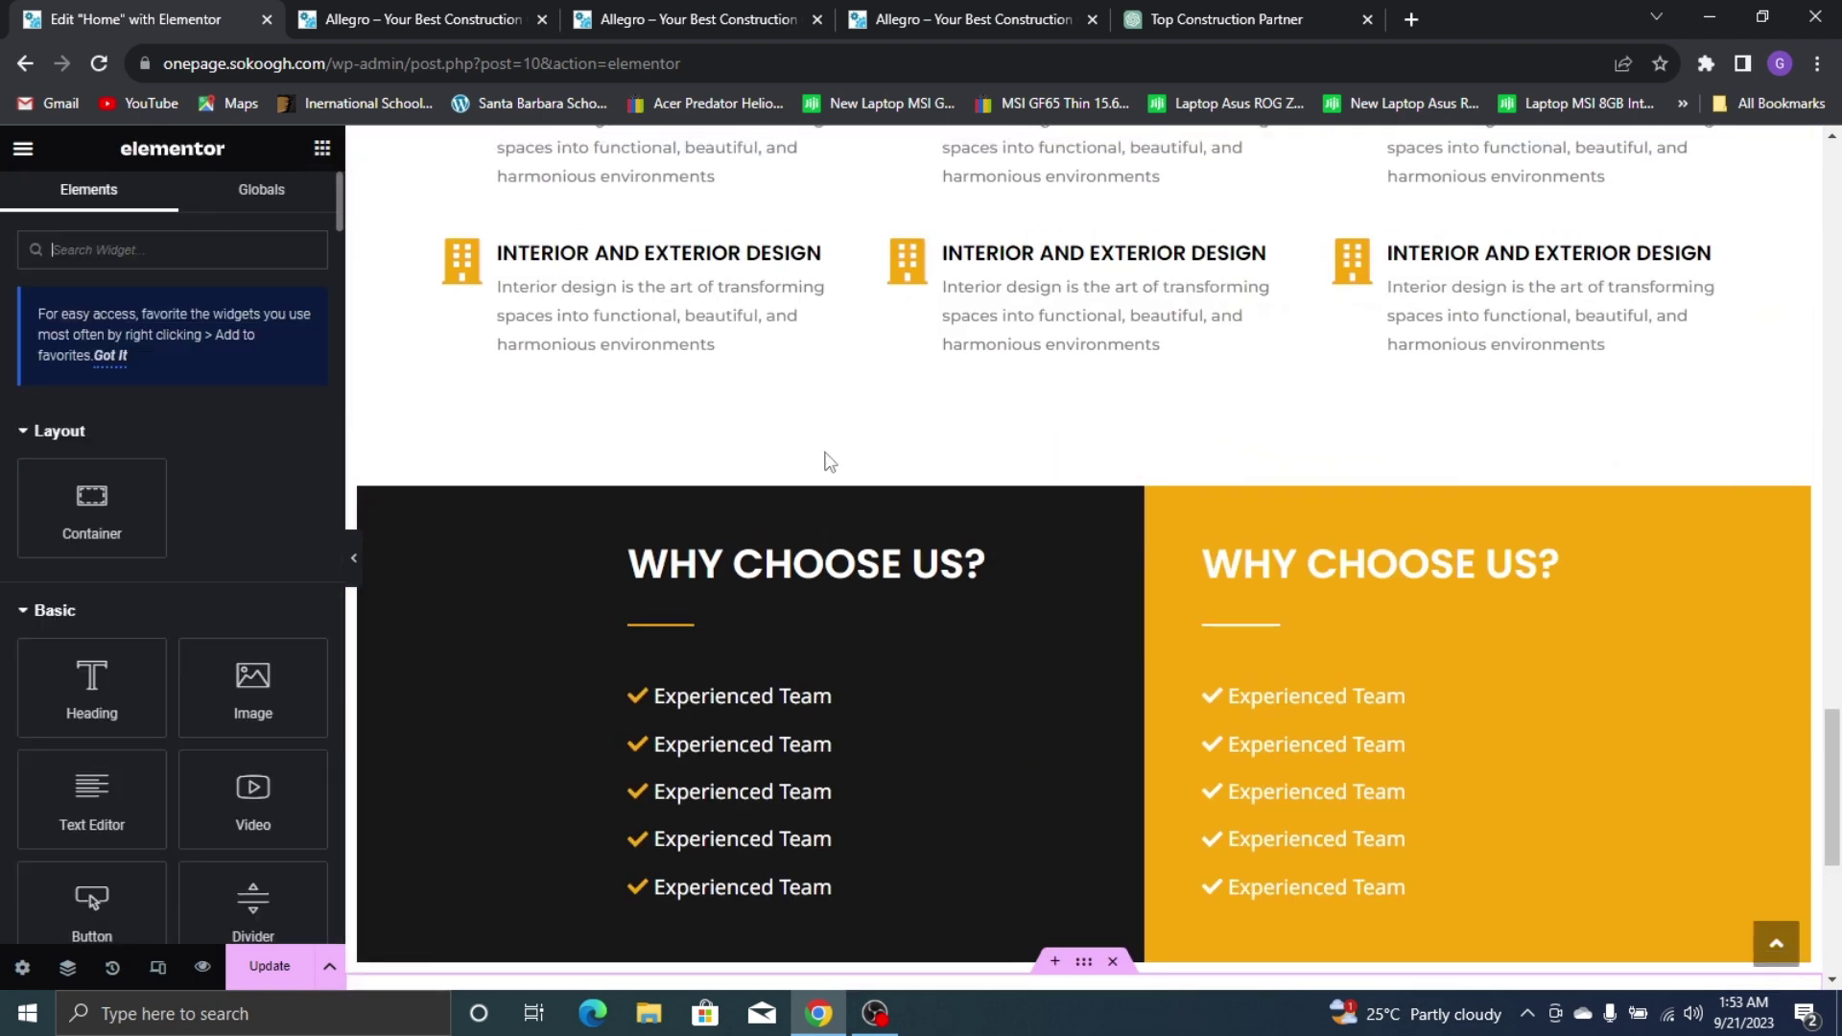
Compare the new heading layout with the live site's portfolio section
{"action": "scroll", "coordinate": [785, 508], "scroll_direction": "down", "scroll_amount": 4}
{"action": "left_click", "coordinate": [423, 20]}
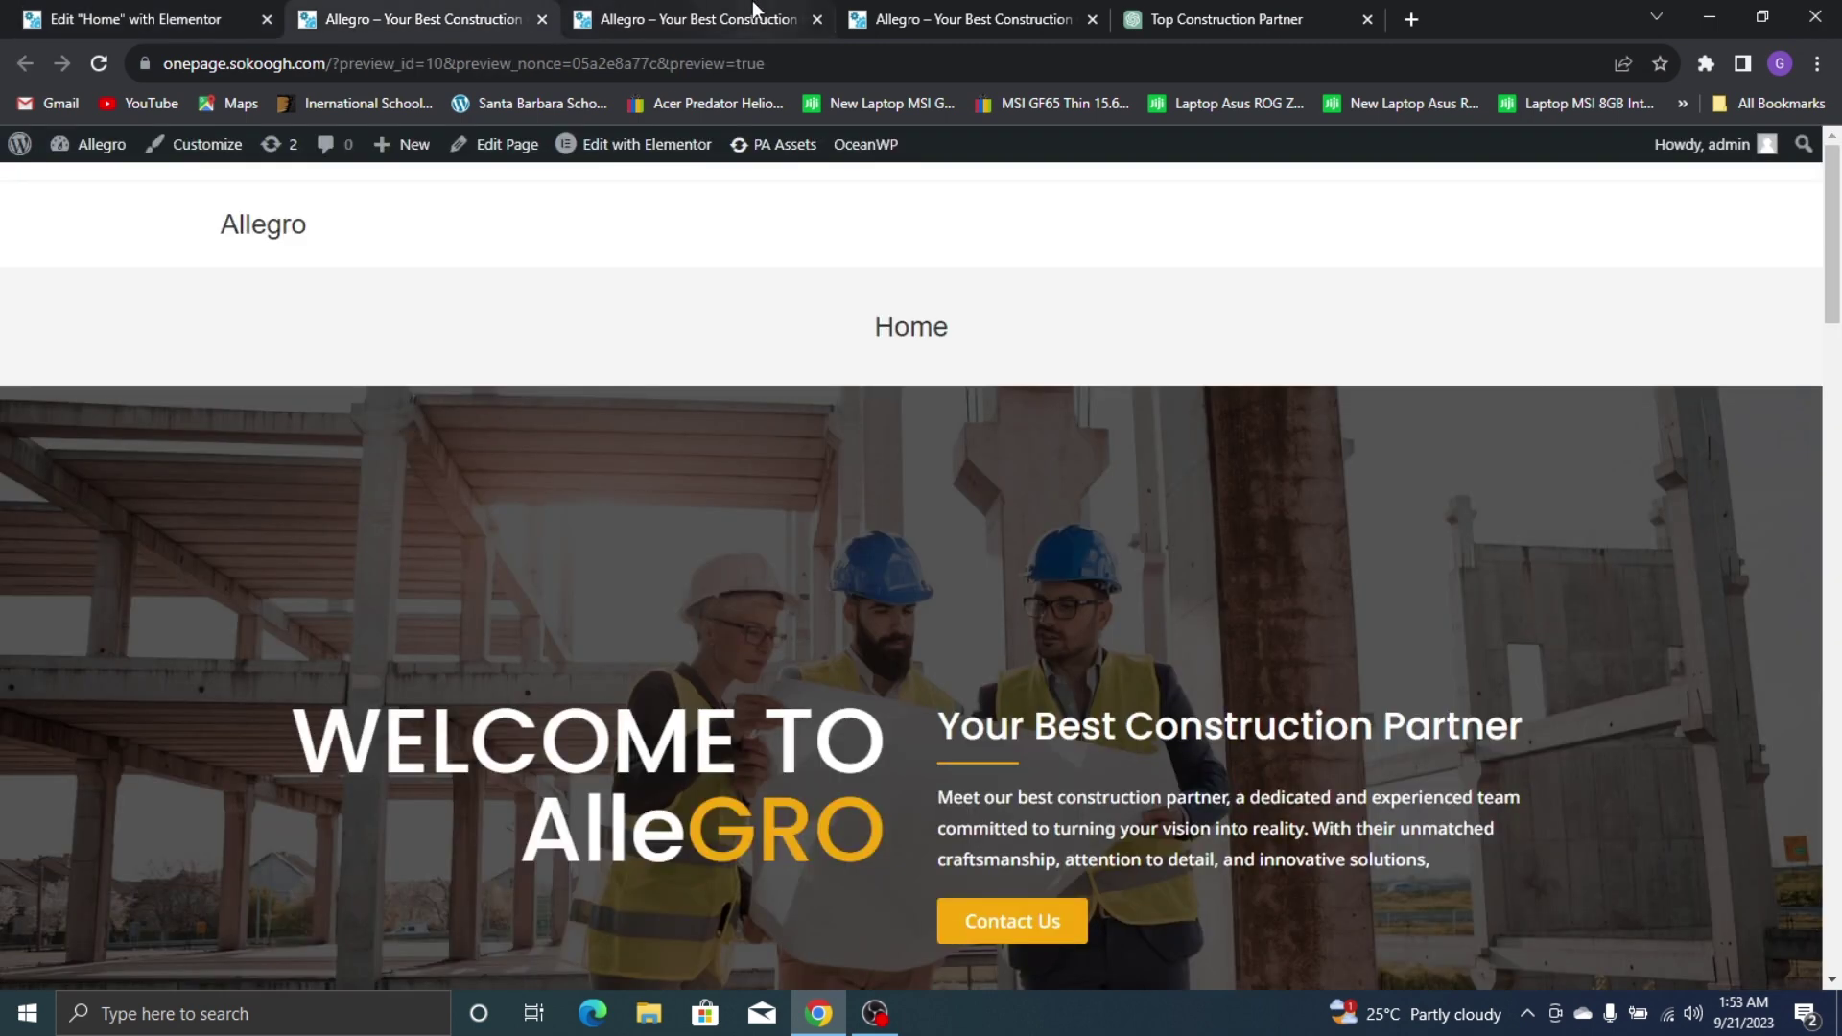
{"action": "left_click", "coordinate": [752, 10]}
{"action": "left_click", "coordinate": [919, 10]}
{"action": "scroll", "coordinate": [568, 602], "scroll_direction": "down", "scroll_amount": 3}
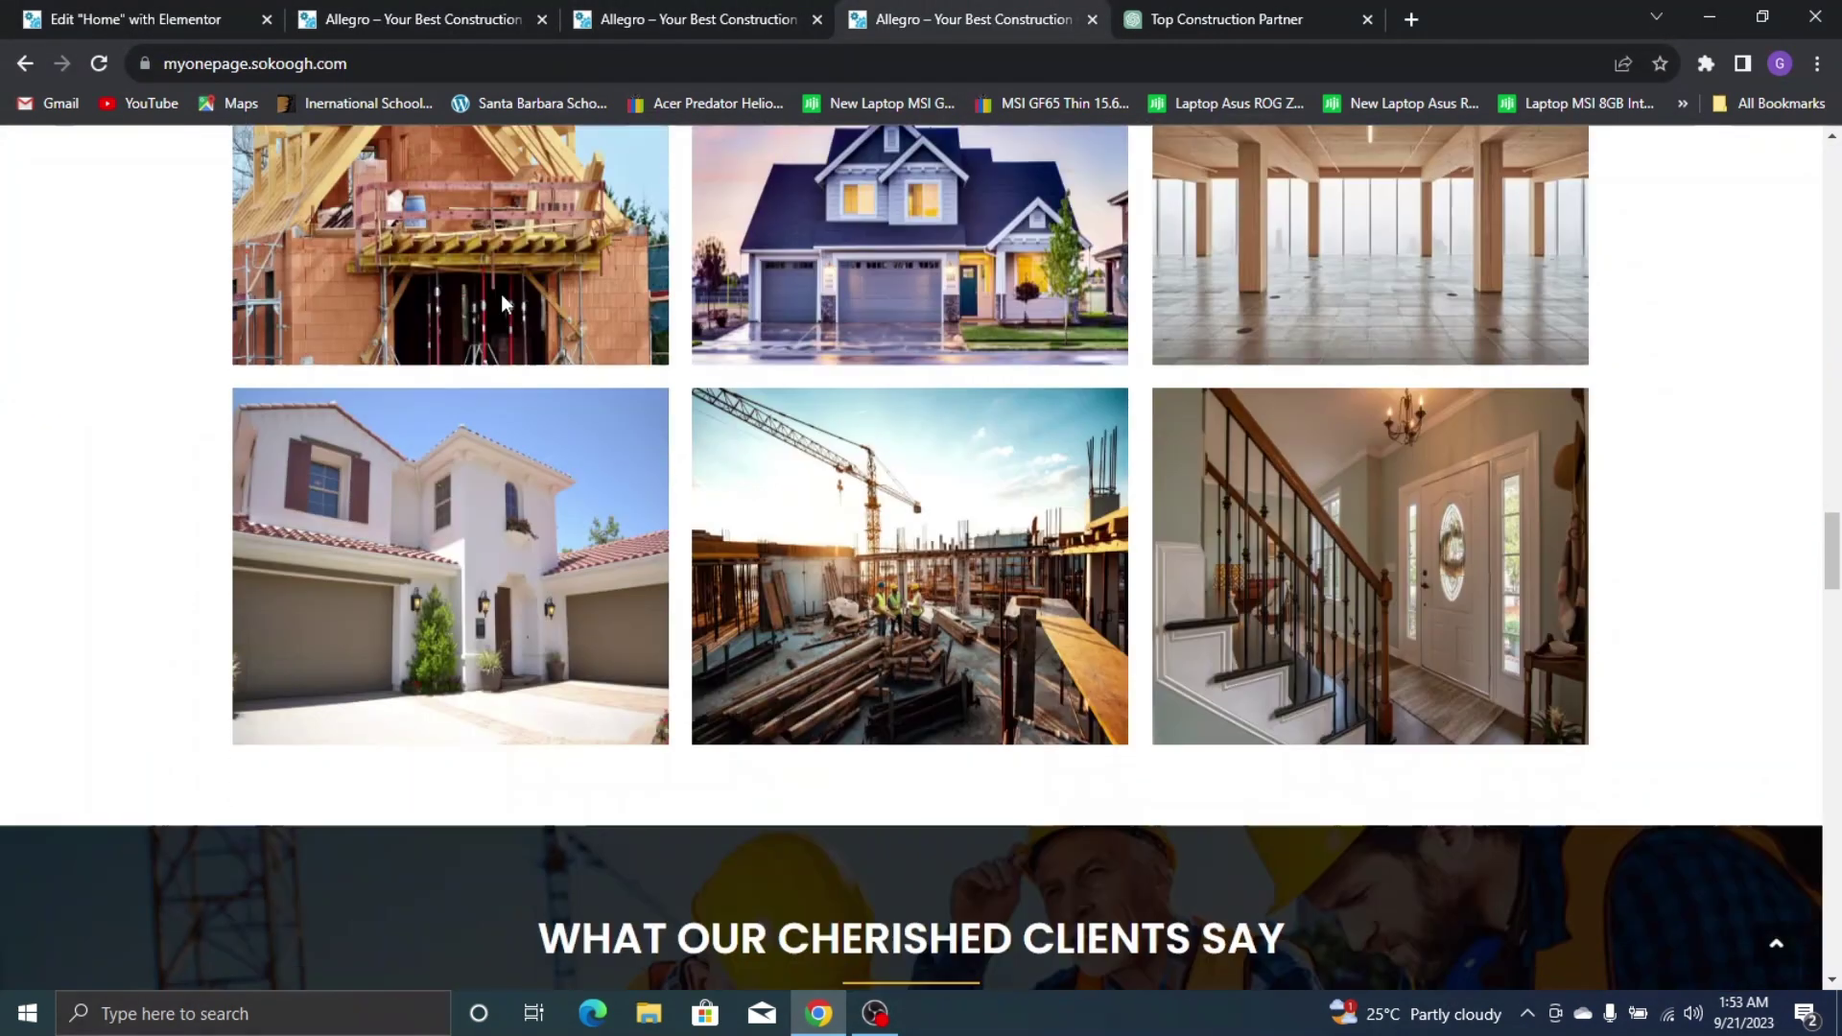
{"action": "left_click", "coordinate": [123, 13]}
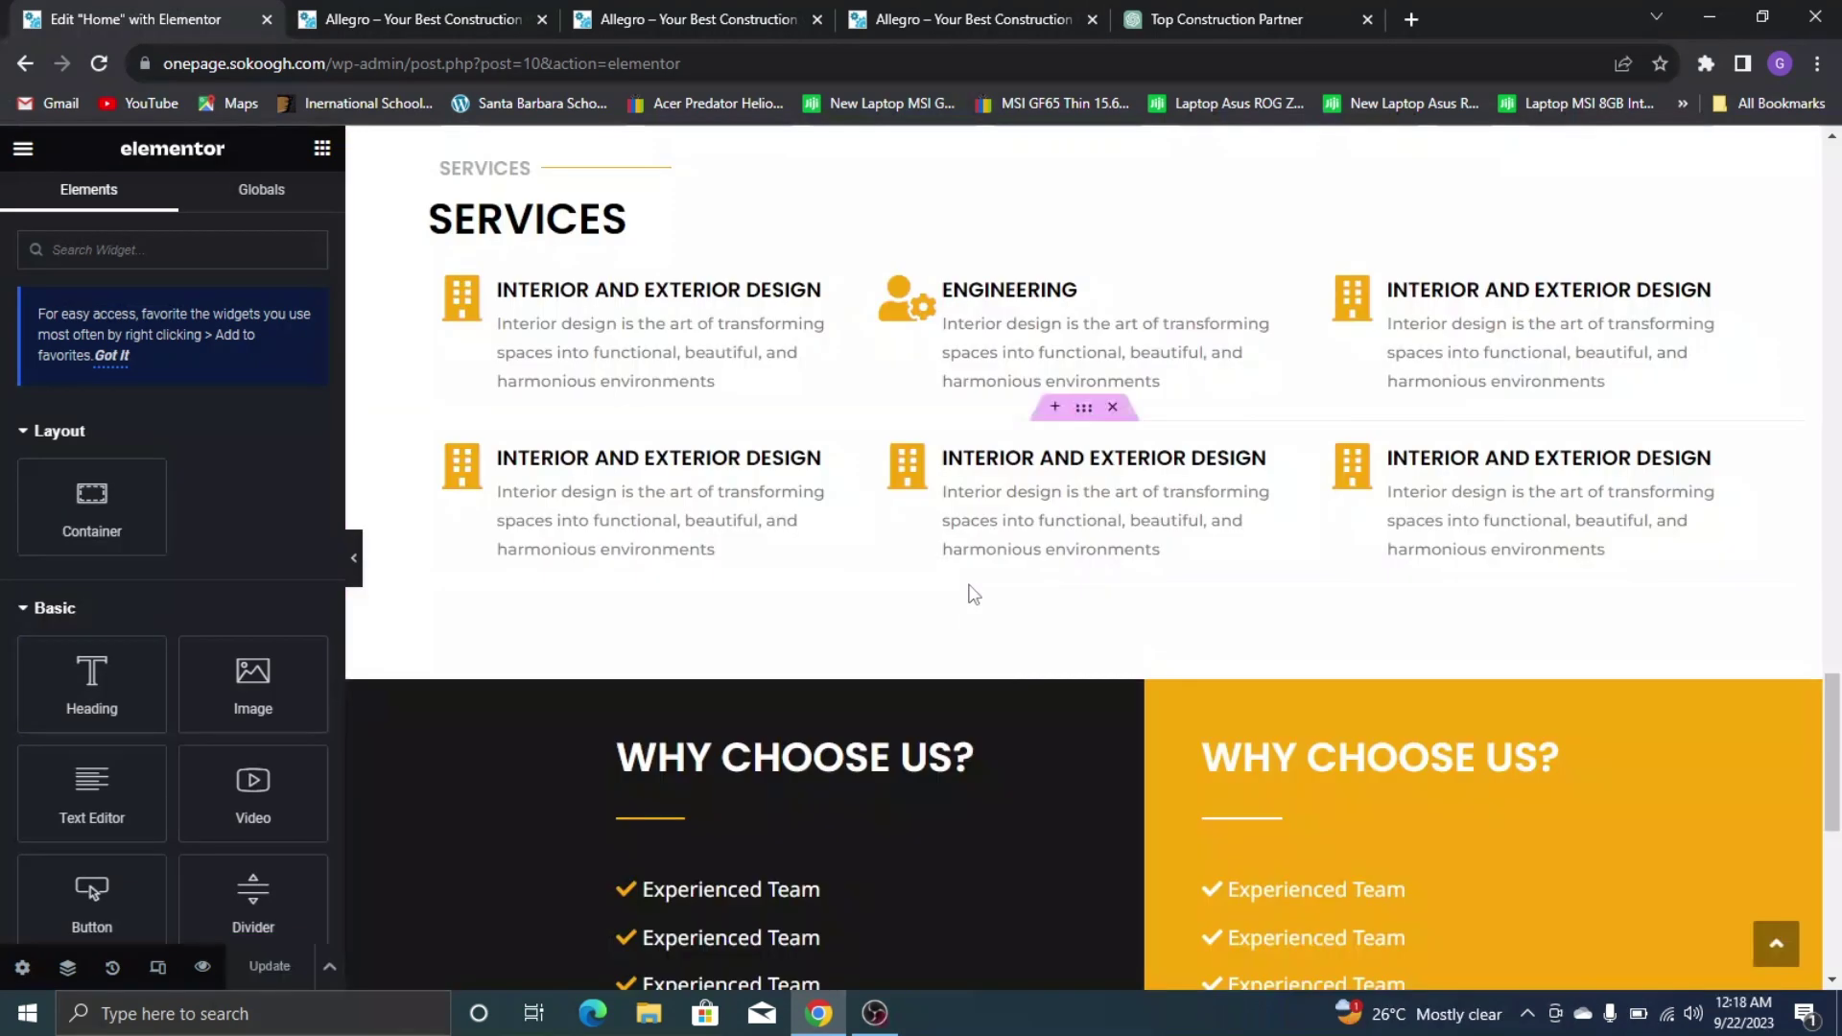
{"action": "scroll", "coordinate": [970, 597], "scroll_direction": "down", "scroll_amount": 7}
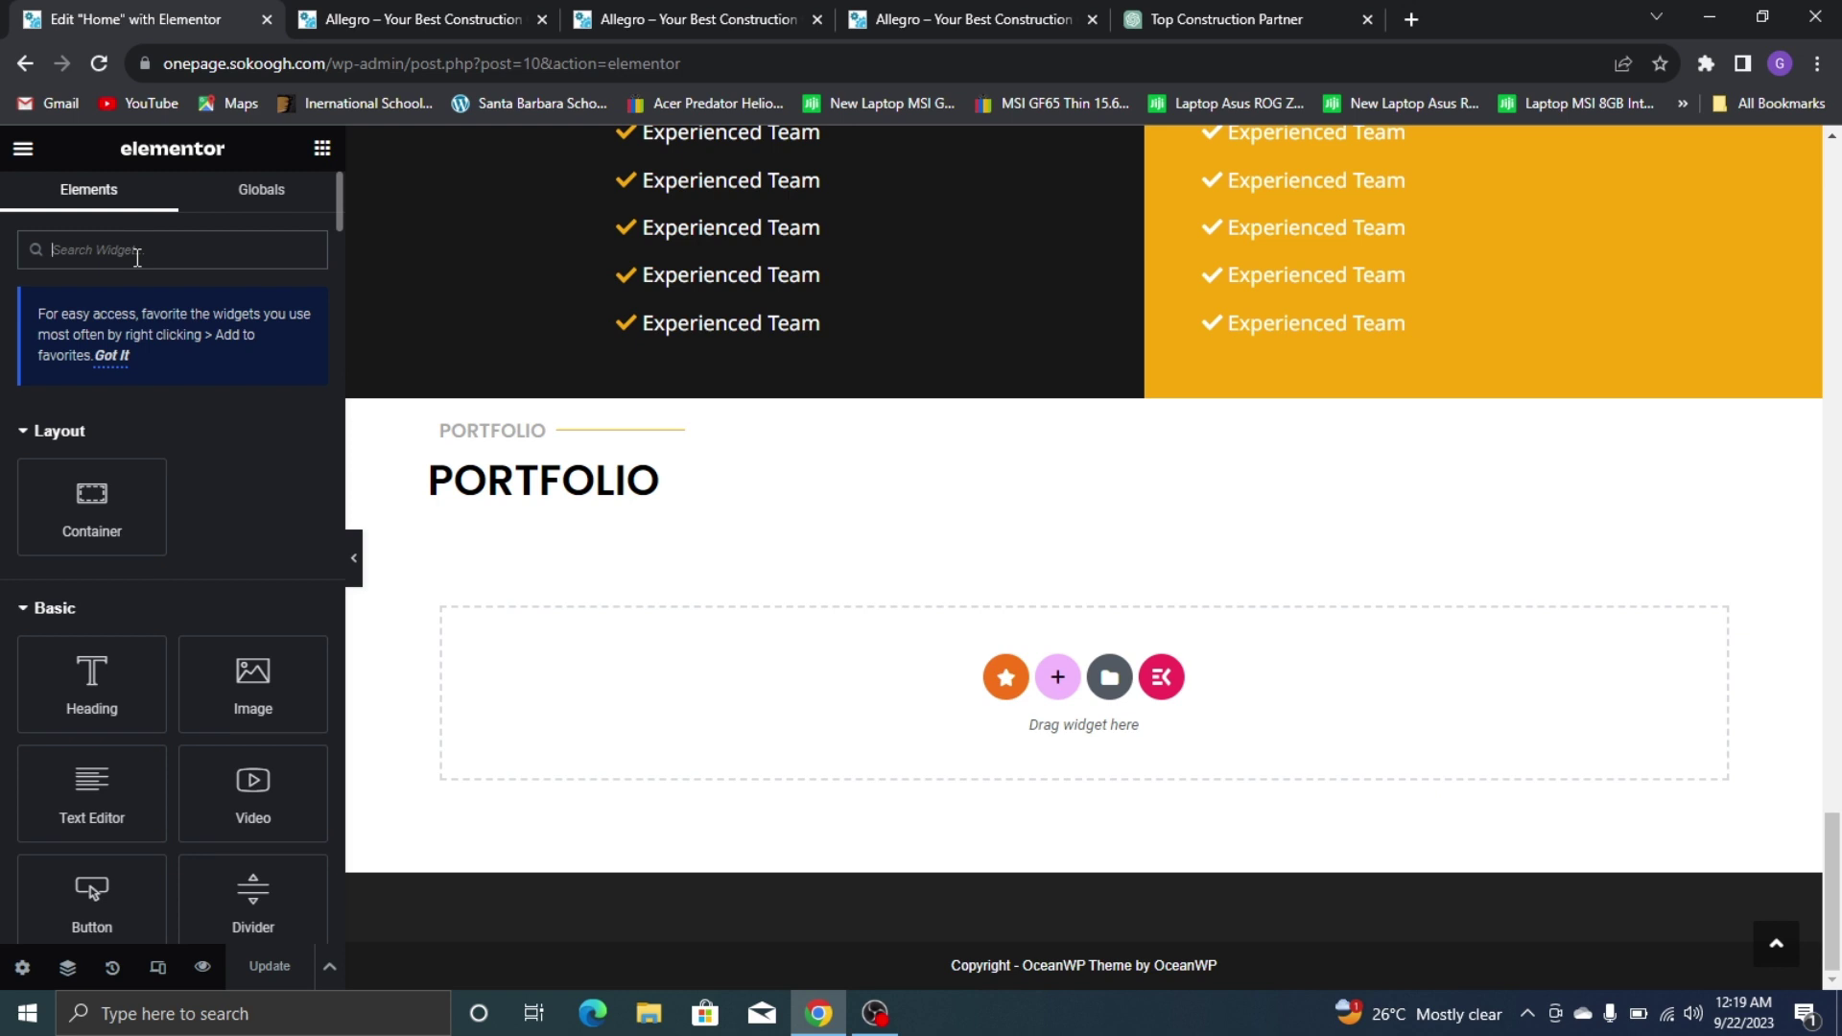
Search 'port', place a Media Grid under the PORTFOLIO heading, and set height 310 and 3 columns
{"action": "type", "text": "portfol"}
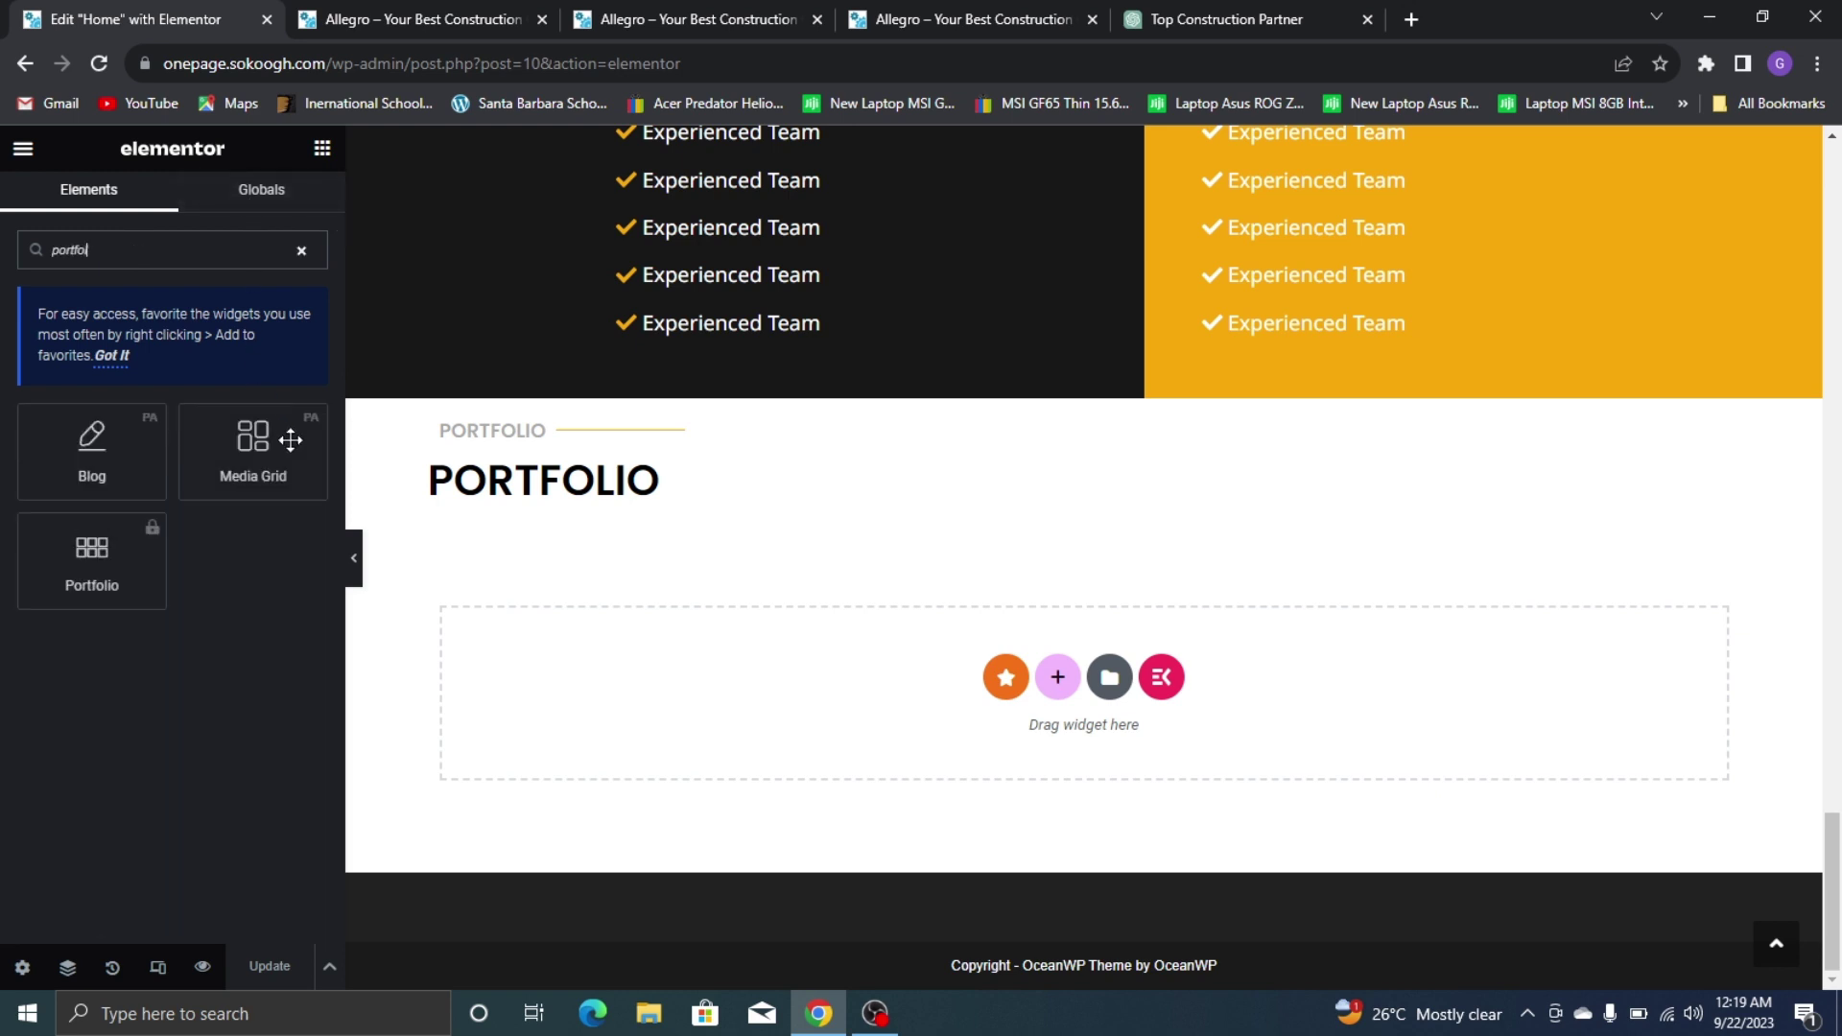
{"action": "left_click_drag", "start_coordinate": [233, 442], "coordinate": [551, 515]}
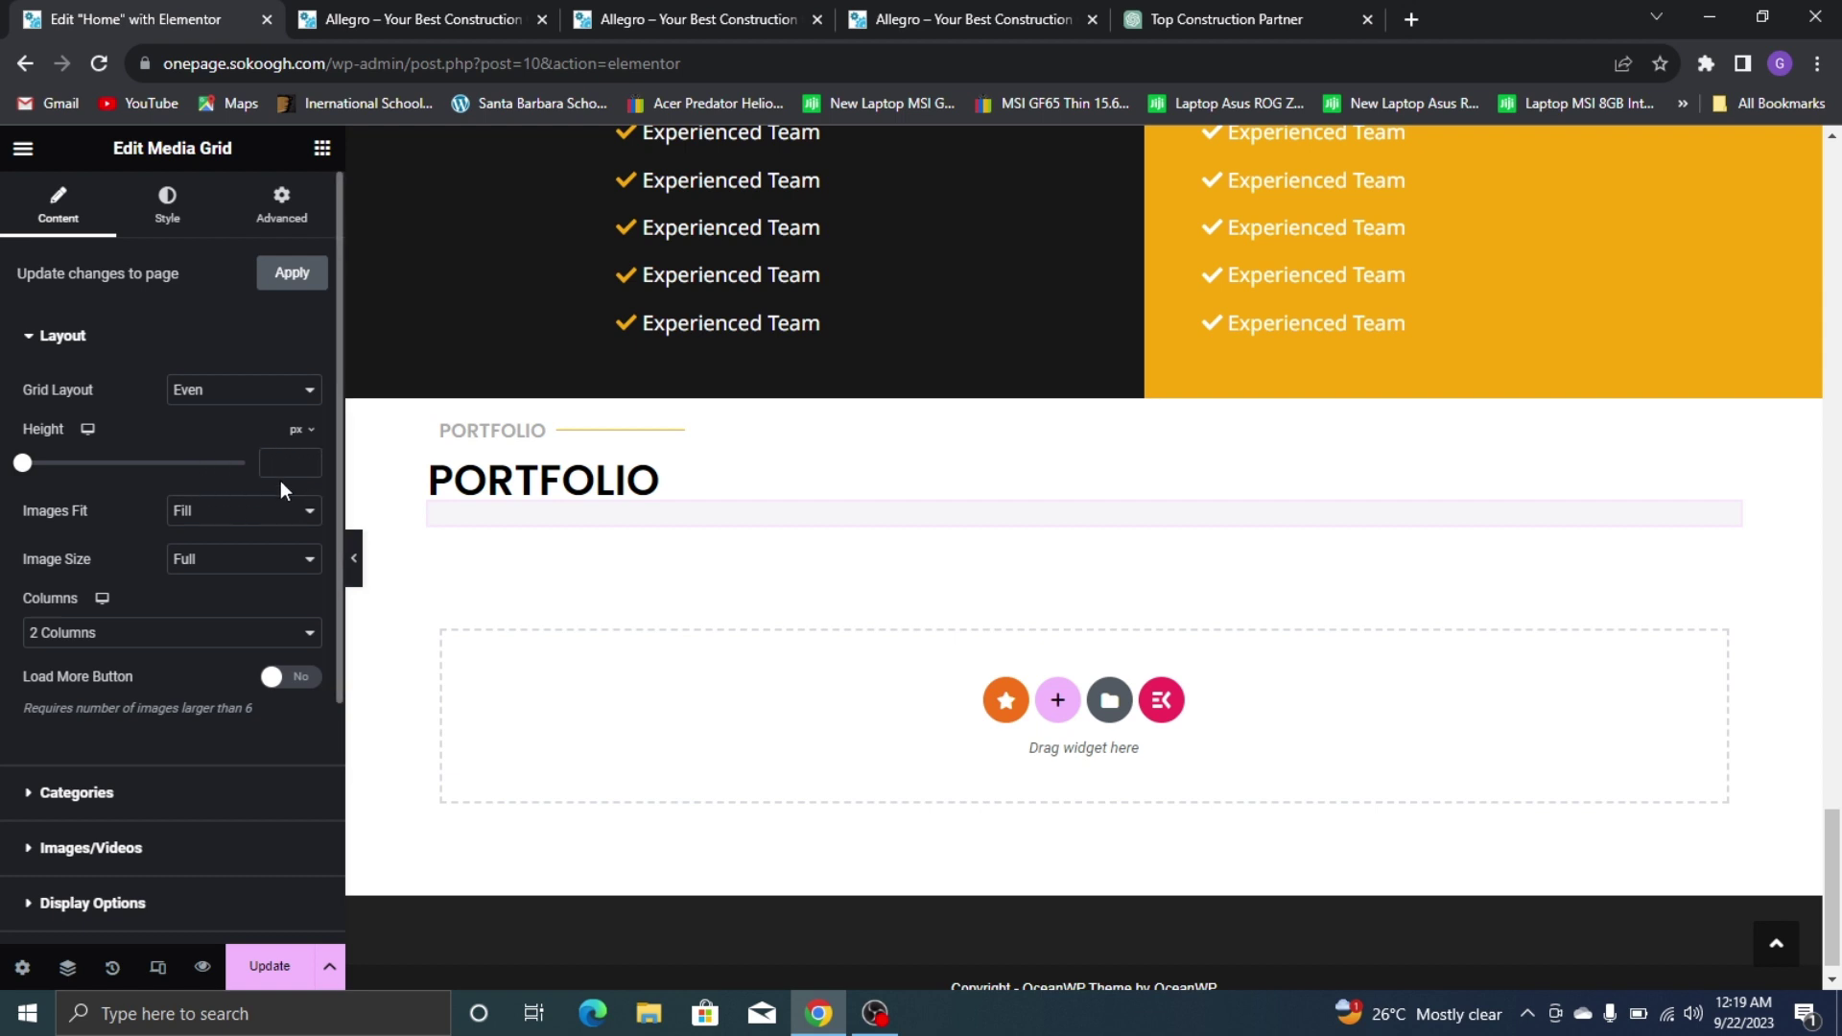
{"action": "type", "text": "10"}
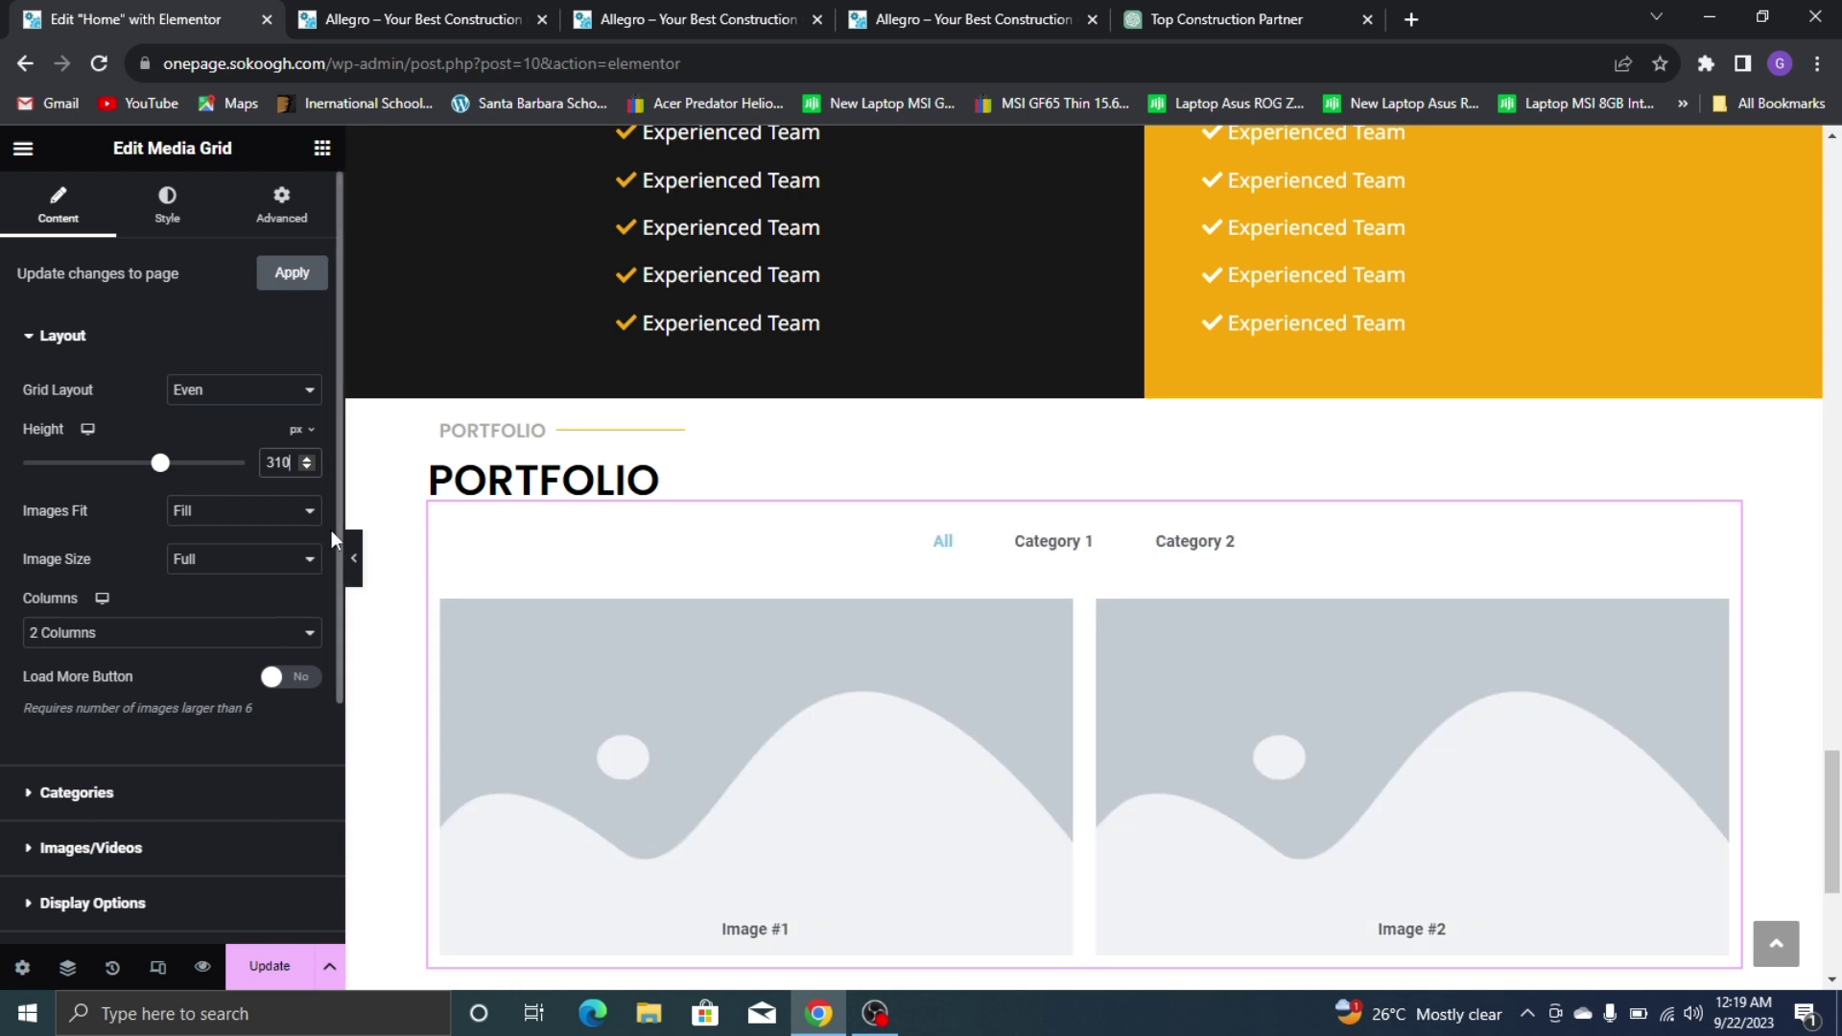
{"action": "scroll", "coordinate": [388, 479], "scroll_direction": "down", "scroll_amount": 2}
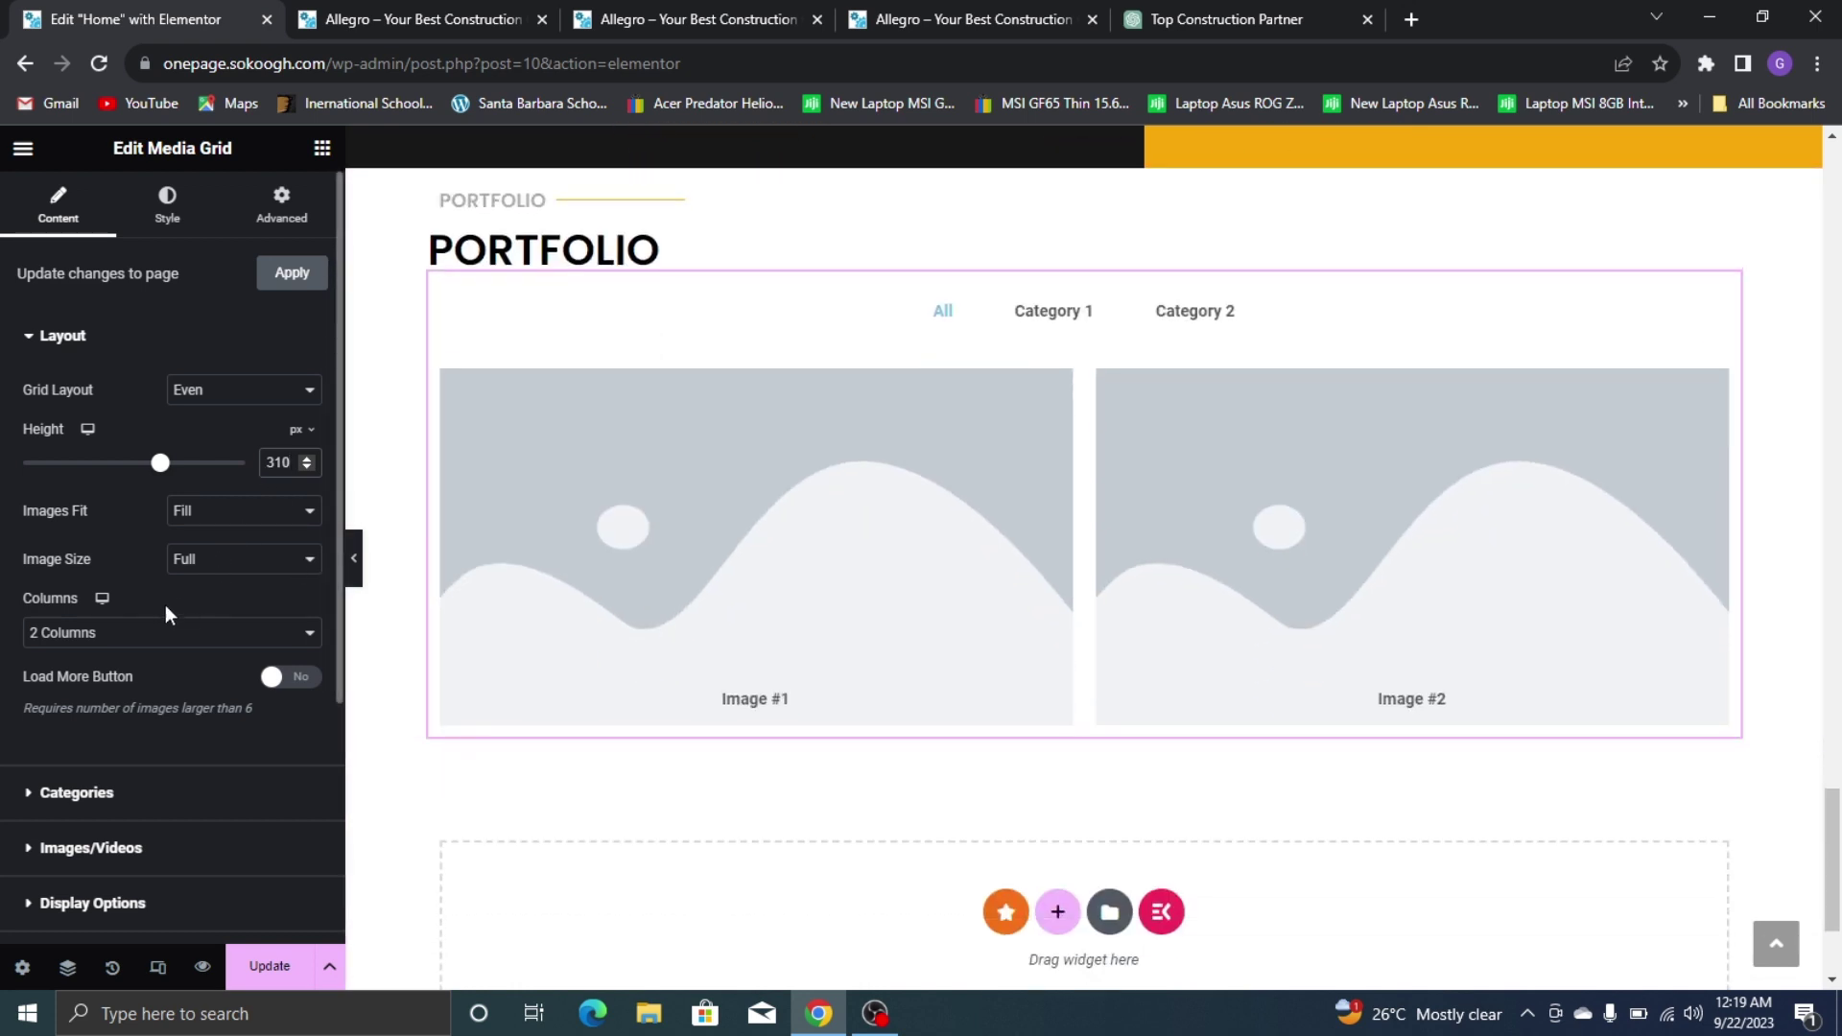
{"action": "left_click", "coordinate": [151, 640]}
{"action": "left_click", "coordinate": [144, 698]}
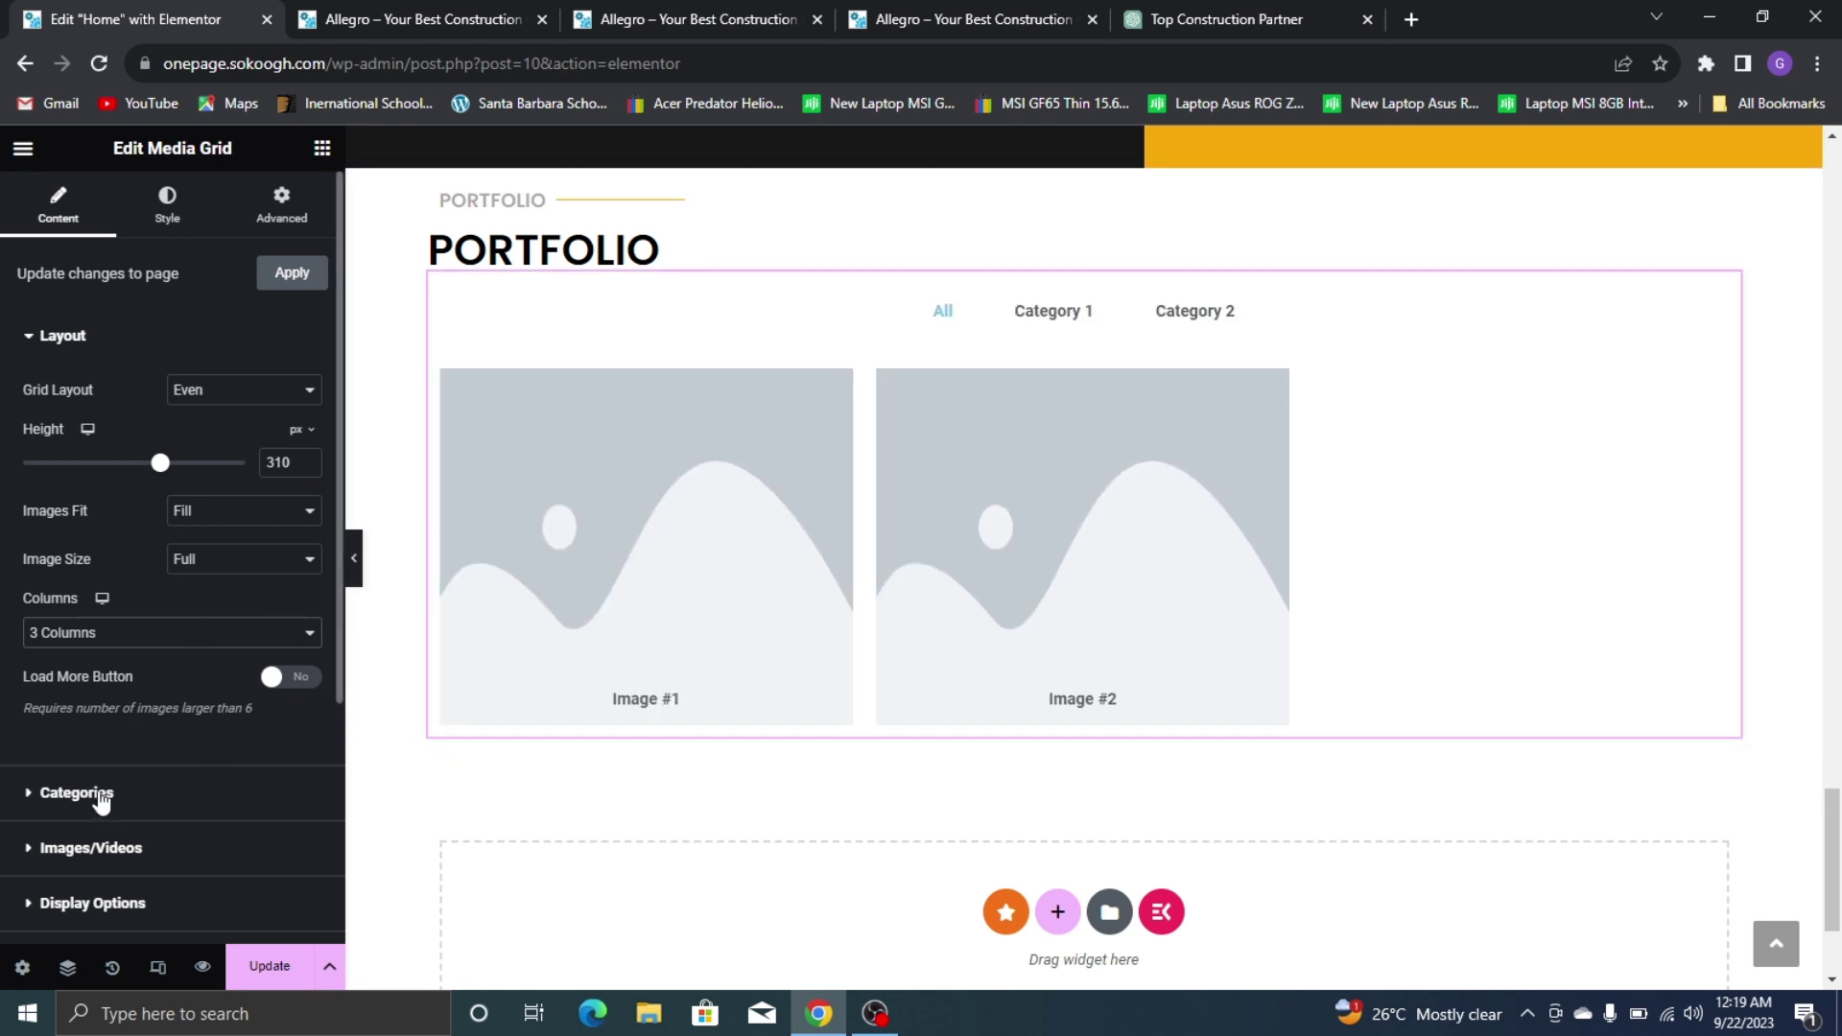
Expand the grid's Categories settings and check the live site's portfolio filter tabs
{"action": "left_click", "coordinate": [109, 794]}
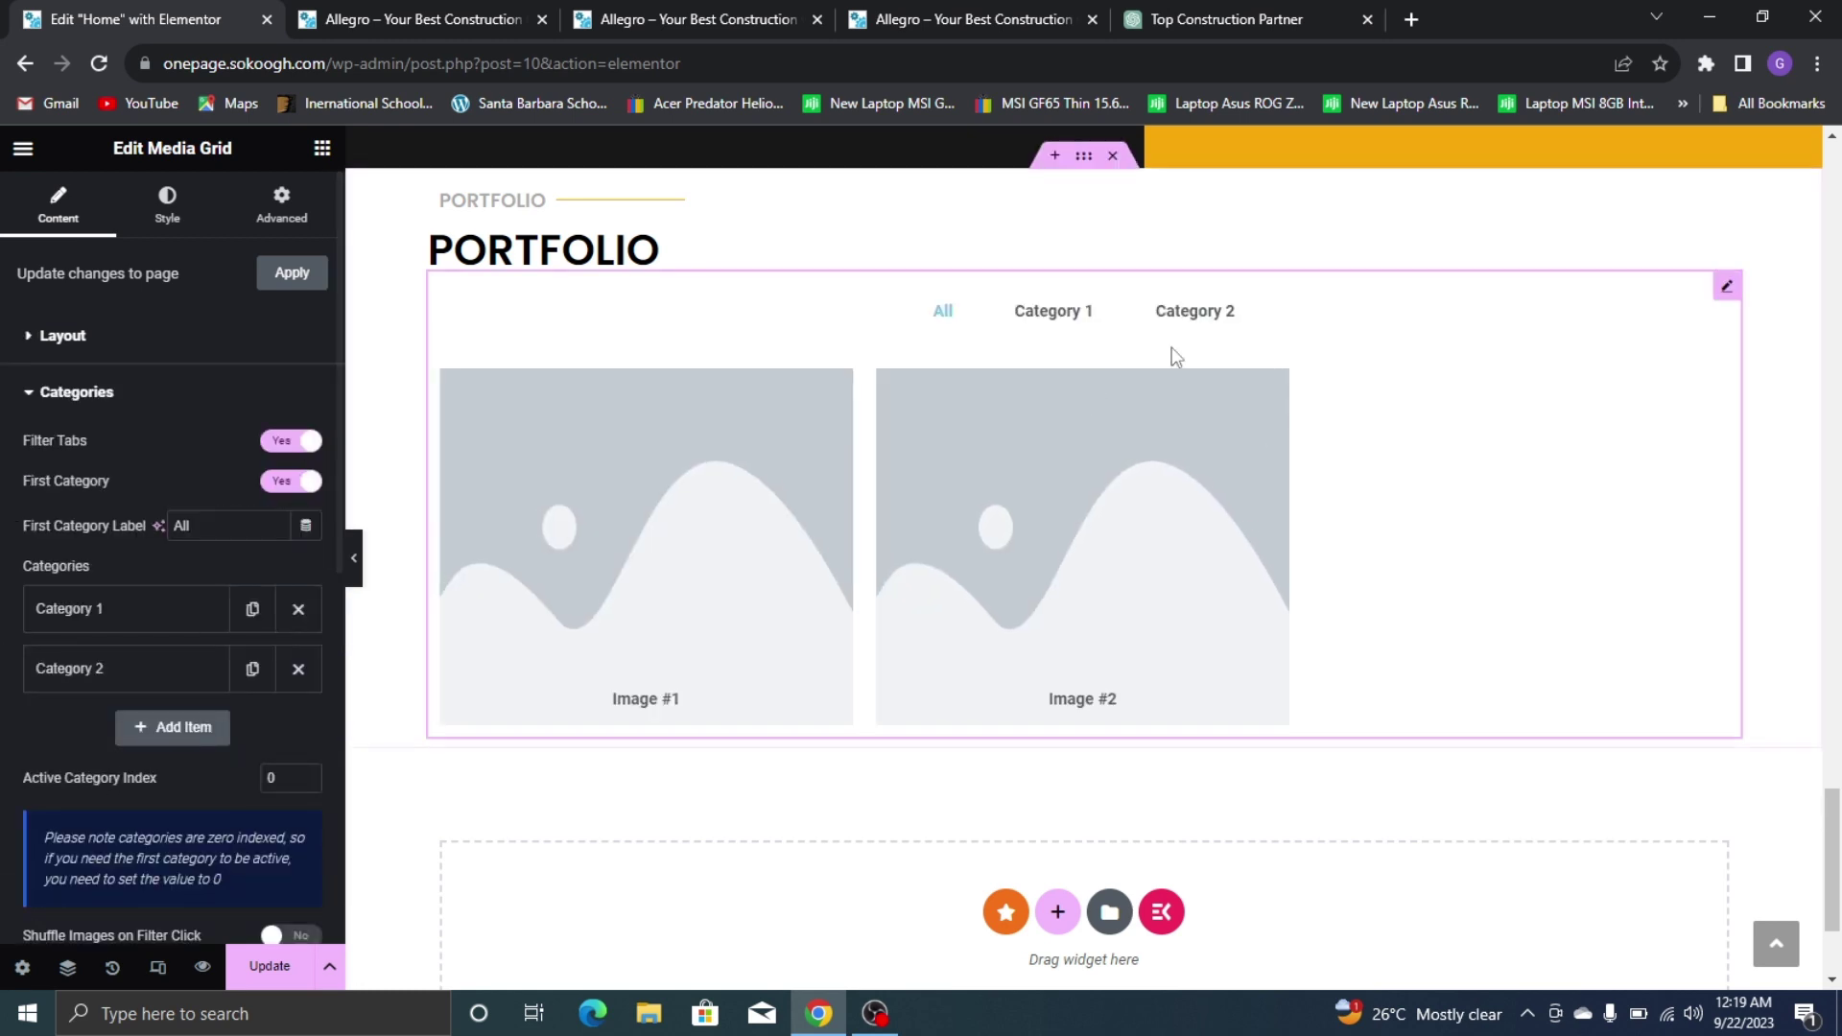
{"action": "left_click", "coordinate": [969, 8]}
{"action": "scroll", "coordinate": [1048, 287], "scroll_direction": "down", "scroll_amount": 20}
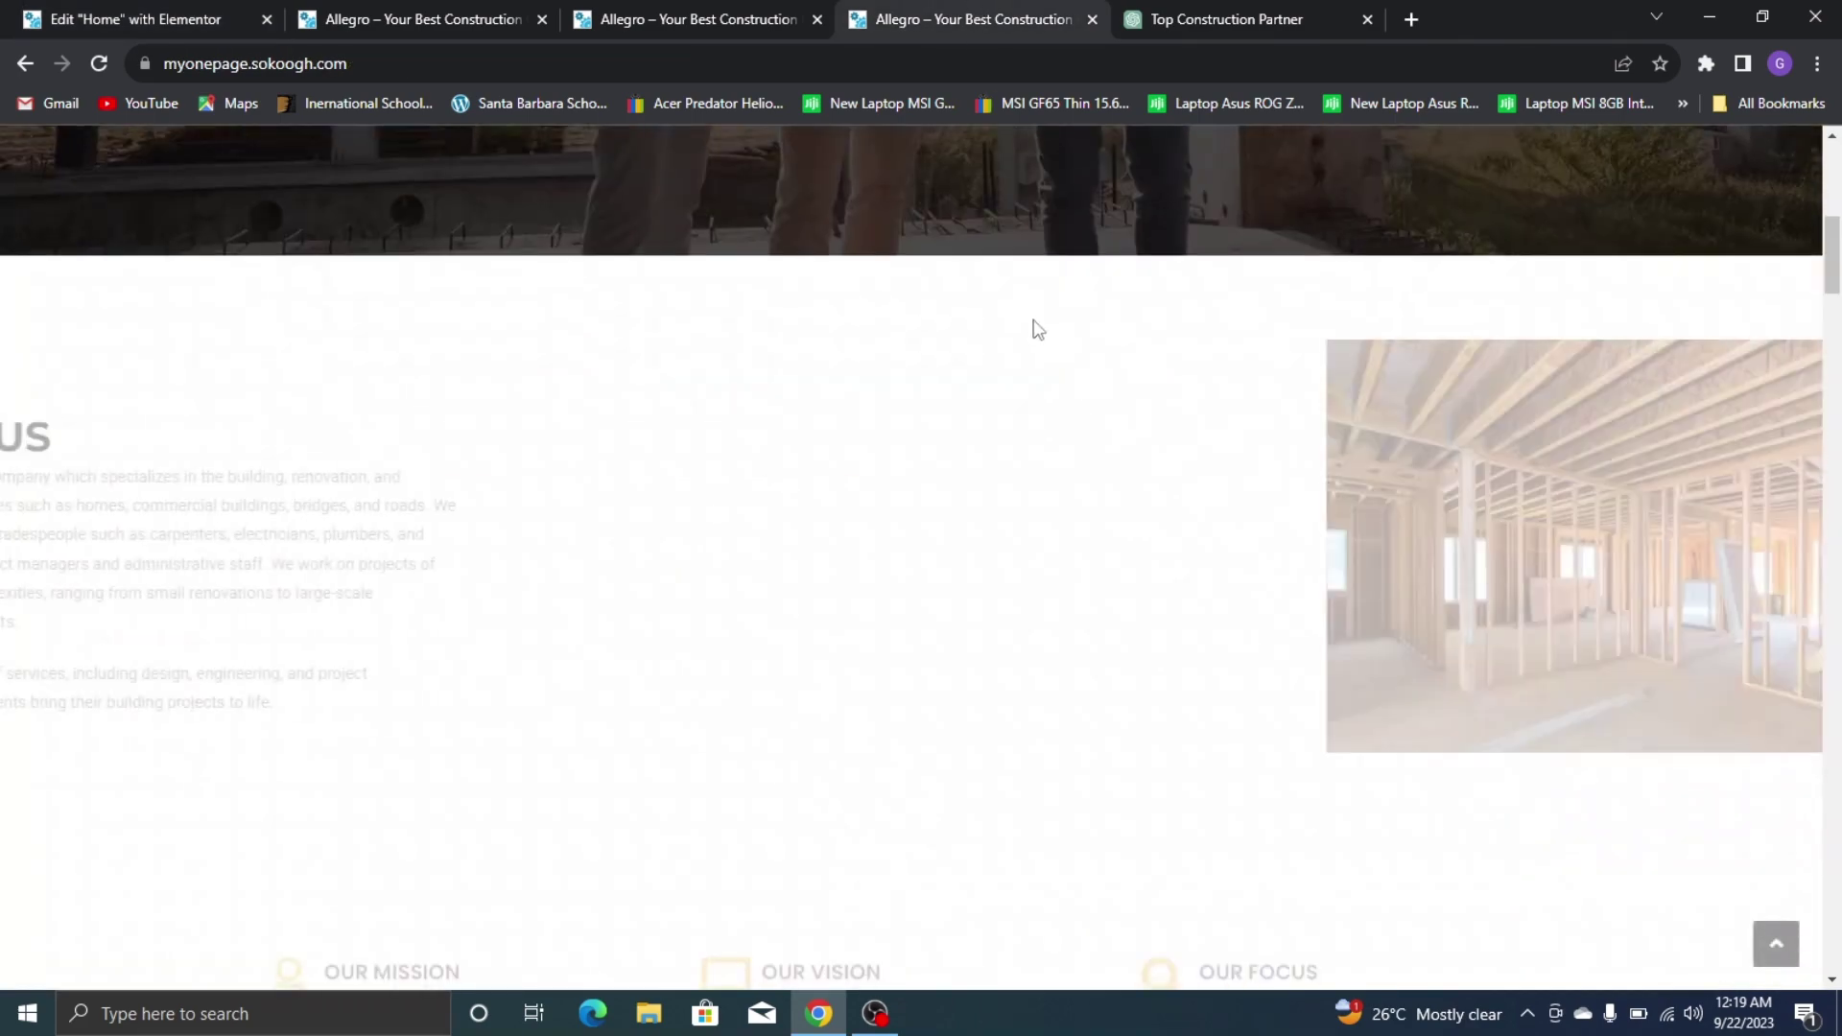
{"action": "scroll", "coordinate": [980, 384], "scroll_direction": "down", "scroll_amount": 7}
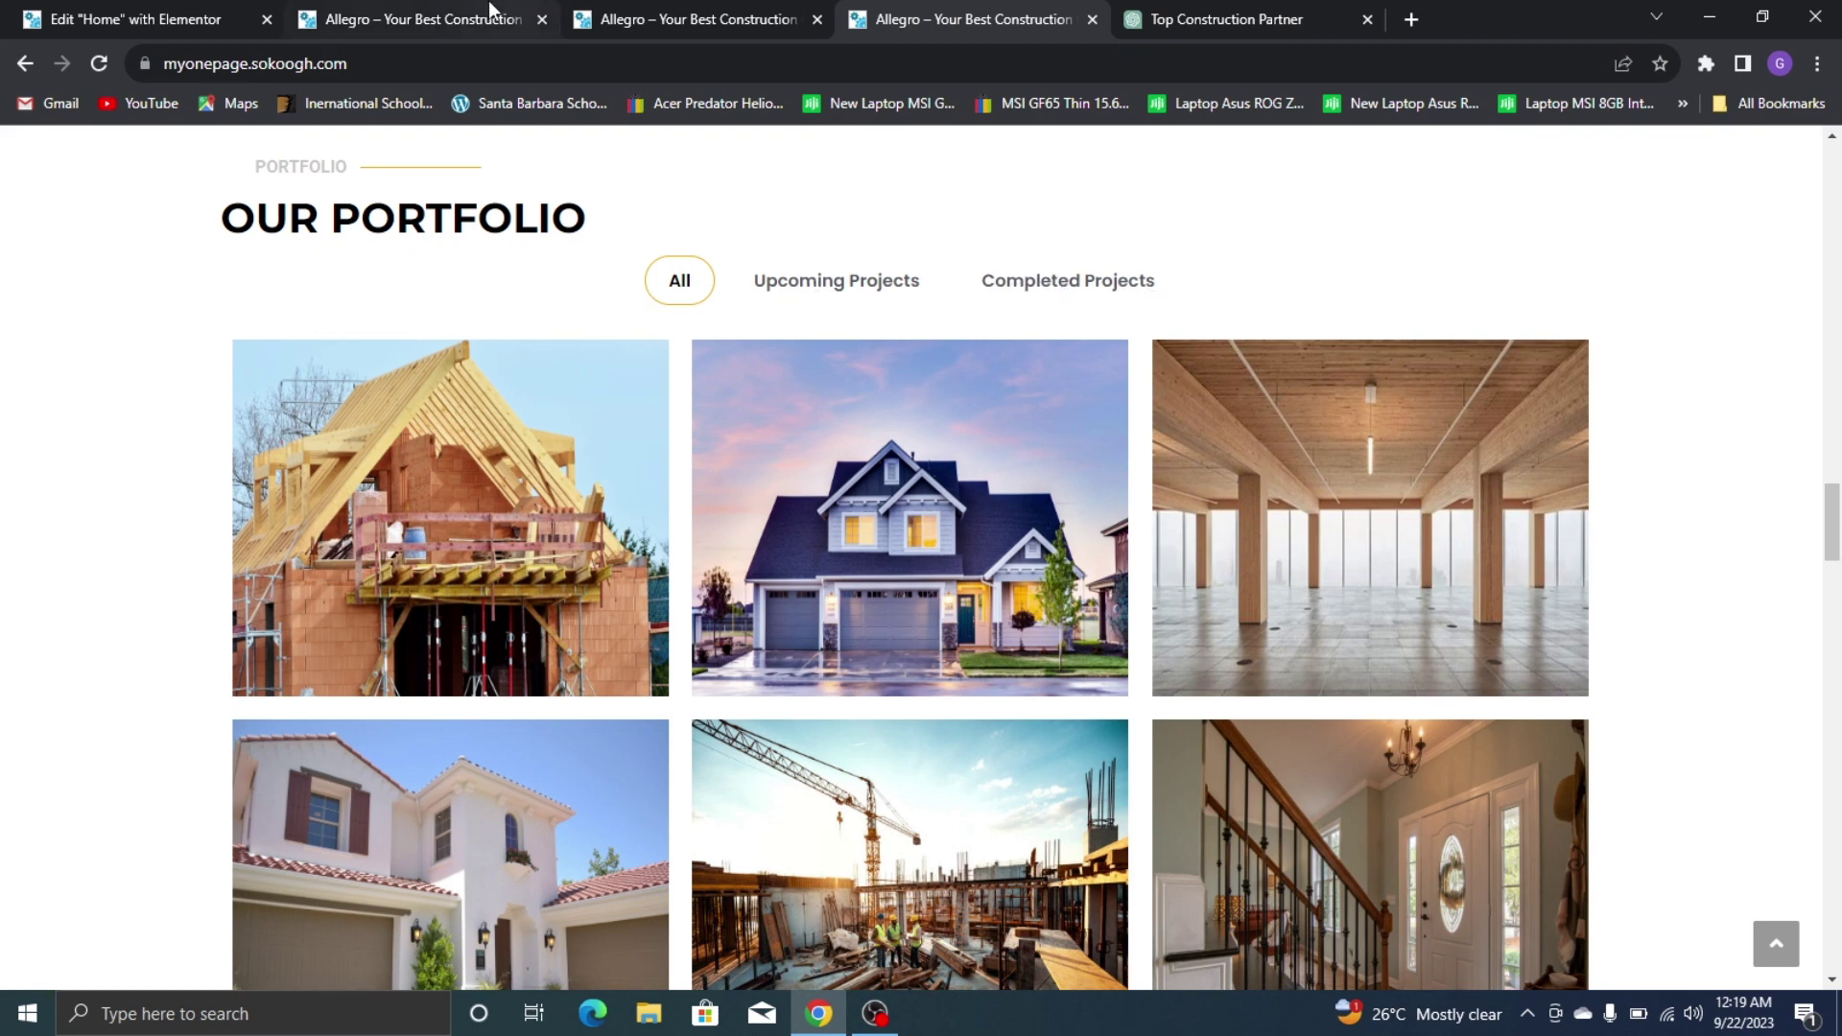
{"action": "left_click", "coordinate": [144, 12]}
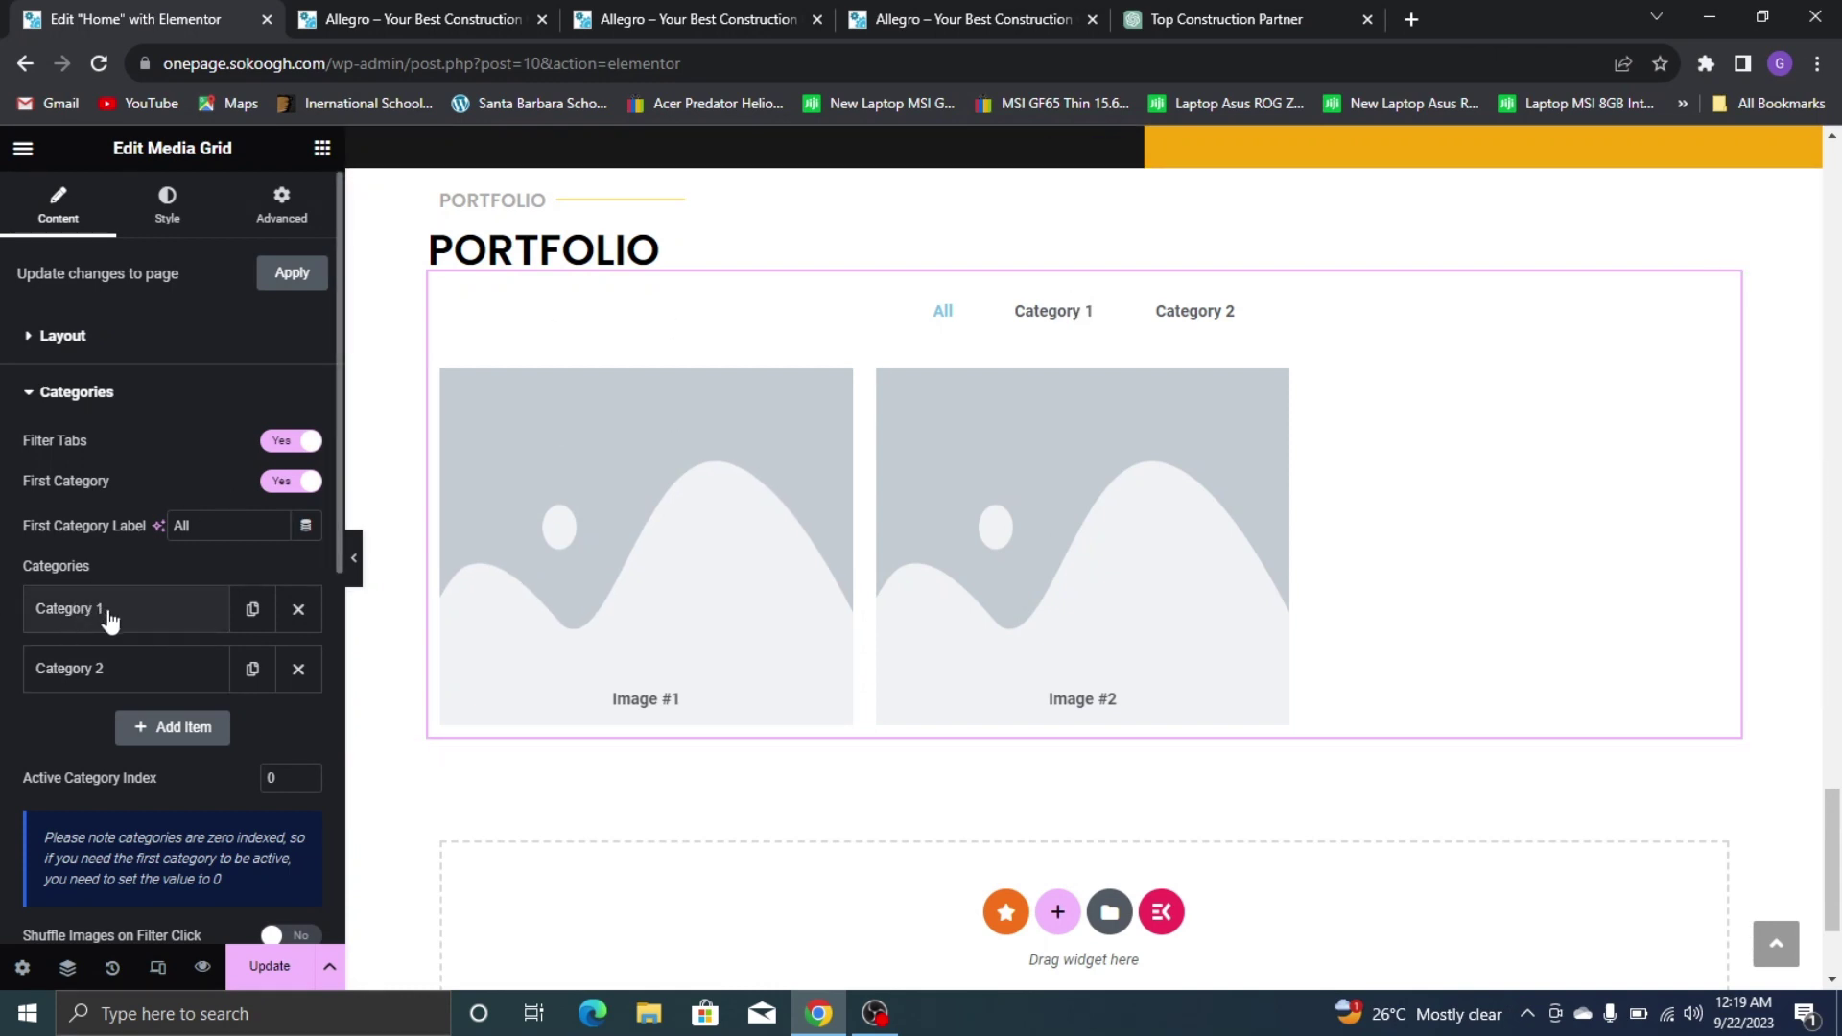
Rename the first filter category to 'Upcoming Projects' and delete Category 2
{"action": "left_click", "coordinate": [109, 614]}
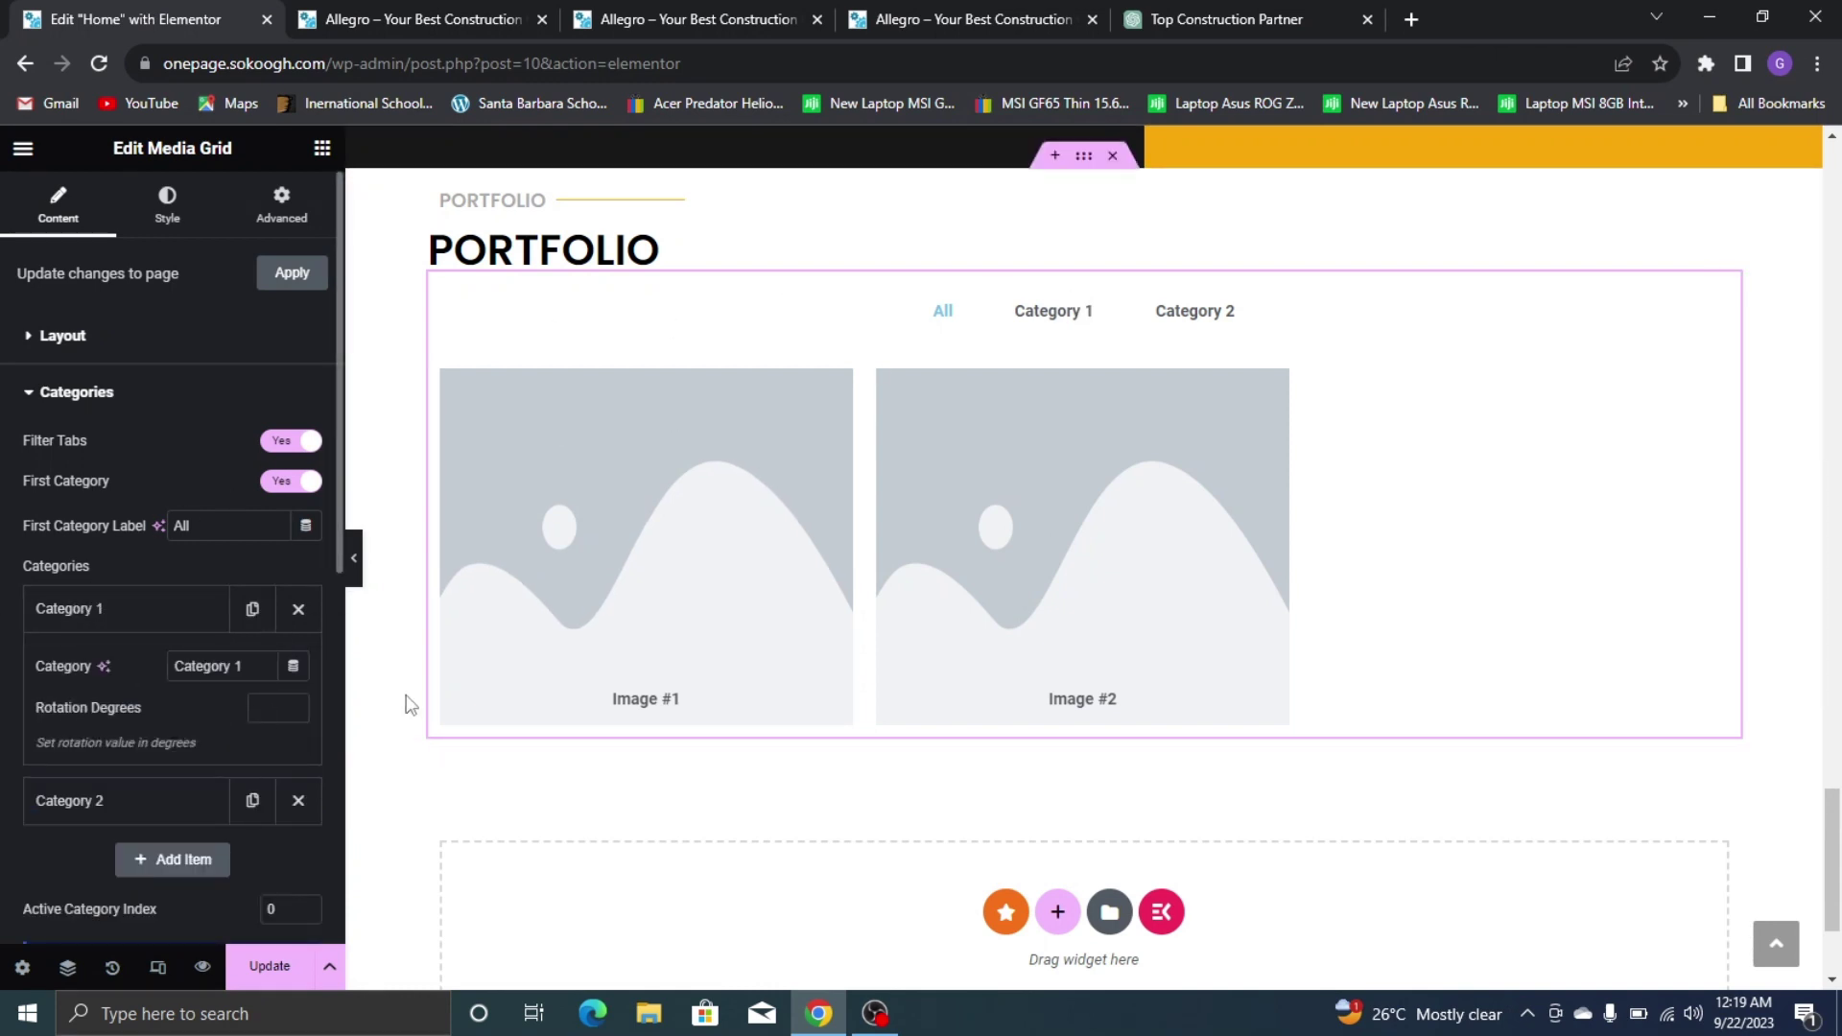
{"action": "triple_click", "coordinate": [203, 665]}
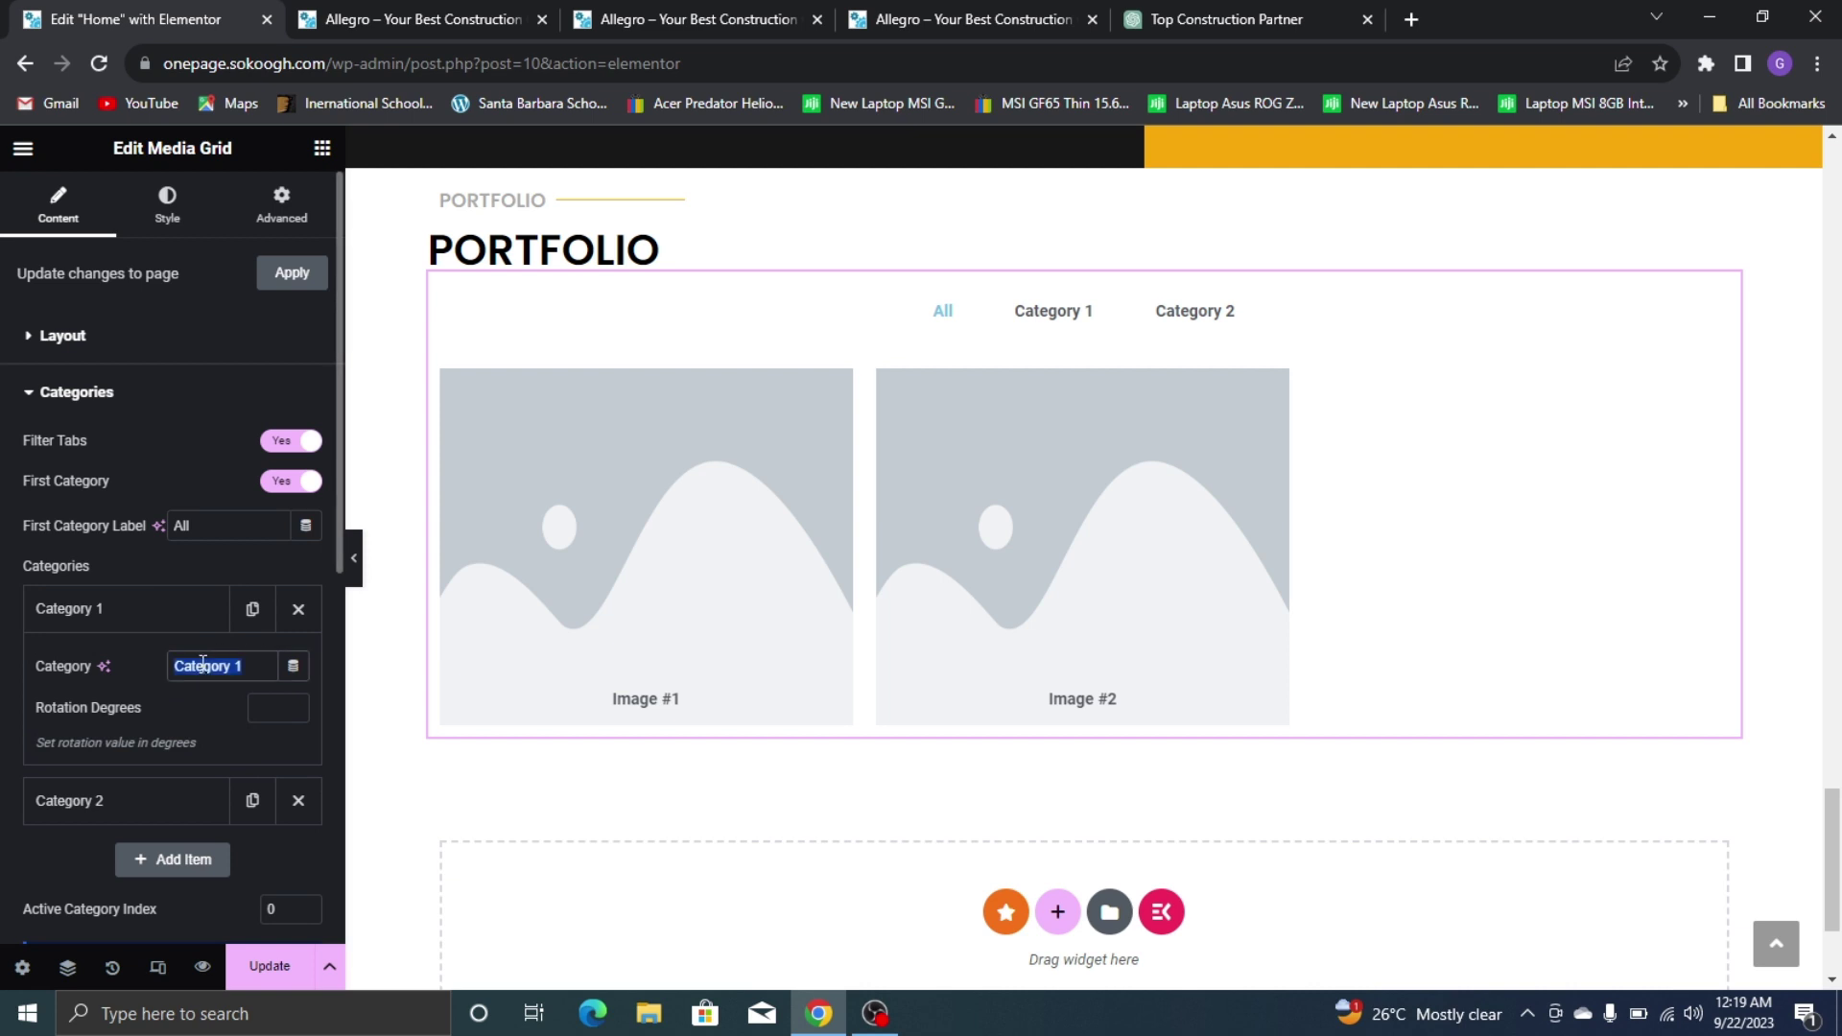
{"action": "type", "text": "Upcoming"}
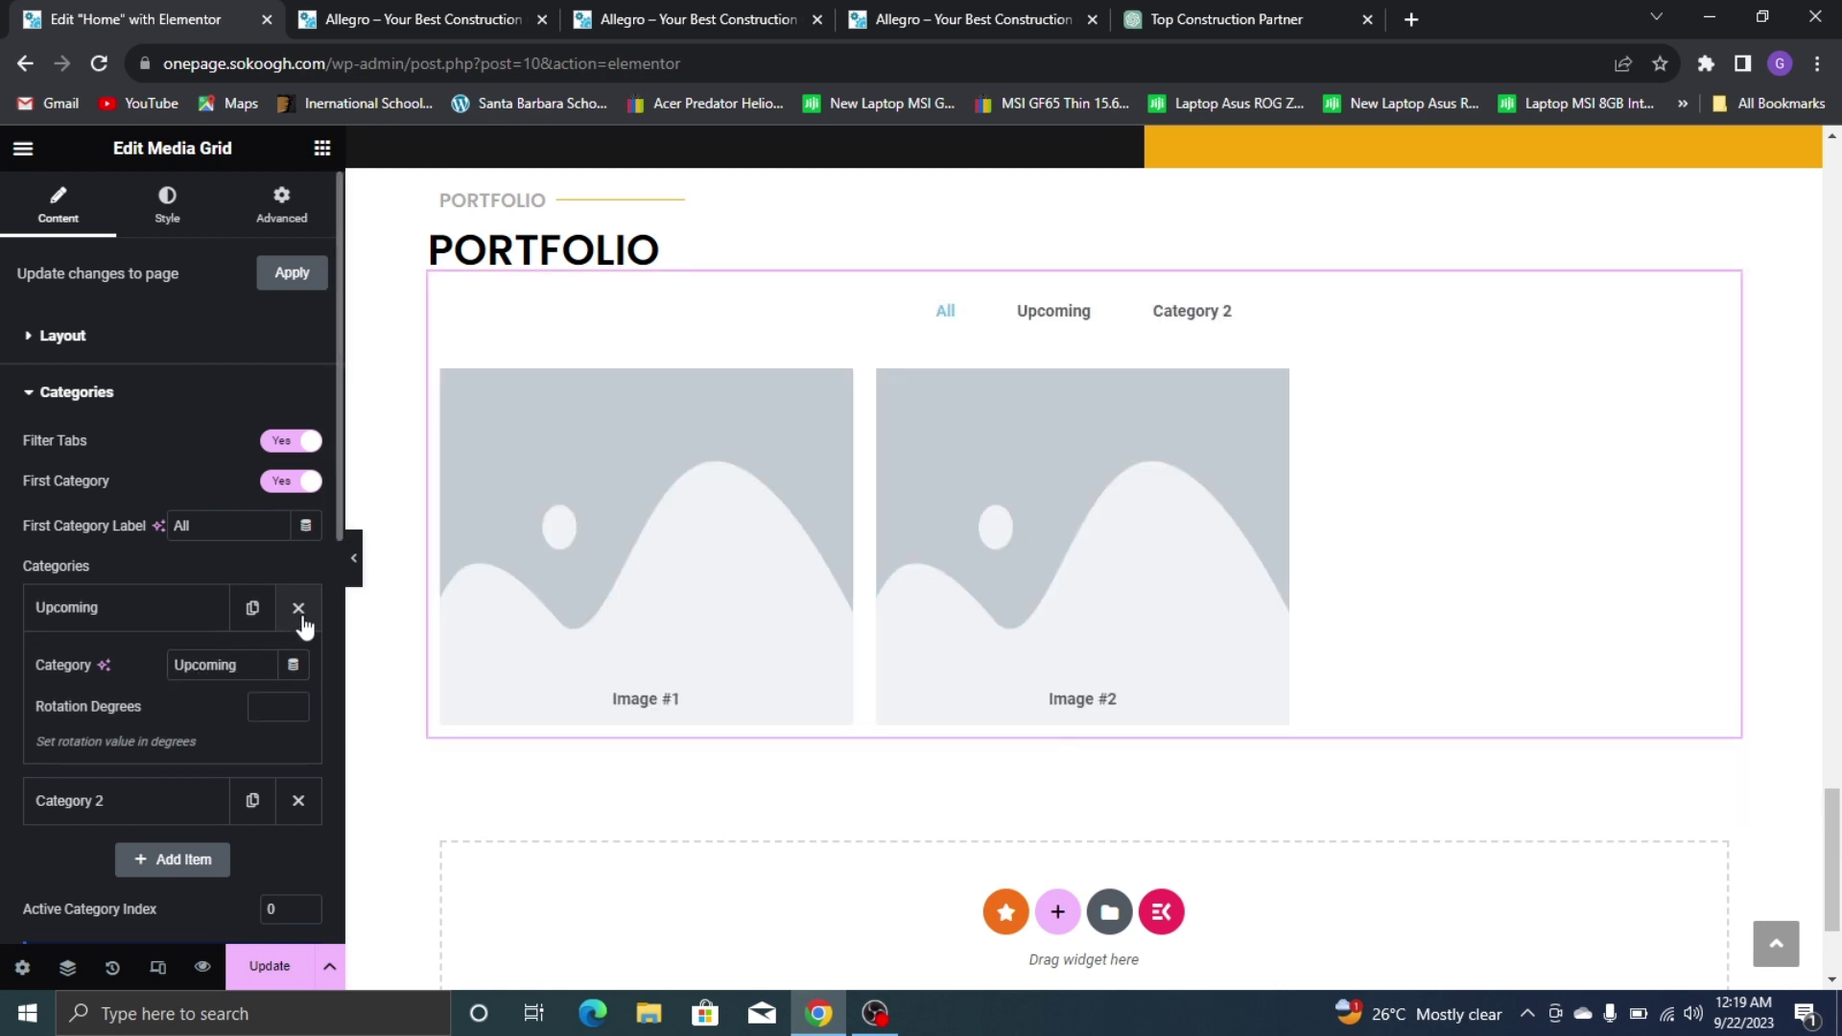
{"action": "left_click", "coordinate": [135, 625]}
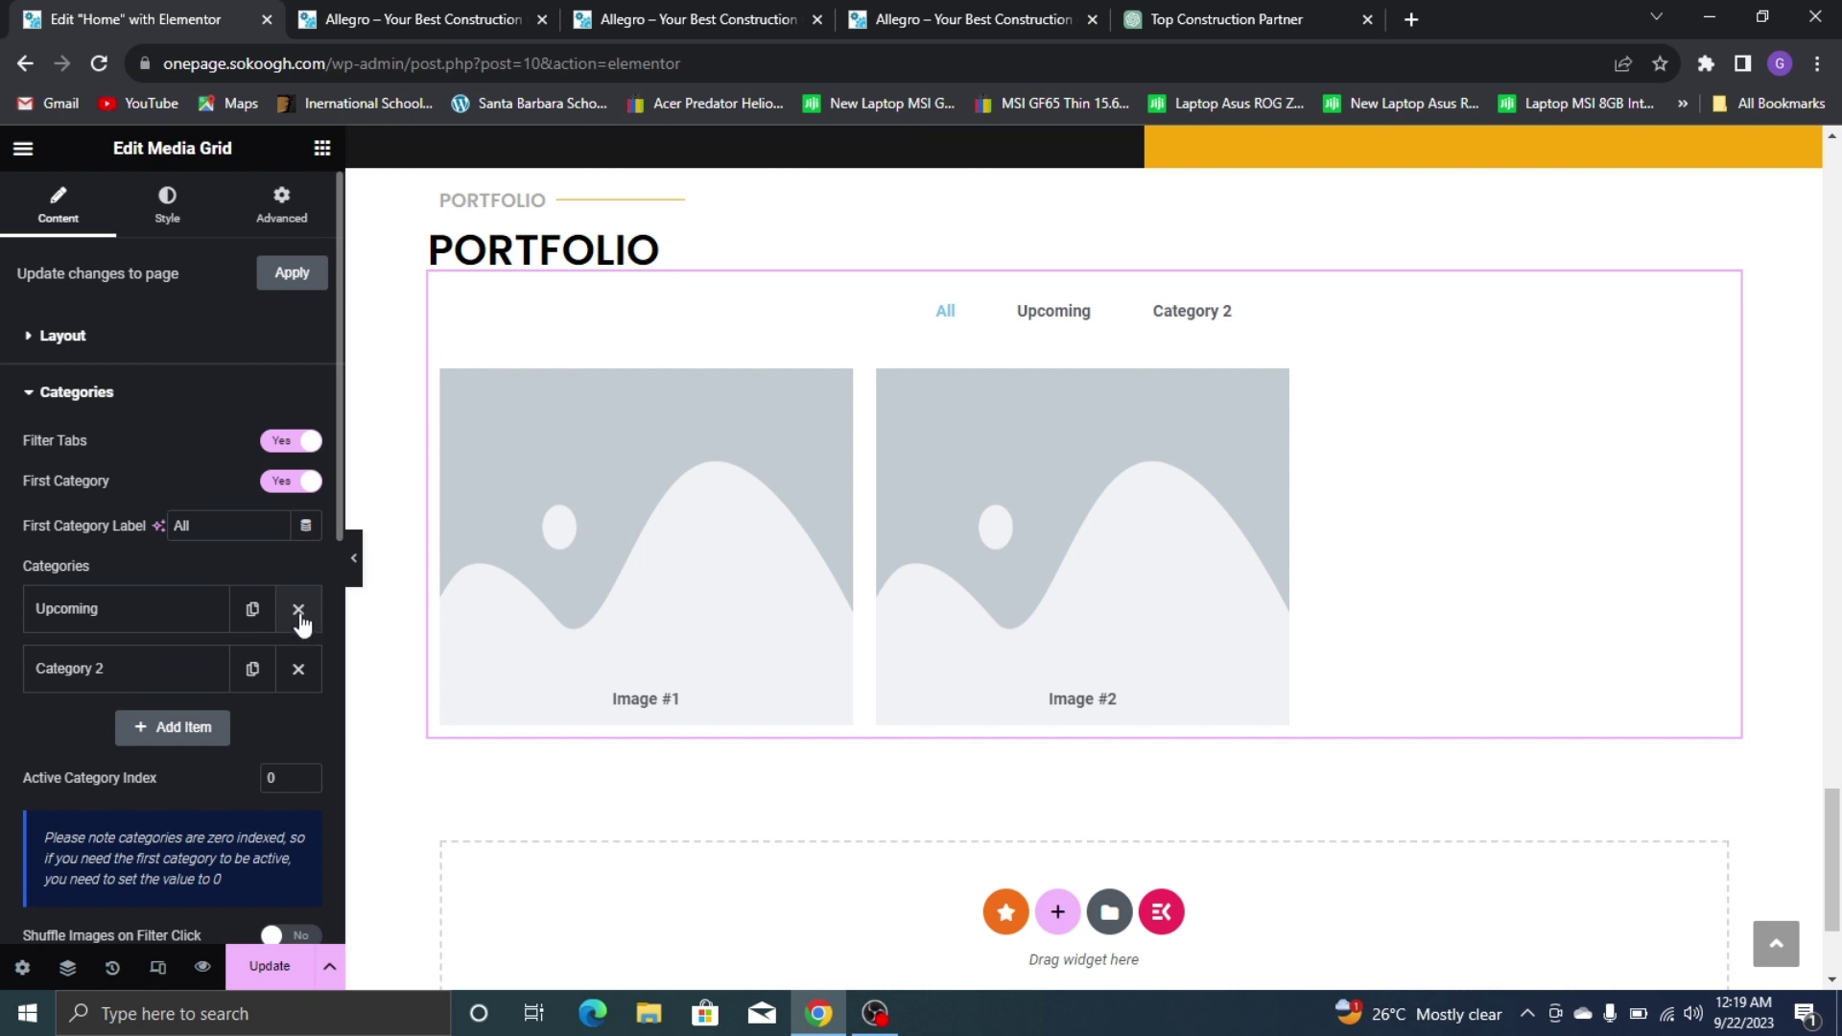
{"action": "left_click", "coordinate": [298, 670]}
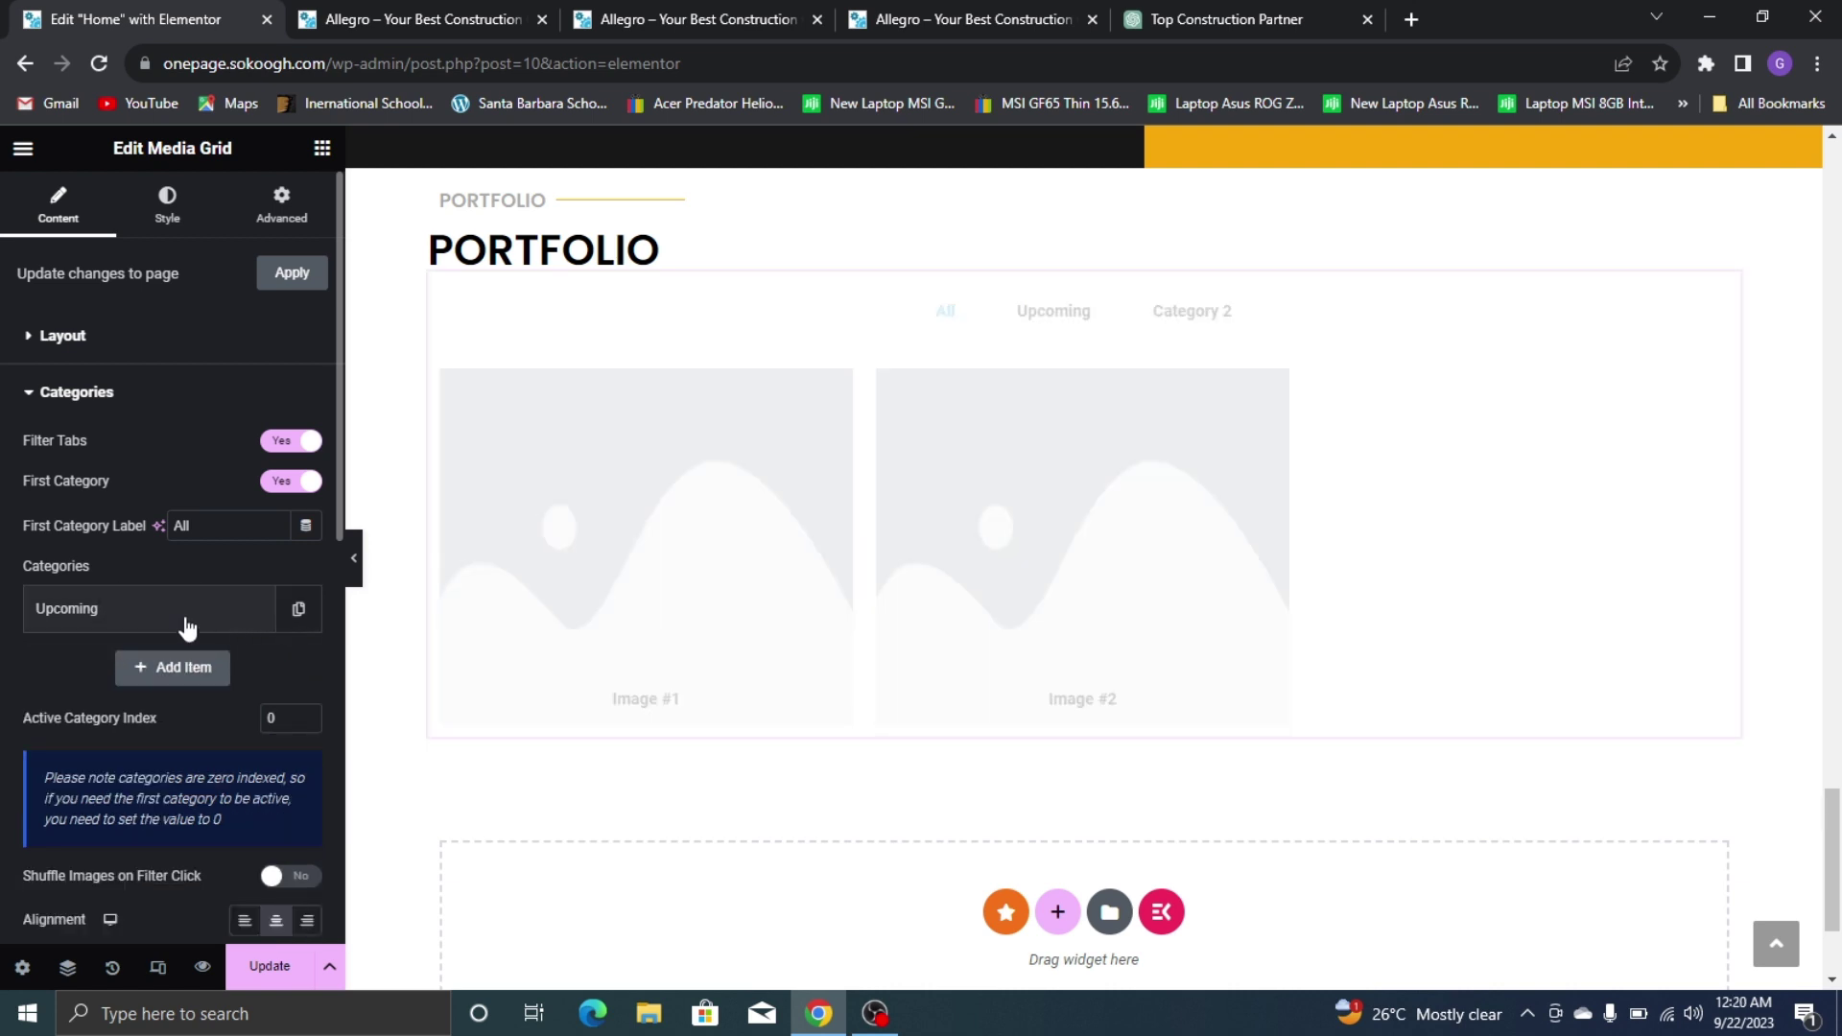
{"action": "left_click", "coordinate": [56, 624]}
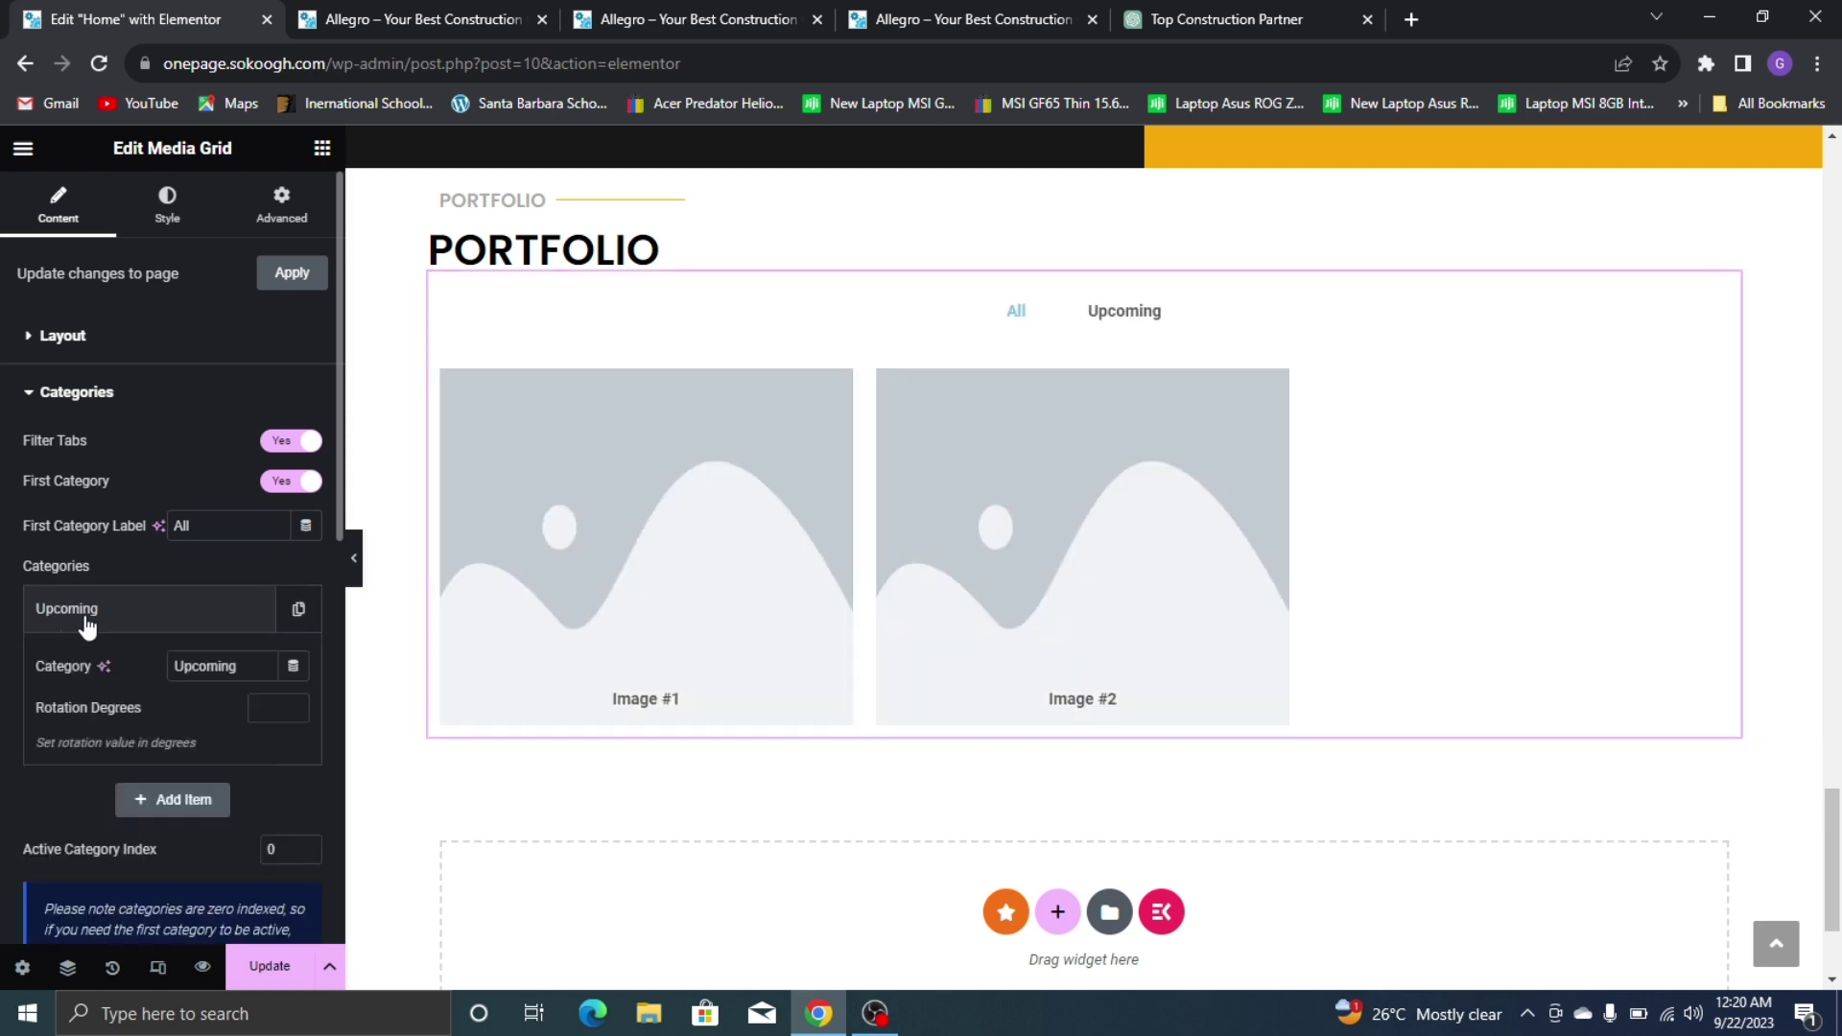
{"action": "type", "text": "Proje"}
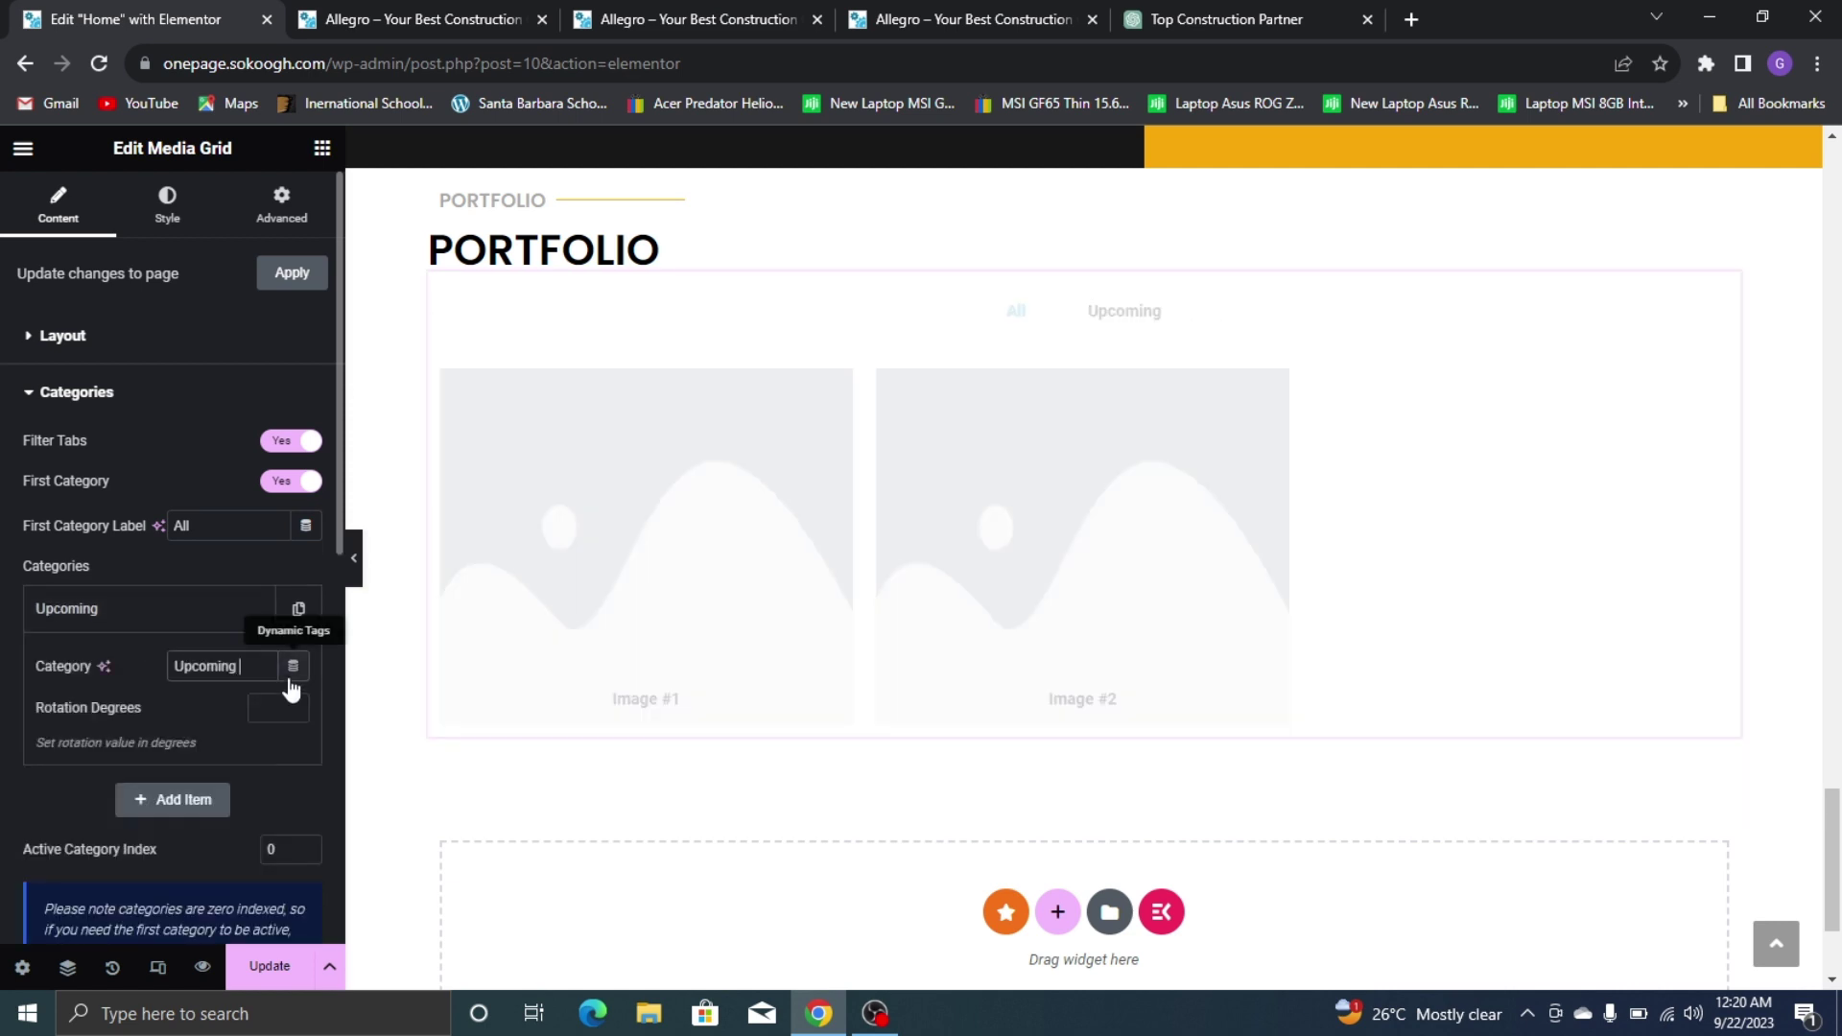
{"action": "type", "text": "cts"}
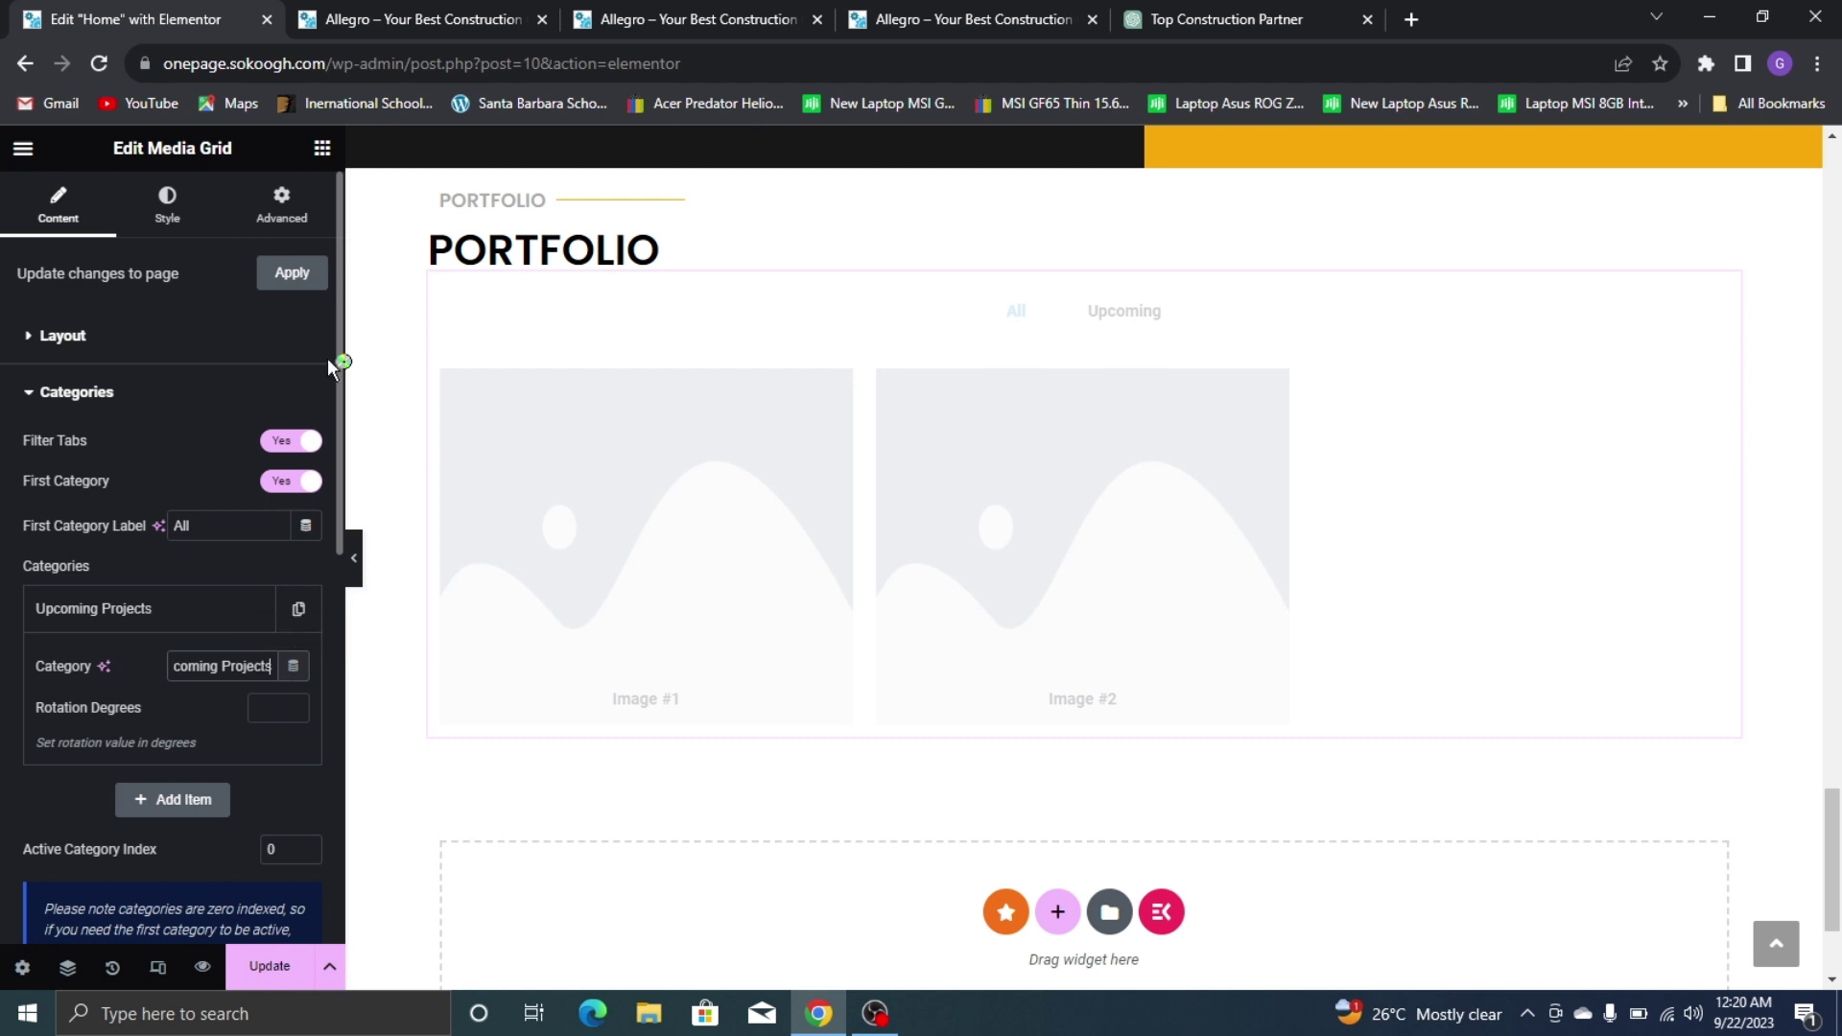
Duplicate it as 'Completed Projects', keep First Category Label as All, and close Categories
{"action": "left_click", "coordinate": [1080, 4]}
{"action": "left_click", "coordinate": [5, 10]}
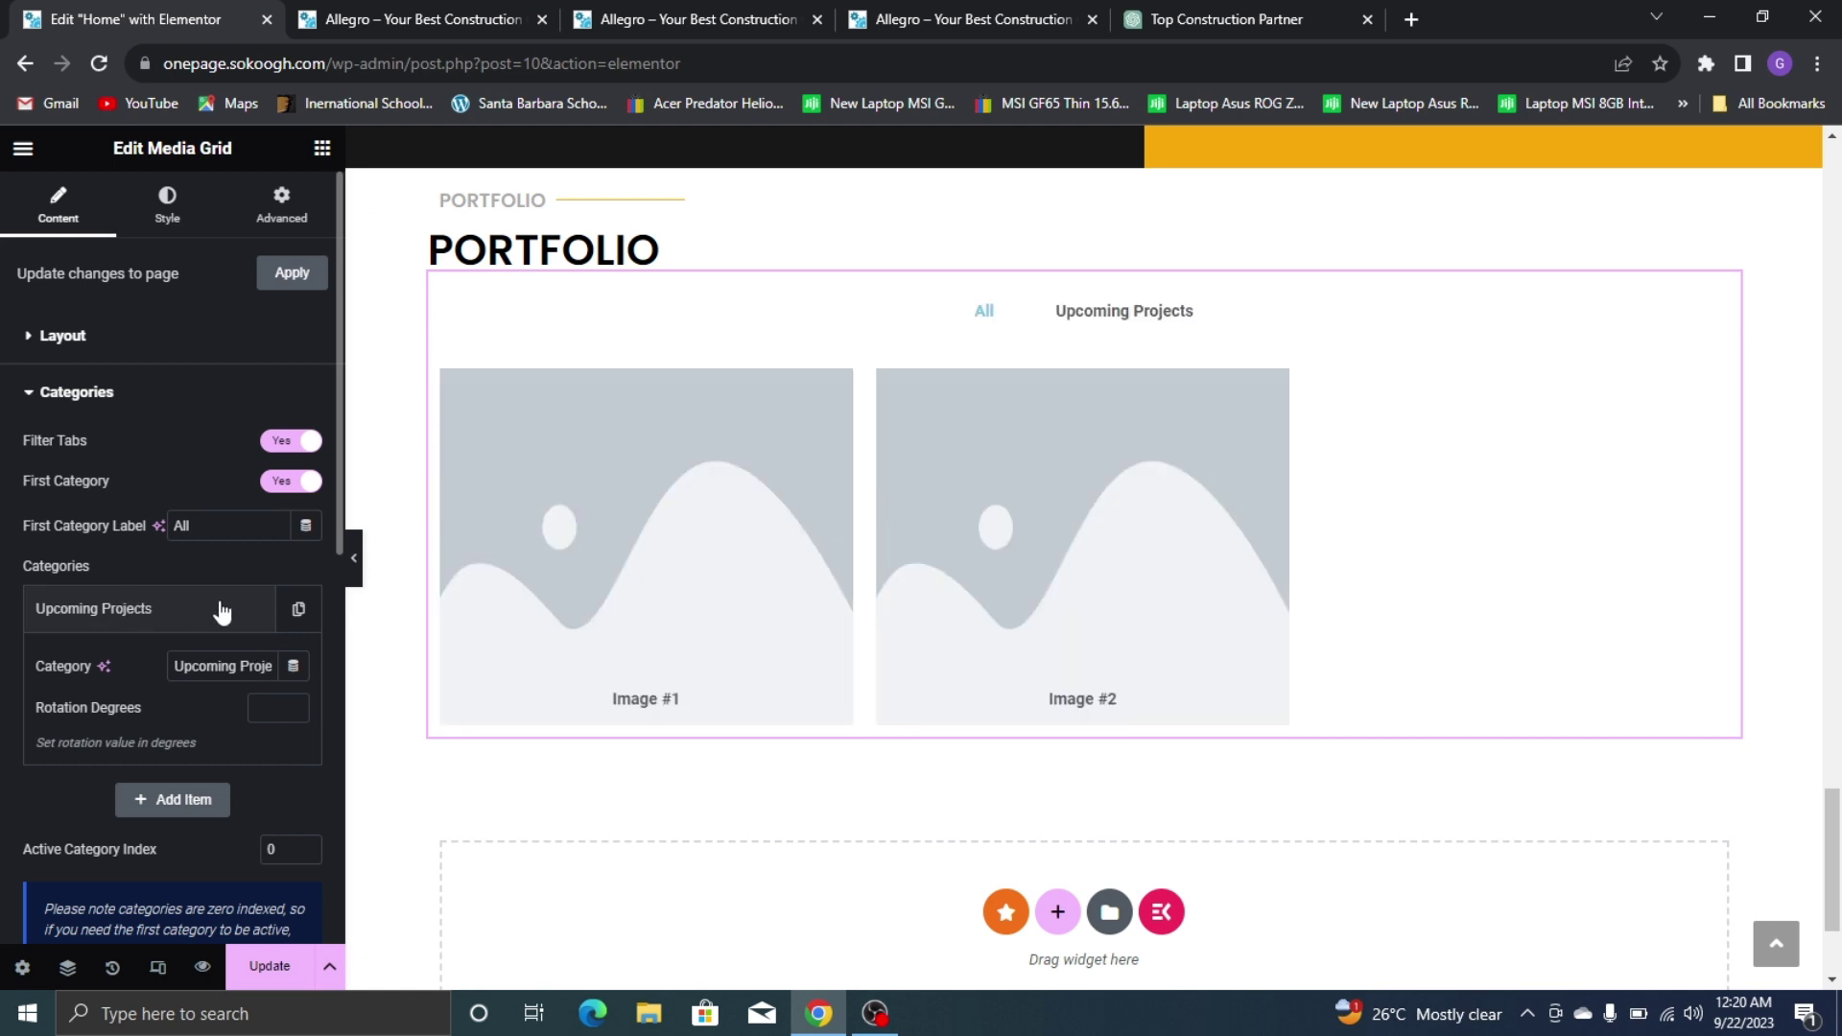
{"action": "left_click", "coordinate": [298, 614]}
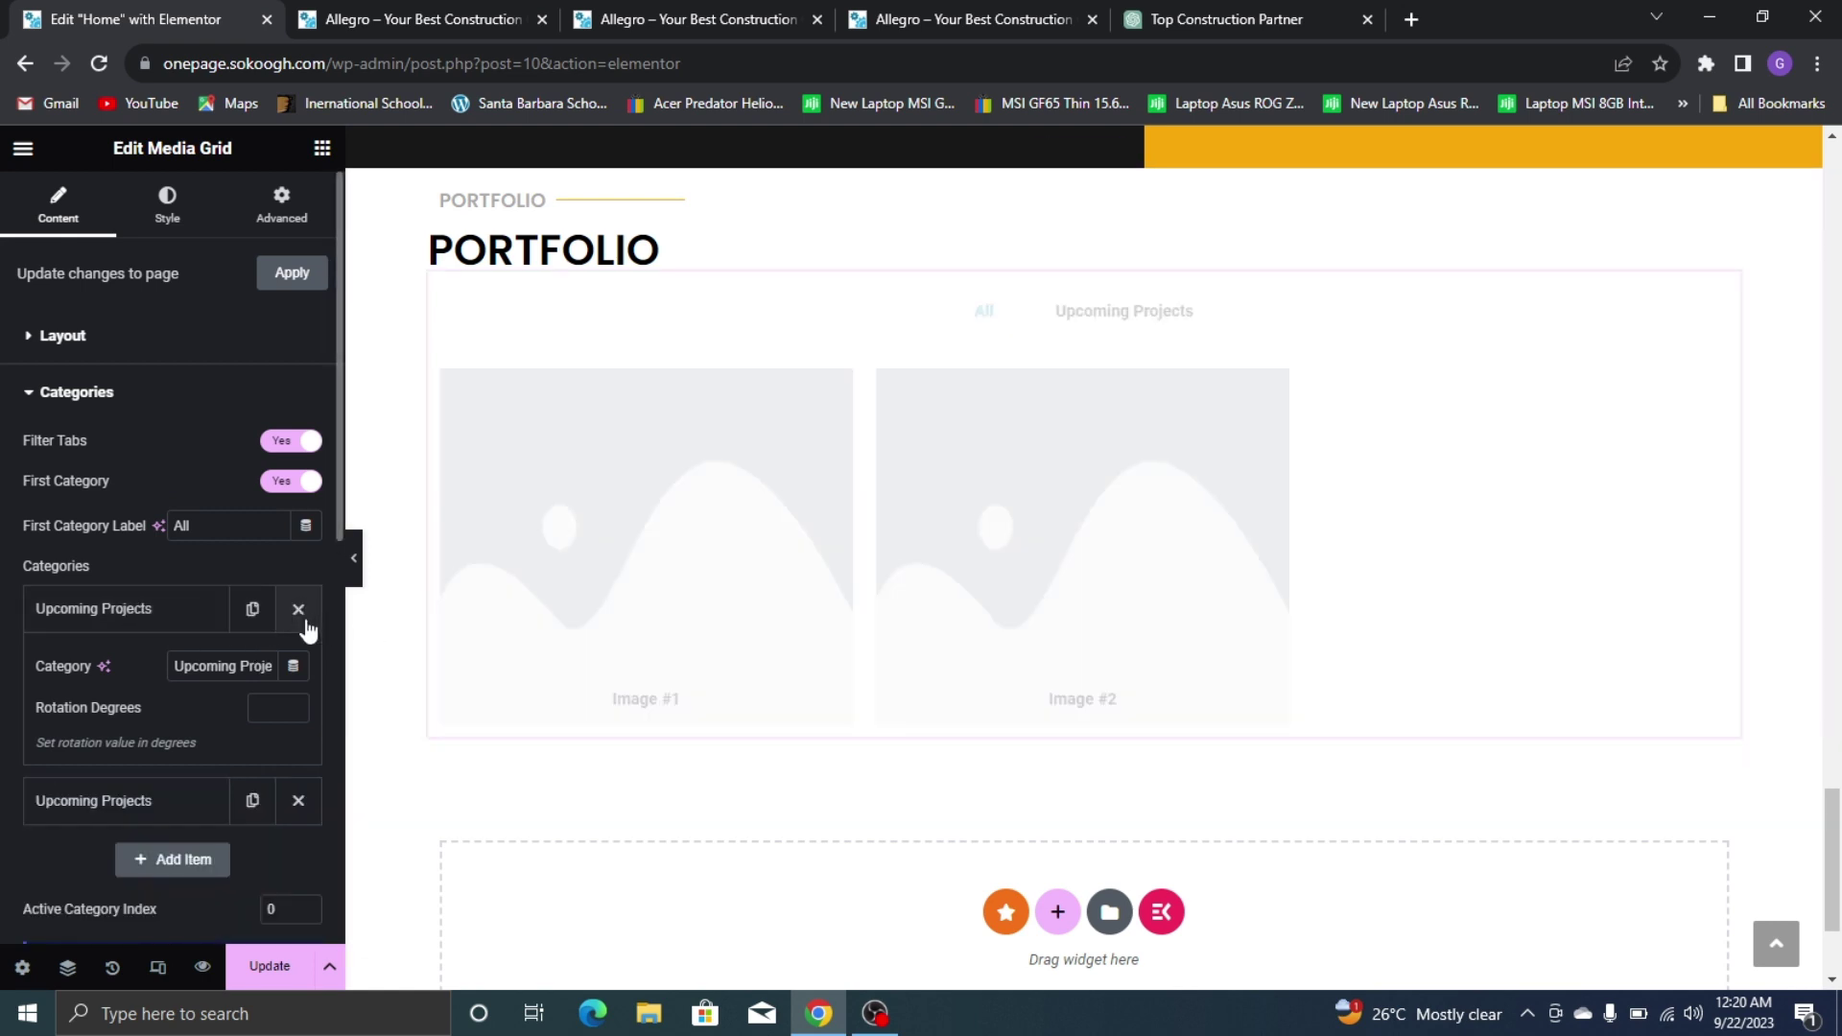
{"action": "left_click", "coordinate": [185, 811]}
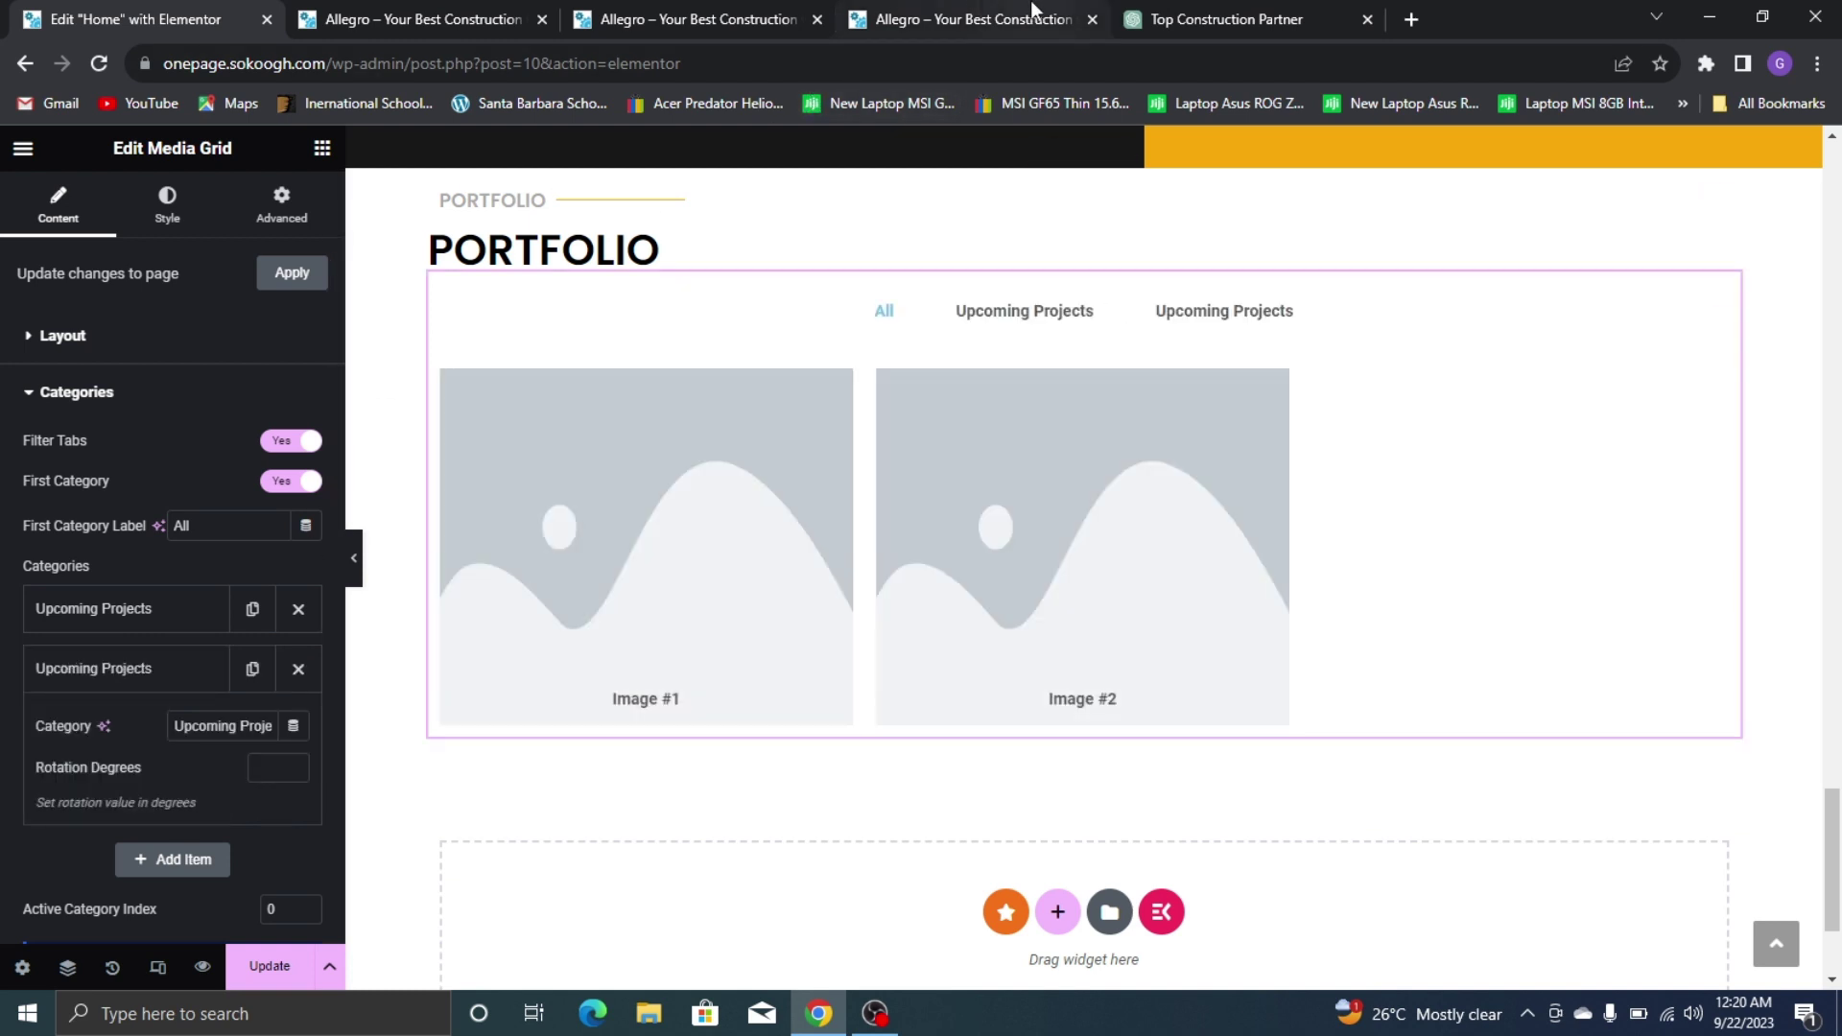
{"action": "left_click", "coordinate": [974, 19]}
{"action": "left_click", "coordinate": [8, 11]}
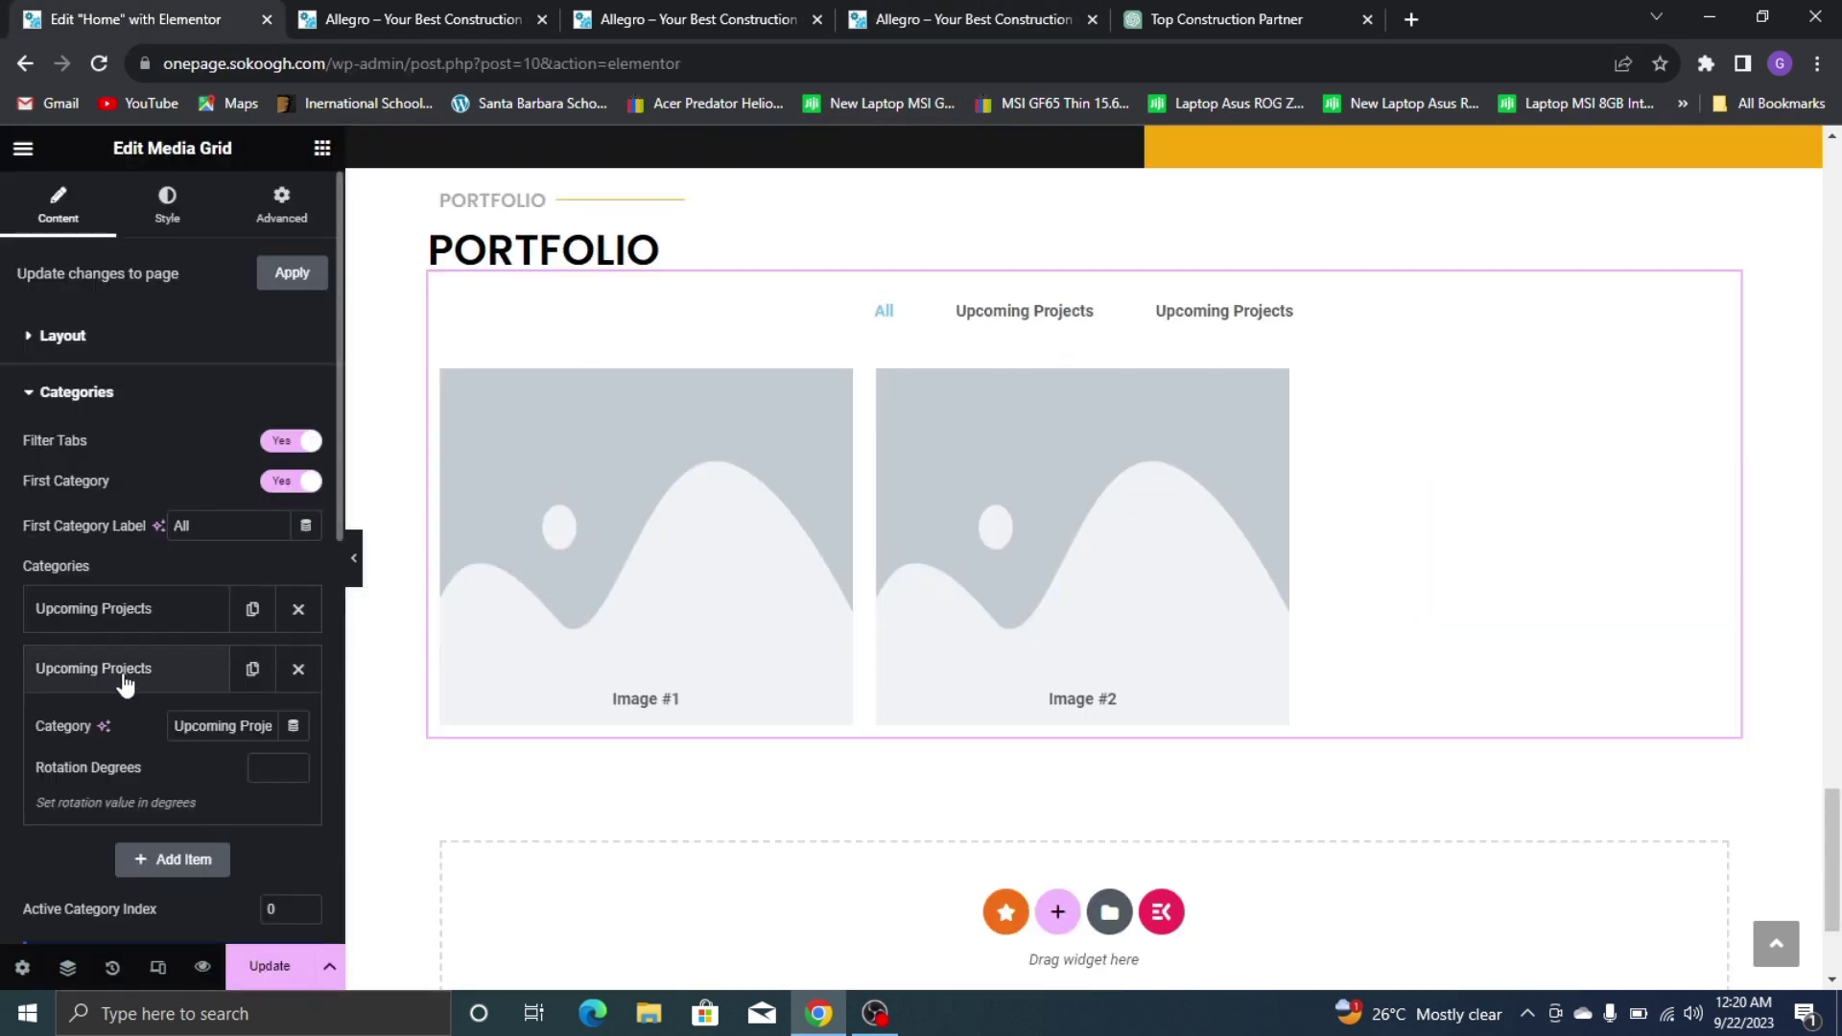
{"action": "left_click_drag", "start_coordinate": [235, 726], "coordinate": [118, 748]}
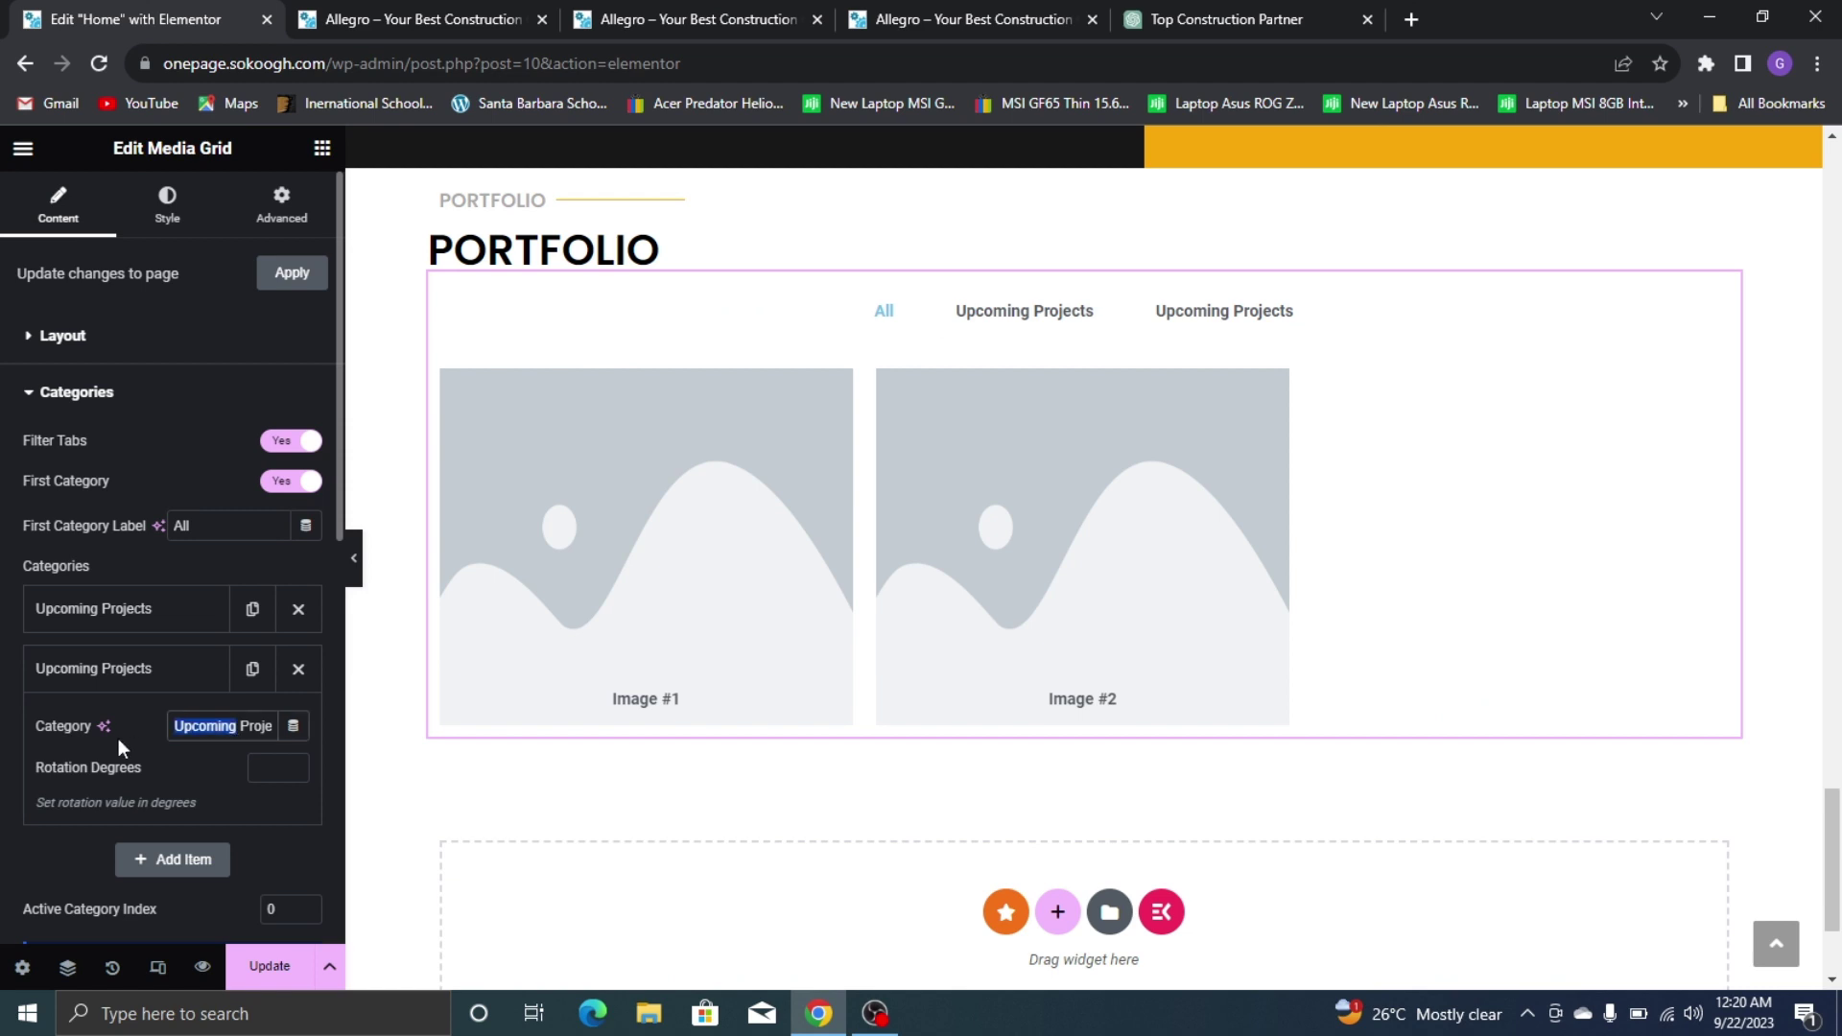
{"action": "type", "text": "Comp"}
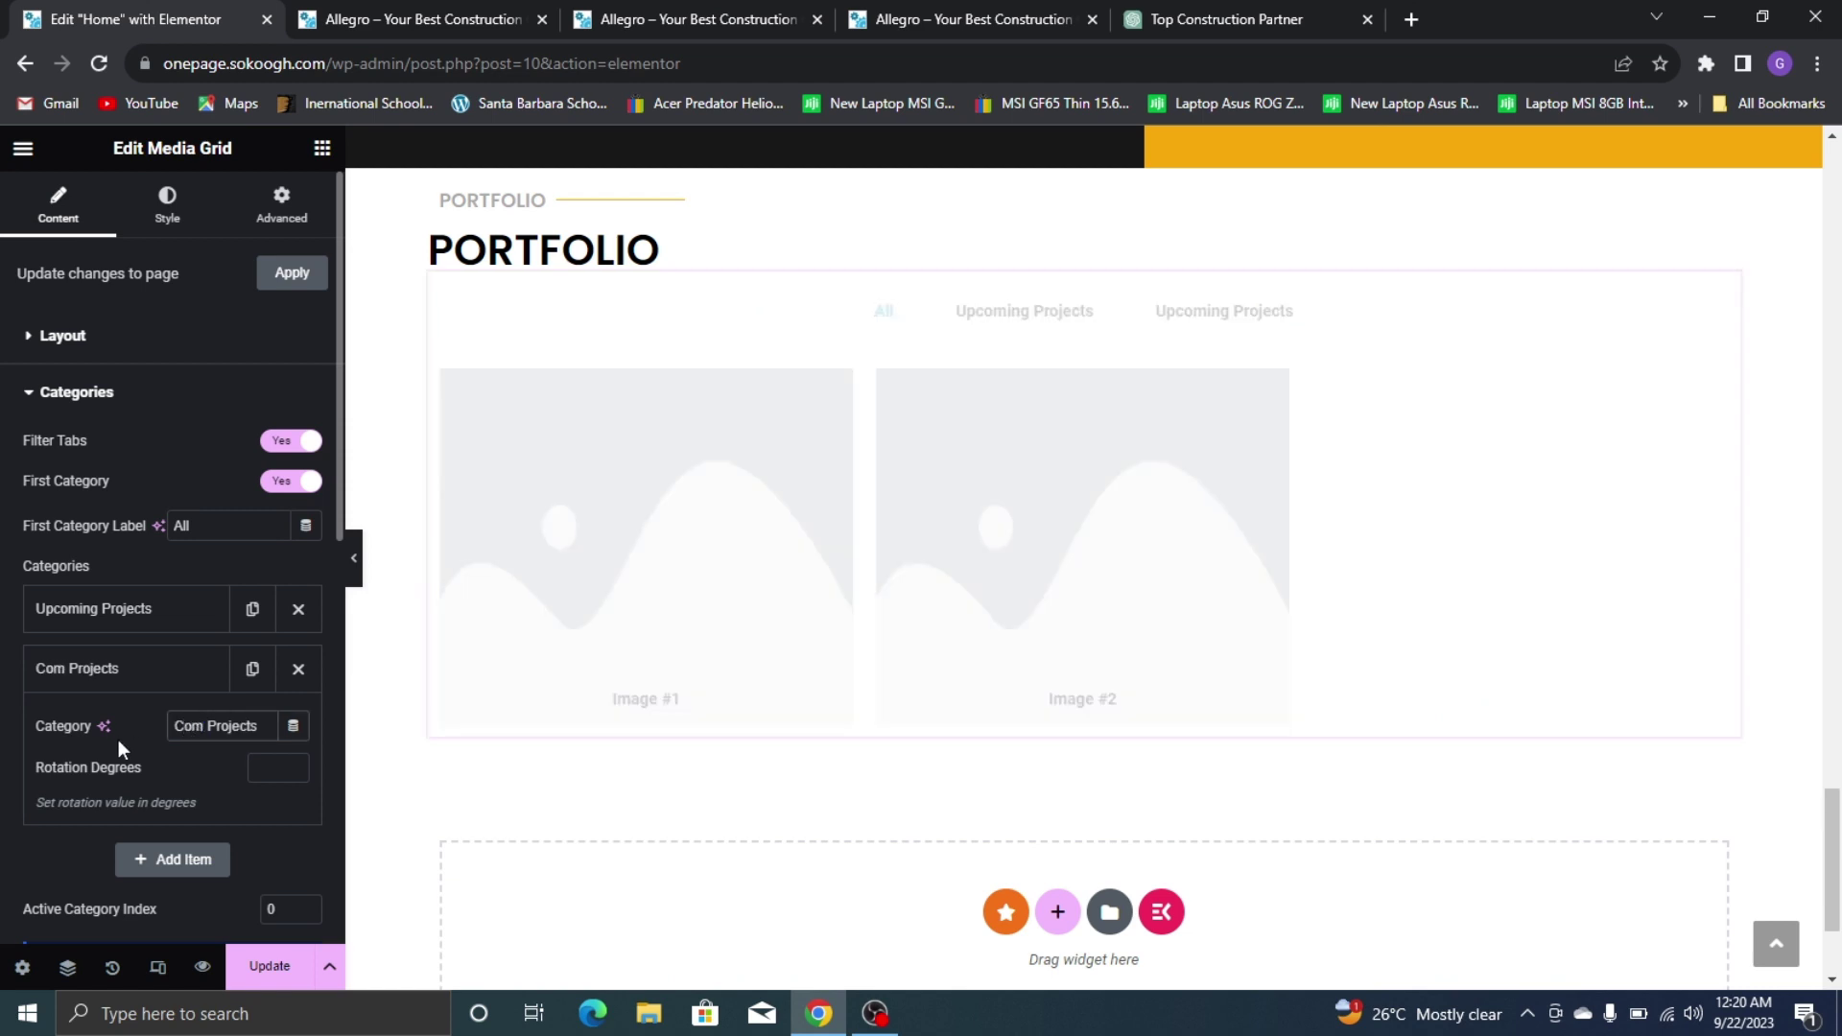
{"action": "type", "text": "leted"}
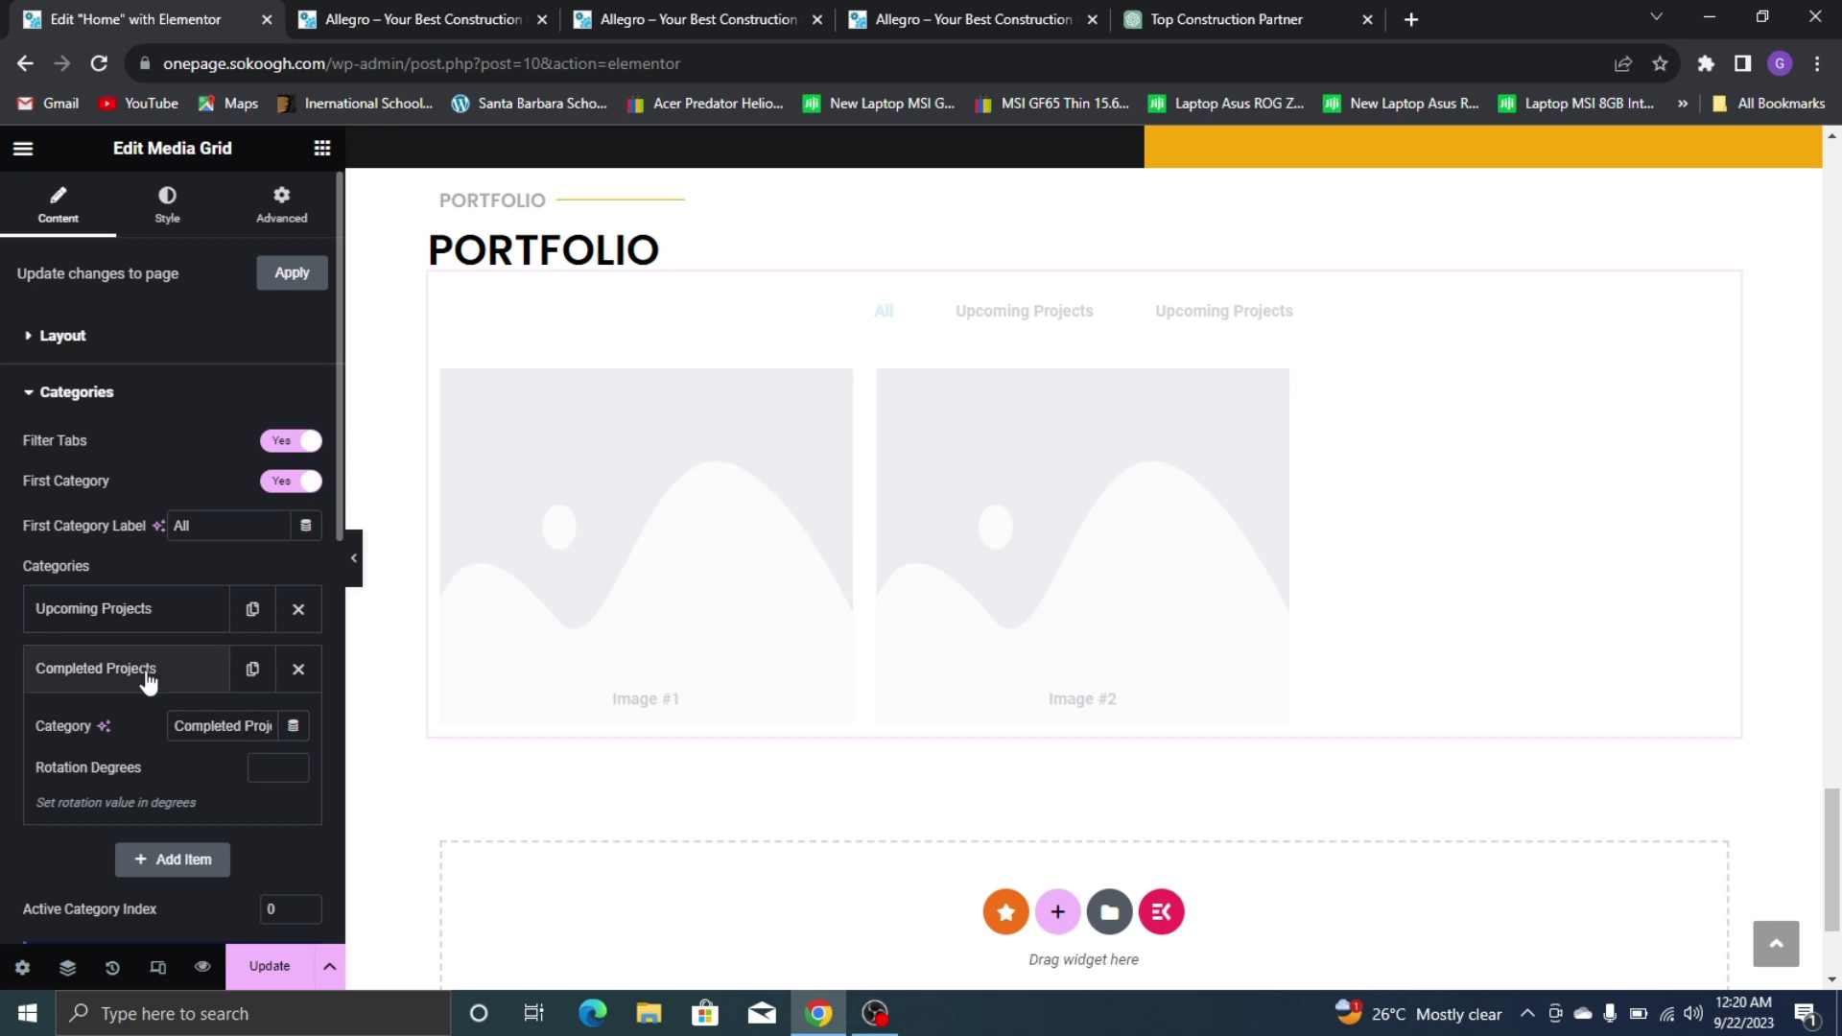
{"action": "left_click", "coordinate": [185, 683]}
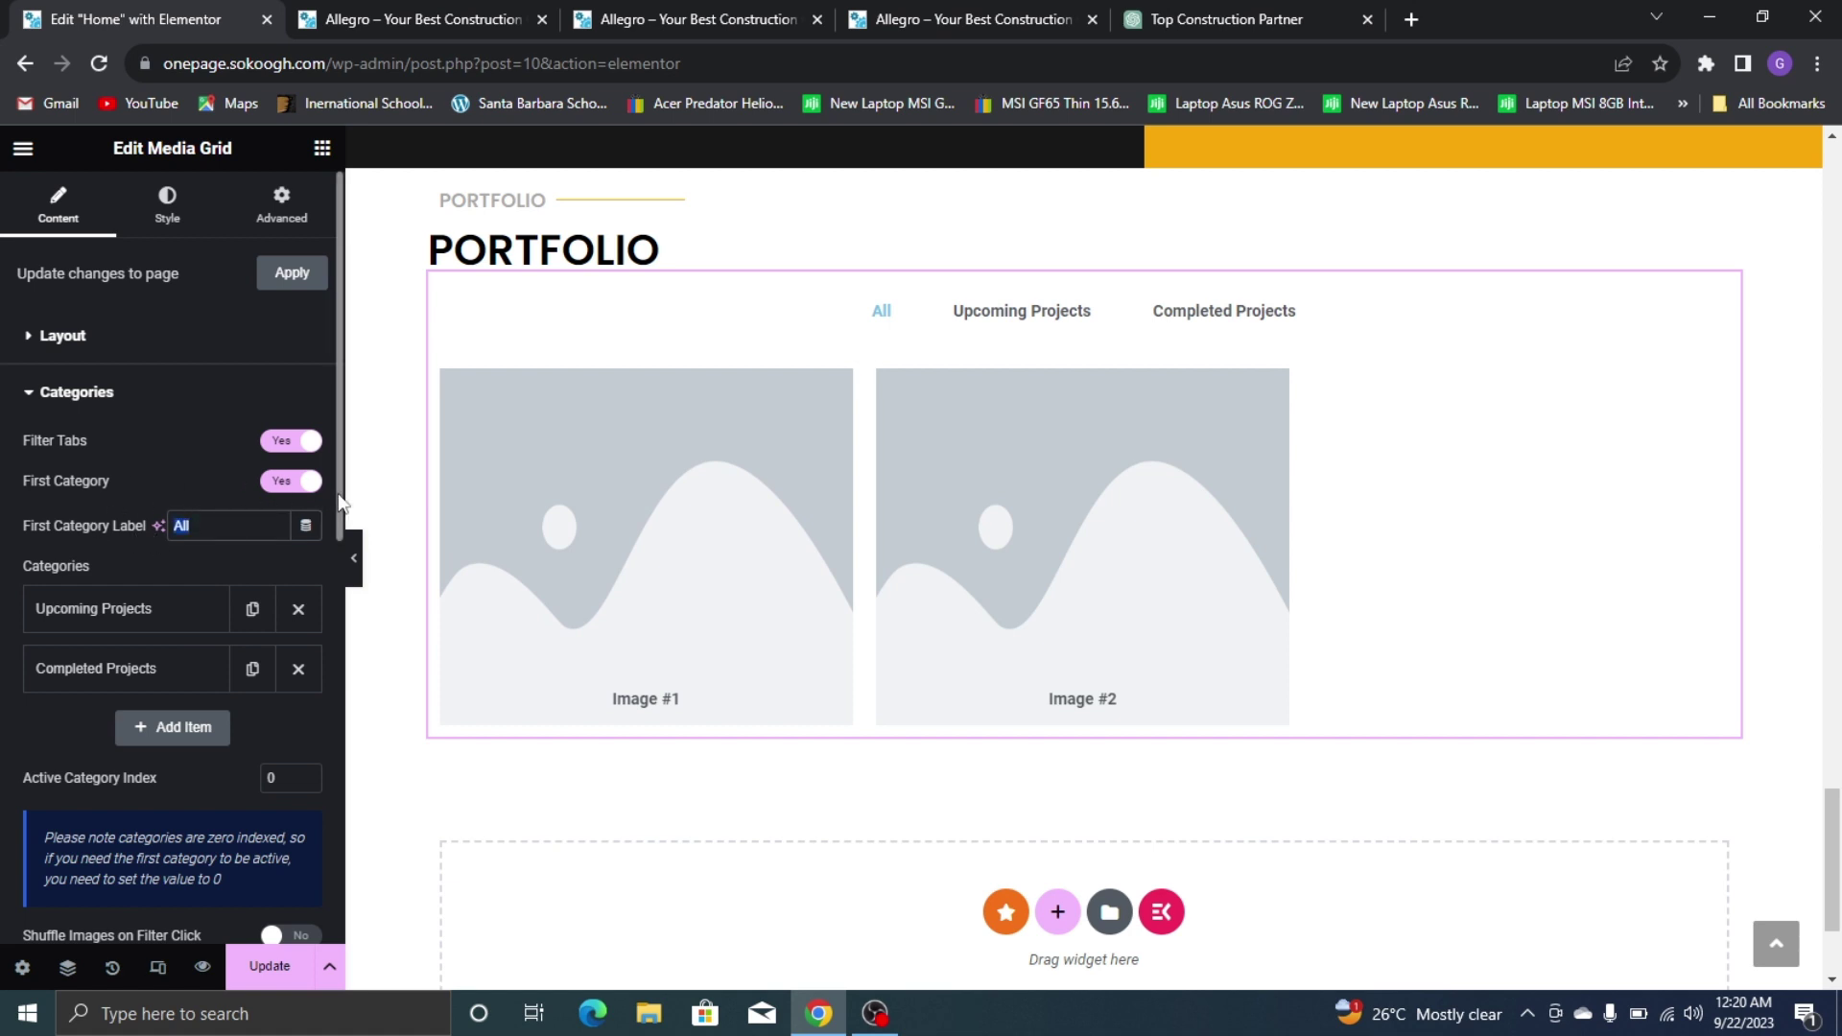
{"action": "type", "text": "everything"}
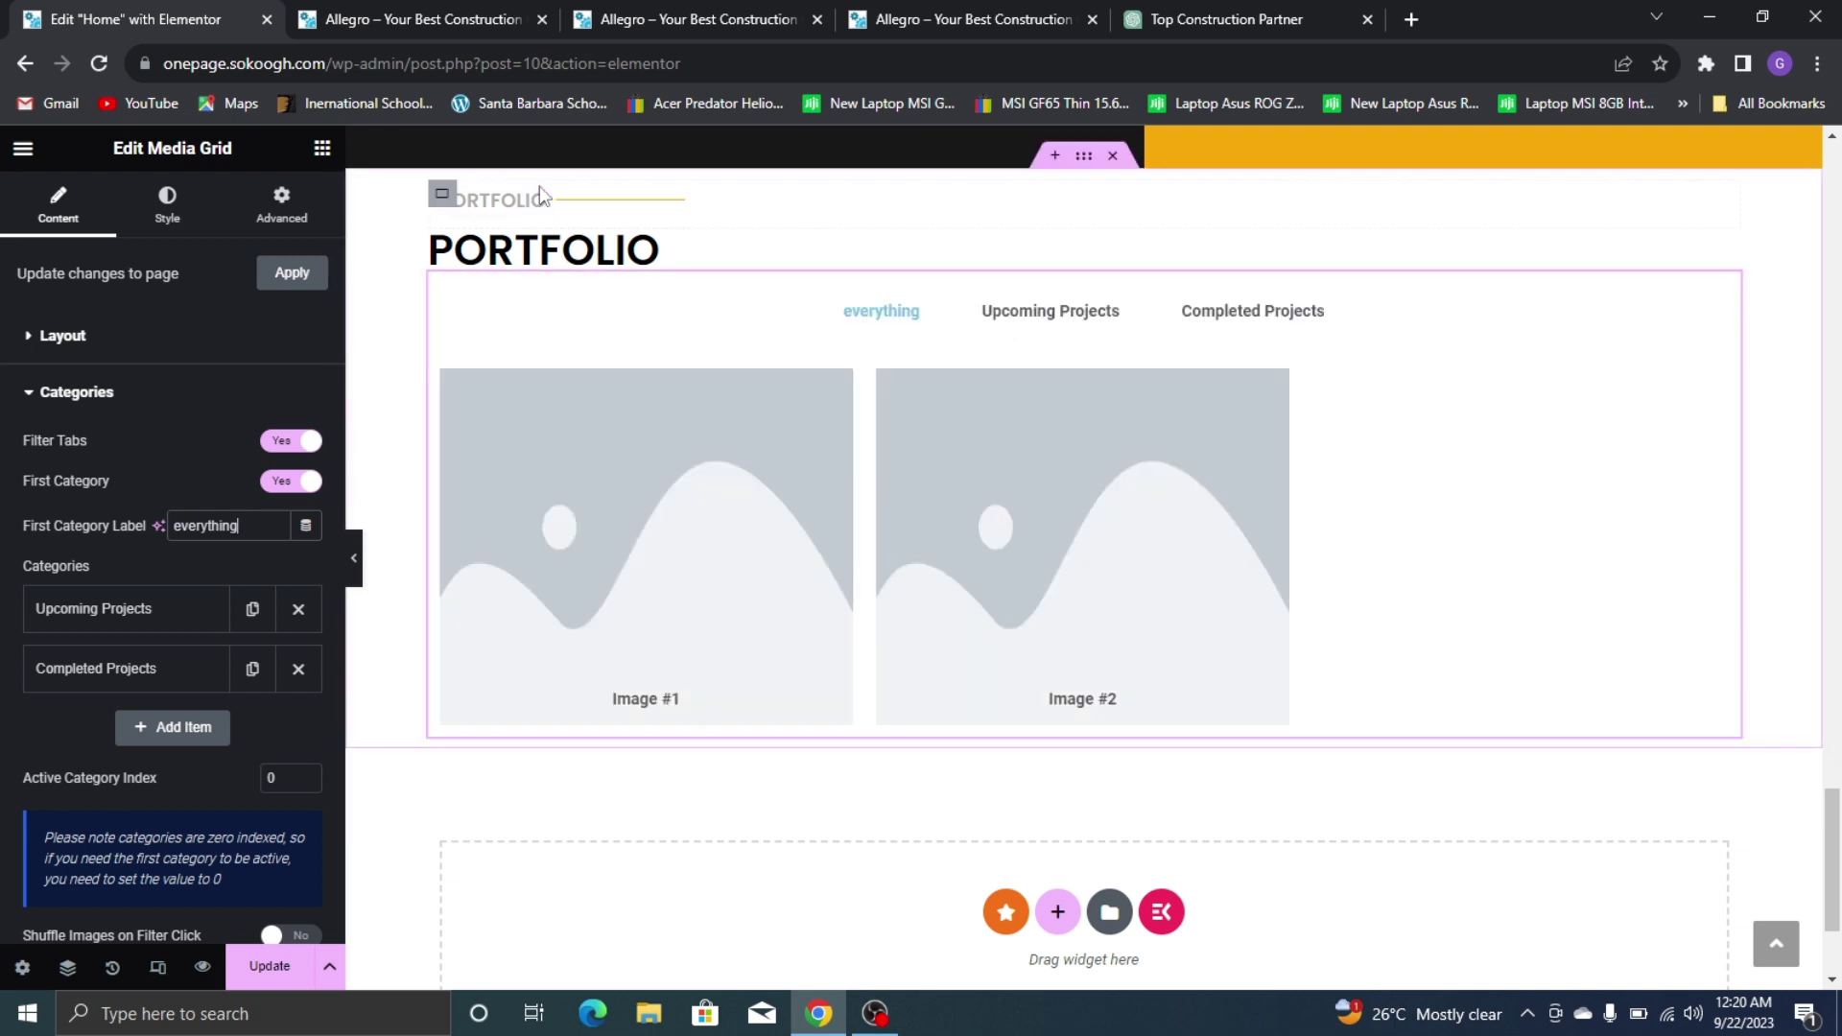
{"action": "type", "text": "All"}
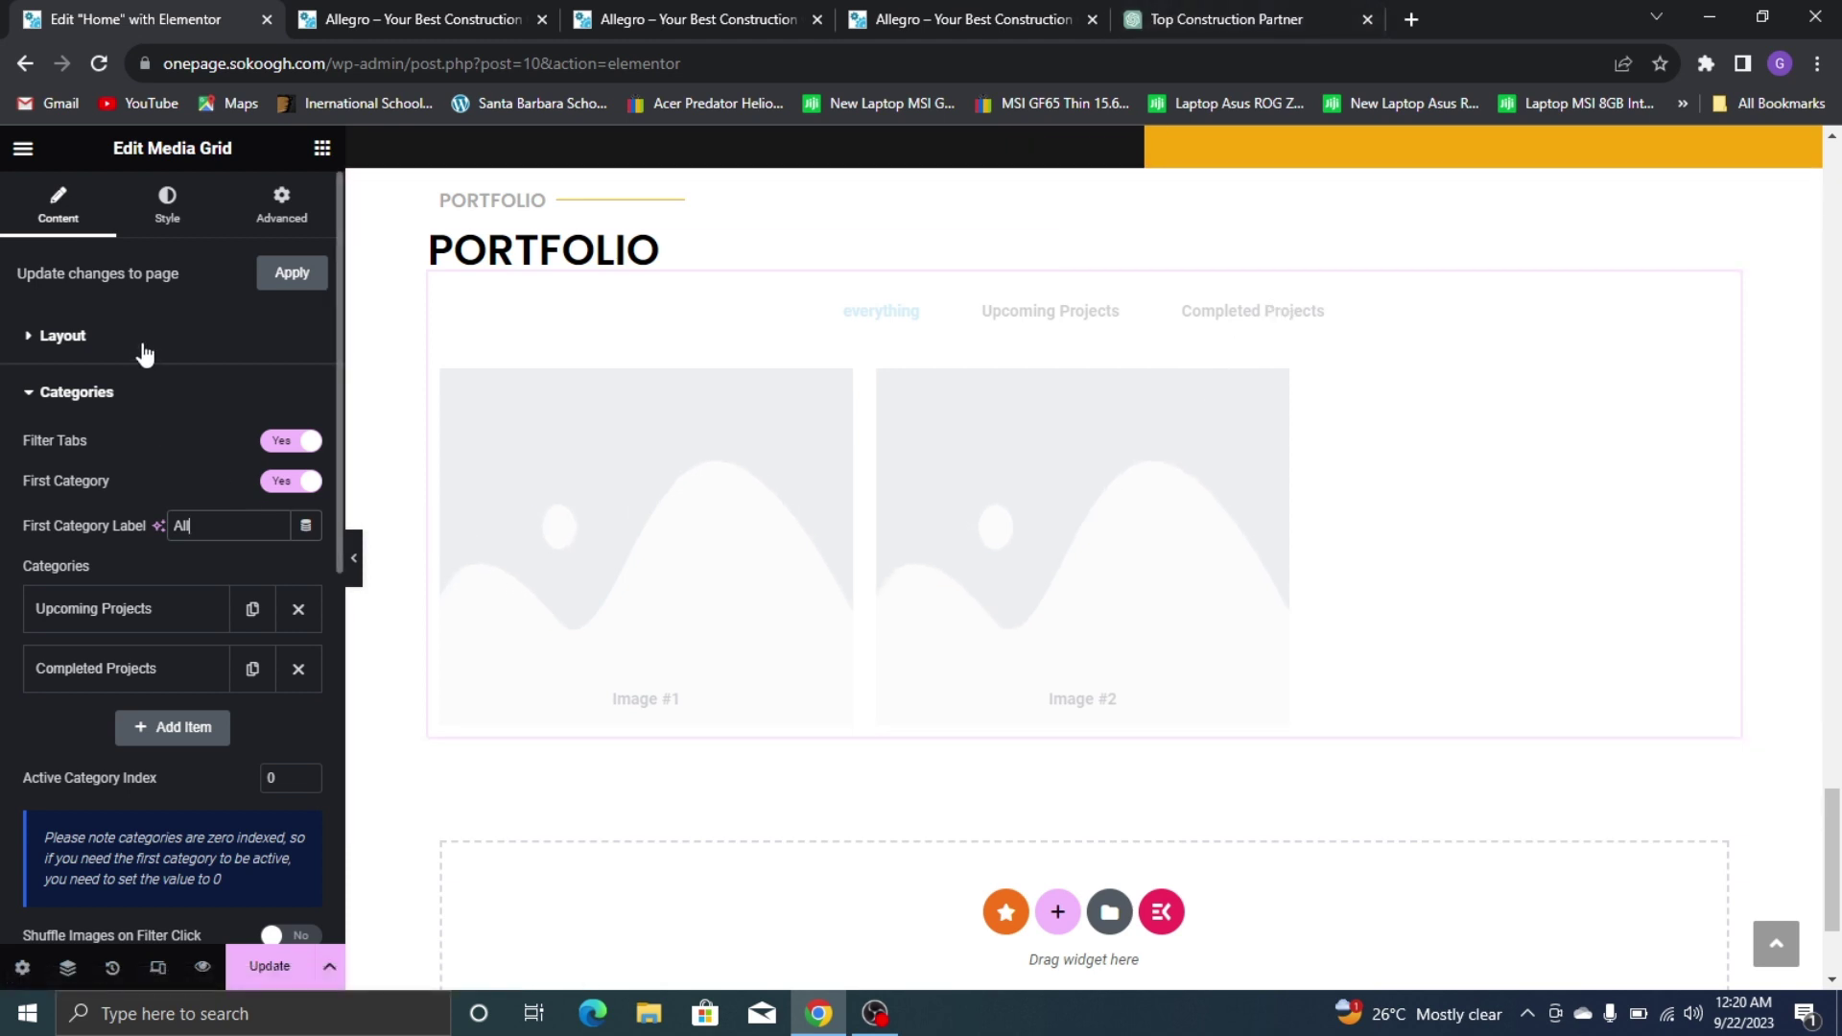
{"action": "left_click", "coordinate": [96, 392]}
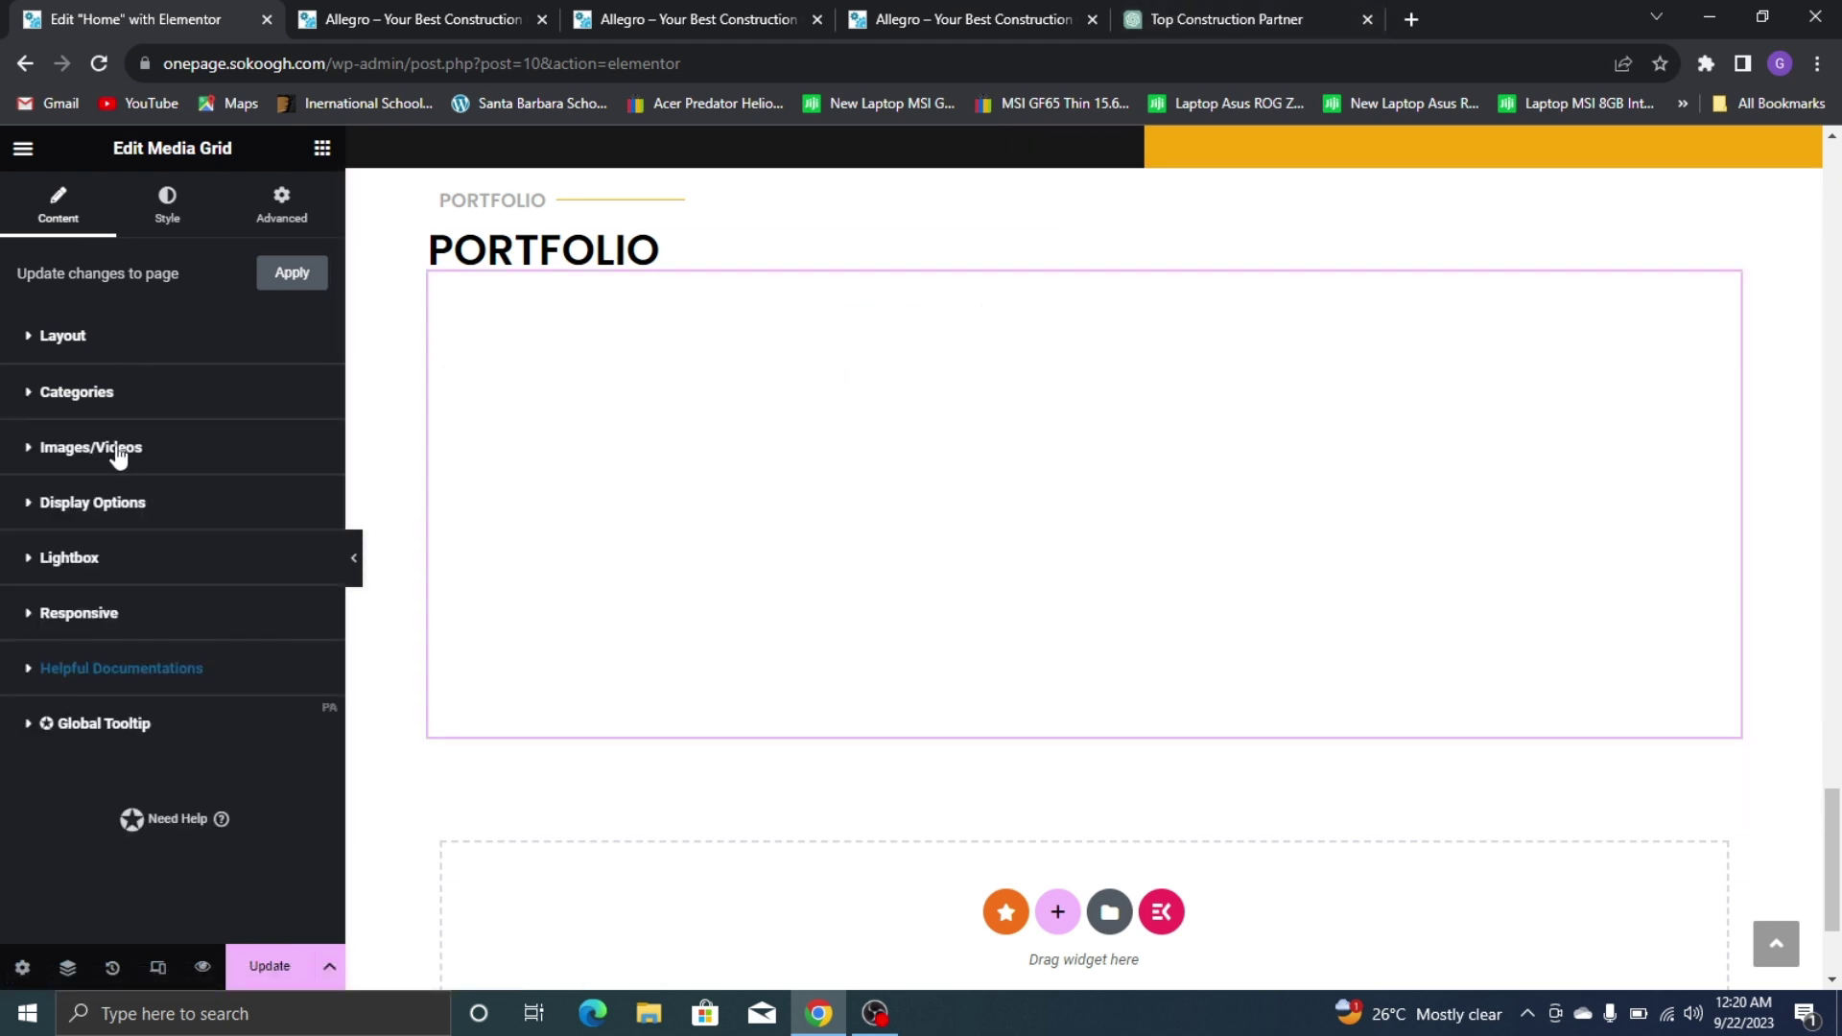
Delete Image #2 from the grid's Images/Videos list and expand Image #1
{"action": "left_click", "coordinate": [115, 448]}
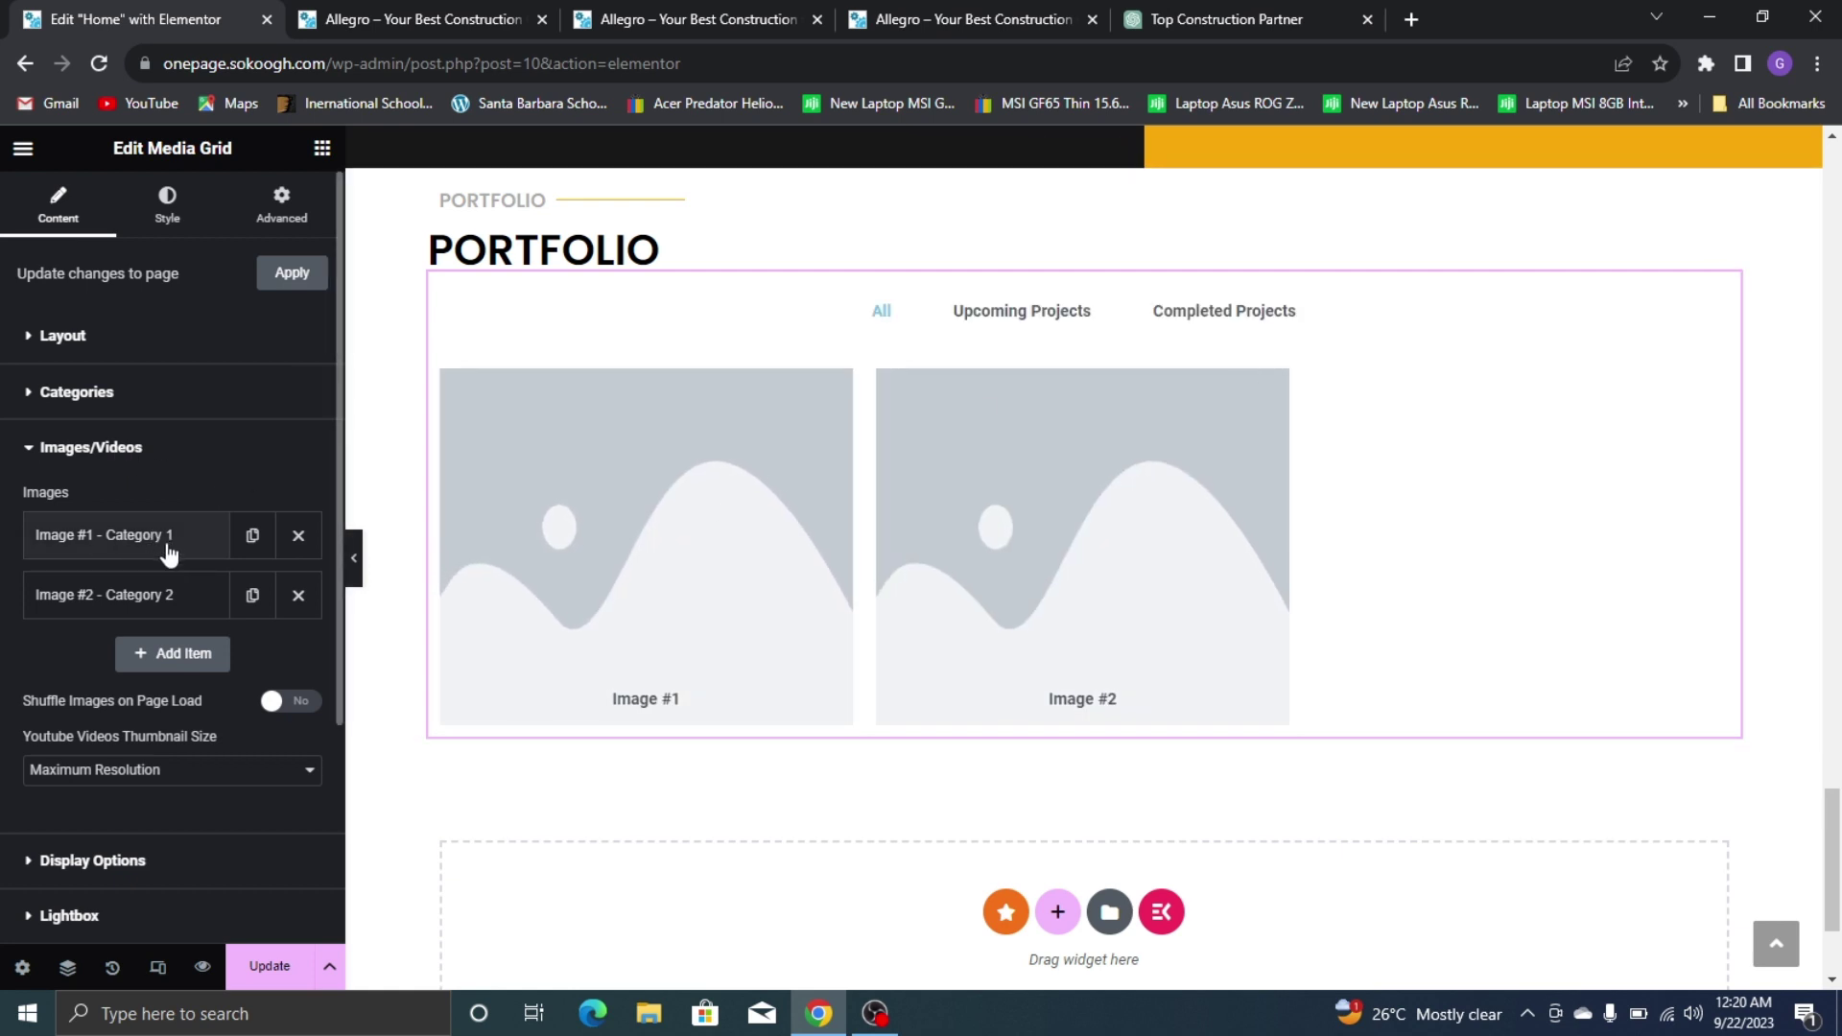
{"action": "left_click", "coordinate": [296, 595]}
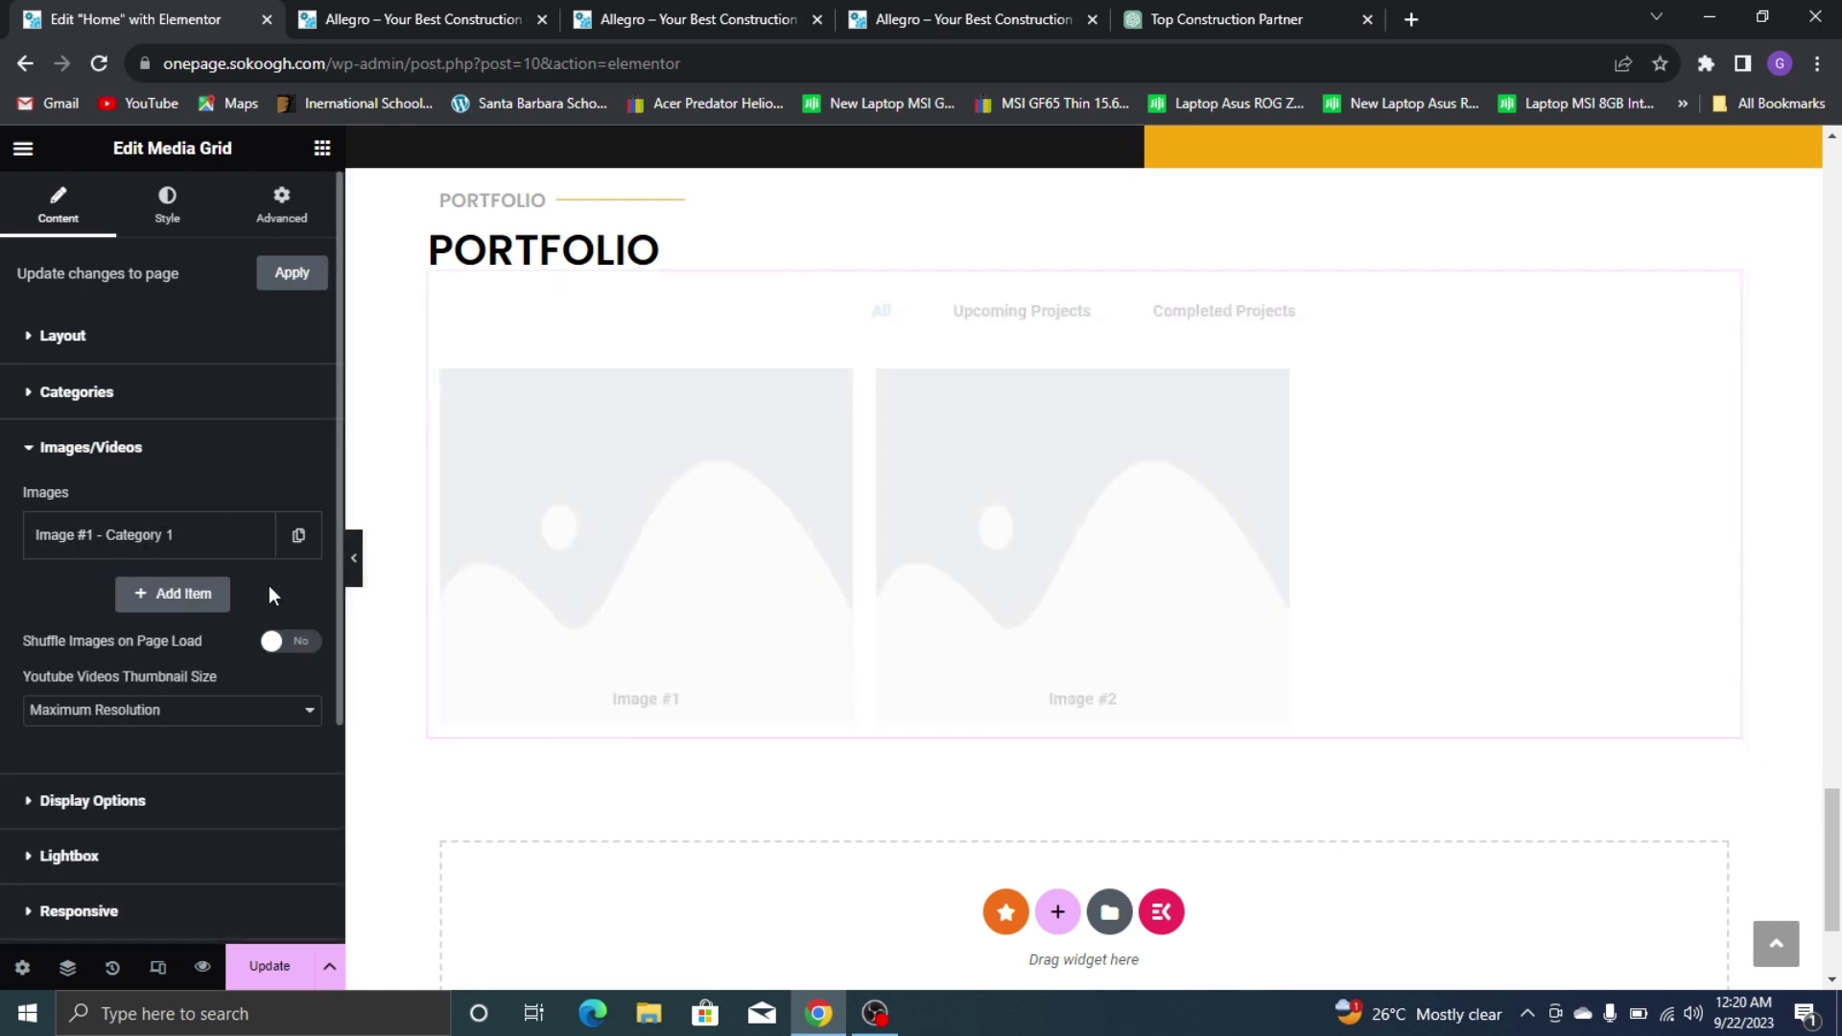
{"action": "left_click", "coordinate": [194, 549]}
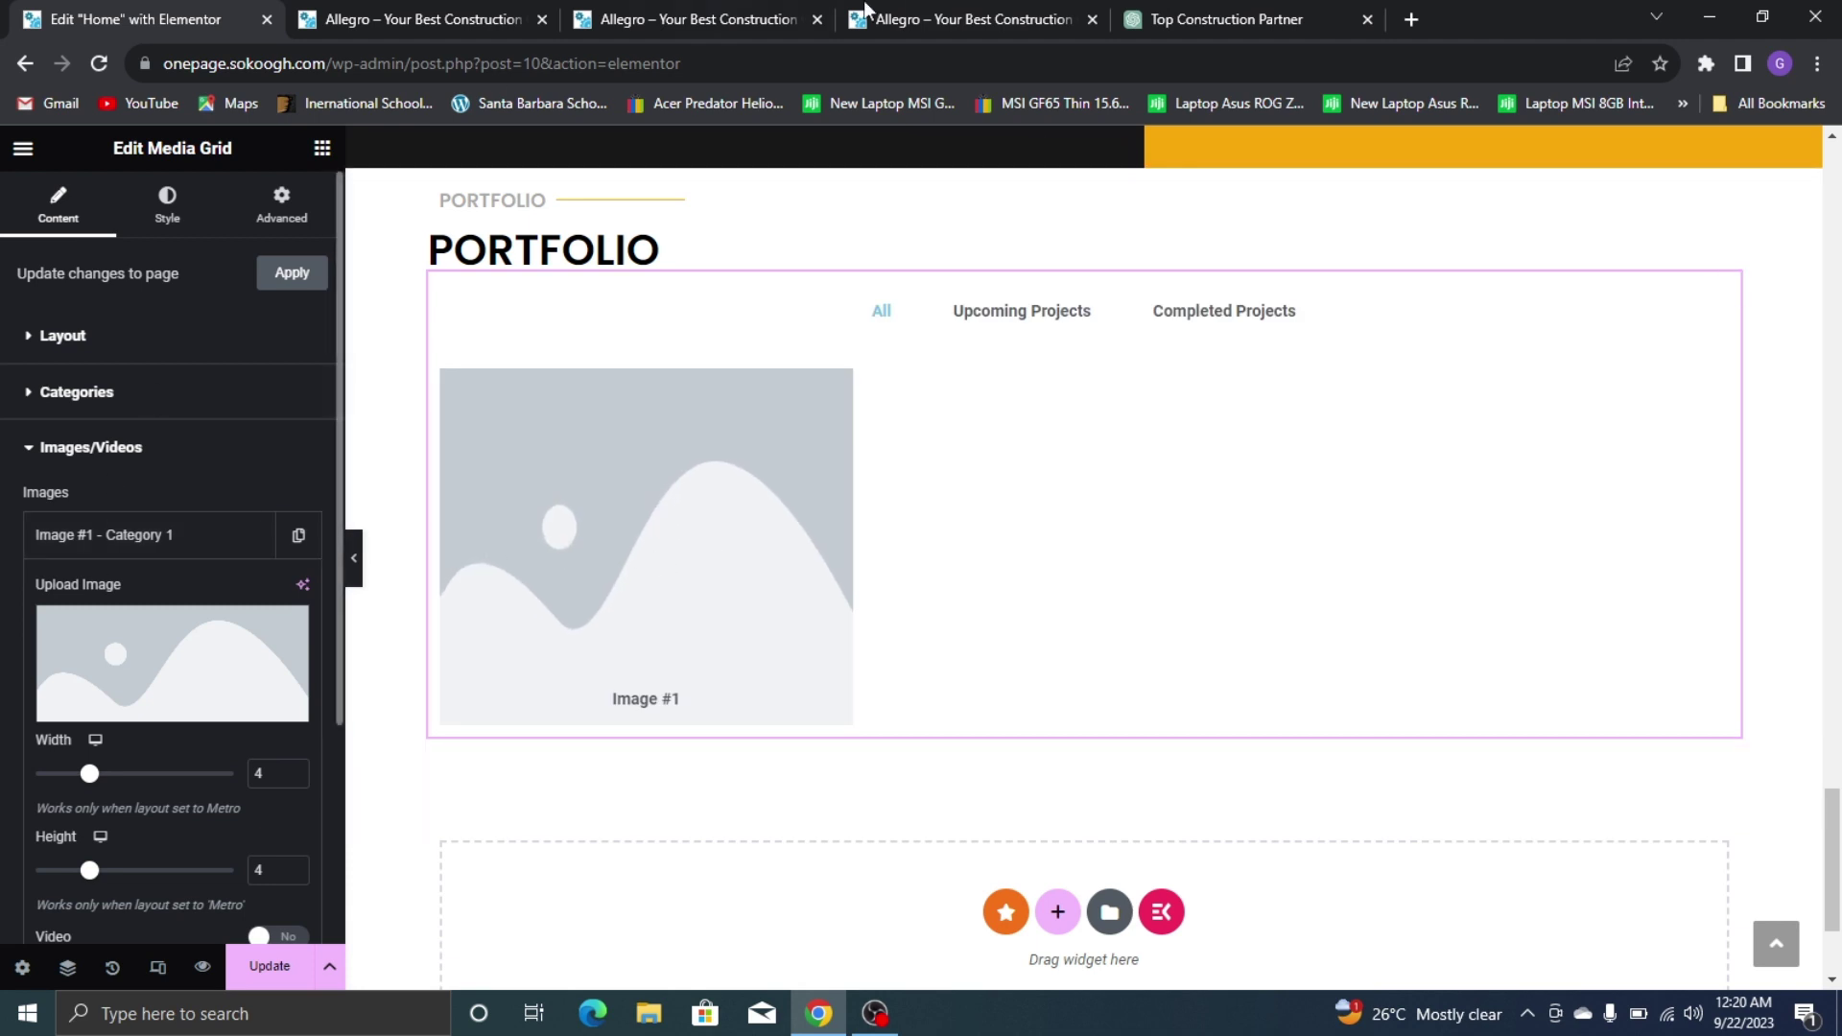
{"action": "left_click", "coordinate": [978, 20]}
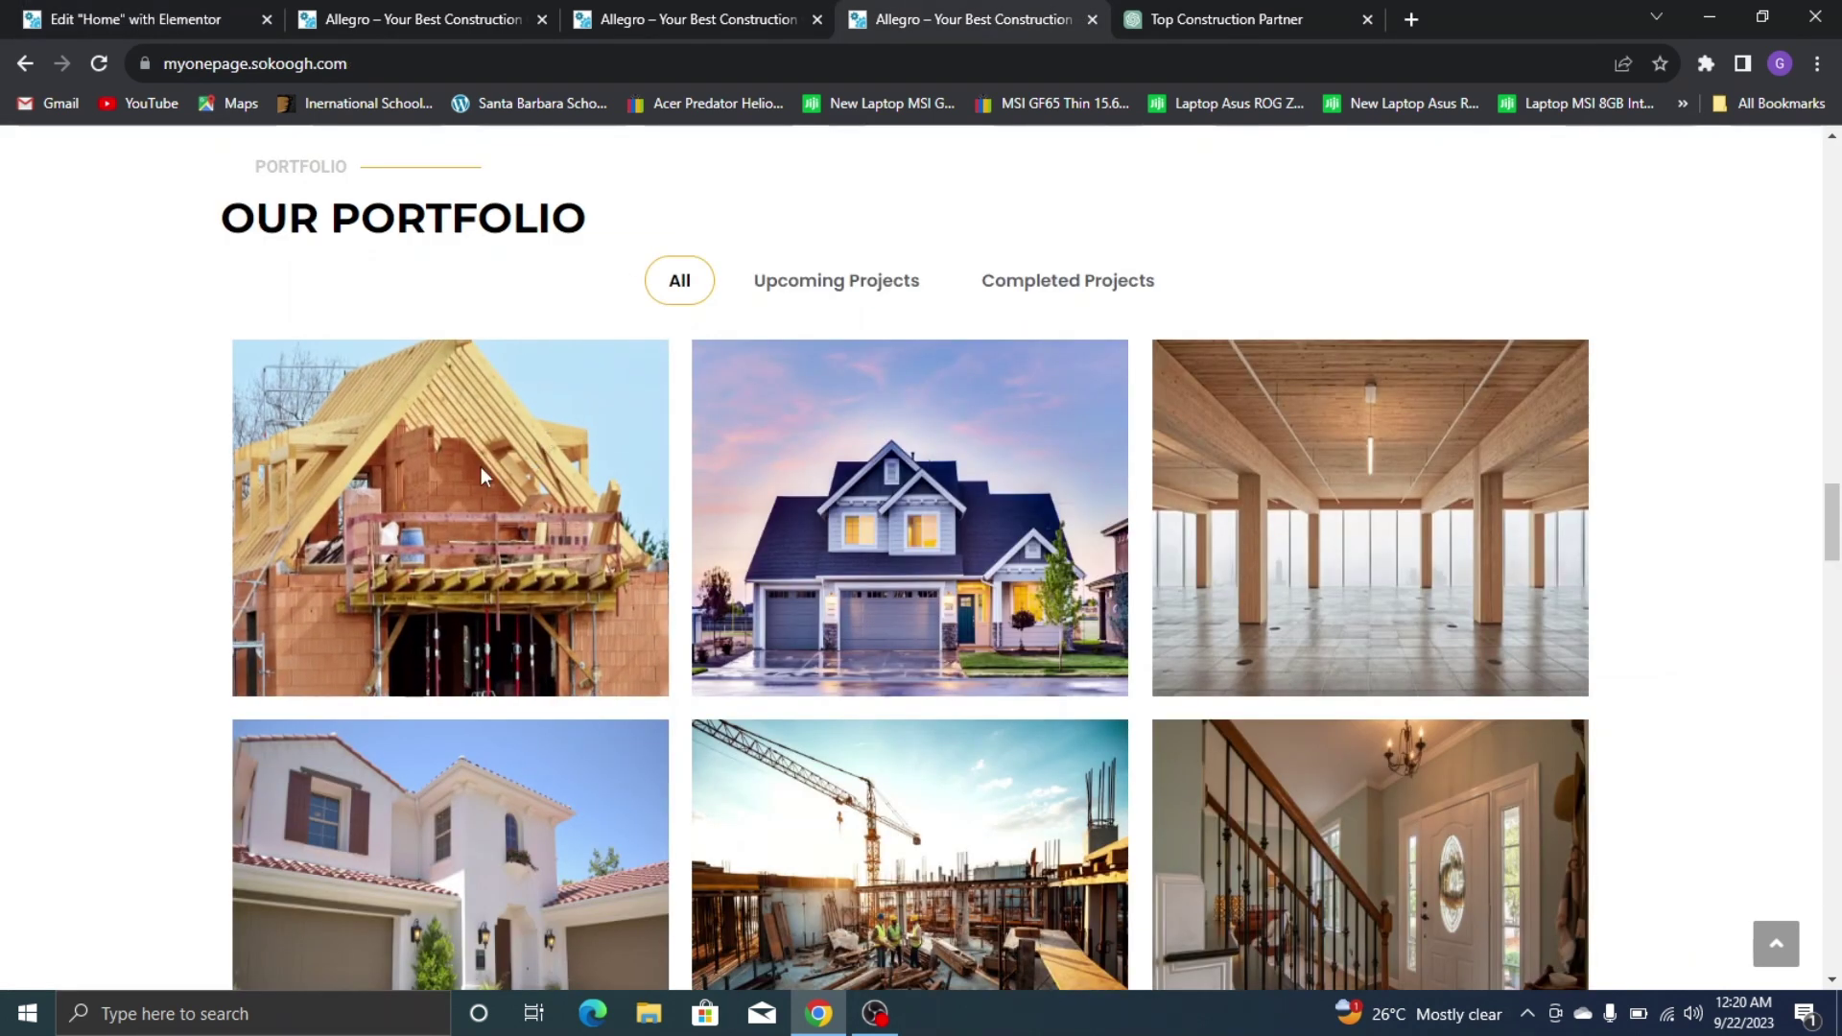
{"action": "left_click", "coordinate": [91, 19]}
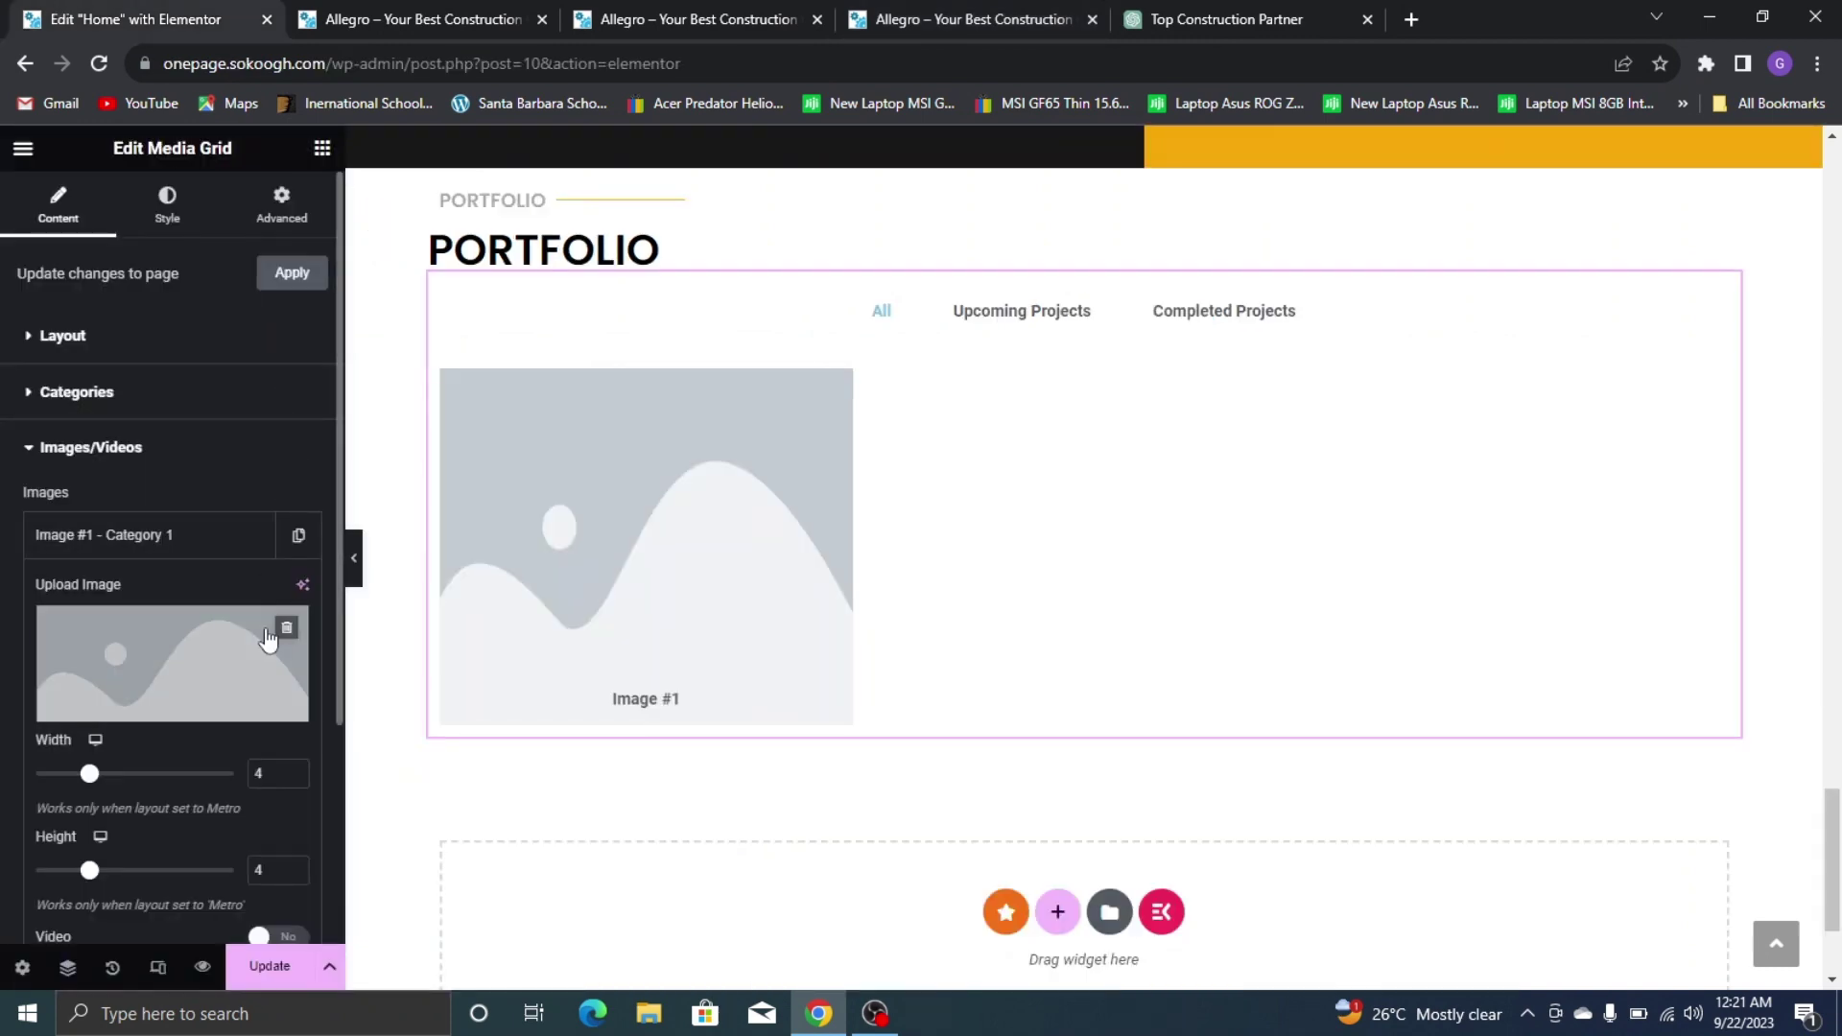
Set Image #1 to the timber-roof construction photo, image-16, from the Media Library
{"action": "mouse_move", "coordinate": [271, 654]}
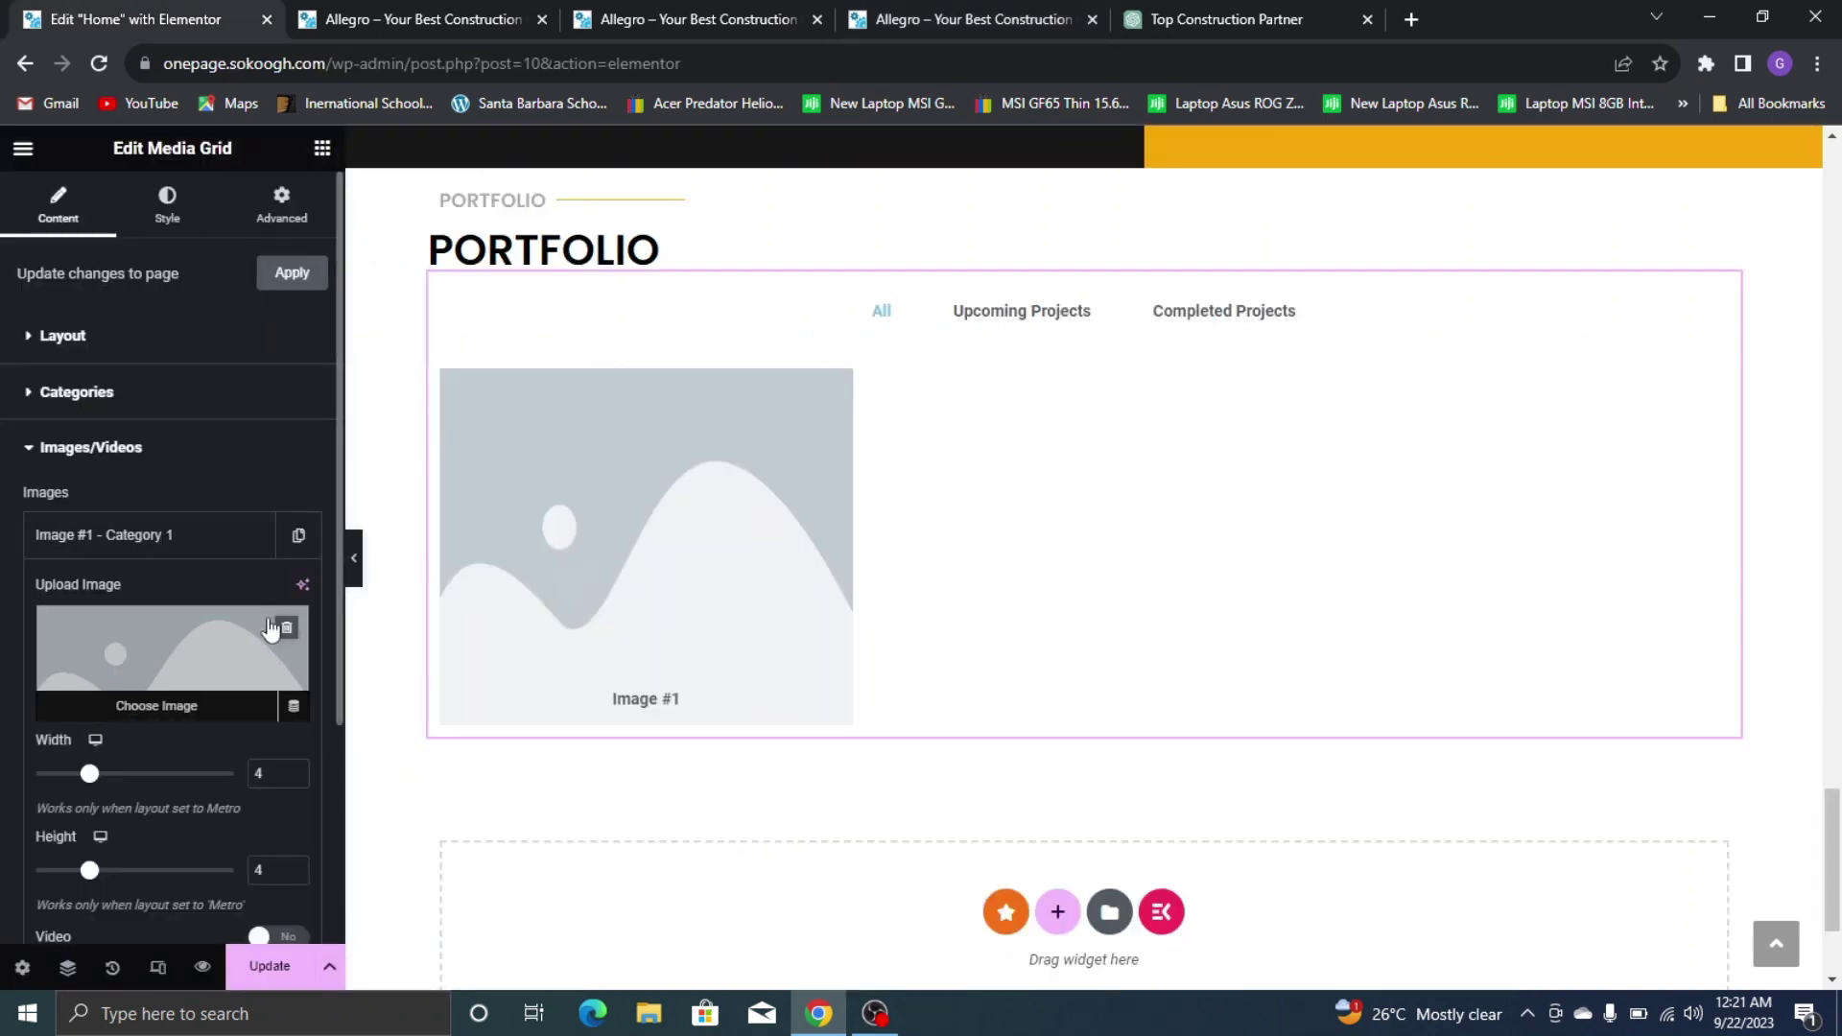
{"action": "left_click", "coordinate": [148, 653]}
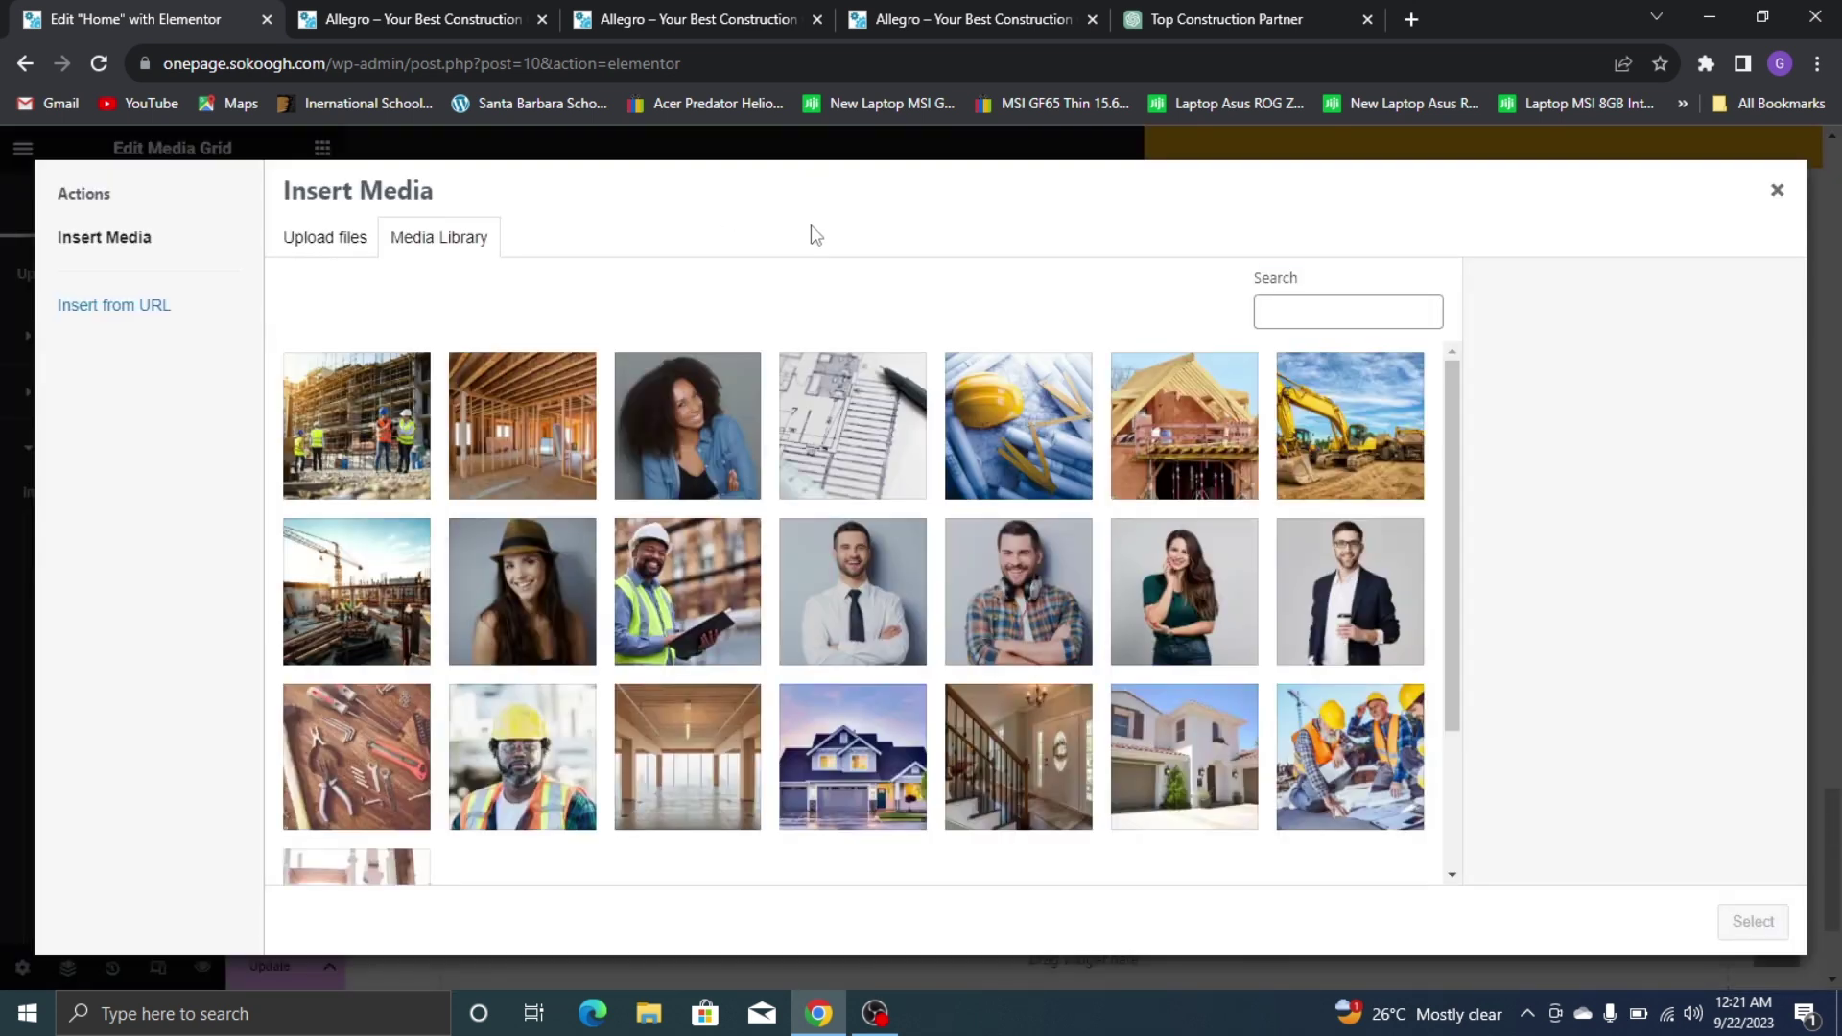
{"action": "left_click", "coordinate": [994, 2]}
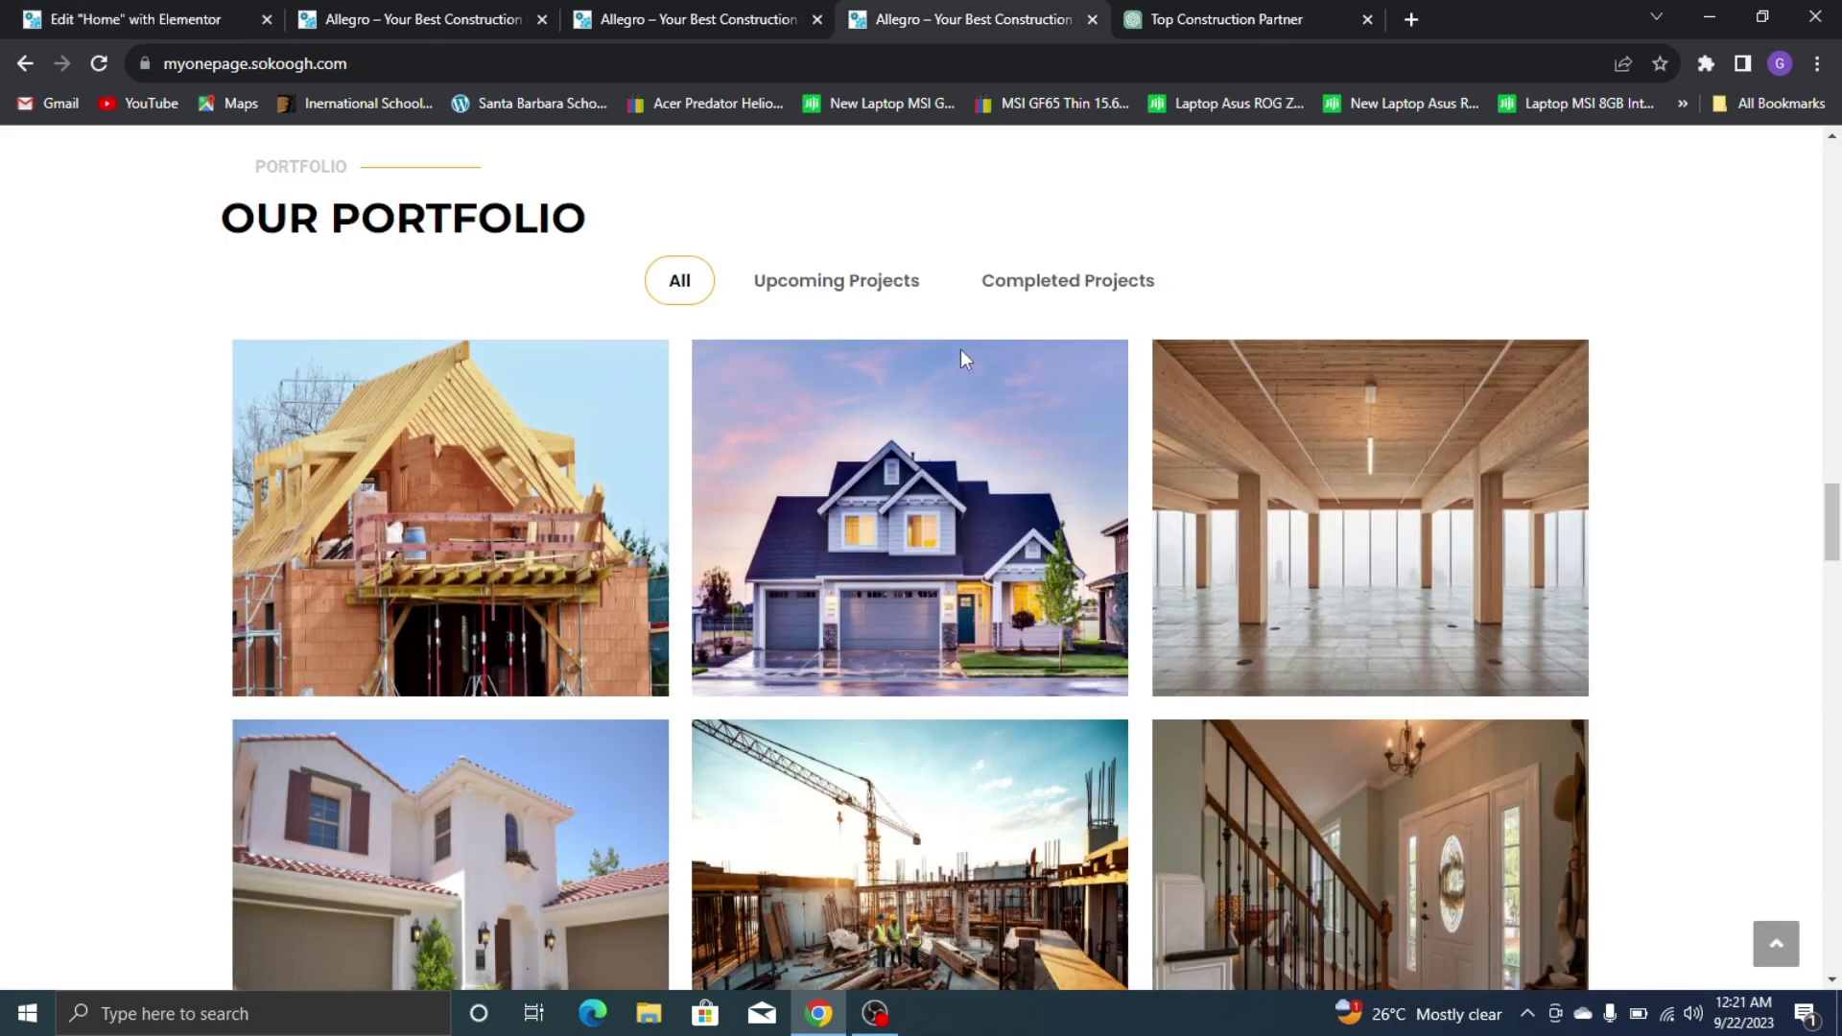
{"action": "left_click", "coordinate": [122, 12]}
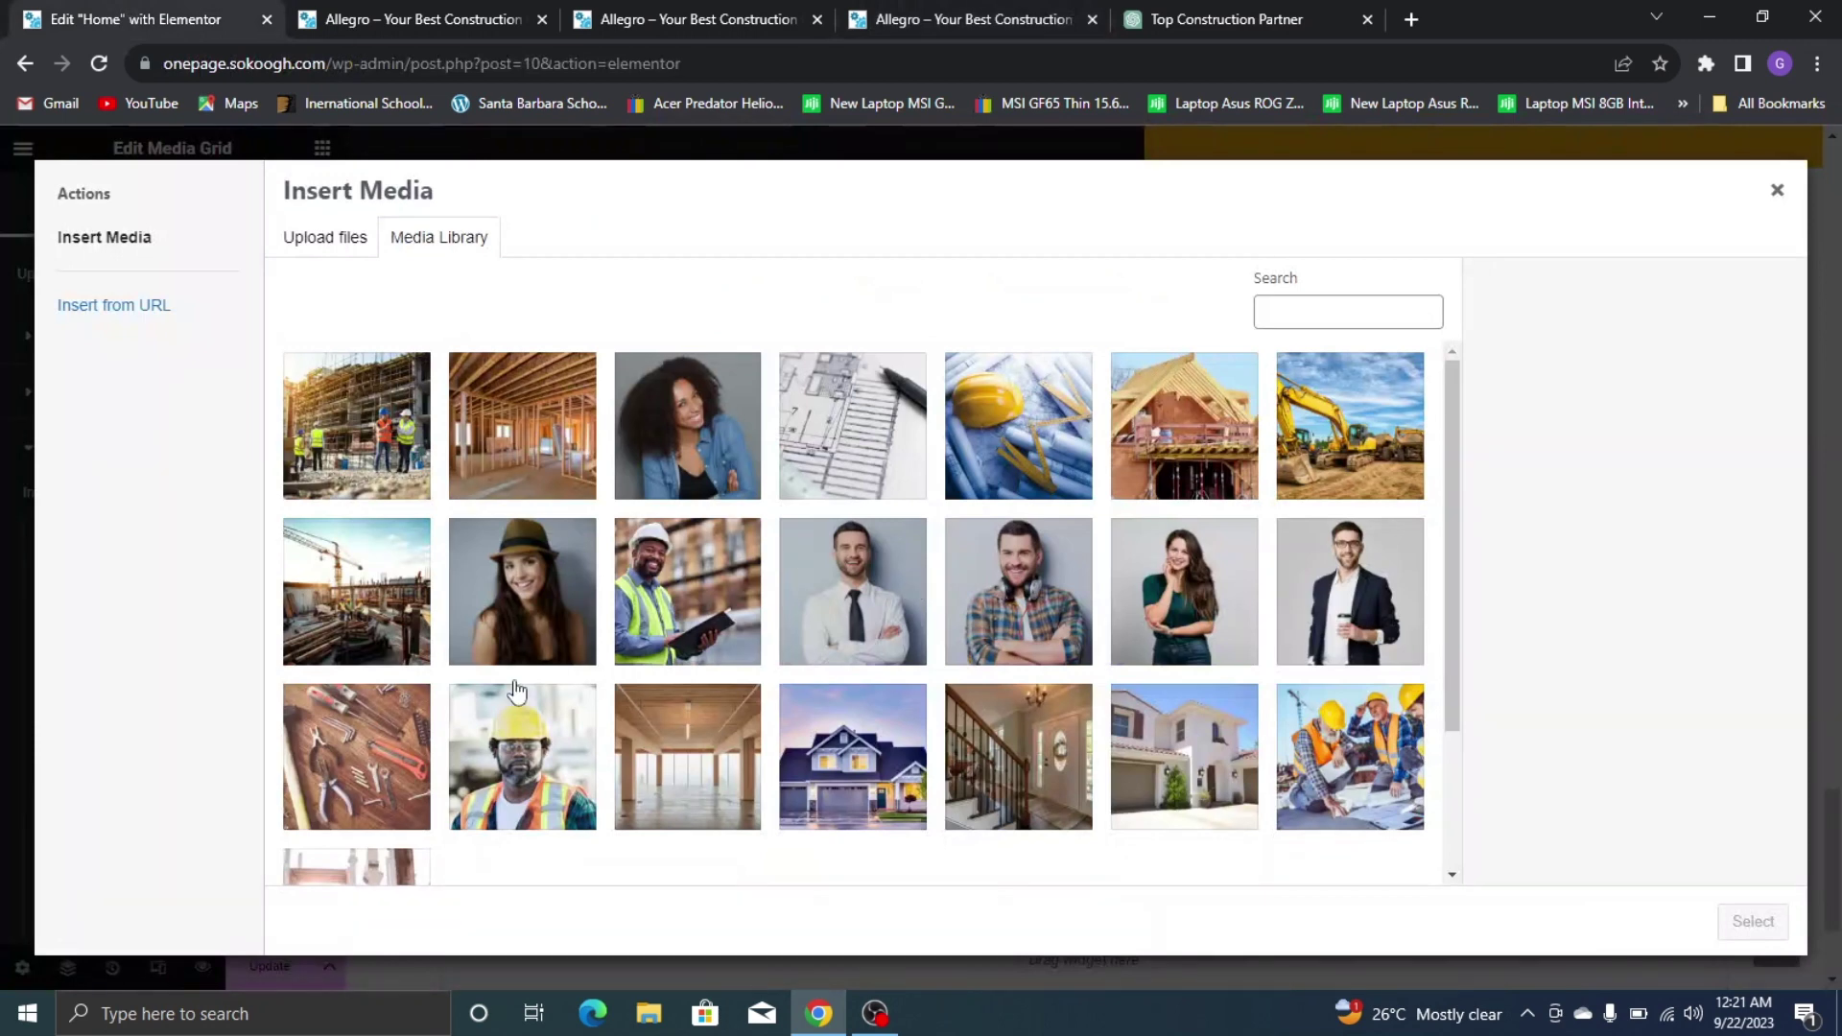
{"action": "left_click", "coordinate": [1165, 444]}
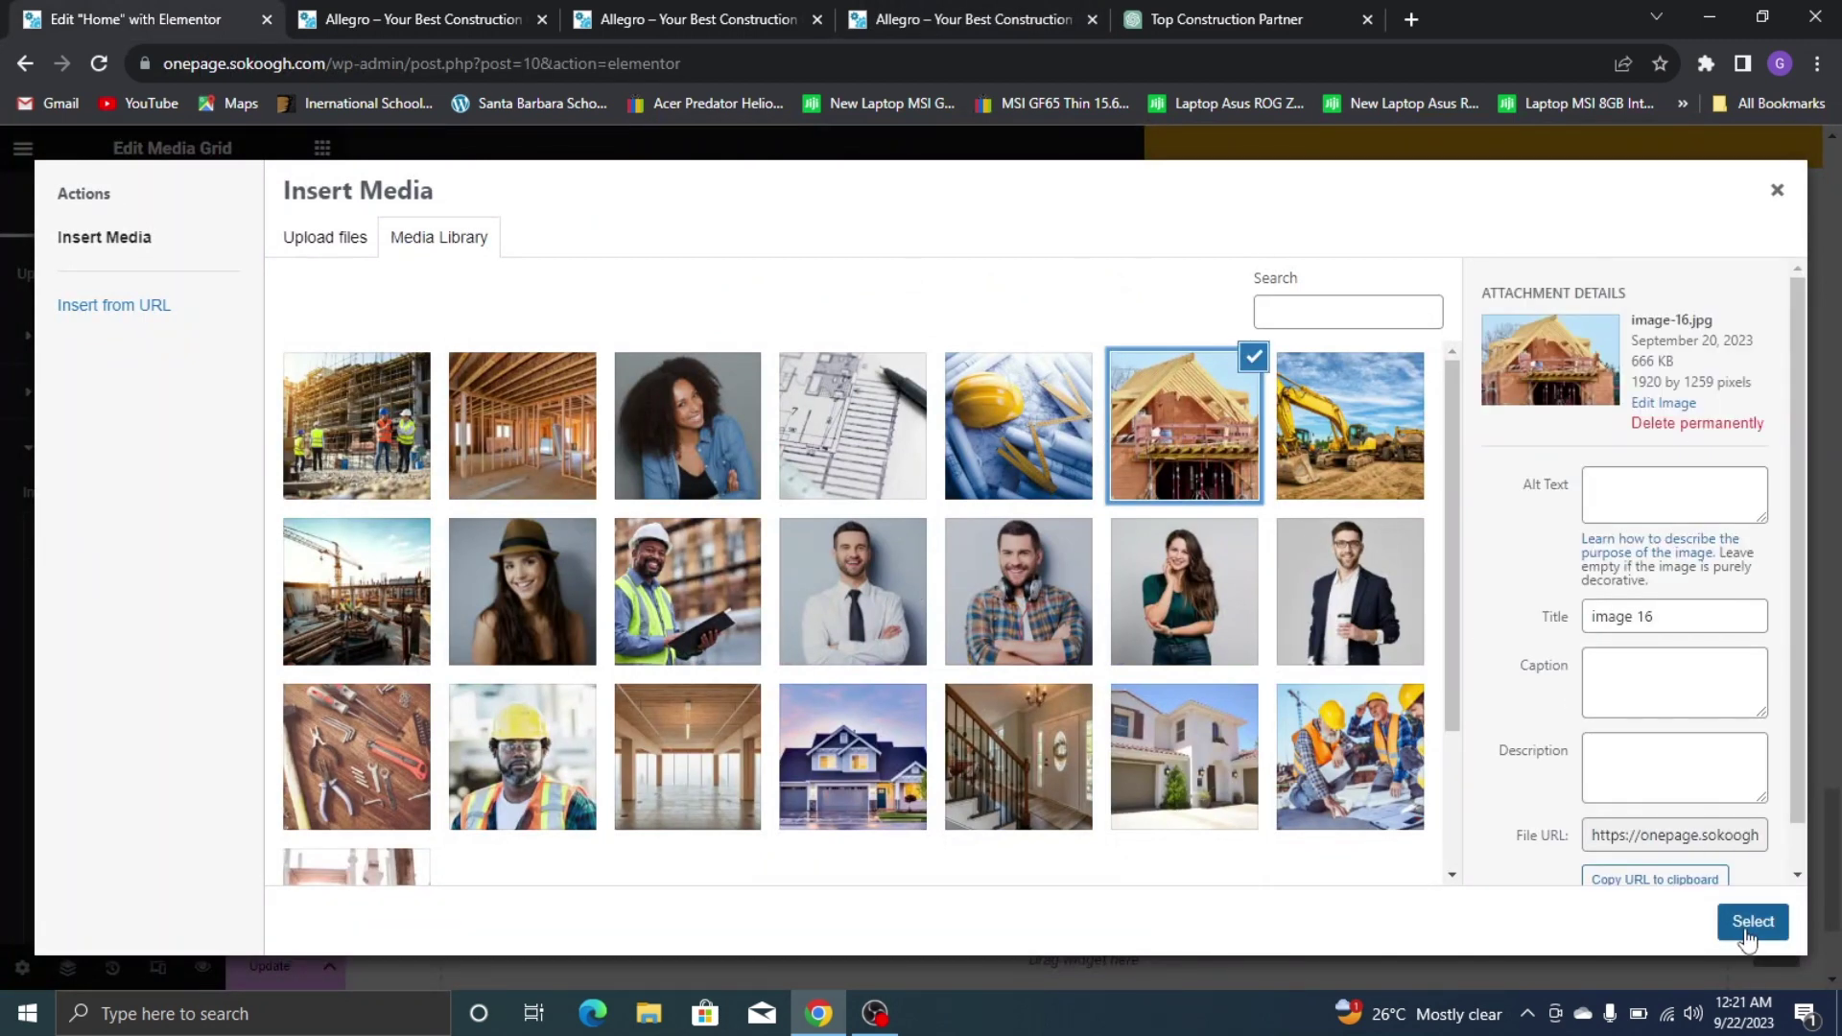
{"action": "left_click", "coordinate": [1753, 921]}
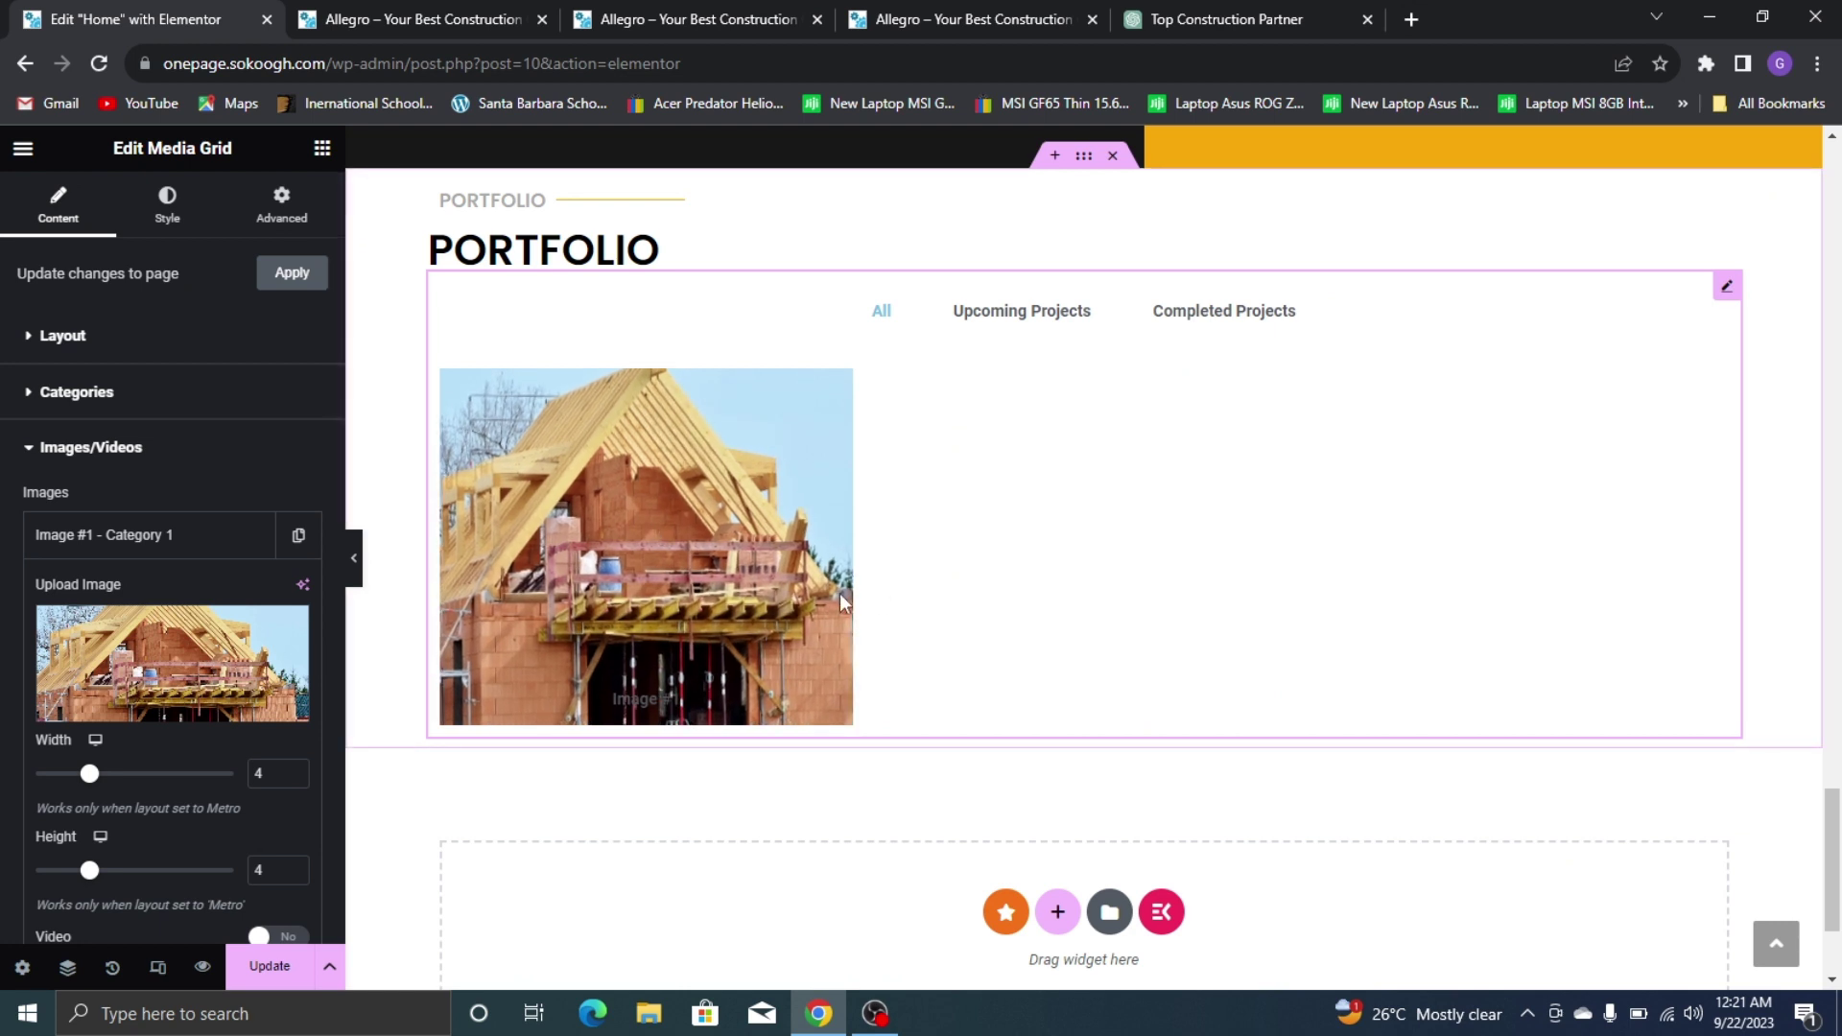
Clear the first image's 'Image #1' title and check which live-site photos are Upcoming Projects
{"action": "scroll", "coordinate": [170, 556], "scroll_direction": "down", "scroll_amount": 3}
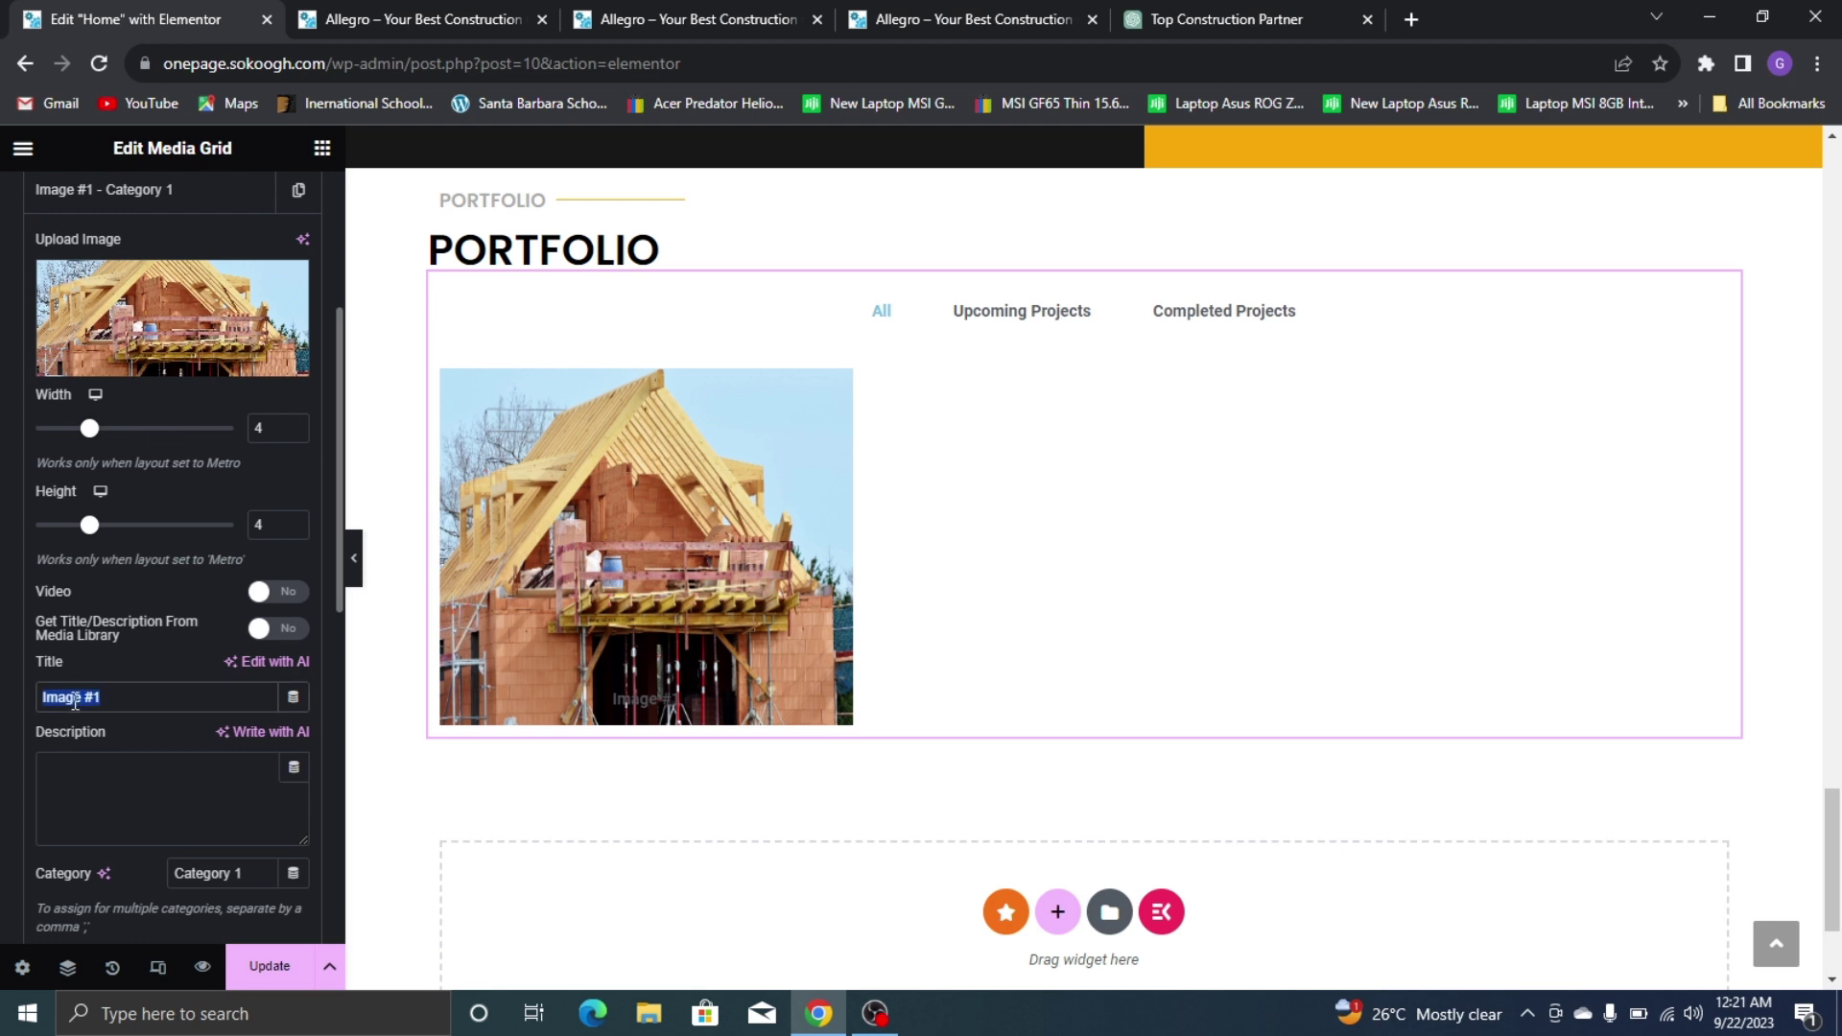
{"action": "key", "text": "BackSpace"}
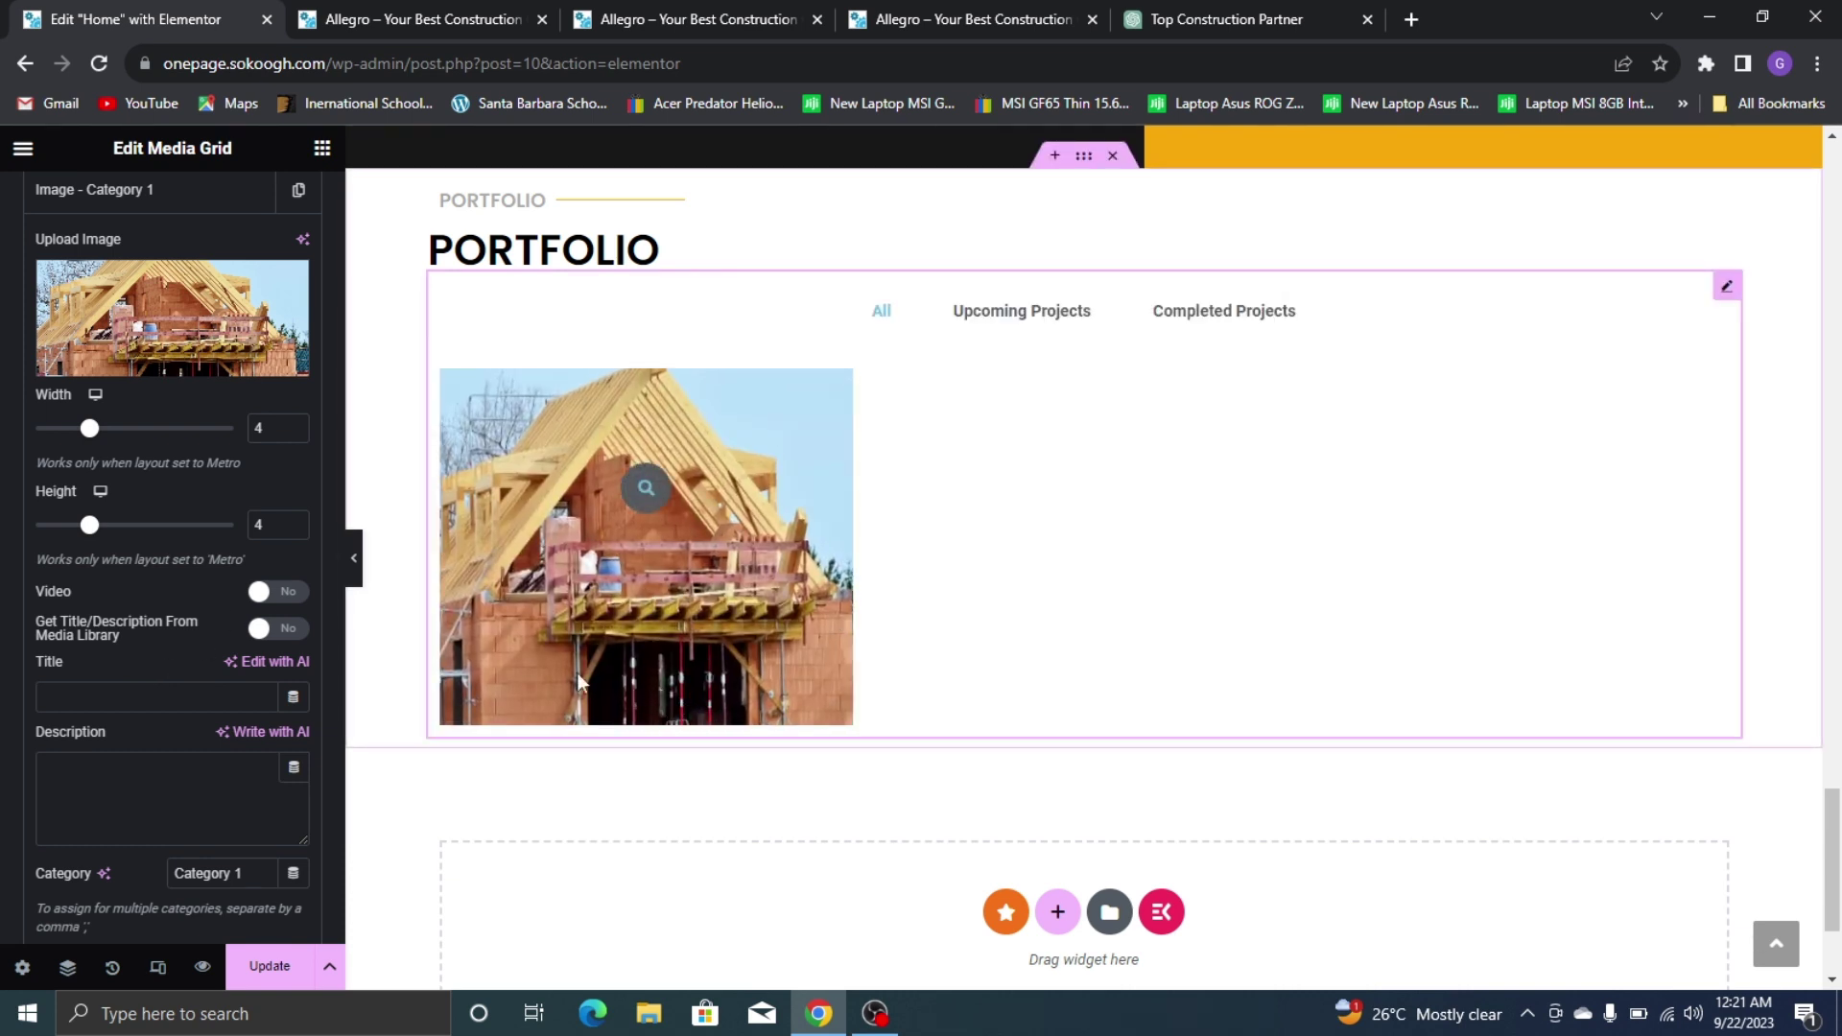
{"action": "scroll", "coordinate": [234, 653], "scroll_direction": "down", "scroll_amount": 4}
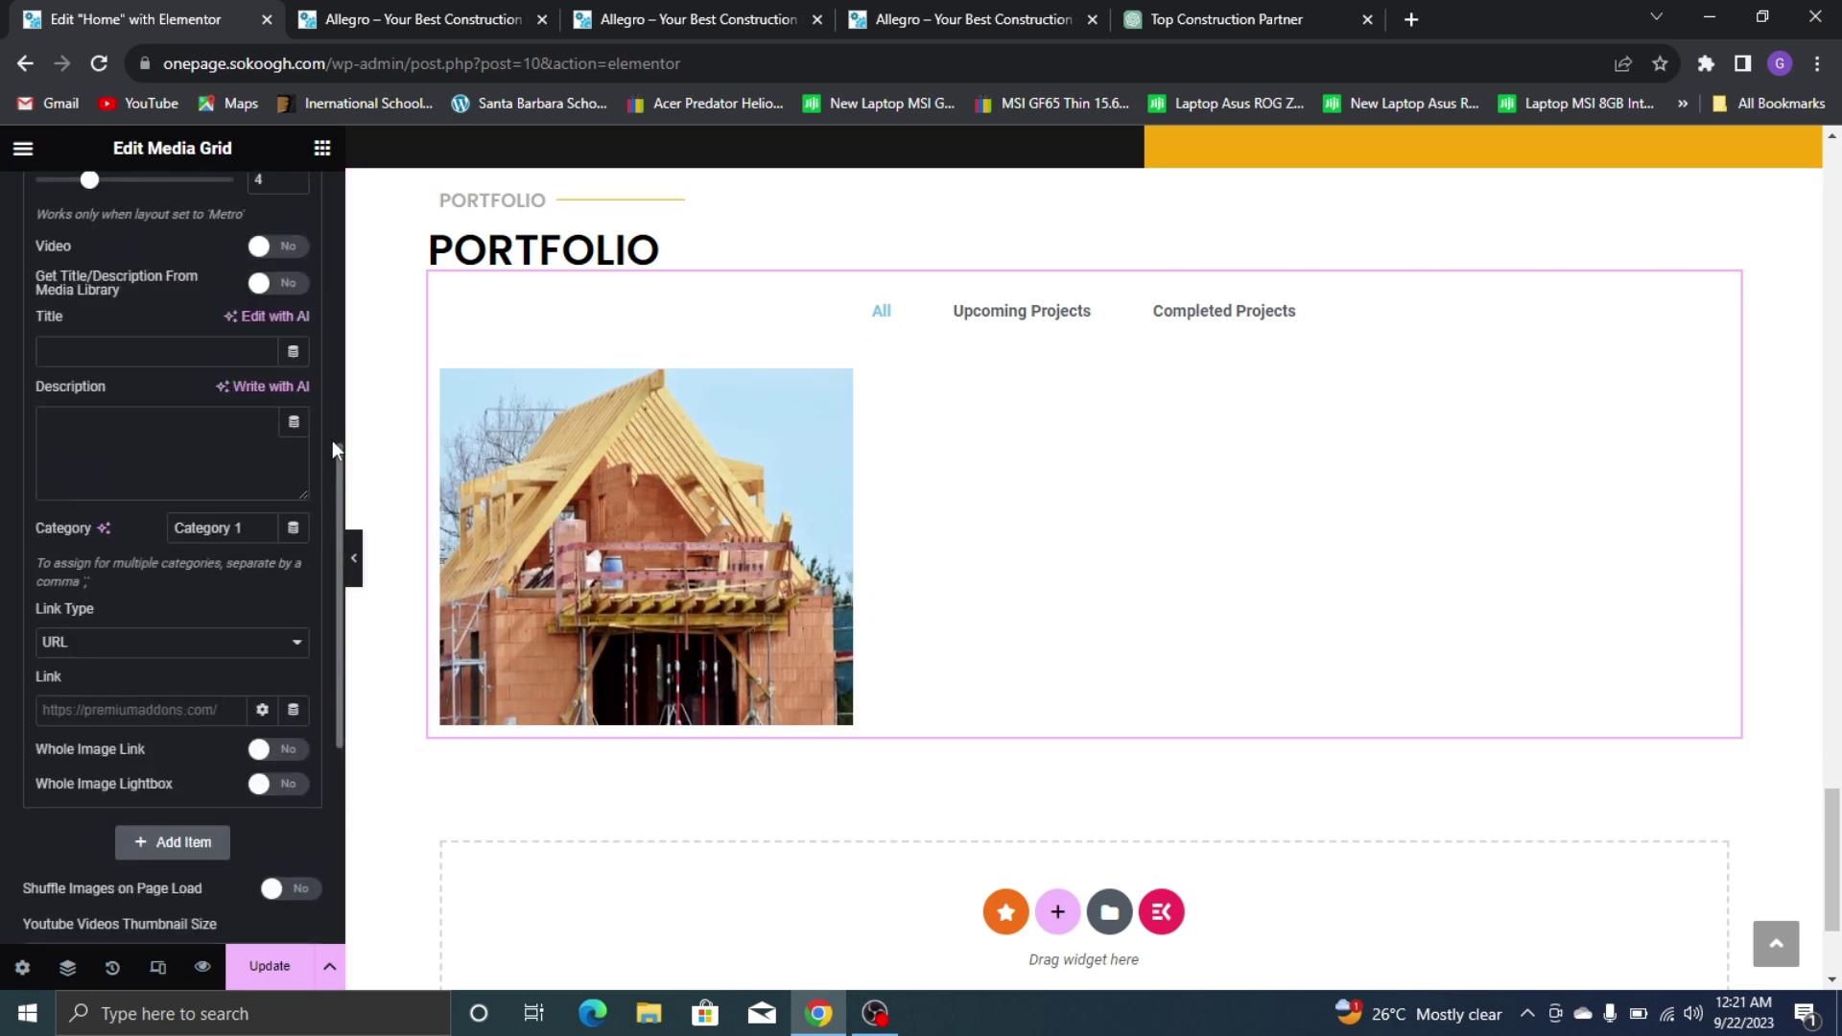
{"action": "left_click", "coordinate": [858, 29]}
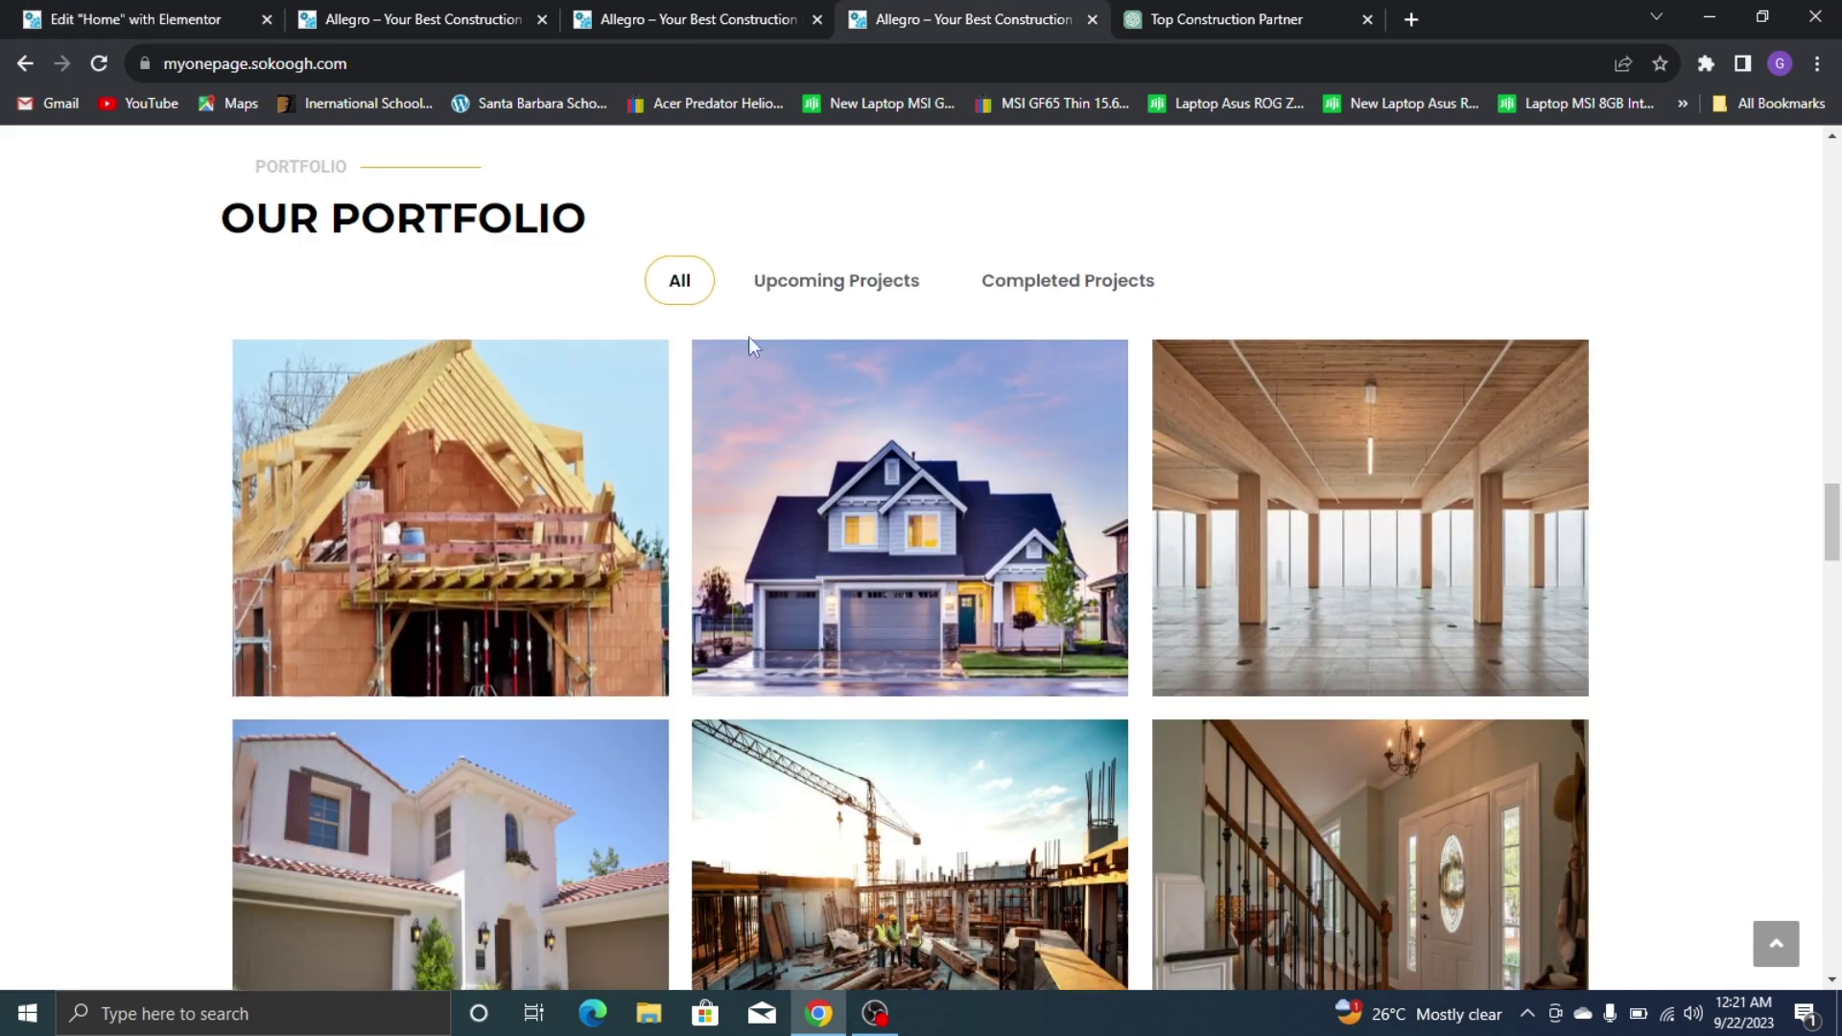
{"action": "left_click", "coordinate": [802, 287]}
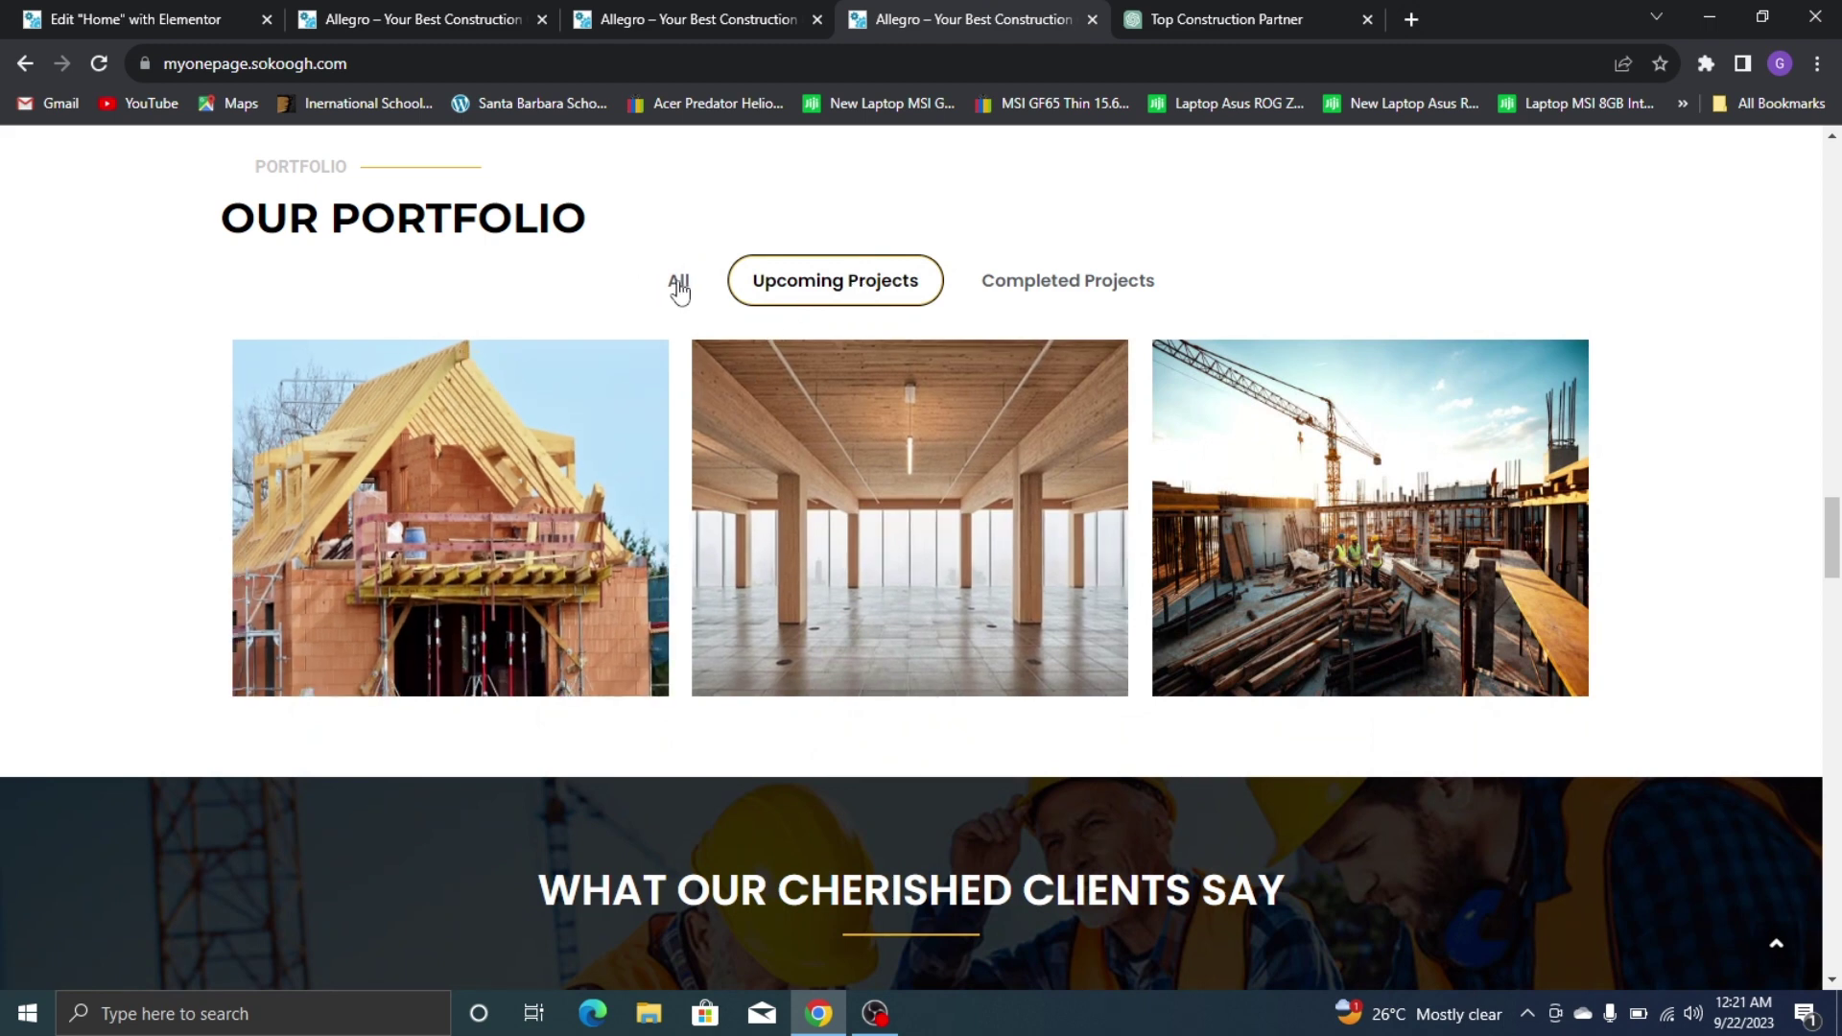
{"action": "left_click", "coordinate": [678, 283]}
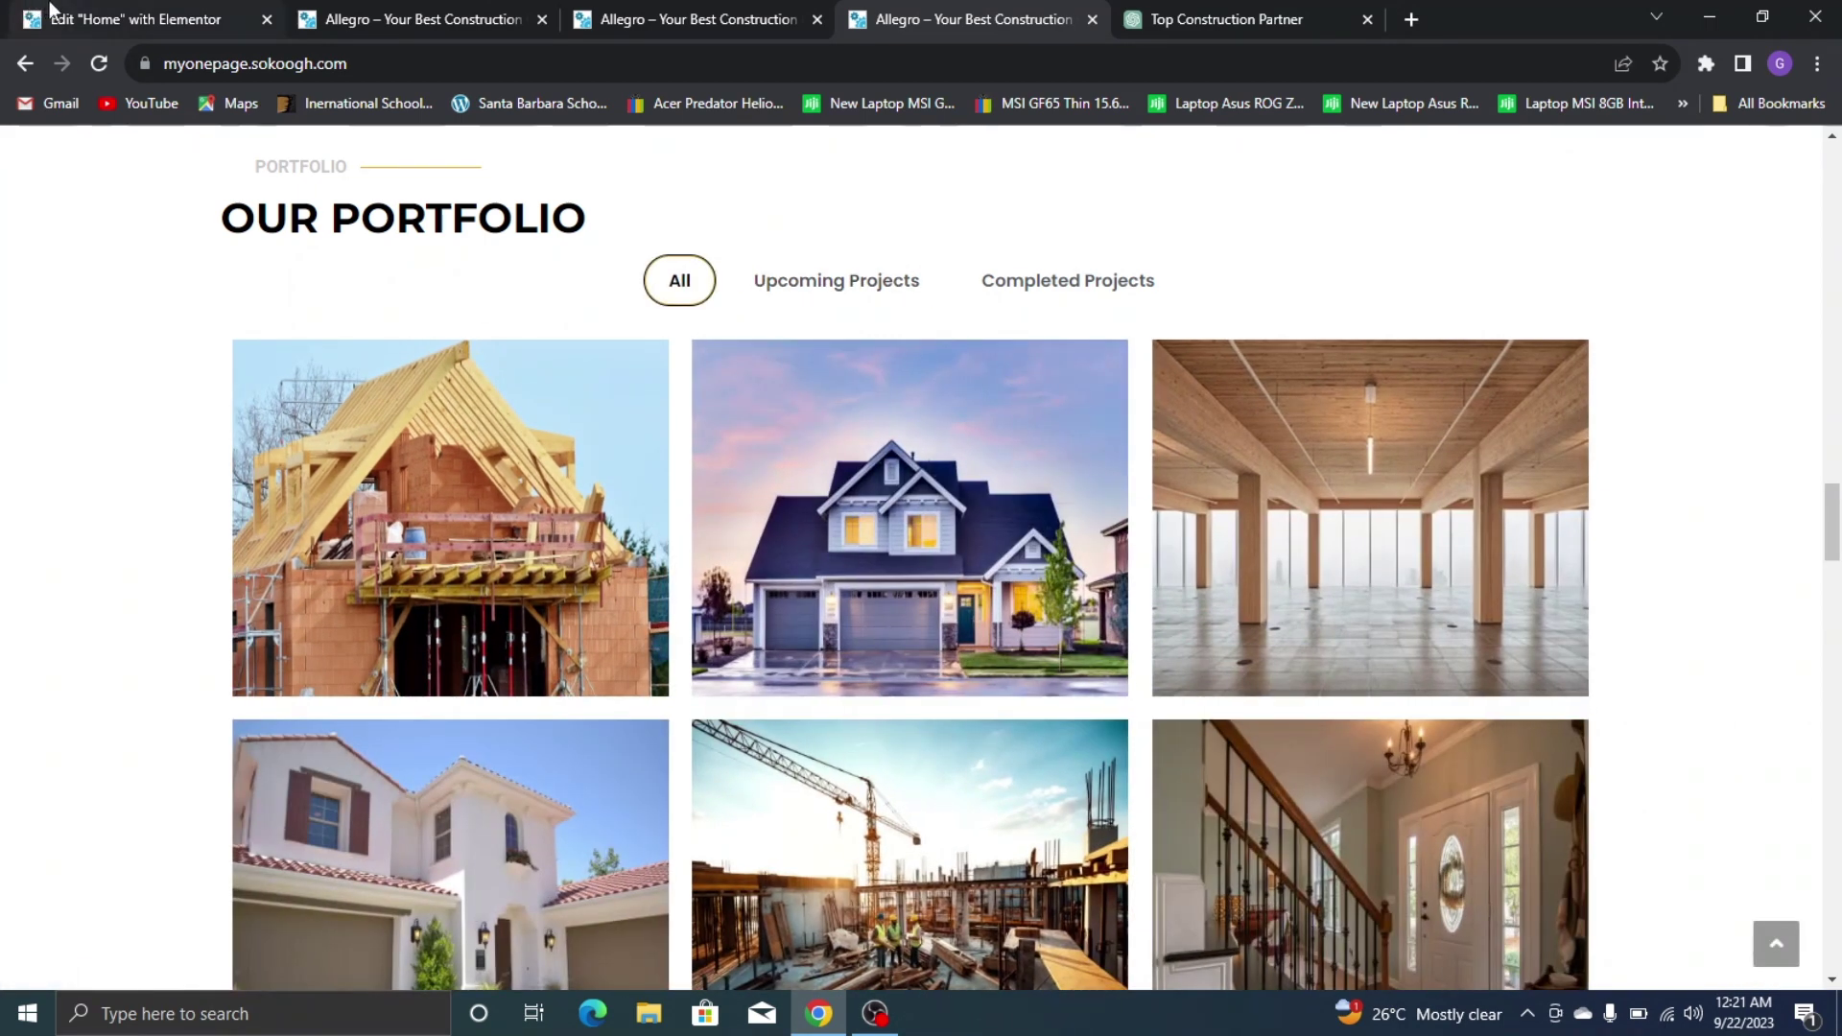
{"action": "left_click", "coordinate": [50, 14]}
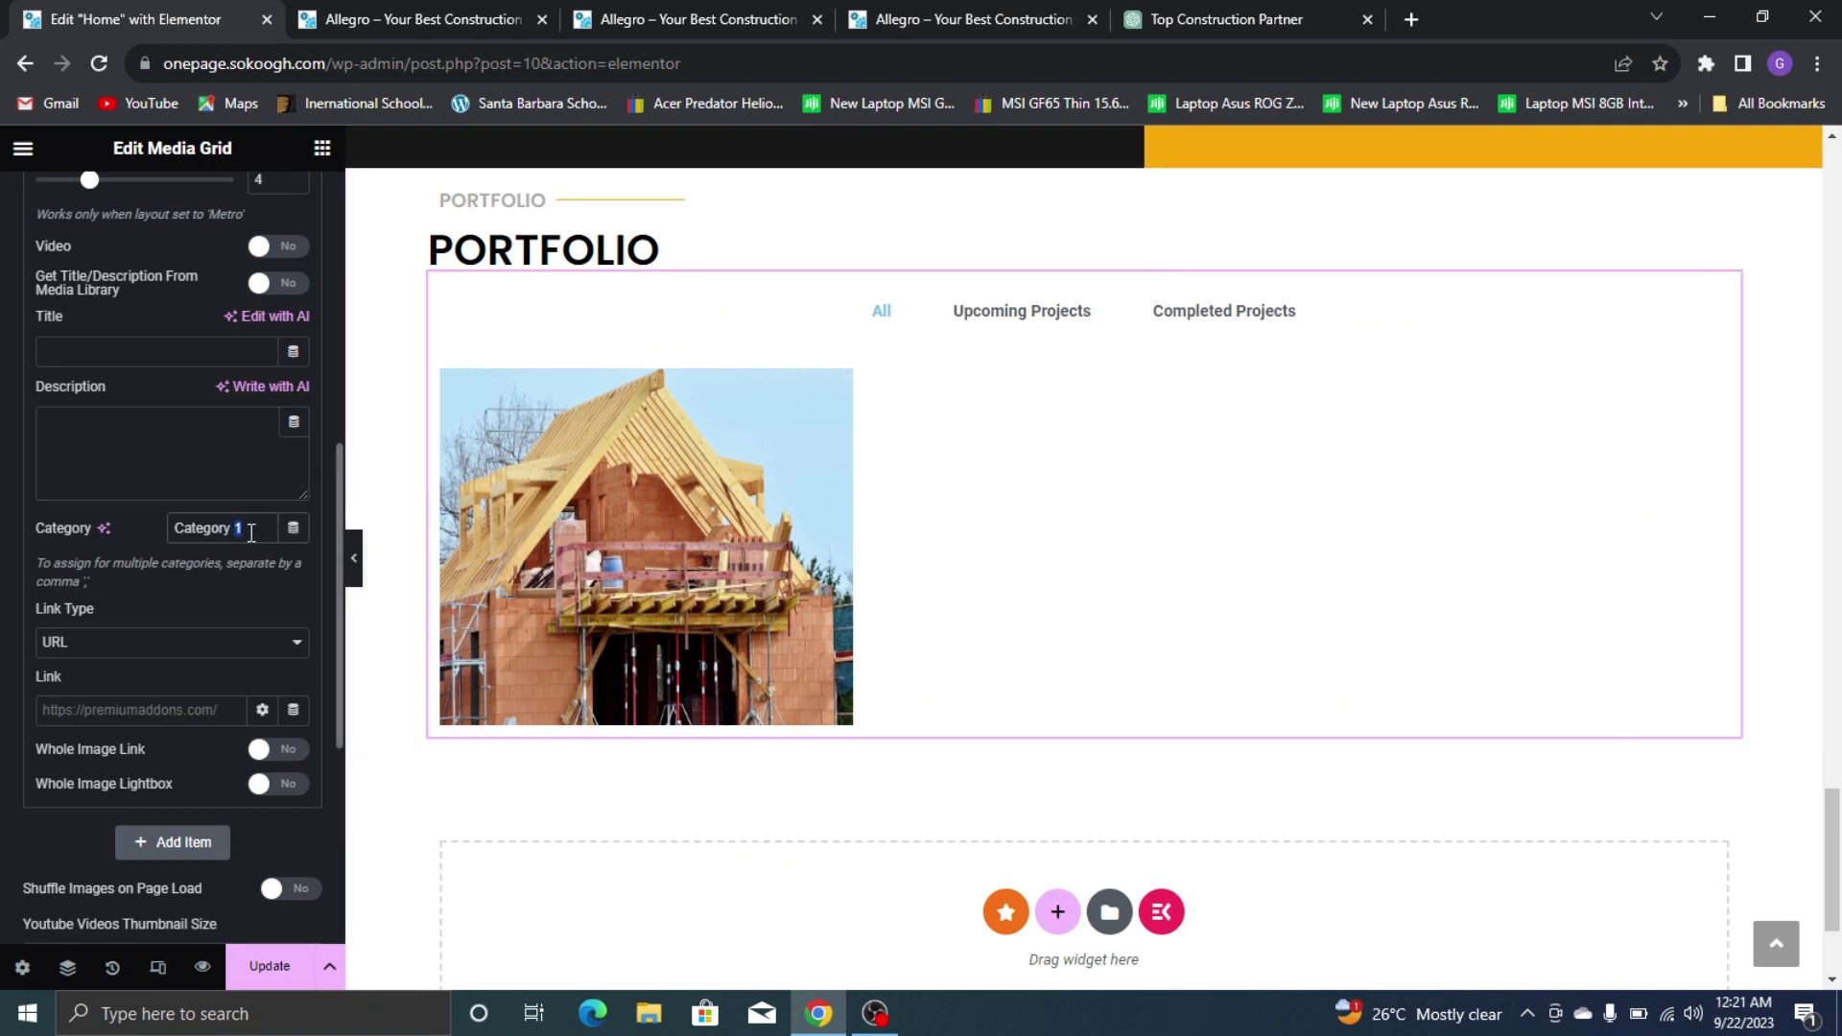
Set the first image's category to 'Upcoming Projects' and test that filter in the preview
{"action": "triple_click", "coordinate": [219, 518]}
{"action": "type", "text": "Upcoming Pro"}
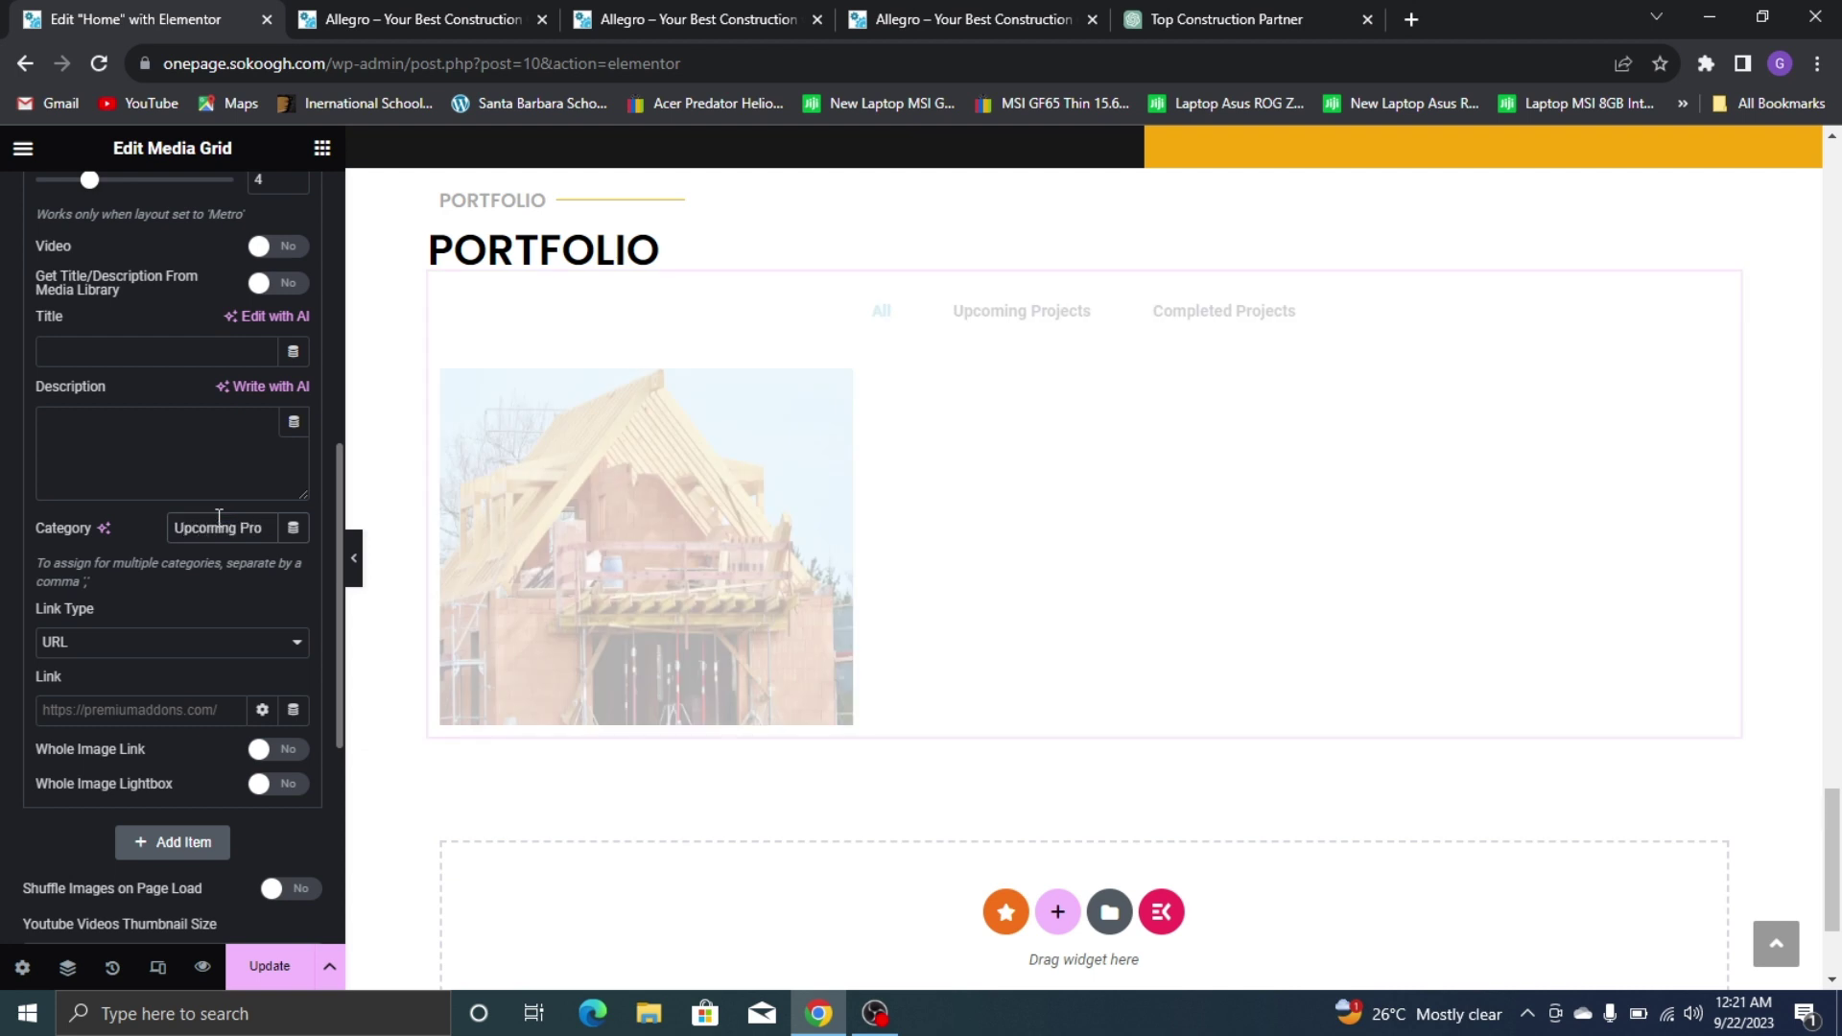
{"action": "type", "text": "jects"}
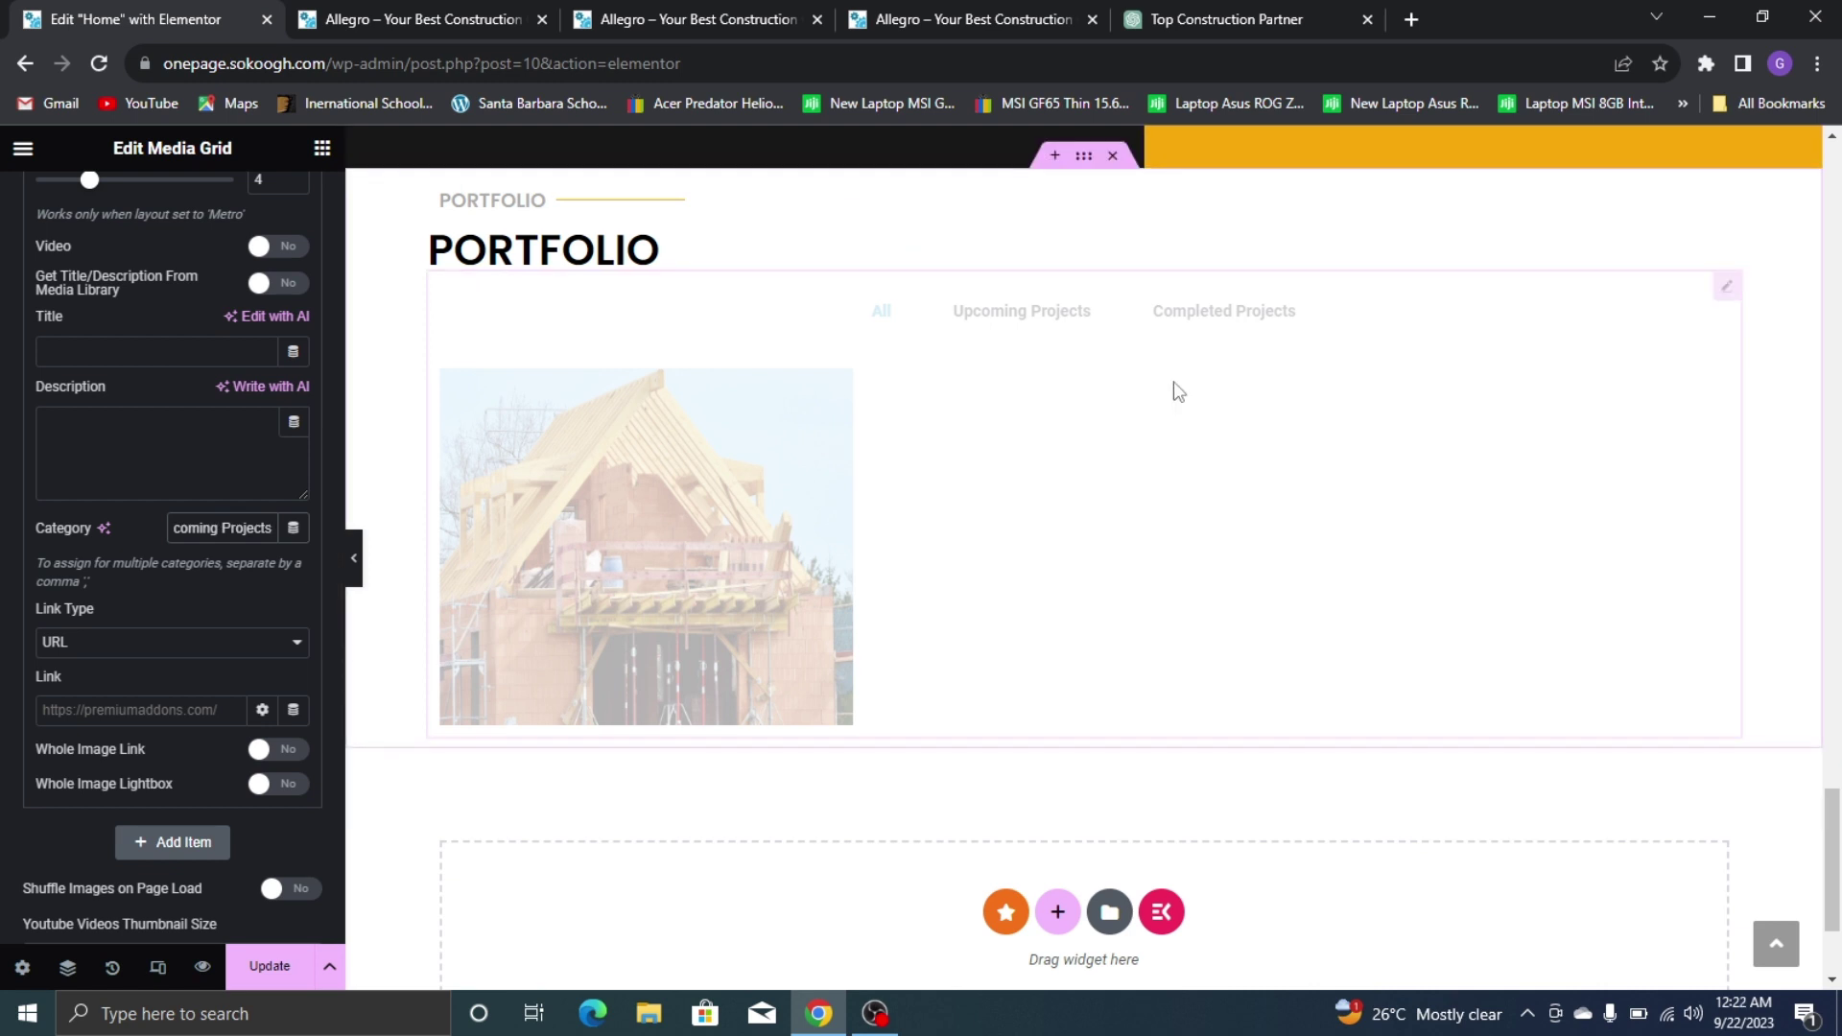
{"action": "left_click", "coordinate": [1062, 318]}
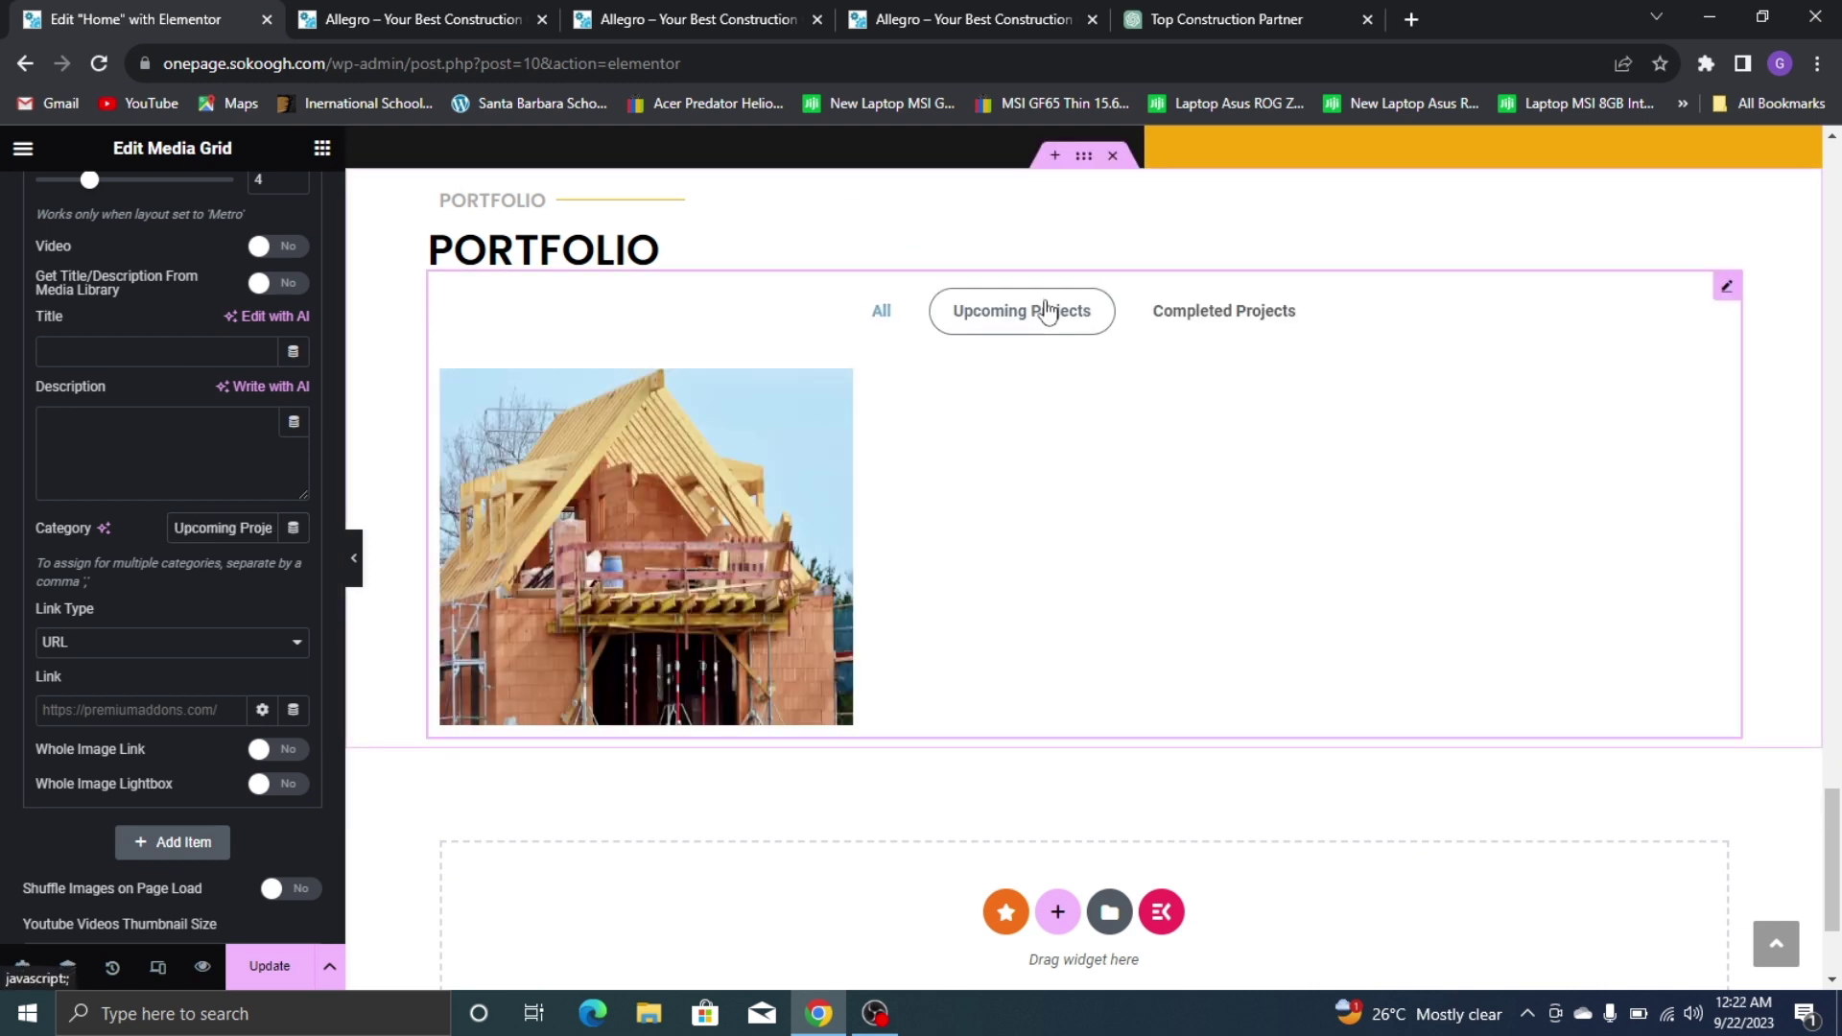
{"action": "left_click", "coordinate": [881, 309]}
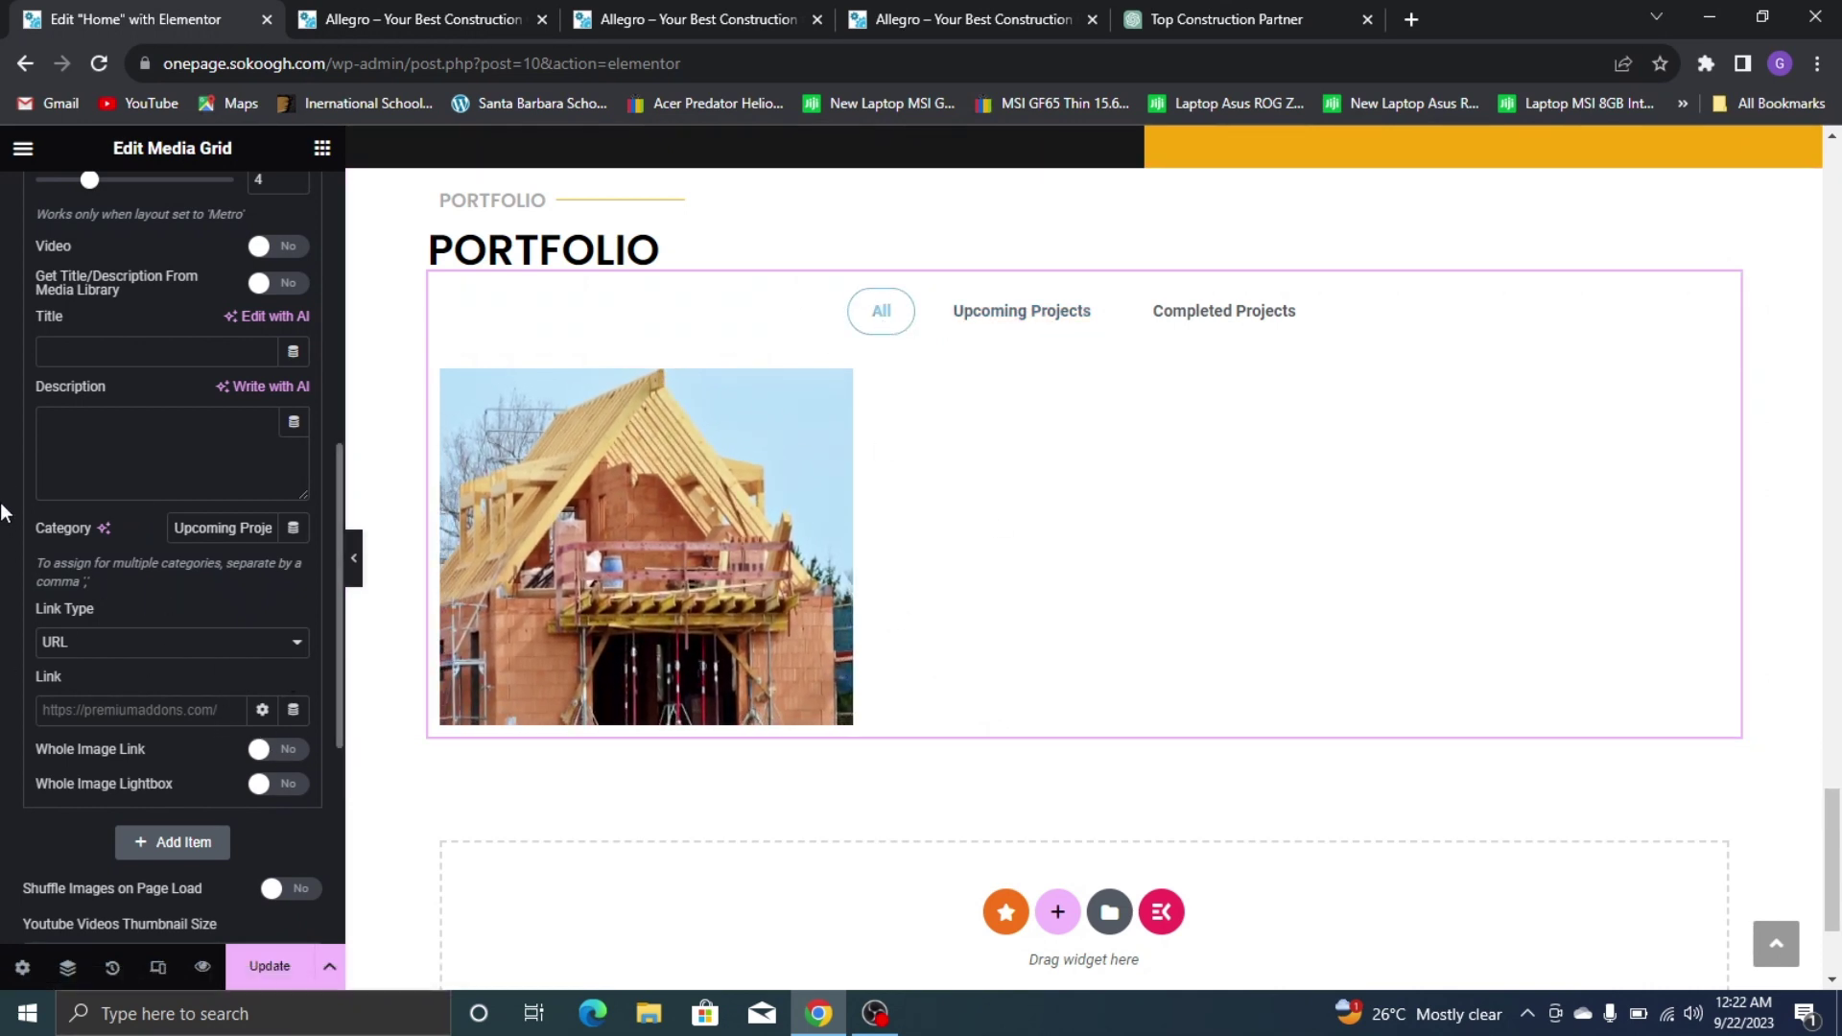
Keep URL as the link type, collapse the image item, and duplicate it
{"action": "scroll", "coordinate": [195, 570], "scroll_direction": "up", "scroll_amount": 3}
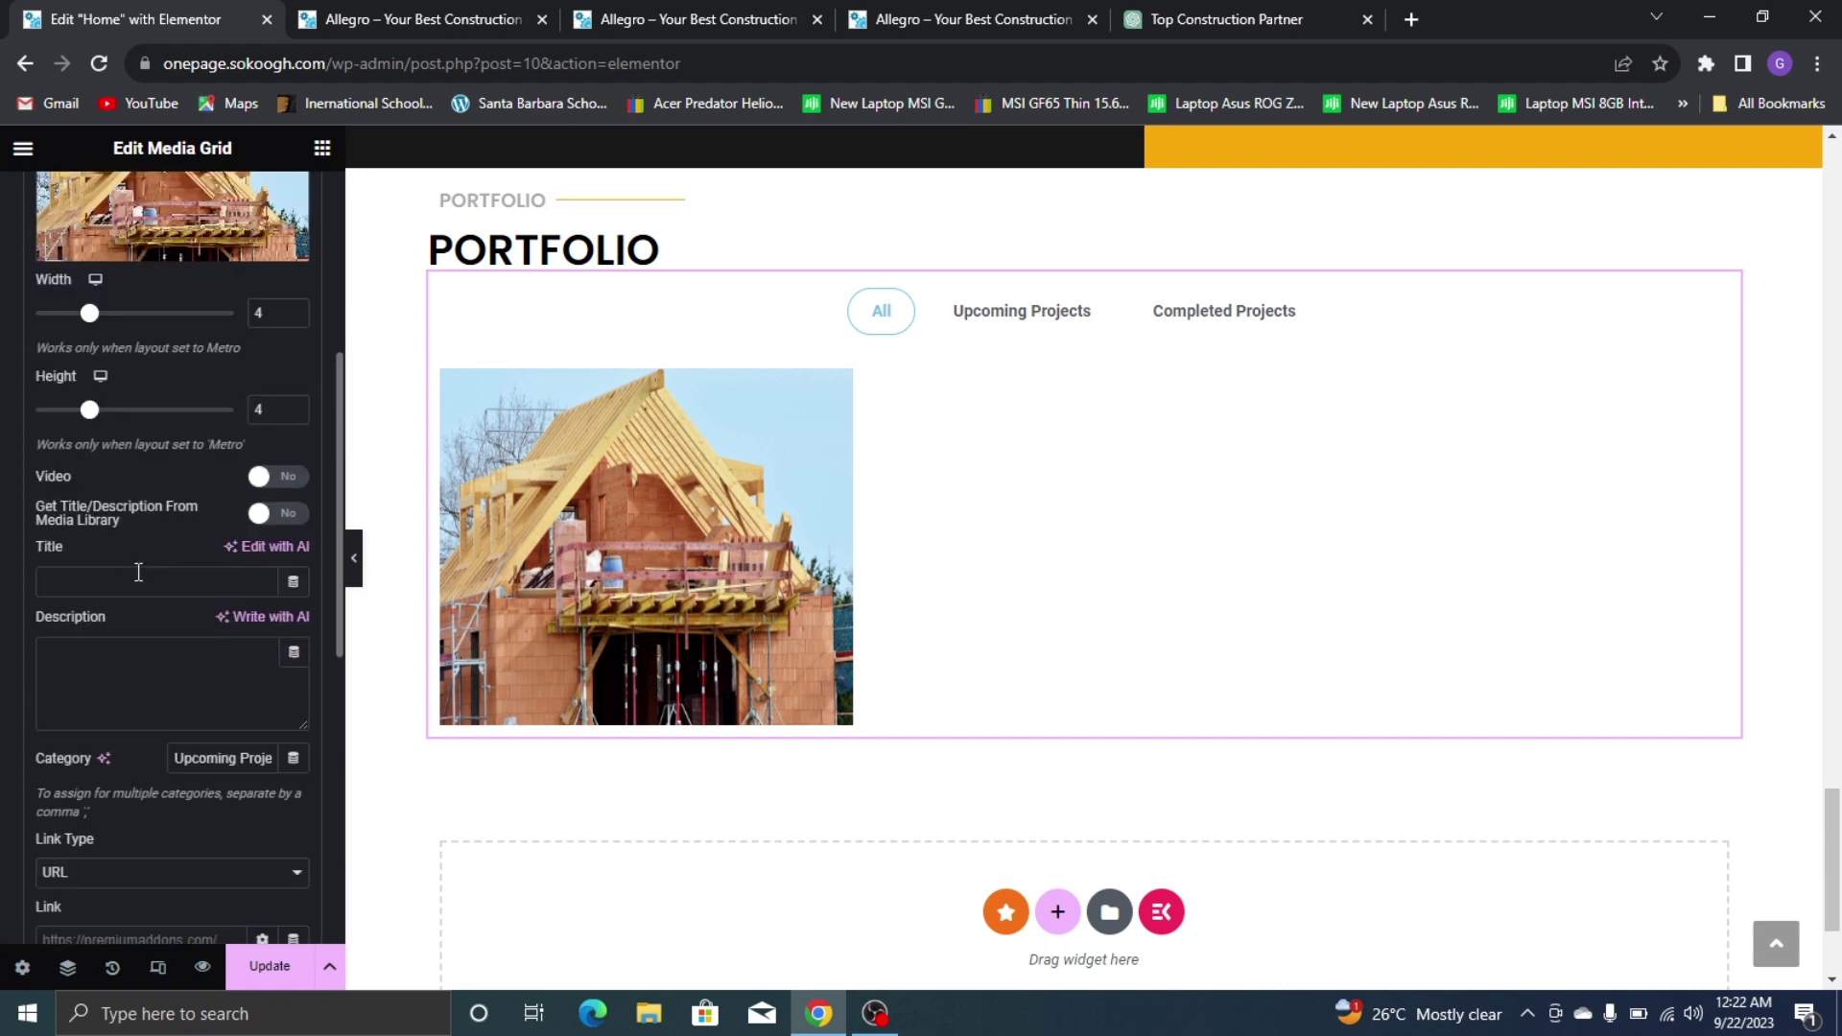
{"action": "scroll", "coordinate": [129, 814], "scroll_direction": "up", "scroll_amount": 5}
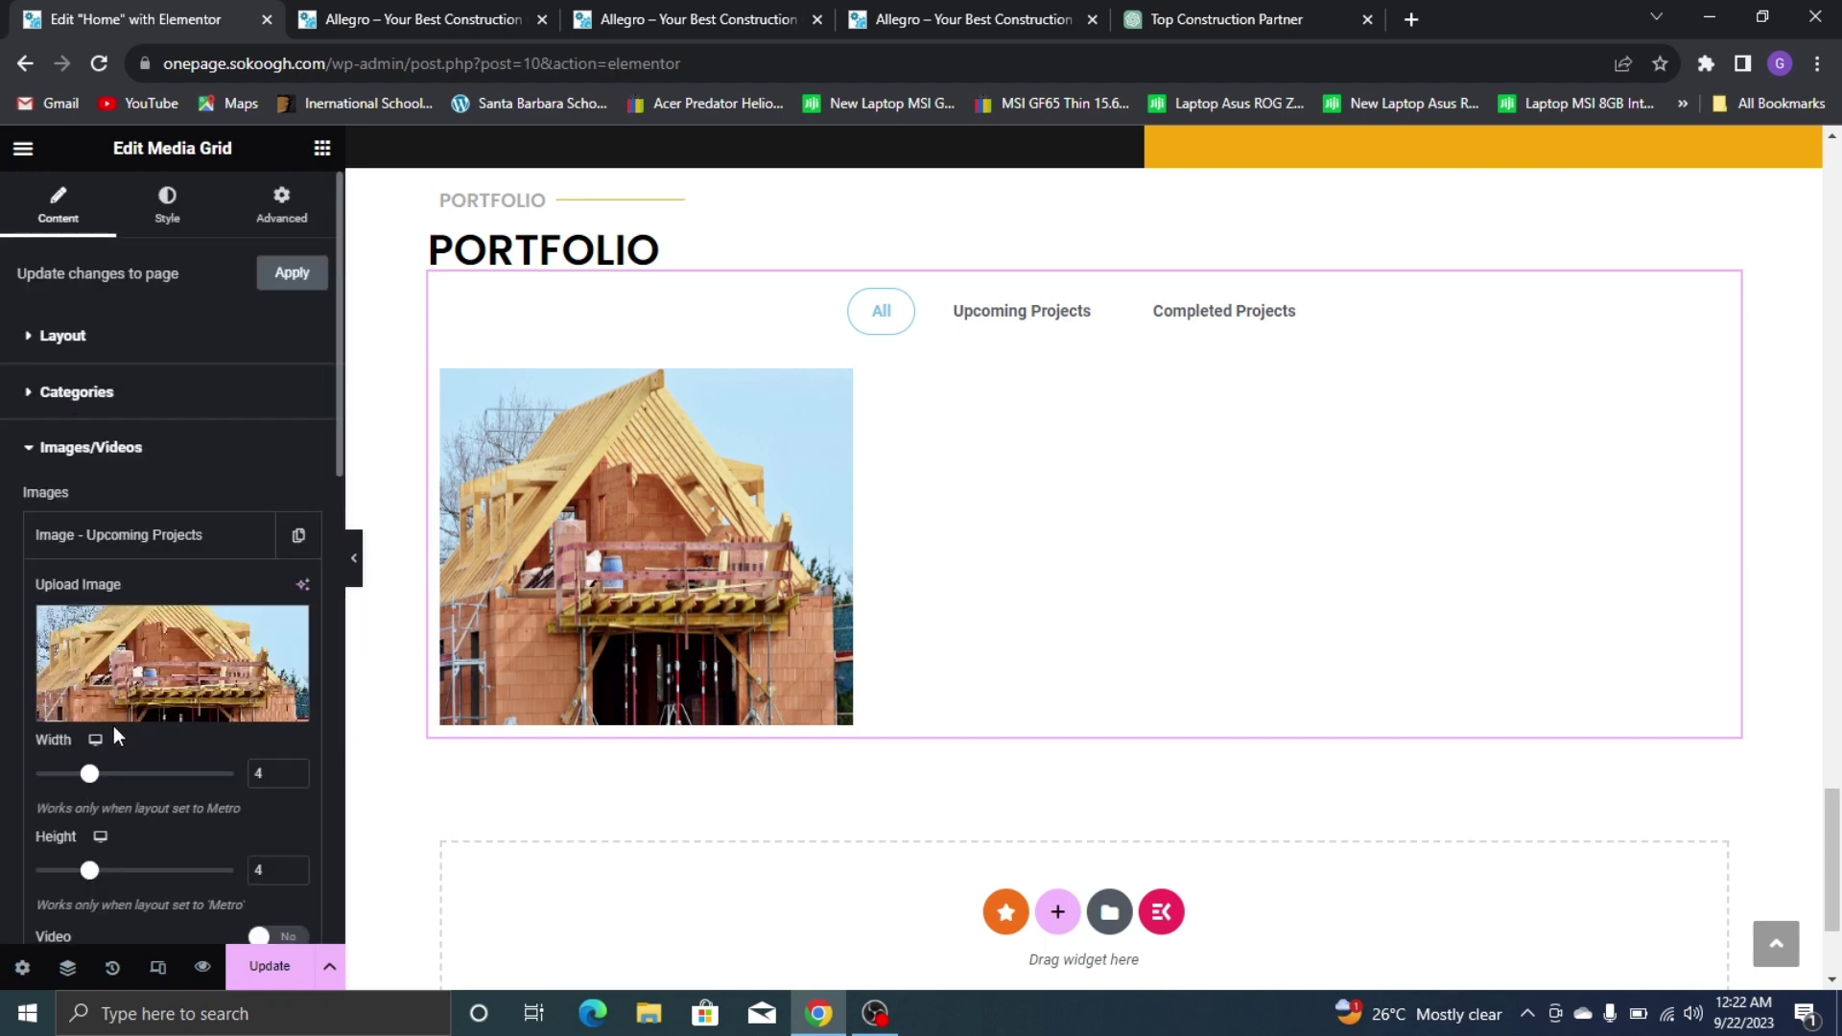
{"action": "scroll", "coordinate": [113, 726], "scroll_direction": "down", "scroll_amount": 6}
{"action": "left_click", "coordinate": [142, 760]}
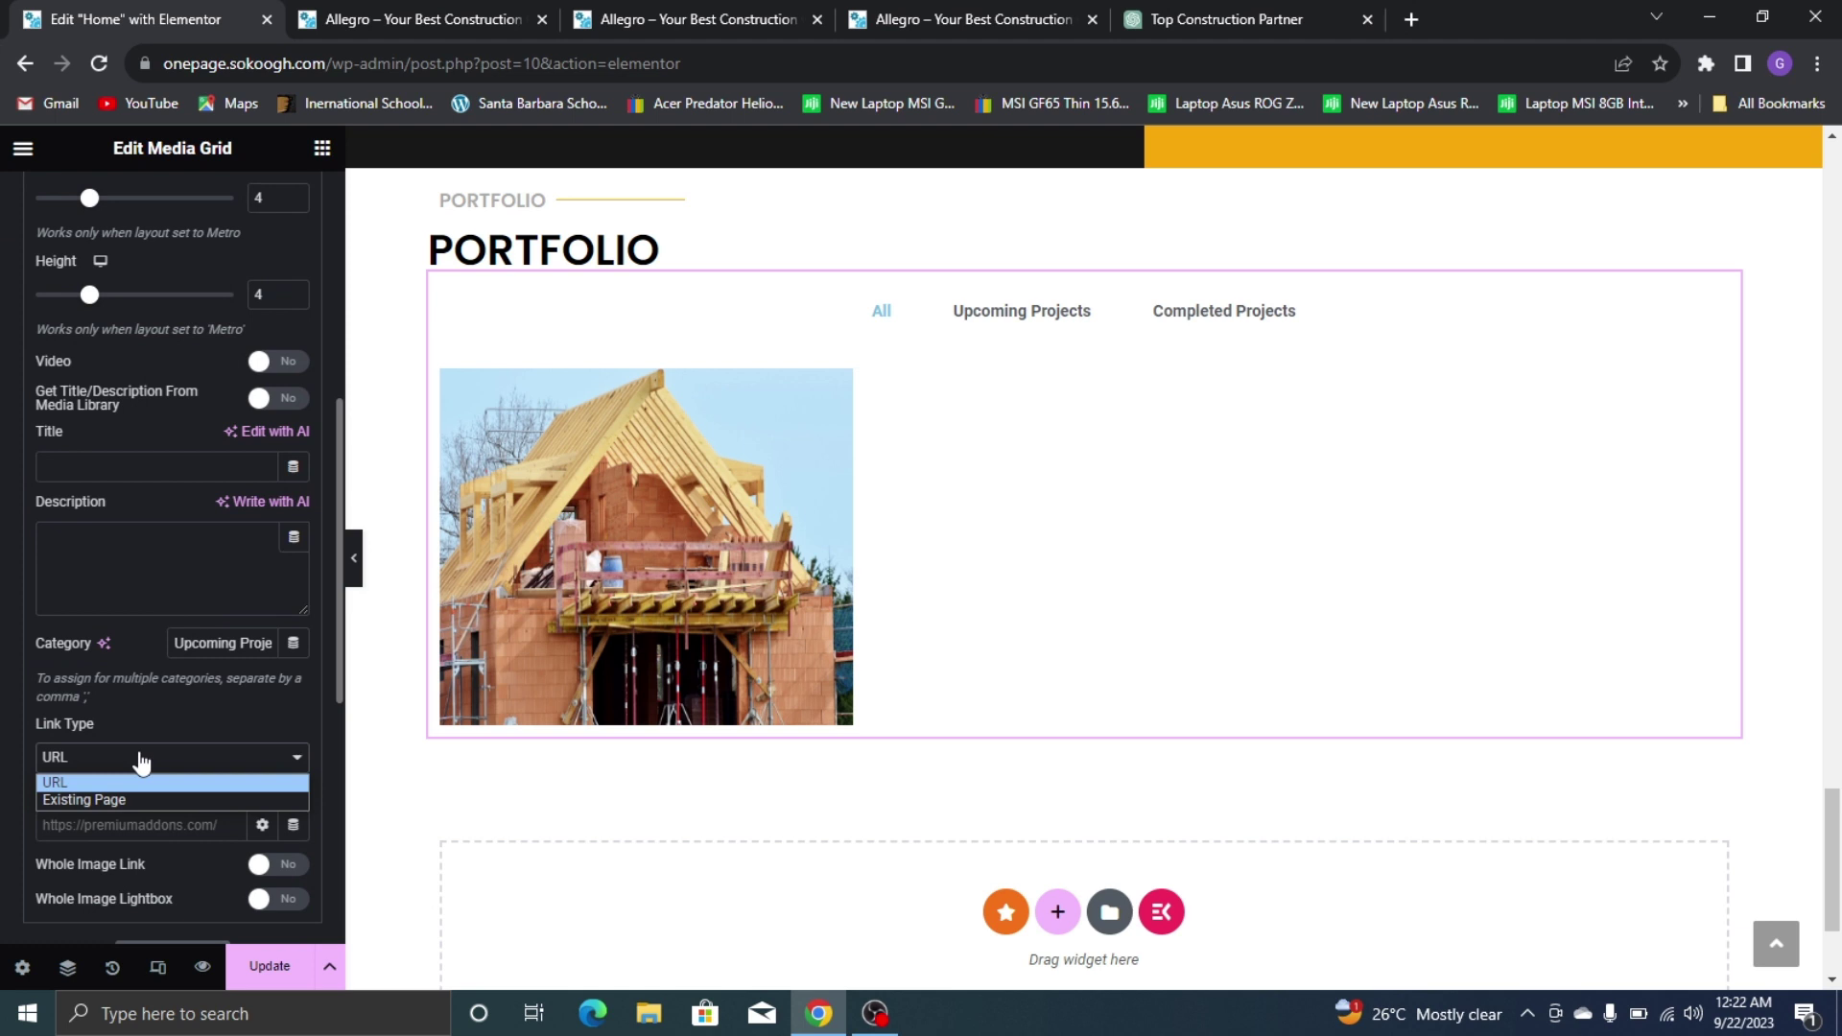
{"action": "left_click", "coordinate": [154, 722]}
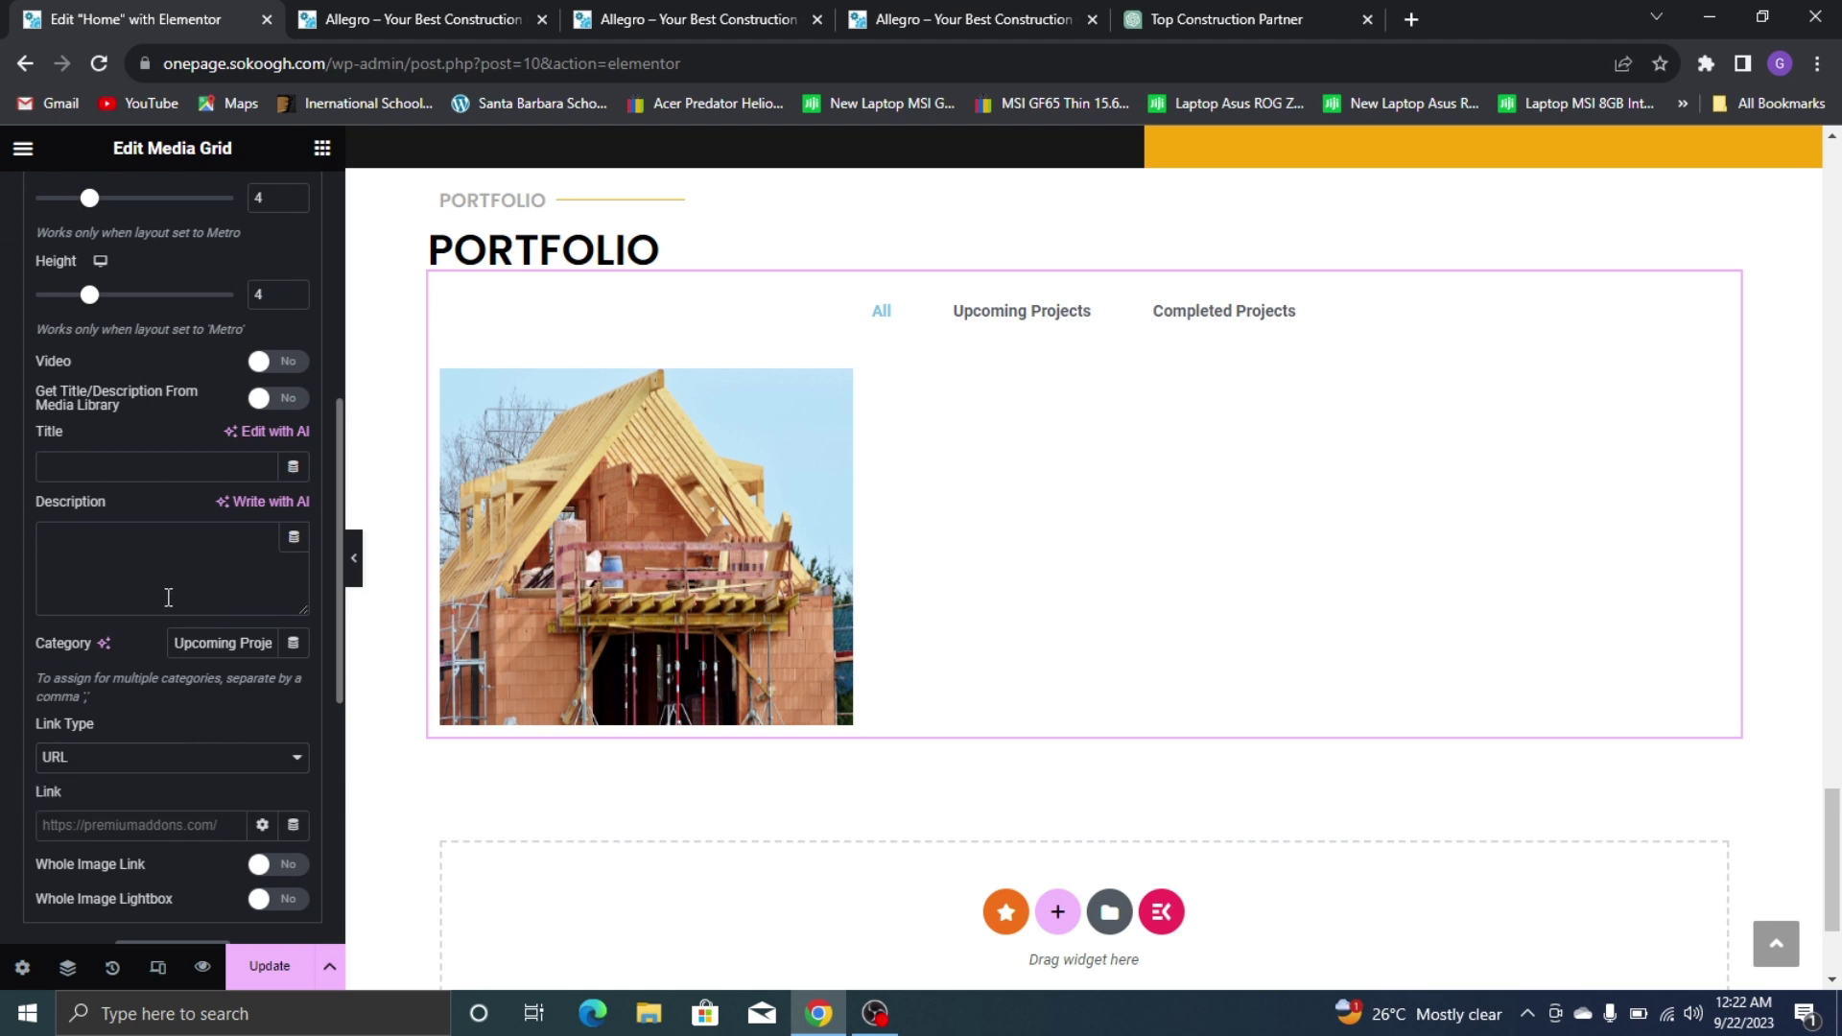
{"action": "scroll", "coordinate": [154, 576], "scroll_direction": "up", "scroll_amount": 4}
{"action": "left_click", "coordinate": [102, 321]}
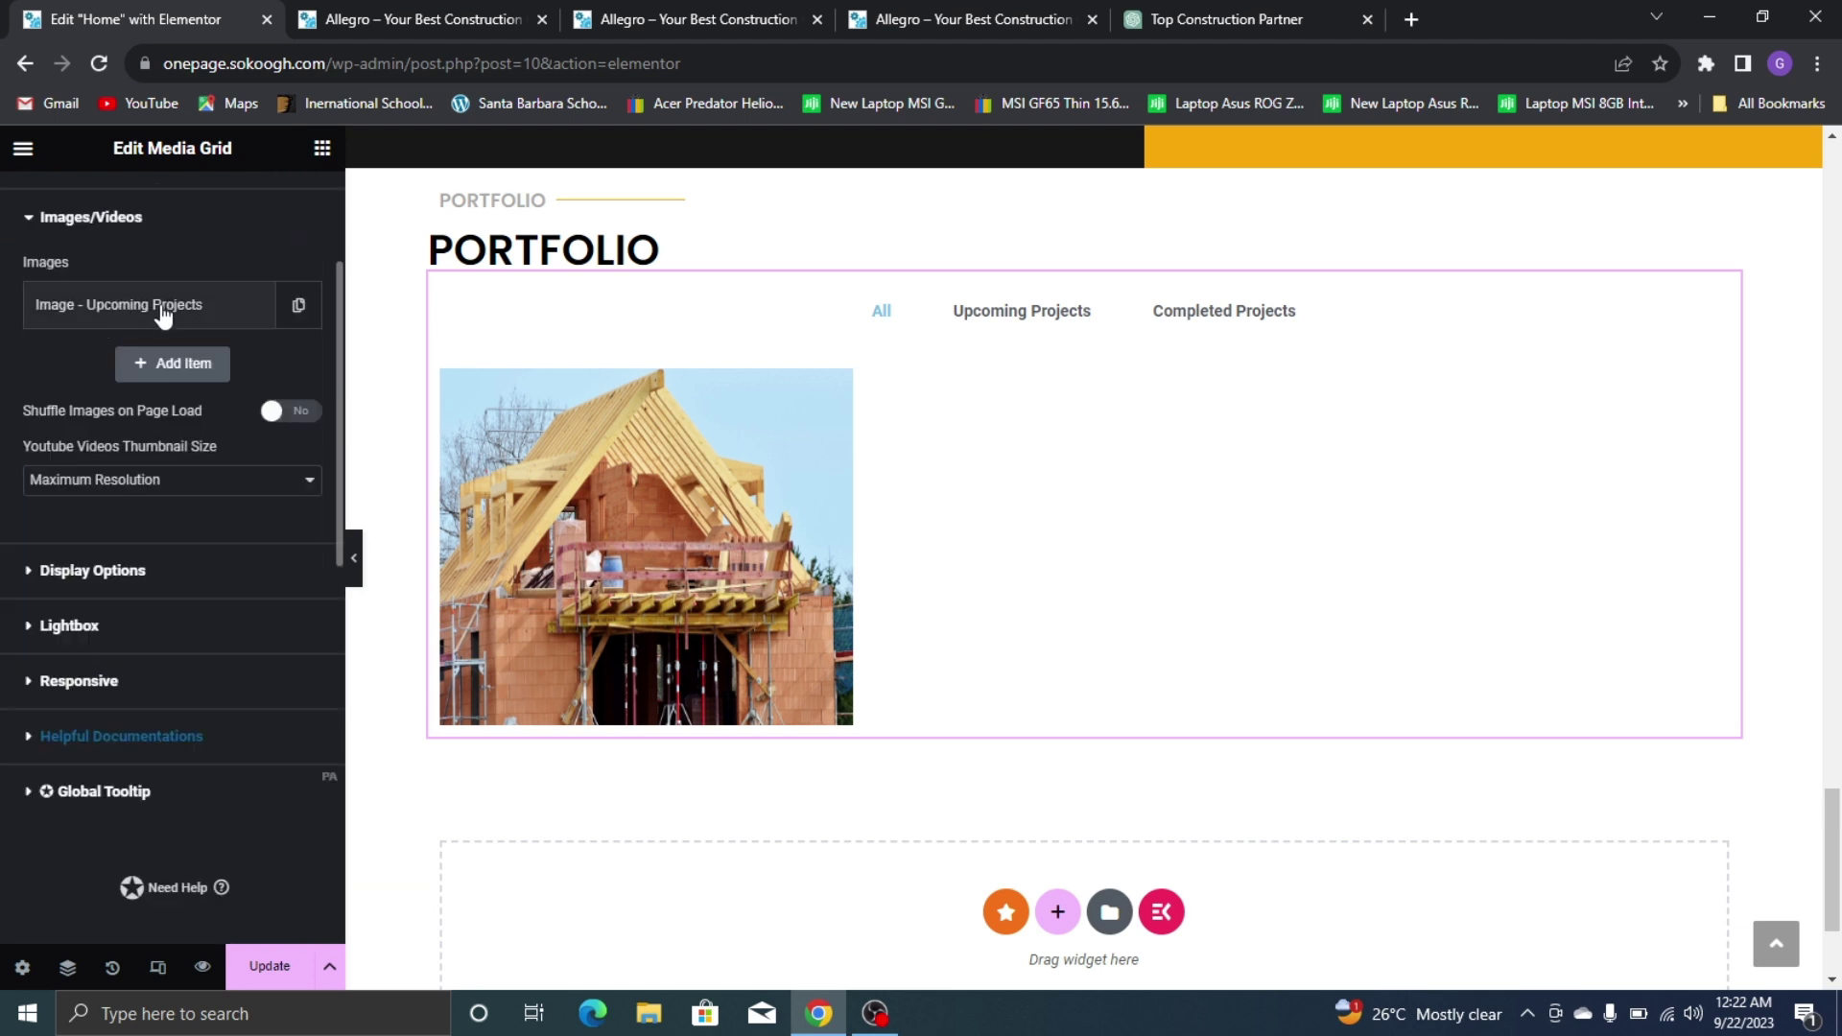
{"action": "left_click", "coordinate": [298, 305]}
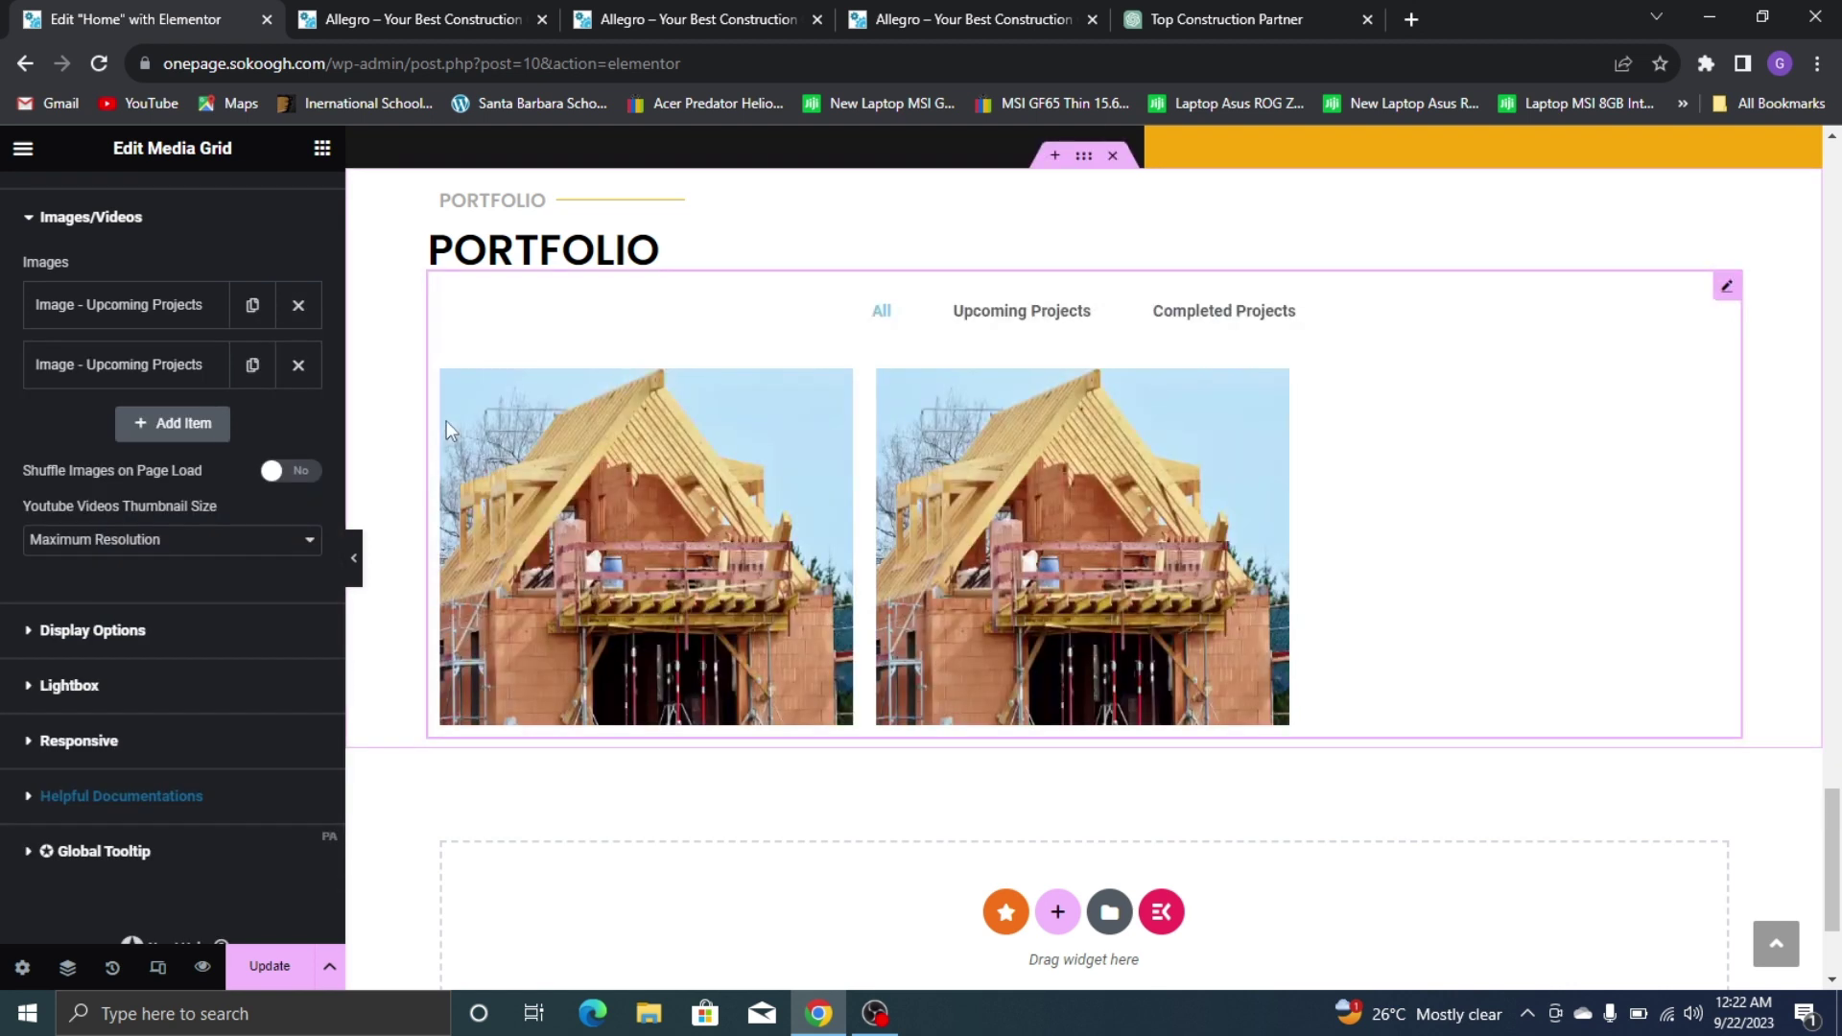
Swap the second image item's photo for the blue house picture, image-4.jpg
{"action": "left_click", "coordinate": [1074, 27]}
{"action": "left_click", "coordinate": [213, 14]}
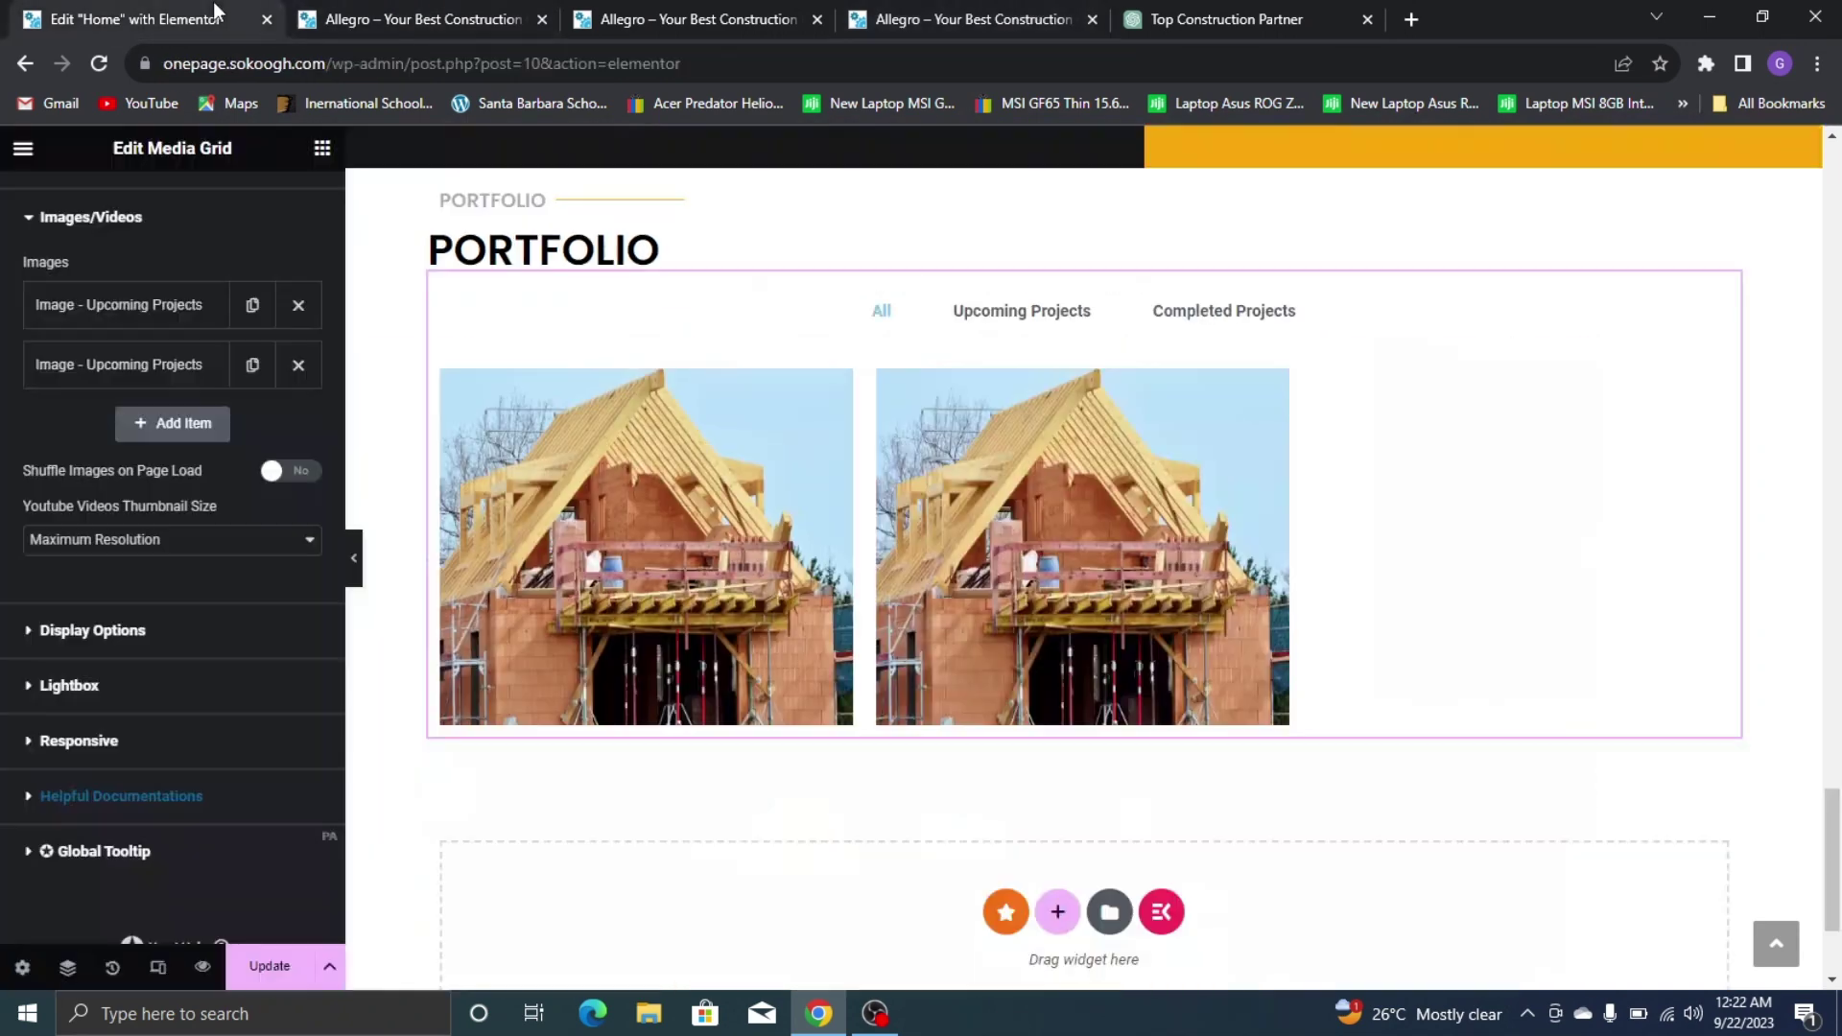
{"action": "left_click", "coordinate": [179, 382]}
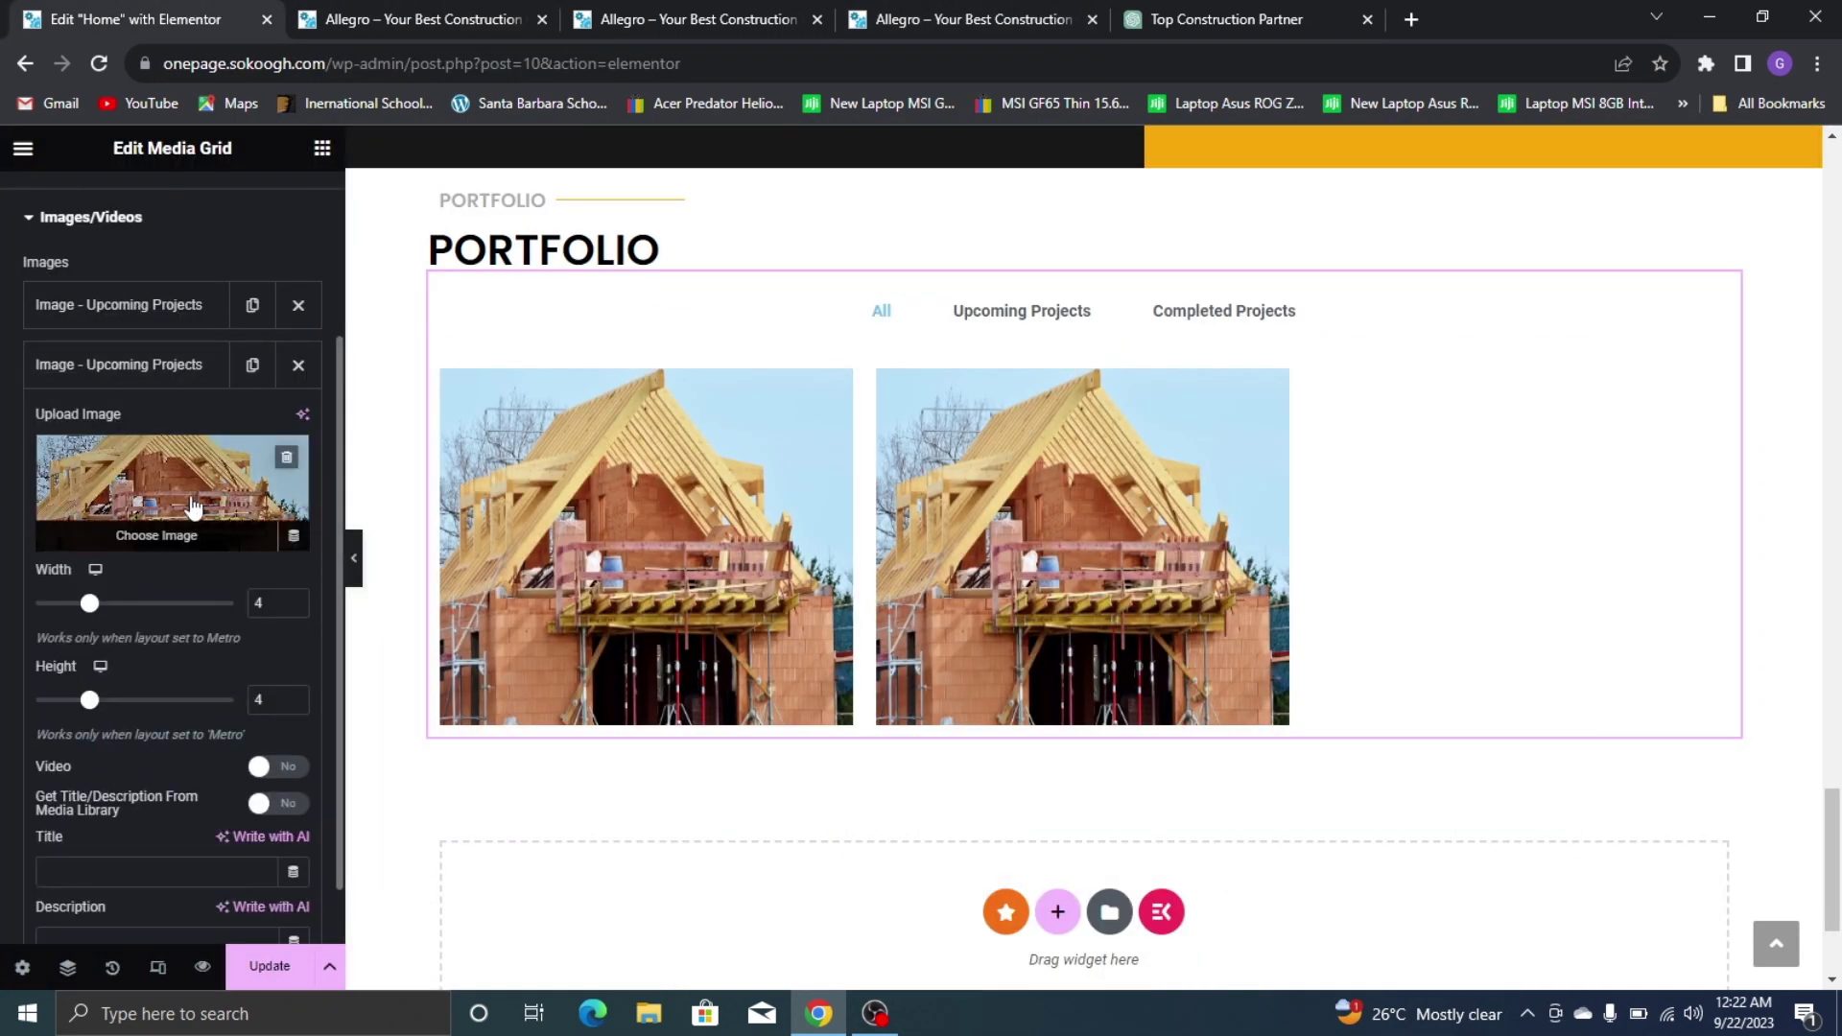
{"action": "left_click", "coordinate": [190, 507]}
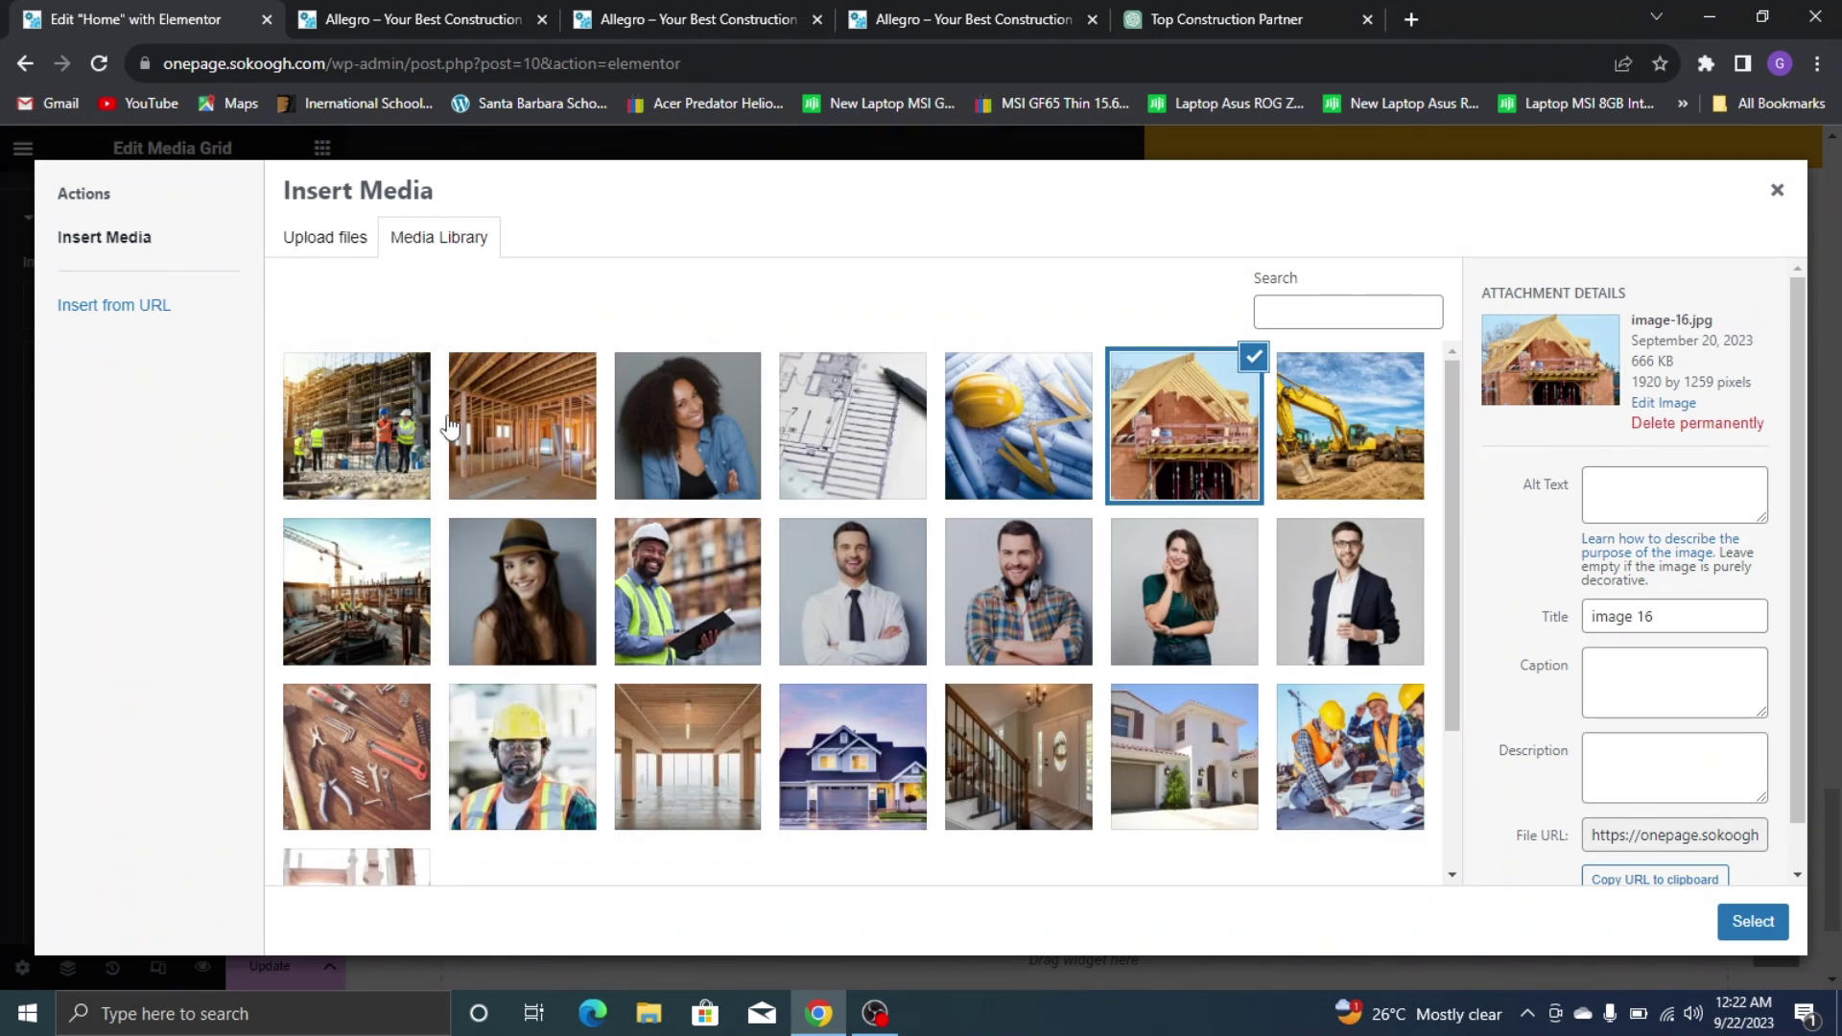
{"action": "left_click", "coordinate": [849, 745]}
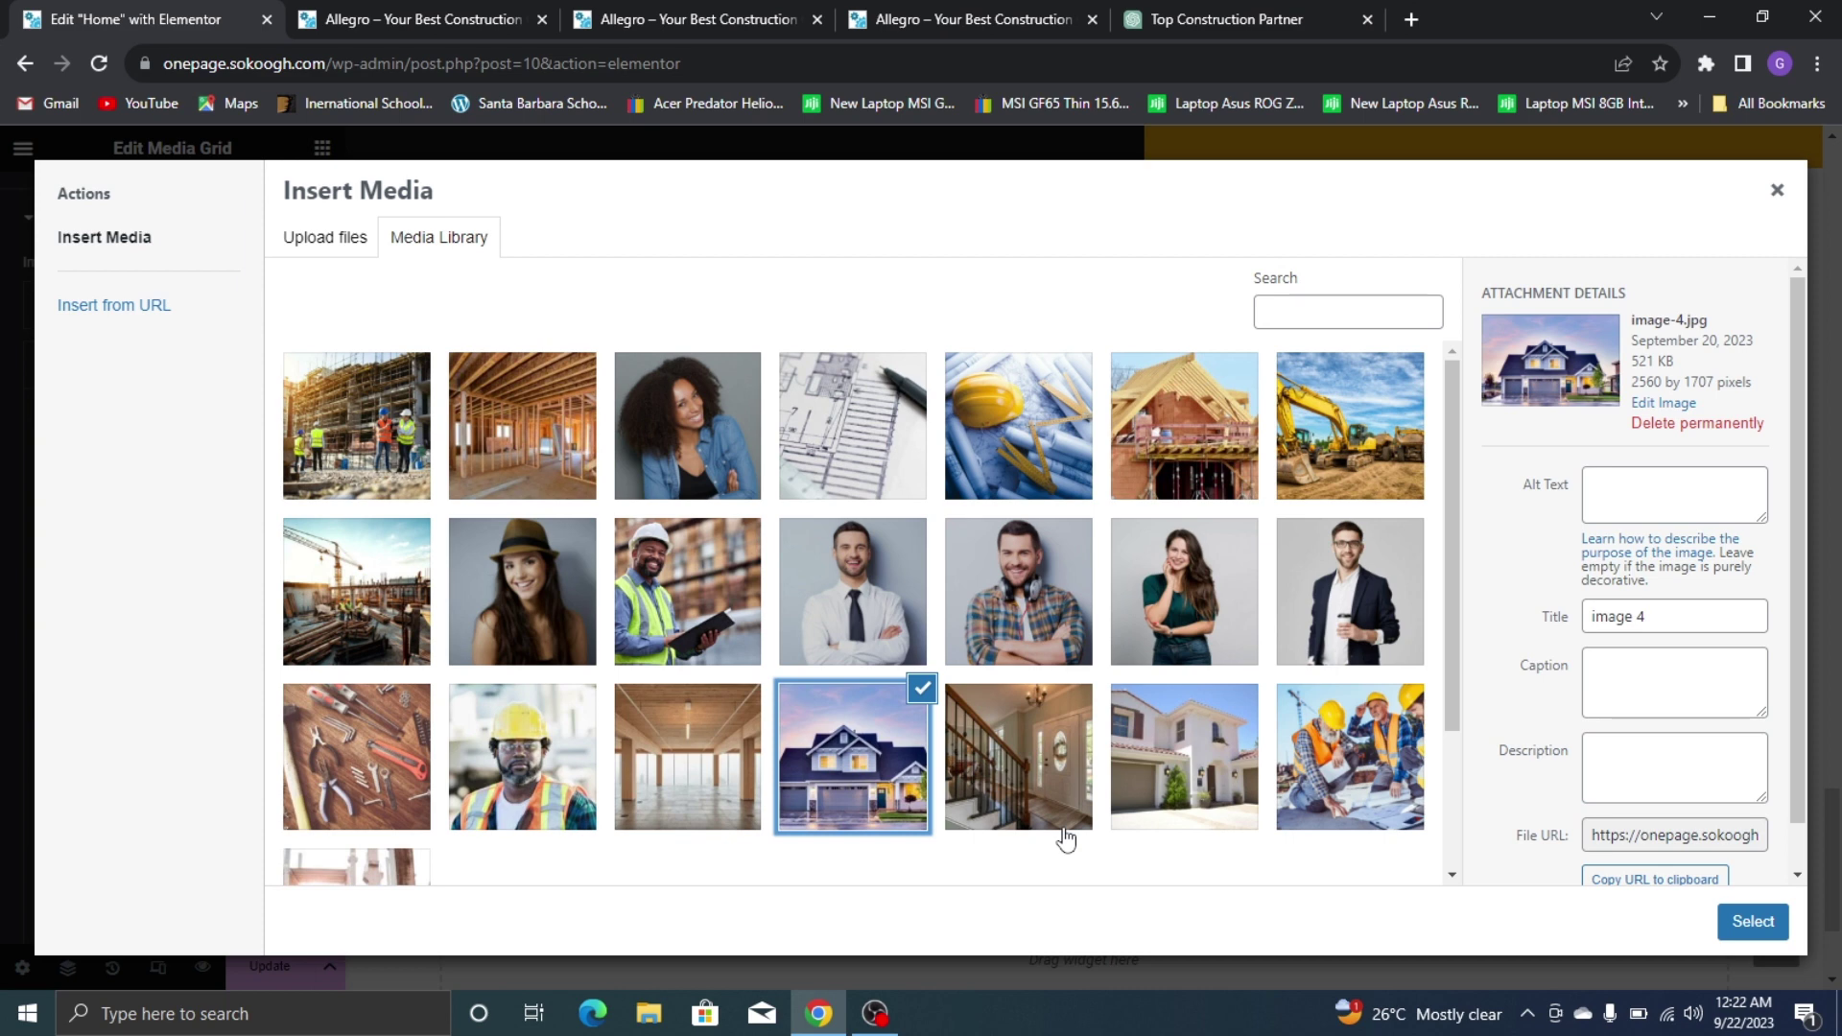
{"action": "left_click", "coordinate": [1786, 924]}
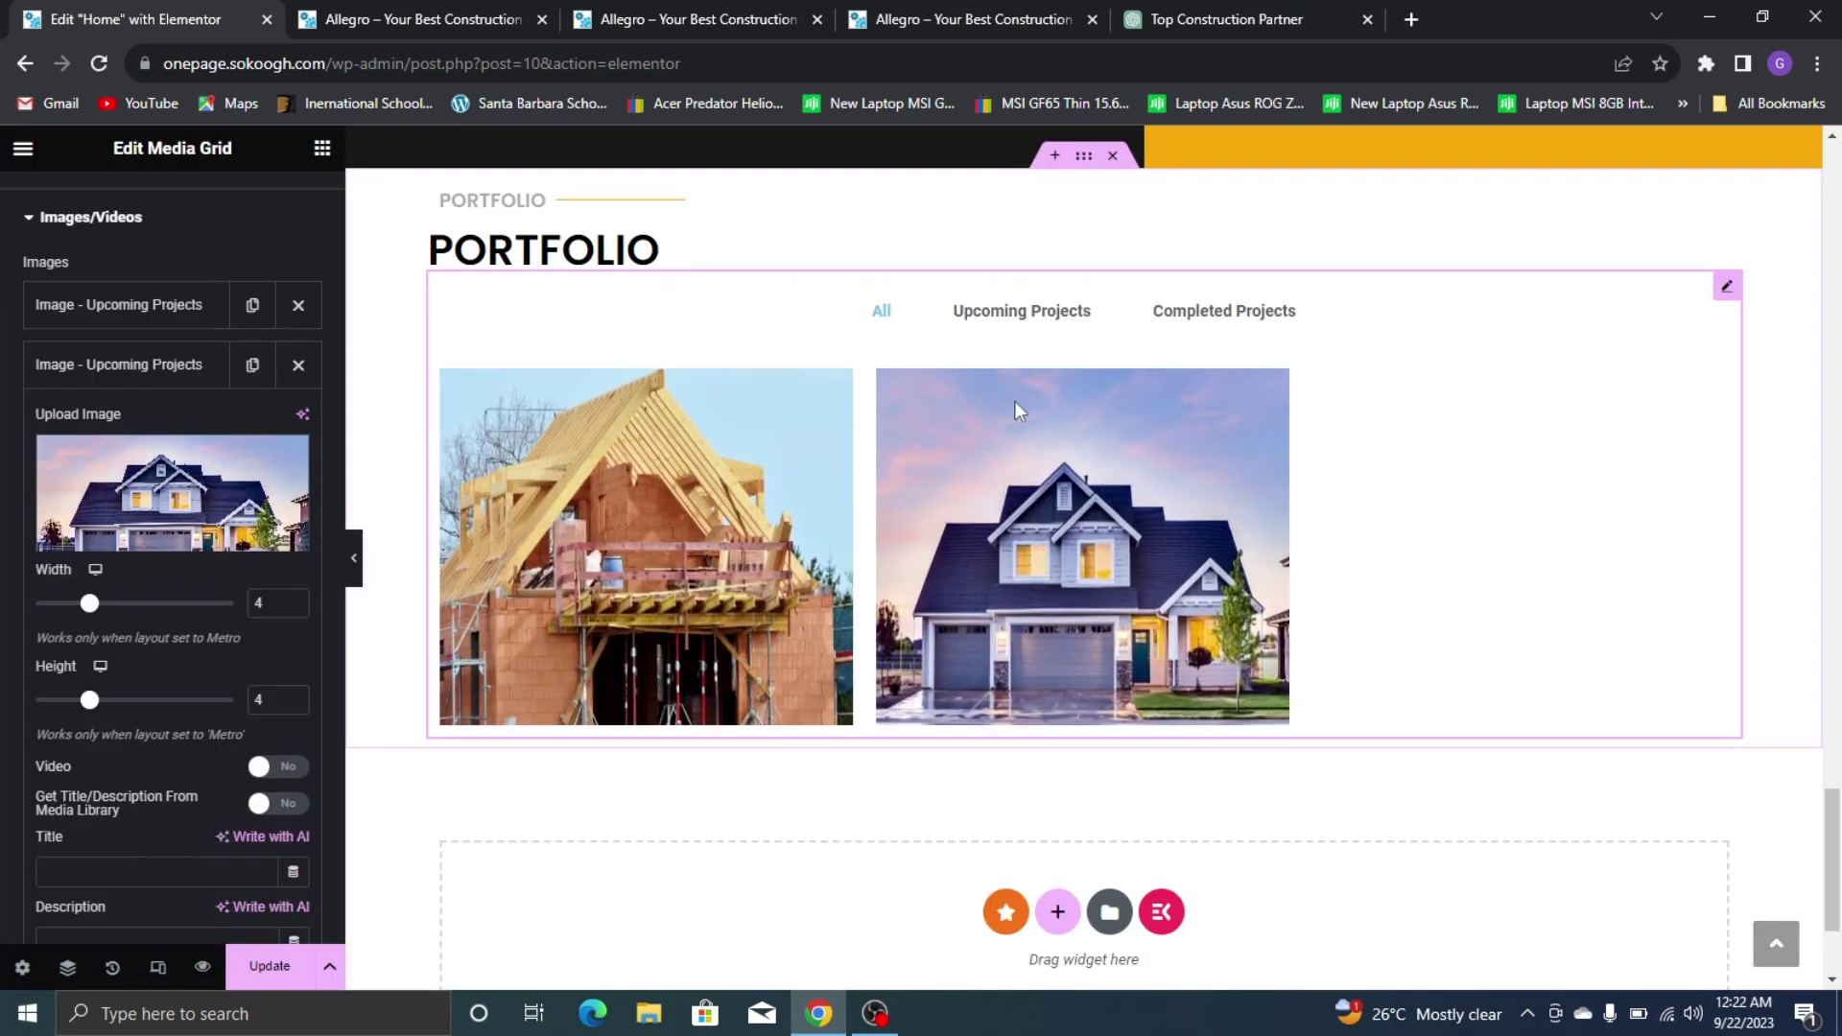
Check which live-site photos appear under the Completed Projects filter
{"action": "left_click", "coordinate": [980, 11]}
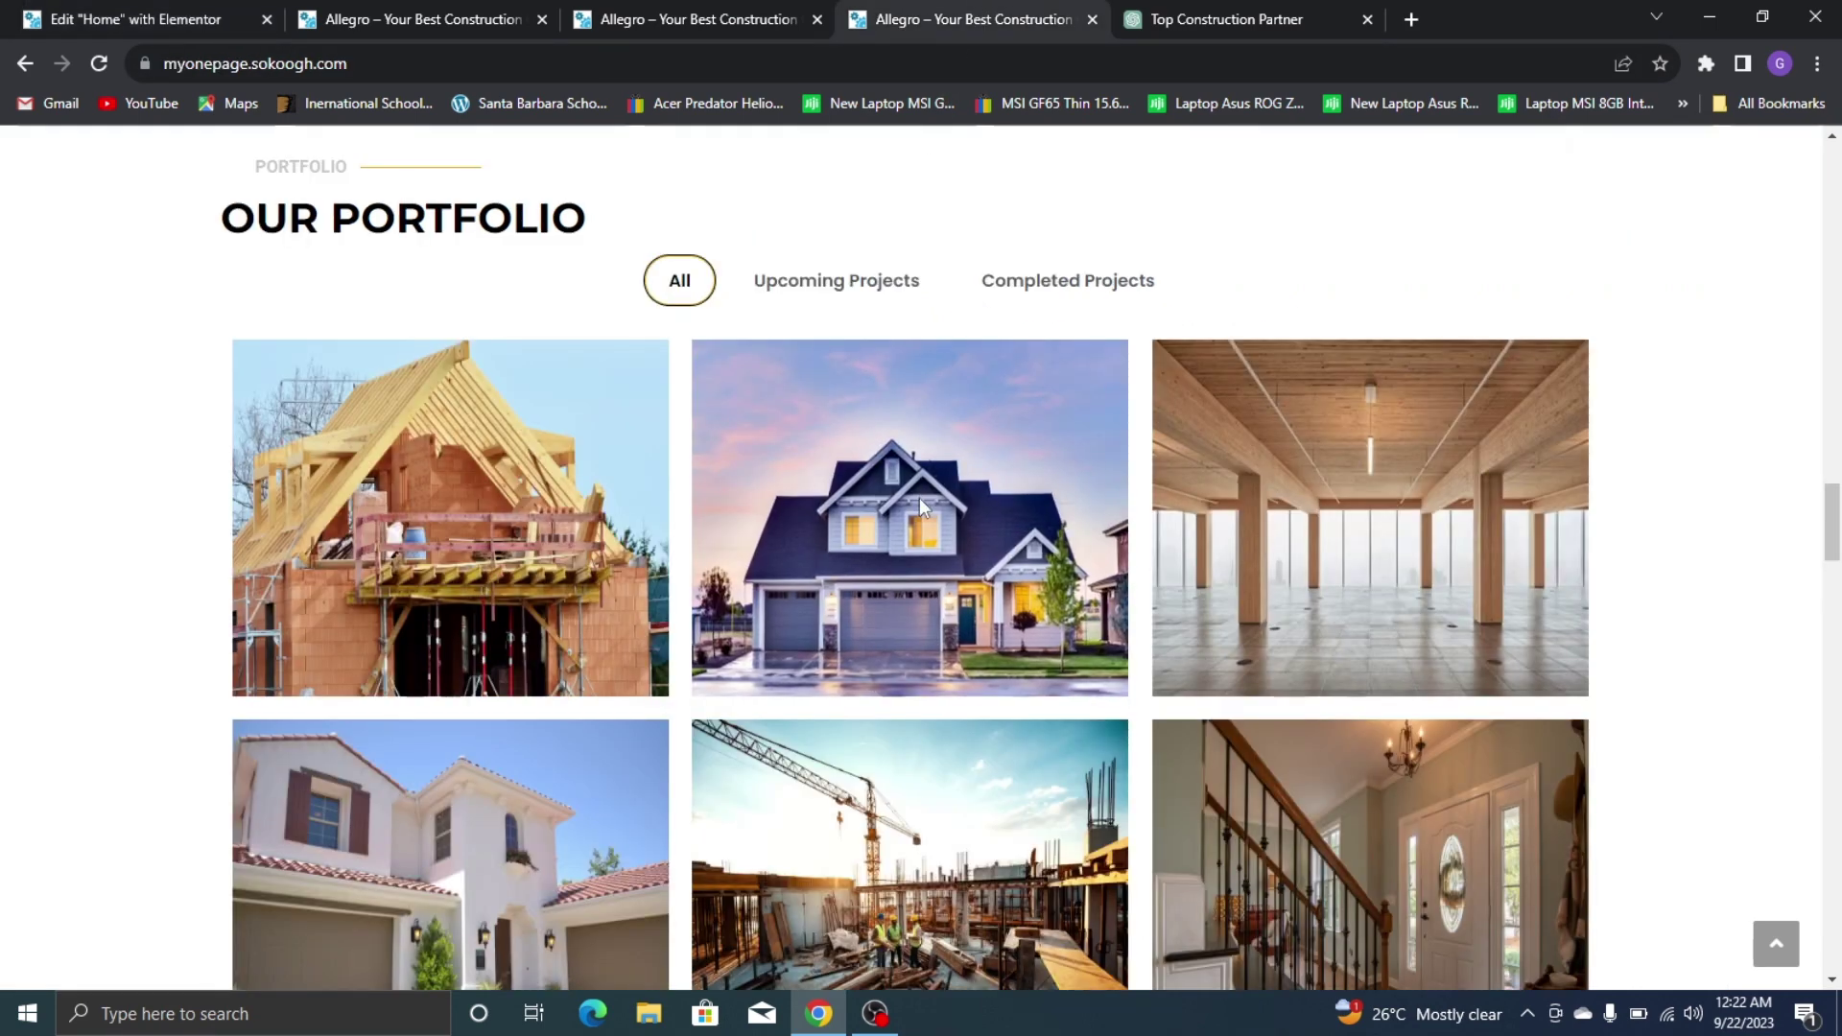
{"action": "left_click", "coordinate": [1020, 299]}
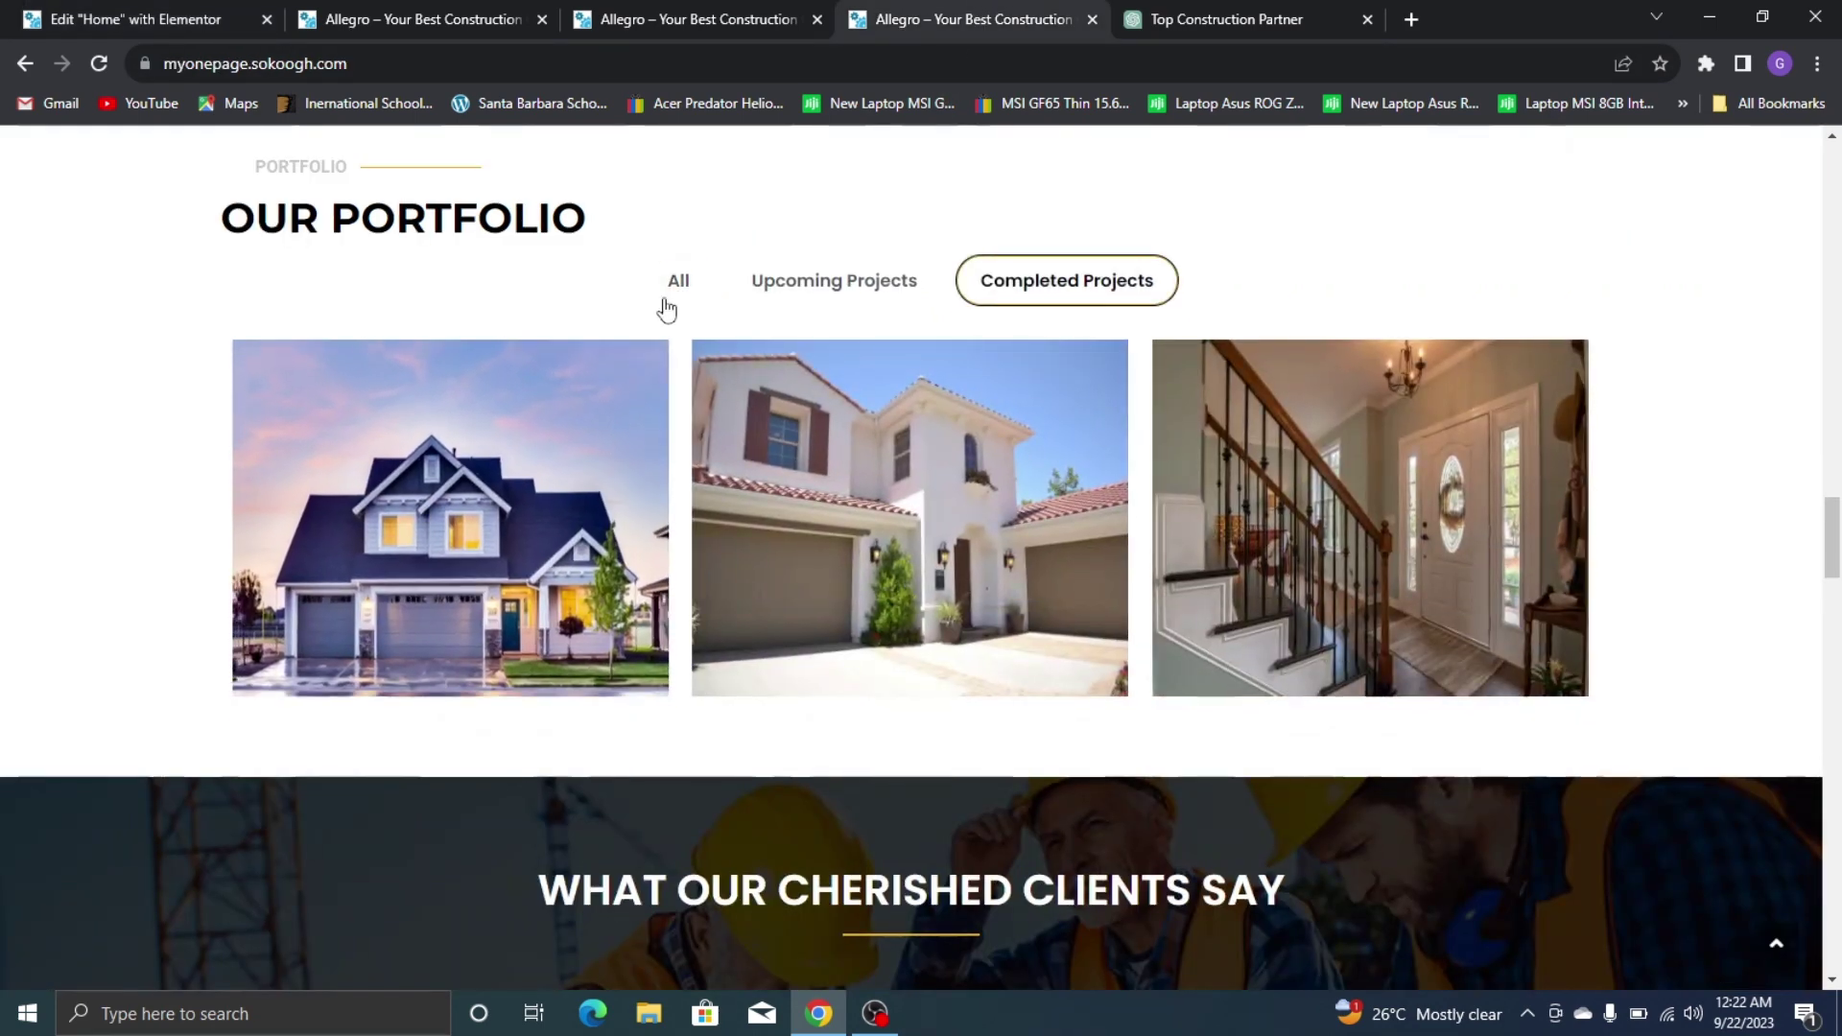
{"action": "left_click", "coordinate": [675, 283]}
{"action": "left_click", "coordinate": [130, 19]}
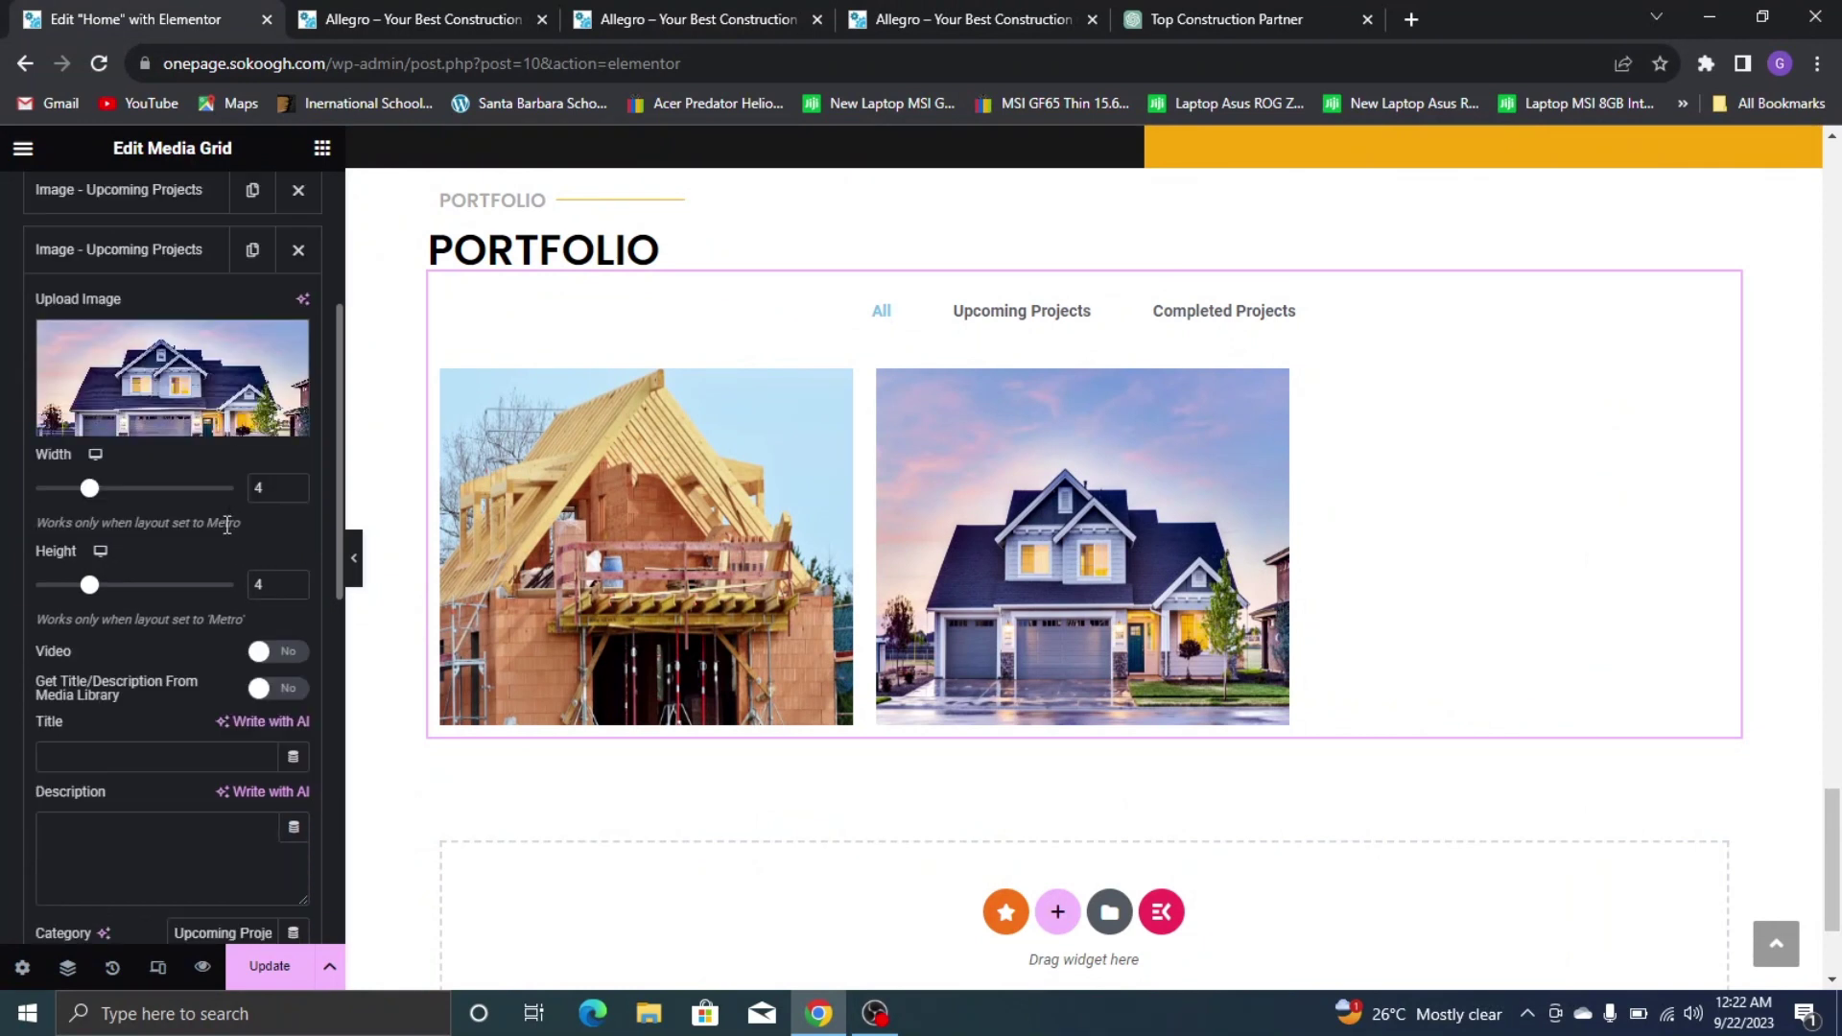
Change the house image's category to 'Completed Projects' and test that filter in the preview
{"action": "scroll", "coordinate": [227, 526], "scroll_direction": "down", "scroll_amount": 5}
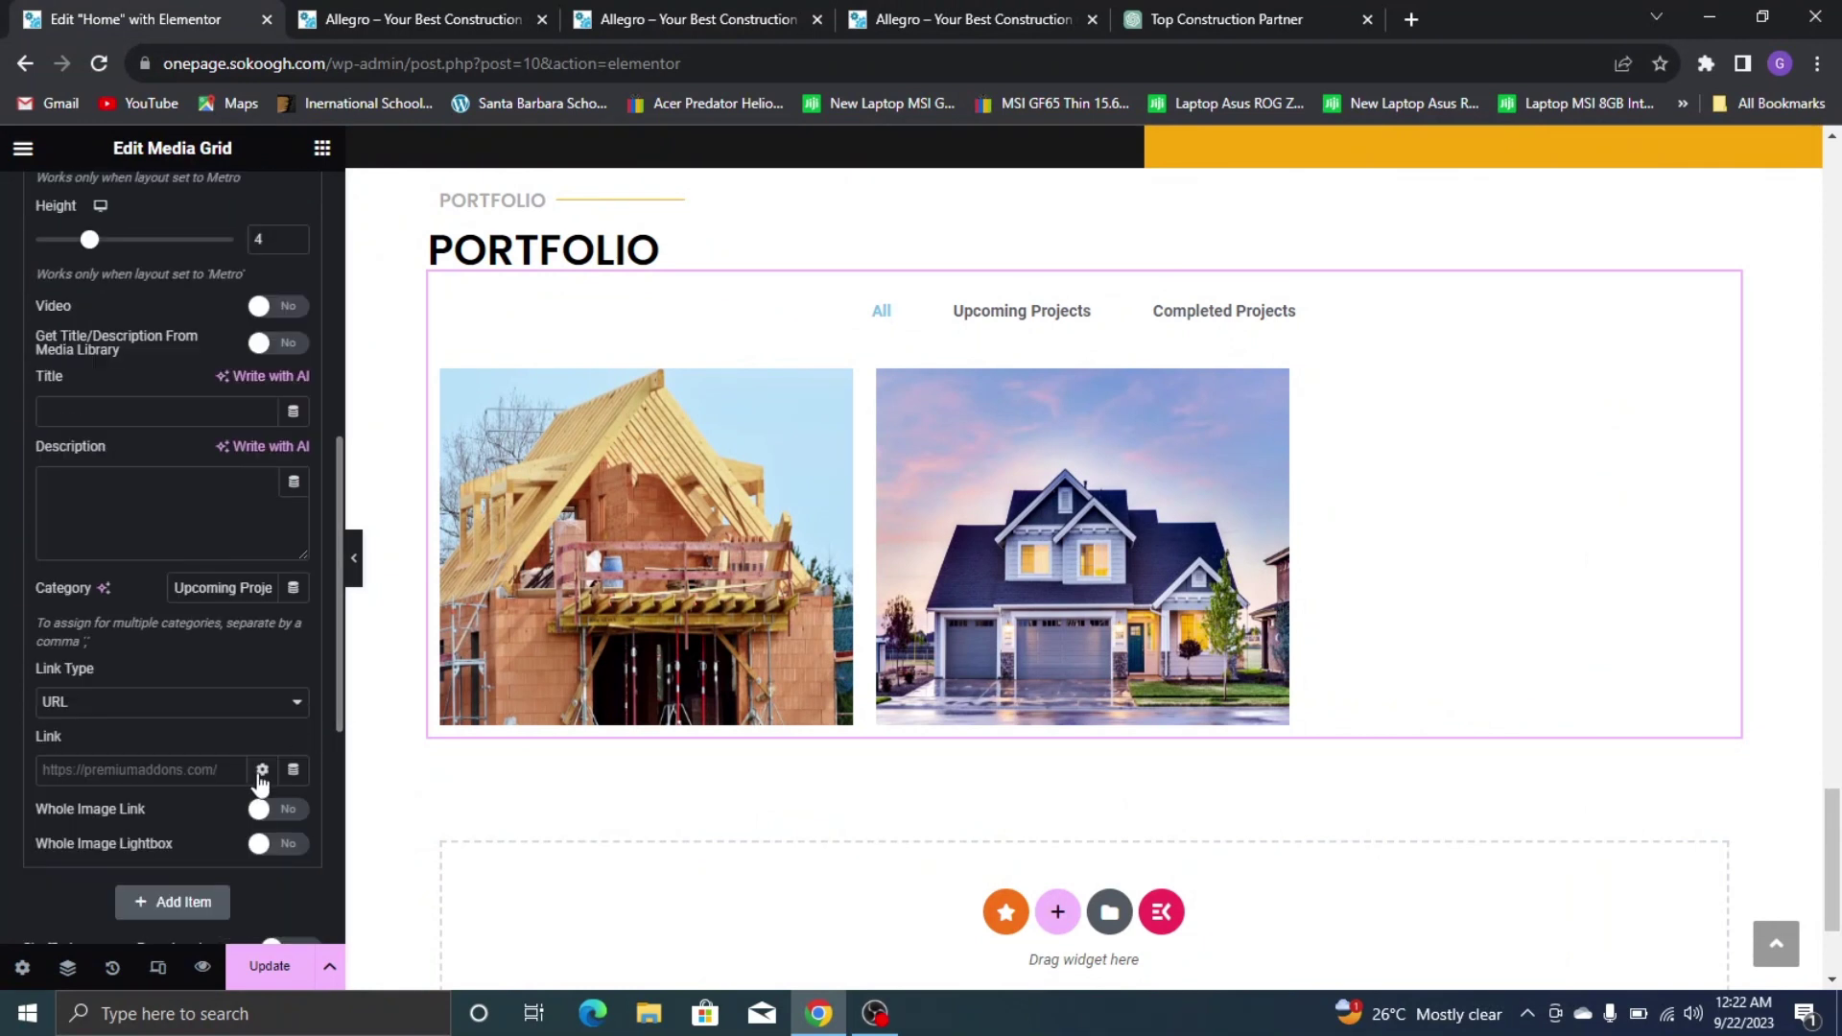
{"action": "double_click", "coordinate": [227, 587]}
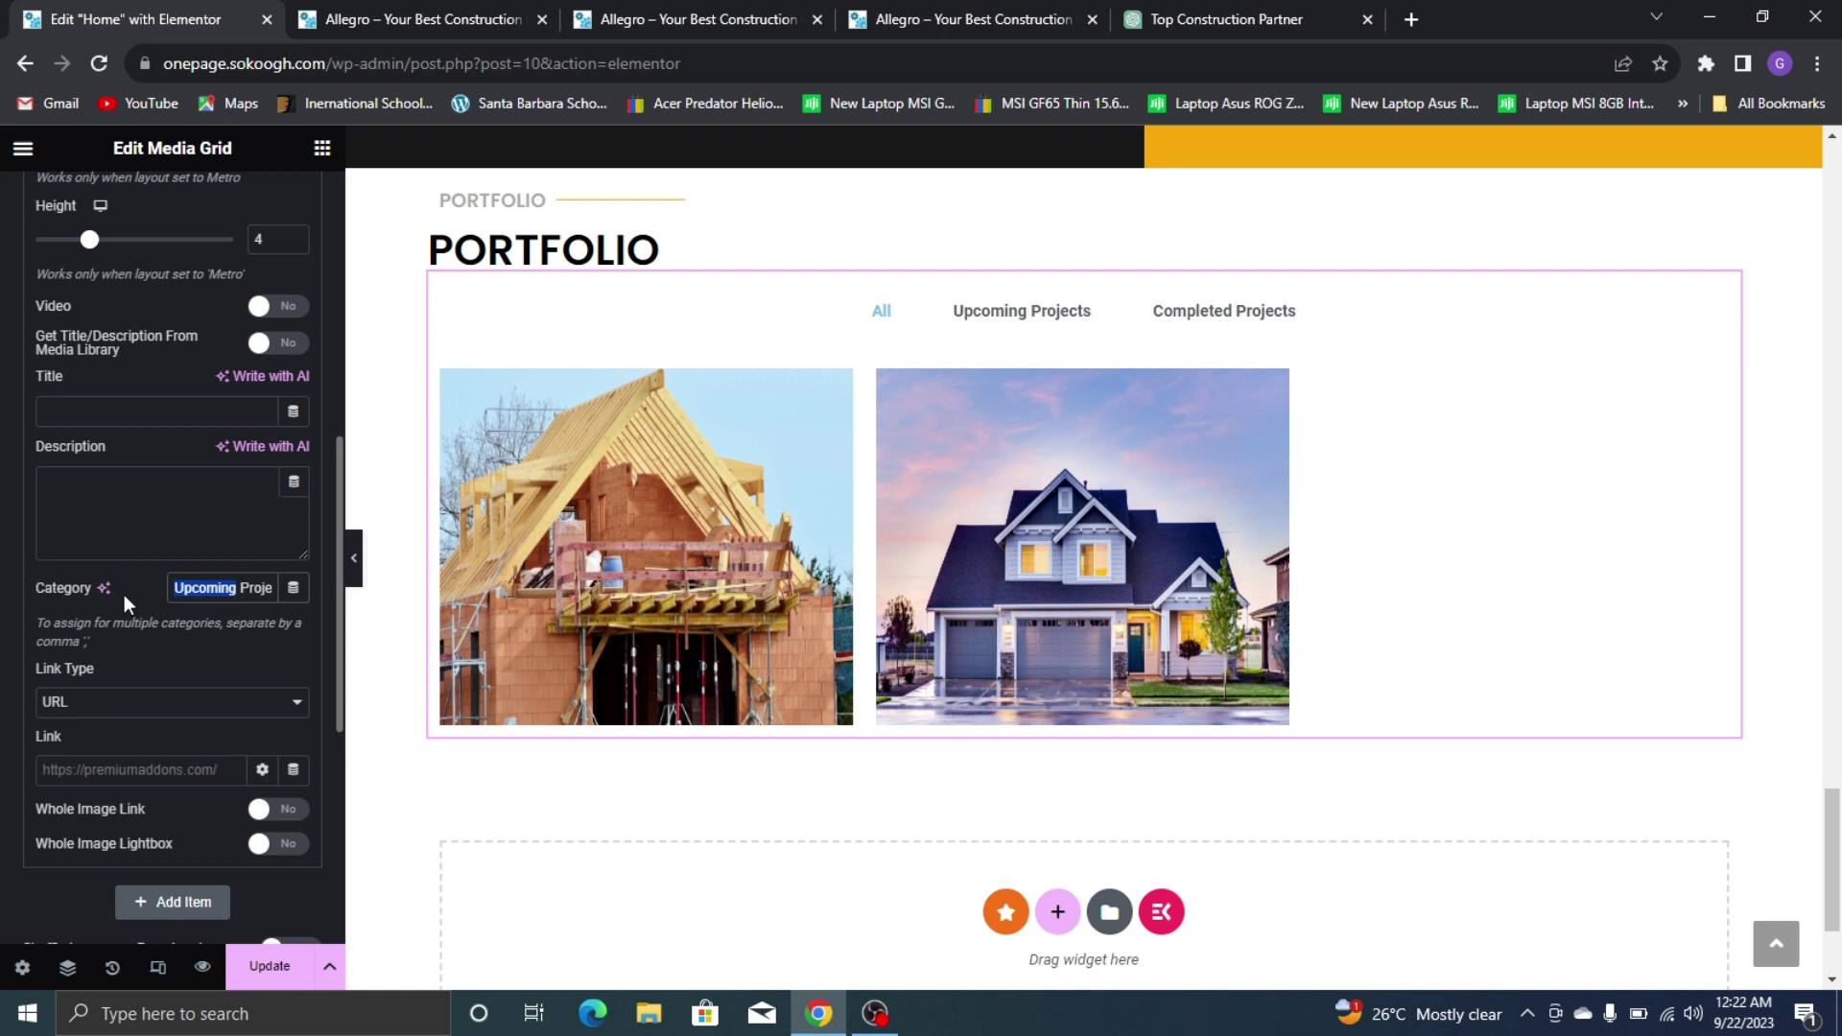
{"action": "type", "text": "Completed"}
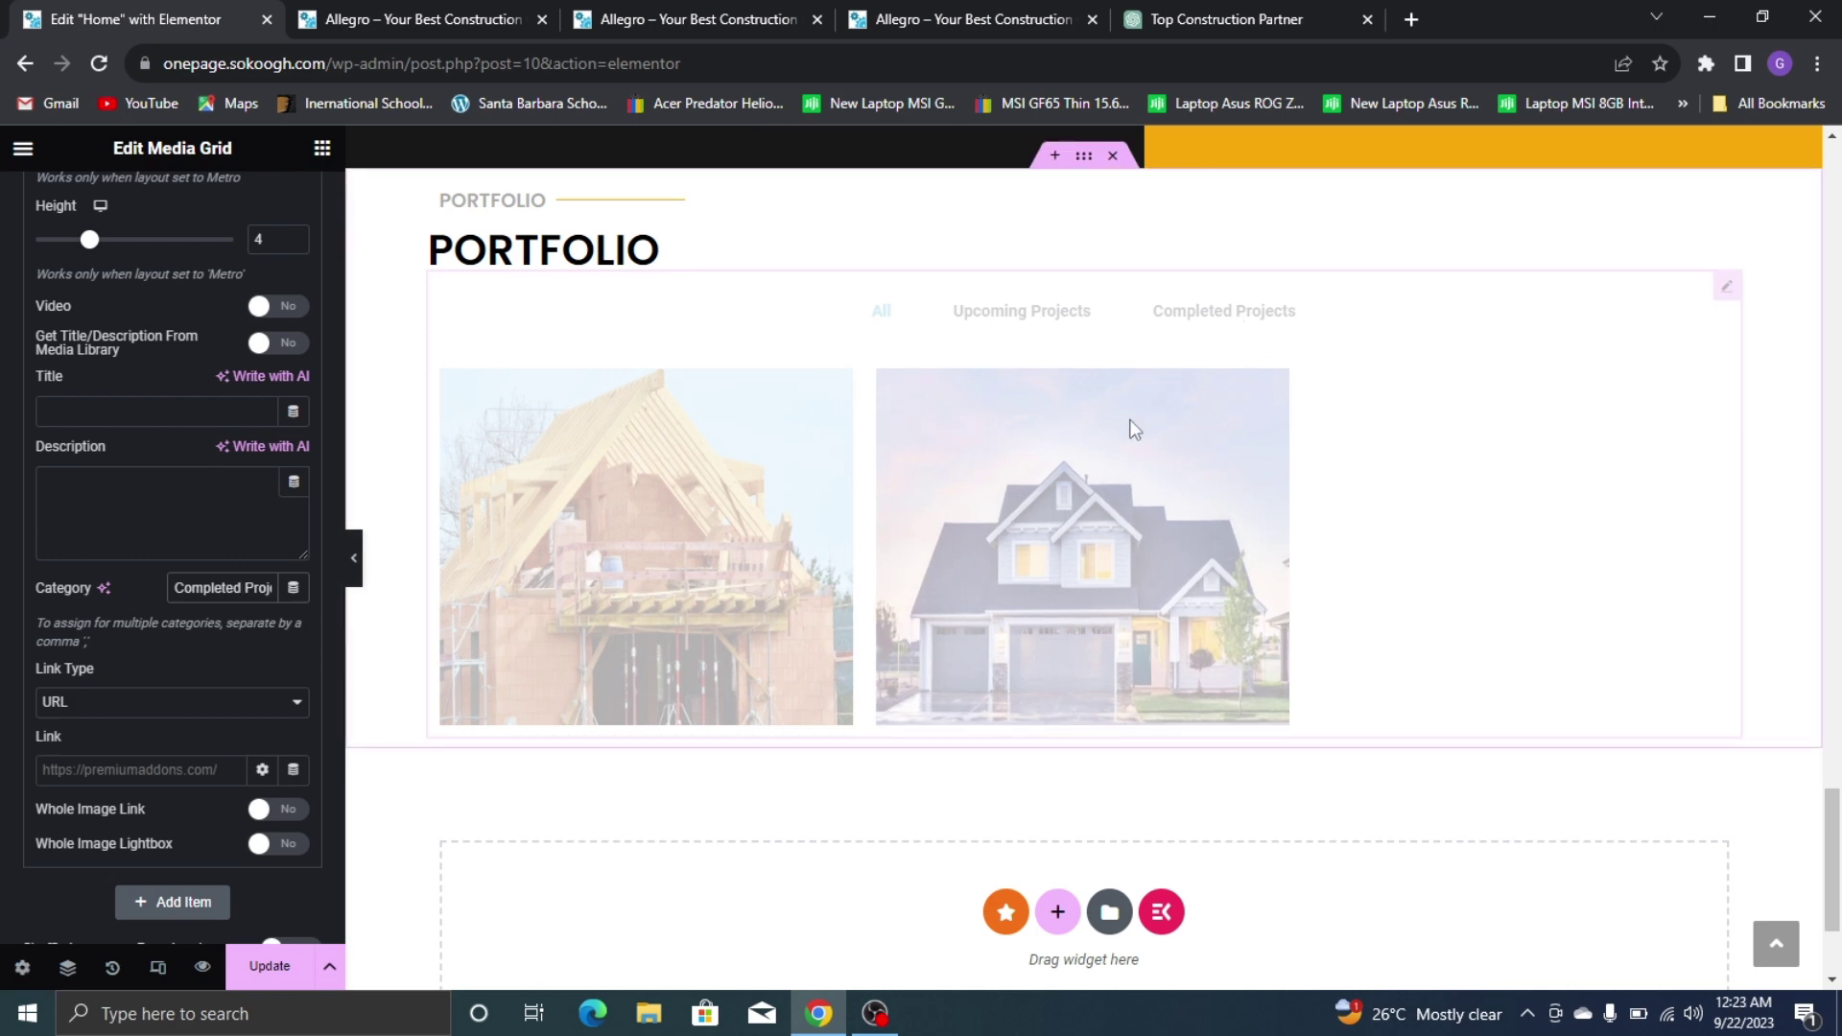
{"action": "scroll", "coordinate": [153, 355], "scroll_direction": "up", "scroll_amount": 5}
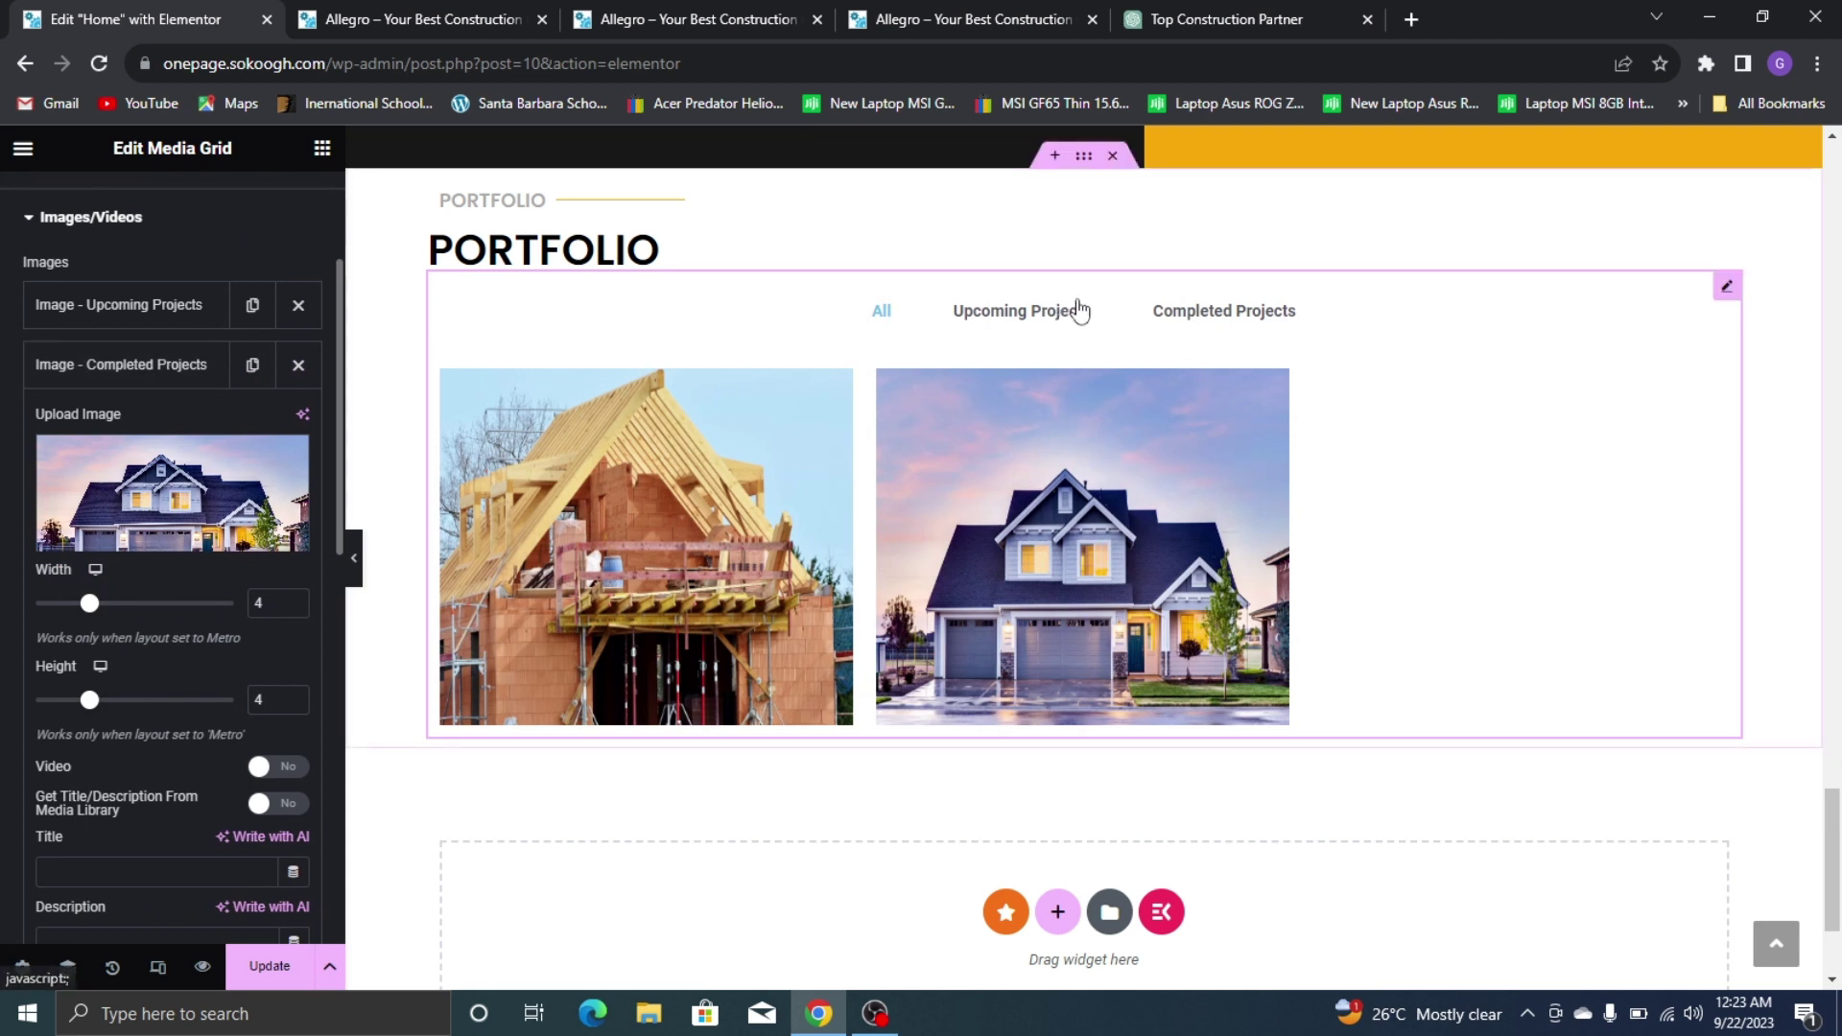
{"action": "left_click", "coordinate": [1230, 313]}
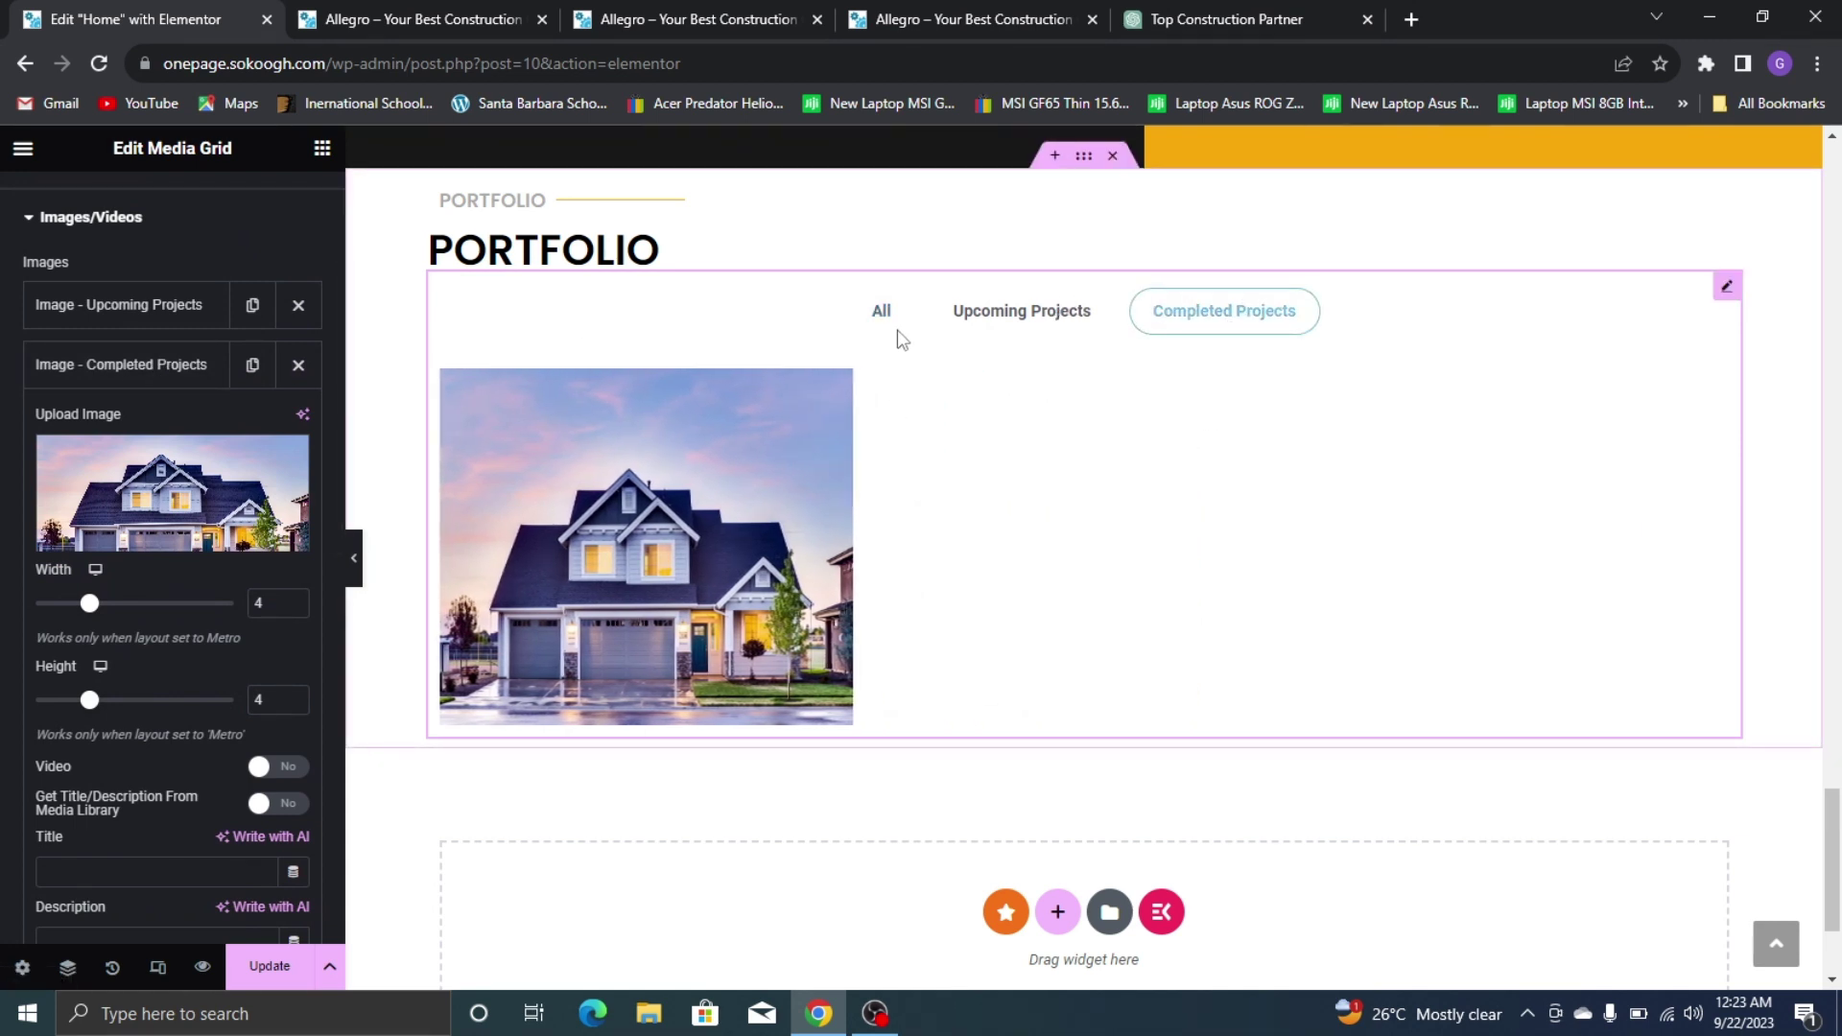
{"action": "left_click", "coordinate": [896, 330]}
{"action": "left_click", "coordinate": [168, 368]}
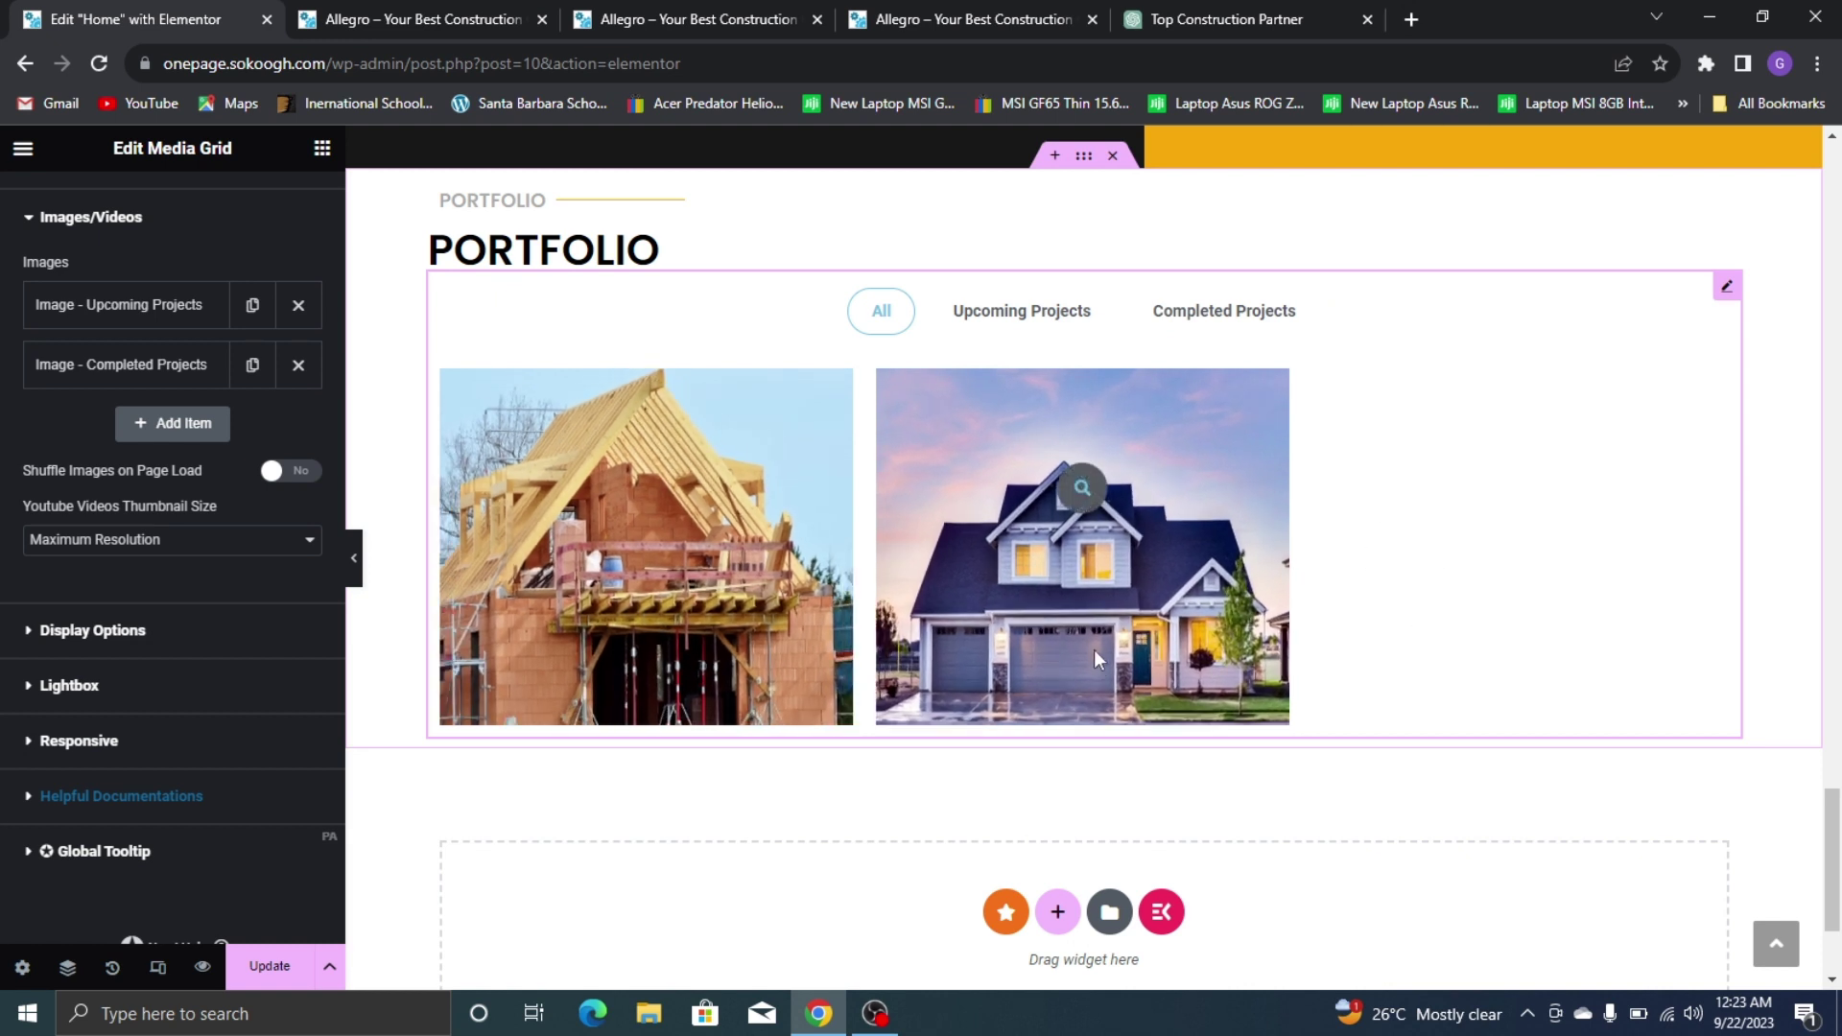
Review the grid's Categories and Layout settings, keeping 3 columns, then view the live Our Portfolio grid
{"action": "scroll", "coordinate": [14, 376], "scroll_direction": "up", "scroll_amount": 3}
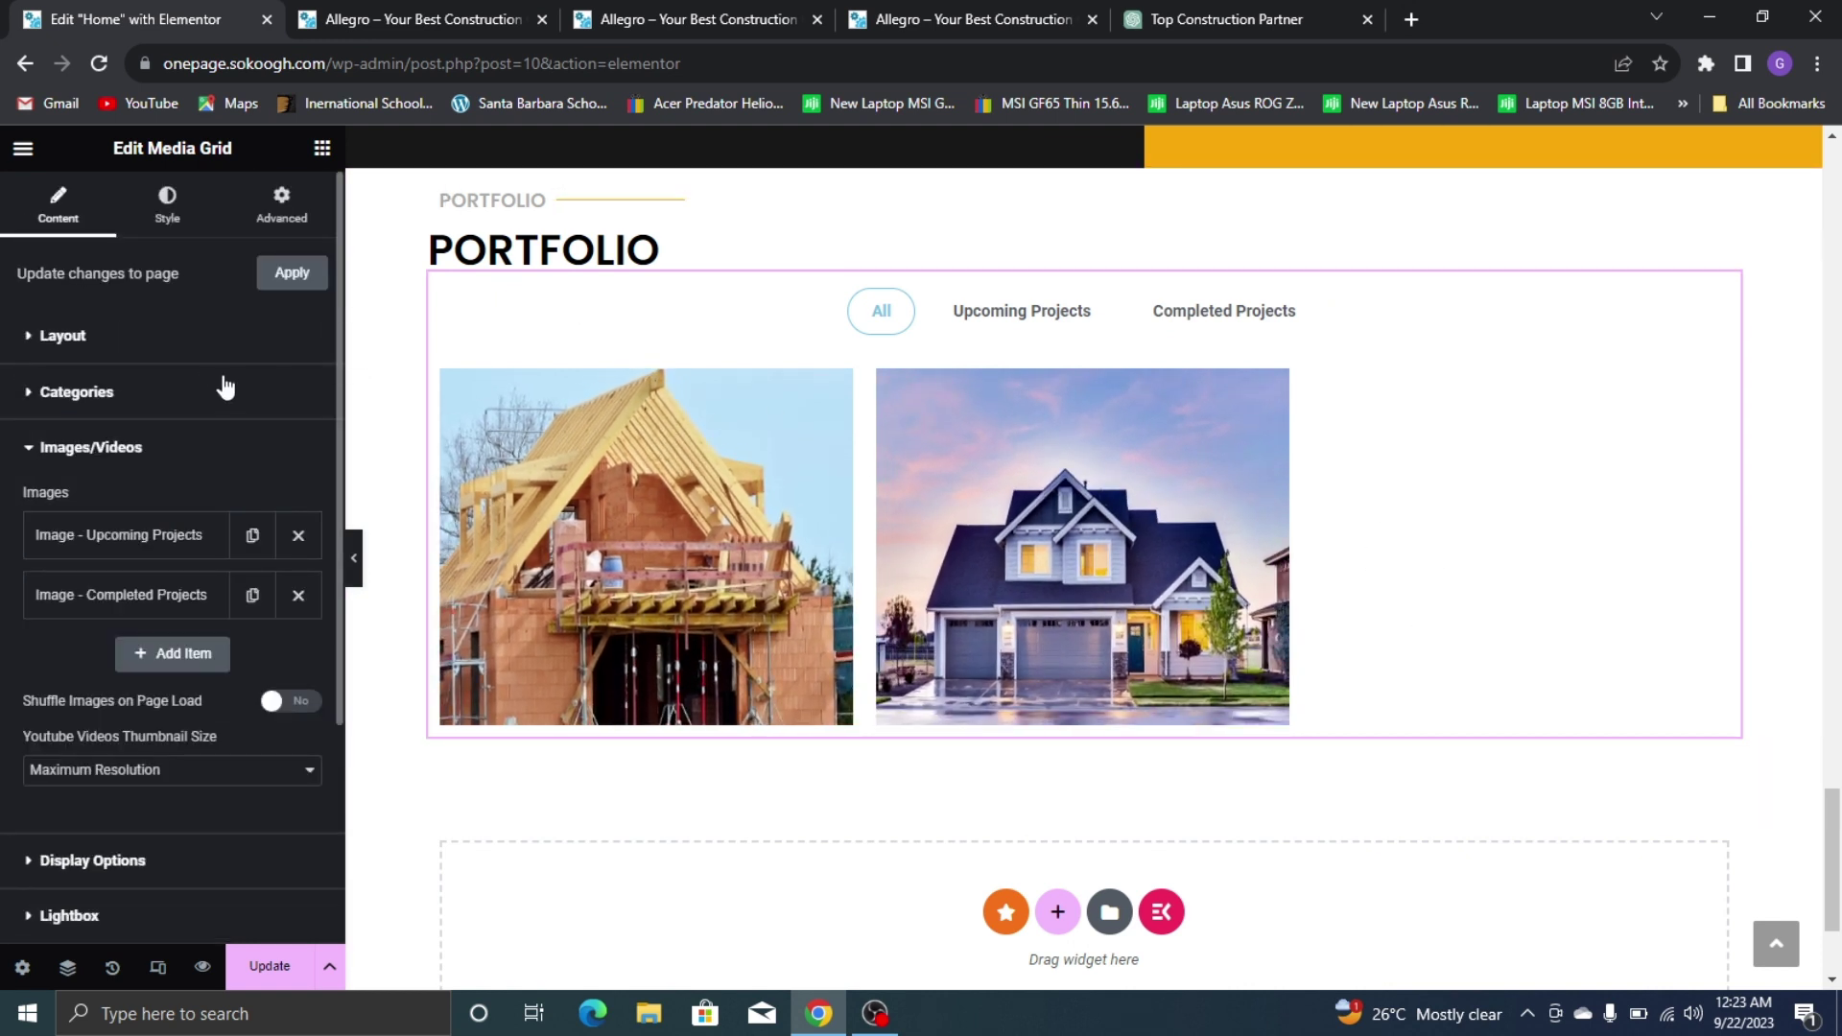
{"action": "left_click", "coordinate": [176, 394]}
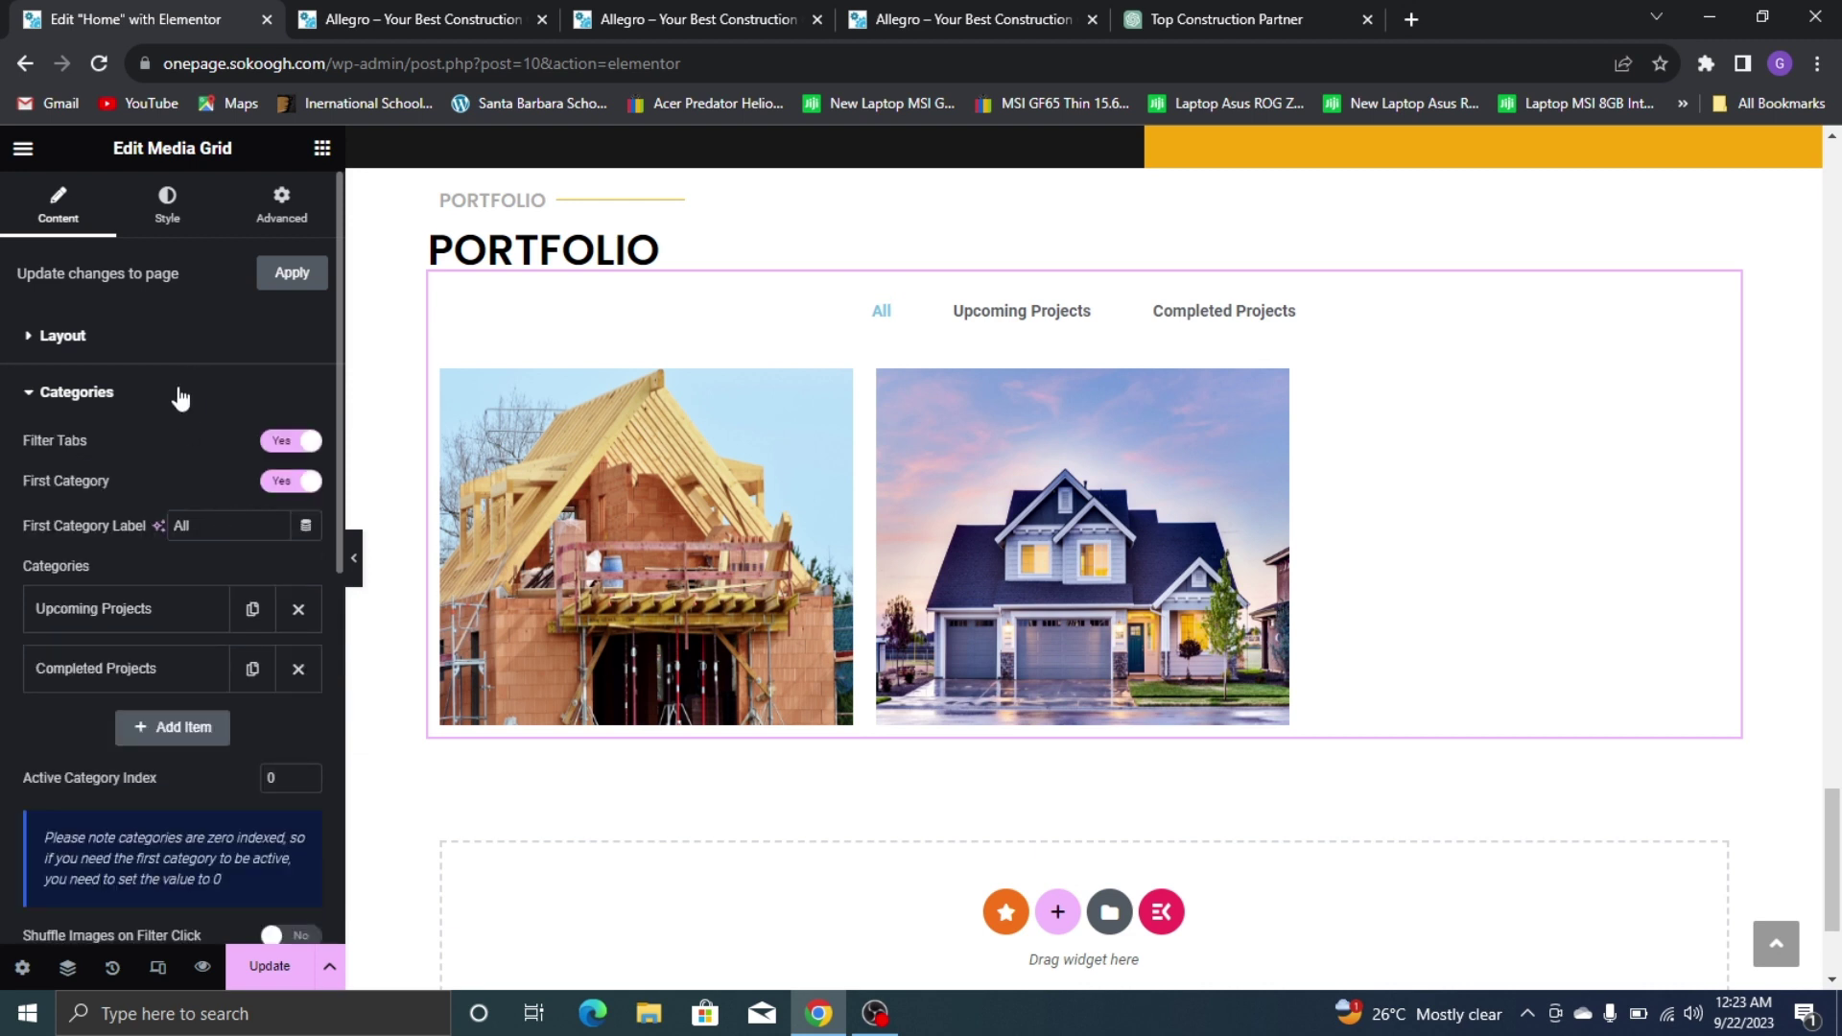
{"action": "left_click", "coordinate": [179, 395]}
{"action": "left_click", "coordinate": [159, 334]}
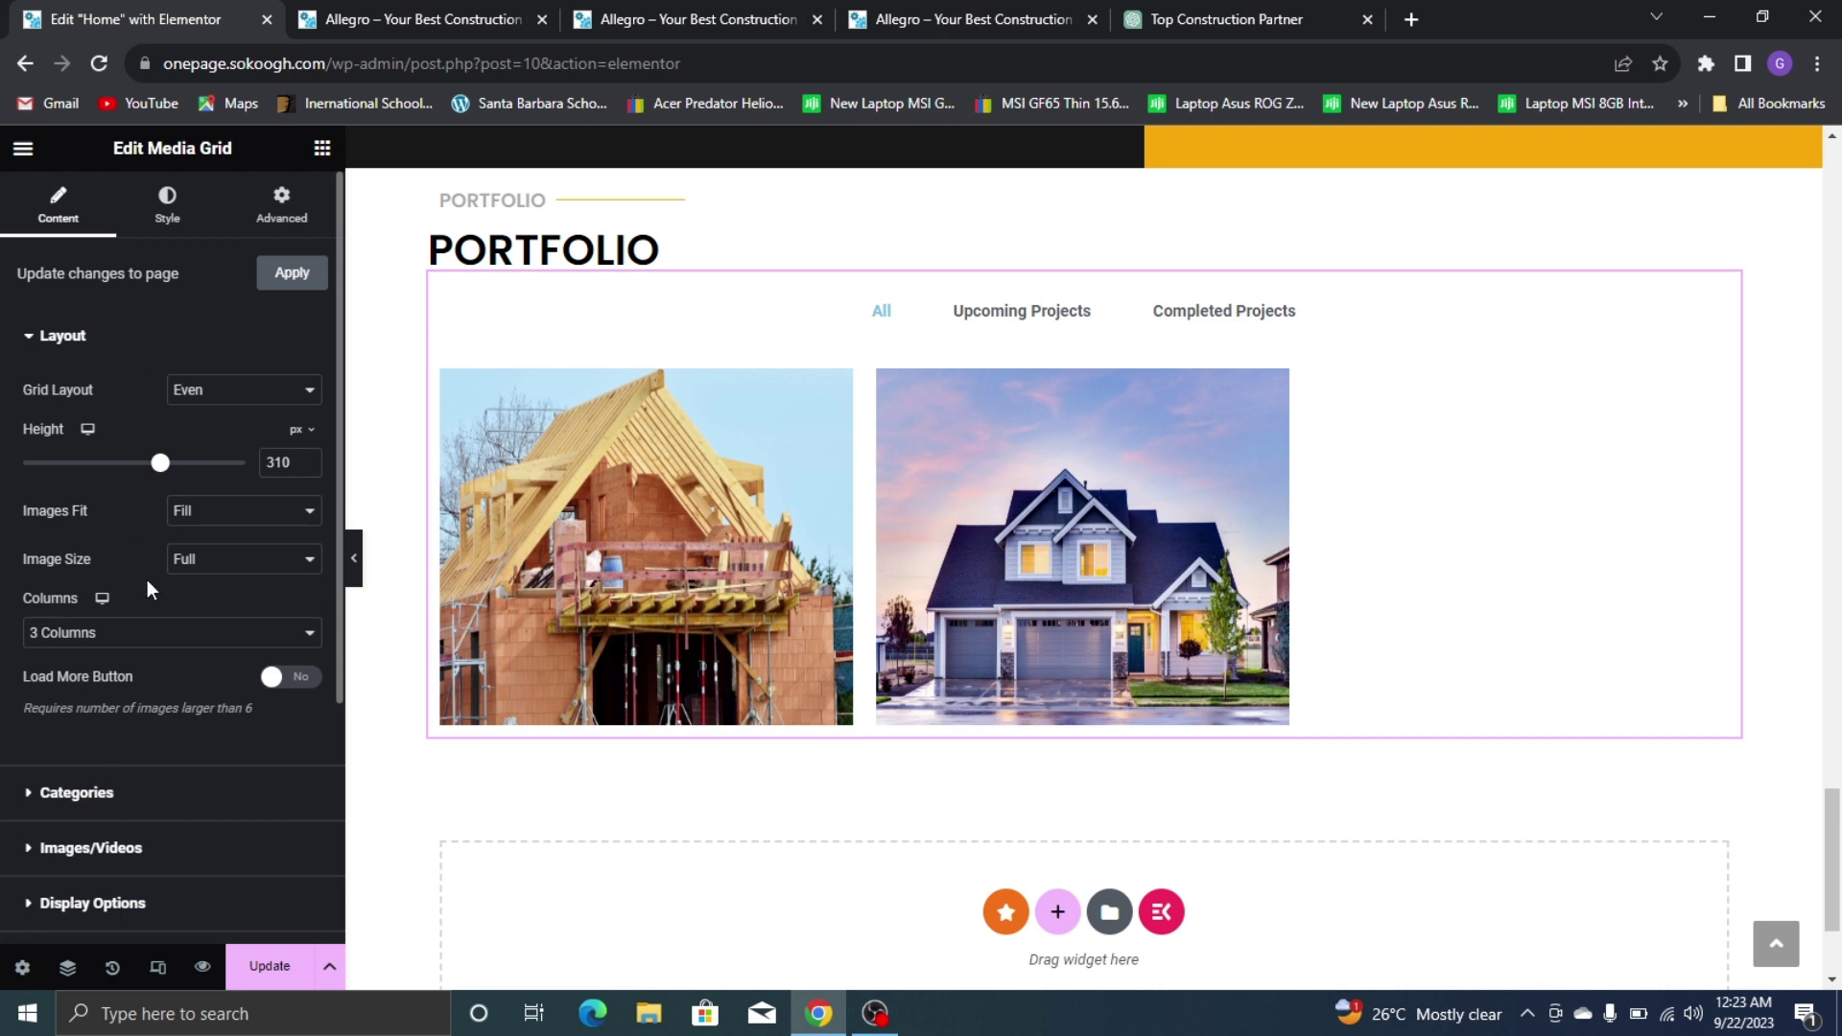
{"action": "left_click", "coordinate": [165, 633]}
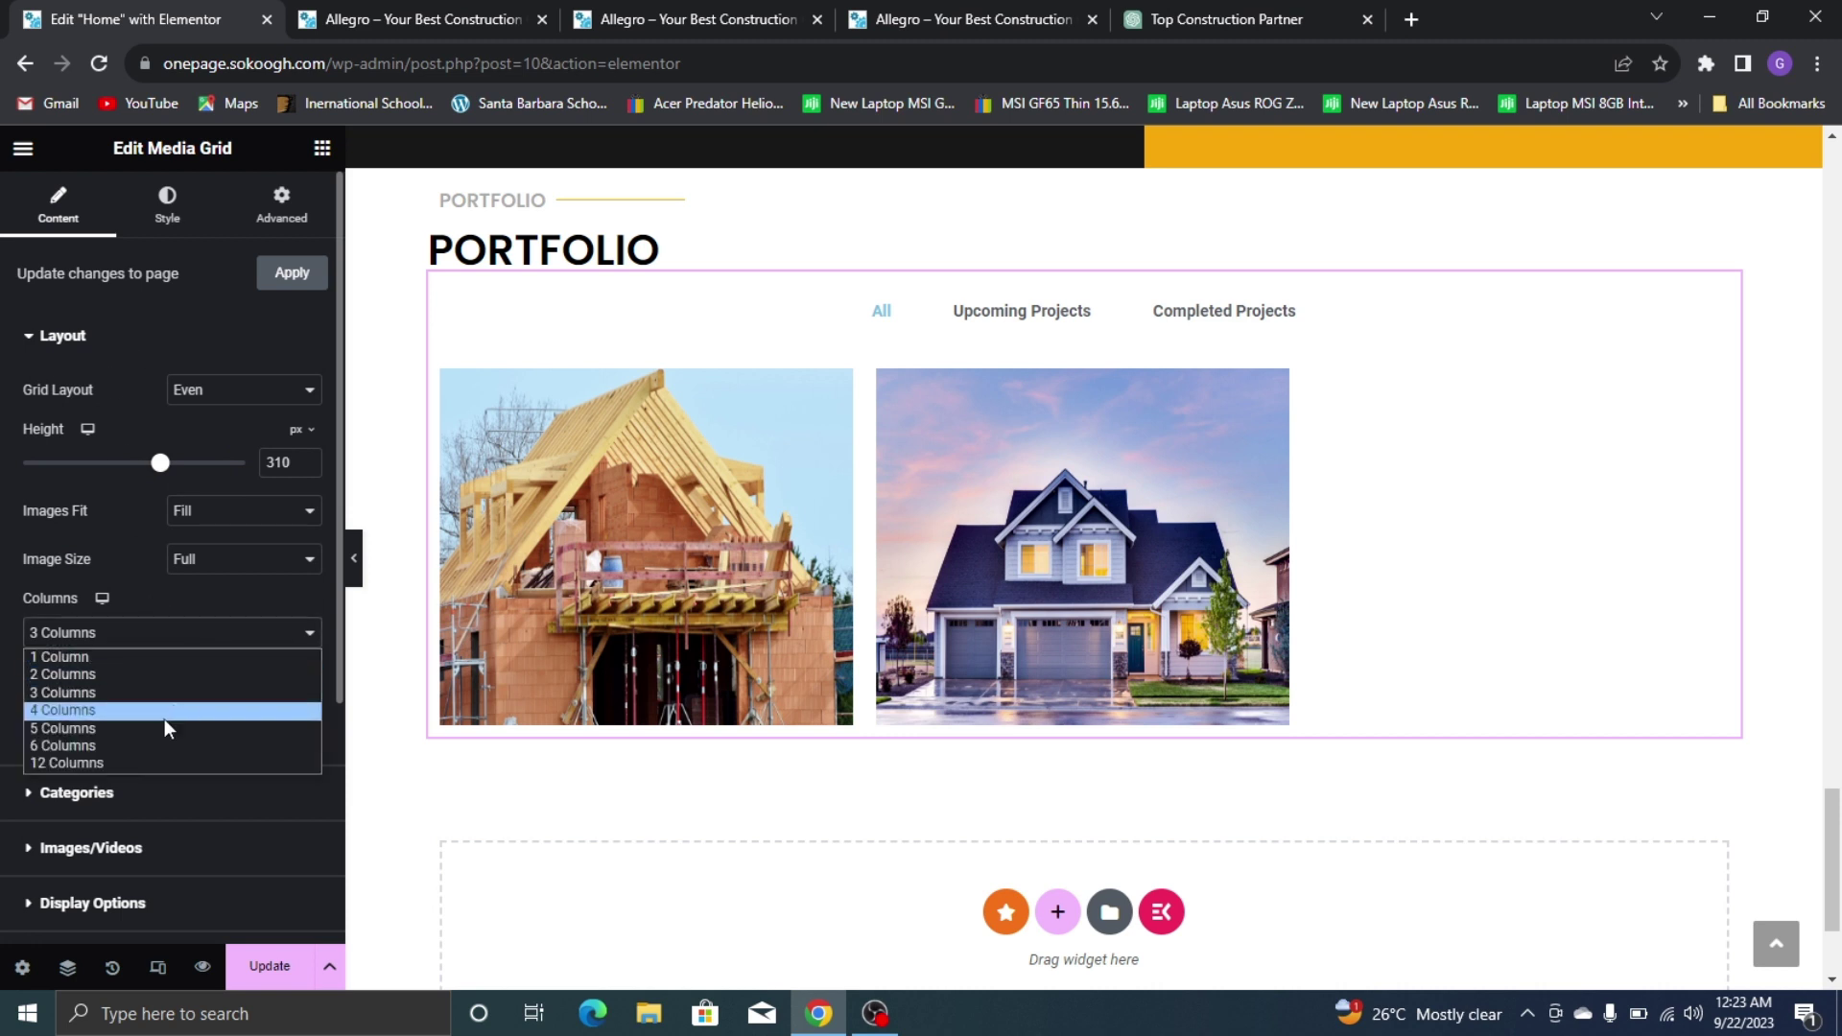
{"action": "left_click", "coordinate": [100, 350]}
{"action": "left_click", "coordinate": [101, 345]}
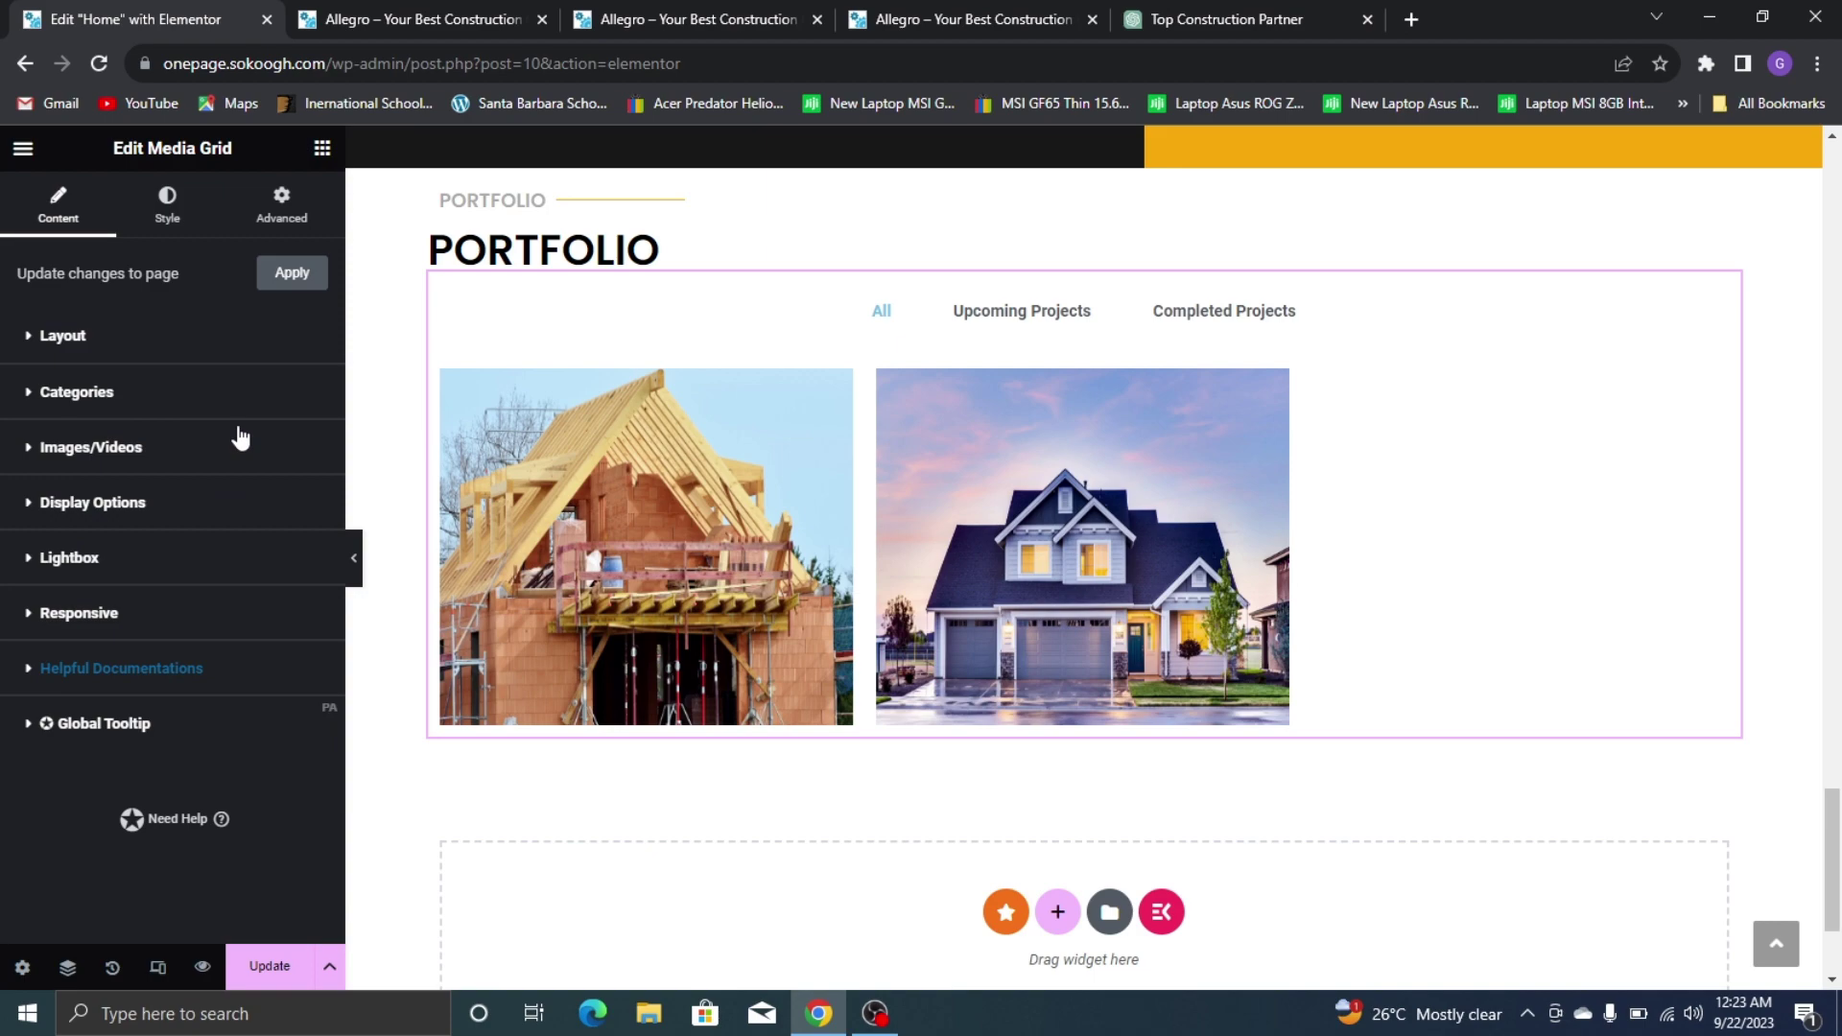
{"action": "left_click", "coordinate": [241, 439]}
{"action": "left_click", "coordinate": [1055, 17]}
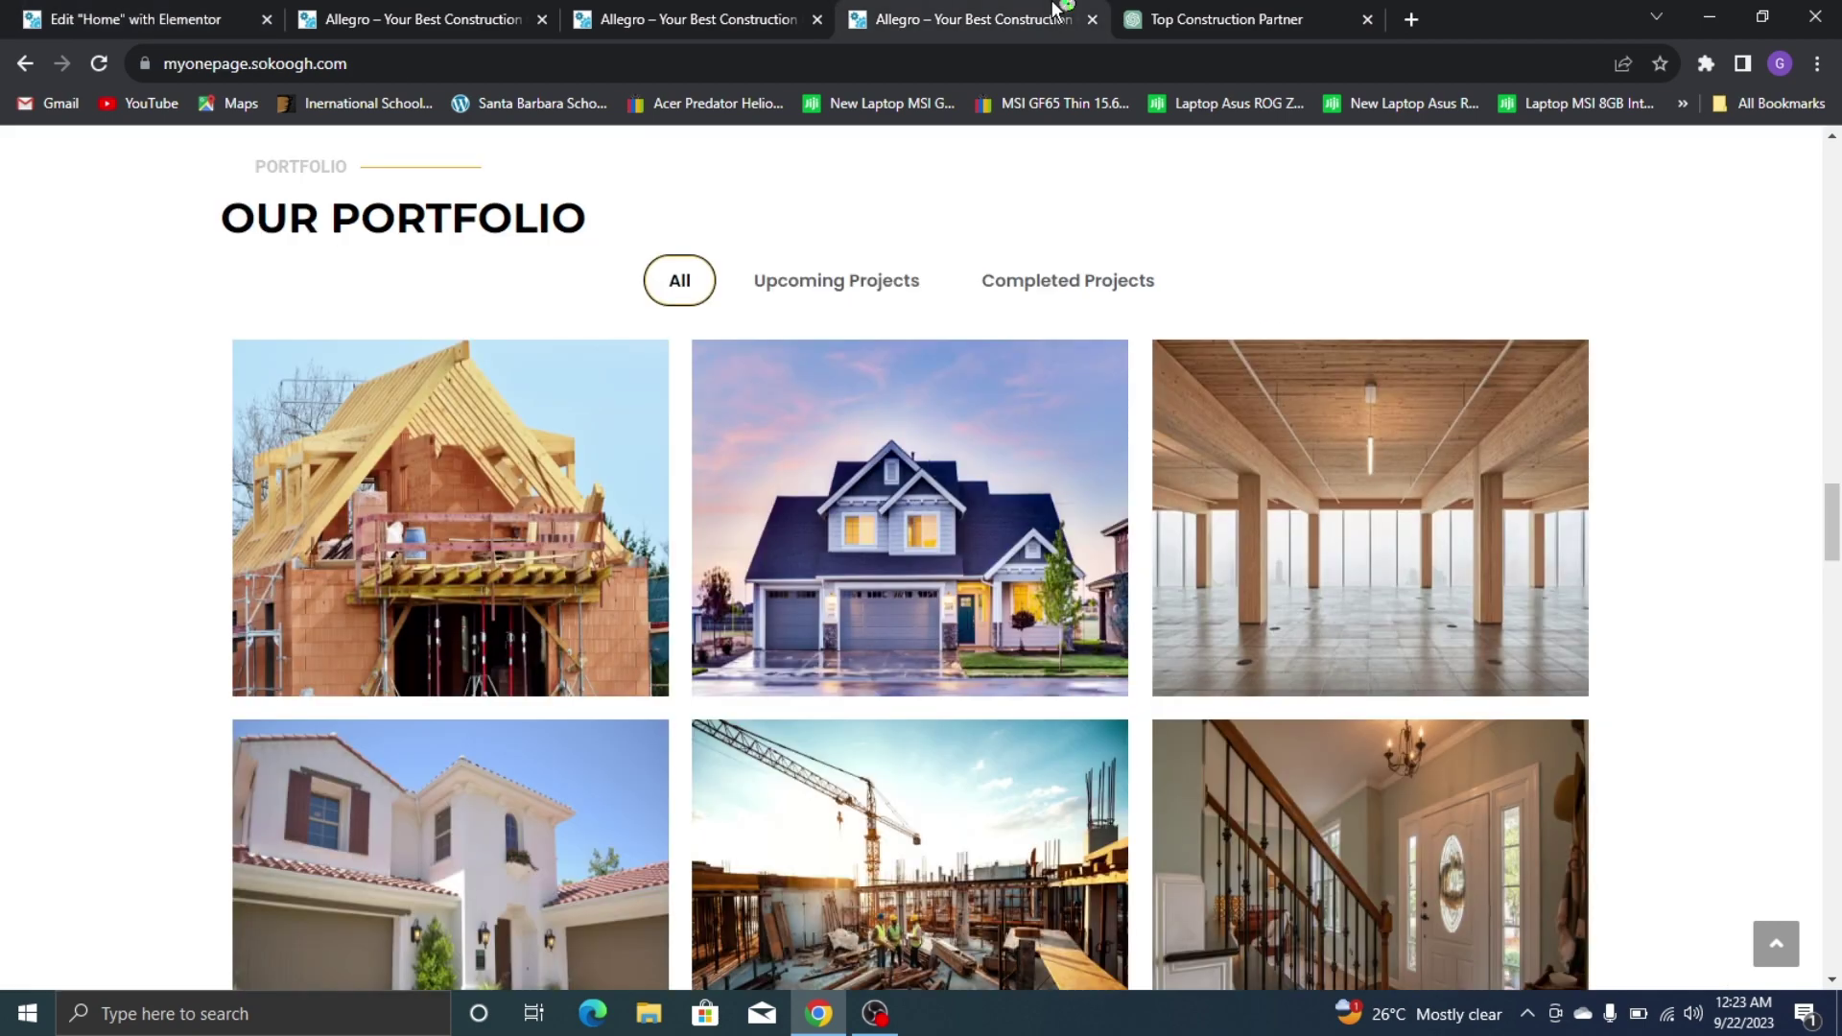
{"action": "scroll", "coordinate": [1144, 518], "scroll_direction": "down", "scroll_amount": 5}
Duplicate the Completed Projects item and set the copy's photo to the empty wooden interior
{"action": "scroll", "coordinate": [981, 463], "scroll_direction": "up", "scroll_amount": 4}
{"action": "left_click", "coordinate": [134, 19]}
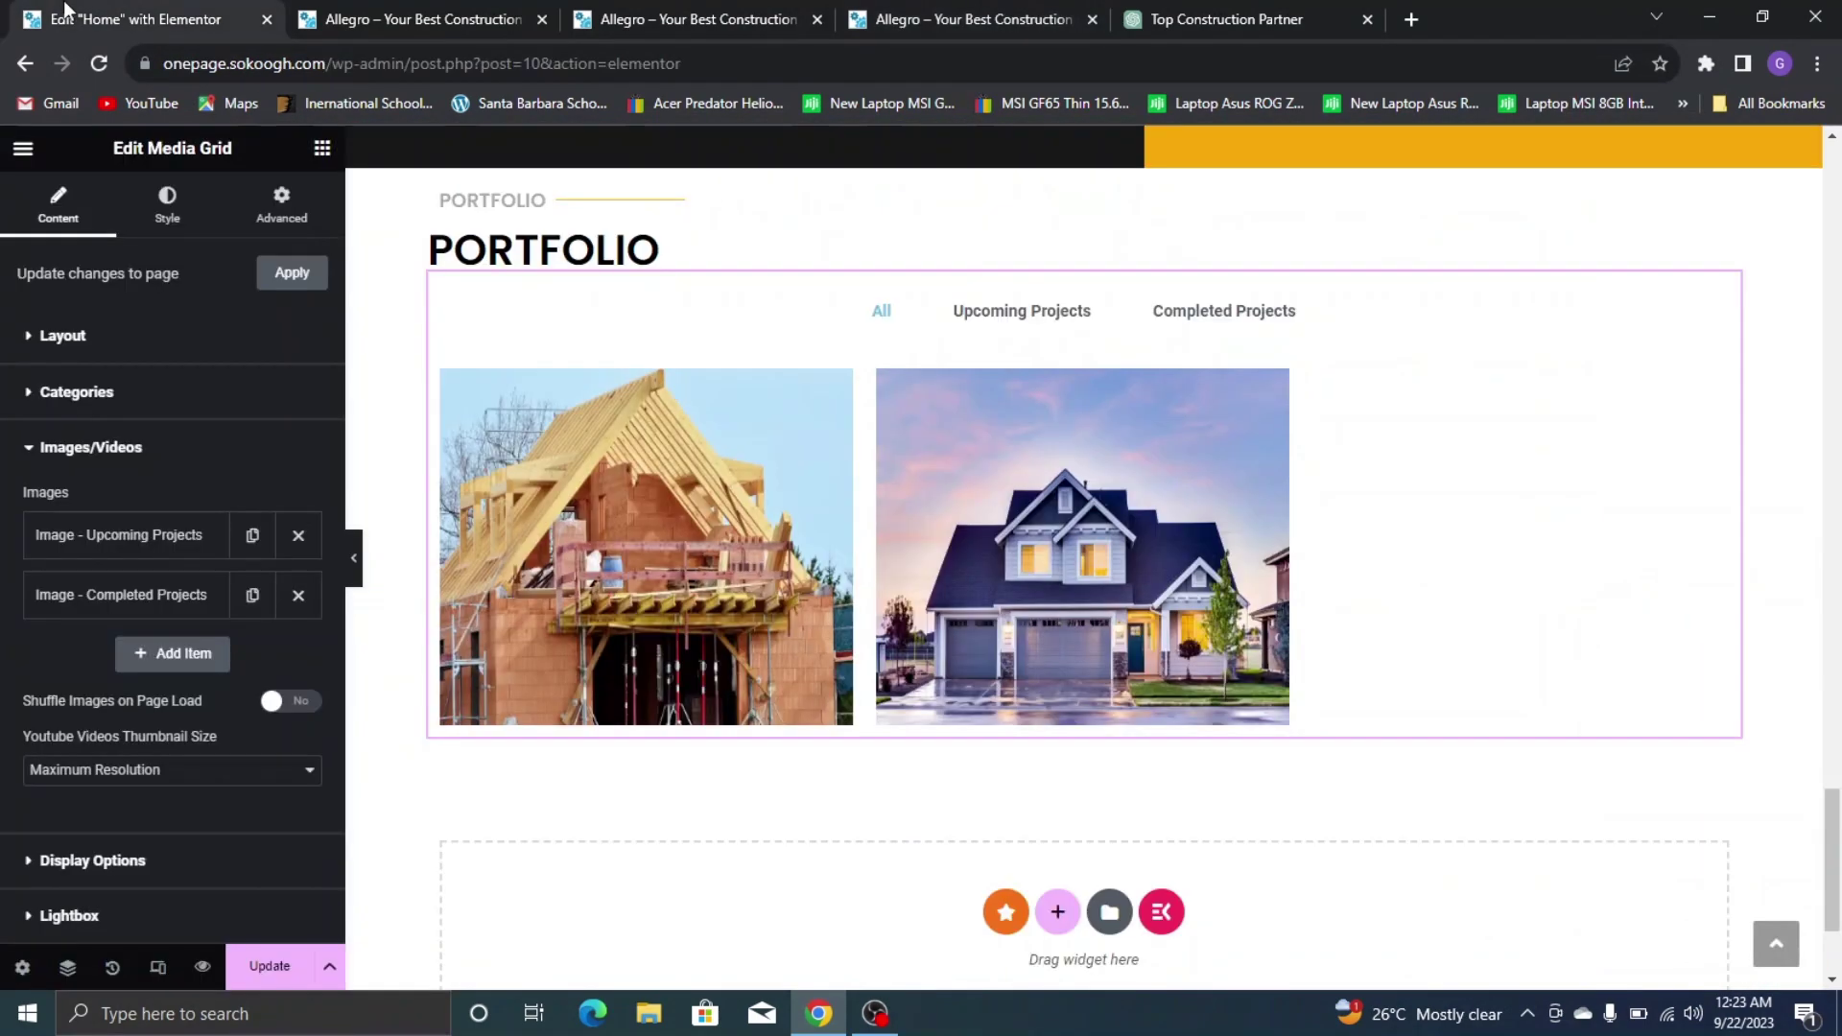
{"action": "left_click", "coordinate": [253, 595]}
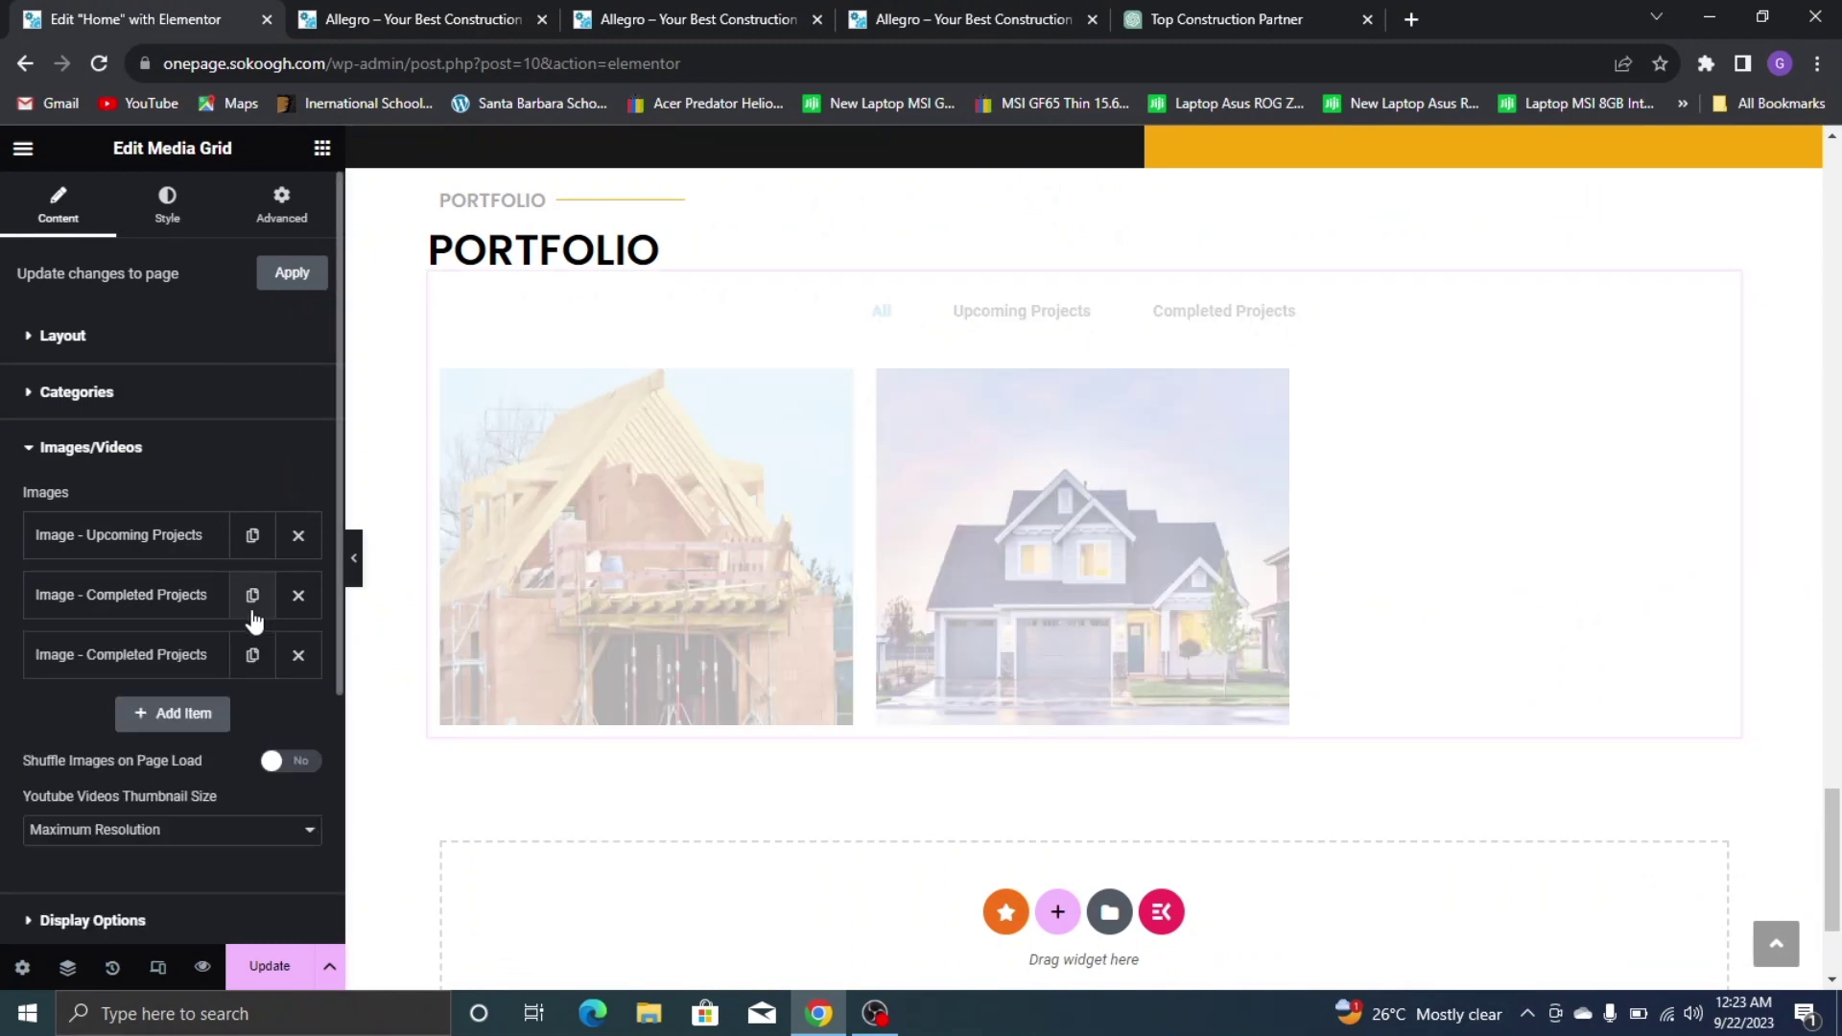
{"action": "left_click", "coordinate": [163, 662]}
{"action": "scroll", "coordinate": [176, 670], "scroll_direction": "down", "scroll_amount": 3}
{"action": "left_click", "coordinate": [960, 19]}
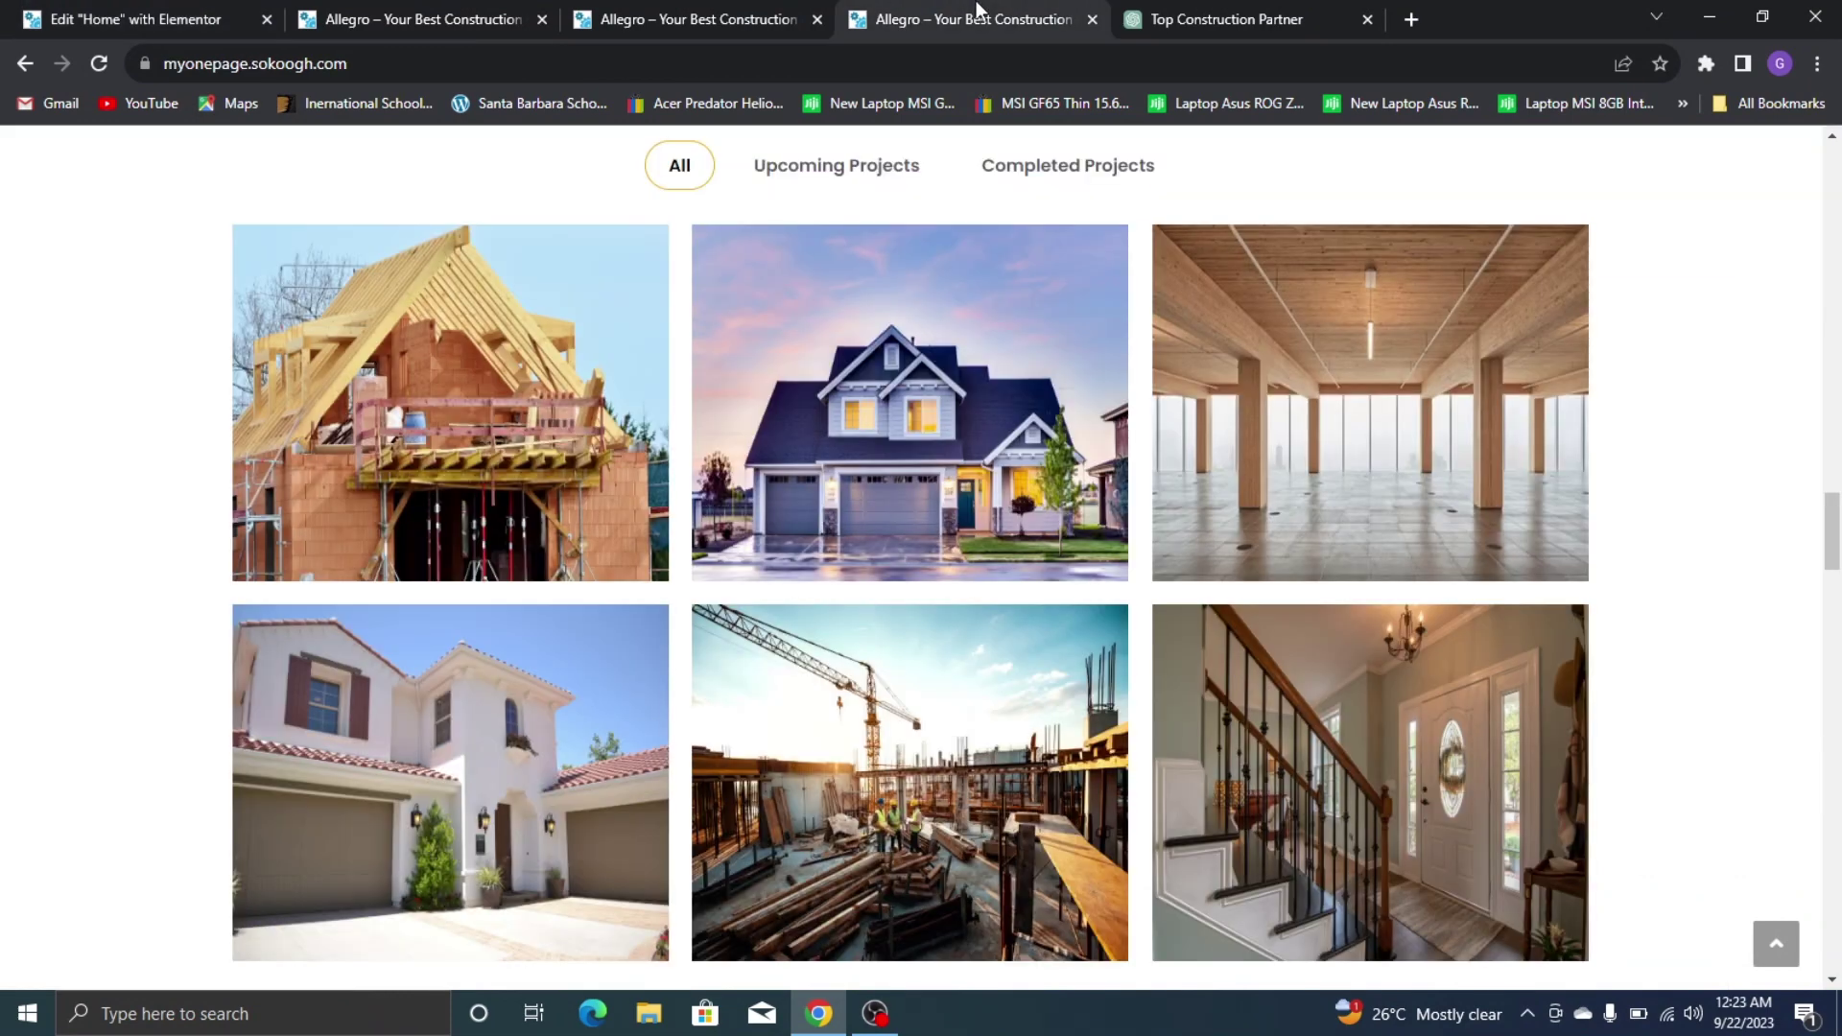
{"action": "left_click", "coordinate": [100, 10]}
{"action": "left_click", "coordinate": [154, 590]}
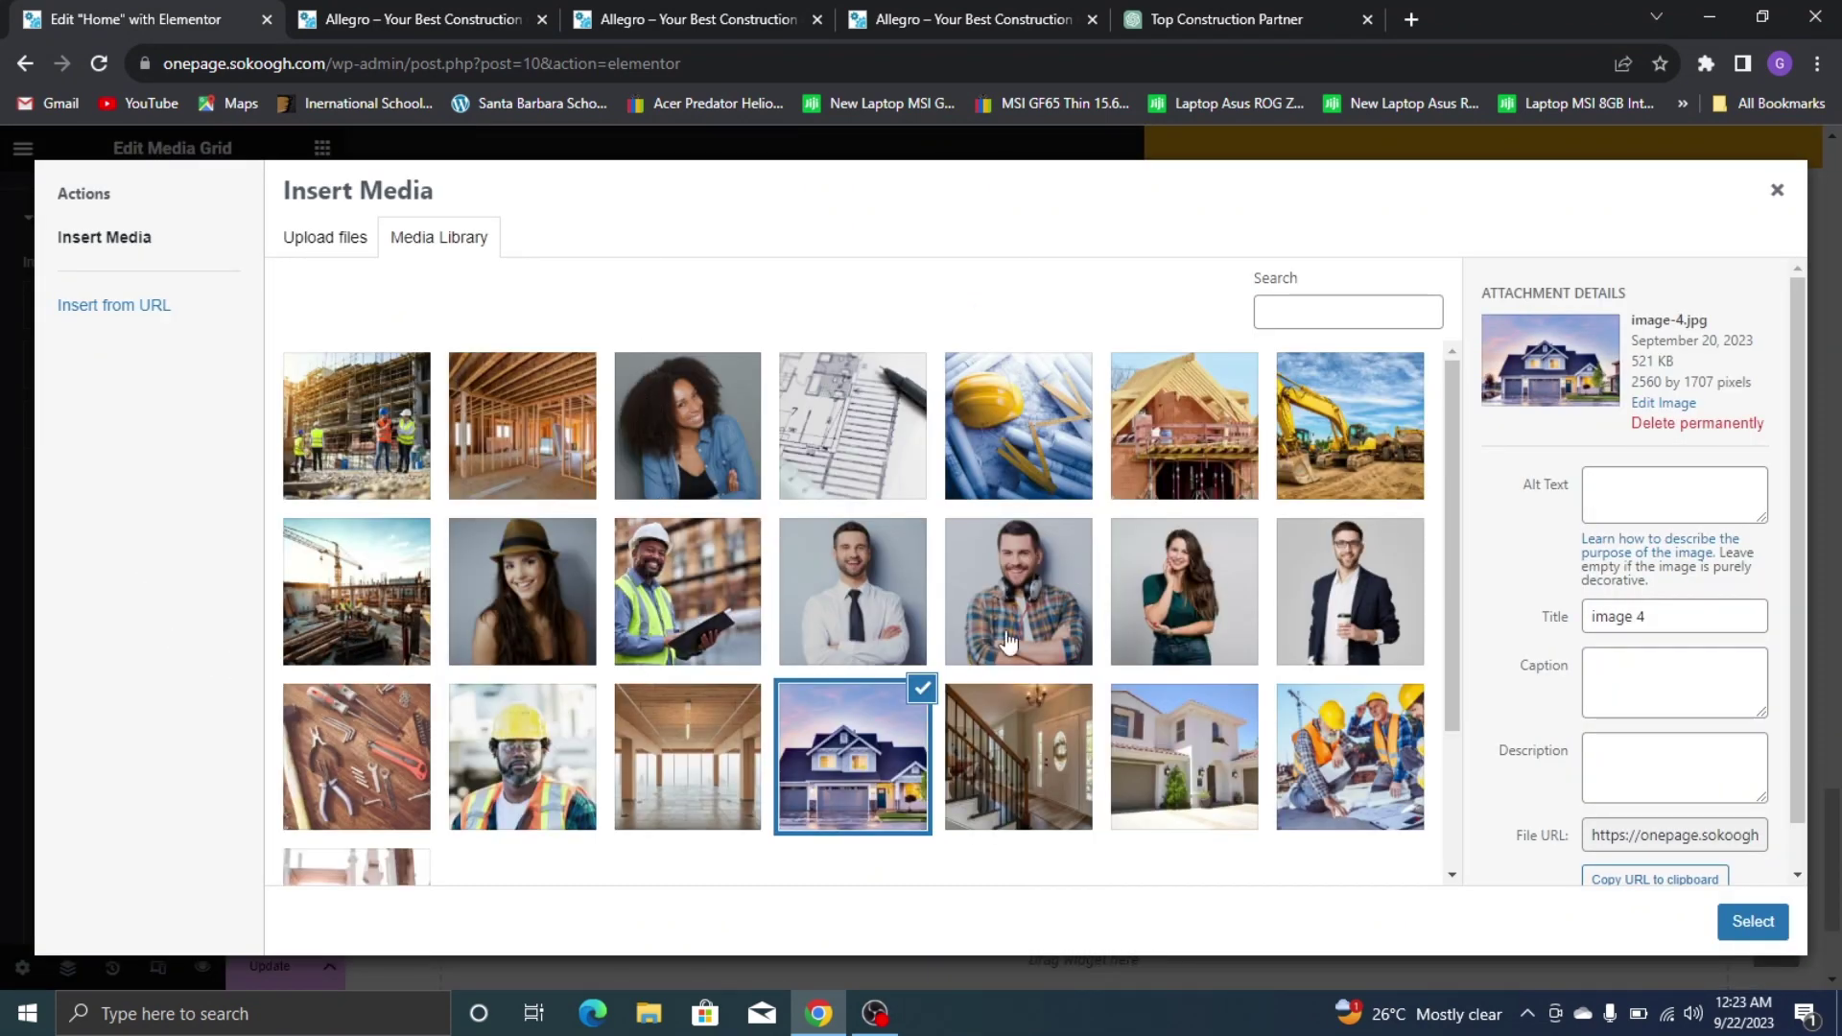
{"action": "left_click", "coordinate": [676, 748]}
{"action": "left_click", "coordinate": [1753, 921]}
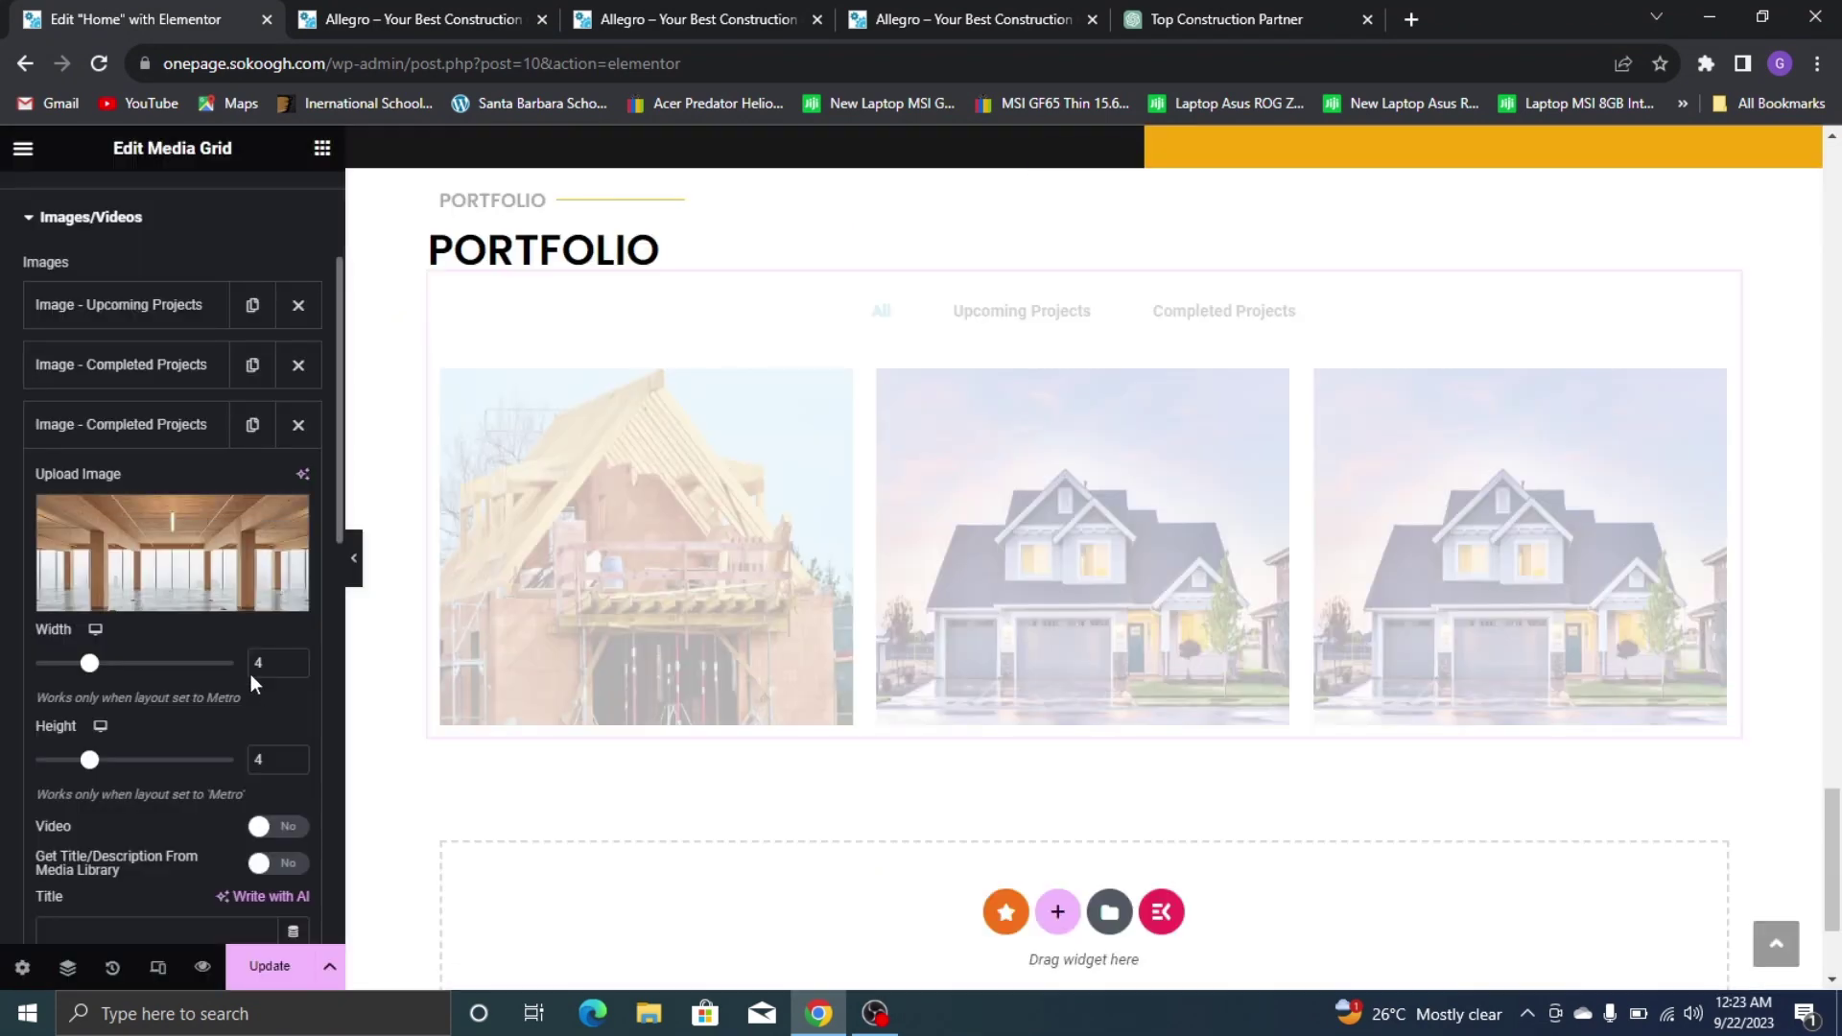
Change the third item's category to 'Upcoming Projects', collapse it, and duplicate it
{"action": "scroll", "coordinate": [136, 581], "scroll_direction": "down", "scroll_amount": 5}
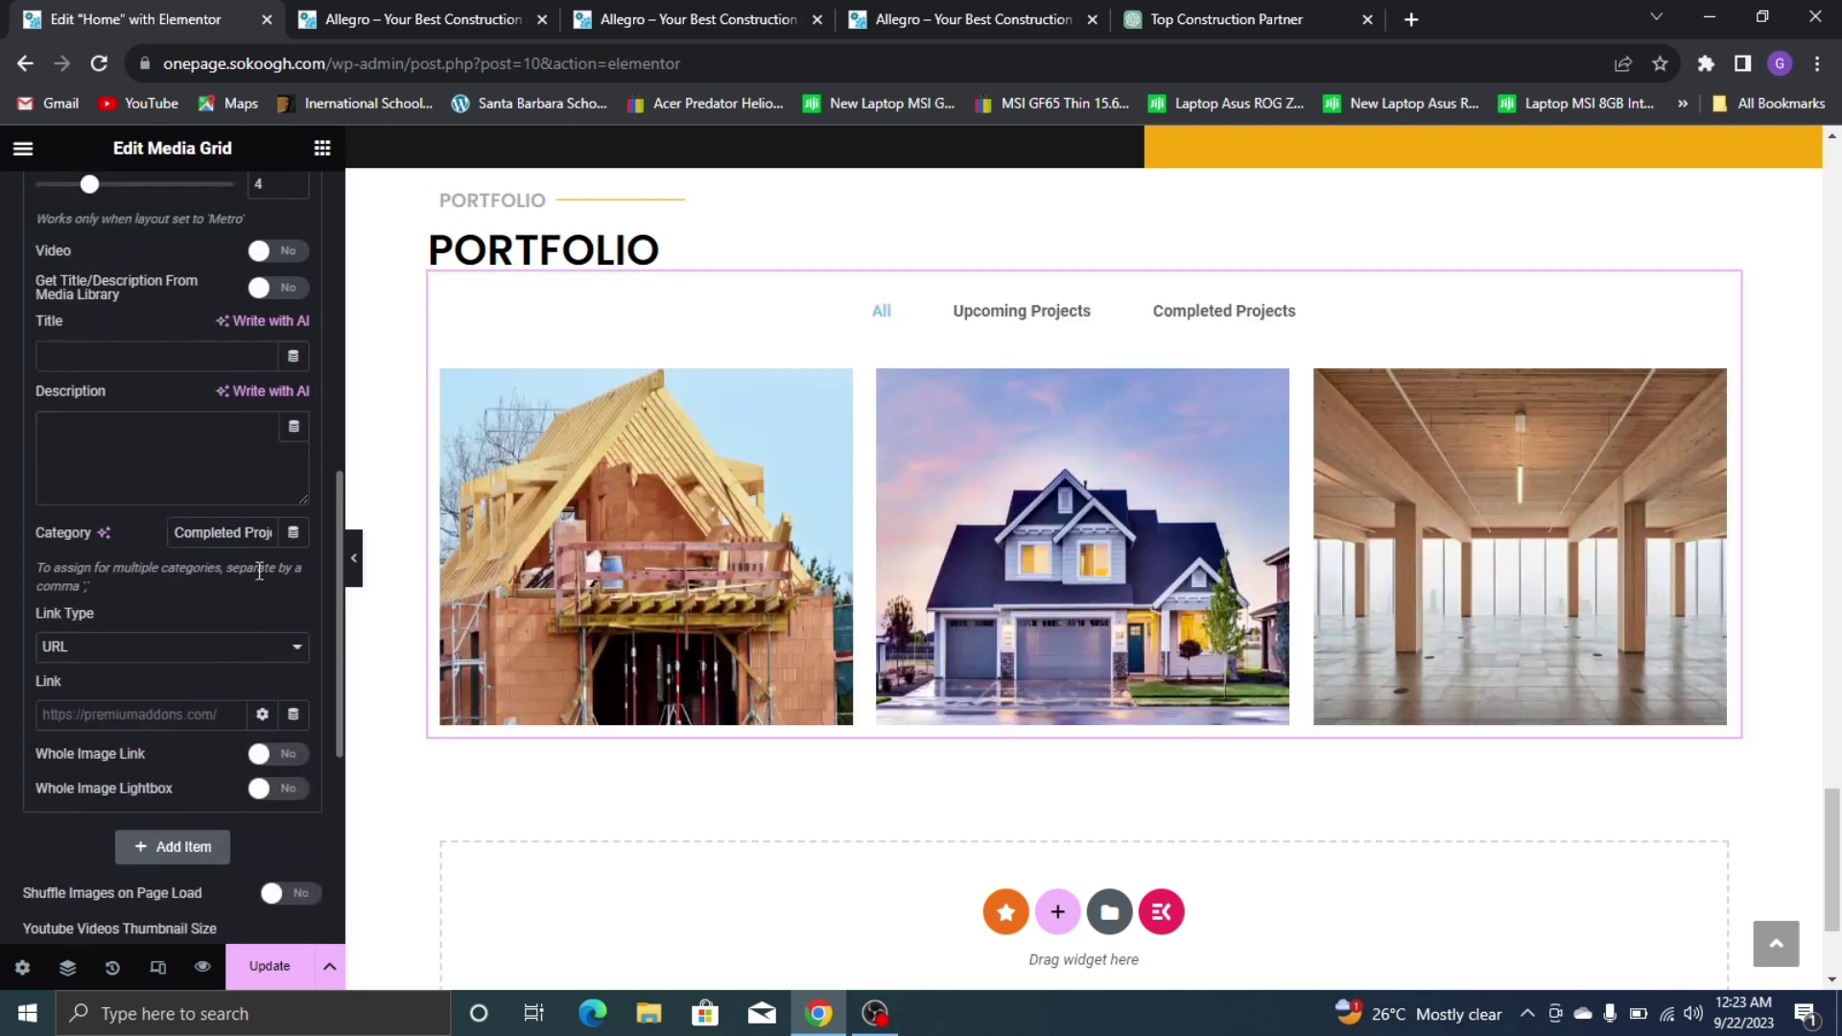
{"action": "left_click_drag", "start_coordinate": [146, 540], "coordinate": [169, 535]}
{"action": "key", "text": "BackSpace"}
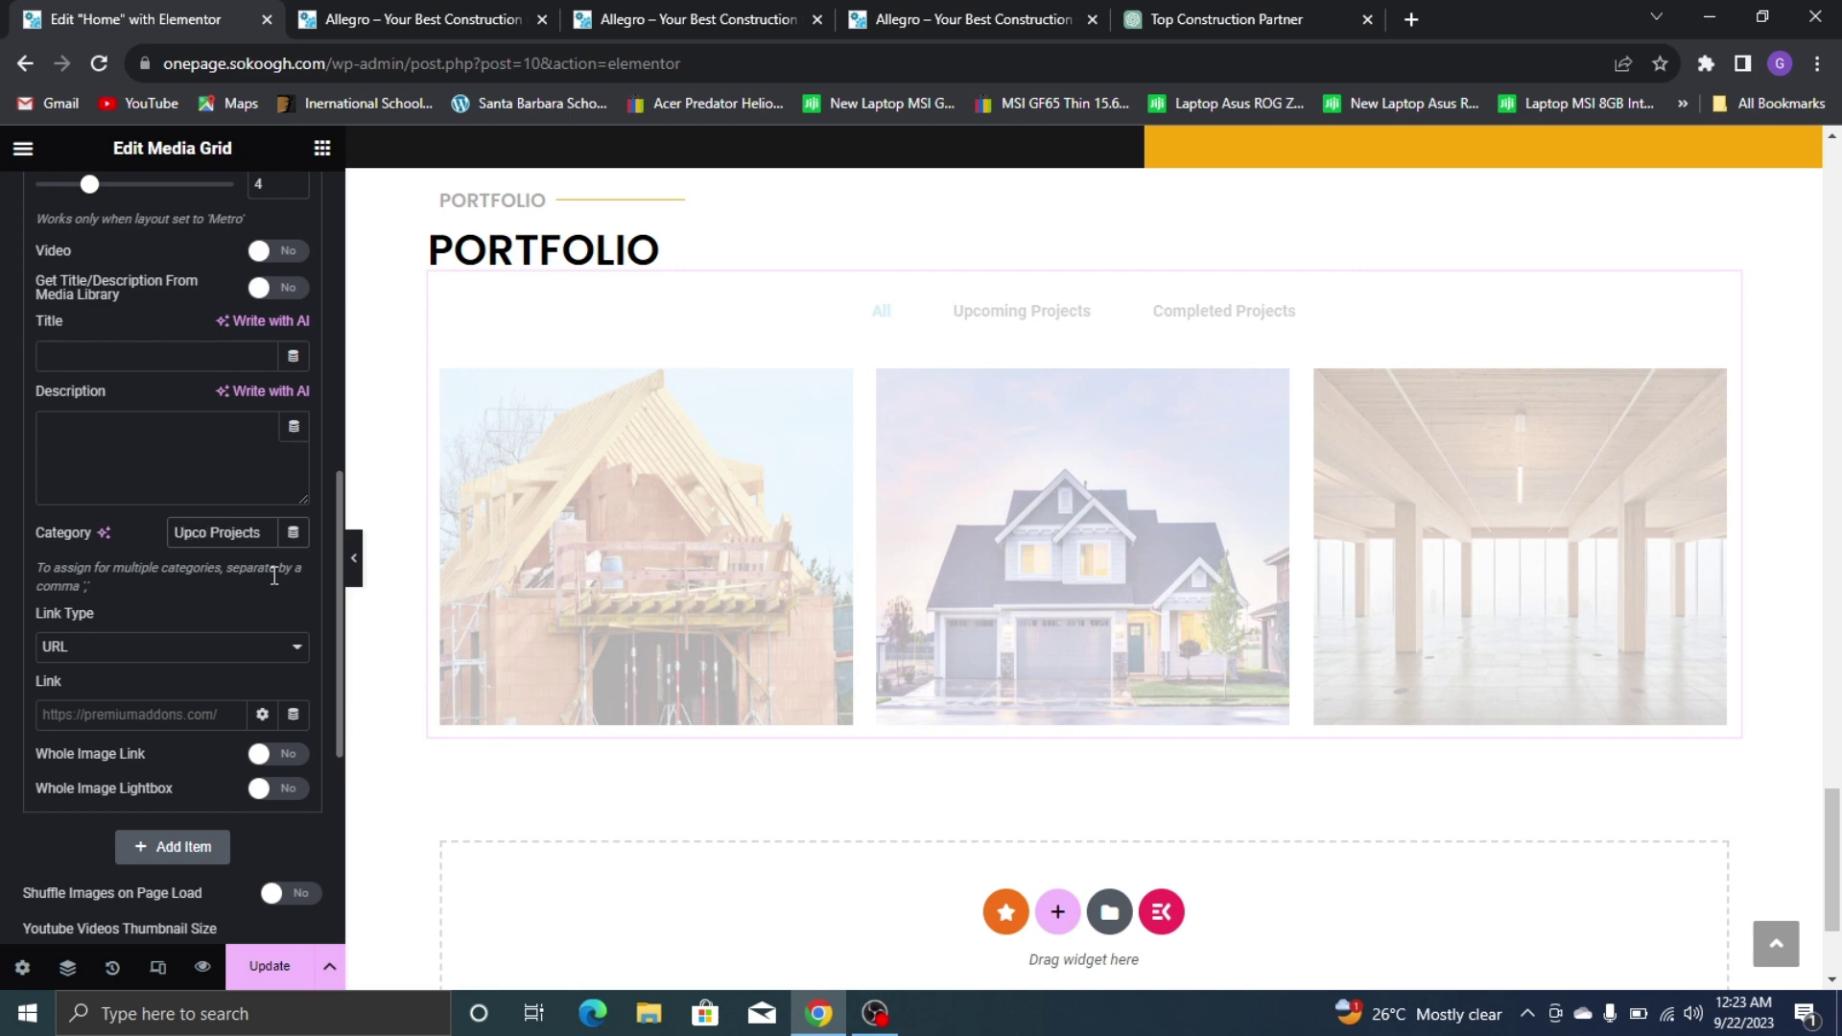
{"action": "scroll", "coordinate": [273, 576], "scroll_direction": "up", "scroll_amount": 5}
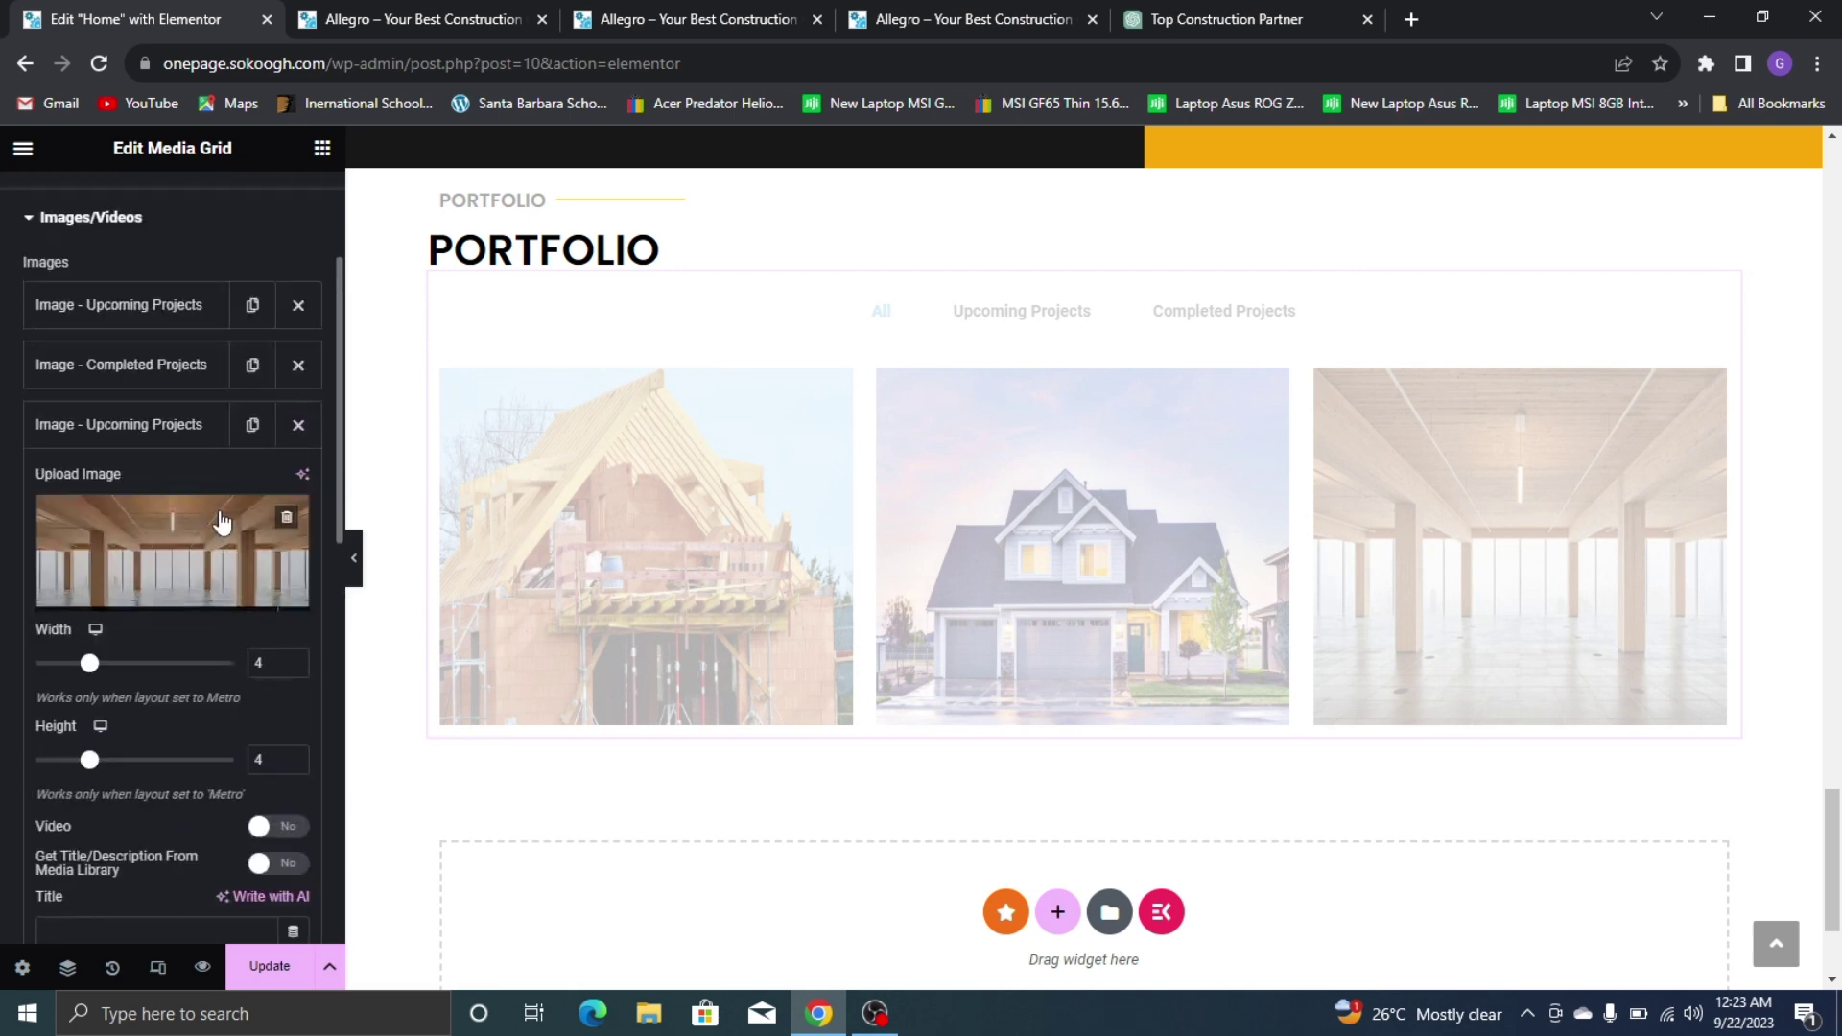
{"action": "left_click", "coordinate": [209, 447]}
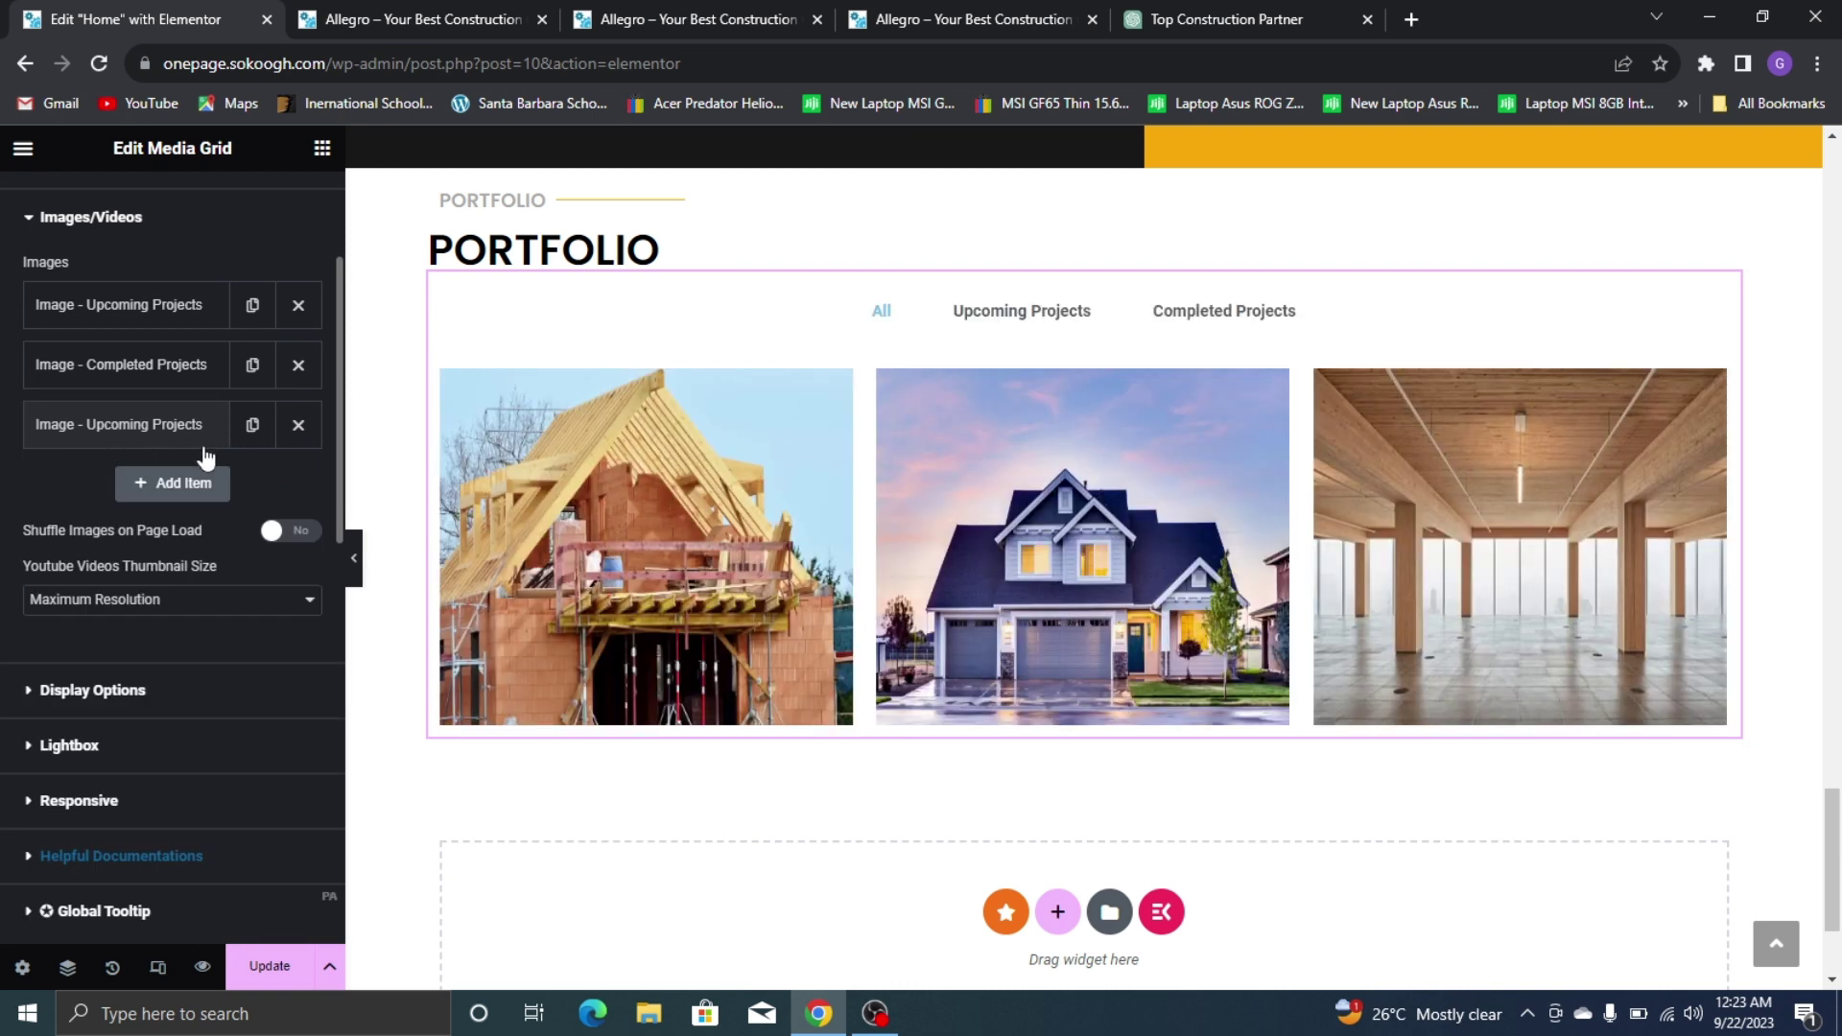
{"action": "left_click", "coordinate": [252, 424]}
Replace the fourth portfolio item's image with the white house photo, image-2.jpg
{"action": "left_click", "coordinate": [950, 19]}
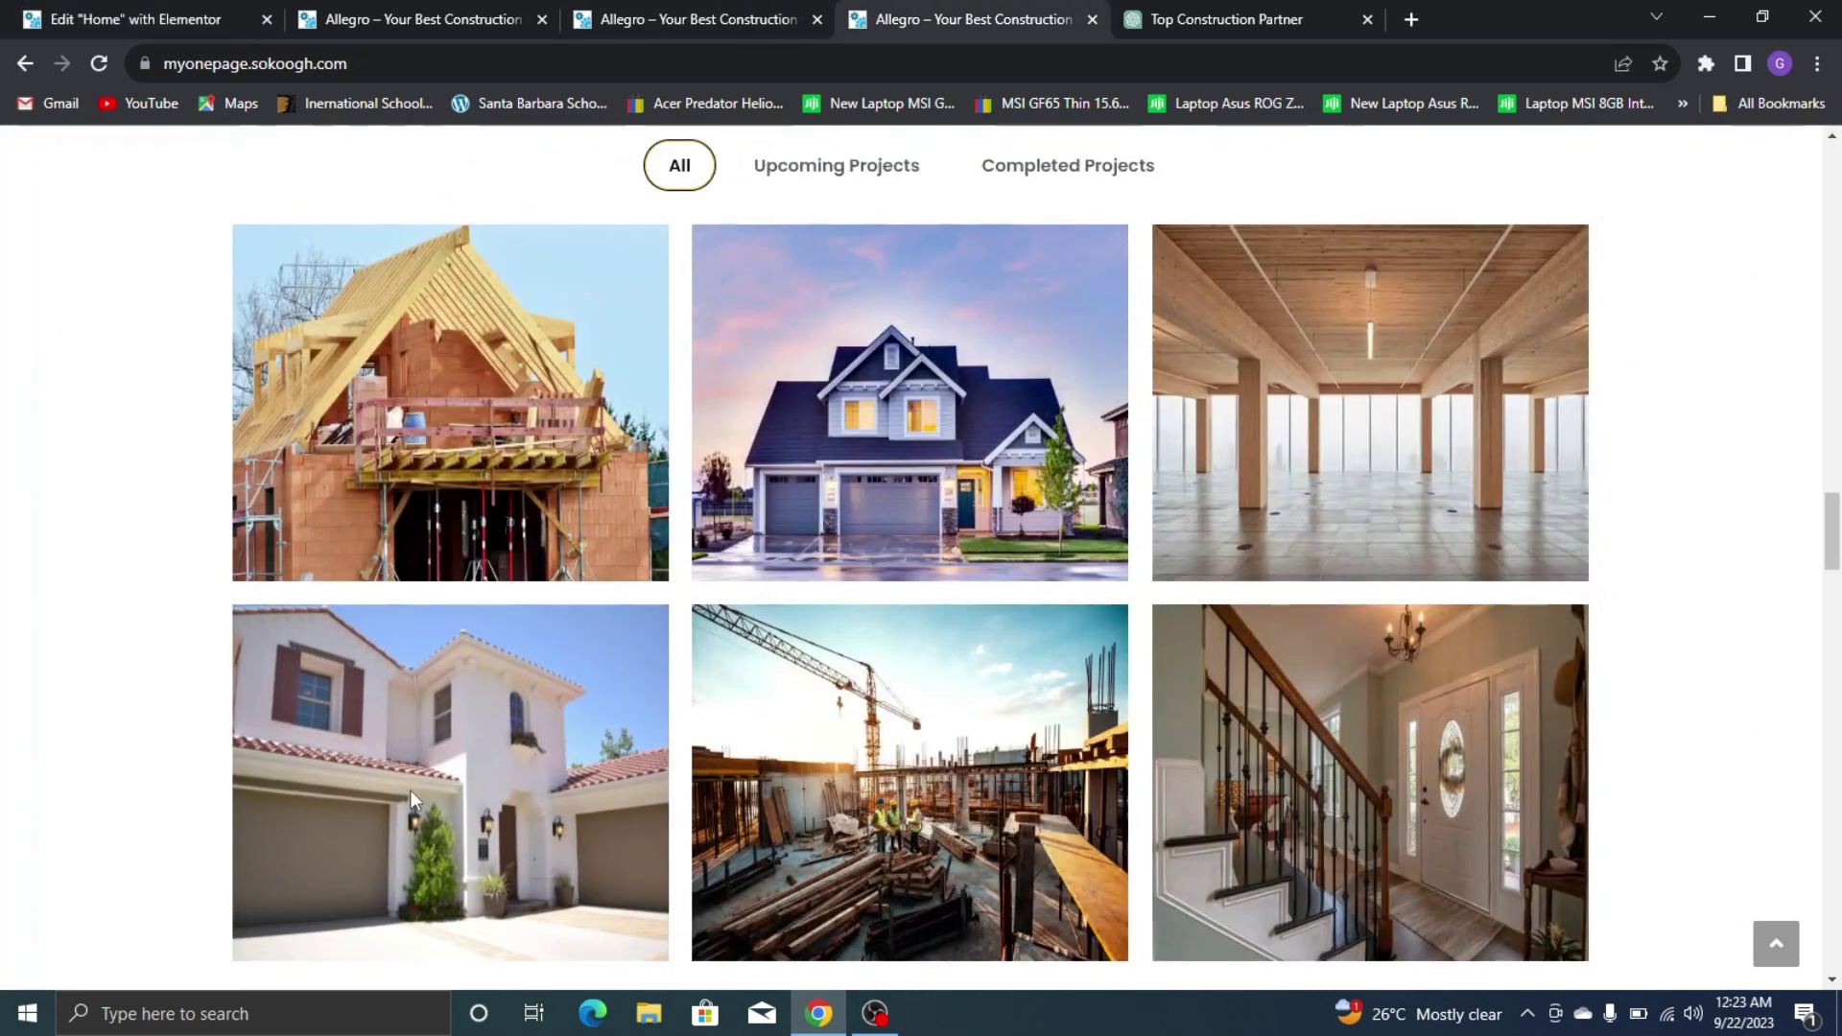
{"action": "scroll", "coordinate": [550, 556], "scroll_direction": "down", "scroll_amount": 3}
{"action": "key", "text": "ctrl+1"}
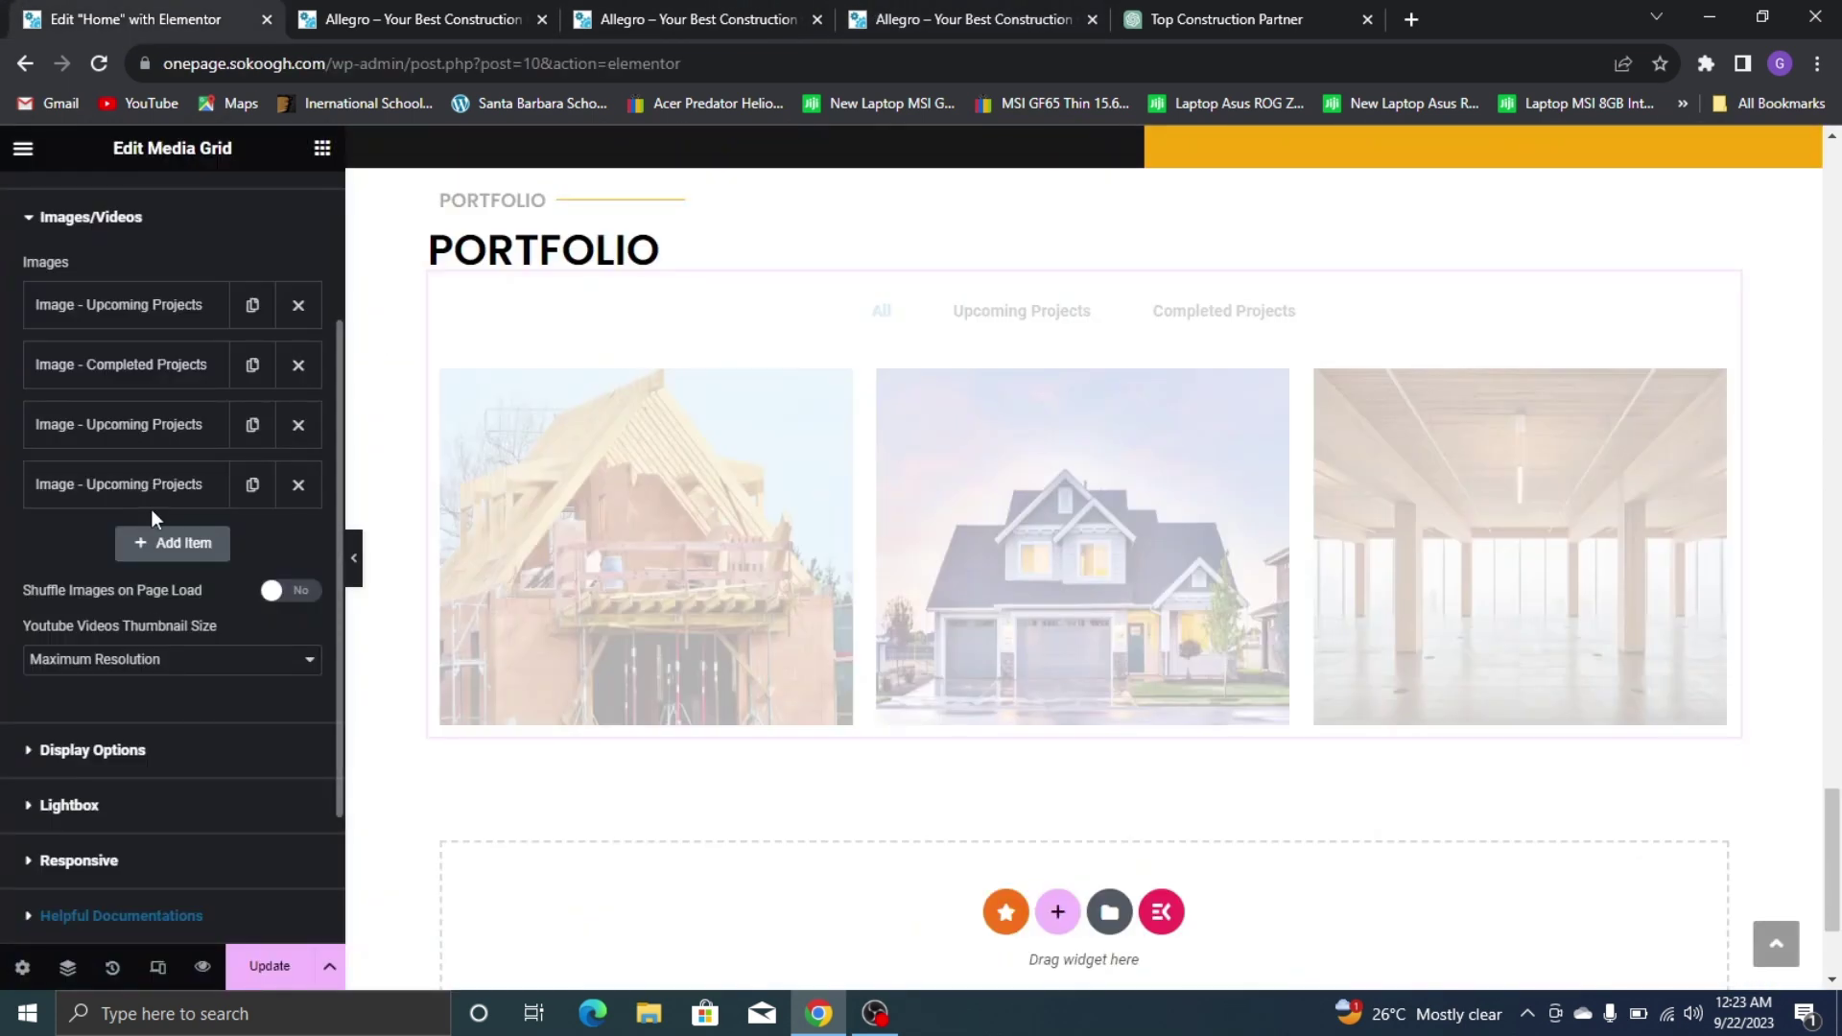
{"action": "left_click", "coordinate": [153, 487]}
{"action": "left_click", "coordinate": [163, 614]}
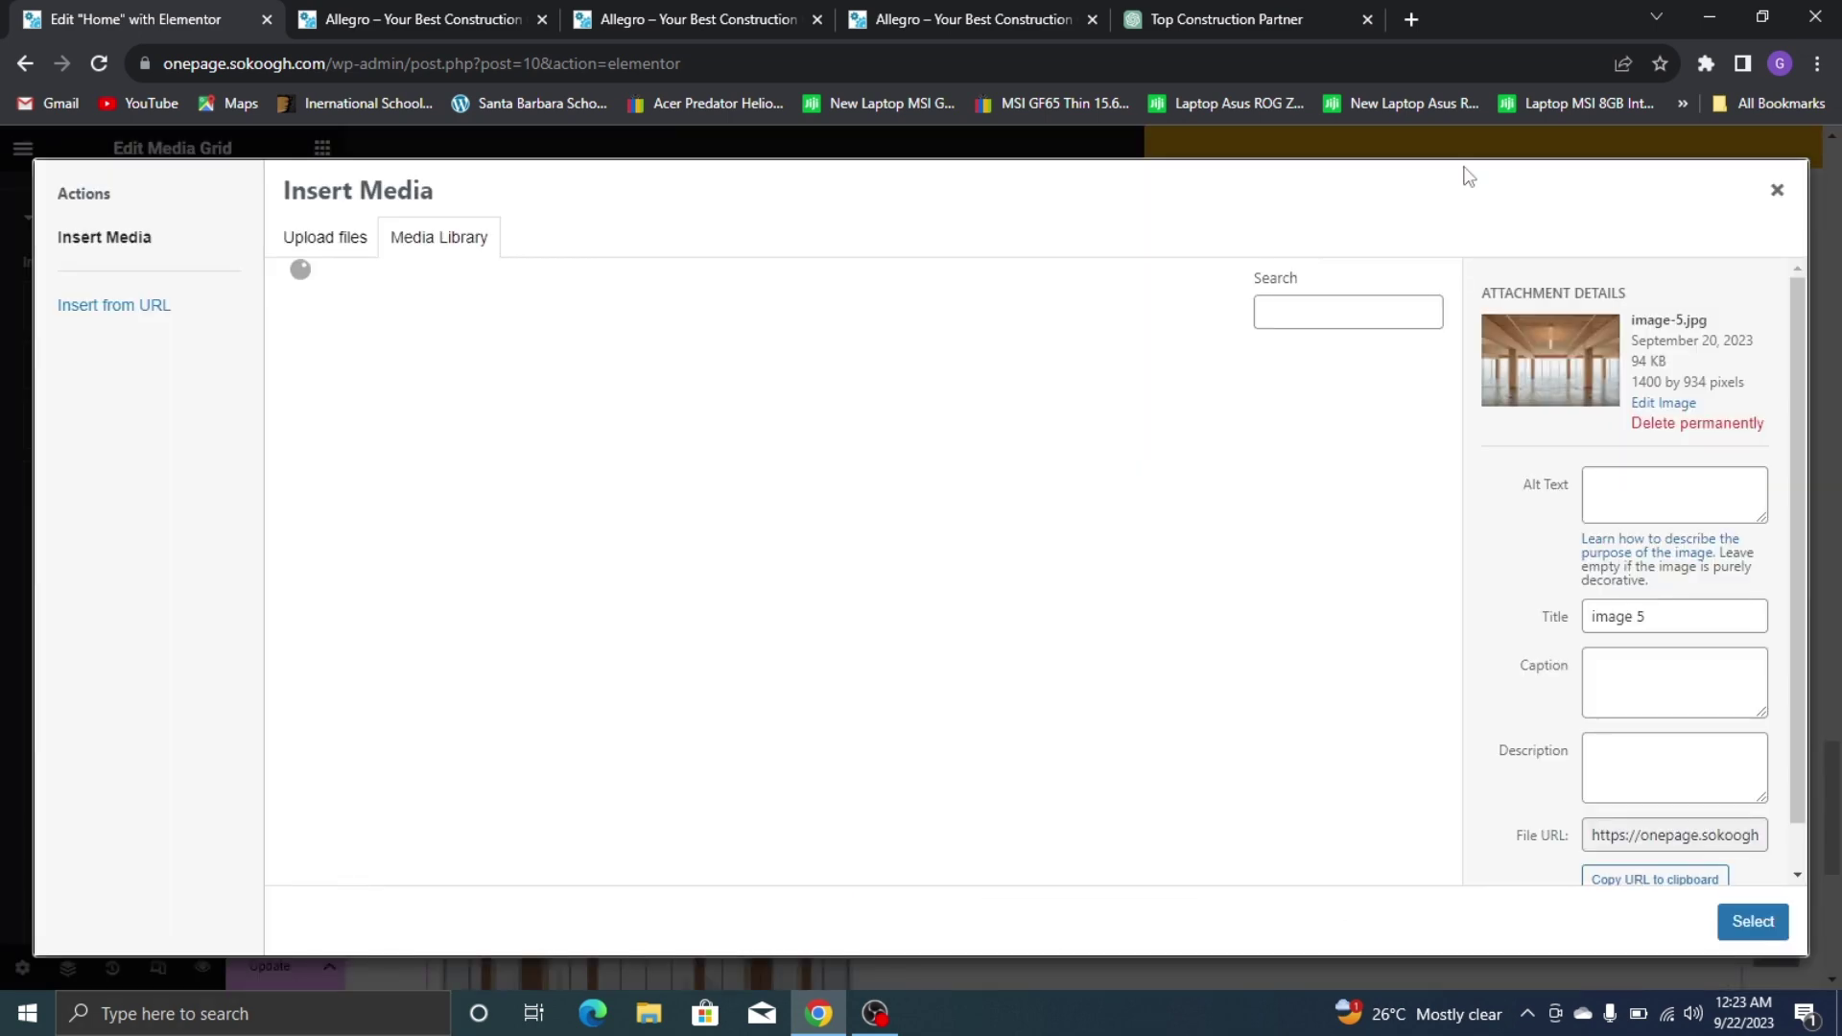
{"action": "left_click", "coordinate": [1052, 12]}
{"action": "key", "text": "ctrl+1"}
{"action": "left_click", "coordinate": [1174, 711]}
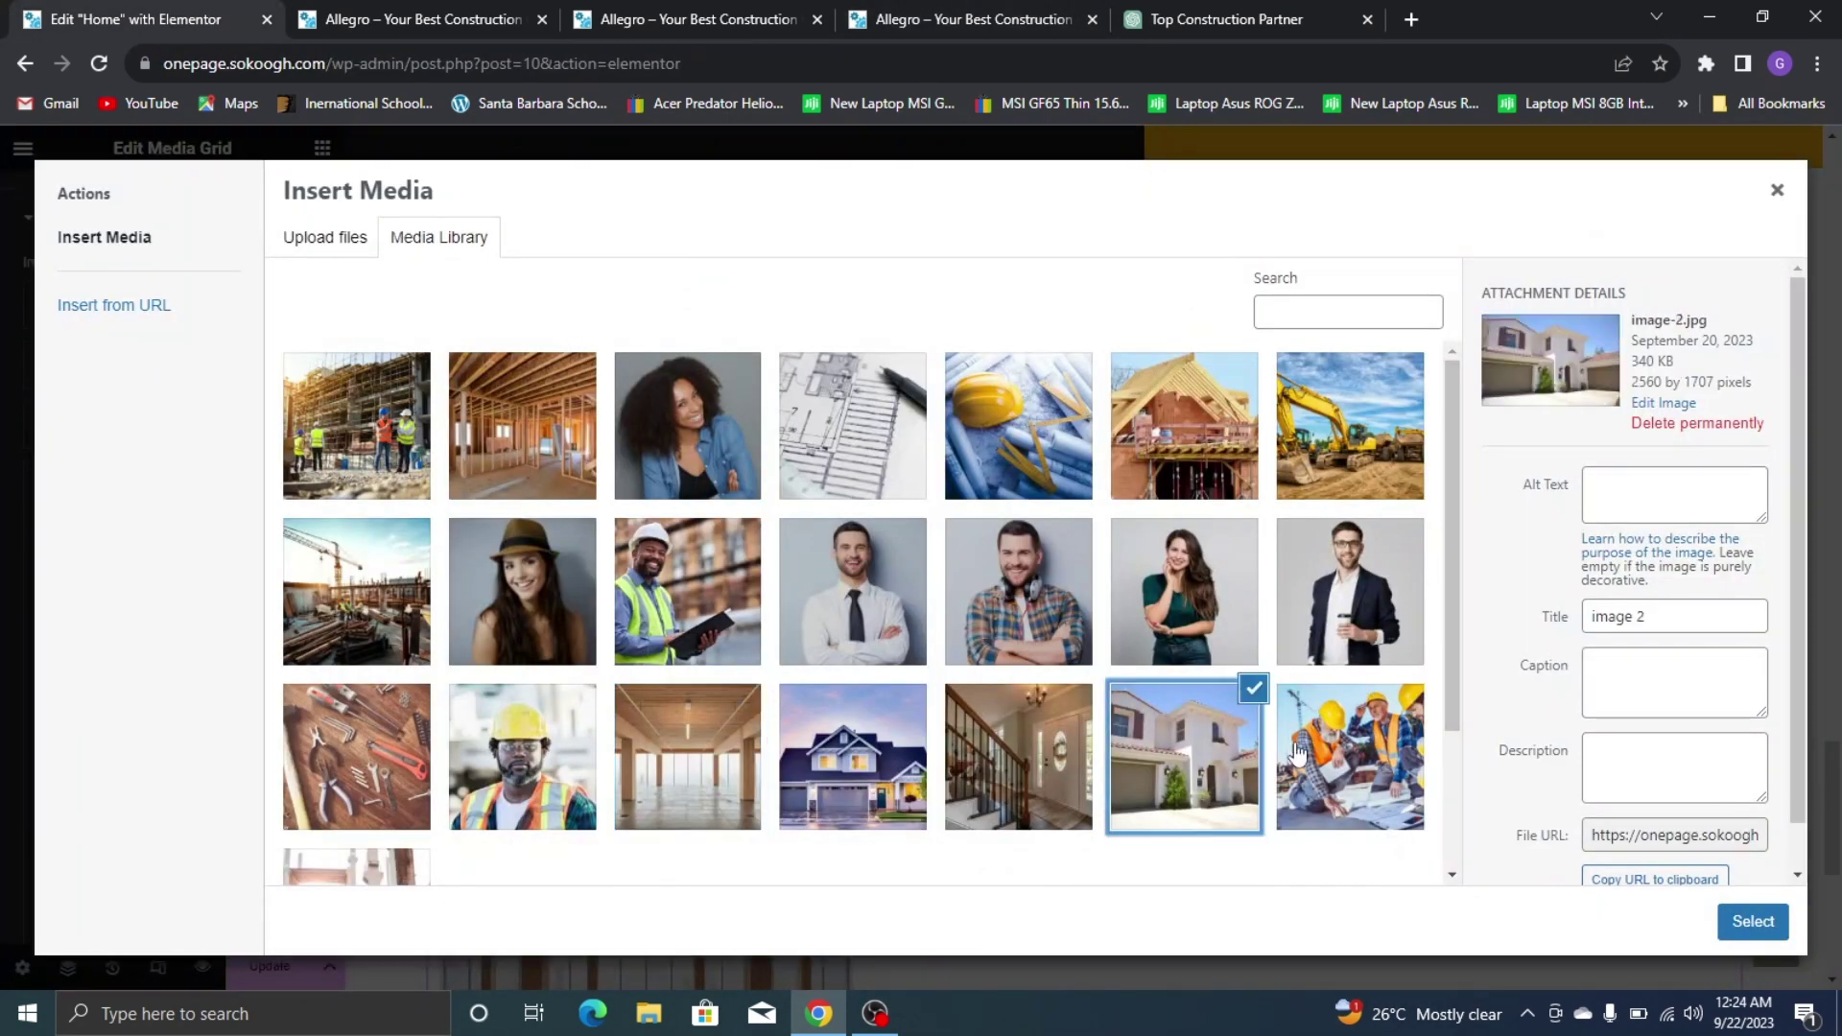
{"action": "left_click", "coordinate": [1753, 921]}
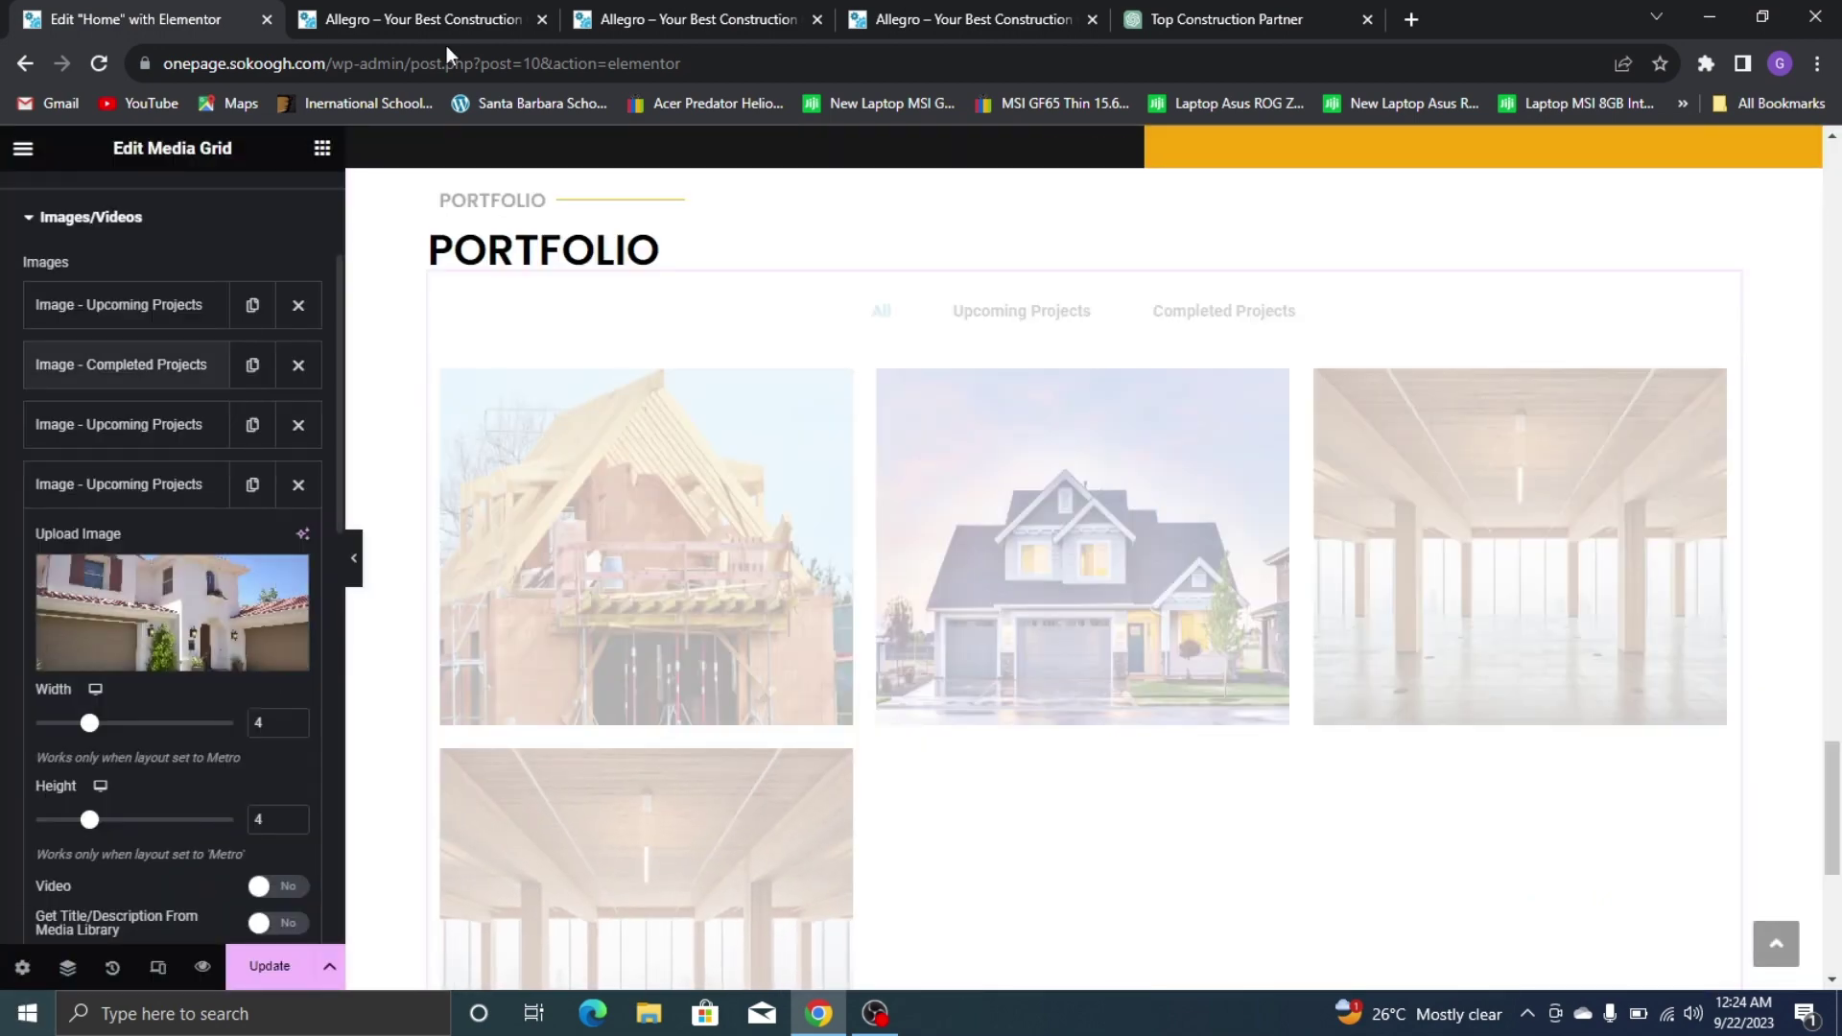
On the live site, test the Completed Projects filter, then return to All
{"action": "left_click", "coordinate": [960, 20]}
{"action": "scroll", "coordinate": [1090, 290], "scroll_direction": "up", "scroll_amount": 5}
{"action": "left_click", "coordinate": [1052, 401]}
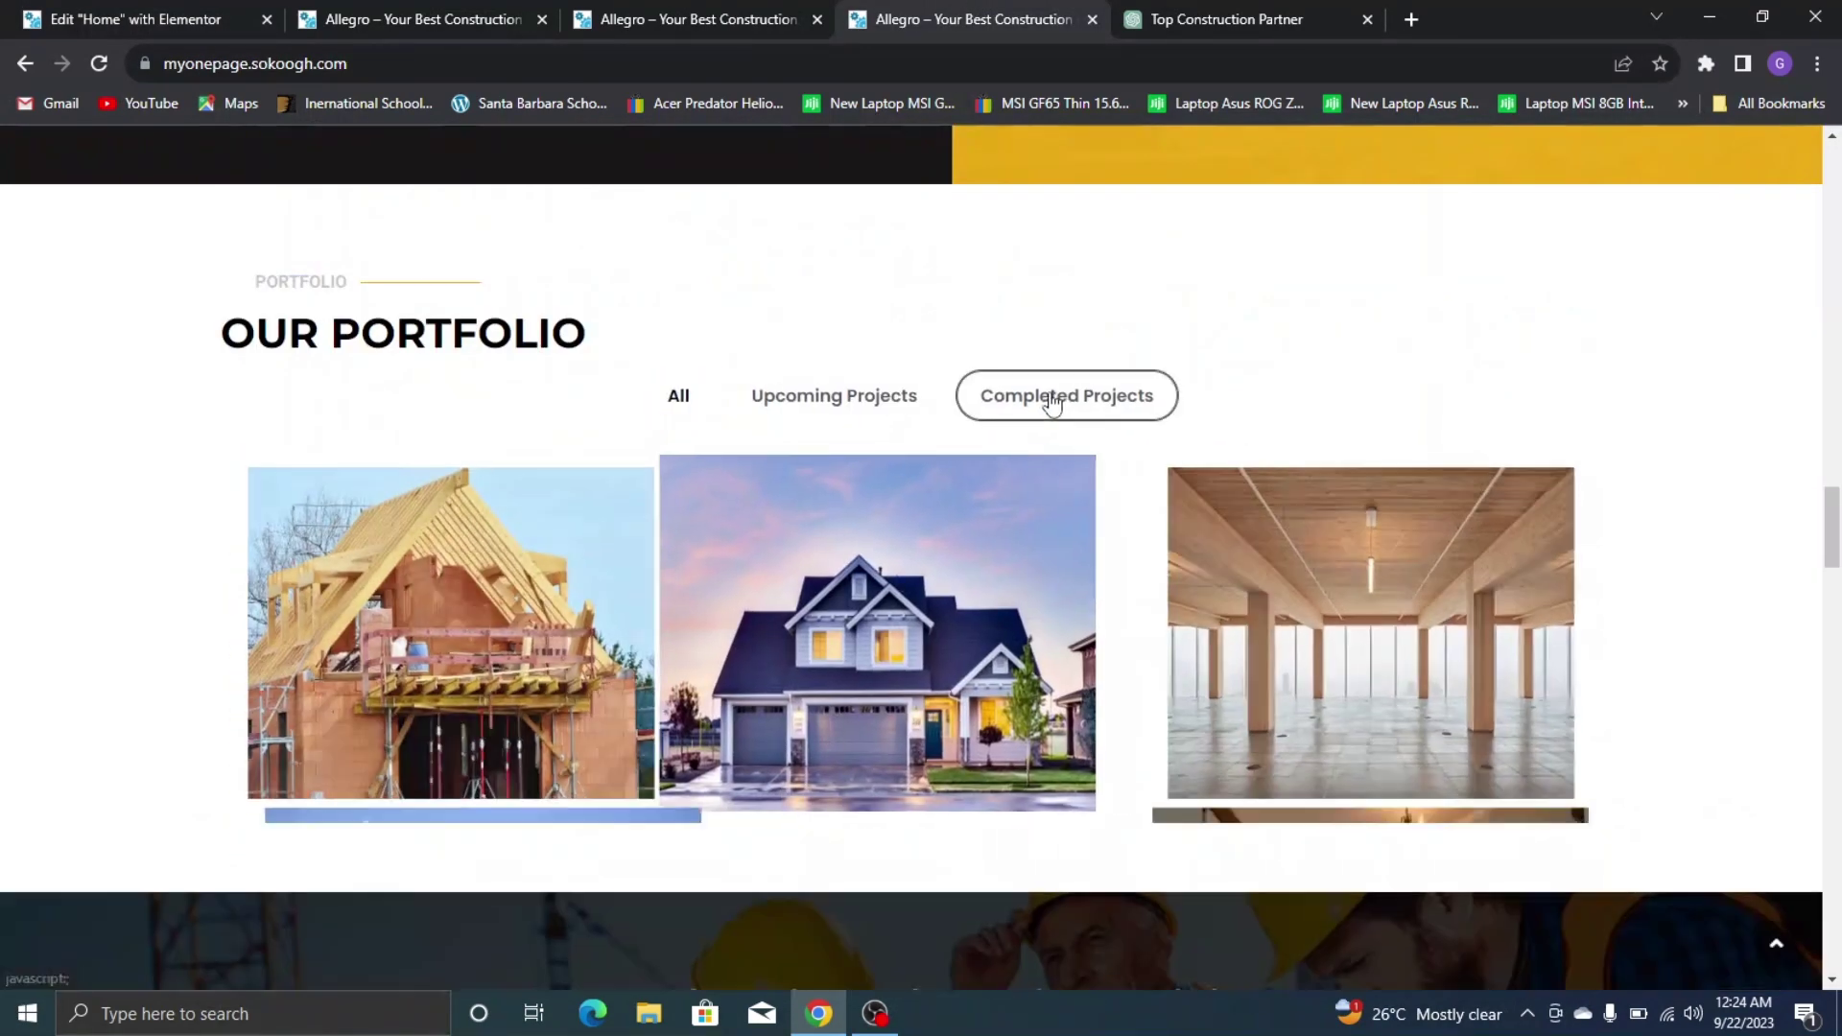
{"action": "left_click", "coordinate": [681, 395]}
{"action": "key", "text": "ctrl+1"}
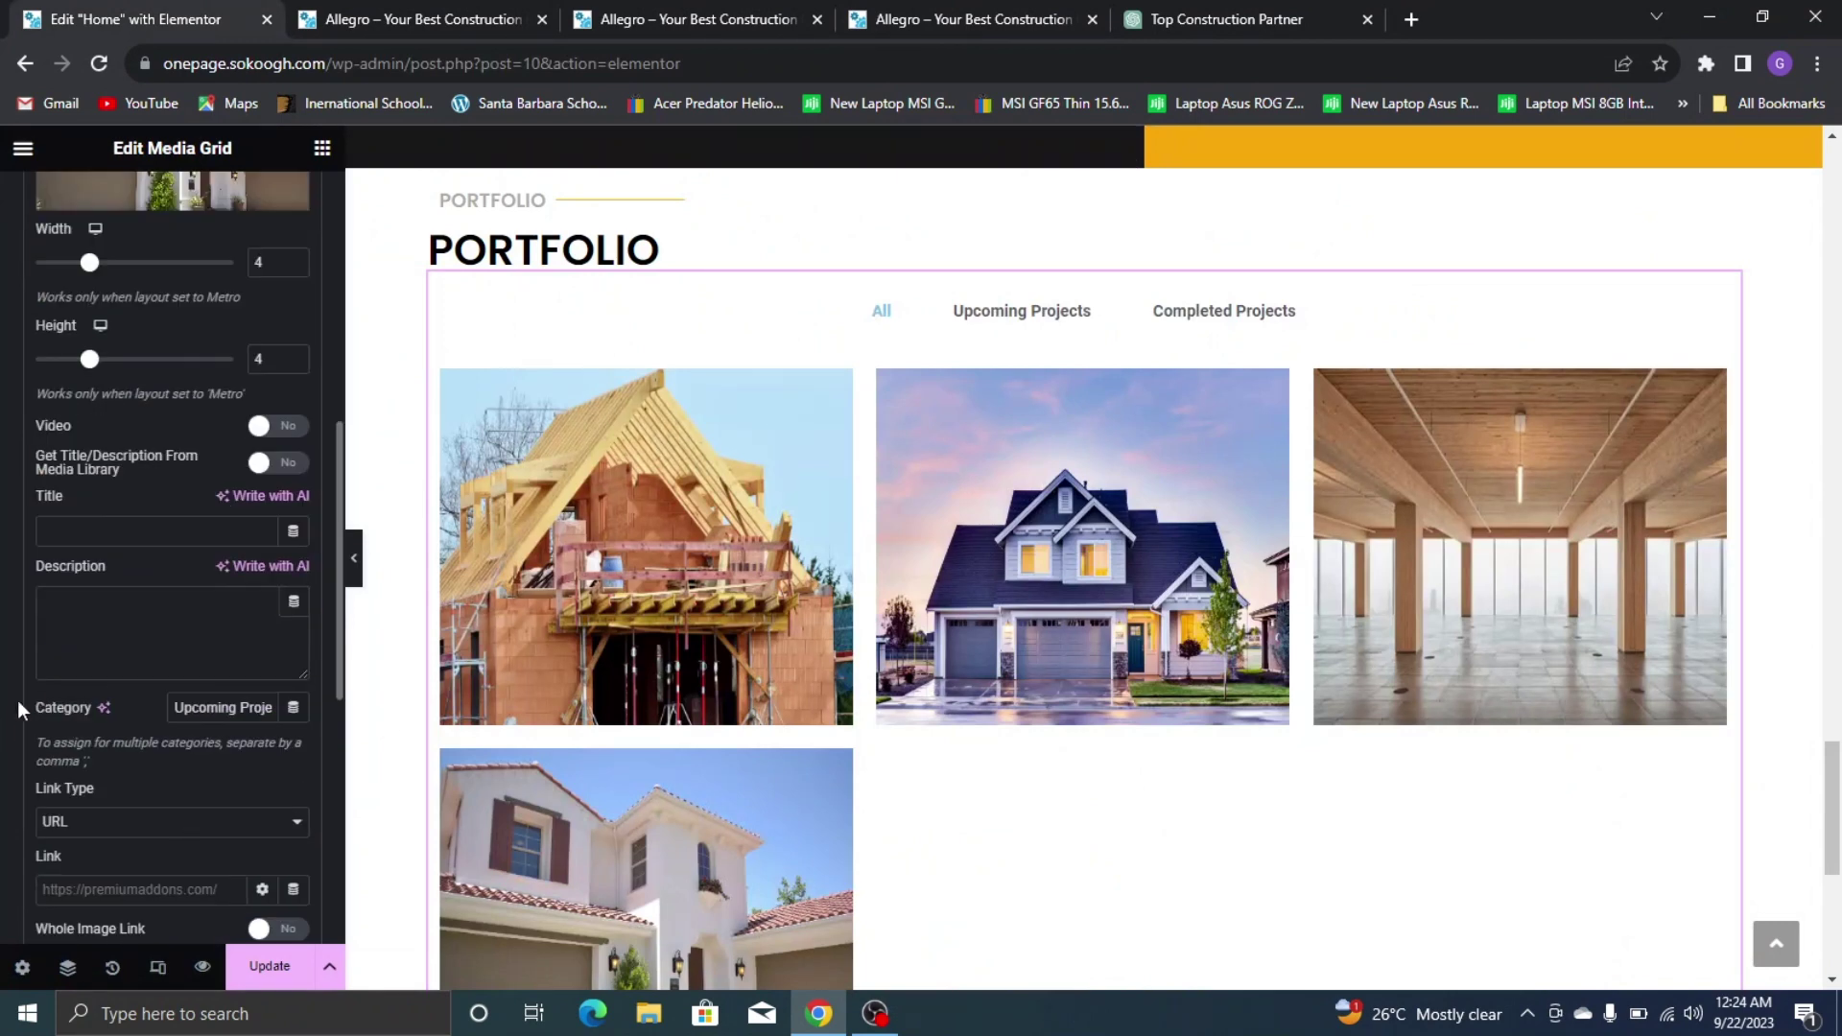
Select Upcoming in the fourth item's Category field and type 'CoCo' over it
{"action": "scroll", "coordinate": [220, 884], "scroll_direction": "down", "scroll_amount": 3}
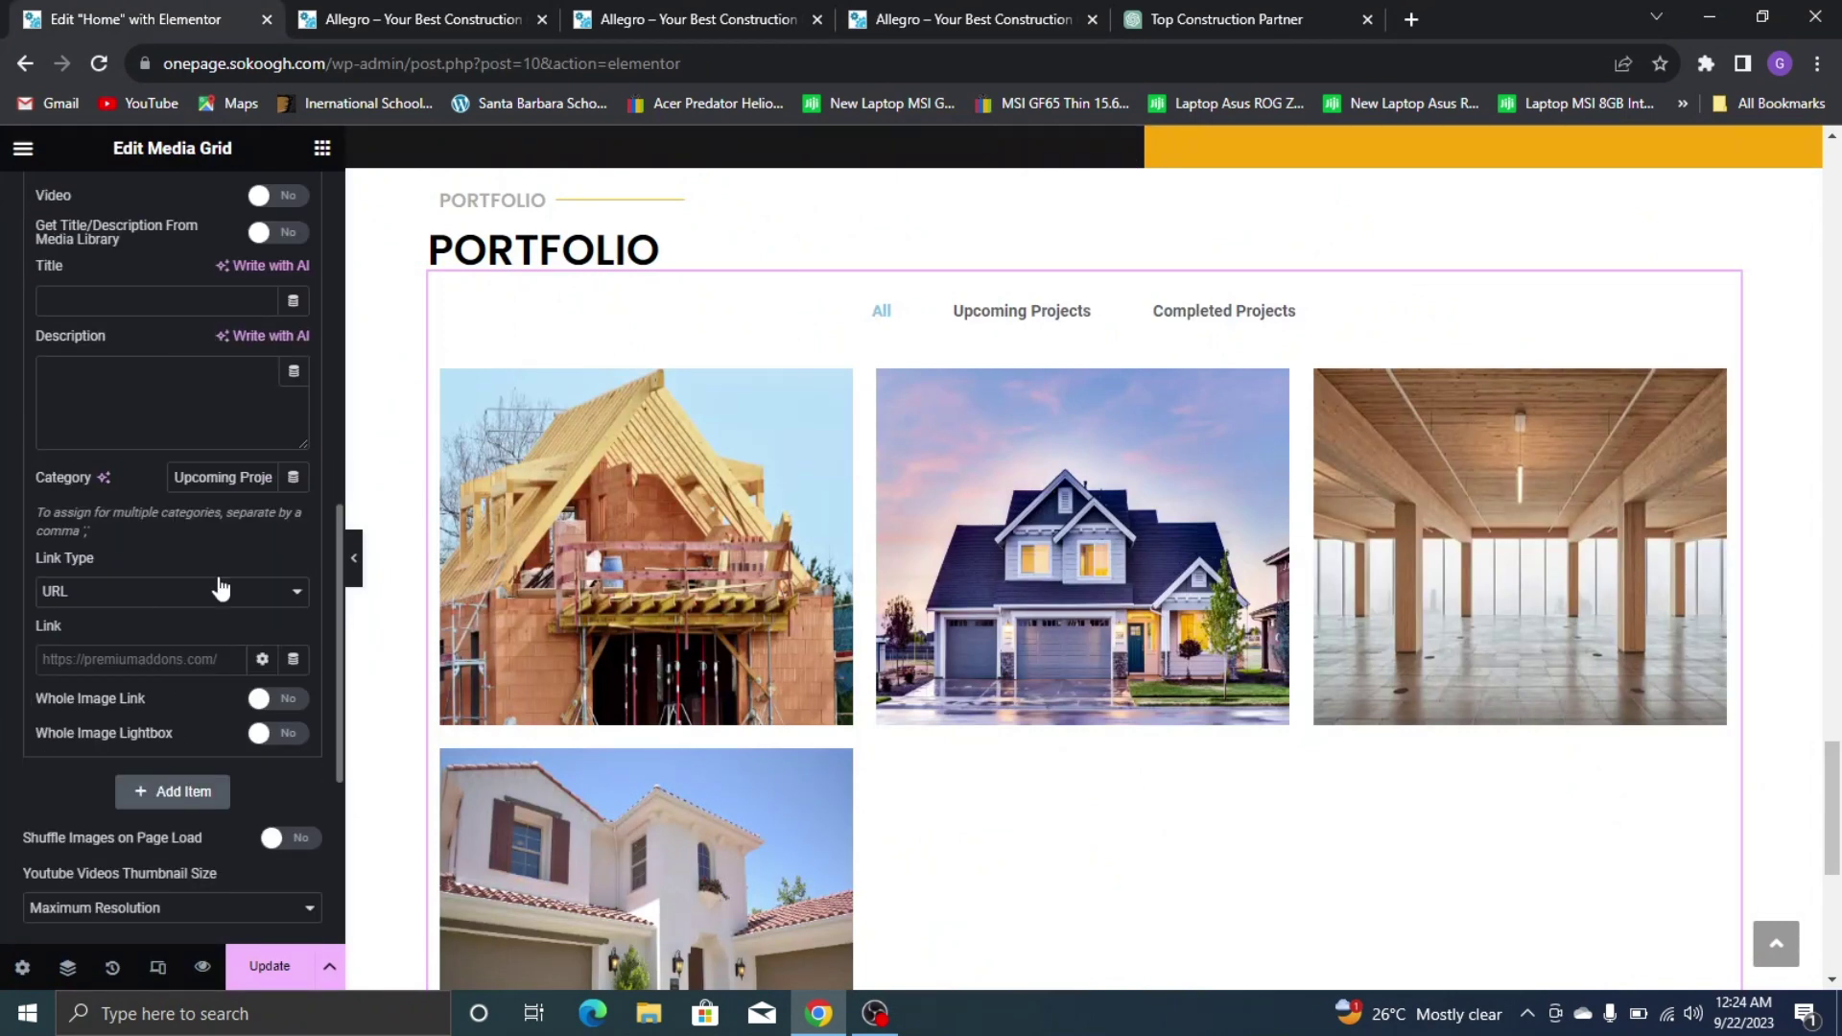
{"action": "double_click", "coordinate": [236, 477]}
{"action": "type", "text": "Co"}
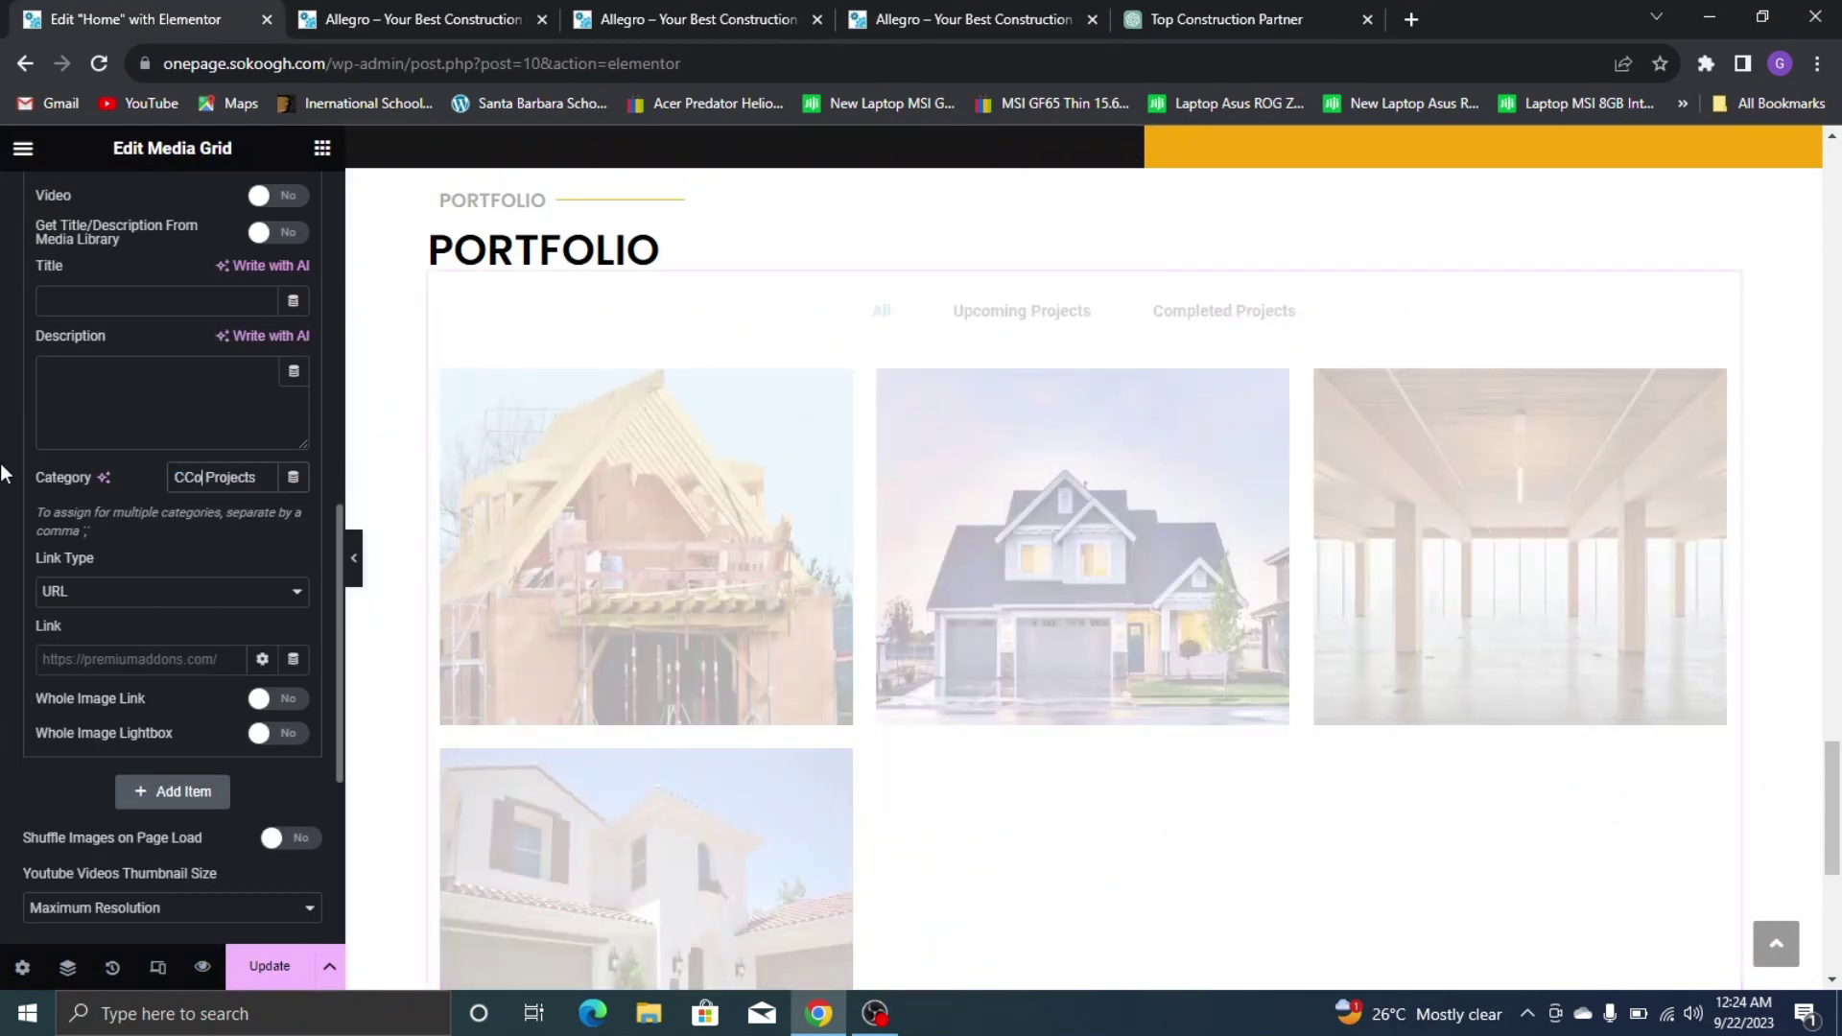
{"action": "type", "text": "Co"}
Duplicate the fourth portfolio item to create a fifth item
{"action": "scroll", "coordinate": [81, 455], "scroll_direction": "up", "scroll_amount": 5}
{"action": "left_click", "coordinate": [144, 255]}
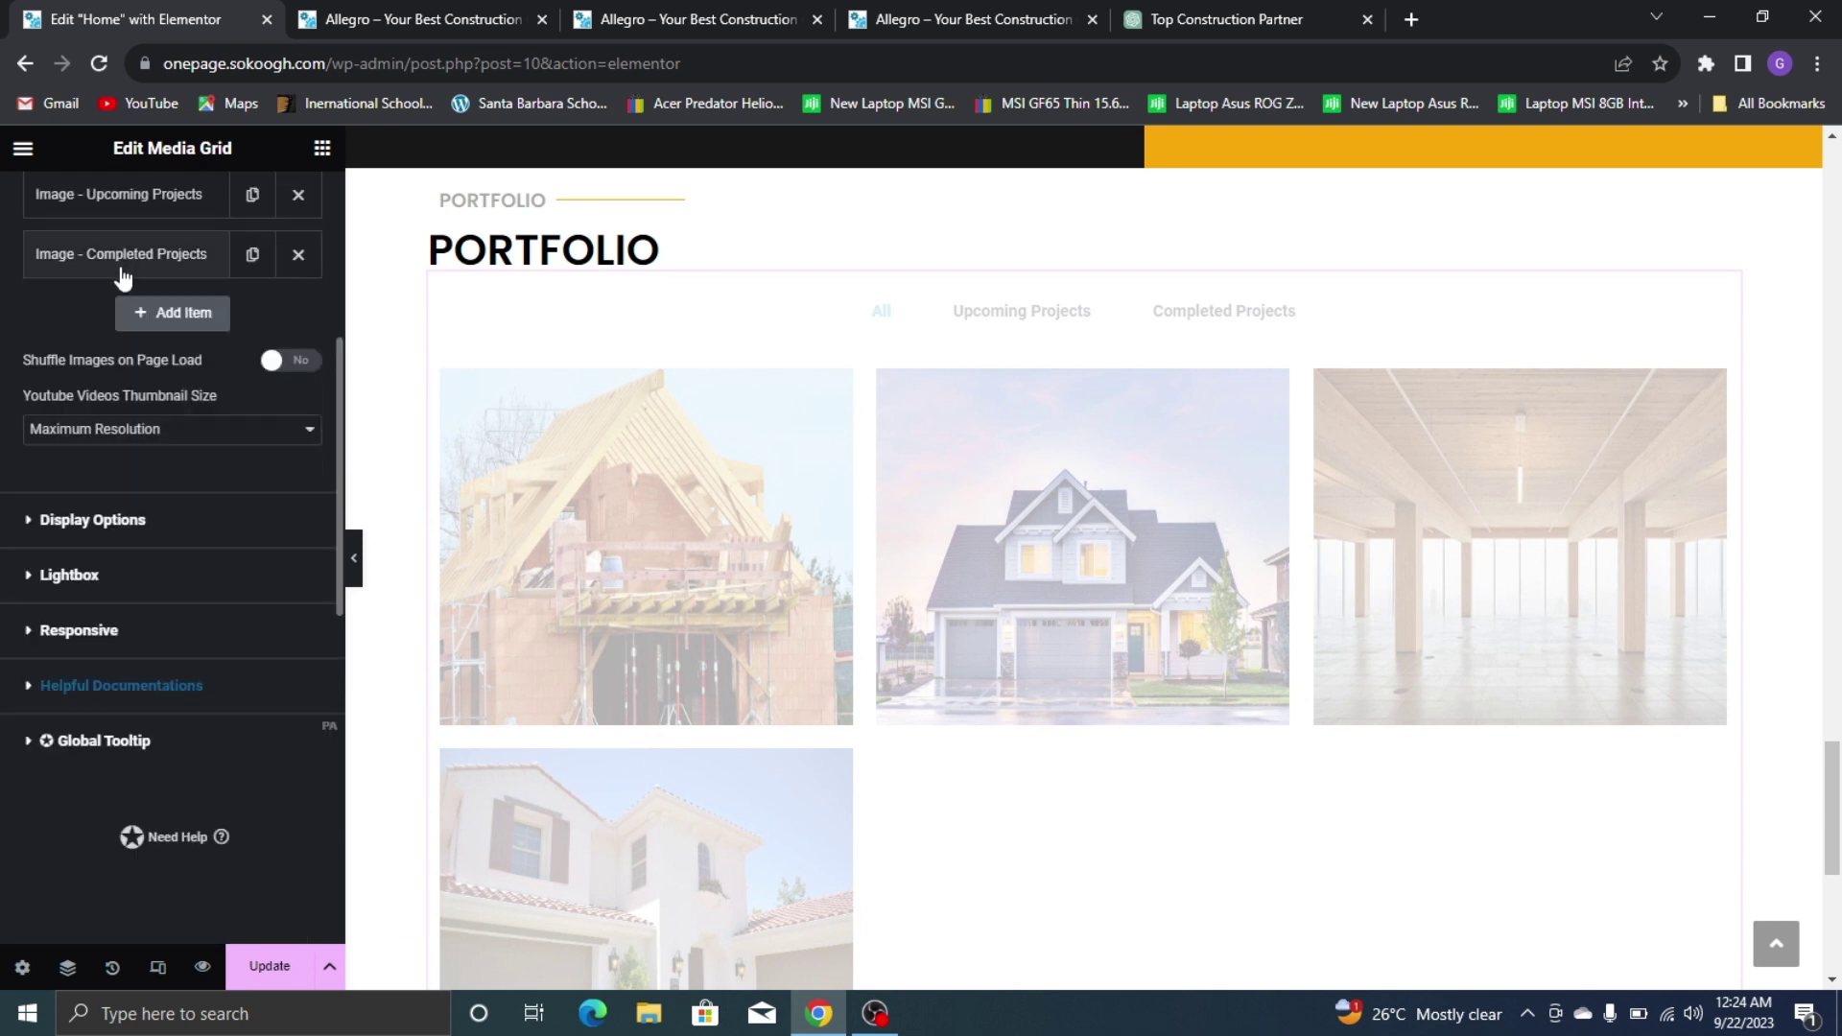
{"action": "left_click", "coordinate": [252, 254]}
{"action": "left_click", "coordinate": [163, 353]}
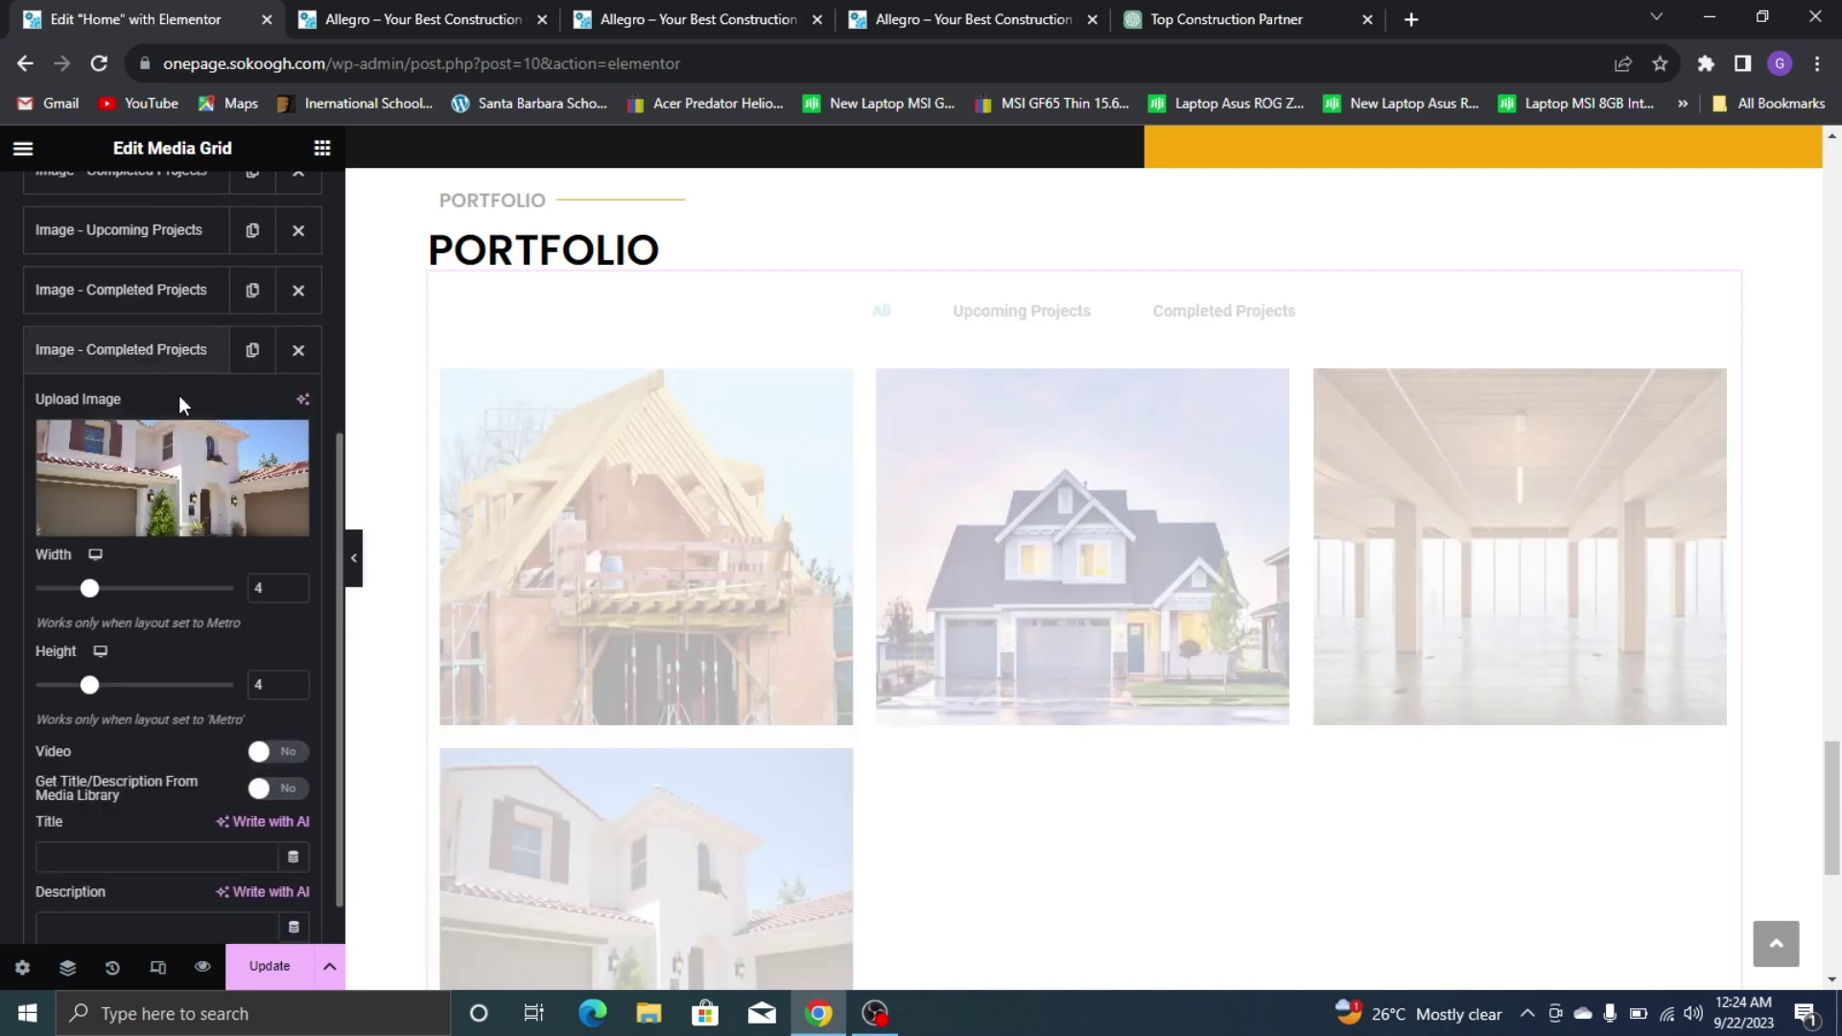
Give the fifth item the crane construction site photo and change its category to Upcoming
{"action": "left_click", "coordinate": [959, 20]}
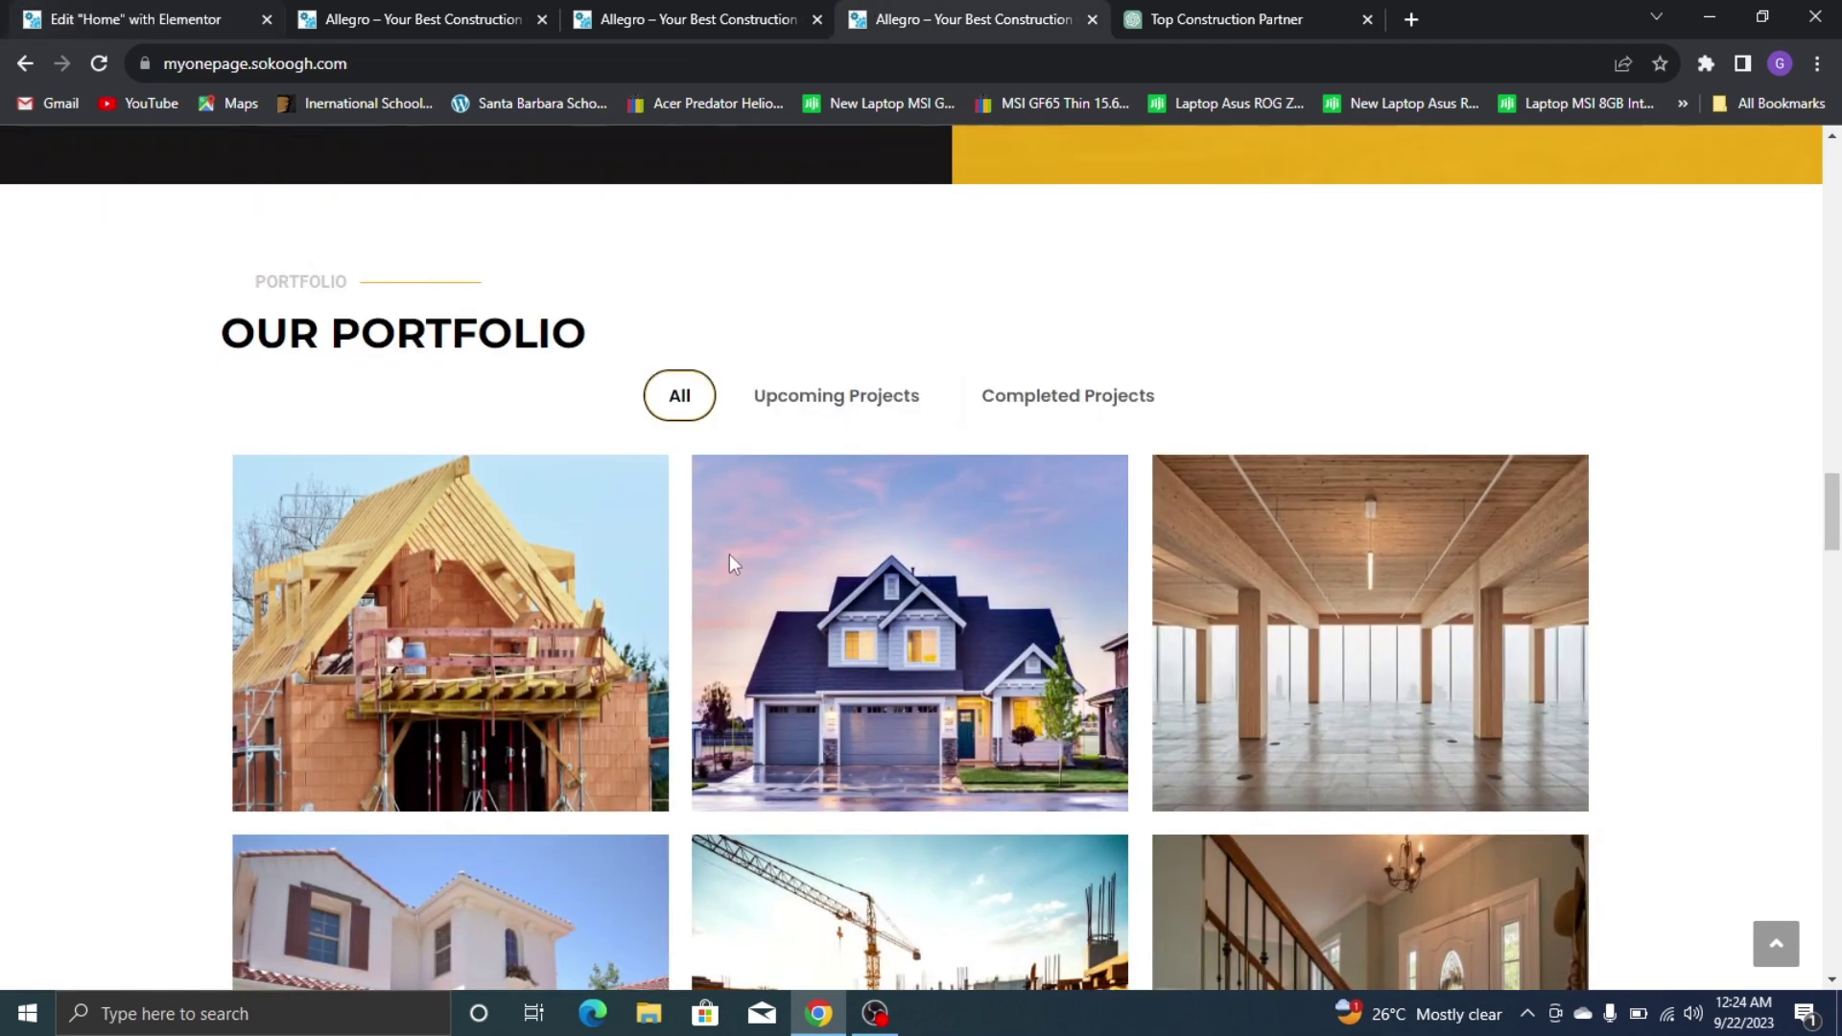
{"action": "scroll", "coordinate": [729, 561], "scroll_direction": "down", "scroll_amount": 3}
{"action": "left_click", "coordinate": [134, 19]}
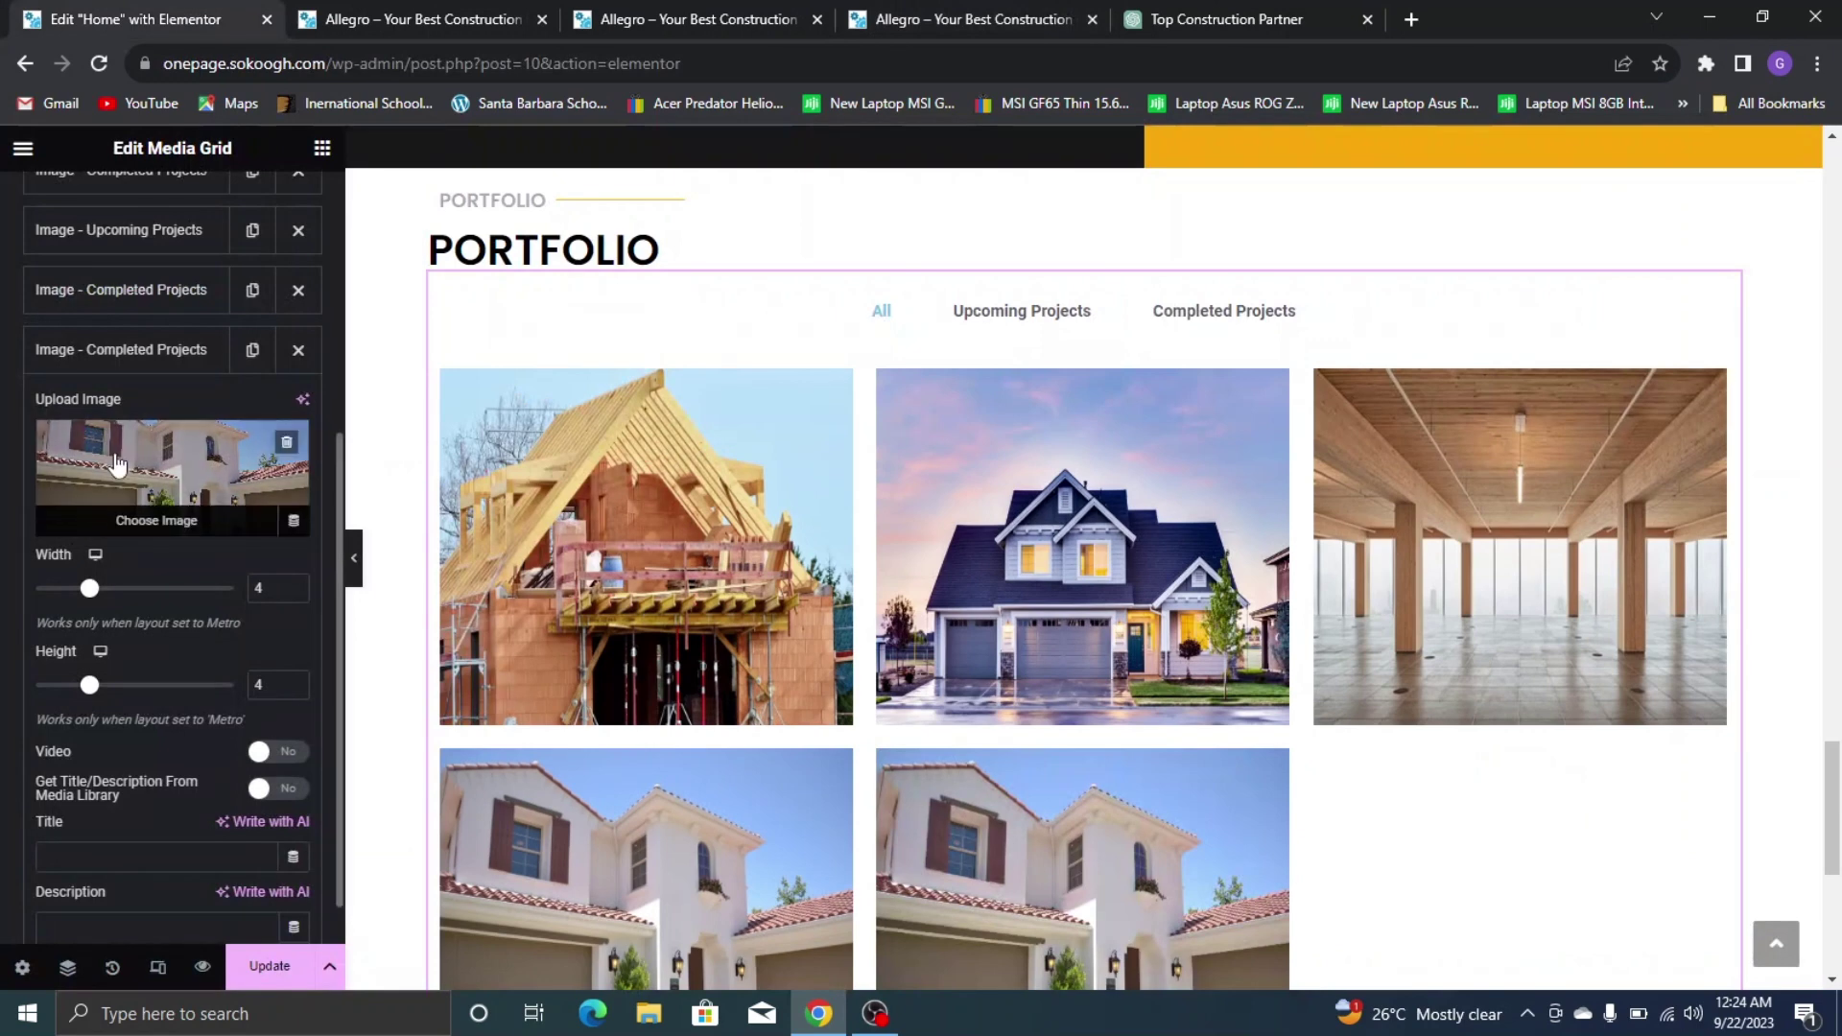
{"action": "left_click", "coordinate": [117, 465]}
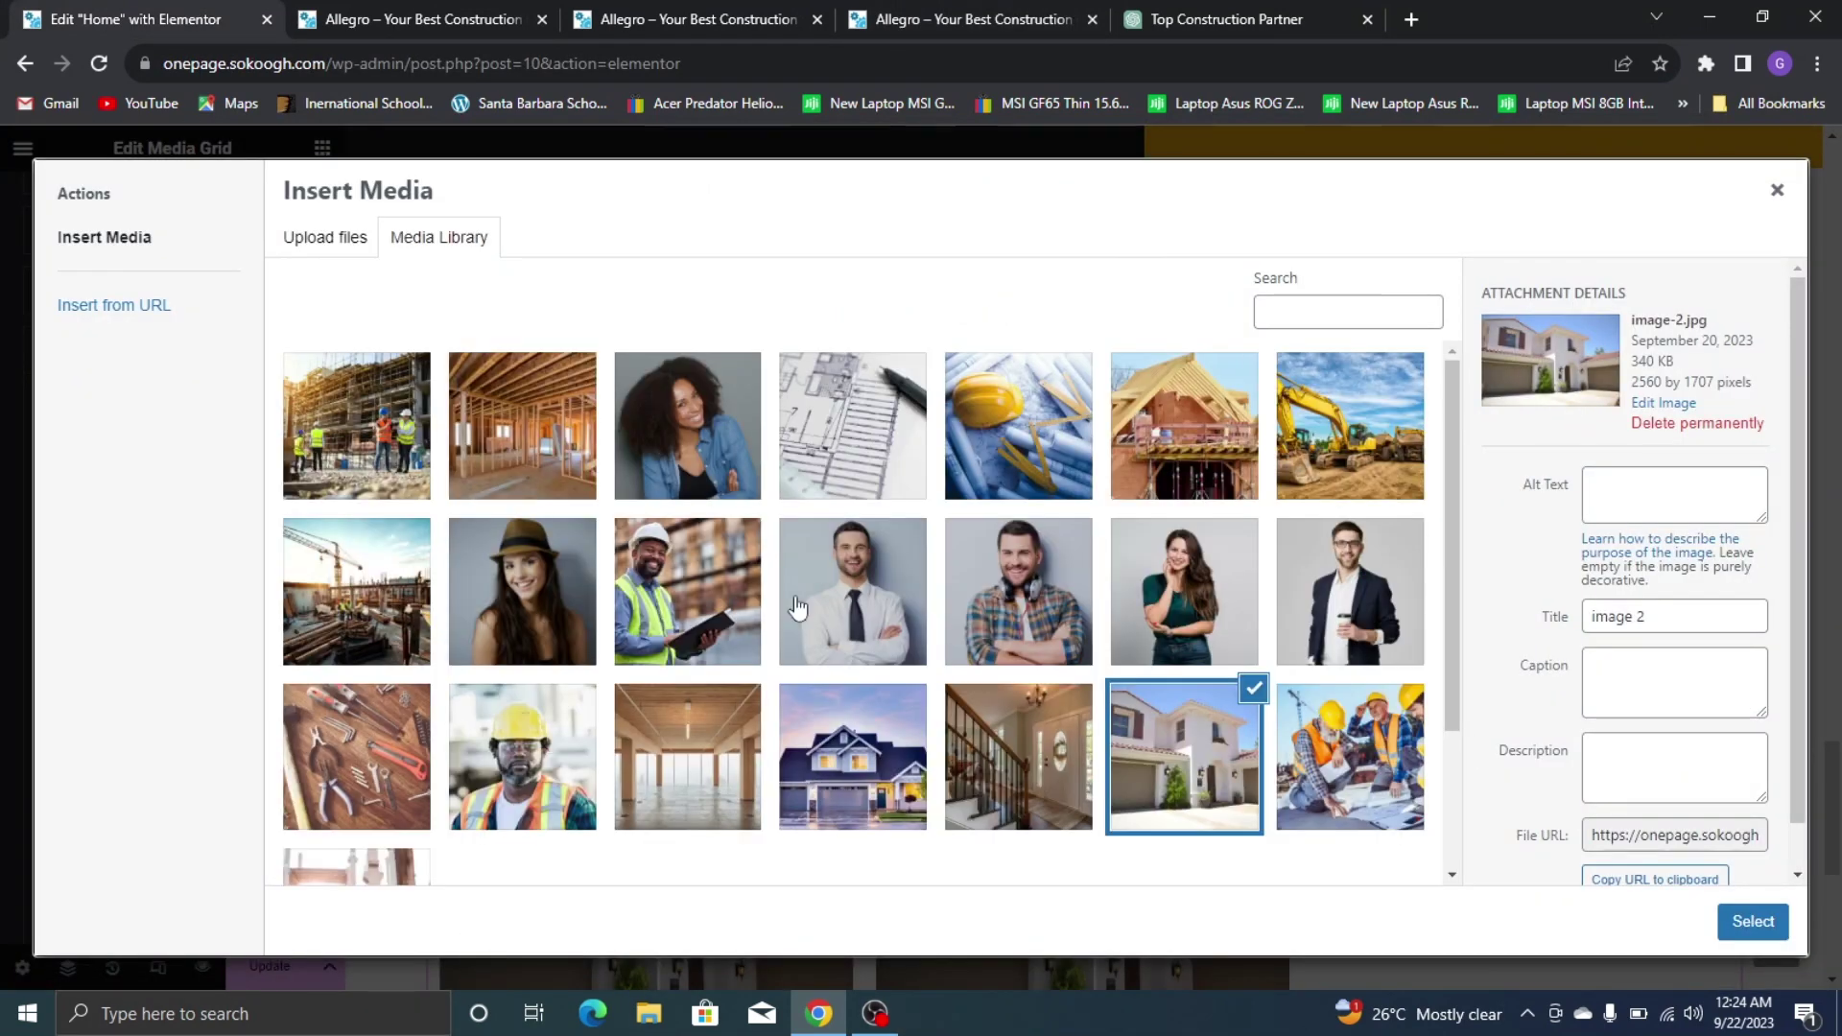
{"action": "left_click", "coordinate": [356, 595]}
{"action": "left_click", "coordinate": [1756, 923]}
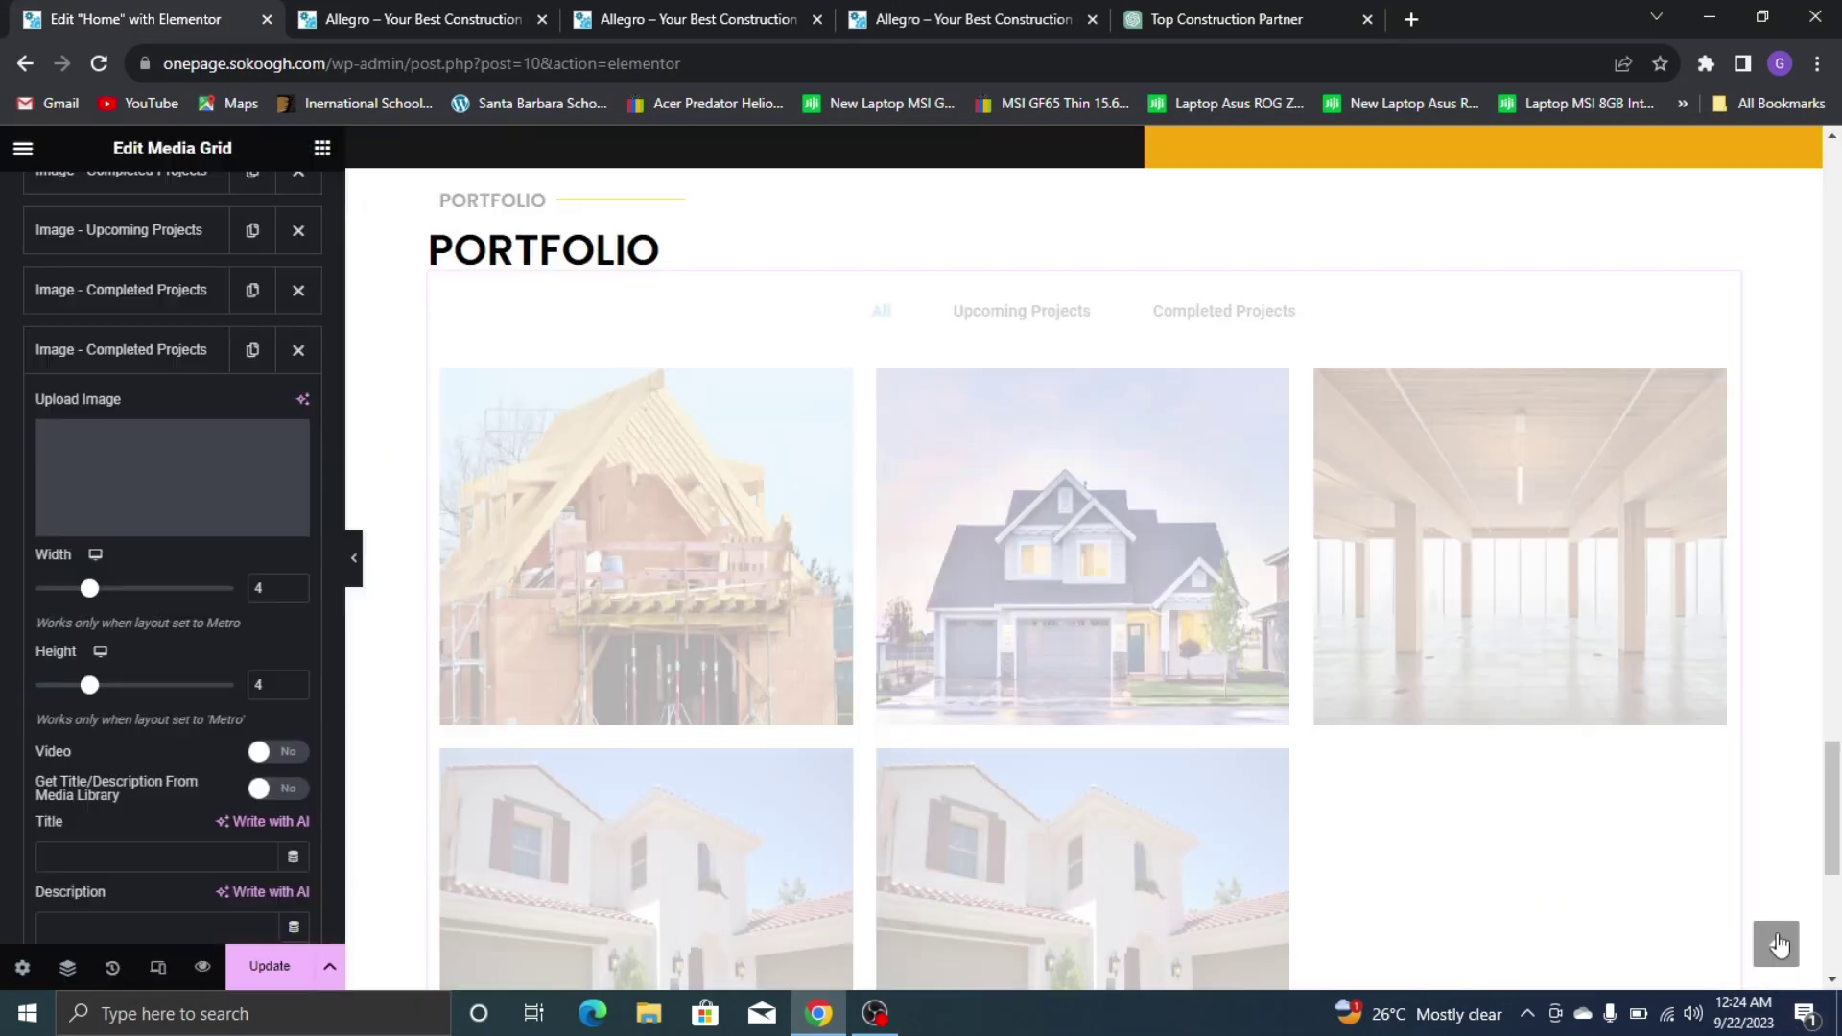
{"action": "scroll", "coordinate": [115, 633], "scroll_direction": "down", "scroll_amount": 3}
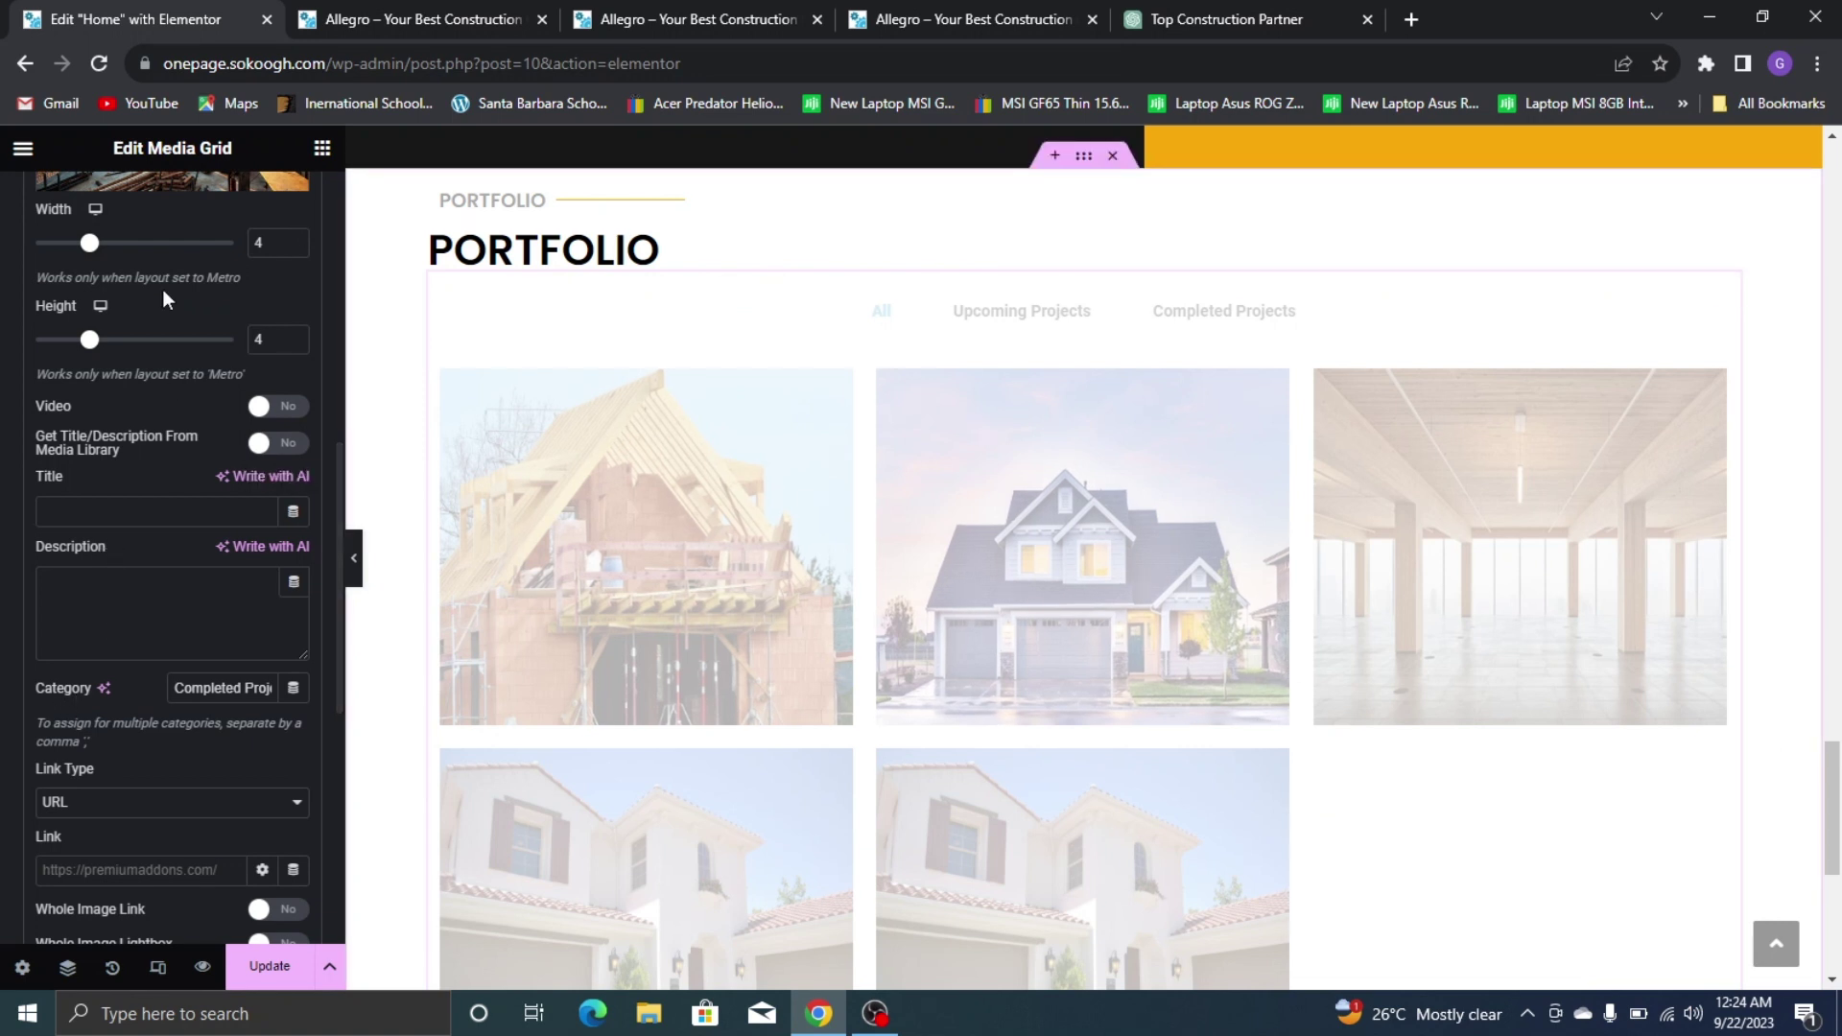
{"action": "double_click", "coordinate": [241, 683]}
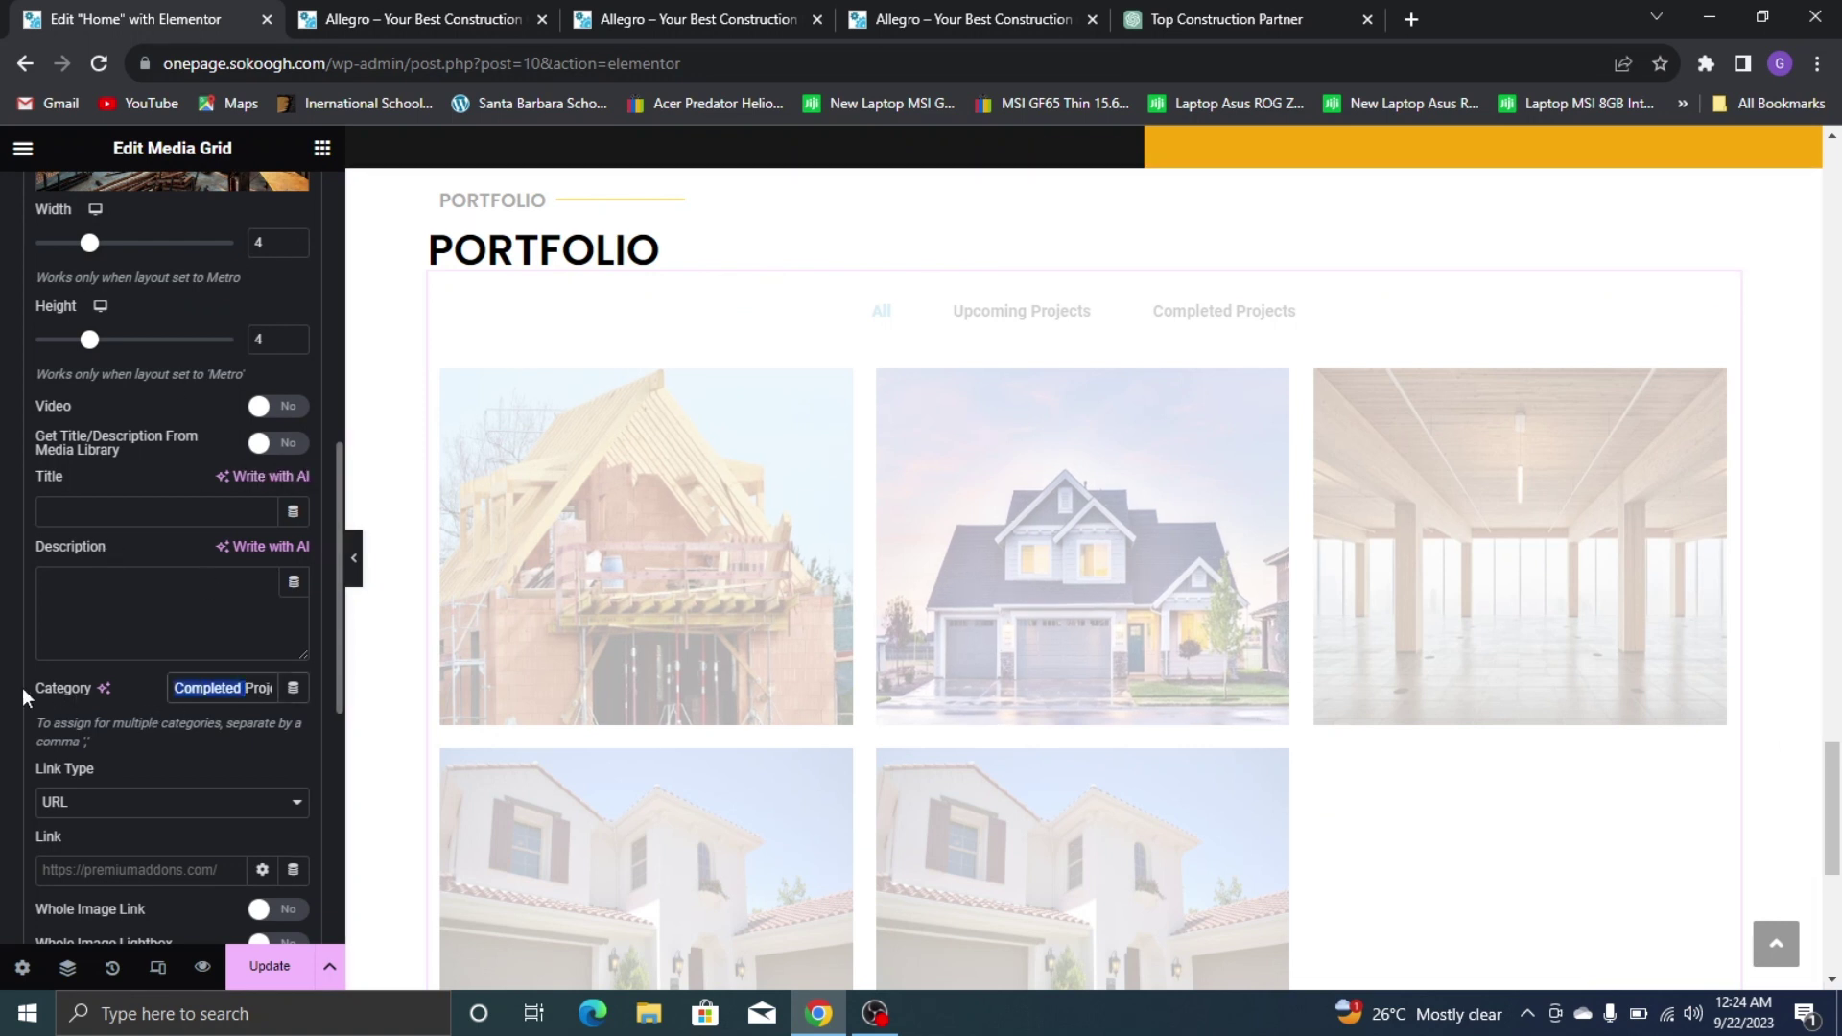
{"action": "type", "text": "Upcoming"}
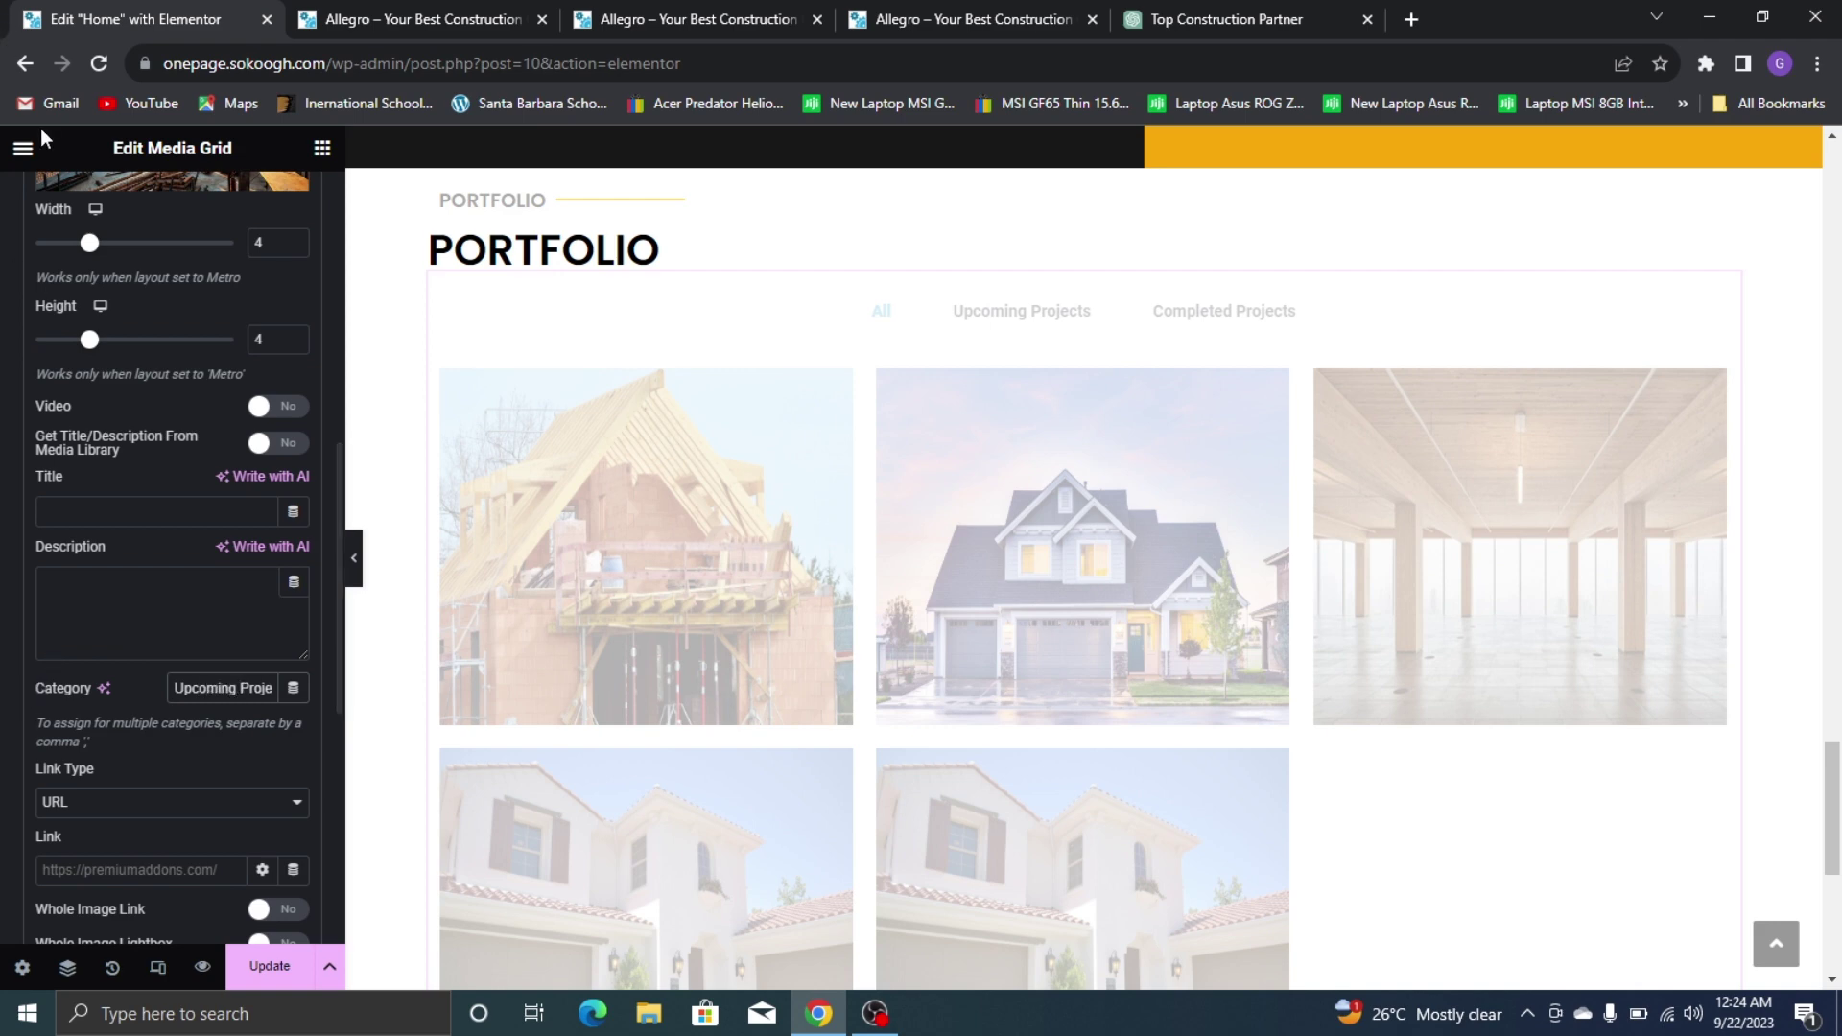
Duplicate the fifth item to create a sixth grid item
{"action": "scroll", "coordinate": [39, 690], "scroll_direction": "up", "scroll_amount": 7}
{"action": "left_click", "coordinate": [60, 694]}
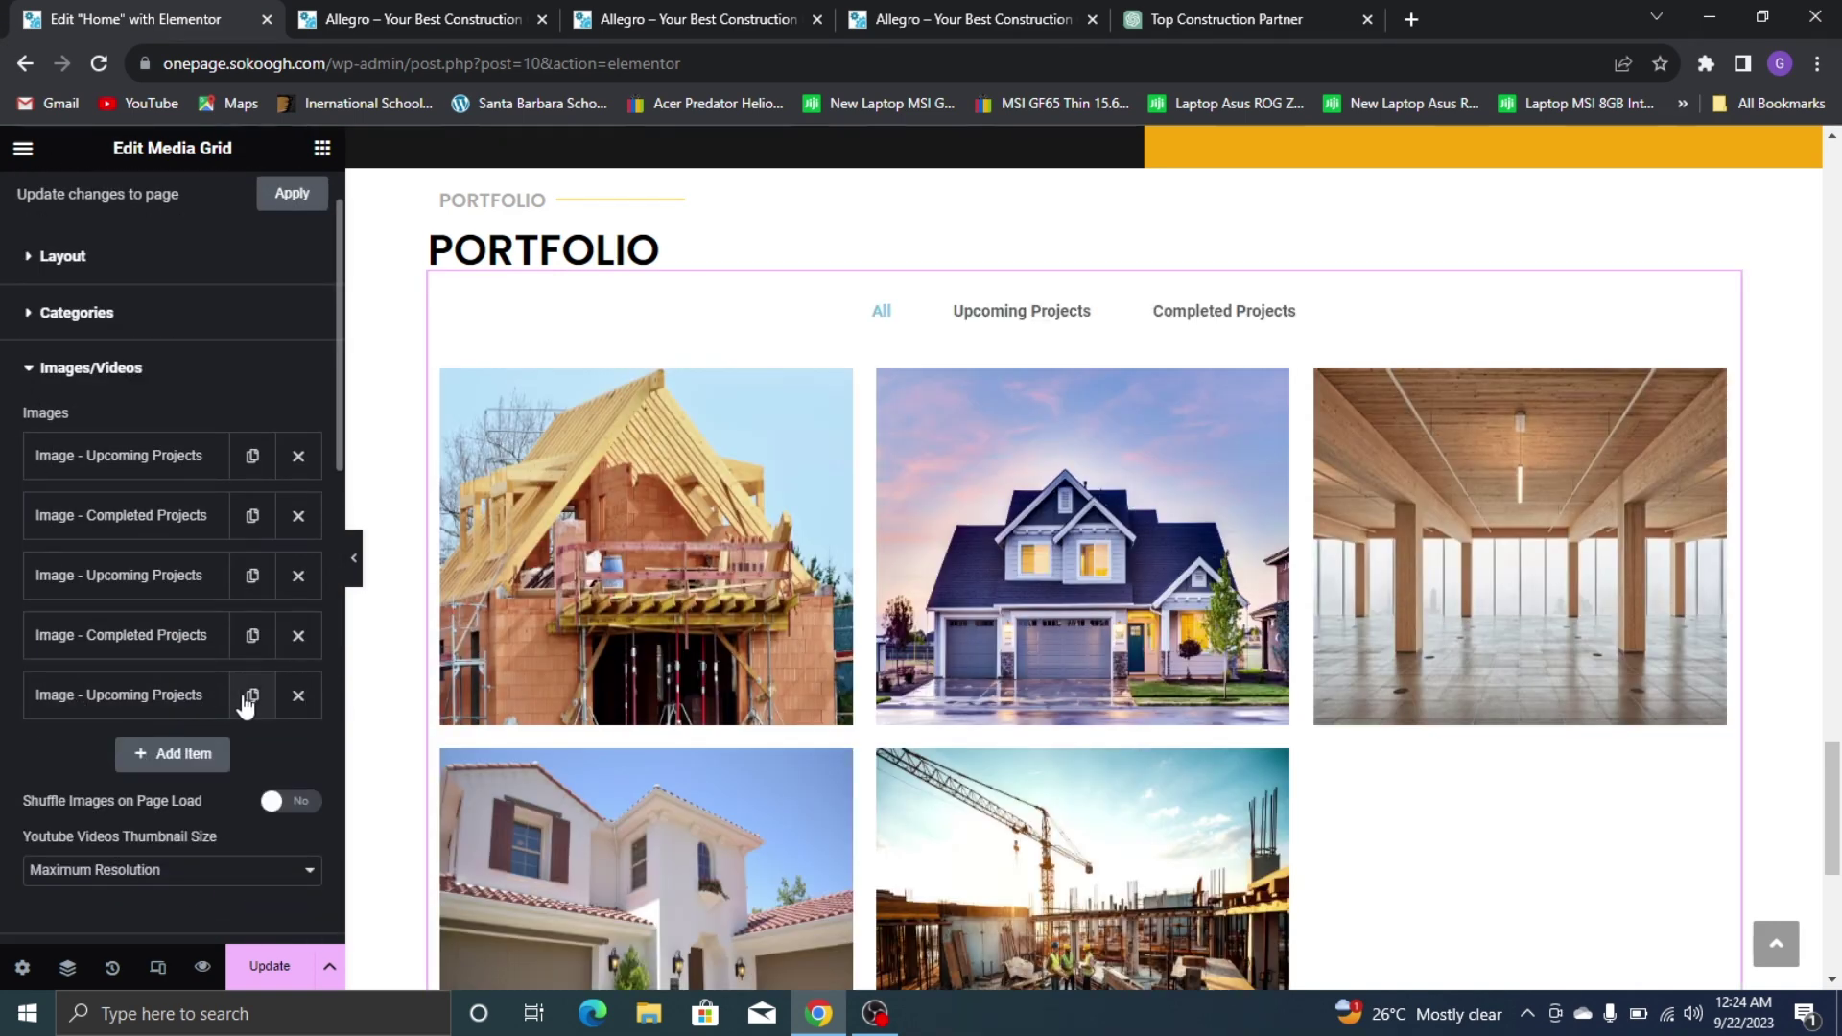
{"action": "left_click", "coordinate": [252, 695]}
{"action": "left_click", "coordinate": [1072, 10]}
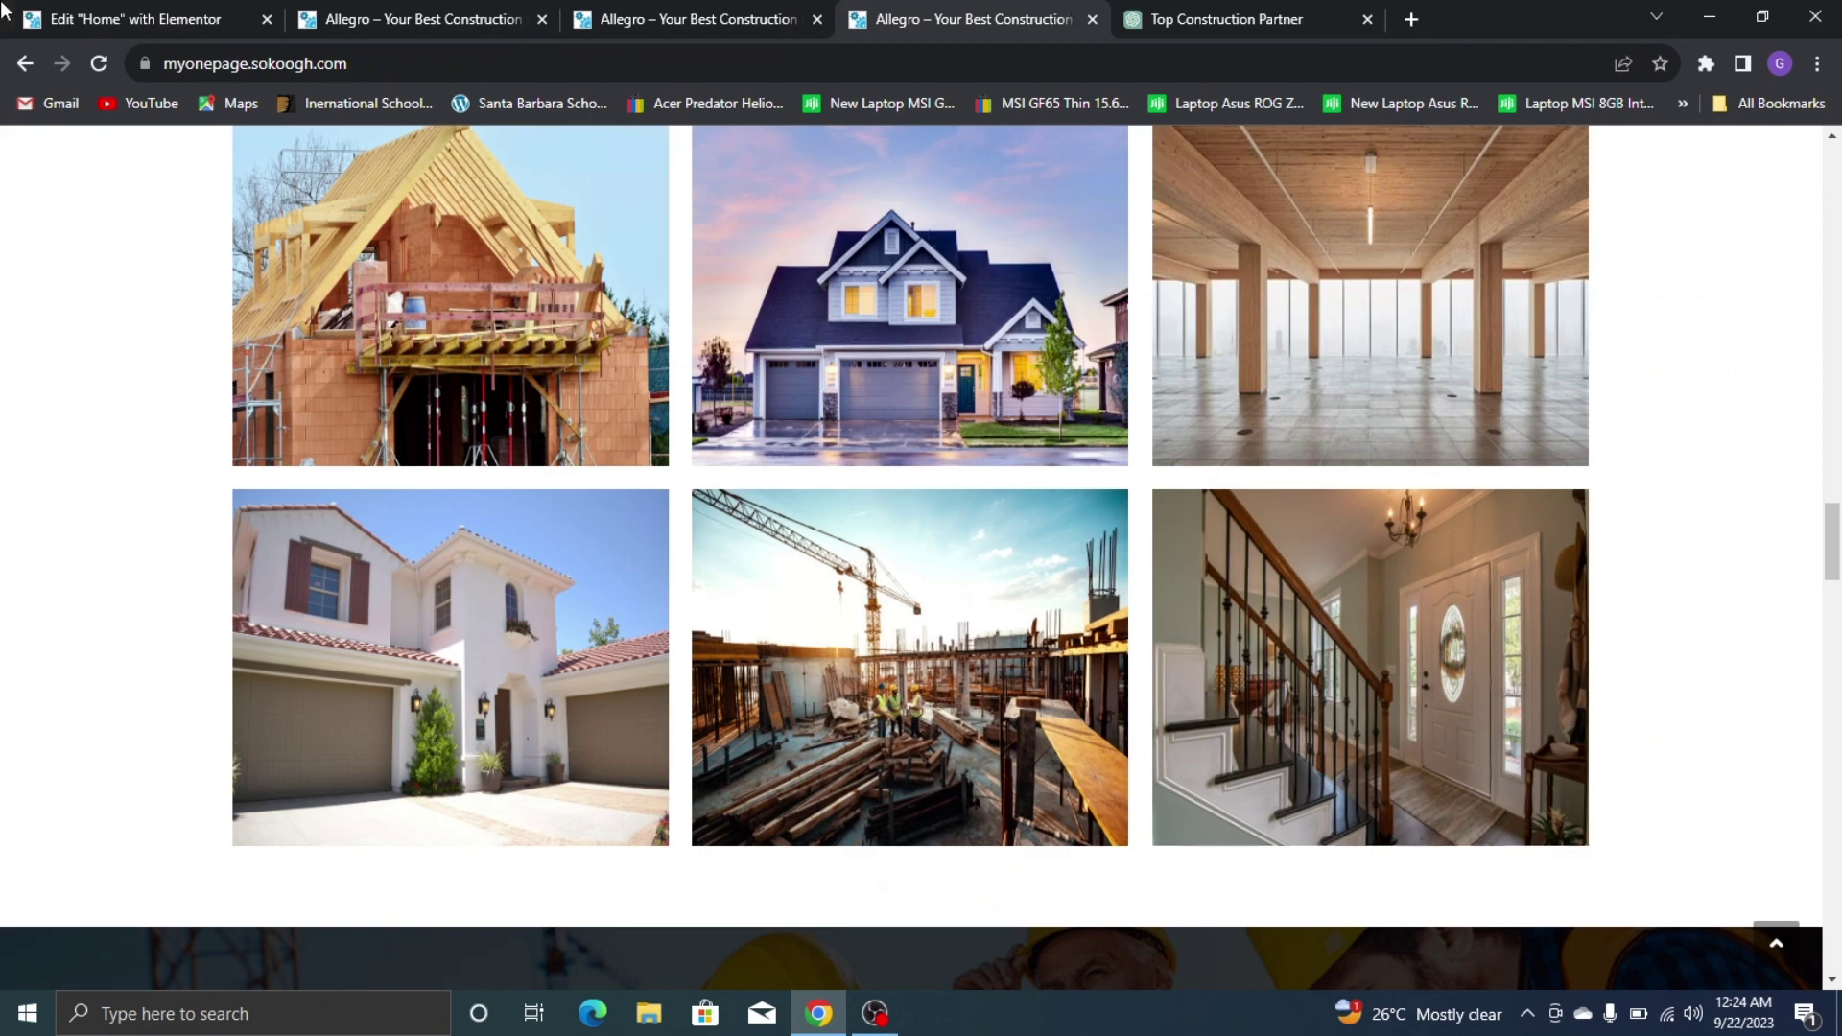
{"action": "left_click", "coordinate": [7, 14]}
On the live site, filter the grid to Completed Projects, then back to All
{"action": "left_click", "coordinate": [1055, 19]}
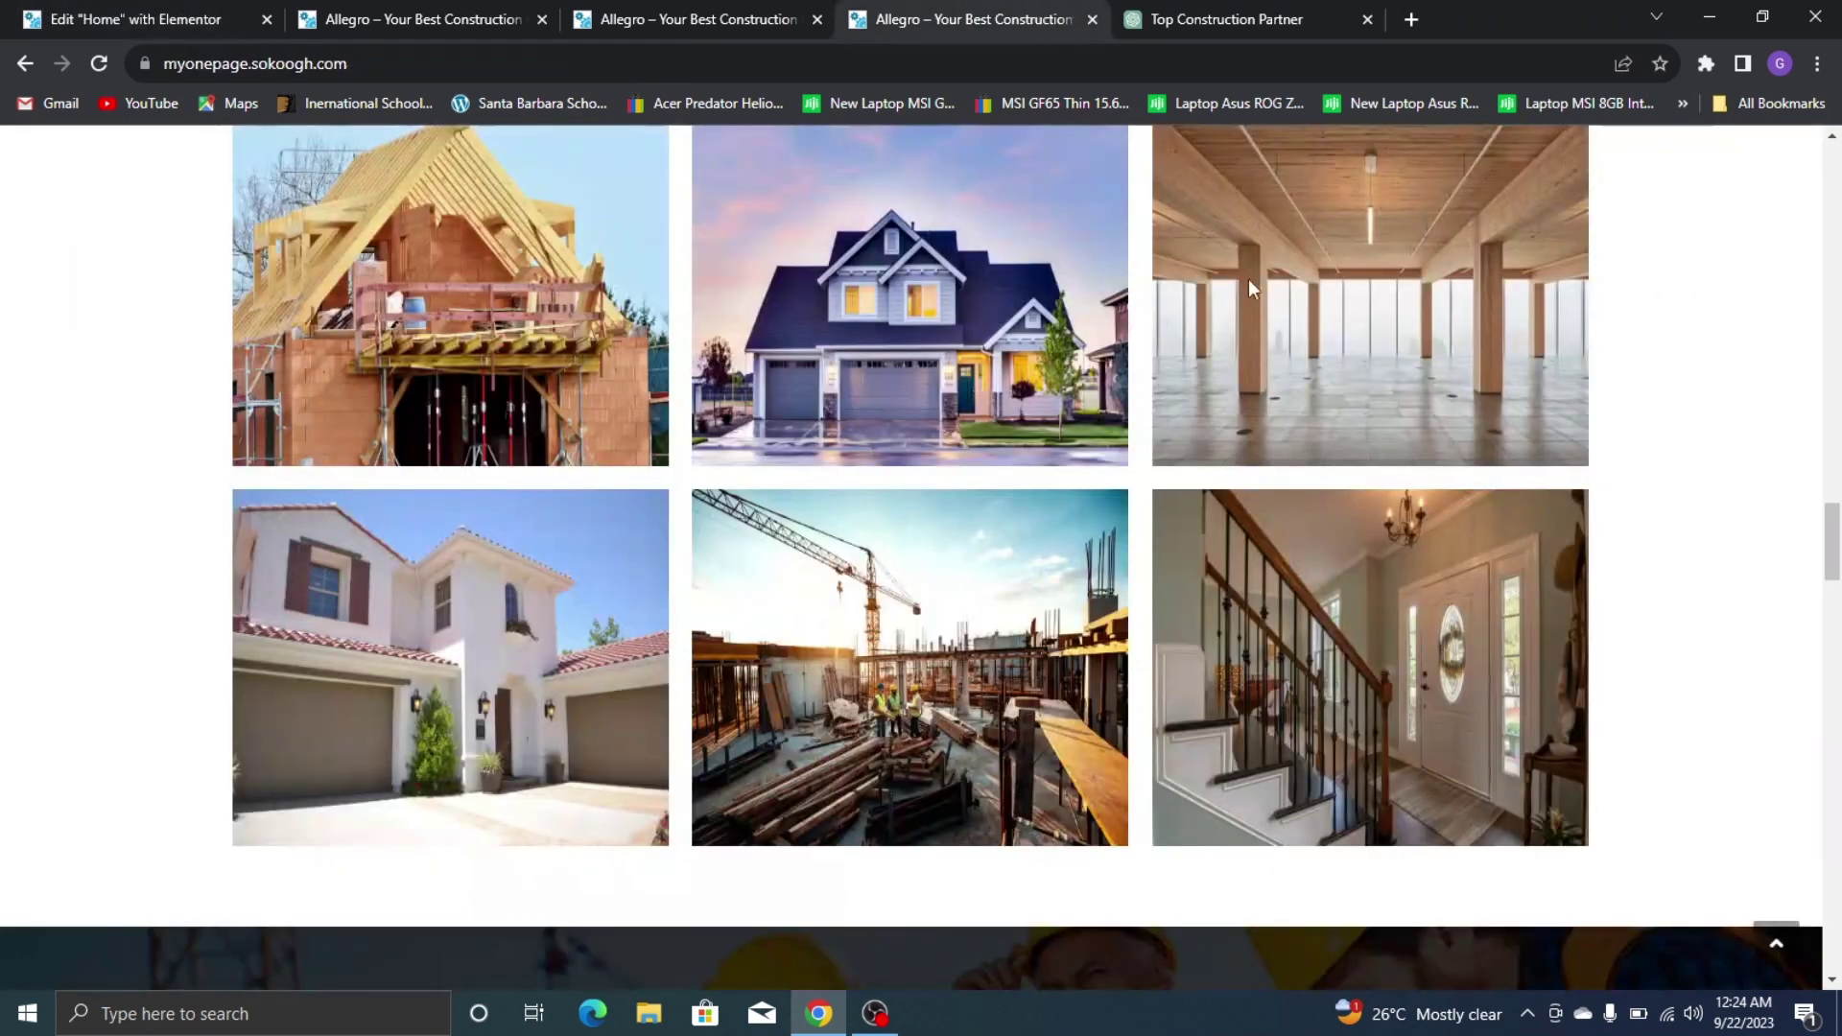
{"action": "scroll", "coordinate": [1247, 280], "scroll_direction": "up", "scroll_amount": 3}
{"action": "left_click", "coordinate": [1137, 395]}
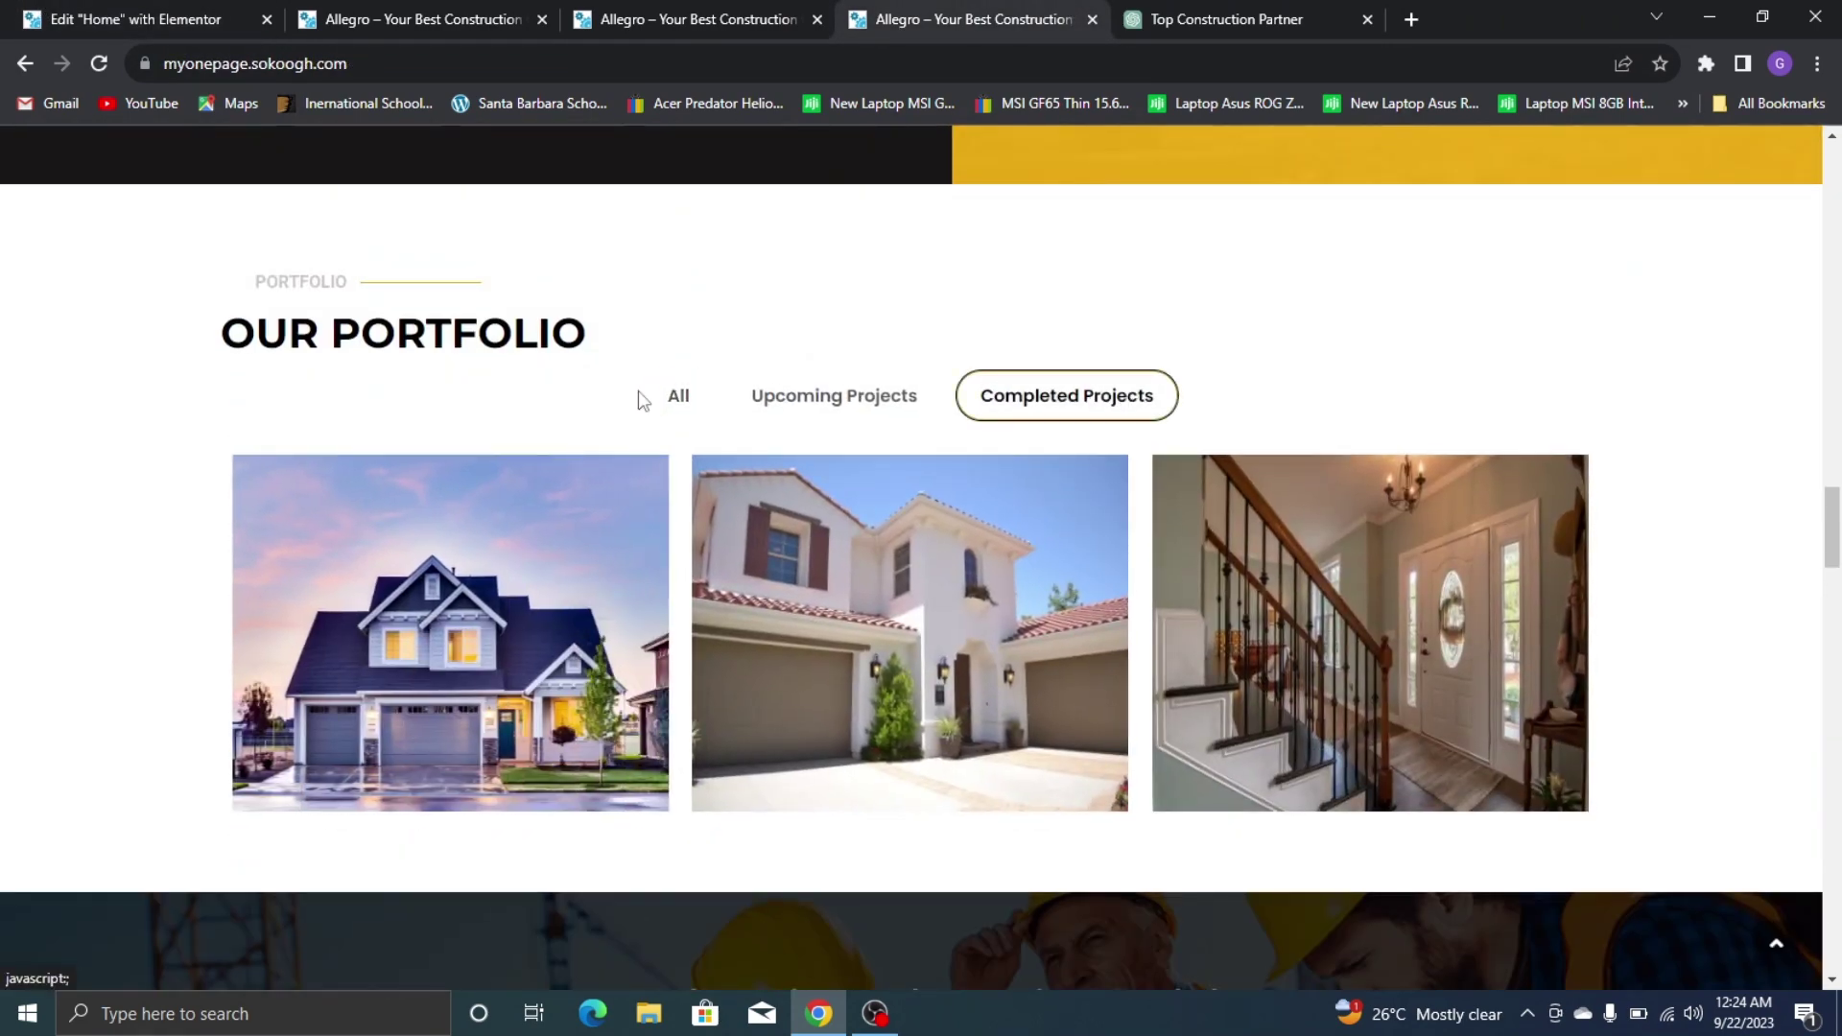
{"action": "left_click", "coordinate": [677, 395]}
{"action": "left_click", "coordinate": [77, 19]}
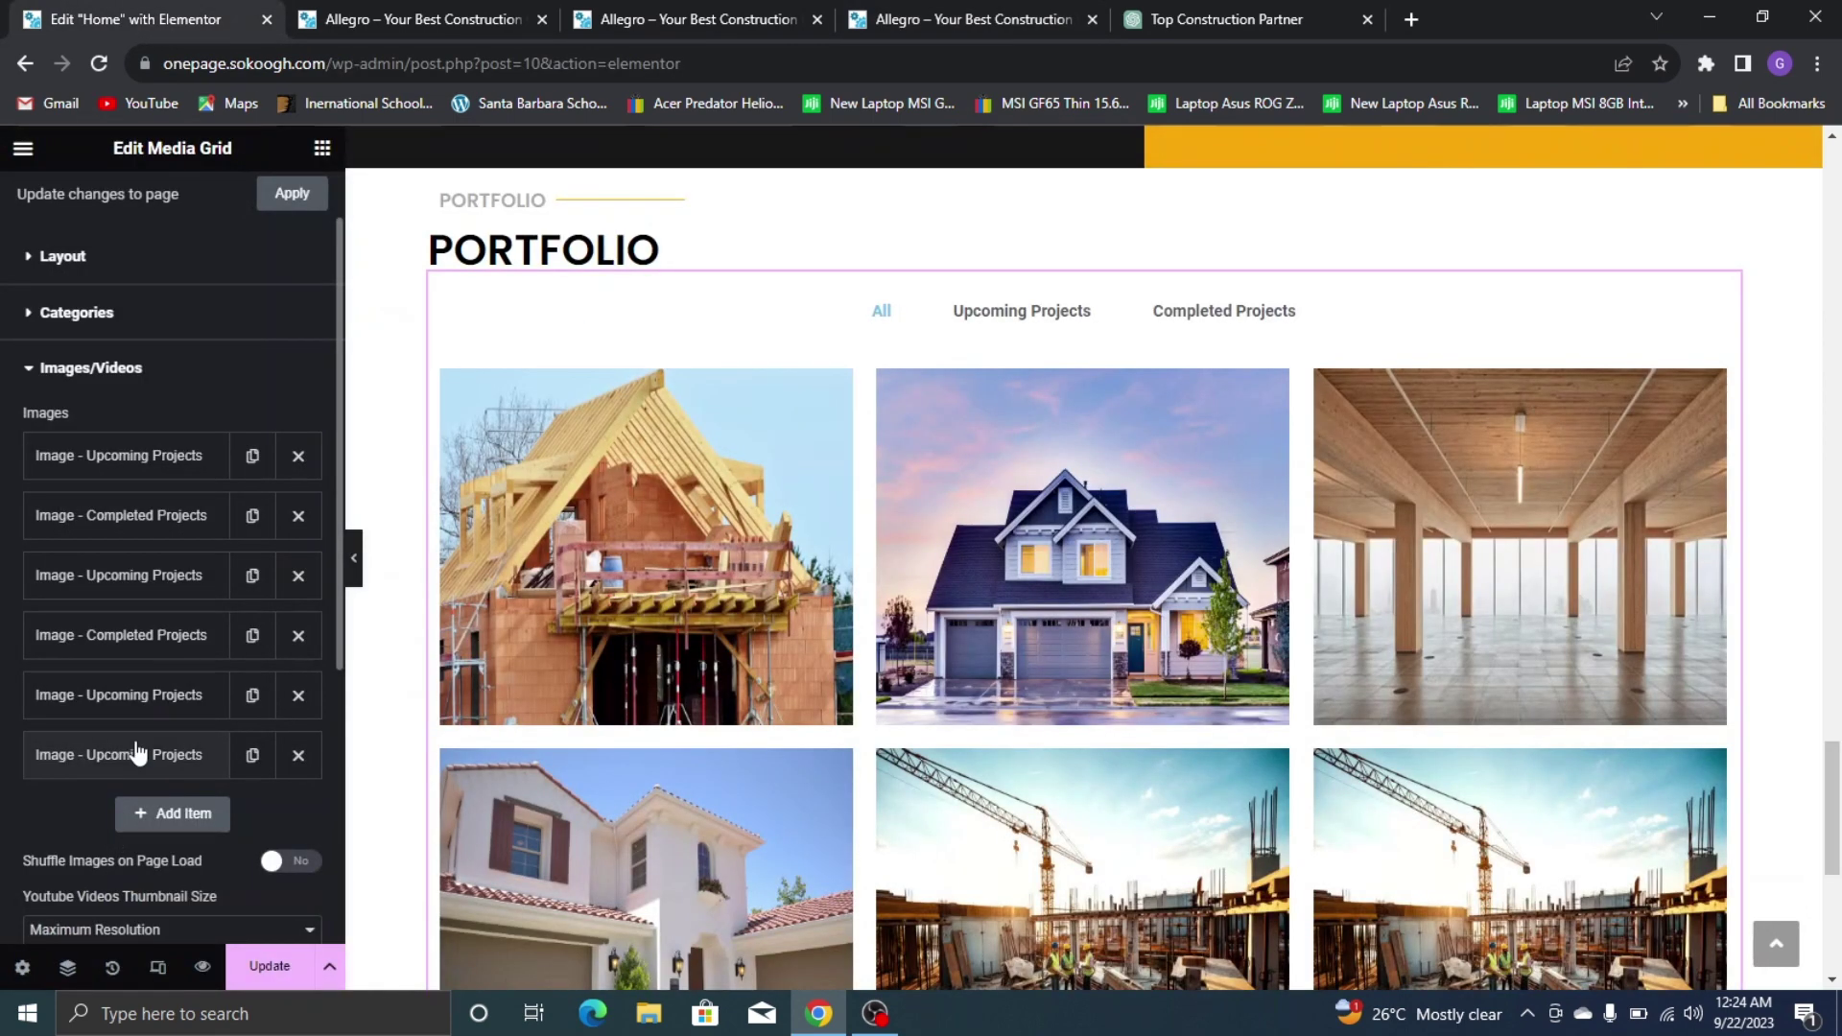
Give the sixth item the staircase photo and set its category to Completed Projects
{"action": "left_click", "coordinate": [136, 755]}
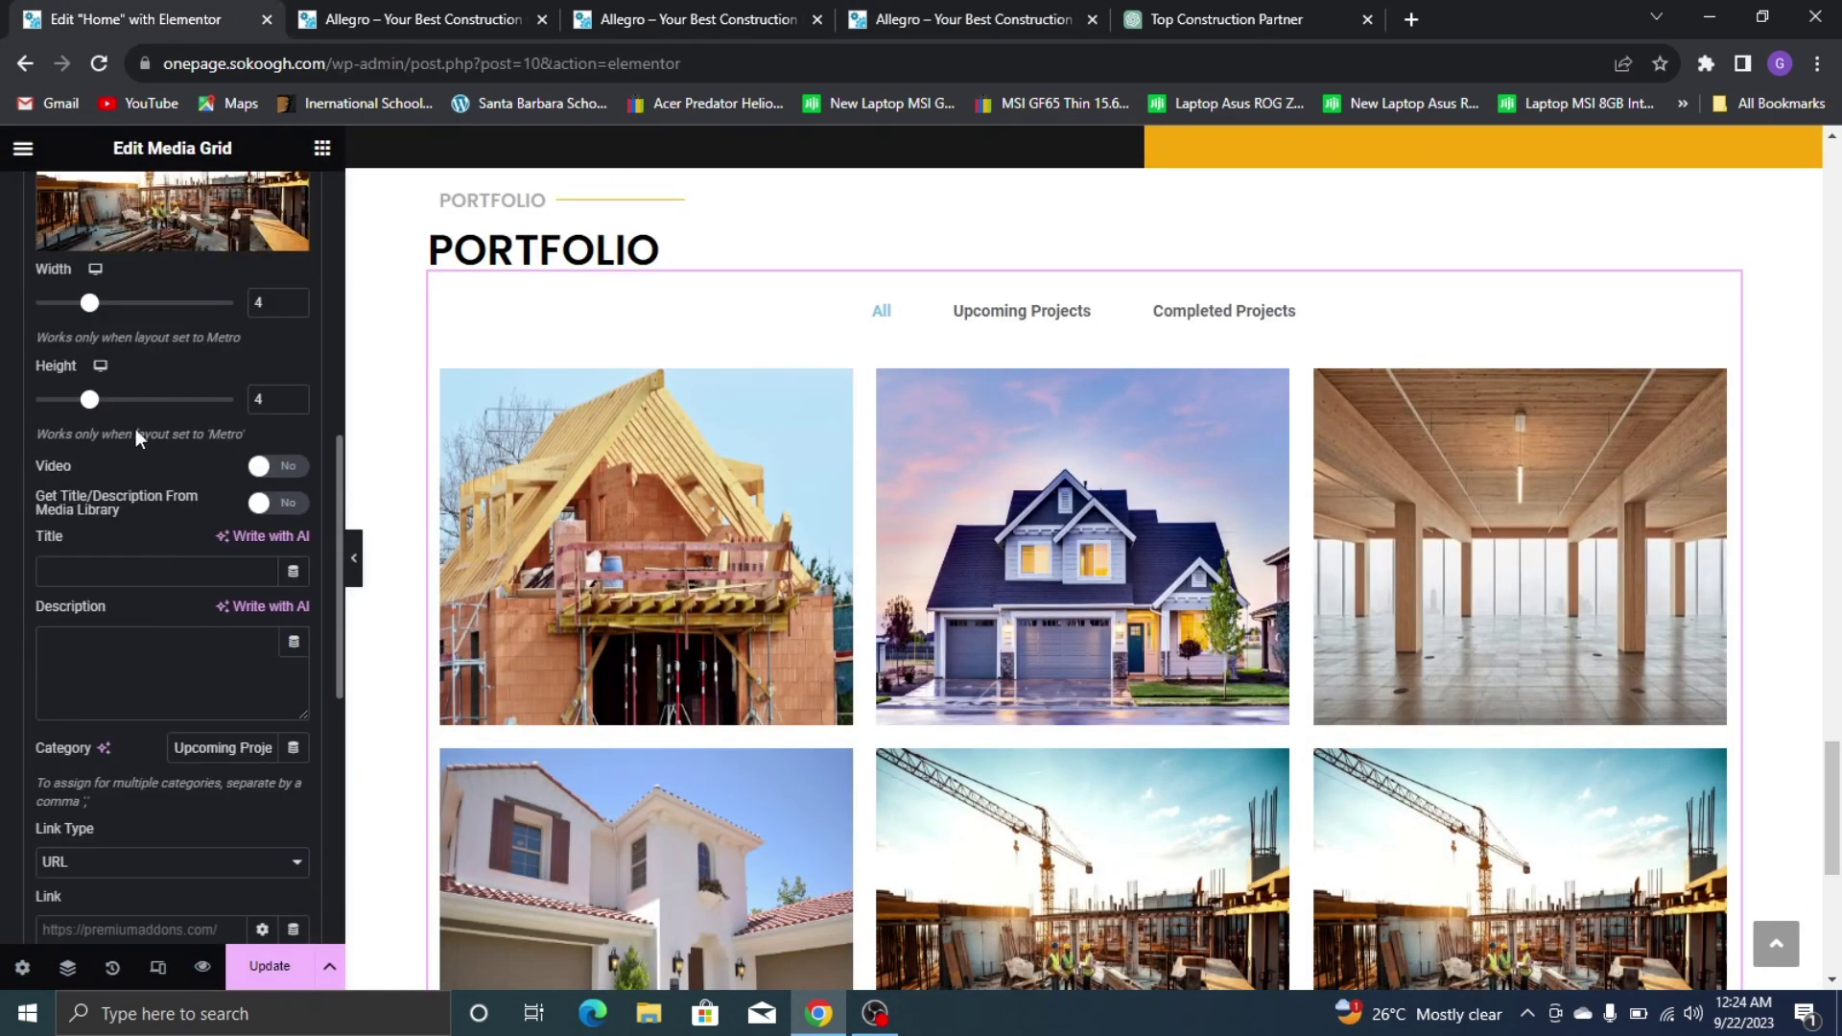
{"action": "left_click", "coordinate": [101, 252]}
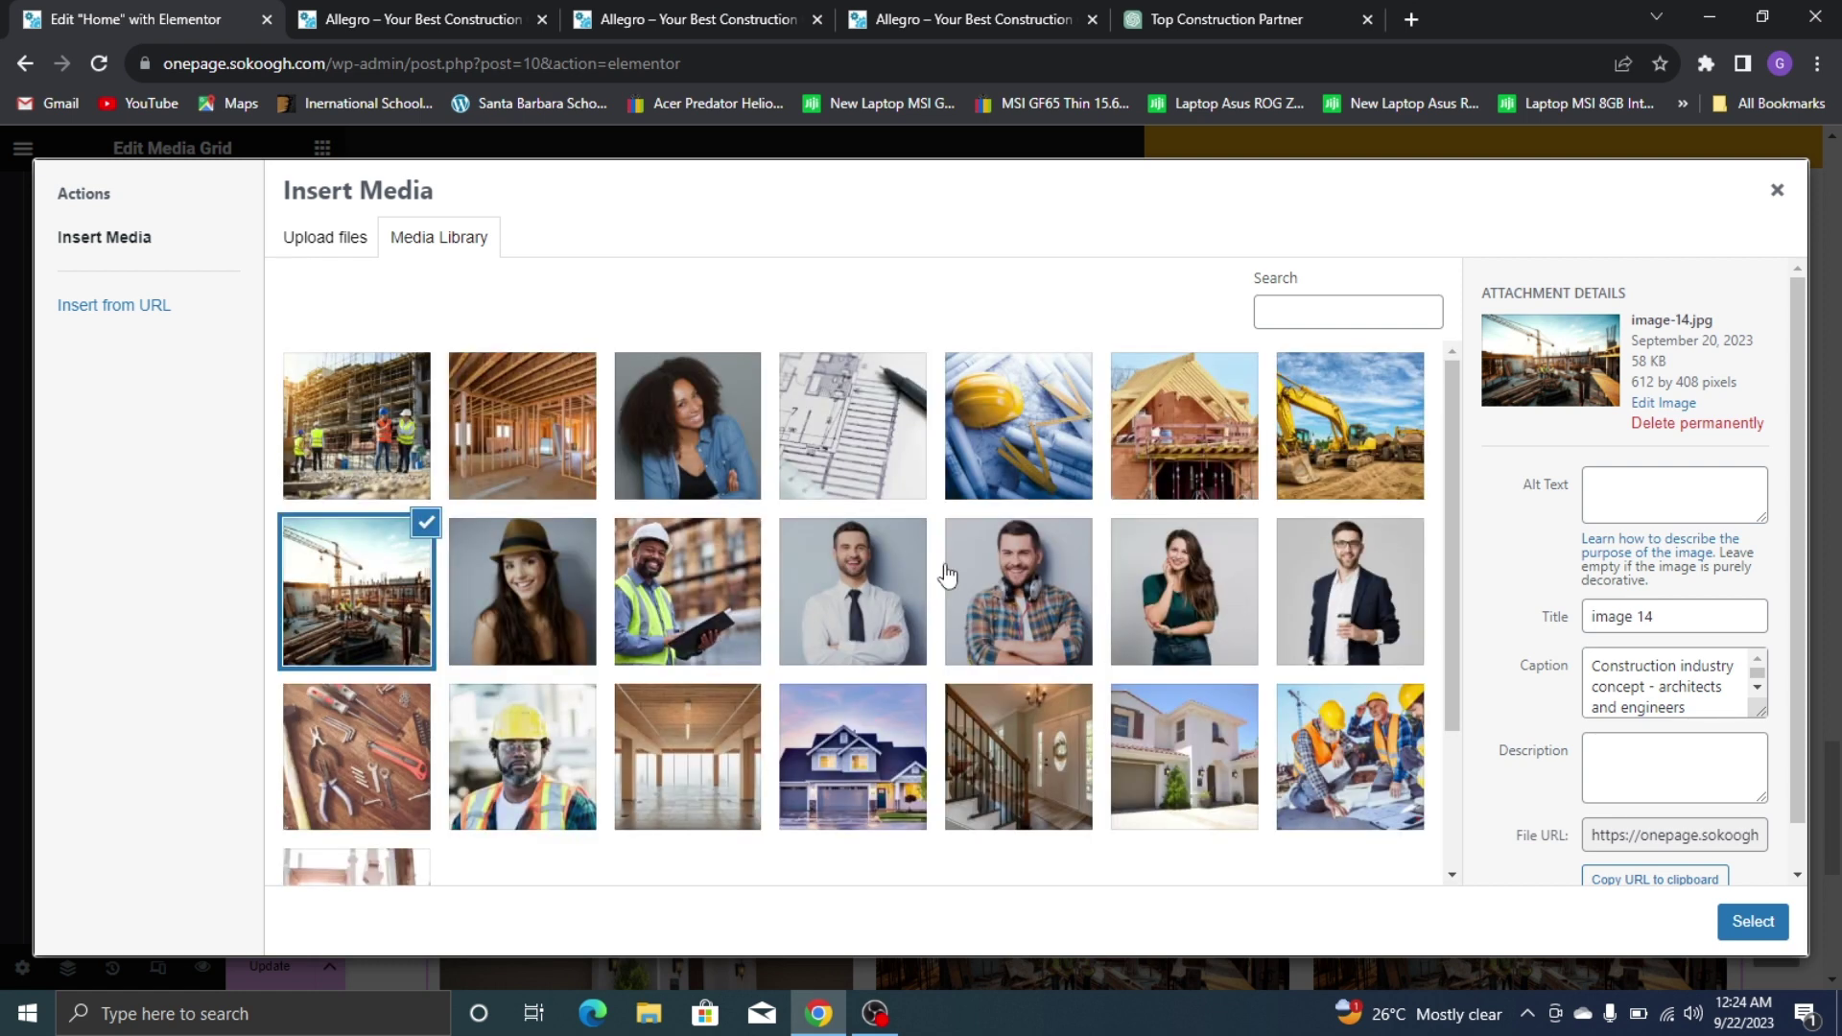
{"action": "left_click", "coordinate": [1030, 754]}
{"action": "left_click", "coordinate": [1742, 922]}
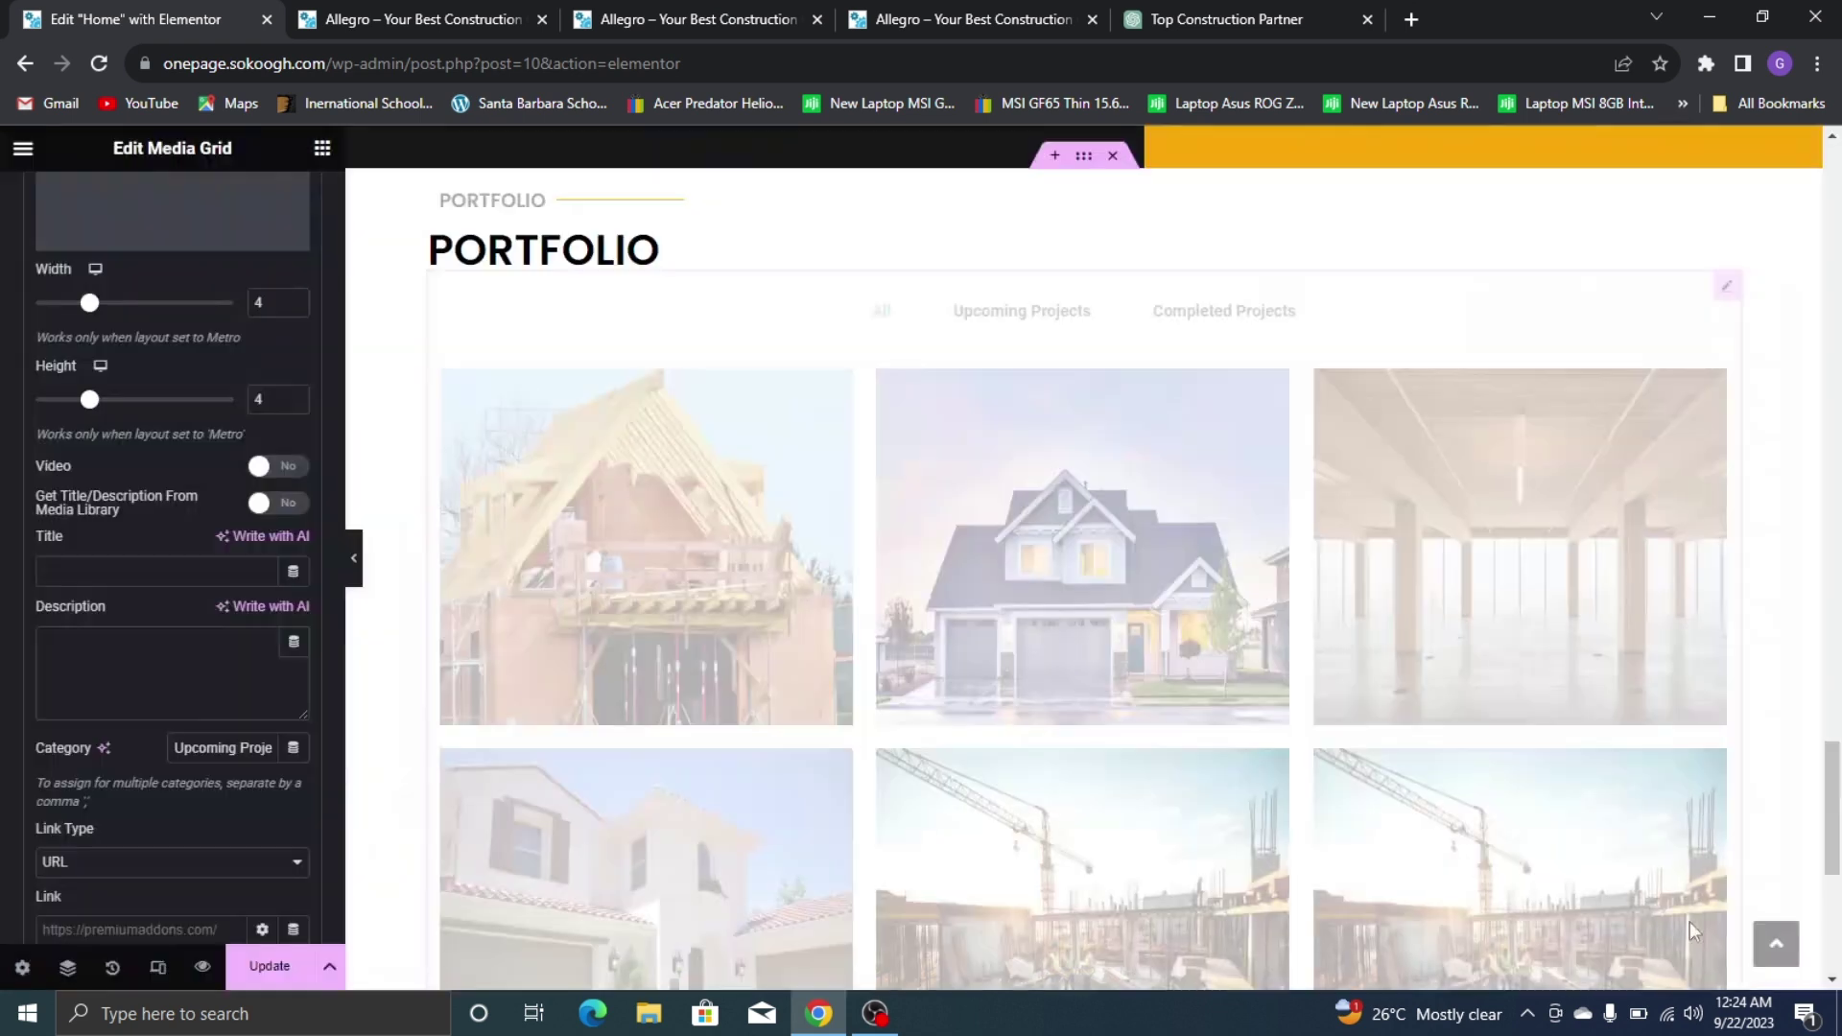
{"action": "double_click", "coordinate": [236, 747]}
{"action": "type", "text": "Completed"}
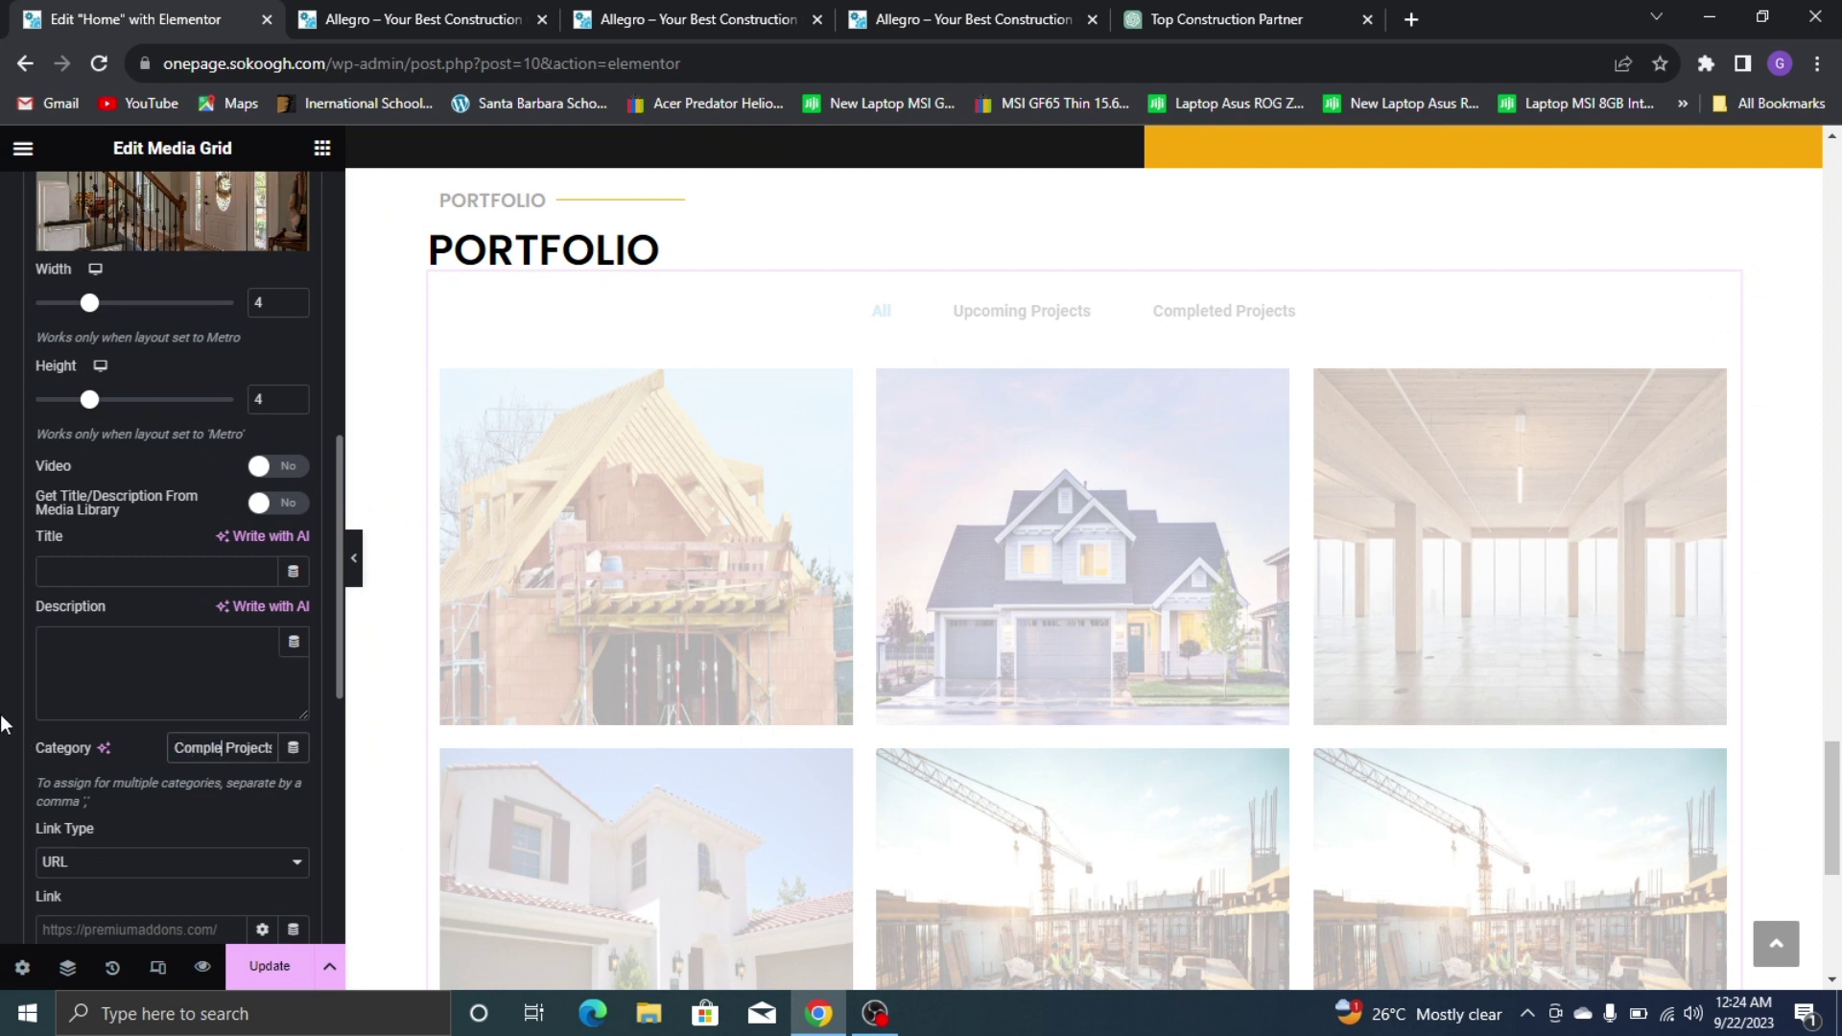
Collapse the Completed Projects item and scroll through the six-item list
{"action": "scroll", "coordinate": [250, 362], "scroll_direction": "up", "scroll_amount": 6}
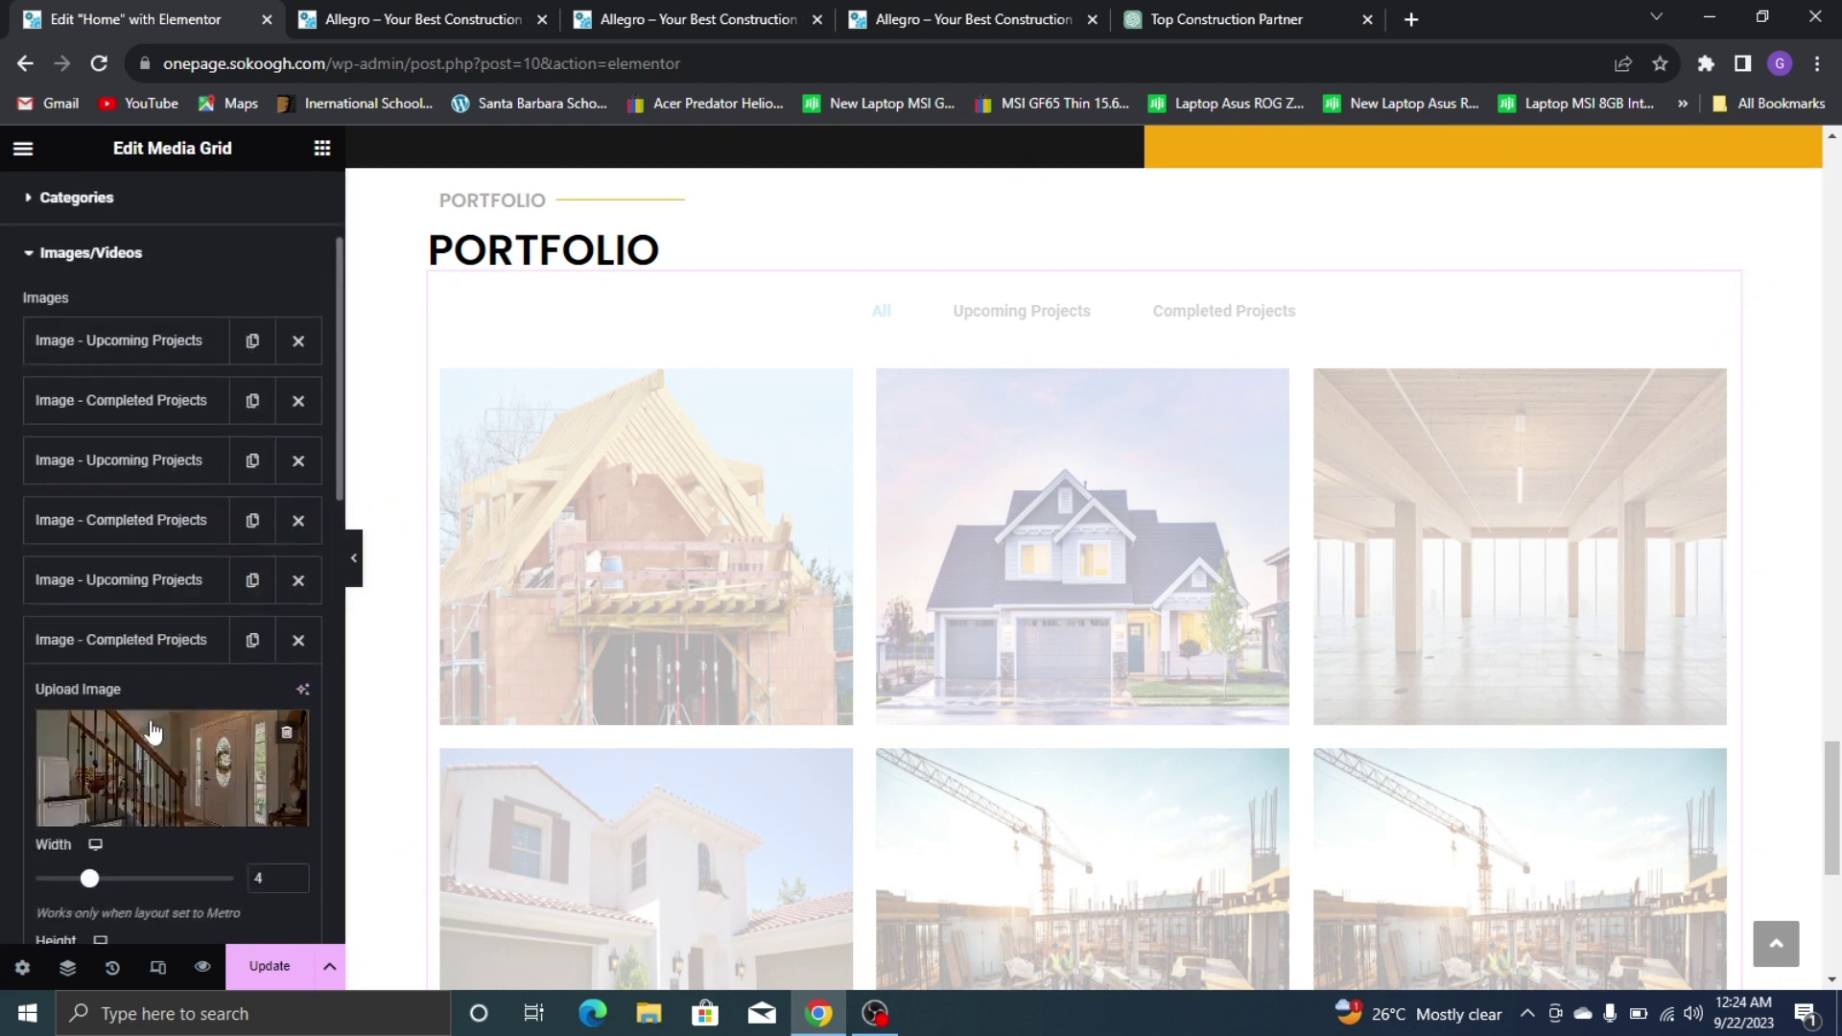
{"action": "left_click", "coordinate": [159, 644]}
{"action": "scroll", "coordinate": [1279, 460], "scroll_direction": "up", "scroll_amount": 1}
{"action": "scroll", "coordinate": [1362, 442], "scroll_direction": "down", "scroll_amount": 5}
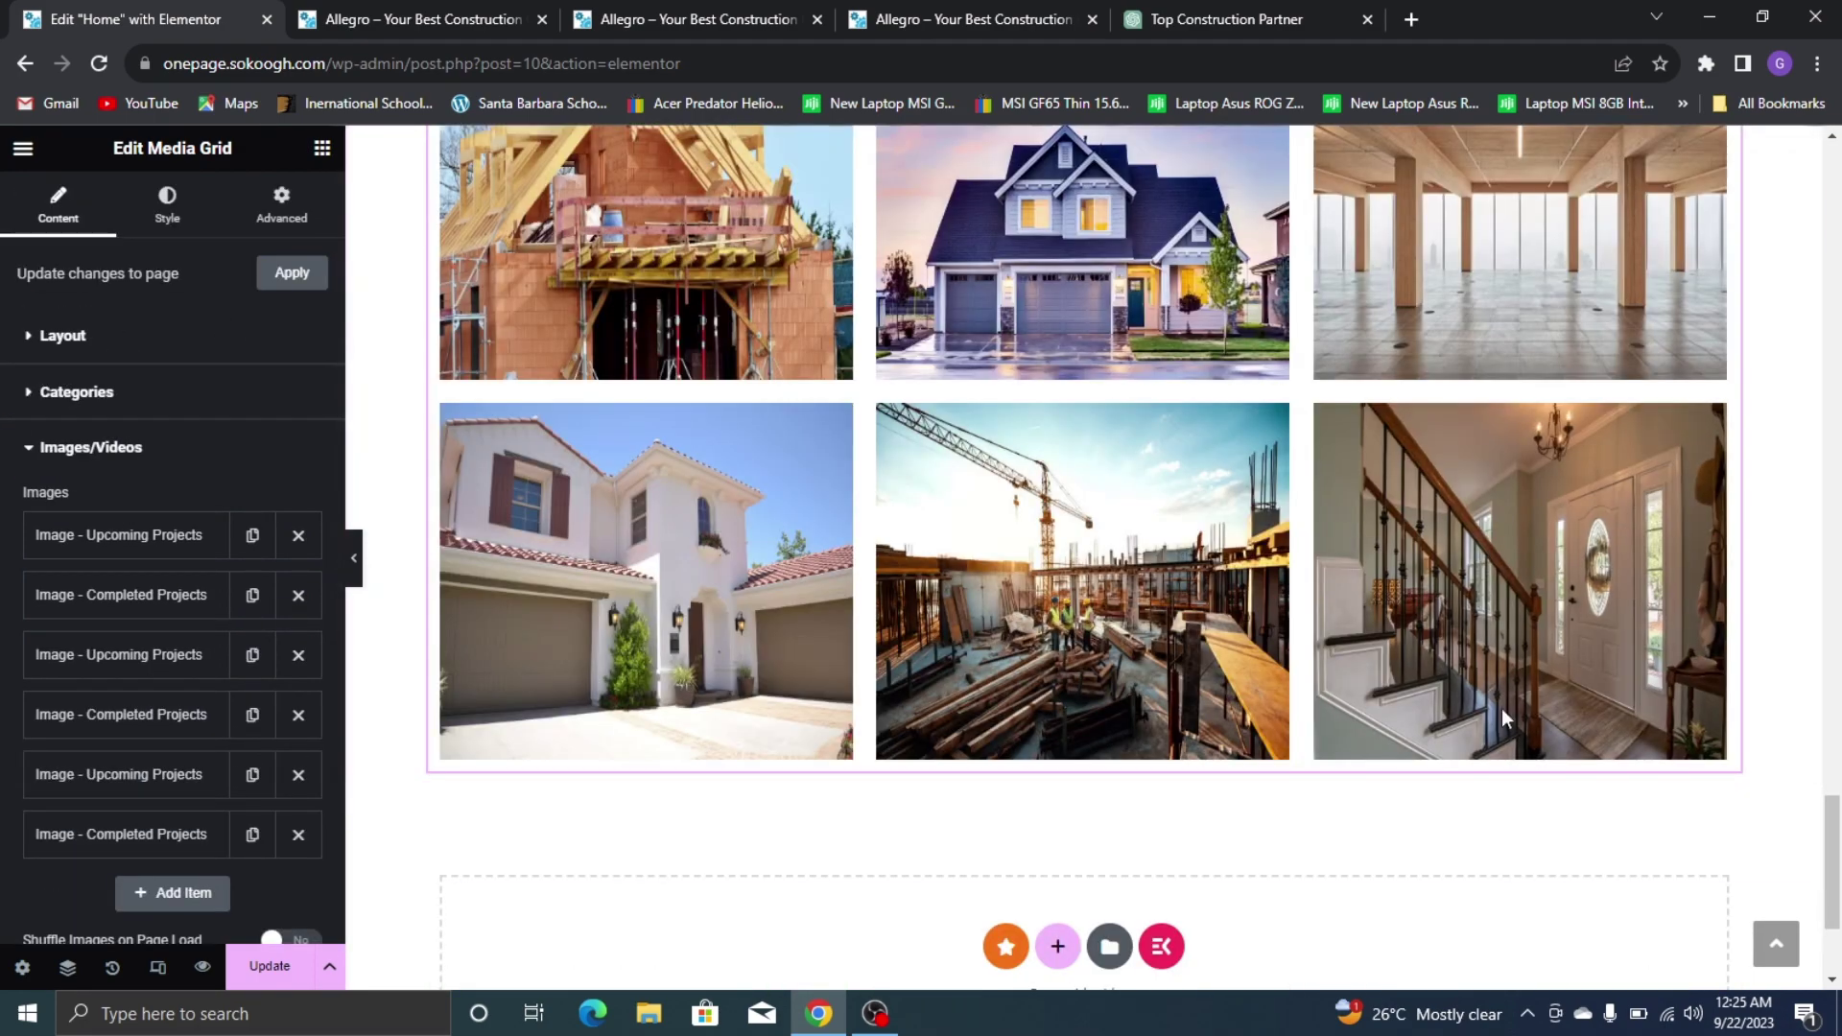
{"action": "scroll", "coordinate": [866, 283], "scroll_direction": "up", "scroll_amount": 2}
{"action": "scroll", "coordinate": [866, 283], "scroll_direction": "down", "scroll_amount": 2}
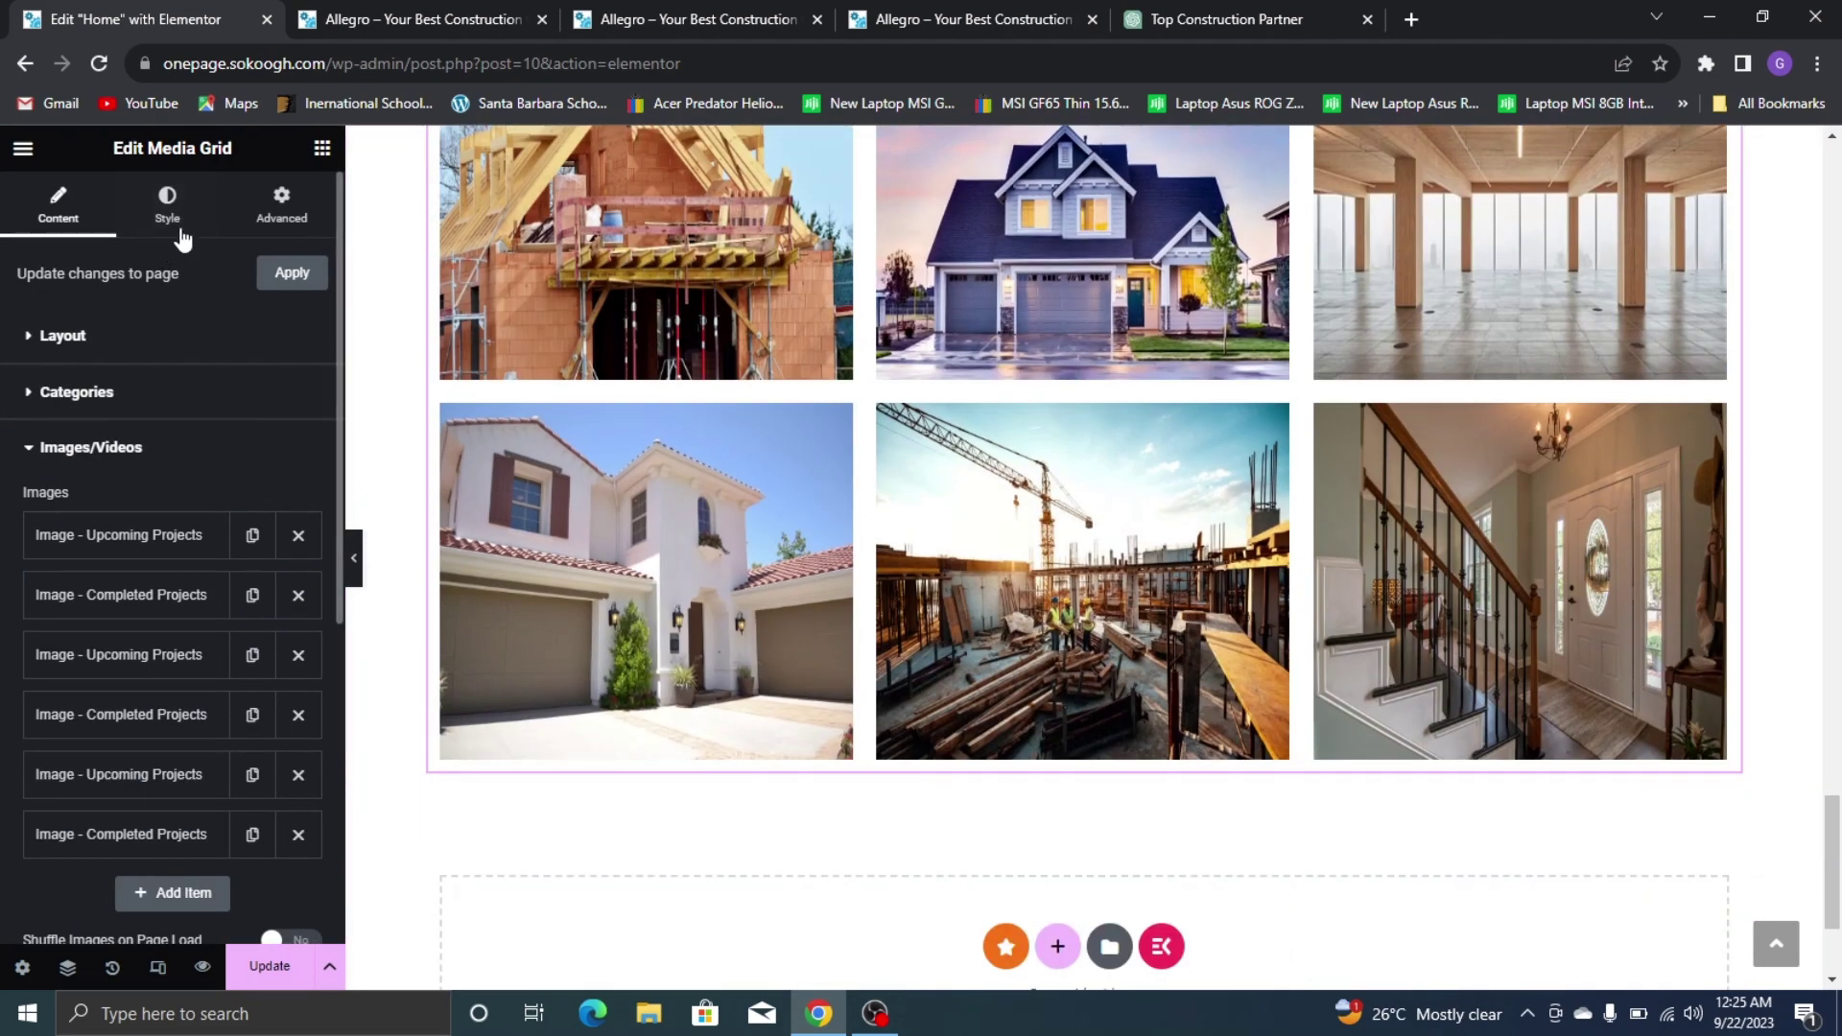
In the Media Grid's Style tab, expand the Icons style section
{"action": "left_click", "coordinate": [167, 206]}
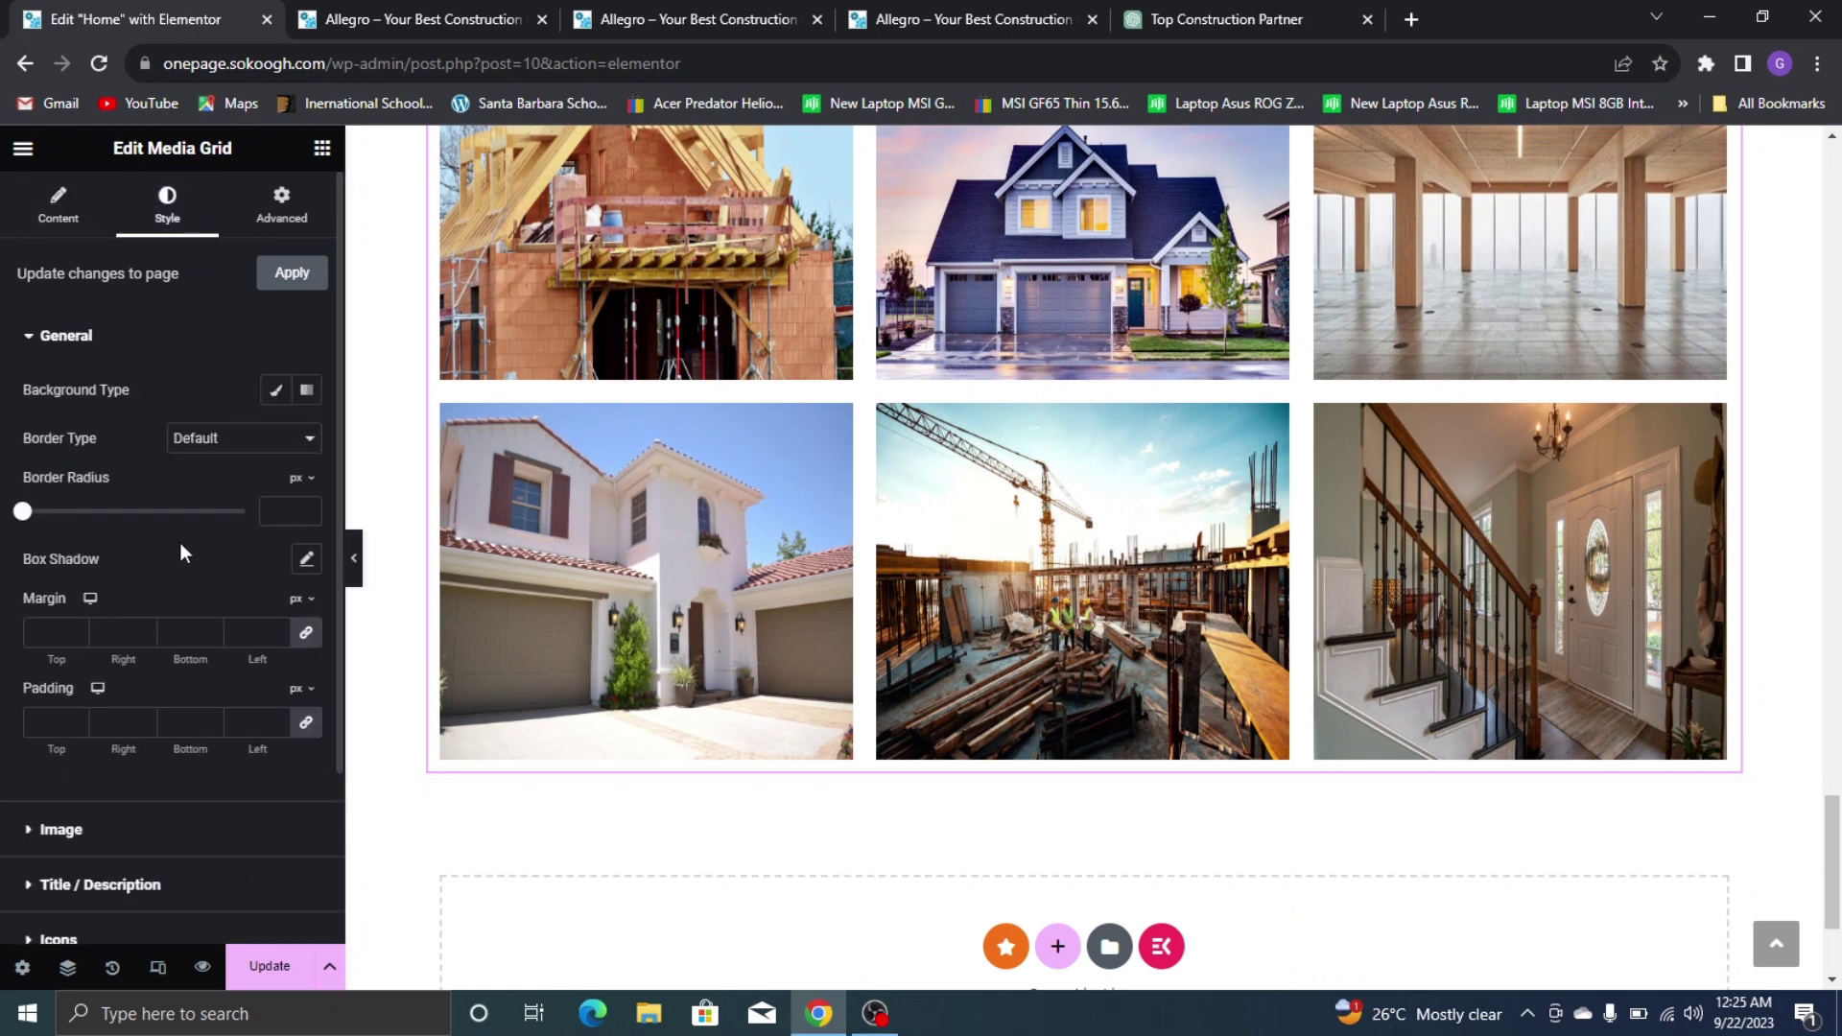
{"action": "scroll", "coordinate": [77, 503], "scroll_direction": "down", "scroll_amount": 2}
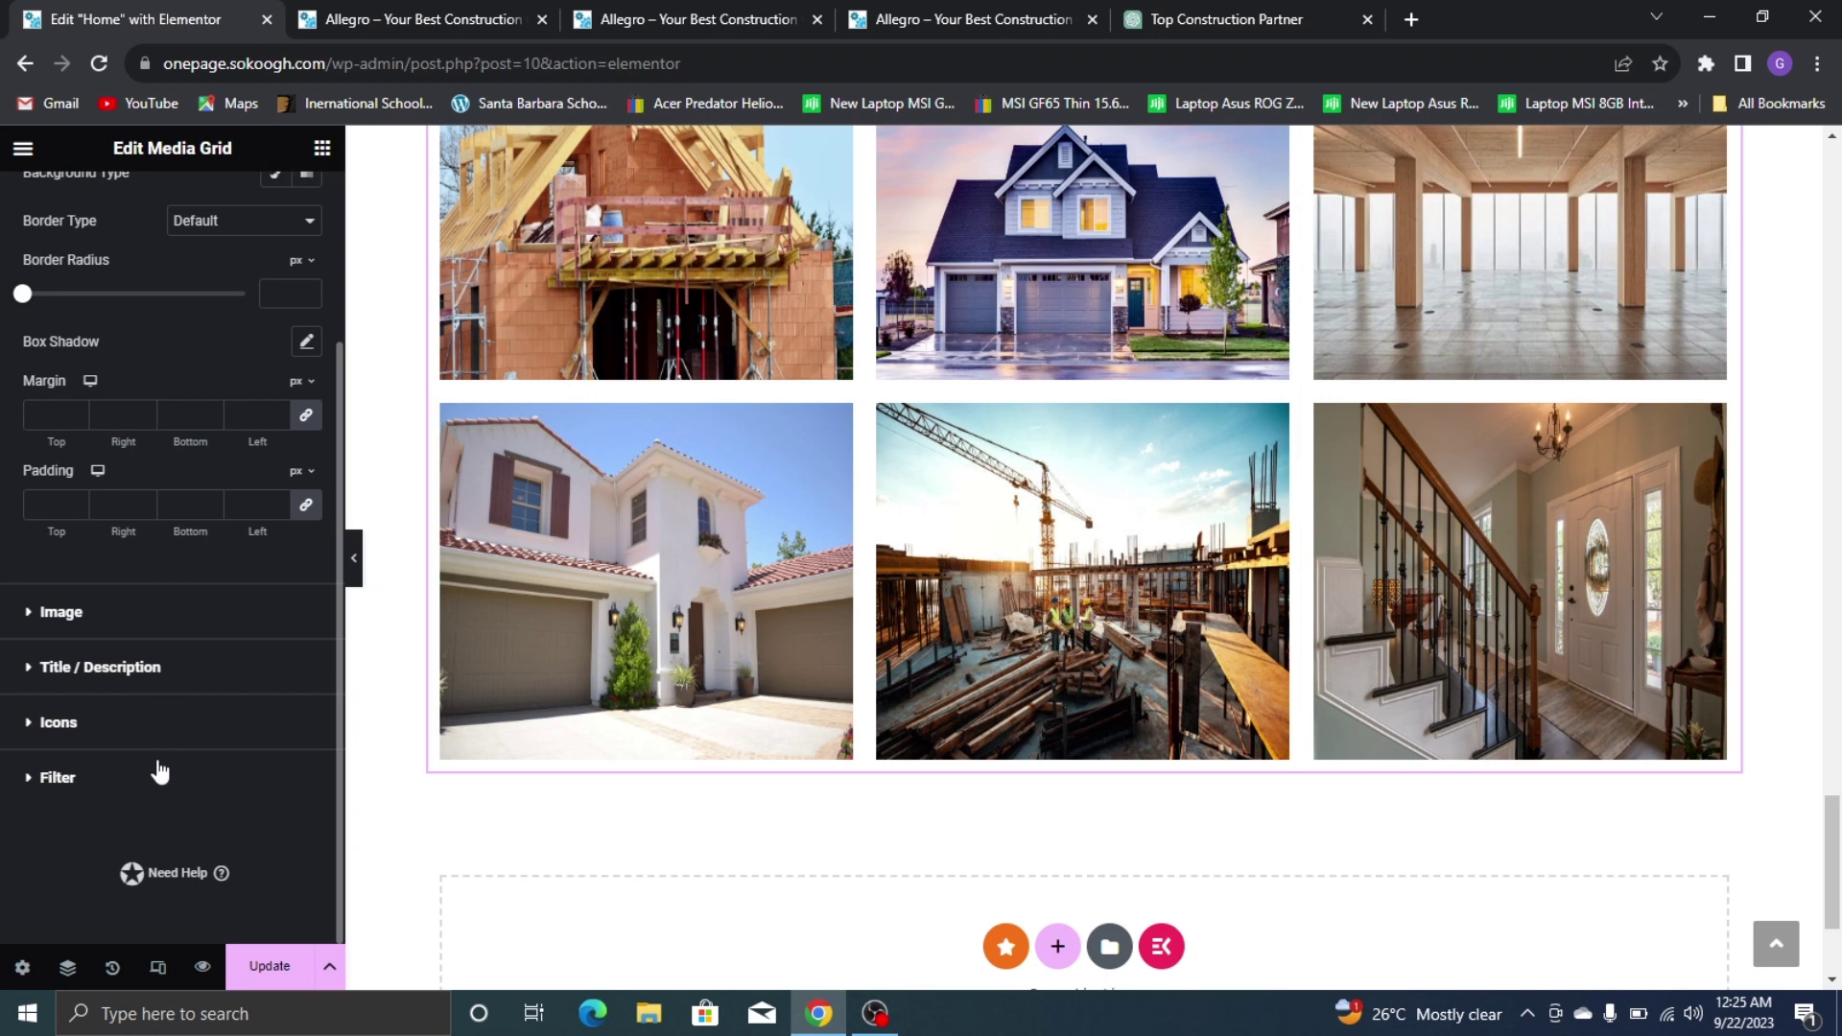
{"action": "left_click", "coordinate": [127, 619]}
{"action": "scroll", "coordinate": [134, 537], "scroll_direction": "down", "scroll_amount": 2}
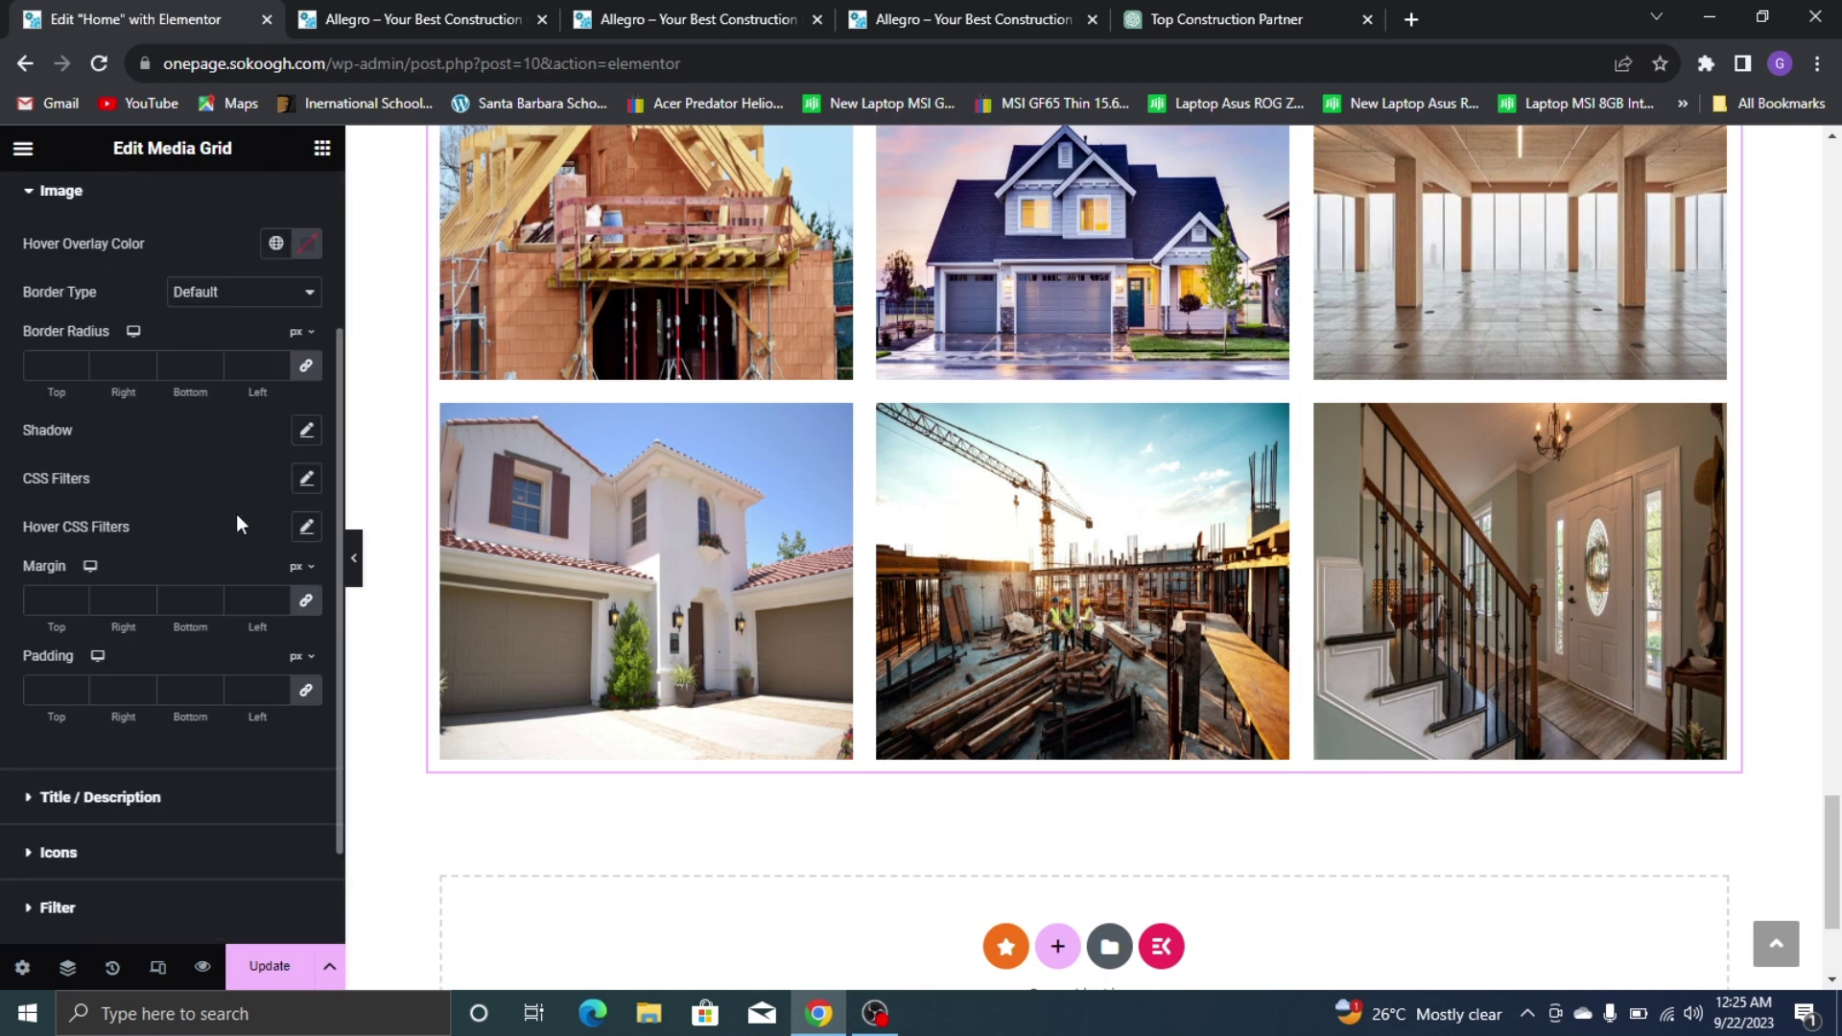
{"action": "scroll", "coordinate": [205, 428], "scroll_direction": "up", "scroll_amount": 2}
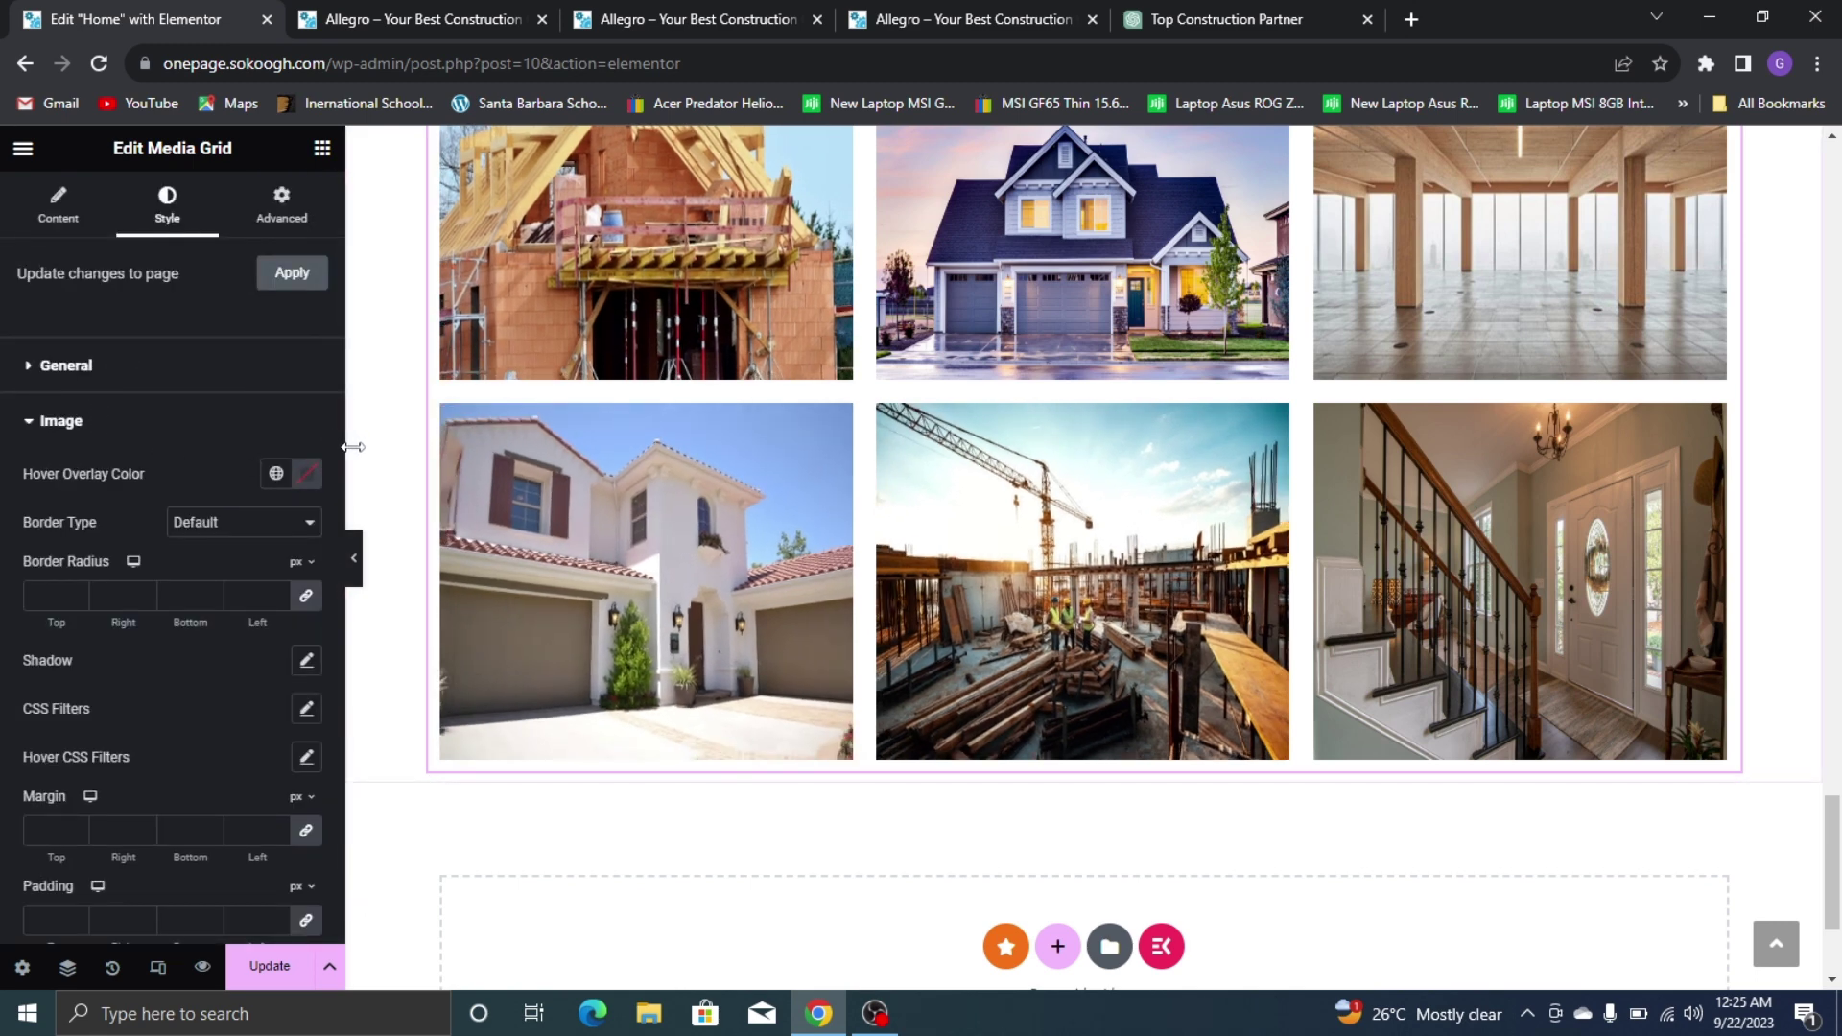
{"action": "scroll", "coordinate": [199, 470], "scroll_direction": "down", "scroll_amount": 3}
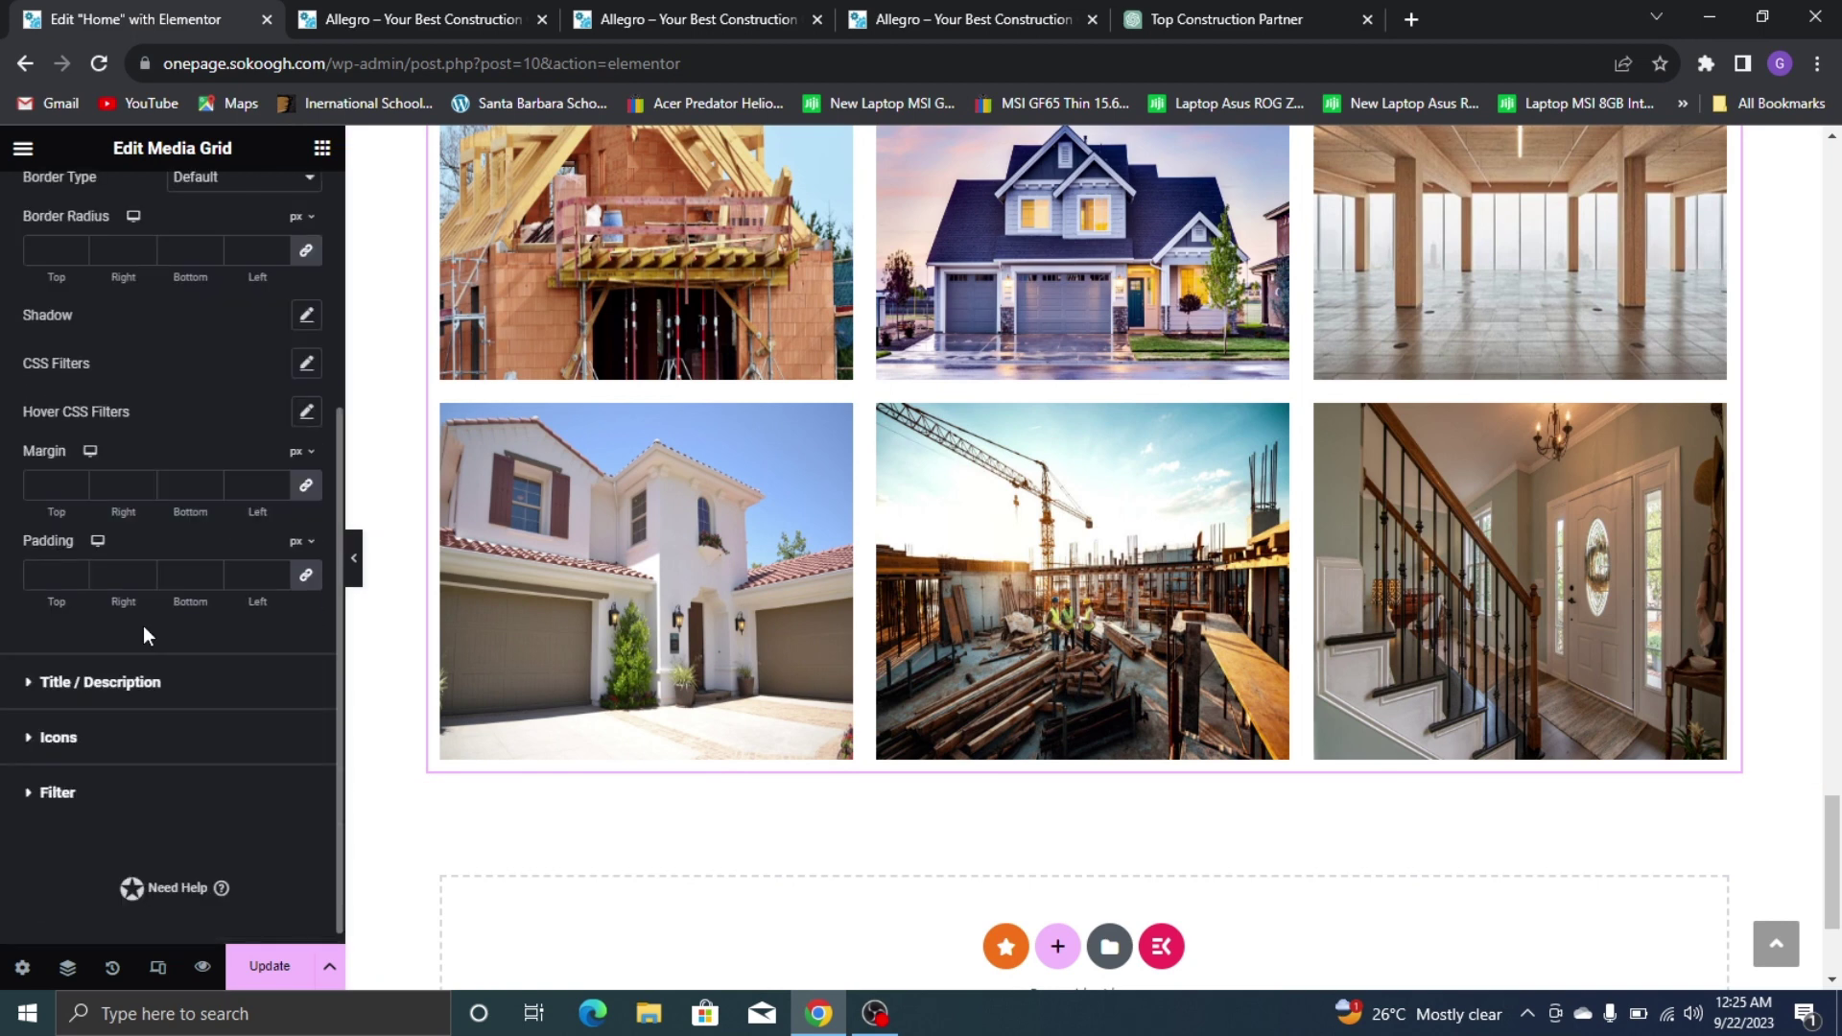
{"action": "left_click", "coordinate": [139, 737]}
{"action": "scroll", "coordinate": [637, 561], "scroll_direction": "down", "scroll_amount": 1}
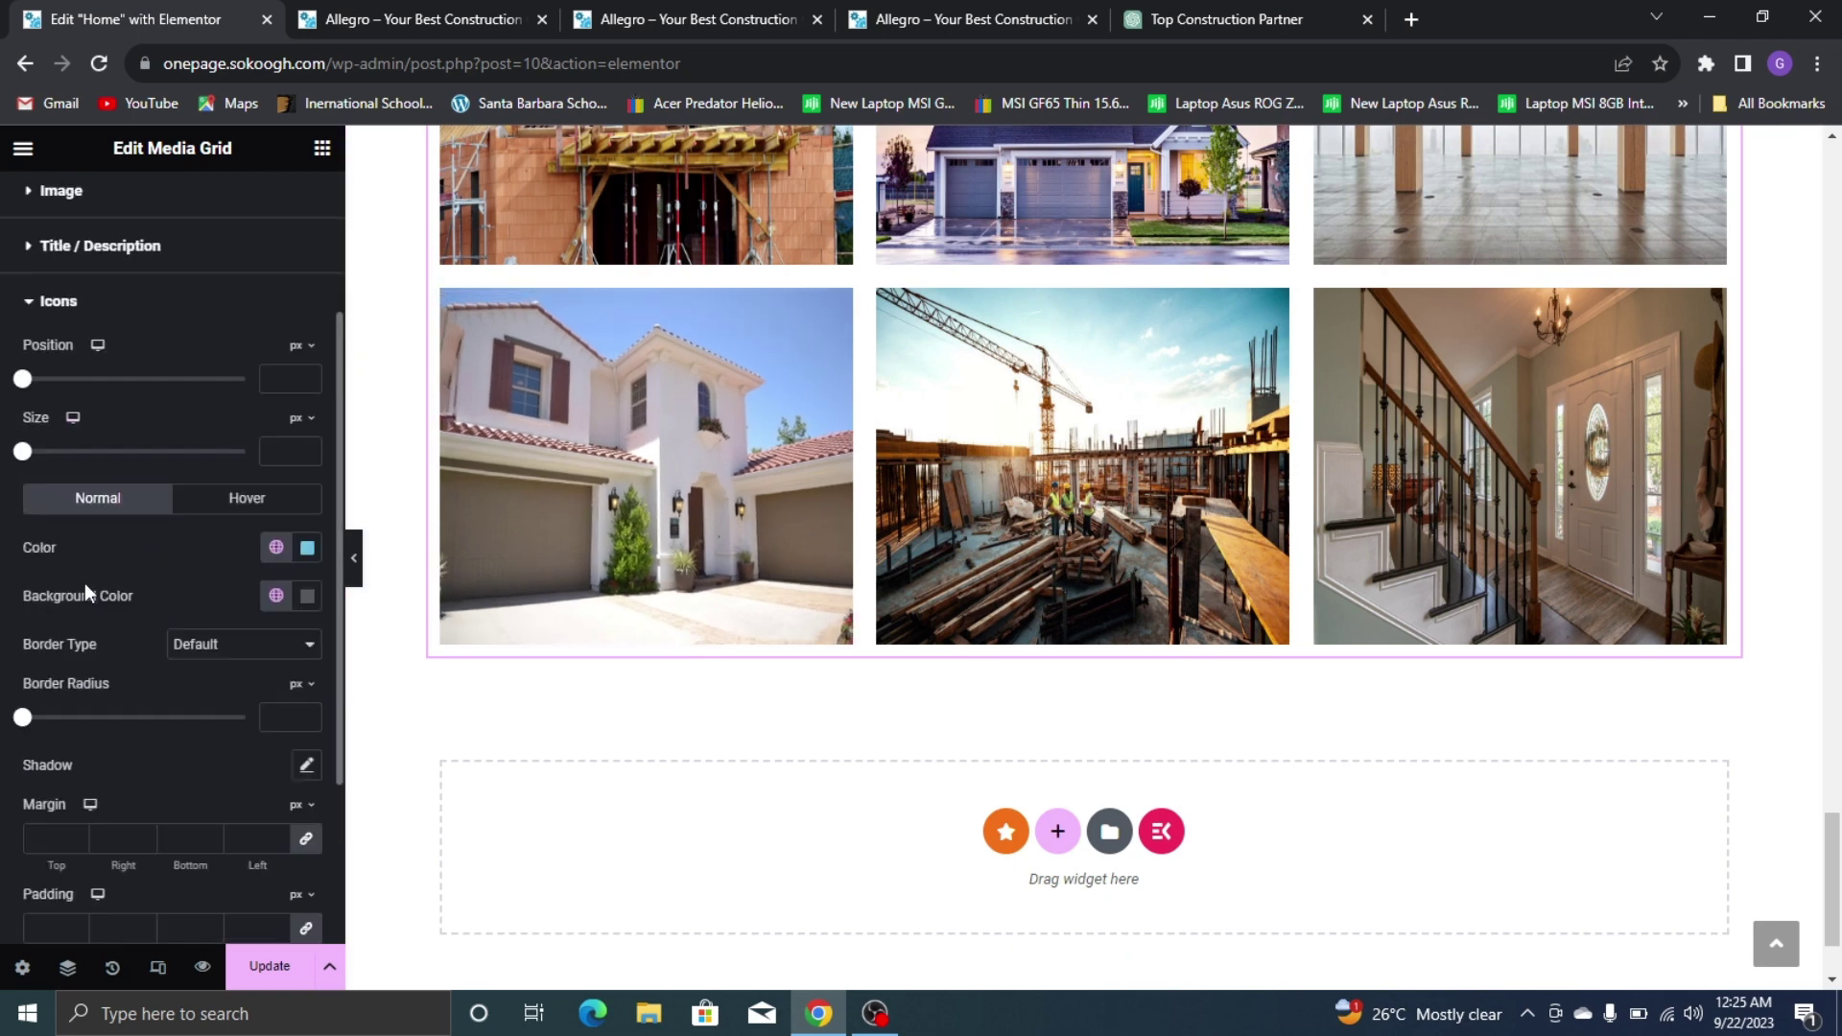
{"action": "scroll", "coordinate": [85, 583], "scroll_direction": "down", "scroll_amount": 1}
{"action": "scroll", "coordinate": [627, 371], "scroll_direction": "up", "scroll_amount": 3}
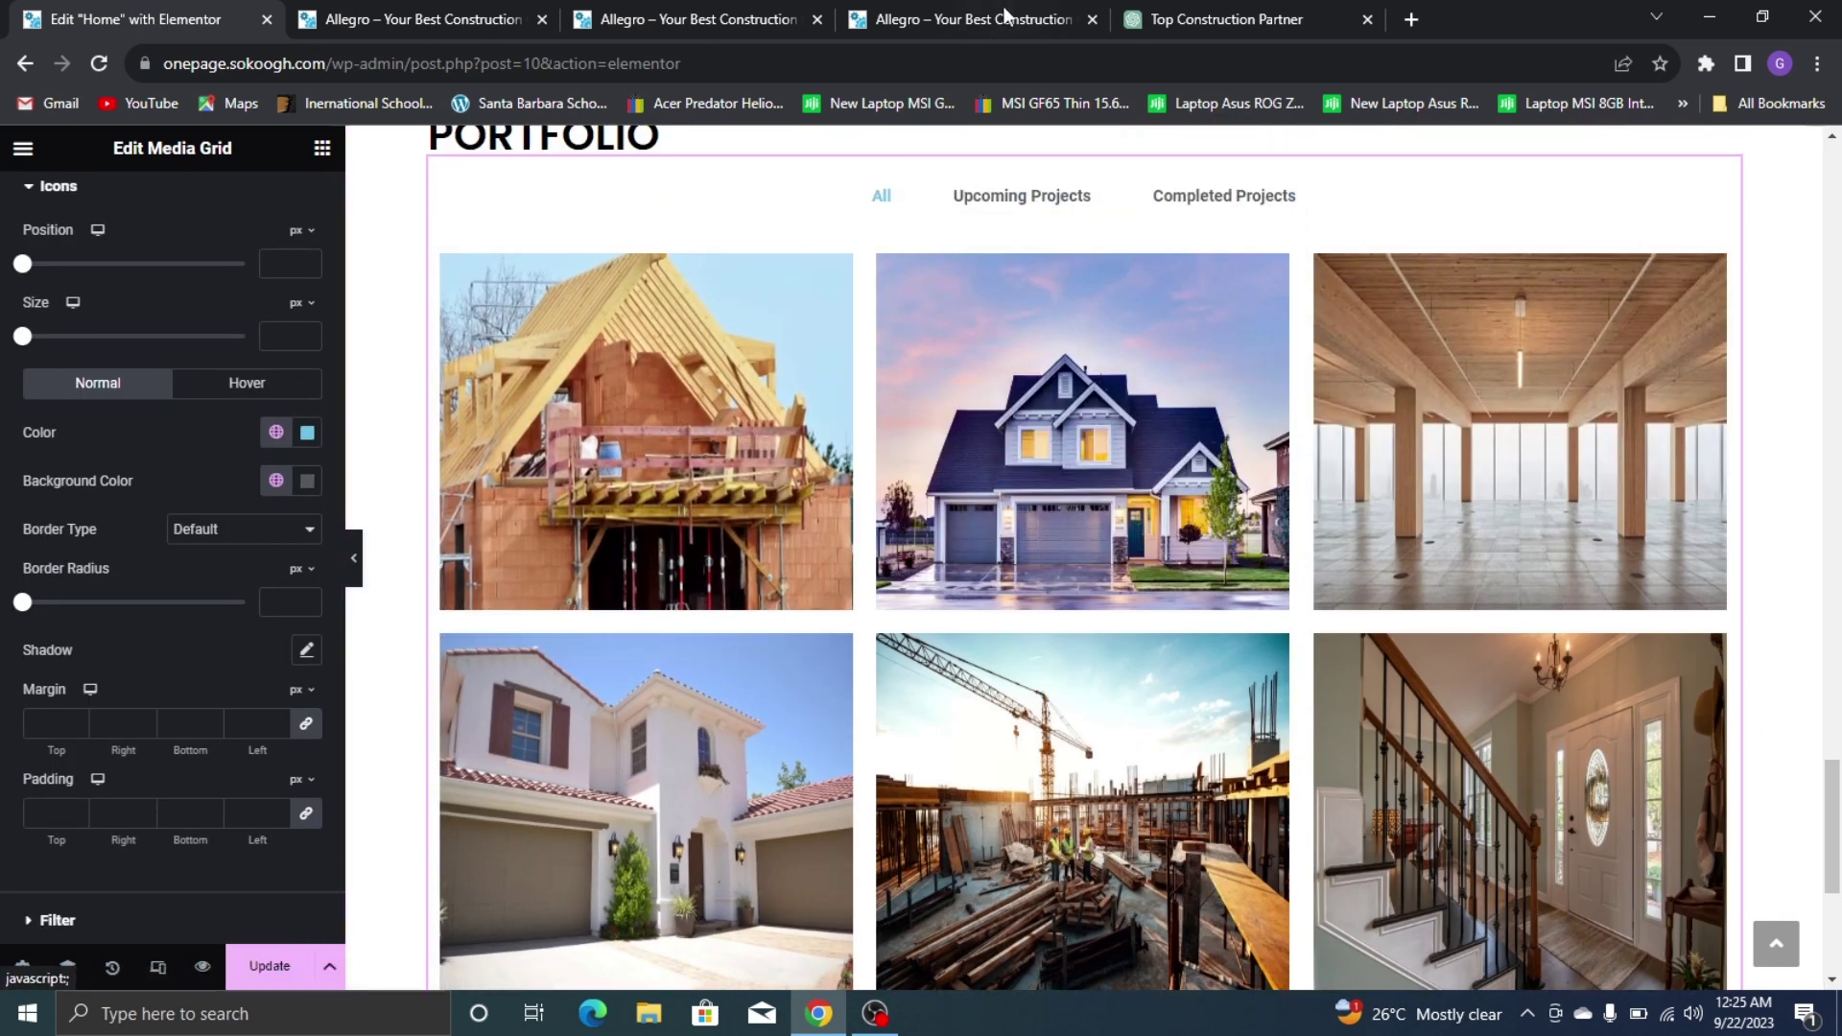
{"action": "left_click", "coordinate": [960, 19]}
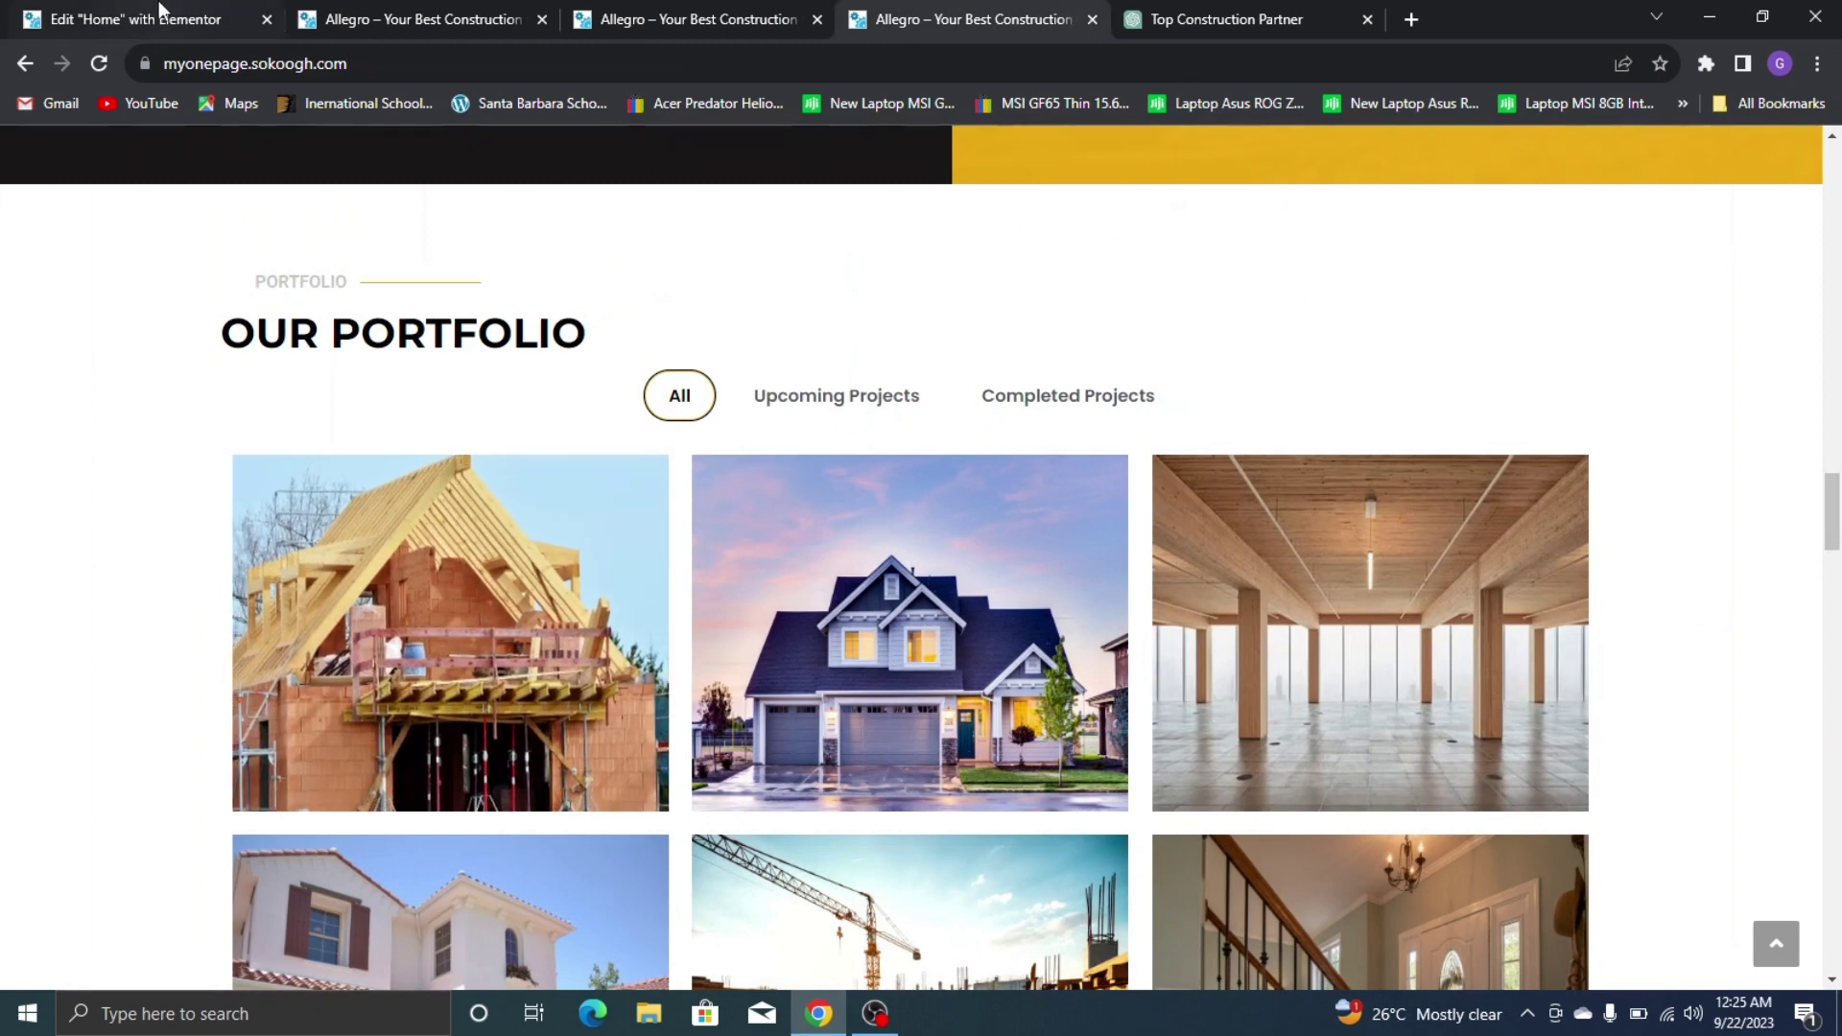
{"action": "left_click", "coordinate": [158, 11]}
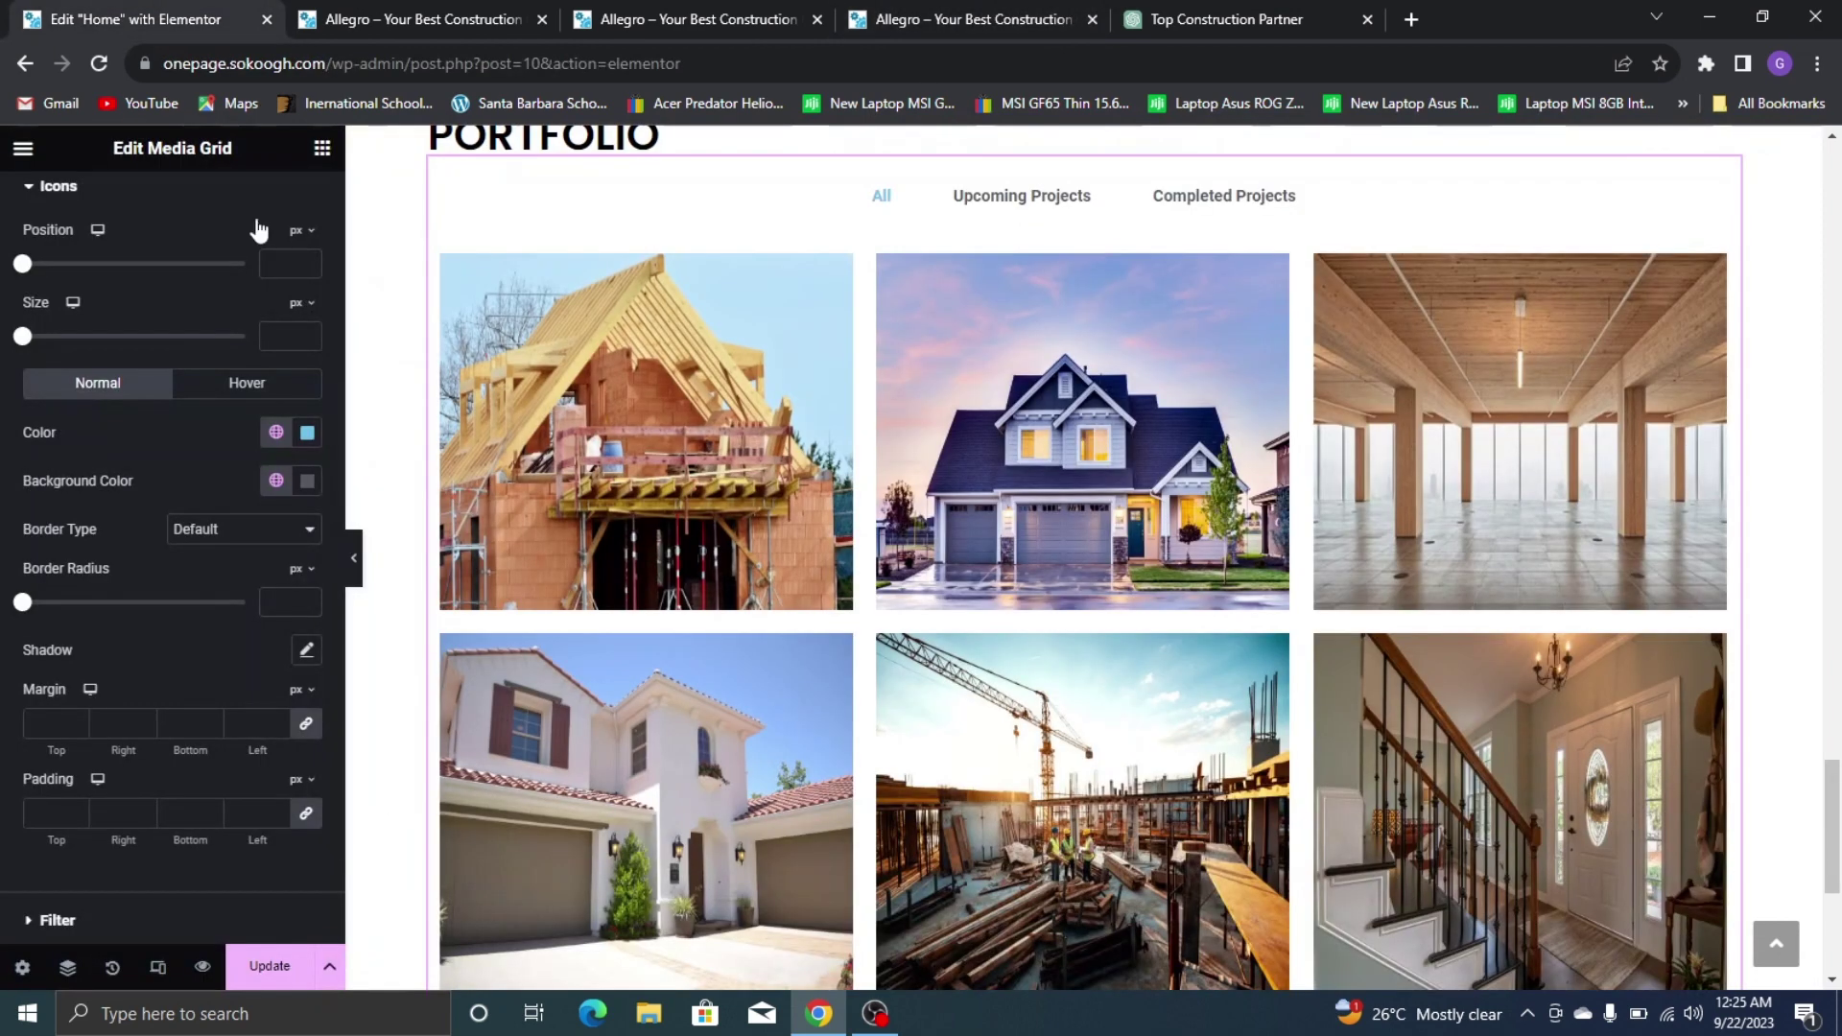
Set the icon colour to white with zero alpha, fully transparent
{"action": "left_click", "coordinate": [307, 433]}
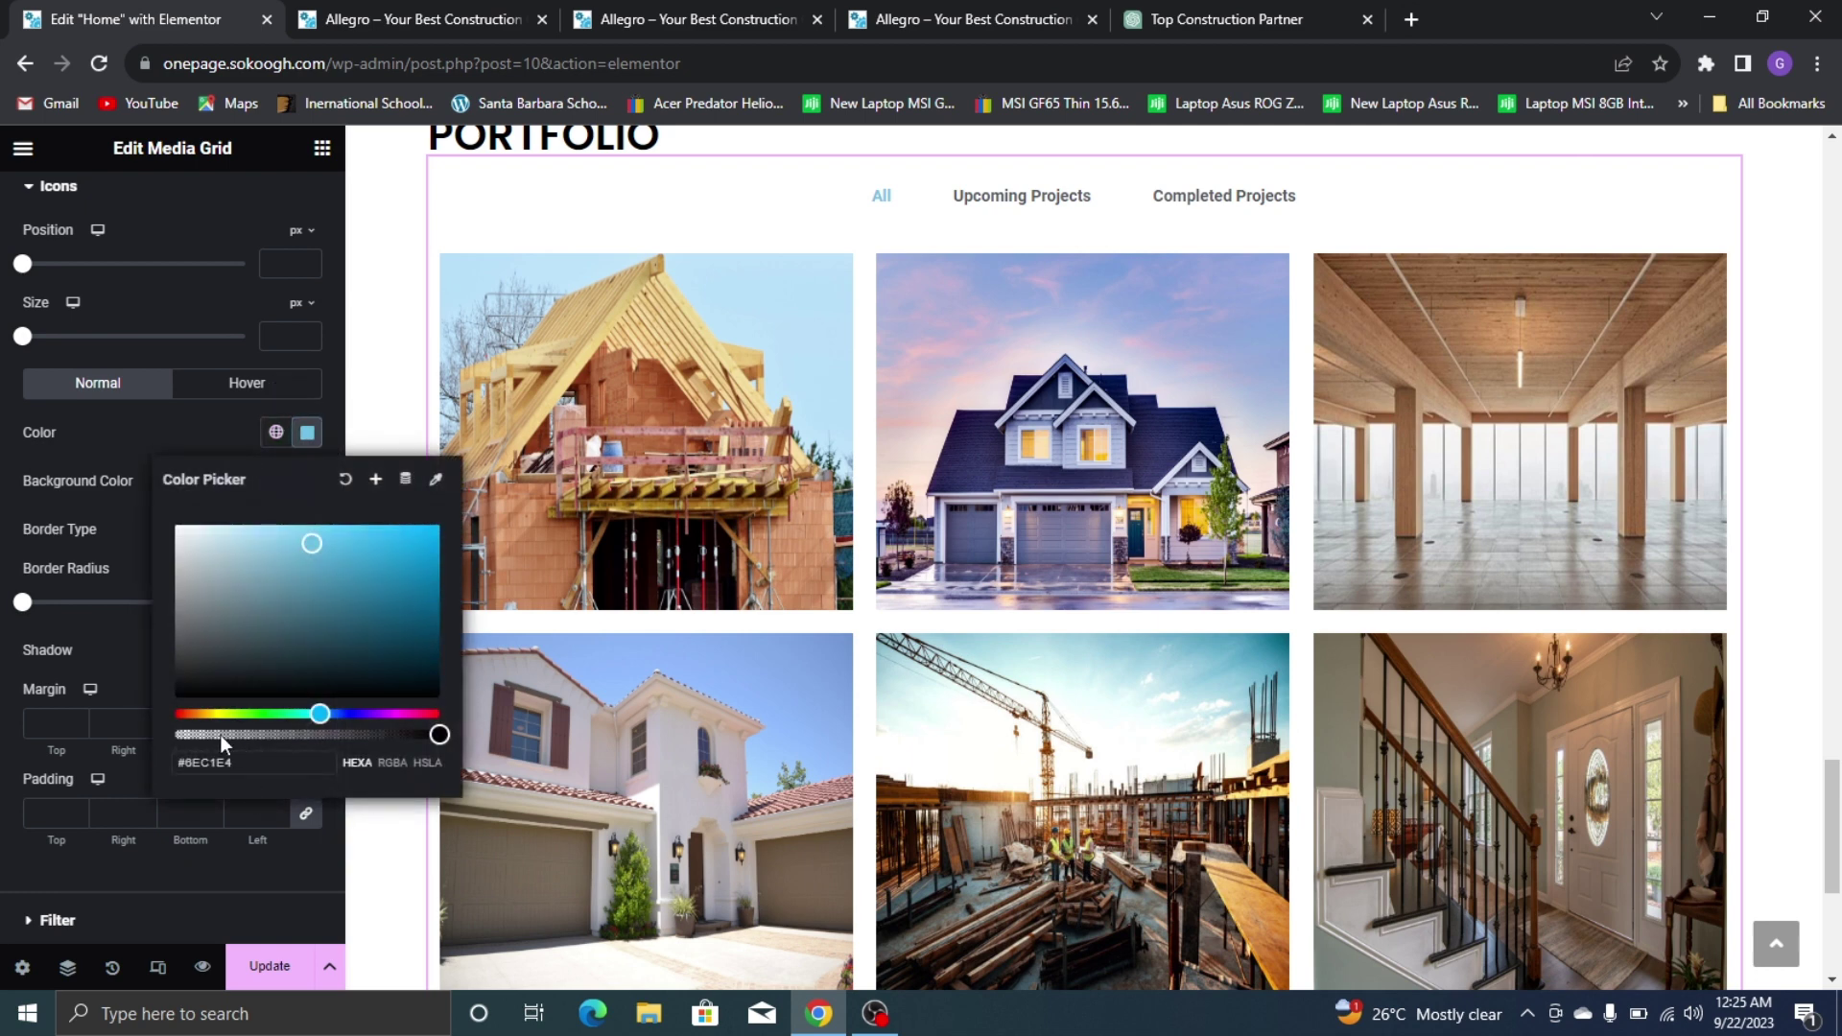
{"action": "left_click_drag", "start_coordinate": [82, 731], "coordinate": [144, 733]}
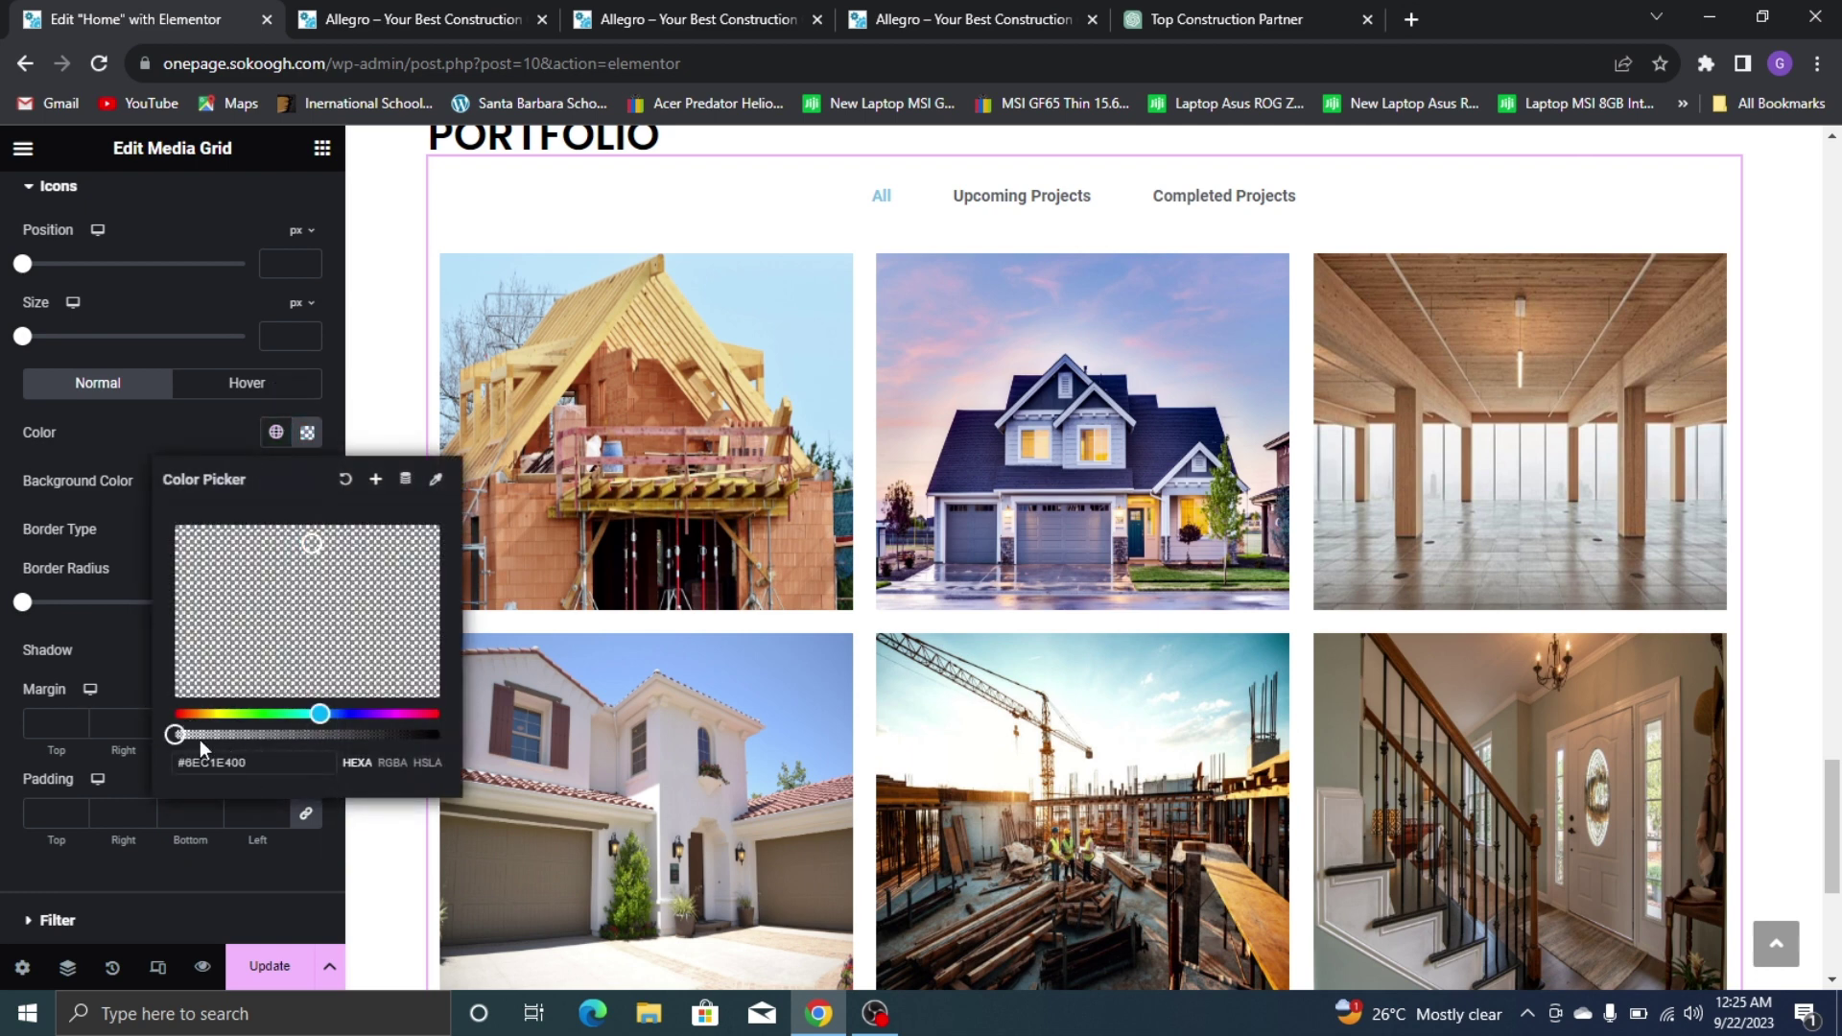
{"action": "left_click_drag", "start_coordinate": [165, 542], "coordinate": [119, 505]}
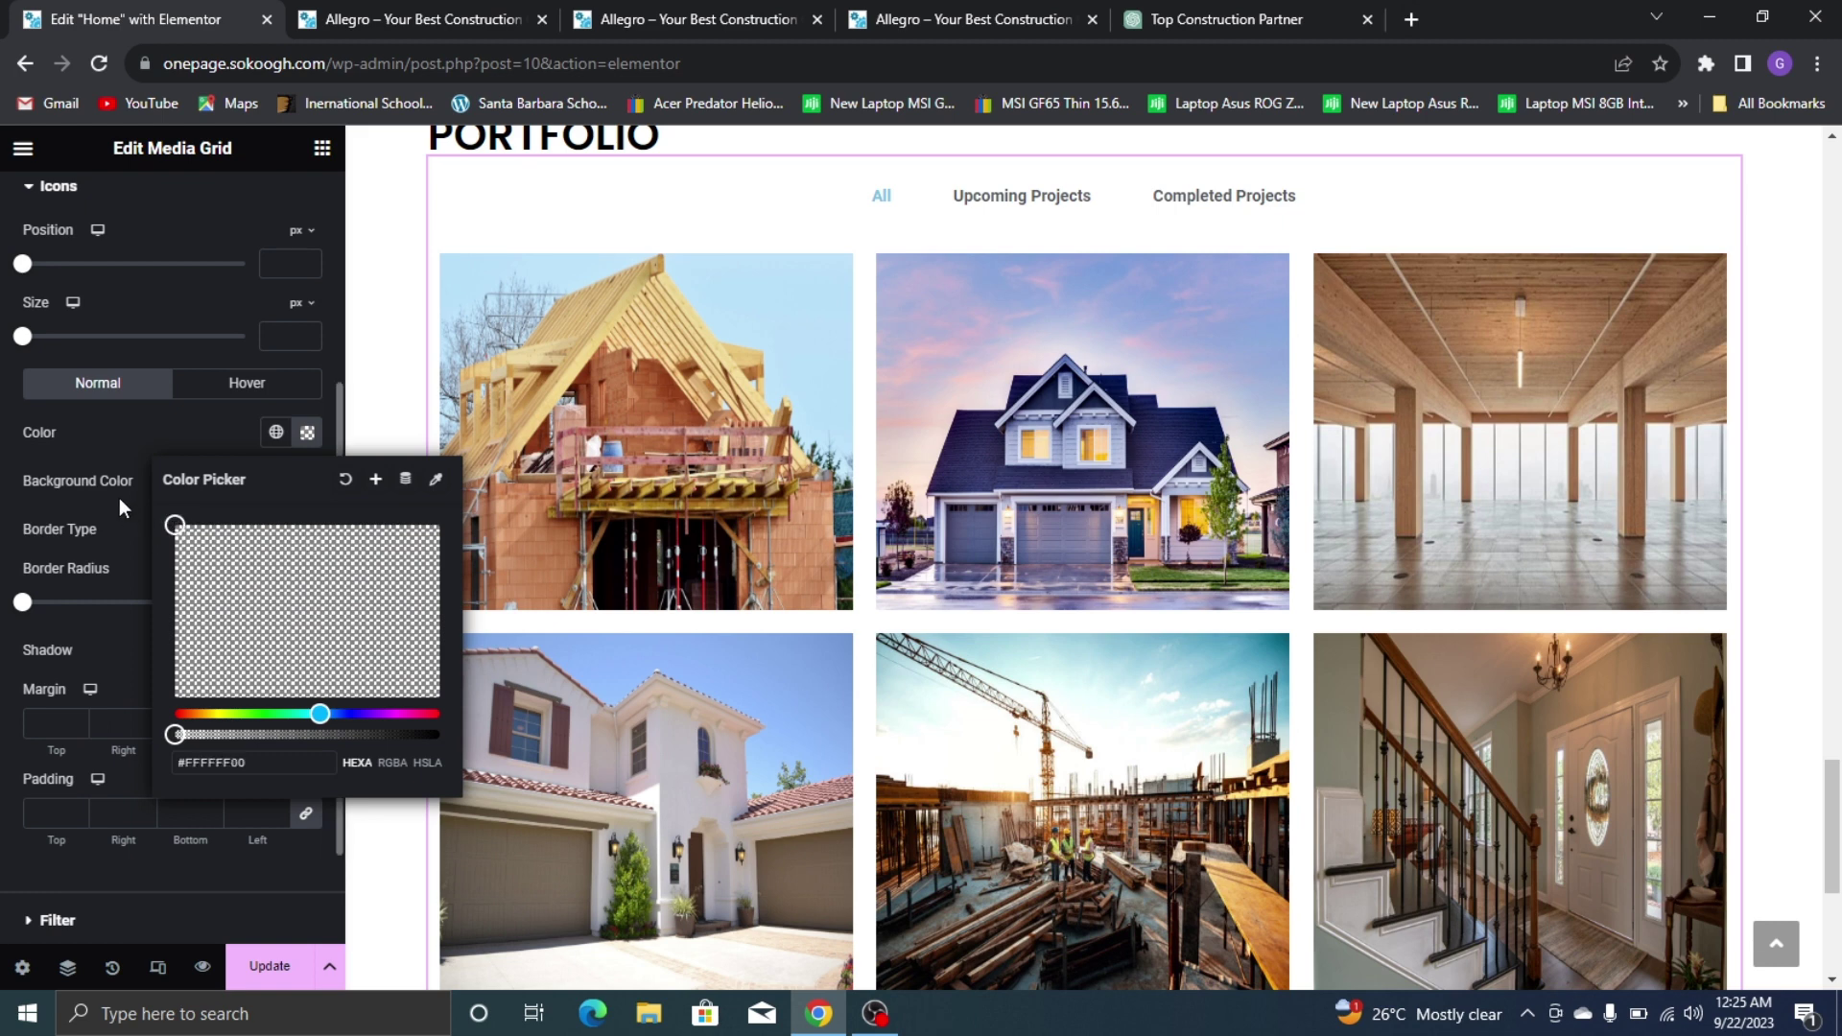
{"action": "left_click", "coordinate": [117, 456]}
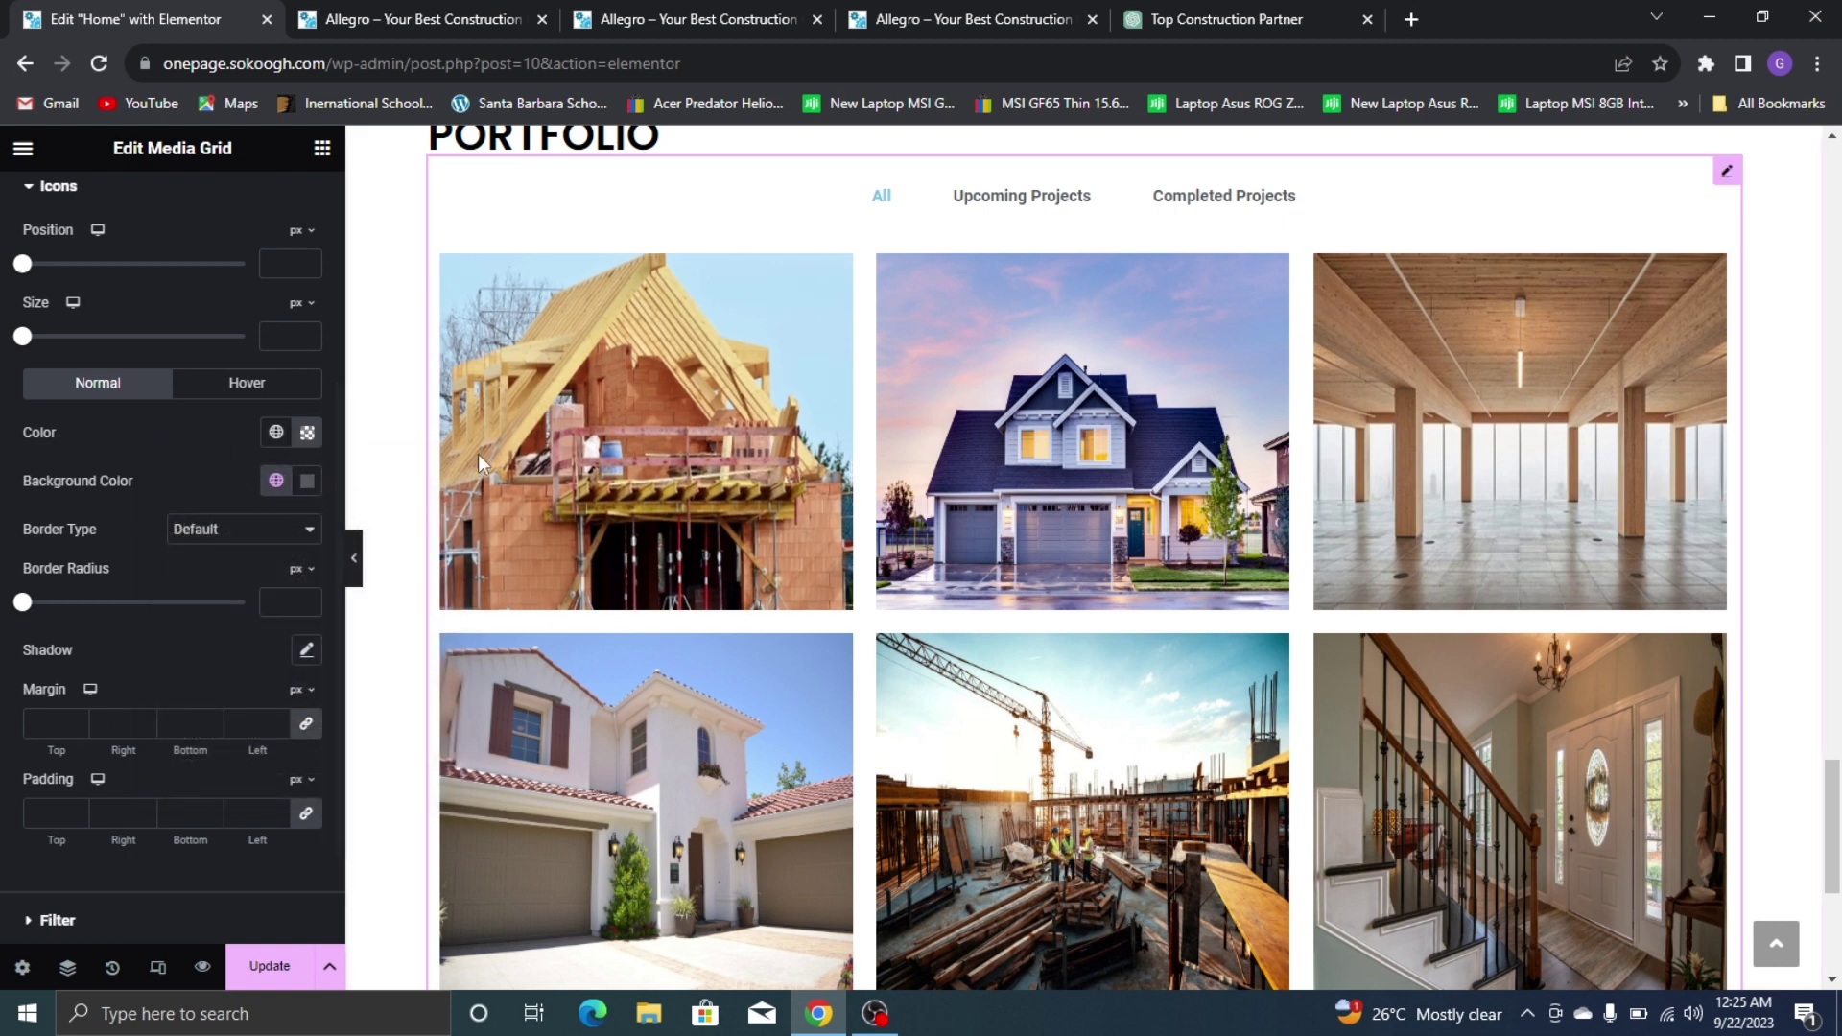
Set the icon background colour to #FFFFFF00 and collapse the Icons section
{"action": "left_click", "coordinate": [307, 482]}
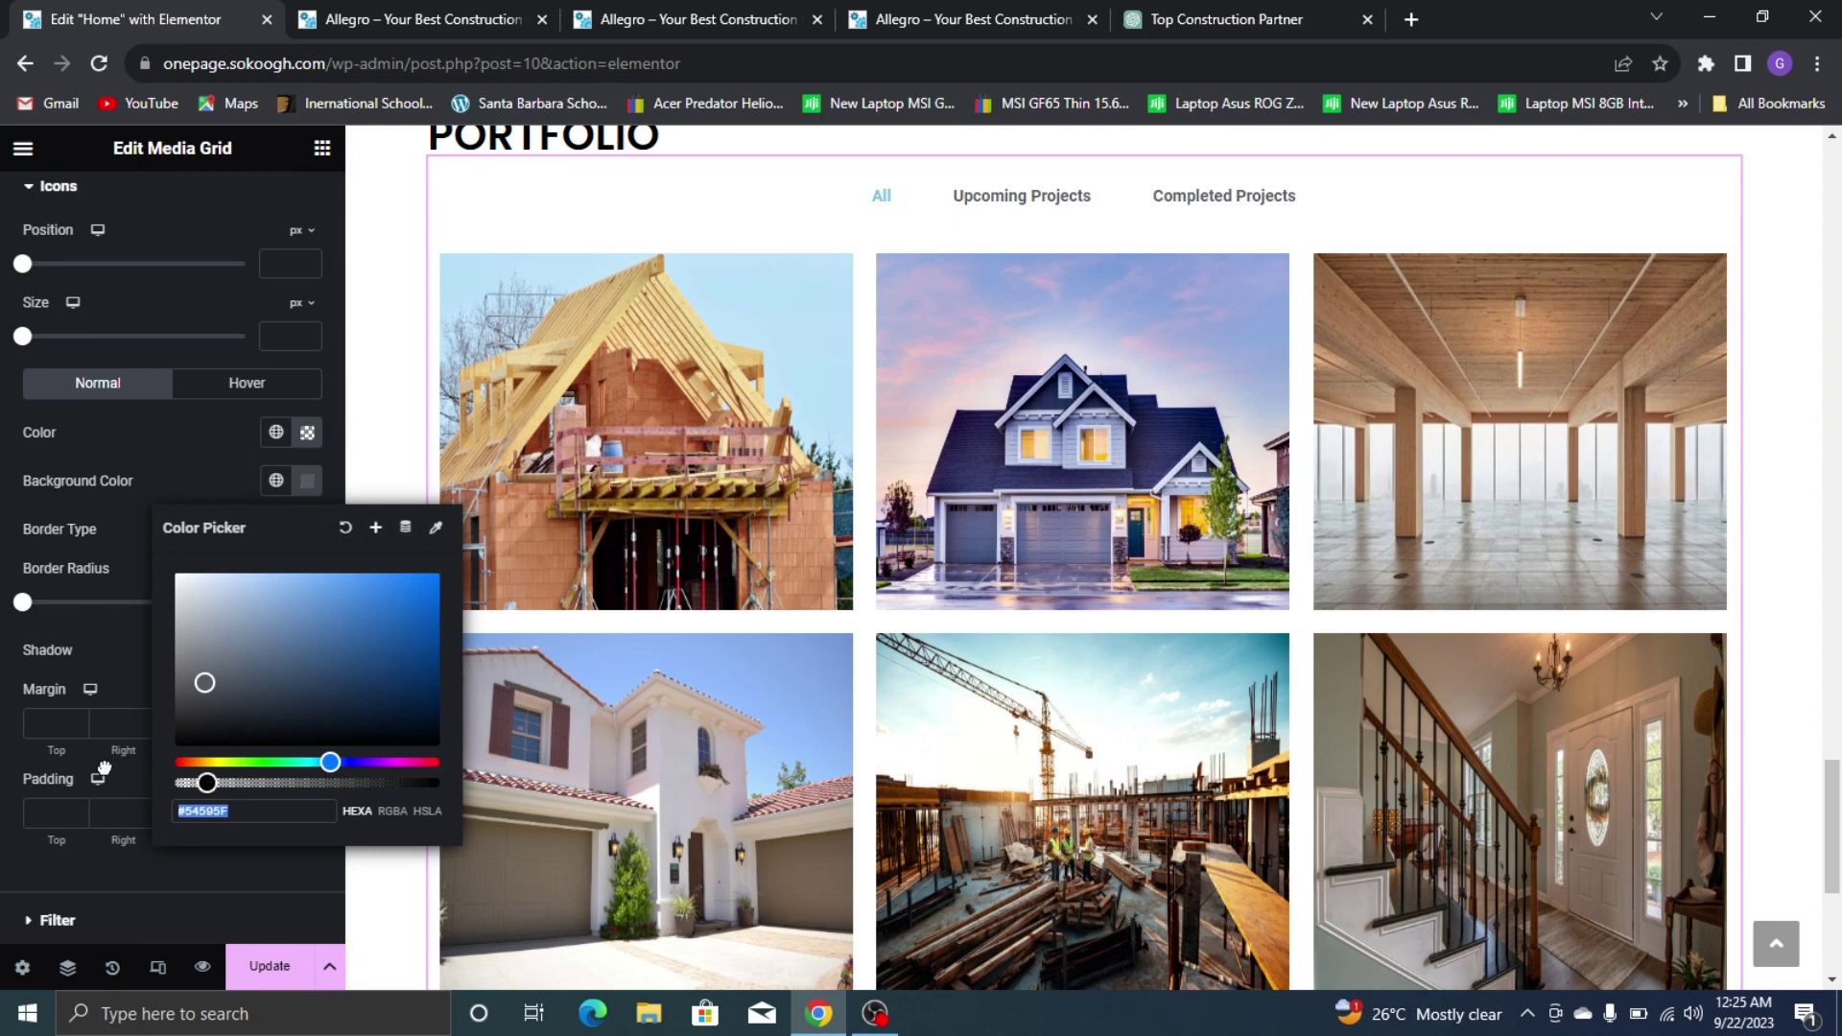
{"action": "type", "text": "#FFFFFF00"}
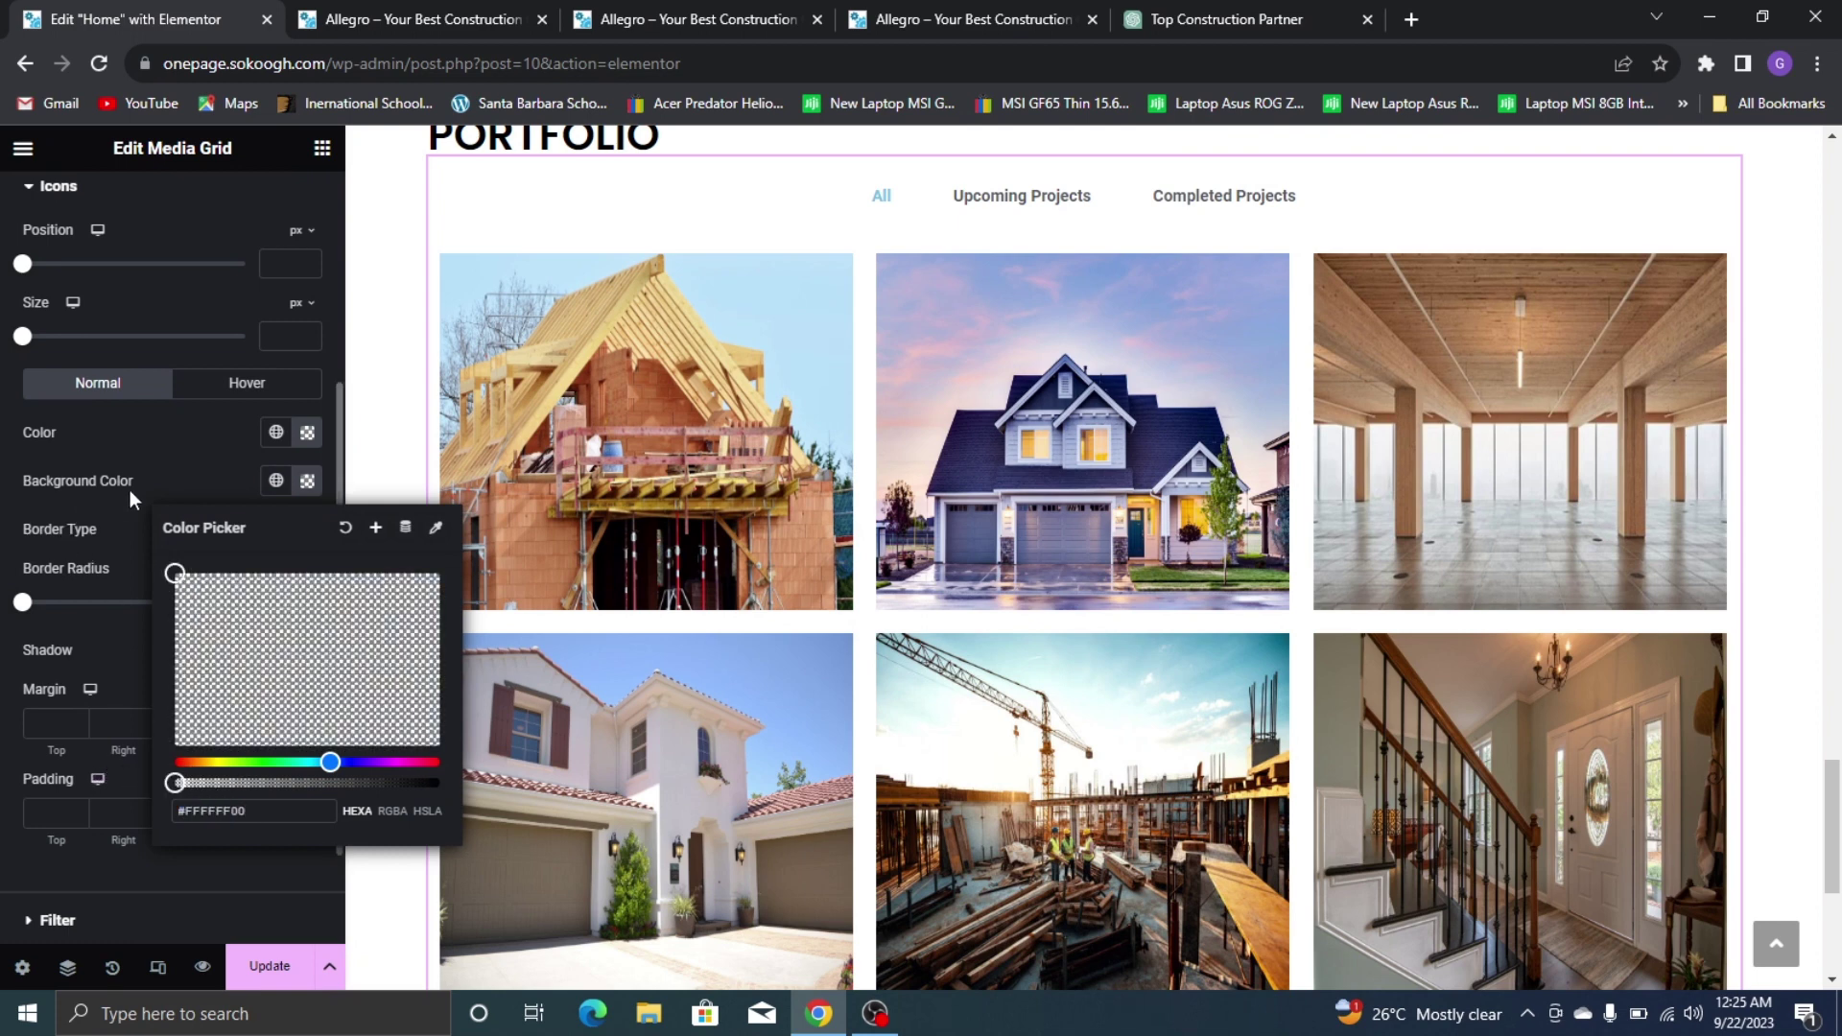
{"action": "left_click", "coordinate": [188, 488]}
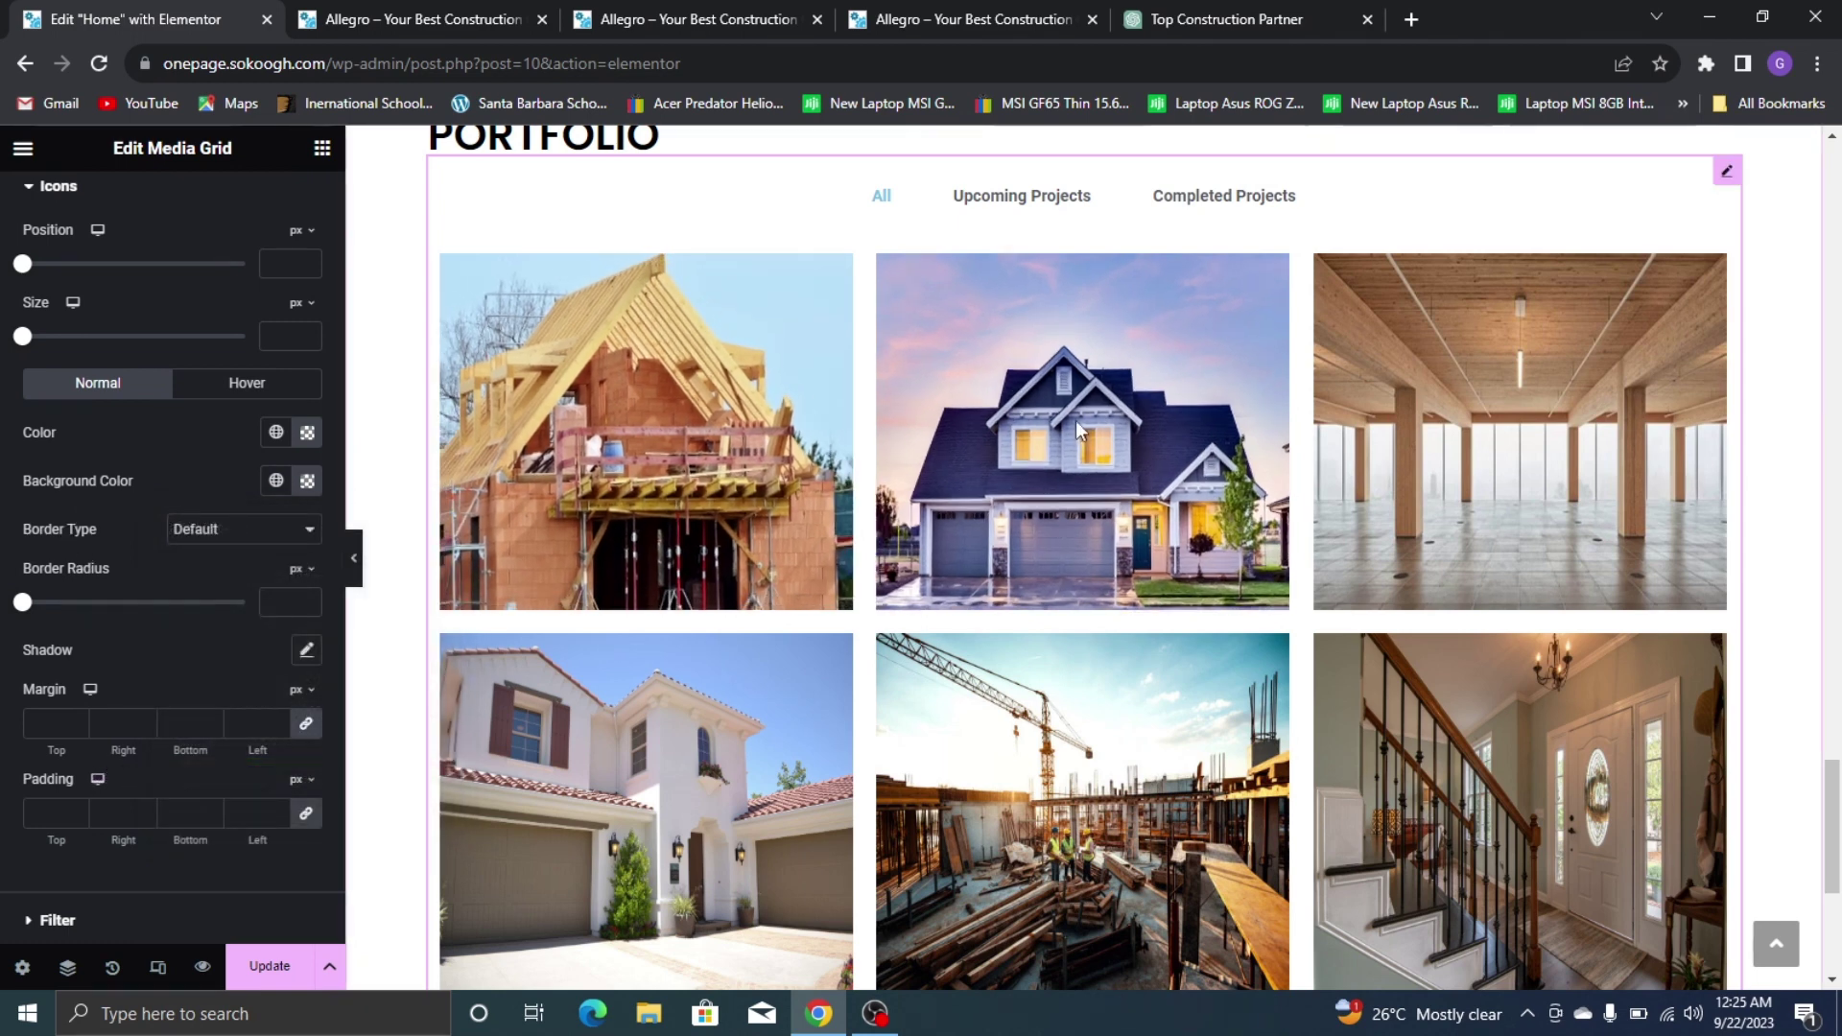
{"action": "scroll", "coordinate": [43, 393], "scroll_direction": "up", "scroll_amount": 3}
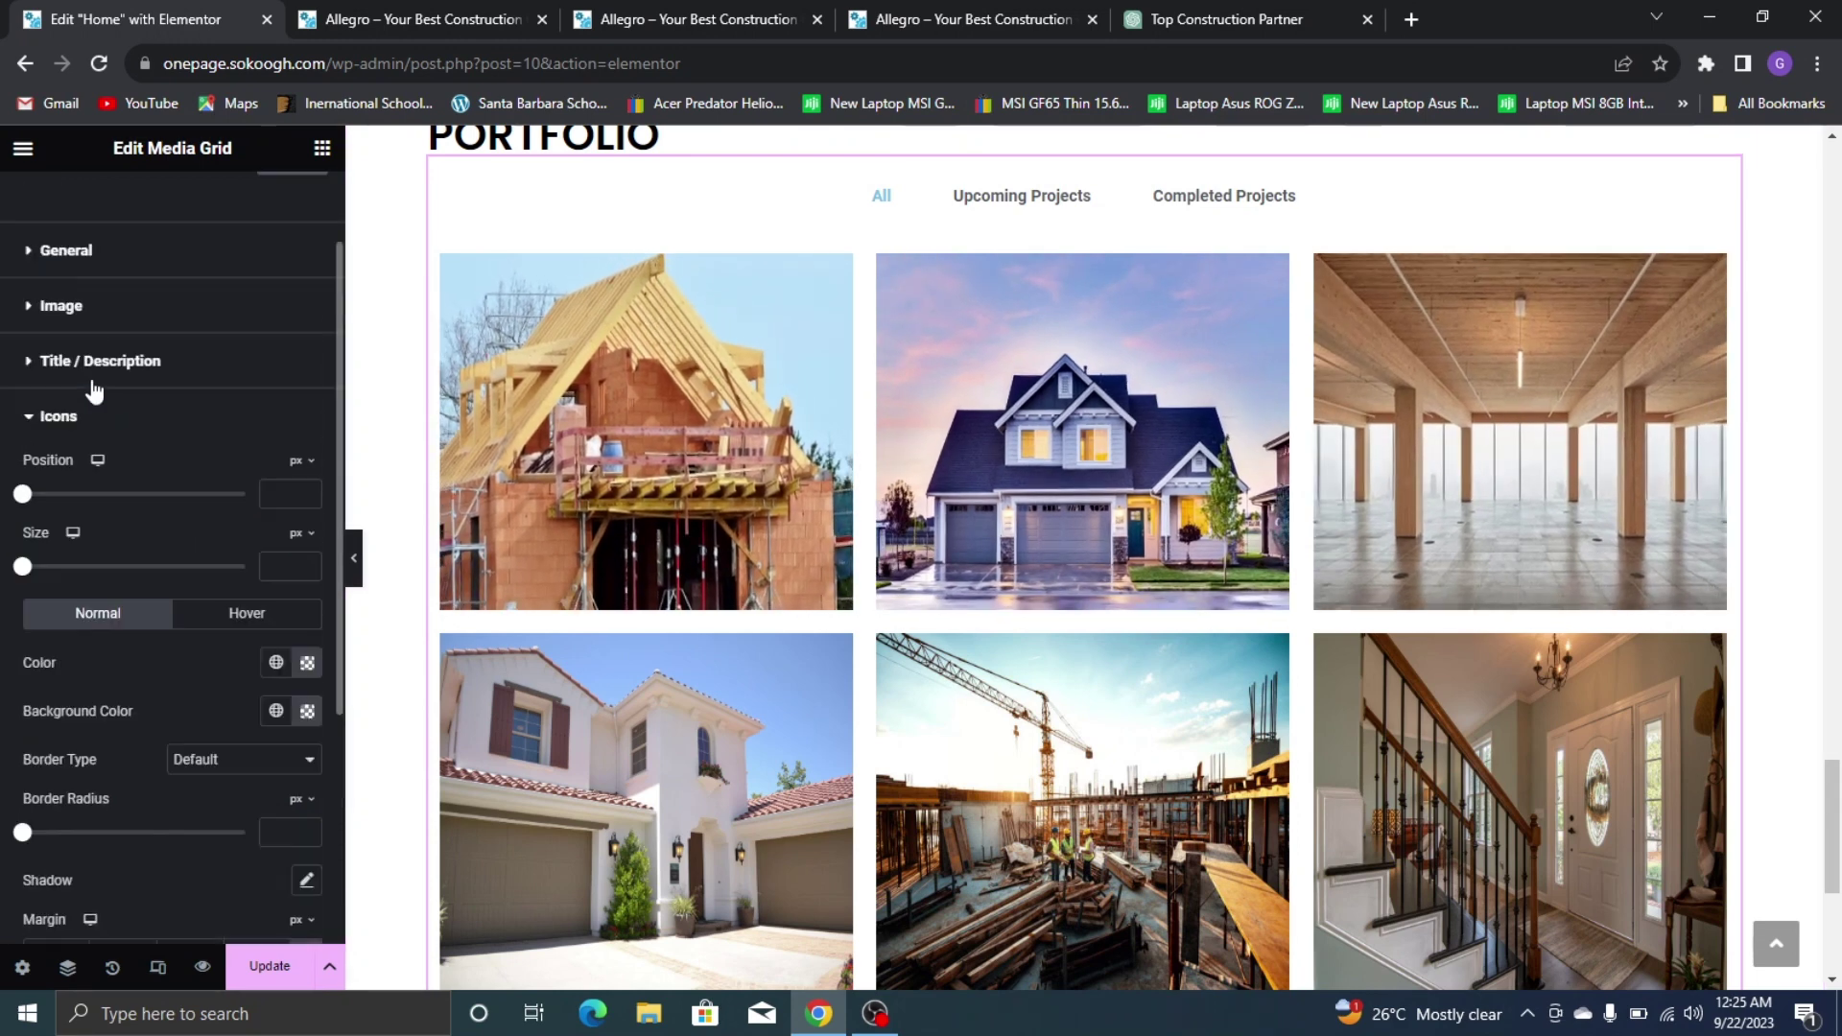
{"action": "left_click", "coordinate": [105, 423]}
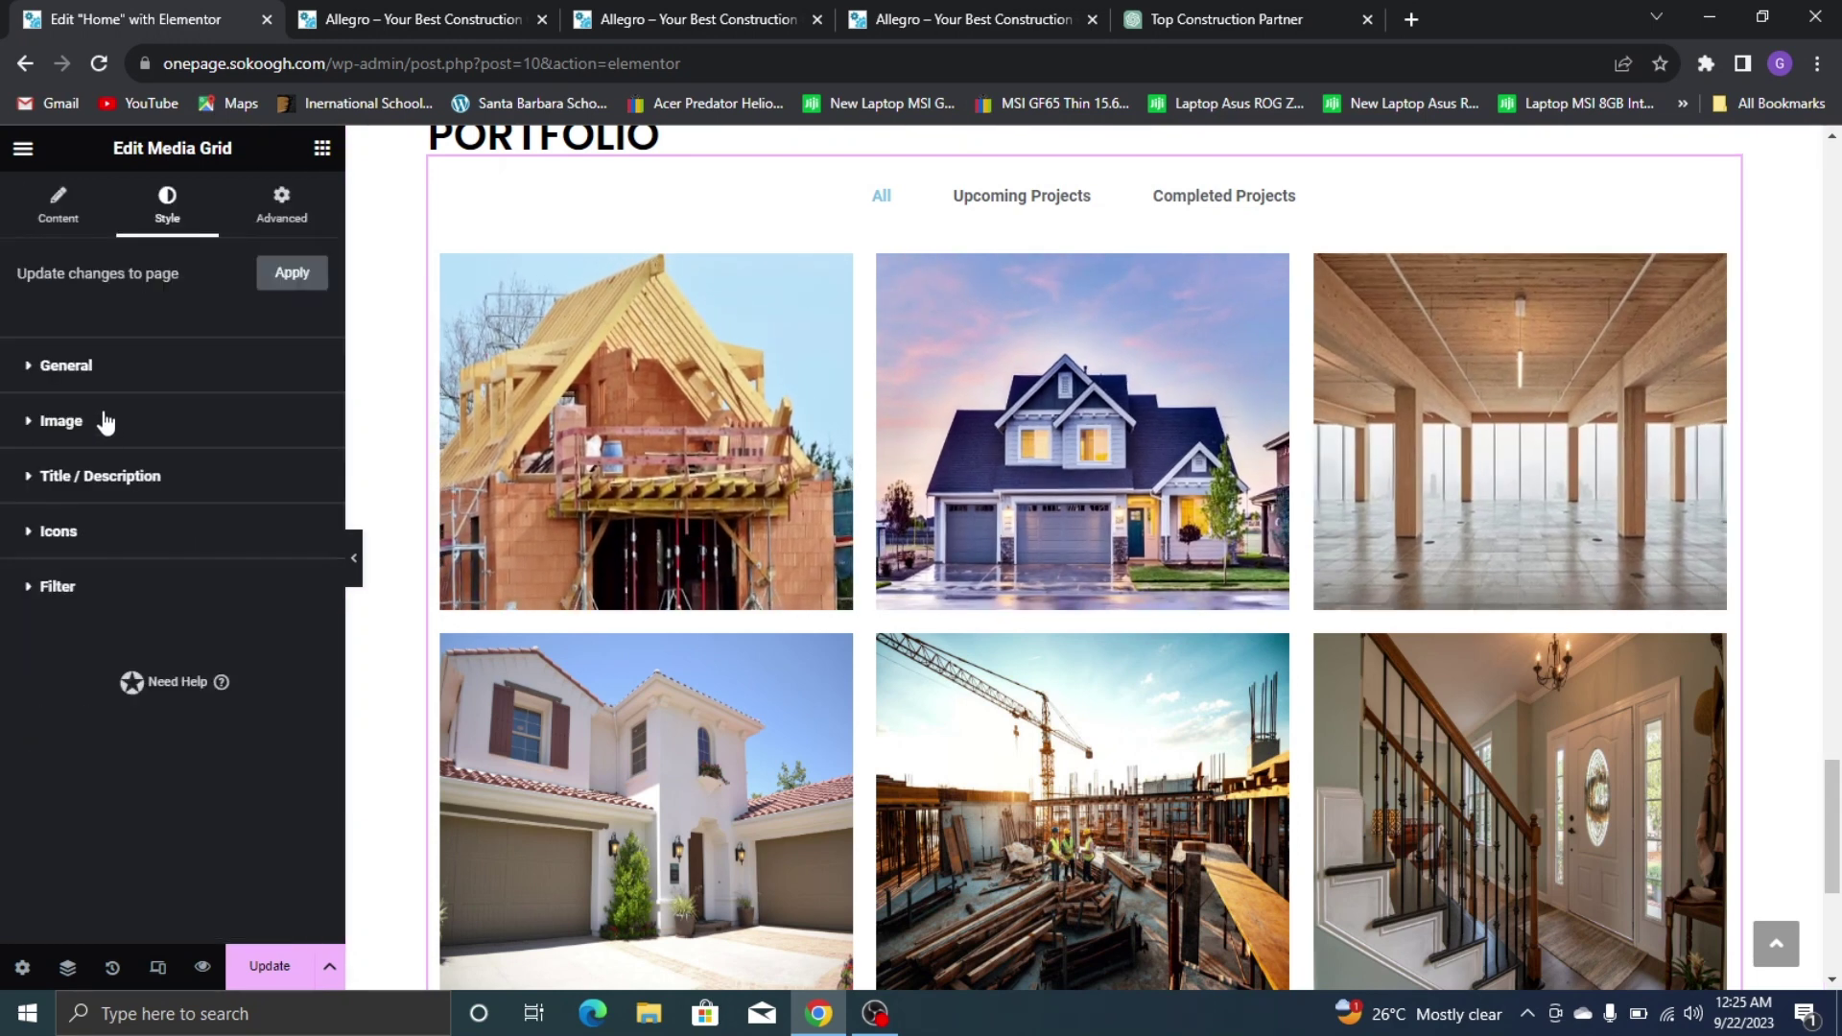
Set the filter tabs' typography font family to Poppins
{"action": "left_click", "coordinate": [119, 597]}
{"action": "scroll", "coordinate": [240, 652], "scroll_direction": "down", "scroll_amount": 1}
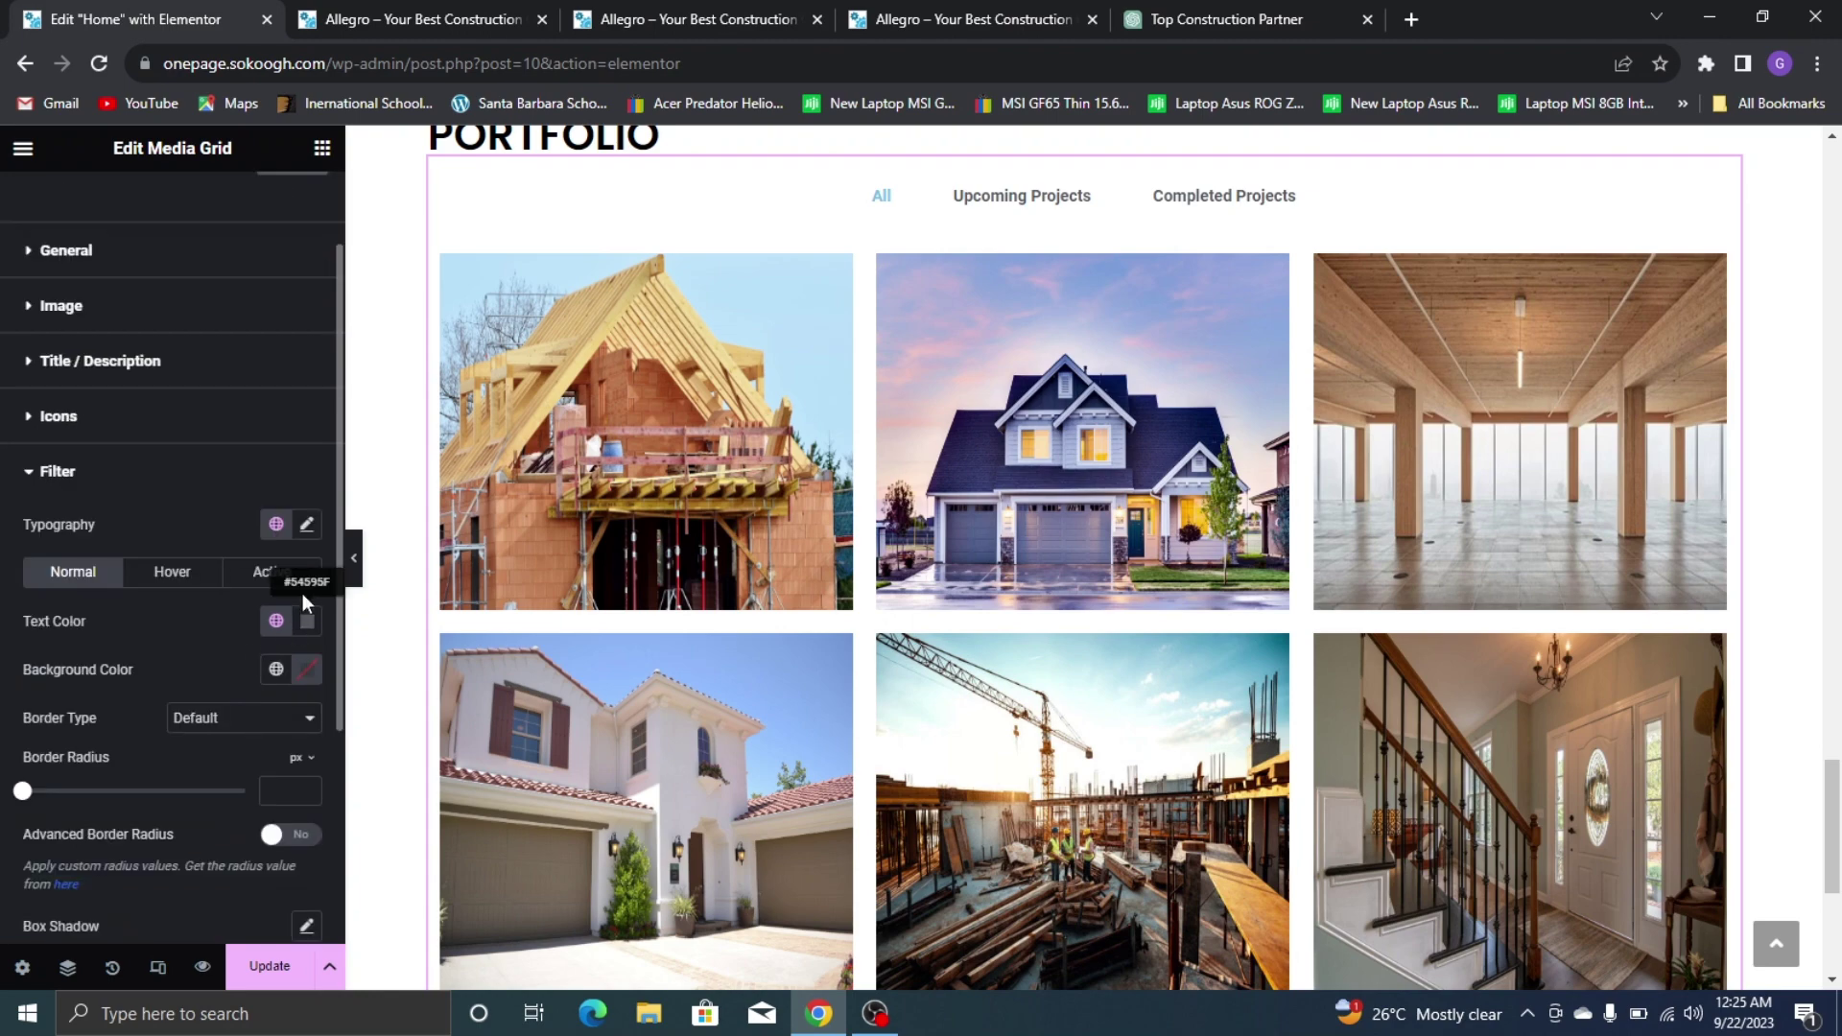
{"action": "left_click", "coordinate": [307, 526]}
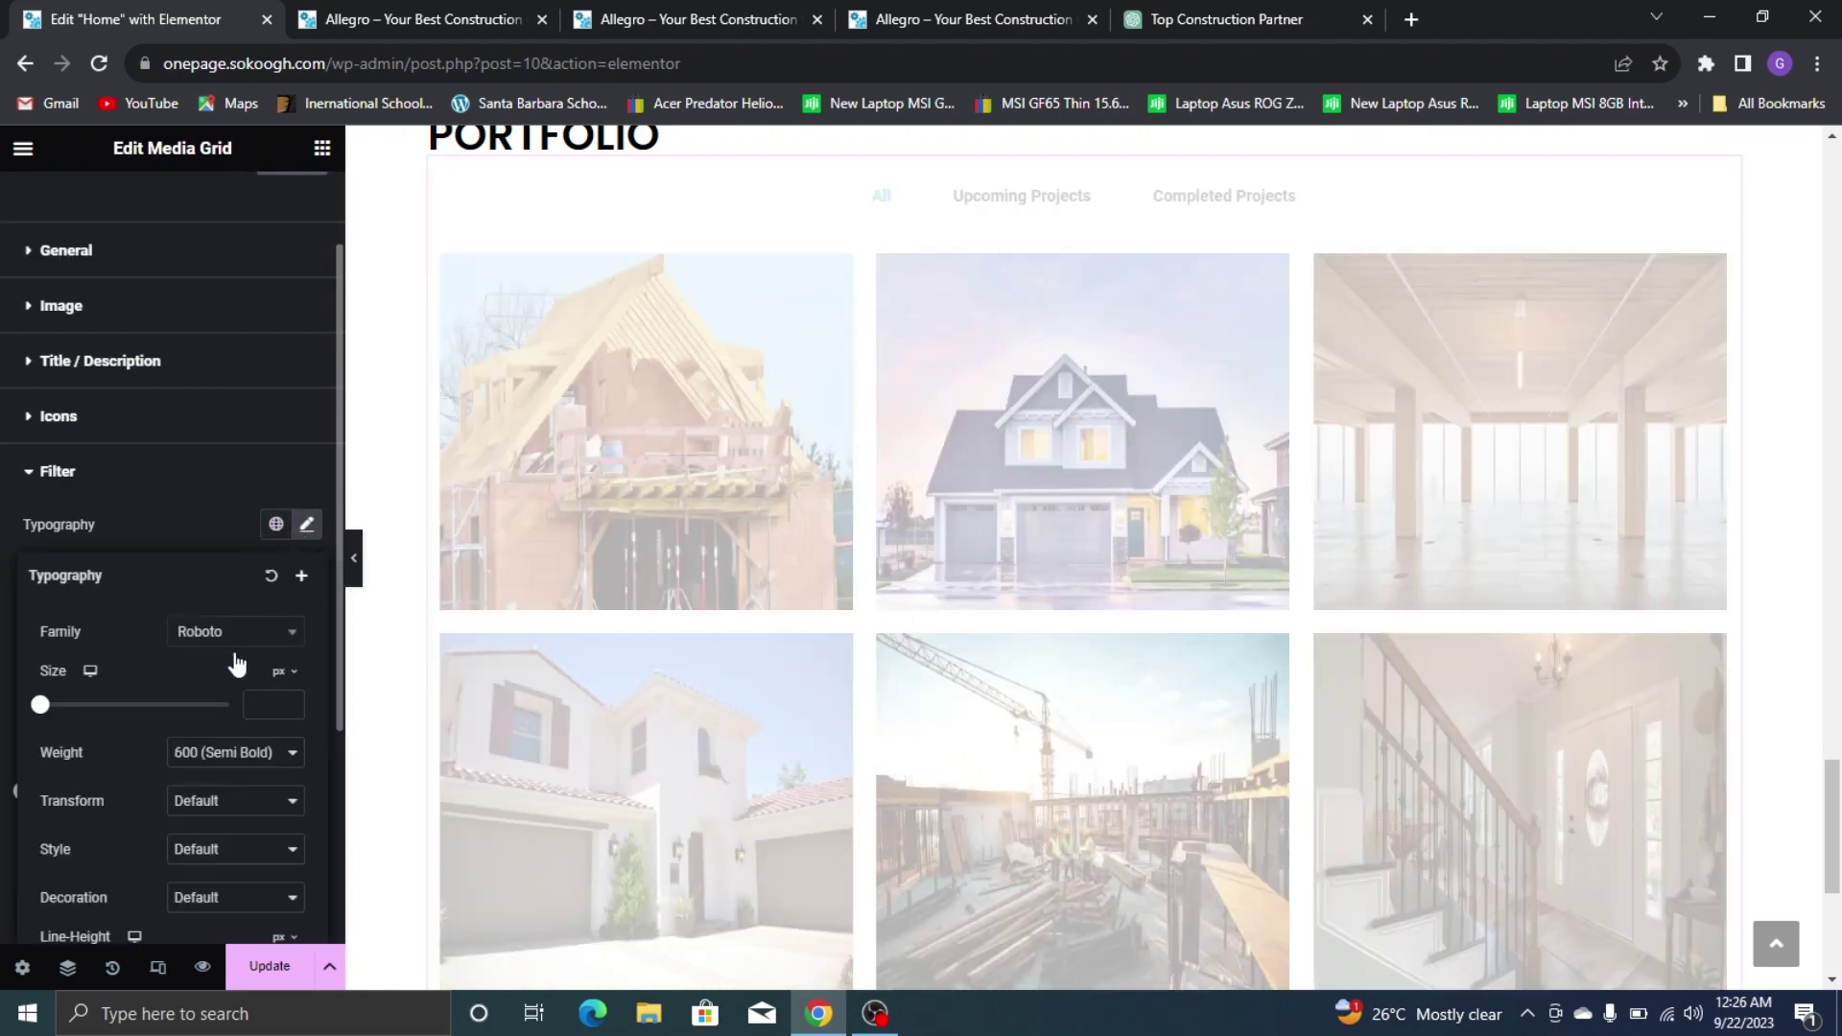
{"action": "left_click", "coordinate": [234, 633]}
{"action": "type", "text": "popp"}
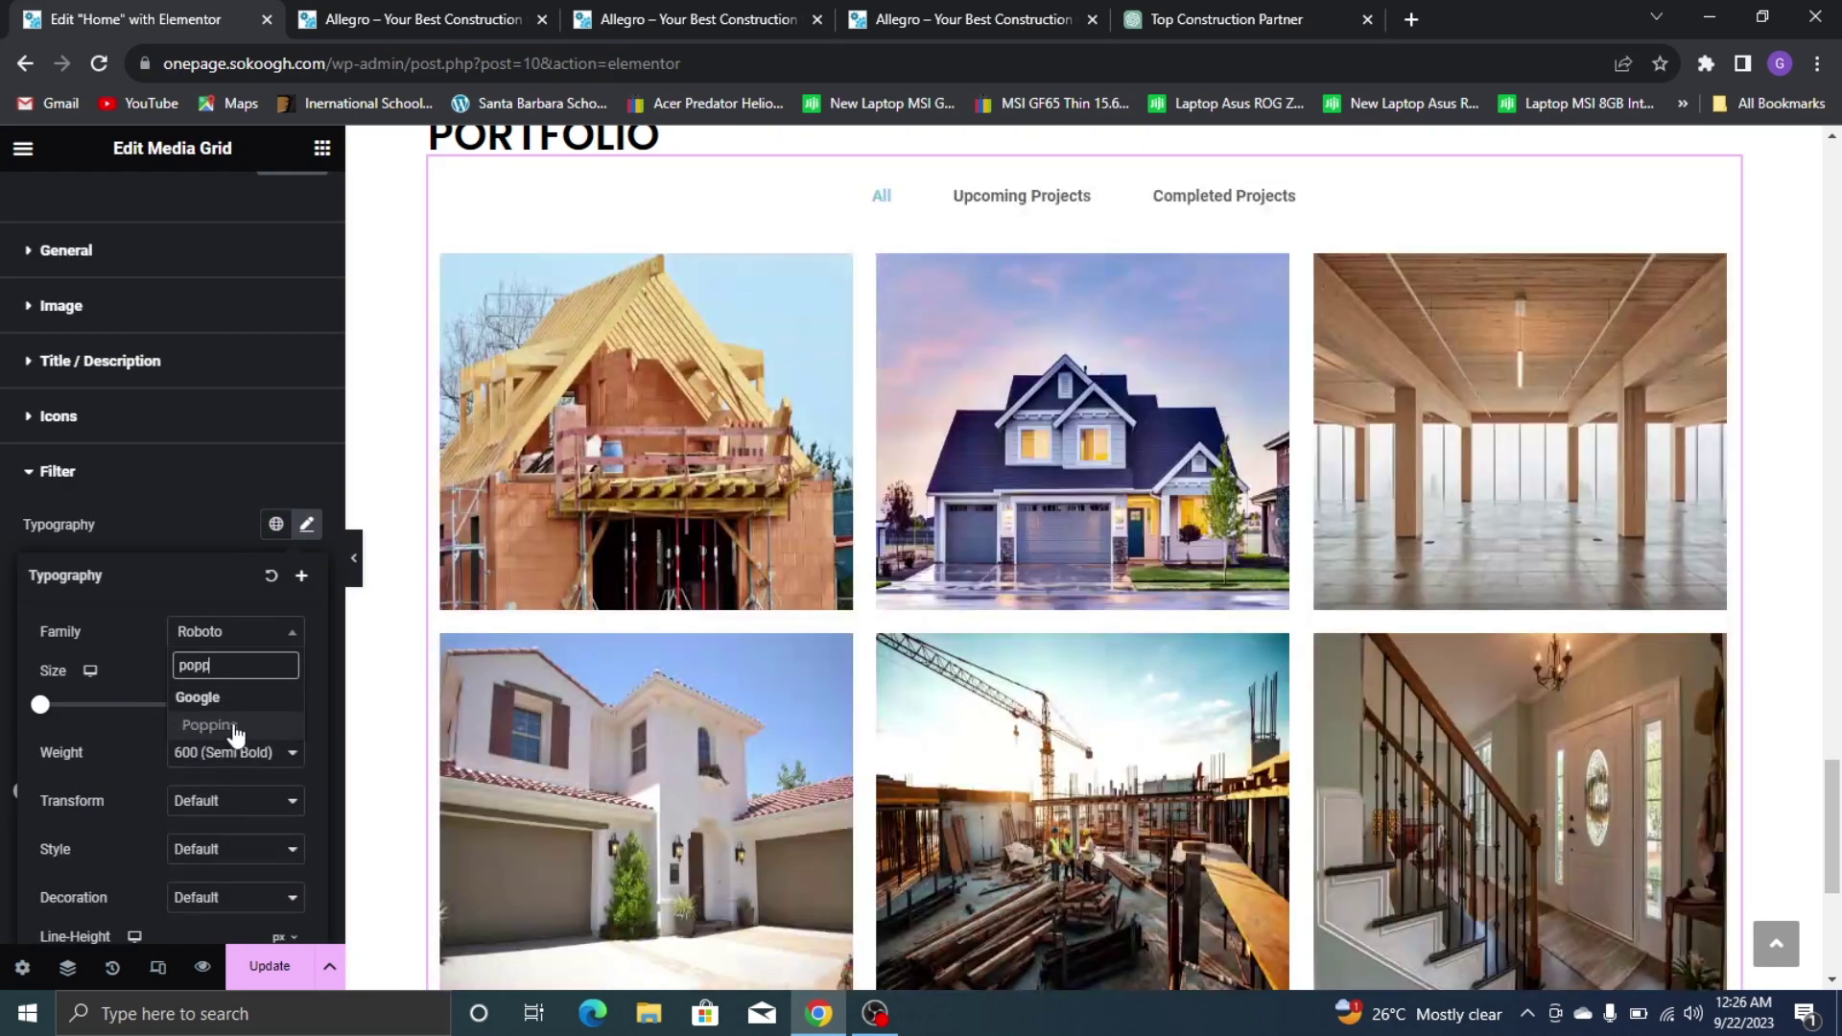
{"action": "left_click", "coordinate": [233, 723]}
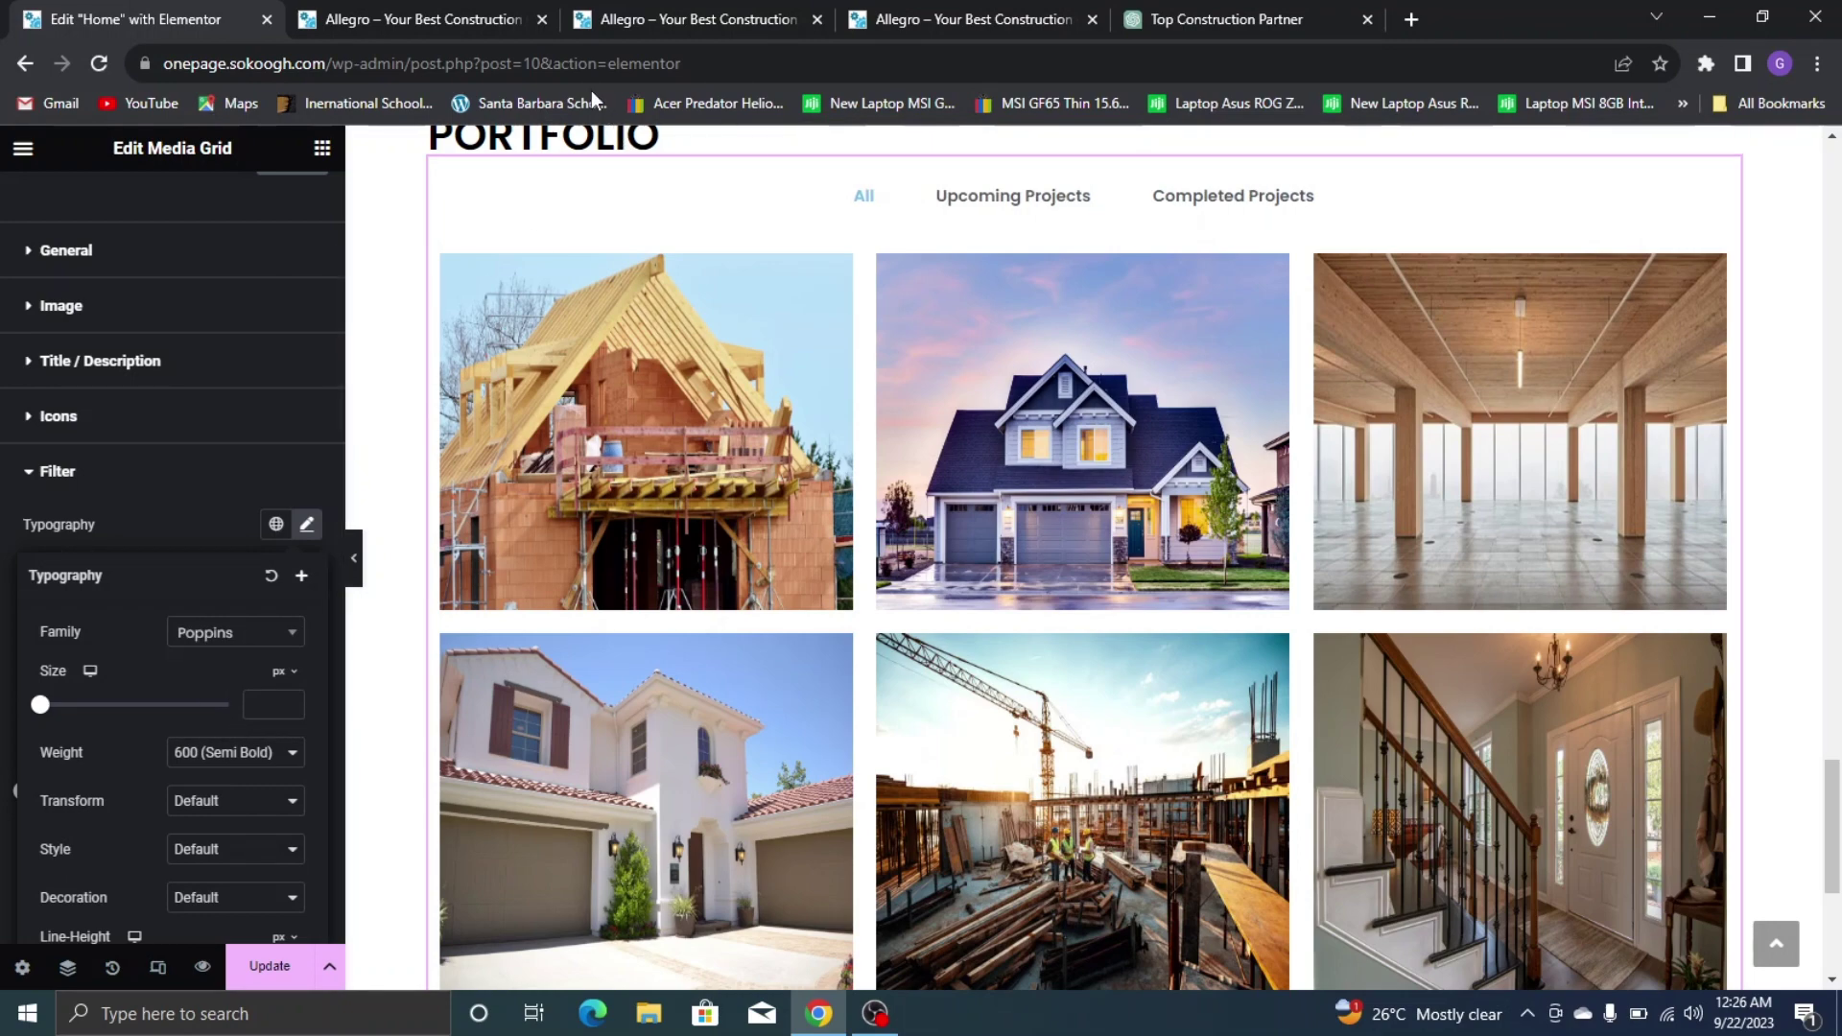
Compare with the live site, then preview the Upcoming Projects filter and All again
{"action": "left_click", "coordinate": [508, 13]}
{"action": "left_click", "coordinate": [902, 8]}
{"action": "left_click", "coordinate": [96, 19]}
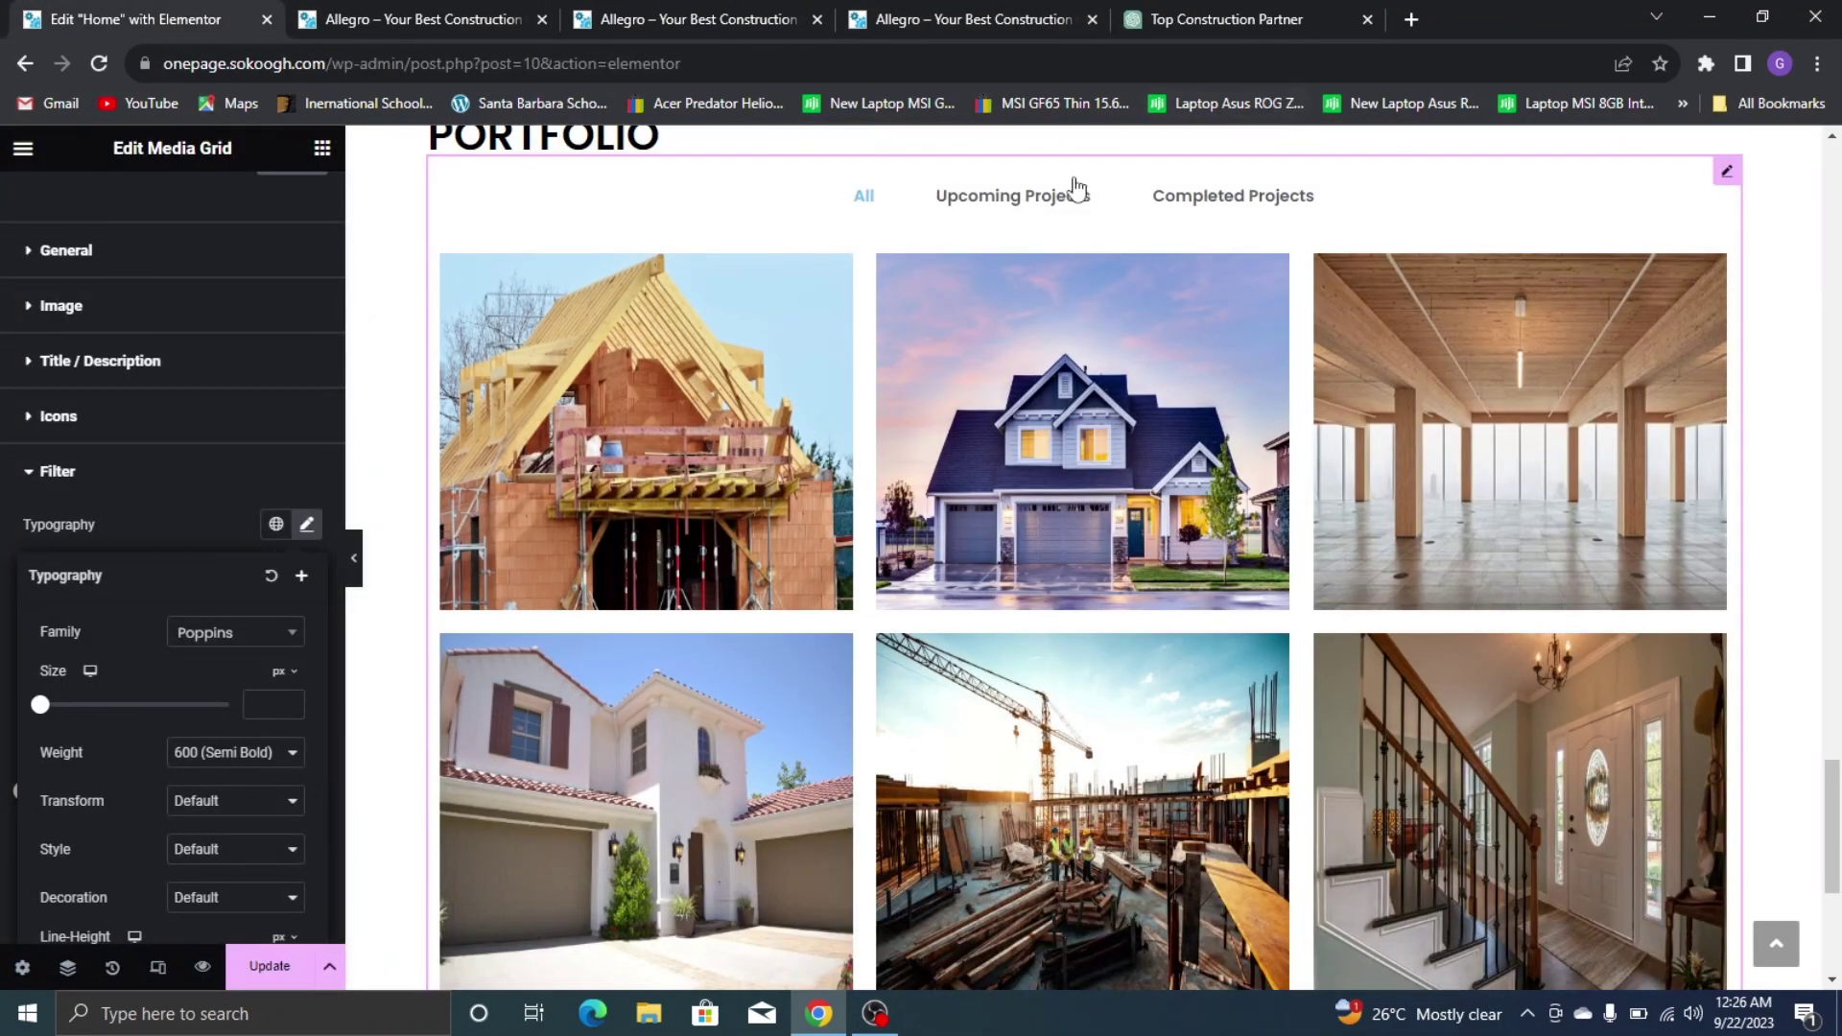
{"action": "left_click", "coordinate": [1031, 202]}
{"action": "left_click", "coordinate": [863, 196]}
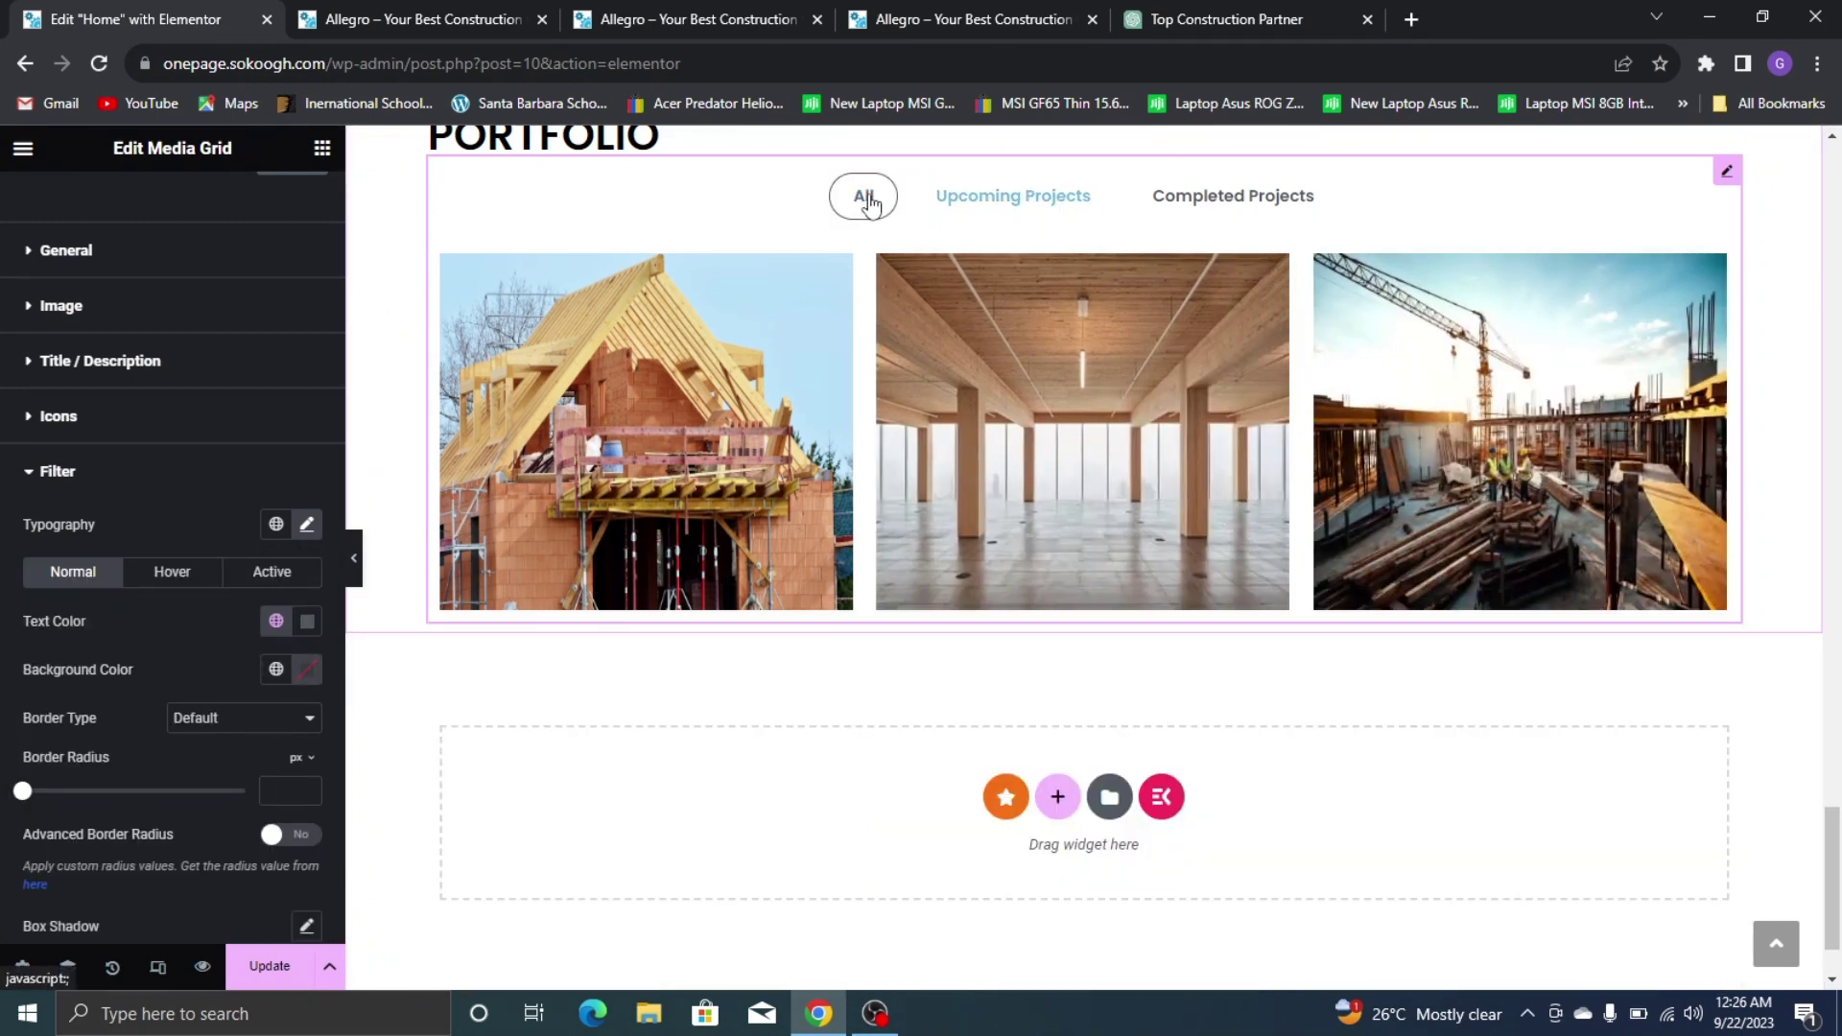
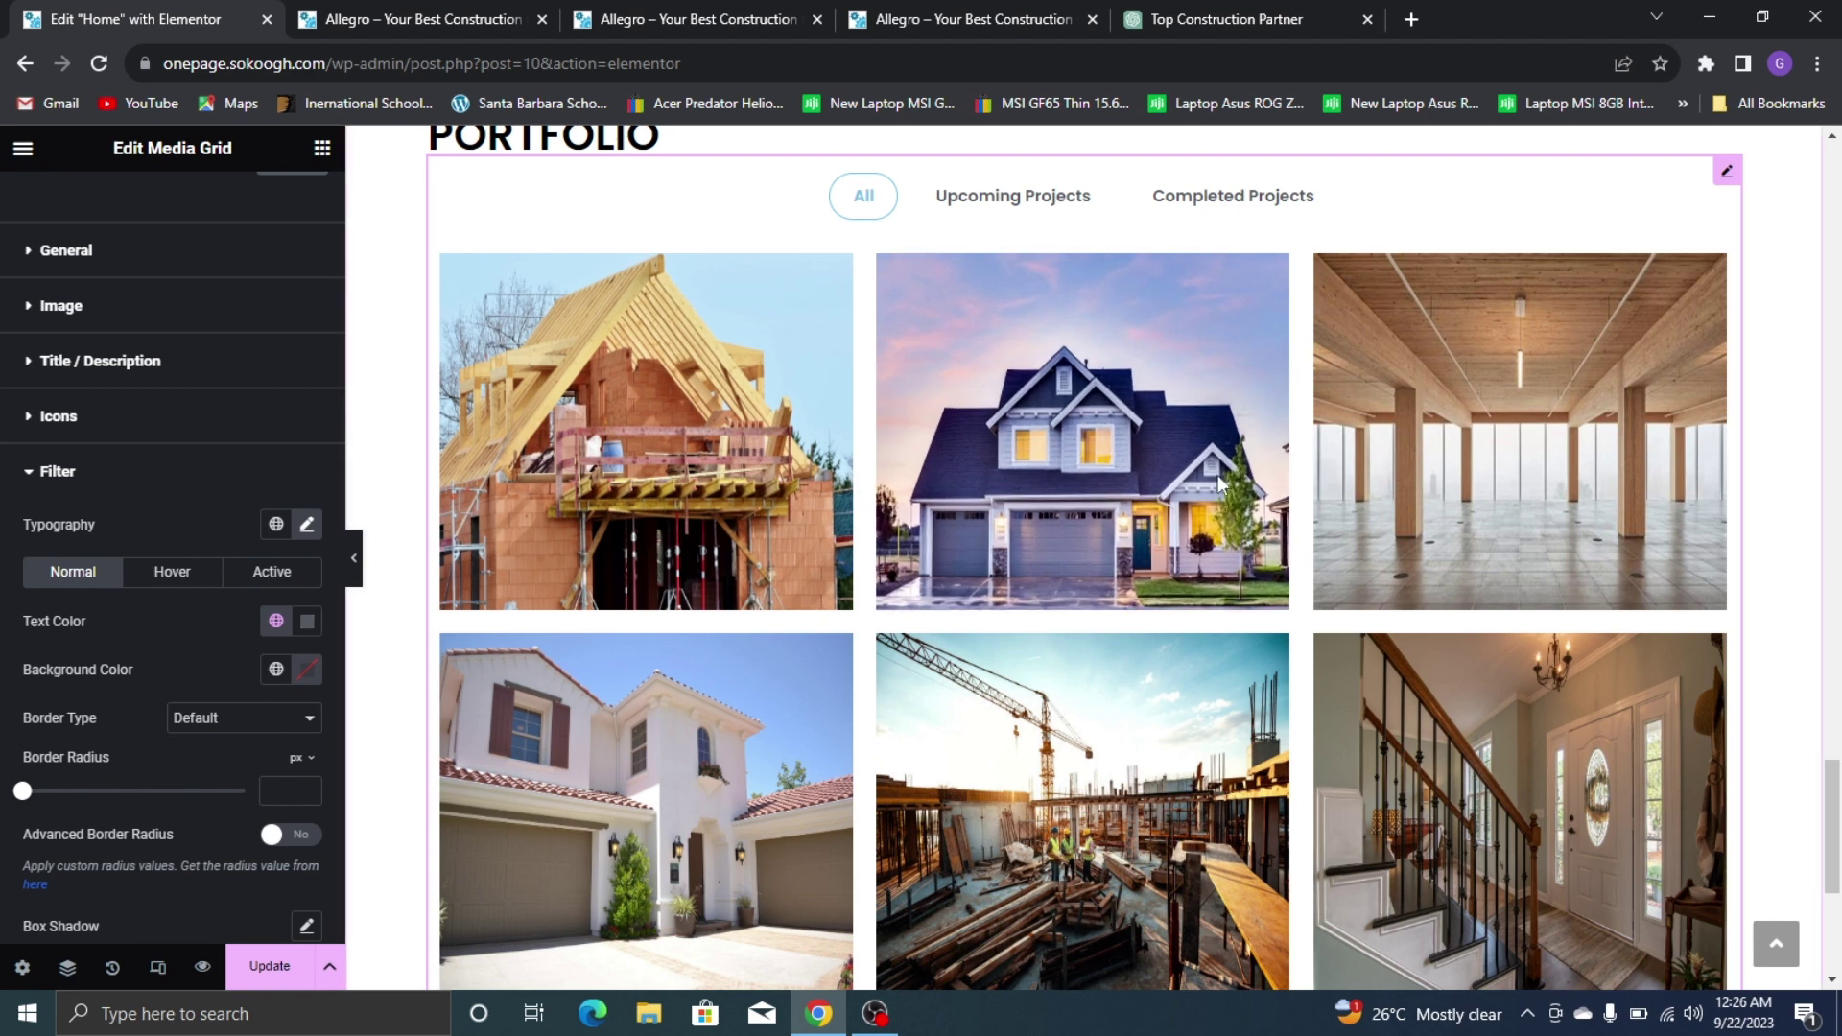
Compare the live site's Upcoming Projects filter with the editor's, then show all six images
{"action": "left_click", "coordinate": [477, 10]}
{"action": "left_click", "coordinate": [897, 9]}
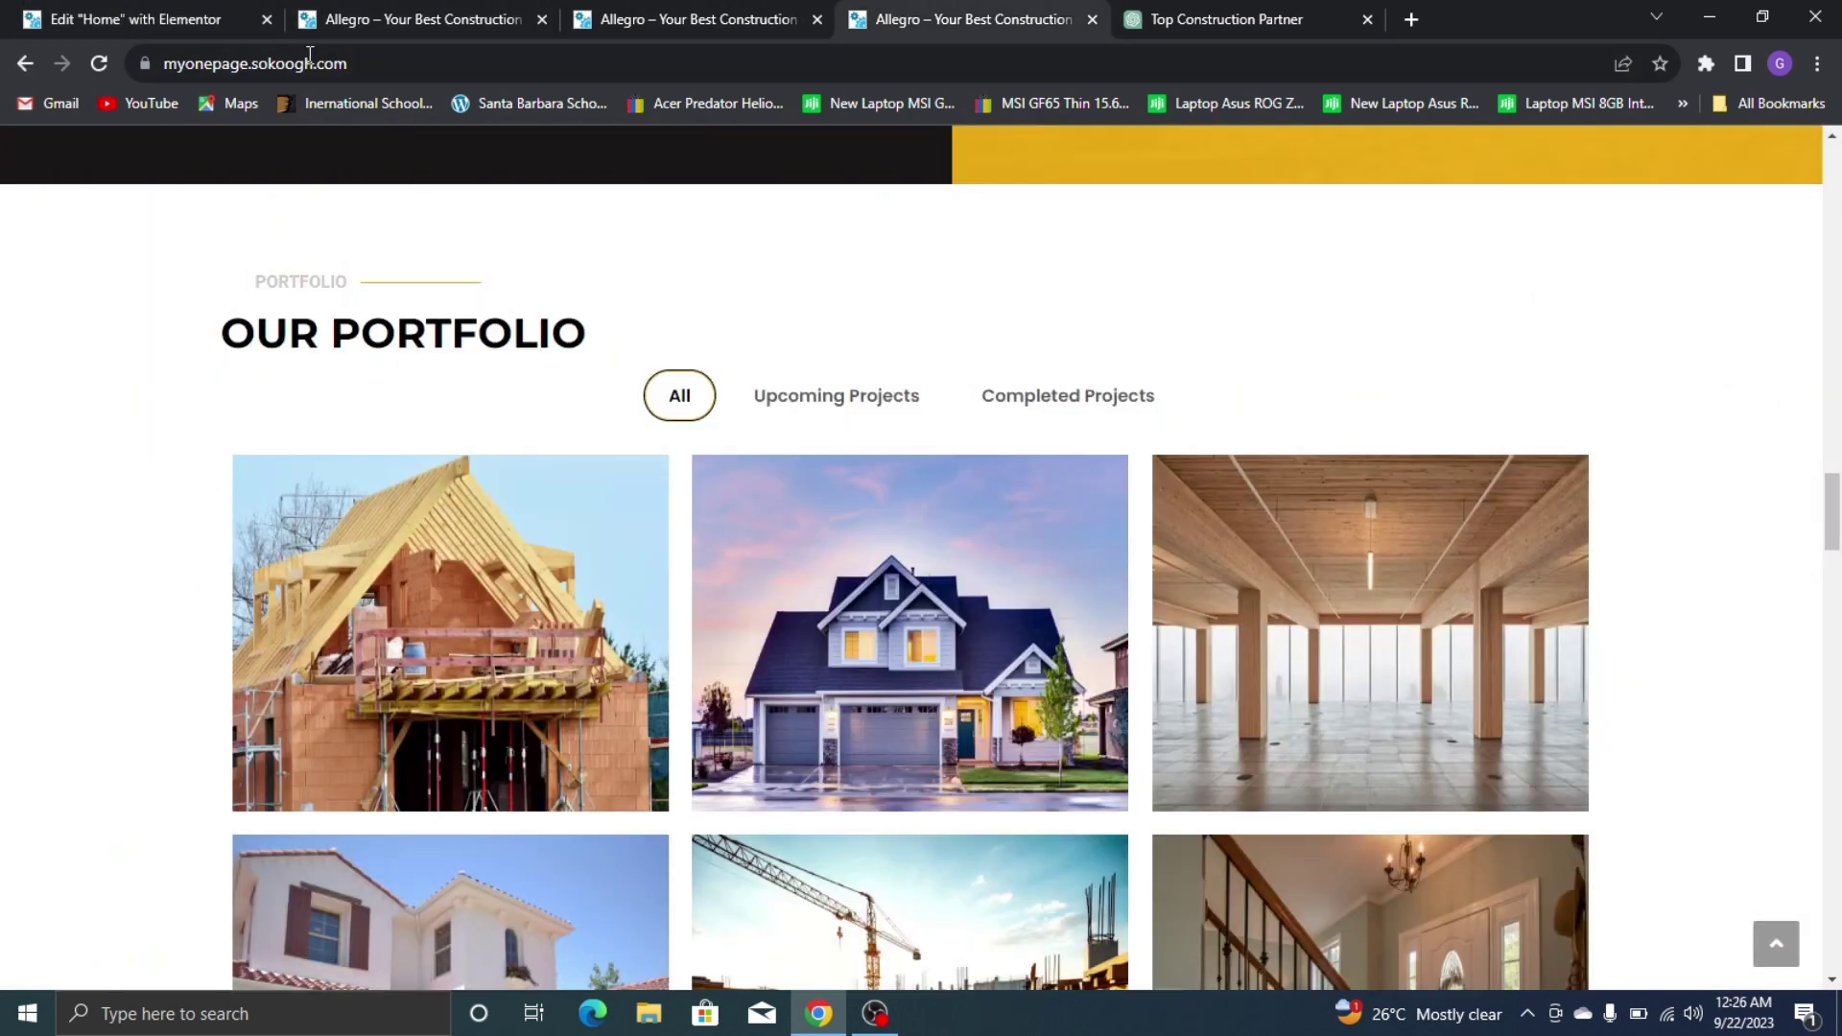
{"action": "left_click", "coordinate": [814, 400]}
{"action": "left_click", "coordinate": [230, 20]}
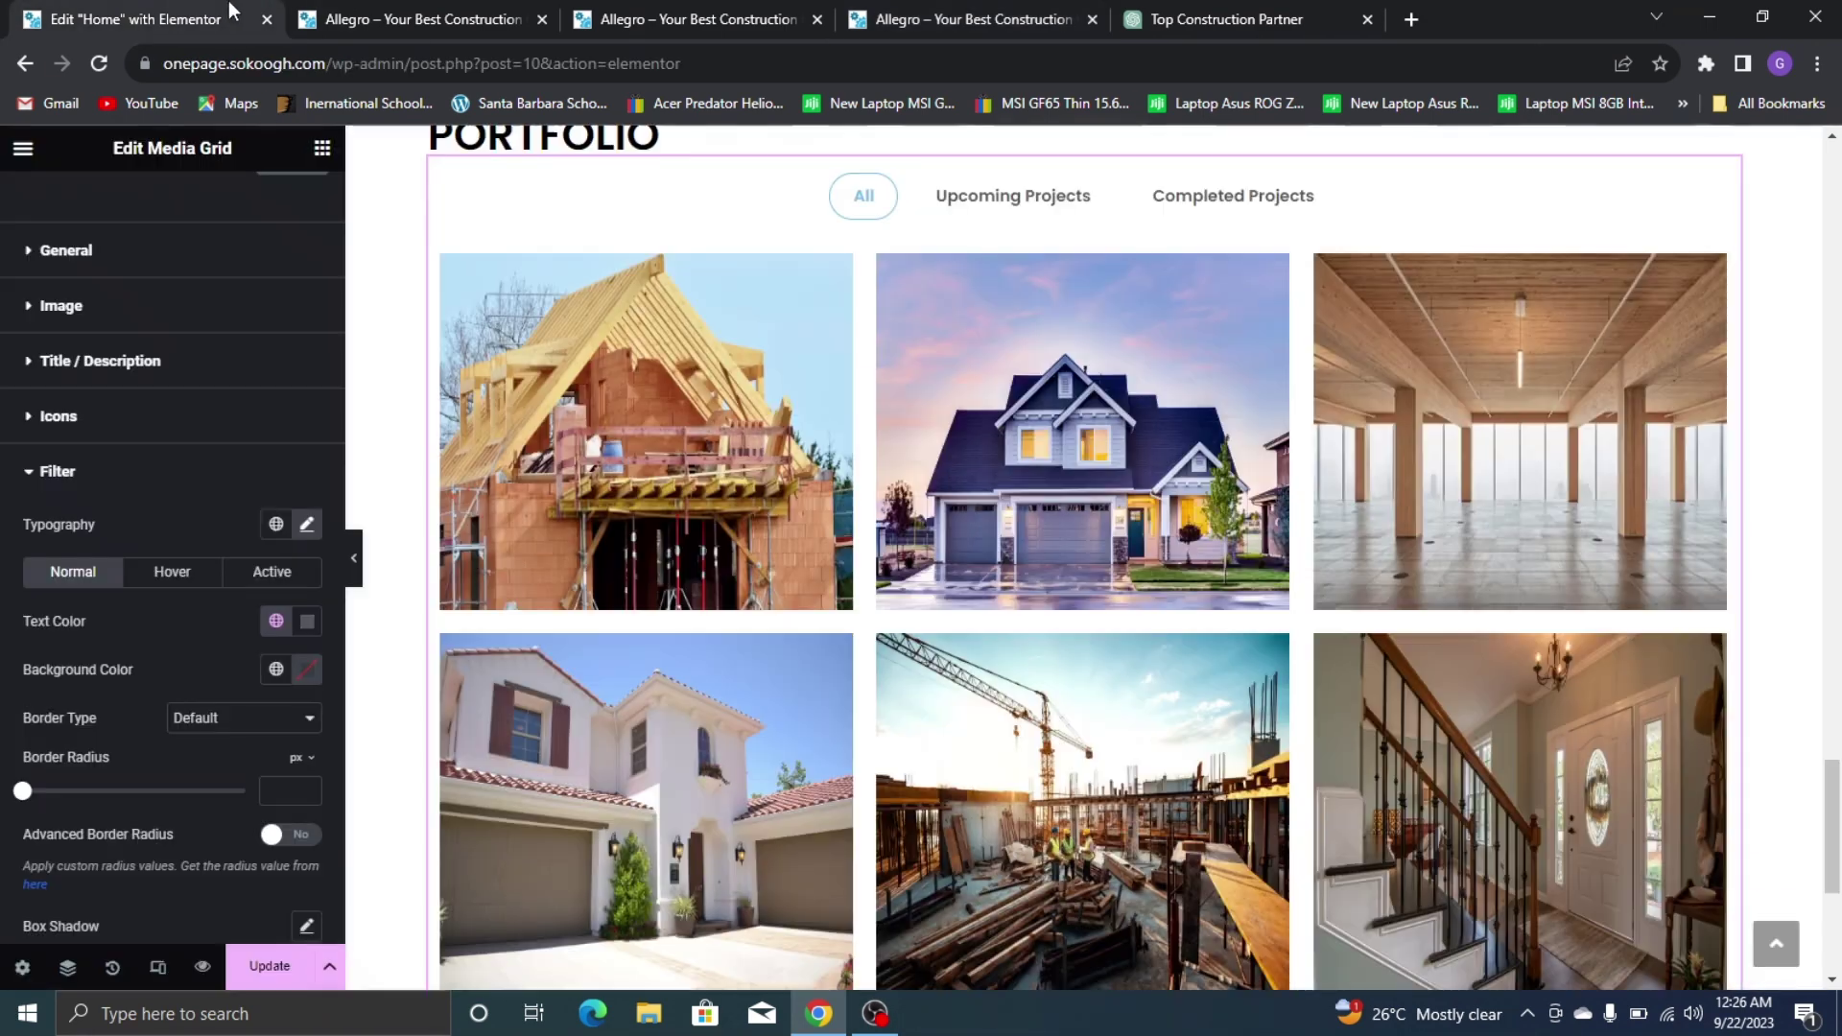
{"action": "left_click", "coordinate": [998, 217]}
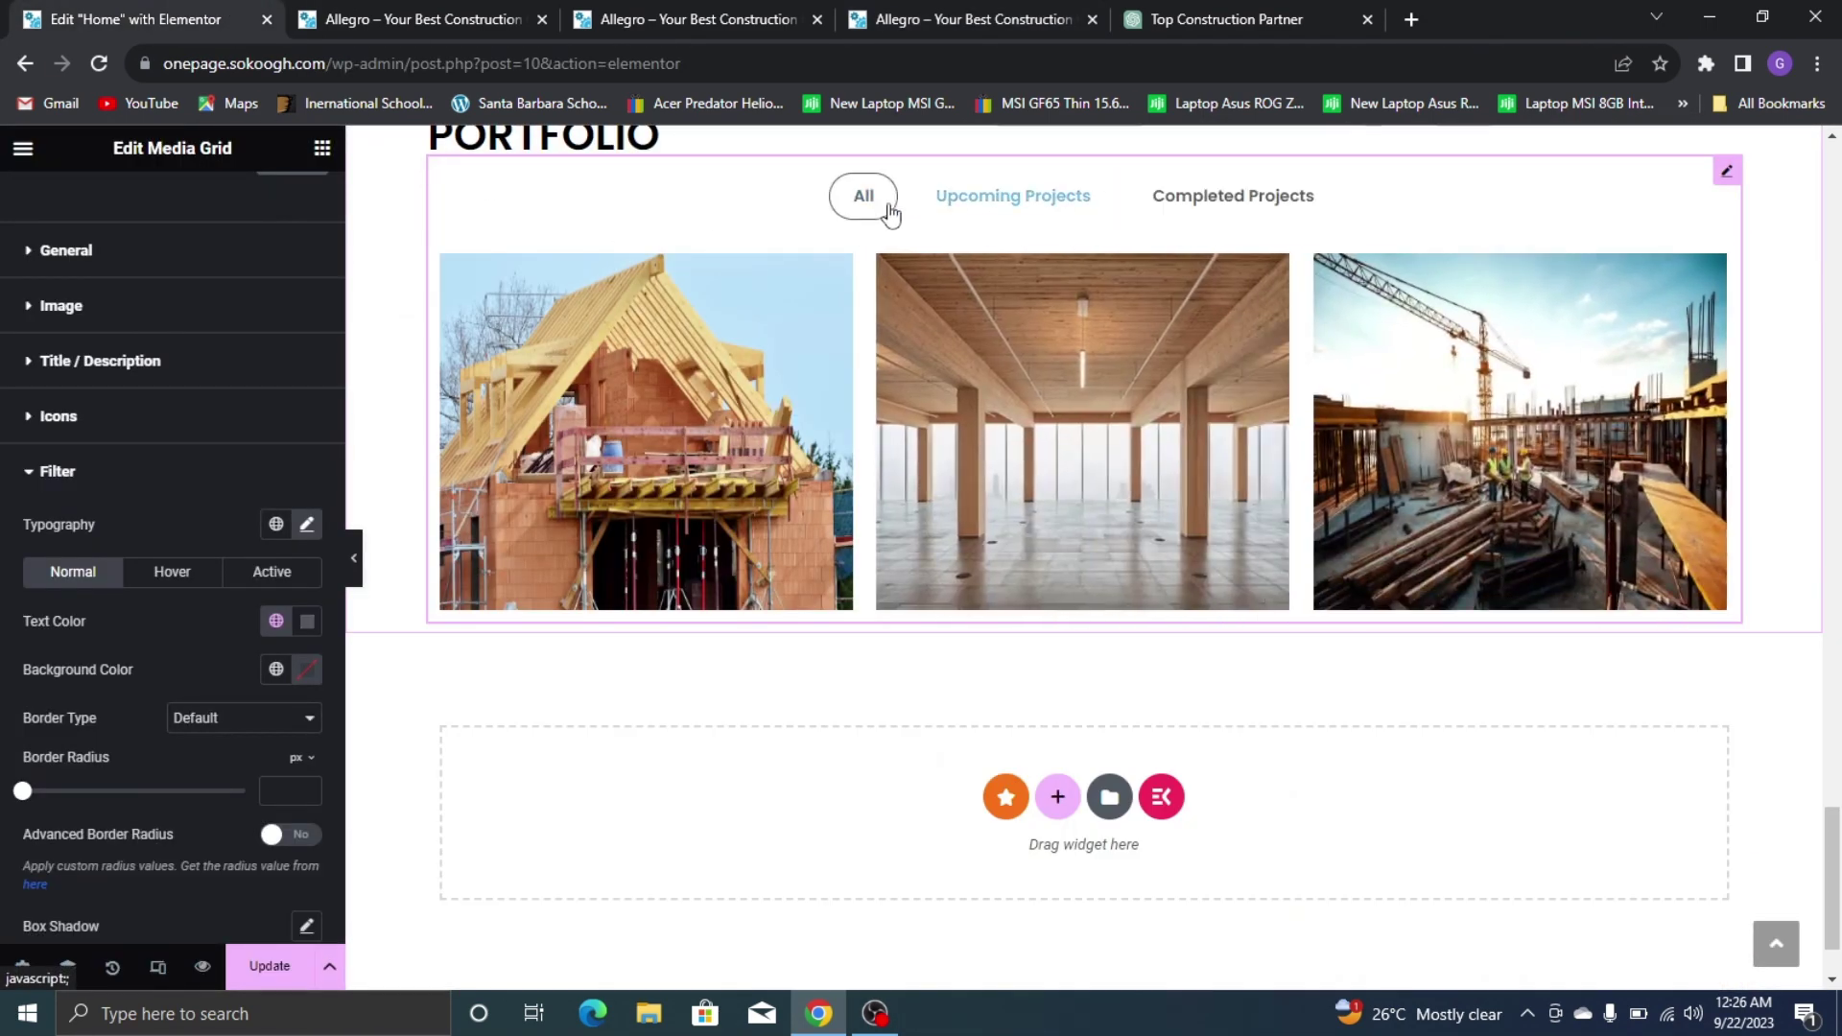
{"action": "left_click", "coordinate": [881, 203]}
Set the active filter's text colour to #000000
{"action": "left_click", "coordinate": [251, 571]}
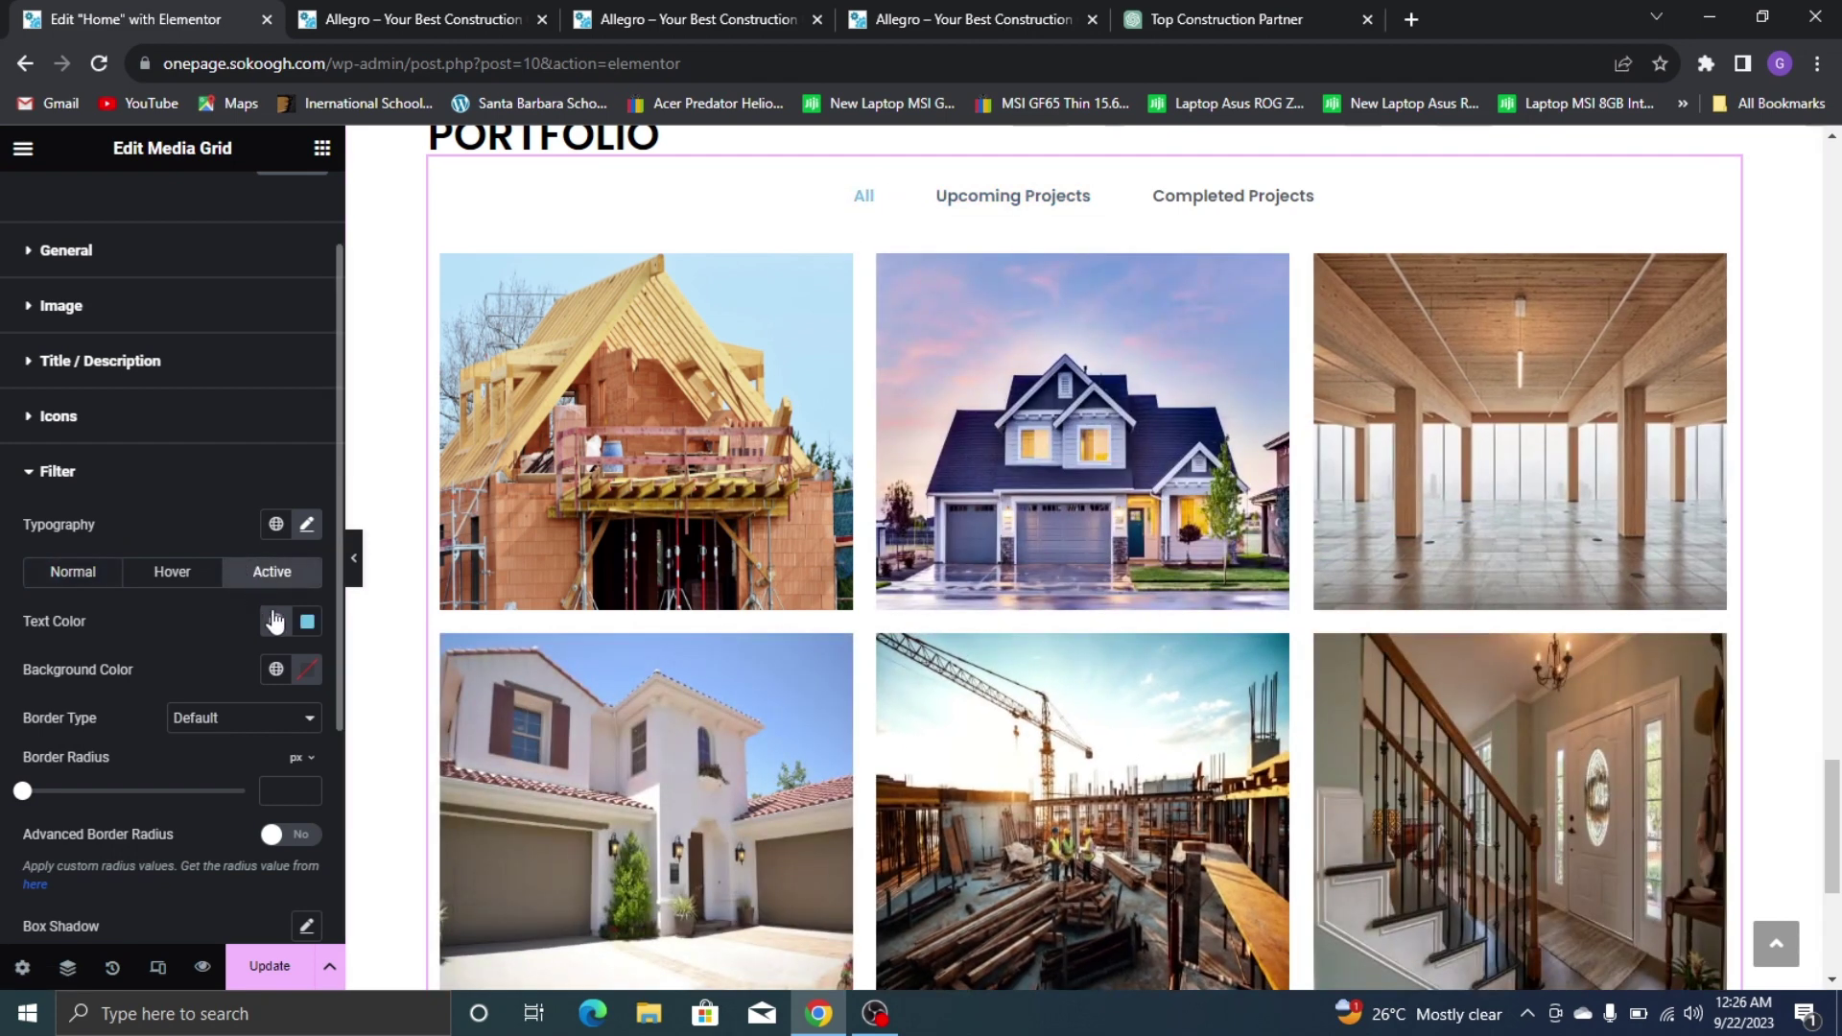
{"action": "left_click", "coordinate": [276, 621]}
{"action": "left_click", "coordinate": [276, 621]}
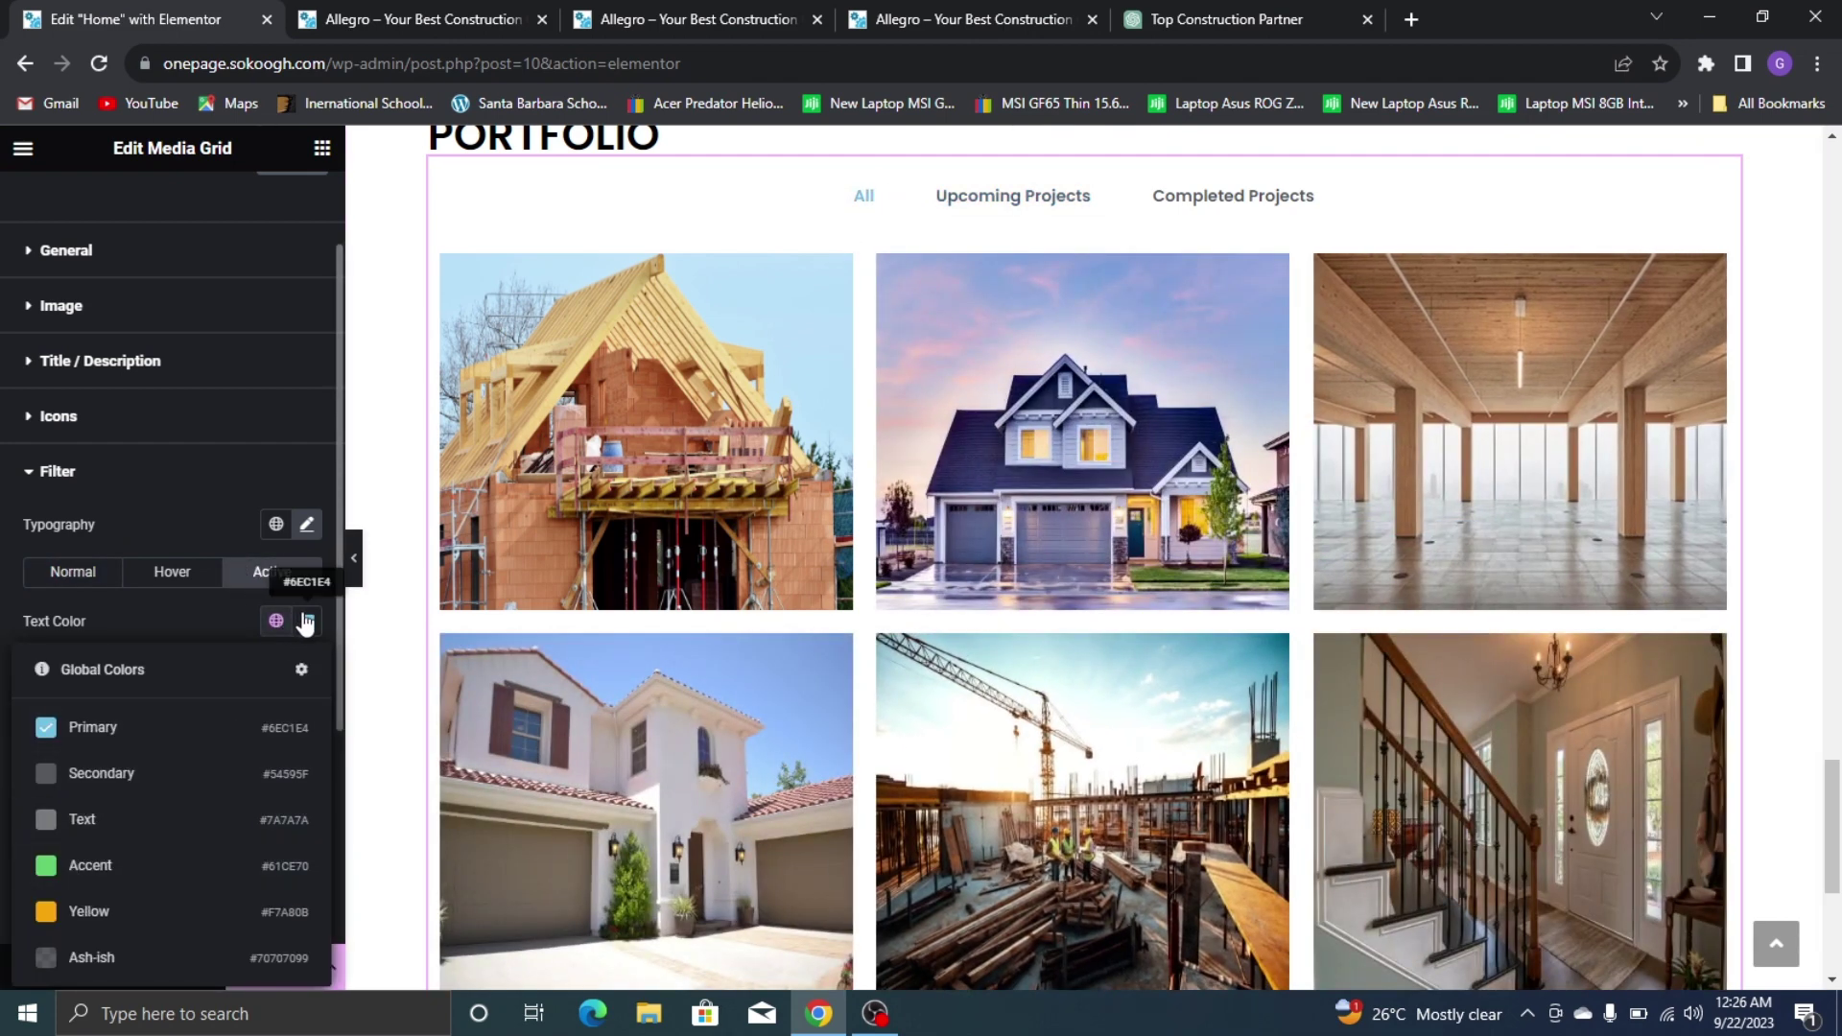
{"action": "left_click", "coordinate": [307, 621]}
{"action": "type", "text": "#000000"}
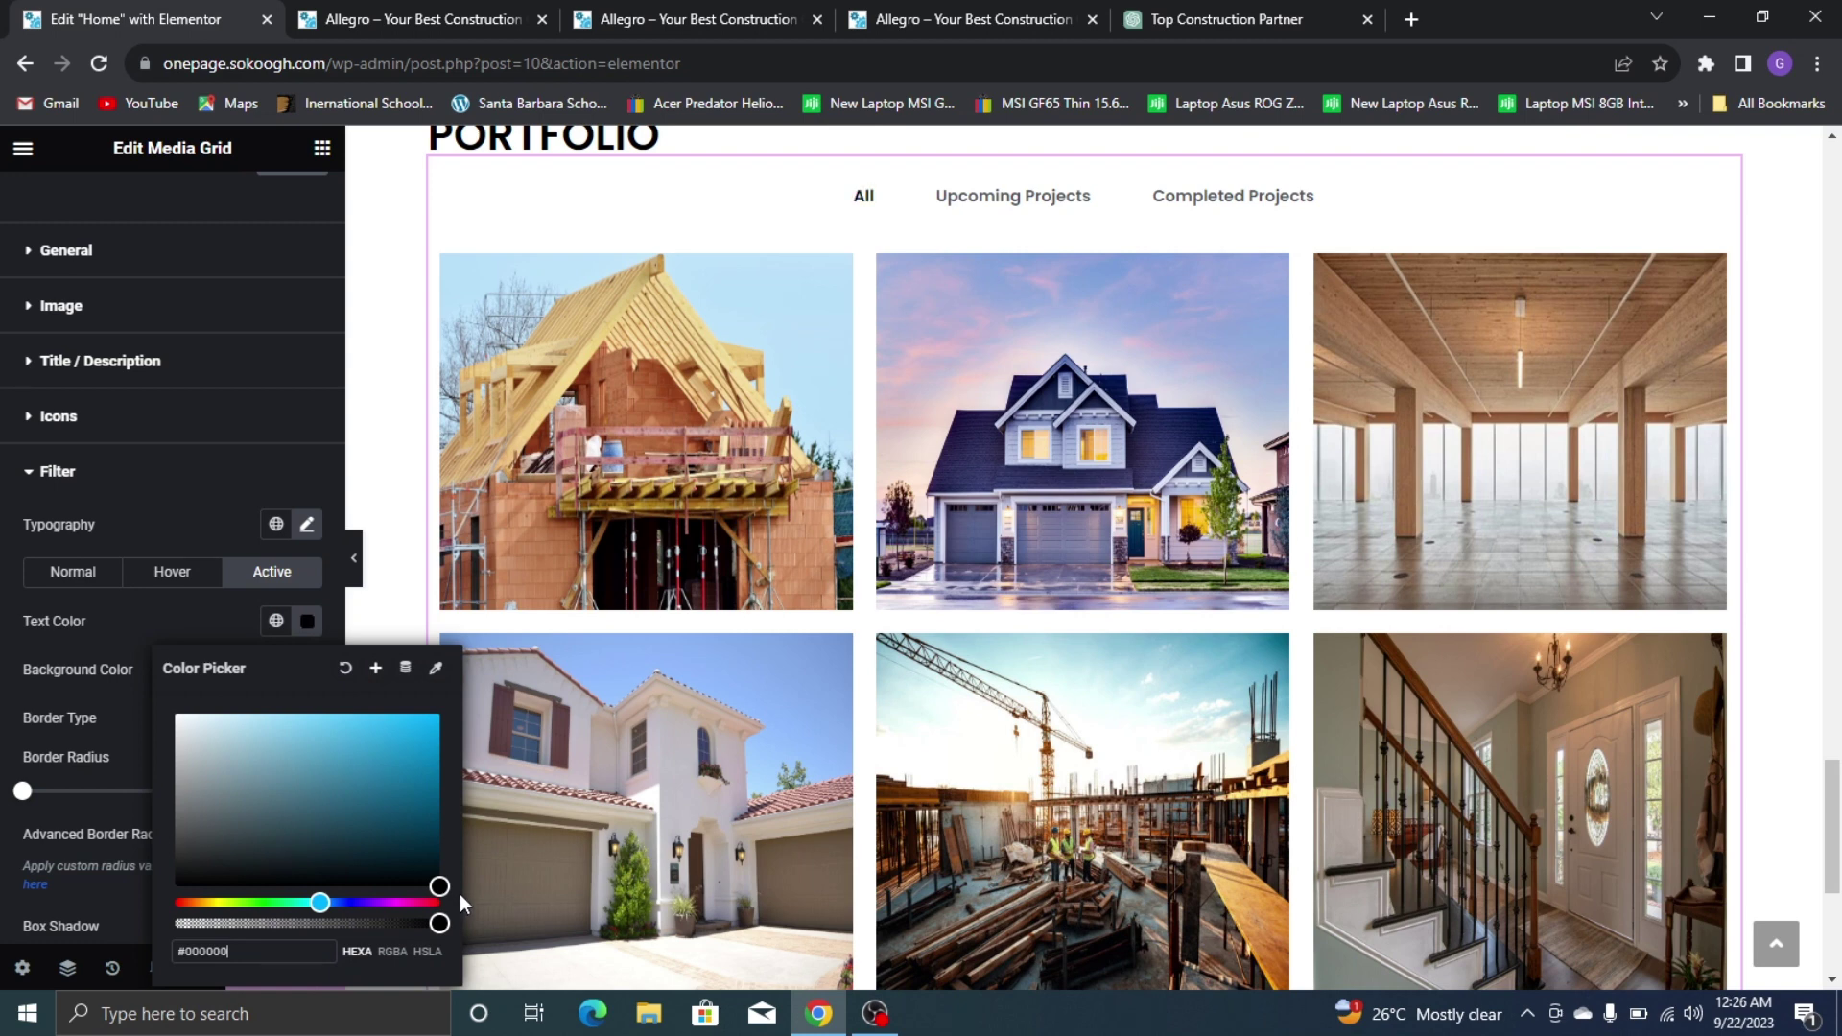
{"action": "left_click", "coordinate": [161, 634]}
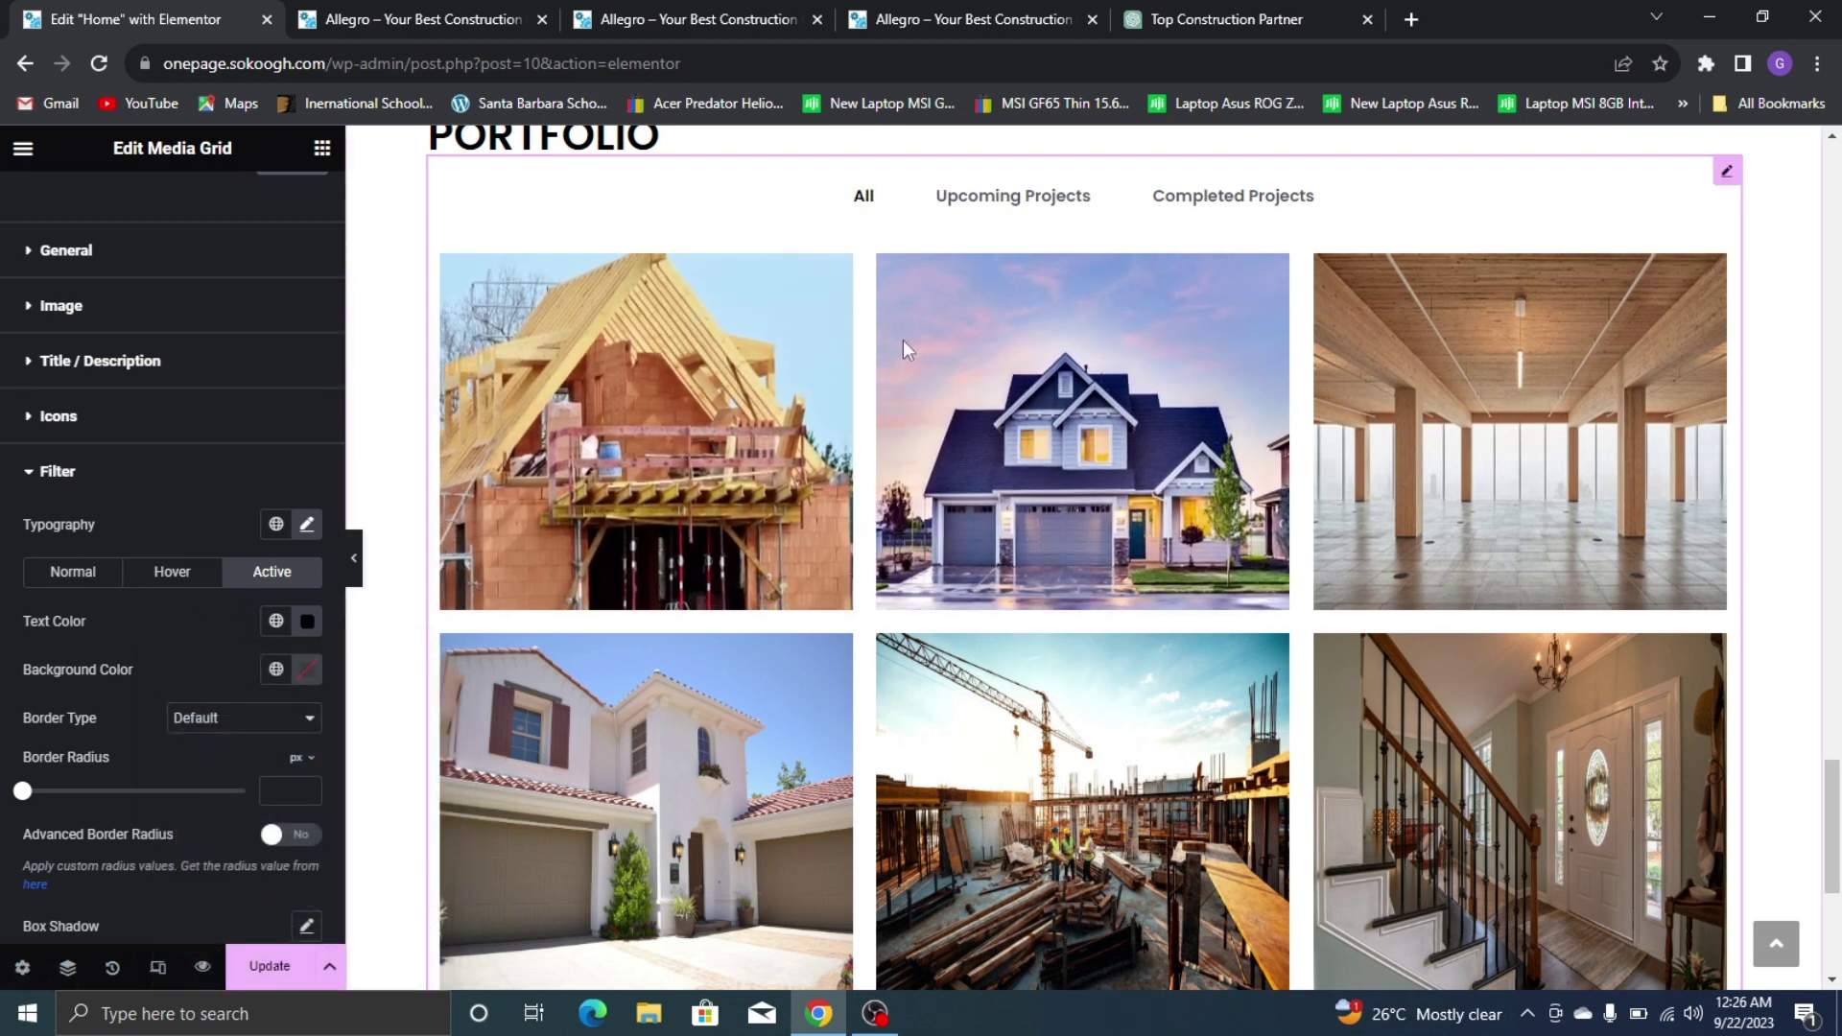
Give the active filter a solid 1 px yellow global border and preview each filter
{"action": "left_click", "coordinate": [231, 719]}
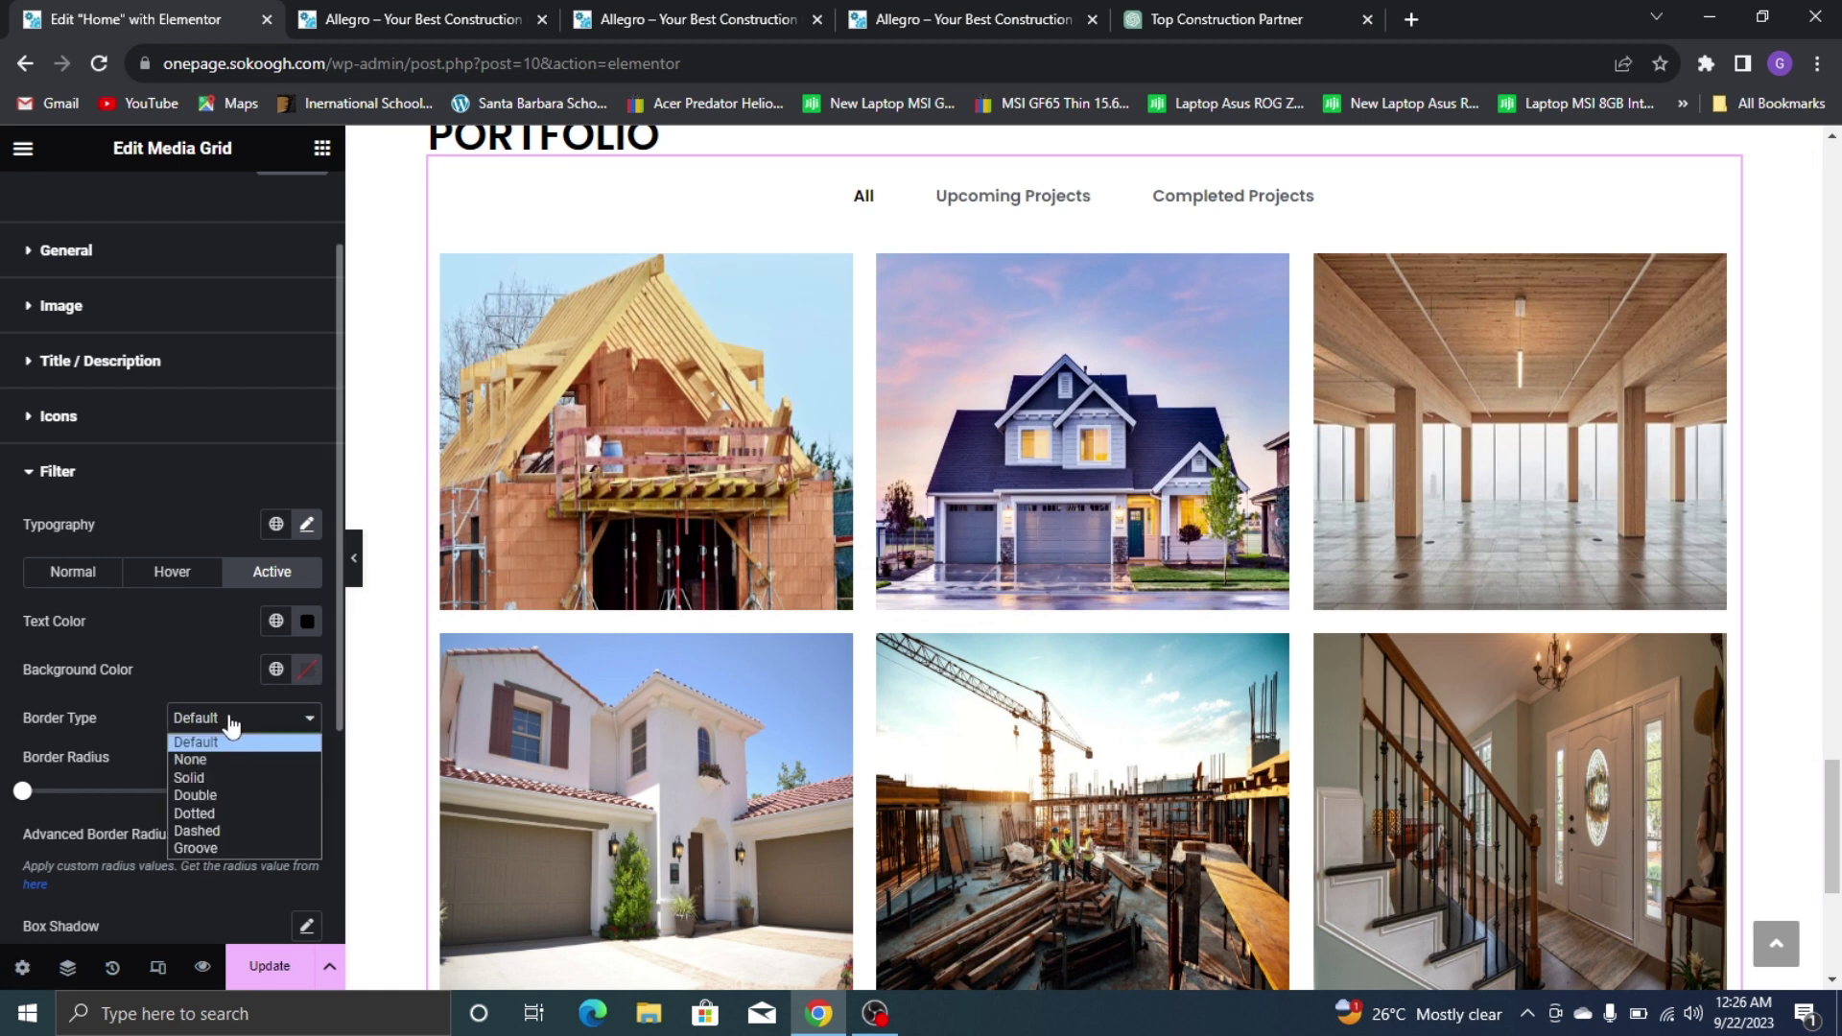
{"action": "left_click", "coordinate": [194, 777]}
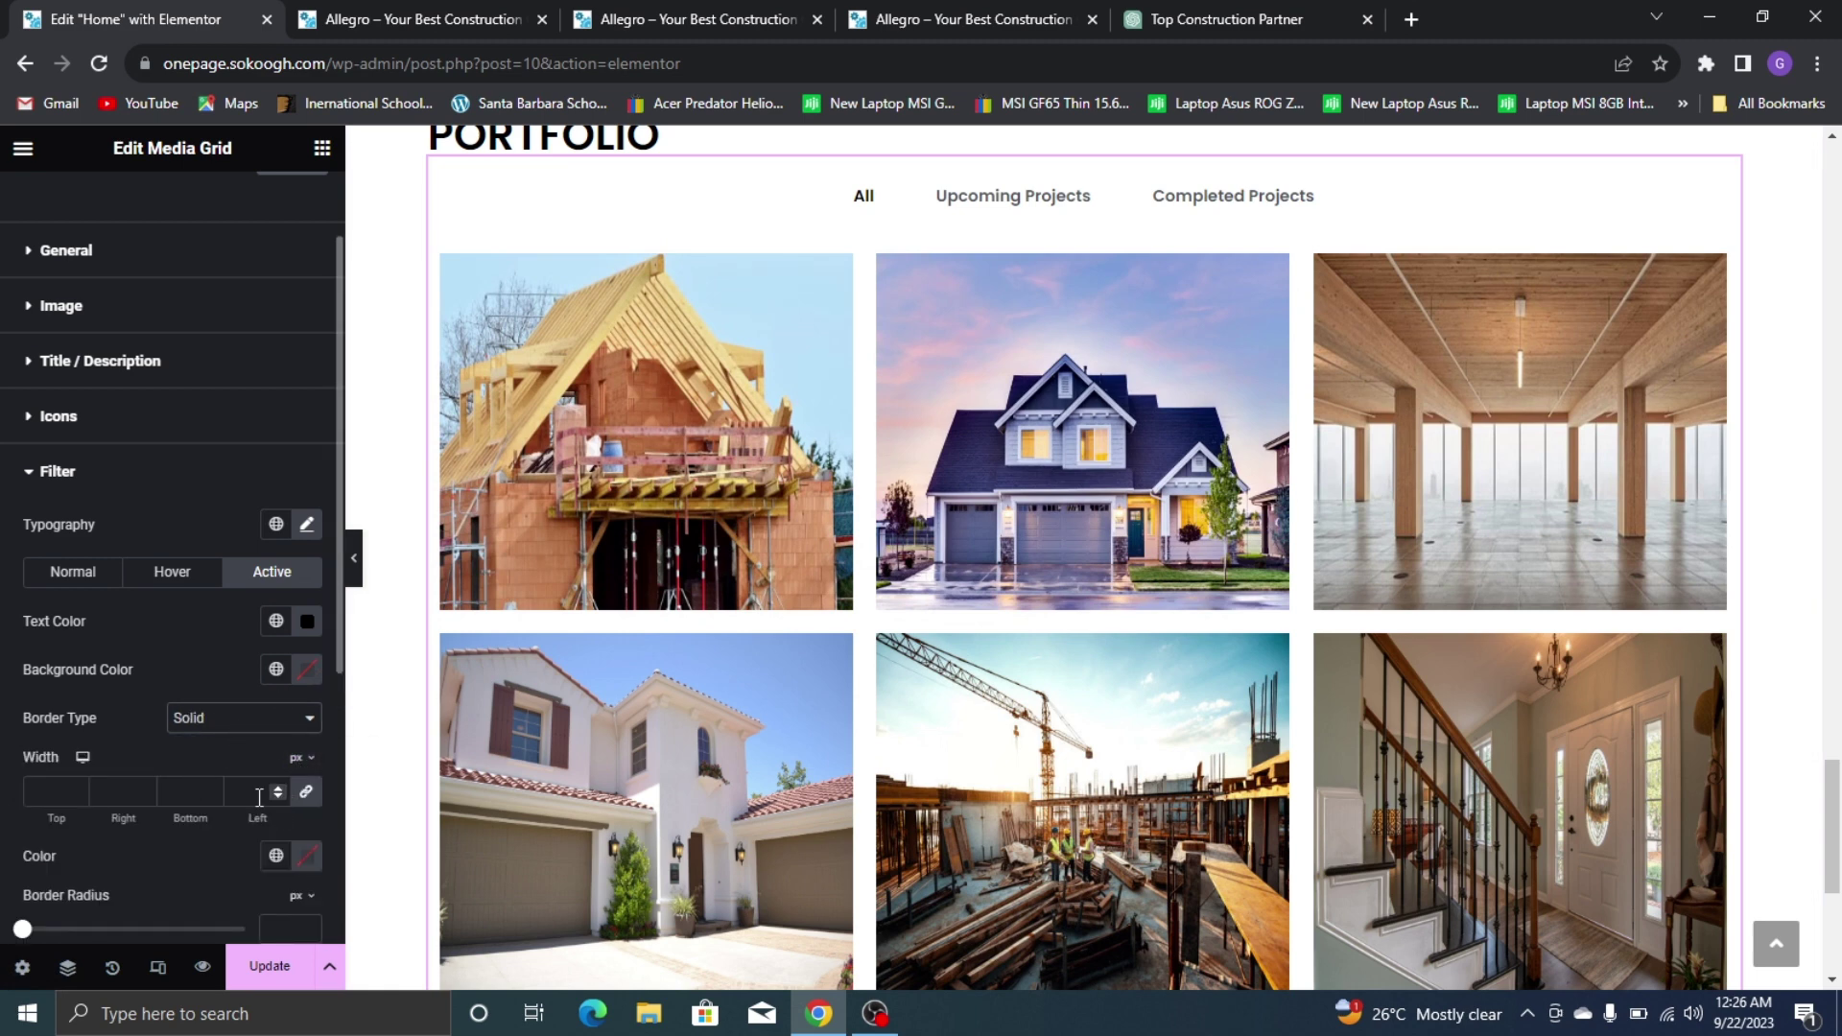
{"action": "type", "text": "1"}
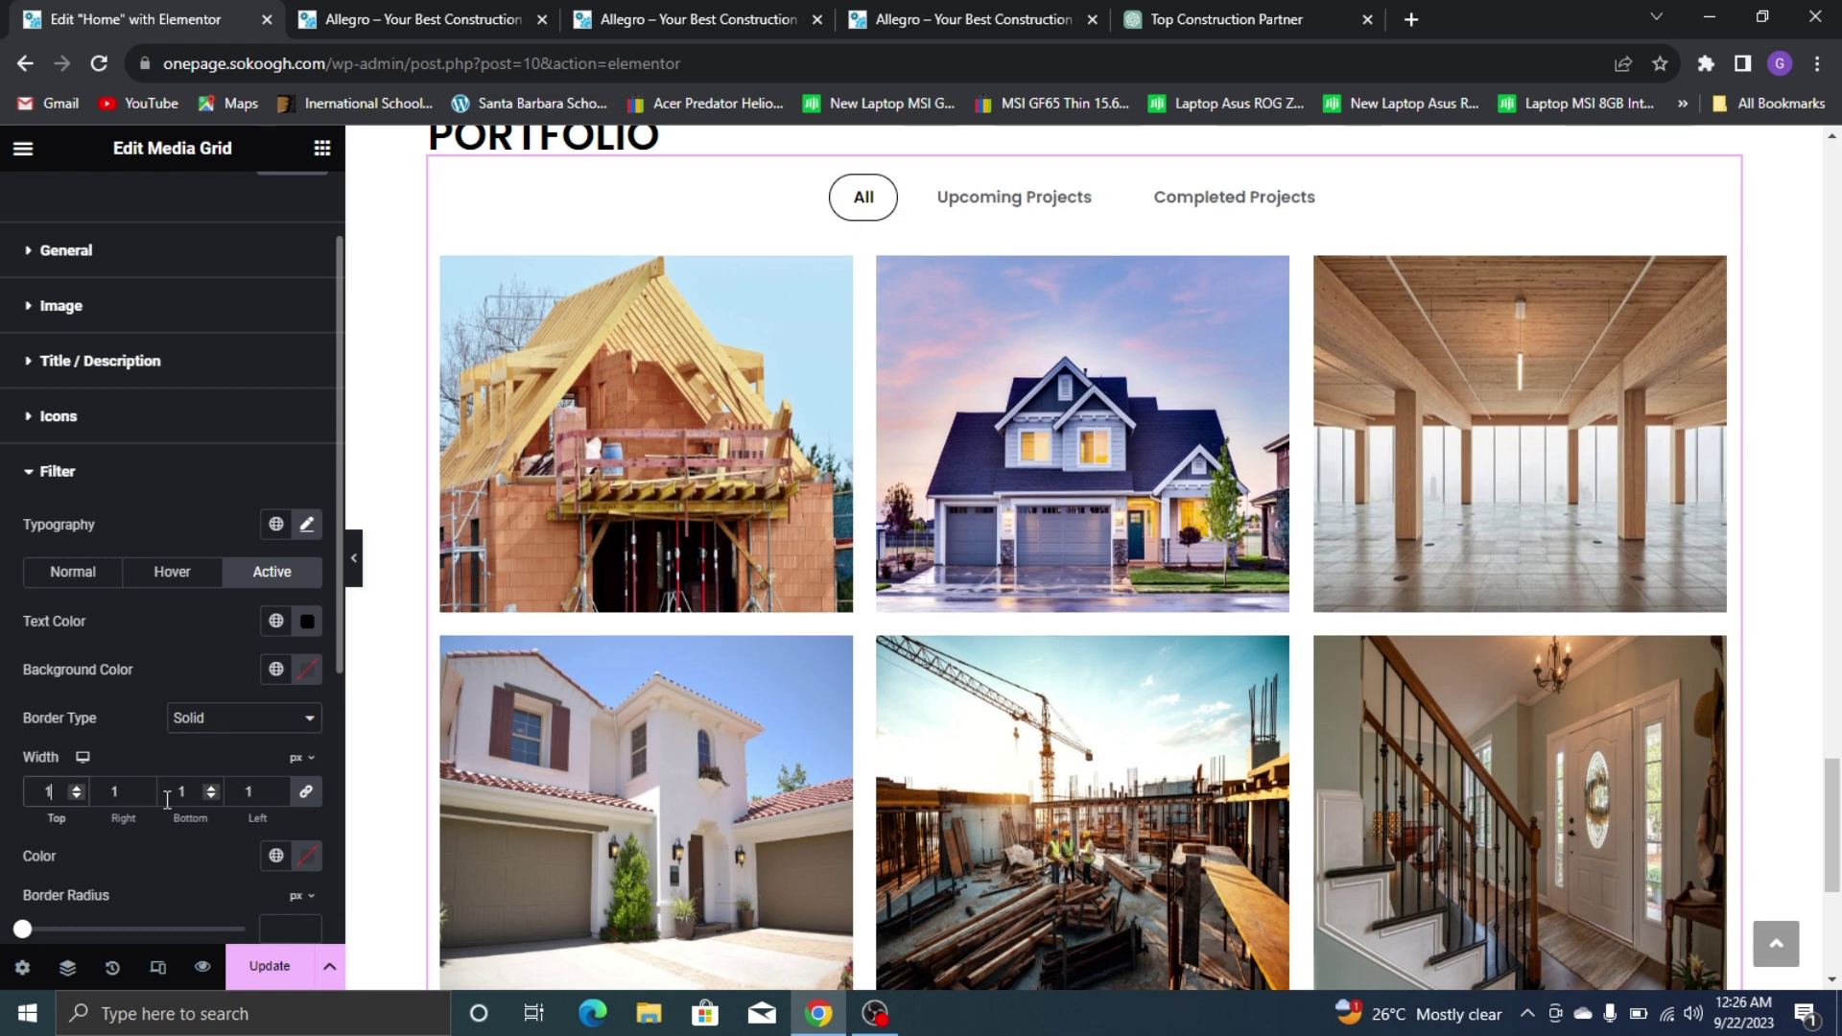
{"action": "left_click", "coordinate": [275, 857]}
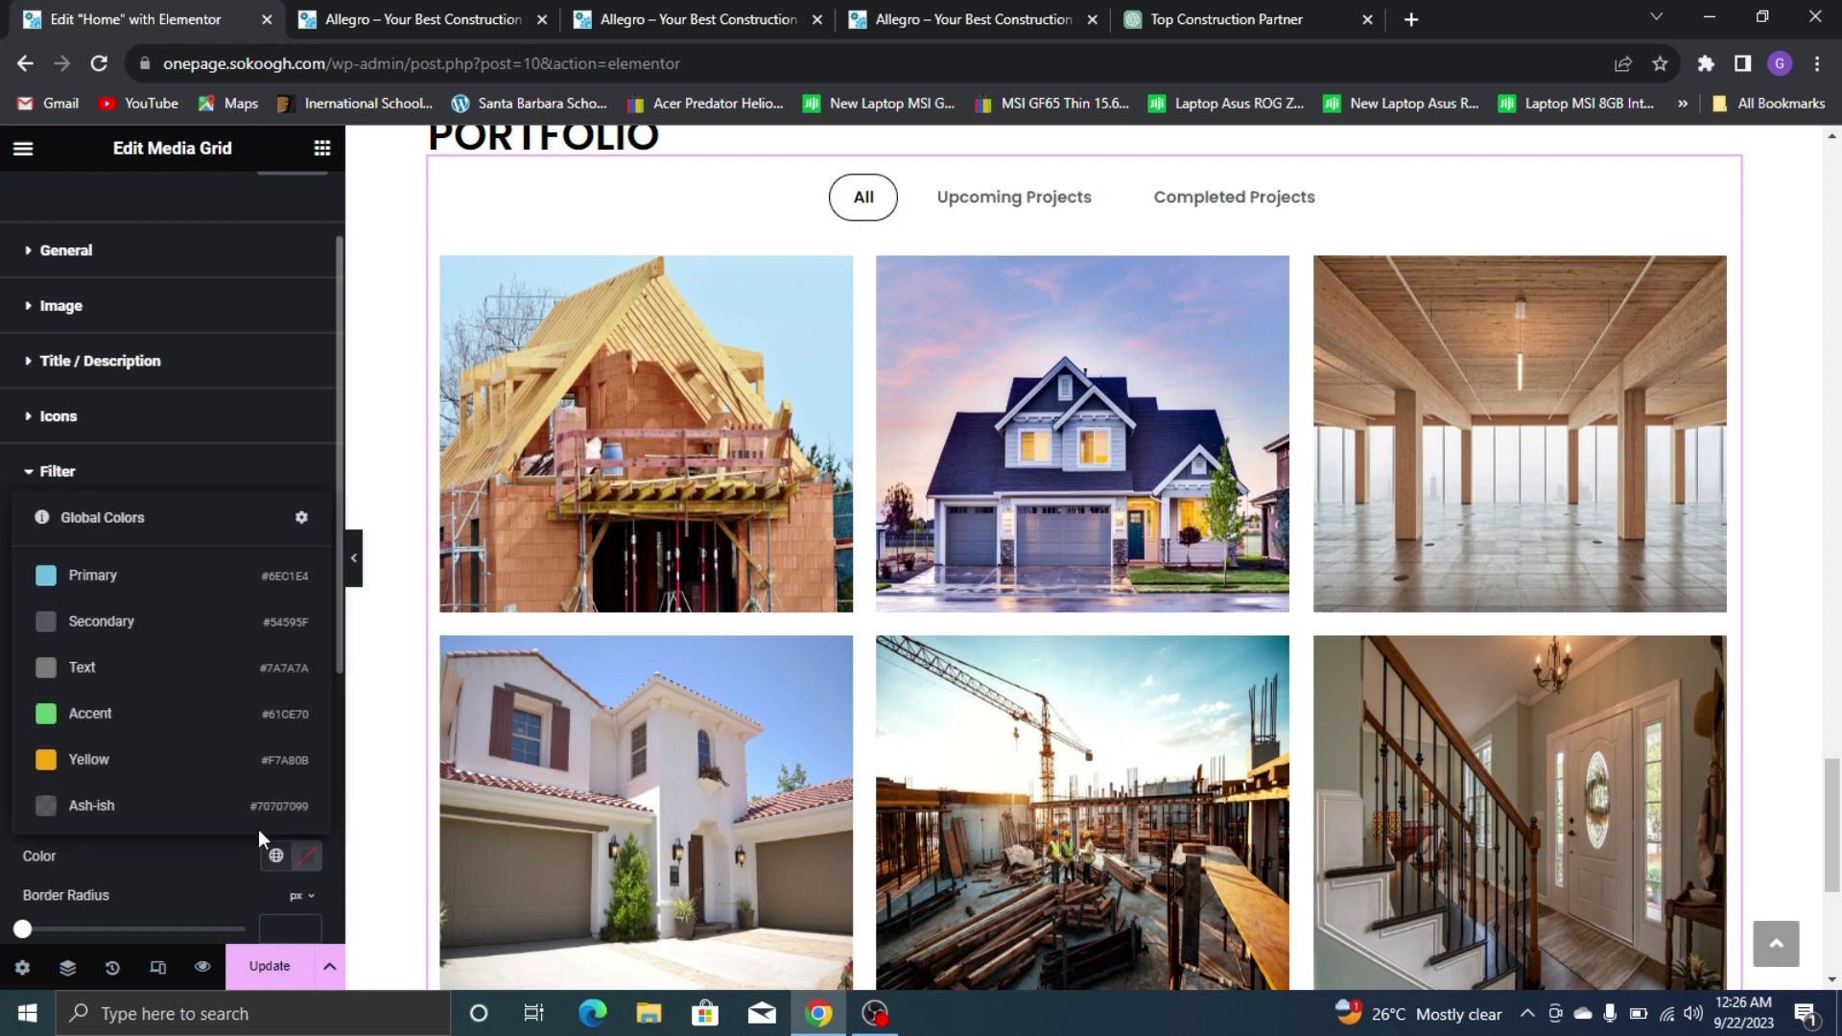
{"action": "left_click", "coordinate": [269, 759]}
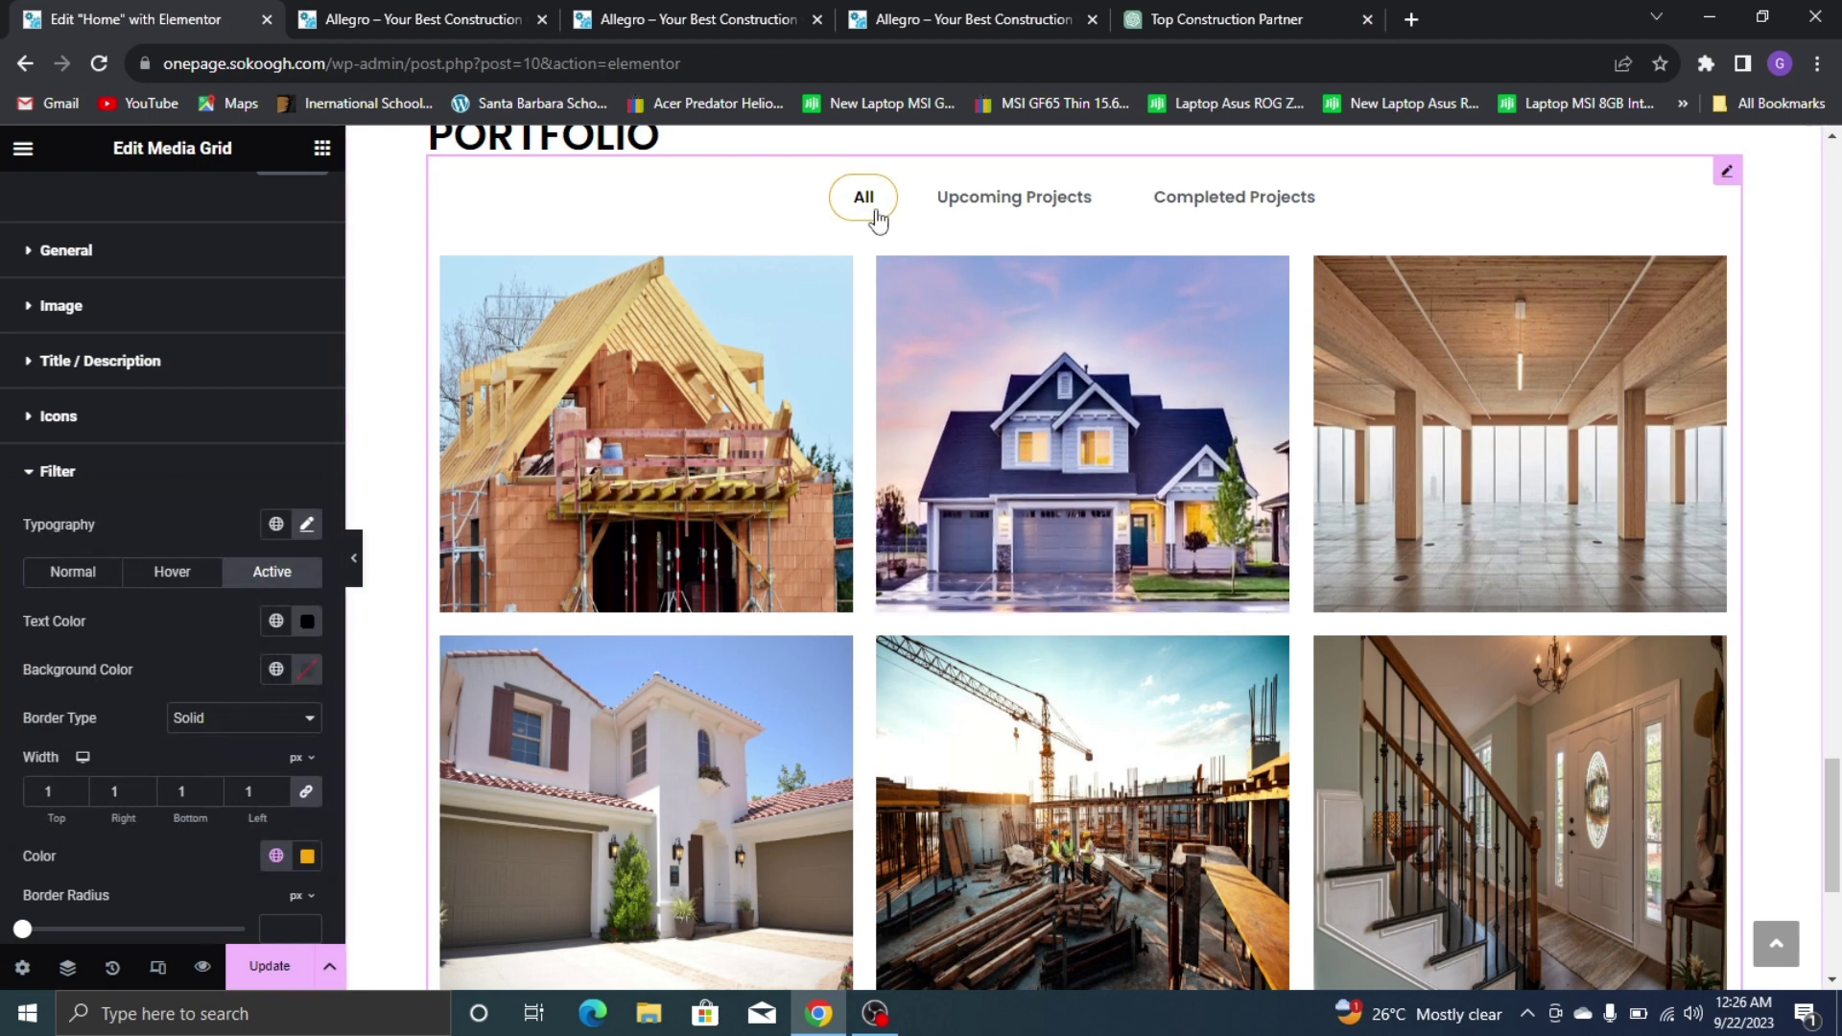
{"action": "left_click", "coordinate": [998, 211]}
{"action": "left_click", "coordinate": [1249, 207]}
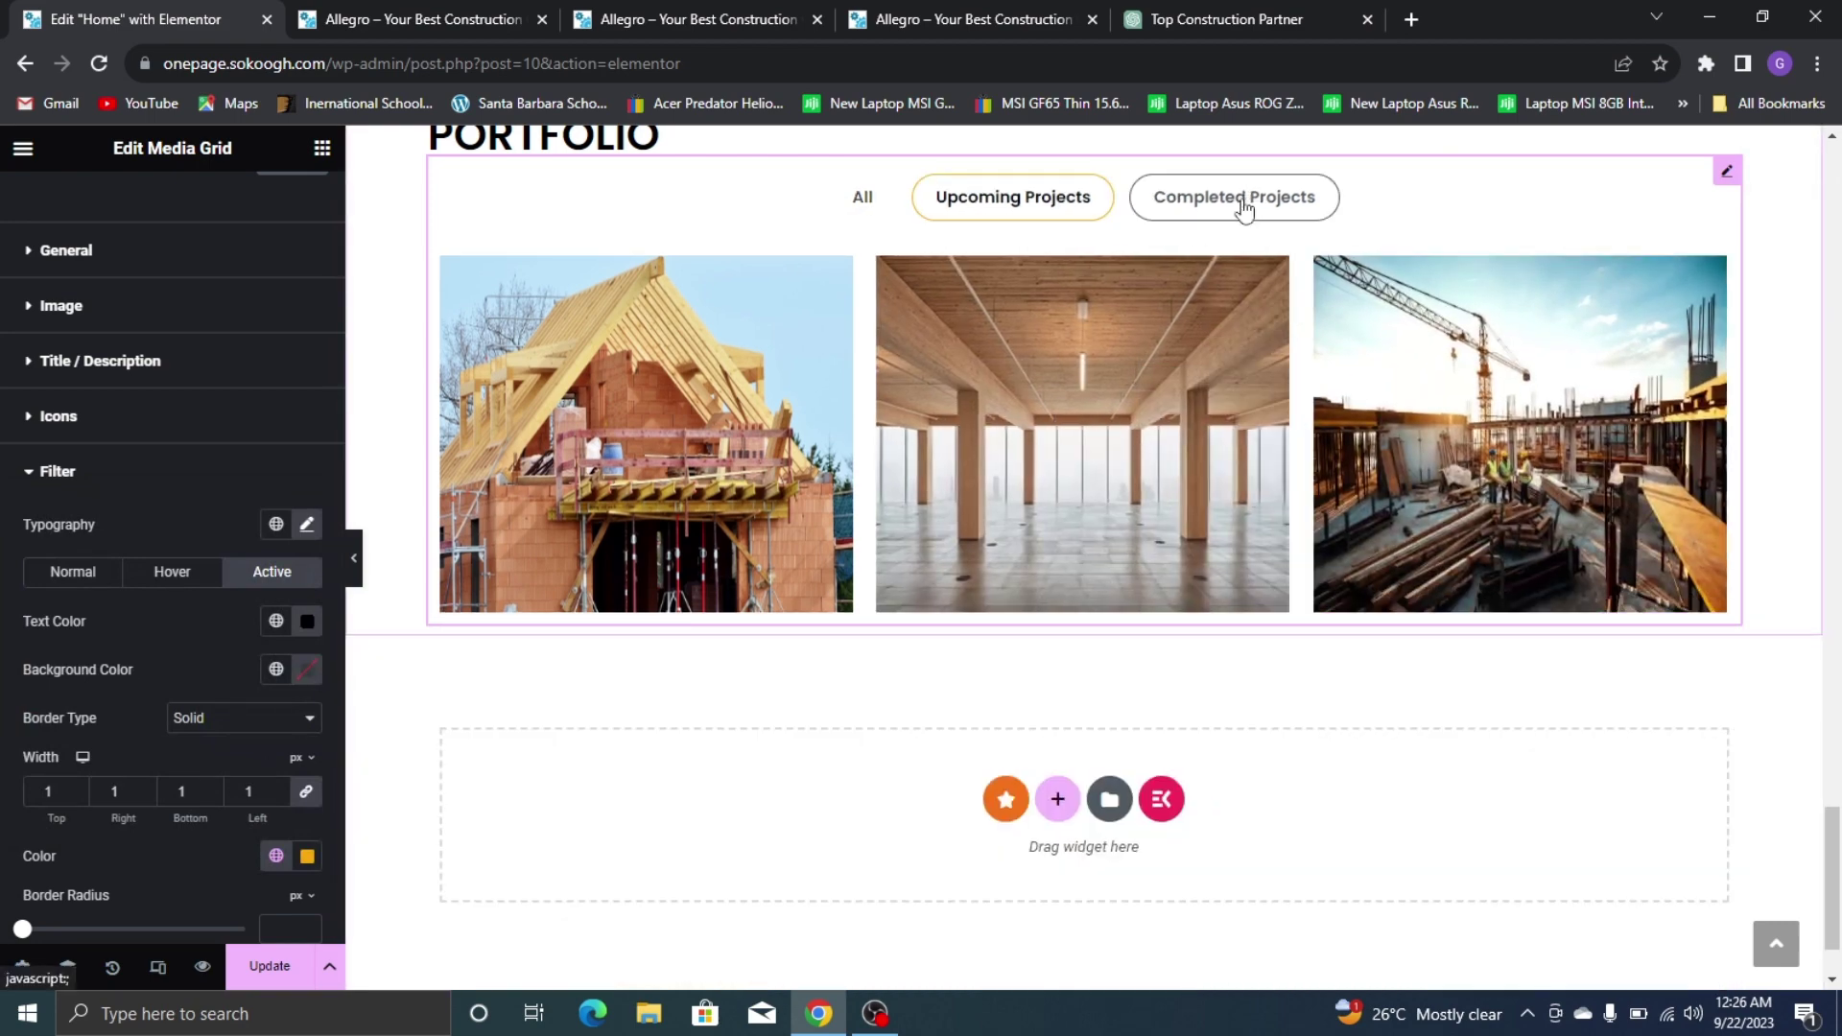
{"action": "left_click", "coordinate": [871, 204]}
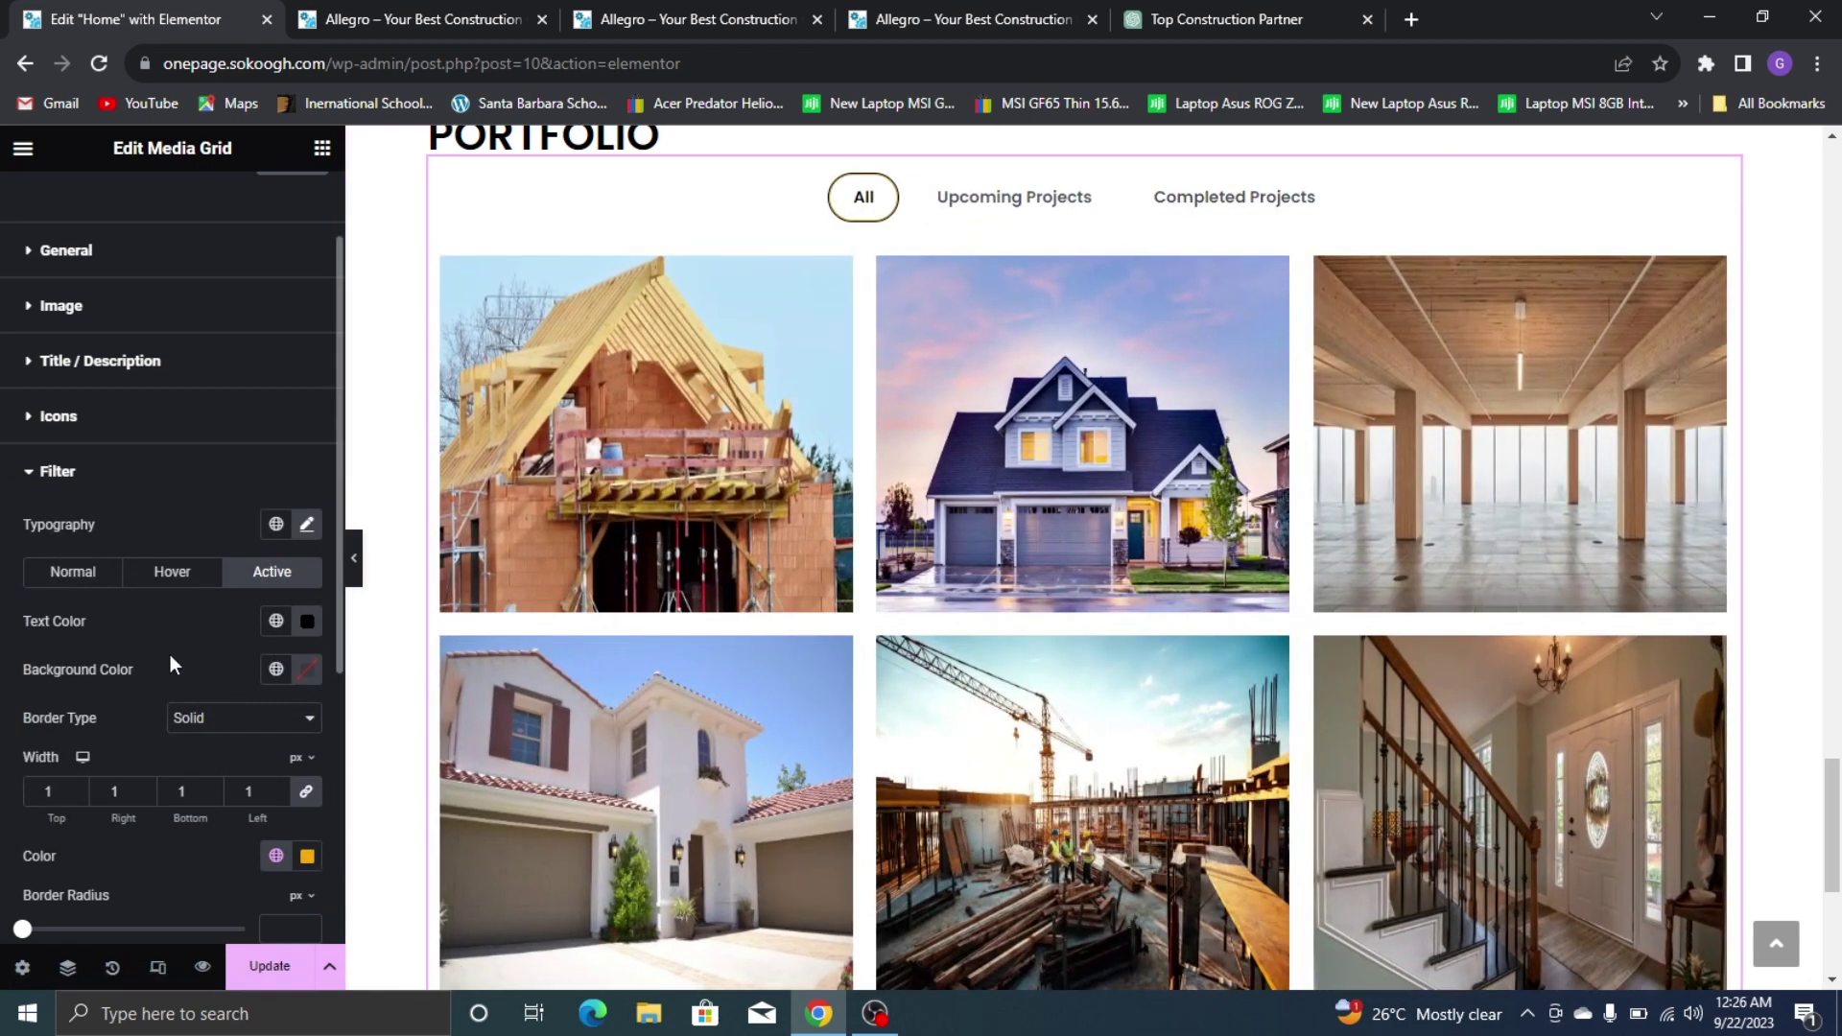
Set the filter labels' typography font size to 15
{"action": "left_click", "coordinate": [174, 573]}
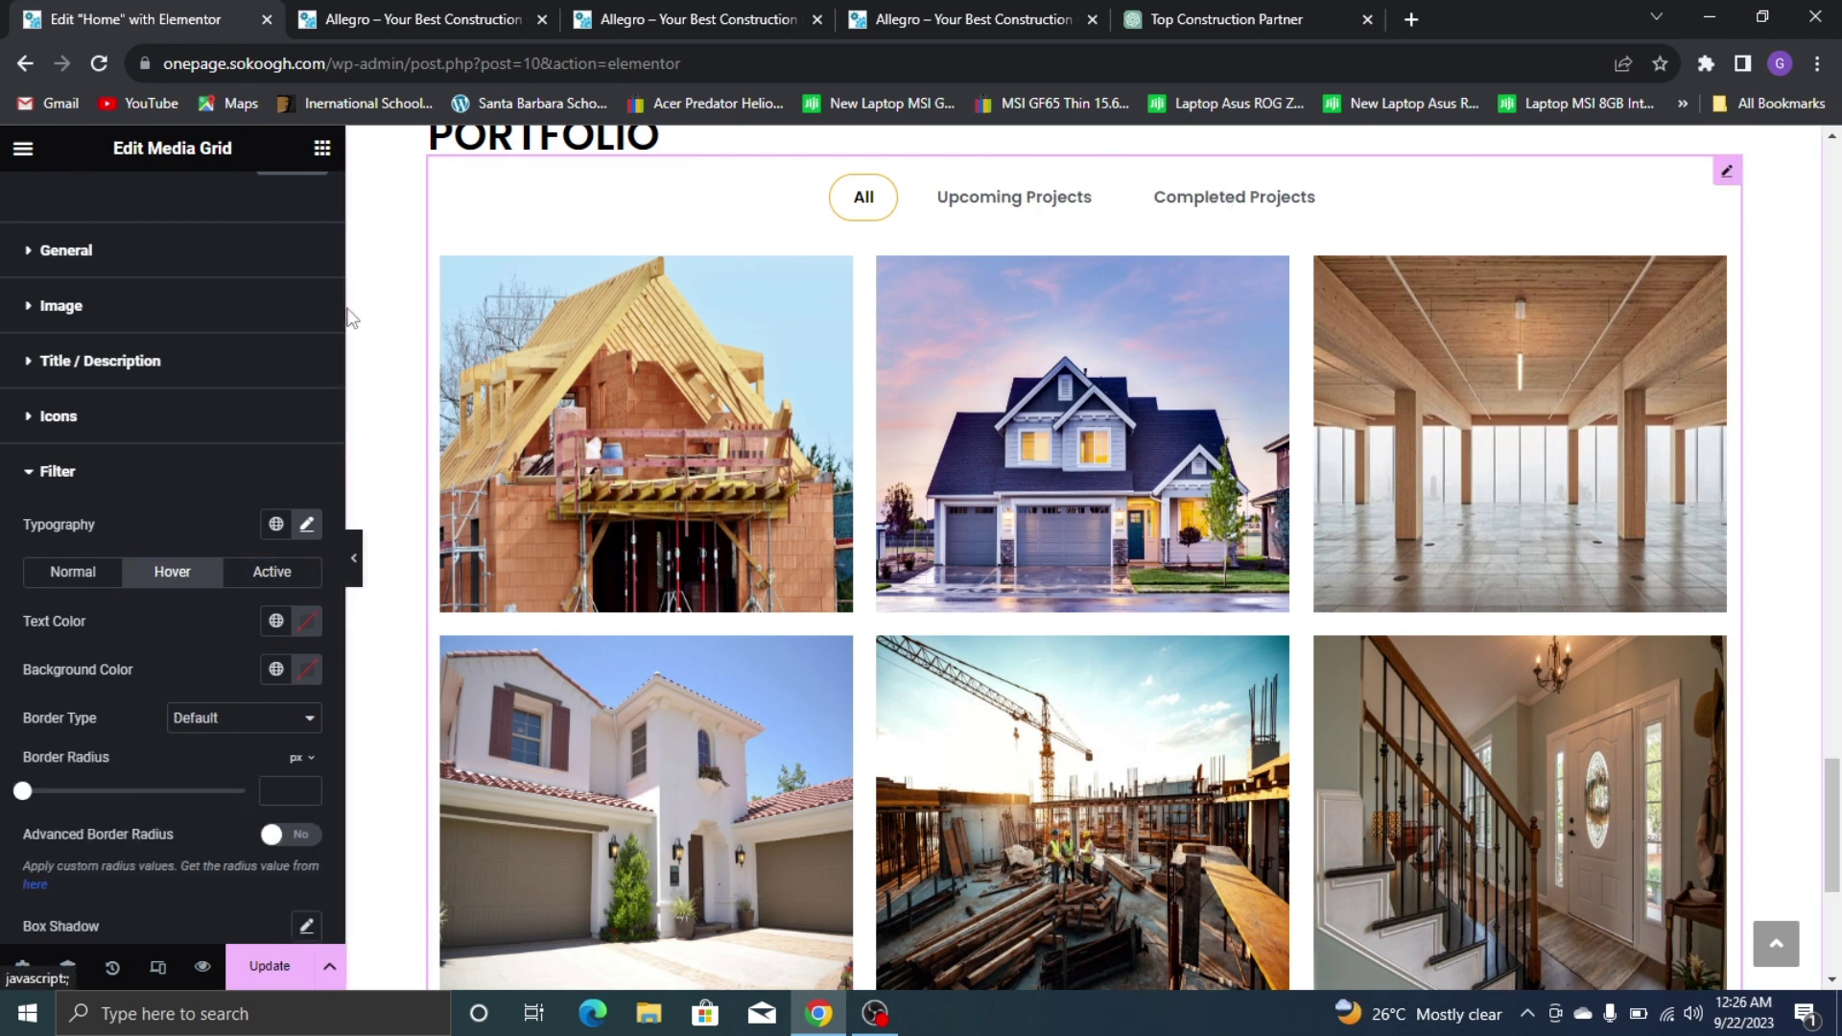
{"action": "left_click", "coordinate": [308, 526]}
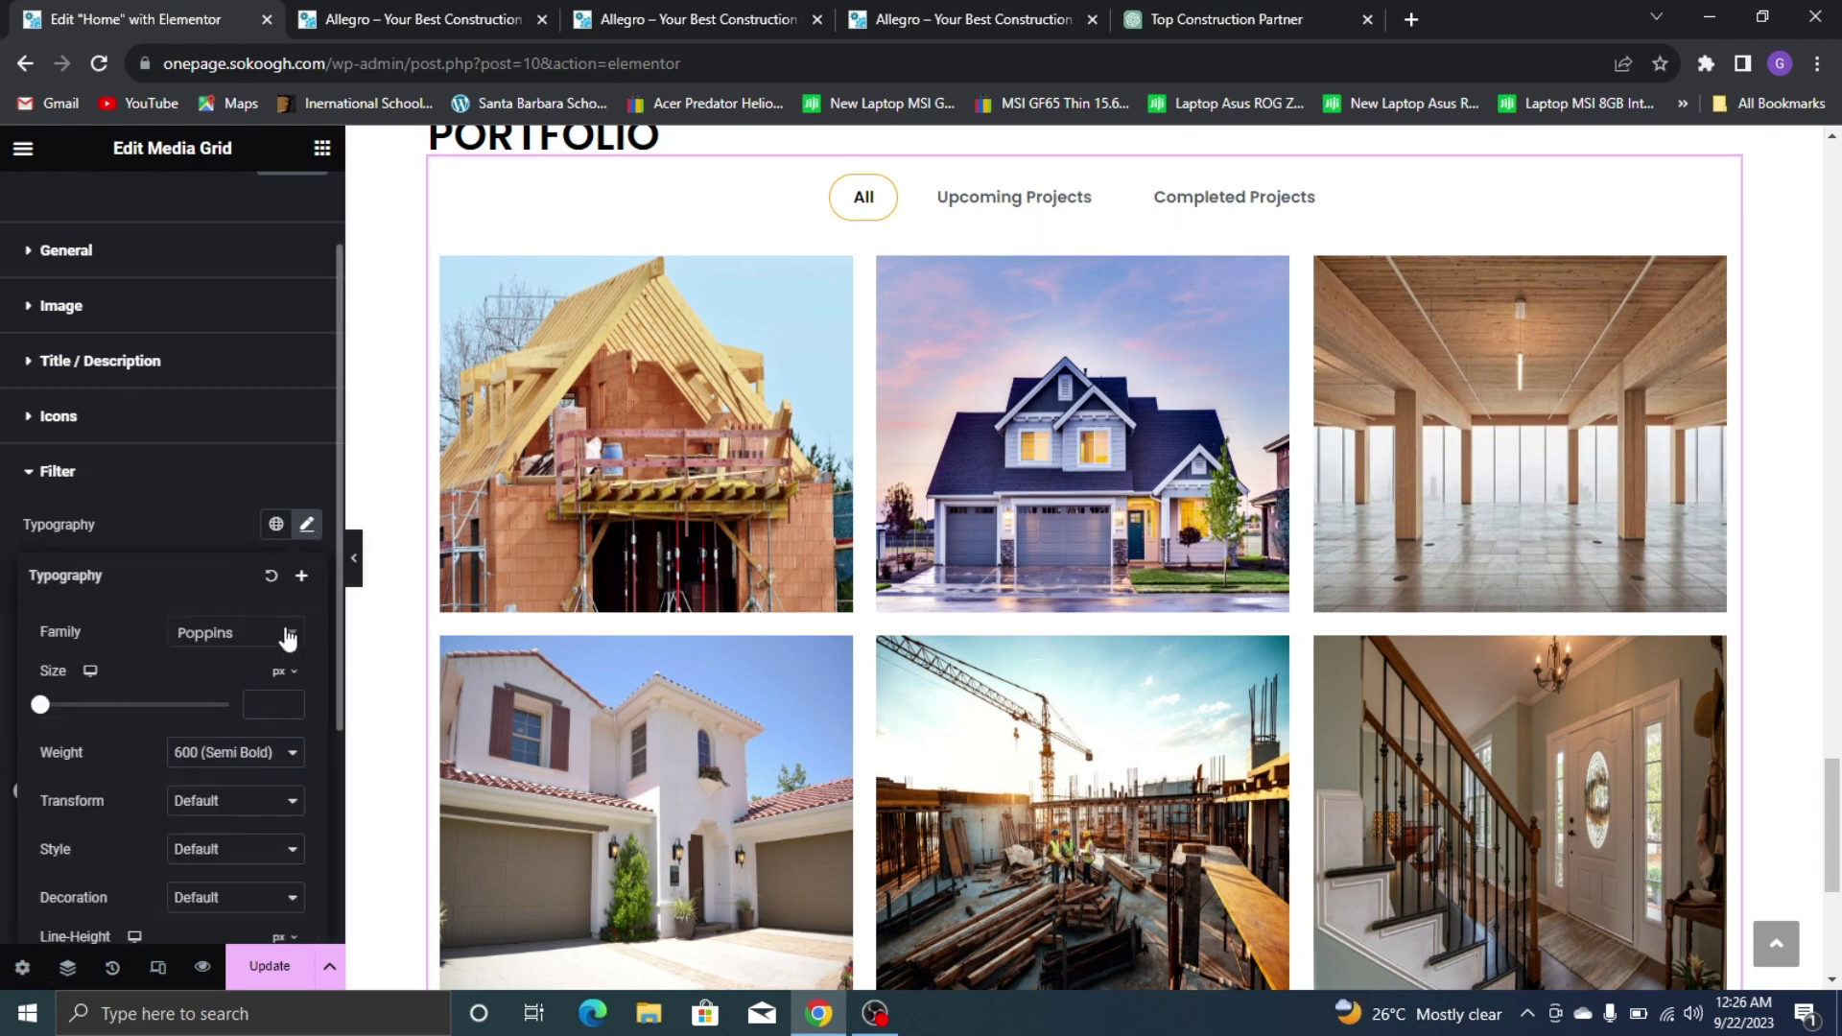
{"action": "left_click", "coordinate": [259, 705]}
{"action": "type", "text": "15"}
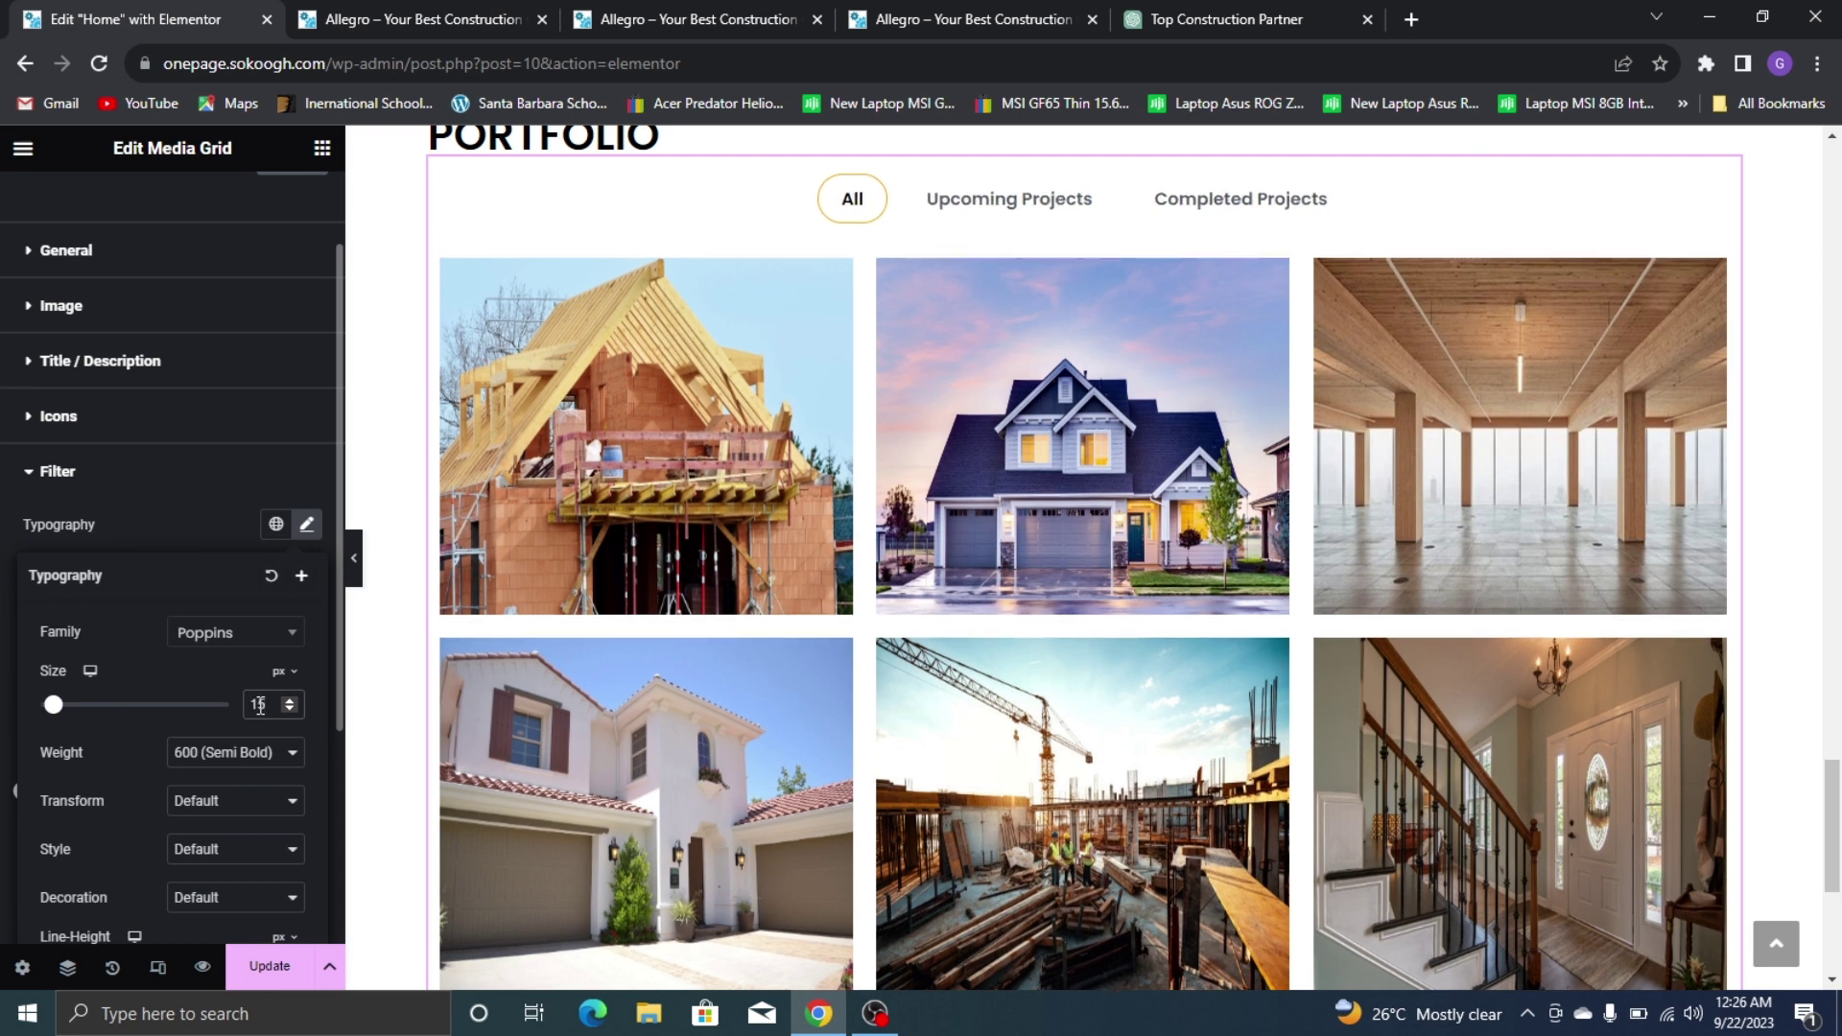
{"action": "left_click", "coordinate": [161, 519]}
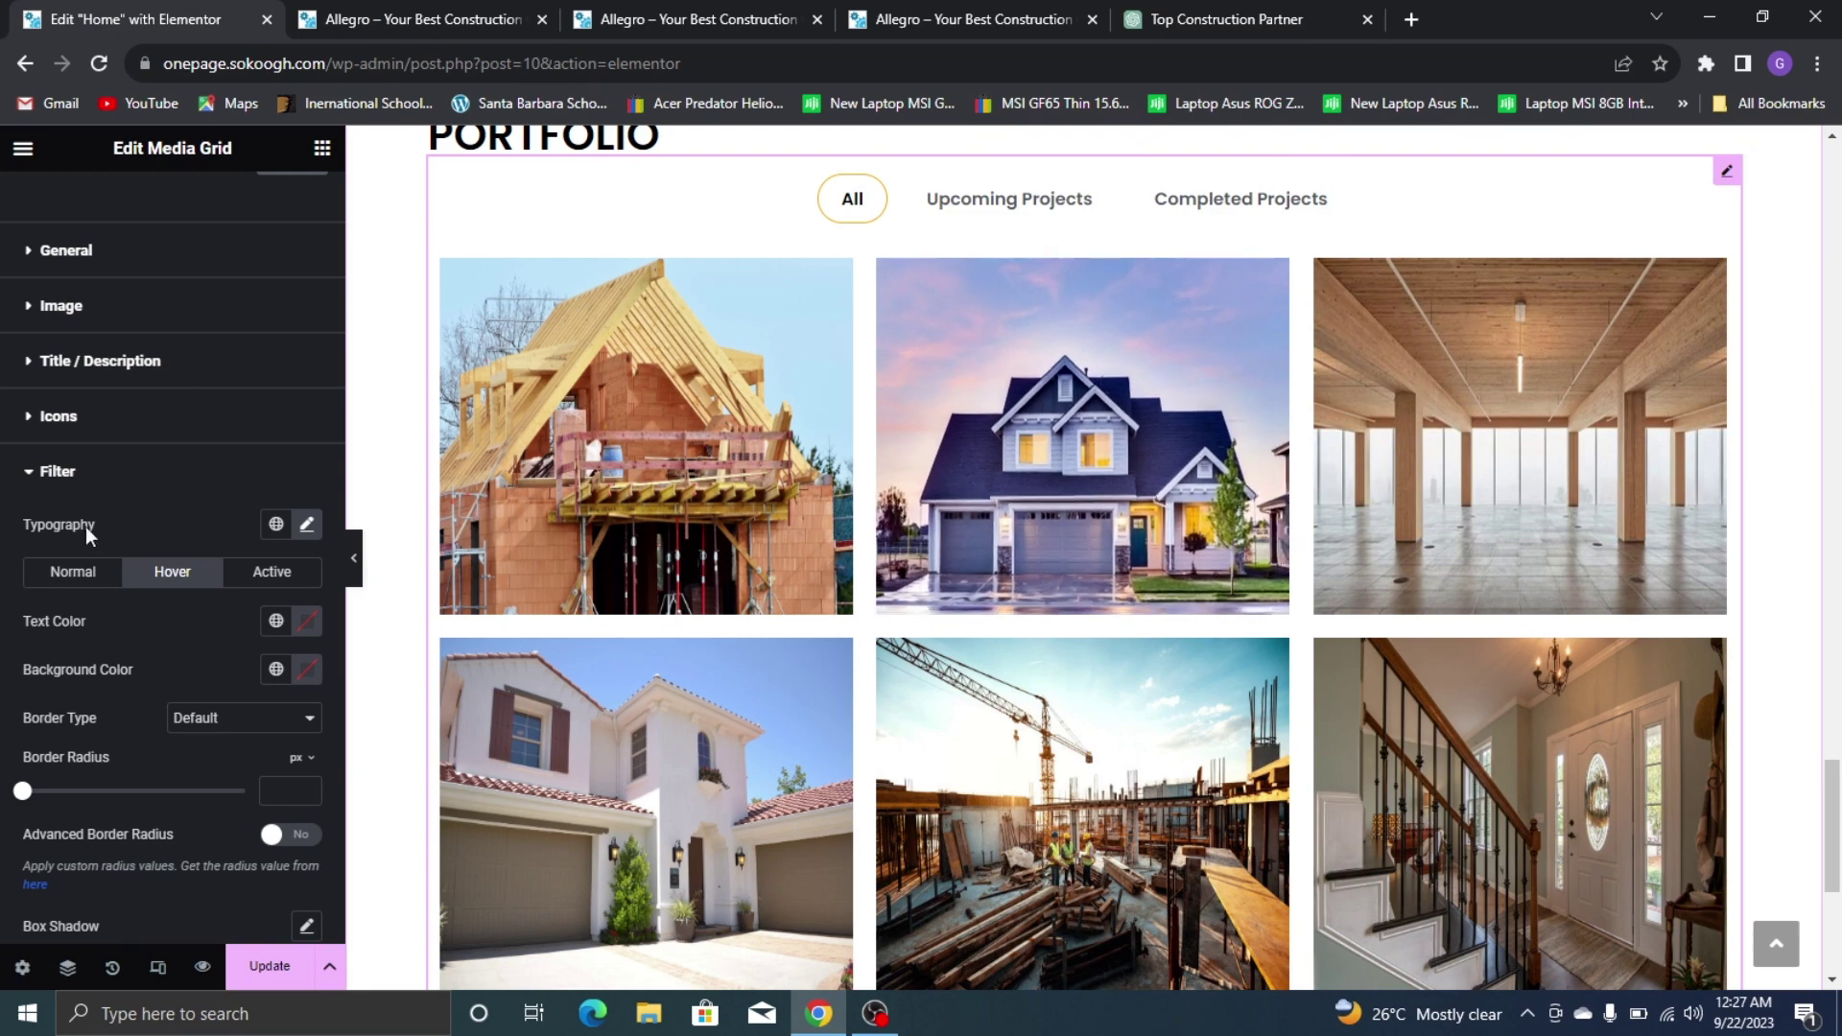
{"action": "scroll", "coordinate": [135, 579], "scroll_direction": "down", "scroll_amount": 4}
{"action": "scroll", "coordinate": [136, 579], "scroll_direction": "up", "scroll_amount": 5}
{"action": "scroll", "coordinate": [920, 304], "scroll_direction": "up", "scroll_amount": 5}
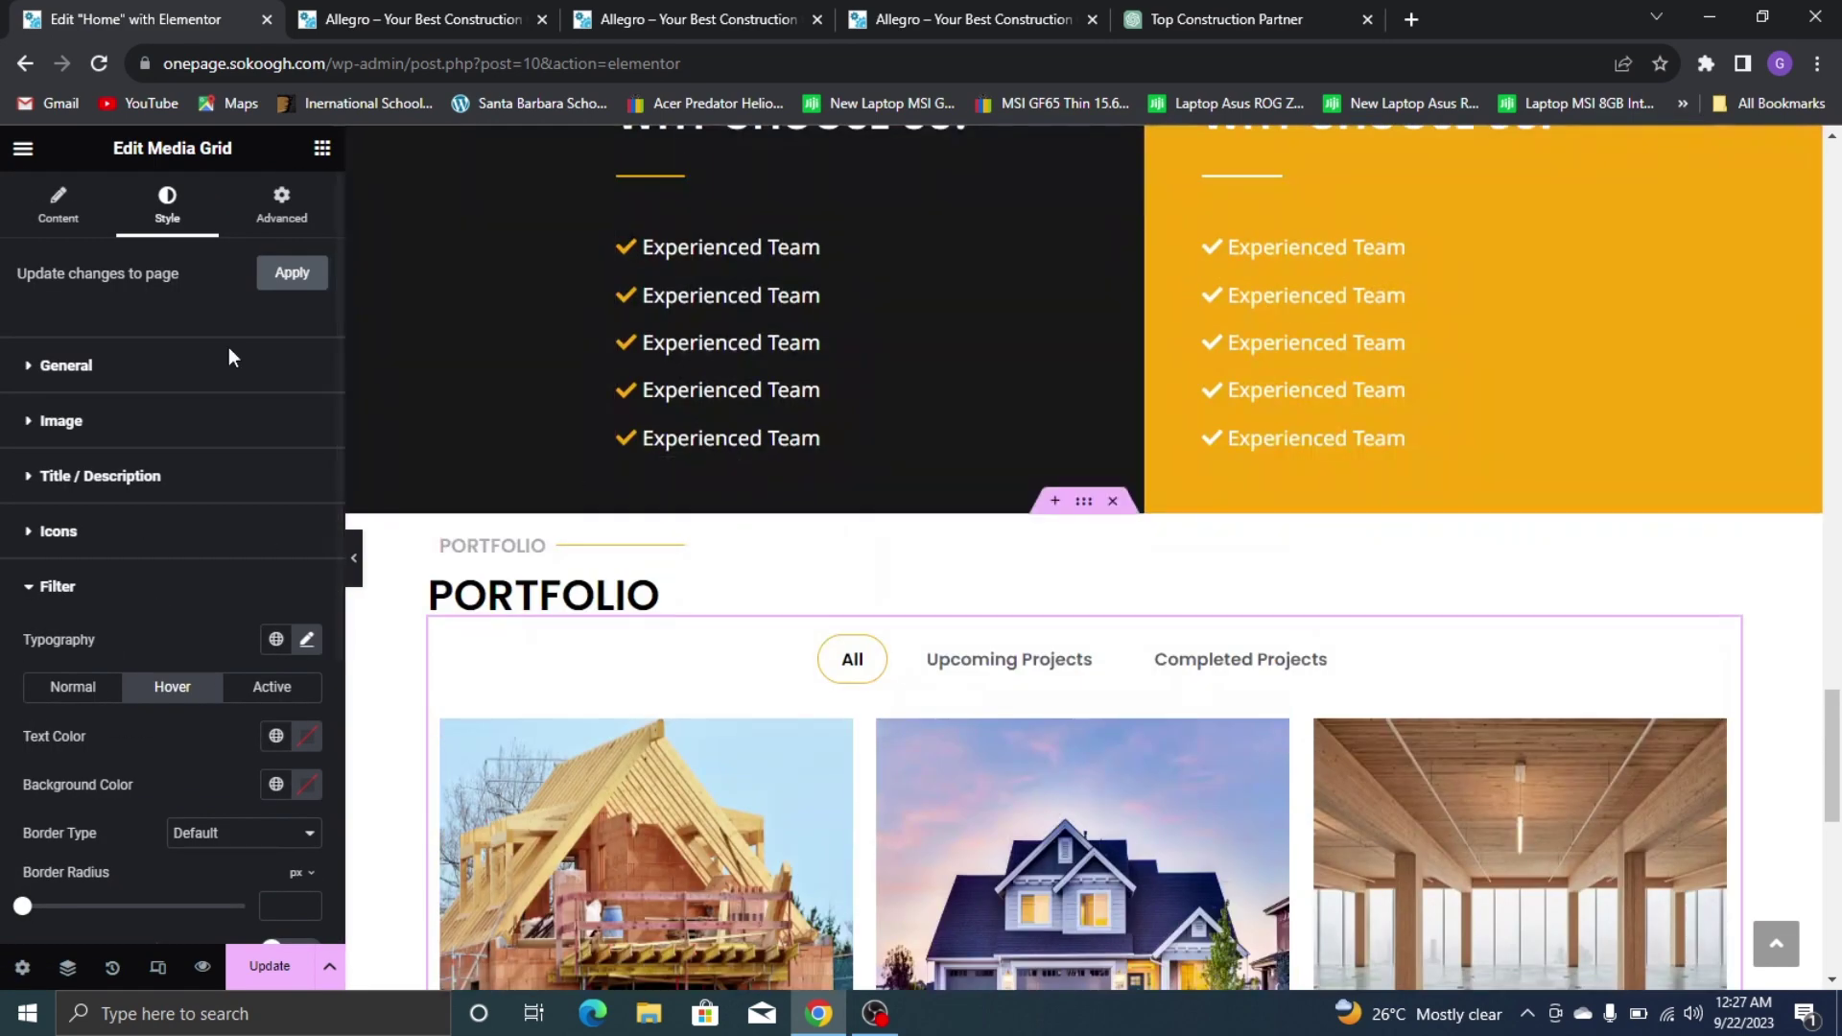
Unlink the portfolio container's margins and set its top margin to 80
{"action": "left_click", "coordinate": [133, 591]}
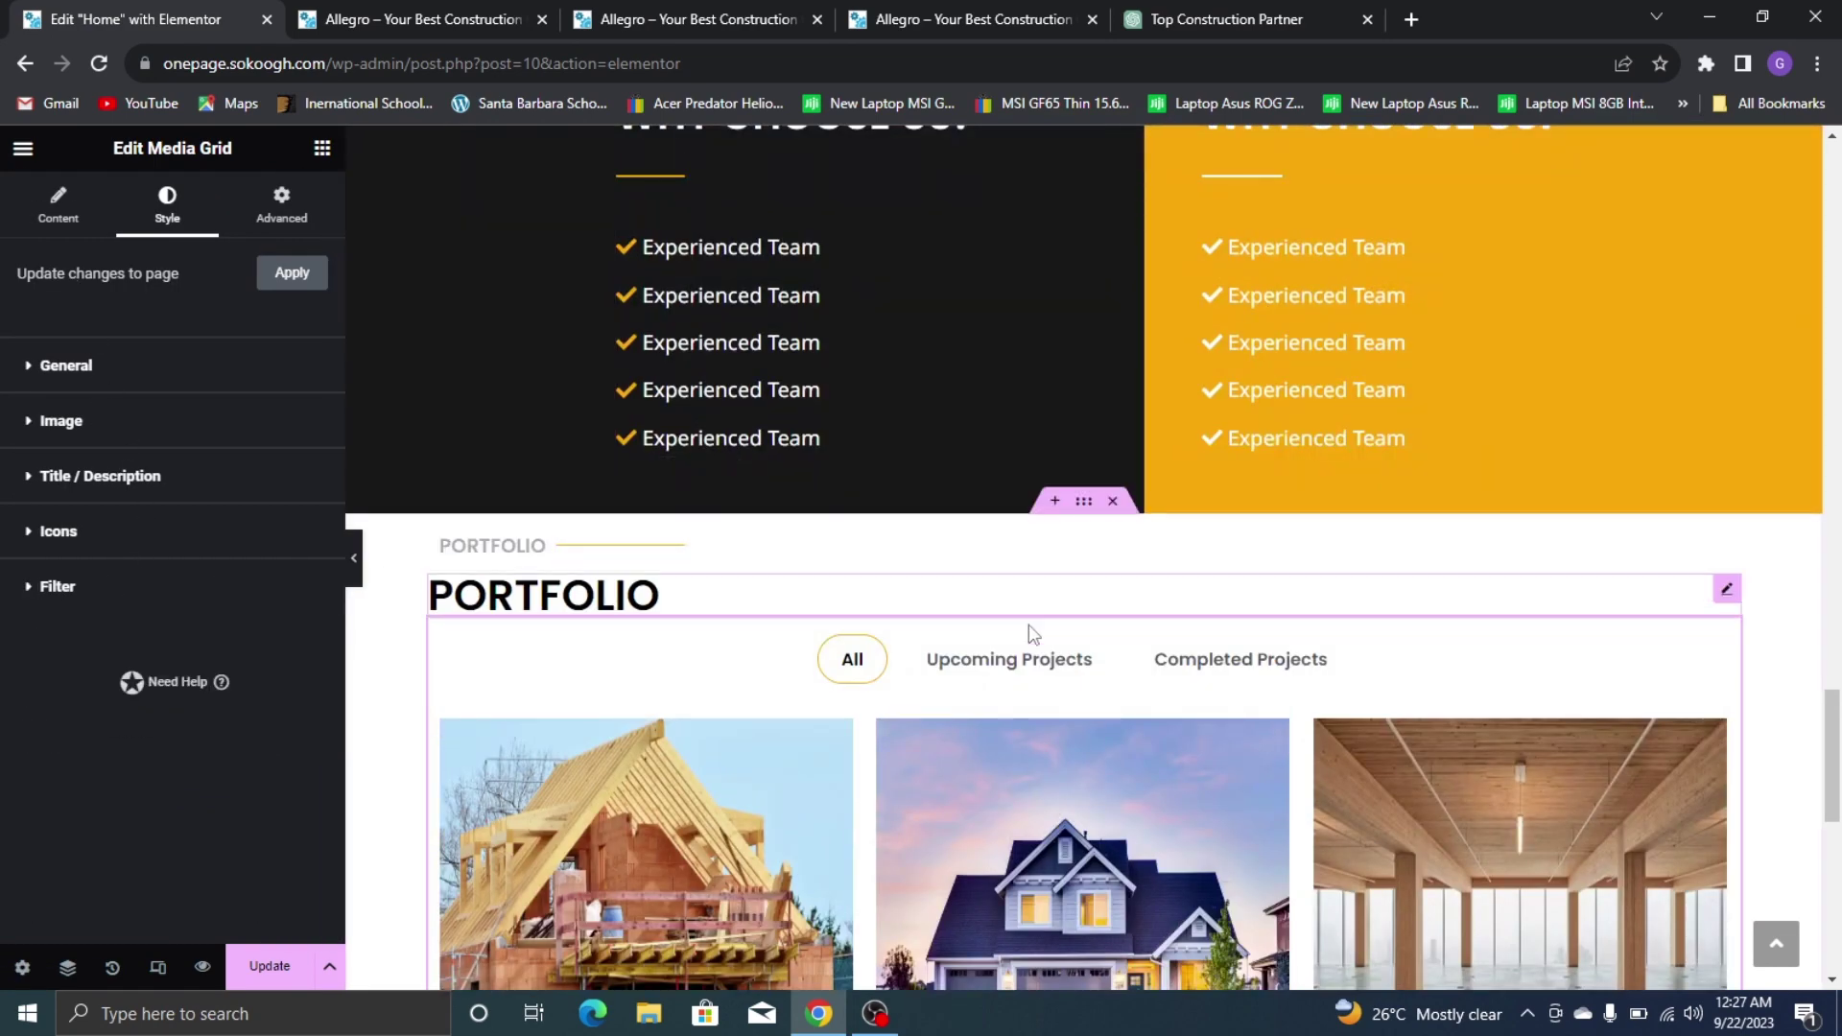
{"action": "left_click", "coordinate": [1081, 503]}
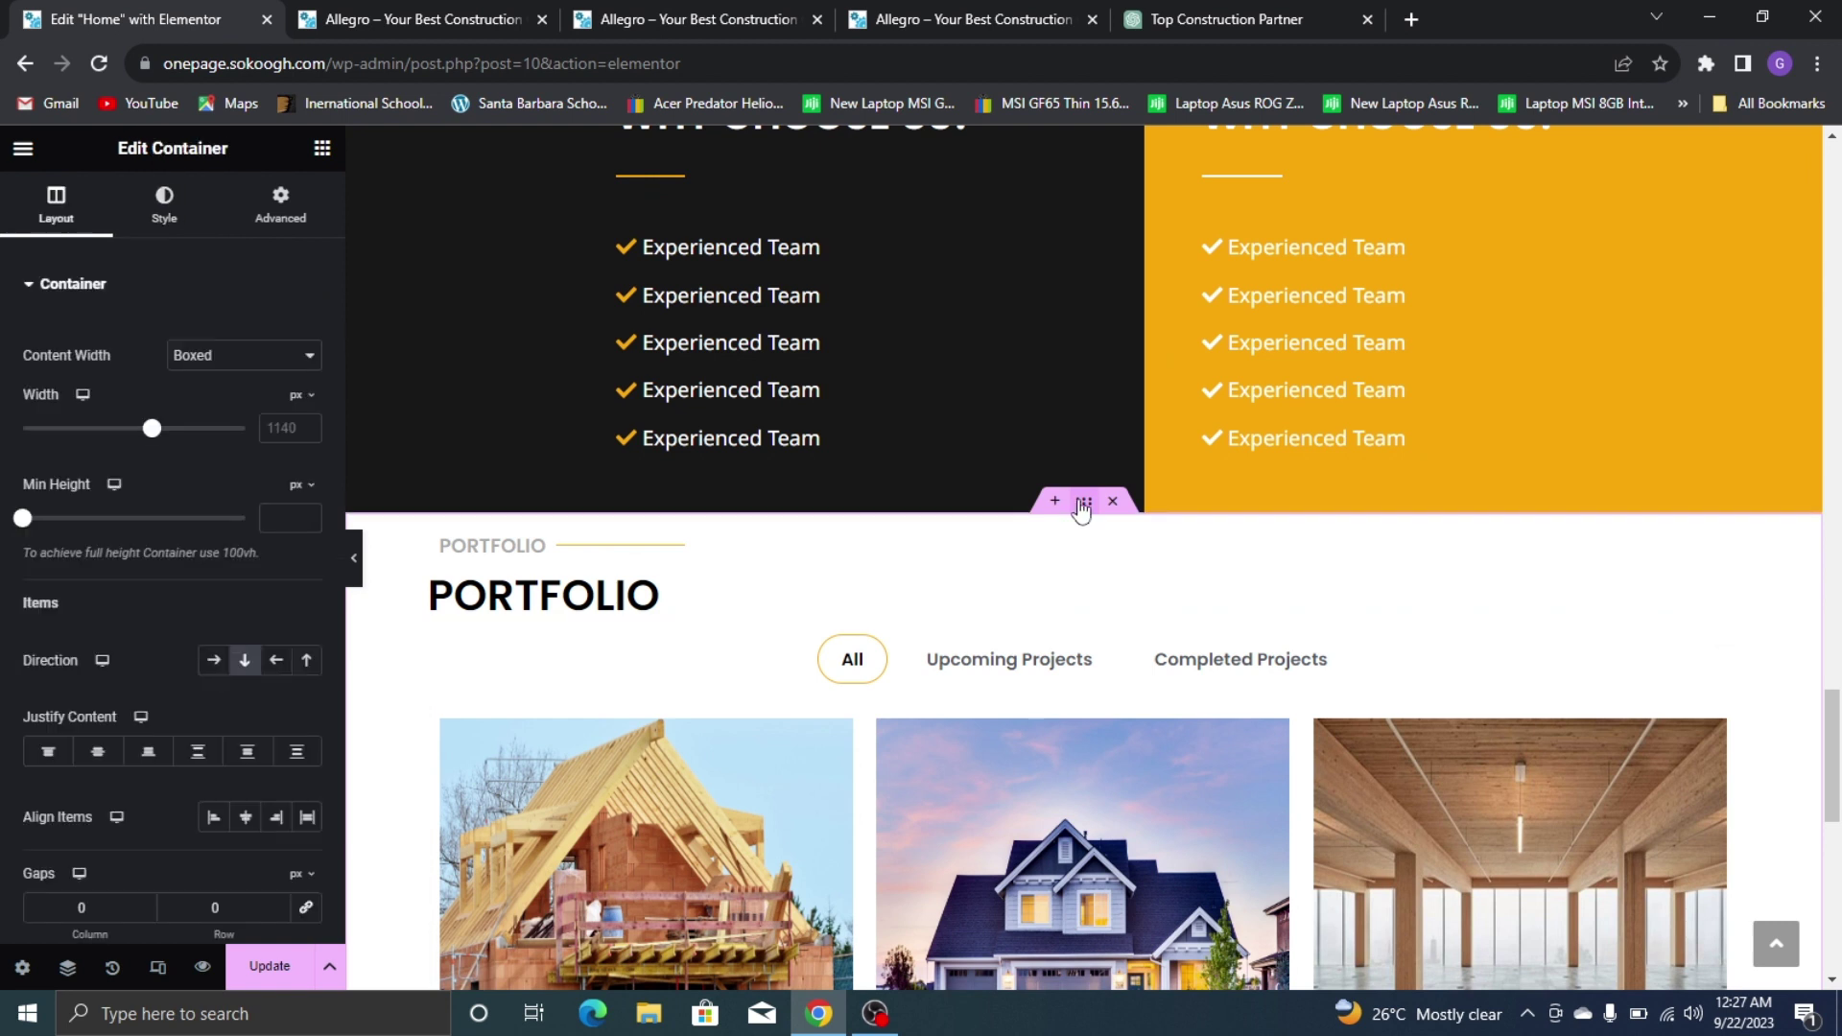
{"action": "scroll", "coordinate": [328, 222], "scroll_direction": "down", "scroll_amount": 4}
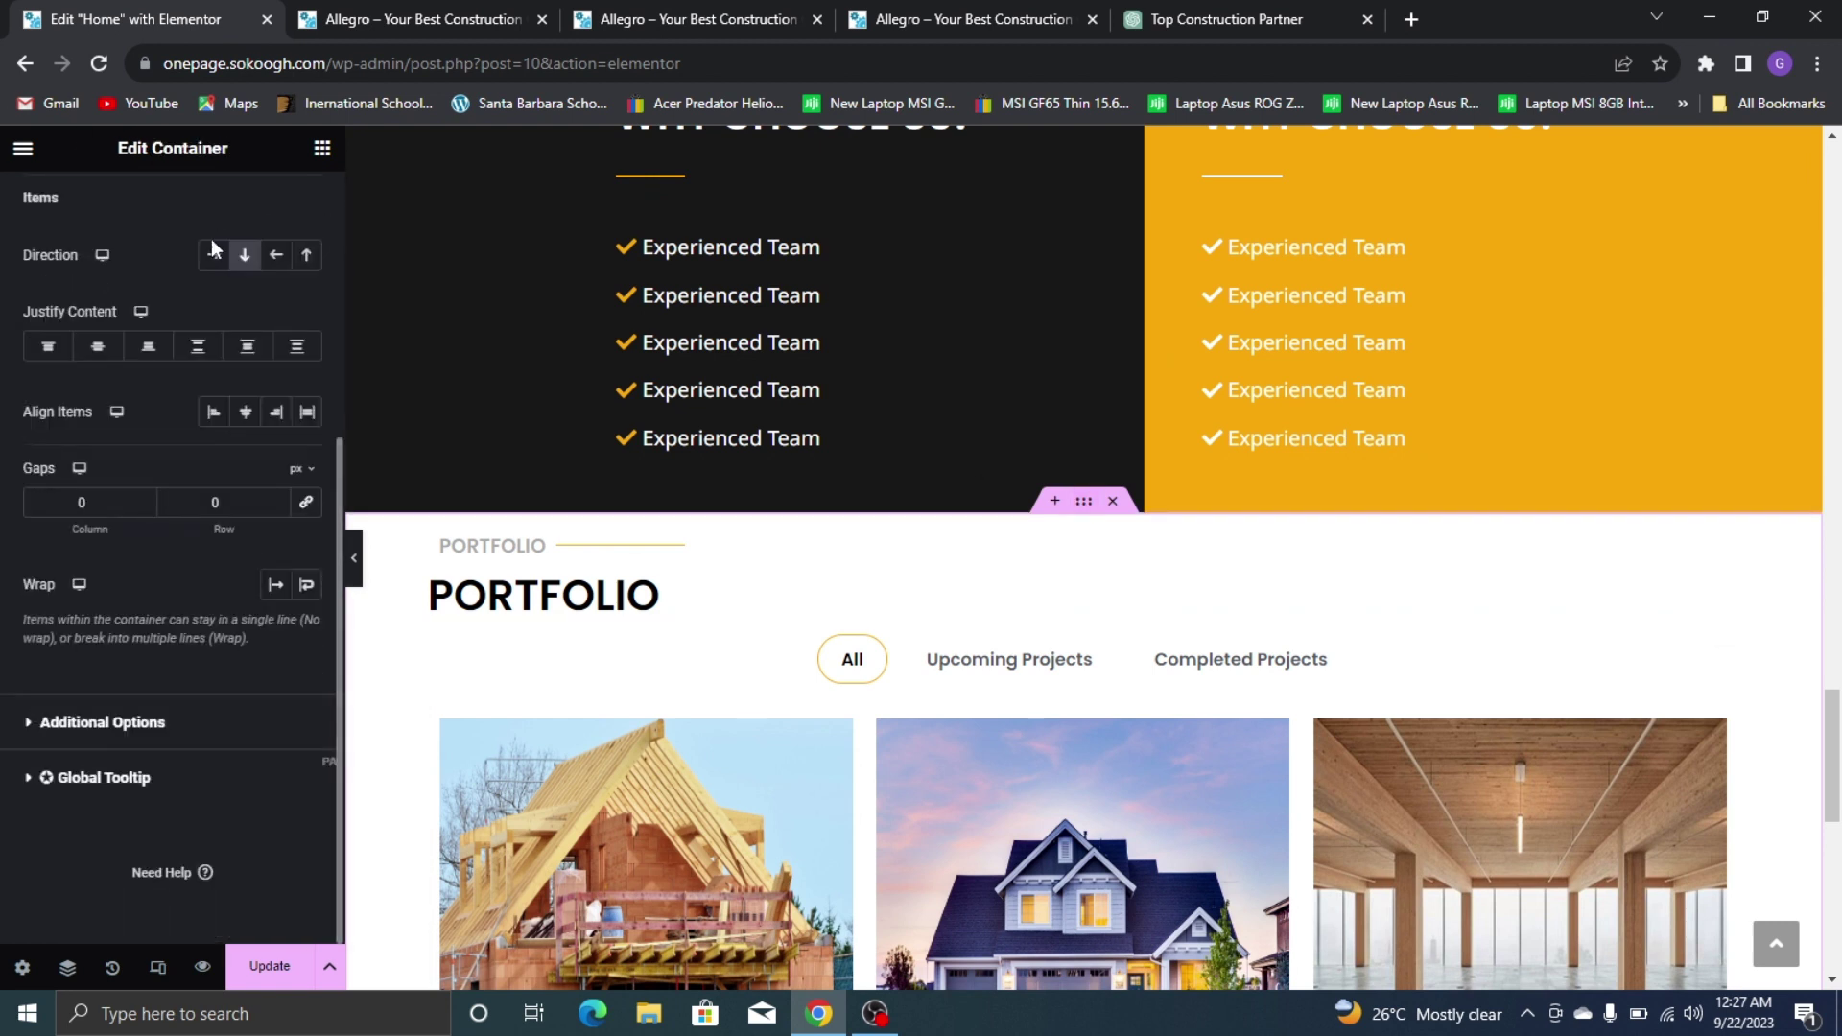
{"action": "scroll", "coordinate": [242, 288], "scroll_direction": "up", "scroll_amount": 4}
{"action": "left_click", "coordinate": [281, 206]}
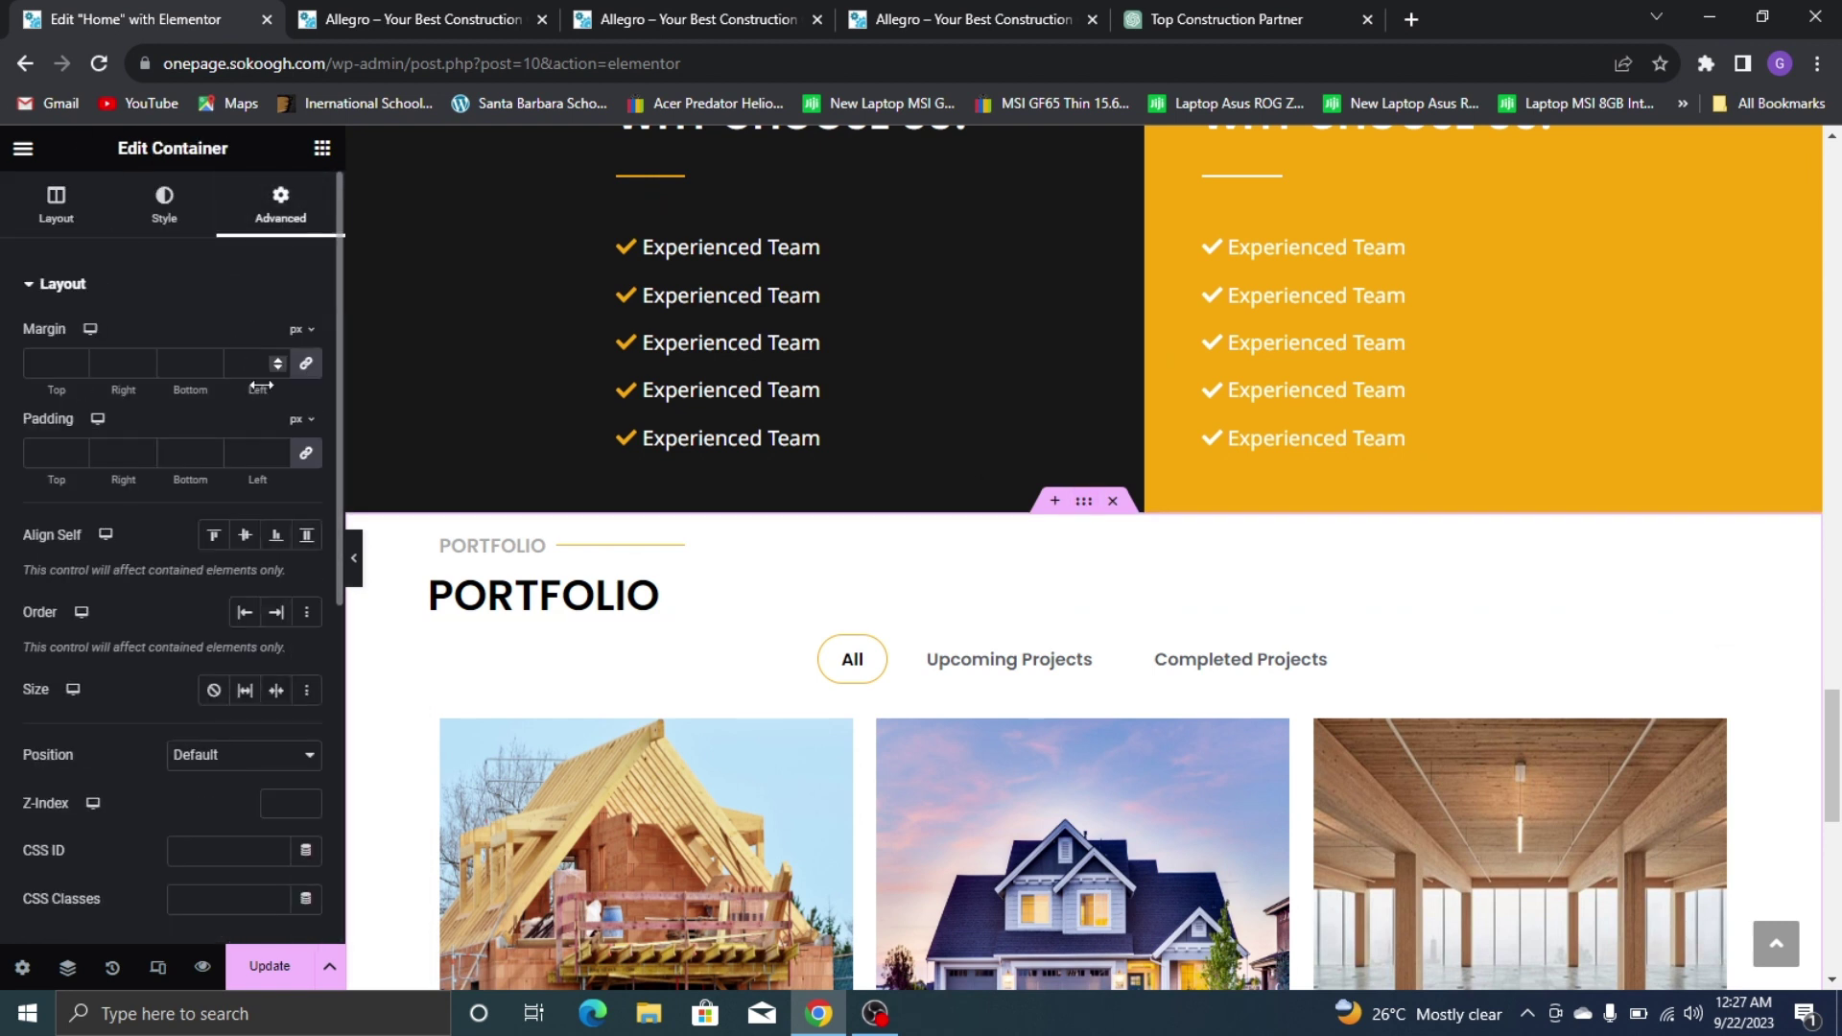
{"action": "left_click", "coordinate": [307, 380]}
{"action": "type", "text": "80"}
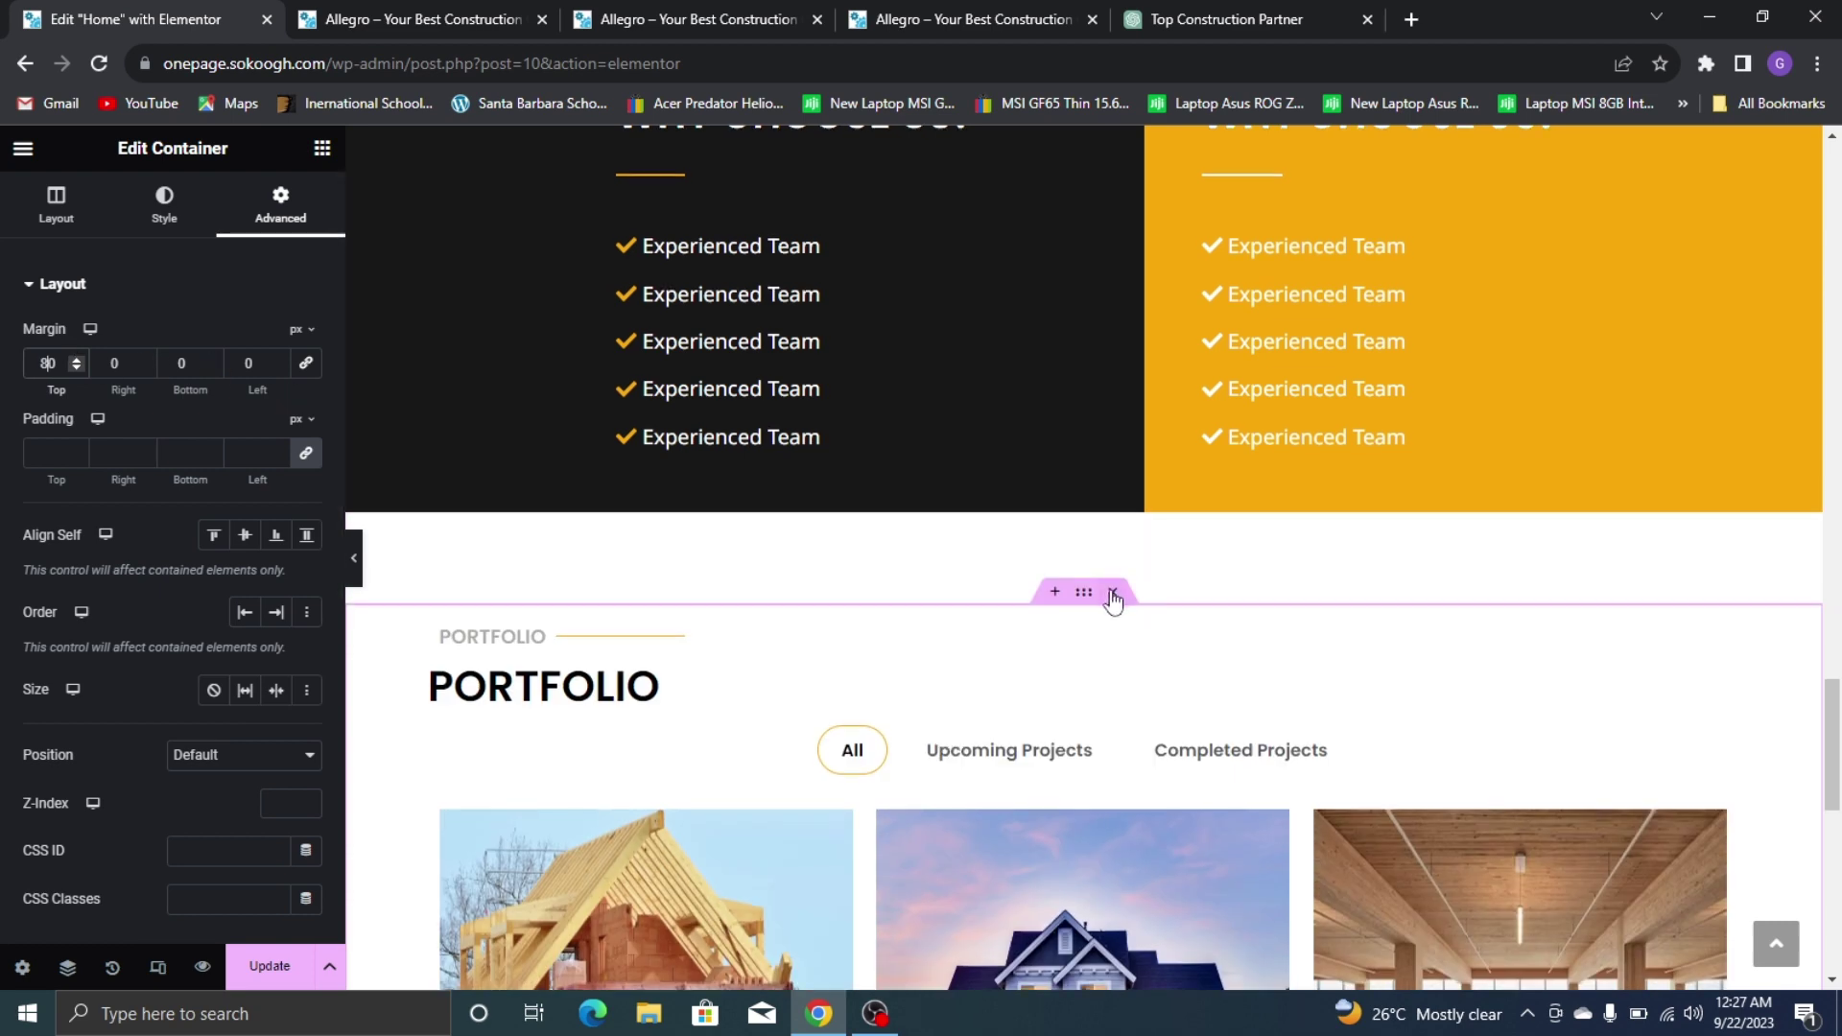
Update the page and open a preview of it
{"action": "scroll", "coordinate": [1110, 597], "scroll_direction": "down", "scroll_amount": 10}
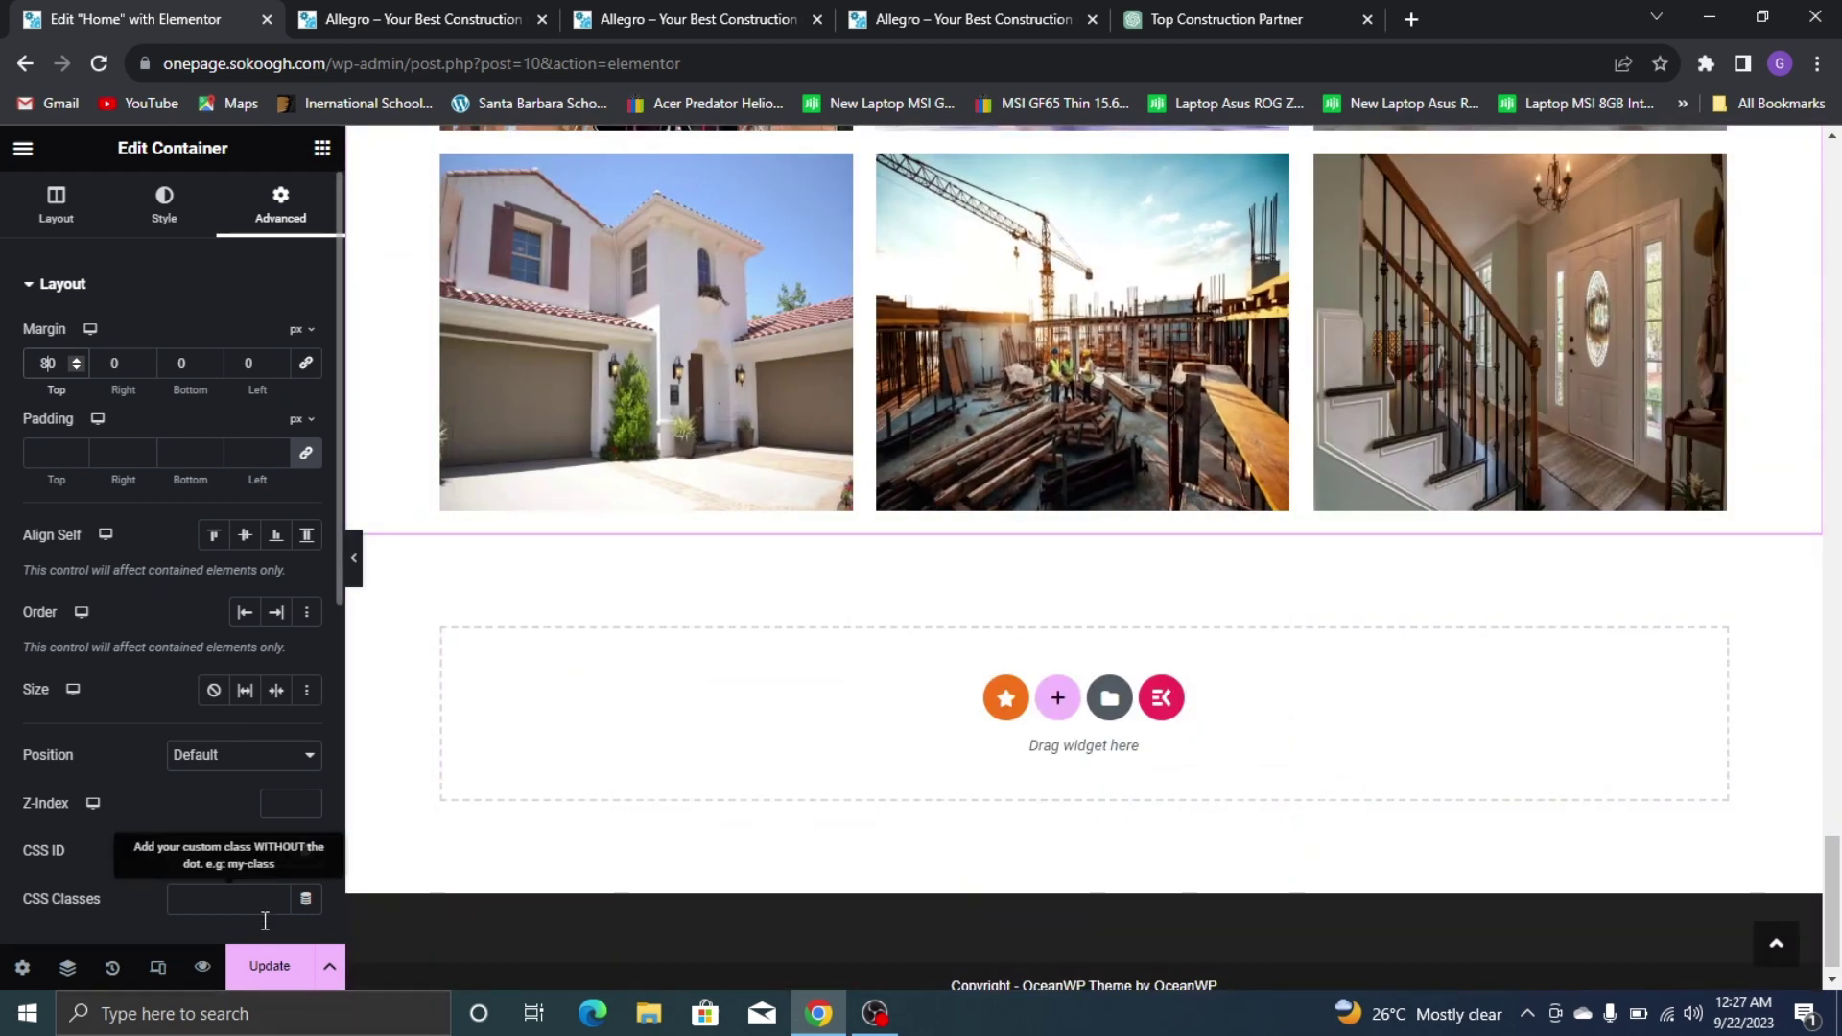
{"action": "left_click", "coordinate": [263, 969]}
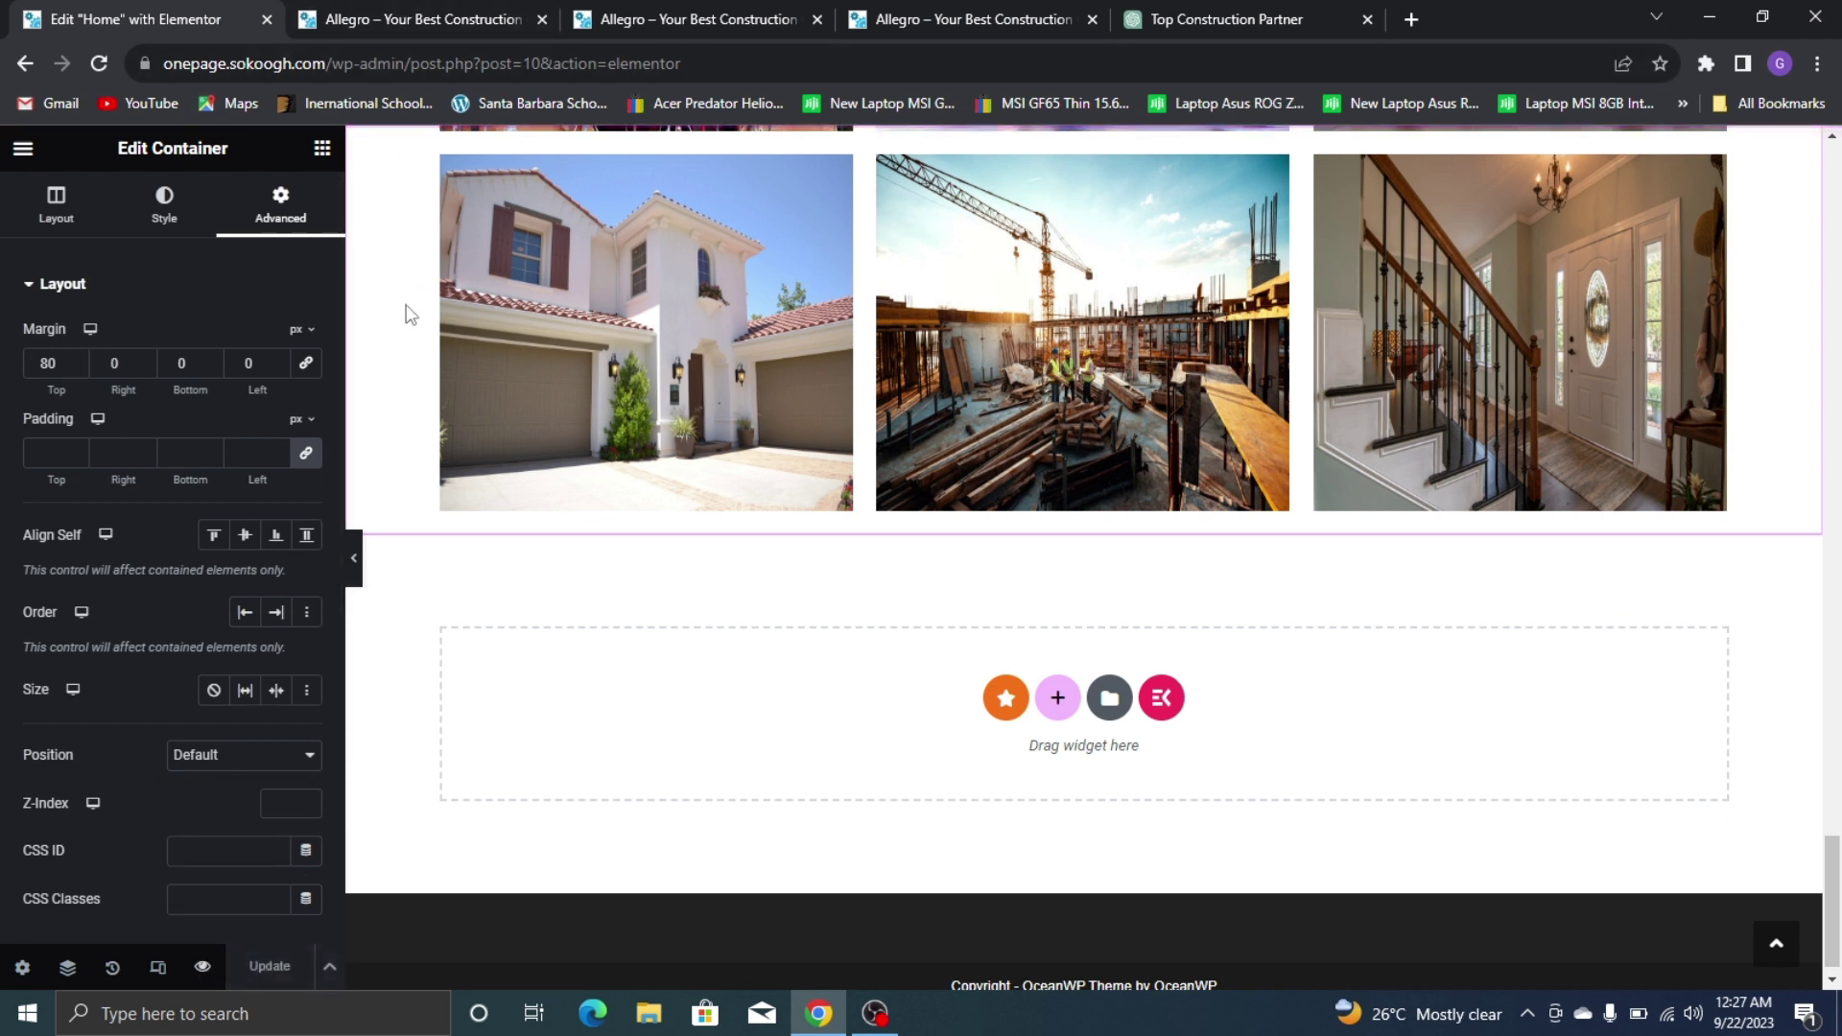
{"action": "left_click", "coordinate": [203, 969]}
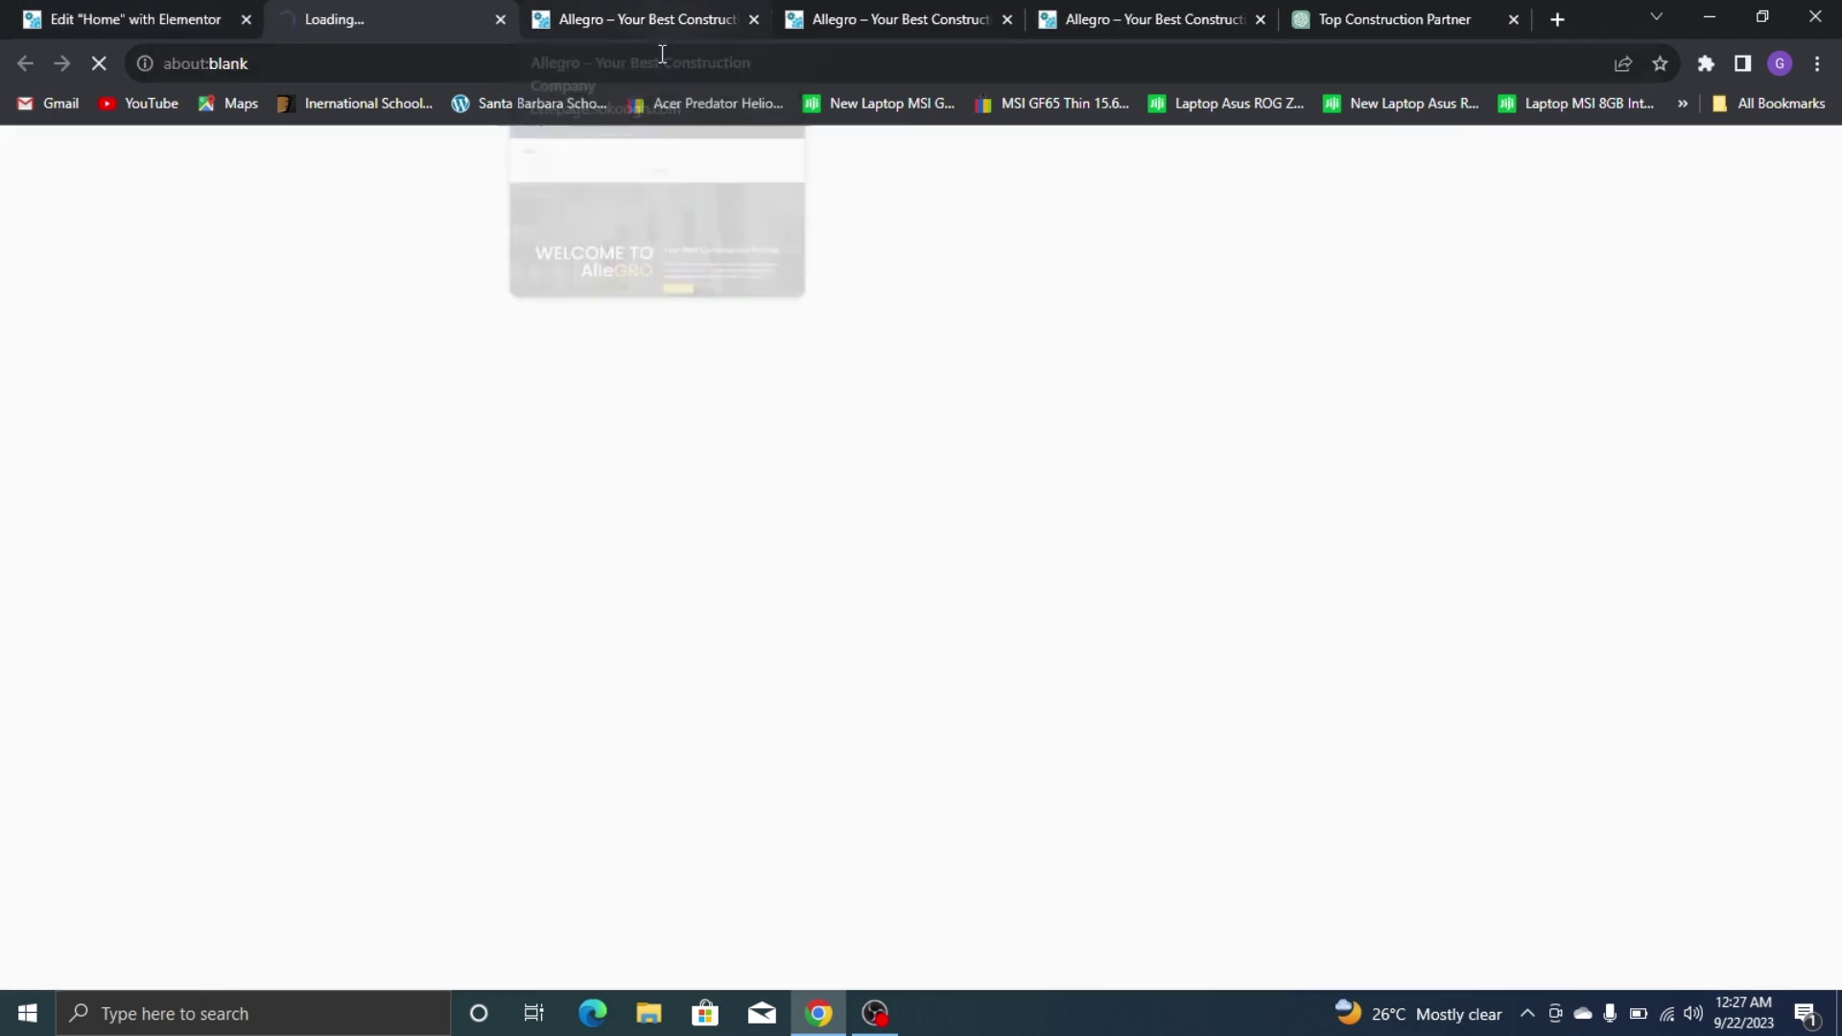
Review the live site's testimonials section for reference
{"action": "left_click", "coordinate": [754, 19]}
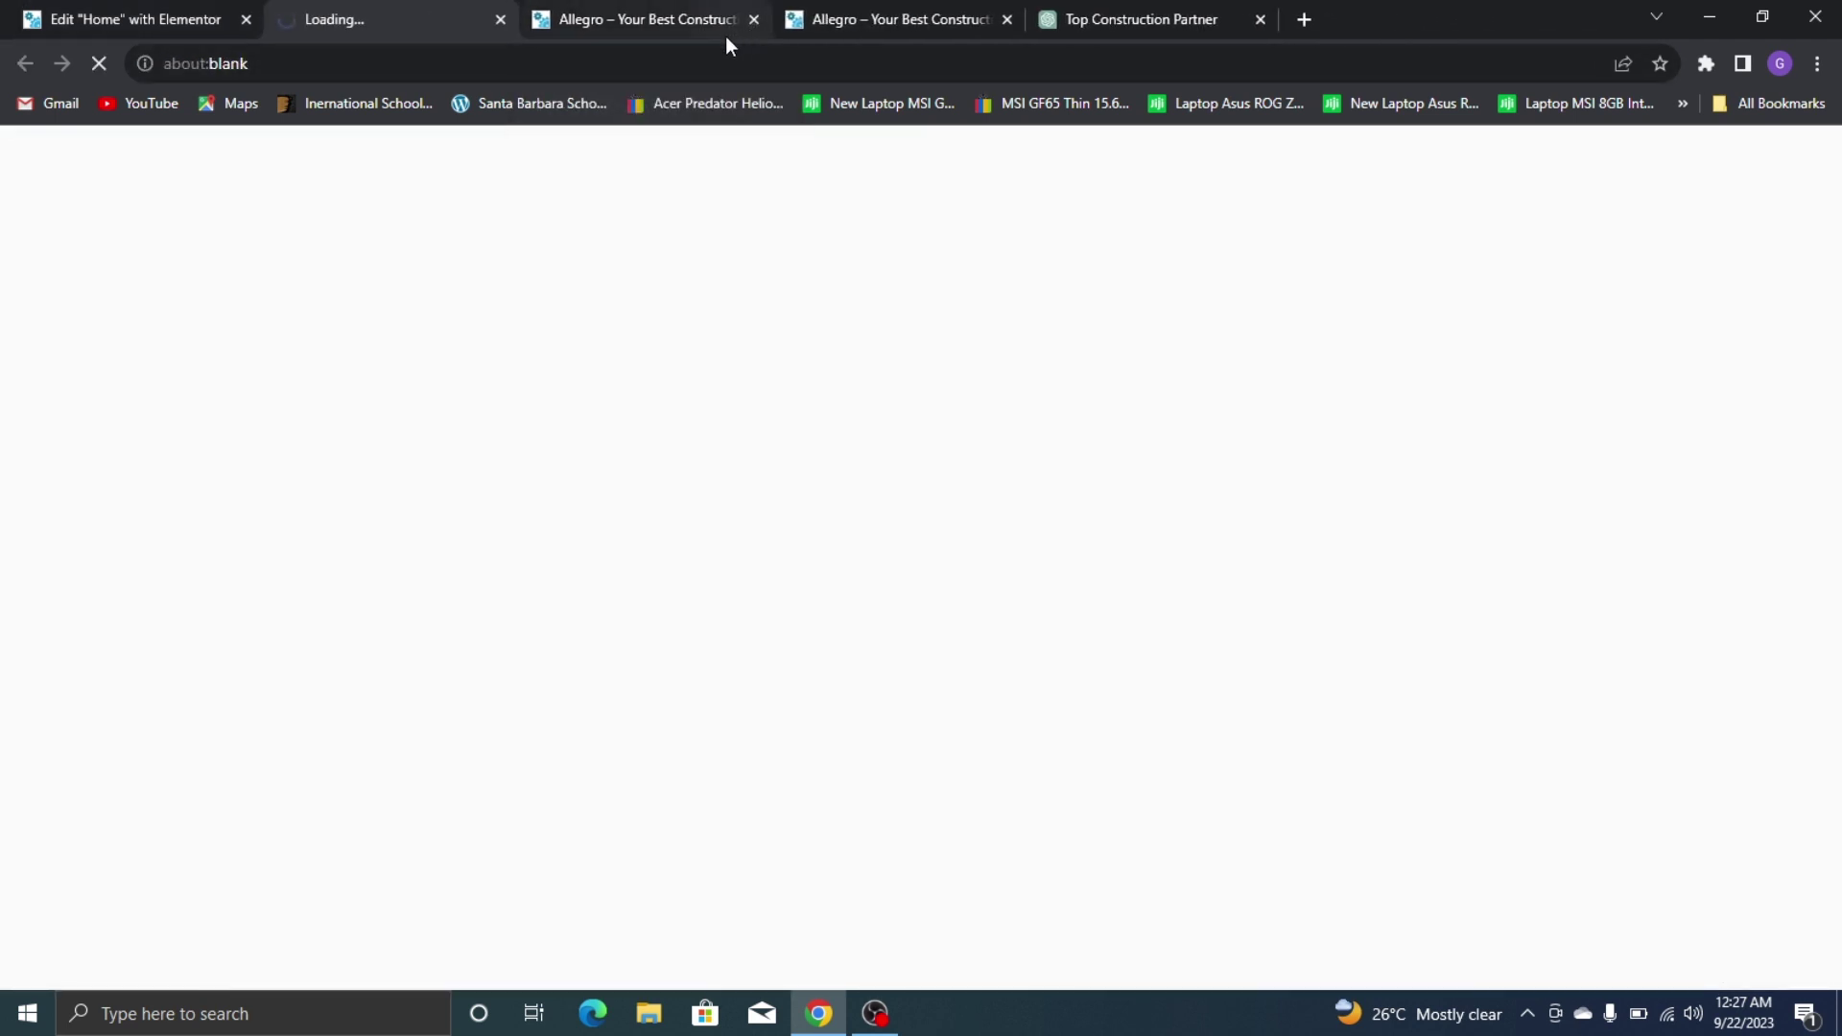
{"action": "left_click", "coordinate": [139, 13]}
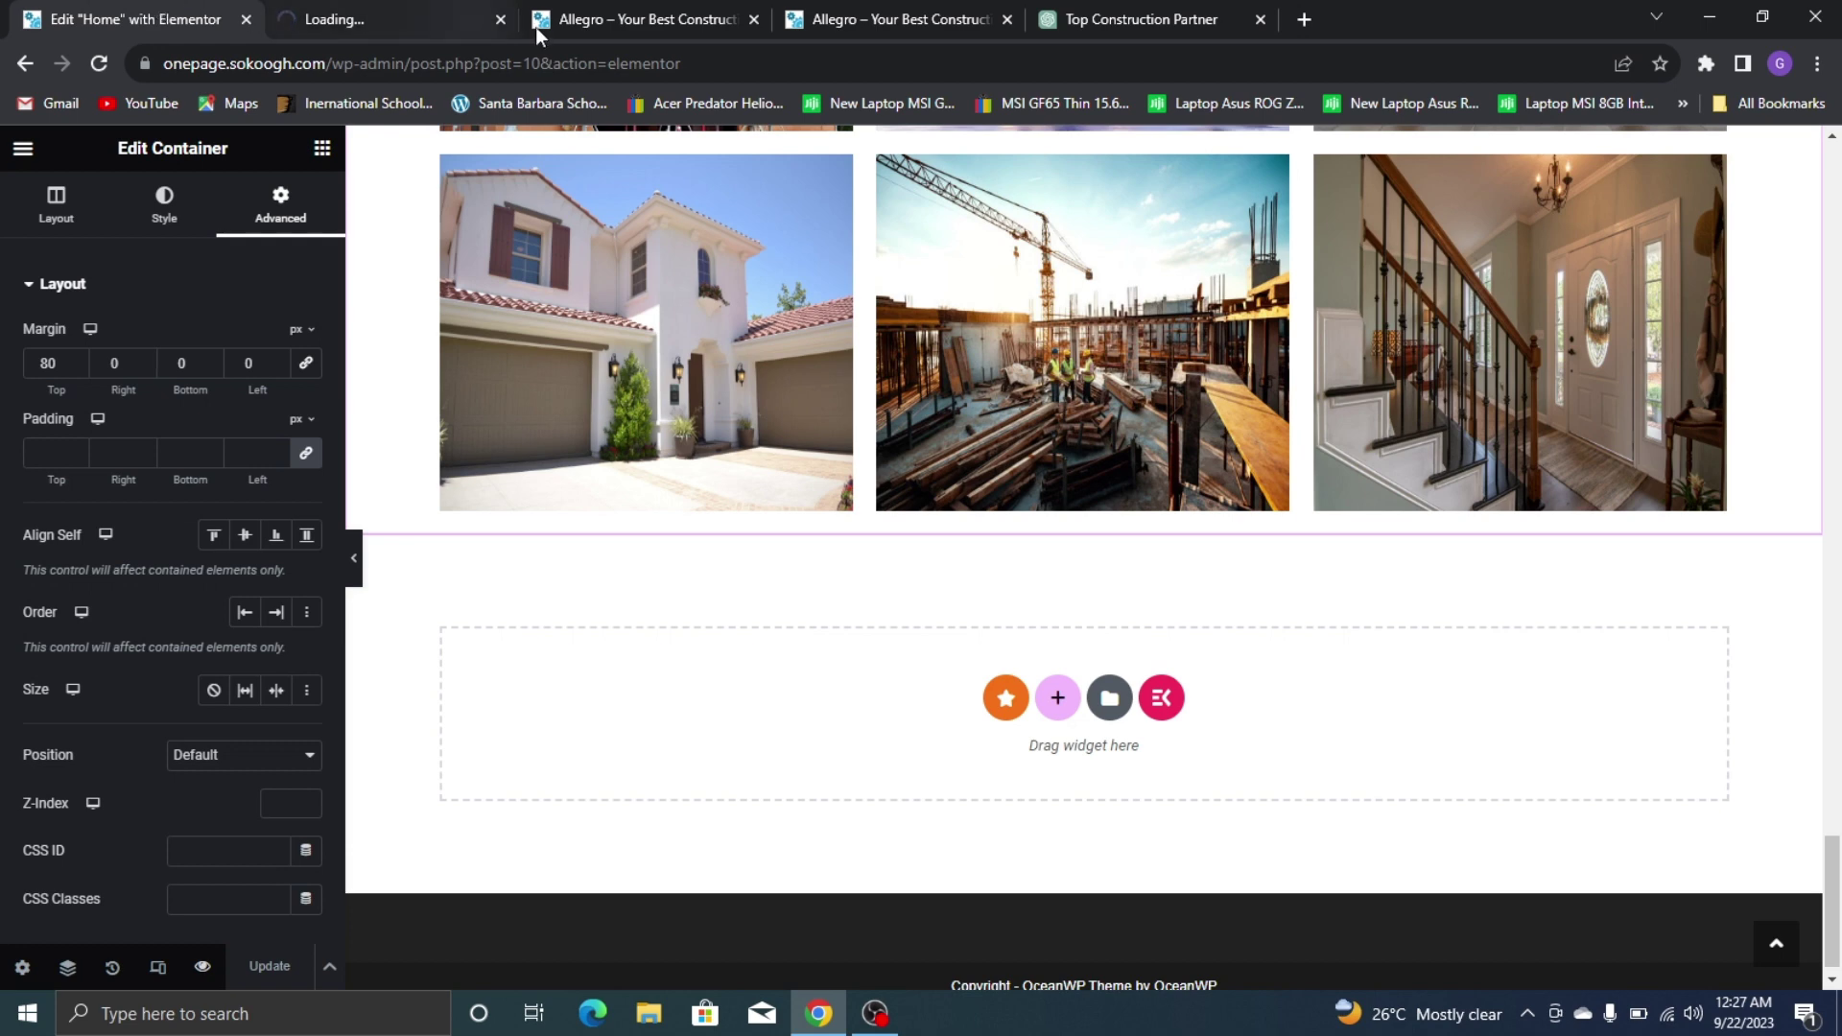
{"action": "left_click", "coordinate": [846, 13]}
{"action": "scroll", "coordinate": [768, 365], "scroll_direction": "down", "scroll_amount": 9}
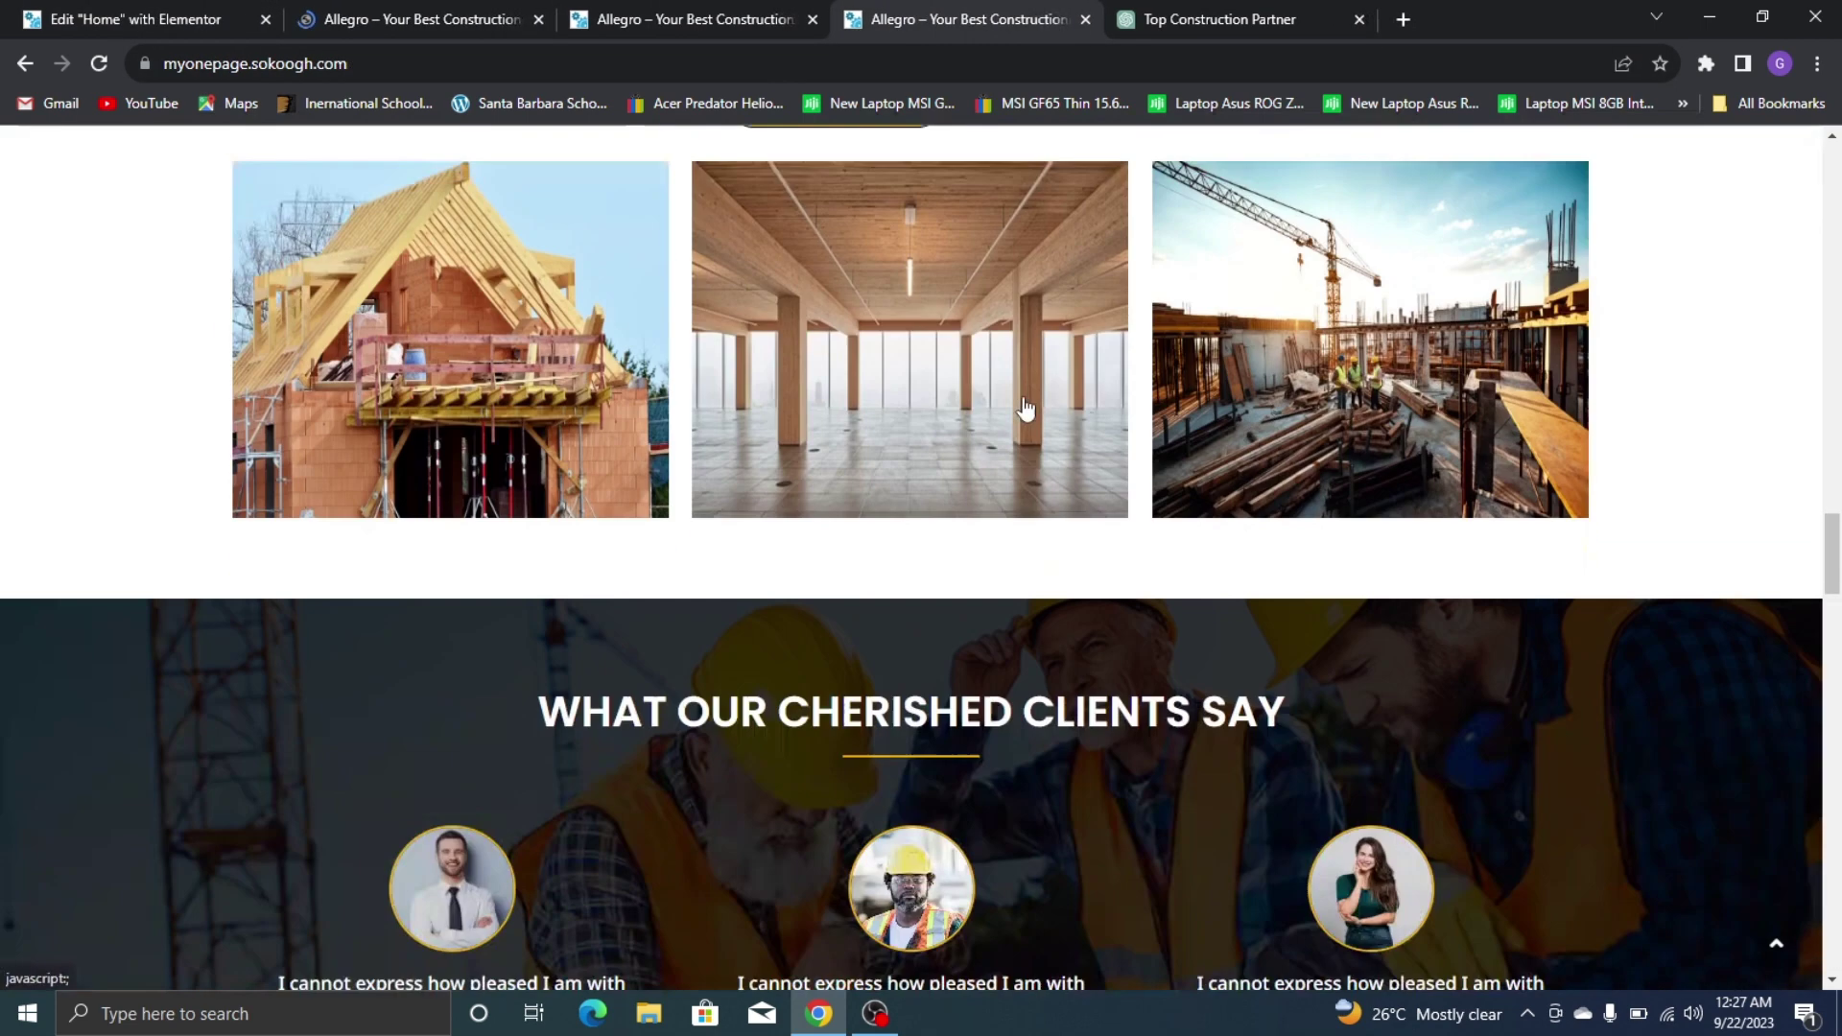
{"action": "scroll", "coordinate": [728, 282], "scroll_direction": "up", "scroll_amount": 2}
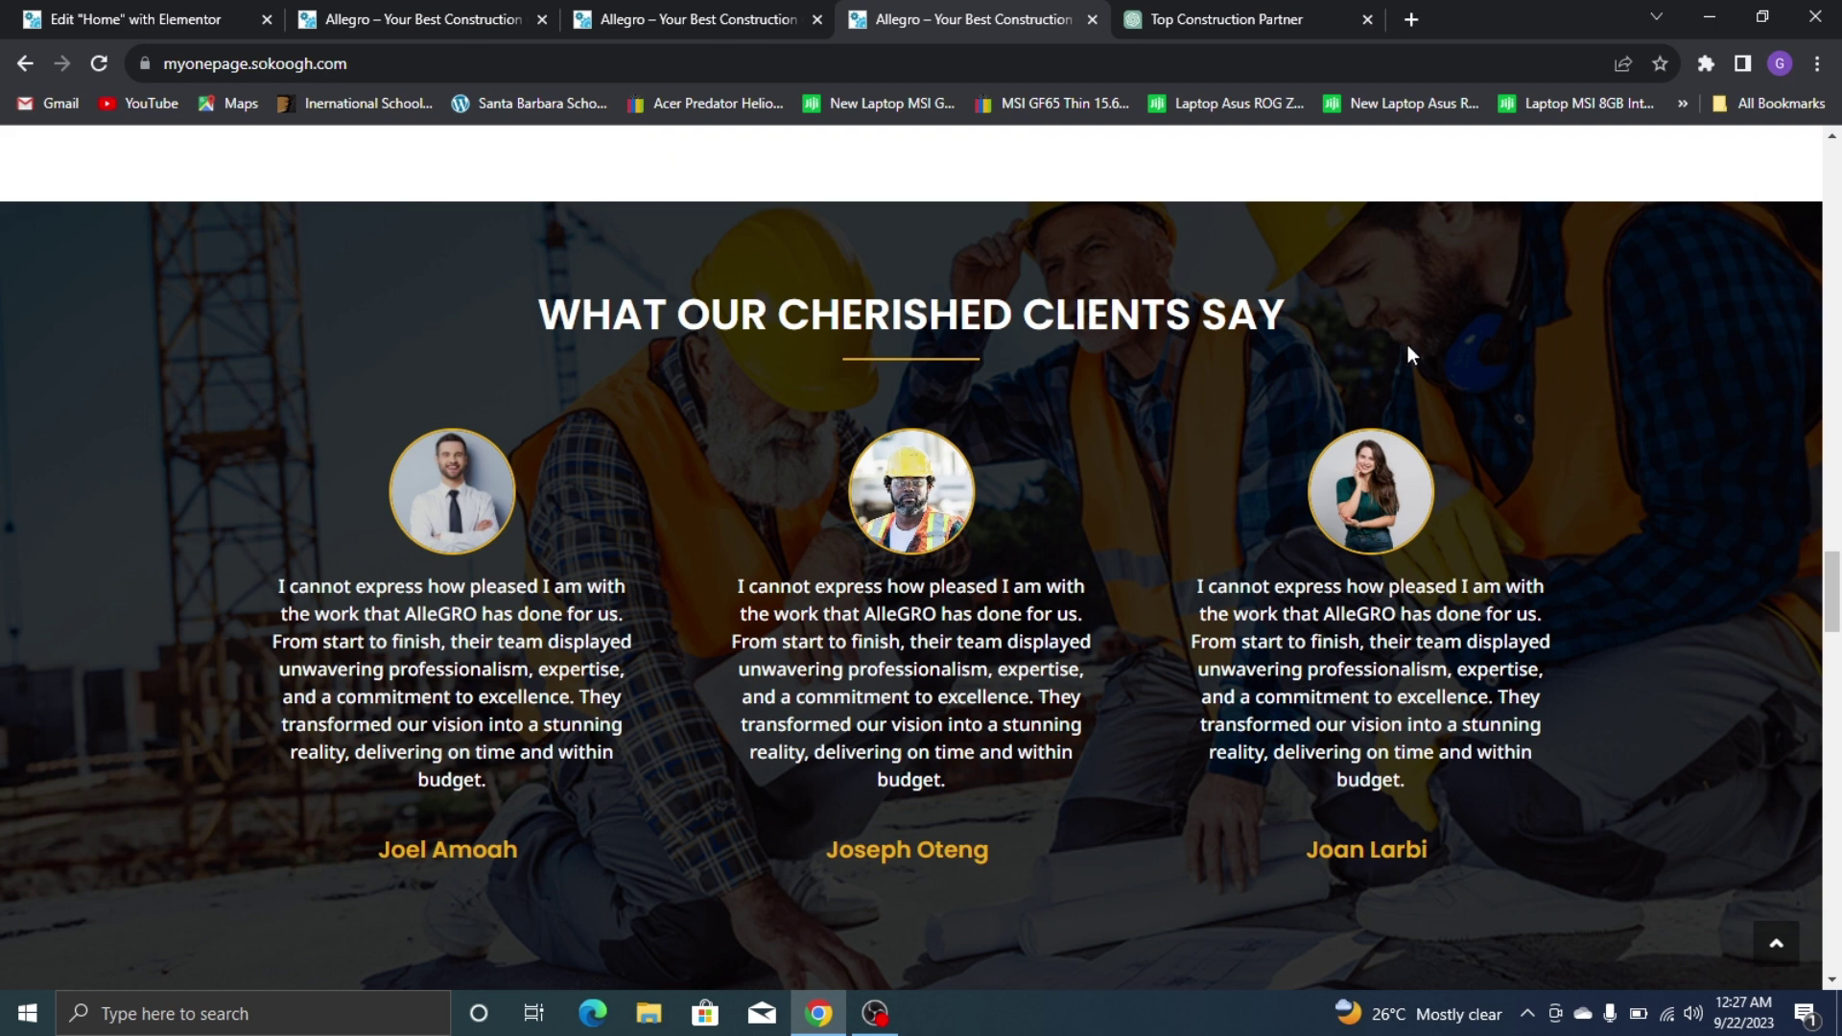
{"action": "scroll", "coordinate": [1305, 300], "scroll_direction": "down", "scroll_amount": 2}
{"action": "scroll", "coordinate": [581, 211], "scroll_direction": "up", "scroll_amount": 2}
{"action": "left_click", "coordinate": [7, 14]}
Add a single empty container below the portfolio images
{"action": "left_click", "coordinate": [1055, 693]}
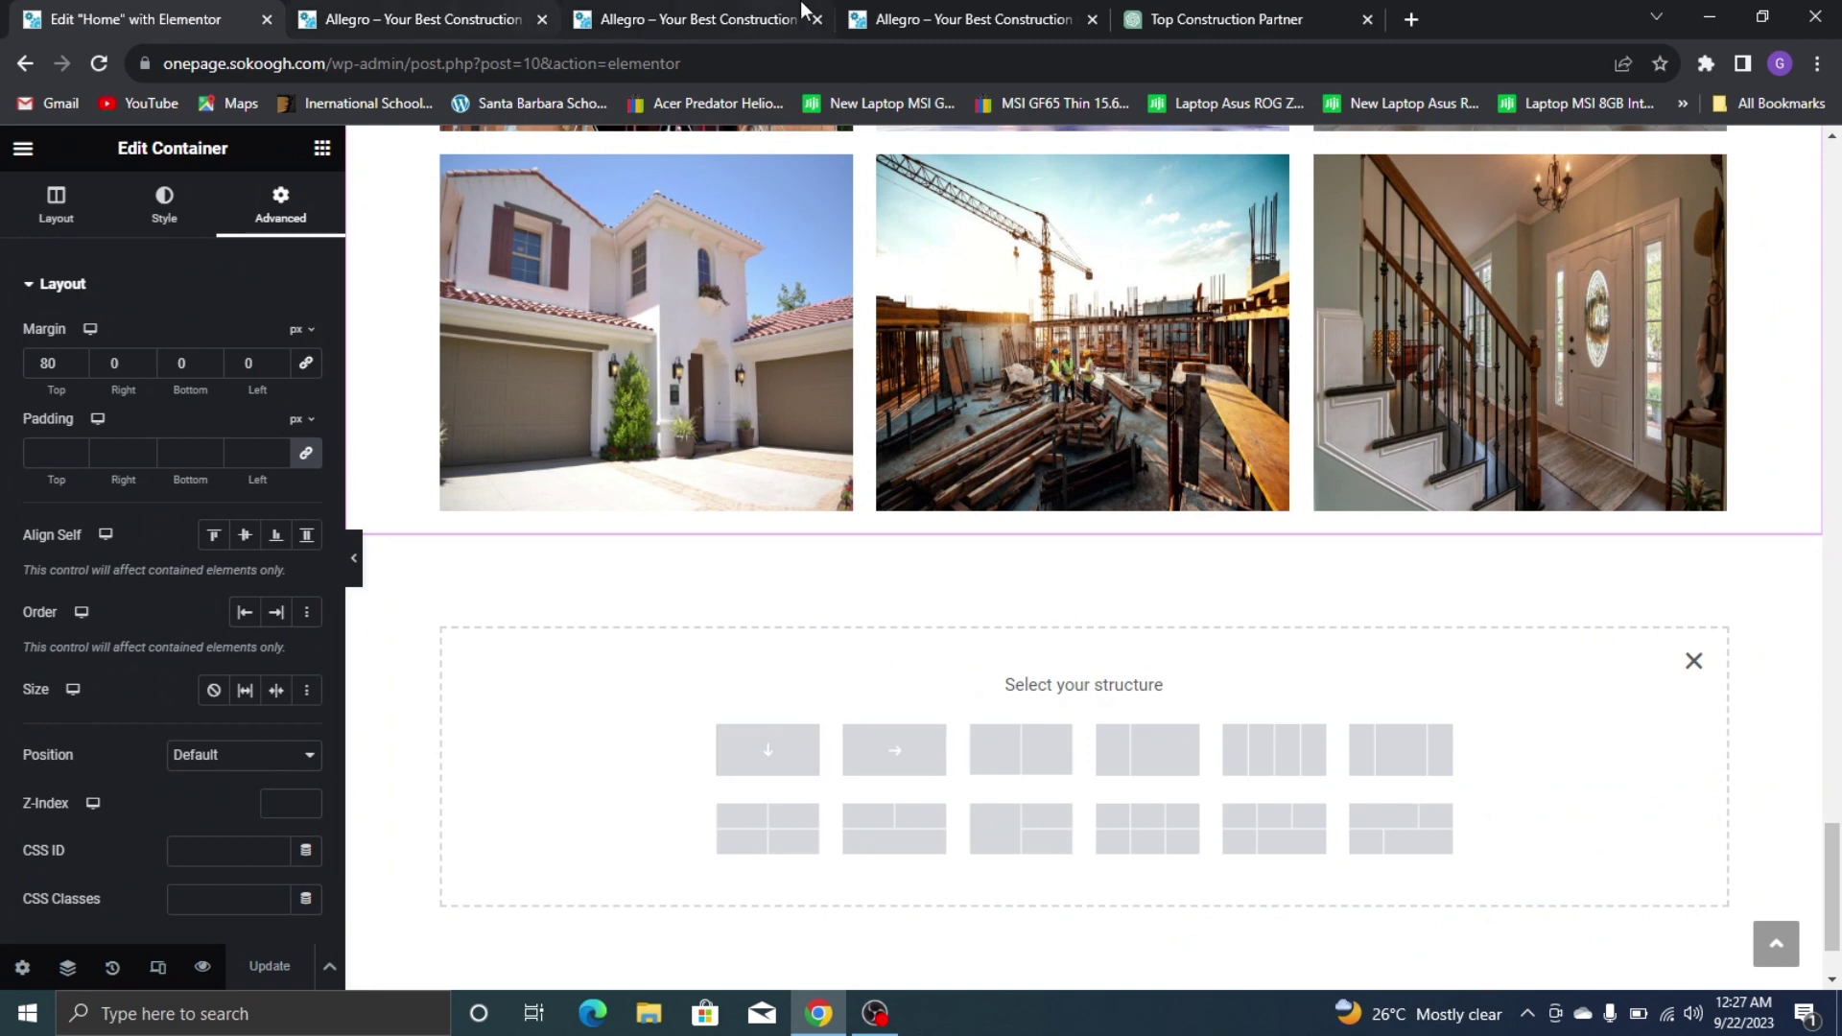
{"action": "left_click", "coordinate": [927, 14]}
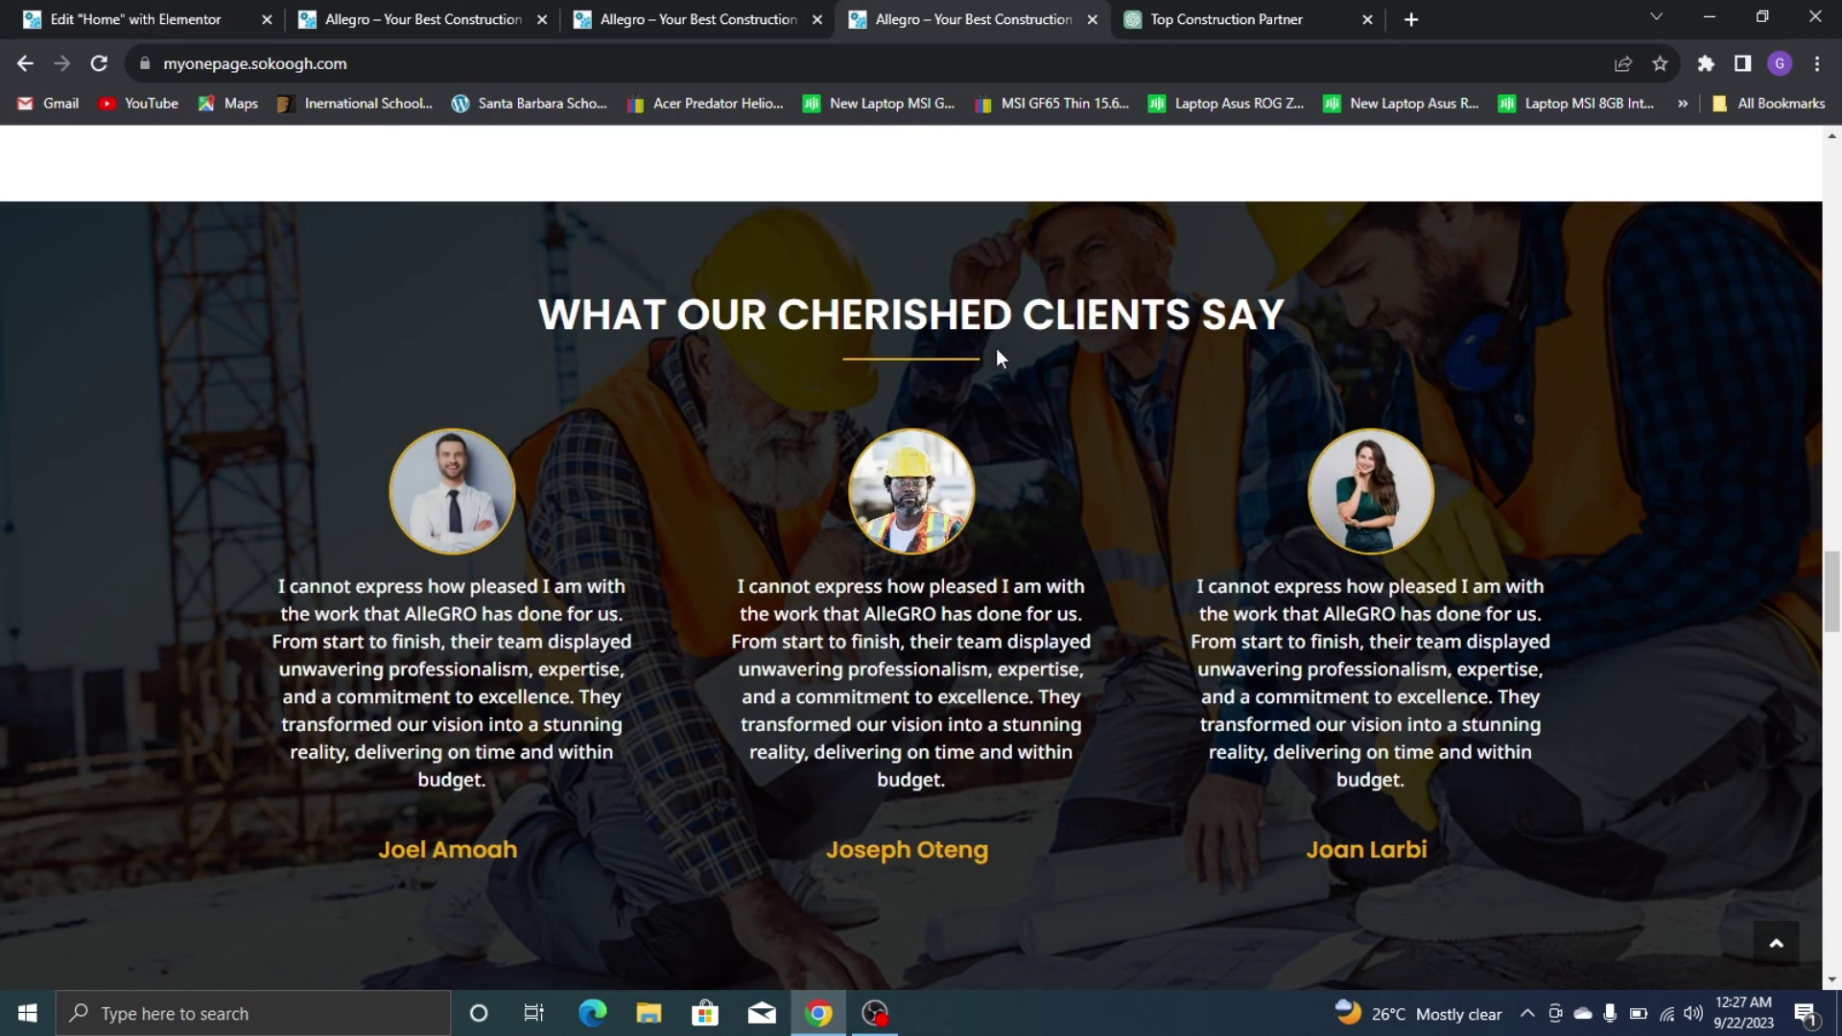
{"action": "left_click", "coordinate": [3, 7]}
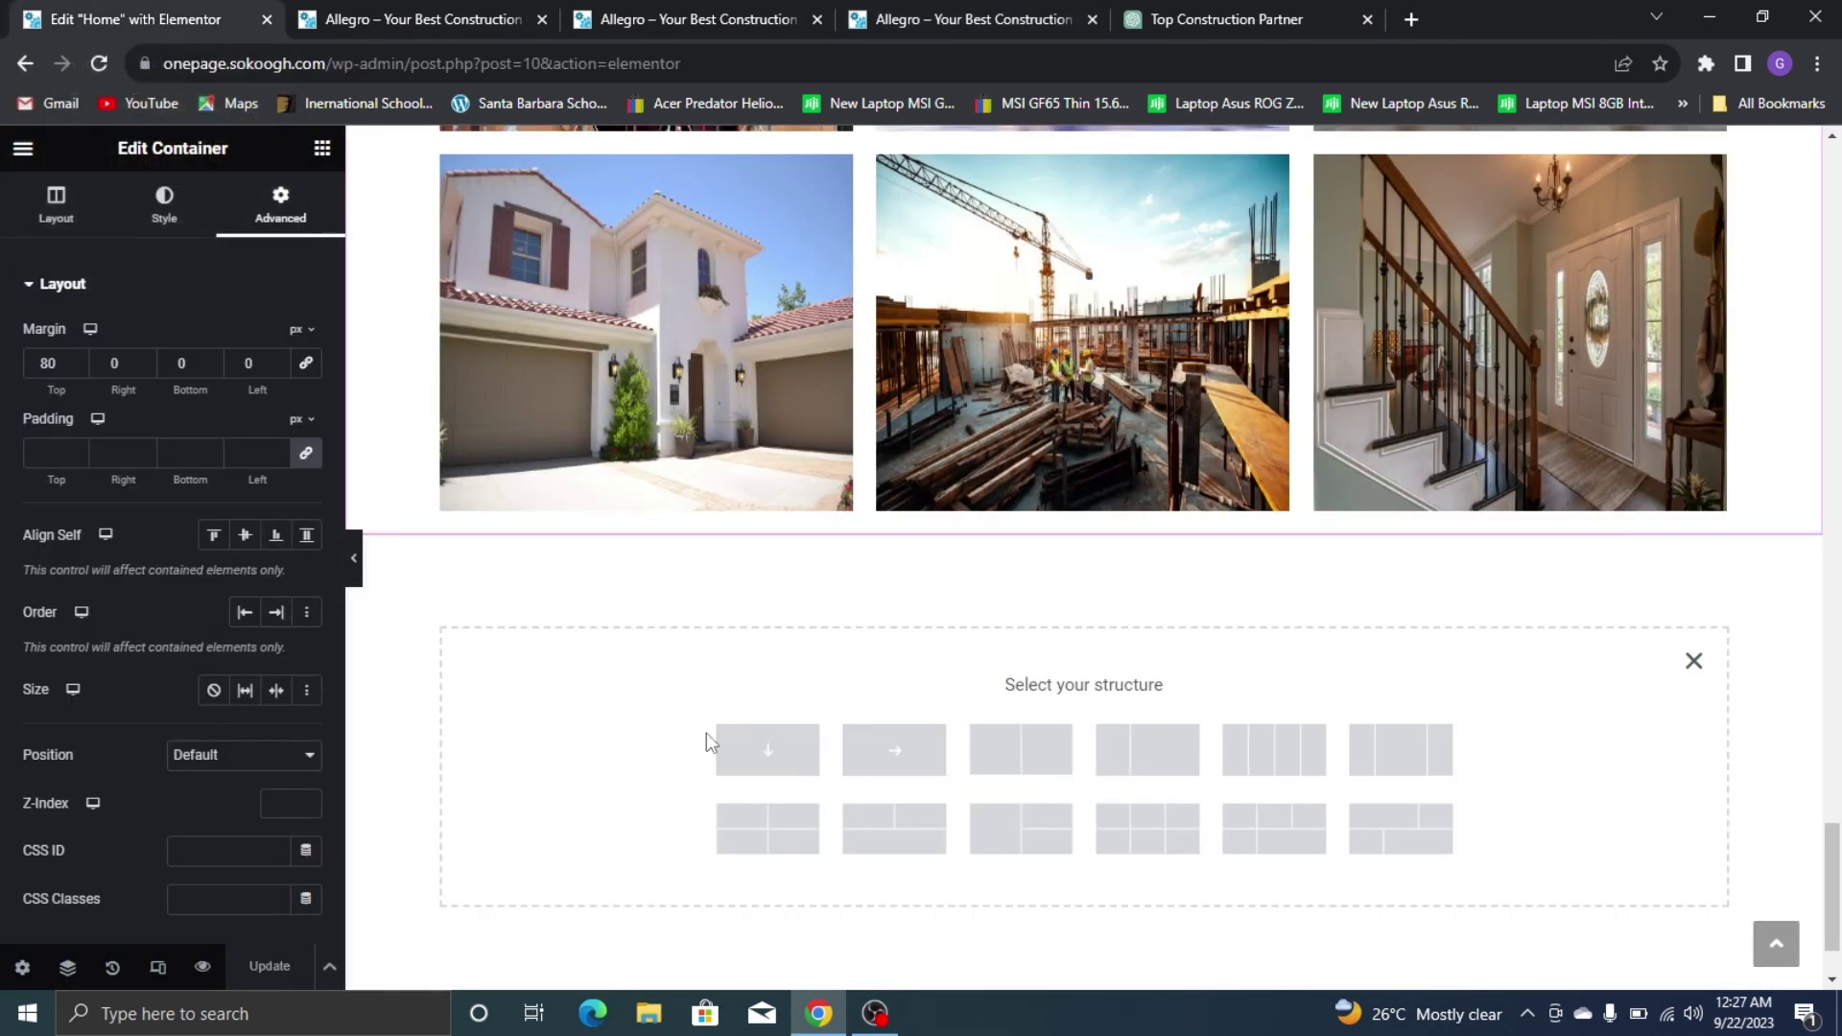
{"action": "left_click", "coordinate": [768, 750]}
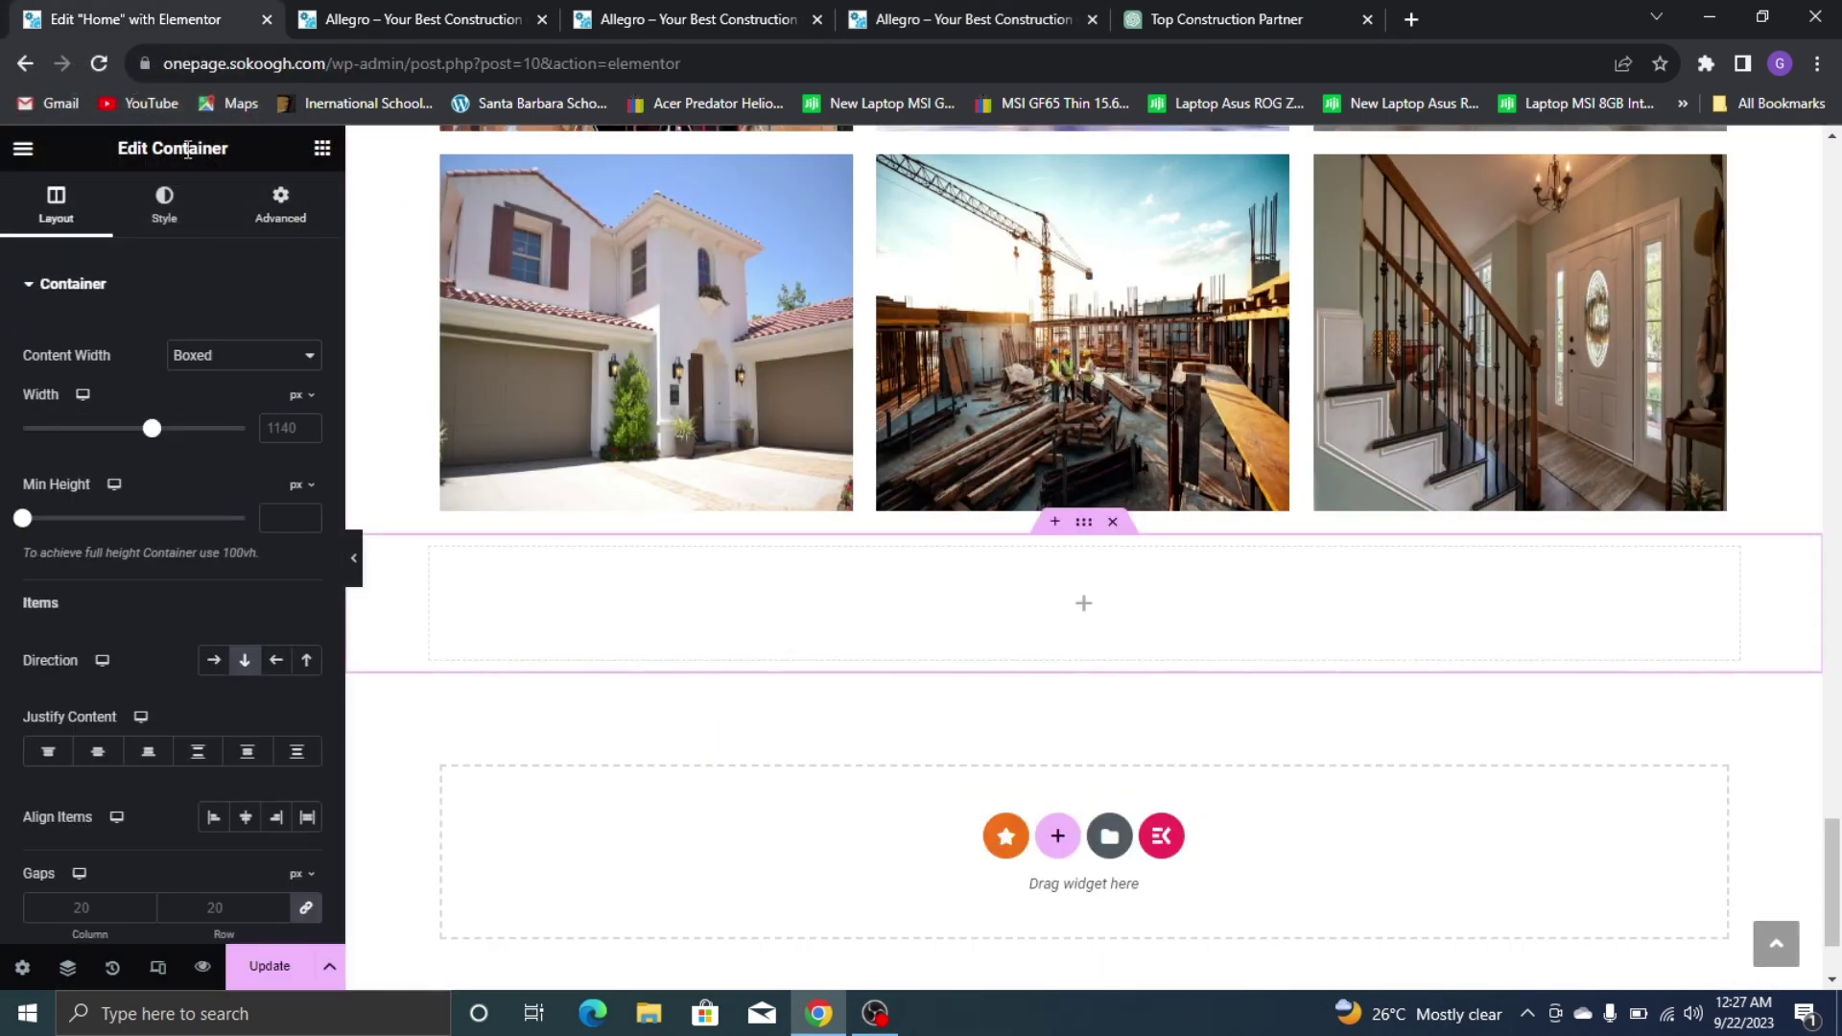
Set a classic background using the construction-workers photo from the Media Library
{"action": "left_click", "coordinate": [899, 11]}
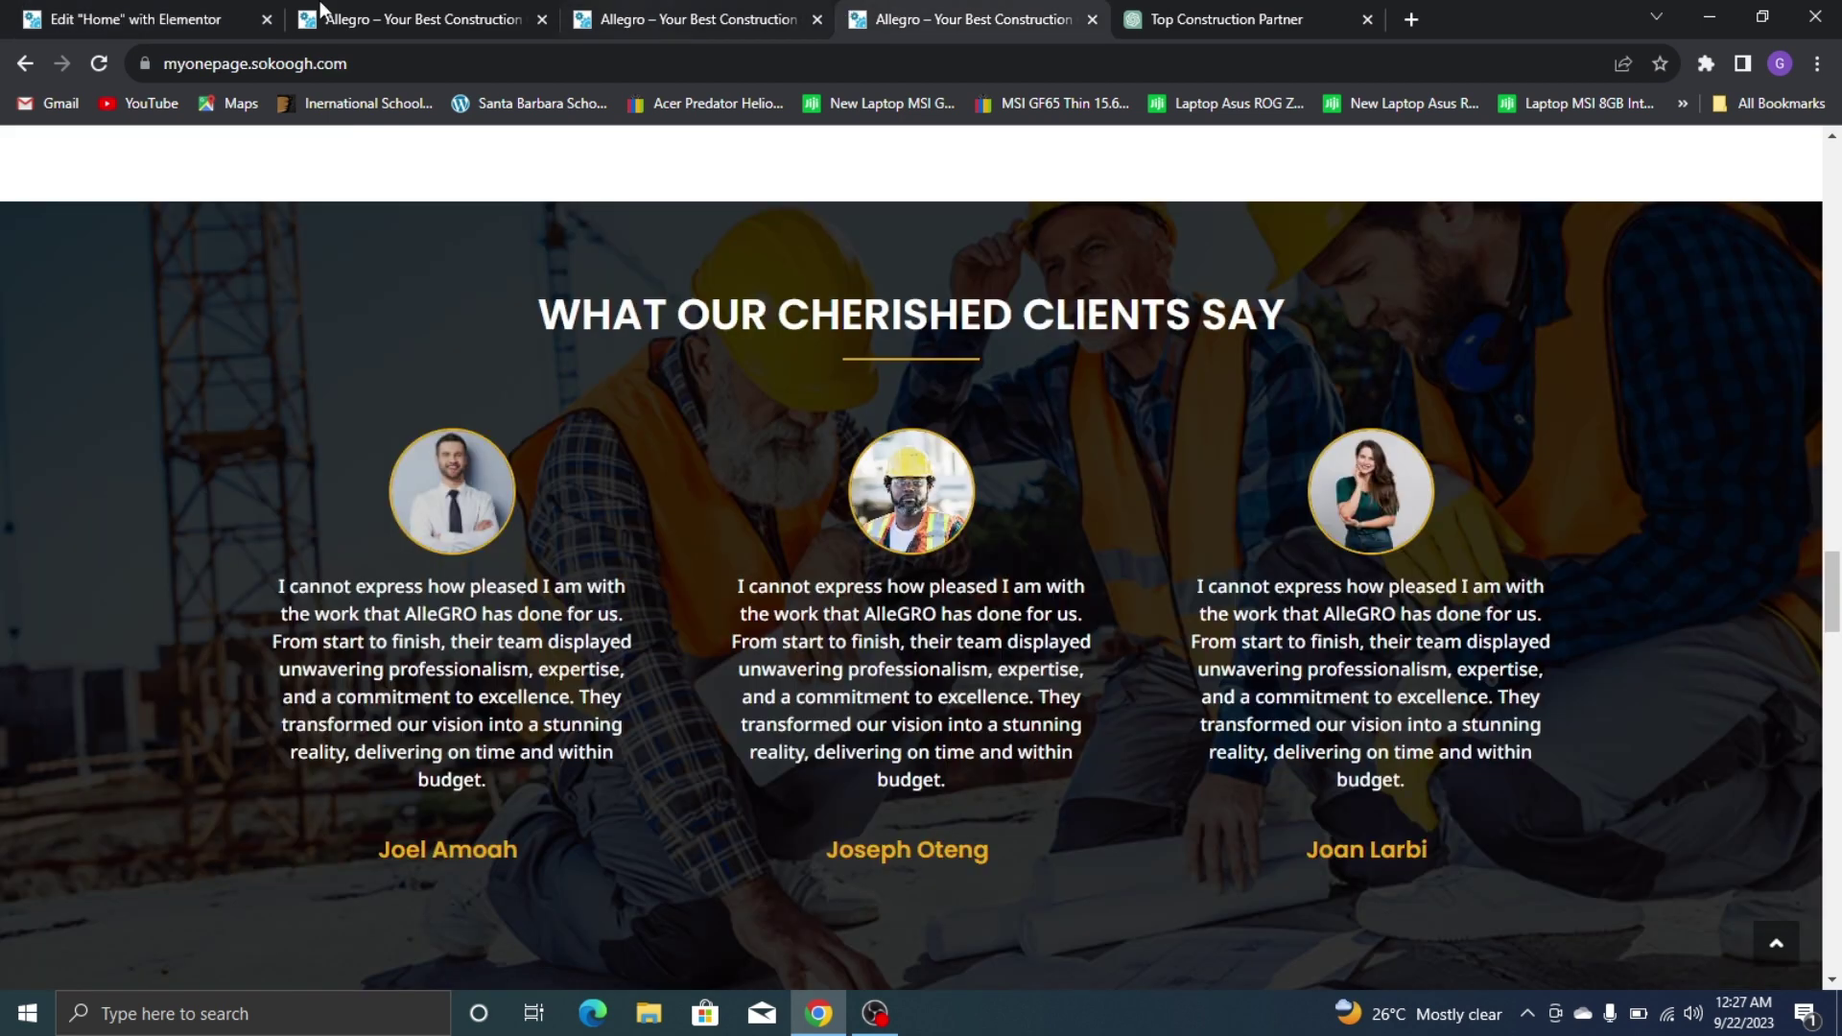
{"action": "left_click", "coordinate": [194, 11]}
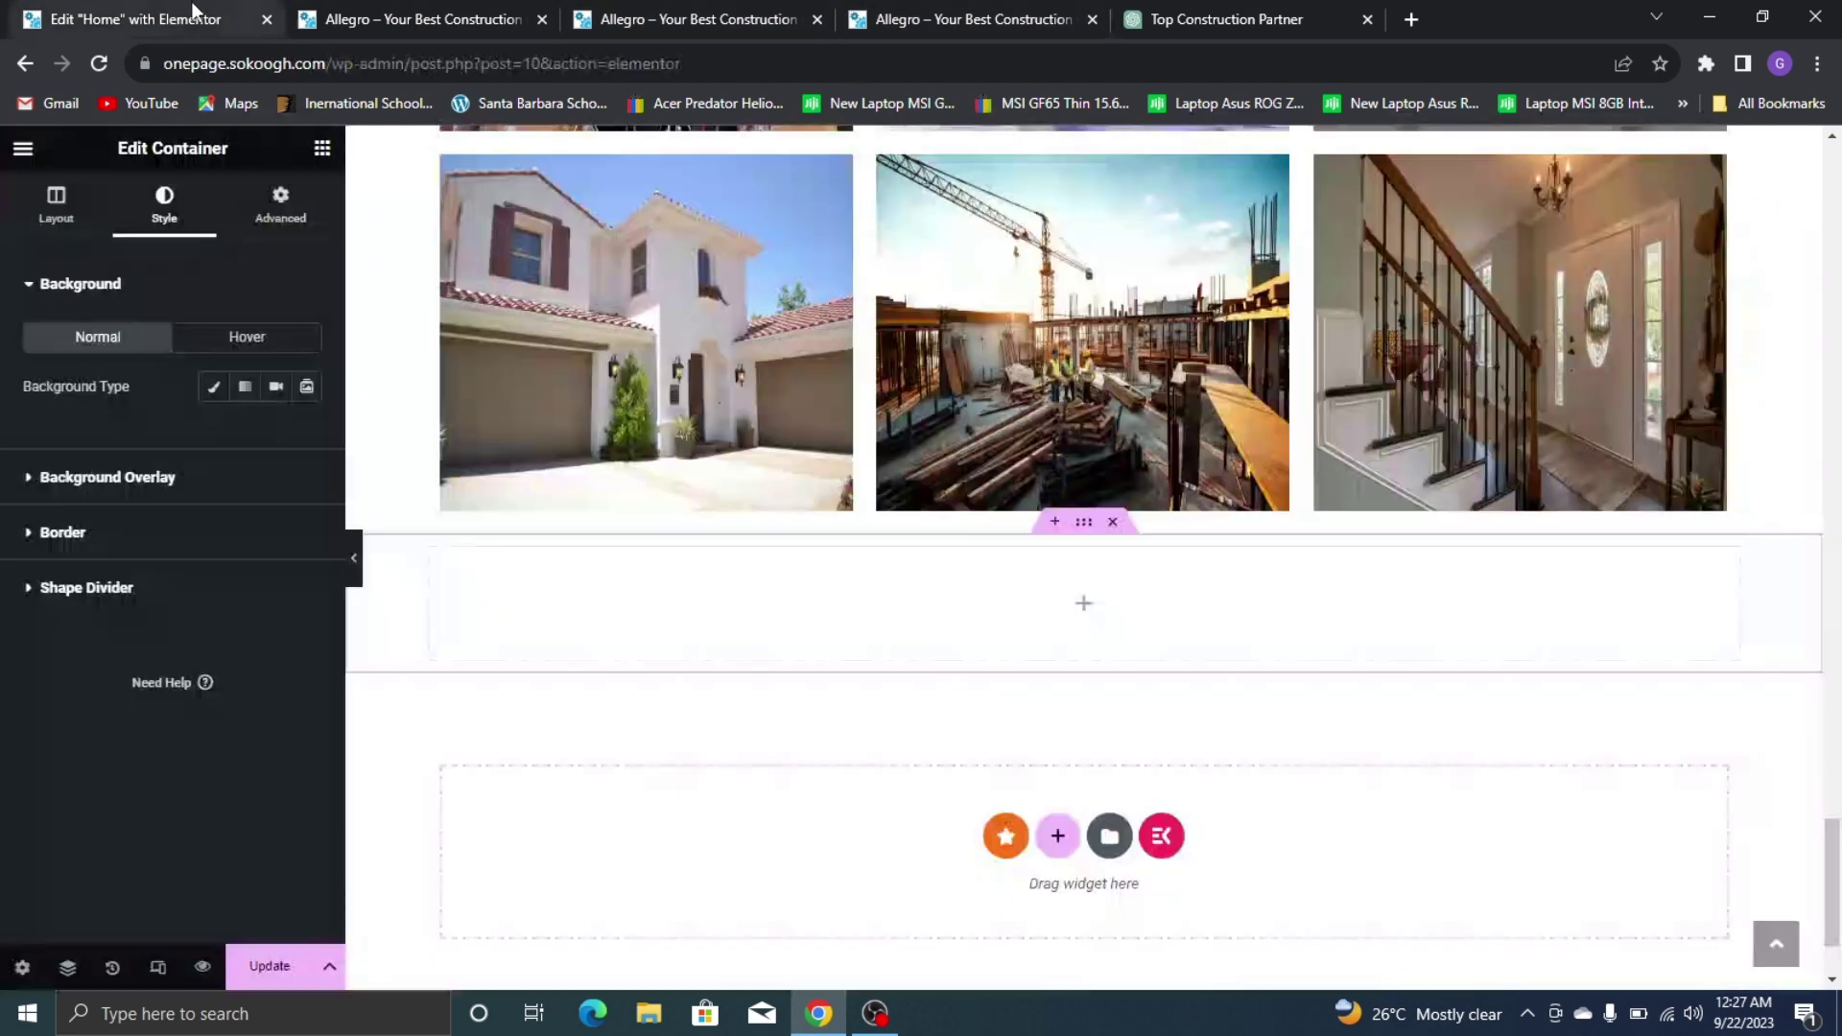
{"action": "left_click", "coordinate": [208, 388]}
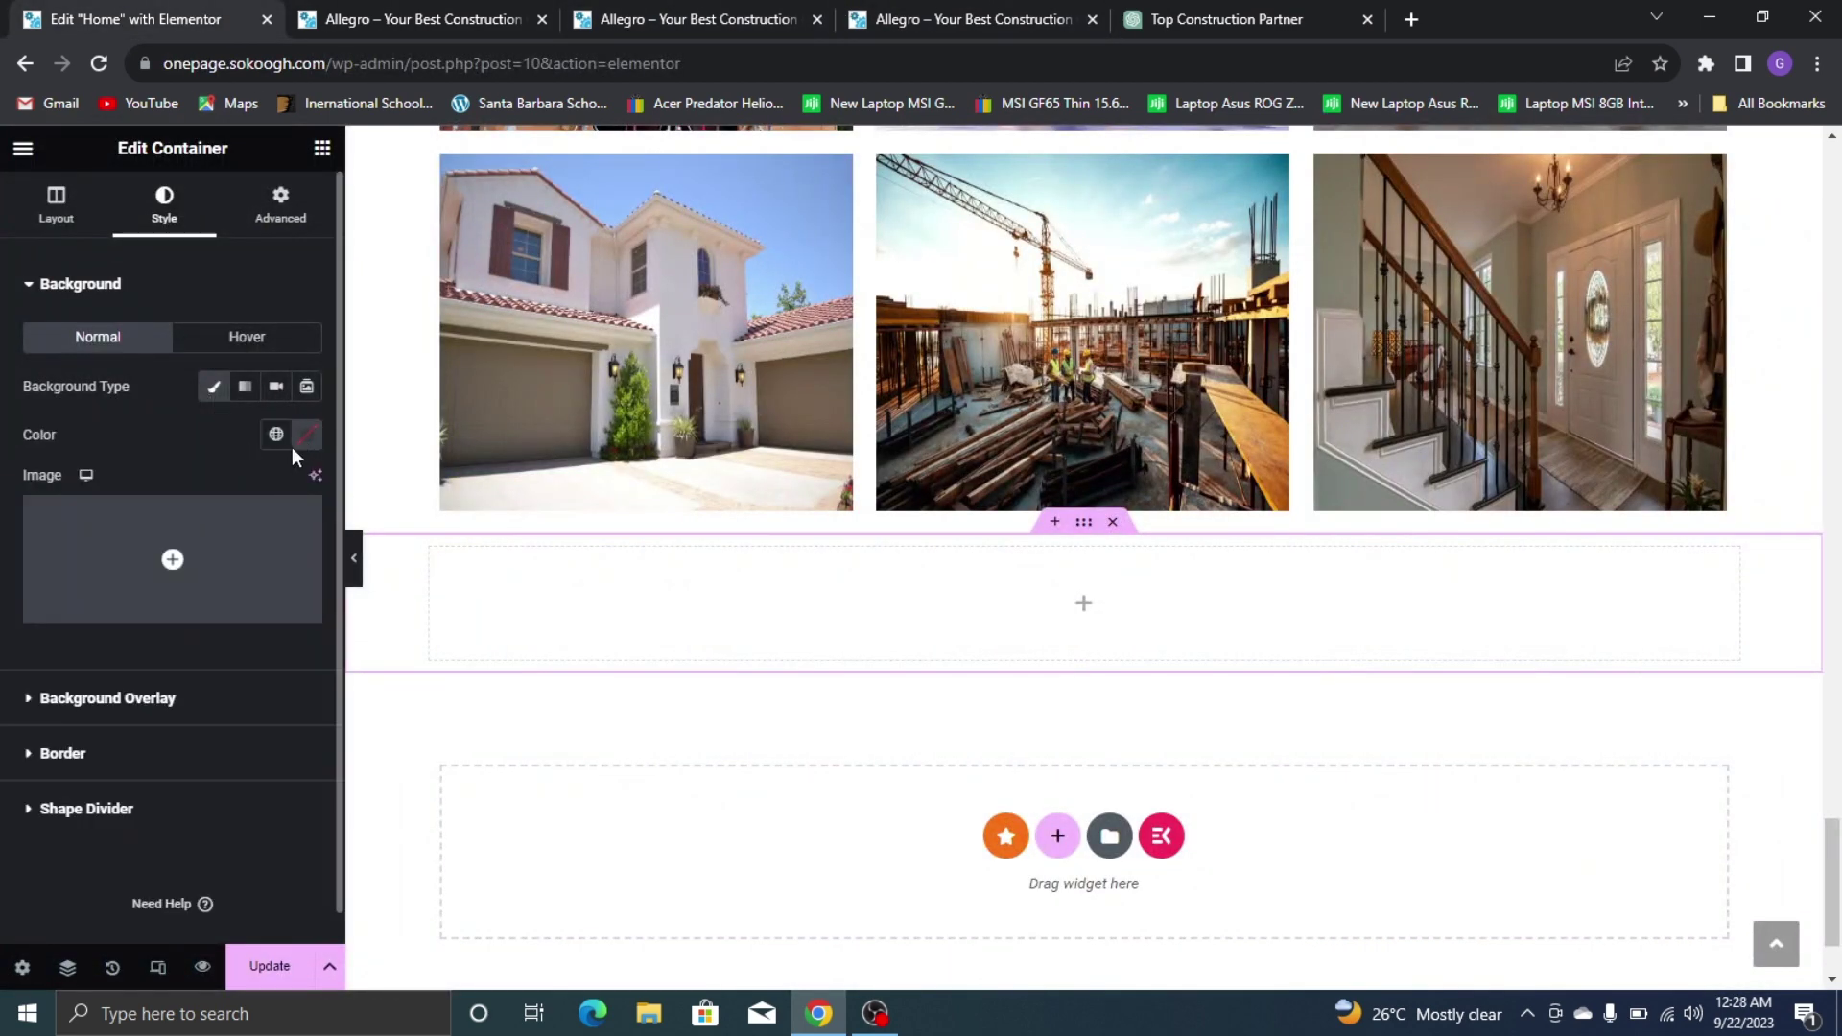
{"action": "left_click", "coordinate": [182, 528]}
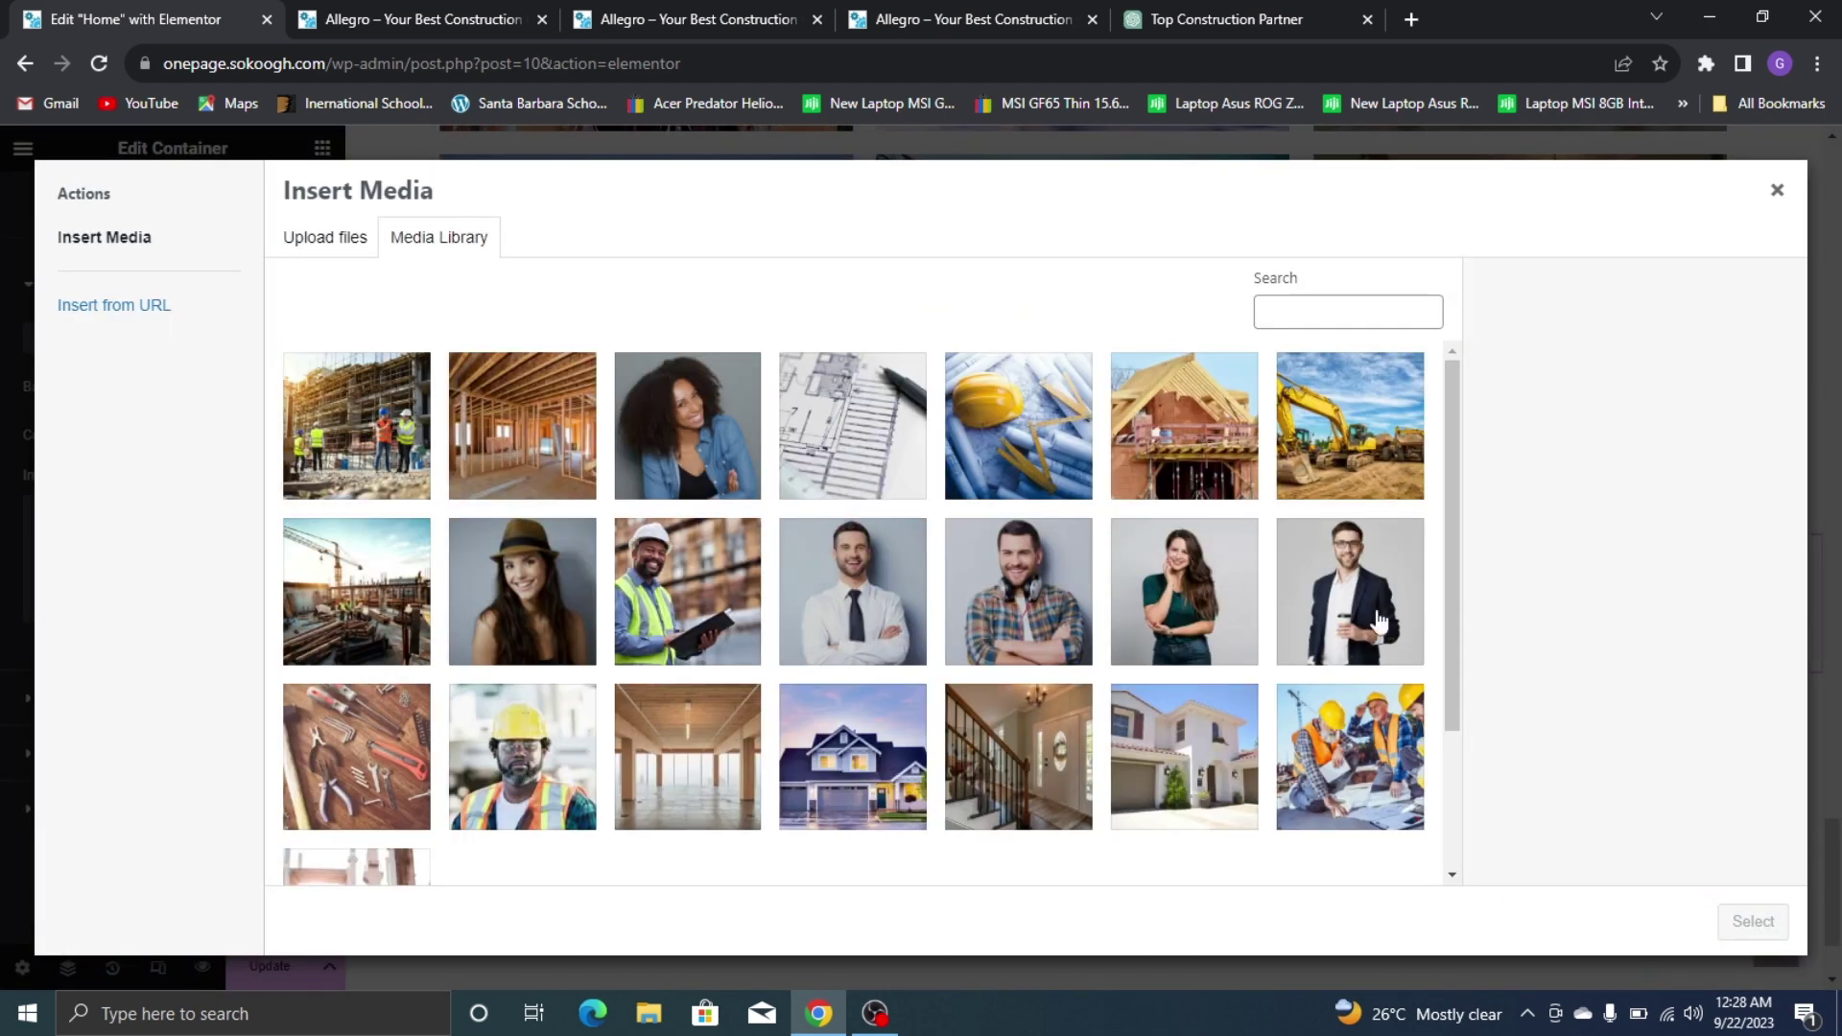
{"action": "left_click", "coordinate": [1322, 769]}
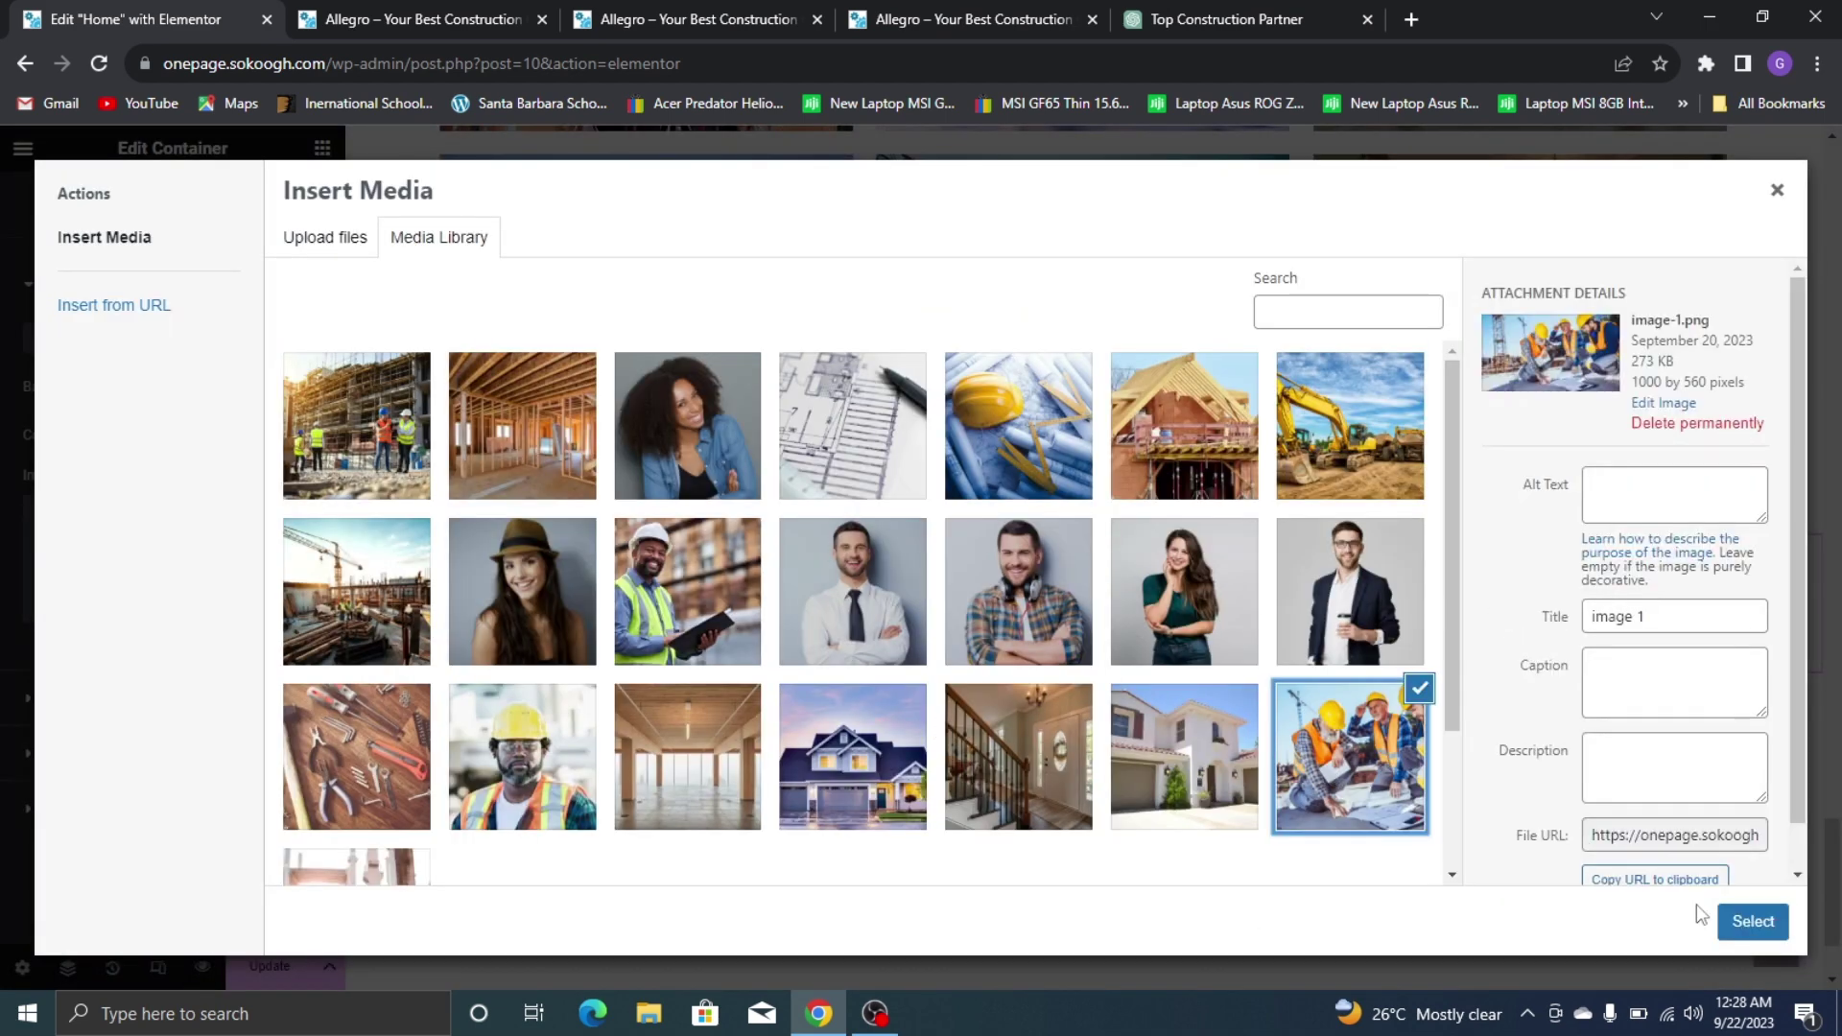
{"action": "left_click", "coordinate": [1739, 923]}
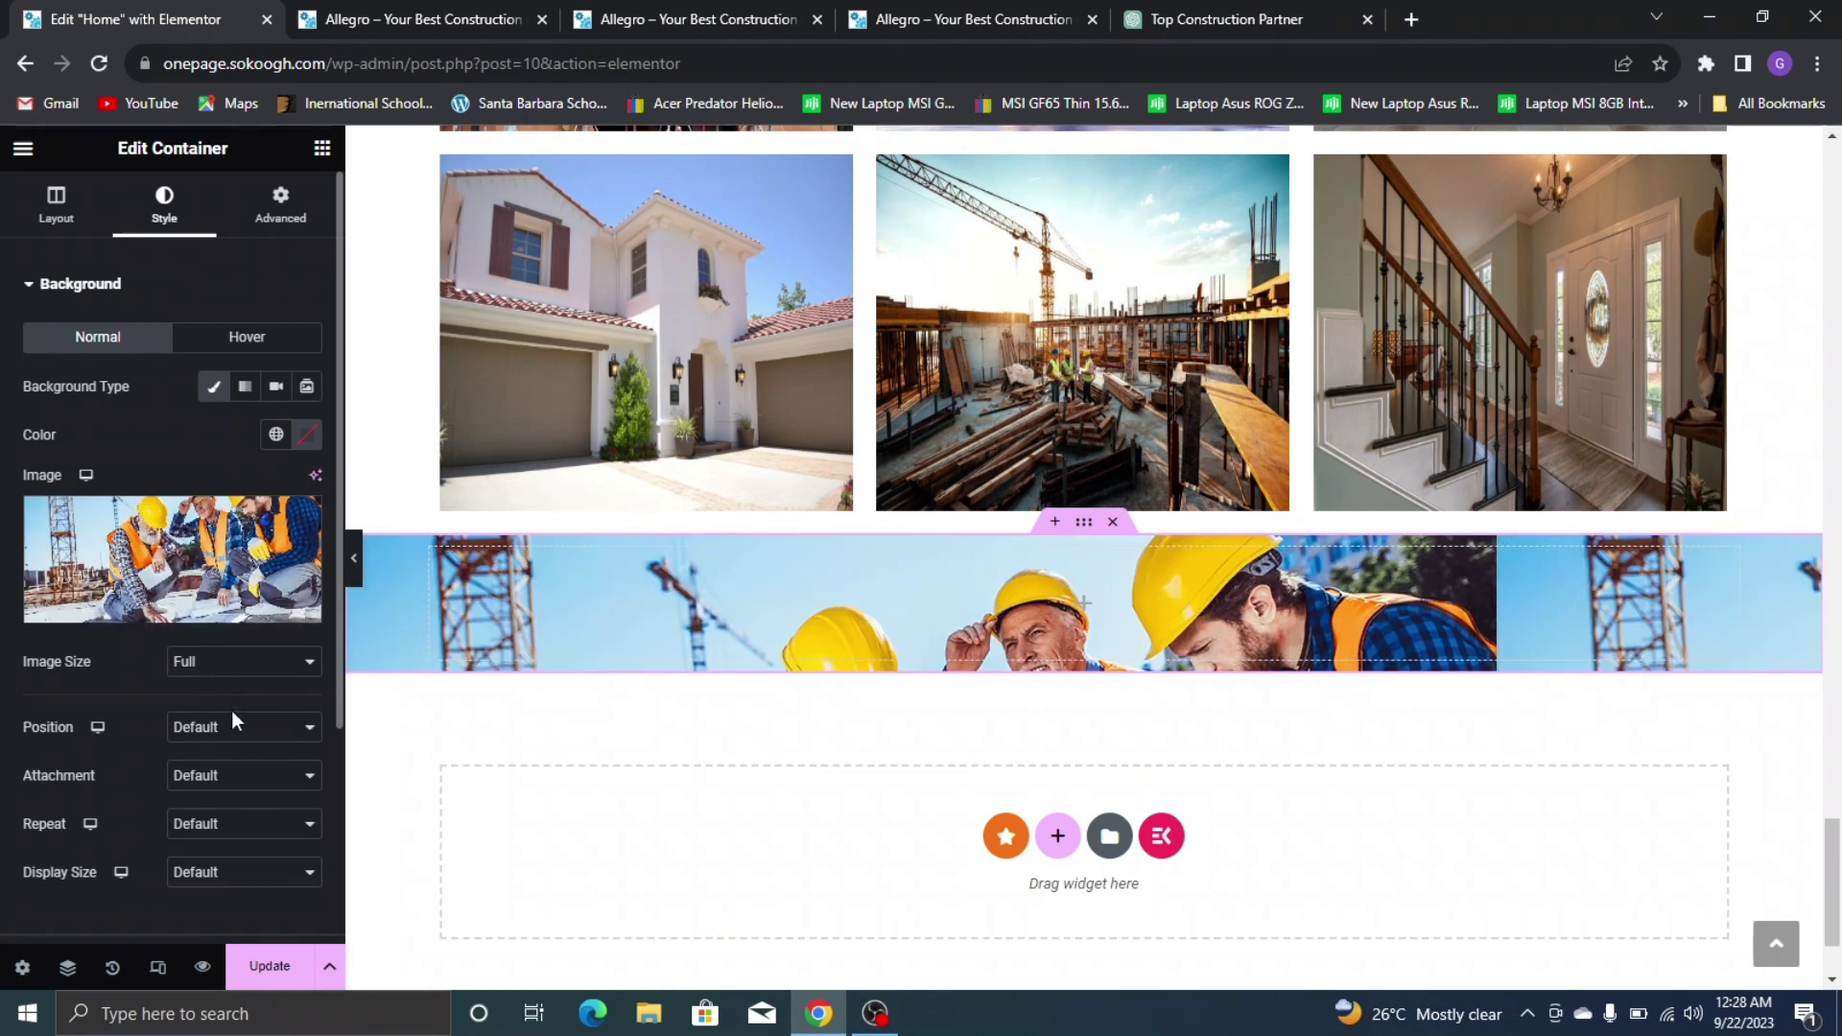
Set the background to Center Center, No-repeat and Cover
{"action": "left_click", "coordinate": [246, 747]}
{"action": "left_click", "coordinate": [240, 787]}
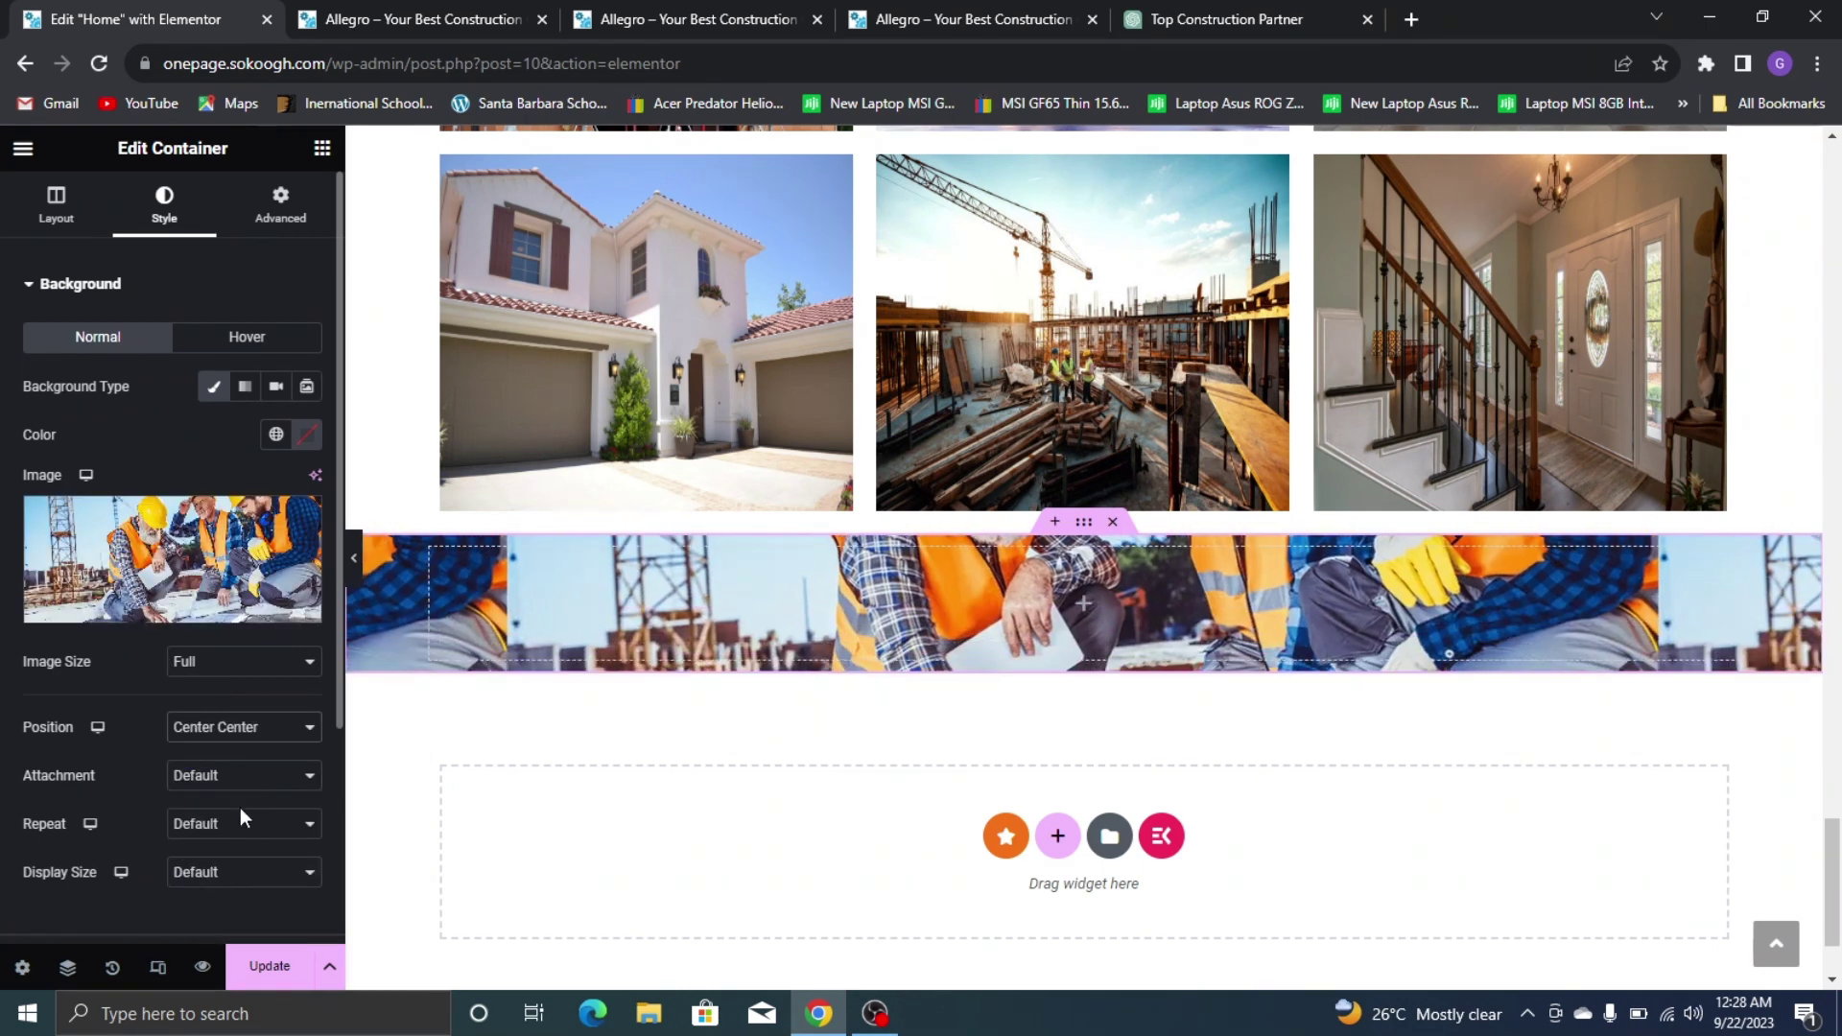
{"action": "left_click", "coordinate": [240, 824]}
{"action": "left_click", "coordinate": [204, 865]}
{"action": "left_click", "coordinate": [206, 873]}
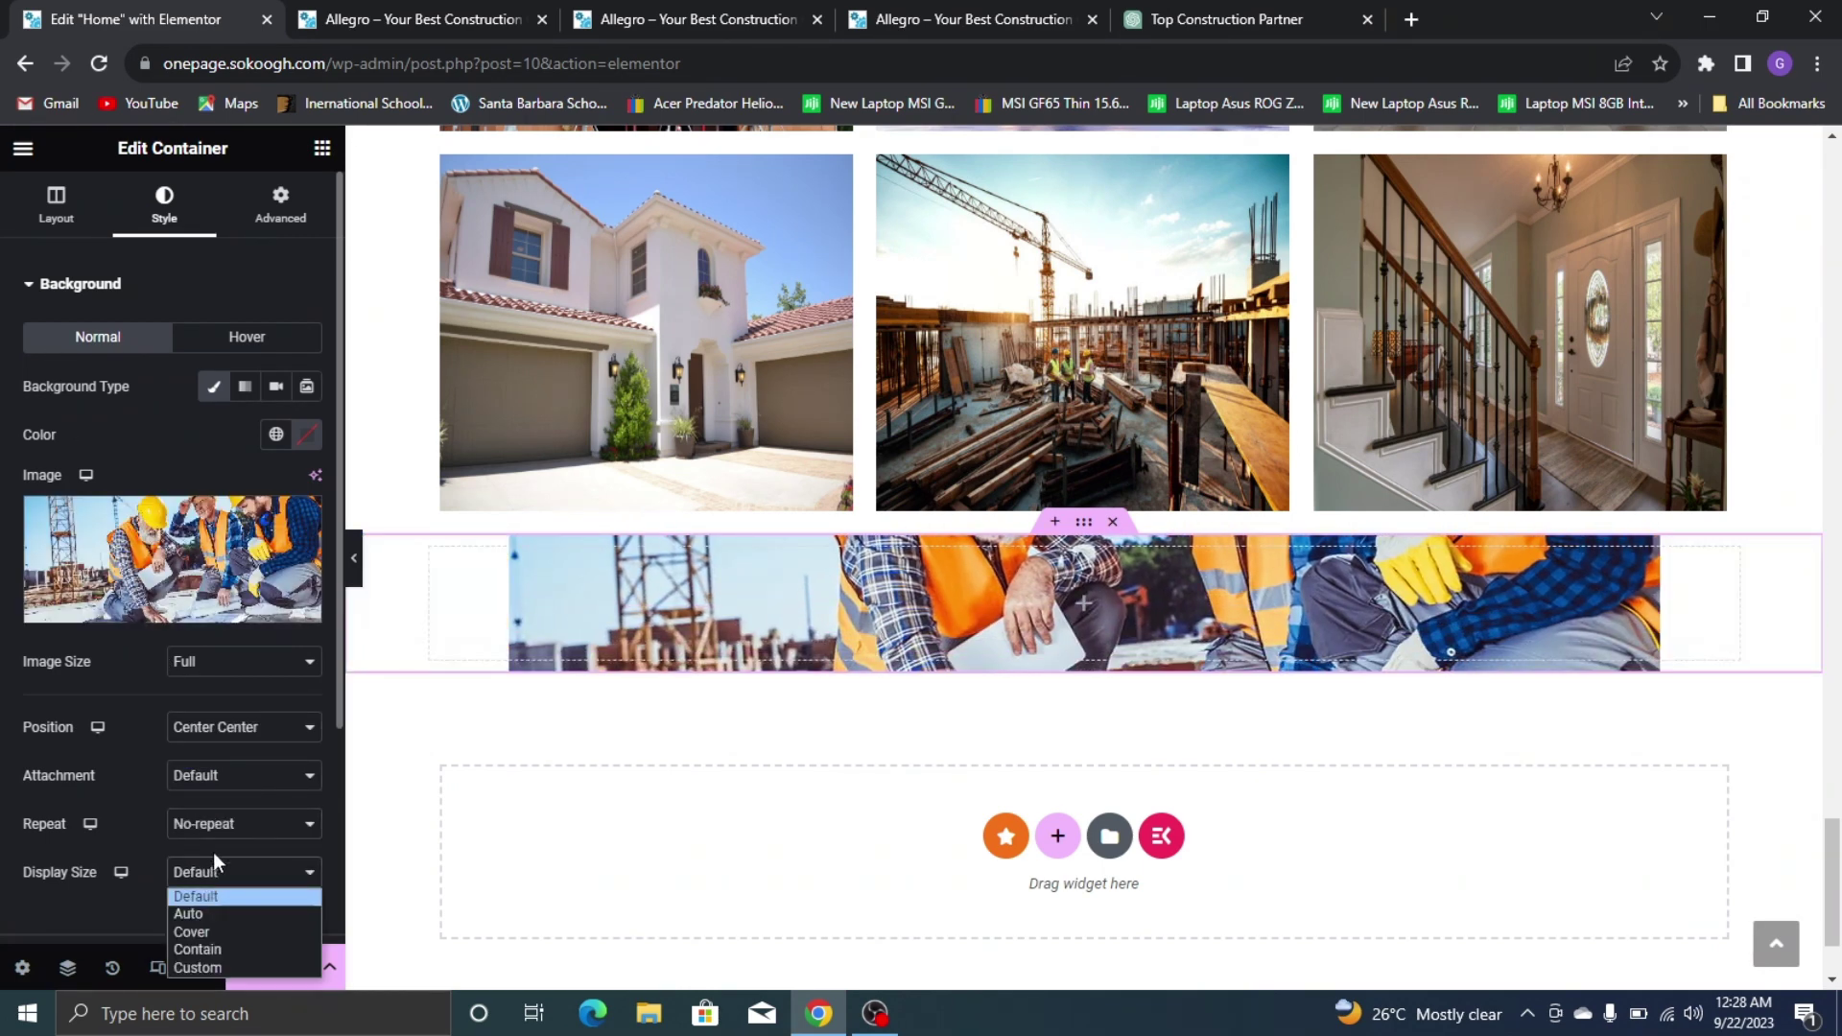
{"action": "left_click", "coordinate": [219, 931]}
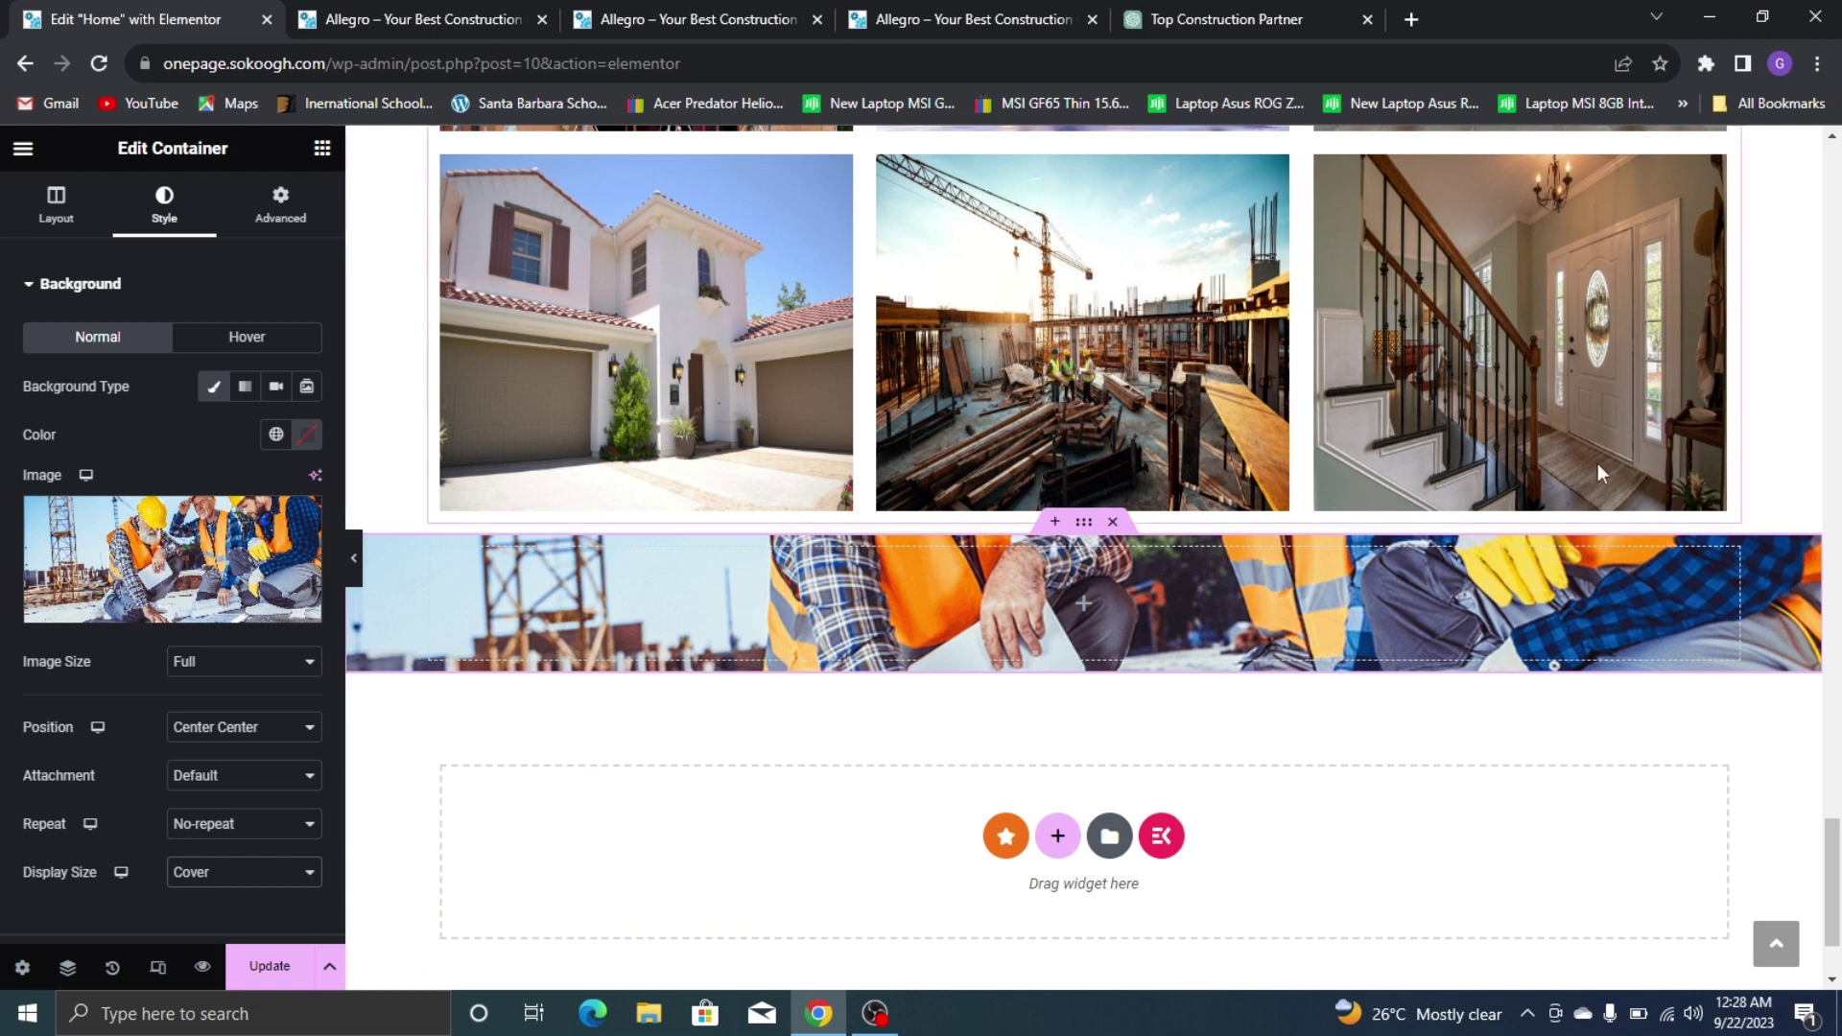
Try a 640 section width, then clear it back to the default
{"action": "left_click", "coordinate": [55, 203]}
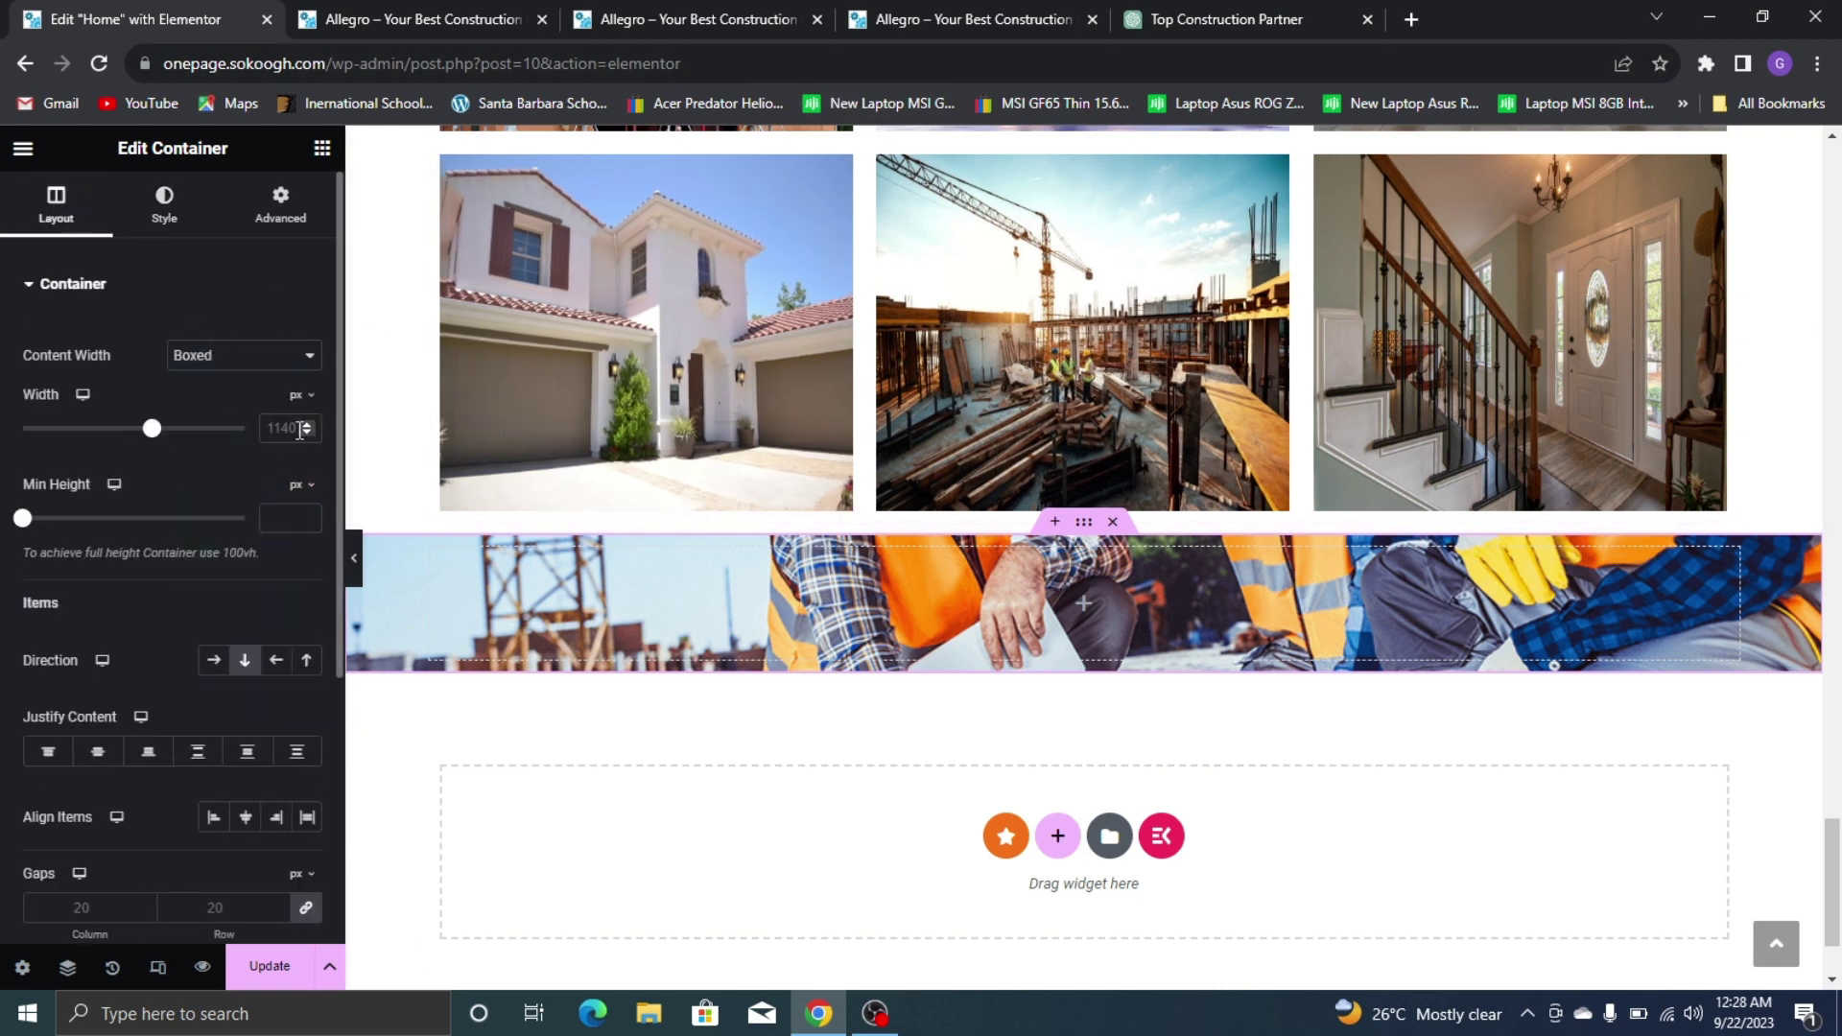
{"action": "double_click", "coordinate": [297, 429]}
{"action": "type", "text": "64"}
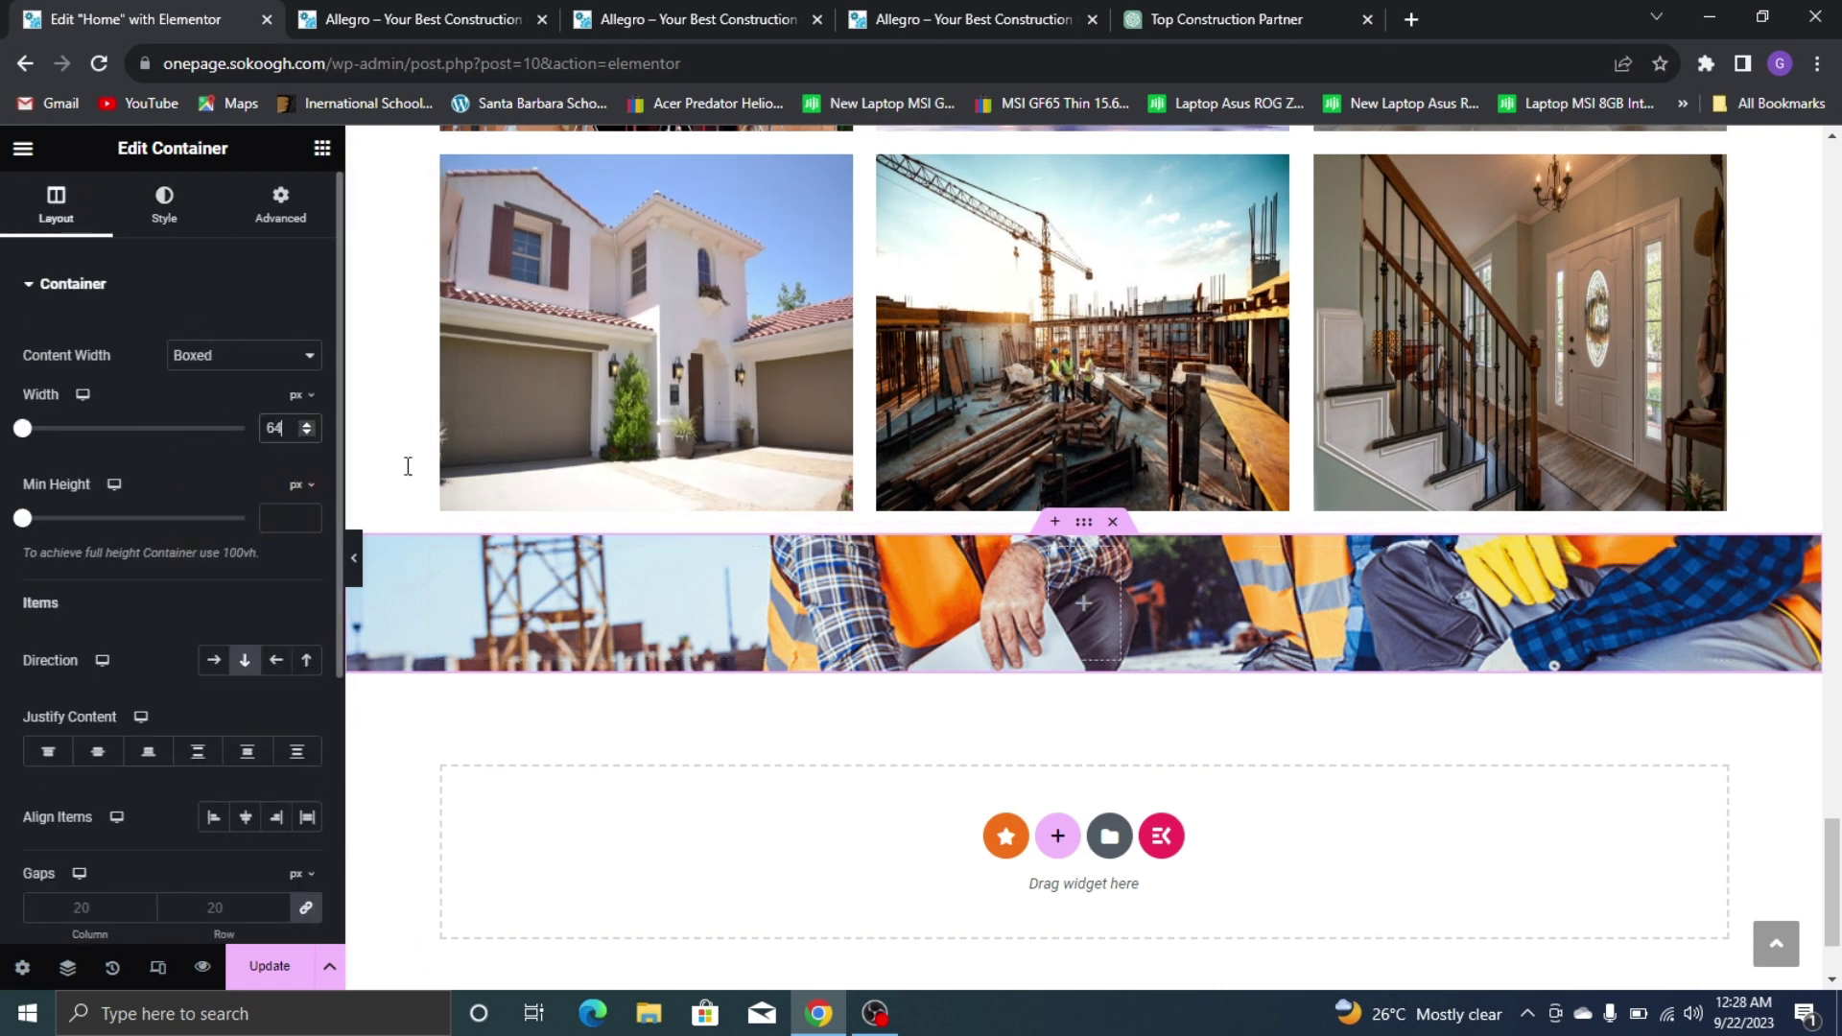
{"action": "type", "text": "0"}
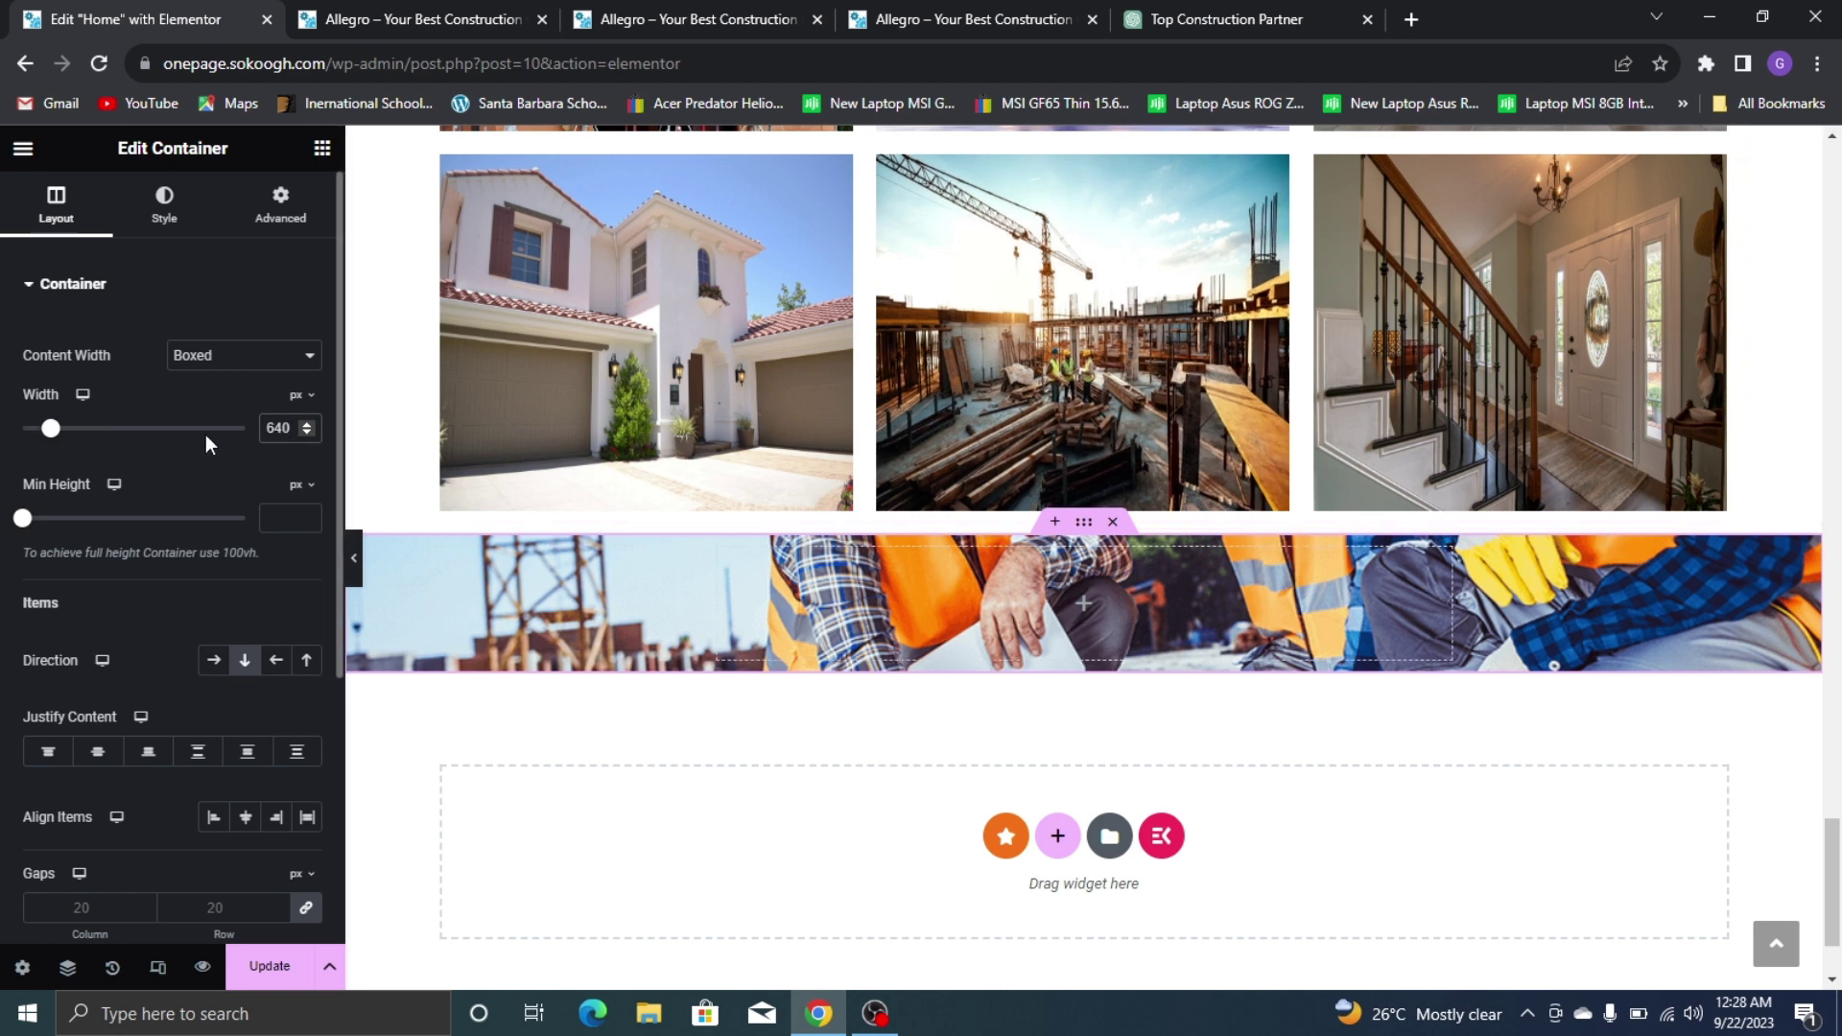
{"action": "key", "text": "ctrl+a"}
{"action": "key", "text": "BackSpace"}
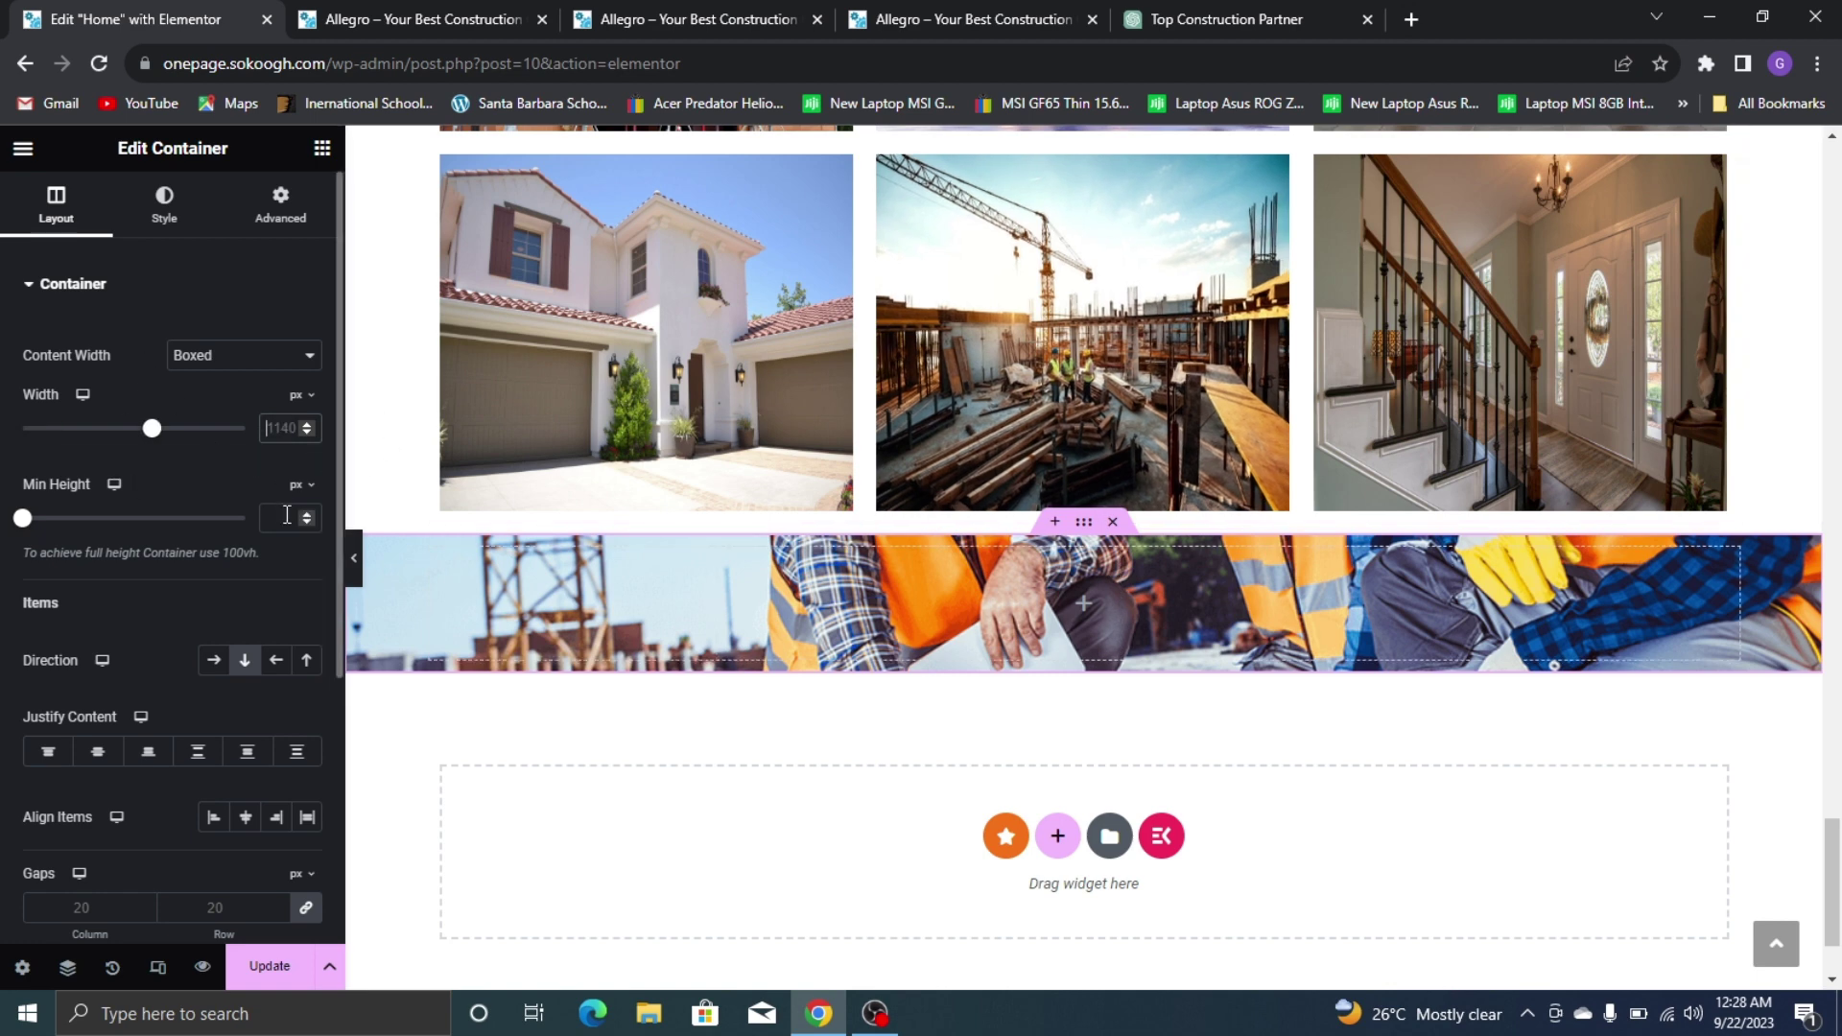
Enter 640 for the section width and check the section on the live site
{"action": "type", "text": "640"}
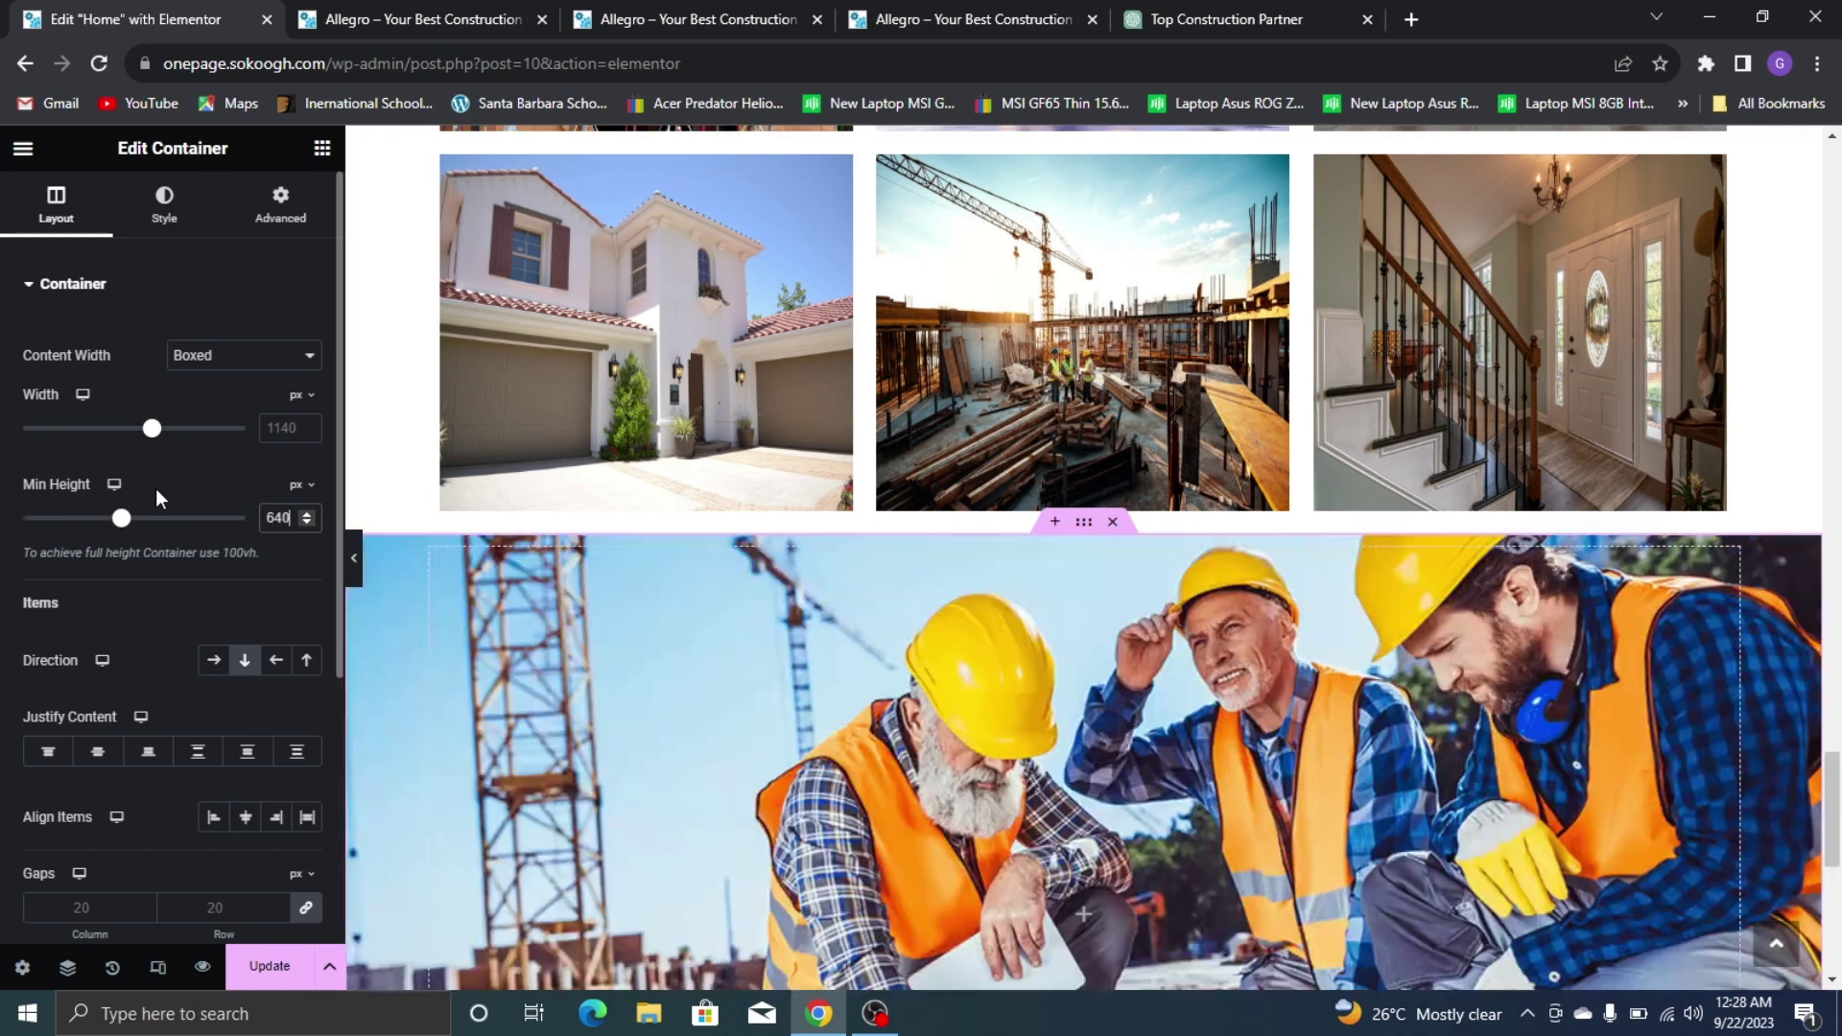
{"action": "scroll", "coordinate": [417, 383], "scroll_direction": "down", "scroll_amount": 4}
{"action": "scroll", "coordinate": [767, 240], "scroll_direction": "up", "scroll_amount": 1}
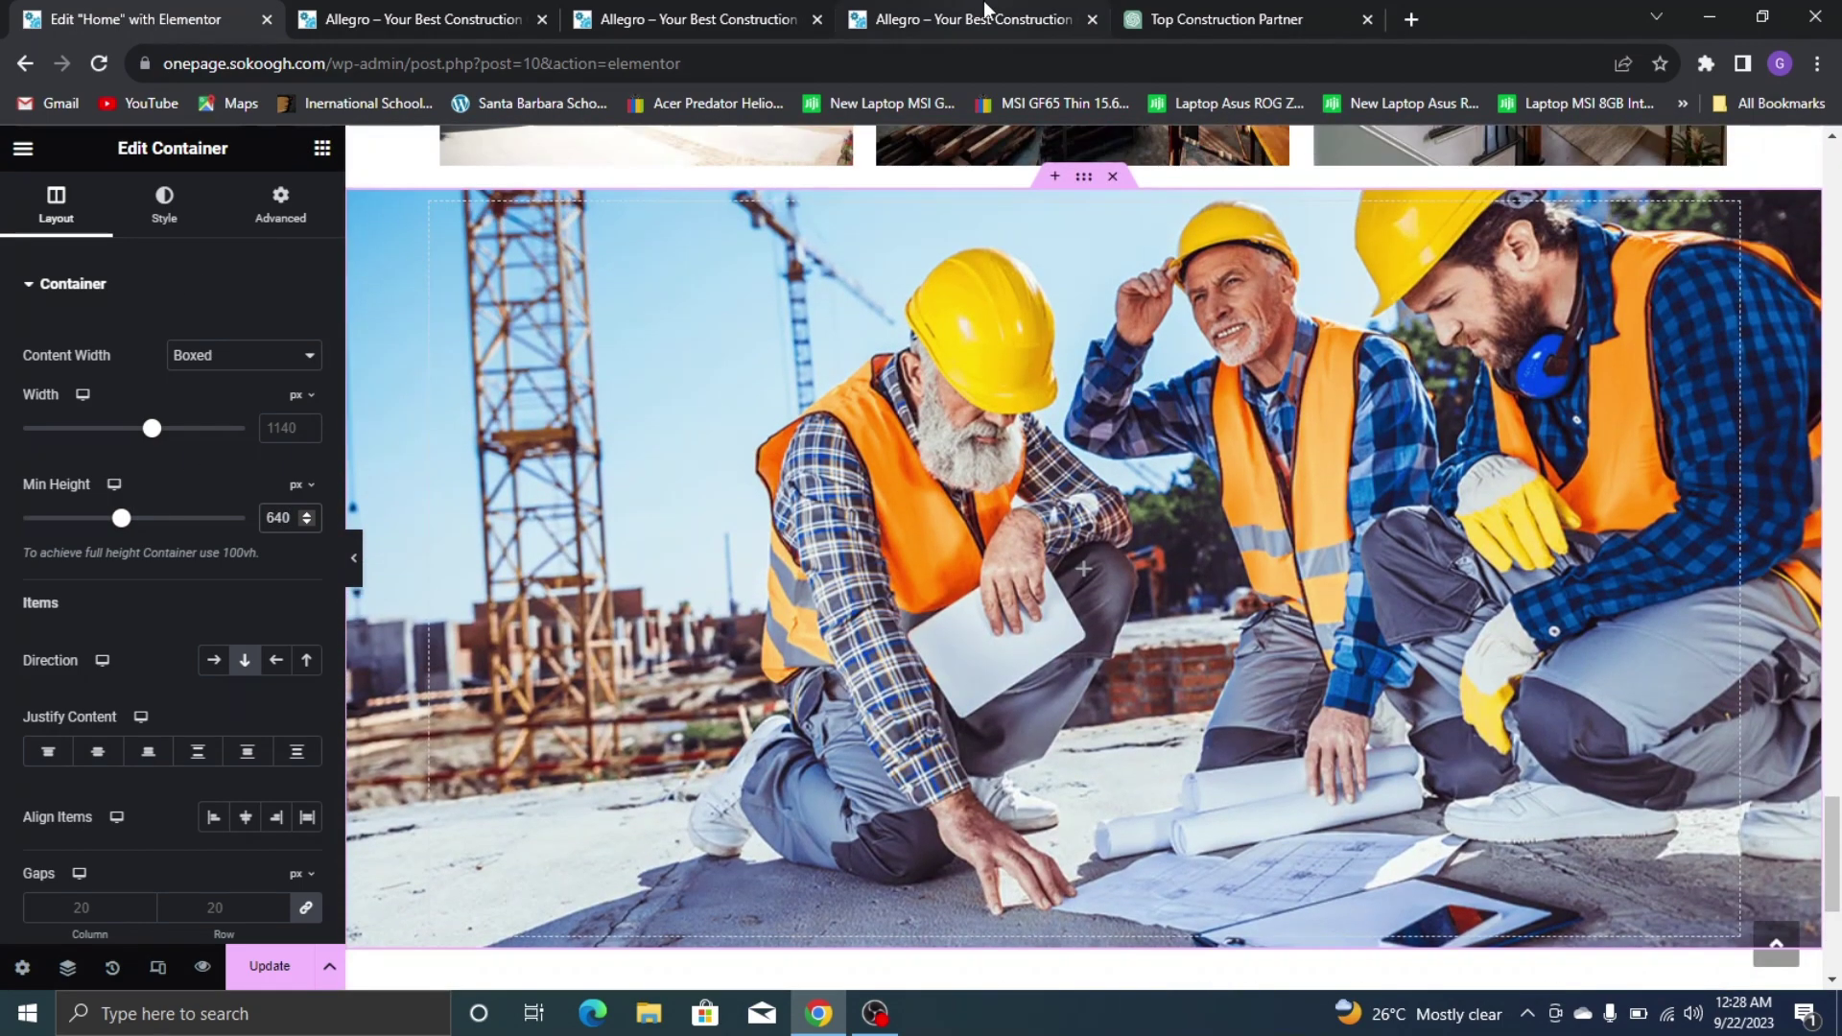
{"action": "left_click", "coordinate": [960, 19]}
{"action": "left_click", "coordinate": [151, 10]}
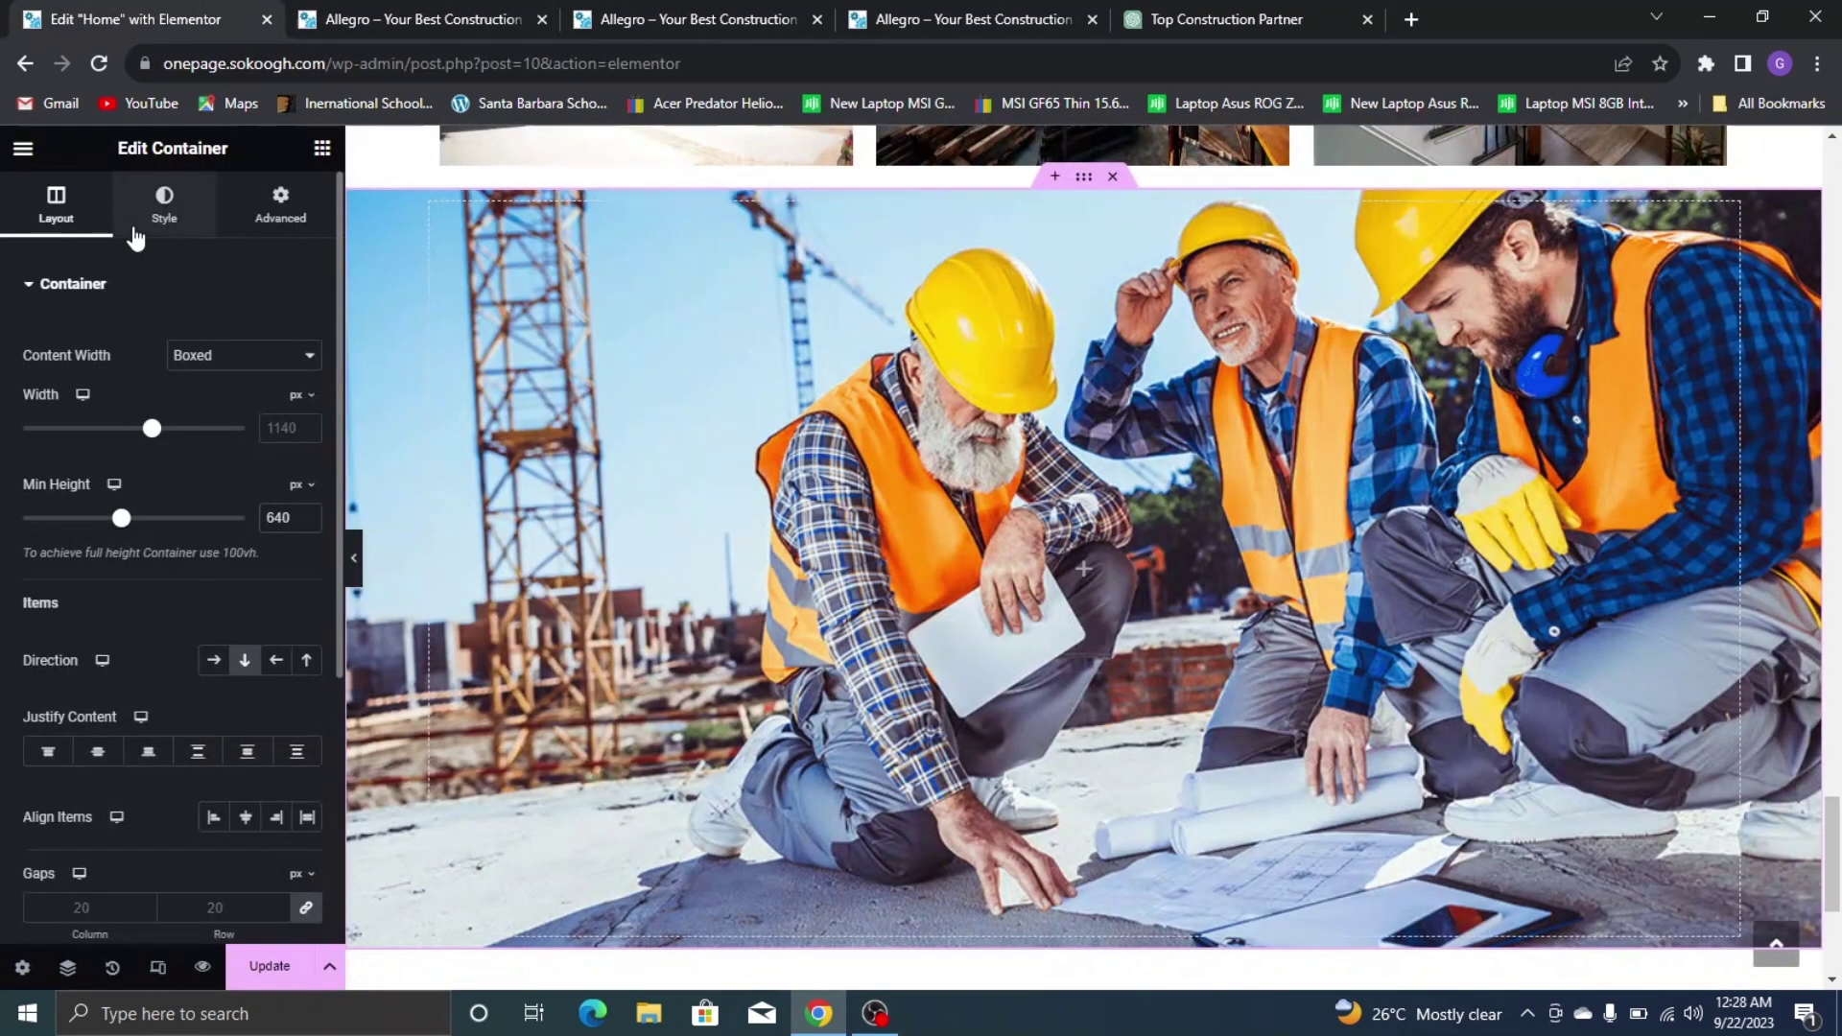
Add a classic black background overlay at 0.71 opacity over the workers photo
{"action": "left_click", "coordinate": [161, 203]}
{"action": "left_click", "coordinate": [95, 288]}
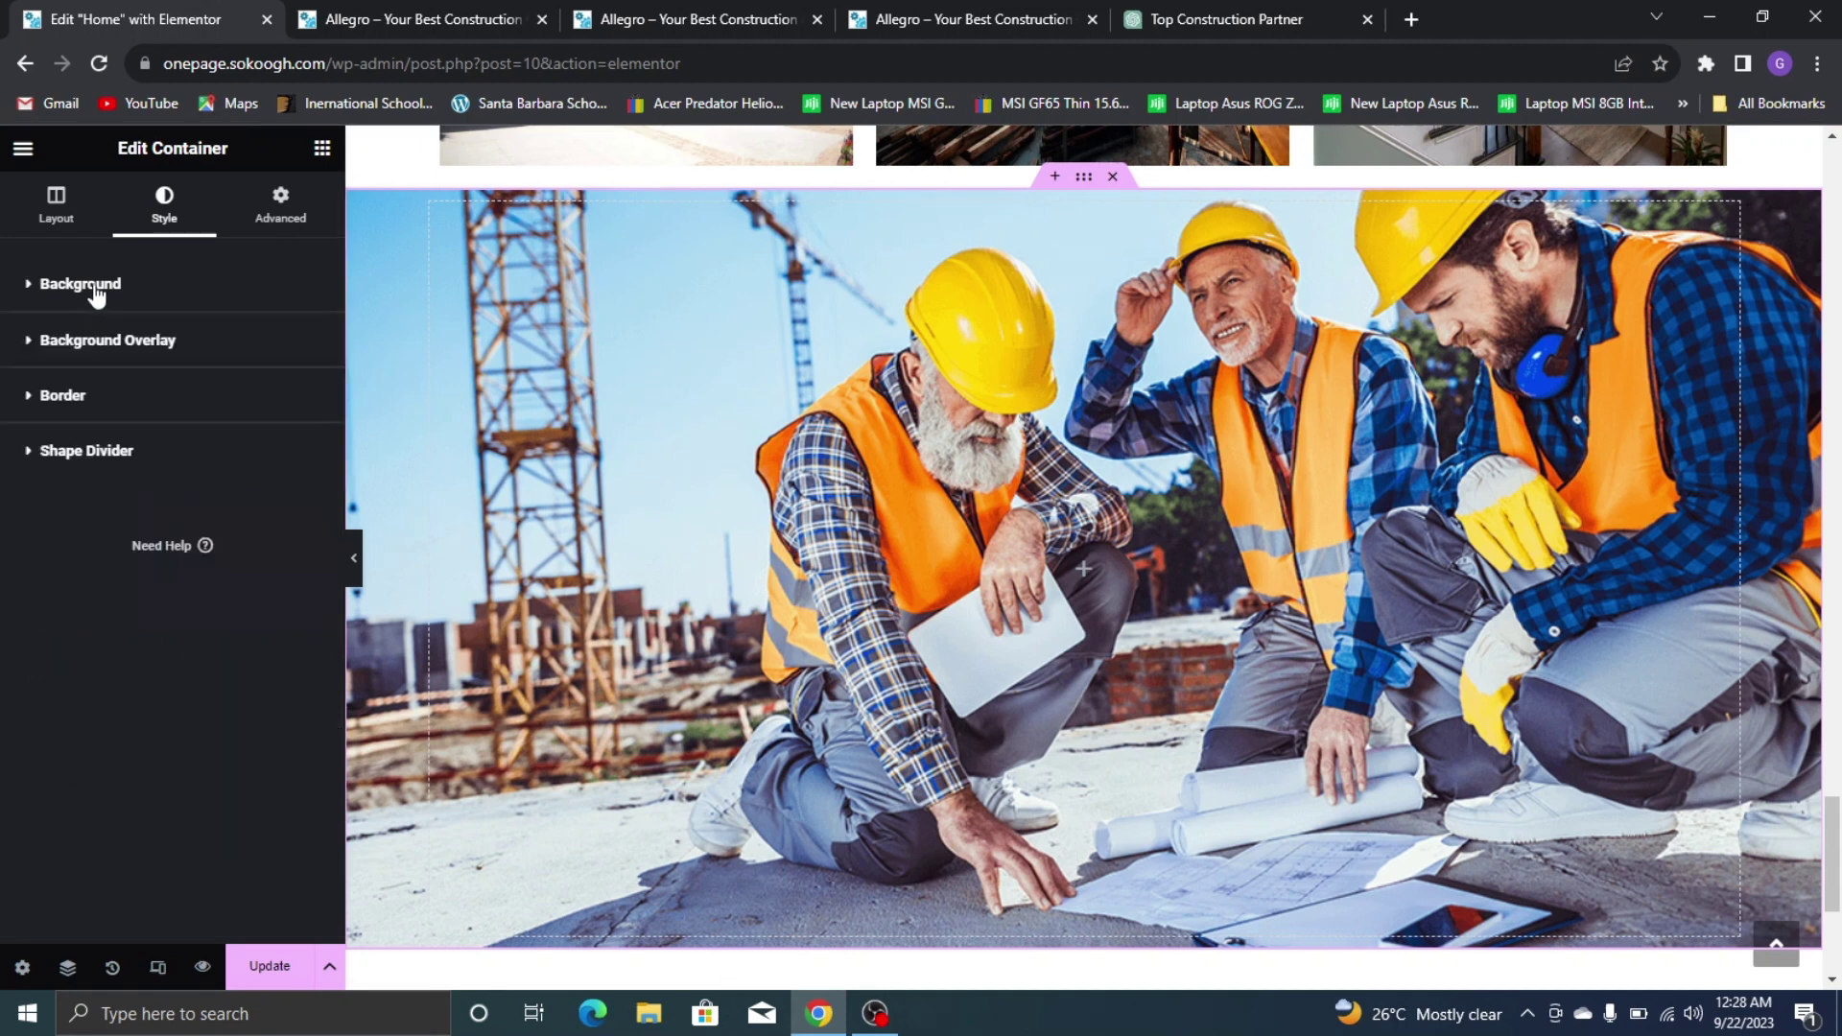
{"action": "left_click", "coordinate": [107, 339]}
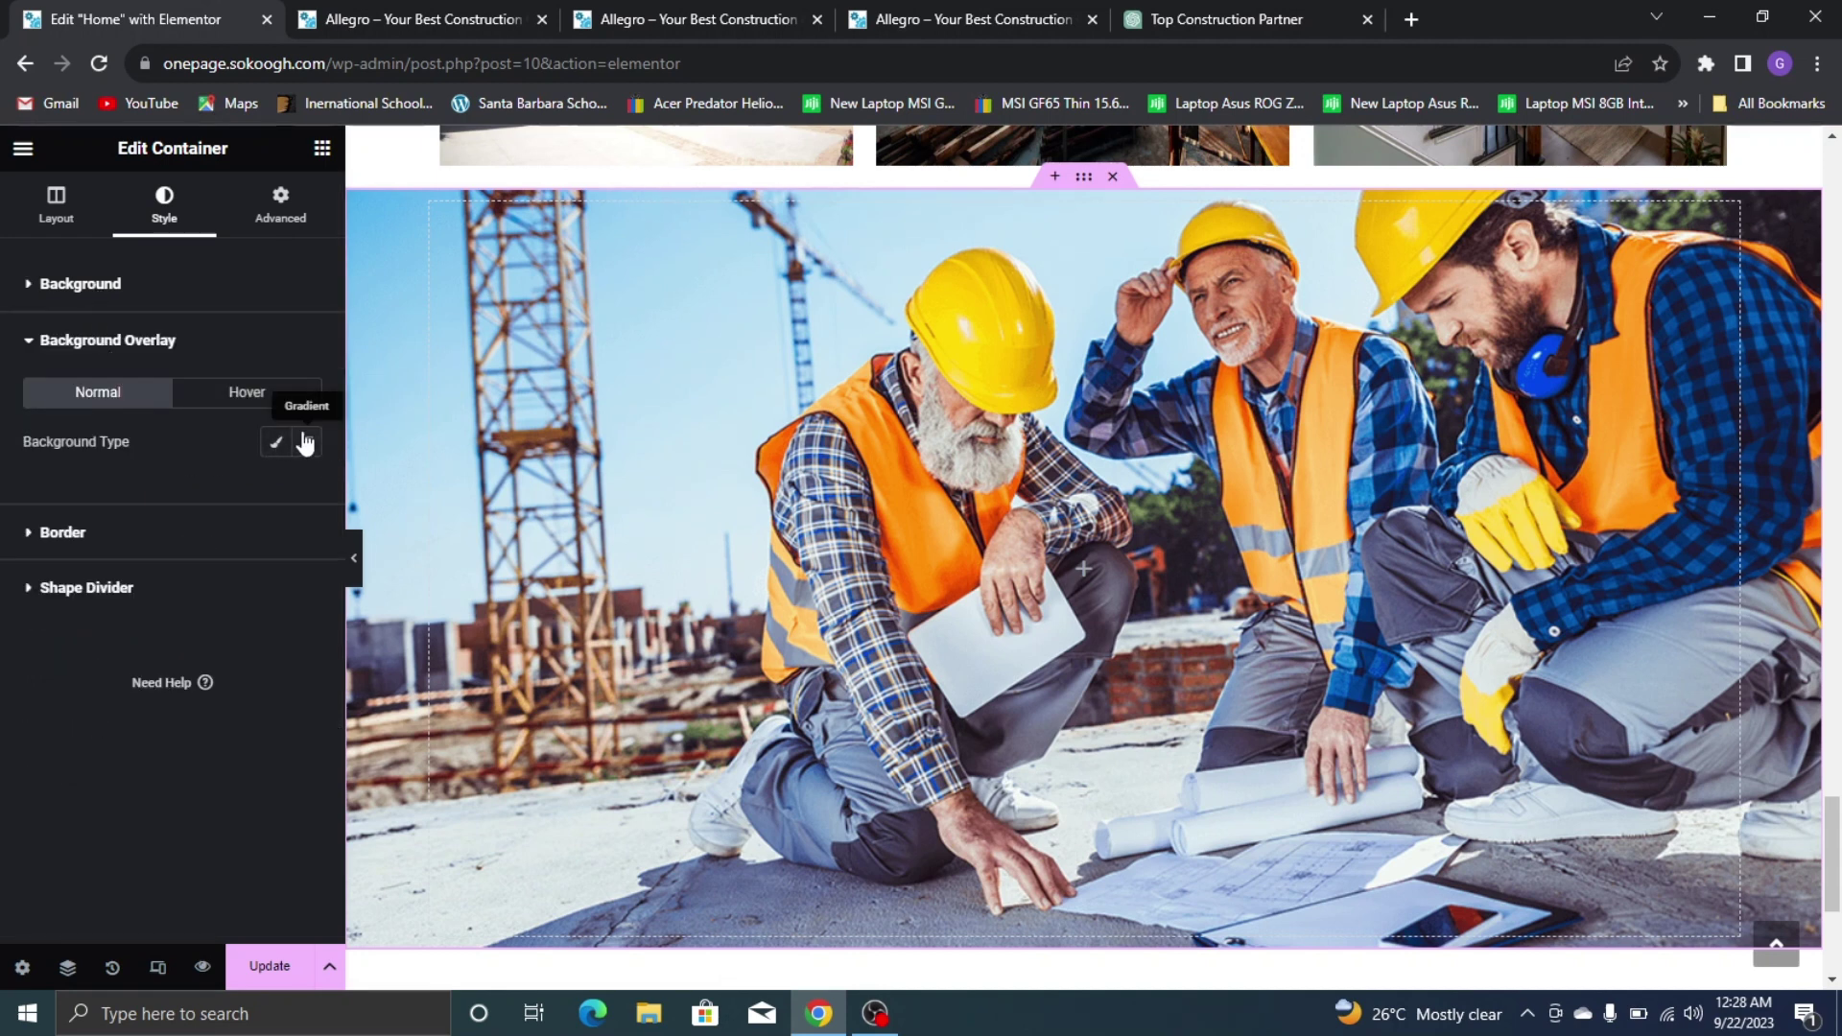
{"action": "left_click", "coordinate": [276, 441]}
{"action": "left_click", "coordinate": [305, 490]}
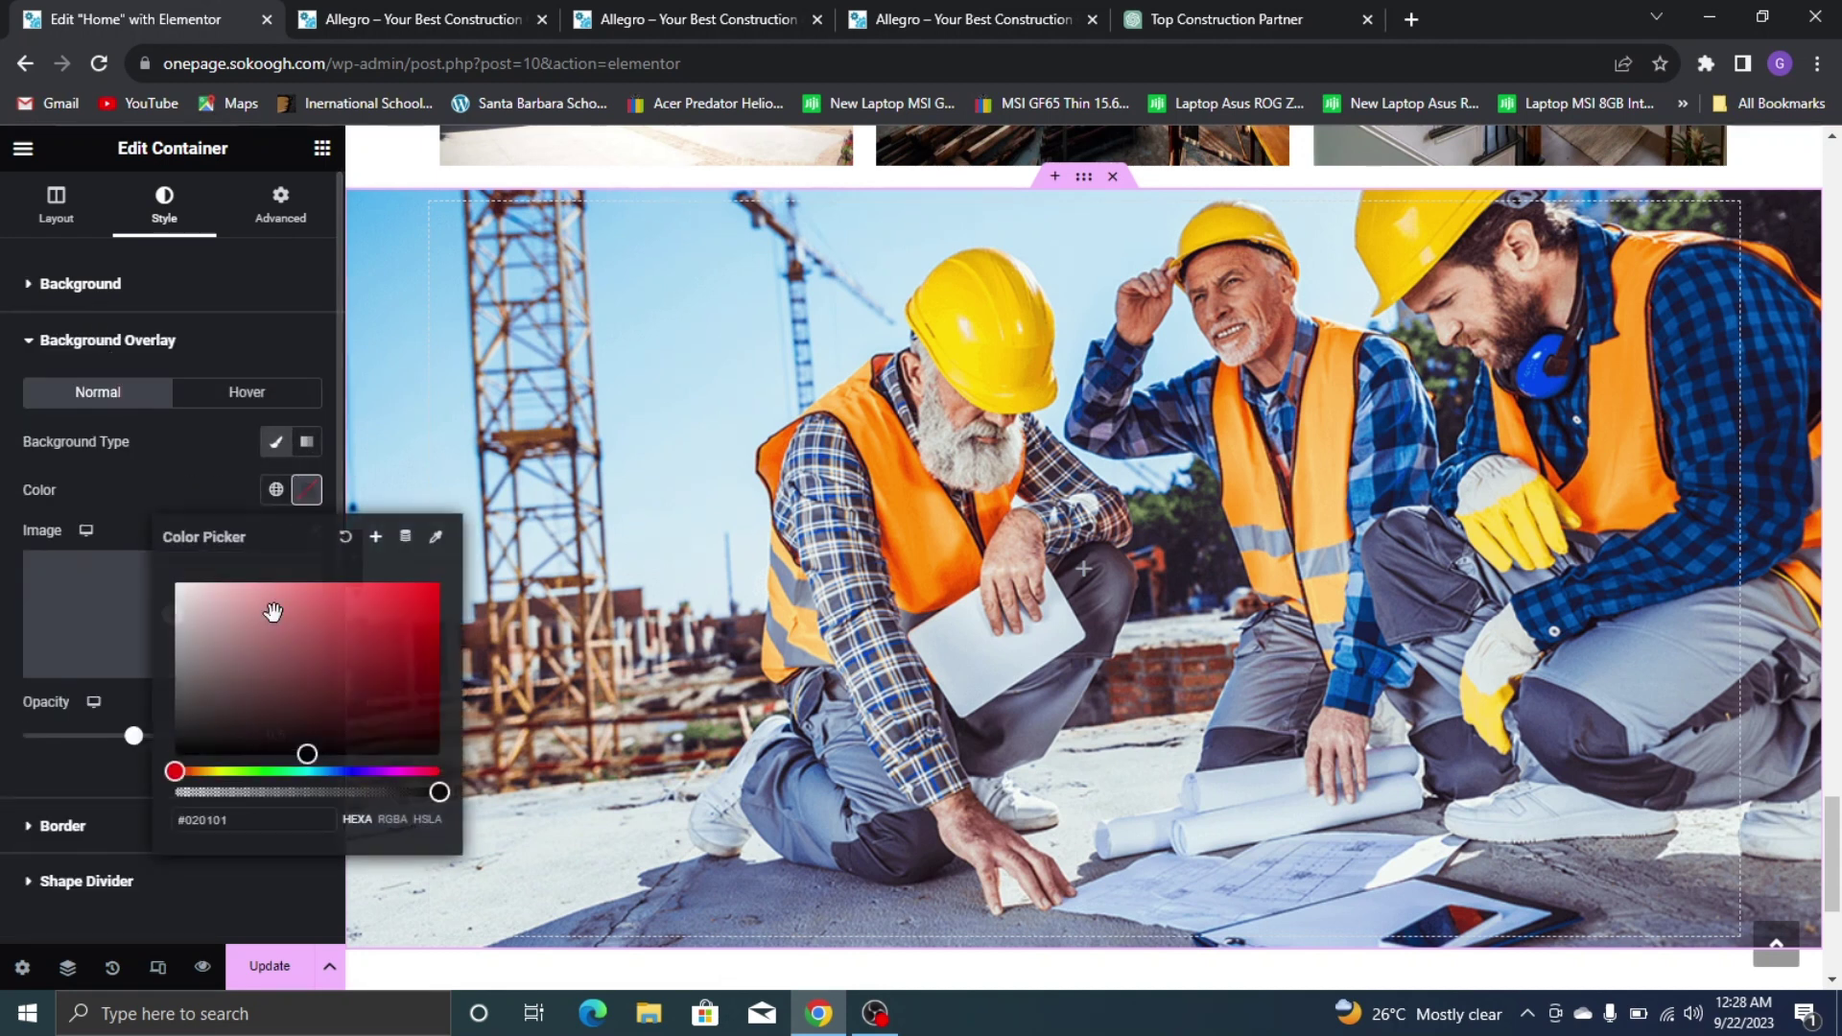
{"action": "left_click", "coordinate": [409, 756]}
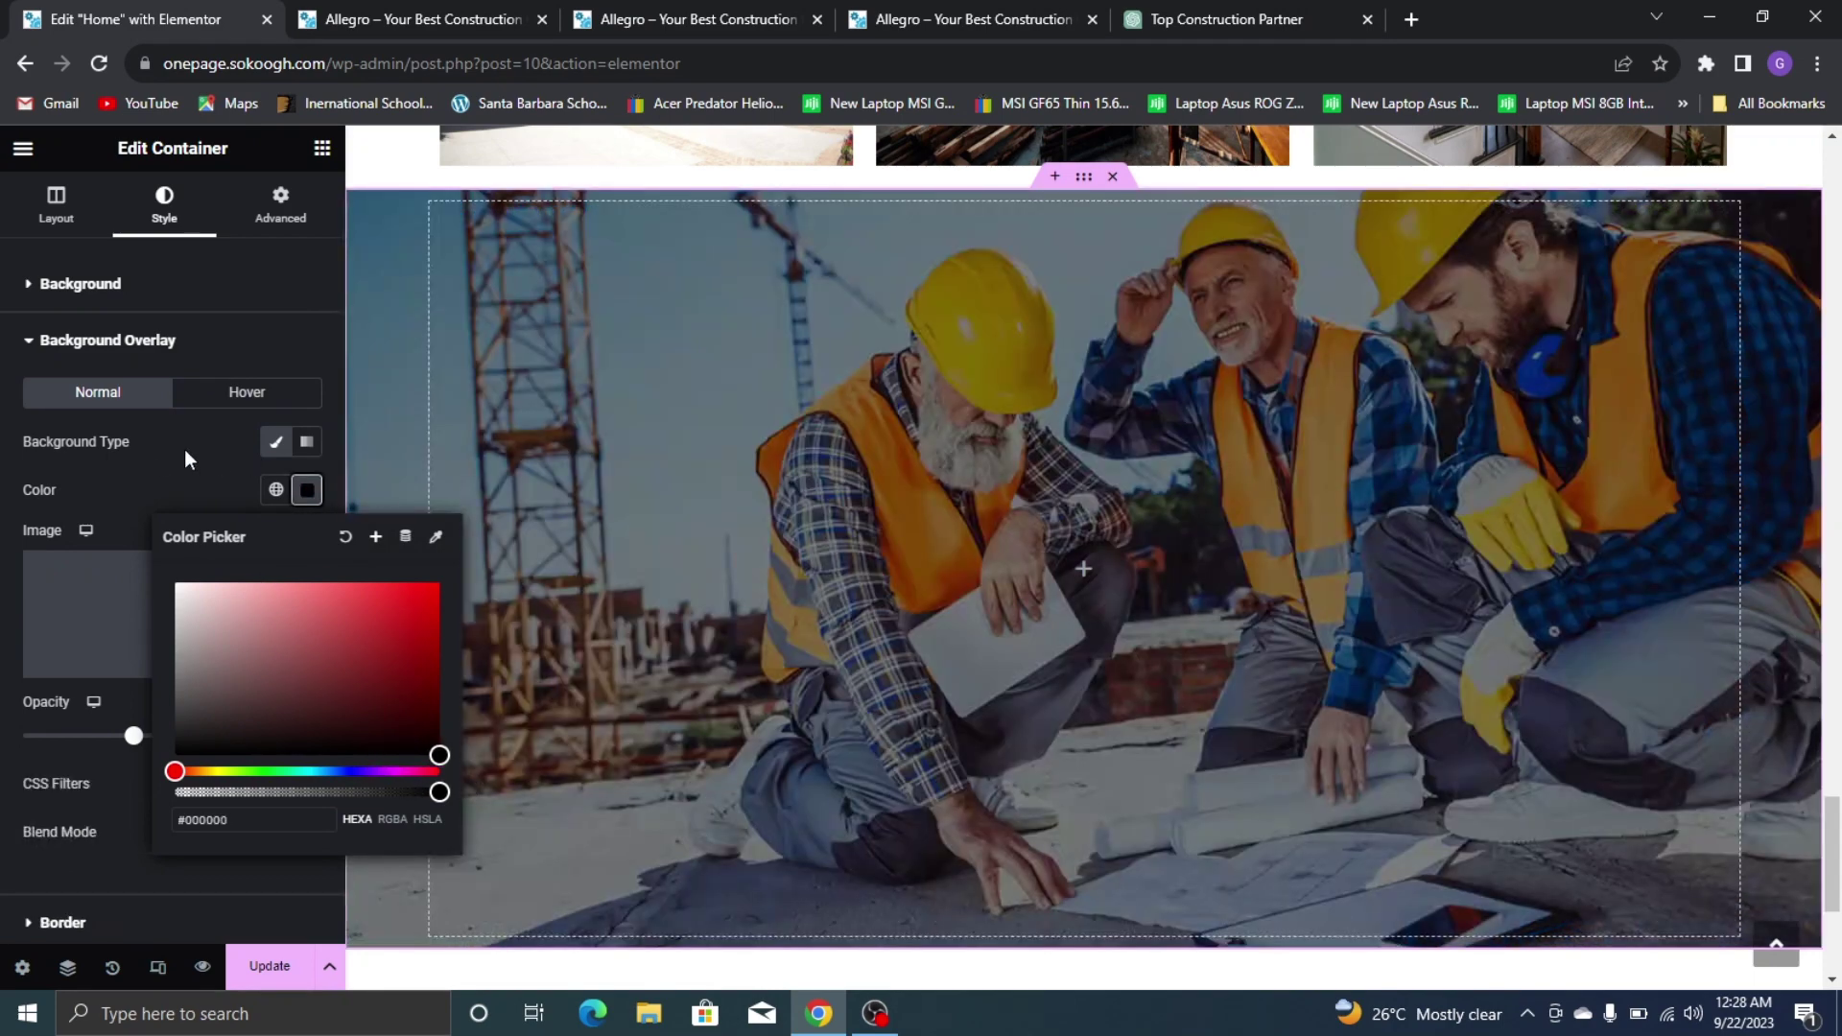
{"action": "left_click_drag", "start_coordinate": [184, 450], "coordinate": [158, 476]}
{"action": "left_click", "coordinate": [158, 476]}
{"action": "left_click", "coordinate": [307, 497]}
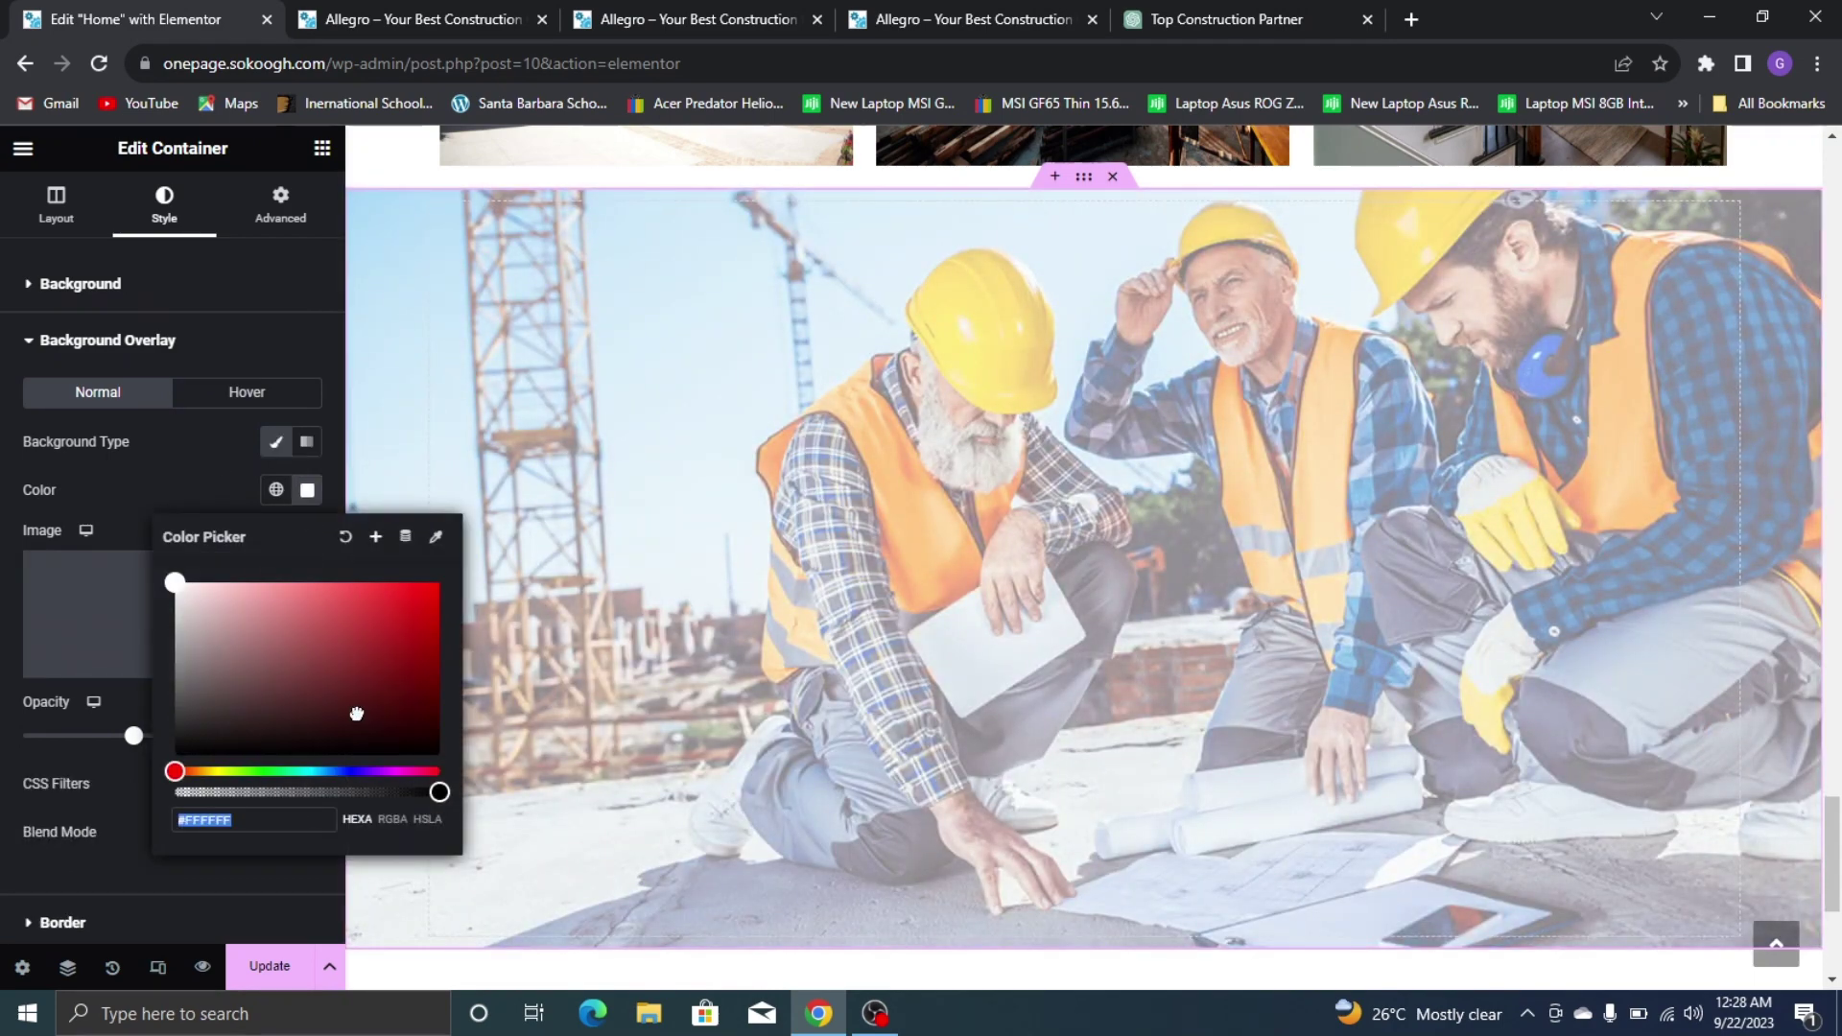
{"action": "left_click_drag", "start_coordinate": [356, 714], "coordinate": [444, 791]}
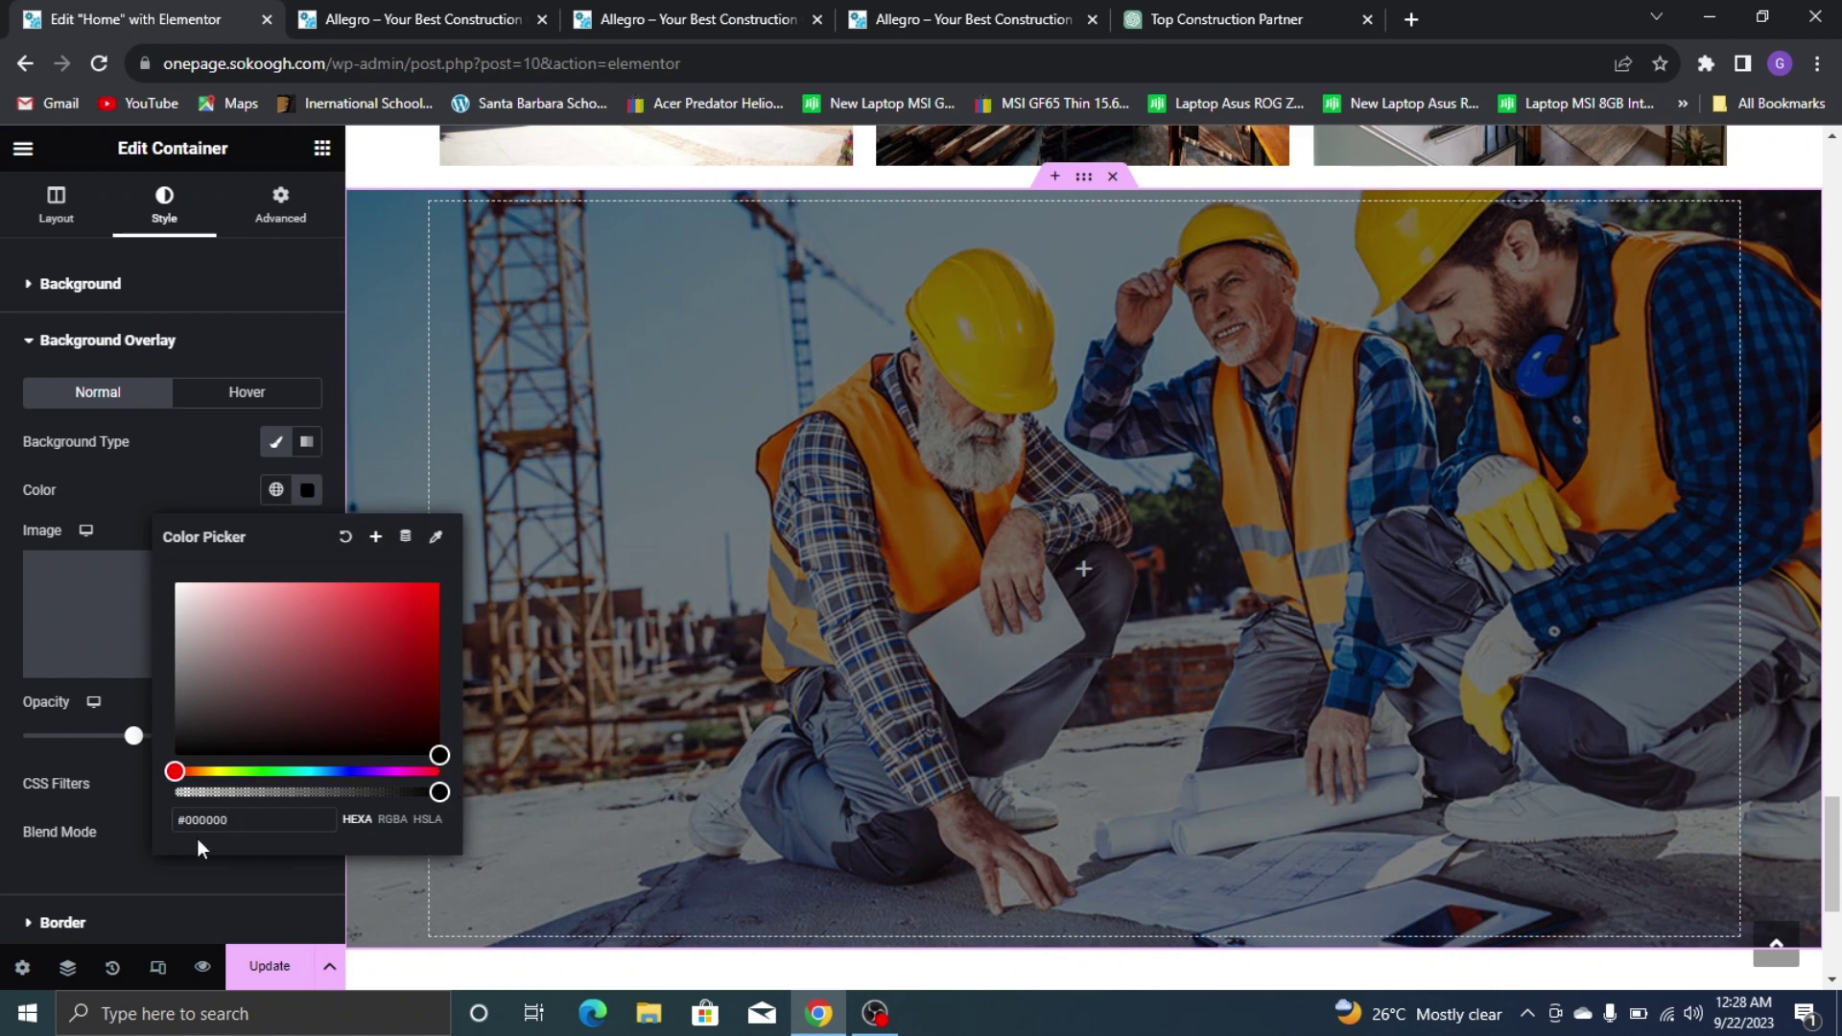
{"action": "left_click_drag", "start_coordinate": [133, 736], "coordinate": [185, 754]}
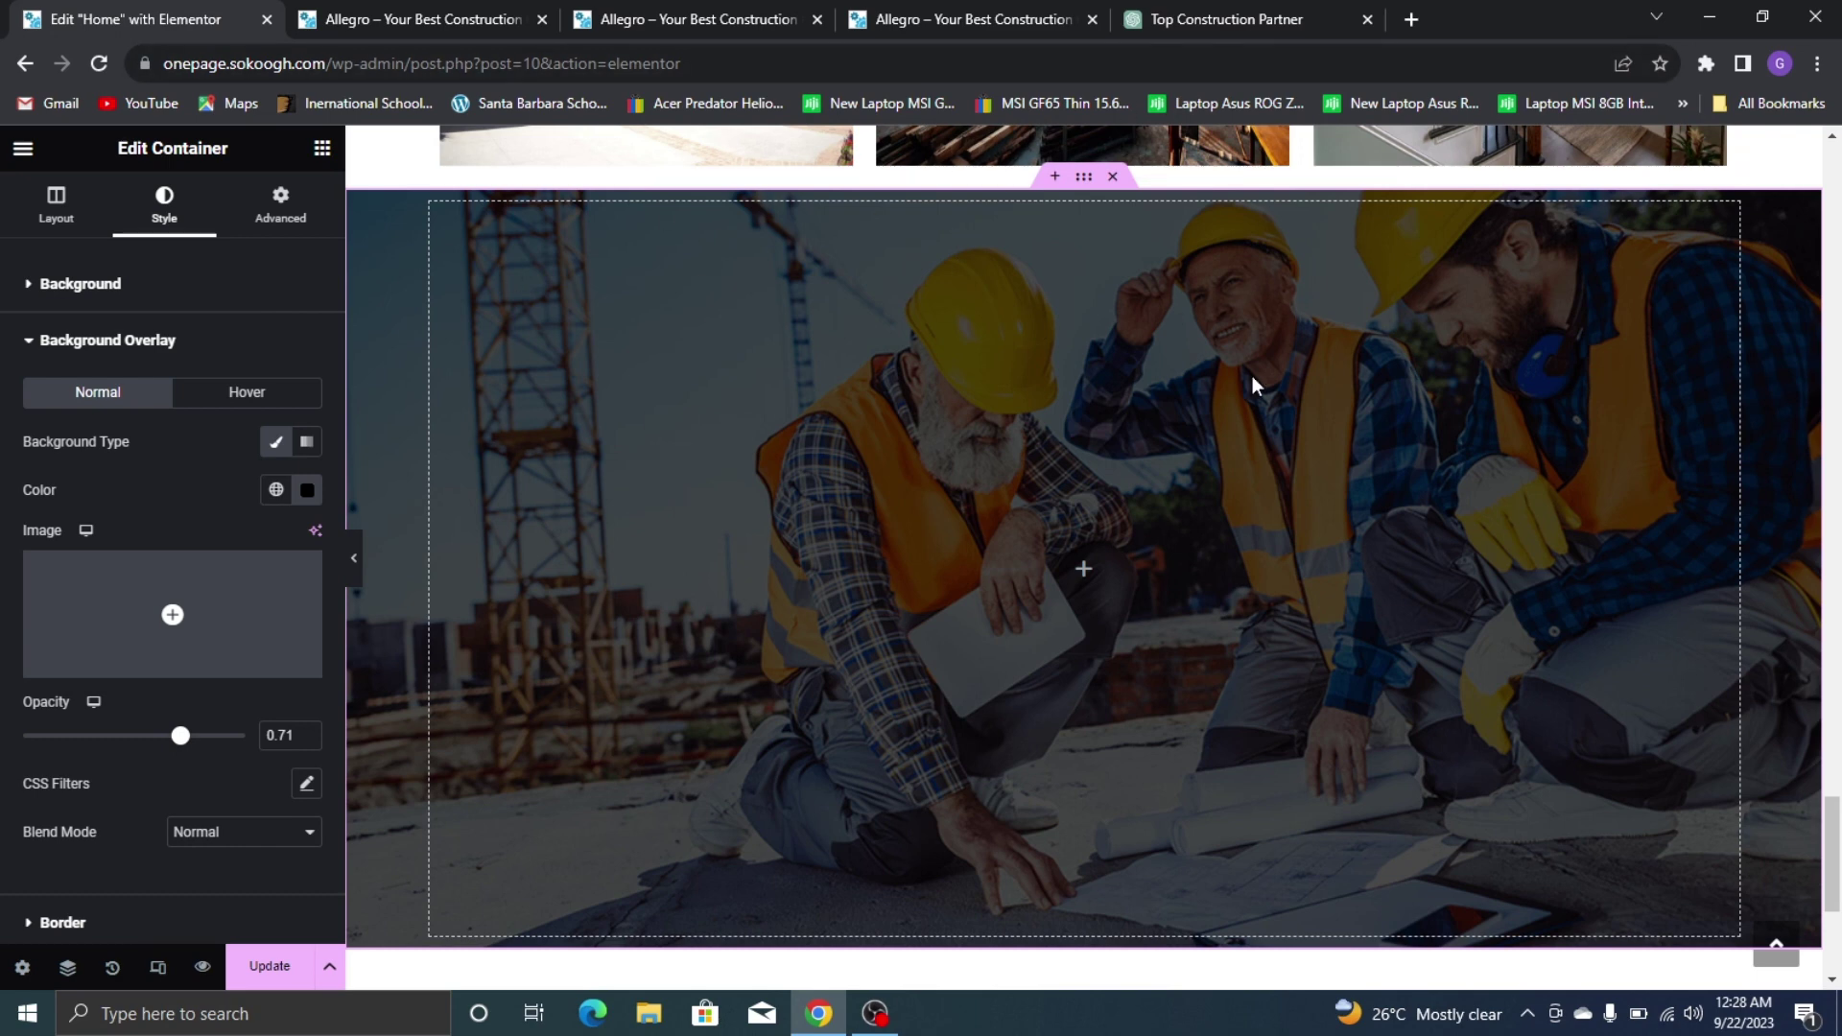
{"action": "left_click", "coordinate": [67, 341]}
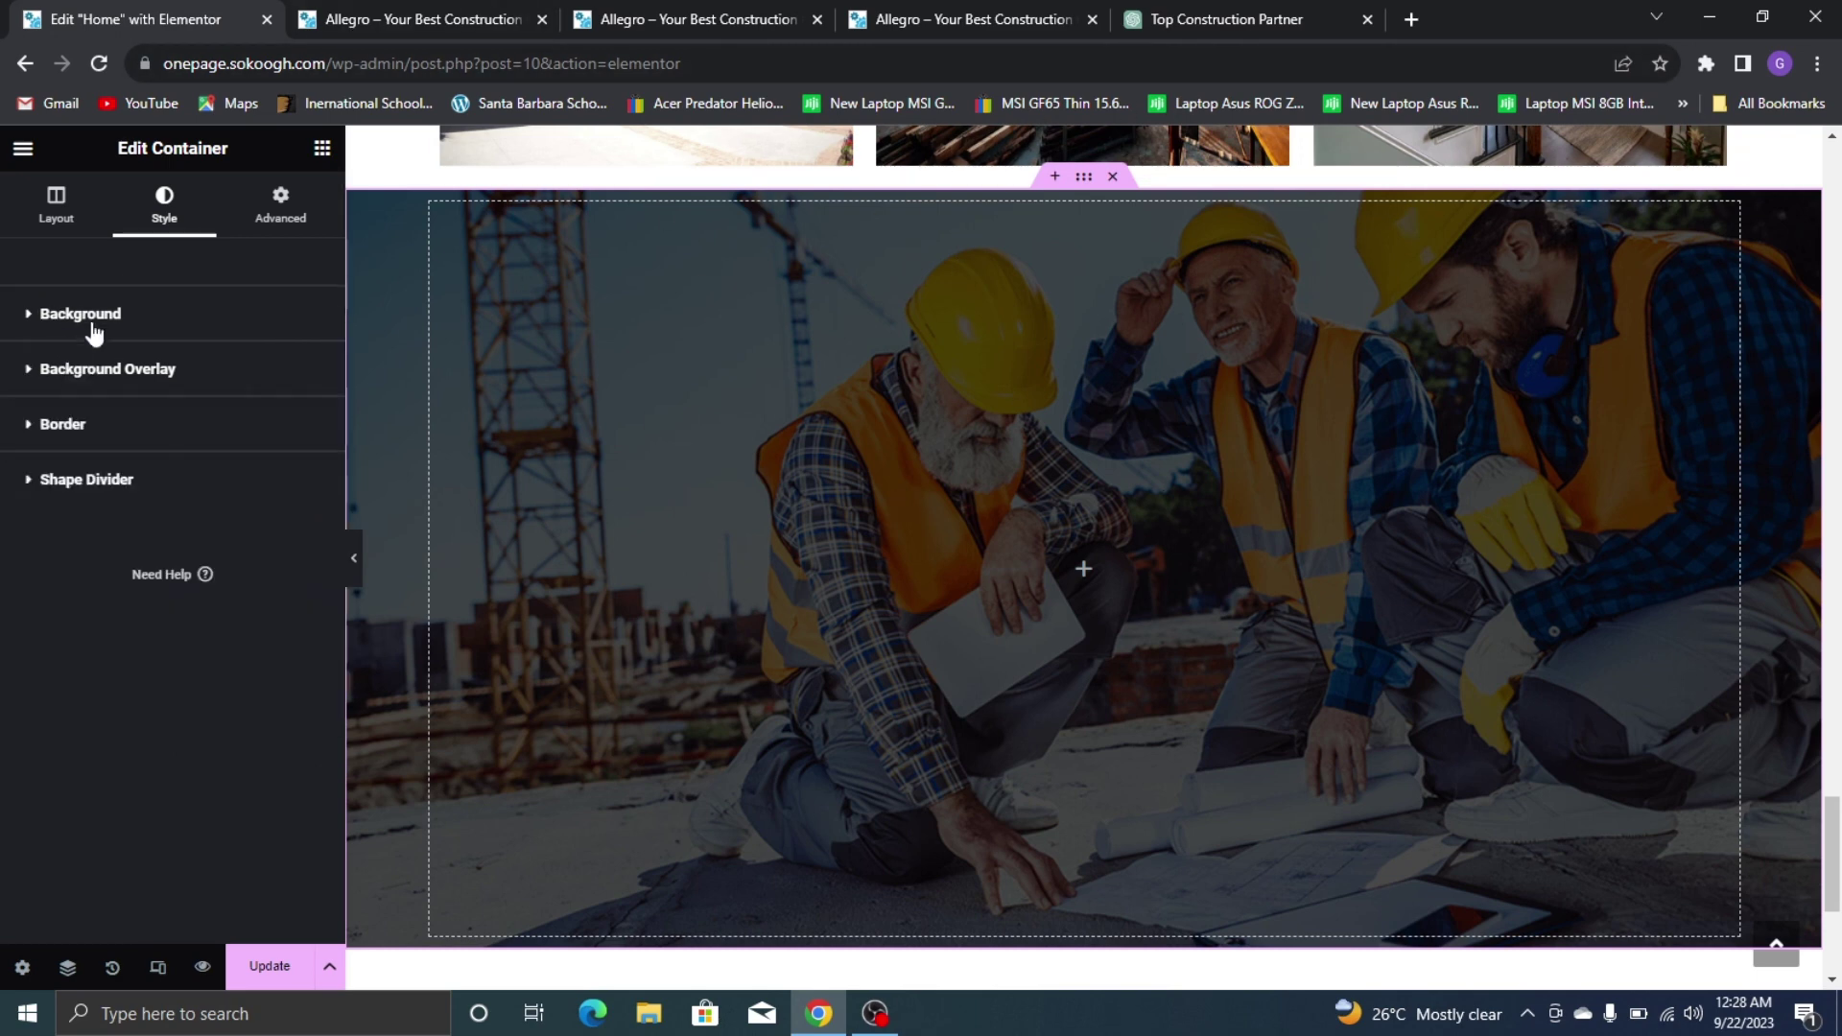
Compare the darkened banner with the live site
{"action": "left_click", "coordinate": [865, 11]}
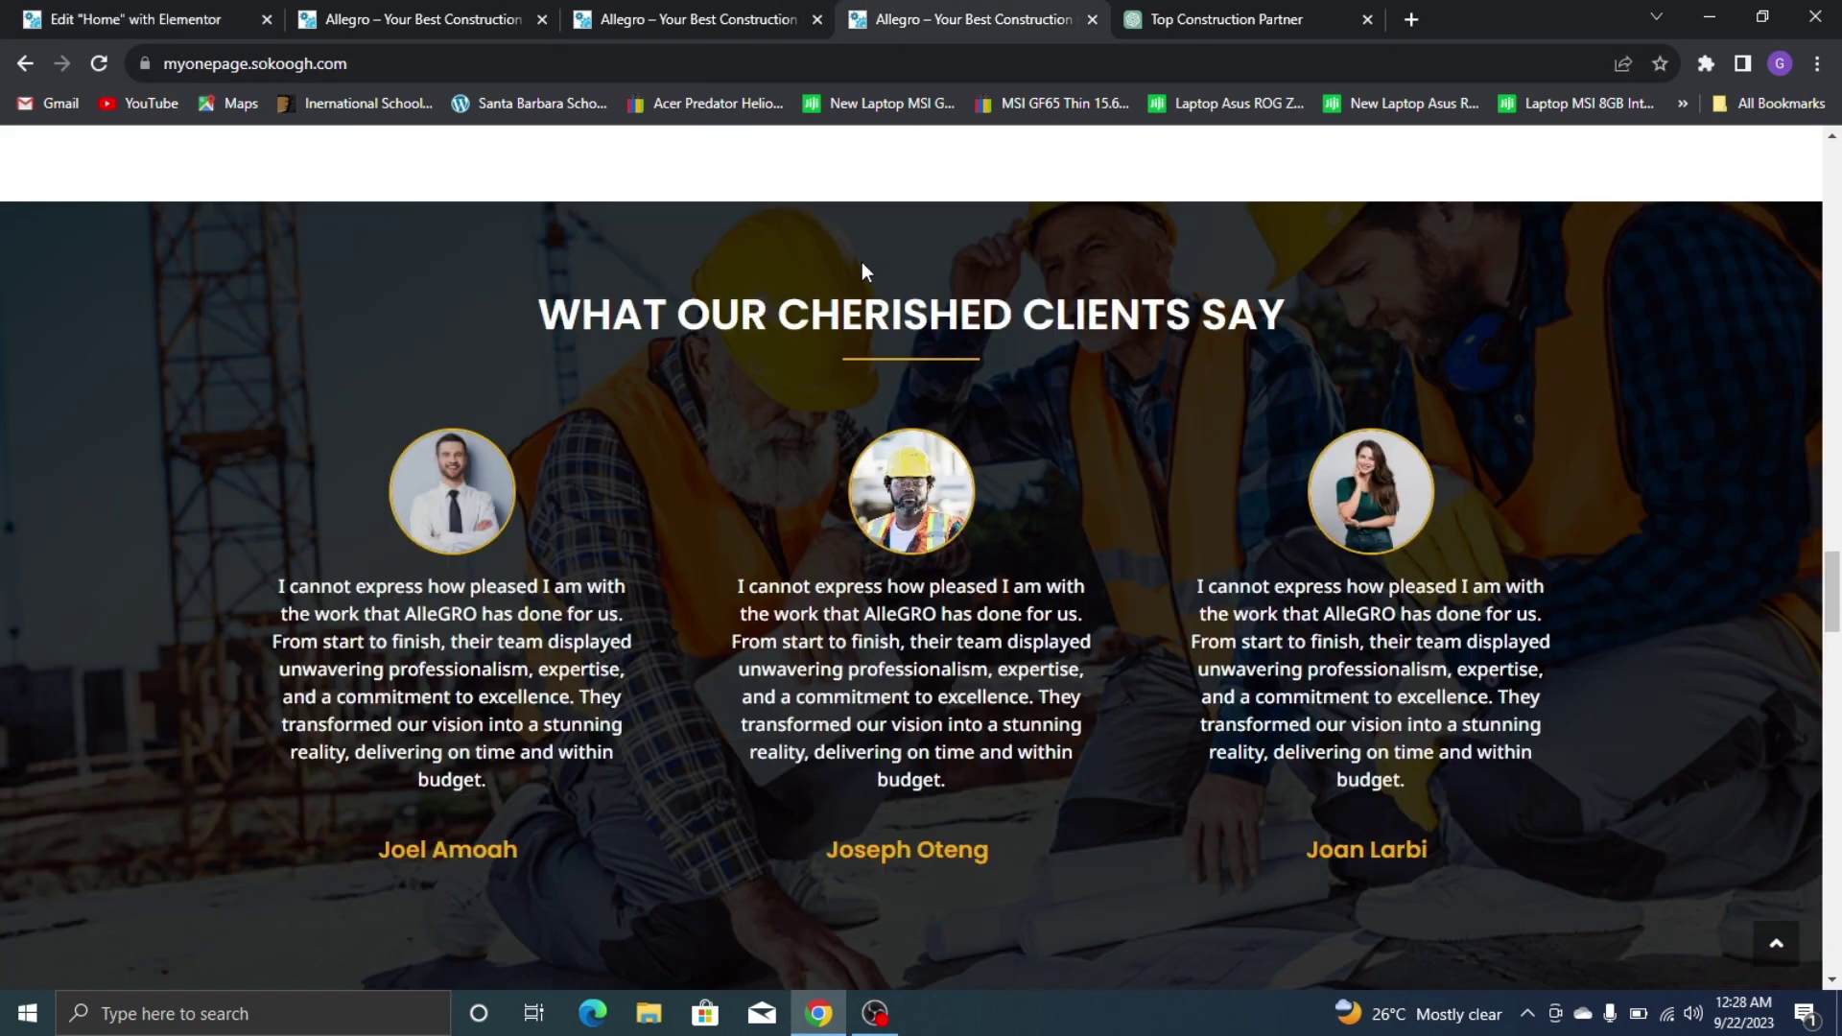
{"action": "left_click", "coordinate": [73, 4]}
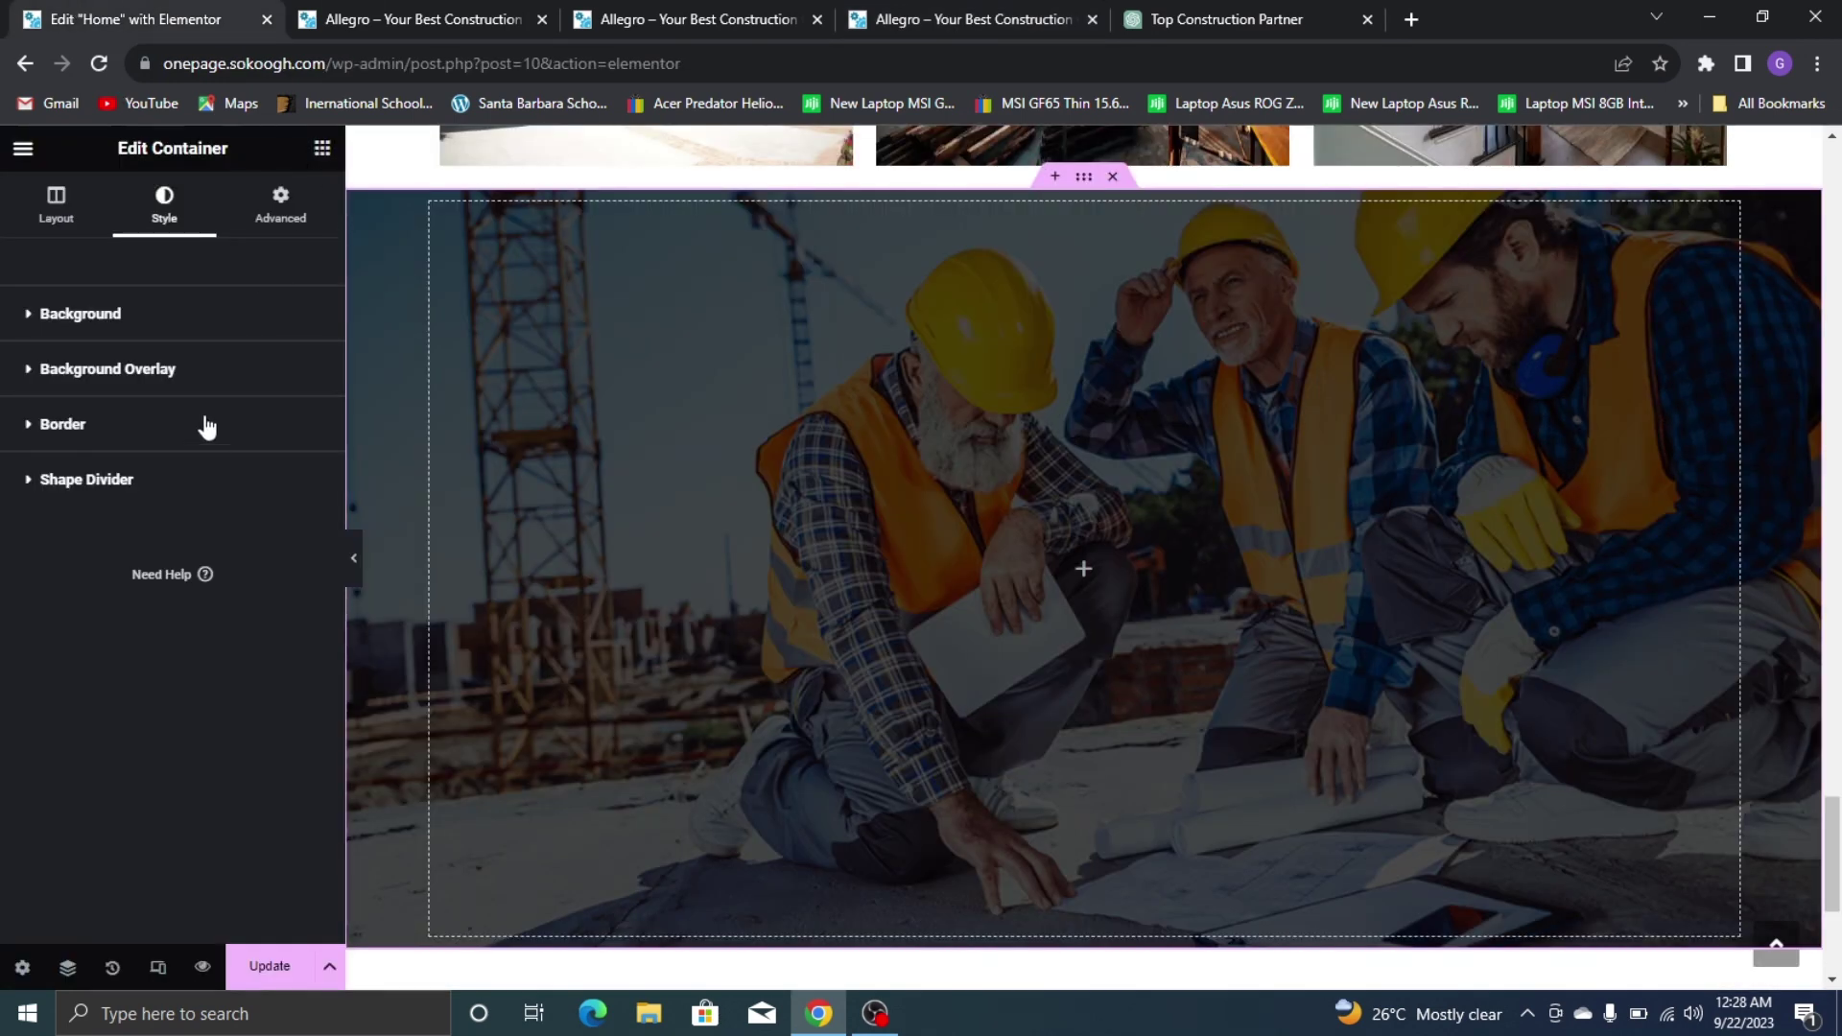
{"action": "left_click", "coordinate": [322, 148]}
Add a centred heading reading 'WHAT OUR CHERISHED CLIENTS SAY' to the section
{"action": "left_click_drag", "start_coordinate": [74, 687], "coordinate": [934, 543]}
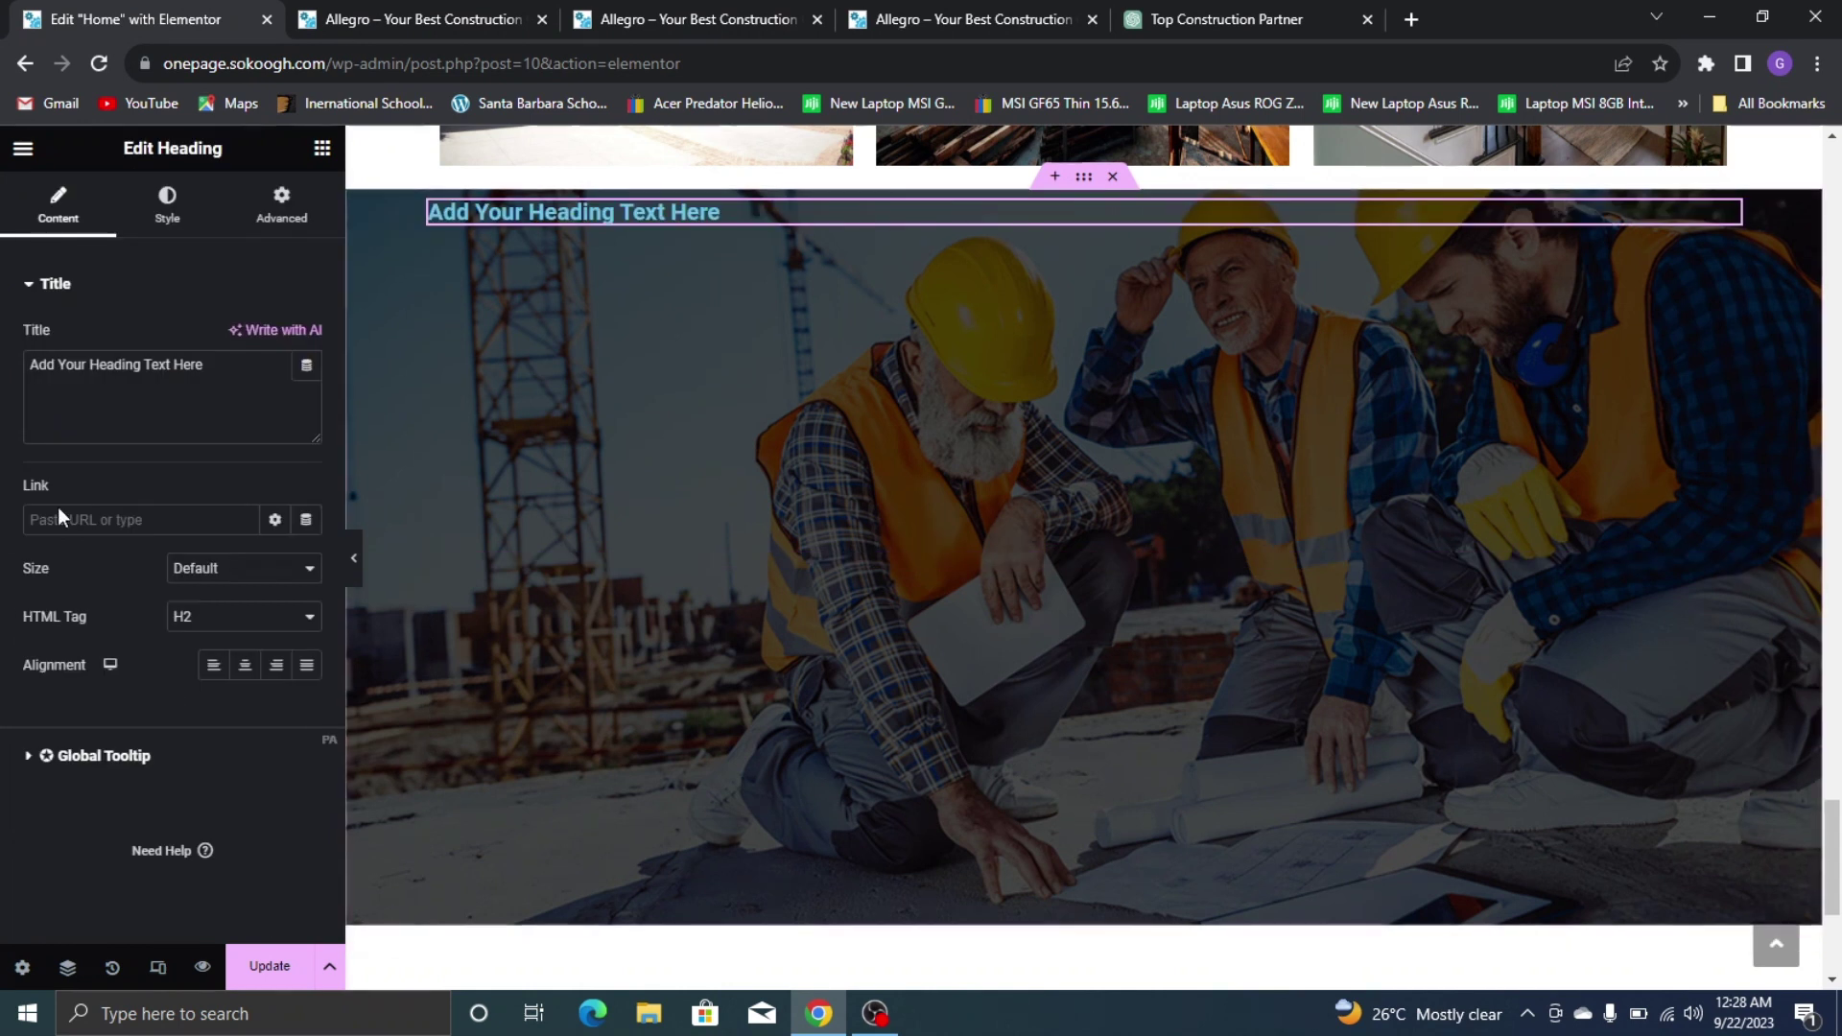
{"action": "key", "text": "ctrl+a"}
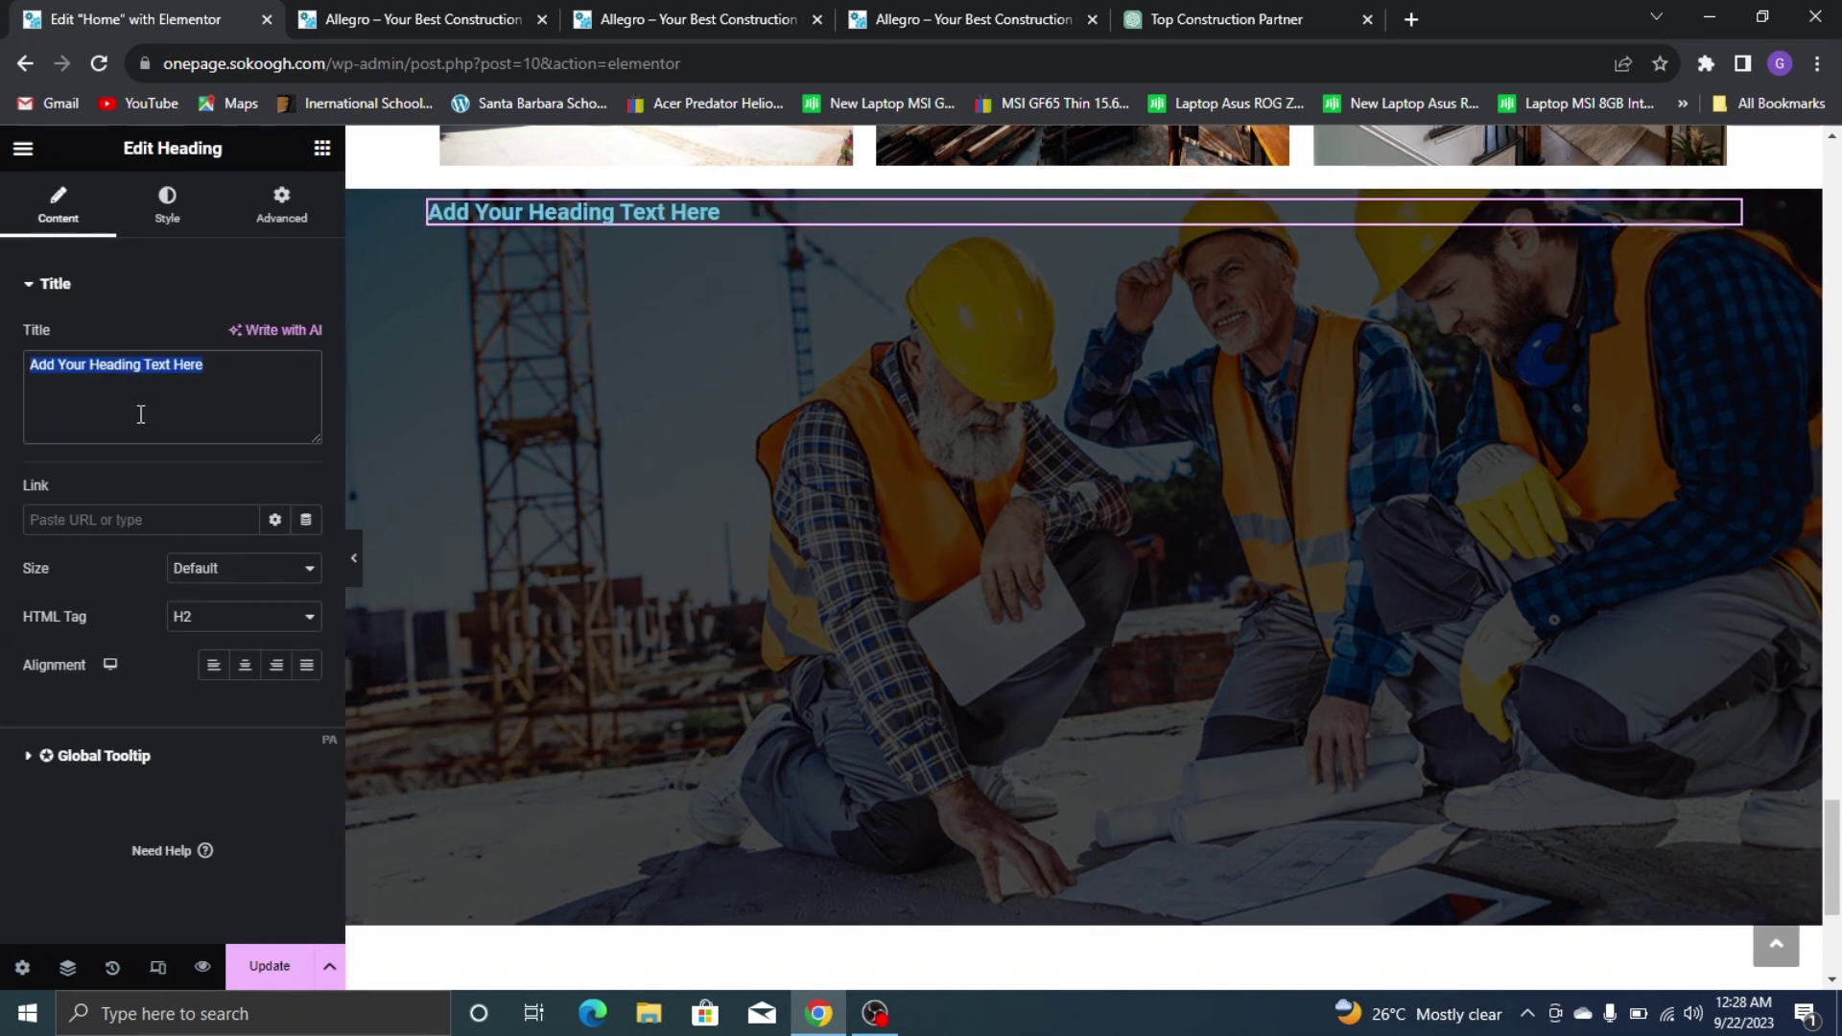
{"action": "type", "text": "WHAT OUR CHERISHED CLIEN"}
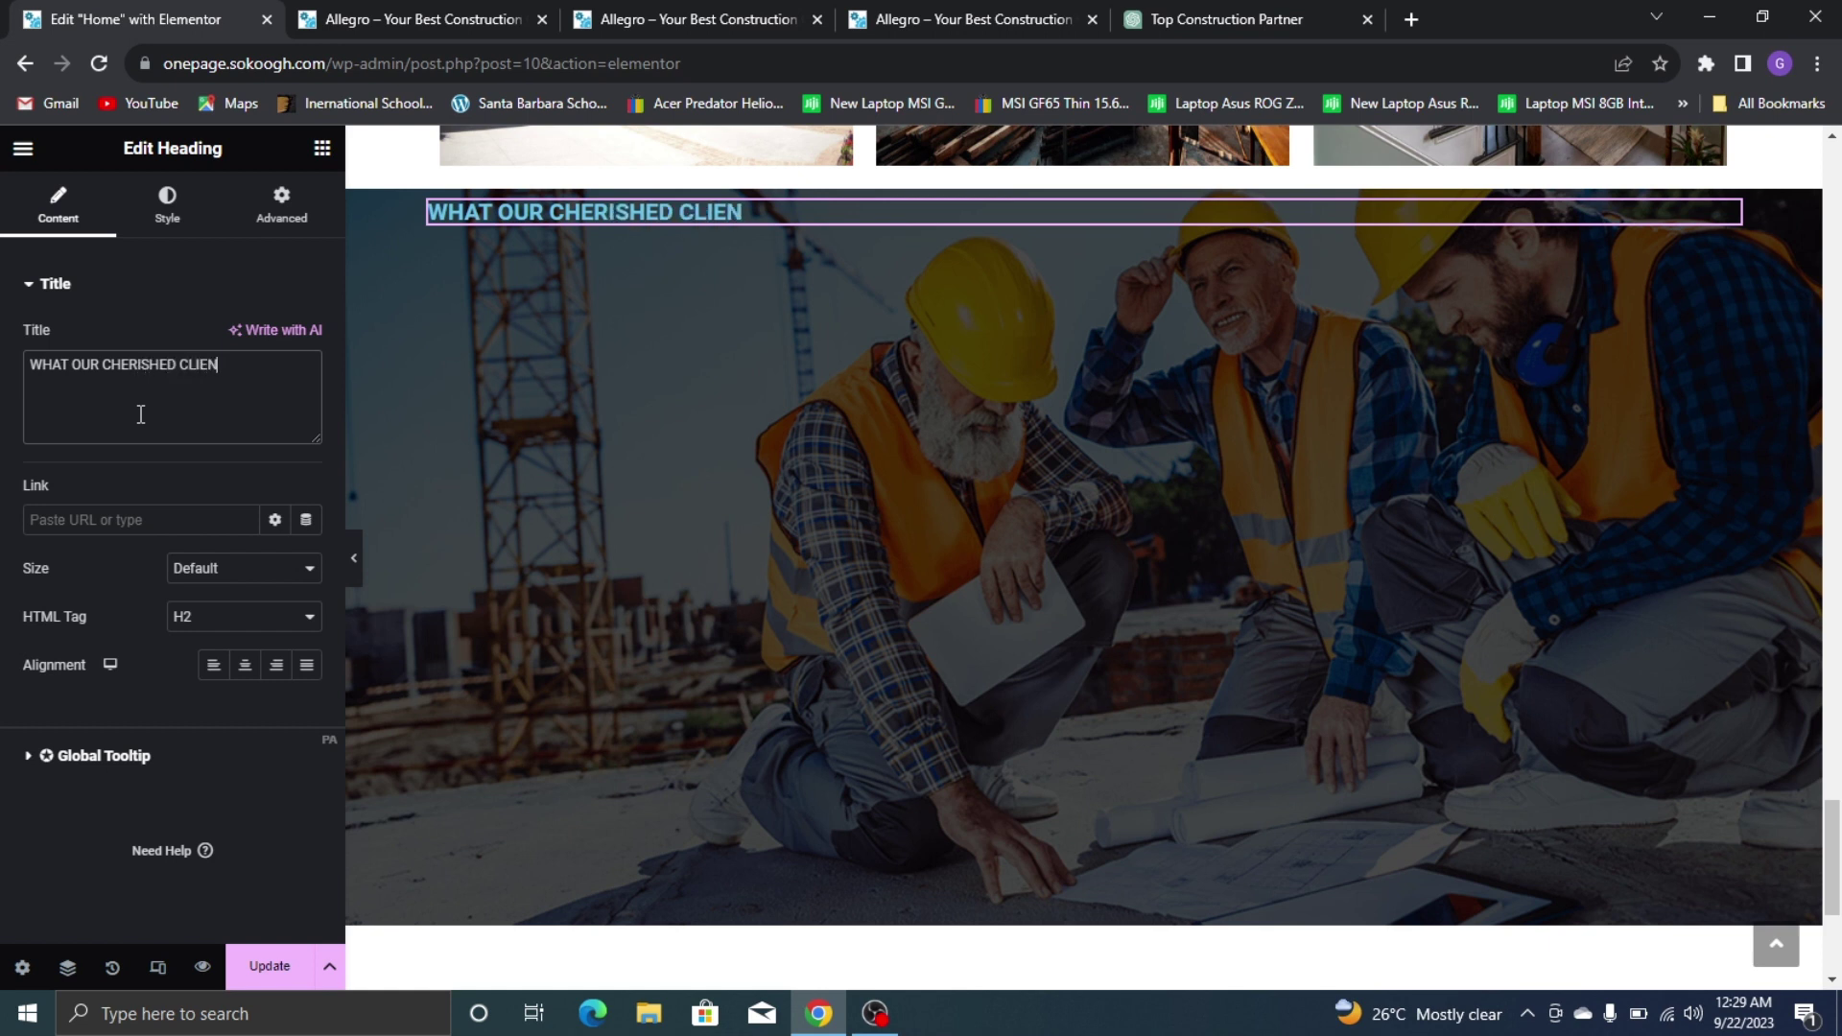
{"action": "type", "text": "TS SAY"}
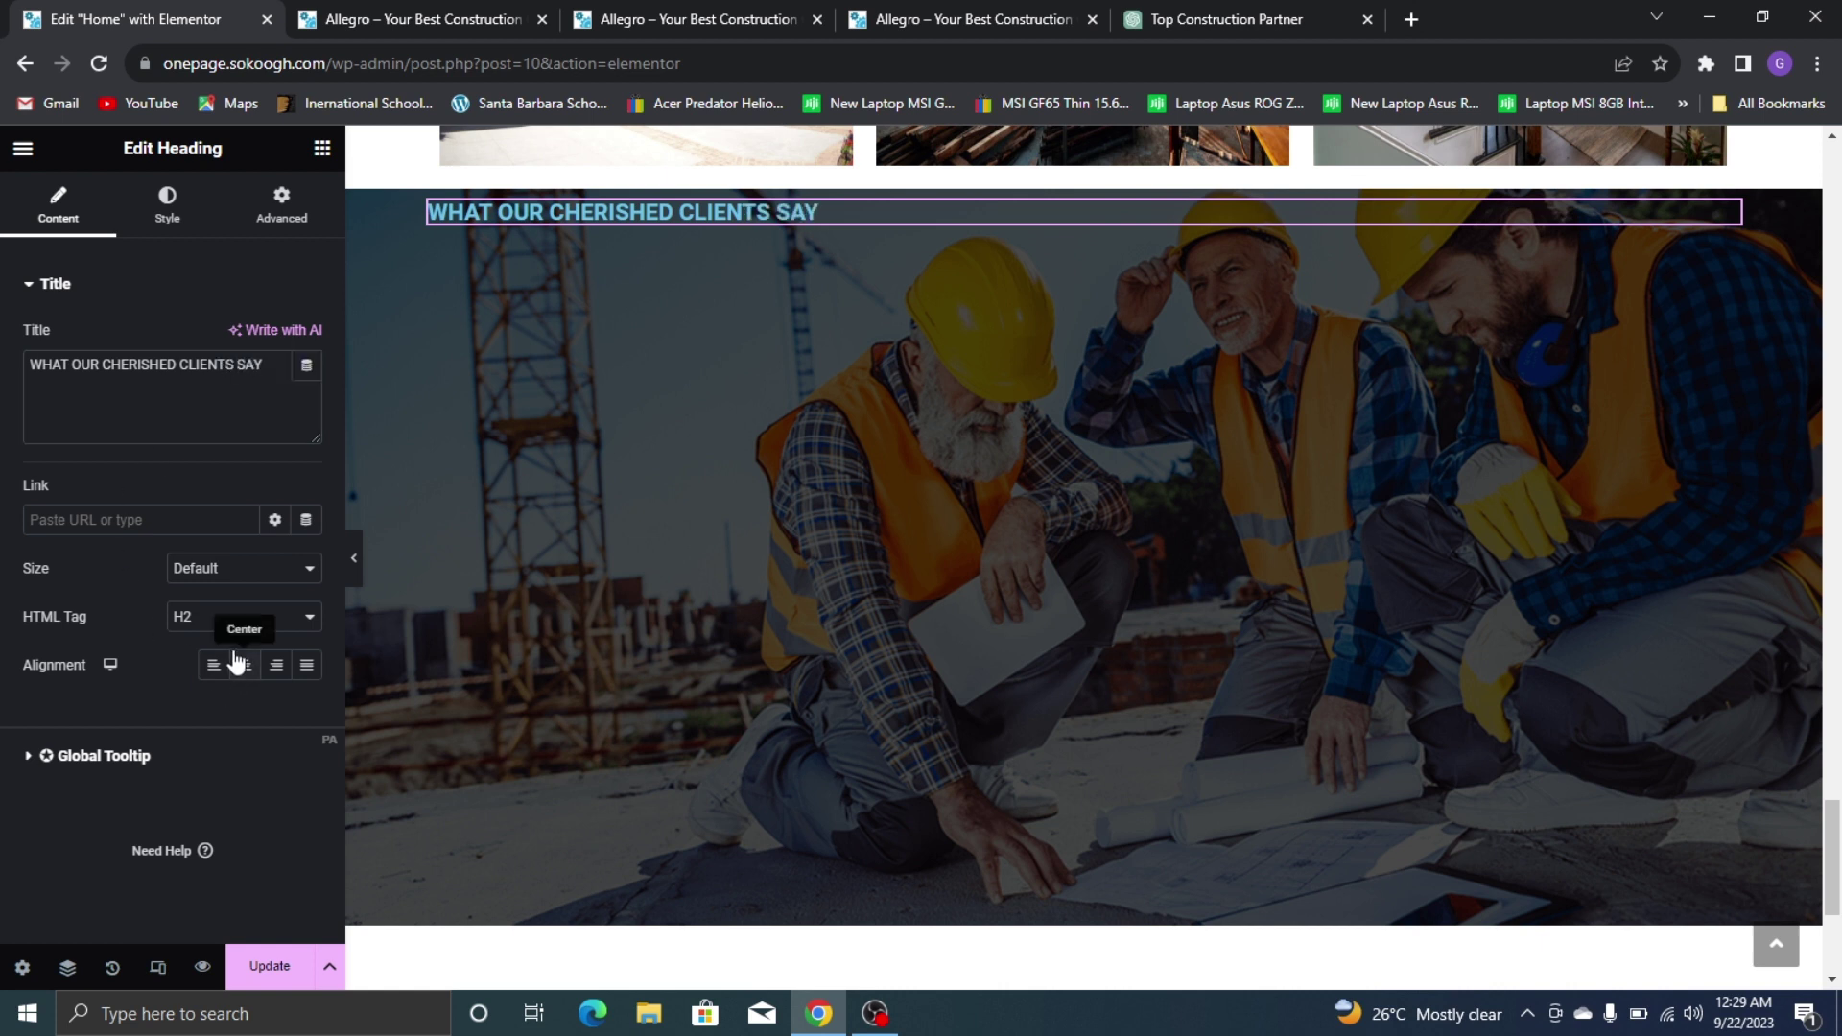
{"action": "left_click", "coordinate": [244, 664]}
Style the heading with light text colour and Poppins at 35 px
{"action": "left_click", "coordinate": [178, 211]}
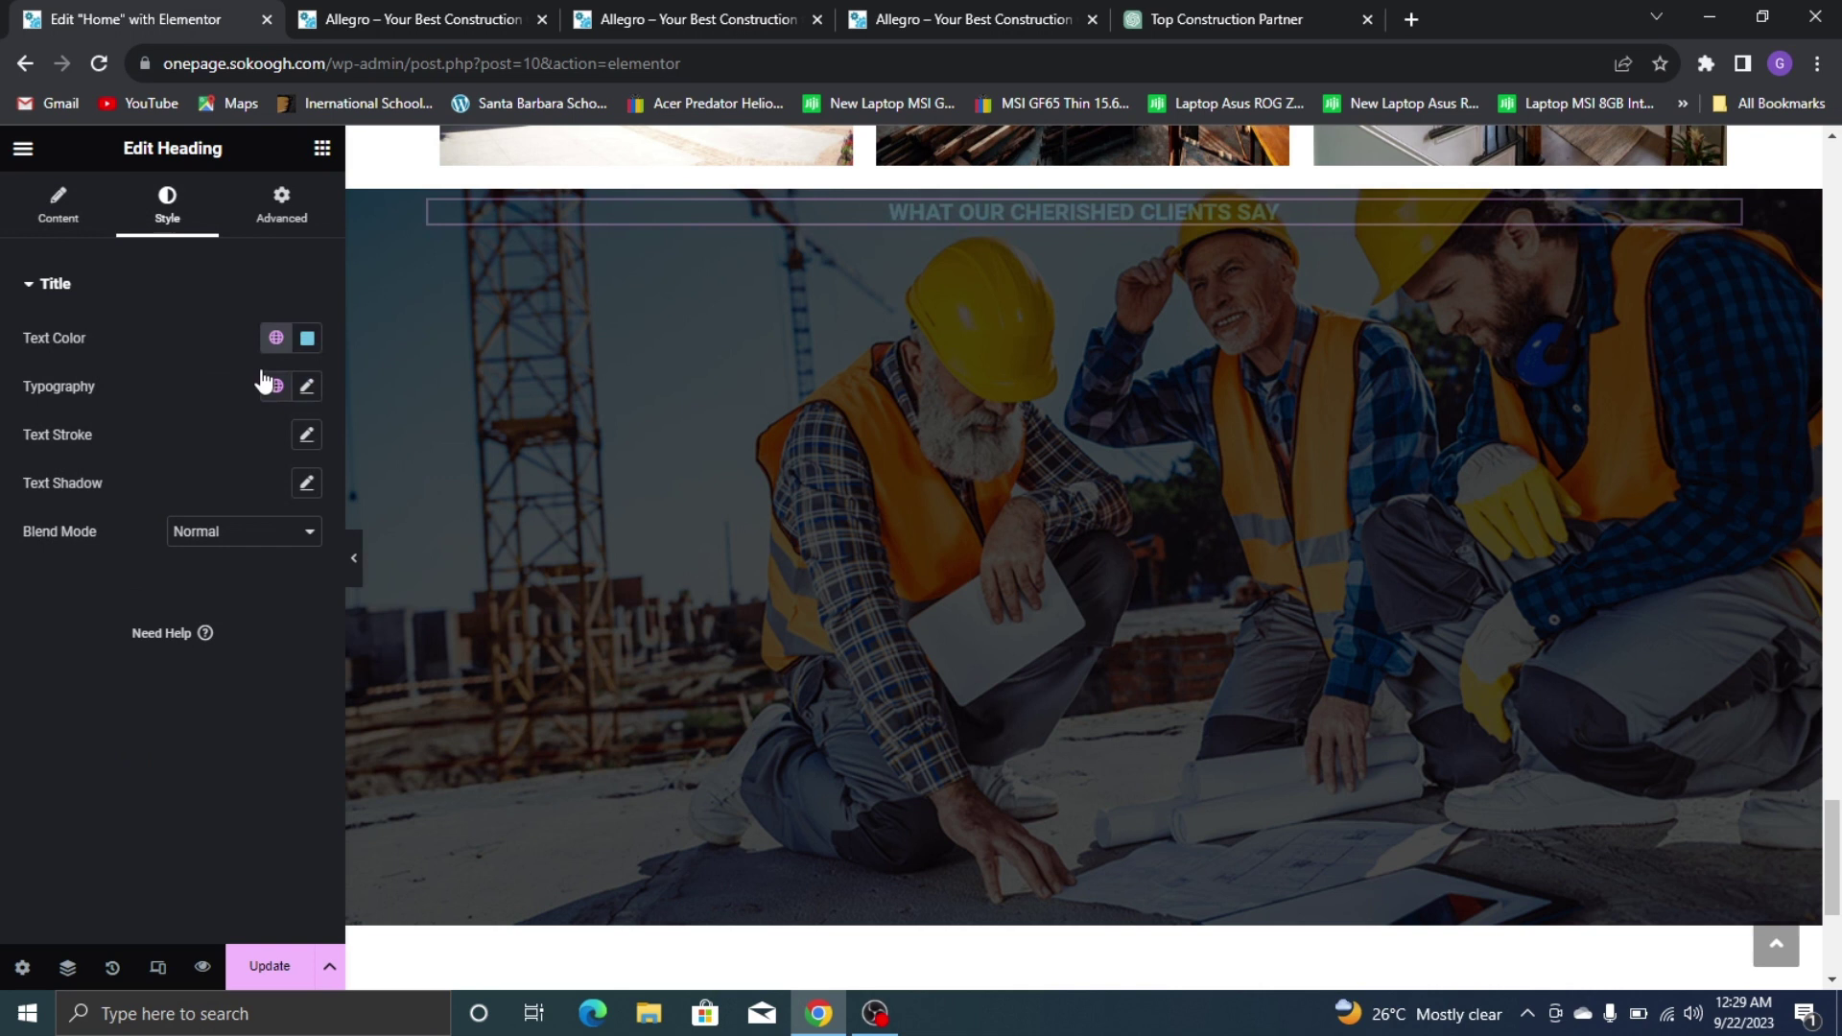
{"action": "left_click", "coordinate": [307, 338]}
{"action": "type", "text": "#EBEBEB"}
{"action": "left_click", "coordinate": [108, 374]}
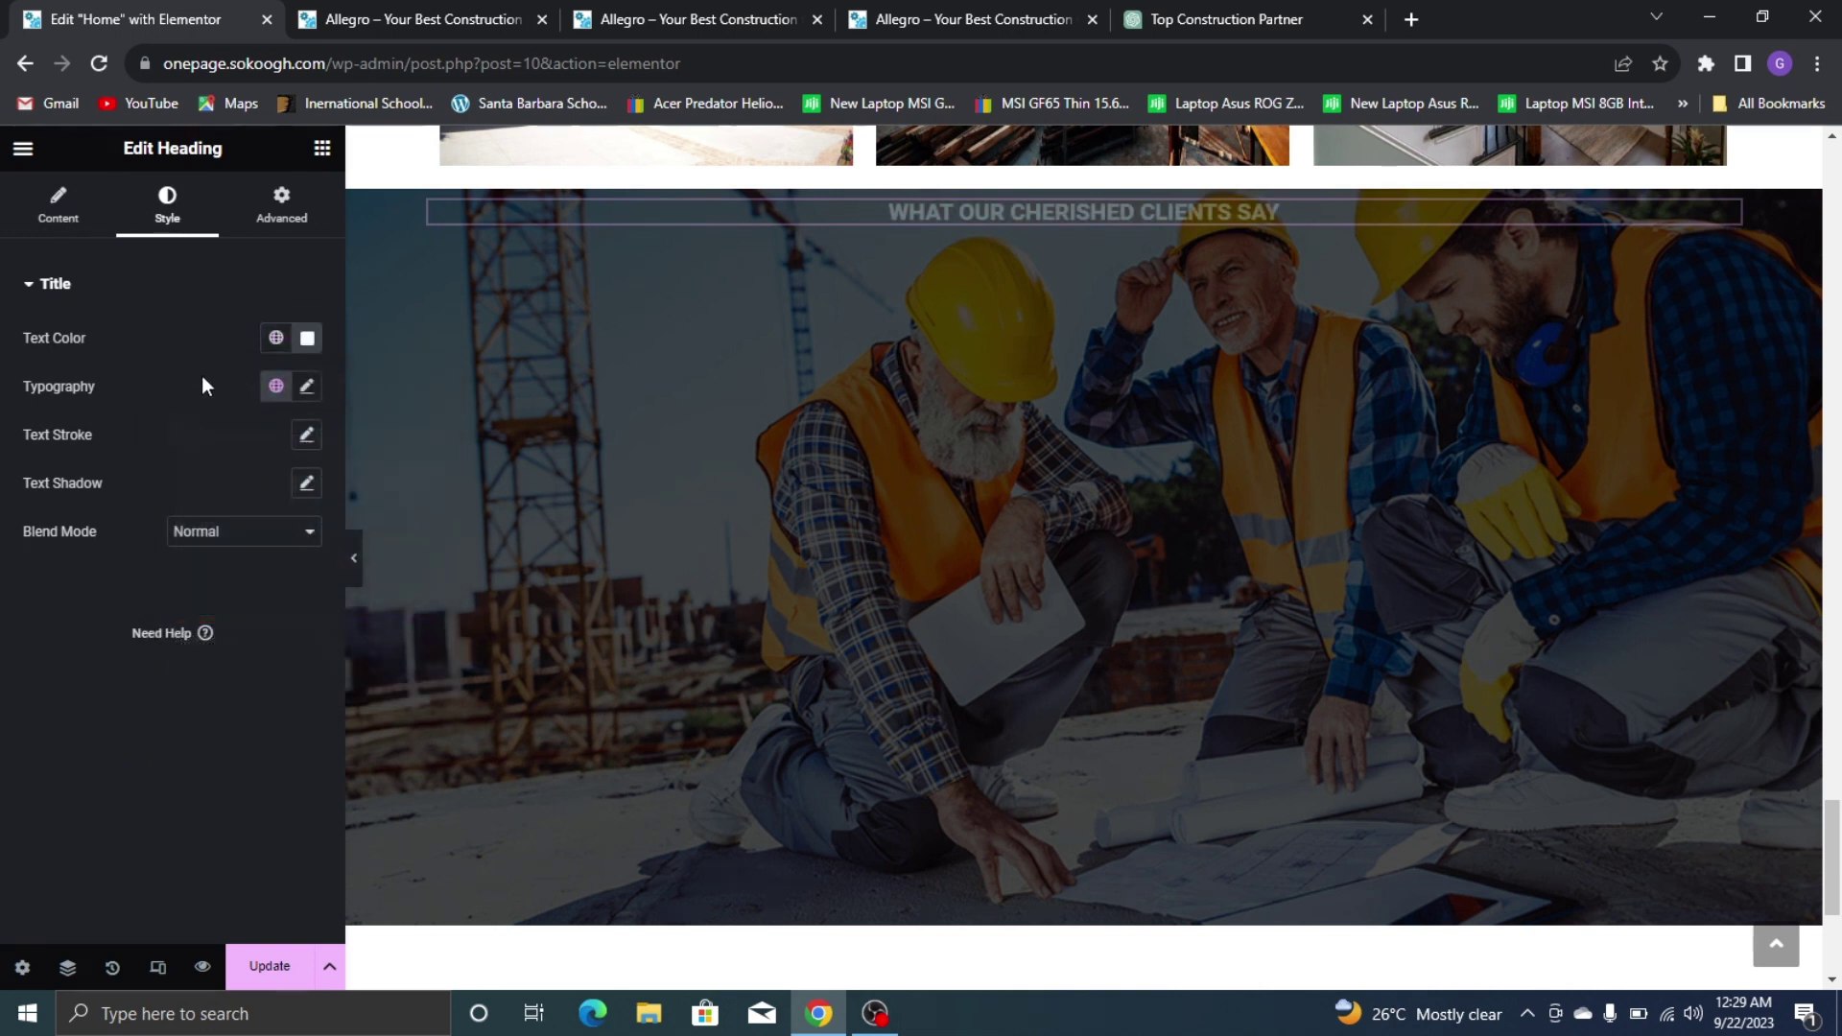
{"action": "left_click", "coordinate": [307, 386]}
{"action": "left_click", "coordinate": [212, 510]}
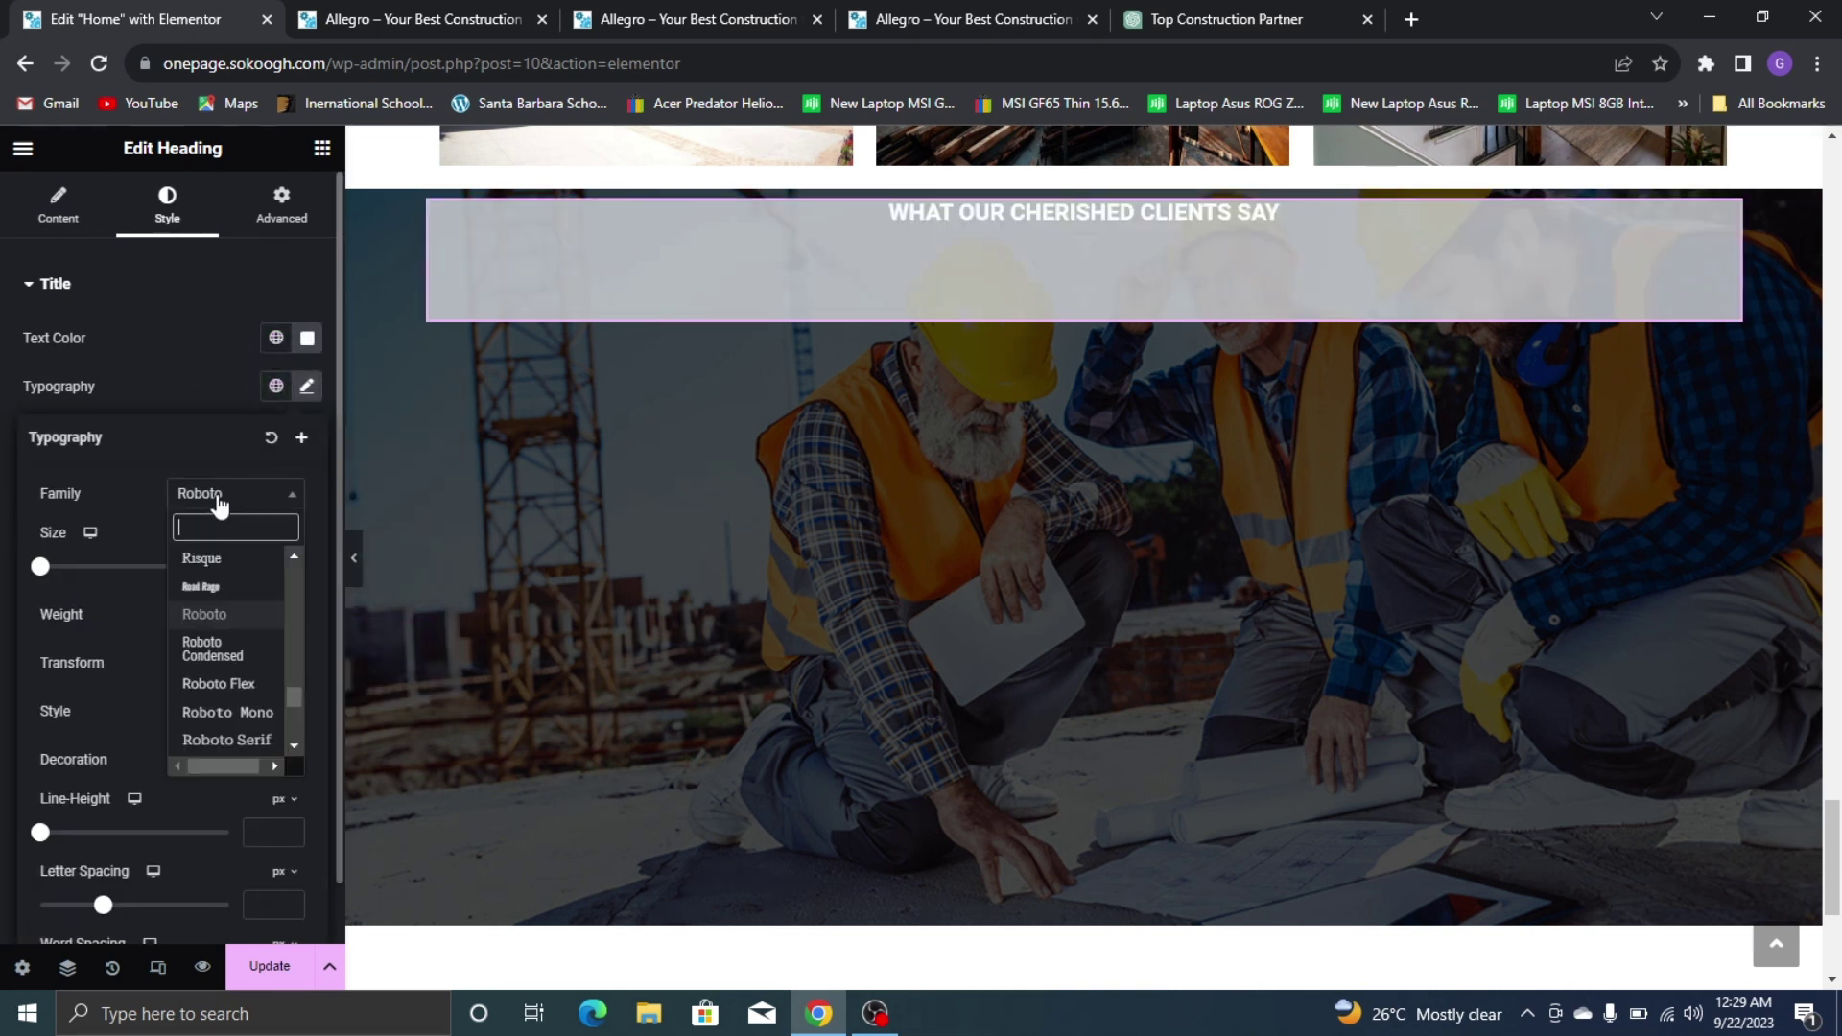
{"action": "type", "text": "POP"}
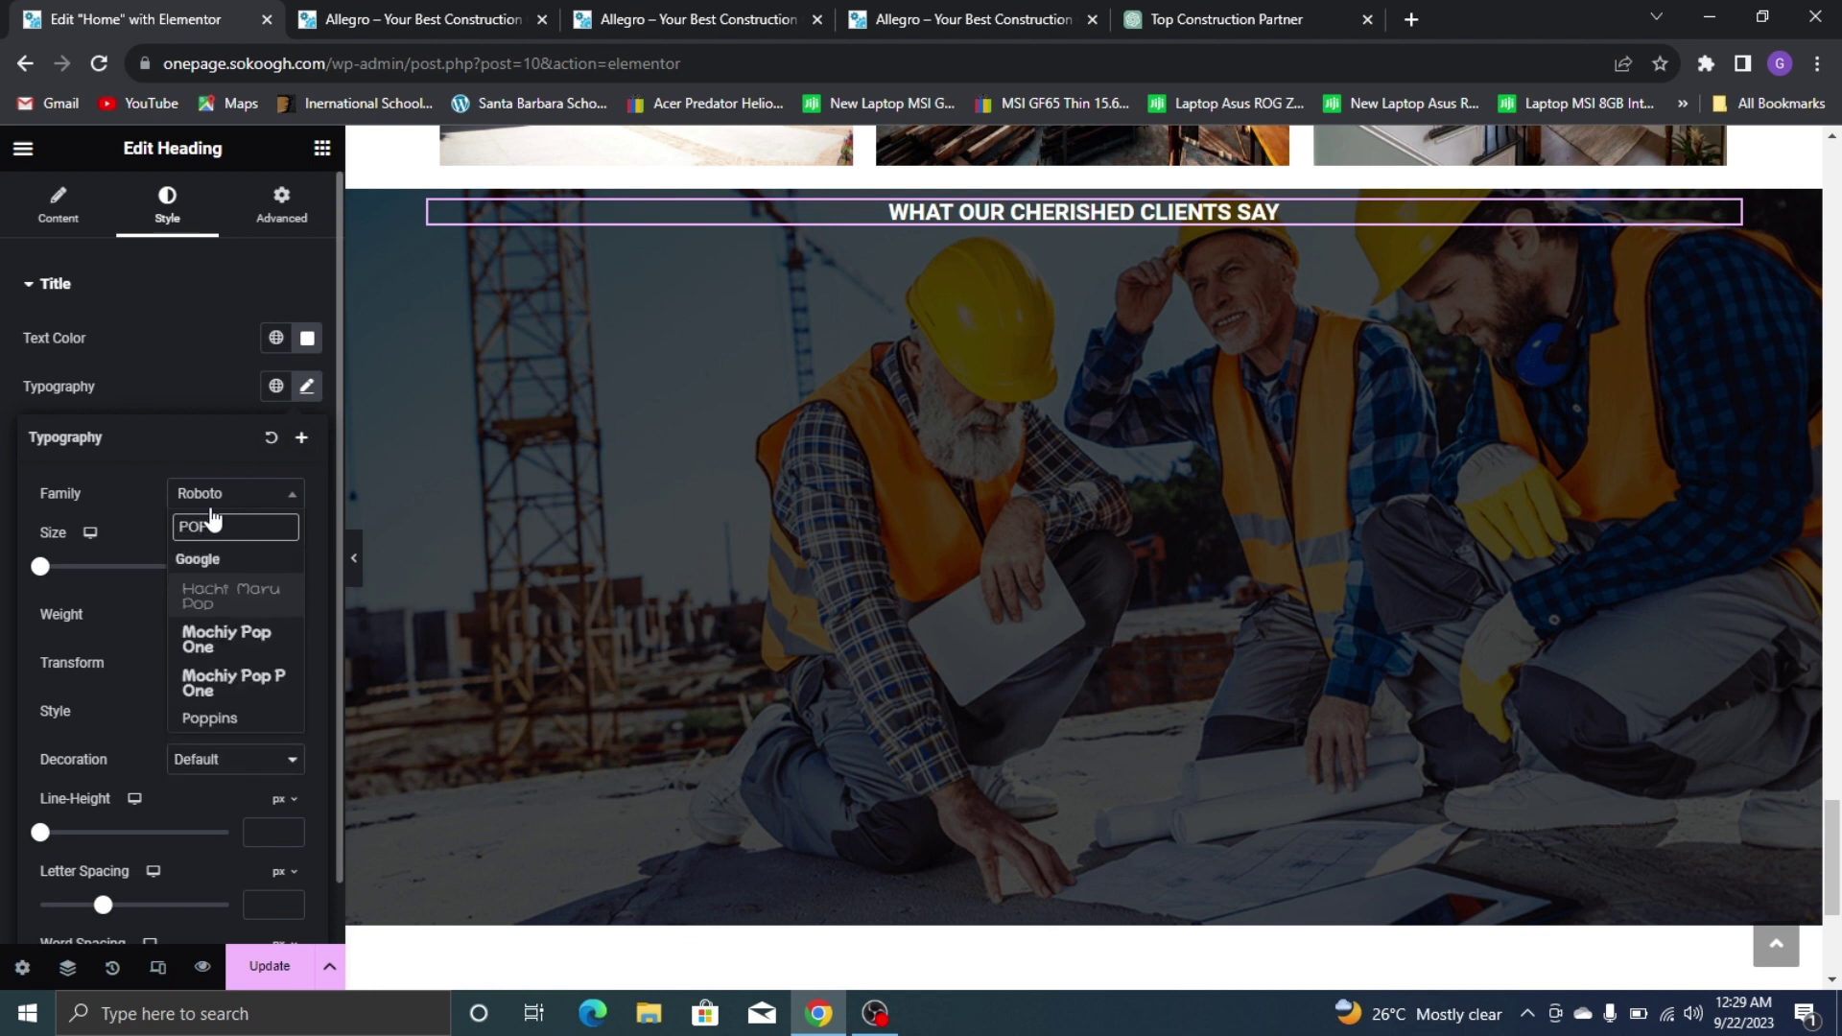
{"action": "left_click", "coordinate": [269, 719]}
{"action": "type", "text": "35"}
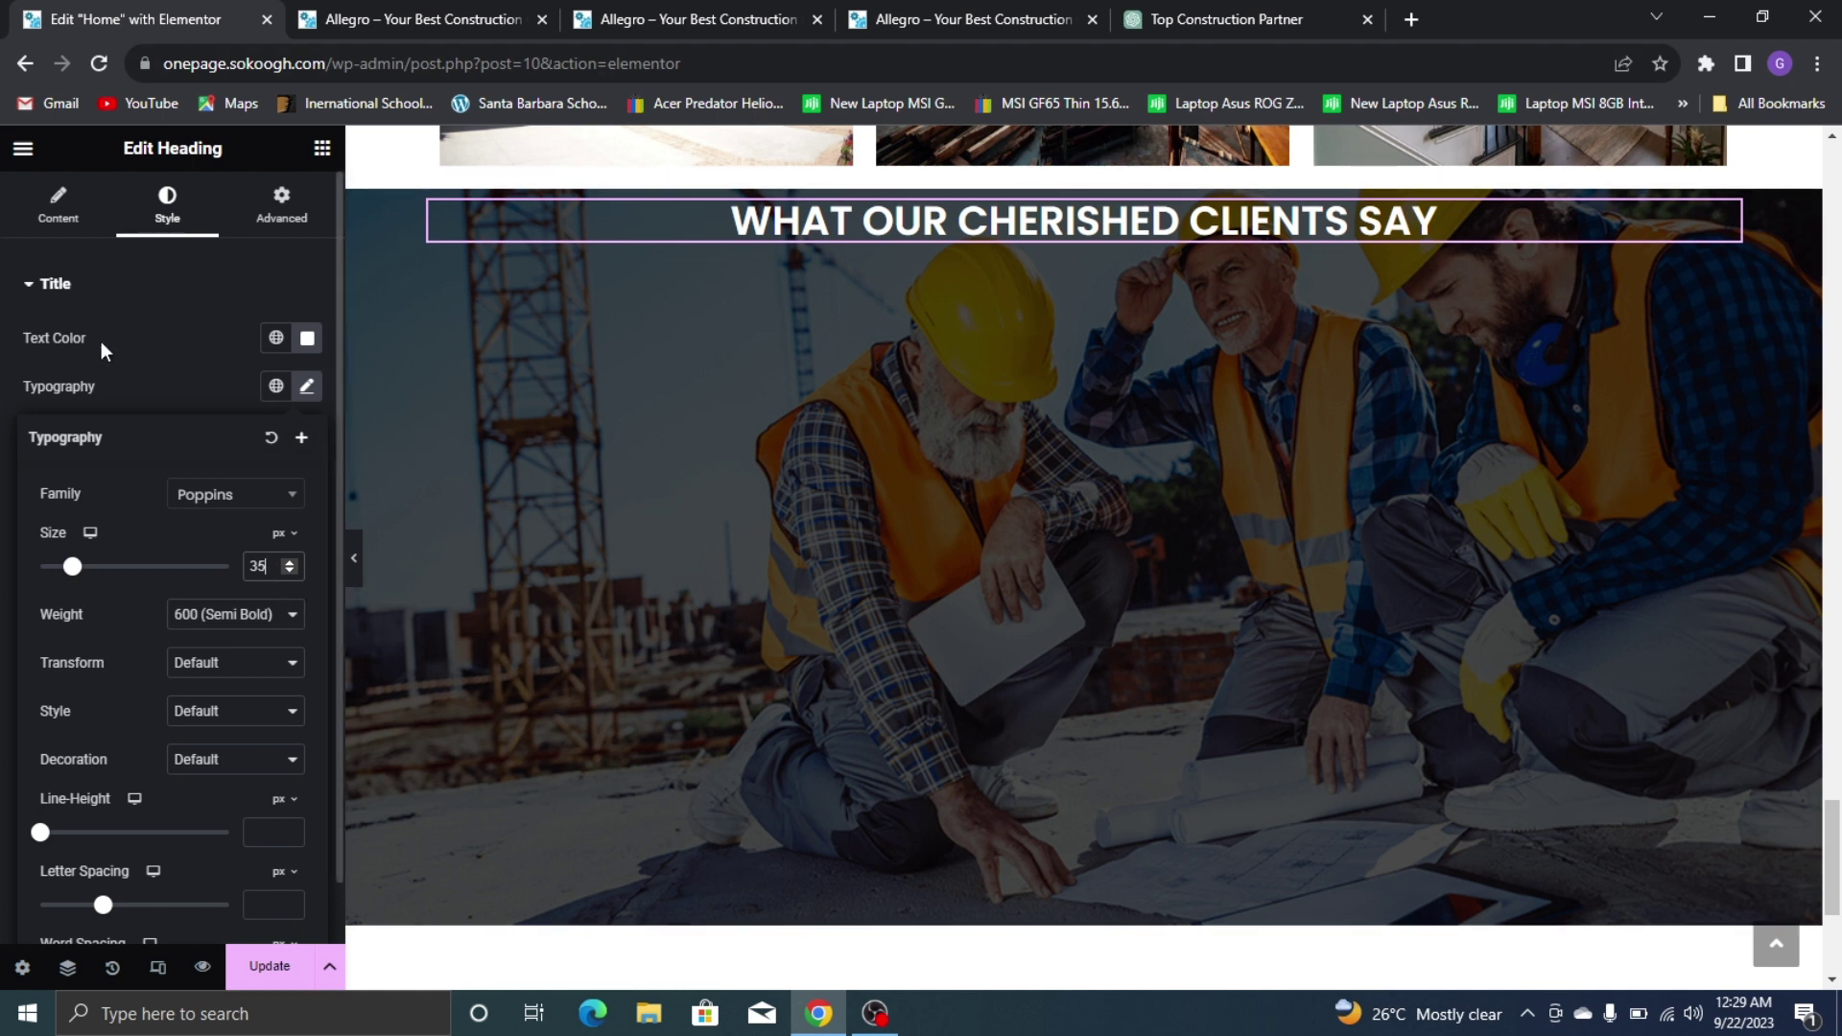
{"action": "left_click", "coordinate": [211, 326]}
{"action": "left_click", "coordinate": [322, 148]}
Add a centred Divider at 13% width below the heading
{"action": "scroll", "coordinate": [149, 507], "scroll_direction": "down", "scroll_amount": 3}
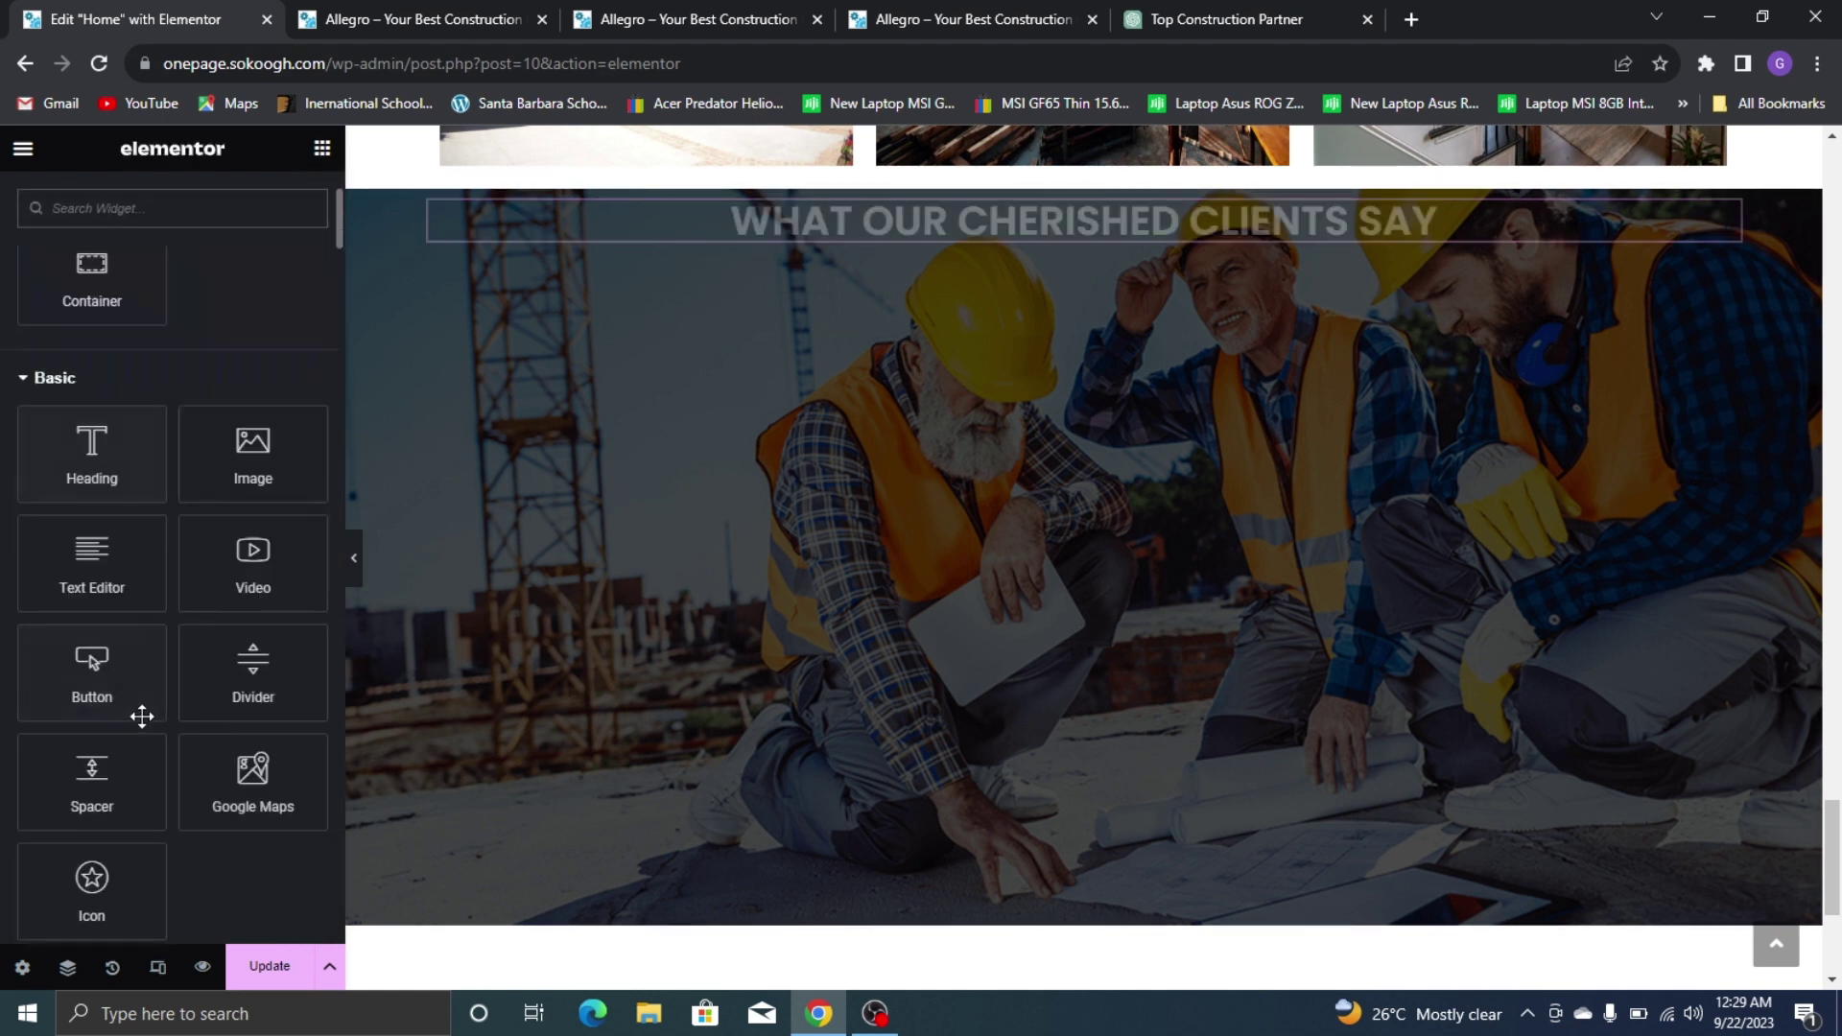
{"action": "left_click_drag", "start_coordinate": [205, 682], "coordinate": [1066, 247]}
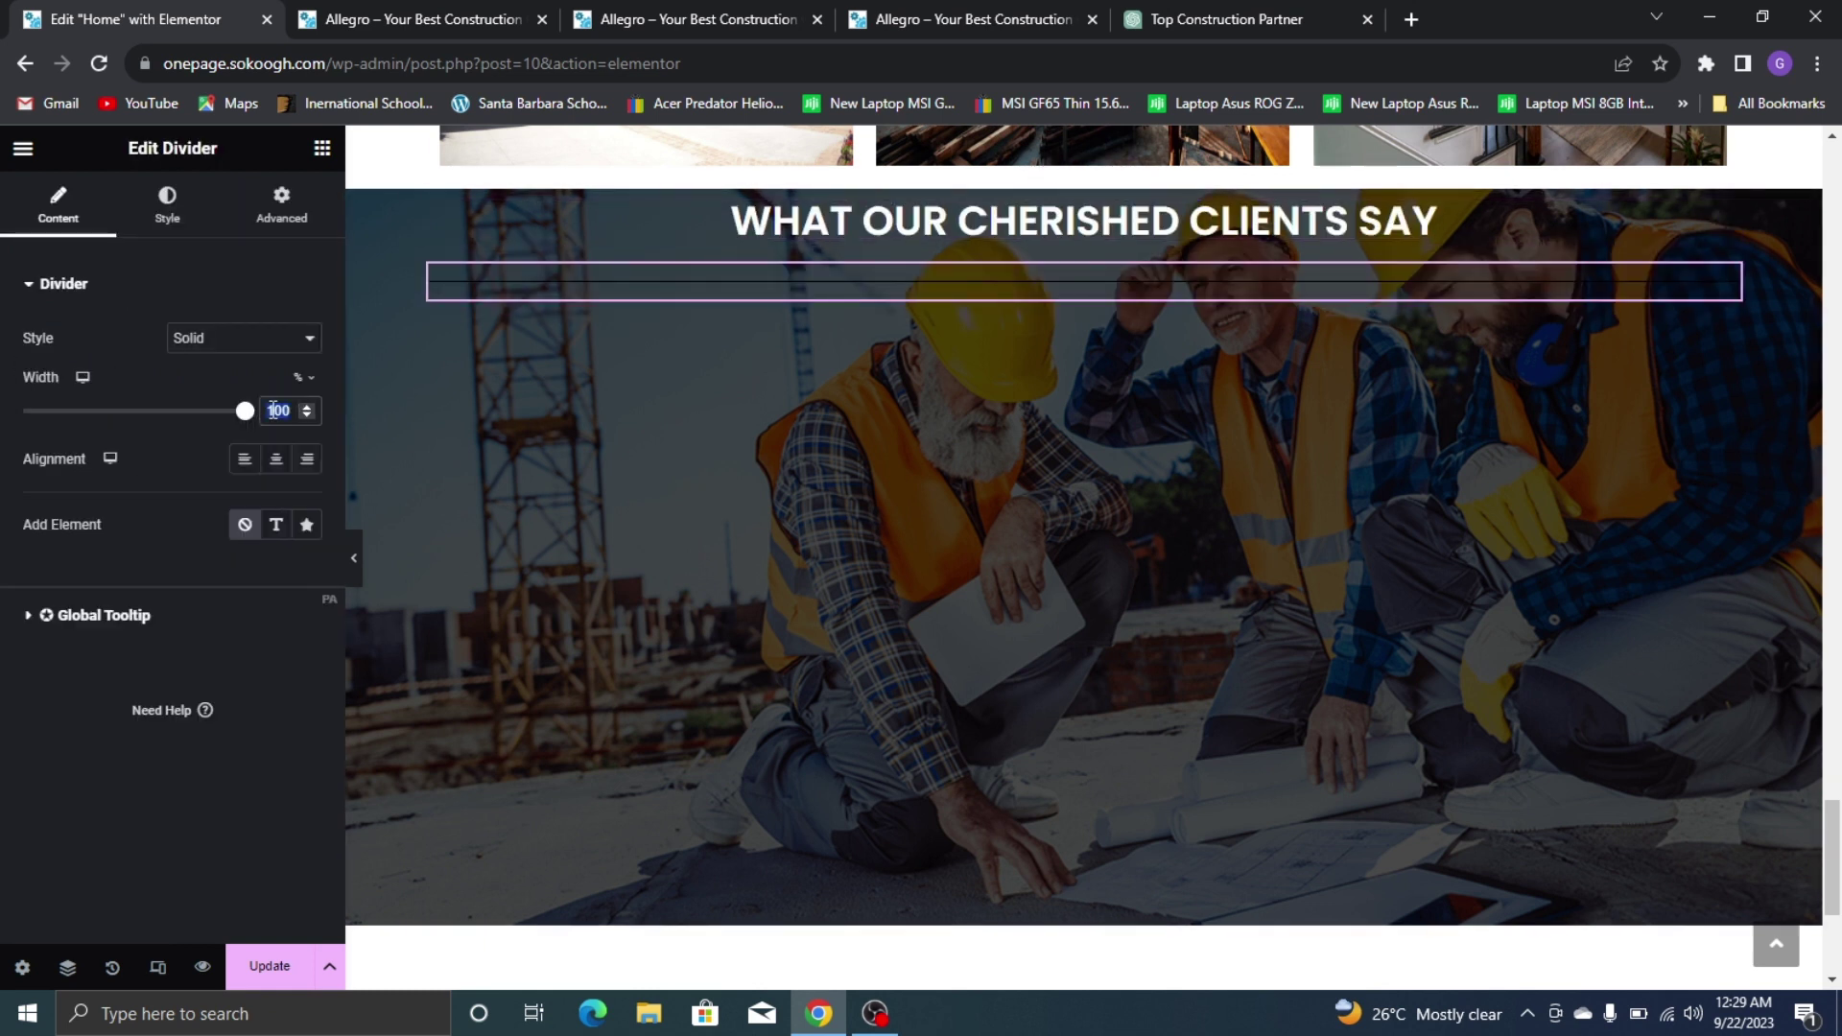
{"action": "type", "text": "13"}
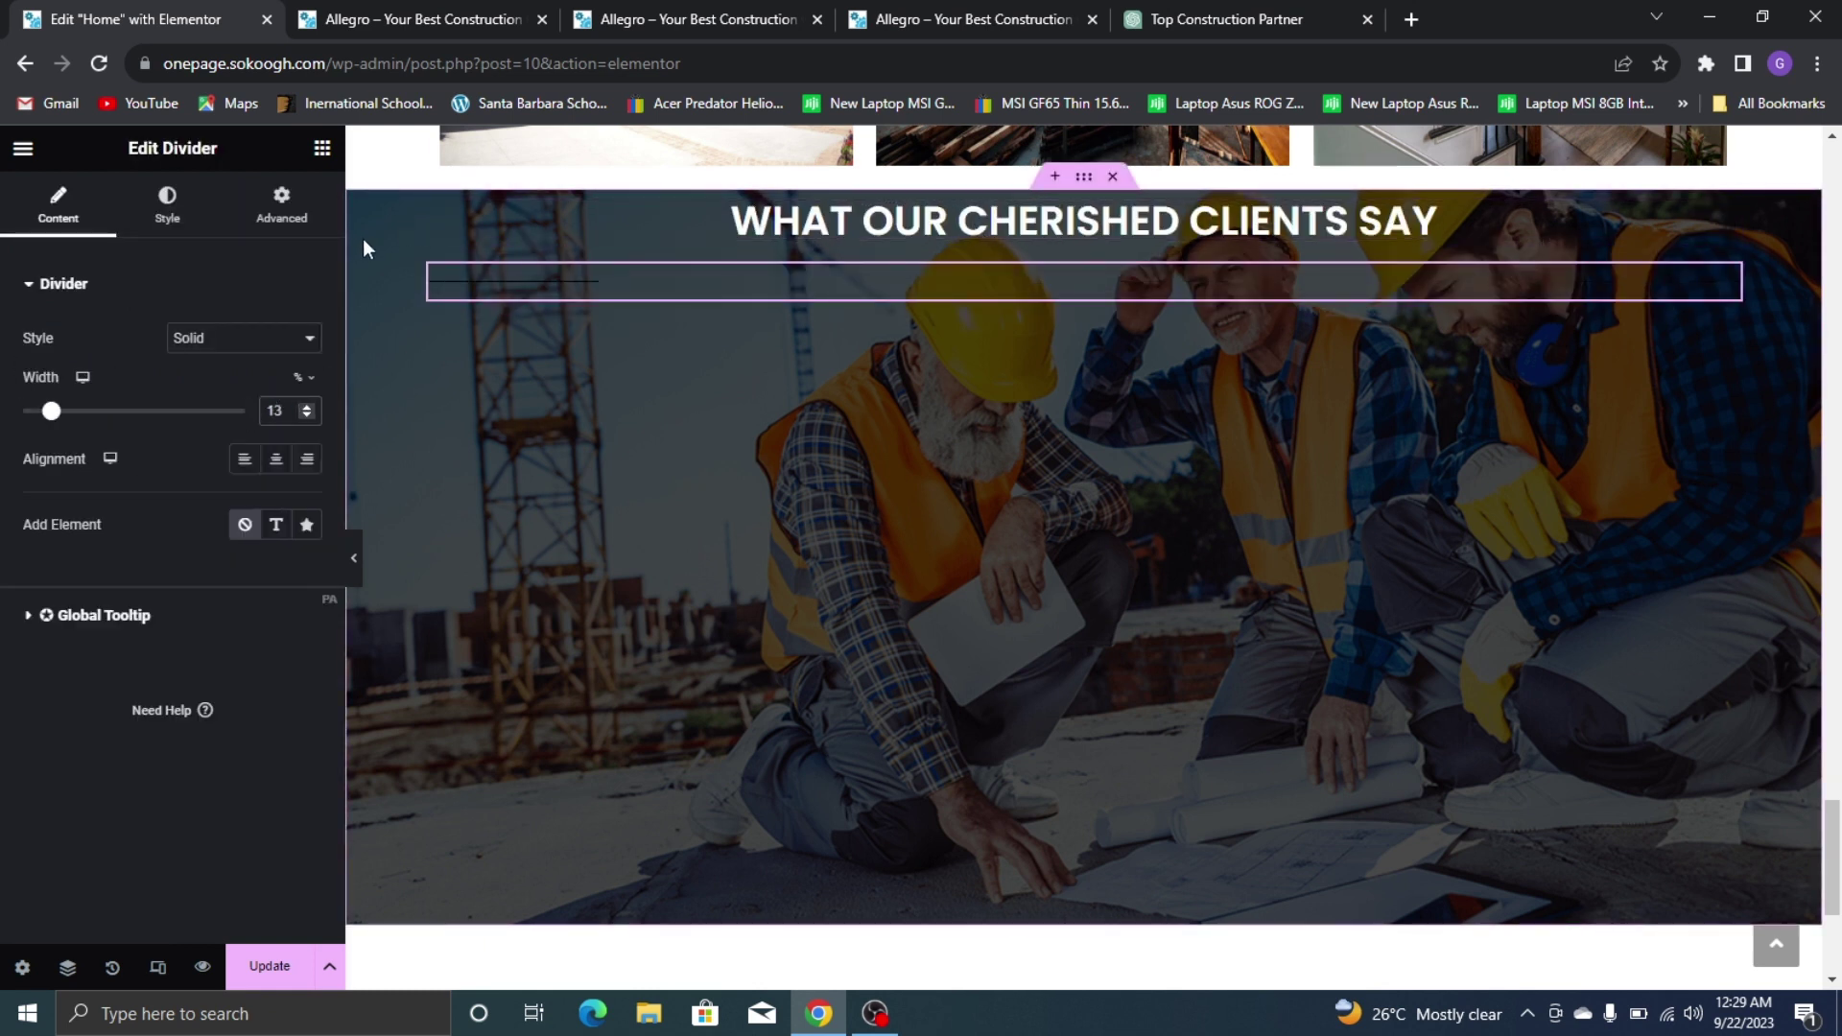
{"action": "left_click", "coordinate": [285, 462]}
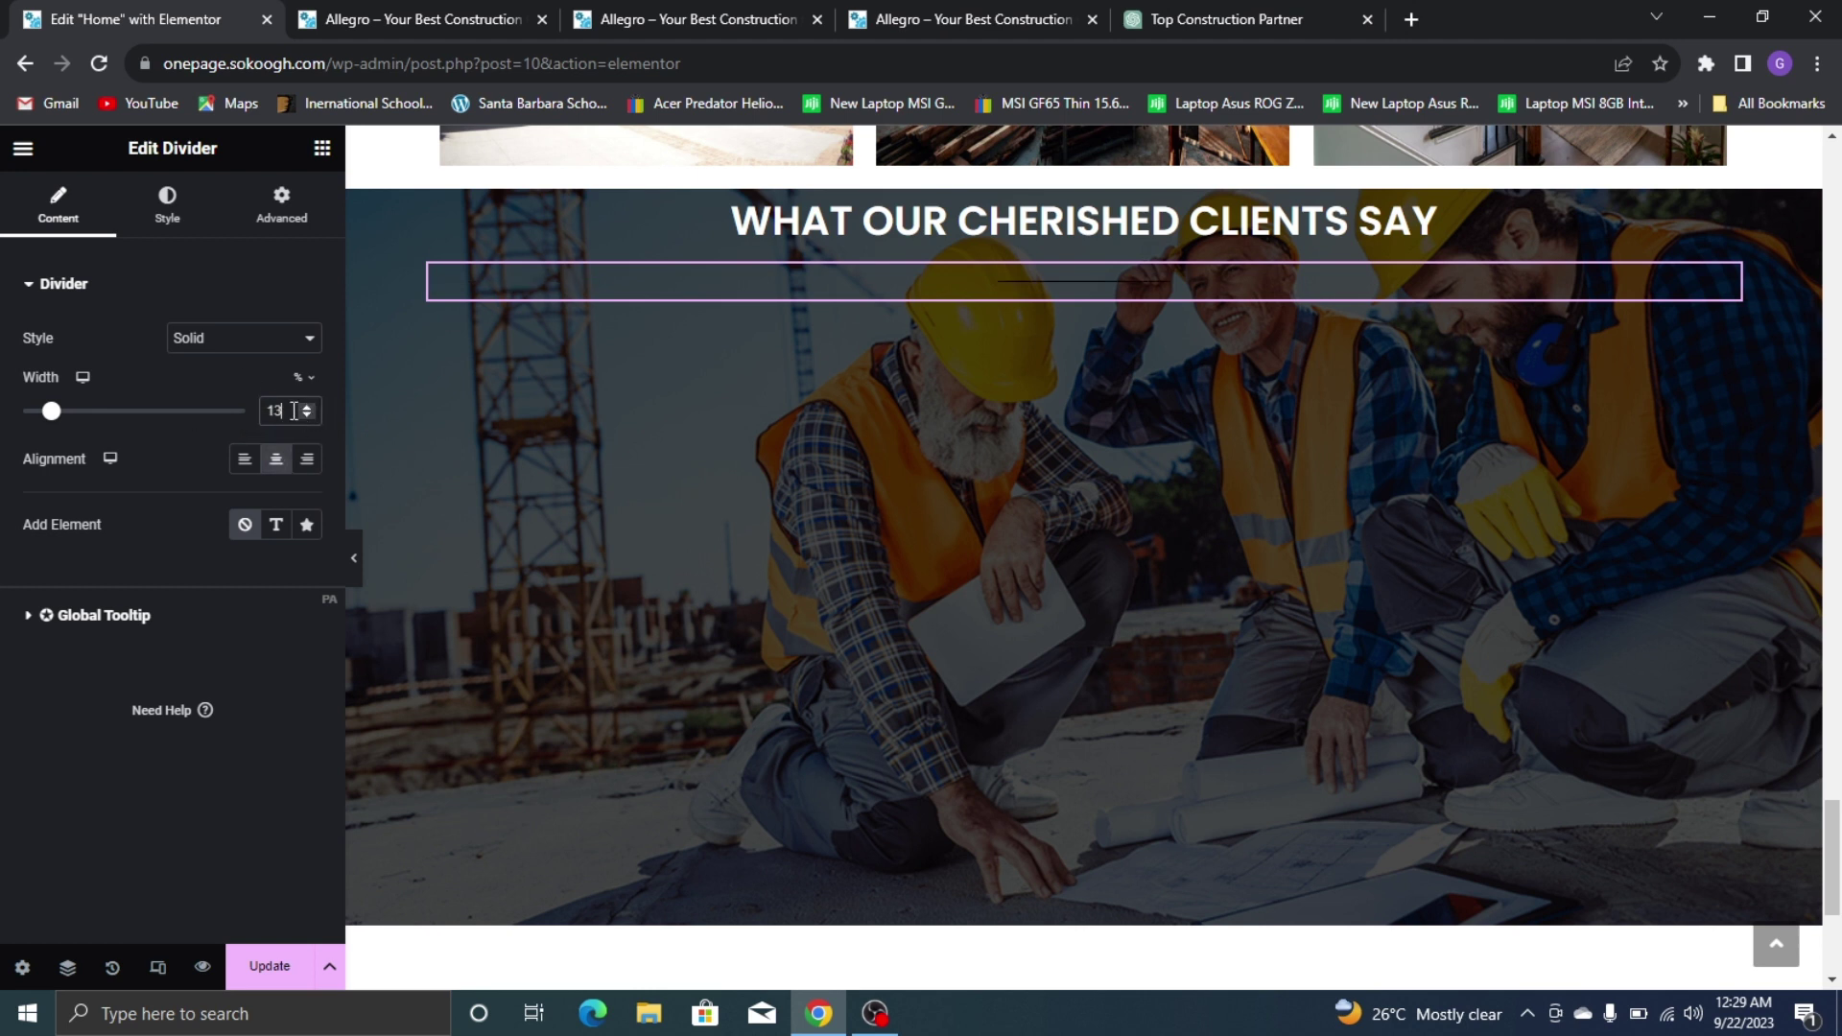
Make the divider the global Yellow colour with weight 2
{"action": "left_click", "coordinate": [180, 213]}
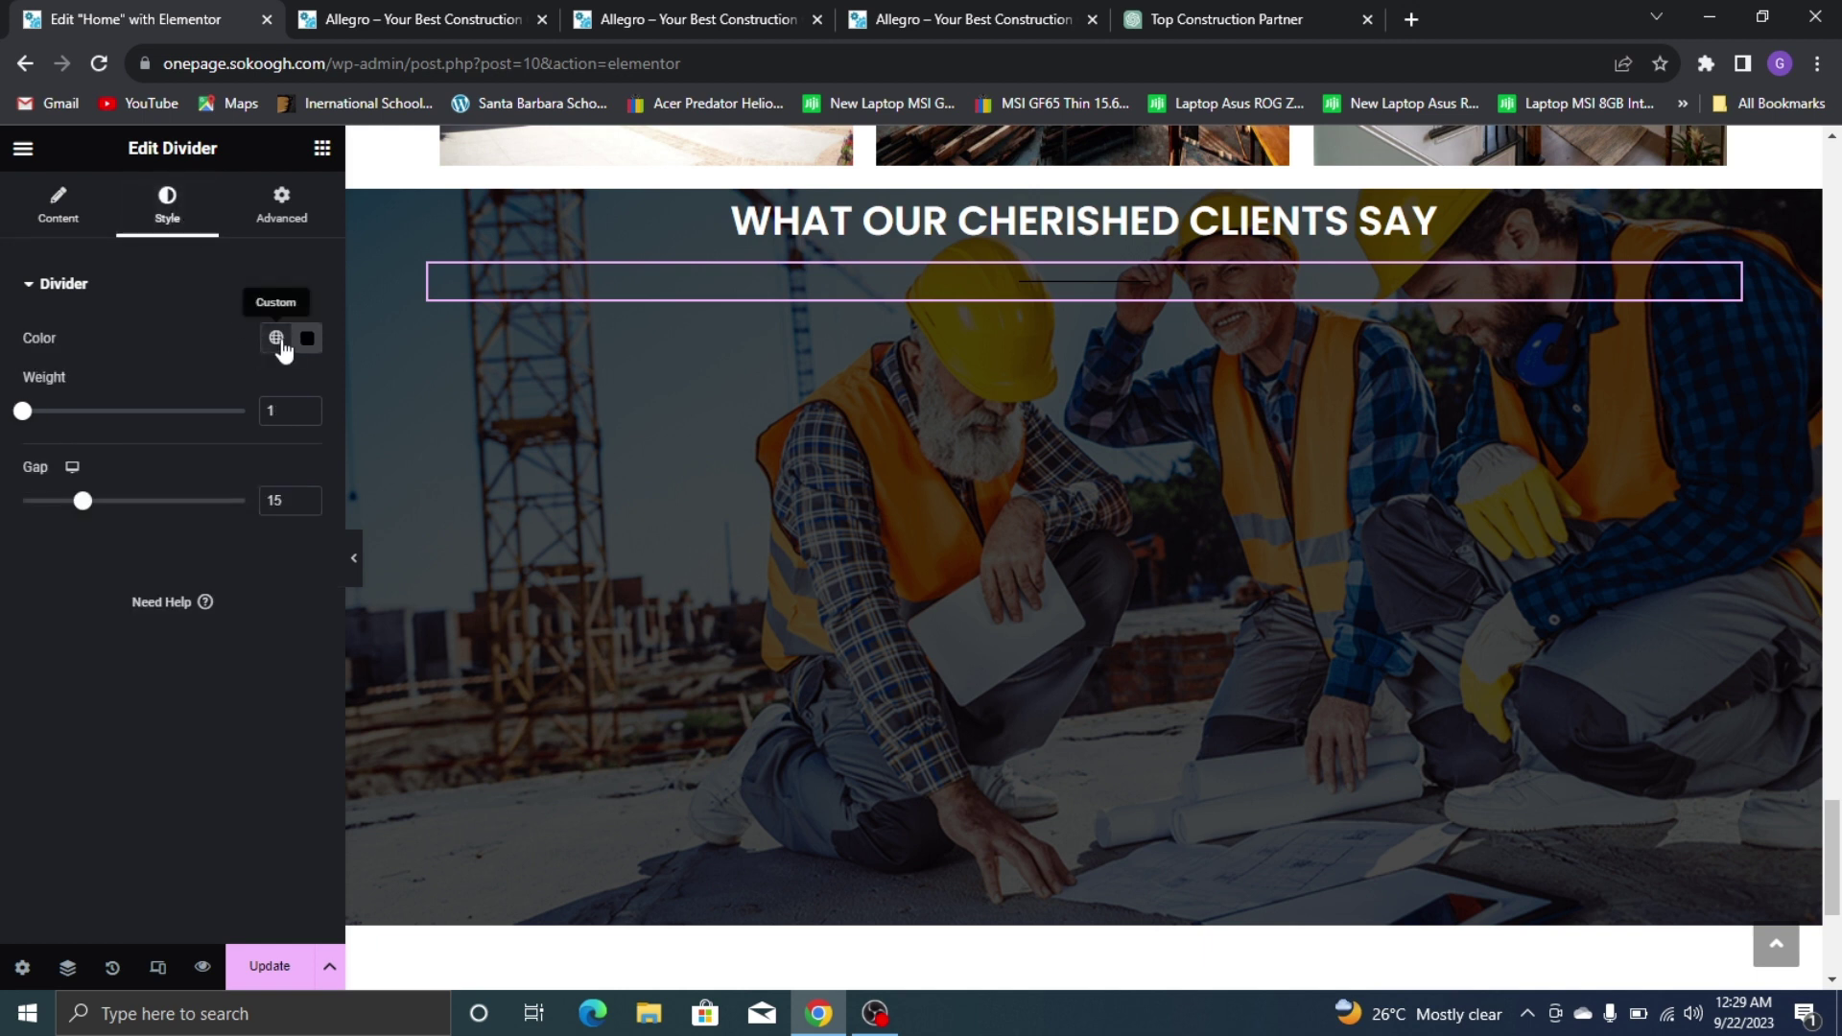
{"action": "left_click", "coordinate": [275, 338]}
{"action": "left_click", "coordinate": [231, 628]}
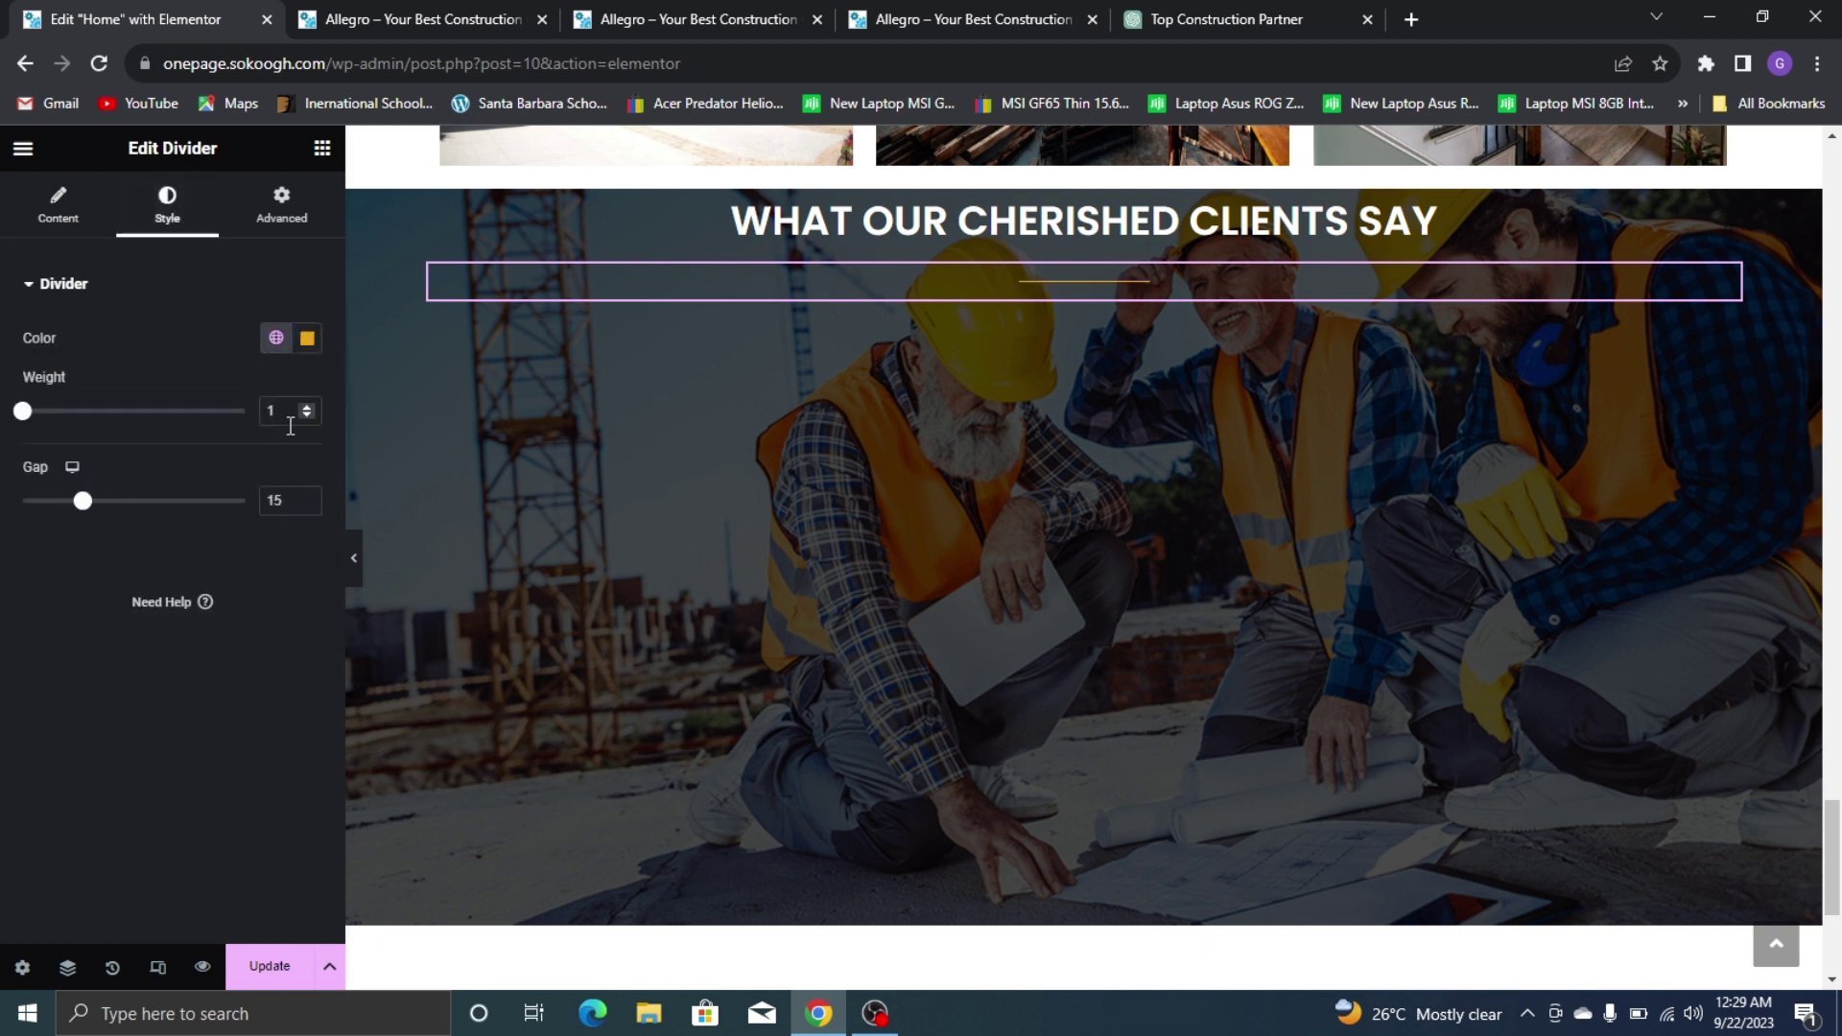
{"action": "type", "text": "2"}
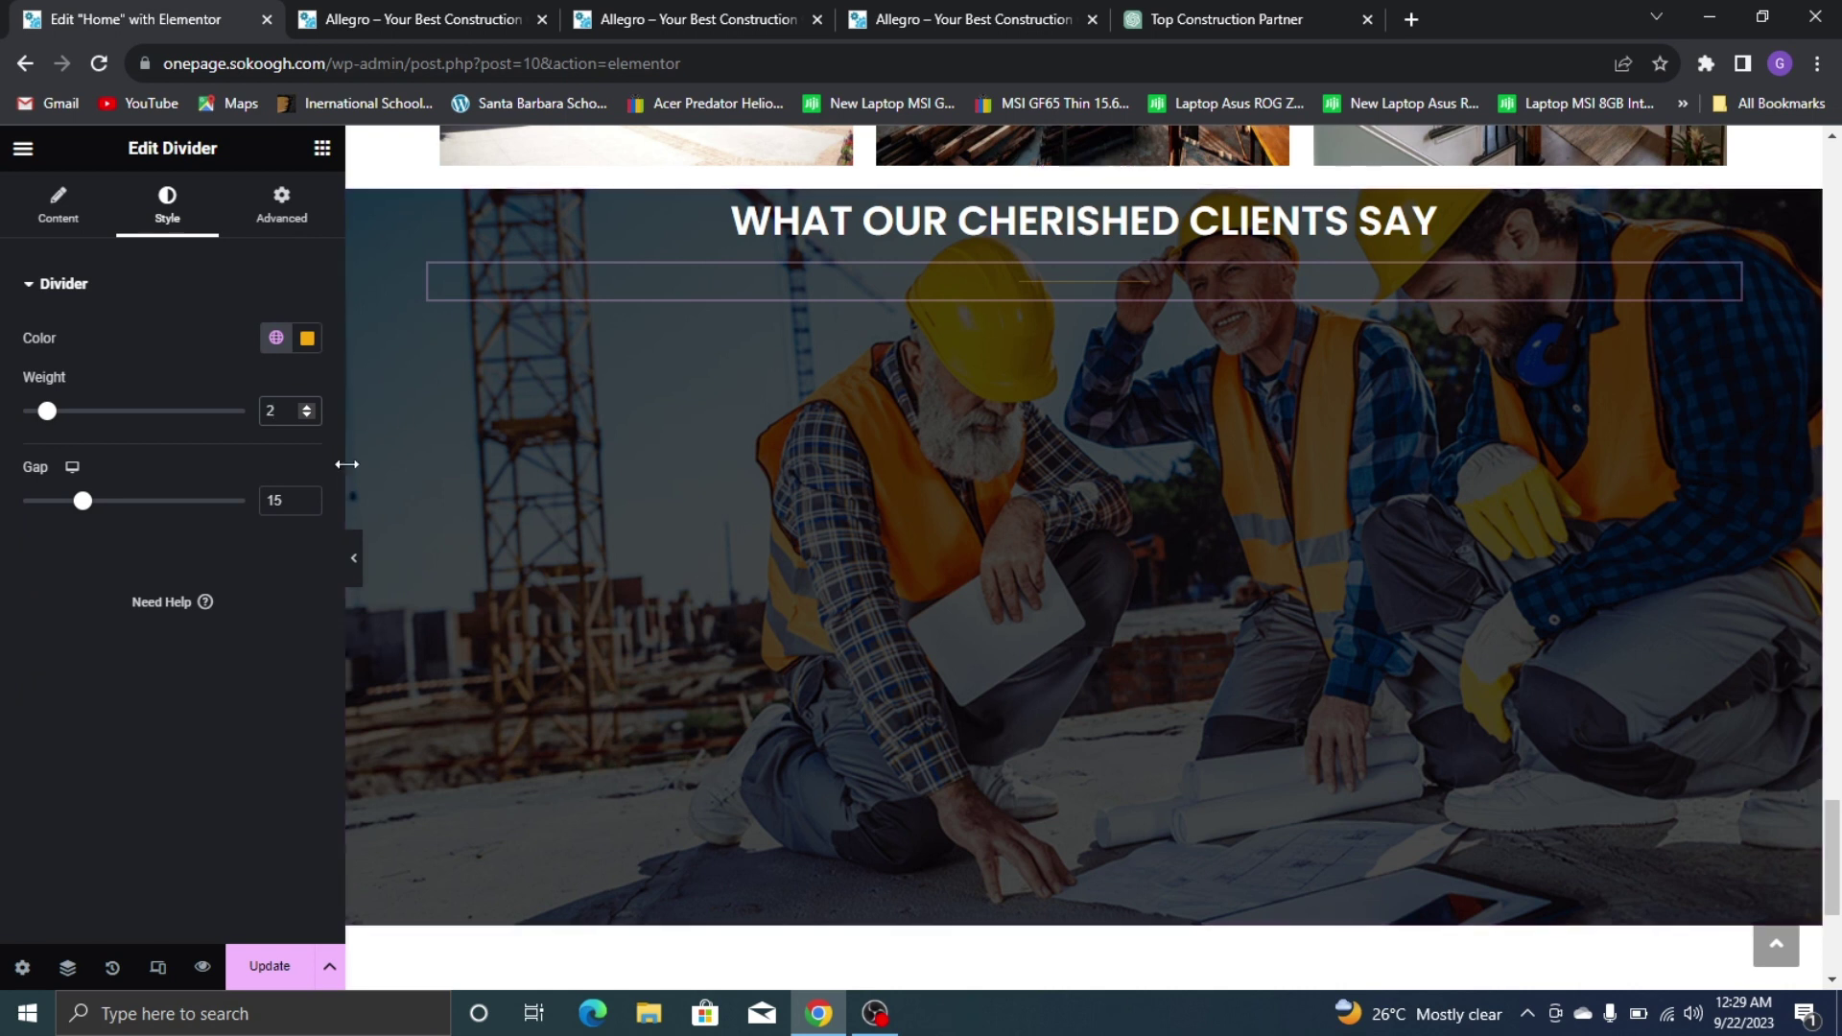
{"action": "left_click", "coordinate": [243, 679]}
{"action": "left_click", "coordinate": [321, 148]}
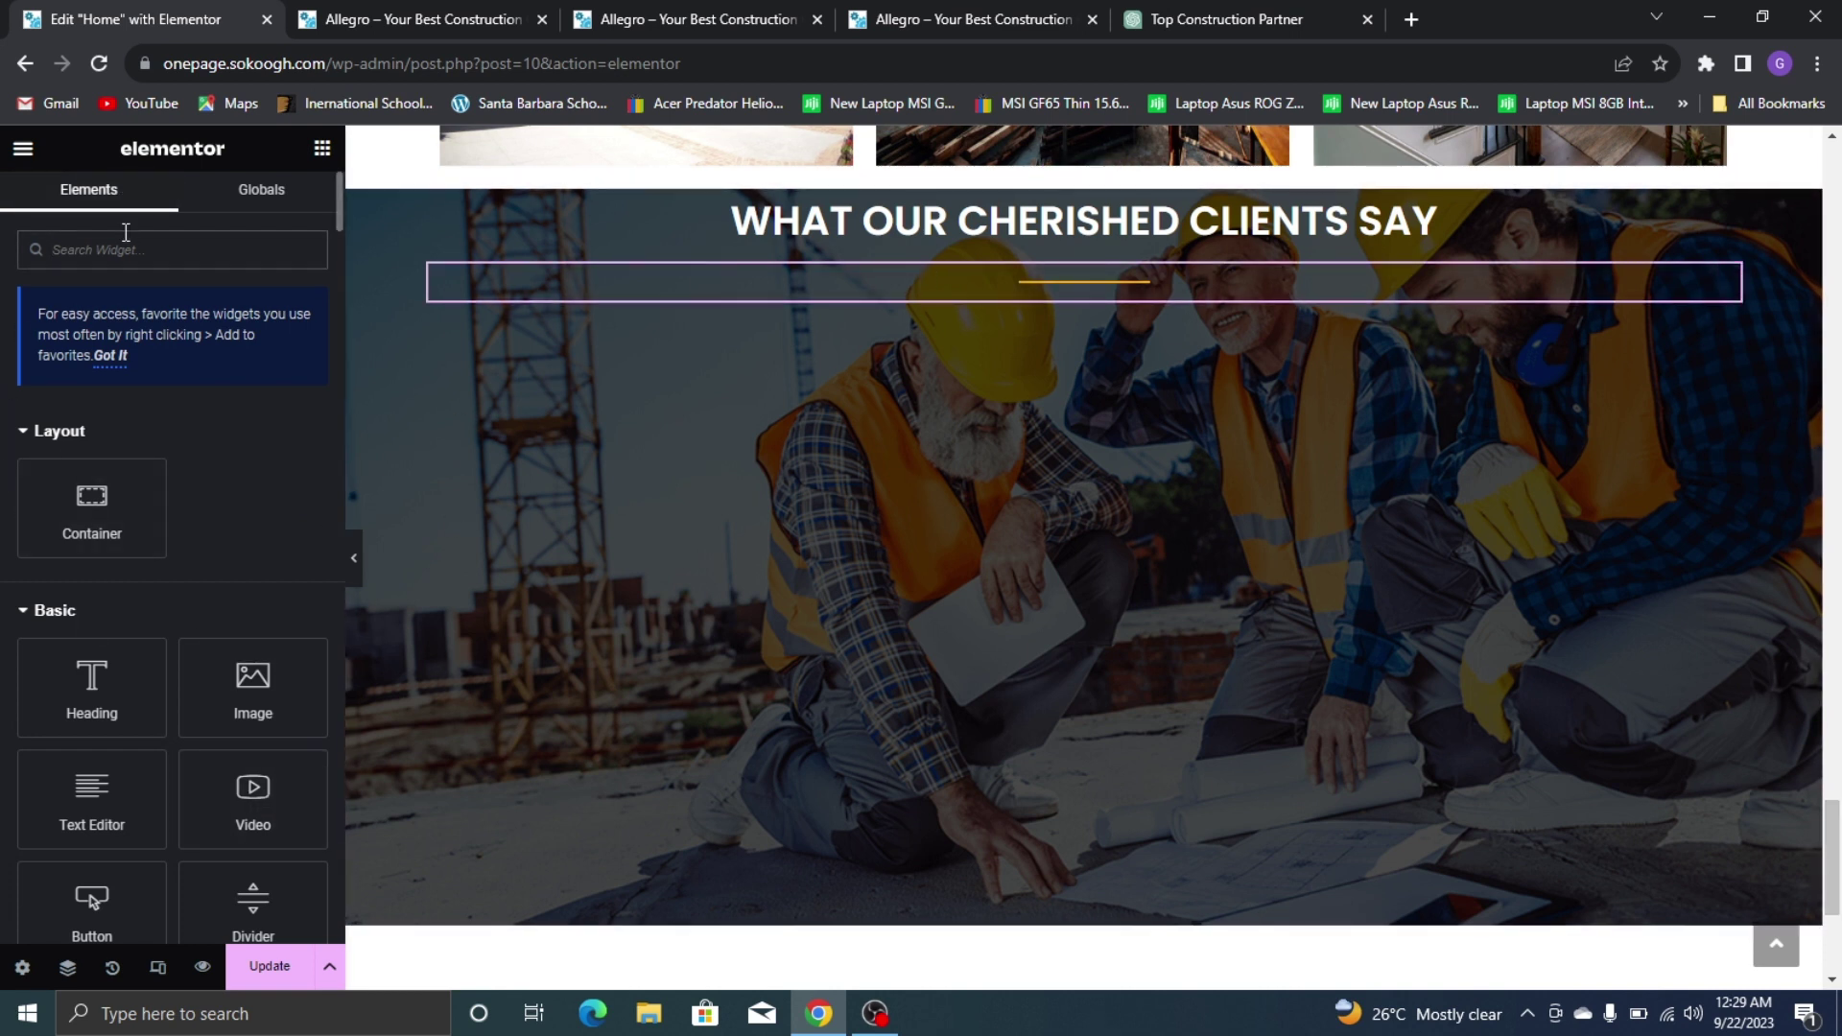
Add a row-direction container below the divider
{"action": "type", "text": "TESTIMO"}
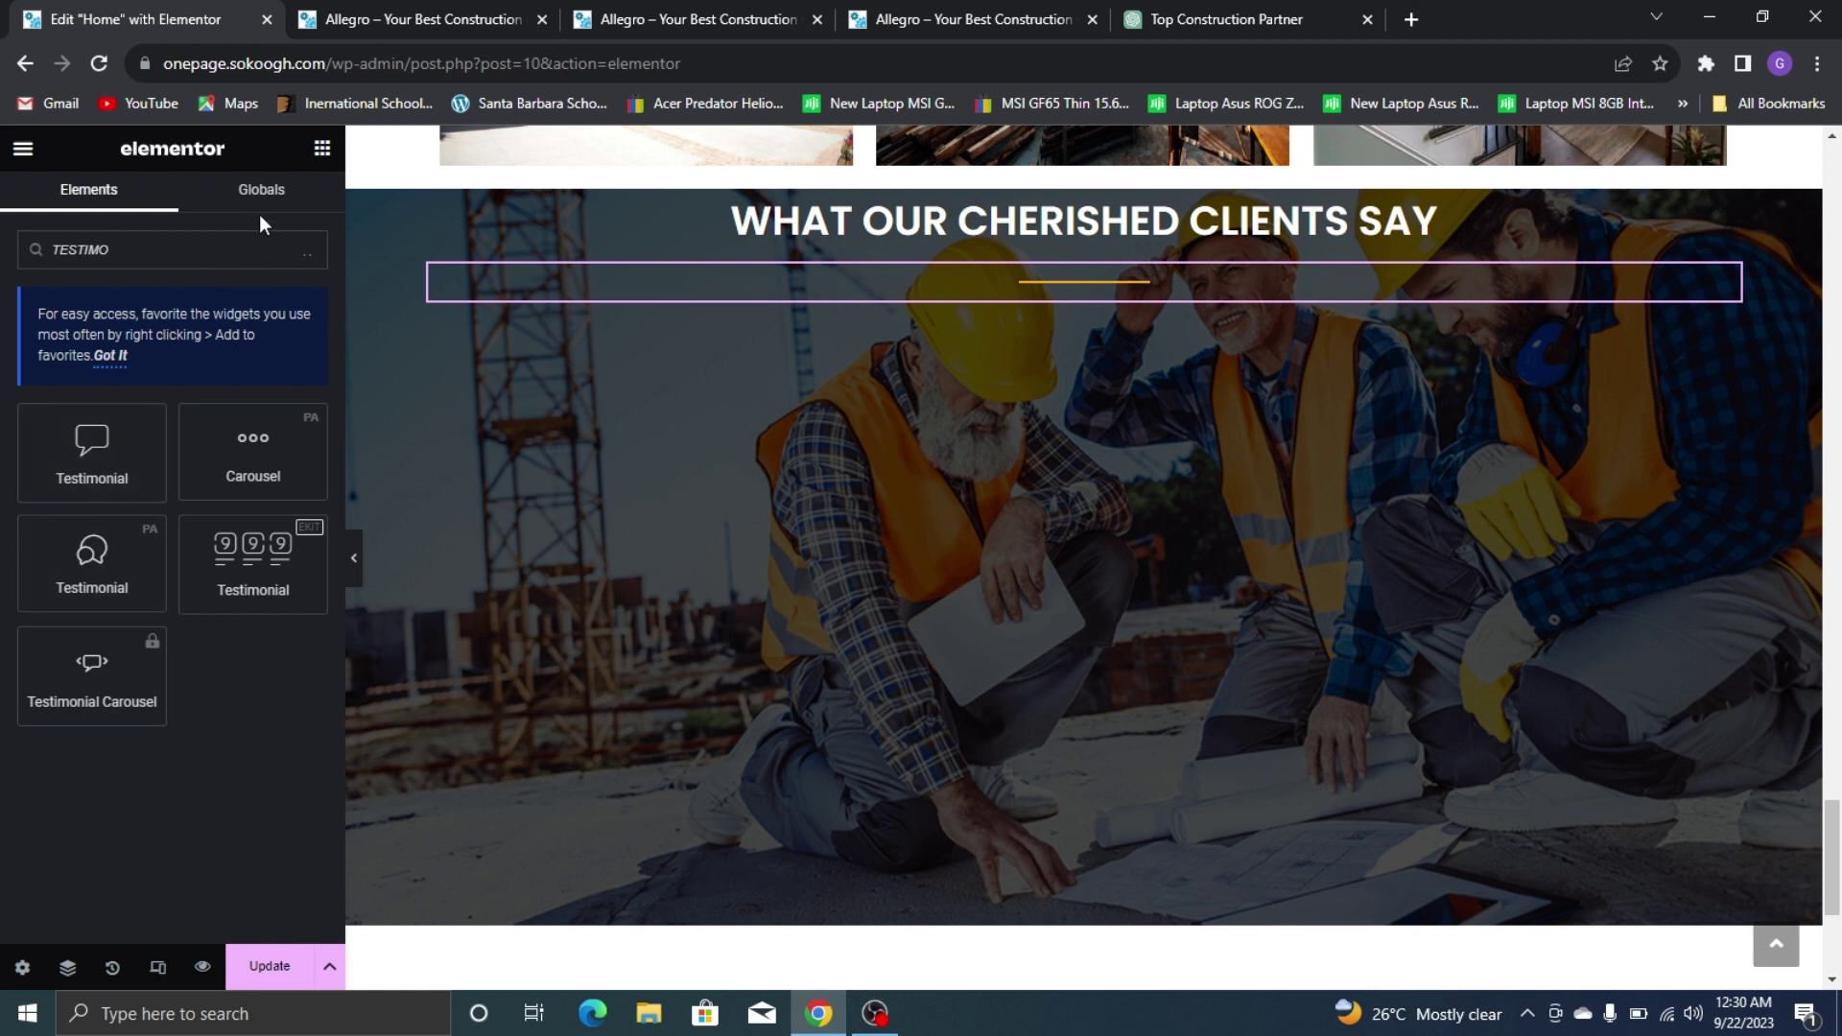
{"action": "left_click", "coordinate": [308, 251]}
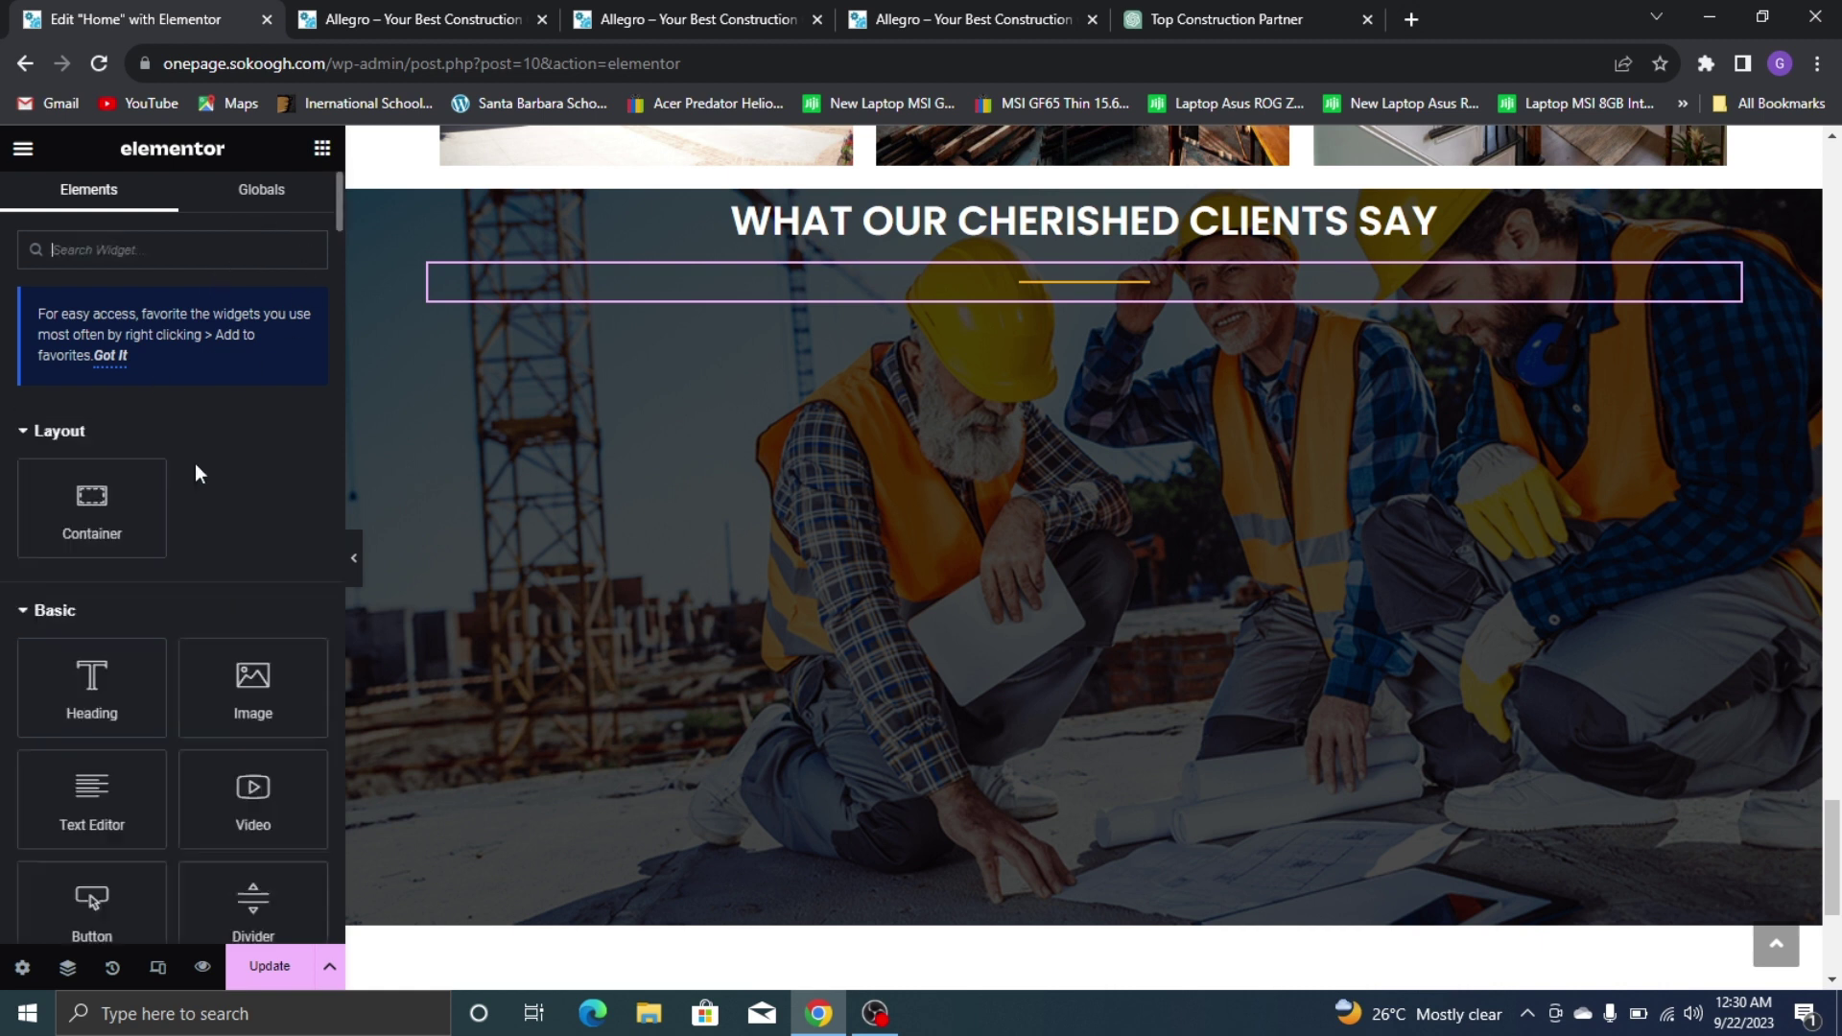
{"action": "left_click_drag", "start_coordinate": [92, 508], "coordinate": [666, 354]}
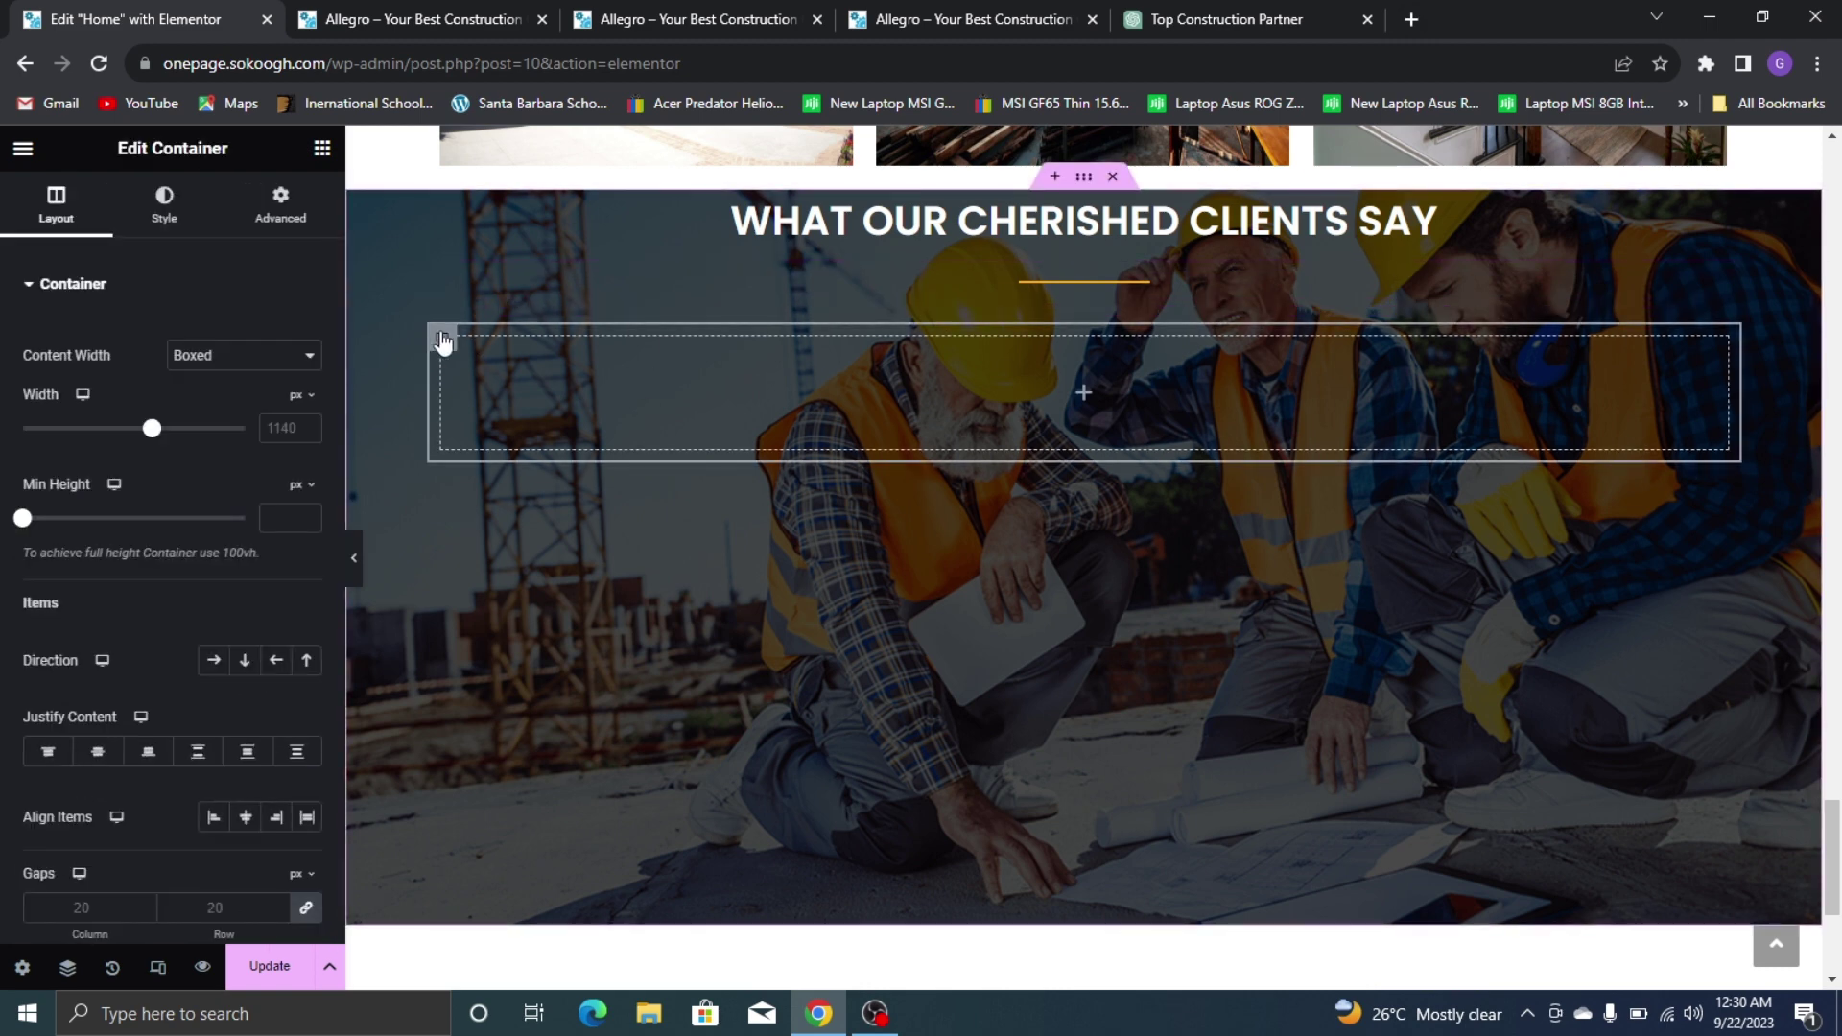
{"action": "left_click", "coordinate": [213, 660]}
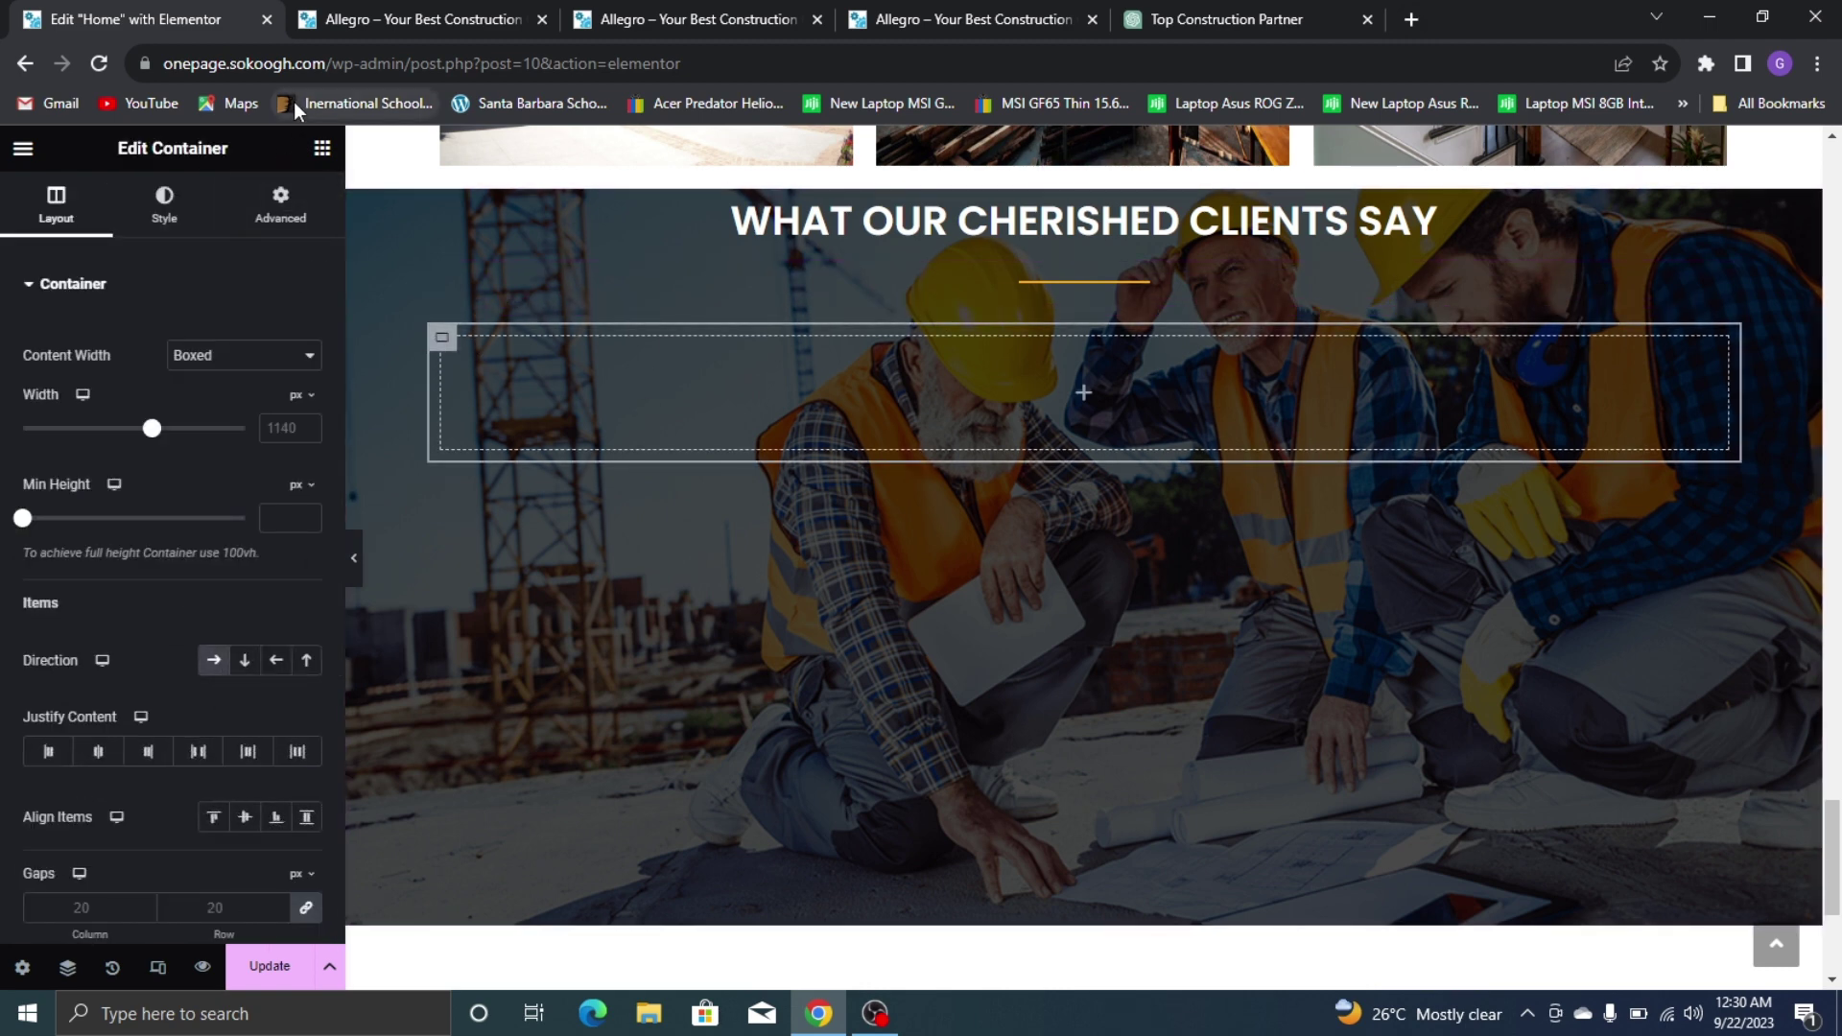
Add a nested container and duplicate it into three side-by-side columns
{"action": "left_click", "coordinate": [322, 148]}
{"action": "left_click_drag", "start_coordinate": [106, 480], "coordinate": [547, 384]}
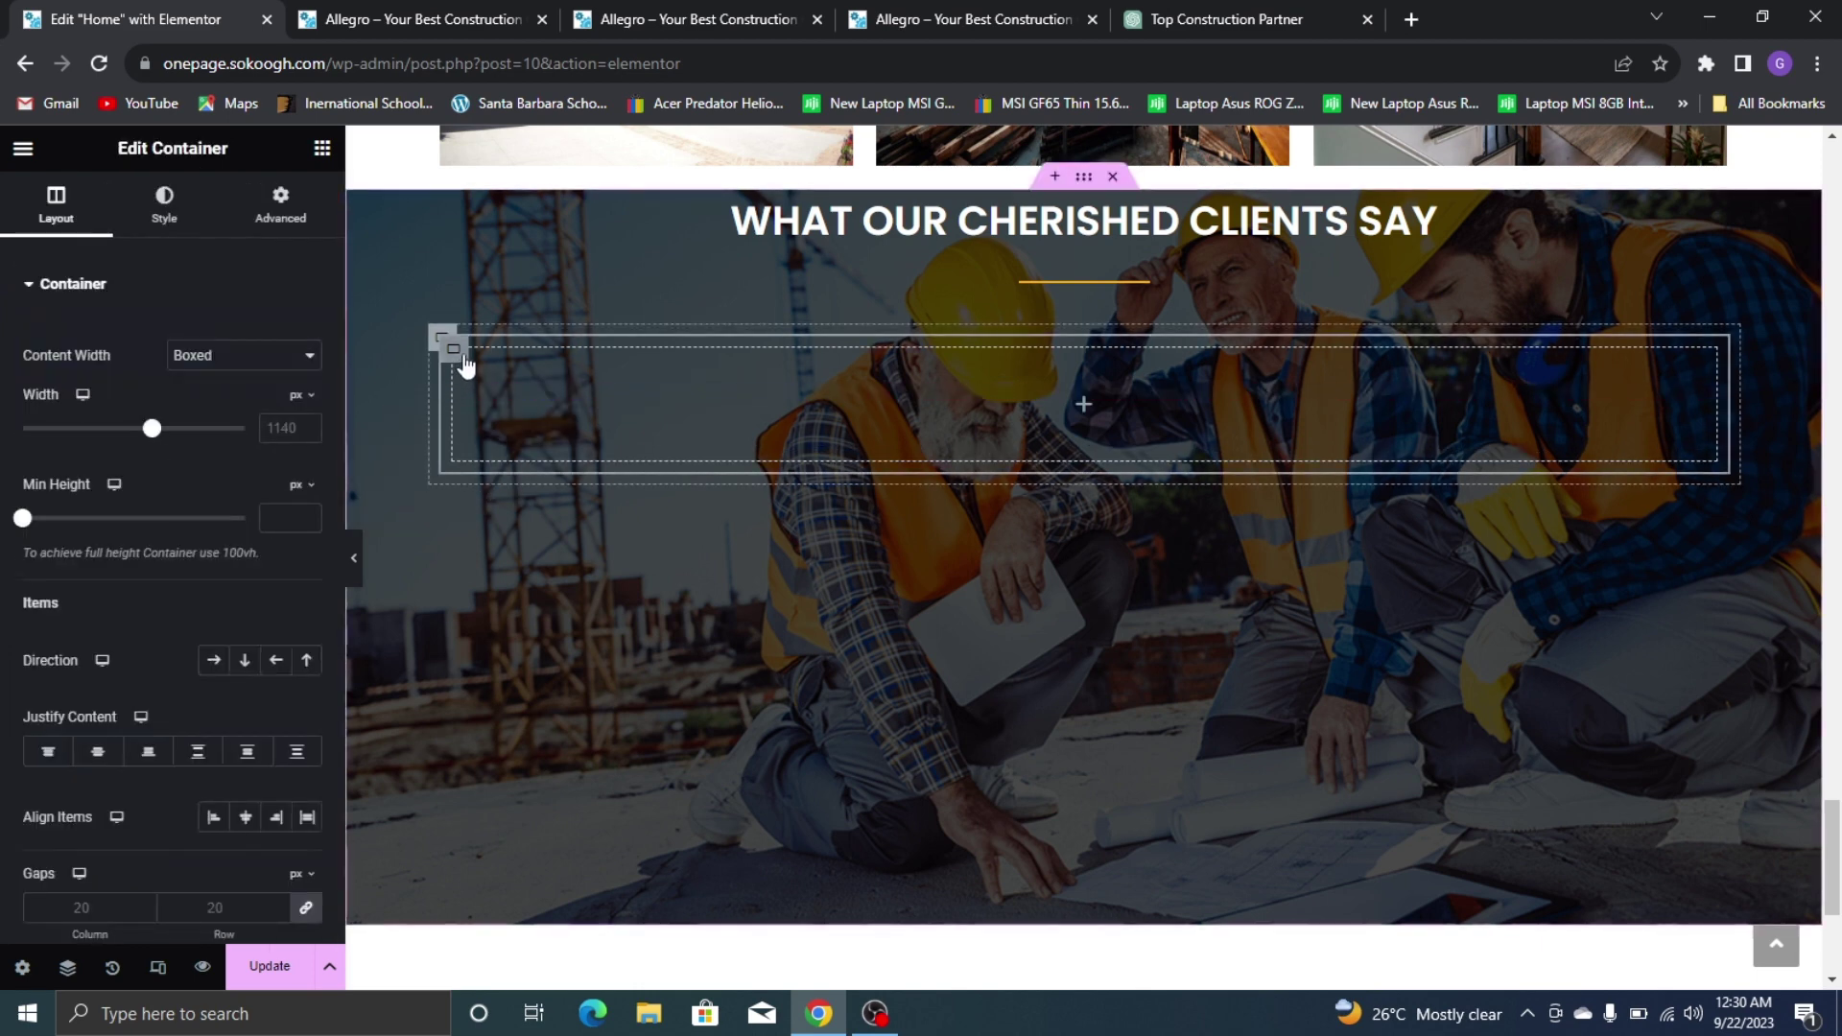
{"action": "right_click", "coordinate": [465, 365]}
{"action": "key", "text": "ctrl+d"}
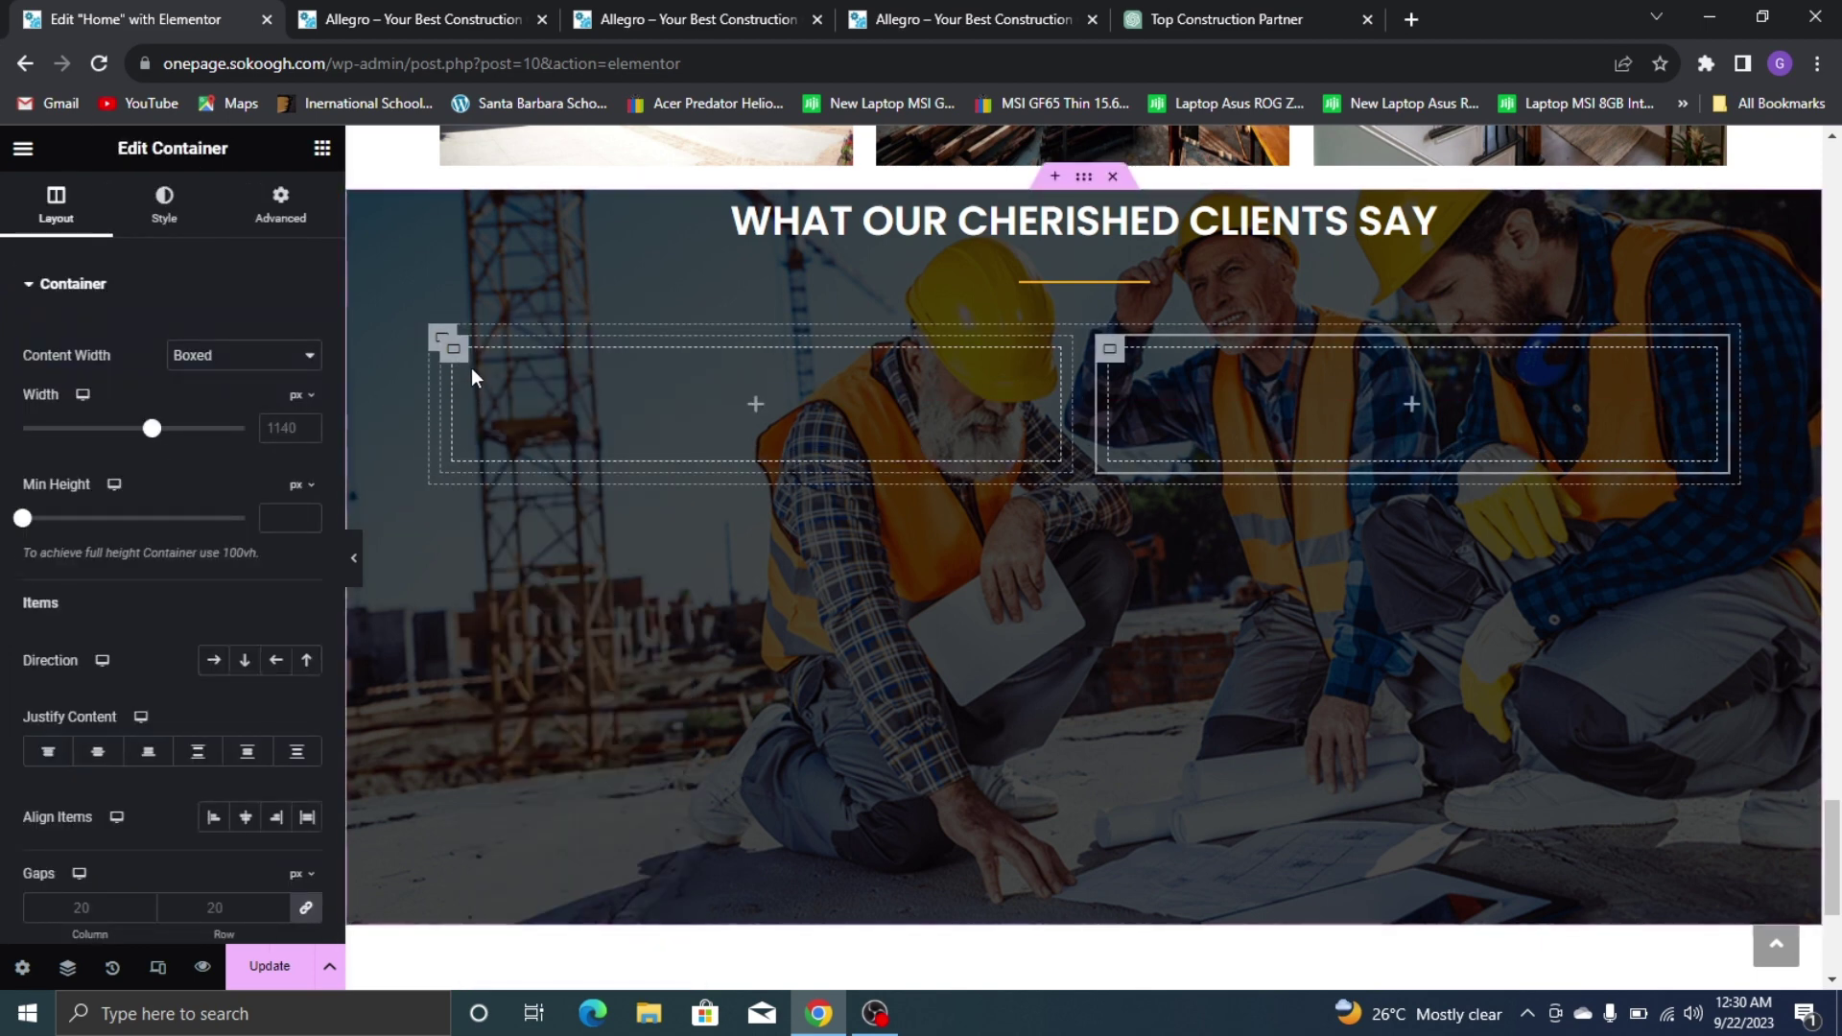
{"action": "right_click", "coordinate": [455, 352]}
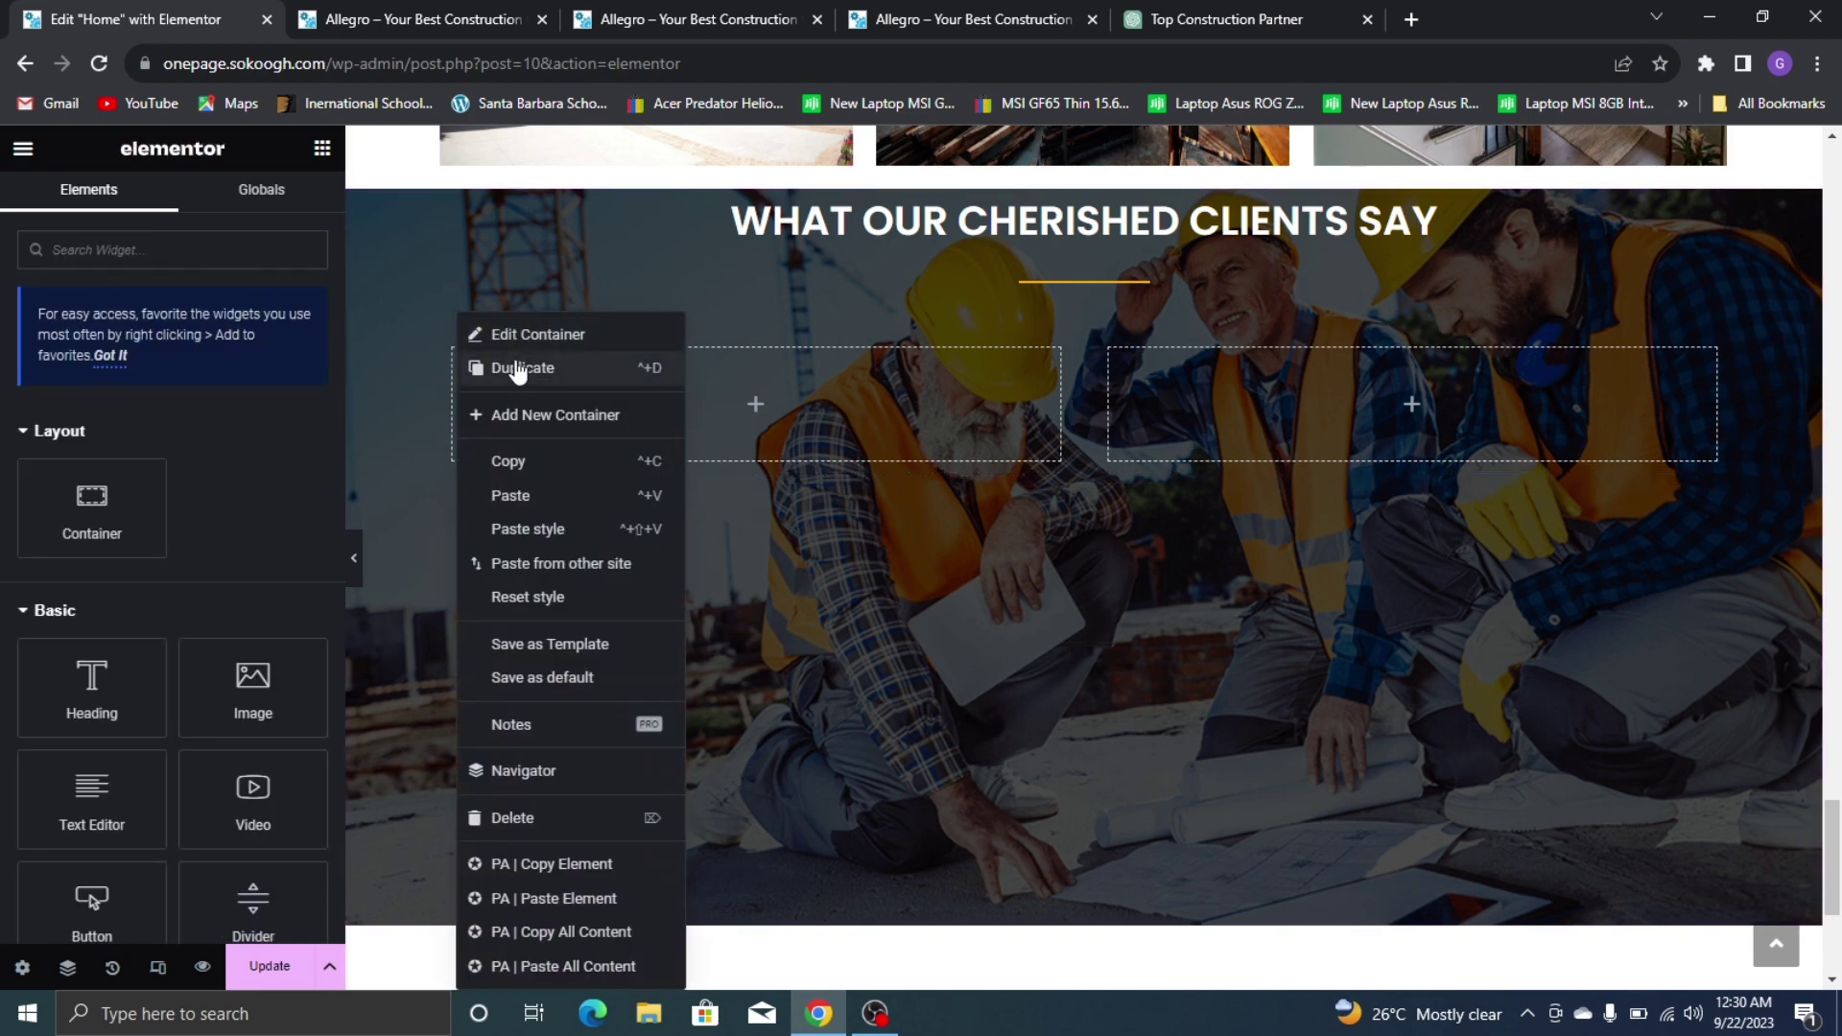
{"action": "left_click", "coordinate": [518, 369]}
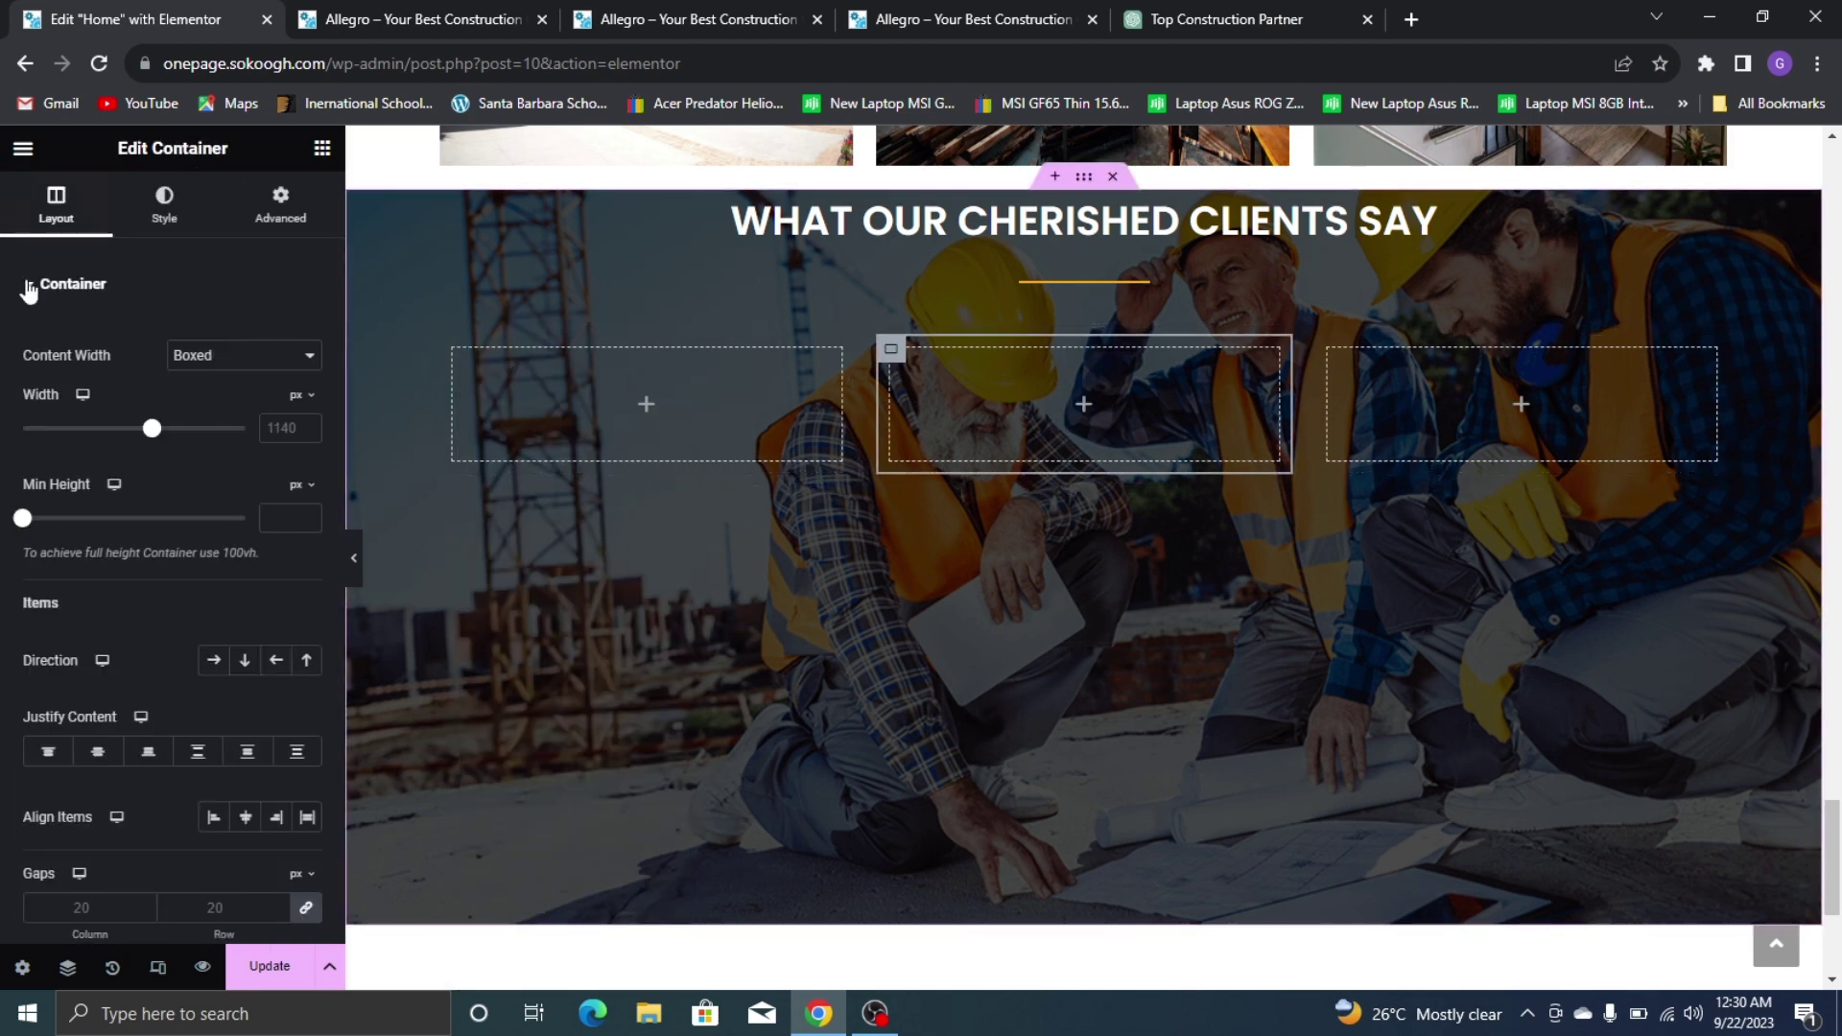
{"action": "left_click", "coordinate": [322, 147]}
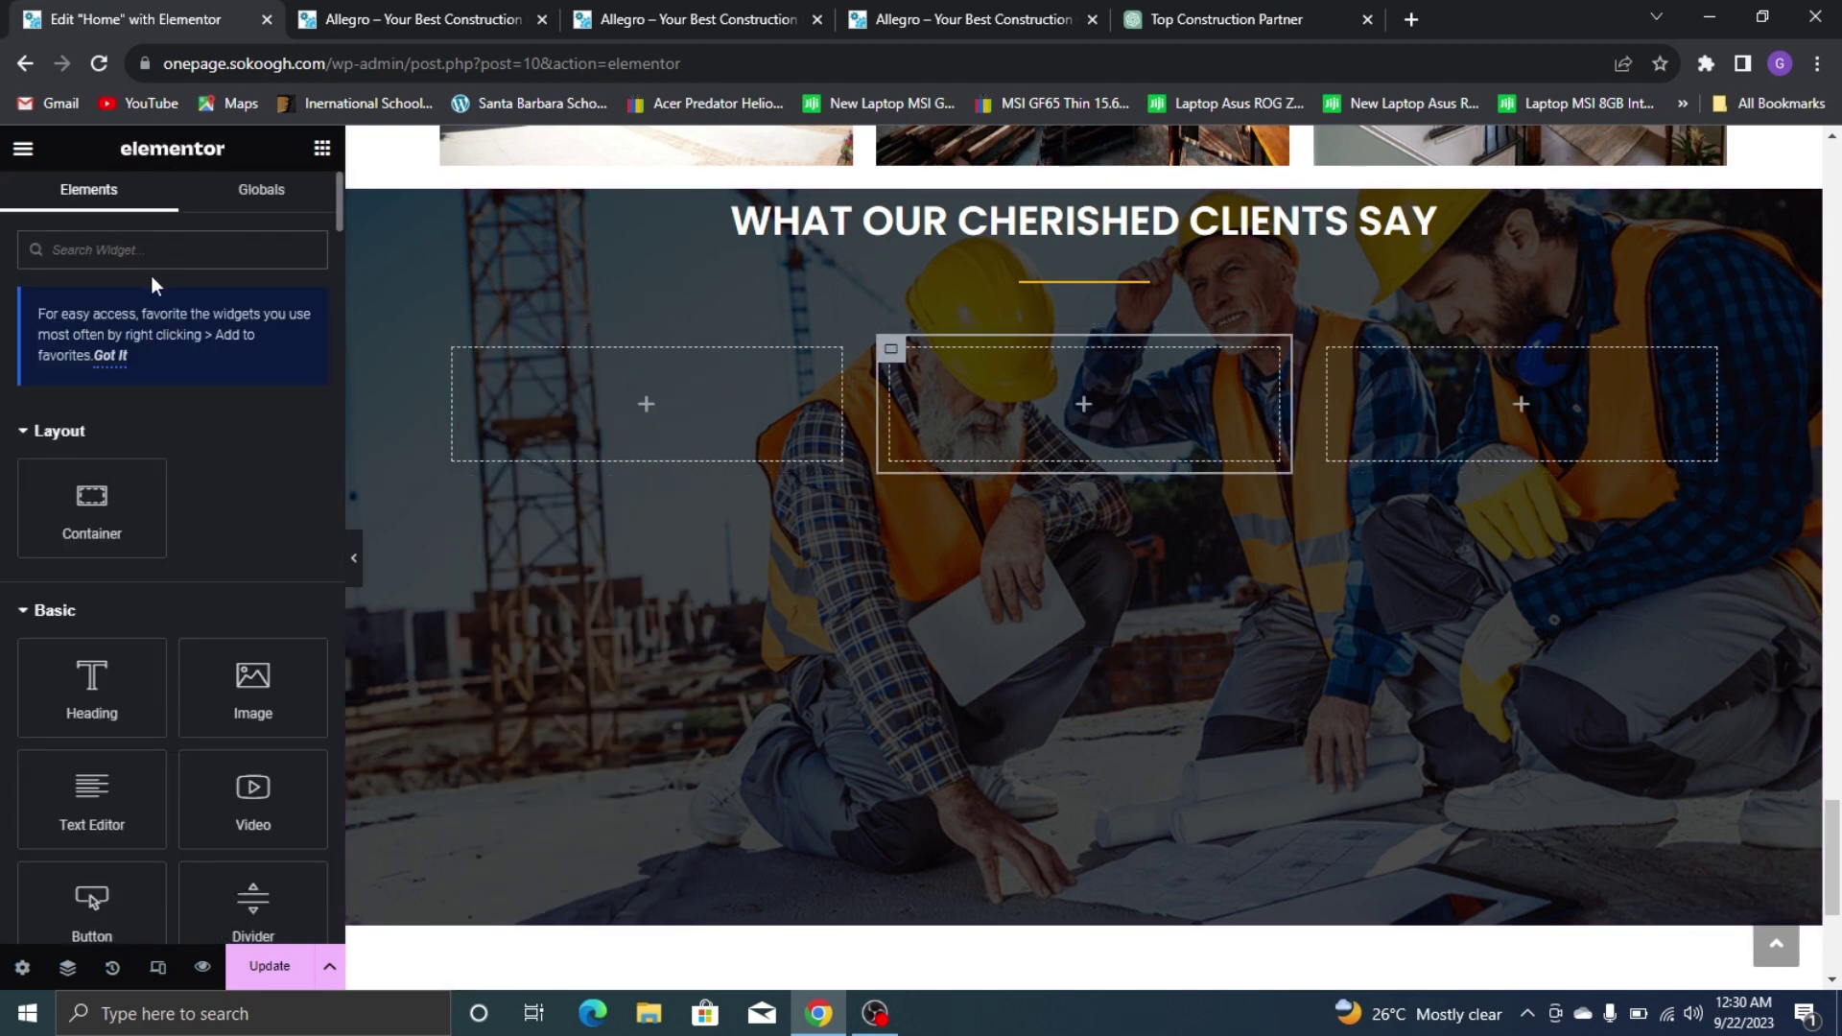
{"action": "type", "text": "TEST"}
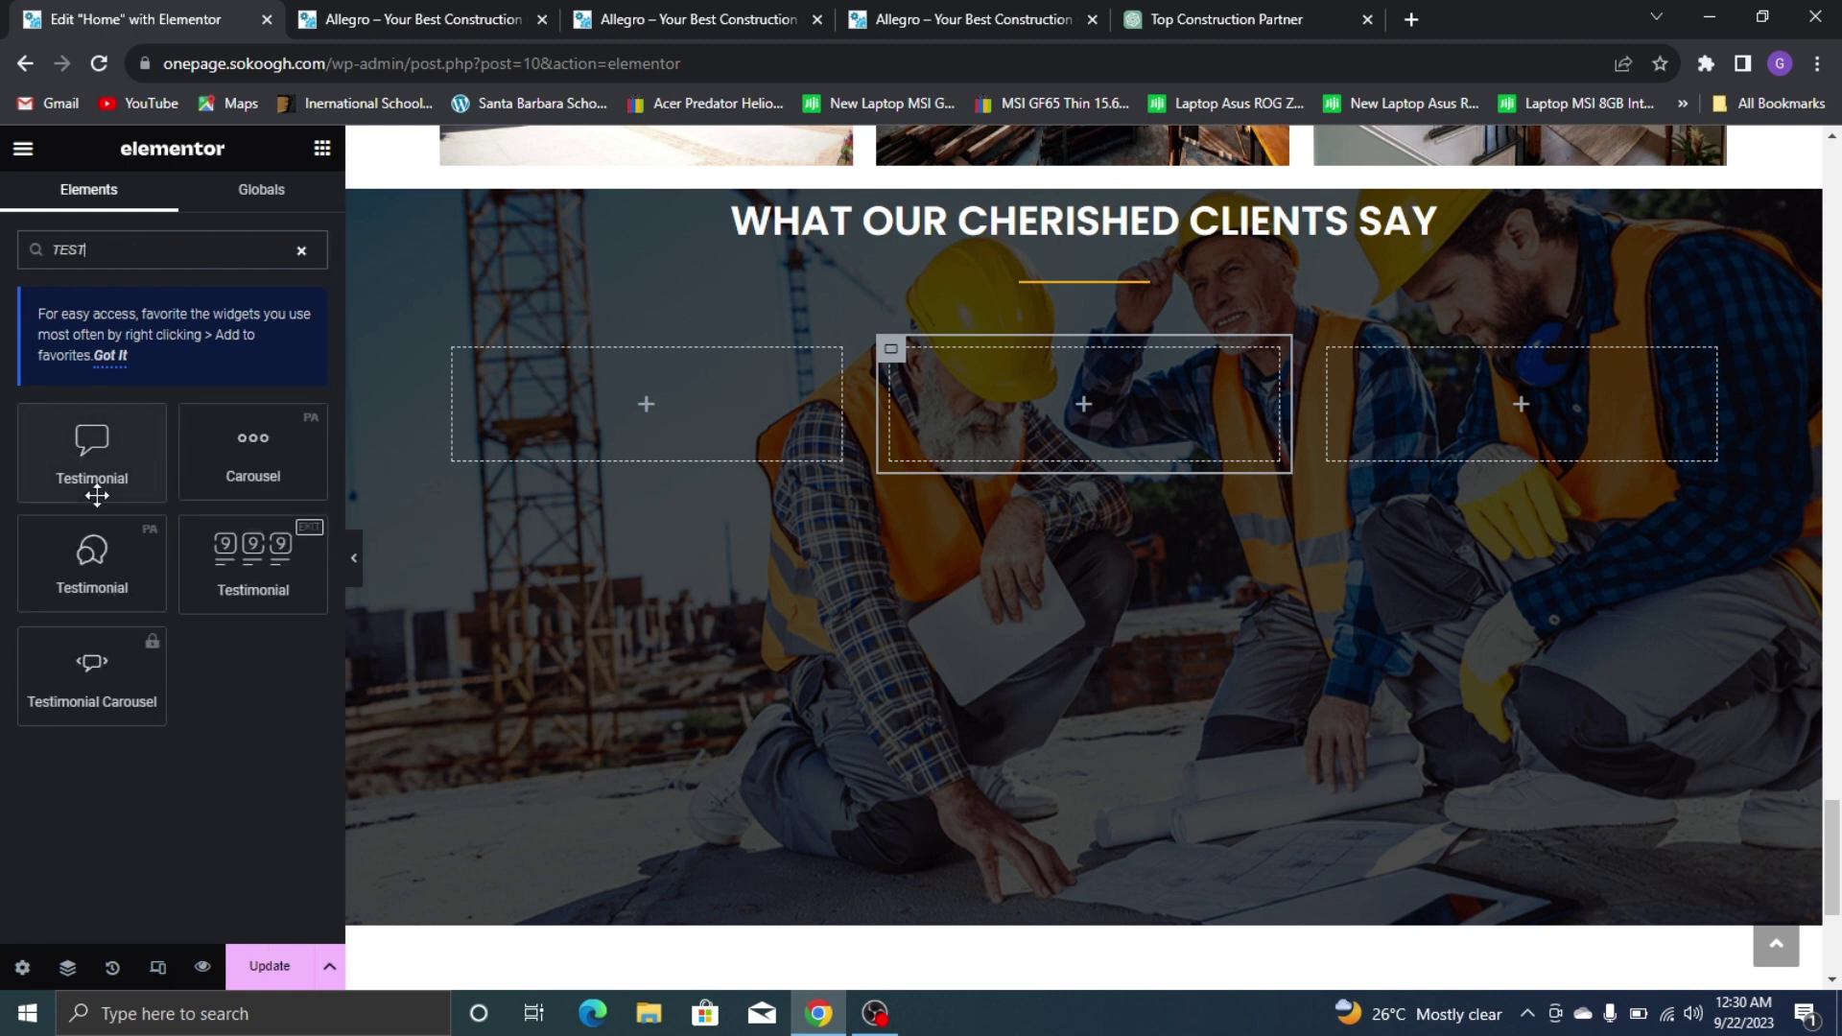
Add a Testimonial widget to the left column with the portrait of a man in shirt and tie
{"action": "left_click_drag", "start_coordinate": [101, 571], "coordinate": [619, 413]}
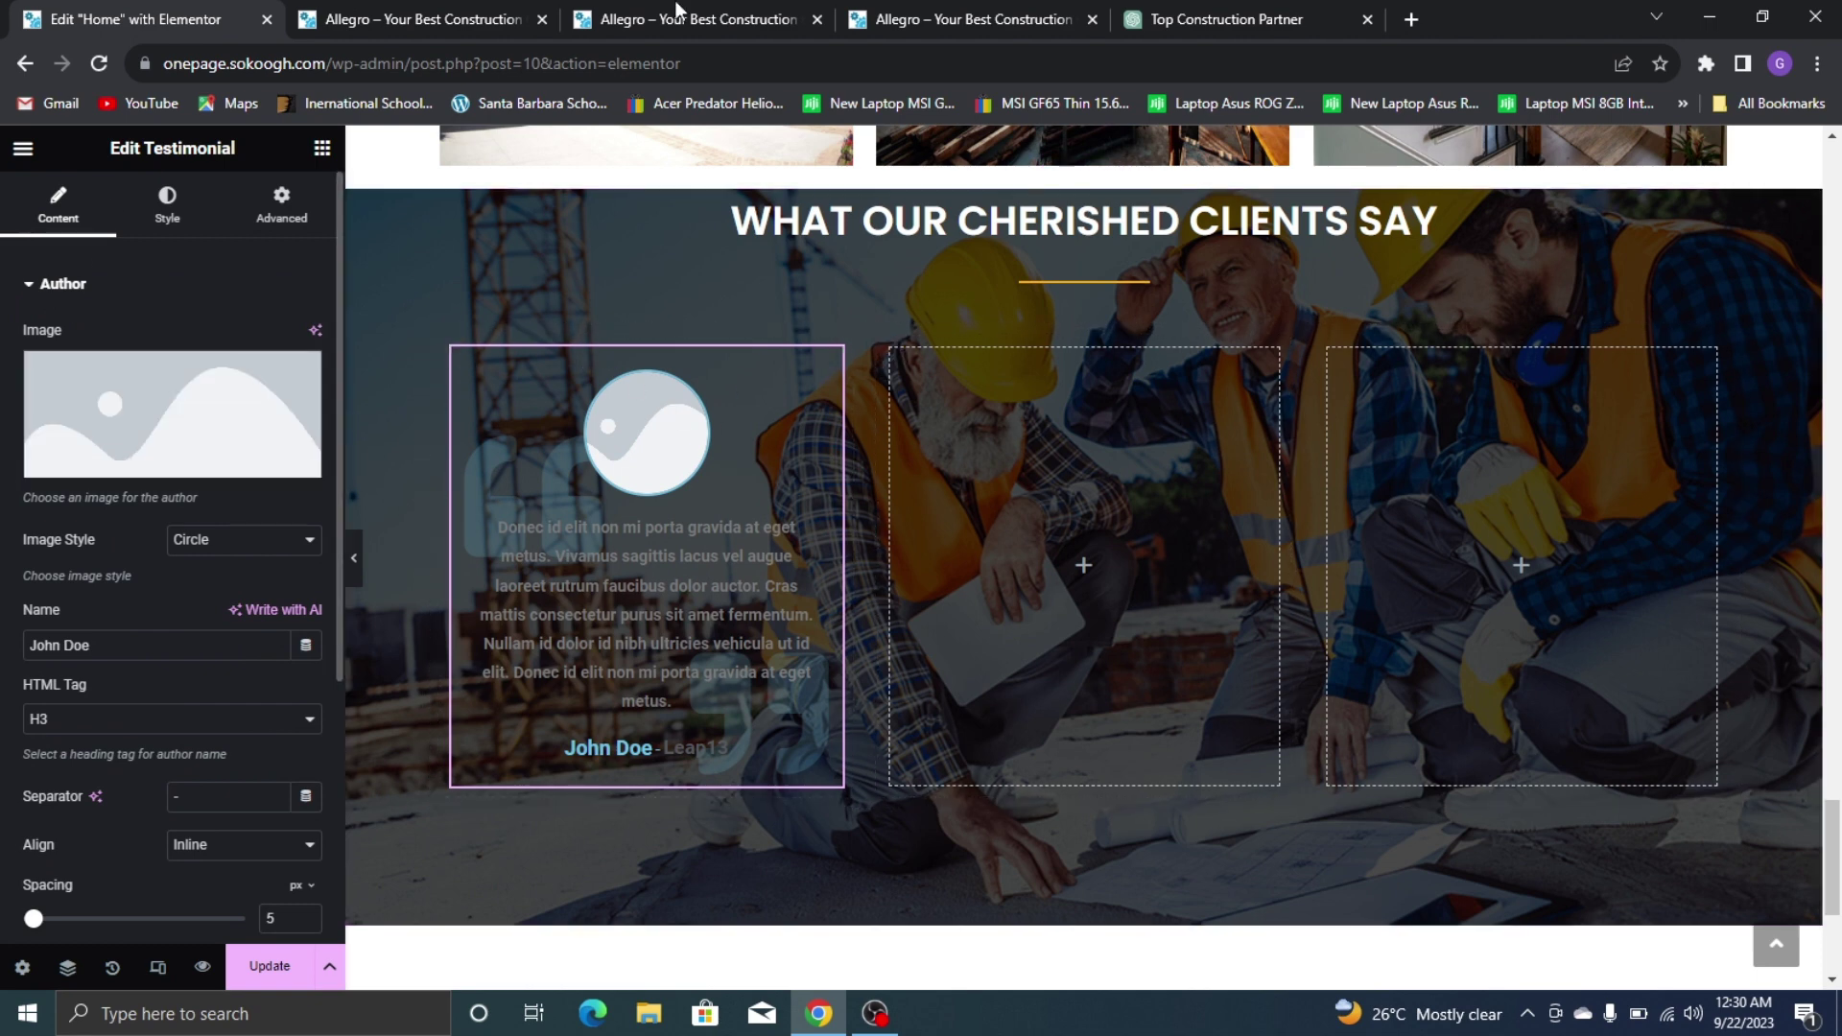
{"action": "left_click", "coordinate": [963, 13]}
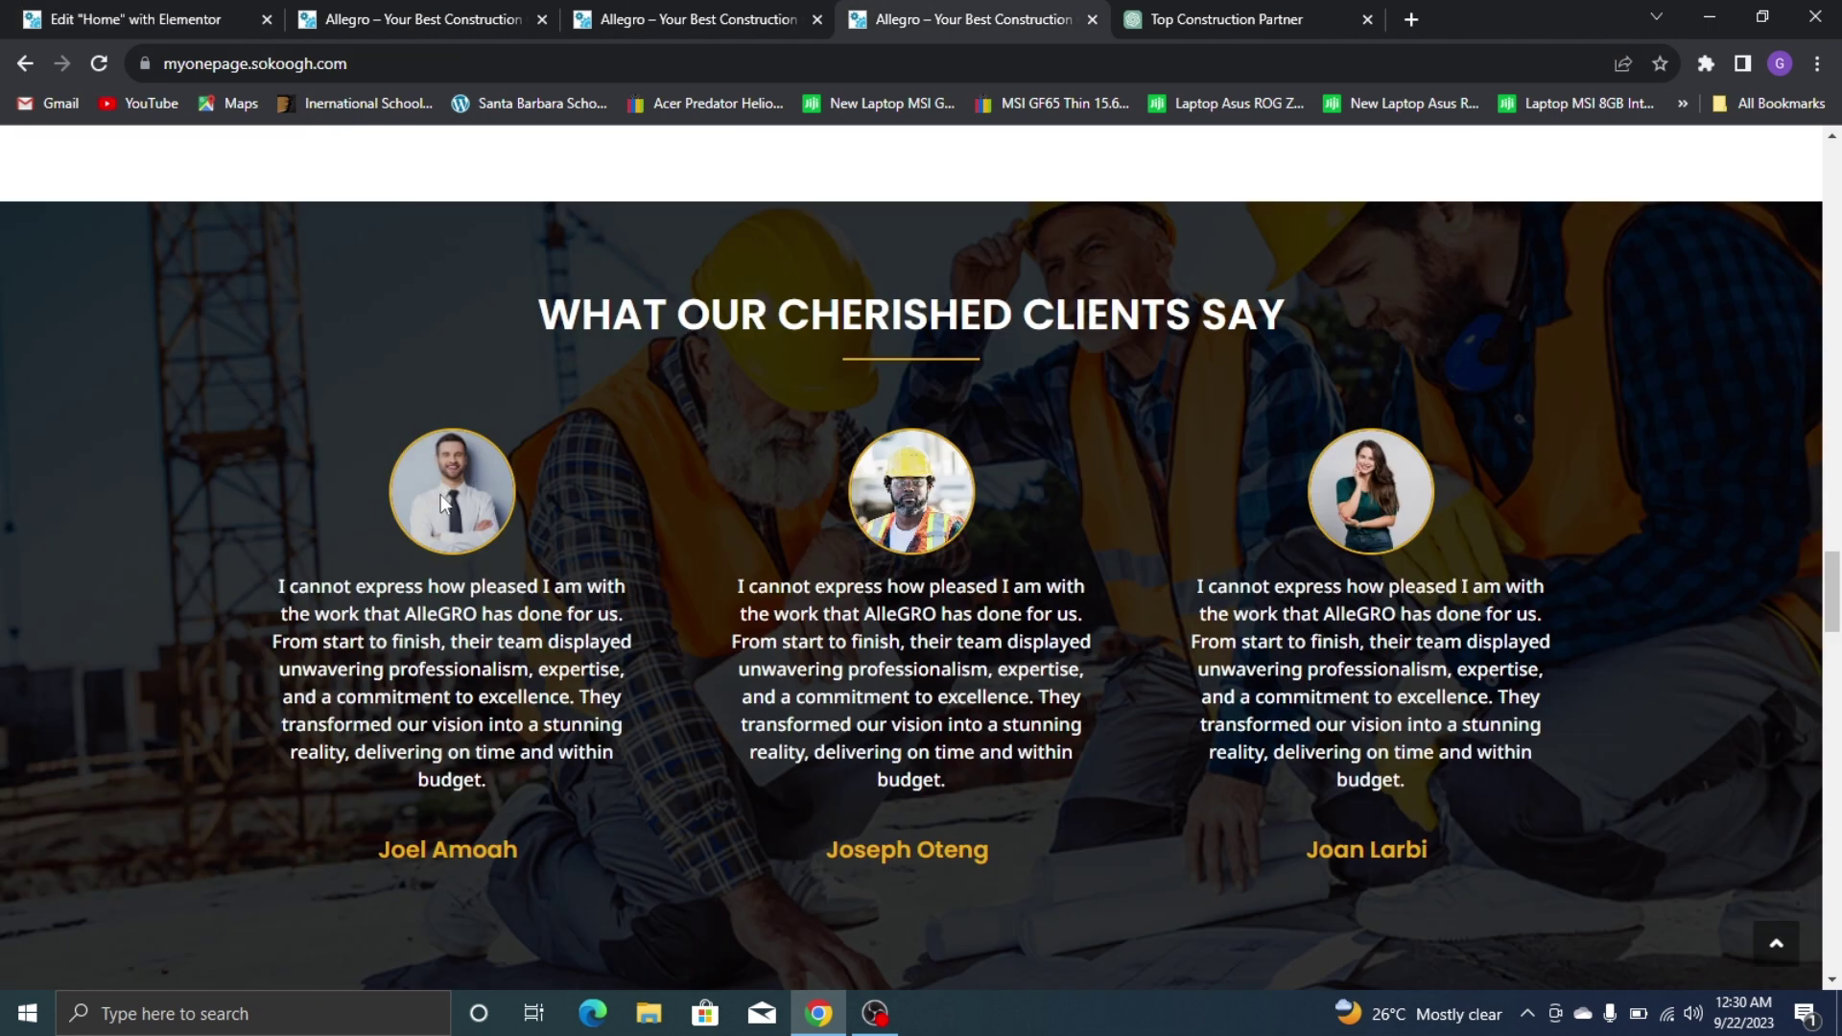
{"action": "left_click", "coordinate": [58, 19]}
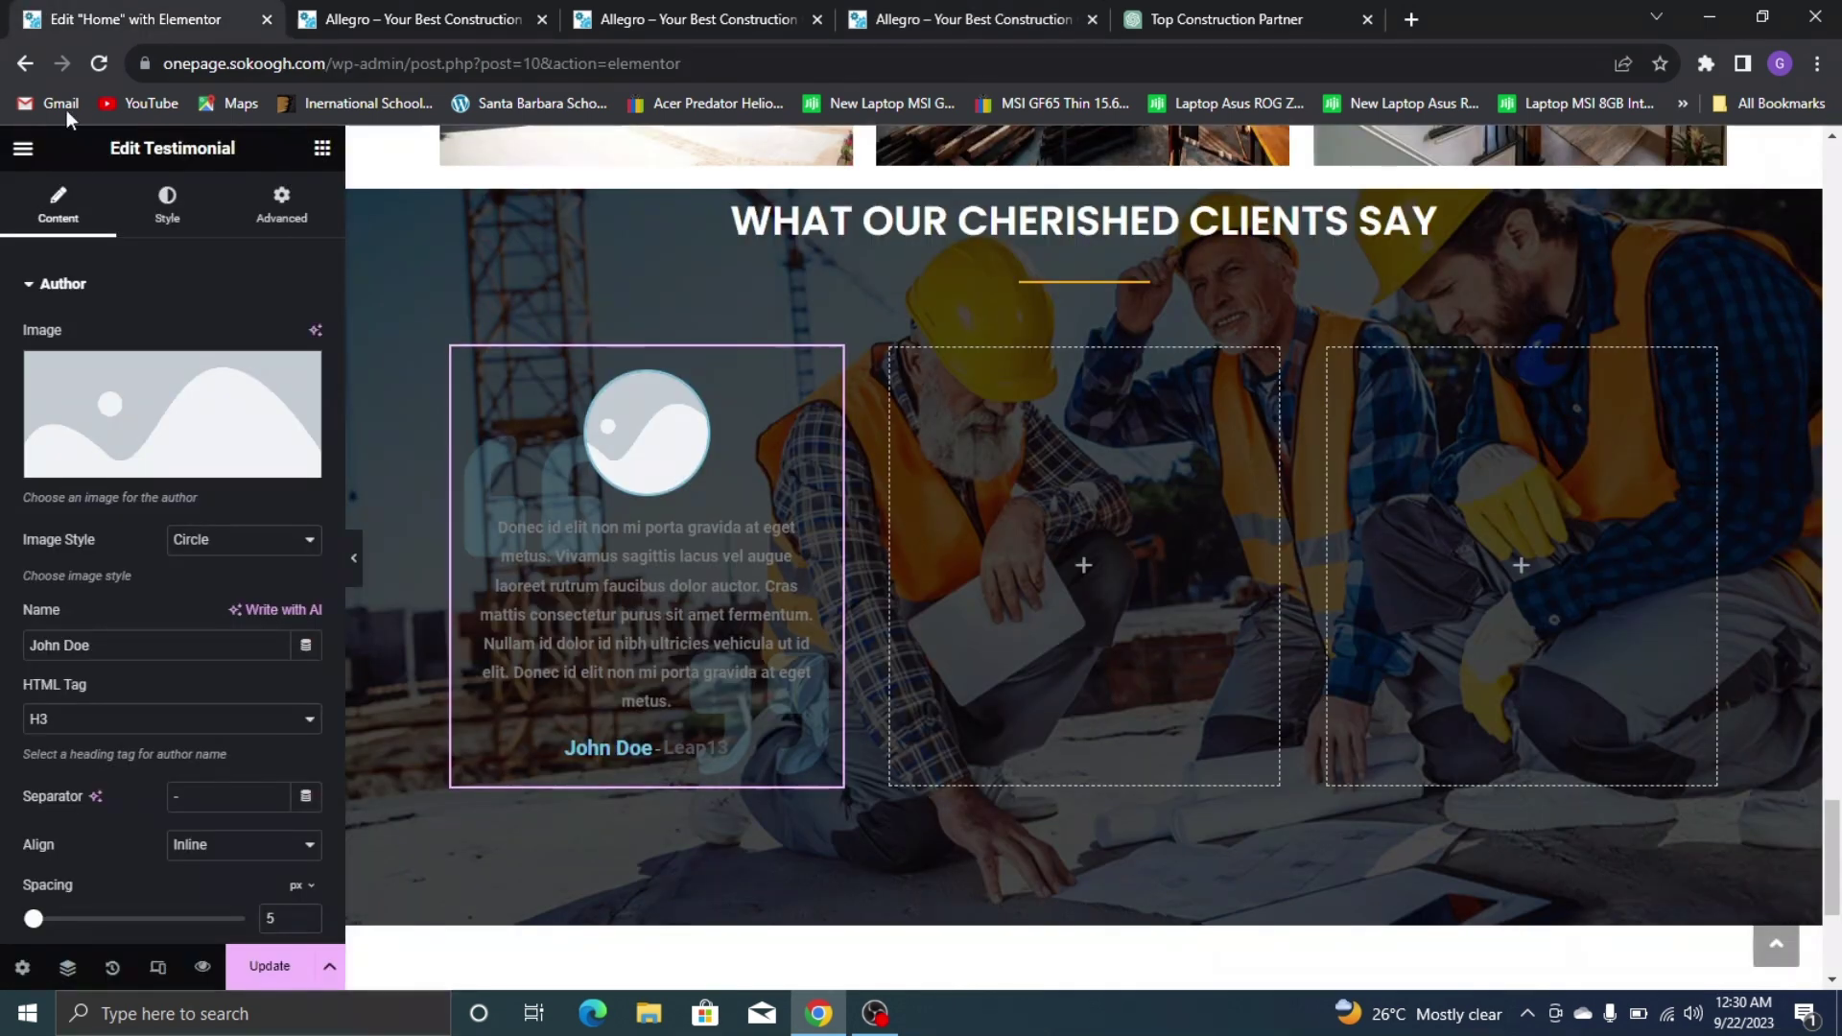
{"action": "left_click", "coordinate": [184, 395]}
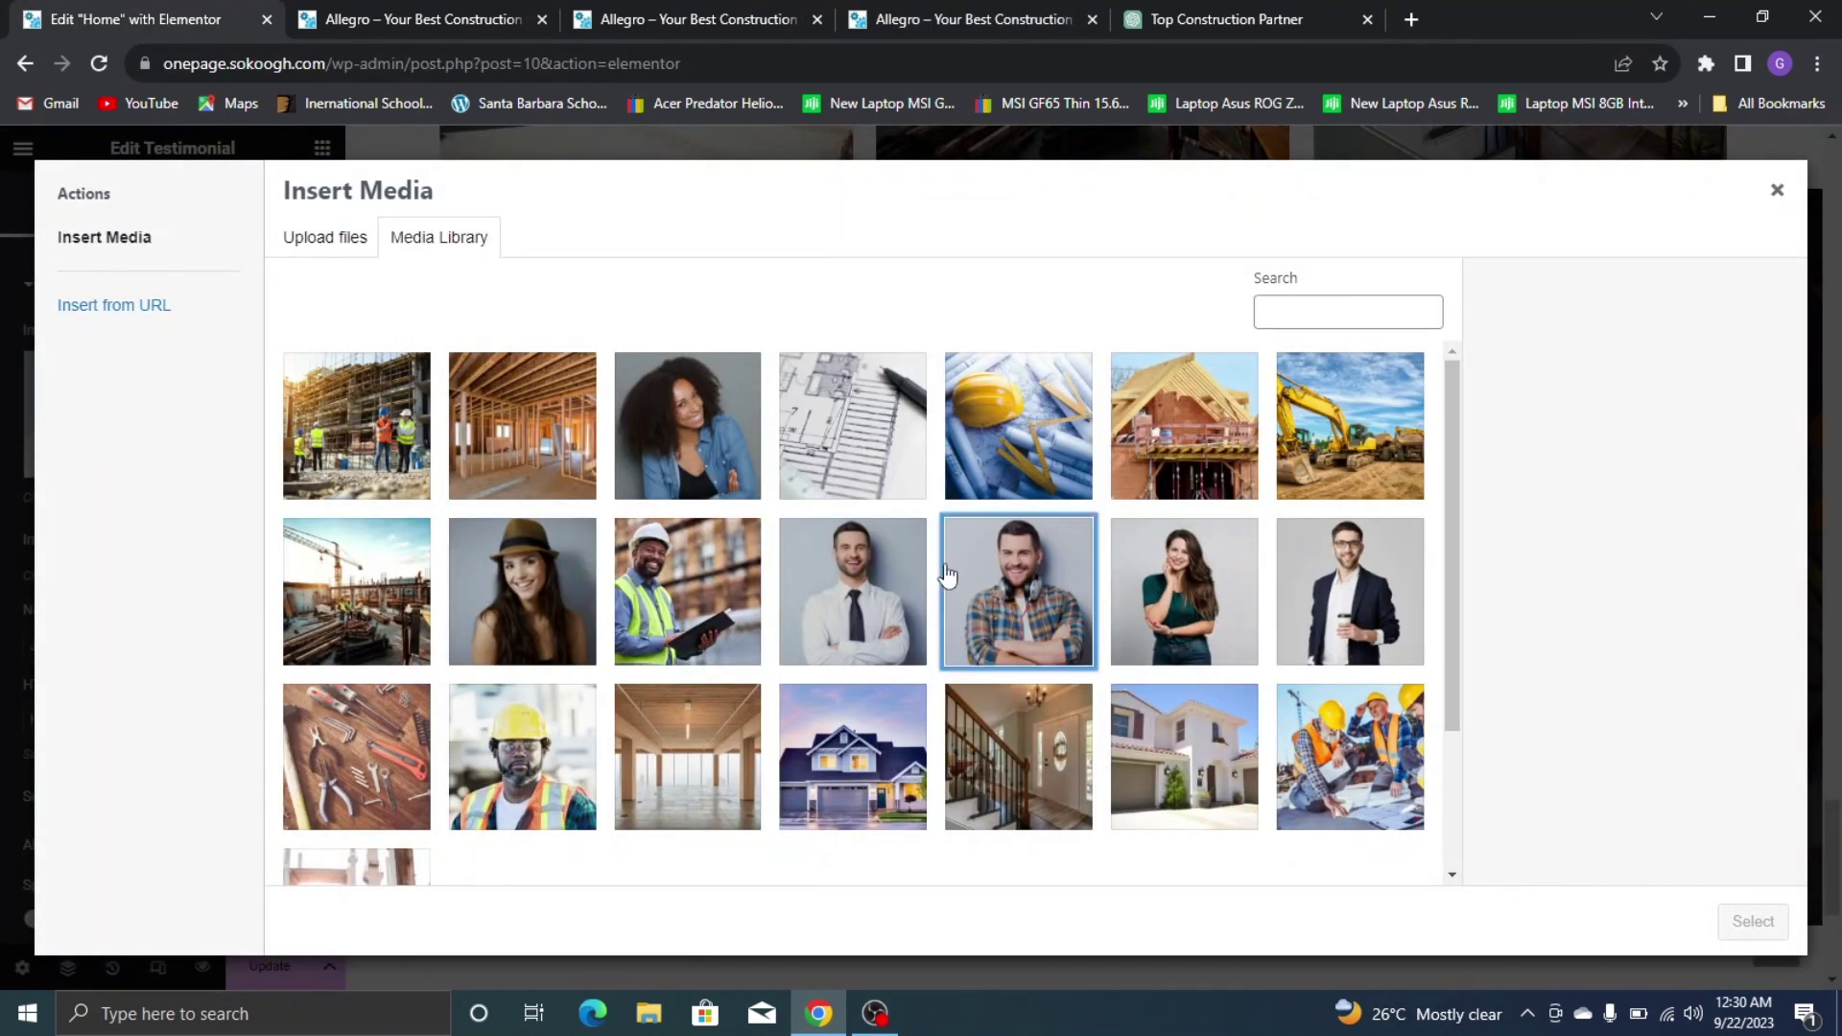
{"action": "left_click", "coordinate": [823, 574]}
{"action": "left_click", "coordinate": [1753, 921]}
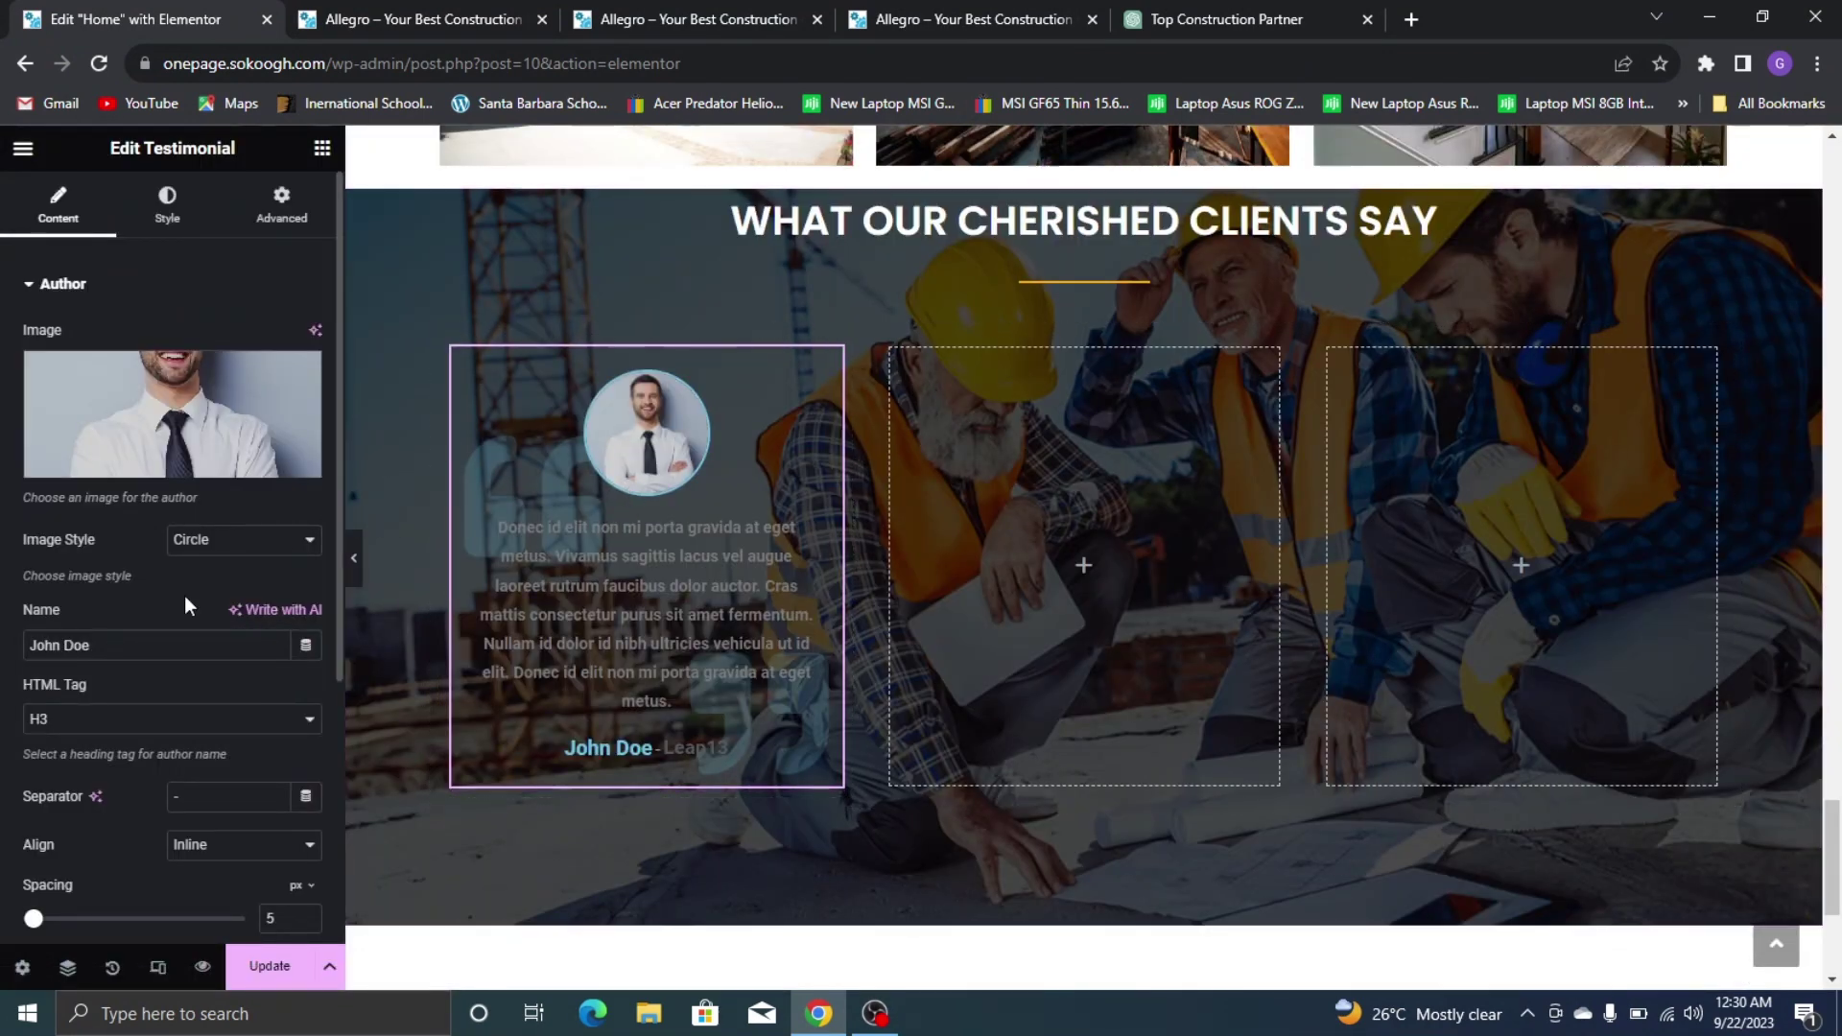
Try square and rounded author photo shapes, then return to a circle after comparing with the live site
{"action": "left_click", "coordinate": [222, 547]}
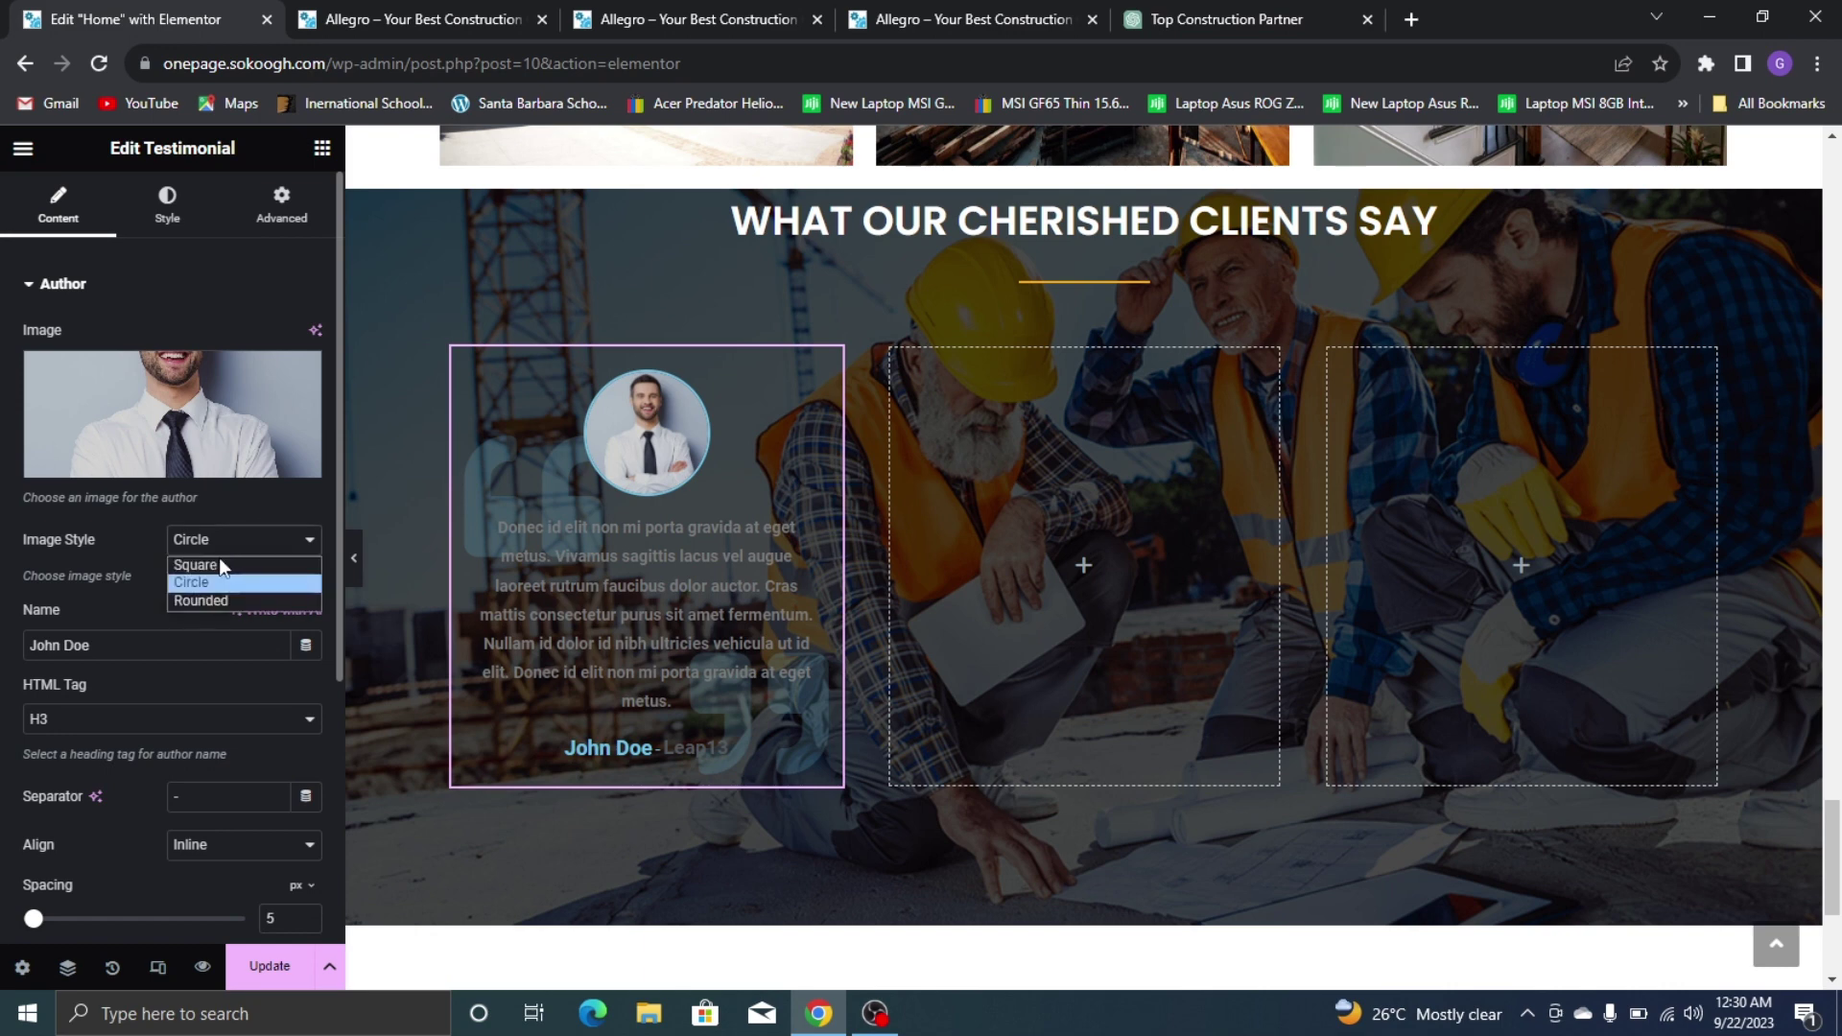
{"action": "left_click", "coordinate": [286, 565]}
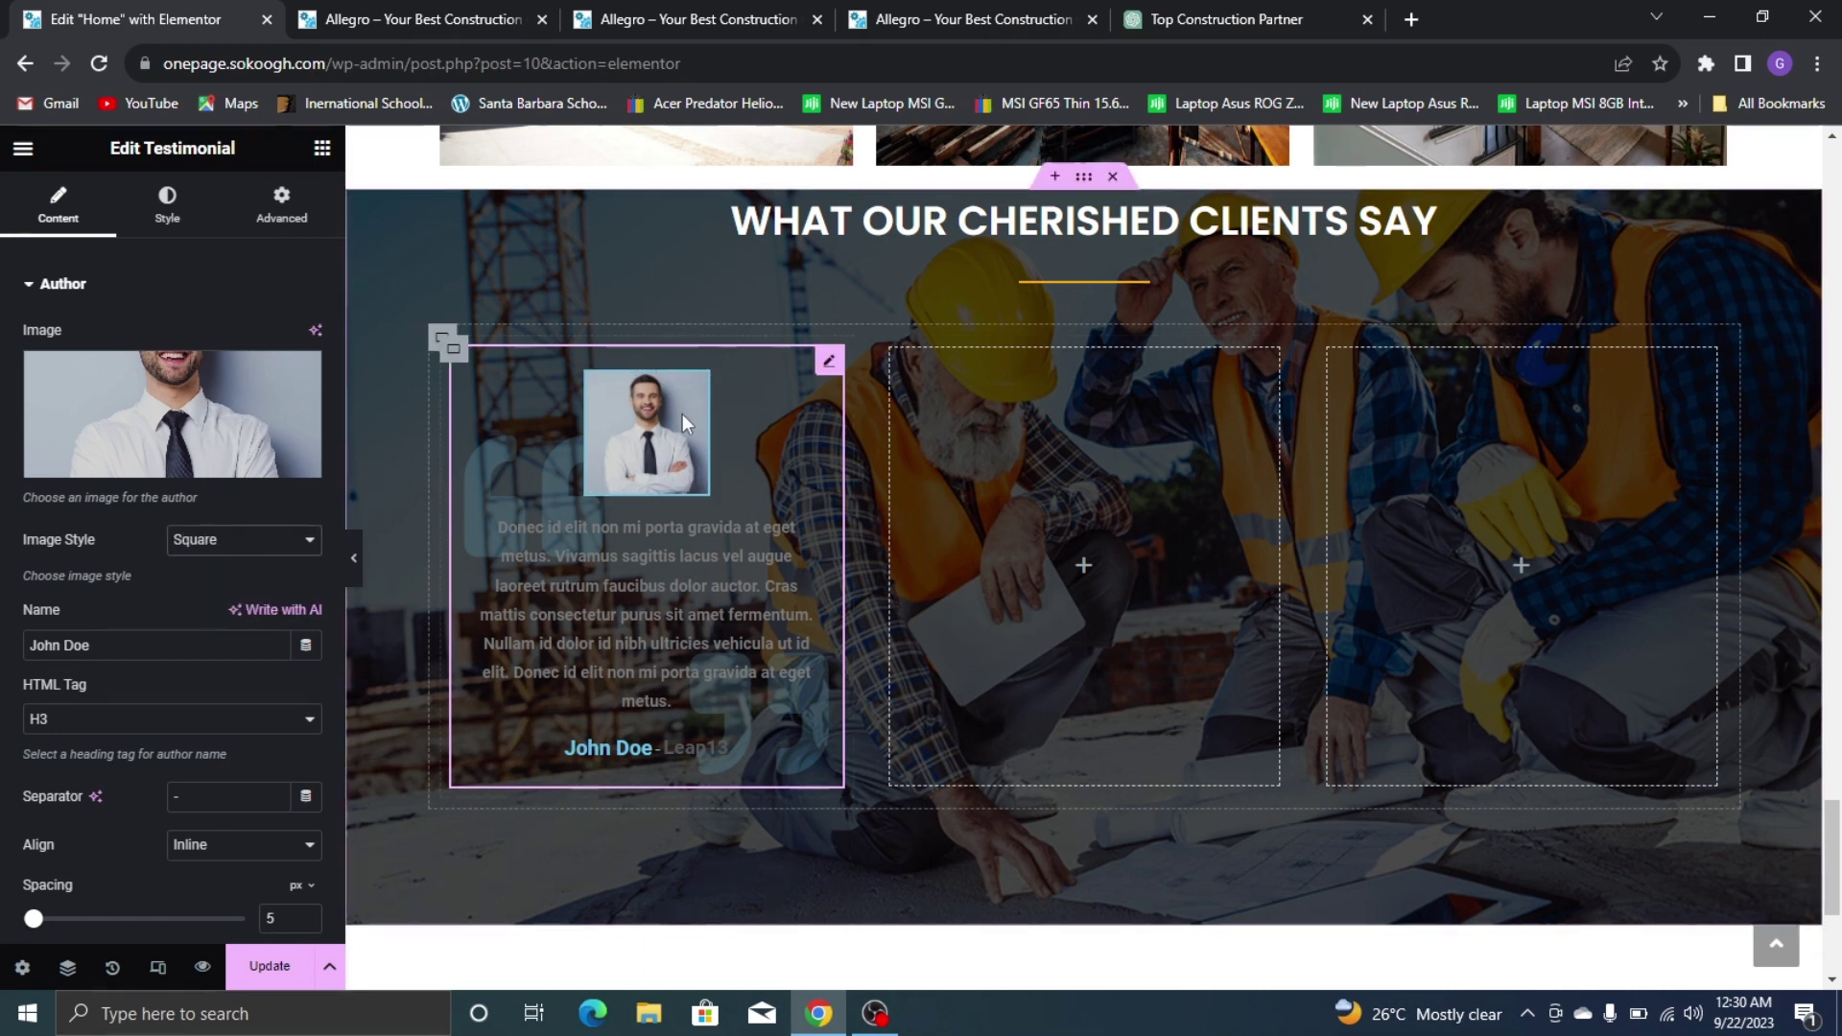
{"action": "left_click", "coordinate": [289, 552]}
{"action": "left_click", "coordinate": [216, 600]}
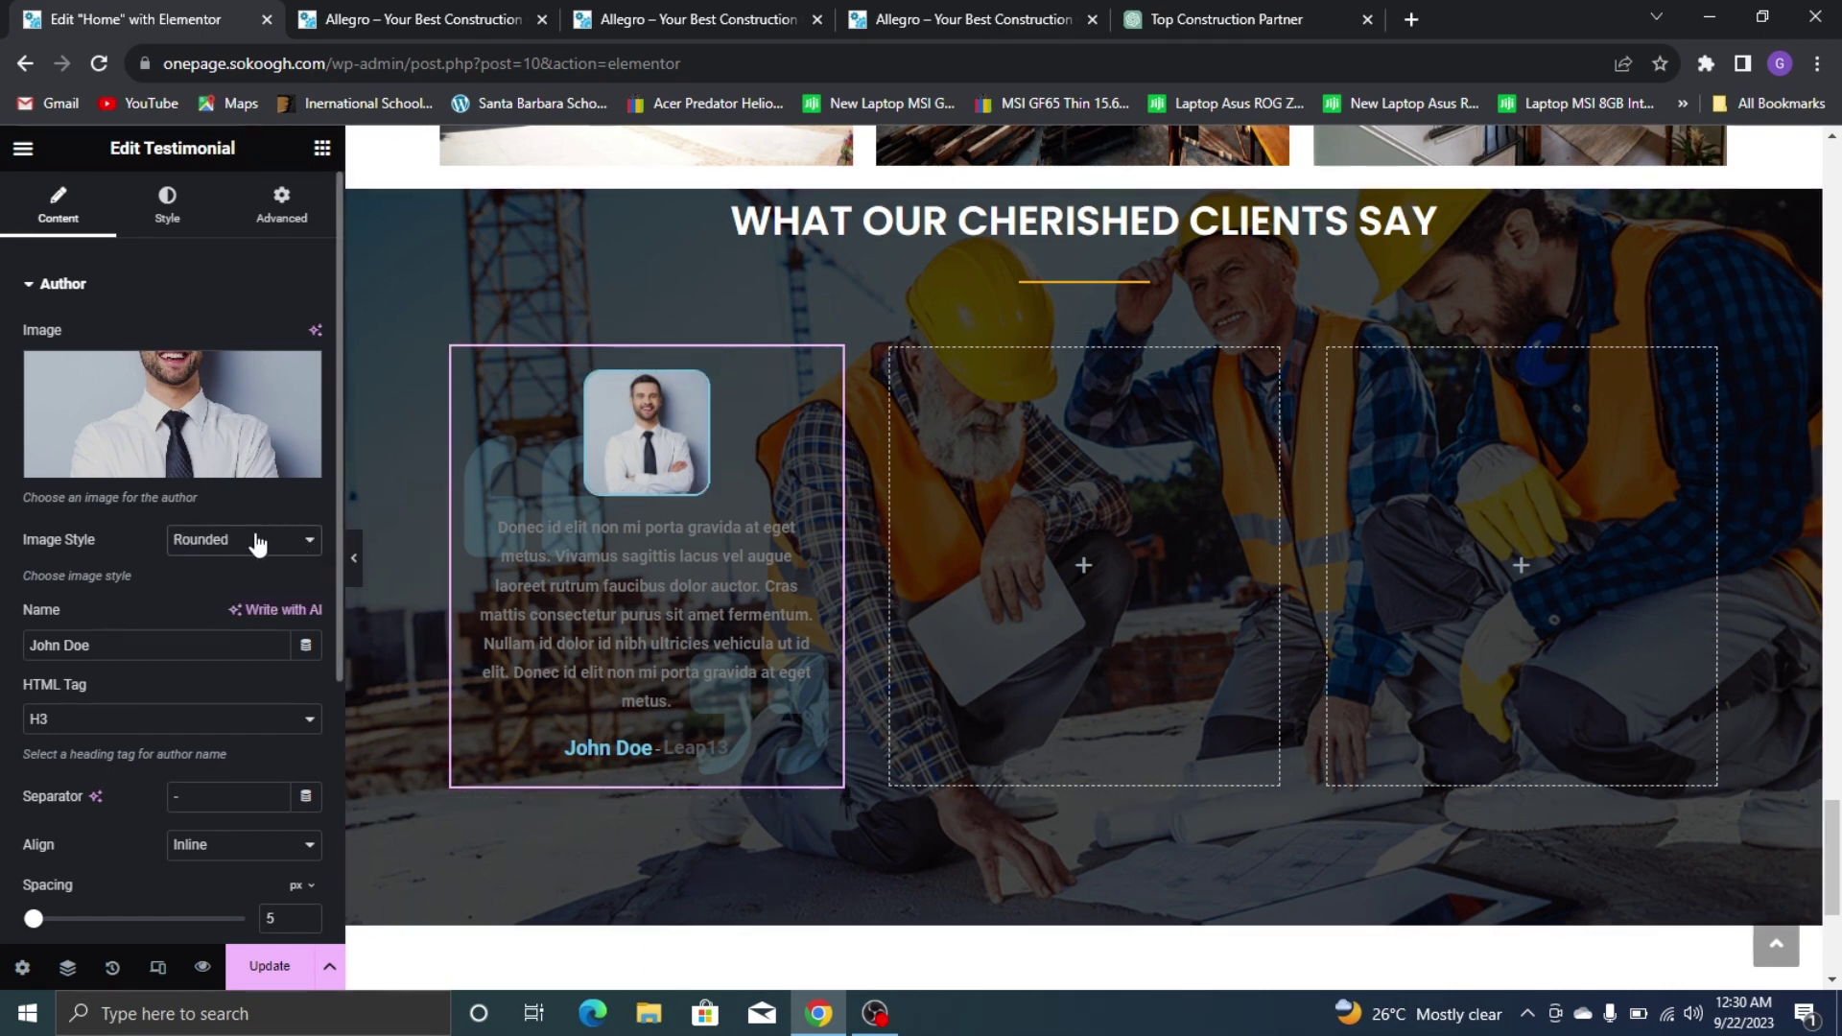
{"action": "left_click", "coordinate": [256, 537]}
{"action": "left_click", "coordinate": [242, 583]}
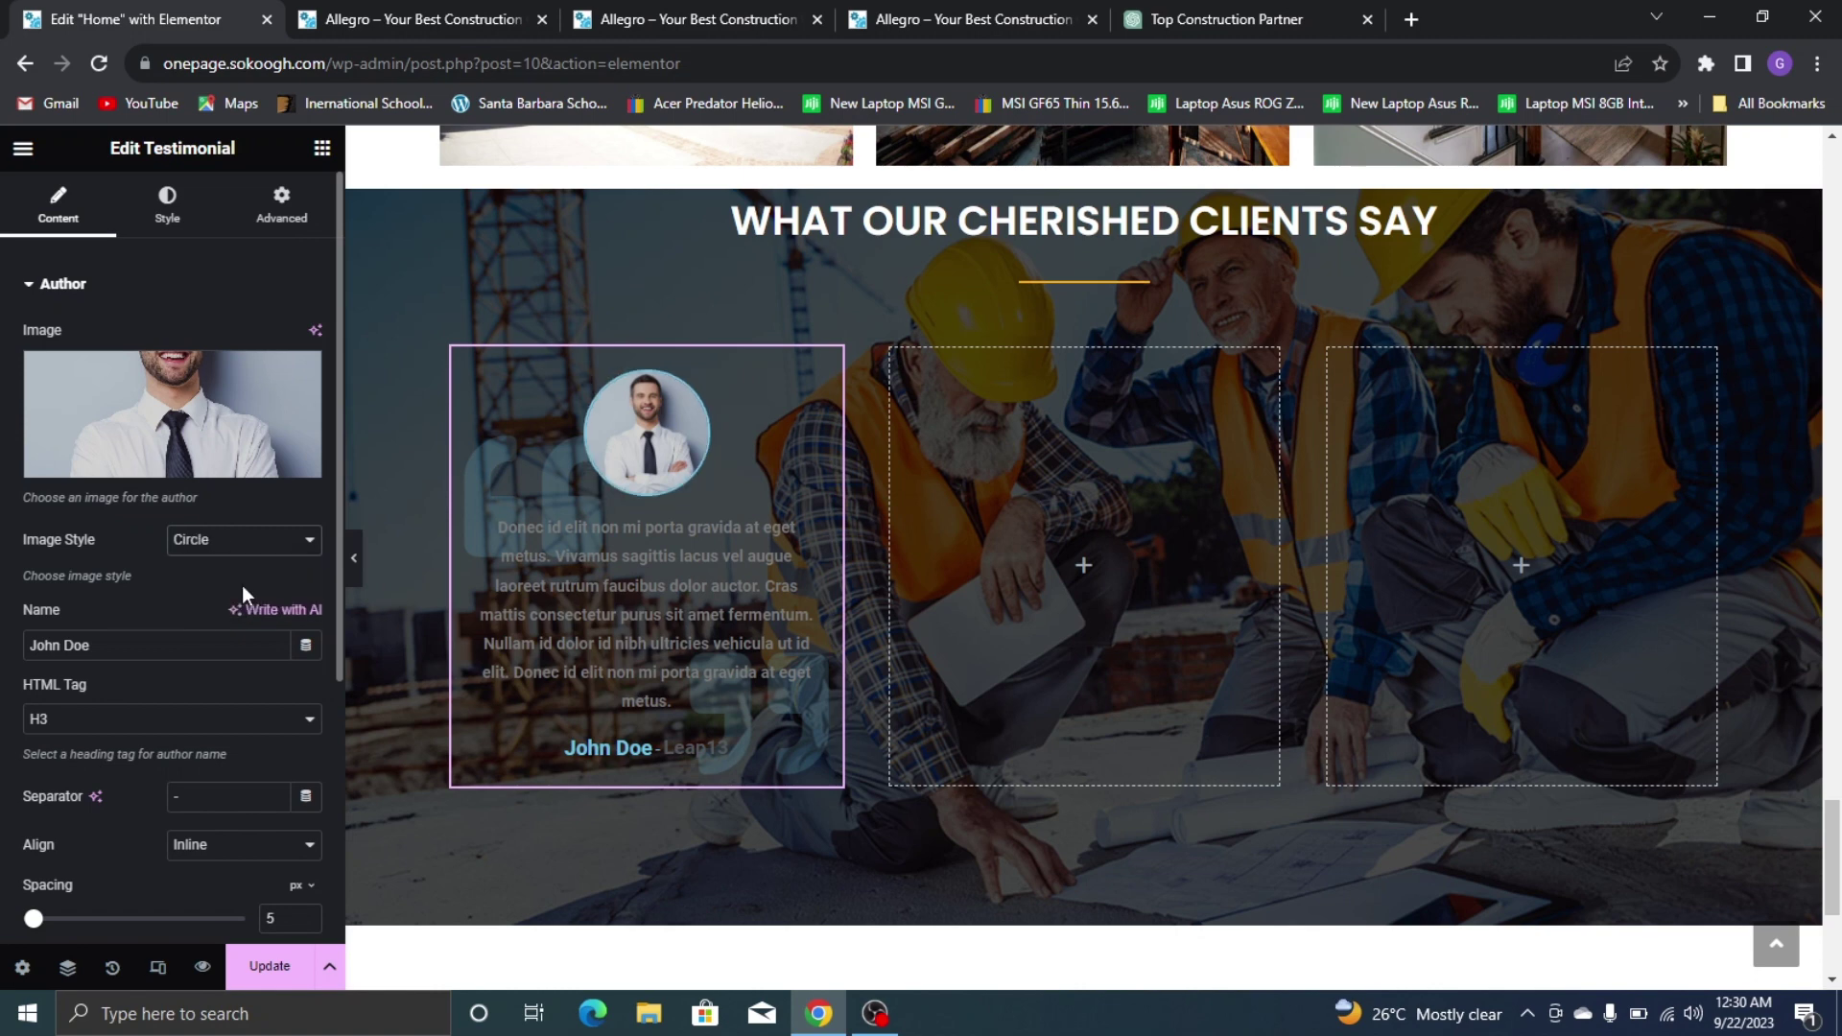
{"action": "left_click", "coordinate": [1103, 7]}
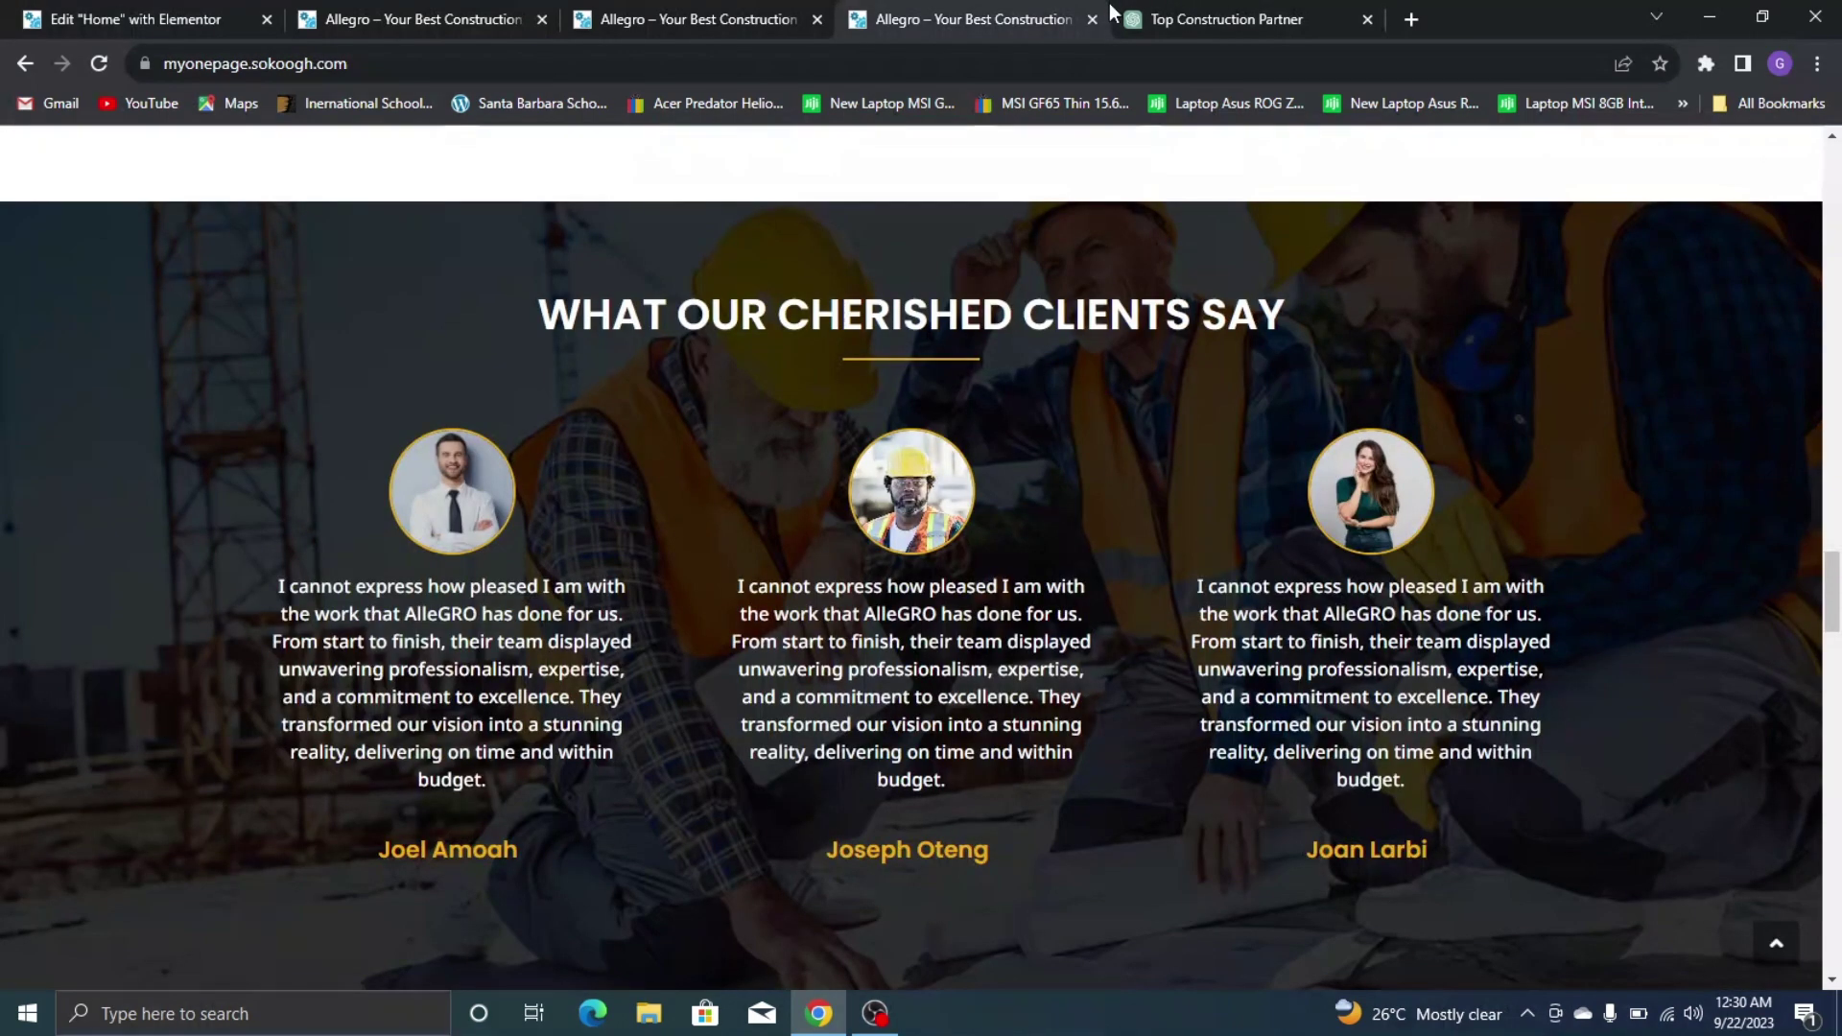
{"action": "left_click", "coordinate": [222, 5]}
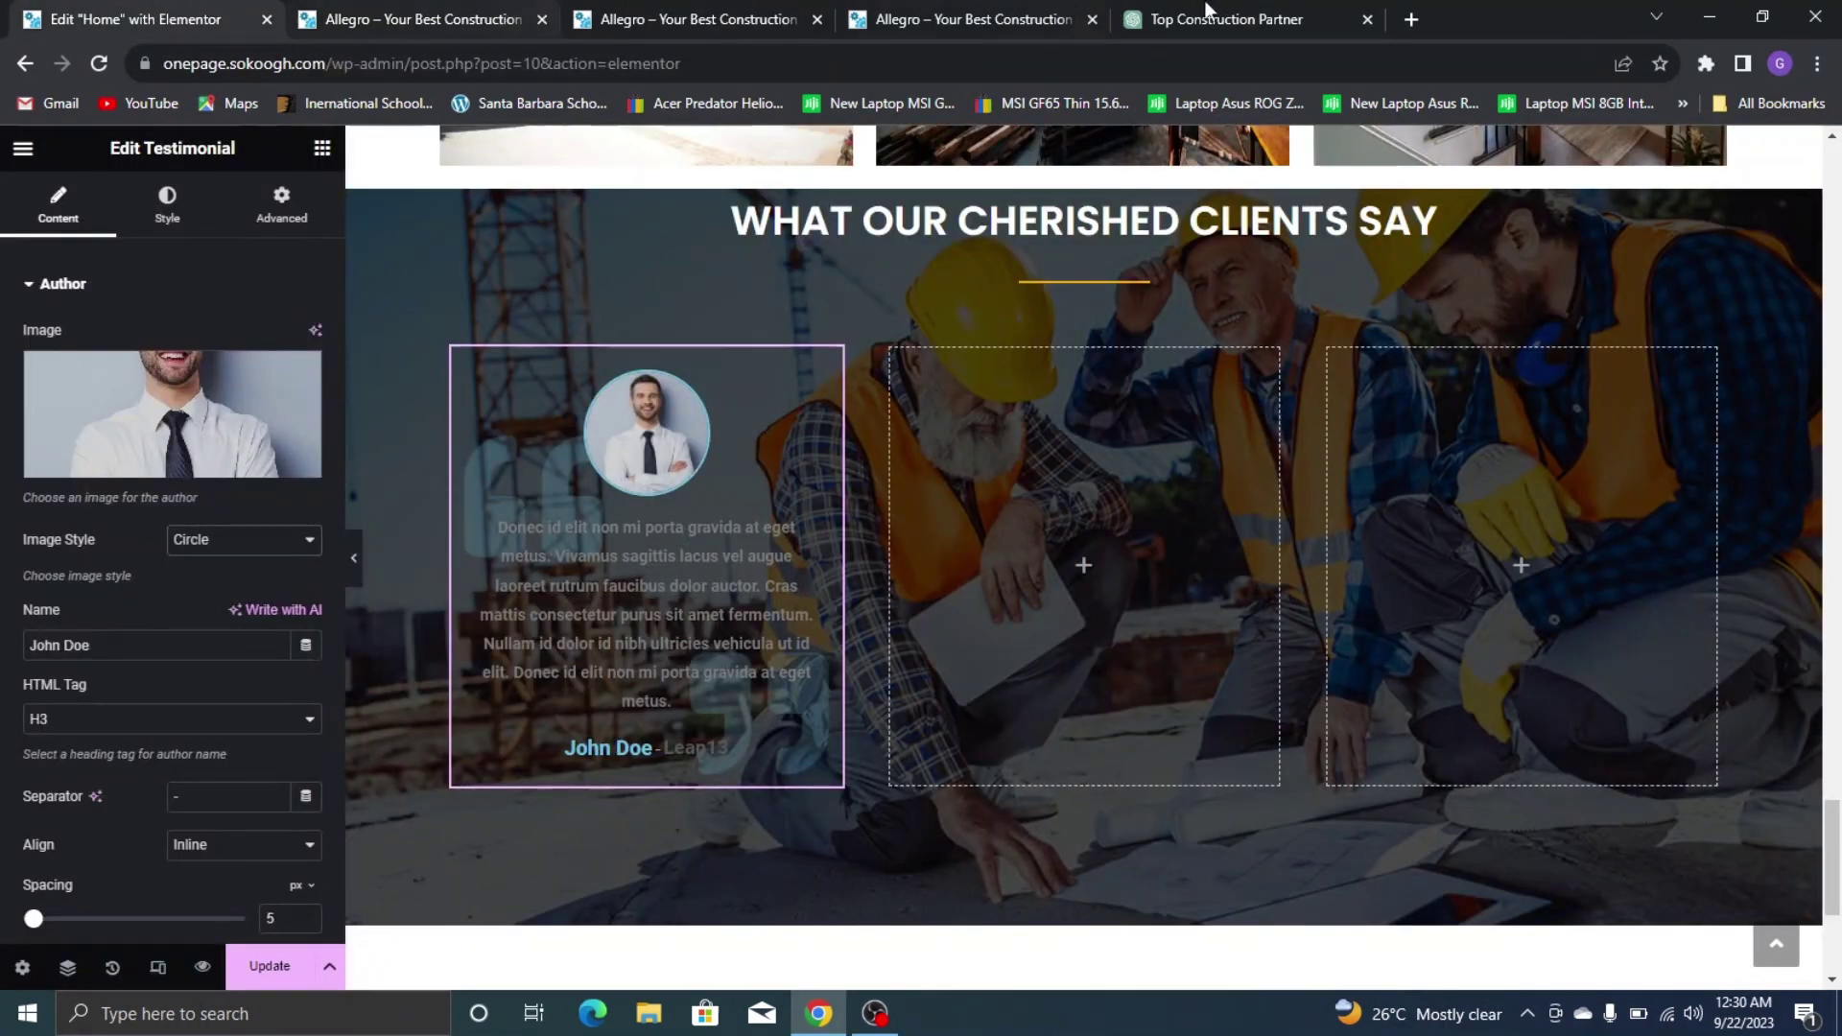
{"action": "left_click", "coordinate": [1001, 10]}
{"action": "left_click", "coordinate": [221, 7]}
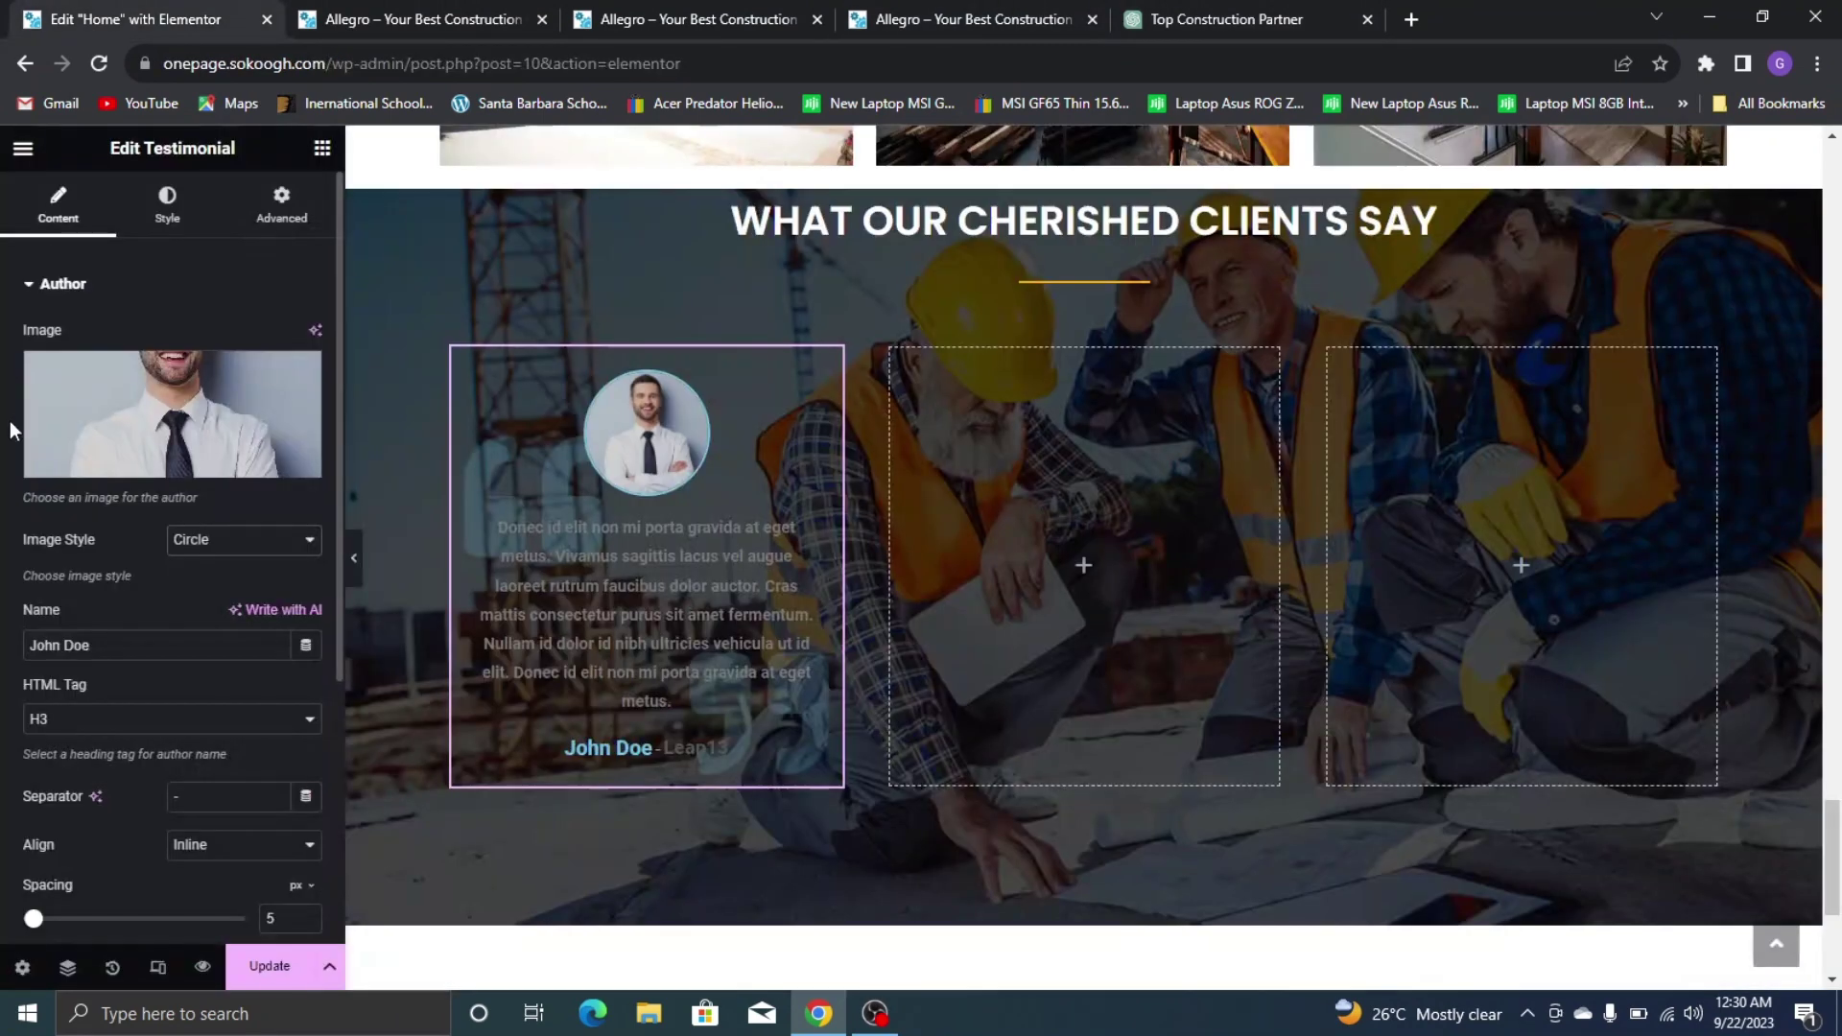
{"action": "key", "text": "ctrl+a"}
{"action": "type", "text": "JOE"}
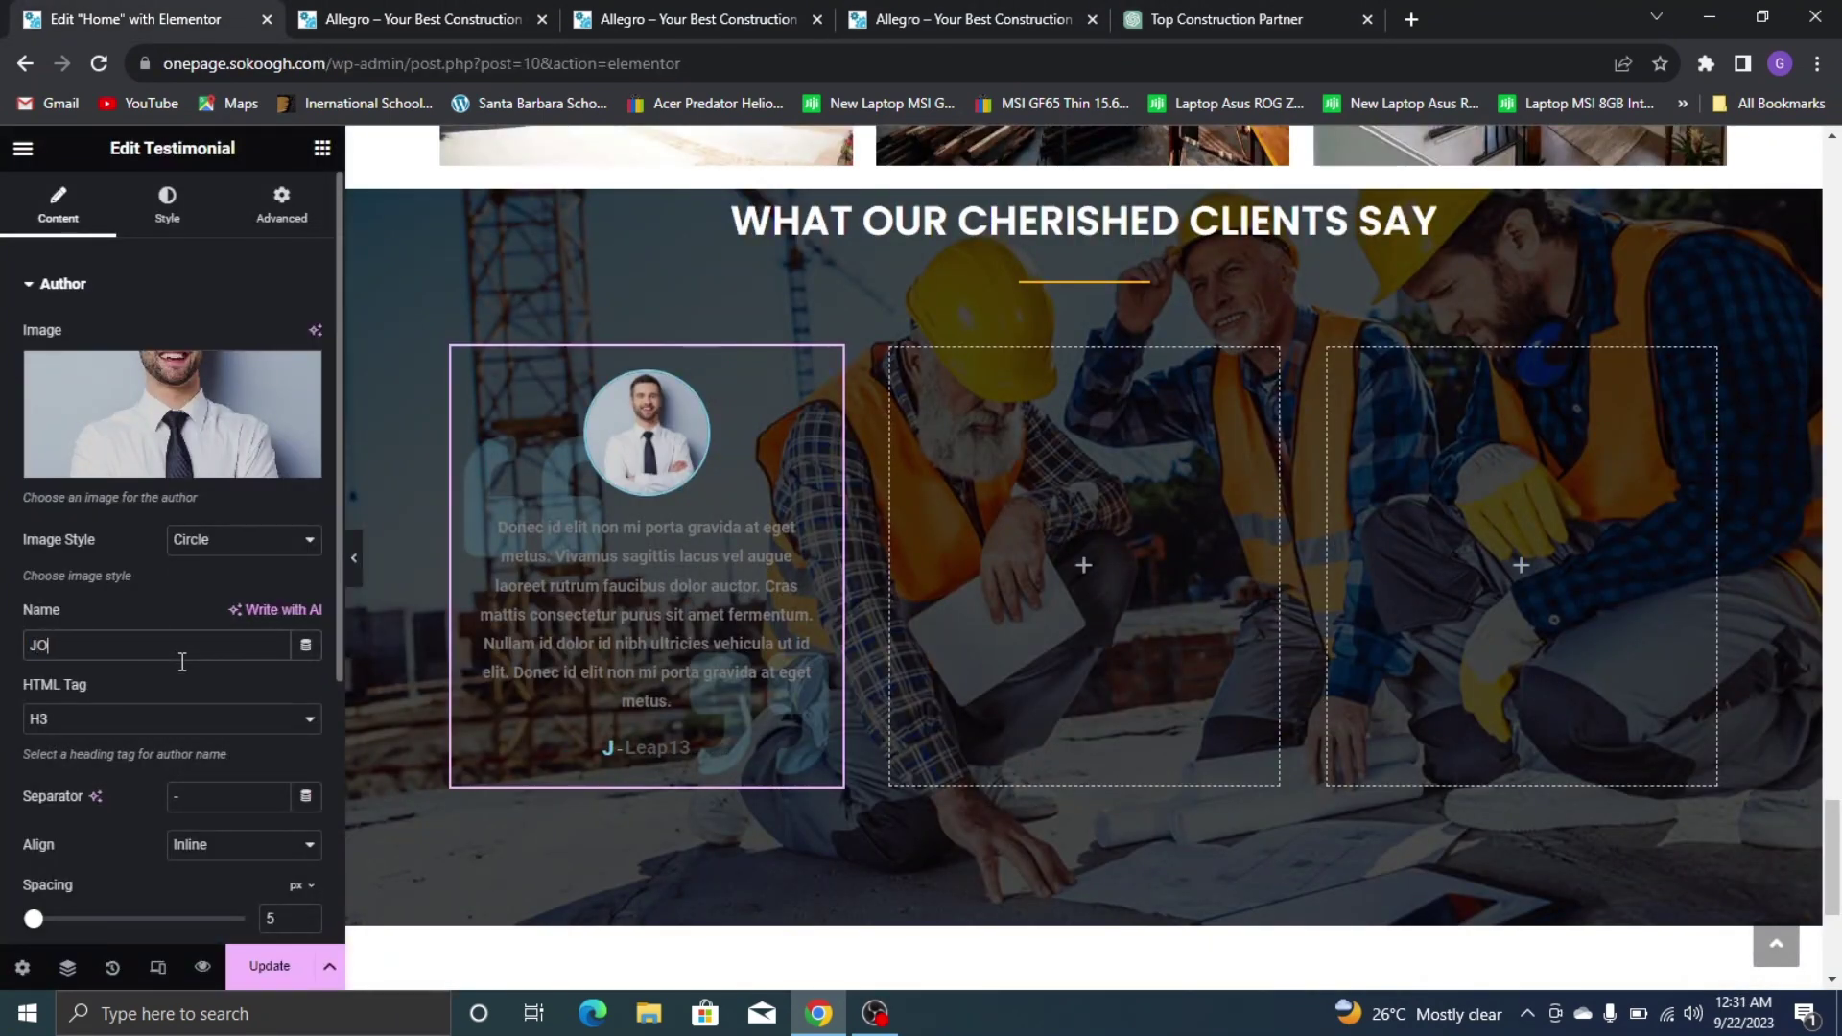
{"action": "key", "text": "BackSpace"}
{"action": "key", "text": "BackSpace"}
{"action": "scroll", "coordinate": [173, 710], "scroll_direction": "down", "scroll_amount": 3}
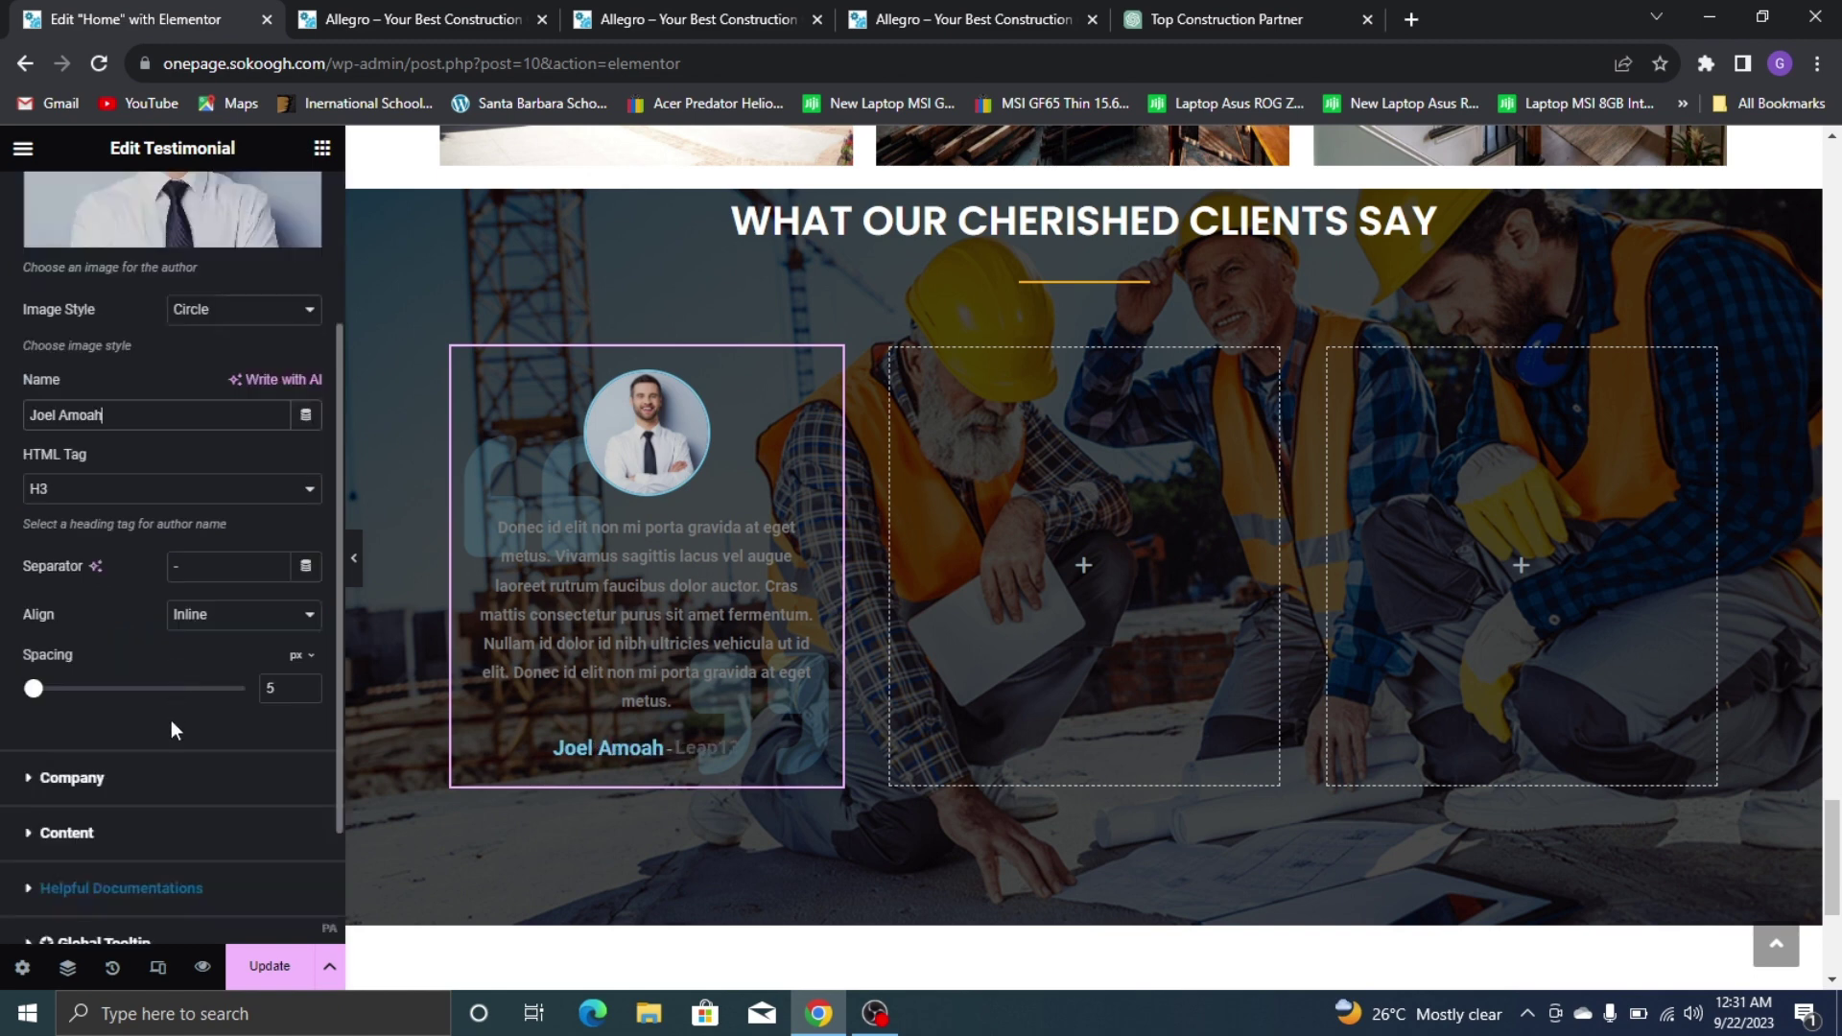
Clear the Leap13 company name from the testimonial
{"action": "left_click", "coordinate": [72, 779]}
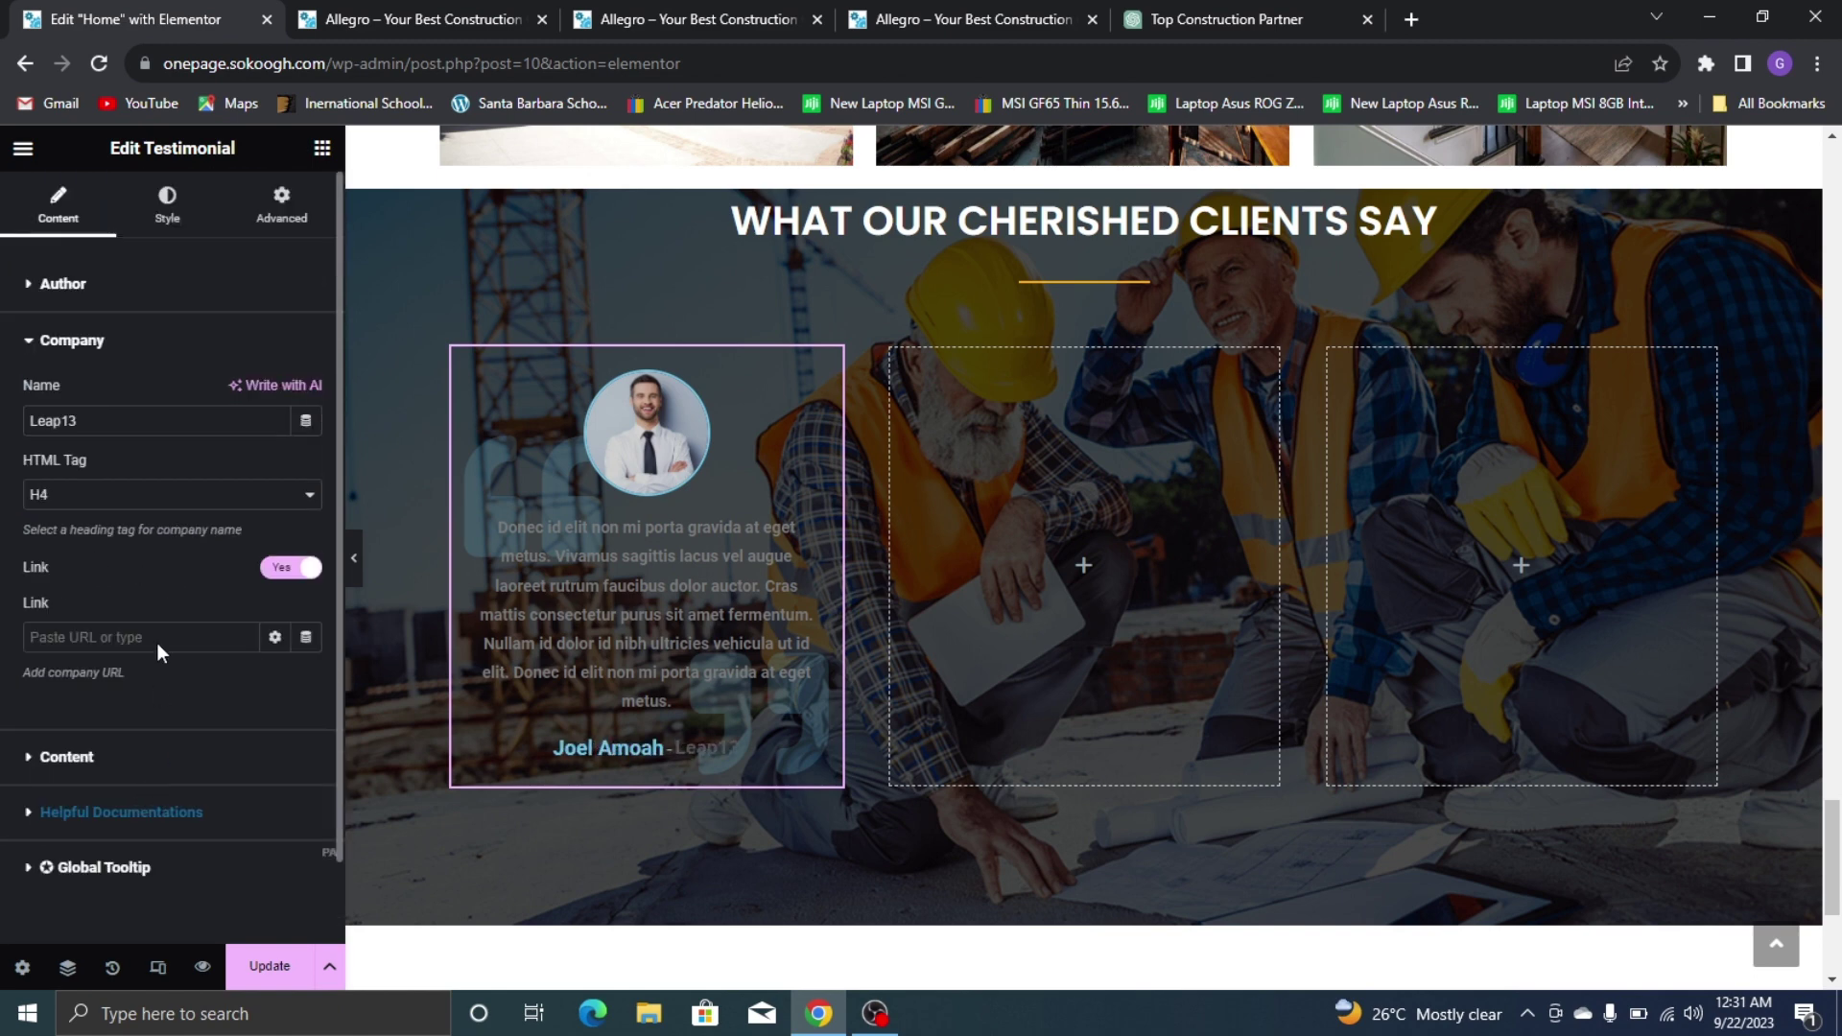
{"action": "left_click", "coordinate": [69, 420]}
{"action": "key", "text": "ctrl+a"}
{"action": "key", "text": "BackSpace"}
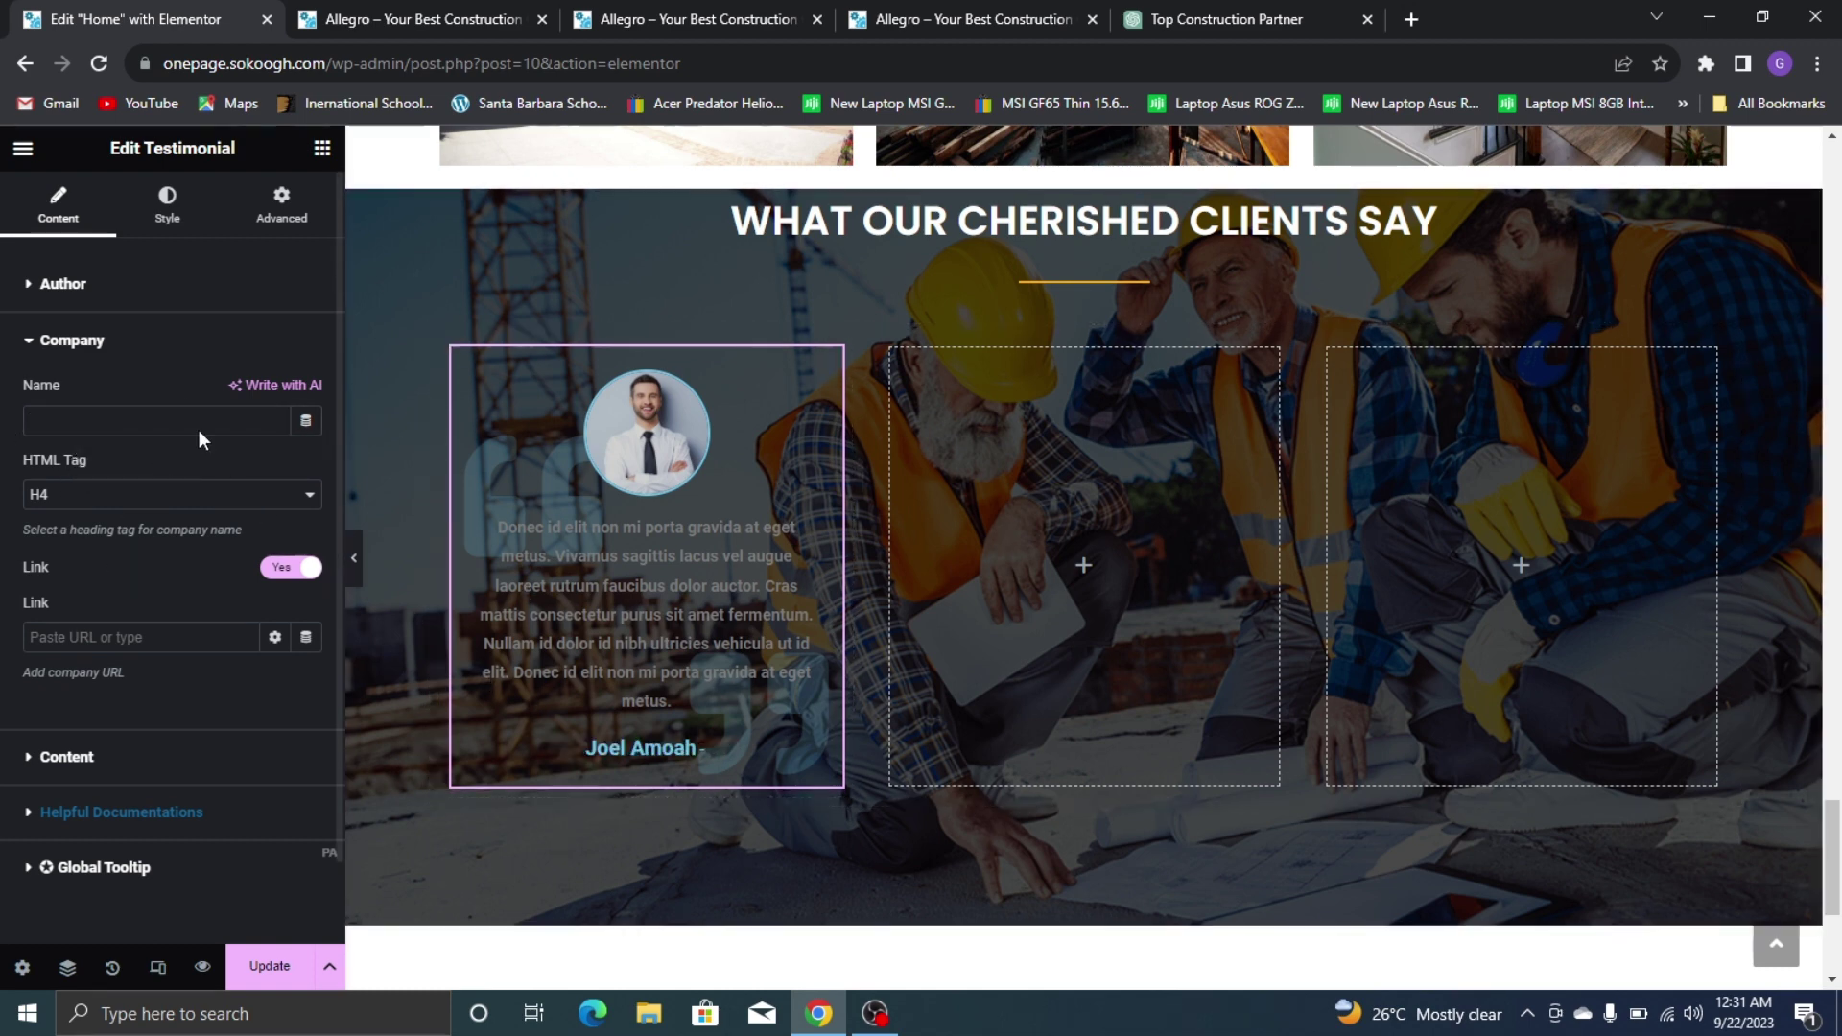
{"action": "left_click", "coordinate": [127, 288]}
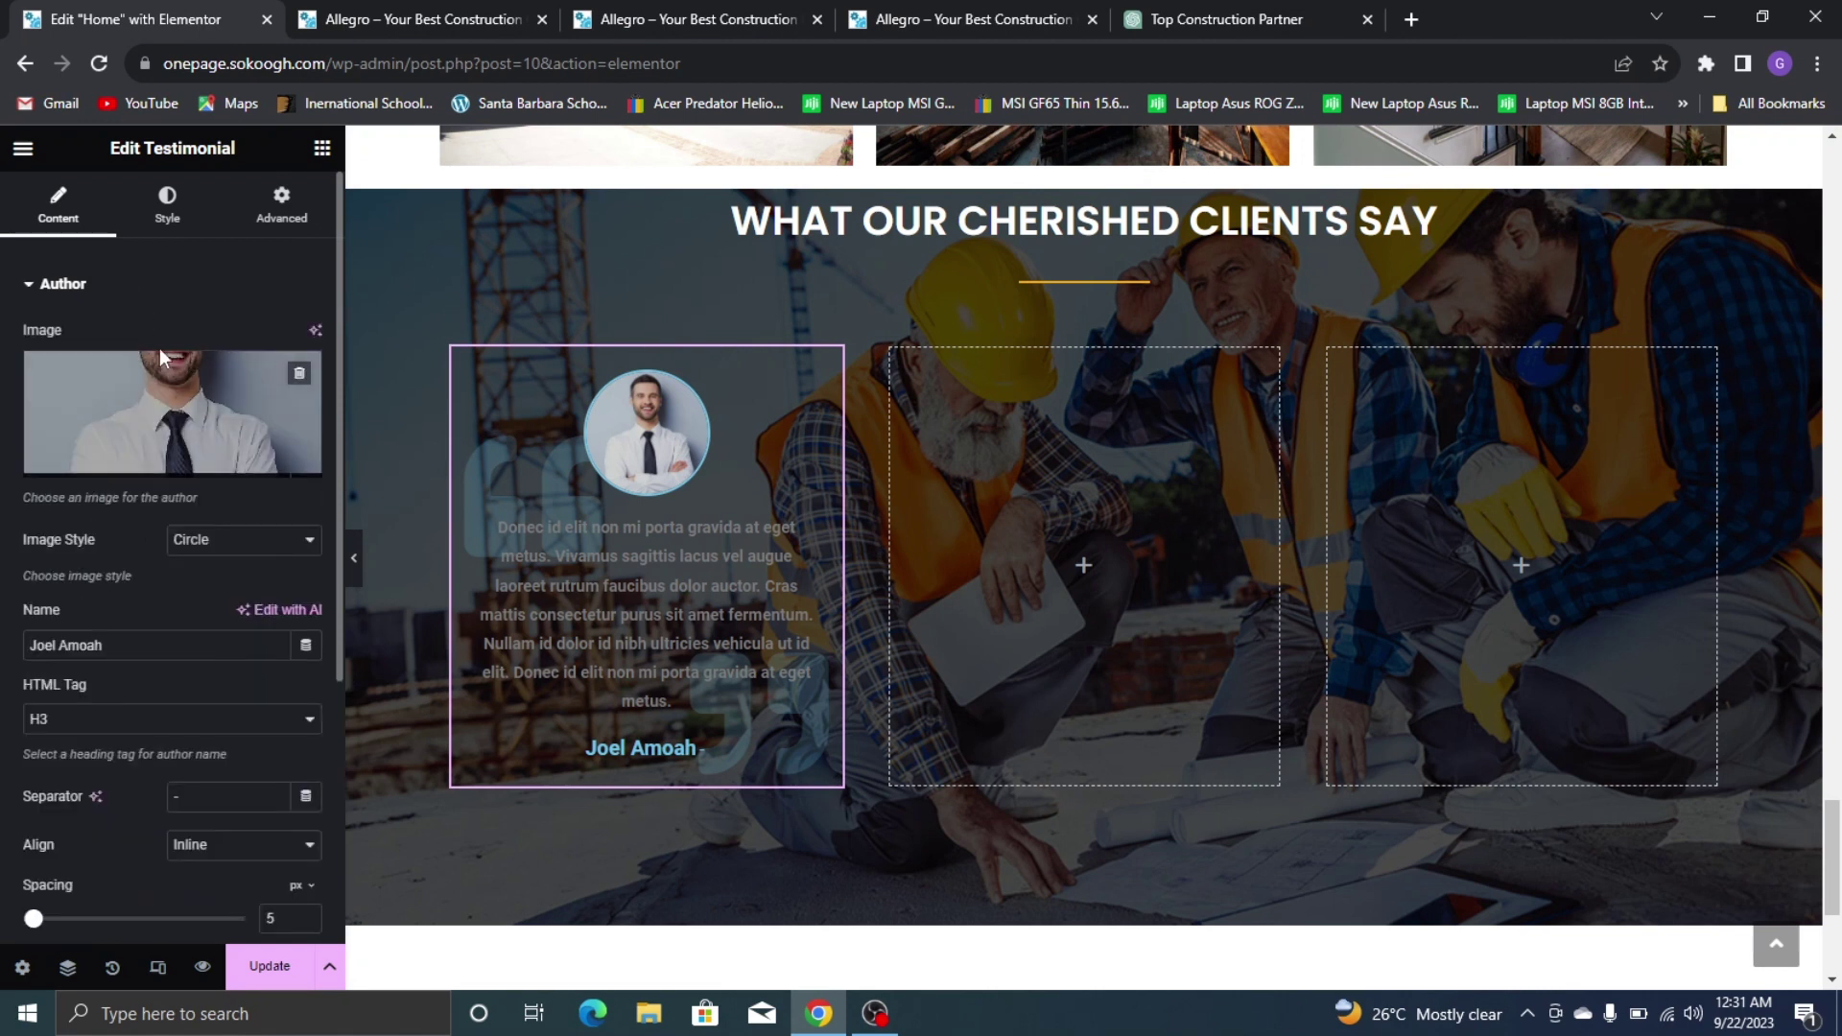
{"action": "left_click", "coordinate": [128, 287]}
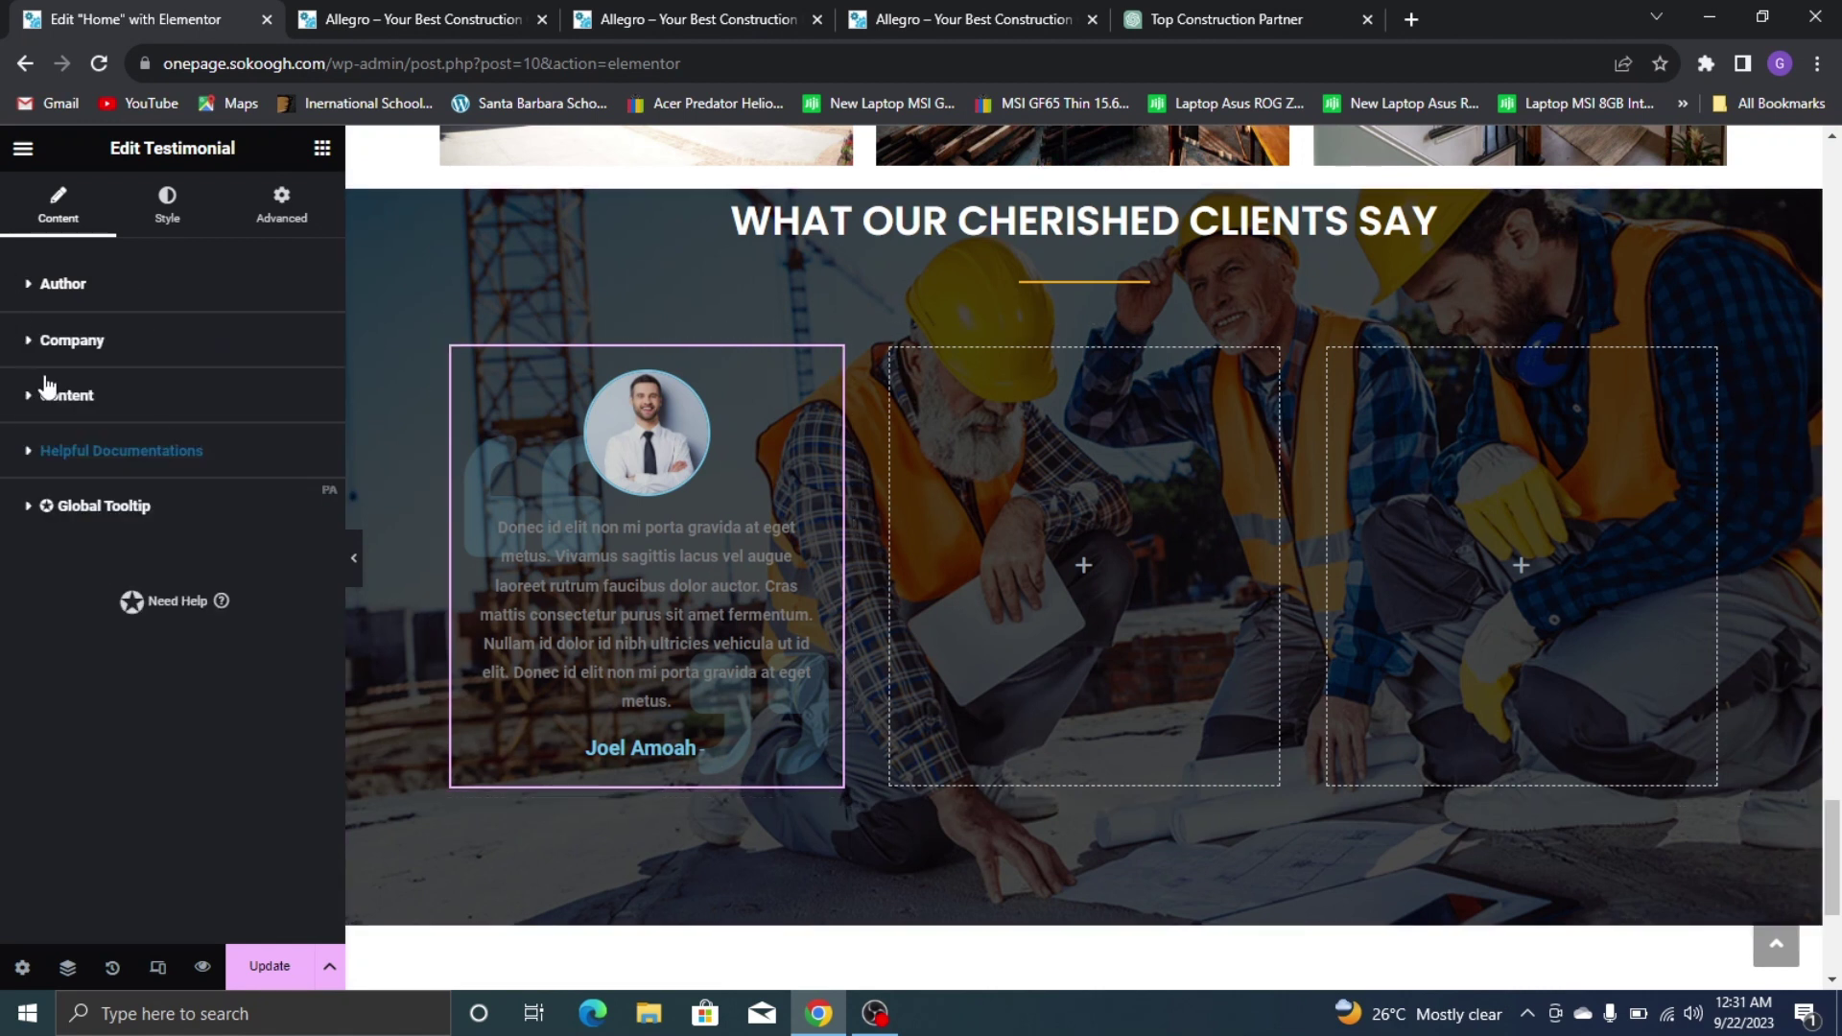
{"action": "left_click", "coordinate": [60, 348]}
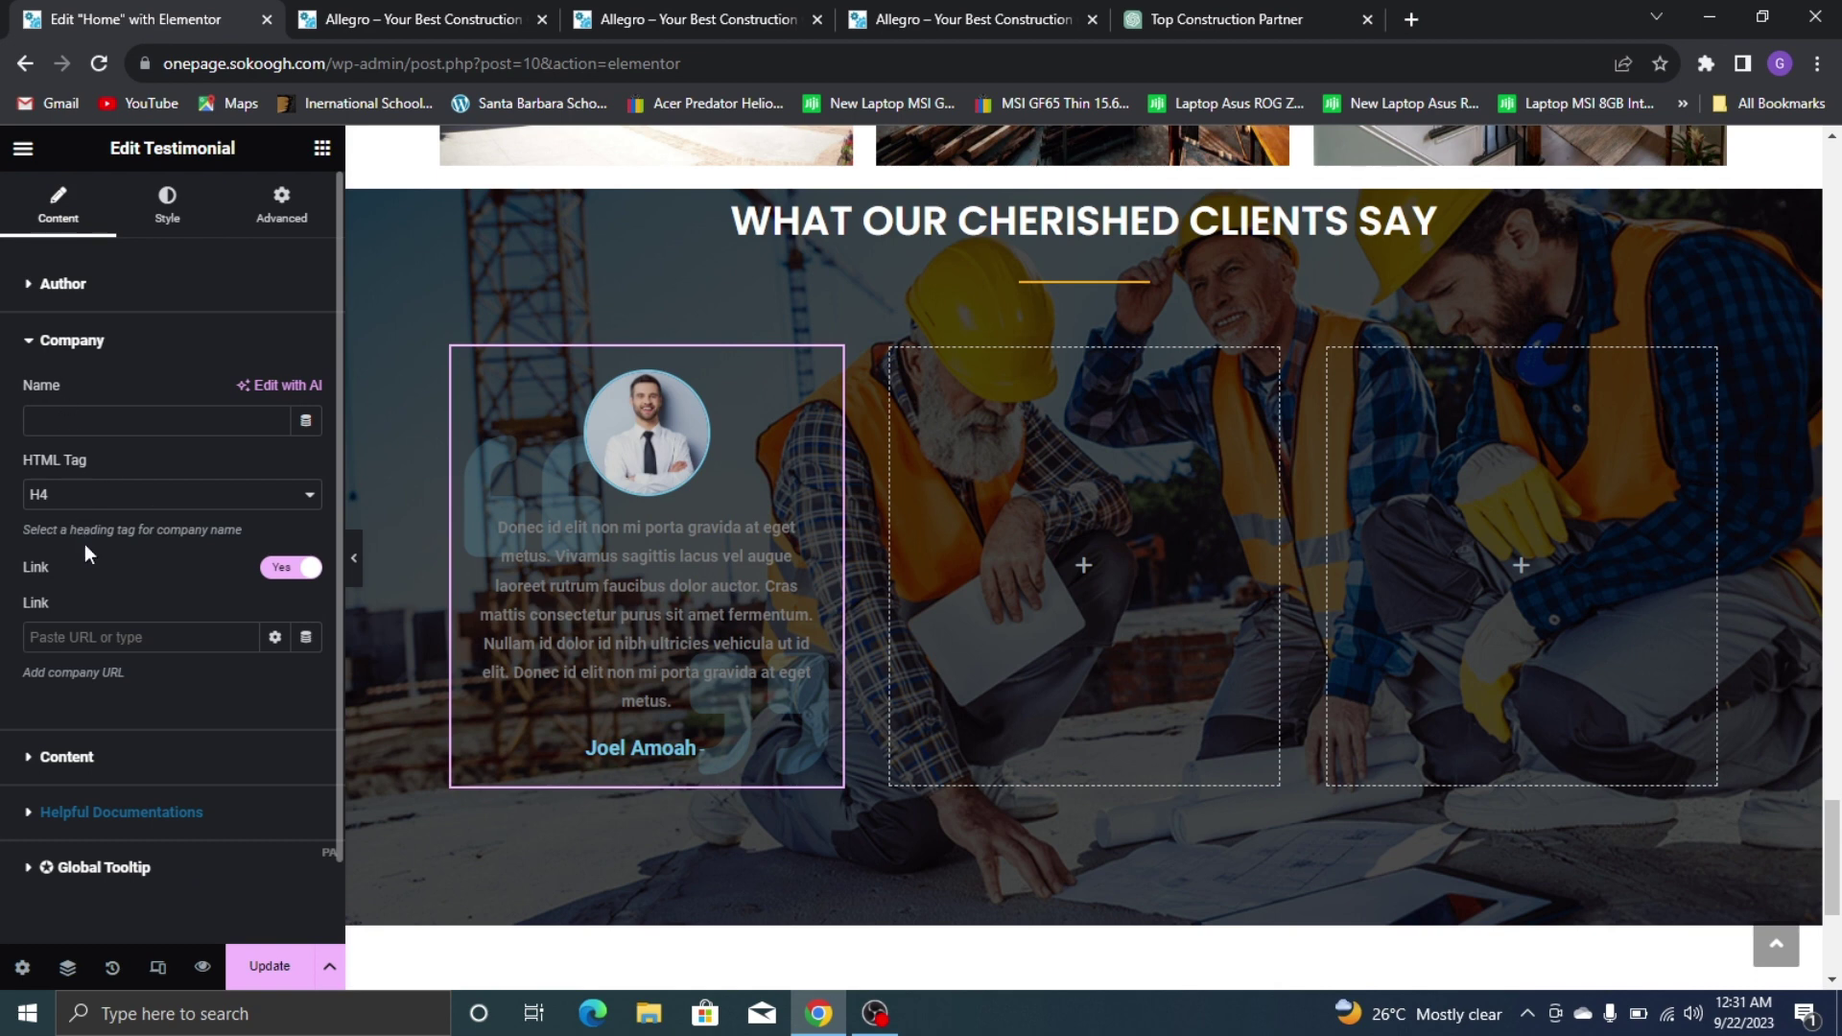
{"action": "left_click", "coordinate": [174, 766]}
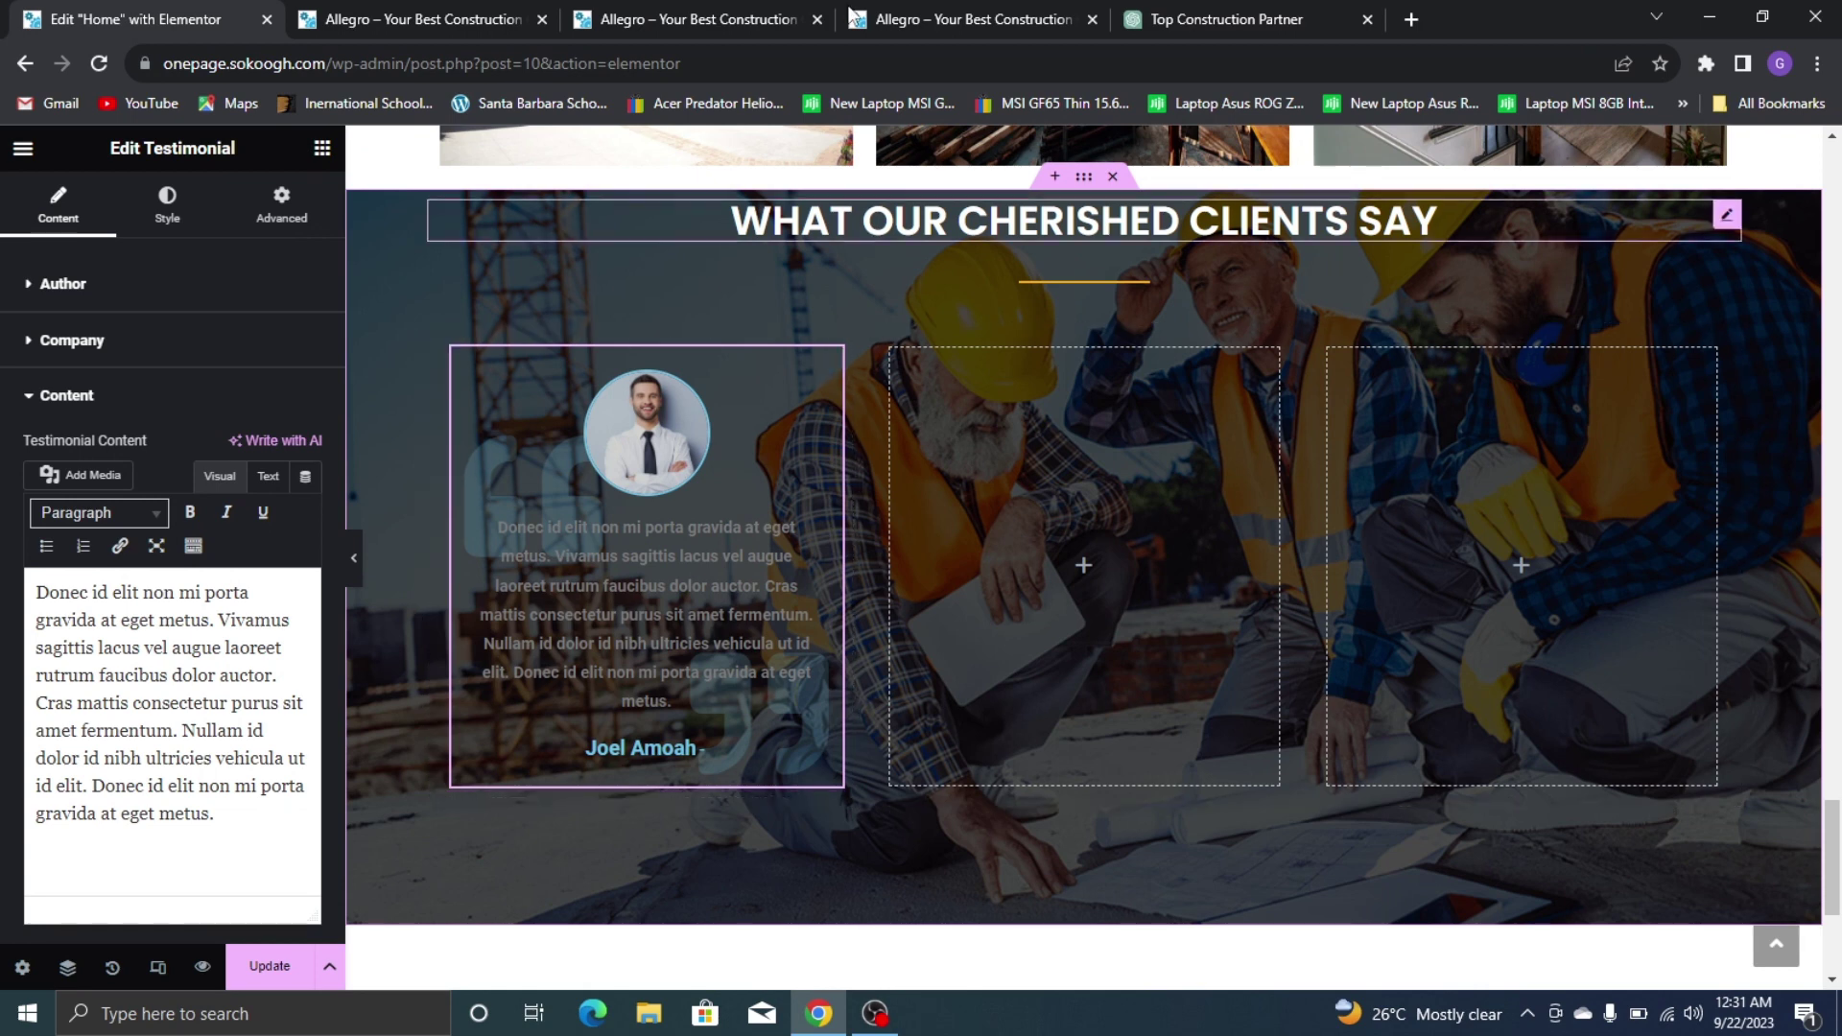
Ask ChatGPT for a construction-company customer testimonial and copy the generated reply
{"action": "left_click", "coordinate": [1228, 17]}
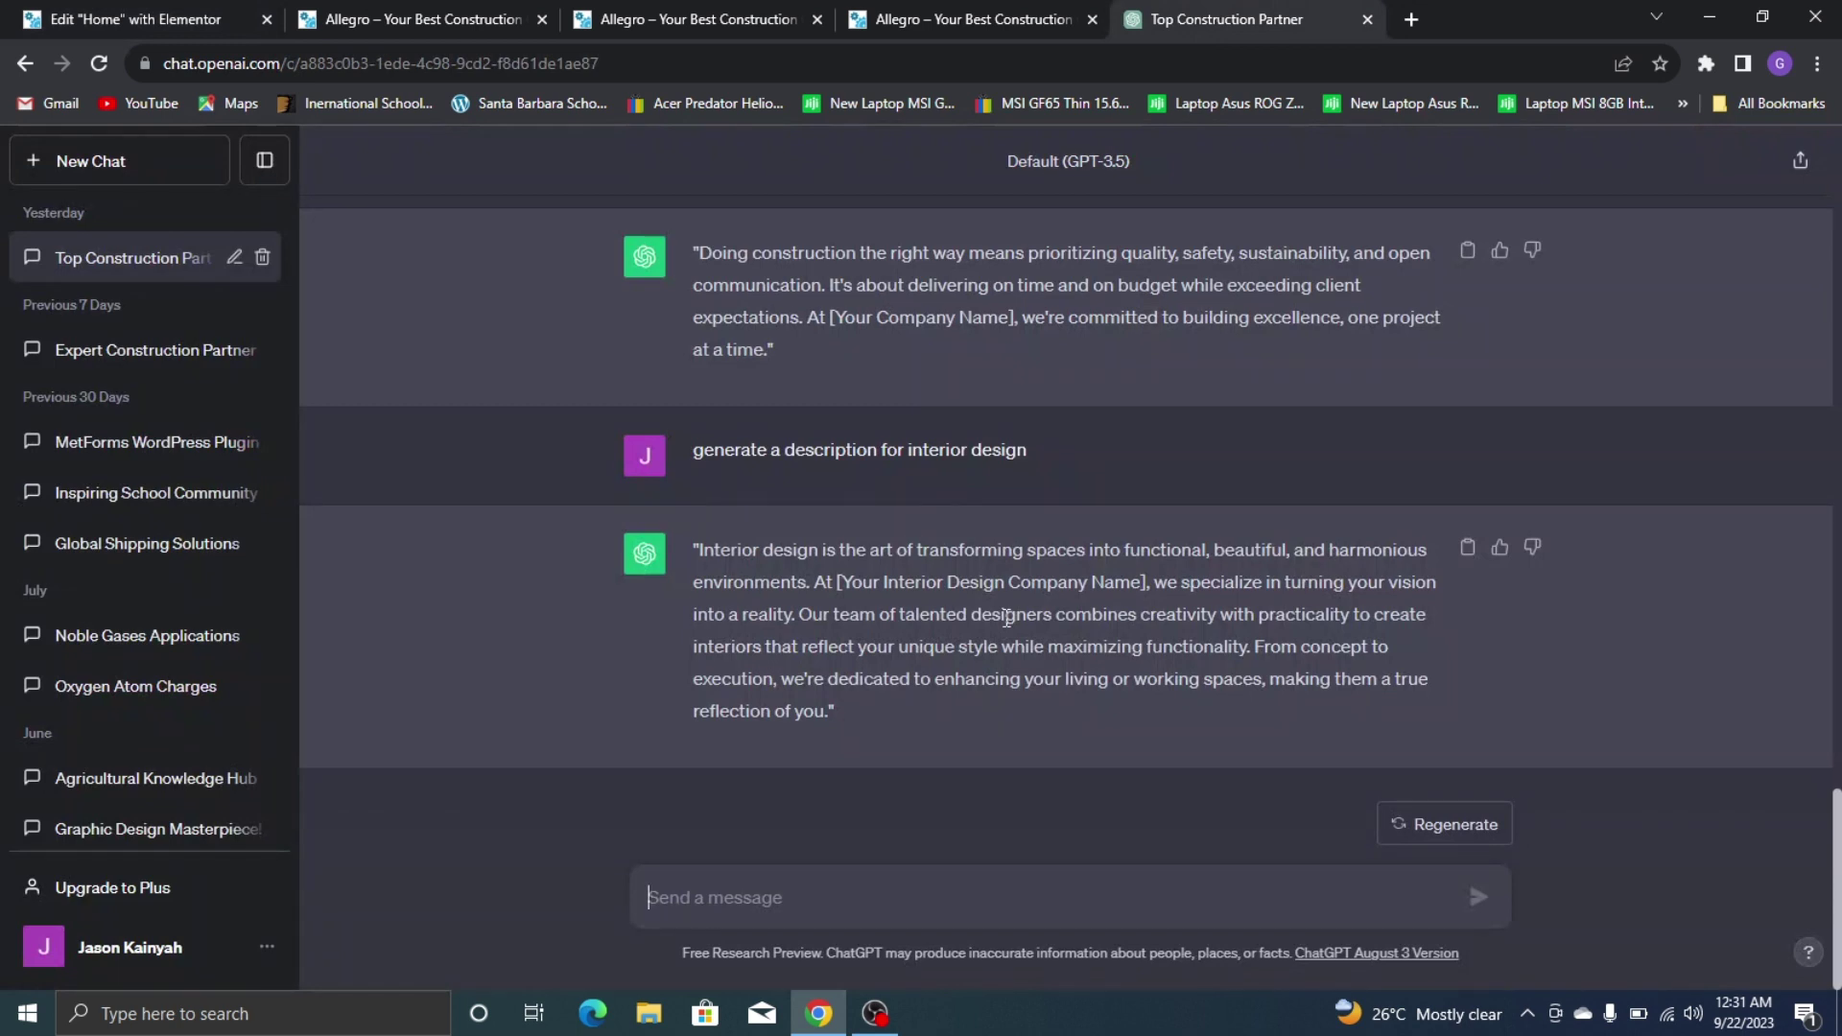
{"action": "type", "text": "gen"}
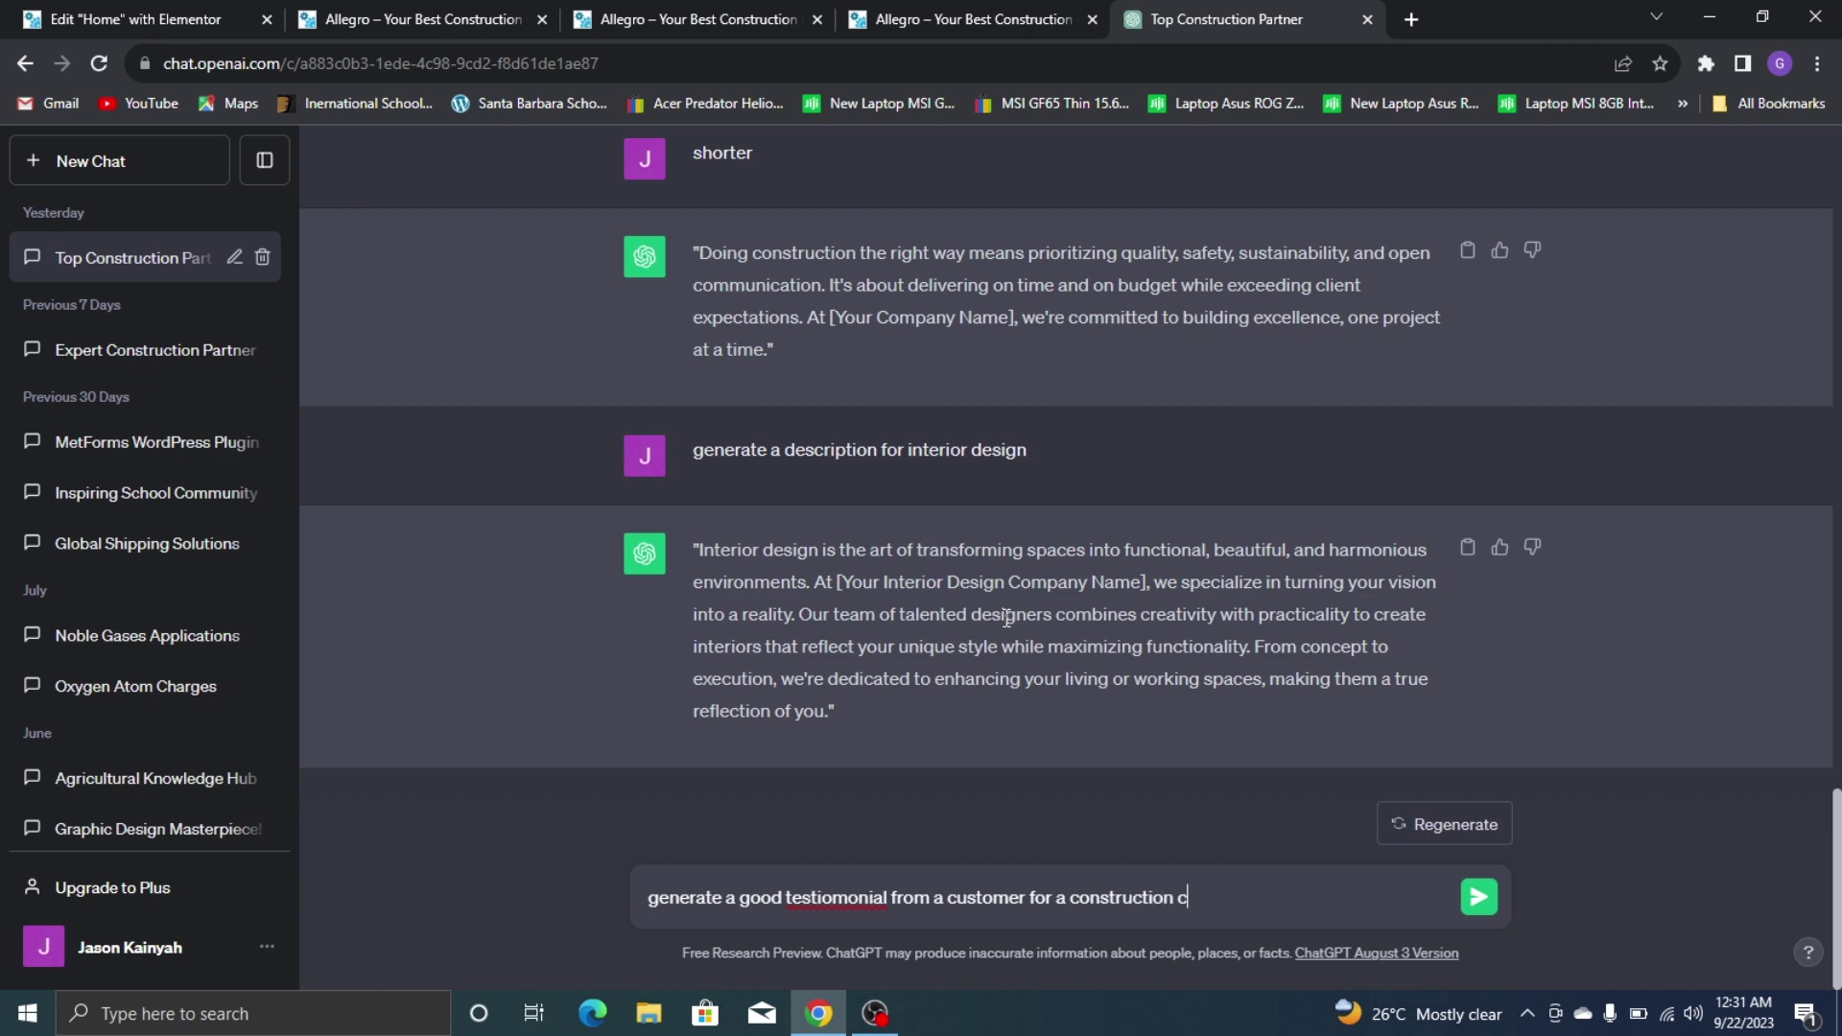
{"action": "key", "text": "Return"}
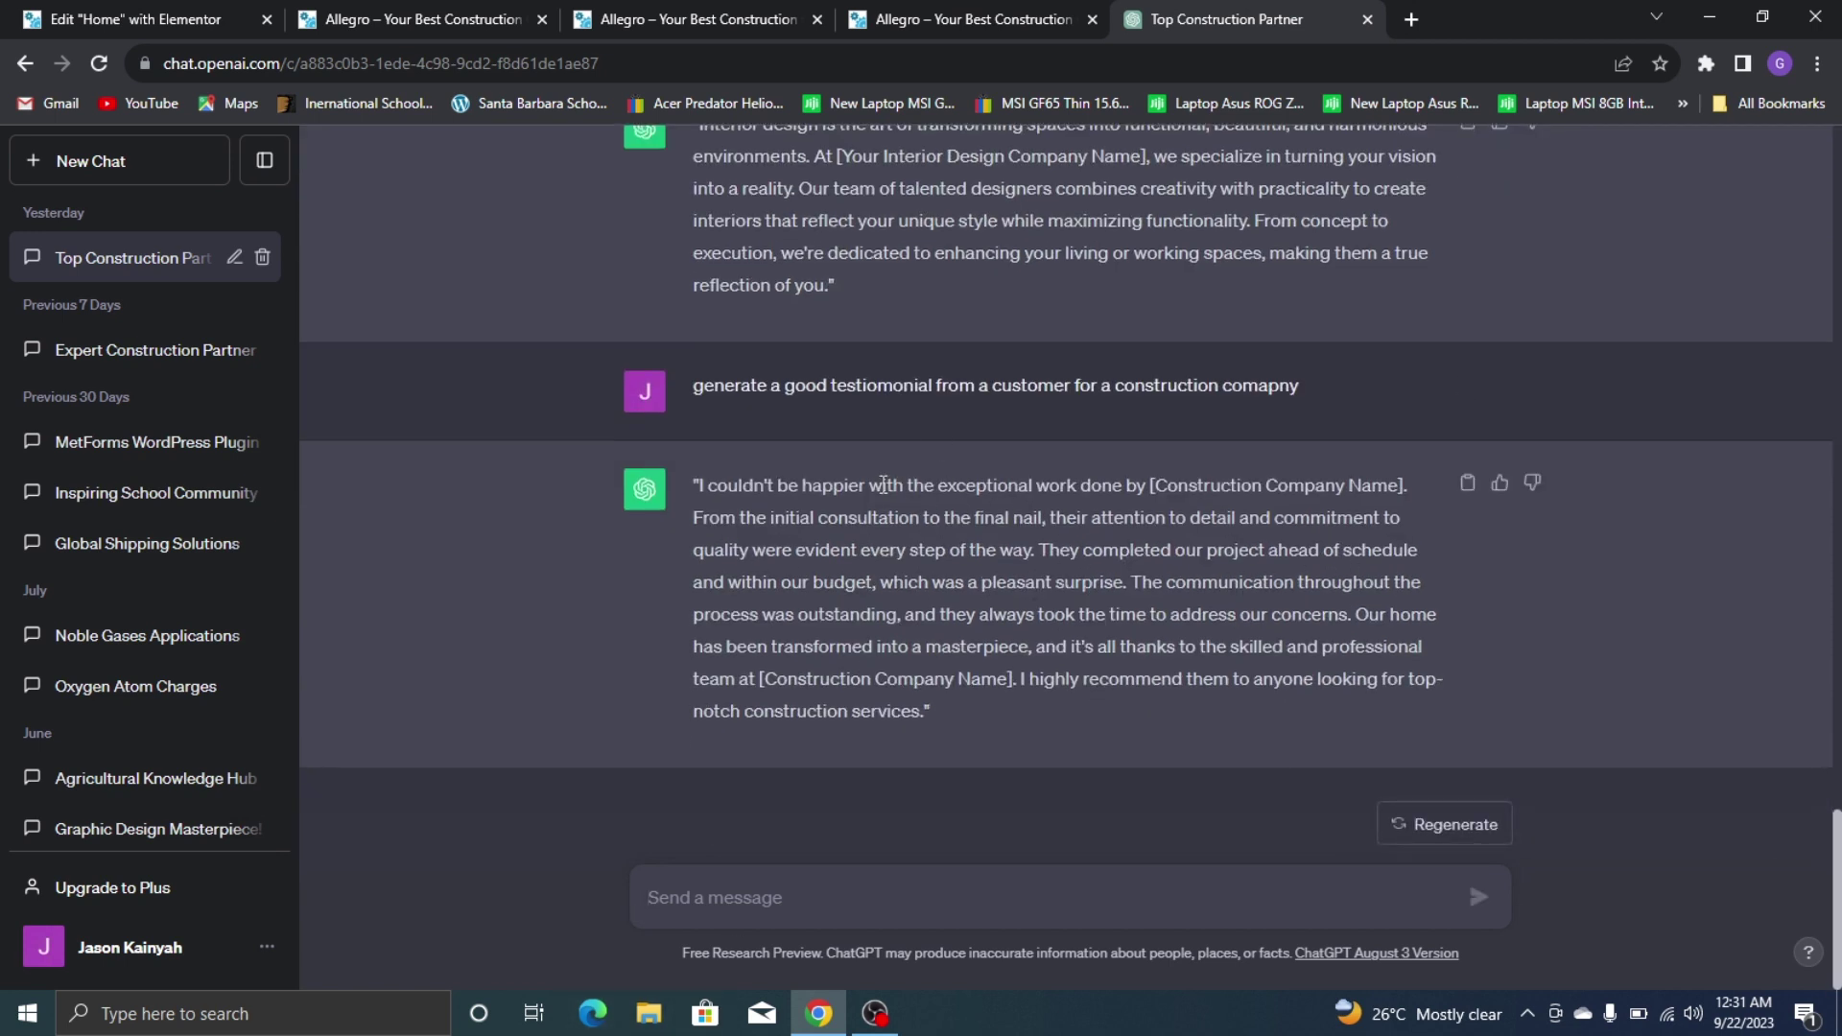
{"action": "left_click_drag", "start_coordinate": [697, 485], "coordinate": [1117, 572]}
{"action": "right_click", "coordinate": [1032, 572]}
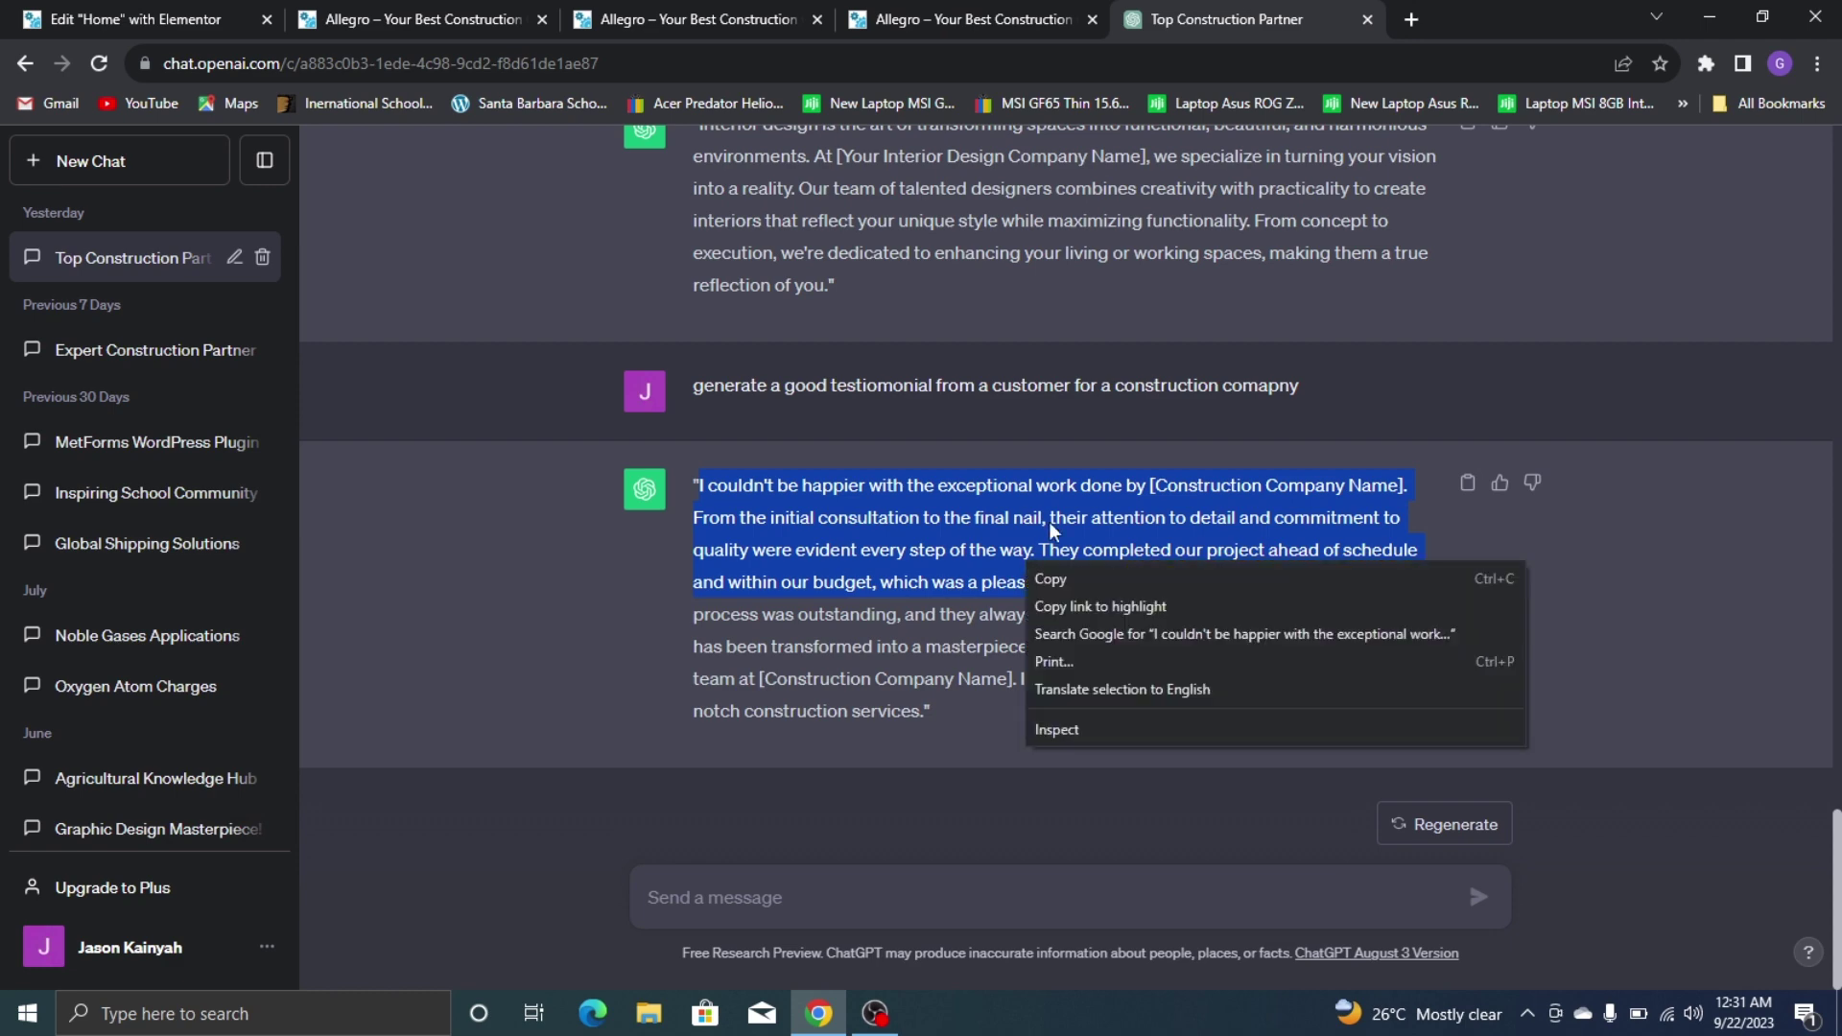
{"action": "left_click", "coordinate": [1086, 573]}
{"action": "left_click", "coordinate": [195, 9]}
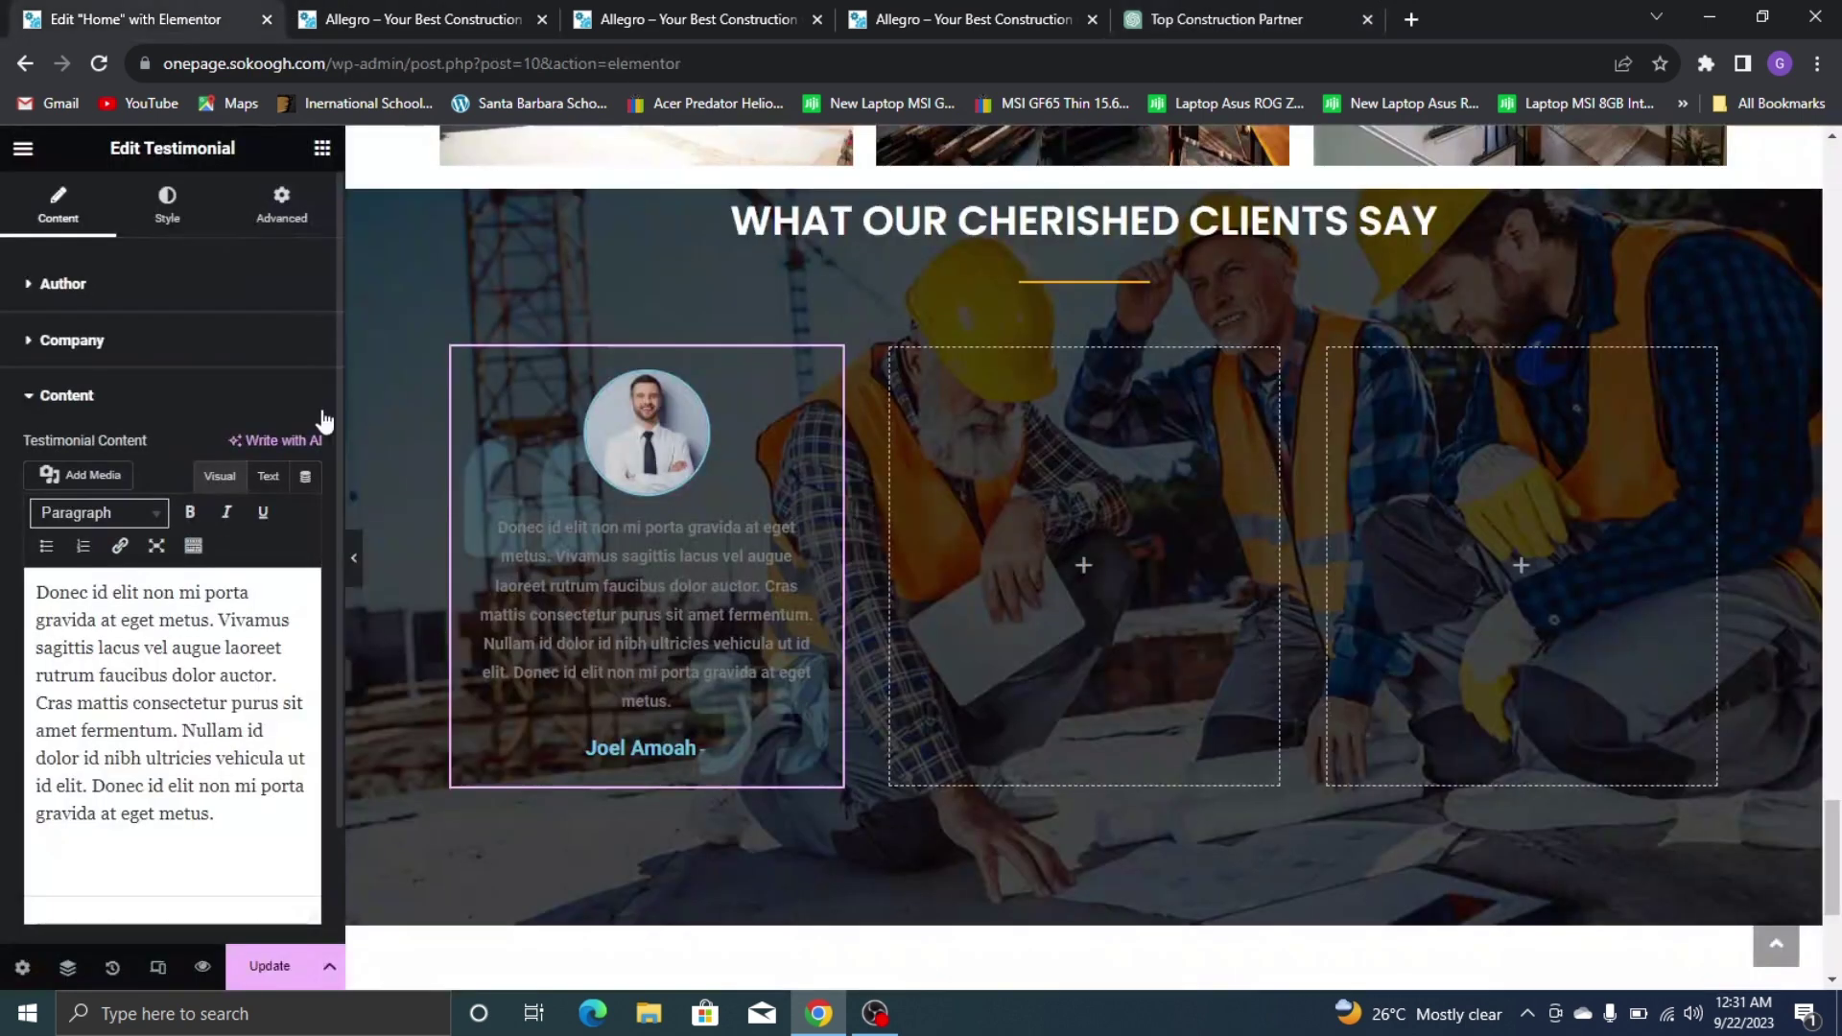
Paste the generated testimonial over the Donec text and replace [Construction Company Name] with ALLEGRO
{"action": "triple_click", "coordinate": [177, 620]}
{"action": "right_click", "coordinate": [176, 622]}
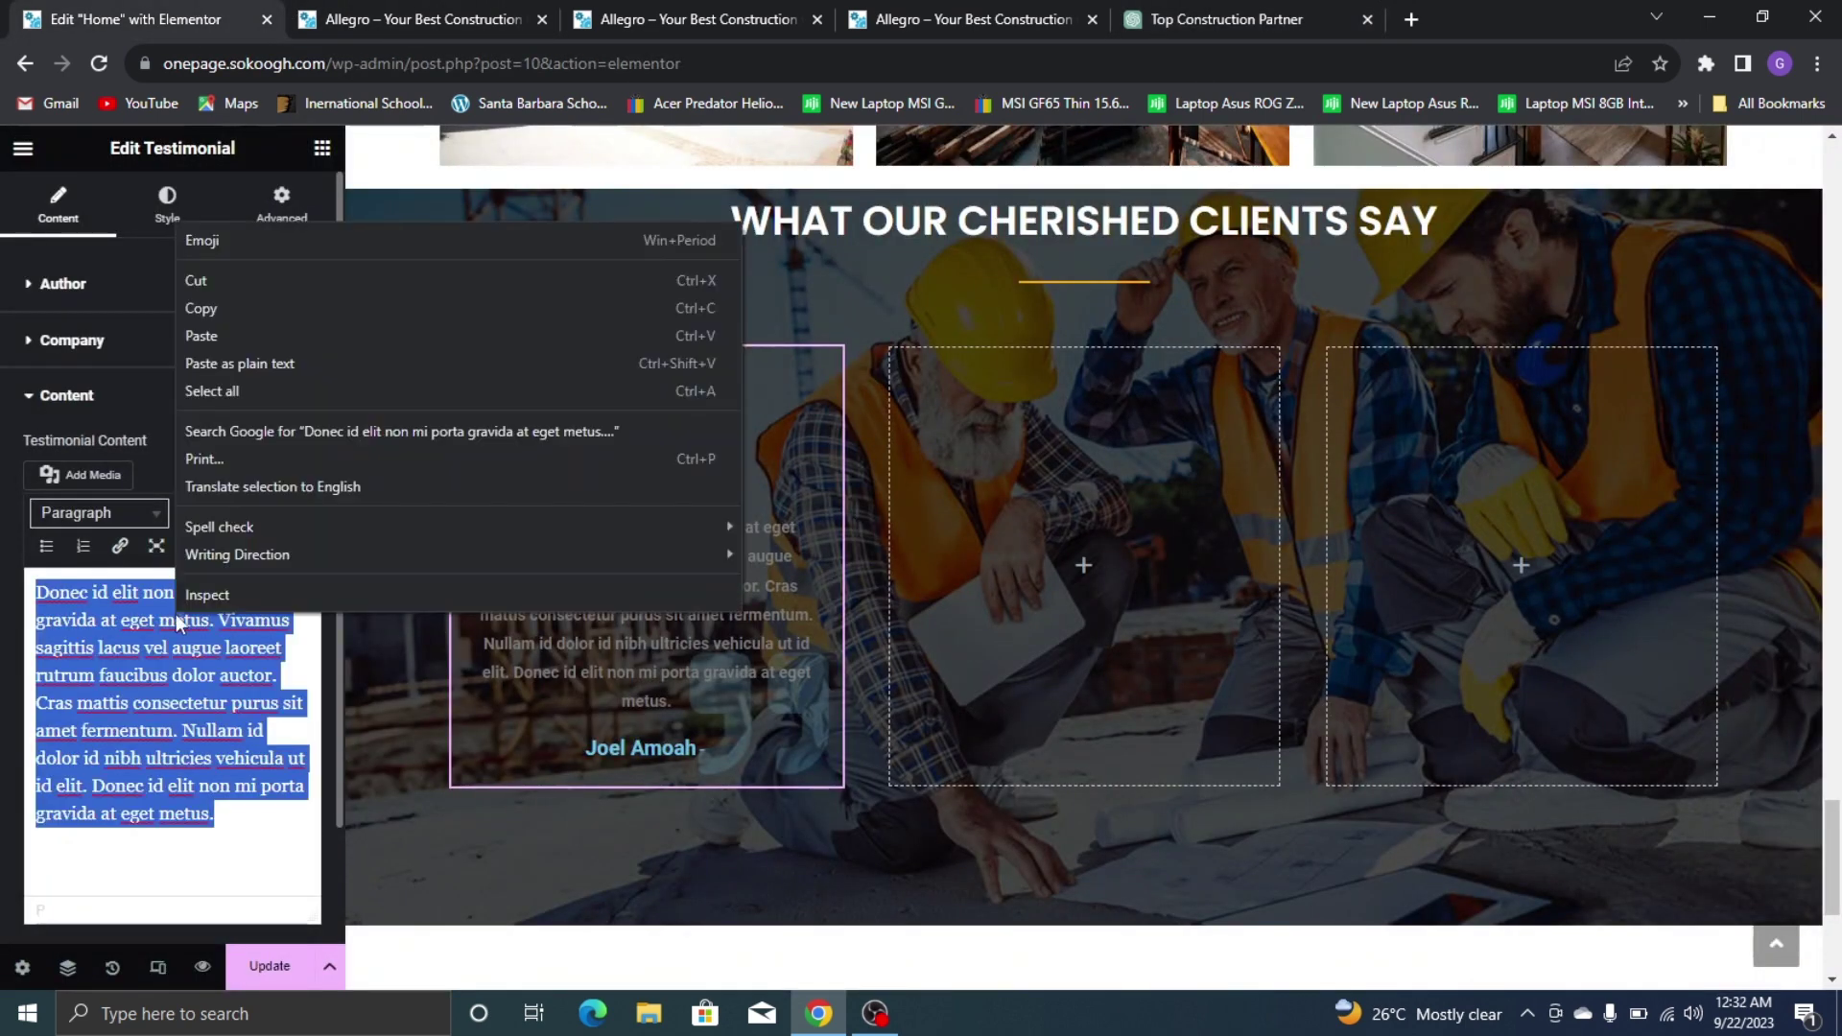
{"action": "left_click", "coordinate": [257, 335]}
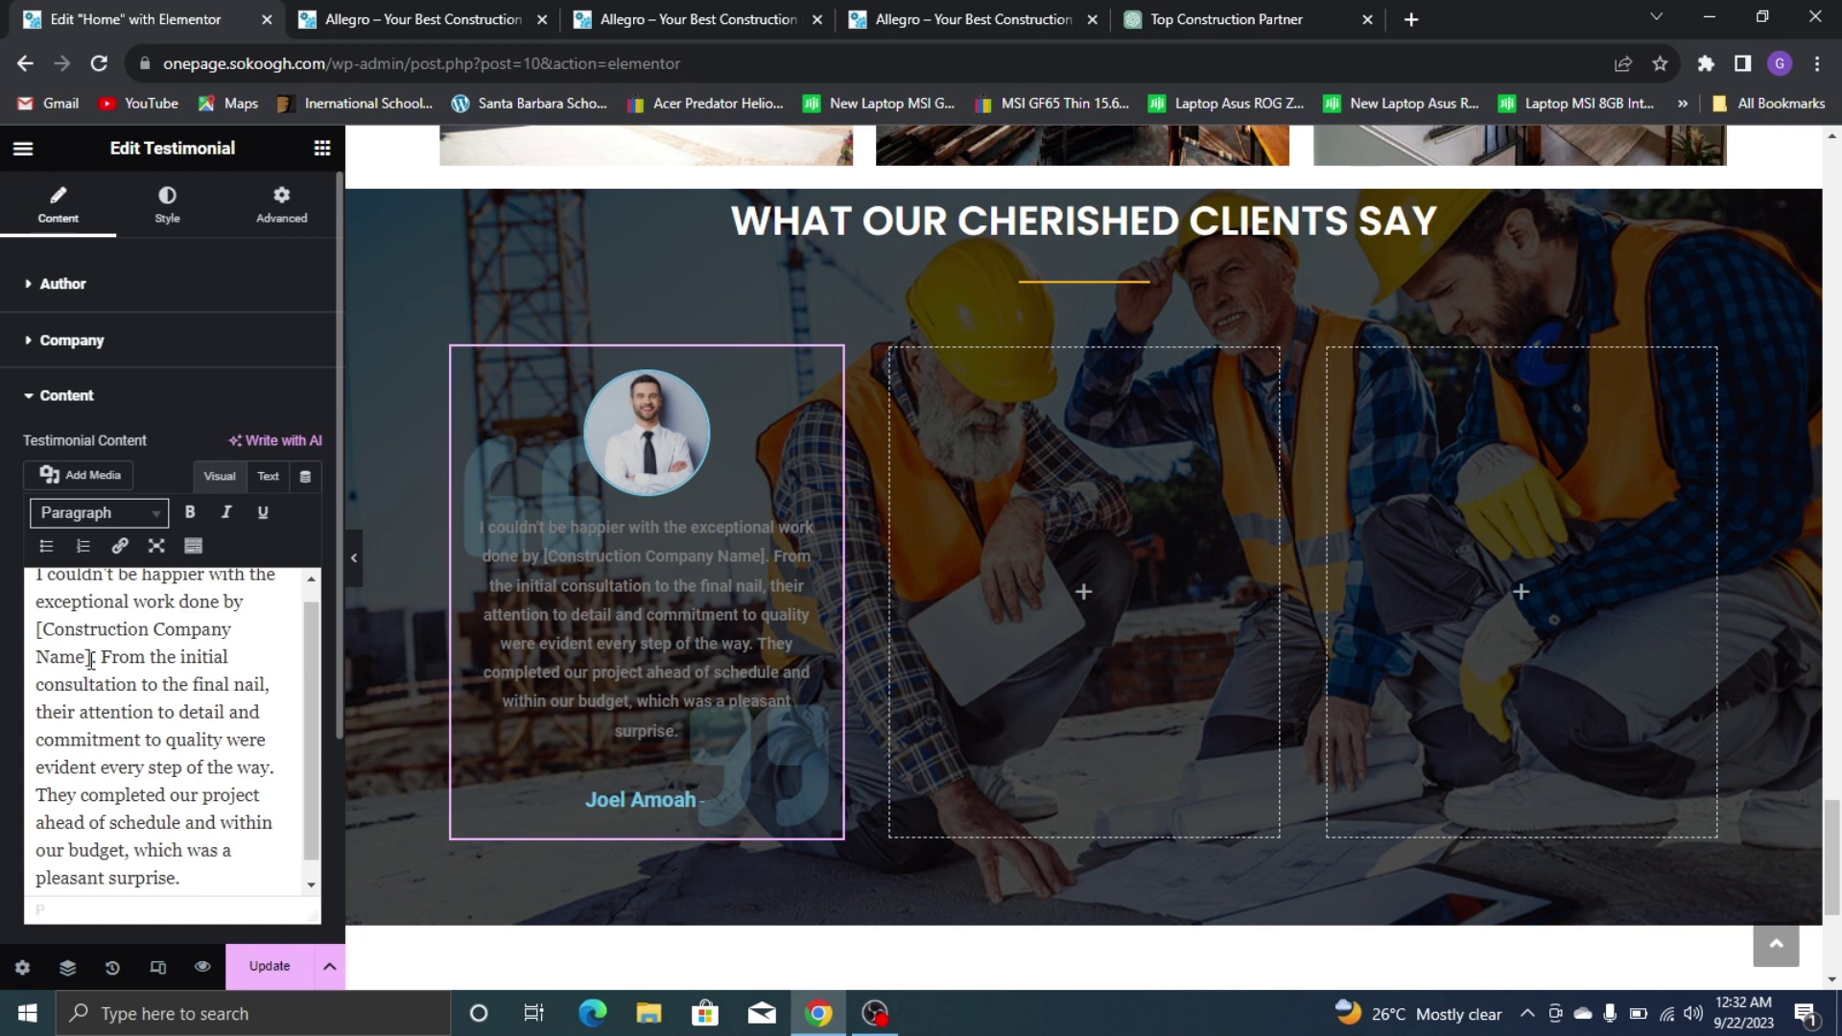
{"action": "left_click_drag", "start_coordinate": [91, 657], "coordinate": [37, 623]}
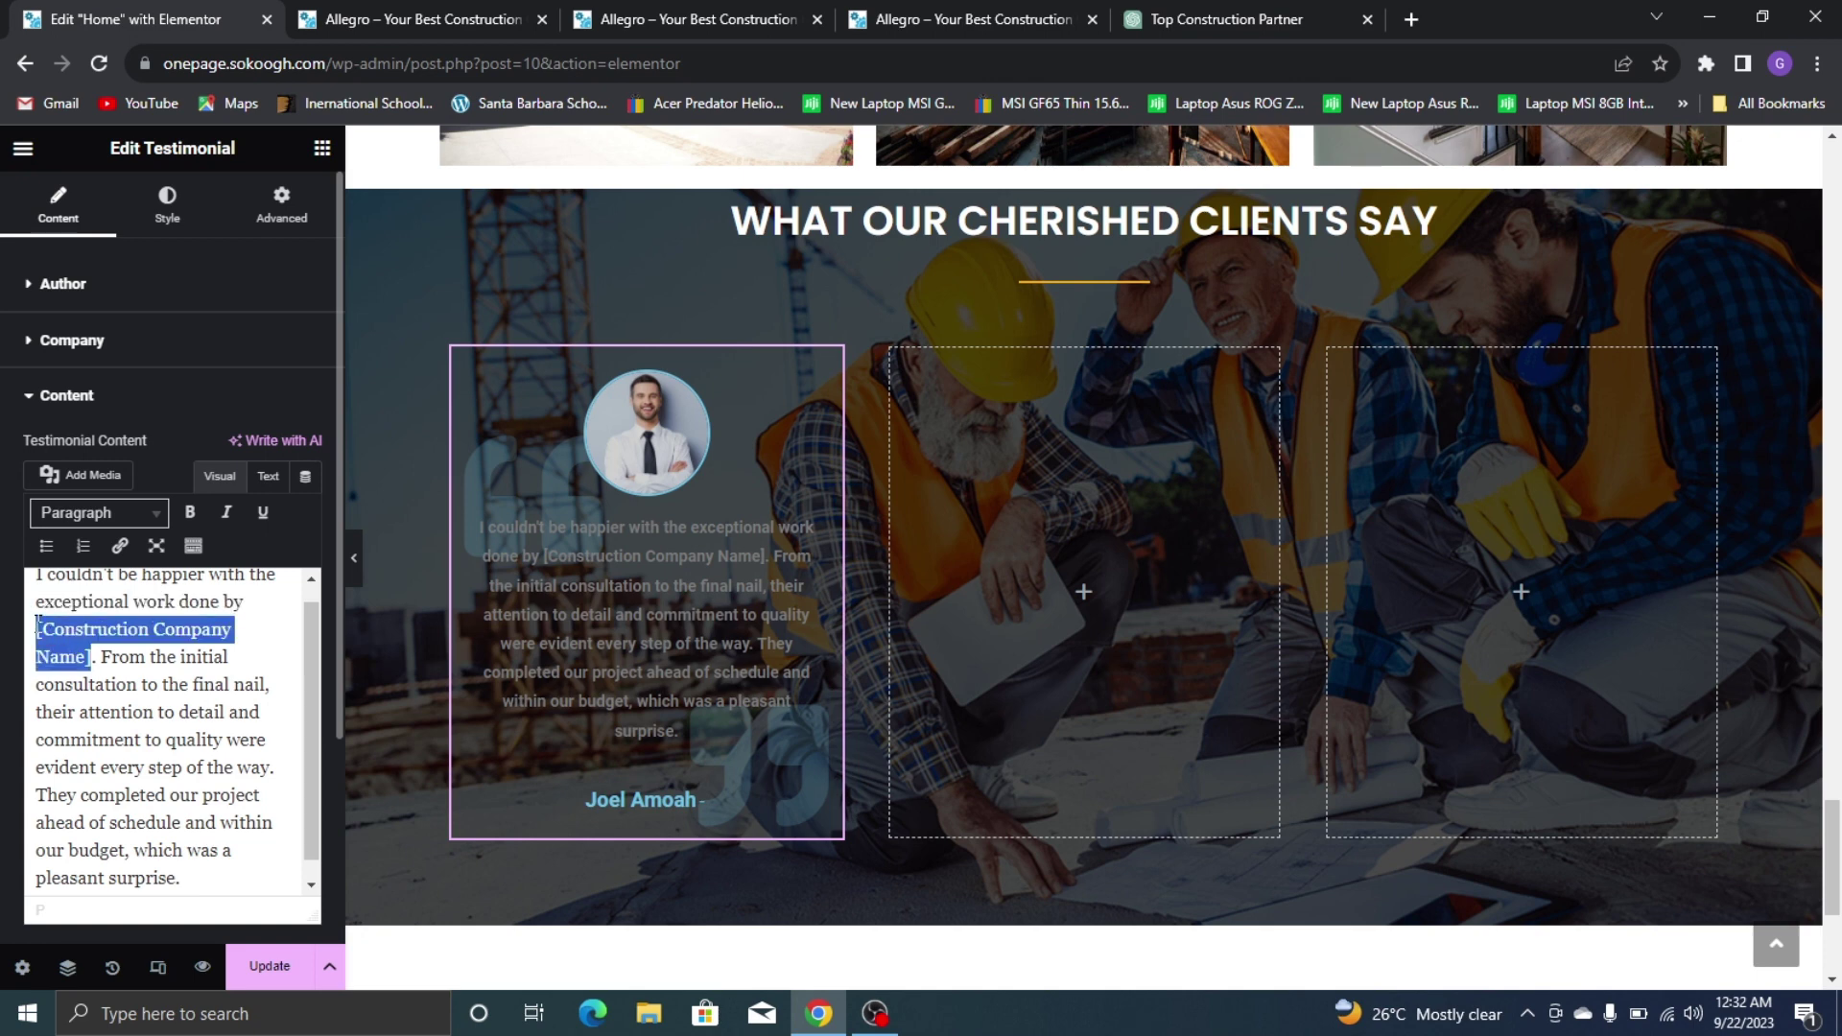
{"action": "type", "text": "ALLEGRO"}
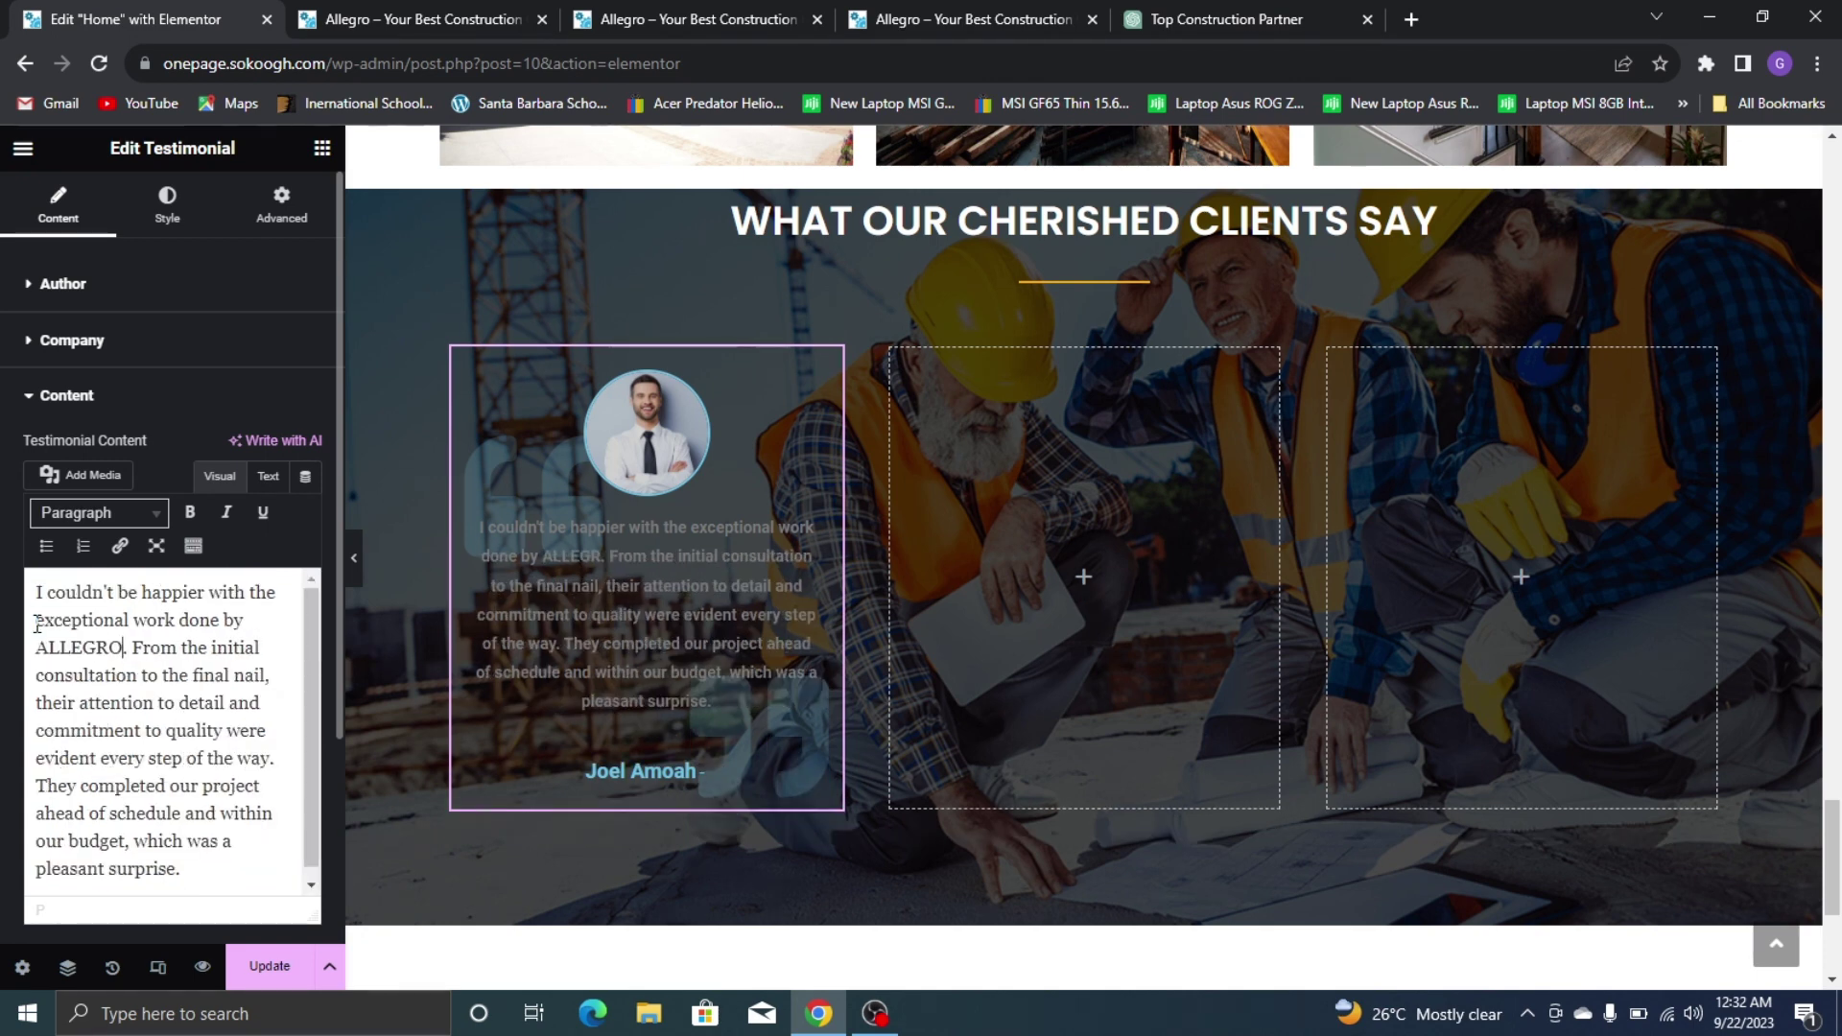
{"action": "left_click", "coordinate": [183, 216]}
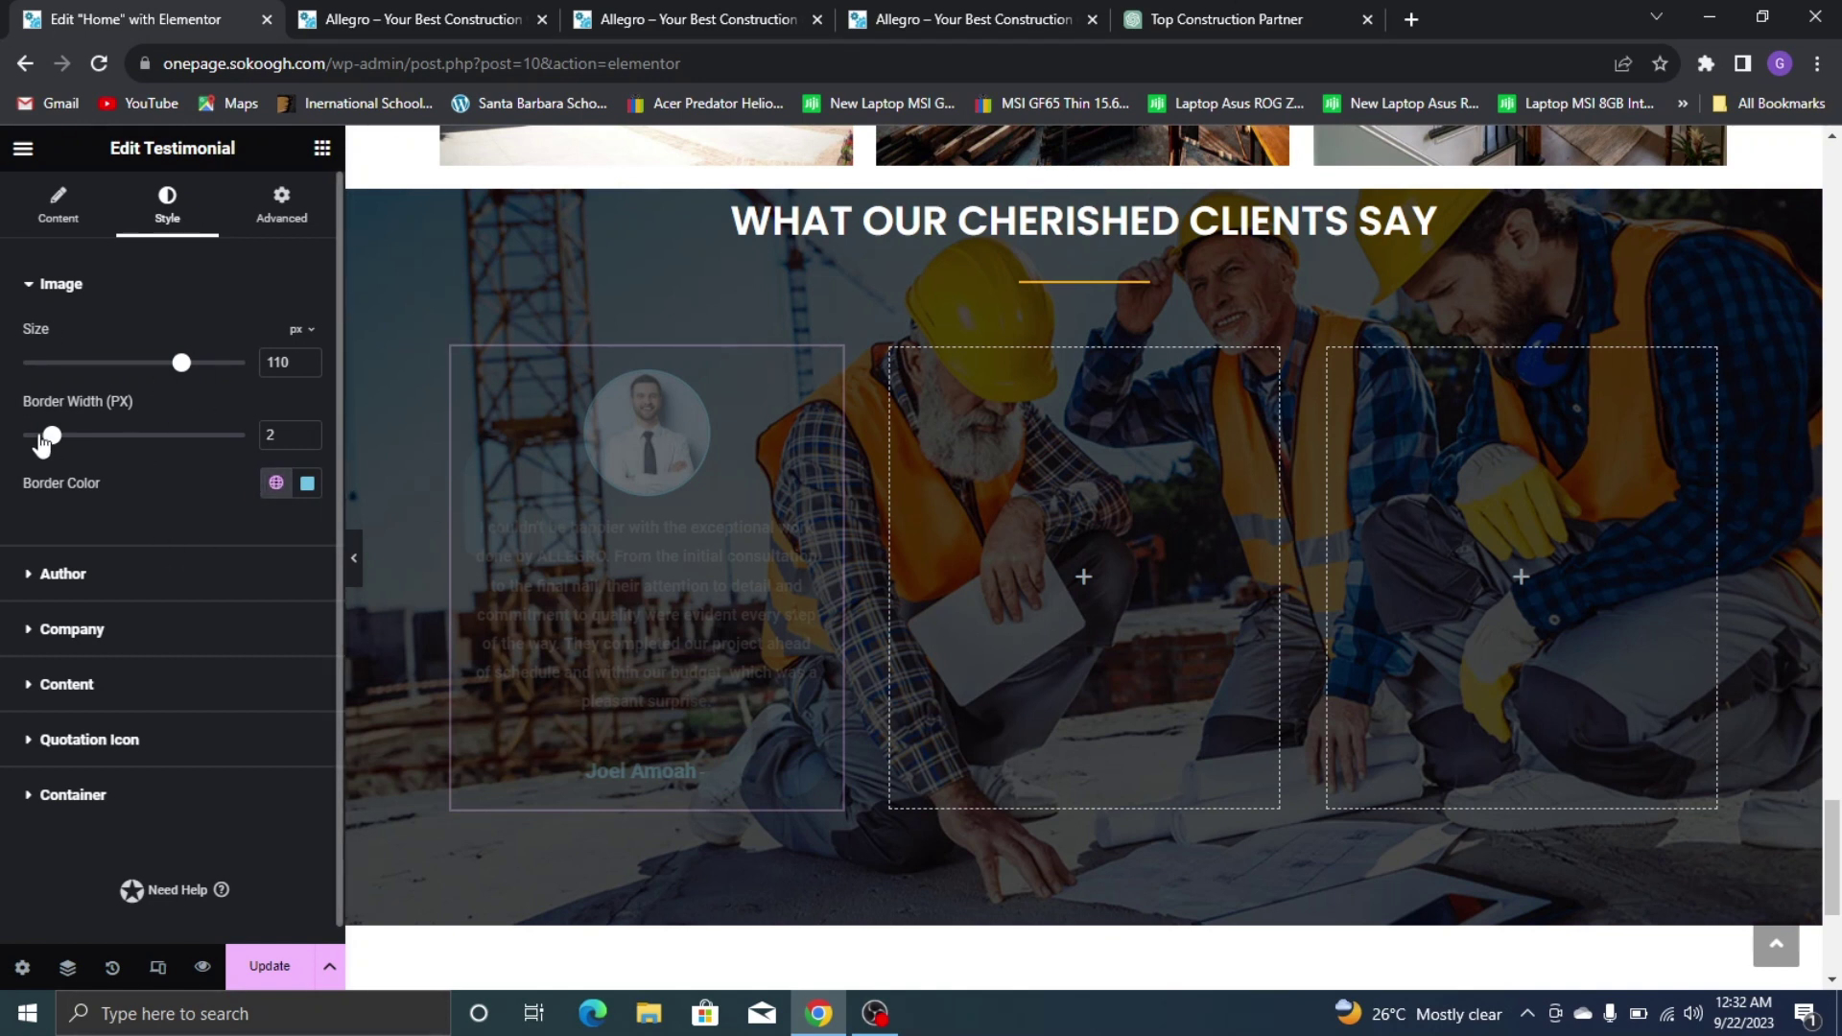
Set the photo border and author name colours to the global Yellow
{"action": "left_click", "coordinate": [275, 483]}
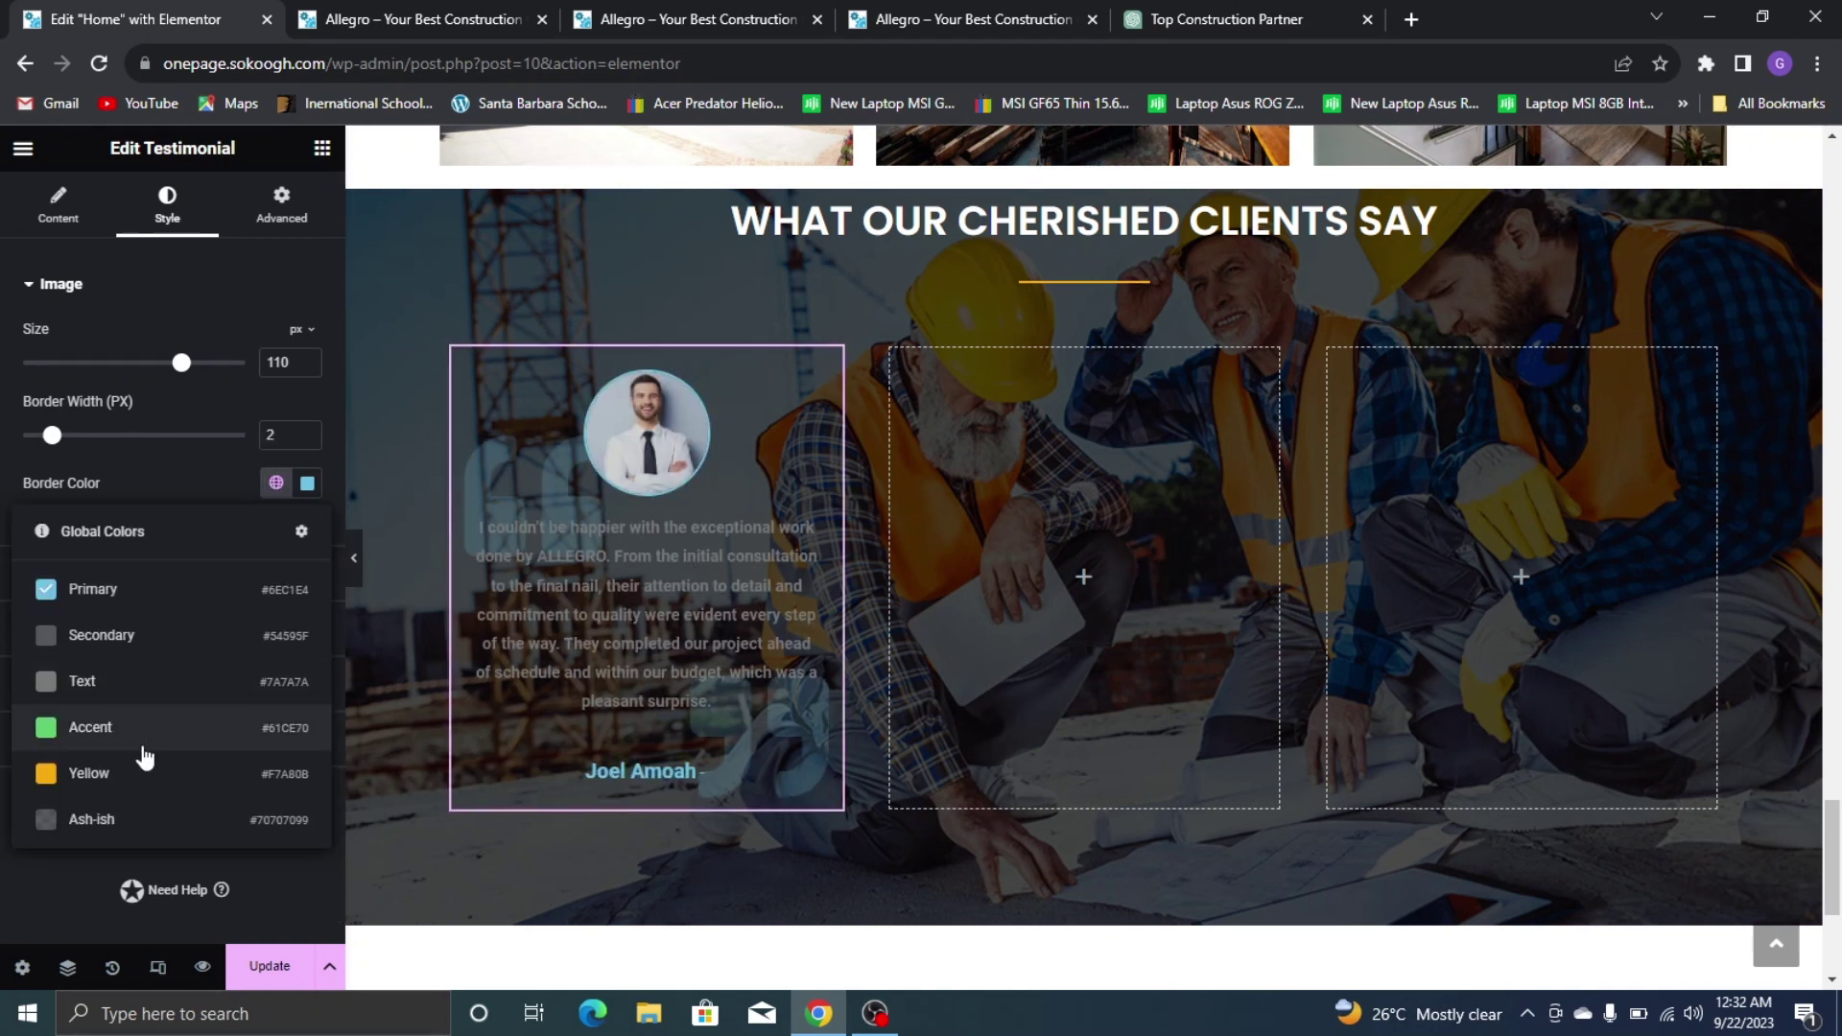
{"action": "left_click", "coordinate": [145, 775]}
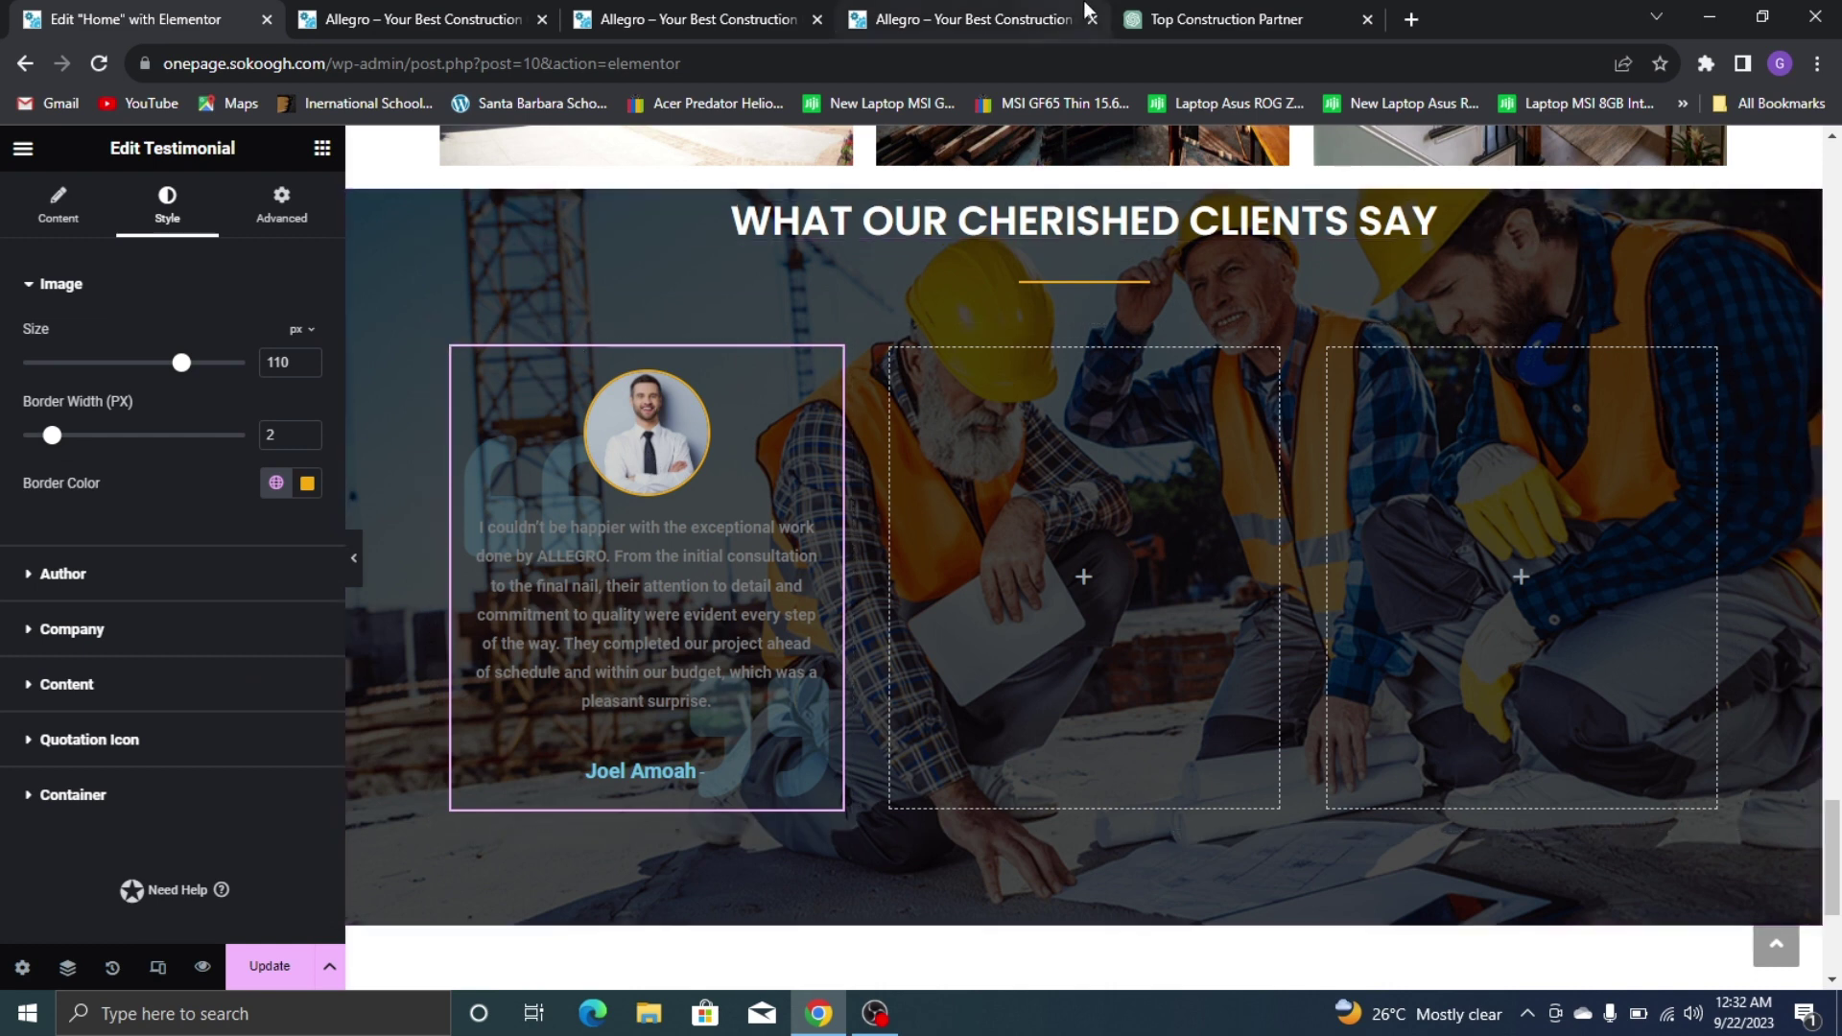
{"action": "left_click", "coordinate": [1046, 14]}
{"action": "left_click", "coordinate": [125, 19]}
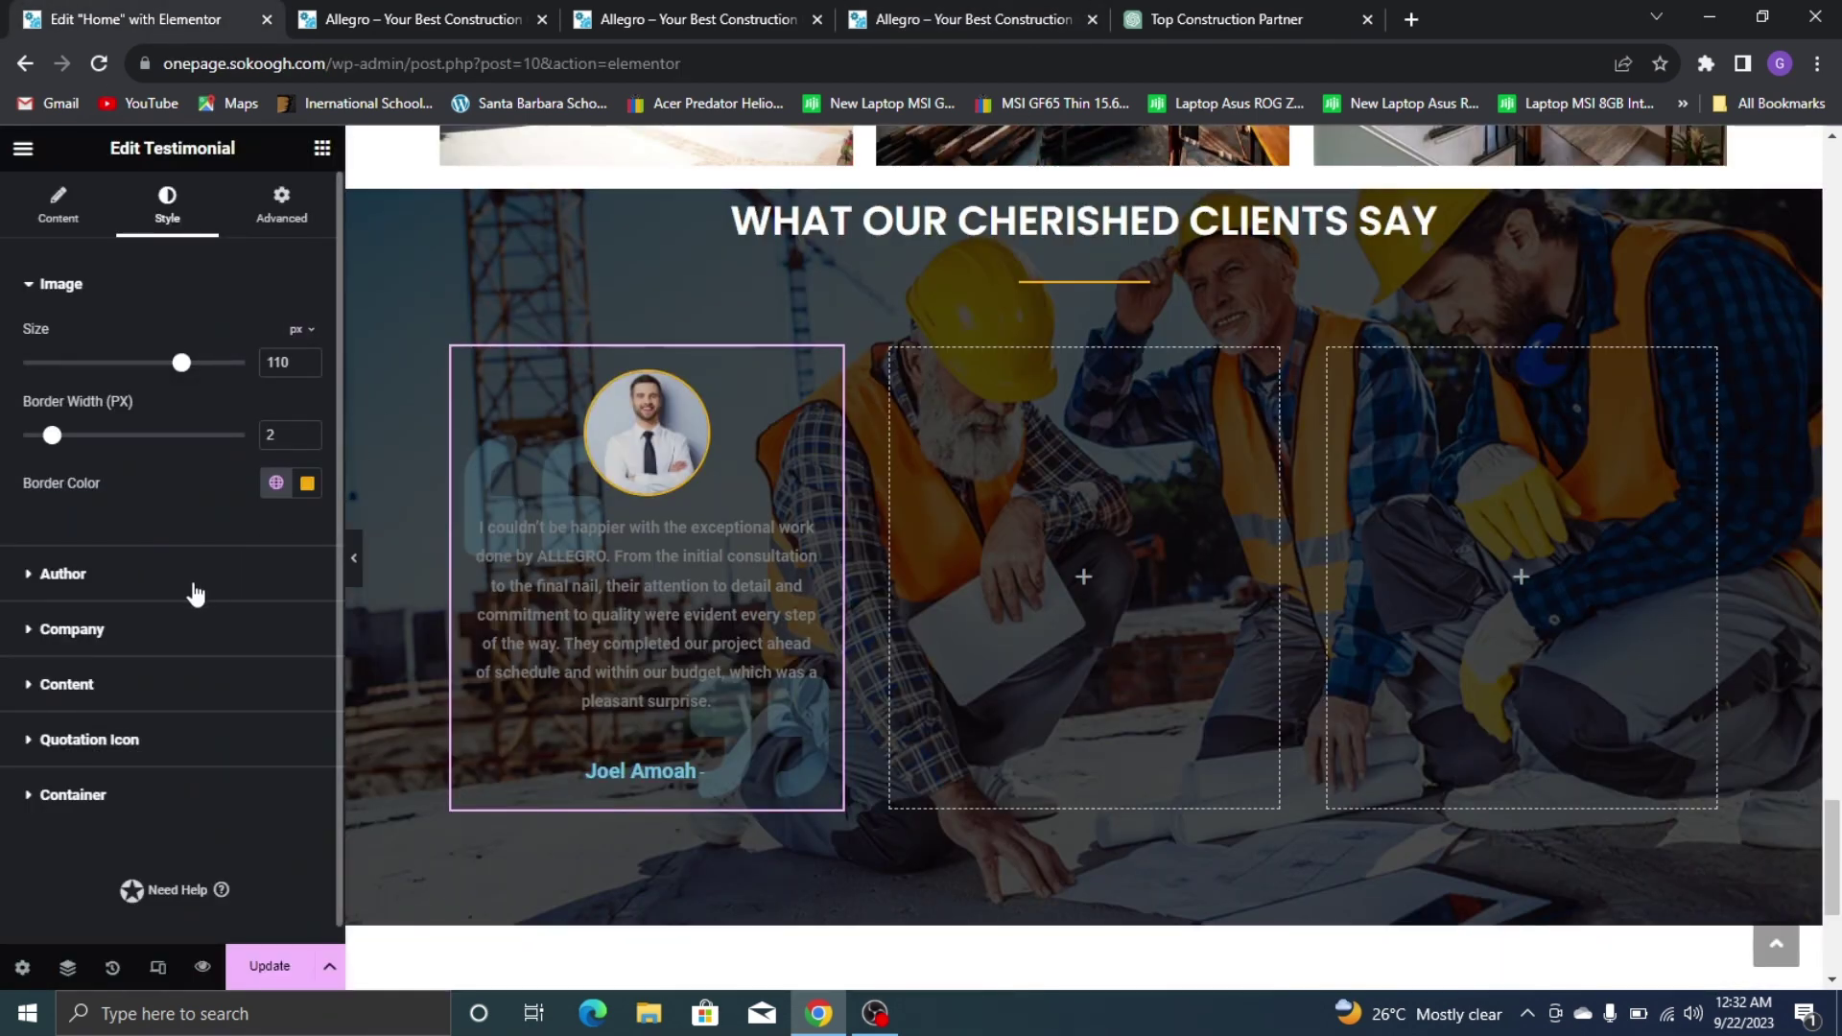
{"action": "left_click", "coordinate": [62, 573]}
{"action": "left_click", "coordinate": [969, 20]}
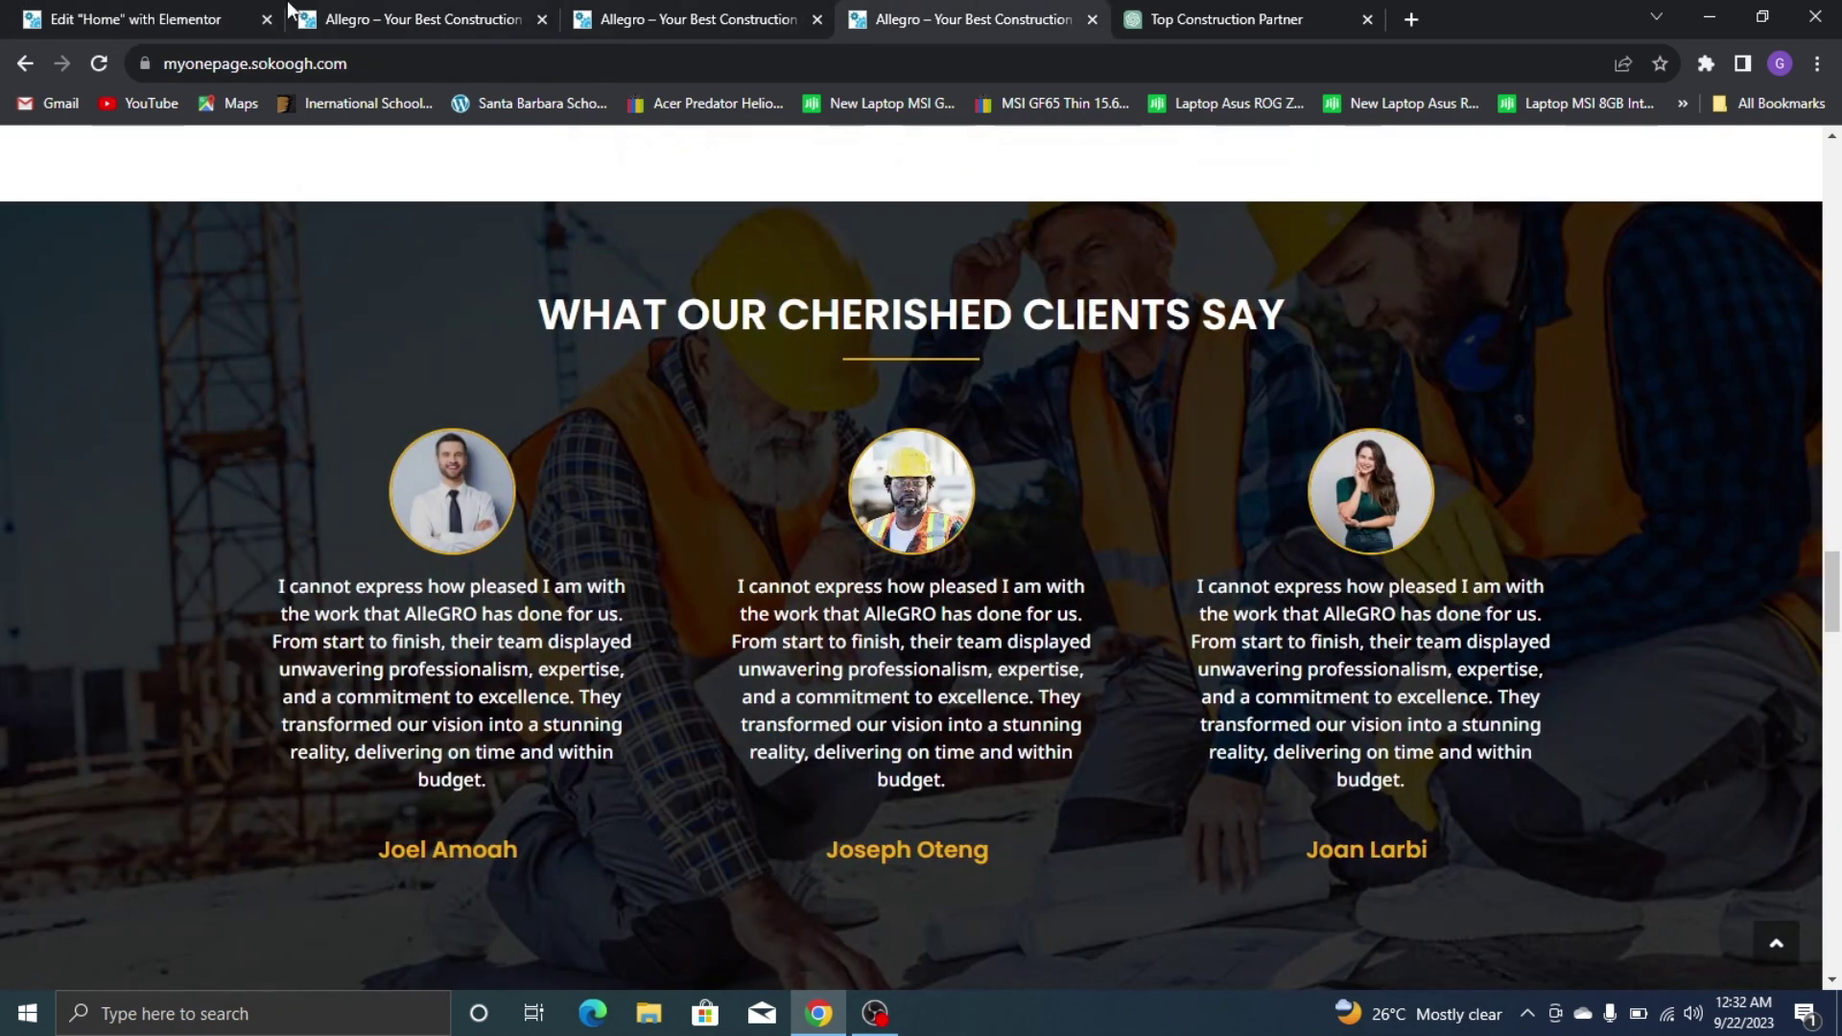
{"action": "left_click", "coordinate": [58, 19]}
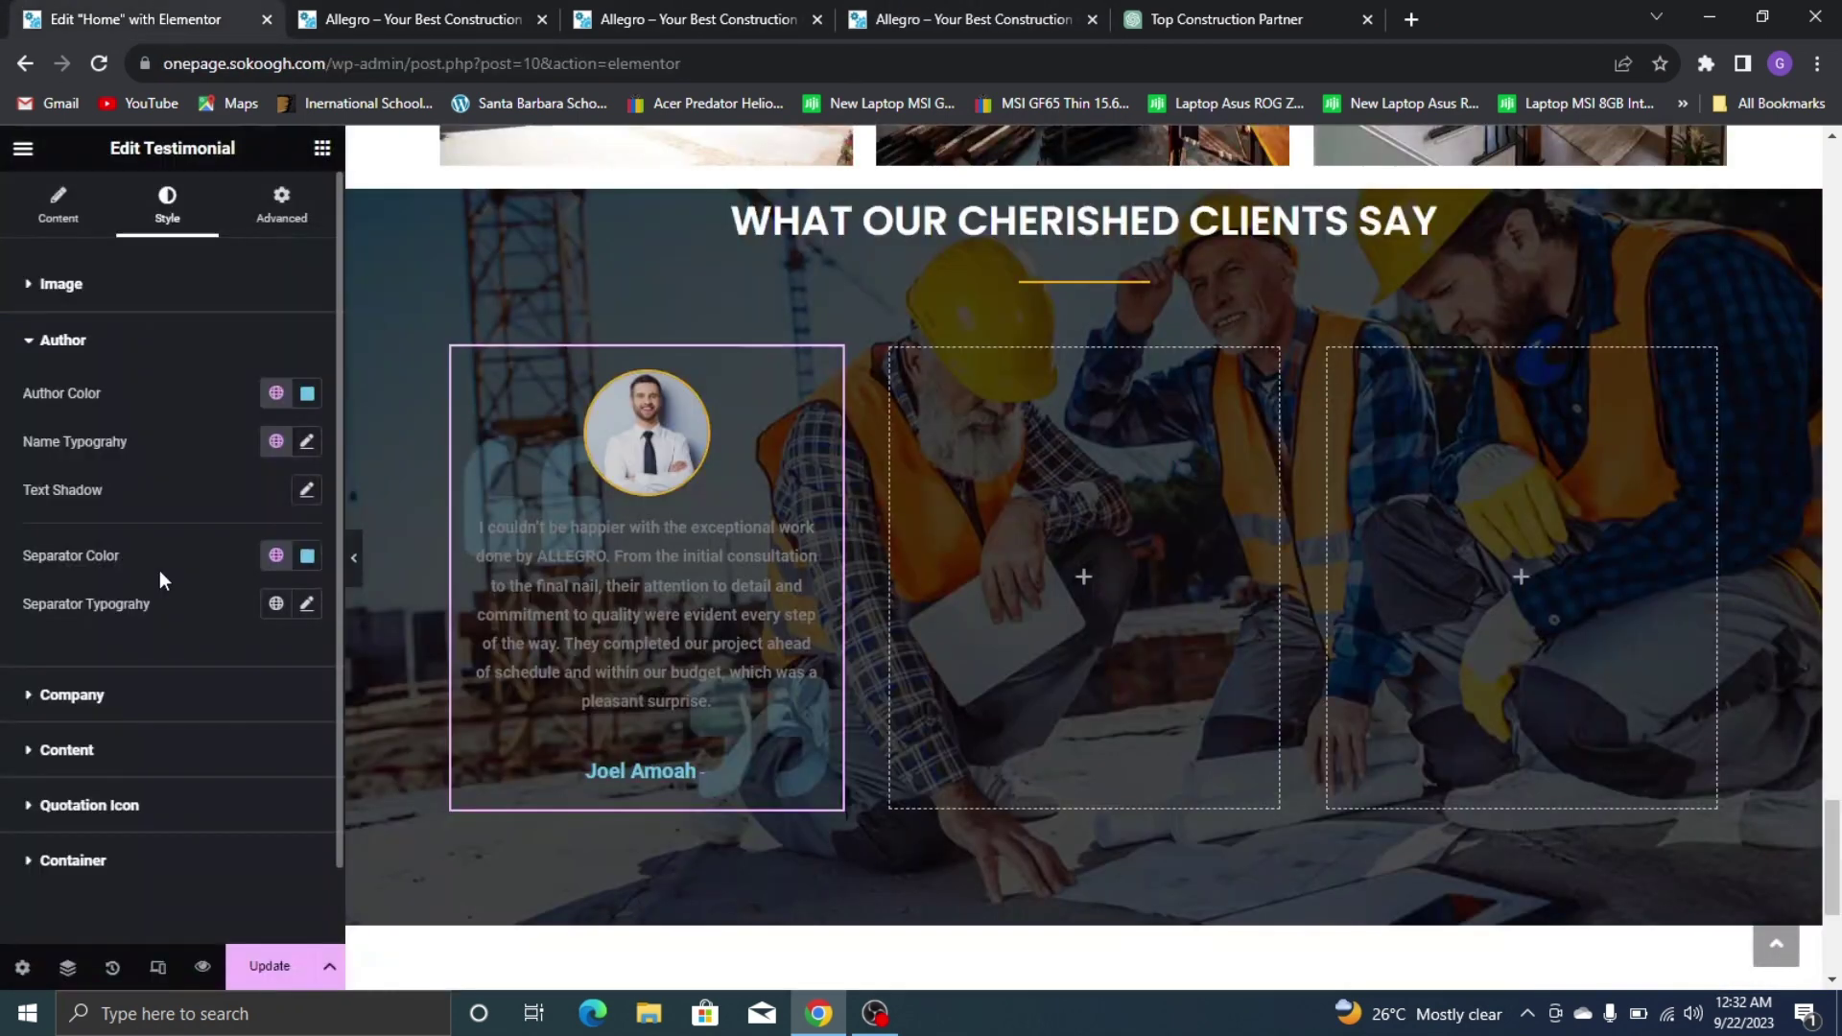
{"action": "left_click", "coordinate": [278, 395]}
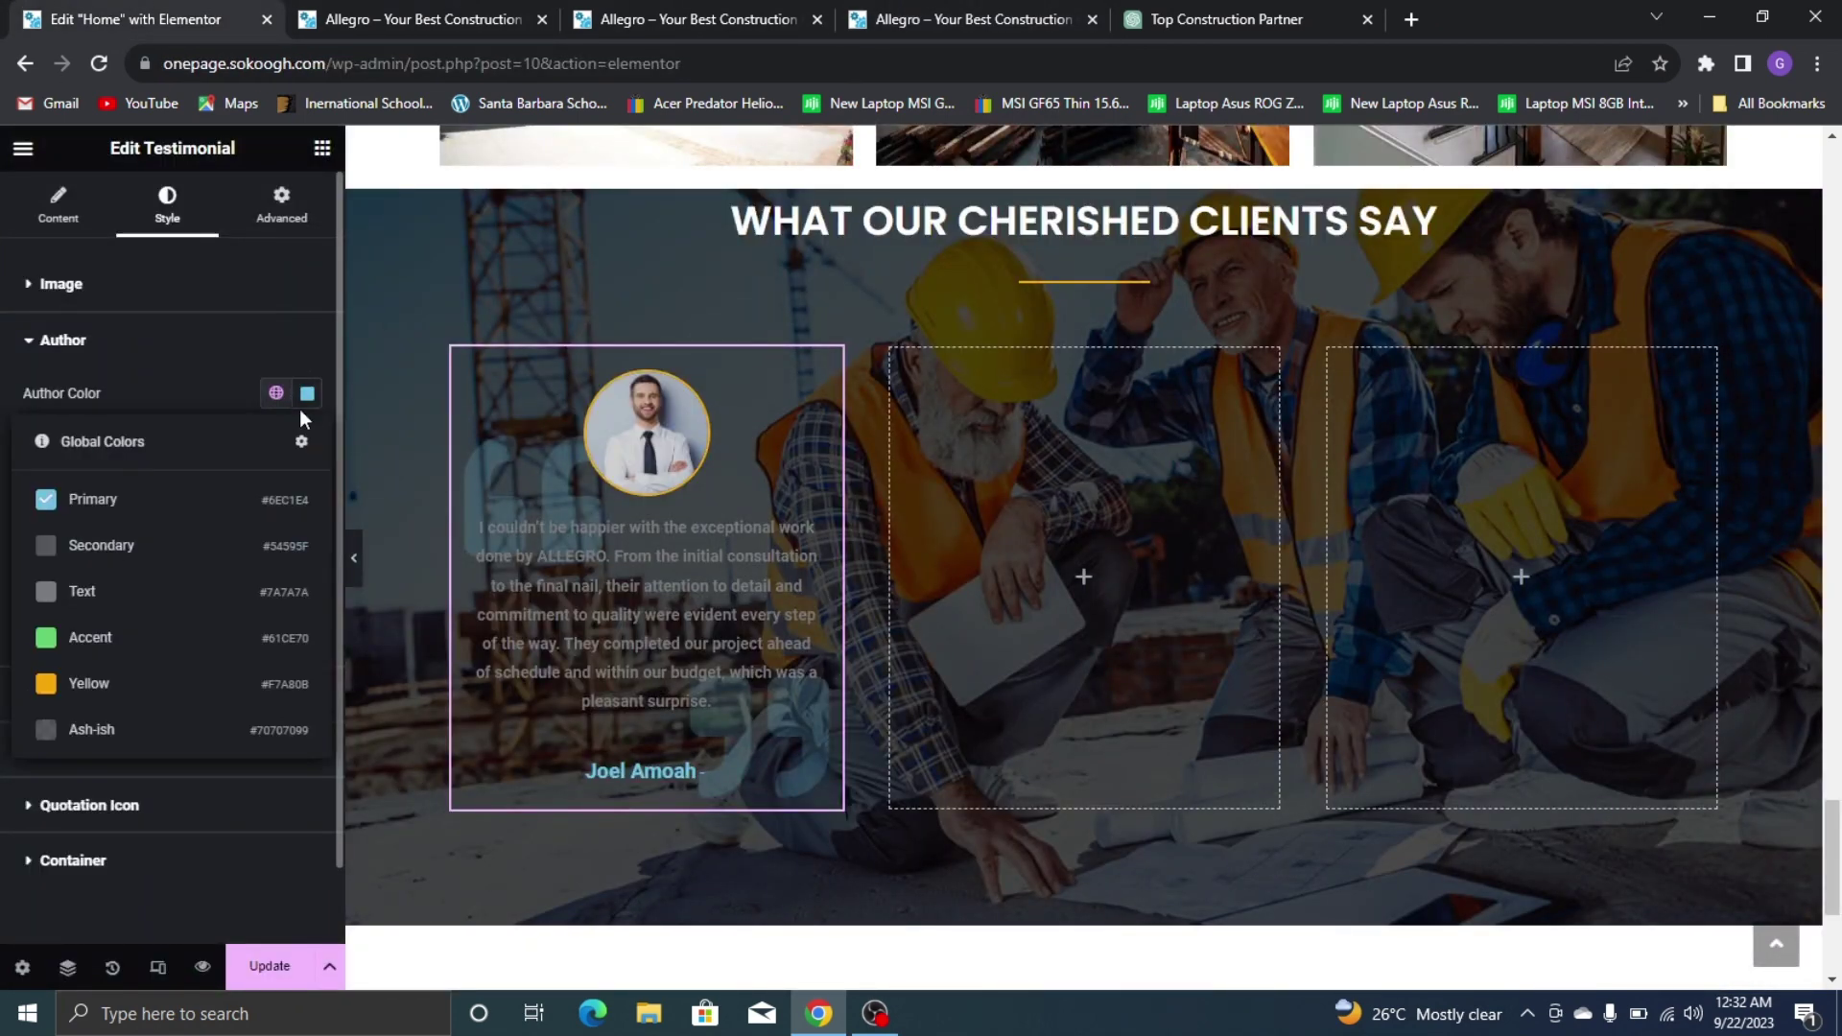
{"action": "left_click", "coordinate": [153, 685]}
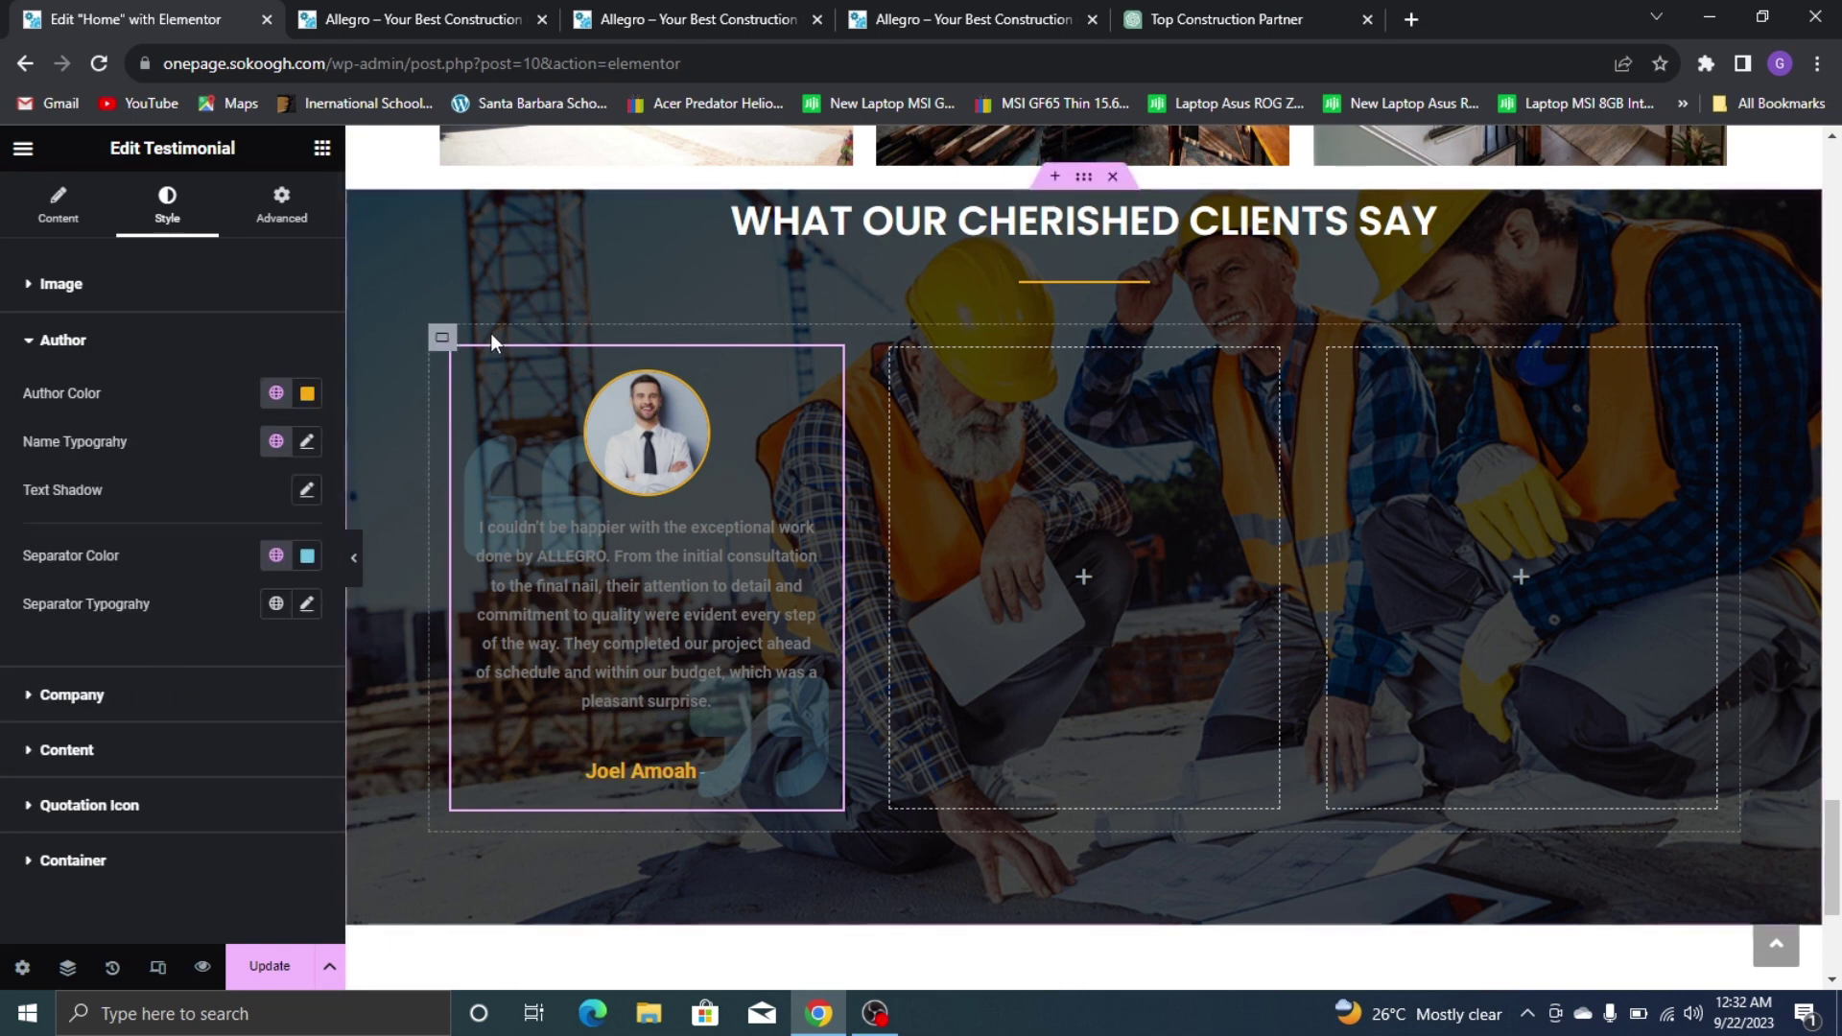
Set the author name typography to Poppins at size 19
{"action": "left_click", "coordinate": [307, 447]}
{"action": "left_click", "coordinate": [230, 550]}
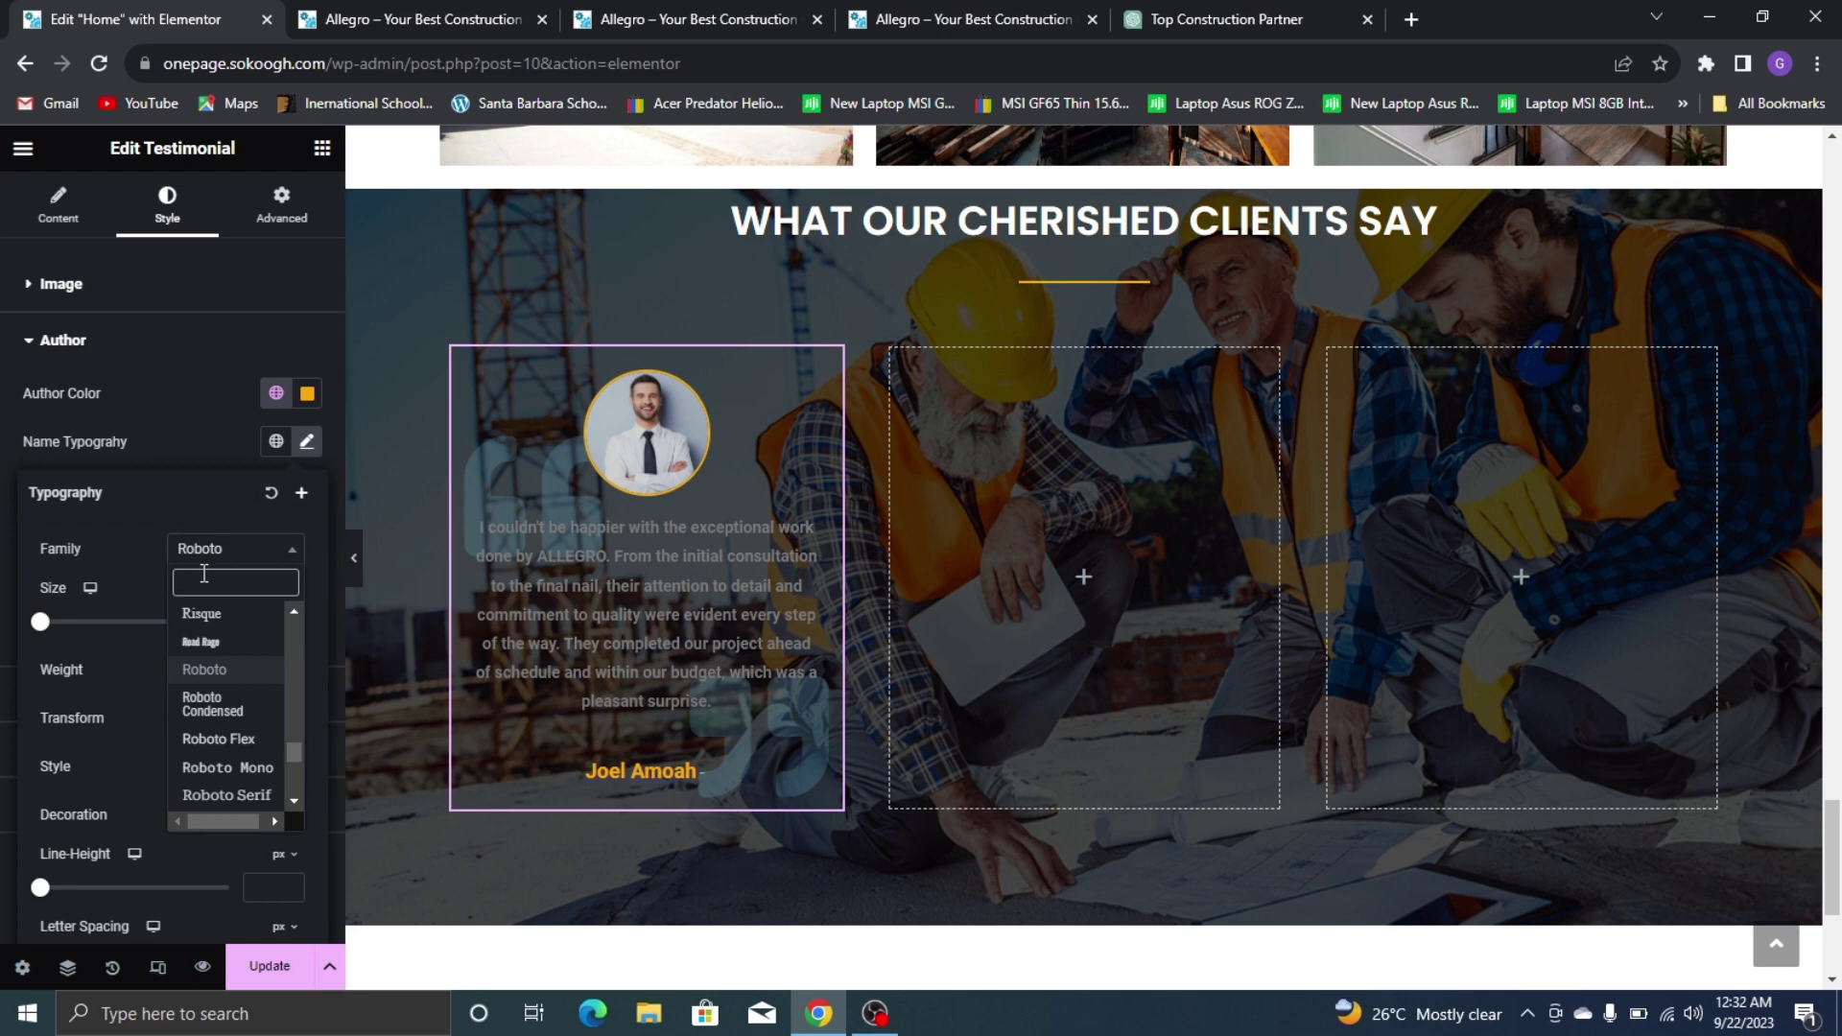
{"action": "type", "text": "popp"}
{"action": "left_click", "coordinate": [255, 645]}
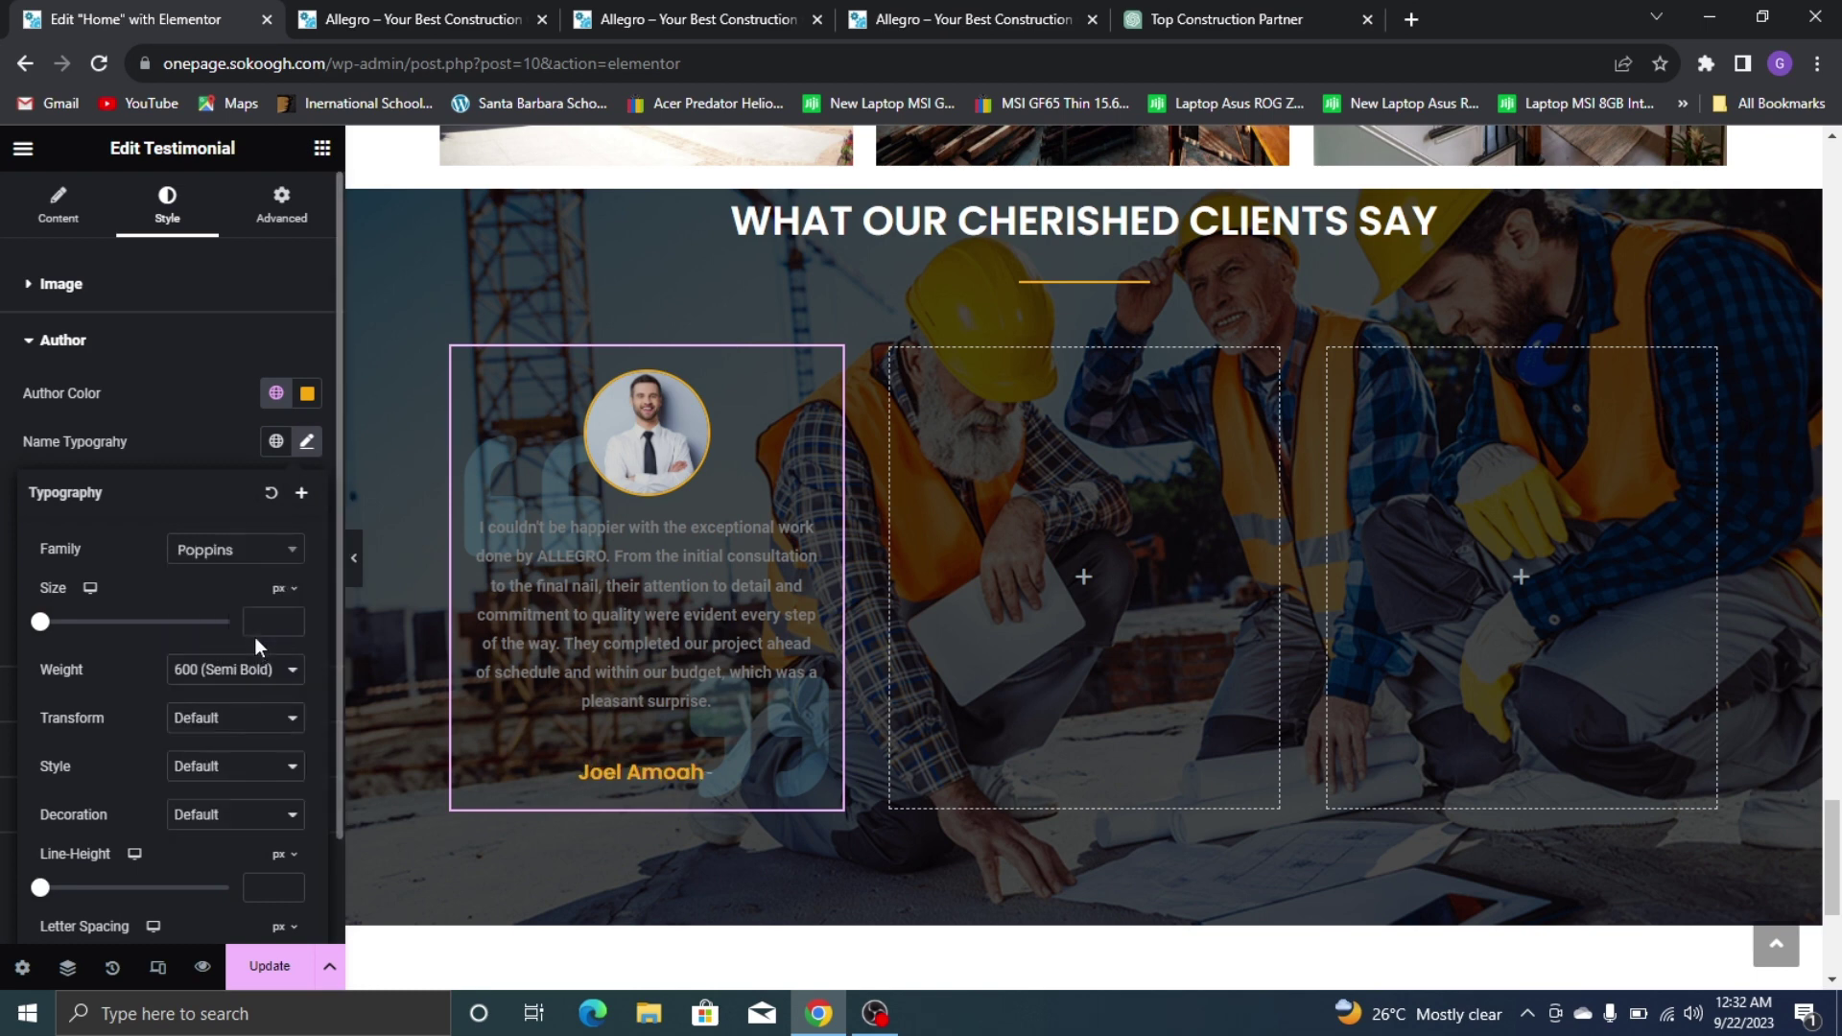
{"action": "left_click", "coordinate": [264, 626]}
{"action": "type", "text": "5"}
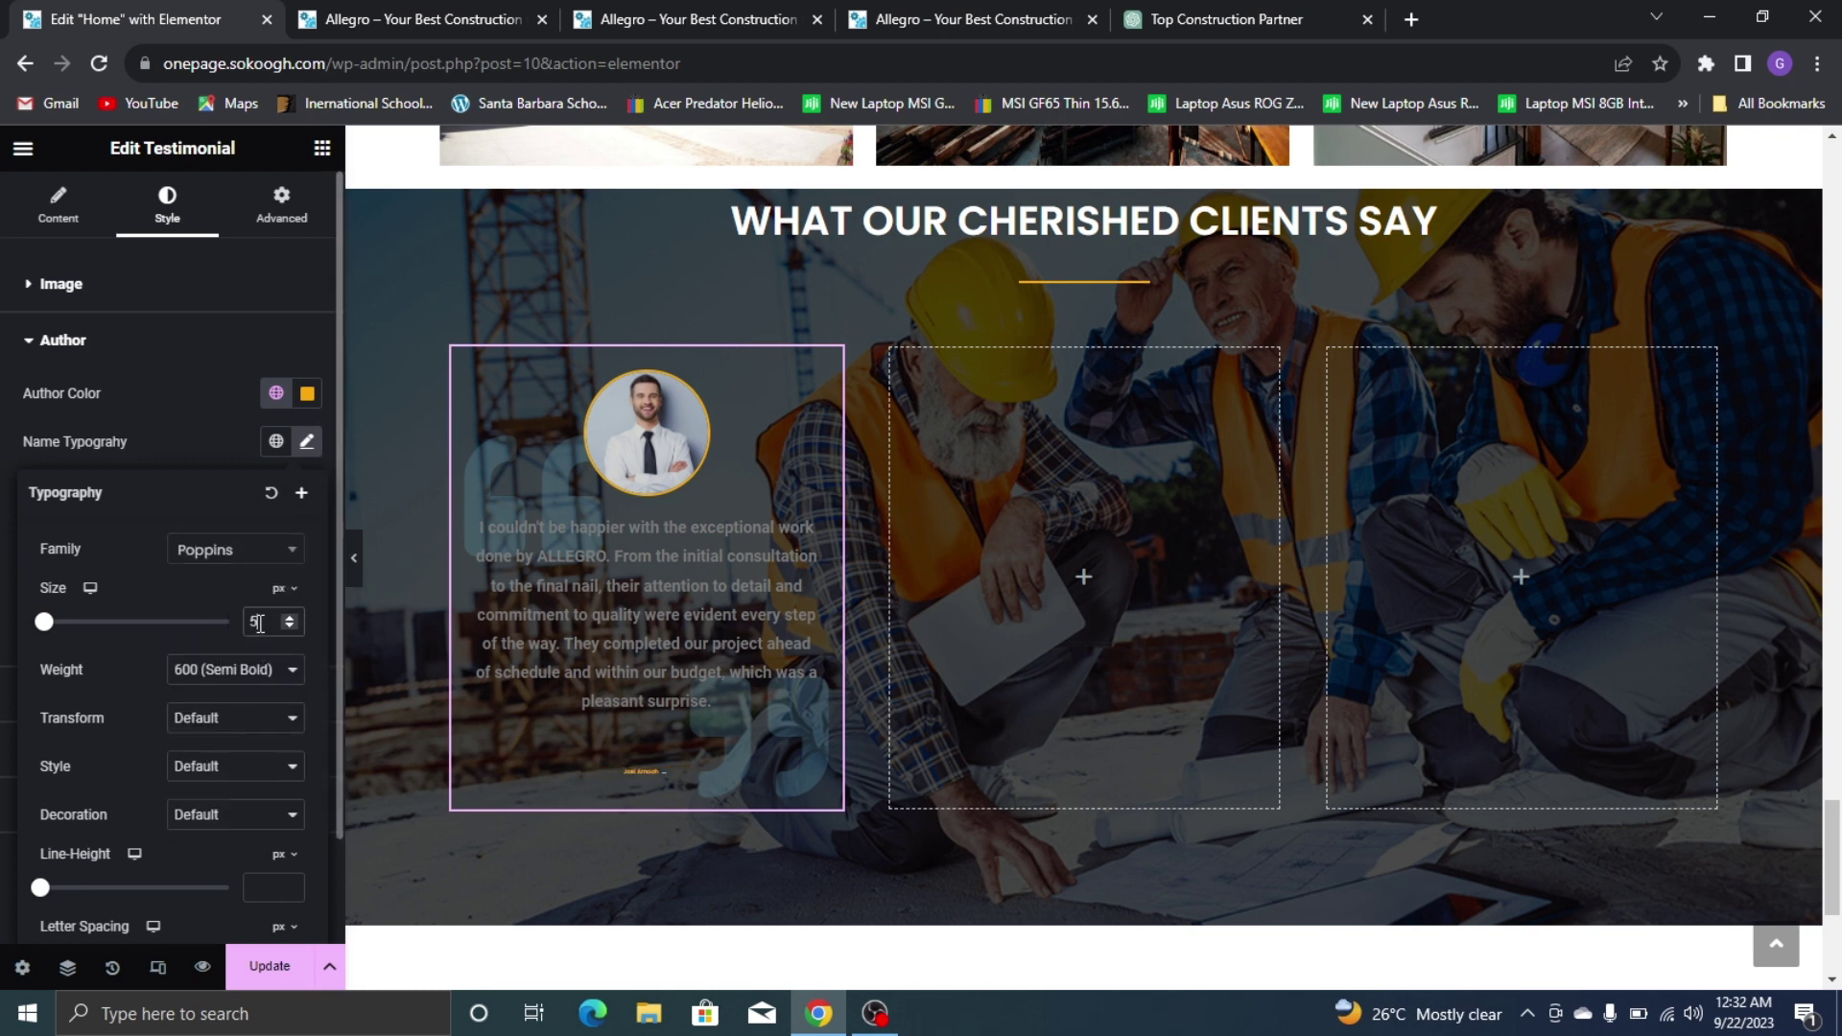
{"action": "key", "text": "BackSpace"}
{"action": "type", "text": "15"}
{"action": "key", "text": "Up"}
{"action": "key", "text": "Up"}
{"action": "key", "text": "Up"}
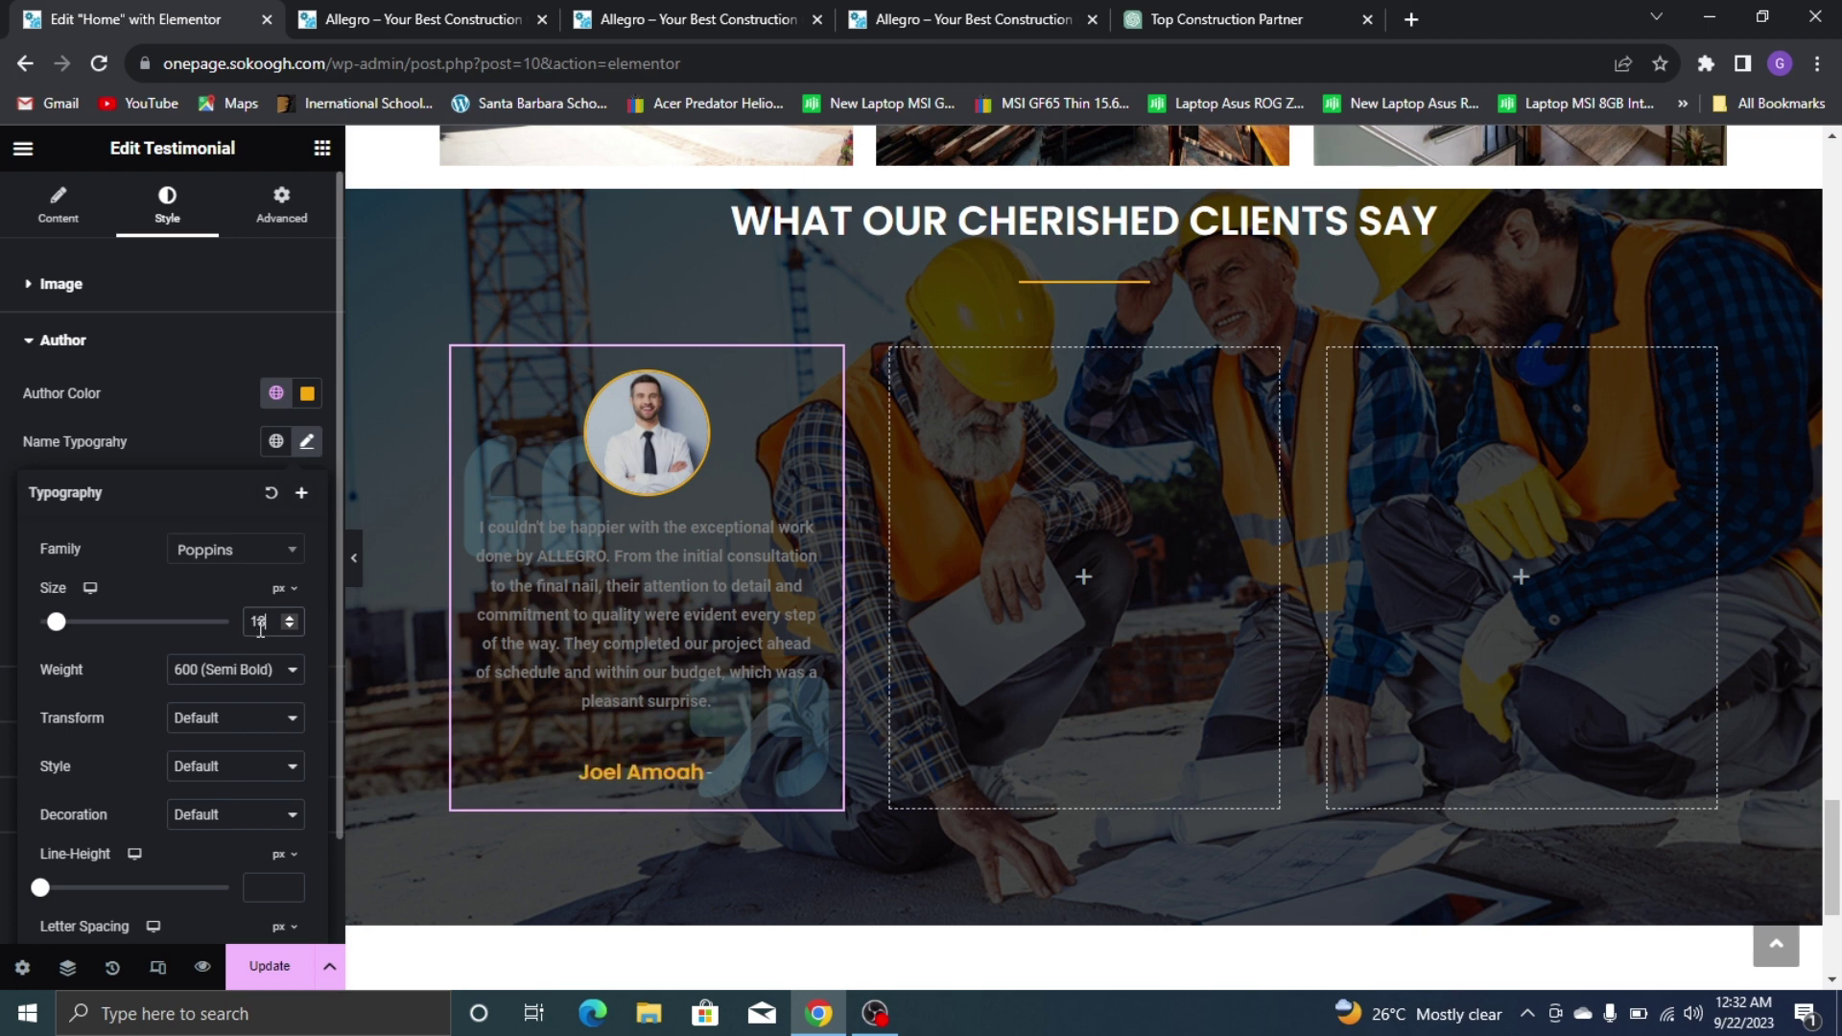
{"action": "key", "text": "Up"}
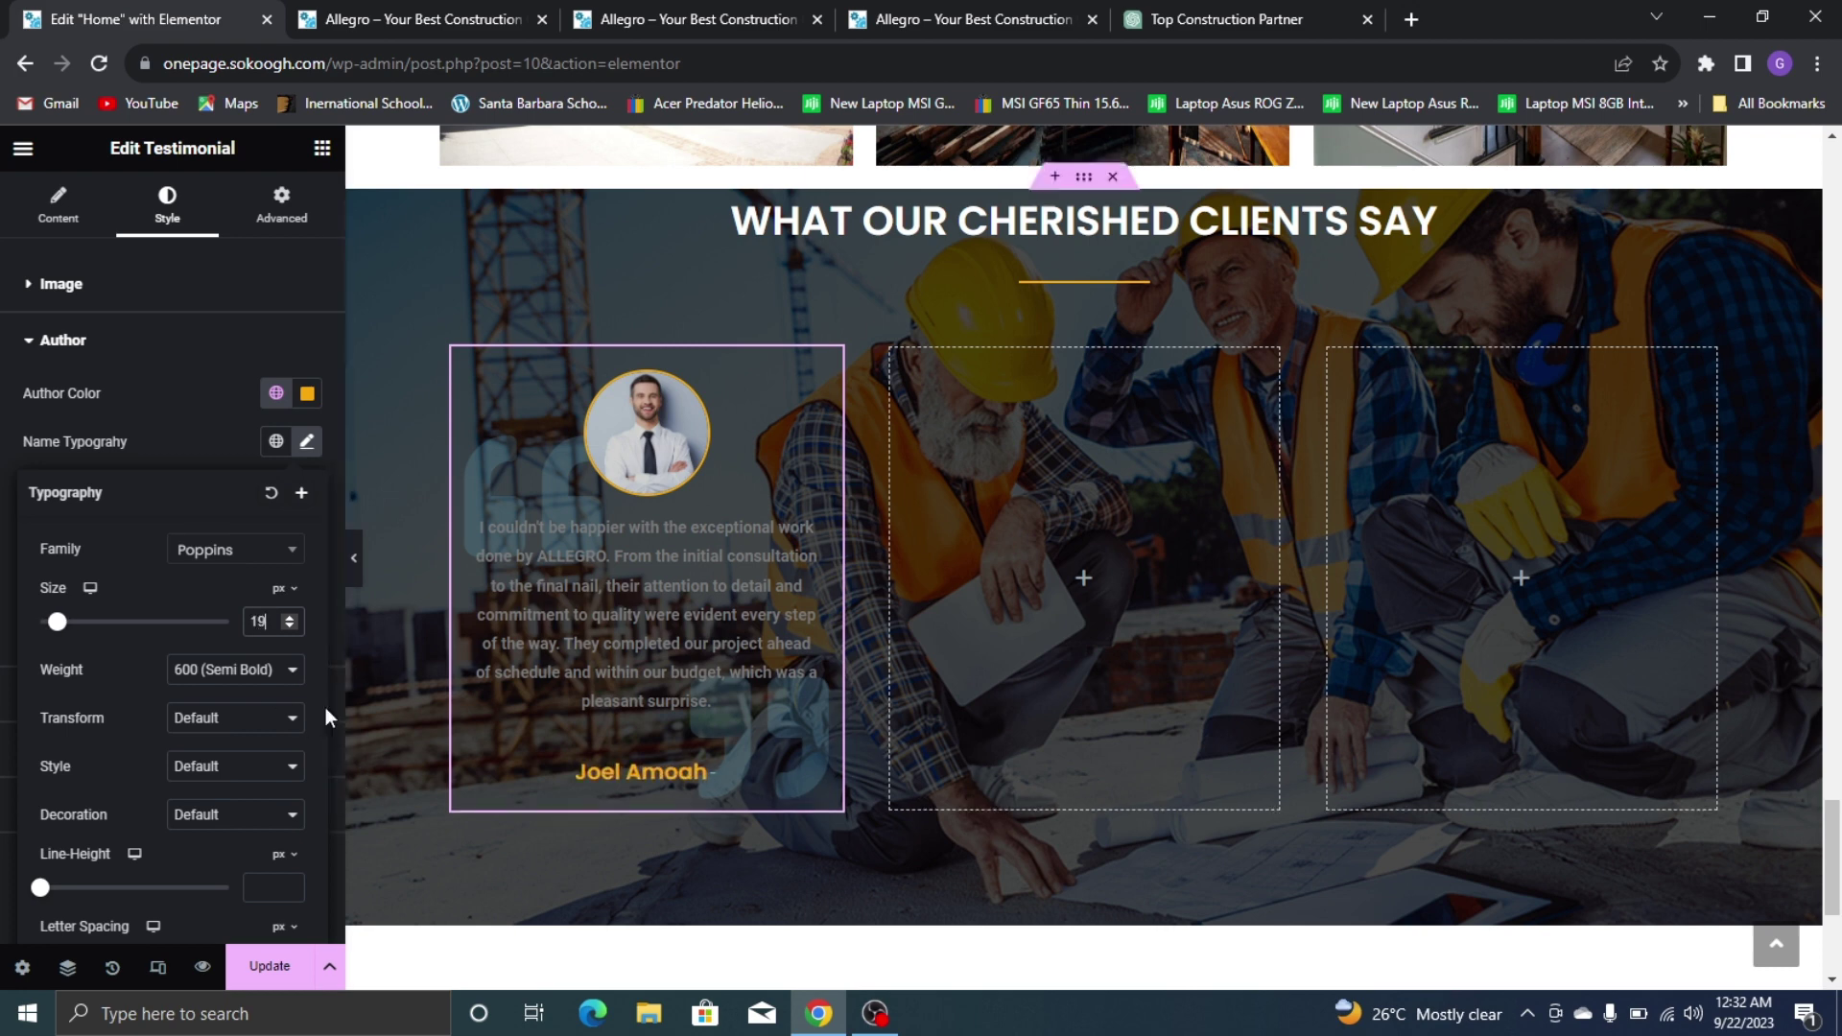
{"action": "left_click", "coordinate": [170, 436]}
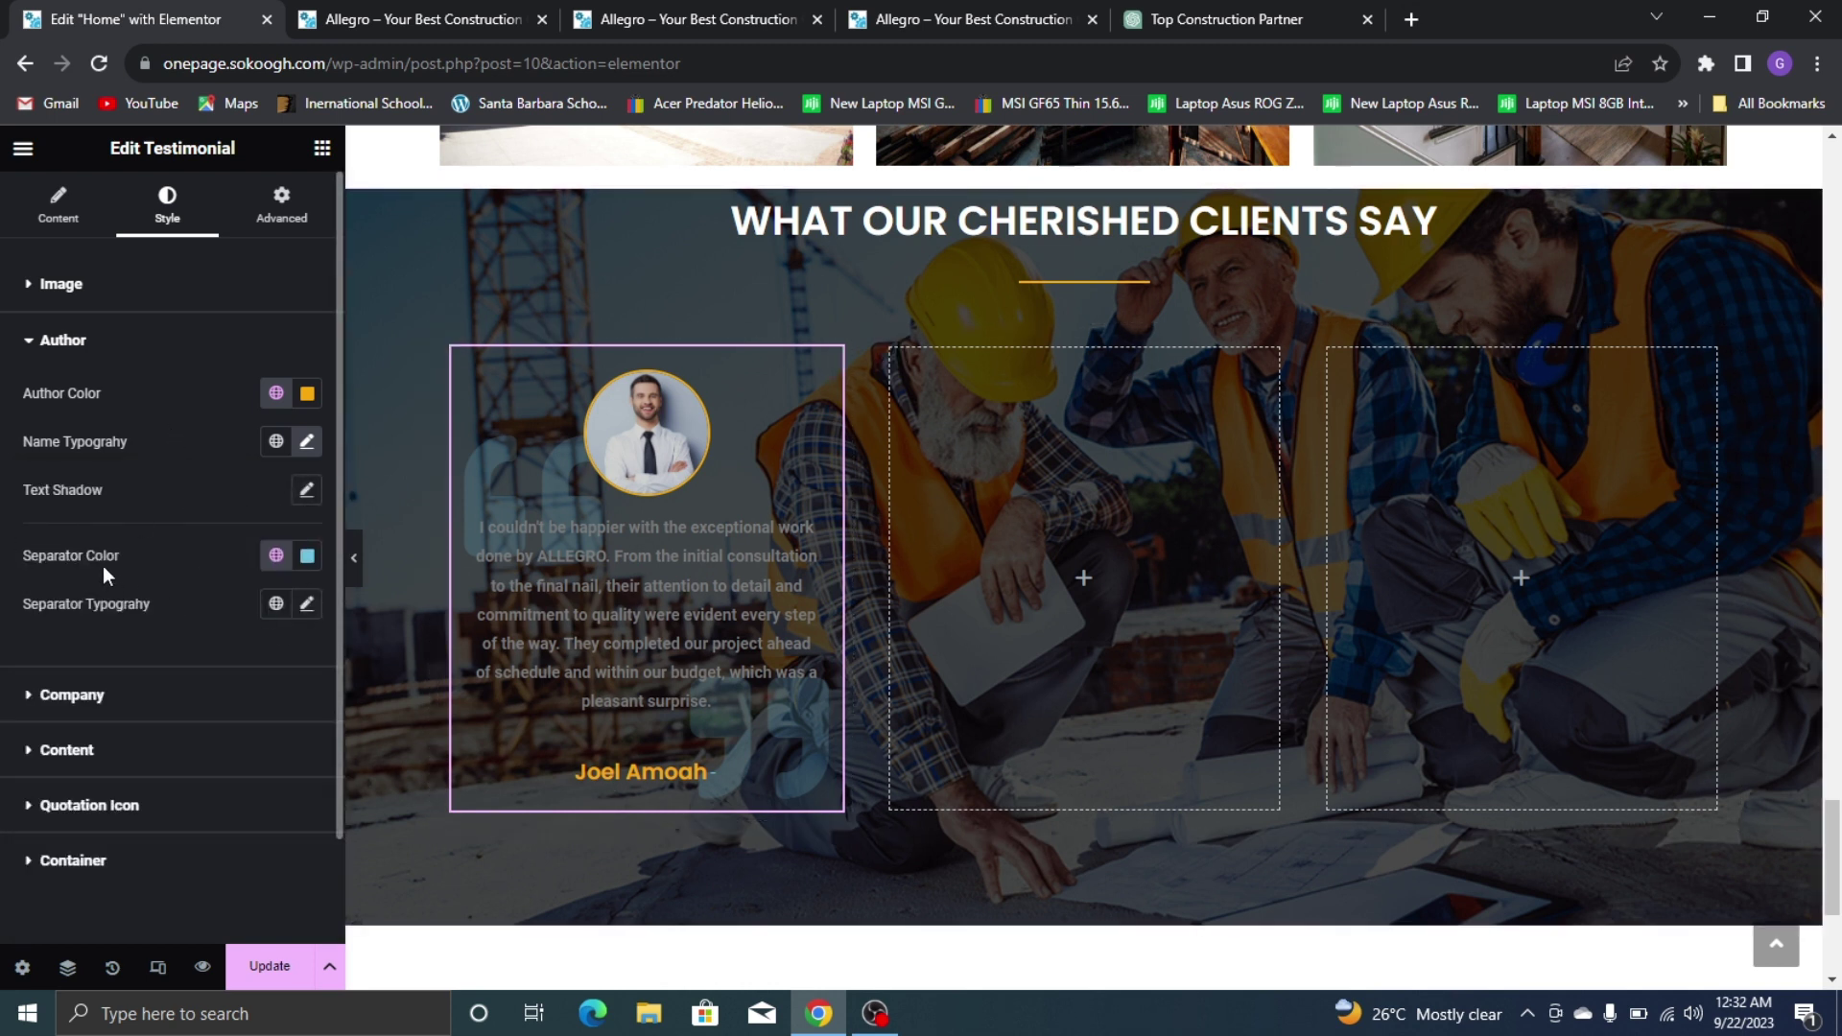
Make the author separator colour fully transparent and compare with the live site
{"action": "left_click", "coordinate": [308, 559]}
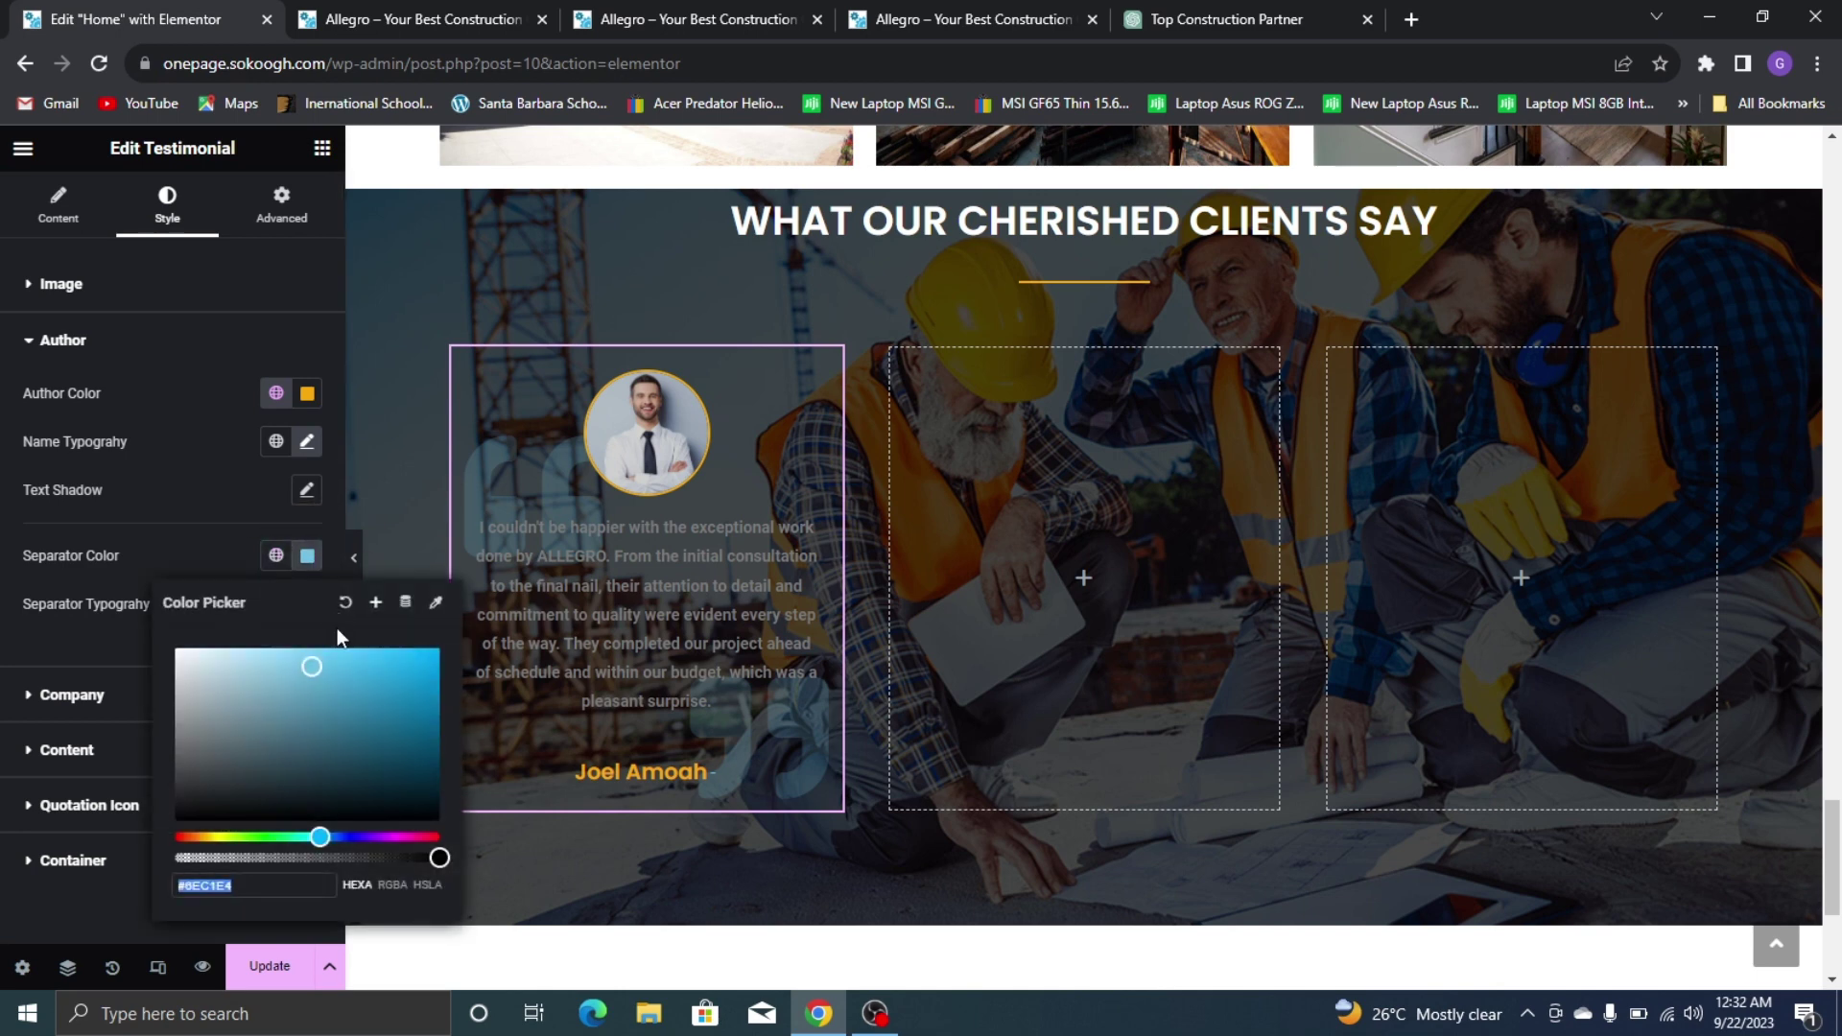
{"action": "left_click", "coordinate": [242, 699]}
{"action": "left_click_drag", "start_coordinate": [198, 856], "coordinate": [175, 858]}
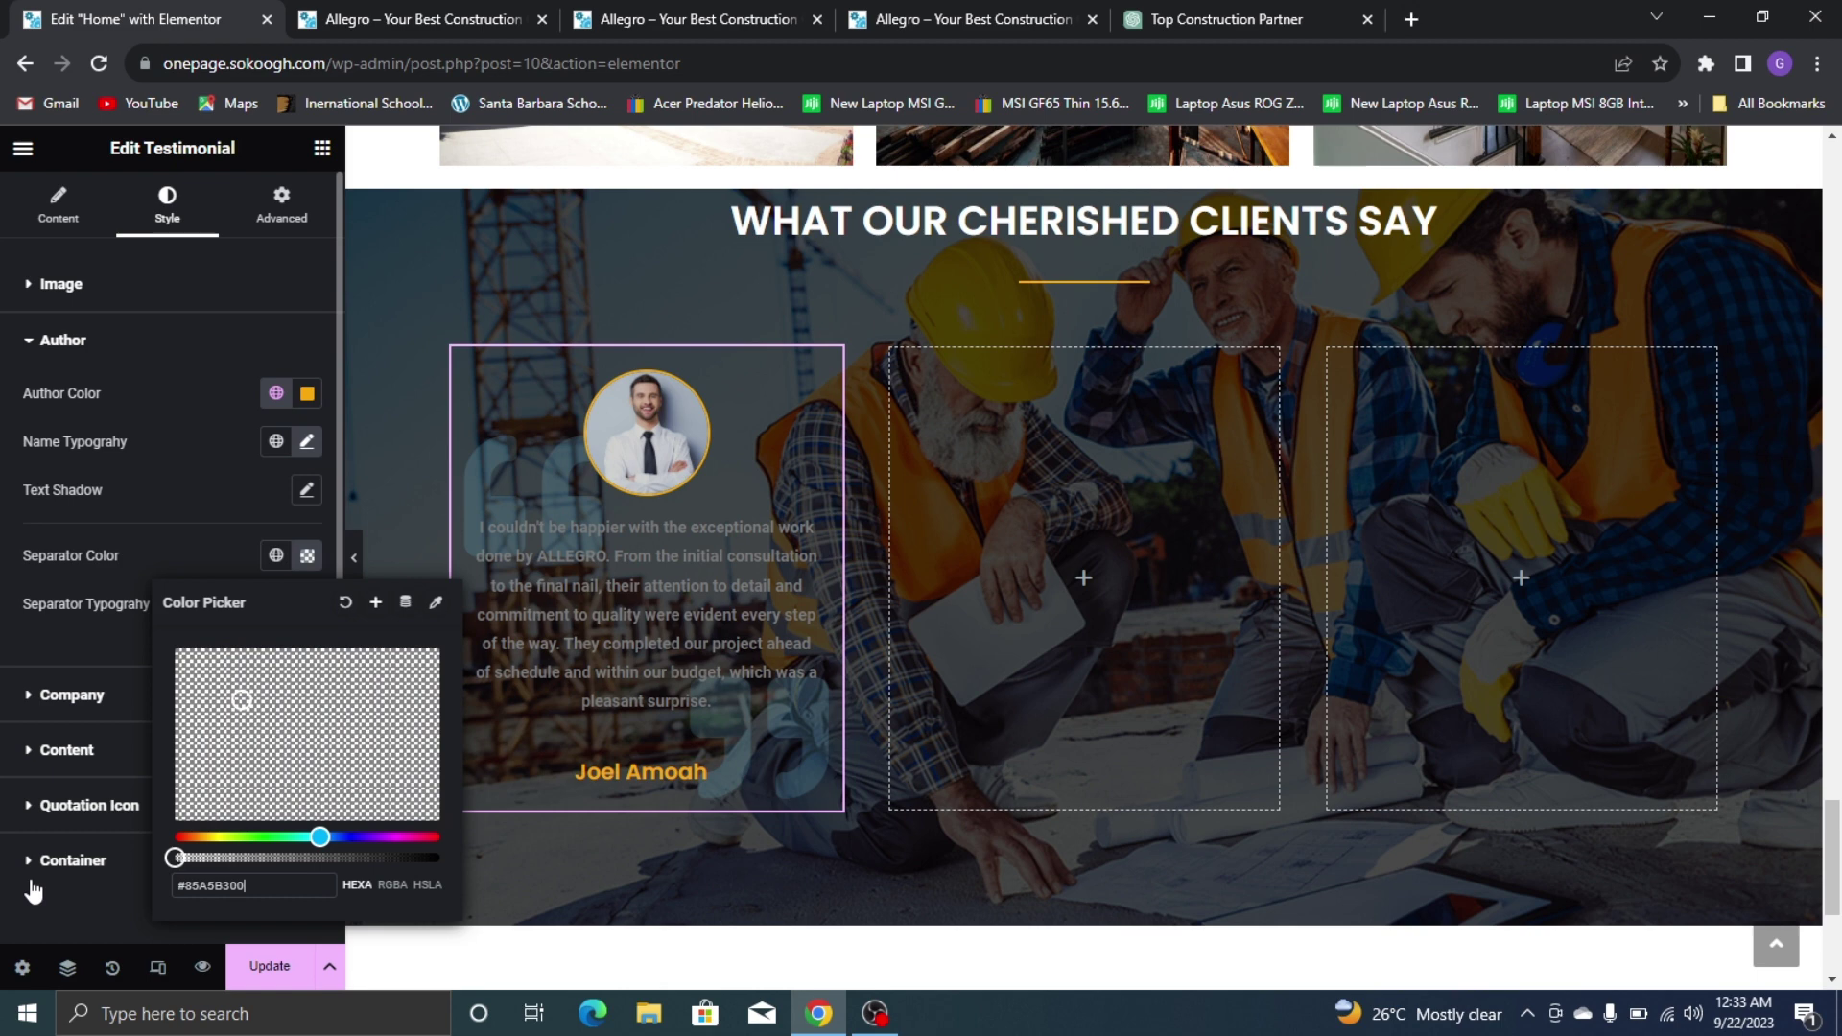
{"action": "left_click", "coordinate": [151, 561]}
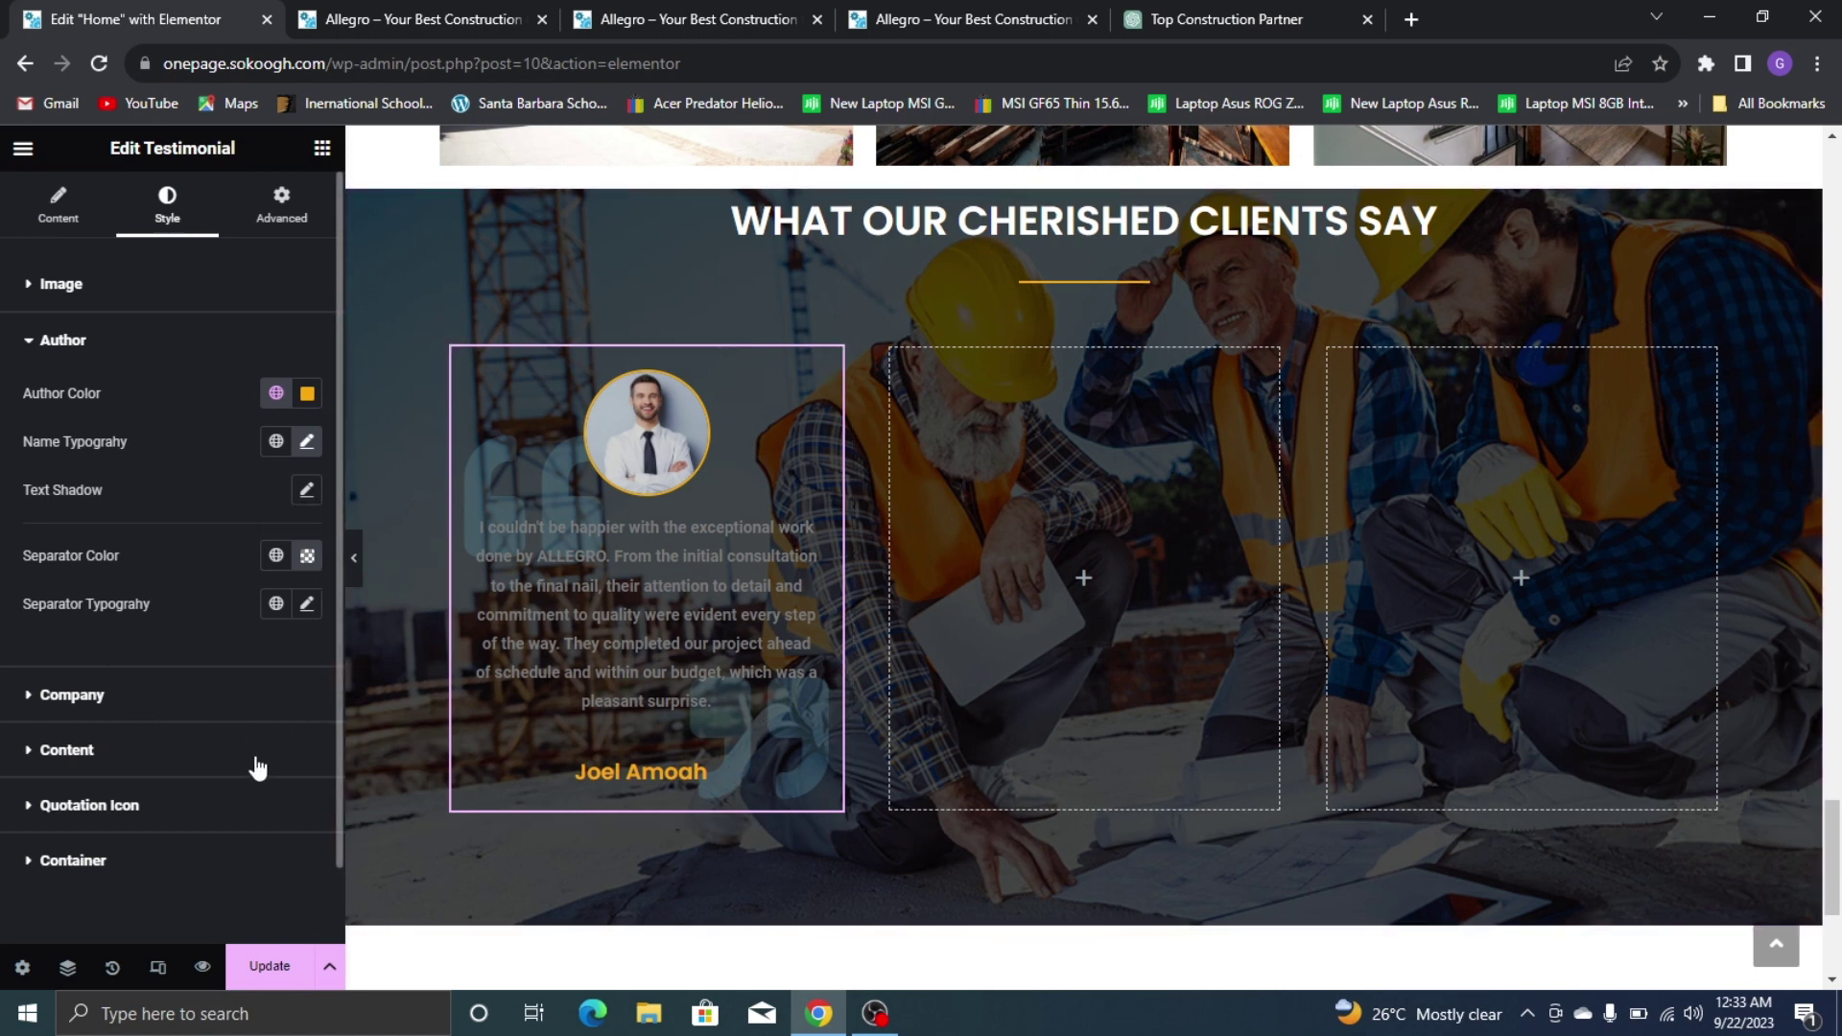
{"action": "left_click", "coordinate": [175, 758]}
{"action": "left_click", "coordinate": [935, 12]}
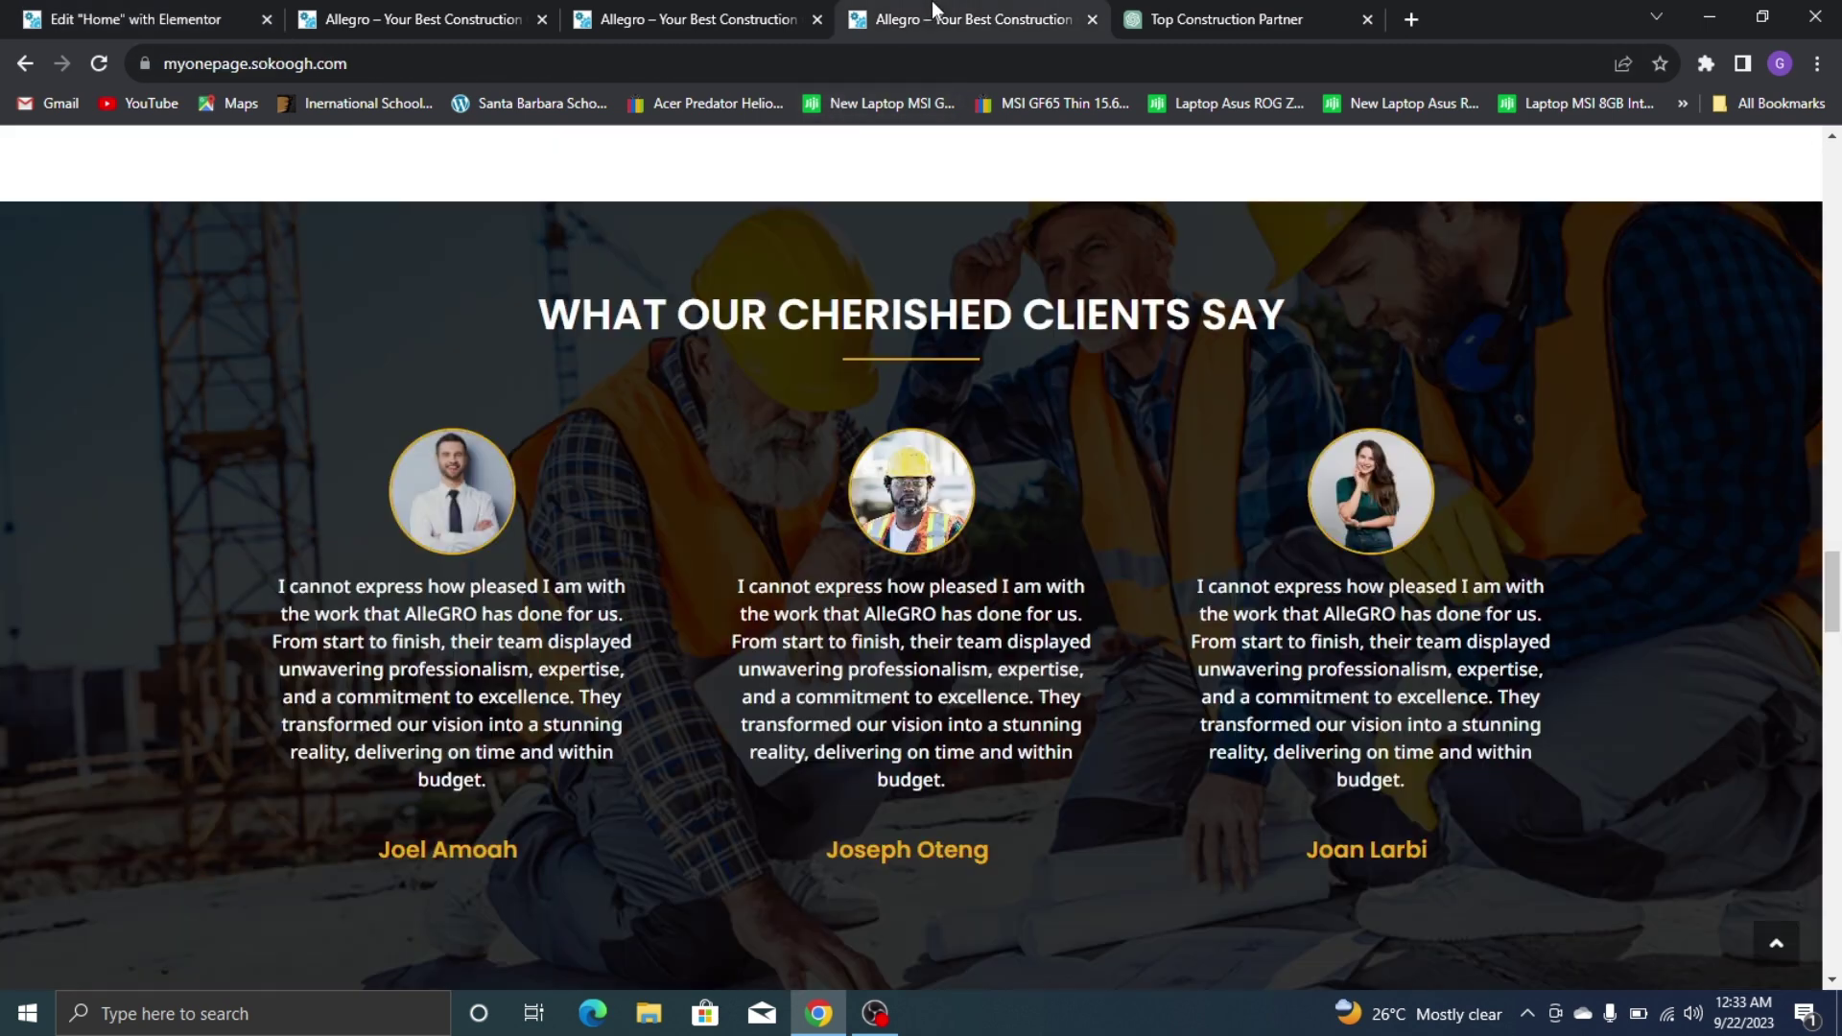
Make the testimonial text colour white
{"action": "left_click", "coordinate": [14, 12]}
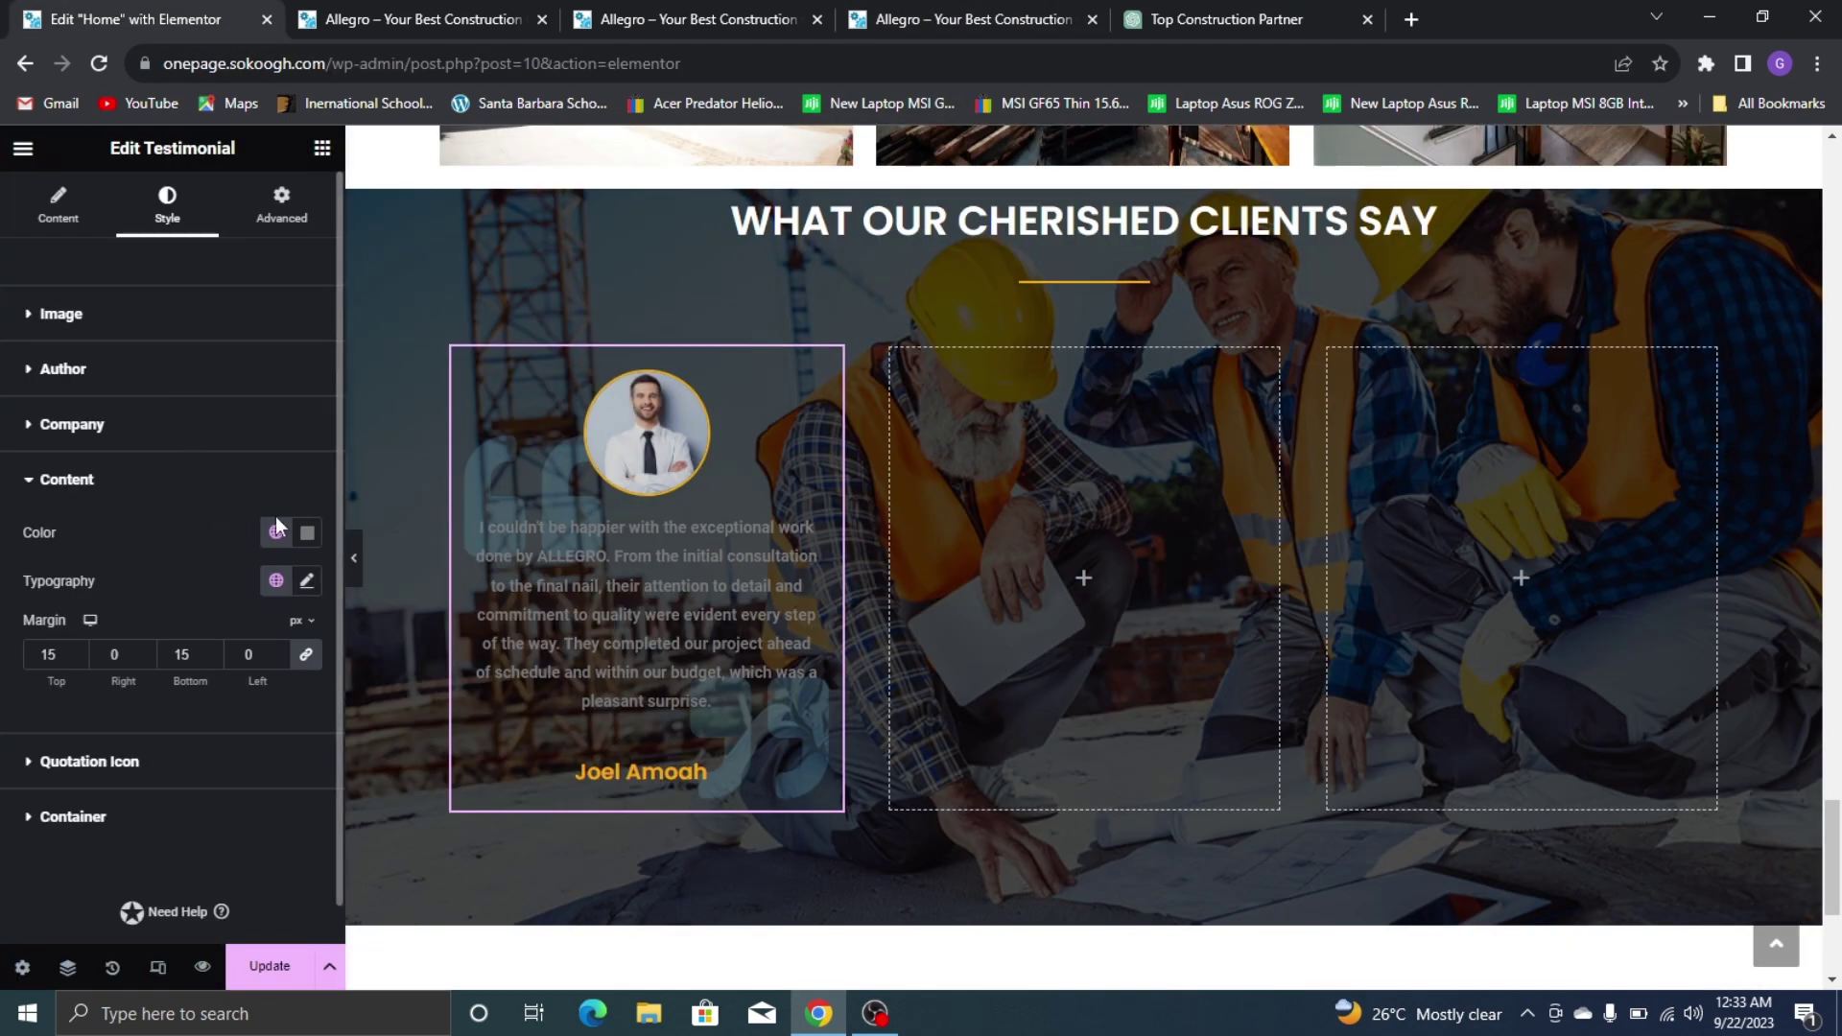
{"action": "left_click", "coordinate": [307, 532]}
{"action": "left_click_drag", "start_coordinate": [271, 656], "coordinate": [106, 619]}
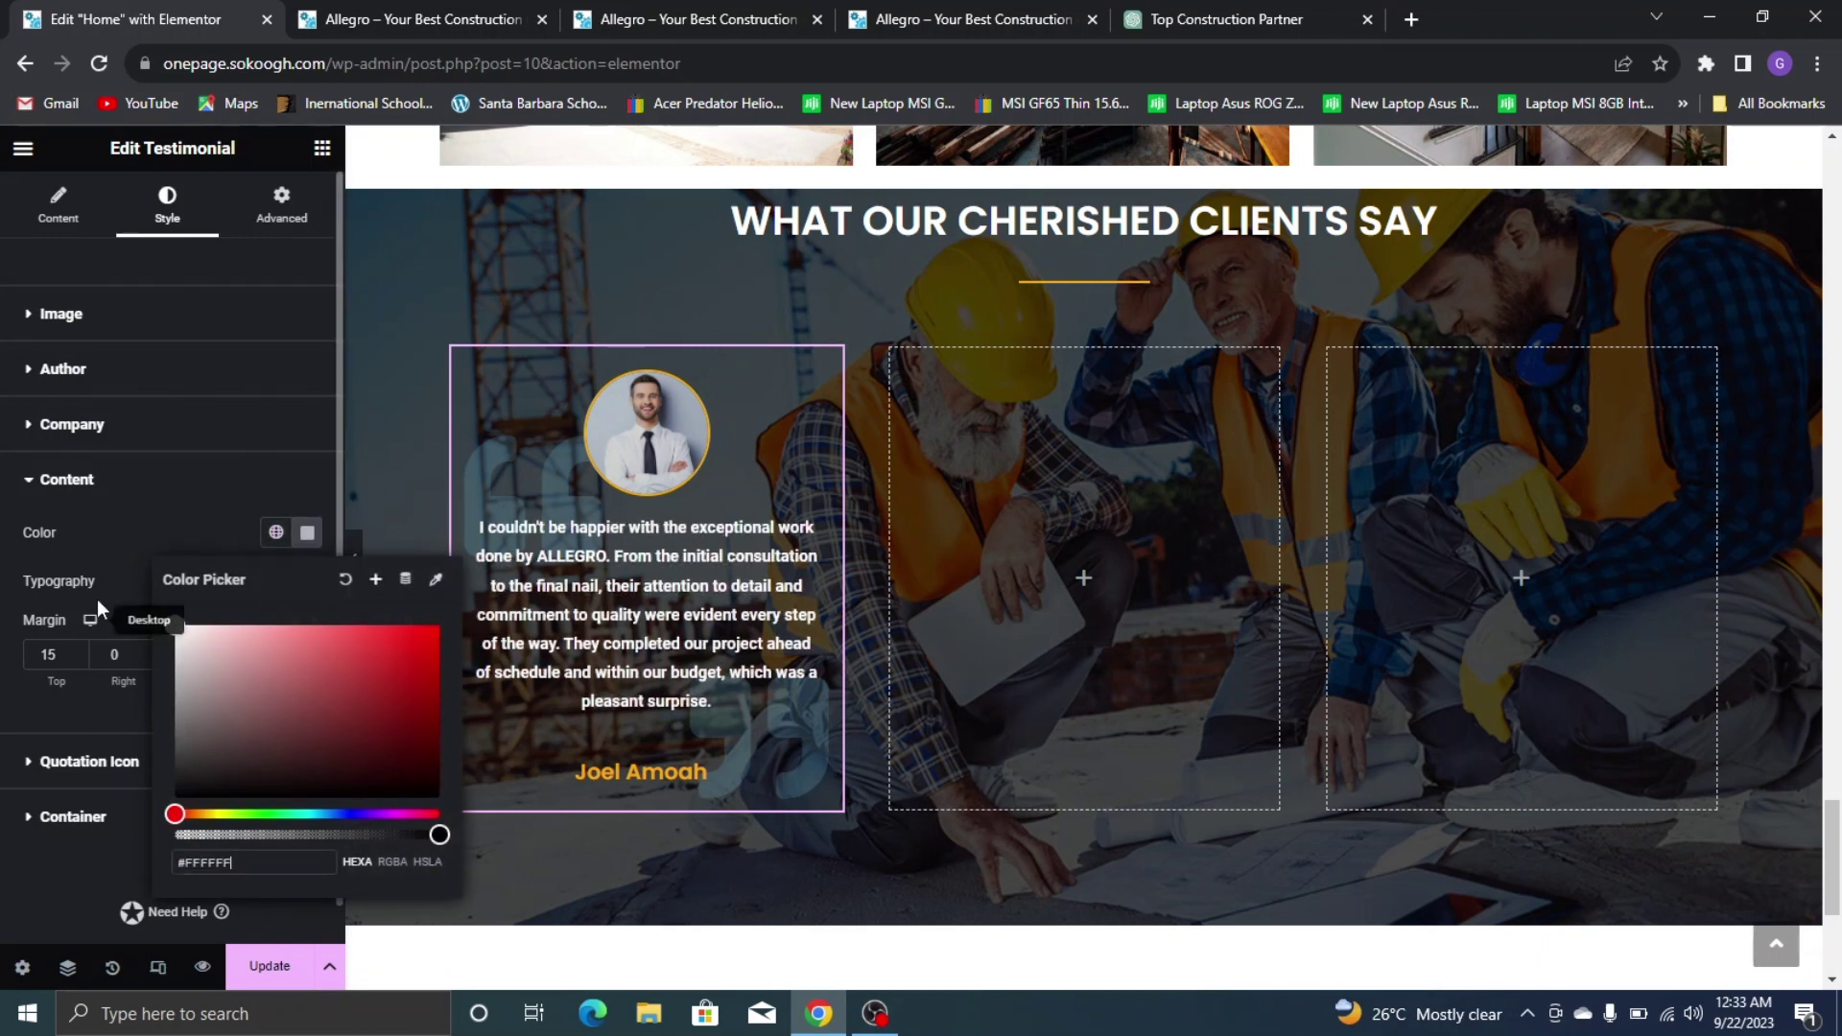
{"action": "left_click", "coordinate": [110, 543]}
Set the testimonial text typography to Noto Sans, weight 500, size 15
{"action": "left_click", "coordinate": [307, 581]}
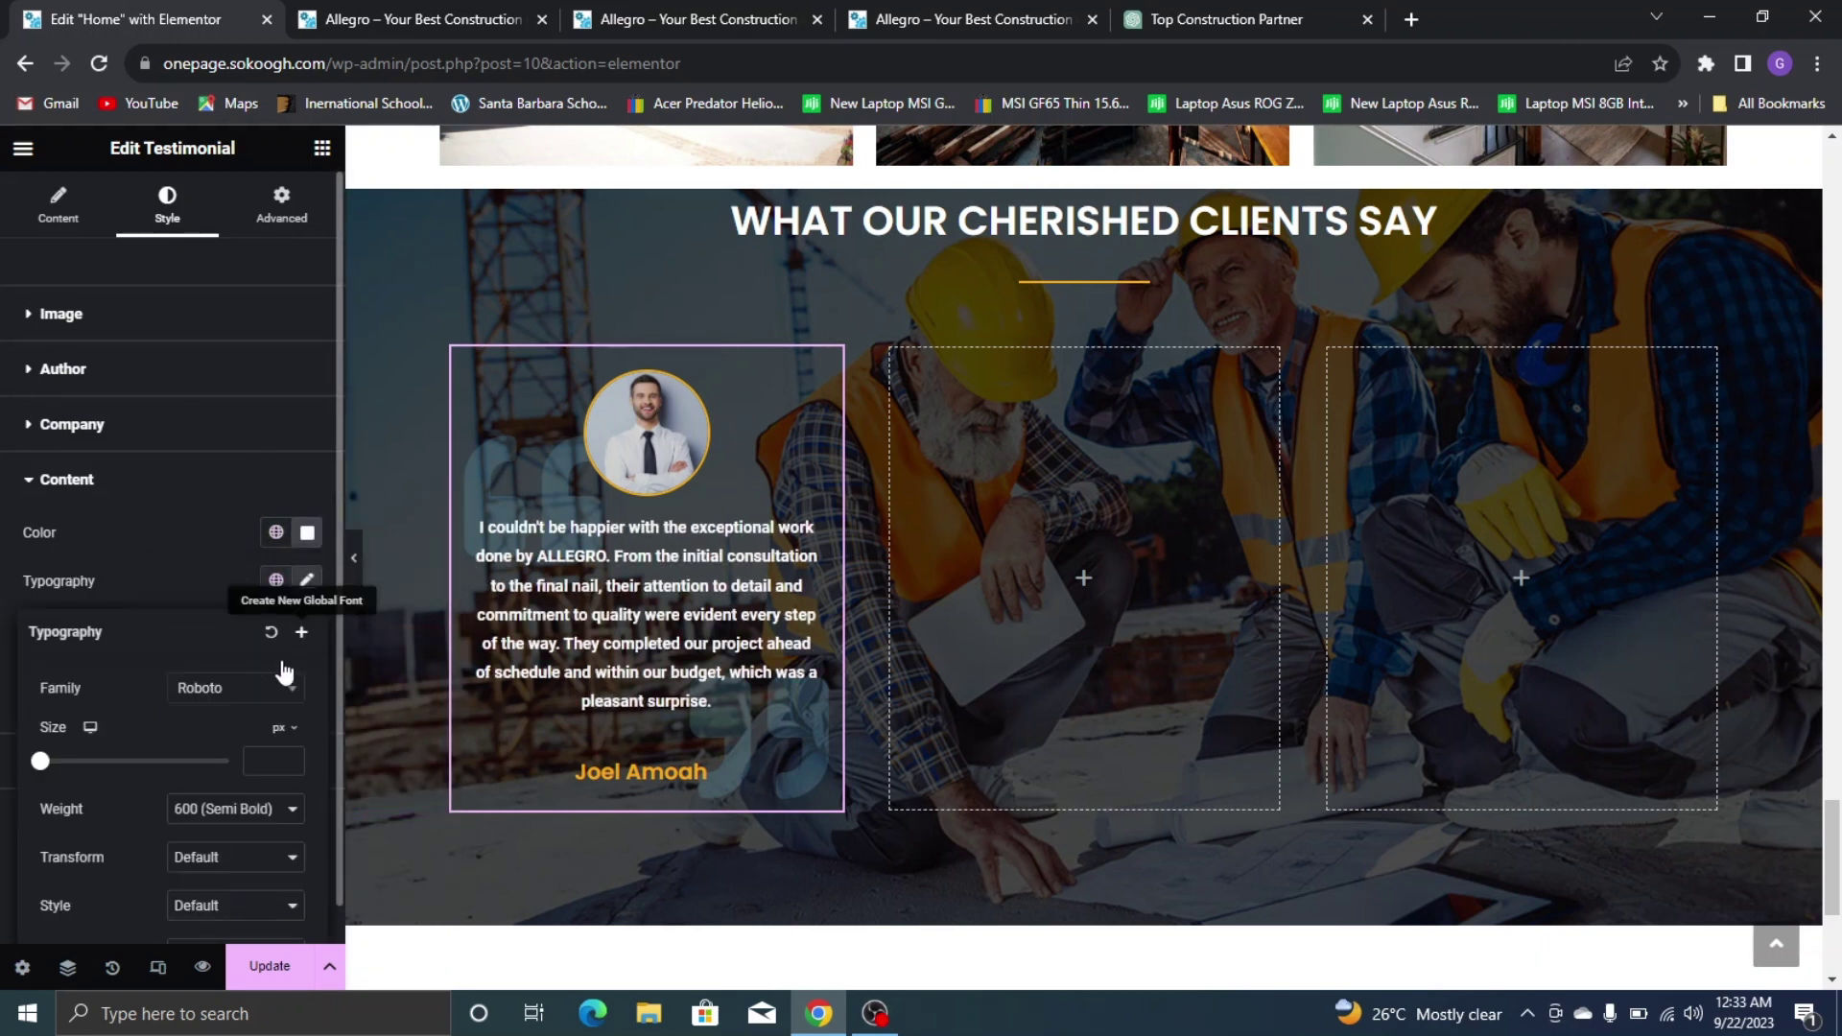
{"action": "left_click", "coordinate": [245, 687]}
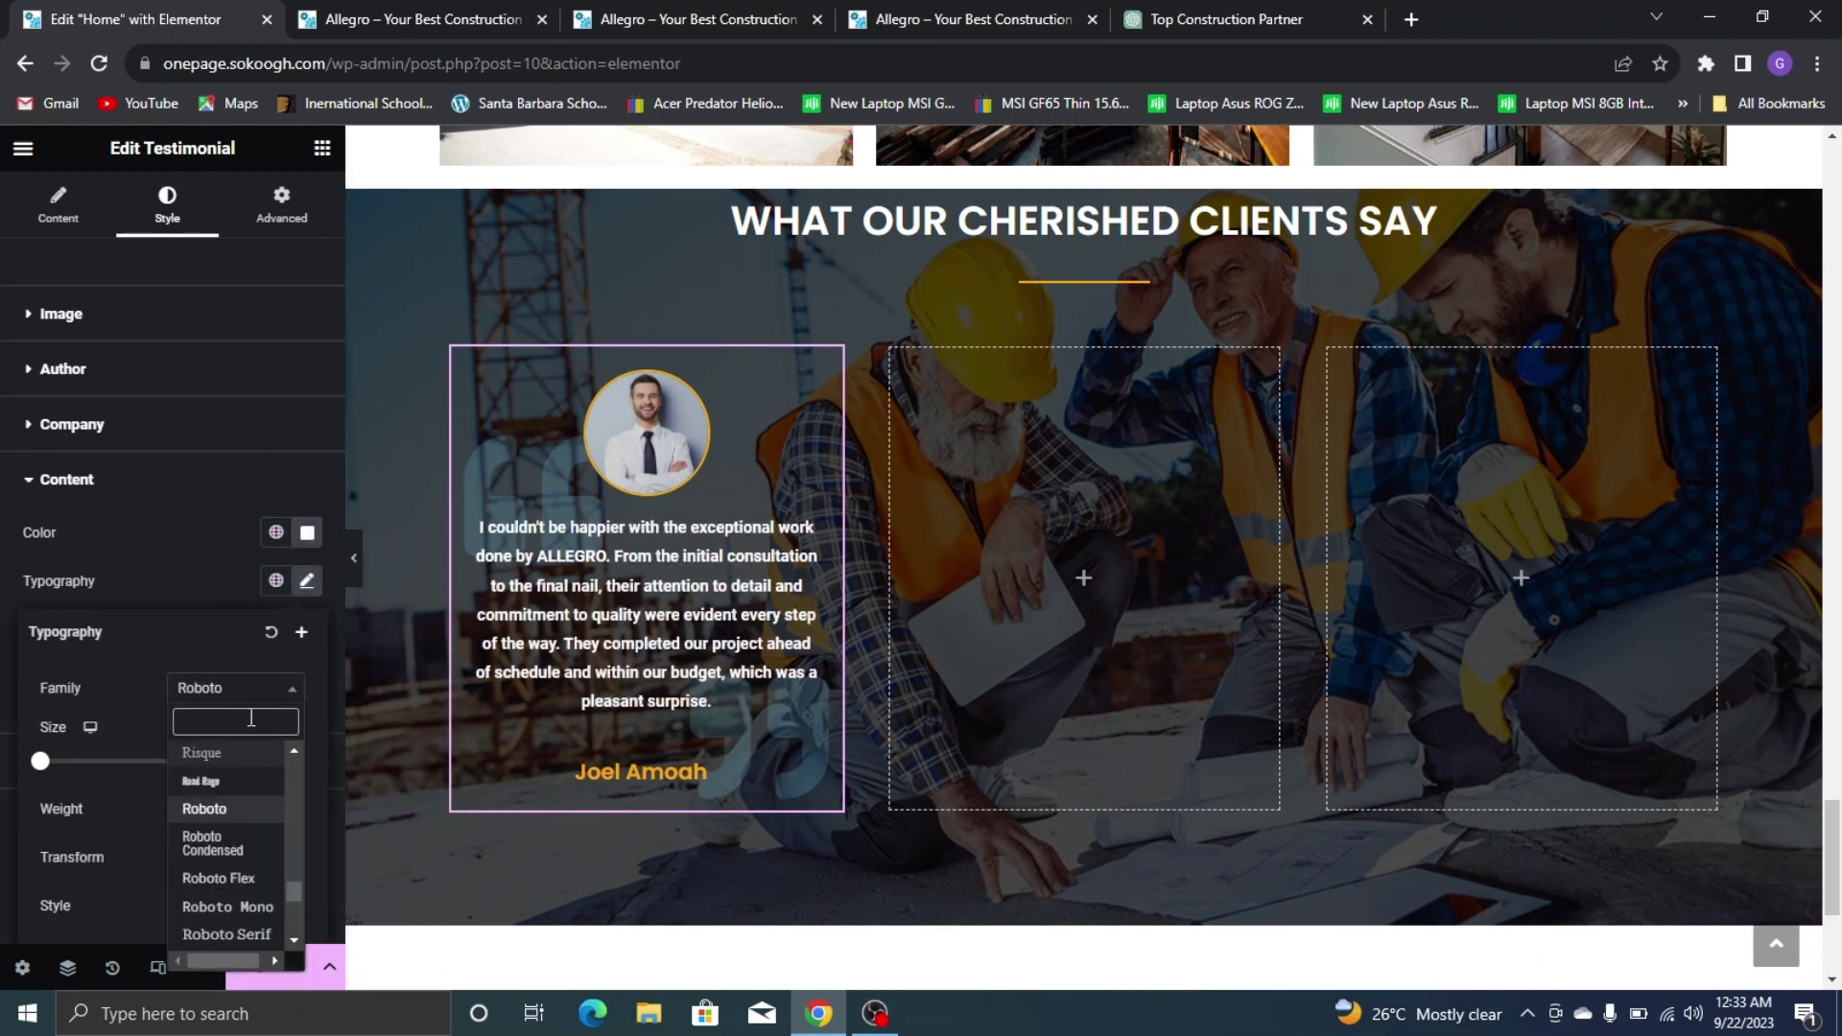
{"action": "type", "text": "noyo"}
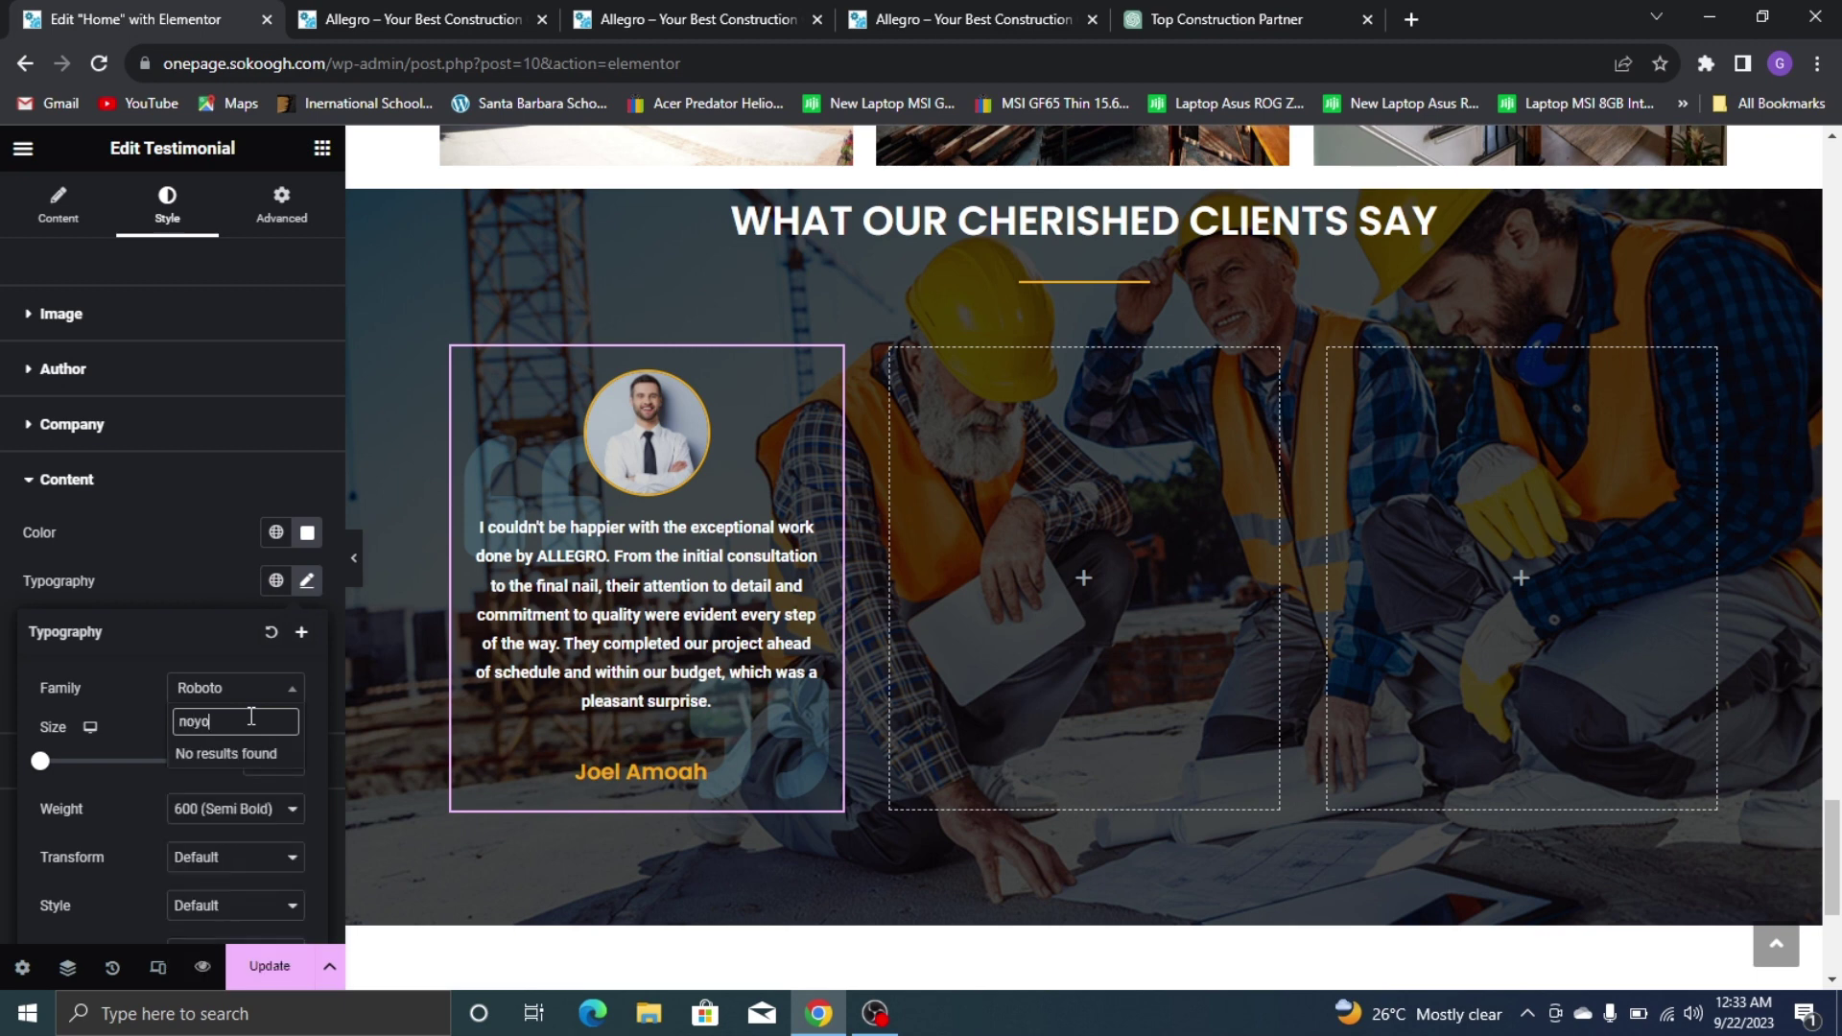
{"action": "key", "text": "BackSpace"}
{"action": "key", "text": "BackSpace"}
{"action": "type", "text": "to sa"}
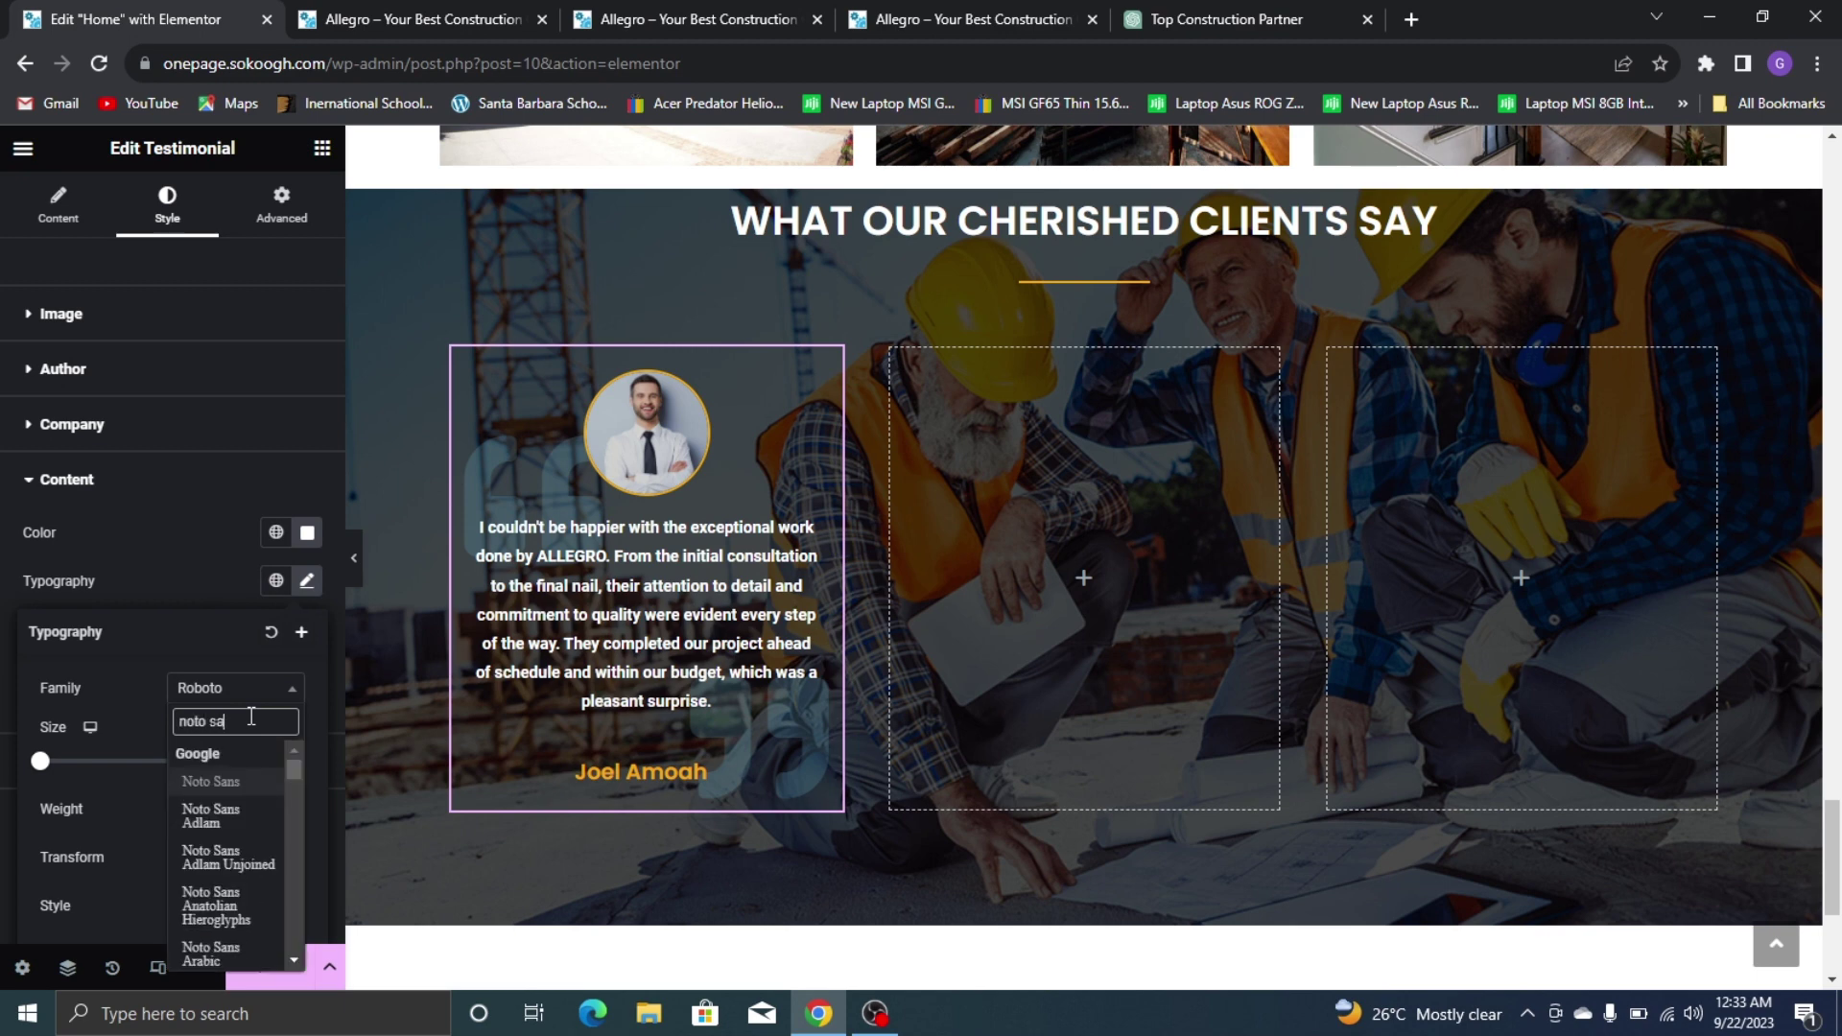
{"action": "type", "text": "ns"}
{"action": "left_click", "coordinate": [256, 781]}
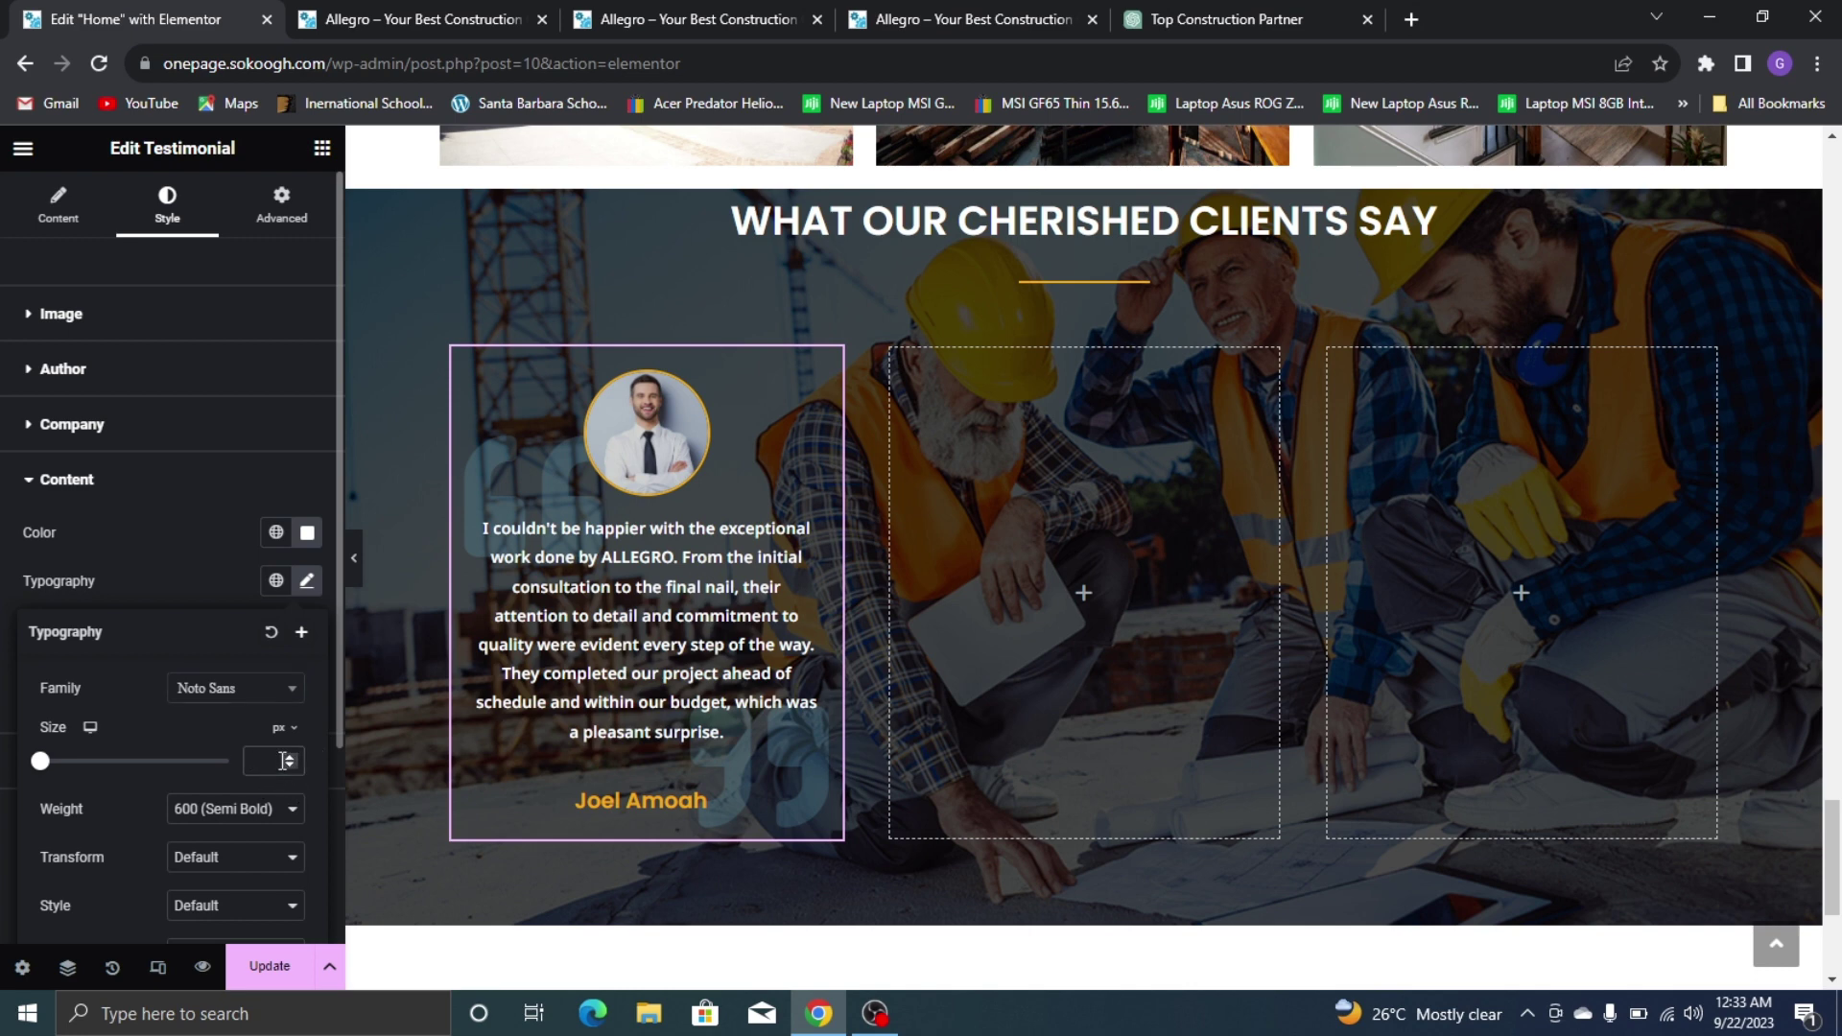
{"action": "left_click", "coordinate": [247, 808]}
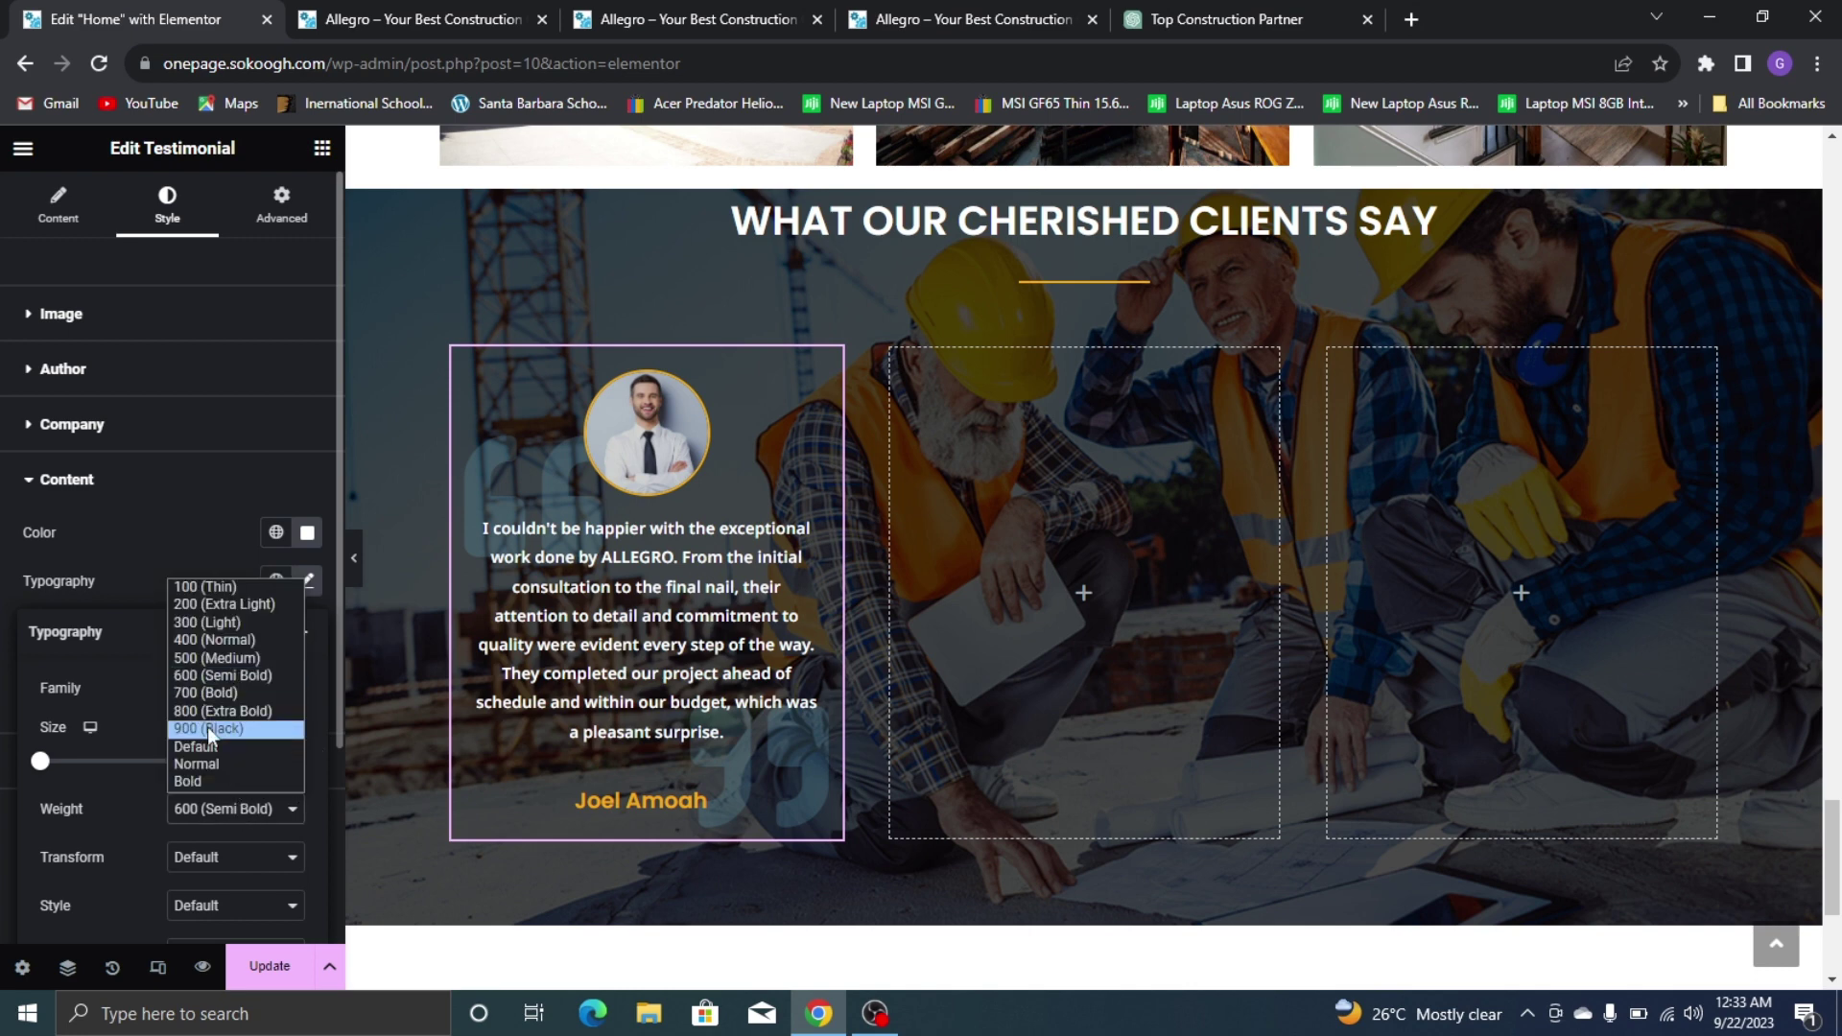
{"action": "left_click", "coordinate": [232, 660]}
{"action": "left_click", "coordinate": [259, 762]}
{"action": "type", "text": "15"}
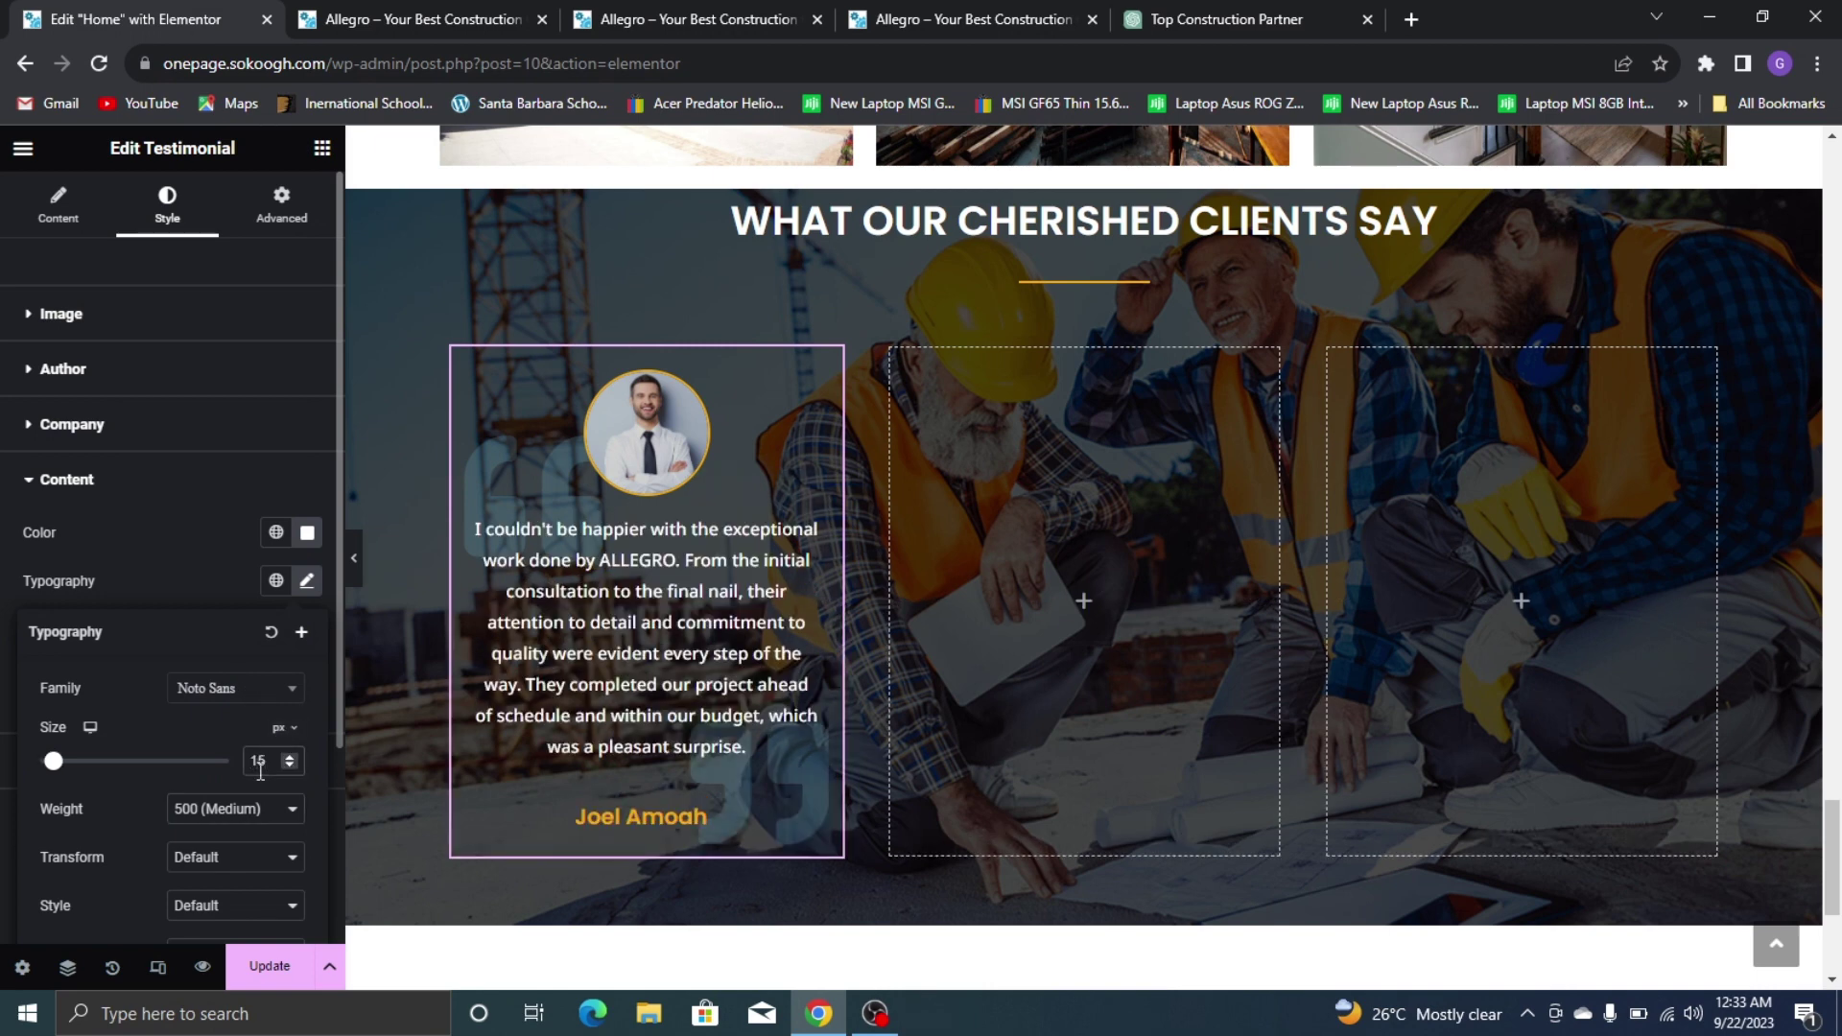
{"action": "key", "text": "Up"}
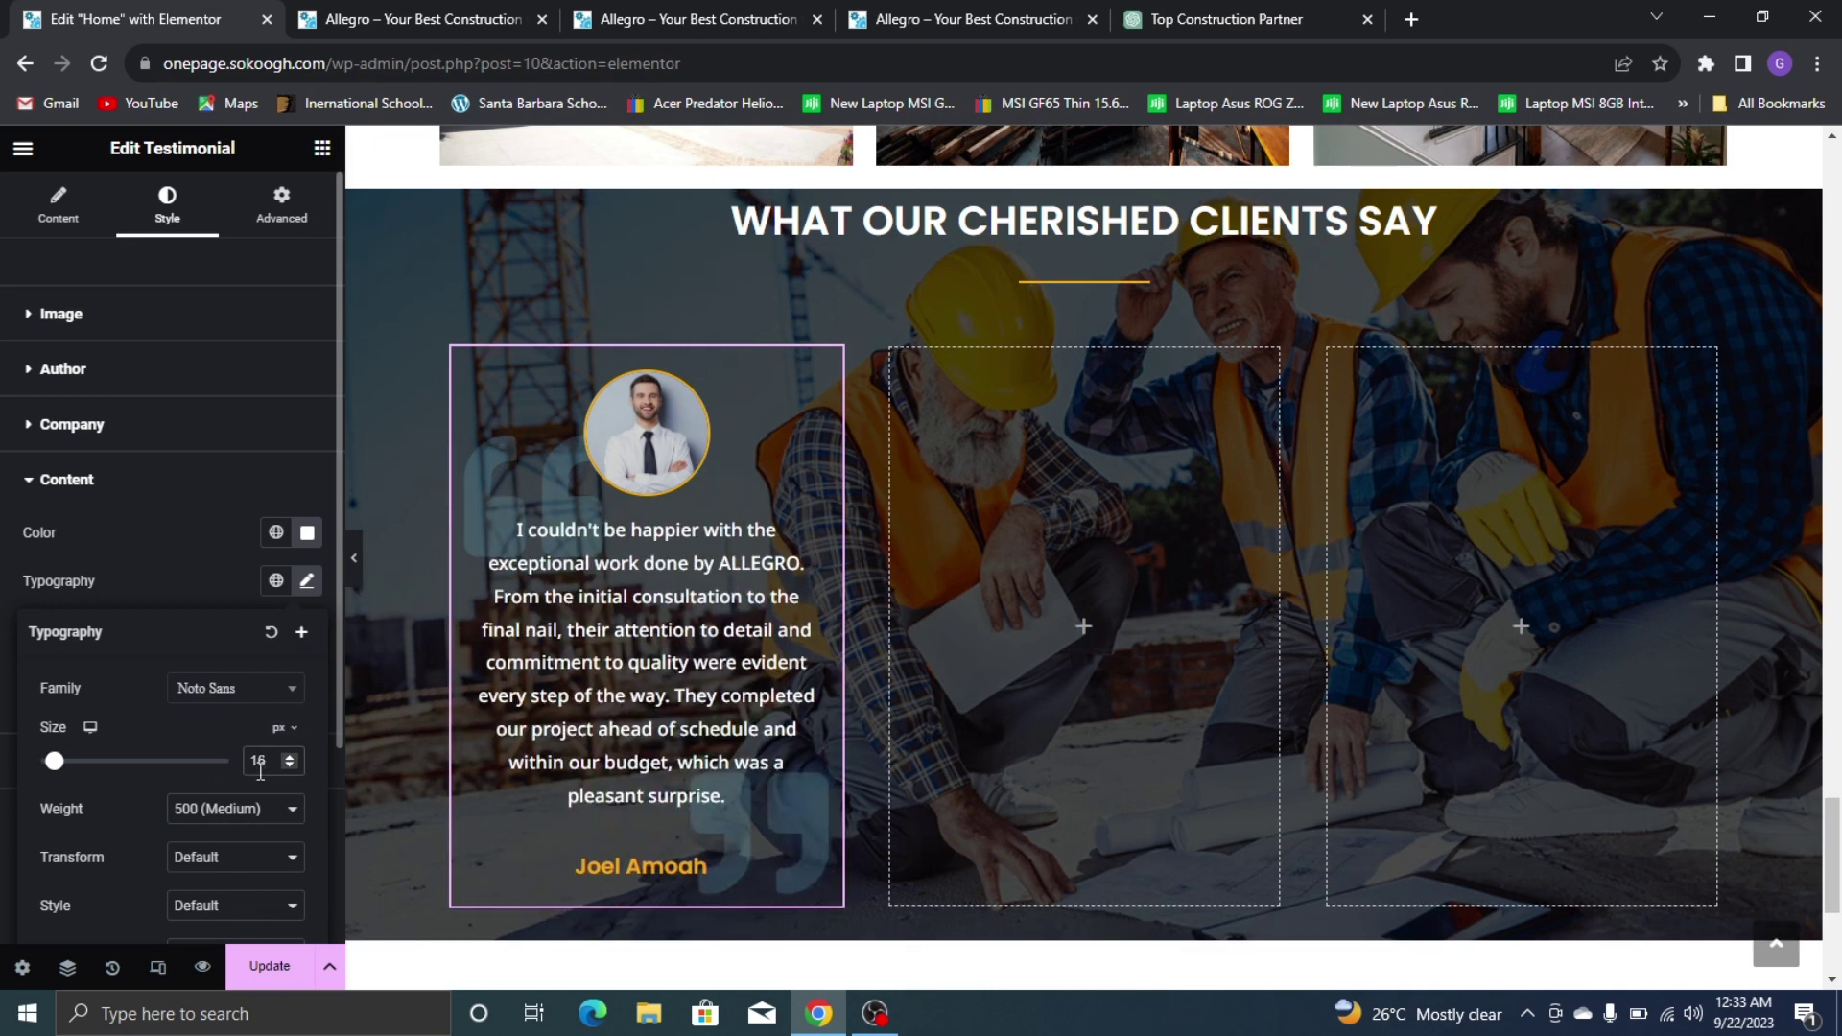
{"action": "key", "text": "Down"}
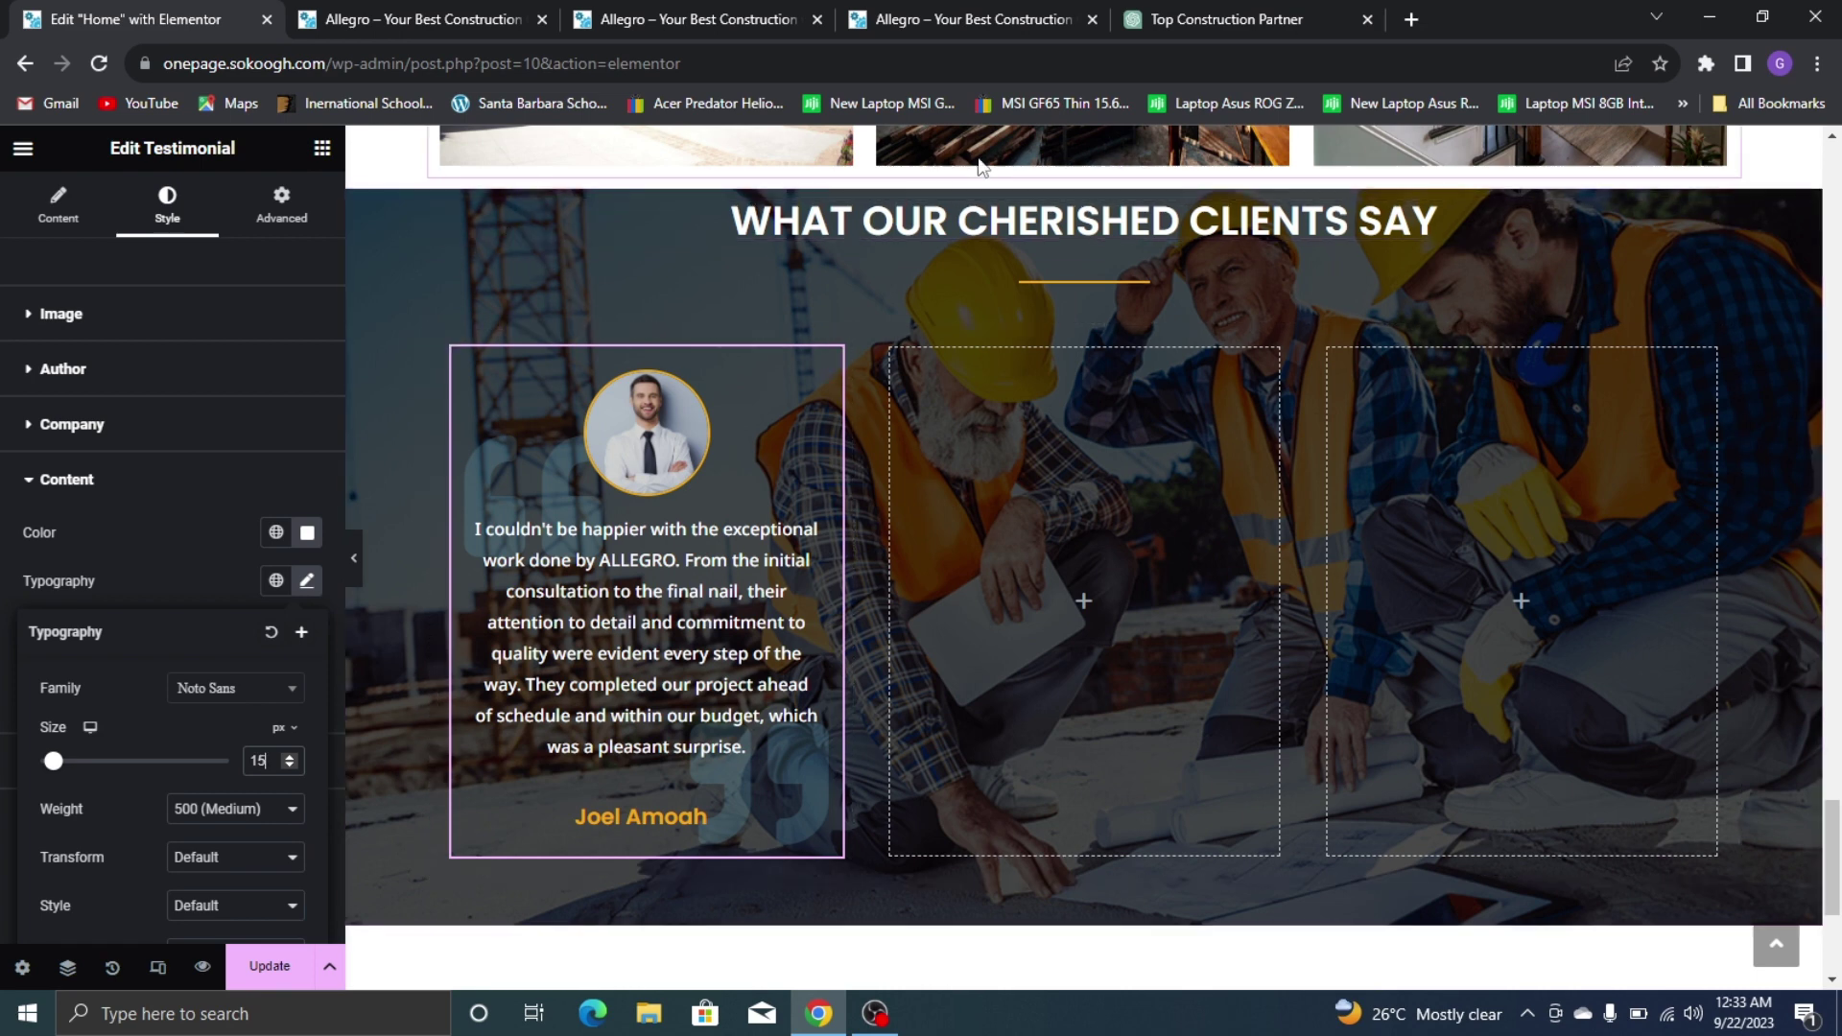
Widen the testimonials section and its inner row container to 1214 px
{"action": "left_click", "coordinate": [1085, 180]}
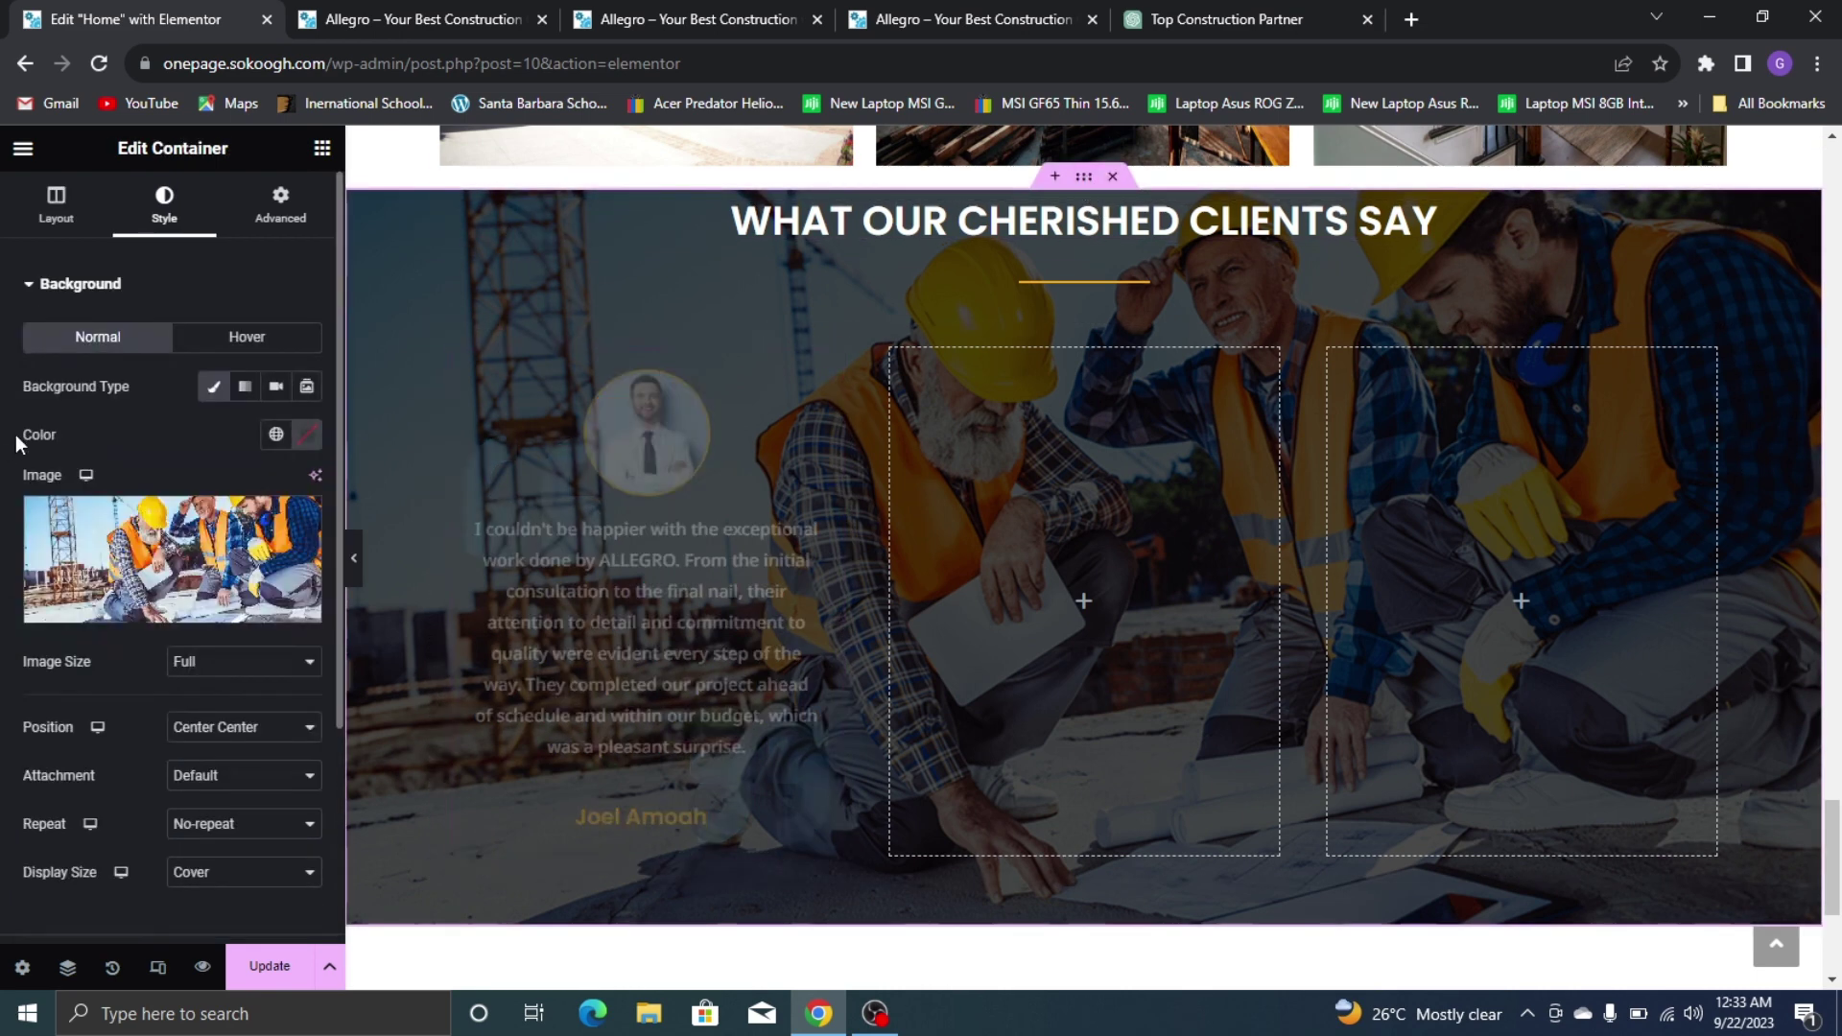
{"action": "left_click", "coordinate": [54, 211]}
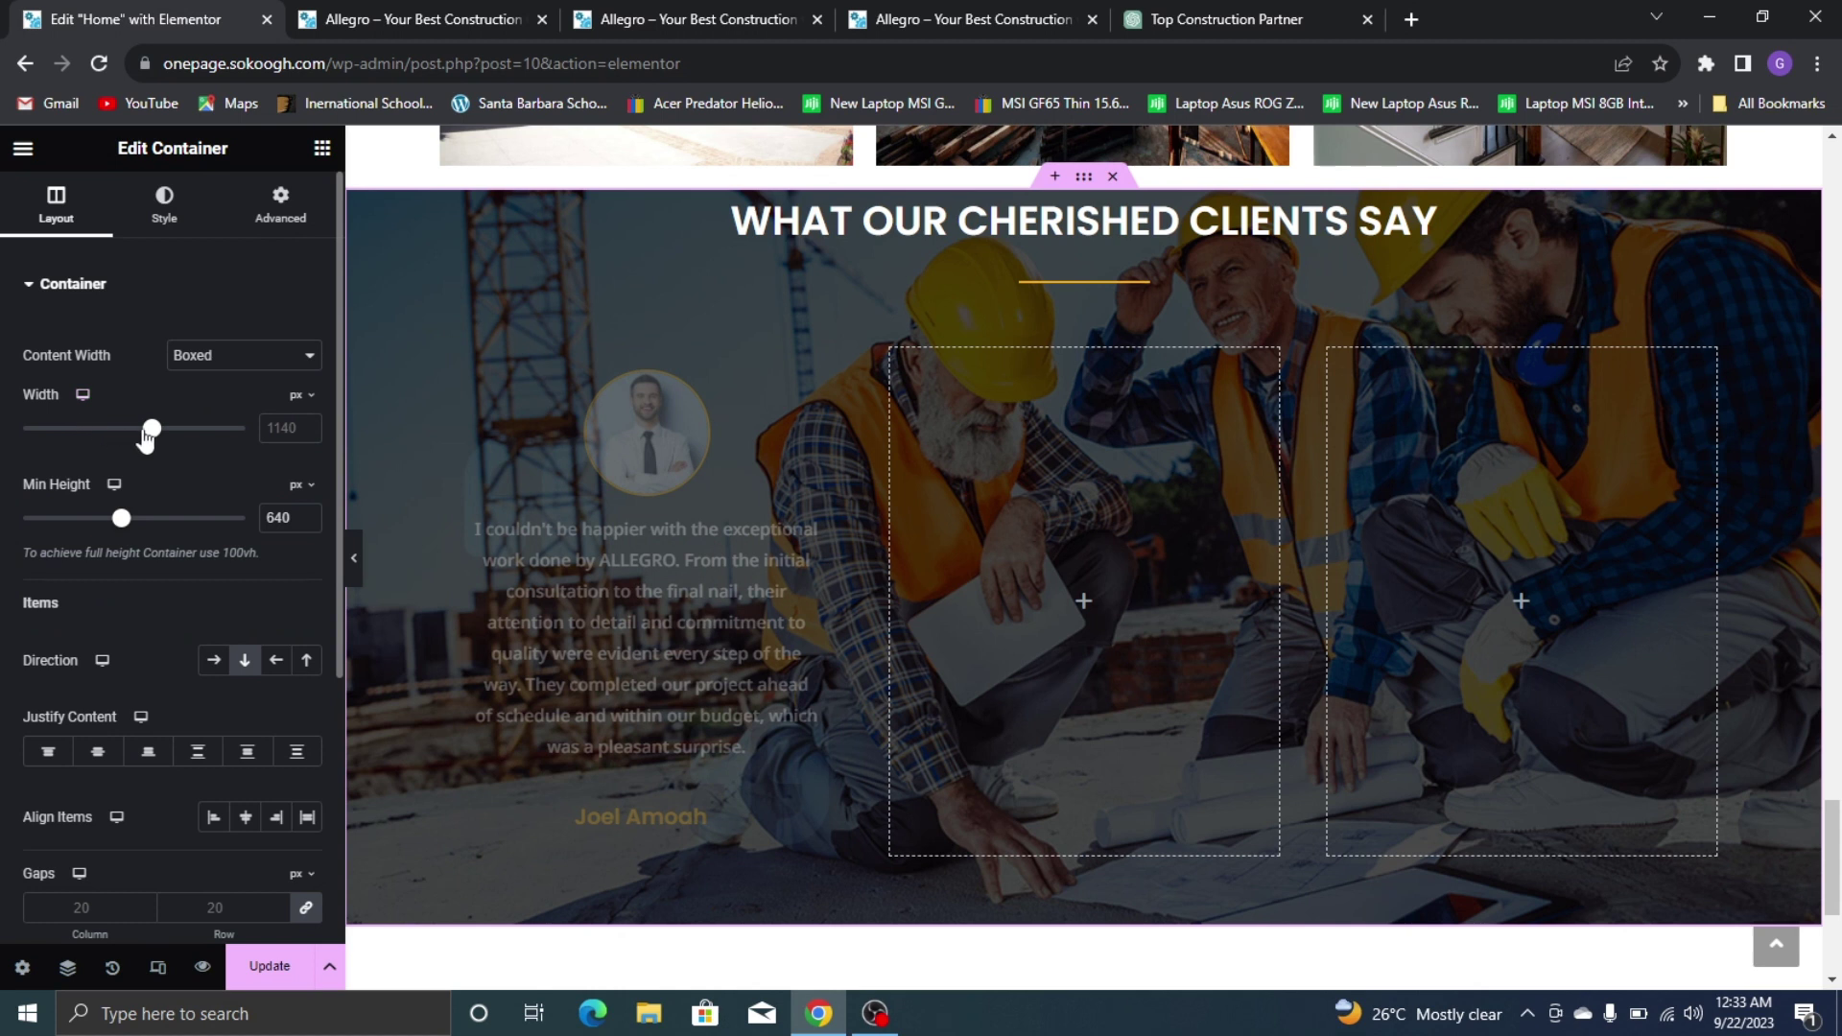
{"action": "left_click_drag", "start_coordinate": [152, 432], "coordinate": [153, 434]}
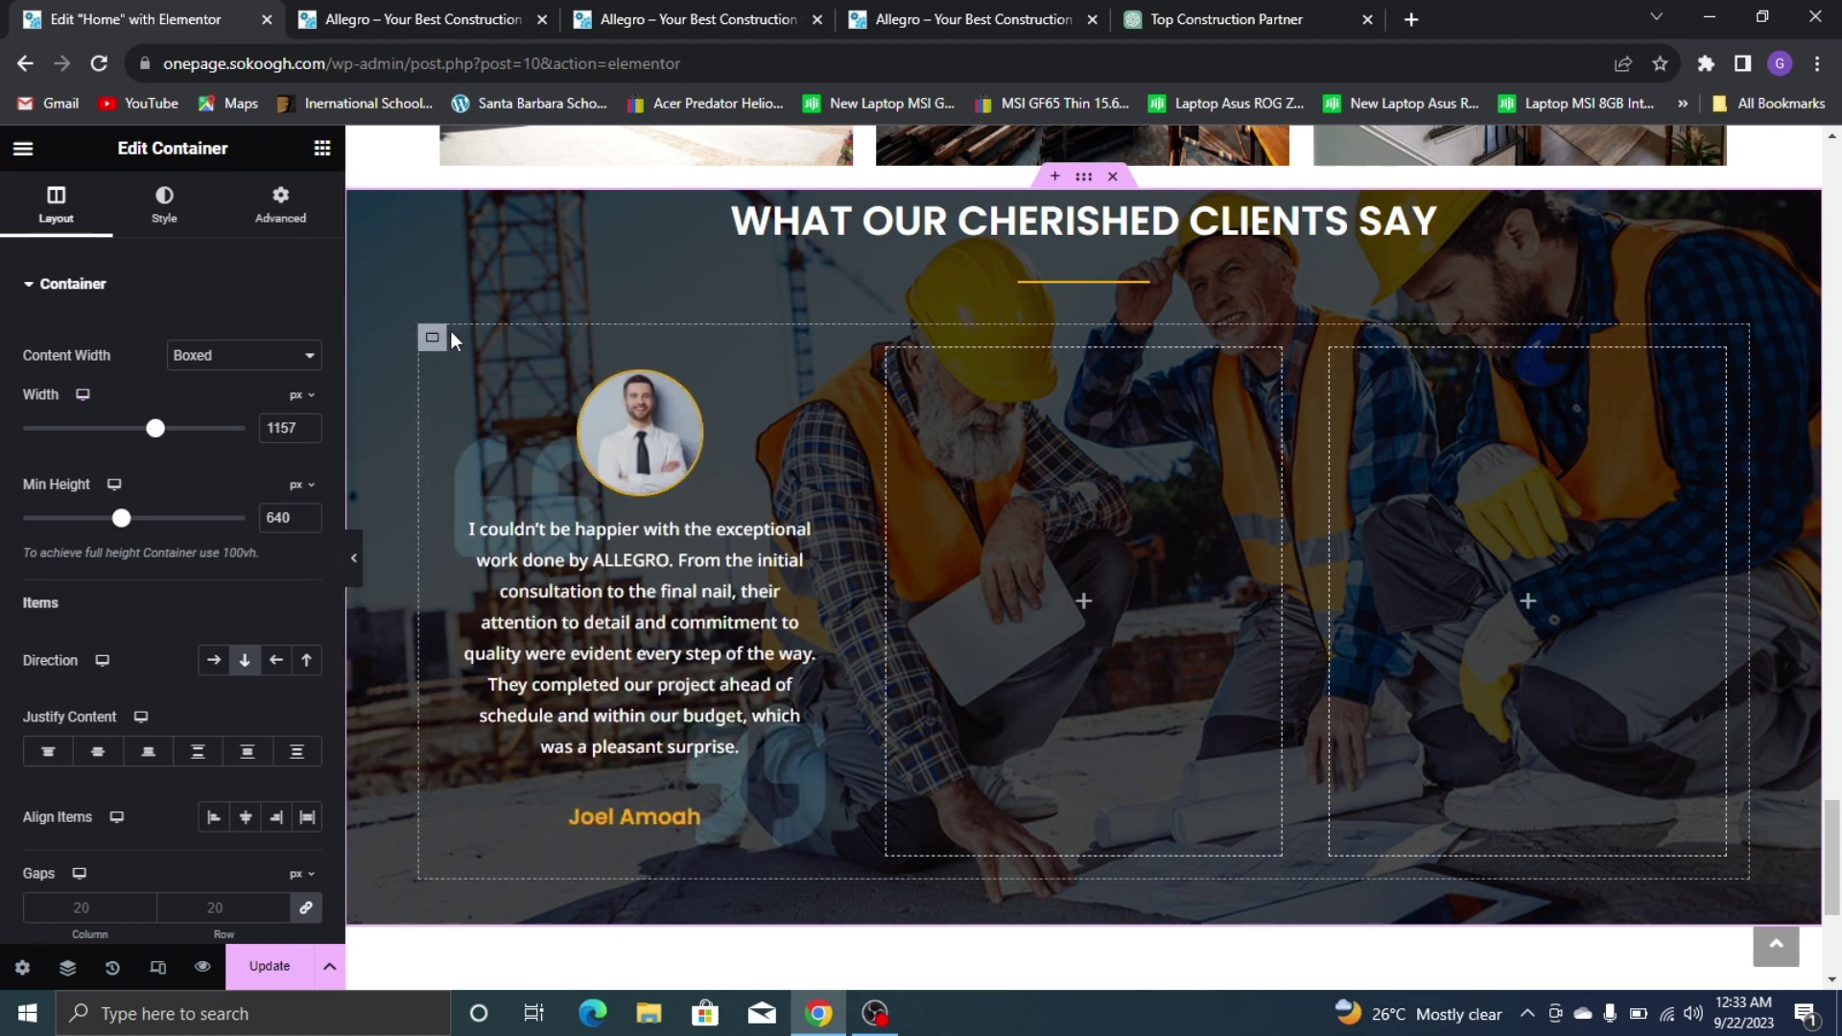
{"action": "left_click", "coordinate": [433, 337]}
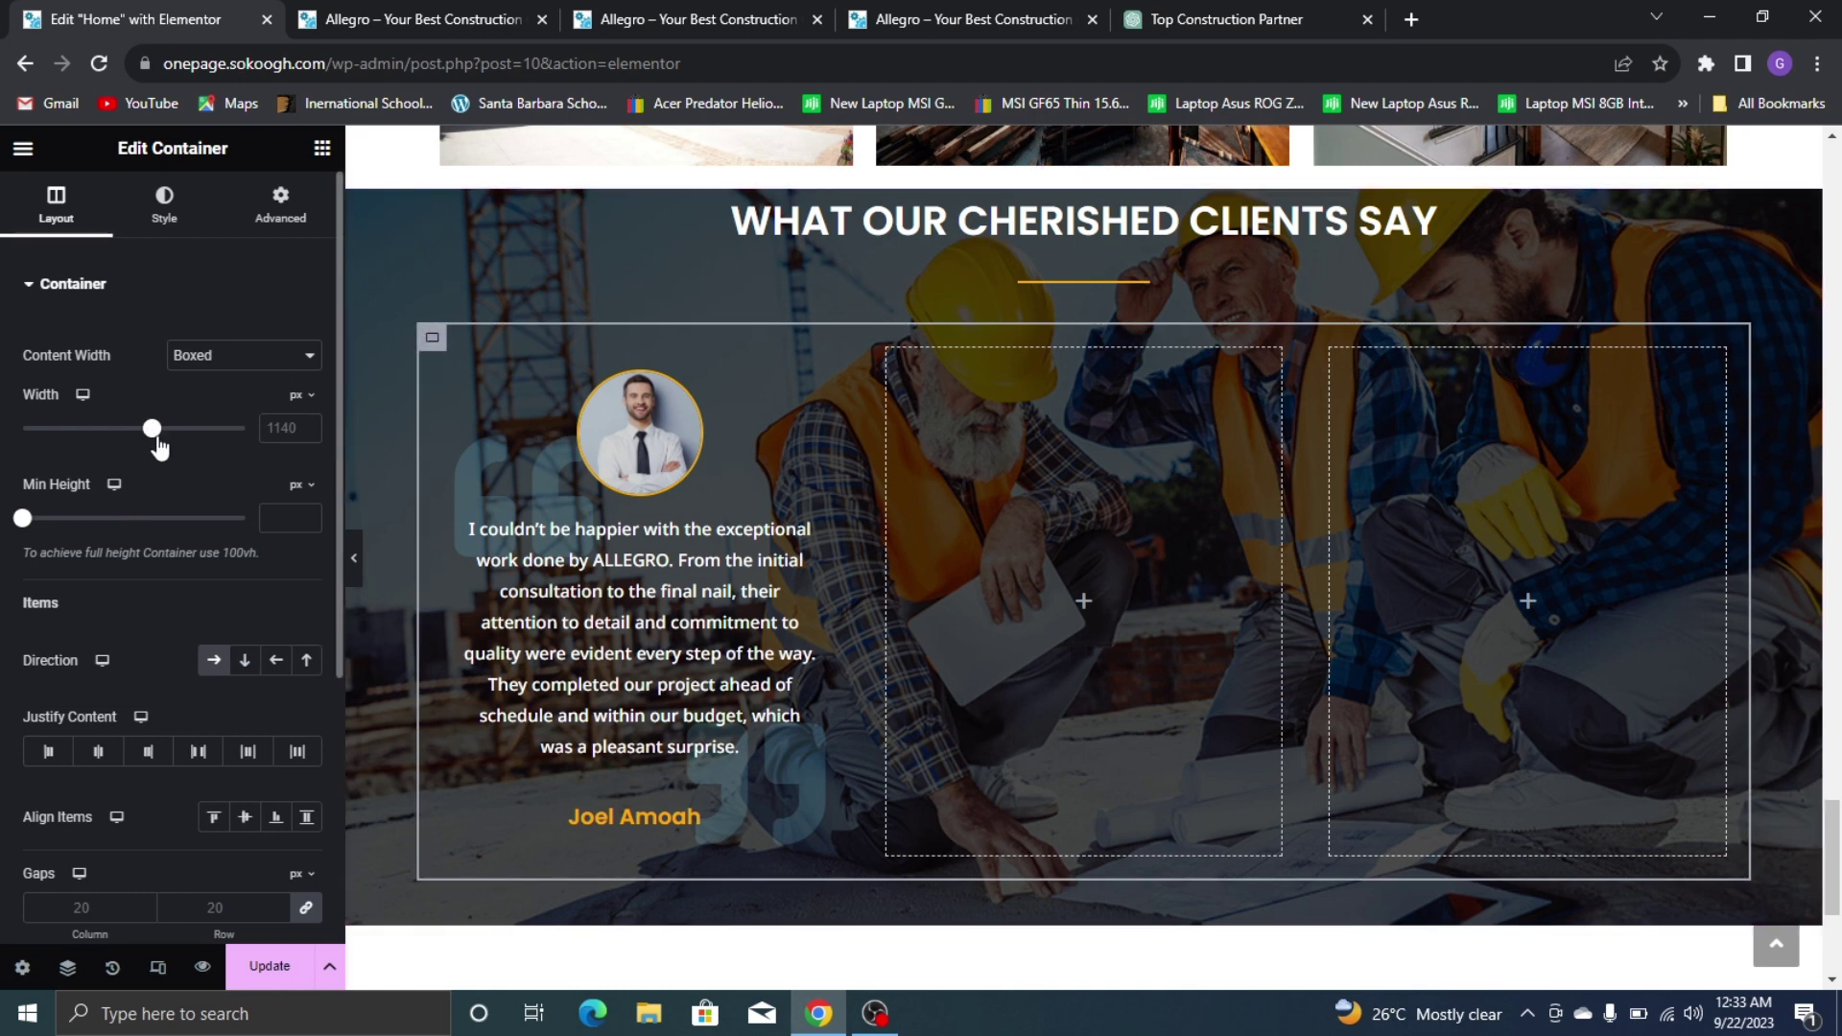
{"action": "left_click_drag", "start_coordinate": [153, 429], "coordinate": [171, 440]}
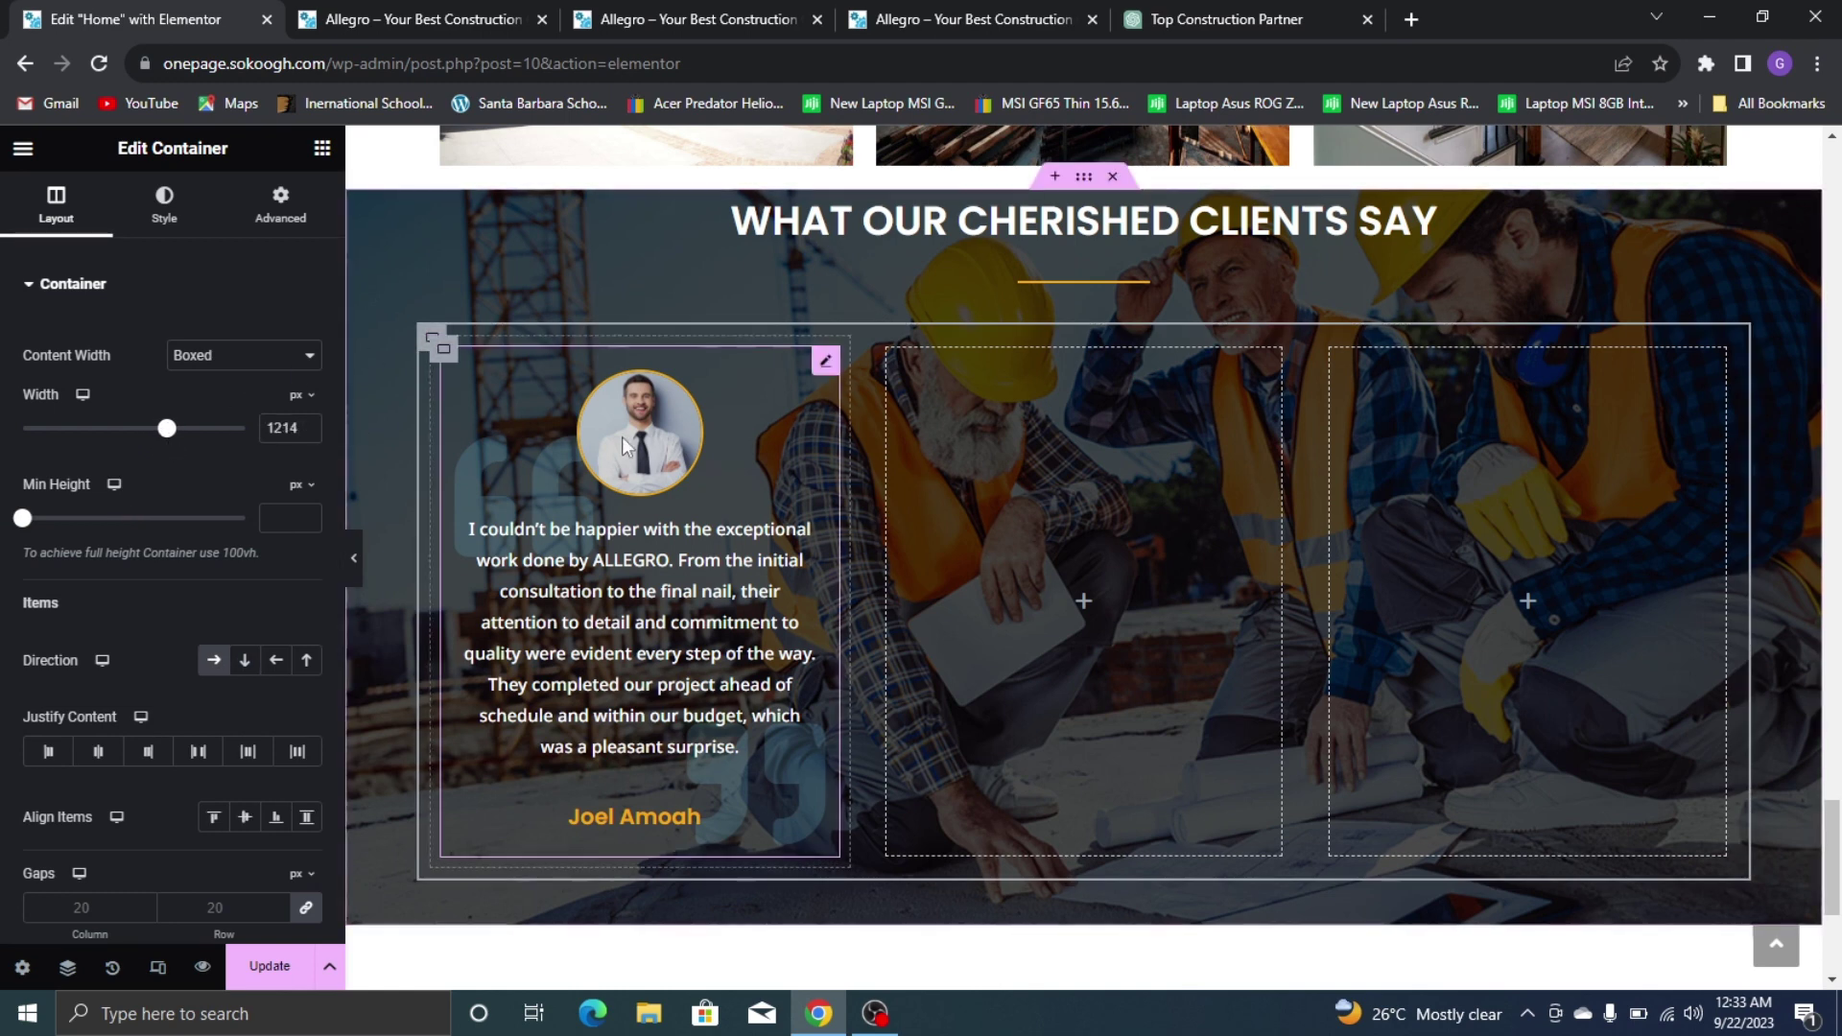
Try quote text size 16, keep it at 15, and compare with the live site
{"action": "left_click", "coordinate": [729, 414]}
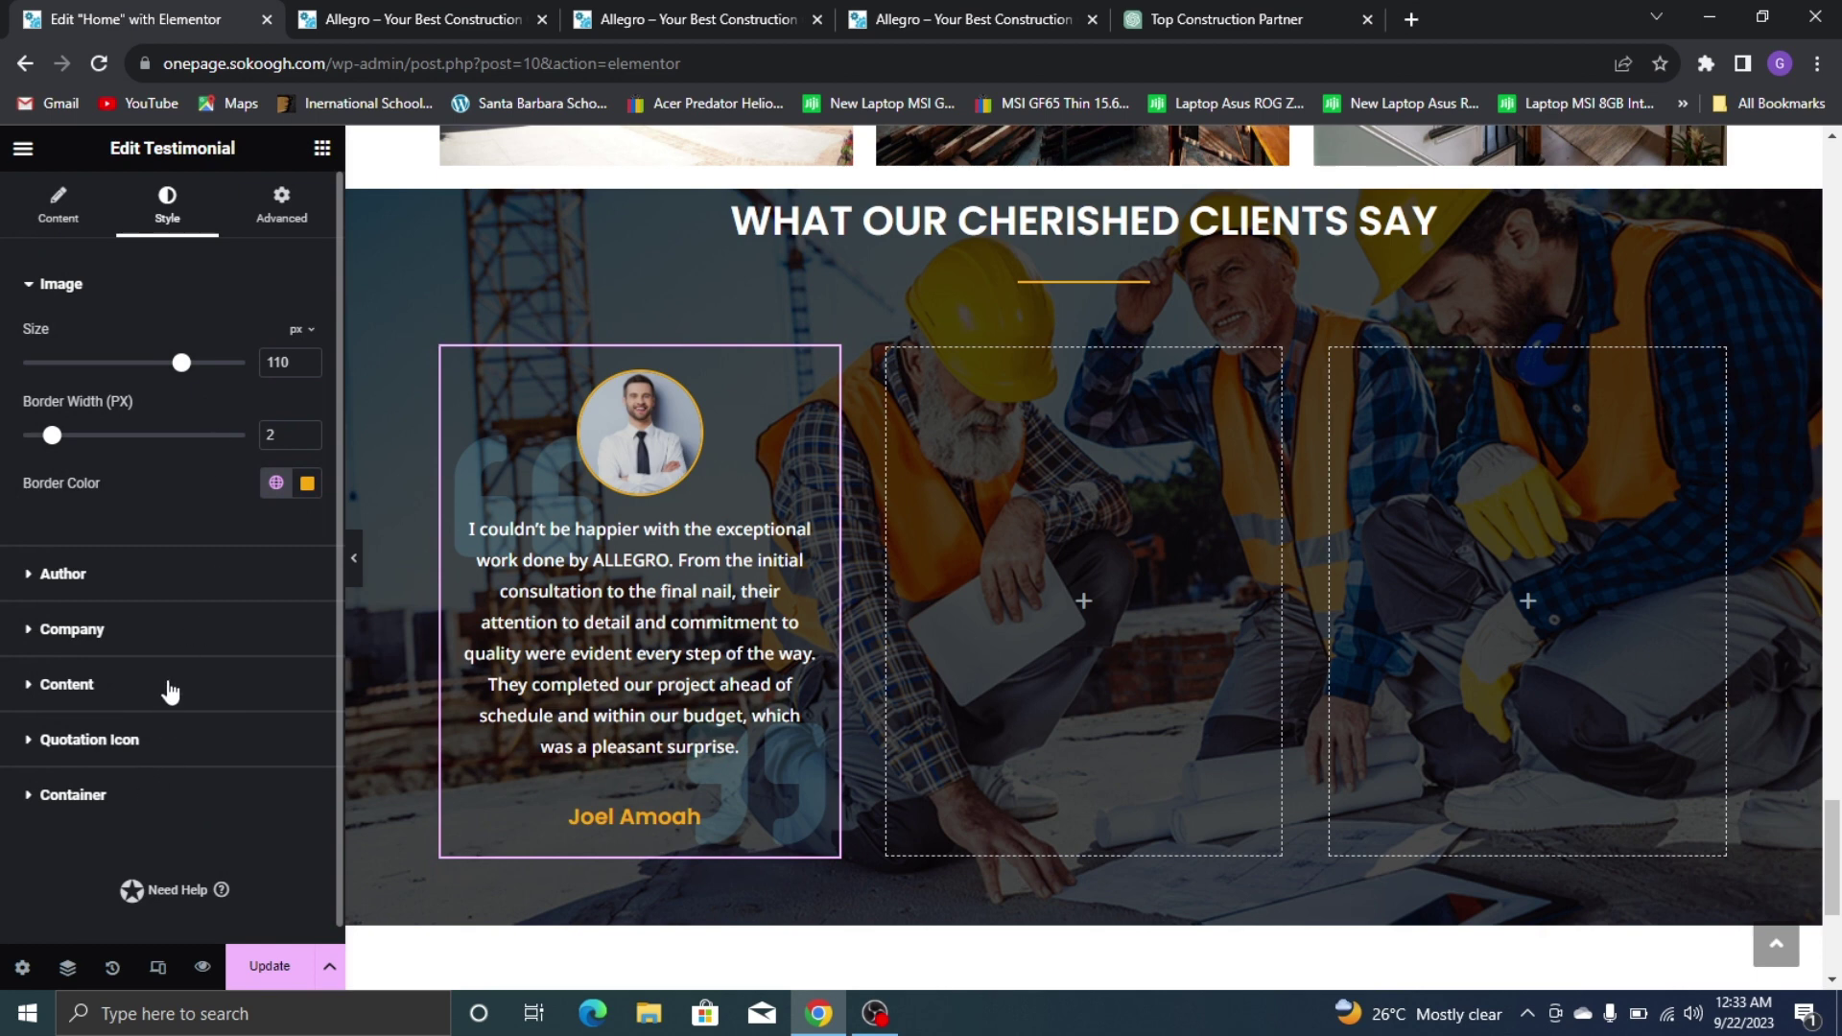
{"action": "left_click", "coordinate": [169, 687]}
{"action": "left_click", "coordinate": [306, 553]}
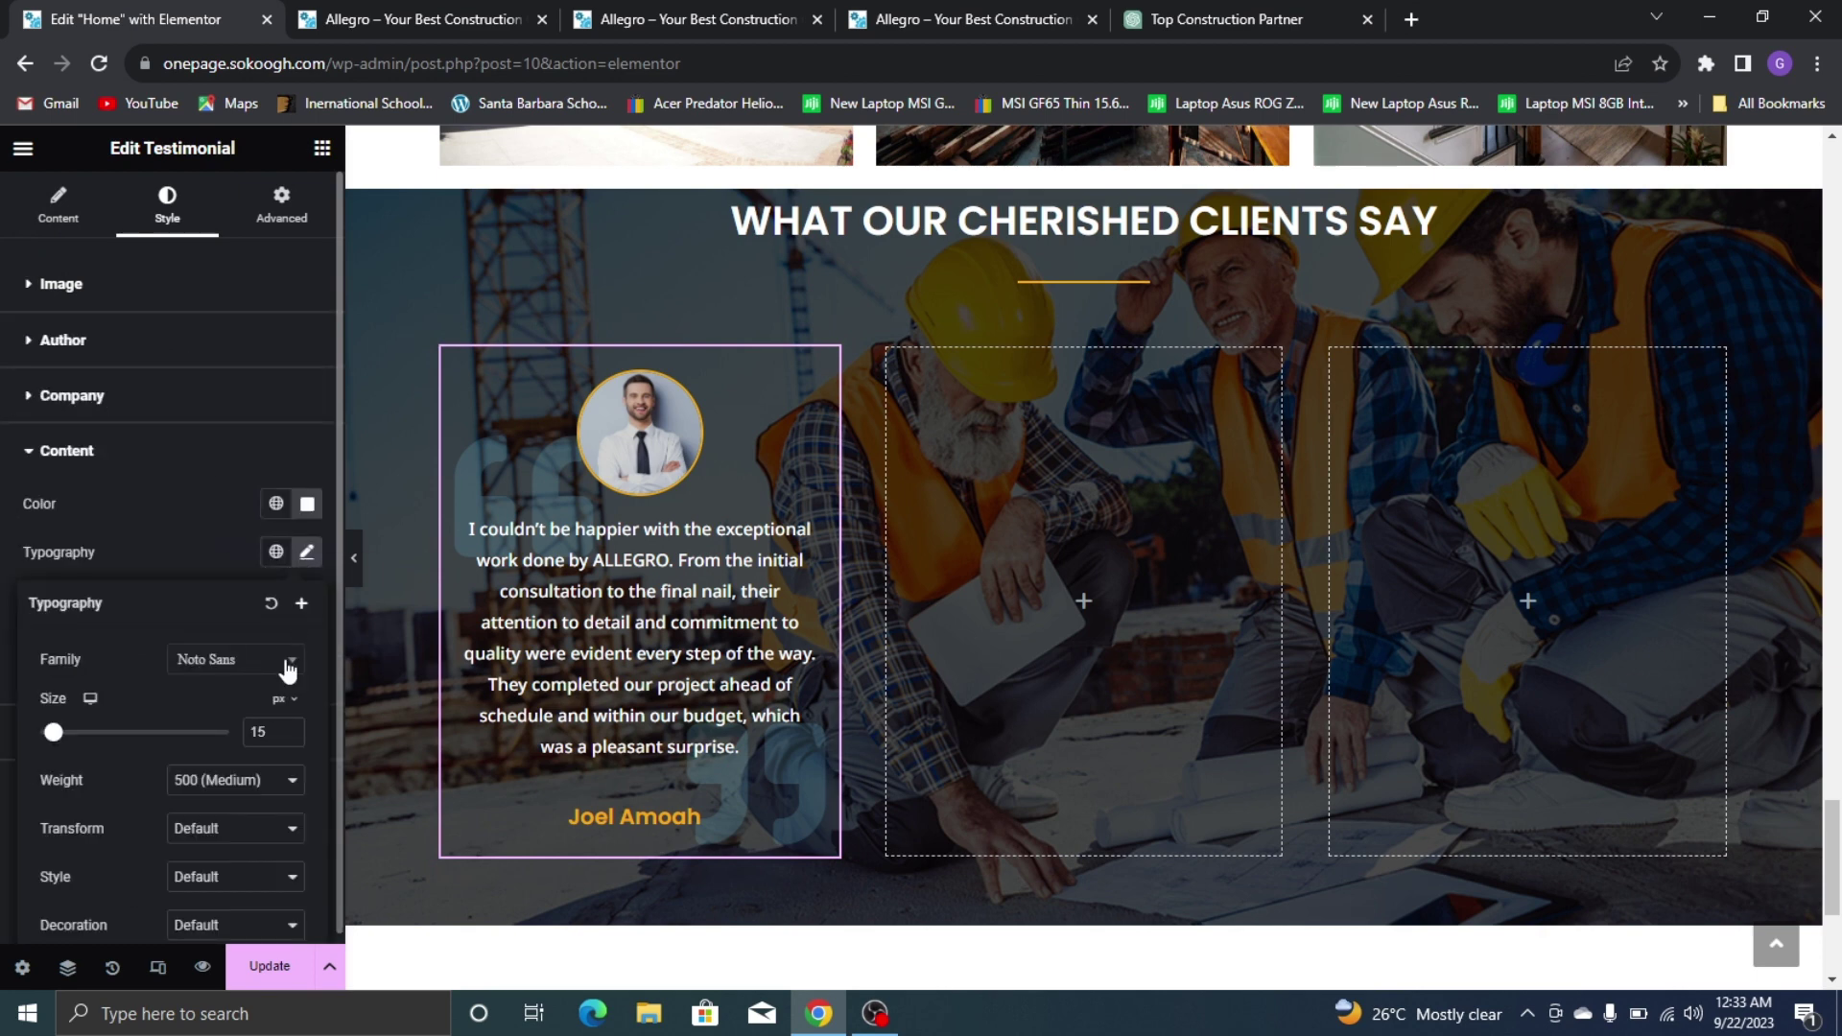
{"action": "left_click", "coordinate": [290, 726]}
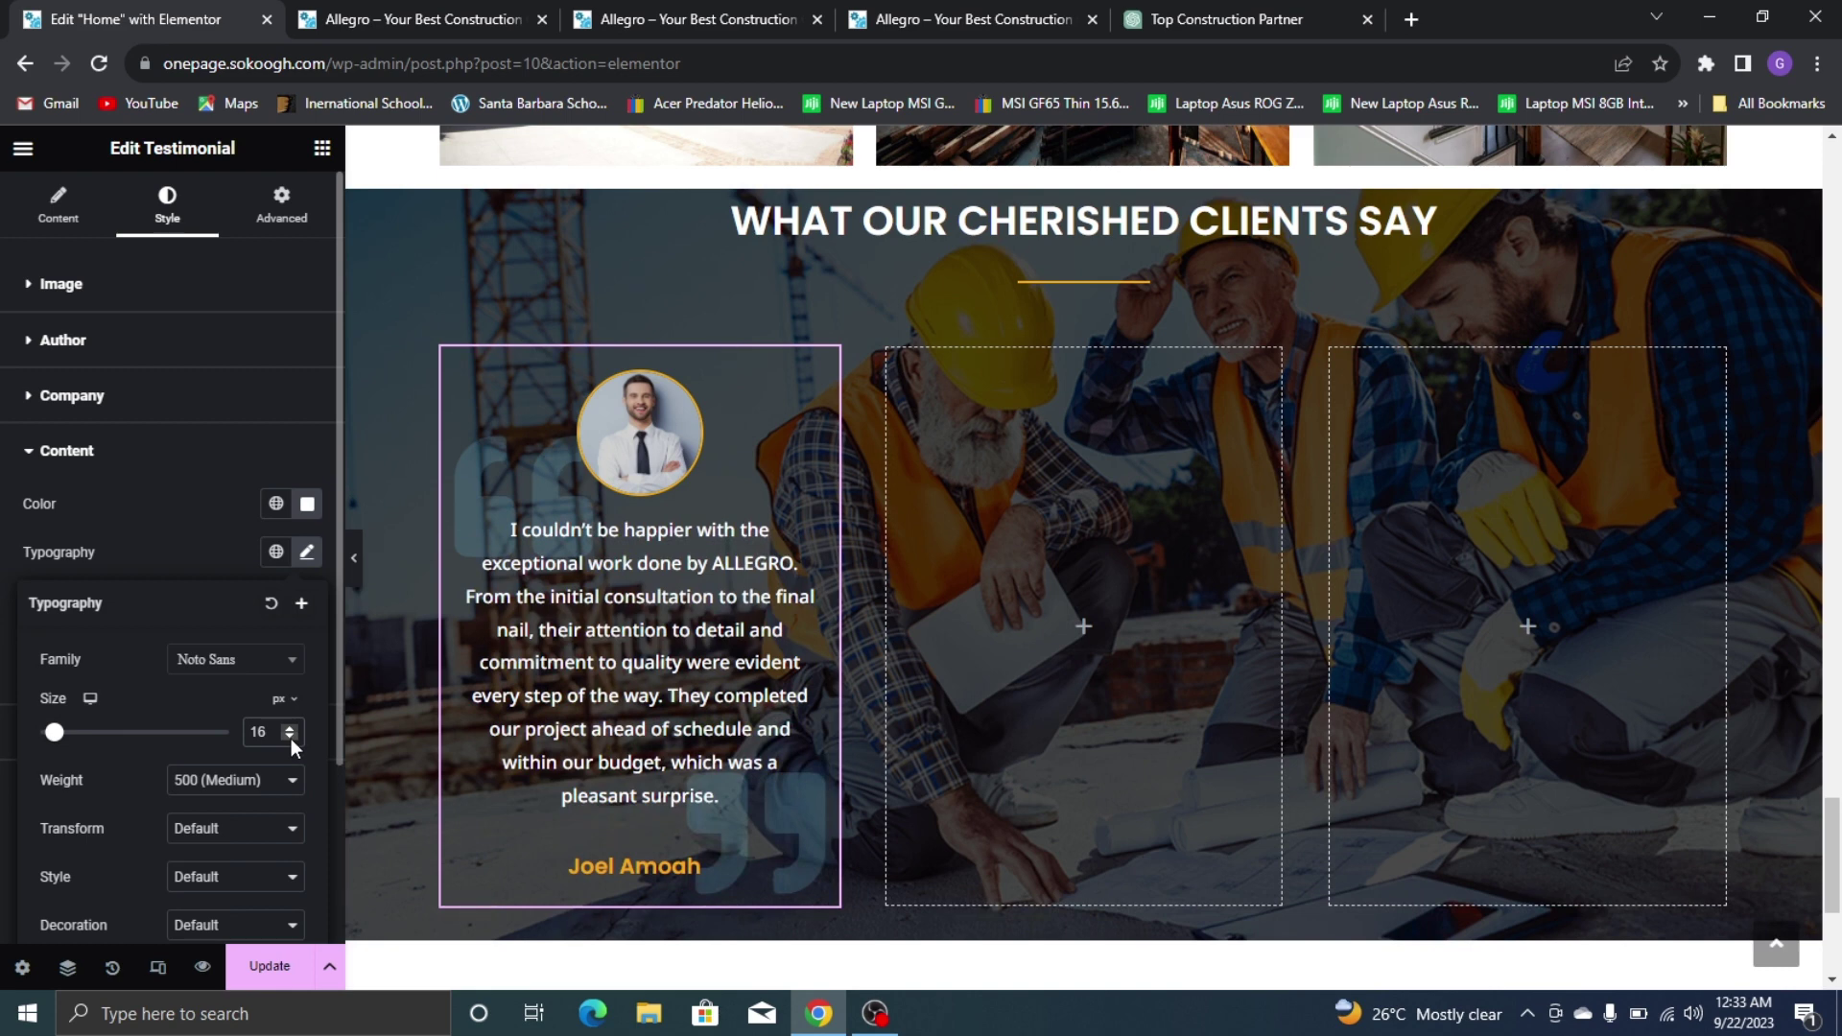
{"action": "left_click", "coordinate": [290, 738]}
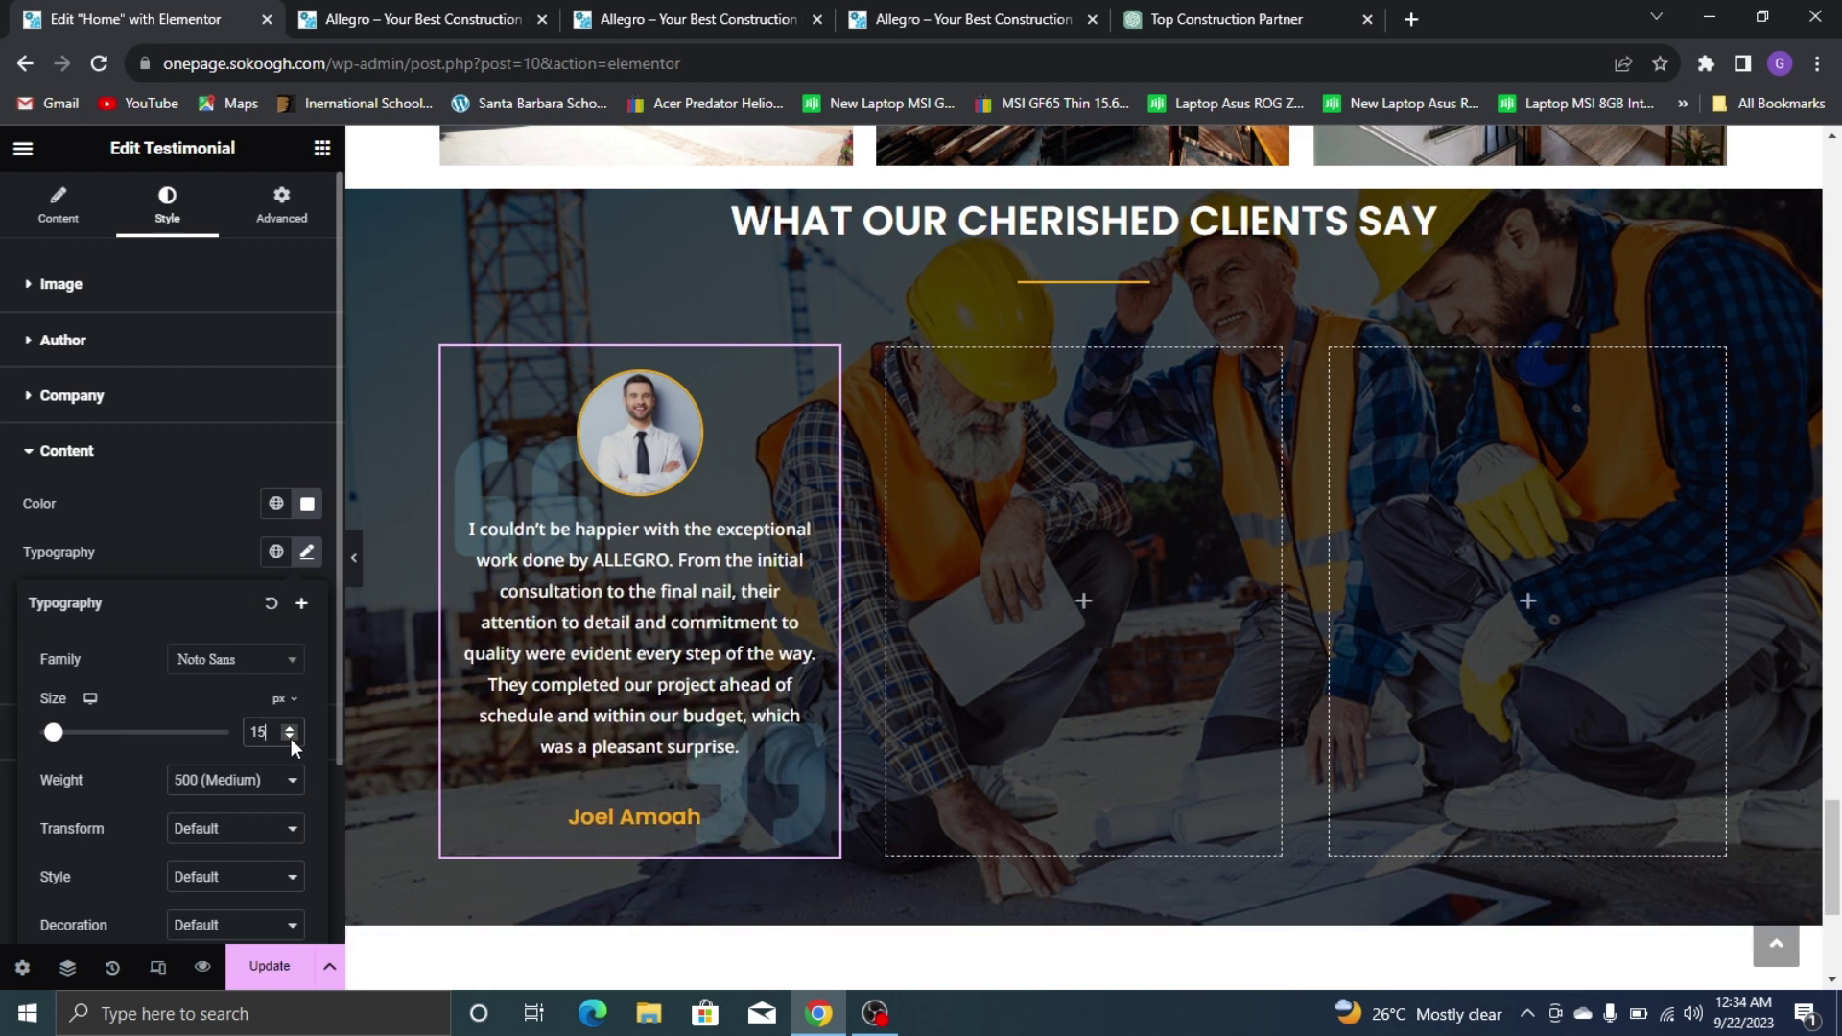
{"action": "left_click", "coordinate": [196, 497]}
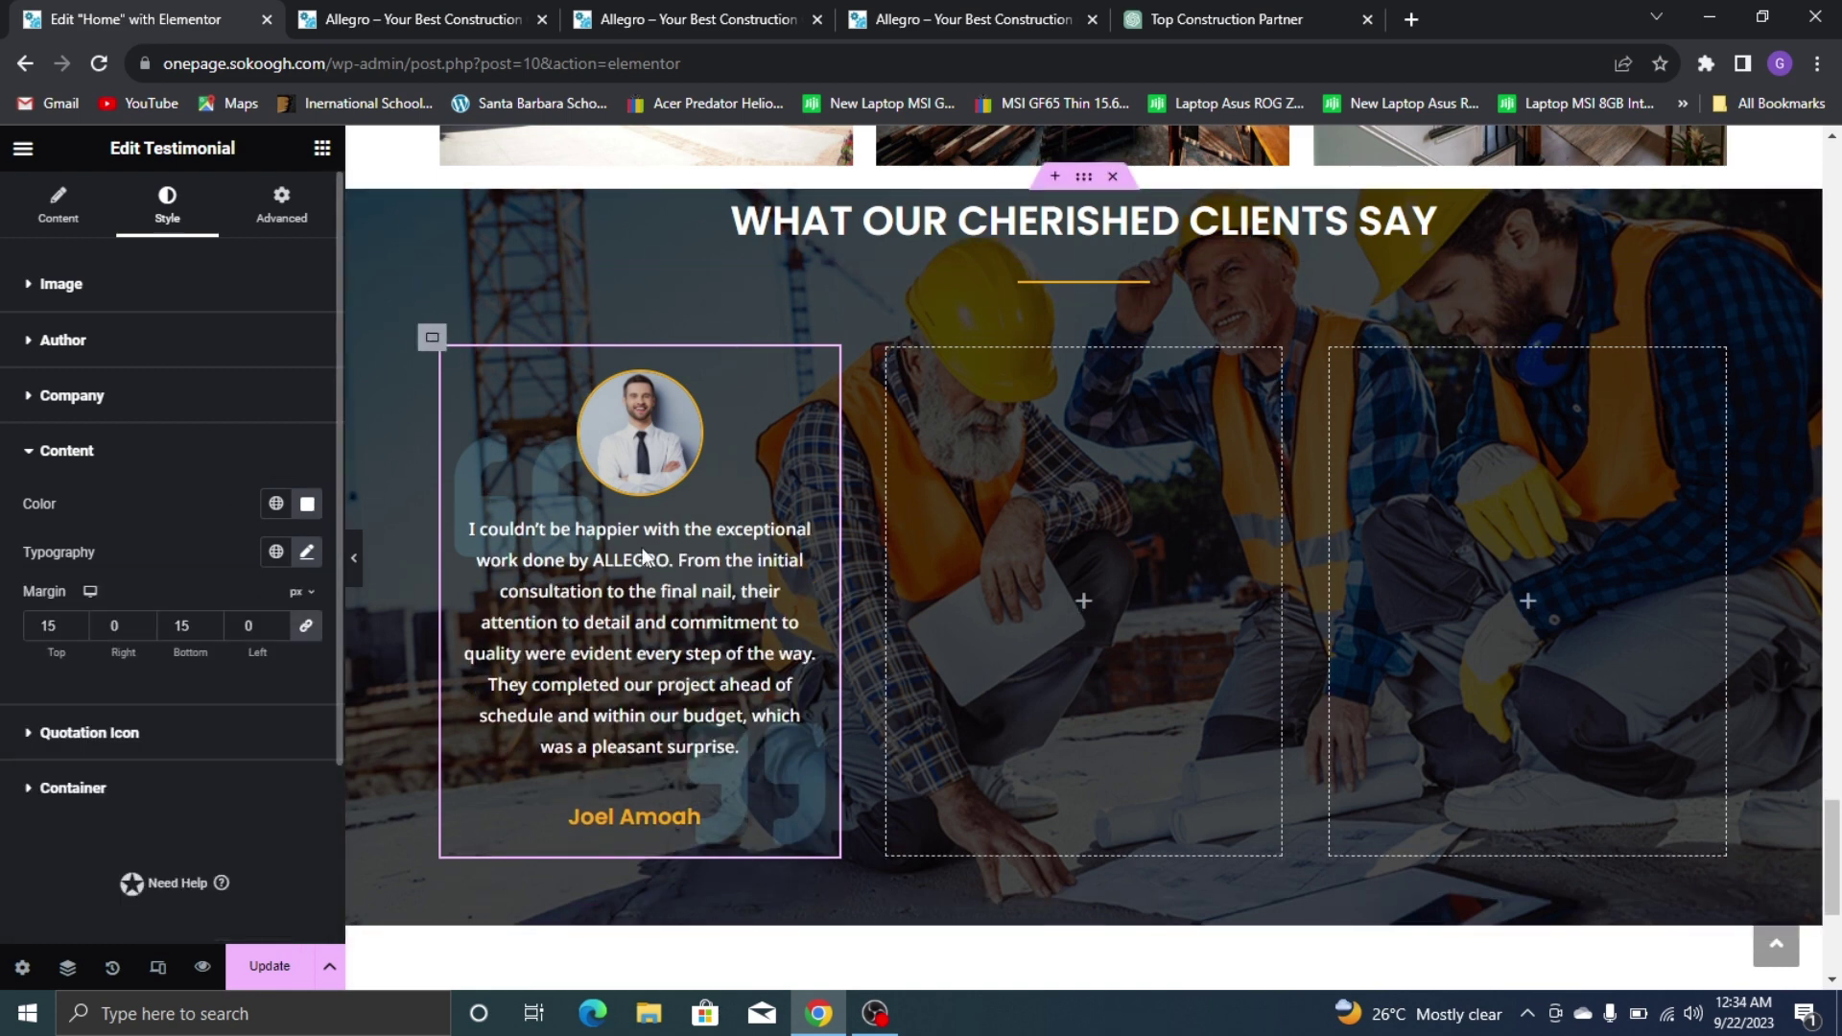
{"action": "key", "text": "ctrl+4"}
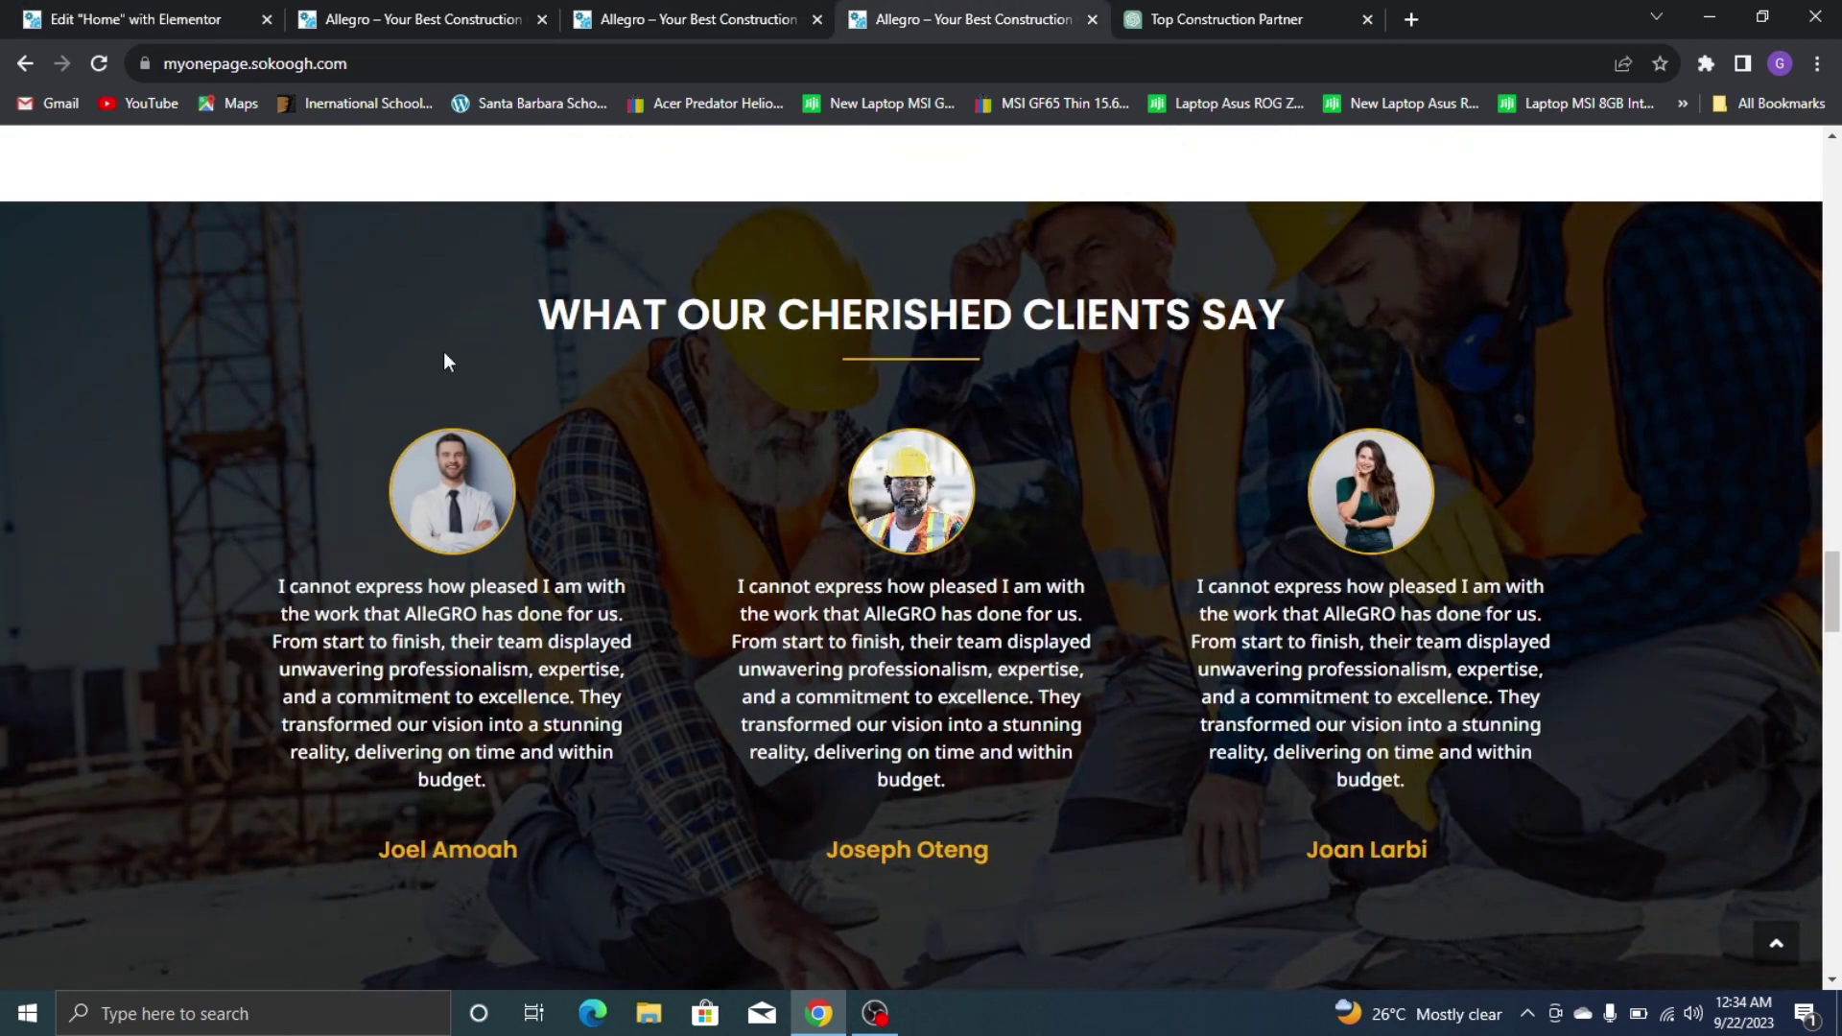
{"action": "key", "text": "ctrl+1"}
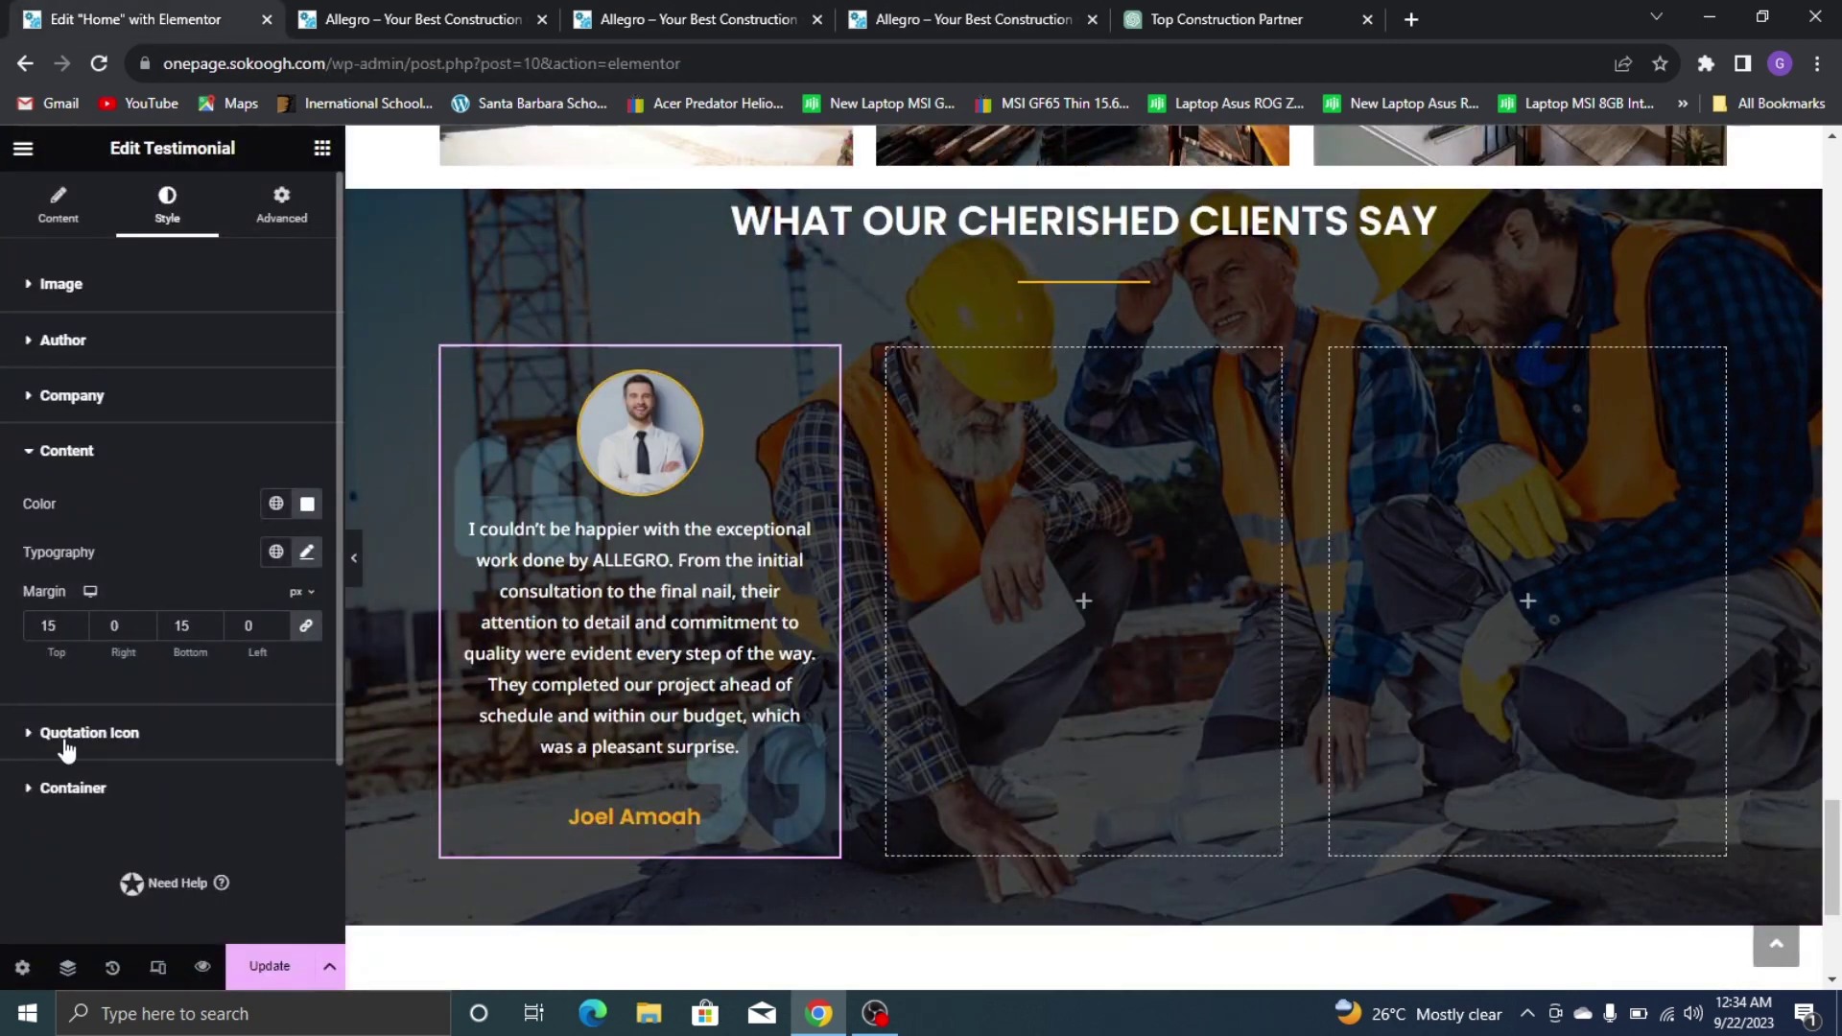
Set the quotation icon colour to fully transparent white, #FFFFFF00
{"action": "left_click", "coordinate": [65, 733]}
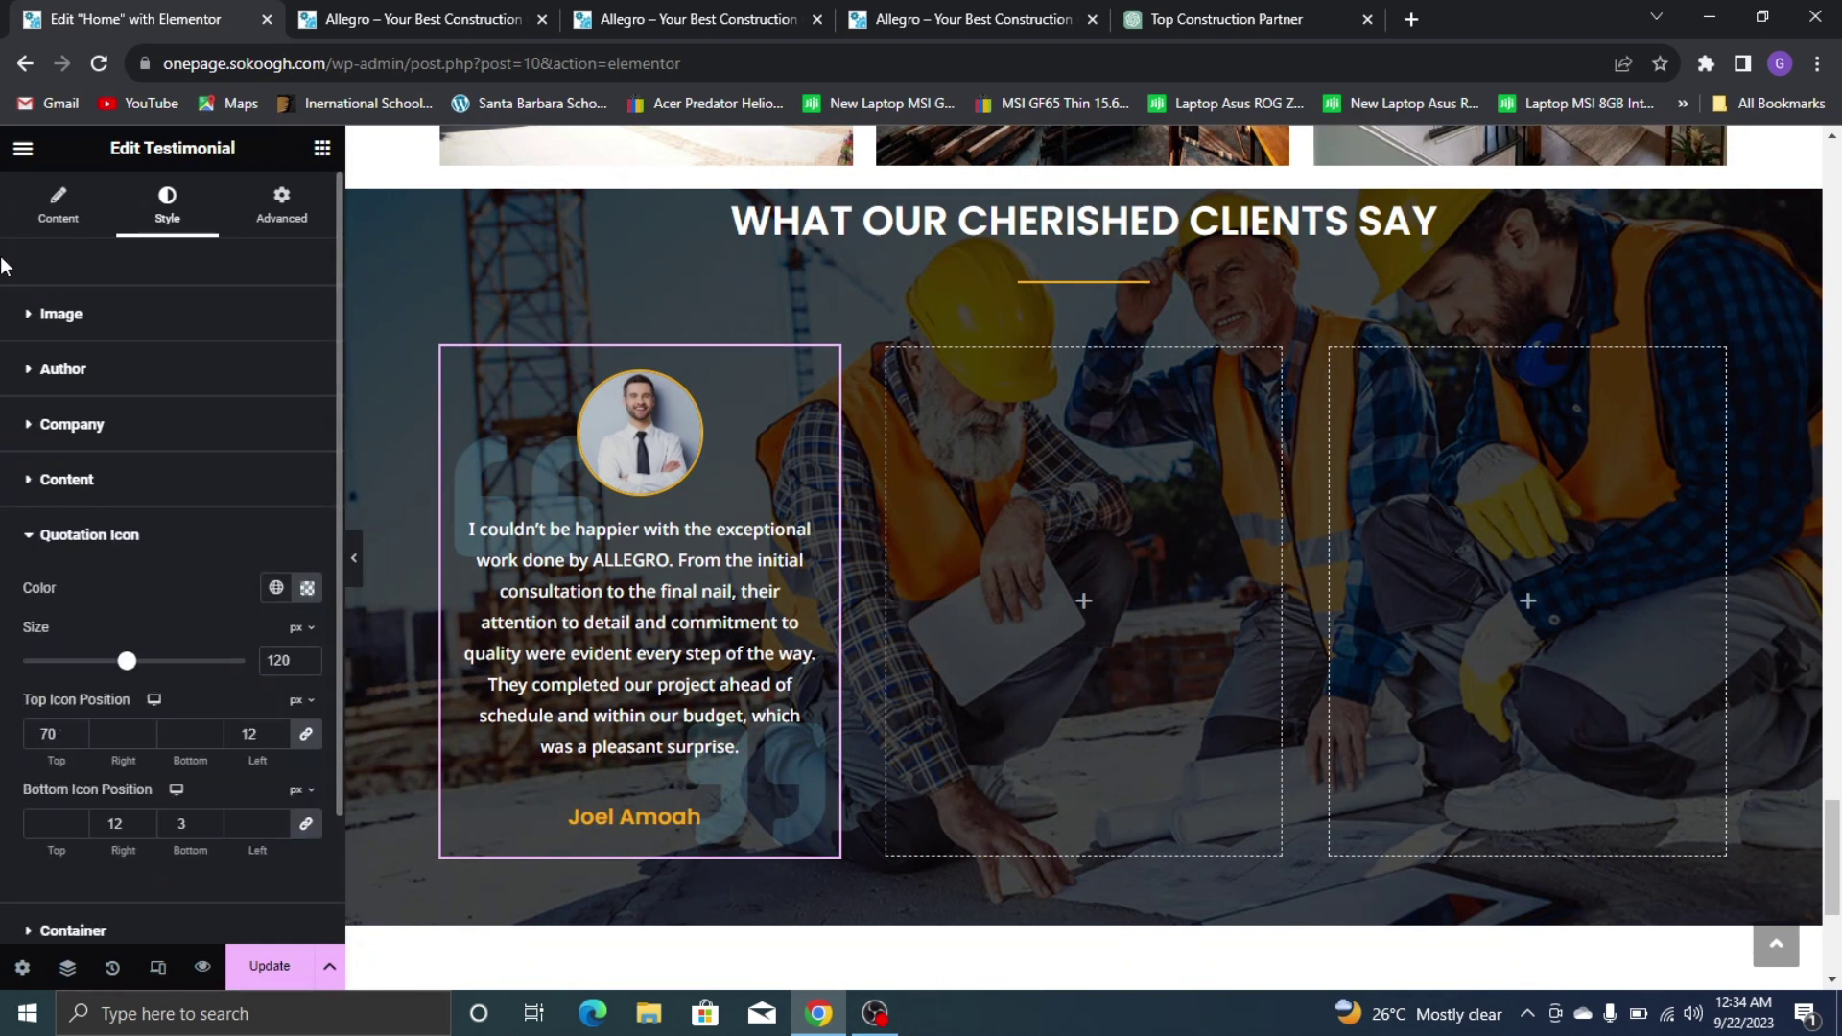
{"action": "left_click", "coordinate": [306, 599]}
{"action": "left_click_drag", "start_coordinate": [217, 887], "coordinate": [111, 884]}
{"action": "left_click_drag", "start_coordinate": [259, 749], "coordinate": [84, 624]}
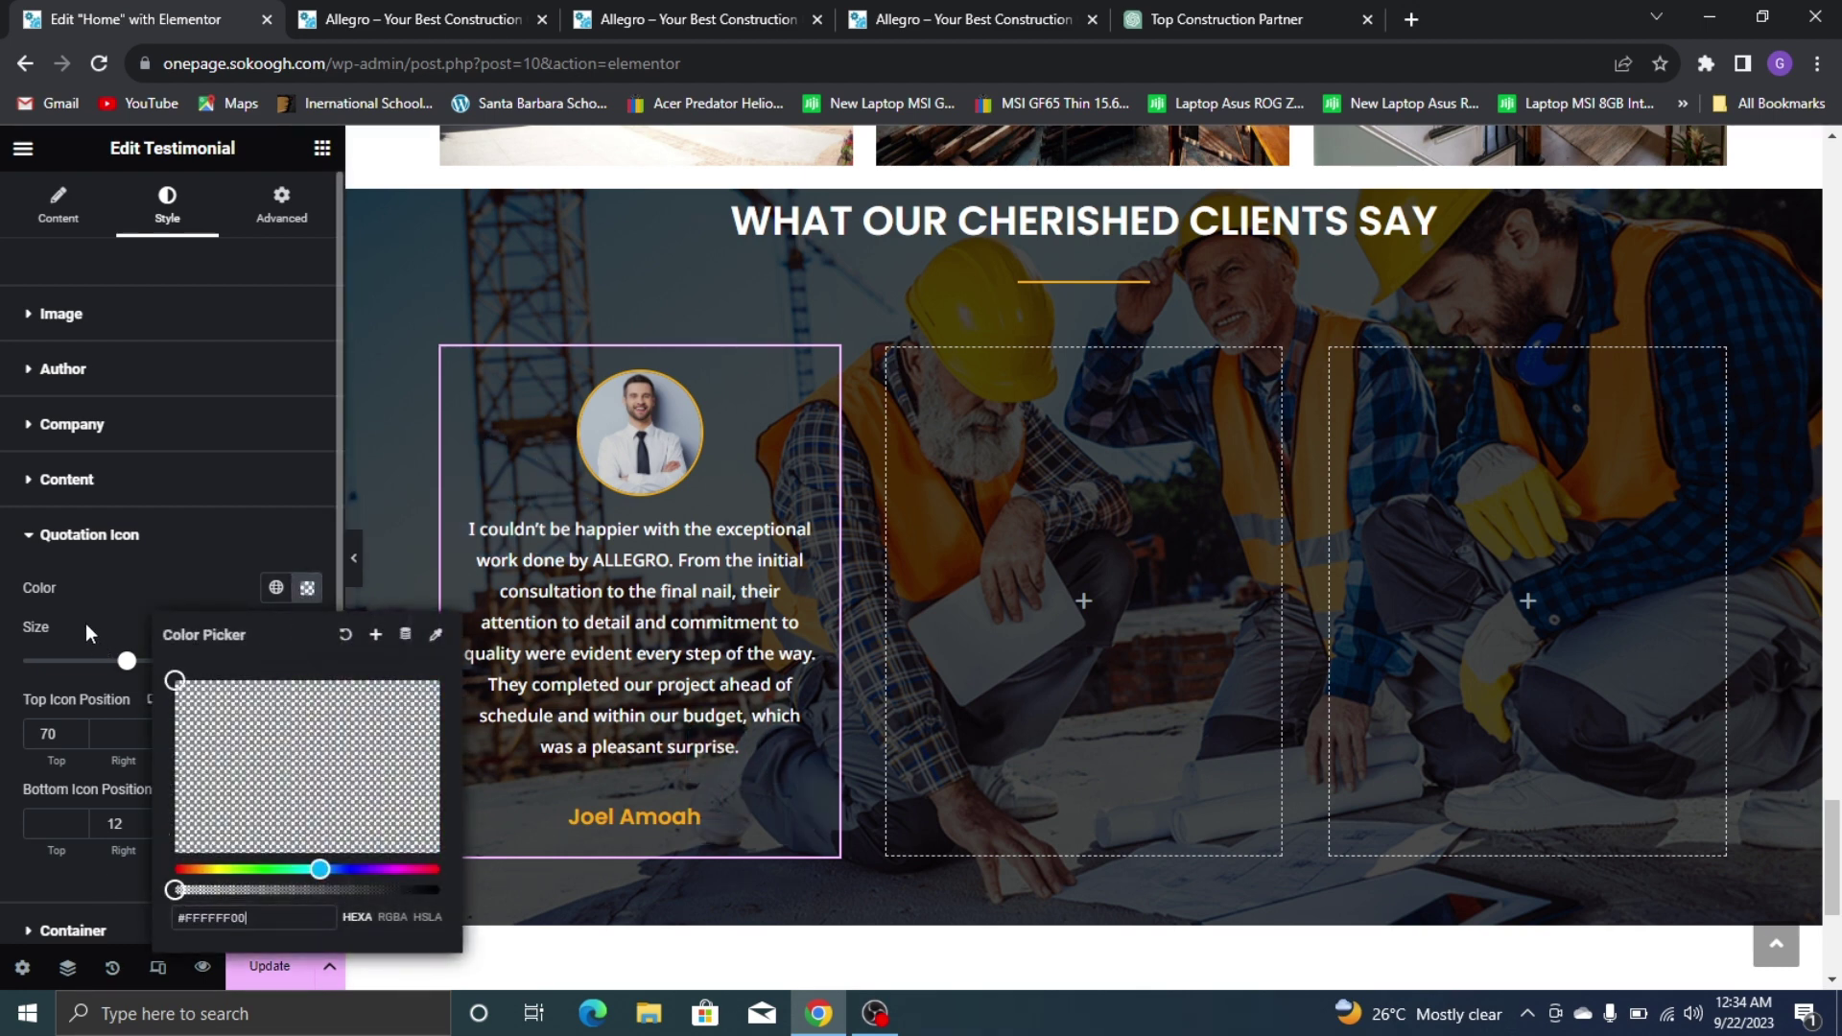
{"action": "left_click", "coordinate": [138, 597]}
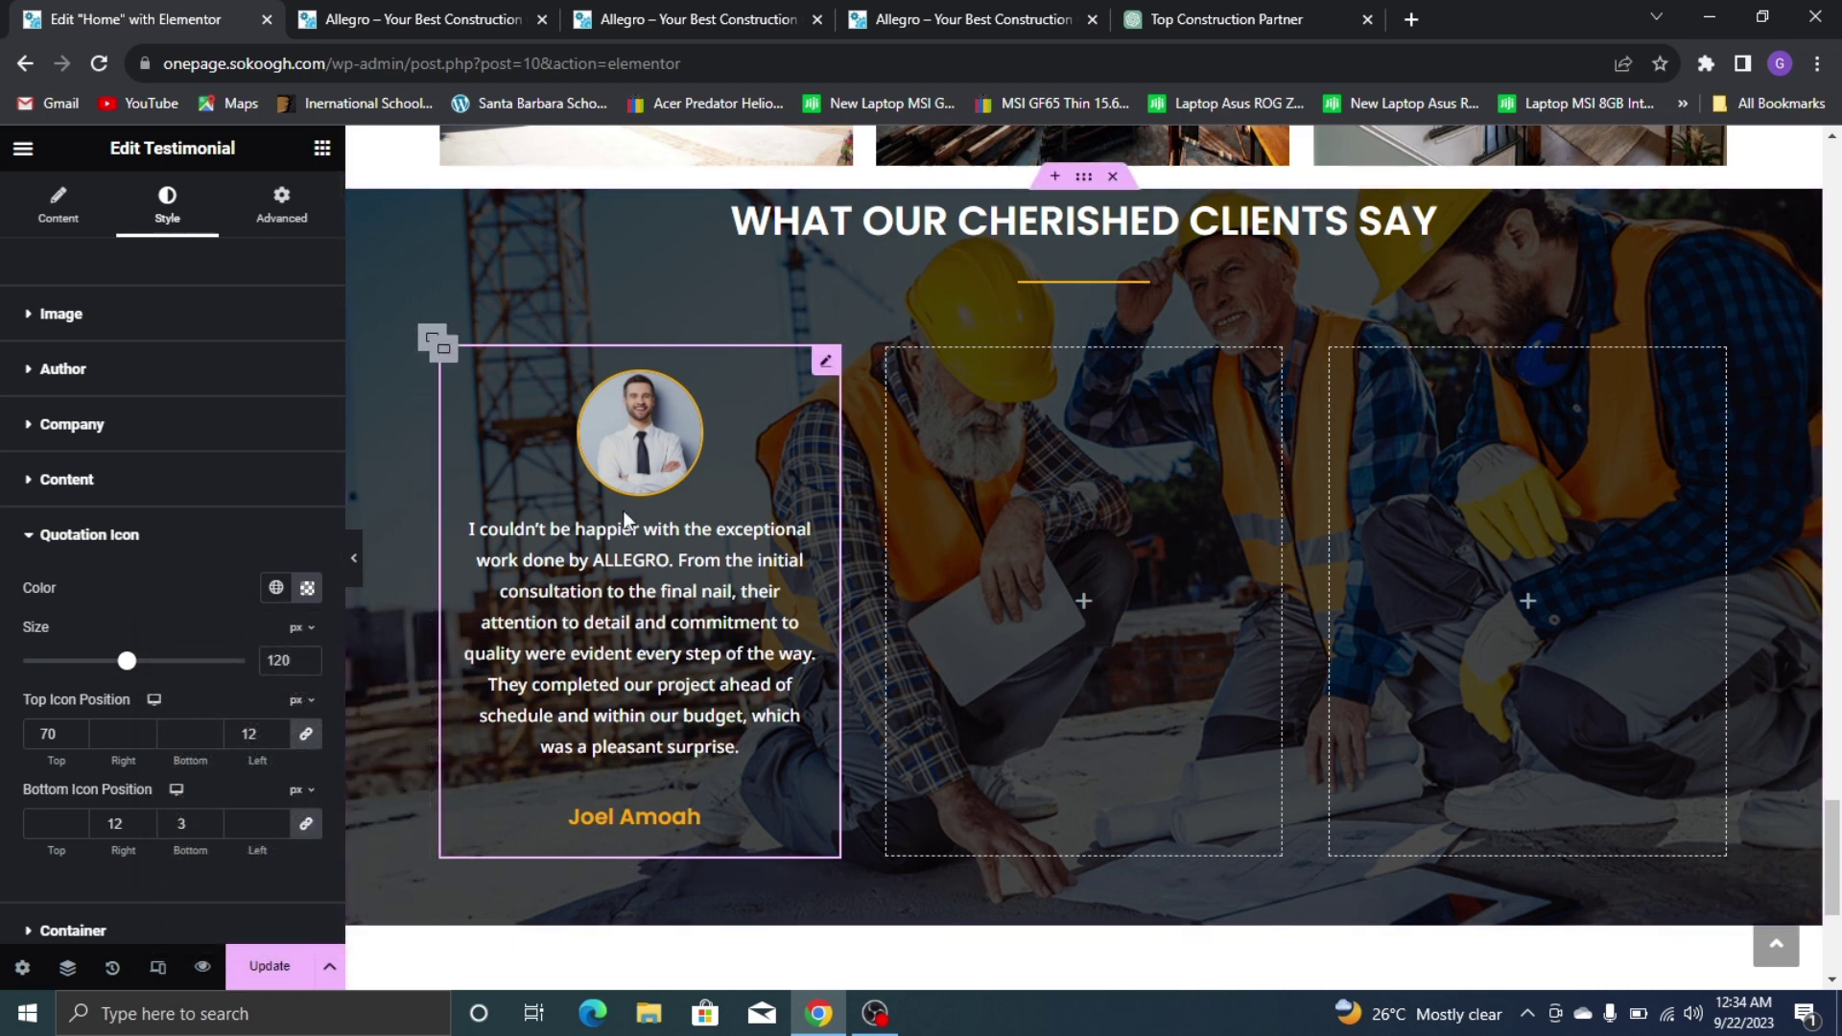
Copy the testimonial widget into the empty middle and third columns
{"action": "right_click", "coordinate": [820, 369]}
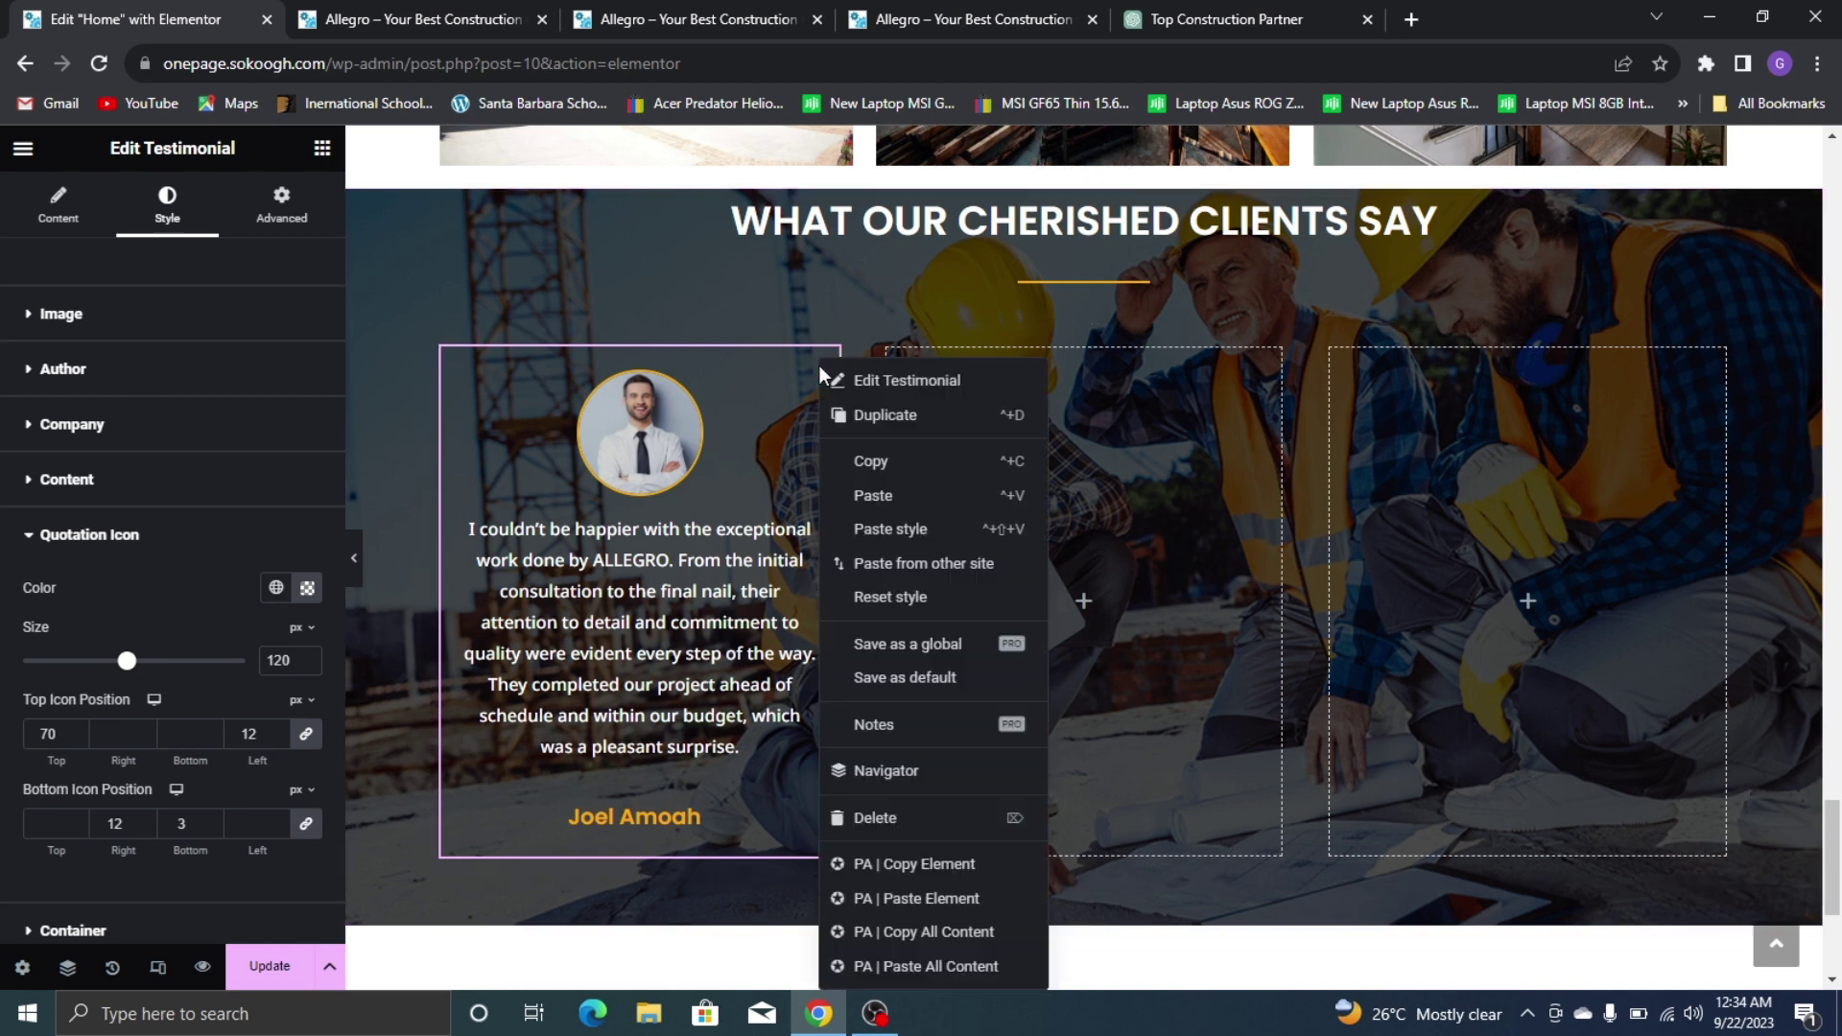
{"action": "left_click", "coordinate": [875, 465]}
{"action": "right_click", "coordinate": [1004, 472]}
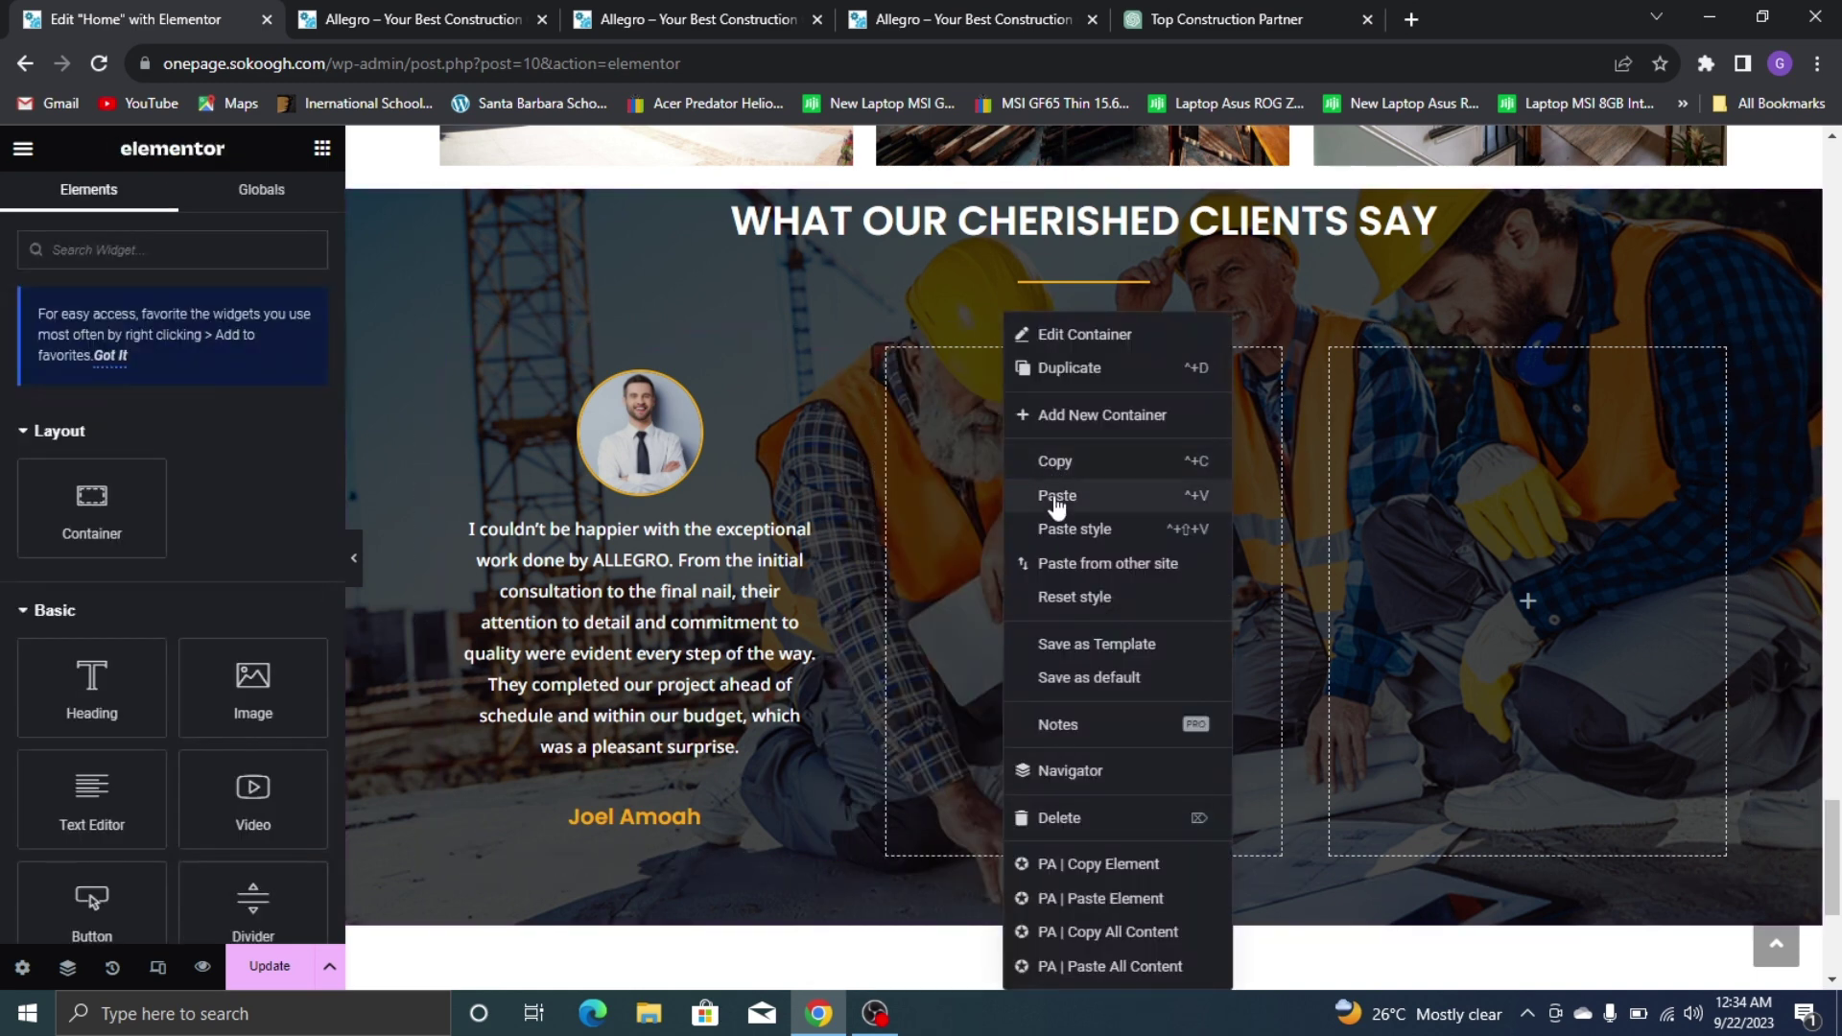
{"action": "left_click", "coordinate": [1056, 493]}
{"action": "right_click", "coordinate": [1443, 470]}
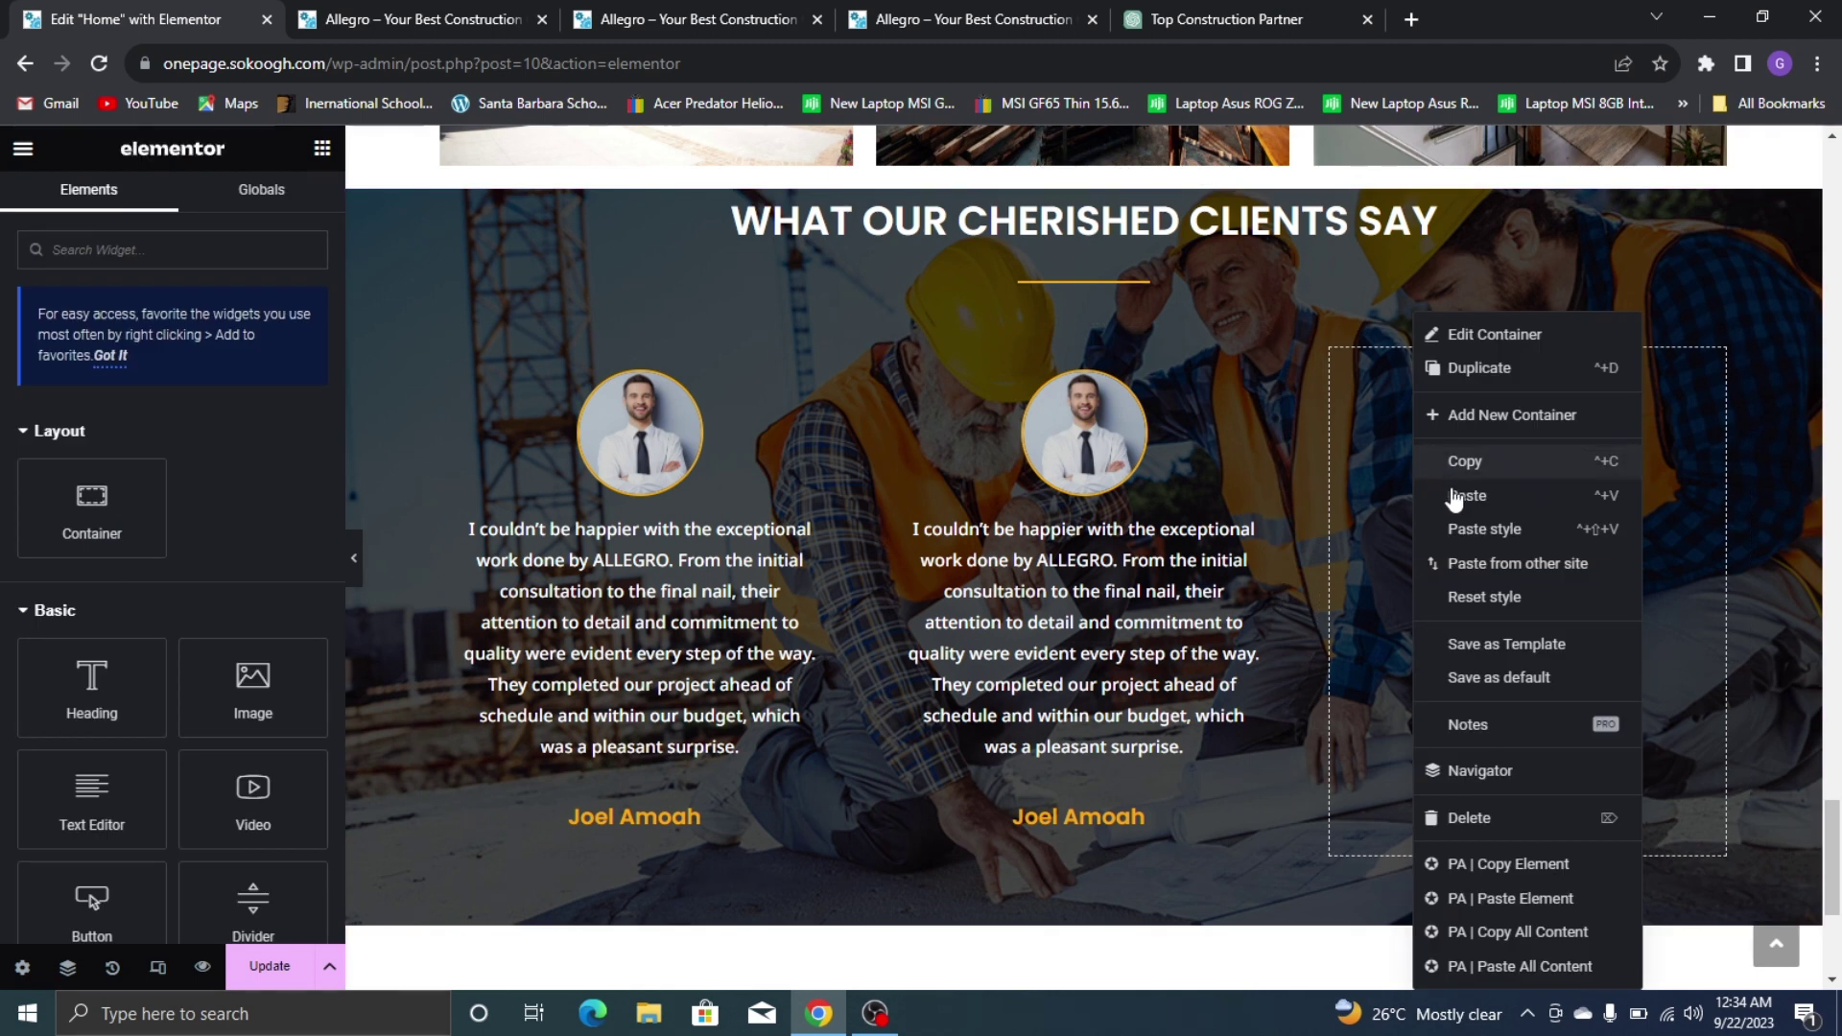
{"action": "left_click", "coordinate": [1454, 497]}
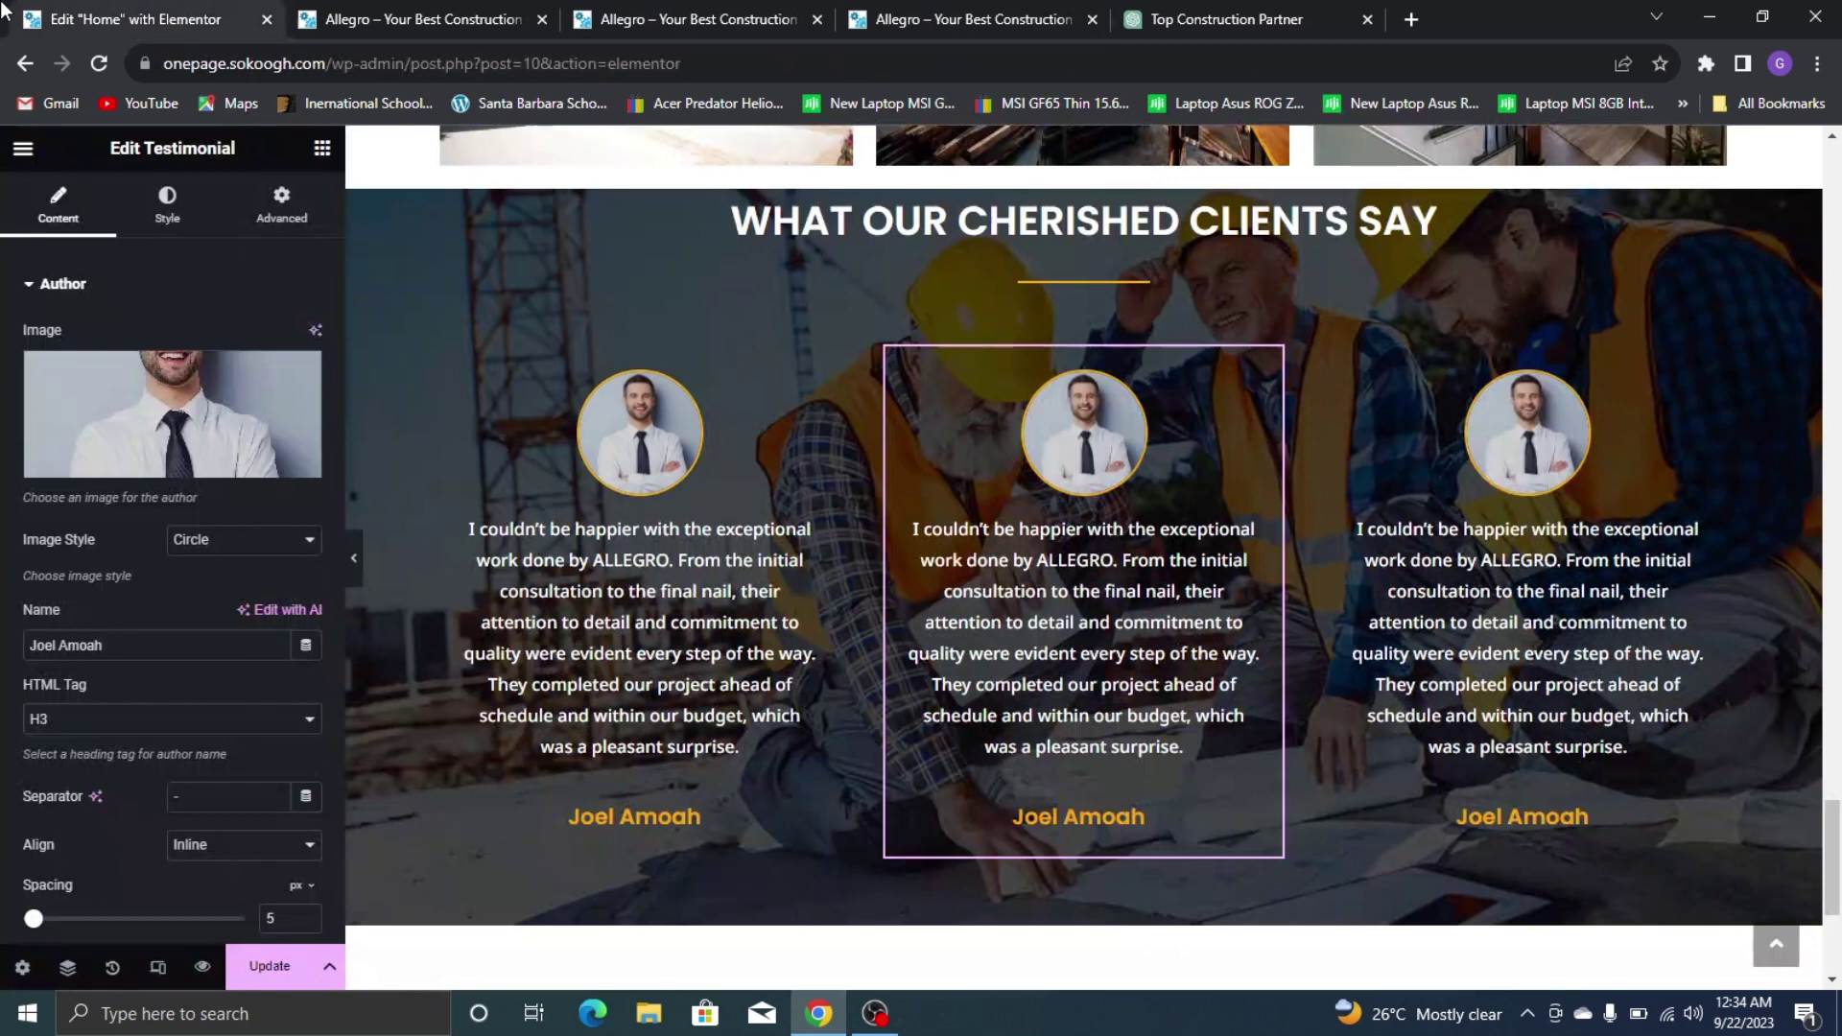
Give the middle testimonial the hard-hat worker photo and select its author name
{"action": "left_click", "coordinate": [172, 460]}
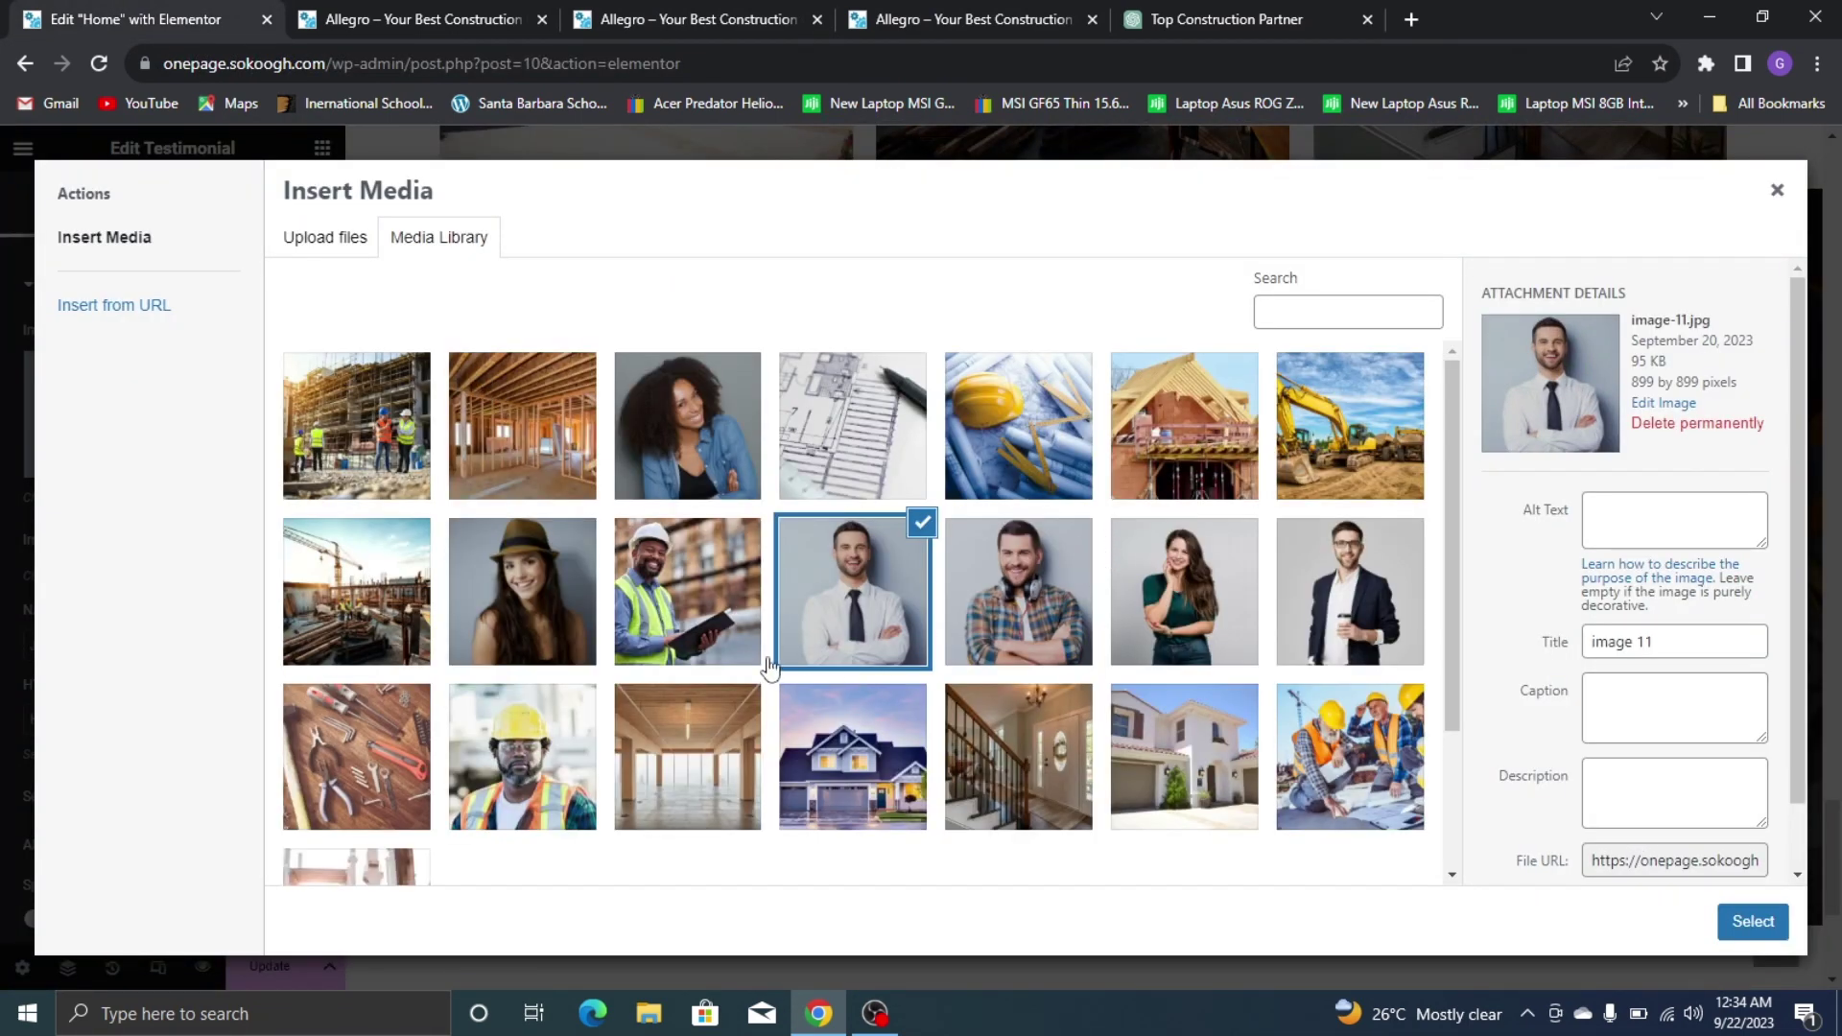
{"action": "scroll", "coordinate": [695, 680], "scroll_direction": "down", "scroll_amount": 1}
{"action": "left_click", "coordinate": [522, 641]}
{"action": "left_click", "coordinate": [1753, 921]}
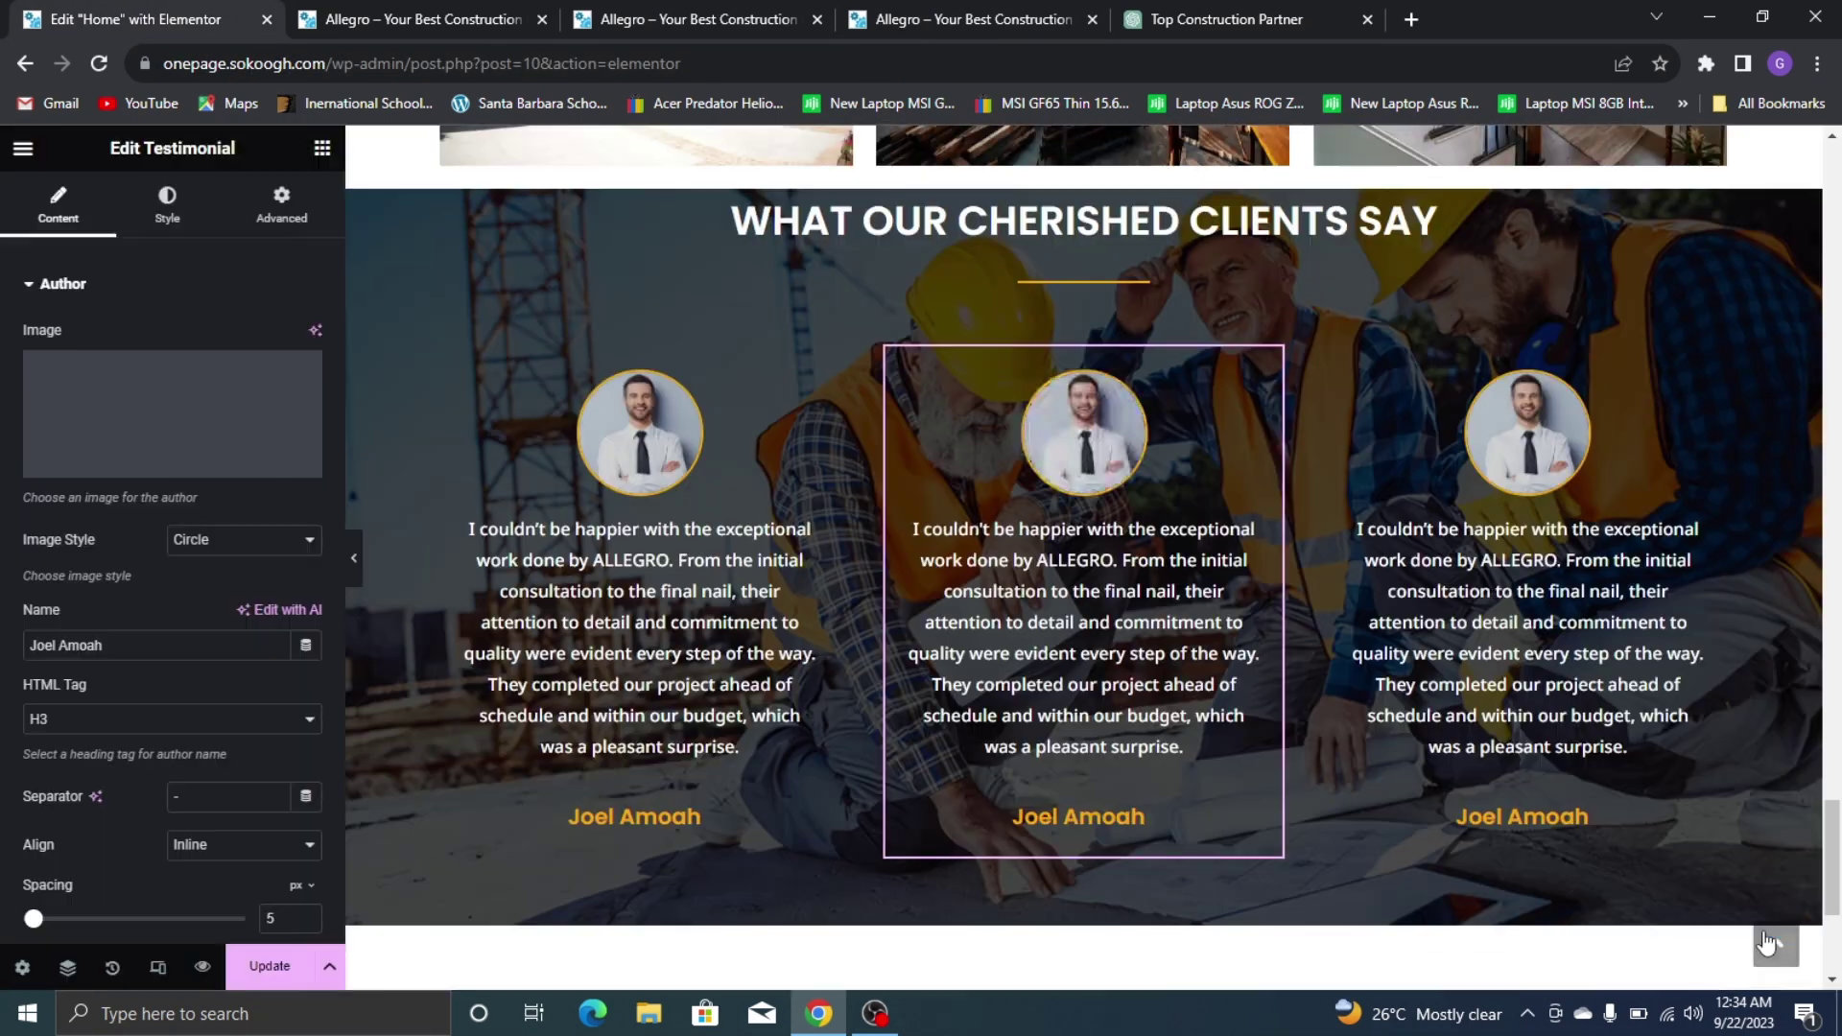
{"action": "scroll", "coordinate": [27, 509], "scroll_direction": "down", "scroll_amount": 3}
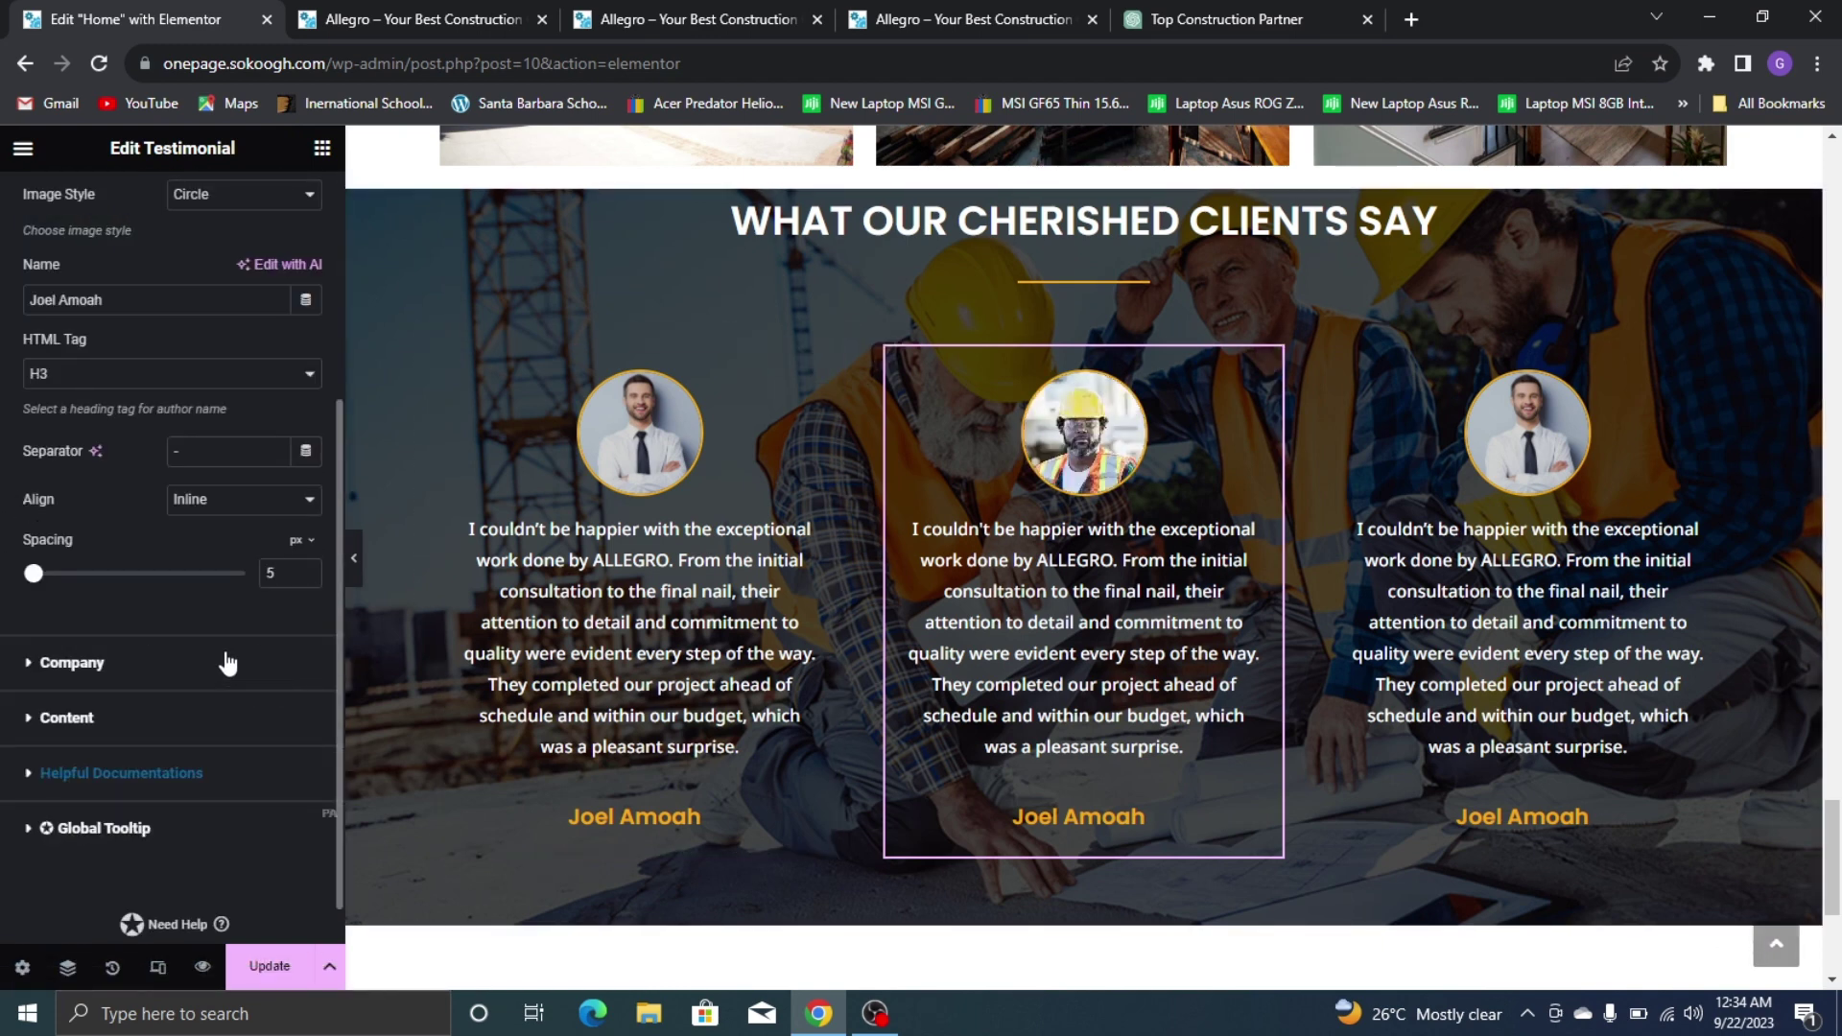
{"action": "triple_click", "coordinate": [105, 294]}
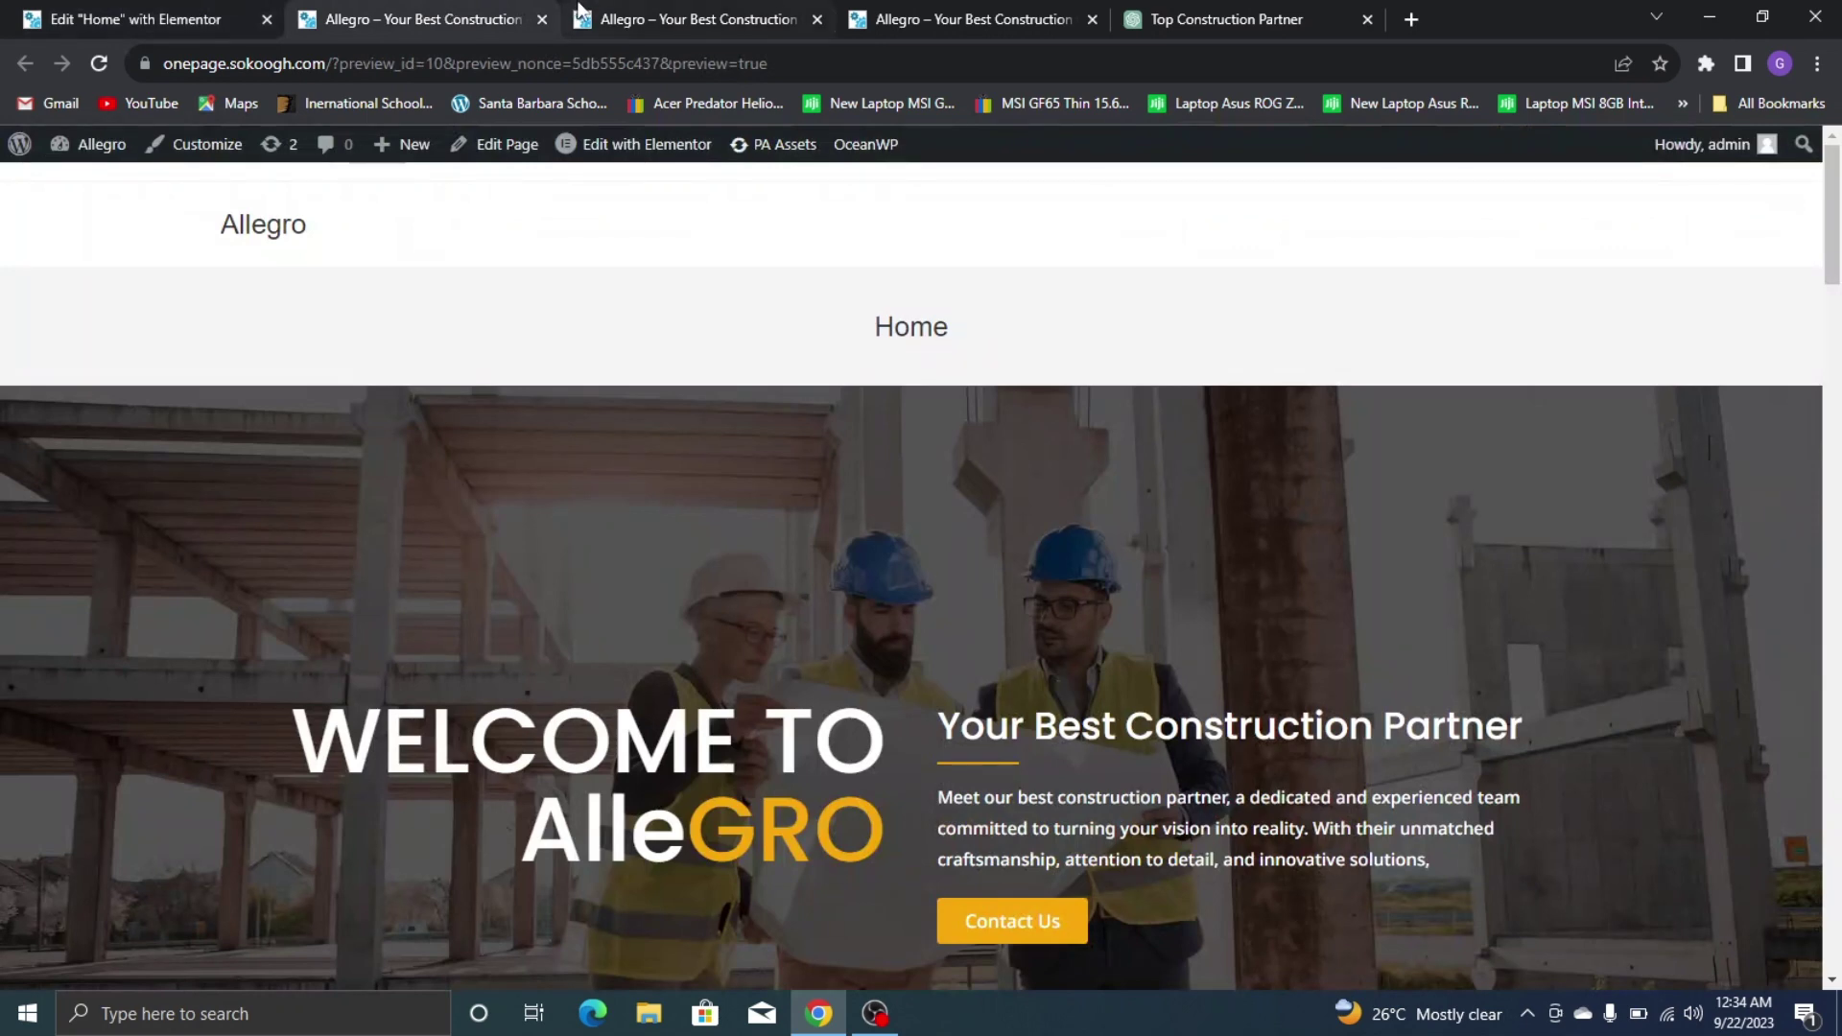
{"action": "left_click", "coordinate": [959, 19]}
{"action": "left_click", "coordinate": [146, 20]}
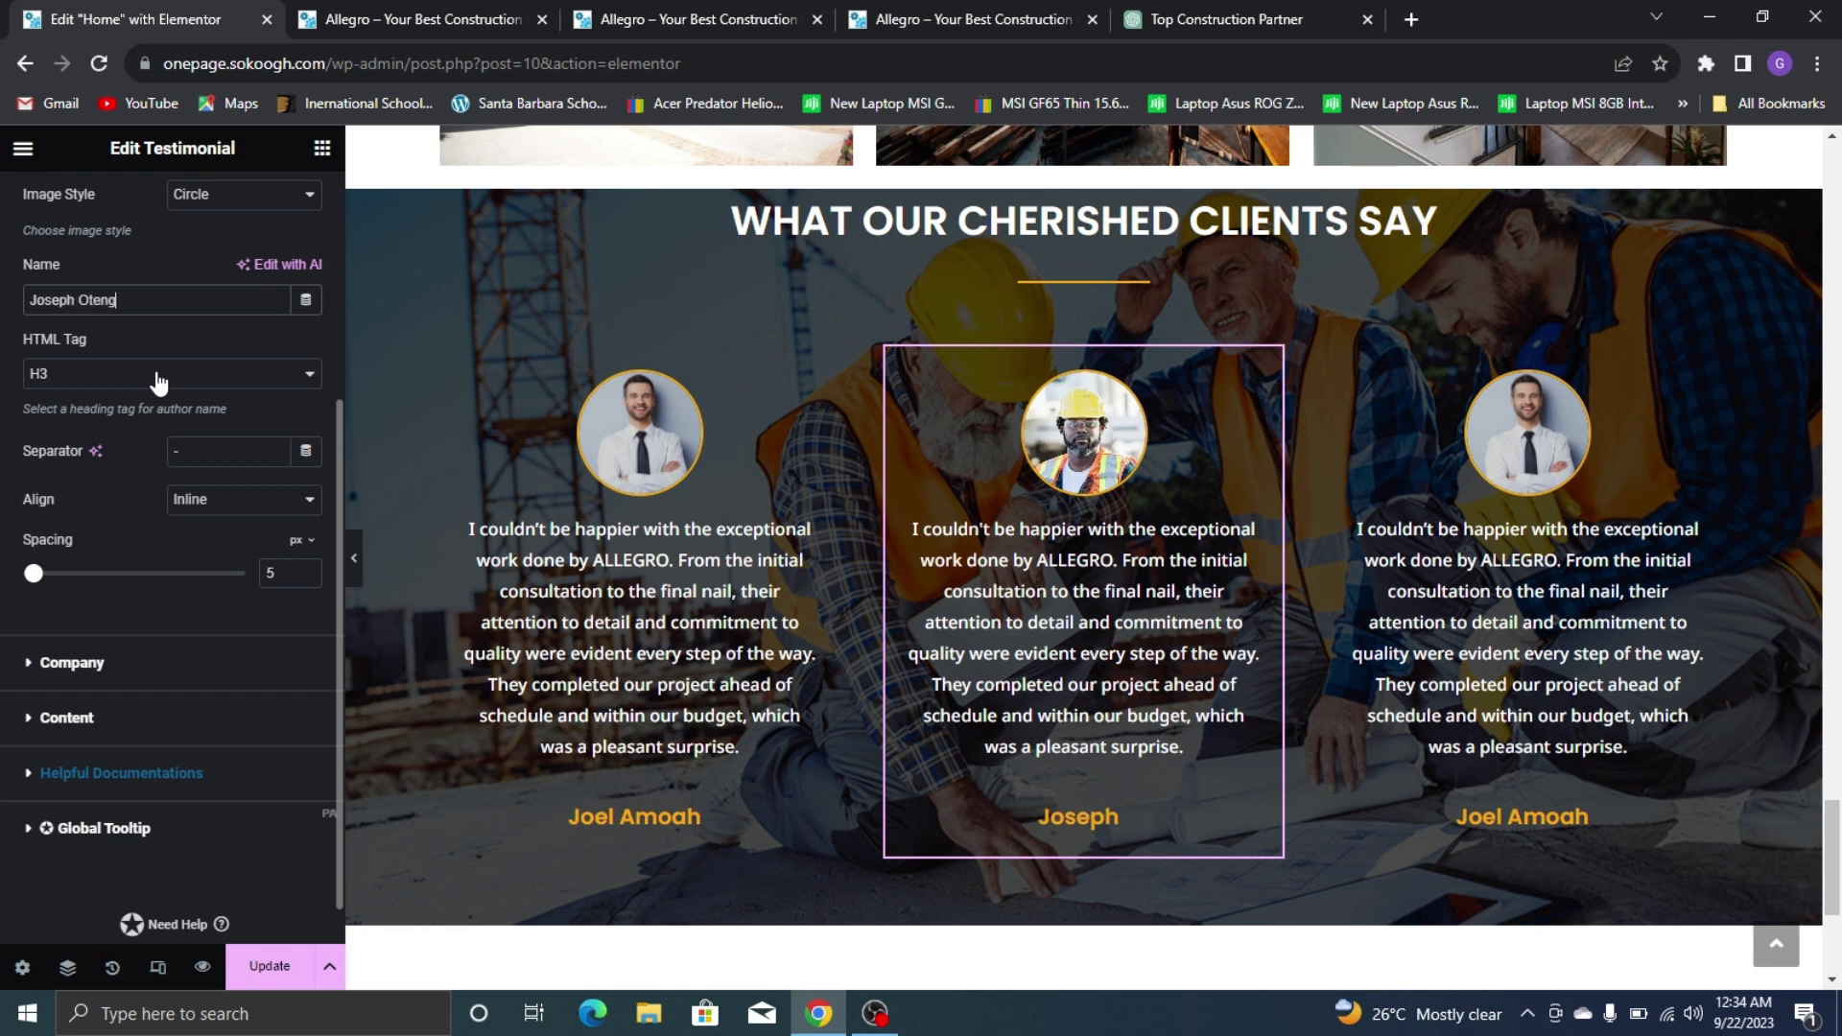
Give the third testimonial the woman's portrait photo and a new author name
{"action": "left_click", "coordinate": [1492, 623]}
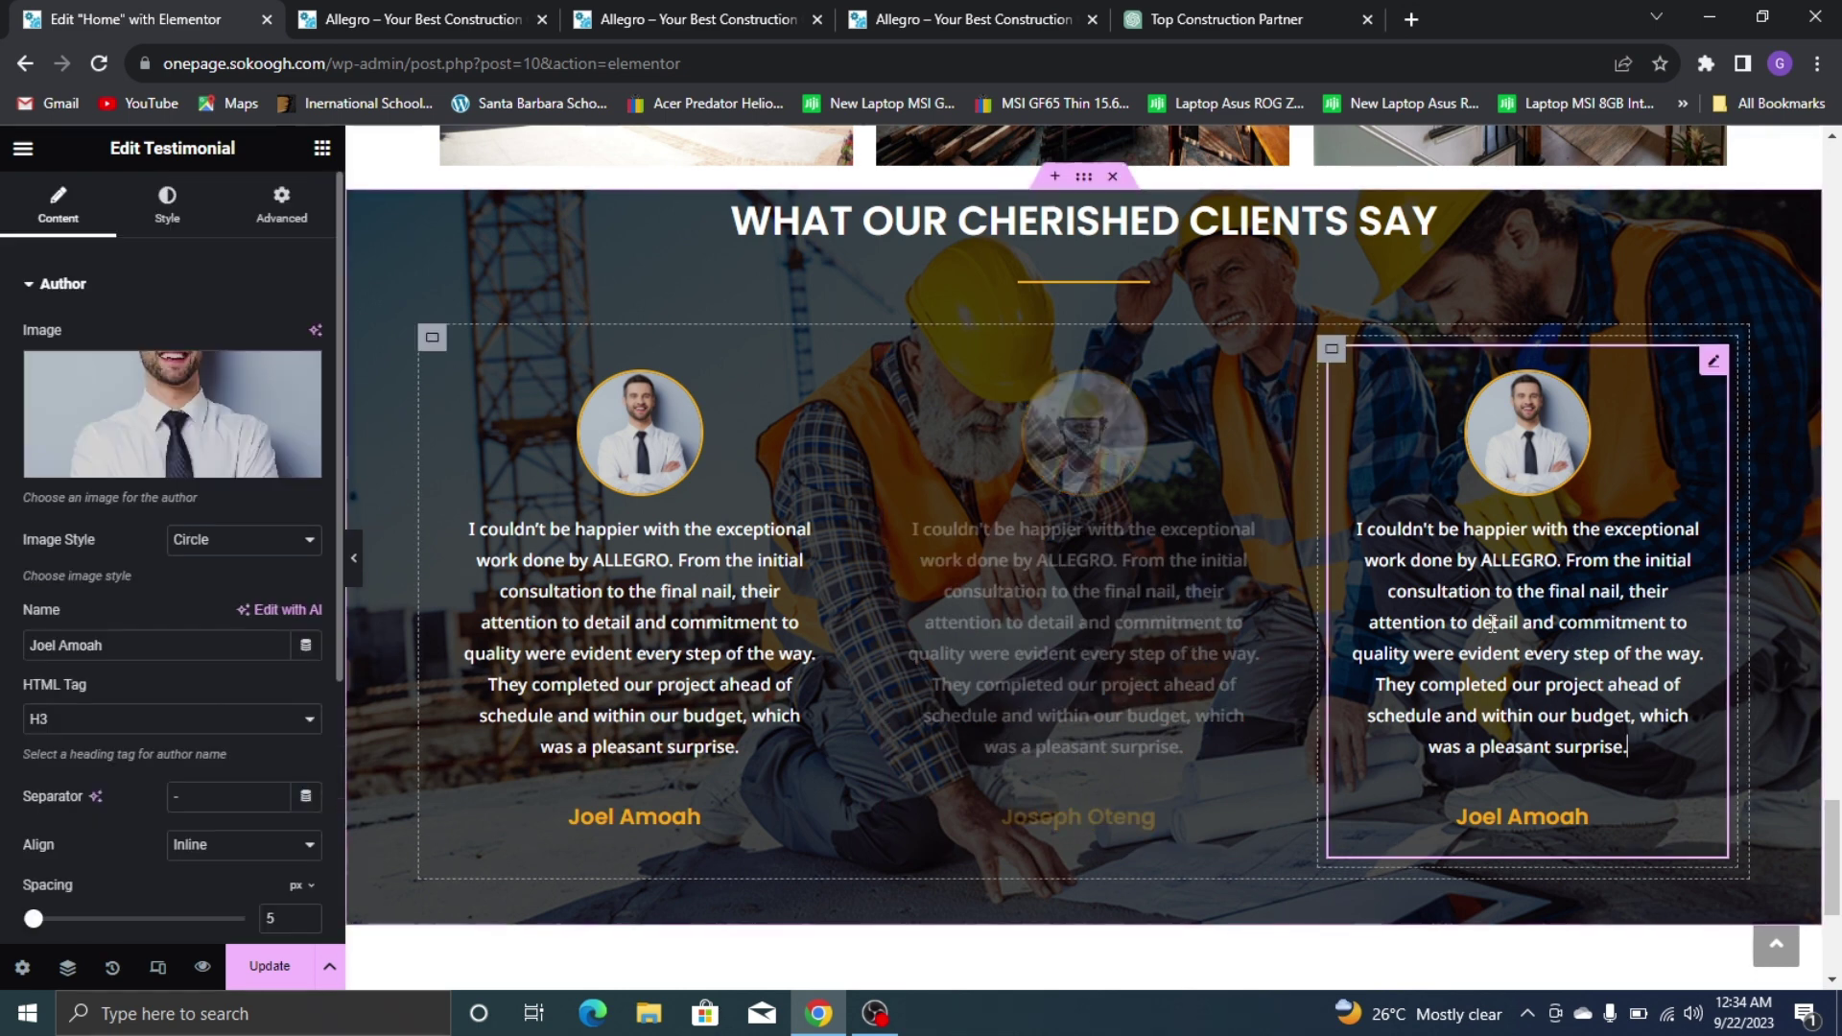
{"action": "left_click", "coordinate": [178, 451]}
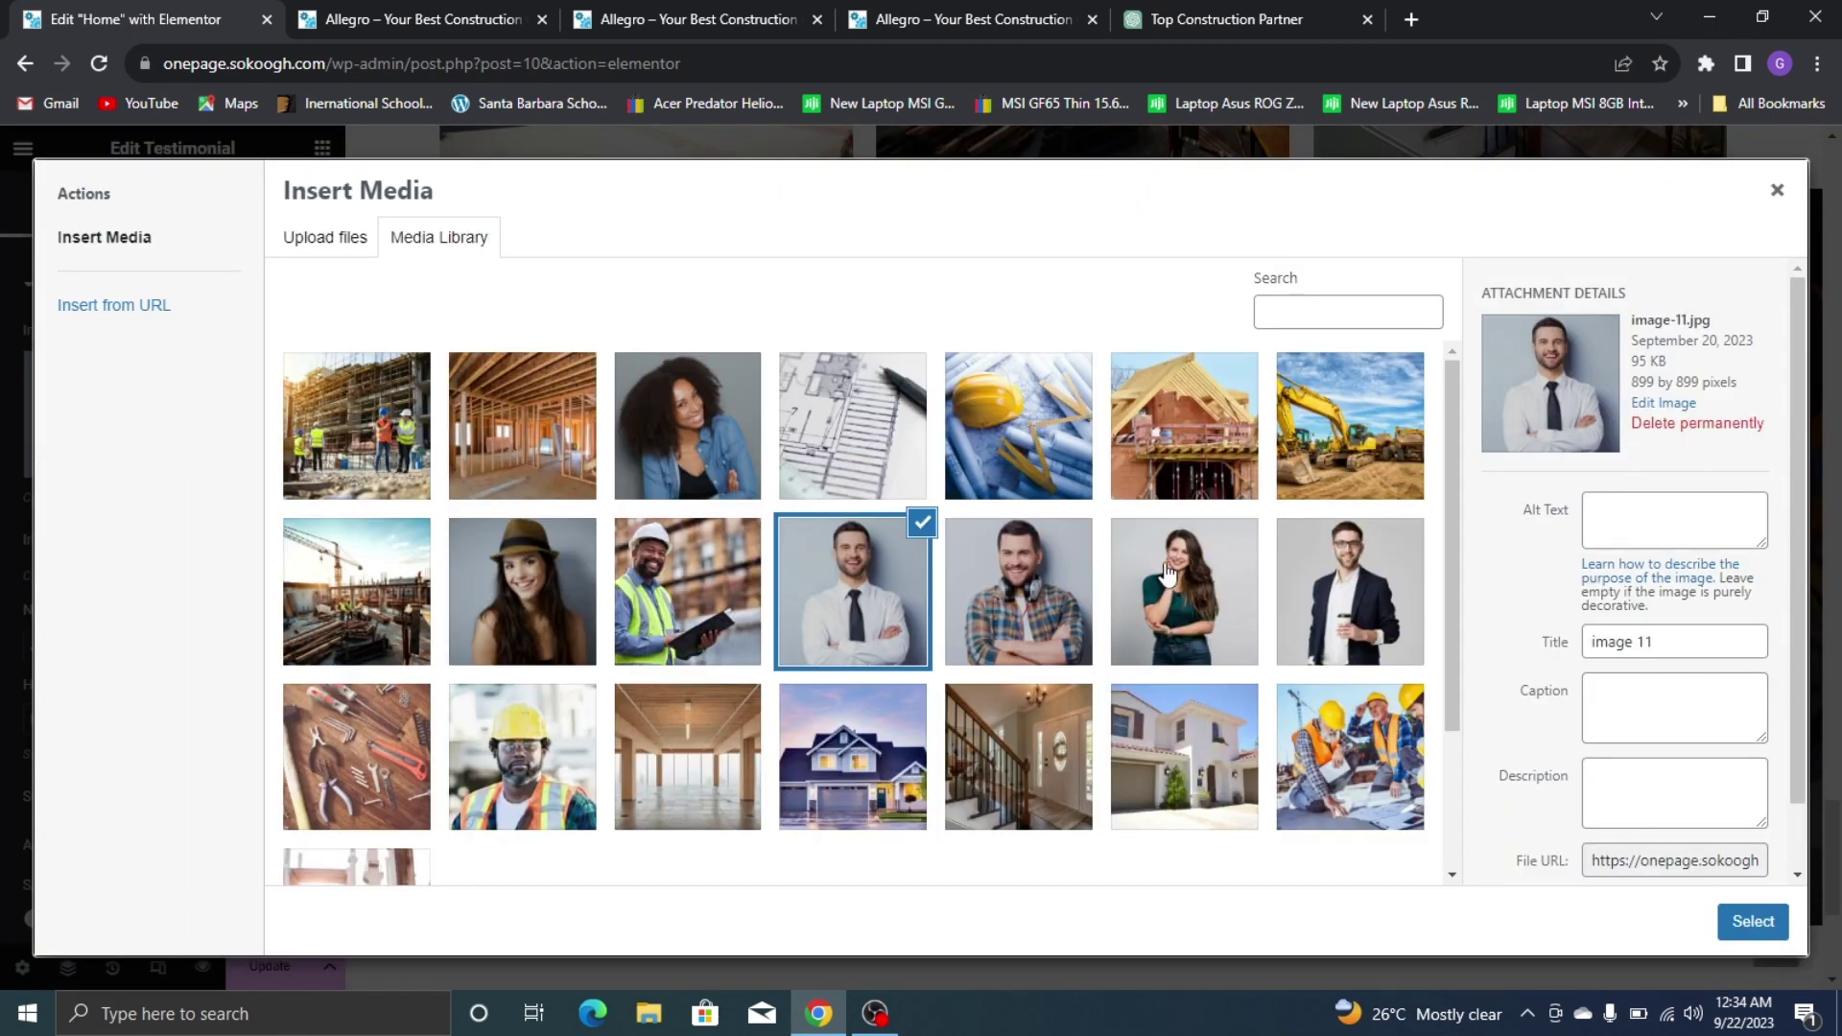
{"action": "left_click", "coordinate": [1167, 574]}
{"action": "left_click", "coordinate": [1752, 922]}
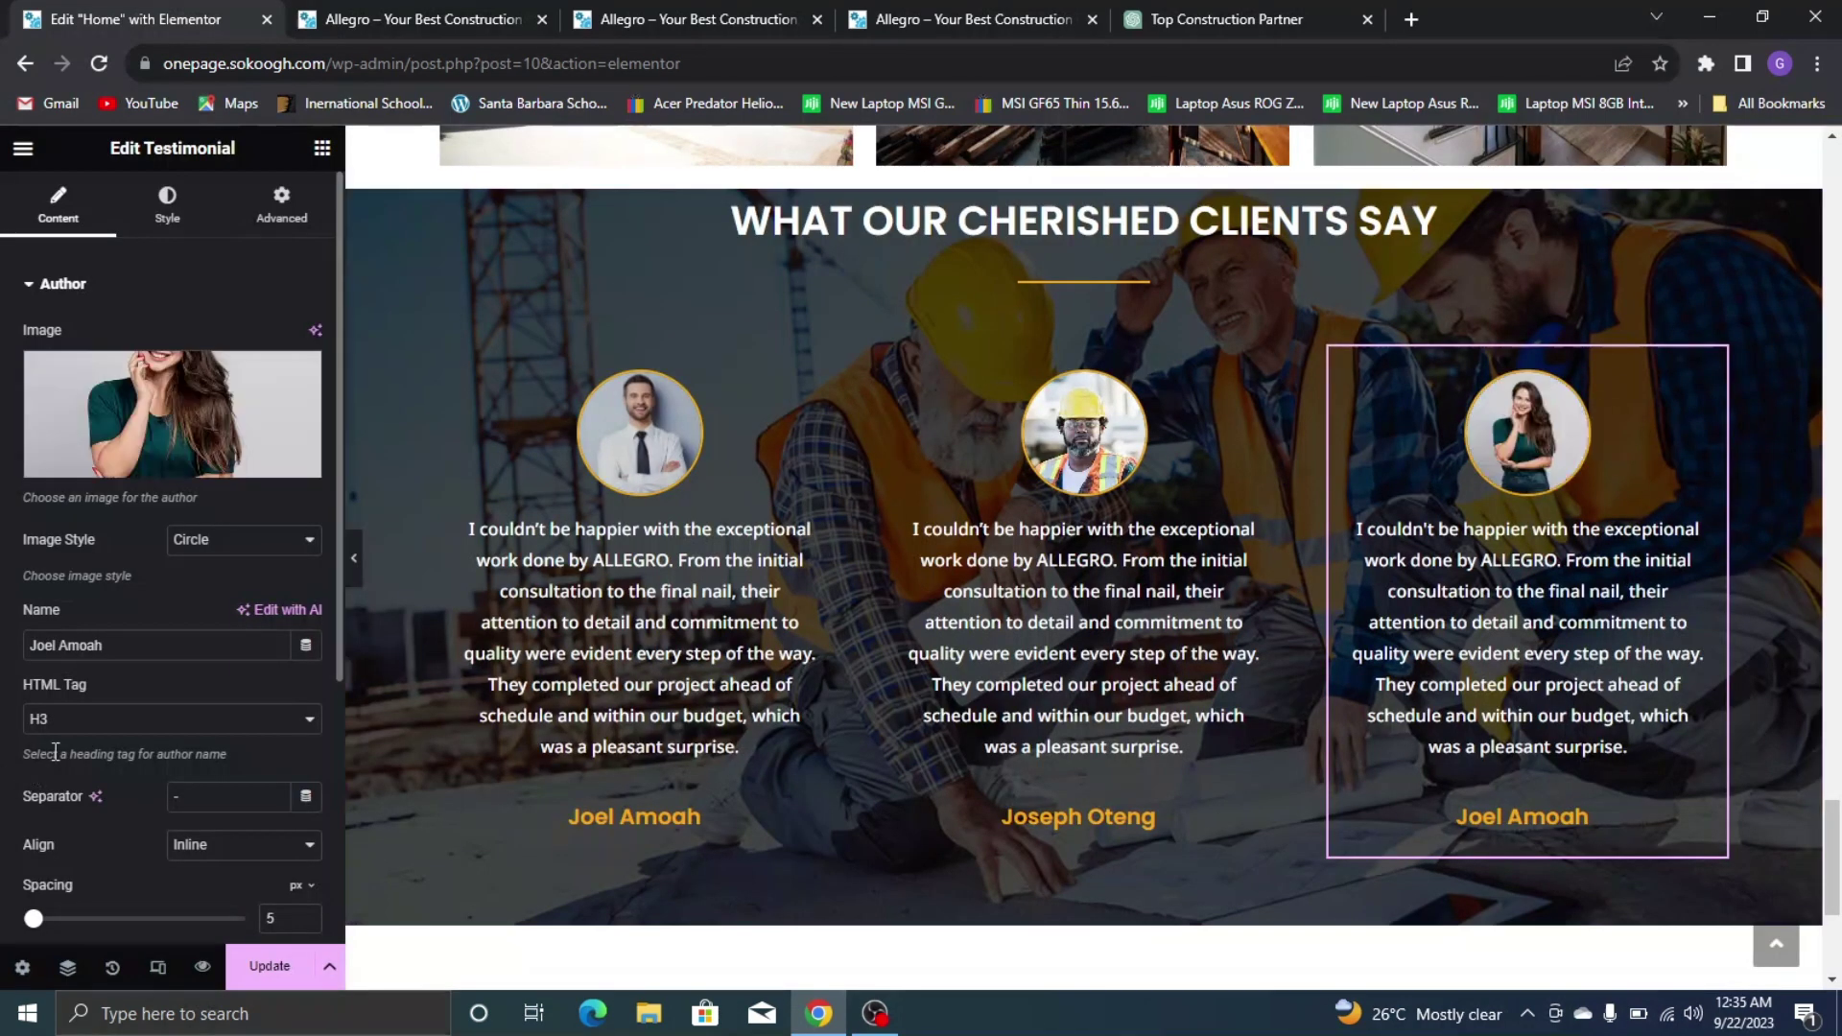
{"action": "type", "text": "JO"}
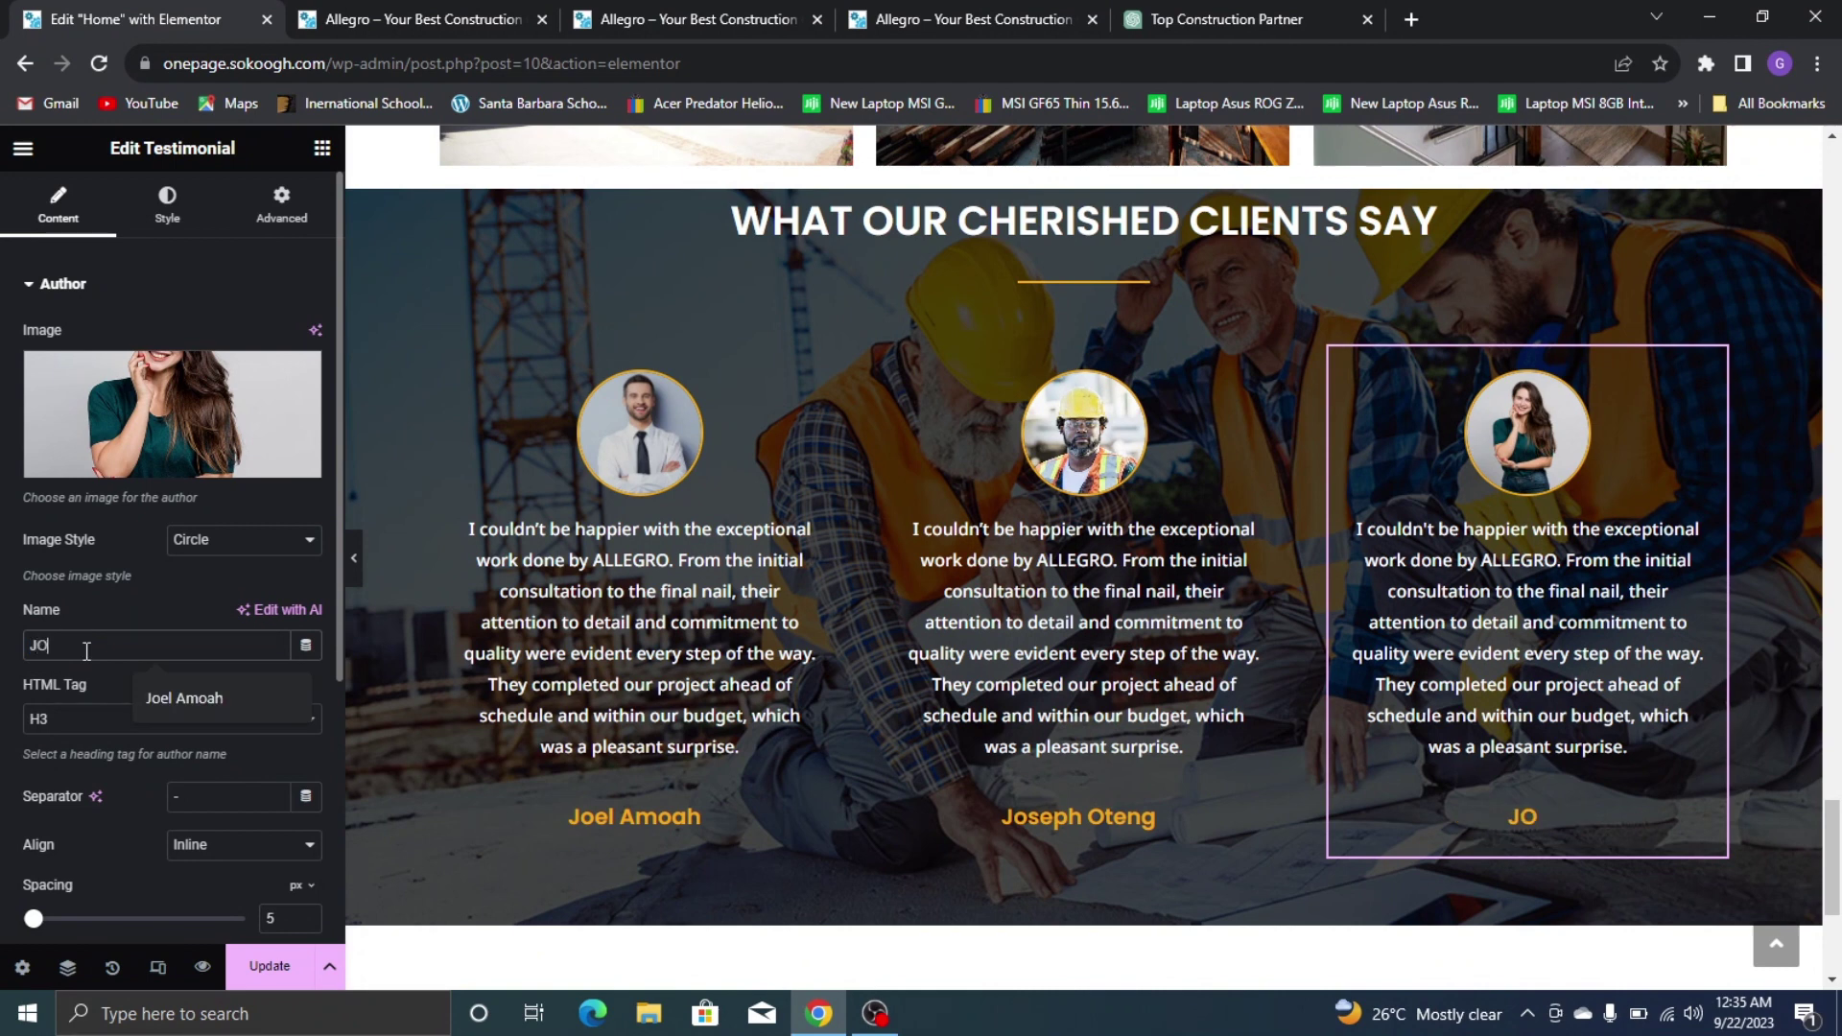
{"action": "left_click", "coordinate": [173, 593]}
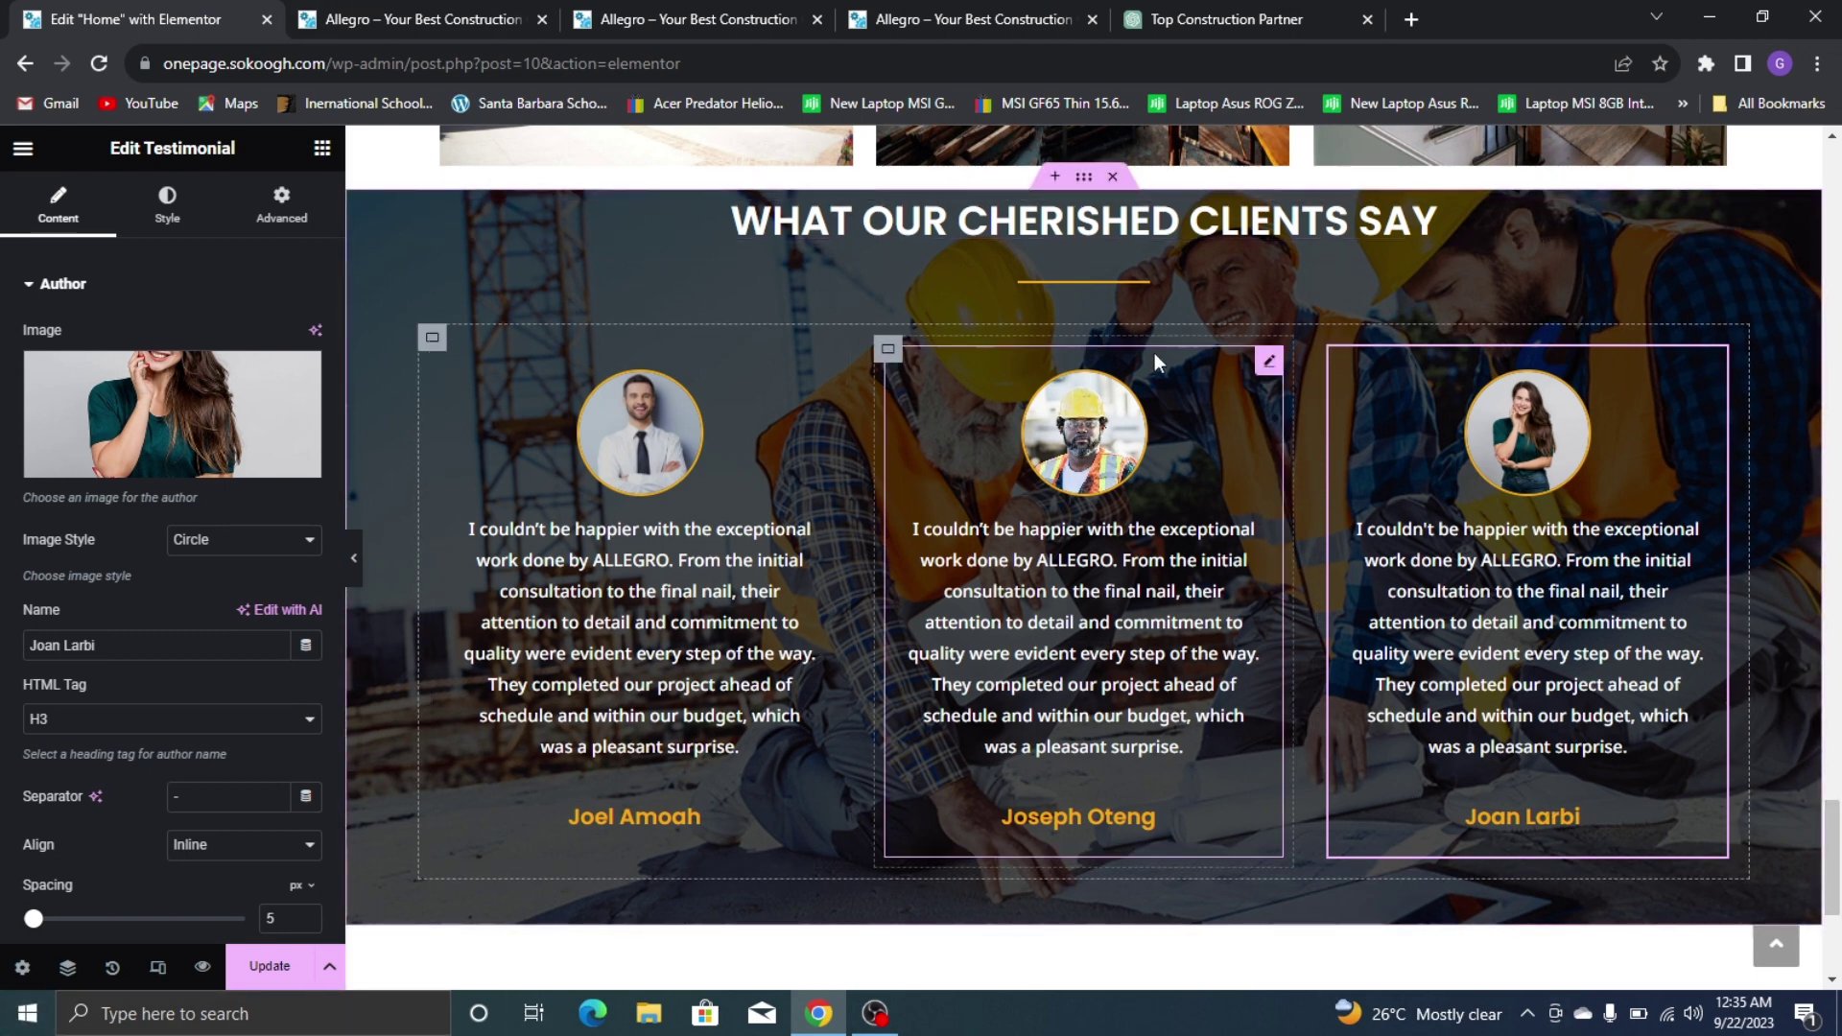
Unlink the testimonials section's margins and set its top margin to 80
{"action": "left_click", "coordinate": [1084, 179]}
{"action": "left_click", "coordinate": [280, 204]}
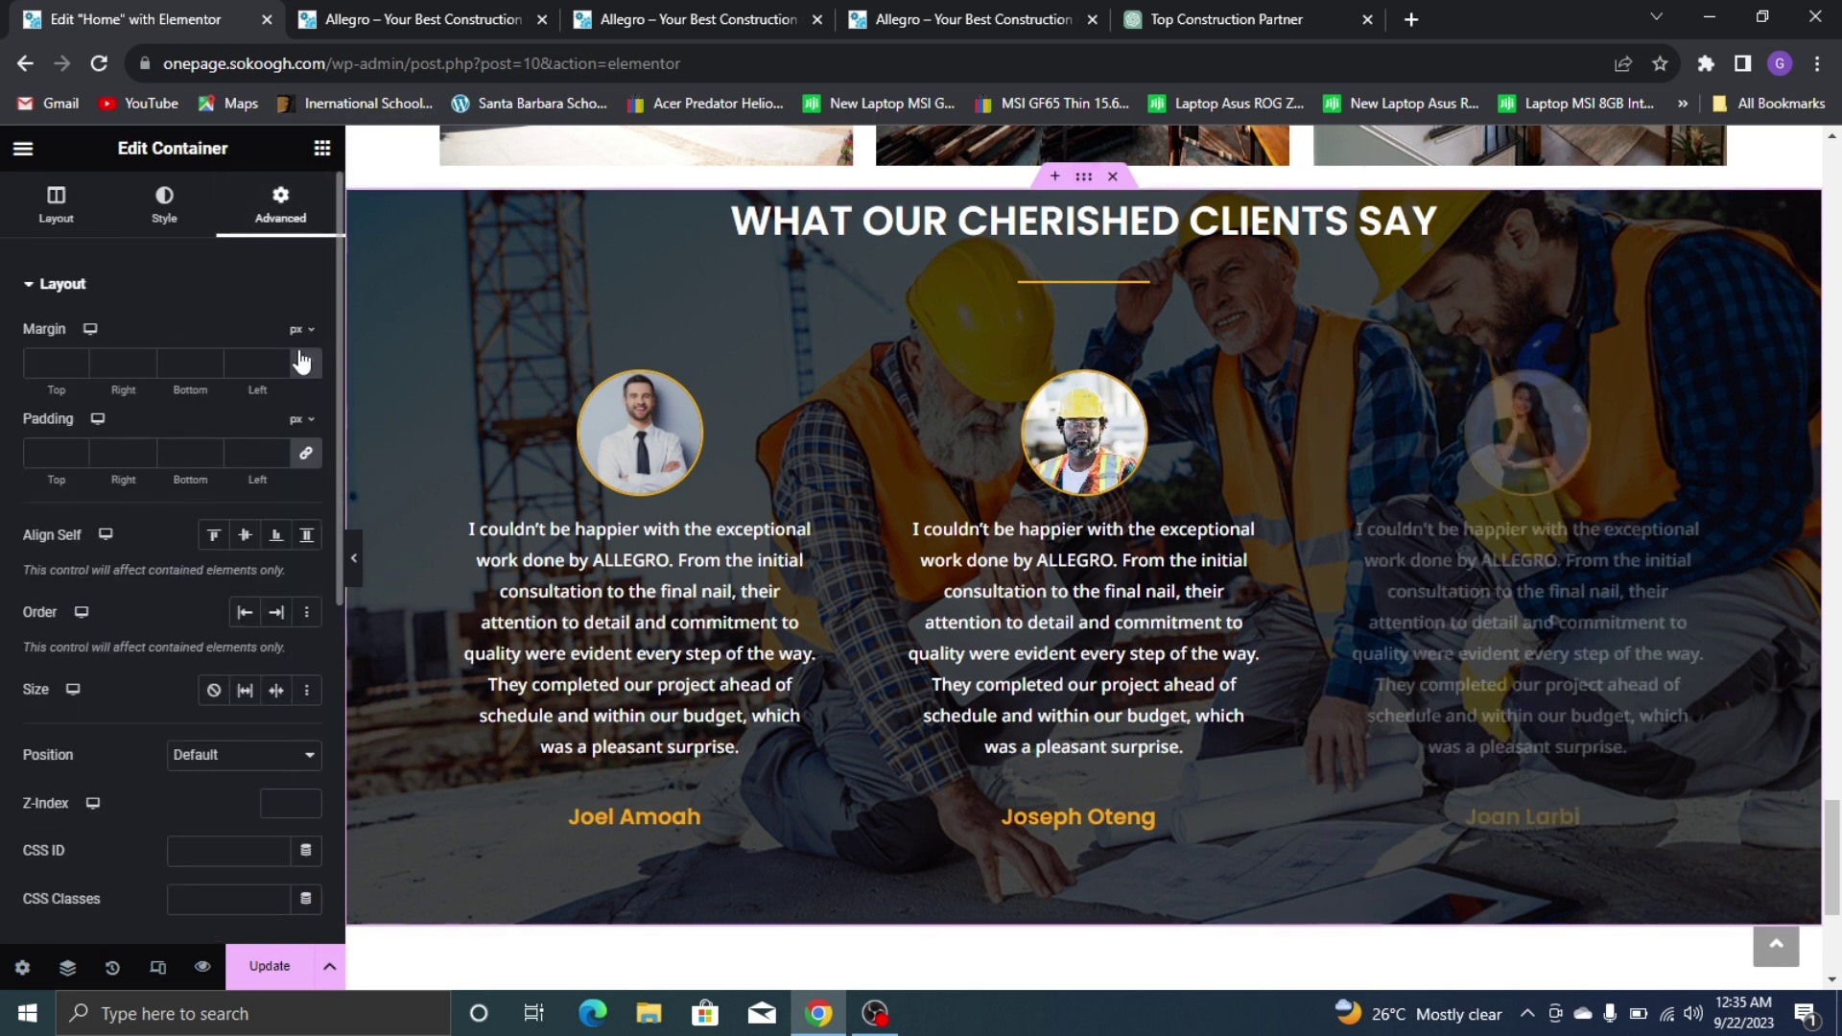
{"action": "left_click", "coordinate": [306, 364]}
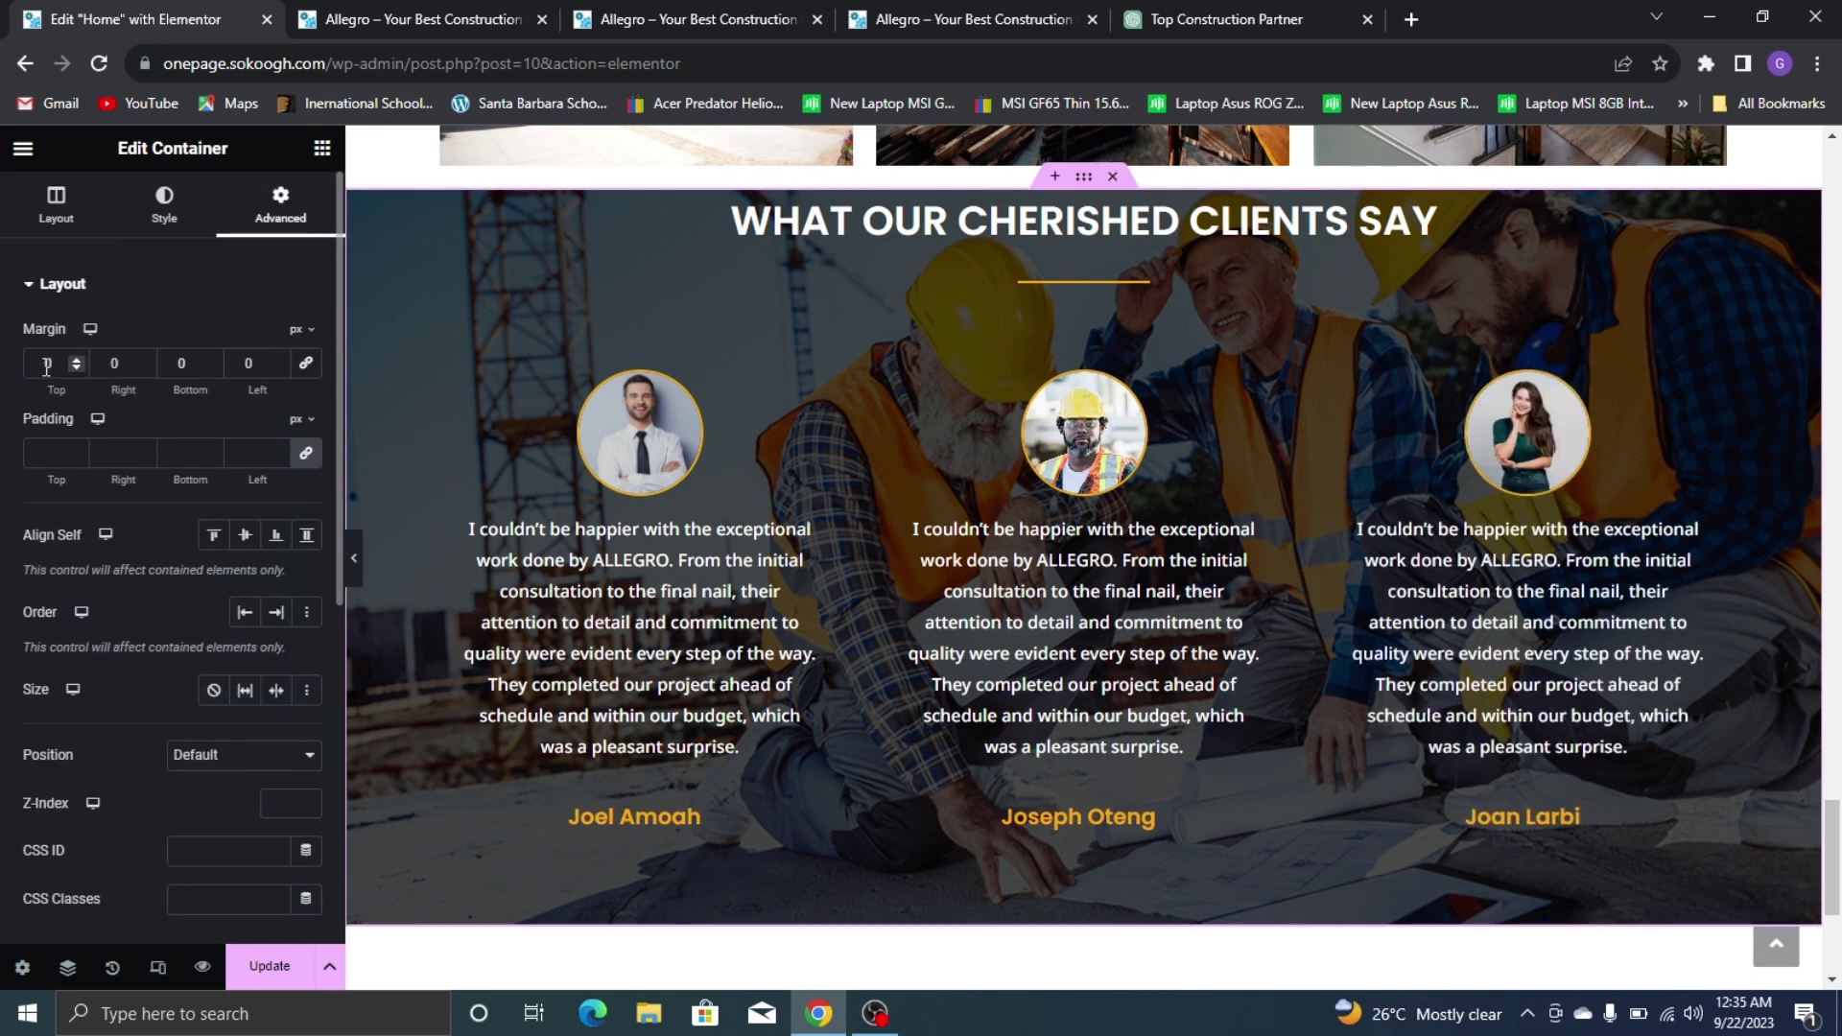
{"action": "left_click", "coordinate": [46, 366]}
{"action": "type", "text": "80"}
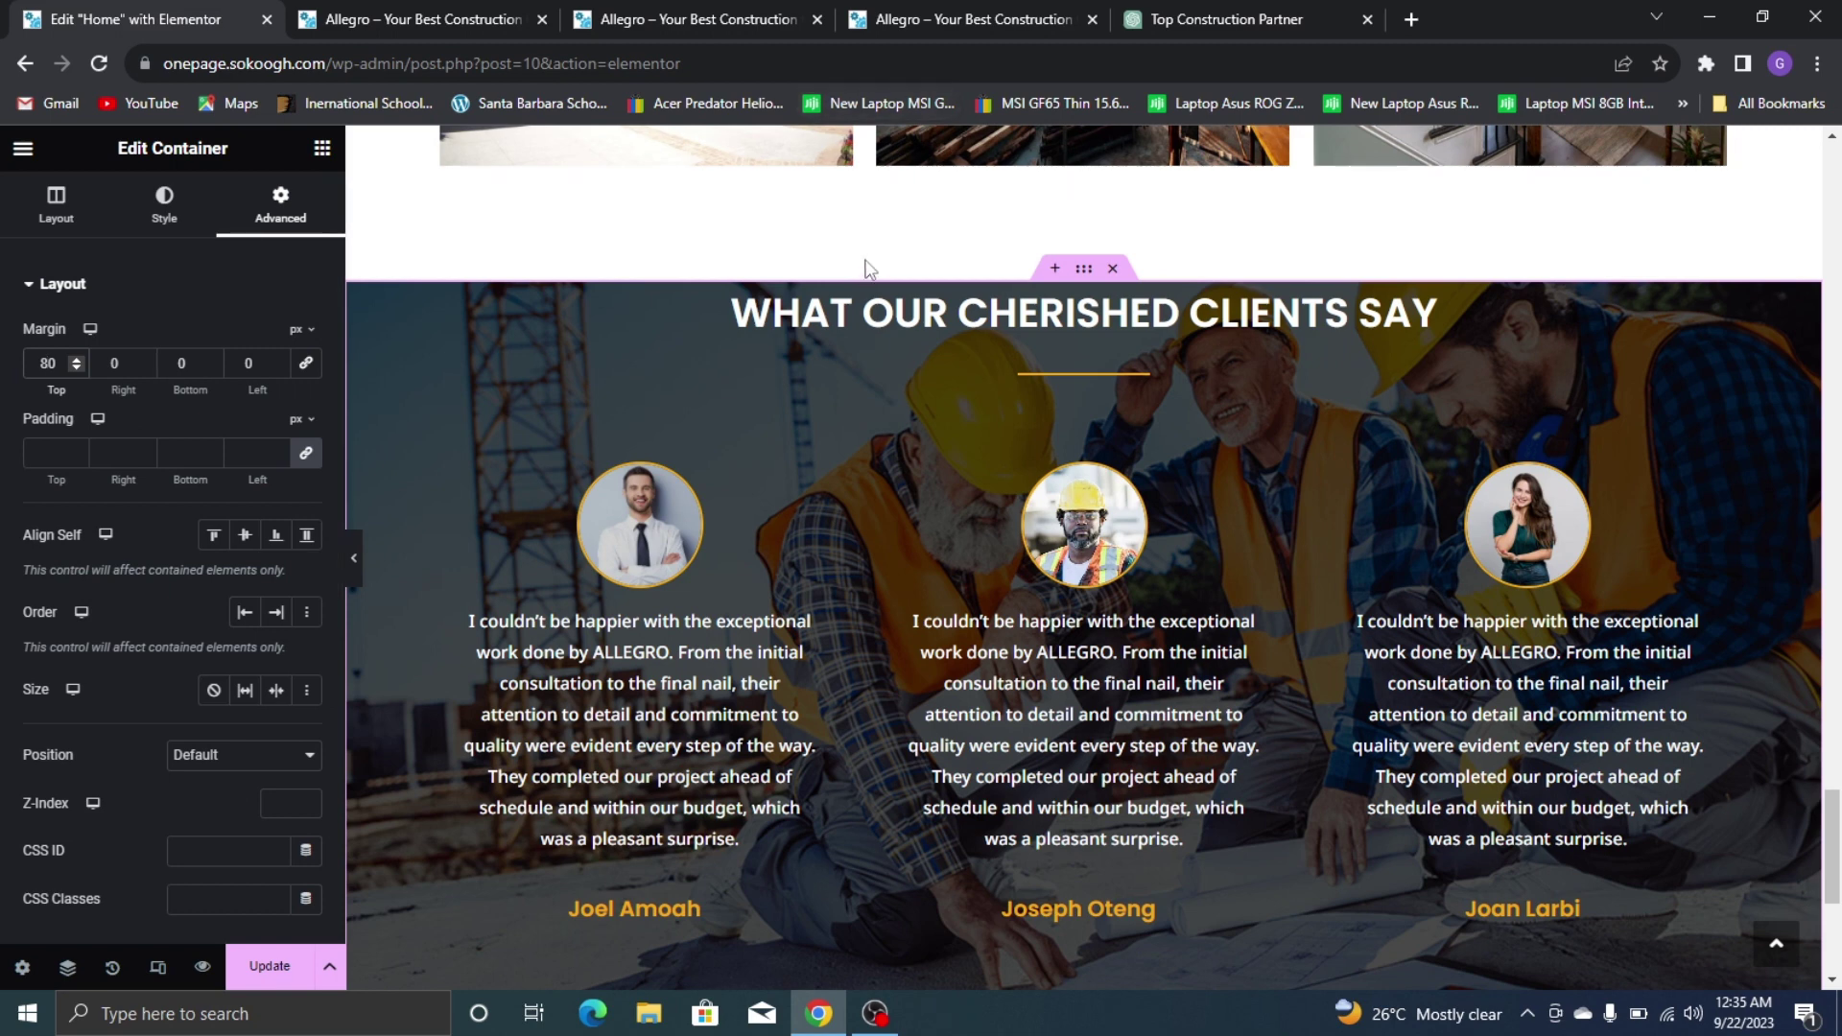
Unlink the section's padding and set top 70, bottom 50, with left kept at 0
{"action": "left_click", "coordinate": [306, 453]}
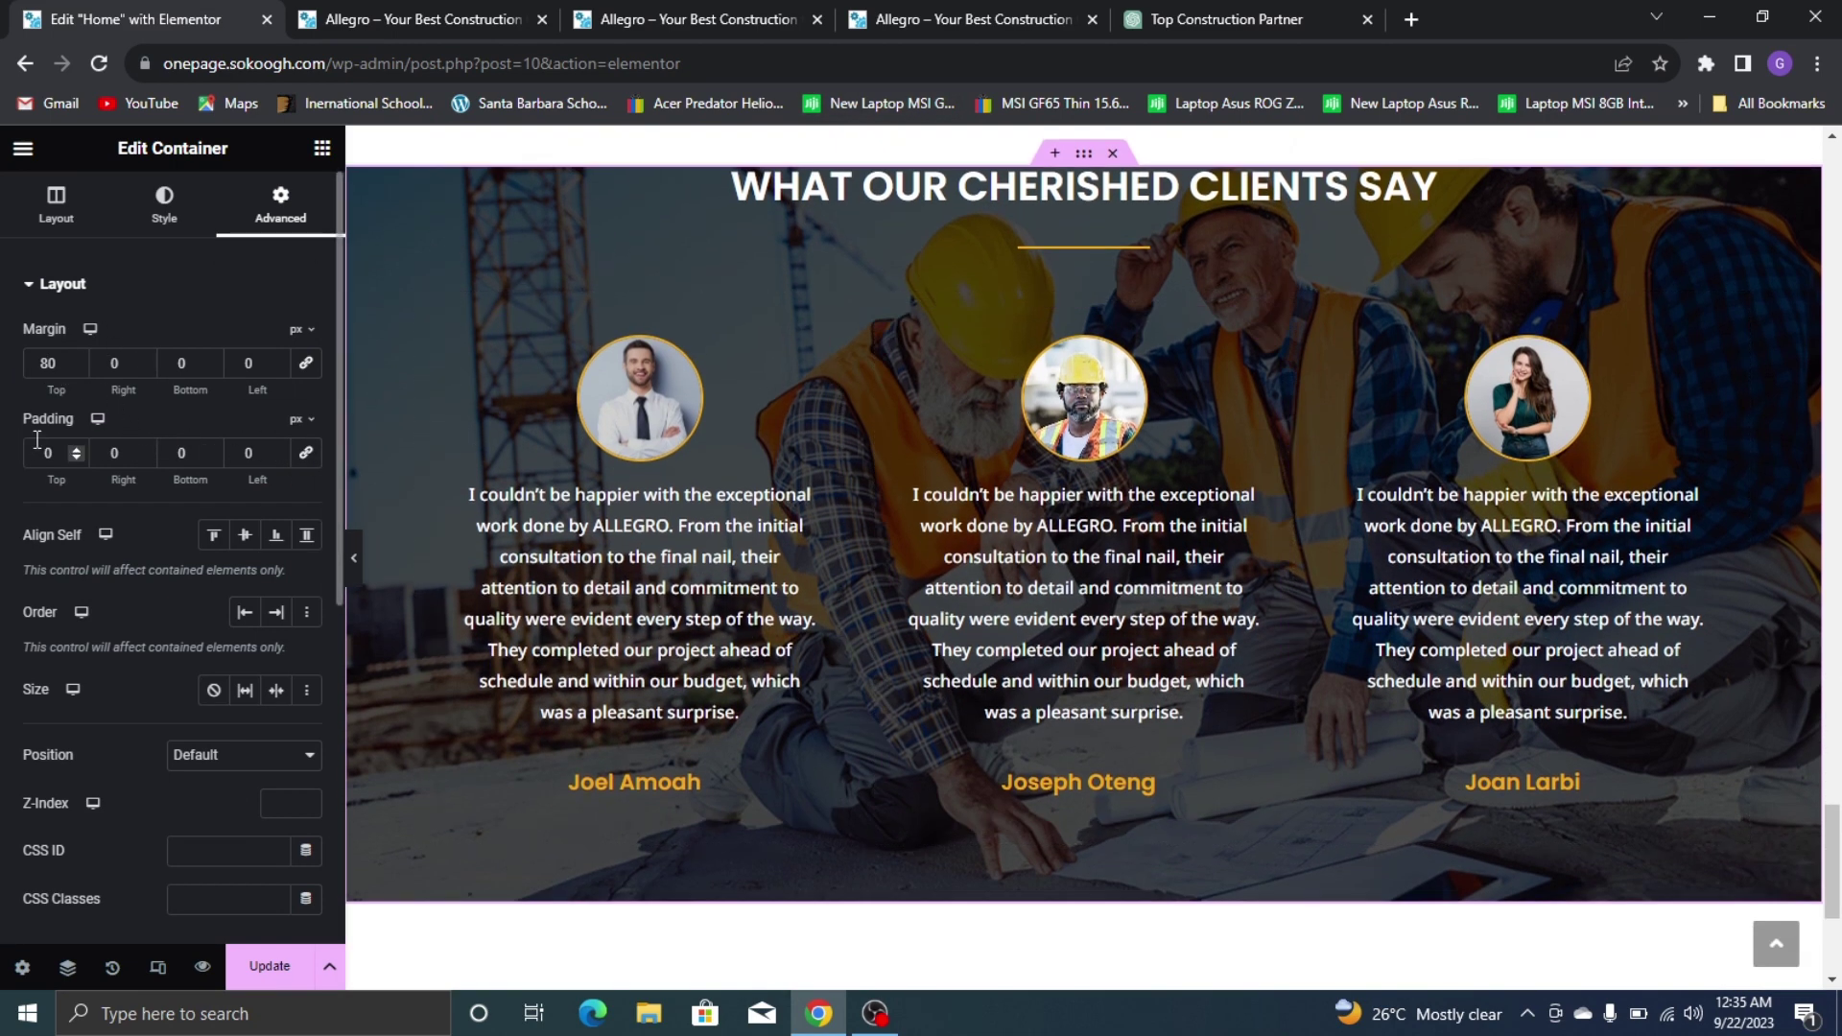
{"action": "type", "text": "50"}
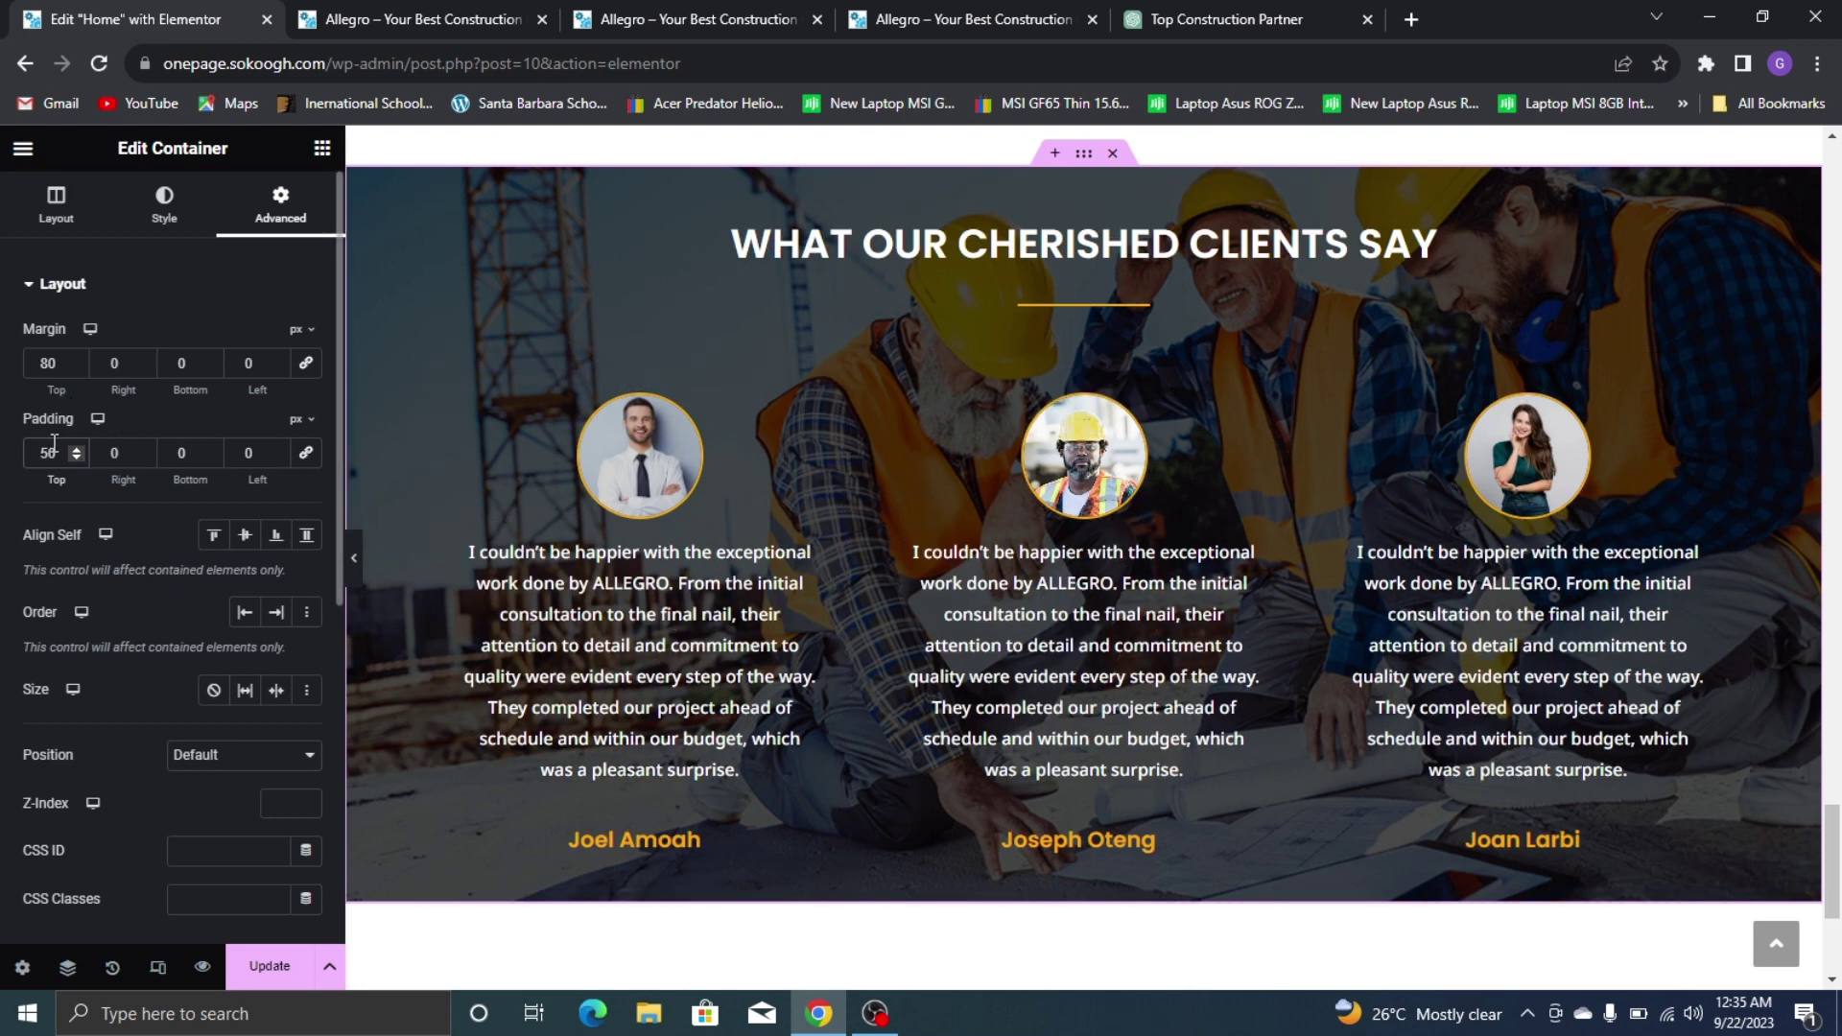
{"action": "key", "text": "BackSpace"}
{"action": "key", "text": "BackSpace"}
{"action": "type", "text": "60"}
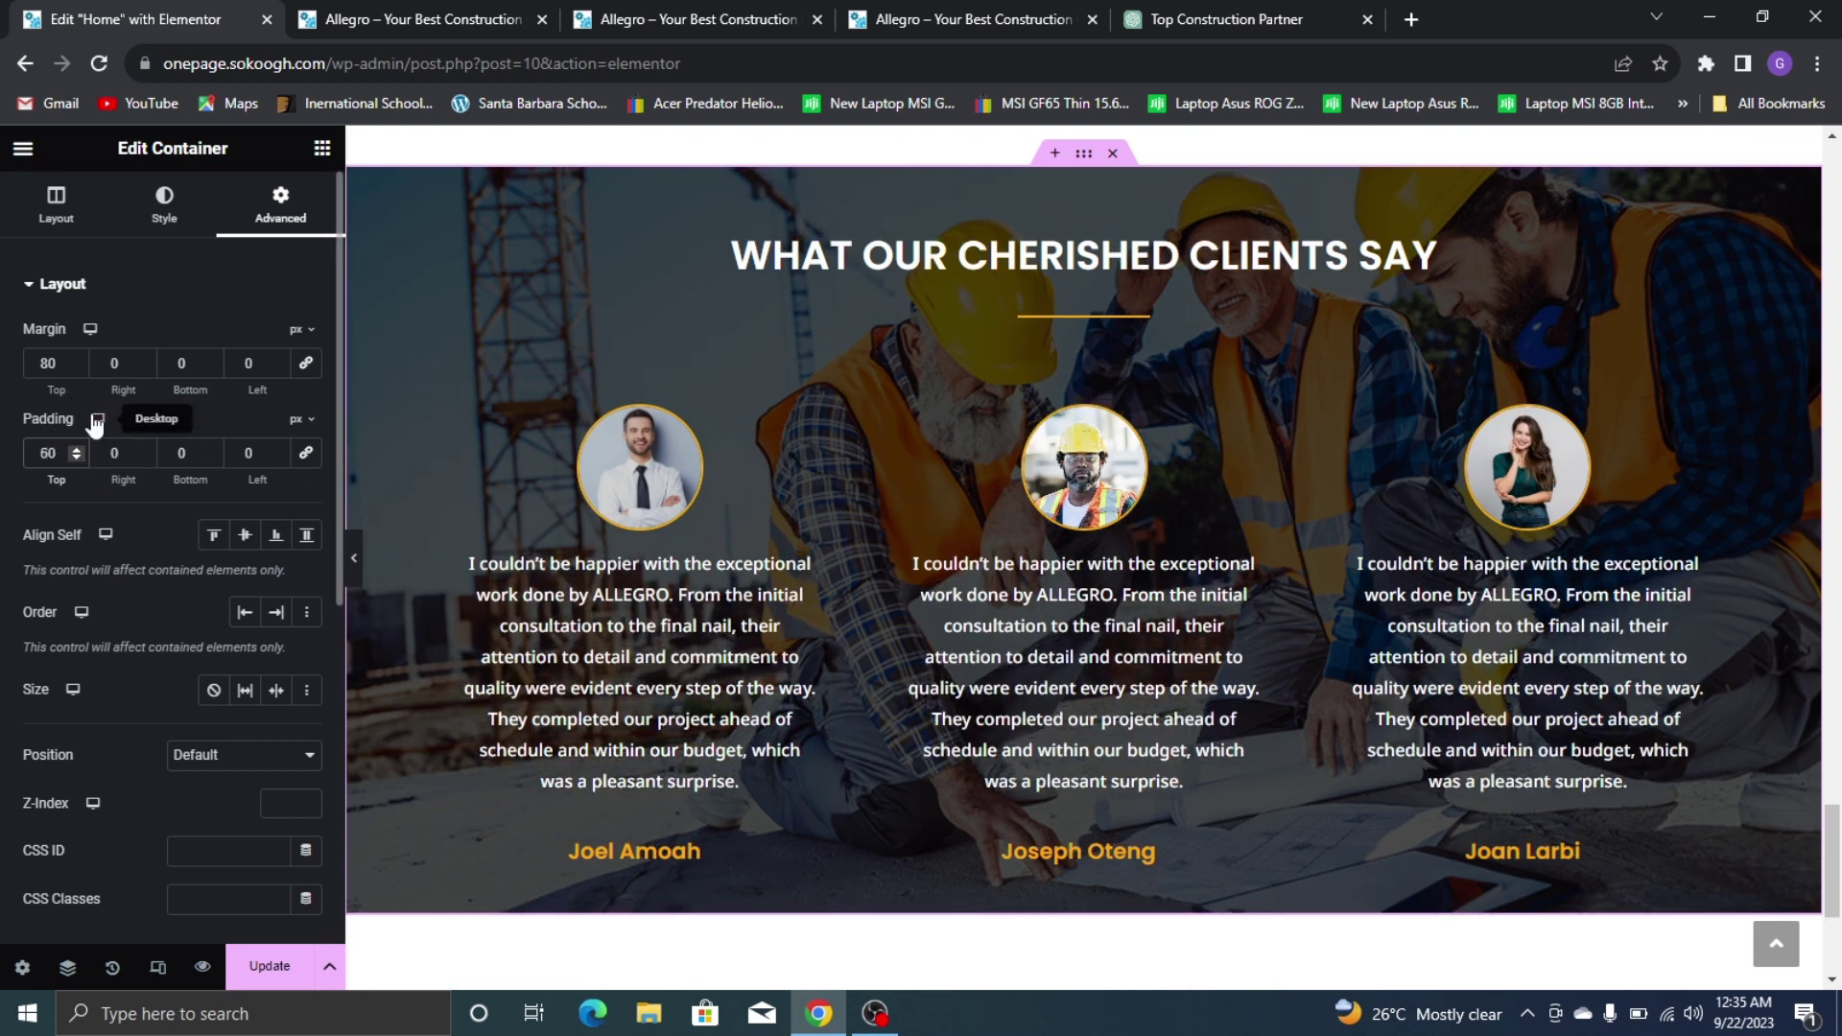
{"action": "left_click", "coordinate": [247, 453]}
{"action": "type", "text": "2"}
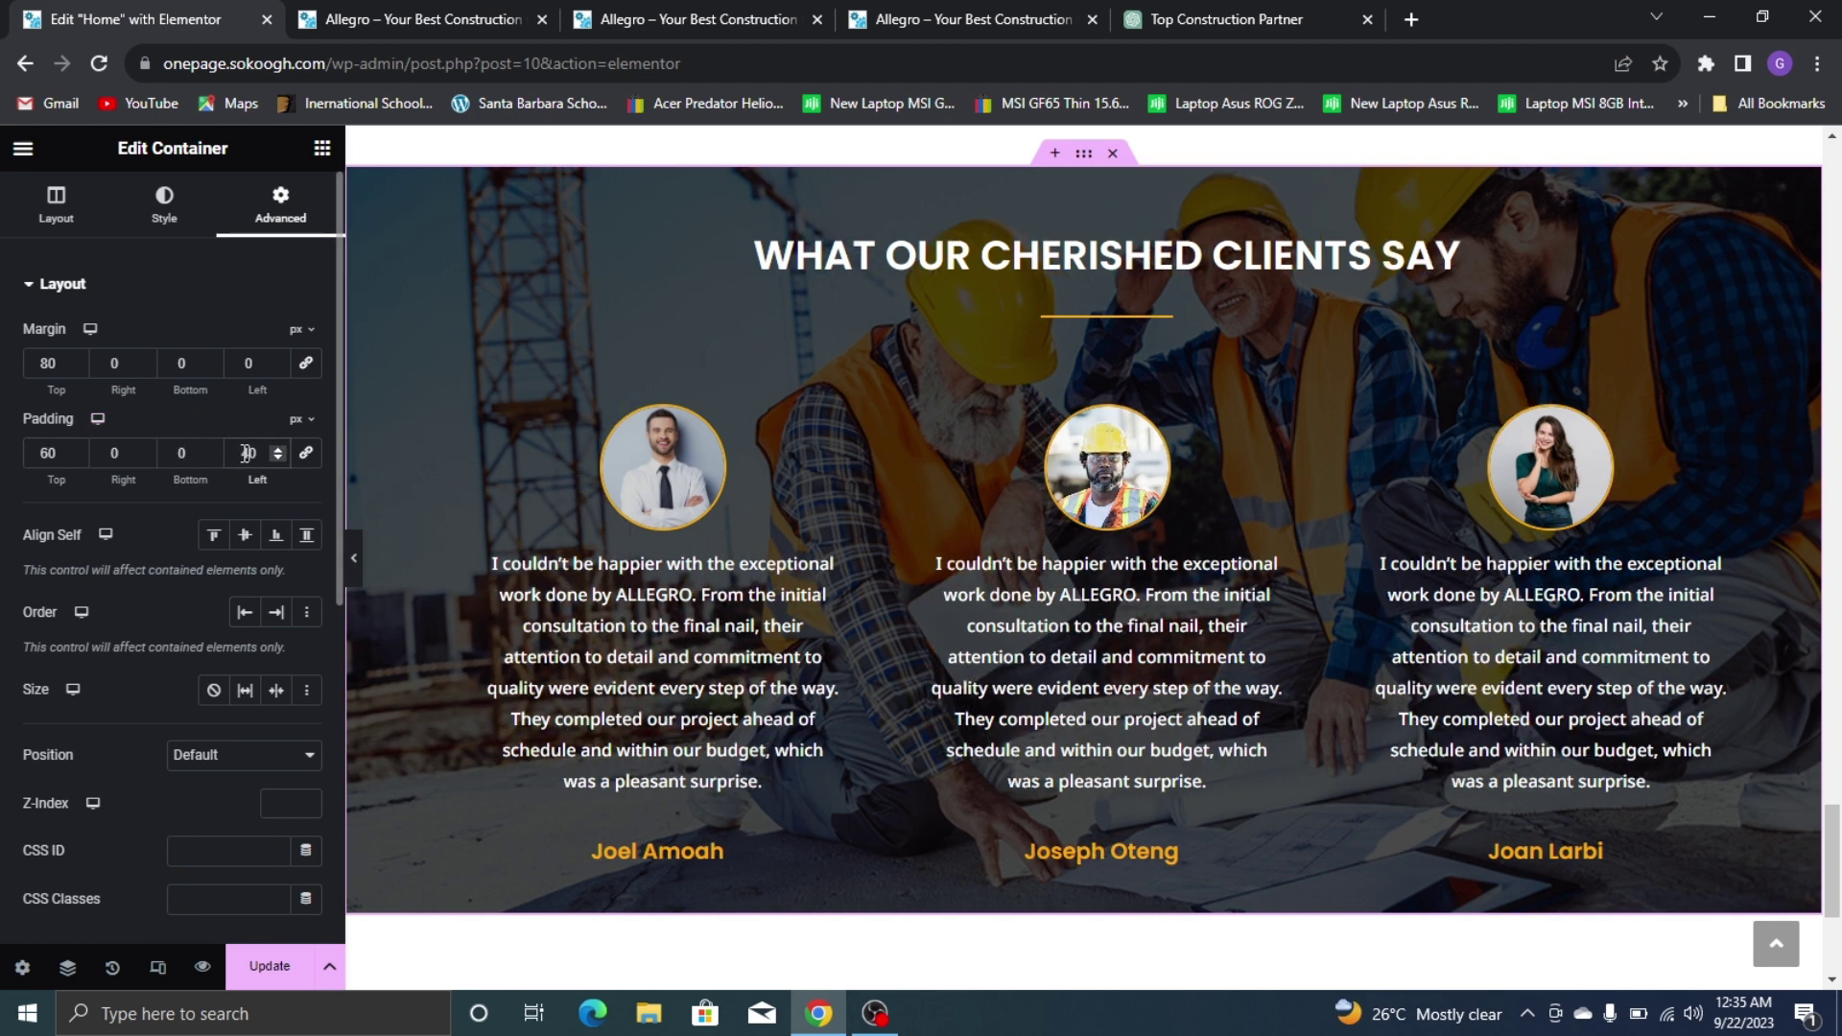
{"action": "key", "text": "BackSpace"}
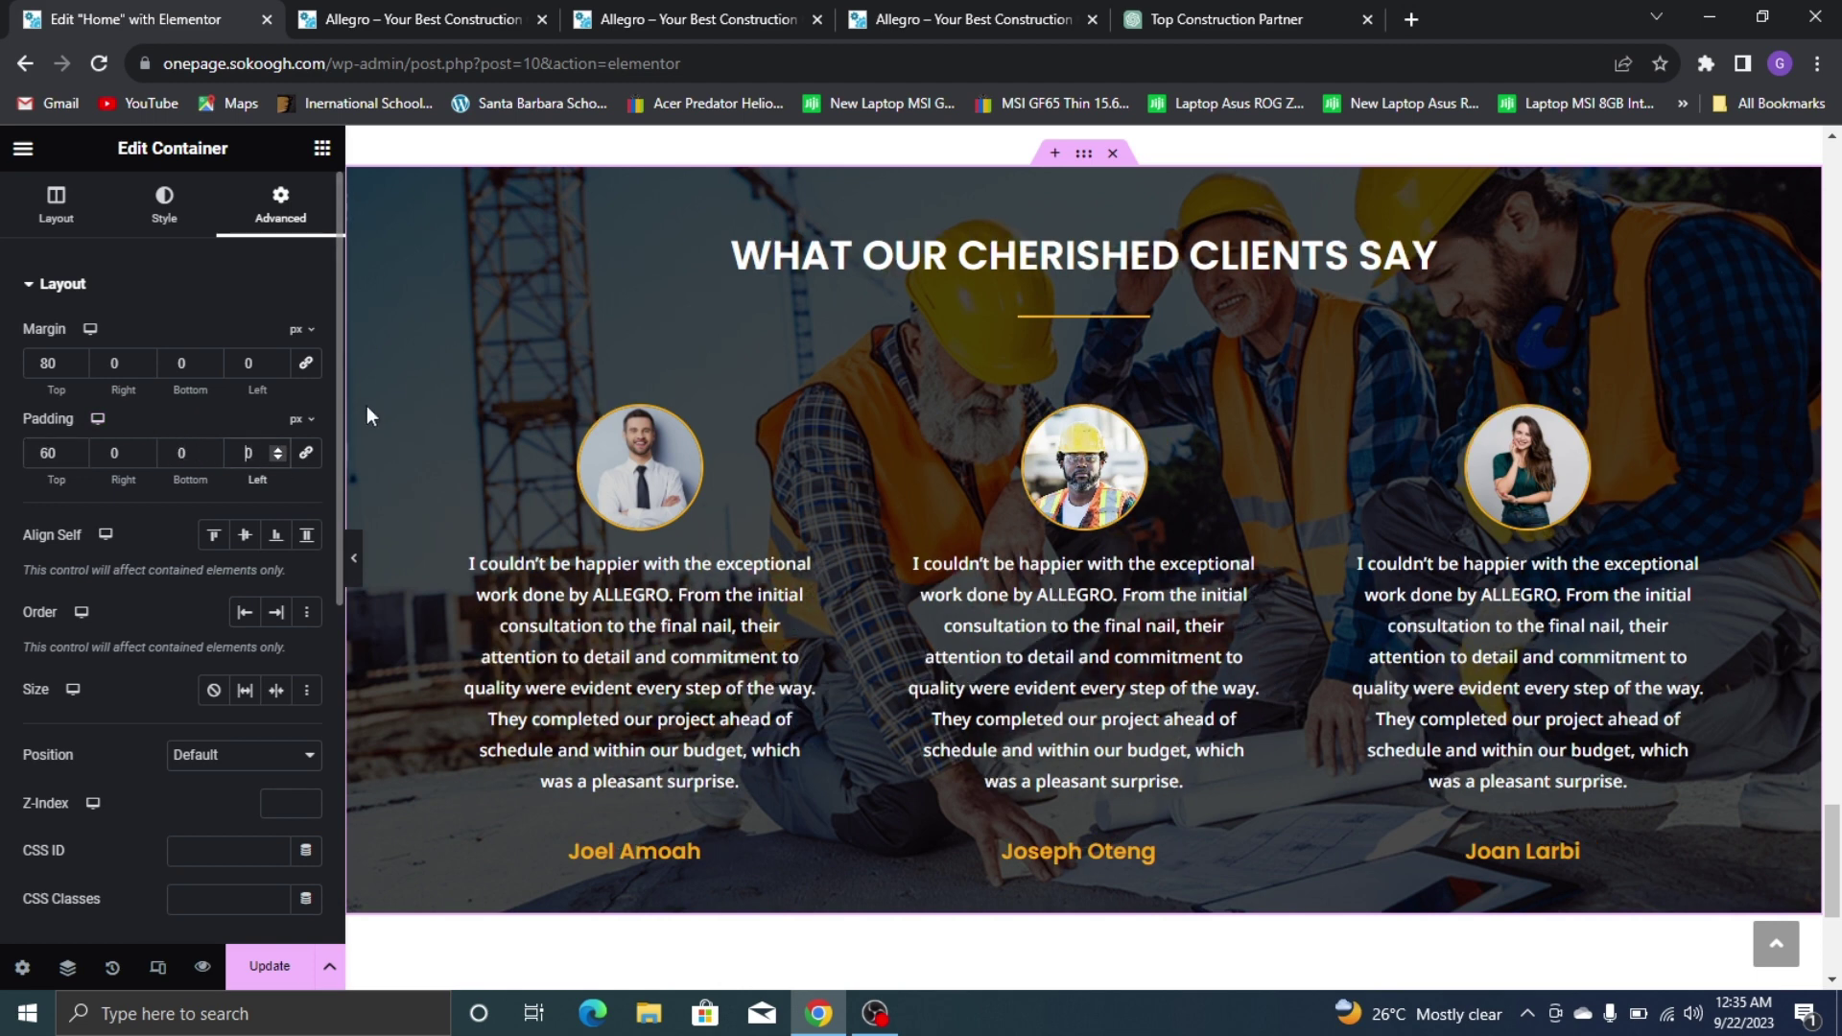
{"action": "type", "text": "3"}
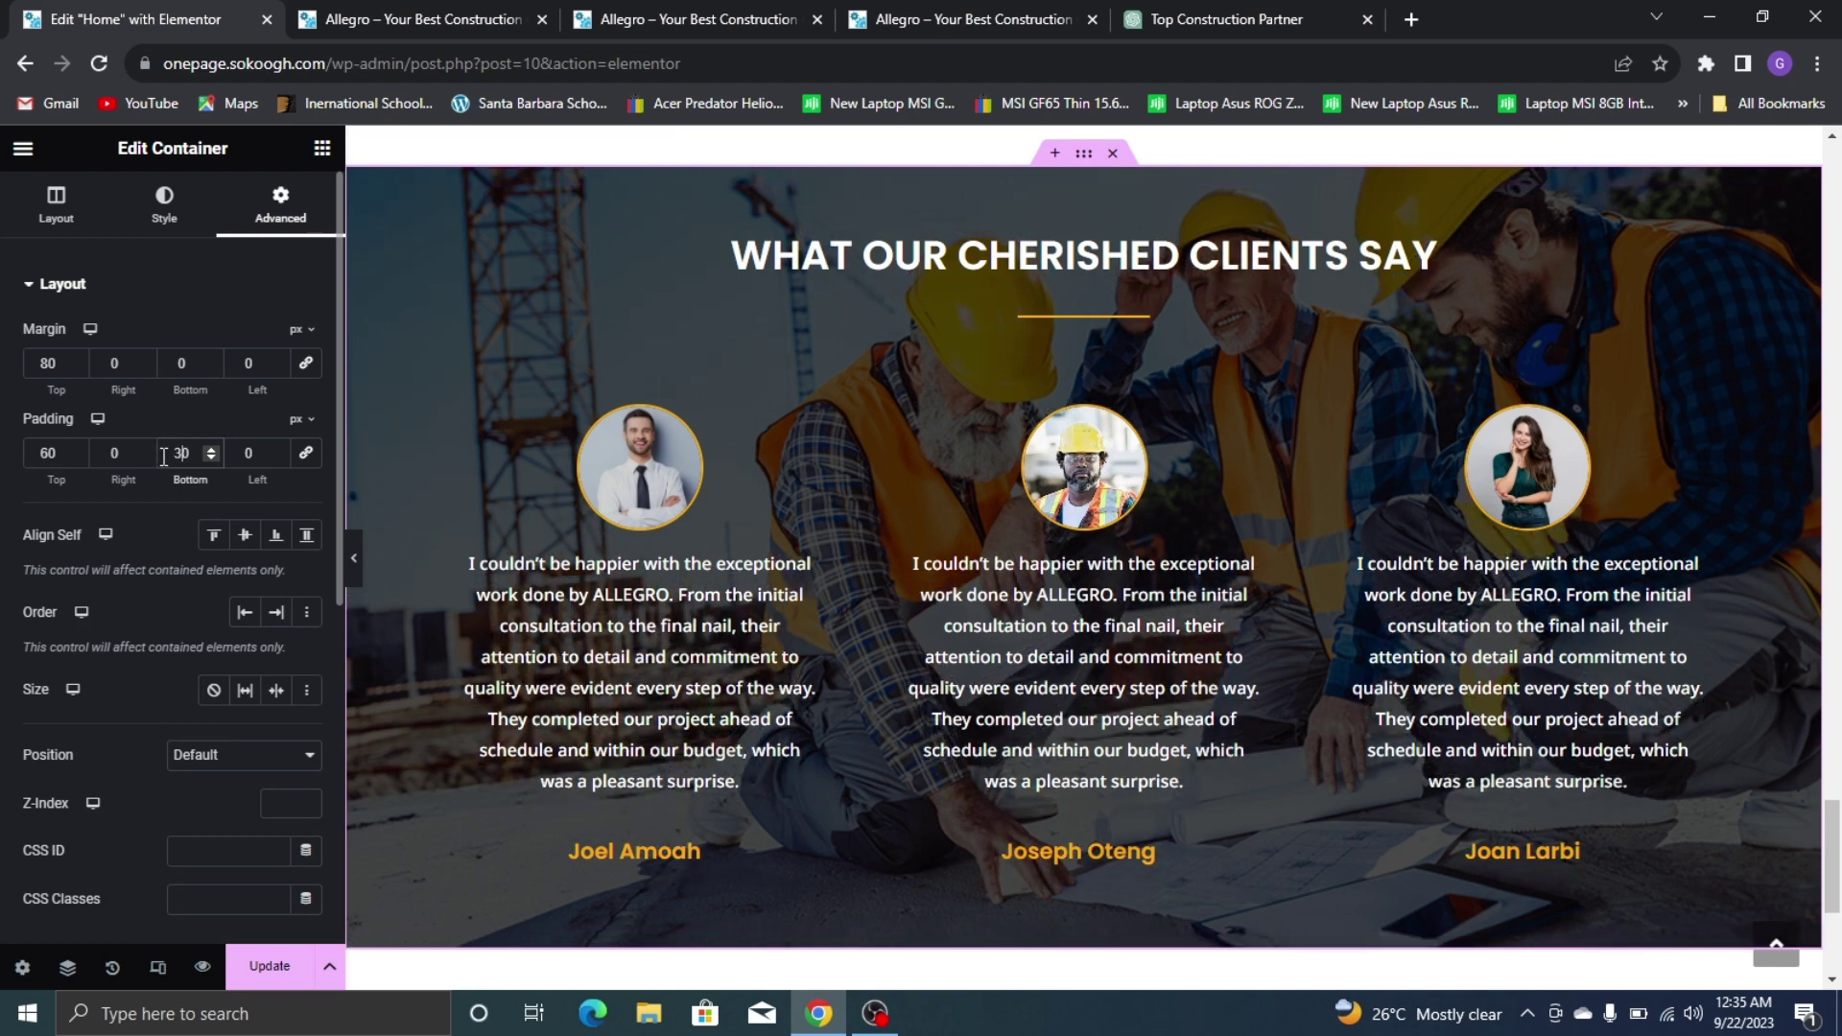
{"action": "key", "text": "BackSpace"}
{"action": "type", "text": "5"}
{"action": "scroll", "coordinate": [1285, 551], "scroll_direction": "down", "scroll_amount": 2}
{"action": "scroll", "coordinate": [869, 429], "scroll_direction": "up", "scroll_amount": 3}
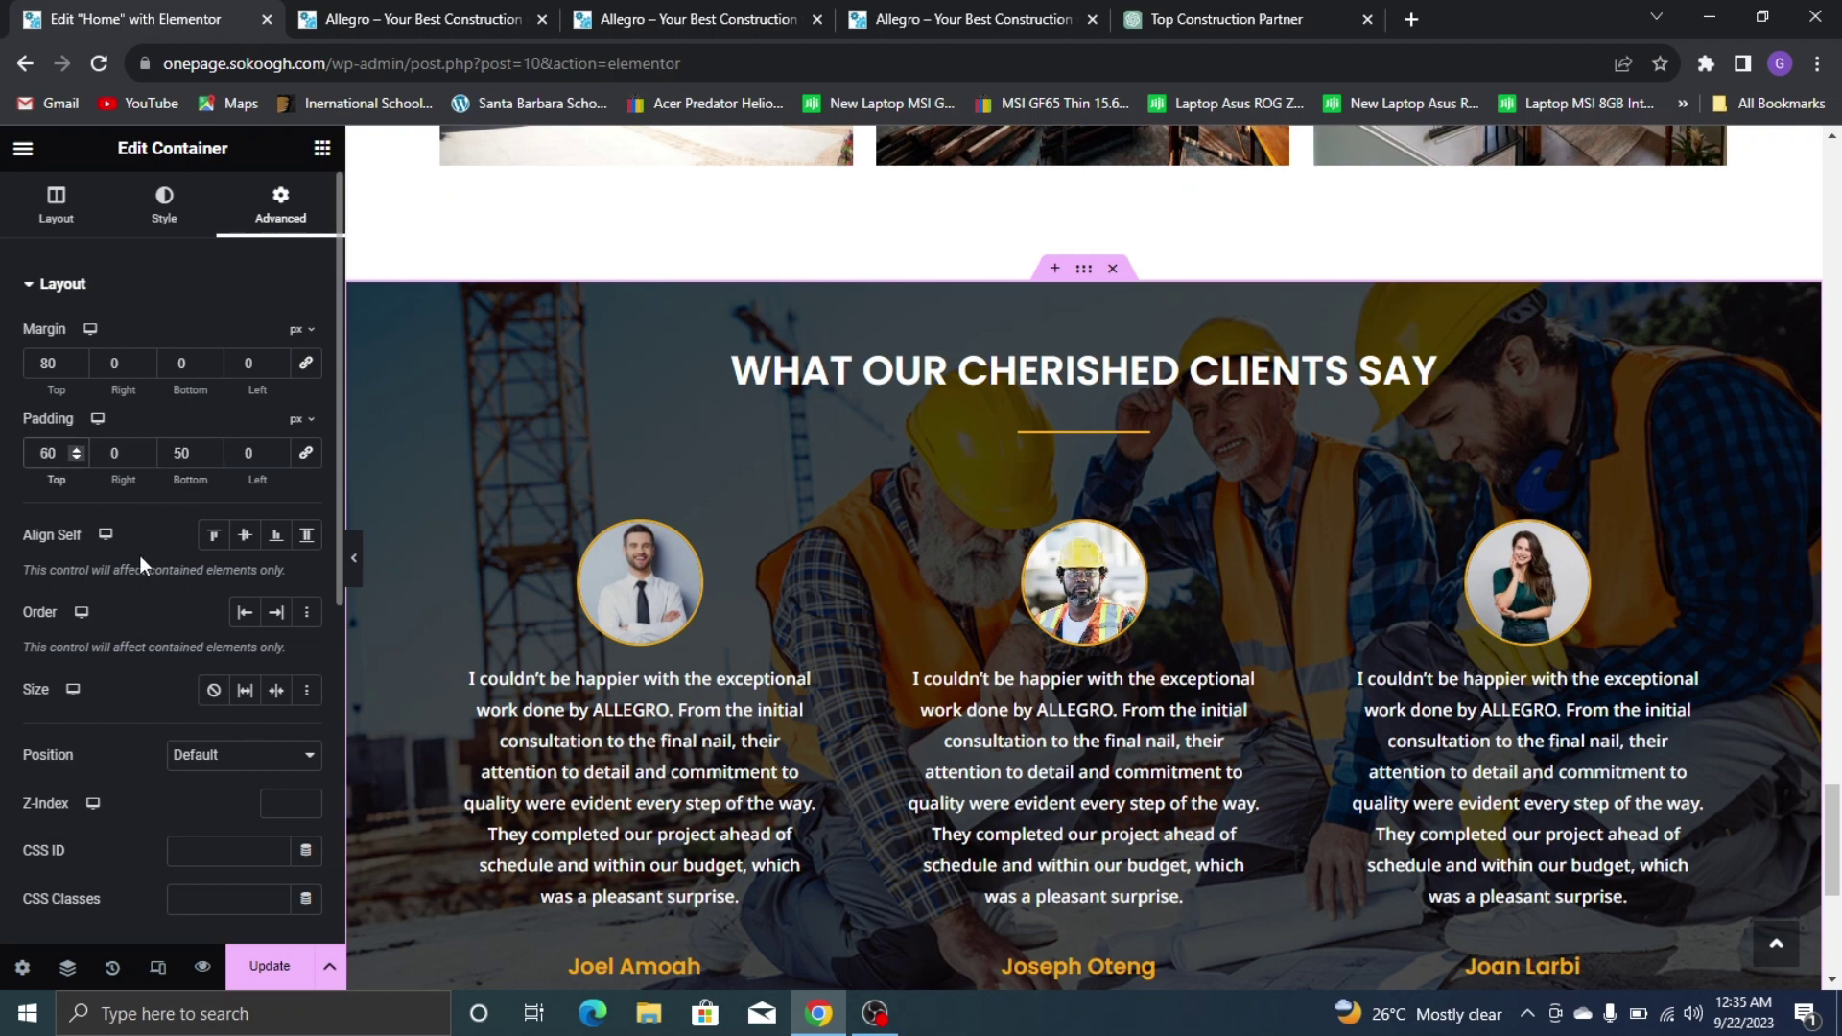
{"action": "key", "text": "BackSpace"}
{"action": "type", "text": "7"}
{"action": "scroll", "coordinate": [656, 293], "scroll_direction": "down", "scroll_amount": 5}
{"action": "scroll", "coordinate": [656, 292], "scroll_direction": "up", "scroll_amount": 3}
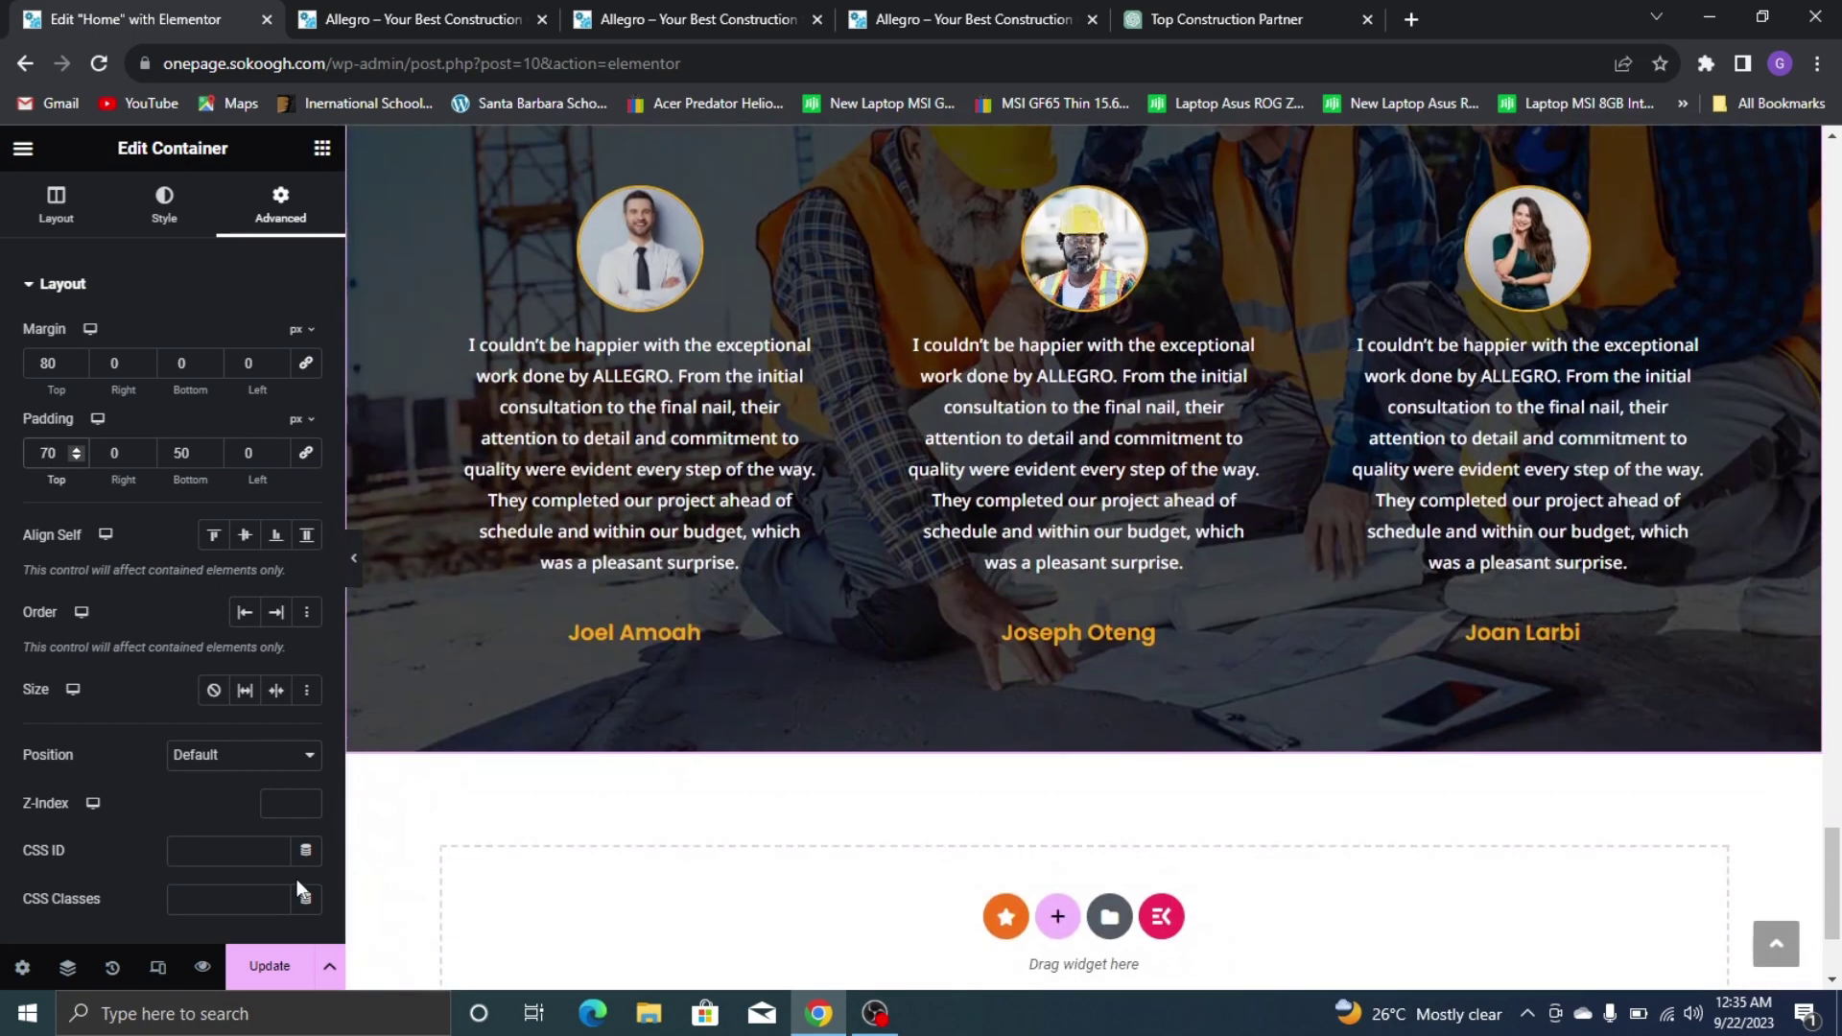
Update the page to save the padding changes
{"action": "left_click", "coordinate": [270, 966]}
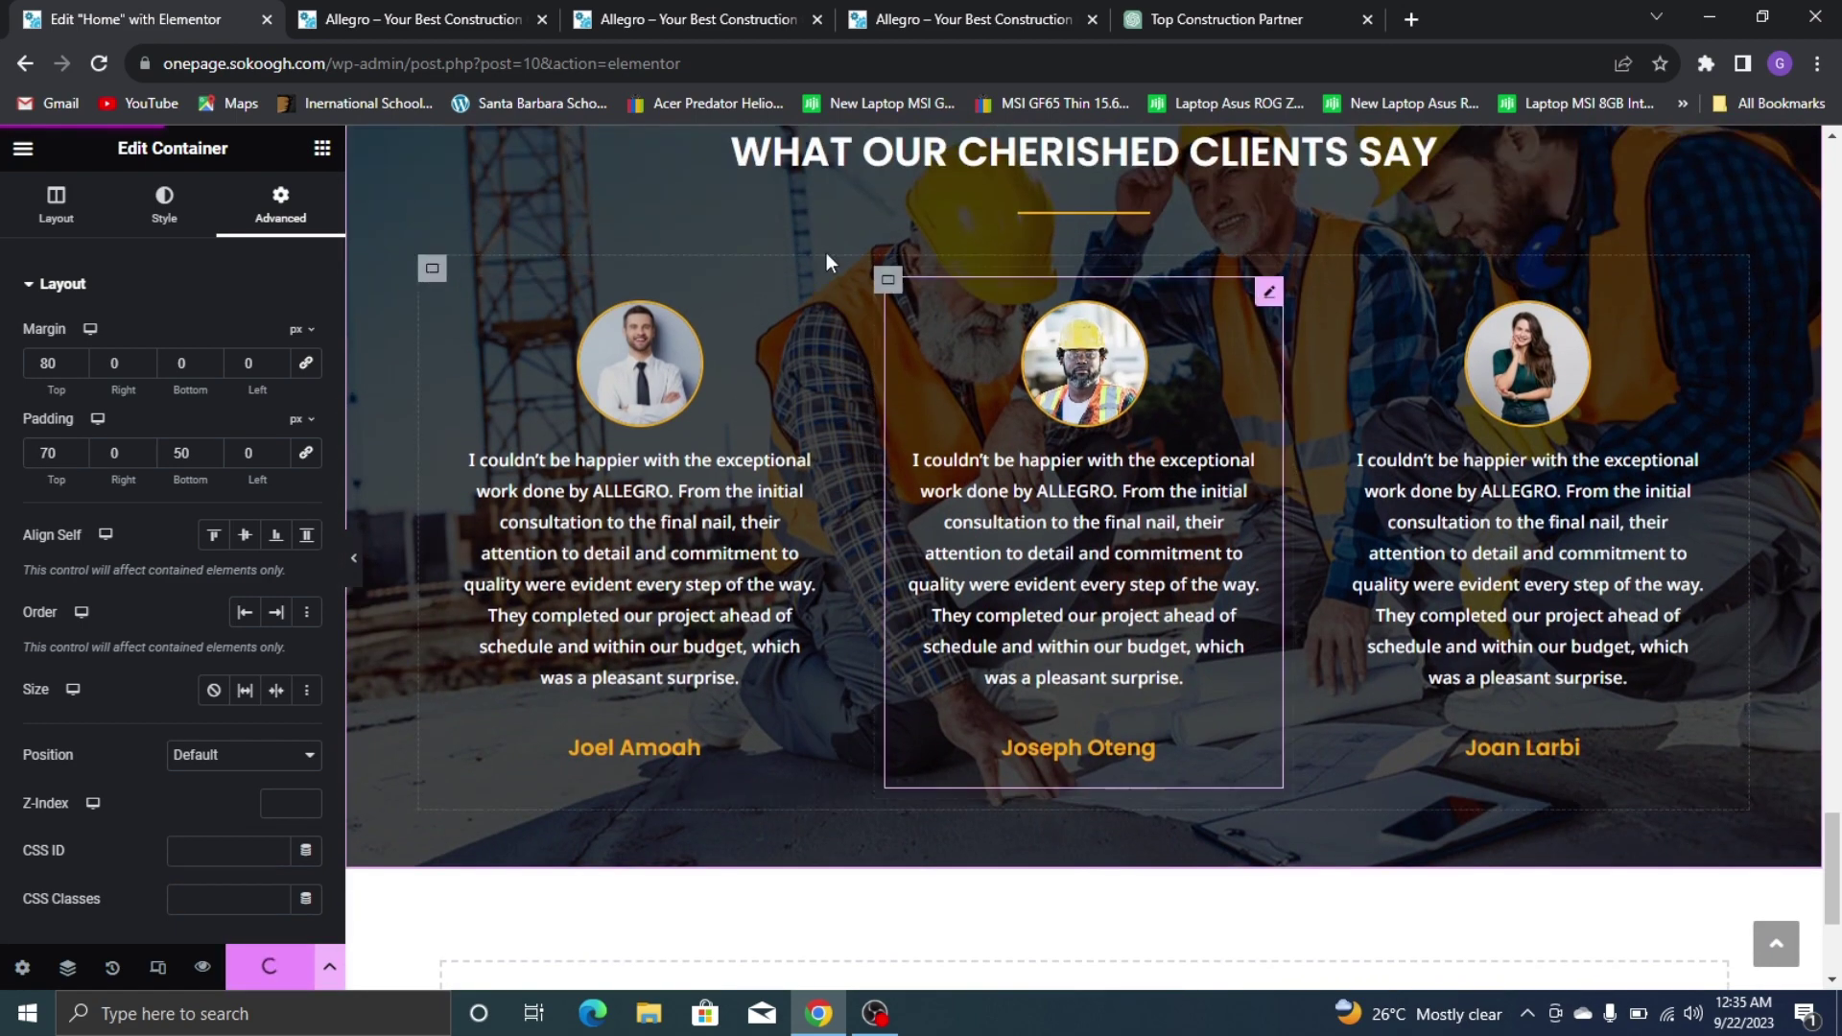
{"action": "scroll", "coordinate": [826, 263], "scroll_direction": "up", "scroll_amount": 3}
{"action": "scroll", "coordinate": [1110, 358], "scroll_direction": "down", "scroll_amount": 5}
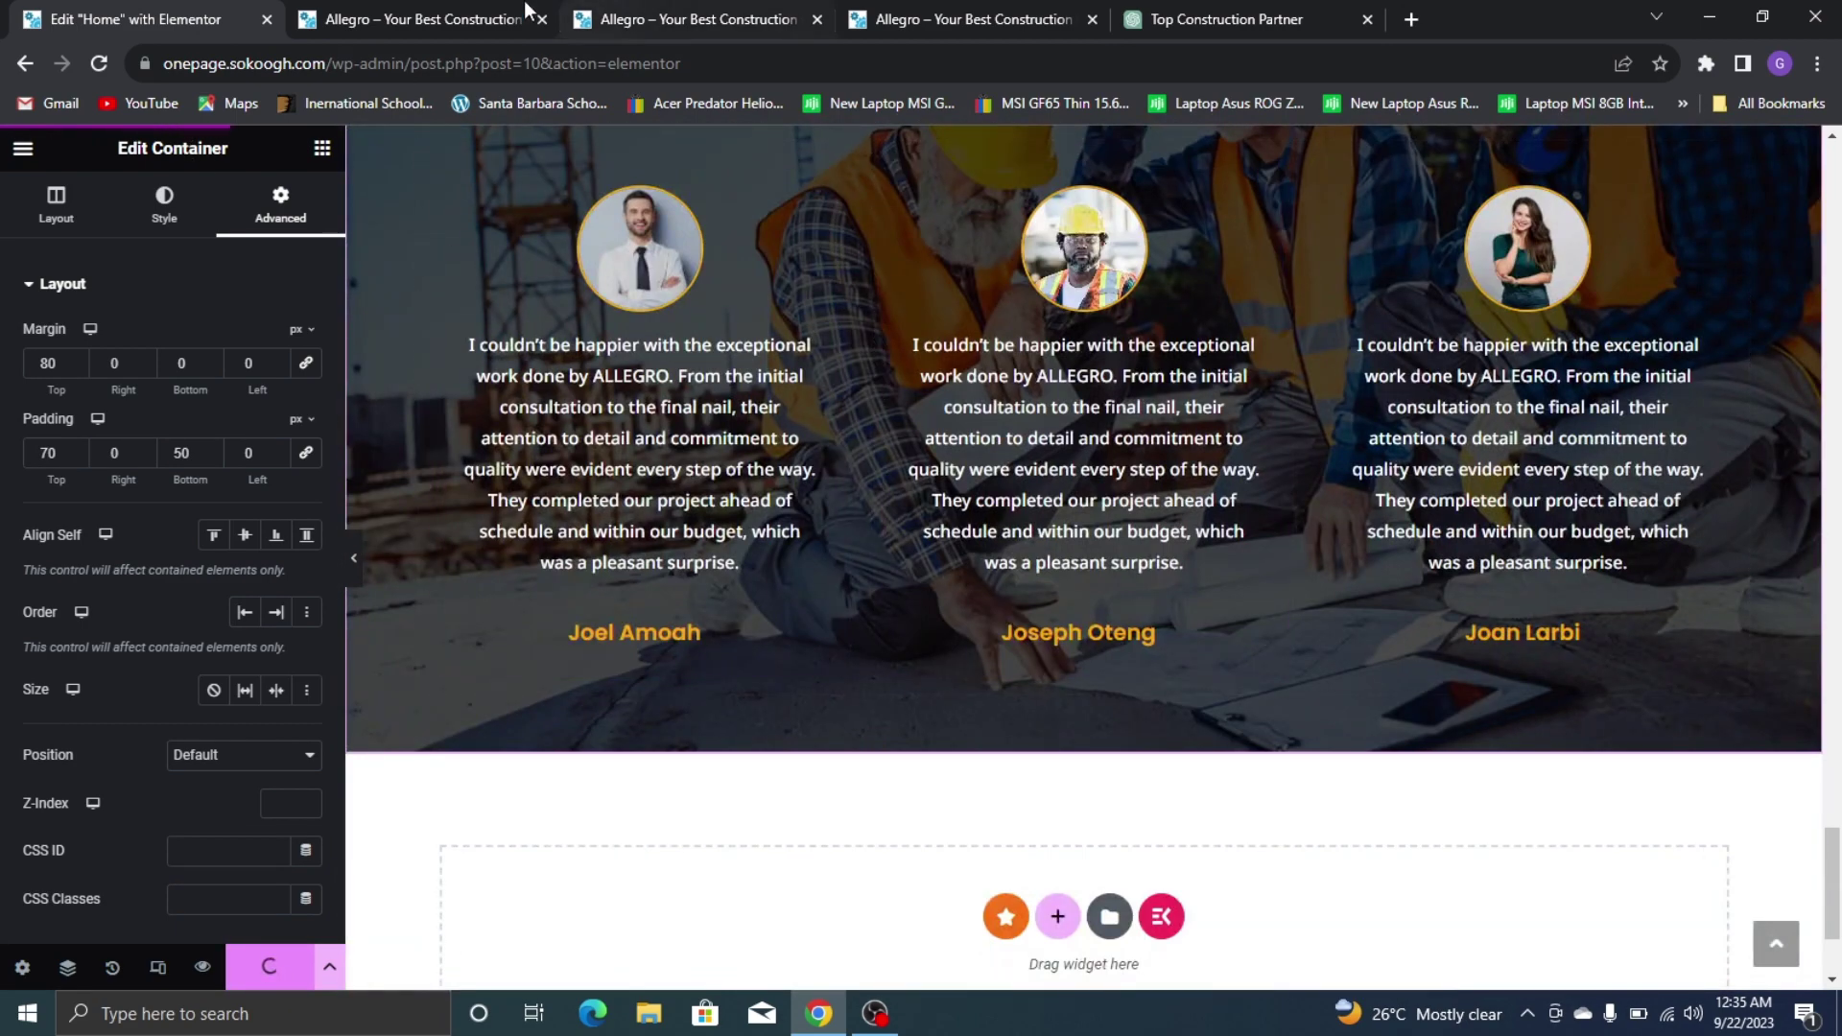
Scroll the live Allegro site down to its Our Team photo grid, then return to the editor
{"action": "left_click", "coordinate": [427, 19]}
{"action": "left_click", "coordinate": [969, 20]}
{"action": "scroll", "coordinate": [753, 288], "scroll_direction": "down", "scroll_amount": 20}
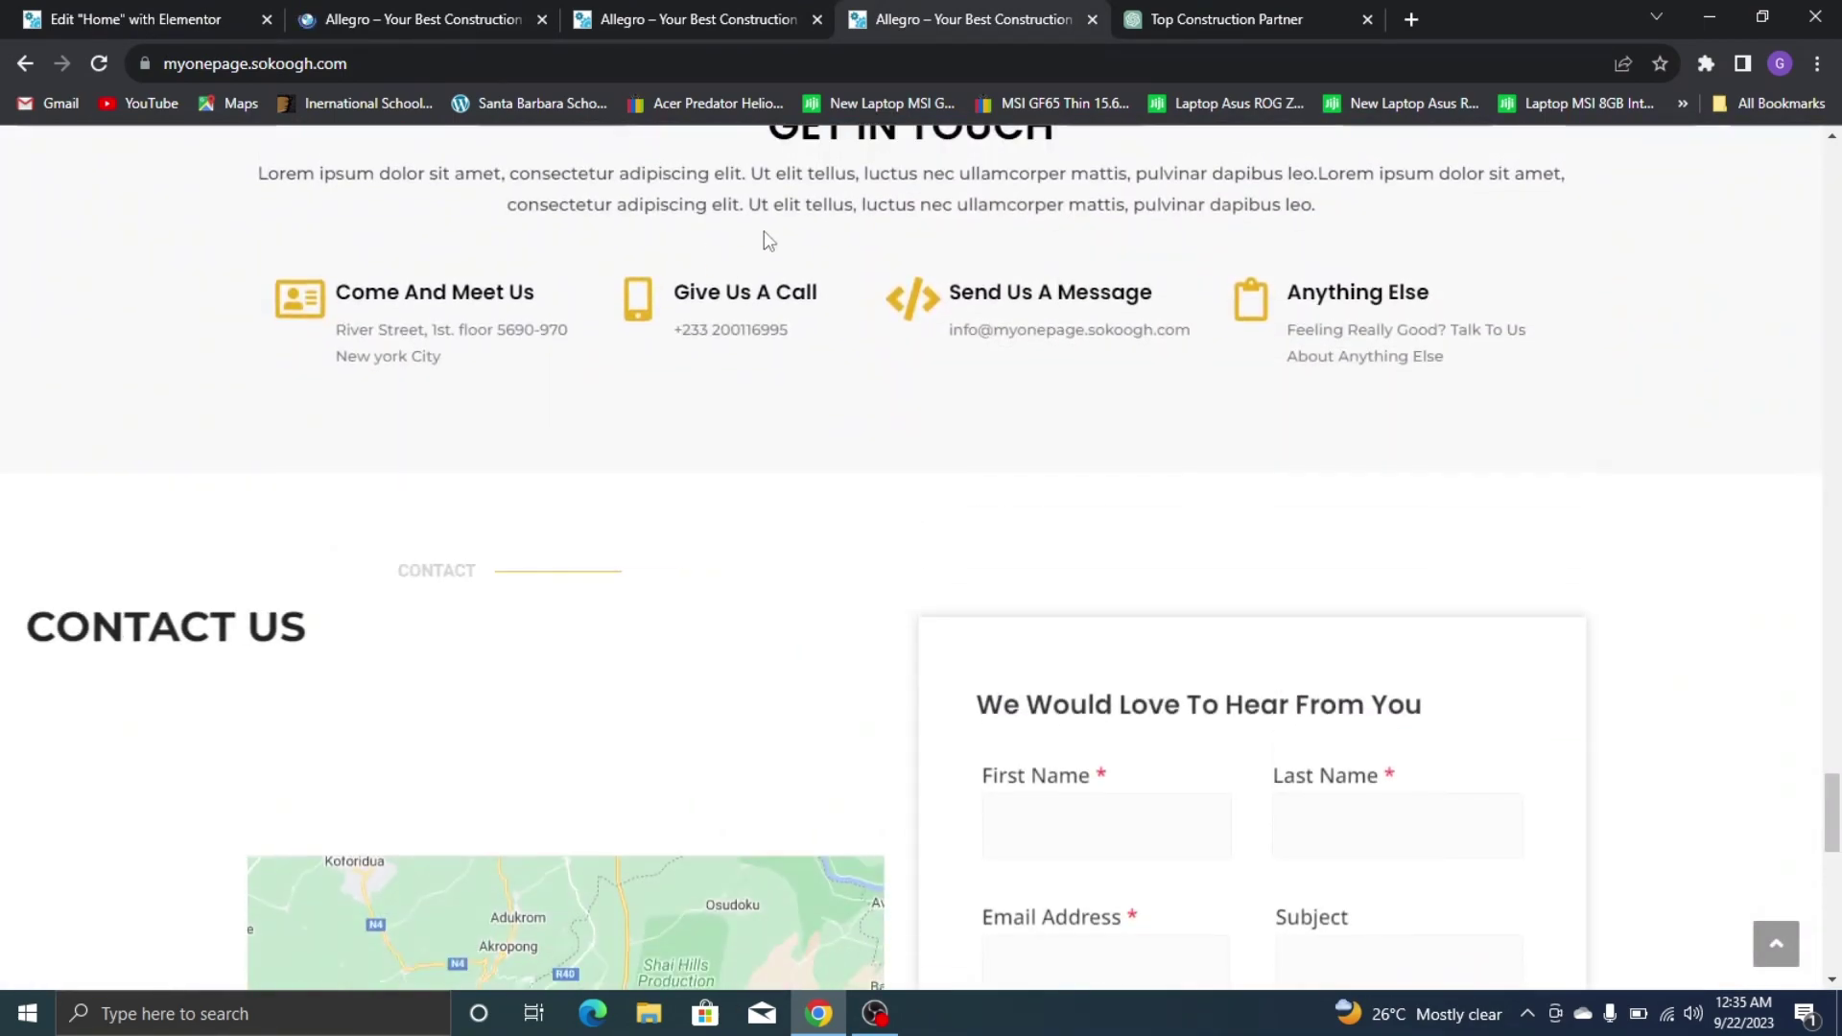
{"action": "scroll", "coordinate": [691, 298], "scroll_direction": "down", "scroll_amount": 10}
{"action": "scroll", "coordinate": [176, 226], "scroll_direction": "up", "scroll_amount": 20}
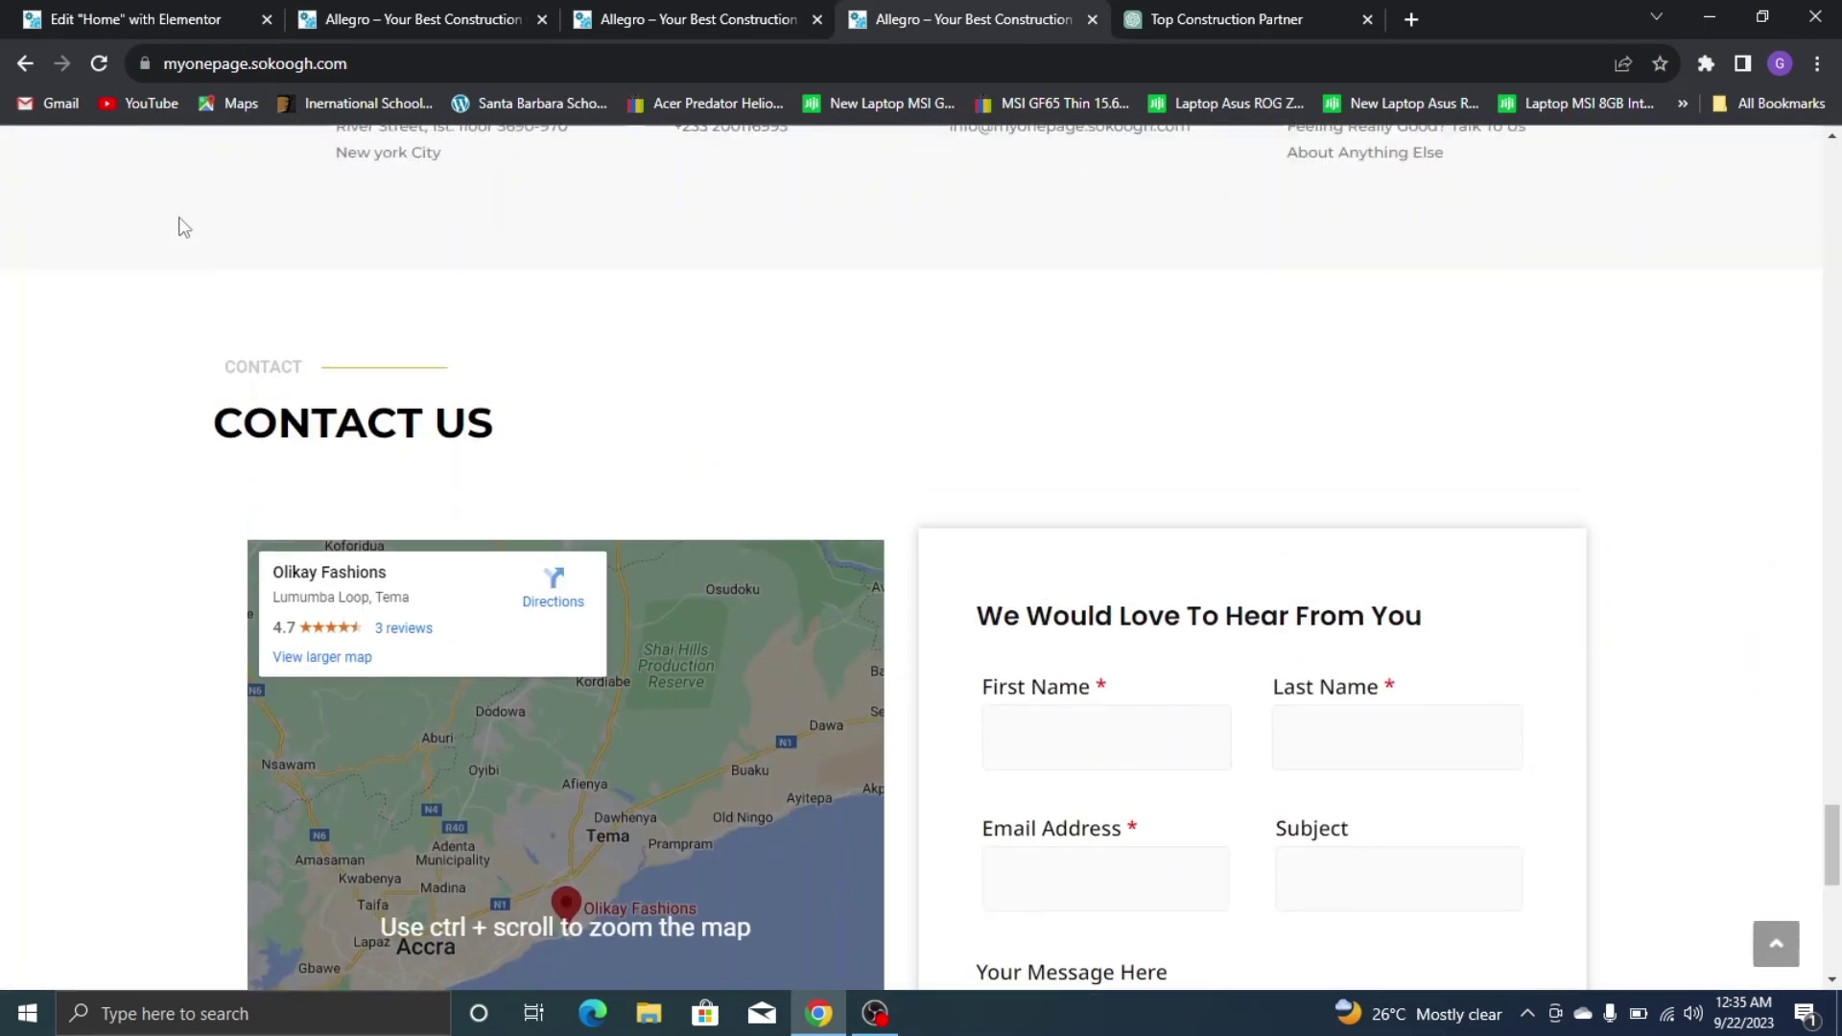
{"action": "scroll", "coordinate": [692, 286], "scroll_direction": "down", "scroll_amount": 6}
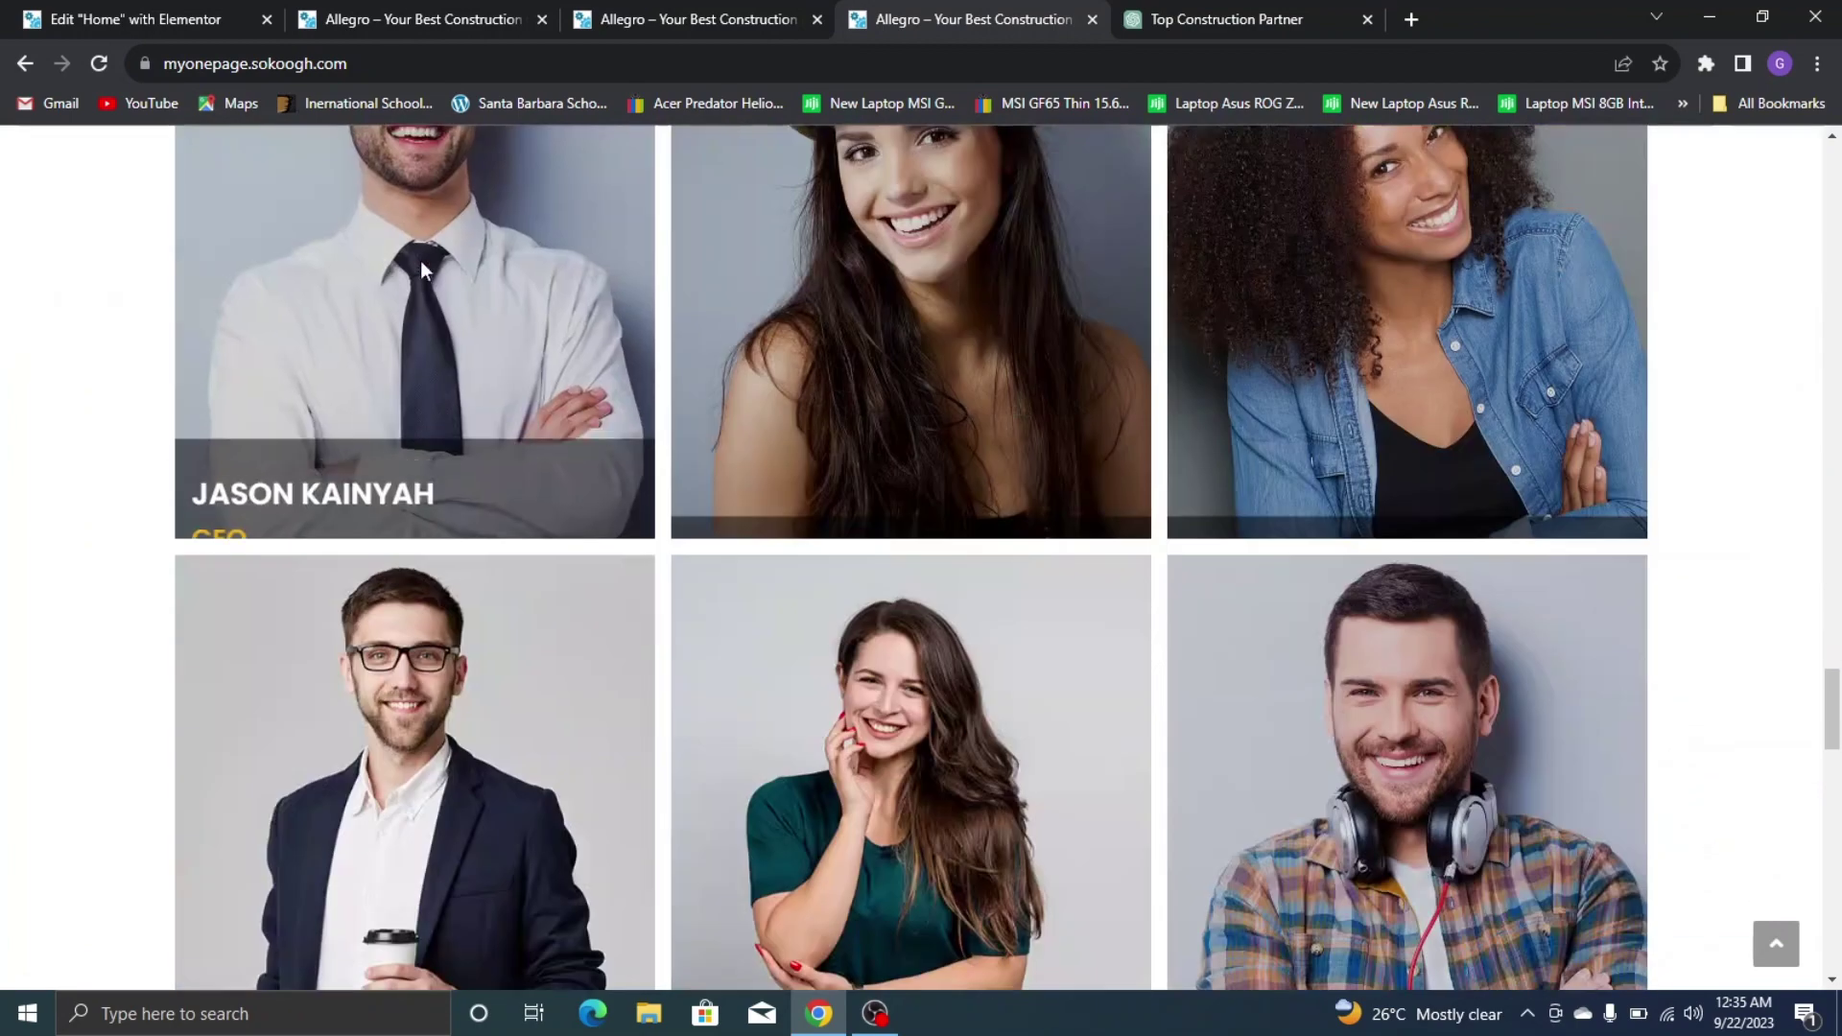
{"action": "left_click", "coordinate": [62, 16]}
Insert a single-column container below the testimonials section
{"action": "scroll", "coordinate": [997, 630], "scroll_direction": "down", "scroll_amount": 3}
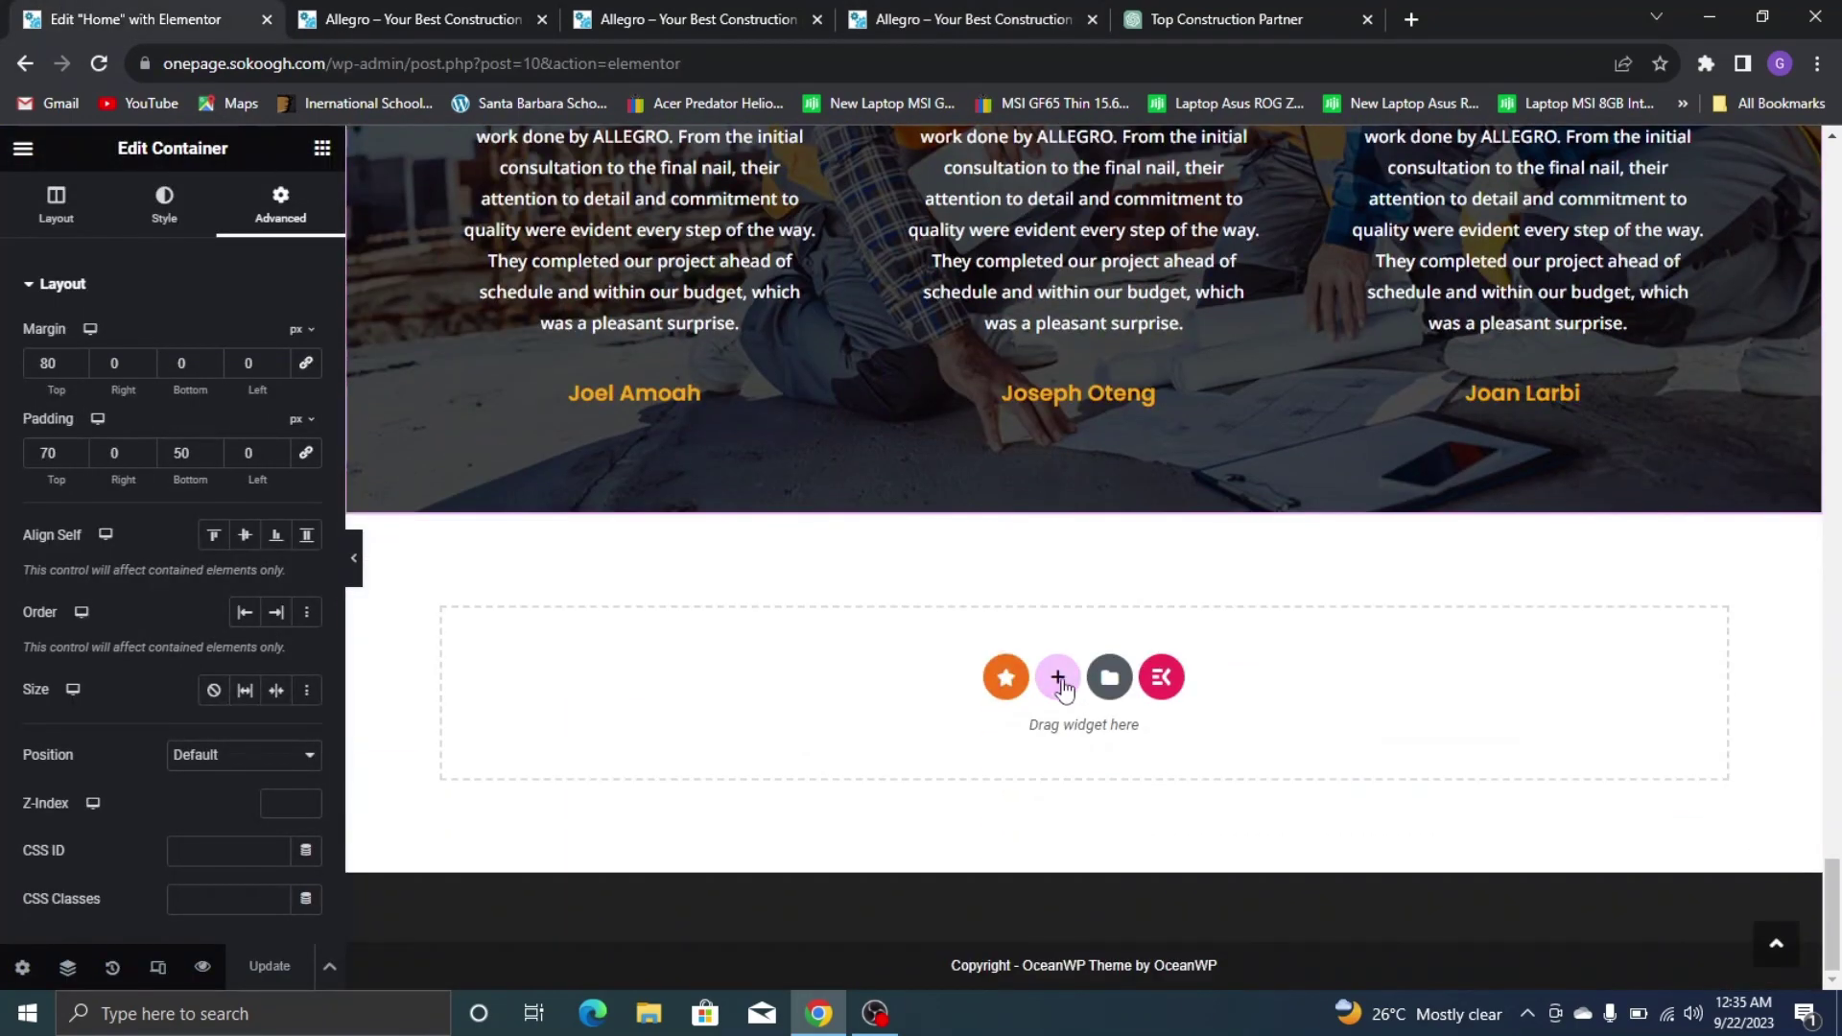
{"action": "left_click", "coordinate": [1058, 679]}
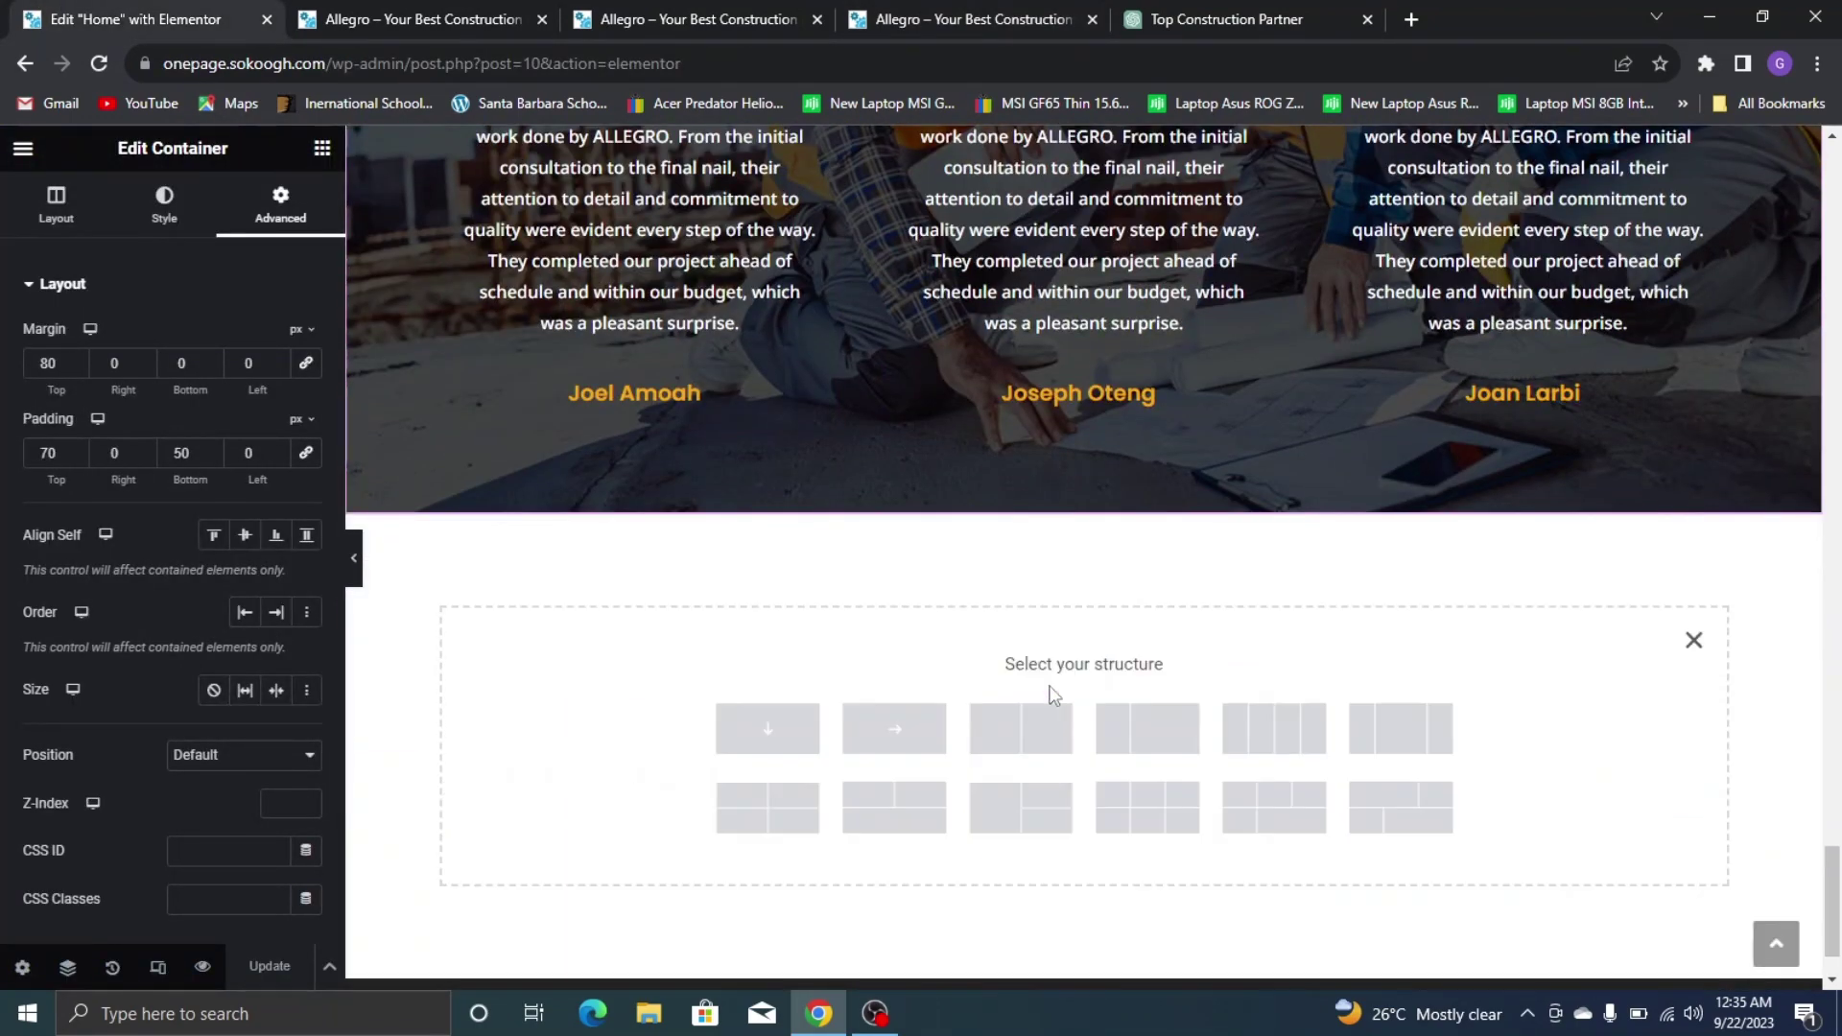
{"action": "left_click", "coordinate": [767, 729]}
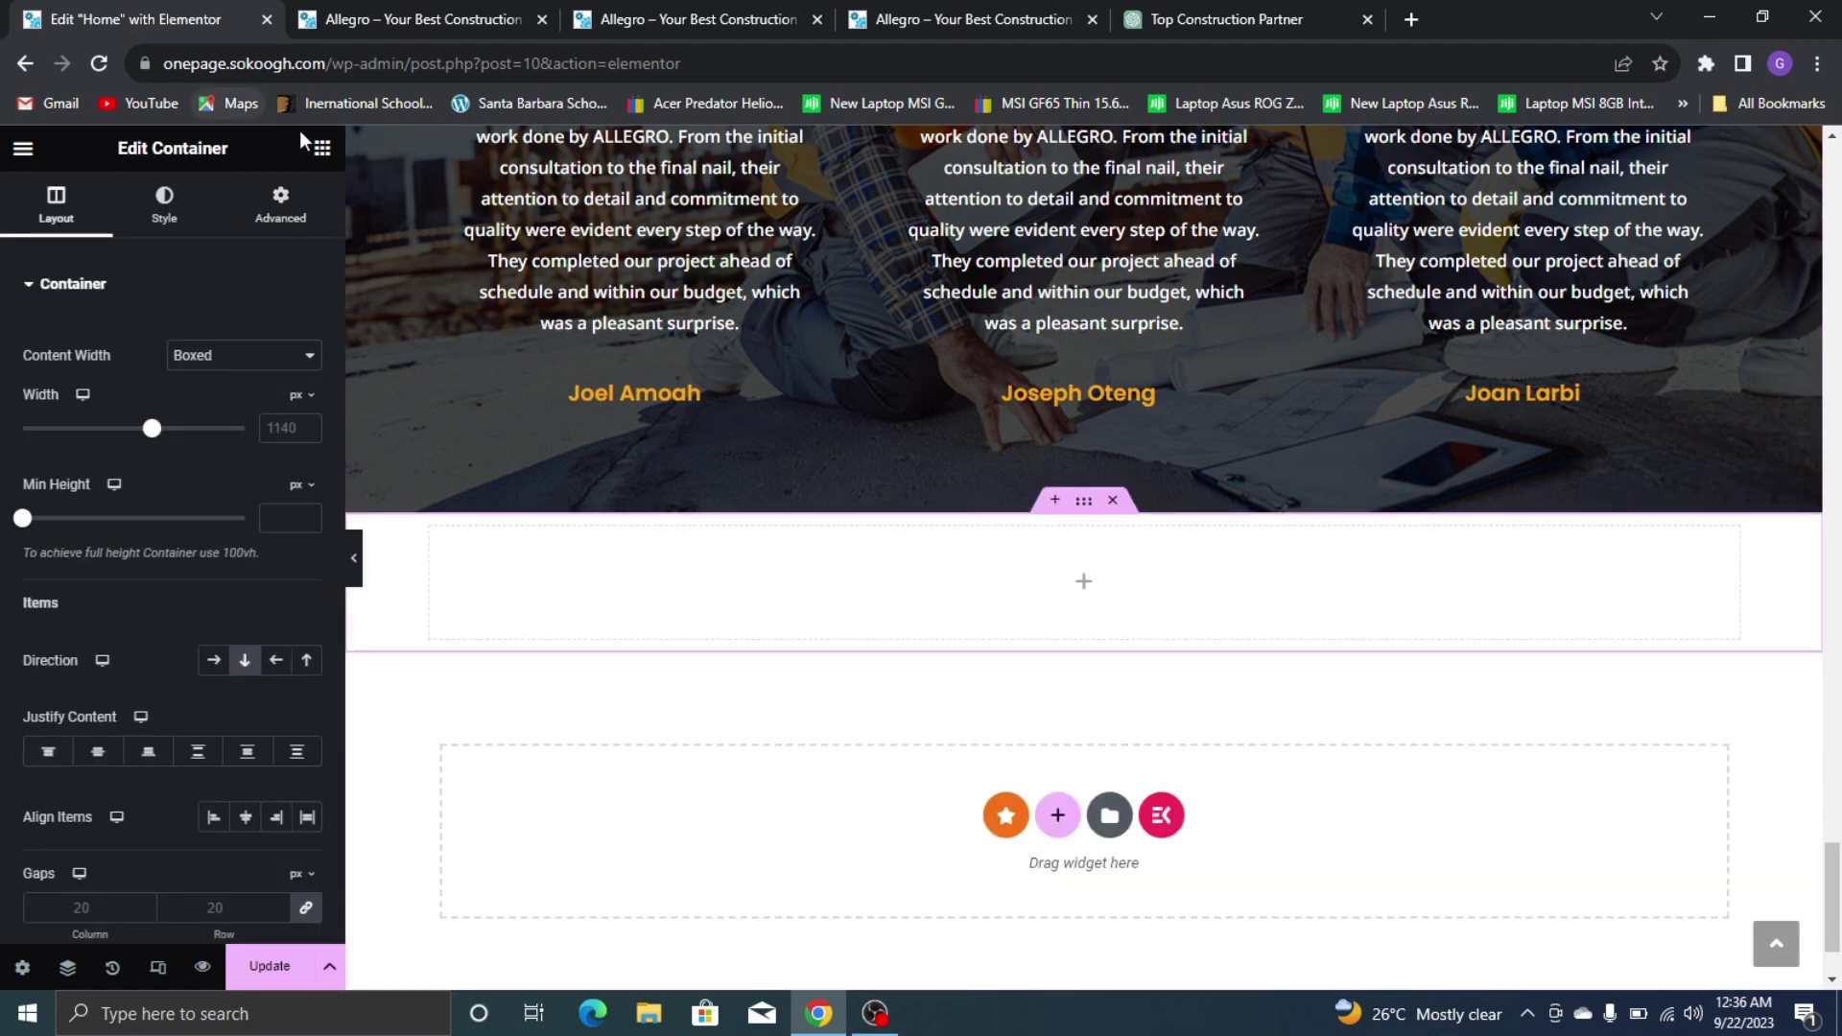
Copy the Portfolio subheading-and-divider section and paste it into the new container
{"action": "left_click", "coordinate": [324, 148]}
{"action": "scroll", "coordinate": [1015, 367], "scroll_direction": "up", "scroll_amount": 10}
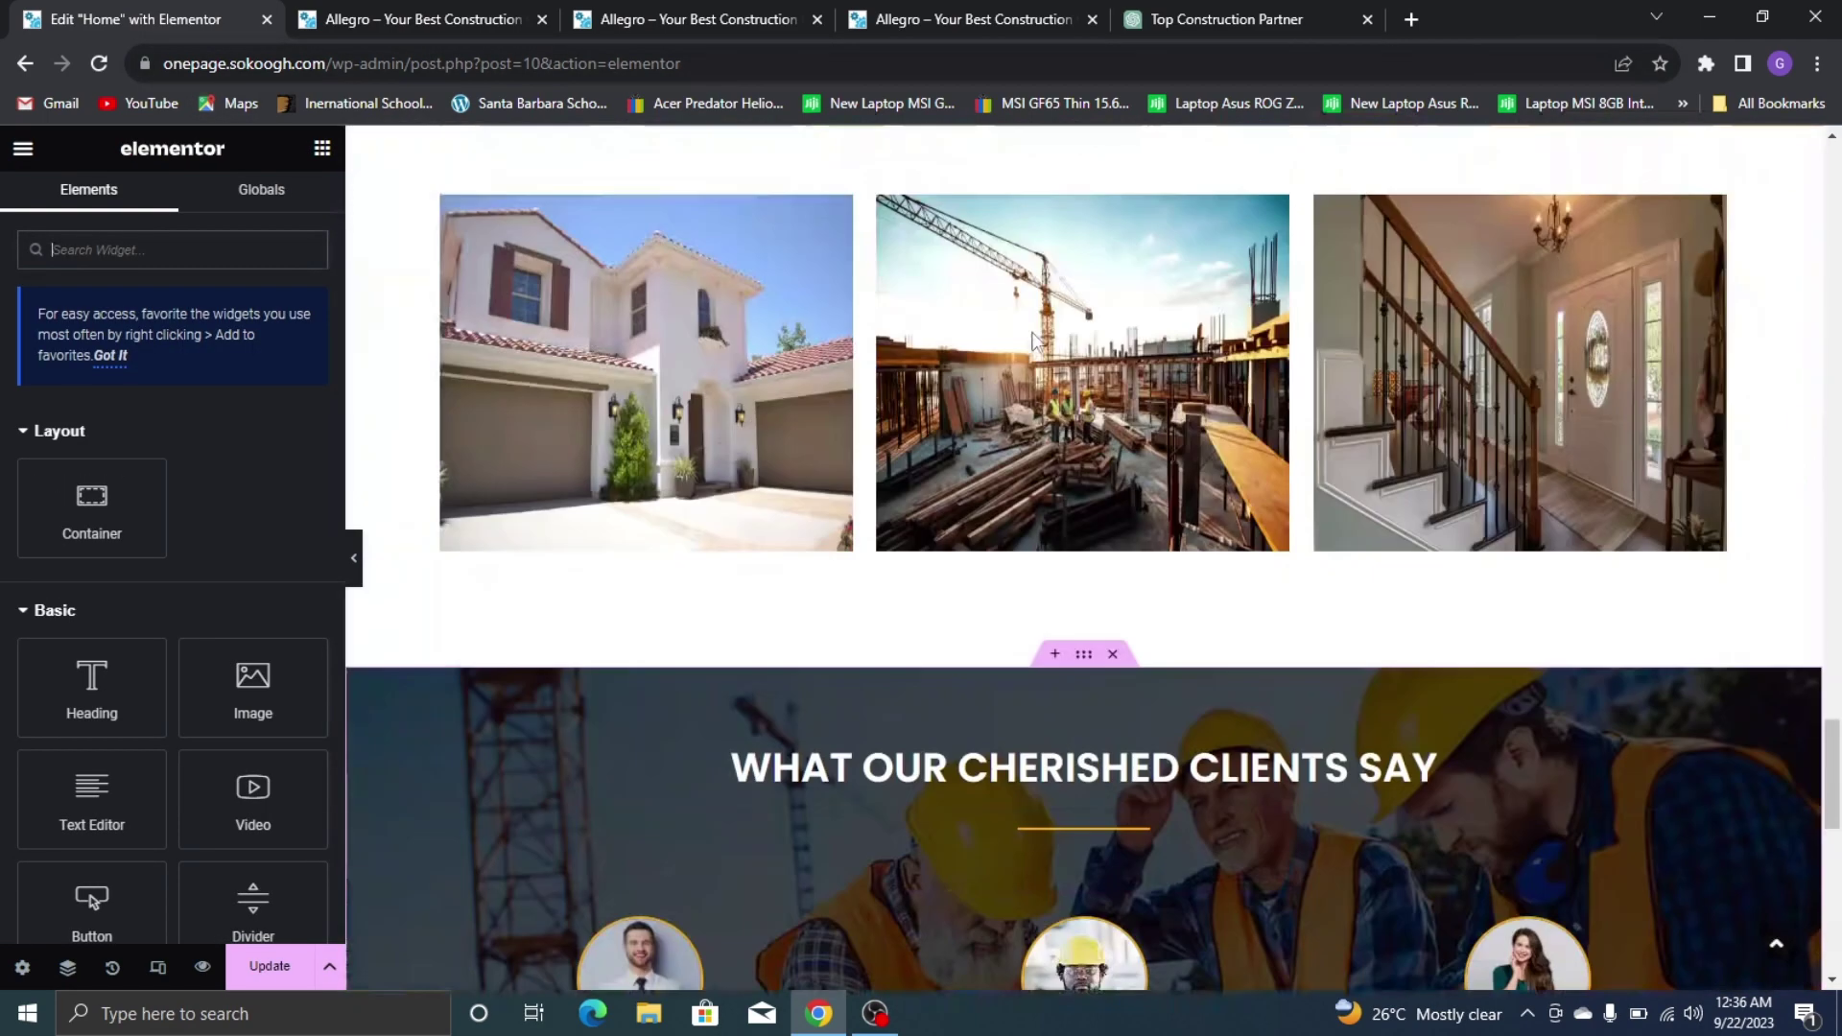
{"action": "scroll", "coordinate": [1015, 368], "scroll_direction": "down", "scroll_amount": 6}
{"action": "scroll", "coordinate": [1015, 367], "scroll_direction": "down", "scroll_amount": 5}
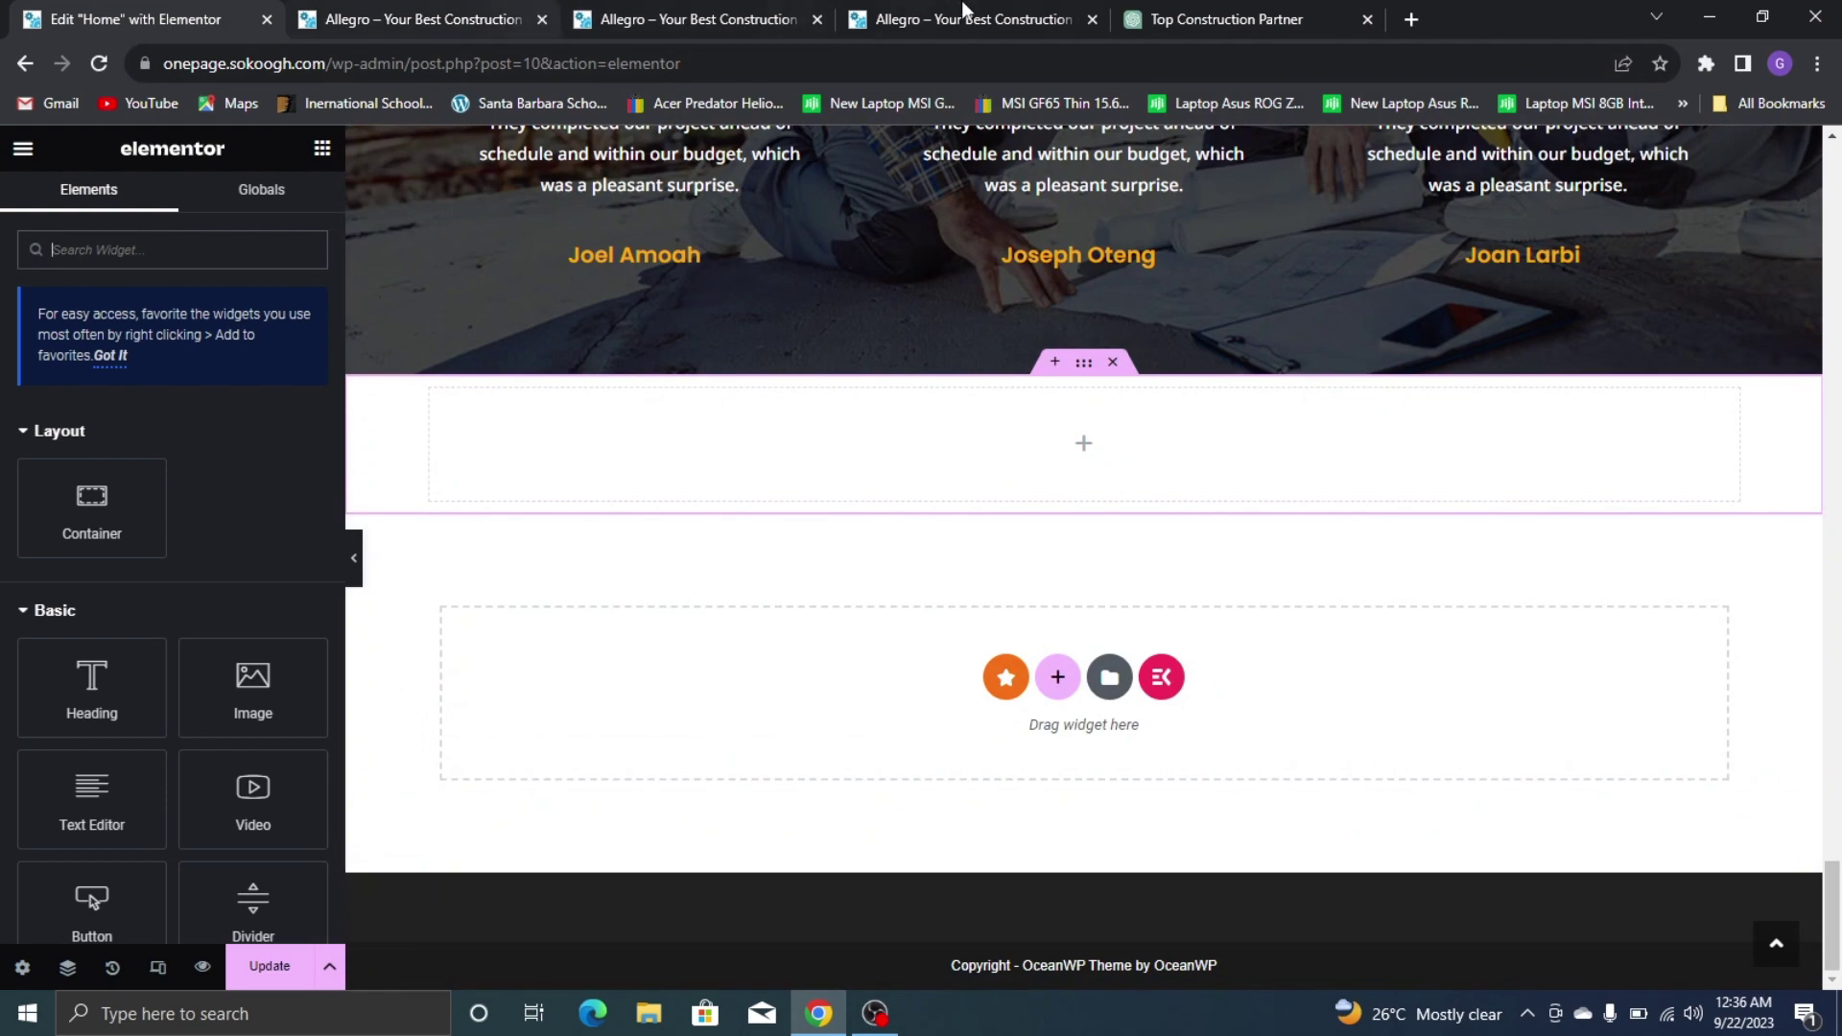
{"action": "scroll", "coordinate": [844, 424], "scroll_direction": "up", "scroll_amount": 15}
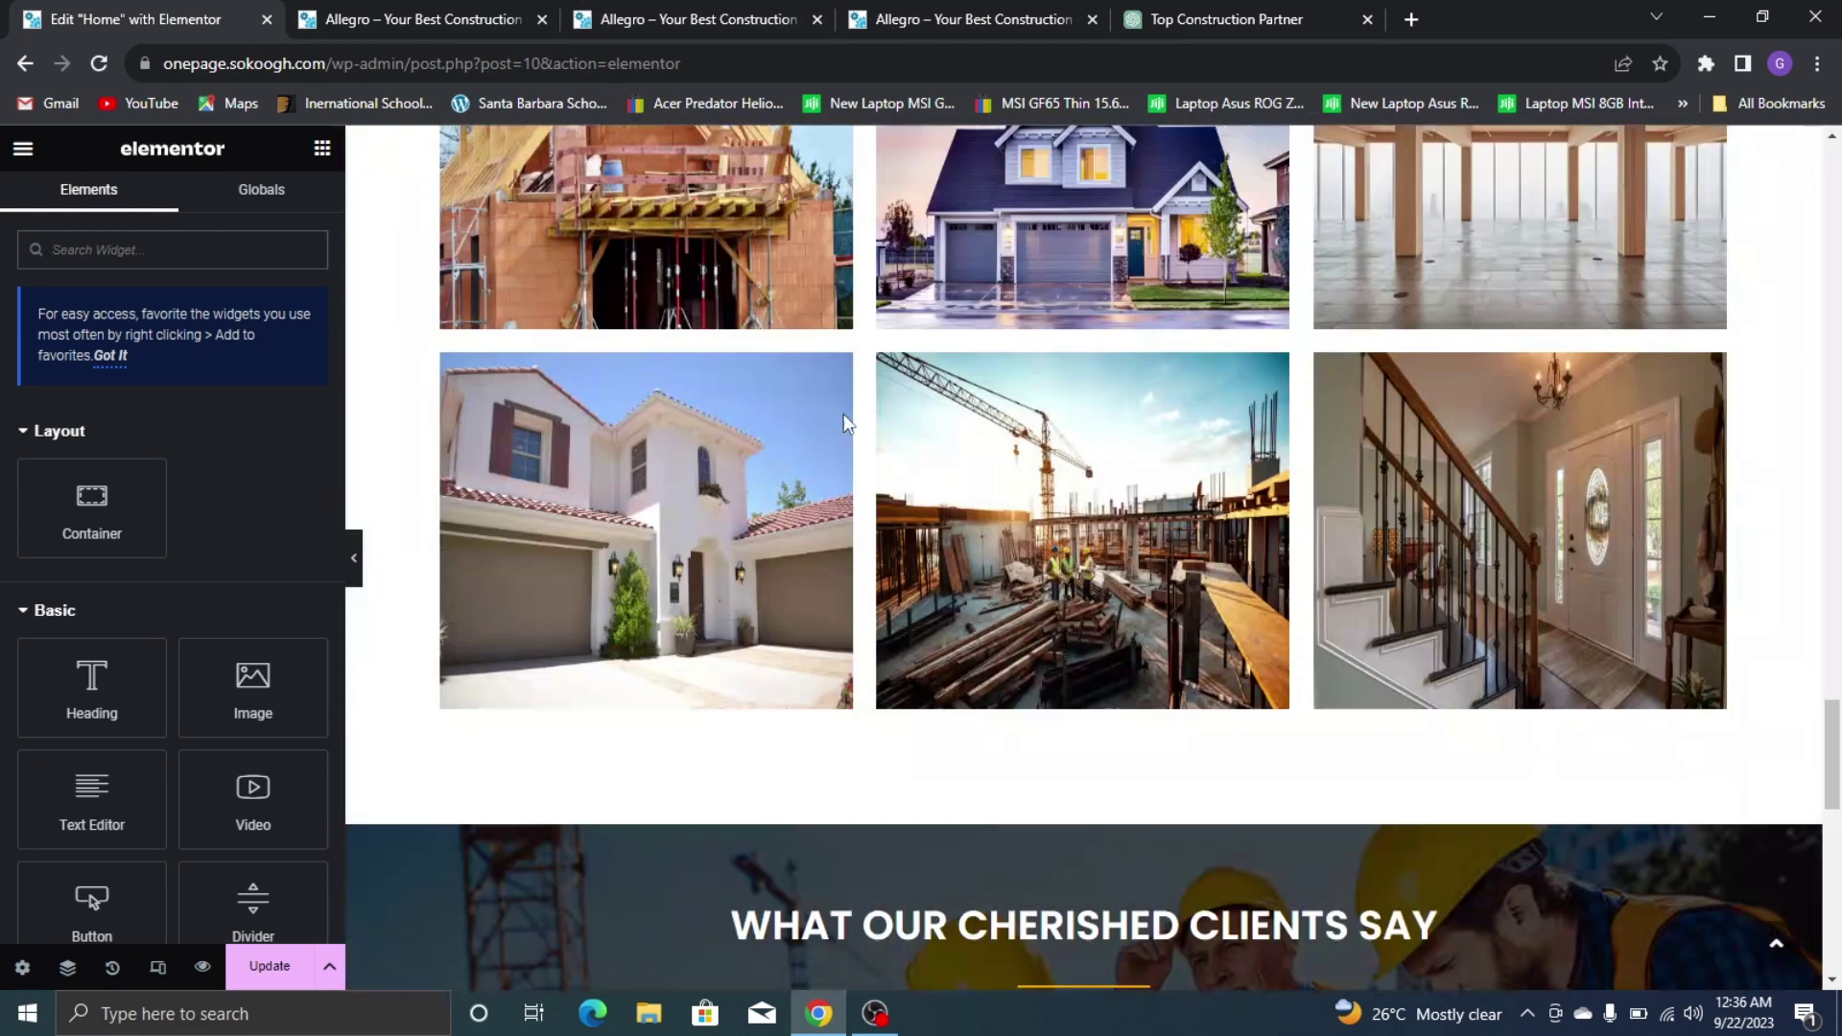
{"action": "scroll", "coordinate": [823, 451], "scroll_direction": "down", "scroll_amount": 5}
{"action": "scroll", "coordinate": [822, 455], "scroll_direction": "down", "scroll_amount": 5}
{"action": "scroll", "coordinate": [576, 336], "scroll_direction": "up", "scroll_amount": 2}
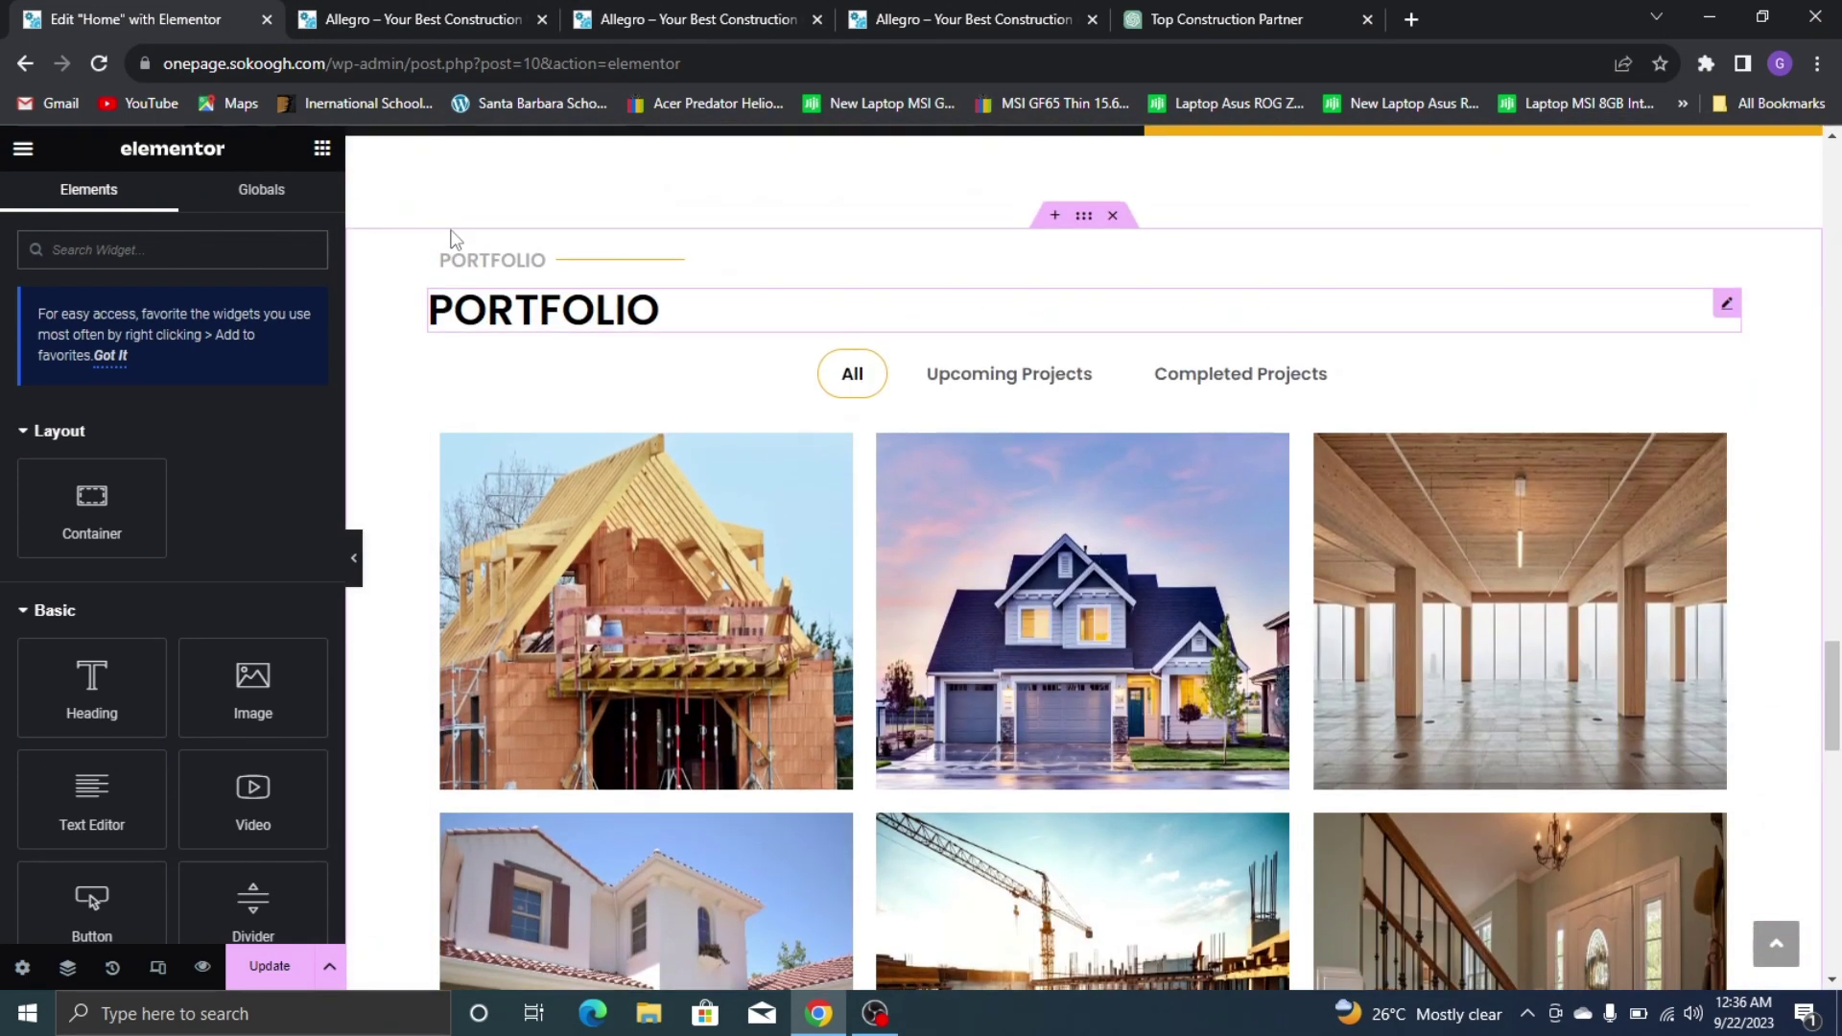
{"action": "right_click", "coordinate": [439, 261]}
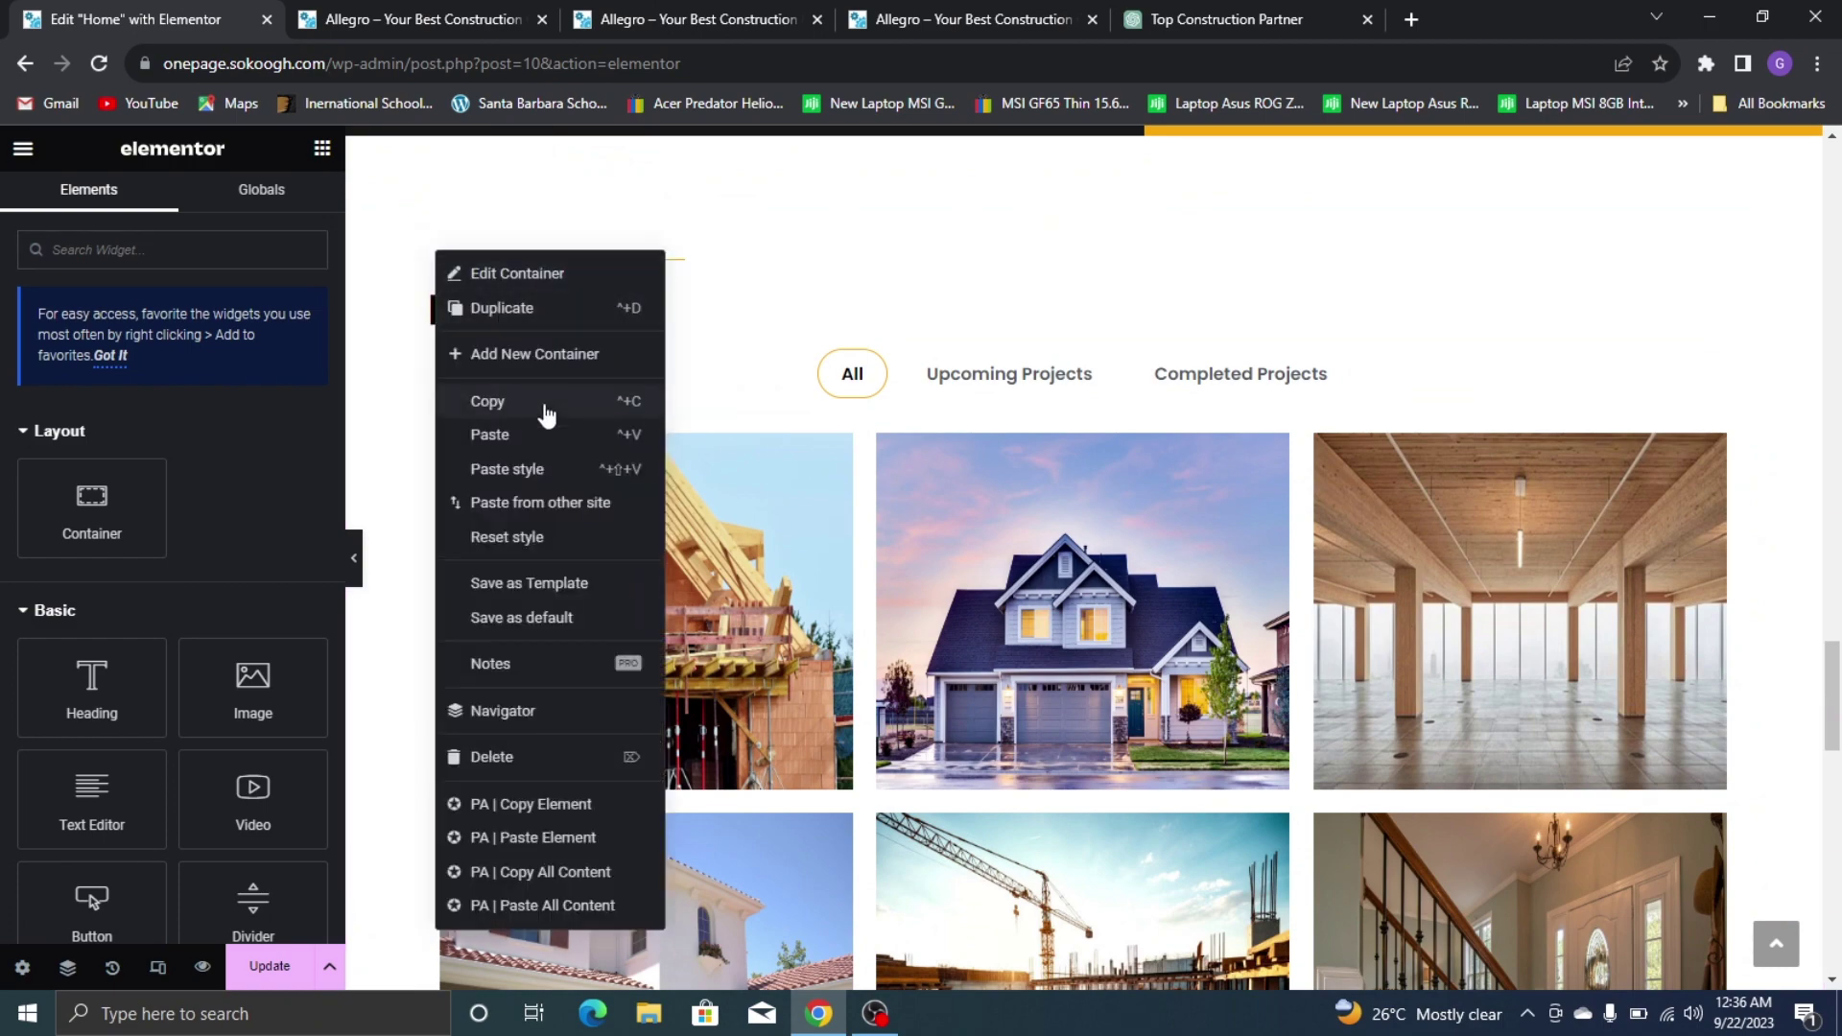
{"action": "left_click", "coordinate": [523, 401]}
{"action": "scroll", "coordinate": [617, 465], "scroll_direction": "down", "scroll_amount": 10}
{"action": "scroll", "coordinate": [617, 465], "scroll_direction": "down", "scroll_amount": 5}
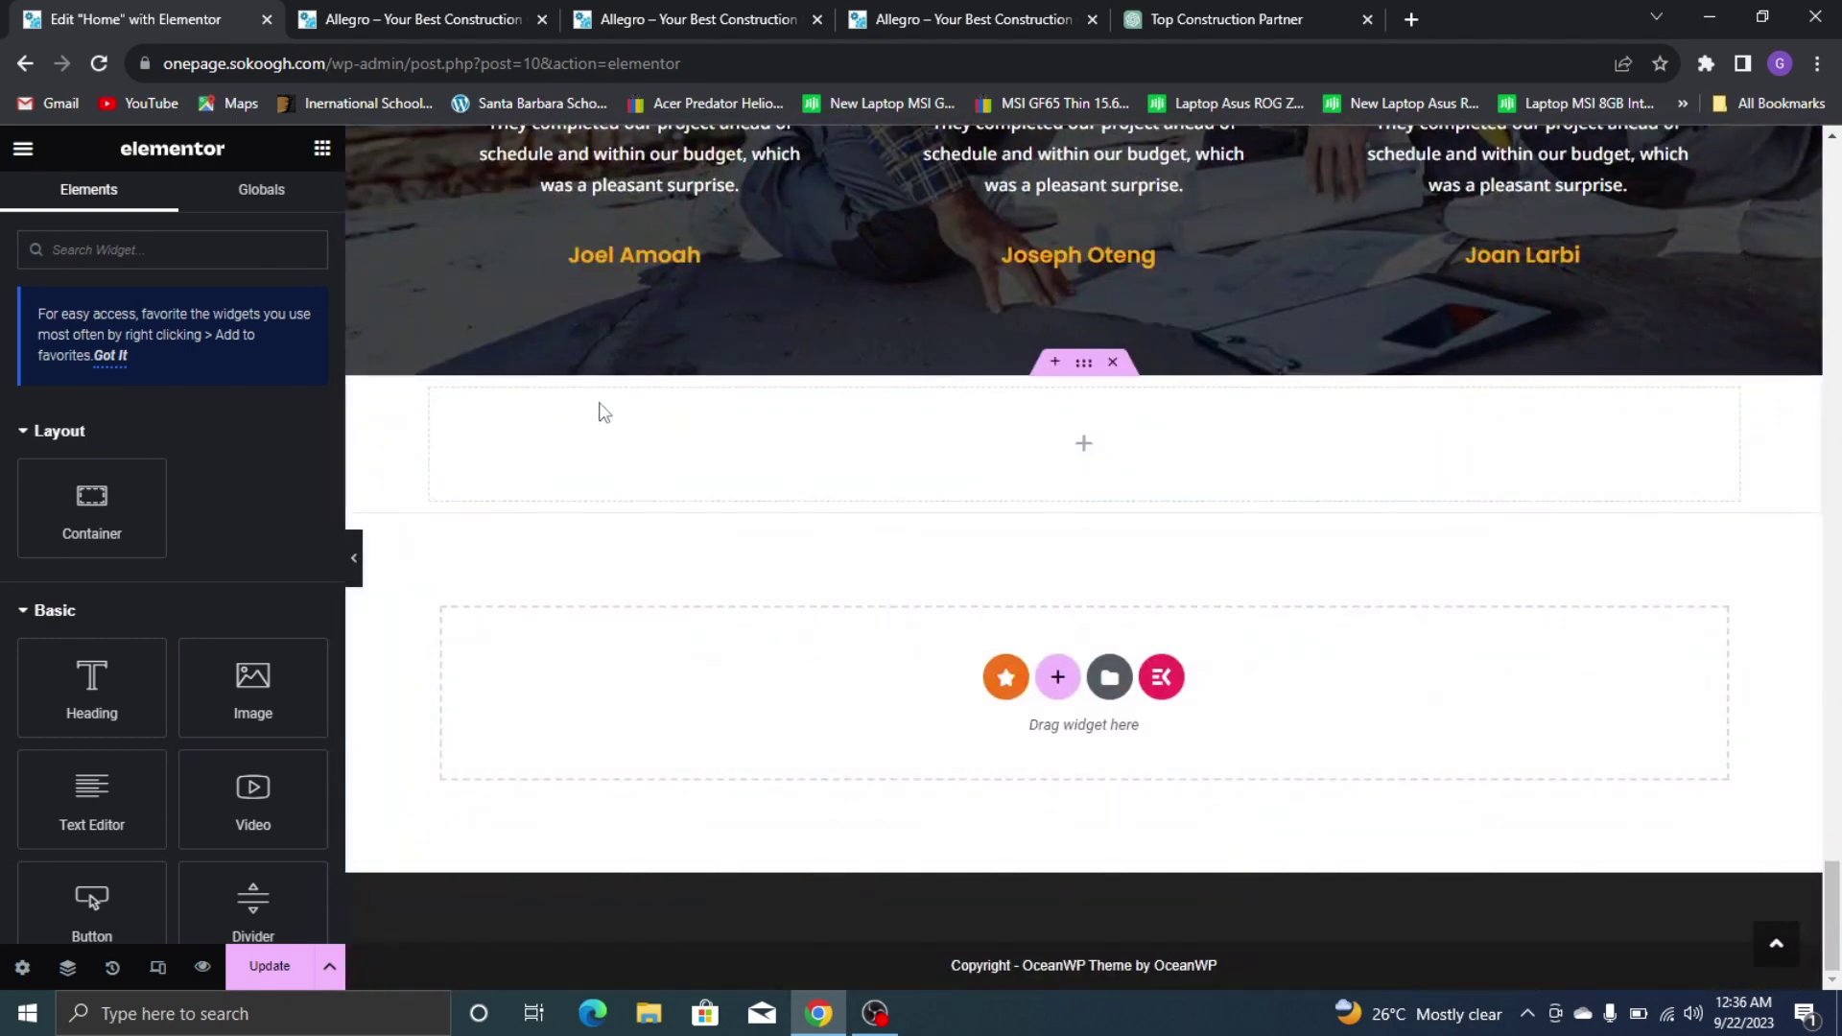
{"action": "right_click", "coordinate": [602, 444]}
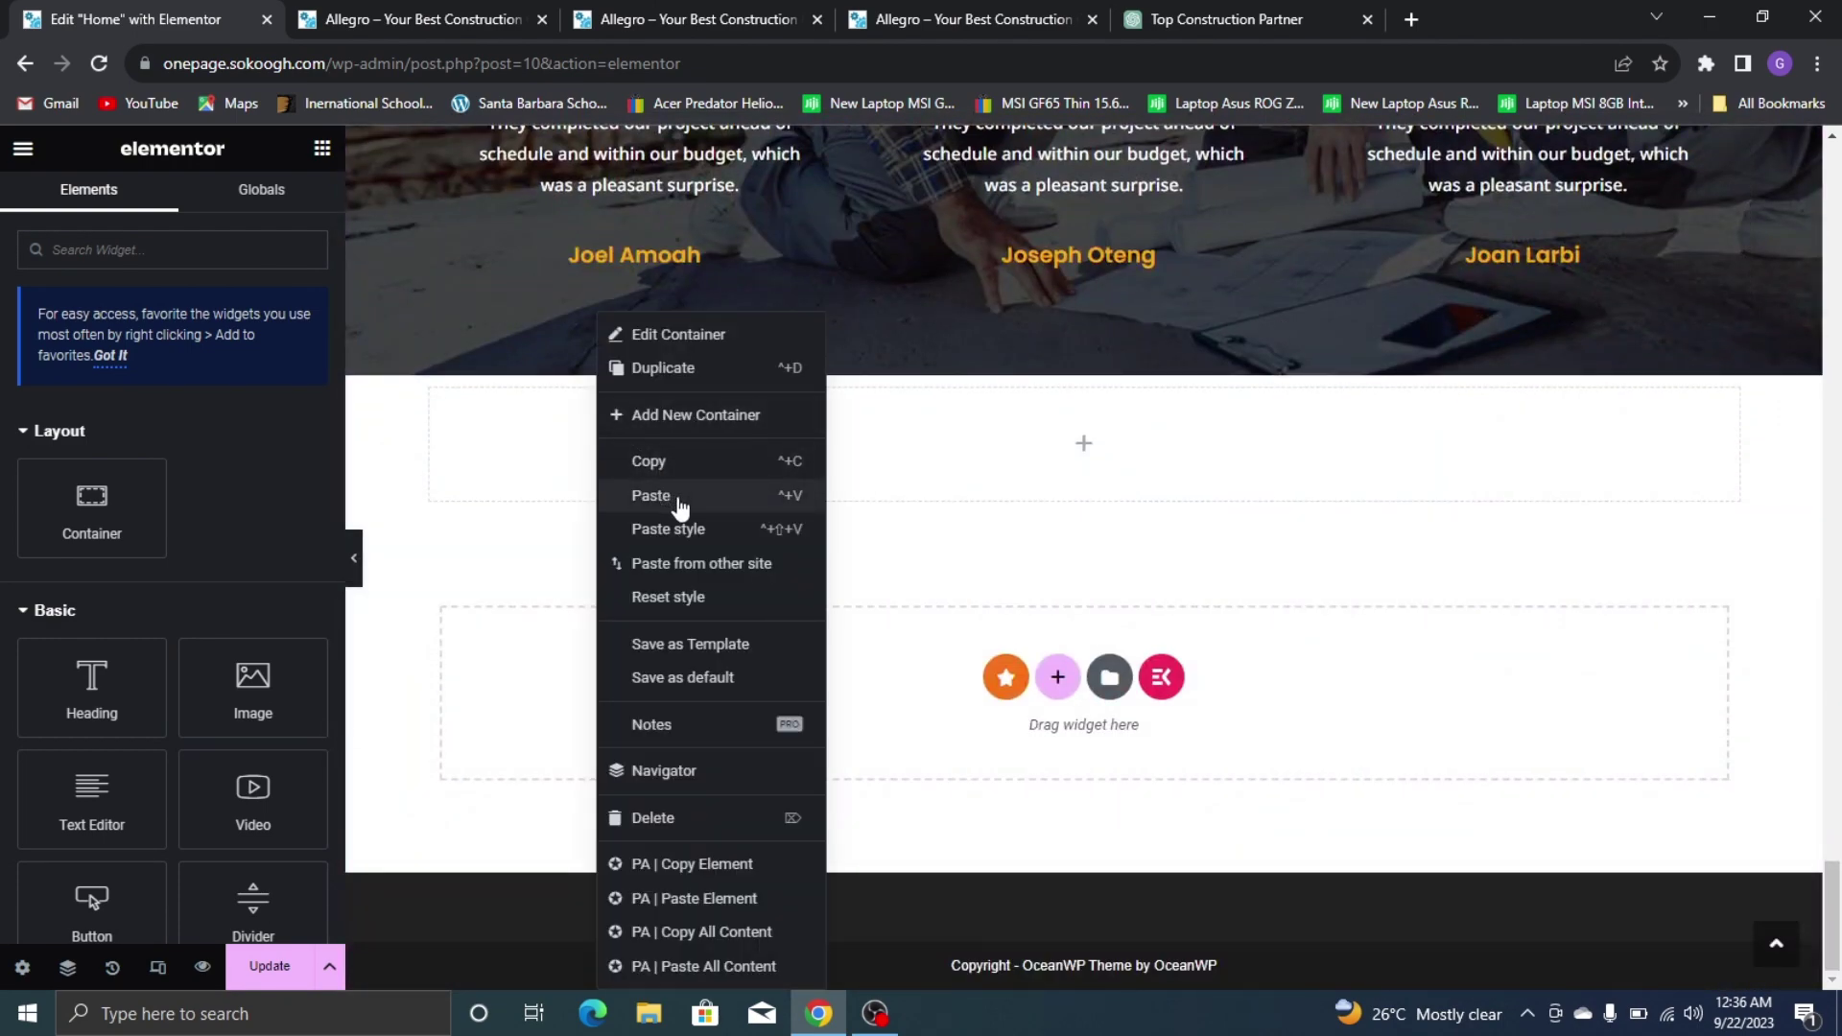
{"action": "left_click", "coordinate": [679, 497]}
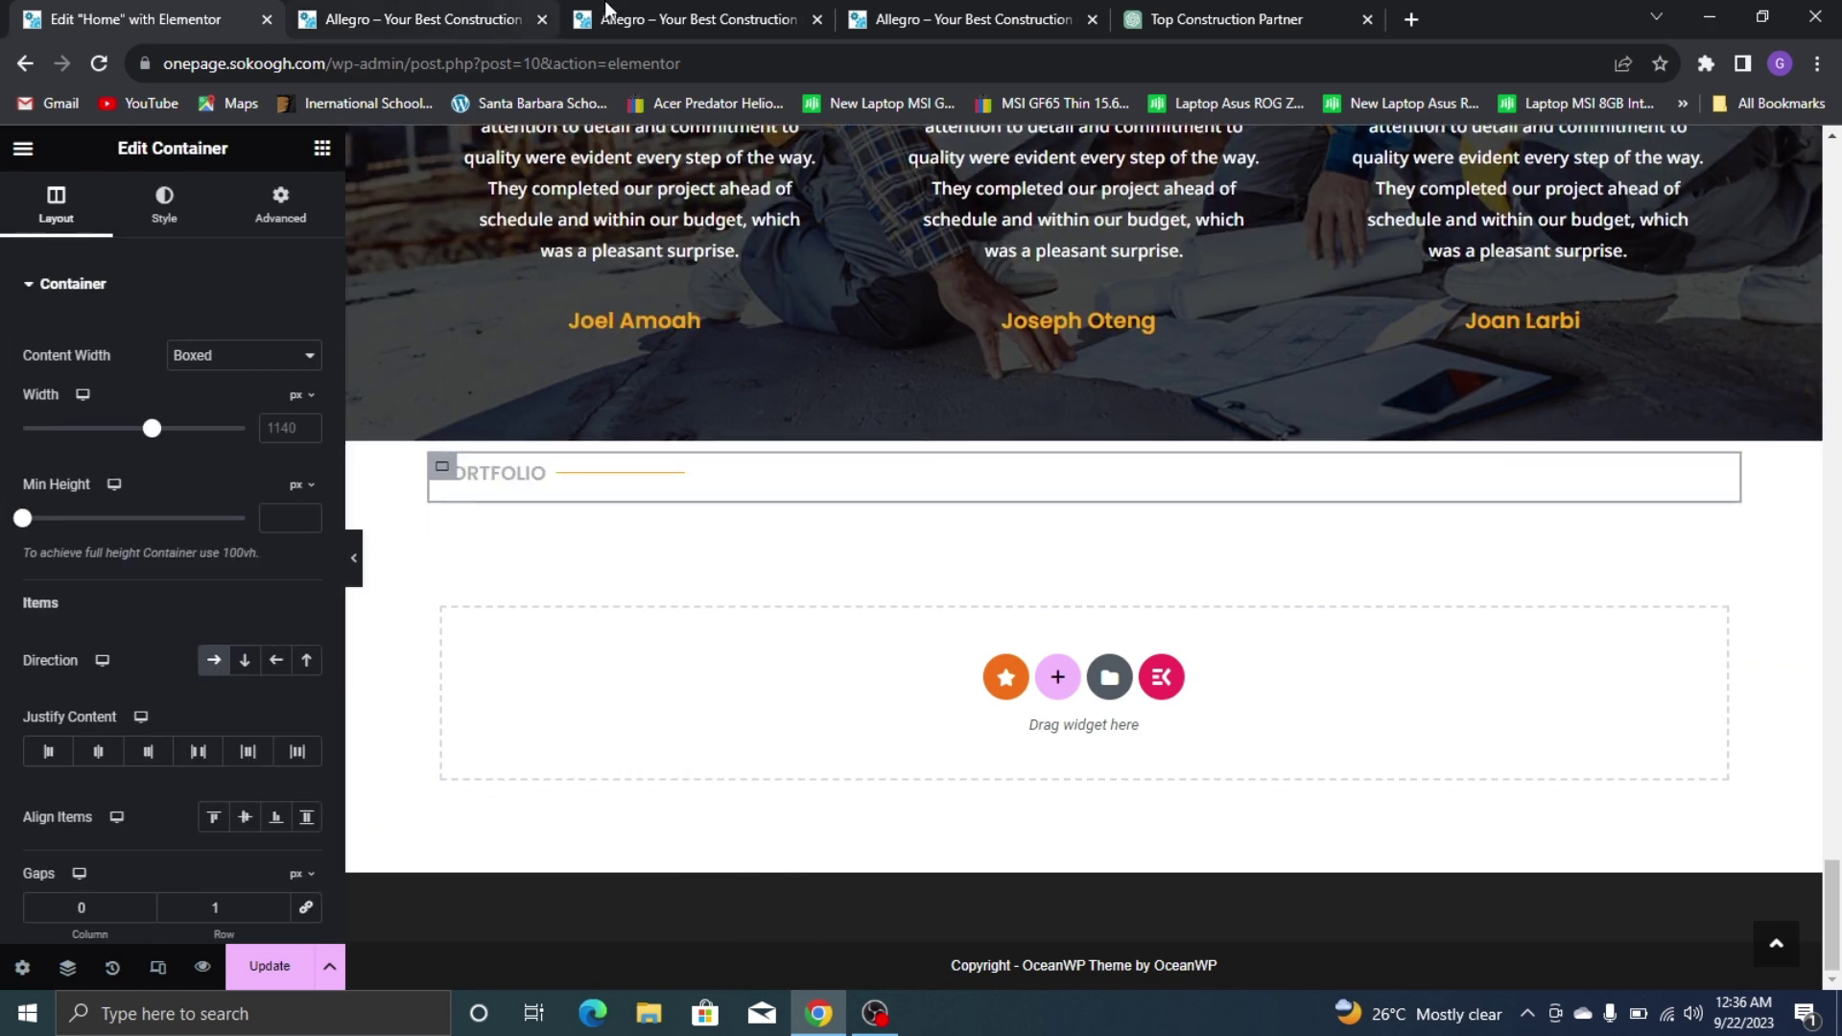
Retitle the pasted subheading OUR TEAM and narrow its width to 9%
{"action": "left_click", "coordinate": [959, 19]}
{"action": "scroll", "coordinate": [274, 372], "scroll_direction": "up", "scroll_amount": 5}
{"action": "left_click", "coordinate": [27, 16]}
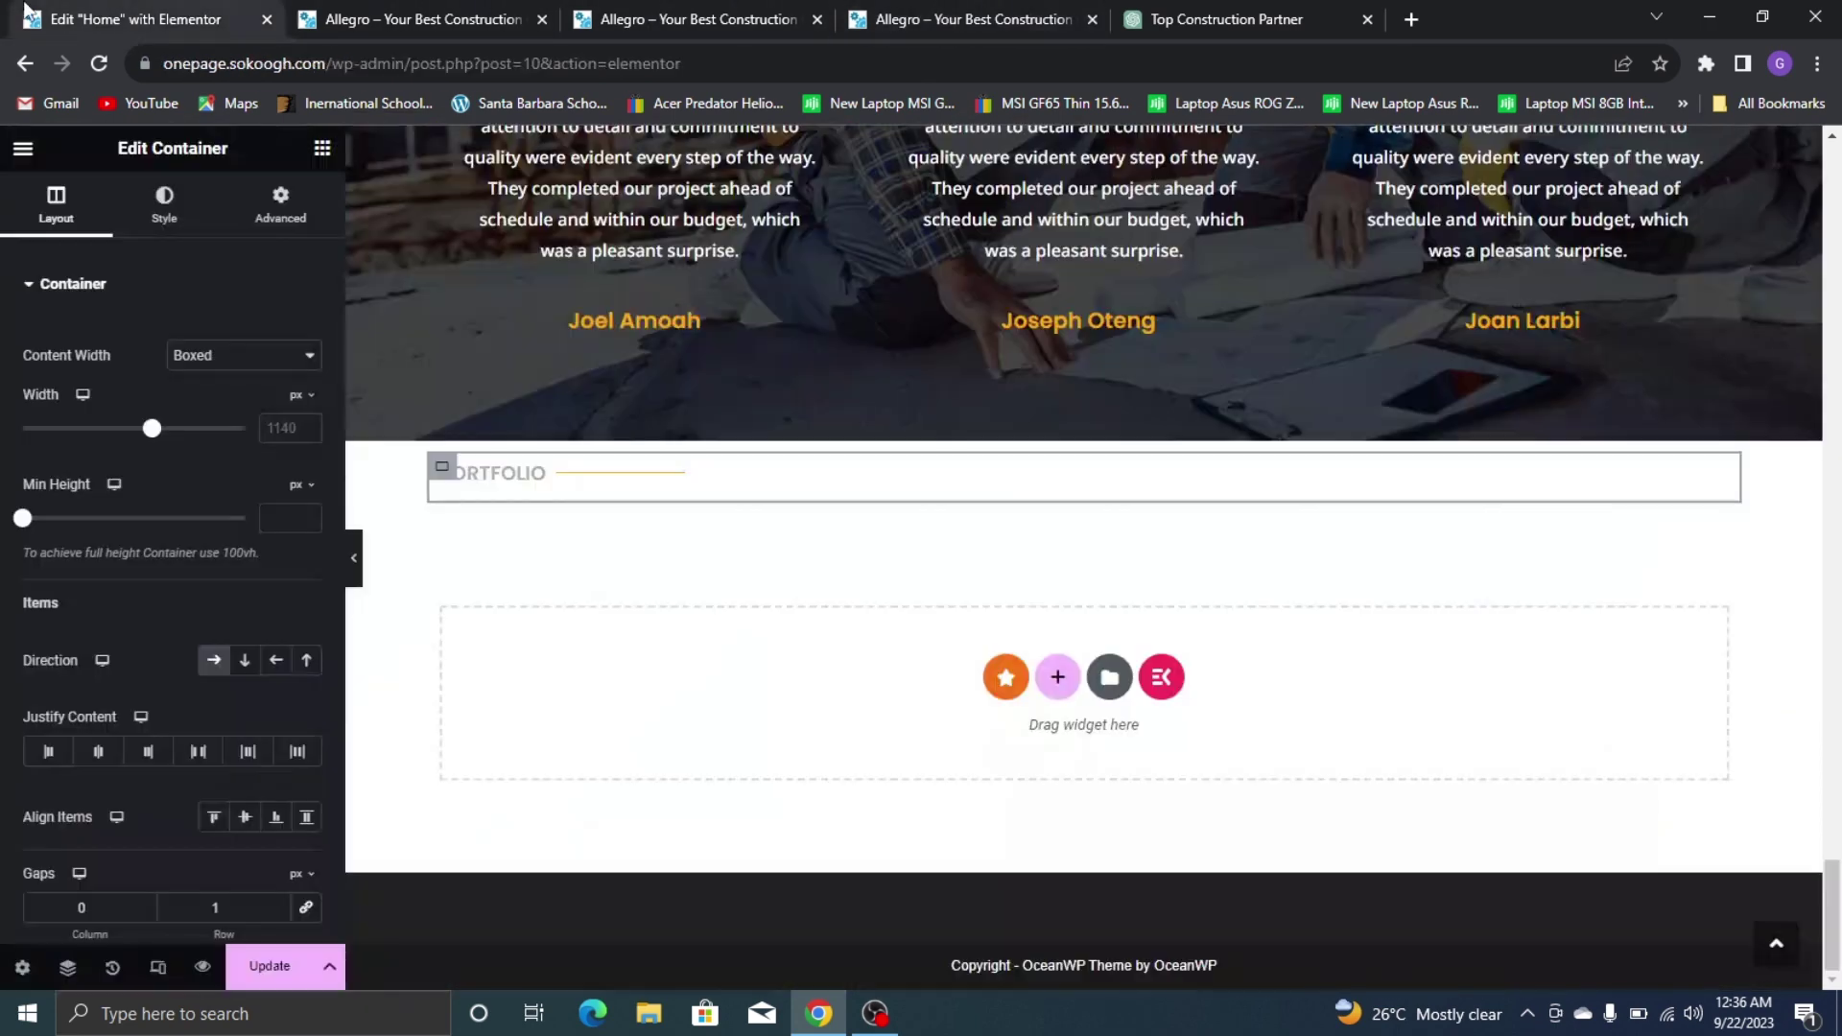
{"action": "left_click", "coordinate": [509, 483]}
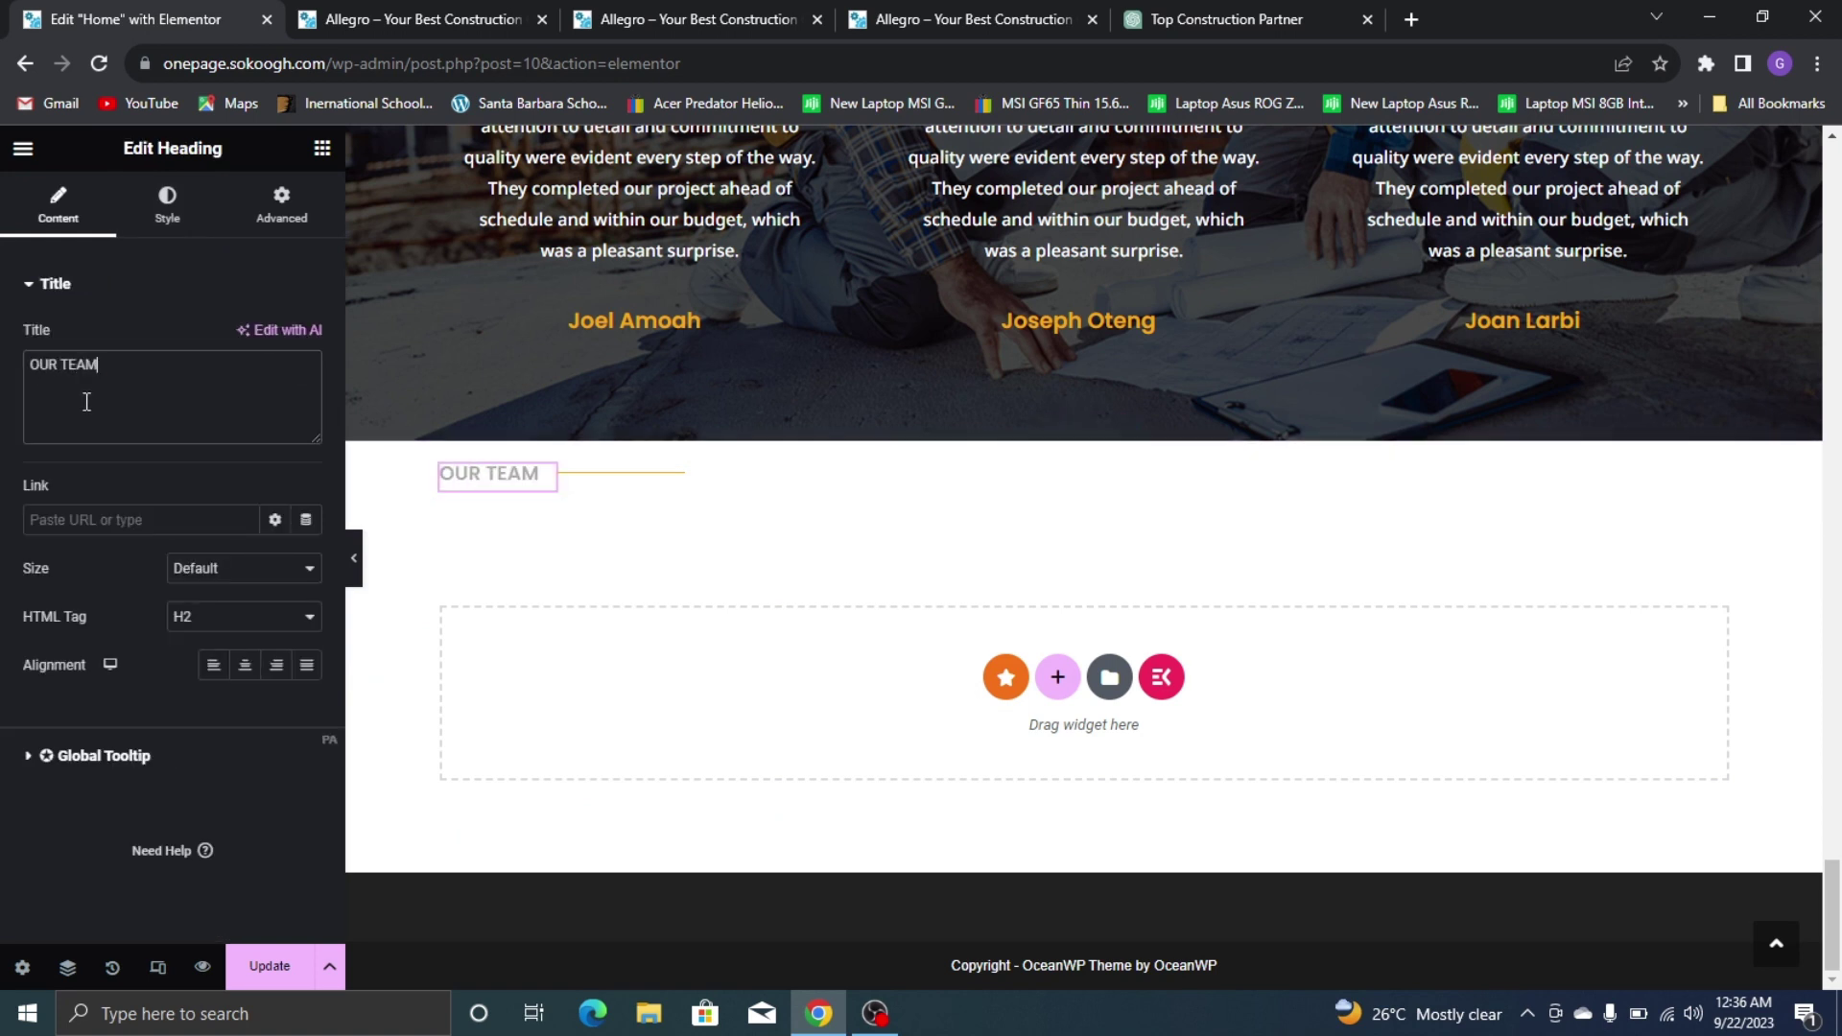
{"action": "left_click", "coordinate": [566, 469]}
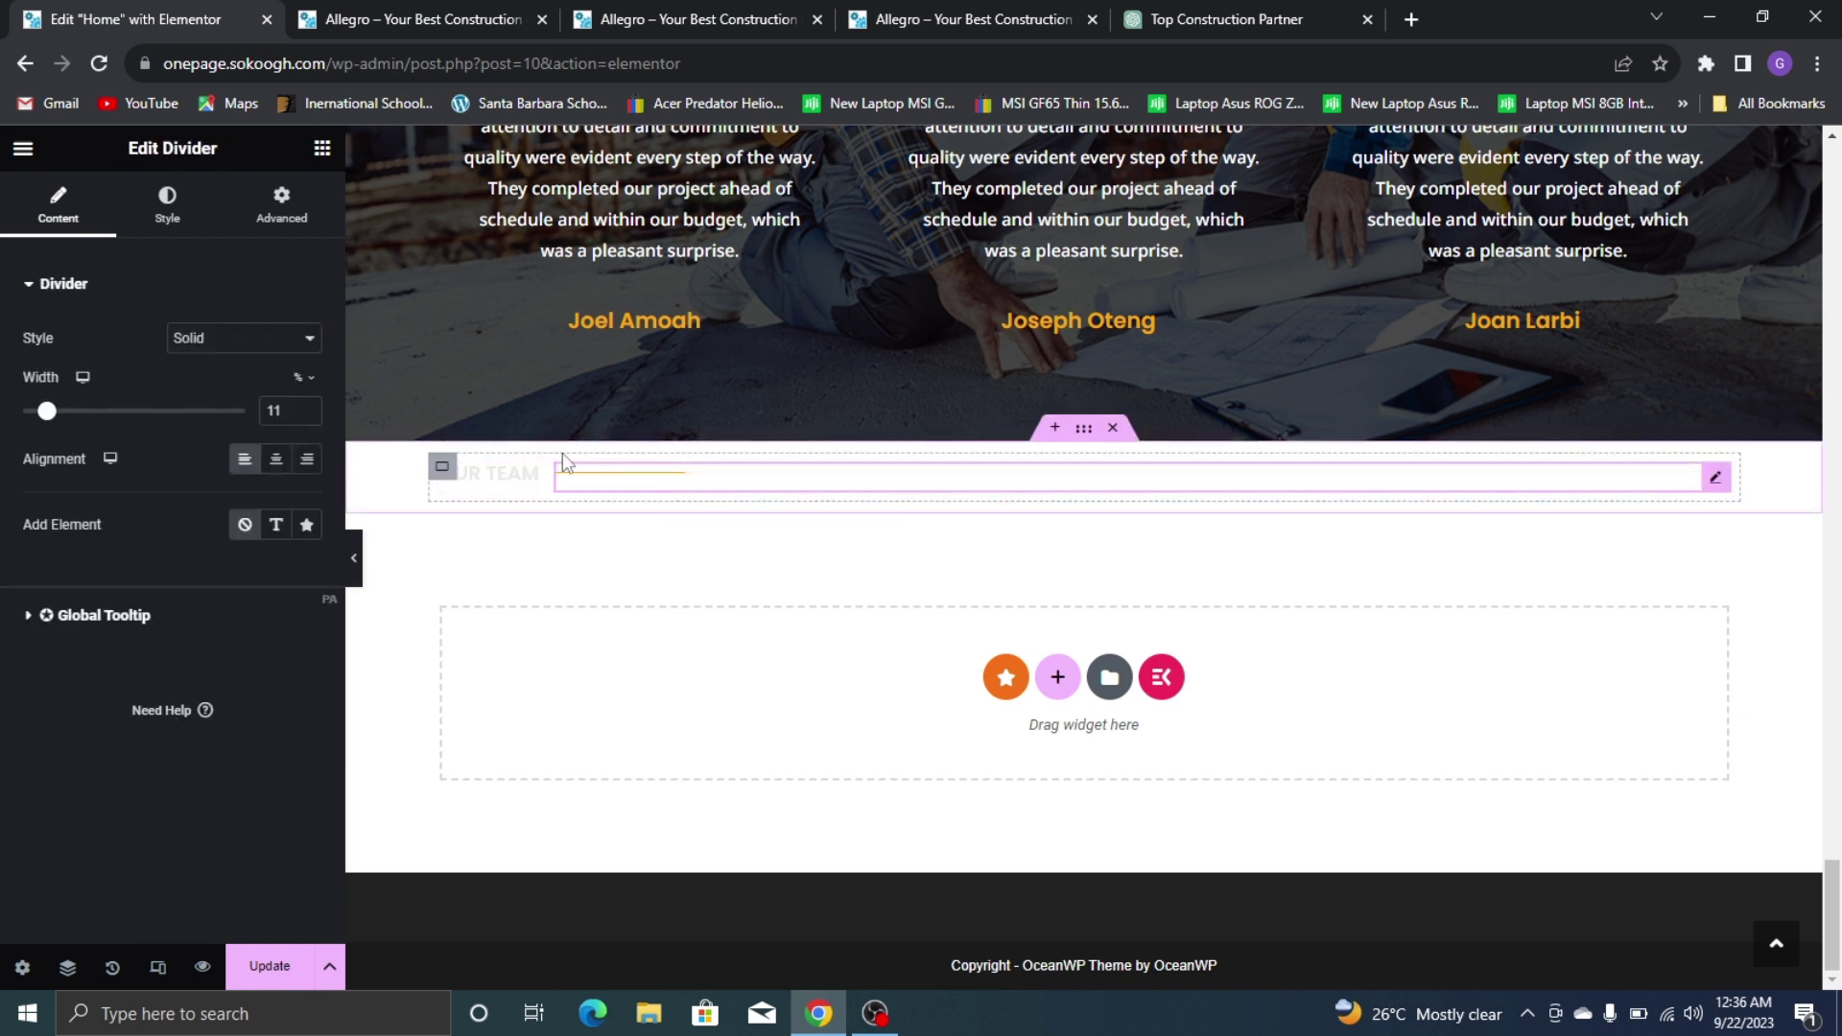
{"action": "left_click", "coordinate": [489, 474]}
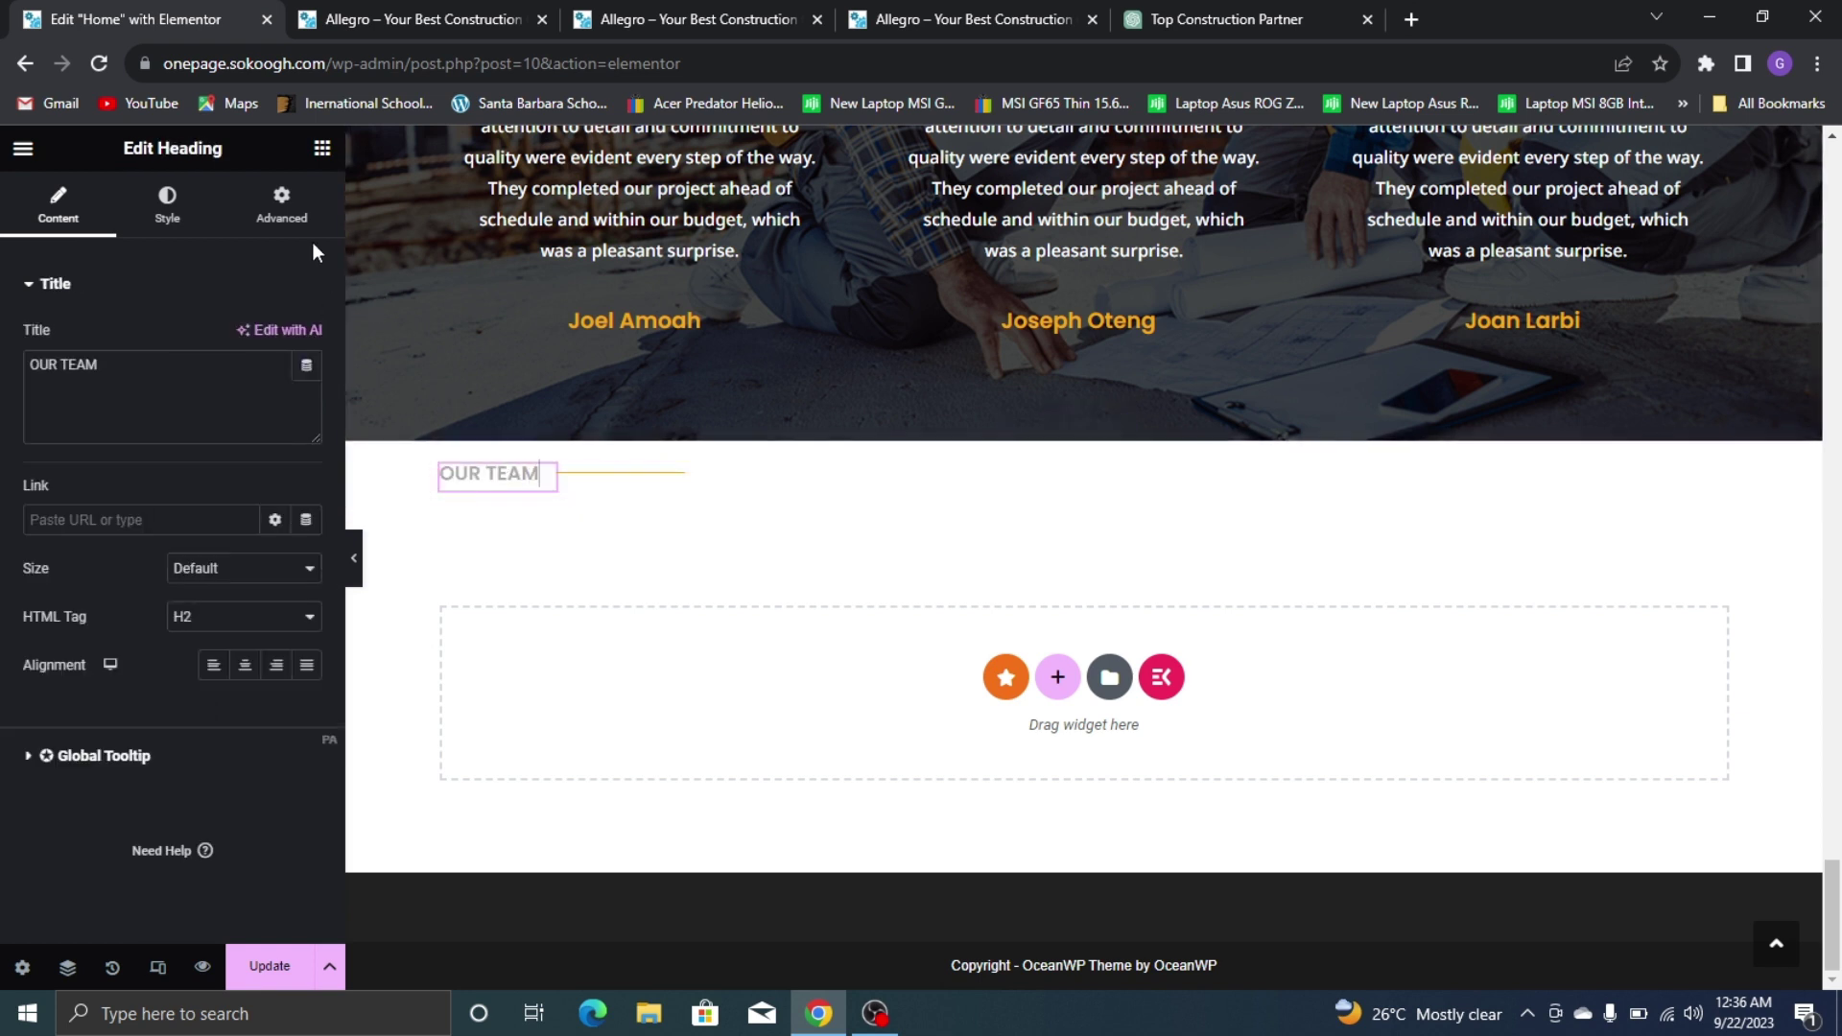
{"action": "left_click", "coordinate": [281, 203]}
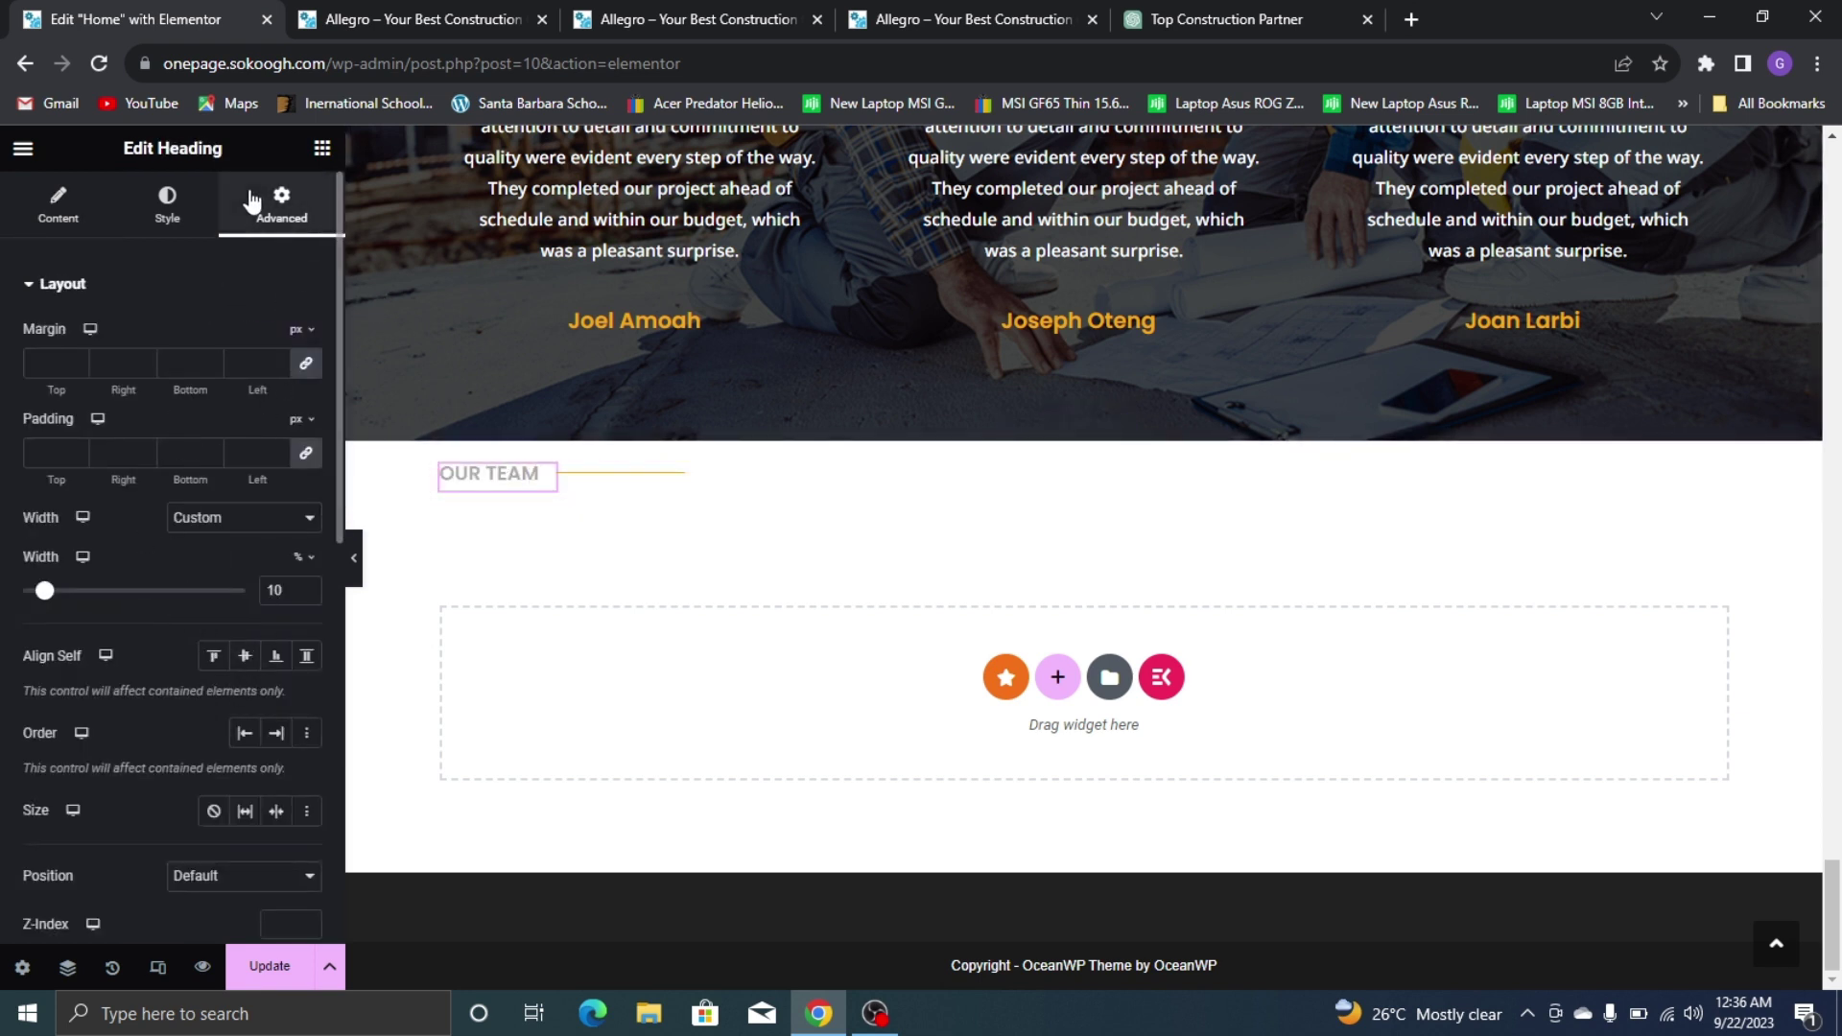
{"action": "left_click", "coordinate": [306, 595]}
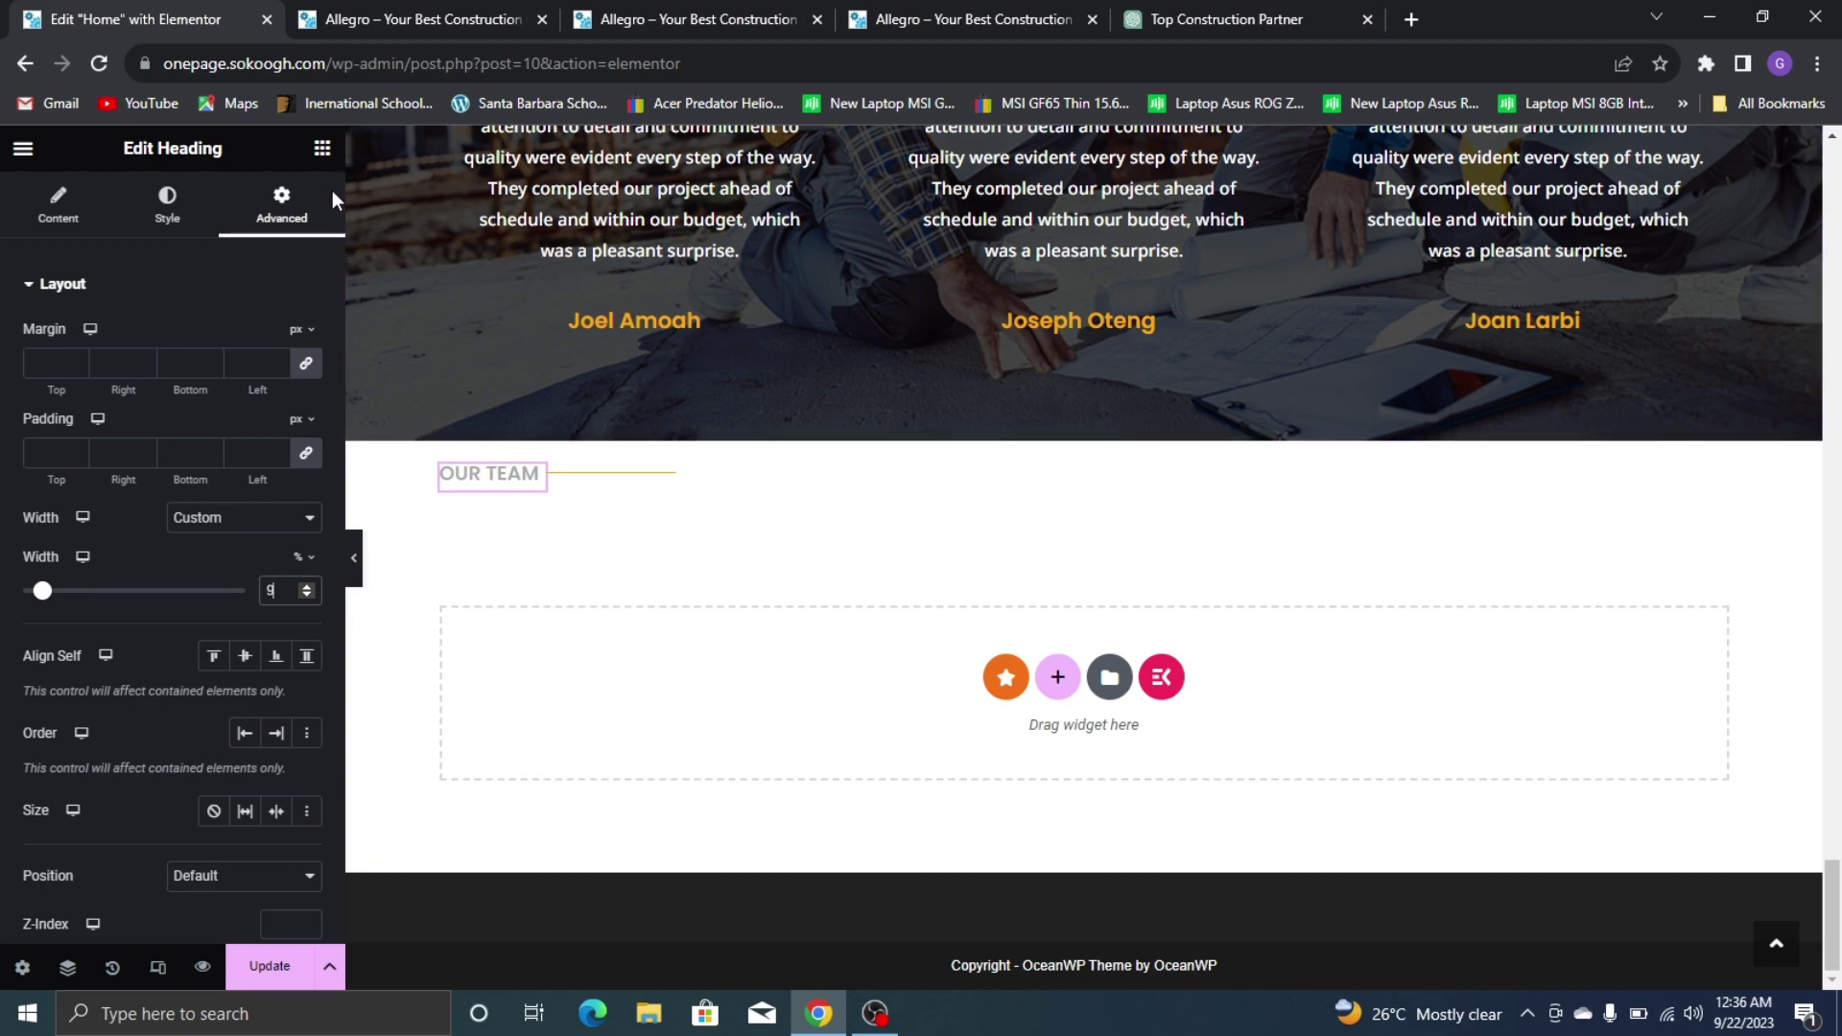
{"action": "left_click", "coordinate": [323, 147]}
{"action": "scroll", "coordinate": [963, 399], "scroll_direction": "up", "scroll_amount": 10}
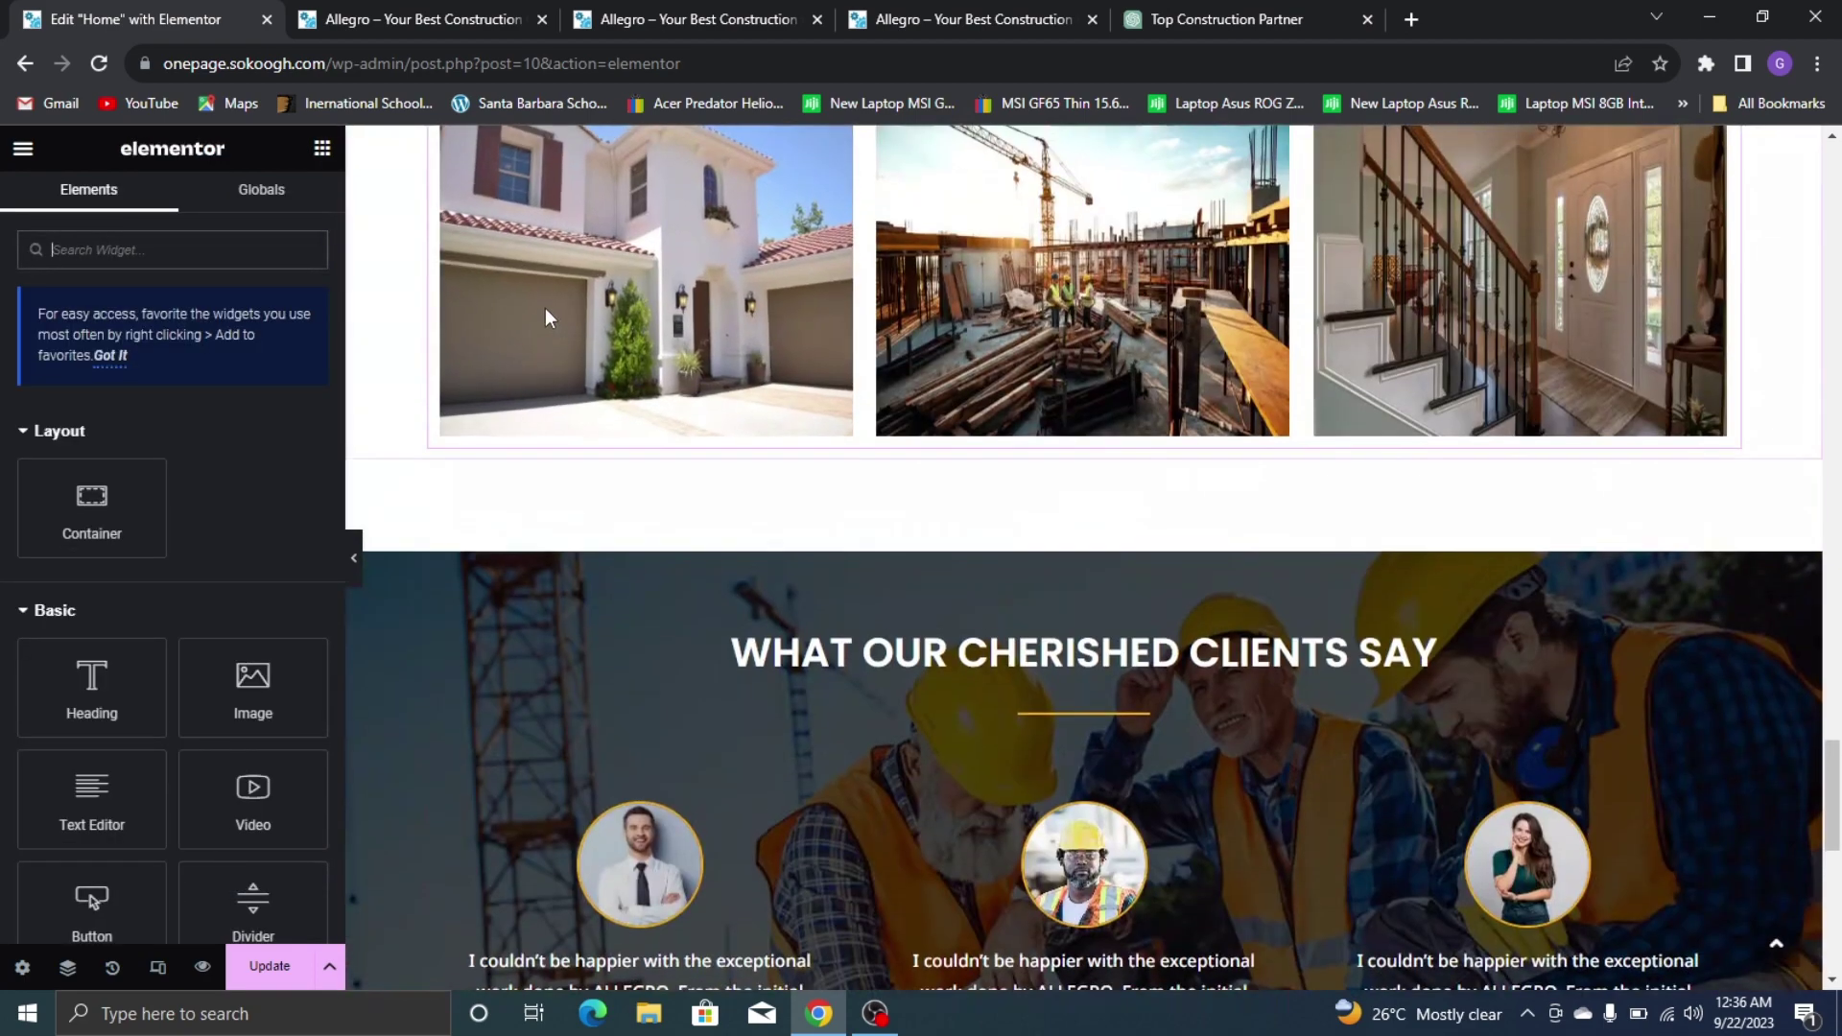
Copy the large PORTFOLIO heading into the Our Team section and retitle it OUR TEAM
{"action": "scroll", "coordinate": [545, 317], "scroll_direction": "up", "scroll_amount": 10}
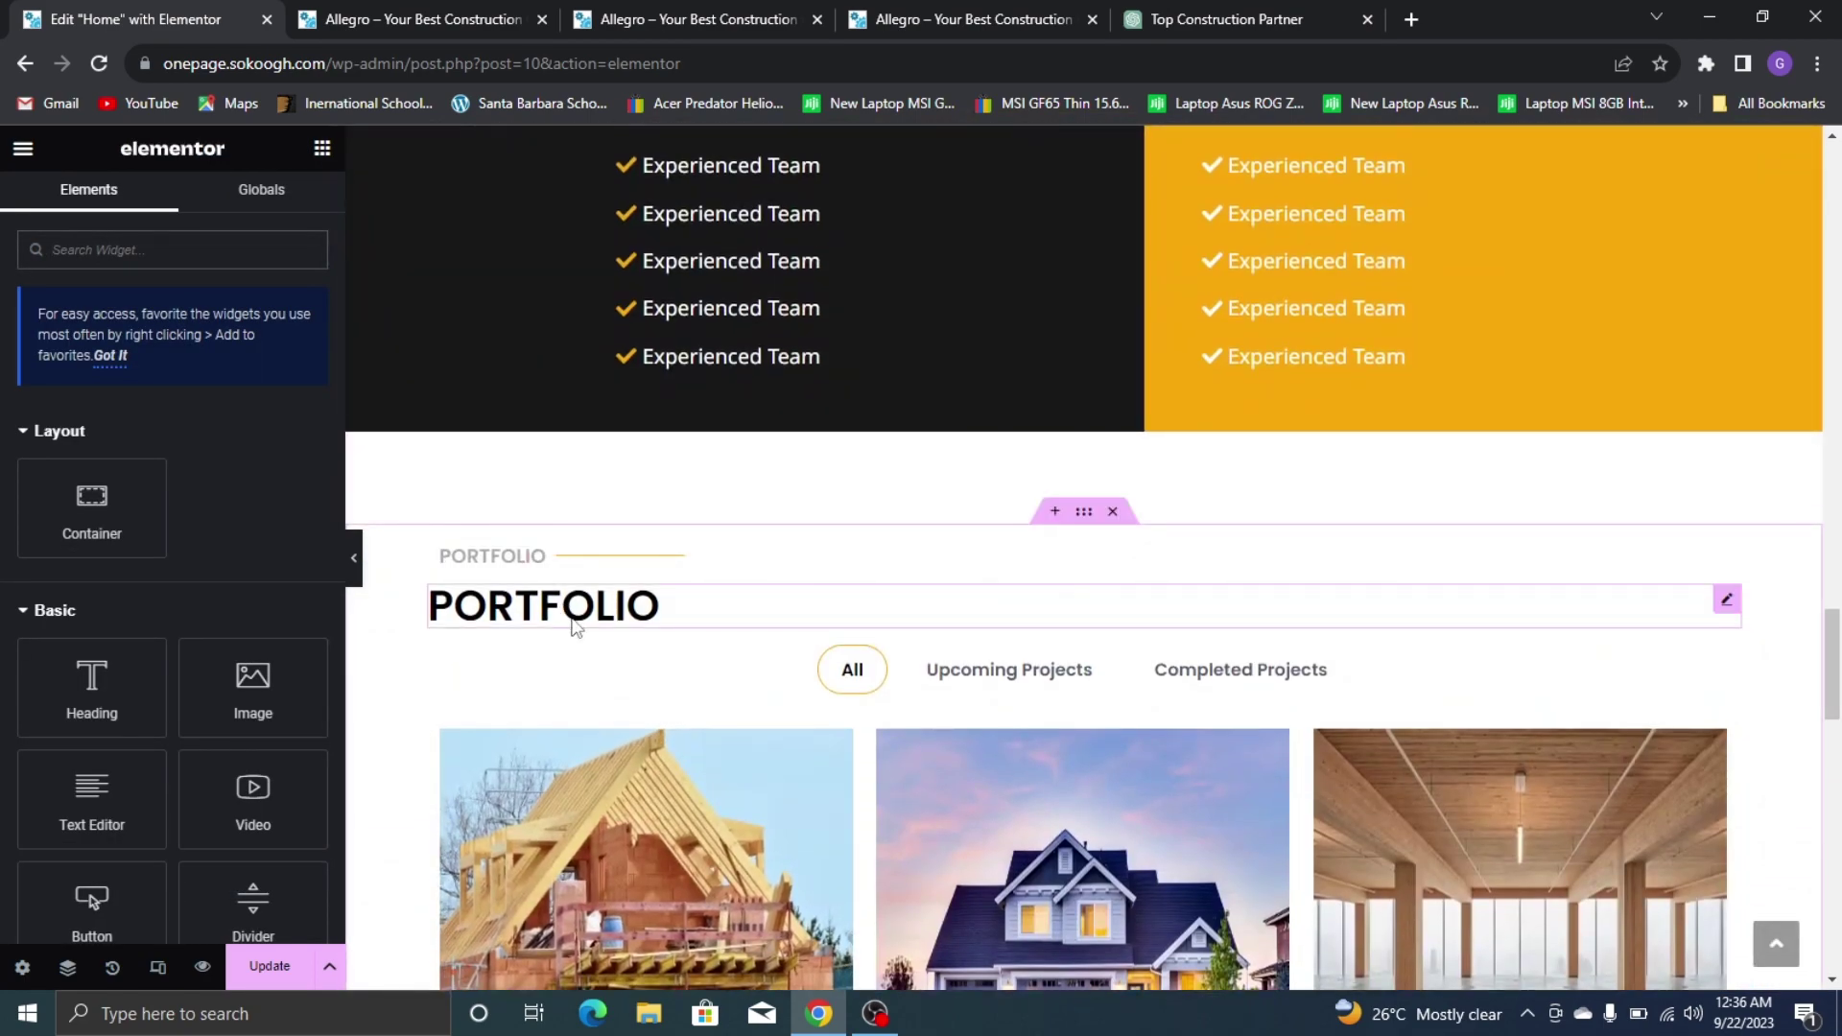
{"action": "right_click", "coordinate": [573, 621]}
{"action": "right_click", "coordinate": [520, 604]}
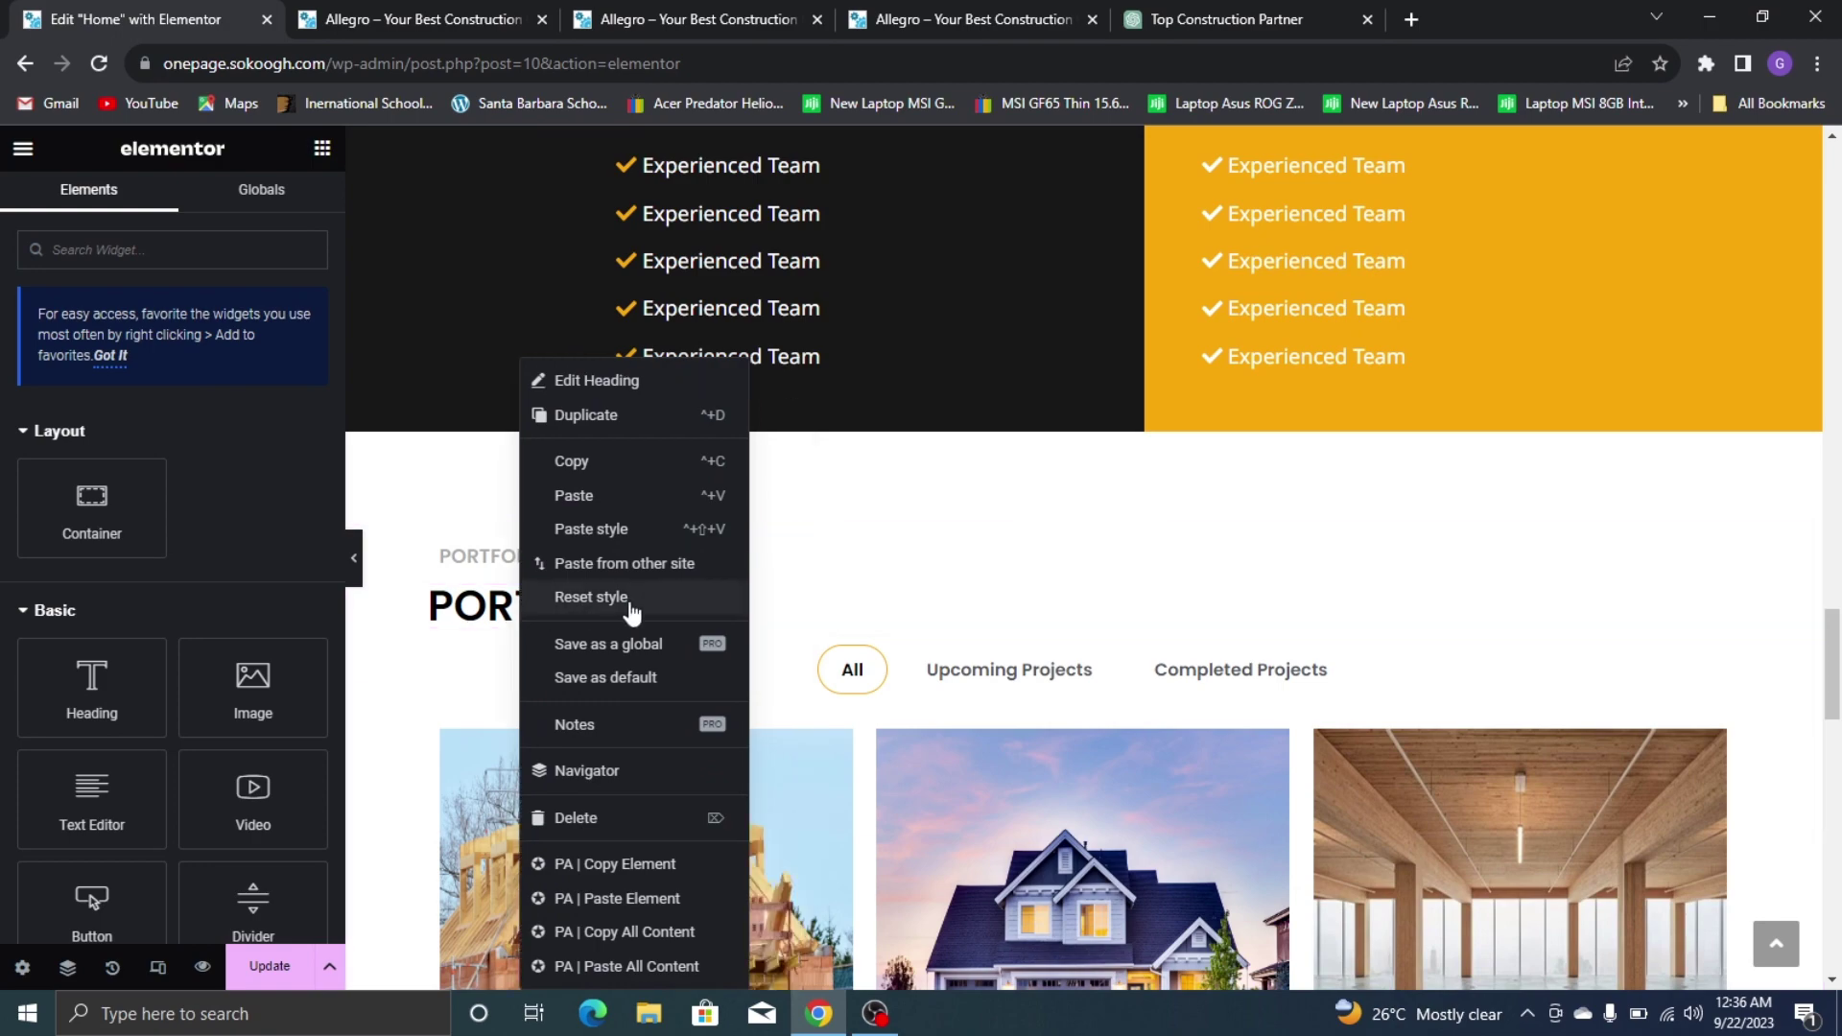
{"action": "left_click", "coordinate": [594, 468]}
{"action": "scroll", "coordinate": [623, 535], "scroll_direction": "down", "scroll_amount": 6}
{"action": "scroll", "coordinate": [625, 544], "scroll_direction": "down", "scroll_amount": 10}
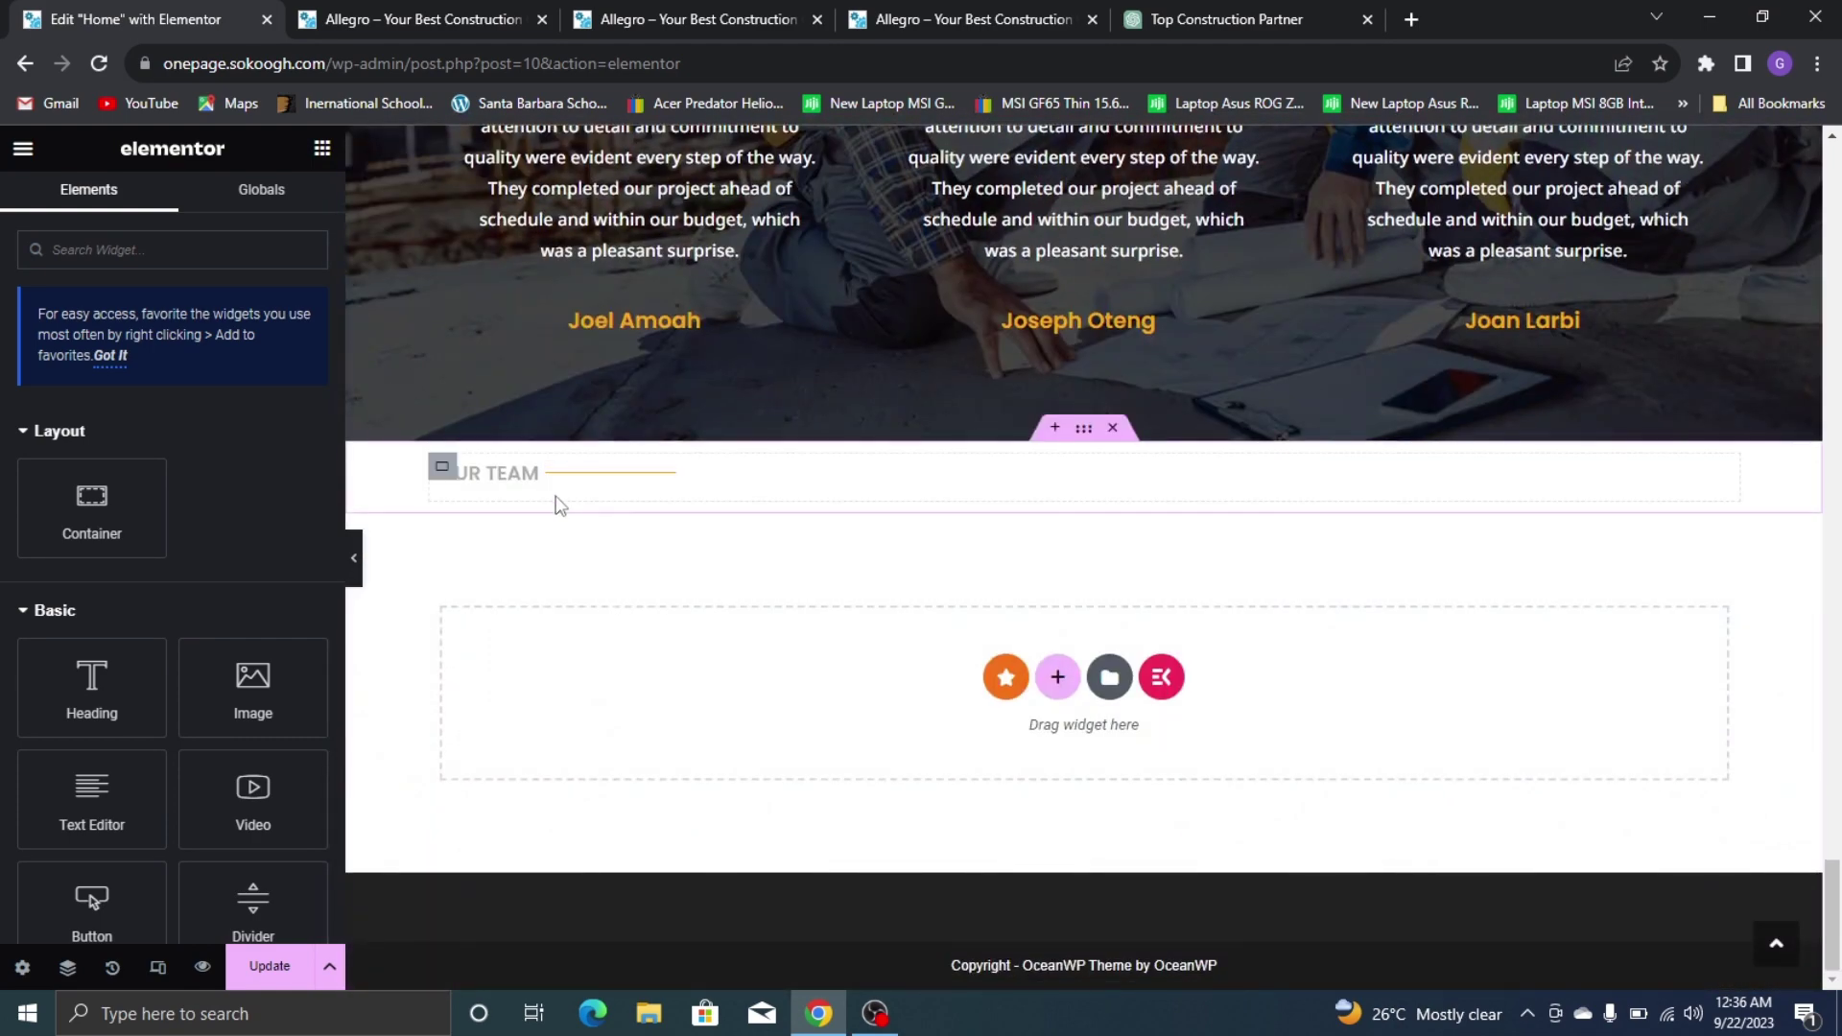
{"action": "right_click", "coordinate": [560, 505]}
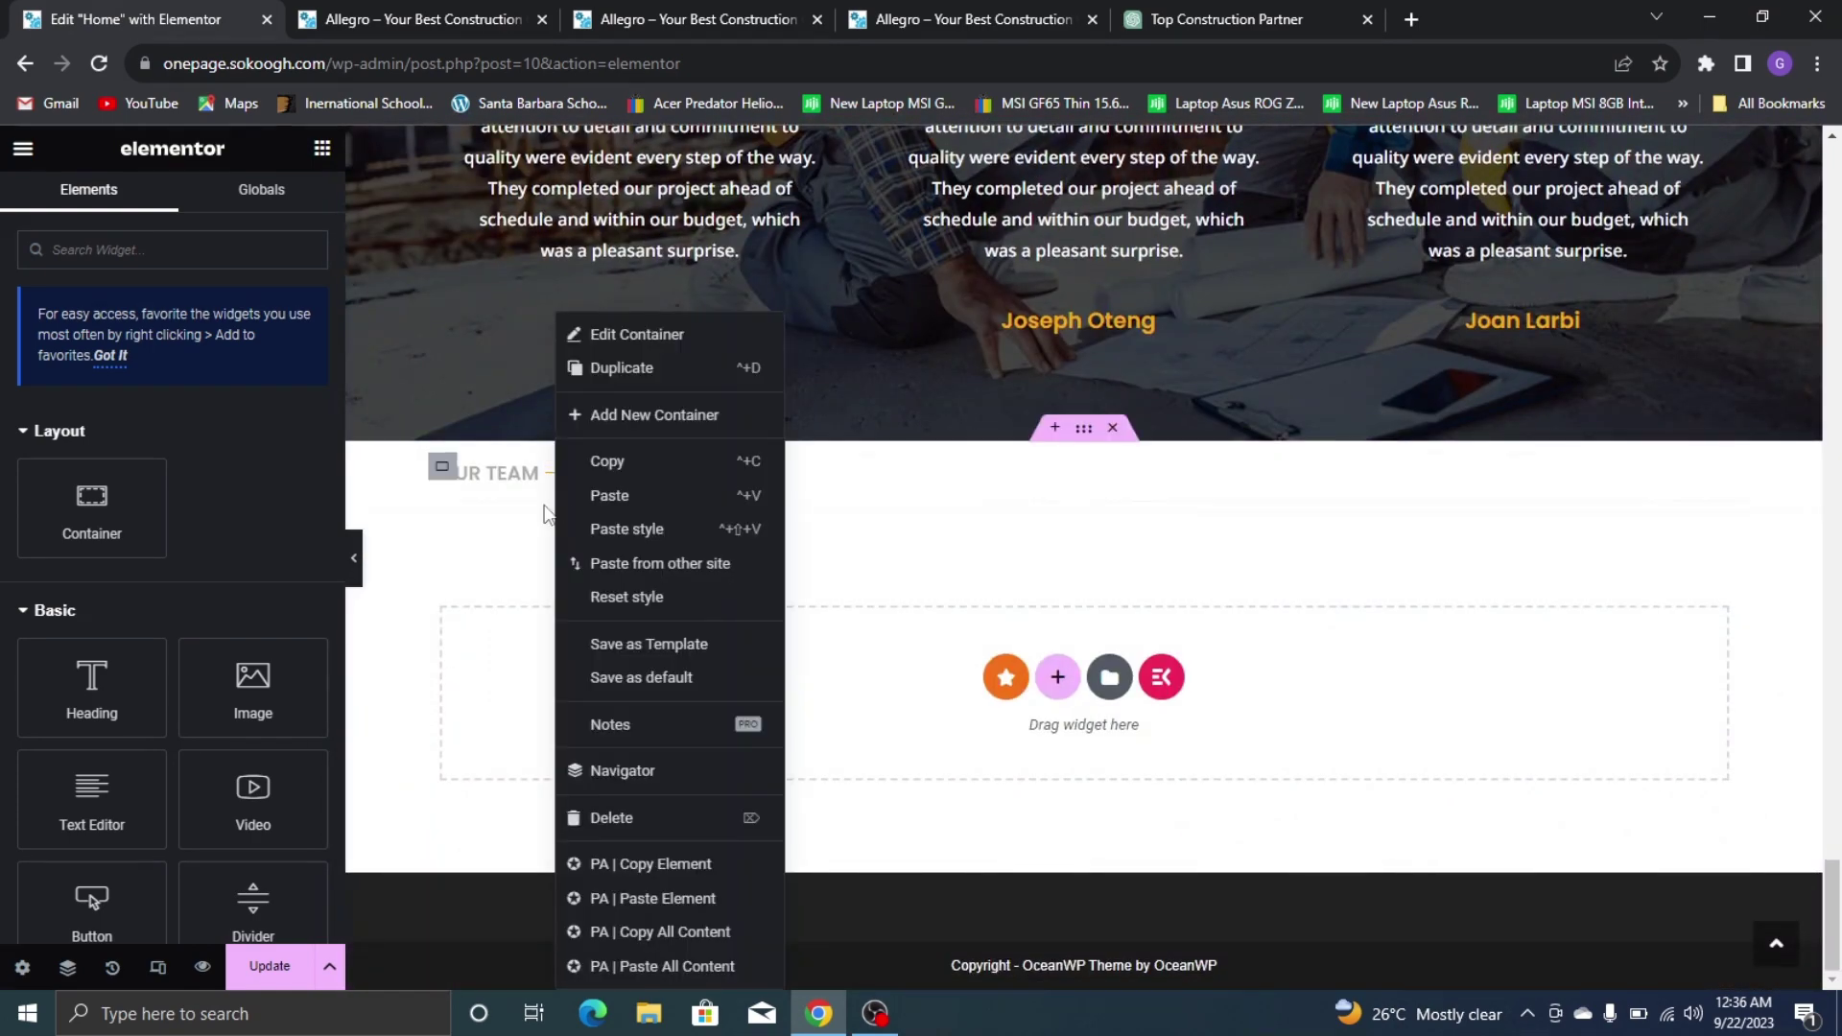
{"action": "right_click", "coordinate": [472, 518]}
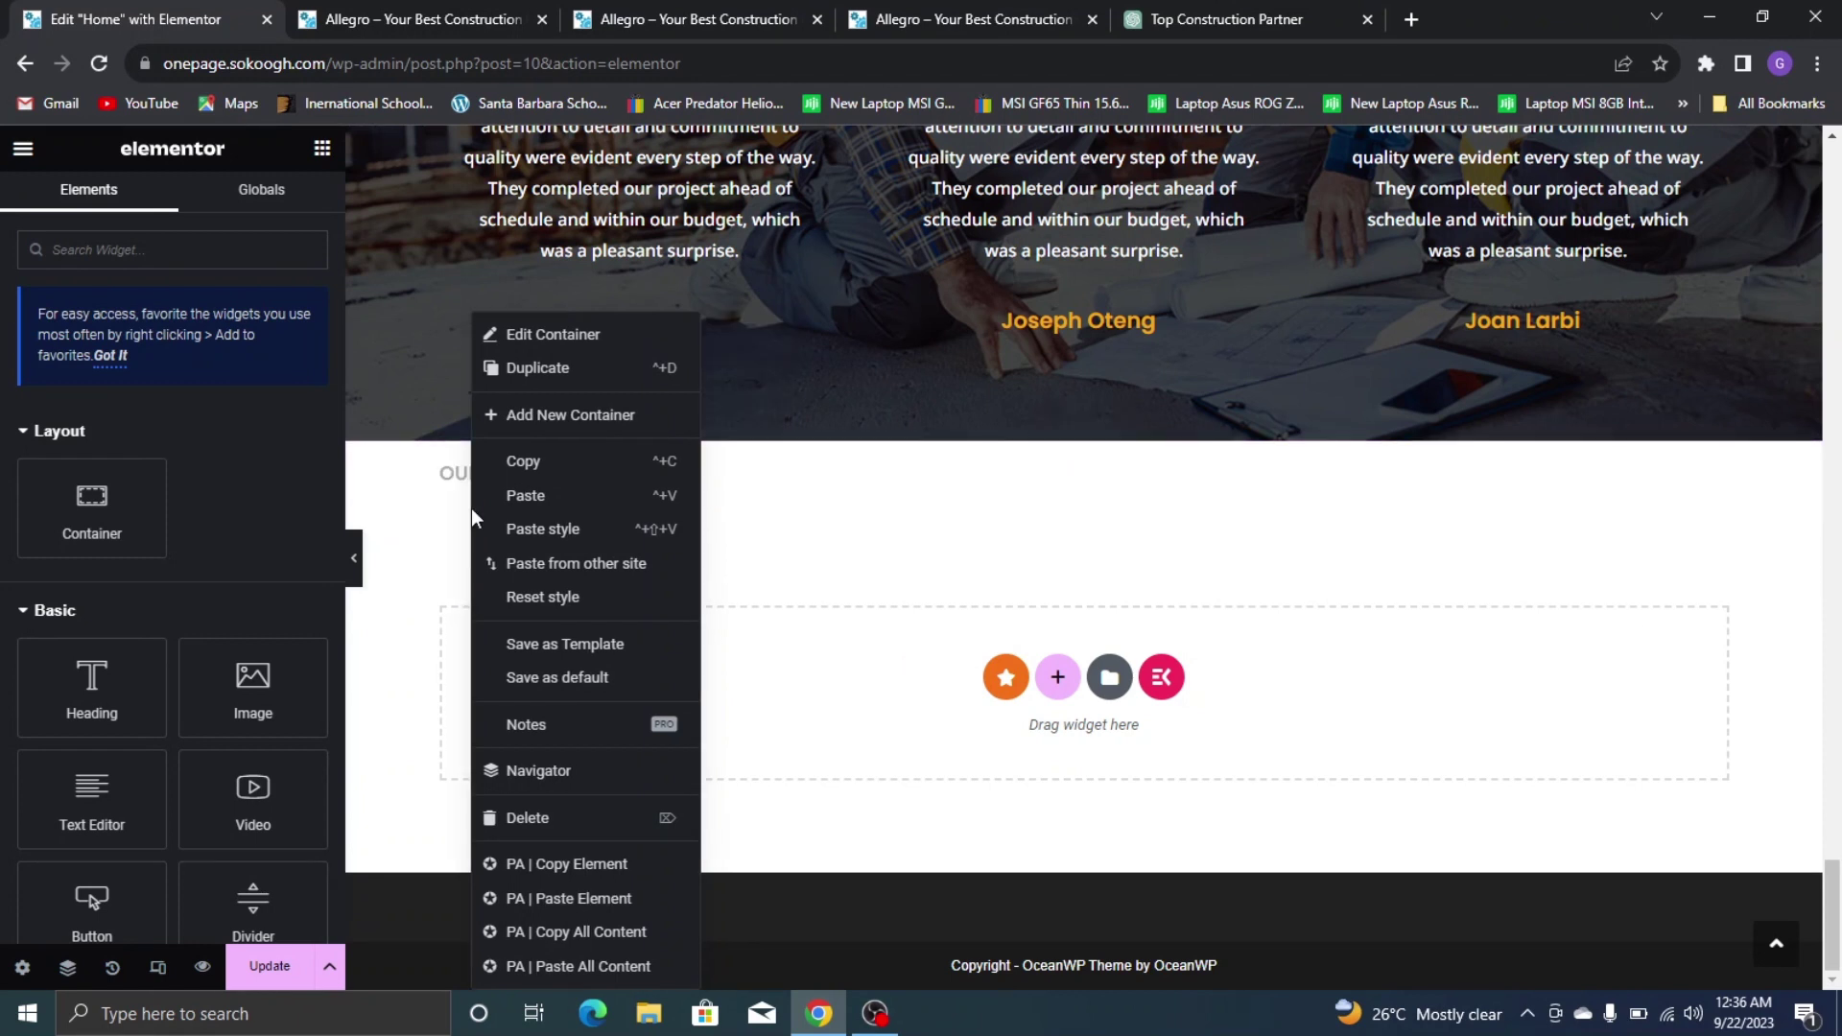
{"action": "left_click", "coordinate": [506, 503]}
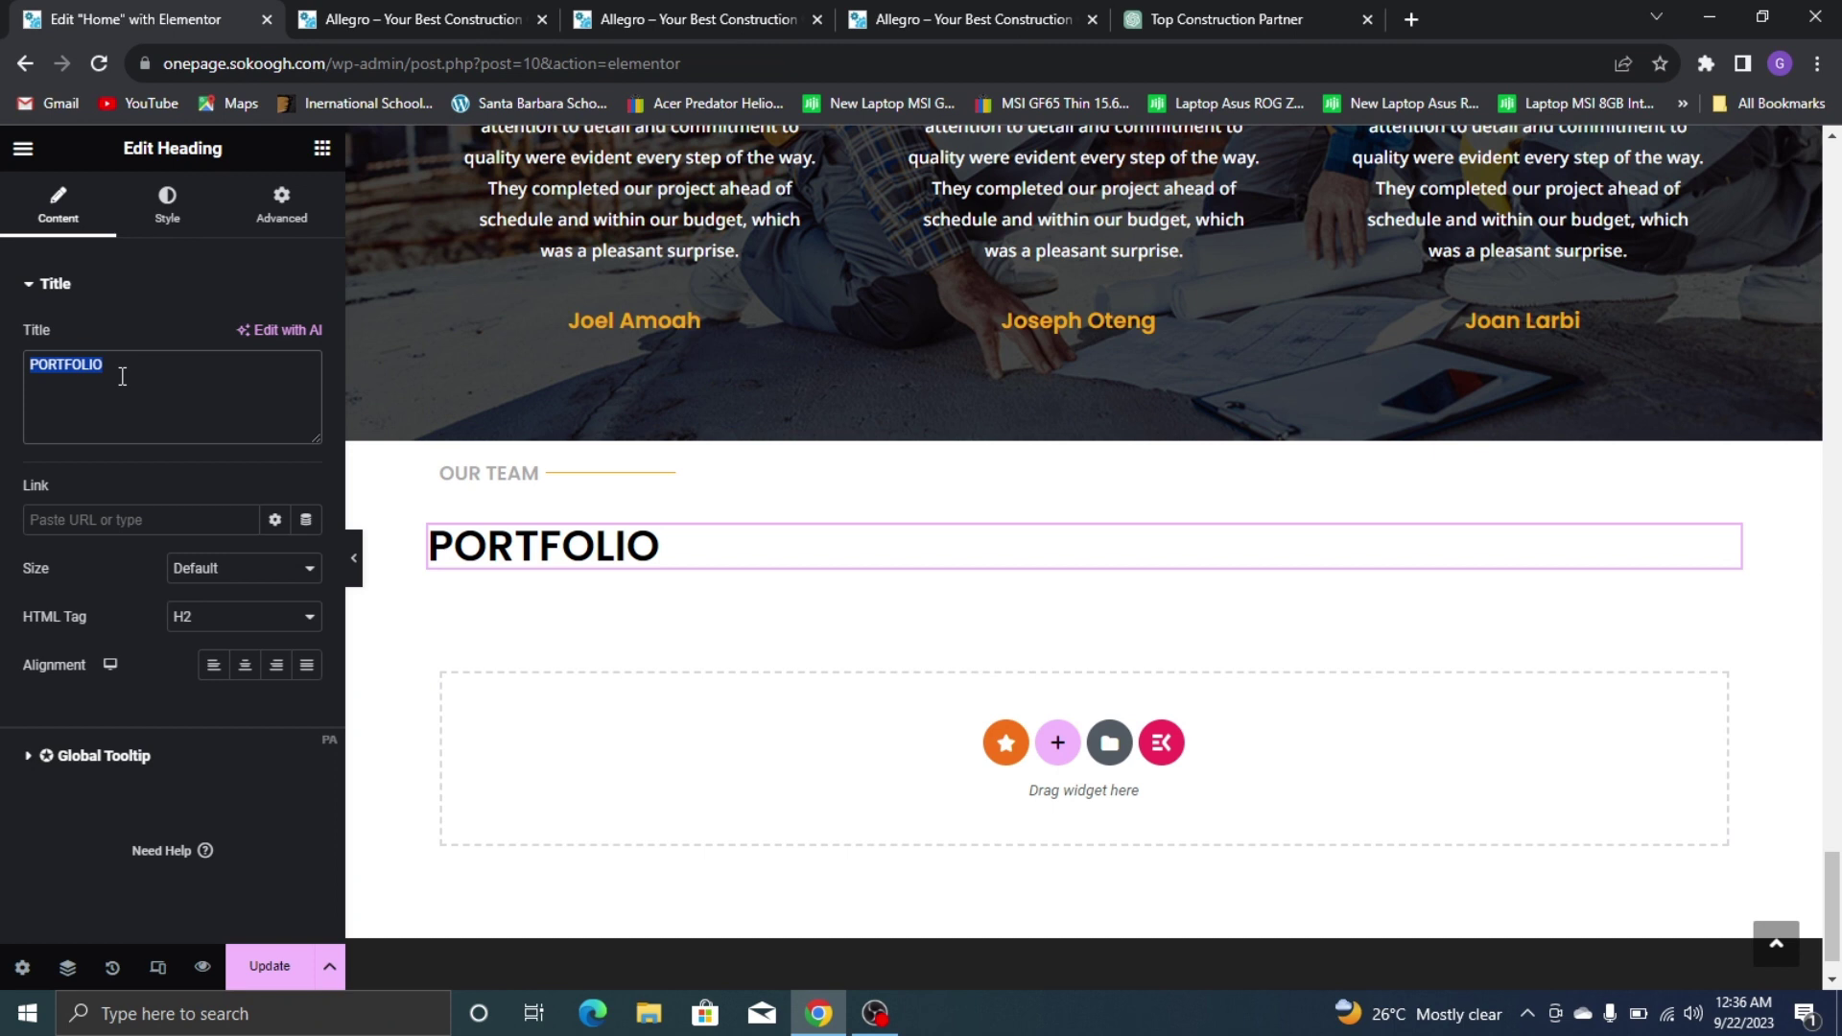
{"action": "type", "text": "o"}
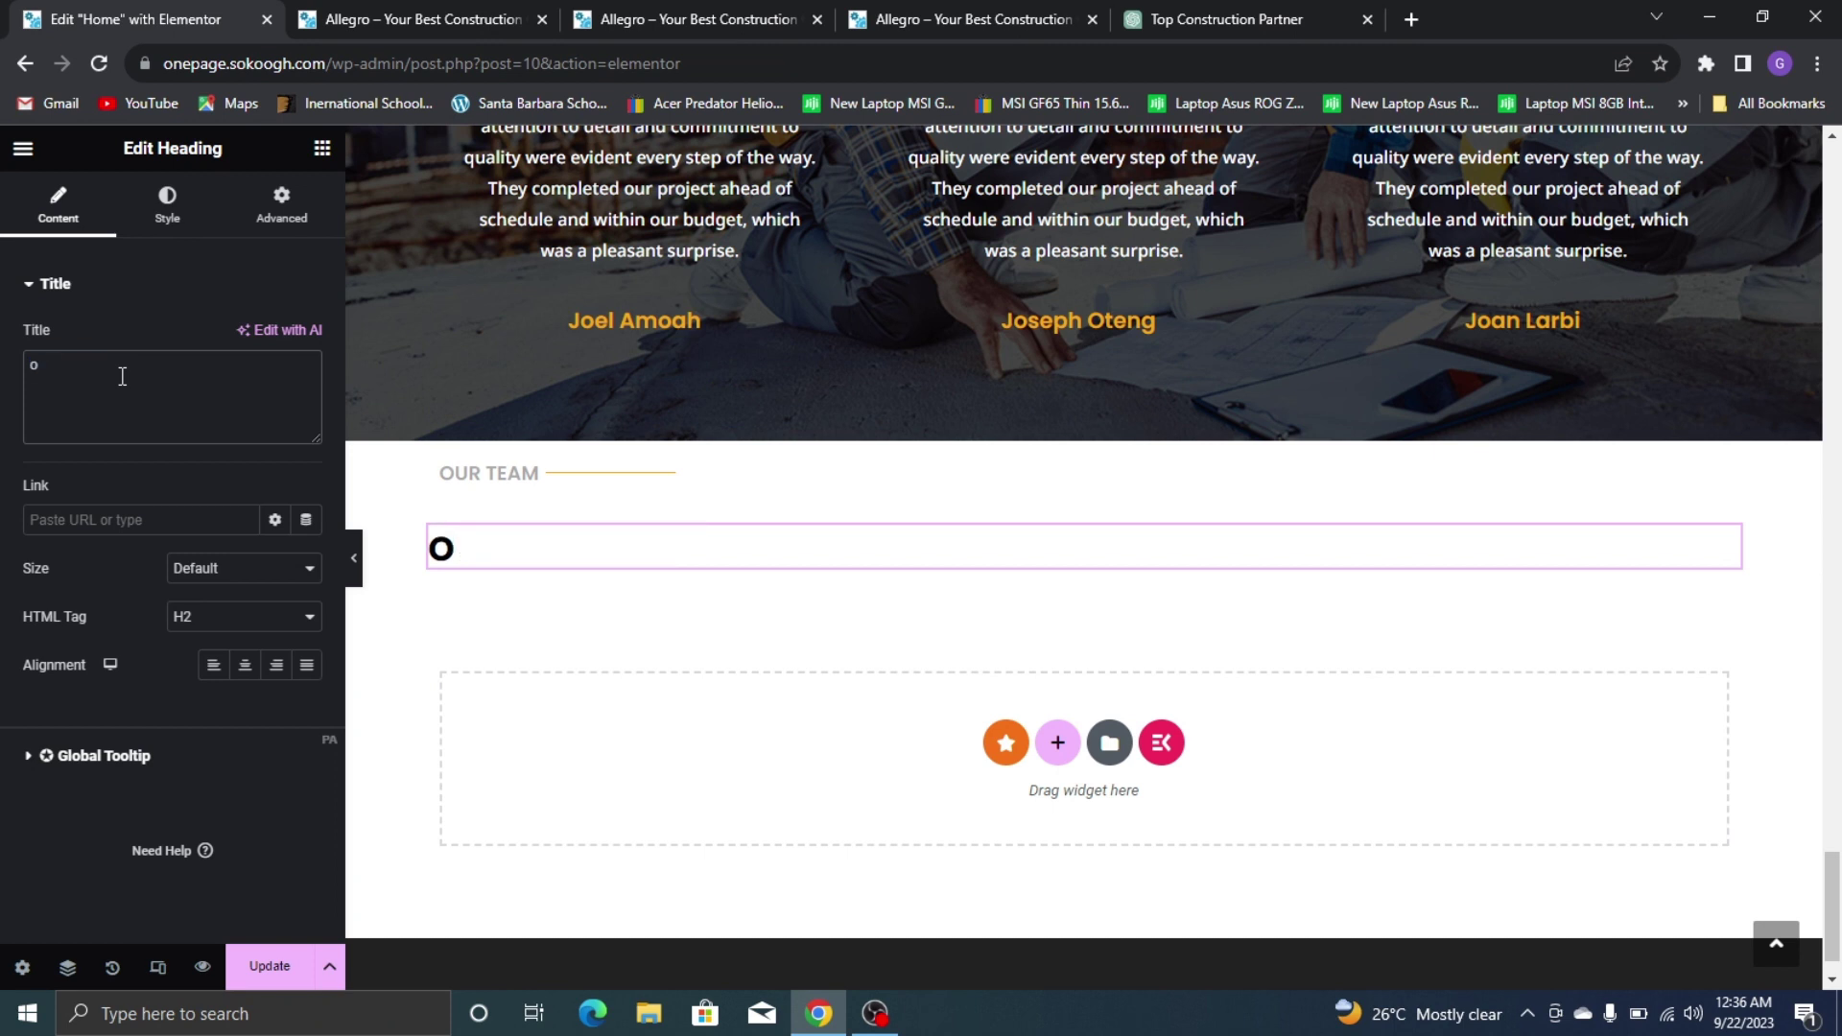
{"action": "key", "text": "BackSpace"}
{"action": "type", "text": "OUR TEAM"}
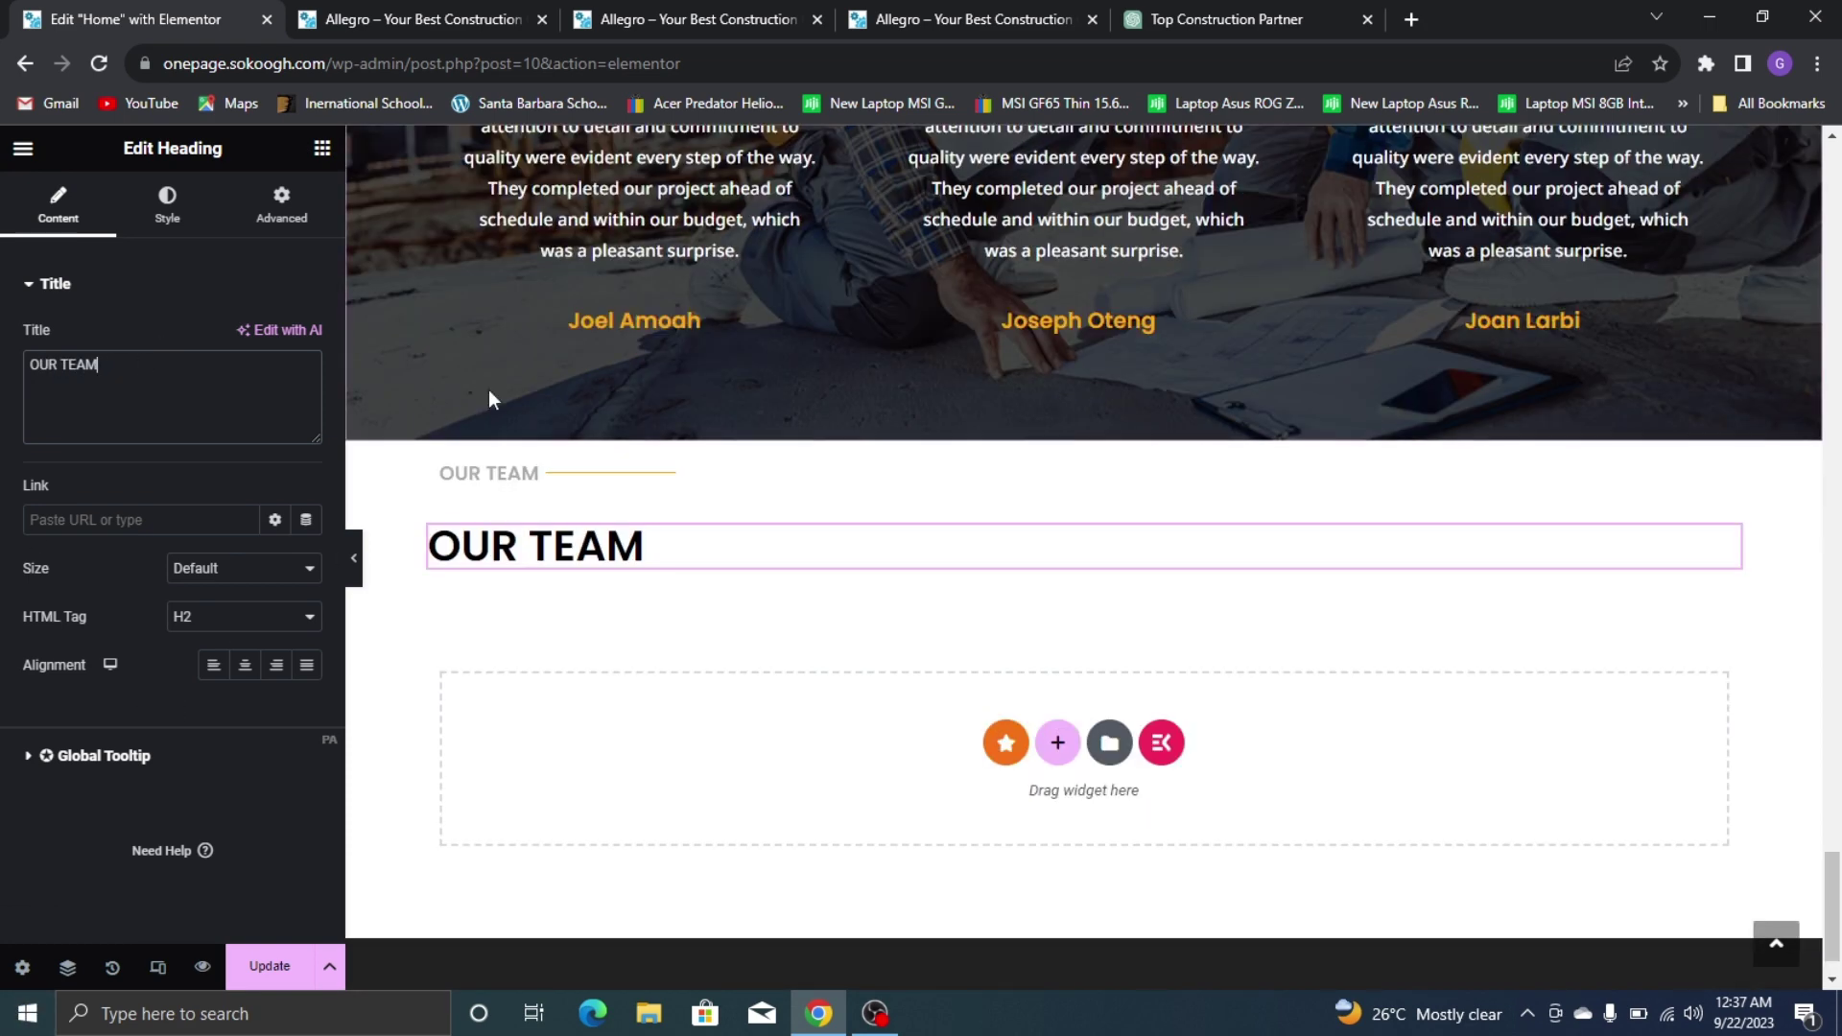
Set the Our Team container's column and row gaps to 0, then view the live team photos
{"action": "left_click", "coordinate": [1091, 431]}
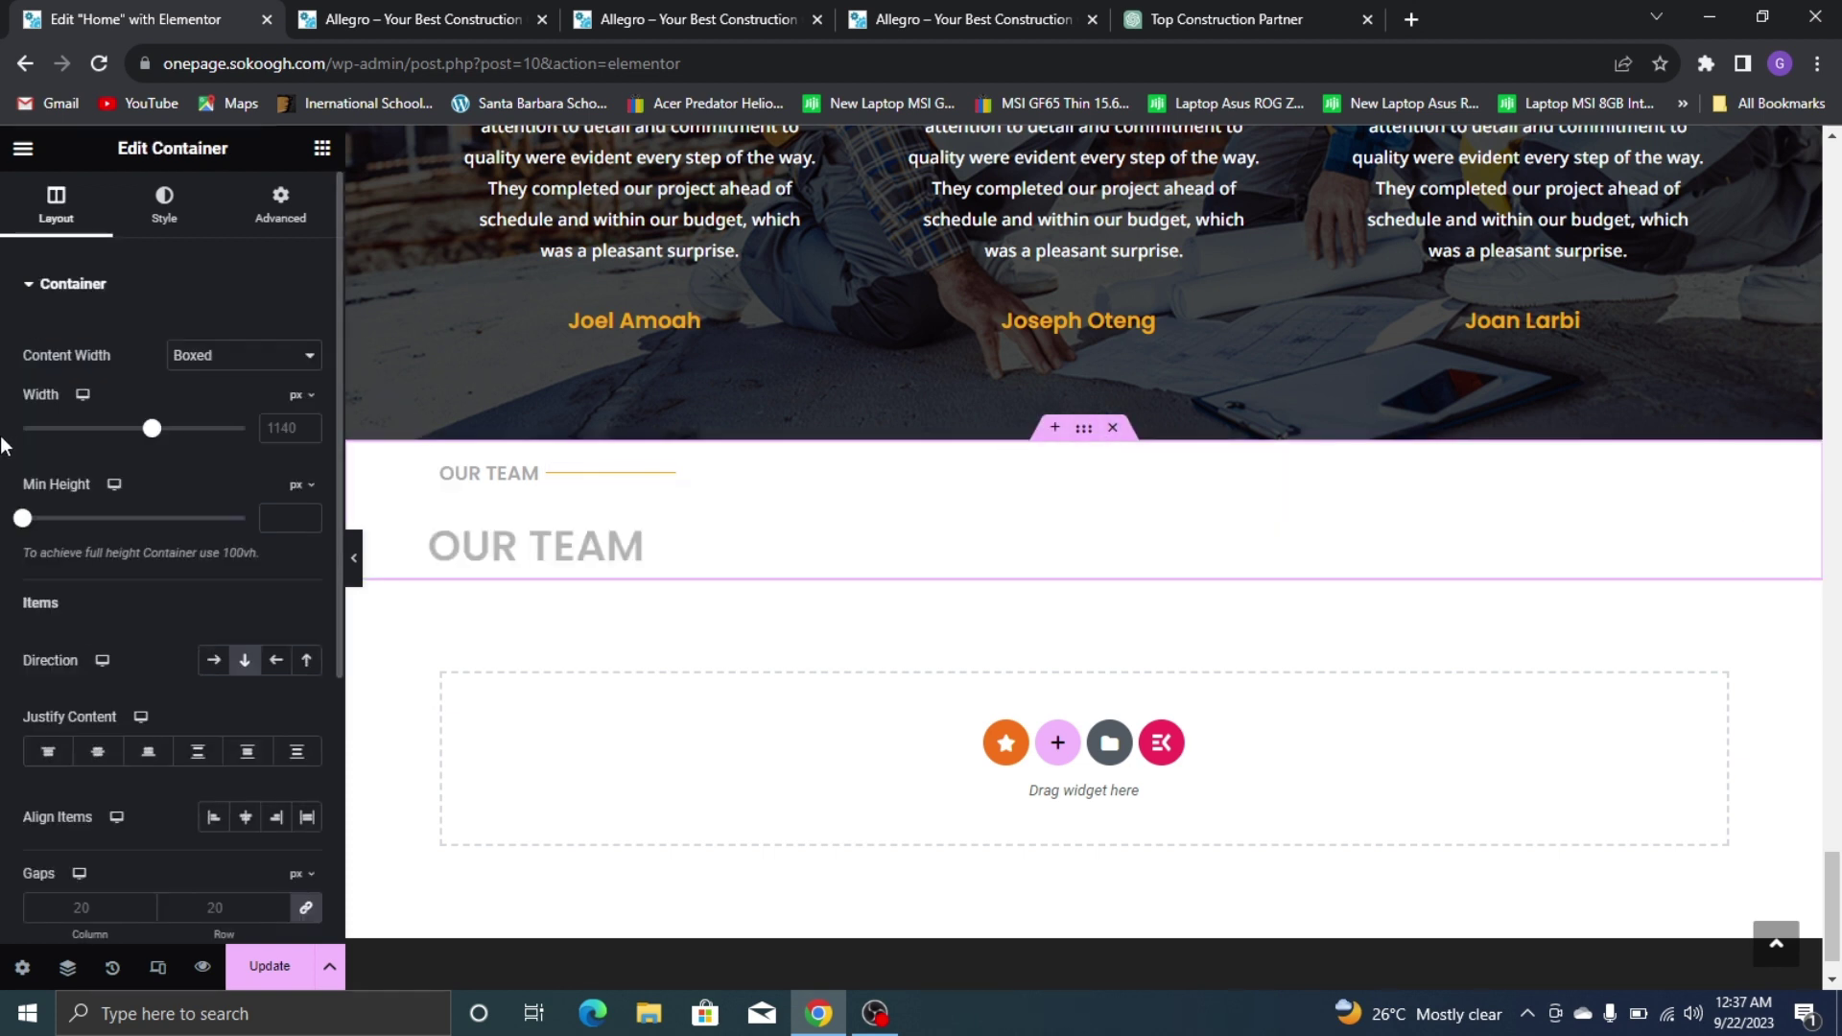
{"action": "scroll", "coordinate": [155, 474], "scroll_direction": "down", "scroll_amount": 3}
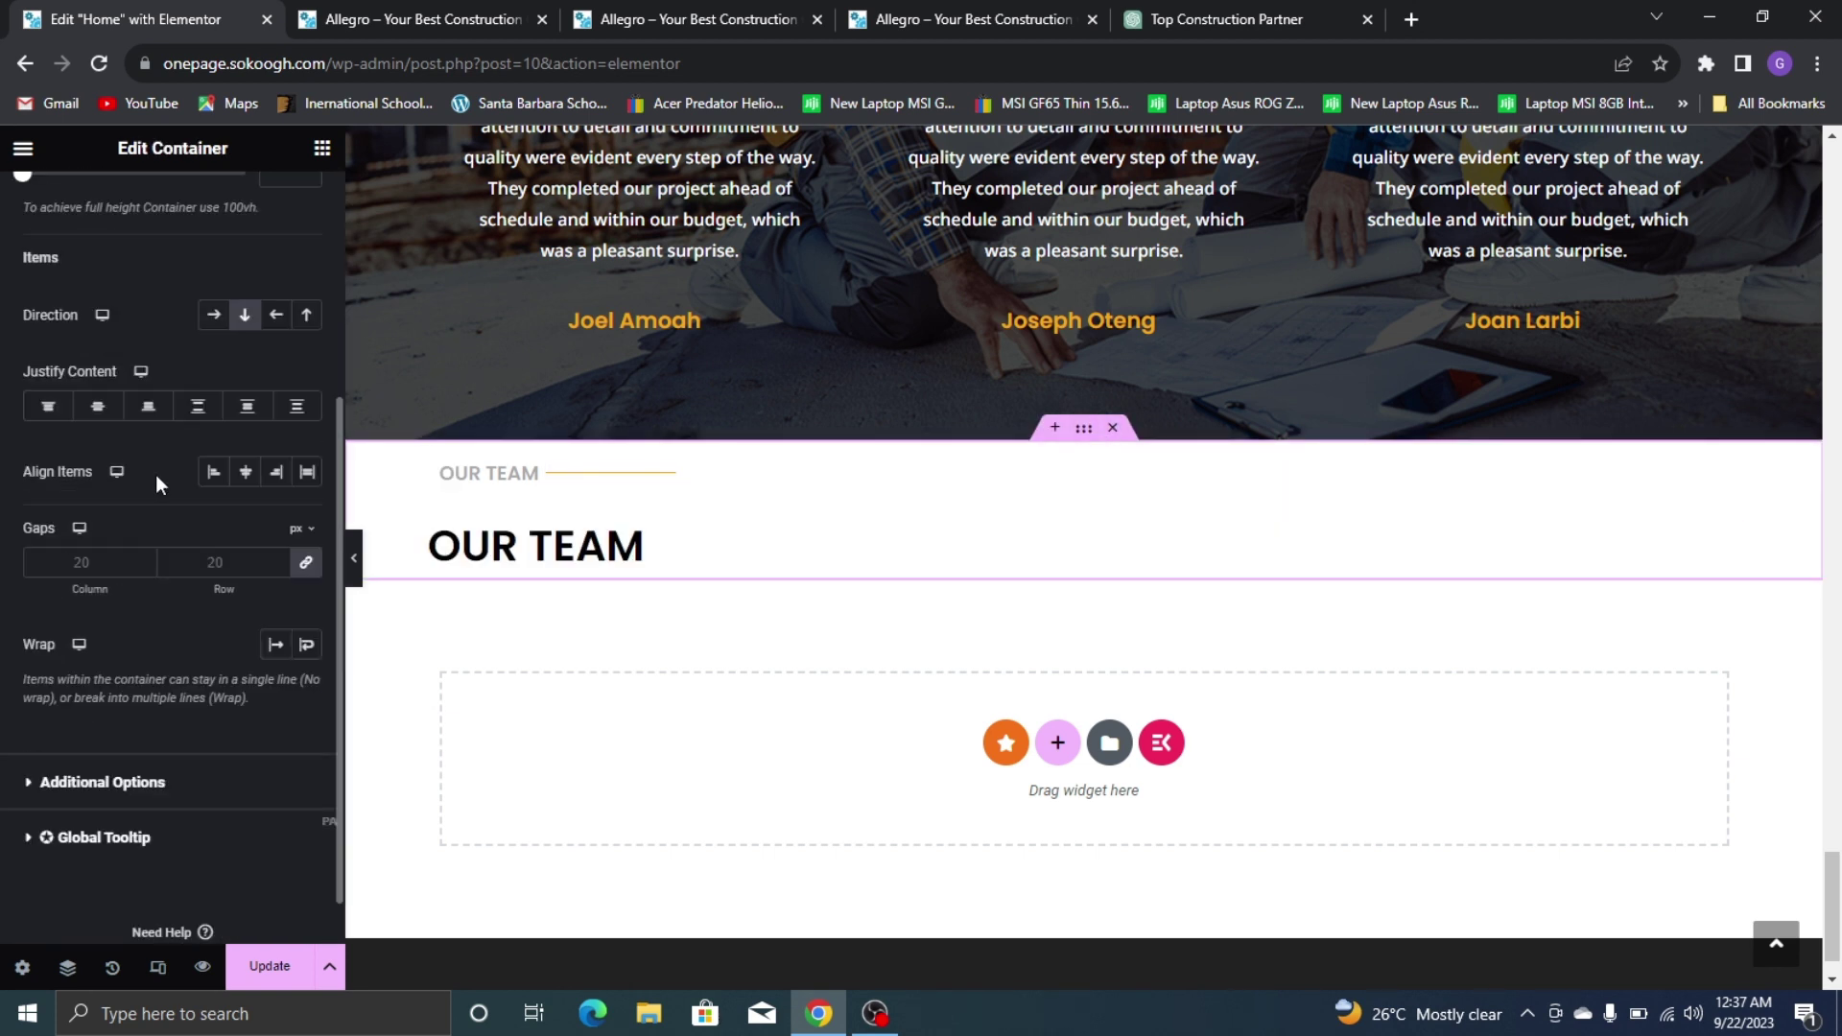
{"action": "left_click", "coordinate": [303, 562]}
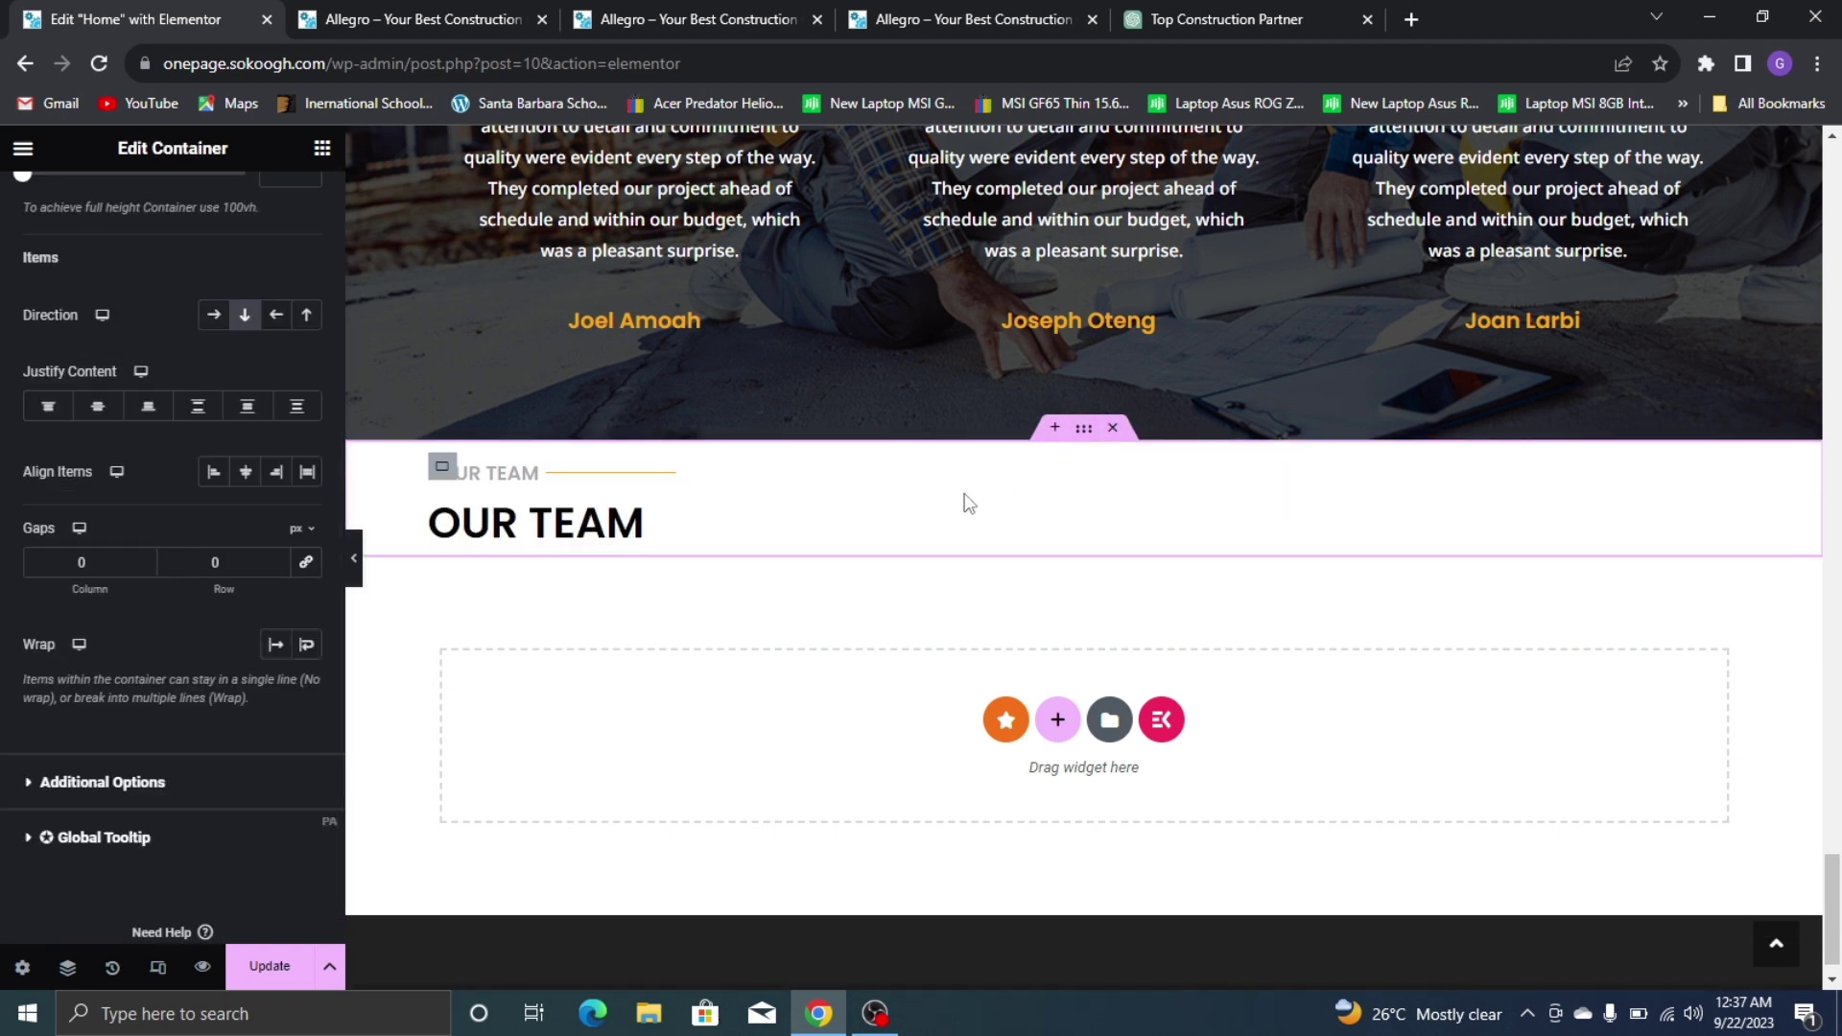
{"action": "left_click", "coordinate": [322, 147]}
{"action": "left_click", "coordinate": [873, 20]}
{"action": "scroll", "coordinate": [863, 384], "scroll_direction": "down", "scroll_amount": 5}
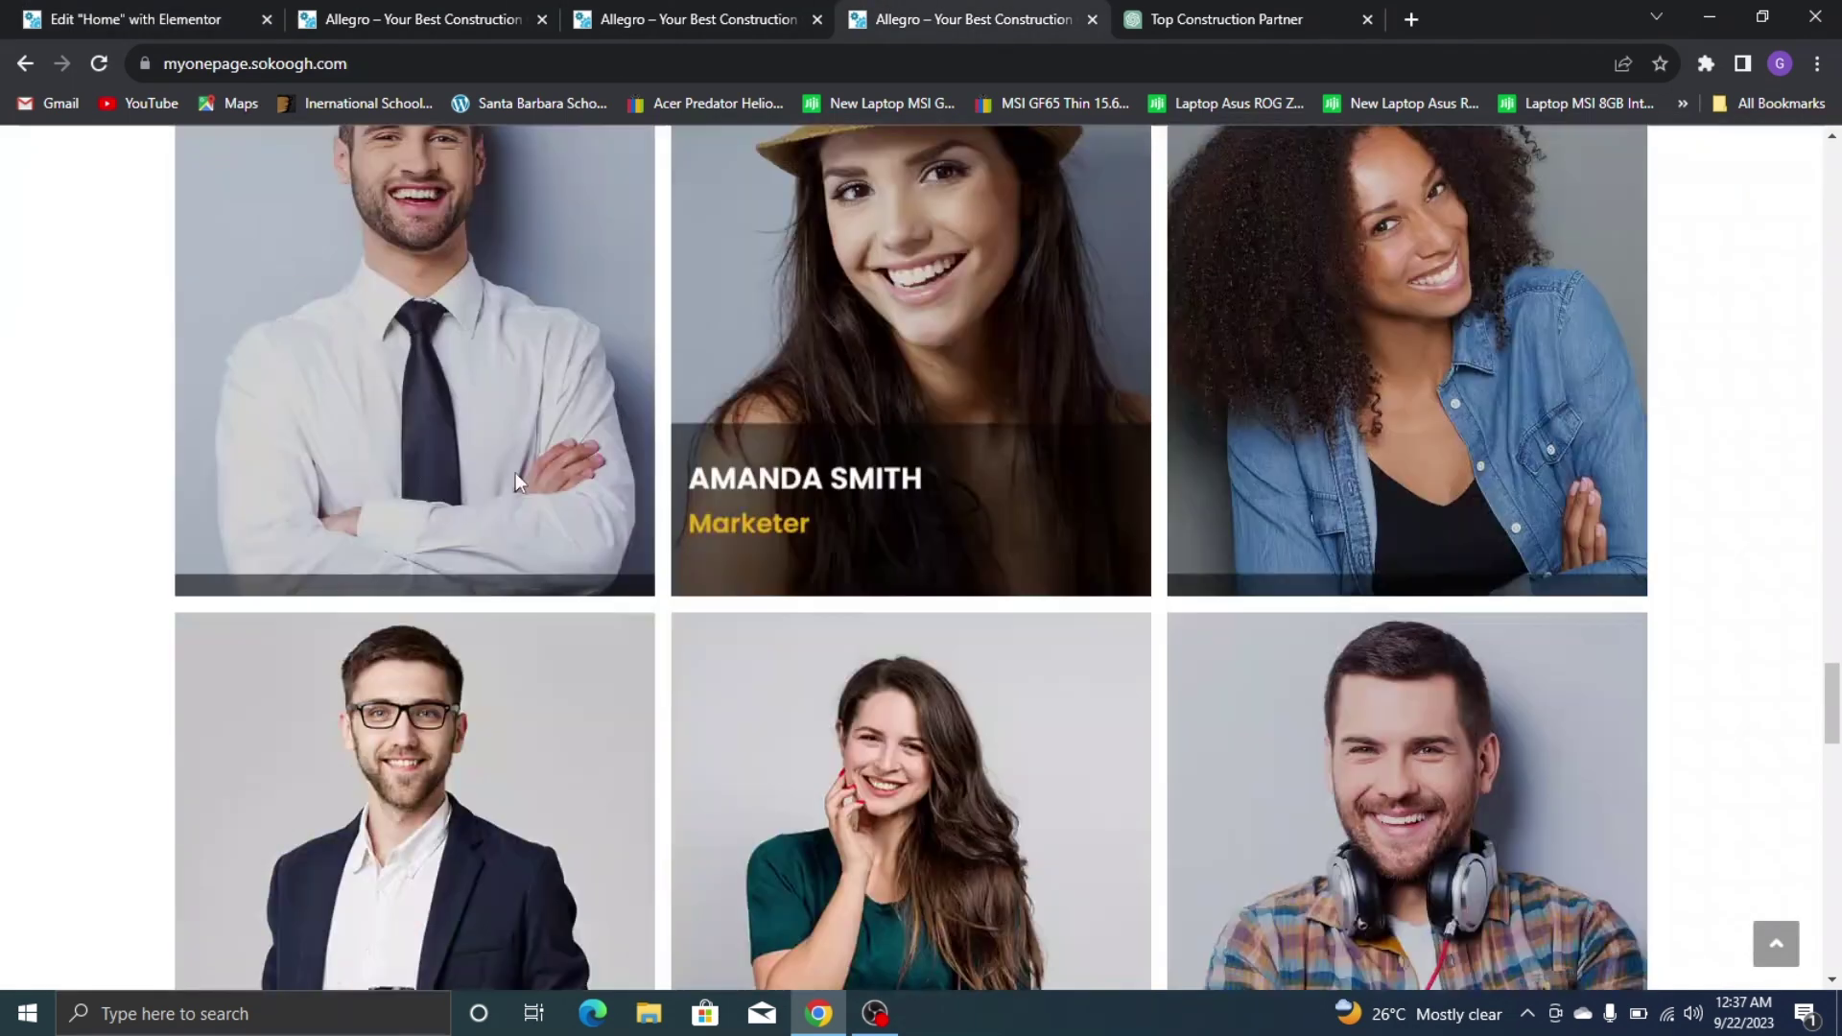
Search 'team' and drag a Team Members widget under the OUR TEAM heading
{"action": "left_click", "coordinate": [58, 19]}
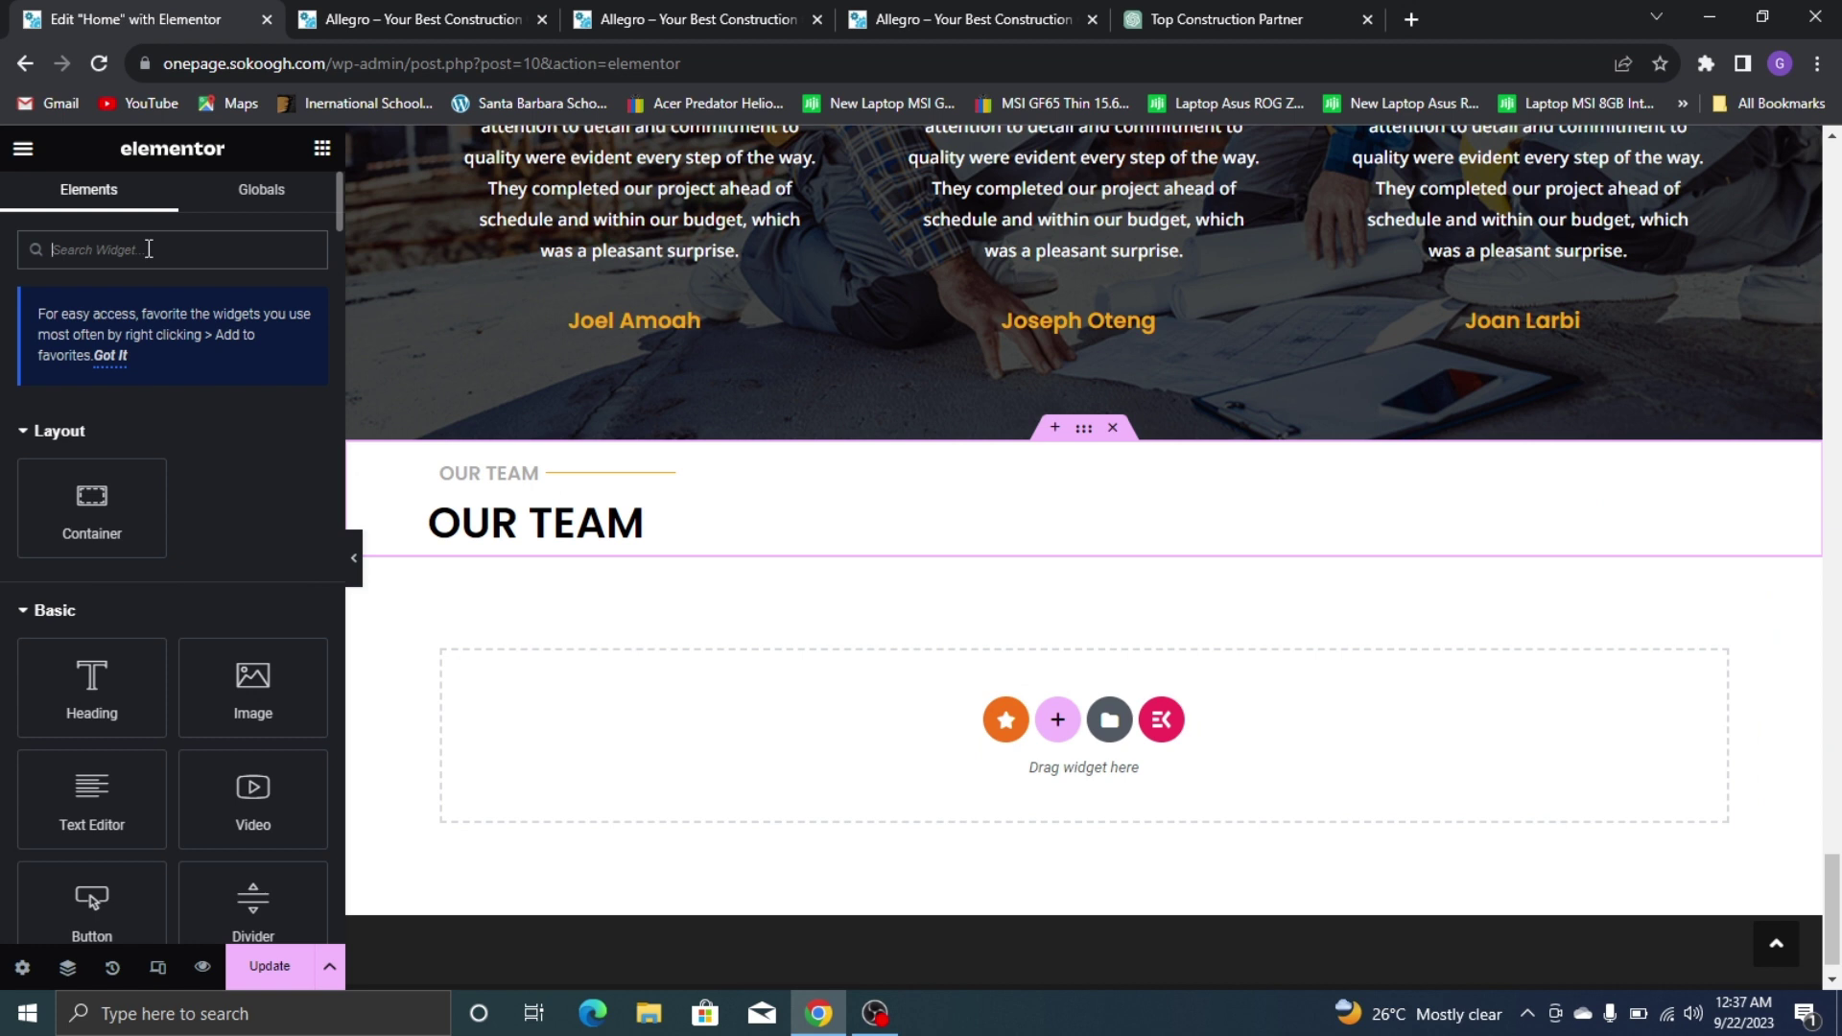
{"action": "type", "text": "team"}
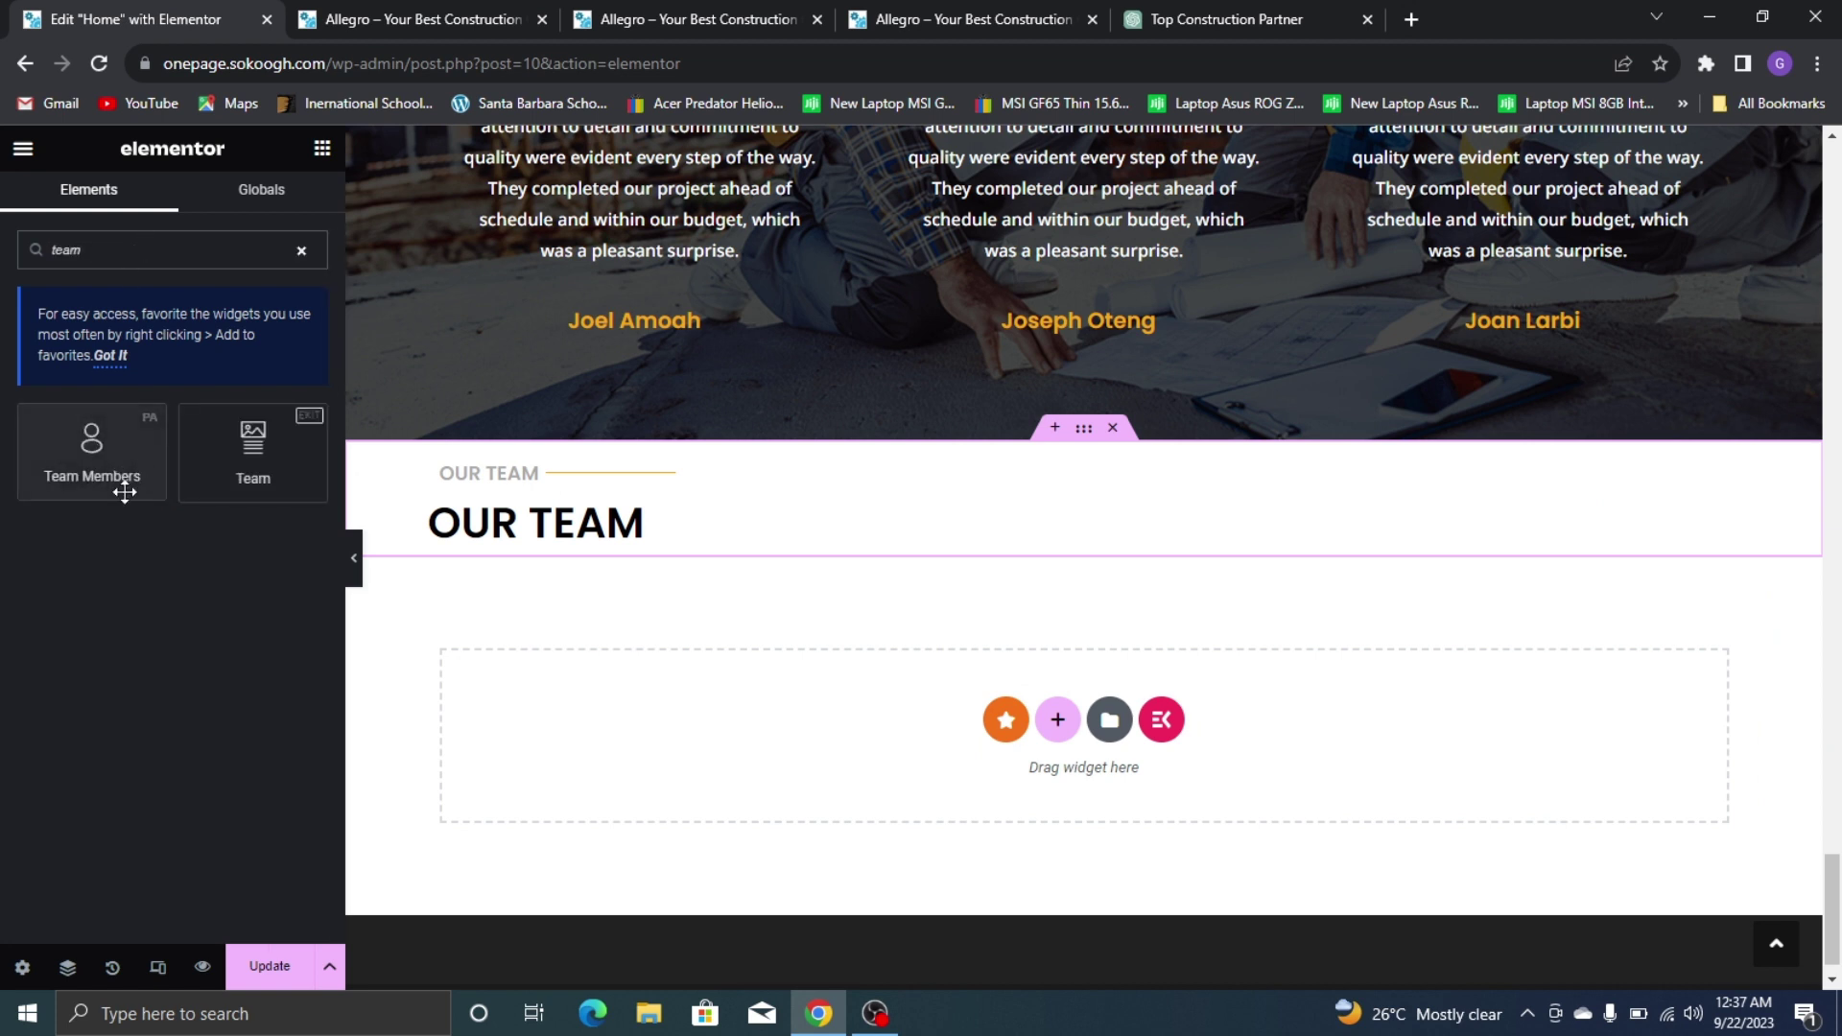
{"action": "left_click", "coordinate": [105, 440]}
{"action": "left_click_drag", "start_coordinate": [91, 446], "coordinate": [489, 556]}
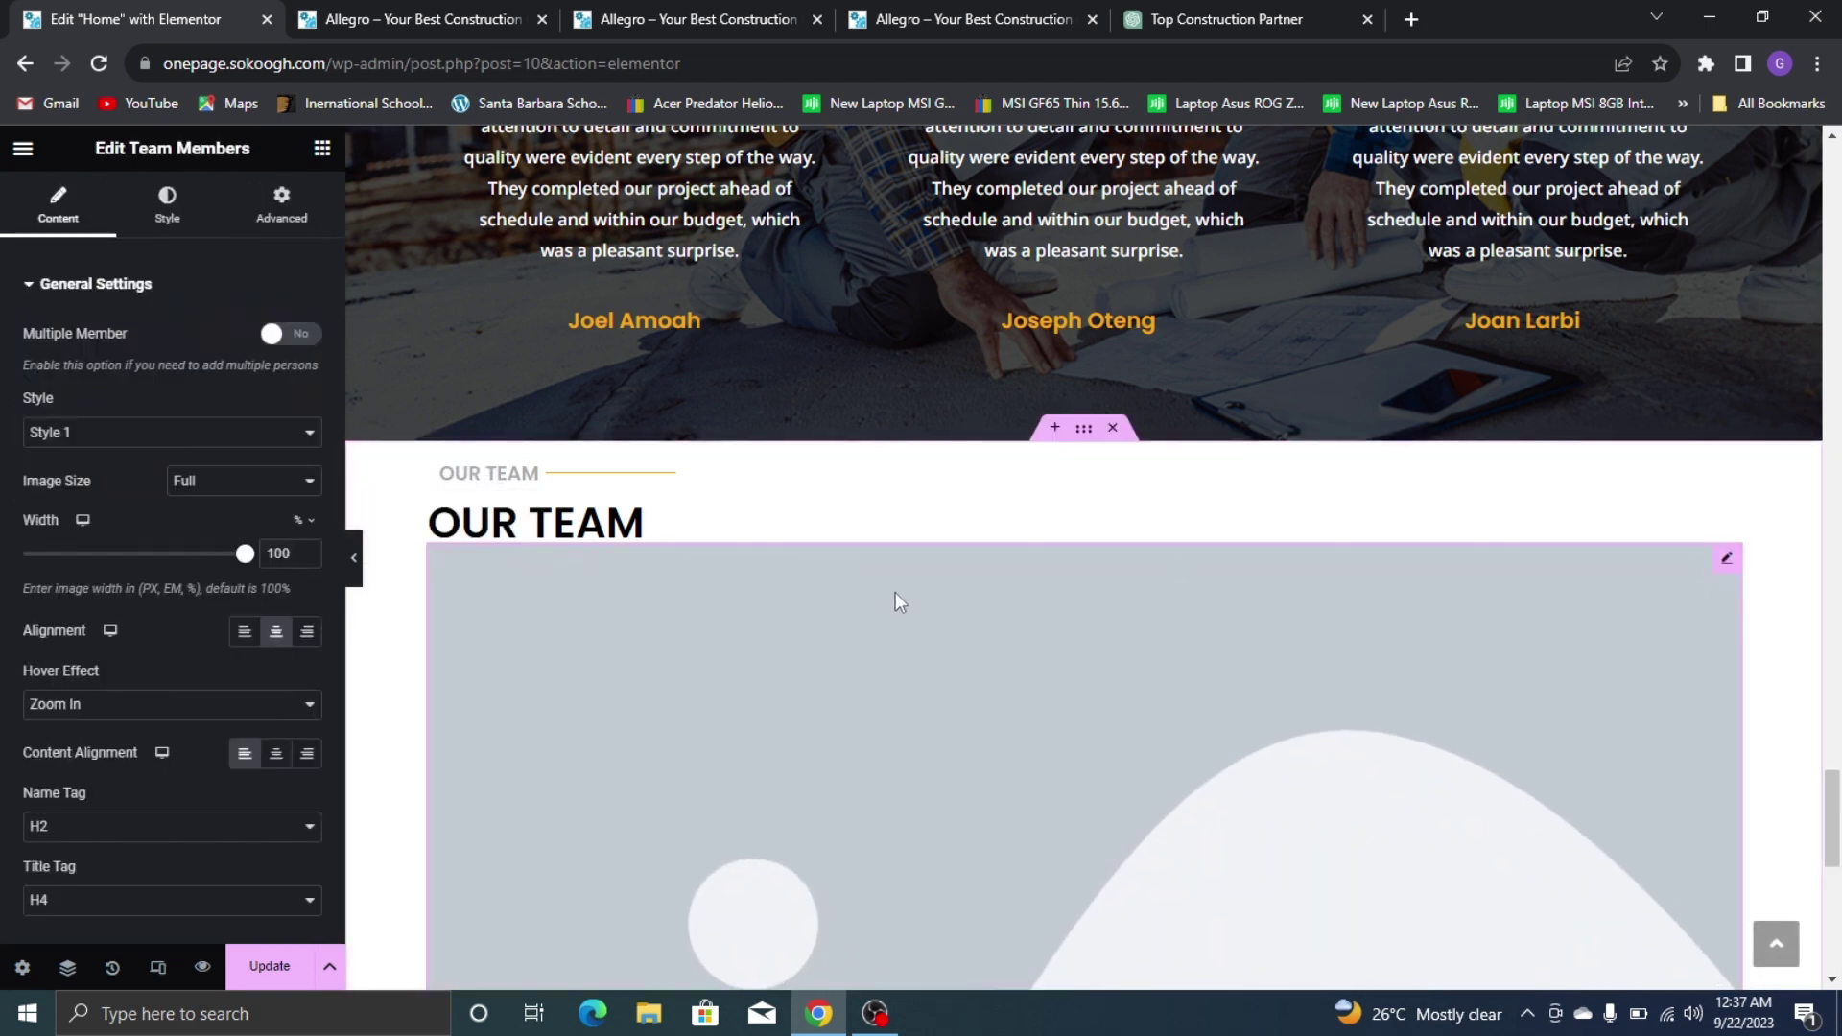
{"action": "scroll", "coordinate": [987, 555], "scroll_direction": "down", "scroll_amount": 8}
{"action": "scroll", "coordinate": [843, 386], "scroll_direction": "up", "scroll_amount": 7}
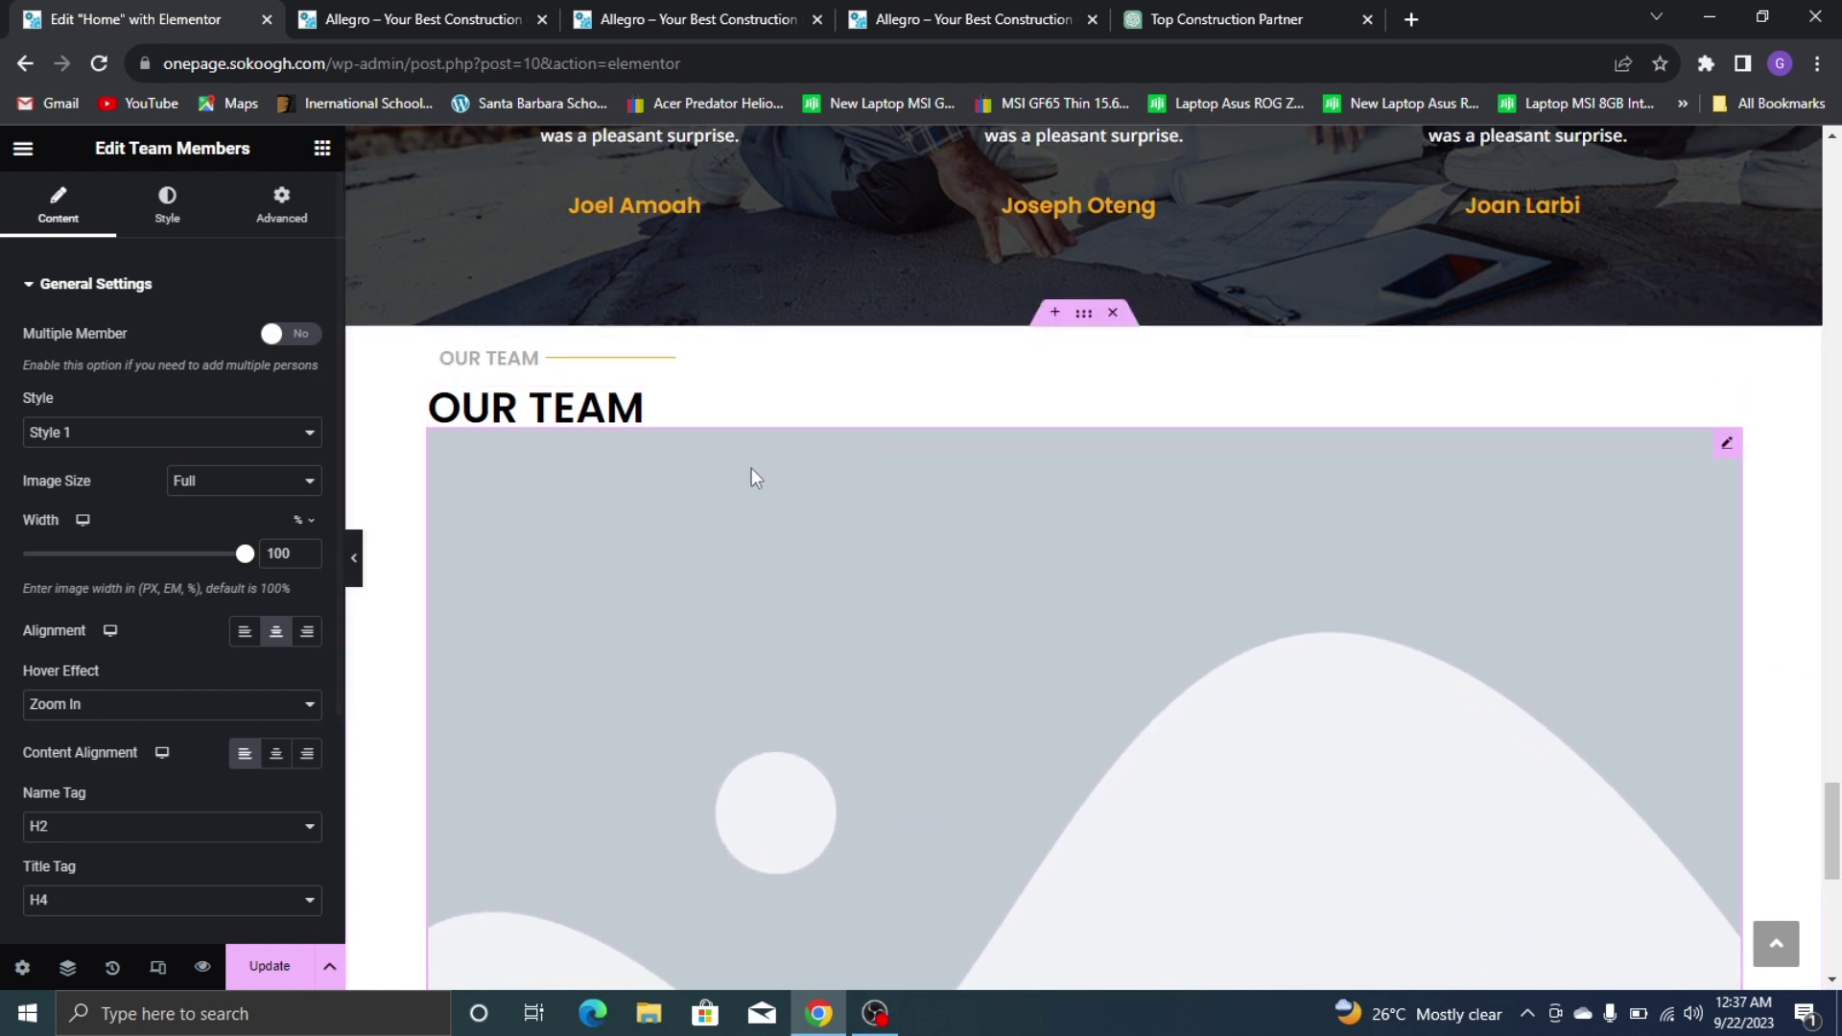
Enable Multiple Member, try Styles 2 and 3, then settle on Style 1
{"action": "left_click", "coordinate": [291, 334]}
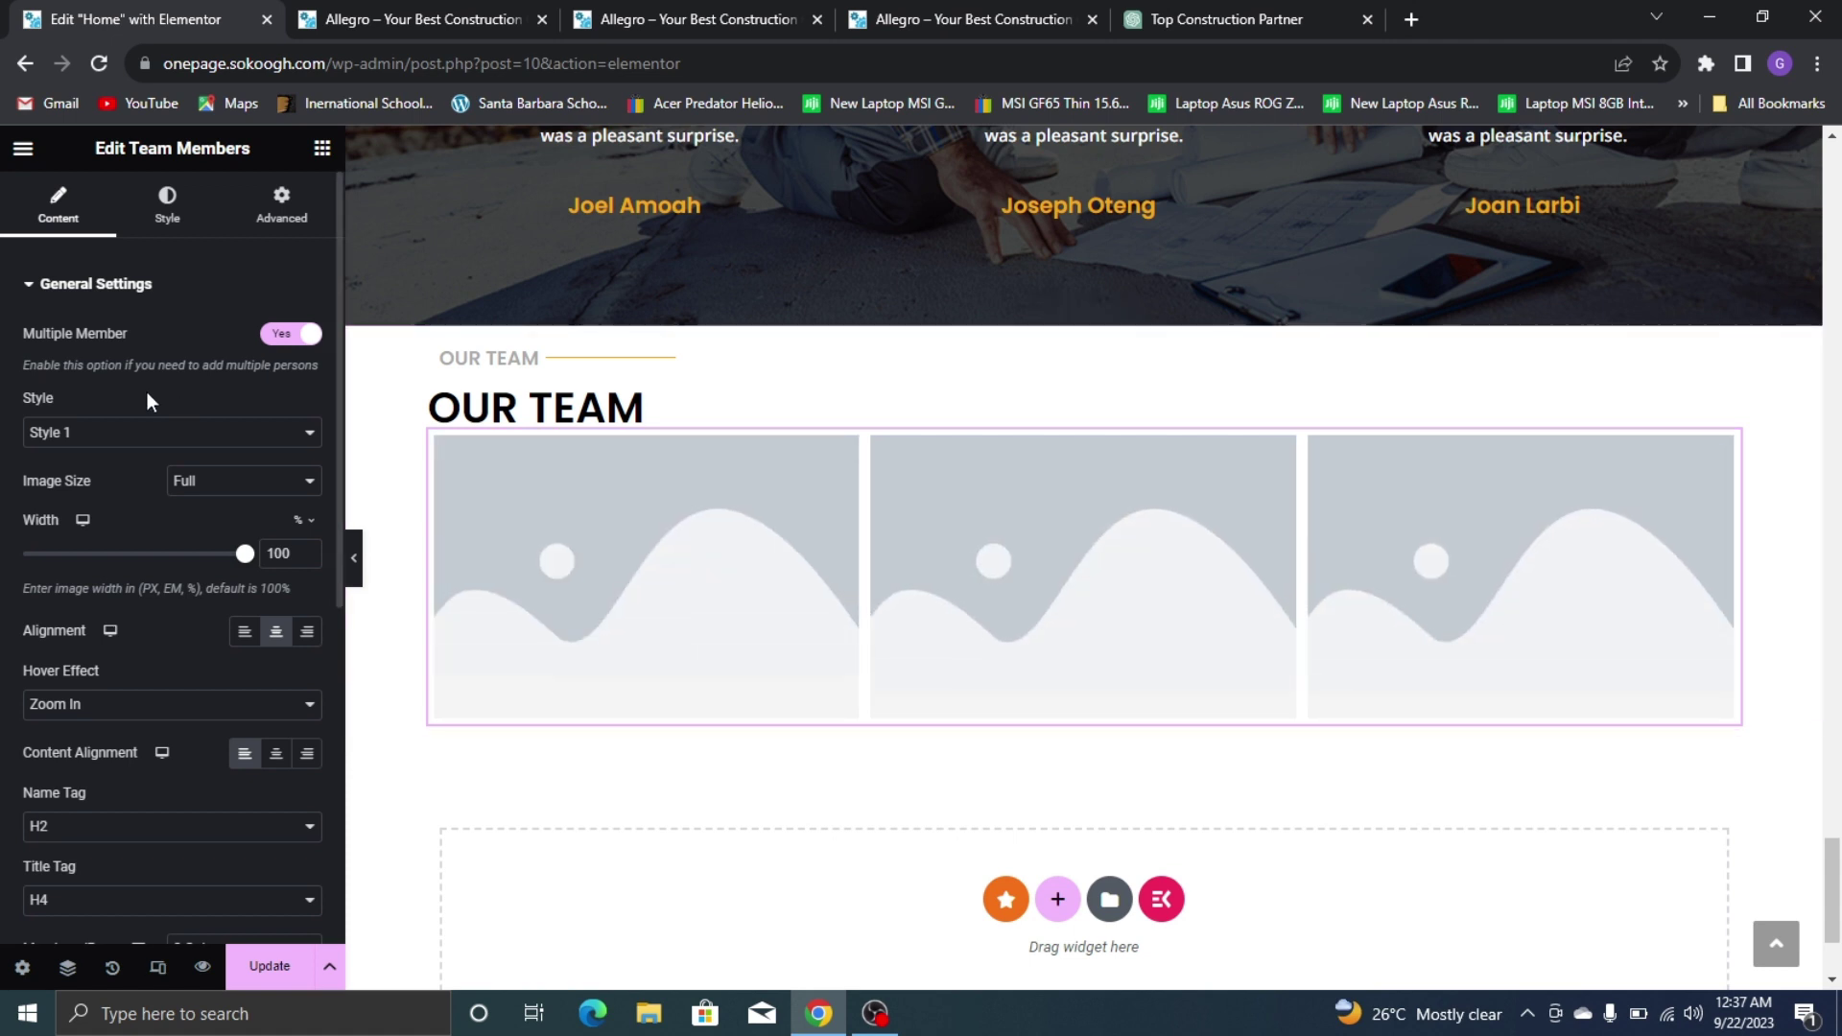
{"action": "left_click", "coordinate": [154, 430]}
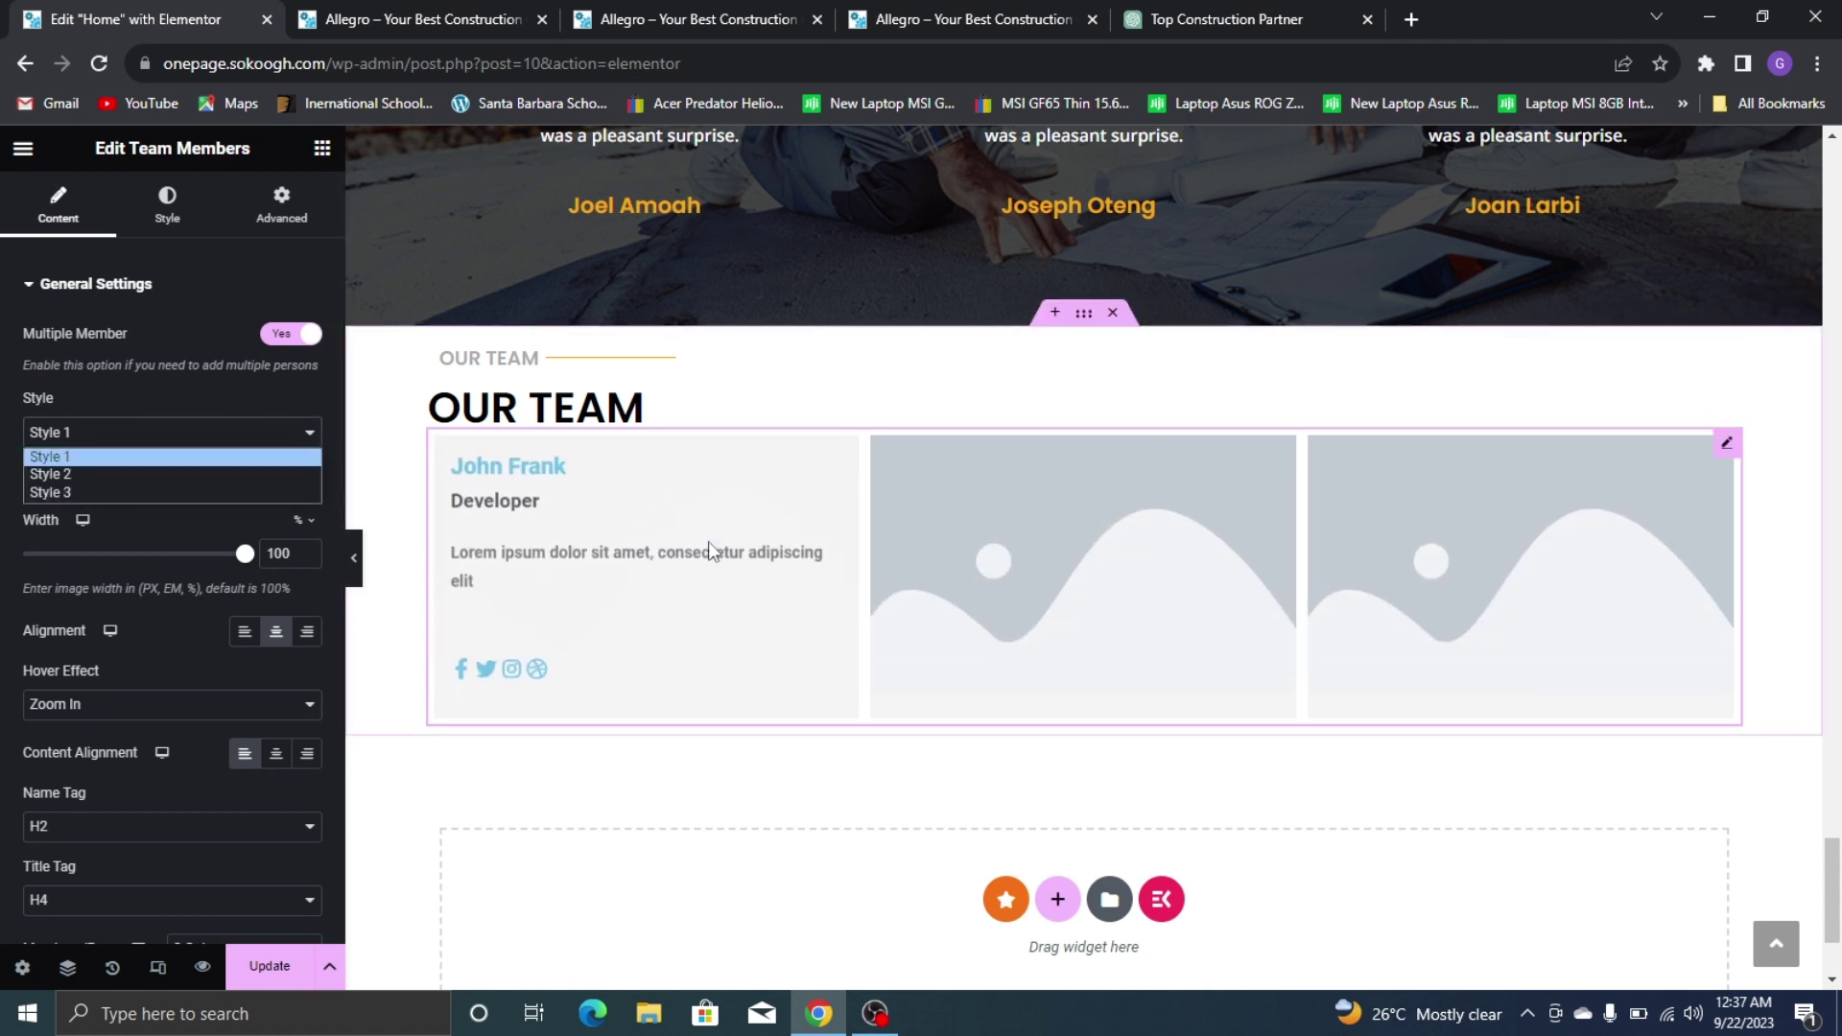
{"action": "left_click", "coordinate": [152, 474]}
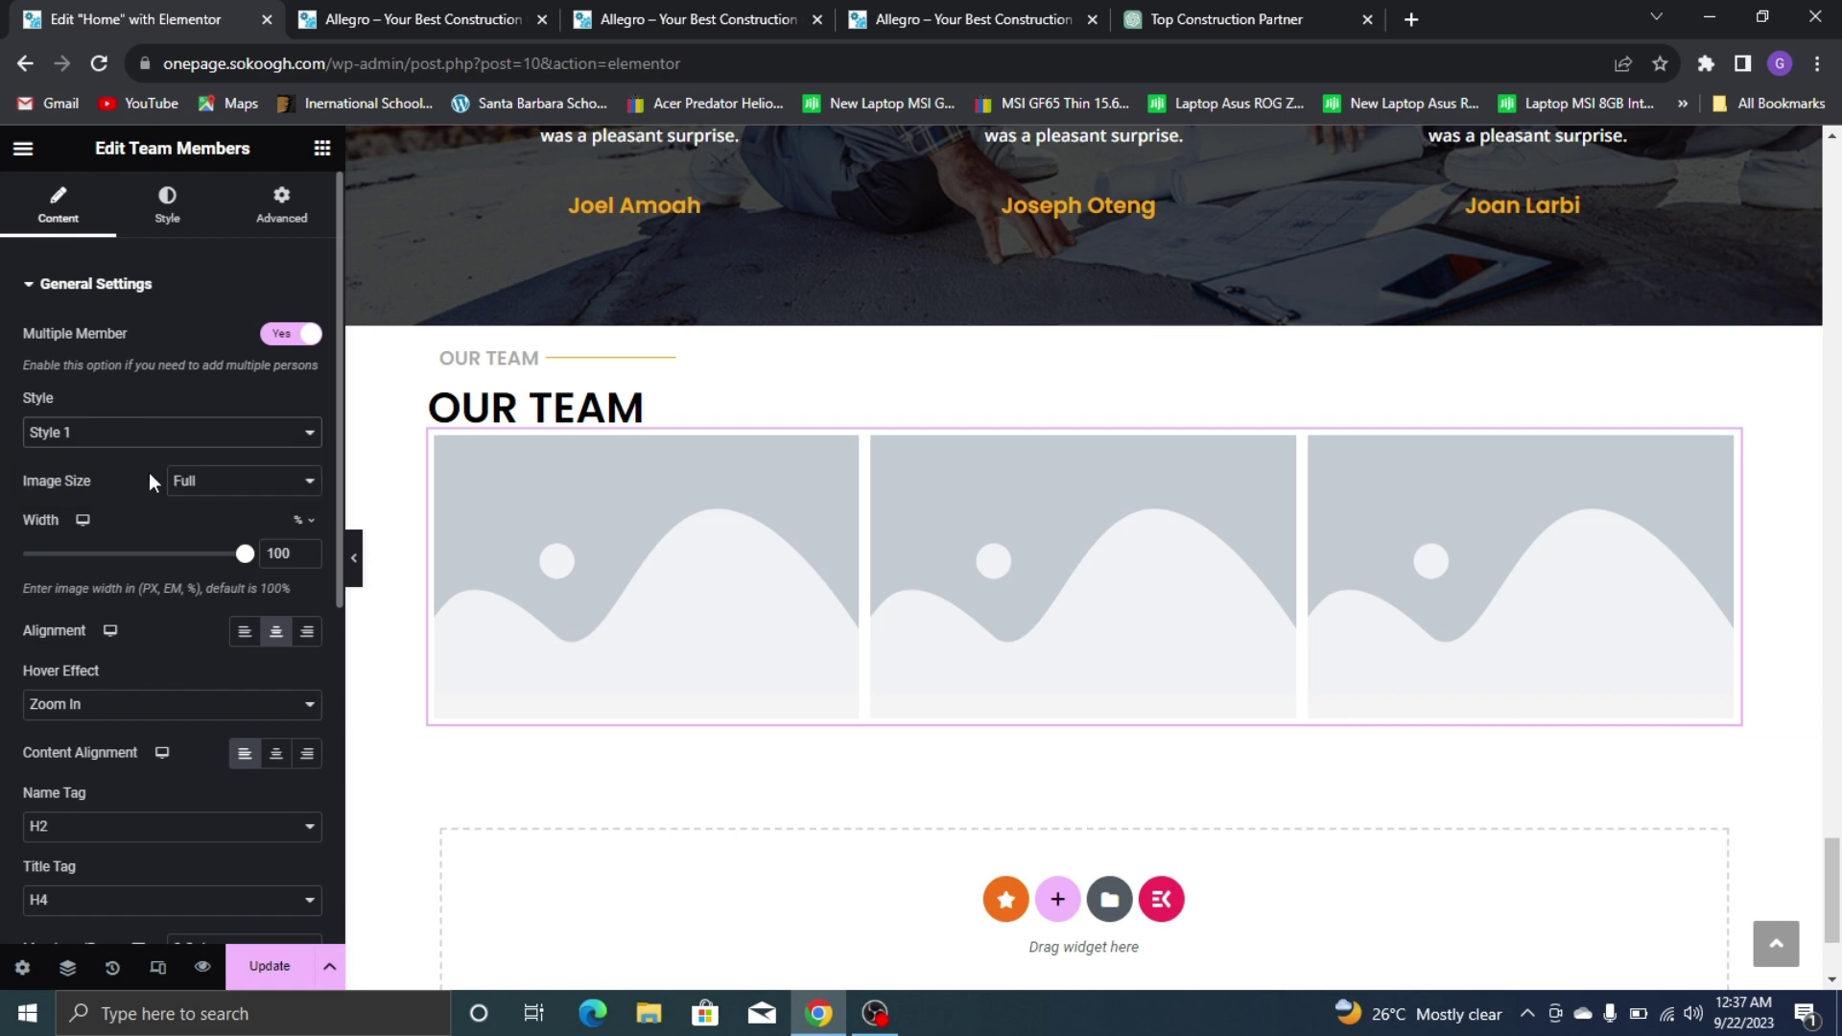
{"action": "left_click", "coordinate": [60, 434]}
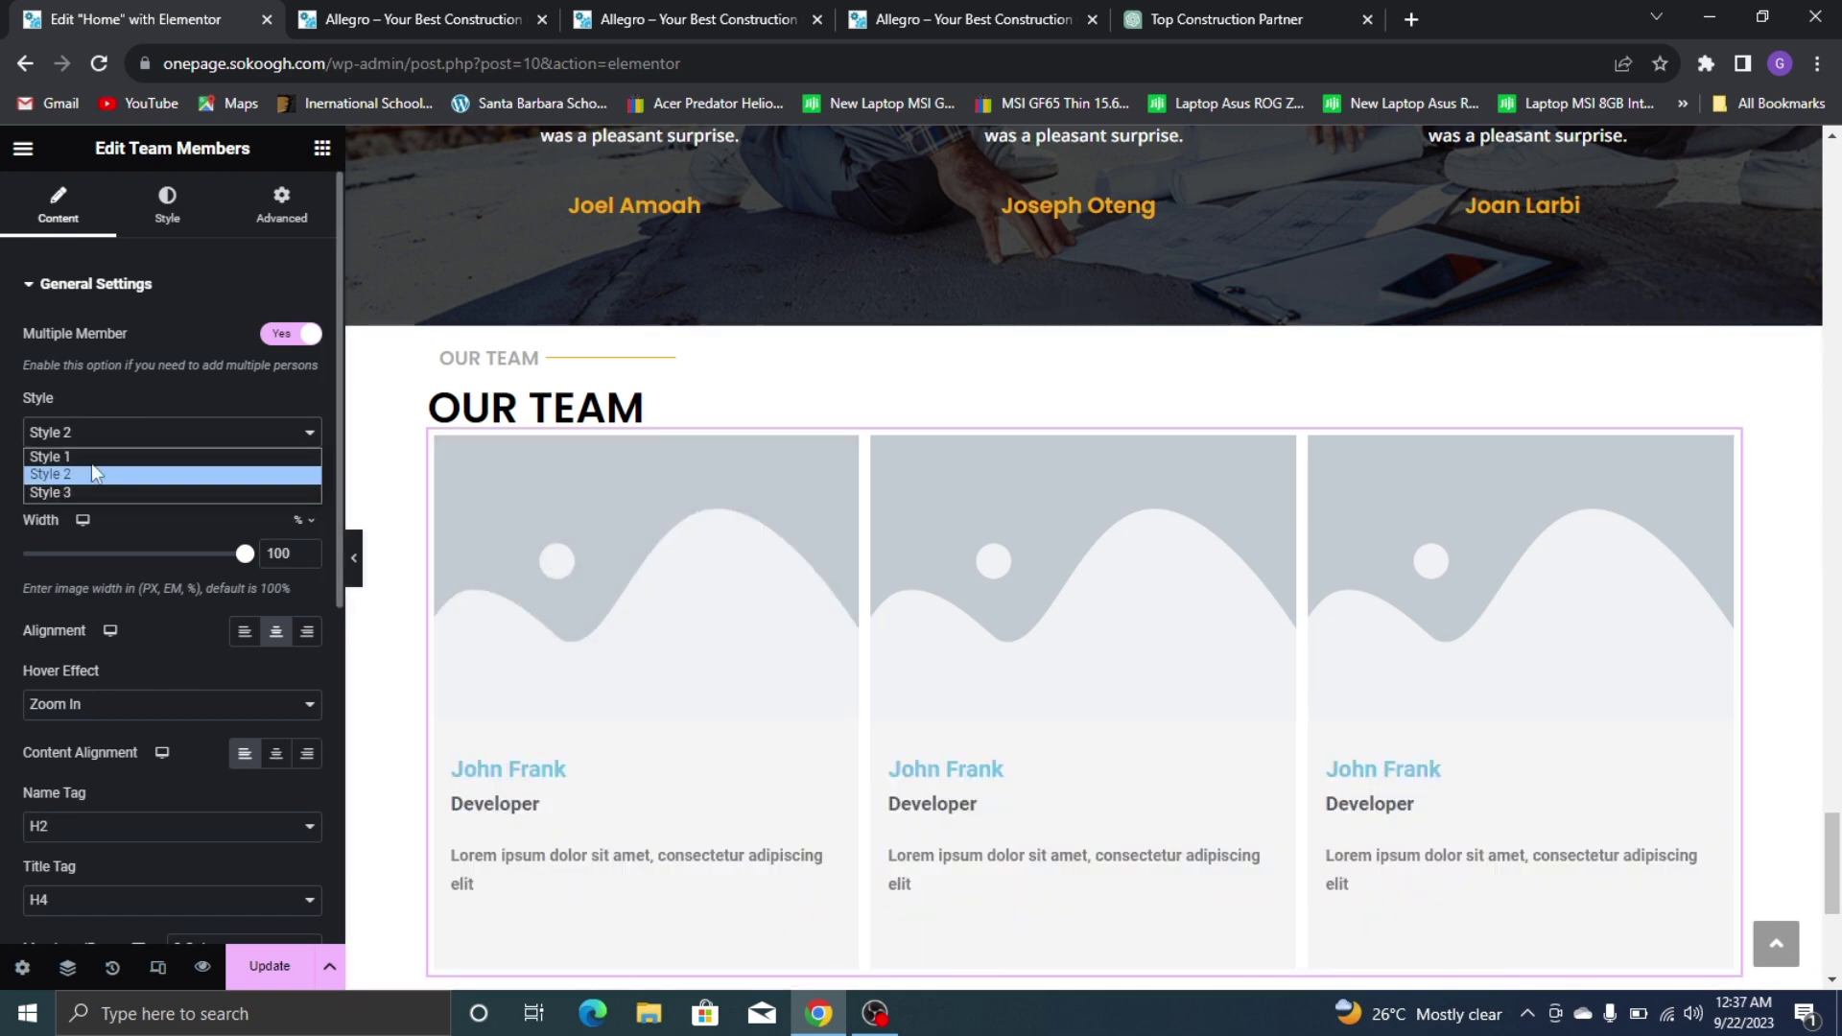
{"action": "left_click", "coordinate": [105, 487]}
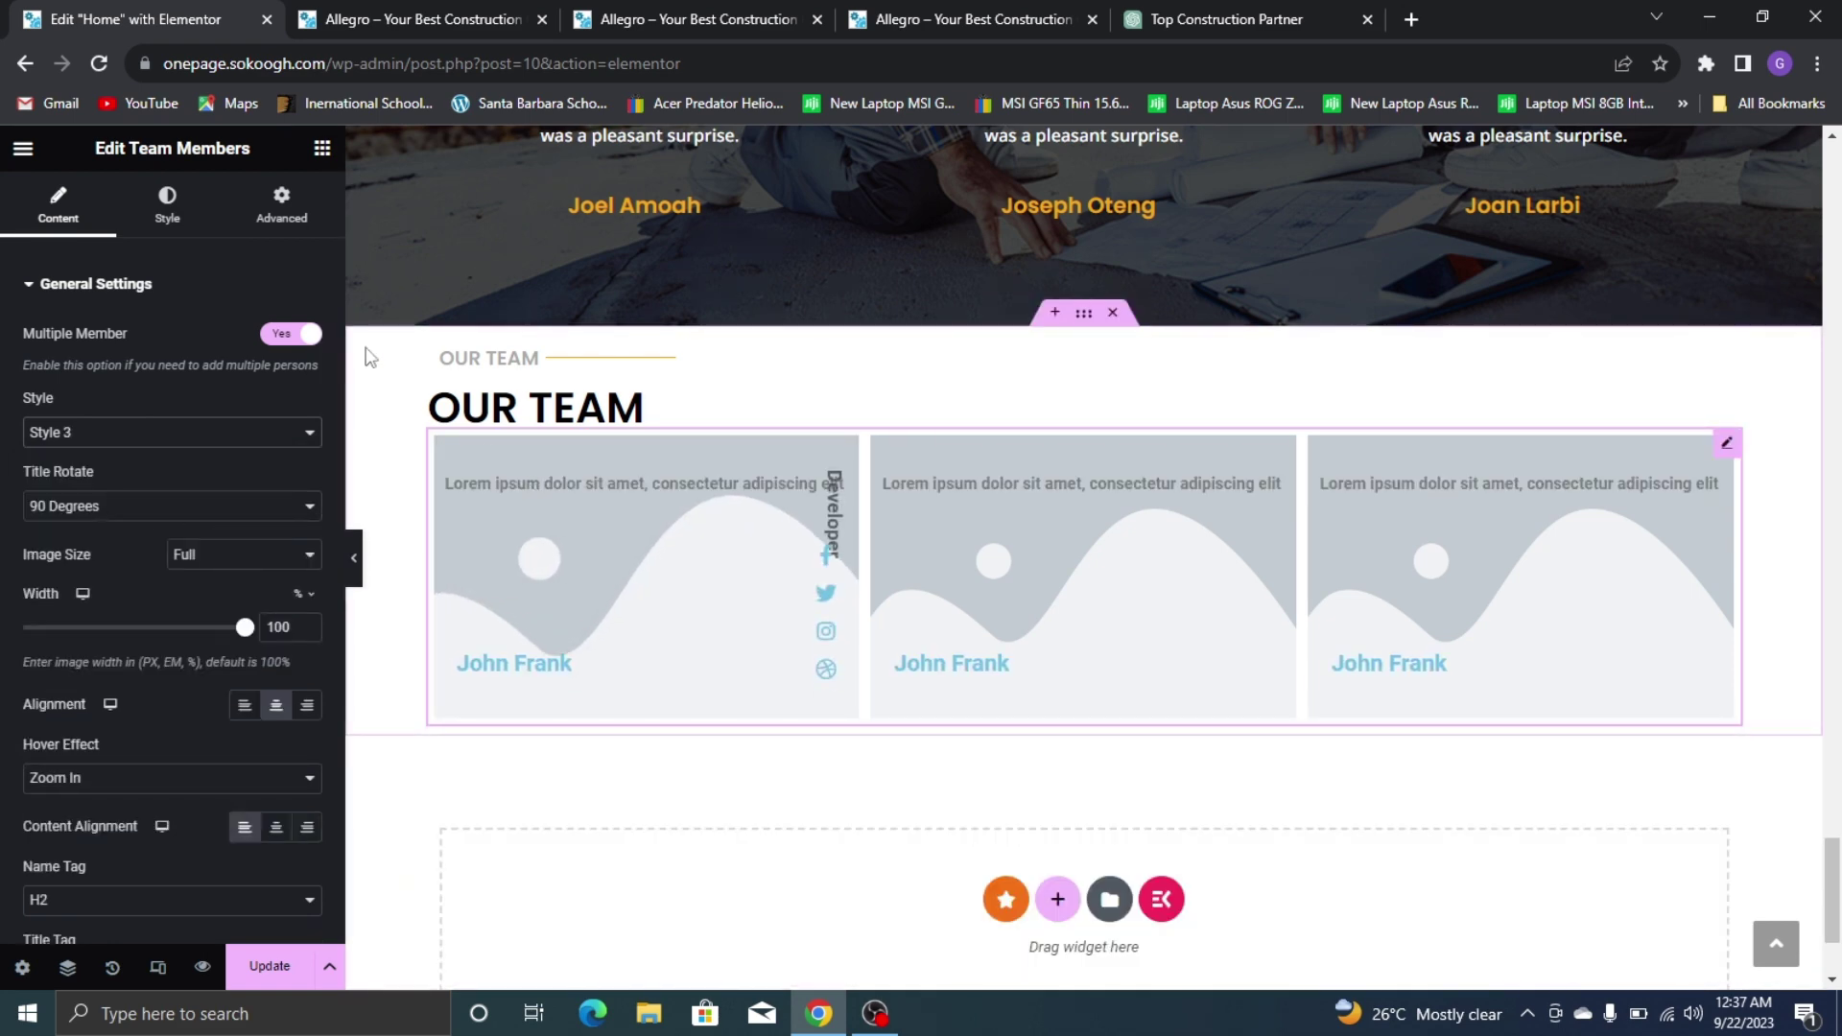
{"action": "left_click", "coordinate": [936, 18]}
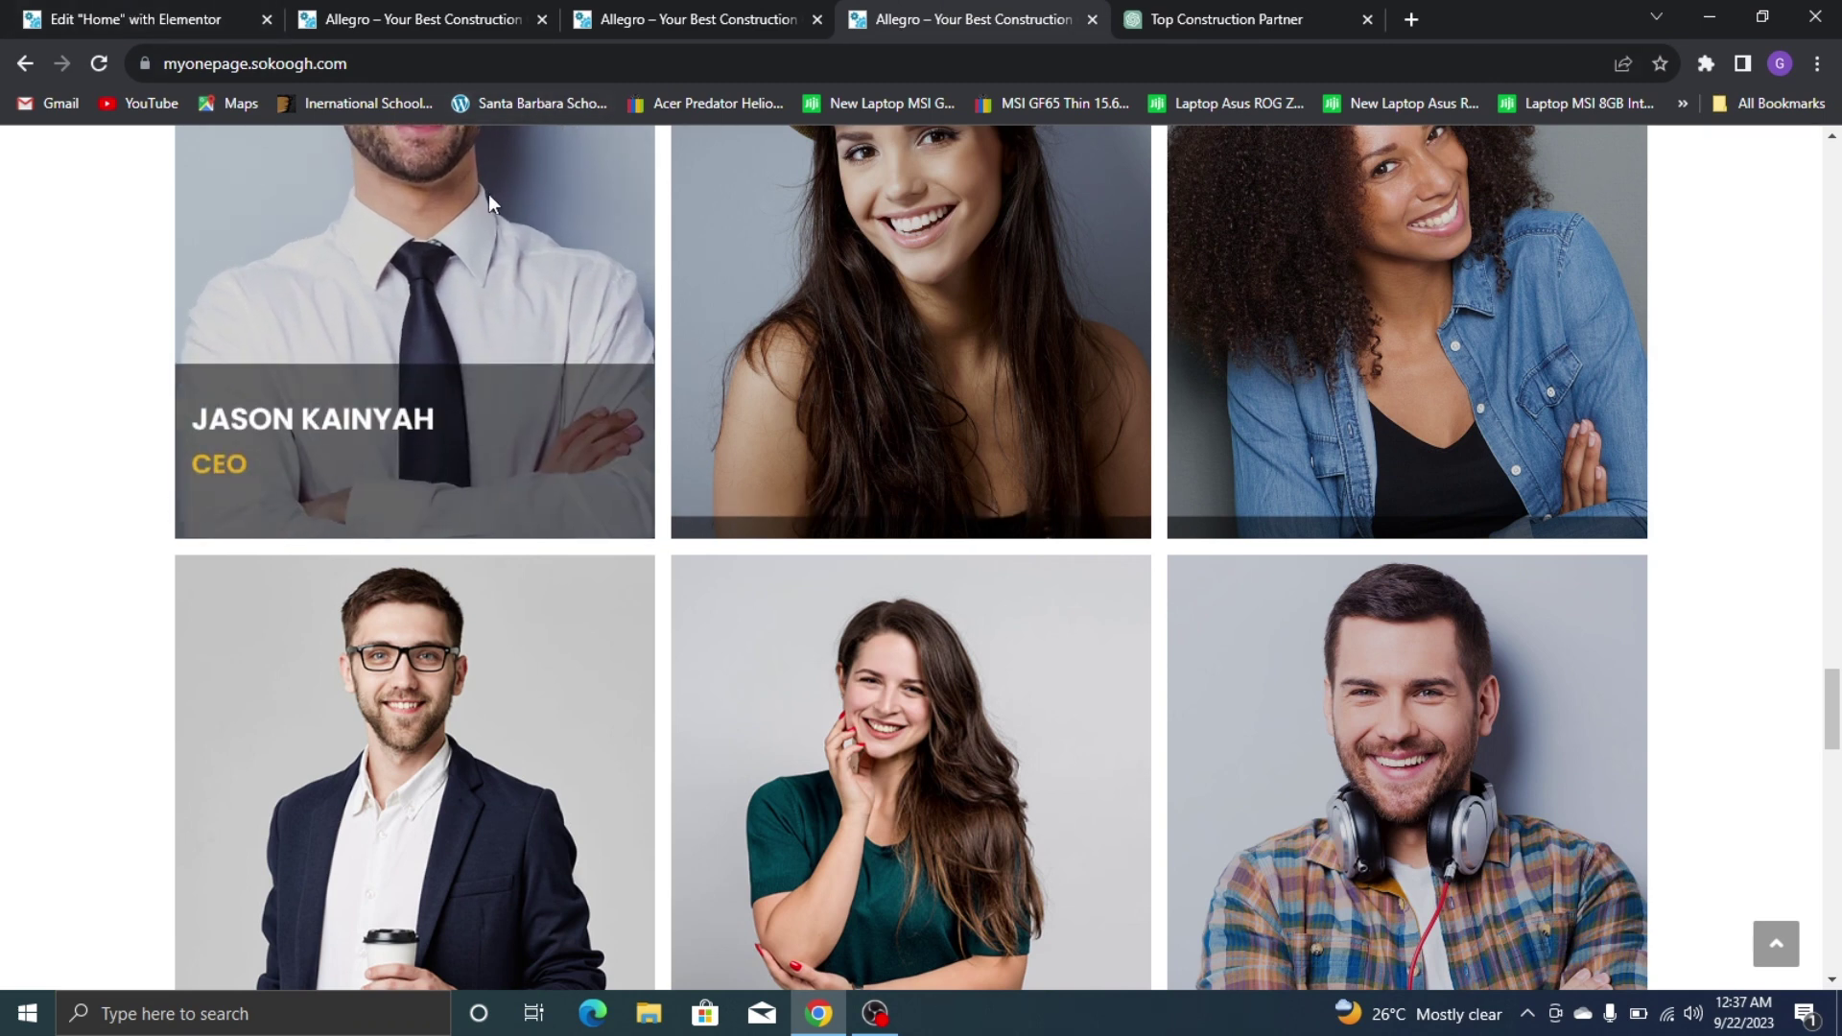
{"action": "left_click", "coordinate": [59, 8]}
{"action": "left_click", "coordinate": [152, 434]}
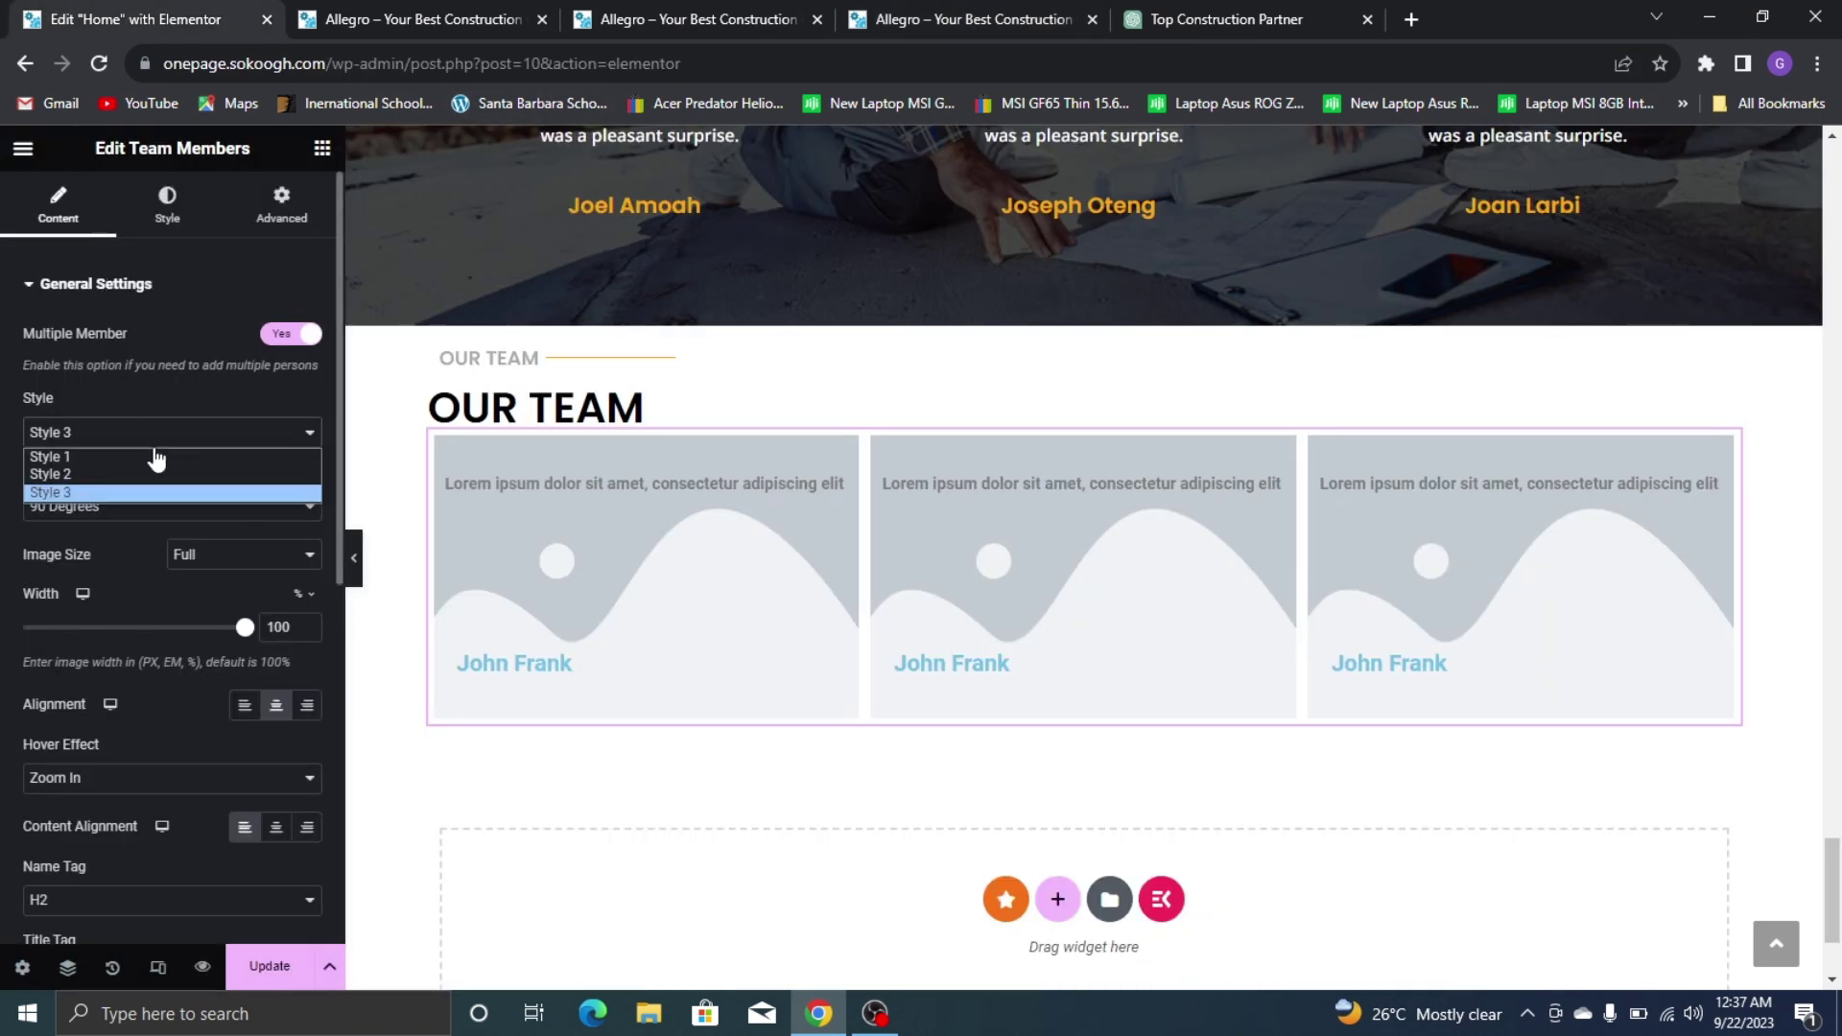
{"action": "left_click", "coordinate": [144, 474]}
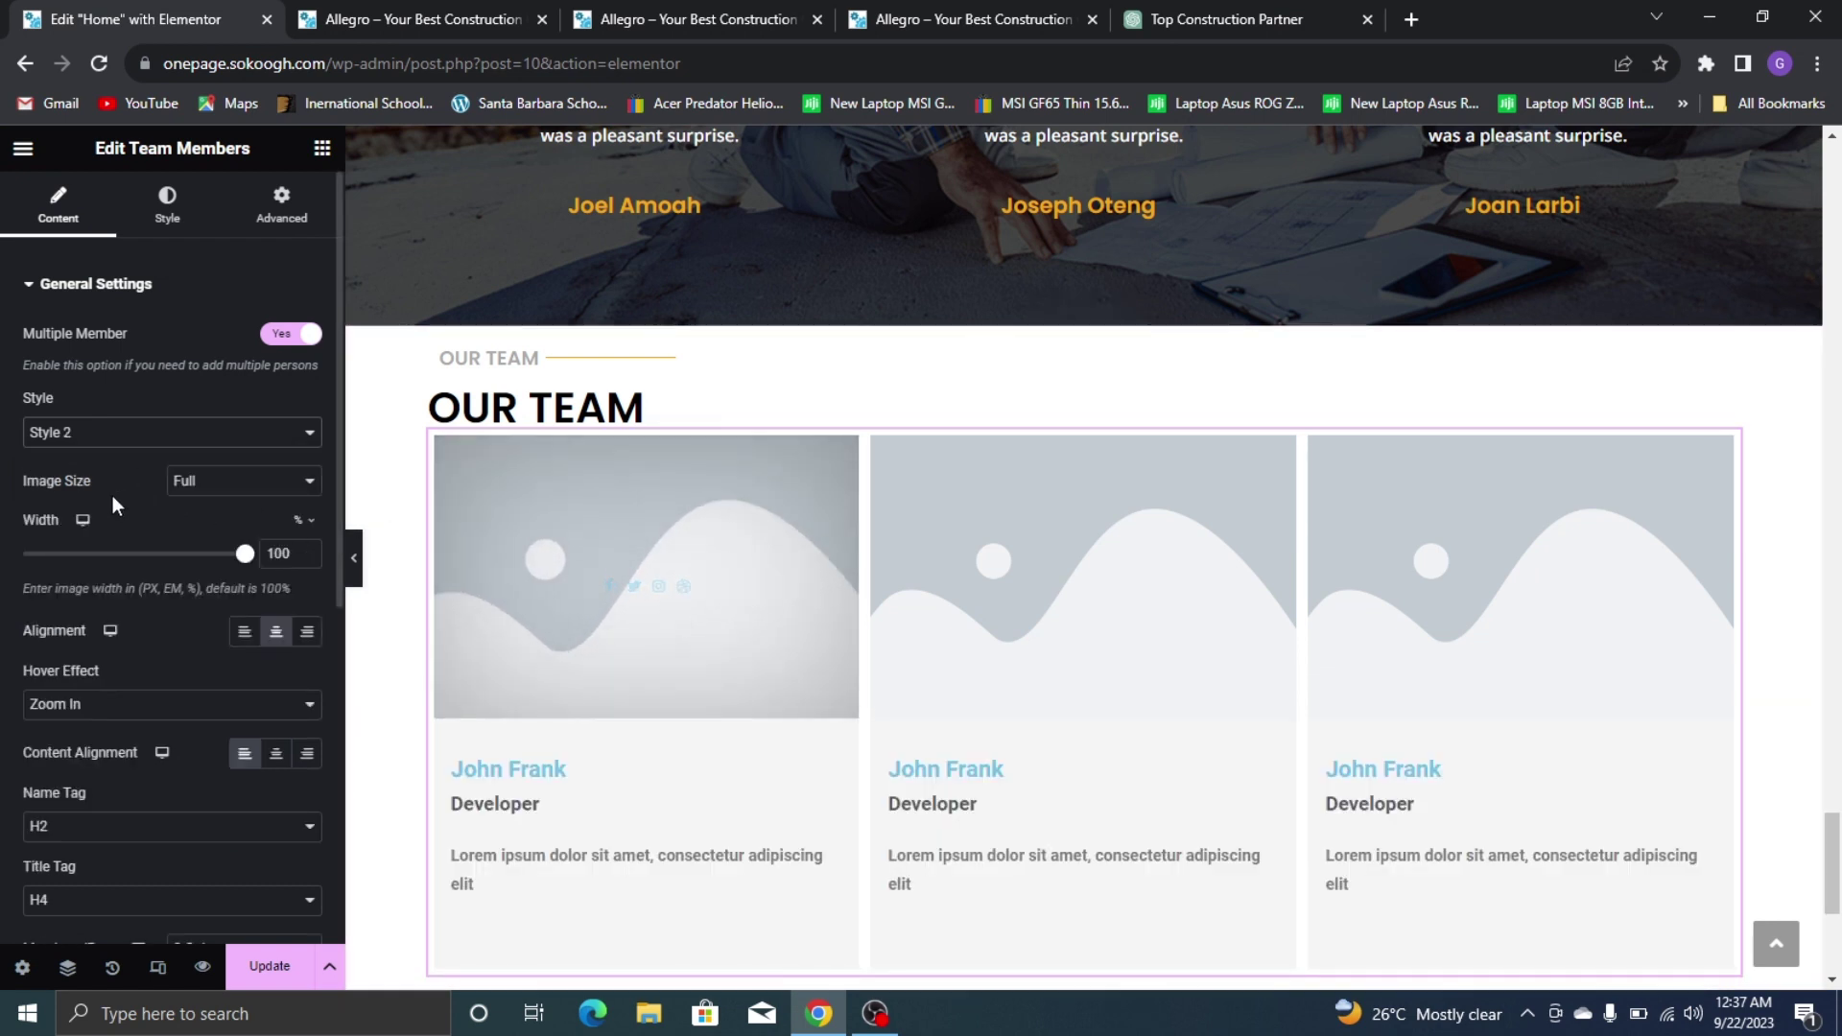
{"action": "left_click", "coordinate": [128, 439]}
{"action": "left_click", "coordinate": [124, 455]}
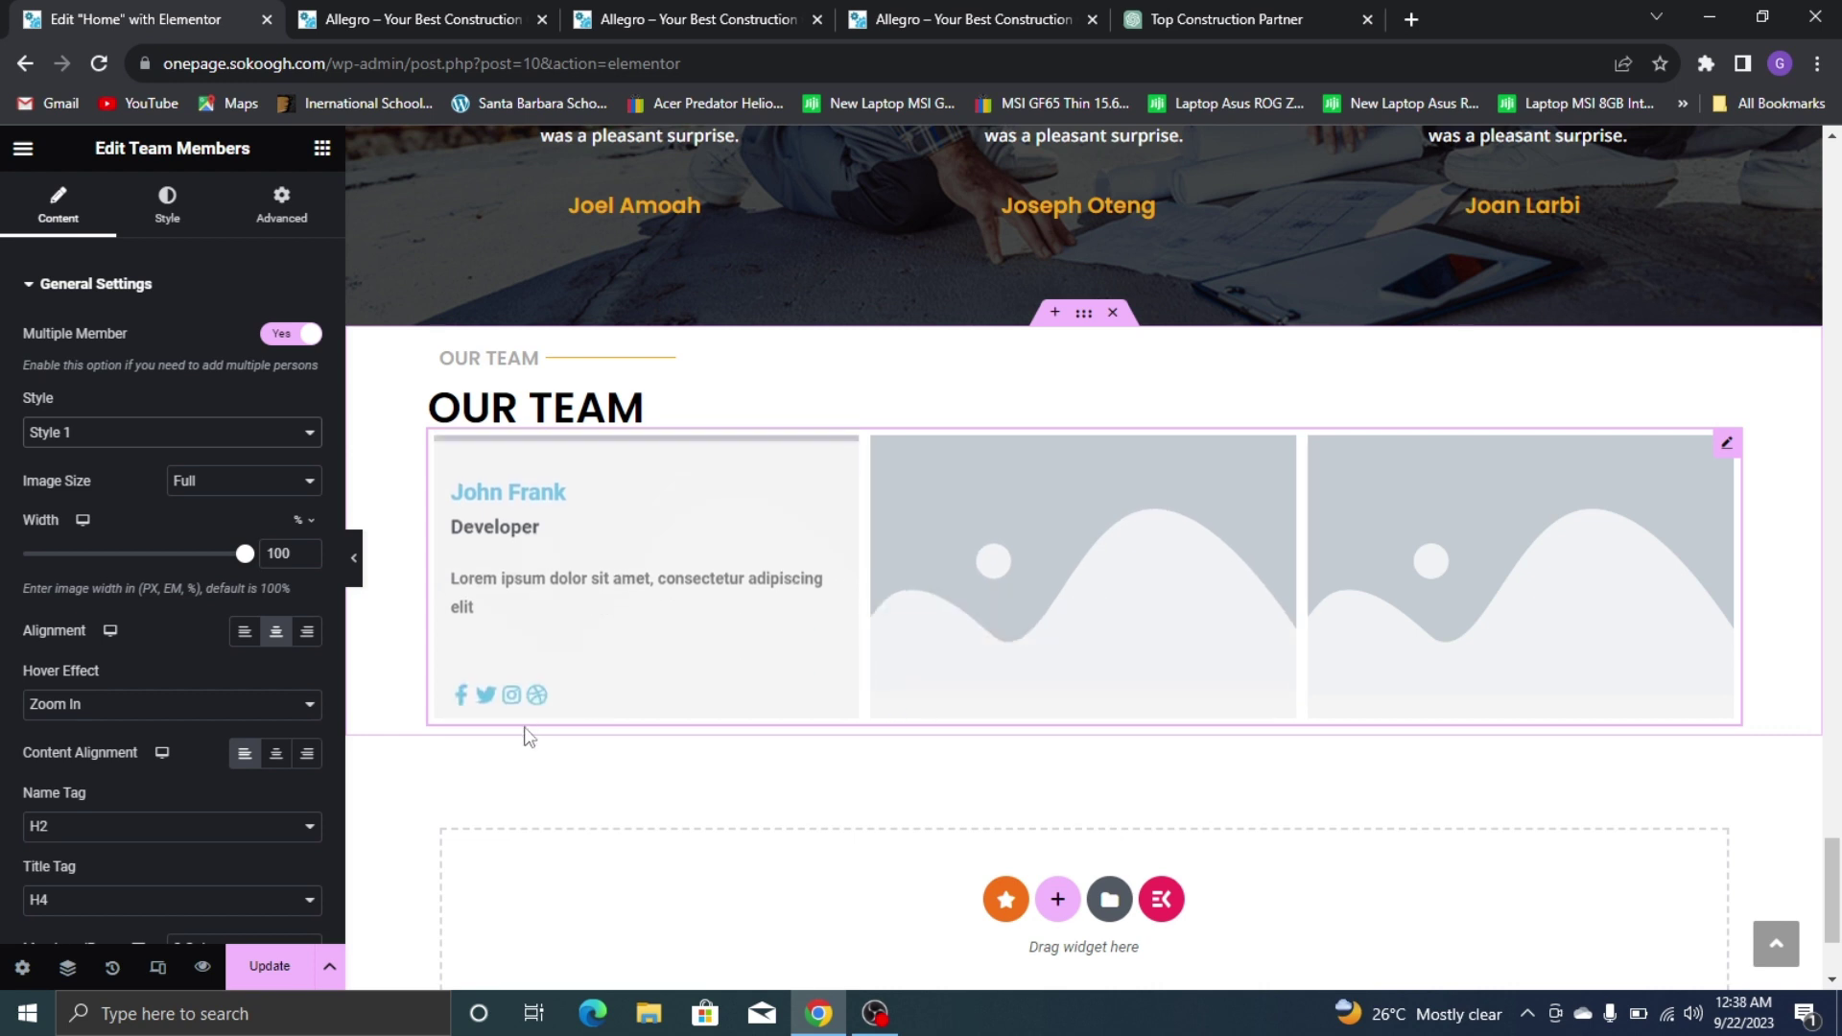
Set the team images' custom height to 217 px
{"action": "right_click", "coordinate": [1727, 445]}
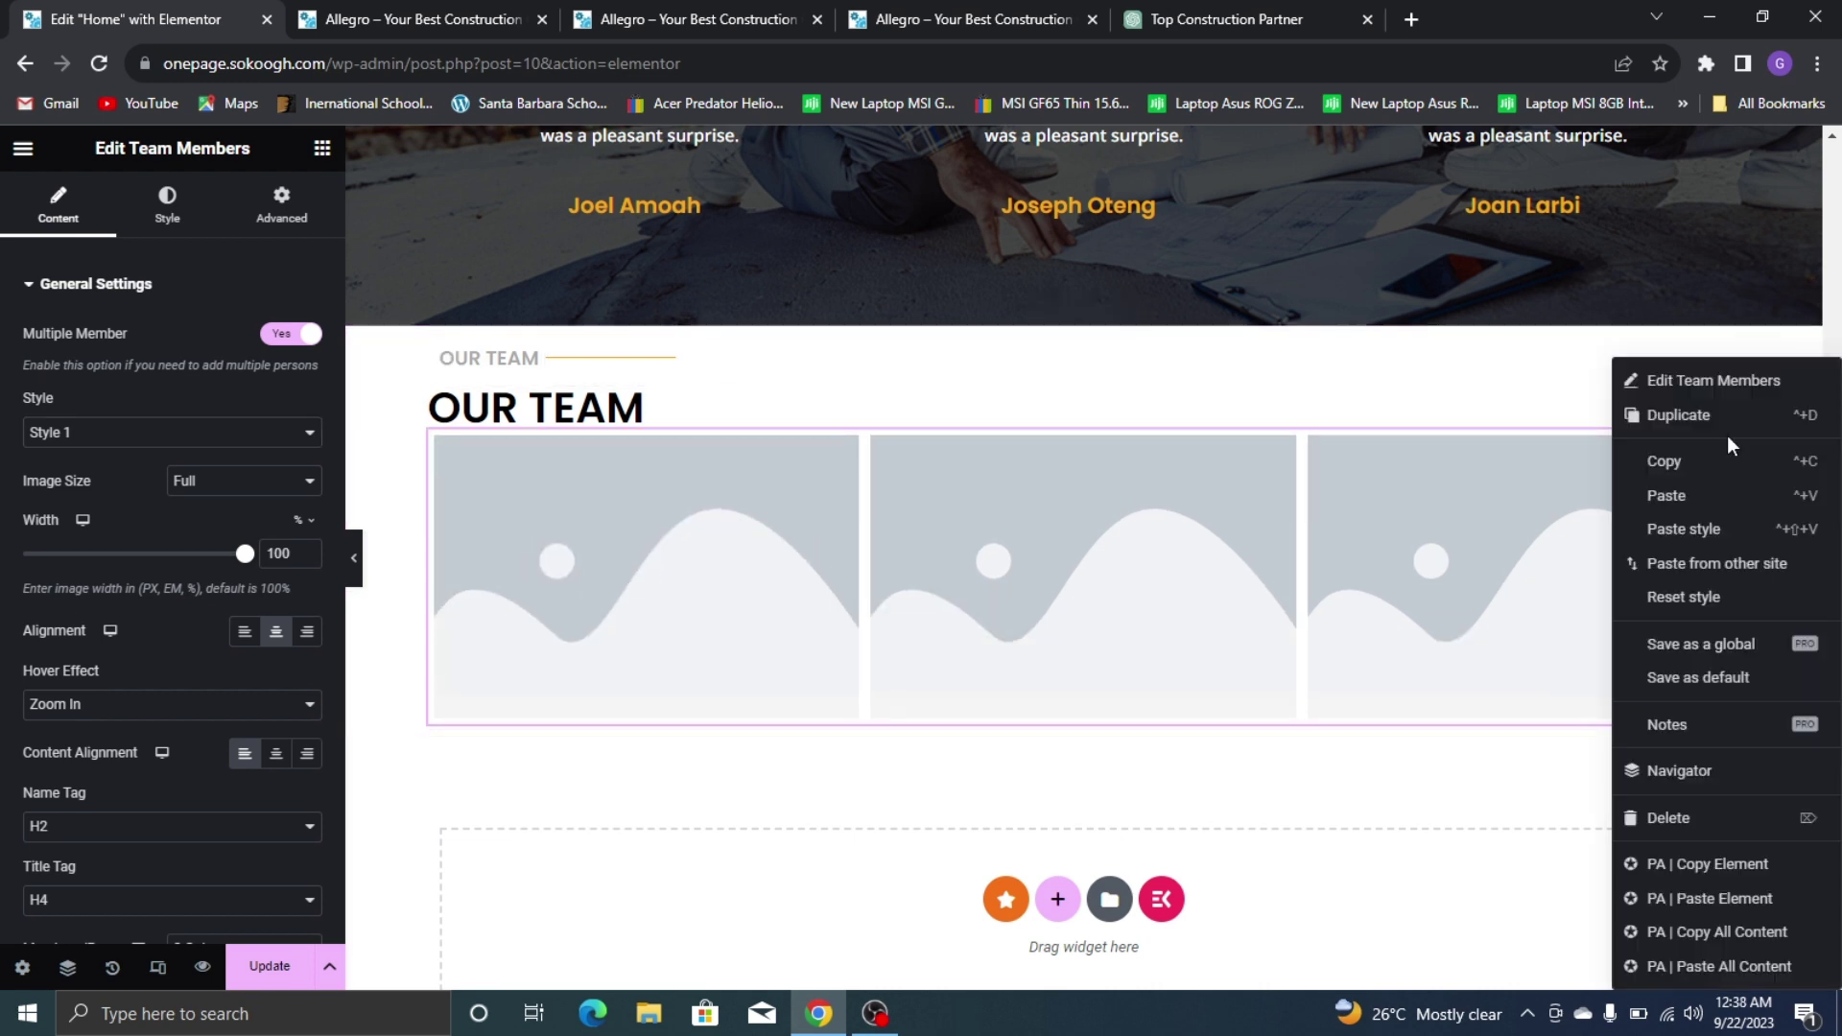
{"action": "left_click", "coordinate": [867, 448]}
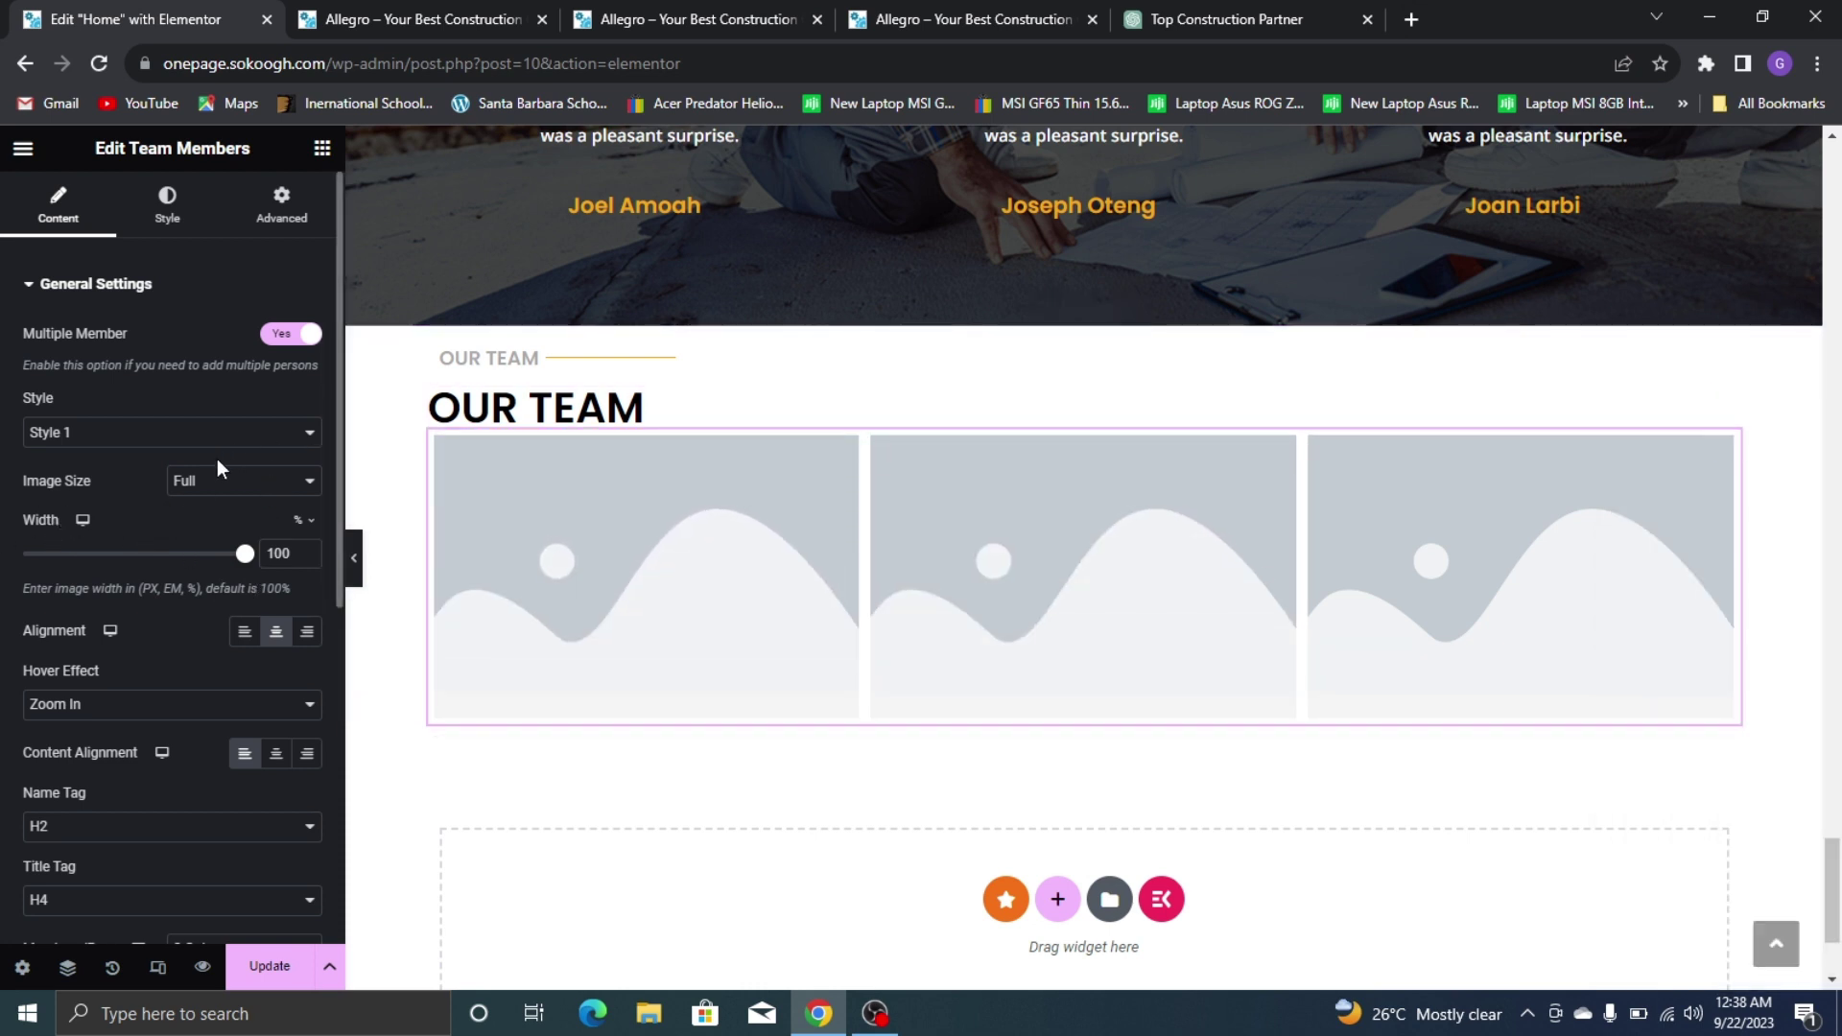
{"action": "scroll", "coordinate": [217, 596], "scroll_direction": "down", "scroll_amount": 3}
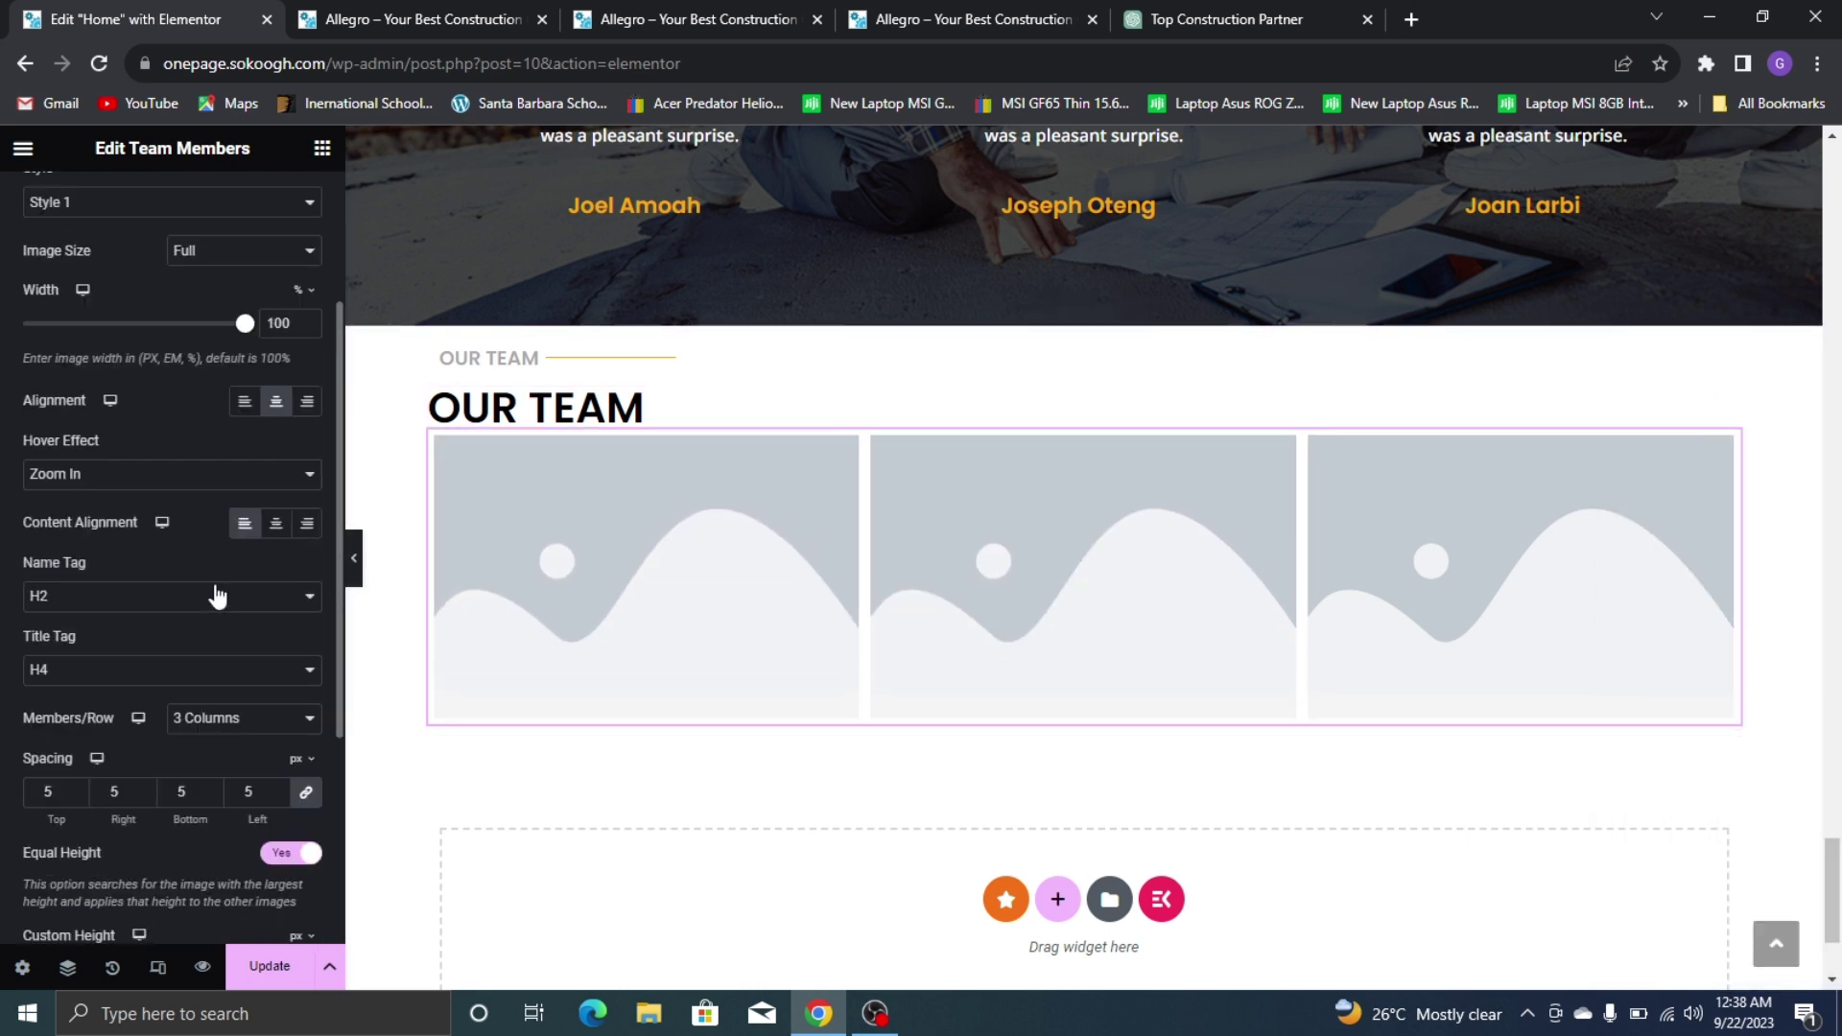
{"action": "scroll", "coordinate": [202, 662], "scroll_direction": "down", "scroll_amount": 3}
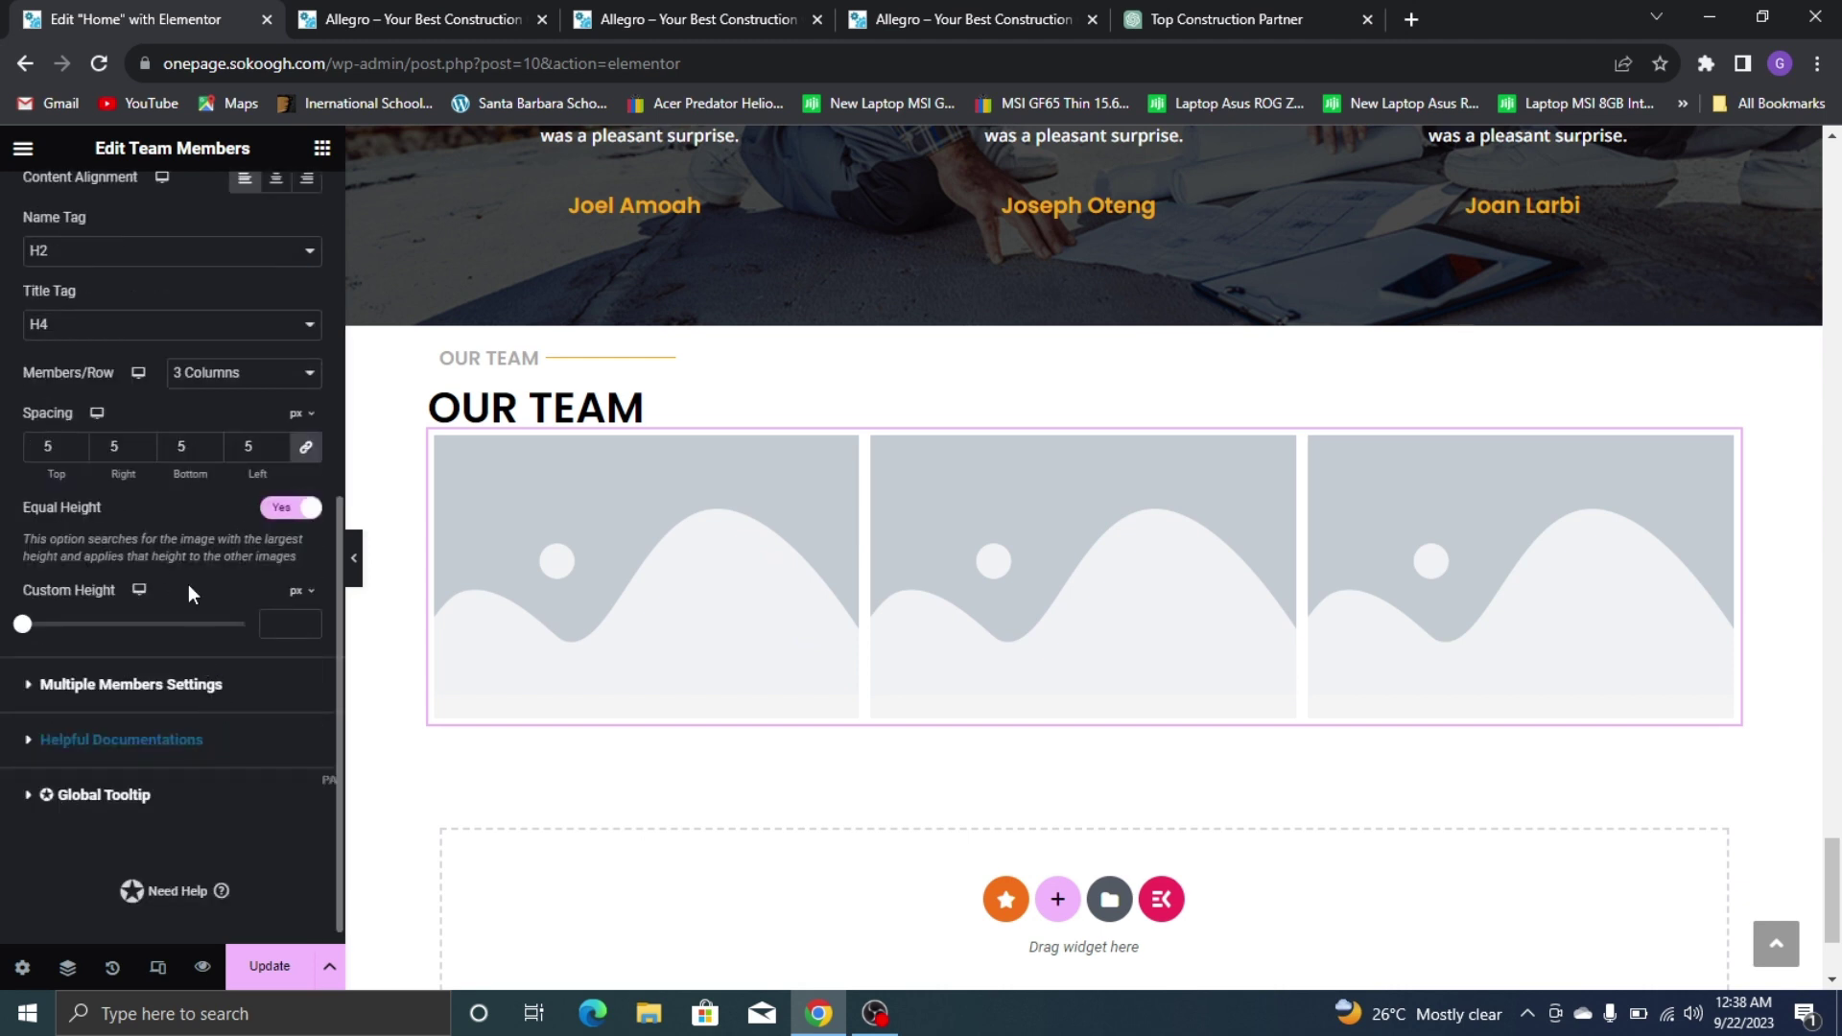
{"action": "left_click_drag", "start_coordinate": [25, 626], "coordinate": [192, 619]}
{"action": "scroll", "coordinate": [196, 384], "scroll_direction": "up", "scroll_amount": 3}
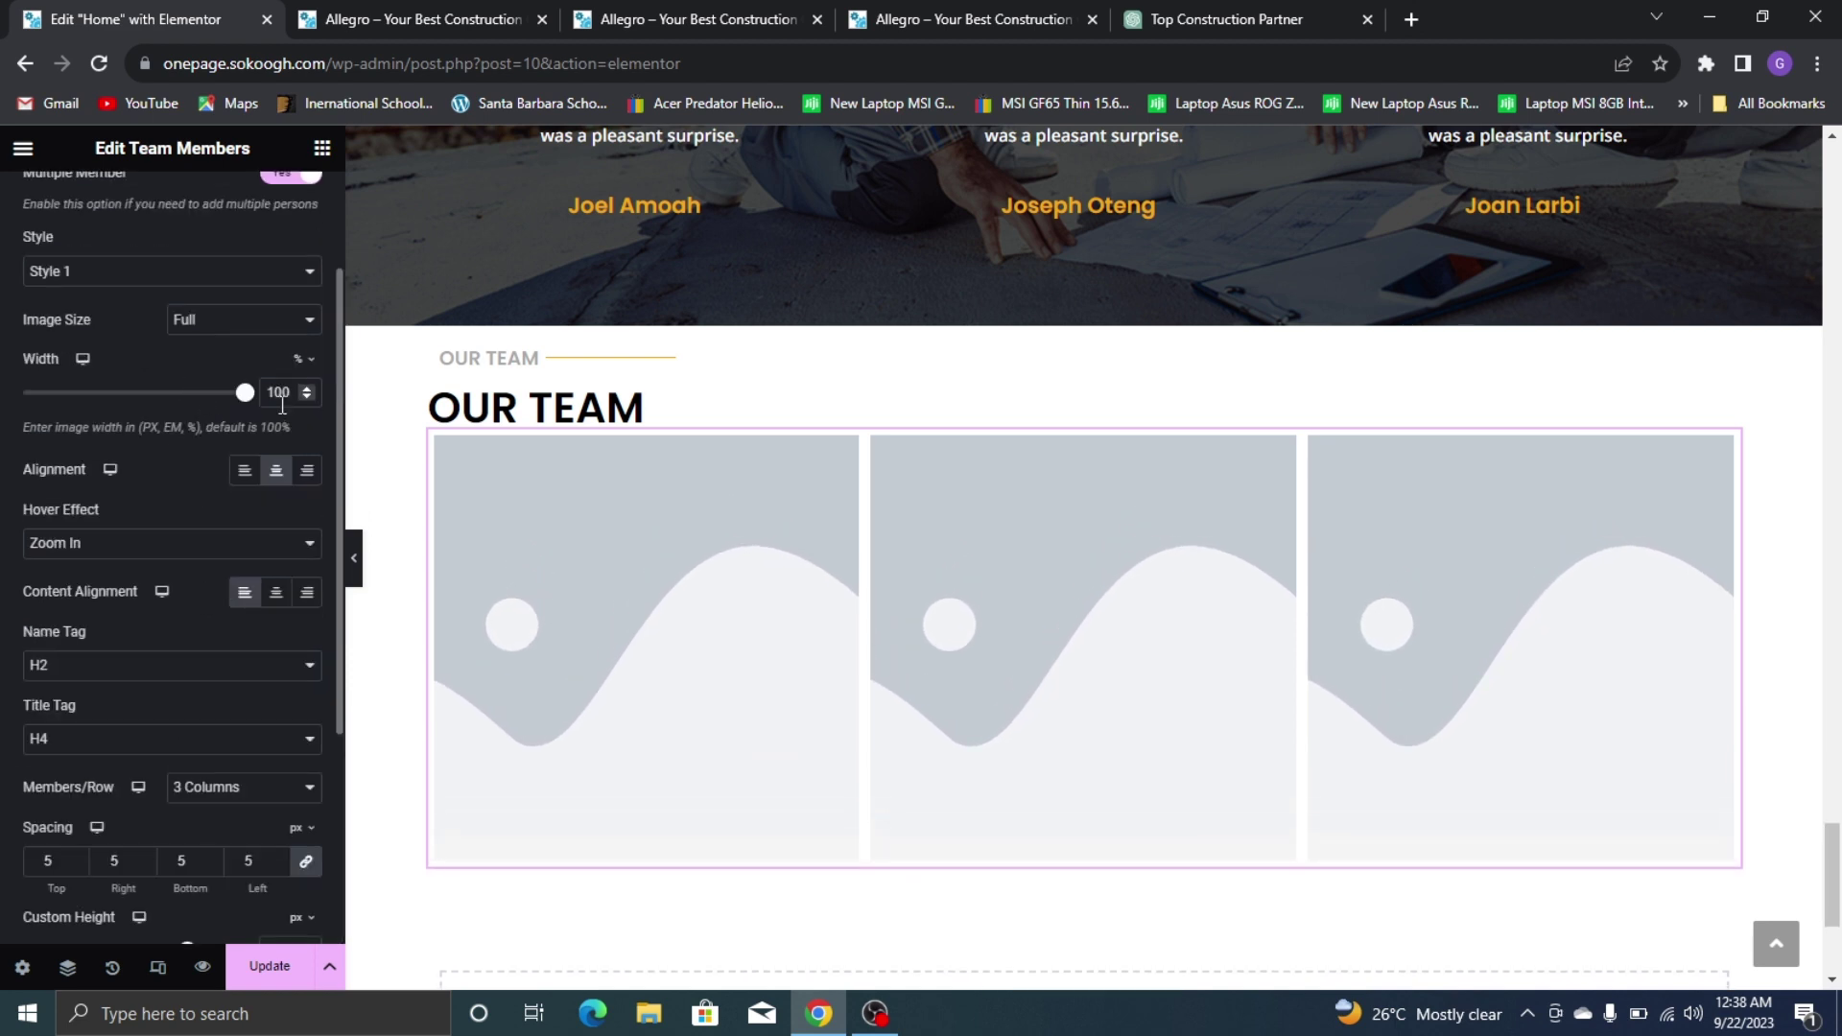
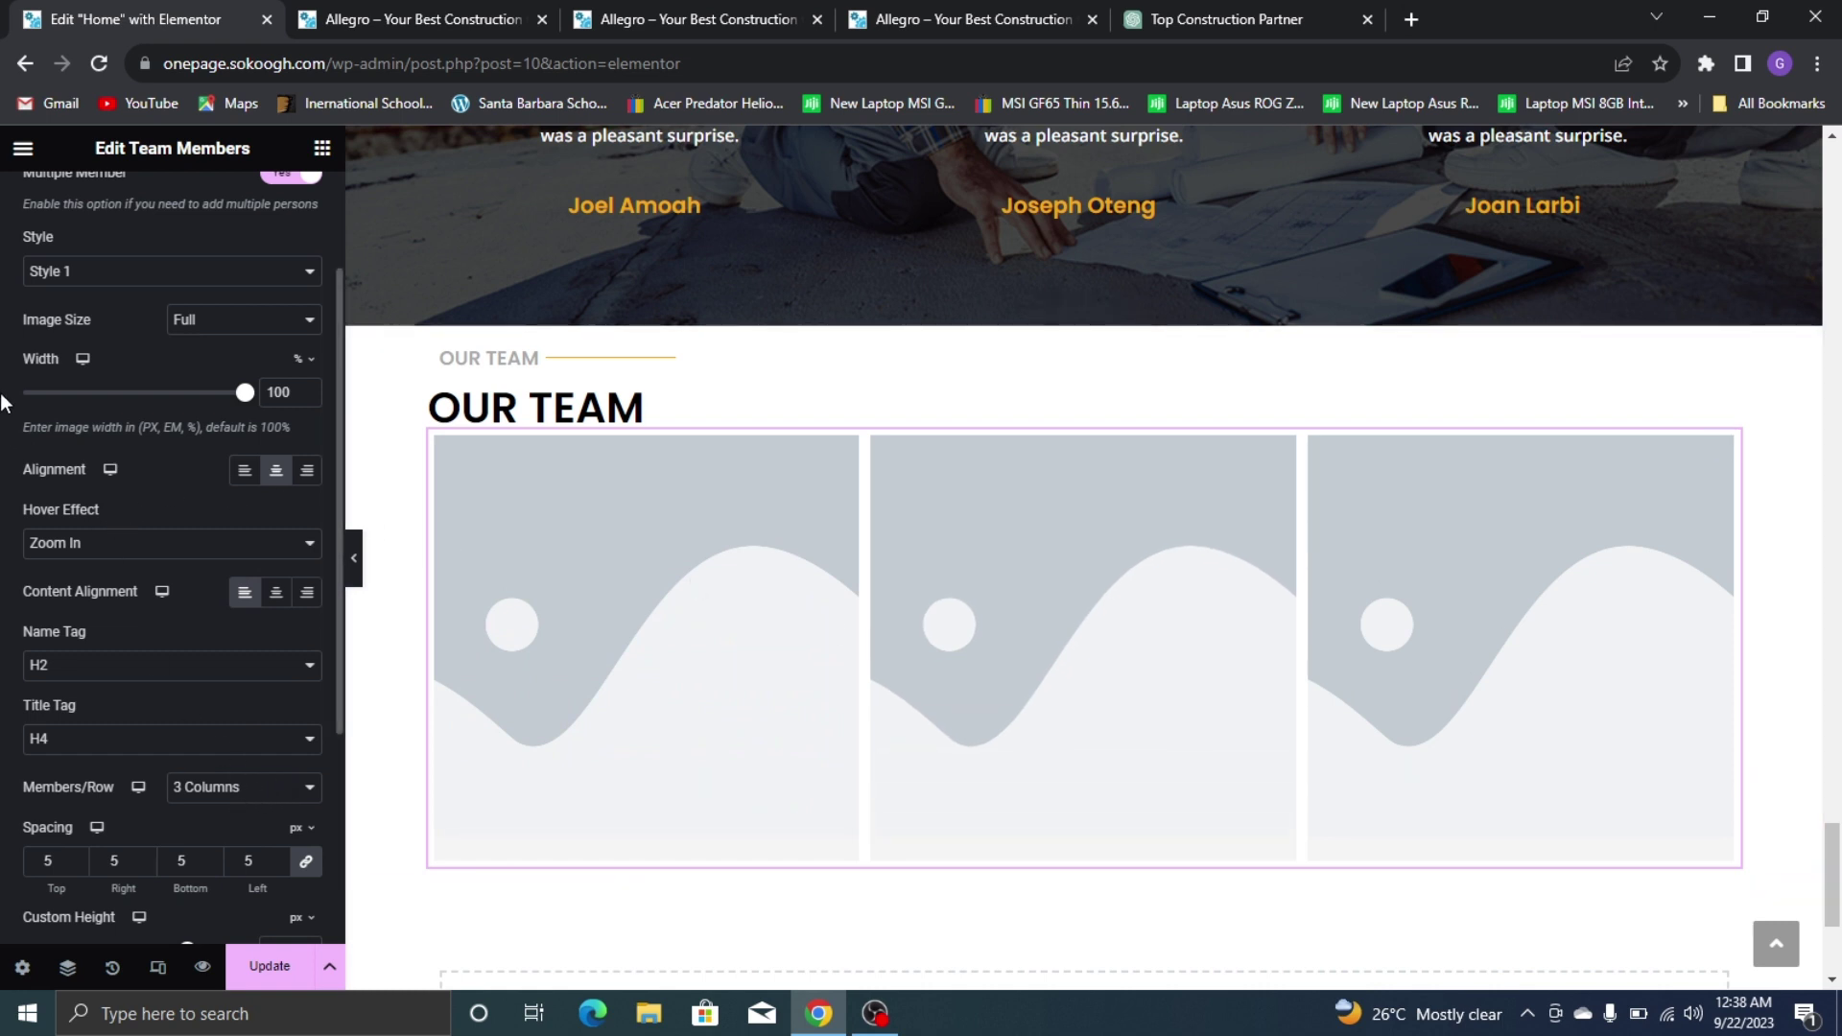
Delete the second and third team members, leaving a single member to edit
{"action": "scroll", "coordinate": [149, 422], "scroll_direction": "up", "scroll_amount": 2}
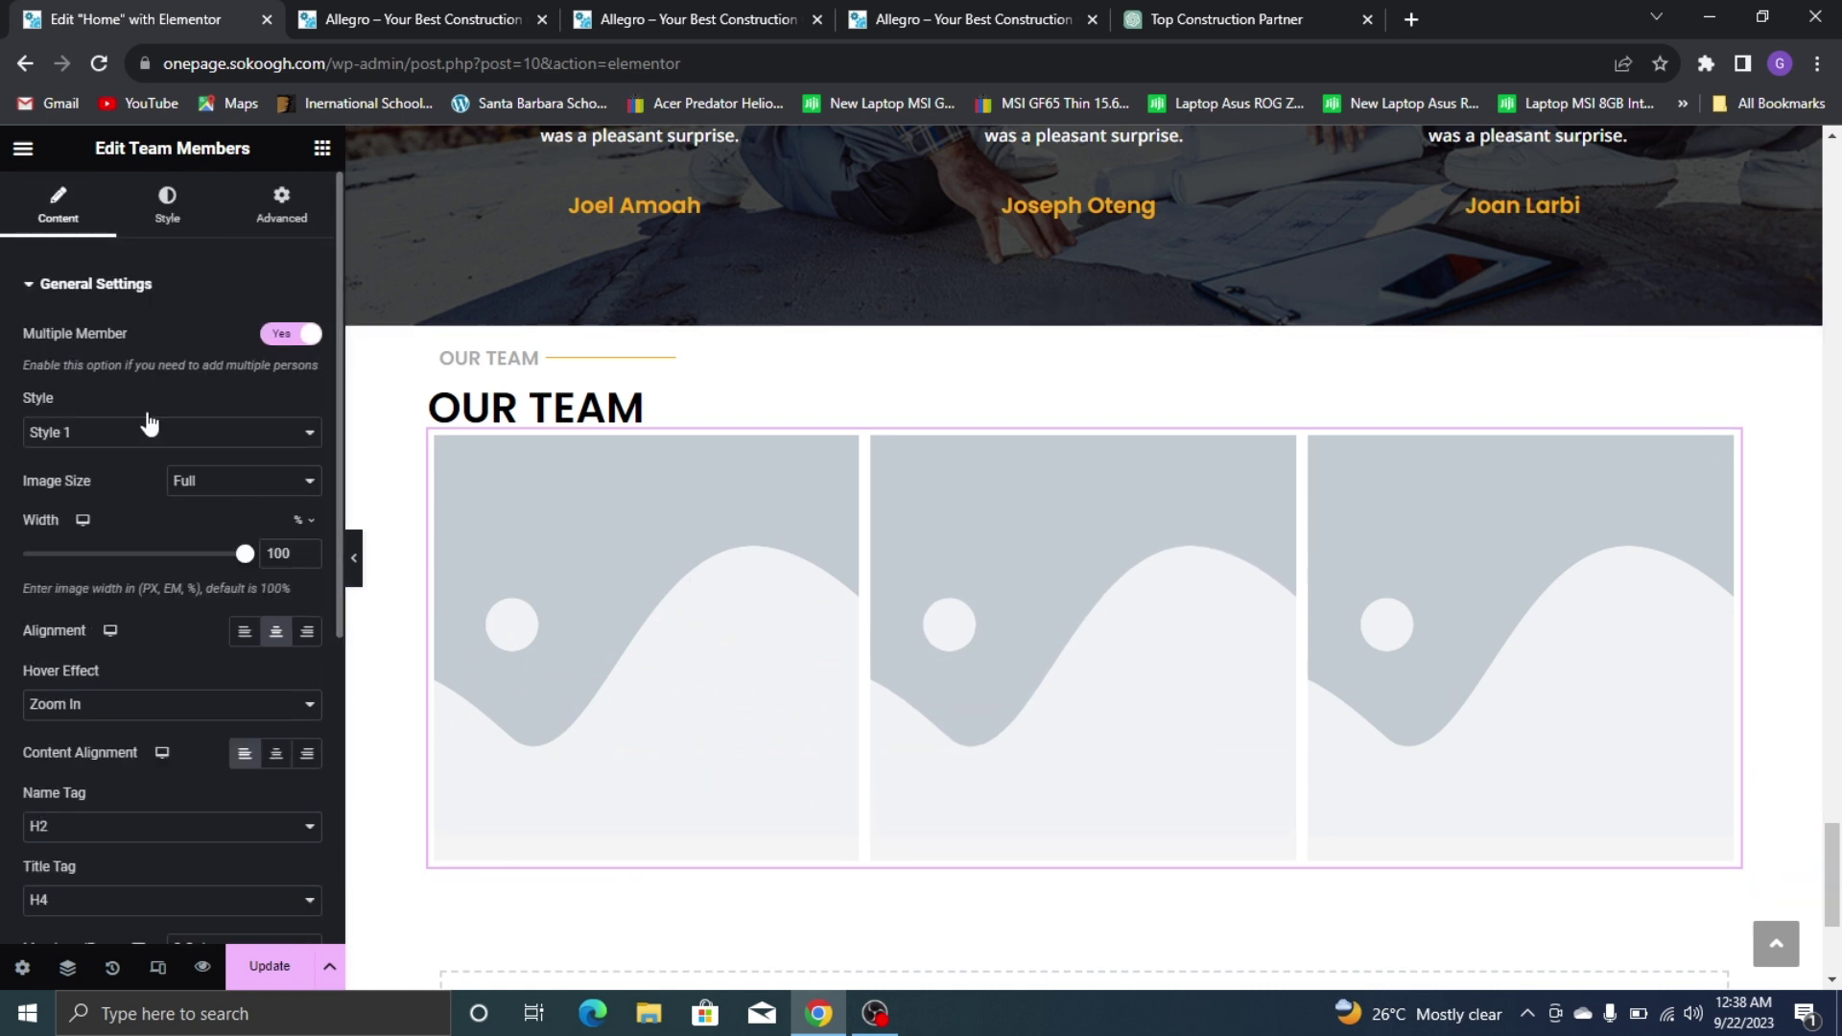
{"action": "left_click", "coordinate": [133, 287]}
{"action": "left_click", "coordinate": [144, 342]}
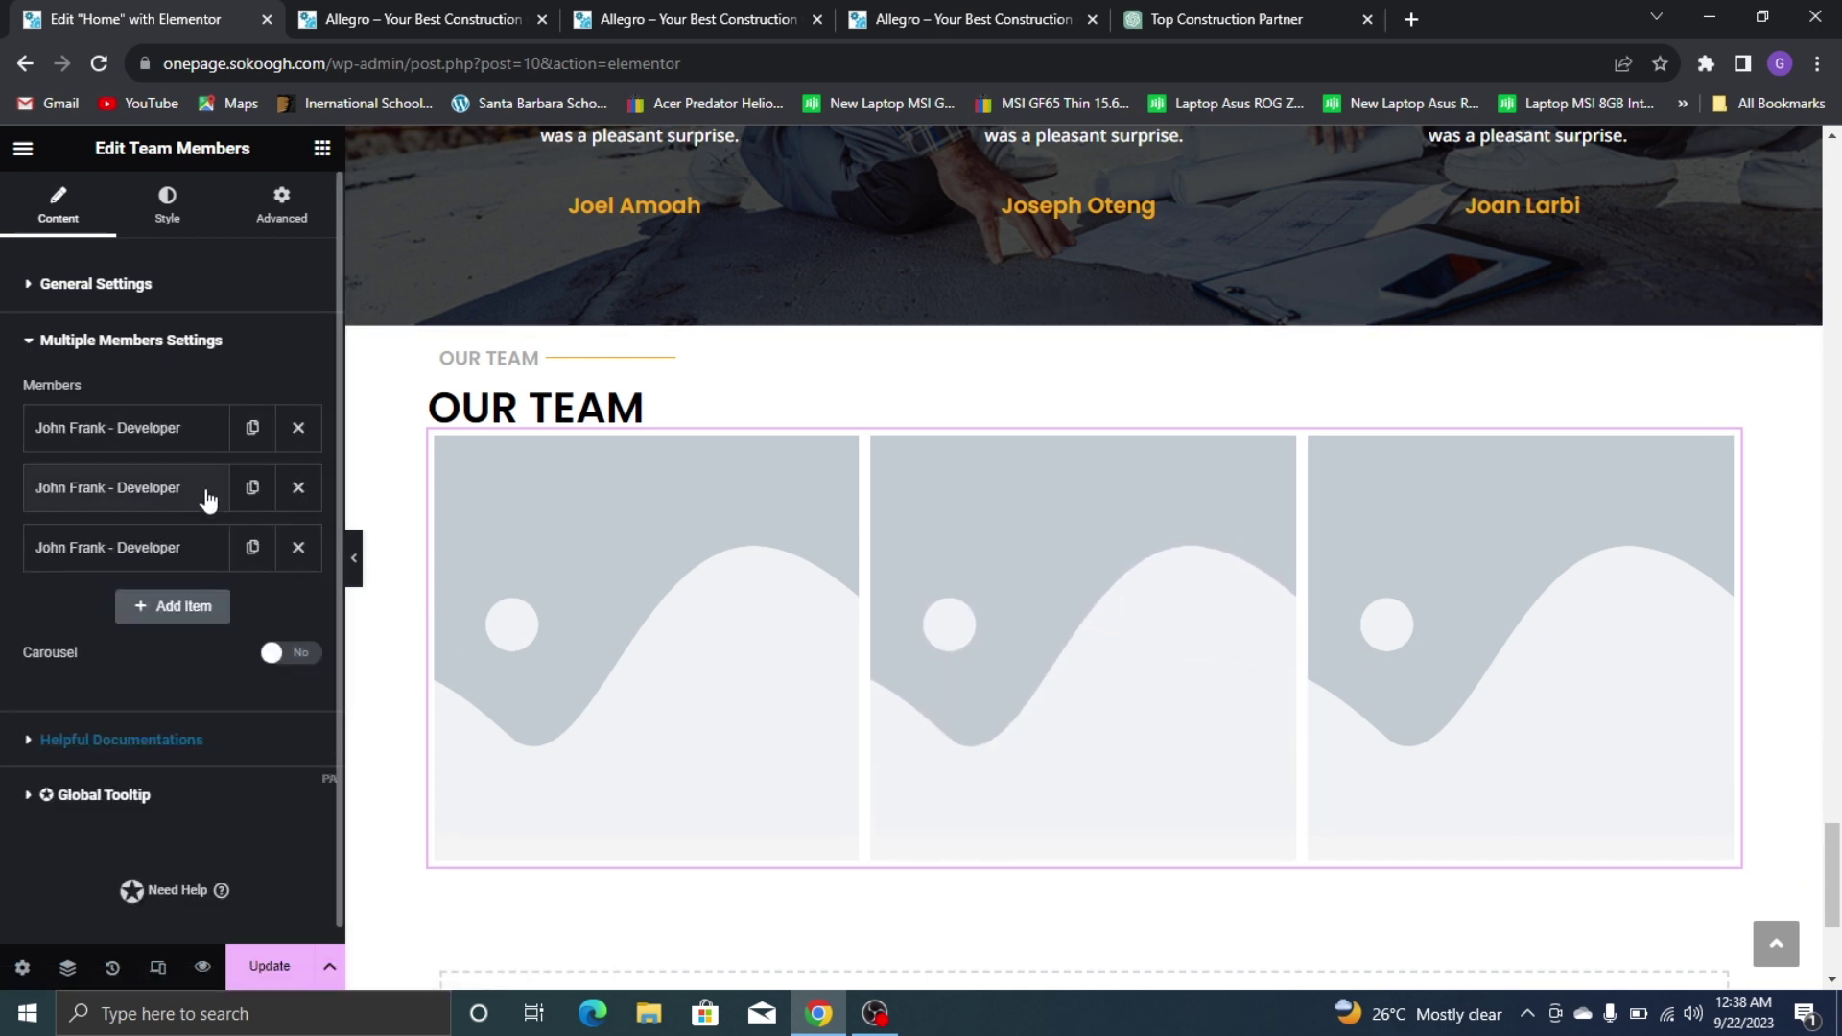
{"action": "left_click", "coordinate": [298, 547]}
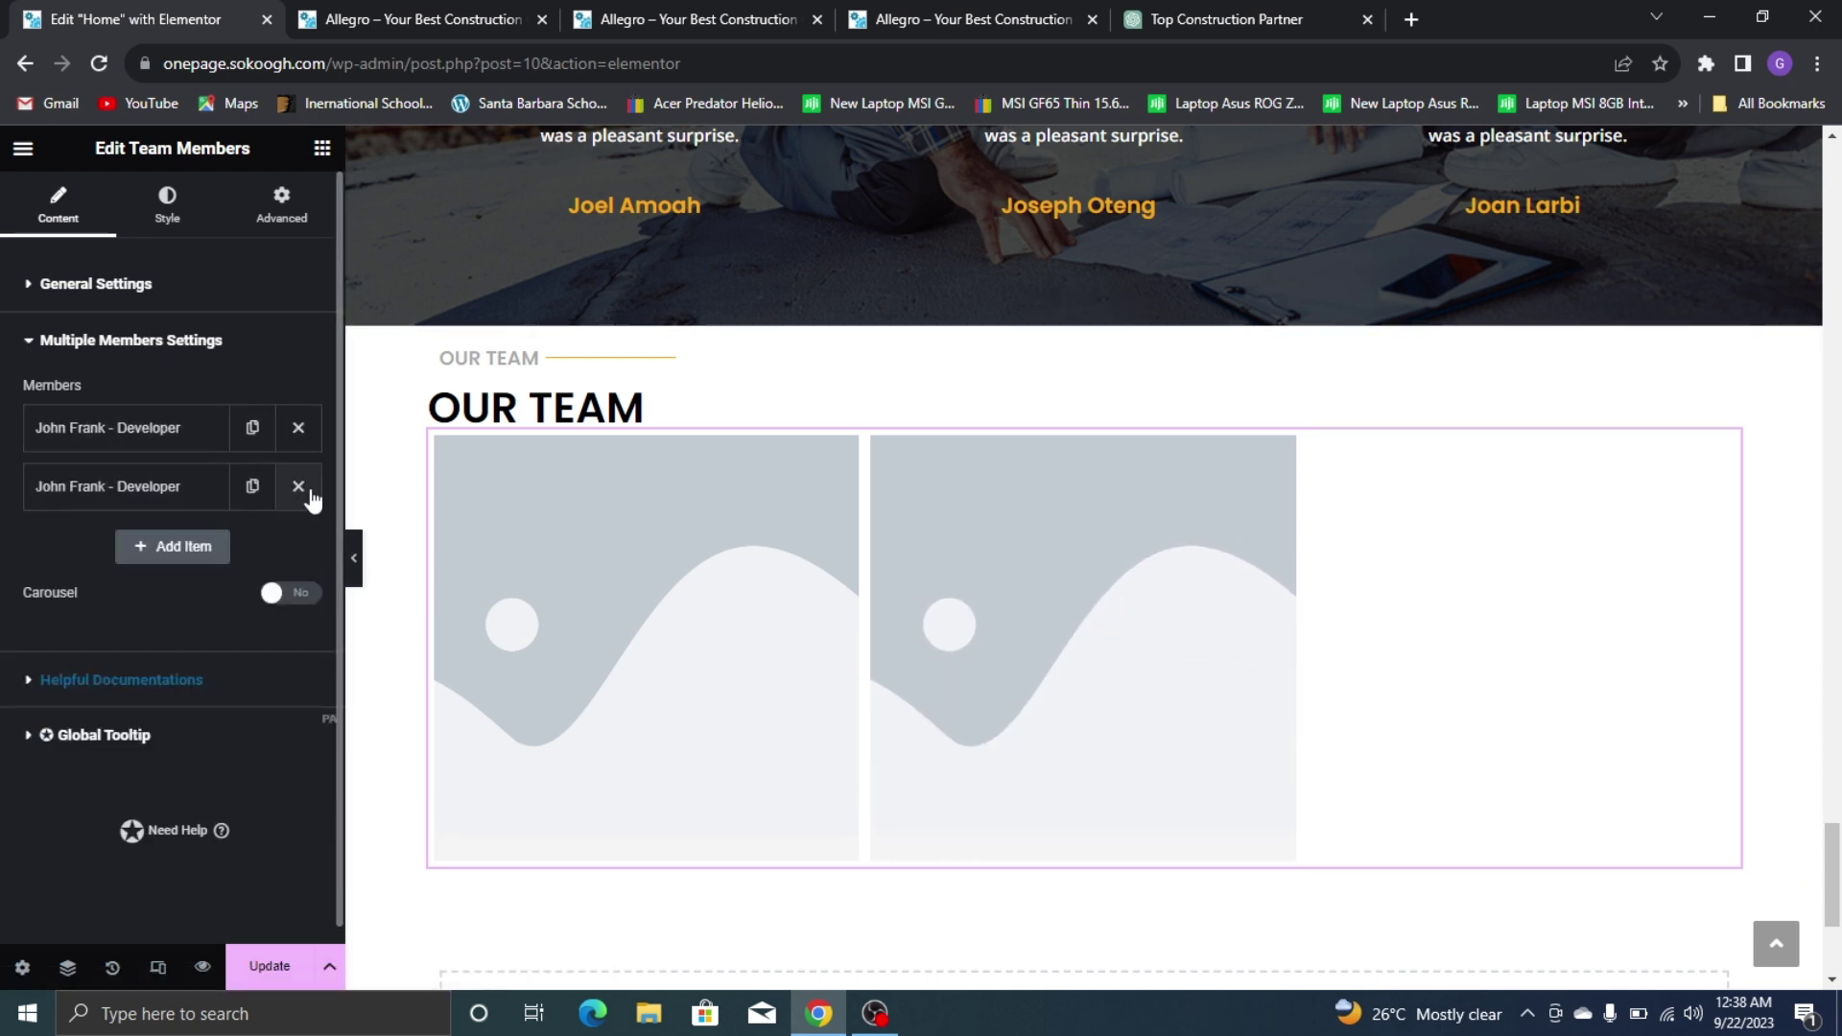
{"action": "left_click", "coordinate": [298, 488]}
{"action": "left_click", "coordinate": [133, 441]}
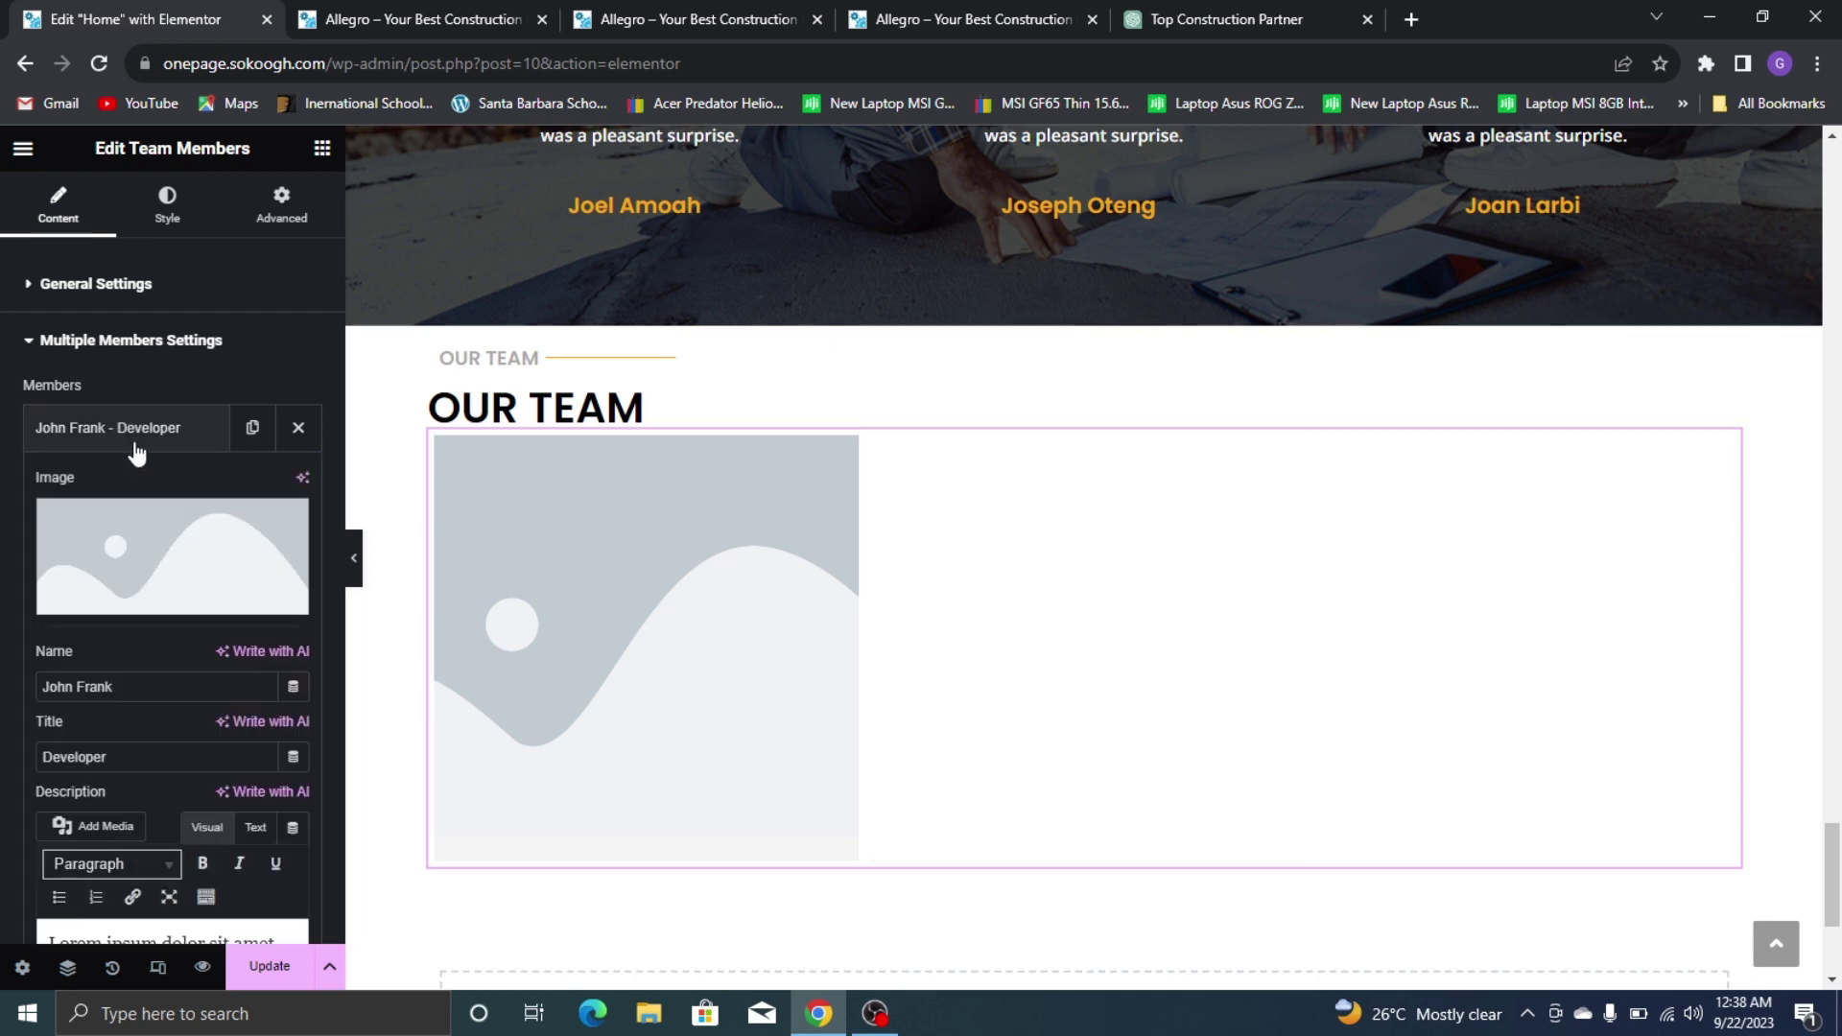
Rename the remaining member after the CEO shown on the reference site
{"action": "left_click", "coordinate": [401, 17]}
{"action": "left_click", "coordinate": [945, 18]}
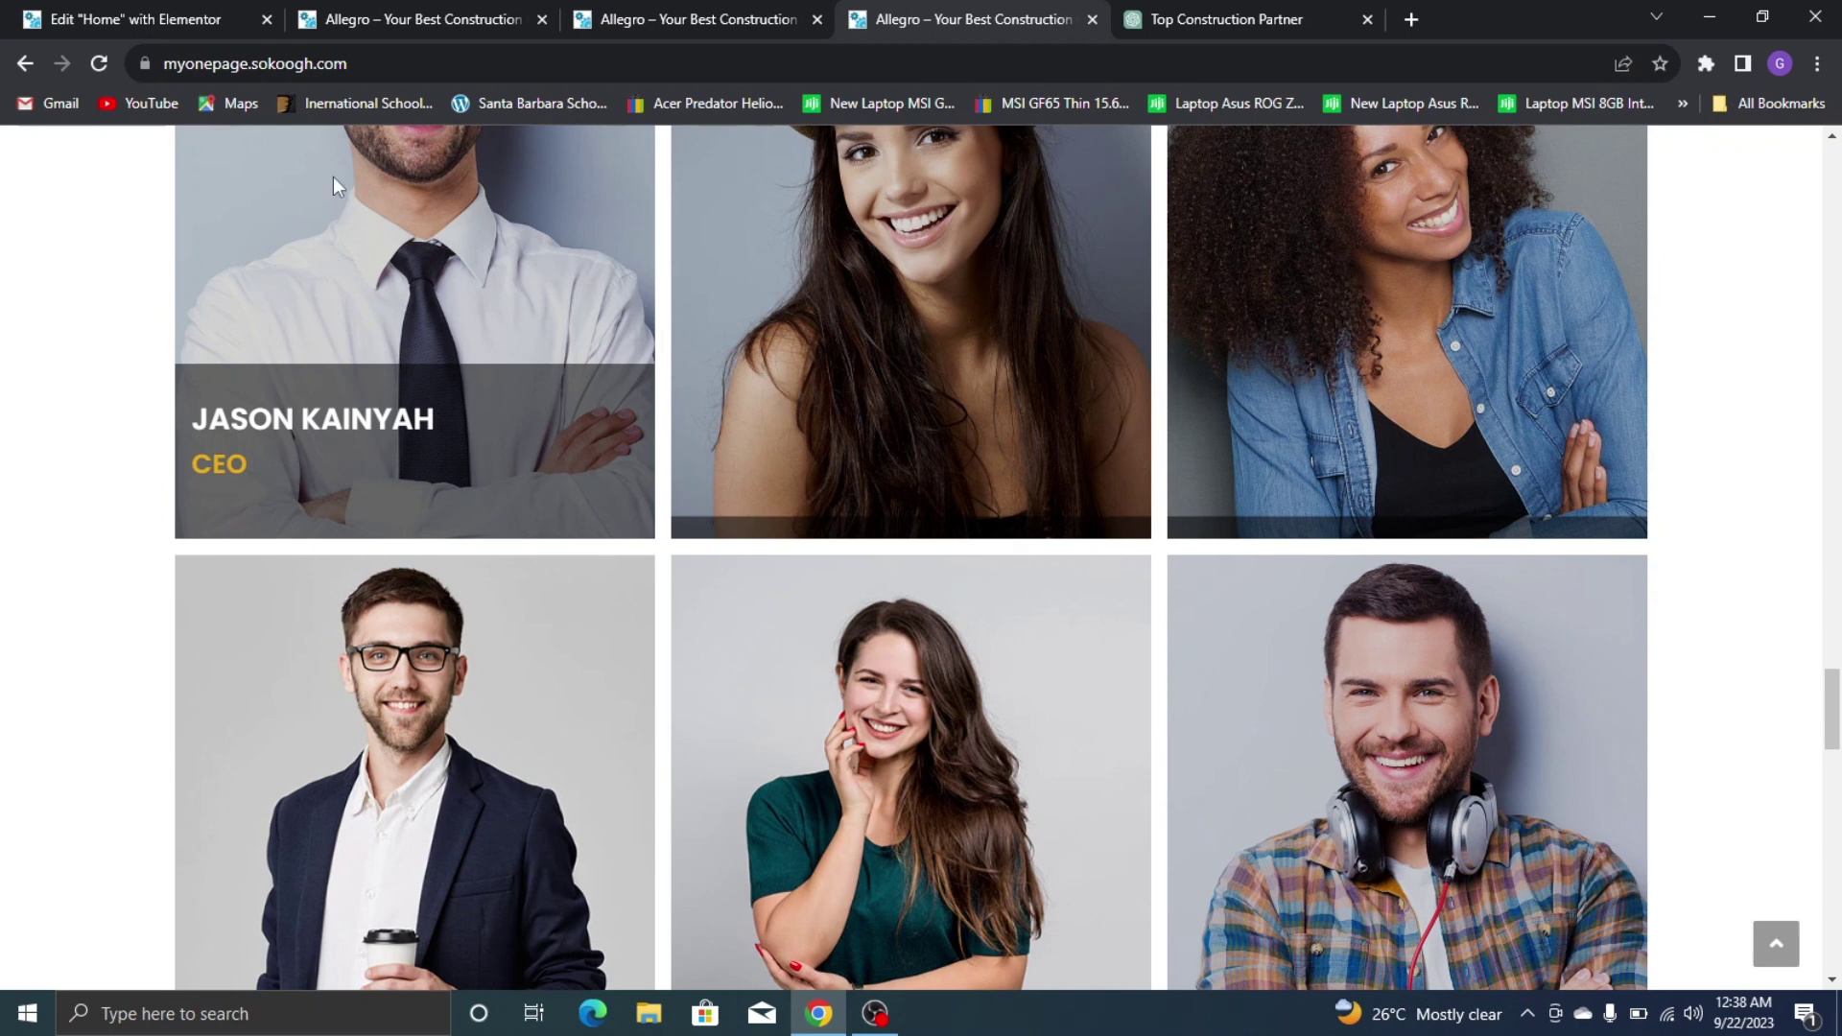
{"action": "left_click", "coordinate": [101, 19]}
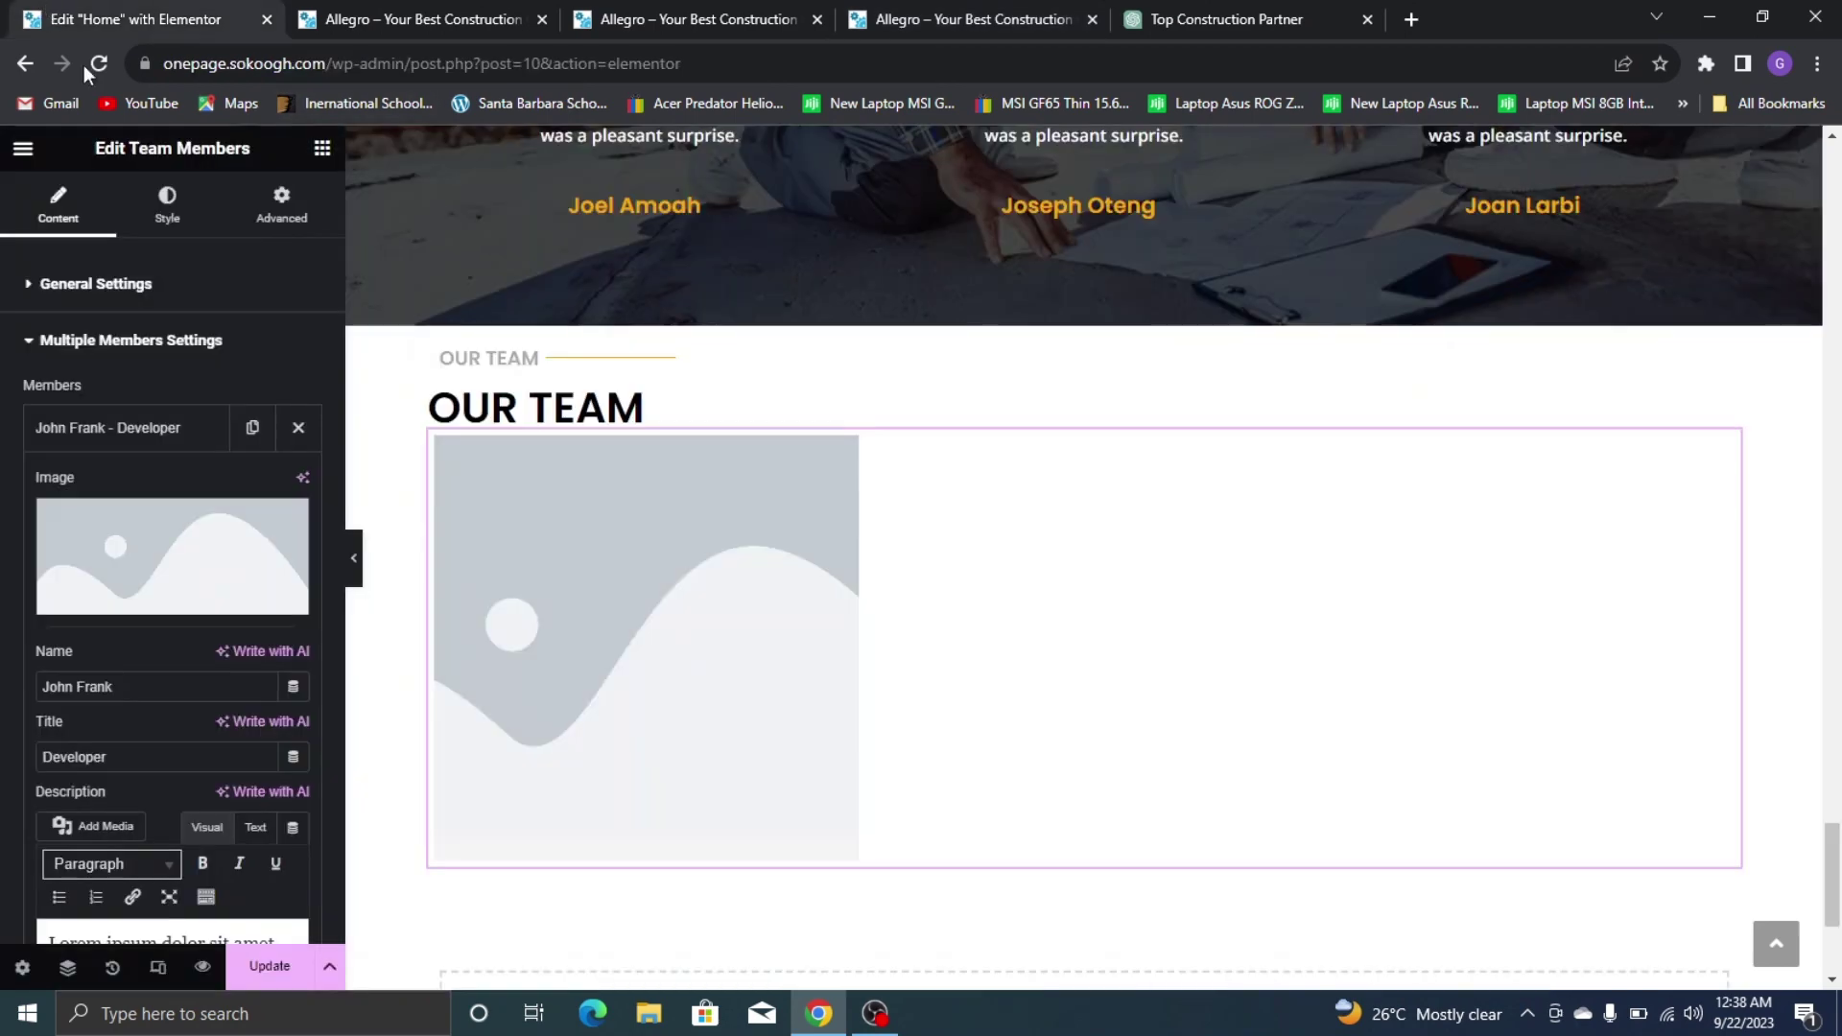
{"action": "left_click", "coordinate": [149, 687]}
{"action": "key", "text": "ctrl+a"}
{"action": "type", "text": "J"}
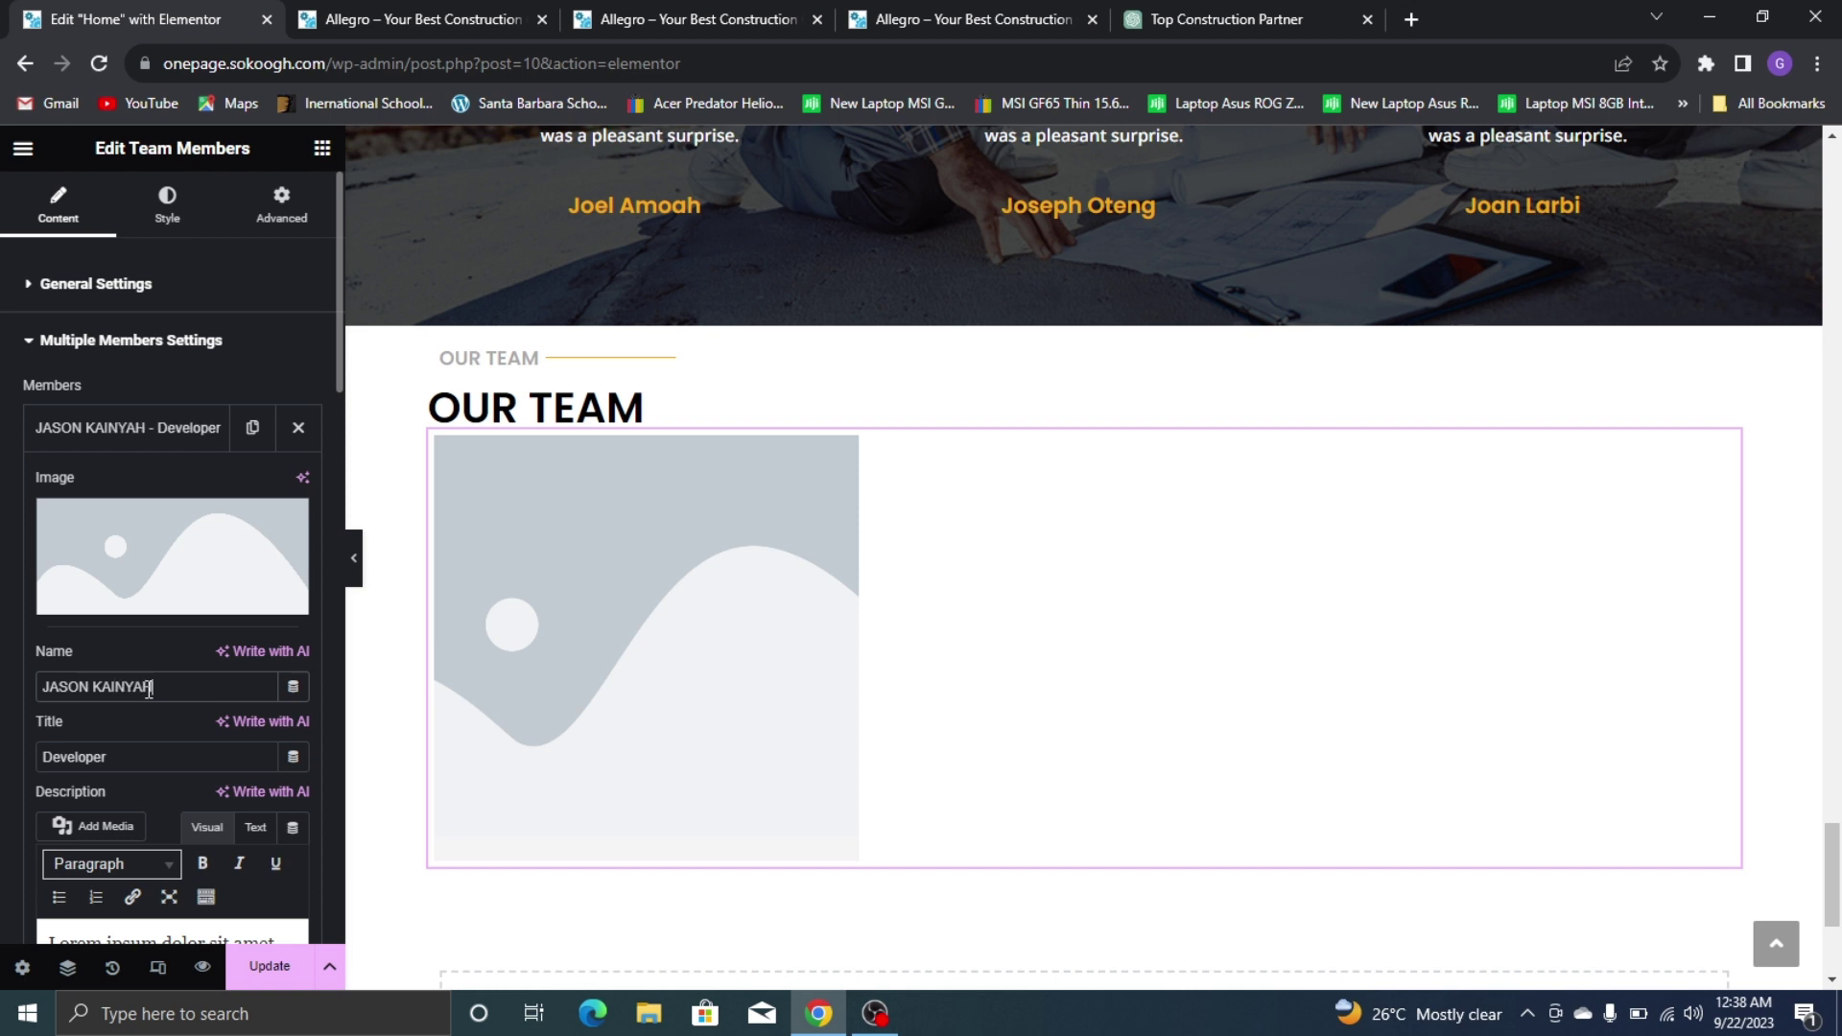
{"action": "type", "text": "CEO"}
Clear the member's placeholder description and turn off its social icons
{"action": "scroll", "coordinate": [300, 726], "scroll_direction": "down", "scroll_amount": 3}
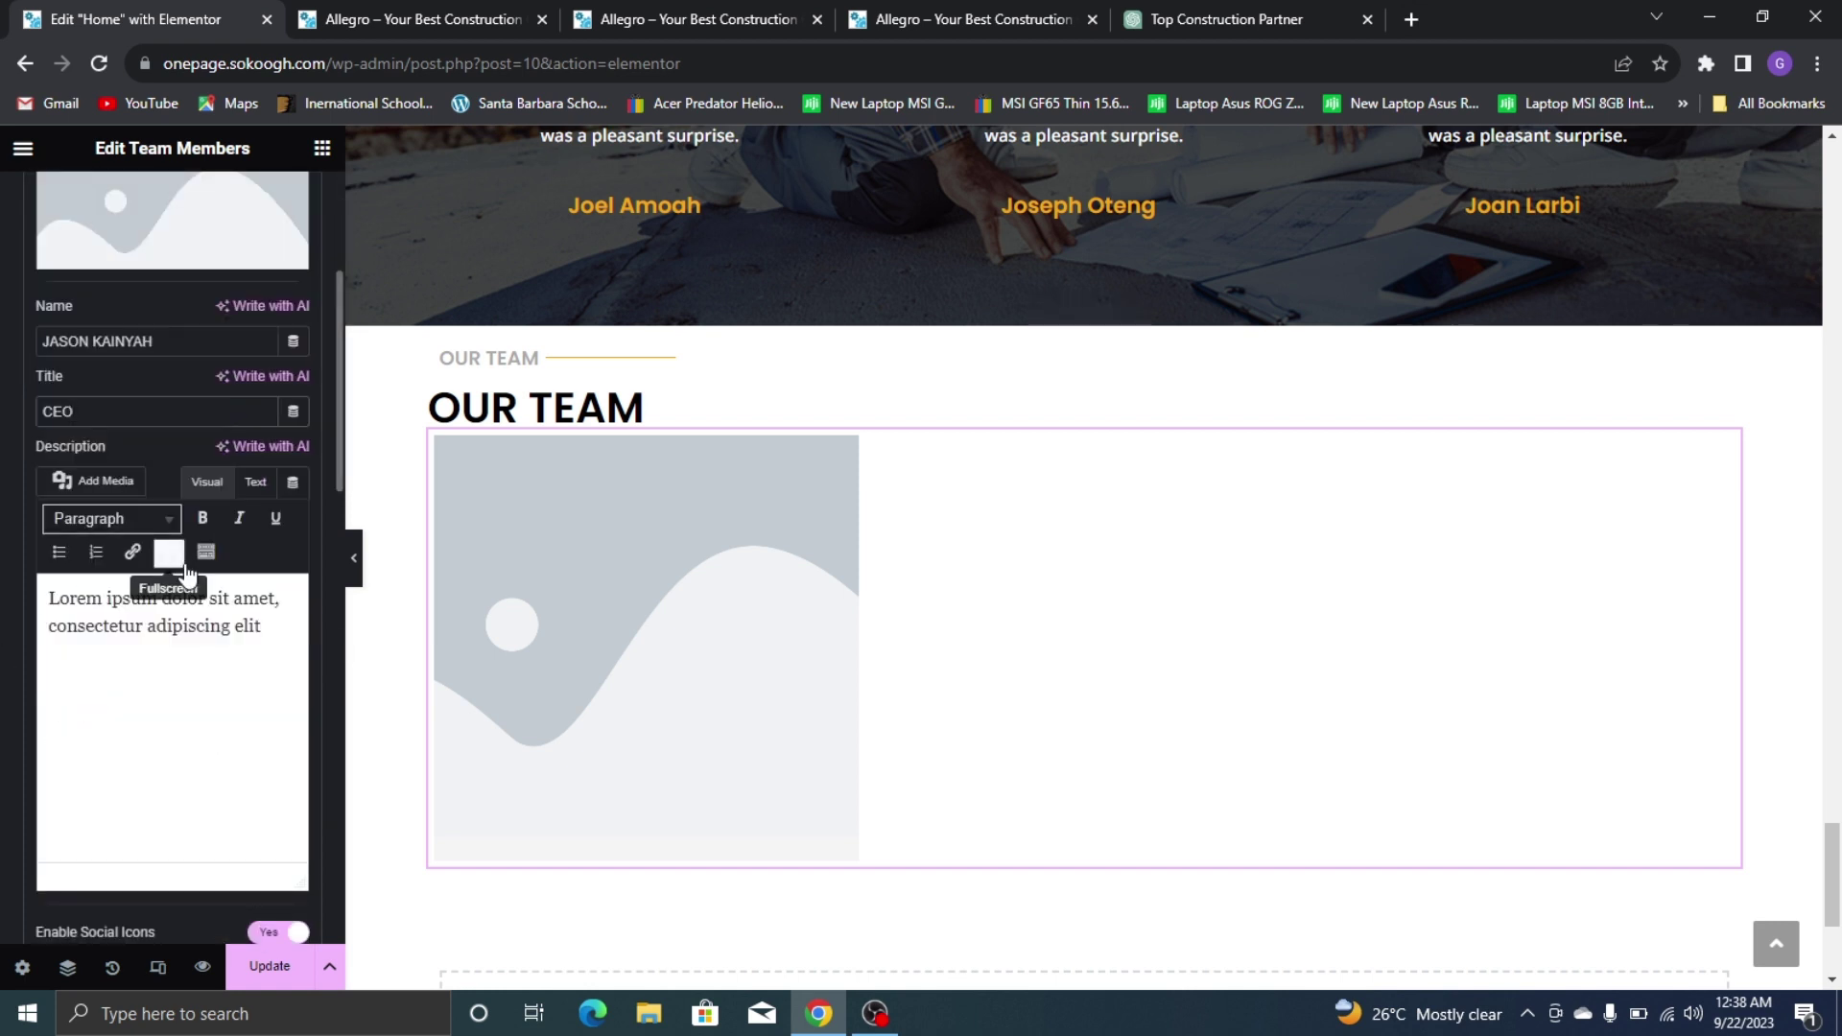
{"action": "triple_click", "coordinate": [165, 617]}
{"action": "key", "text": "BackSpace"}
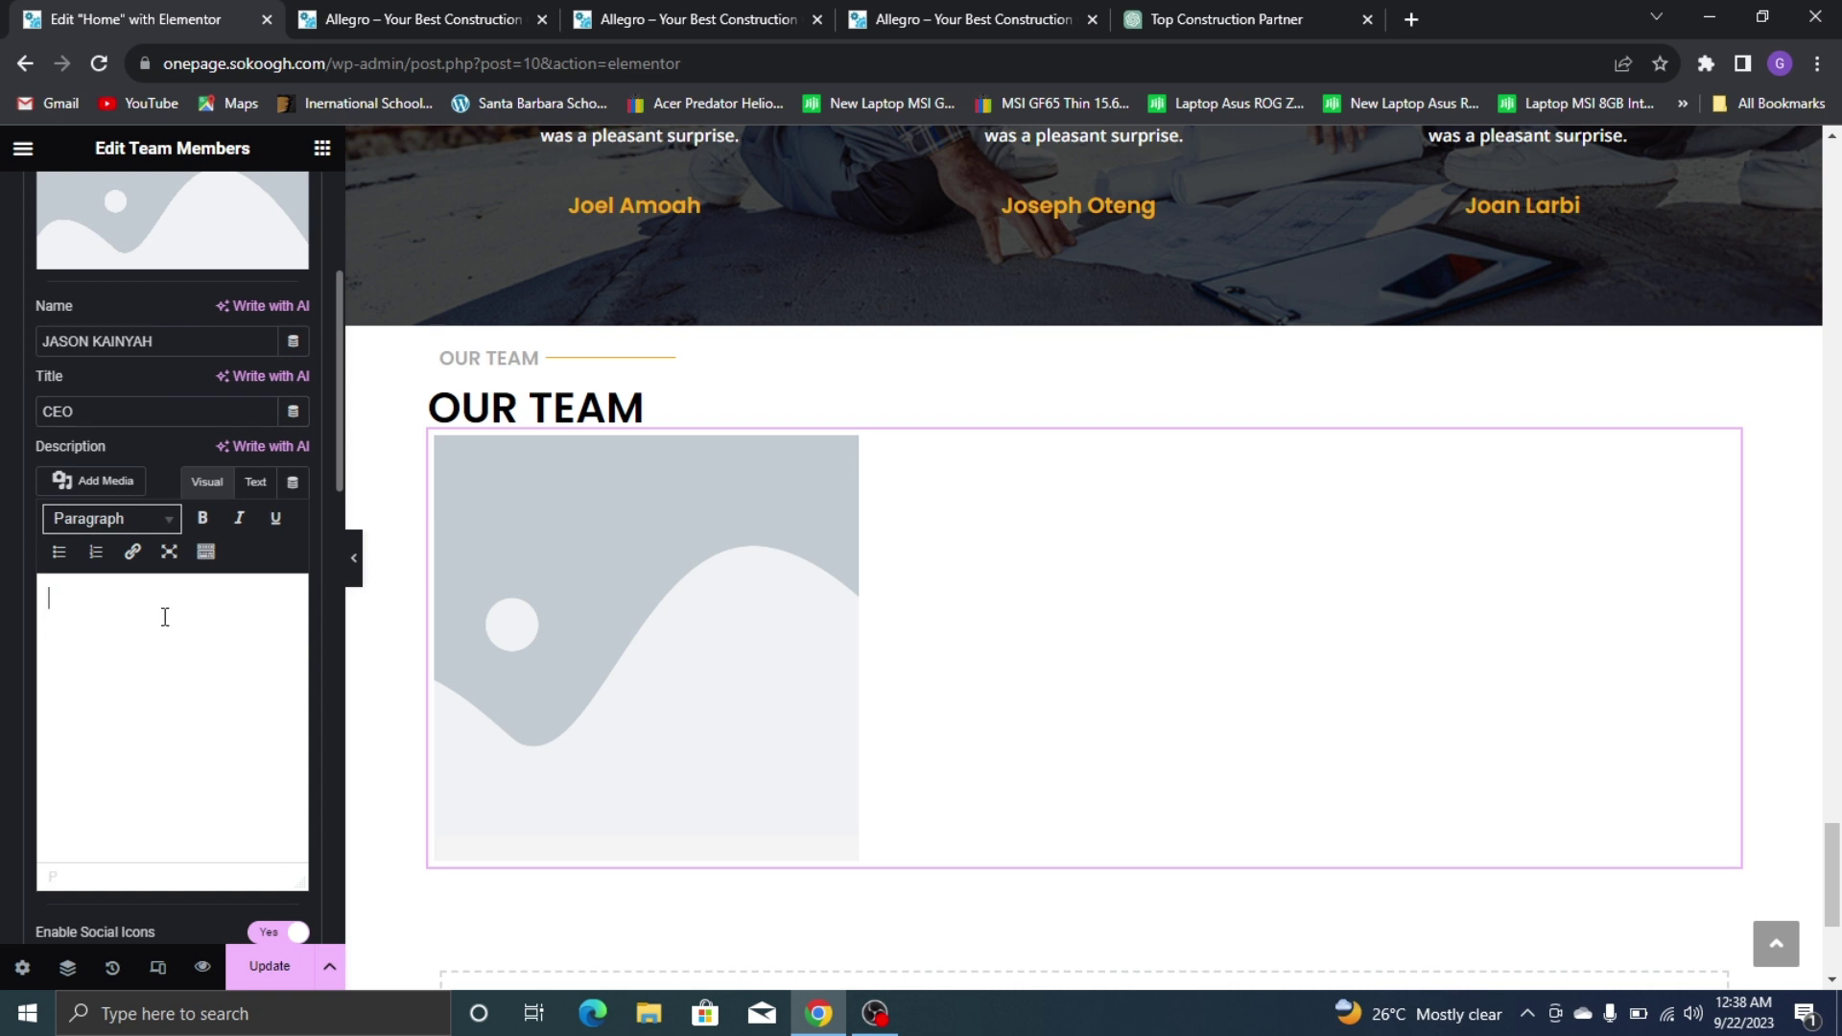
{"action": "scroll", "coordinate": [337, 520], "scroll_direction": "down", "scroll_amount": 3}
{"action": "left_click", "coordinate": [272, 586]}
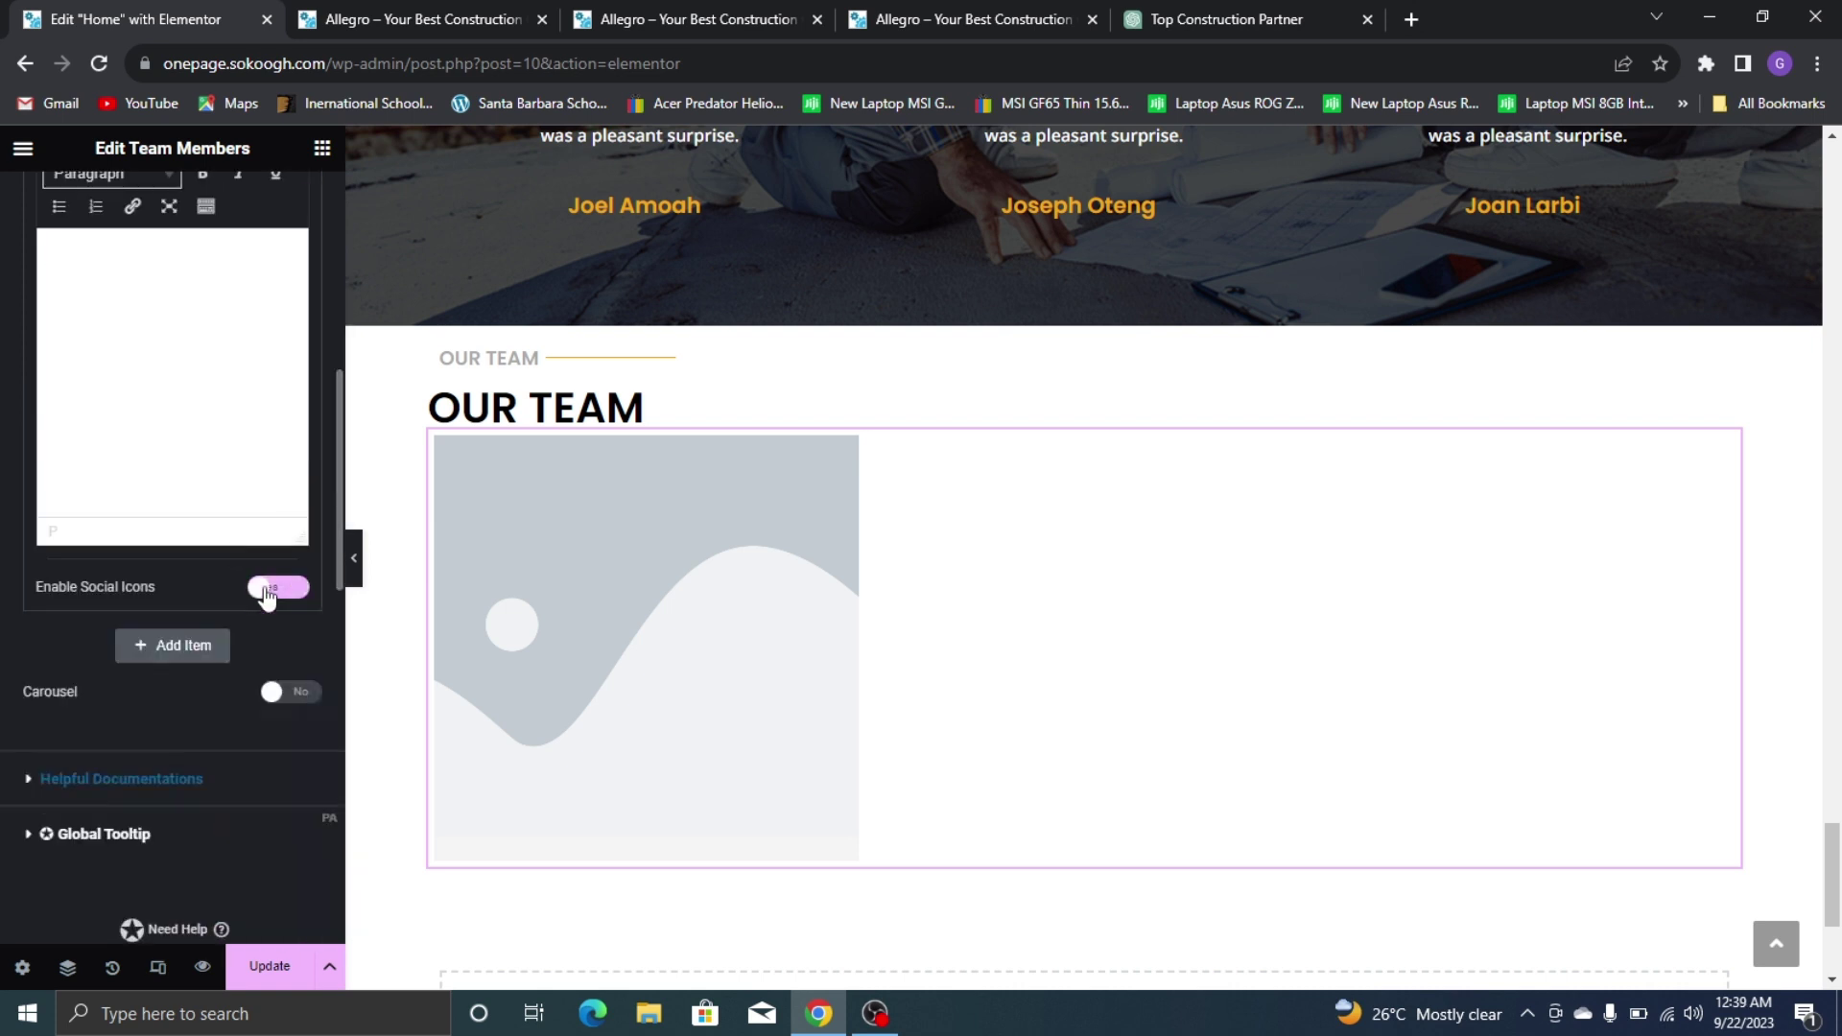
{"action": "left_click", "coordinate": [1022, 12]}
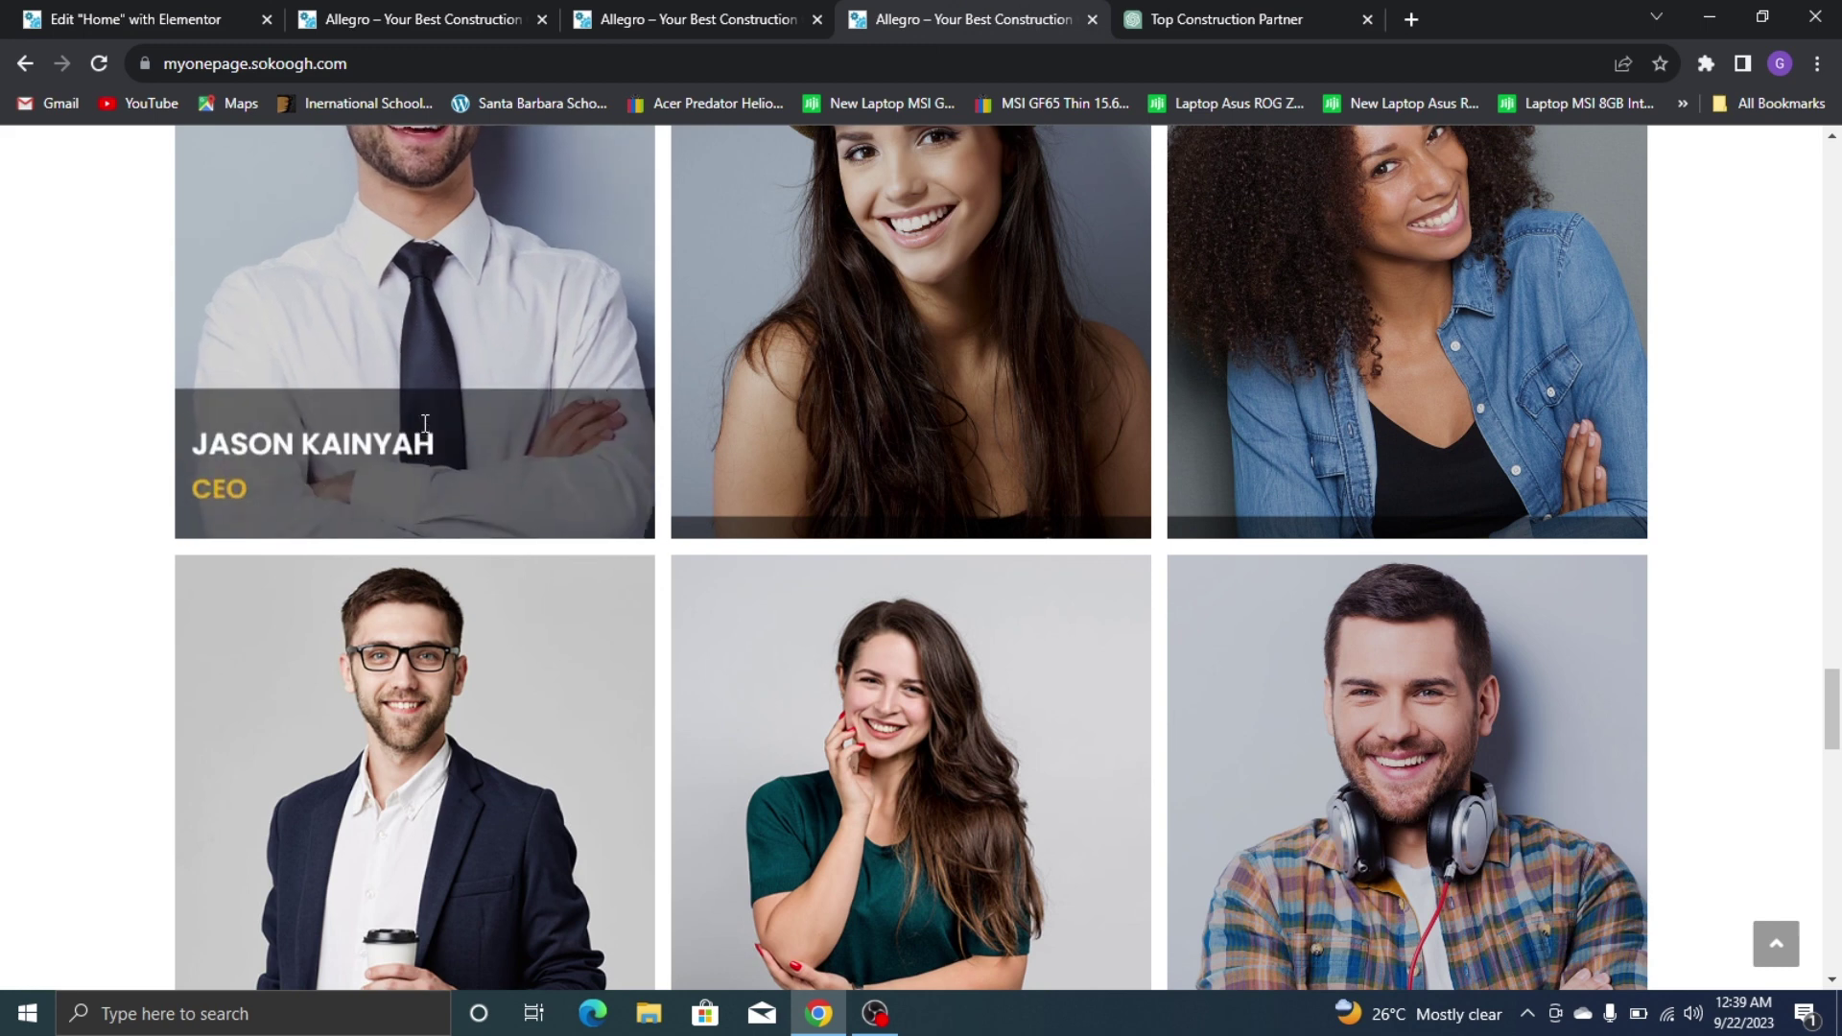
{"action": "left_click", "coordinate": [83, 6]}
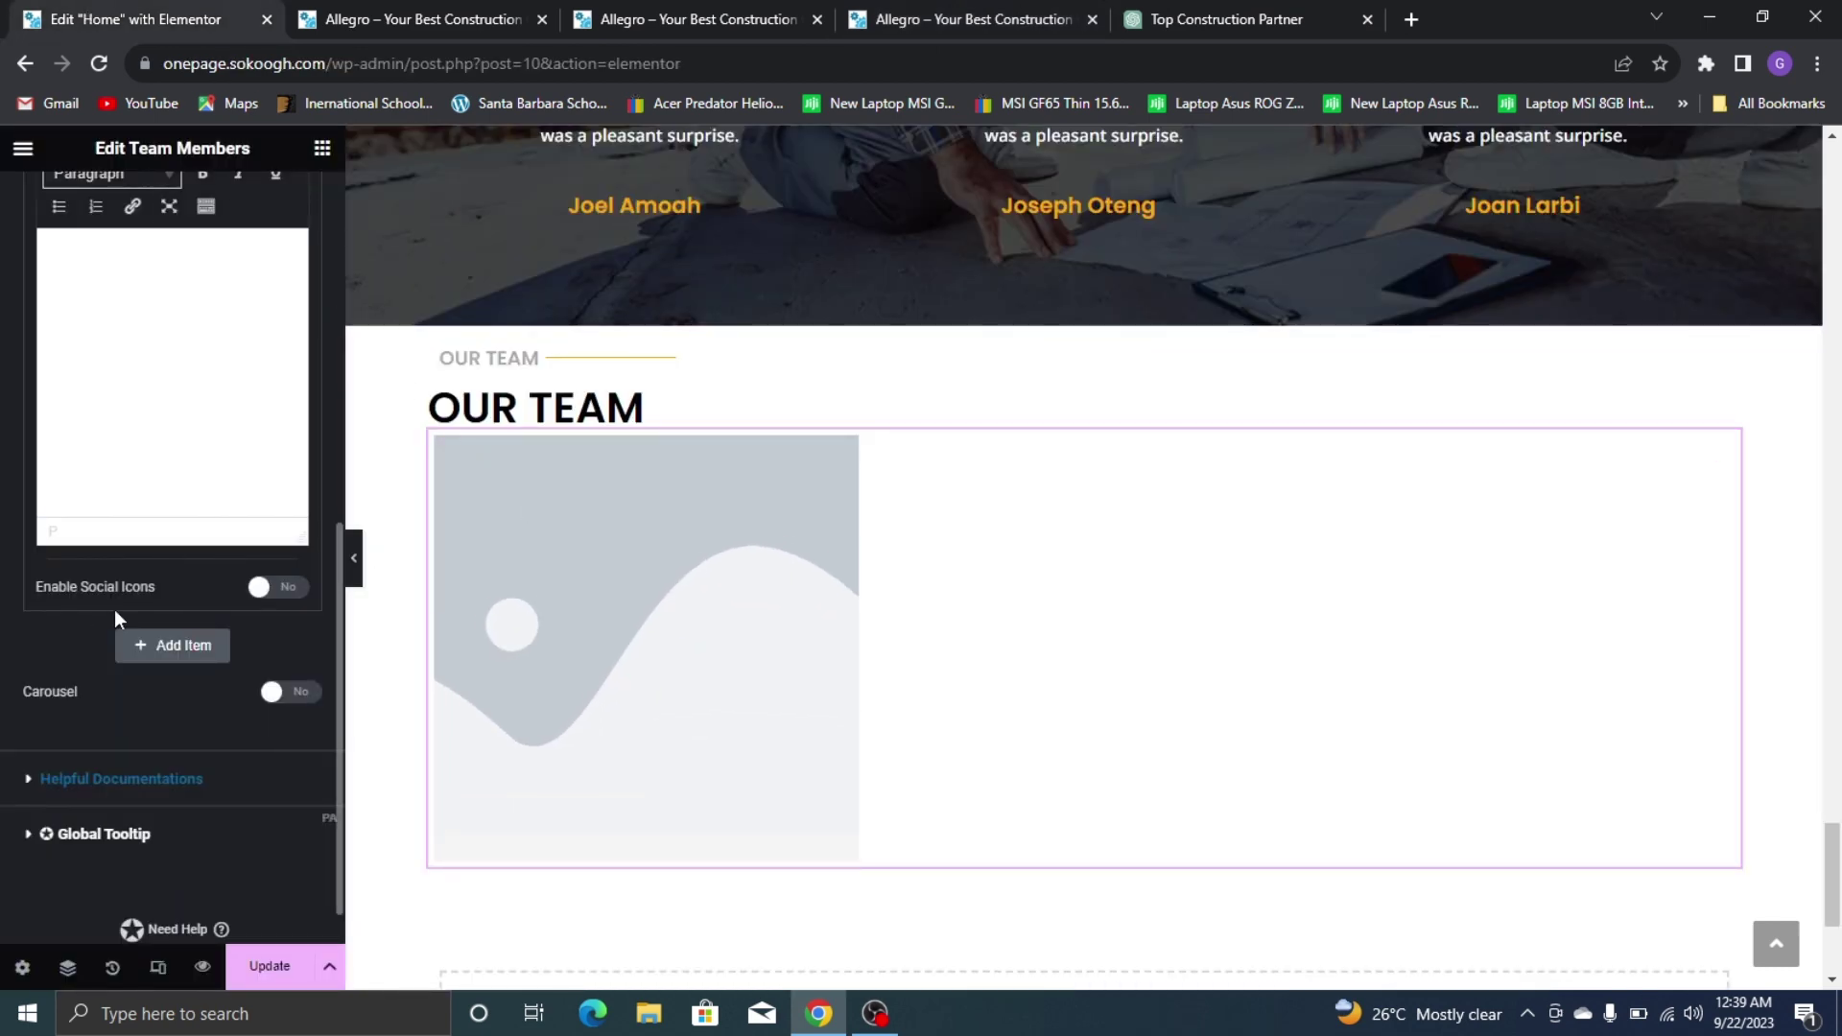
{"action": "scroll", "coordinate": [115, 608], "scroll_direction": "up", "scroll_amount": 1}
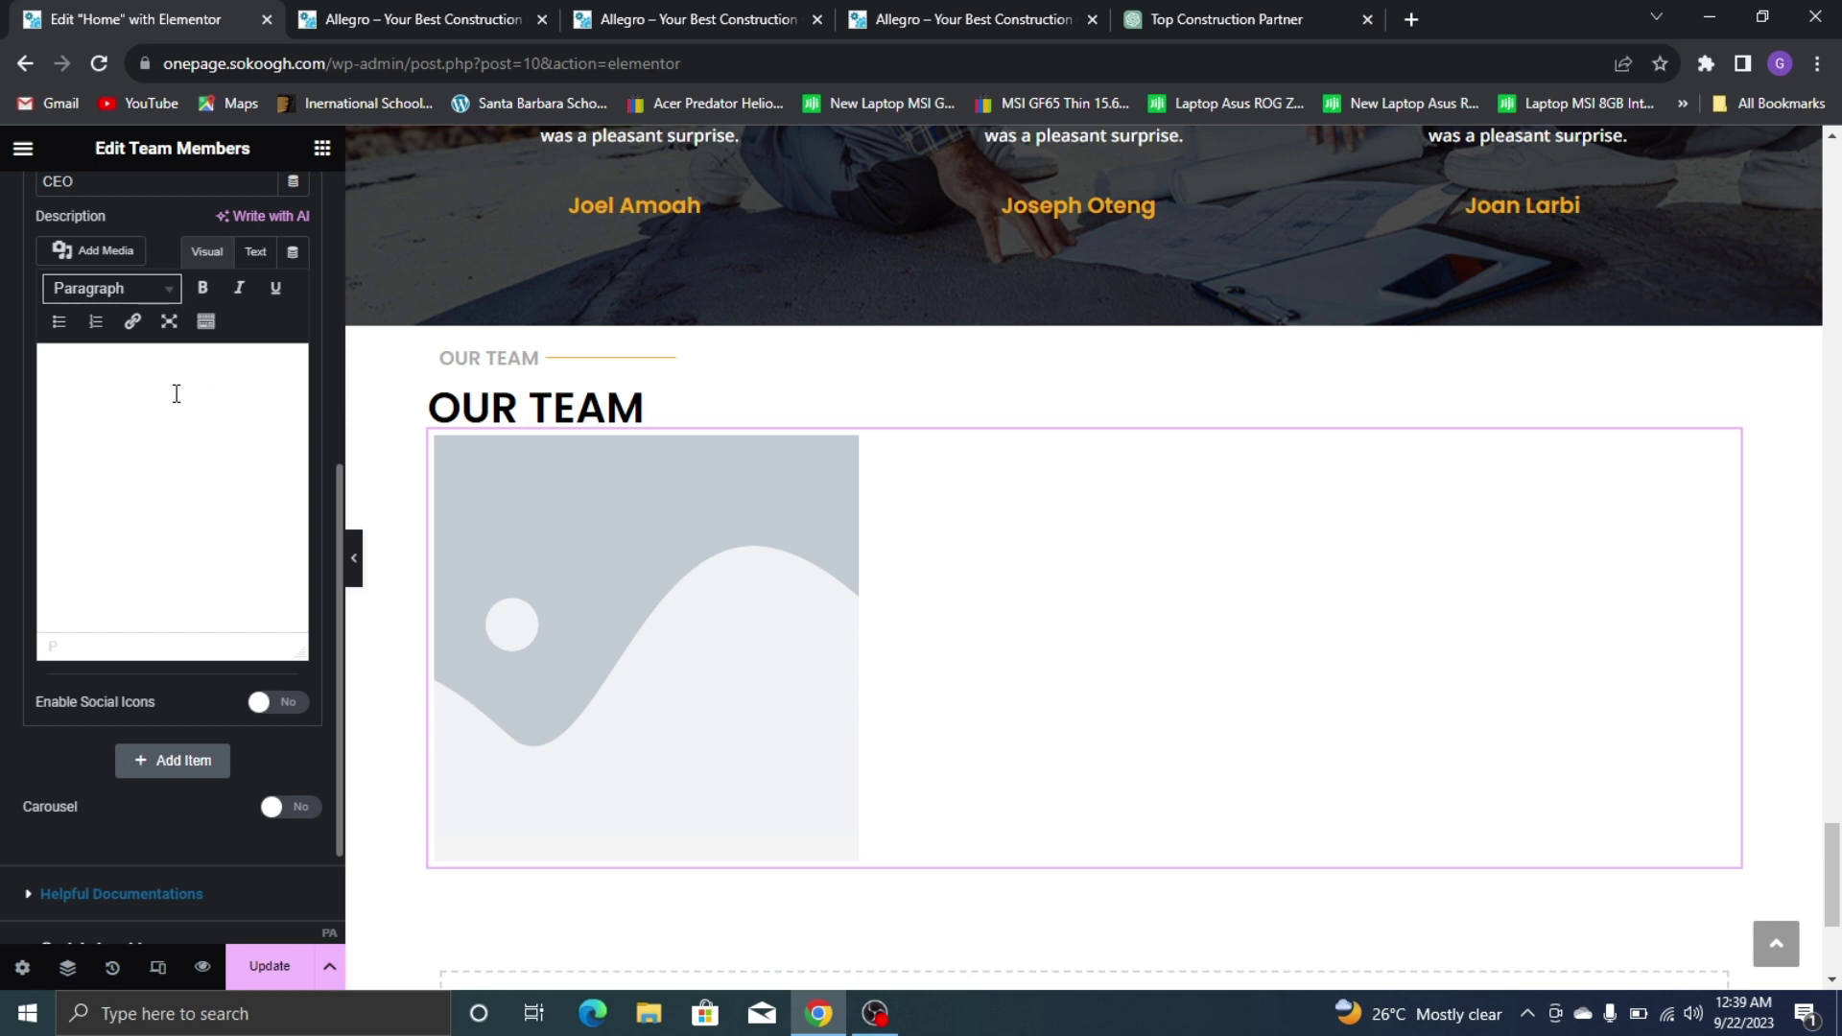
{"action": "left_click_drag", "start_coordinate": [340, 480], "coordinate": [328, 319]}
Give the team member the businessman photo from the media library
{"action": "left_click", "coordinate": [177, 302]}
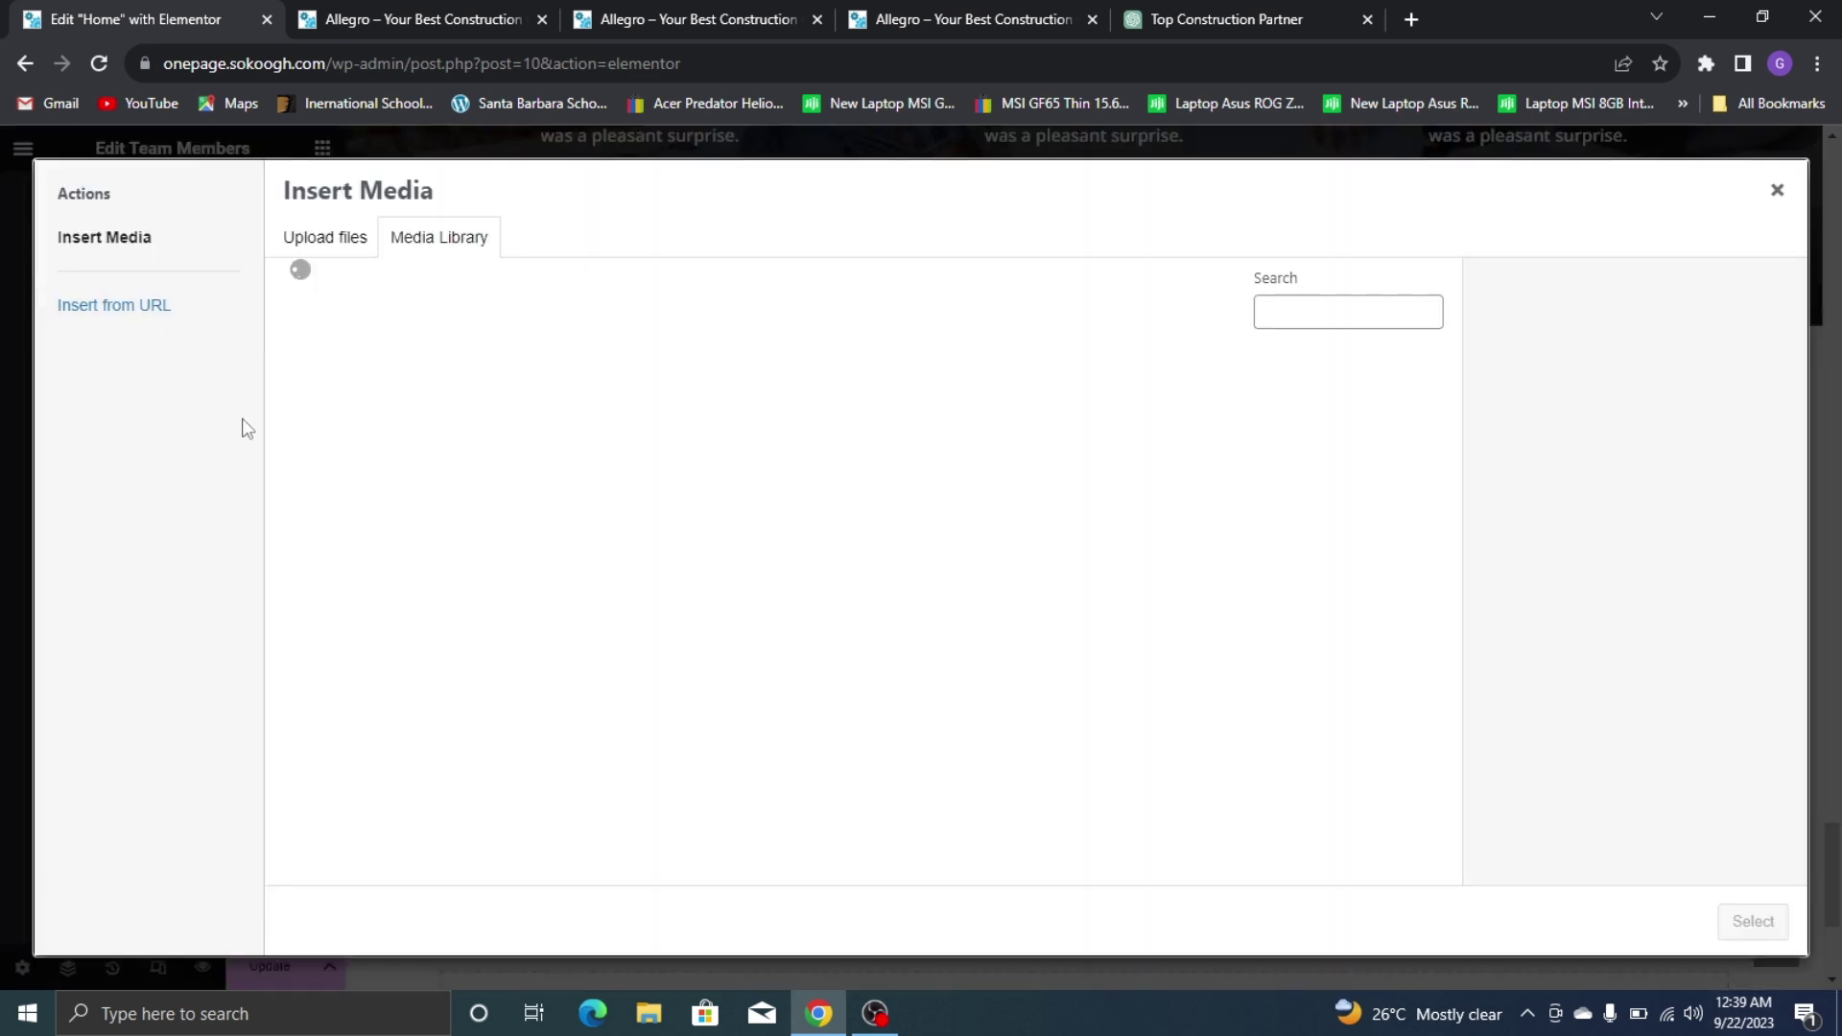
{"action": "left_click", "coordinate": [789, 615]}
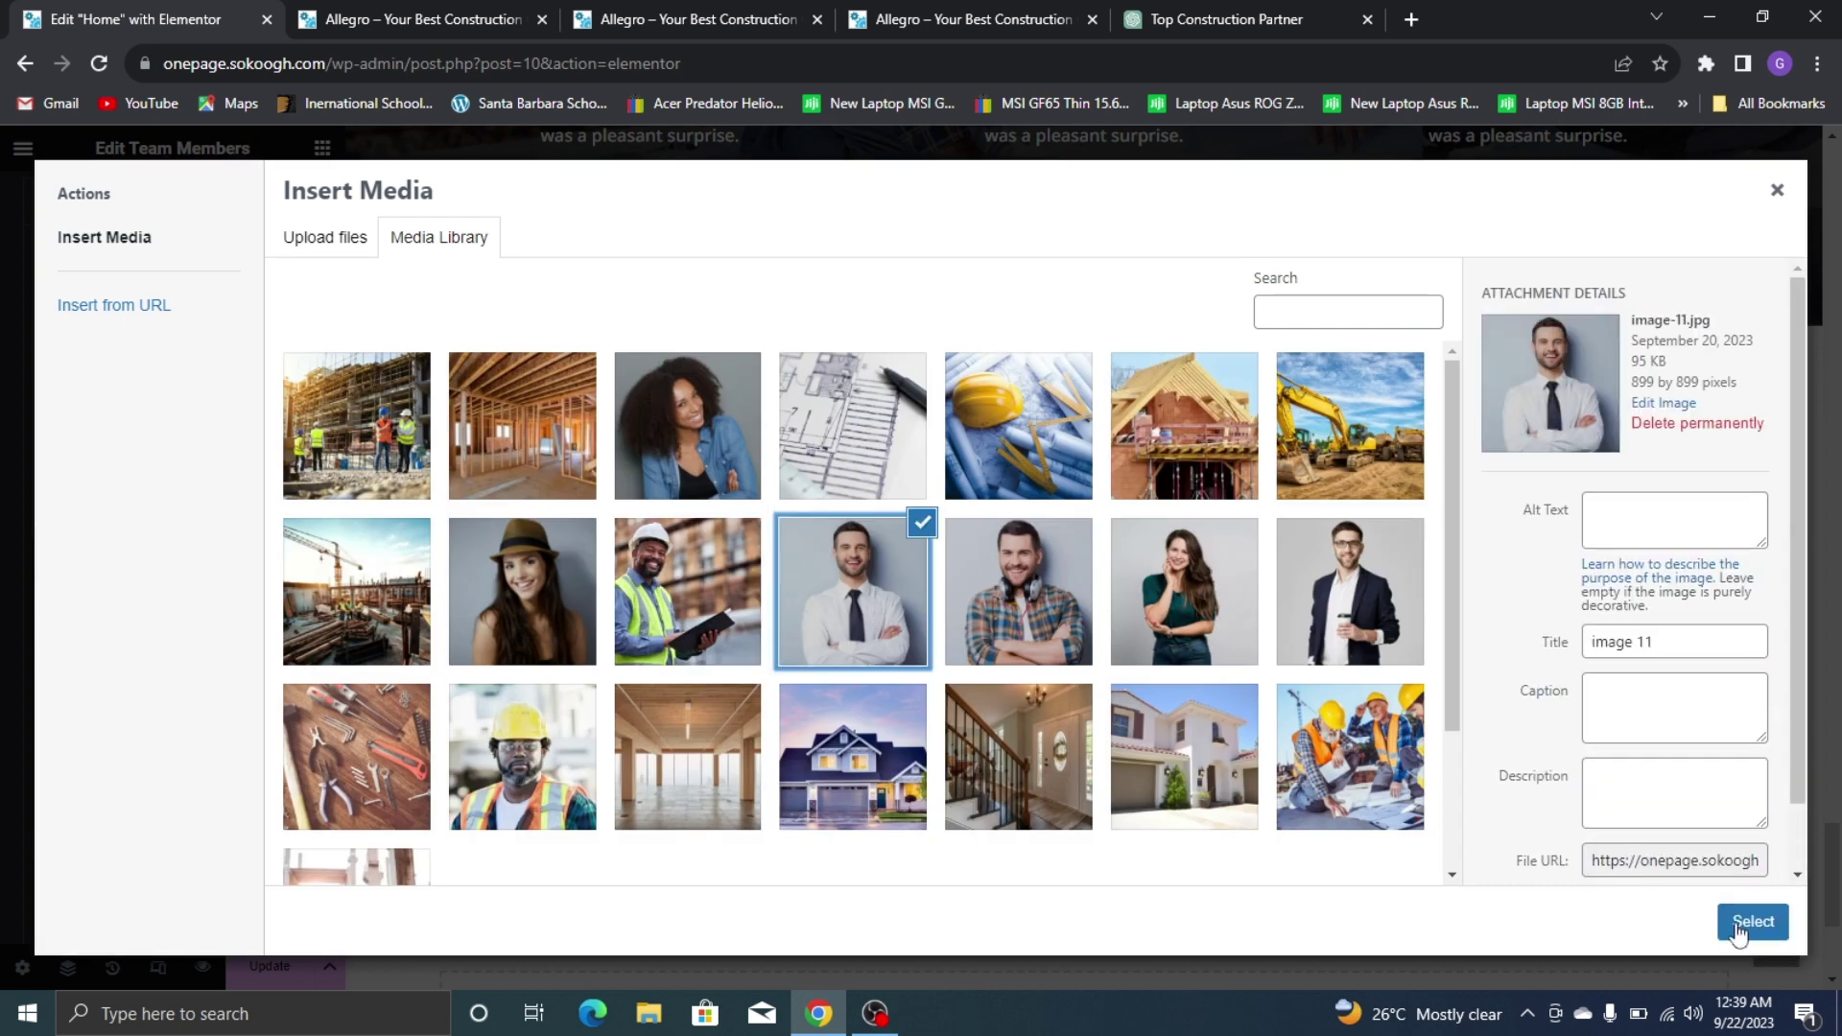
{"action": "left_click", "coordinate": [1738, 927]}
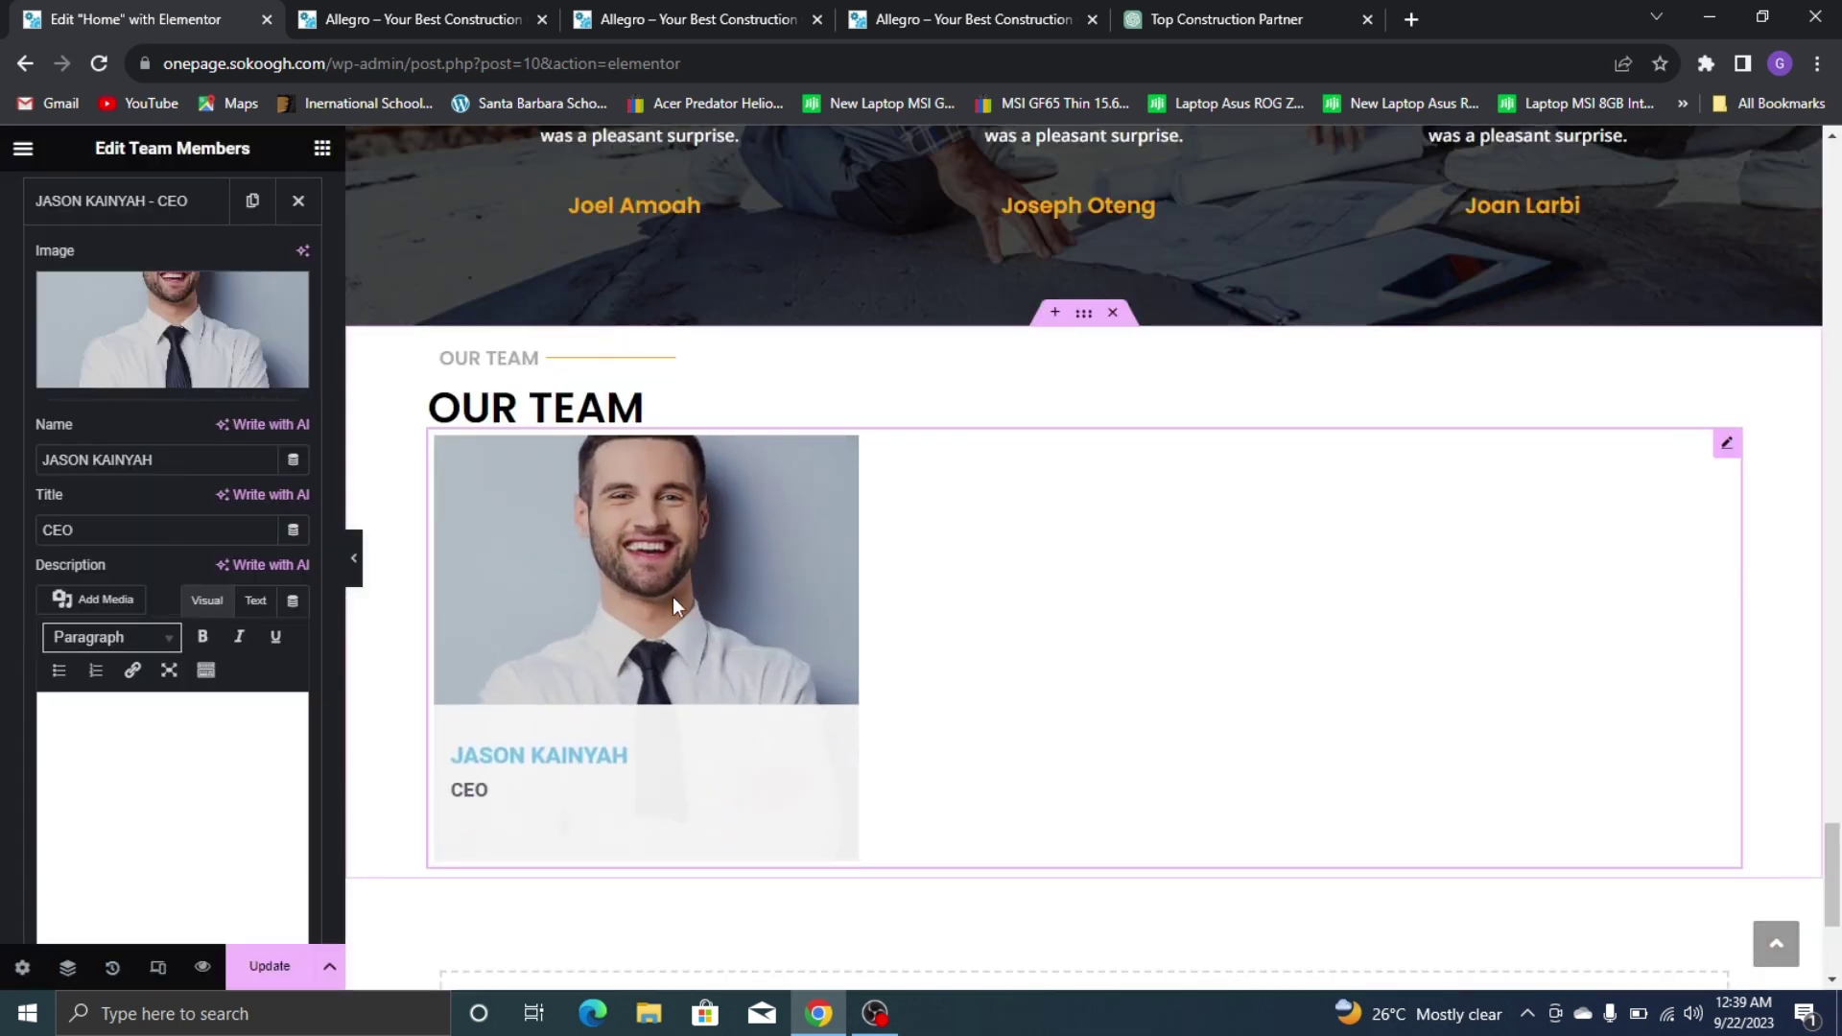
{"action": "left_click", "coordinate": [201, 223]}
Duplicate the team member until the widget holds six member cards
{"action": "left_click", "coordinate": [532, 12]}
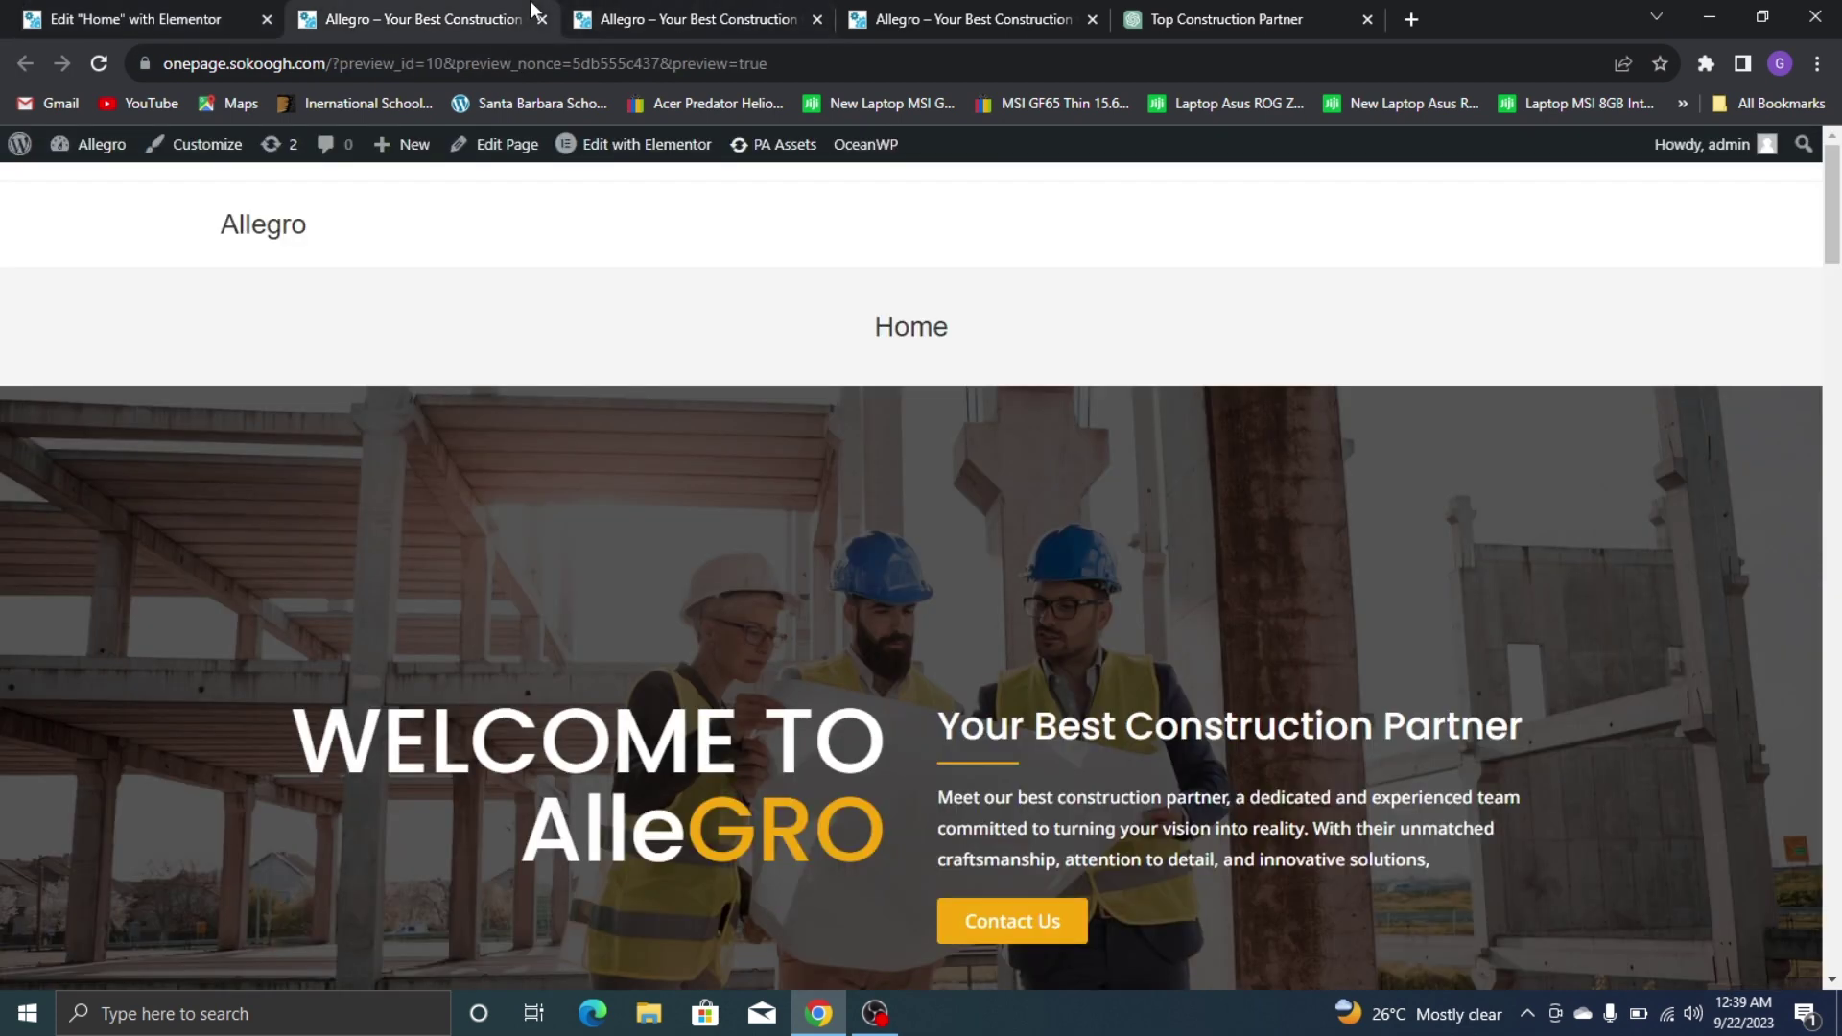
{"action": "left_click", "coordinate": [915, 3]}
{"action": "left_click", "coordinate": [44, 4]}
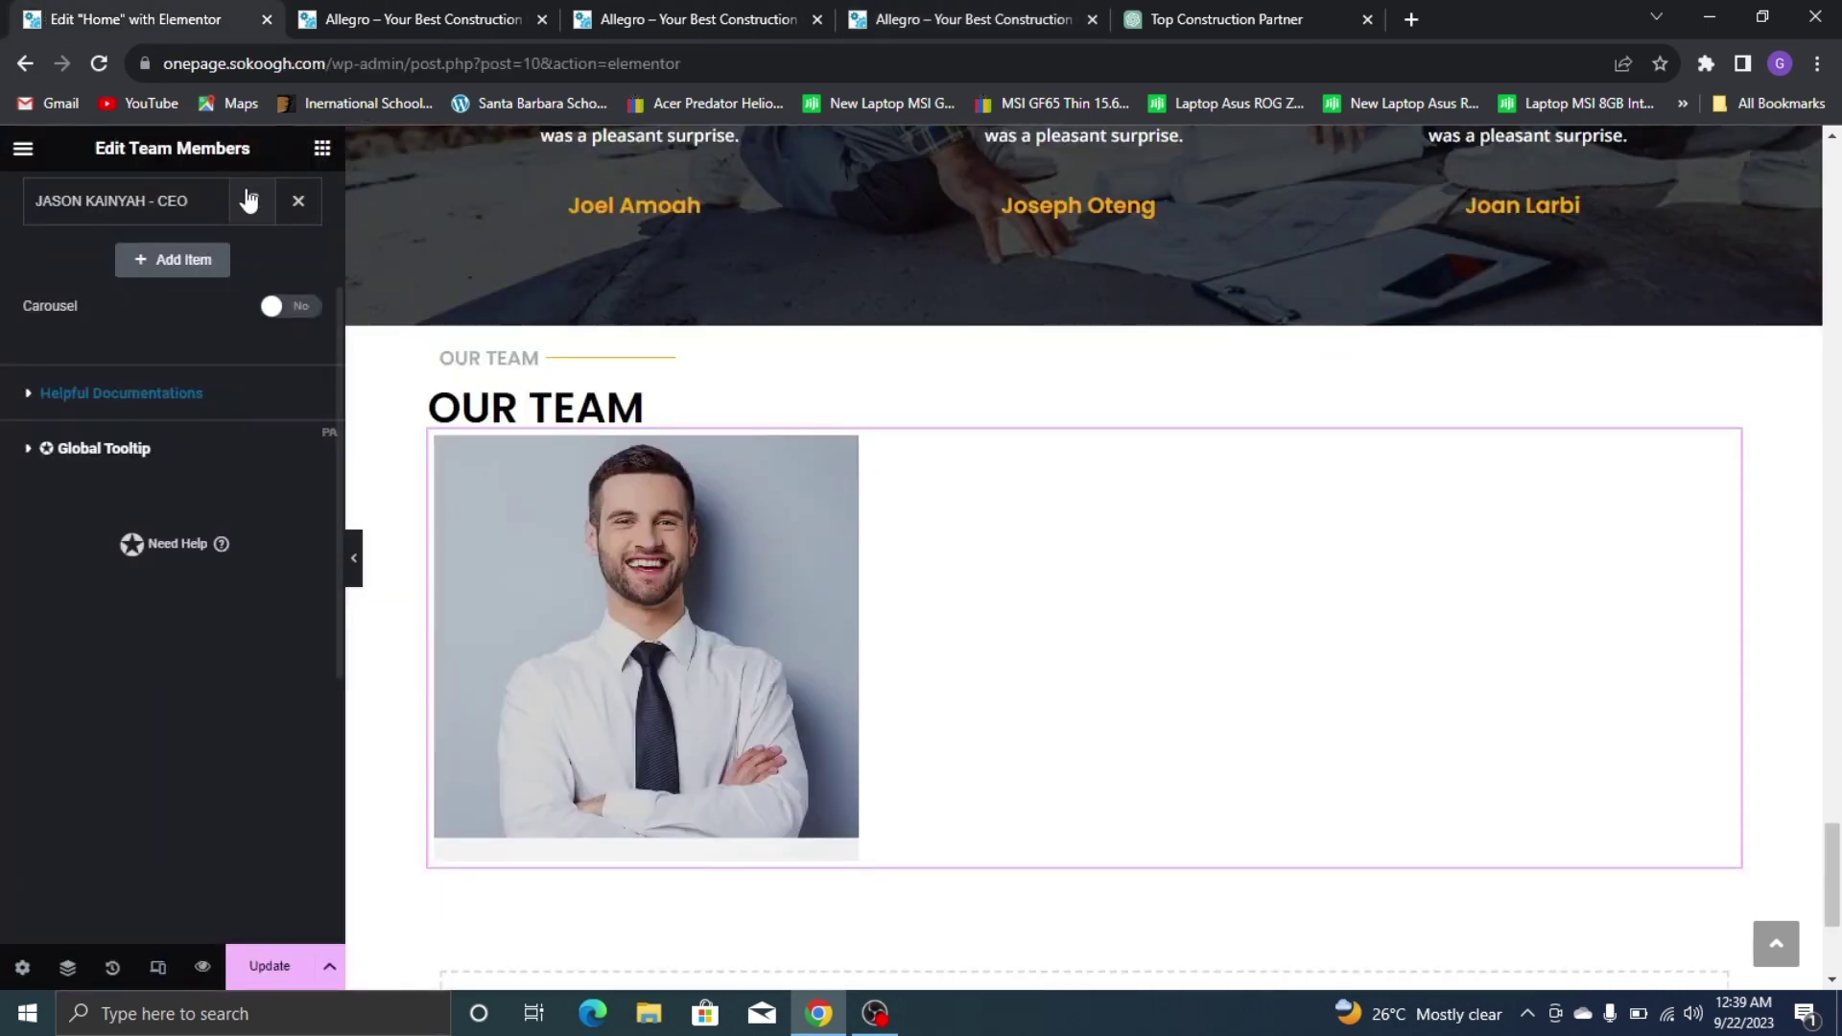
{"action": "left_click", "coordinate": [255, 202]}
{"action": "left_click", "coordinate": [280, 205]}
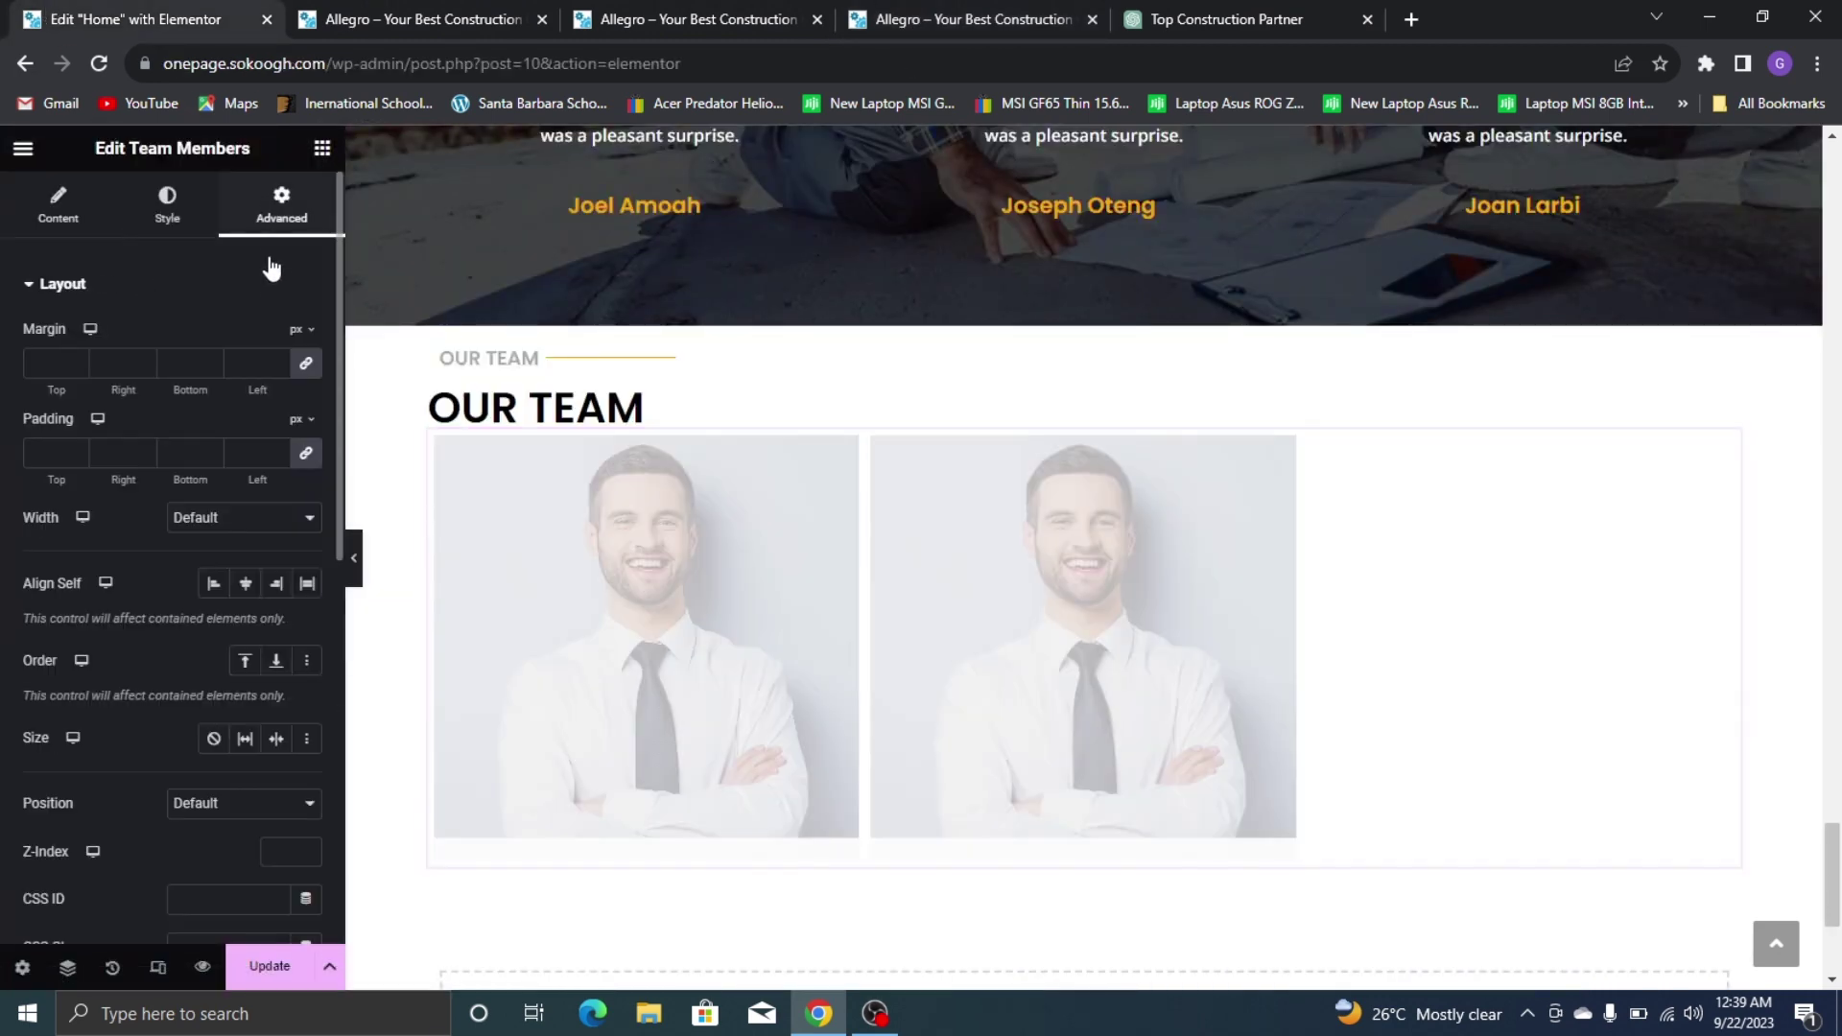
{"action": "left_click", "coordinate": [58, 204]}
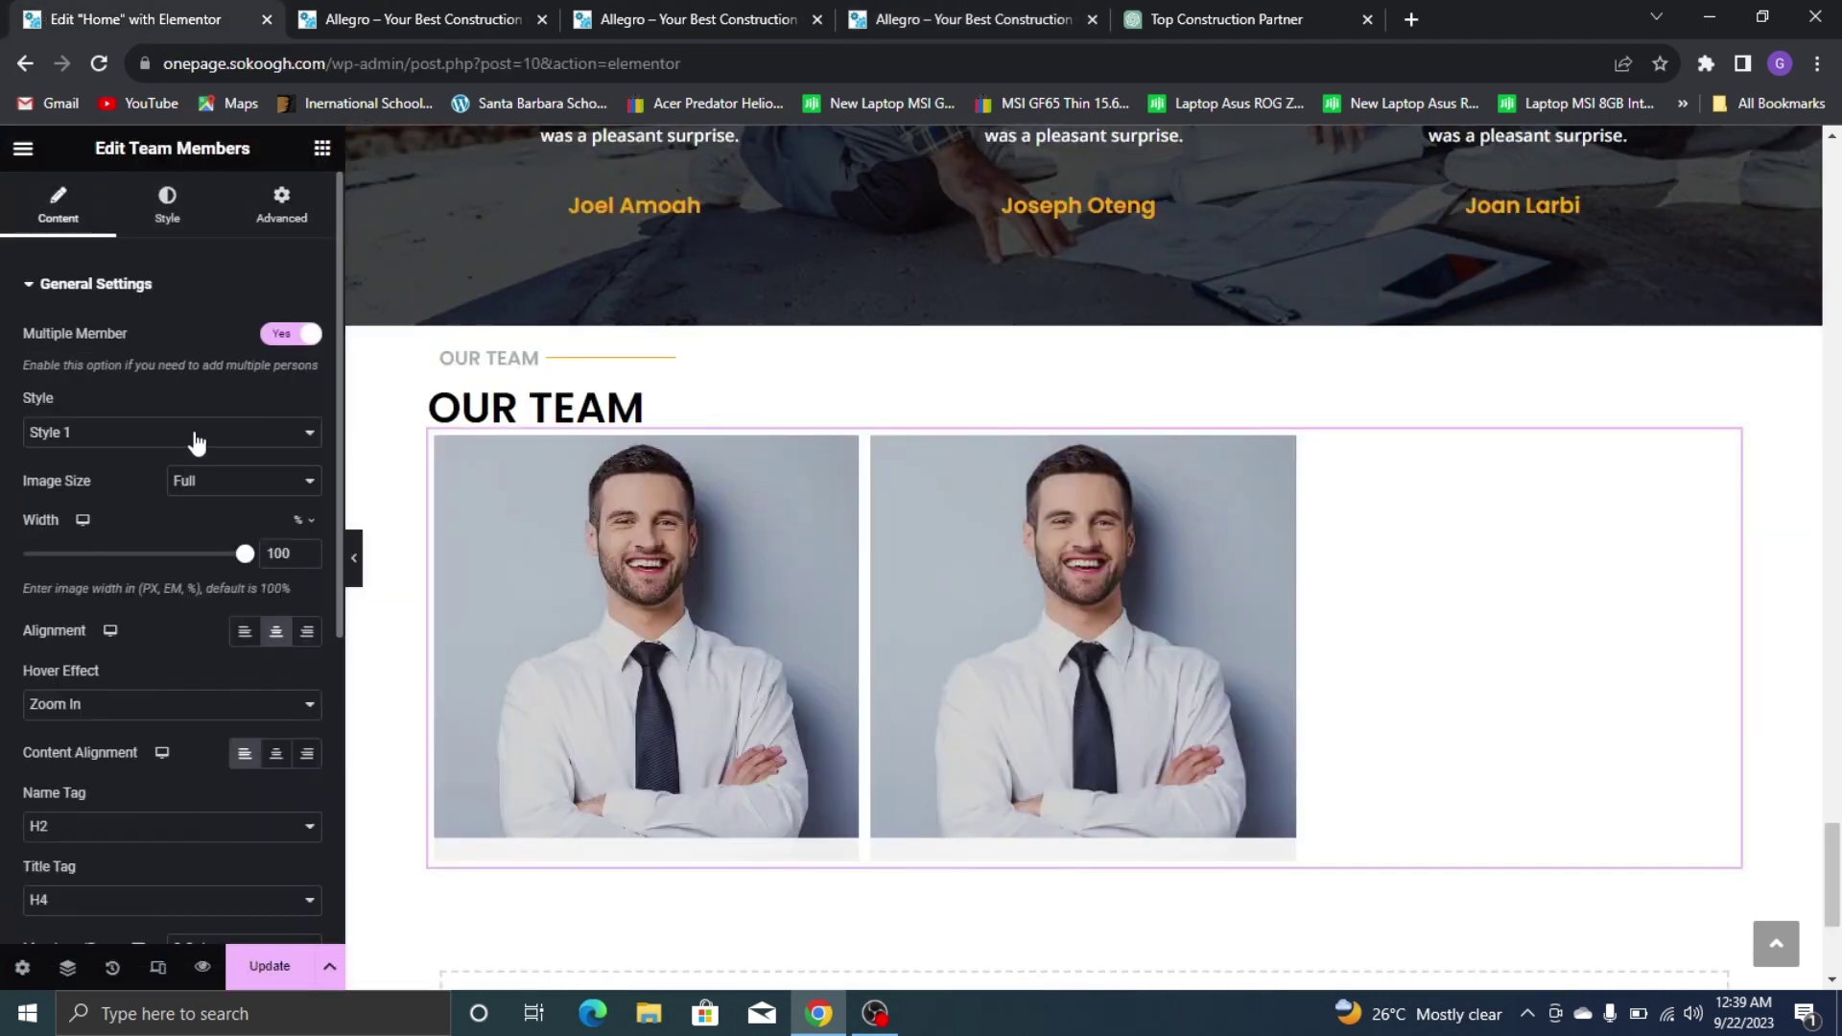
{"action": "scroll", "coordinate": [135, 441], "scroll_direction": "down", "scroll_amount": 5}
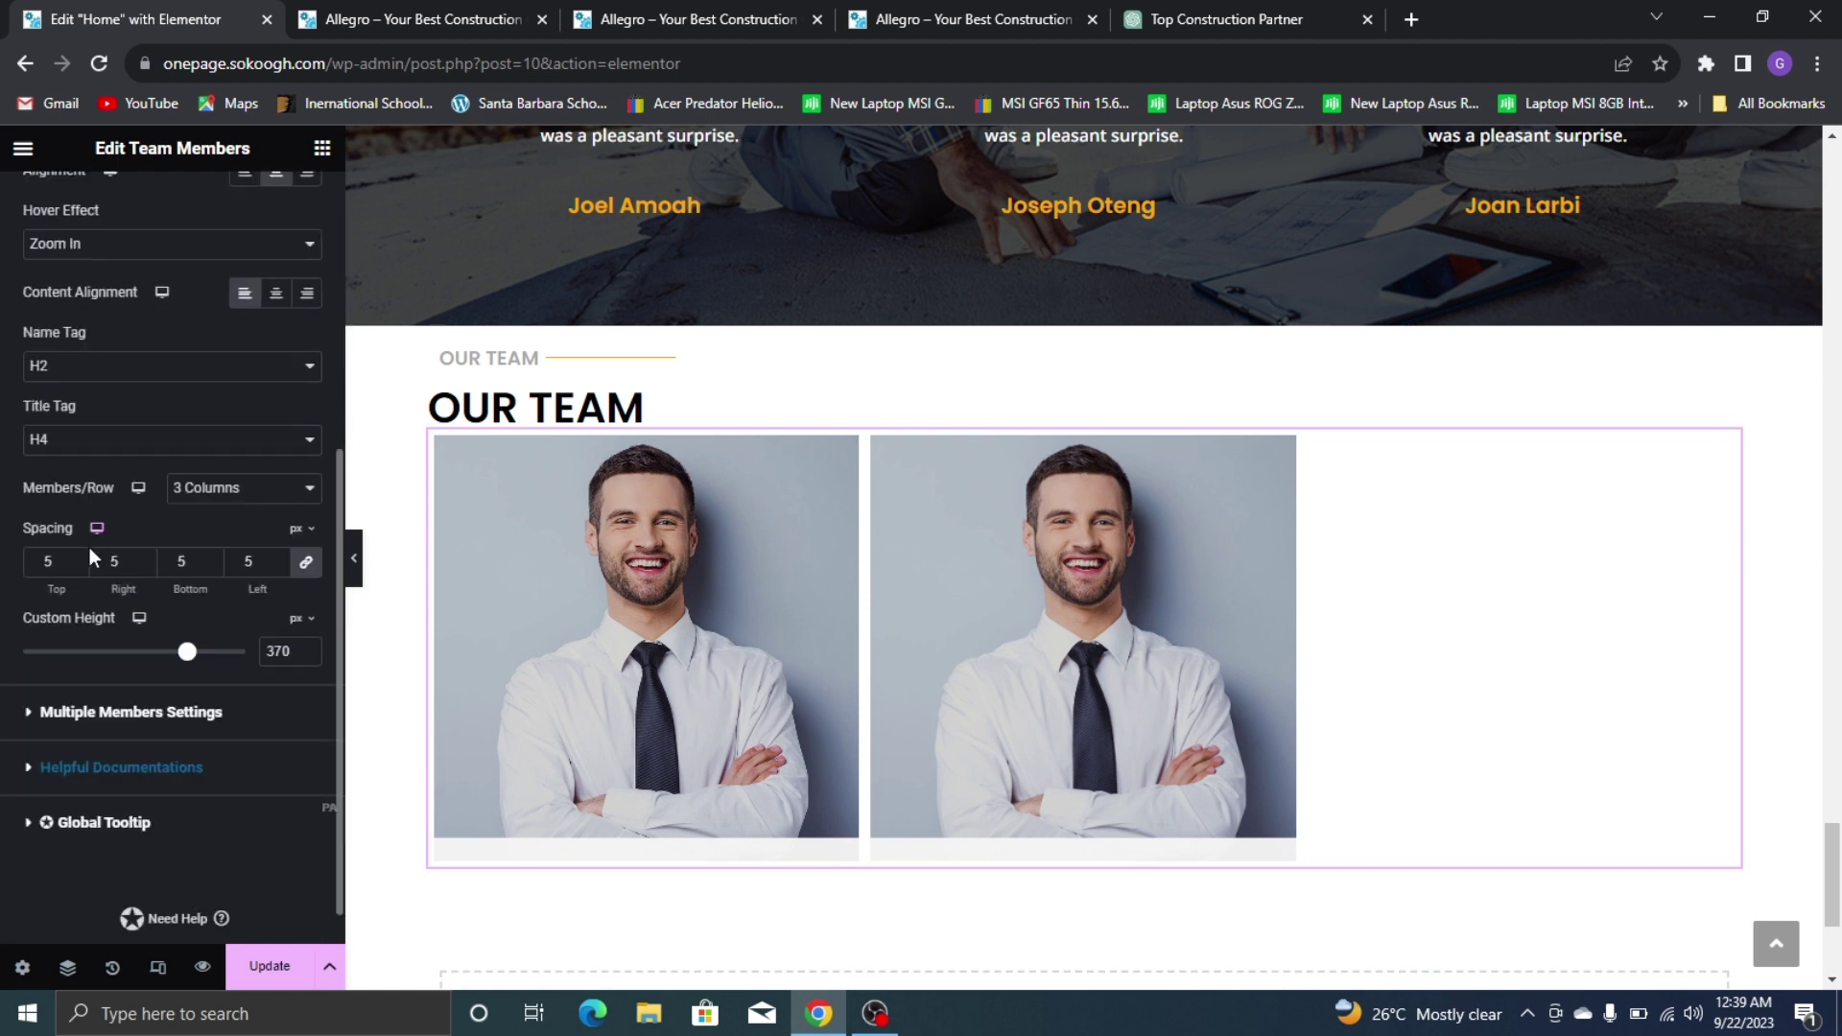
{"action": "left_click", "coordinate": [139, 729]}
{"action": "left_click", "coordinate": [250, 489]}
{"action": "left_click", "coordinate": [250, 488]}
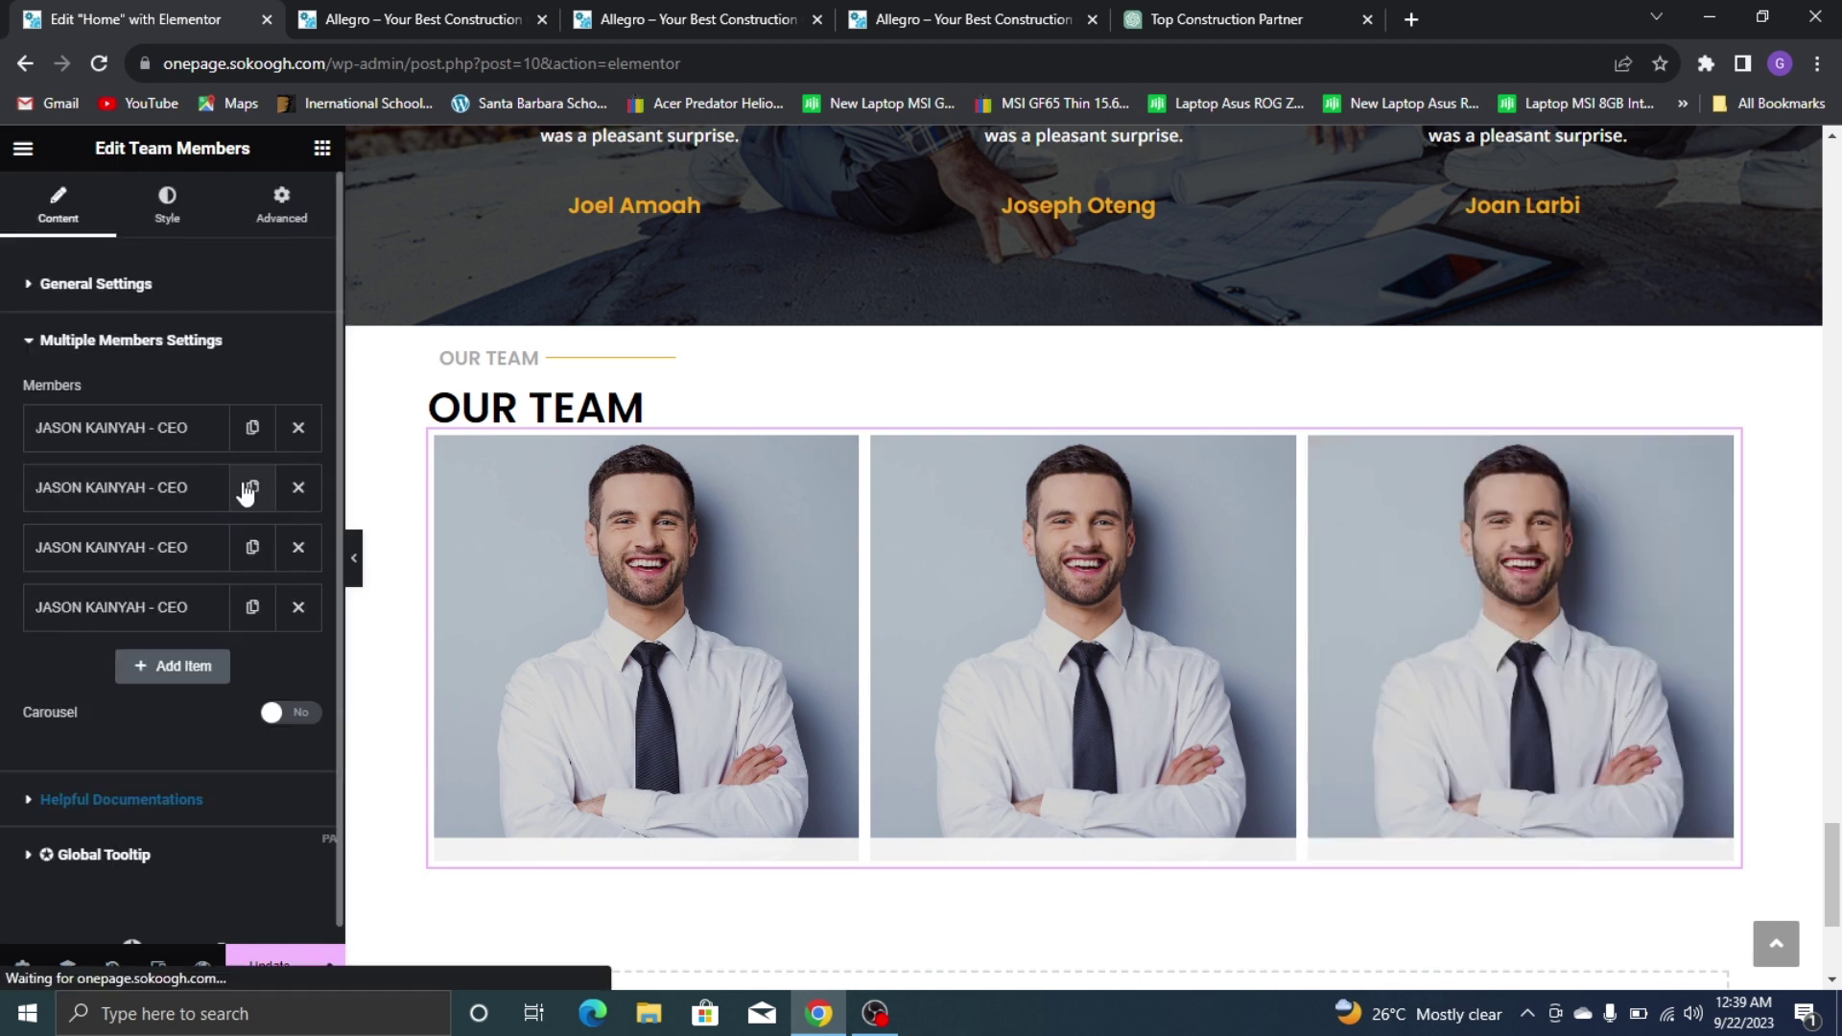
{"action": "left_click", "coordinate": [250, 488]}
{"action": "left_click", "coordinate": [251, 488]}
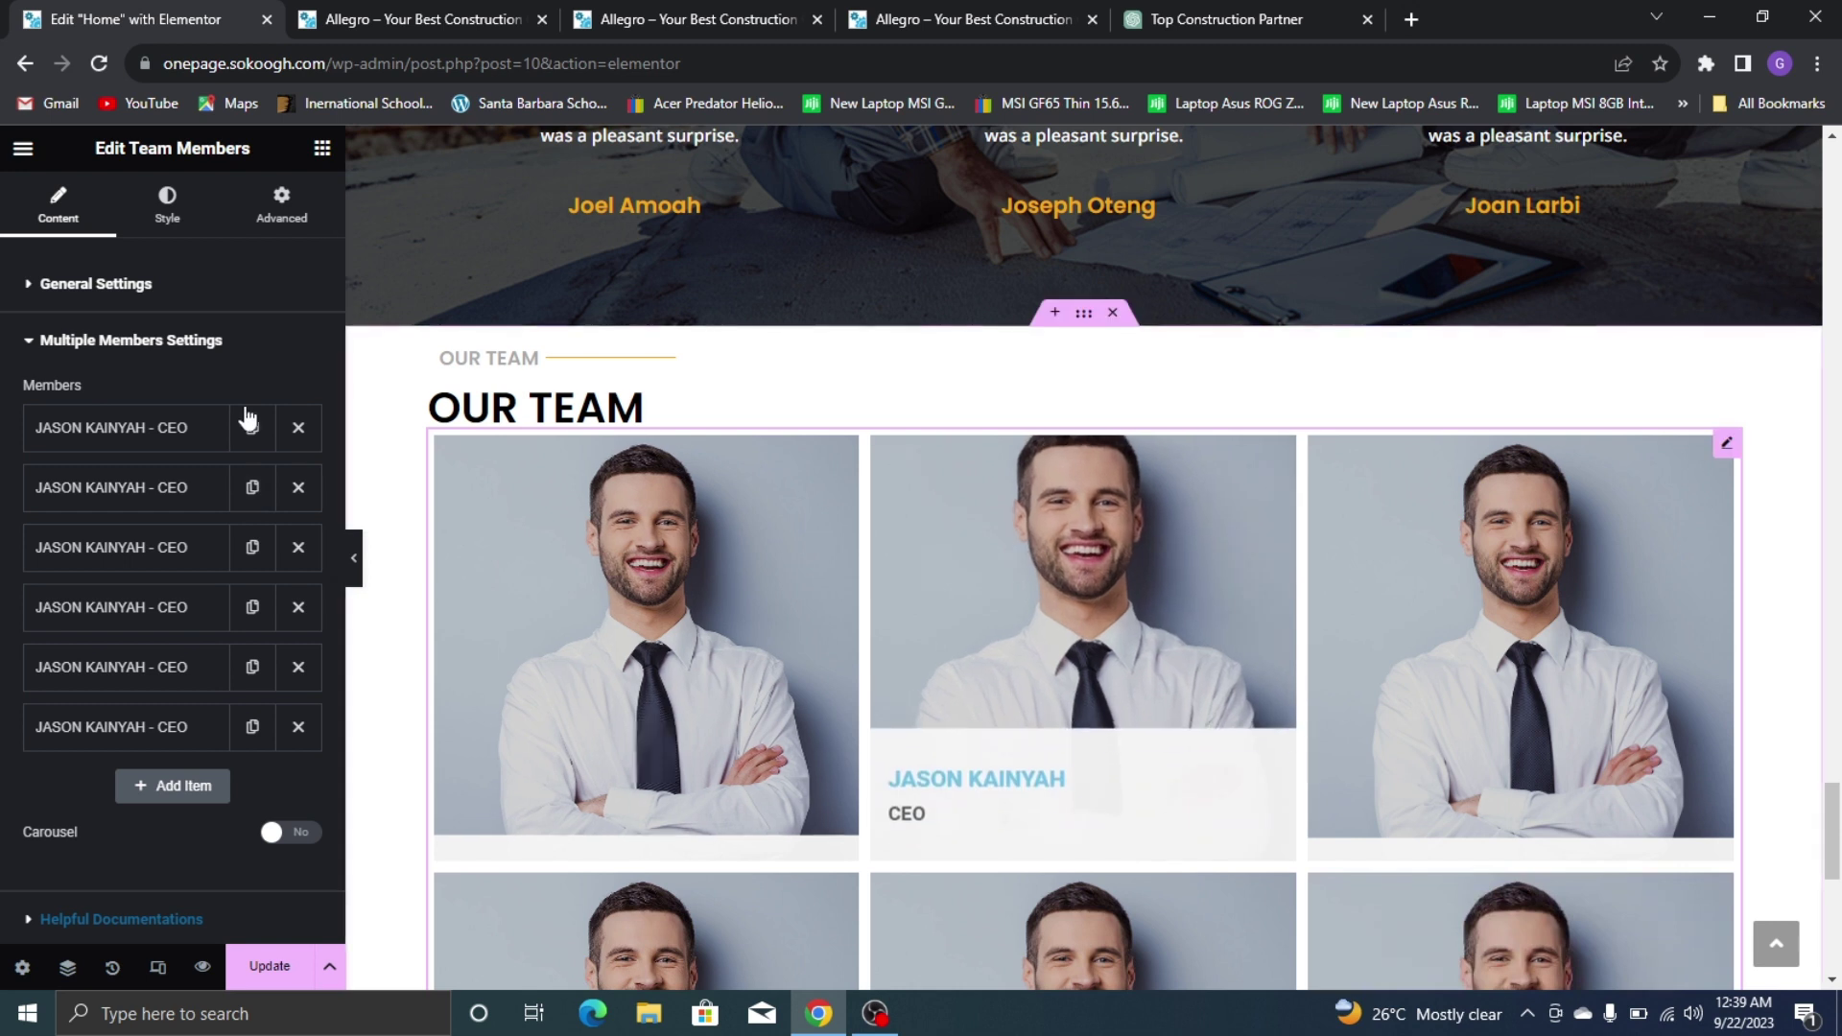
Adjust the card layout, bringing the custom card height to 430 px
{"action": "left_click", "coordinate": [90, 290]}
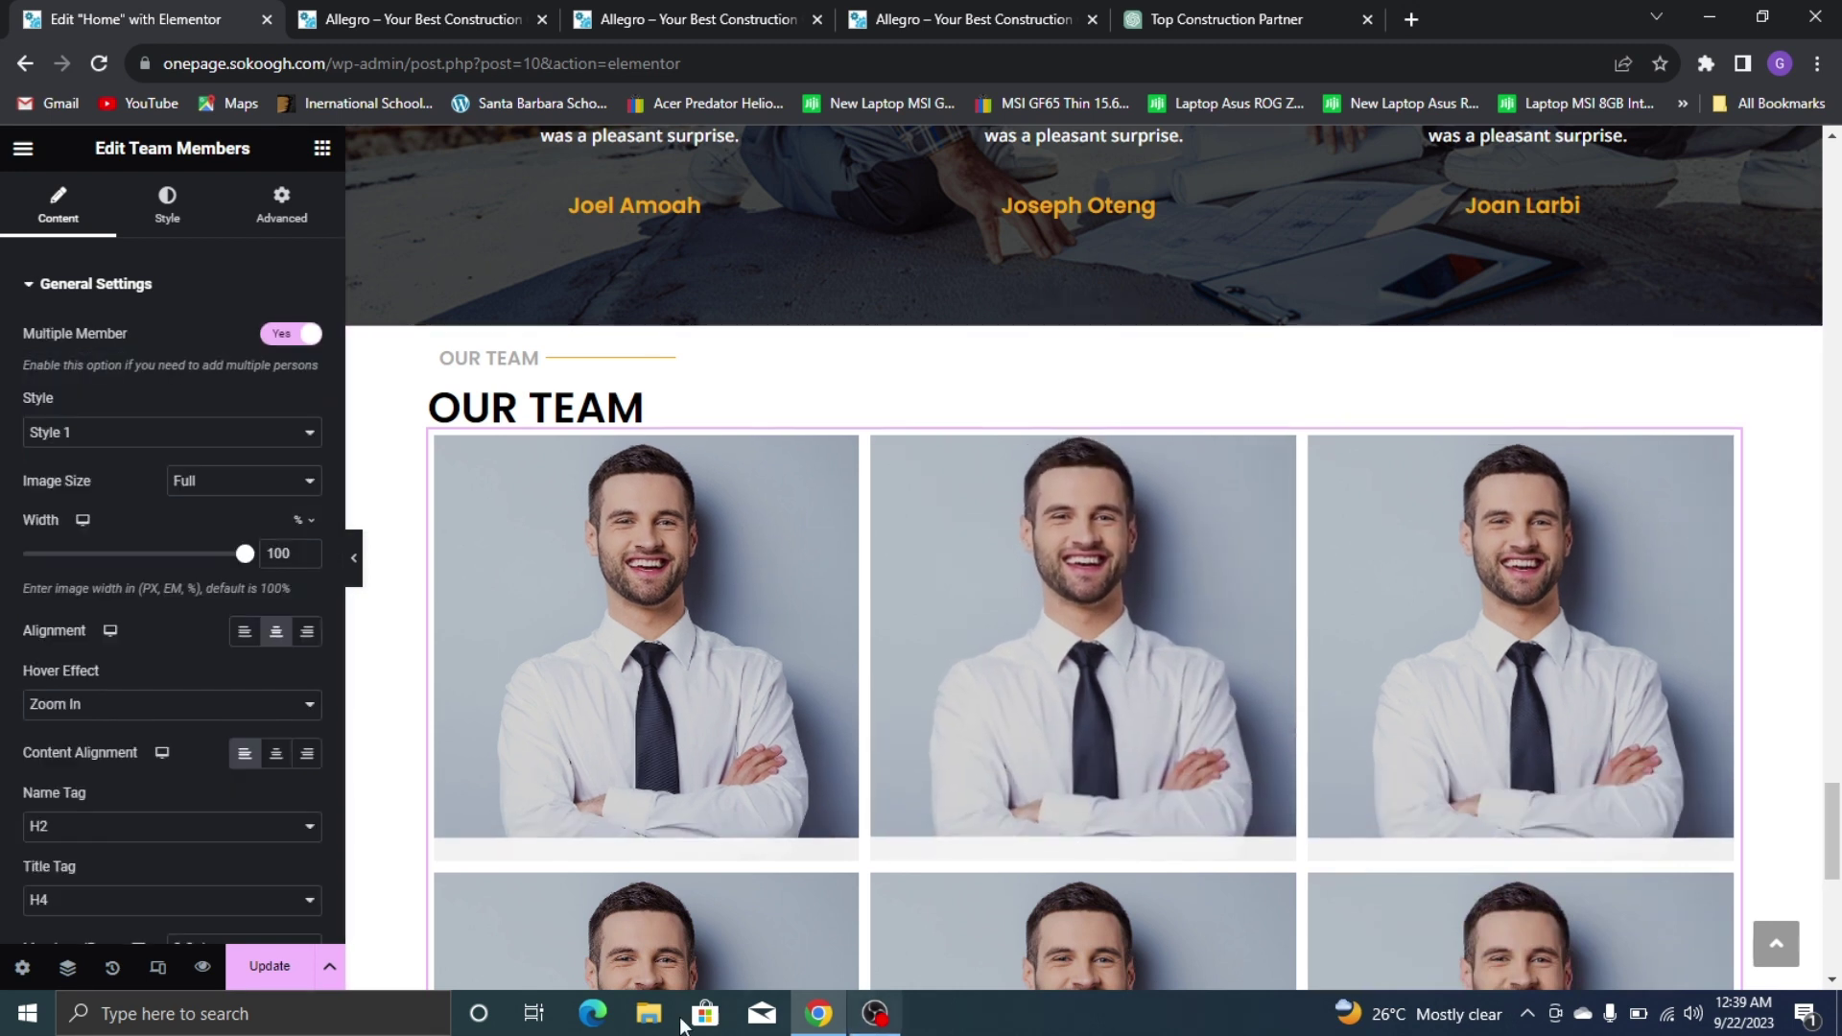
{"action": "scroll", "coordinate": [1050, 624], "scroll_direction": "down", "scroll_amount": 3}
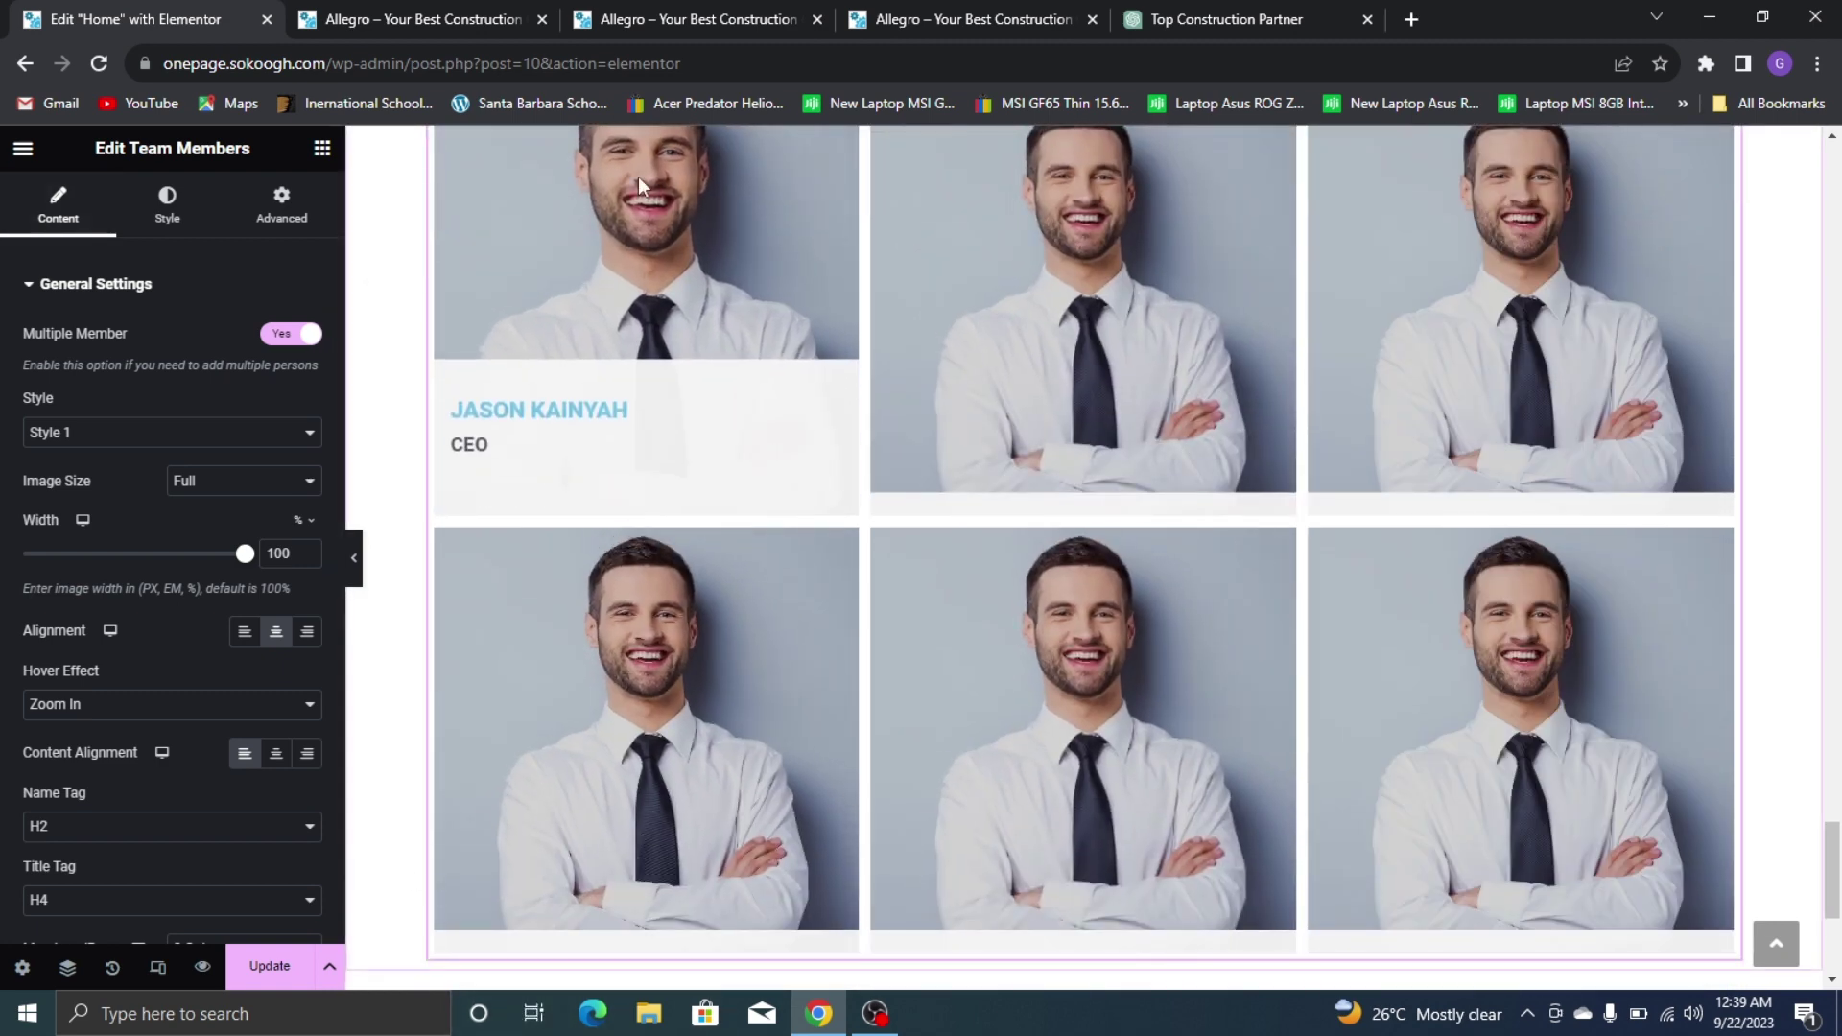
{"action": "scroll", "coordinate": [1240, 648], "scroll_direction": "down", "scroll_amount": 5}
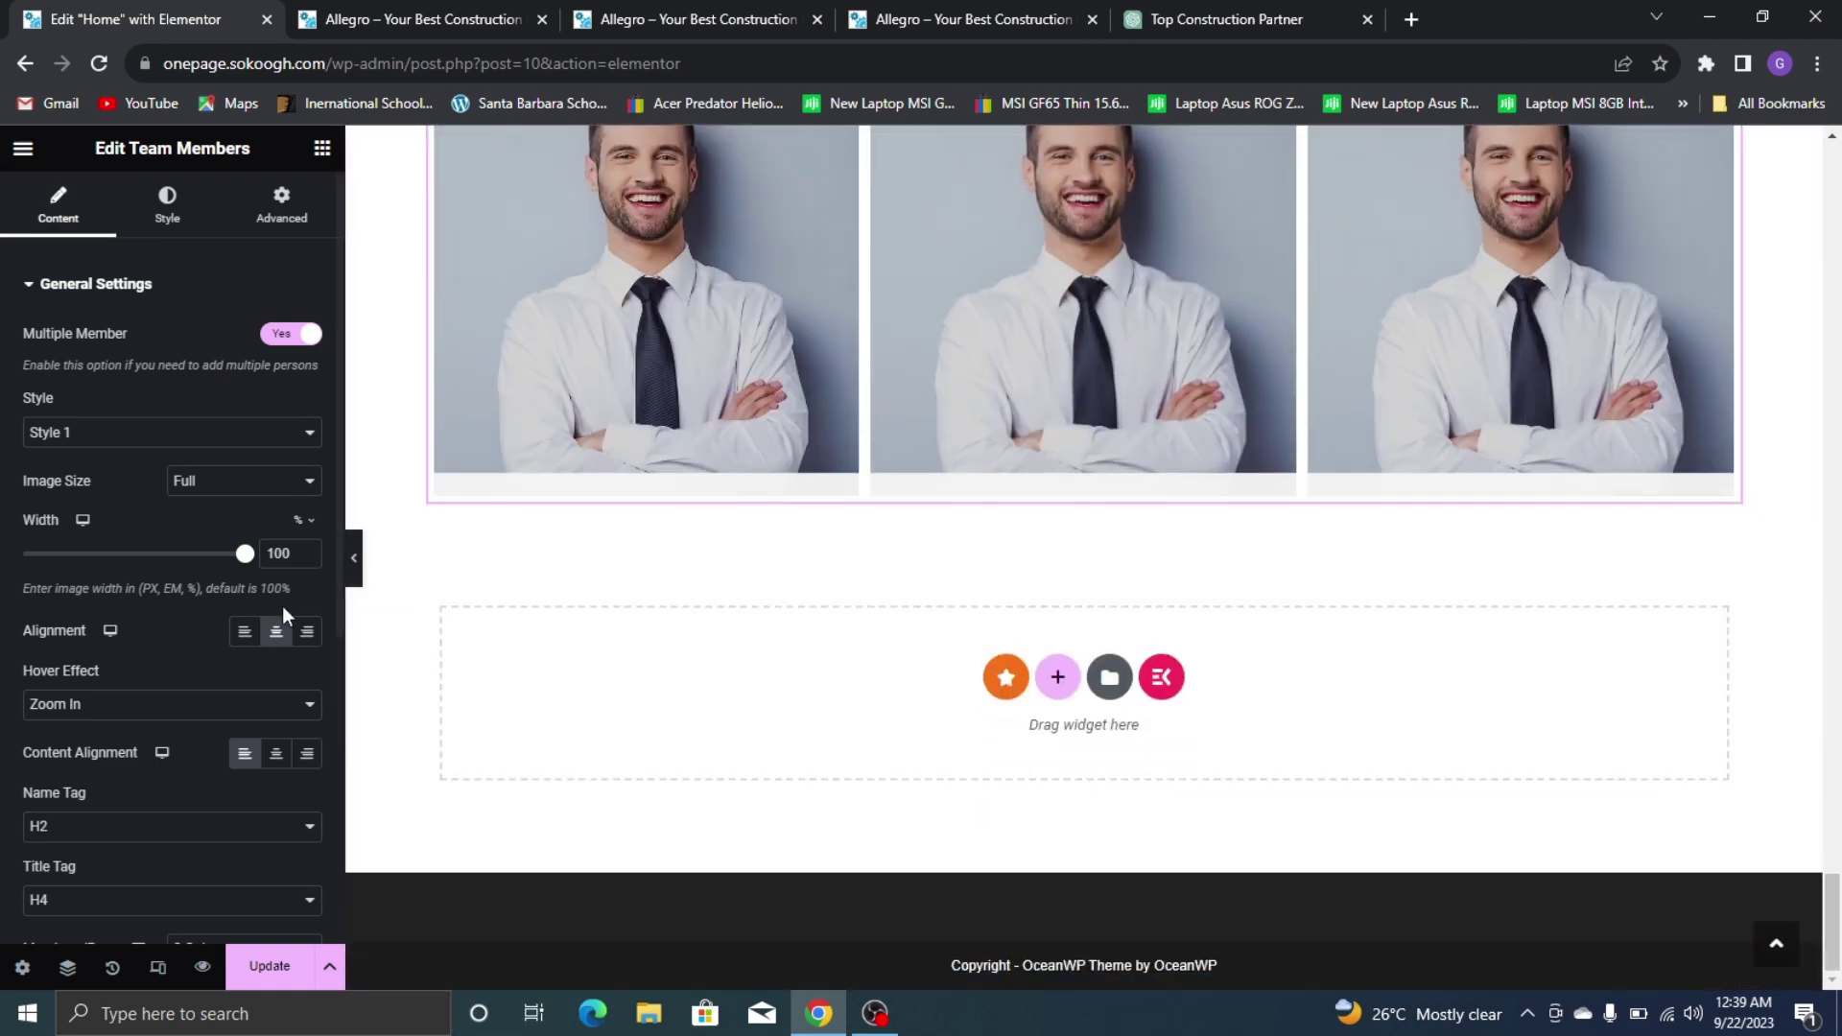
{"action": "scroll", "coordinate": [282, 606], "scroll_direction": "down", "scroll_amount": 5}
{"action": "scroll", "coordinate": [819, 477], "scroll_direction": "up", "scroll_amount": 2}
{"action": "scroll", "coordinate": [818, 477], "scroll_direction": "up", "scroll_amount": 6}
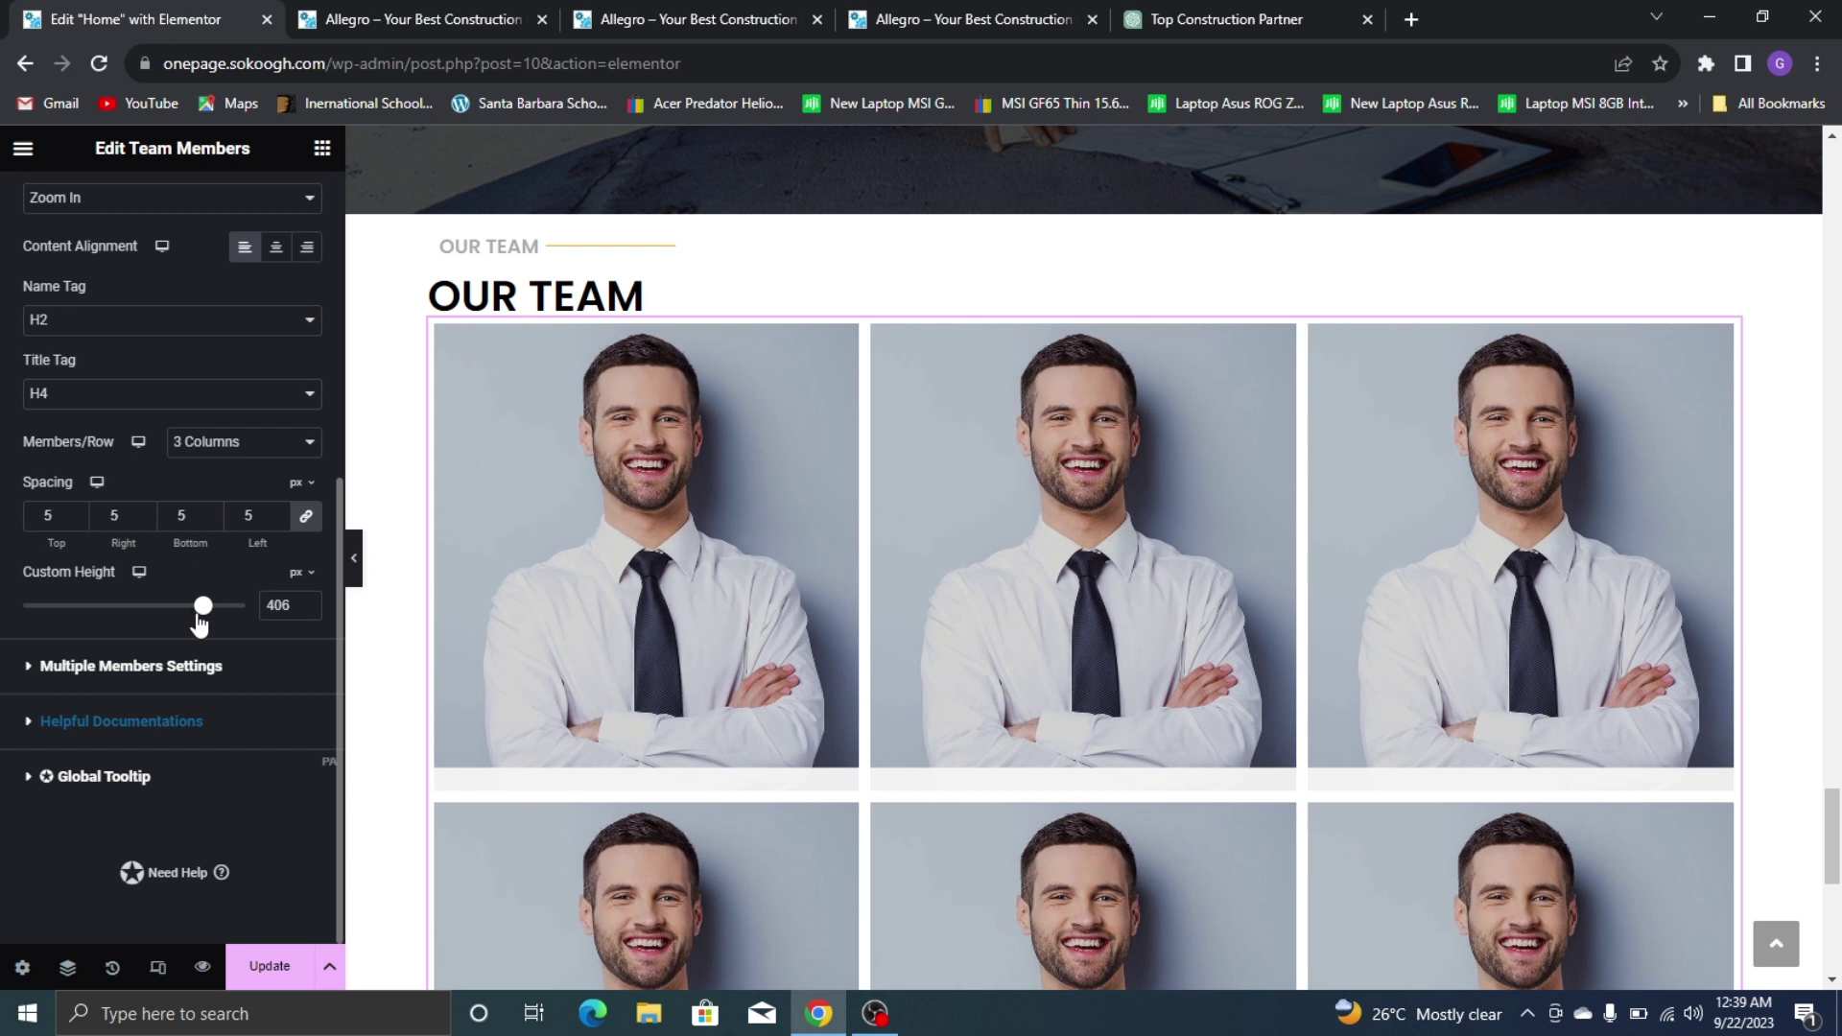
{"action": "left_click_drag", "start_coordinate": [197, 614], "coordinate": [216, 641]}
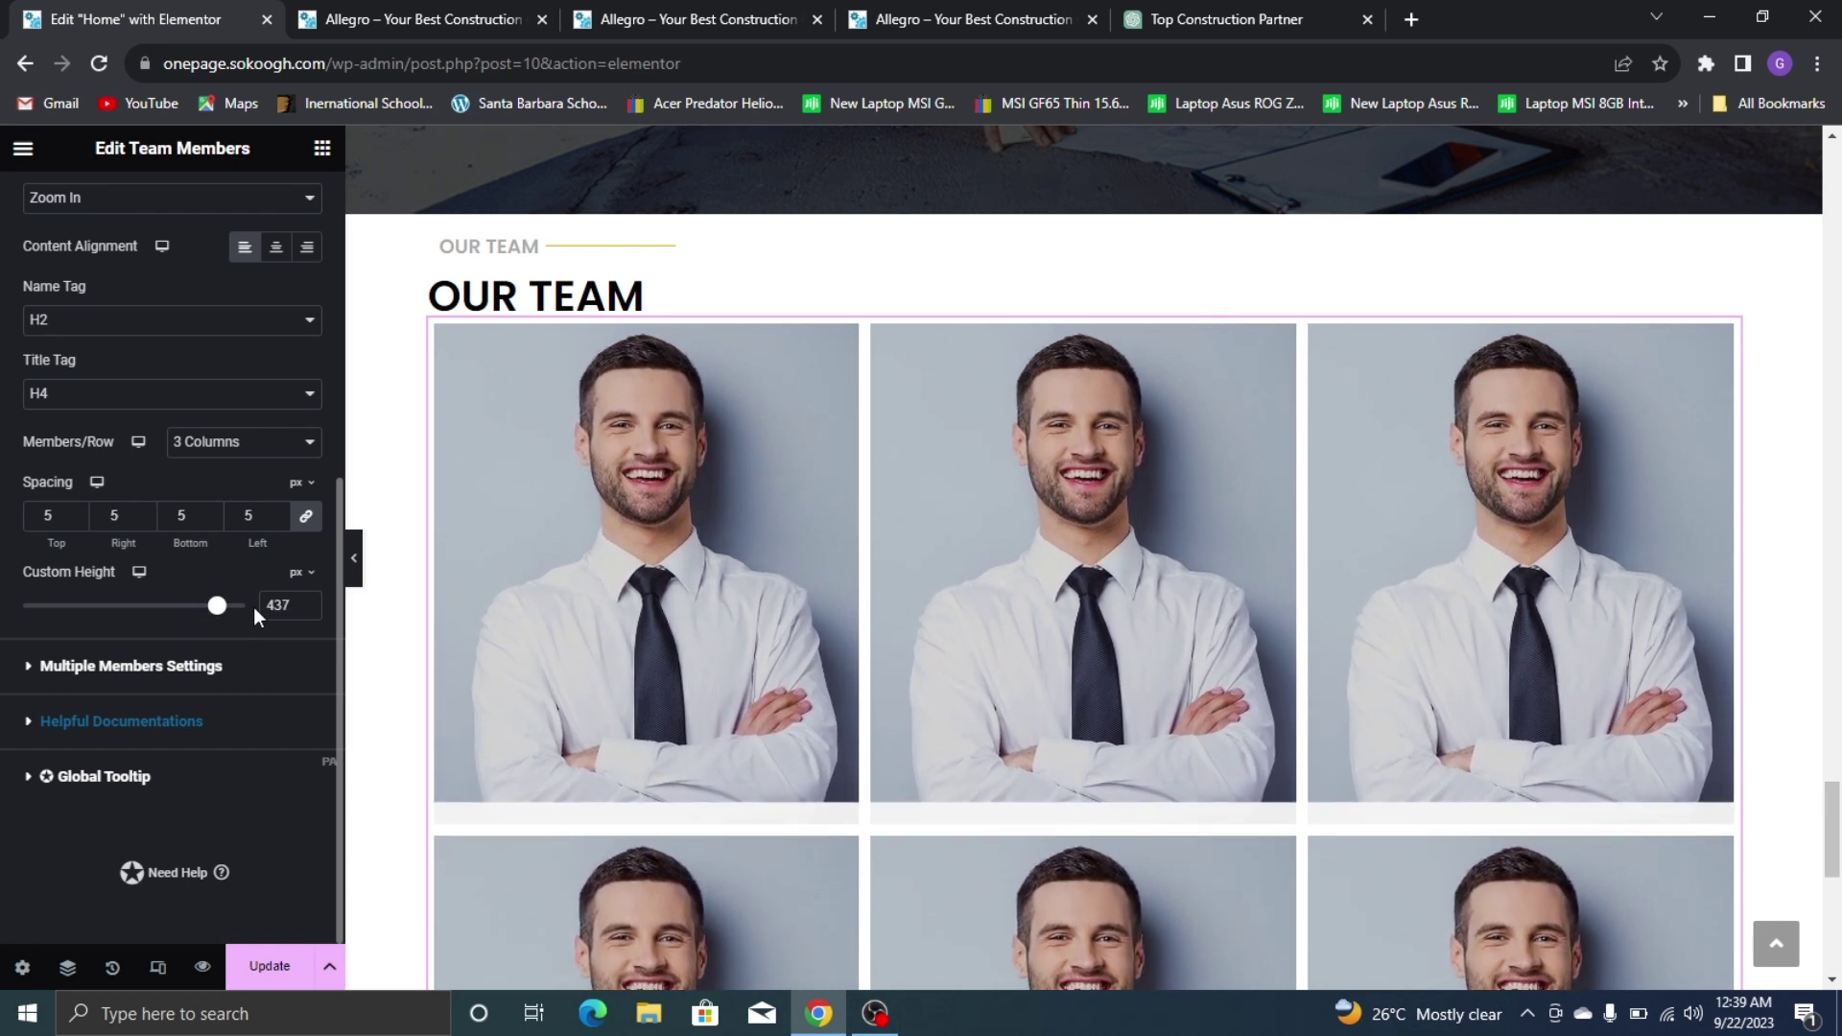
{"action": "left_click", "coordinate": [308, 611]}
{"action": "left_click", "coordinate": [308, 610]}
{"action": "left_click", "coordinate": [308, 611]}
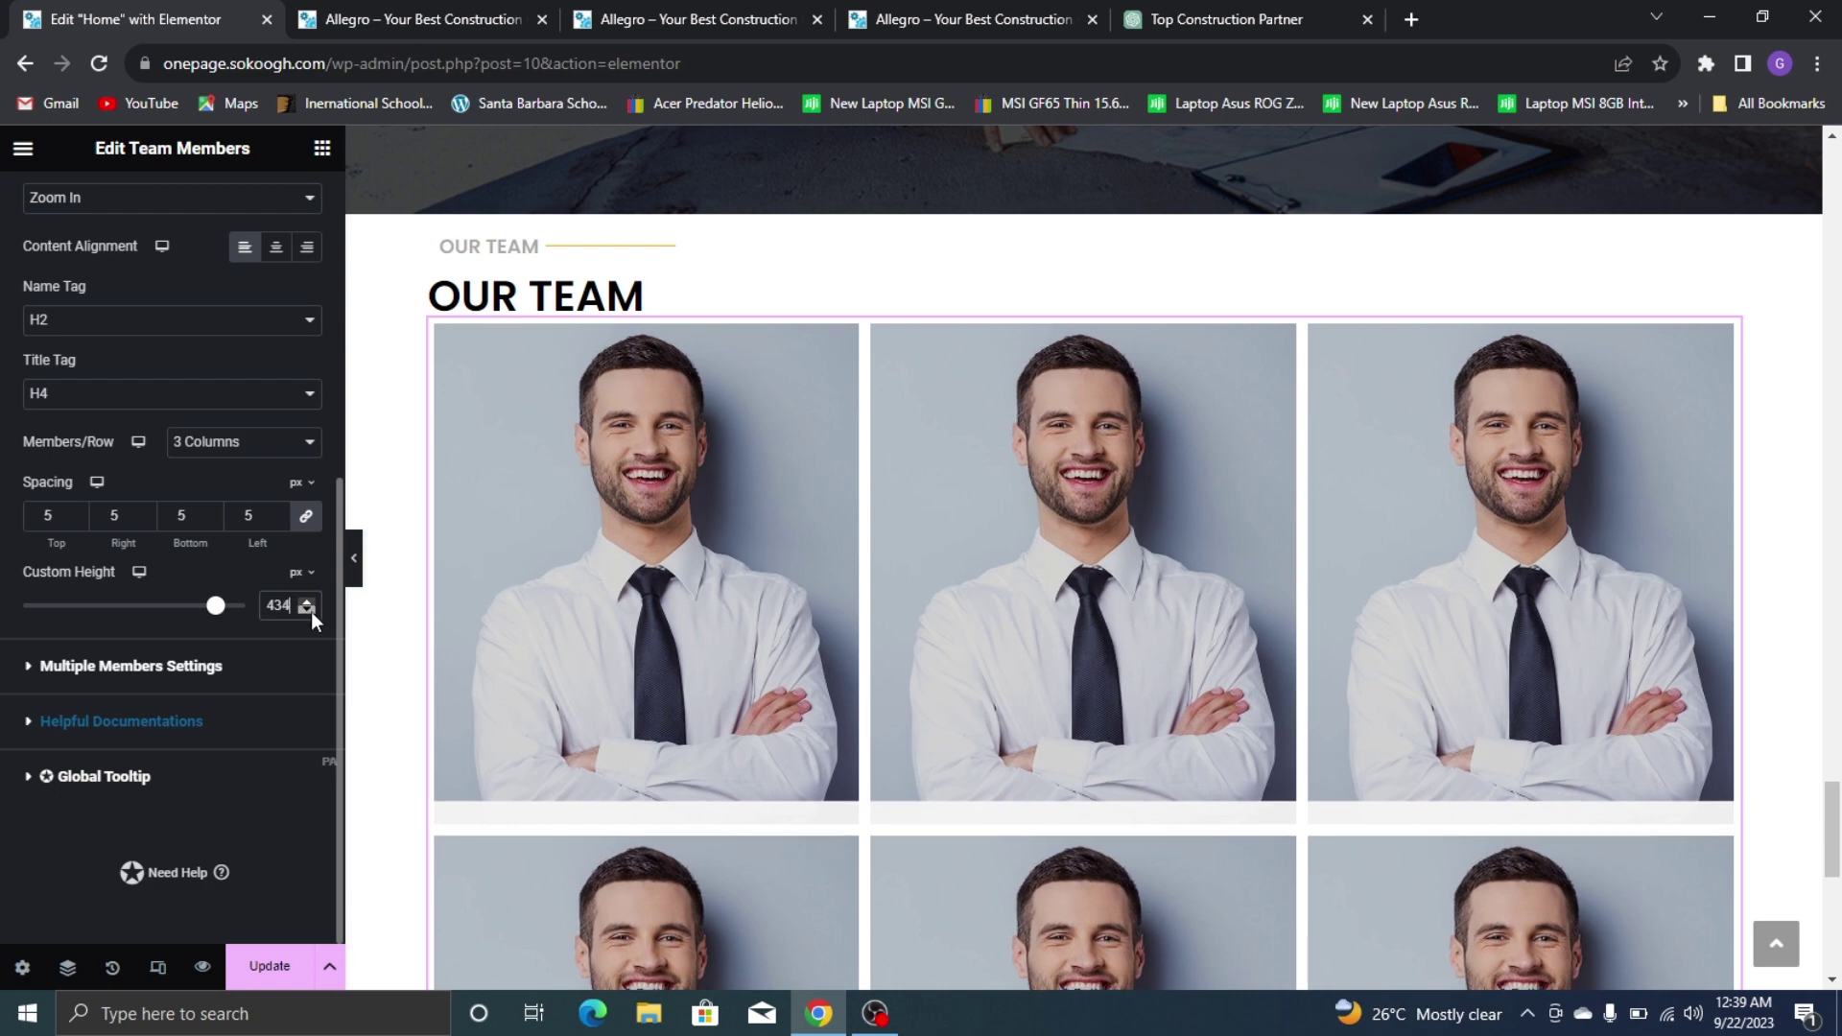
{"action": "left_click", "coordinate": [308, 610]}
{"action": "left_click", "coordinate": [311, 612]}
{"action": "left_click", "coordinate": [311, 612]}
{"action": "left_click", "coordinate": [311, 612]}
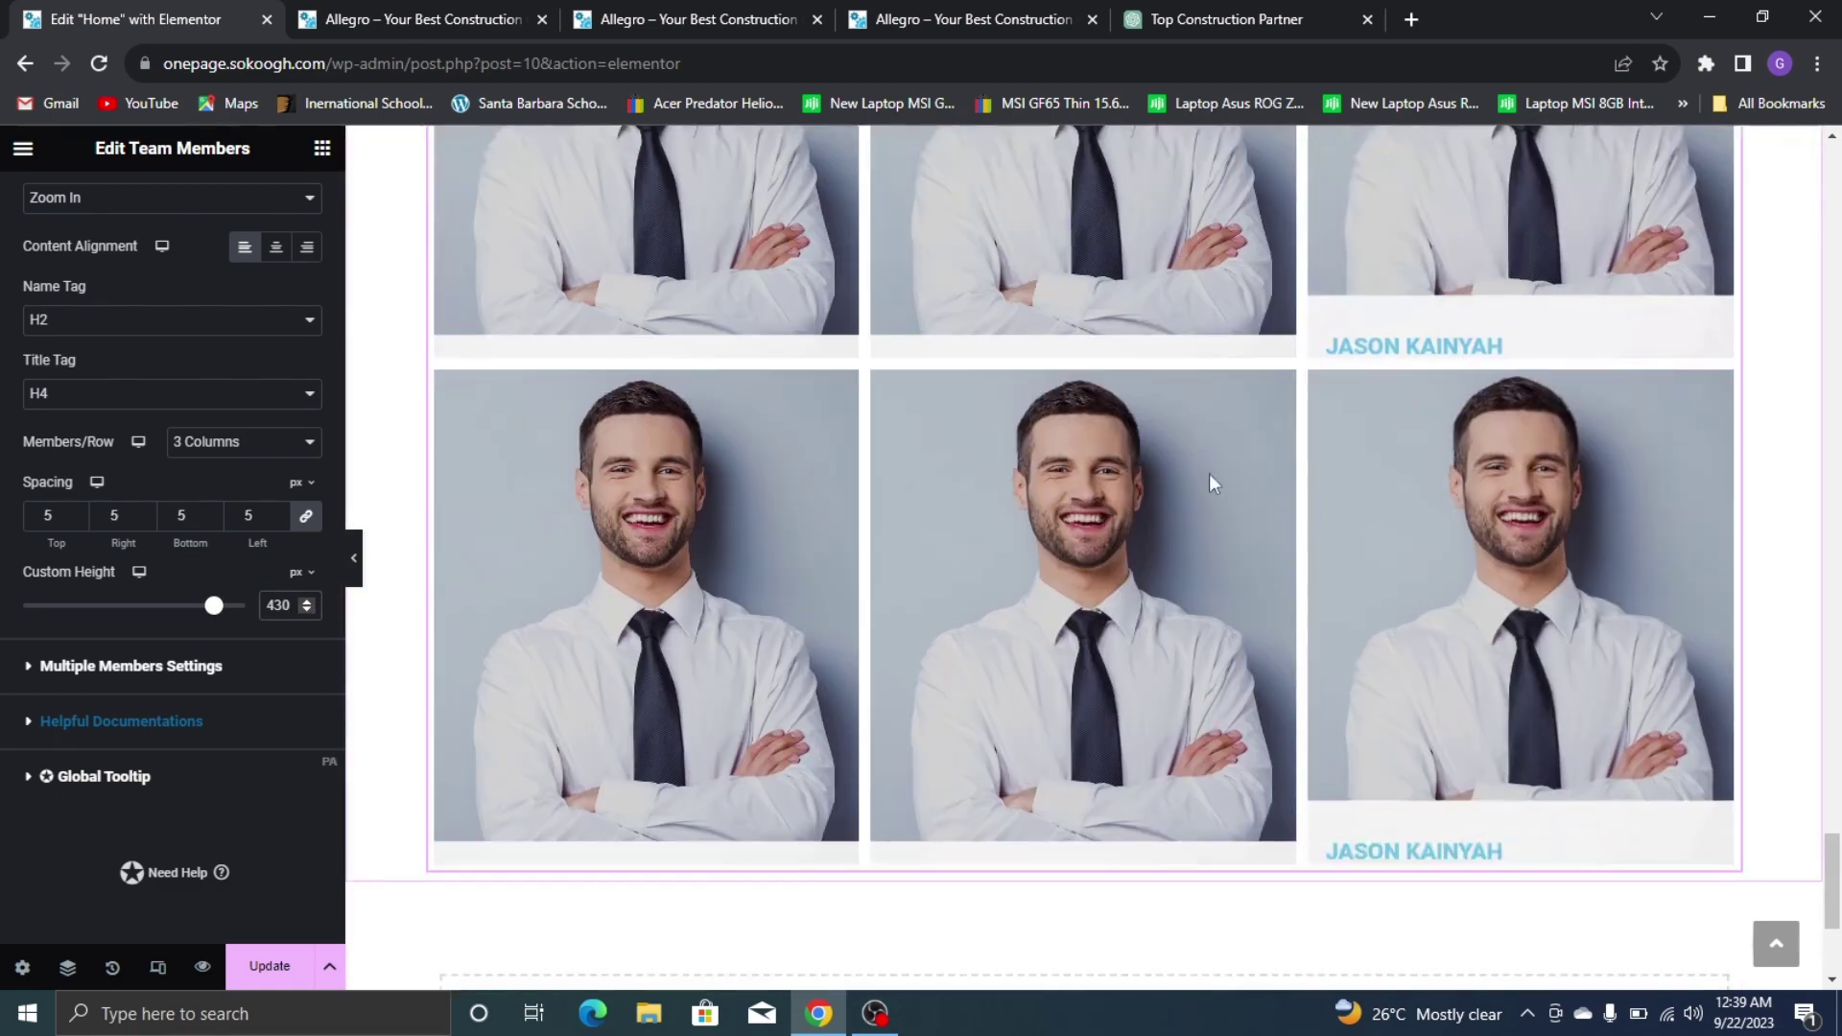
{"action": "scroll", "coordinate": [1132, 435], "scroll_direction": "down", "scroll_amount": 5}
{"action": "scroll", "coordinate": [1427, 658], "scroll_direction": "up", "scroll_amount": 6}
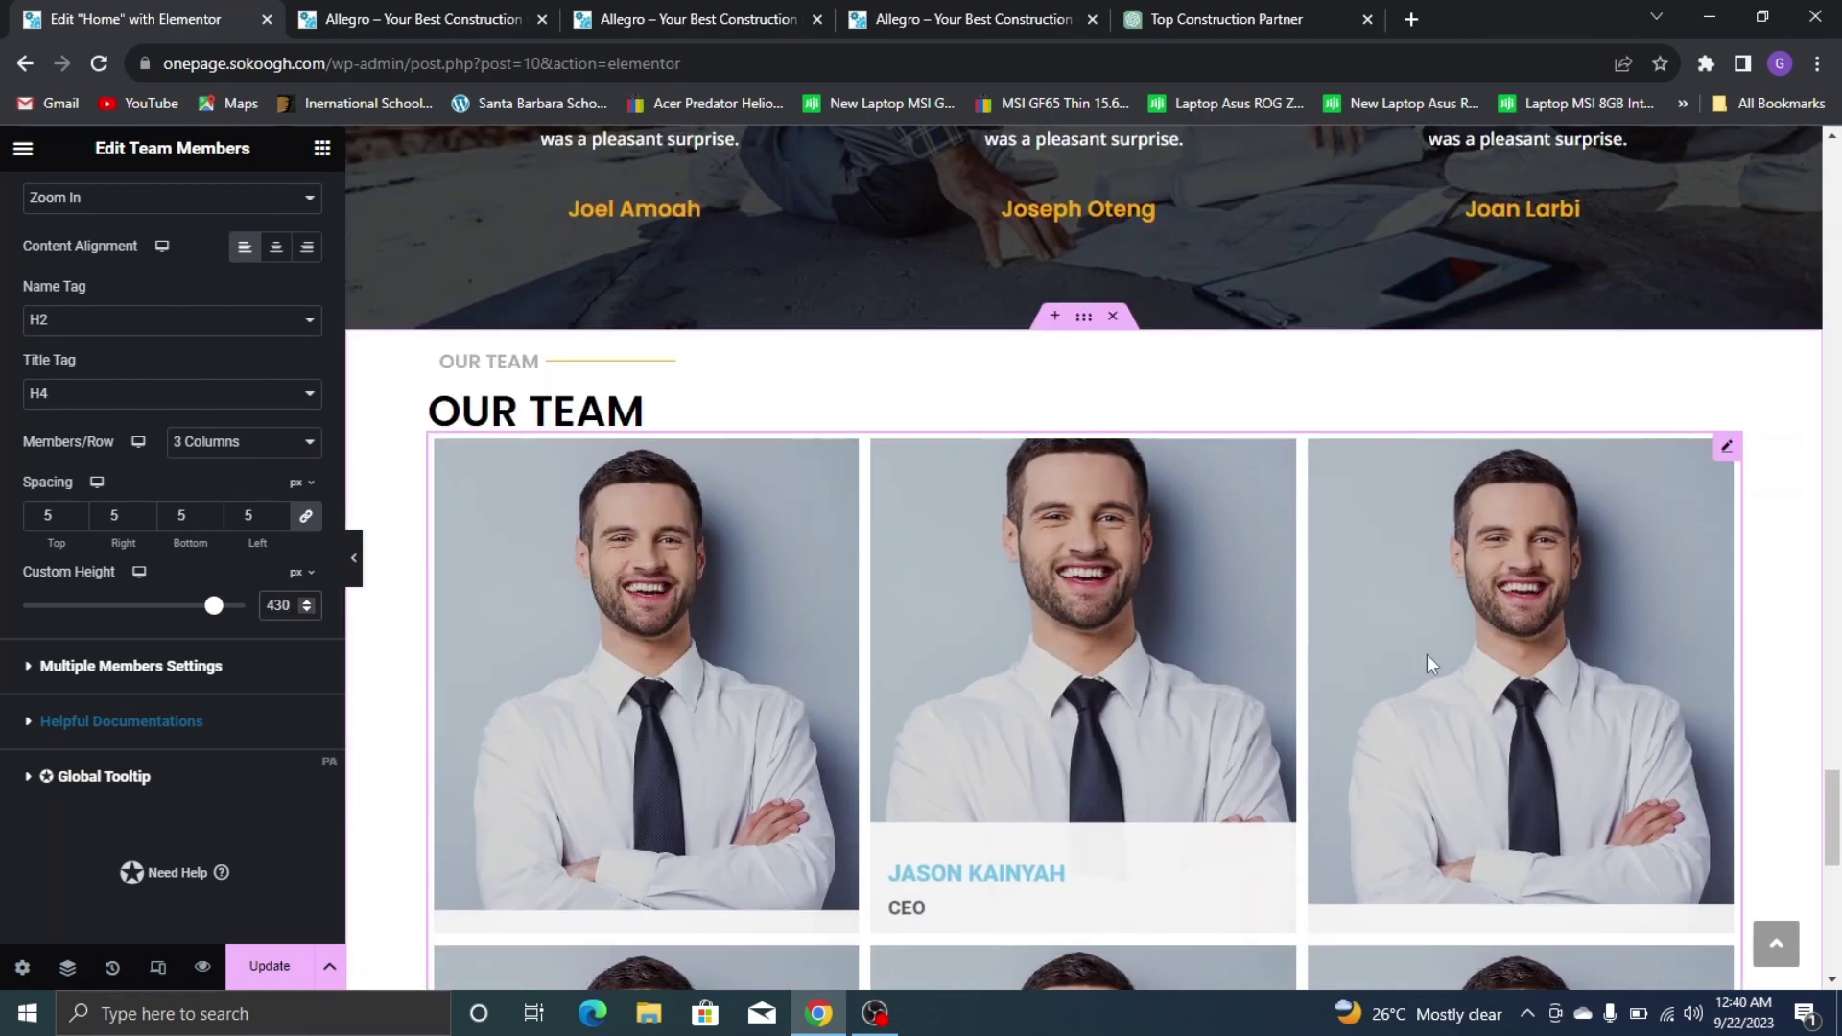
{"action": "scroll", "coordinate": [1414, 518], "scroll_direction": "down", "scroll_amount": 7}
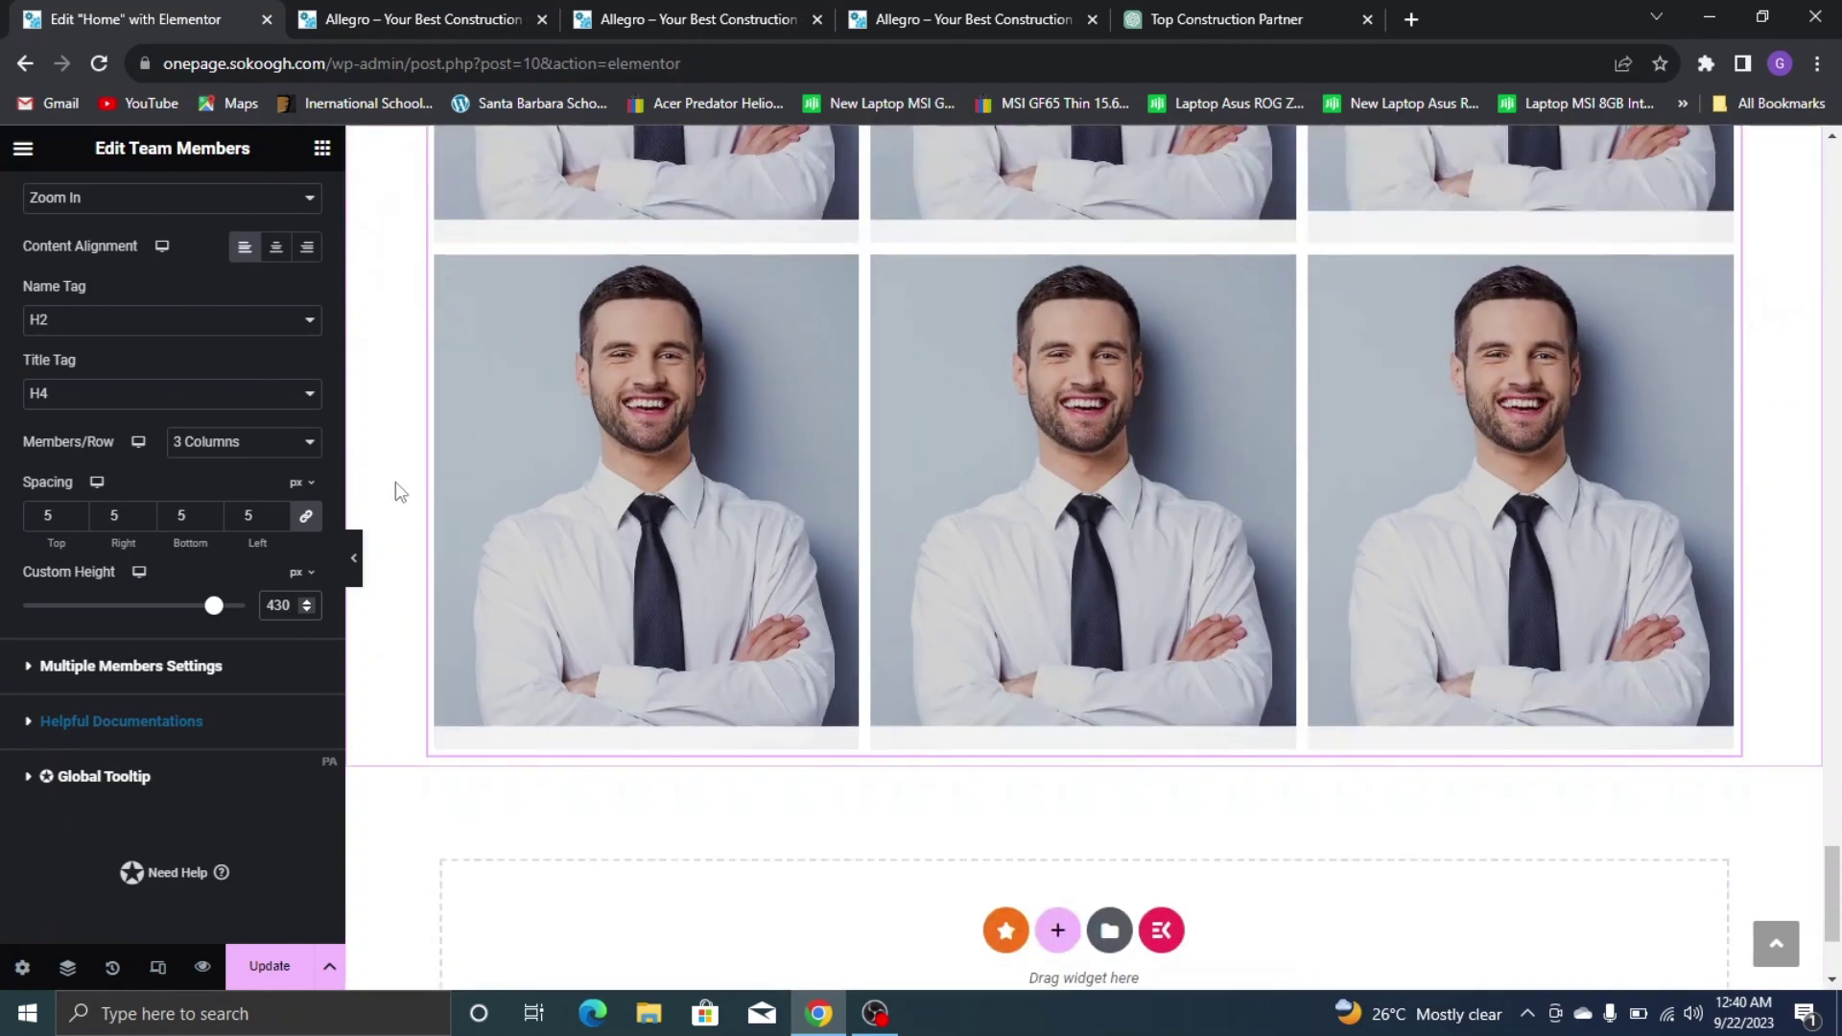
{"action": "scroll", "coordinate": [269, 236], "scroll_direction": "up", "scroll_amount": 1}
{"action": "scroll", "coordinate": [240, 230], "scroll_direction": "up", "scroll_amount": 5}
Make the team member names white
{"action": "left_click", "coordinate": [167, 204]}
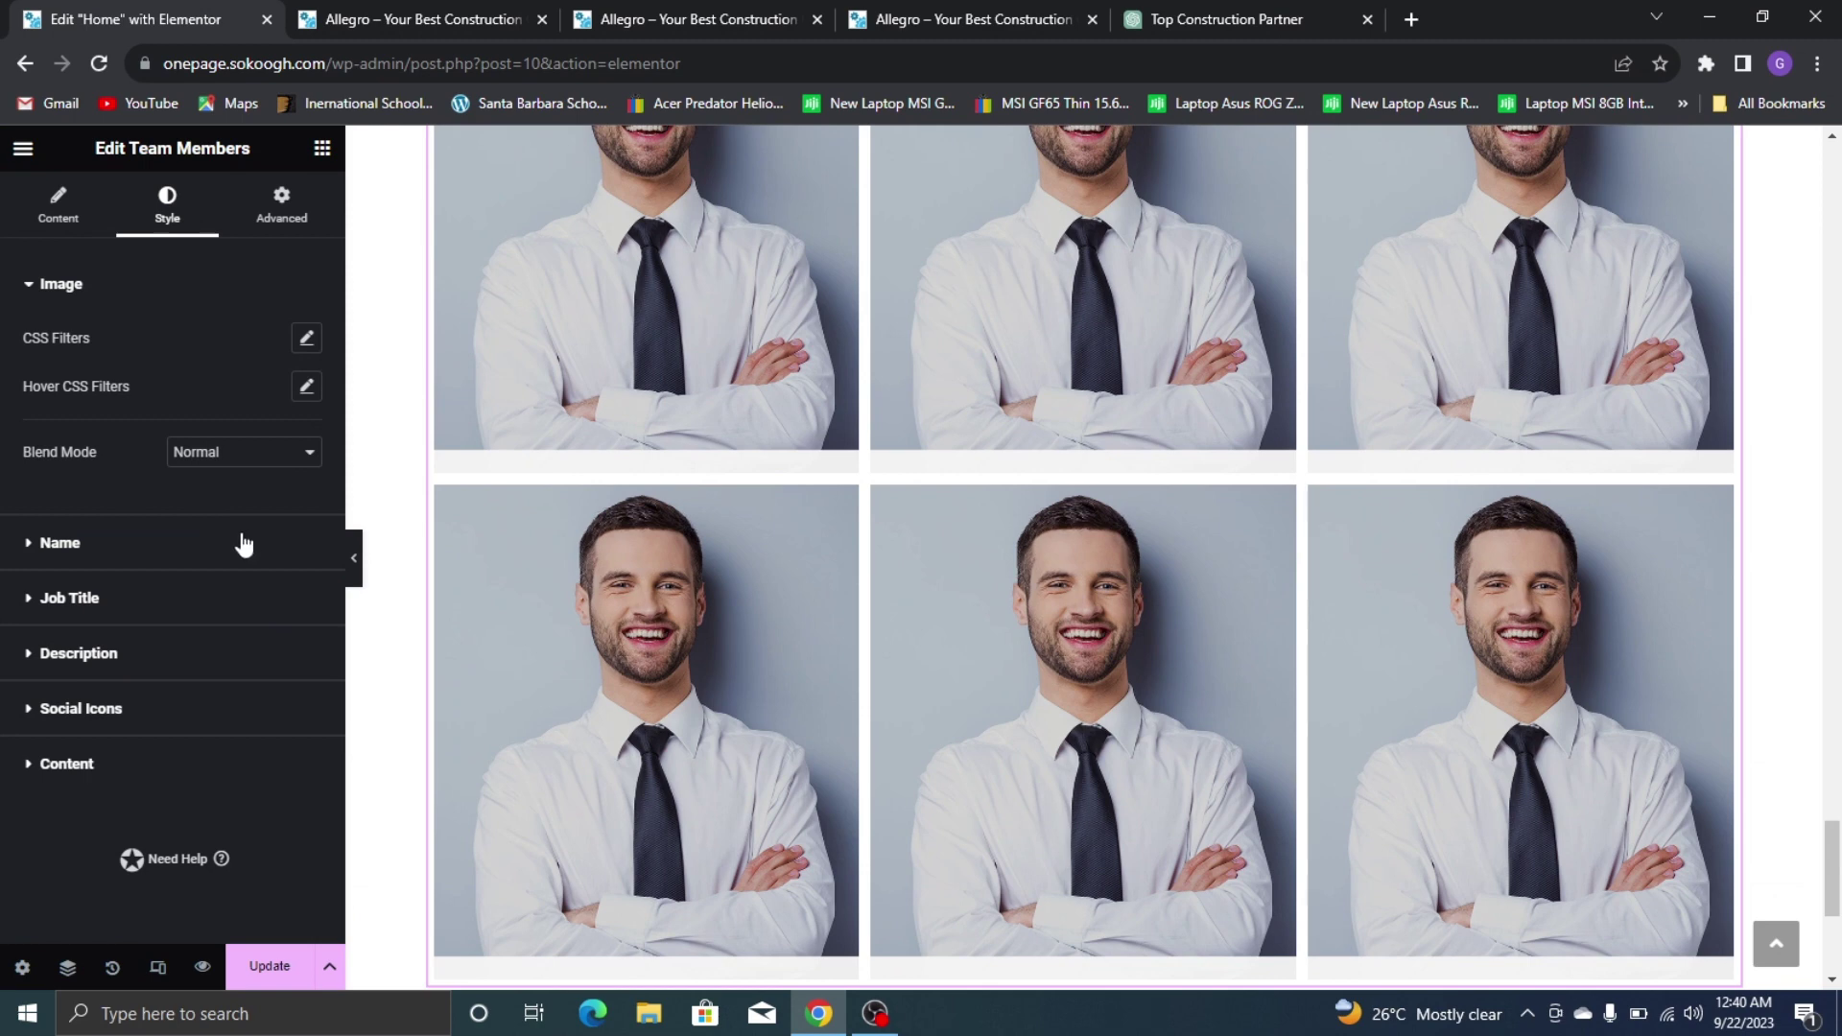
{"action": "left_click", "coordinate": [244, 544]}
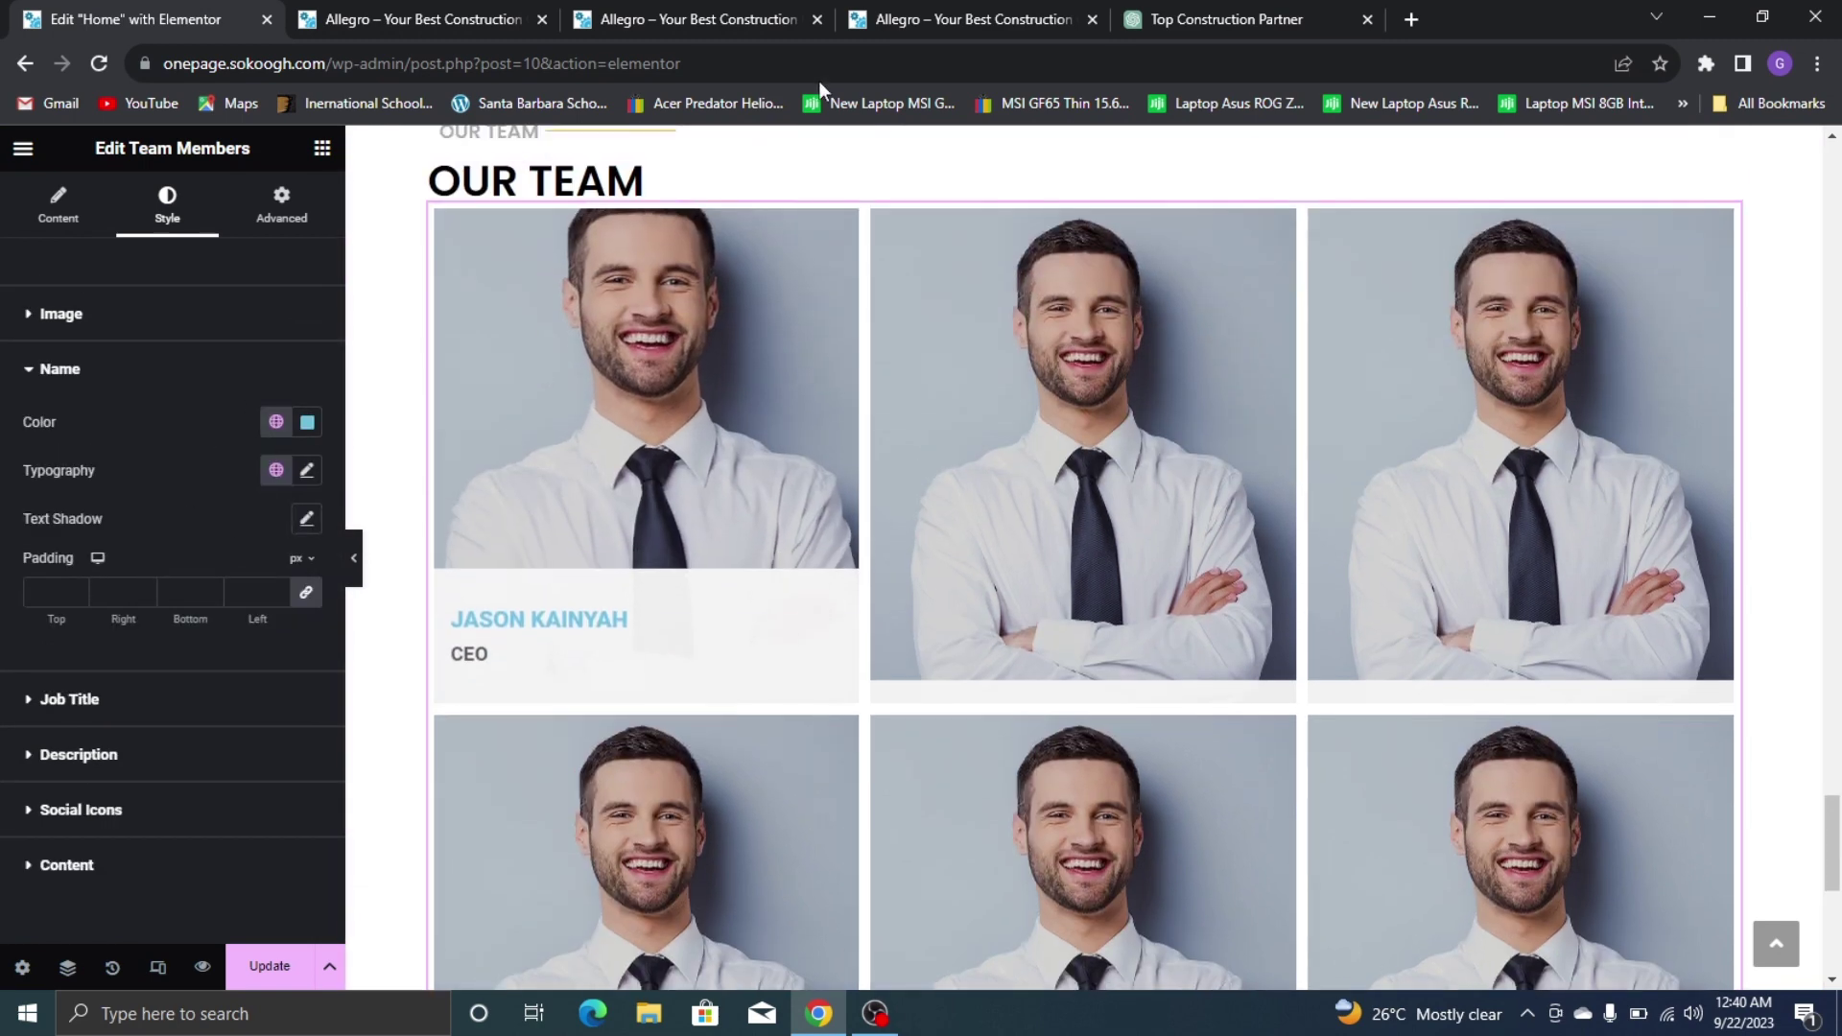
{"action": "left_click", "coordinate": [964, 14]}
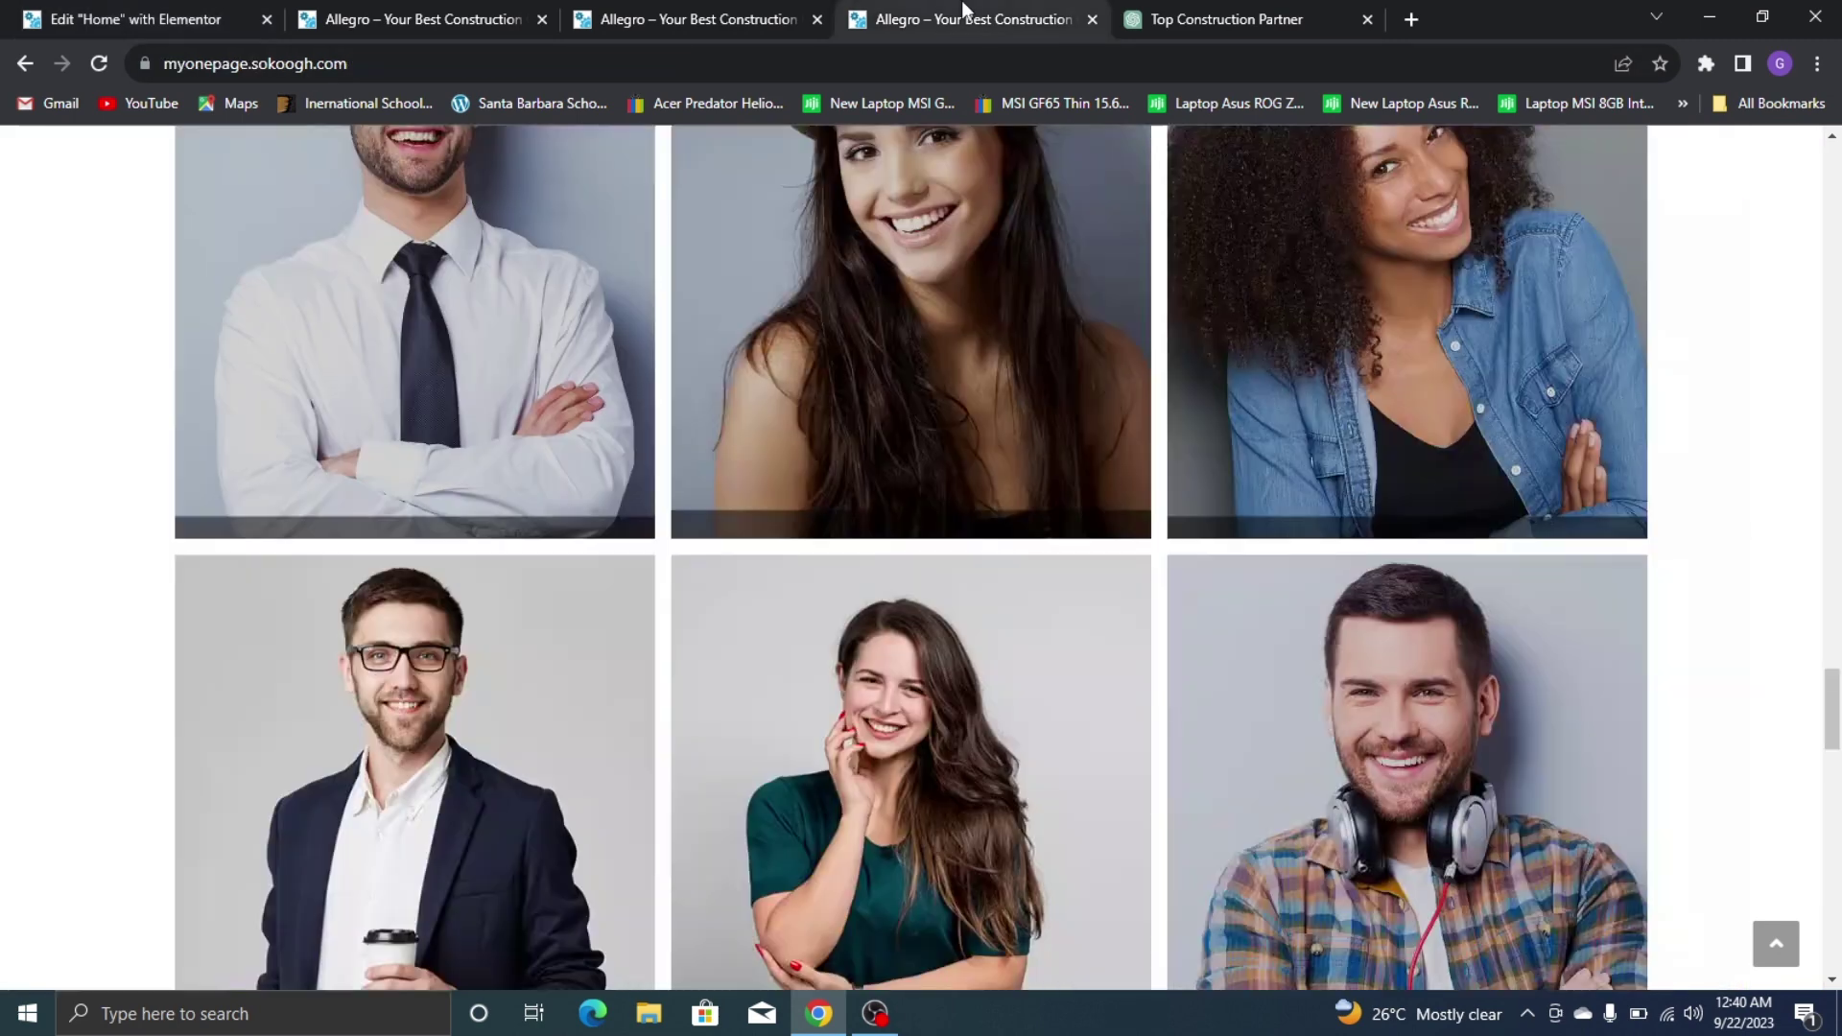
{"action": "left_click", "coordinate": [182, 10]}
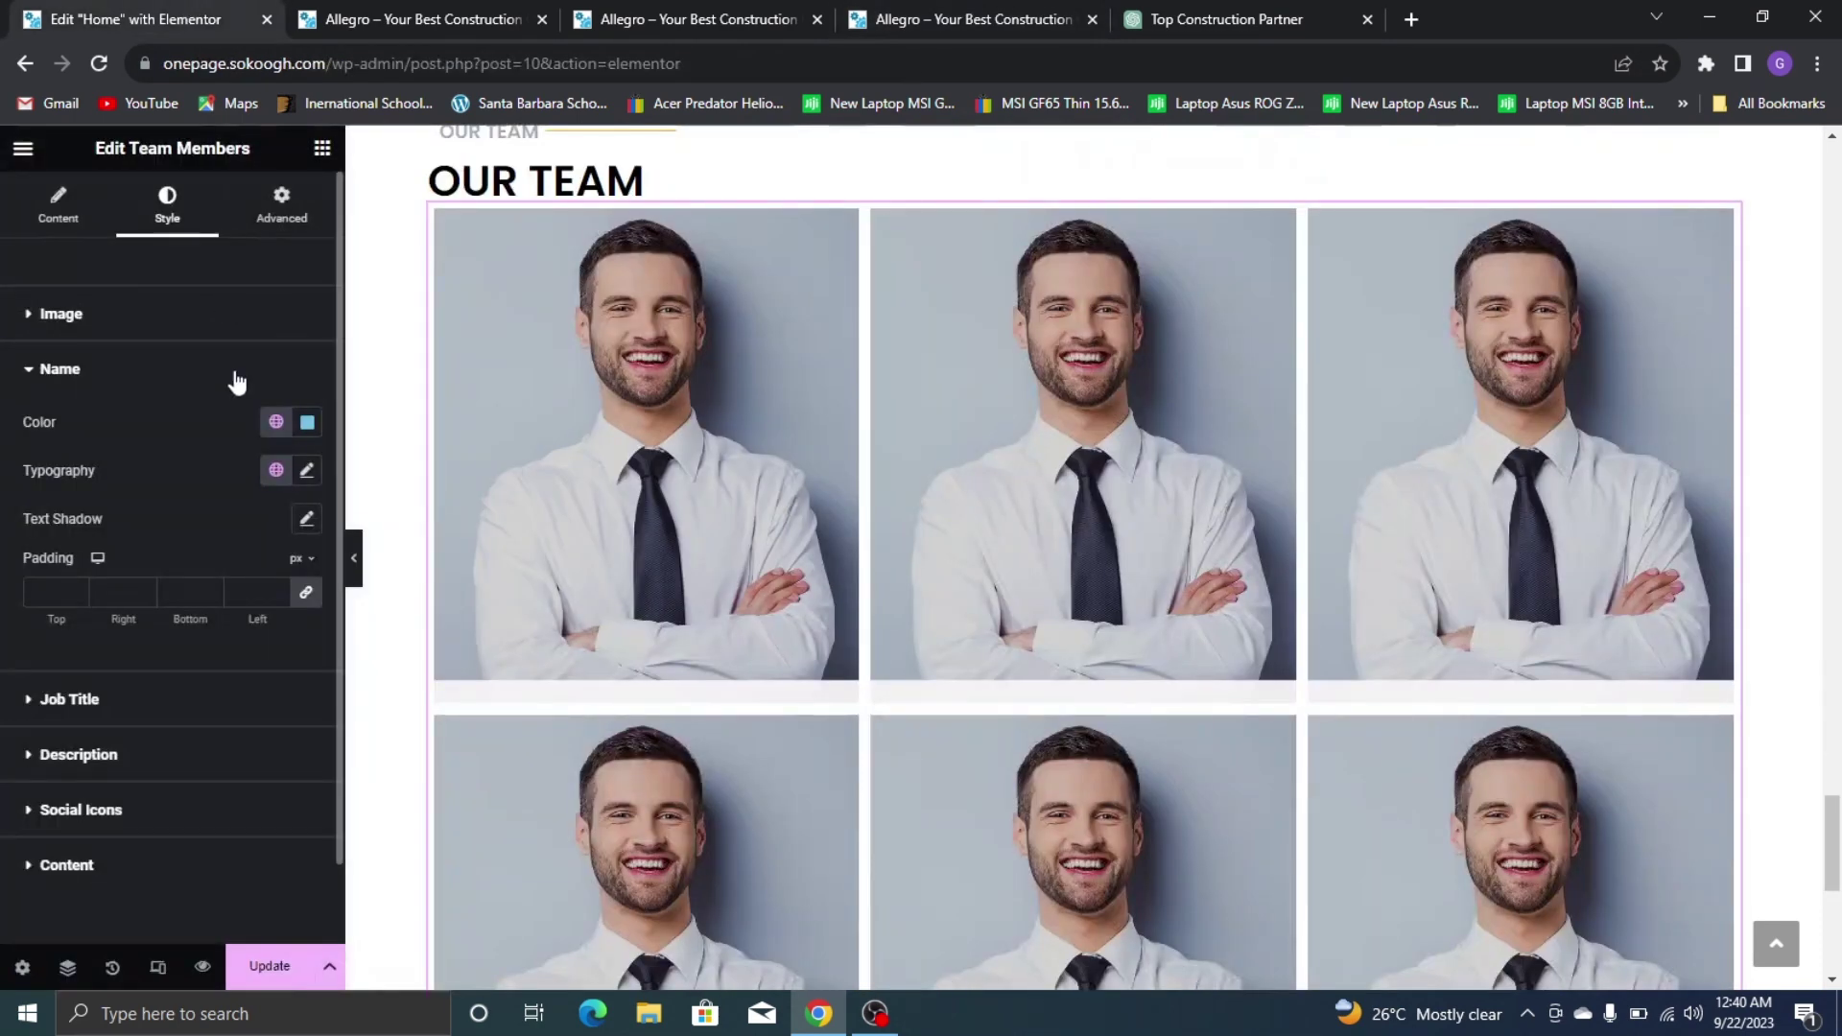
{"action": "left_click", "coordinate": [308, 429]}
{"action": "left_click_drag", "start_coordinate": [271, 601], "coordinate": [104, 449]}
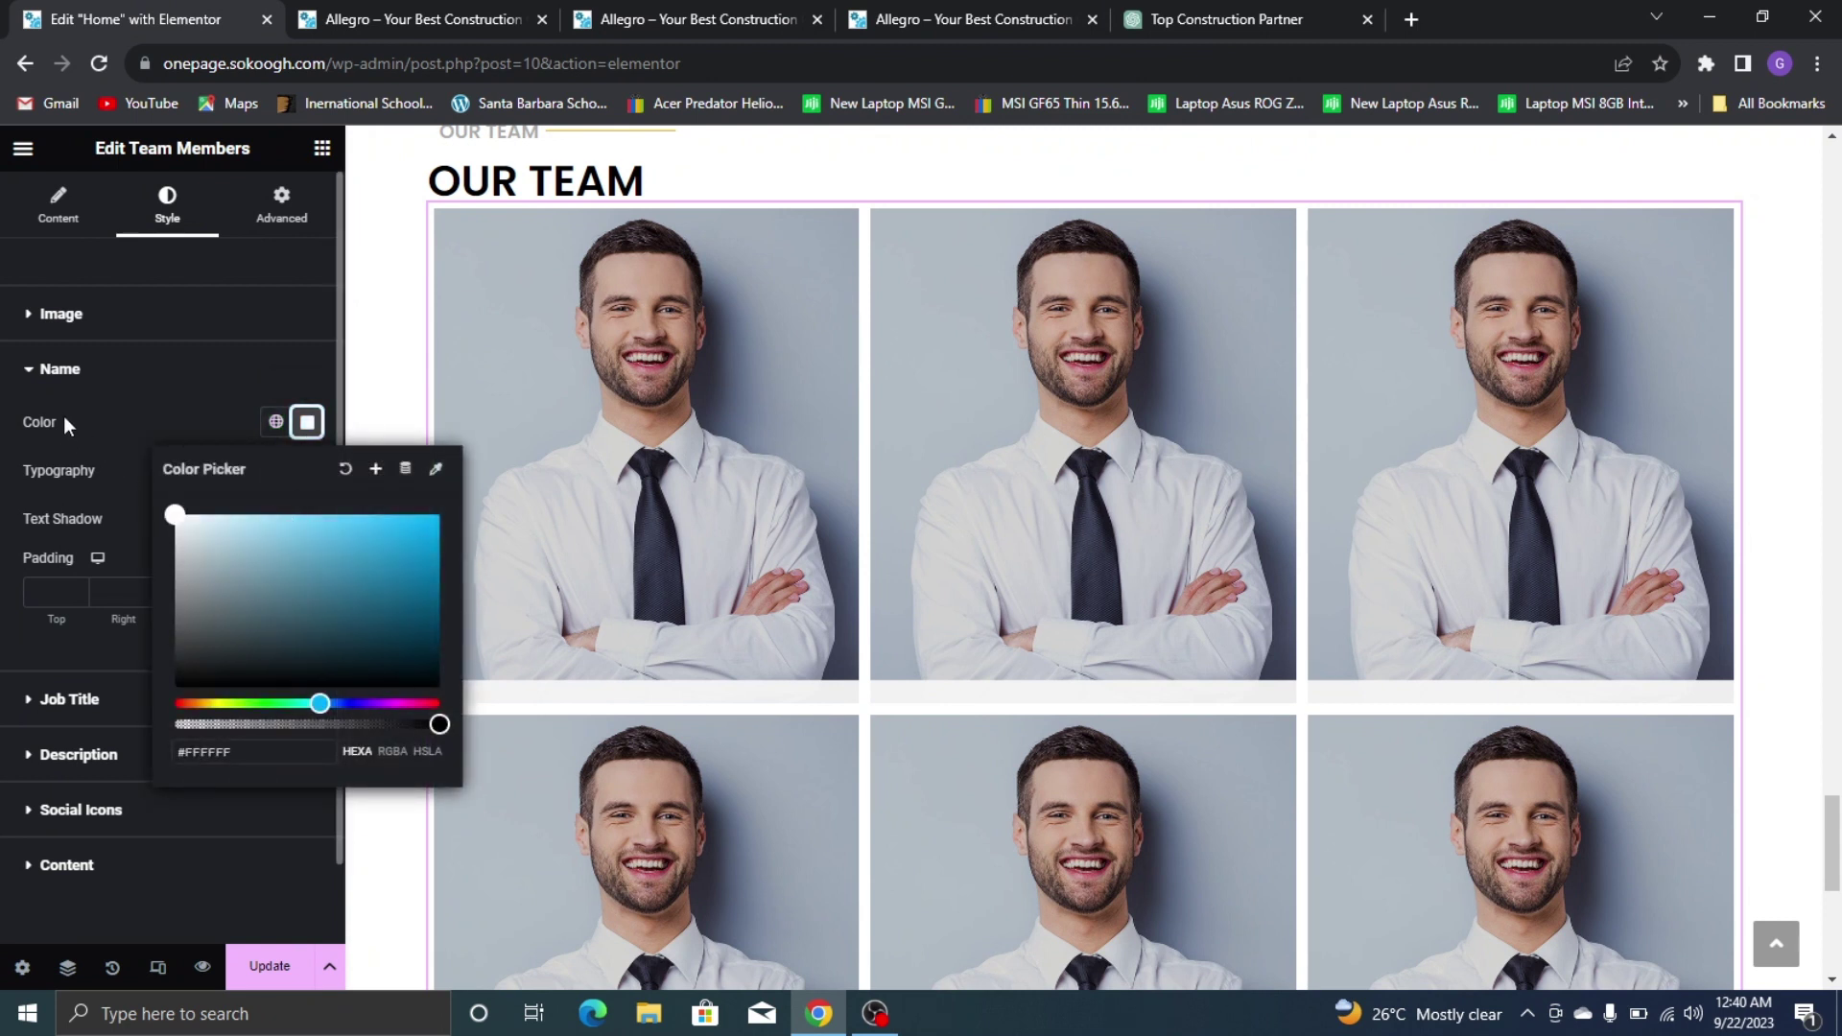
{"action": "left_click", "coordinate": [127, 423]}
{"action": "left_click", "coordinate": [150, 373]}
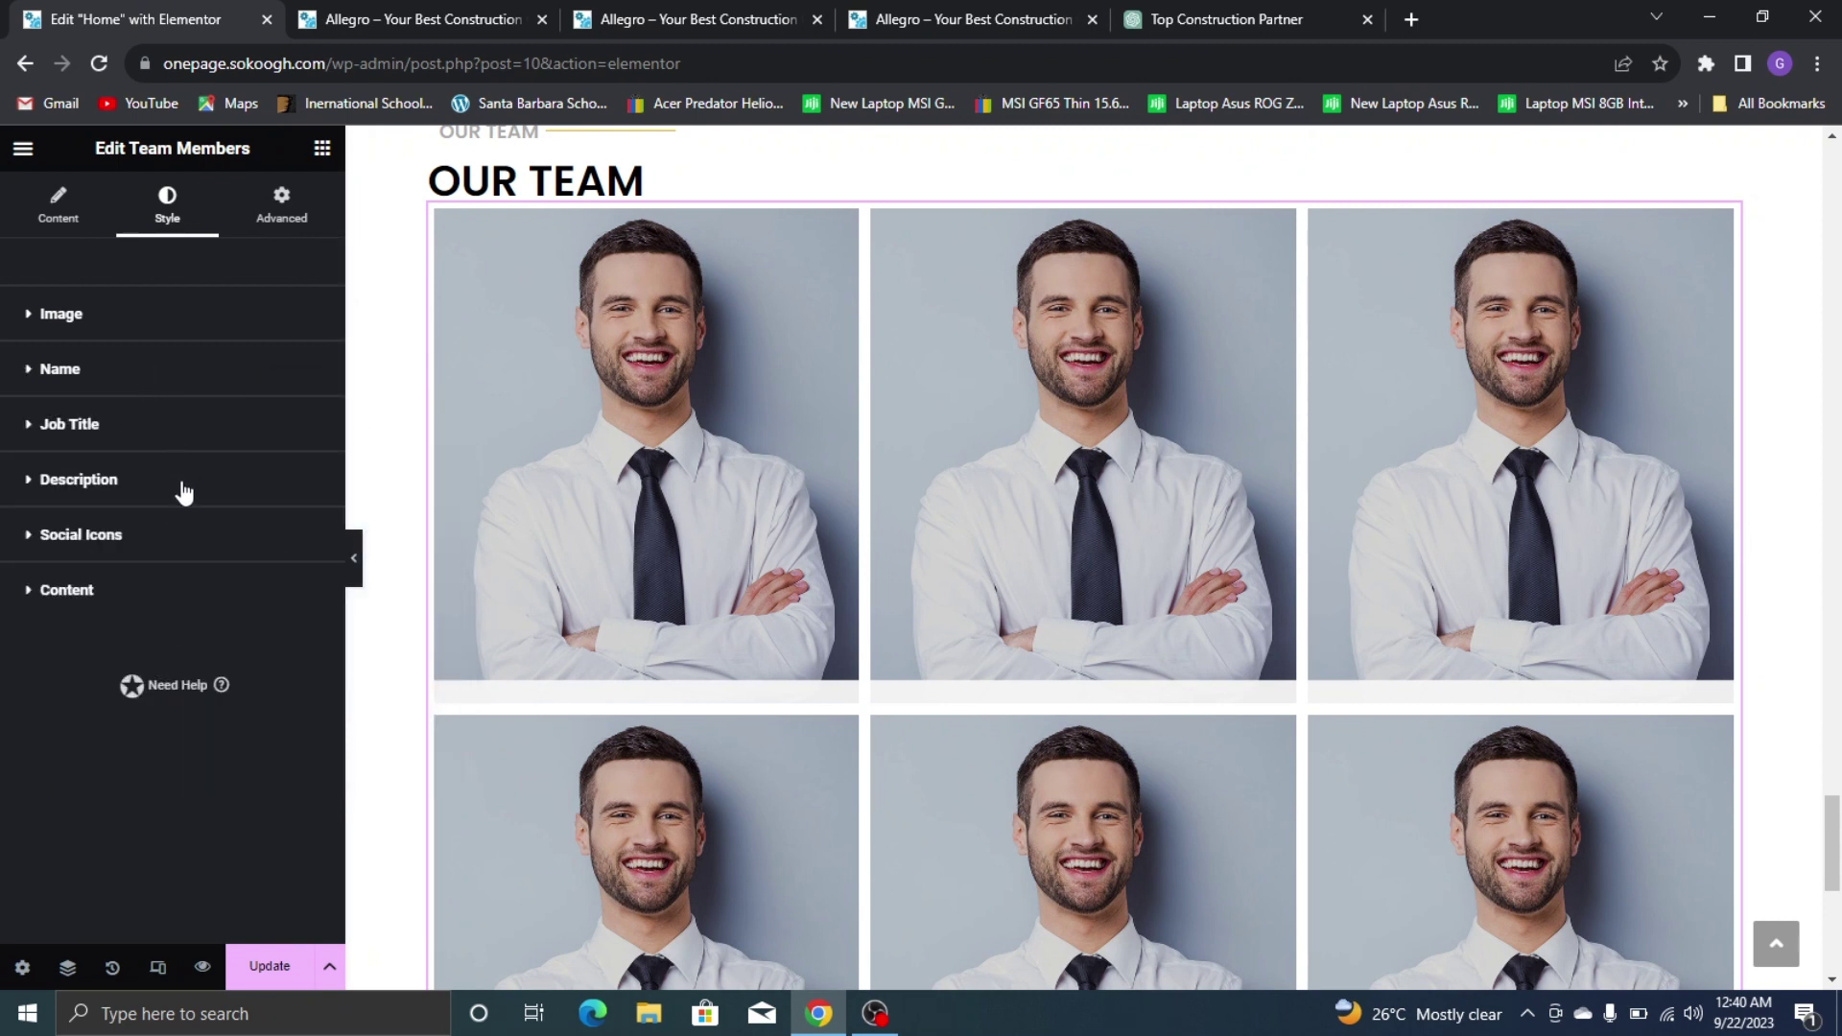
Give the job titles the gold global colour
{"action": "left_click", "coordinate": [173, 432]}
{"action": "left_click", "coordinate": [281, 485]}
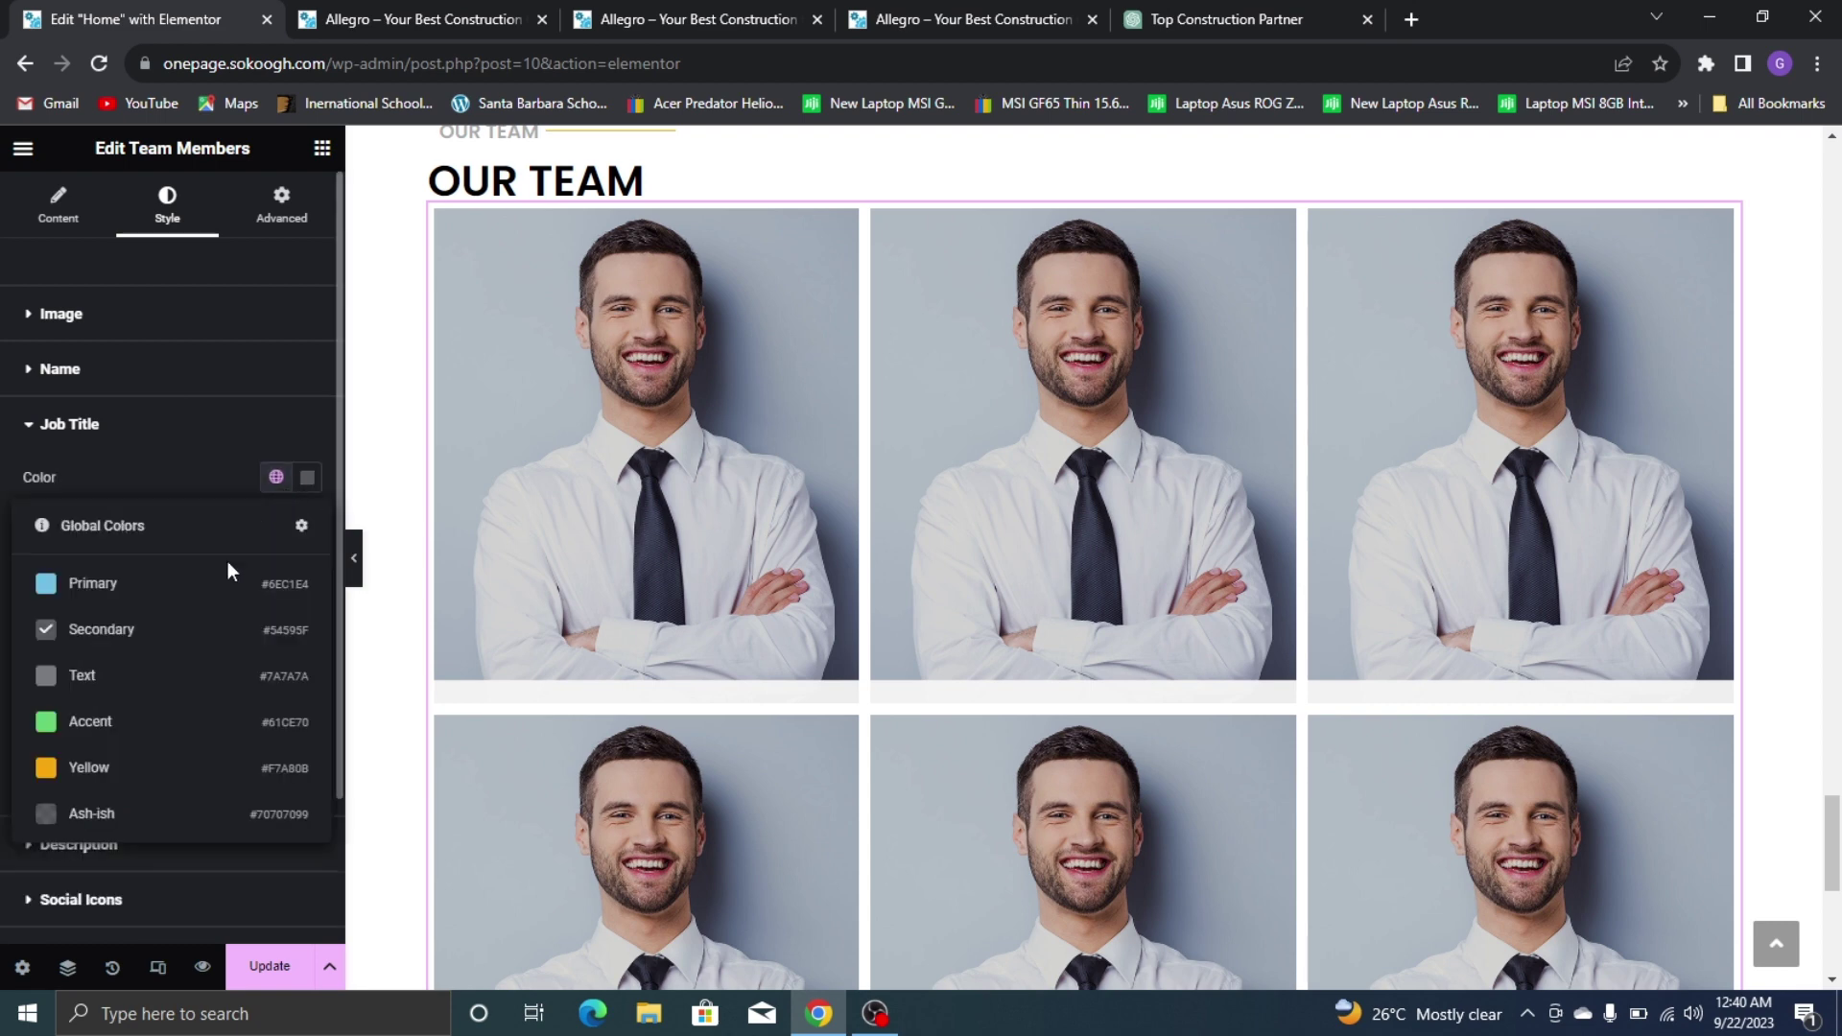
{"action": "left_click", "coordinate": [136, 765]}
{"action": "left_click", "coordinate": [142, 376]}
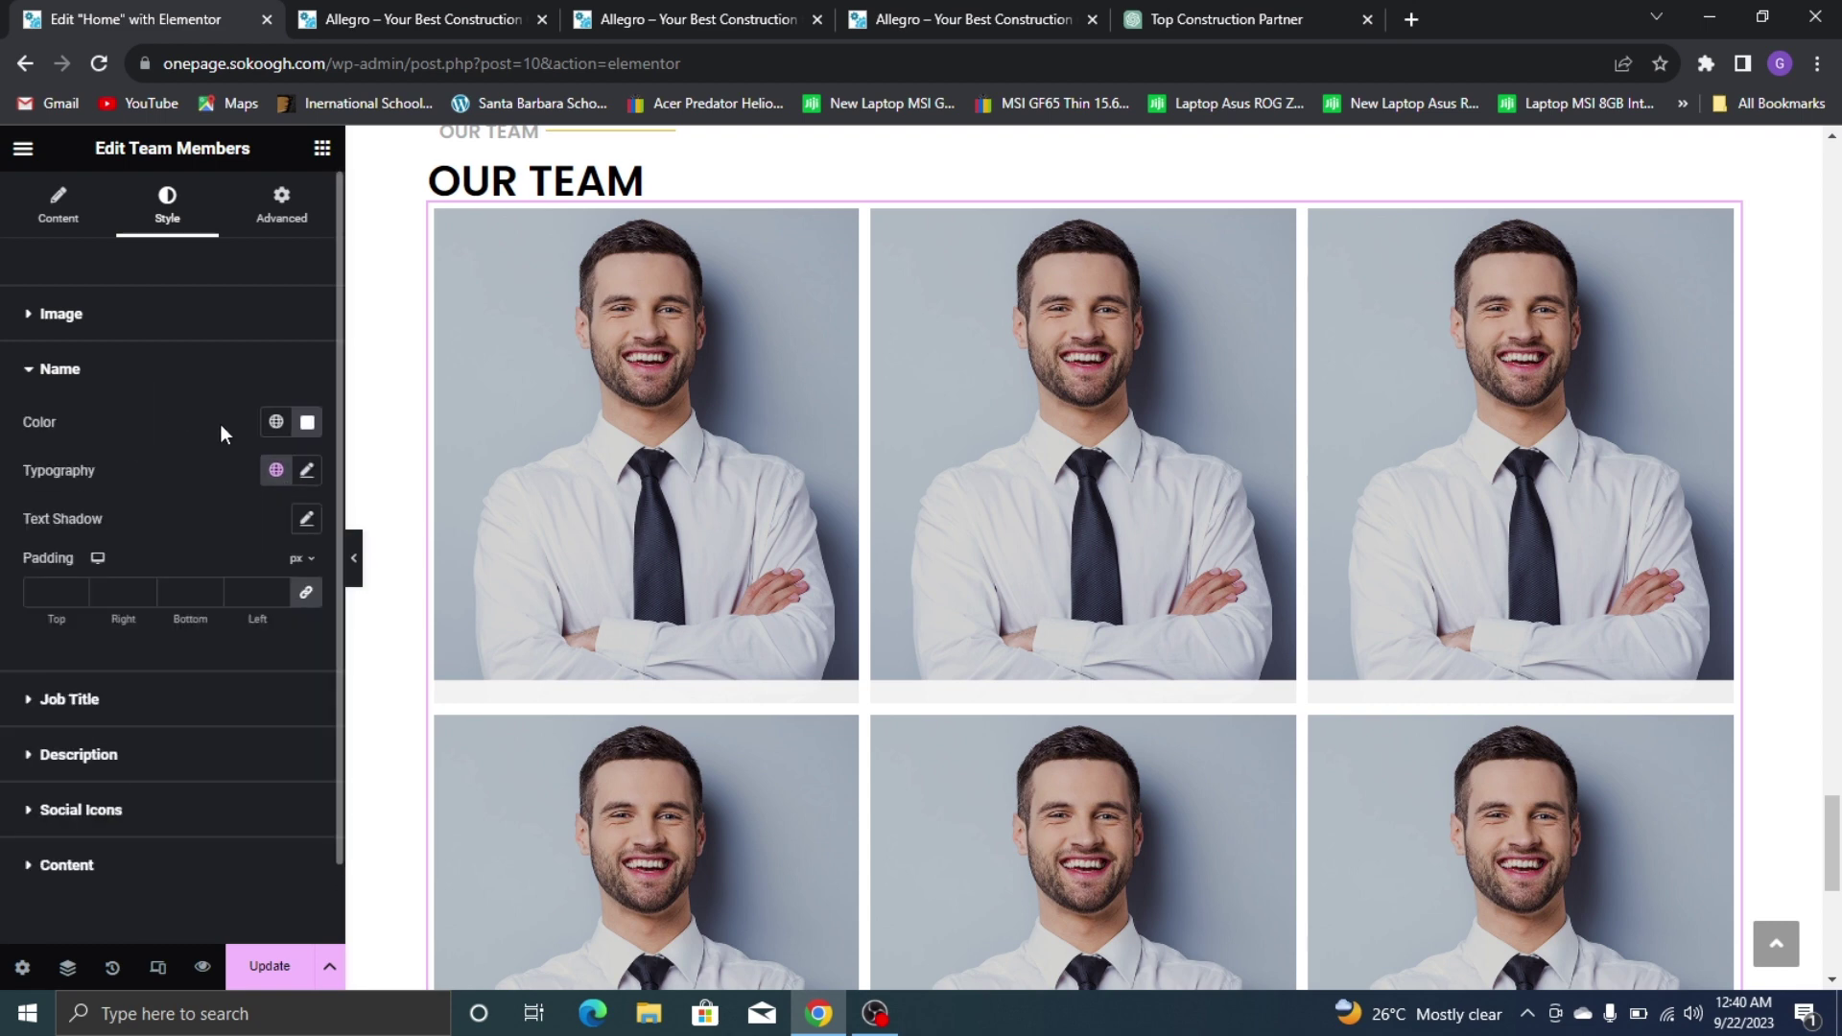
{"action": "key", "text": "ctrl+4"}
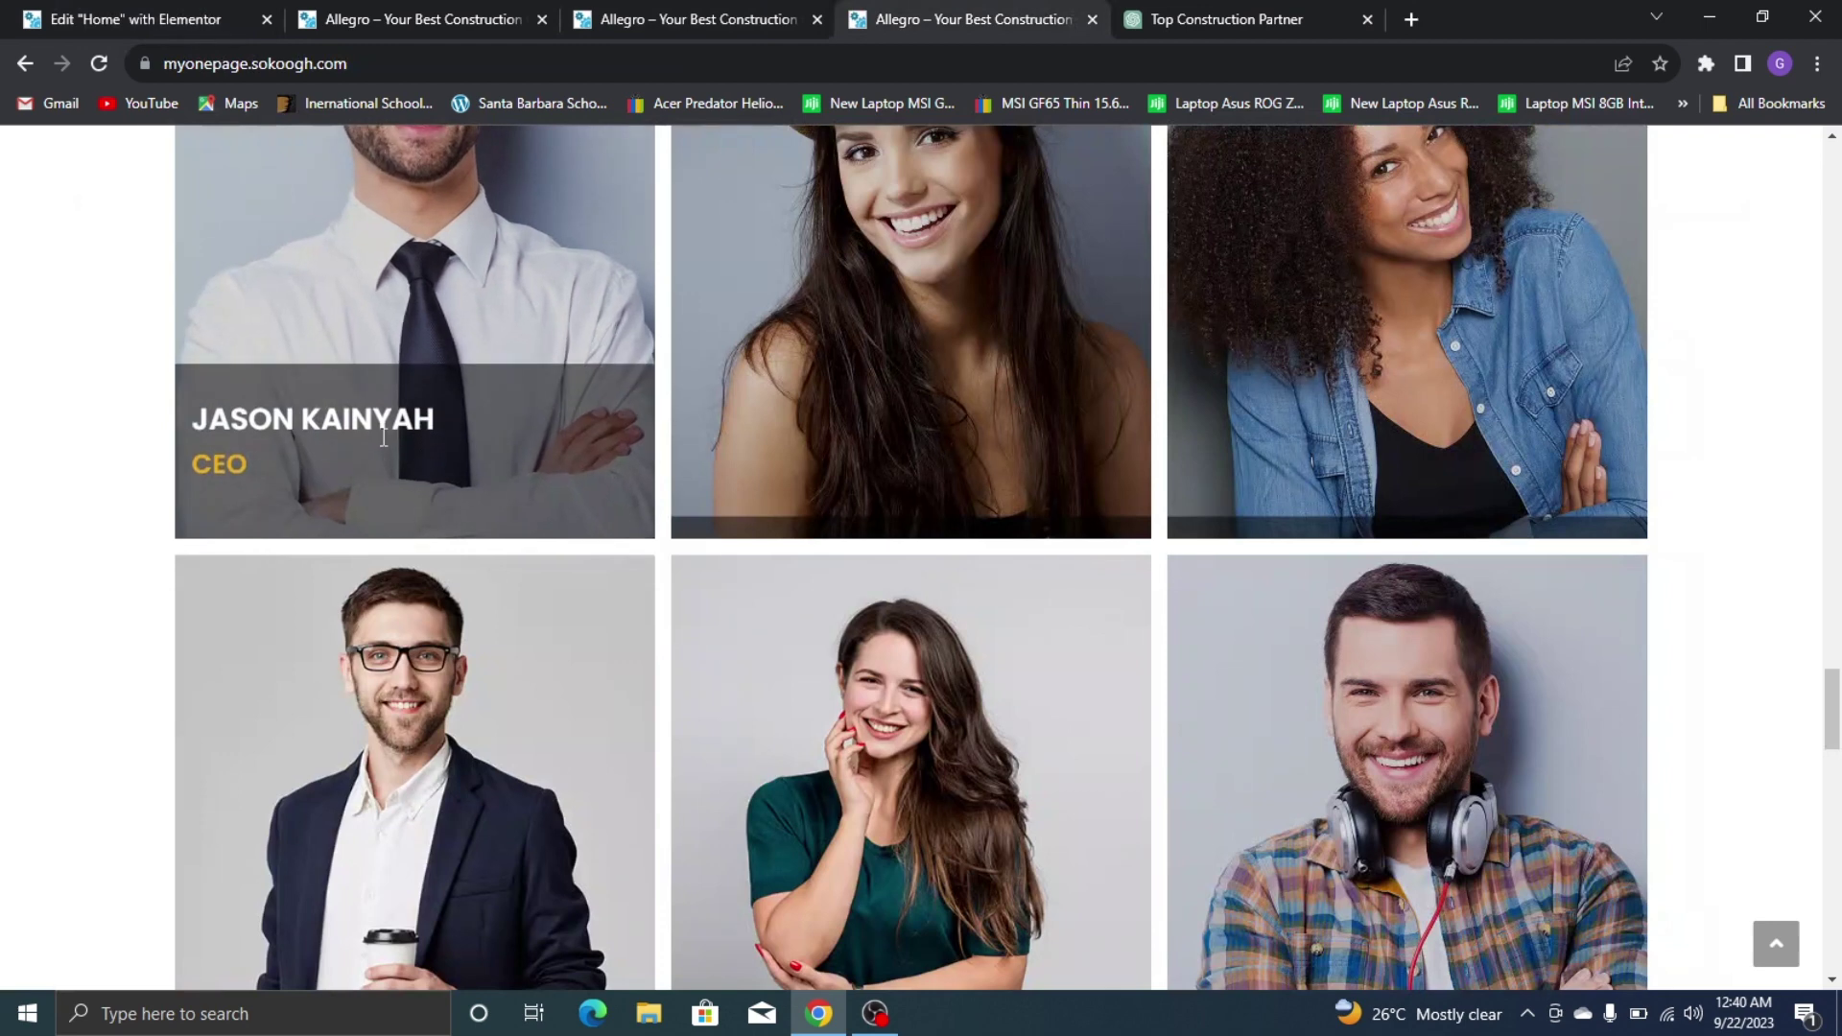
{"action": "left_click", "coordinate": [197, 21]}
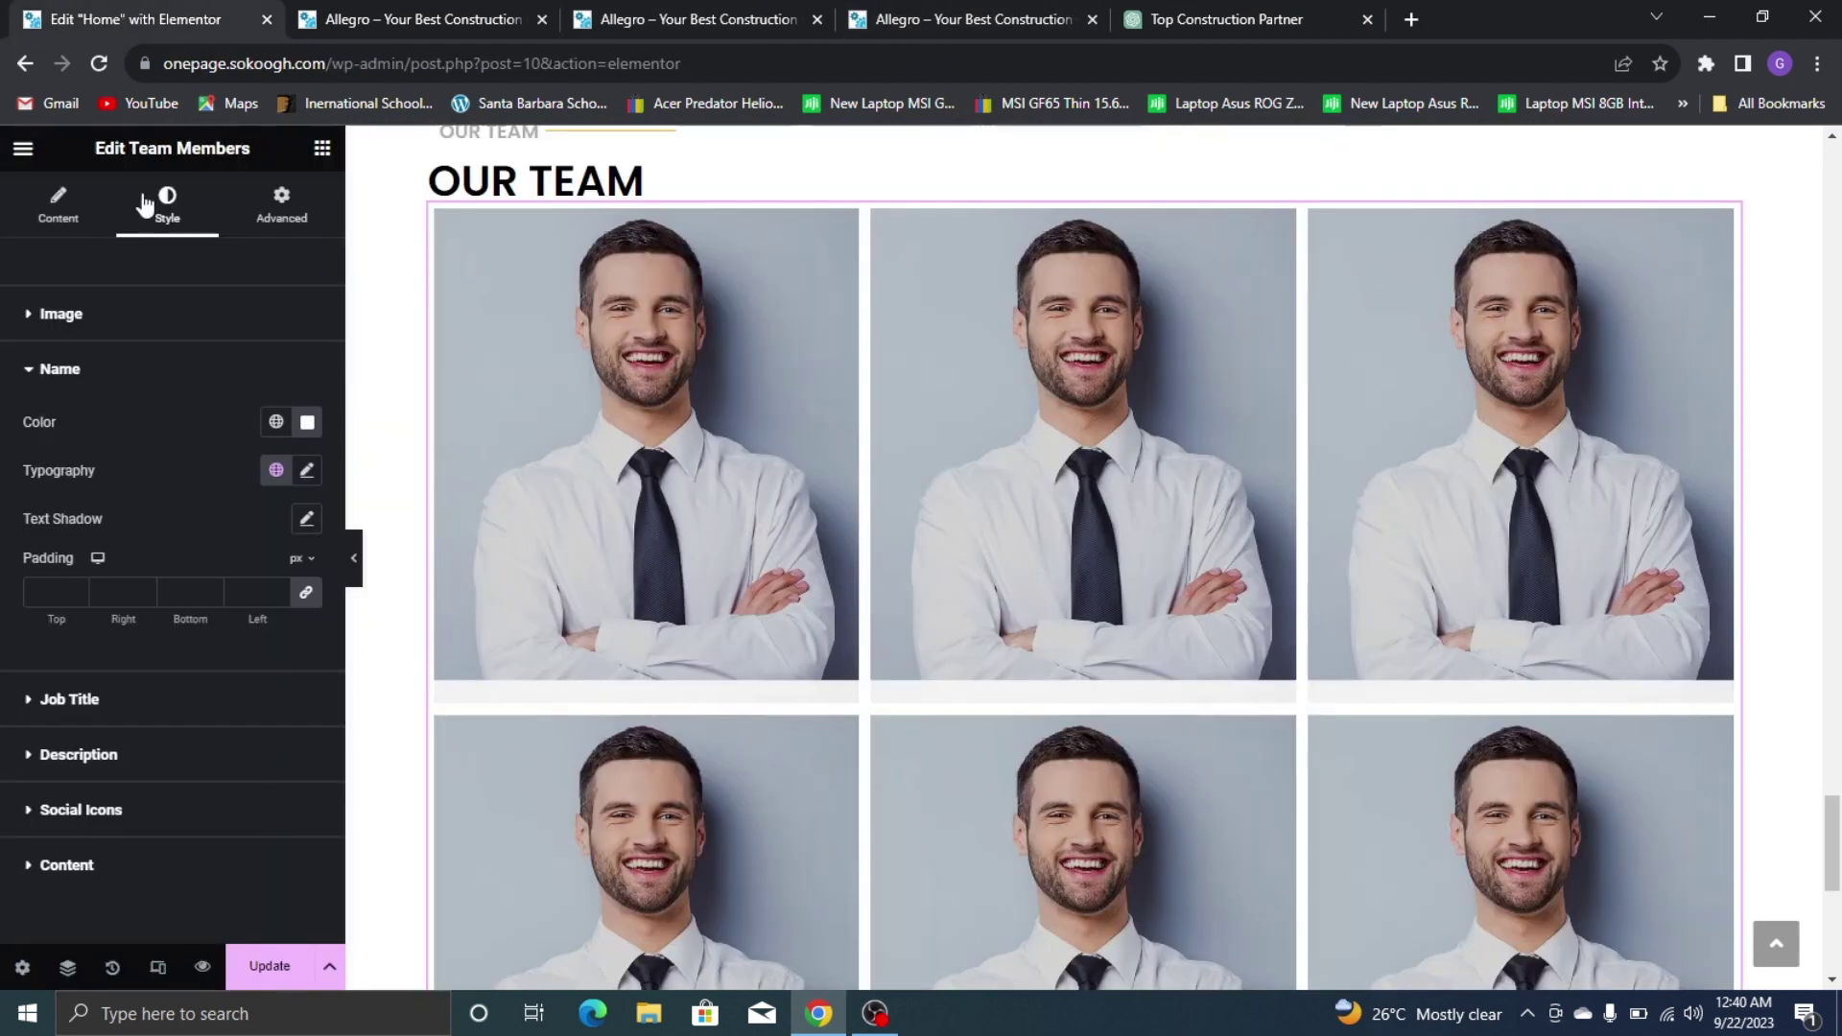
Set the member names' font to Poppins at 25 px
{"action": "left_click", "coordinate": [307, 470]}
{"action": "left_click", "coordinate": [235, 577]}
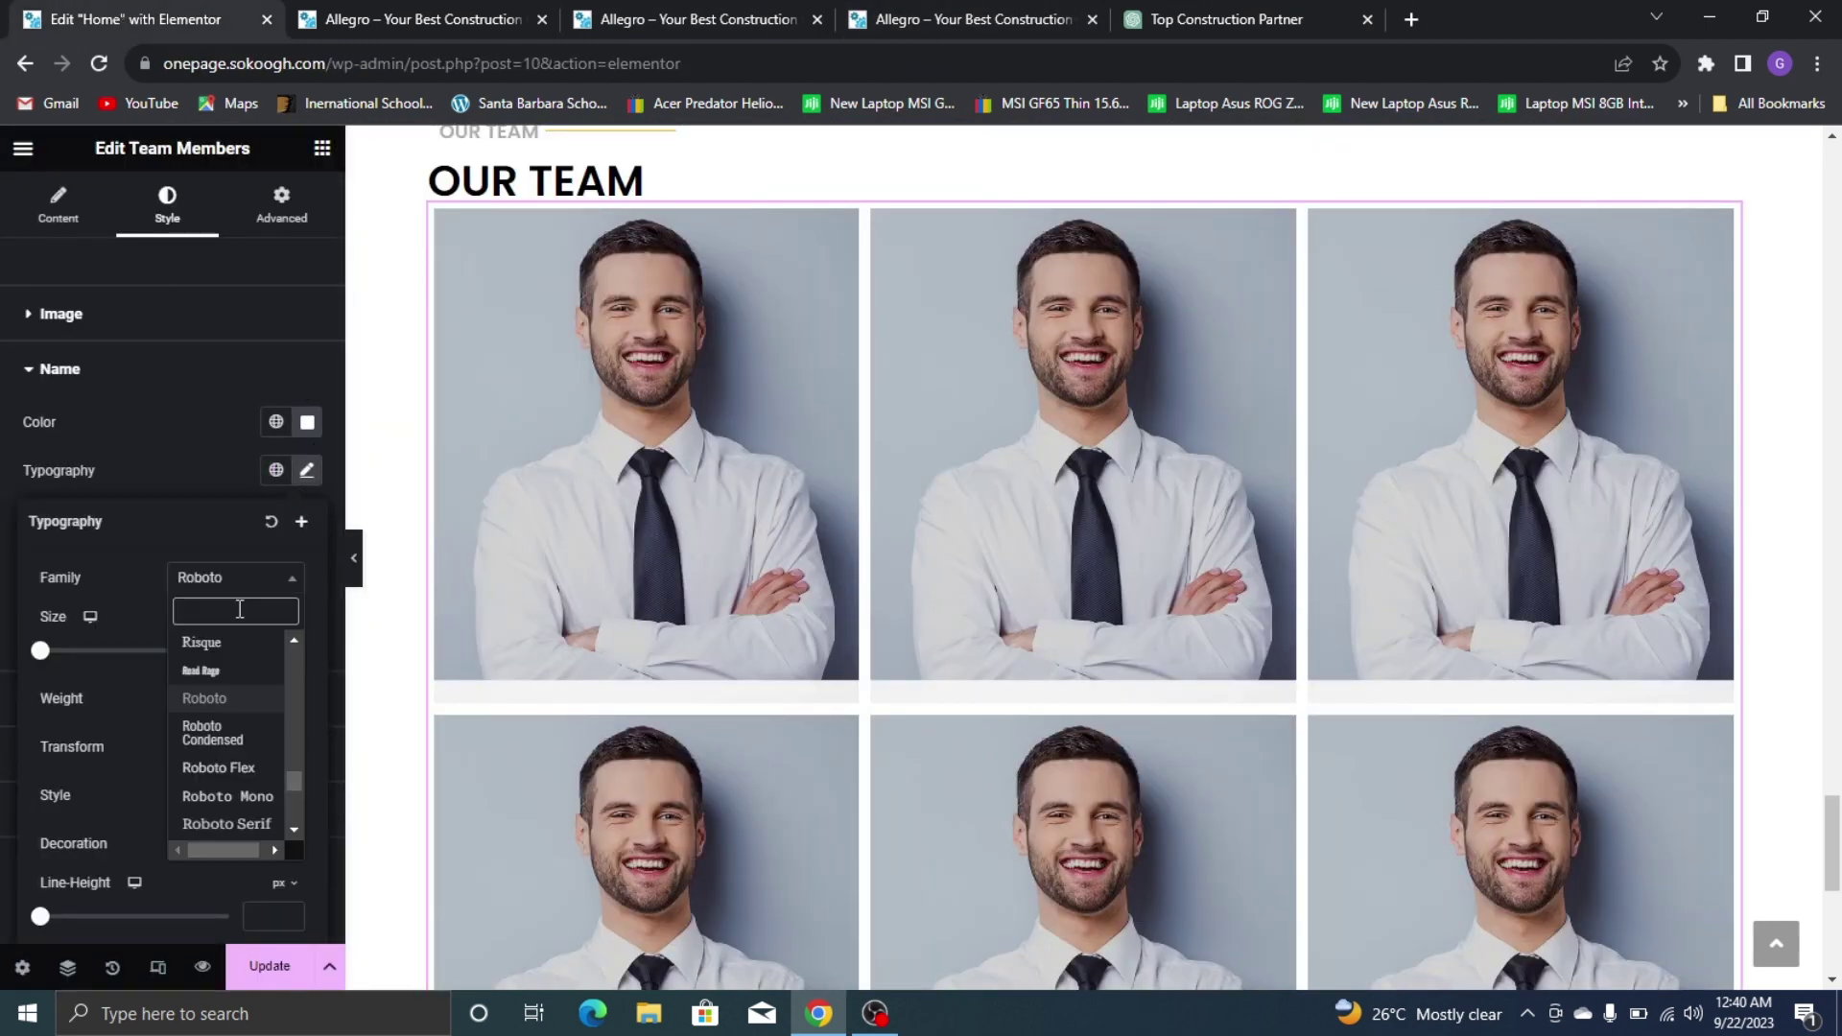
{"action": "type", "text": "POPP"}
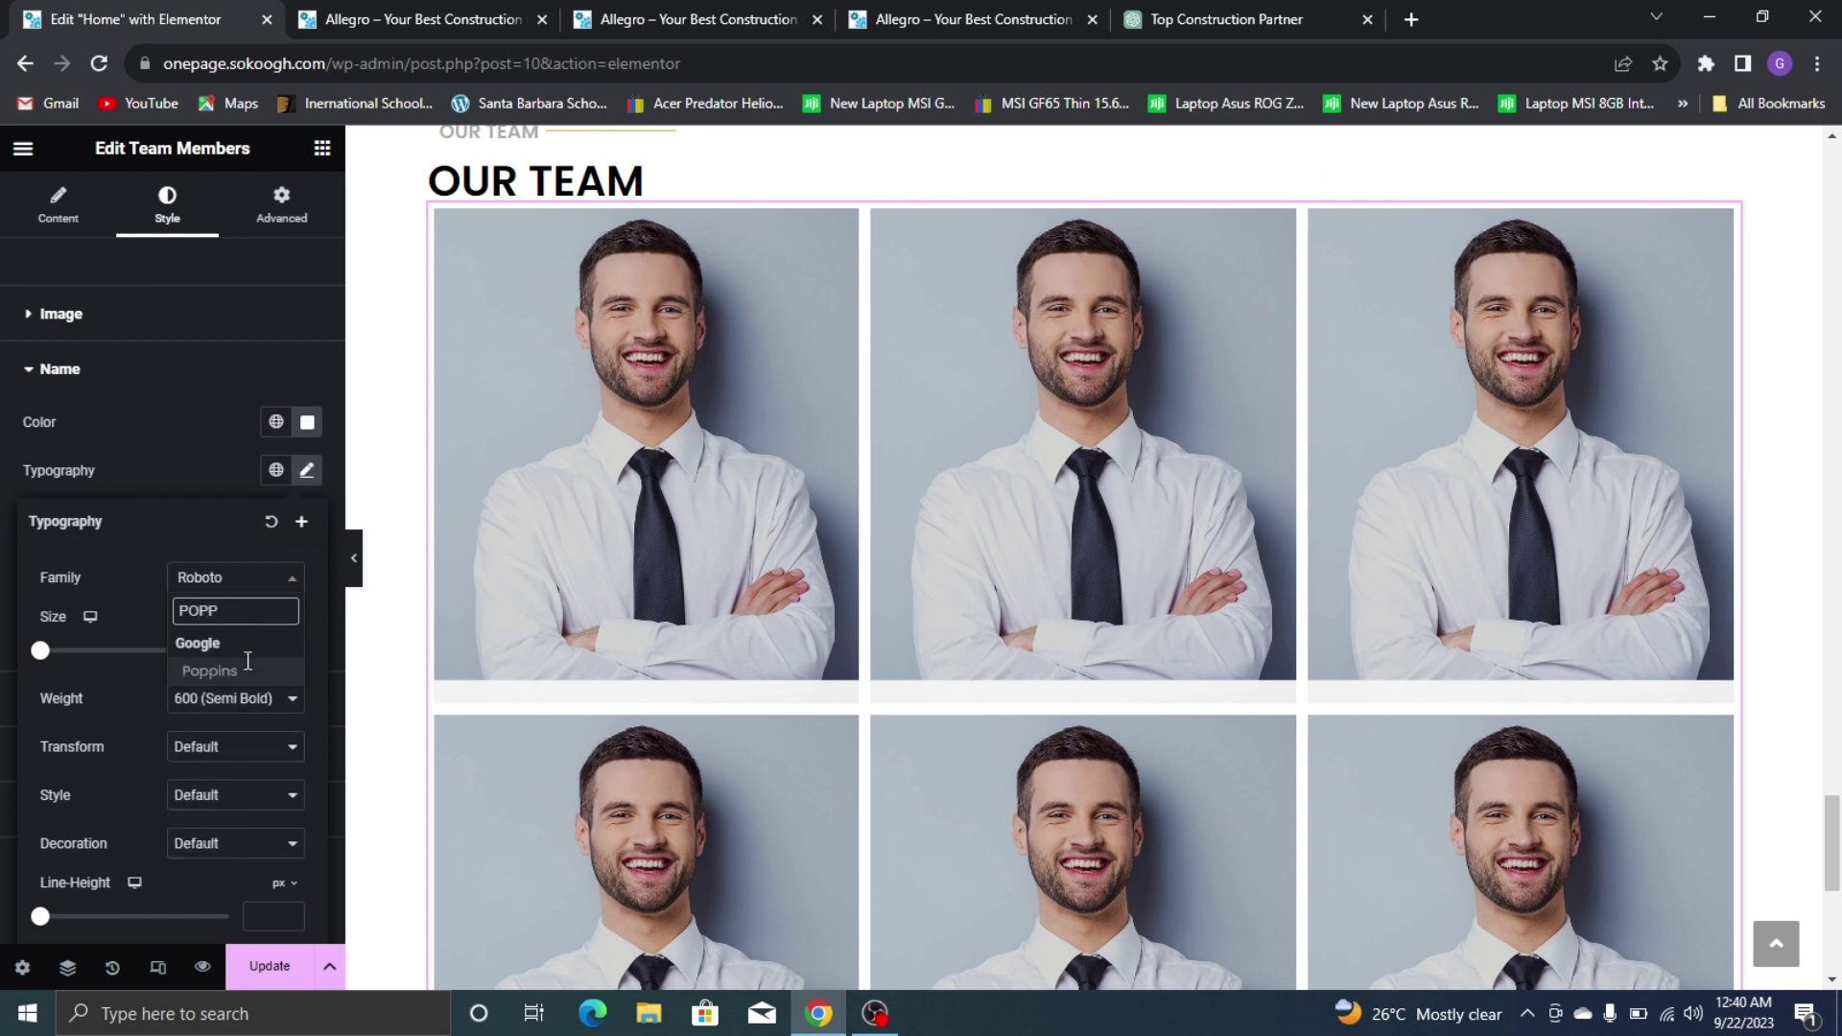
{"action": "left_click", "coordinate": [247, 670]}
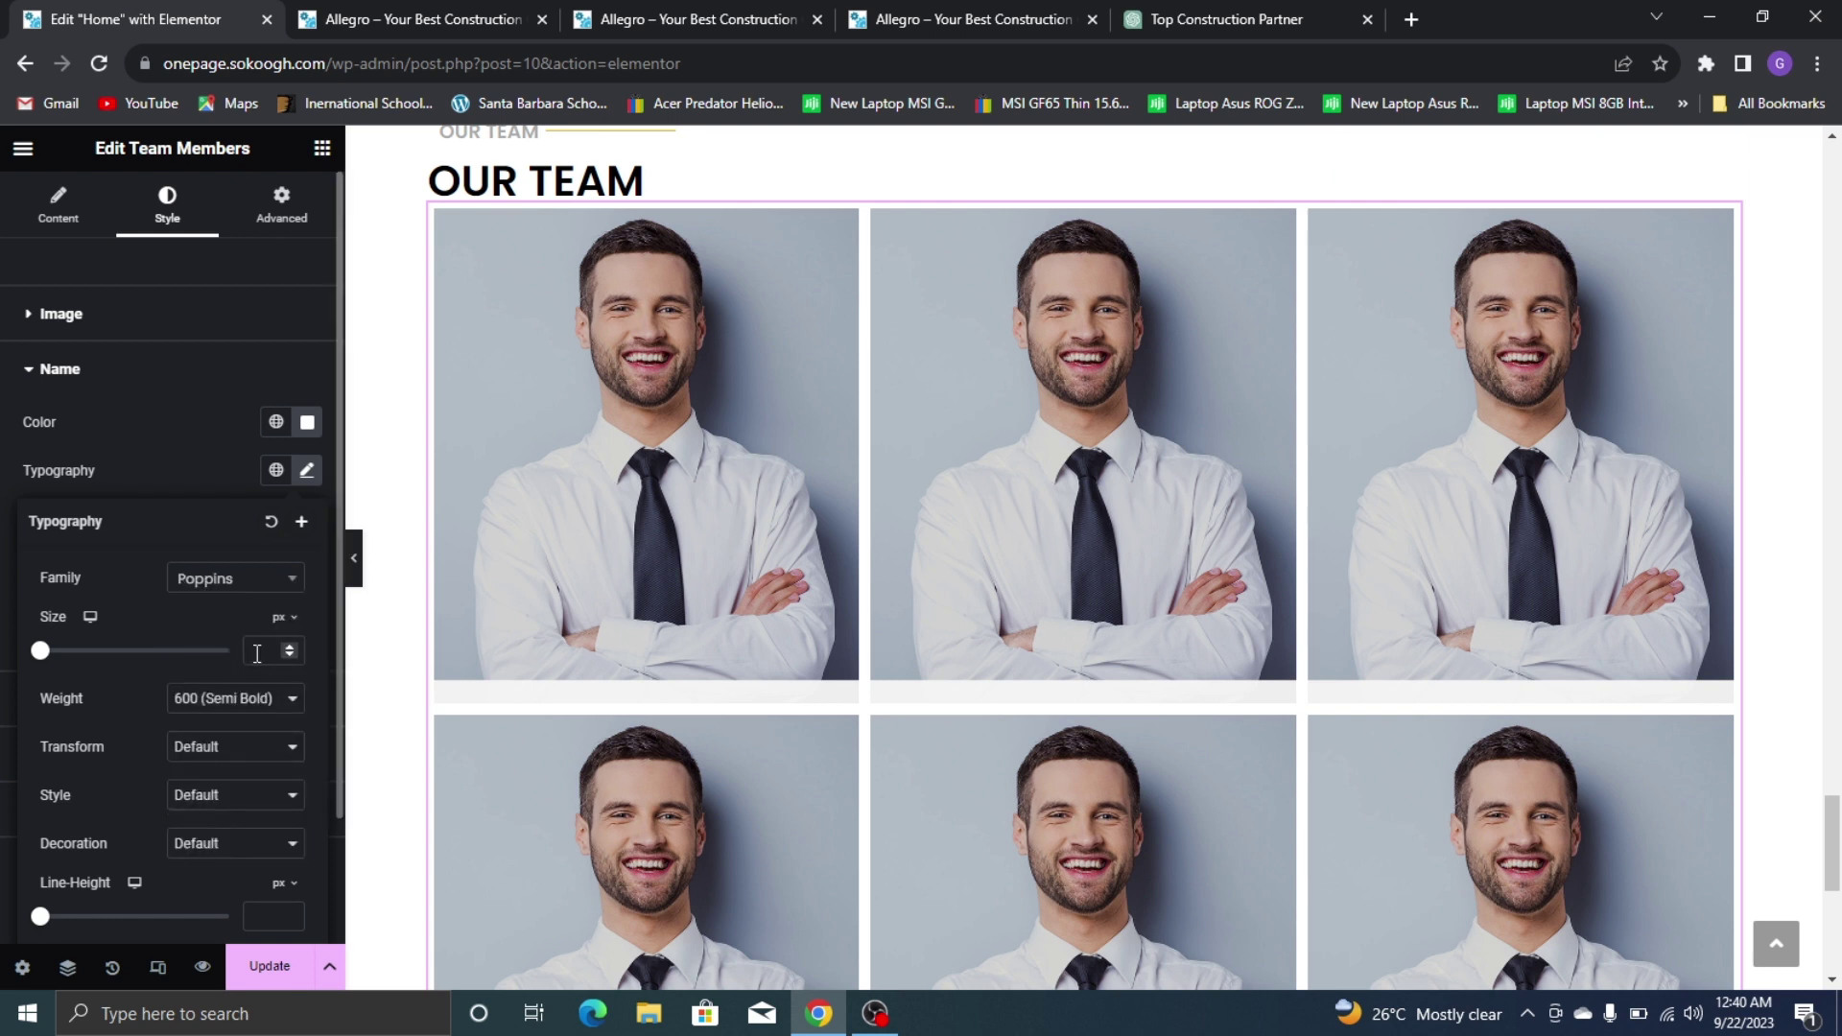
{"action": "left_click", "coordinate": [176, 447]}
{"action": "left_click", "coordinate": [153, 370]}
{"action": "left_click", "coordinate": [216, 444]}
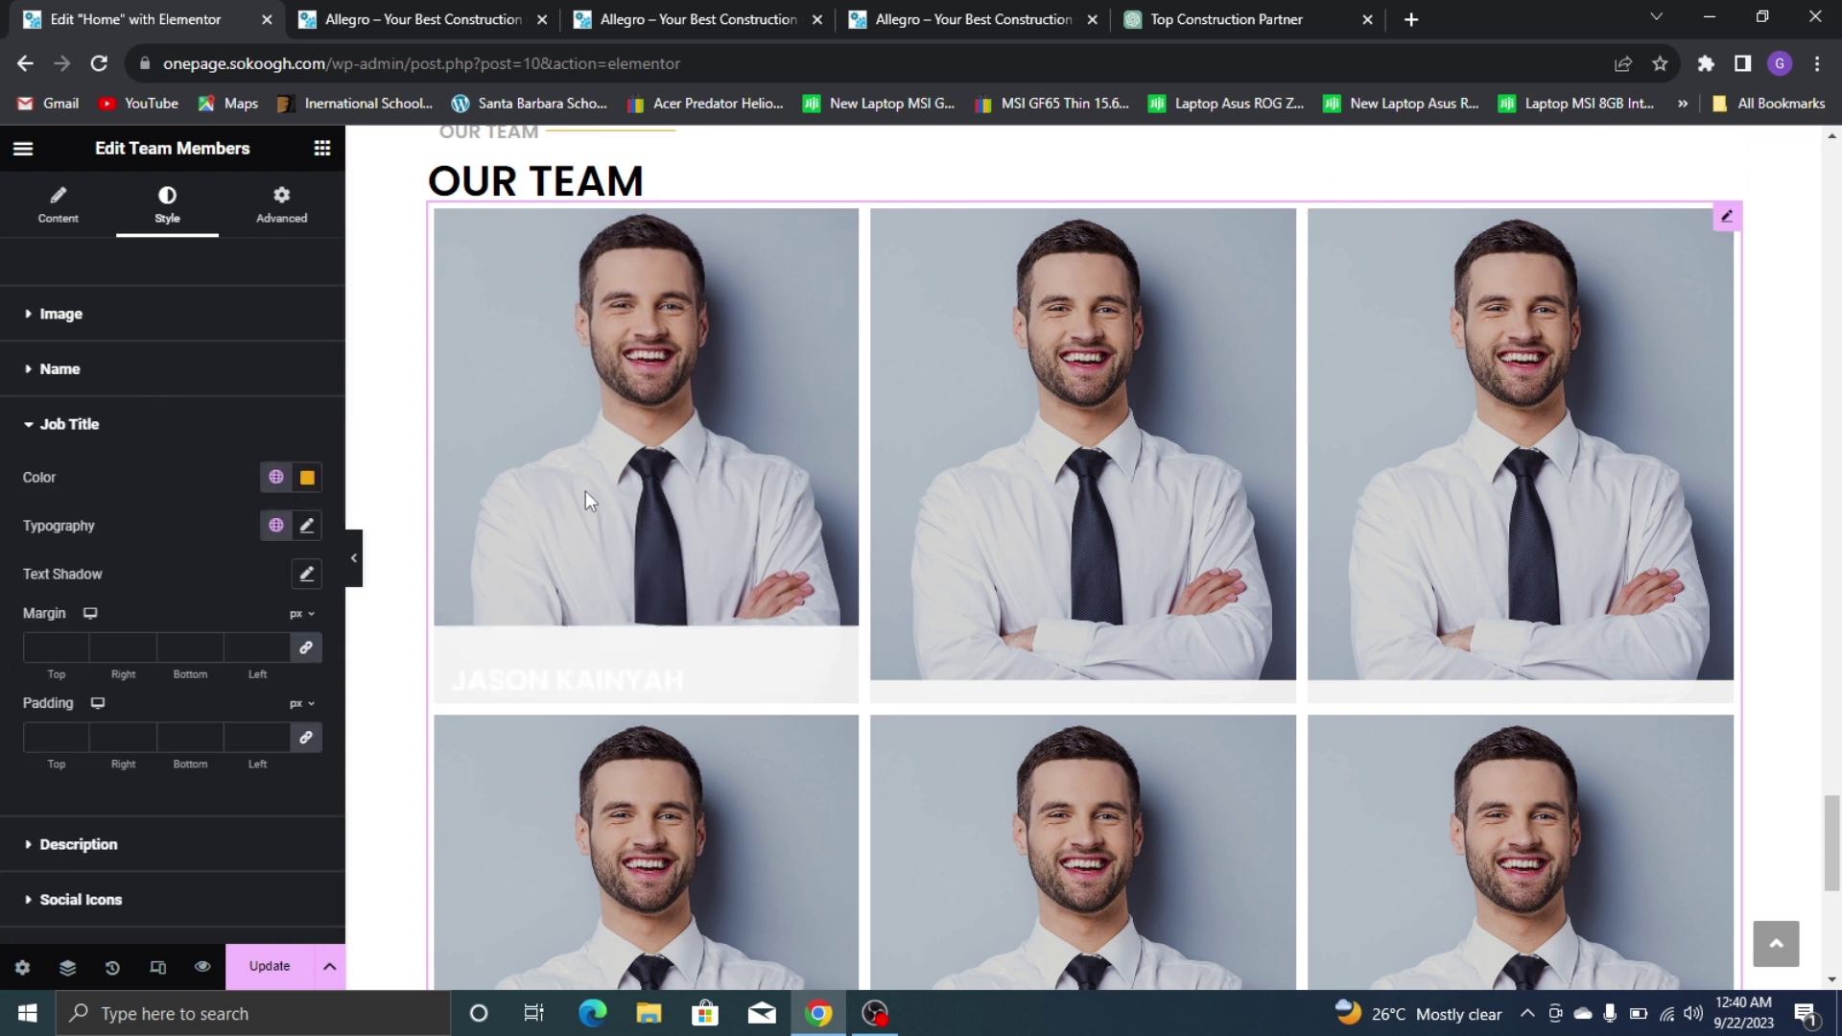
{"action": "left_click", "coordinate": [306, 527]}
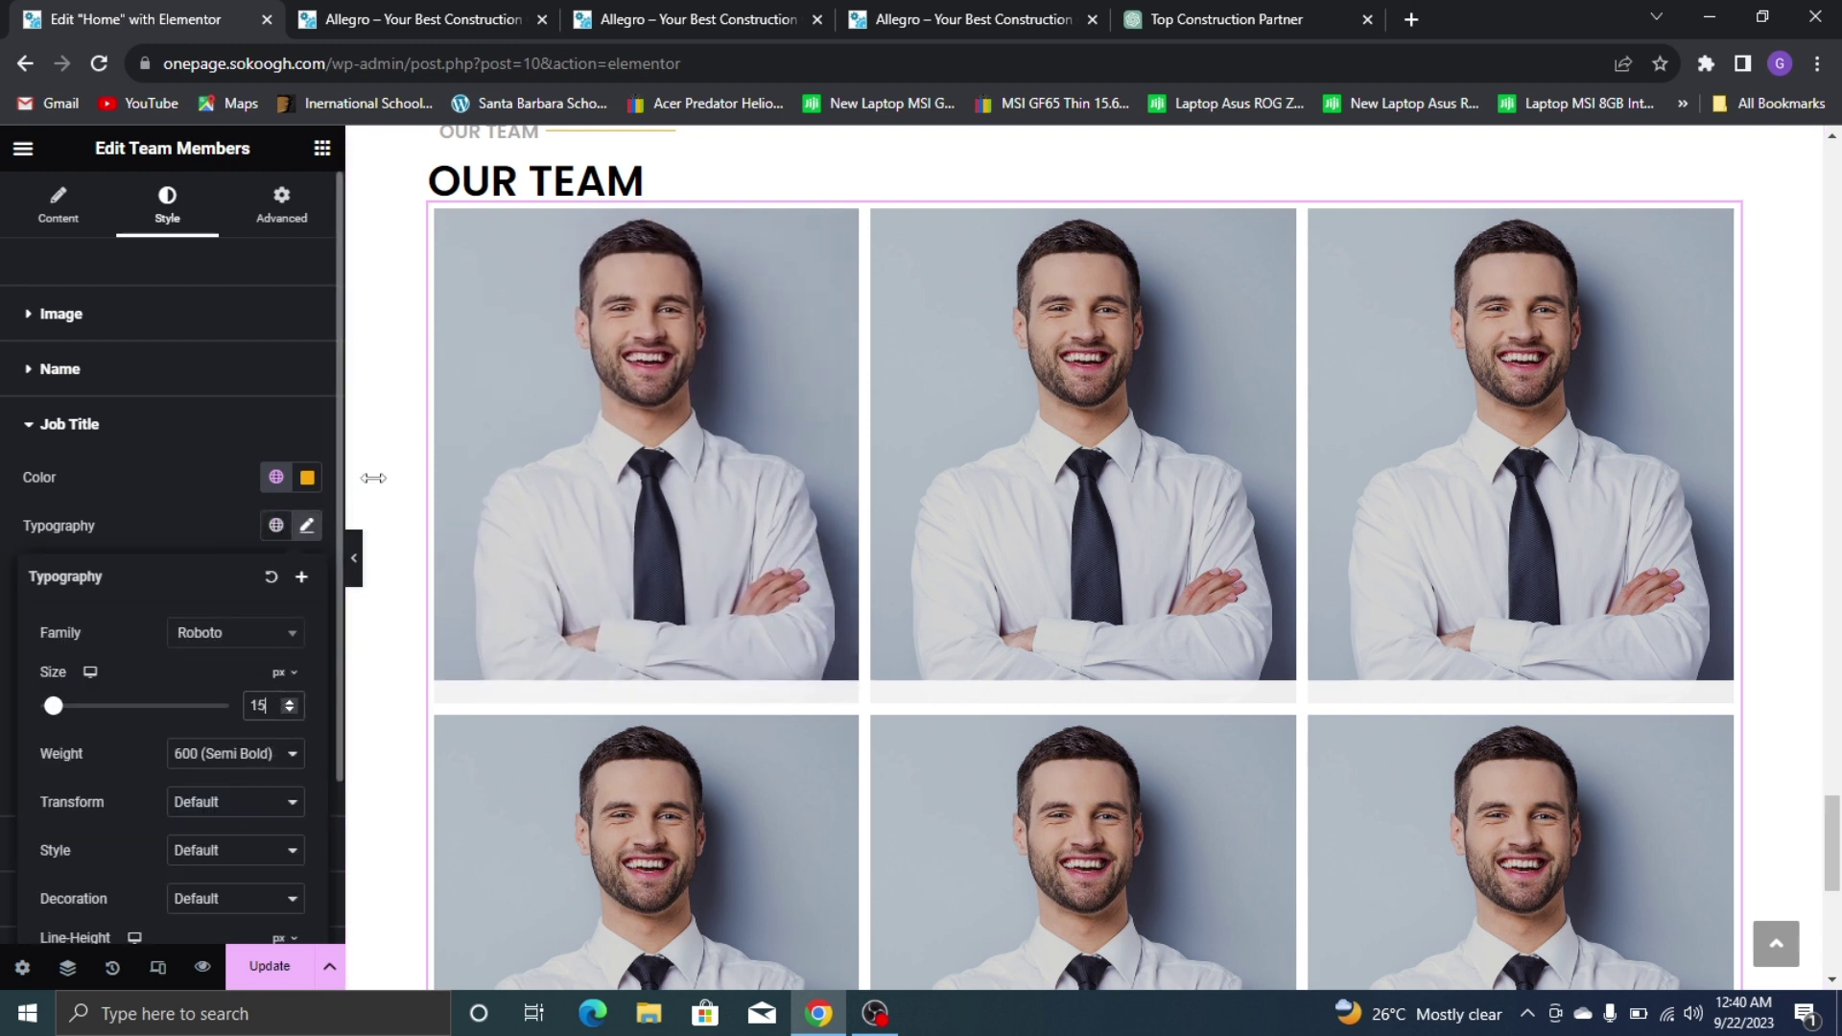
Set the job title typography to Poppins, size 22 px
{"action": "mouse_move", "coordinate": [630, 417]}
{"action": "key", "text": "Up"}
{"action": "key", "text": "Up"}
{"action": "key", "text": "Up"}
{"action": "key", "text": "Up"}
{"action": "key", "text": "Up"}
{"action": "key", "text": "Up"}
{"action": "key", "text": "Up"}
{"action": "key", "text": "Up"}
{"action": "key", "text": "Up"}
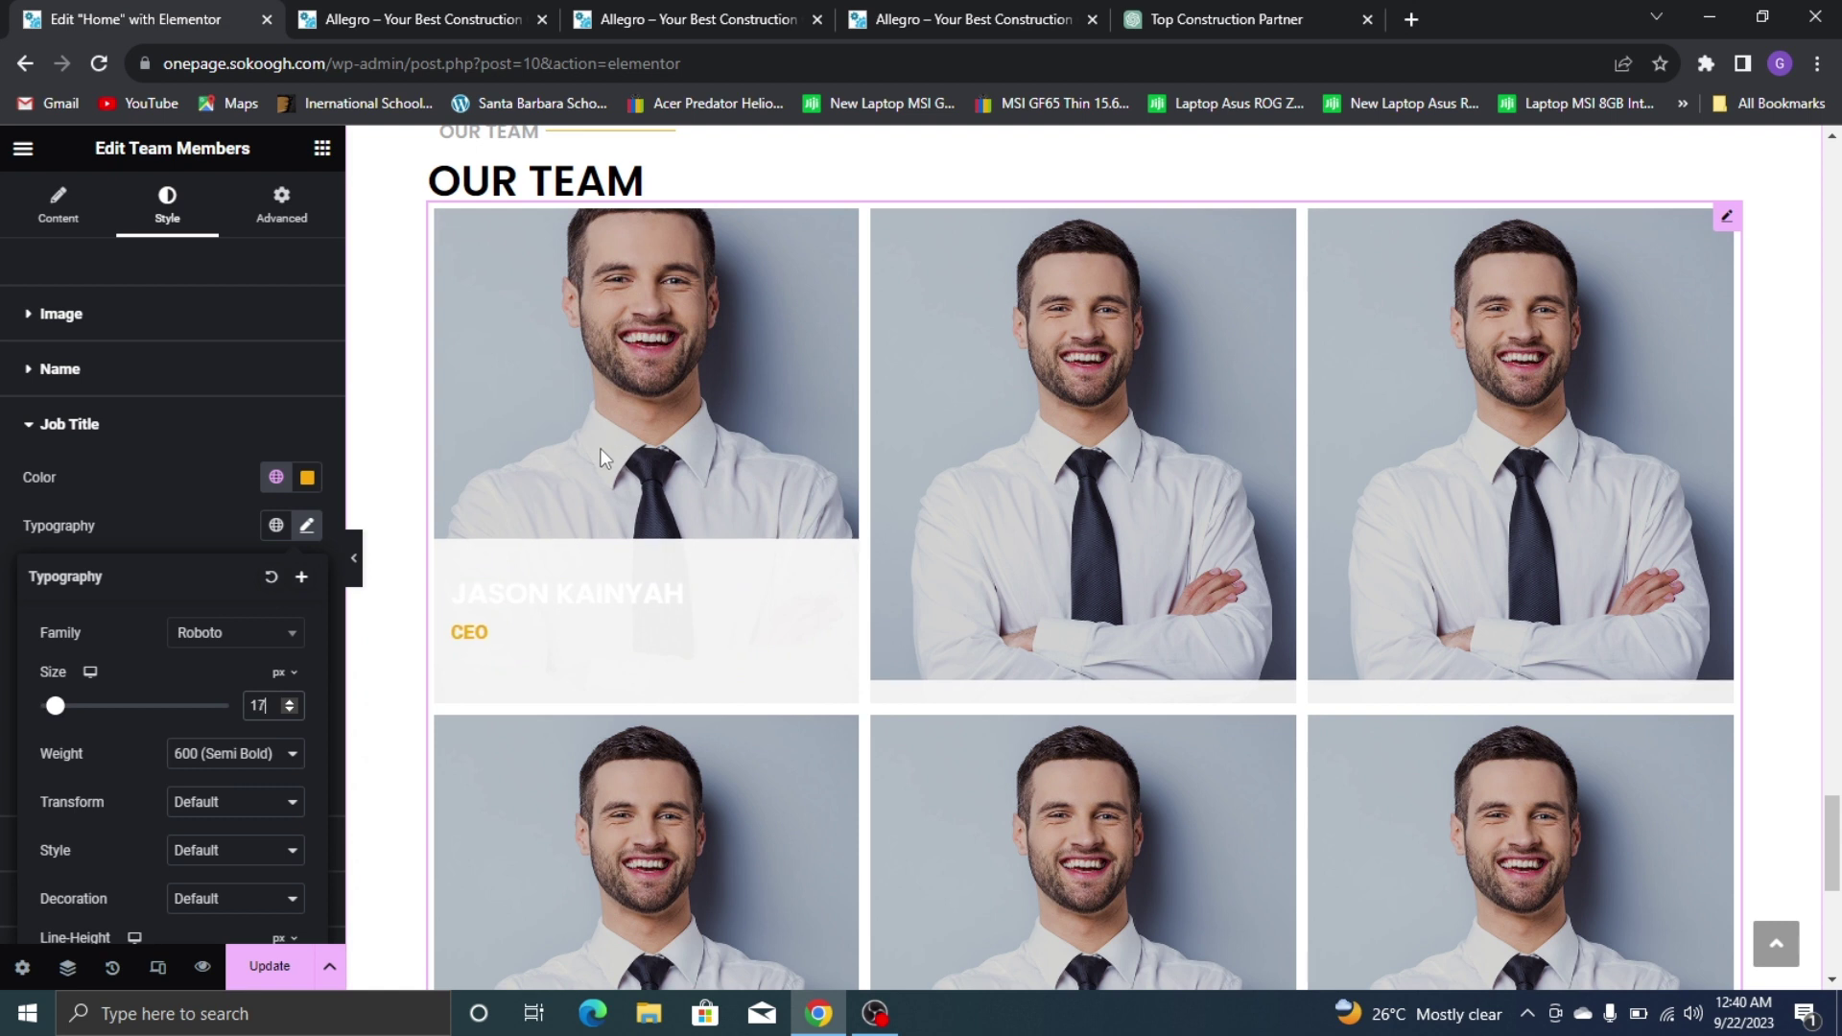
{"action": "left_click", "coordinate": [599, 468]}
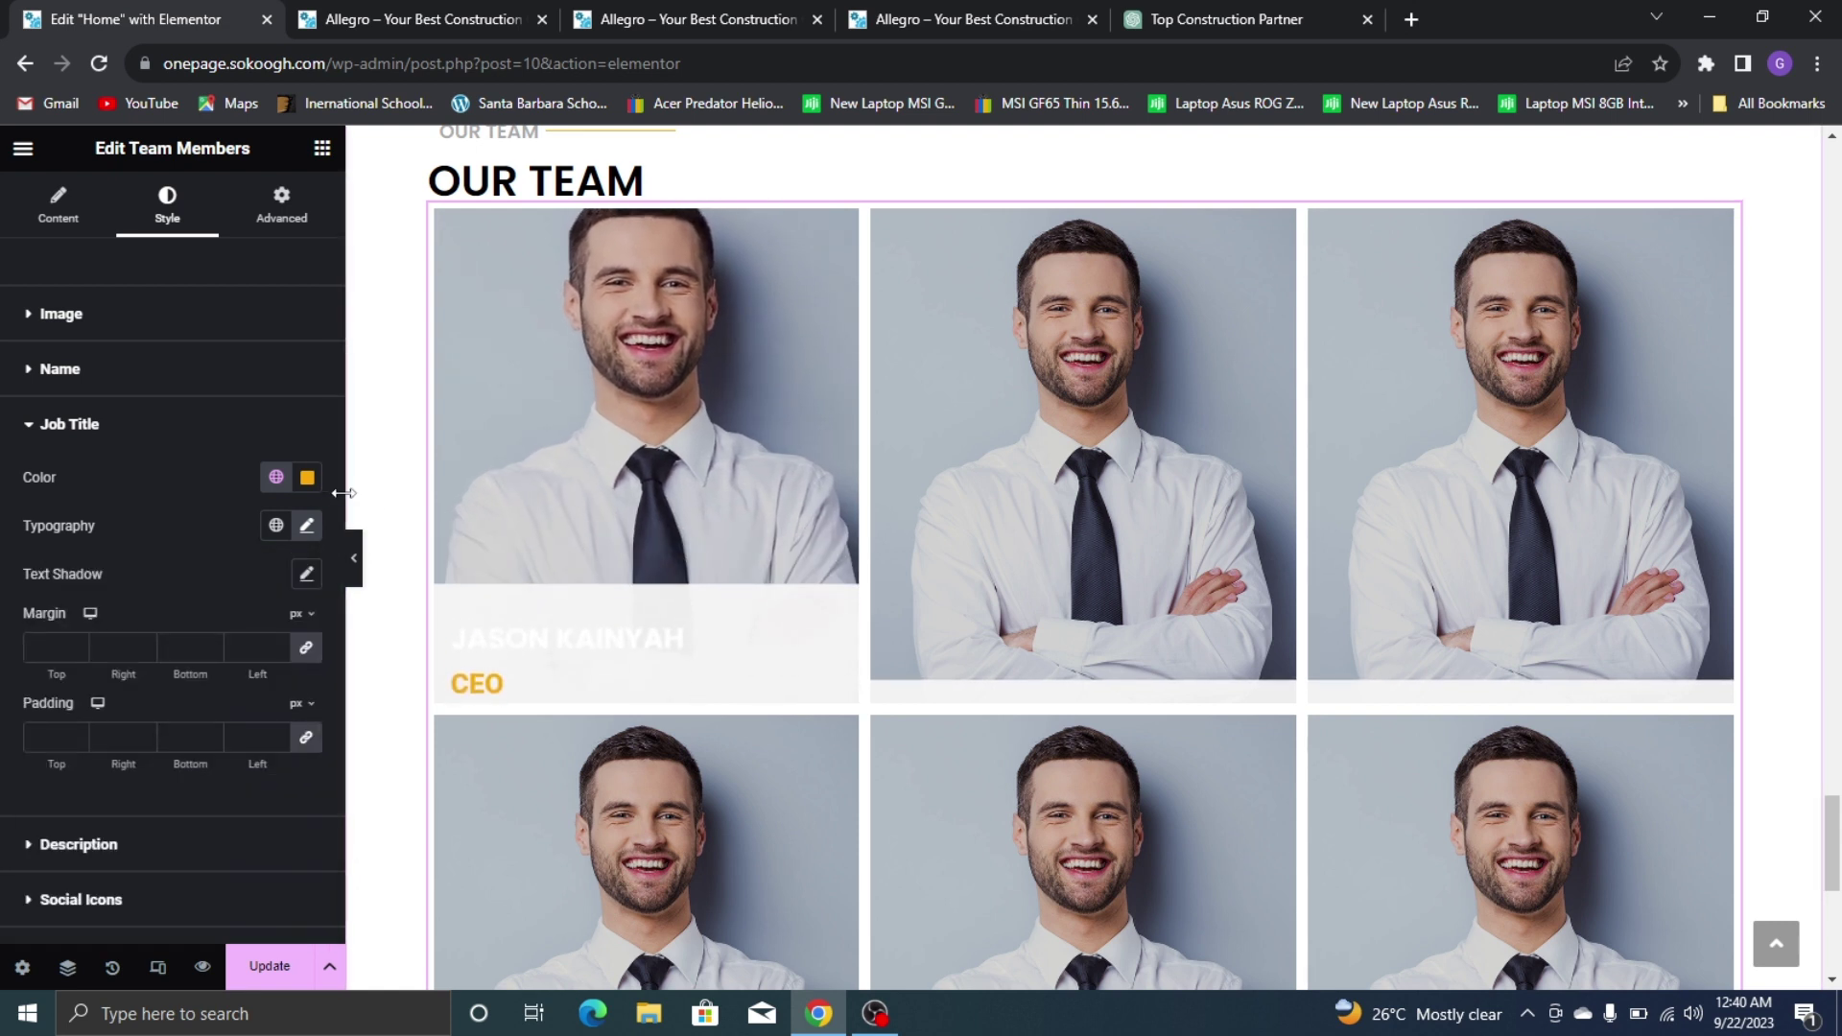
{"action": "left_click", "coordinate": [308, 527]}
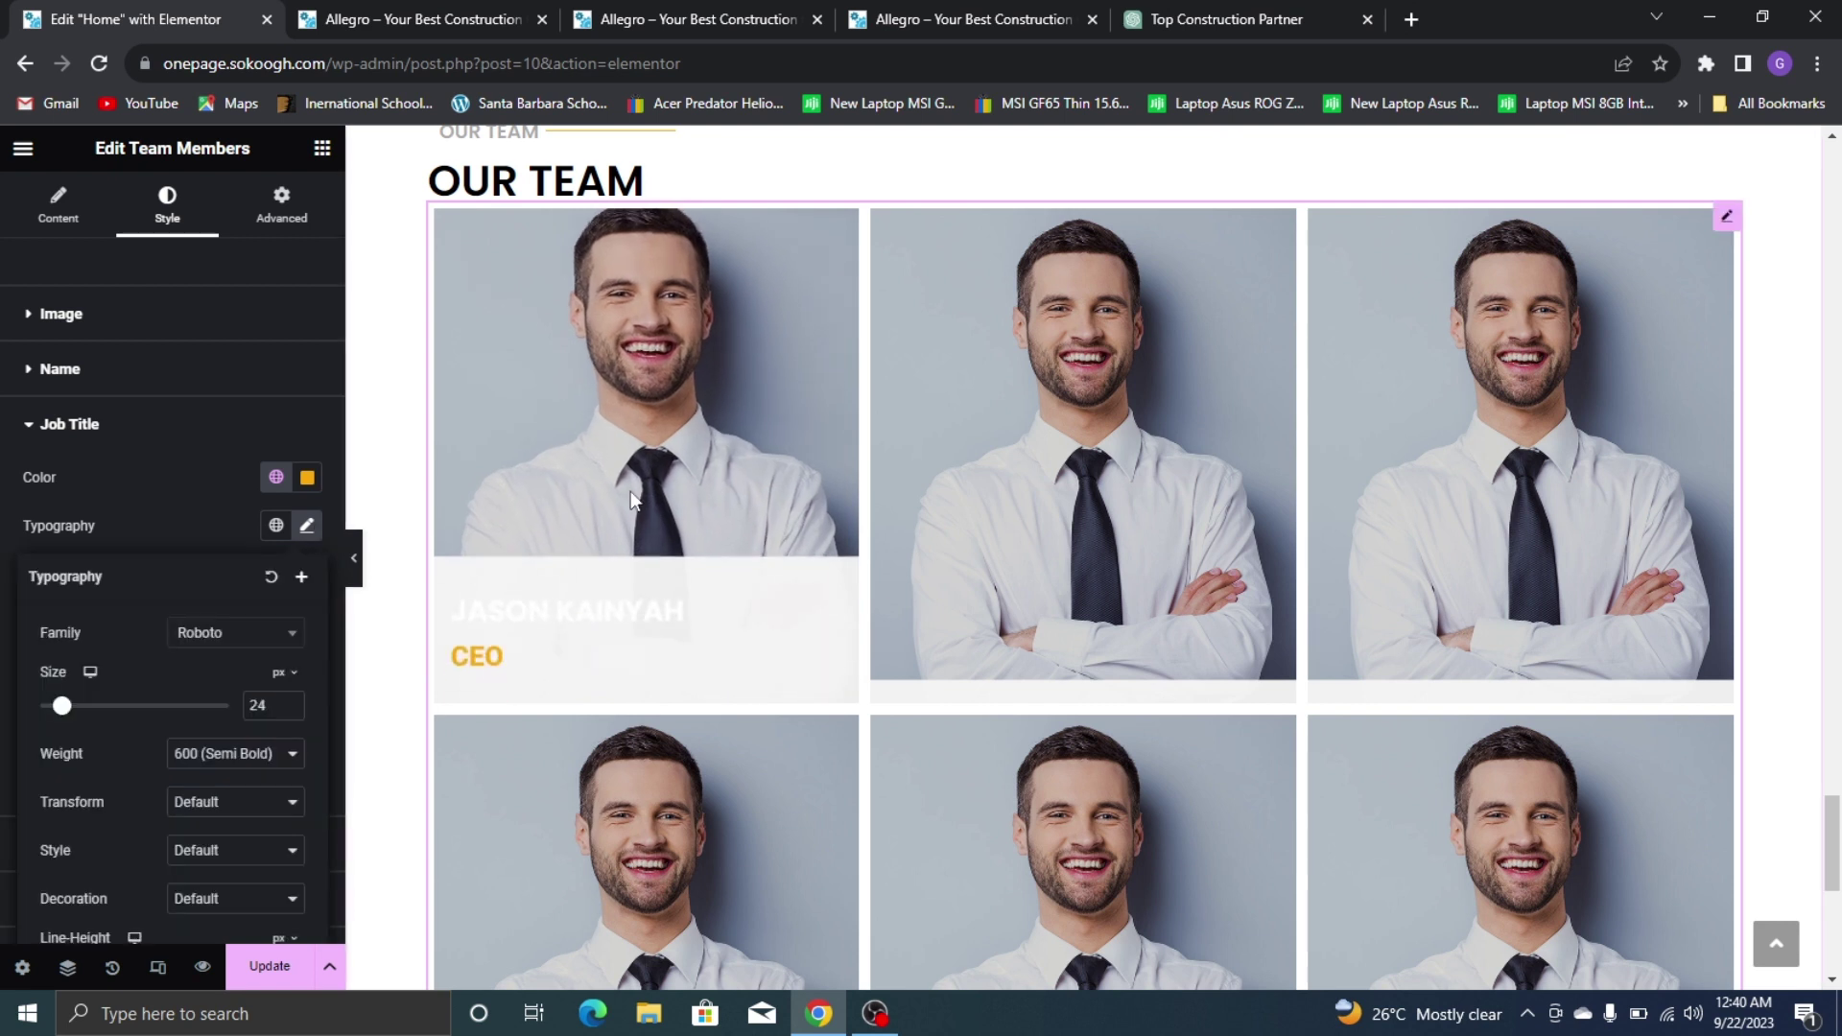
{"action": "left_click", "coordinate": [292, 710]}
{"action": "key", "text": "Down"}
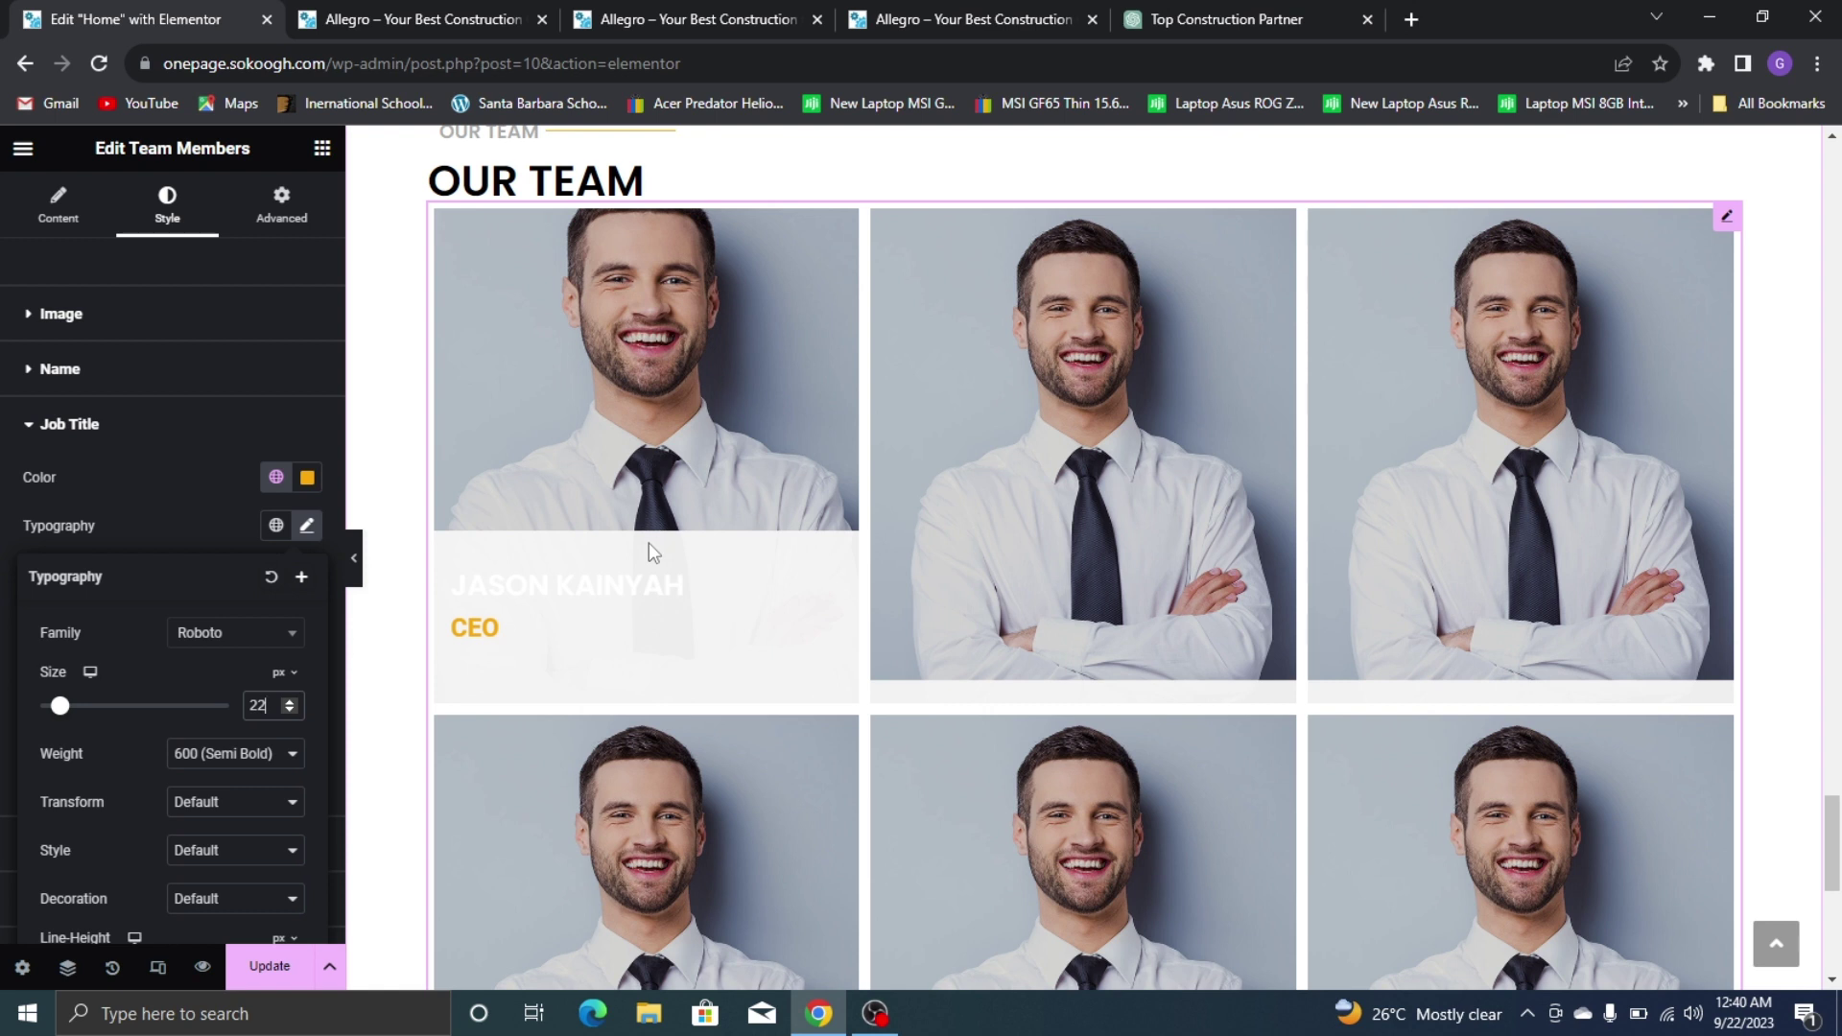
{"action": "left_click", "coordinate": [235, 632]}
{"action": "type", "text": "POPP"}
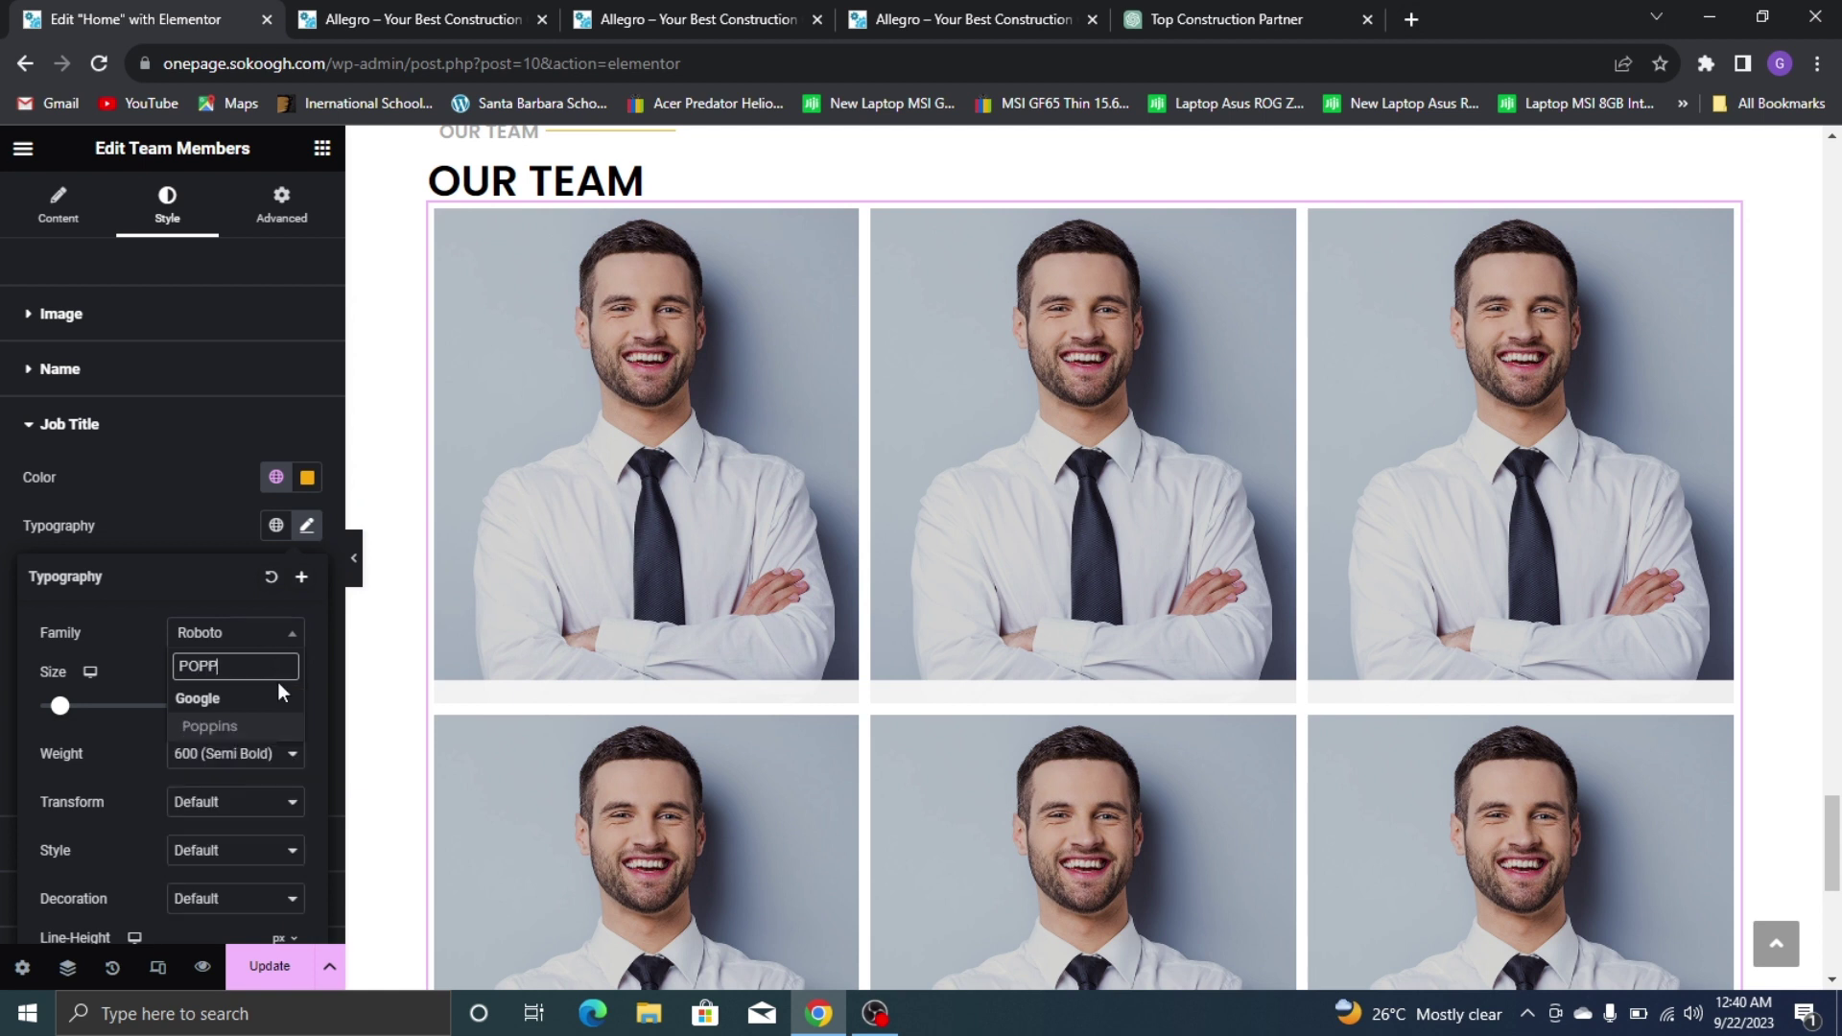
{"action": "left_click", "coordinate": [279, 730]}
{"action": "left_click", "coordinate": [214, 411]}
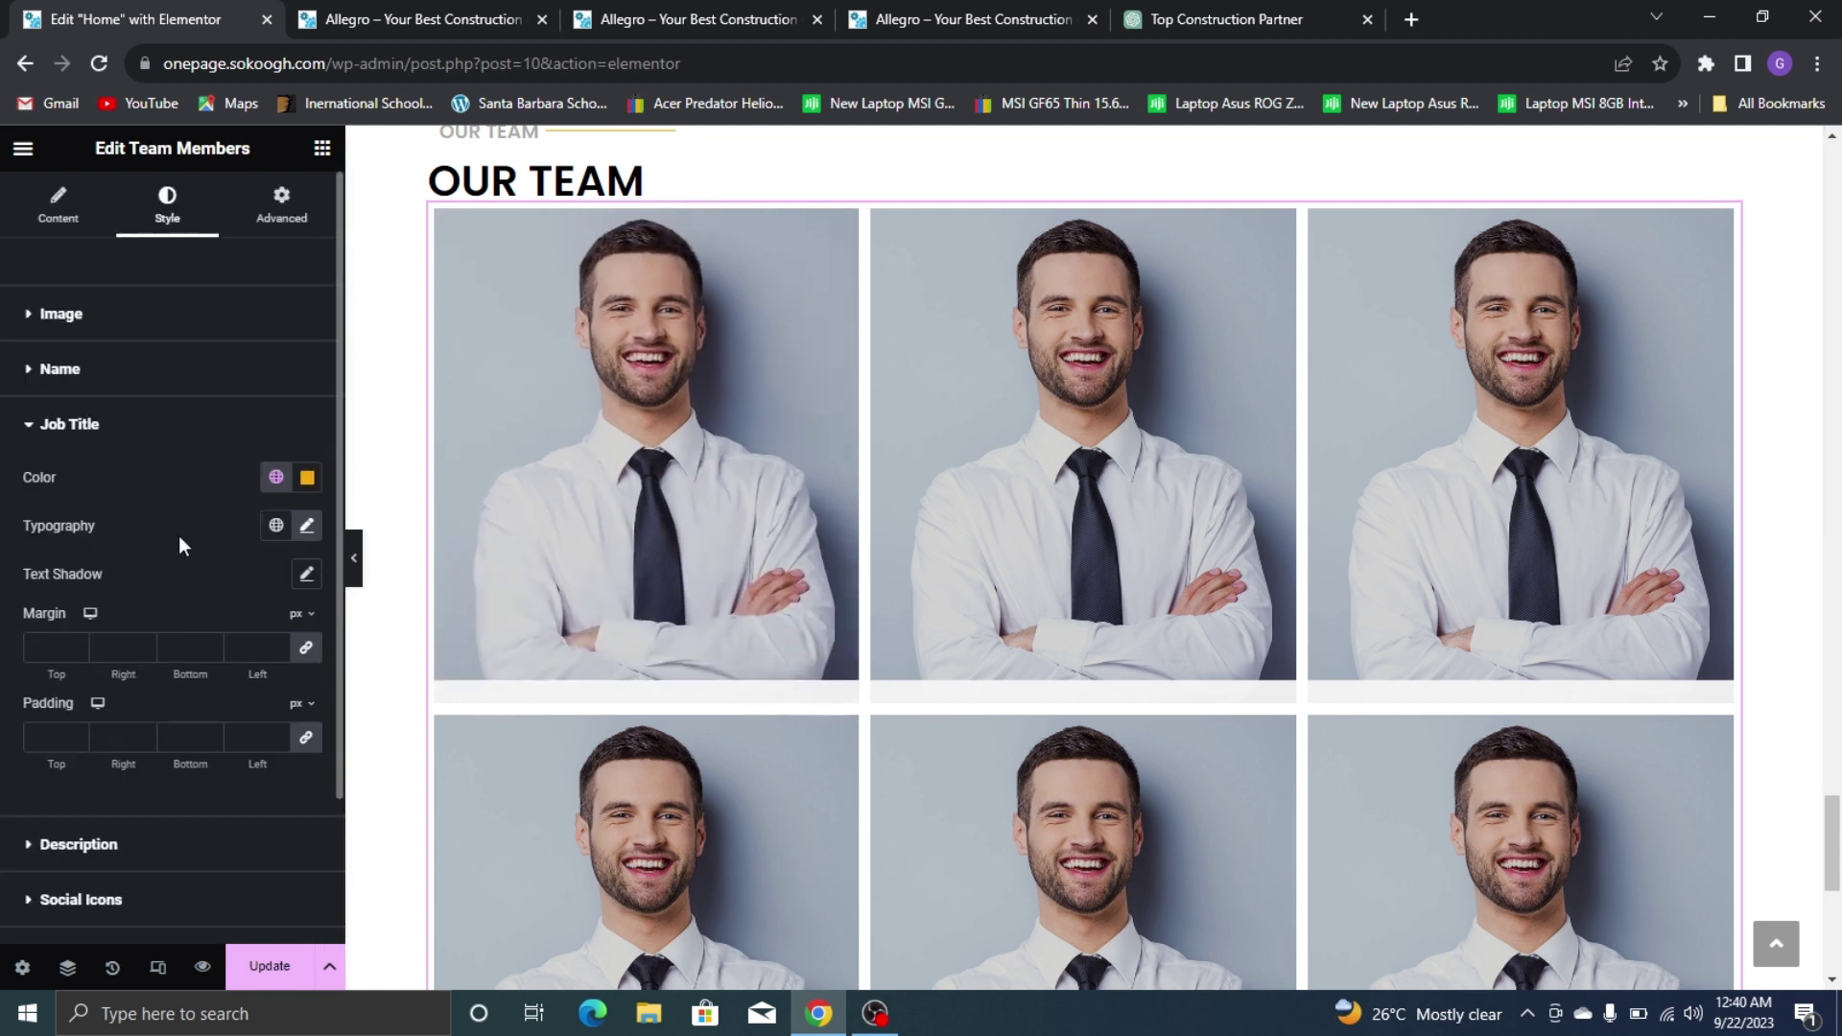
{"action": "scroll", "coordinate": [179, 536], "scroll_direction": "down", "scroll_amount": 2}
{"action": "left_click", "coordinate": [188, 666]}
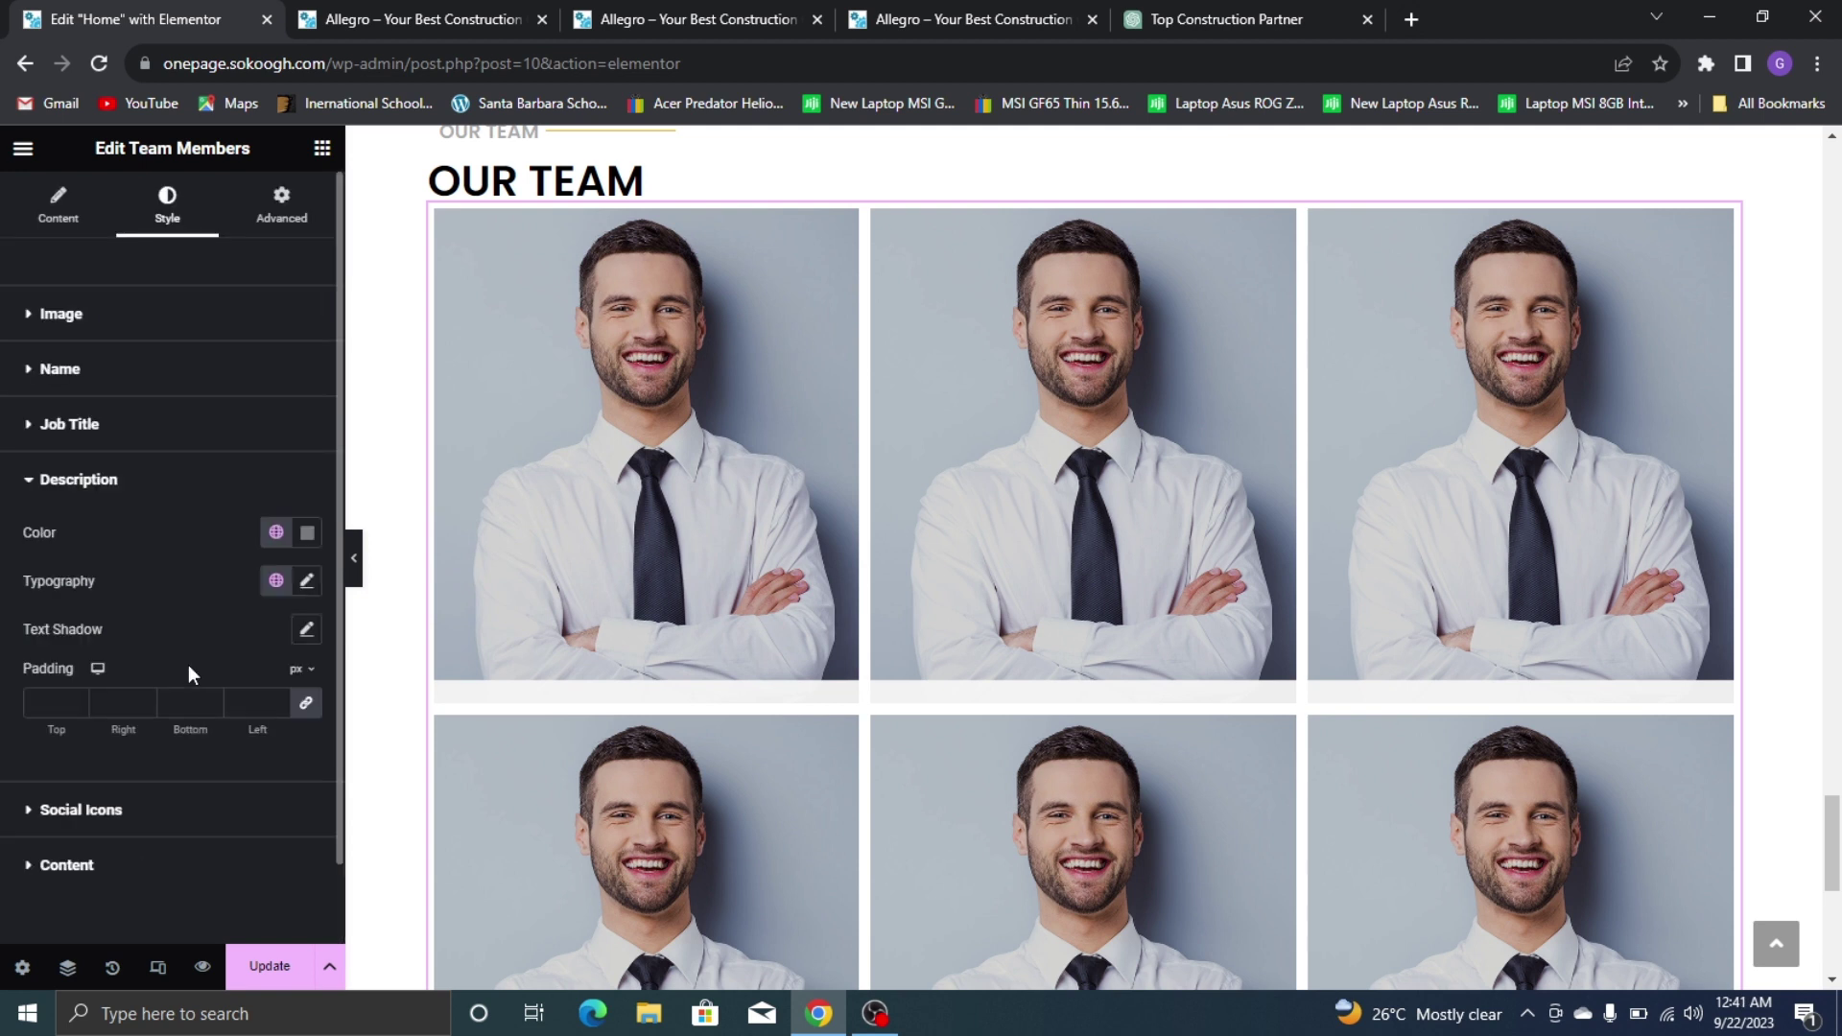
Give the card content overlay a custom dark background colour
{"action": "left_click", "coordinate": [157, 477]}
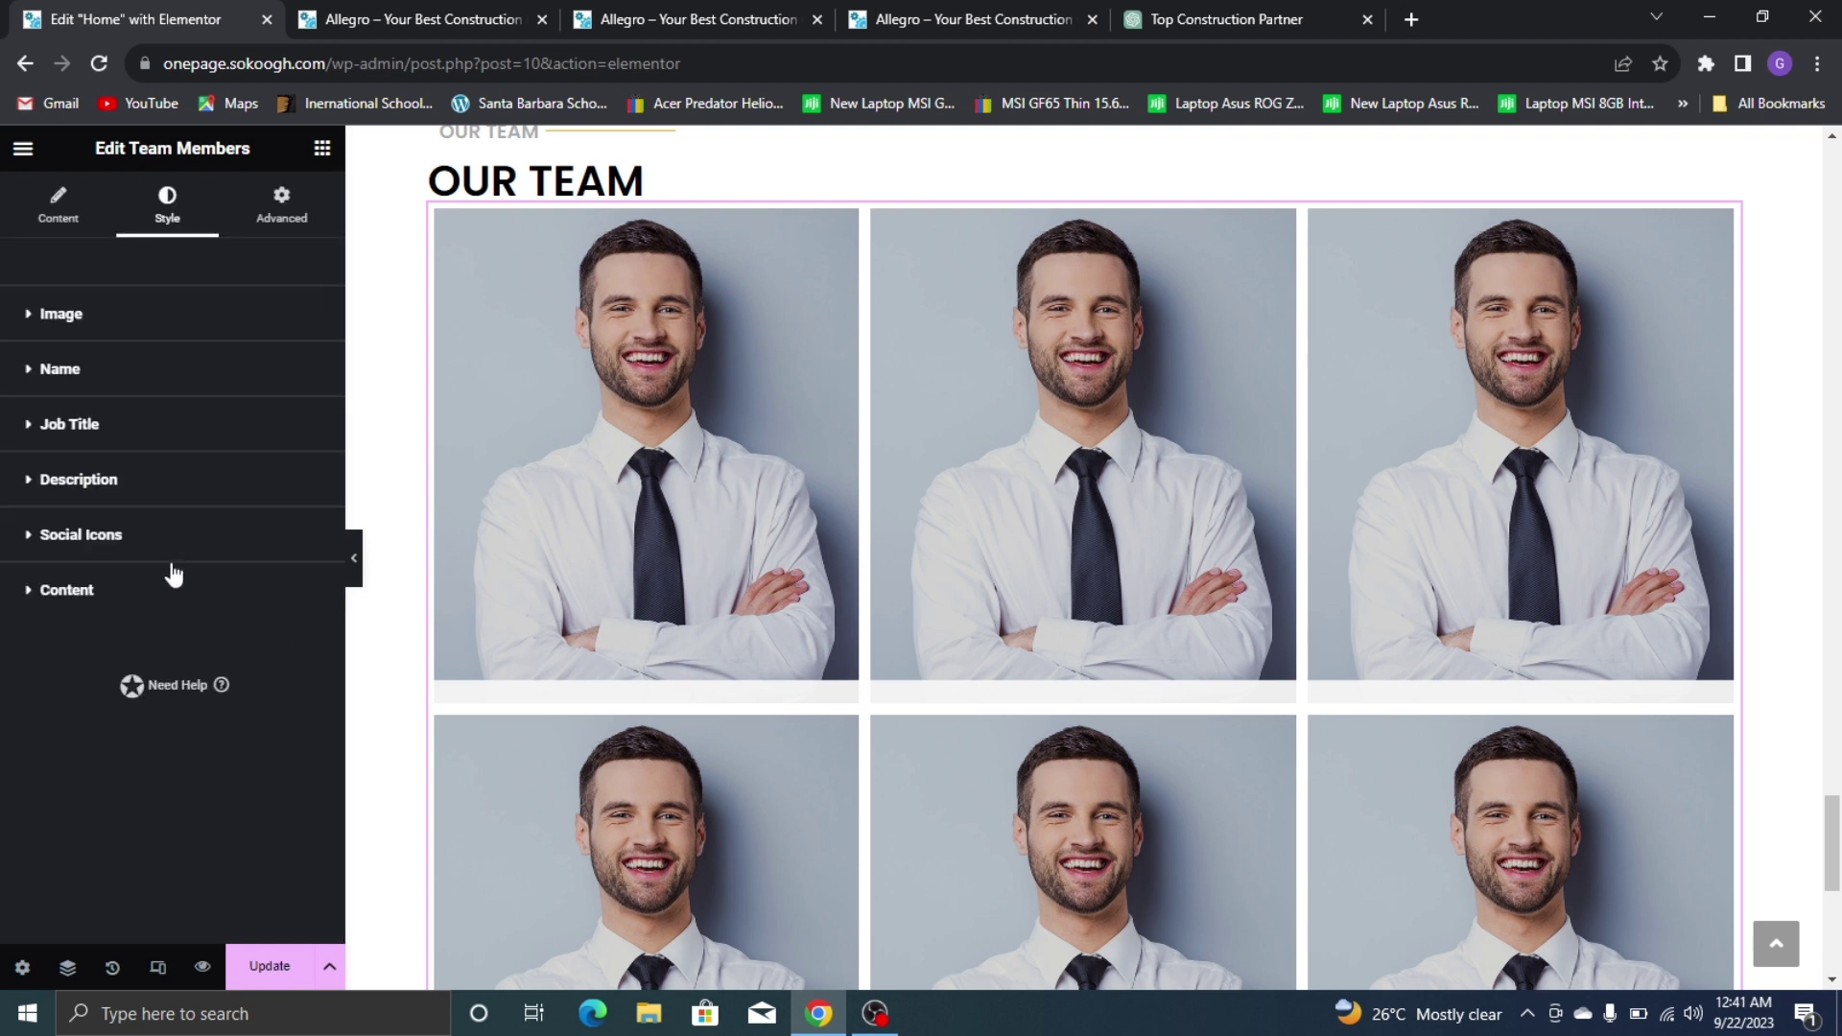
{"action": "left_click", "coordinate": [166, 587]}
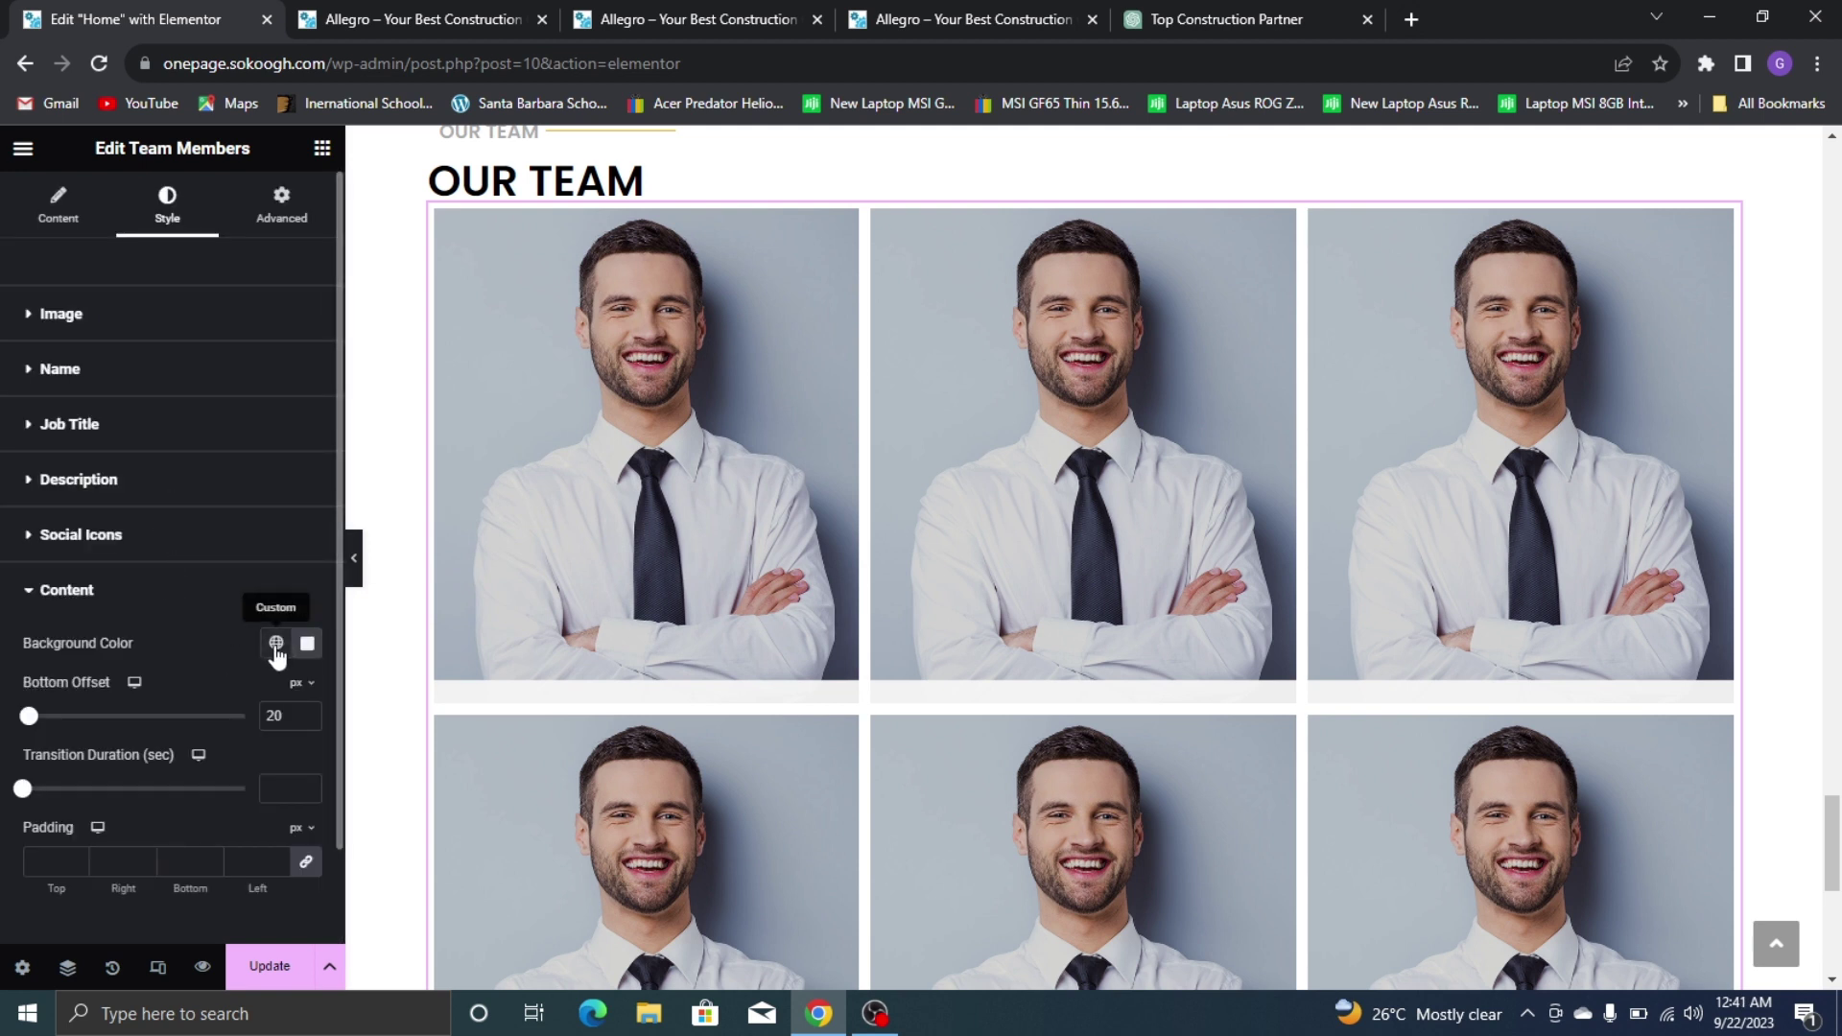
{"action": "left_click", "coordinate": [276, 650]}
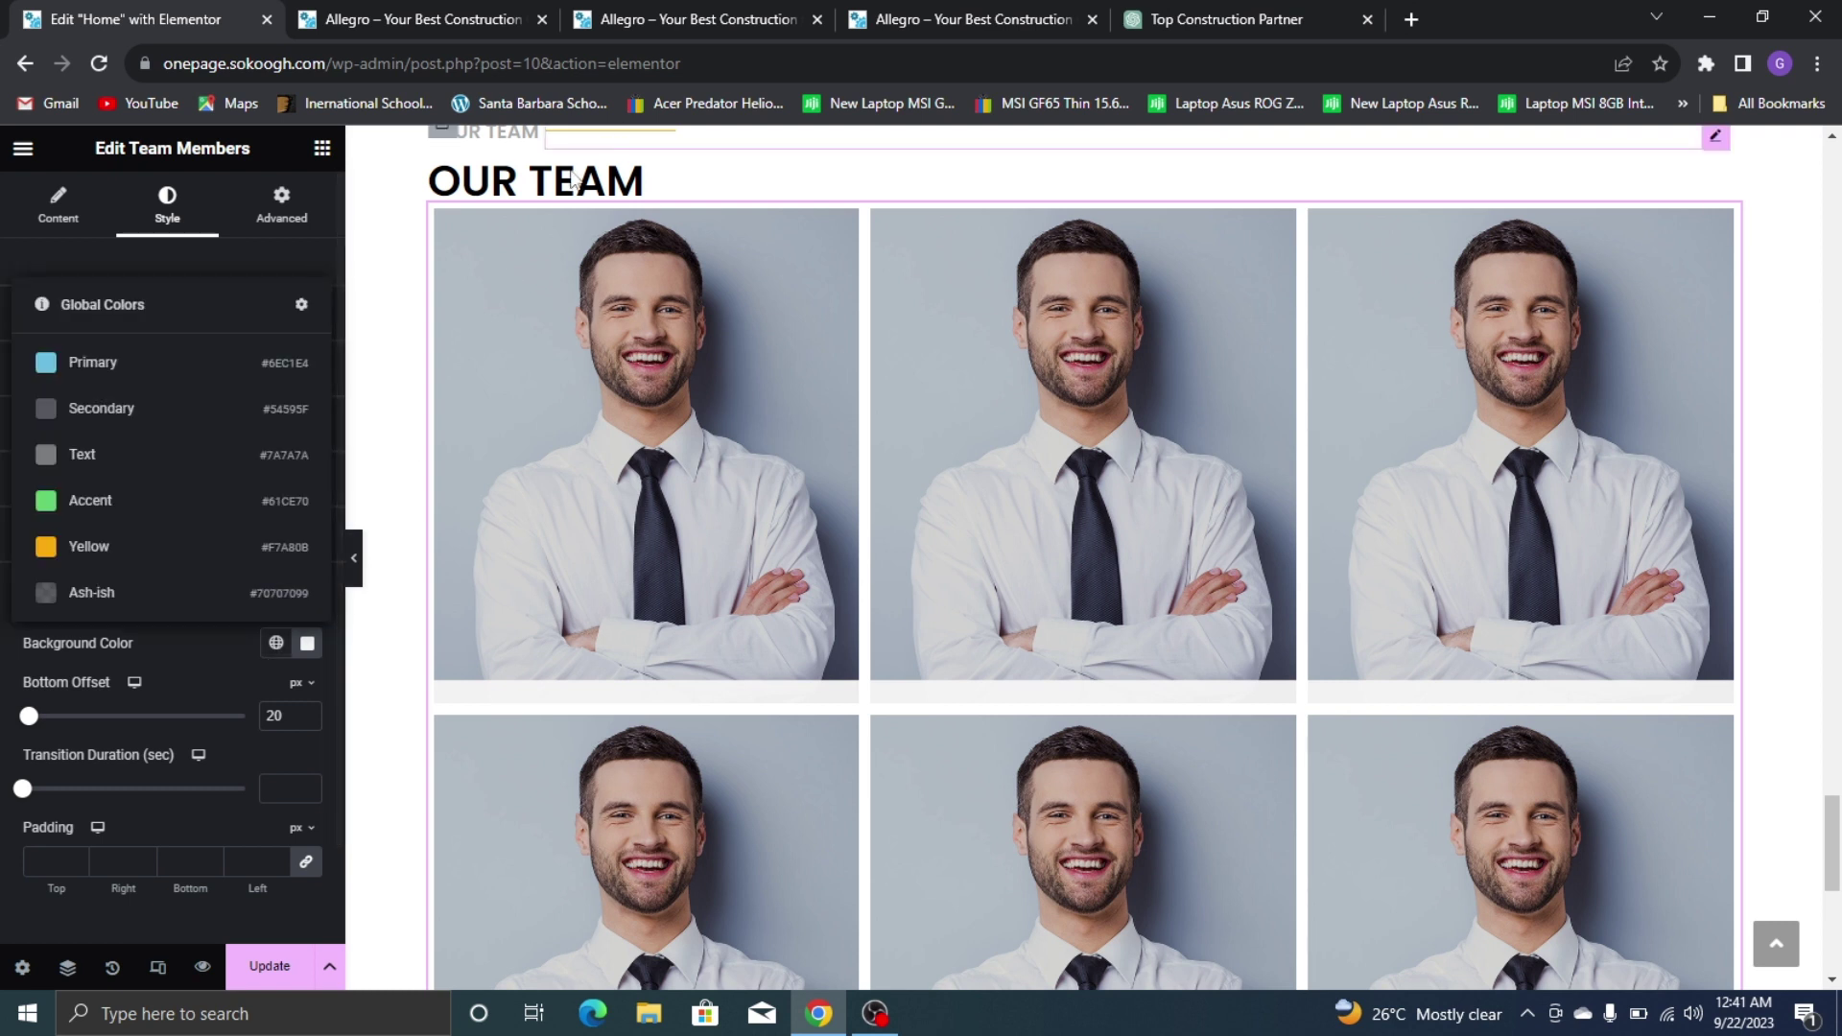
{"action": "left_click", "coordinate": [307, 647]}
{"action": "mouse_move", "coordinate": [286, 508]}
{"action": "left_mouse_down"}
{"action": "mouse_move", "coordinate": [301, 485]}
{"action": "mouse_move", "coordinate": [428, 509]}
{"action": "mouse_move", "coordinate": [433, 552]}
{"action": "mouse_move", "coordinate": [412, 567]}
{"action": "mouse_move", "coordinate": [323, 573]}
{"action": "left_mouse_up"}
{"action": "left_click", "coordinate": [878, 20]}
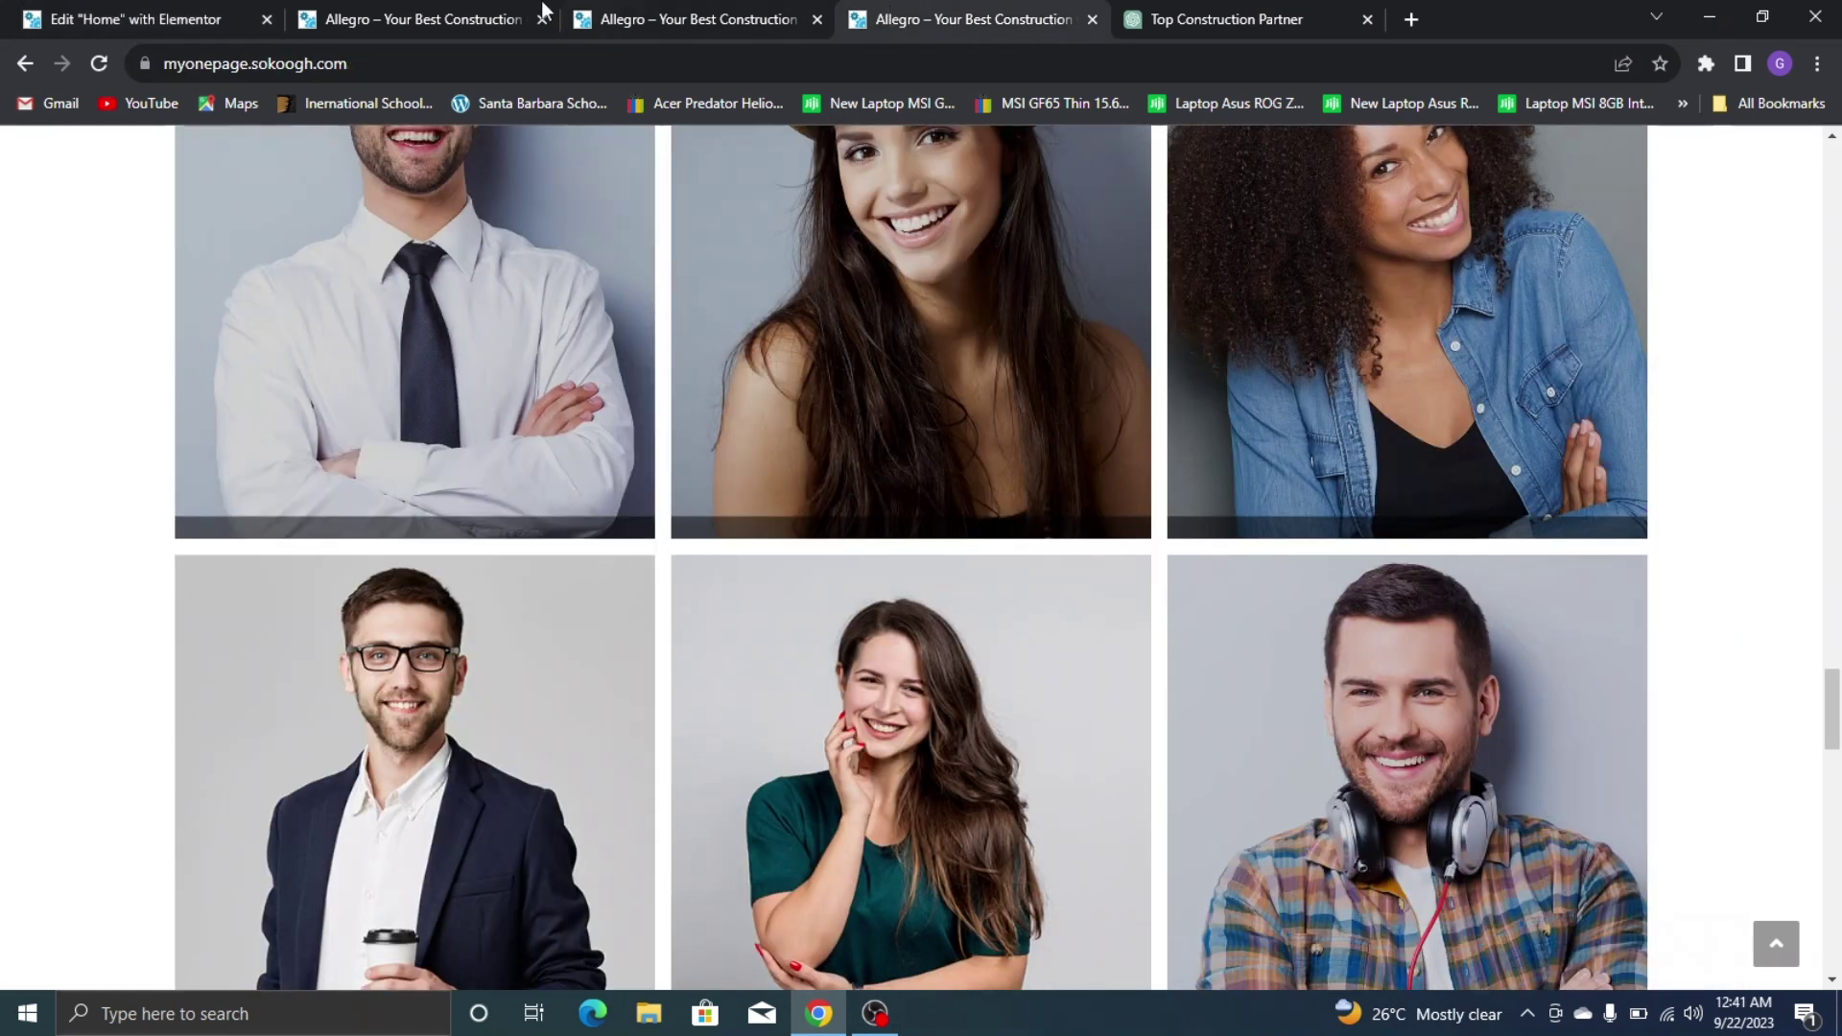
{"action": "left_click", "coordinate": [115, 20]}
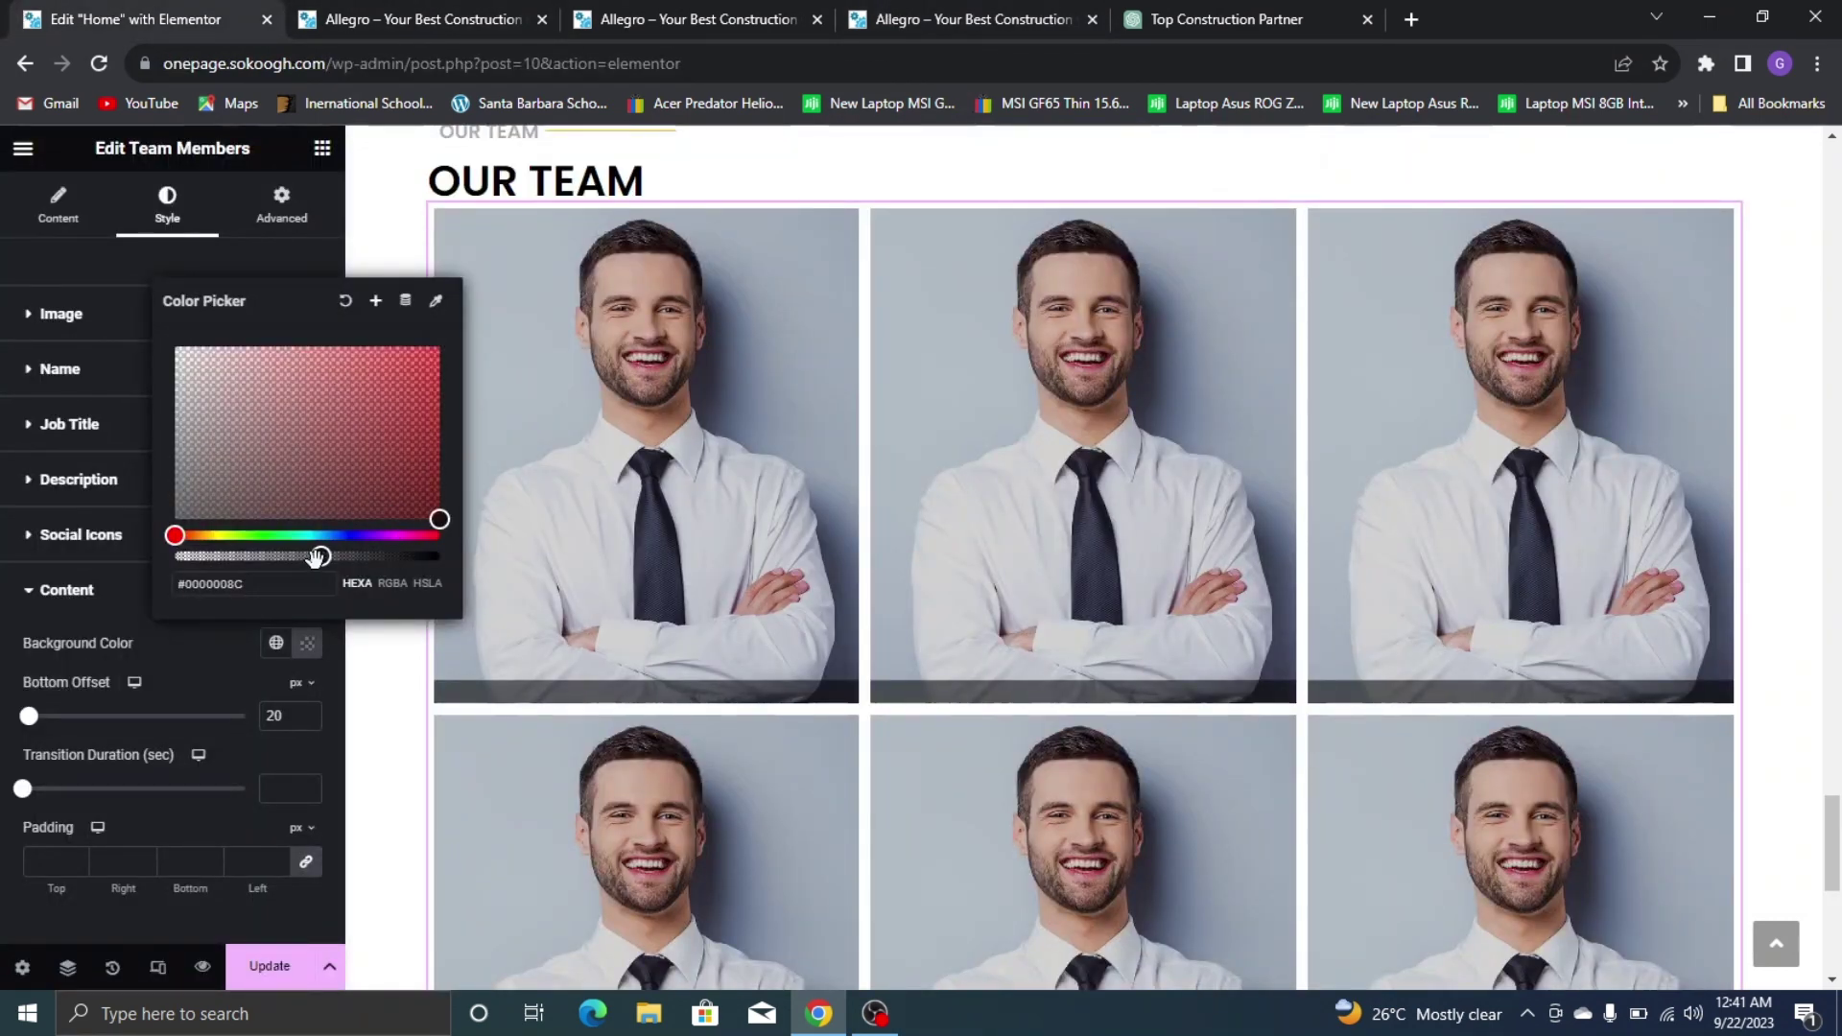
Make the overlay semi-transparent black (#0000007D) to match the live site
{"action": "left_click_drag", "start_coordinate": [317, 556], "coordinate": [303, 559]}
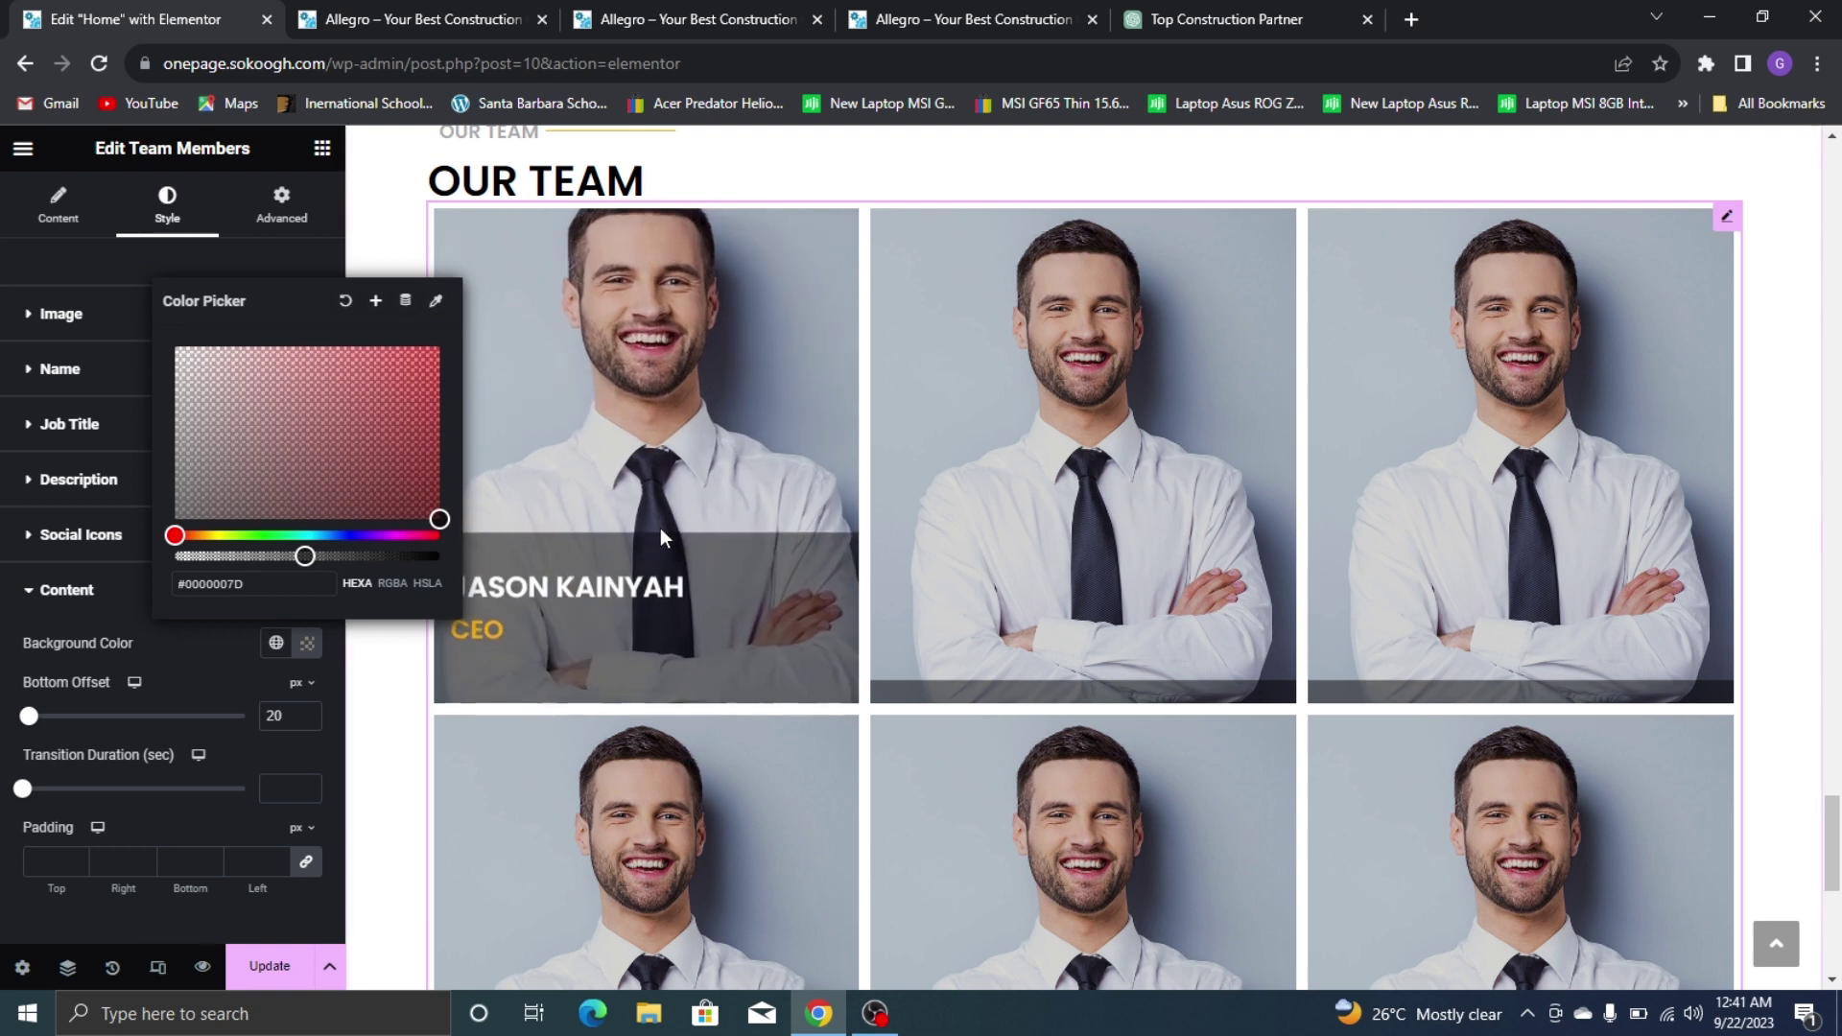
{"action": "left_click", "coordinate": [979, 13]}
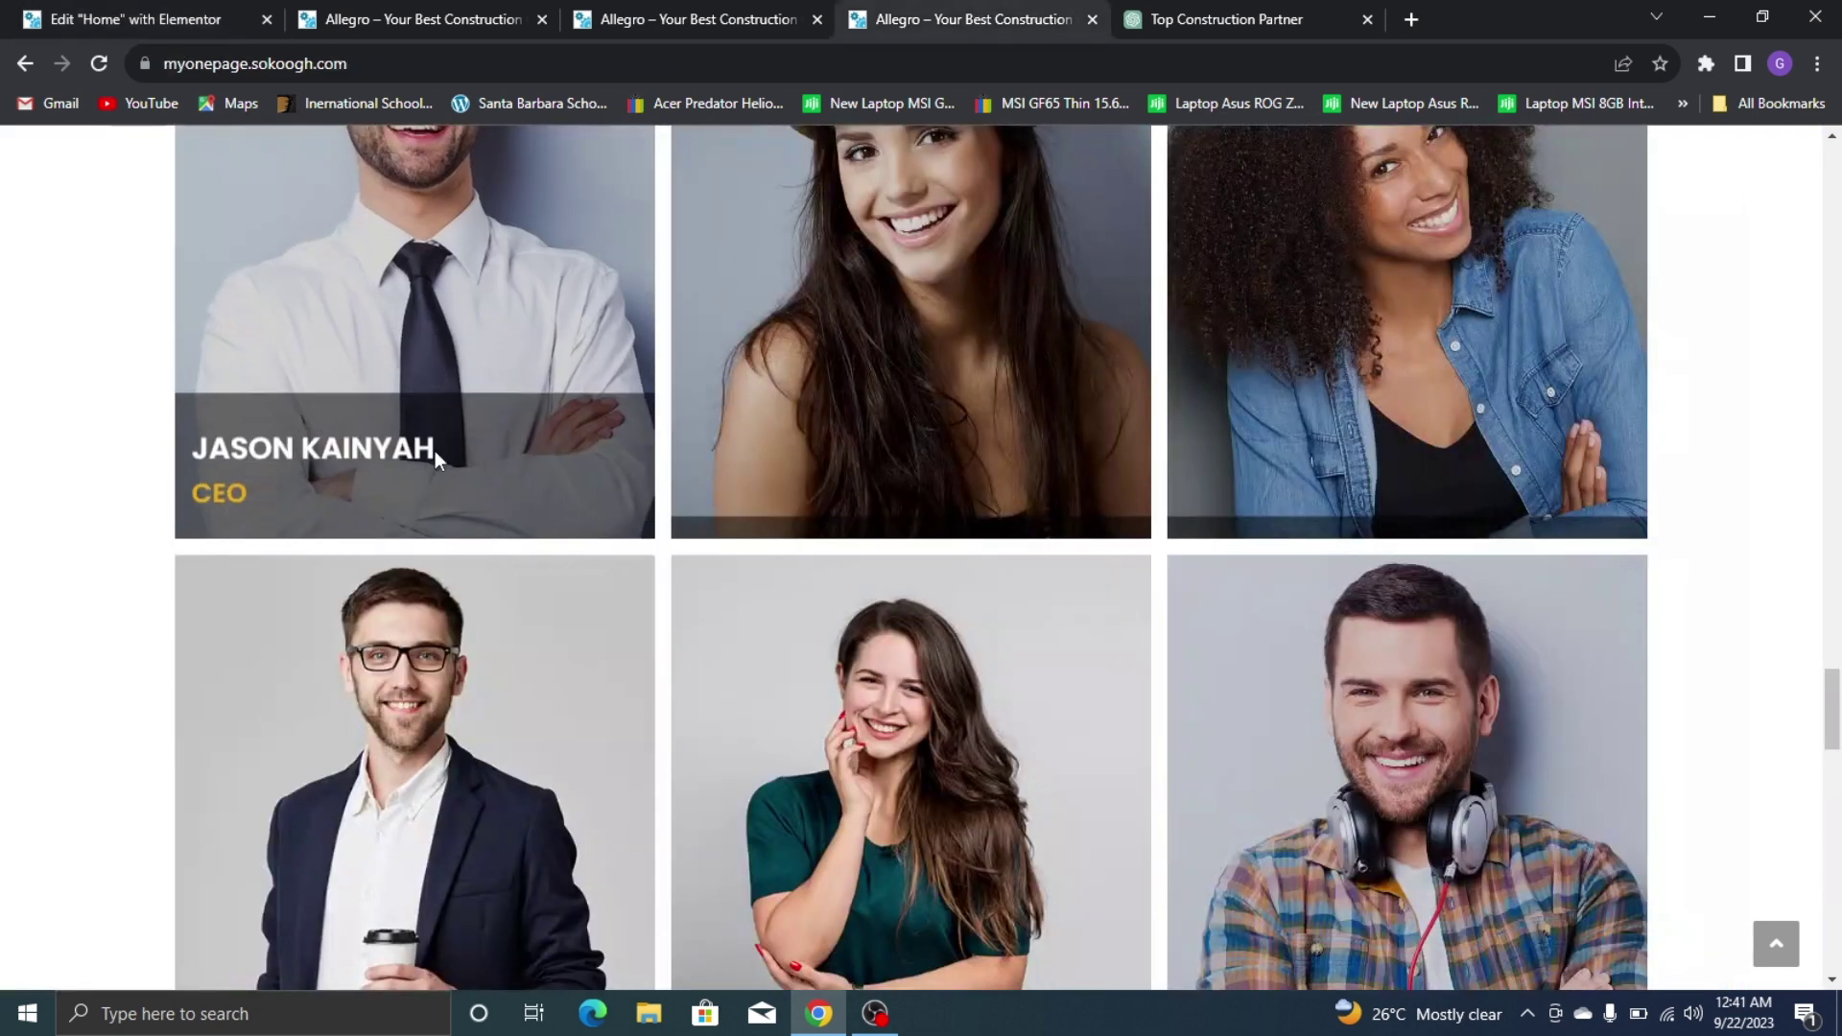
{"action": "left_click", "coordinate": [134, 20]}
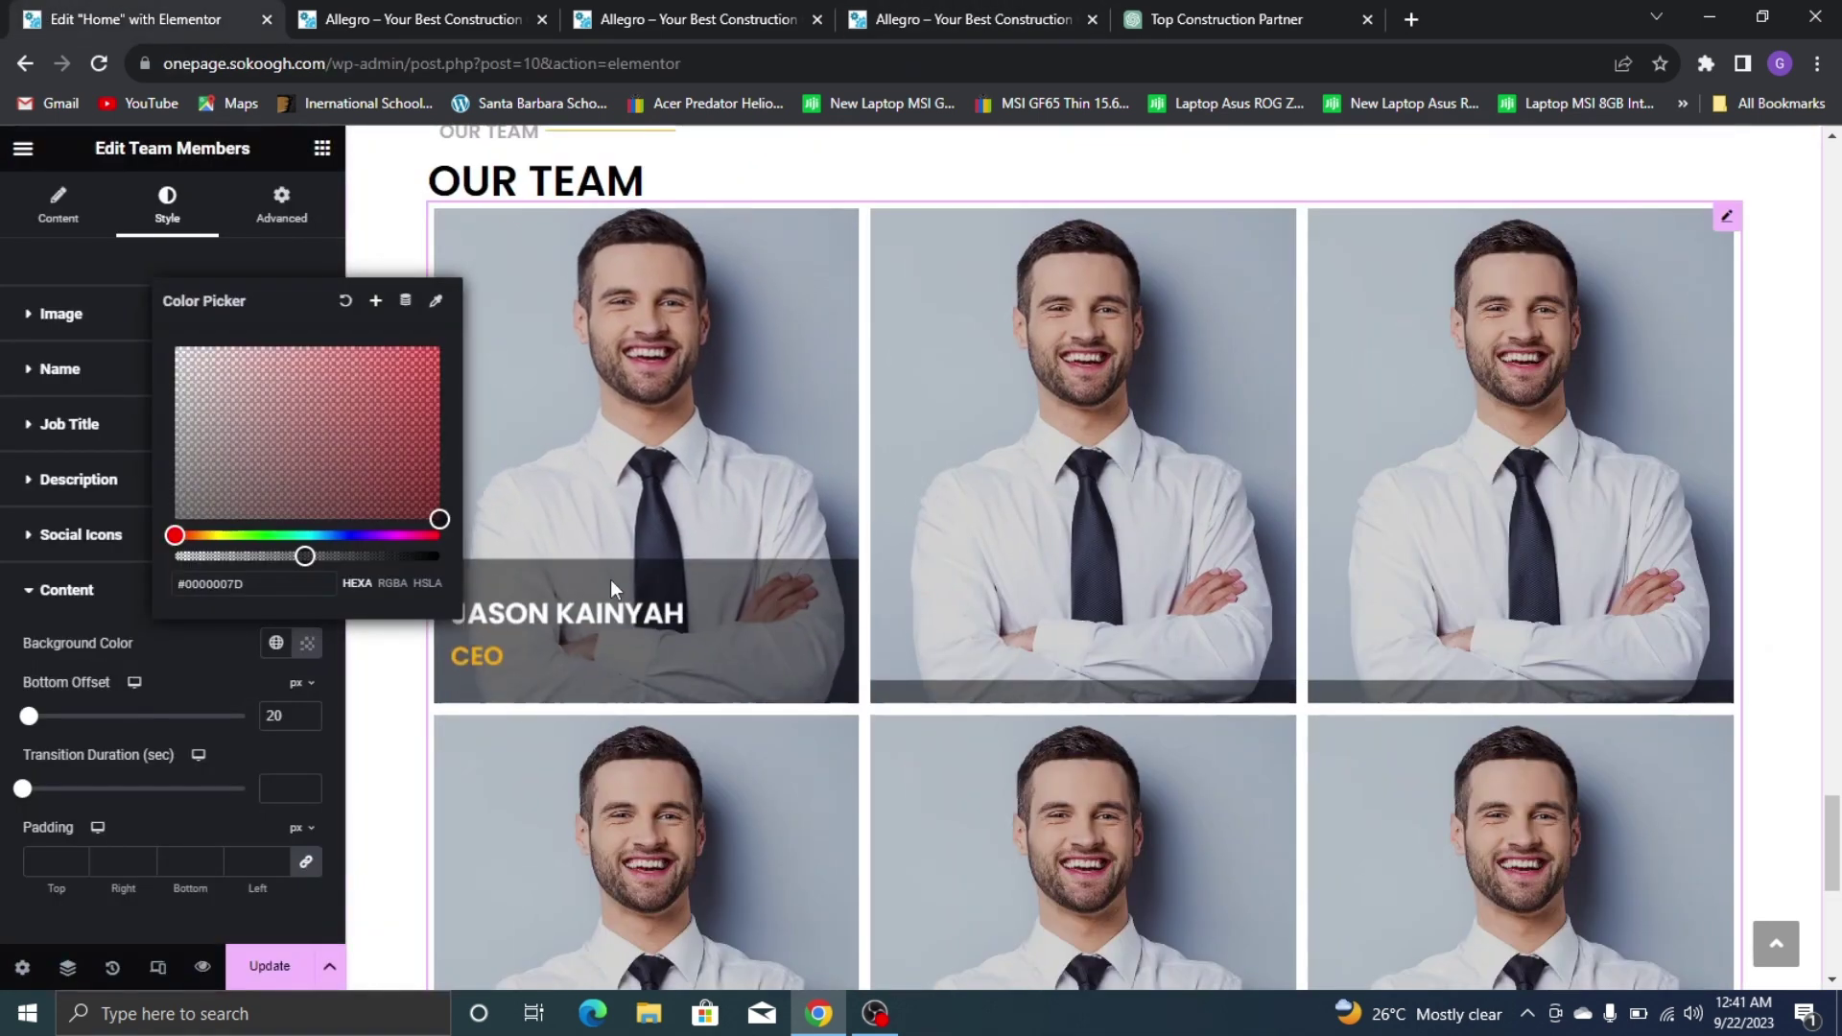
{"action": "left_click", "coordinate": [950, 17]}
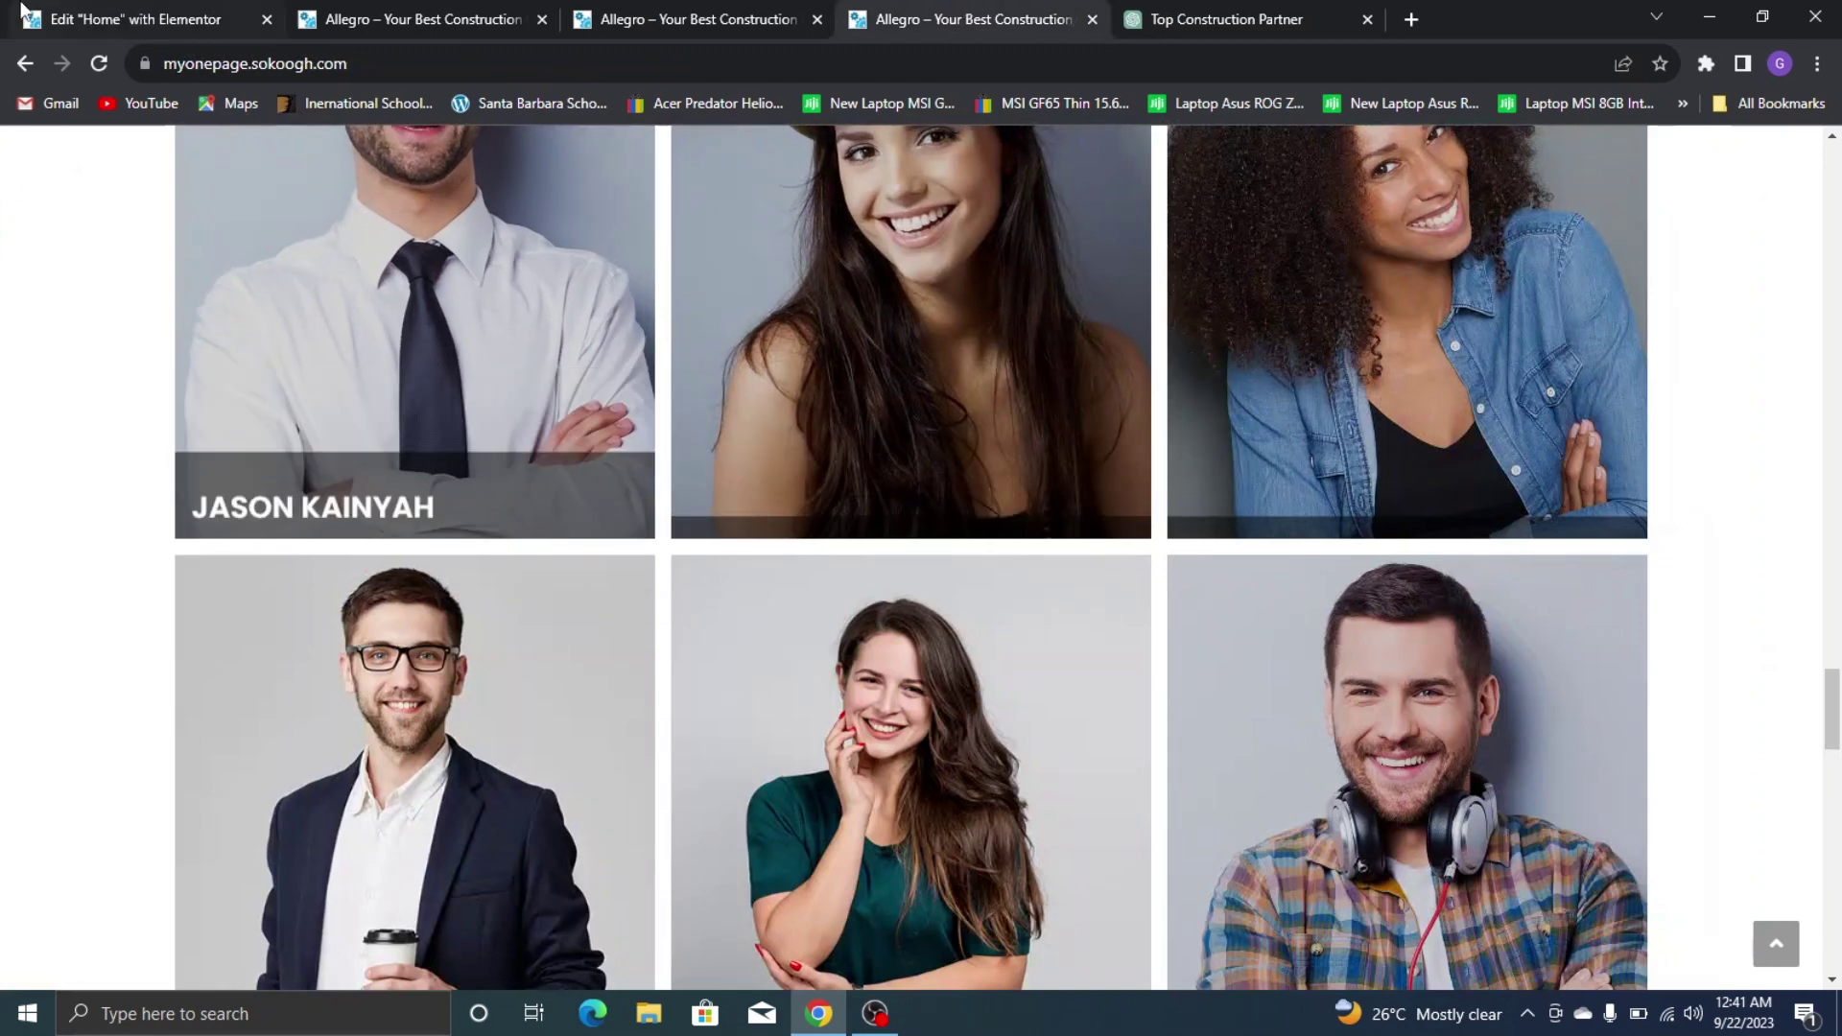
{"action": "left_click", "coordinate": [134, 19]}
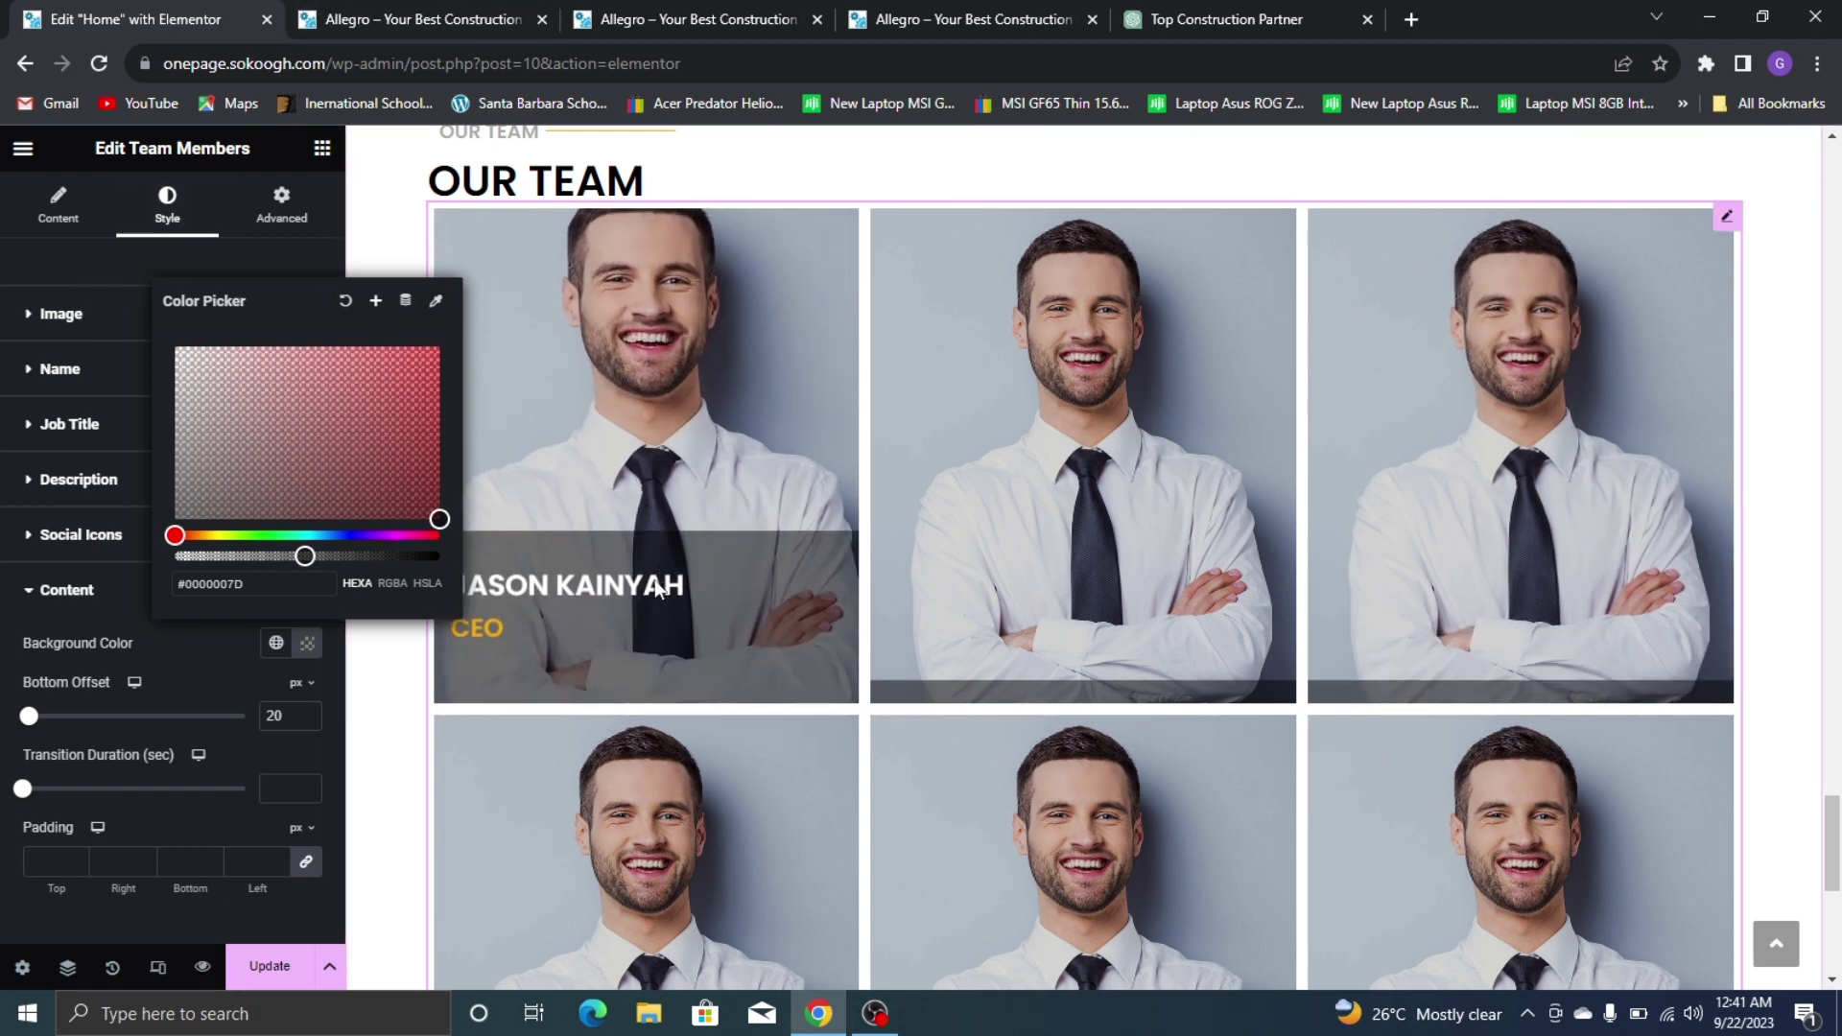
{"action": "left_click", "coordinate": [205, 261]}
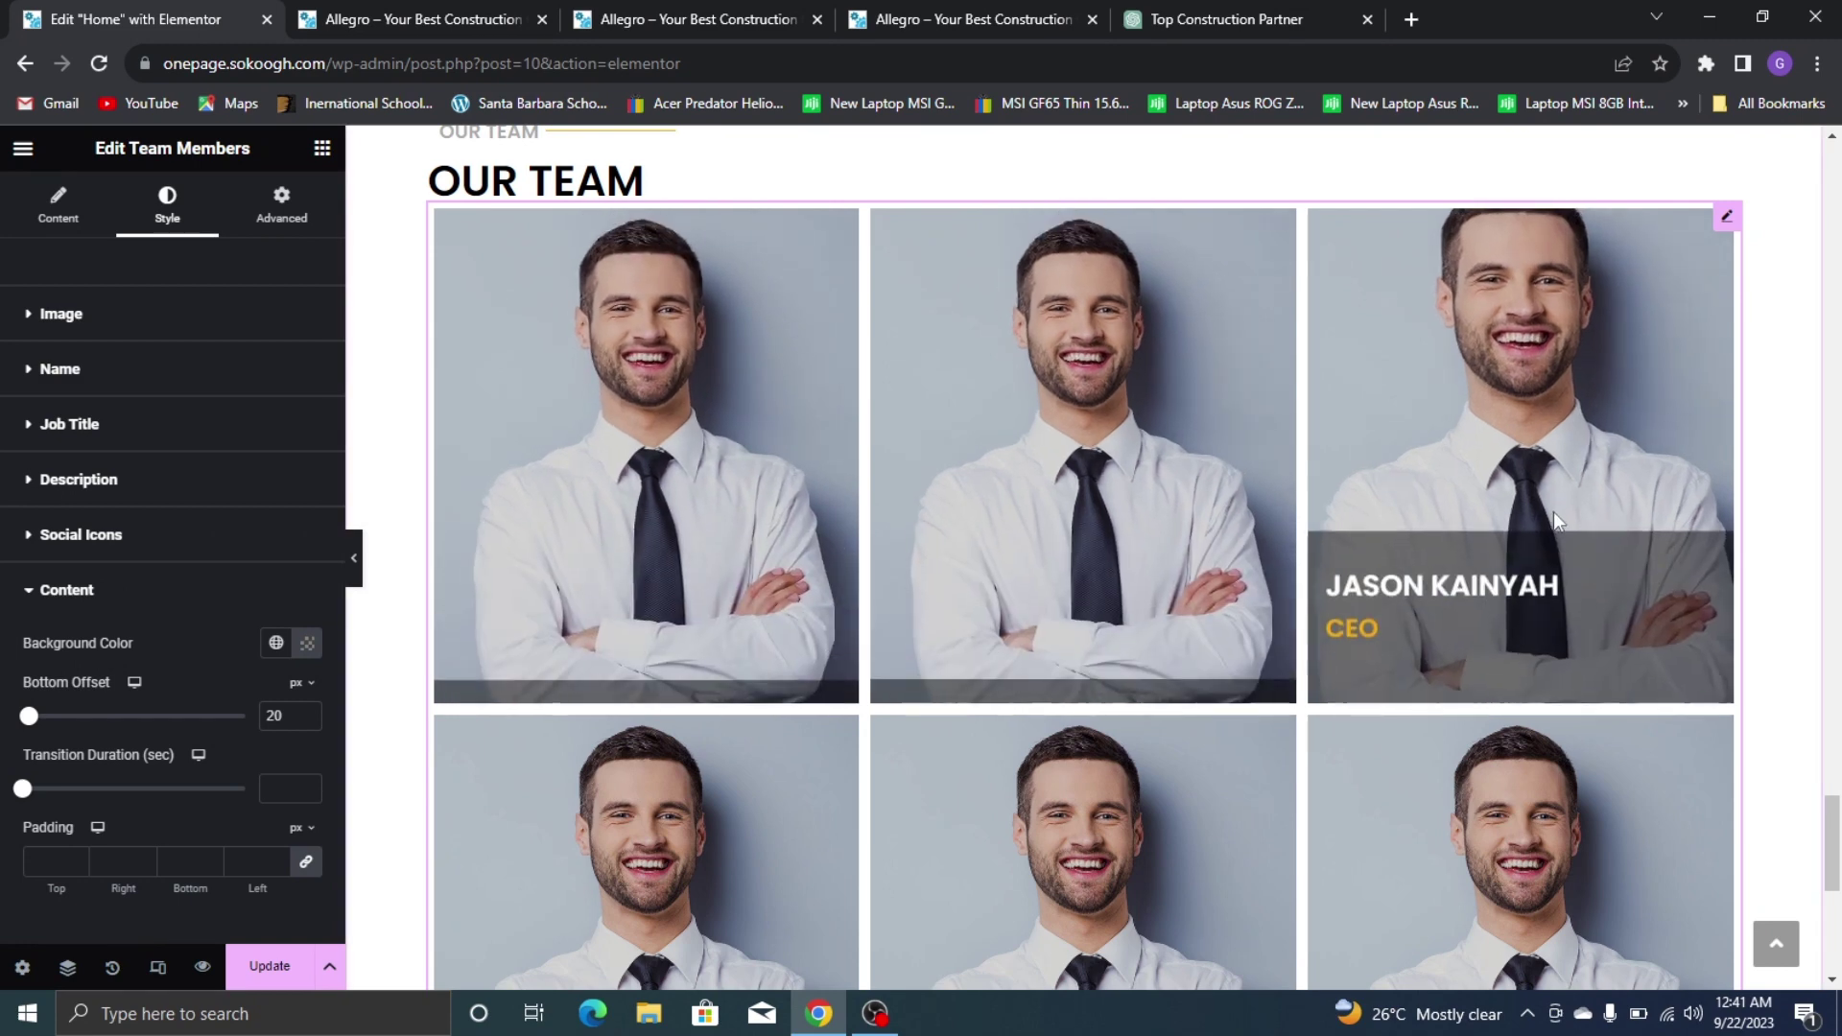
{"action": "scroll", "coordinate": [1553, 511], "scroll_direction": "down", "scroll_amount": 3}
{"action": "scroll", "coordinate": [645, 349], "scroll_direction": "up", "scroll_amount": 3}
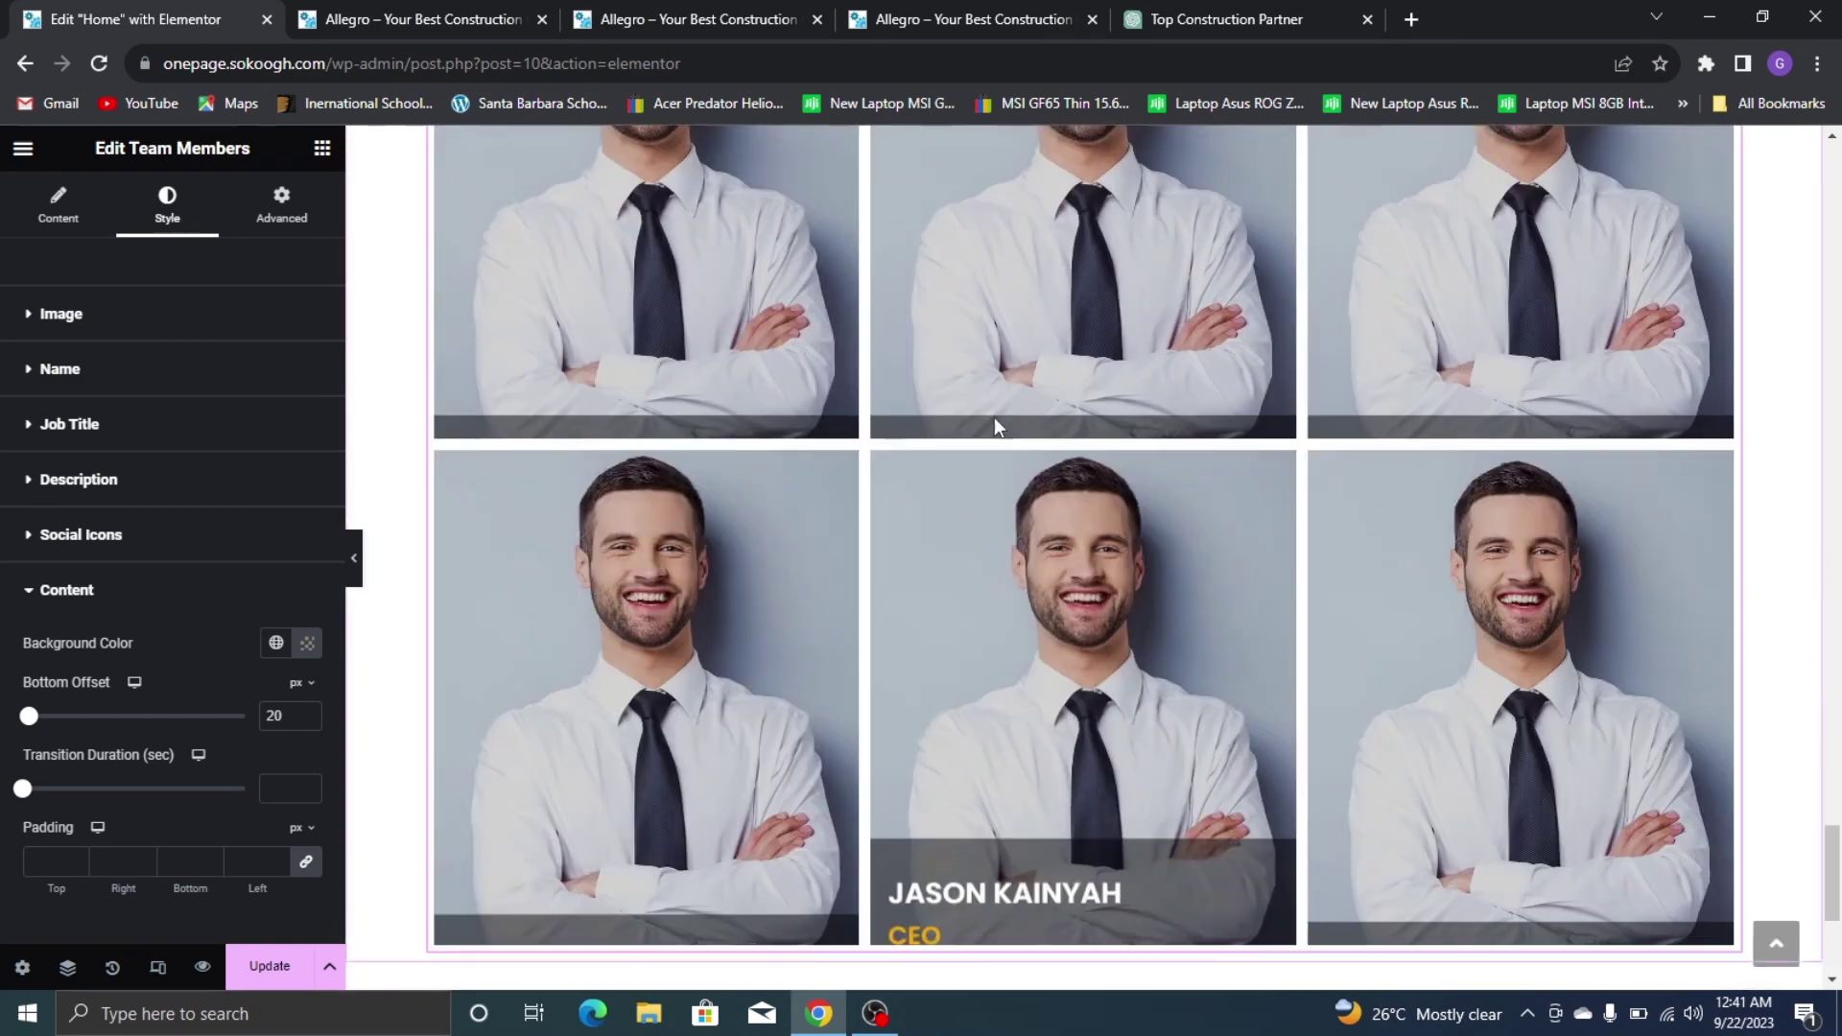
Give the second team member the name from the live site and the title Marketer
{"action": "left_click", "coordinate": [57, 203]}
{"action": "scroll", "coordinate": [172, 614], "scroll_direction": "down", "scroll_amount": 5}
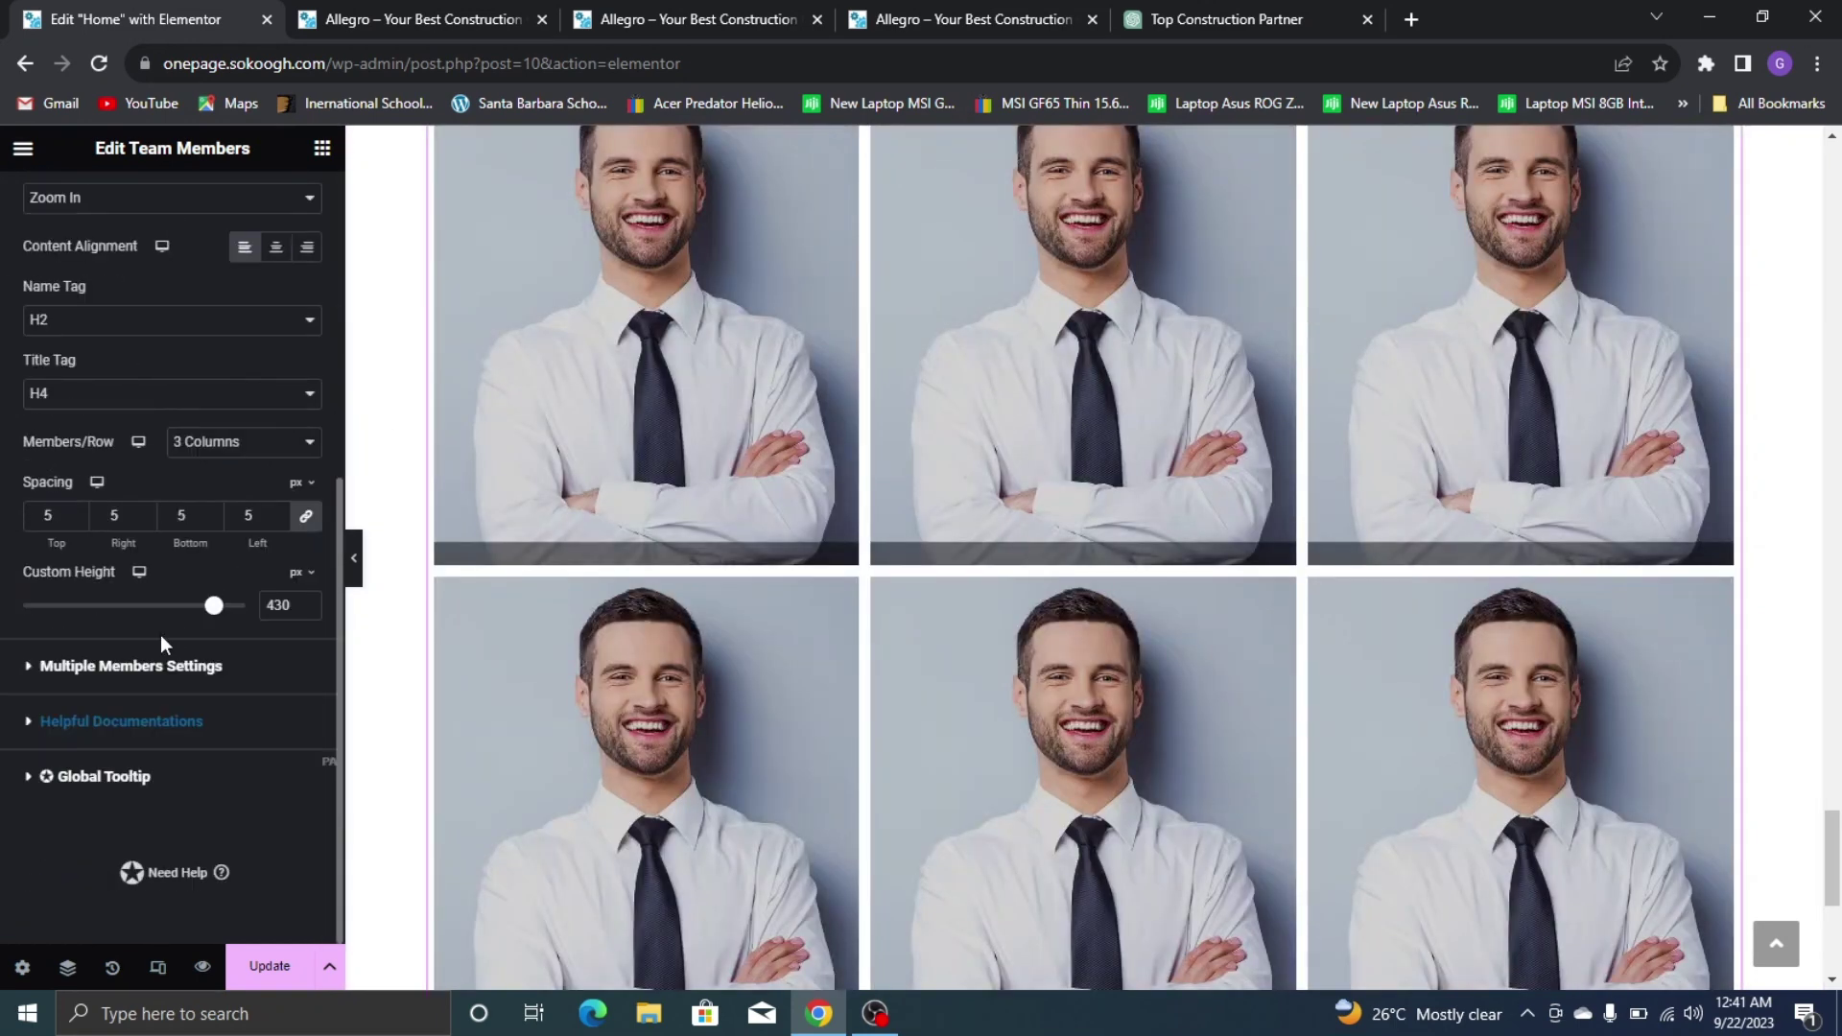
{"action": "left_click", "coordinate": [153, 676]}
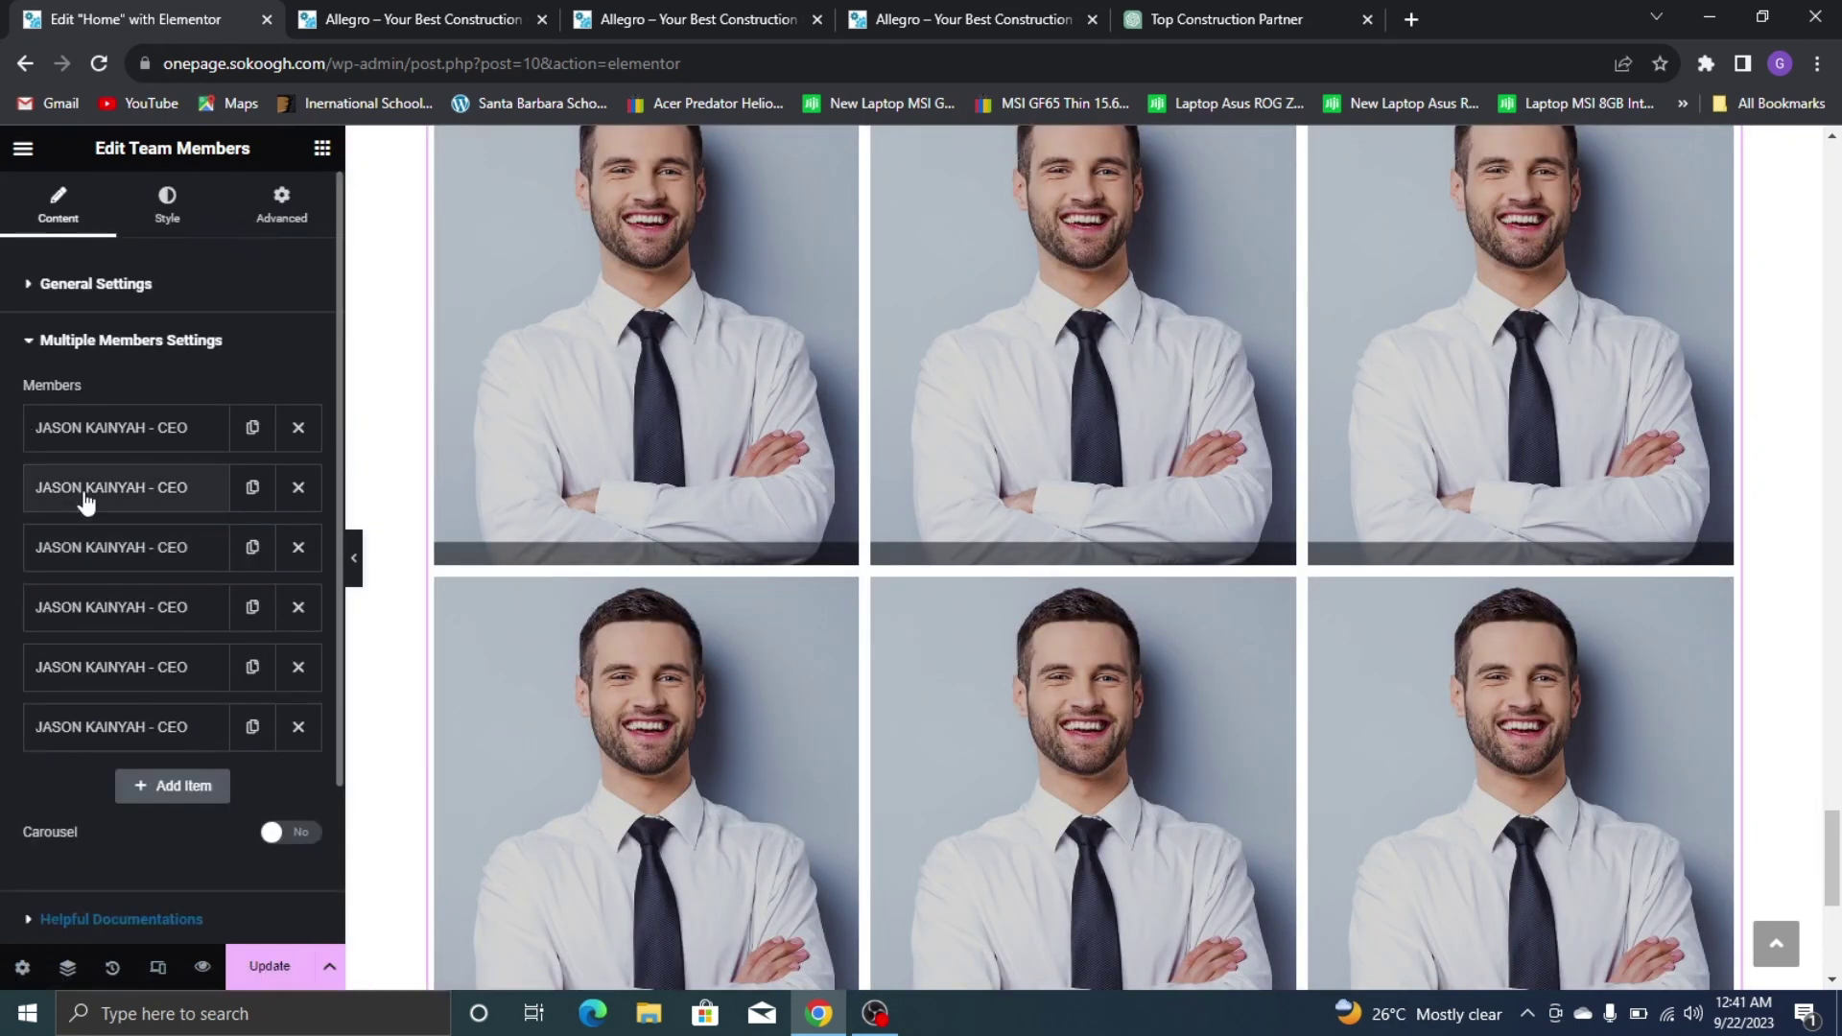
{"action": "left_click", "coordinate": [38, 487]}
{"action": "left_click", "coordinate": [983, 13]}
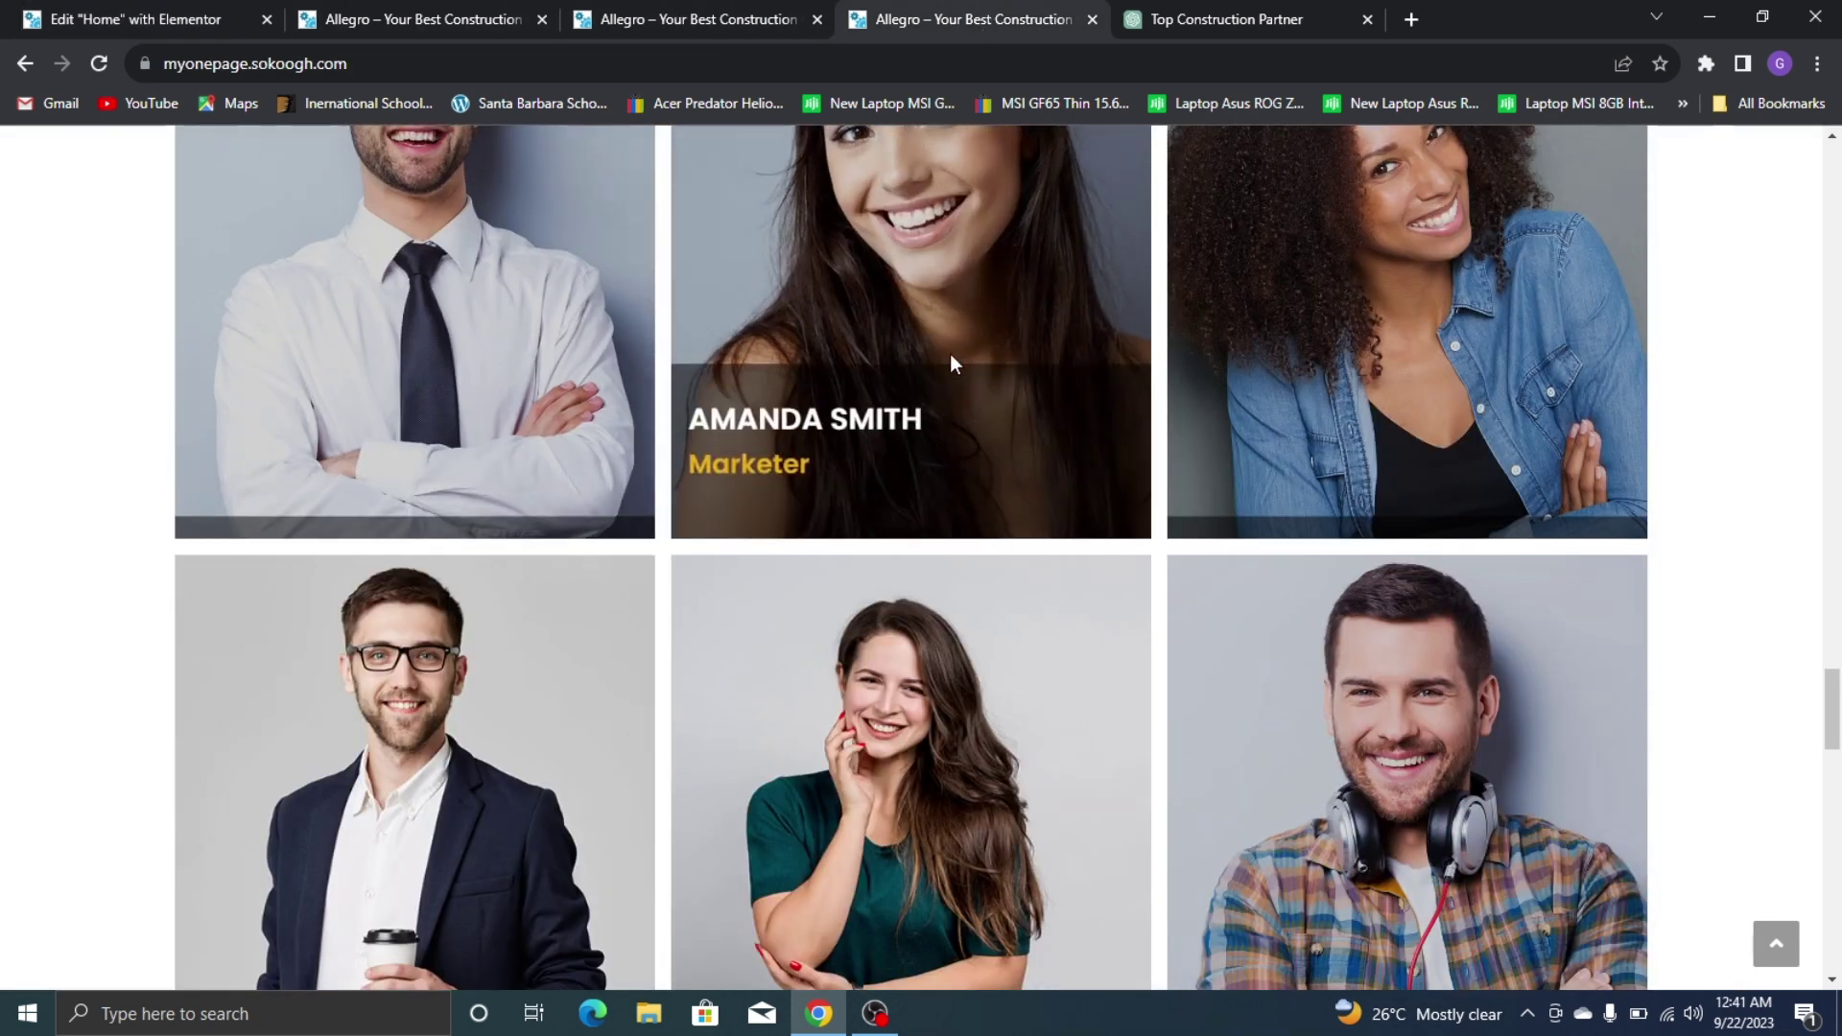
{"action": "key", "text": "ctrl+1"}
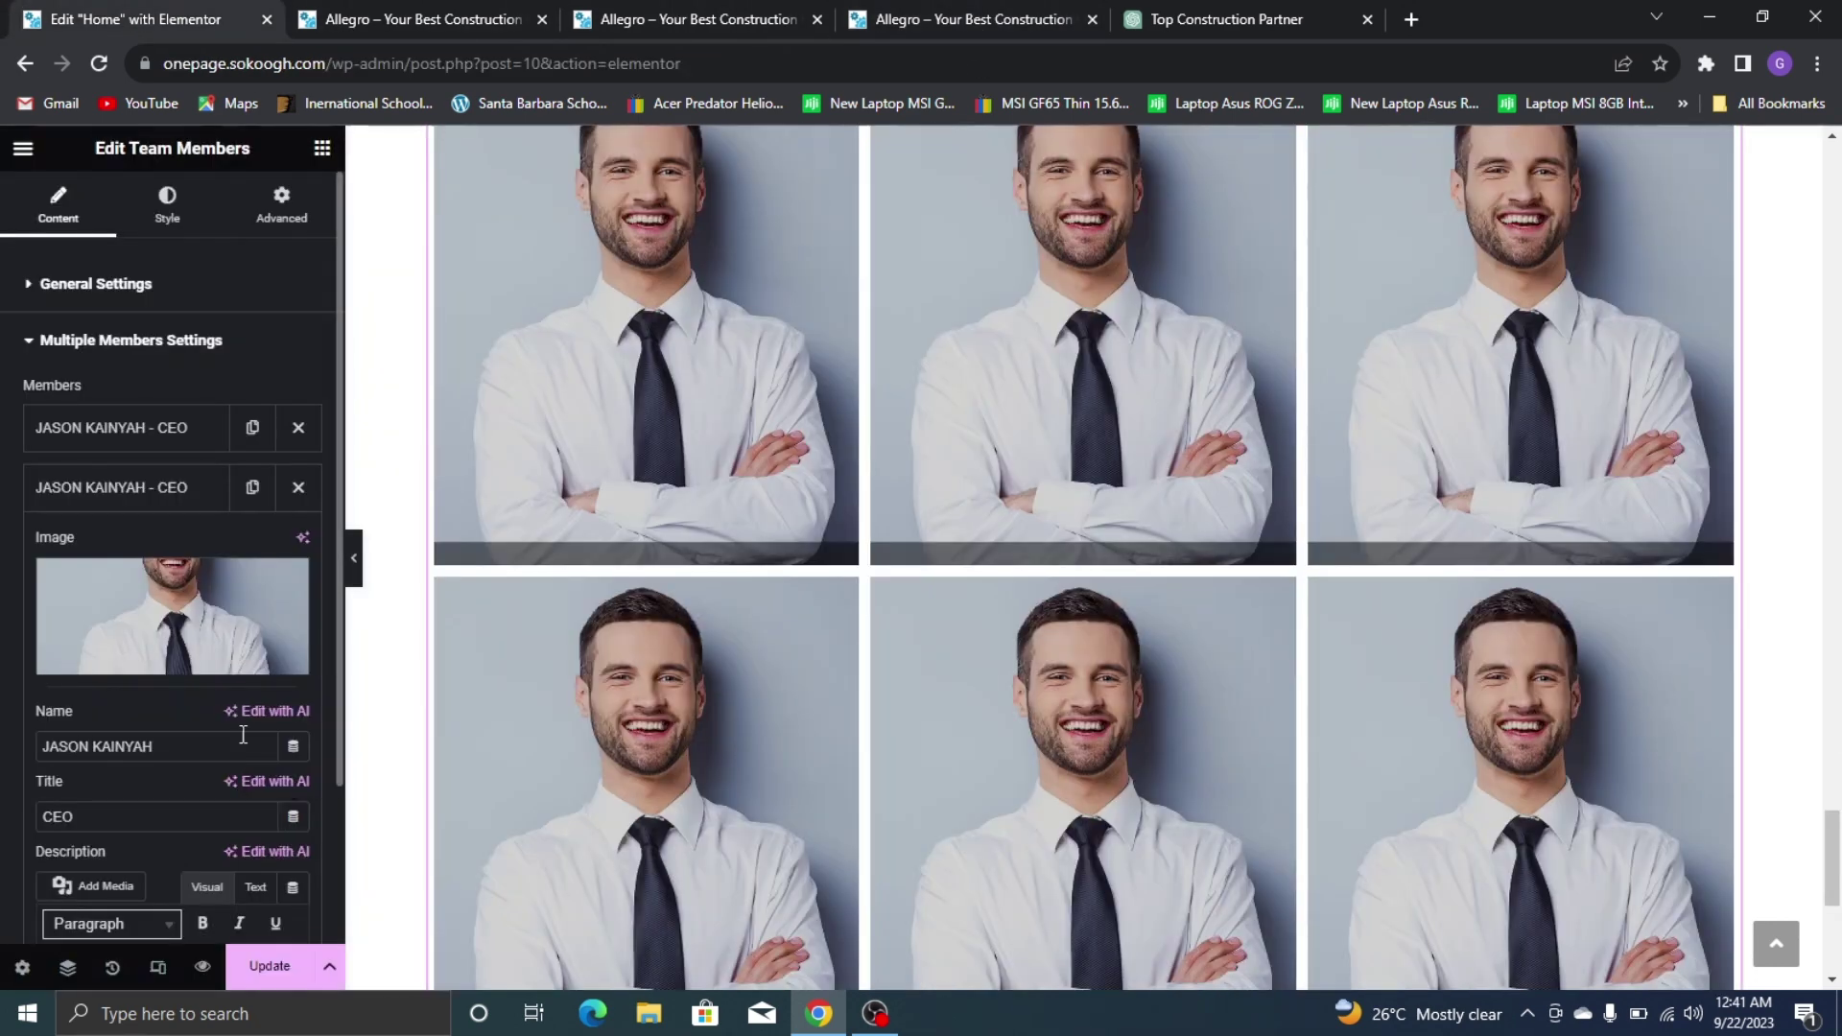
{"action": "triple_click", "coordinate": [185, 746]}
{"action": "key", "text": "BackSpace"}
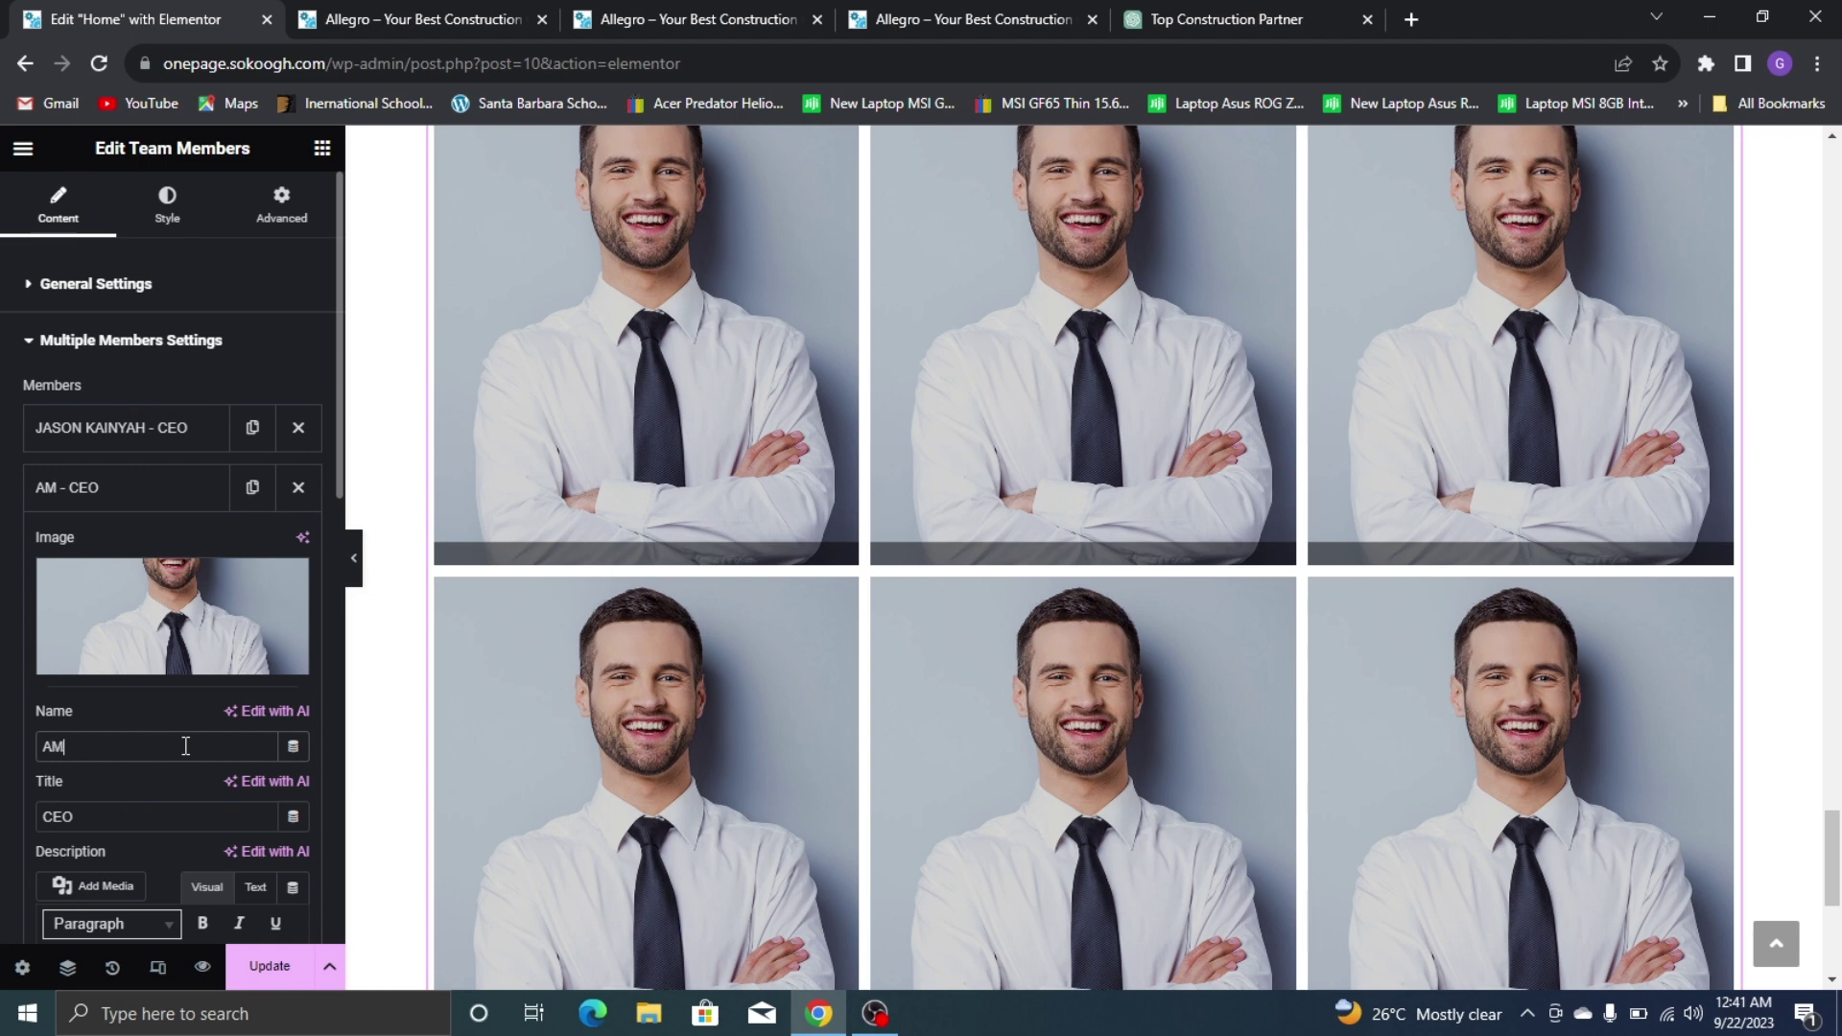
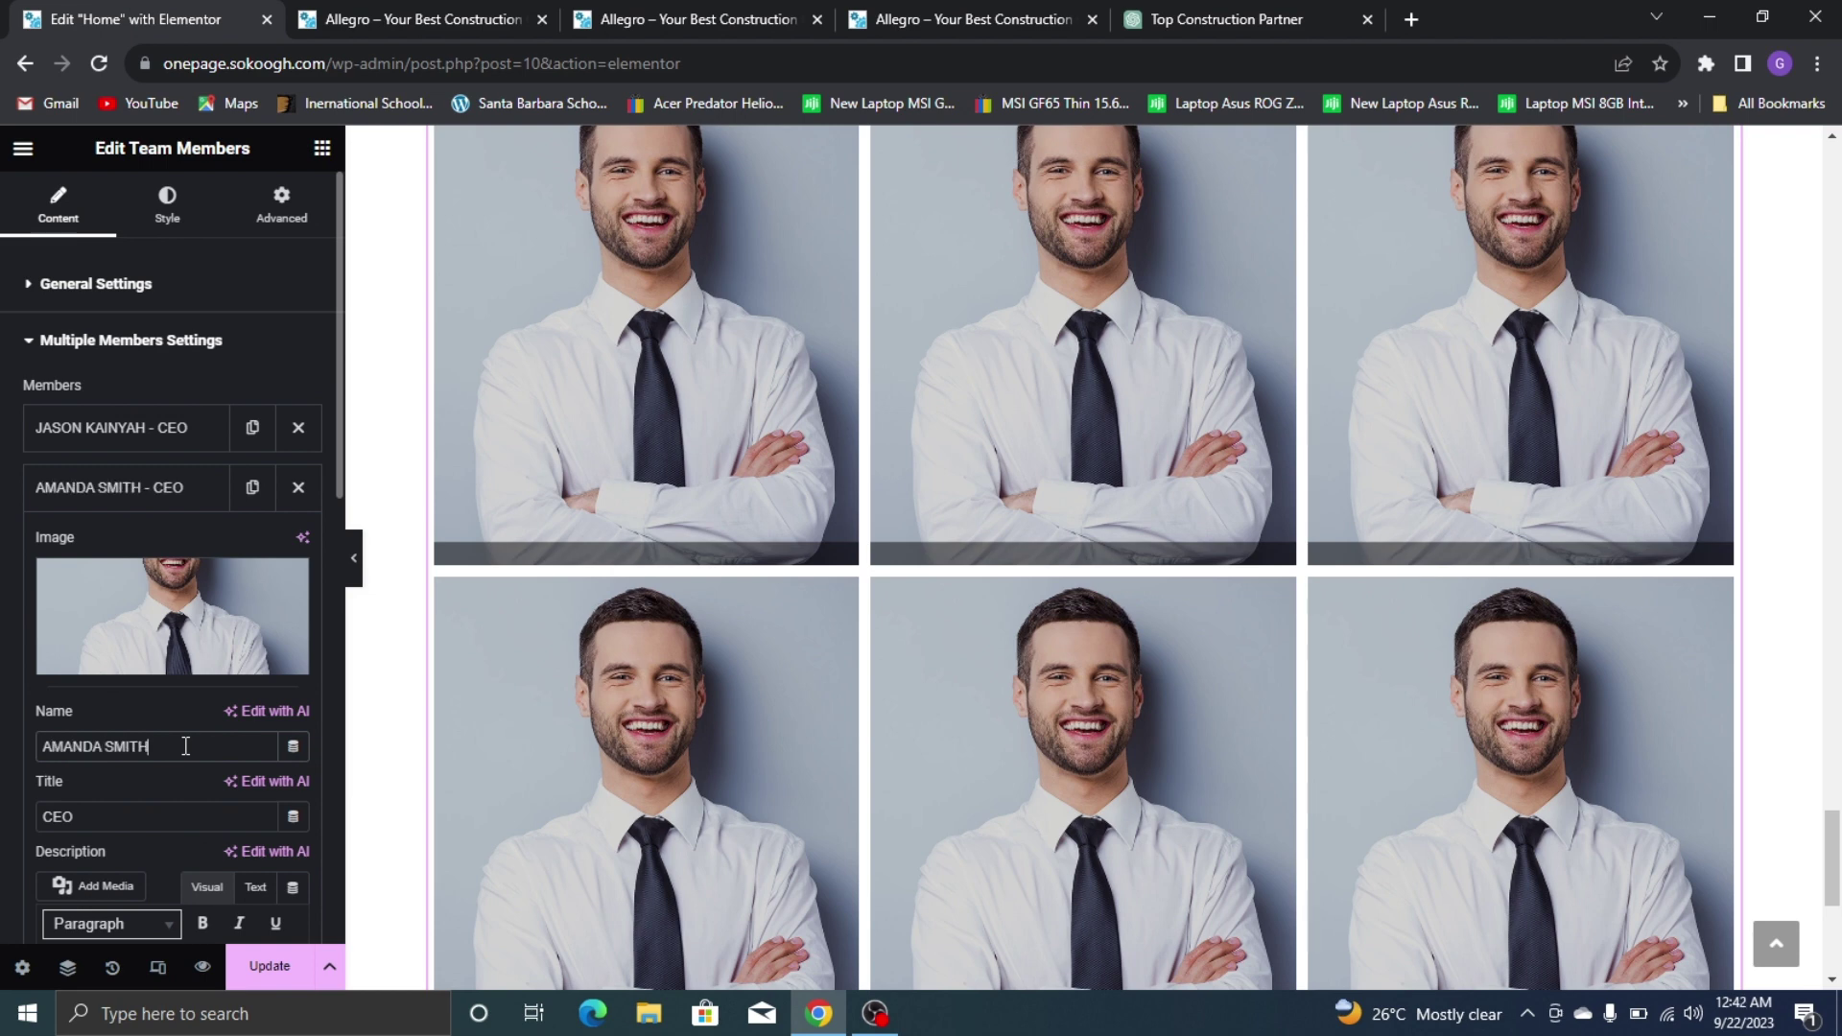
{"action": "type", "text": "ma"}
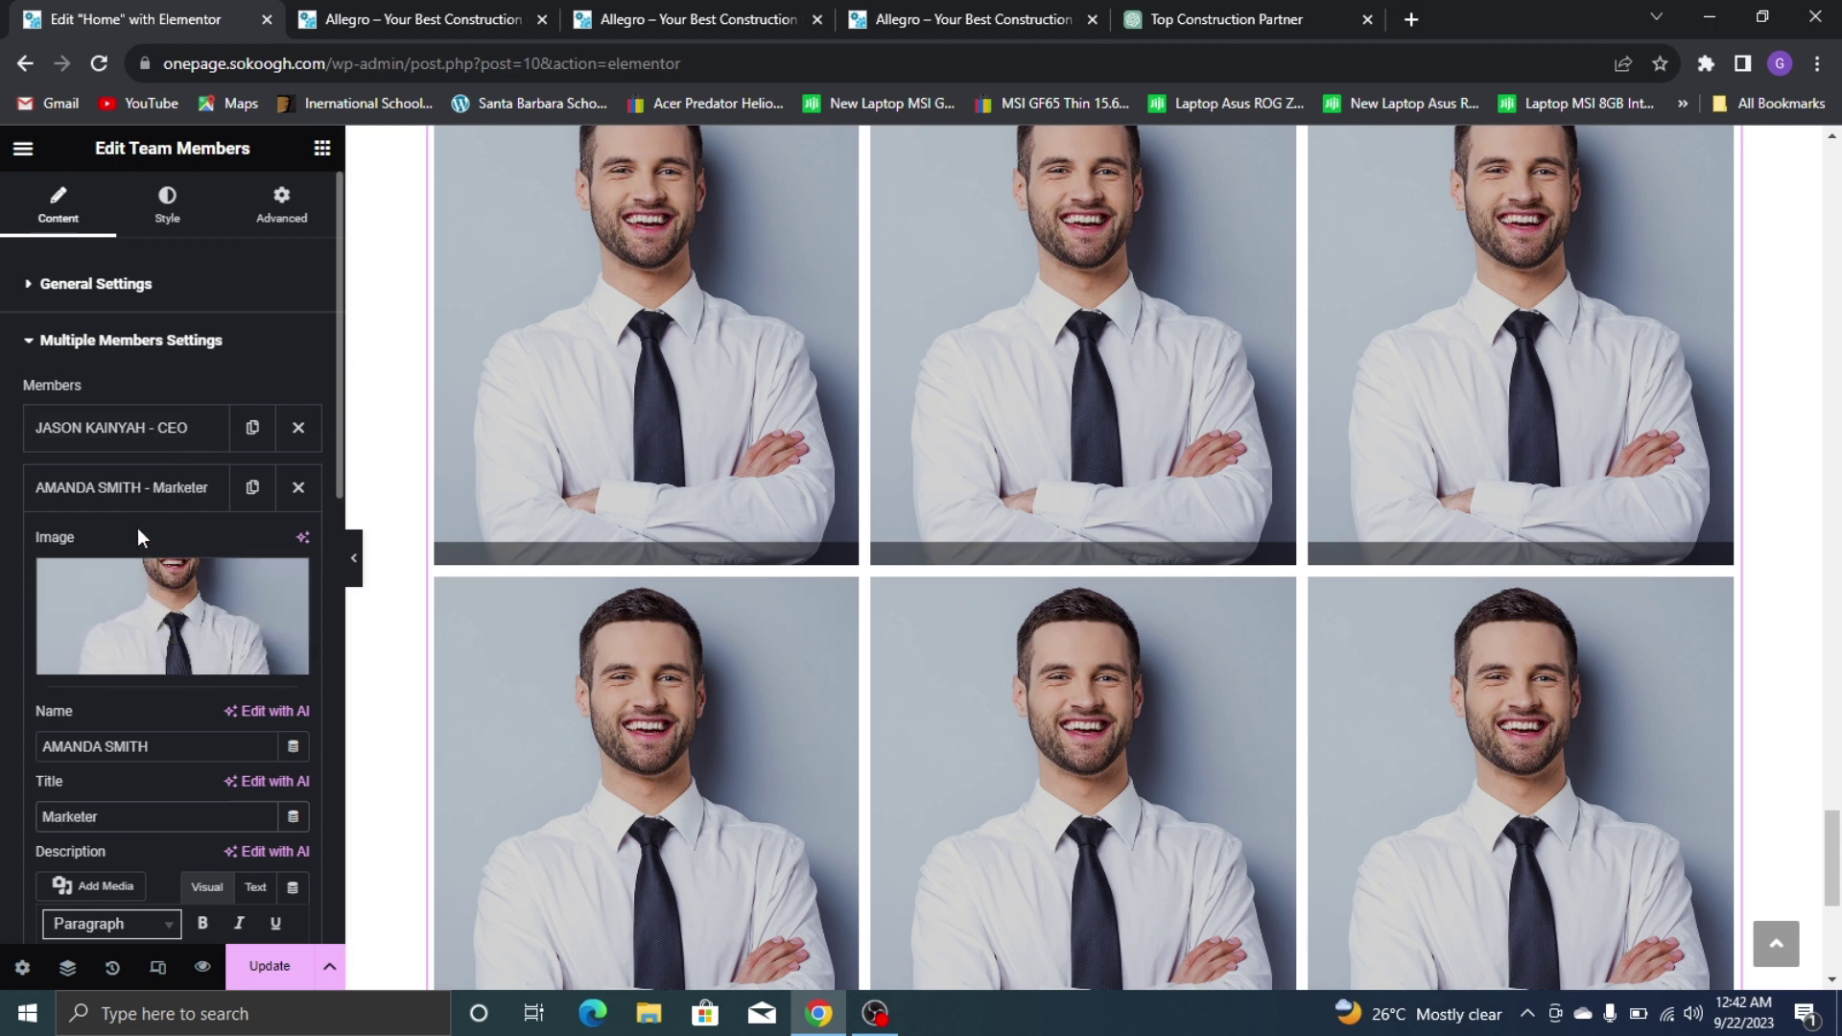
{"action": "left_click", "coordinate": [143, 588]}
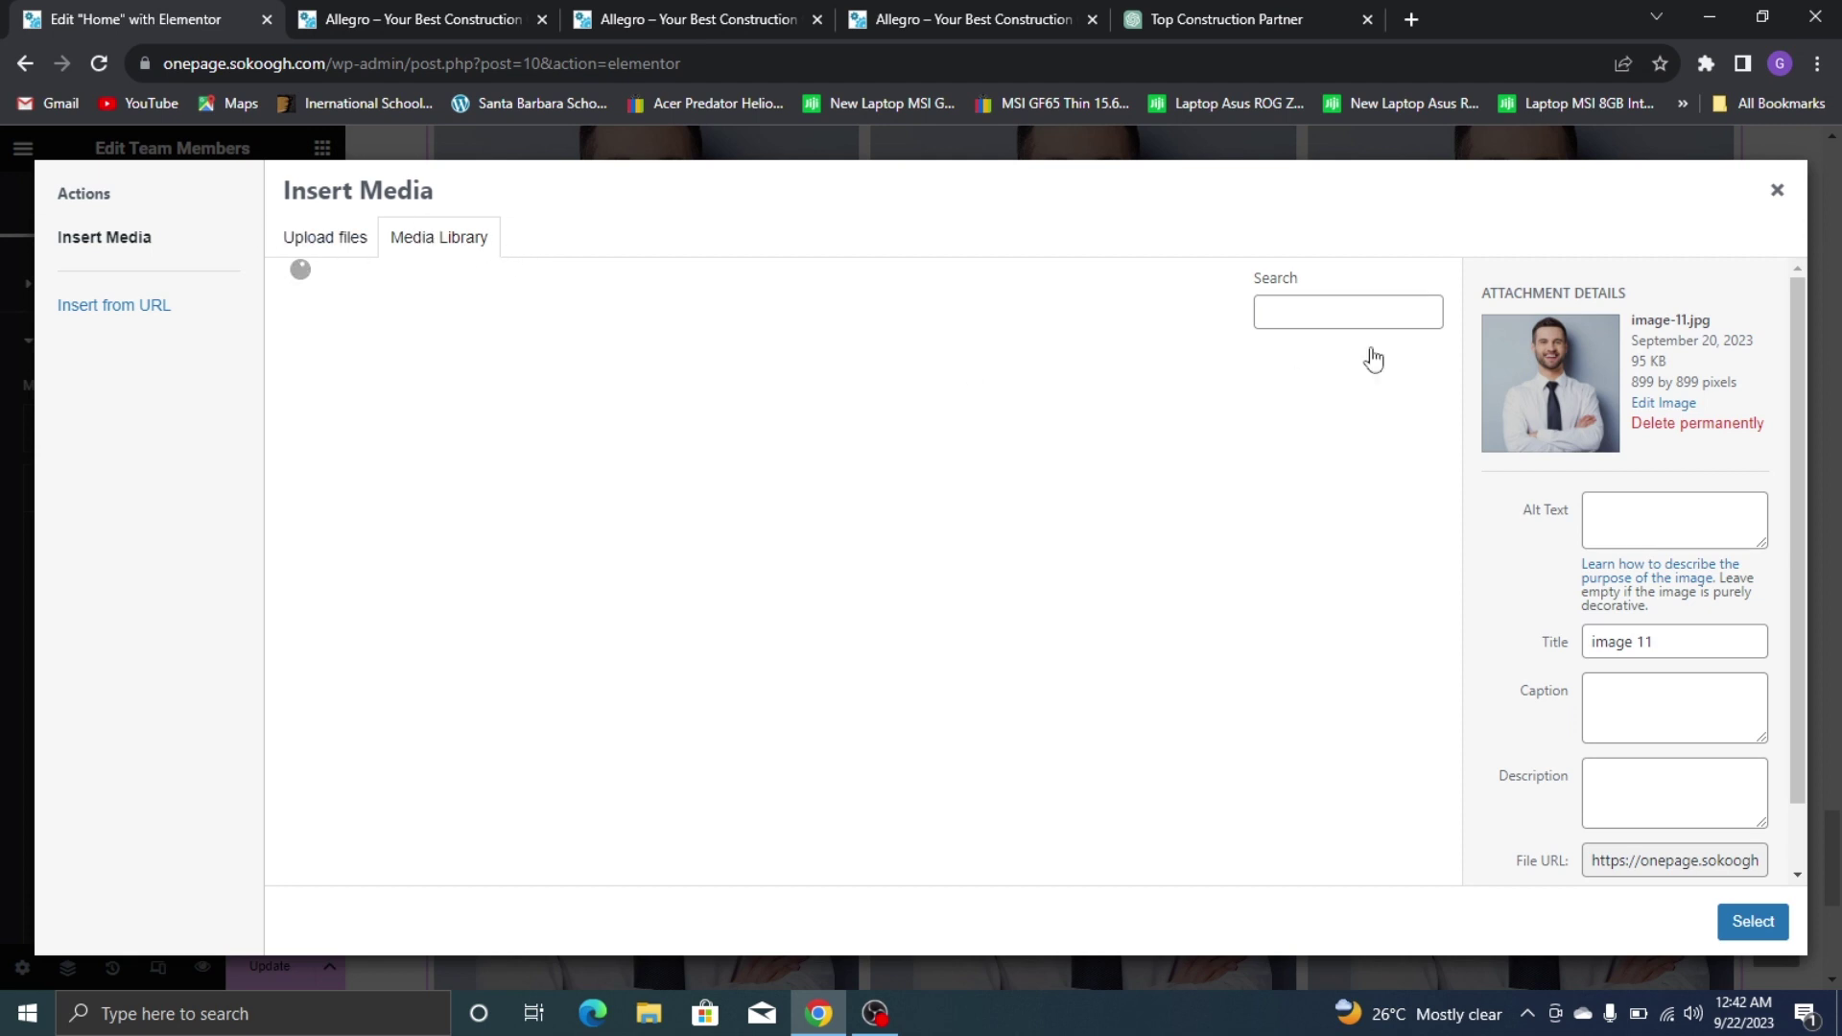
Use the photo of the woman in the hat (image-12) on the second card
{"action": "left_click", "coordinate": [530, 598]}
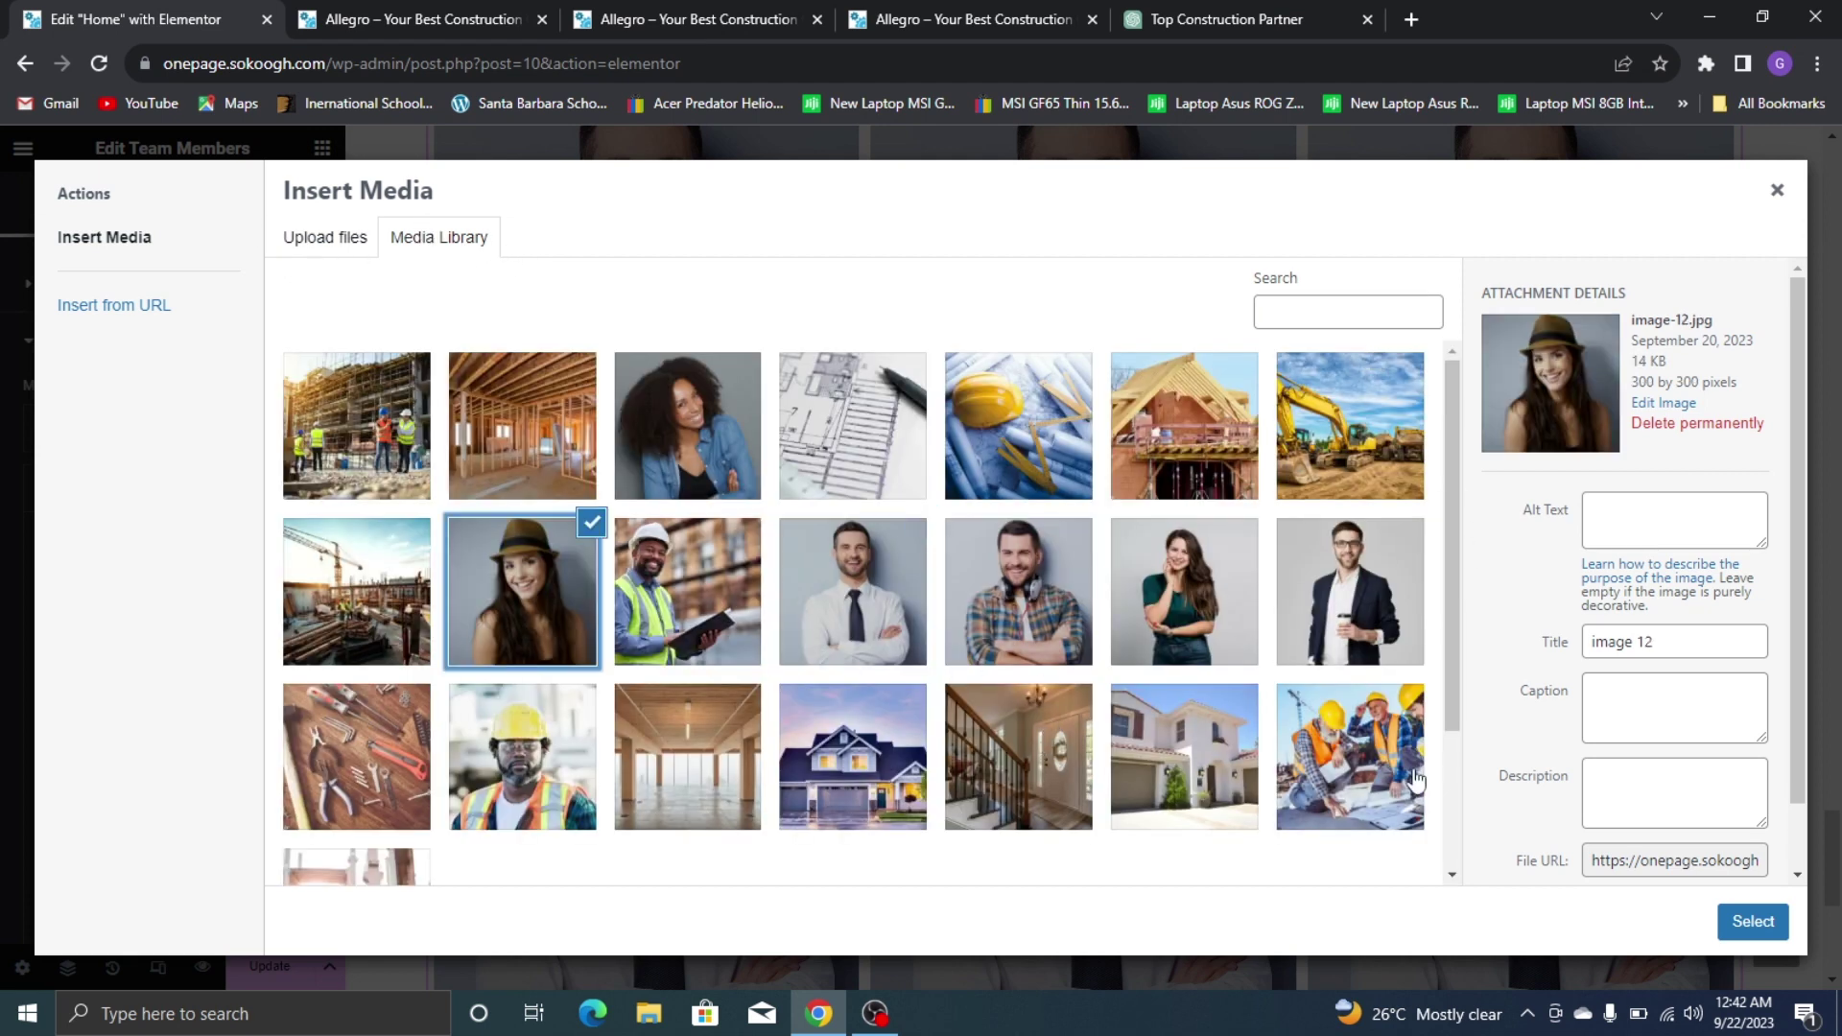
{"action": "left_click", "coordinate": [1754, 921]}
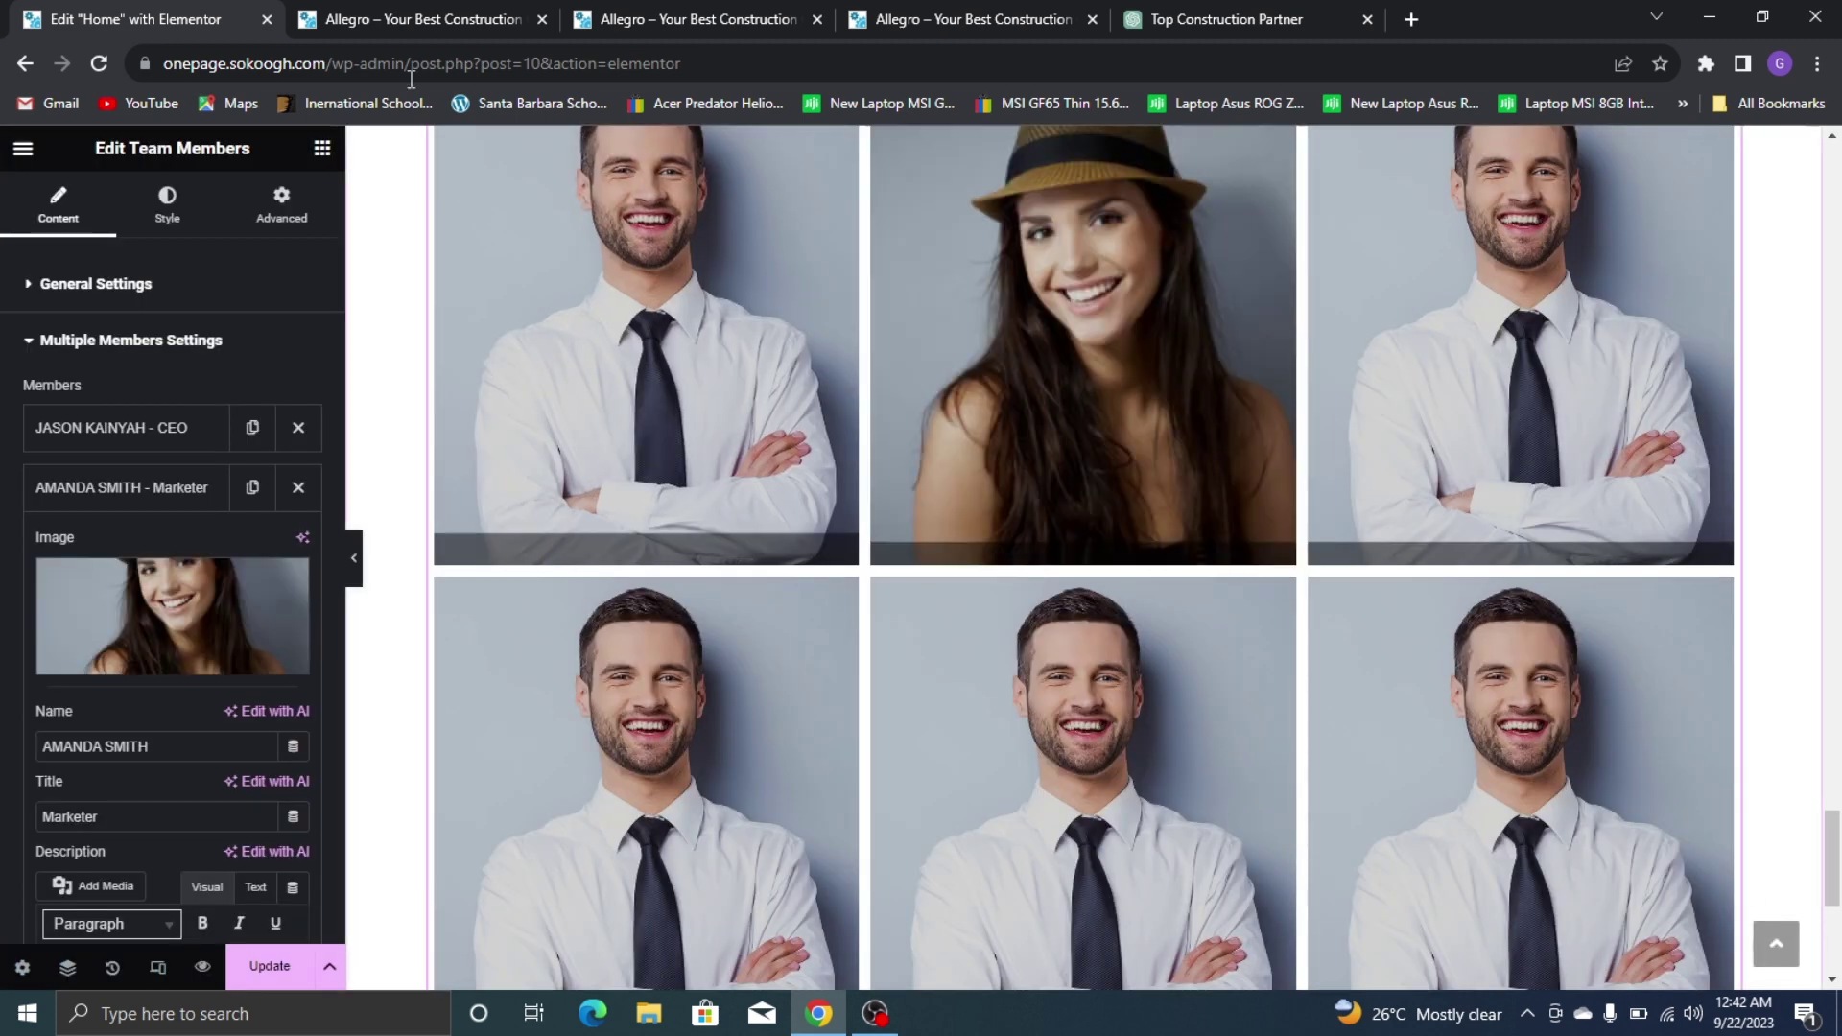
{"action": "scroll", "coordinate": [988, 263], "scroll_direction": "up", "scroll_amount": 1}
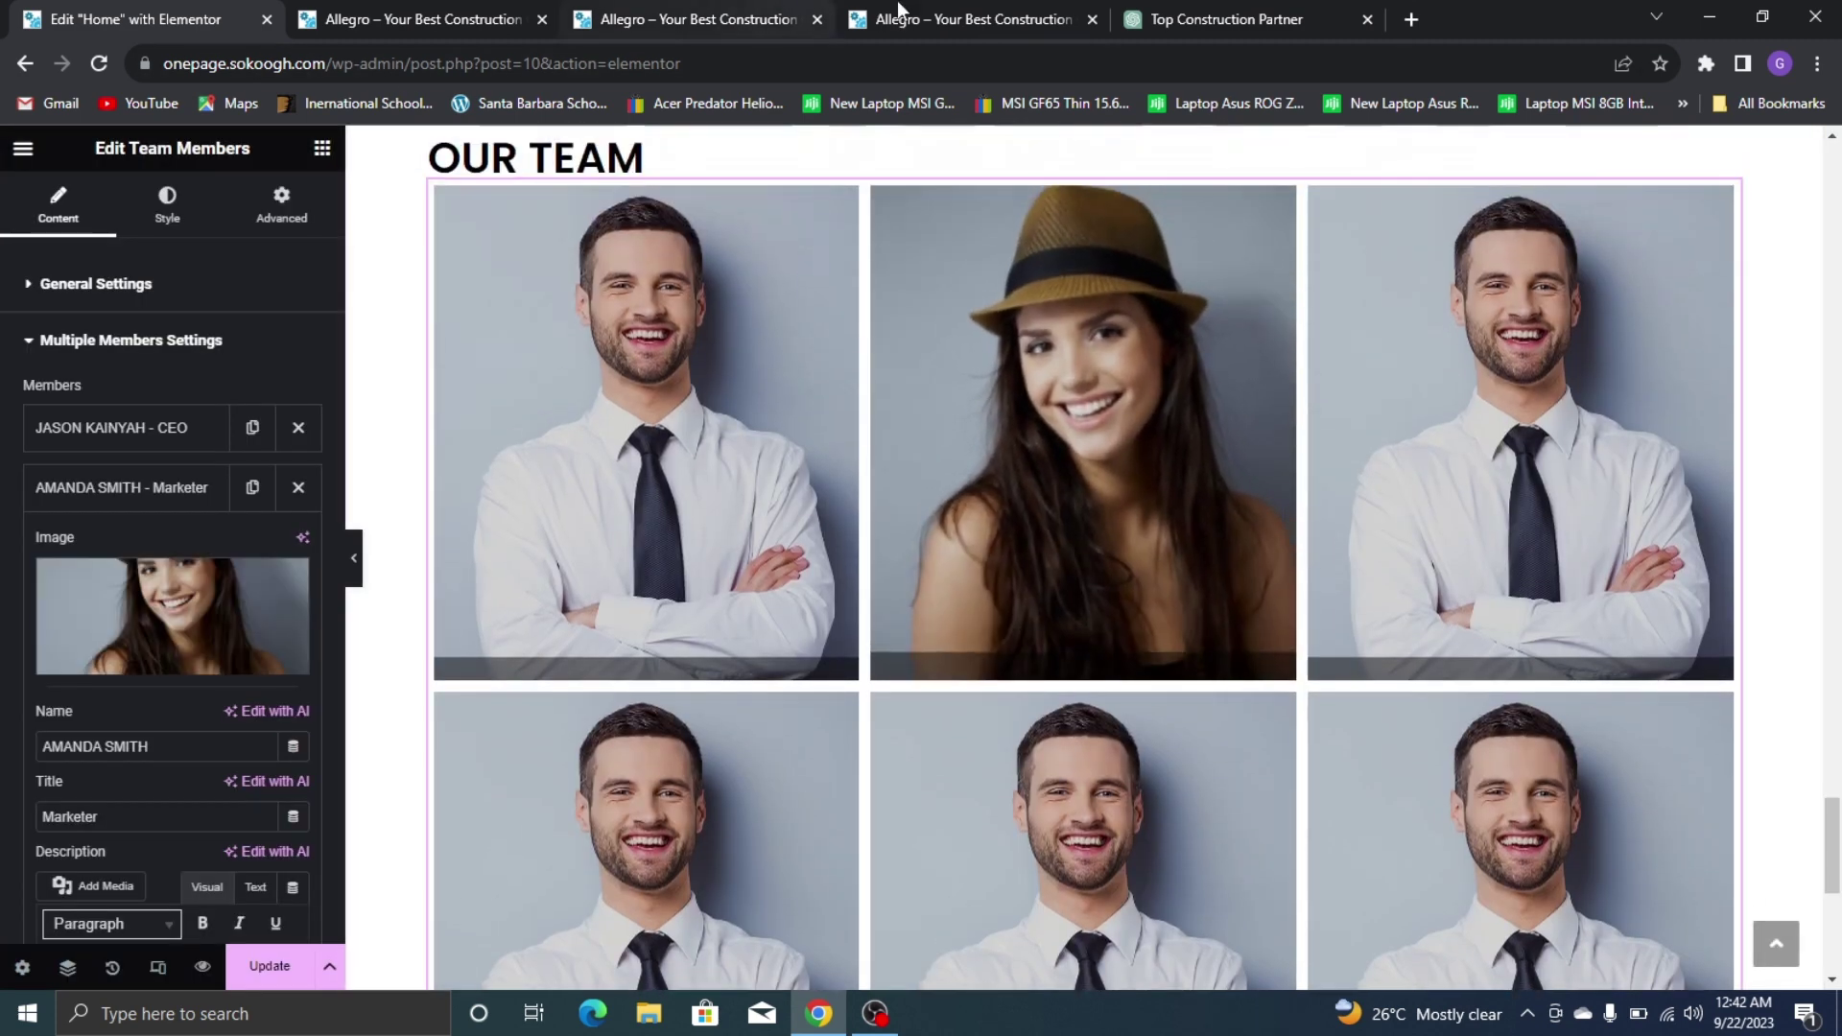
{"action": "left_click", "coordinate": [888, 18]}
{"action": "left_click", "coordinate": [103, 24]}
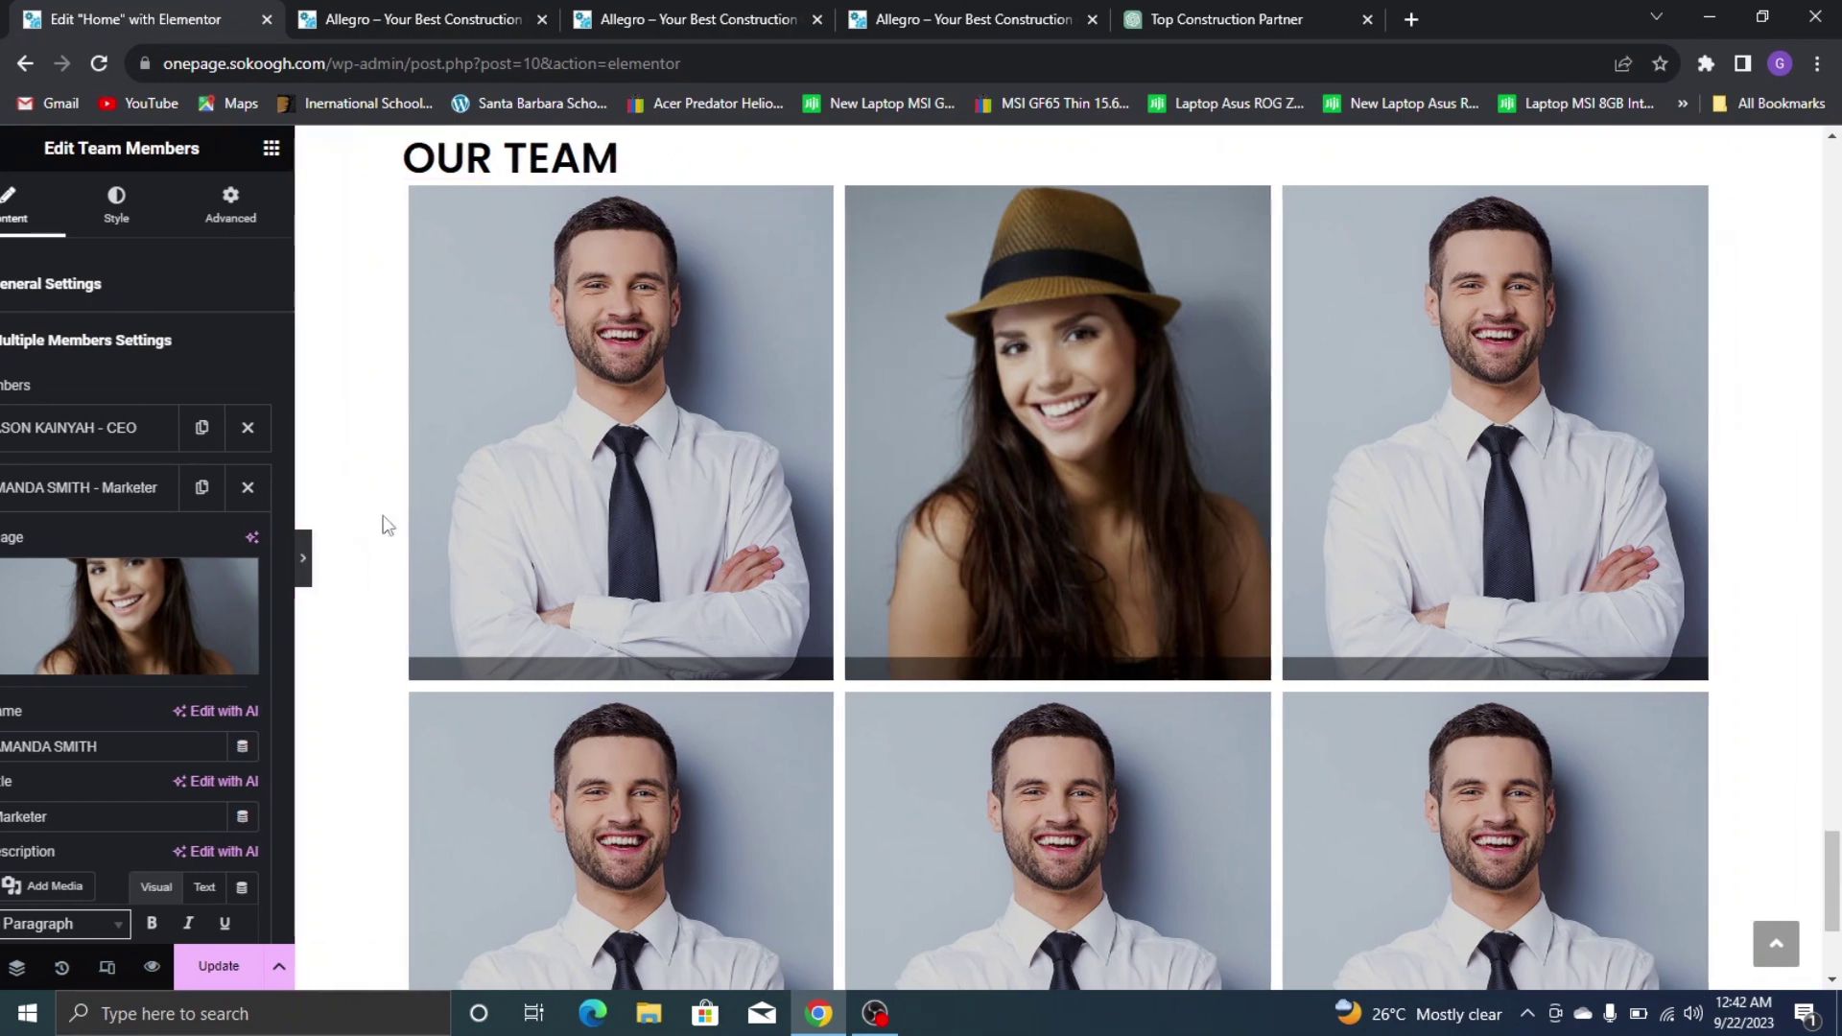
Preview the team grid full width and update the page
{"action": "left_click", "coordinate": [303, 557]}
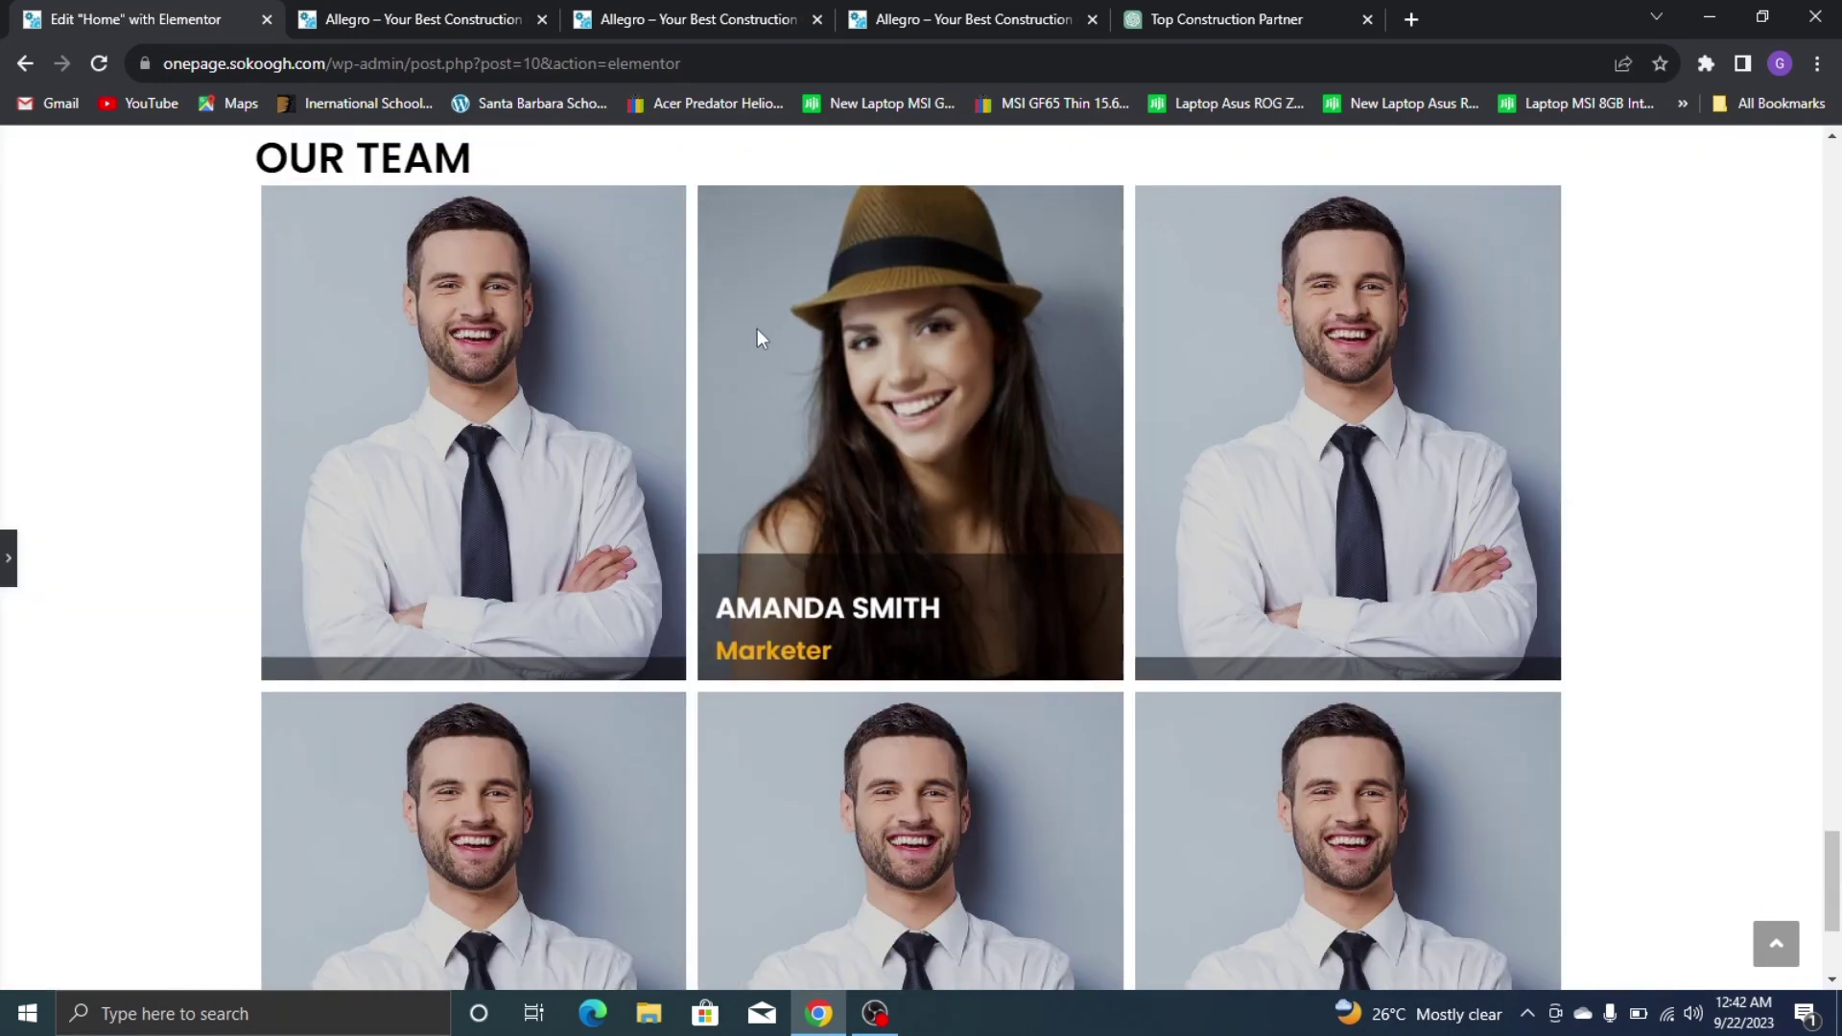
{"action": "scroll", "coordinate": [1304, 336], "scroll_direction": "down", "scroll_amount": 2}
{"action": "scroll", "coordinate": [337, 349], "scroll_direction": "up", "scroll_amount": 6}
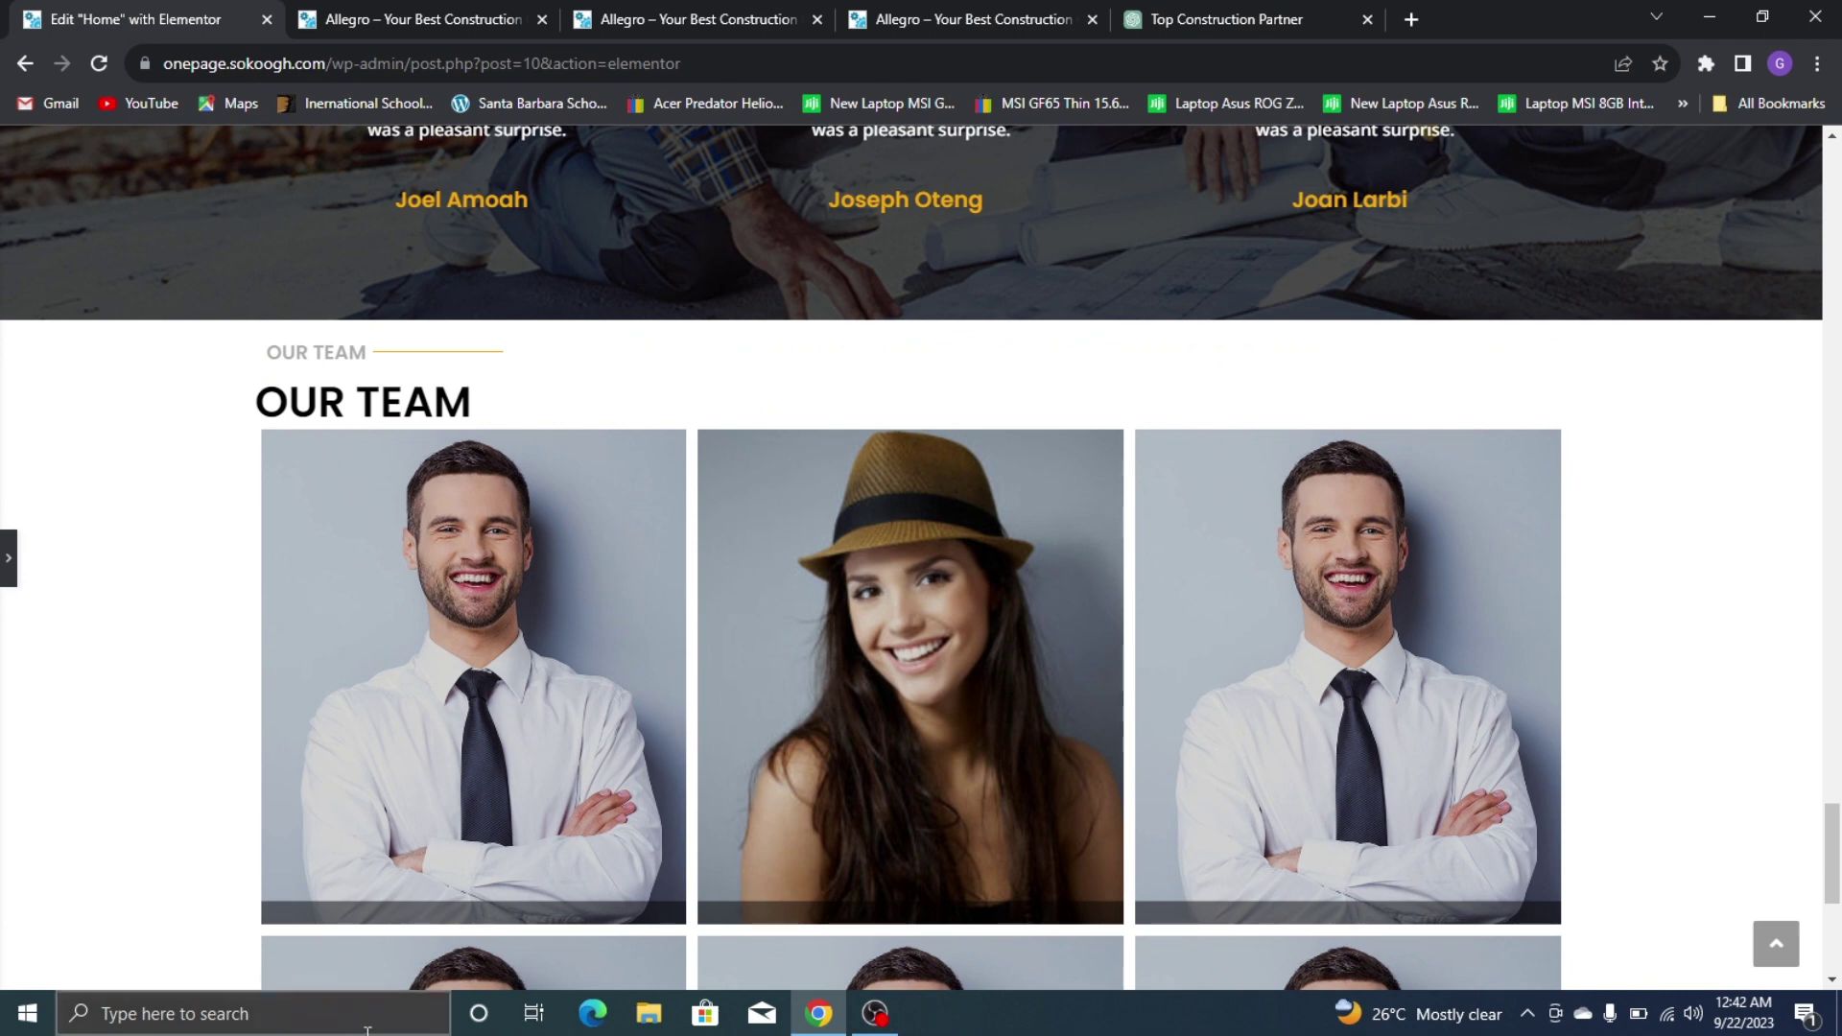
{"action": "left_click", "coordinate": [8, 560]}
{"action": "left_click", "coordinate": [269, 966]}
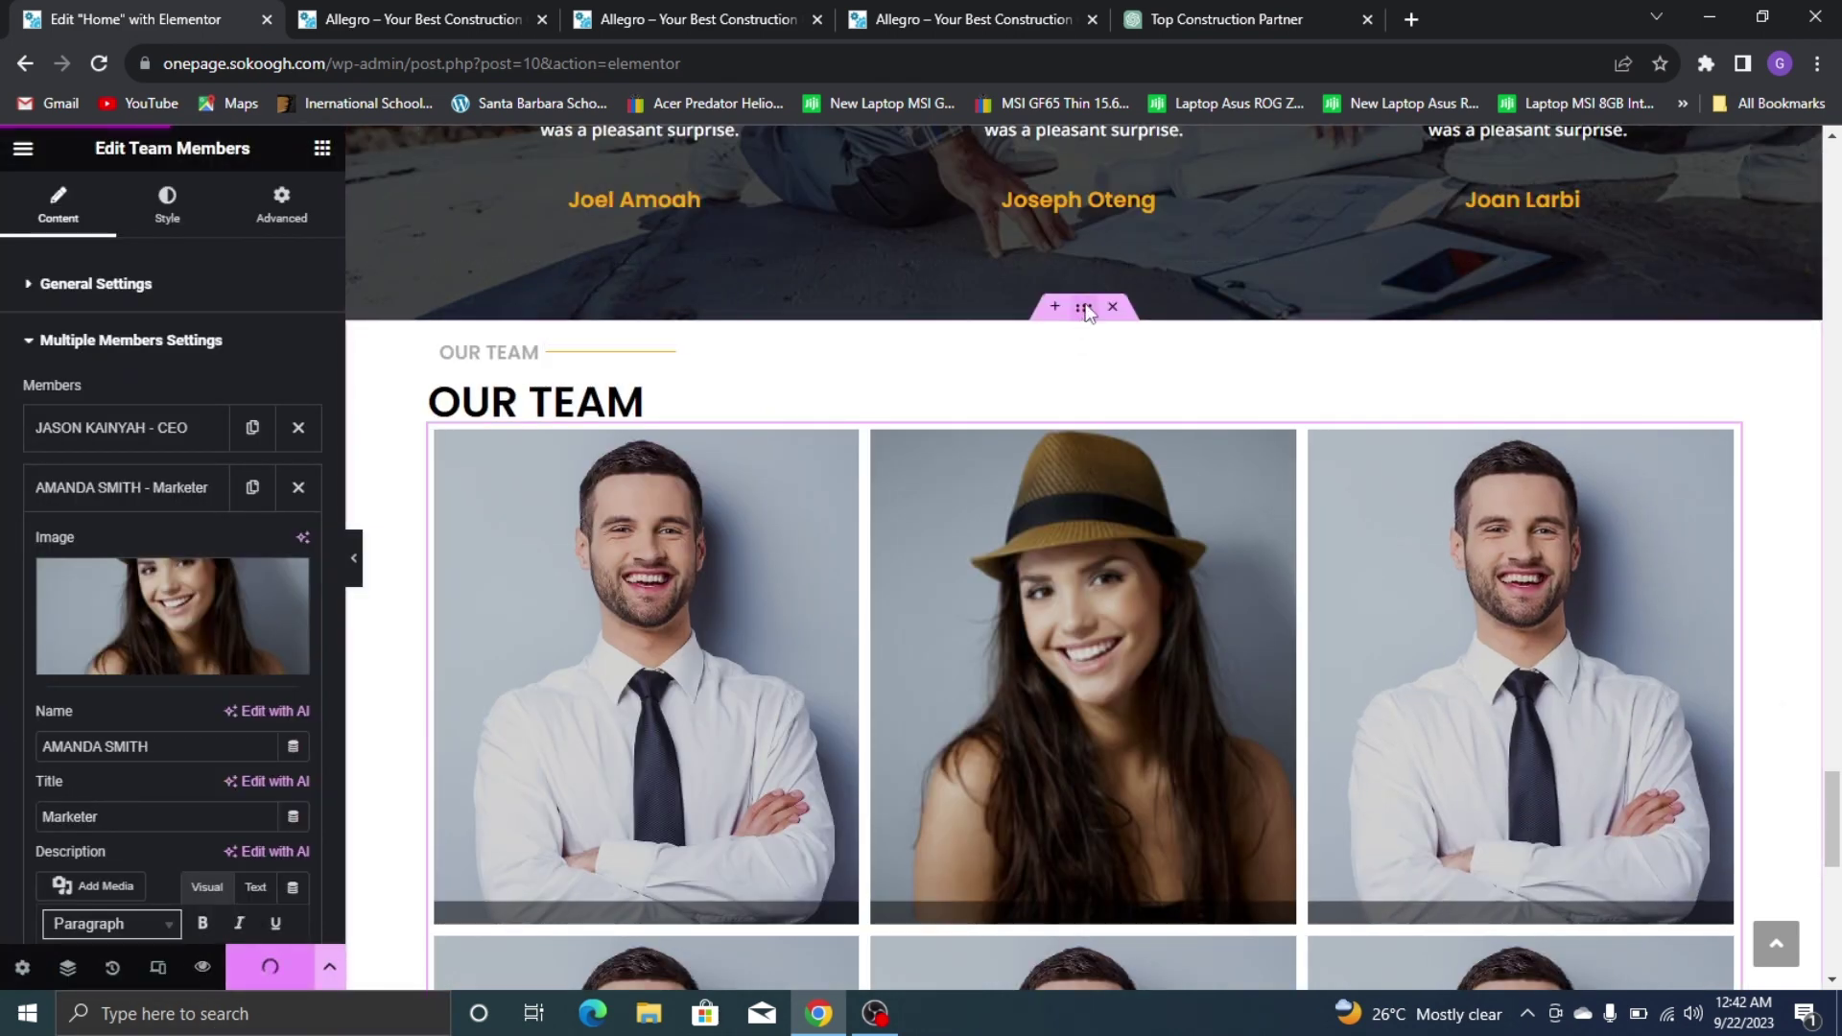
Set the OUR TEAM container's layout width to 1214 px and update the page
{"action": "left_click", "coordinate": [1083, 313]}
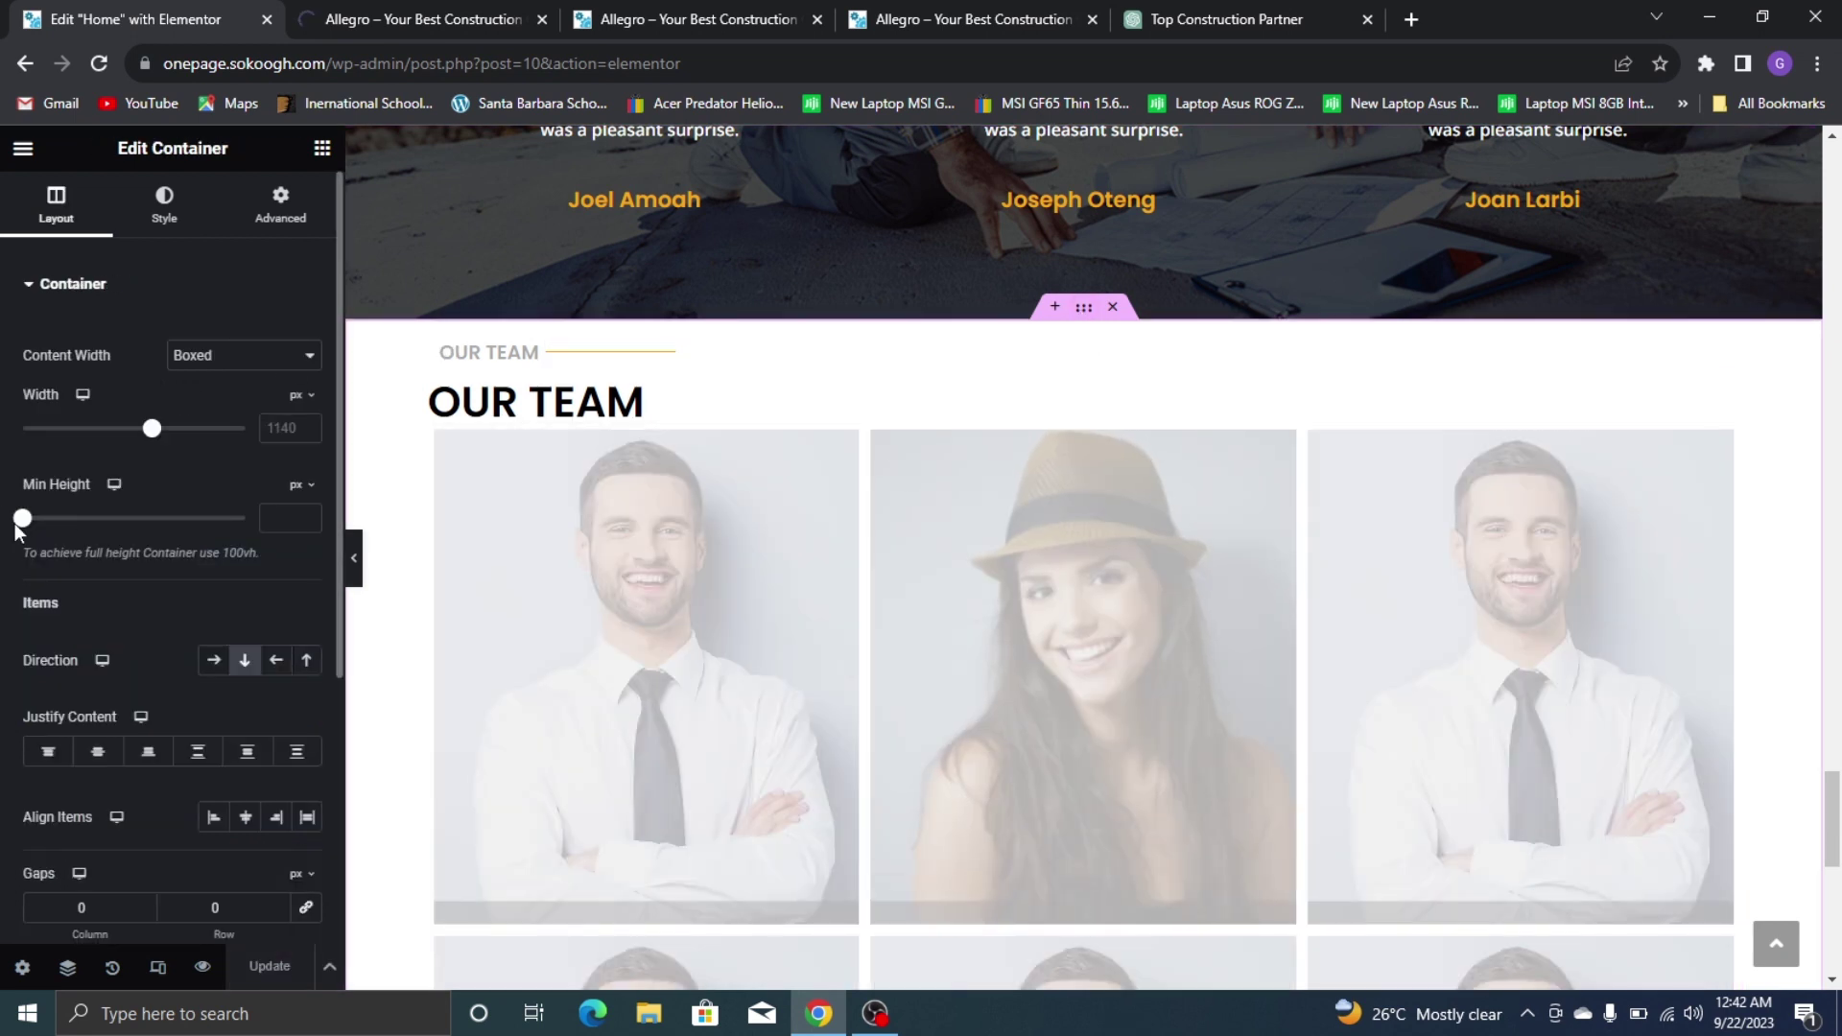
{"action": "left_click_drag", "start_coordinate": [146, 437], "coordinate": [166, 457]}
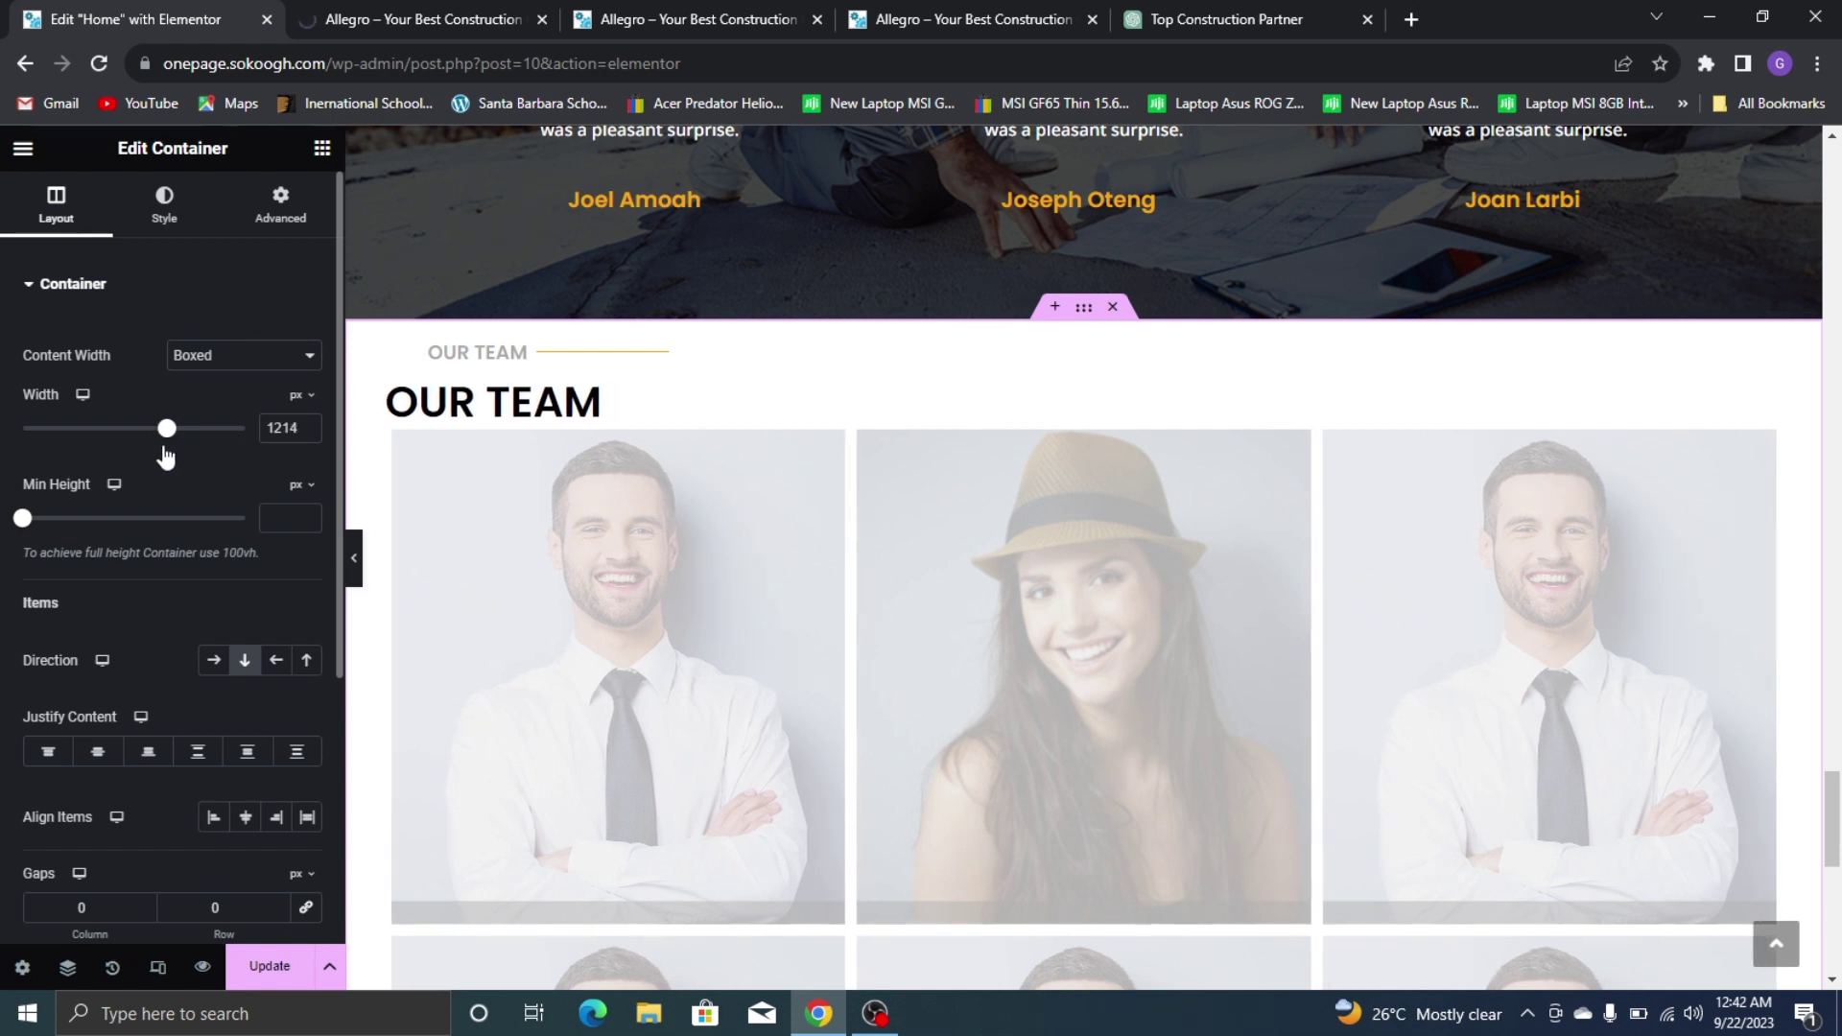
{"action": "left_click", "coordinate": [267, 959]}
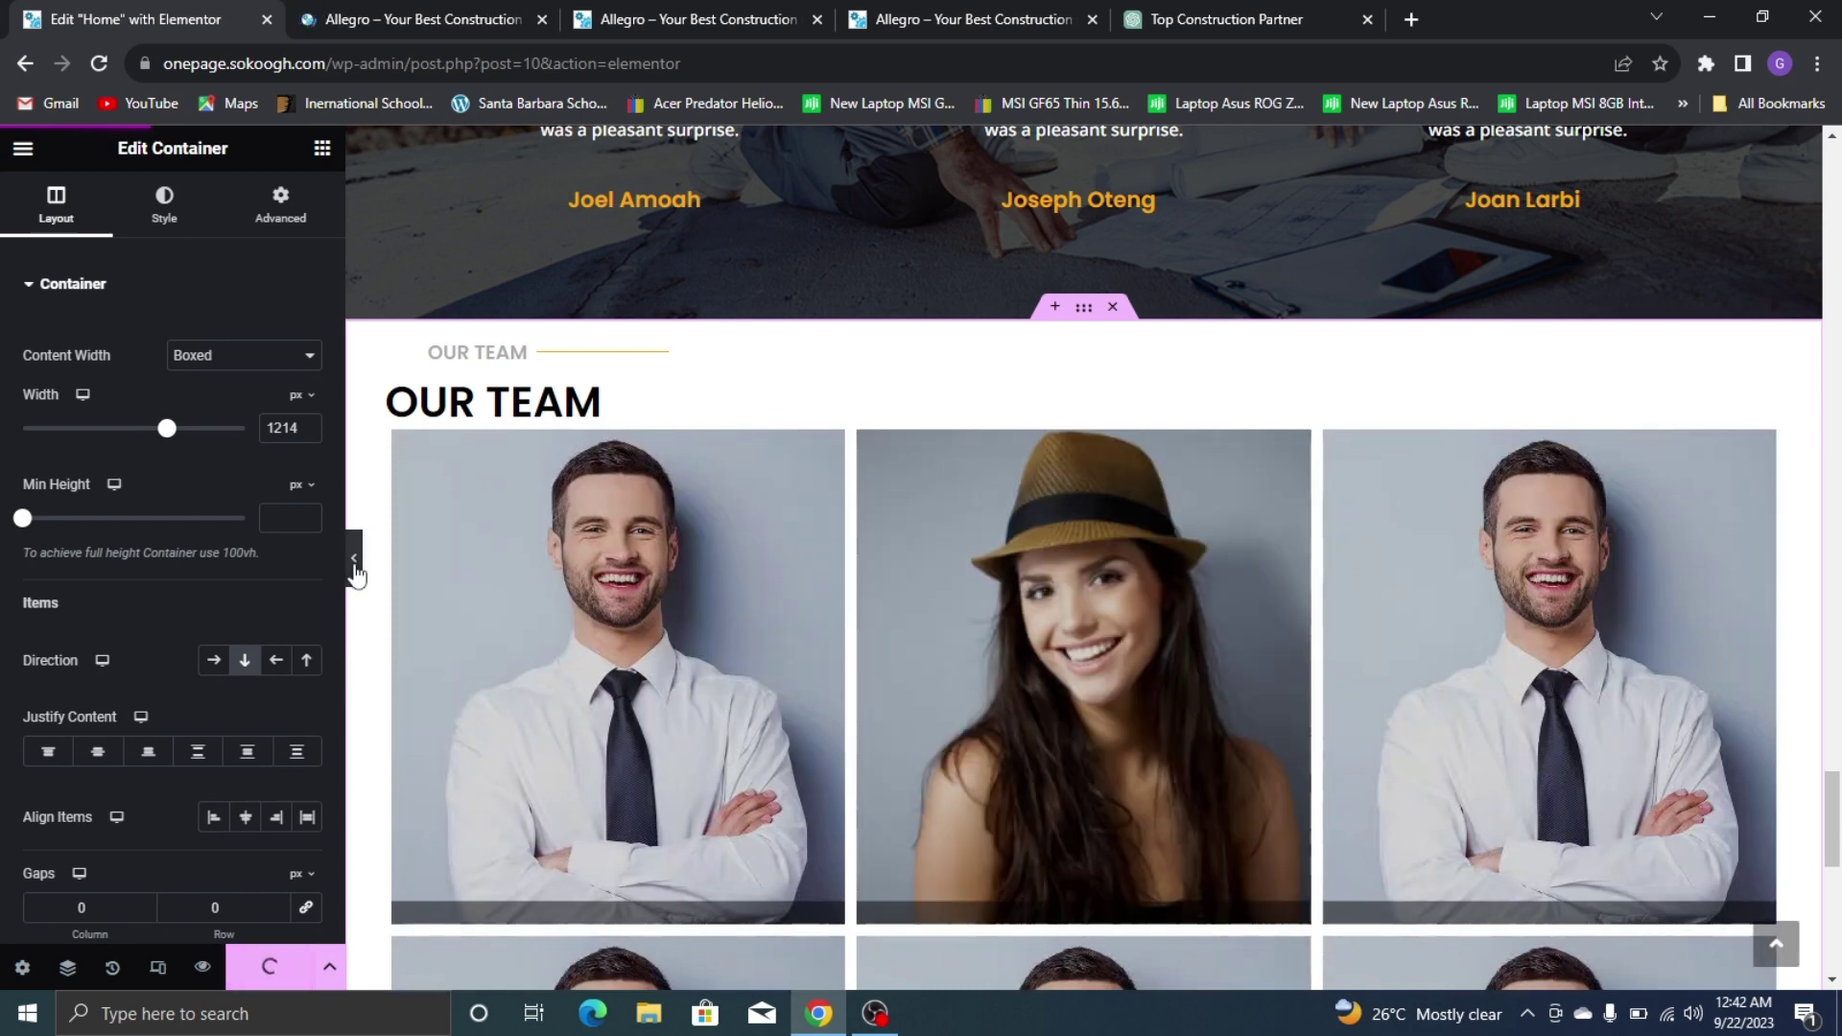
{"action": "left_click", "coordinate": [353, 571]}
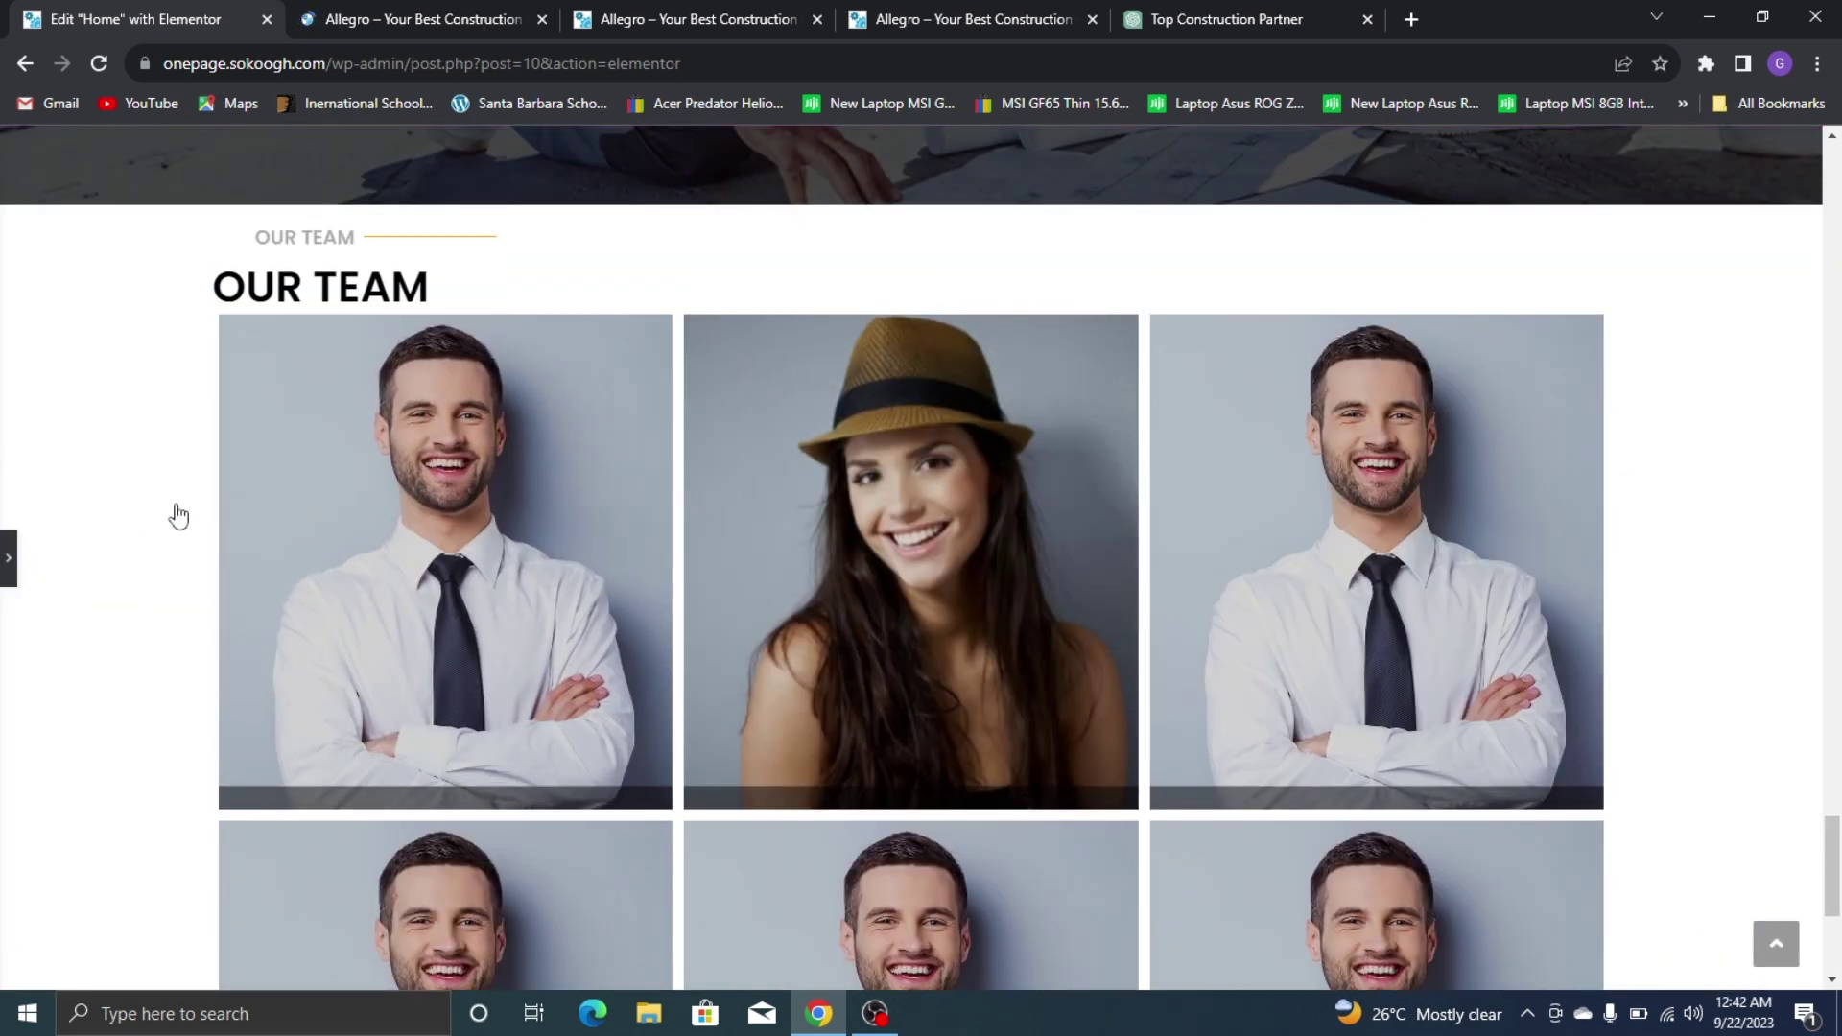
{"action": "left_click", "coordinate": [6, 566]}
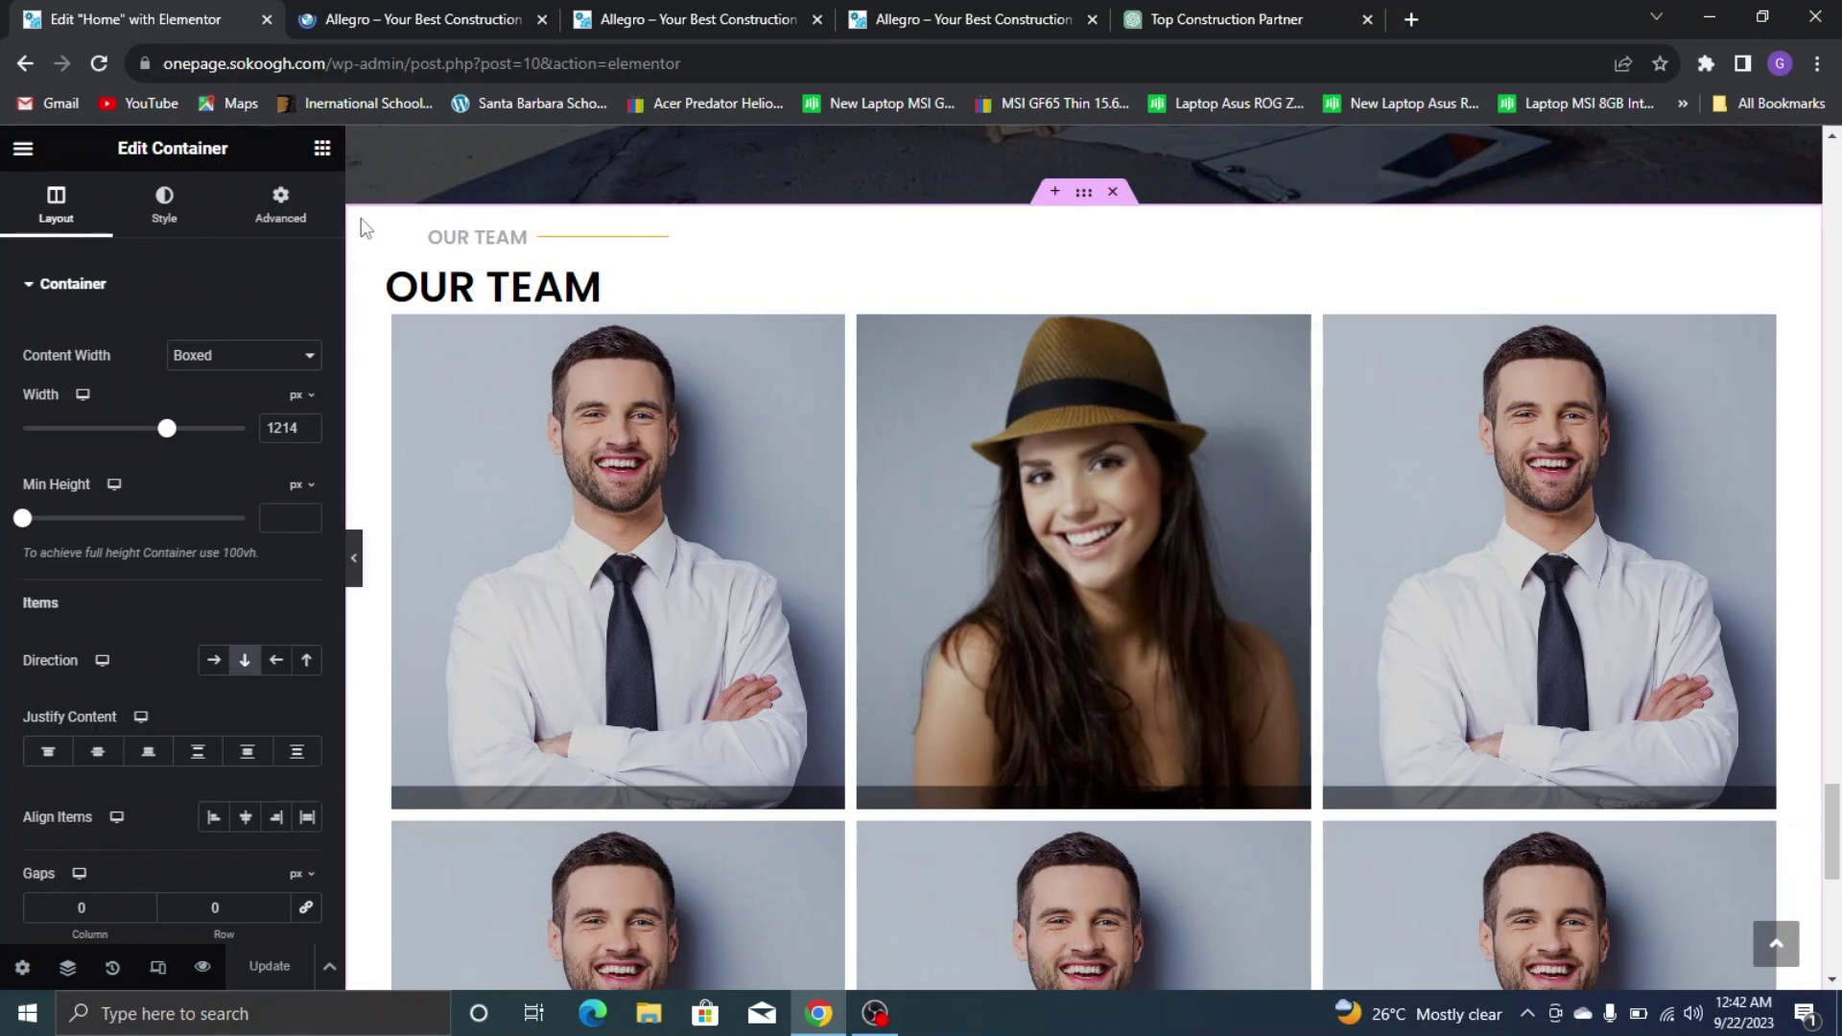
Give the OUR TEAM label container 10 px top padding and 50 px right padding
{"action": "left_click", "coordinate": [401, 234]}
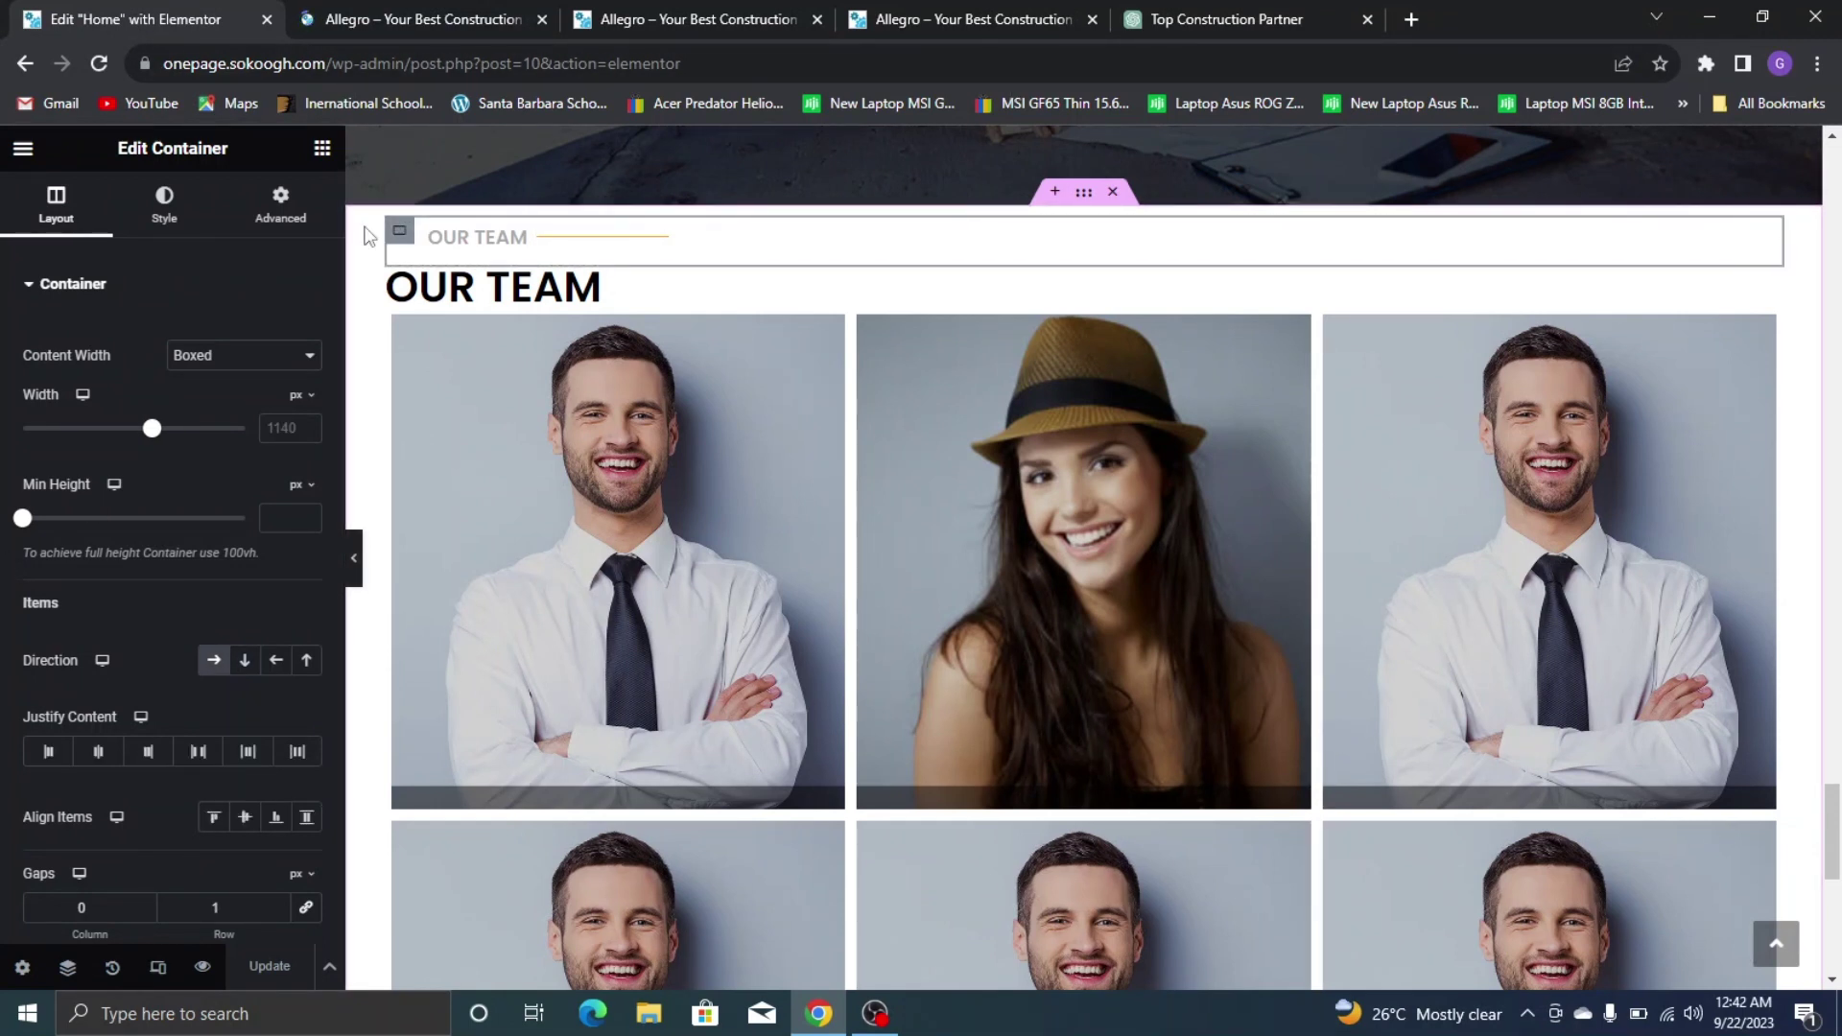
{"action": "left_click", "coordinate": [278, 204]}
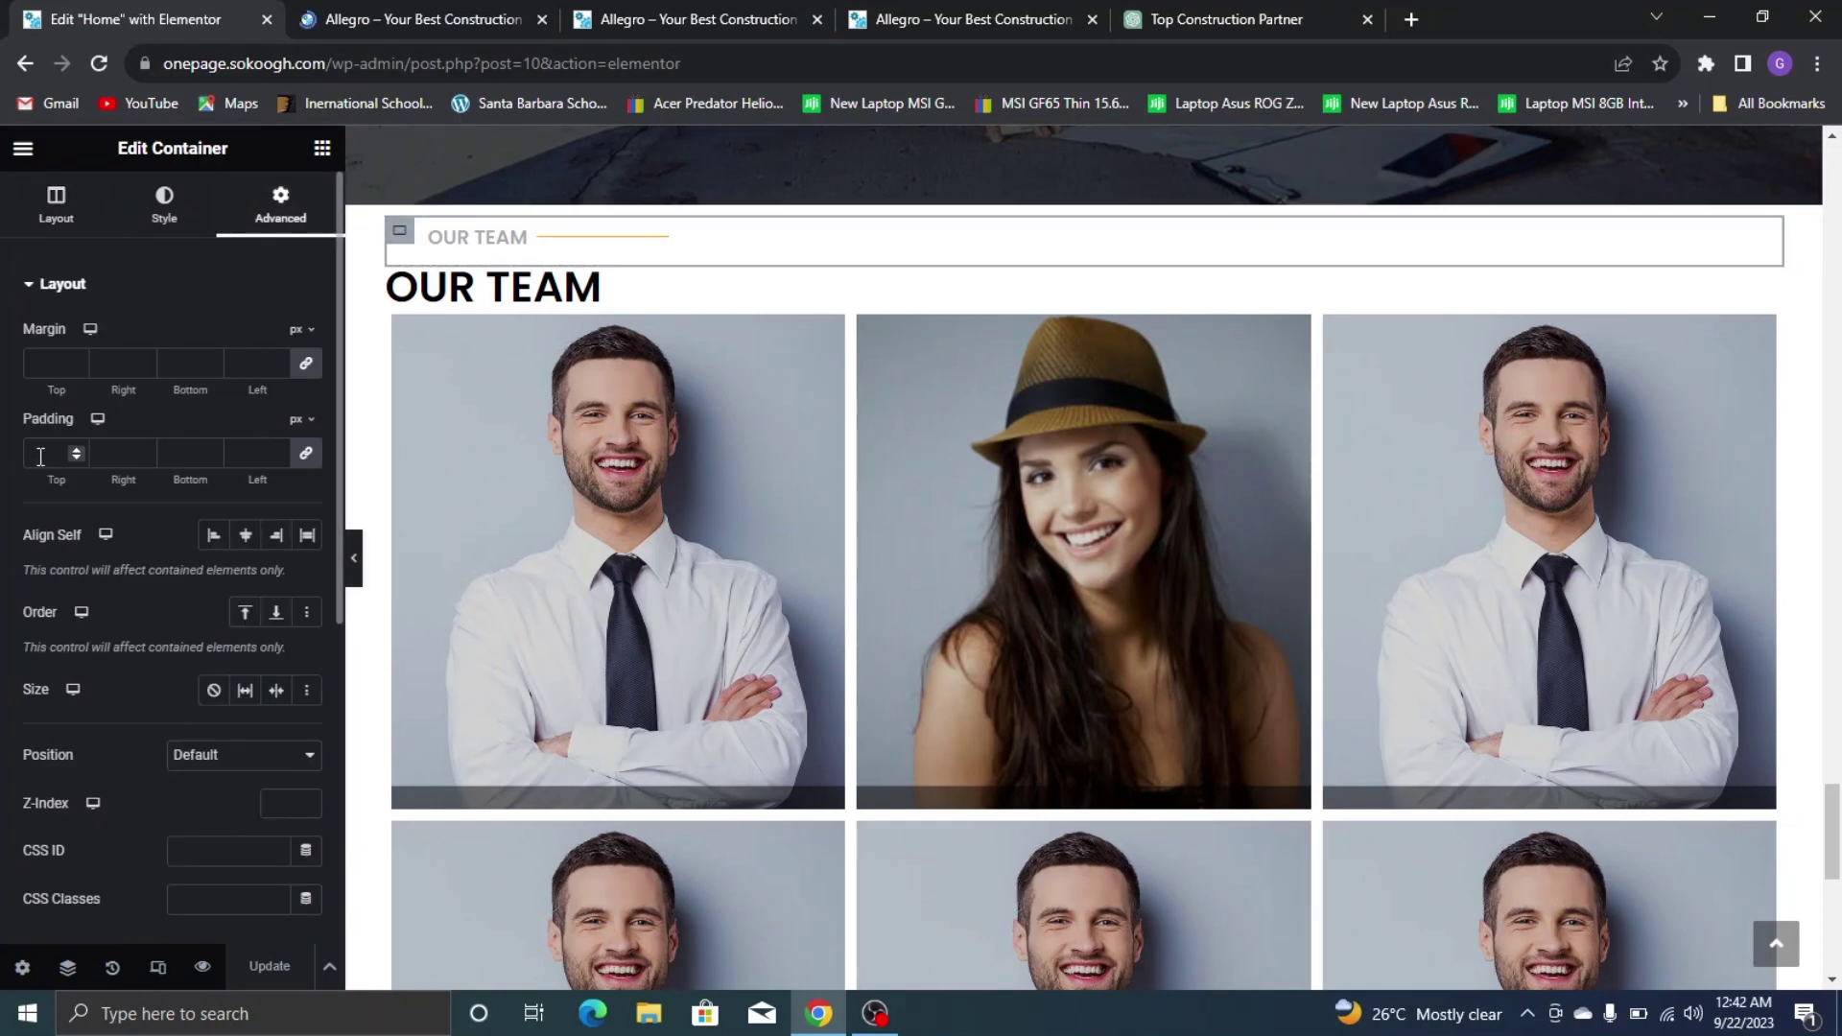
{"action": "left_click", "coordinate": [316, 464]}
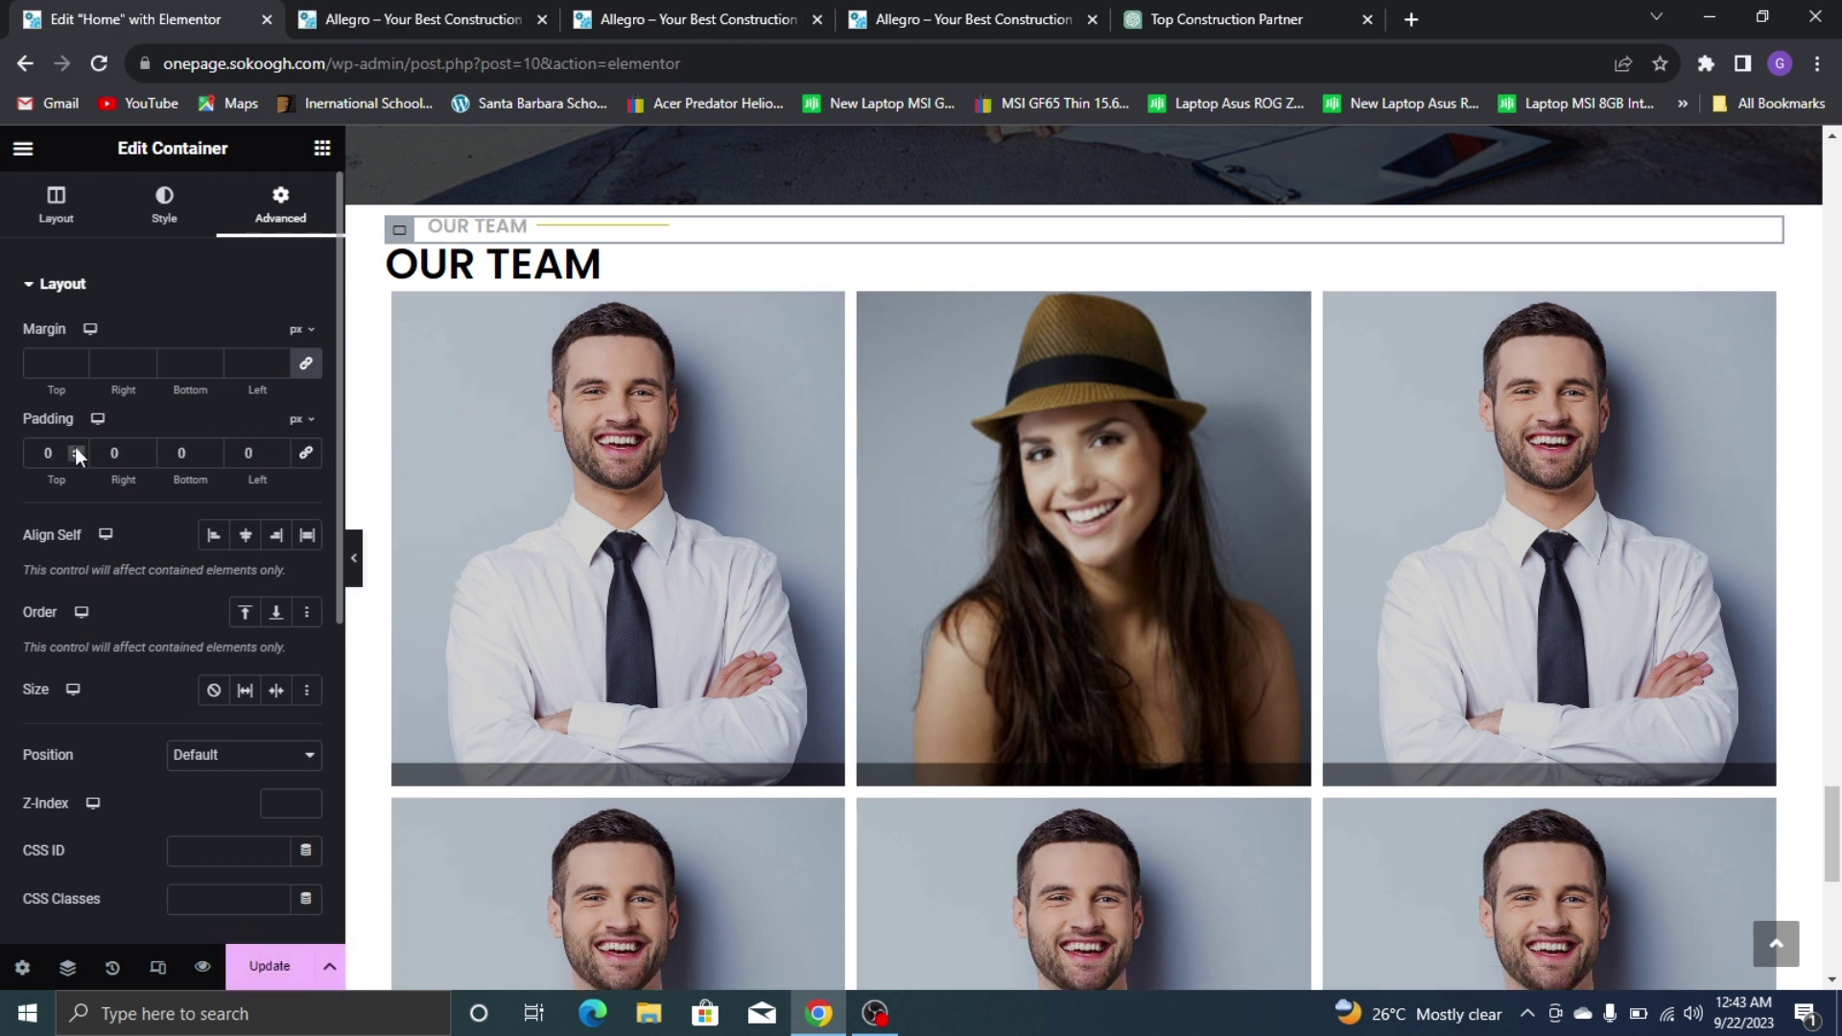
{"action": "double_click", "coordinate": [44, 452]}
{"action": "type", "text": "4"}
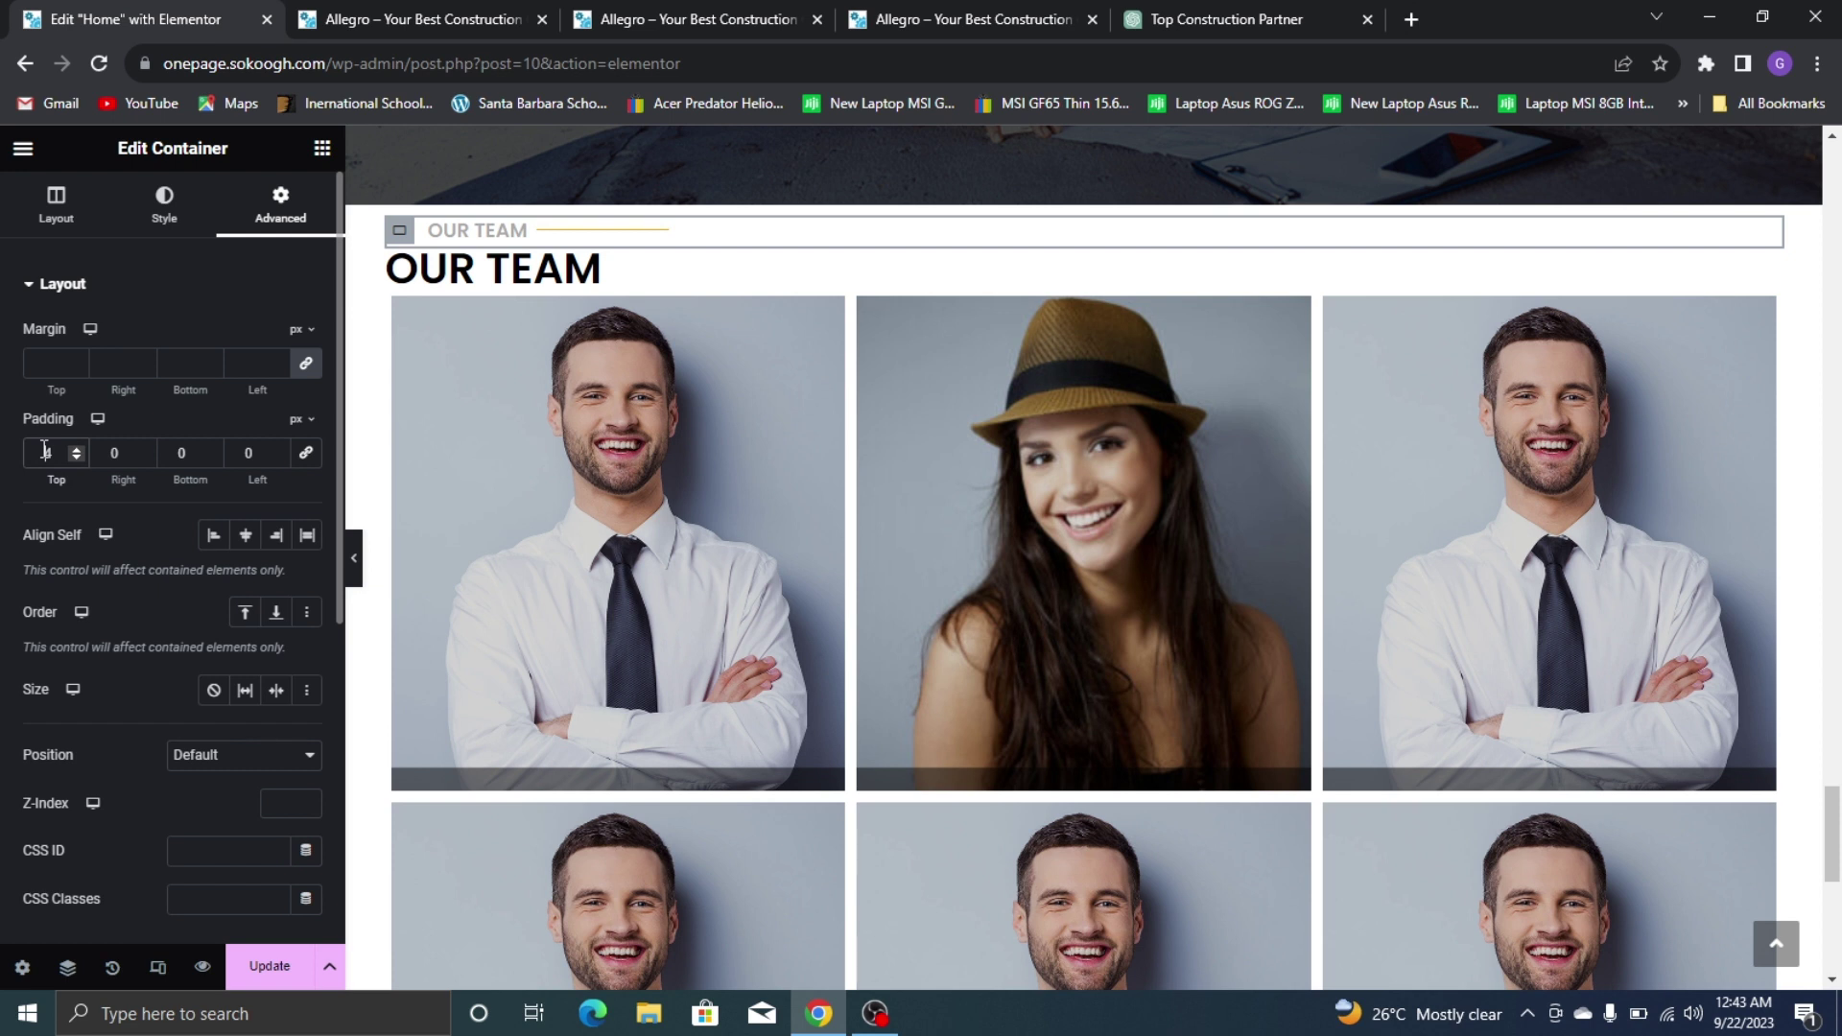
{"action": "type", "text": "10"}
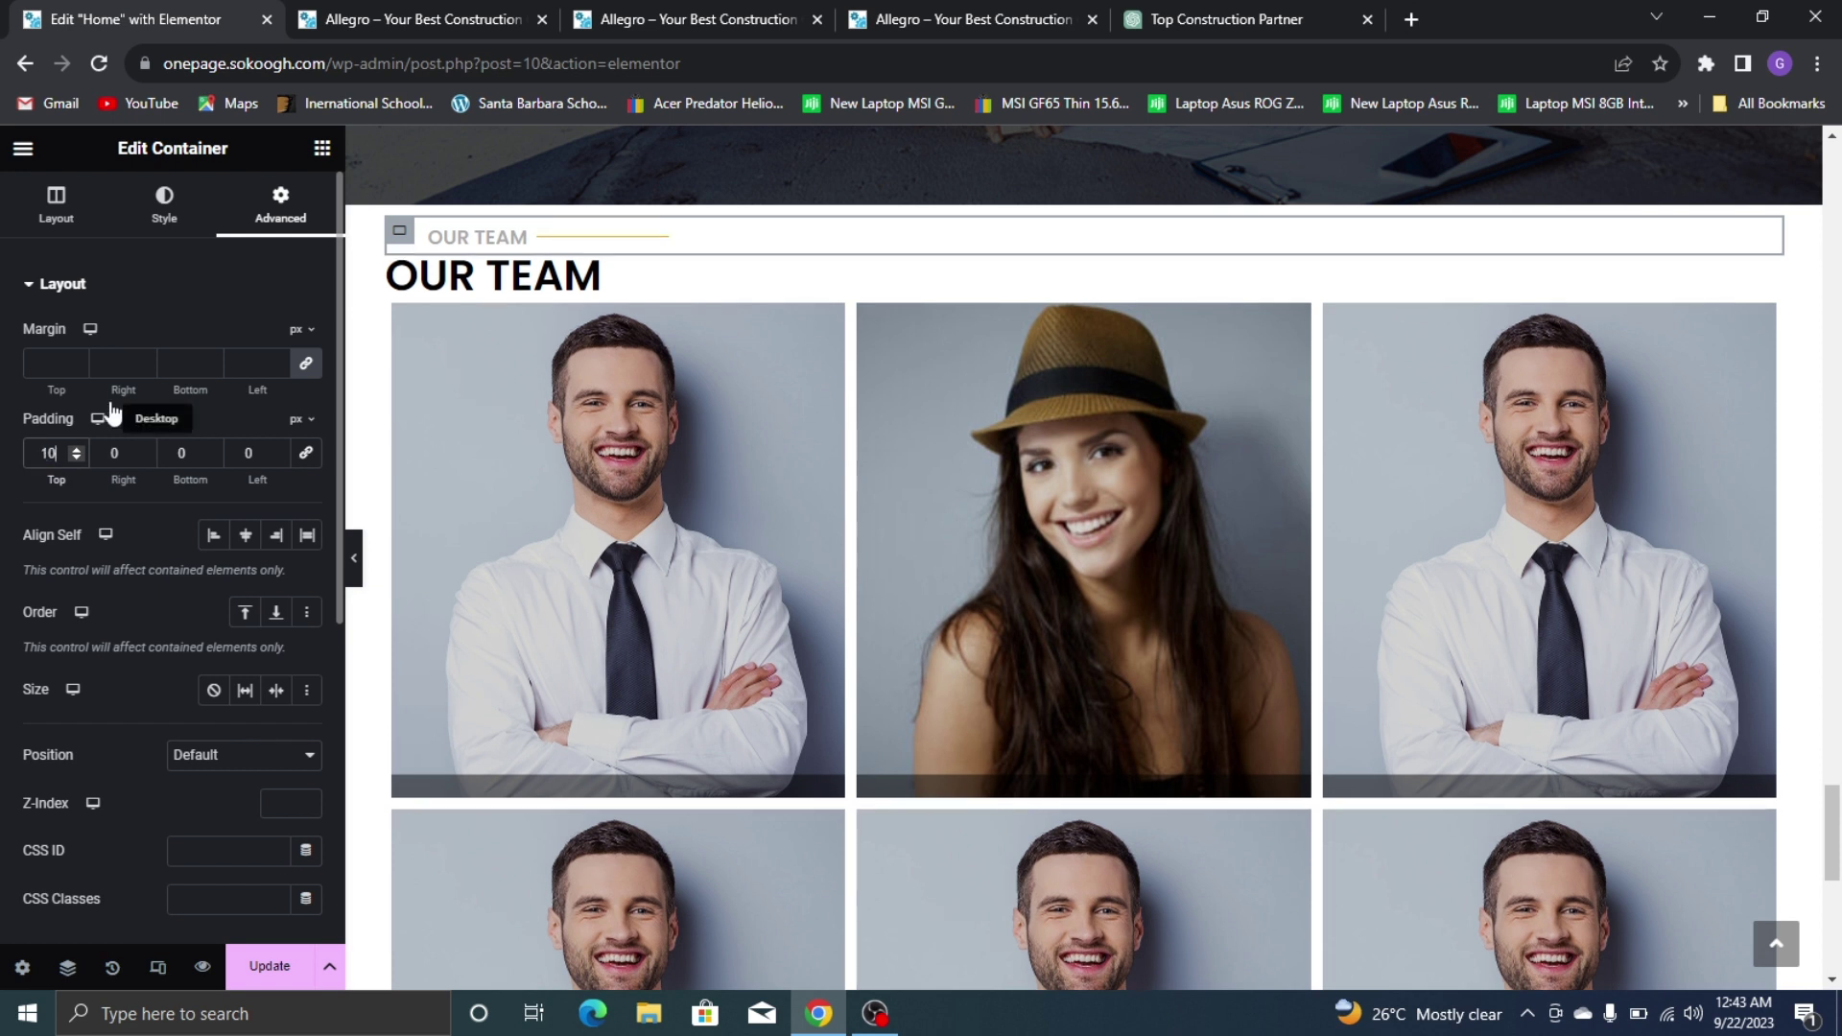
{"action": "left_click", "coordinate": [279, 446]}
{"action": "left_click", "coordinate": [278, 447]}
{"action": "left_click", "coordinate": [278, 446]}
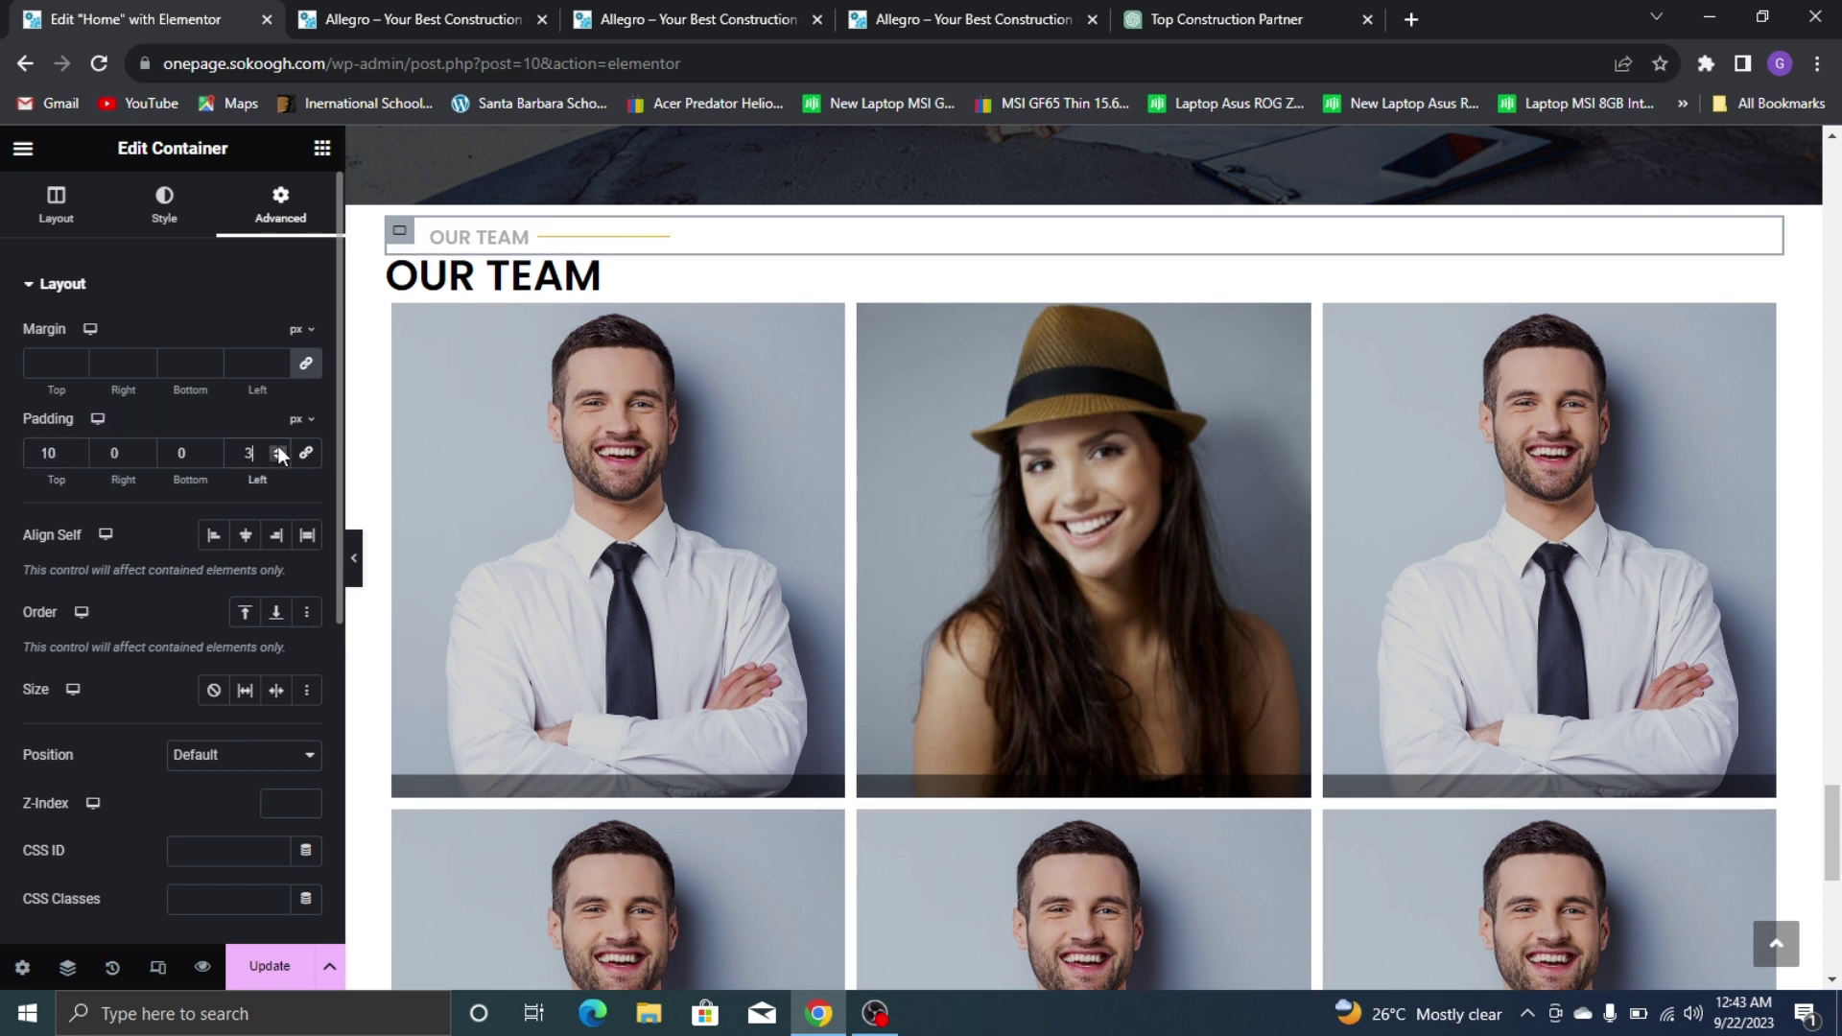
{"action": "left_click", "coordinate": [276, 458]}
{"action": "left_click", "coordinate": [276, 459]}
{"action": "left_click", "coordinate": [276, 458]}
{"action": "left_click", "coordinate": [276, 459]}
{"action": "left_click", "coordinate": [117, 449]}
{"action": "left_click", "coordinate": [144, 448]}
{"action": "left_click", "coordinate": [144, 448]}
{"action": "left_click", "coordinate": [144, 448]}
{"action": "left_click", "coordinate": [144, 448]}
{"action": "left_click", "coordinate": [144, 448]}
{"action": "double_click", "coordinate": [144, 448]}
{"action": "left_click", "coordinate": [144, 448]}
{"action": "double_click", "coordinate": [144, 448]}
{"action": "left_click", "coordinate": [144, 448]}
{"action": "double_click", "coordinate": [144, 448]}
{"action": "left_click", "coordinate": [144, 448]}
{"action": "left_click", "coordinate": [144, 448]}
{"action": "left_click", "coordinate": [144, 448]}
{"action": "left_click", "coordinate": [144, 448]}
{"action": "double_click", "coordinate": [144, 448]}
{"action": "left_click", "coordinate": [143, 448]}
{"action": "double_click", "coordinate": [144, 448]}
{"action": "left_click", "coordinate": [143, 448]}
{"action": "double_click", "coordinate": [144, 448]}
{"action": "left_click", "coordinate": [144, 448]}
{"action": "type", "text": "50"}
Save the page and preview the two rows of Our Team photos at full width
{"action": "left_click", "coordinate": [270, 966]}
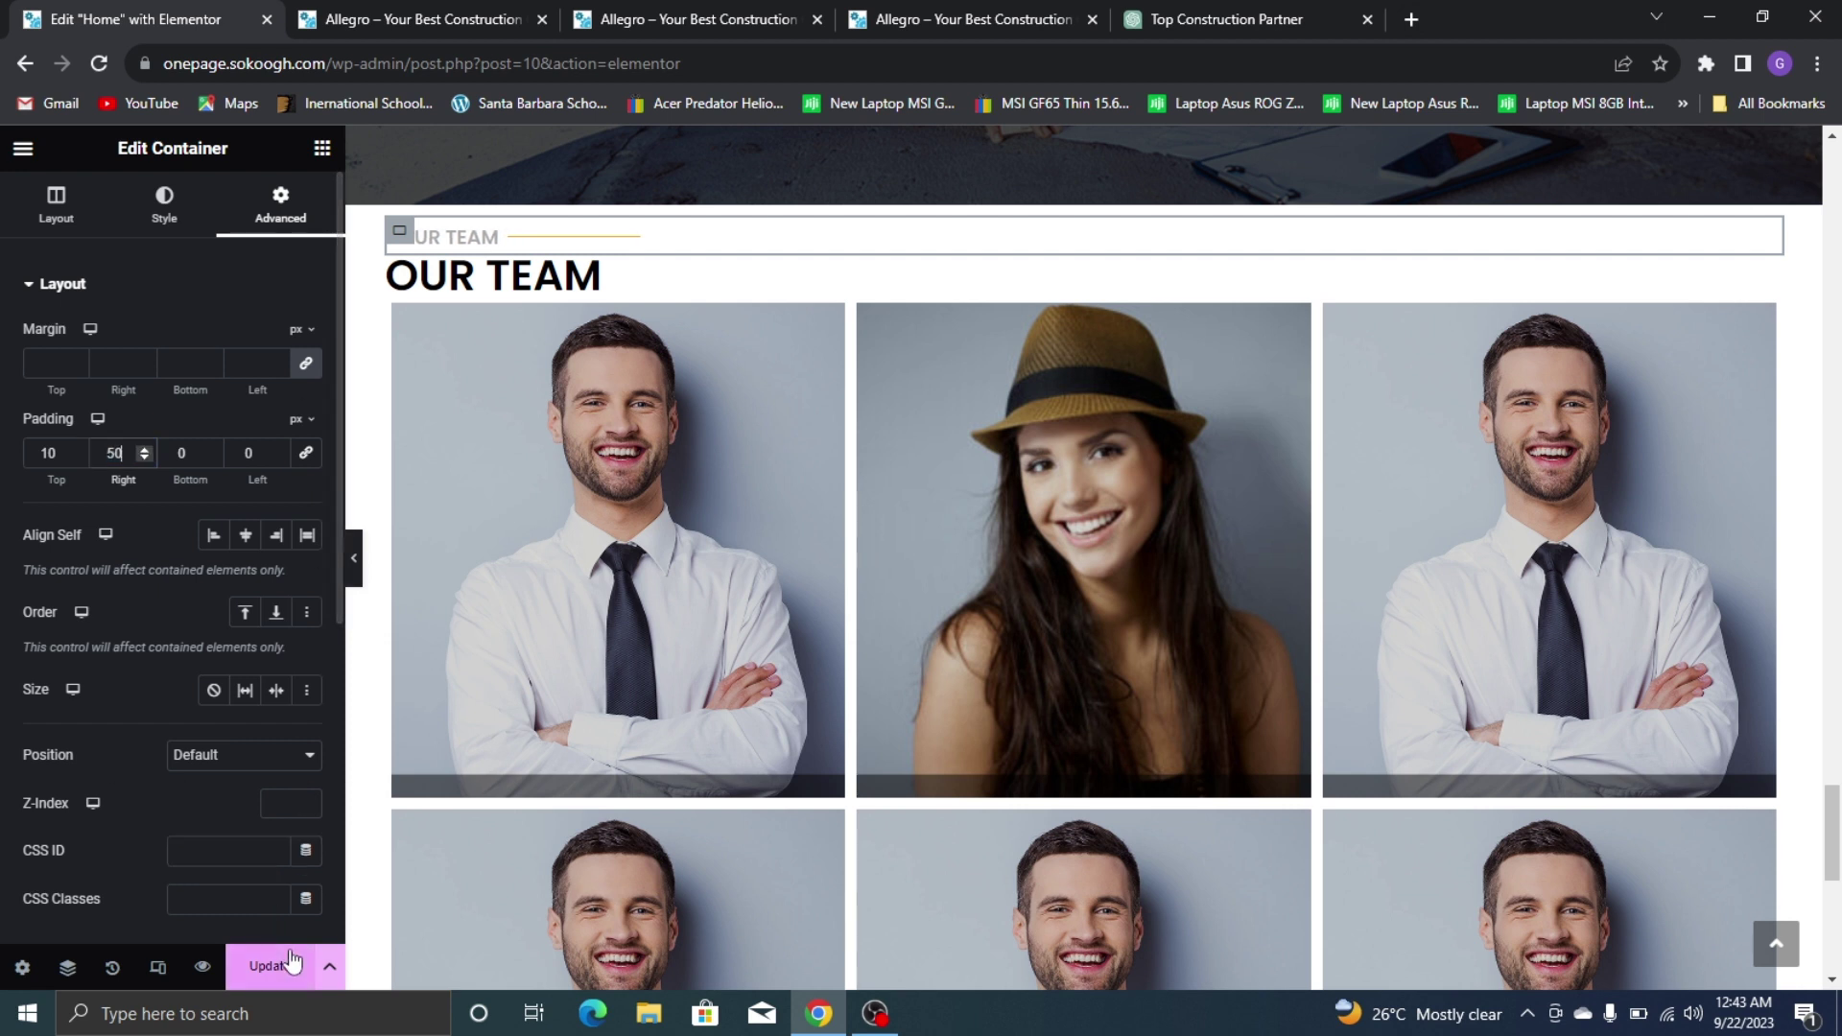
{"action": "left_click", "coordinate": [354, 558]}
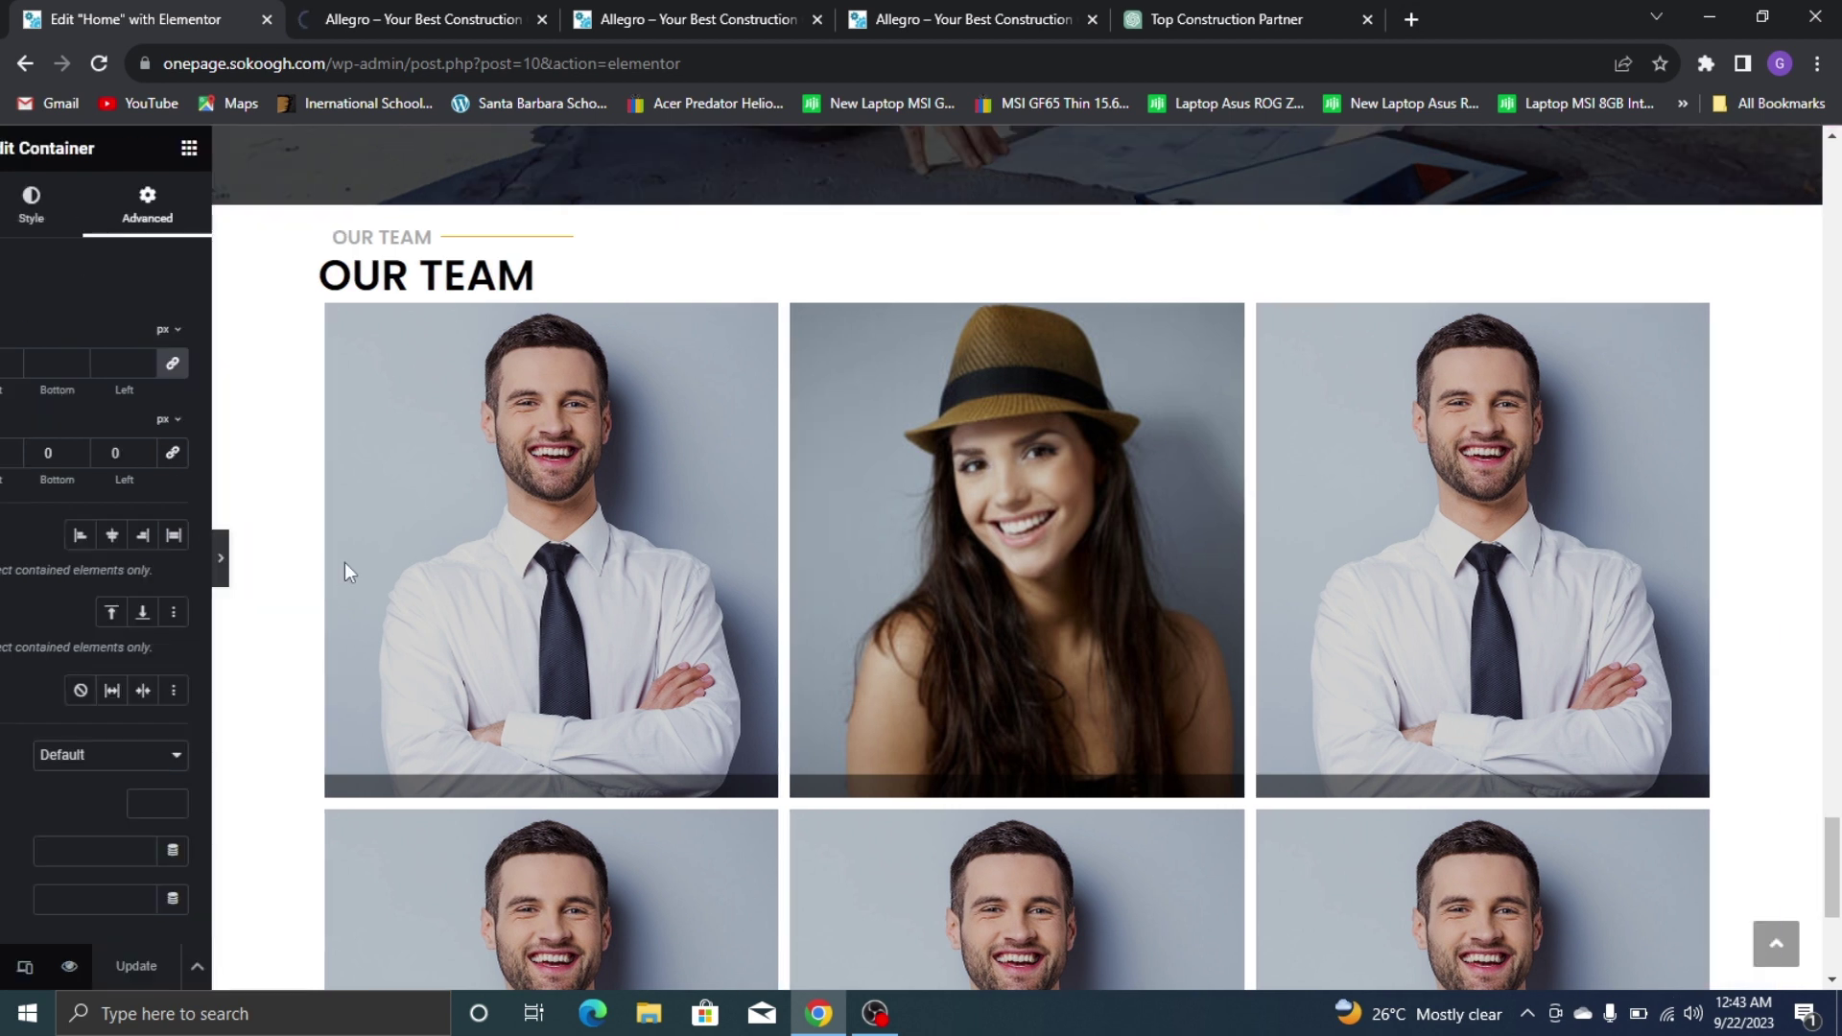
{"action": "scroll", "coordinate": [251, 573], "scroll_direction": "down", "scroll_amount": 3}
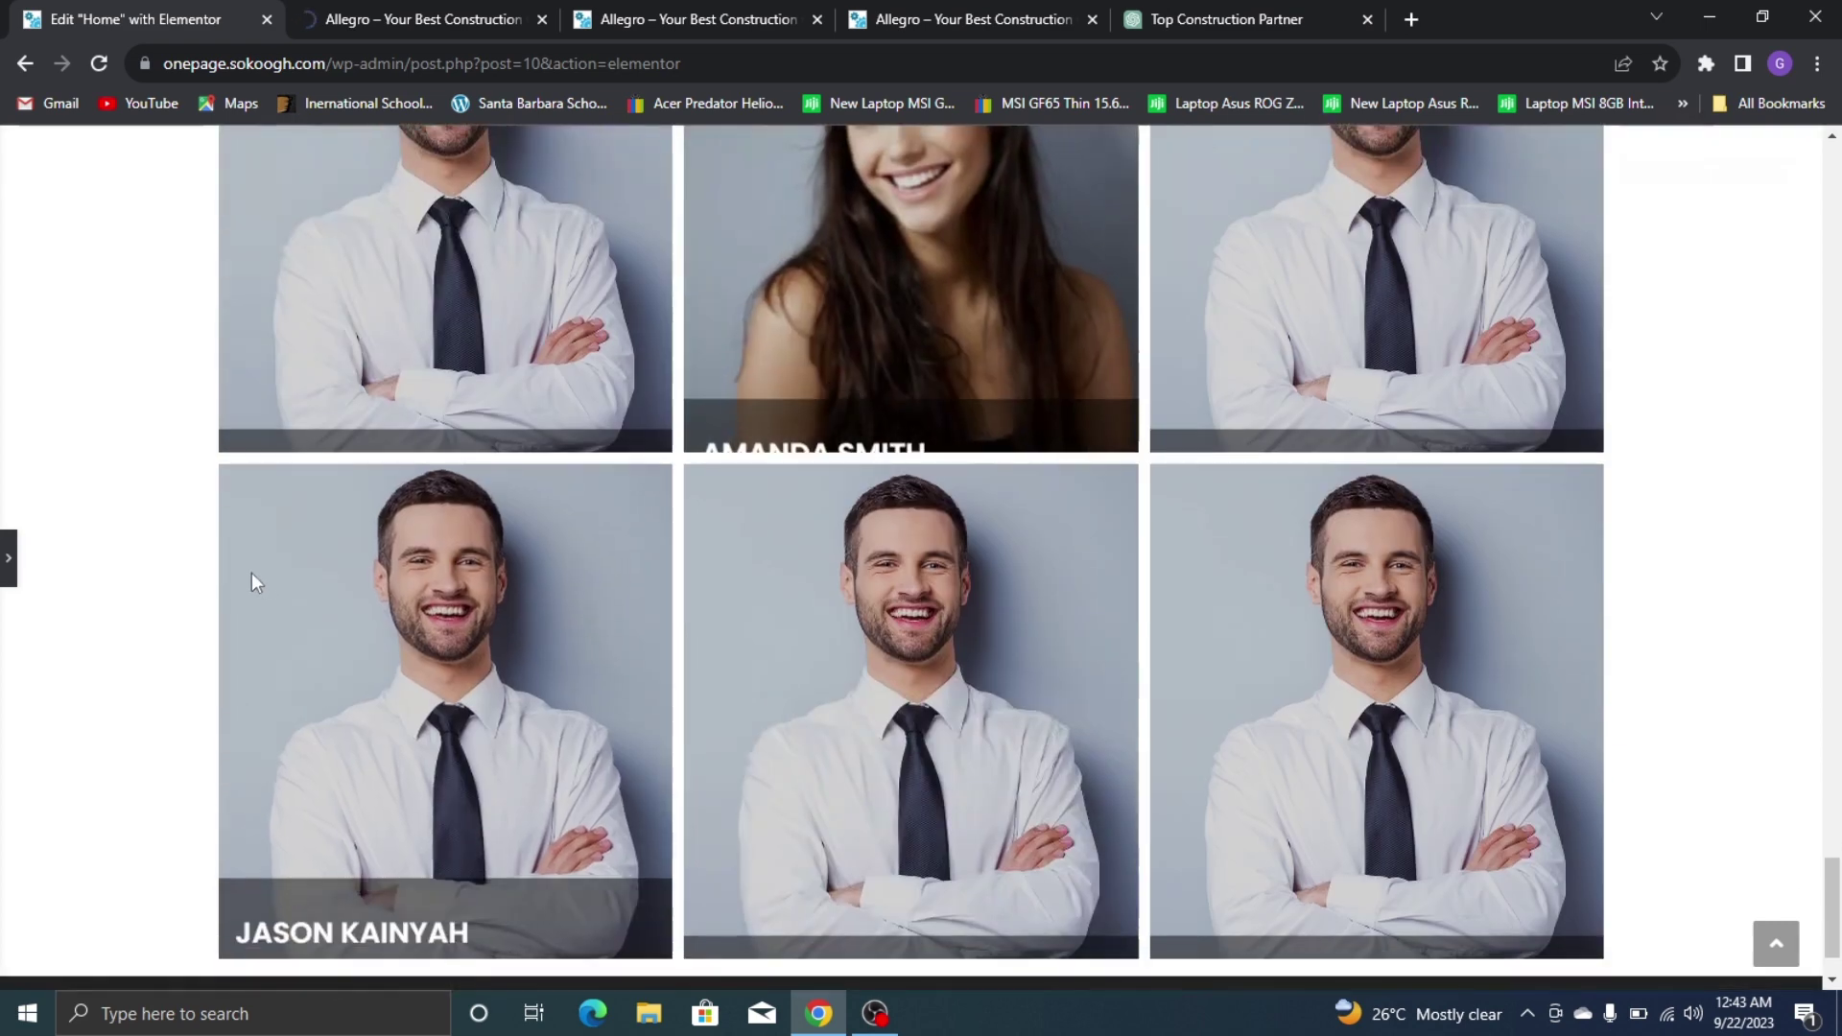
{"action": "scroll", "coordinate": [4, 422], "scroll_direction": "up", "scroll_amount": 3}
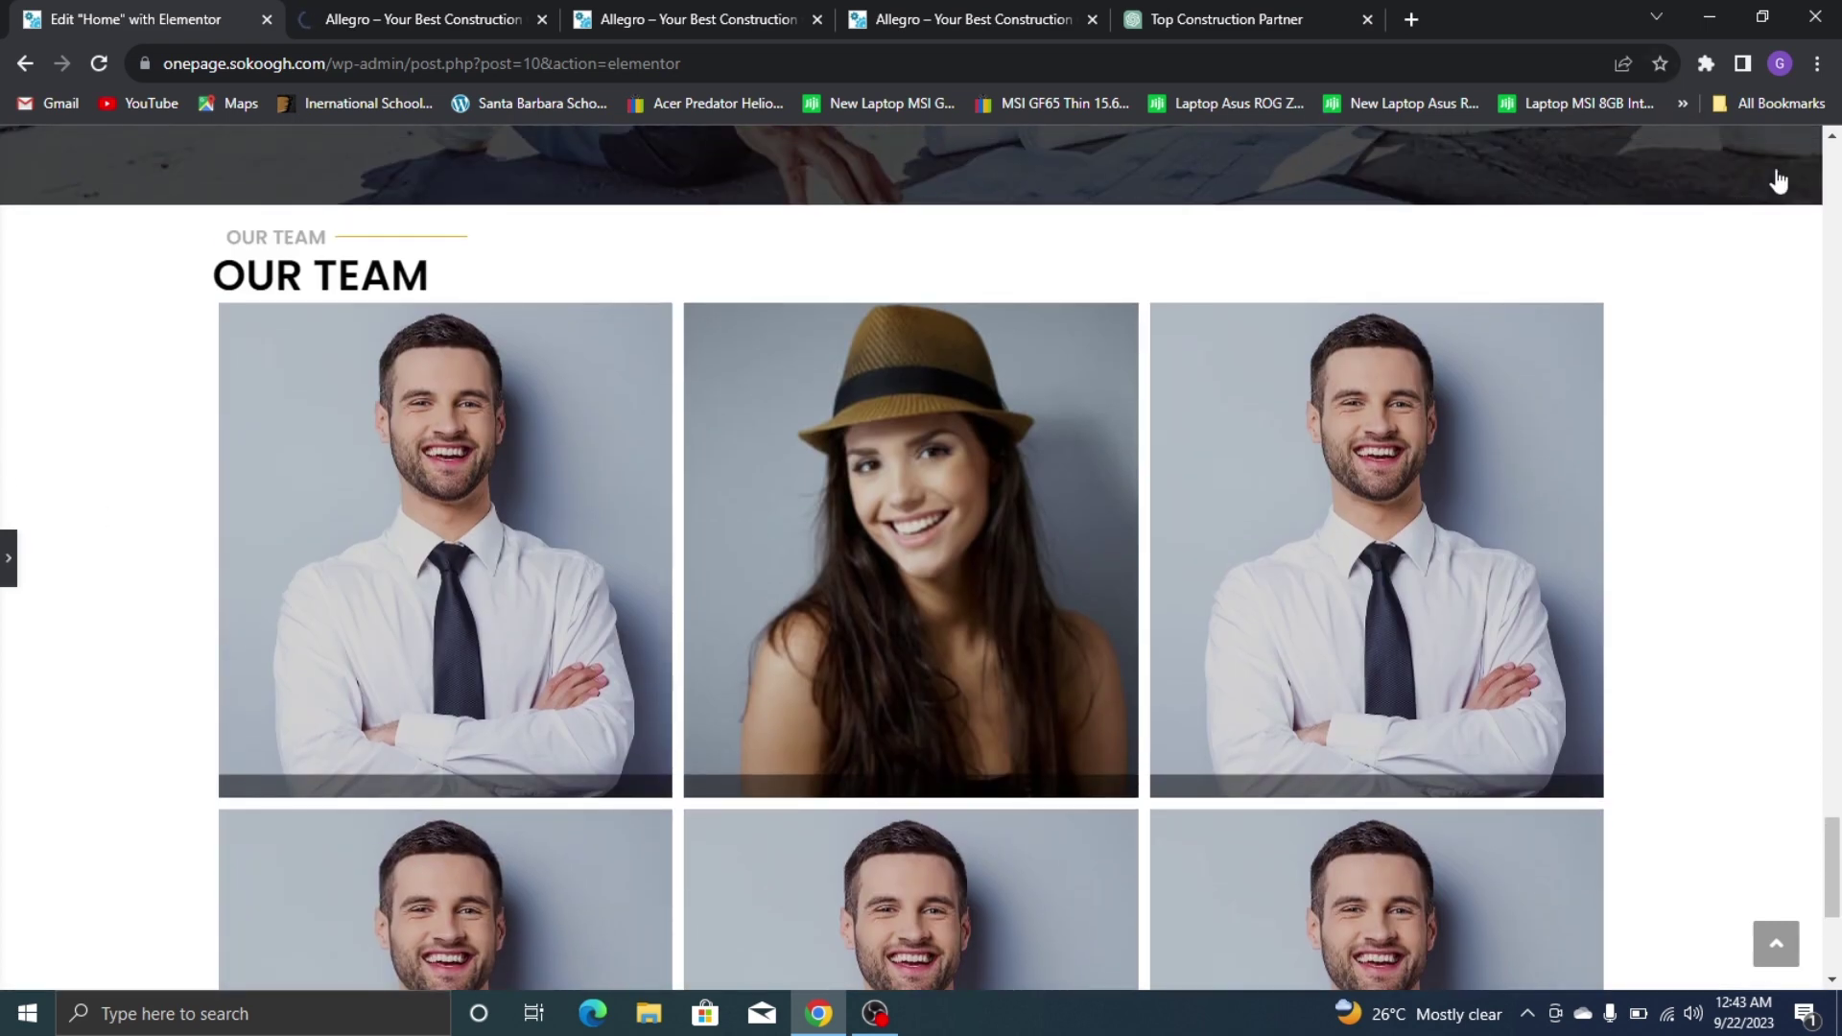
{"action": "key", "text": "ctrl+p"}
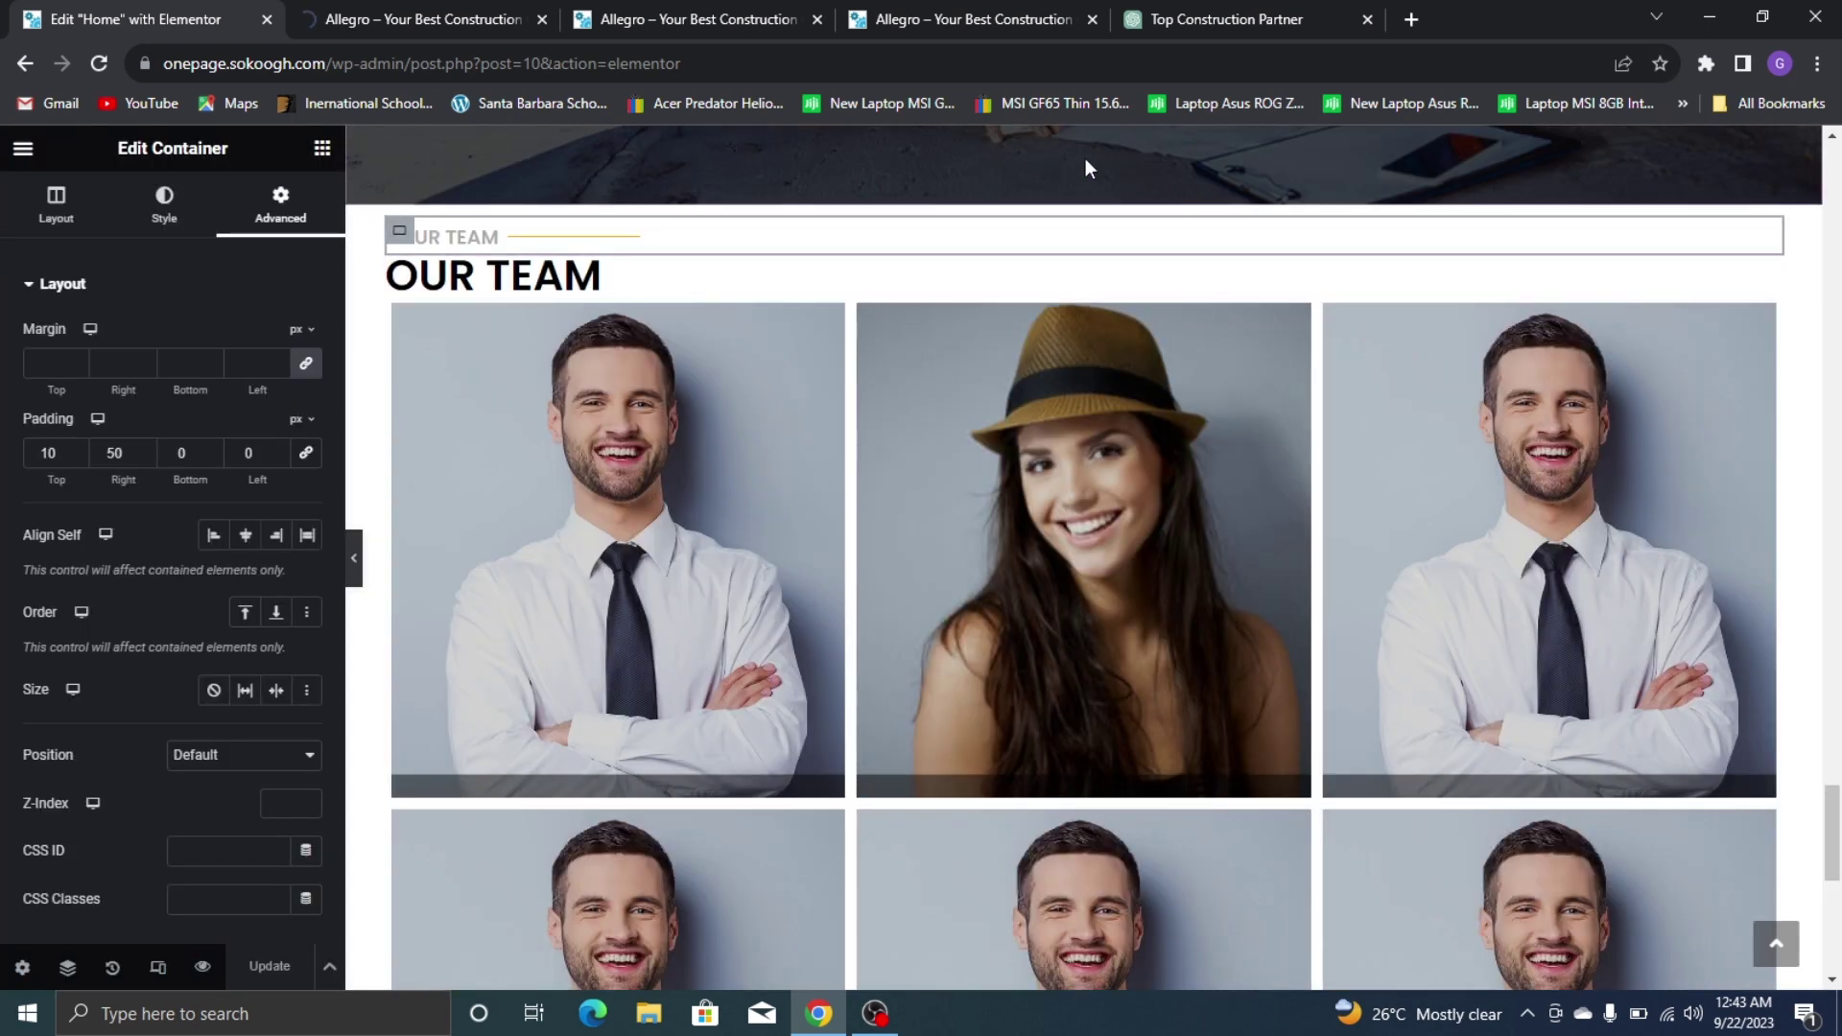
Unlink the Our Team section's margins and set its top margin to 80 px
{"action": "left_click", "coordinate": [1090, 200]}
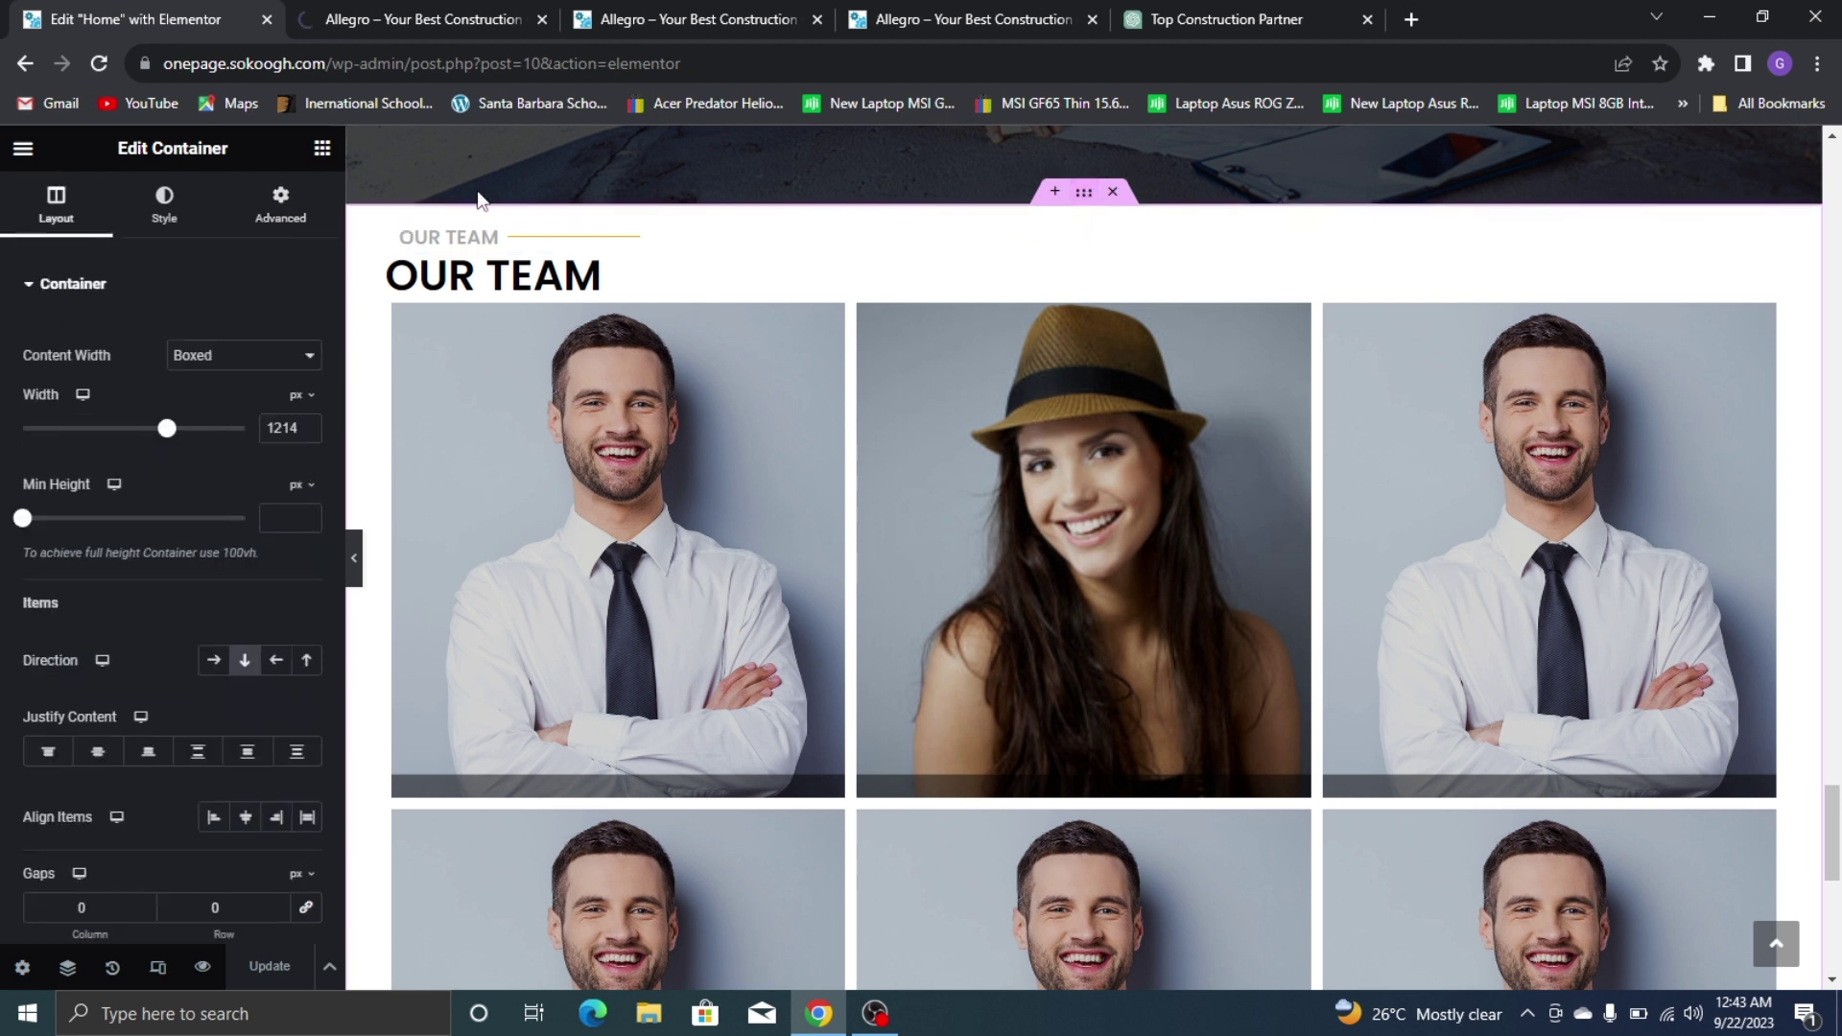
{"action": "left_click", "coordinate": [280, 207]}
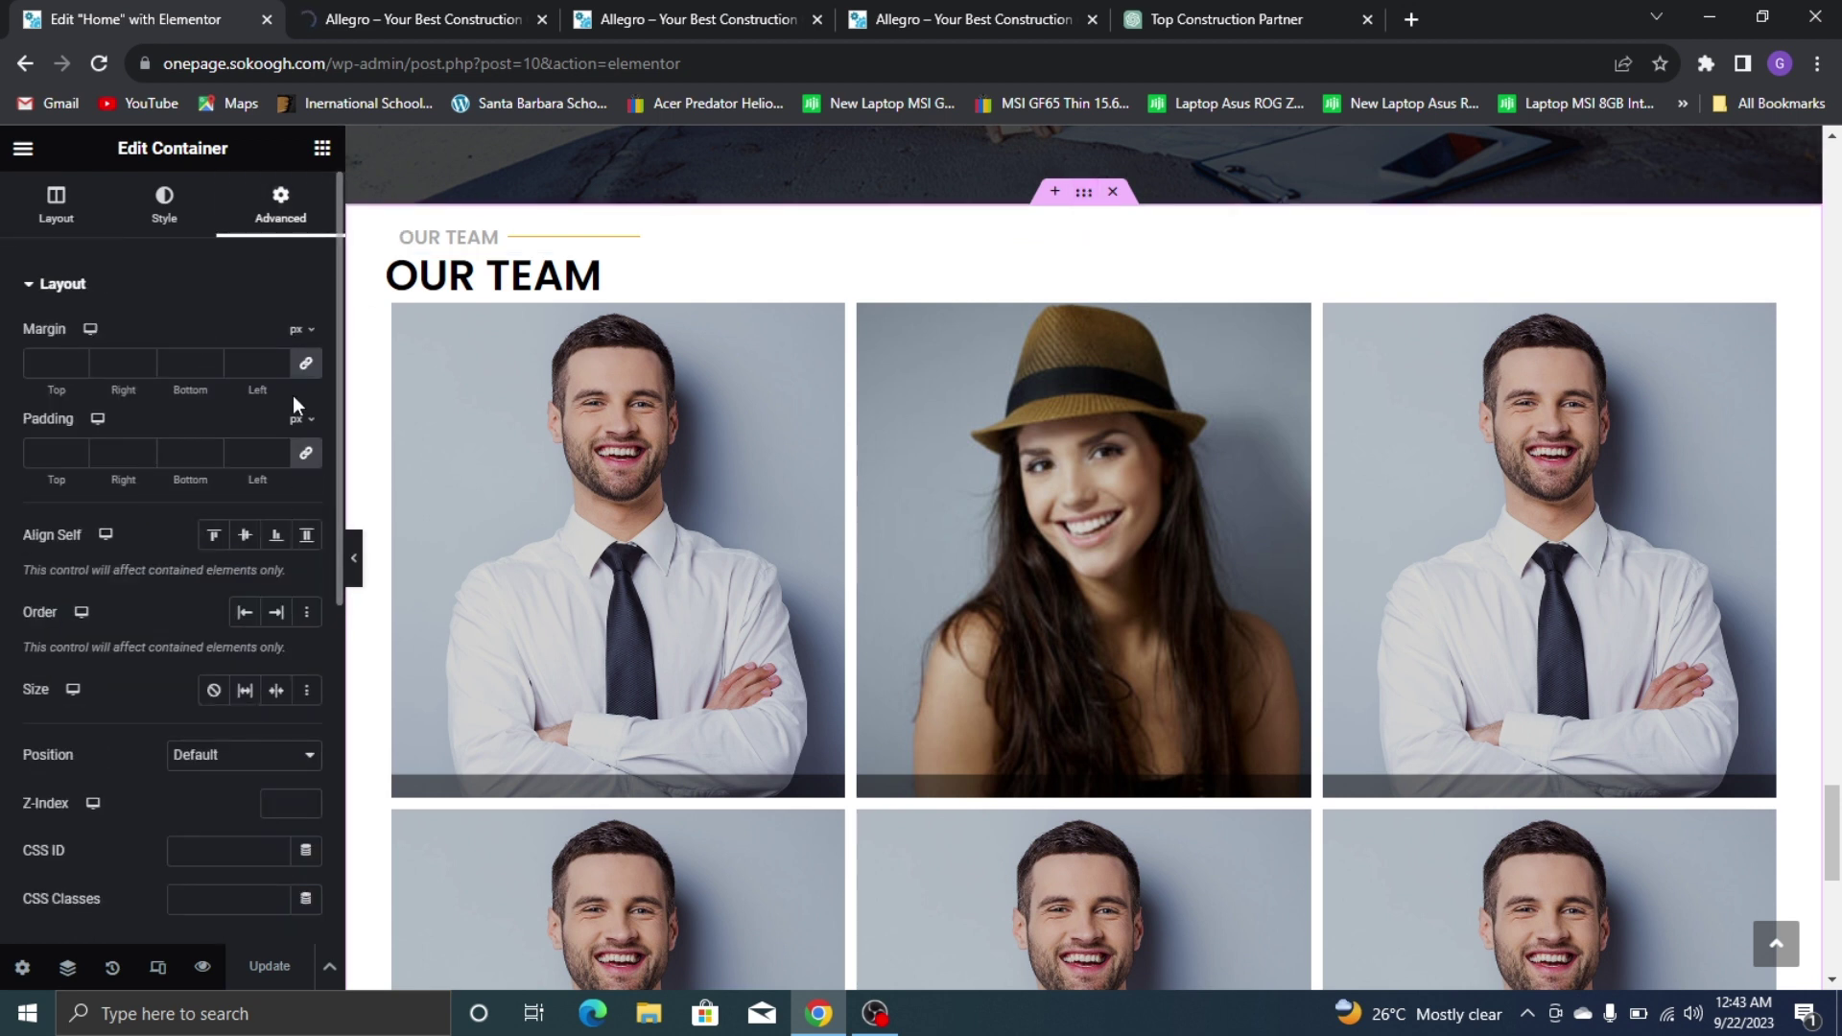
{"action": "left_click", "coordinate": [305, 363]}
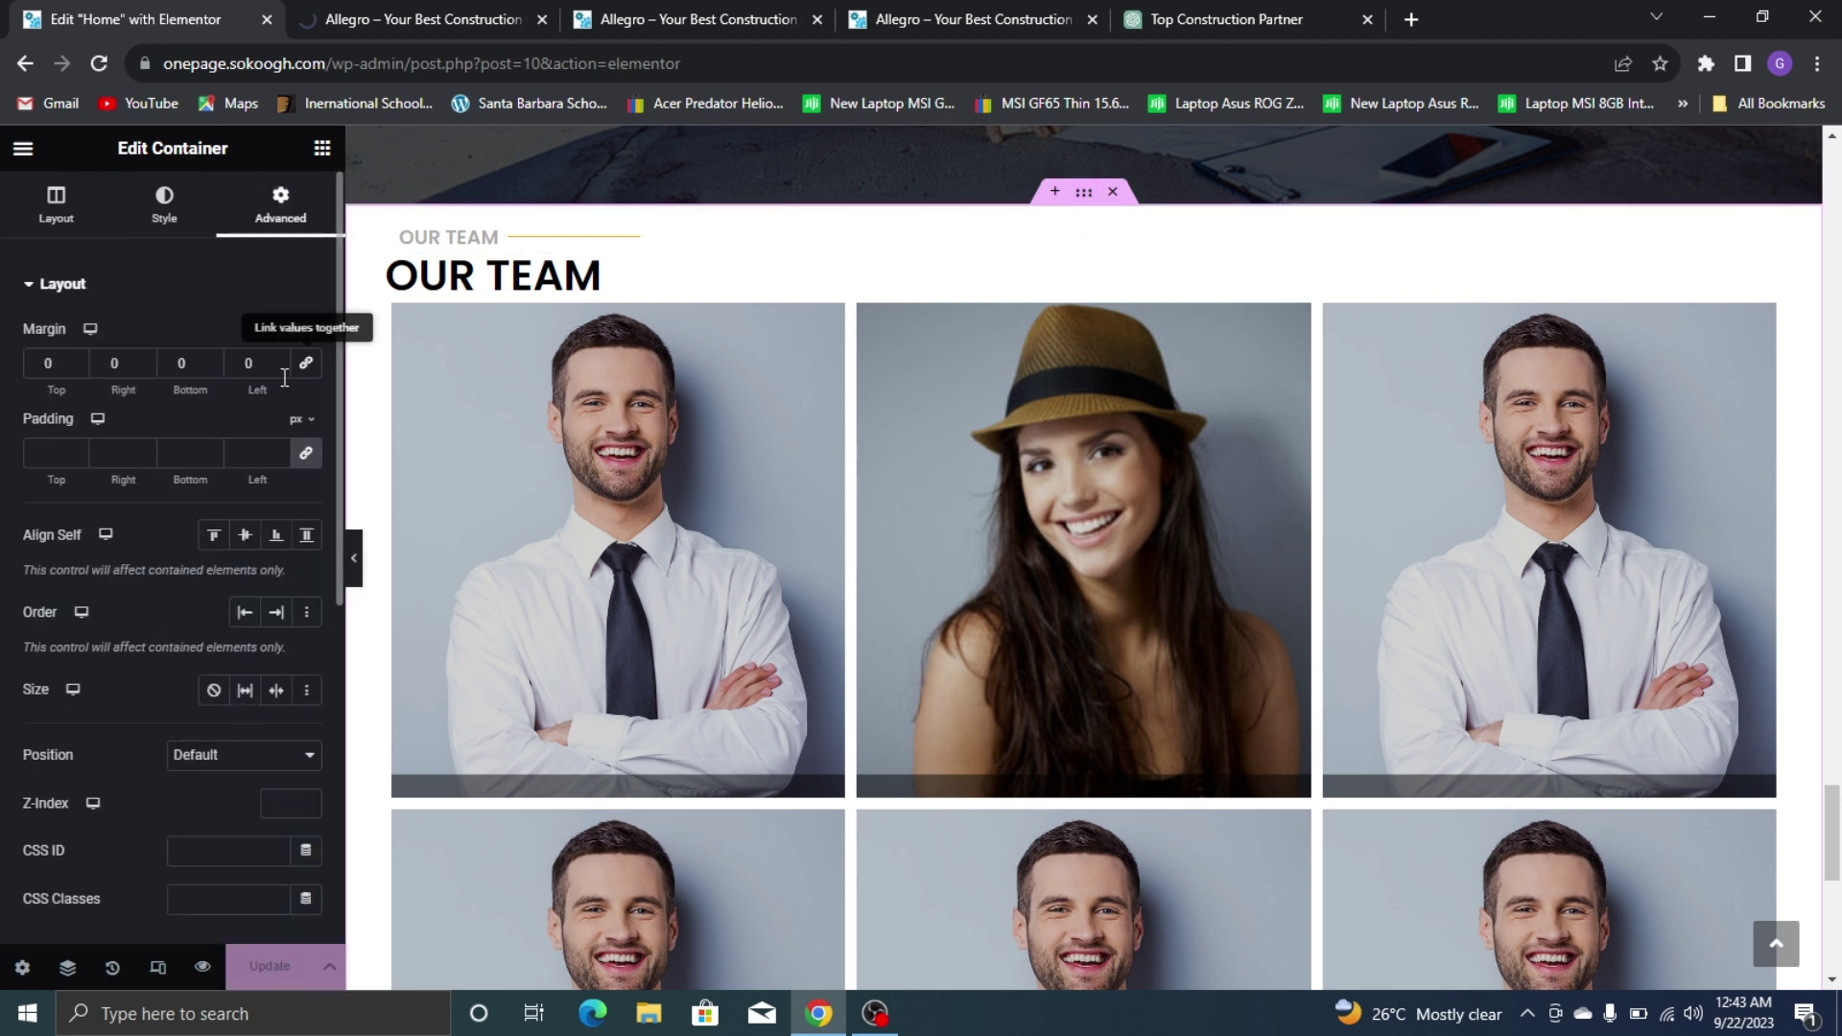
{"action": "left_click", "coordinate": [39, 362]}
{"action": "type", "text": "8"}
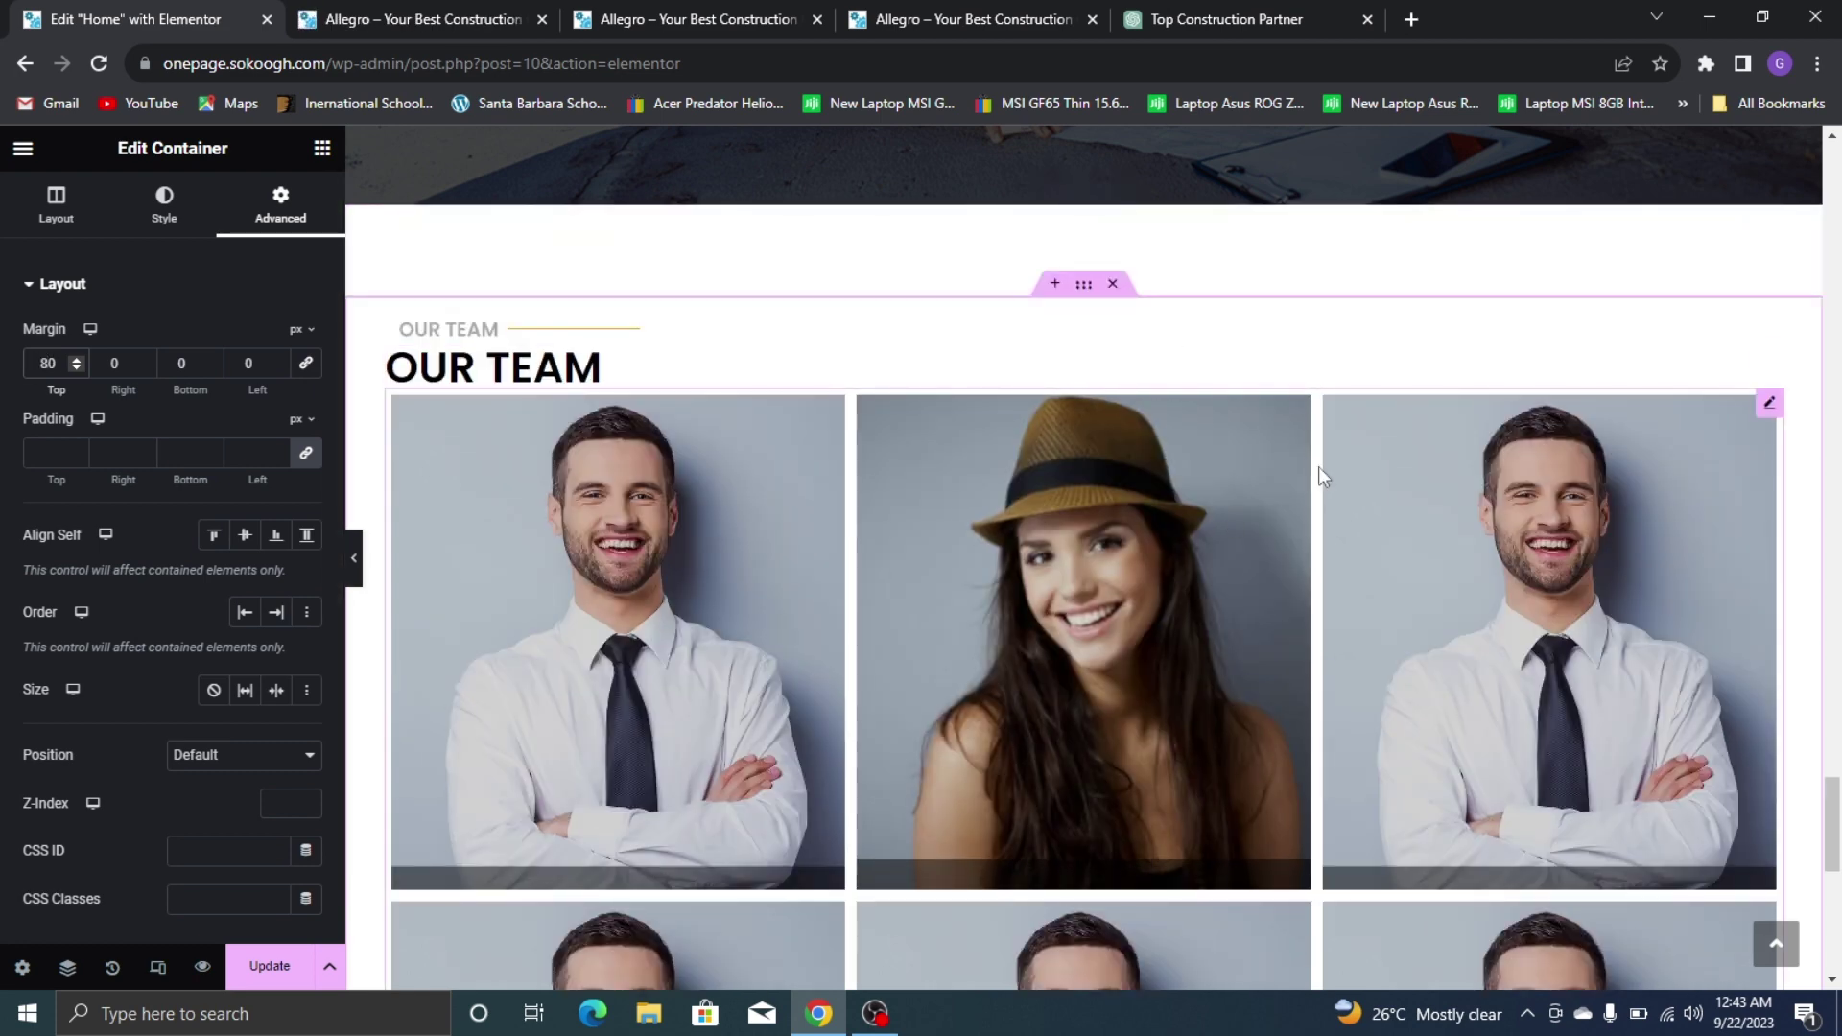
{"action": "scroll", "coordinate": [1175, 550], "scroll_direction": "up", "scroll_amount": 2}
{"action": "scroll", "coordinate": [802, 481], "scroll_direction": "down", "scroll_amount": 7}
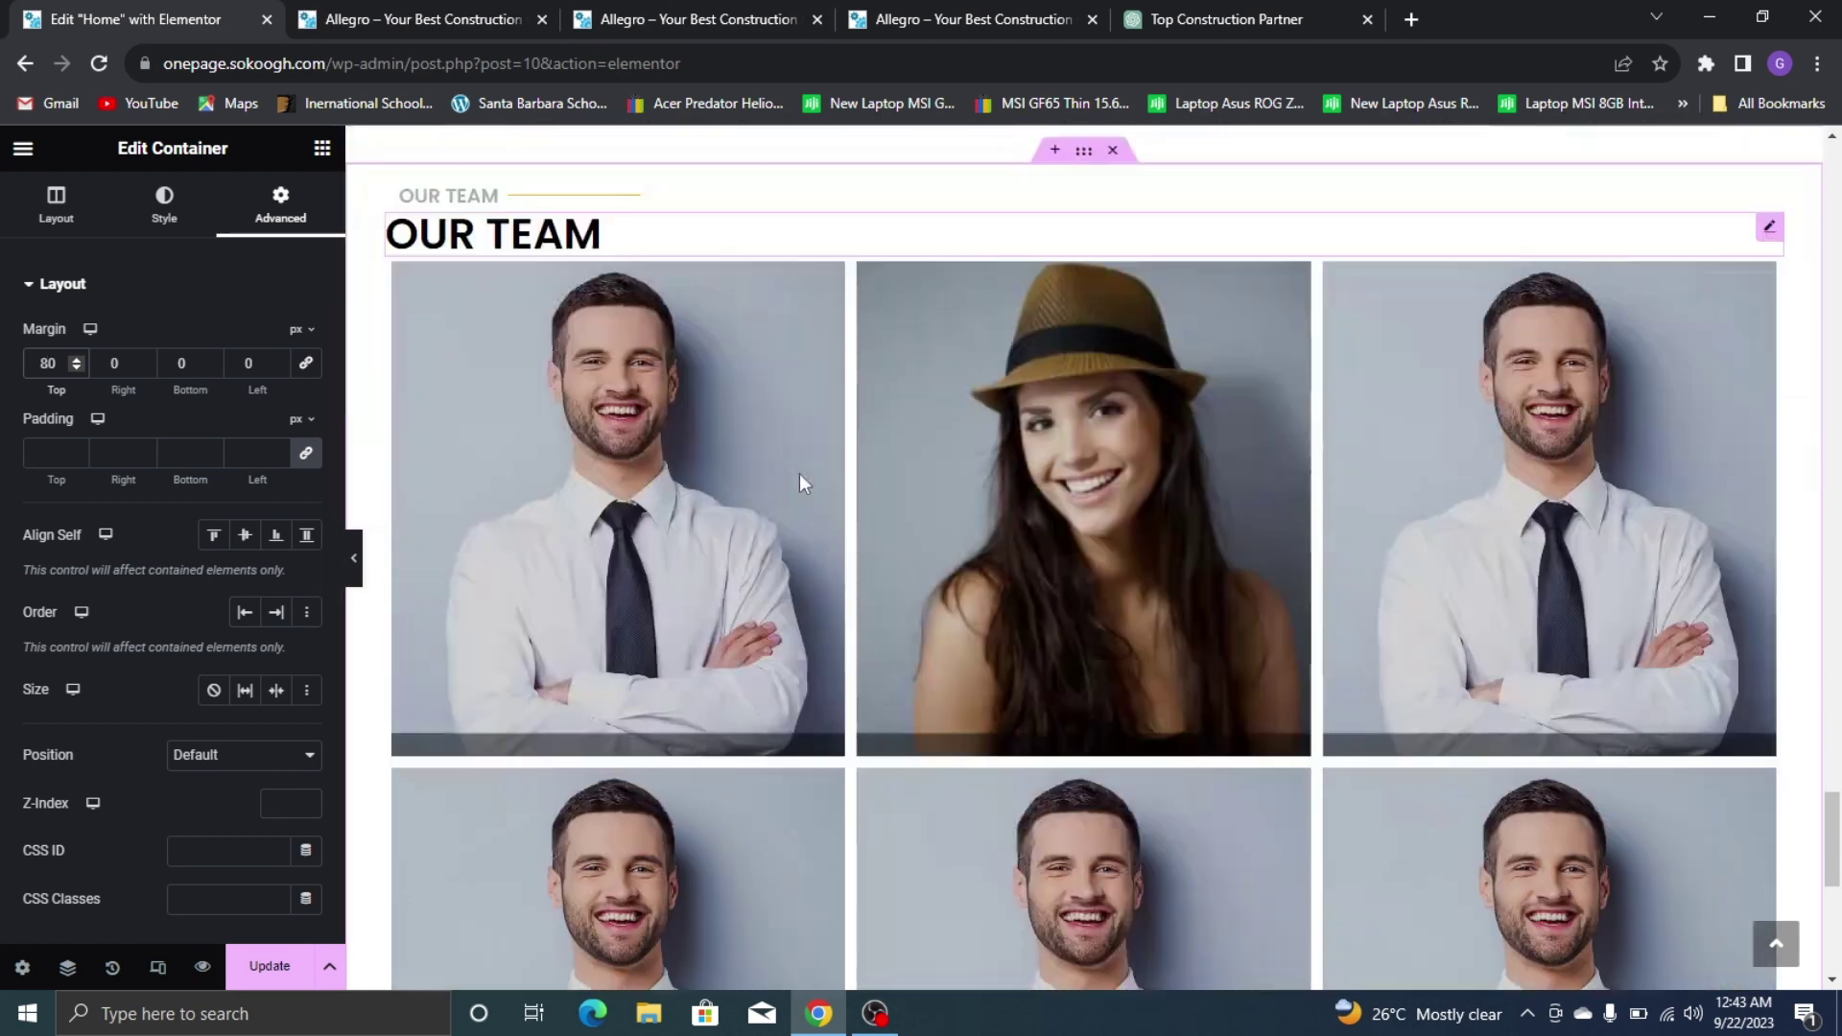
{"action": "scroll", "coordinate": [1151, 336], "scroll_direction": "down", "scroll_amount": 4}
{"action": "scroll", "coordinate": [720, 217], "scroll_direction": "up", "scroll_amount": 6}
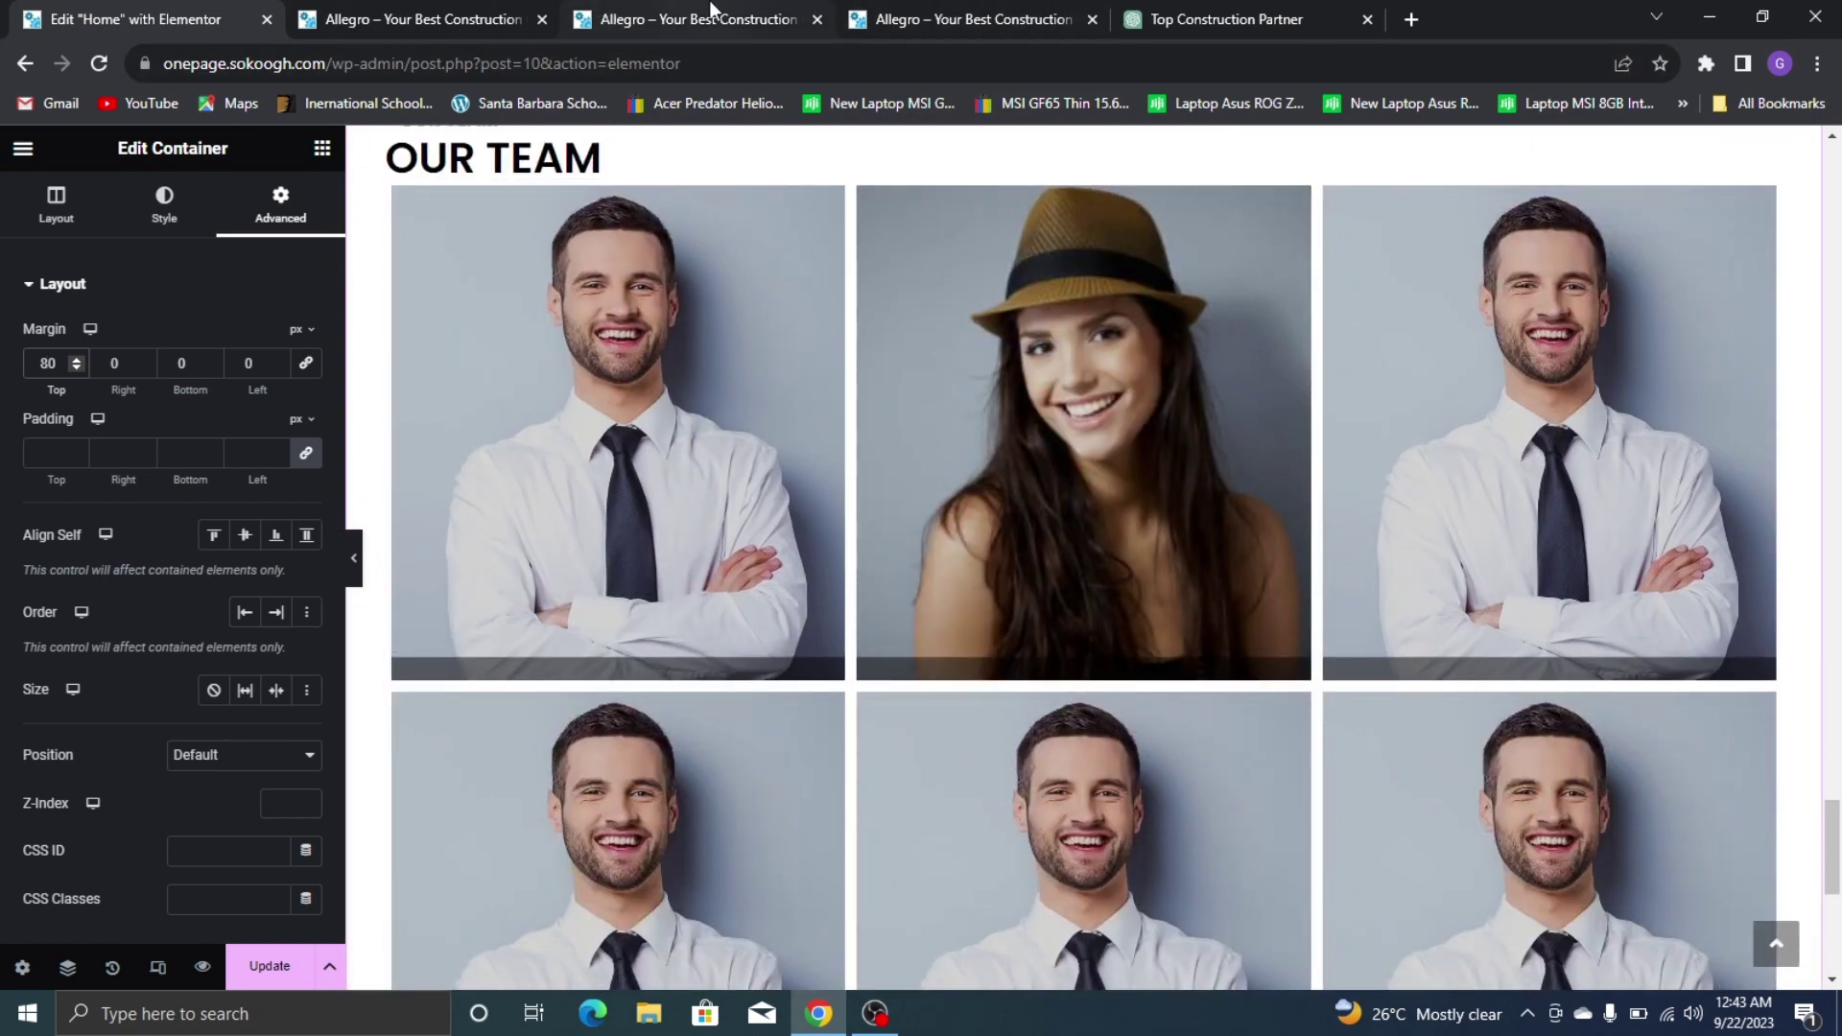
Compare with the live site, then set the section's row gap to 11 px
{"action": "left_click", "coordinate": [398, 8]}
{"action": "left_click", "coordinate": [998, 17]}
{"action": "scroll", "coordinate": [1037, 301], "scroll_direction": "down", "scroll_amount": 8}
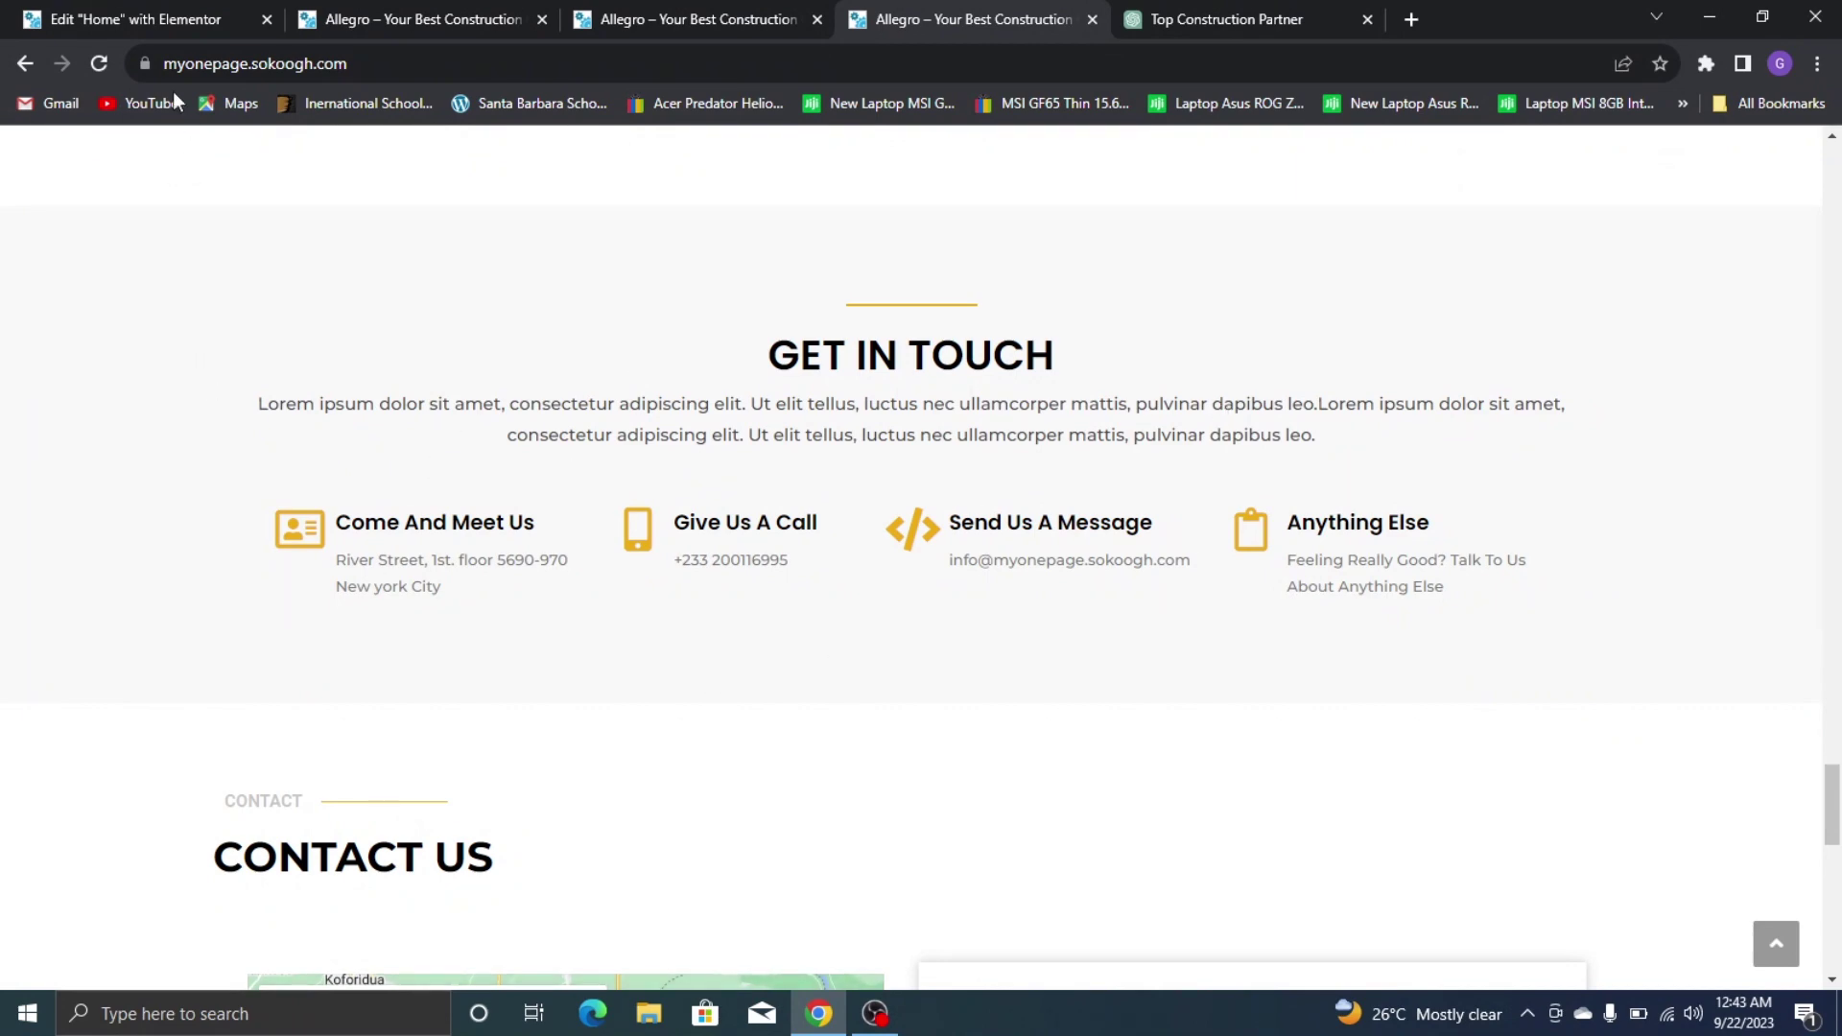
{"action": "left_click", "coordinate": [144, 19]}
{"action": "scroll", "coordinate": [1151, 720], "scroll_direction": "down", "scroll_amount": 3}
{"action": "scroll", "coordinate": [1056, 576], "scroll_direction": "up", "scroll_amount": 3}
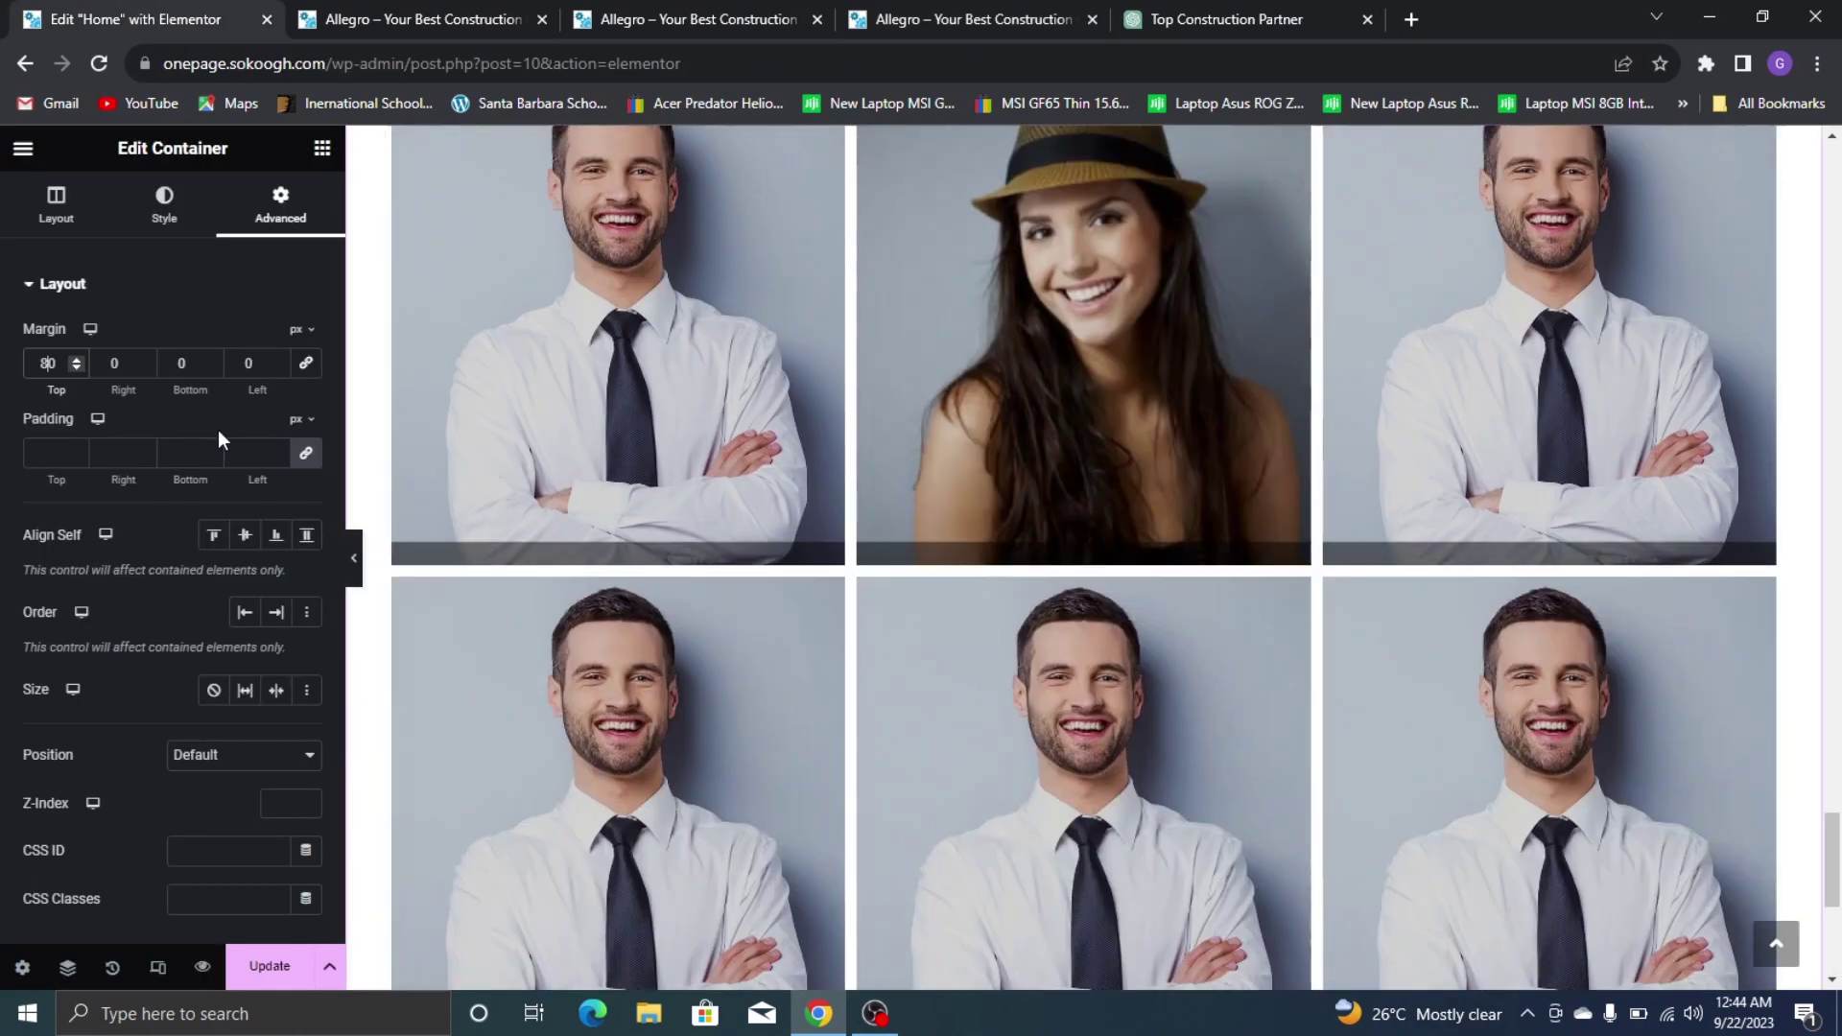
{"action": "scroll", "coordinate": [561, 336], "scroll_direction": "up", "scroll_amount": 4}
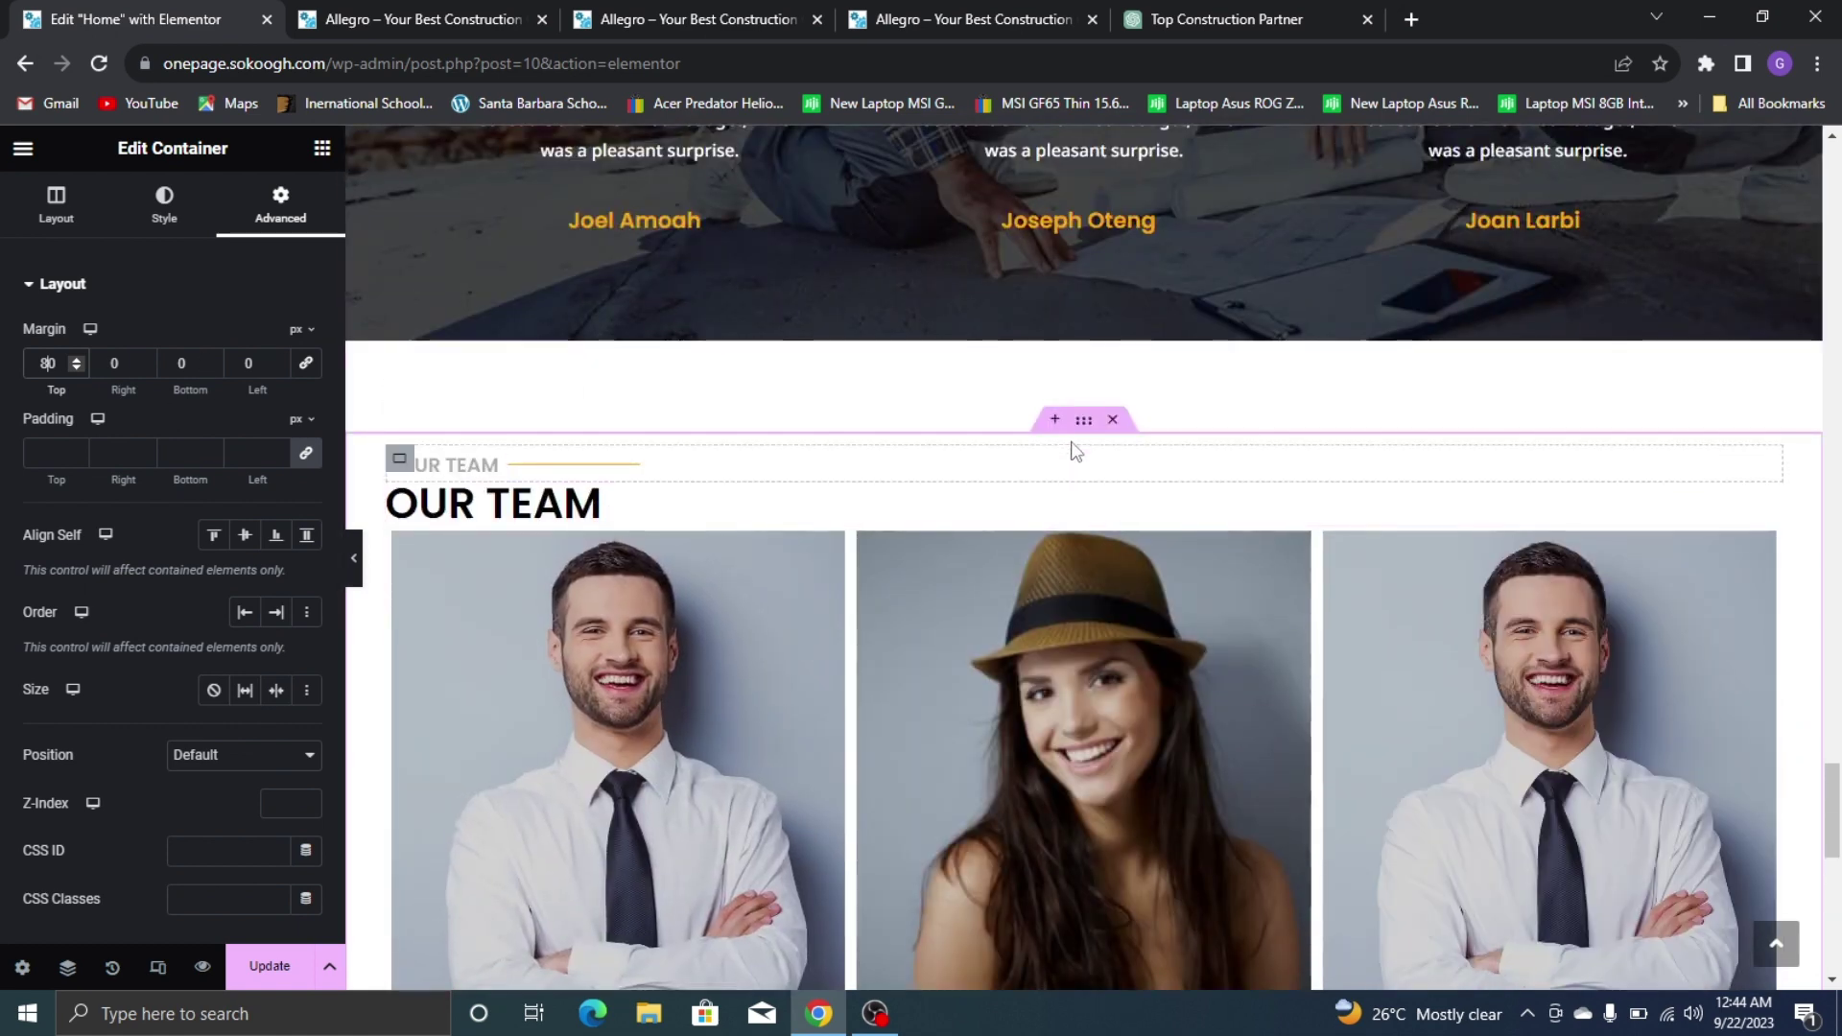
{"action": "left_click", "coordinate": [54, 221]}
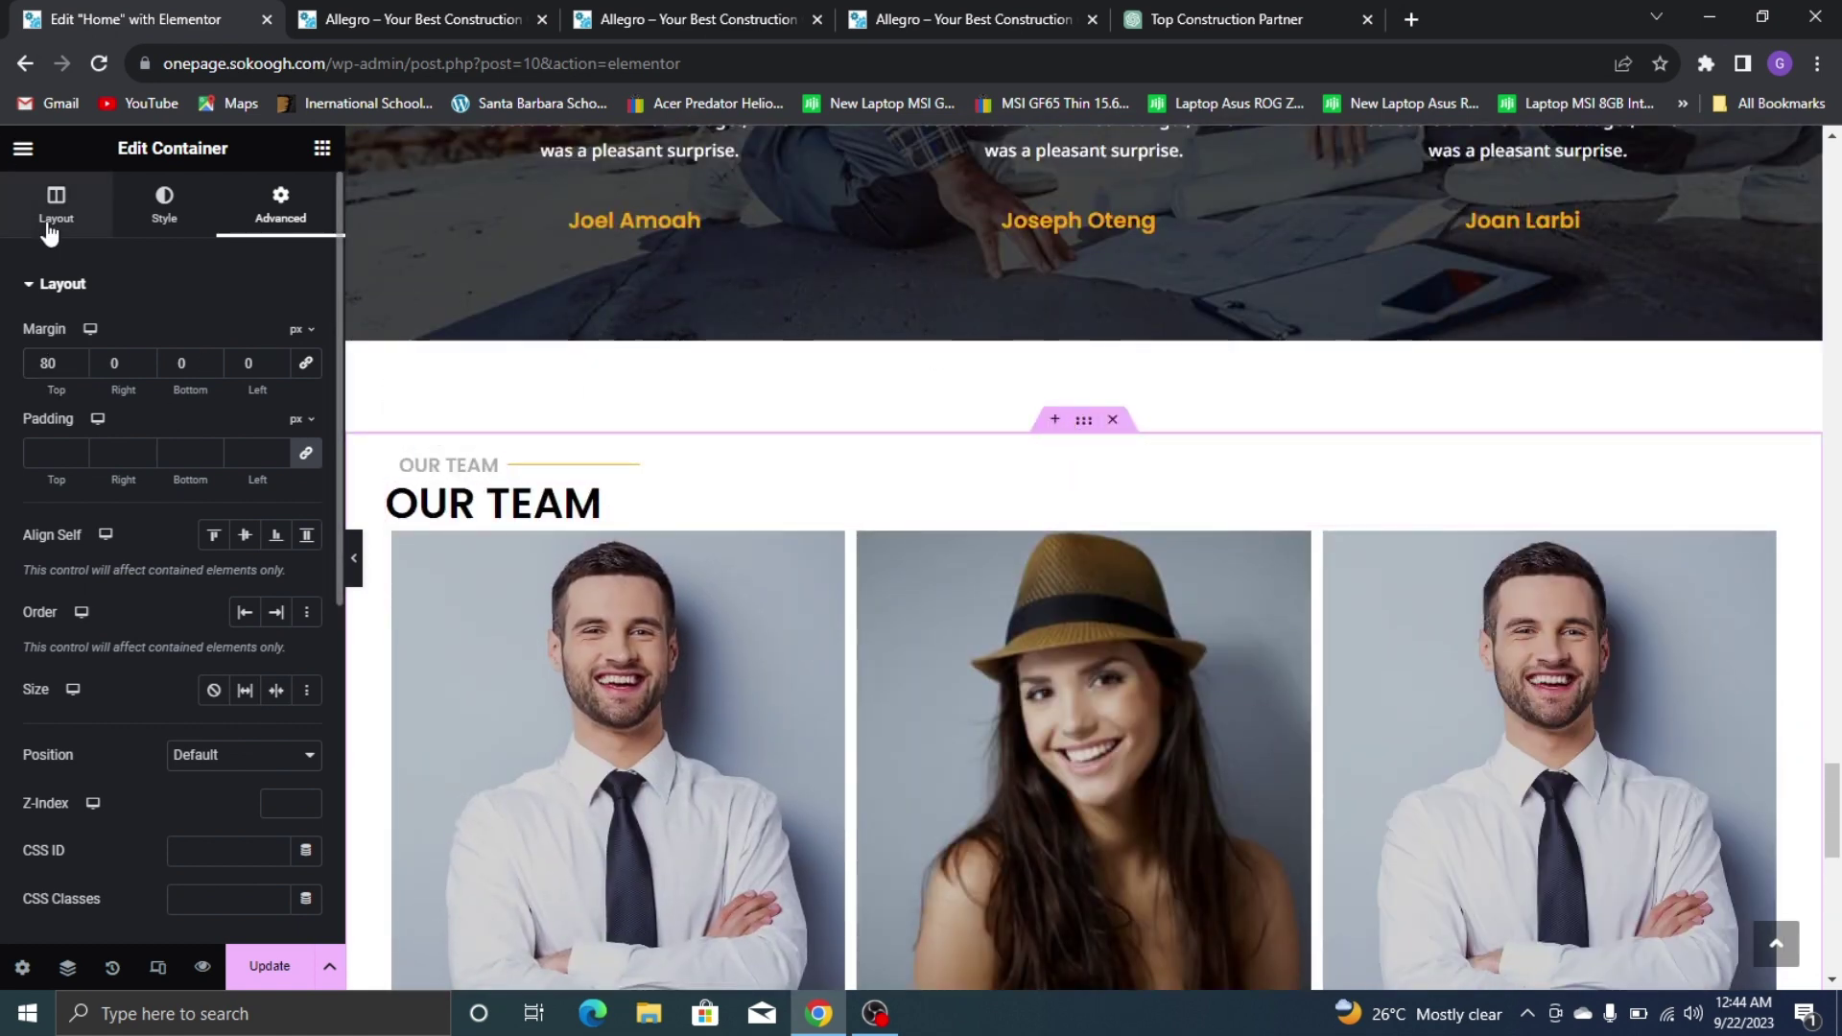
{"action": "scroll", "coordinate": [211, 364], "scroll_direction": "down", "scroll_amount": 5}
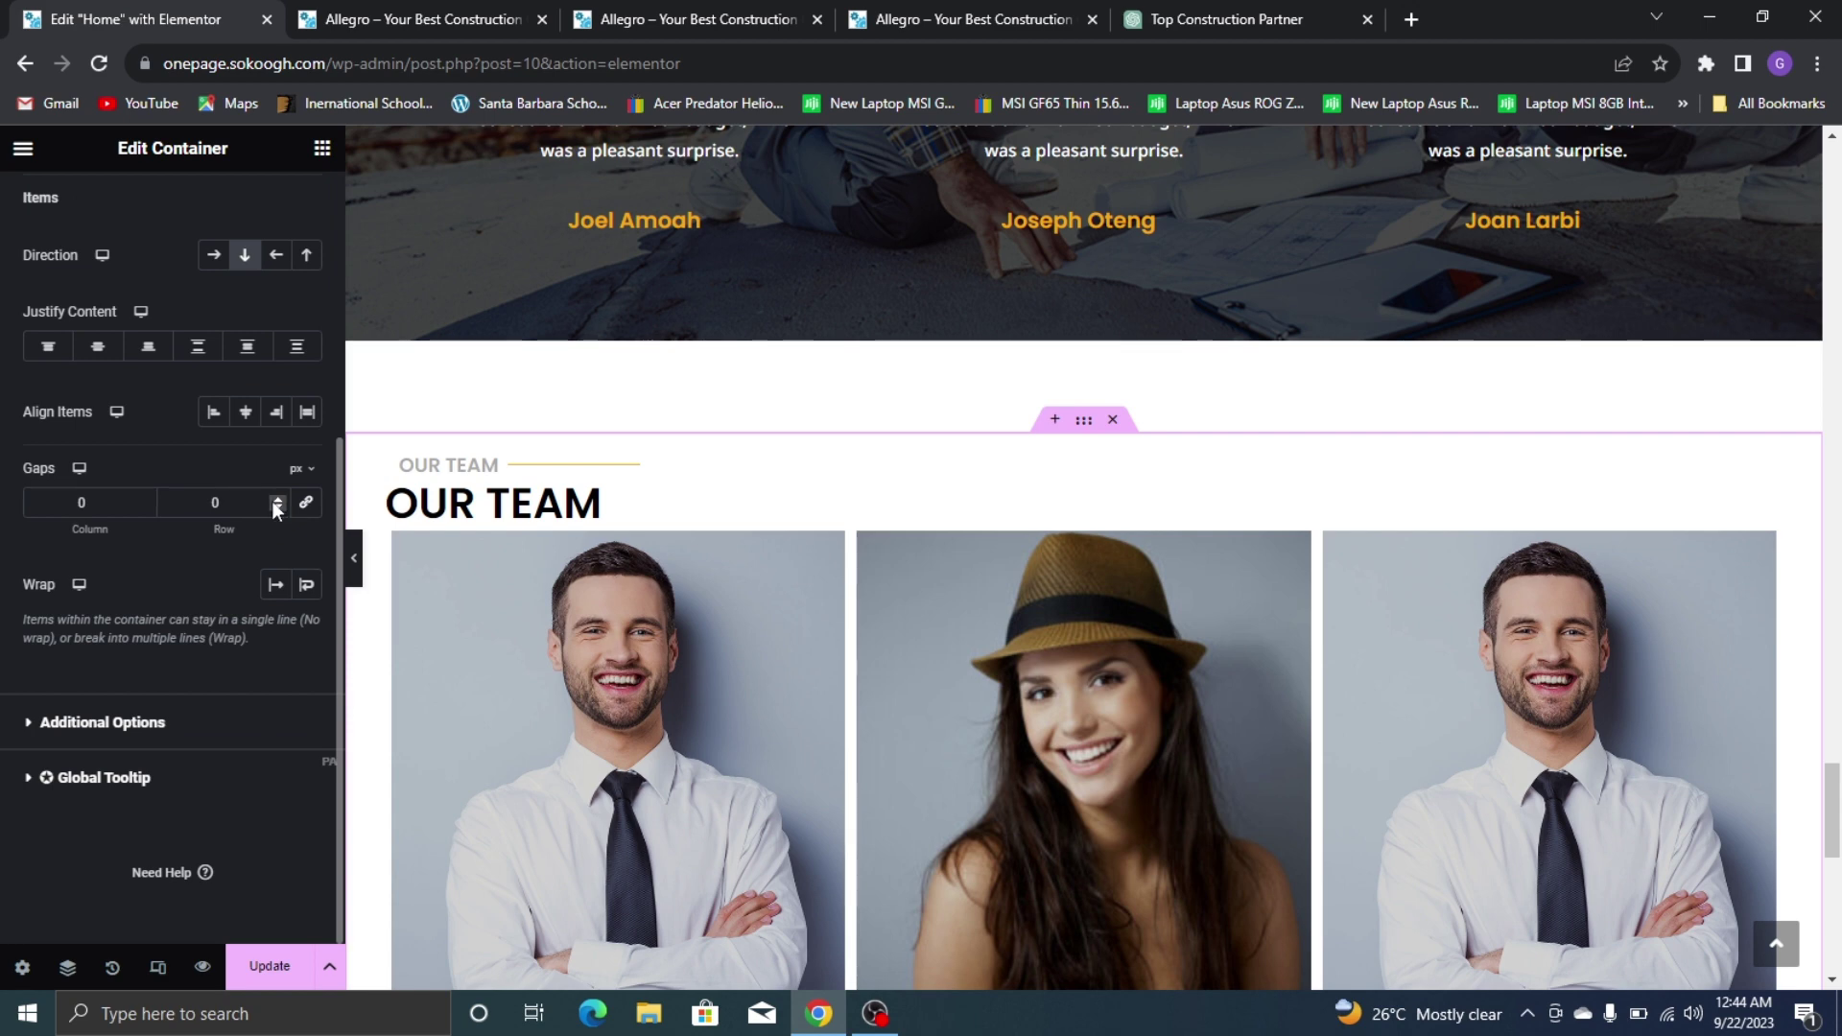
{"action": "left_click", "coordinate": [273, 501]}
{"action": "left_click", "coordinate": [274, 501]}
{"action": "left_click", "coordinate": [274, 501]}
{"action": "left_click", "coordinate": [273, 501]}
{"action": "left_click", "coordinate": [274, 501]}
{"action": "left_click", "coordinate": [273, 500]}
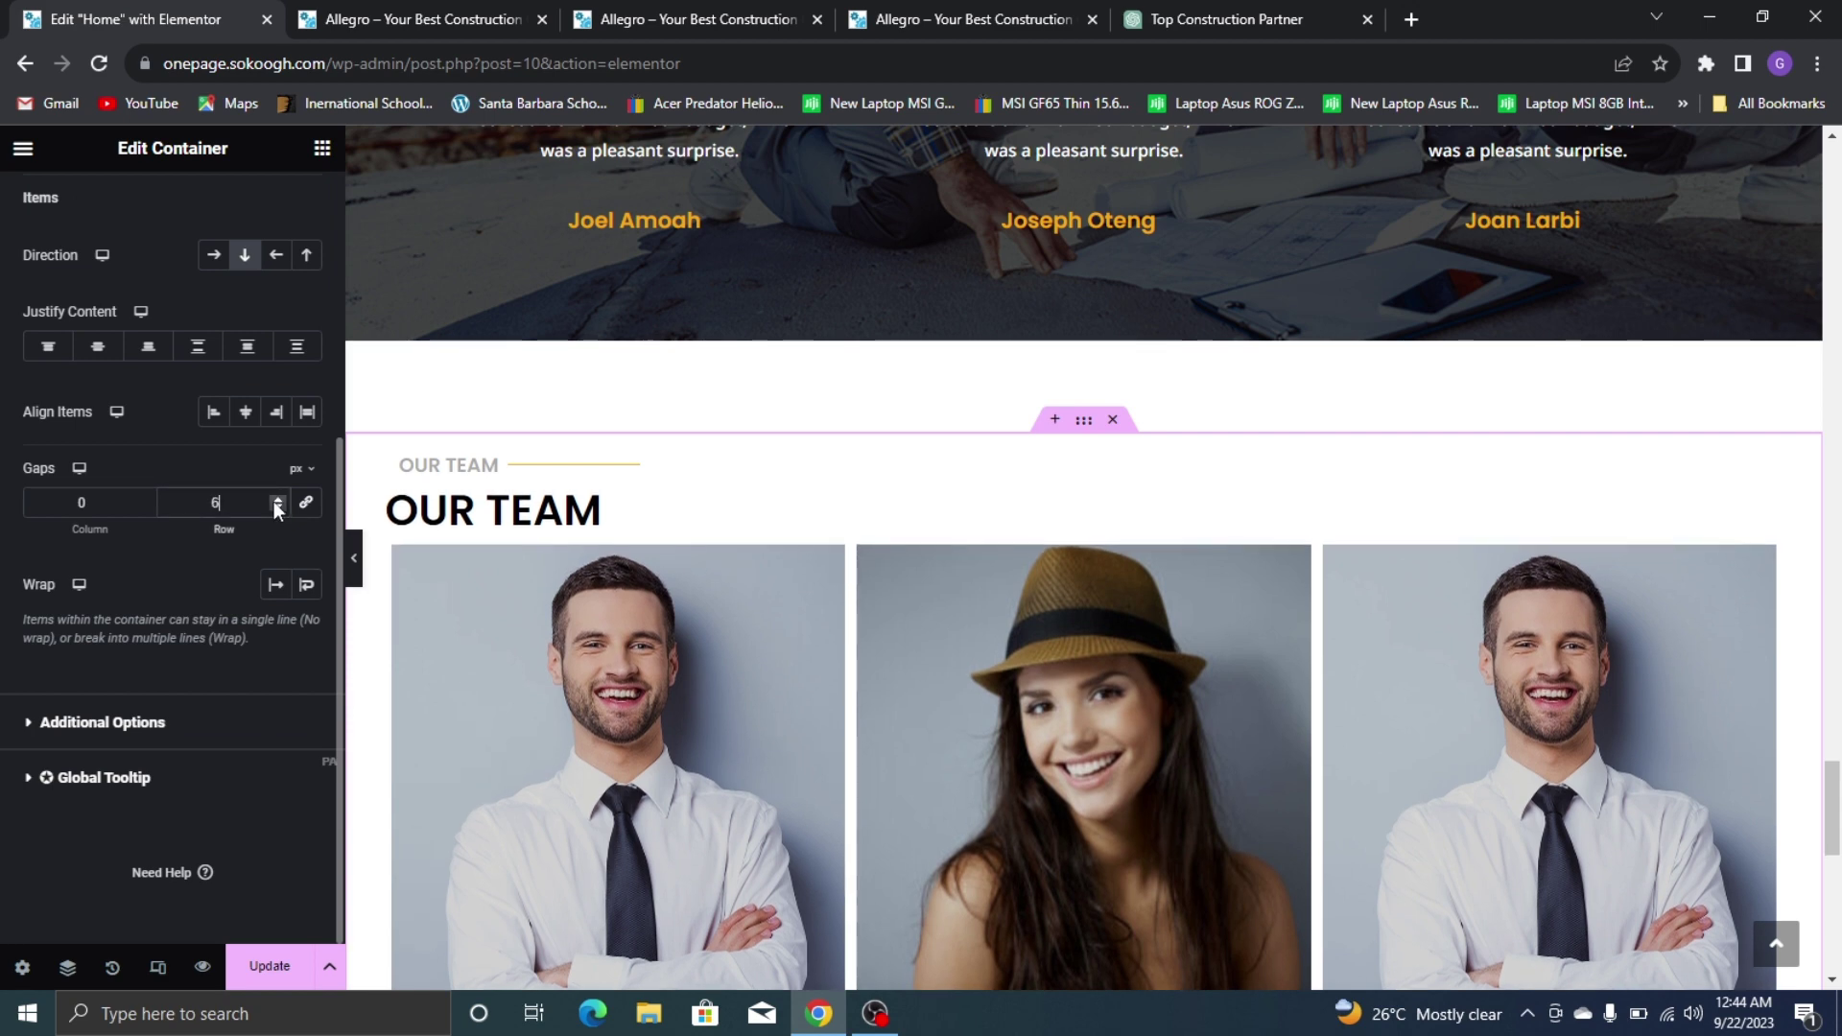
{"action": "left_click", "coordinate": [273, 501]}
{"action": "left_click", "coordinate": [274, 501]}
{"action": "left_click", "coordinate": [274, 501]}
{"action": "left_click", "coordinate": [274, 501]}
{"action": "scroll", "coordinate": [371, 257], "scroll_direction": "down", "scroll_amount": 5}
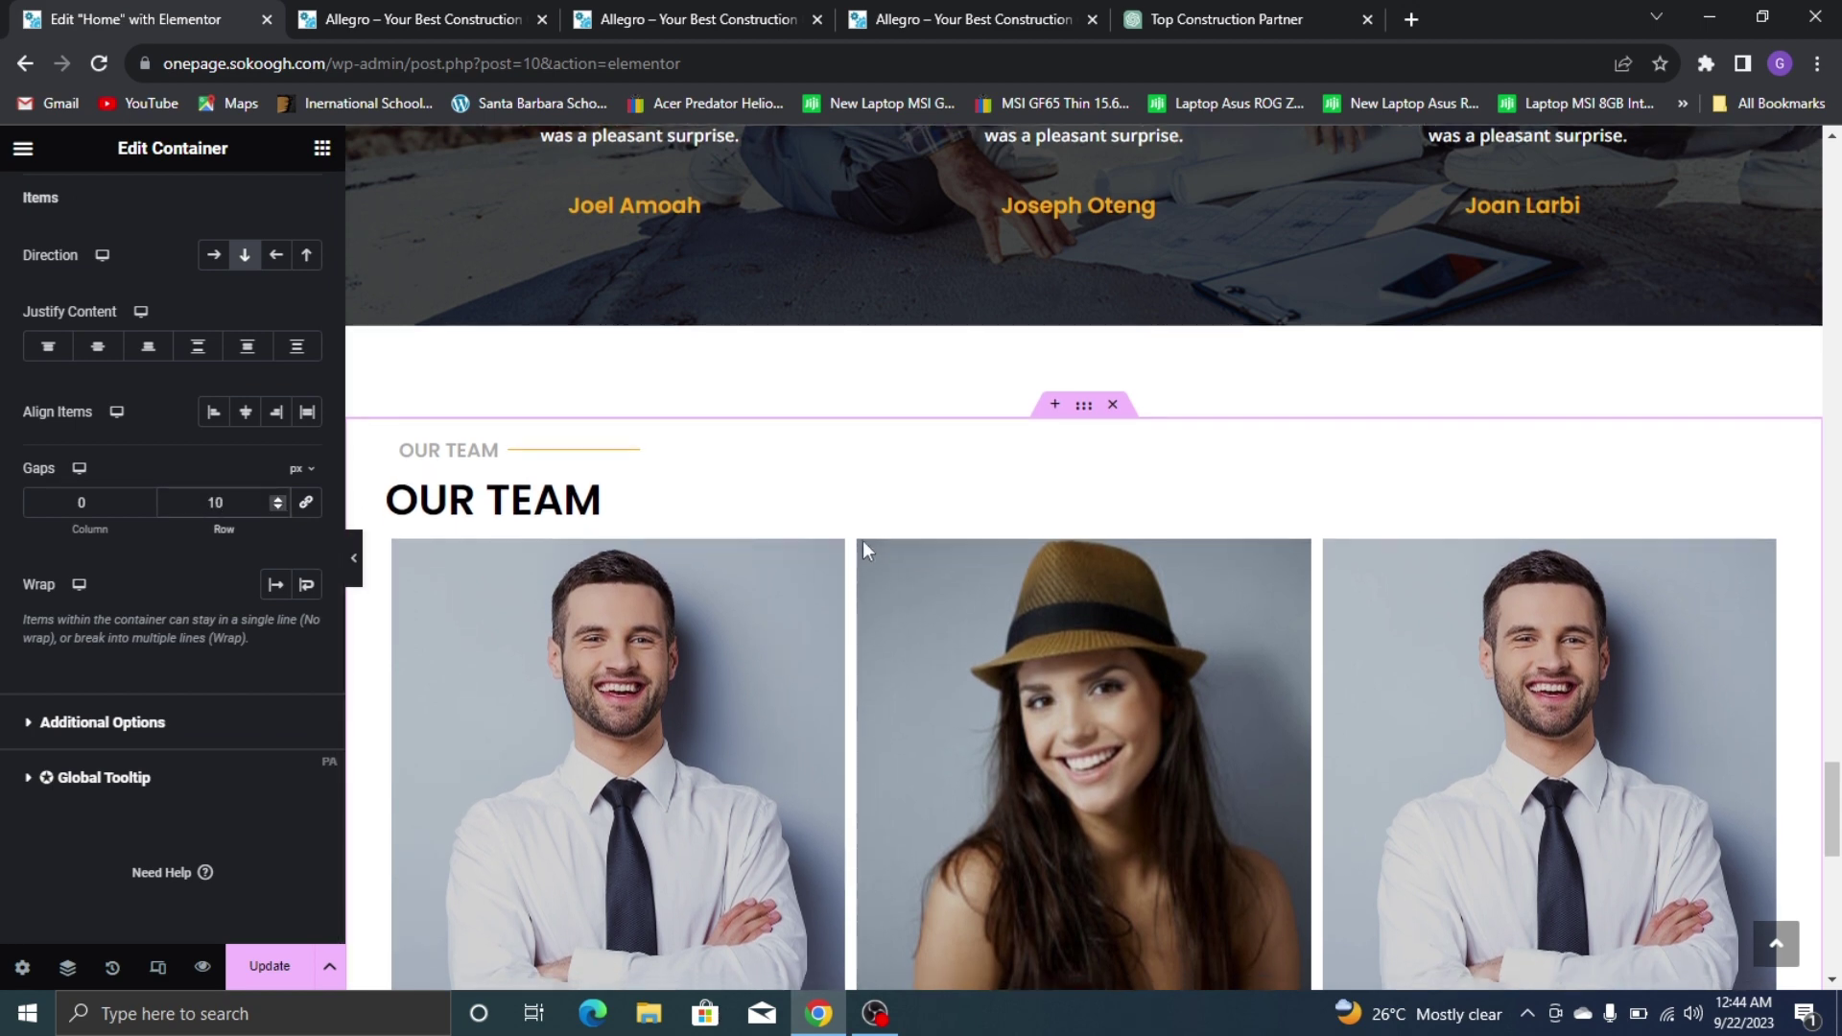
{"action": "scroll", "coordinate": [371, 257], "scroll_direction": "up", "scroll_amount": 5}
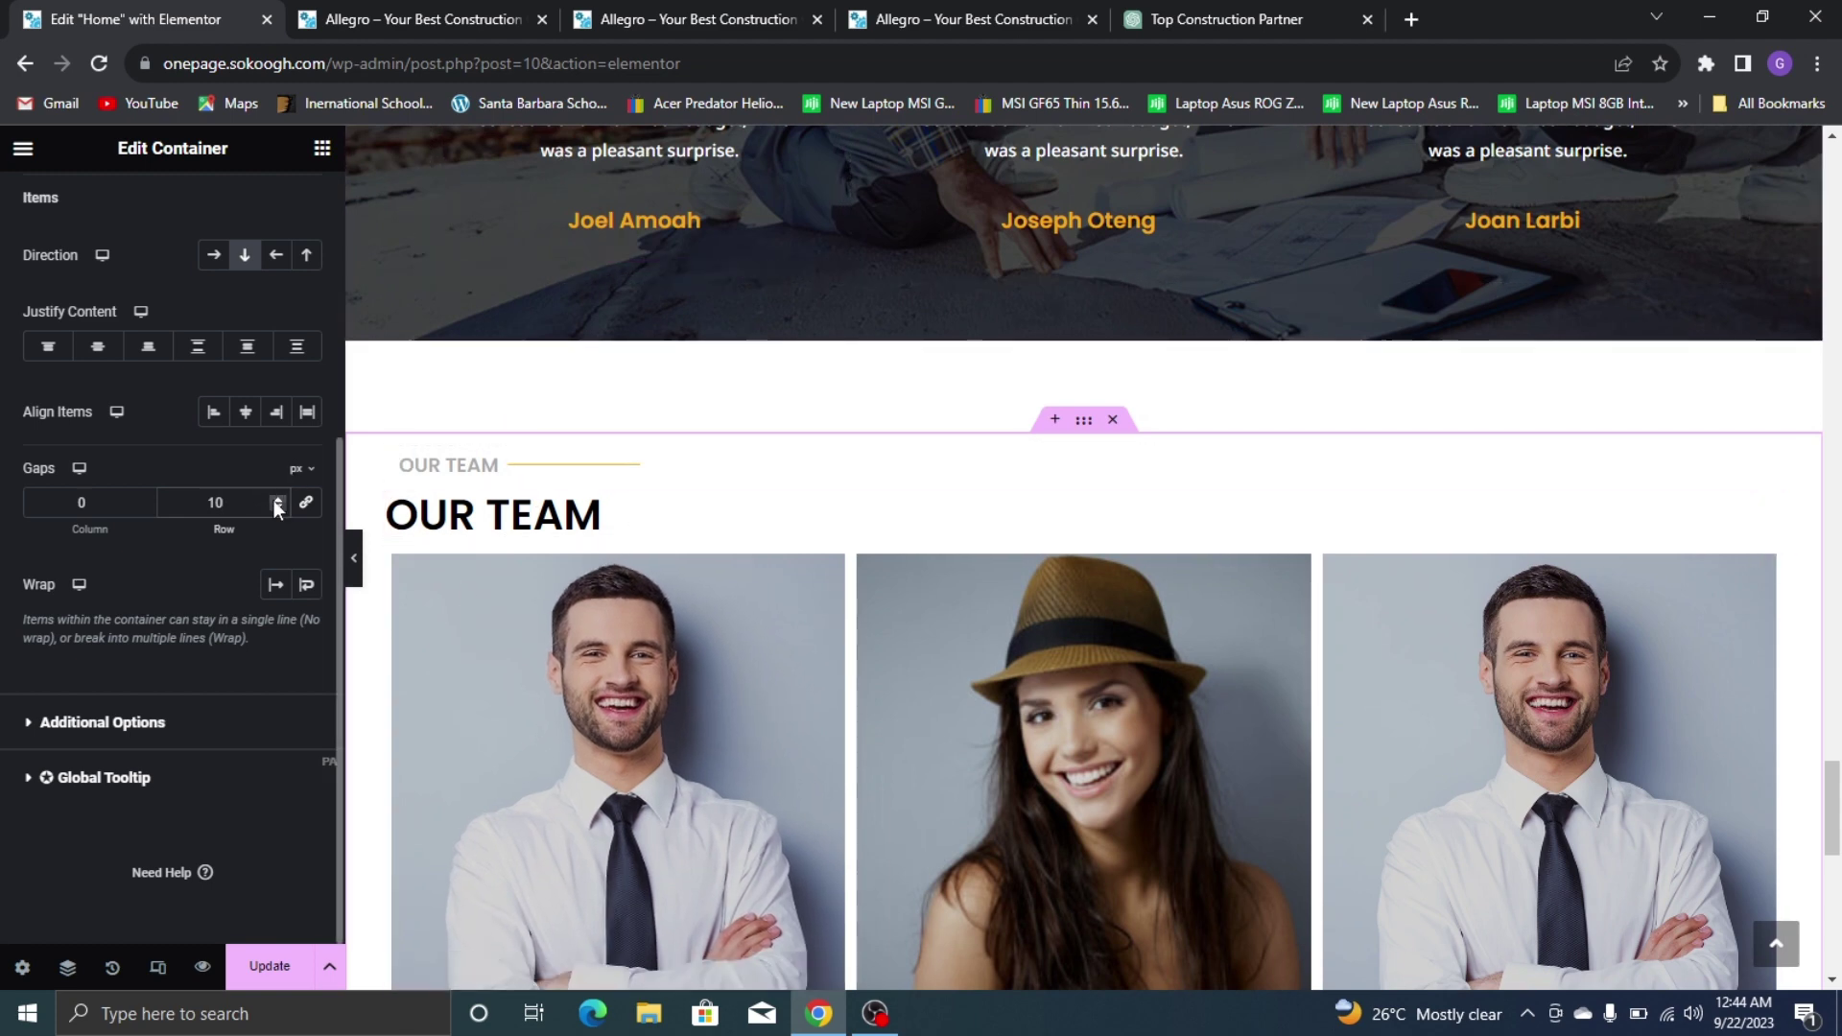
{"action": "left_click", "coordinate": [274, 499]}
{"action": "scroll", "coordinate": [925, 617], "scroll_direction": "down", "scroll_amount": 10}
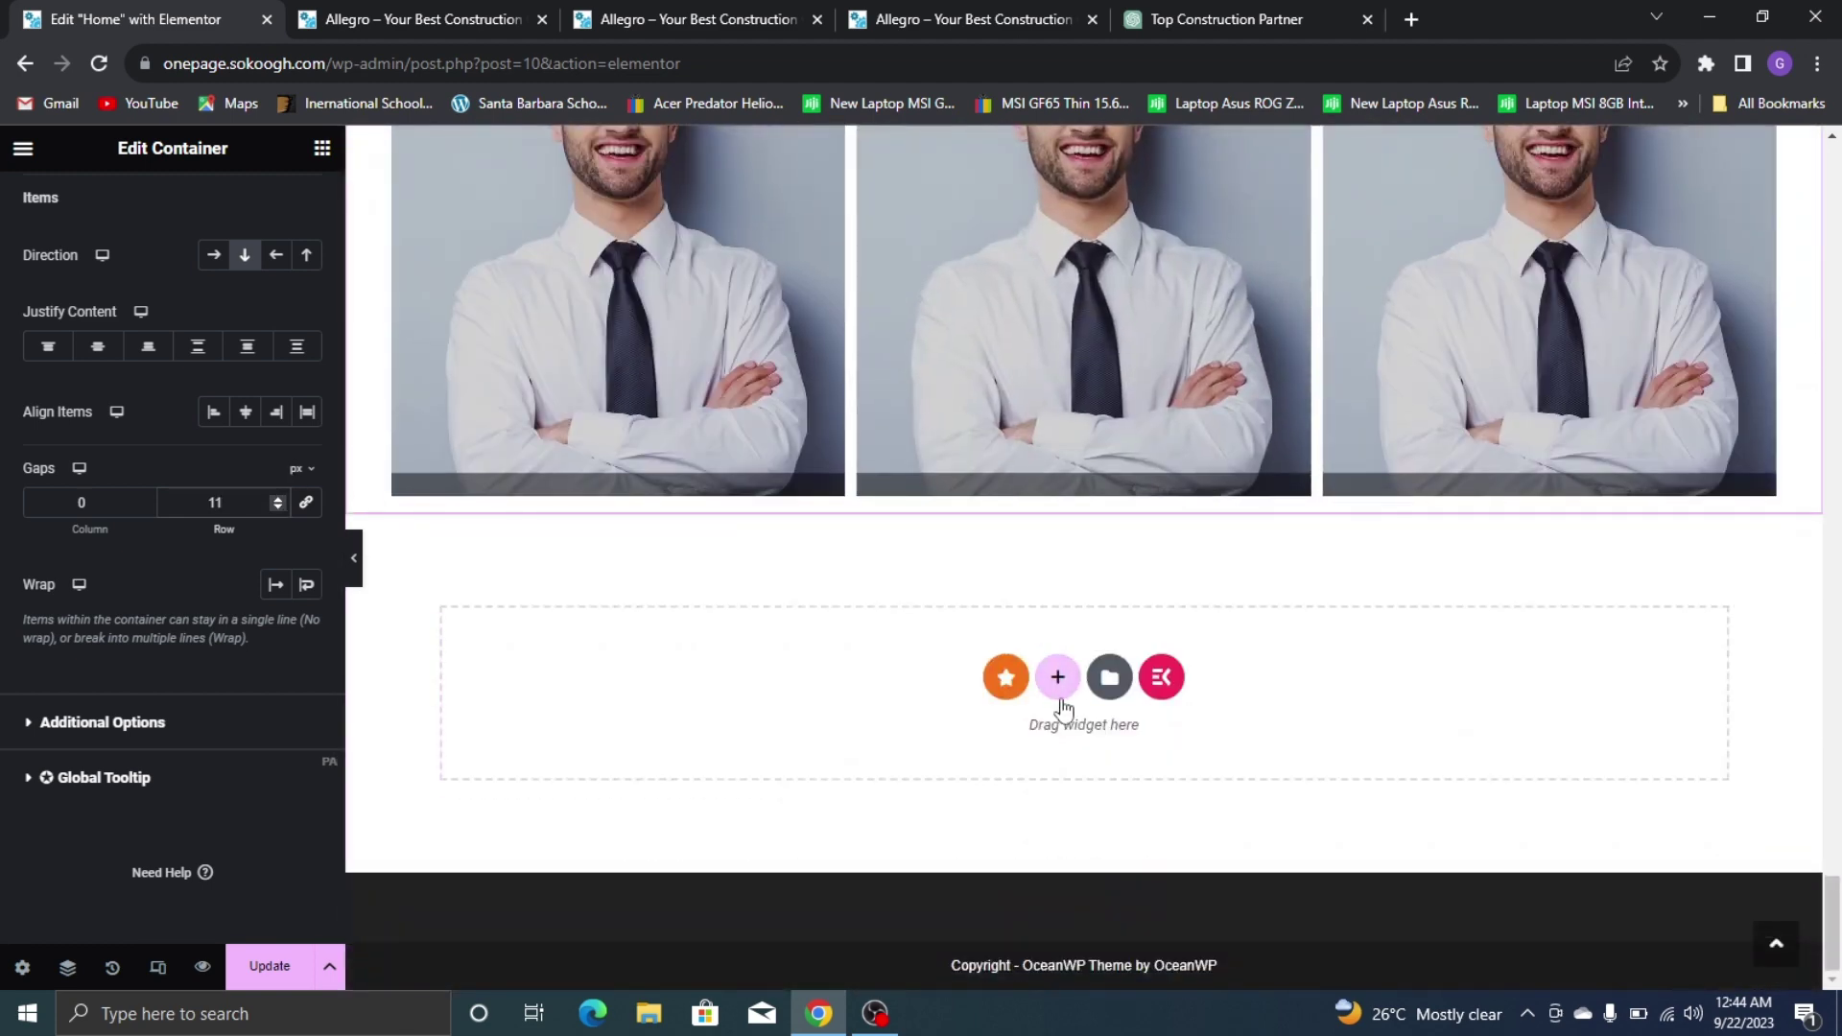
Add a single-container section below Our Team with a classic #EEEEEE background
{"action": "left_click", "coordinate": [1059, 696]}
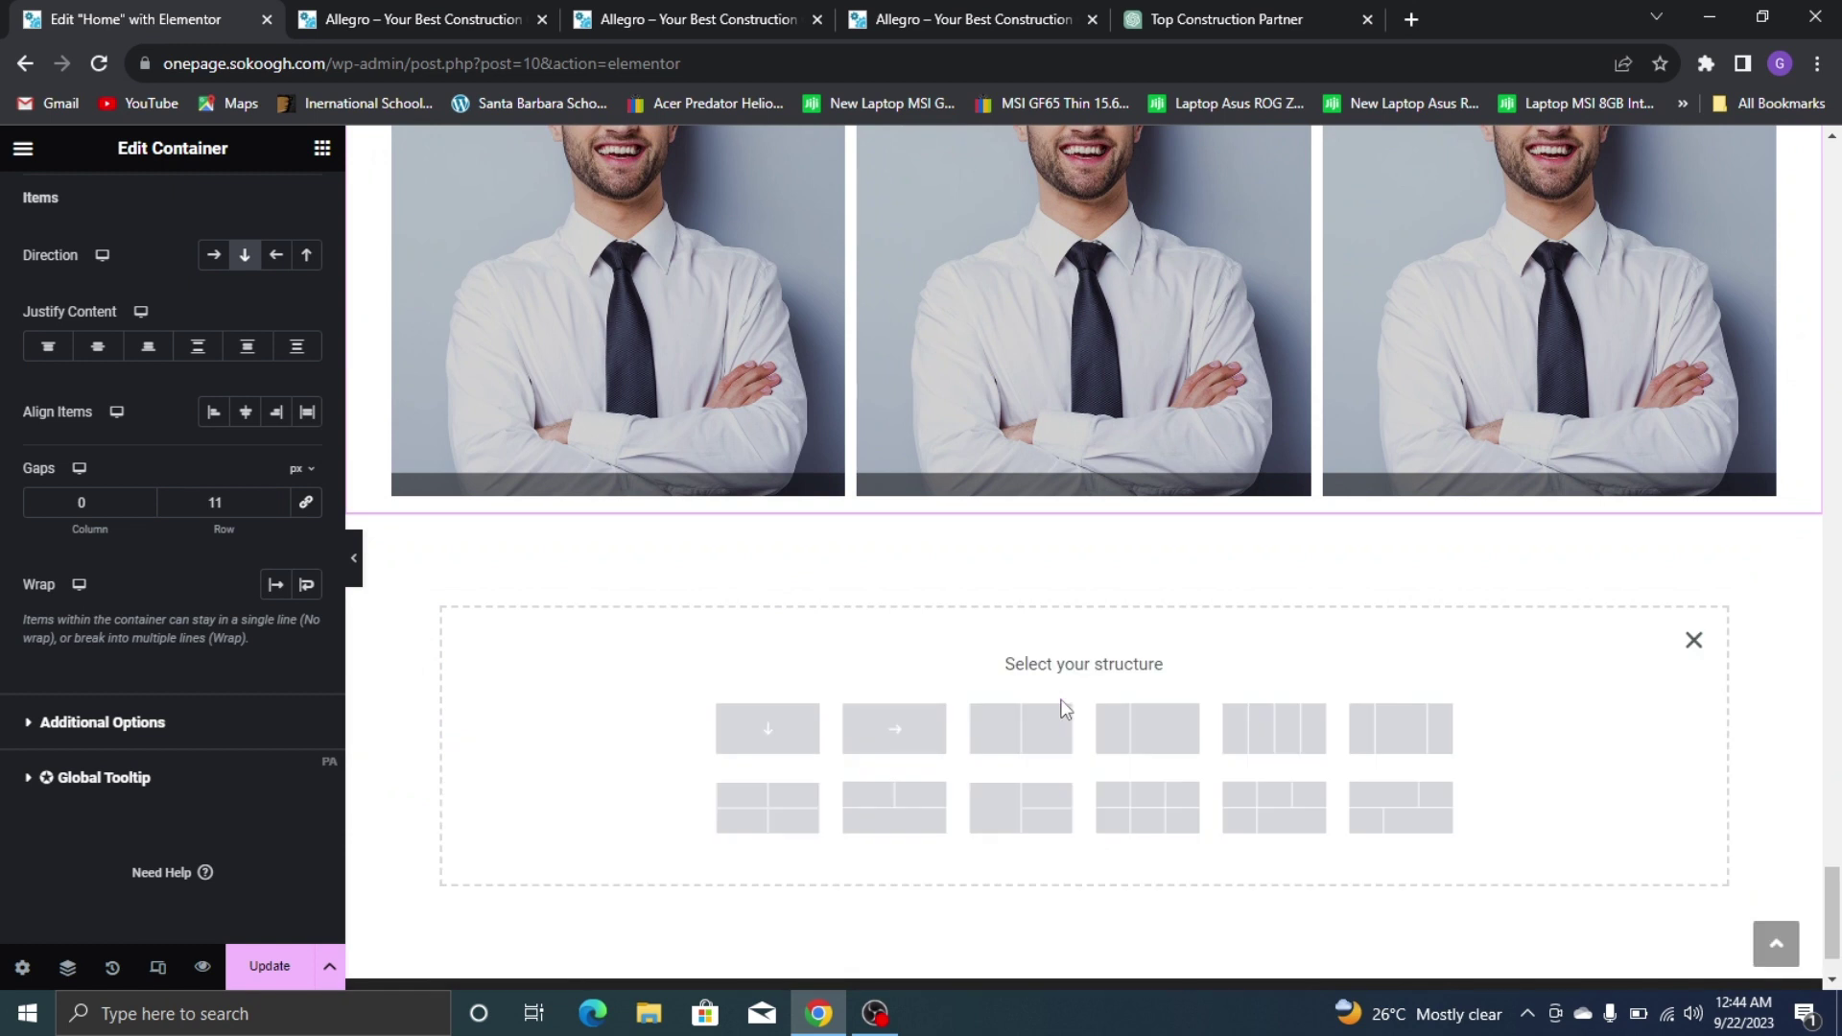
{"action": "left_click", "coordinate": [777, 750]}
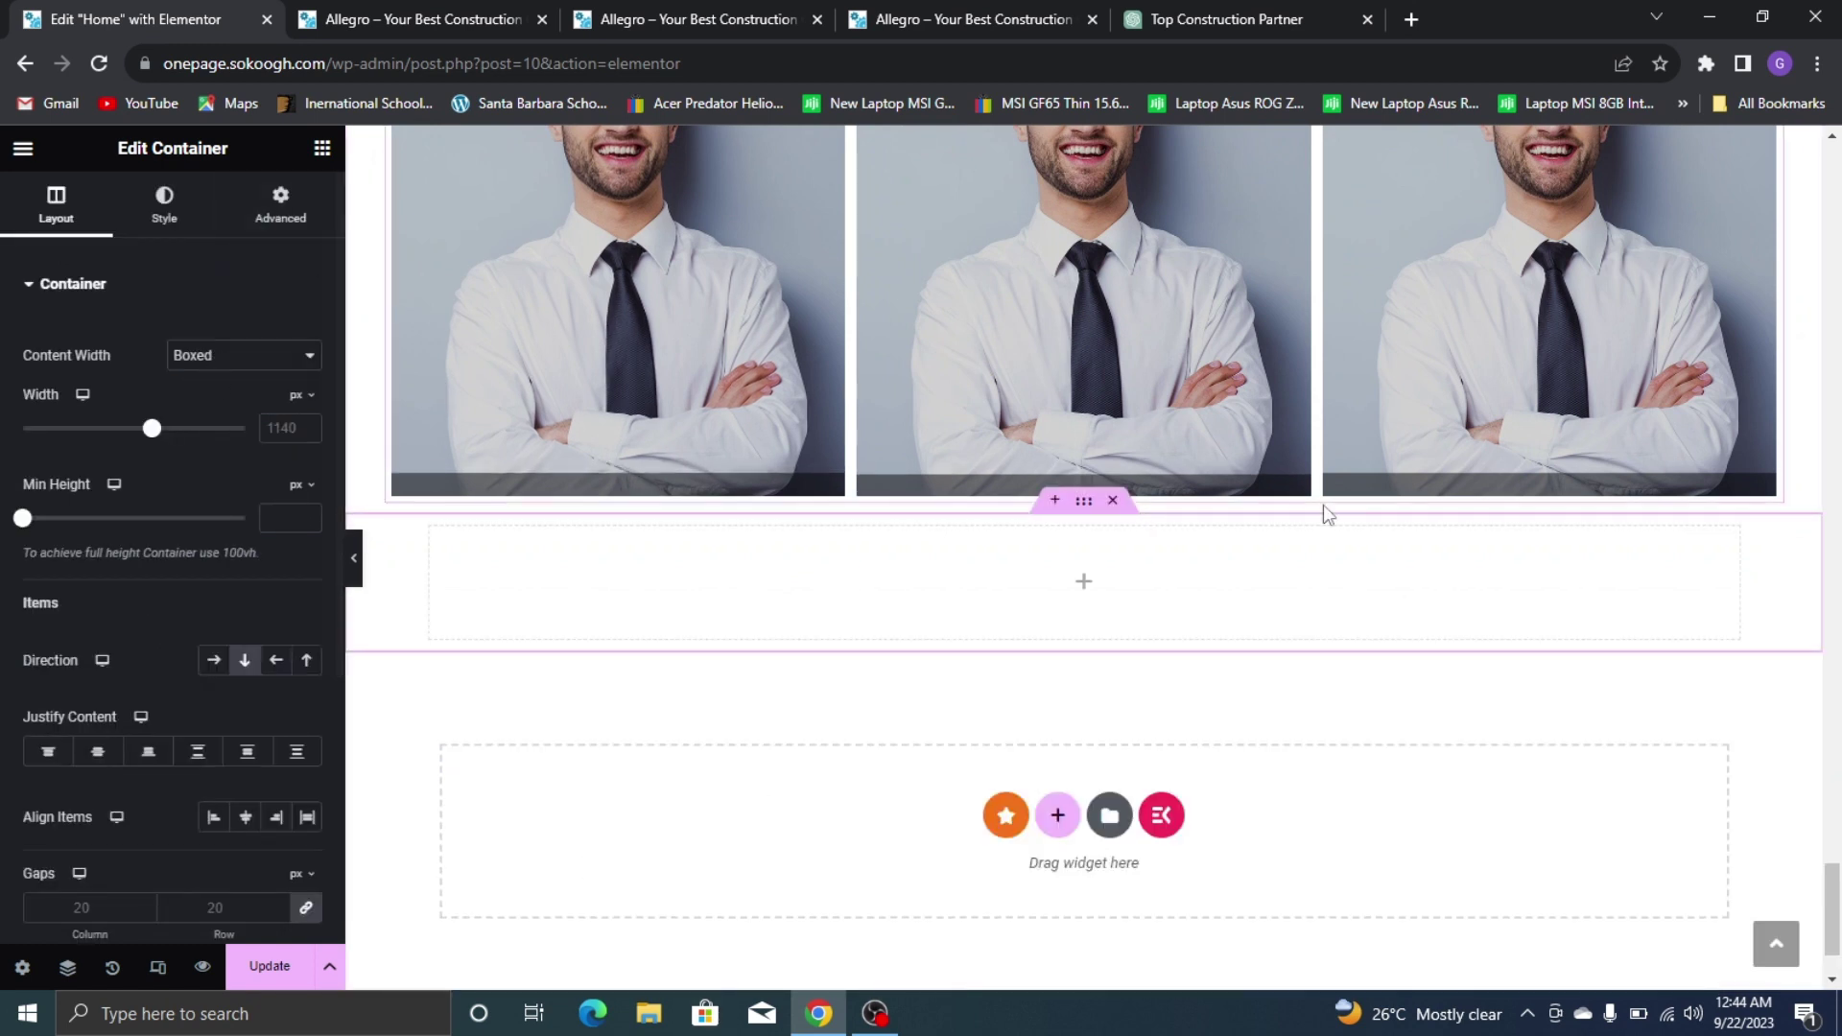
{"action": "left_click", "coordinate": [164, 203]}
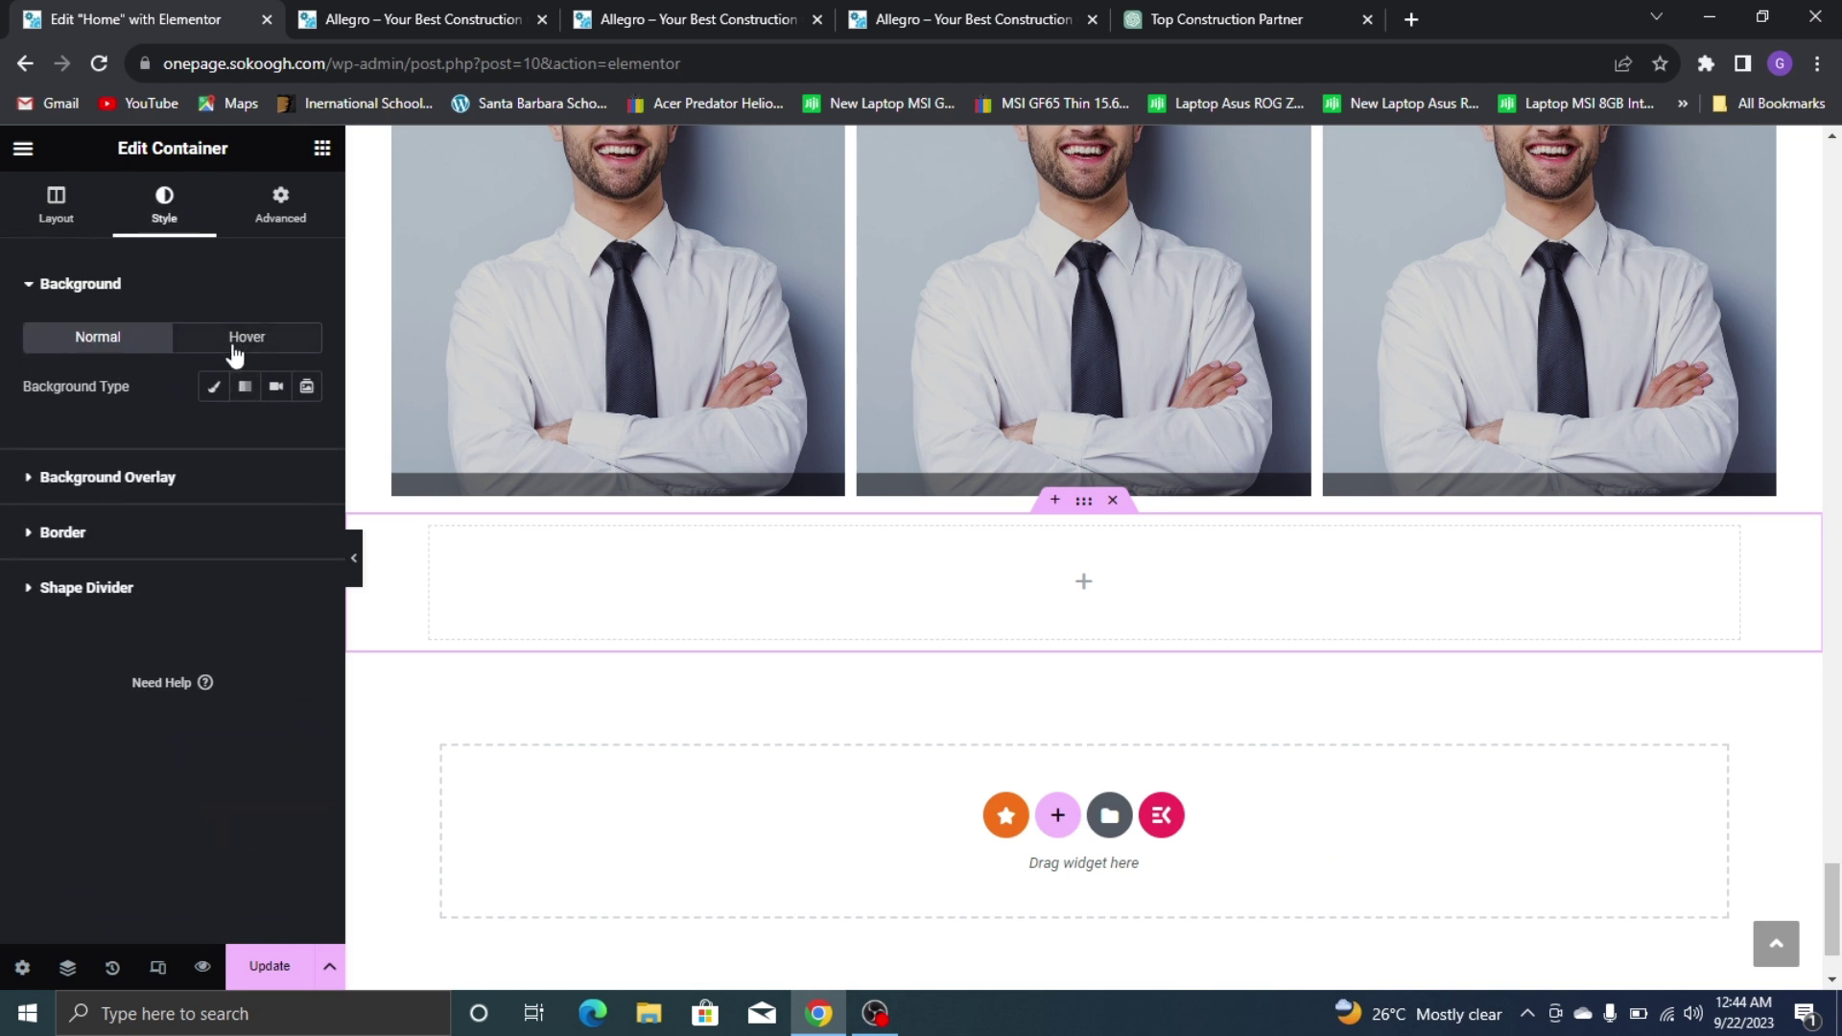
{"action": "left_click", "coordinate": [213, 386]}
{"action": "left_click", "coordinate": [308, 437]}
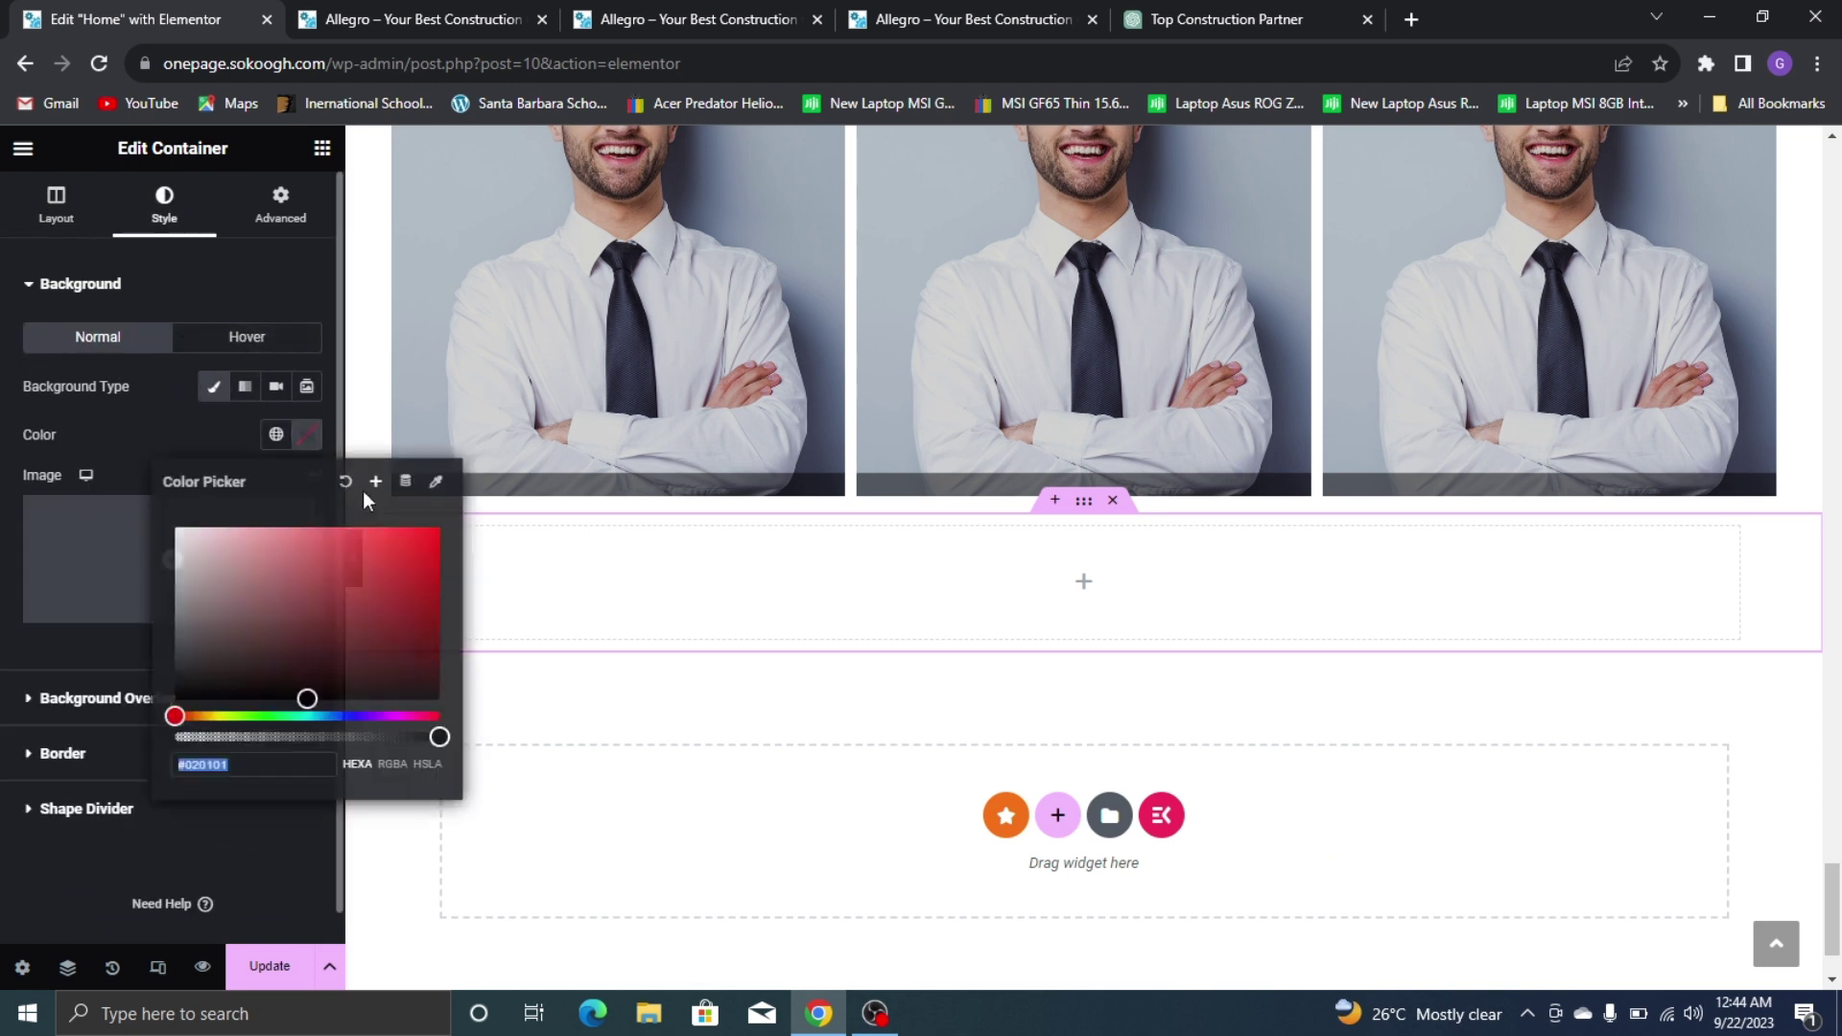
{"action": "left_click_drag", "start_coordinate": [207, 680], "coordinate": [180, 533]}
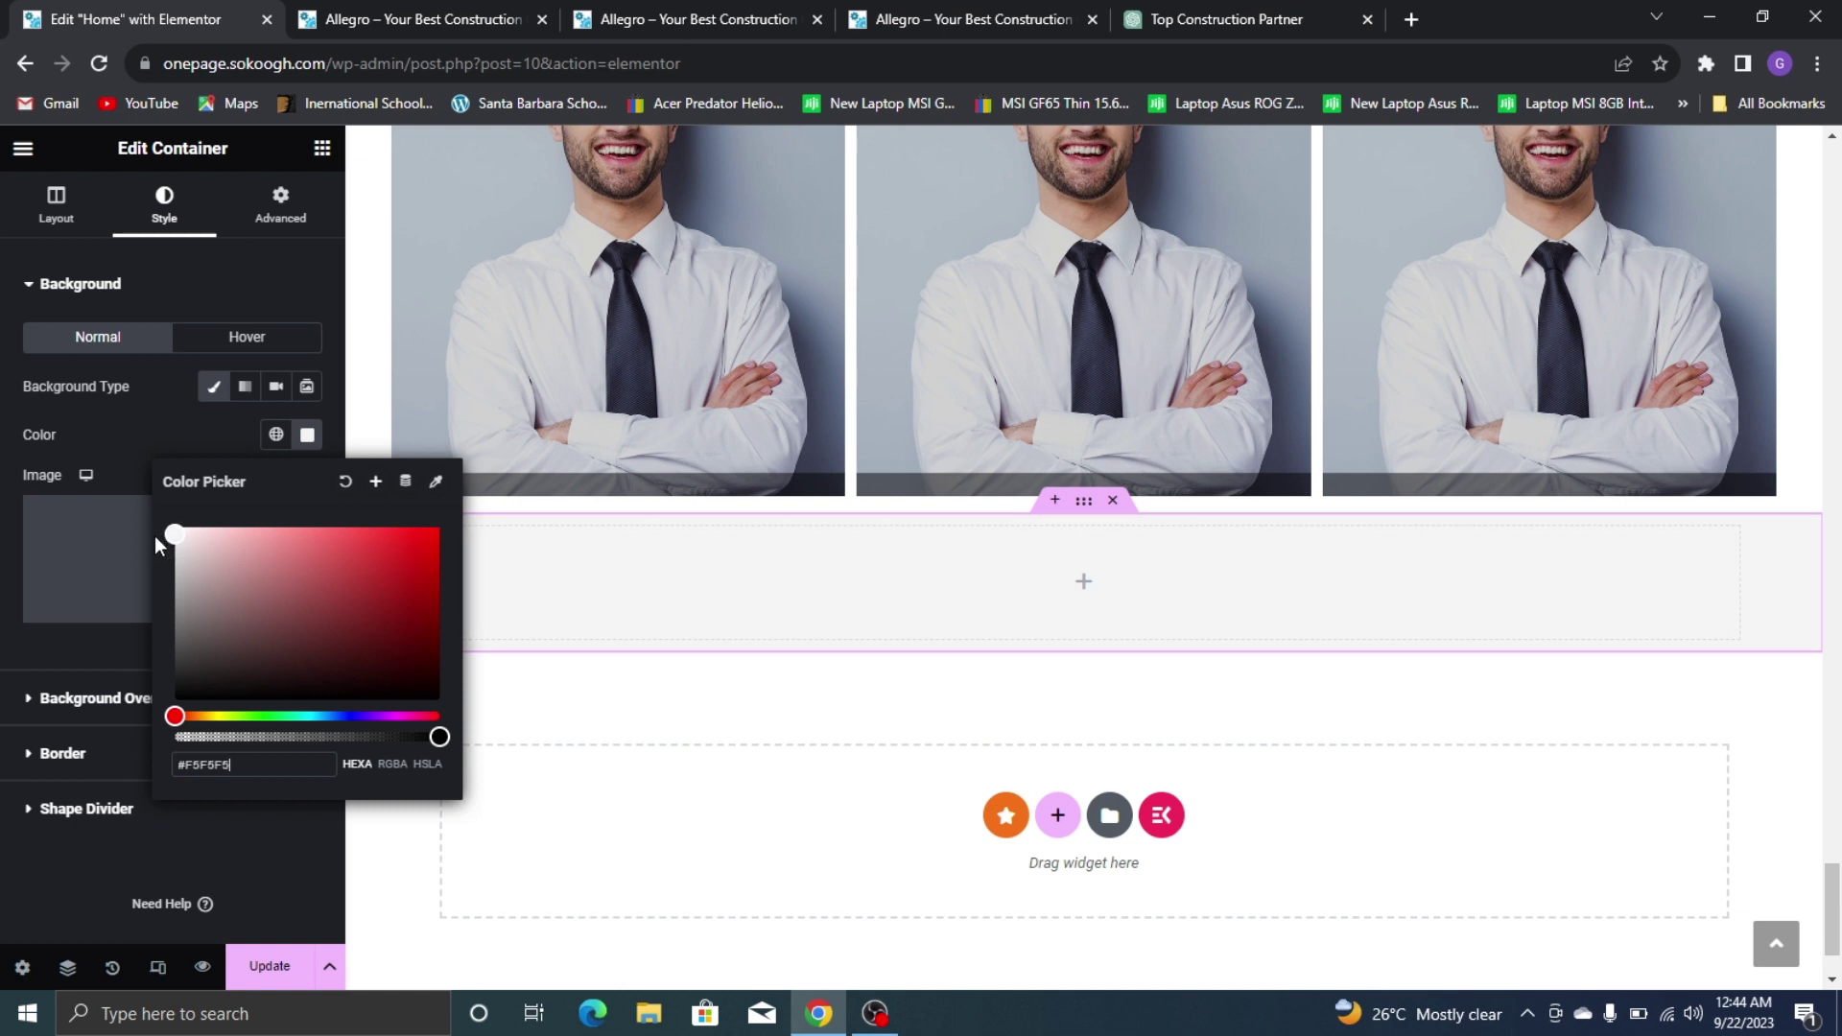
{"action": "left_click_drag", "start_coordinate": [156, 539], "coordinate": [152, 542]}
{"action": "left_click", "coordinate": [870, 700]}
Save the page and view the live site's Get in Touch section
{"action": "left_click", "coordinate": [275, 969]}
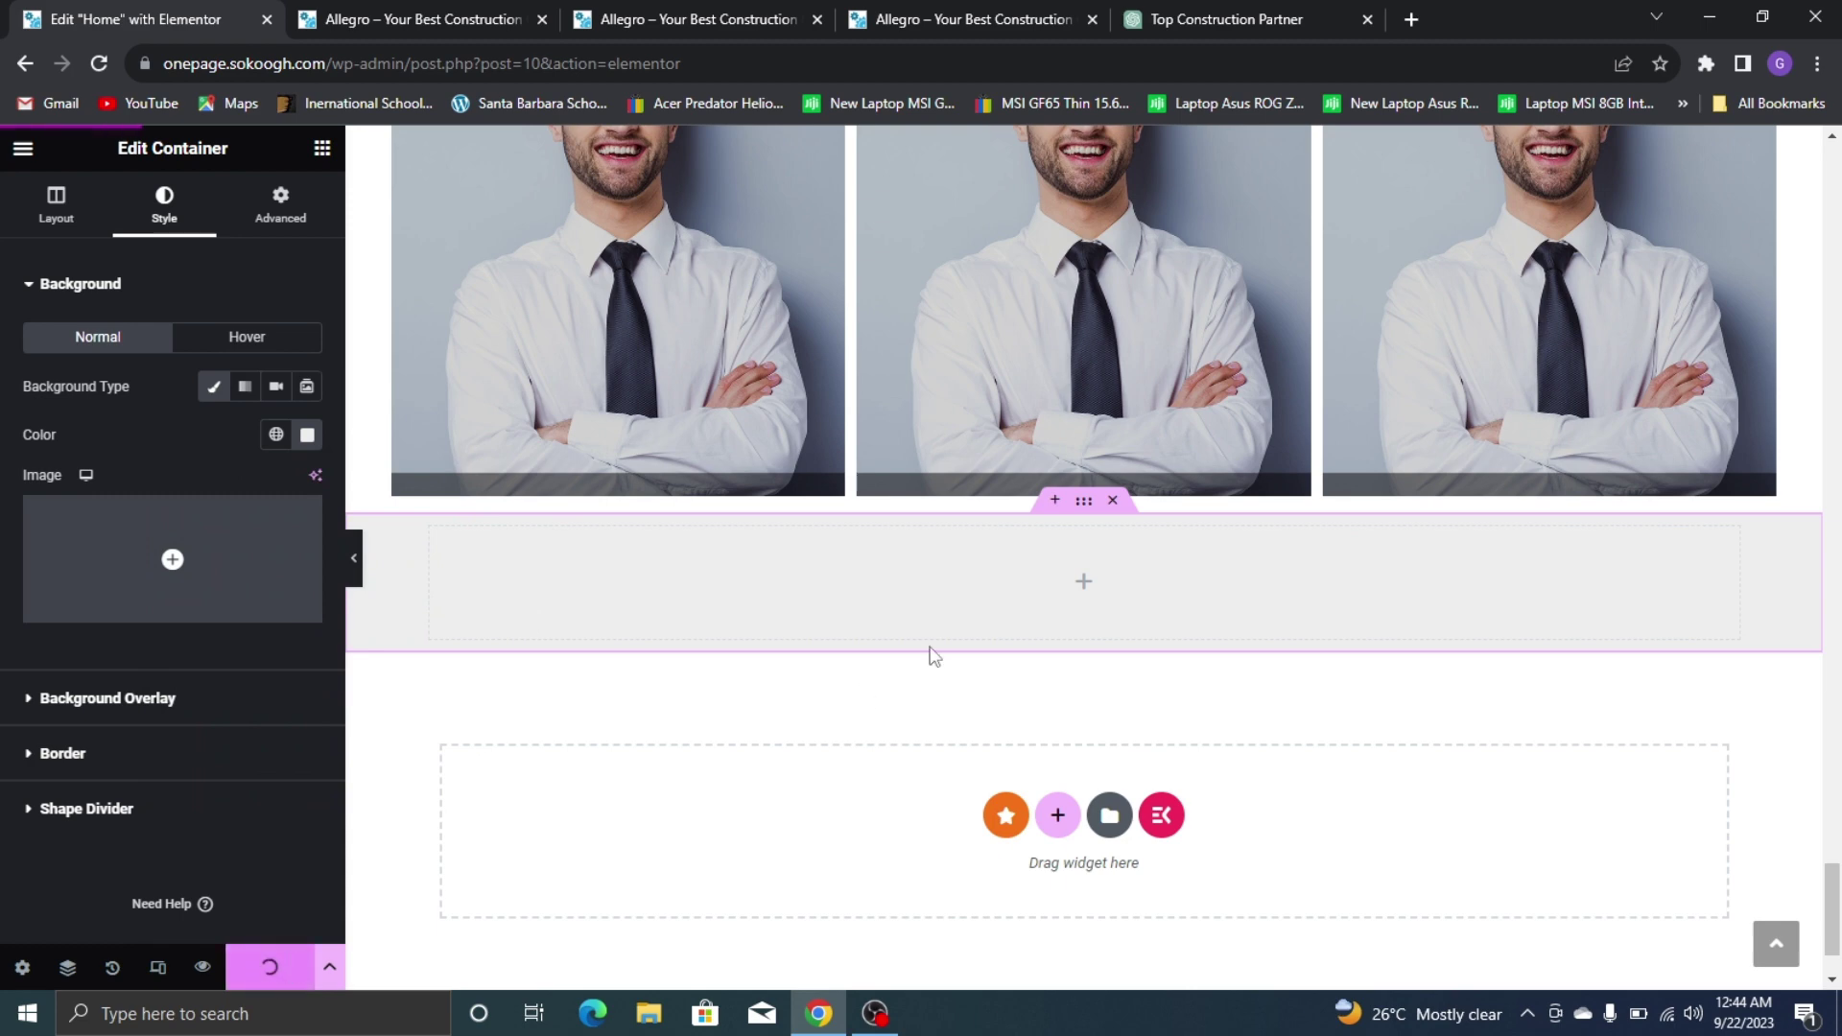
{"action": "scroll", "coordinate": [1421, 535], "scroll_direction": "down", "scroll_amount": 2}
{"action": "scroll", "coordinate": [1224, 489], "scroll_direction": "up", "scroll_amount": 5}
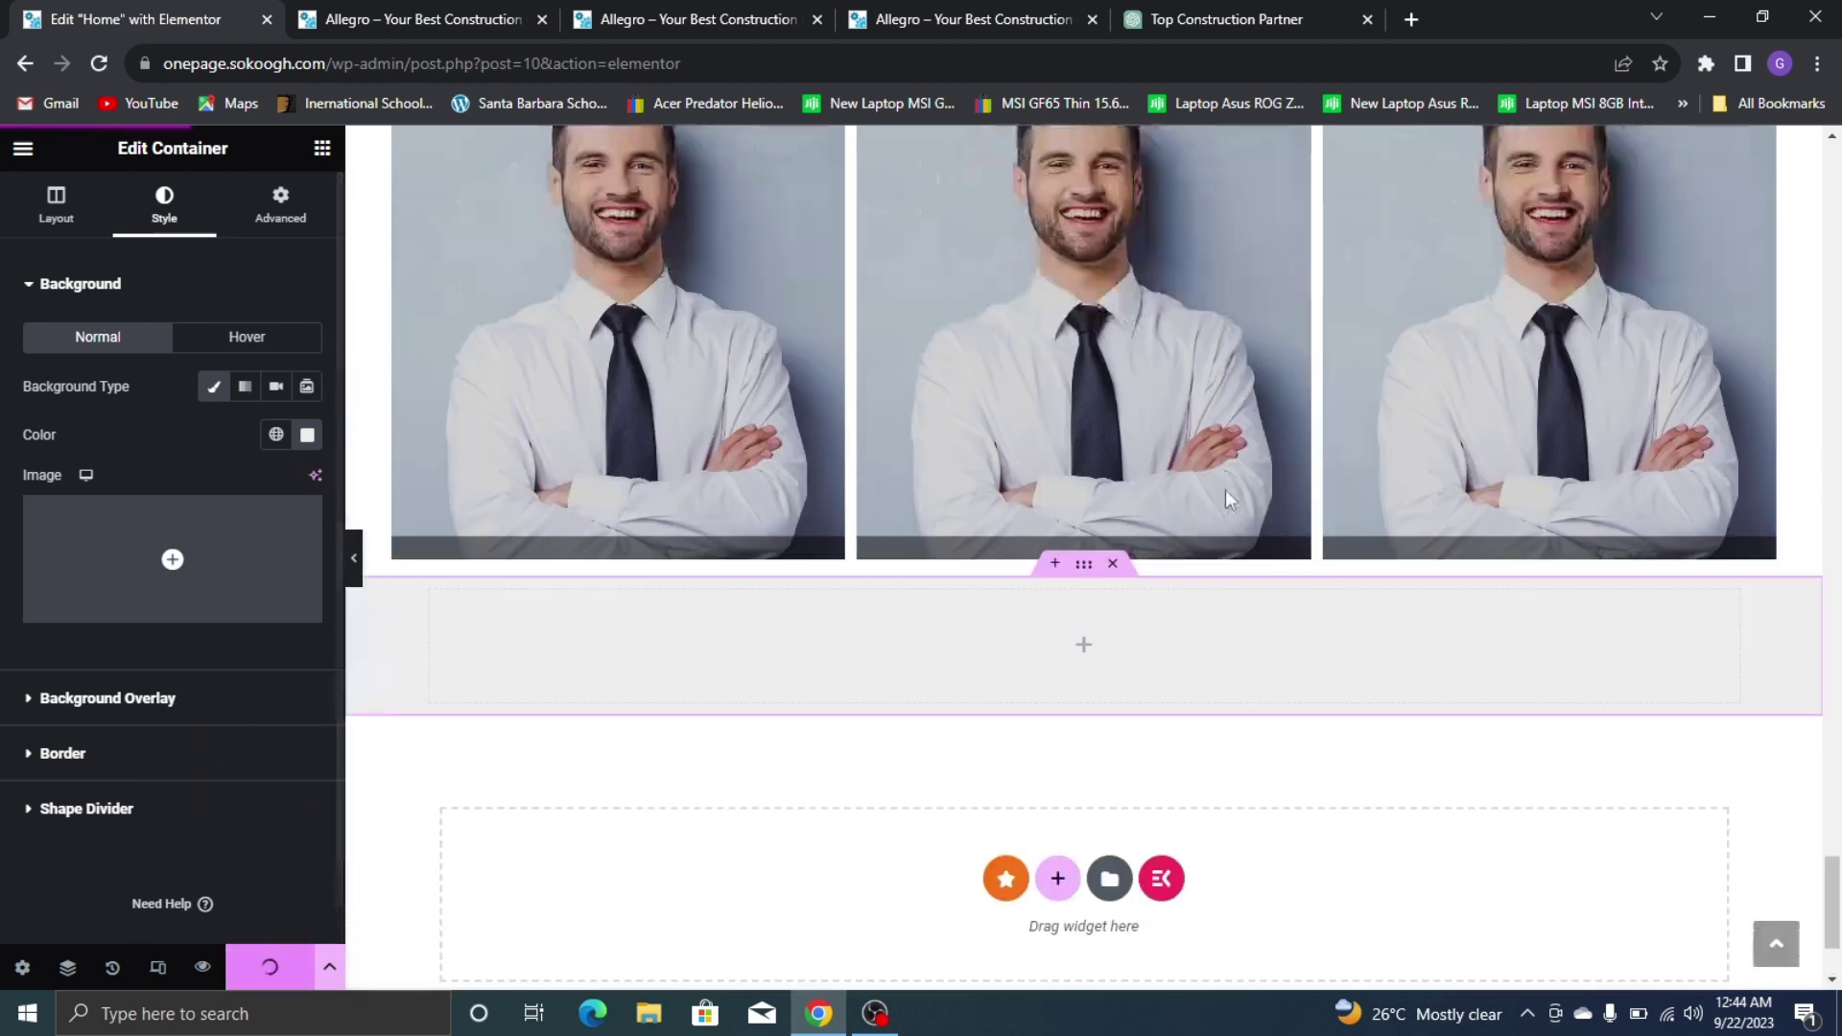
{"action": "key", "text": "ctrl+4"}
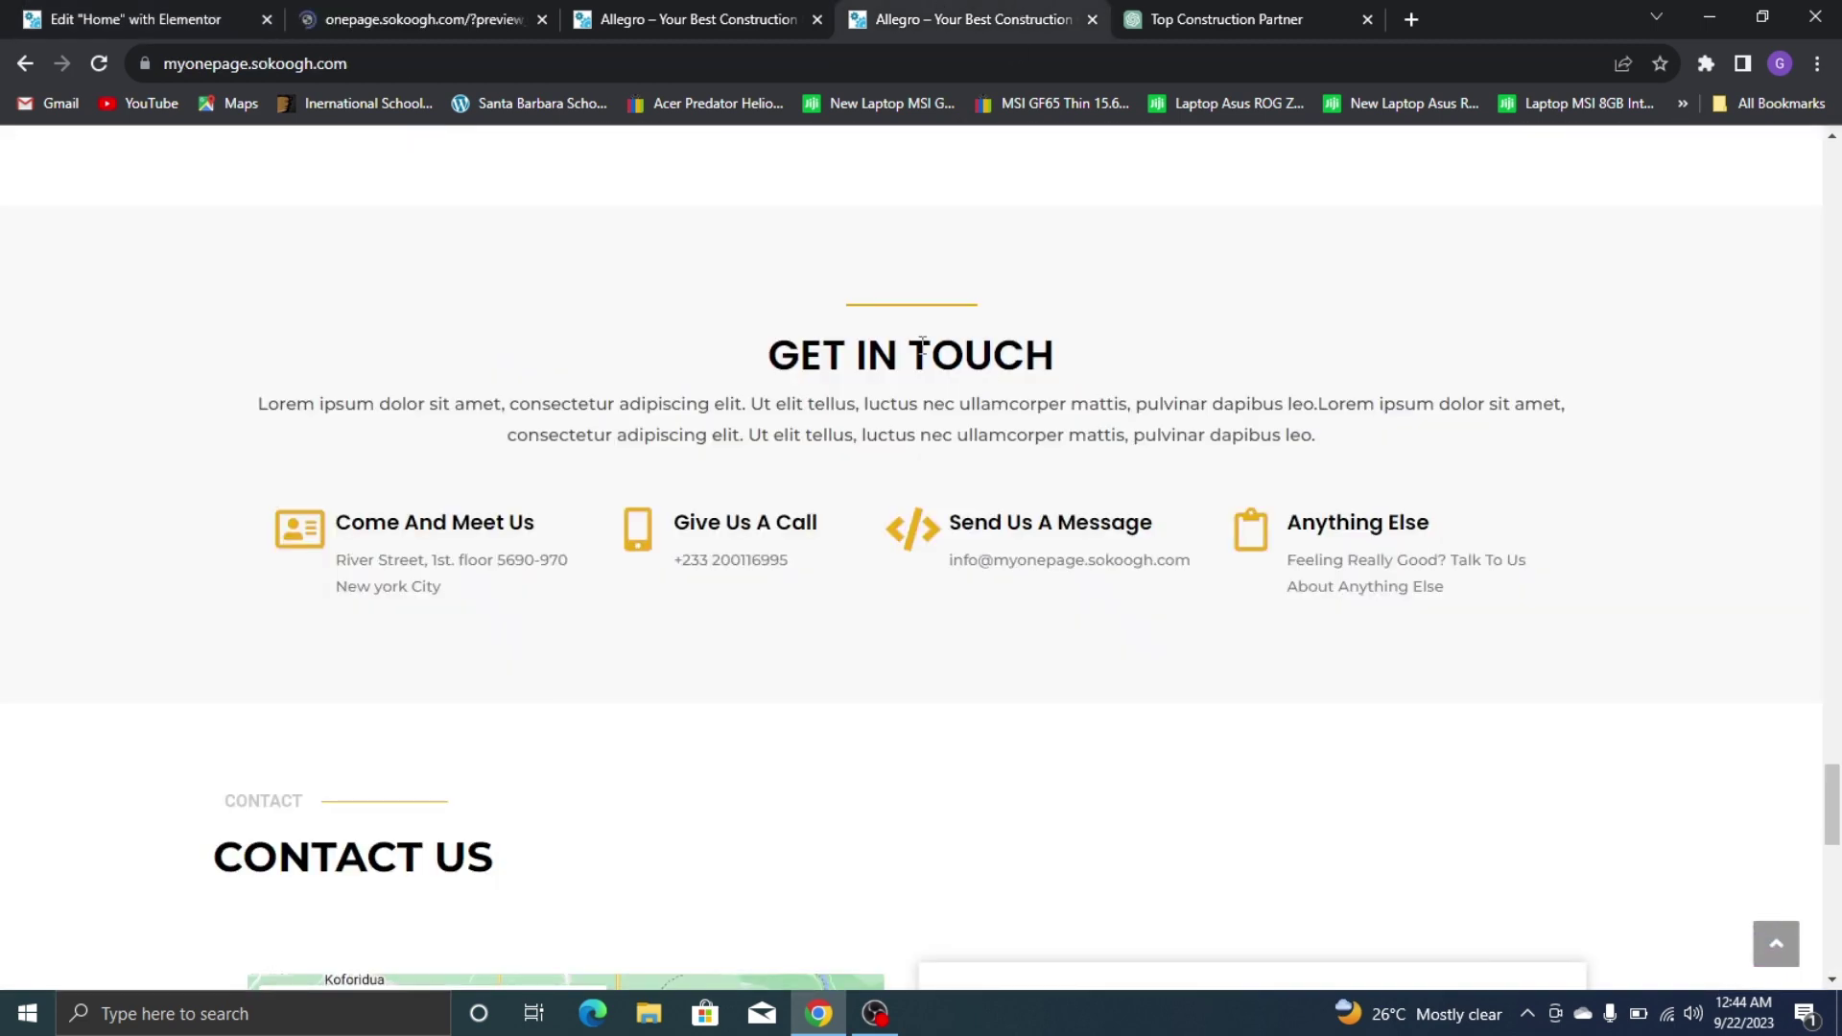
Copy the gold divider line and paste it into the new grey section
{"action": "left_click", "coordinate": [138, 15]}
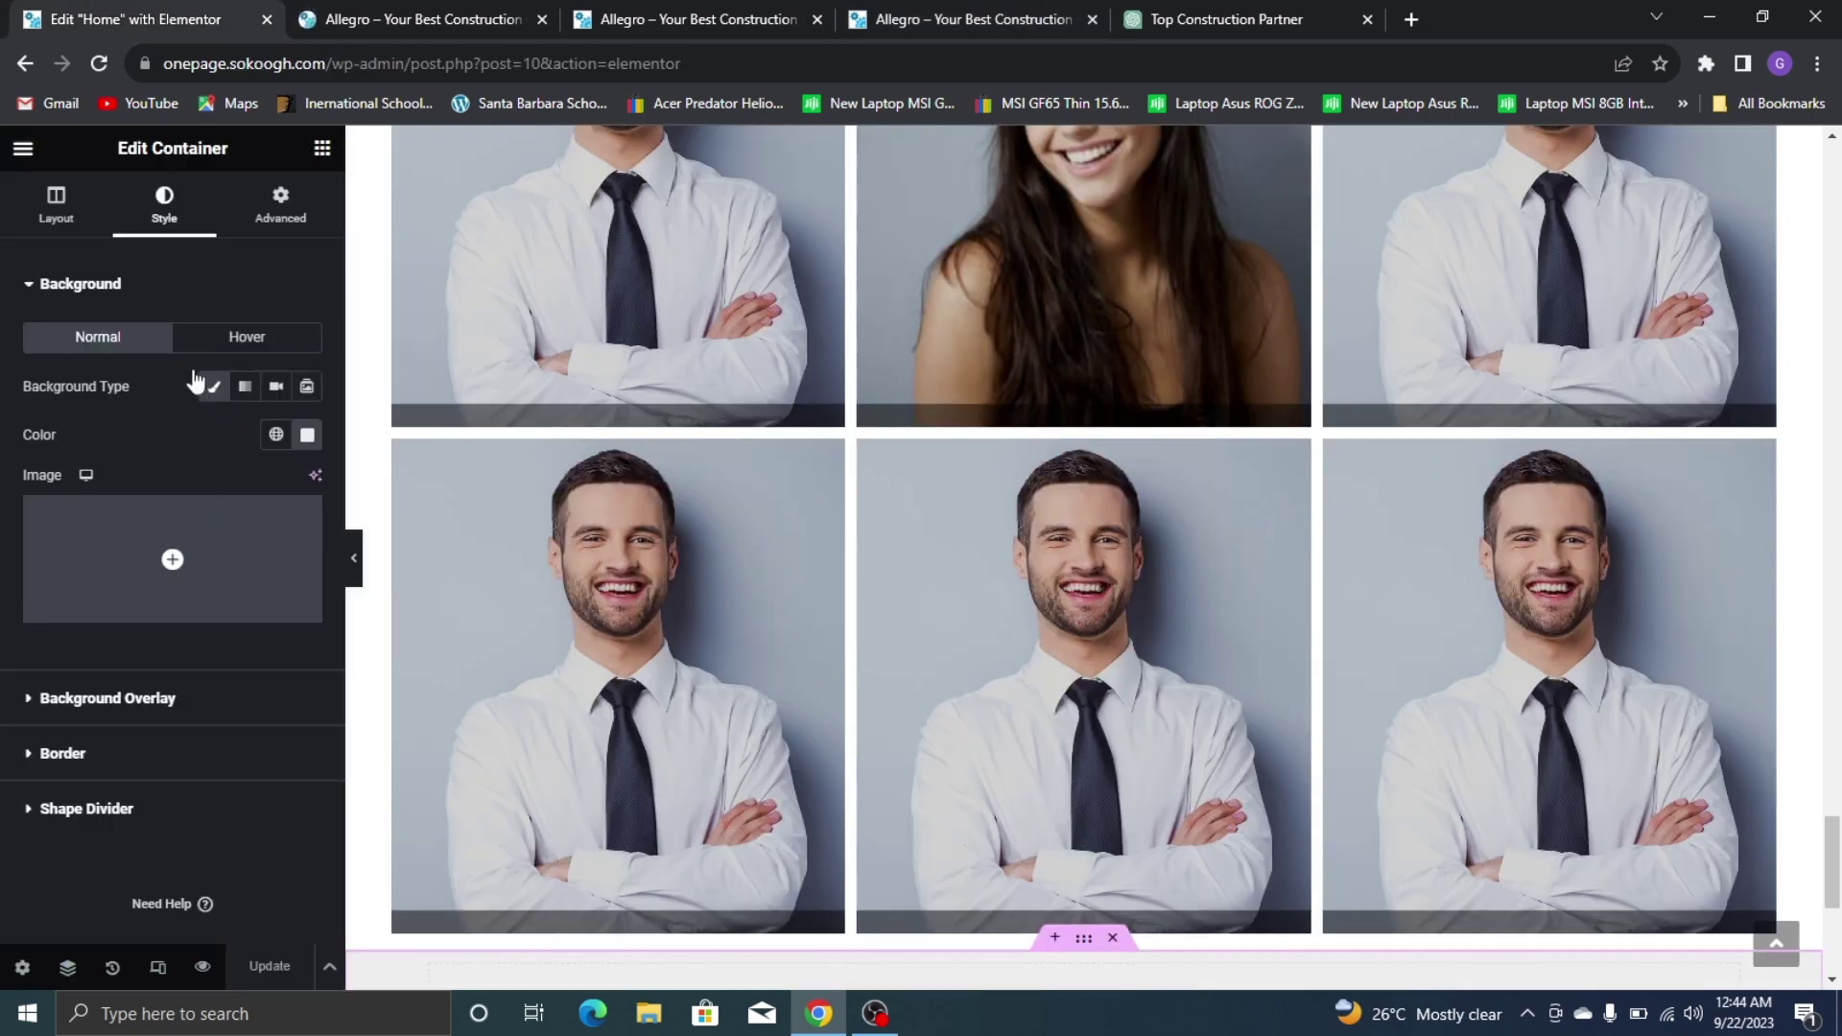
{"action": "left_click", "coordinate": [322, 148]}
{"action": "scroll", "coordinate": [1051, 518], "scroll_direction": "up", "scroll_amount": 10}
{"action": "scroll", "coordinate": [1065, 545], "scroll_direction": "up", "scroll_amount": 1}
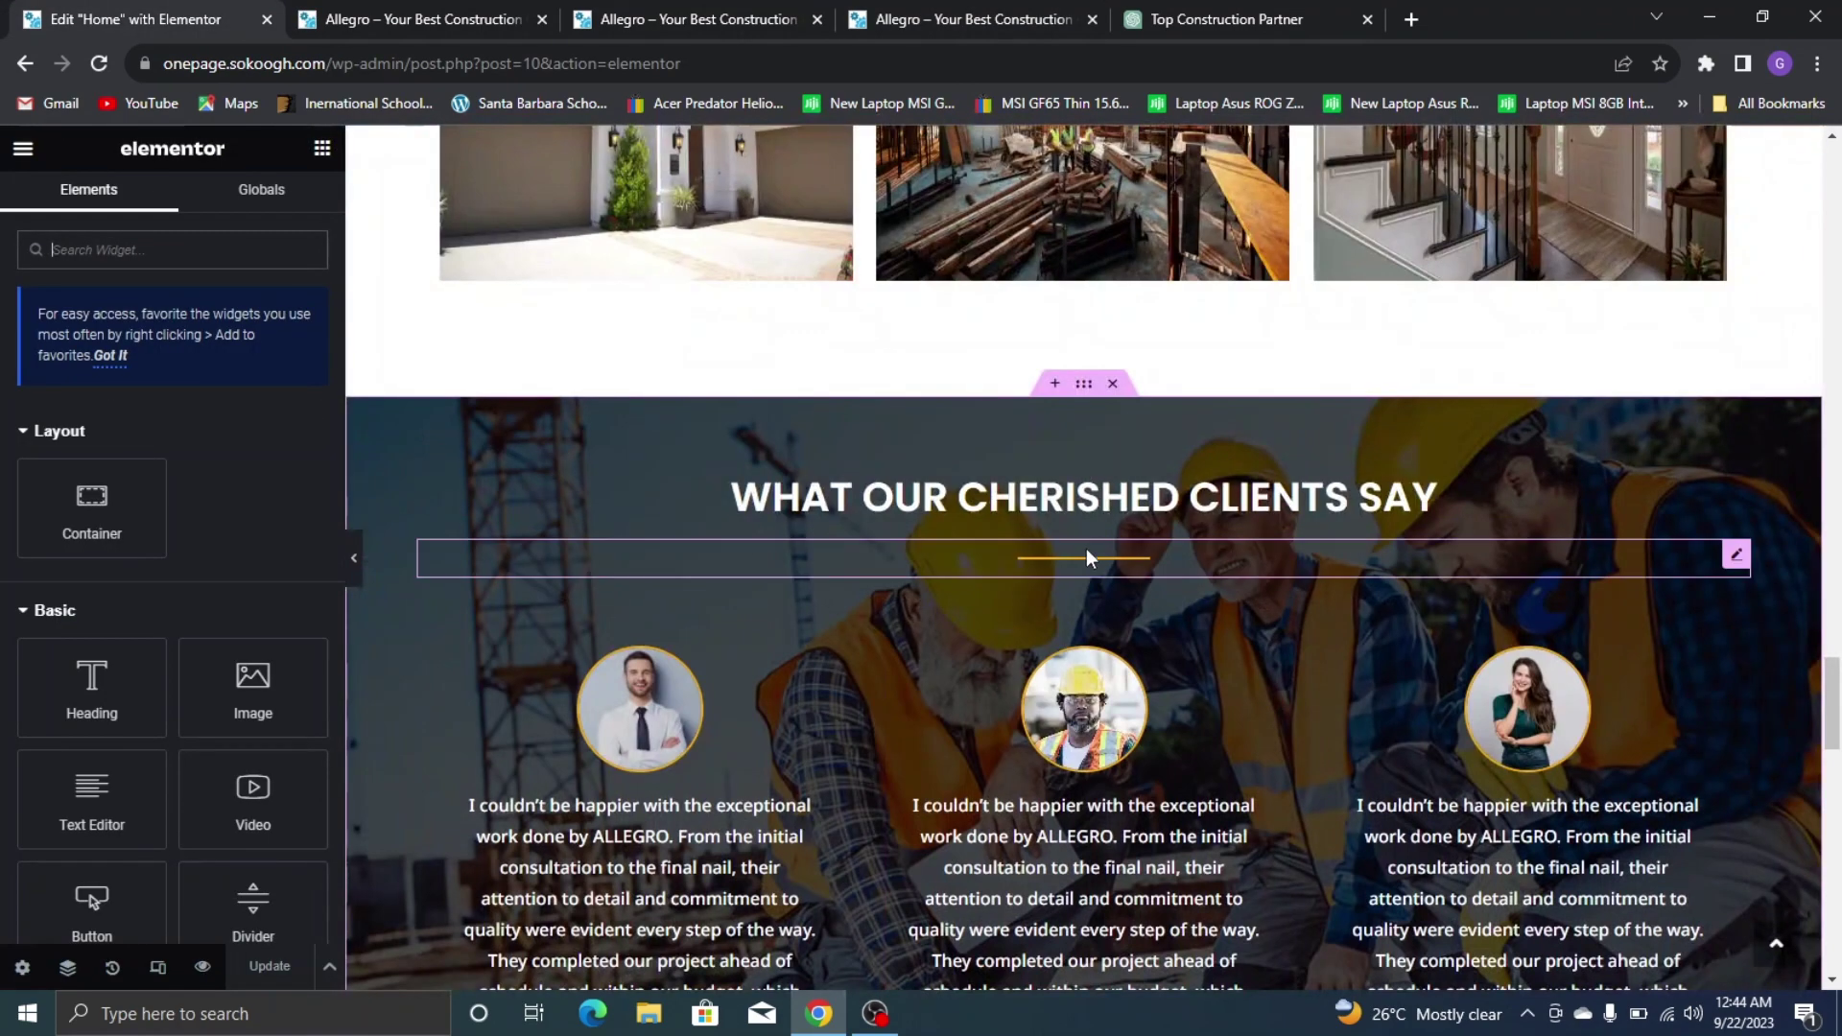
{"action": "right_click", "coordinate": [1082, 561]}
{"action": "left_click", "coordinate": [1166, 466]}
{"action": "scroll", "coordinate": [1140, 652], "scroll_direction": "down", "scroll_amount": 10}
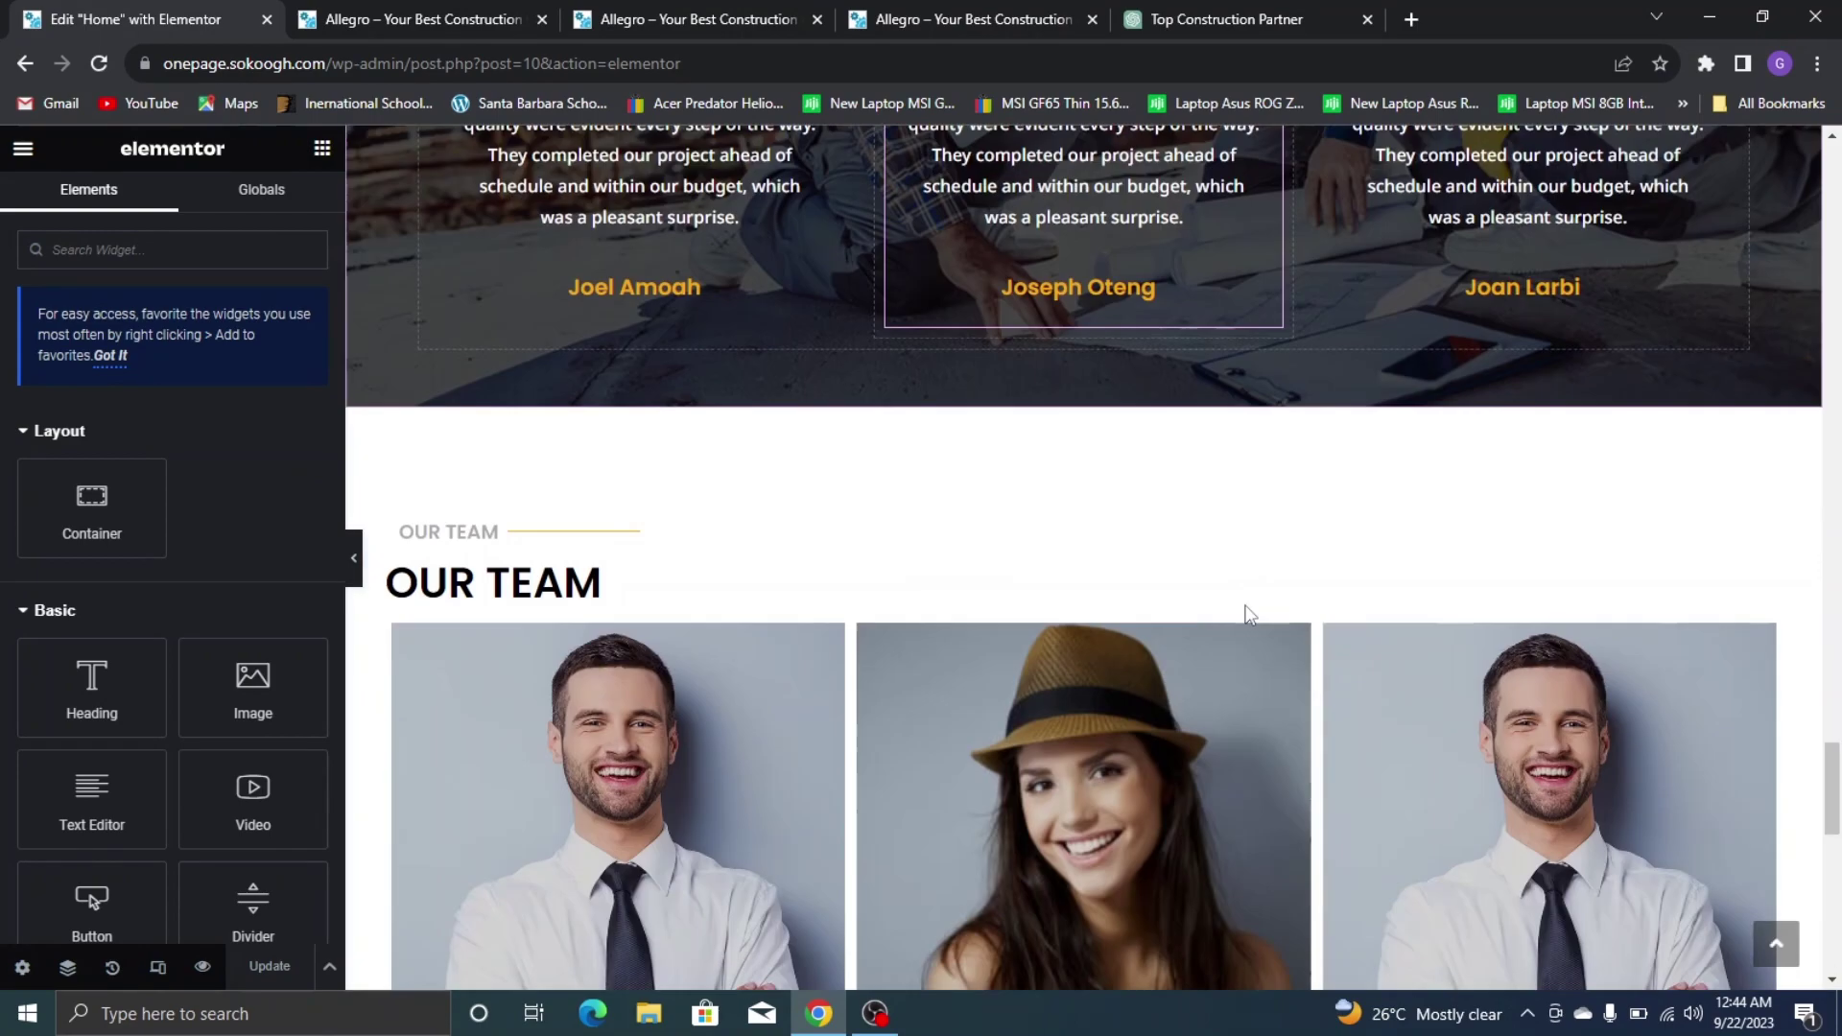
{"action": "scroll", "coordinate": [1140, 652], "scroll_direction": "down", "scroll_amount": 8}
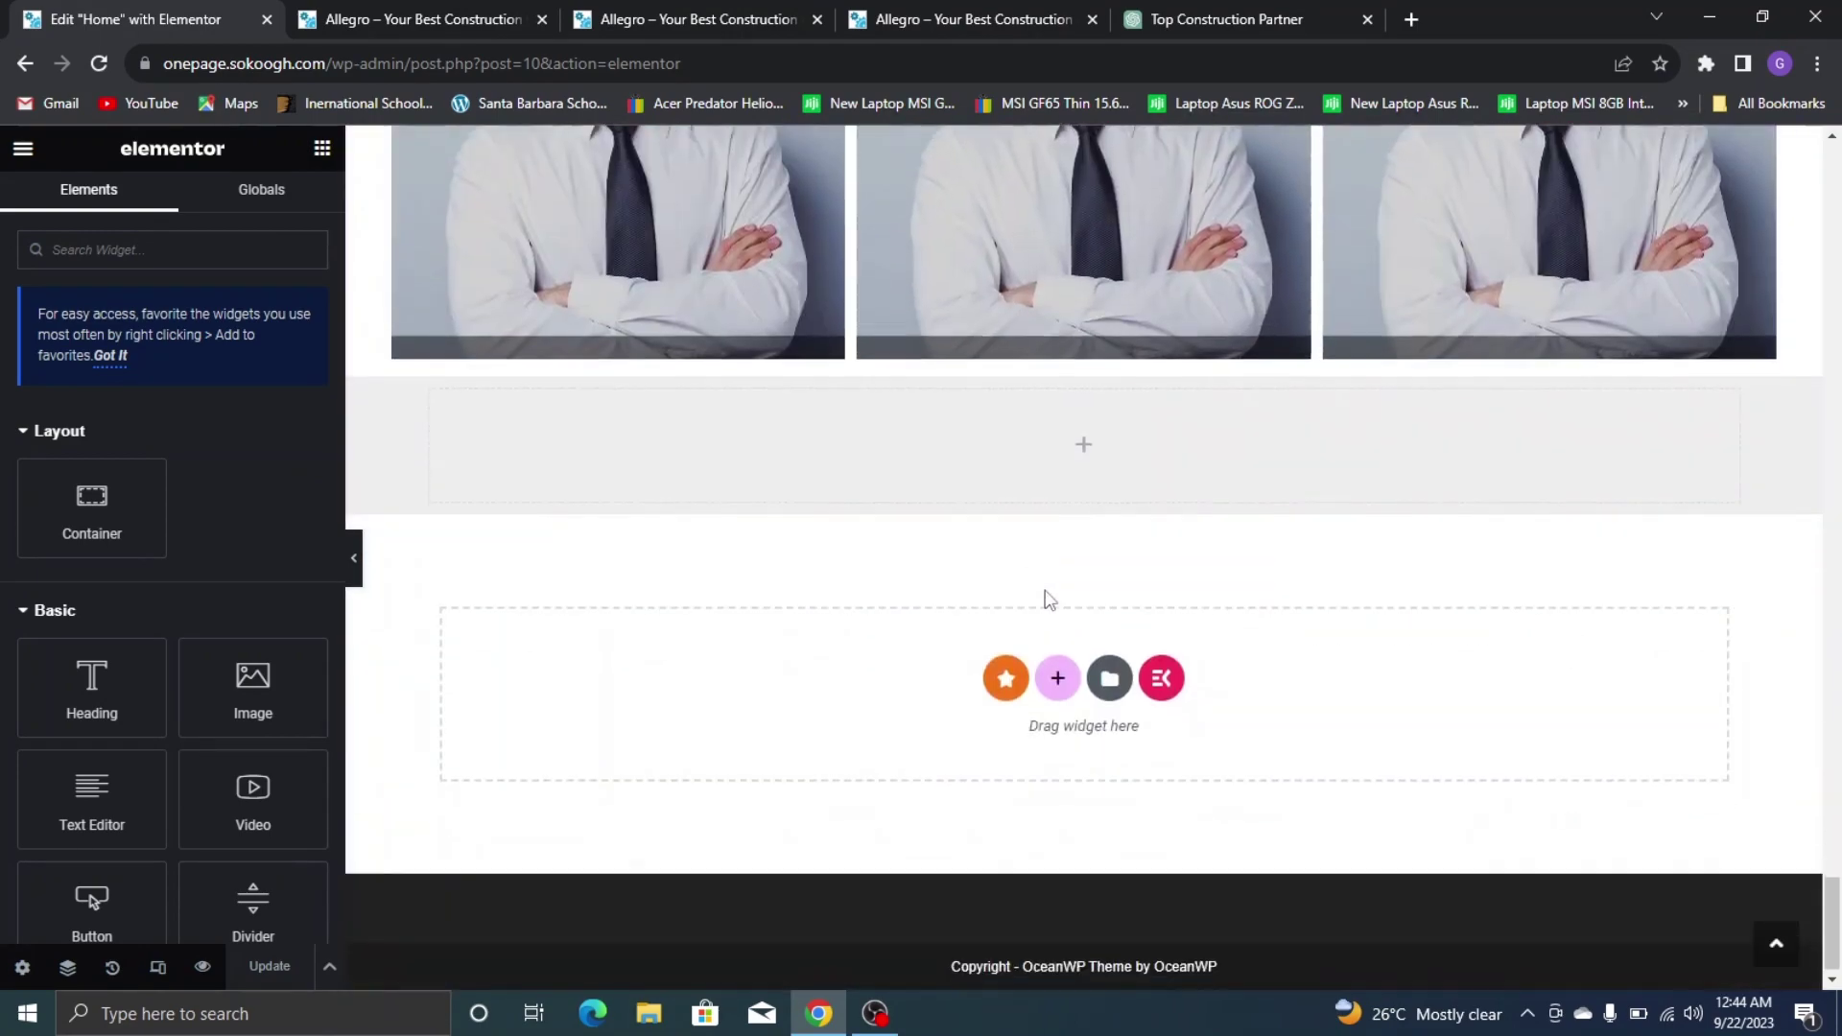
{"action": "right_click", "coordinate": [955, 444]}
{"action": "left_click", "coordinate": [1015, 501]}
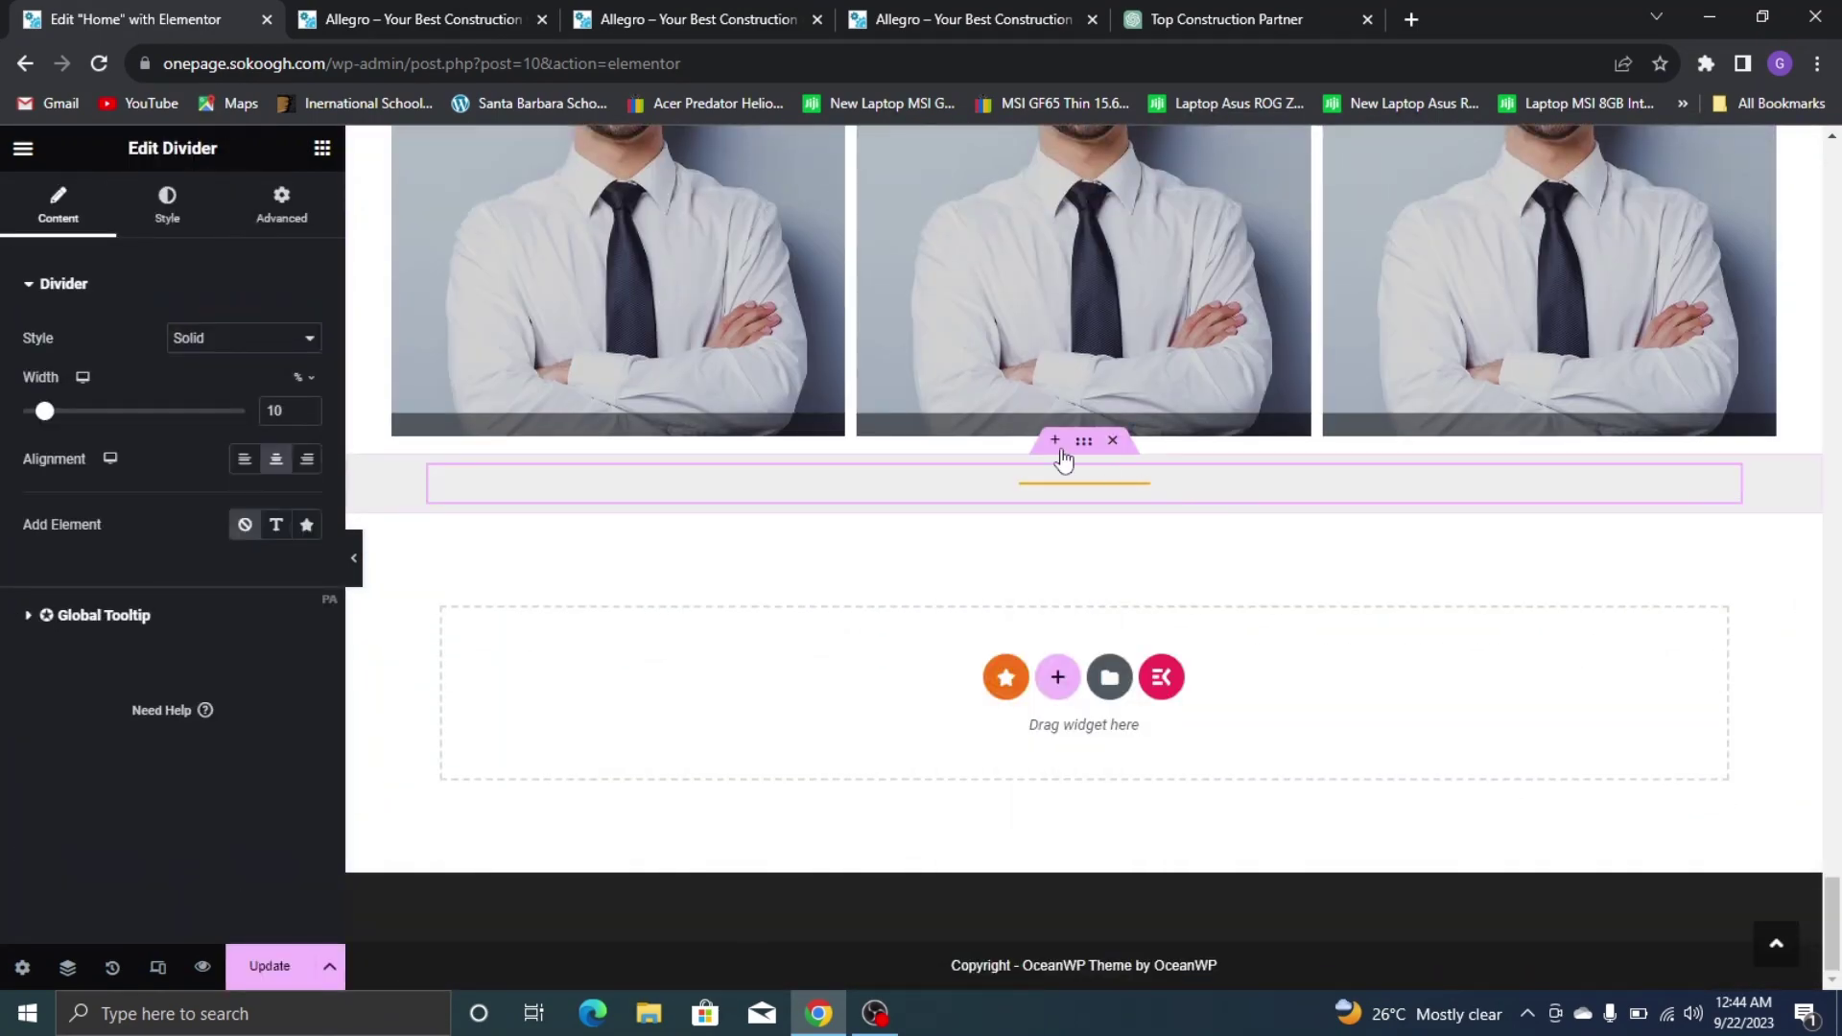
{"action": "scroll", "coordinate": [1063, 461], "scroll_direction": "up", "scroll_amount": 12}
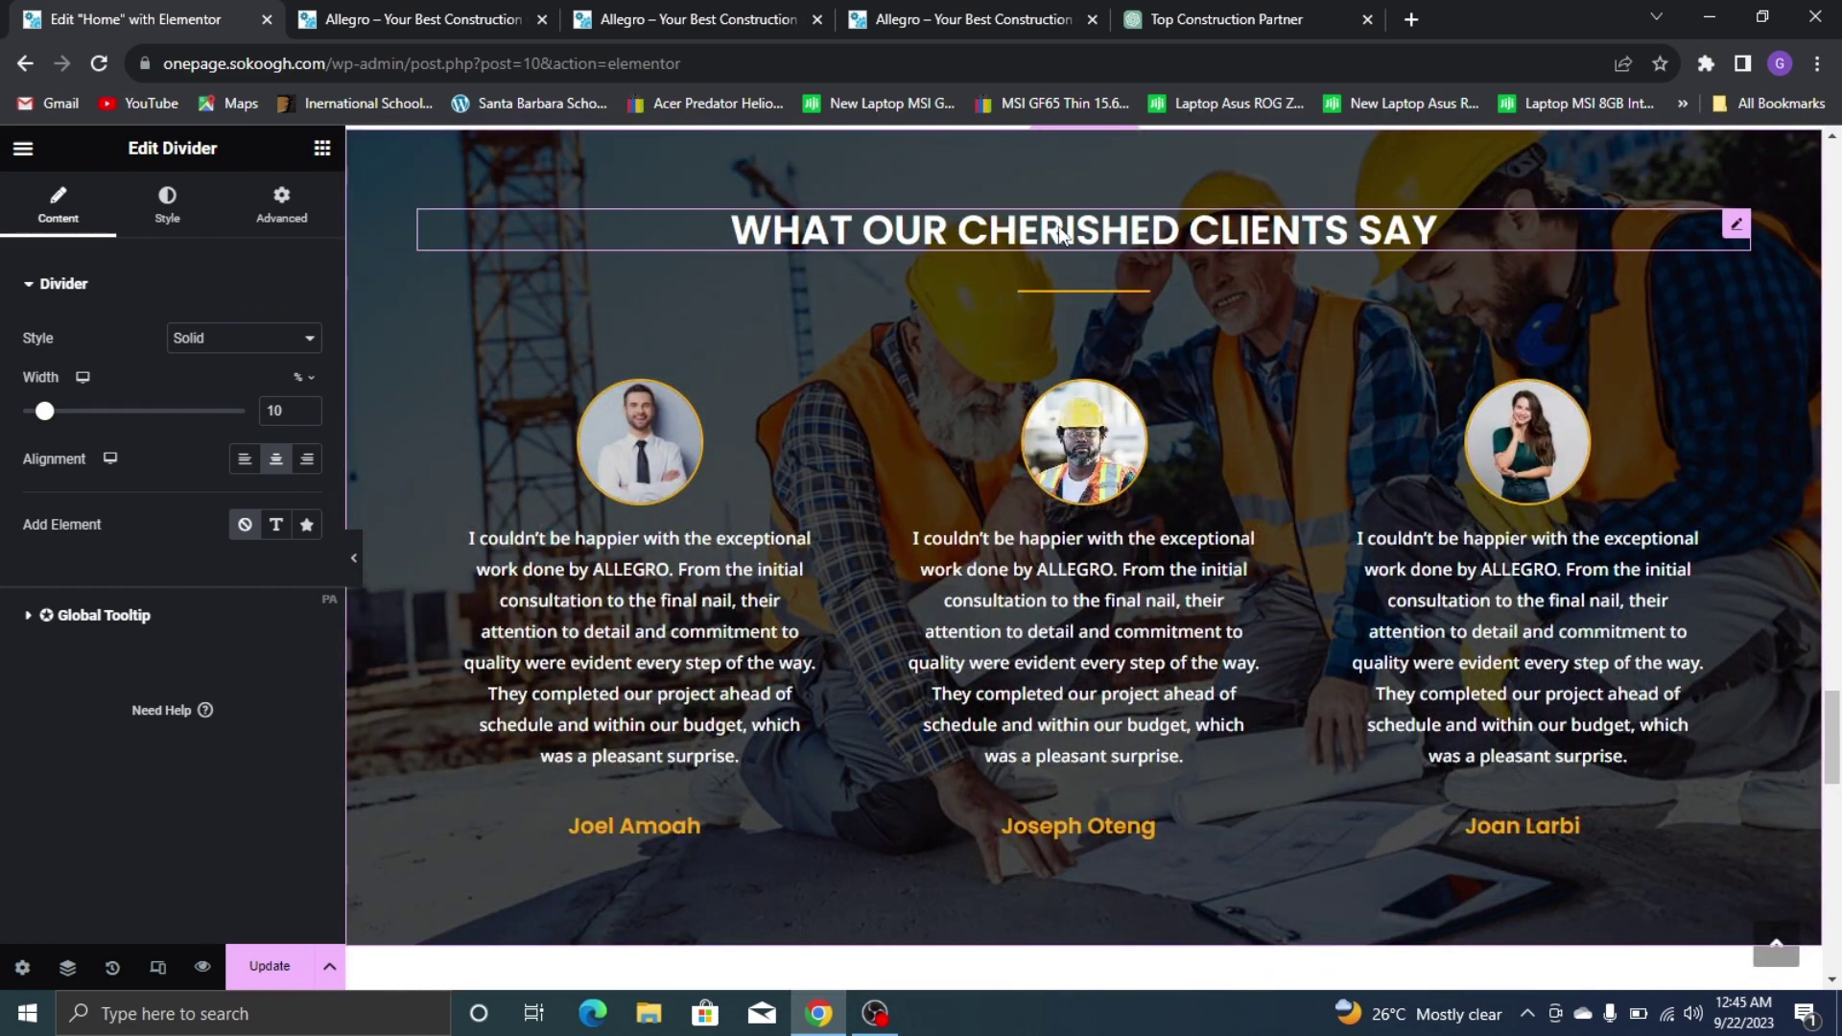
Paste a copy of the testimonials heading below the divider and retitle it GET IN TOUCH
{"action": "right_click", "coordinate": [1061, 235]}
{"action": "left_click", "coordinate": [995, 329]}
{"action": "scroll", "coordinate": [1025, 422], "scroll_direction": "down", "scroll_amount": 10}
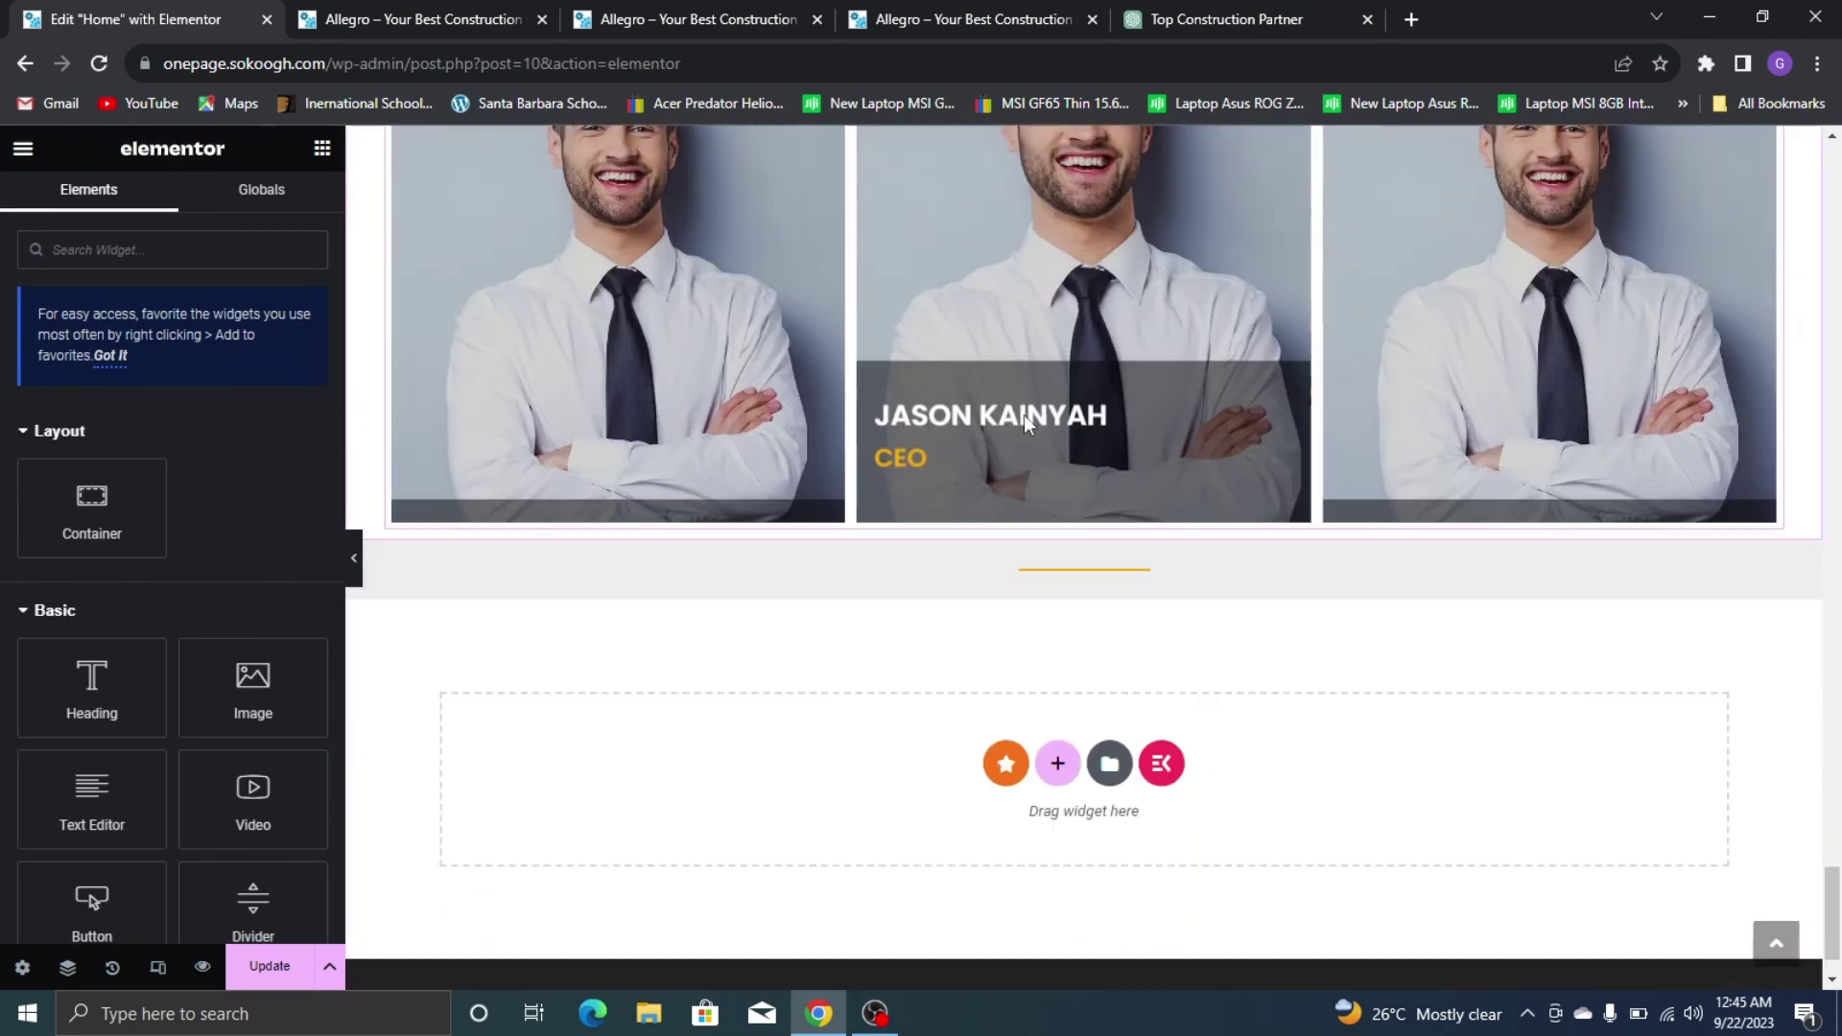
{"action": "scroll", "coordinate": [1025, 423], "scroll_direction": "down", "scroll_amount": 1}
{"action": "right_click", "coordinate": [1092, 498]}
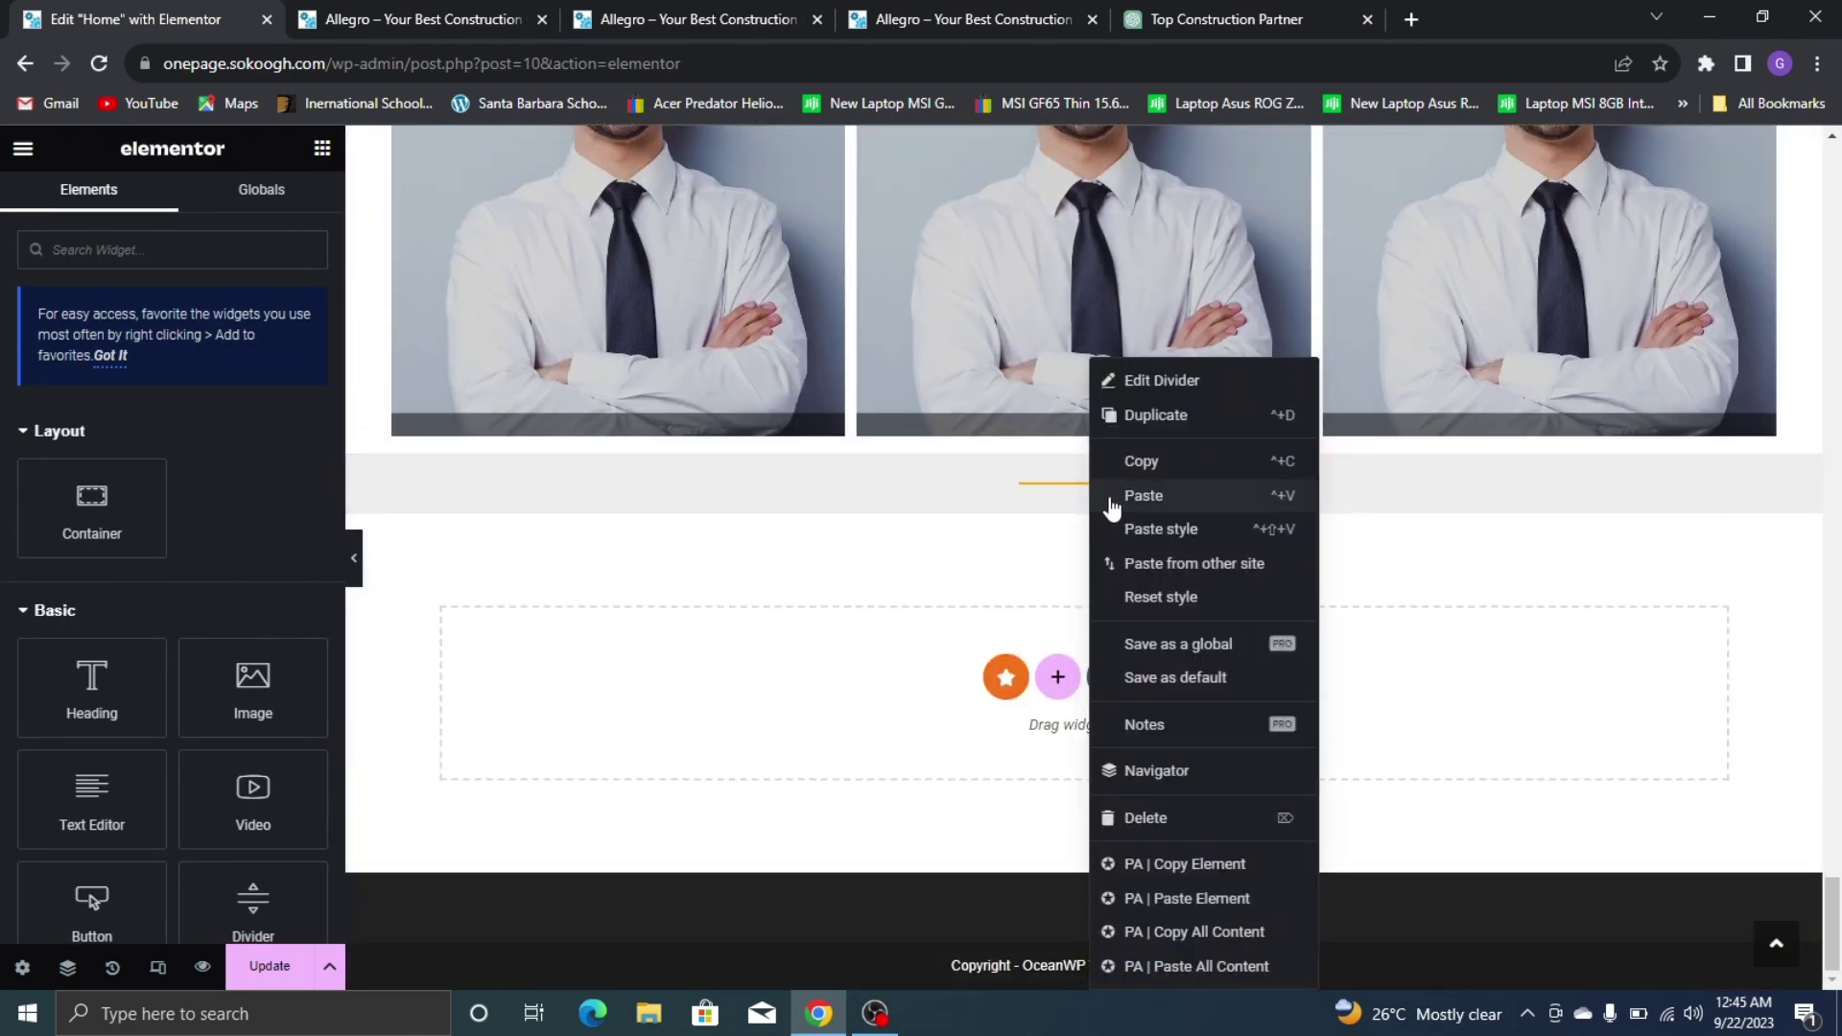
{"action": "left_click", "coordinate": [1111, 506]}
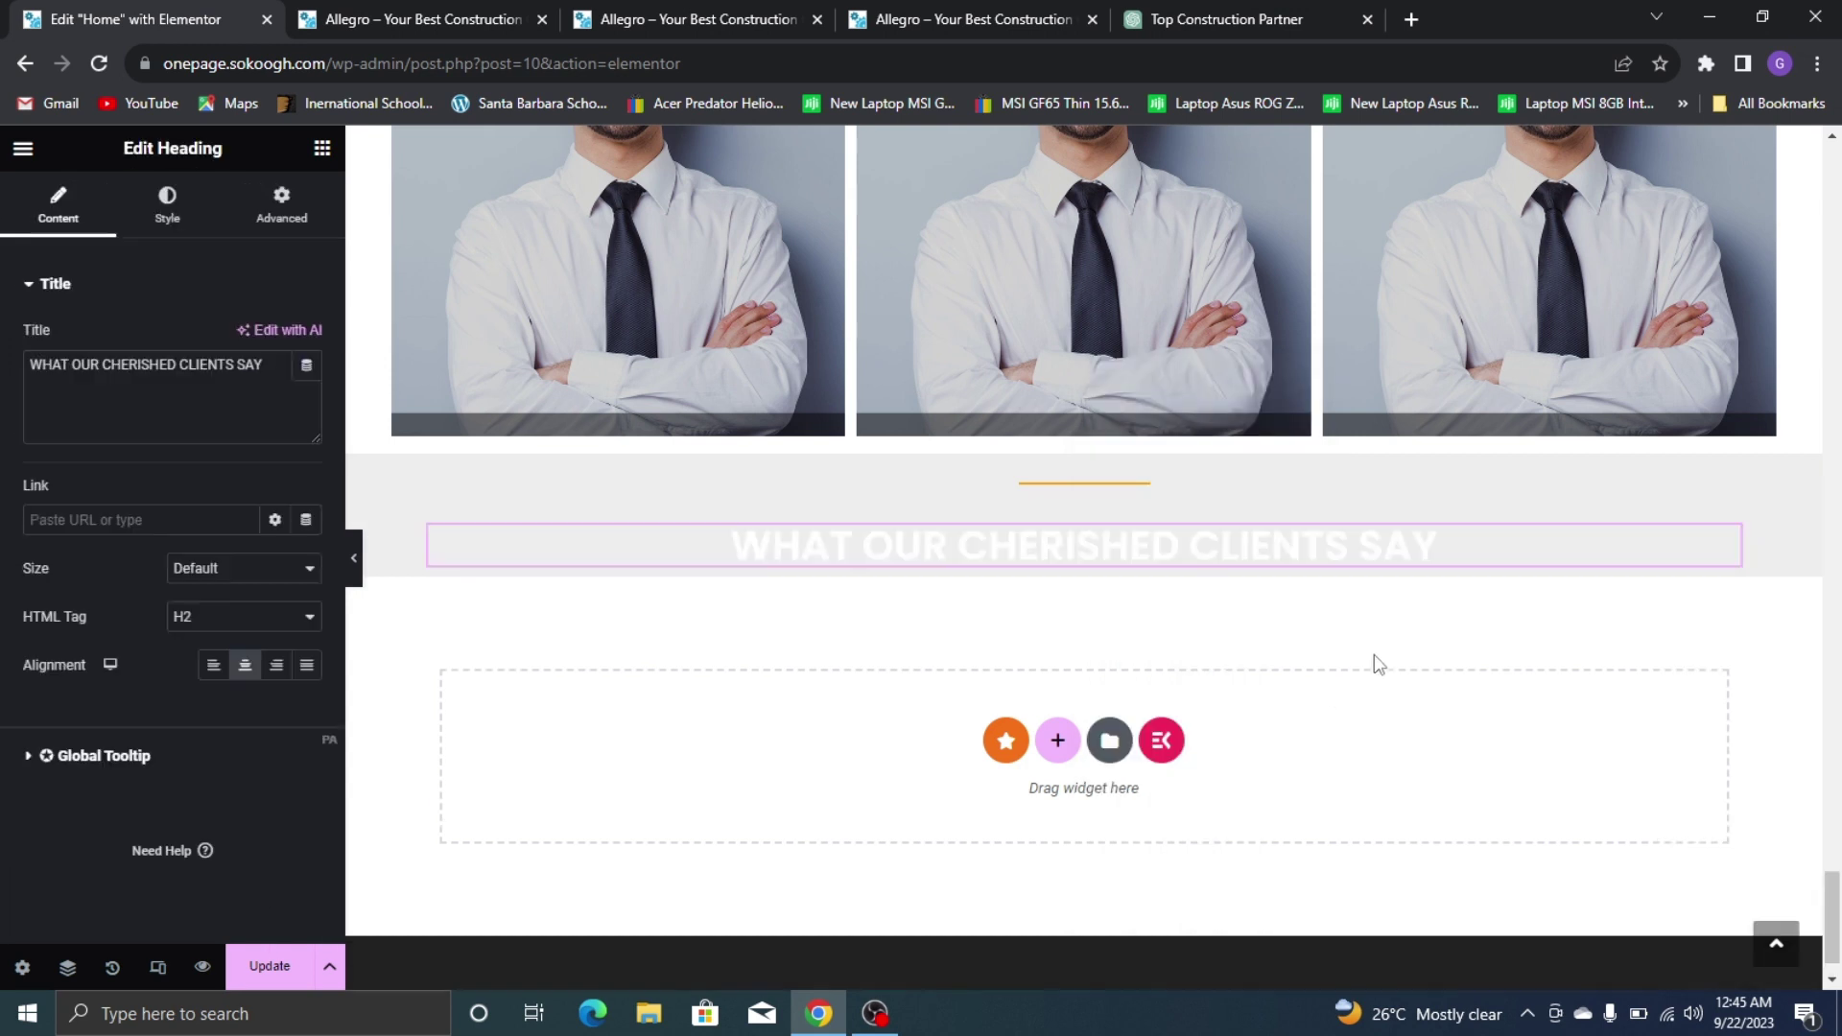
{"action": "triple_click", "coordinate": [66, 360]}
{"action": "type", "text": "GET "}
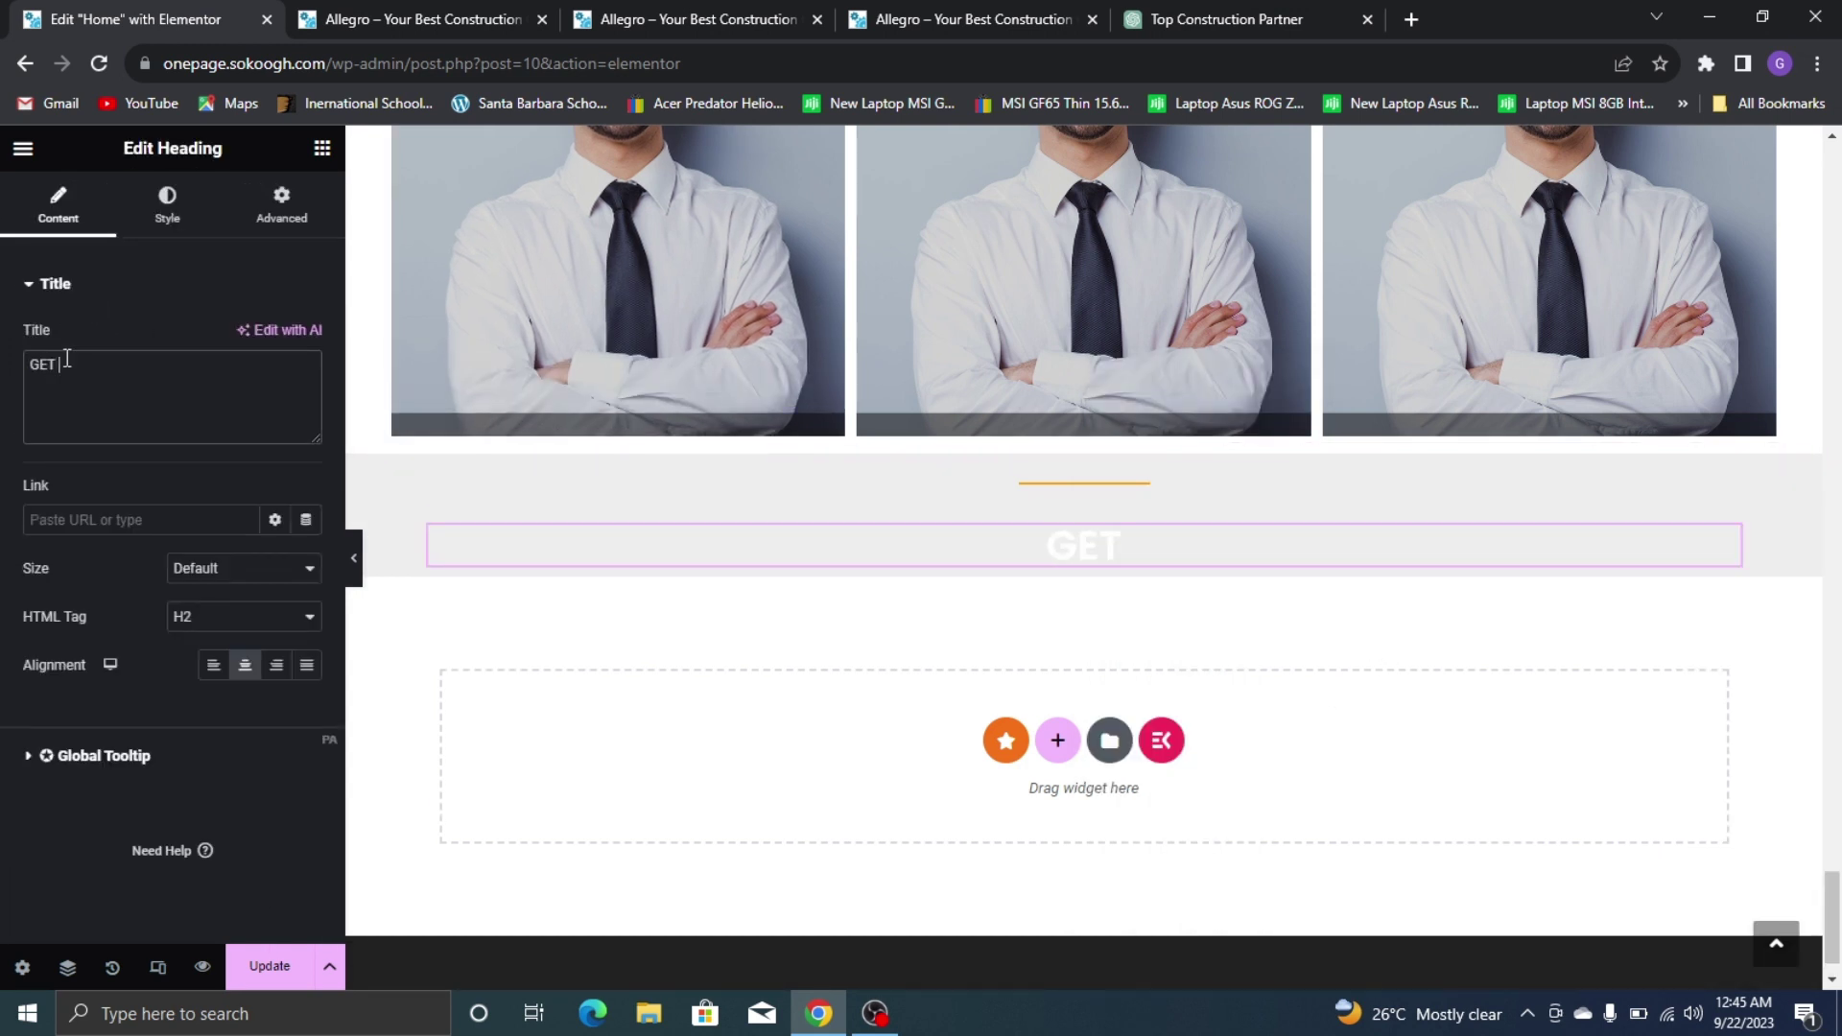
{"action": "type", "text": "IN TOUCH"}
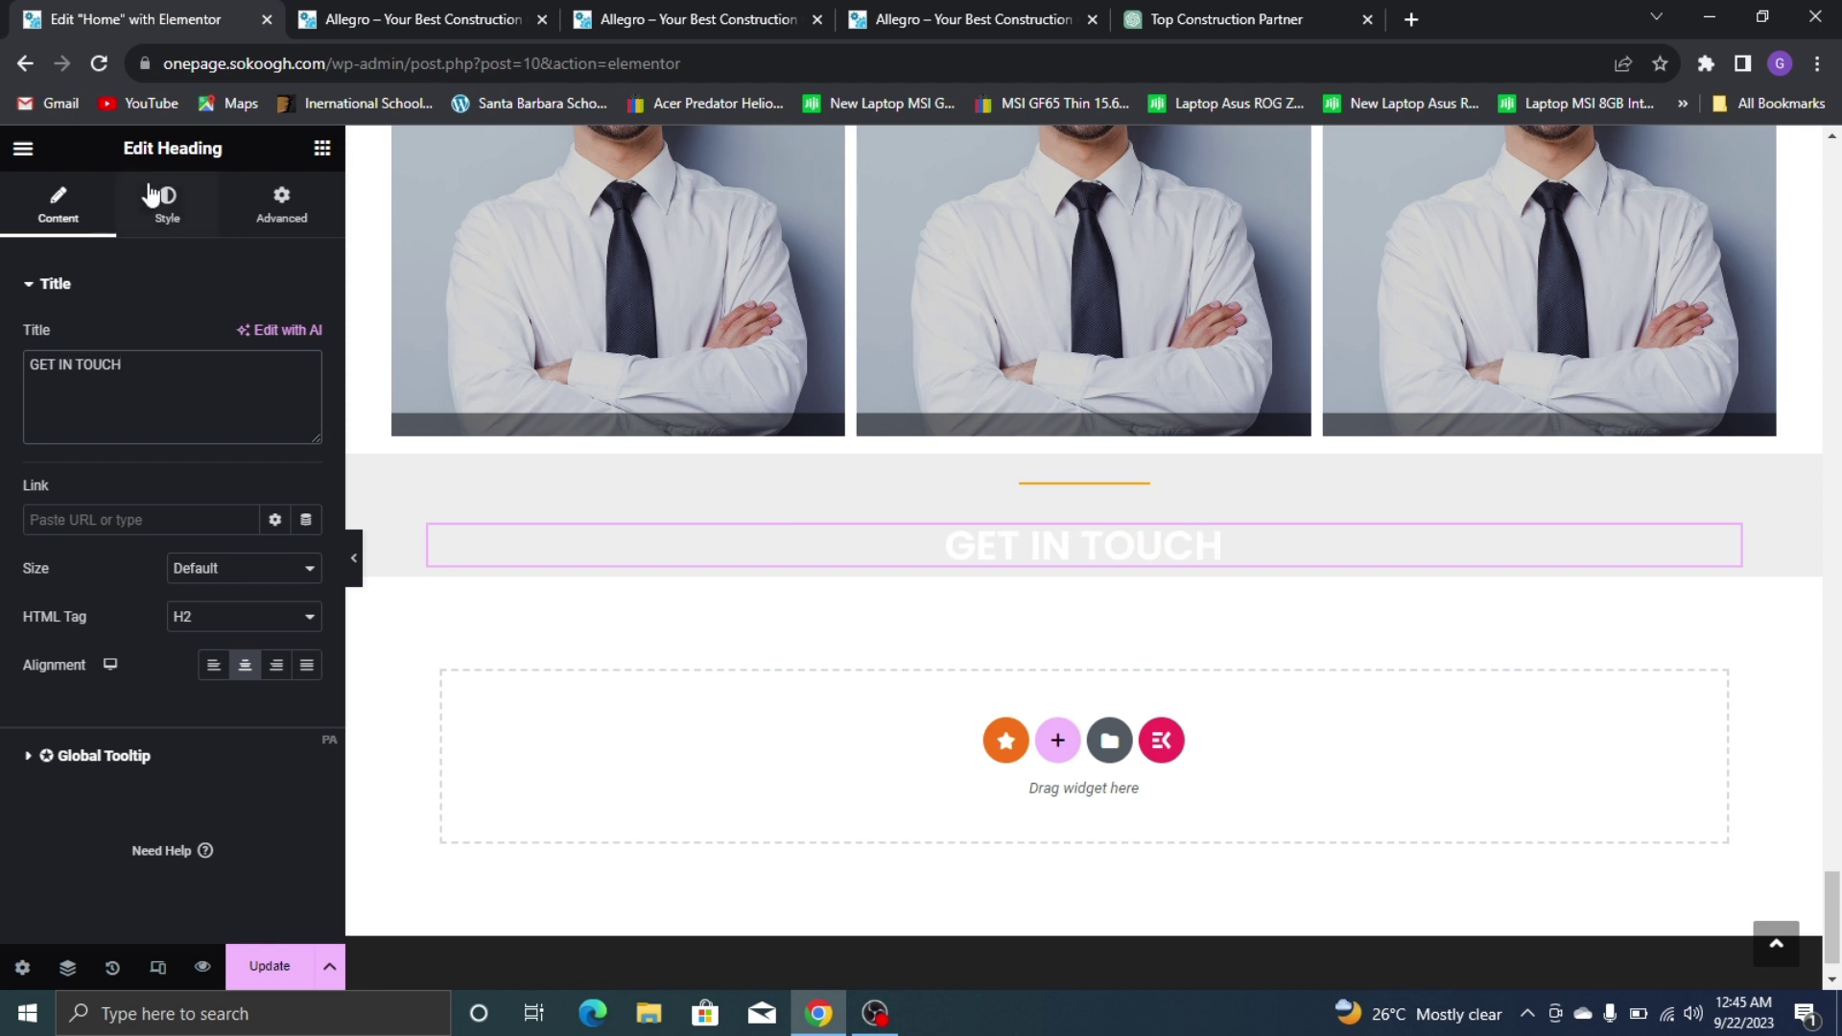
Make the GET IN TOUCH heading text colour black (#000000)
{"action": "left_click", "coordinate": [165, 230]}
{"action": "left_click", "coordinate": [276, 338]}
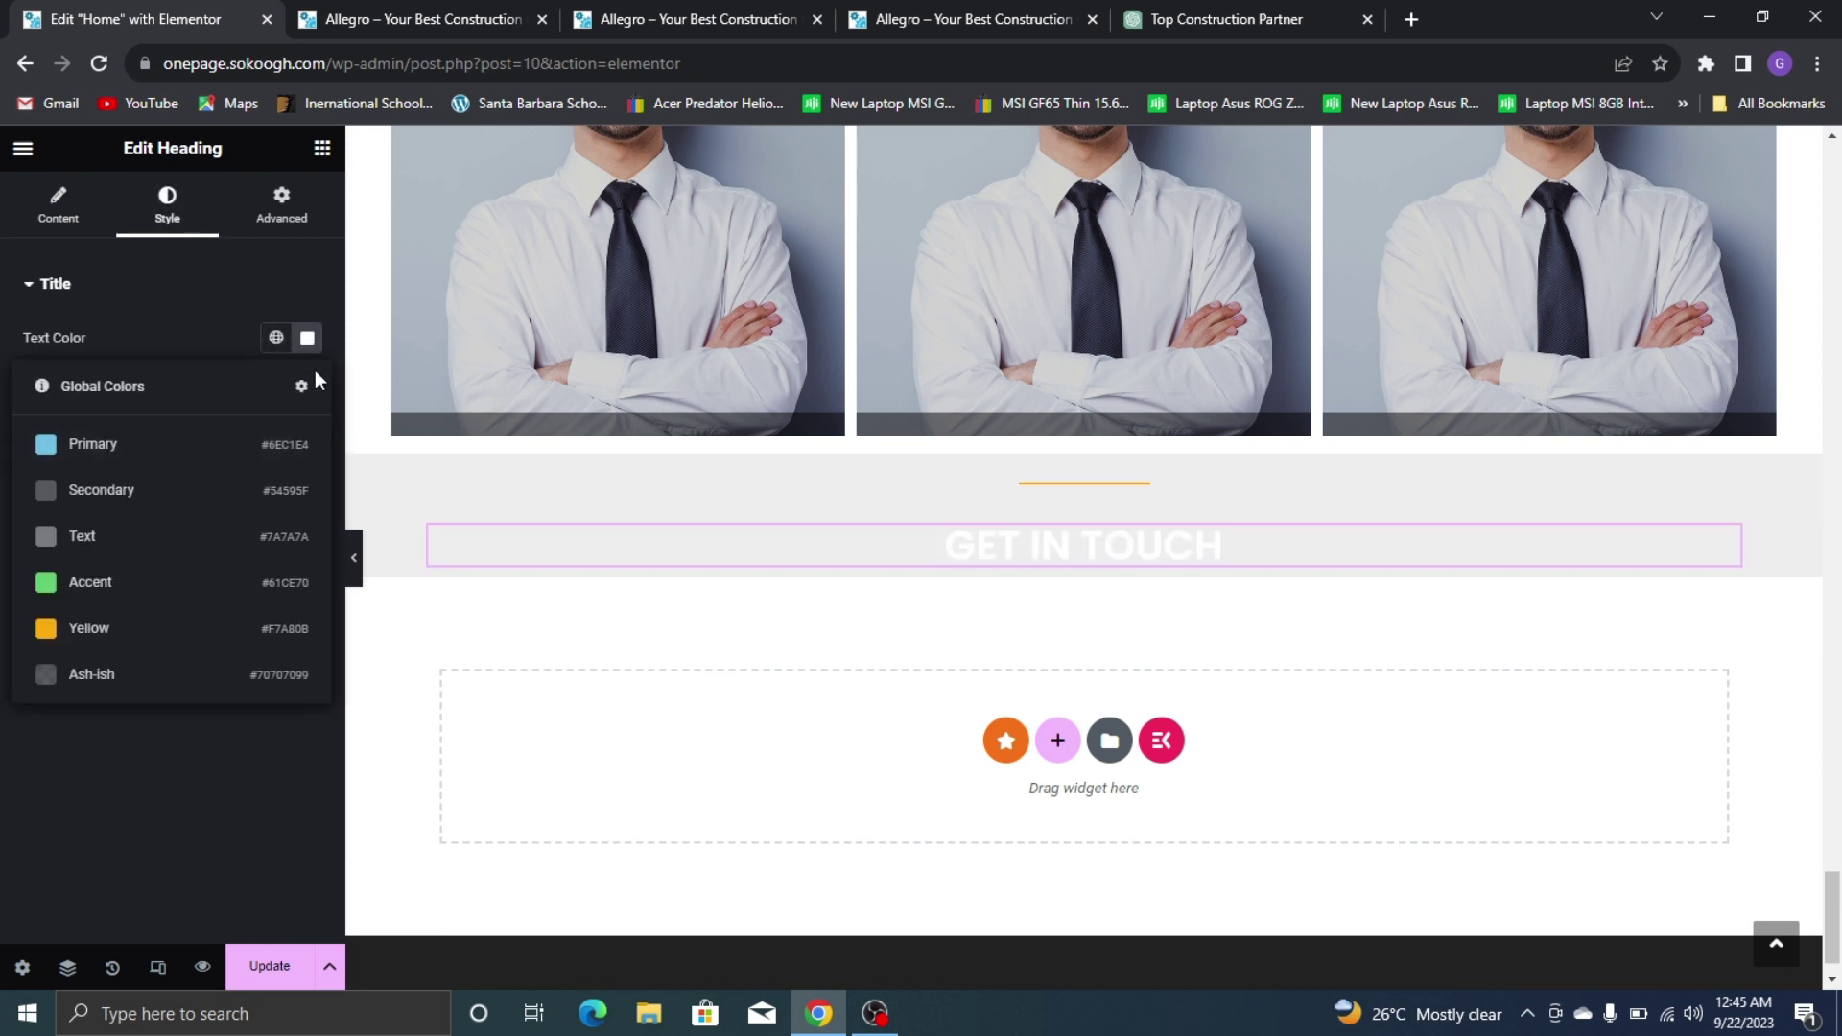
{"action": "left_click", "coordinate": [307, 338]}
{"action": "left_click_drag", "start_coordinate": [255, 501], "coordinate": [470, 645]}
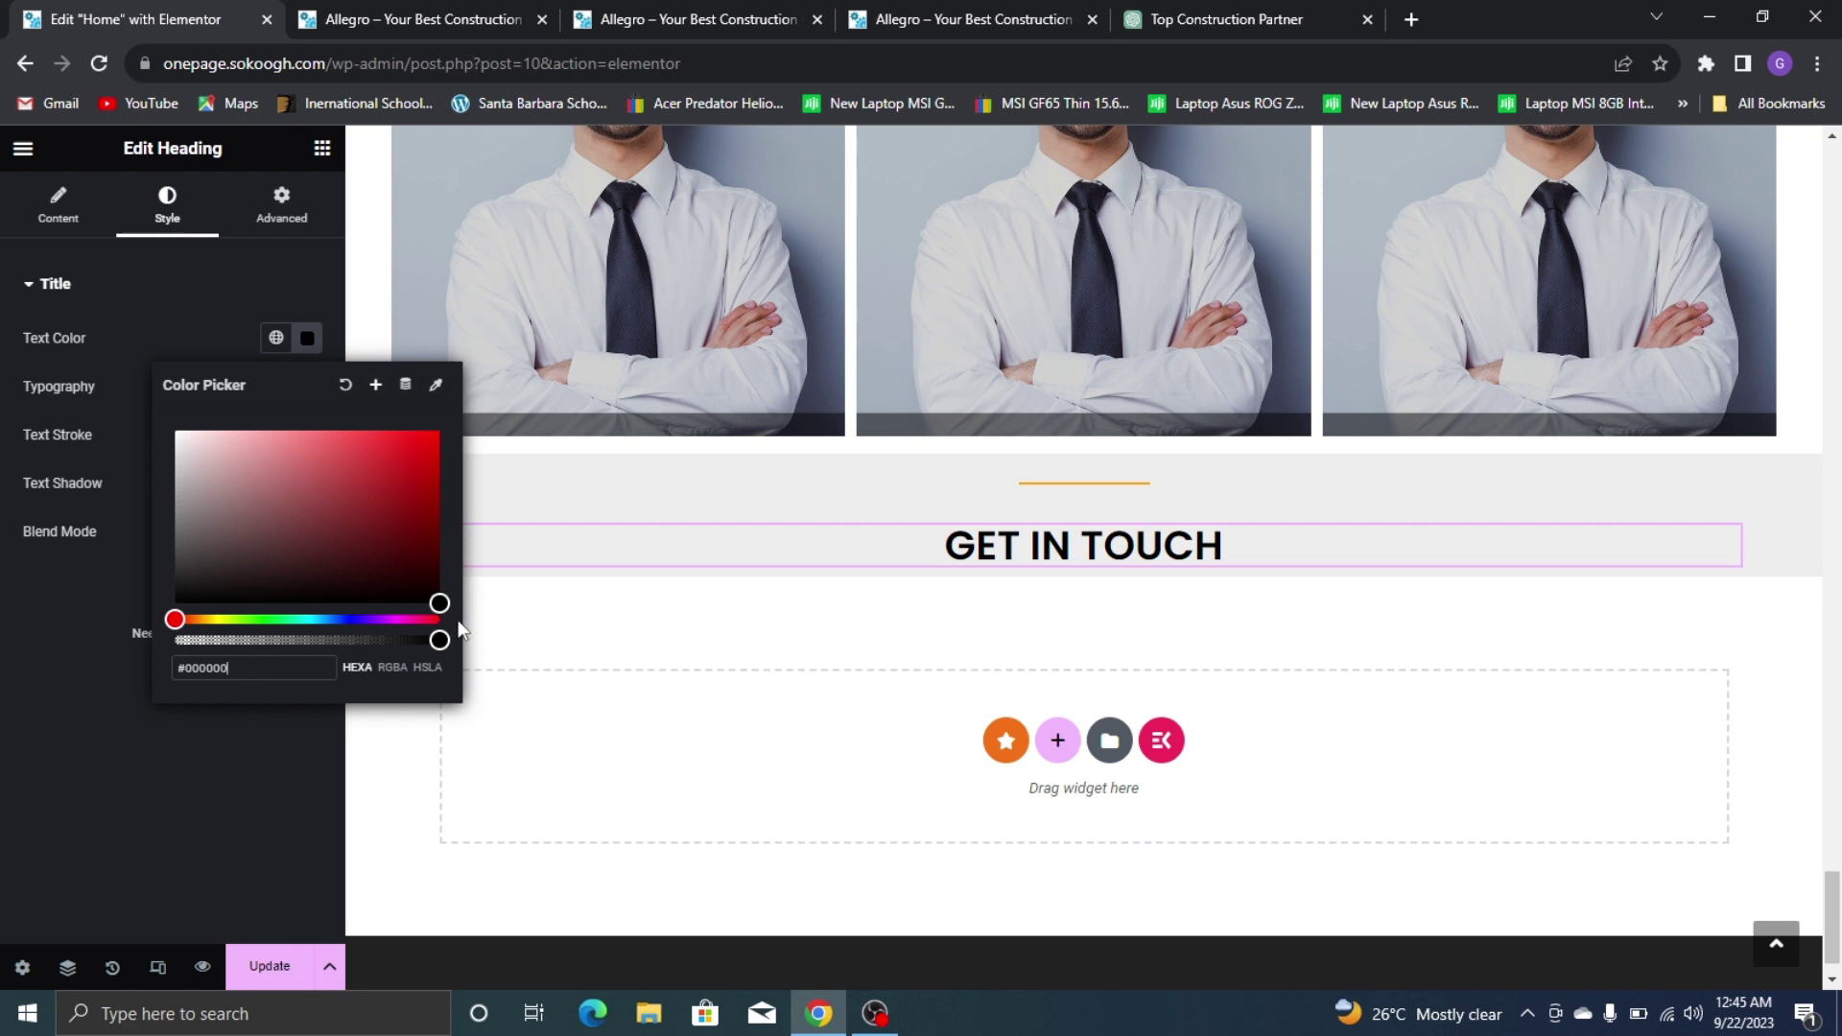
{"action": "left_click", "coordinate": [49, 816]}
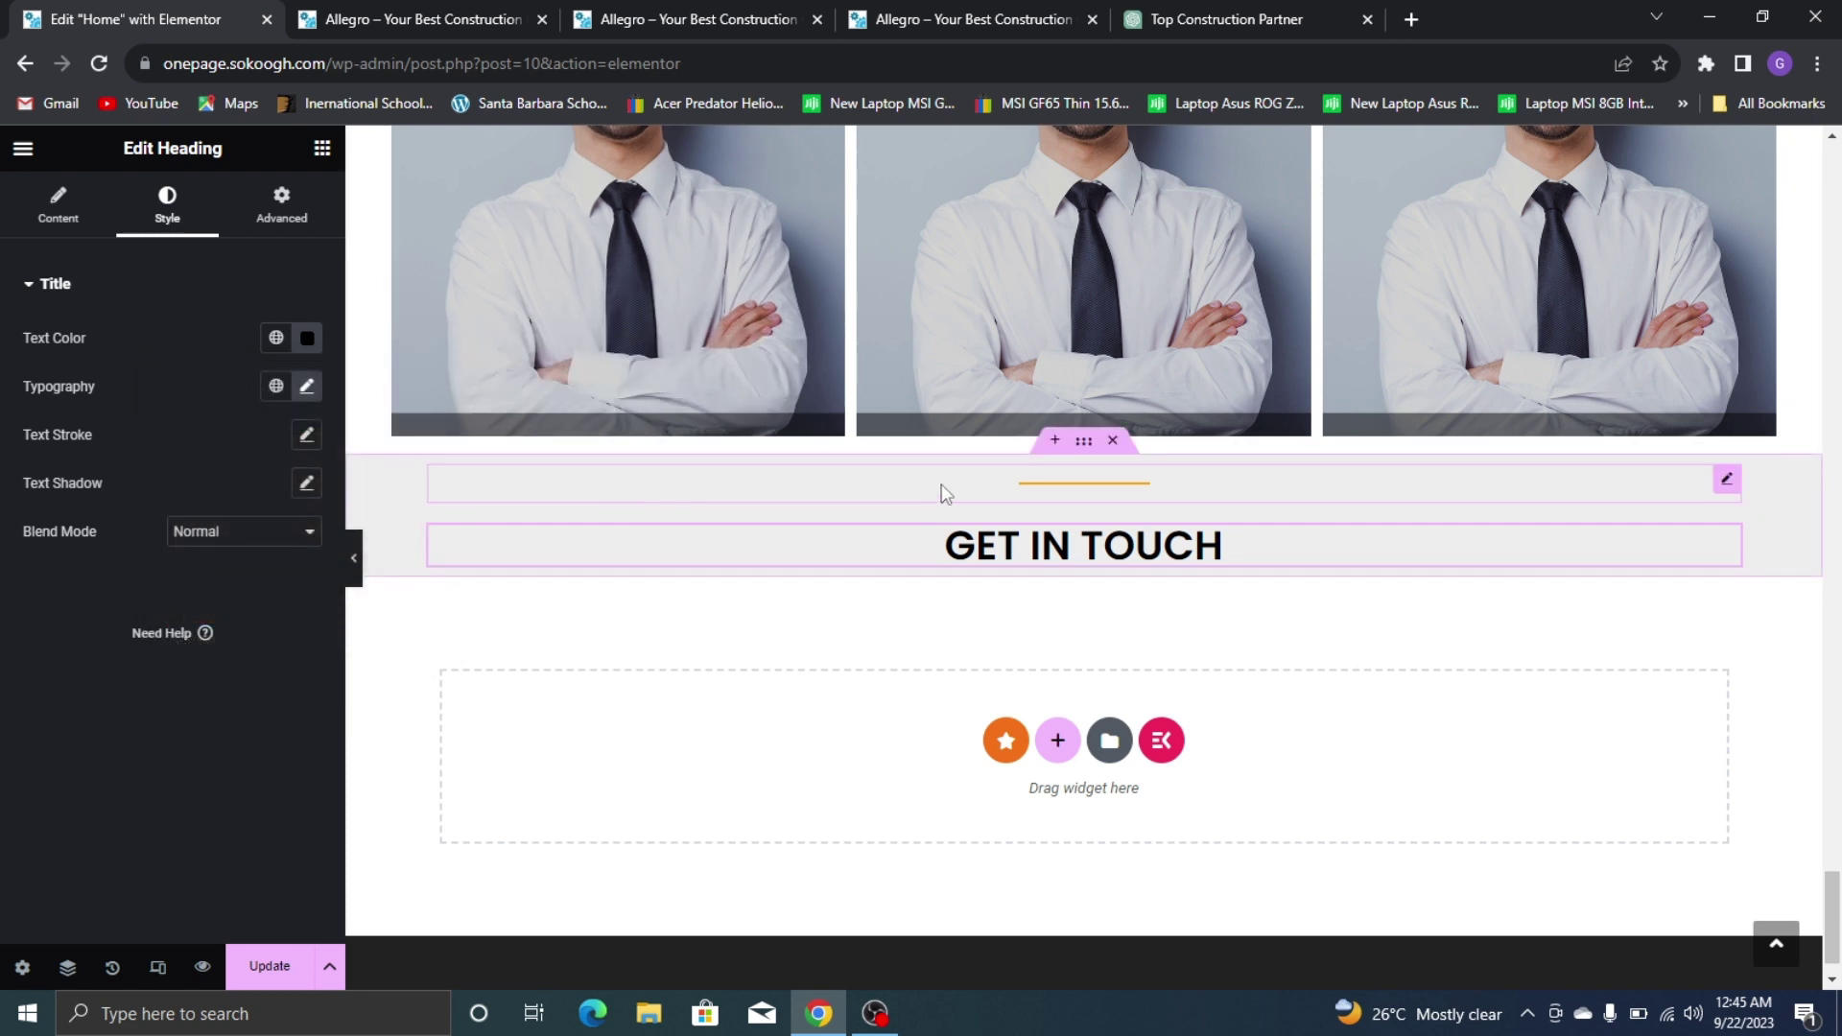
Set the GET IN TOUCH section's gaps to 0
{"action": "left_click", "coordinate": [1092, 448]}
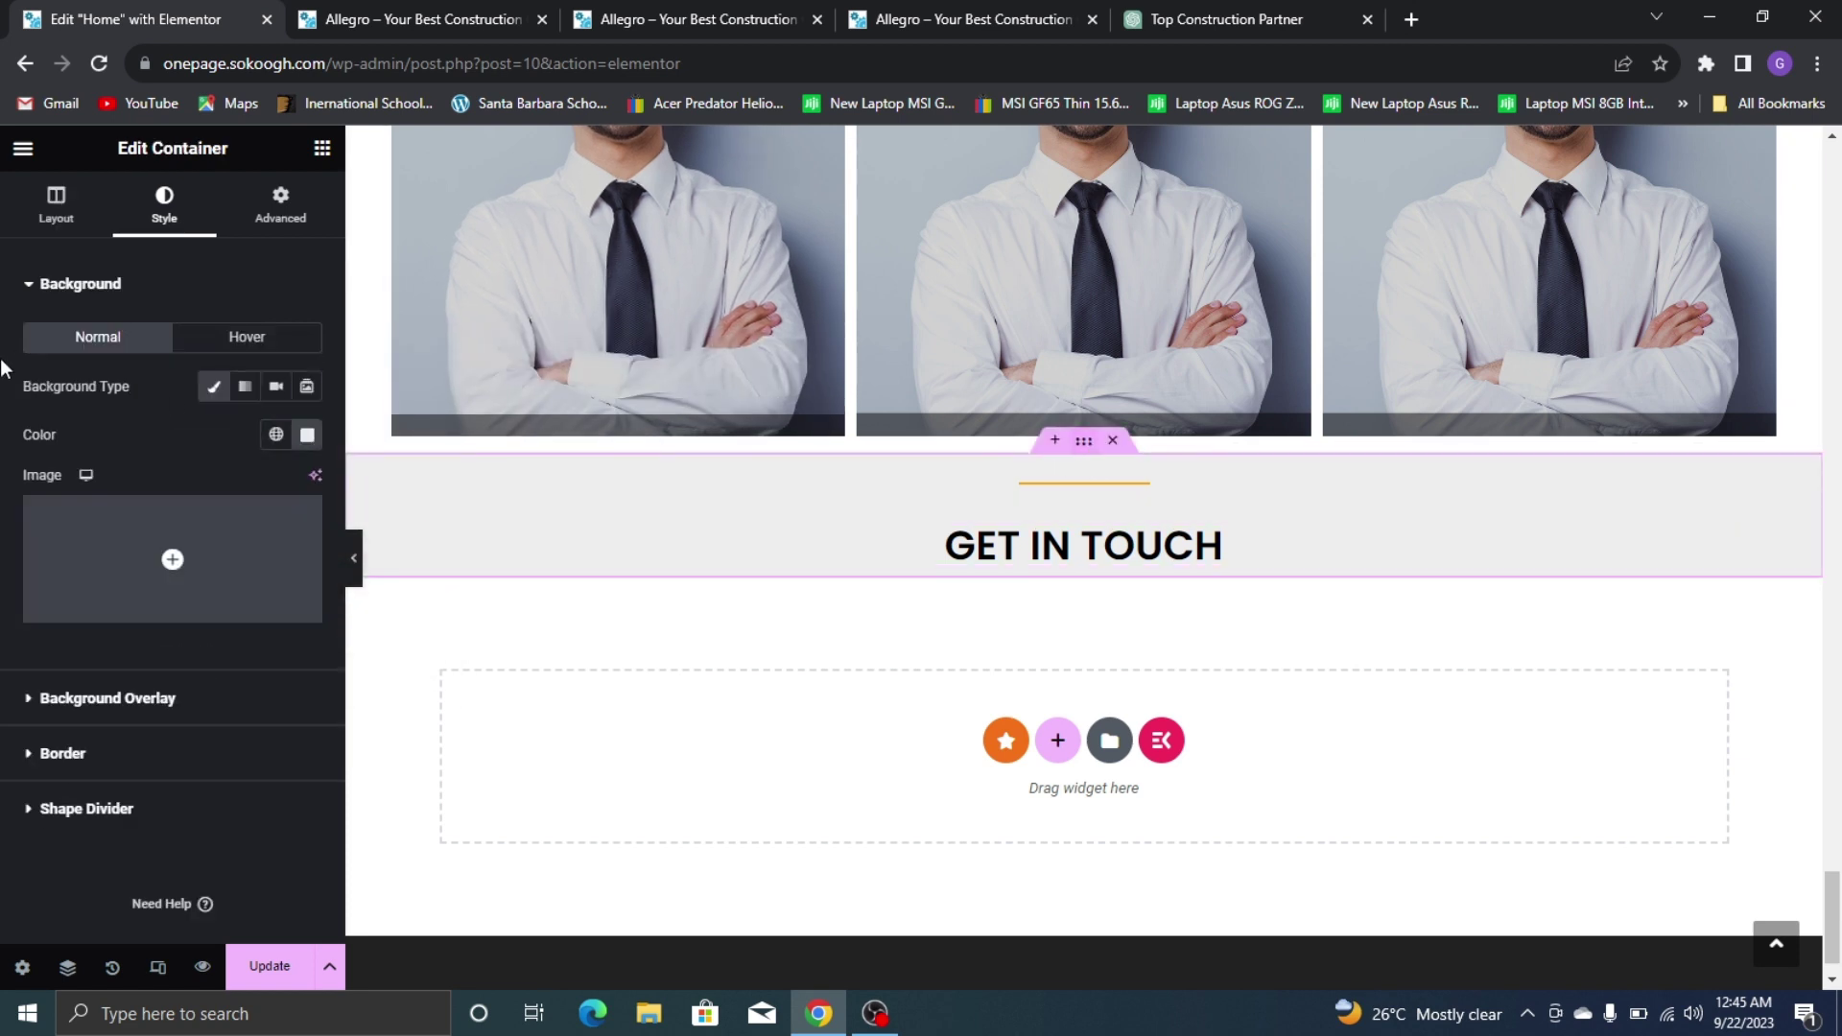
{"action": "left_click", "coordinate": [55, 202]}
{"action": "scroll", "coordinate": [204, 662], "scroll_direction": "down", "scroll_amount": 2}
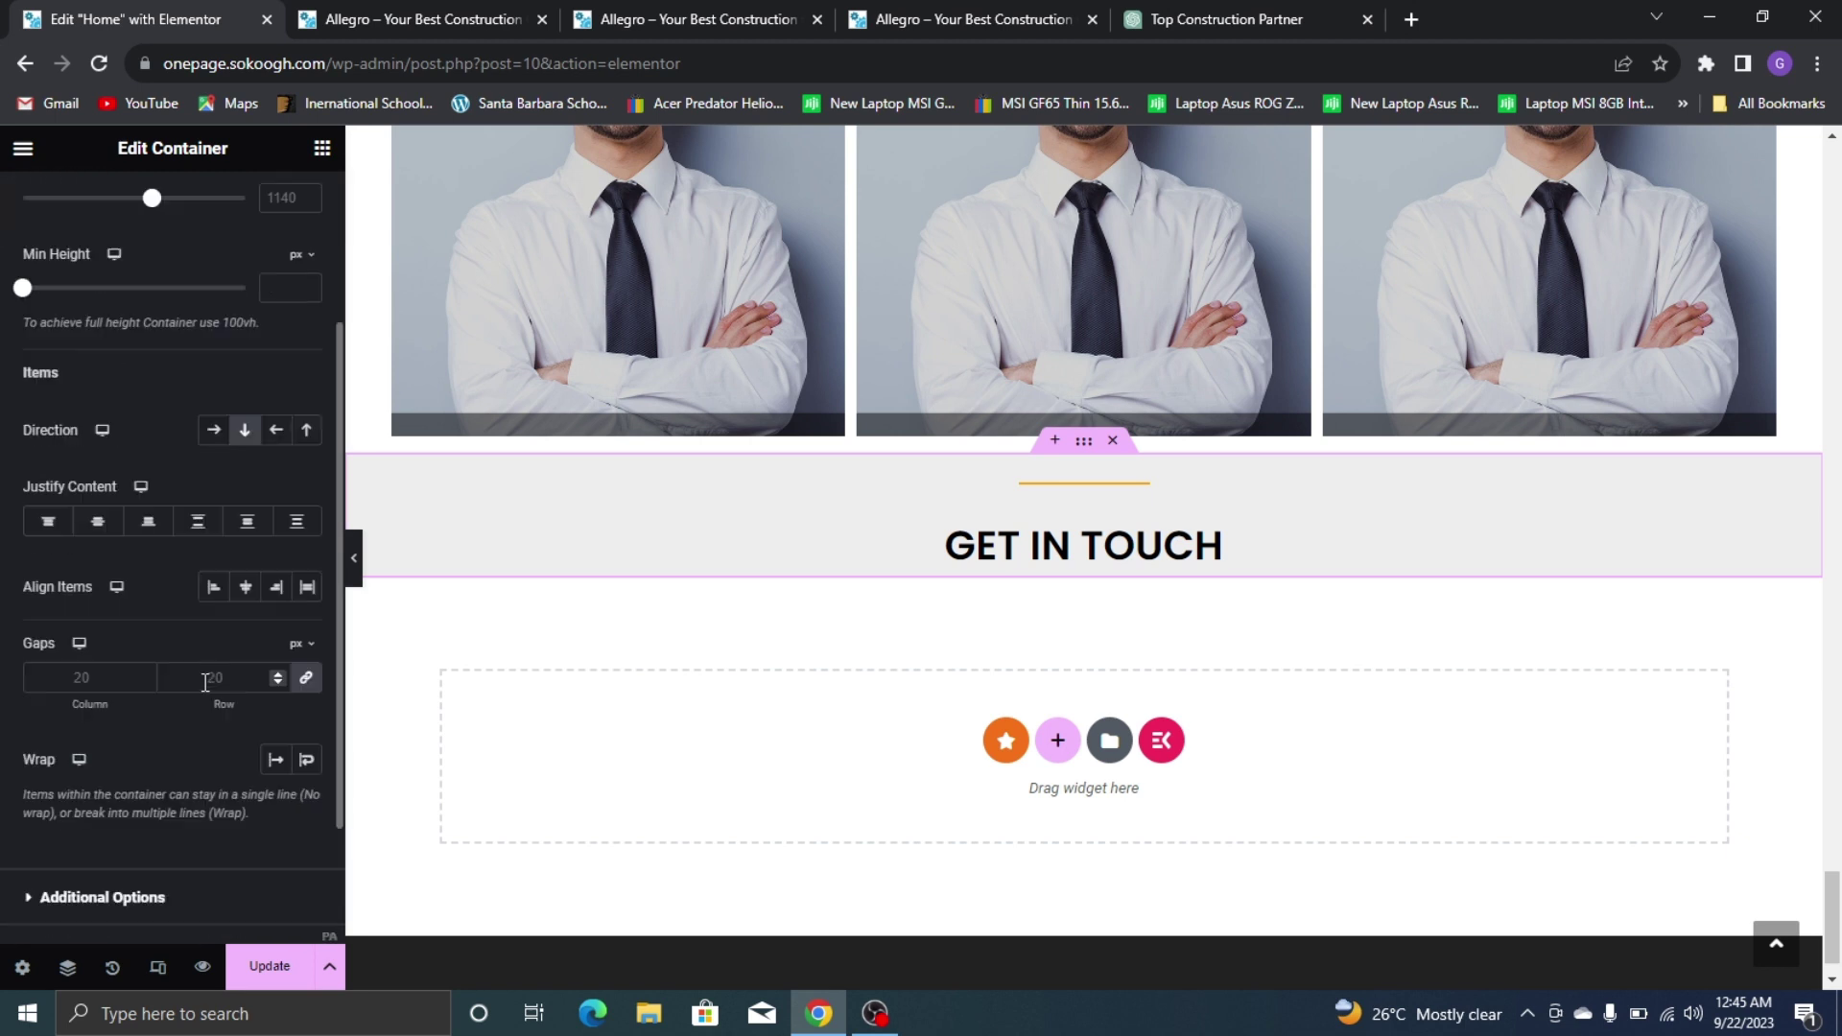
{"action": "left_click", "coordinate": [278, 681]}
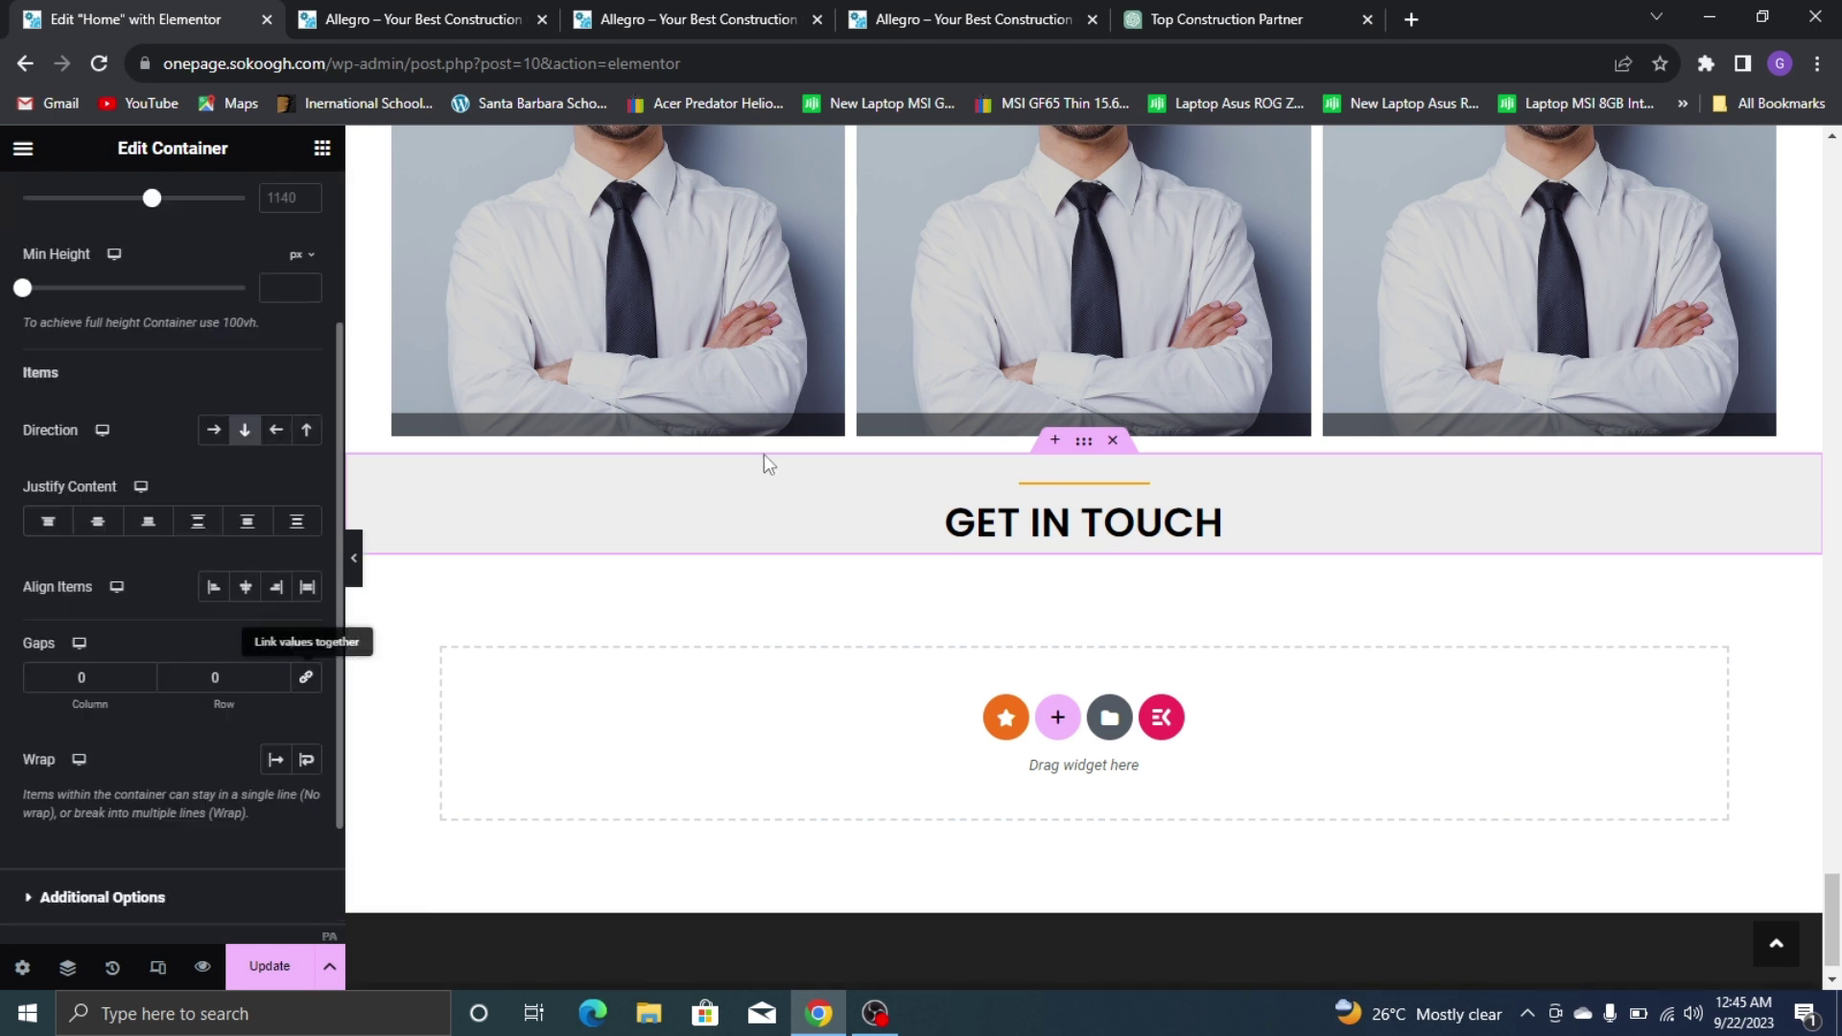
Add a Text Editor paragraph below the GET IN TOUCH heading
{"action": "left_click", "coordinate": [389, 12]}
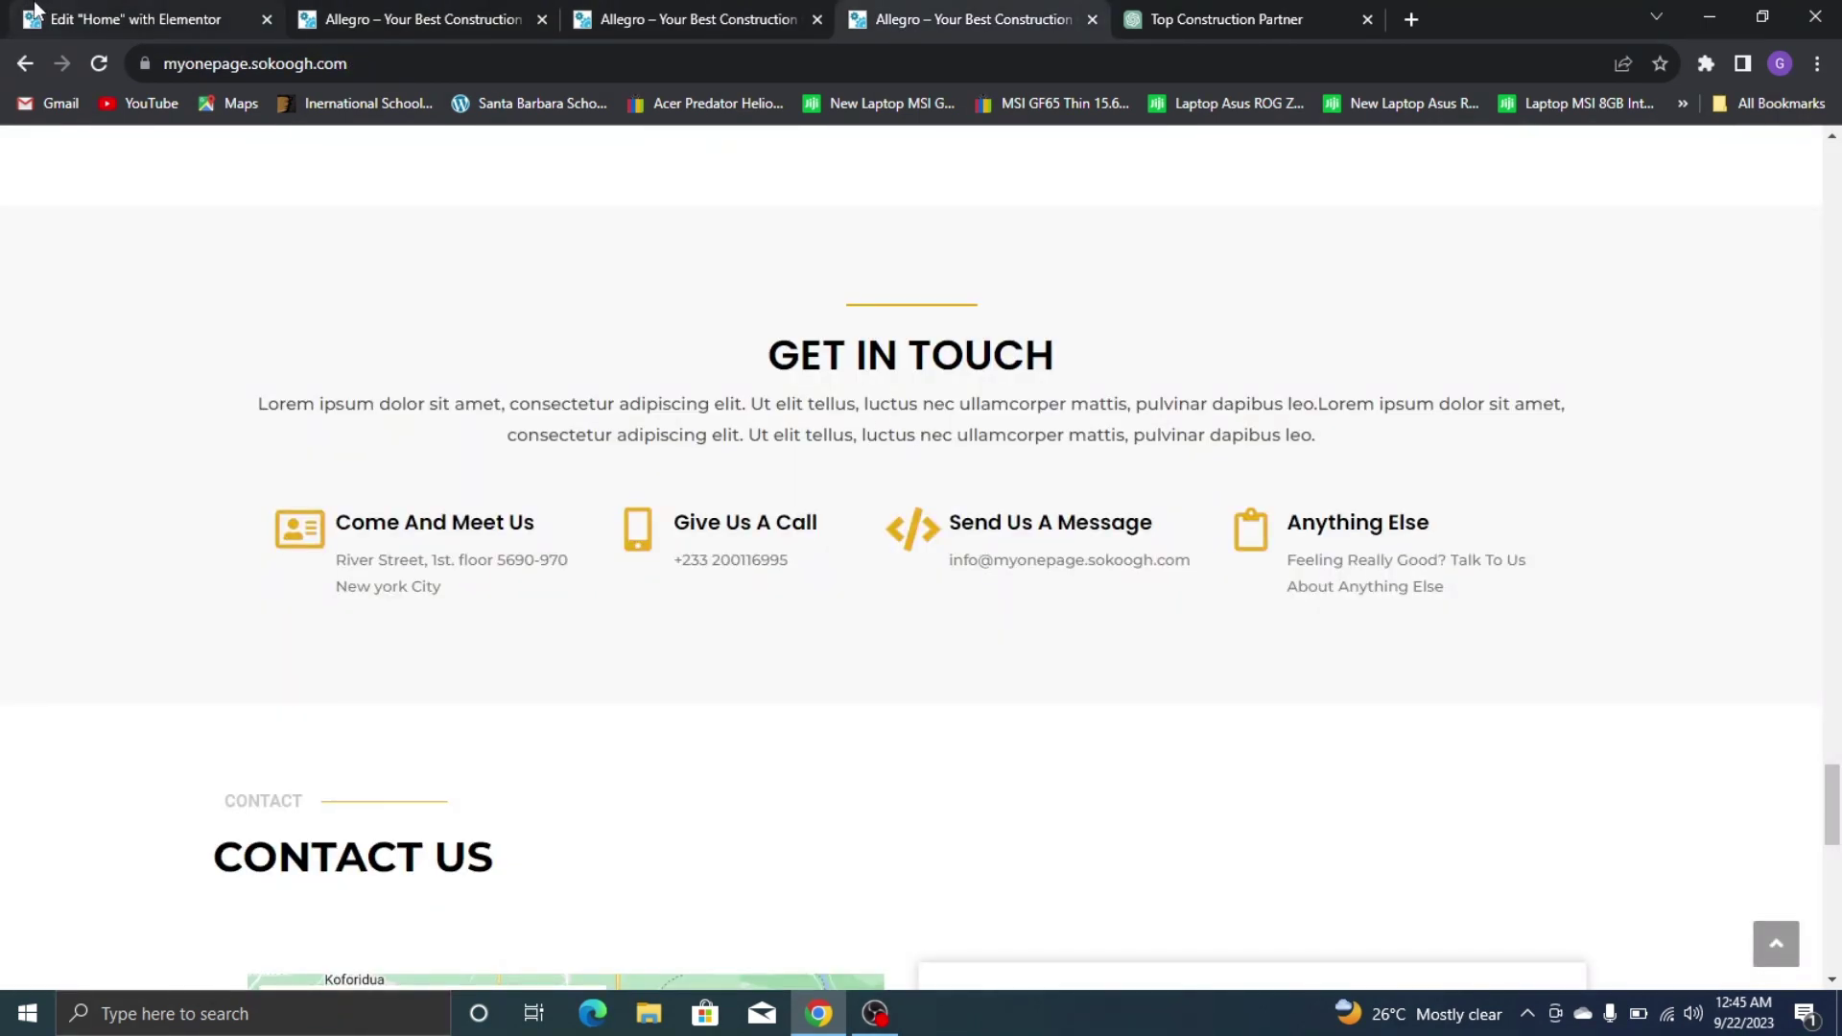
{"action": "left_click", "coordinate": [172, 13]}
{"action": "left_click", "coordinate": [322, 148]}
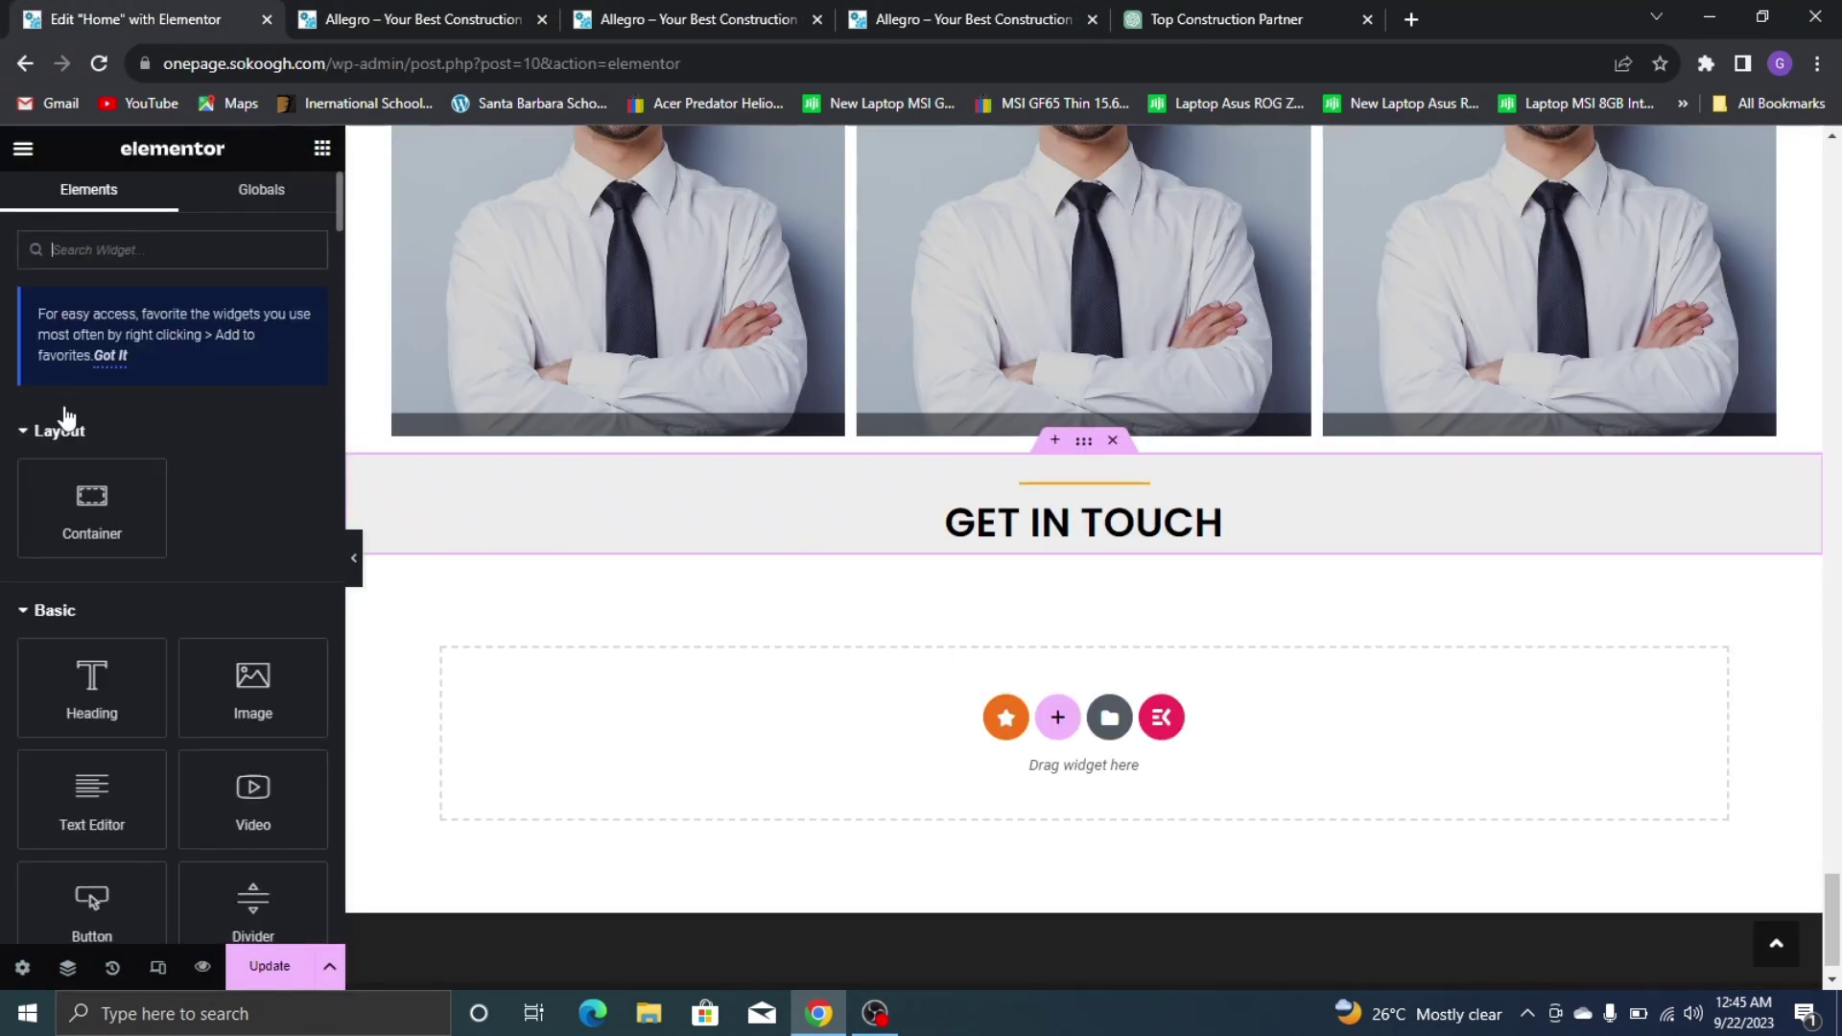
{"action": "left_click_drag", "start_coordinate": [92, 799], "coordinate": [1050, 545]}
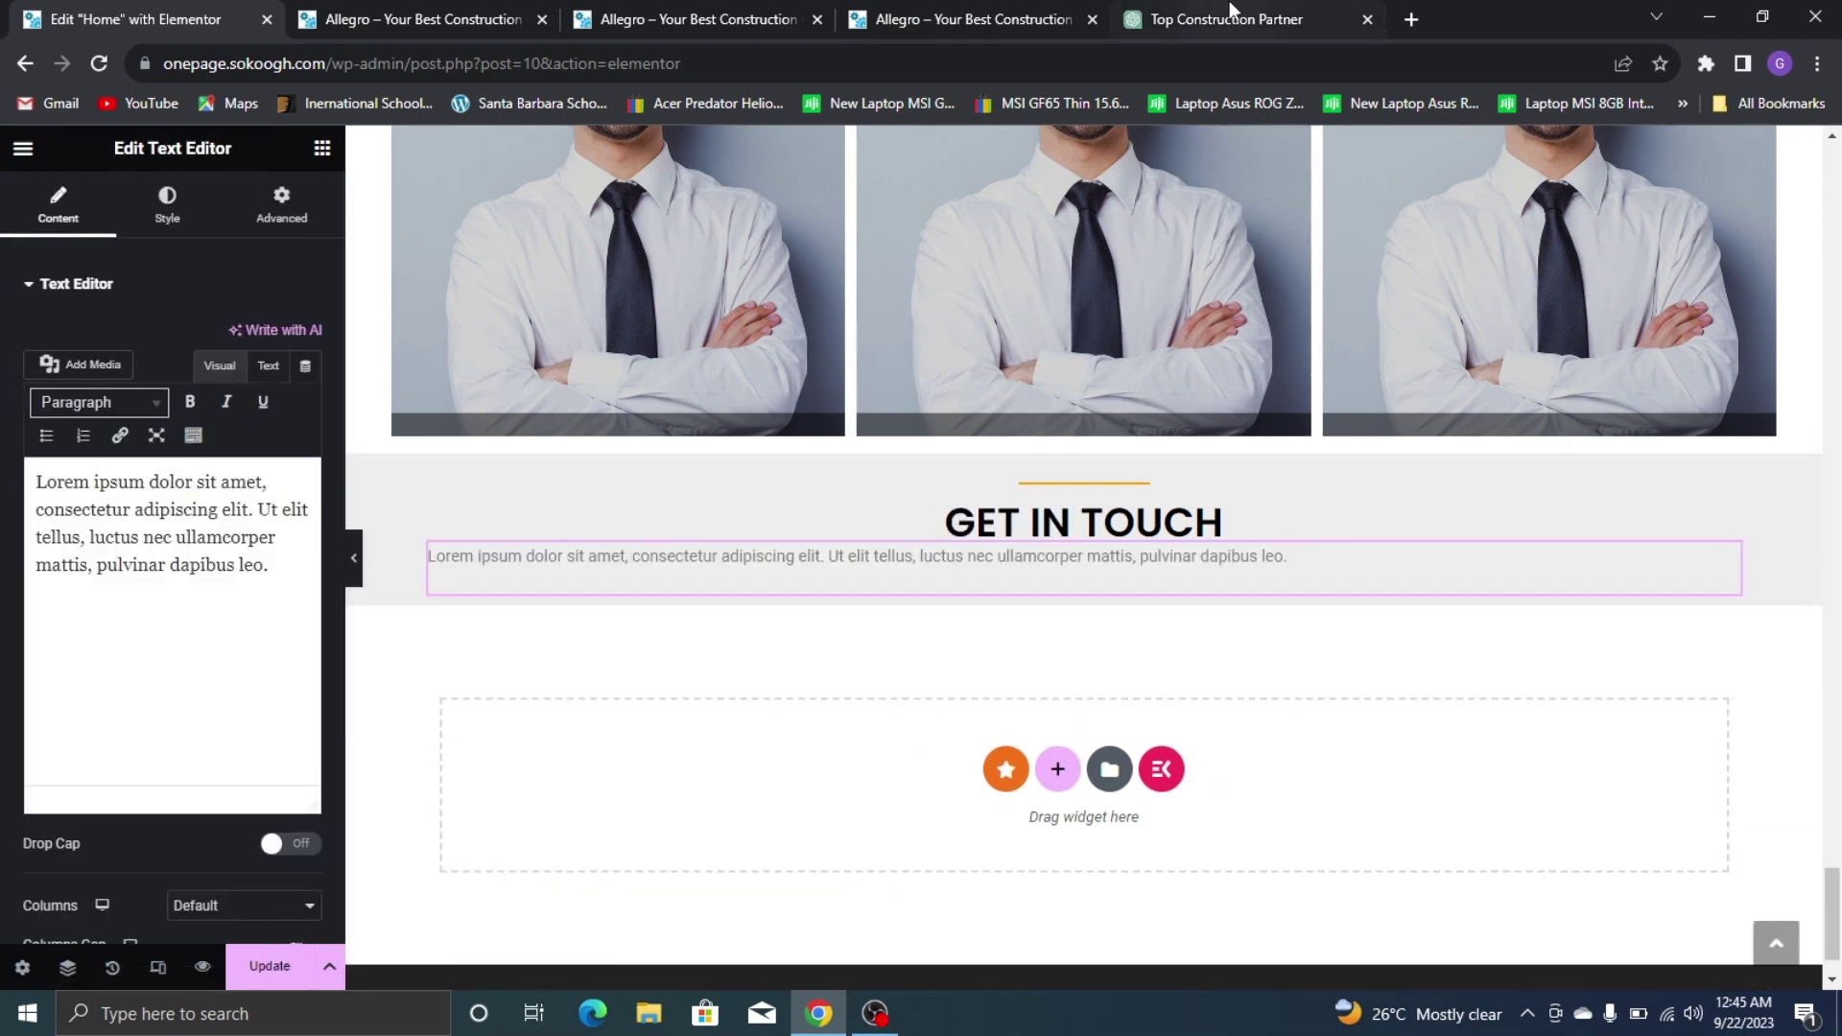
{"action": "left_click", "coordinate": [1233, 18]}
Ask ChatGPT for a short get-in-touch description and copy the 'Ready to take the next step?' reply
{"action": "left_click", "coordinate": [964, 898]}
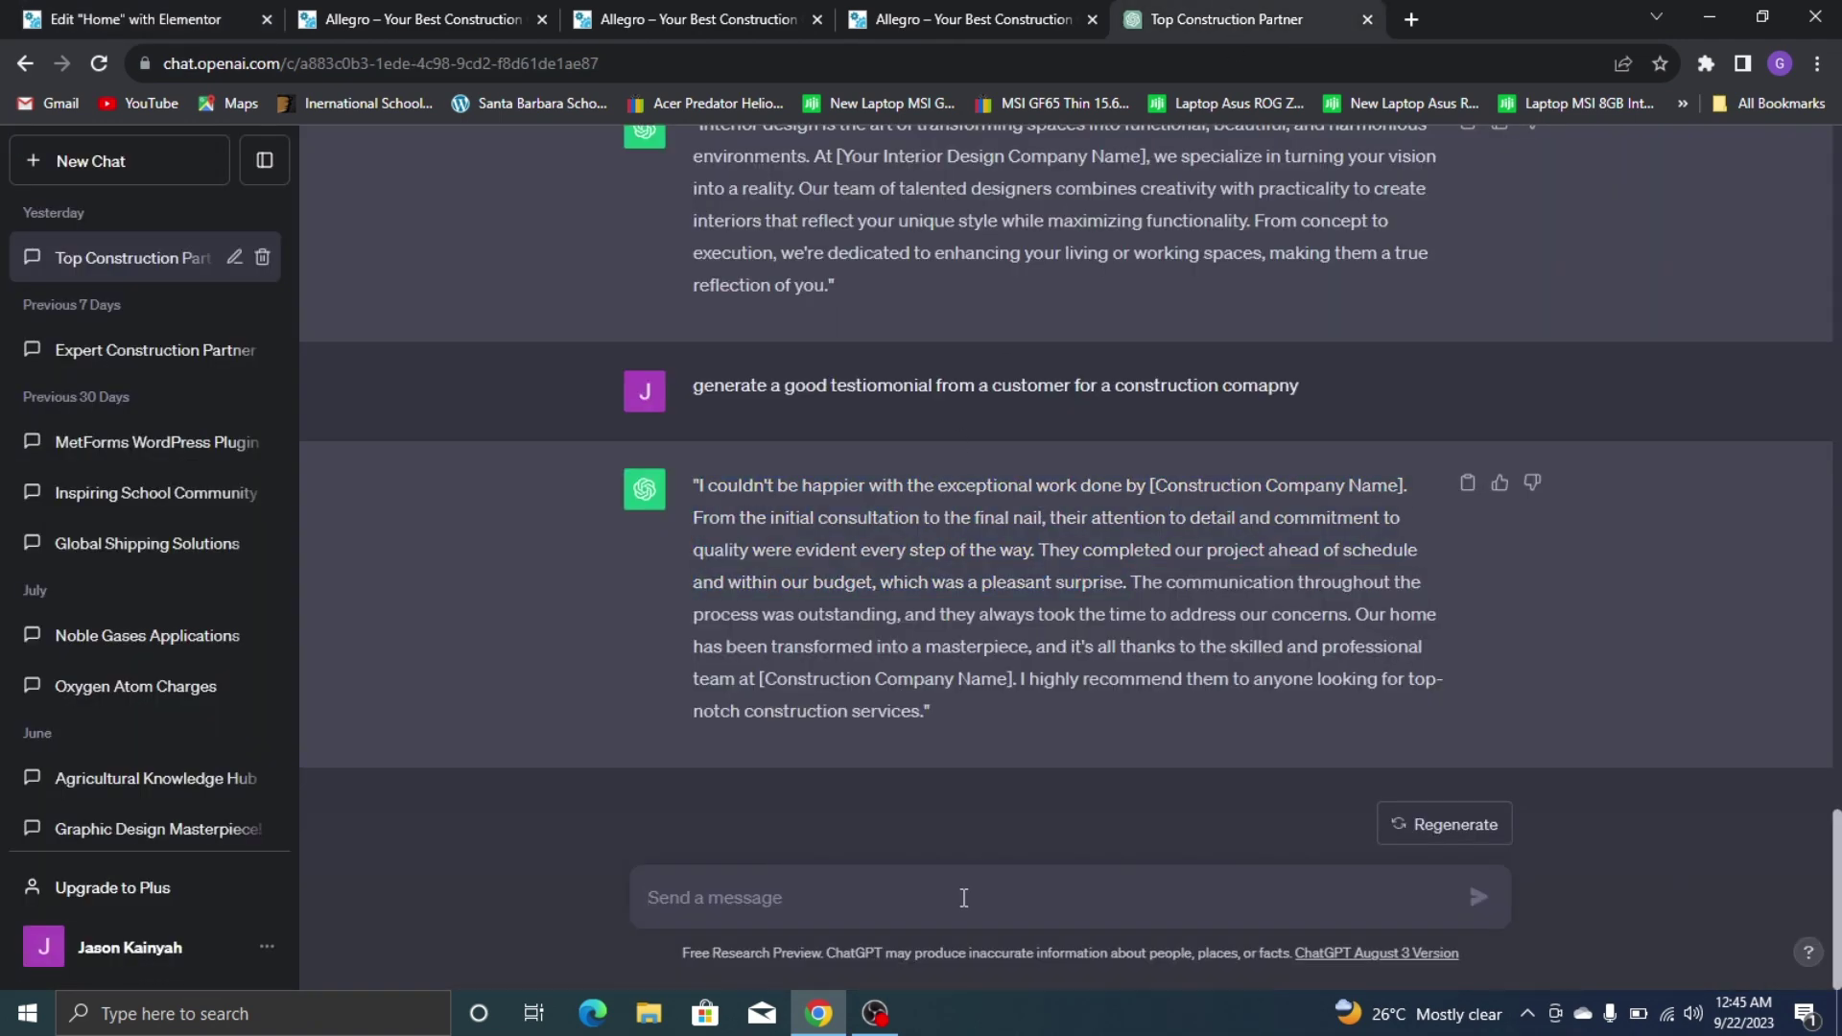
{"action": "type", "text": "ge"}
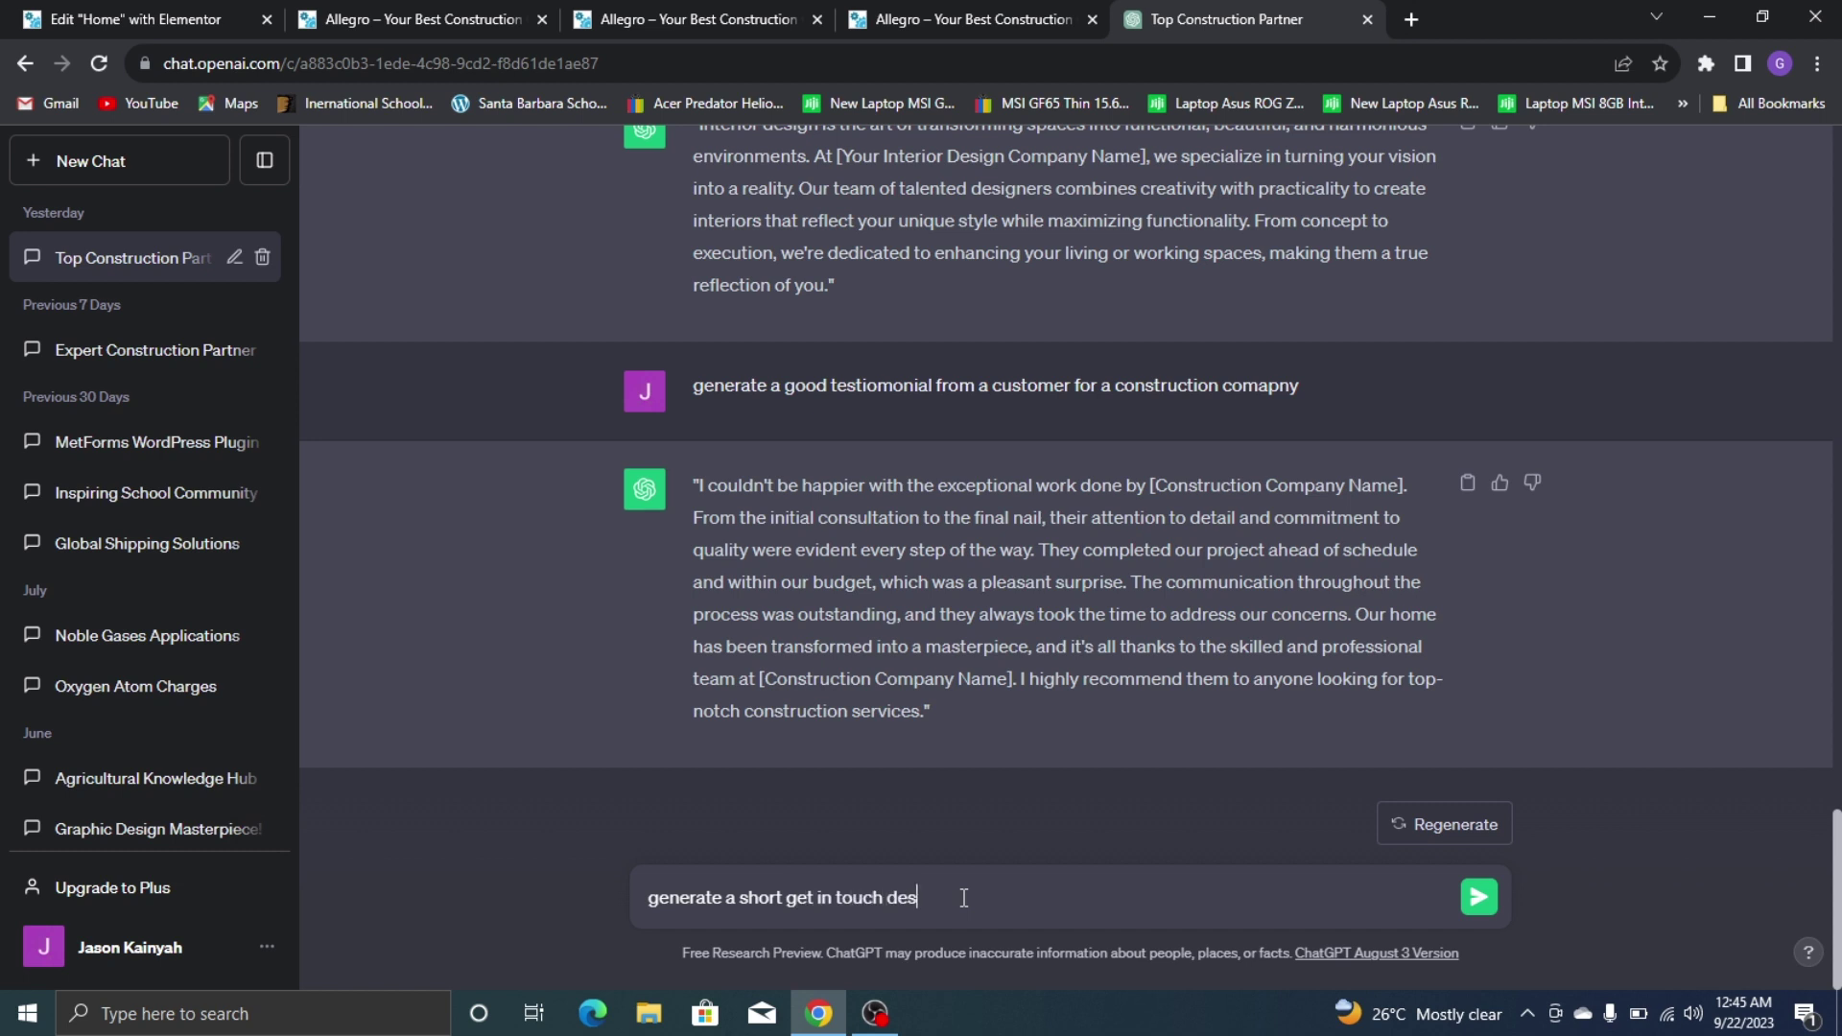
{"action": "key", "text": "Return"}
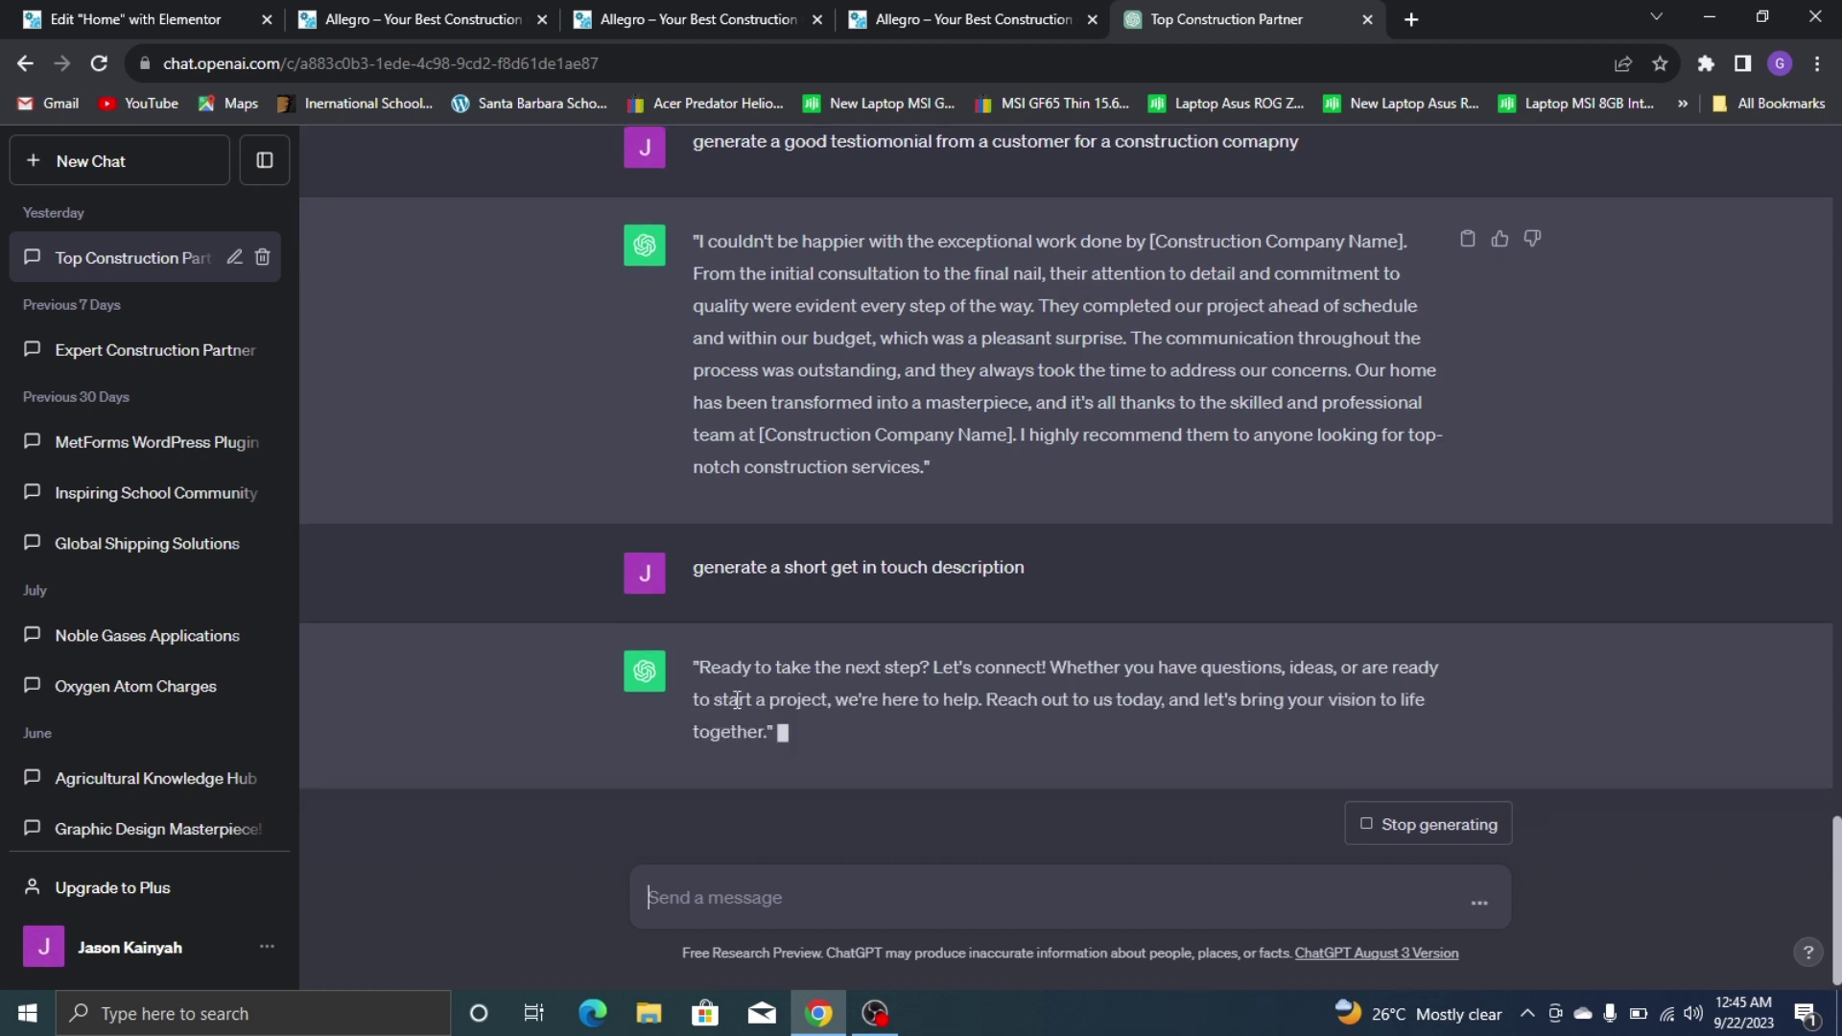
{"action": "left_click_drag", "start_coordinate": [699, 647], "coordinate": [766, 712]}
{"action": "right_click", "coordinate": [747, 684]}
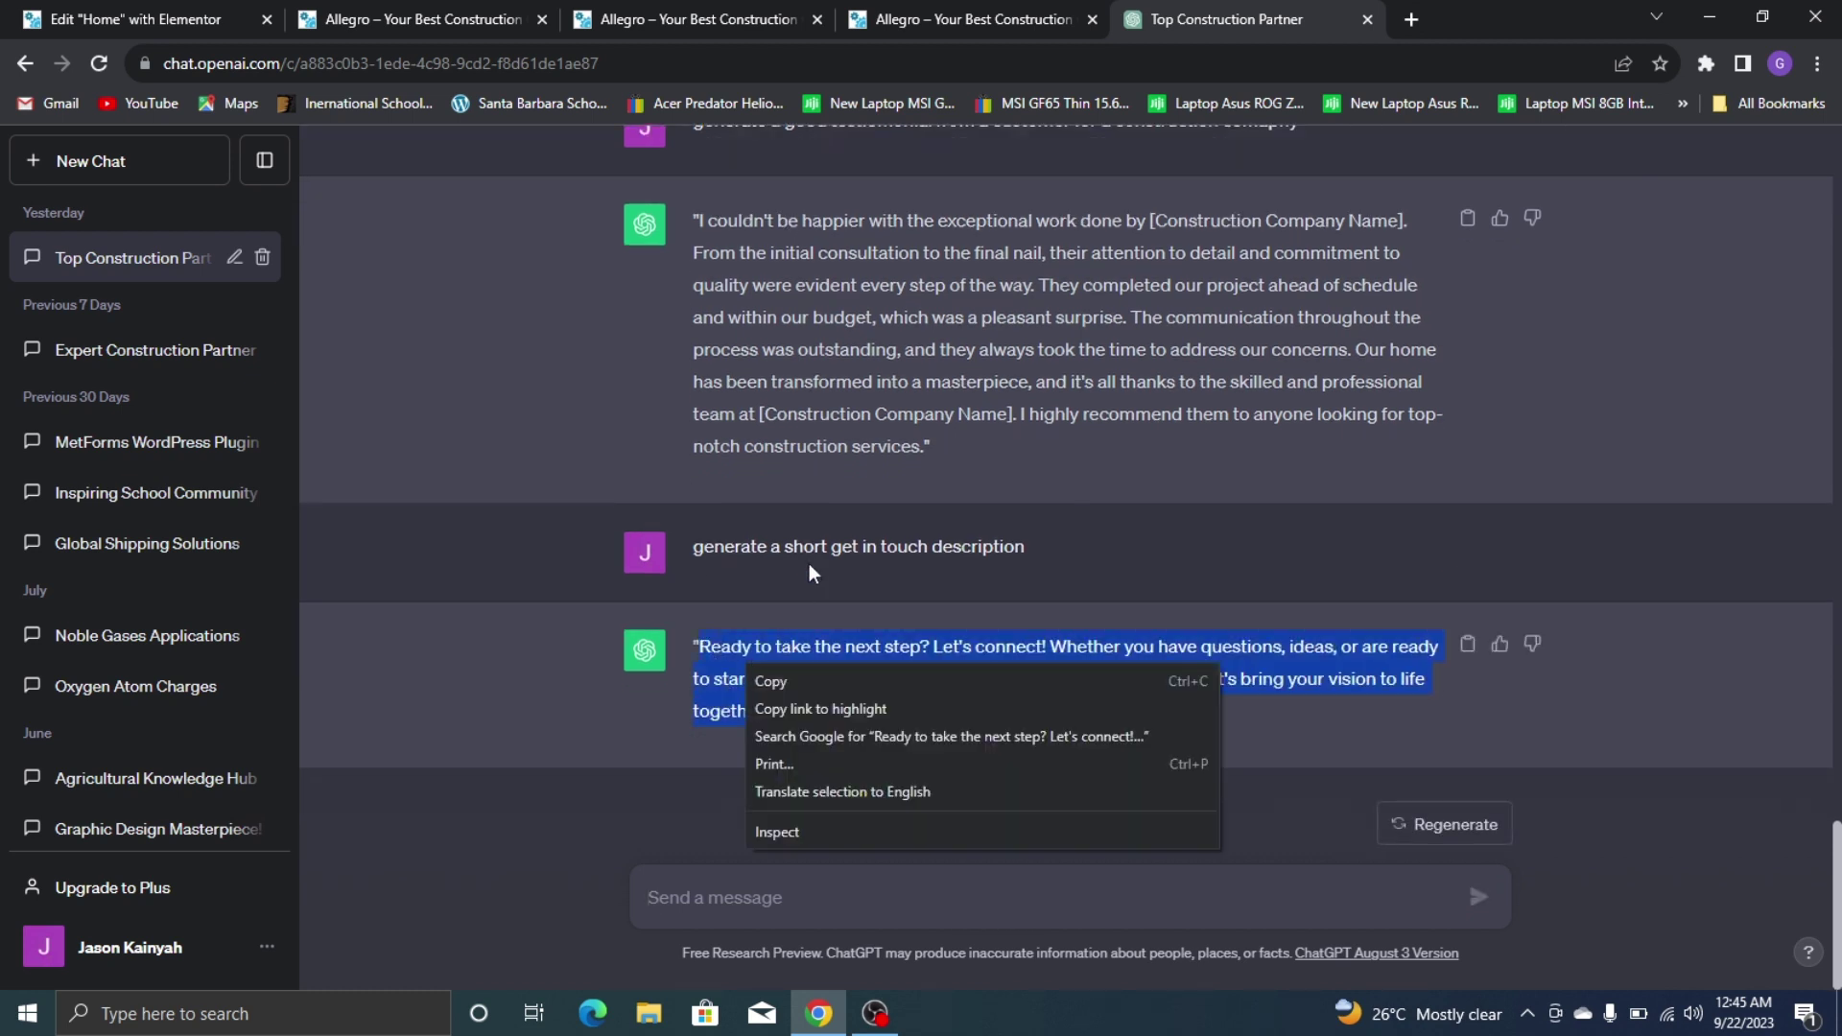
{"action": "left_click", "coordinate": [821, 685]}
{"action": "left_click", "coordinate": [134, 19]}
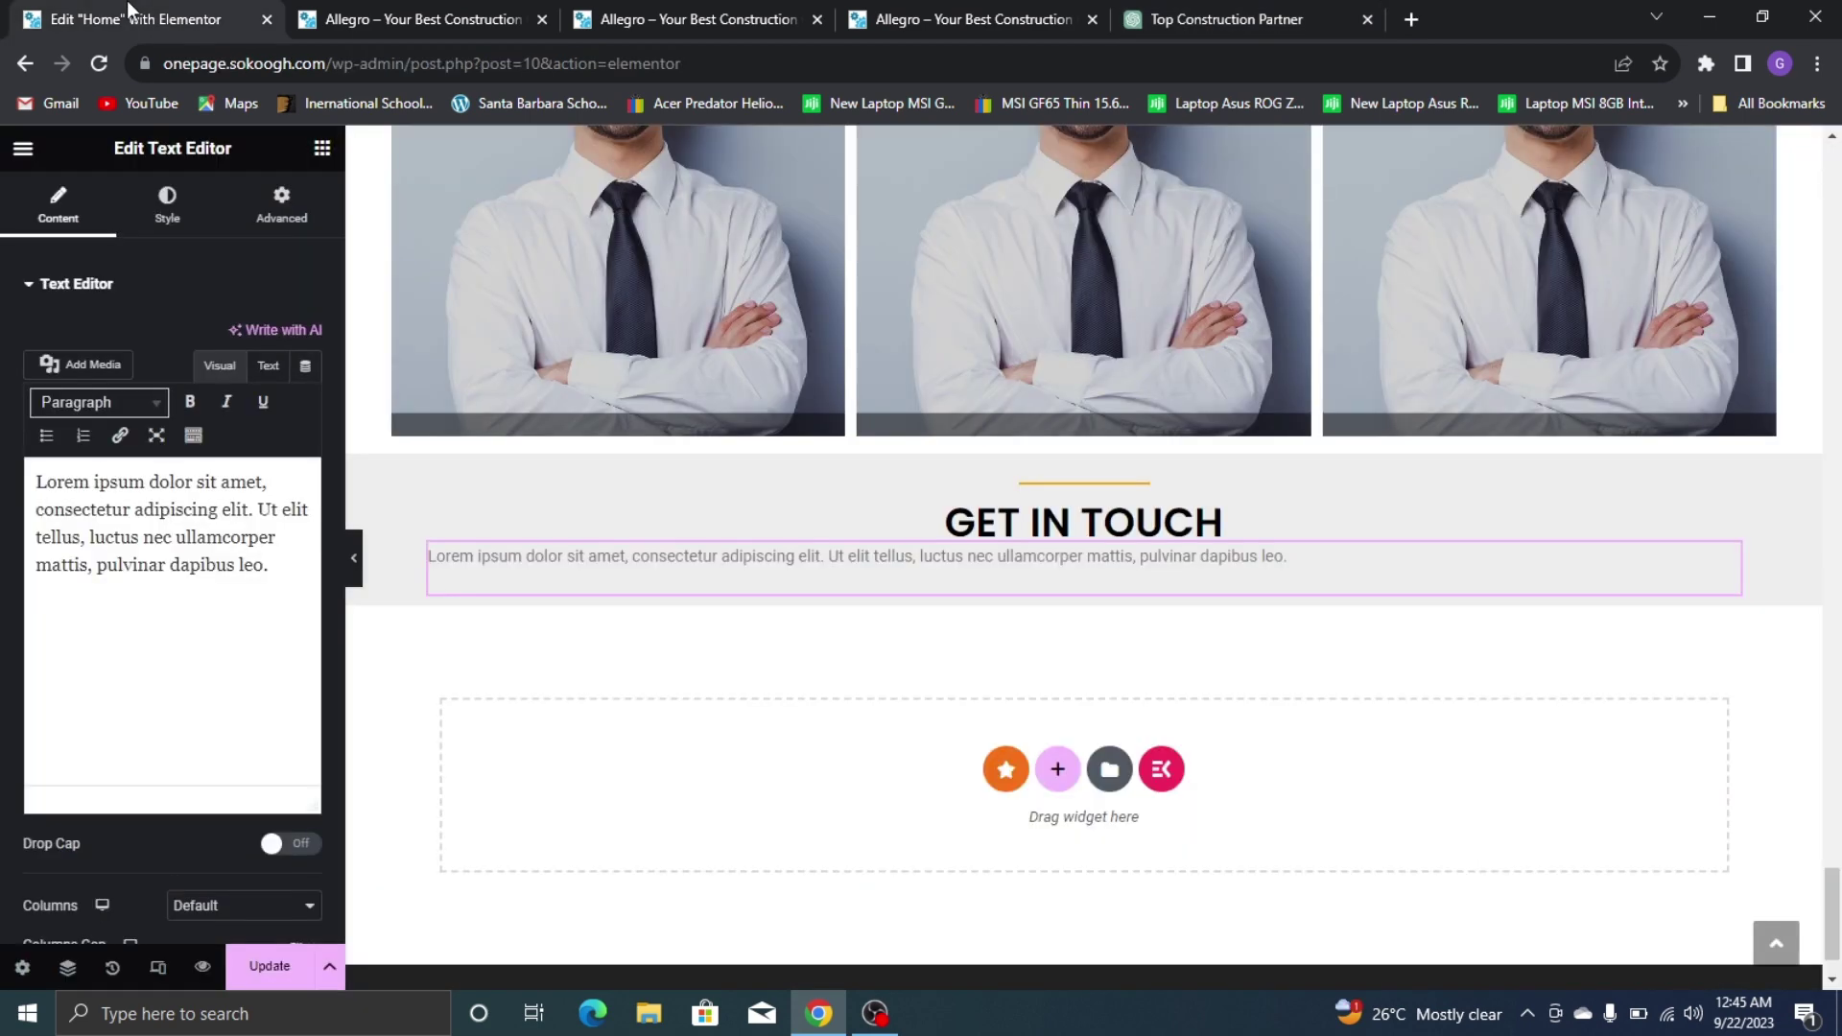
Paste the 'Ready to take the next step?' blurb over the Lorem ipsum placeholder paragraph
{"action": "triple_click", "coordinate": [178, 538]}
{"action": "right_click", "coordinate": [175, 536]}
{"action": "left_click", "coordinate": [261, 648]}
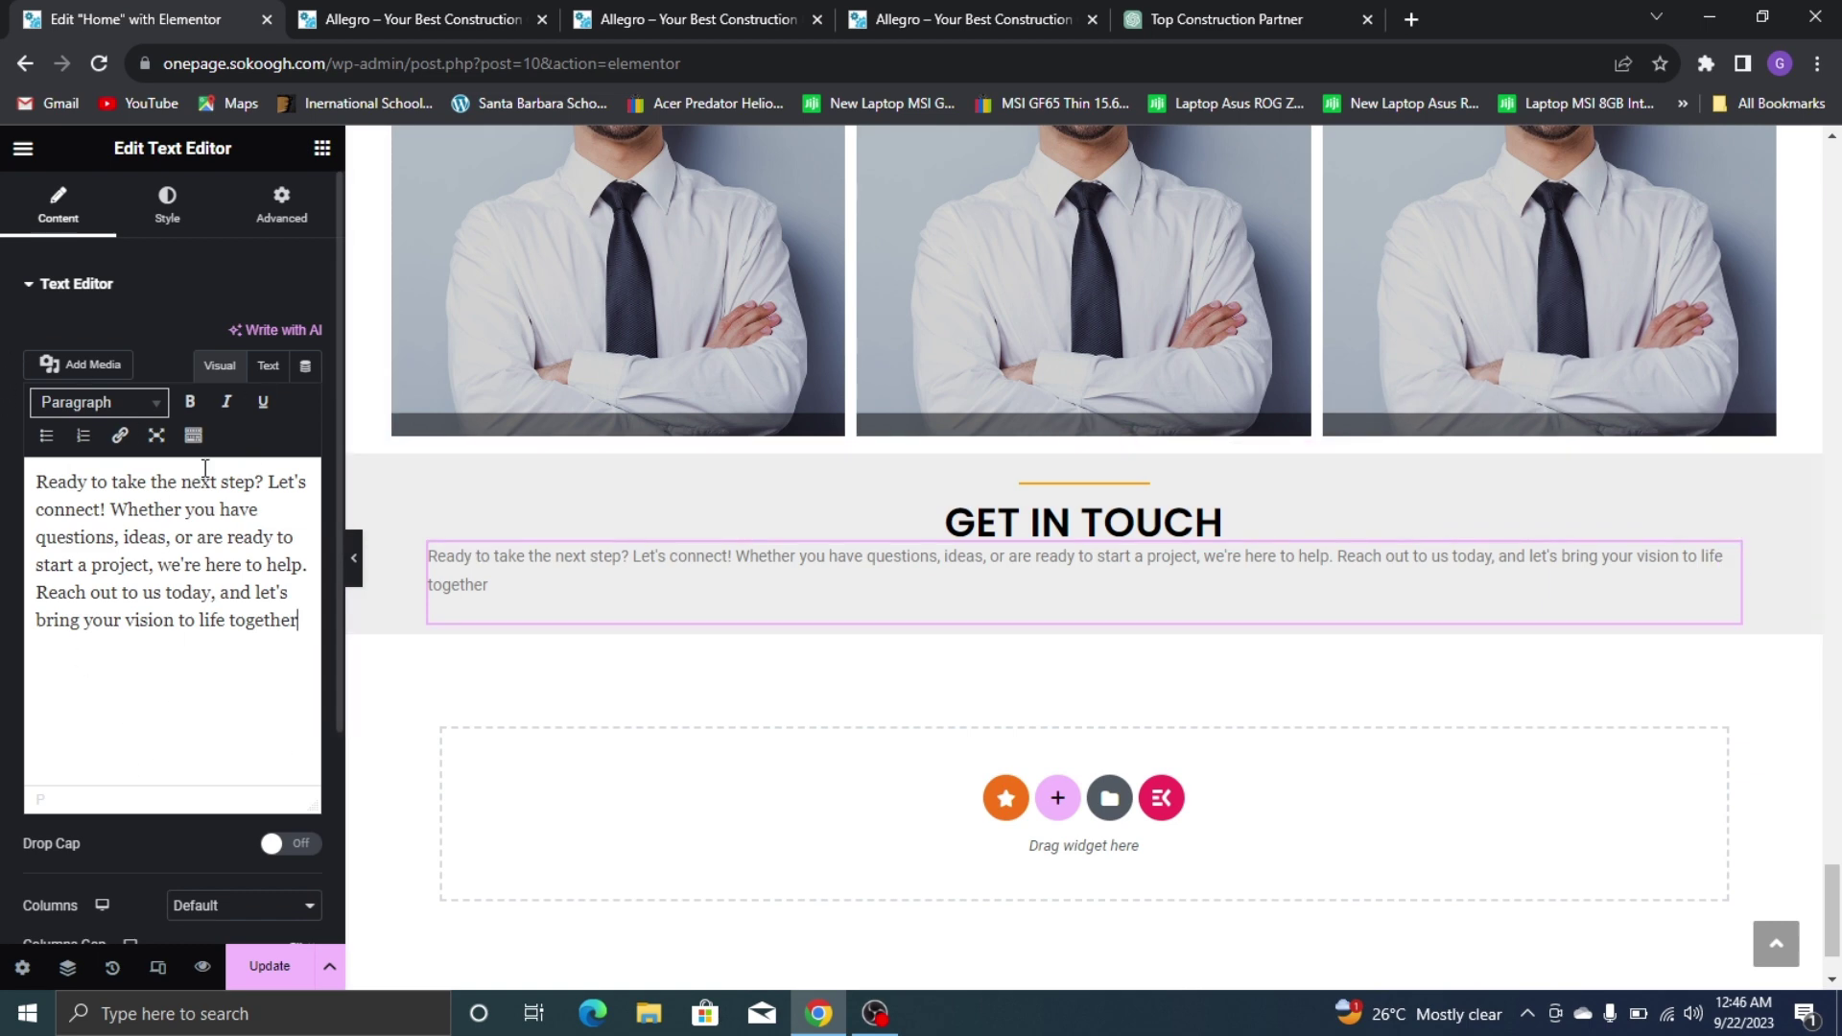
{"action": "left_click", "coordinate": [1211, 19]}
Ask ChatGPT for a longer version and copy the 'We'd love to hear from you…' reply through 'together'
{"action": "left_click", "coordinate": [939, 891]}
{"action": "type", "text": "i"}
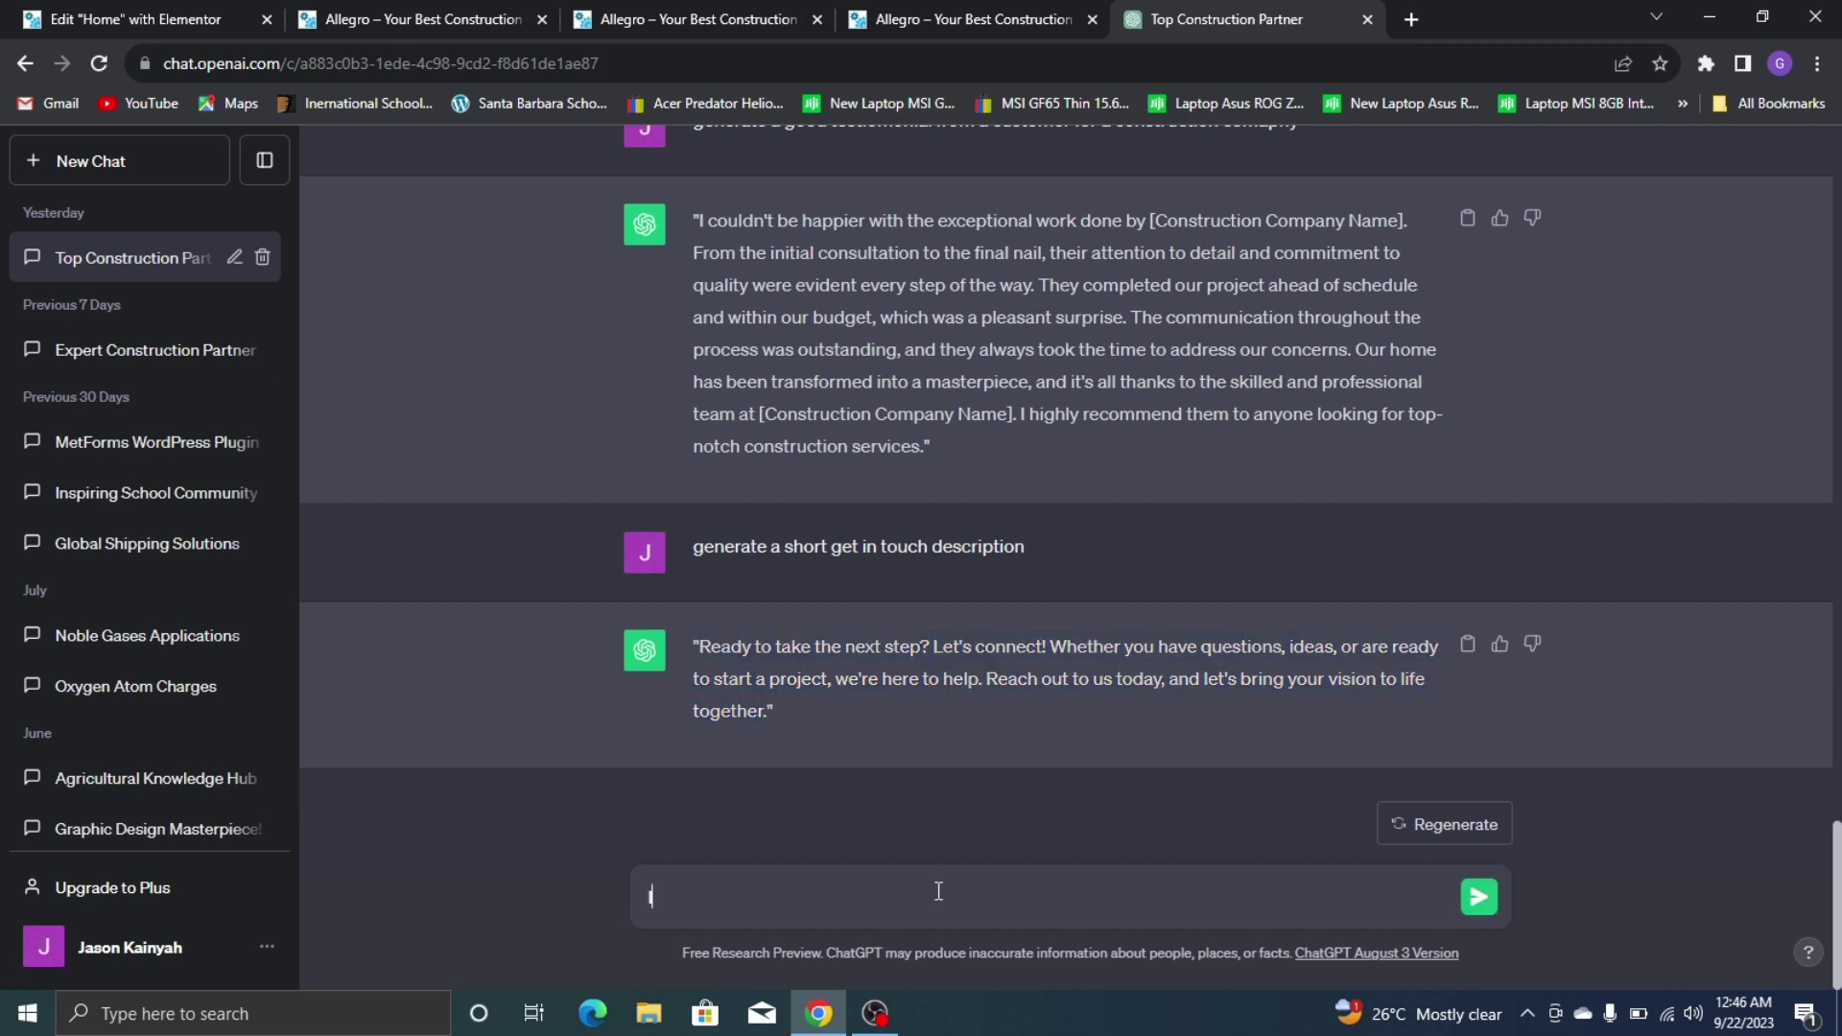
{"action": "key", "text": "Return"}
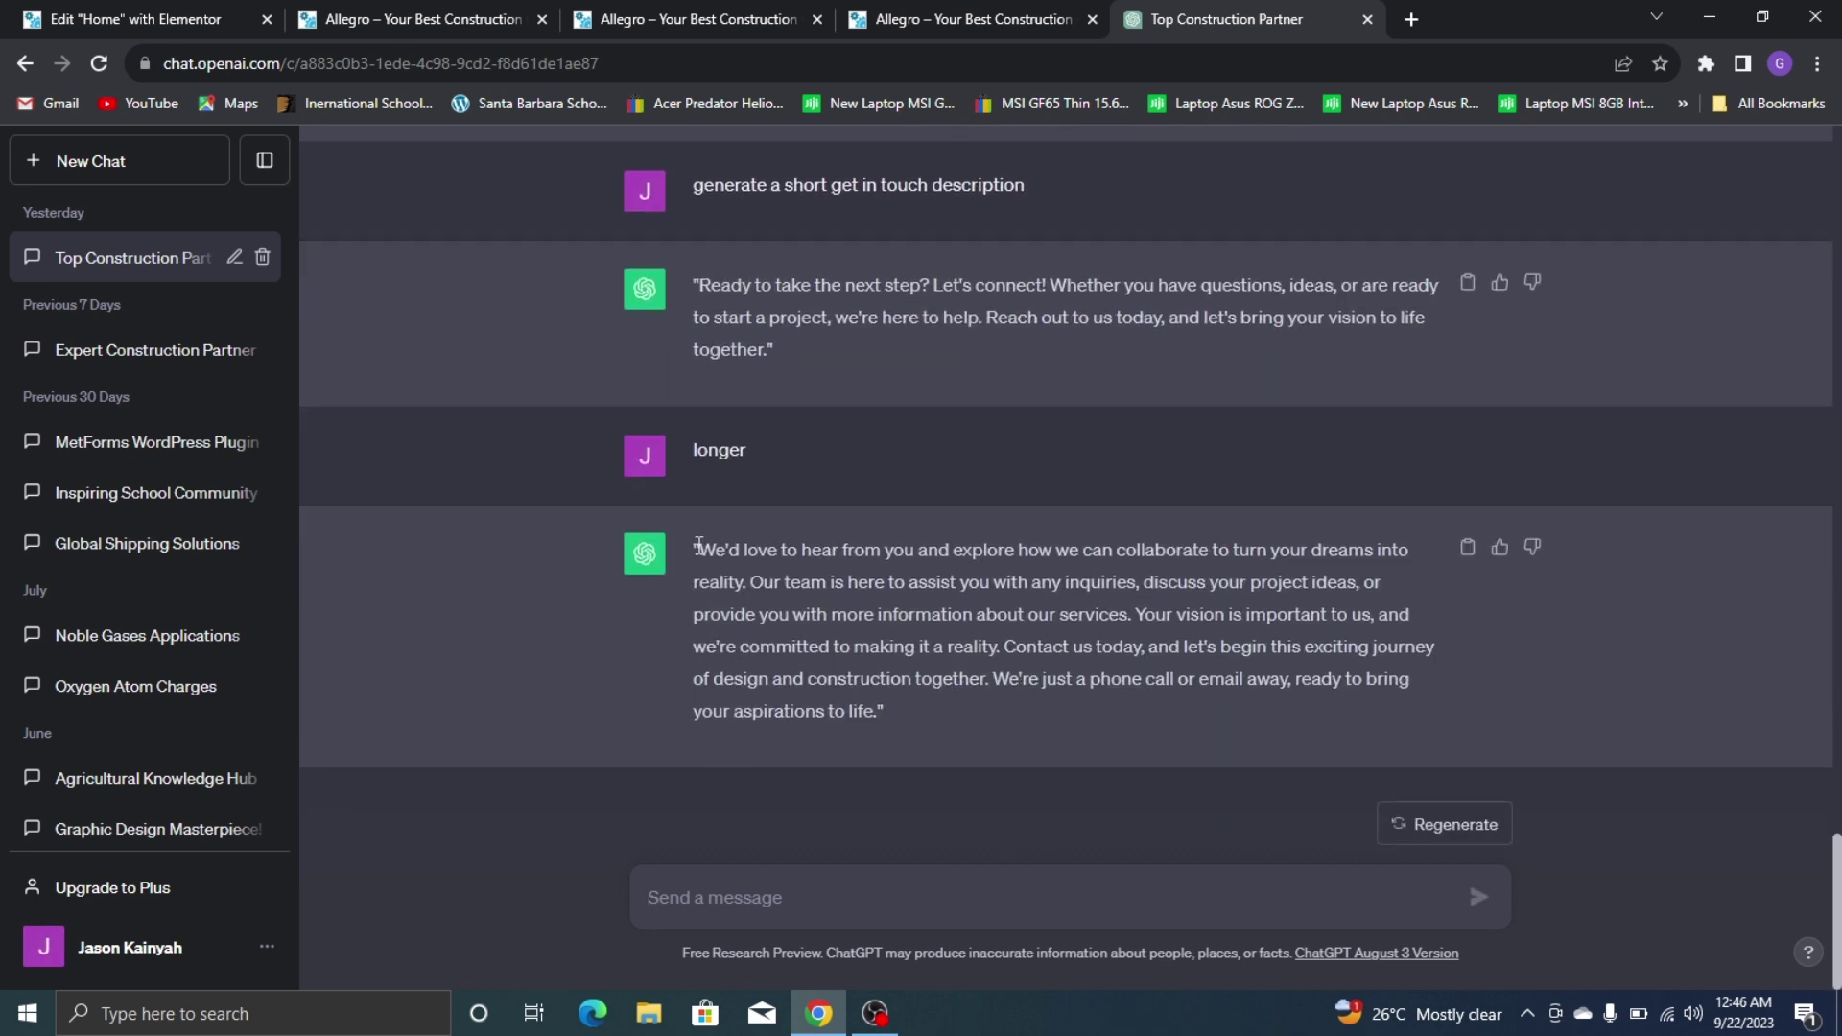
{"action": "left_click_drag", "start_coordinate": [699, 545], "coordinate": [983, 683]}
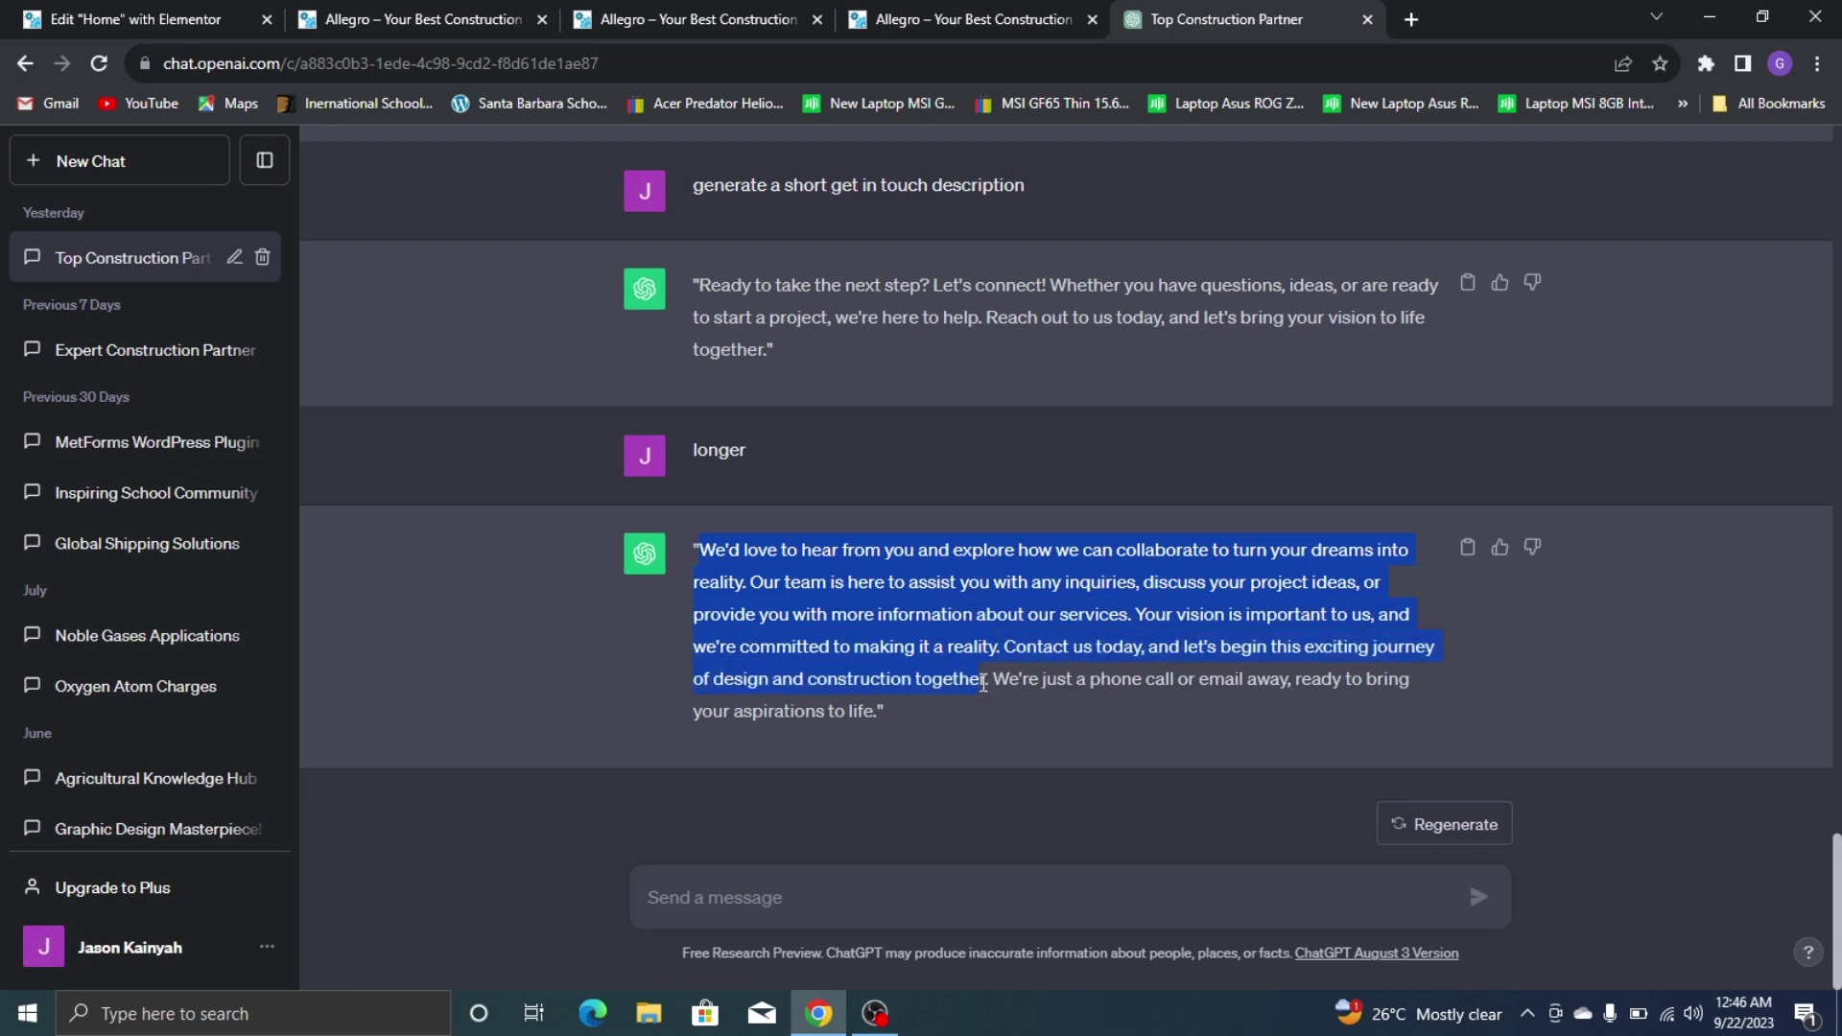
{"action": "right_click", "coordinate": [994, 670]}
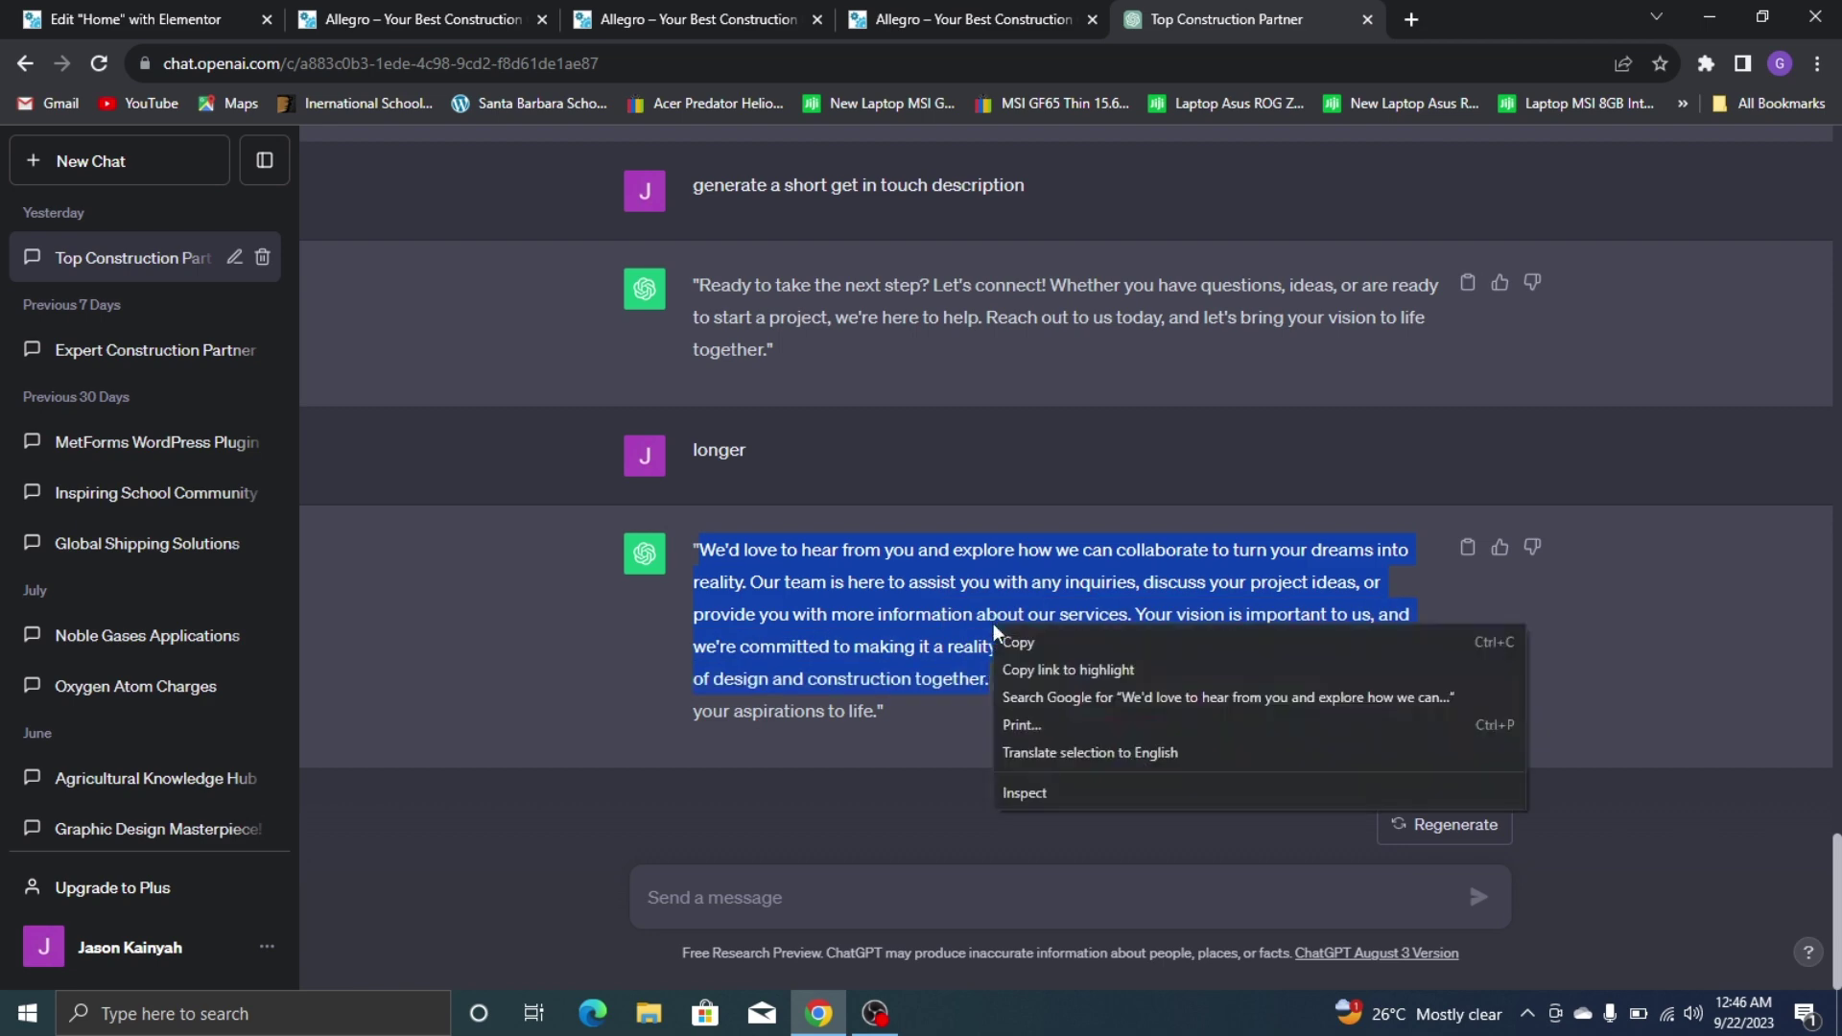
{"action": "left_click", "coordinate": [1103, 637]}
{"action": "left_click", "coordinate": [50, 10]}
{"action": "left_click", "coordinate": [178, 527]}
{"action": "key", "text": "ctrl+a"}
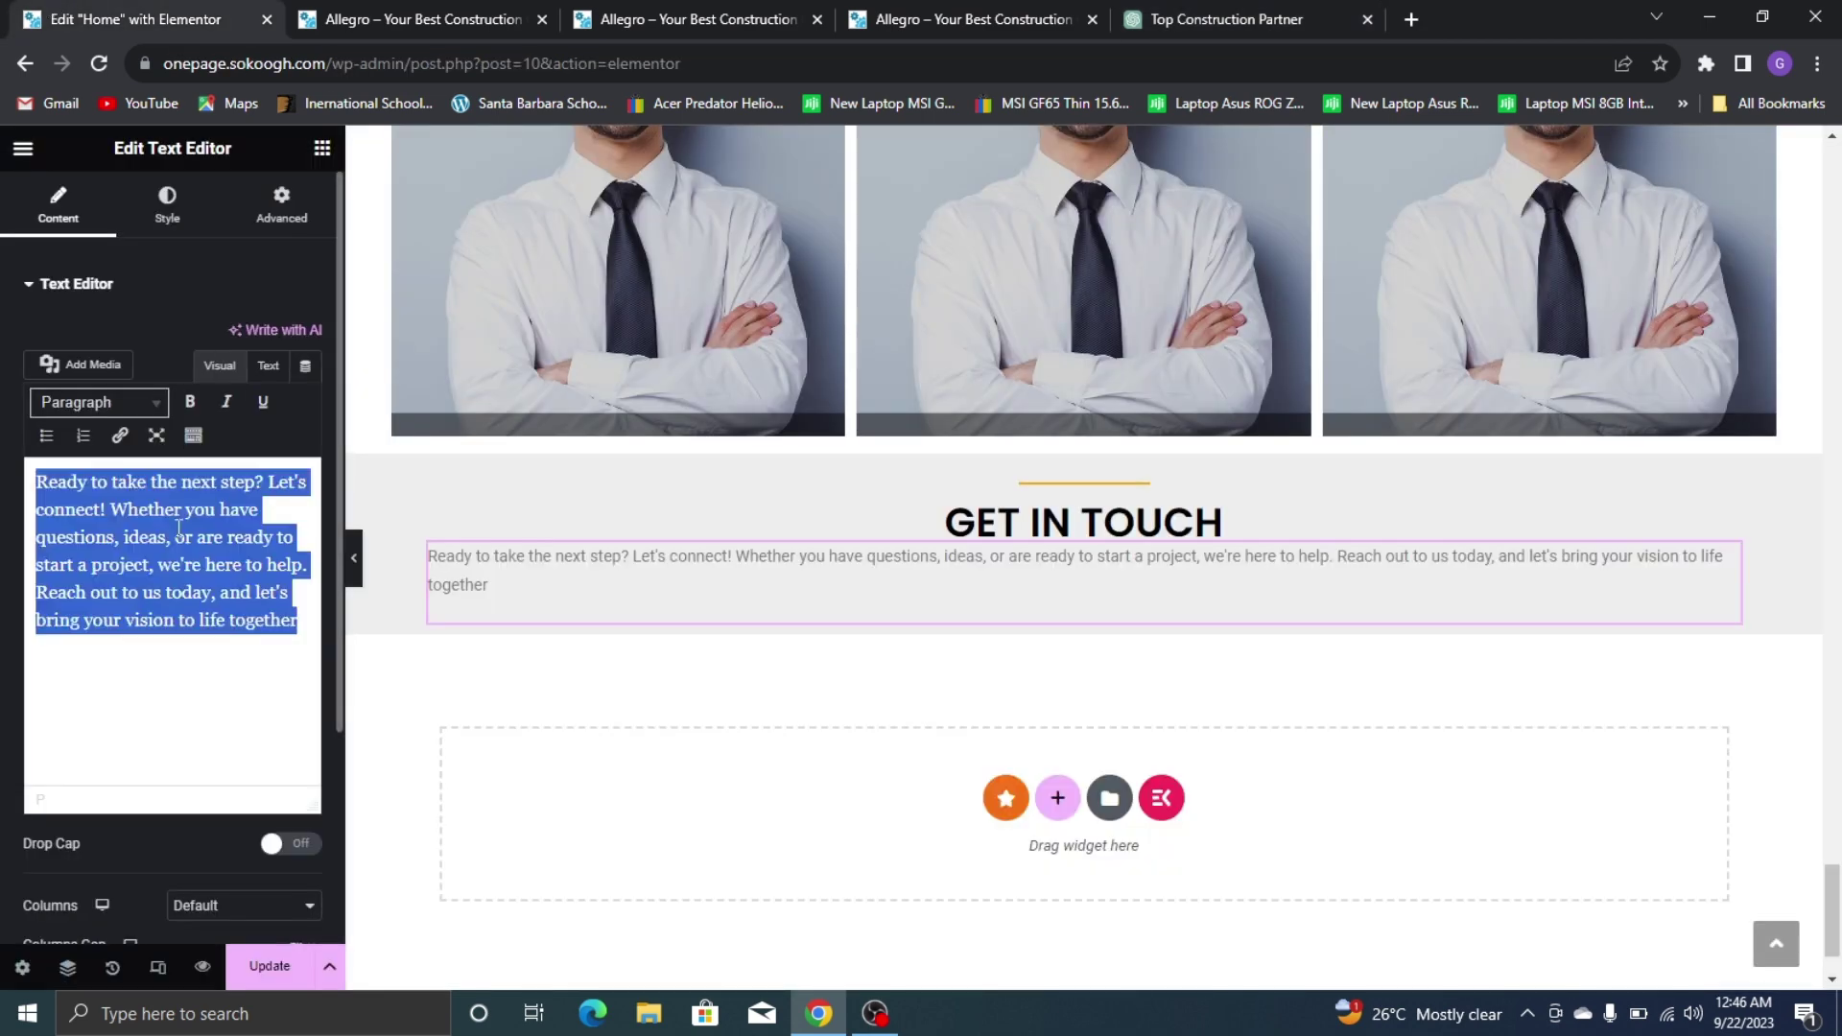
Paste the longer 'We'd love to hear from you…' description and centre-align the paragraph
{"action": "key", "text": "ctrl+v"}
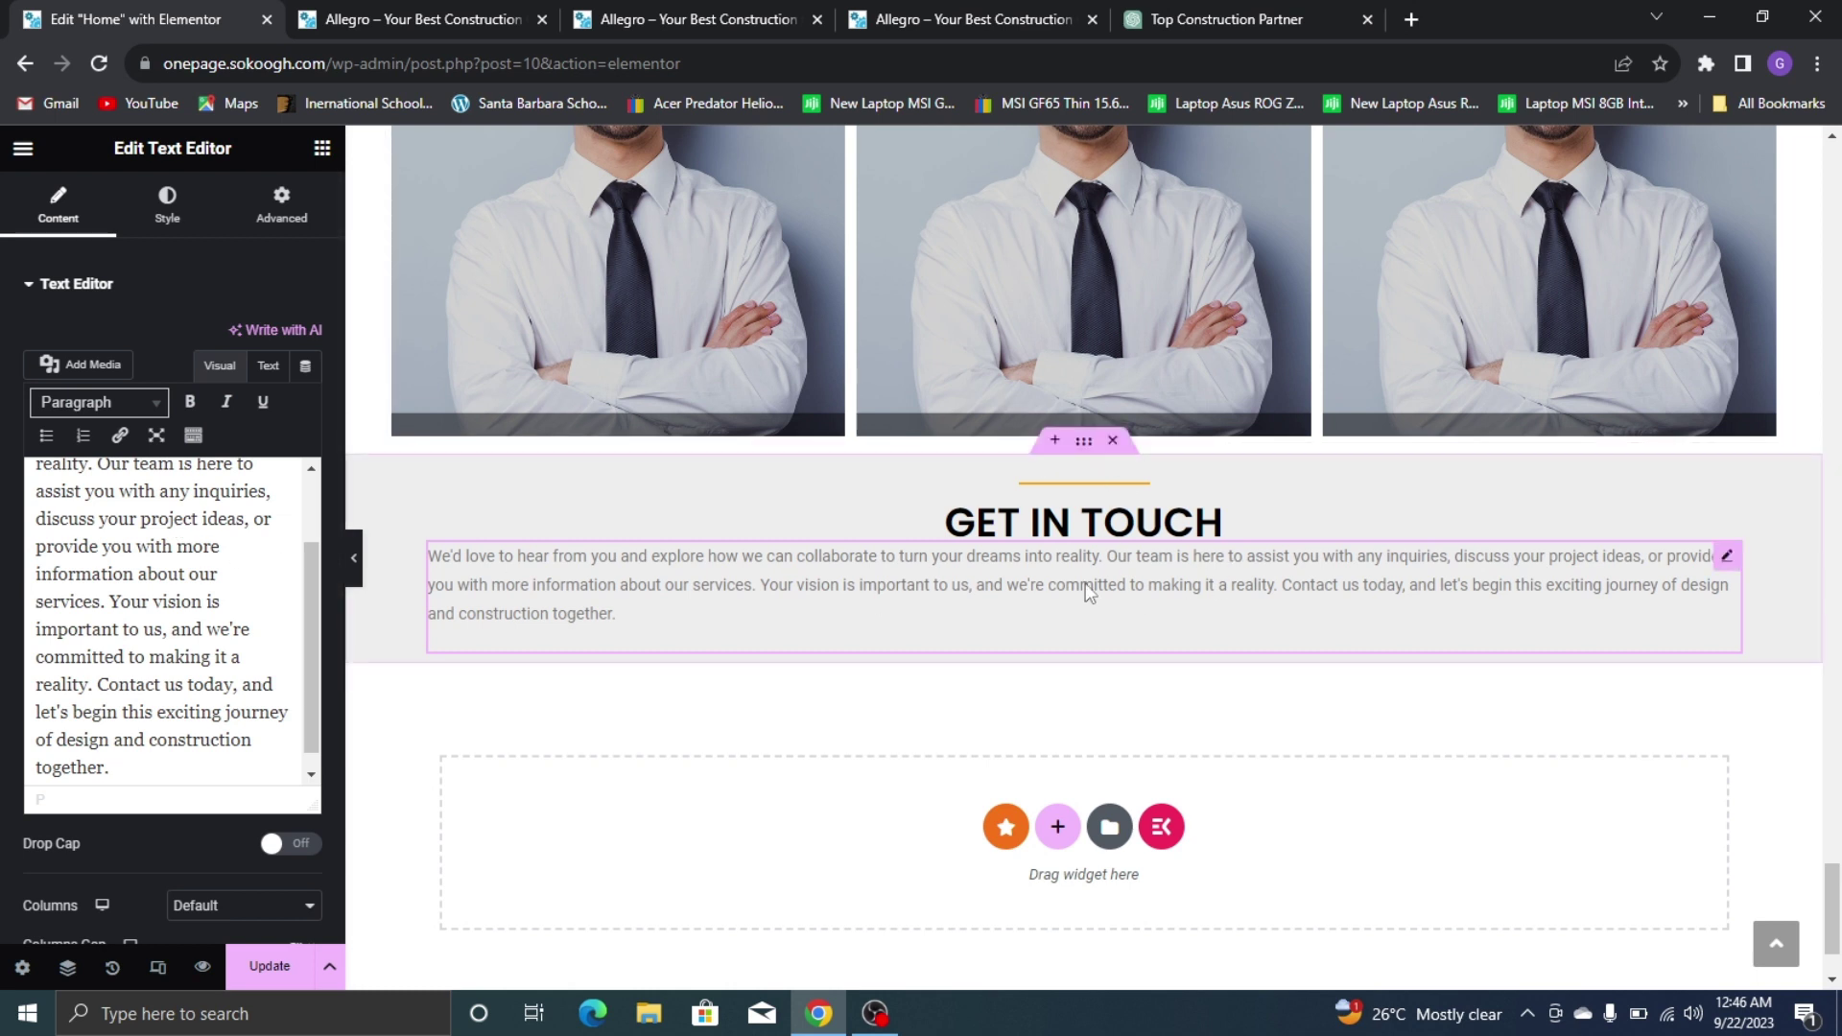
{"action": "left_click", "coordinate": [168, 206]}
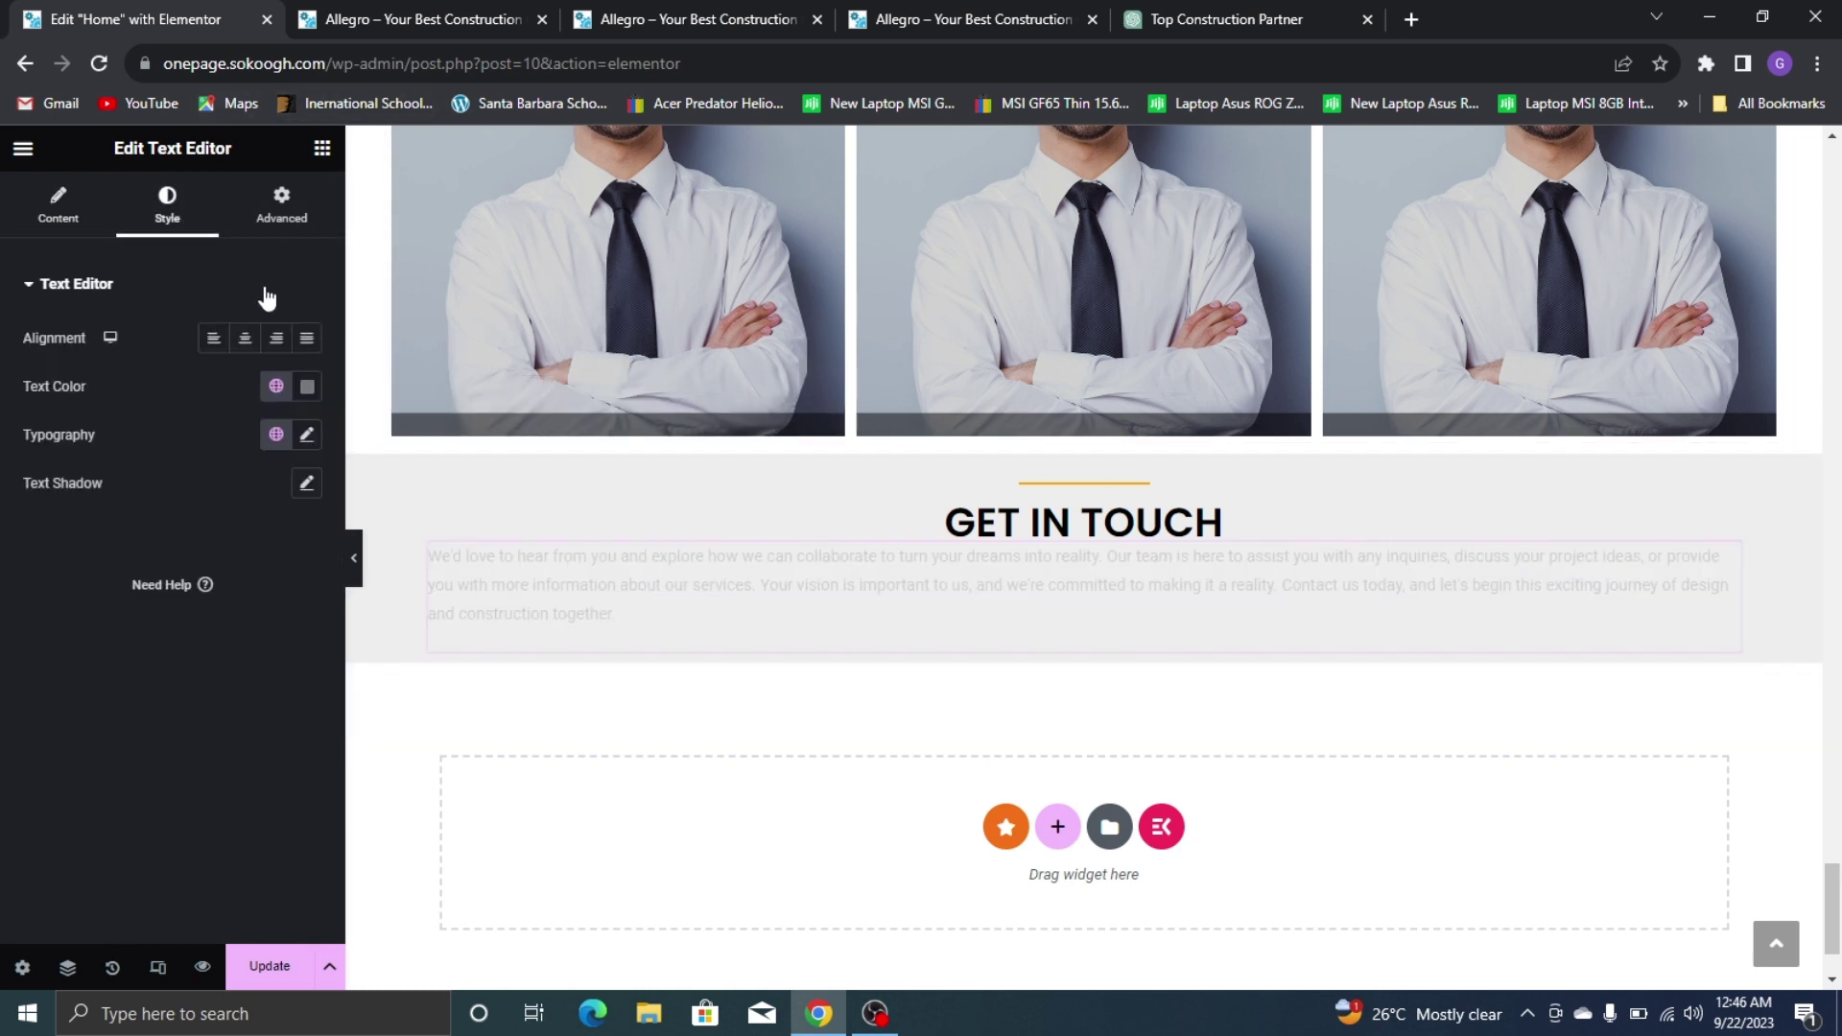
{"action": "left_click", "coordinate": [259, 343]}
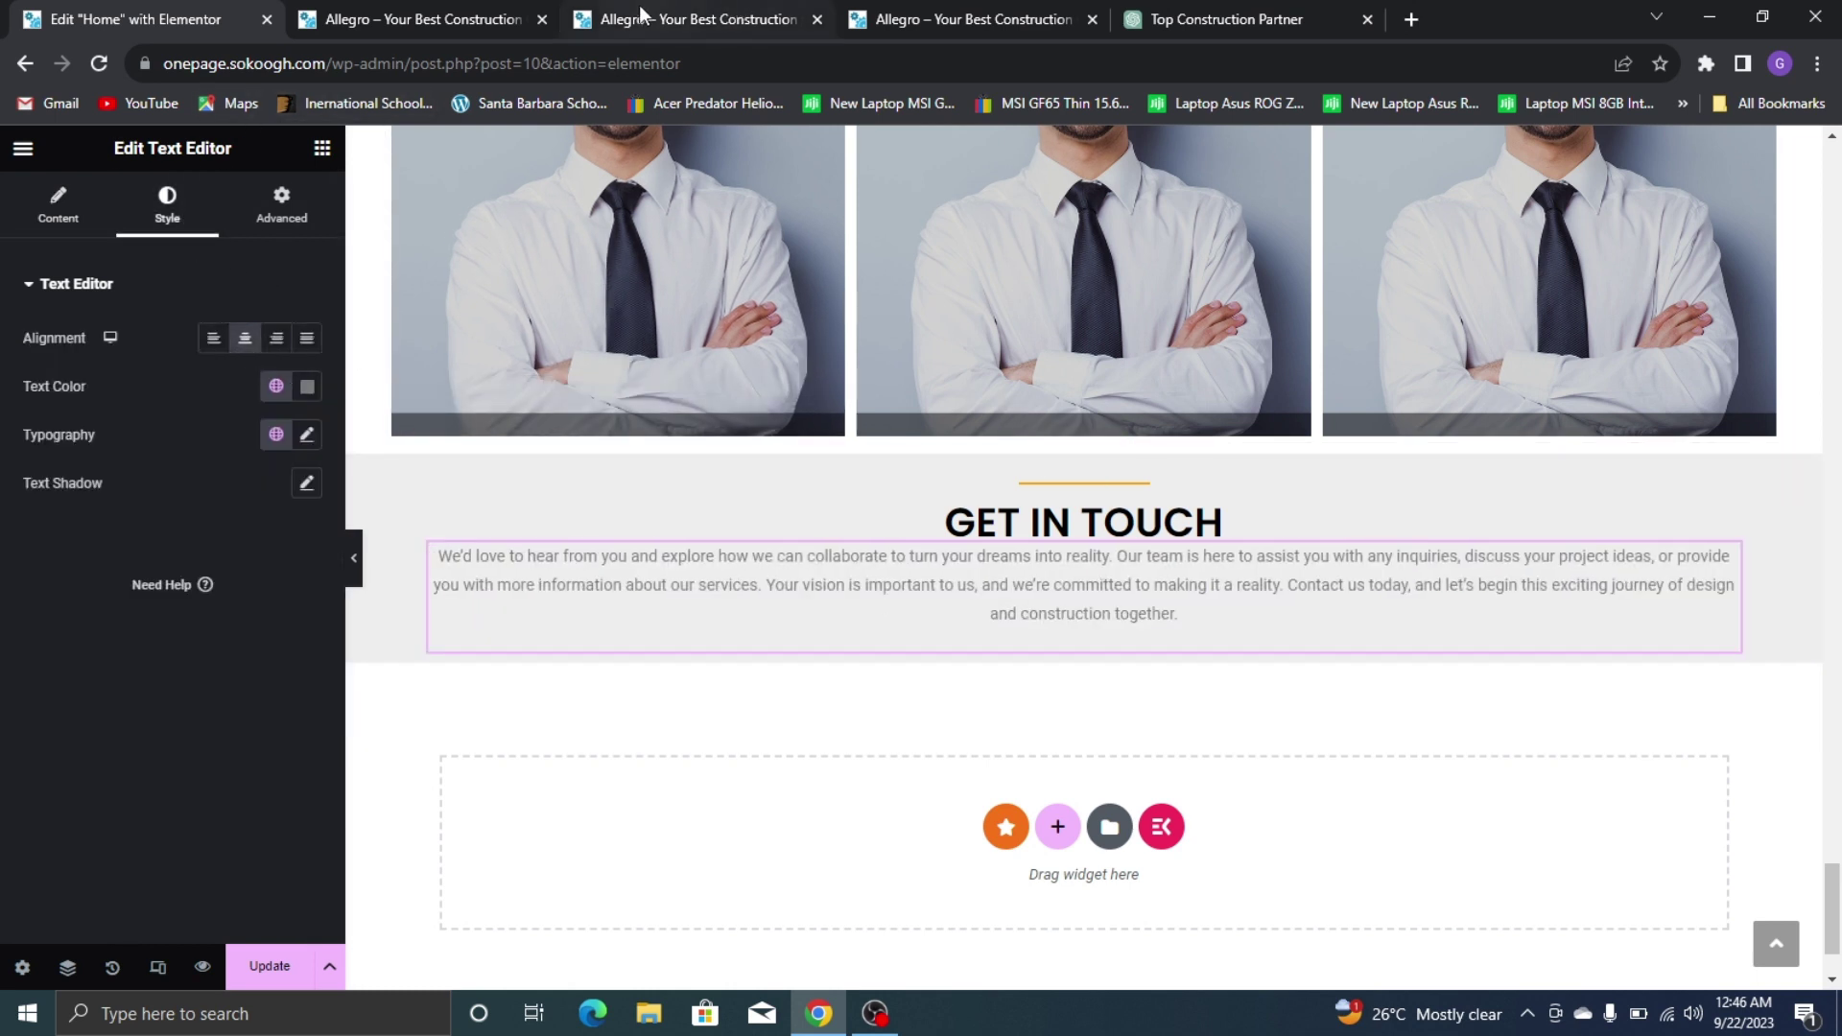
{"action": "left_click", "coordinate": [967, 12]}
{"action": "left_click", "coordinate": [153, 18]}
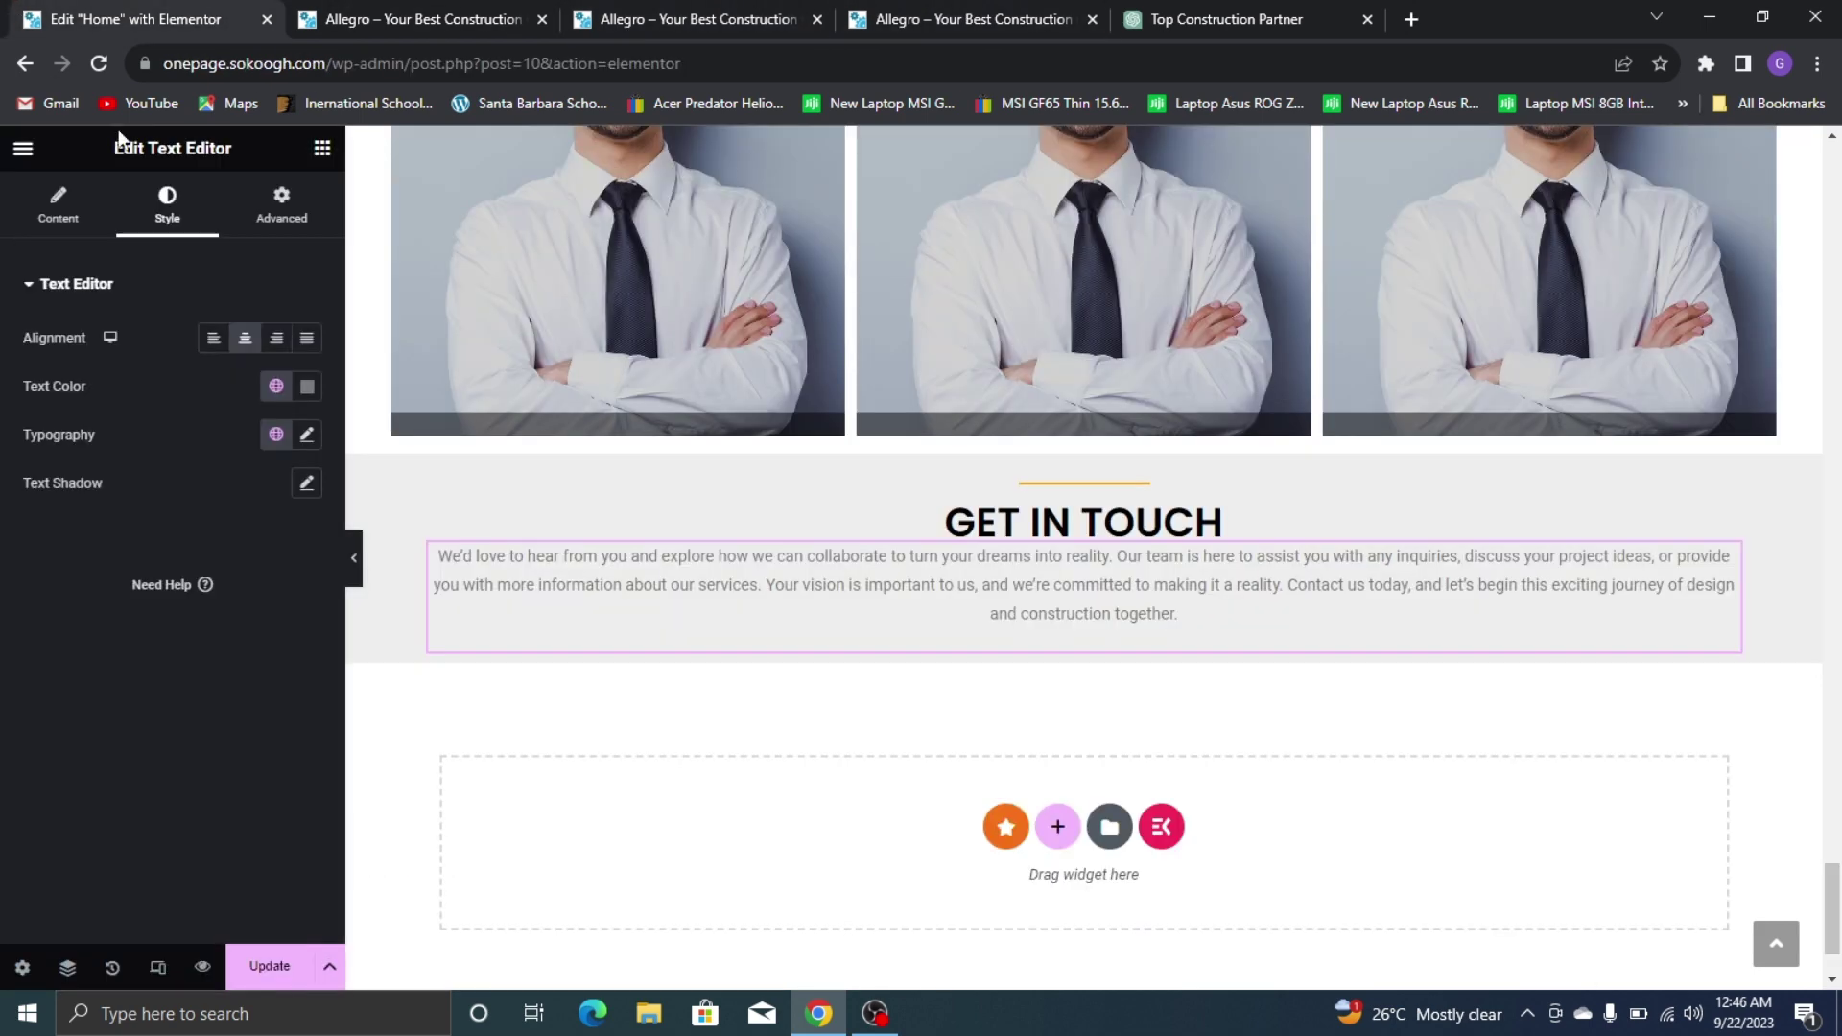
Darken the paragraph text colour to #2E2C2C
{"action": "left_click", "coordinate": [307, 386]}
{"action": "left_click", "coordinate": [186, 621]}
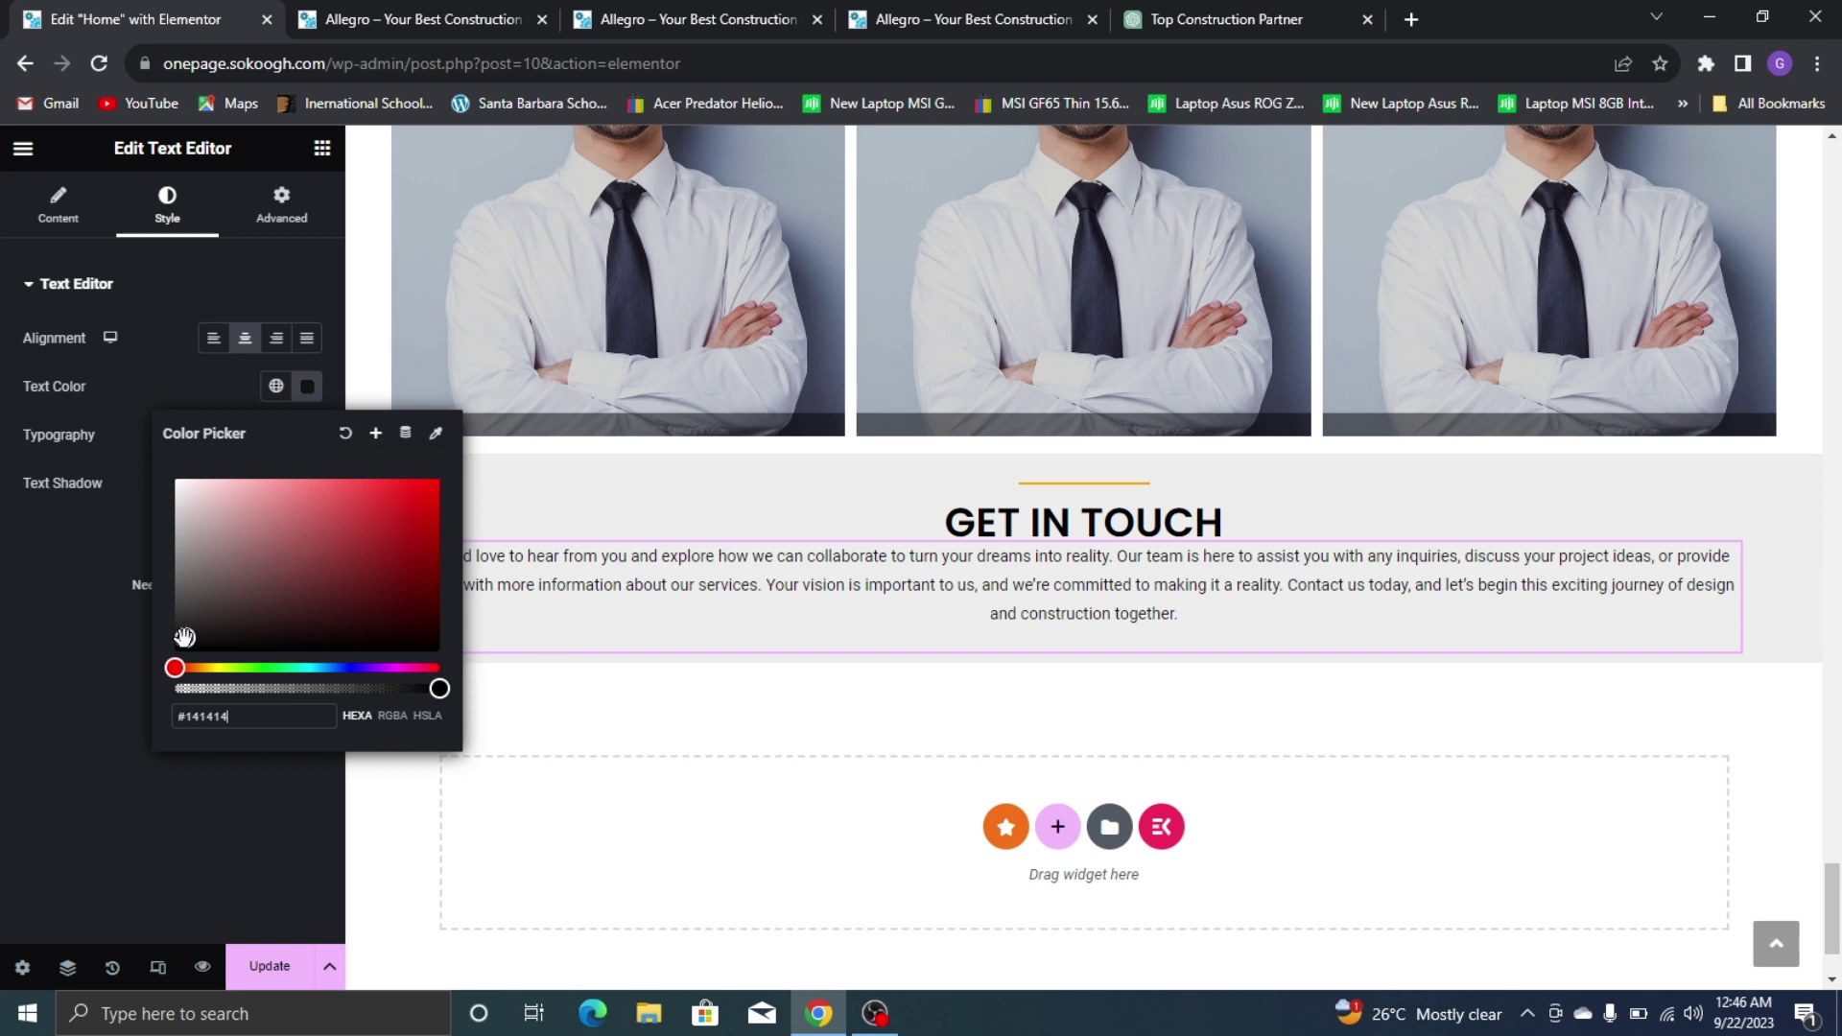
{"action": "left_click", "coordinate": [39, 637]}
Set the paragraph typography to Montserrat, weight 500 (Medium), size 15
{"action": "left_click", "coordinate": [307, 435]}
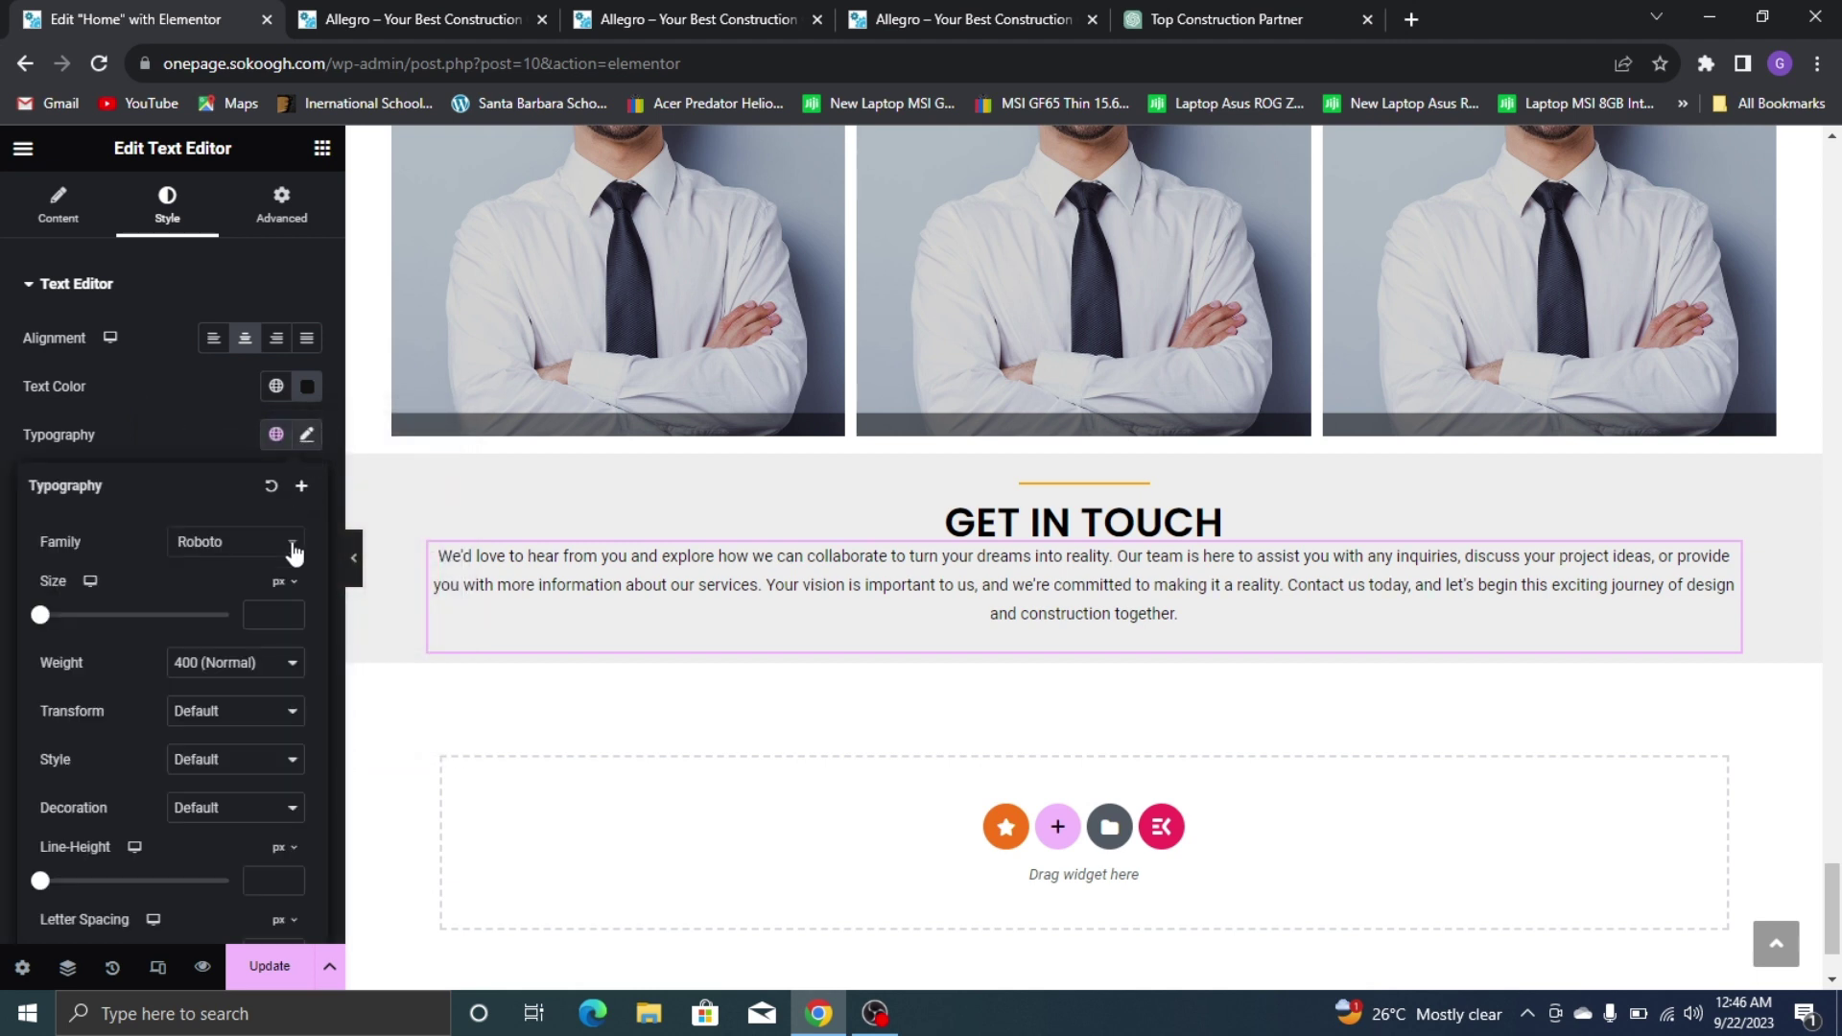
{"action": "left_click", "coordinate": [253, 543]}
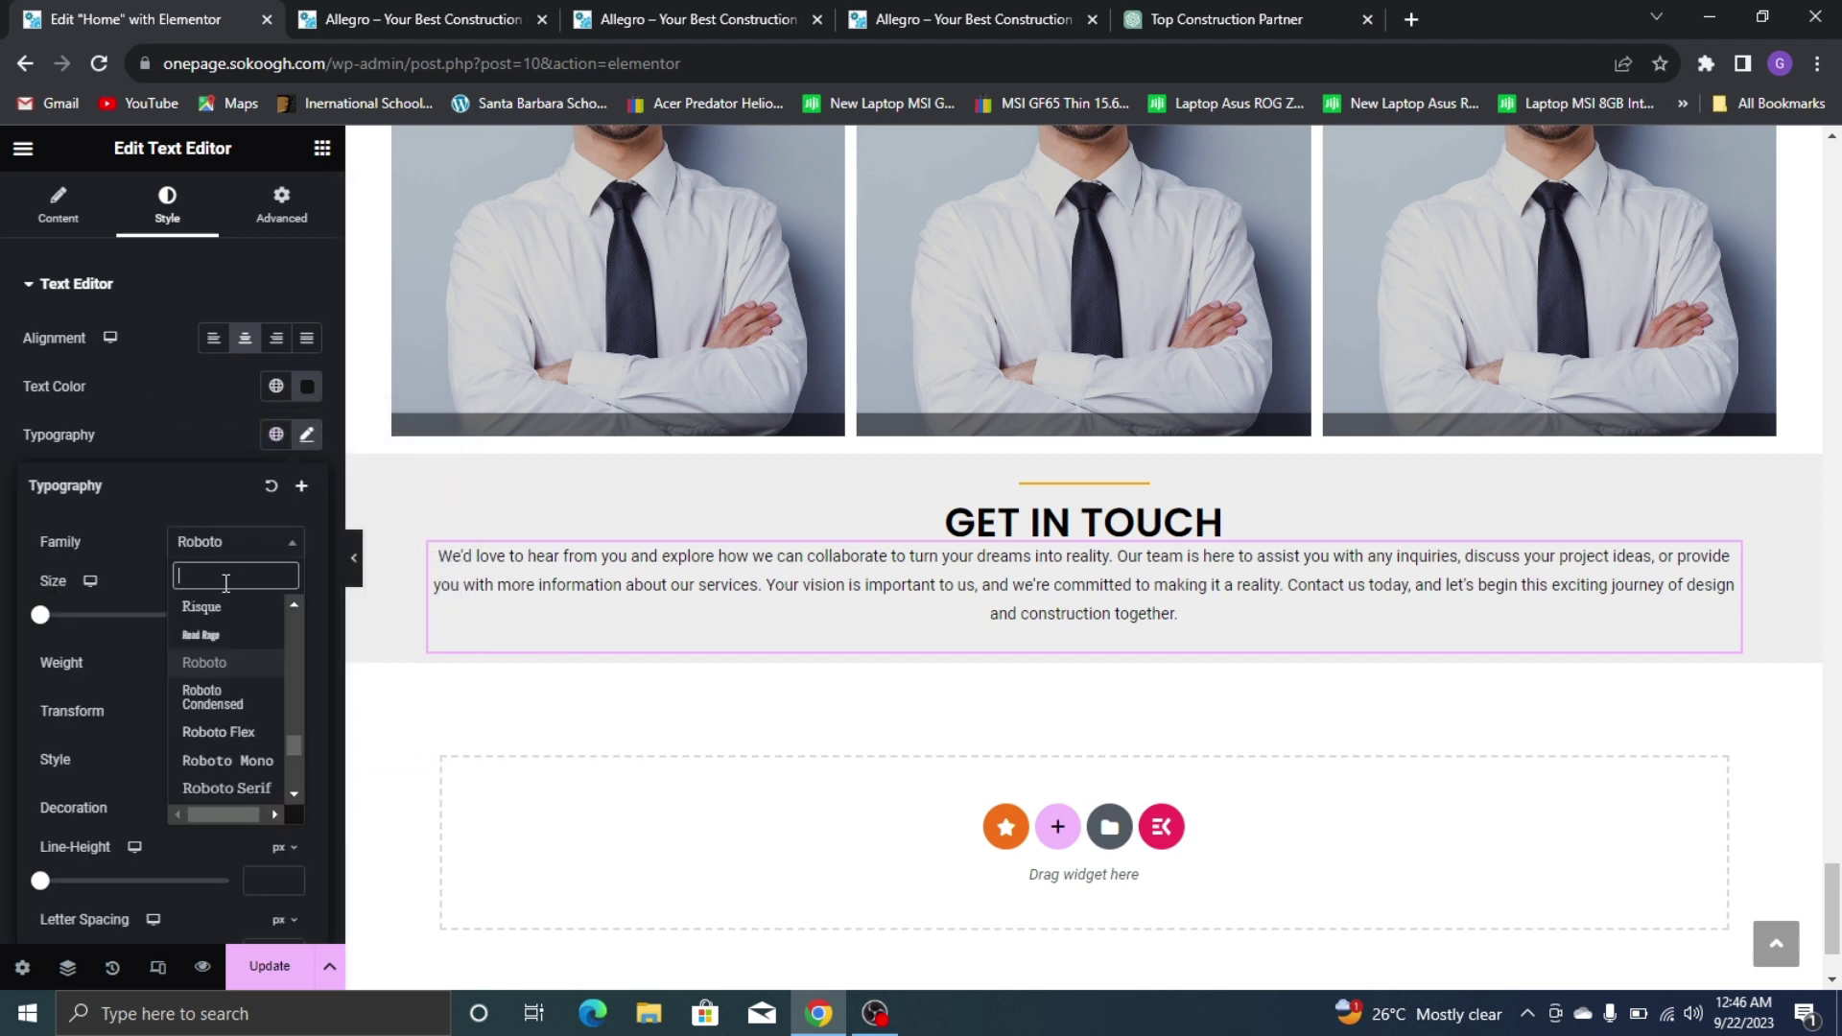
{"action": "type", "text": "montse"}
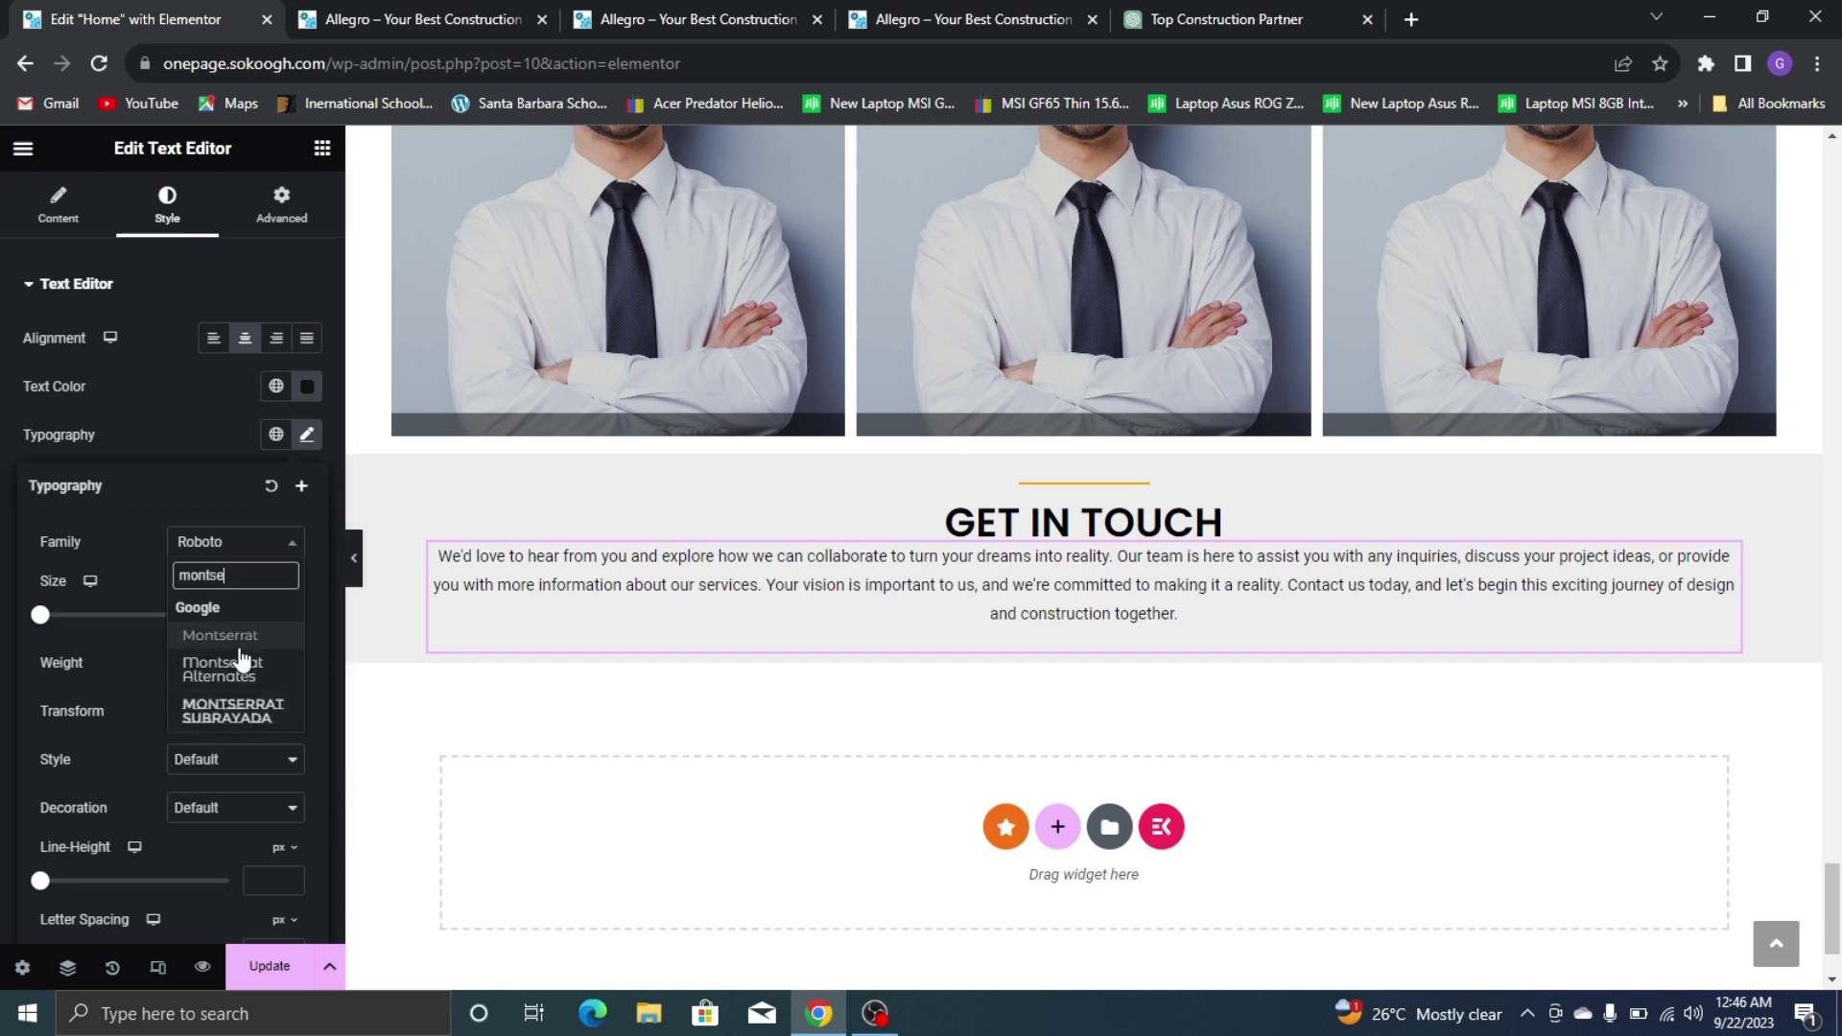
{"action": "left_click", "coordinate": [240, 646]}
{"action": "left_click", "coordinate": [240, 662]}
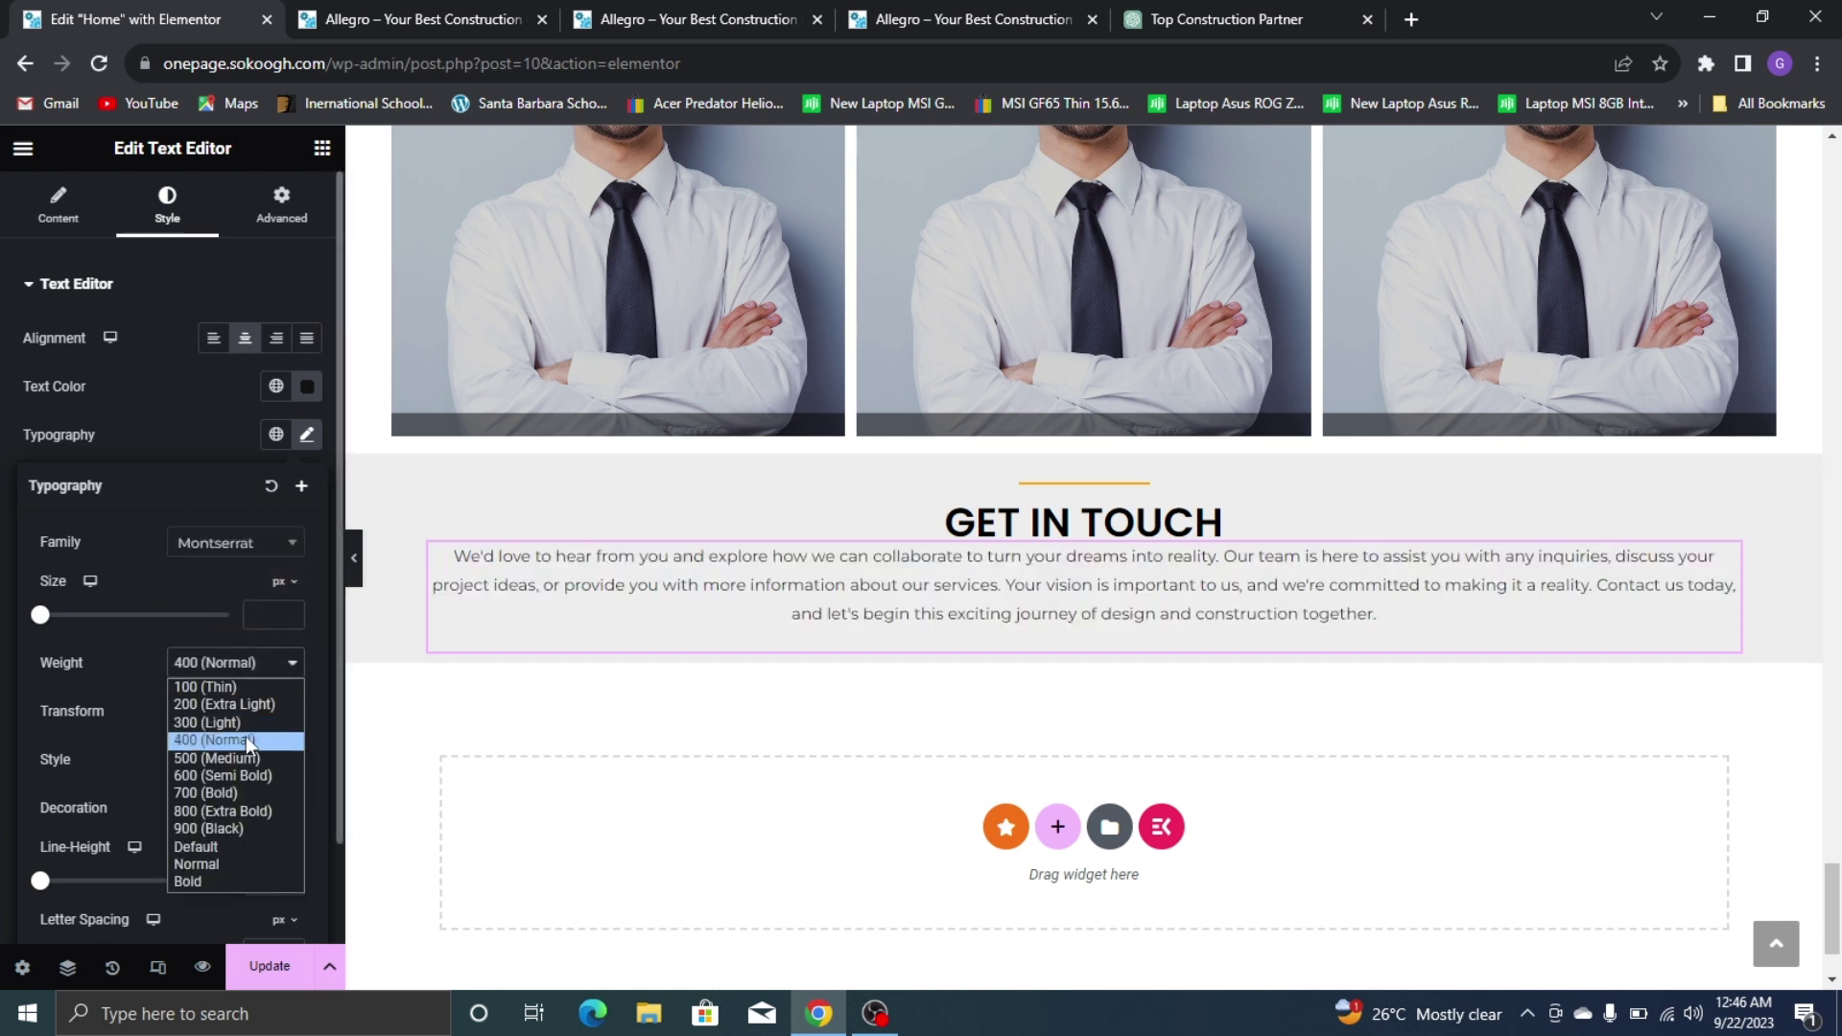
{"action": "left_click", "coordinate": [251, 763]}
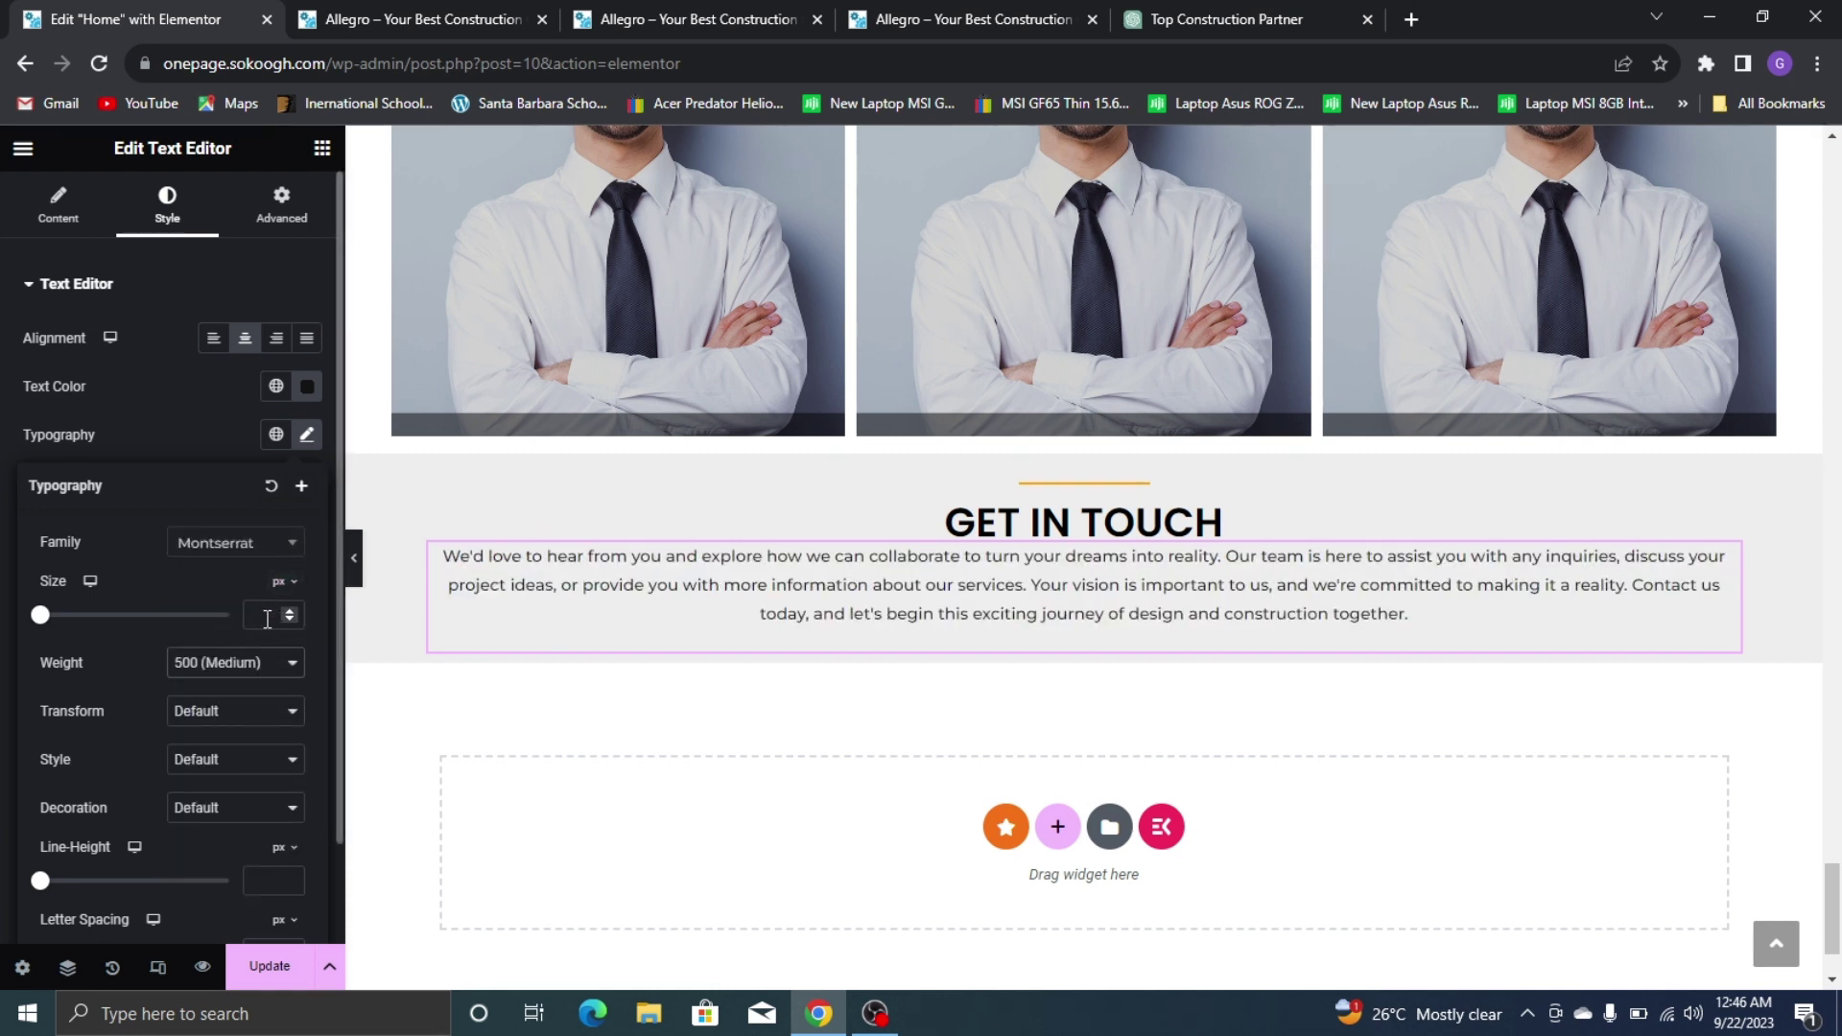
{"action": "type", "text": "15"}
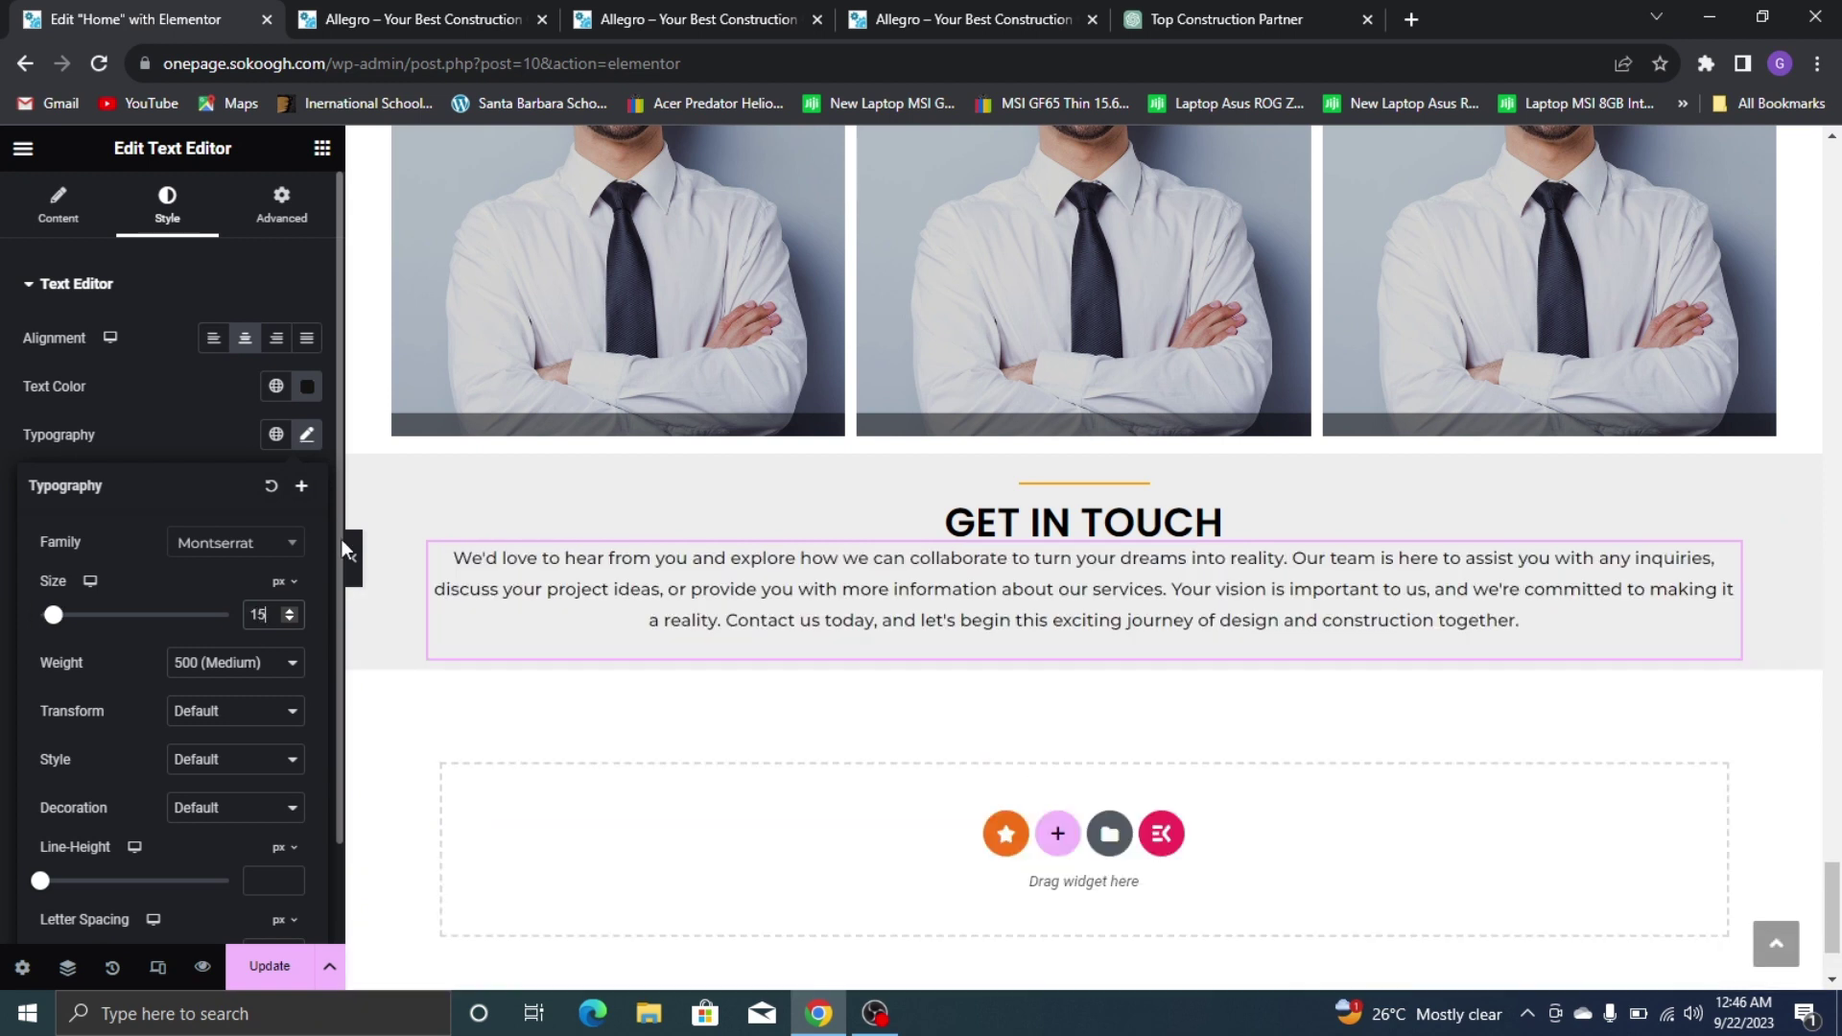
{"action": "left_click", "coordinate": [182, 417]}
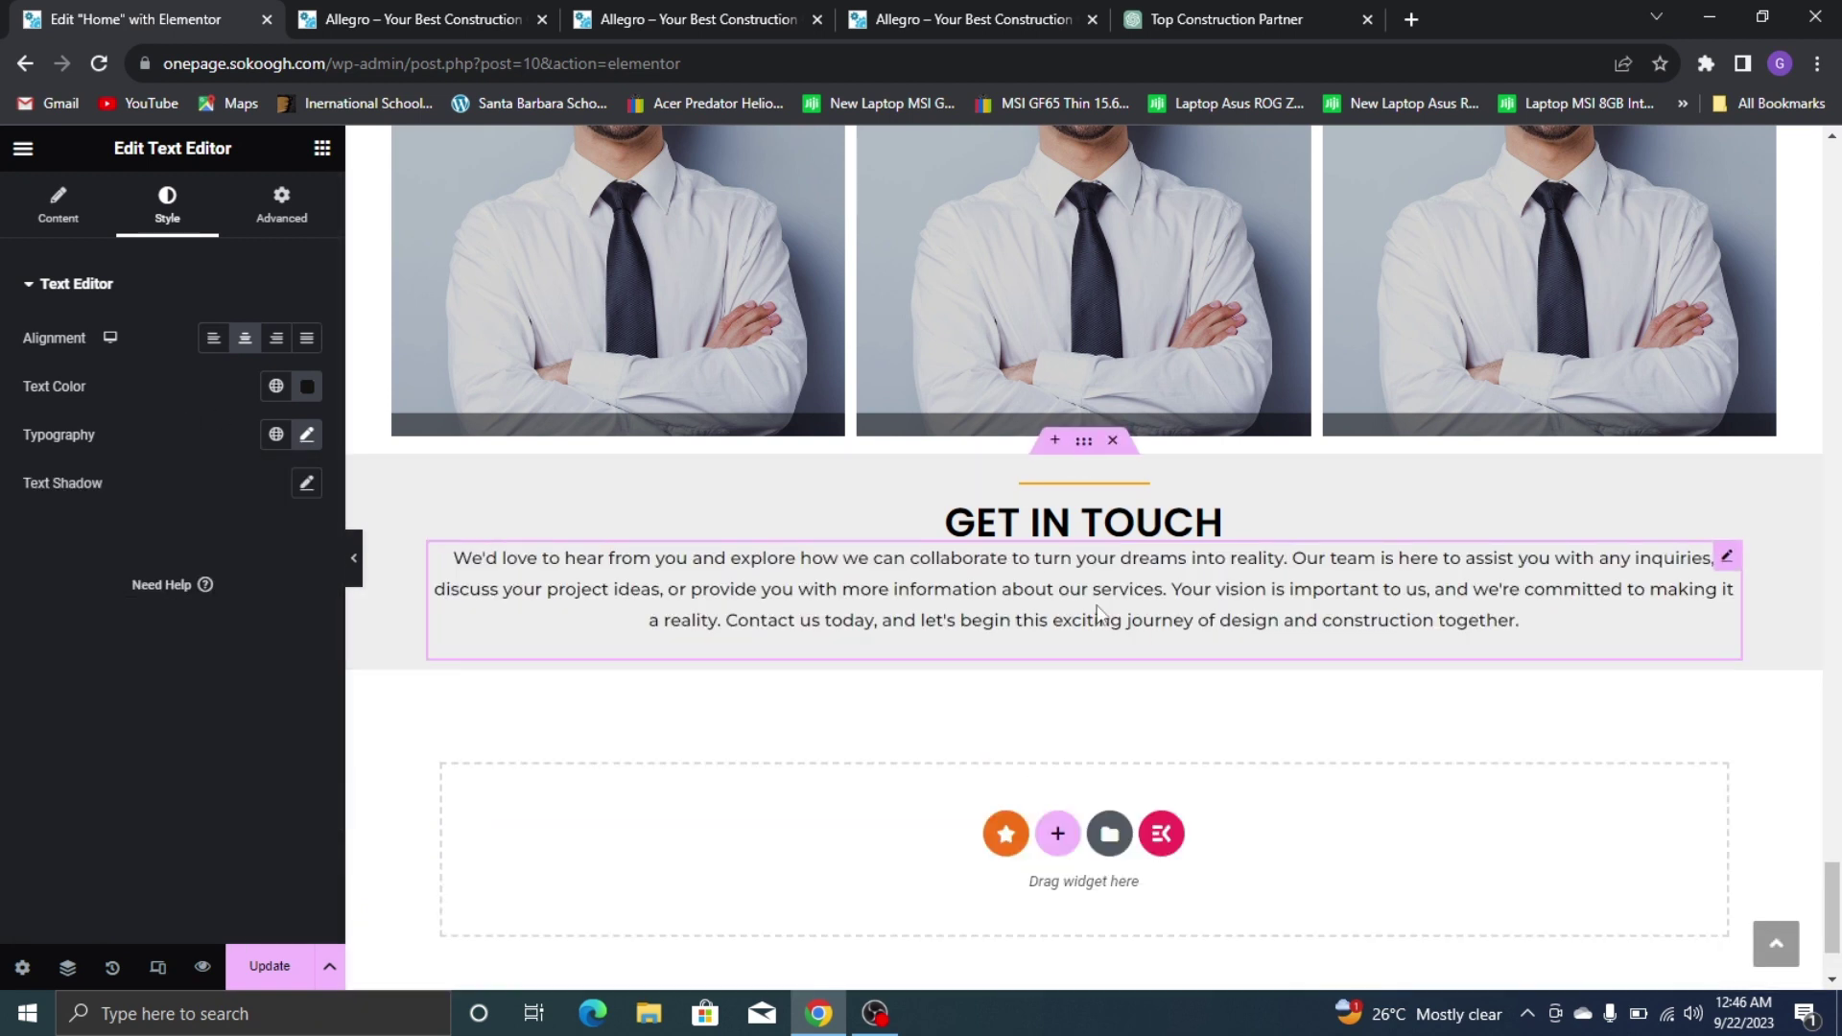
Compare the paragraph against the live site's GET IN TOUCH section
{"action": "left_click", "coordinate": [863, 13]}
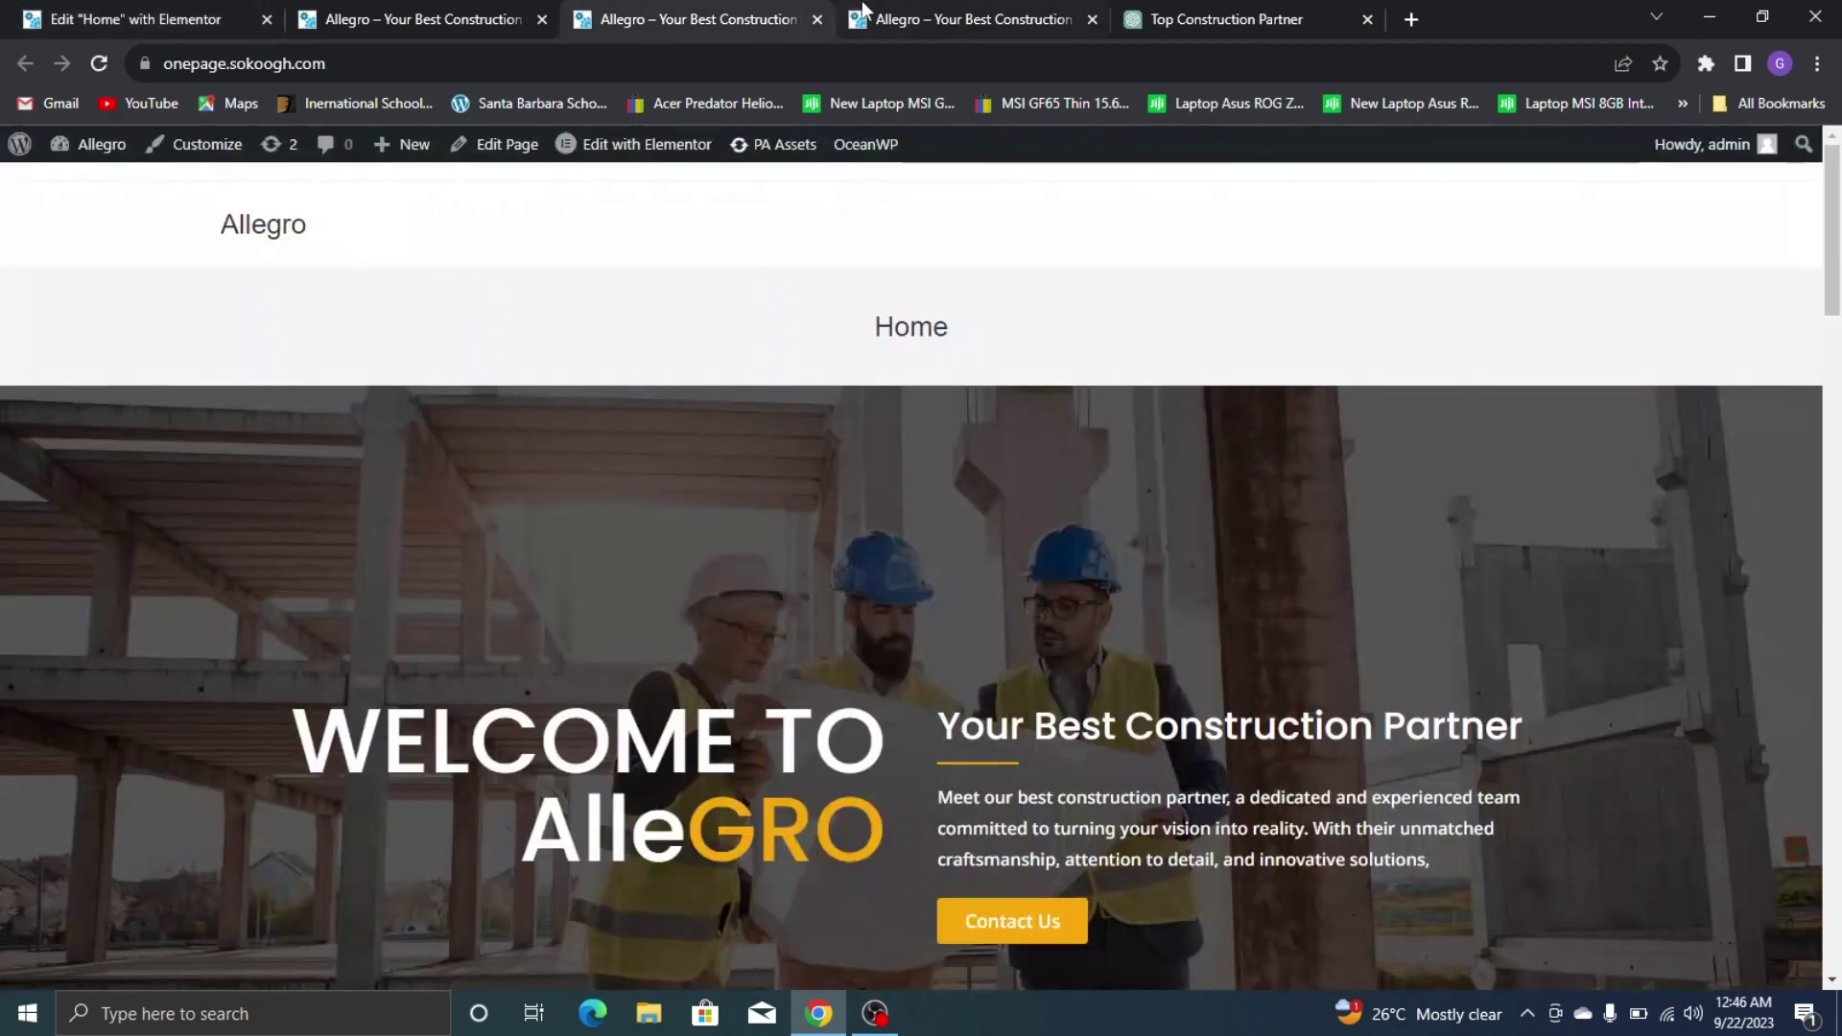
{"action": "left_click", "coordinate": [863, 13]}
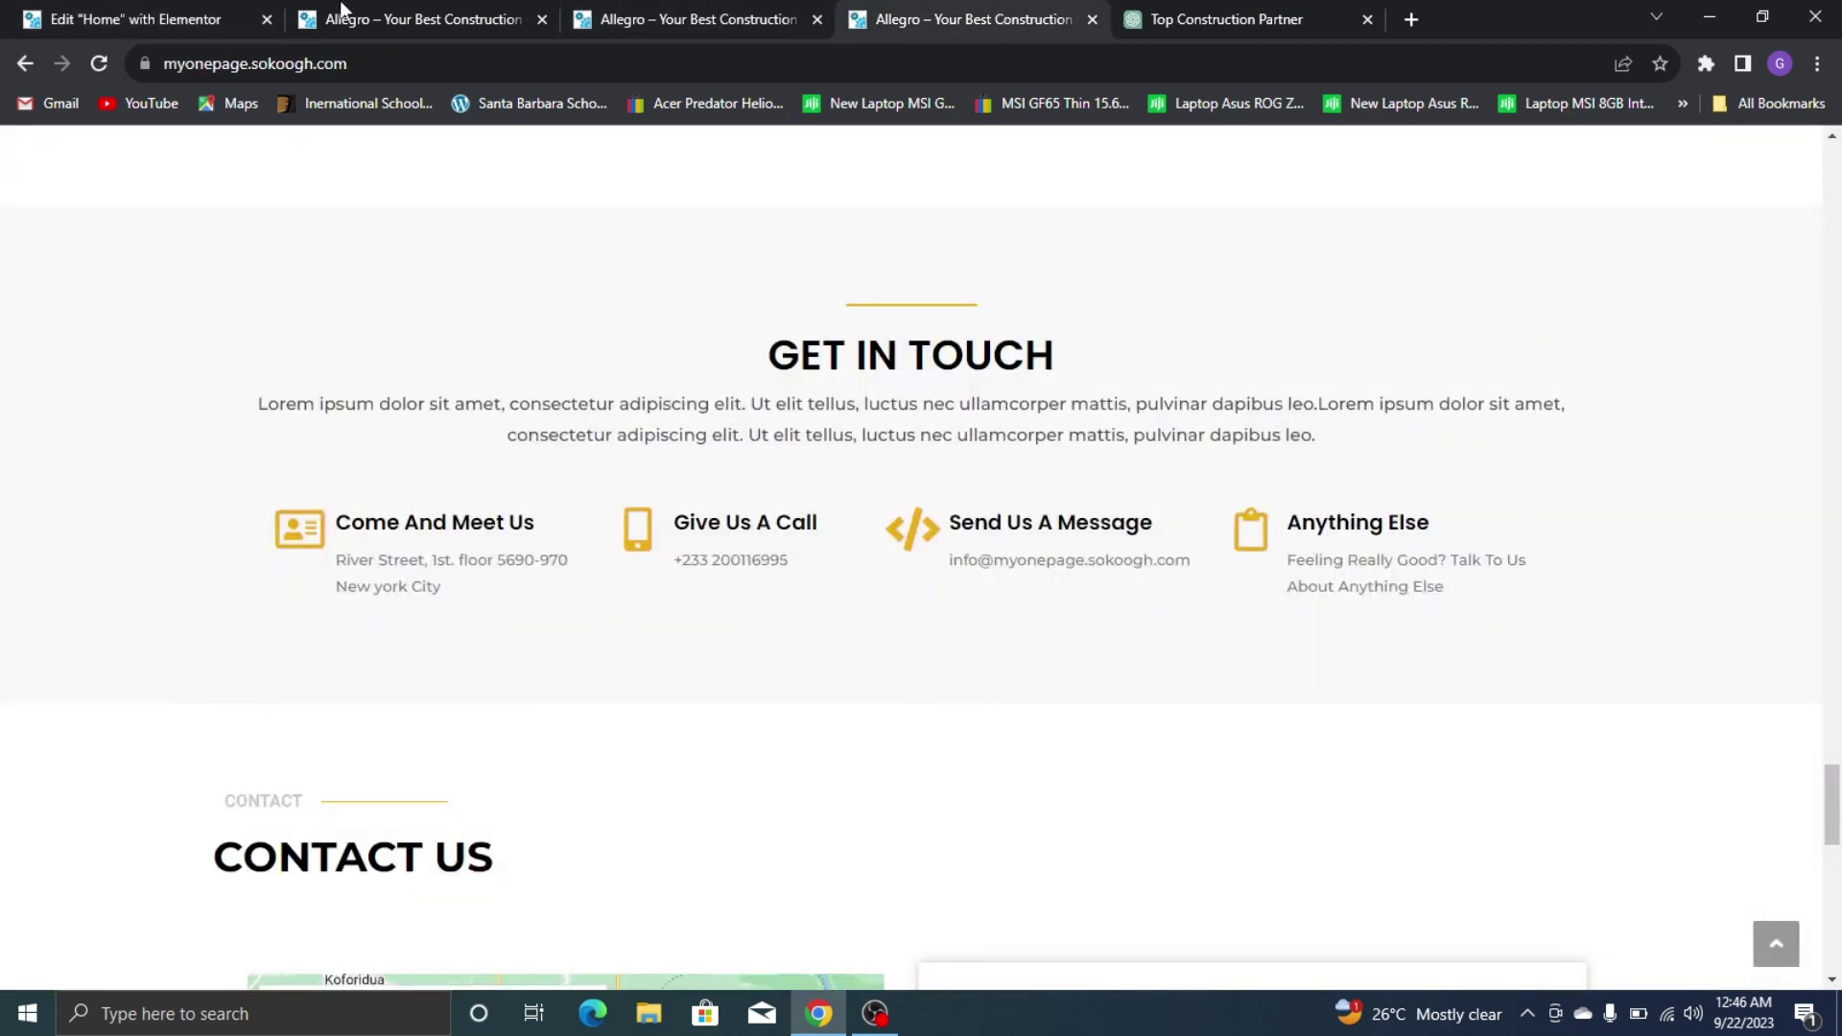
{"action": "left_click", "coordinate": [58, 17]}
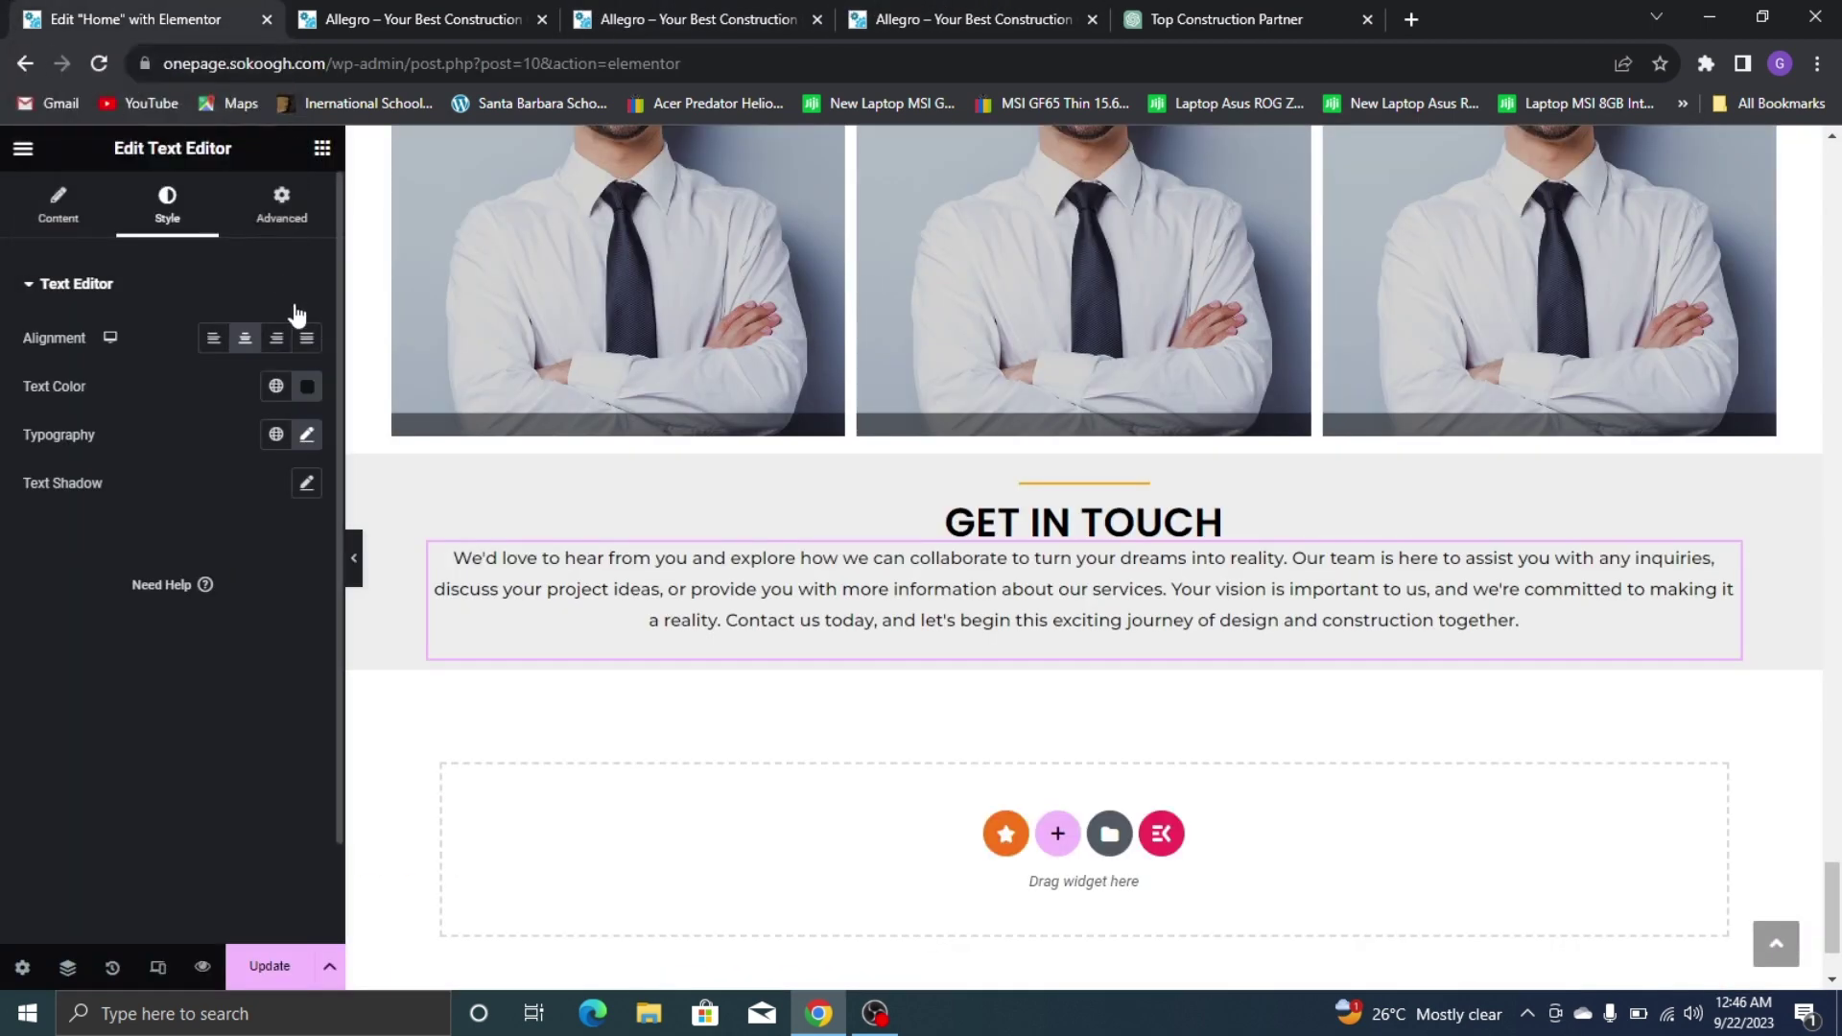
Add a container below the paragraph with its direction set to Row
{"action": "left_click", "coordinate": [317, 149]}
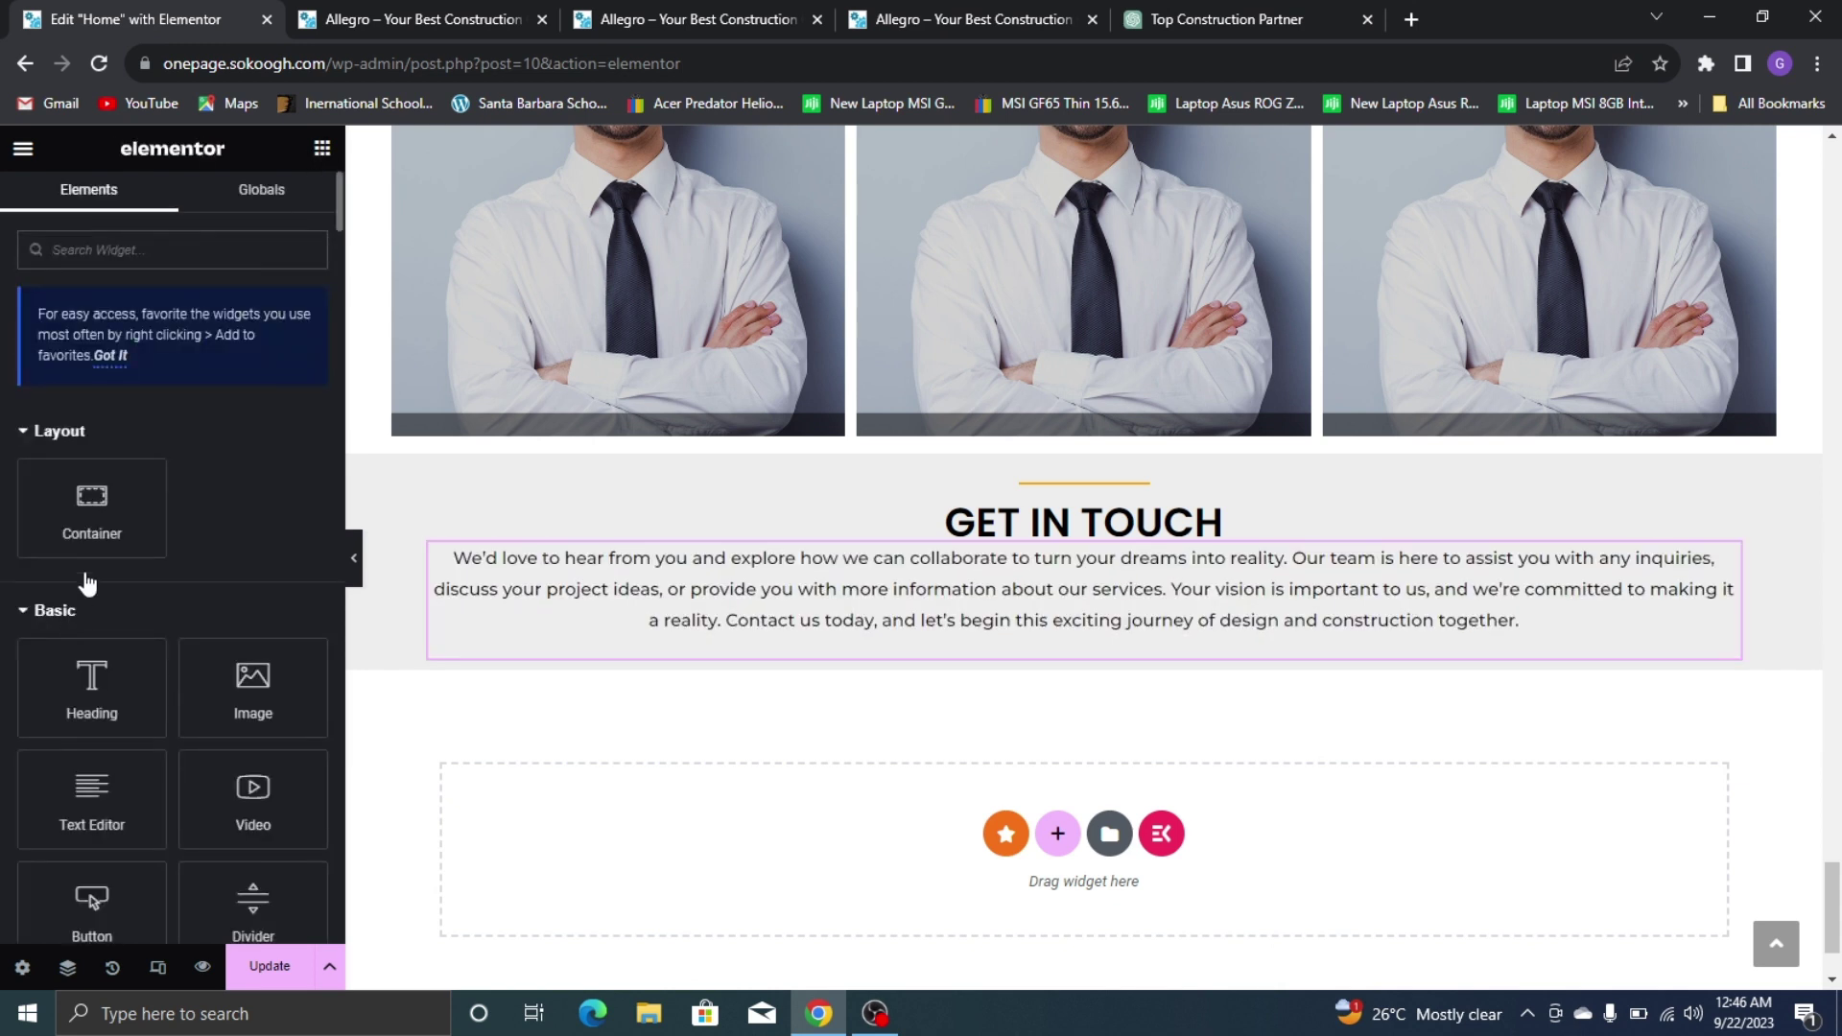
{"action": "left_click_drag", "start_coordinate": [91, 508], "coordinate": [843, 671]}
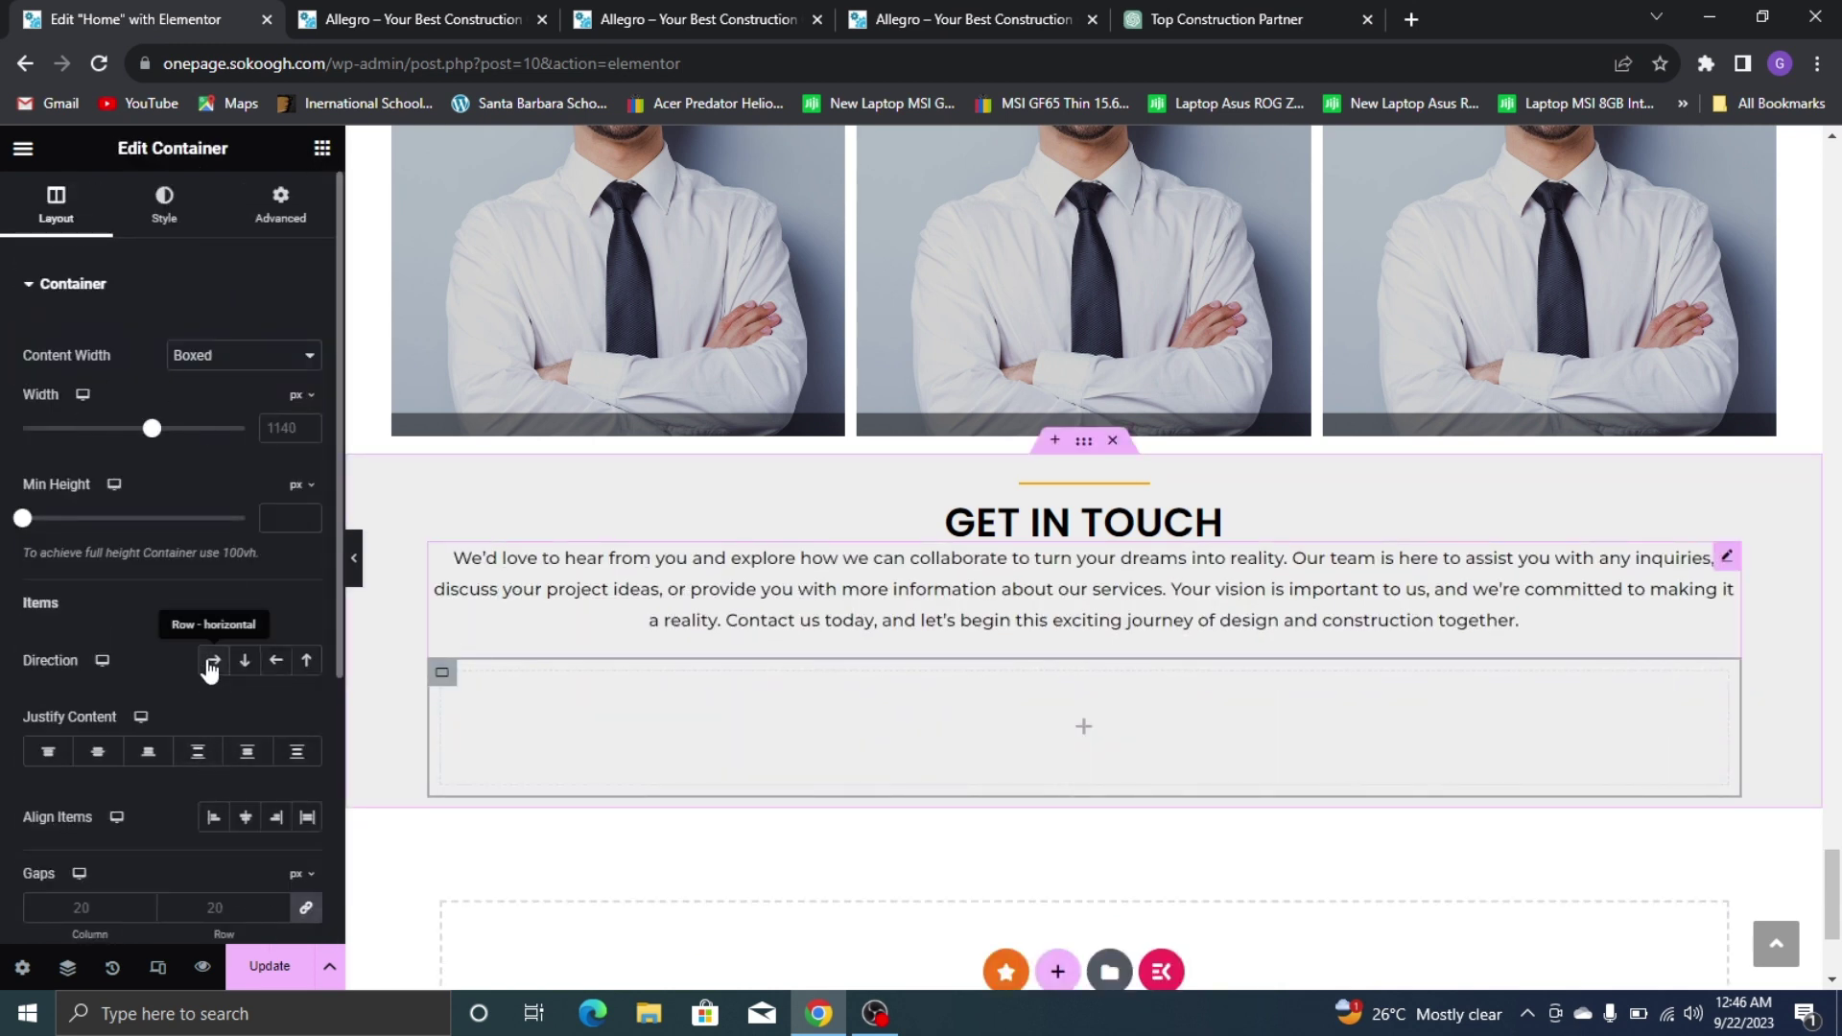
{"action": "left_click", "coordinate": [214, 660]}
Place an inner container in the row and duplicate it into four columns
{"action": "left_click", "coordinate": [324, 150]}
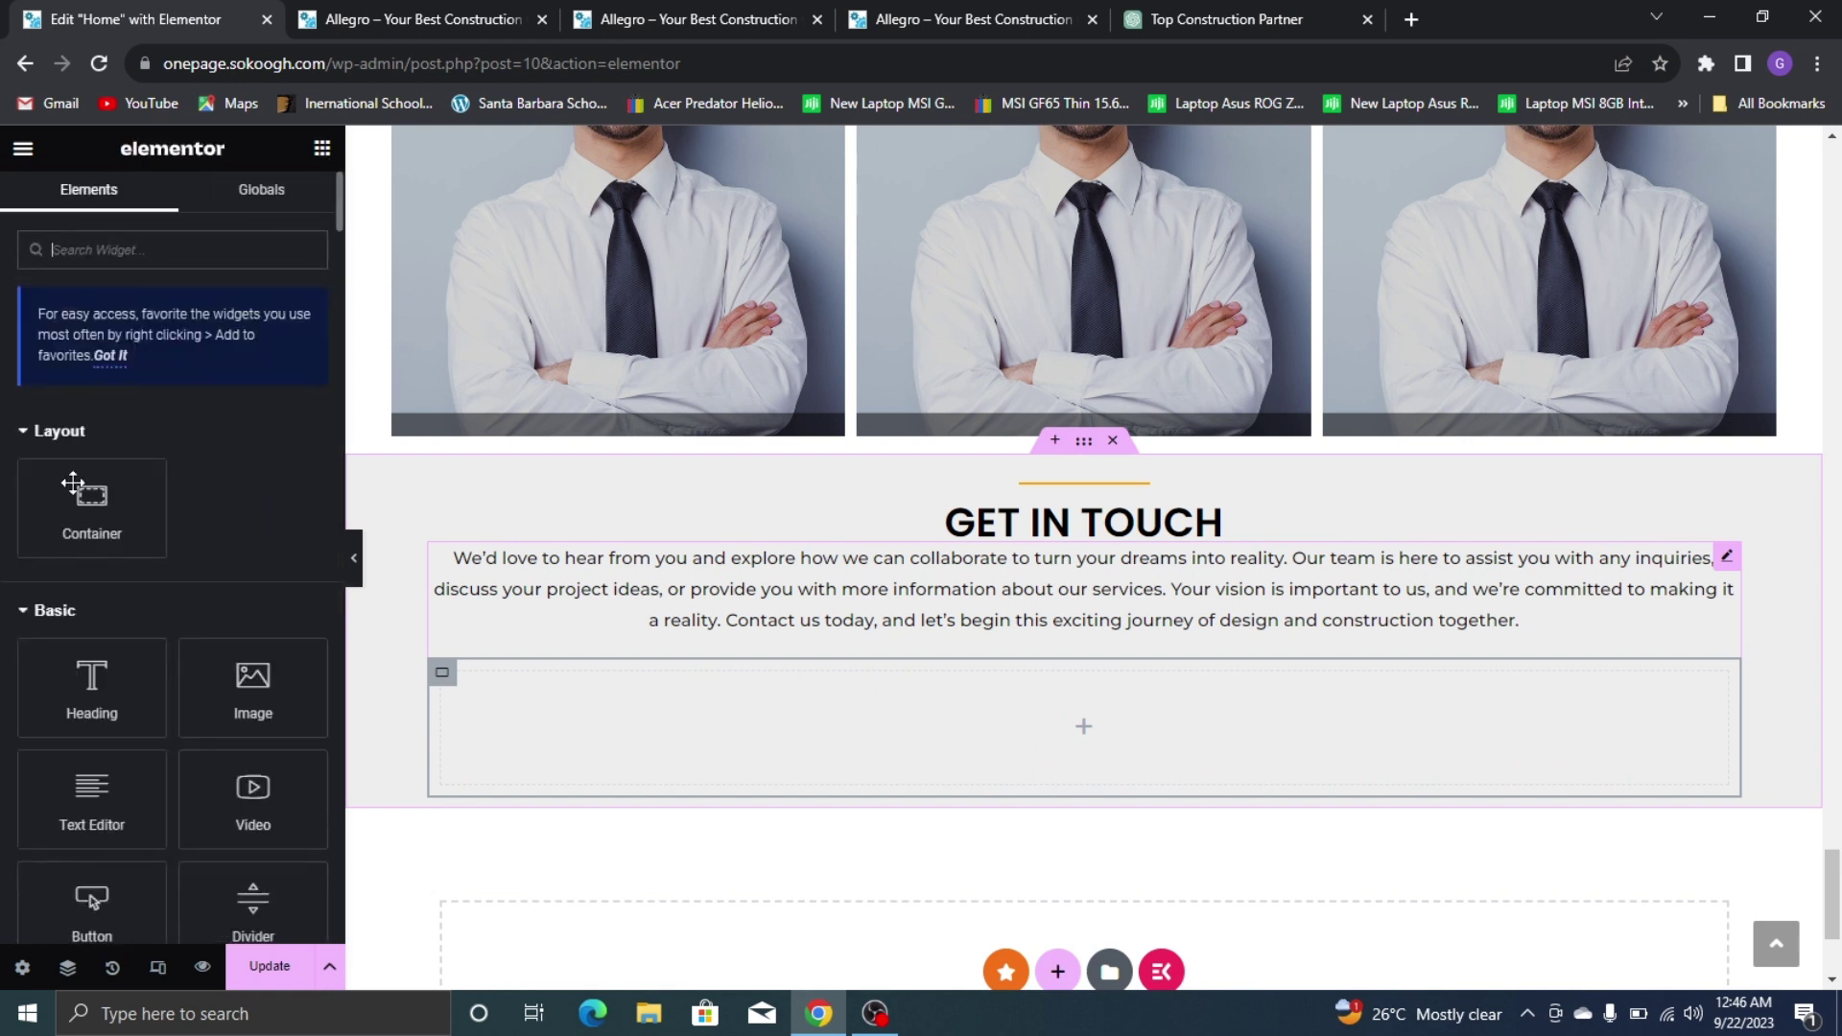
{"action": "left_click_drag", "start_coordinate": [91, 508], "coordinate": [576, 714]}
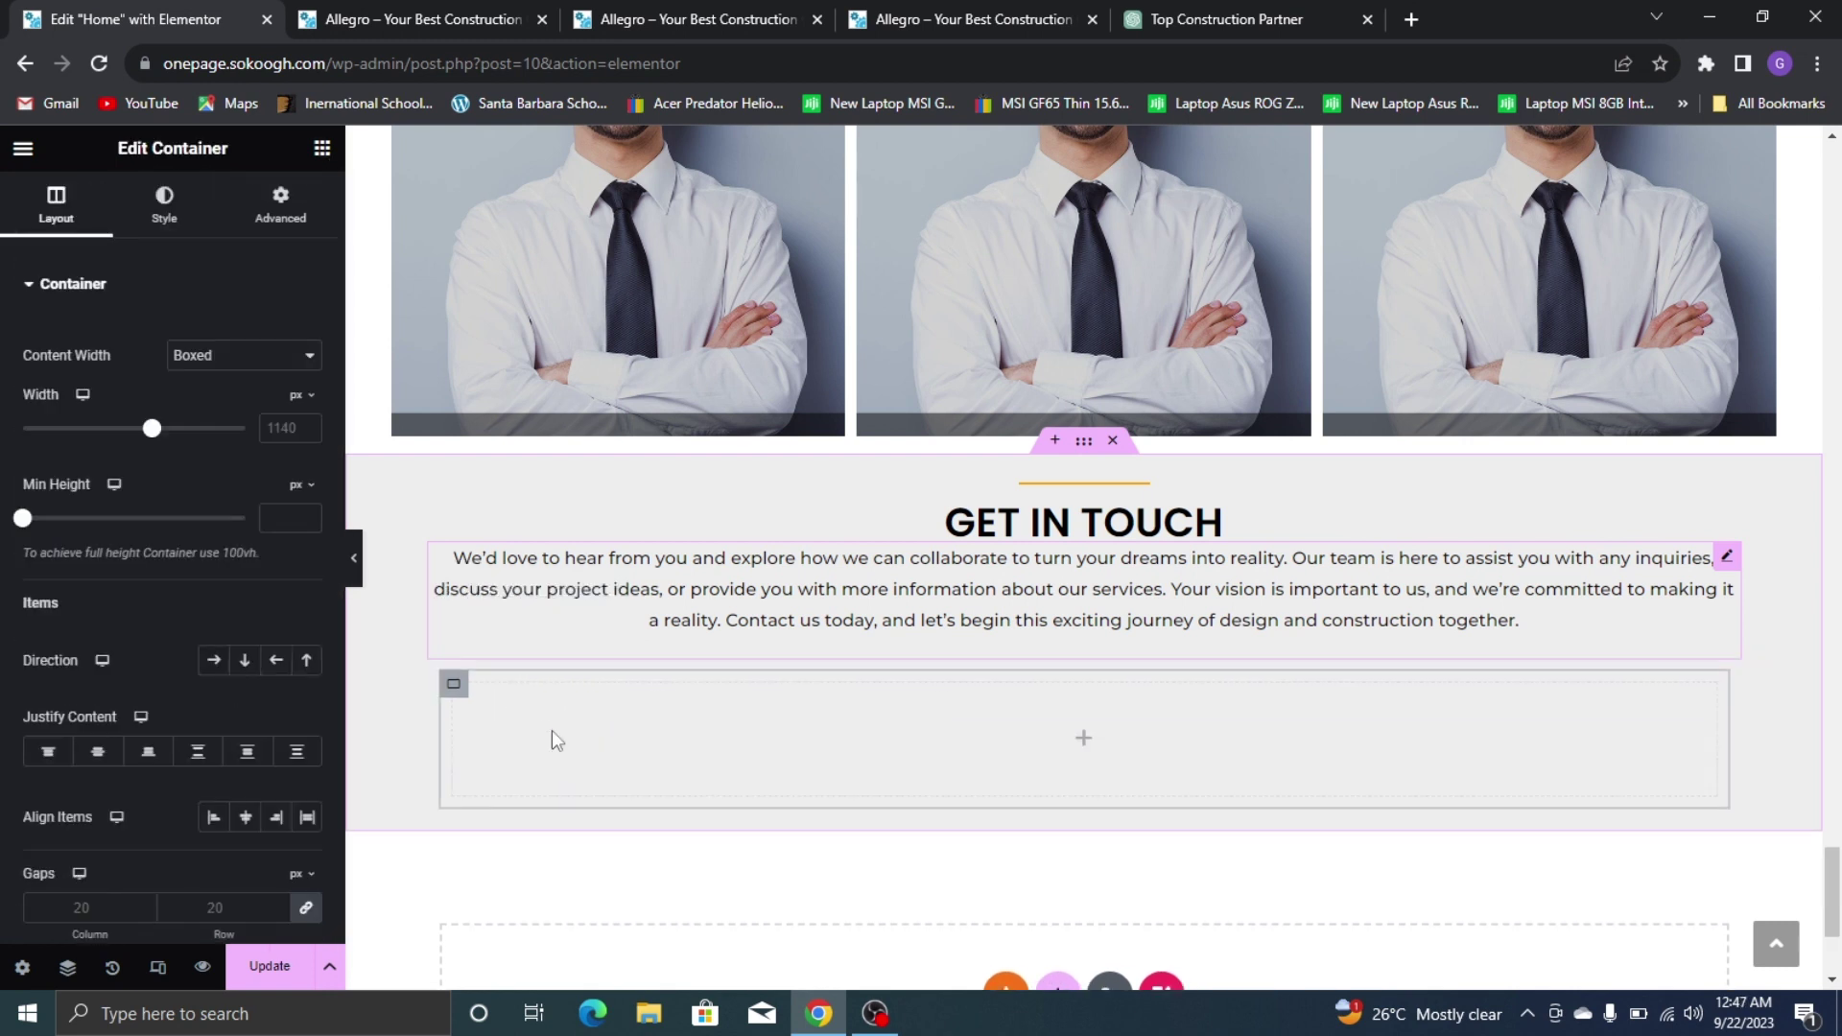
{"action": "right_click", "coordinate": [458, 693]}
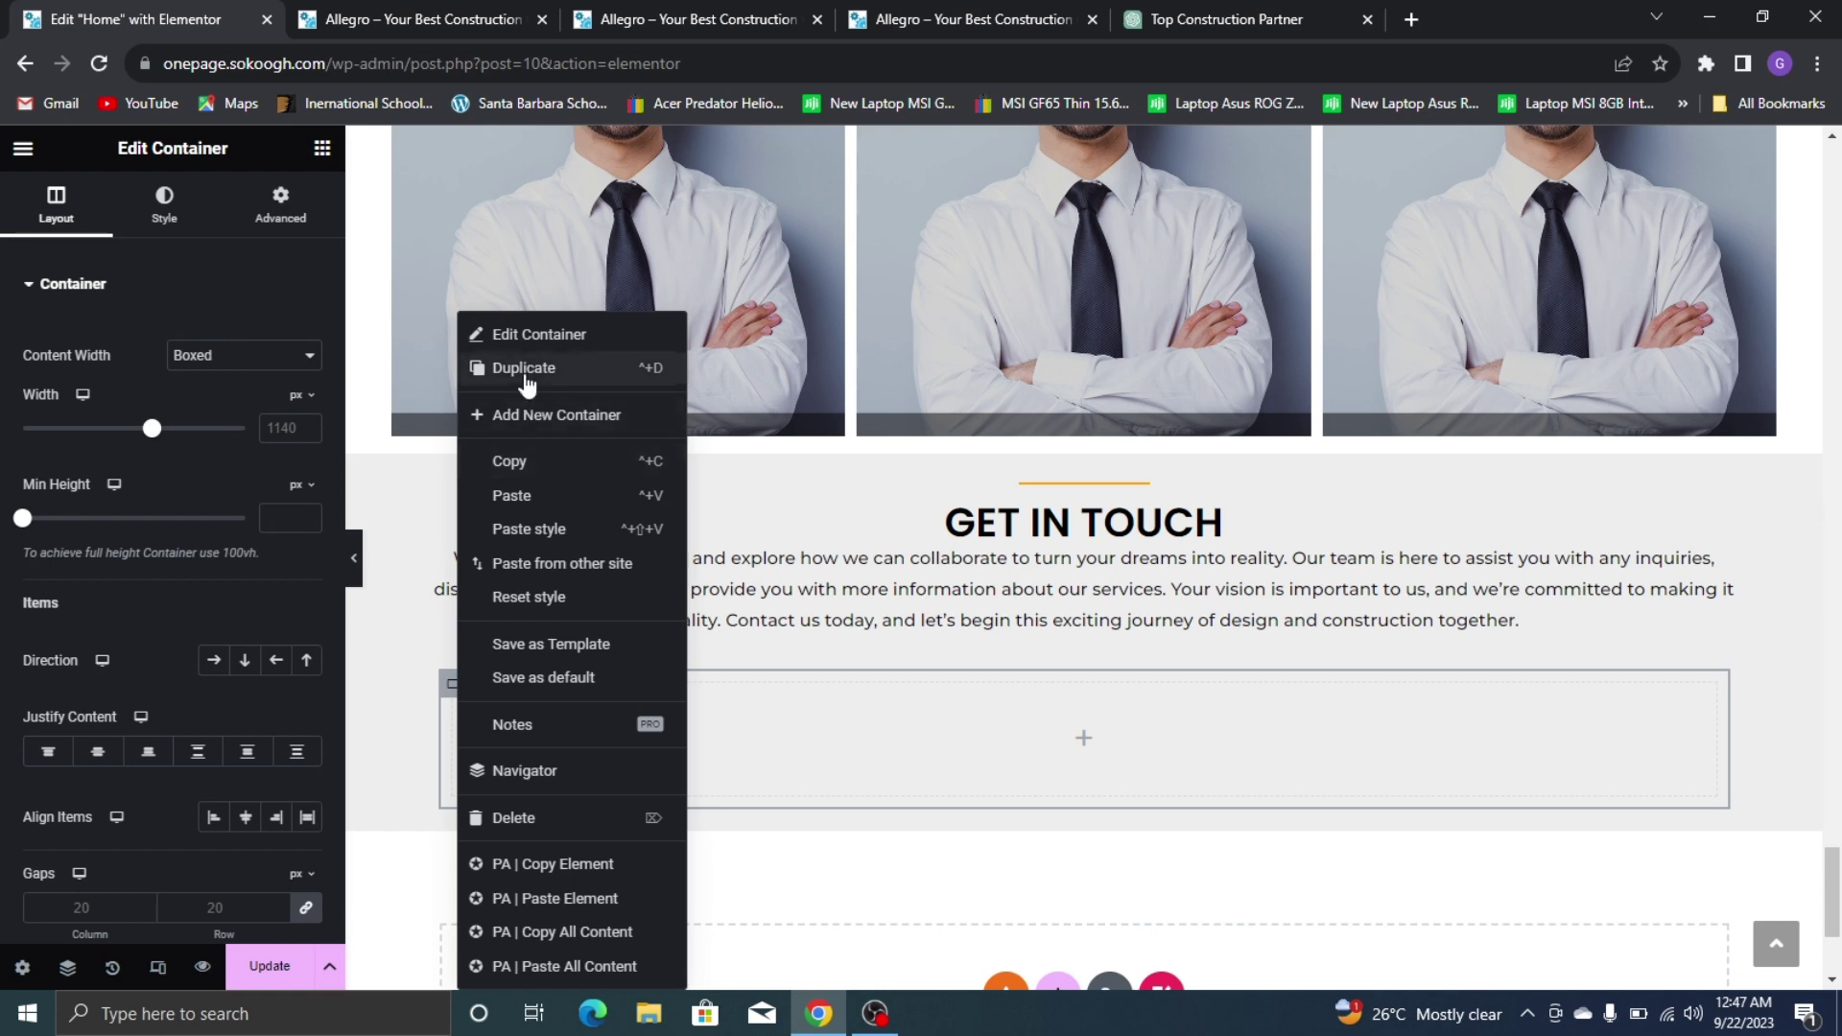
{"action": "left_click", "coordinate": [523, 371]}
{"action": "right_click", "coordinate": [458, 688]}
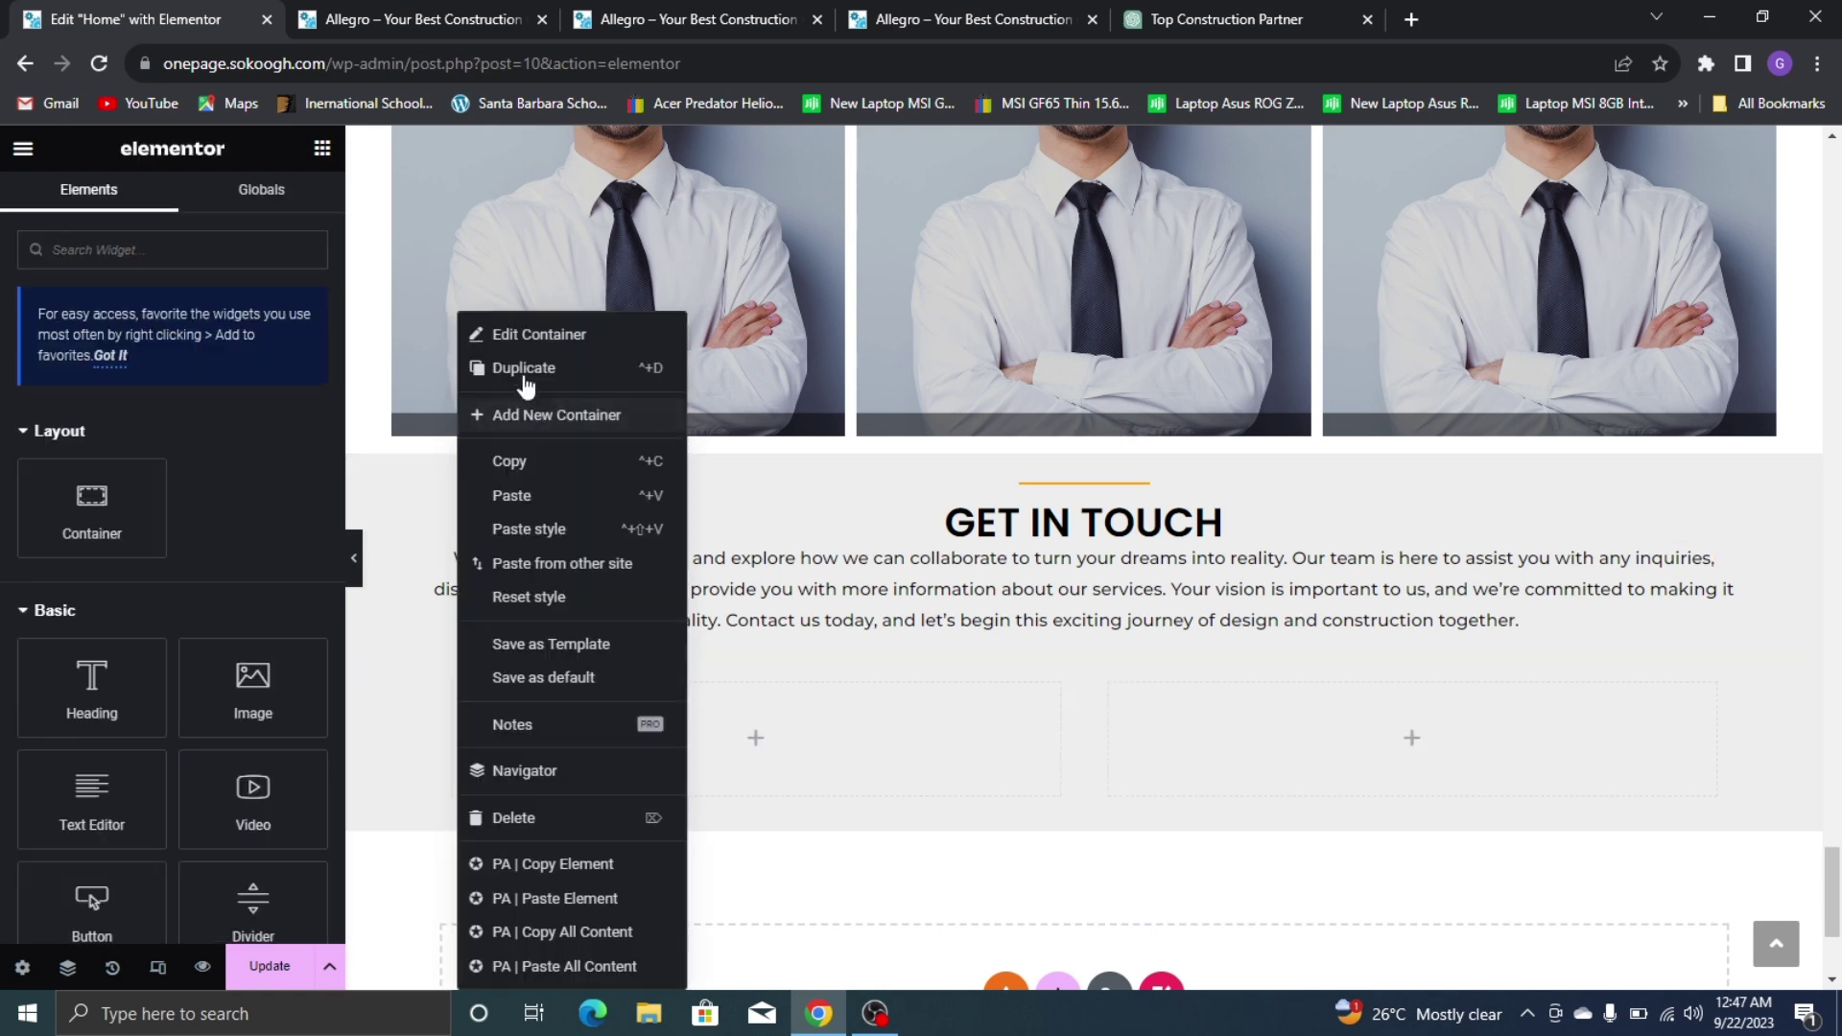
{"action": "left_click", "coordinate": [522, 383]}
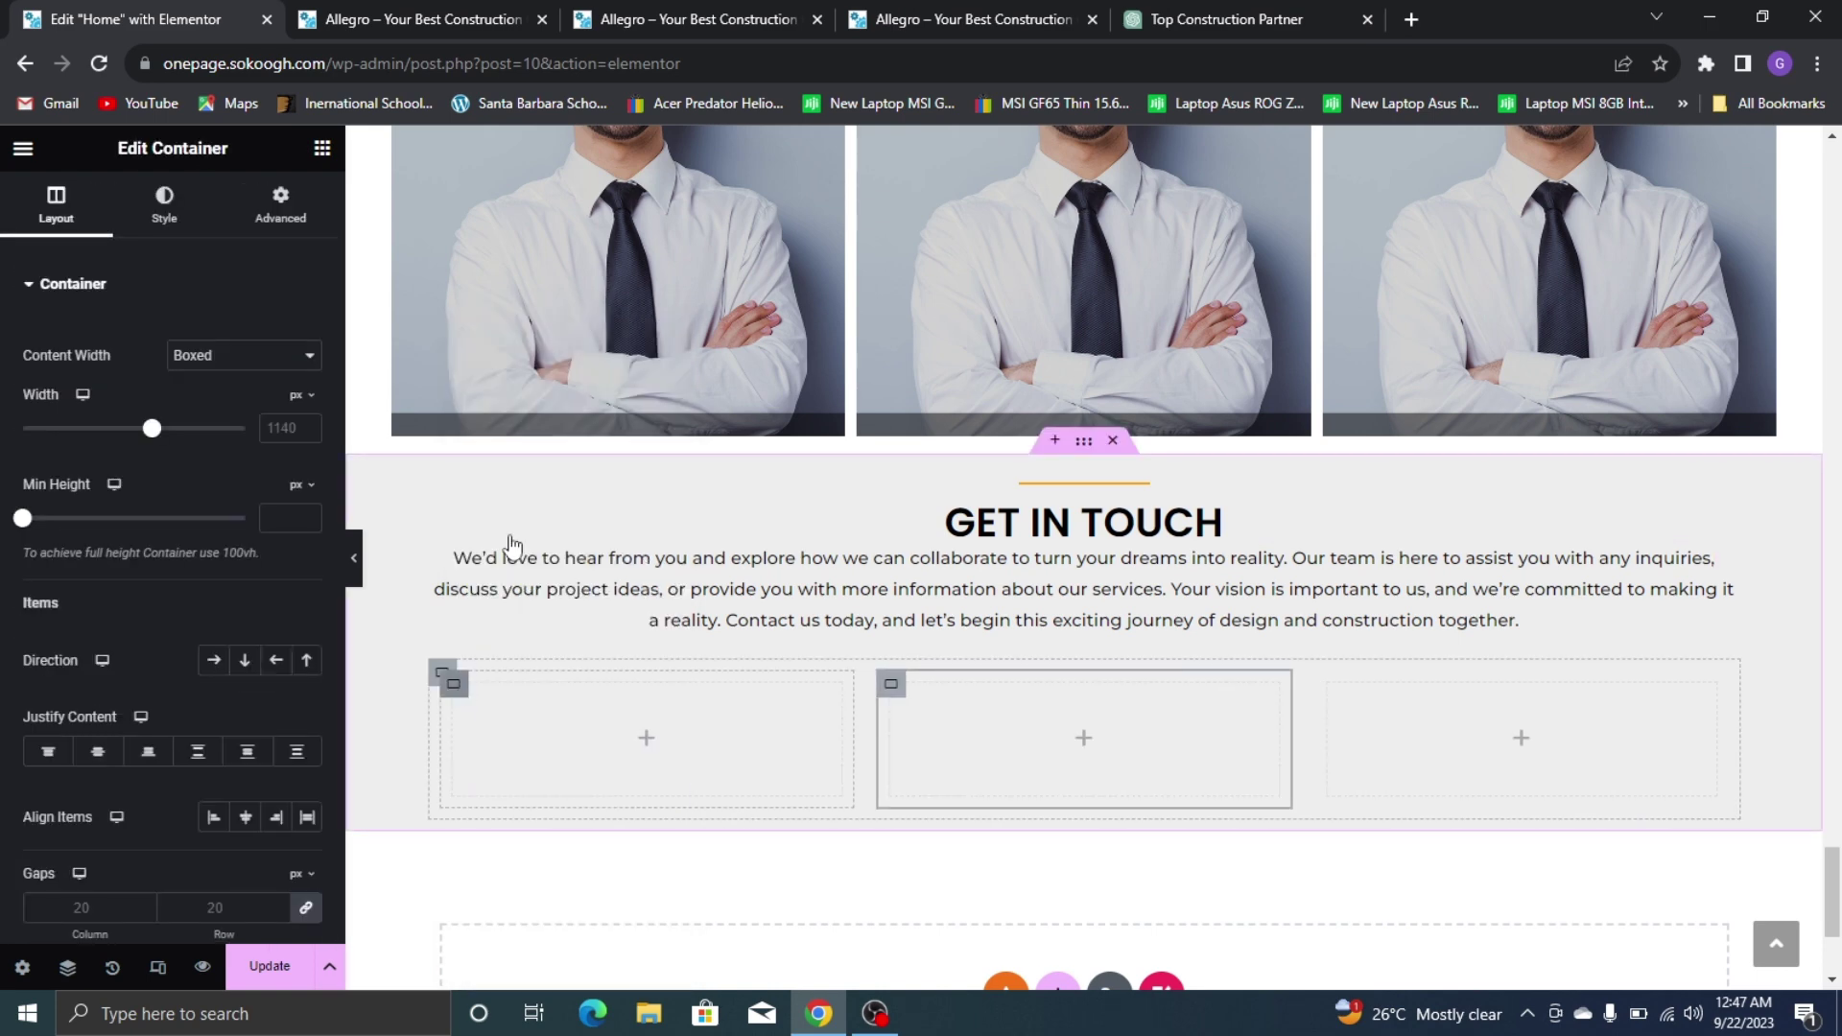
{"action": "right_click", "coordinate": [458, 693]}
{"action": "left_click", "coordinate": [526, 376]}
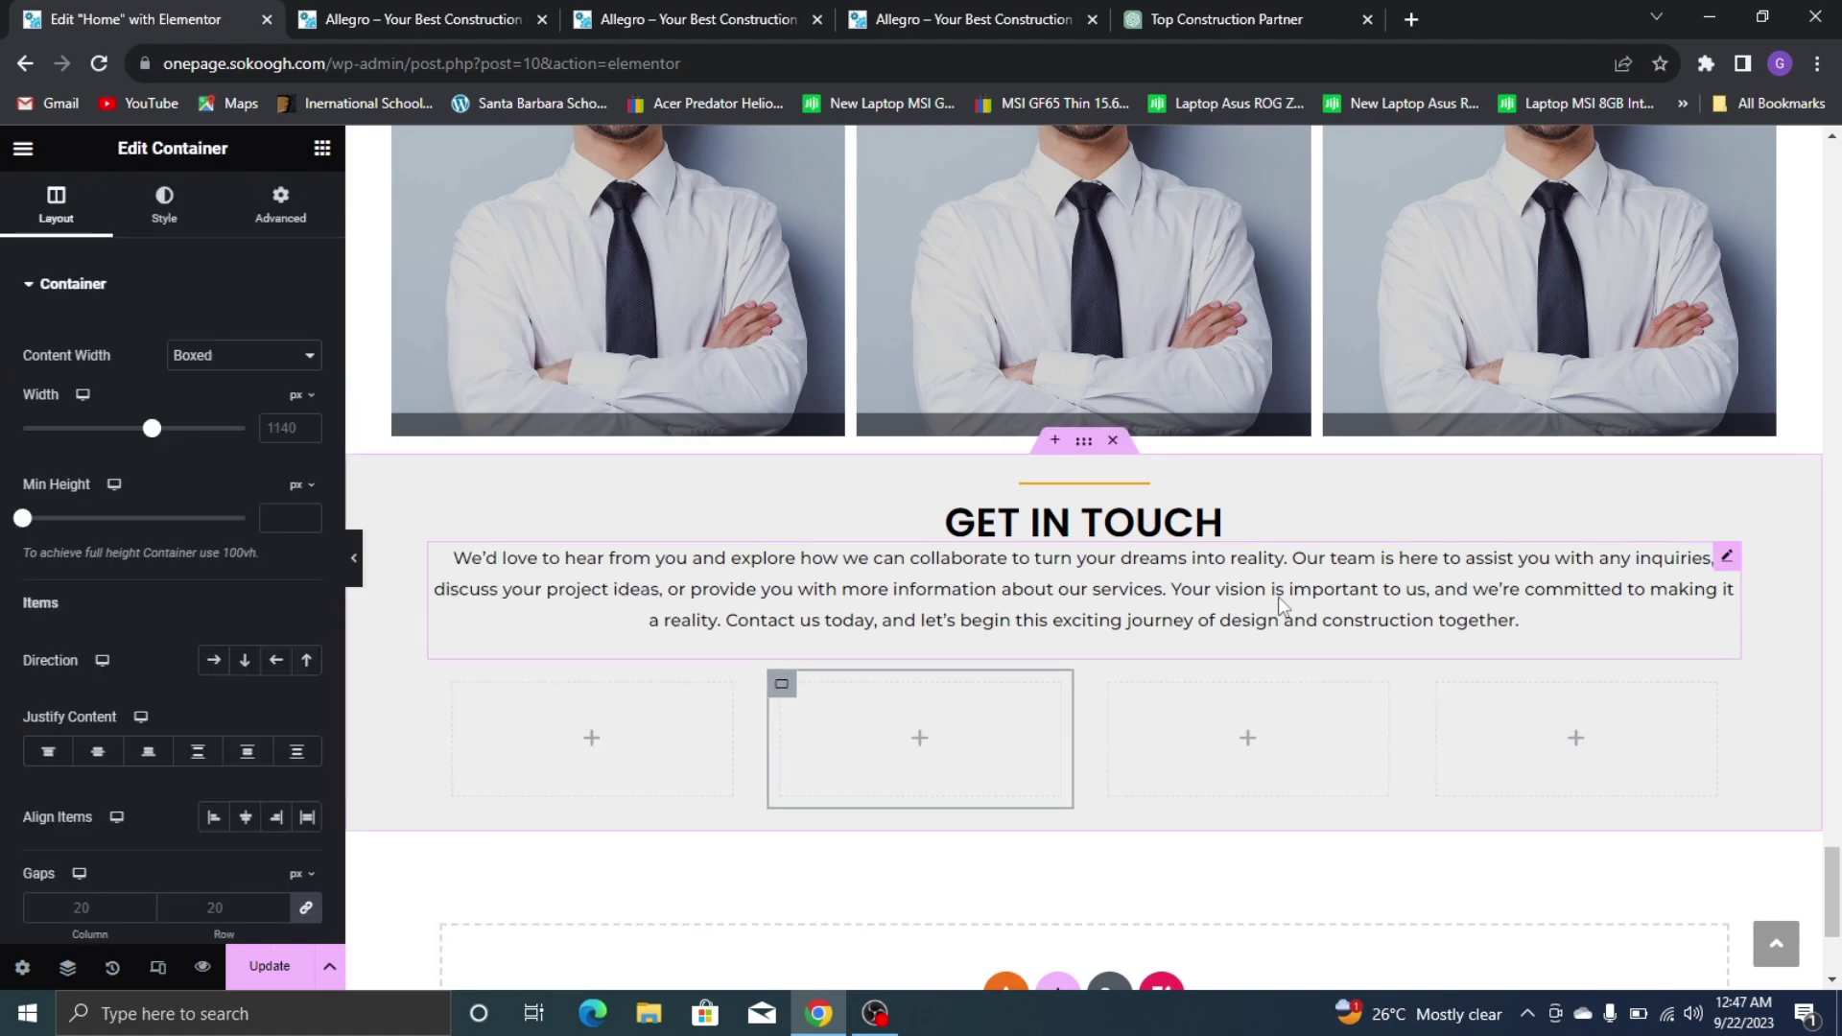
Copy the OUR MISSION icon box and paste it into the first empty column
{"action": "scroll", "coordinate": [933, 539], "scroll_direction": "up", "scroll_amount": 12}
{"action": "scroll", "coordinate": [932, 539], "scroll_direction": "up", "scroll_amount": 15}
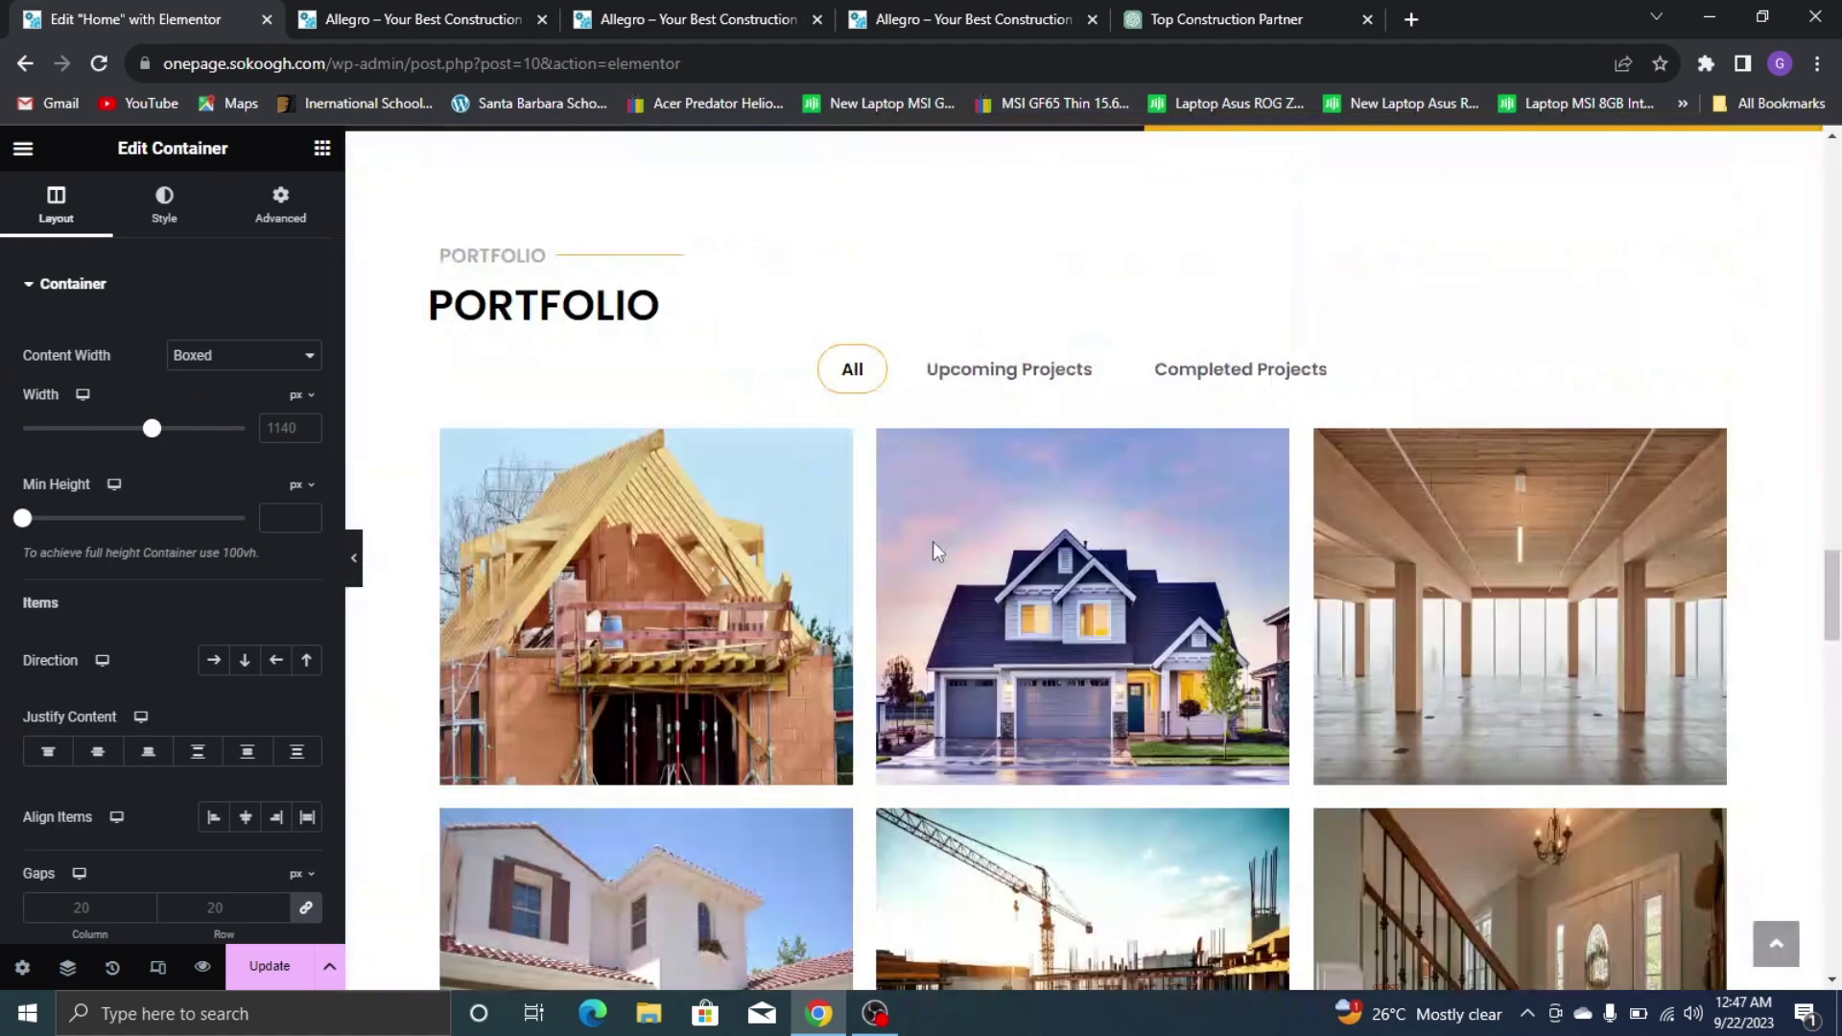
{"action": "scroll", "coordinate": [742, 571], "scroll_direction": "up", "scroll_amount": 8}
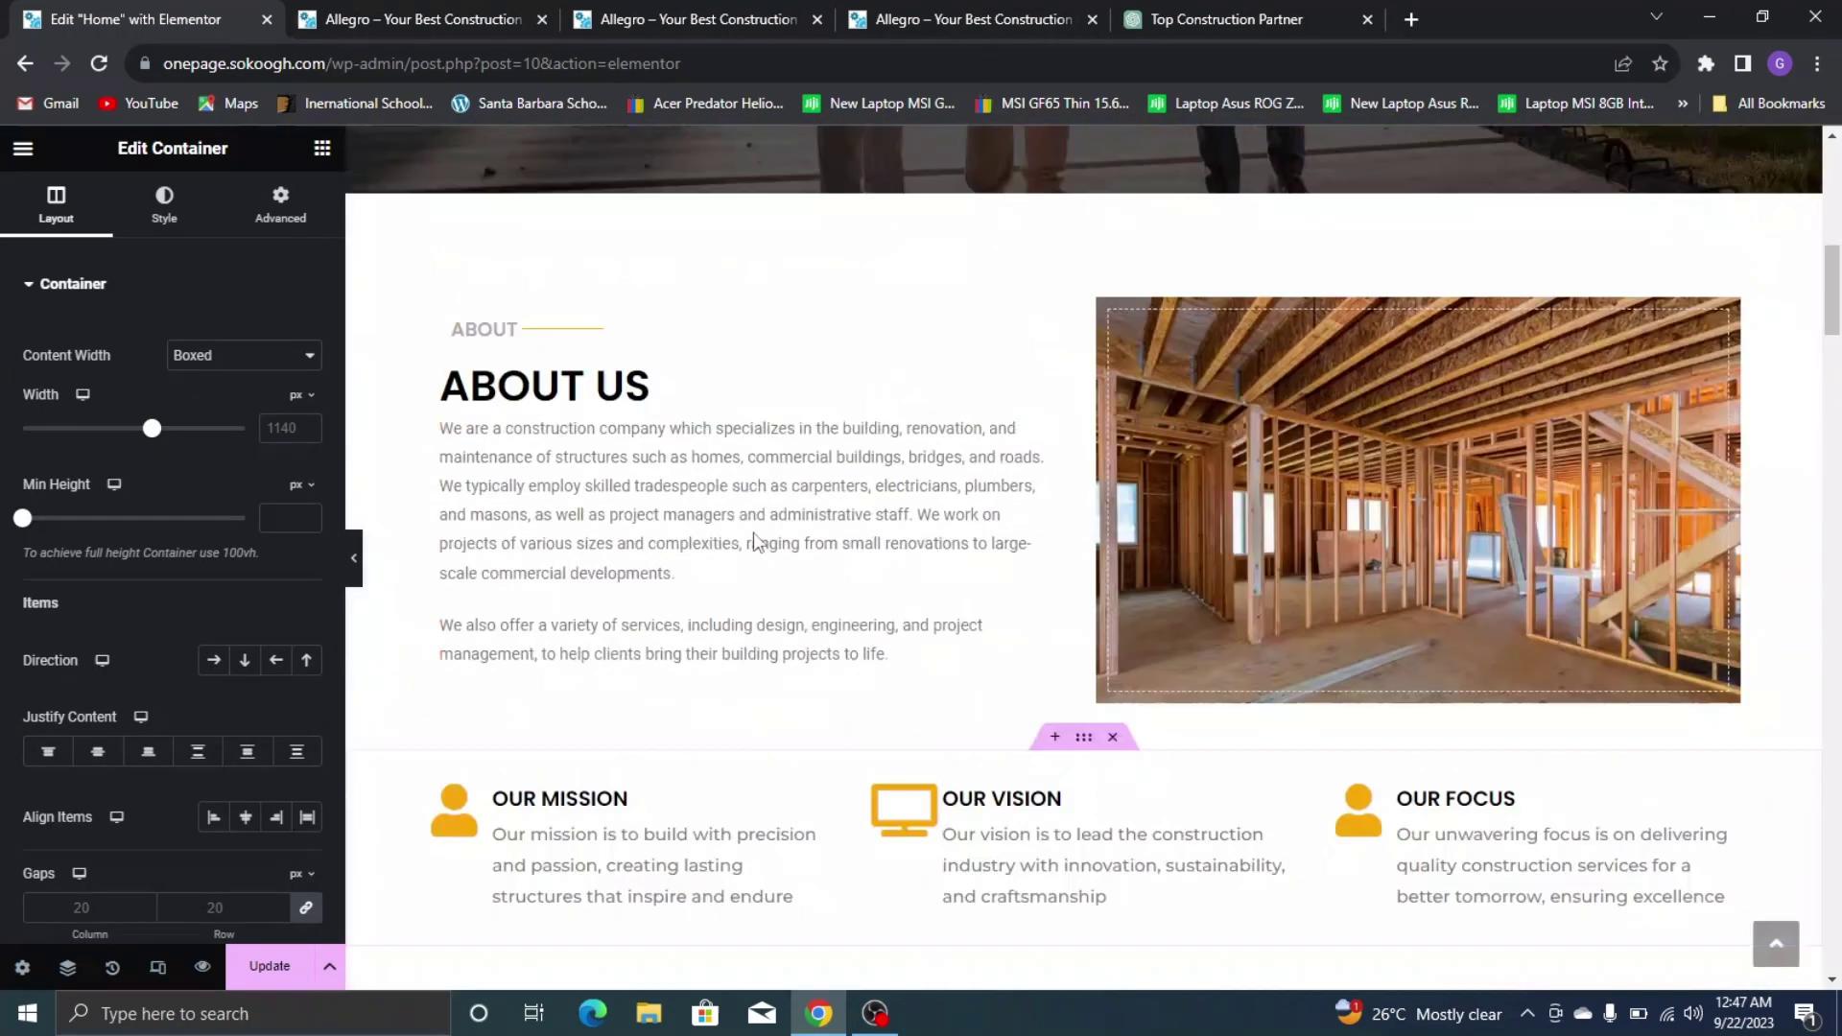
{"action": "scroll", "coordinate": [672, 576], "scroll_direction": "down", "scroll_amount": 3}
{"action": "right_click", "coordinate": [685, 564]}
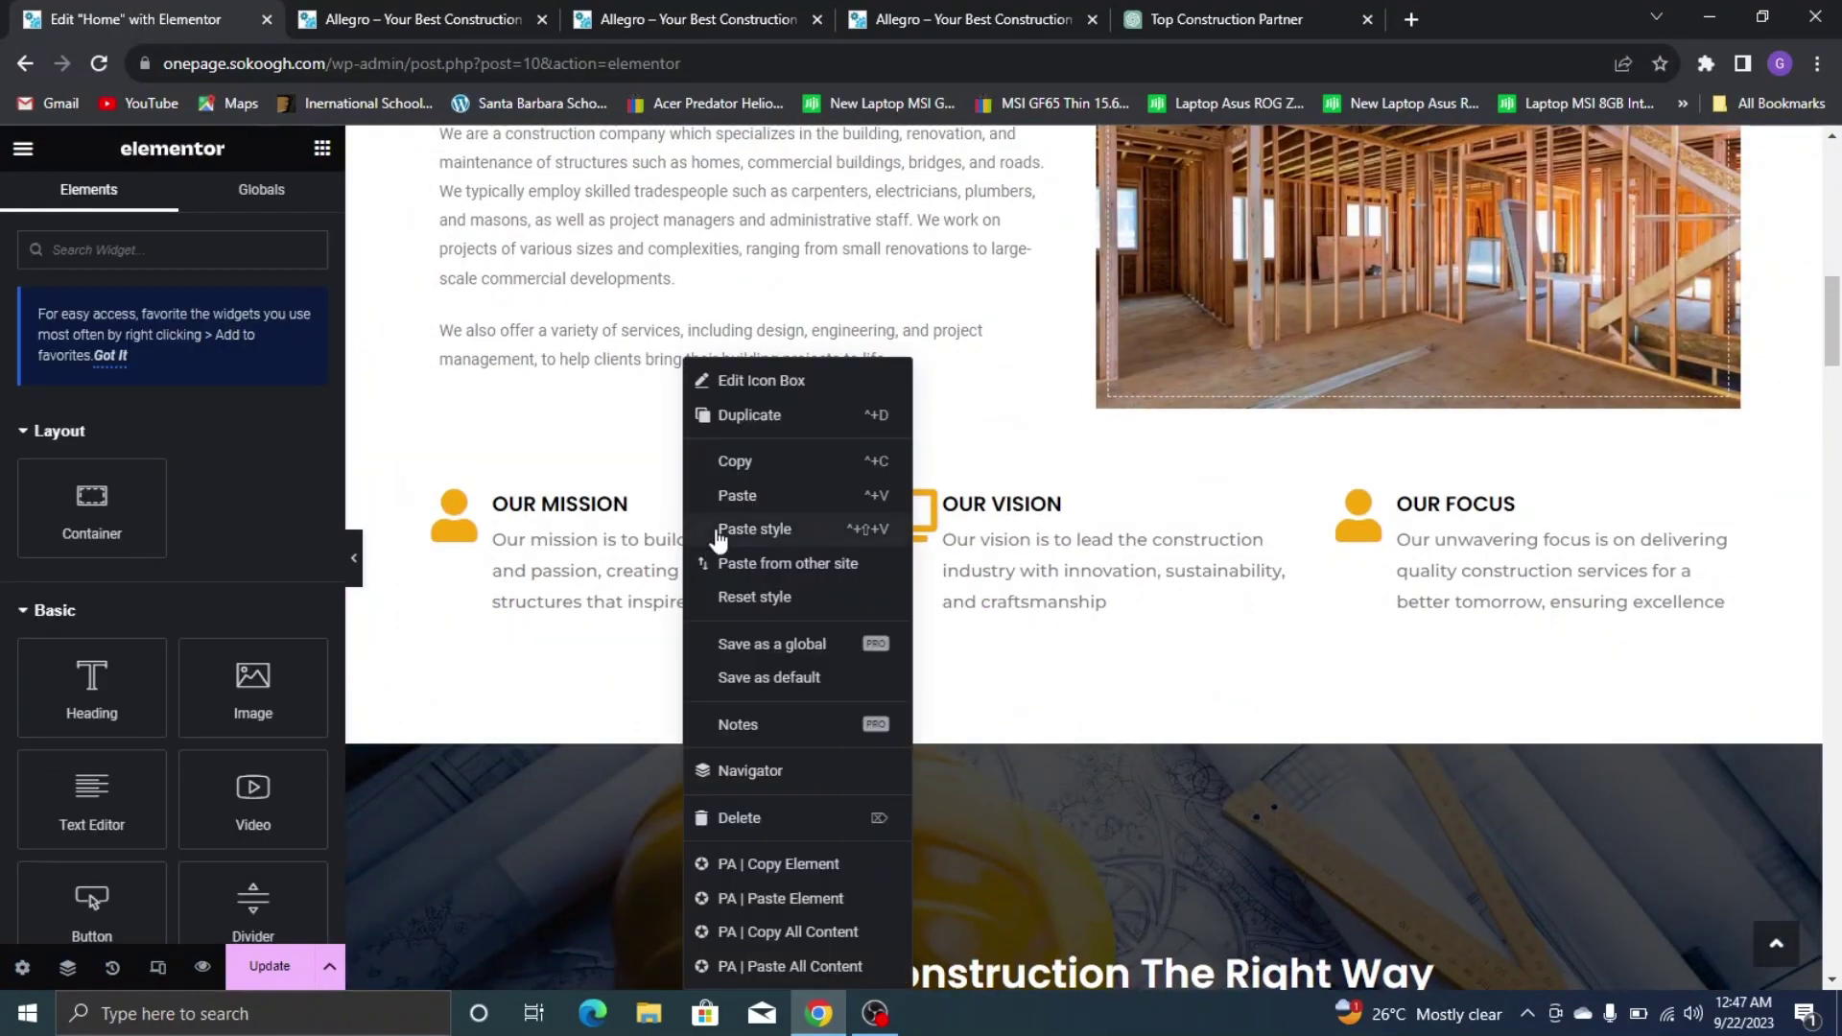
{"action": "left_click", "coordinate": [751, 462]}
{"action": "scroll", "coordinate": [592, 614], "scroll_direction": "down", "scroll_amount": 15}
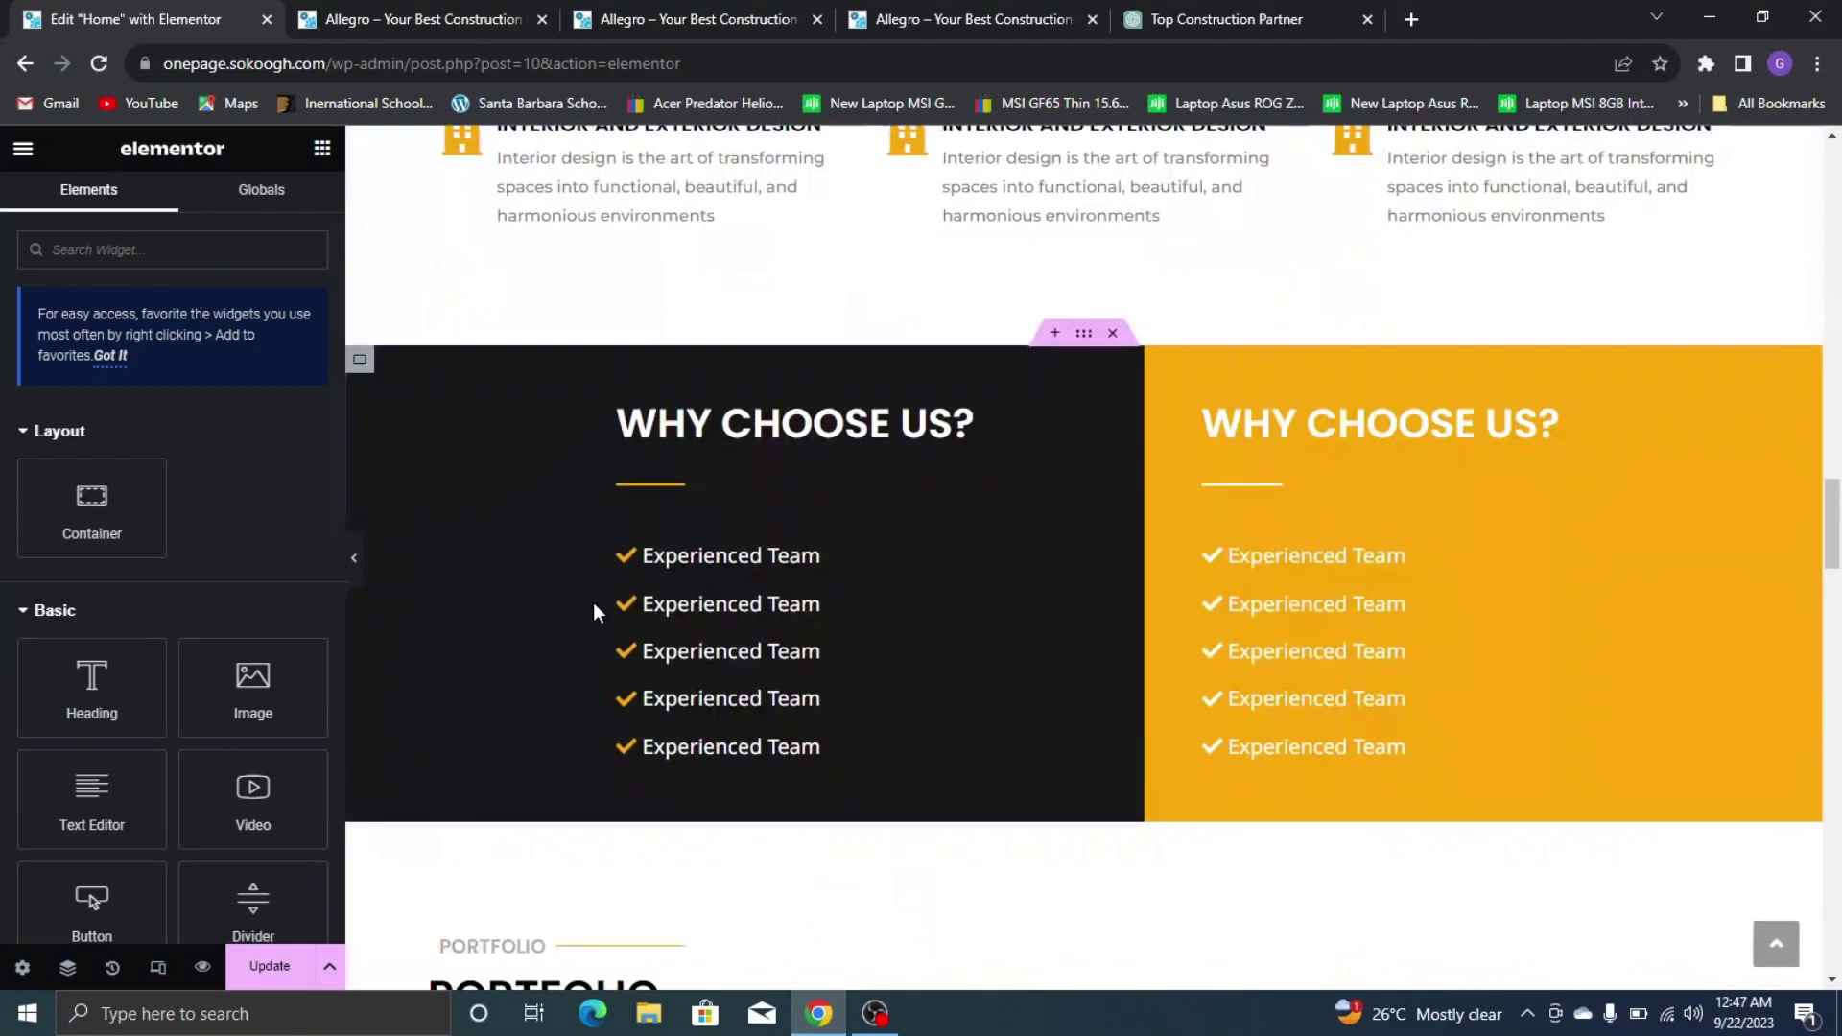
{"action": "scroll", "coordinate": [592, 620], "scroll_direction": "down", "scroll_amount": 10}
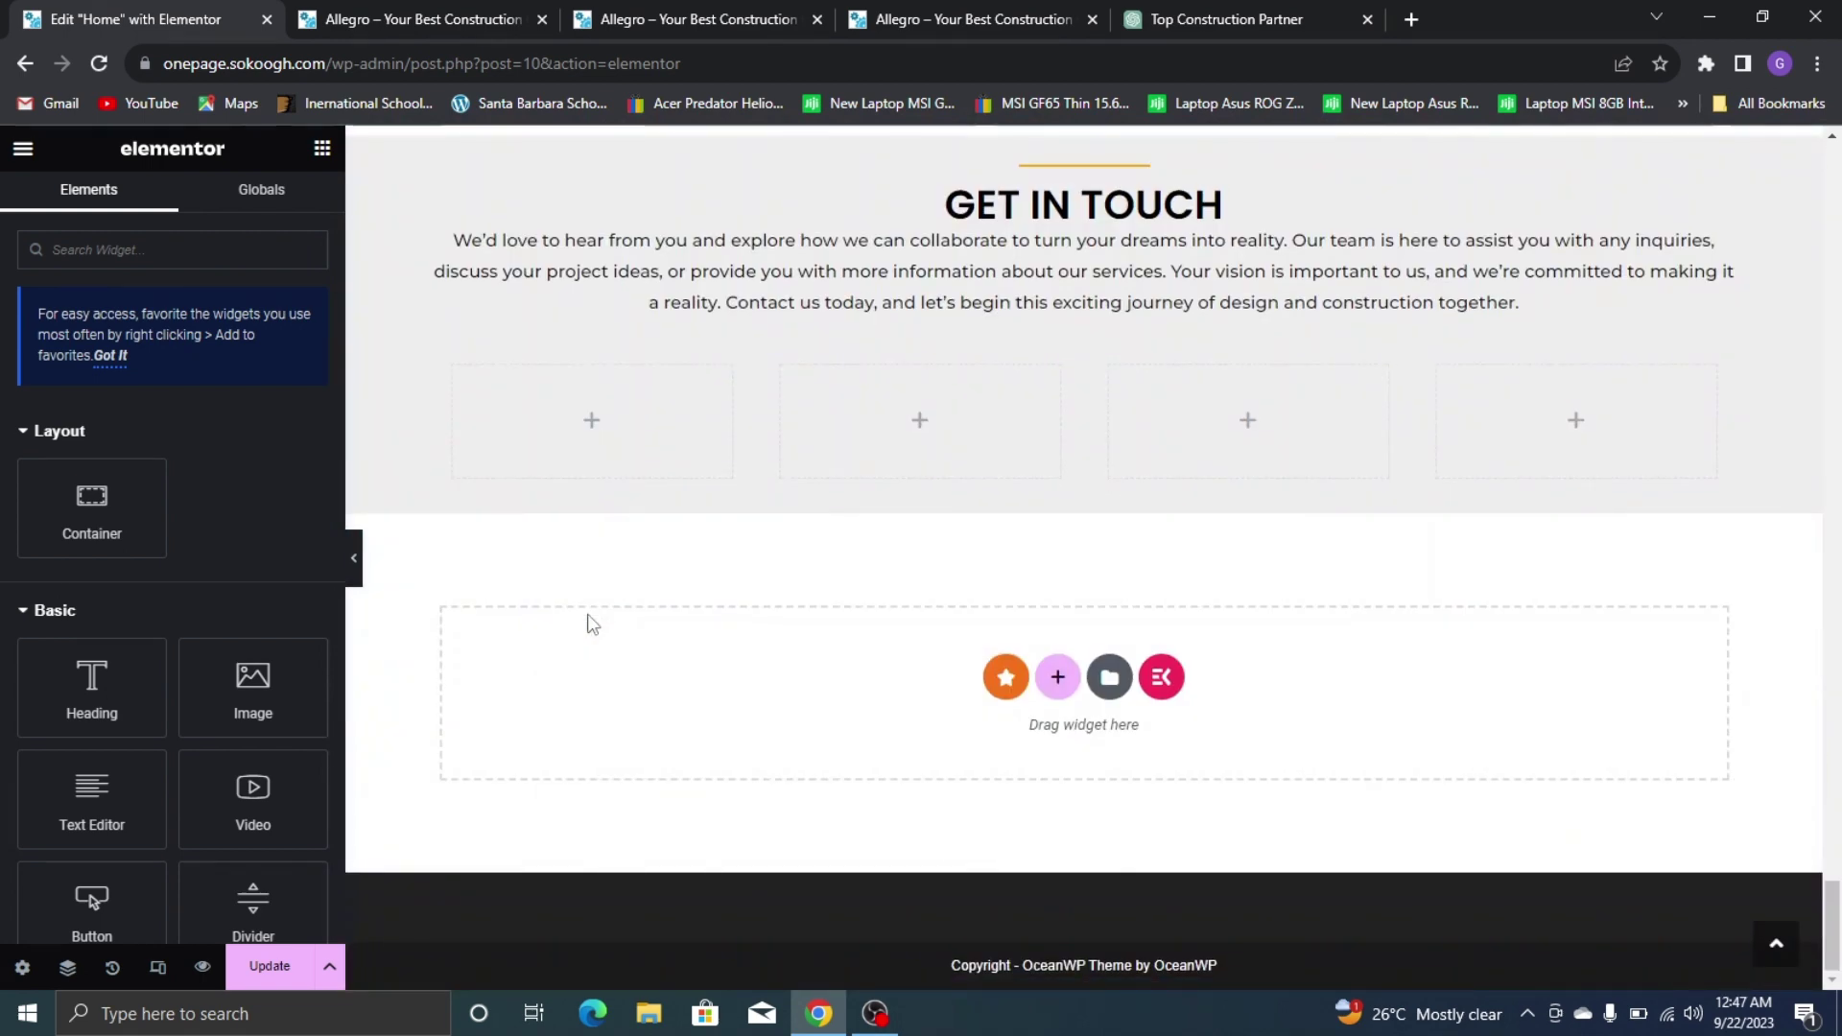
{"action": "right_click", "coordinate": [617, 432]}
{"action": "left_click", "coordinate": [683, 495]}
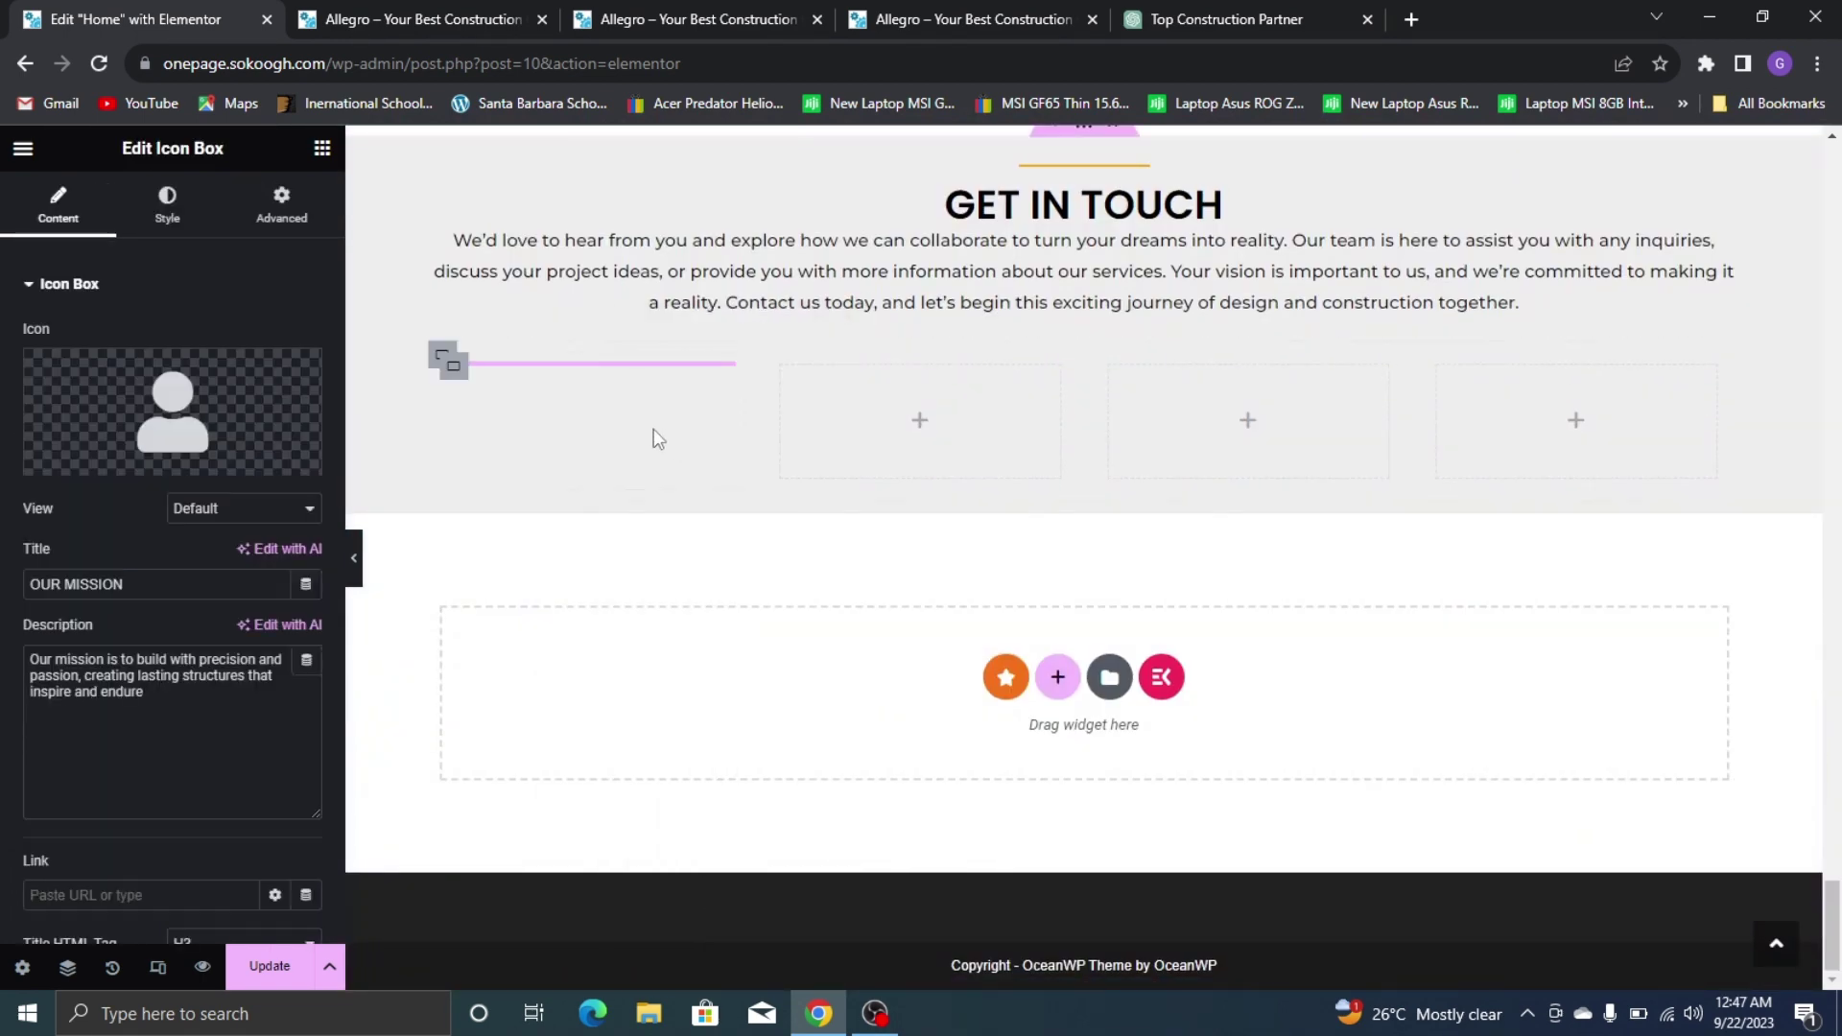
Retitle the pasted icon box to 'Come and Meet Us' after checking the live site
{"action": "left_click", "coordinate": [992, 10]}
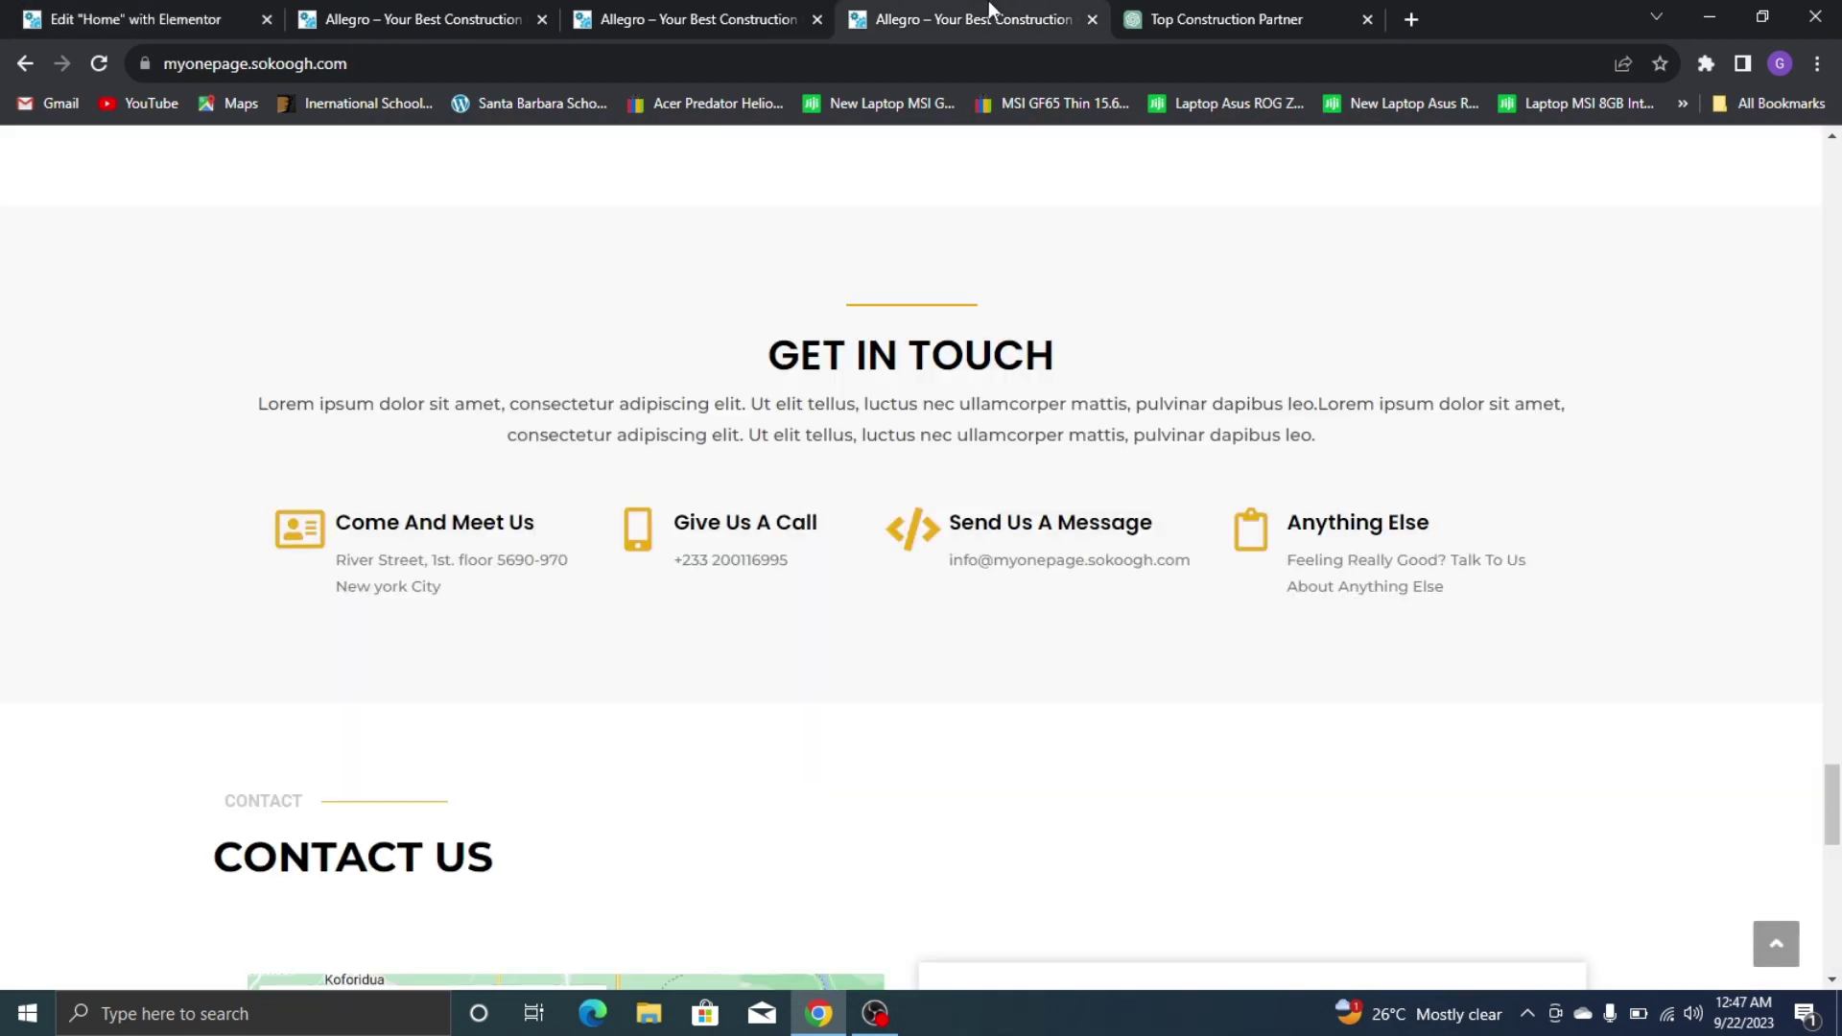
{"action": "left_click", "coordinate": [127, 13]}
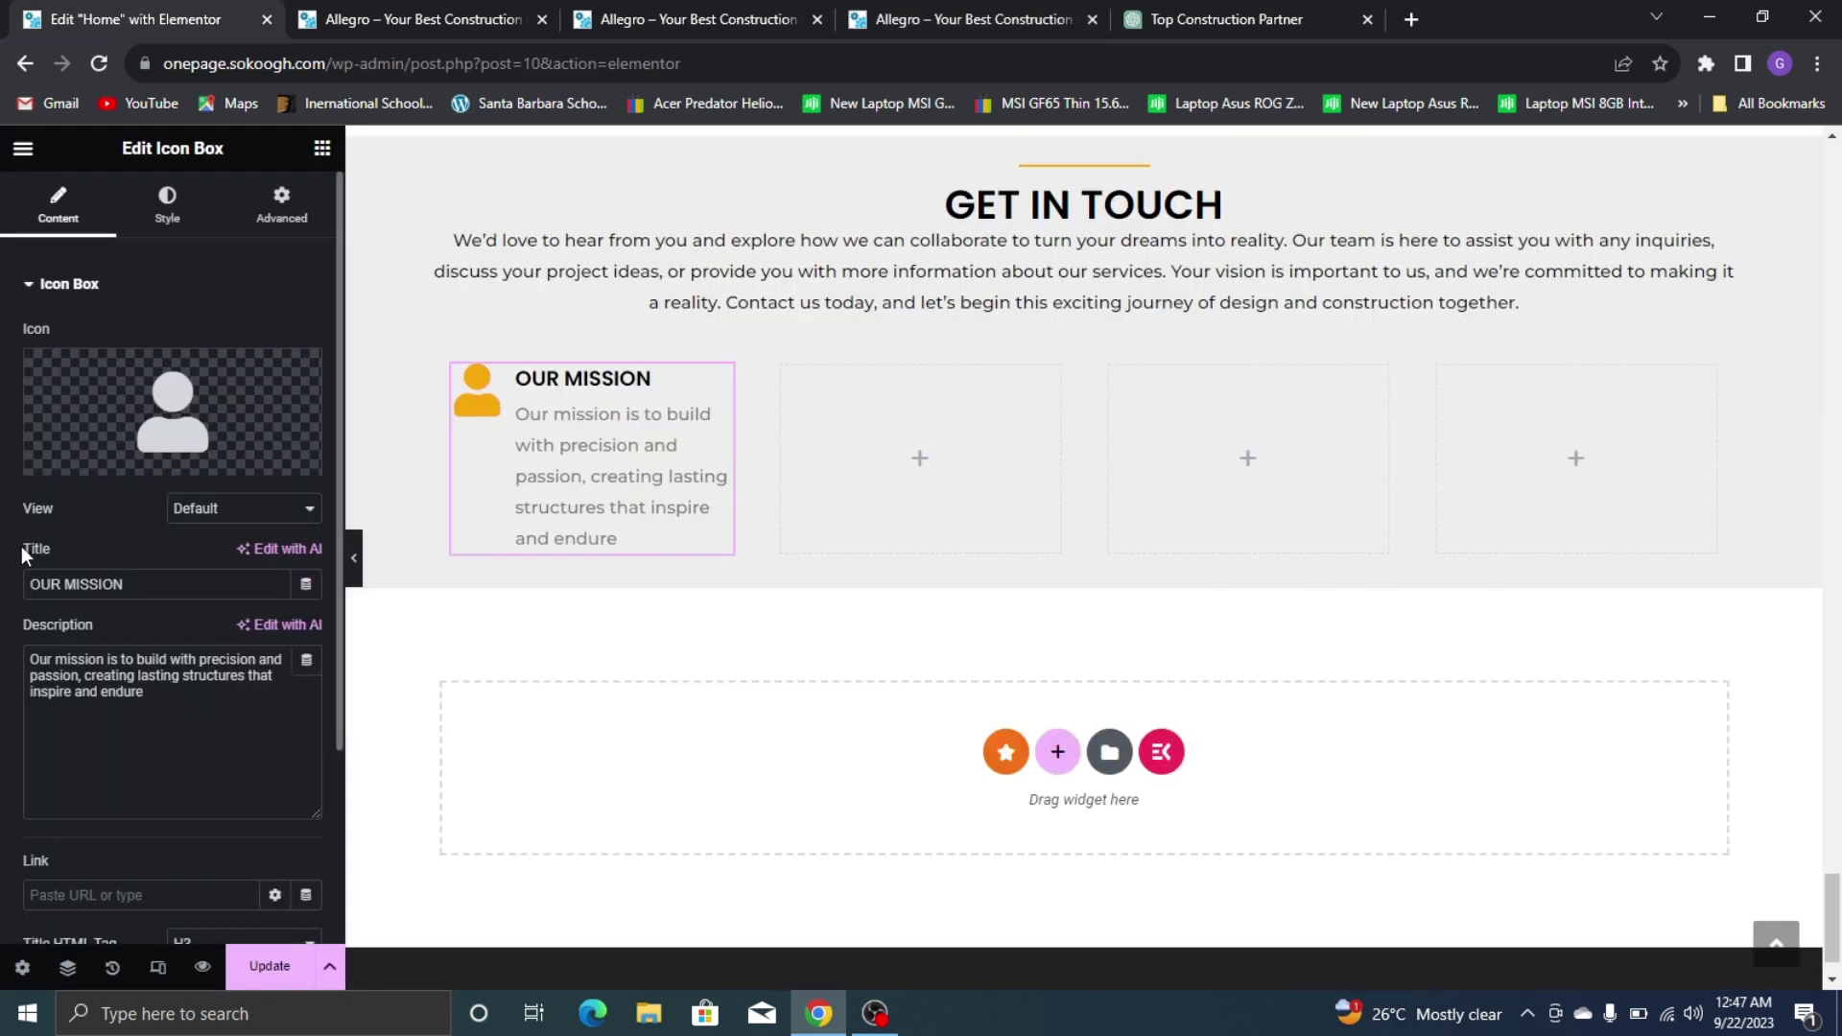
{"action": "triple_click", "coordinate": [76, 584]}
{"action": "type", "text": "c"}
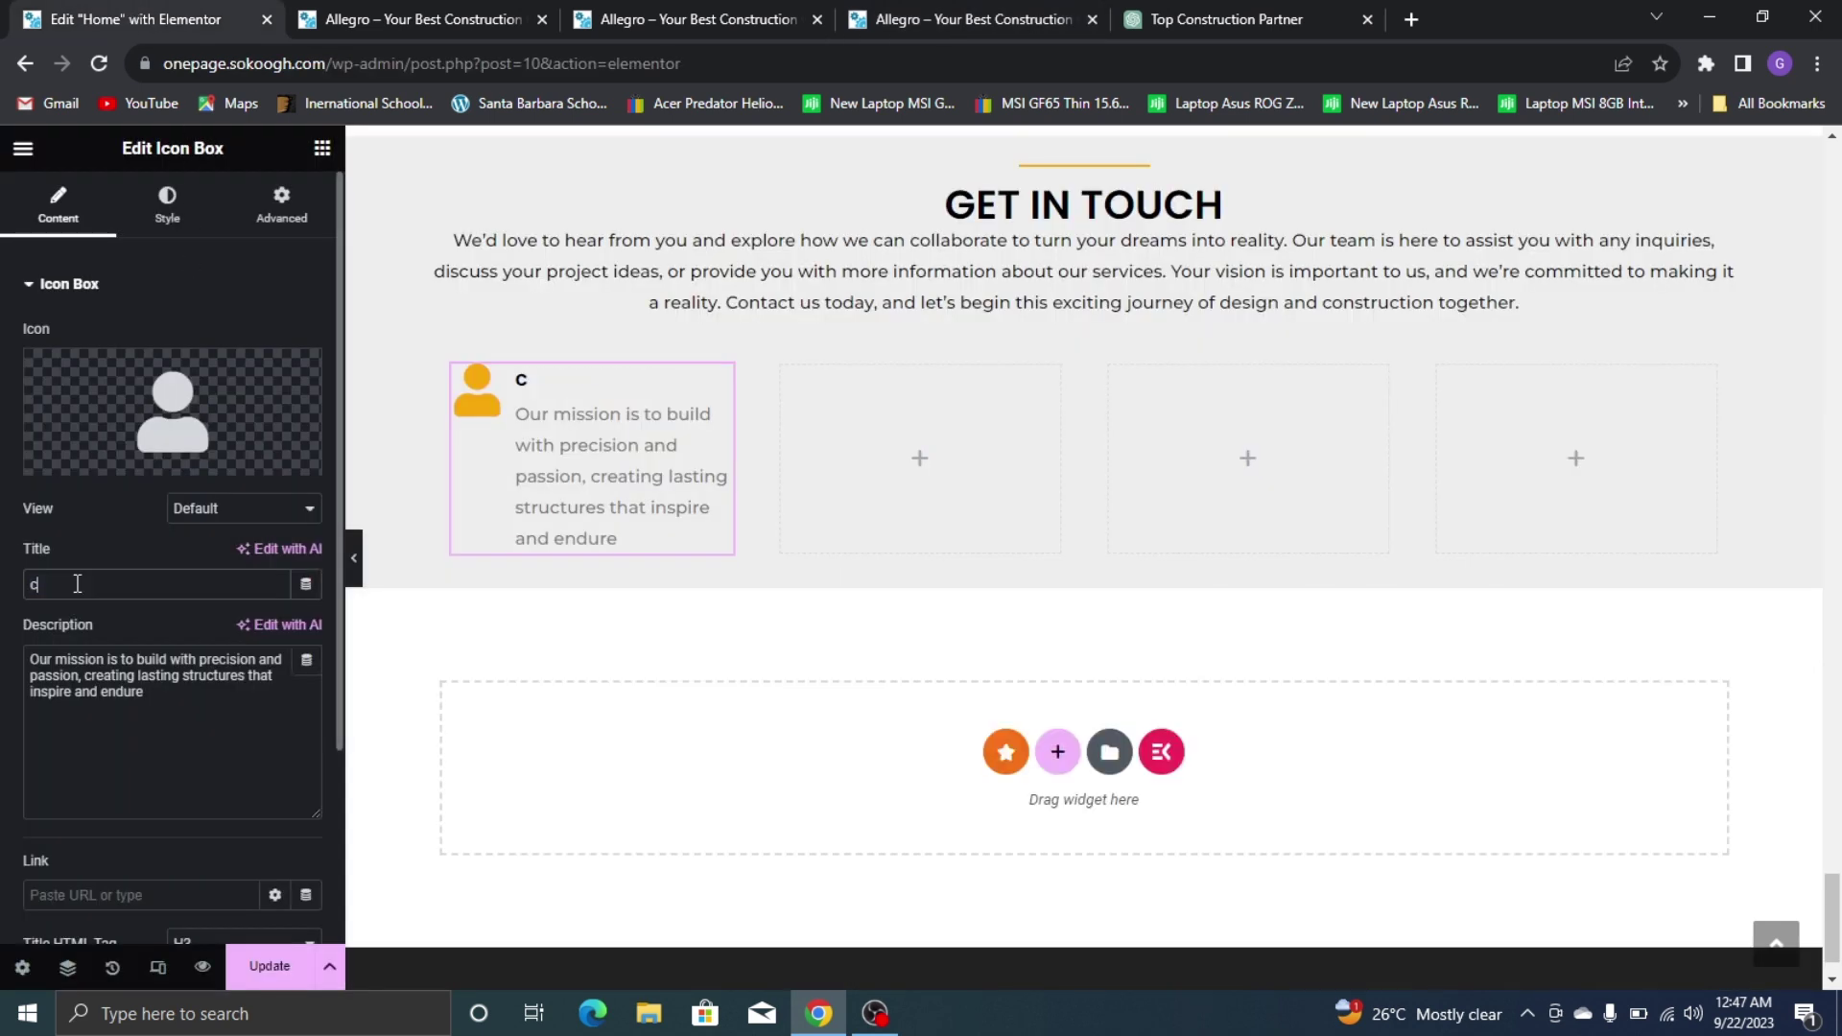
{"action": "type", "text": "OME A"}
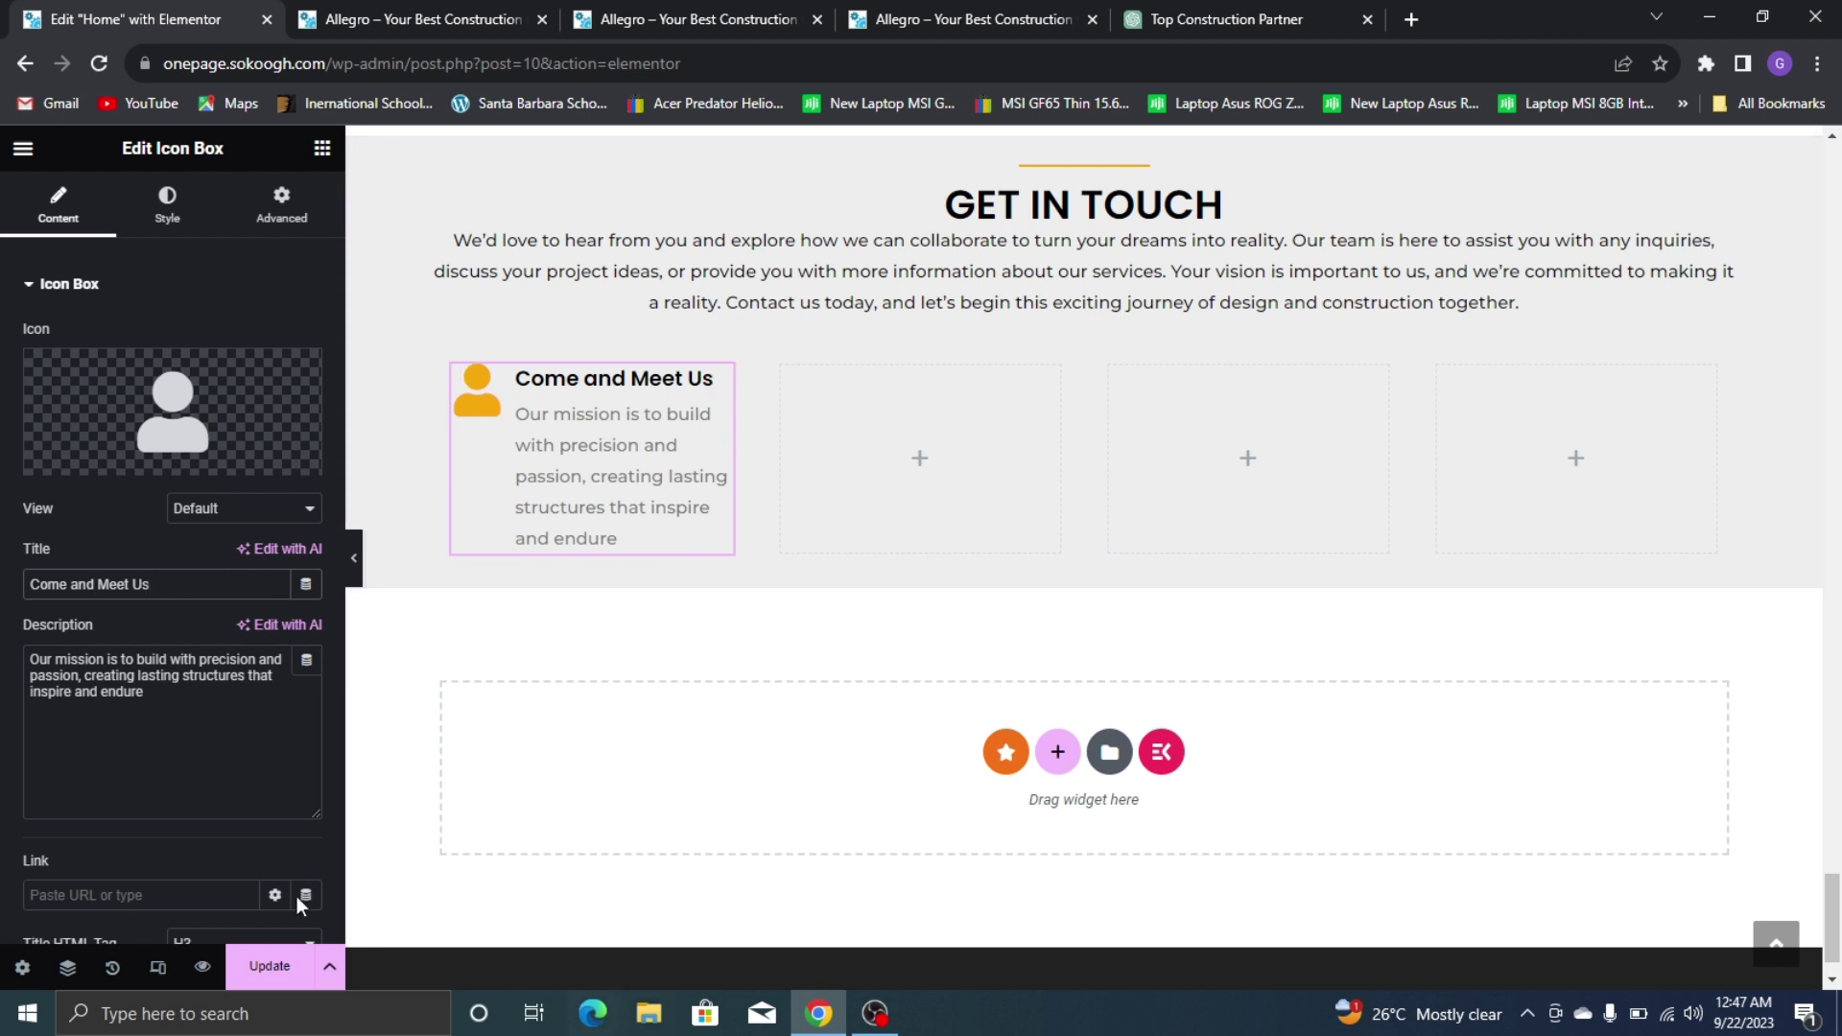
Copy the street address from the live site into the box's description
{"action": "left_click", "coordinate": [1038, 11]}
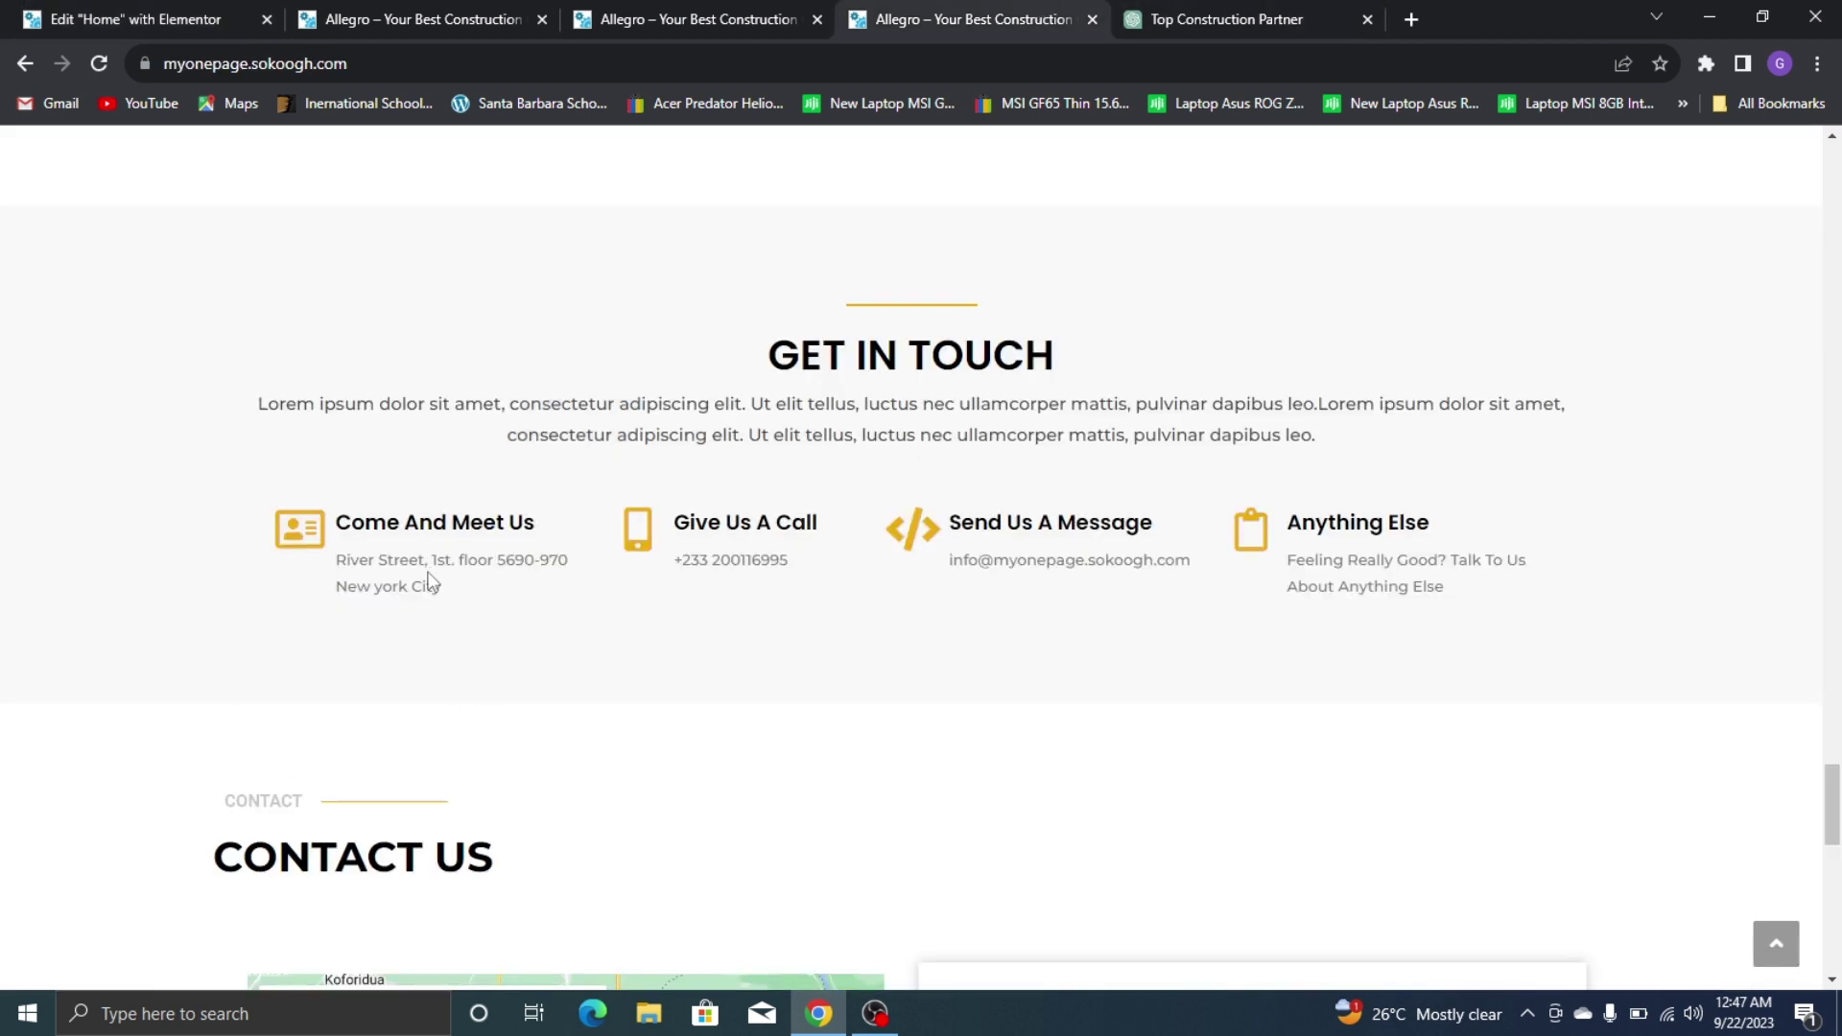
{"action": "left_click_drag", "start_coordinate": [441, 596], "coordinate": [347, 561]}
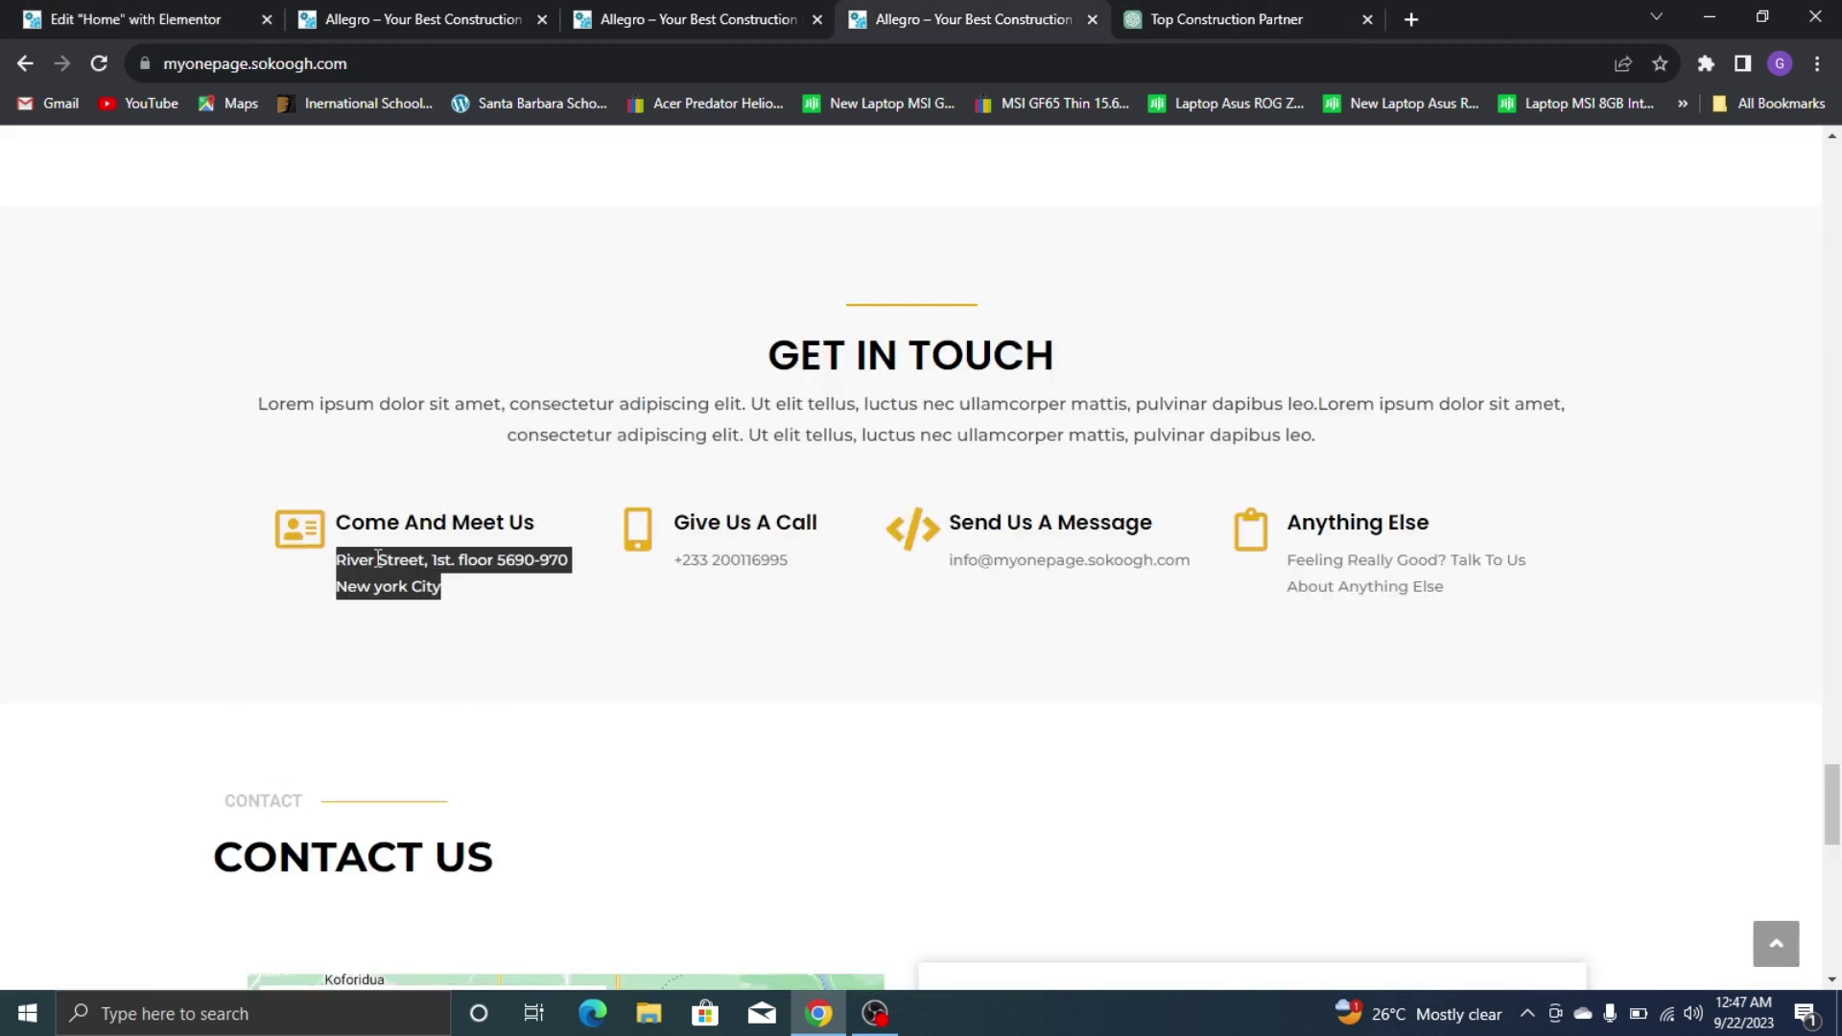
{"action": "right_click", "coordinate": [378, 559]}
{"action": "left_click", "coordinate": [406, 582]}
{"action": "left_click", "coordinate": [144, 19]}
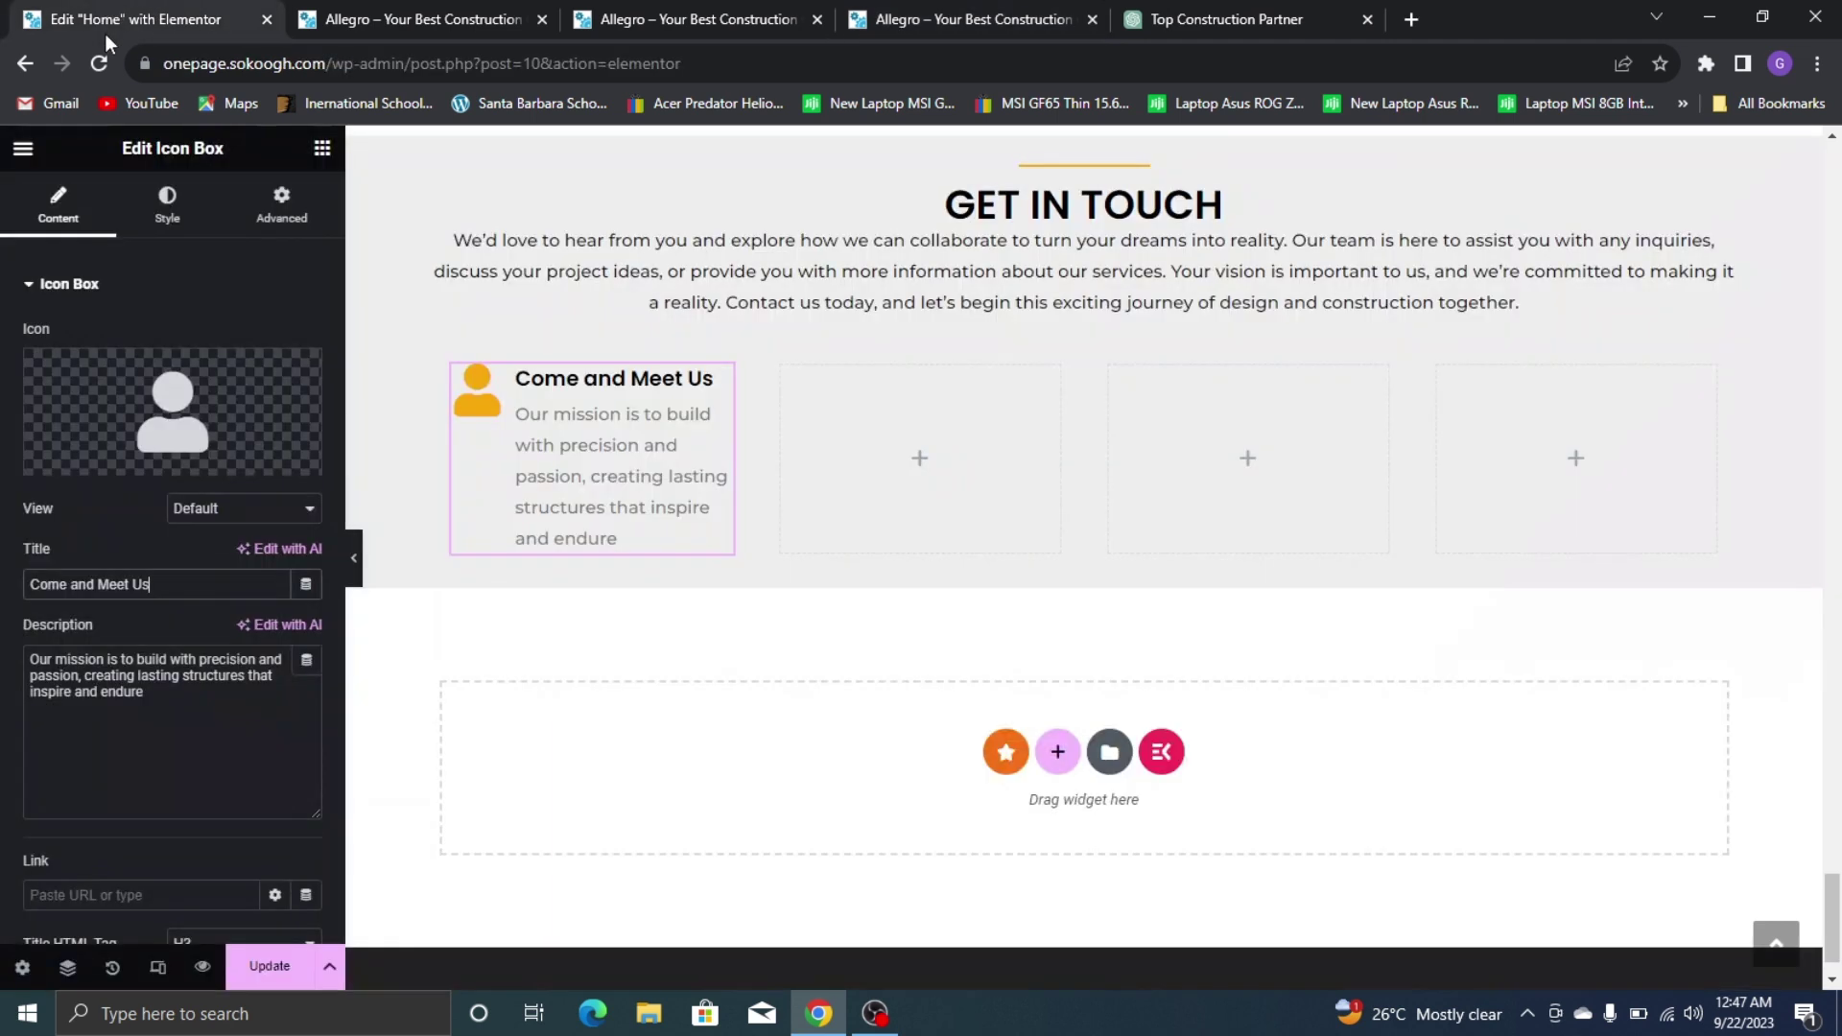
{"action": "left_click", "coordinate": [210, 694]}
{"action": "key", "text": "ctrl+a"}
{"action": "key", "text": "ctrl+v"}
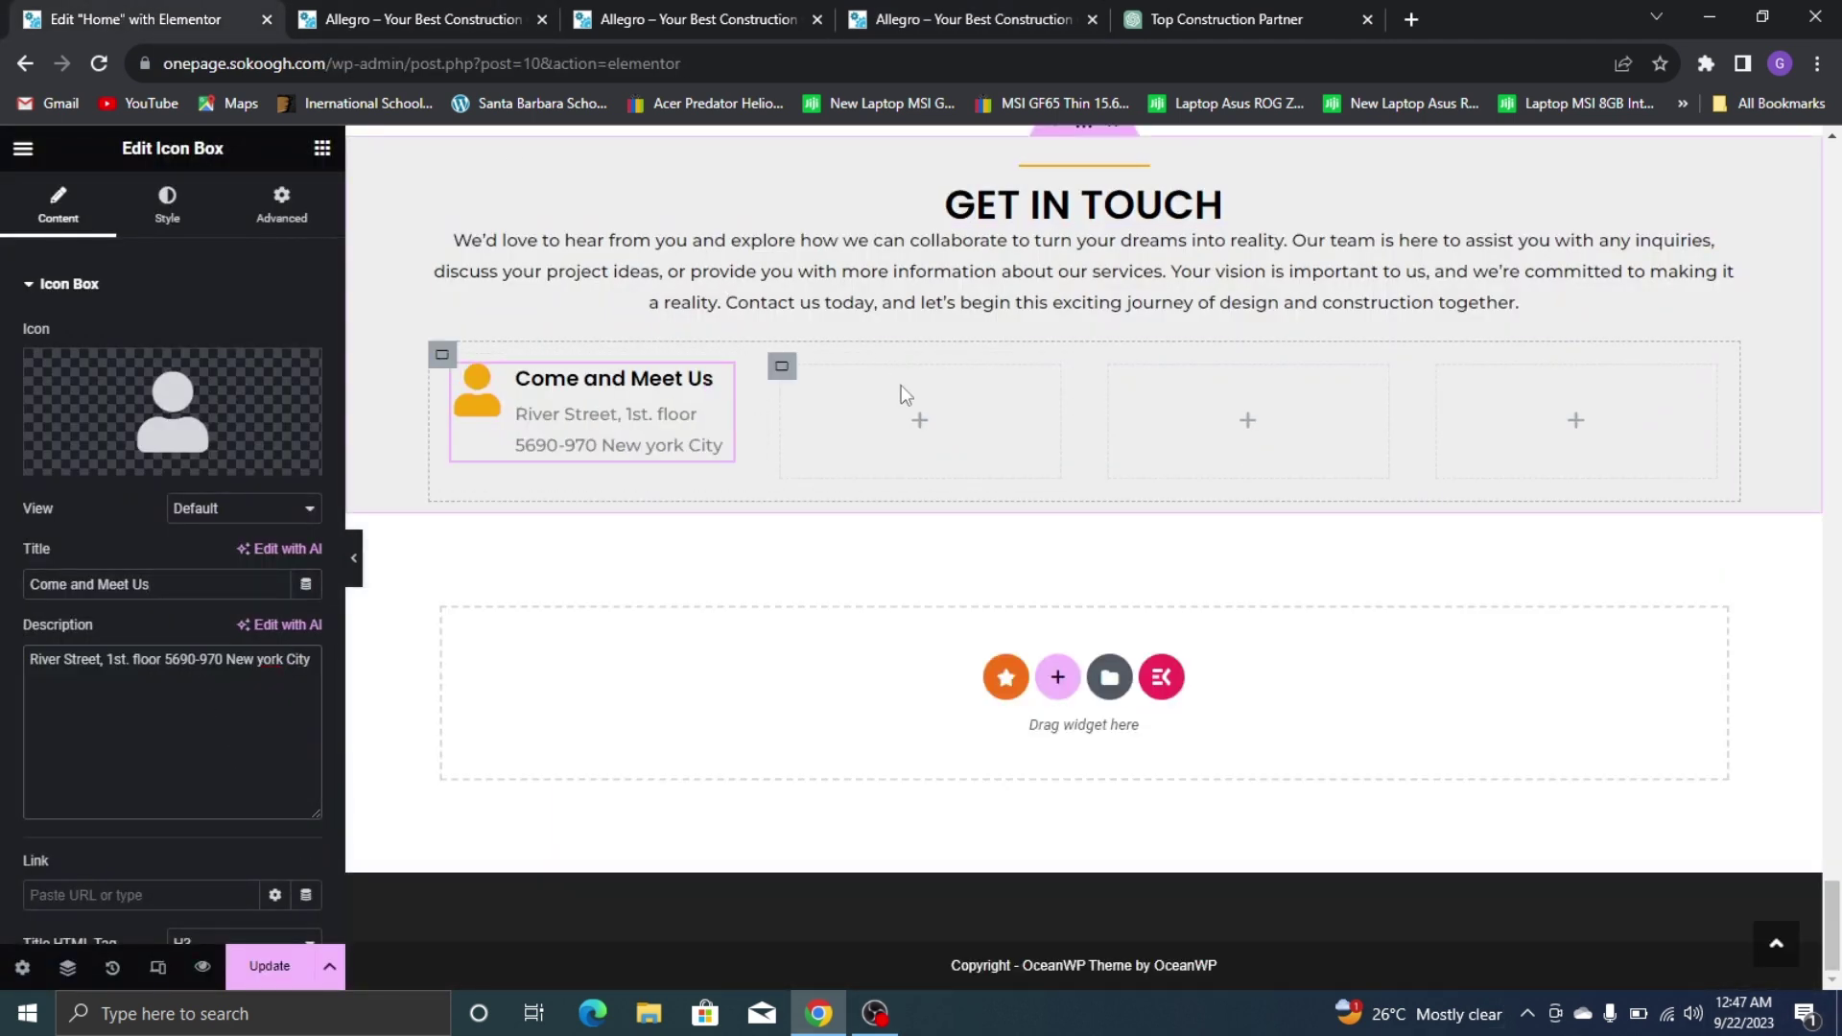
Review the live page again and bring up the box's Icon Library
{"action": "scroll", "coordinate": [901, 384], "scroll_direction": "up", "scroll_amount": 1}
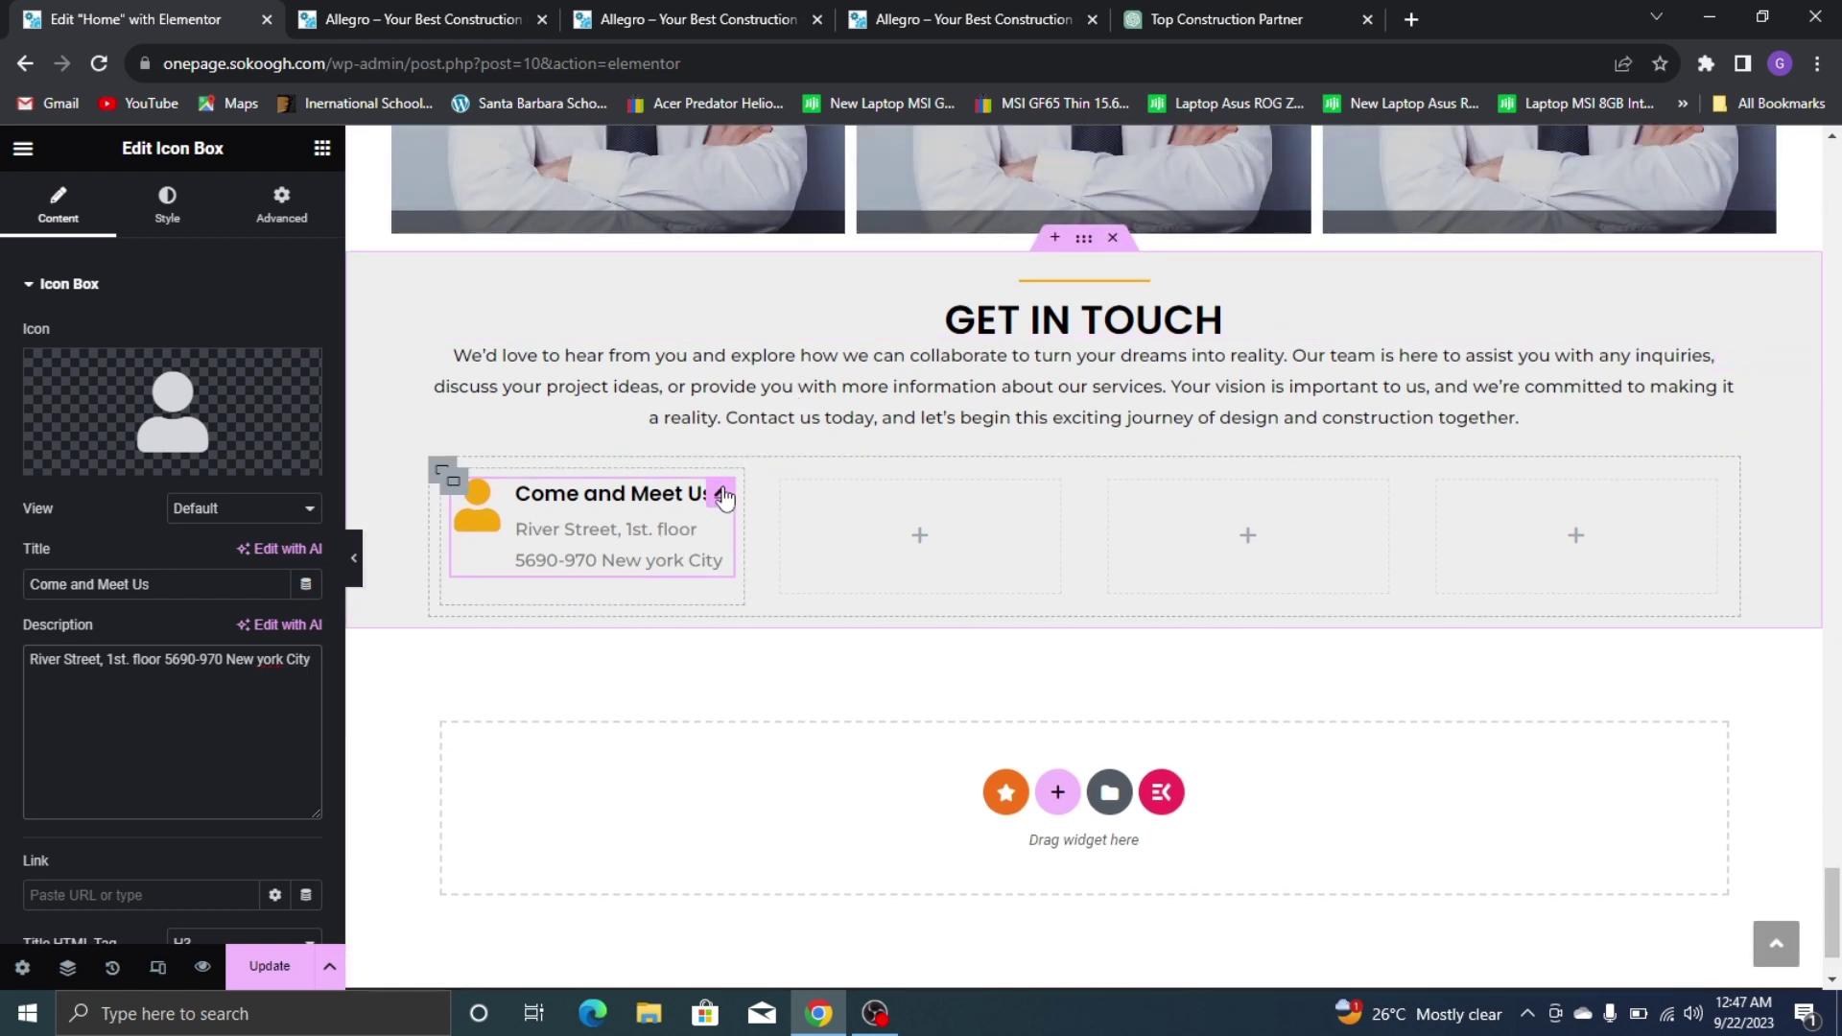
{"action": "left_click", "coordinate": [422, 10]}
{"action": "left_click", "coordinate": [282, 2]}
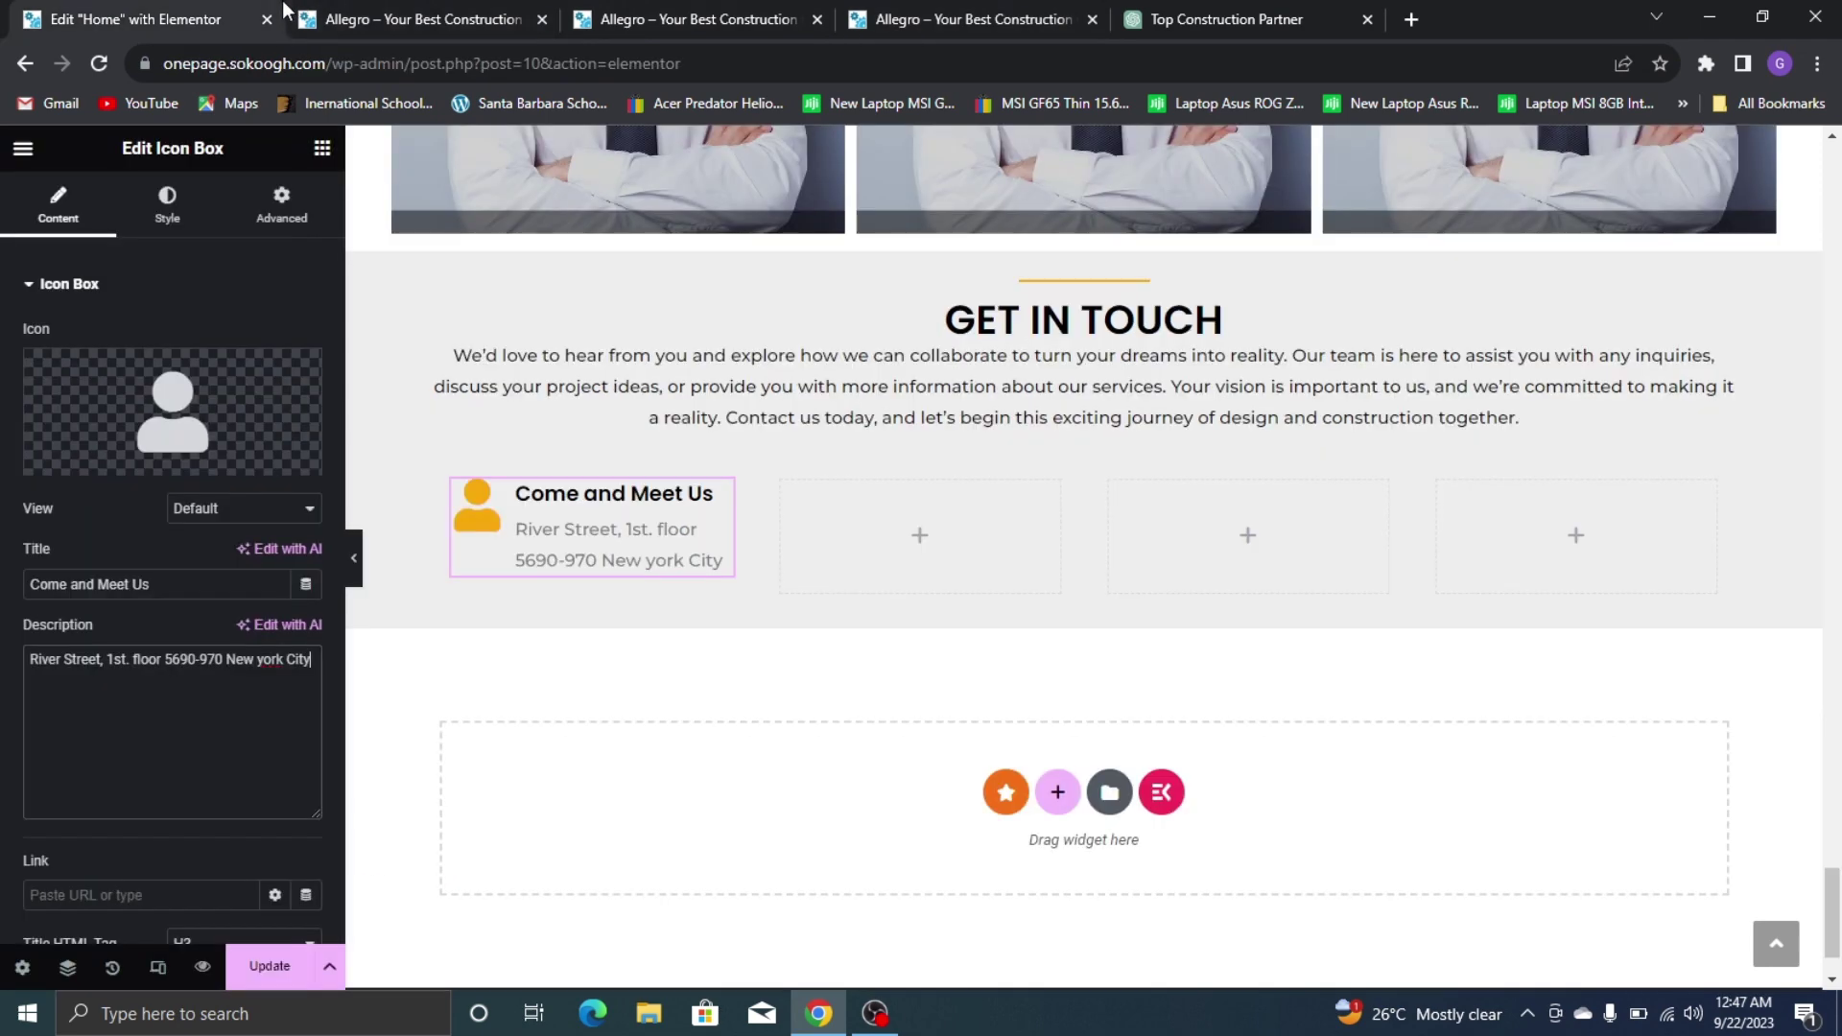
{"action": "left_click", "coordinate": [124, 384]}
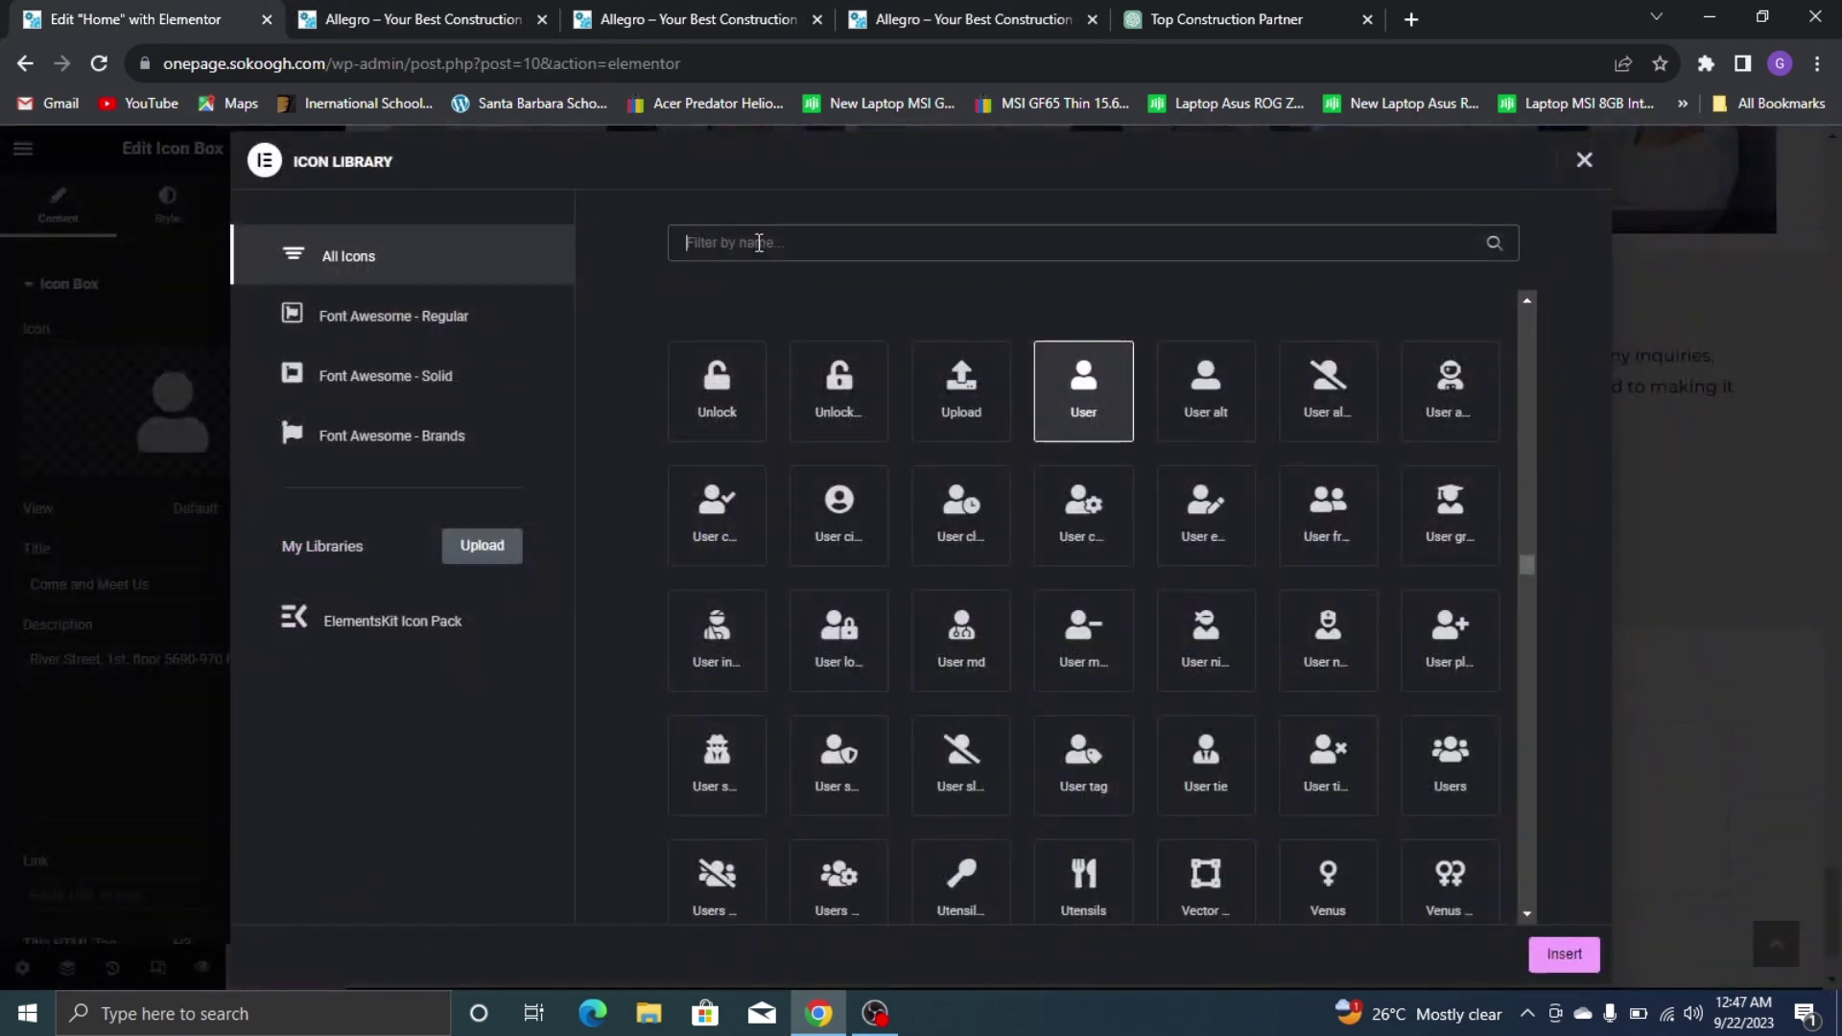
Search 'add' in the Icon Library and insert the address card icon
{"action": "type", "text": "aDD"}
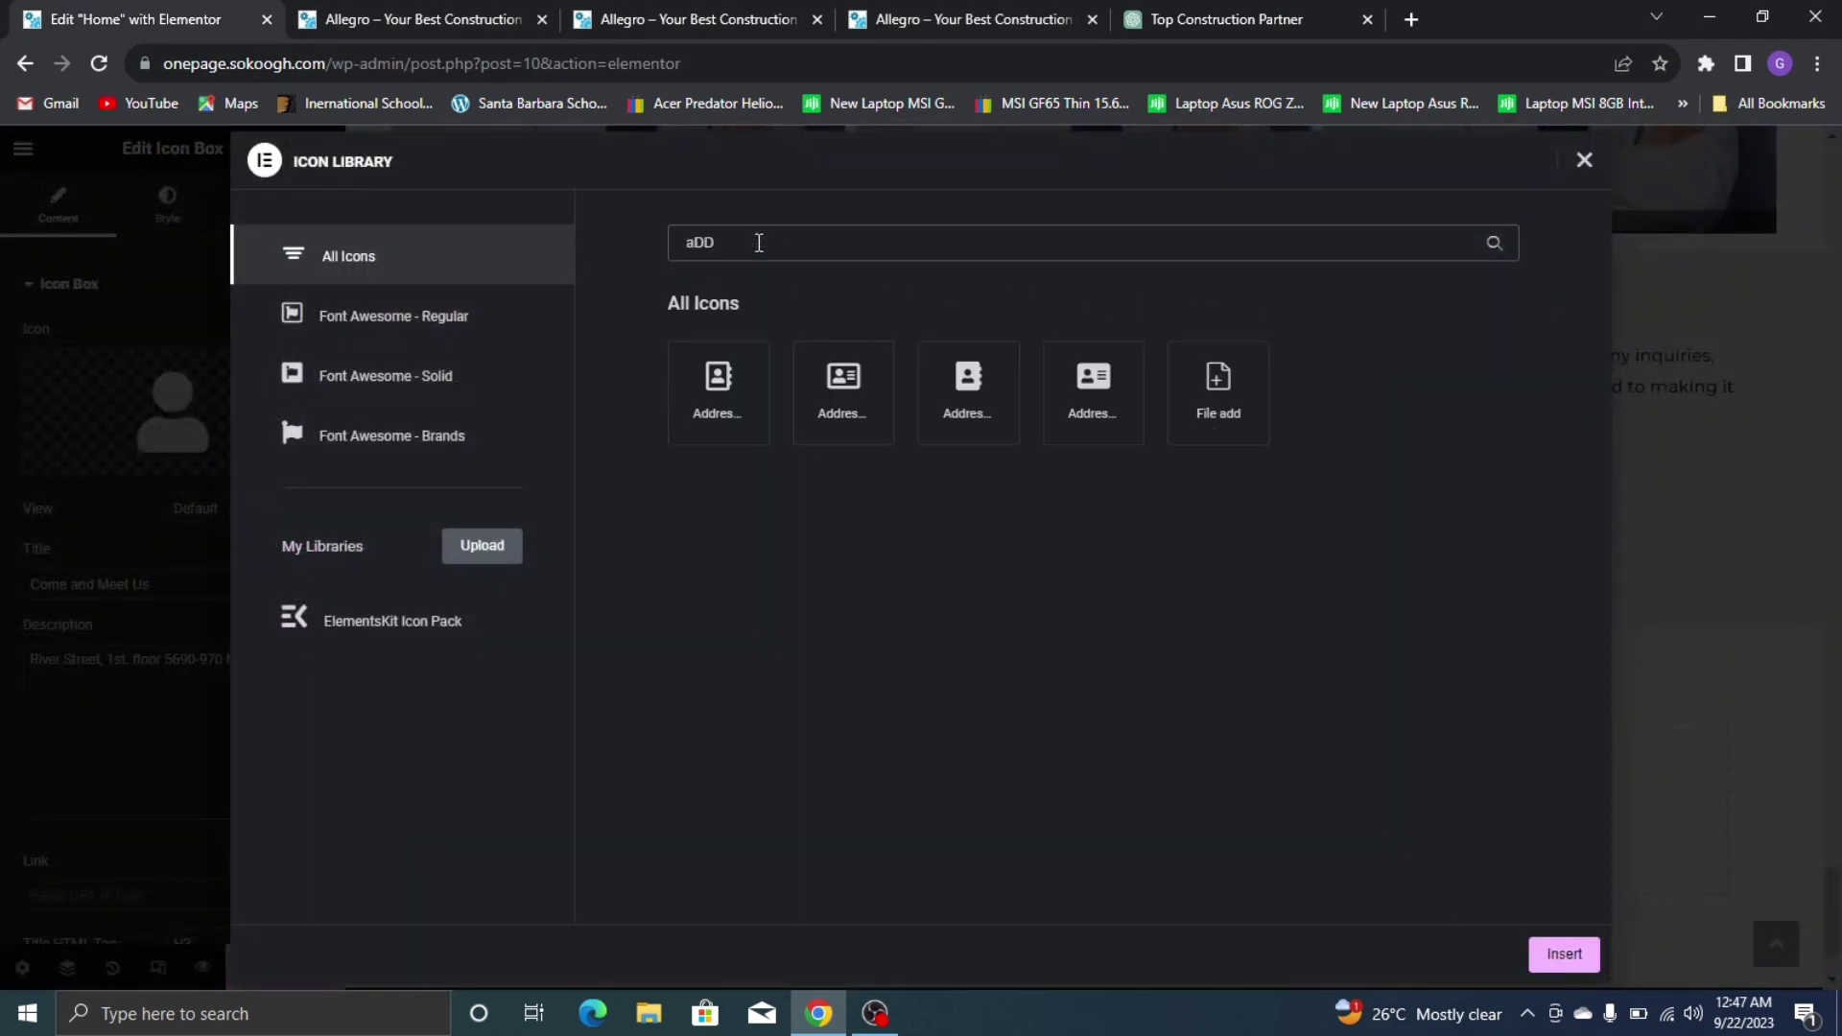
{"action": "left_click", "coordinate": [857, 371]}
{"action": "left_click", "coordinate": [1551, 951]}
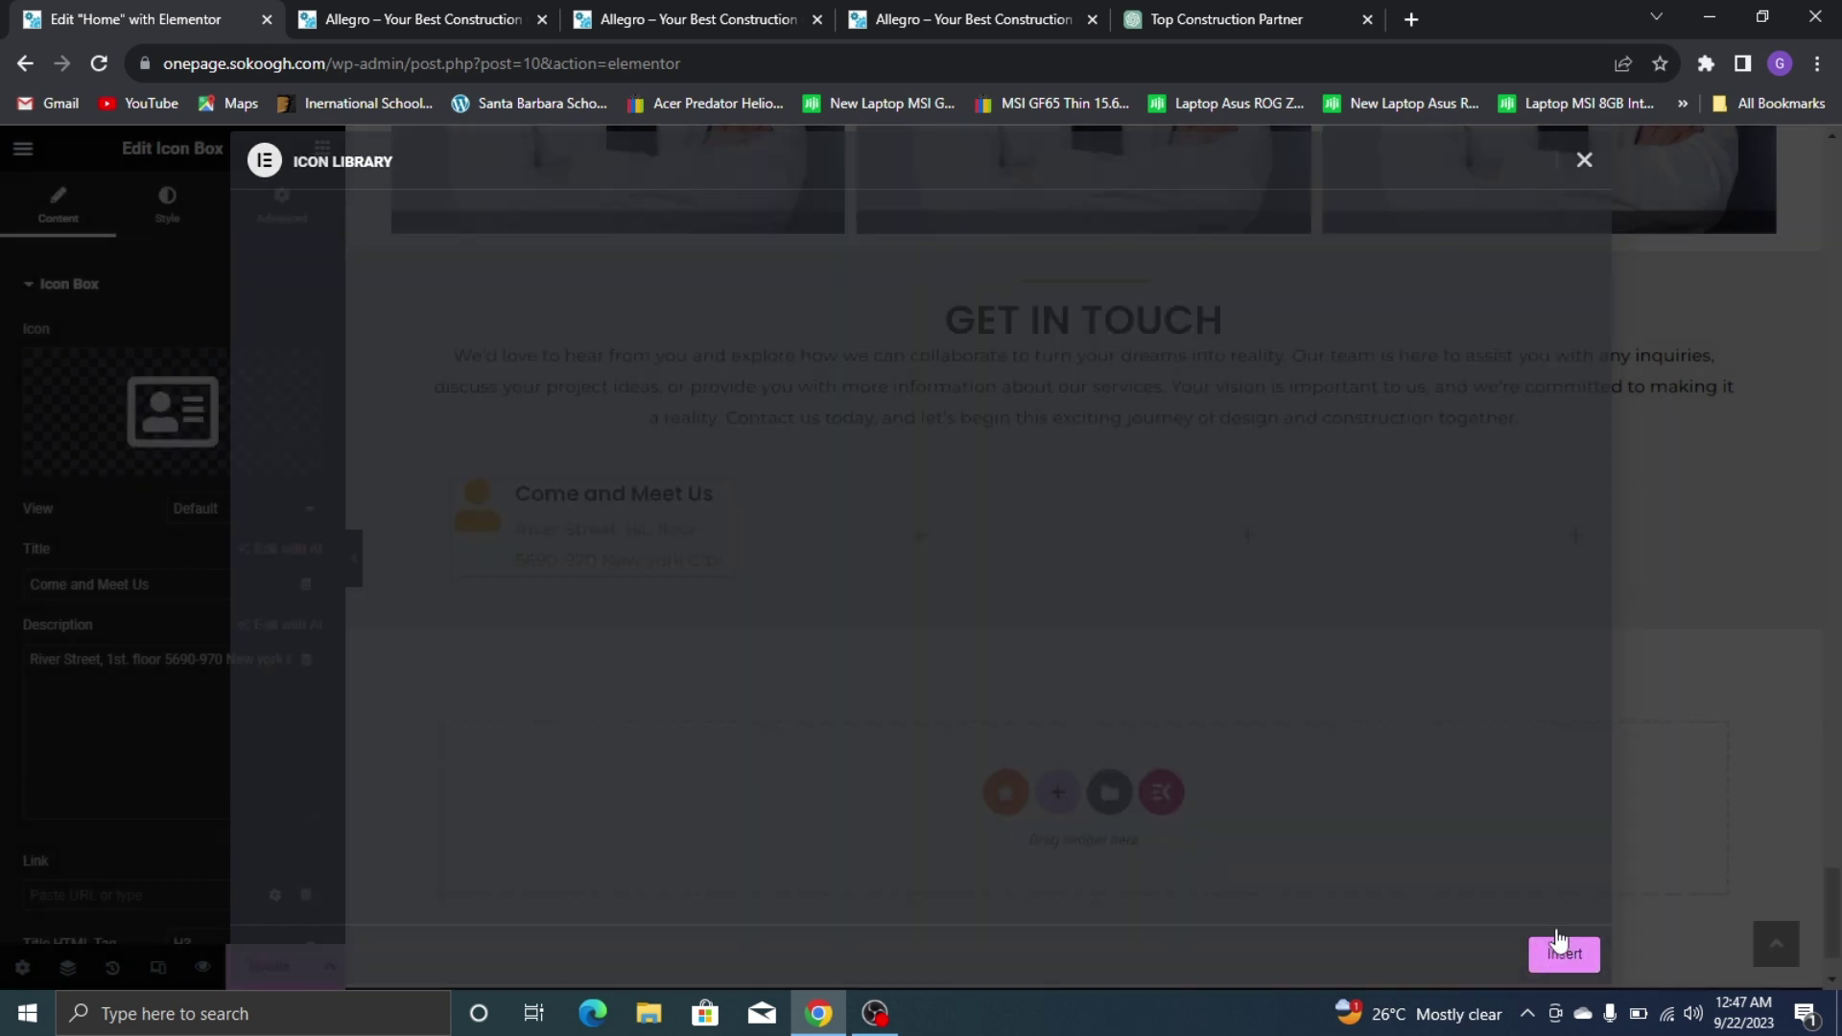
Copy the contact box into columns two, three and four, then view the live page
{"action": "right_click", "coordinate": [714, 493]}
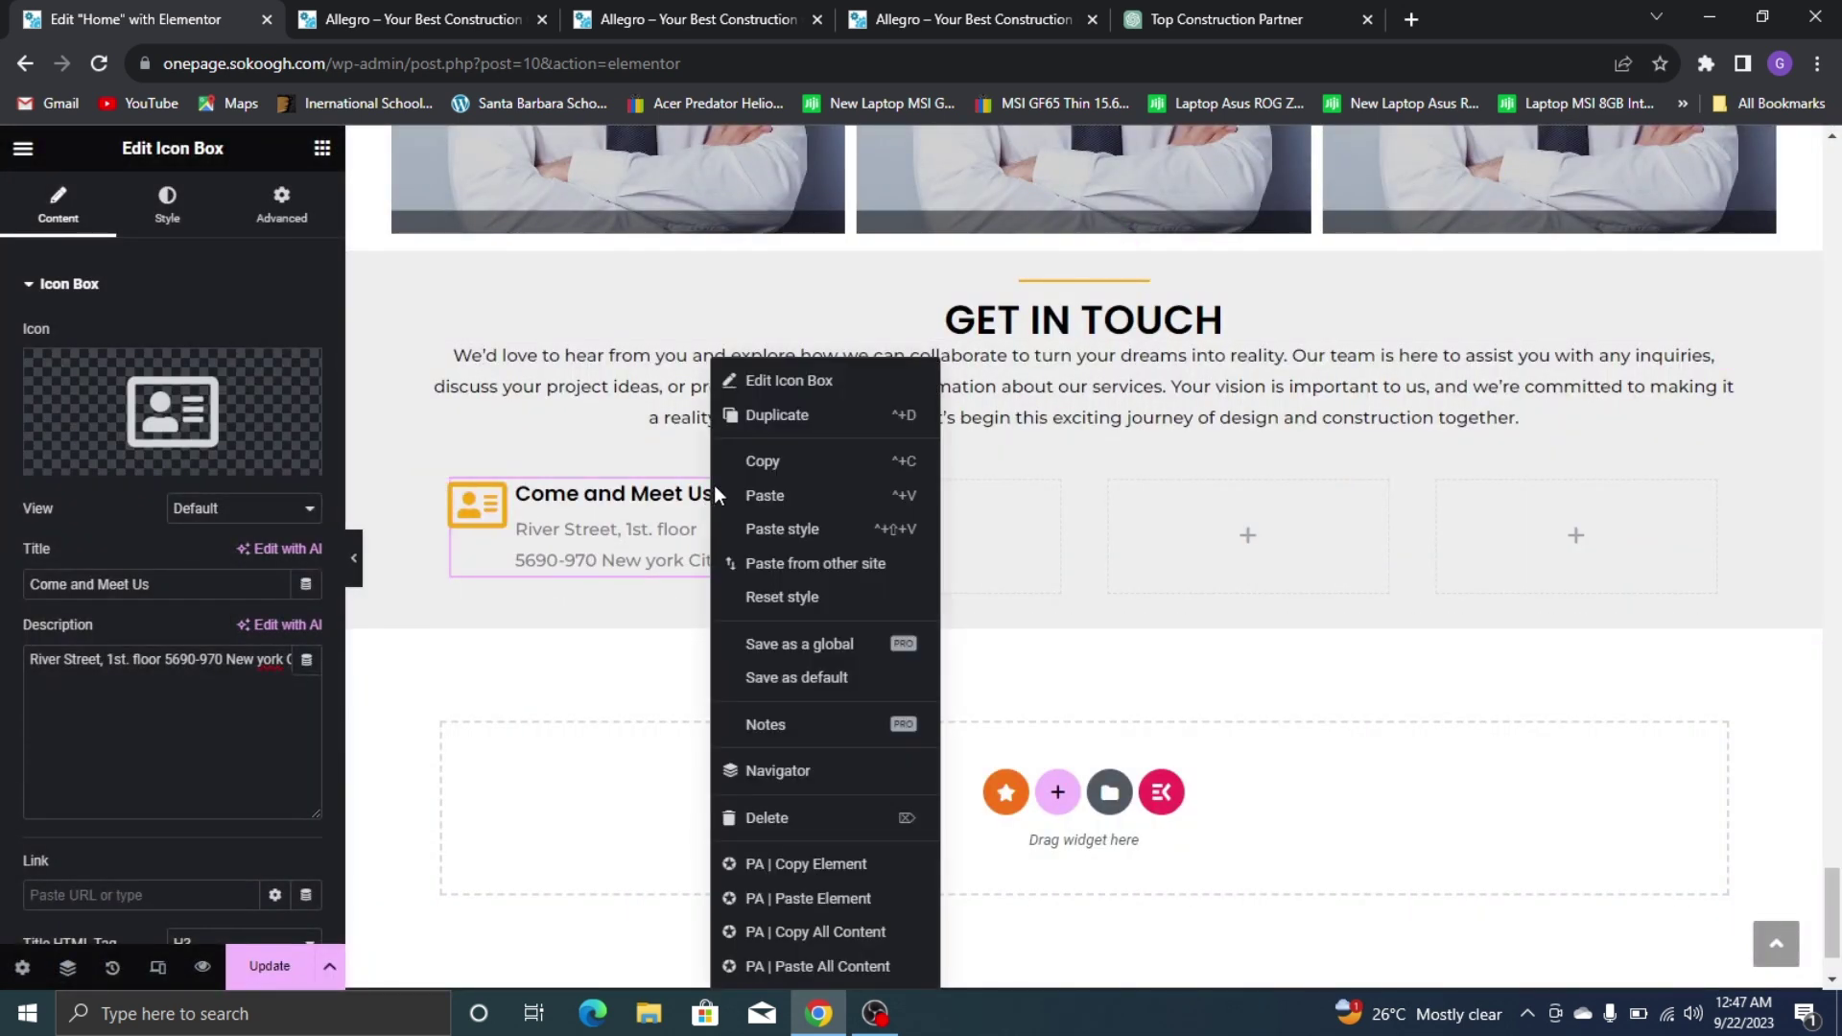
{"action": "left_click", "coordinate": [907, 462]}
{"action": "right_click", "coordinate": [918, 541]}
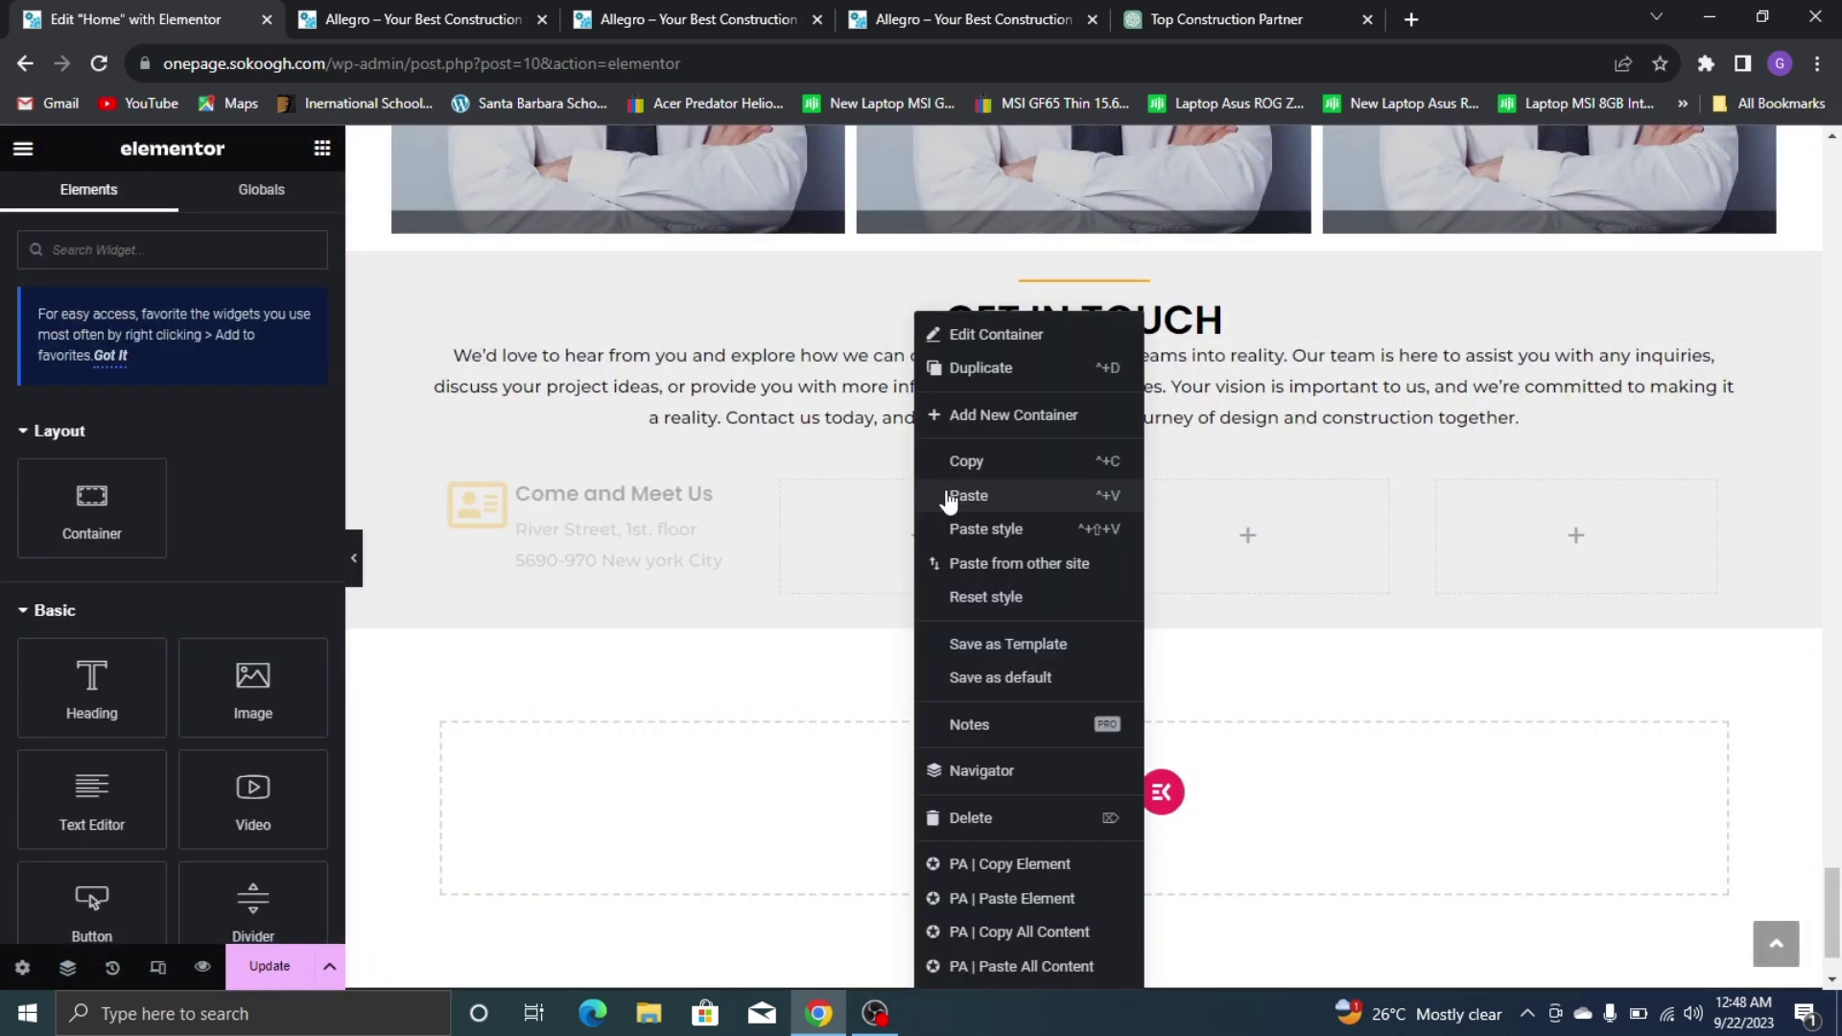
{"action": "left_click", "coordinate": [984, 495]}
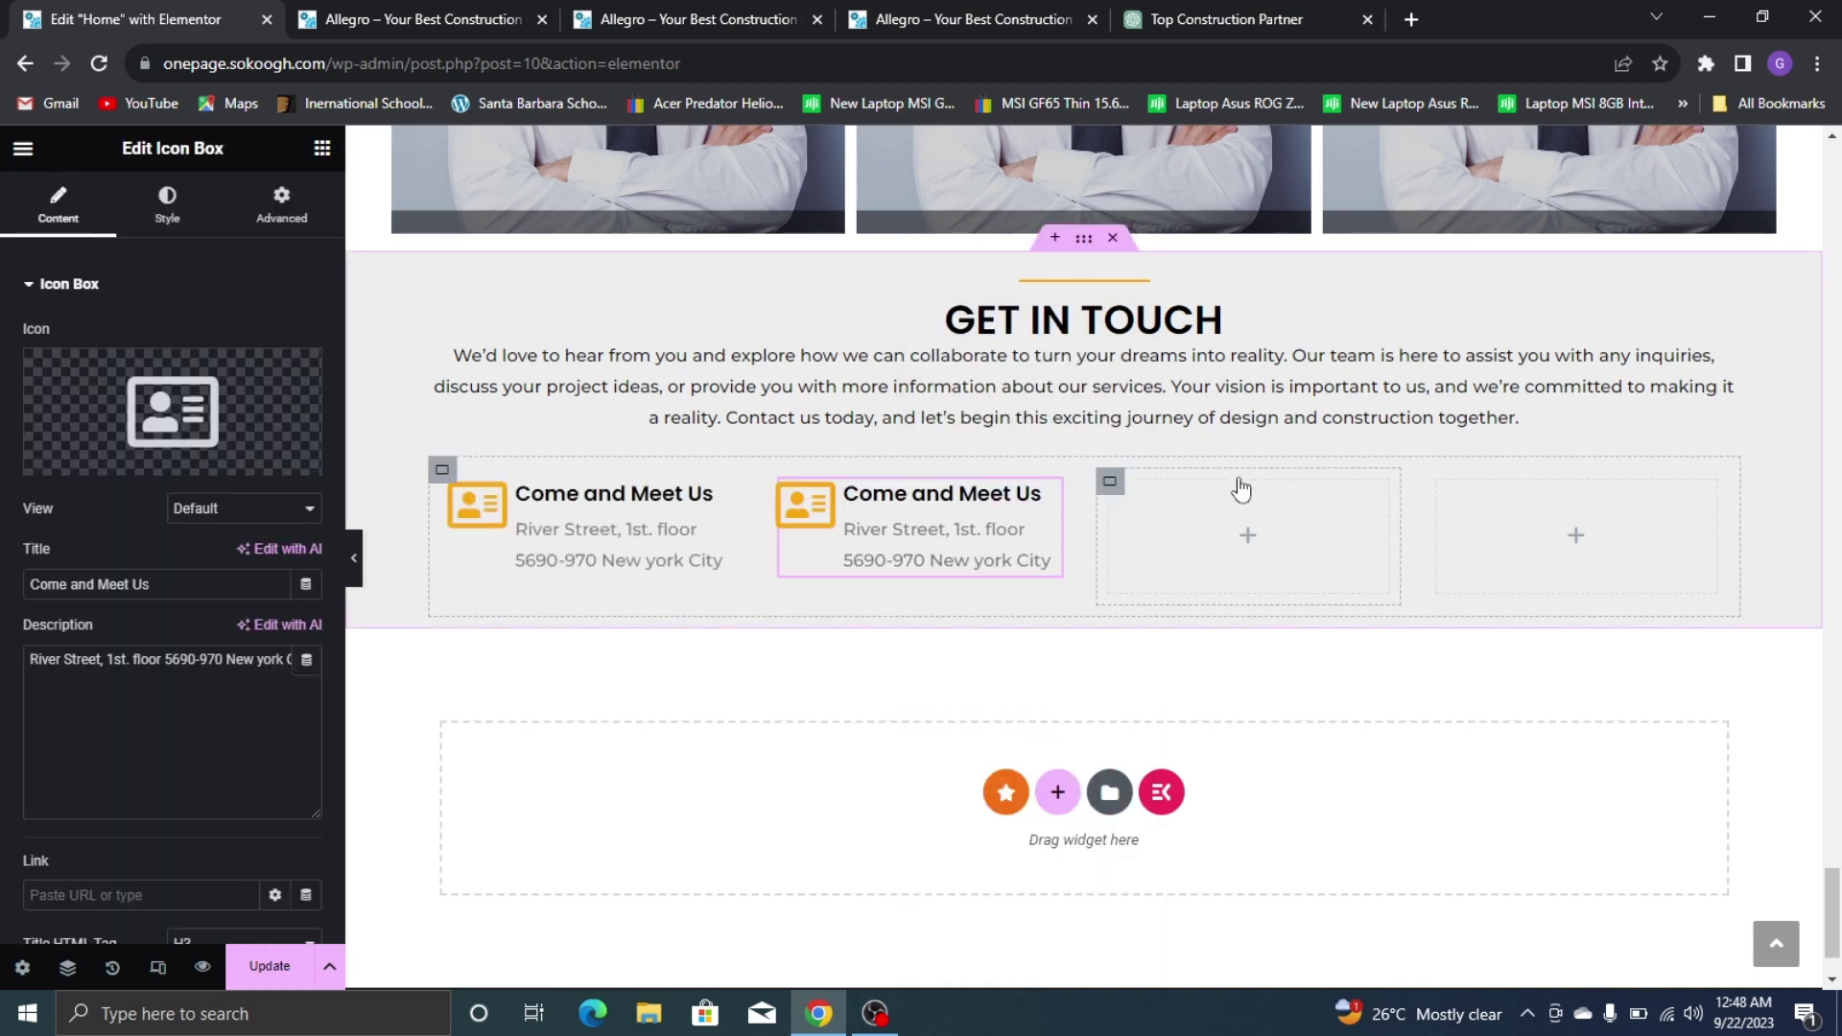
{"action": "right_click", "coordinate": [1192, 516]}
{"action": "left_click", "coordinate": [1259, 498]}
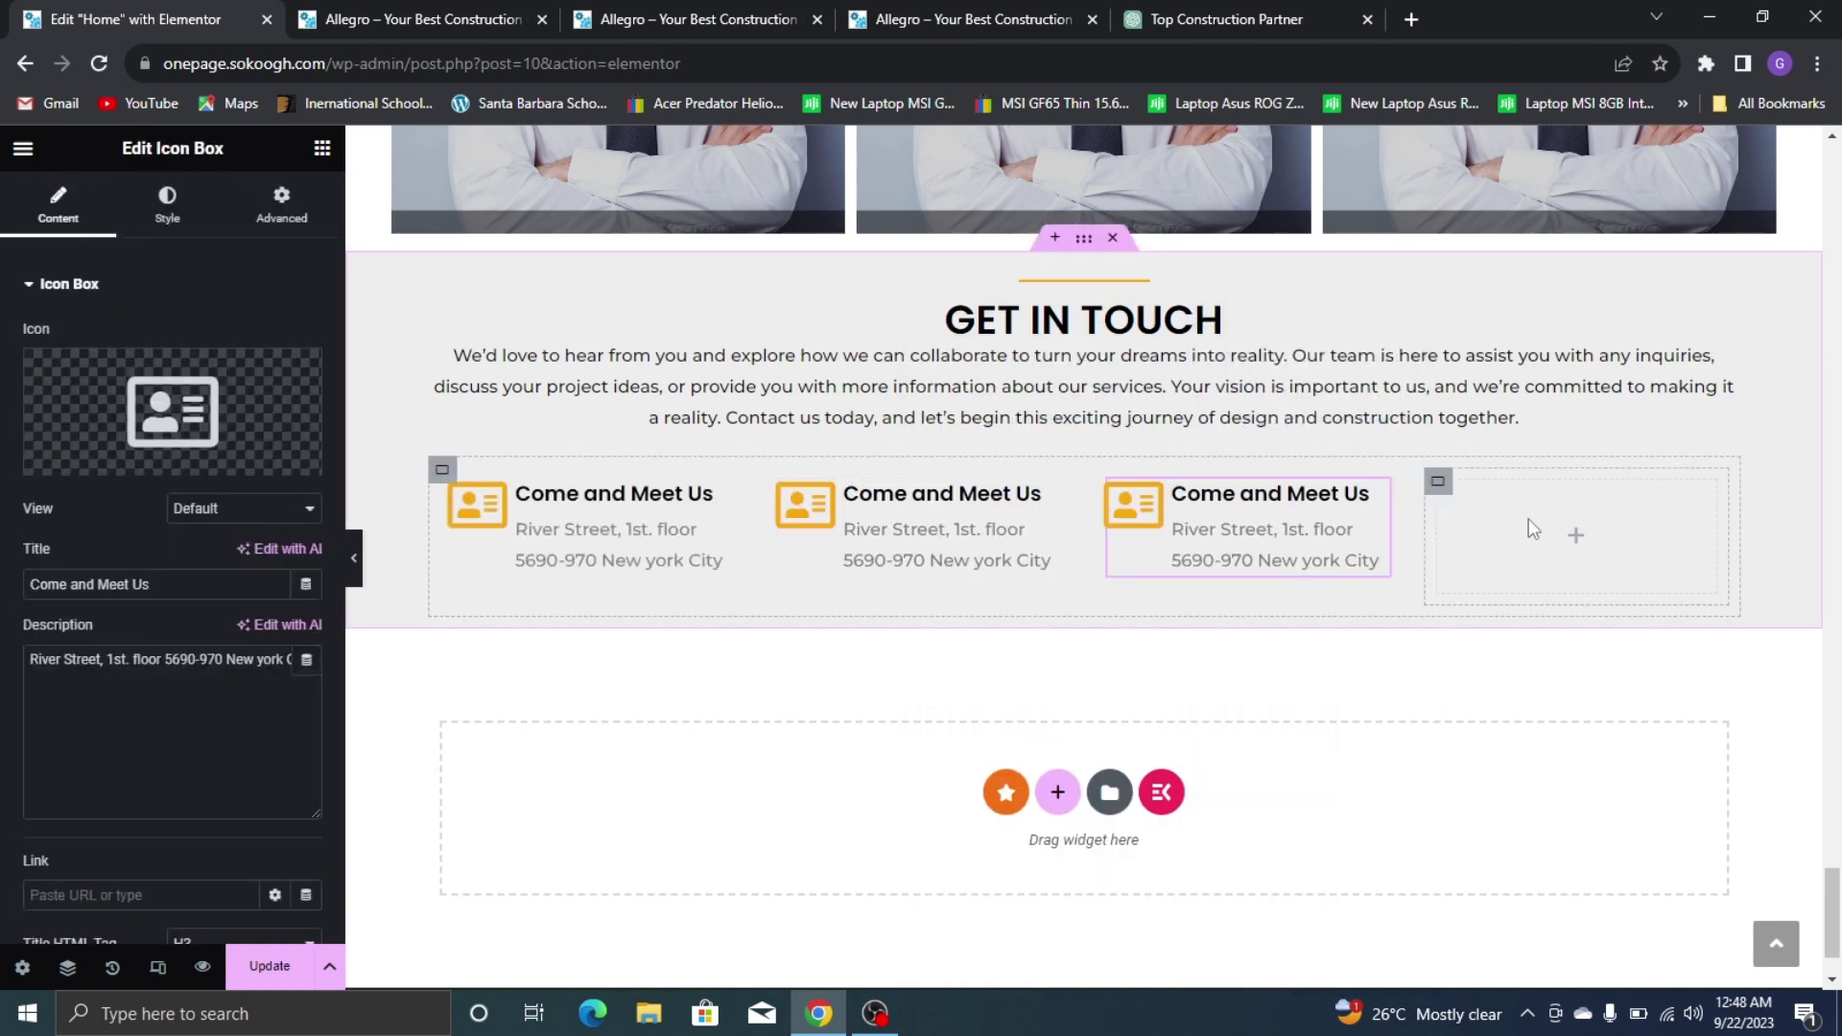
{"action": "right_click", "coordinate": [1529, 529]}
{"action": "left_click", "coordinate": [1571, 495]}
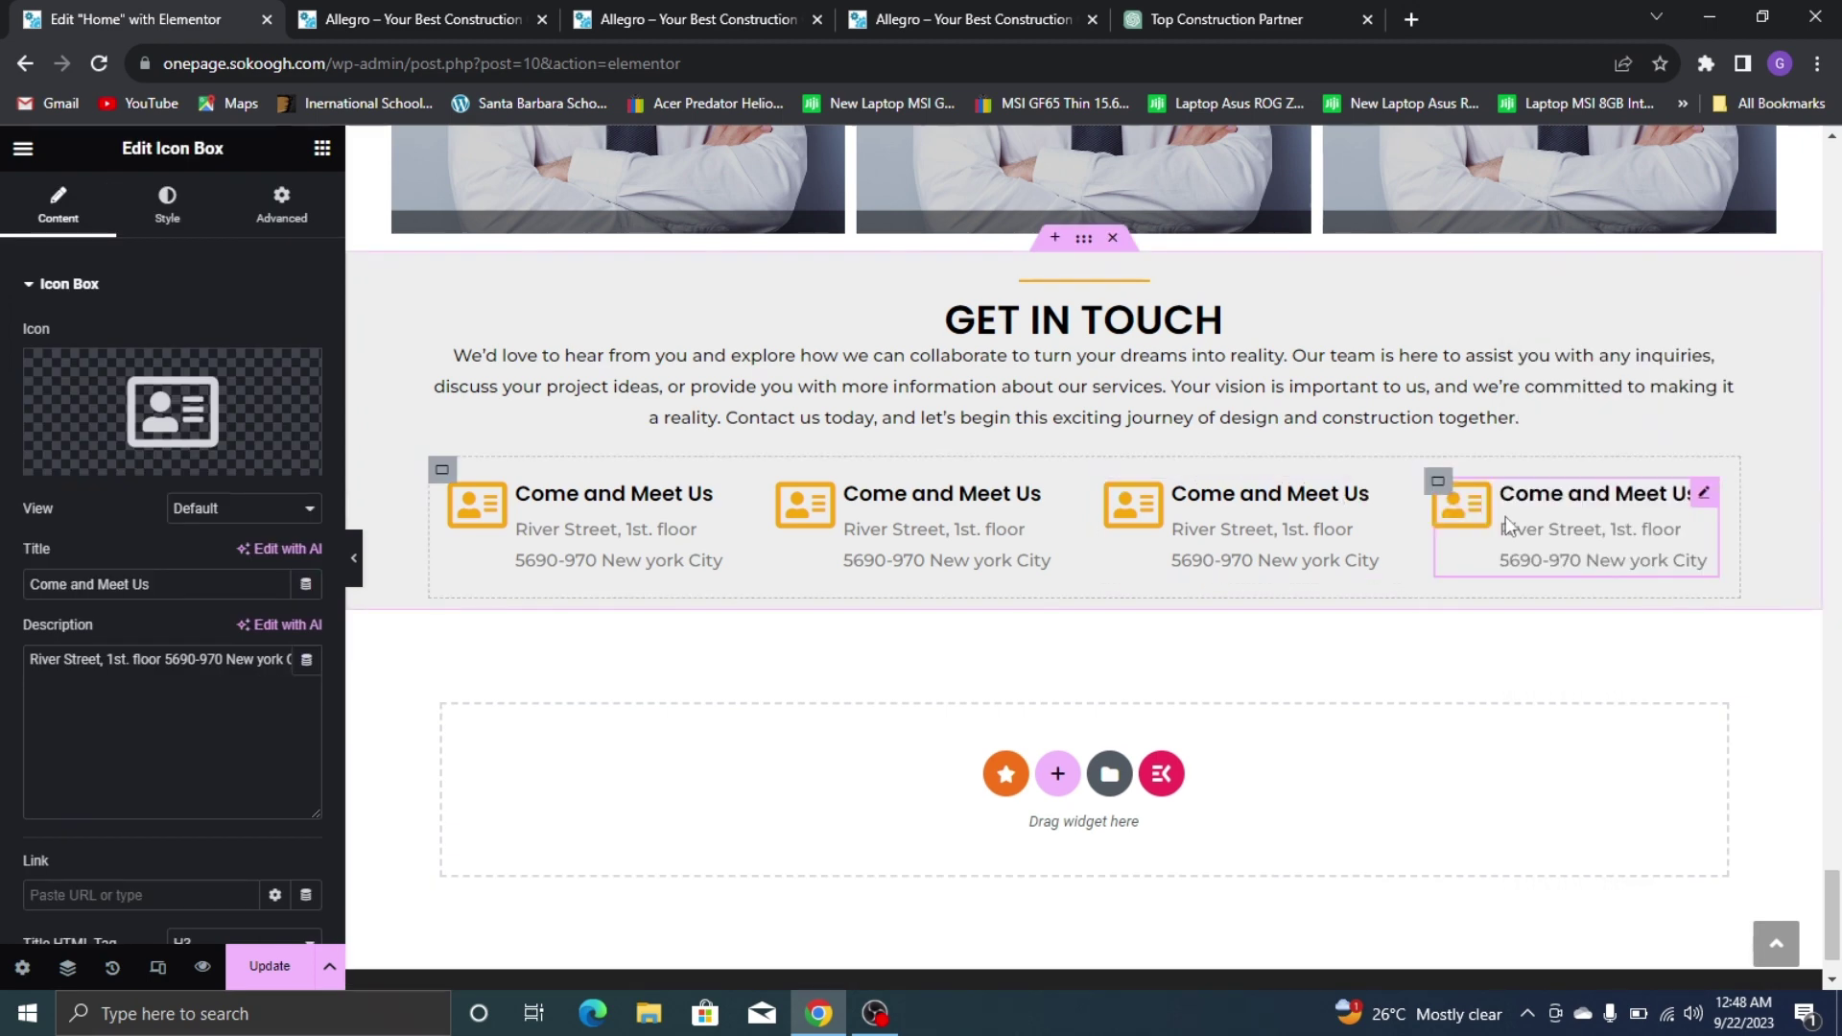
{"action": "left_click", "coordinate": [900, 9]}
{"action": "left_click", "coordinate": [846, 578]}
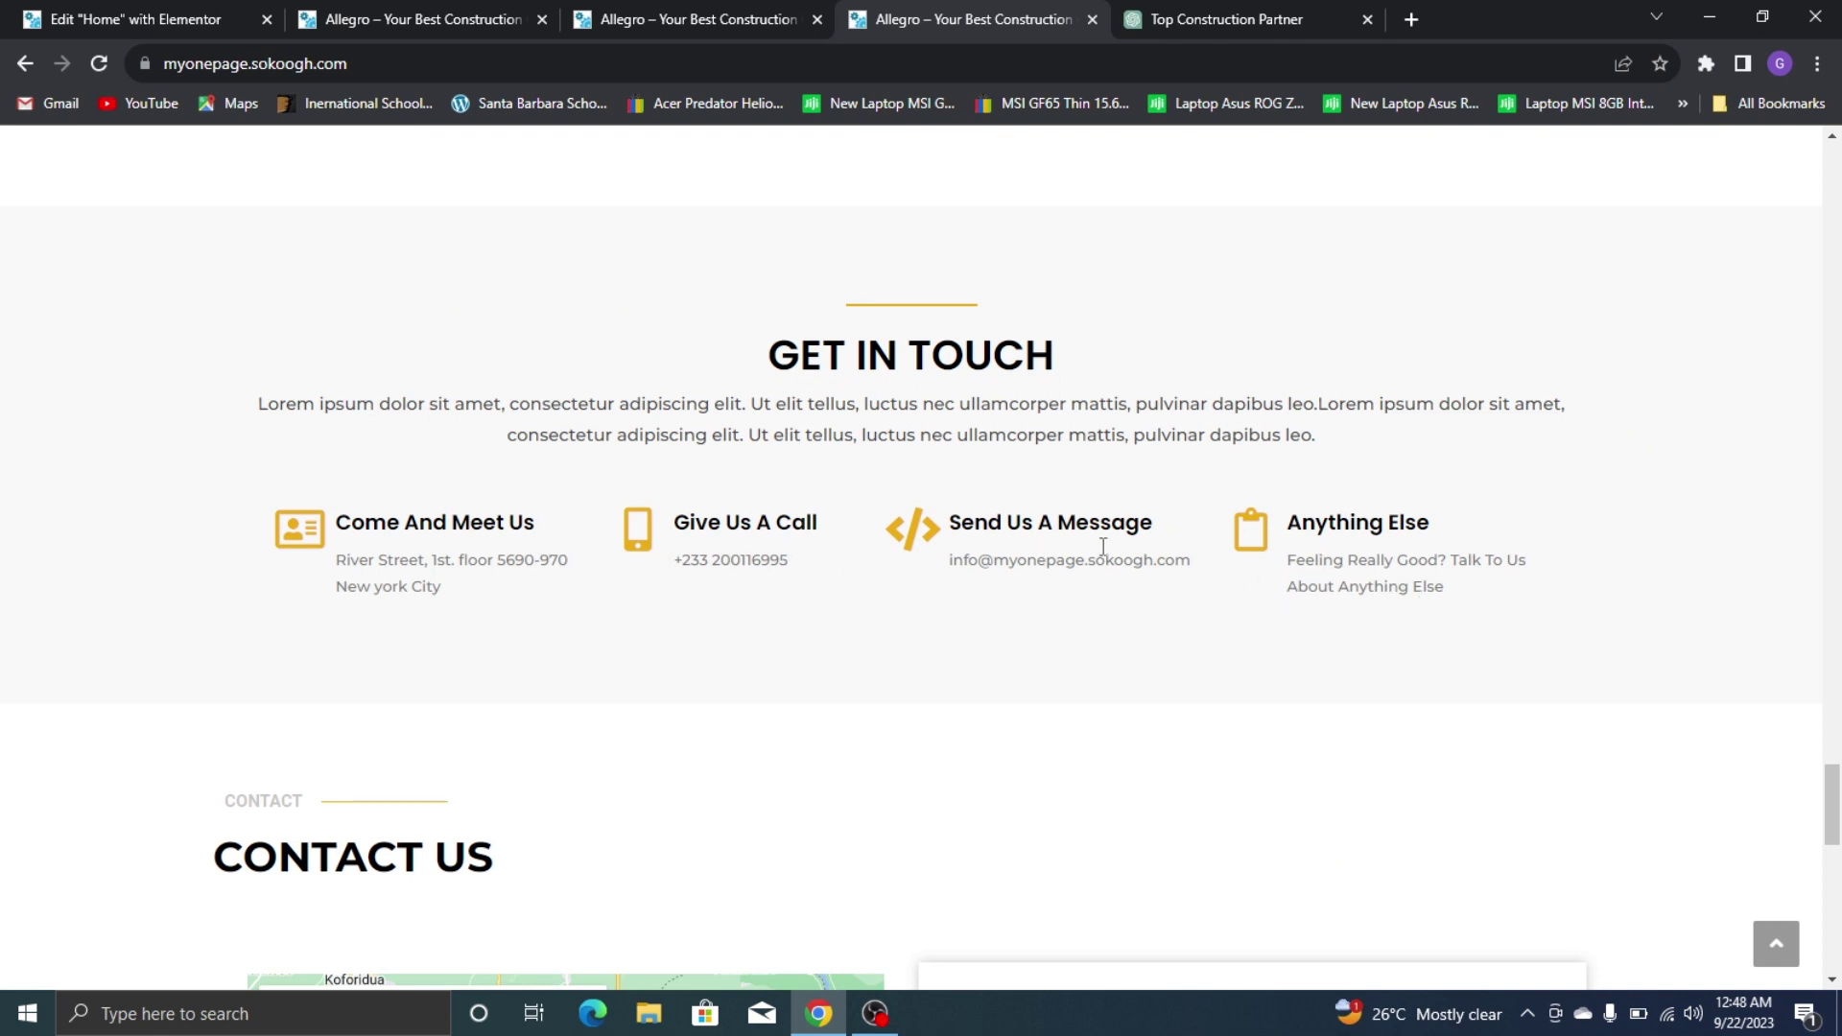
Compare with the live page and clear the first box's custom title font size
{"action": "key", "text": "ctrl+1"}
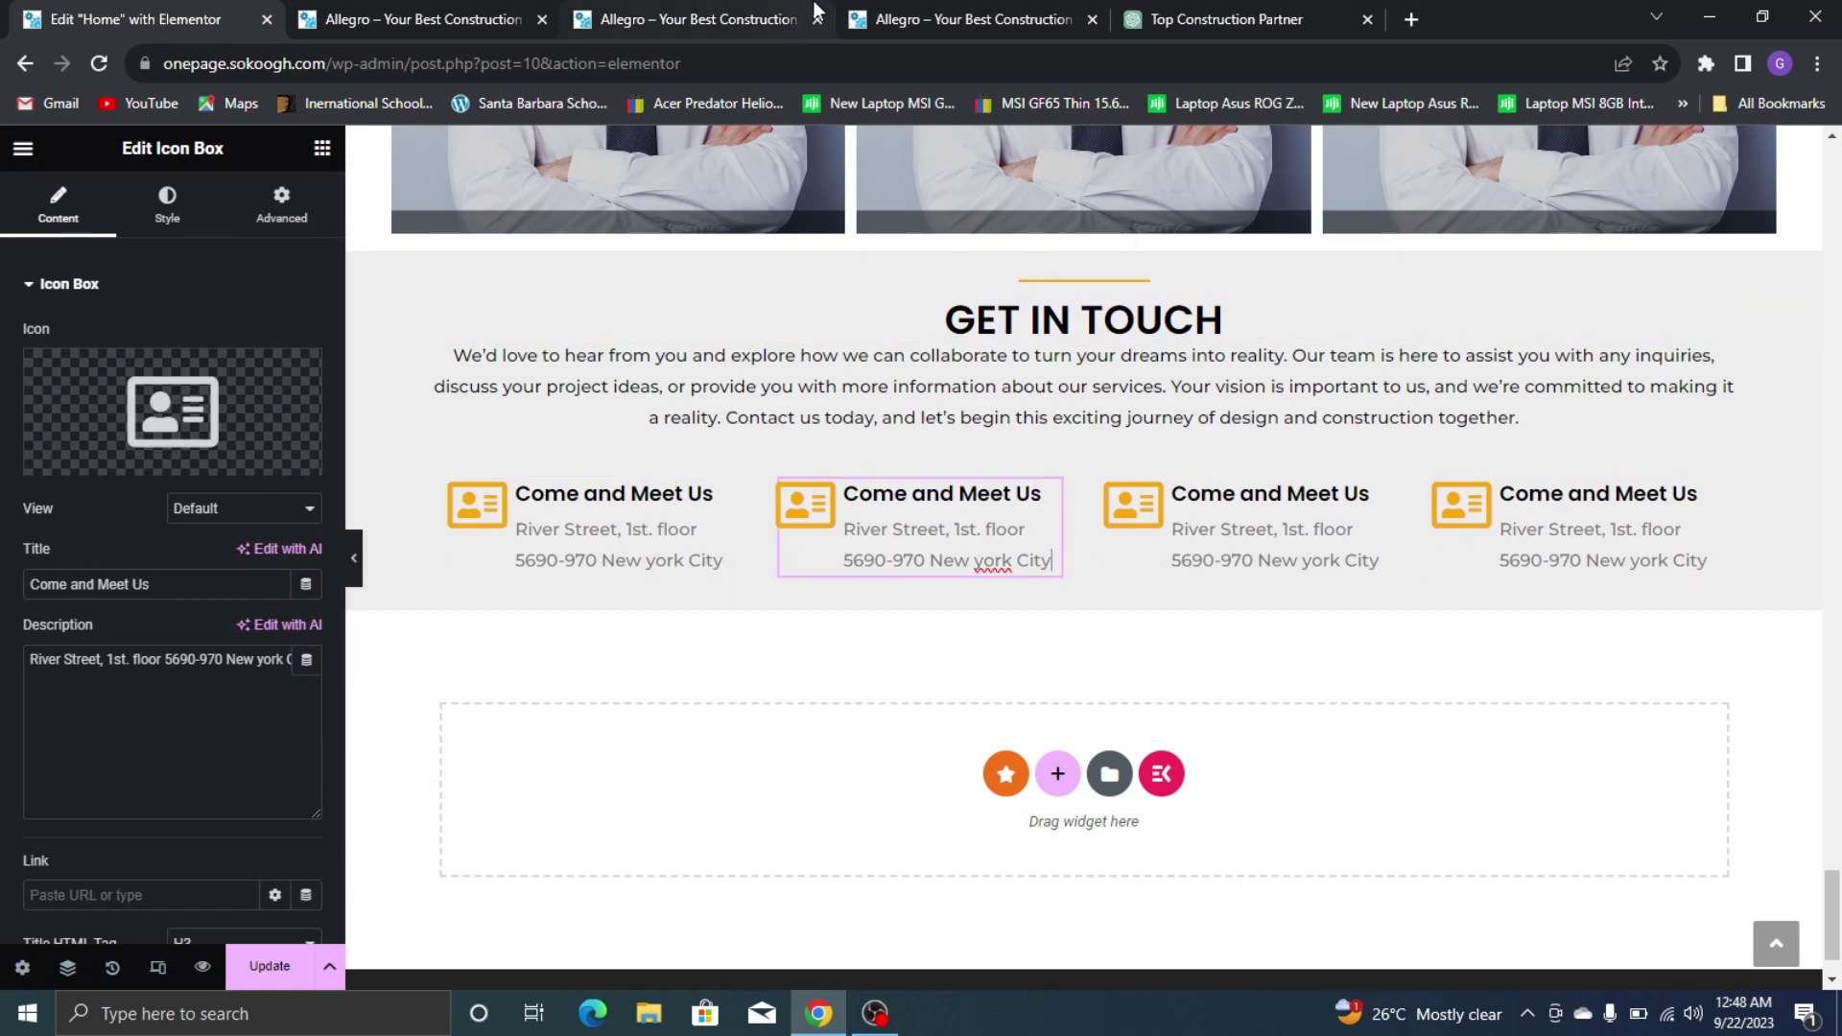
{"action": "left_click", "coordinate": [1056, 19]}
{"action": "key", "text": "ctrl+1"}
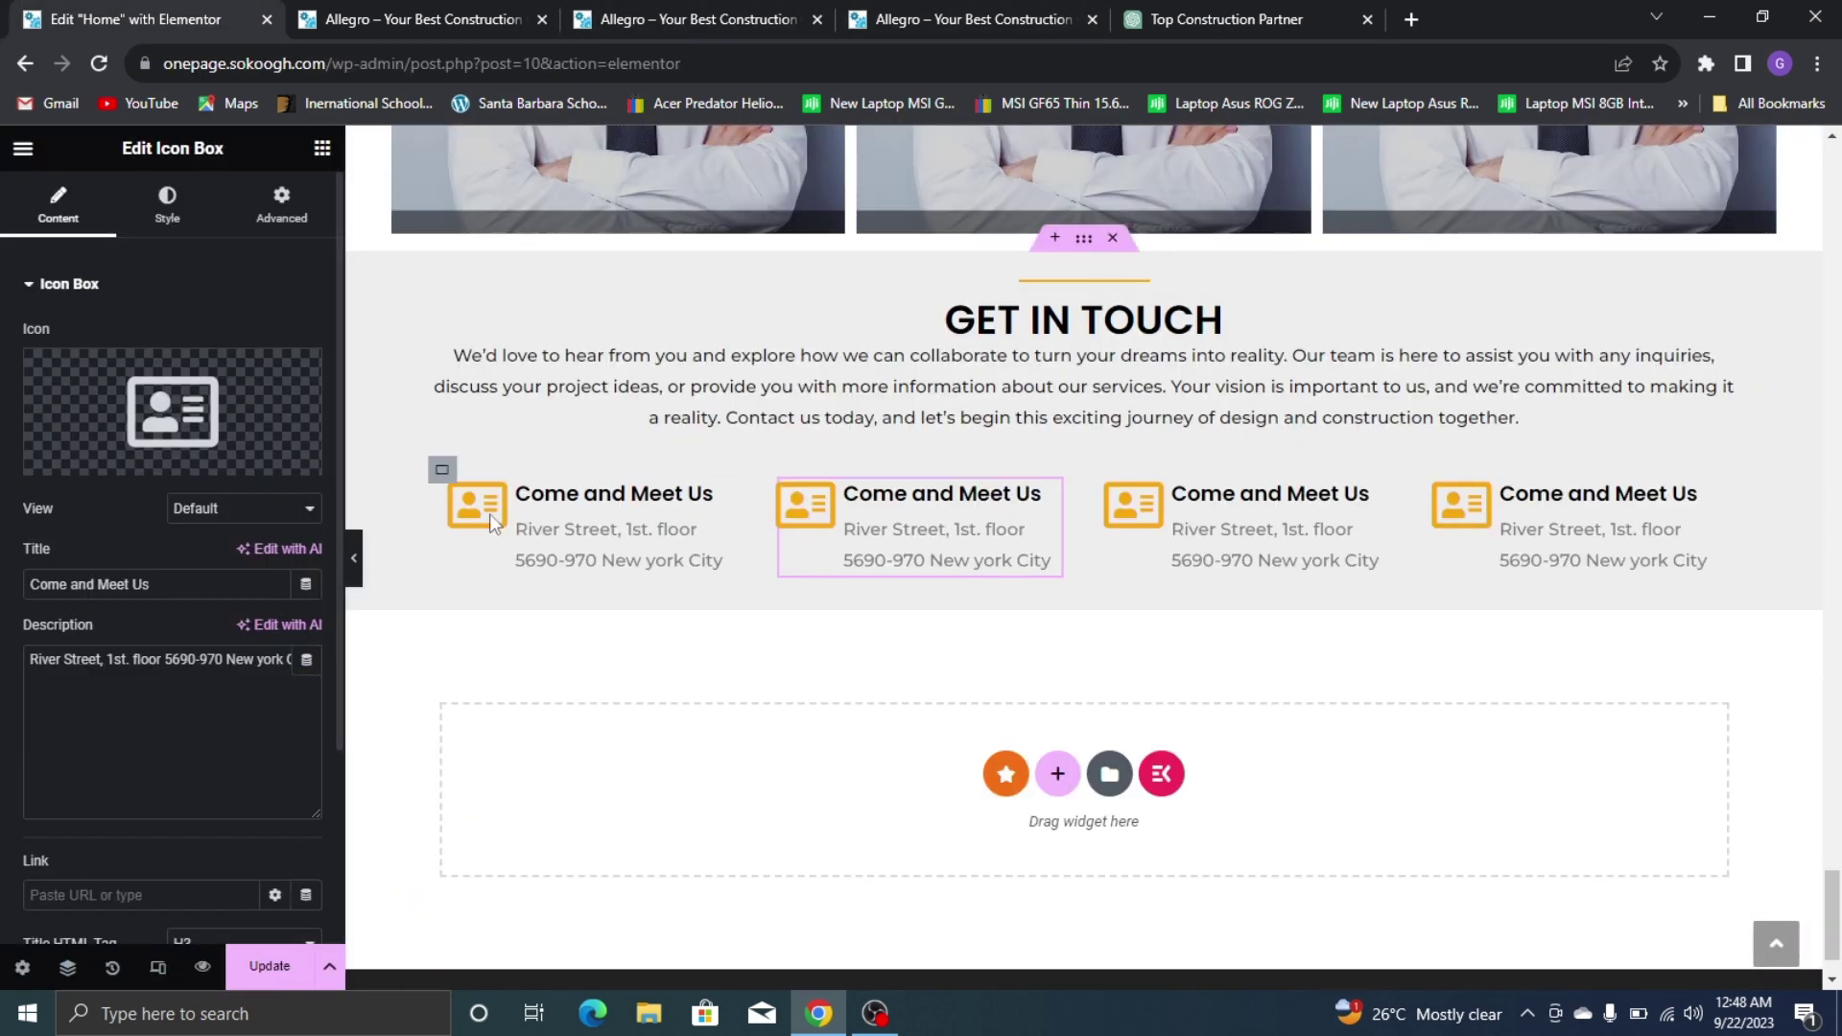
{"action": "left_click", "coordinate": [579, 521]}
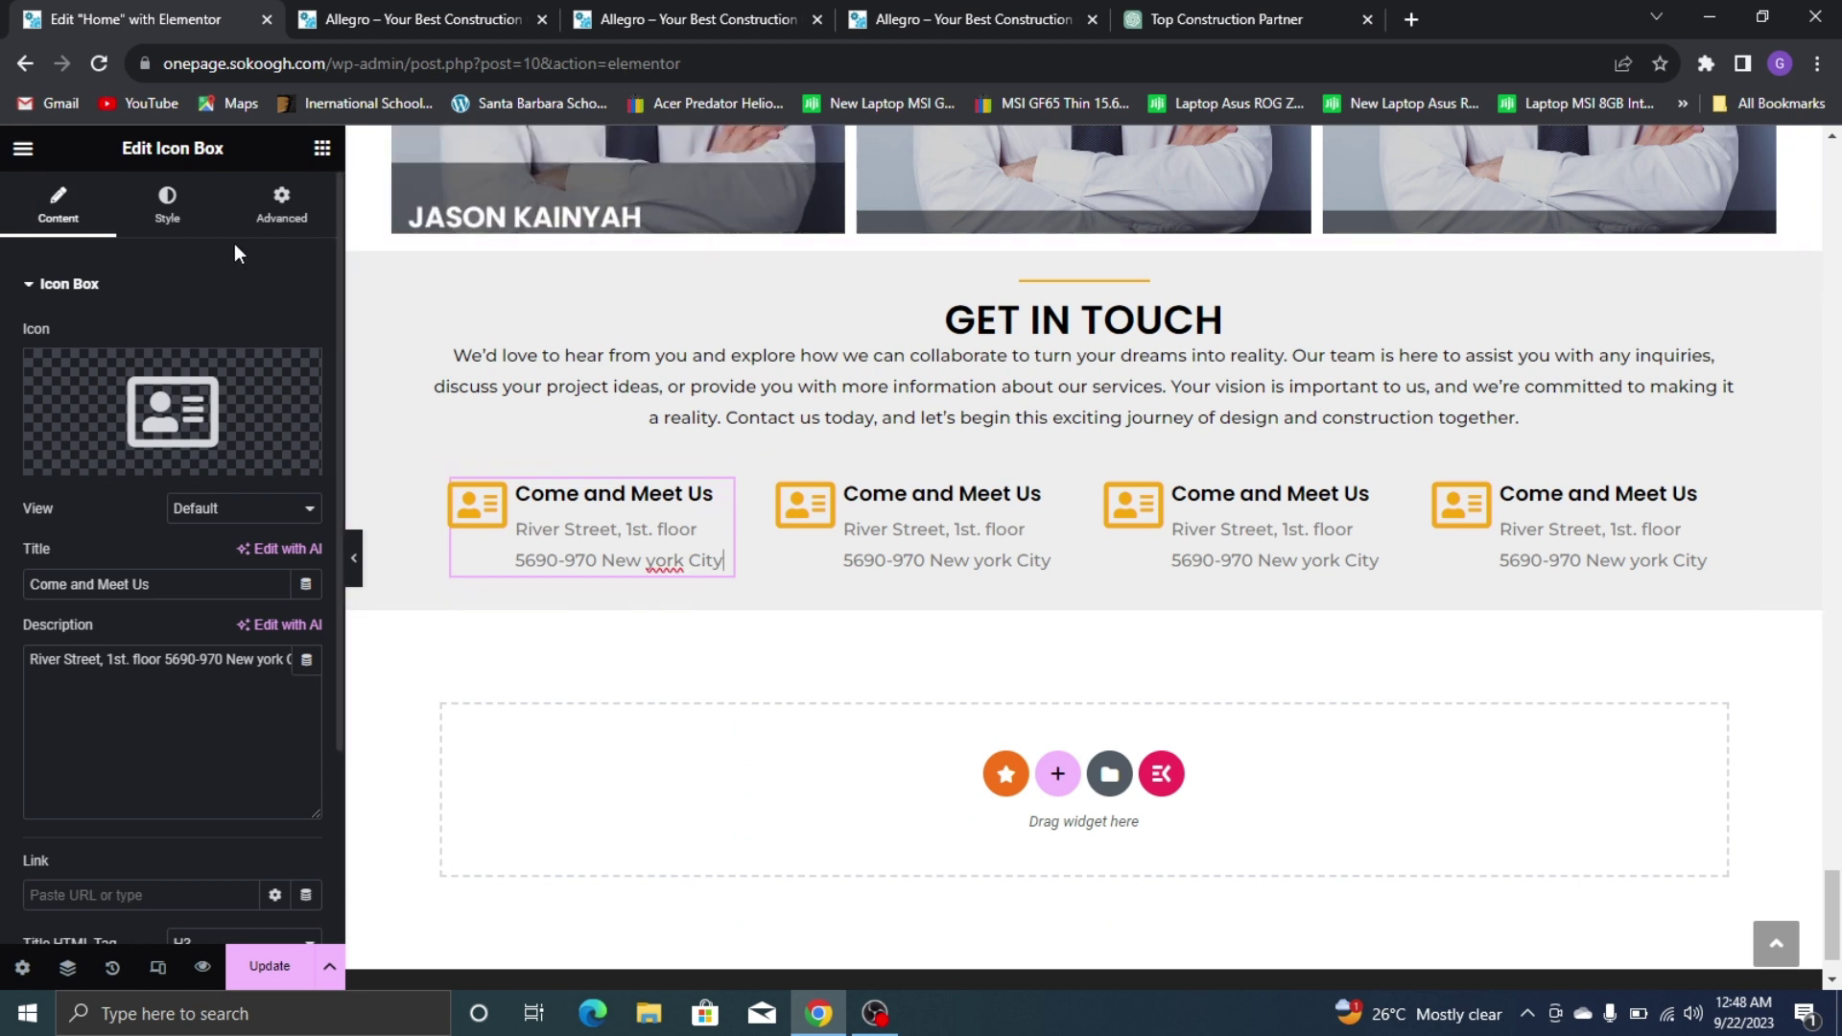
{"action": "left_click", "coordinate": [169, 227]}
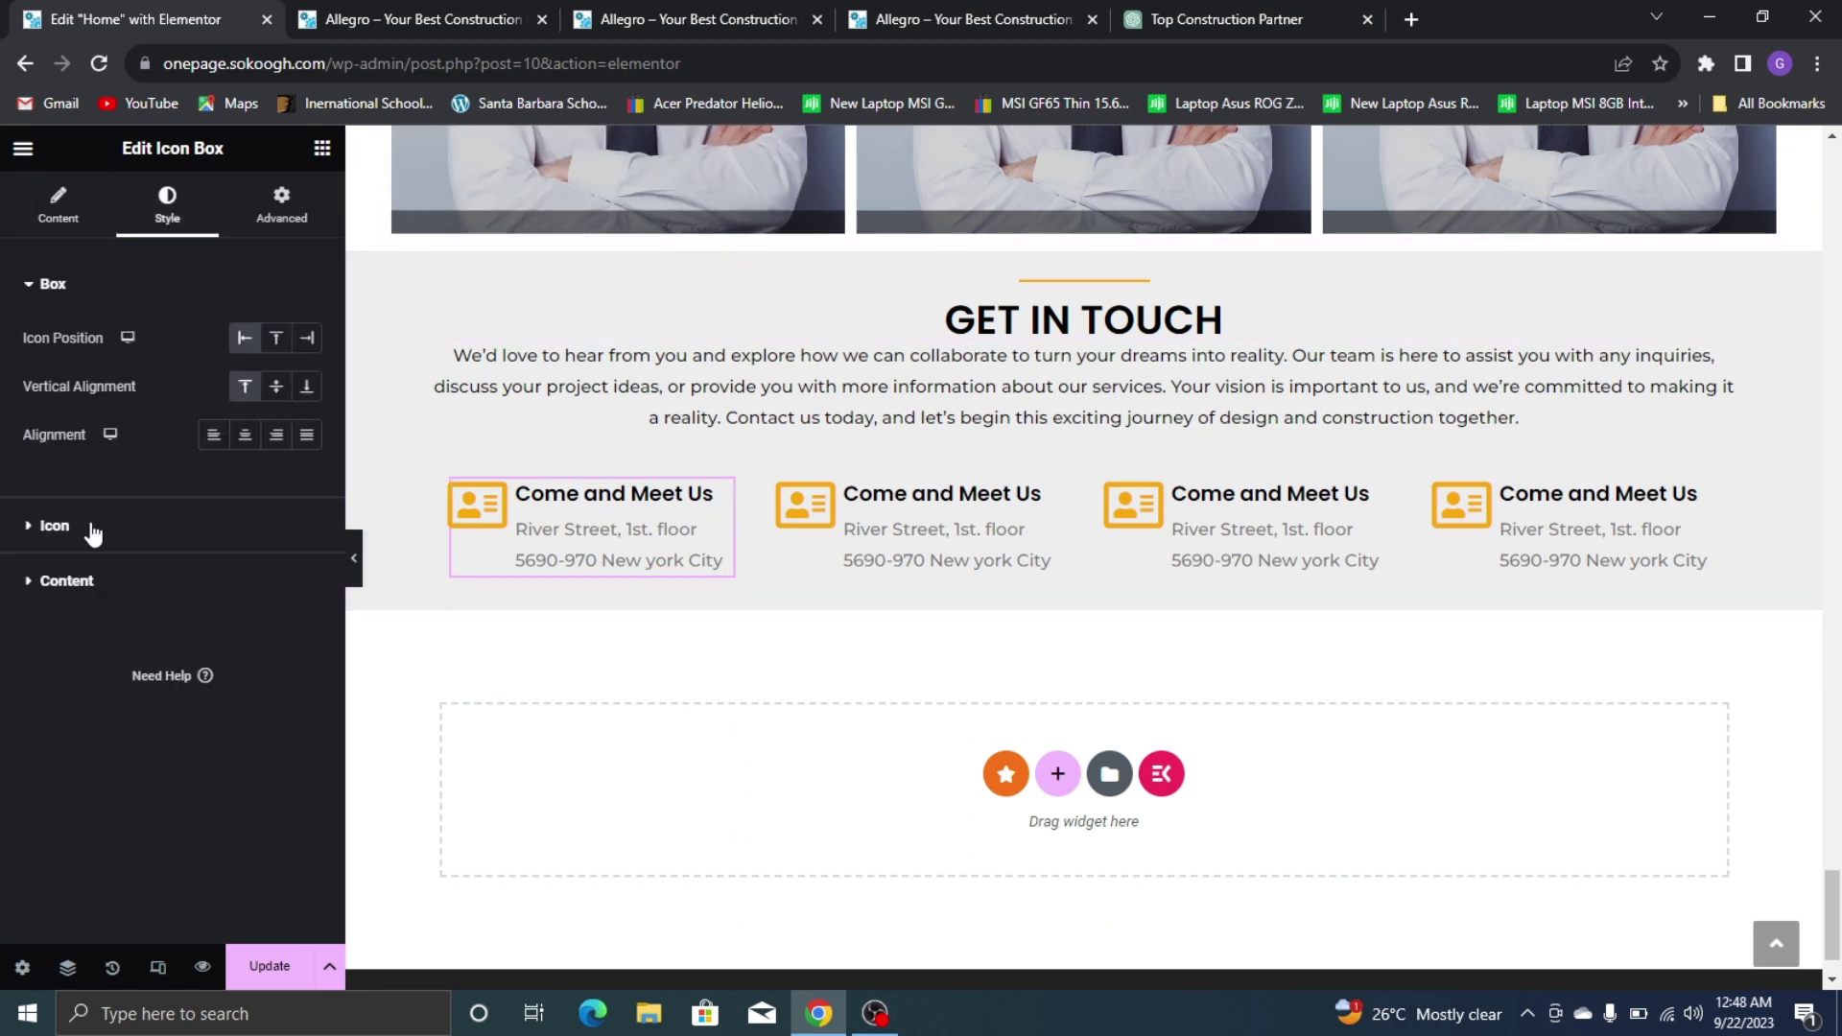
{"action": "left_click", "coordinate": [109, 582]}
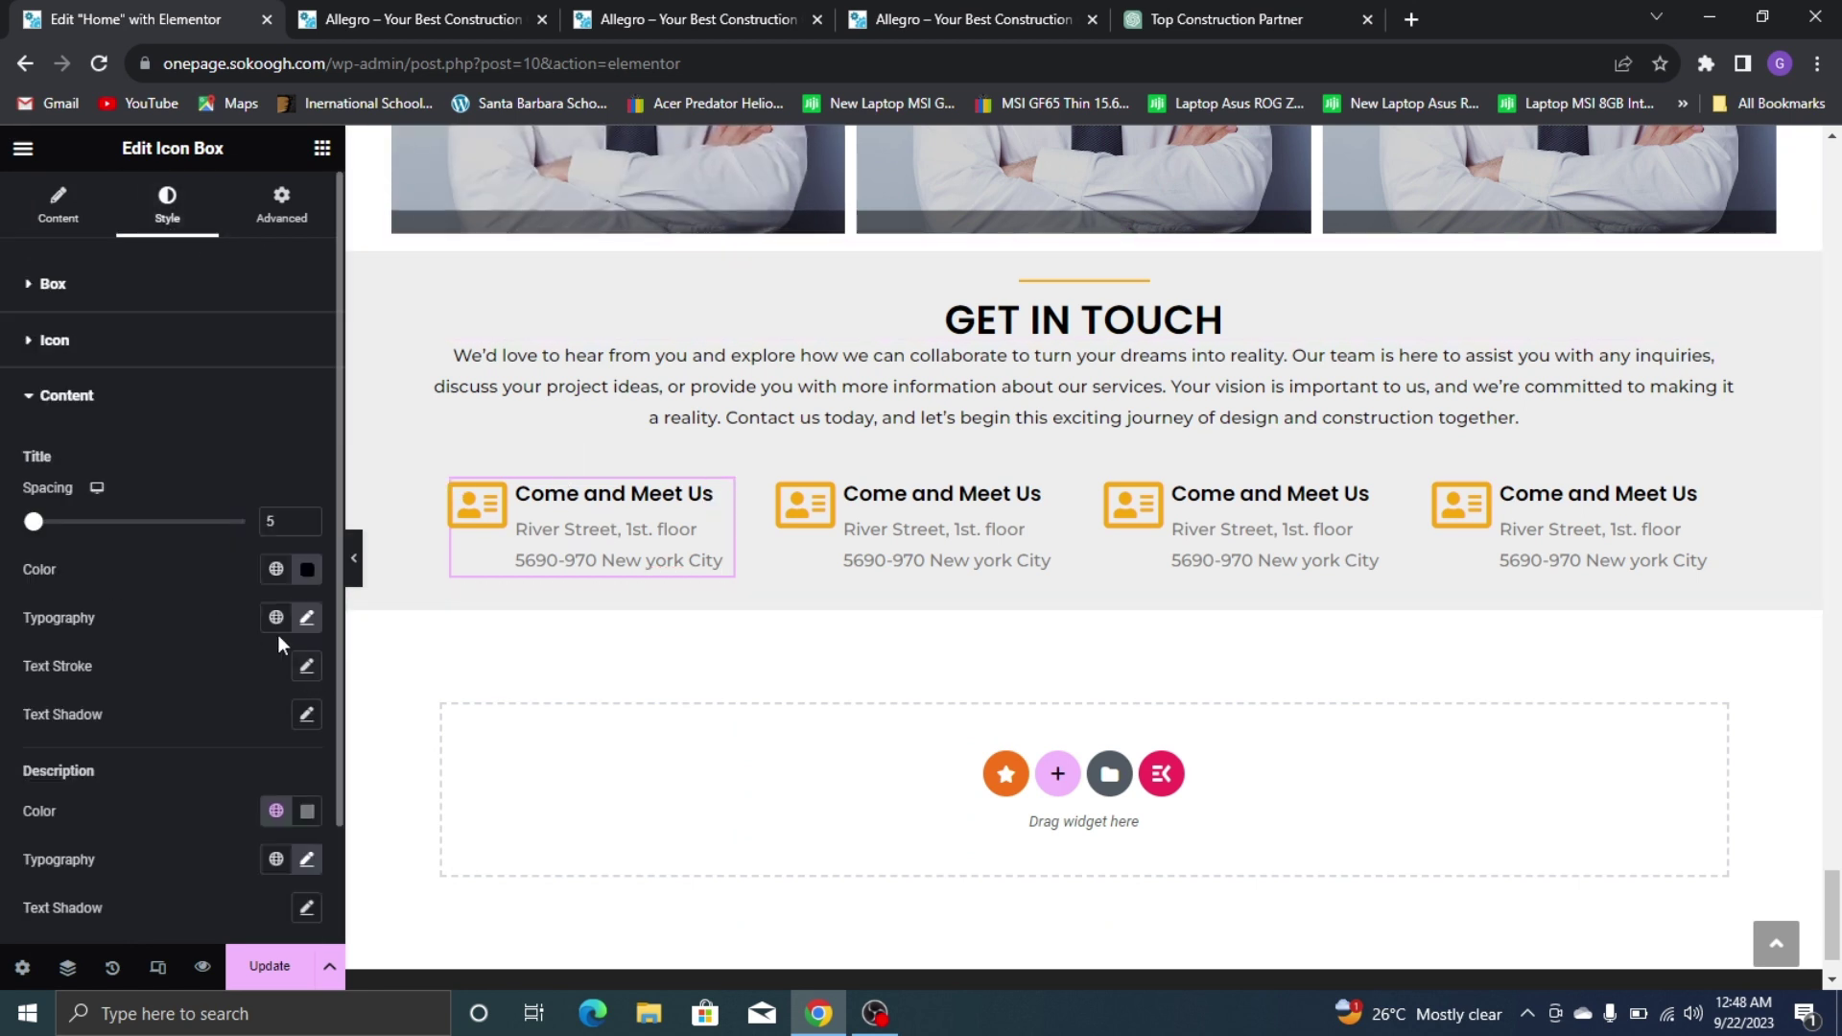
{"action": "left_click", "coordinate": [307, 619]}
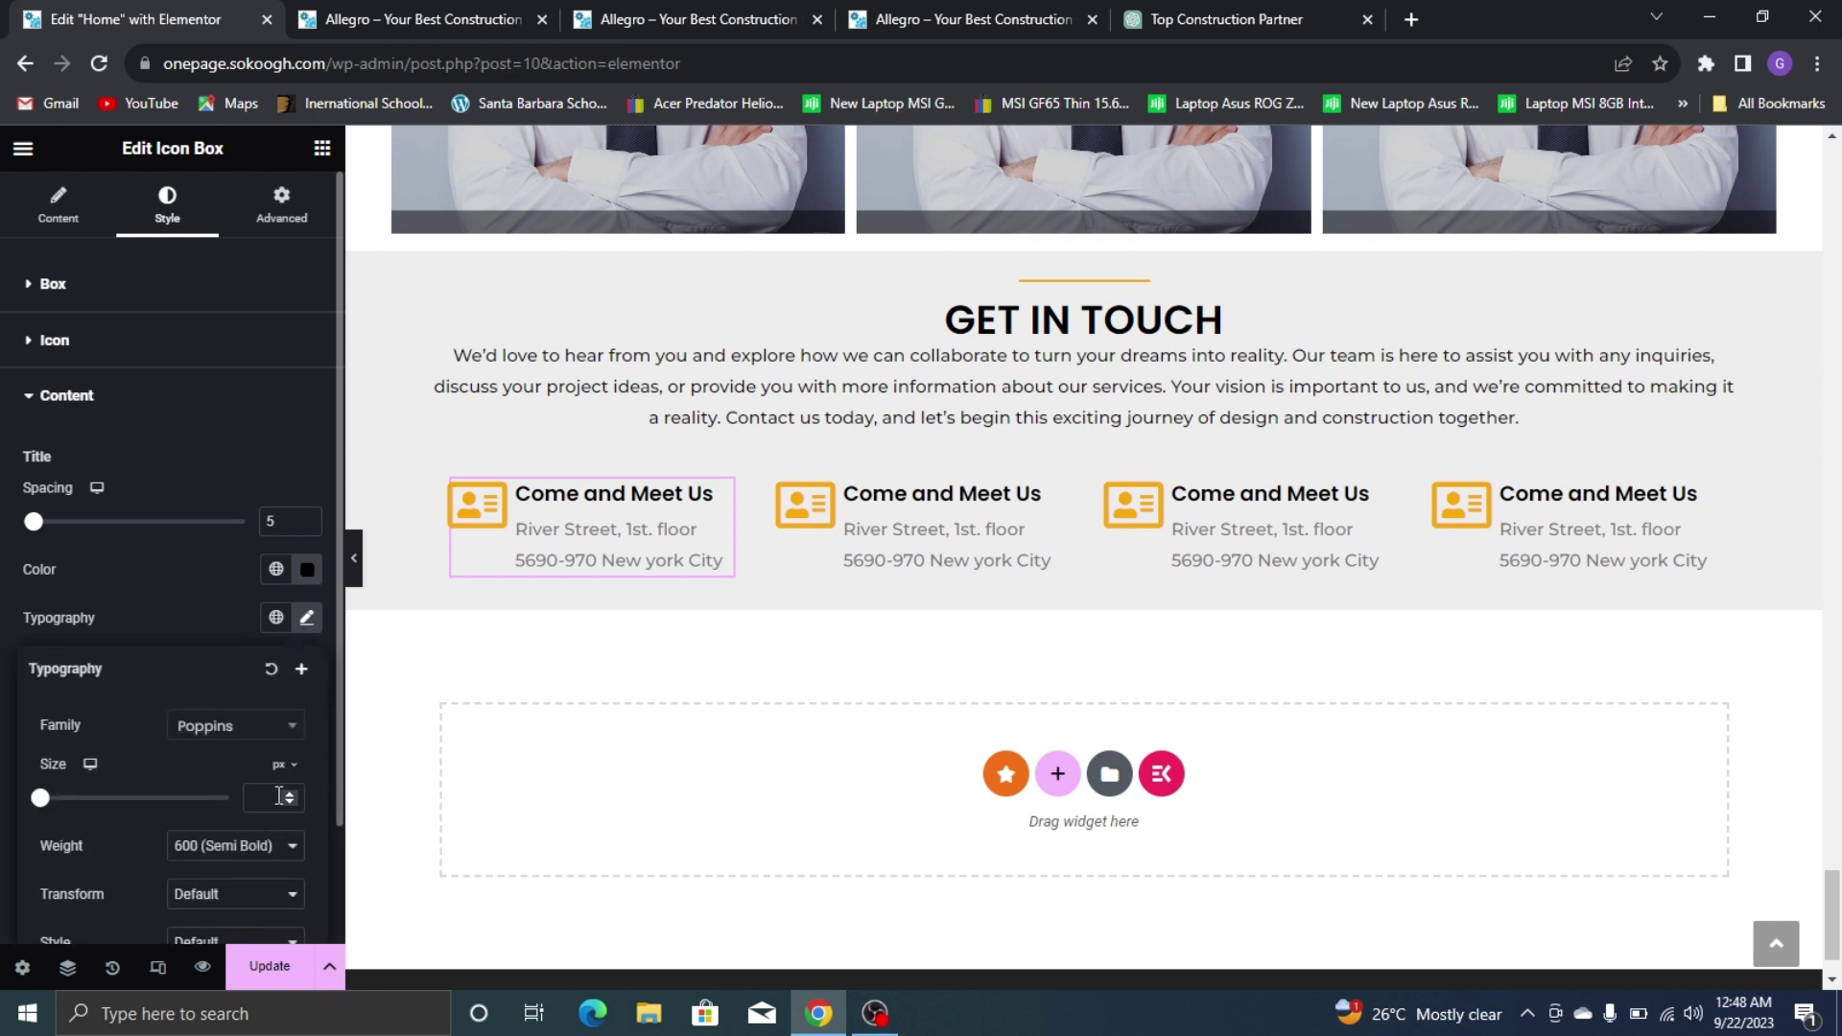
{"action": "type", "text": "15"}
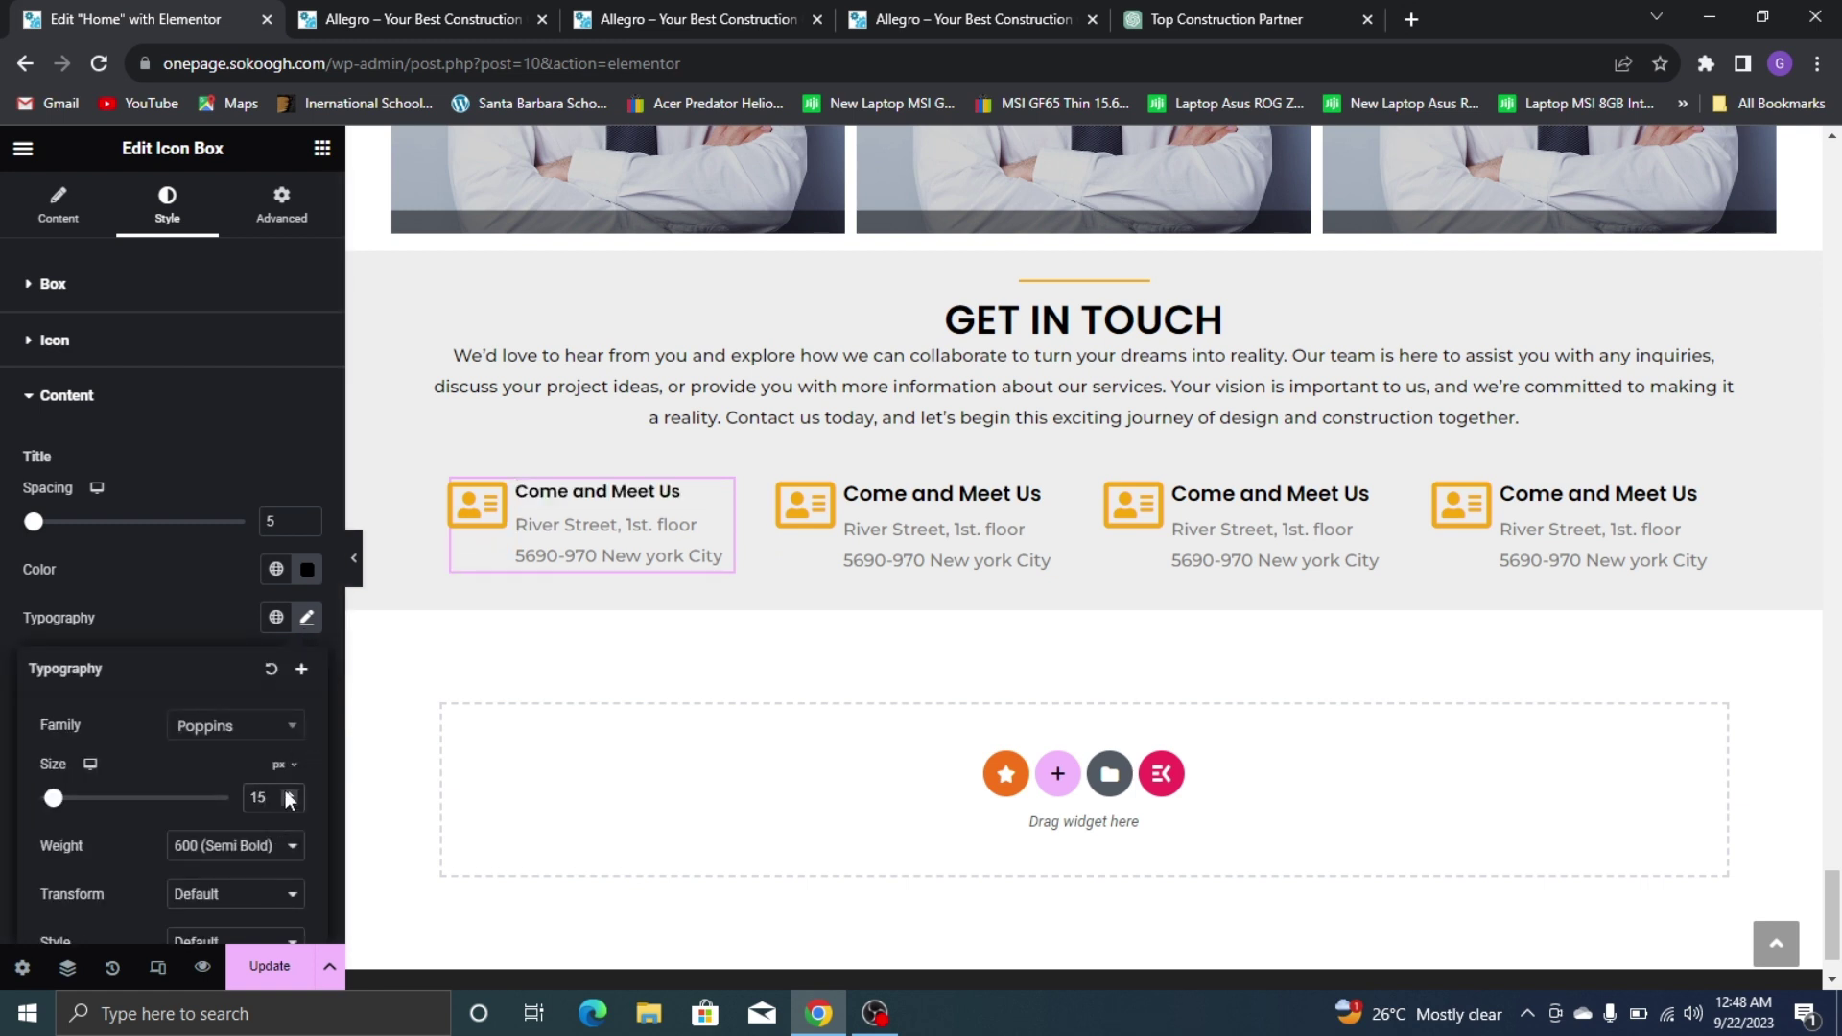
{"action": "key", "text": "BackSpace"}
{"action": "key", "text": "BackSpace"}
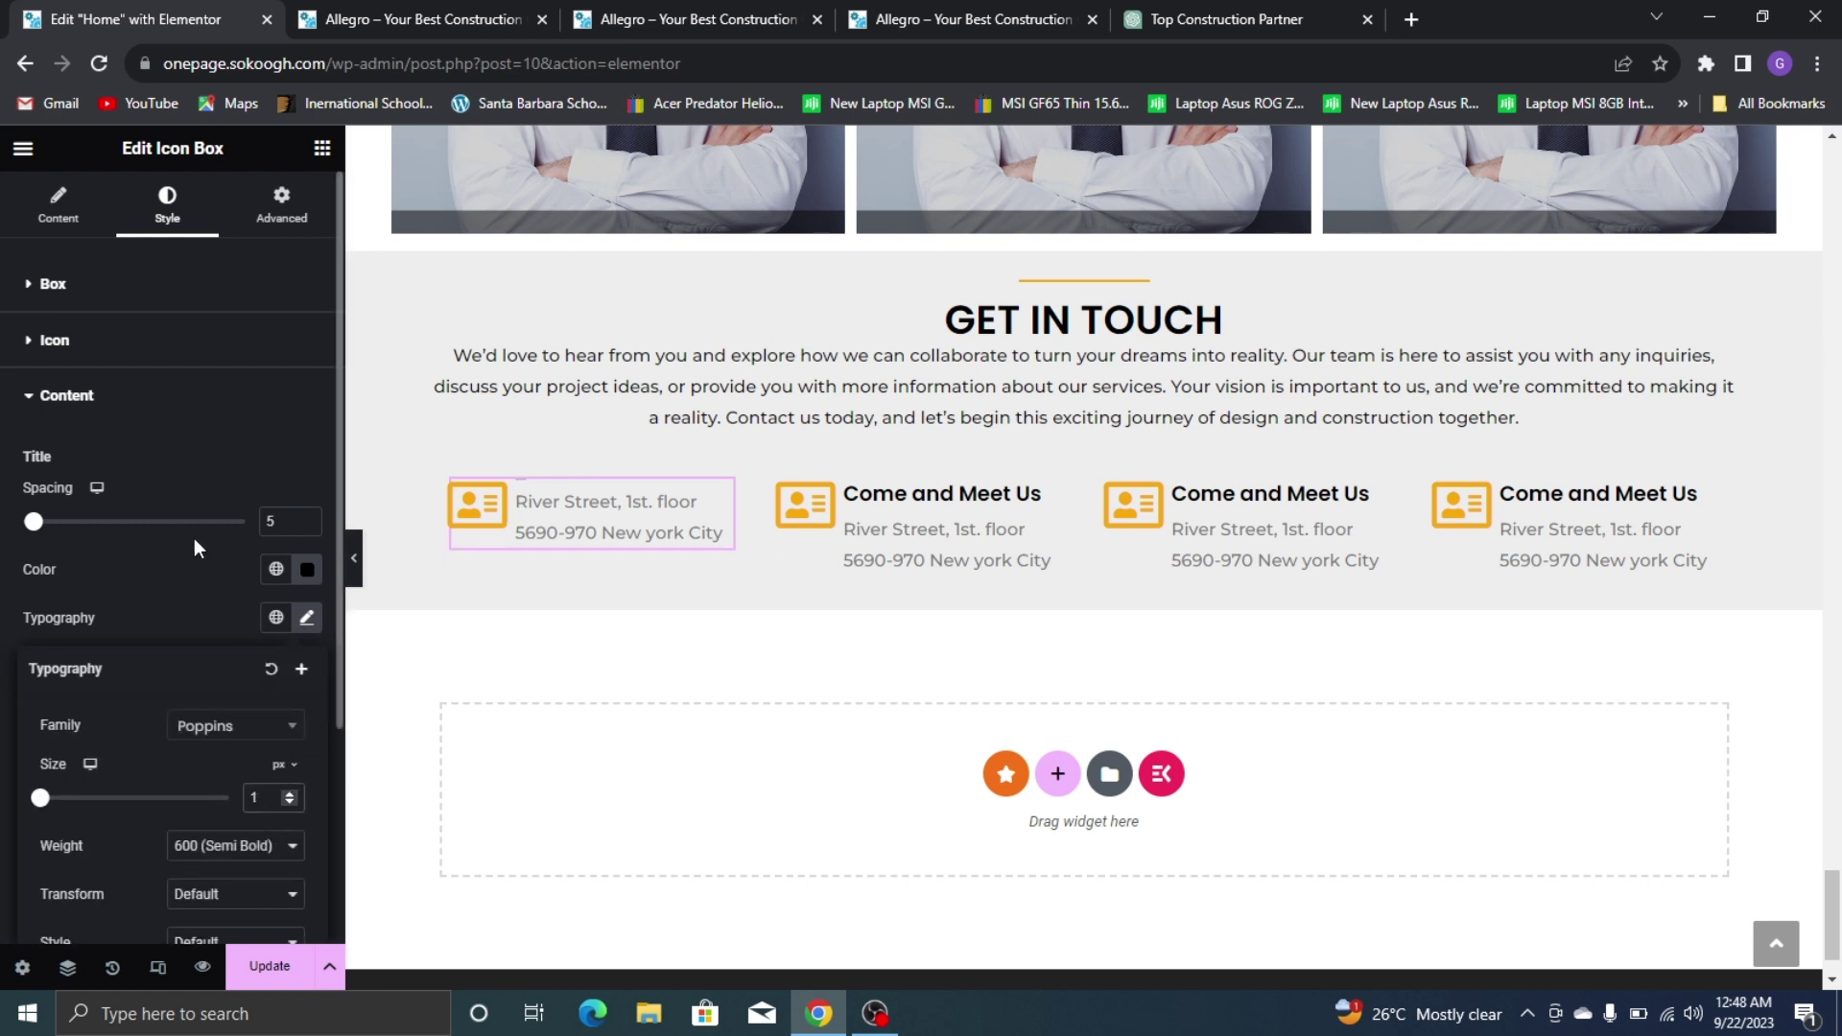
{"action": "left_click", "coordinate": [186, 570]}
Set the first box's description font size to 13 px
{"action": "scroll", "coordinate": [285, 739], "scroll_direction": "down", "scroll_amount": 2}
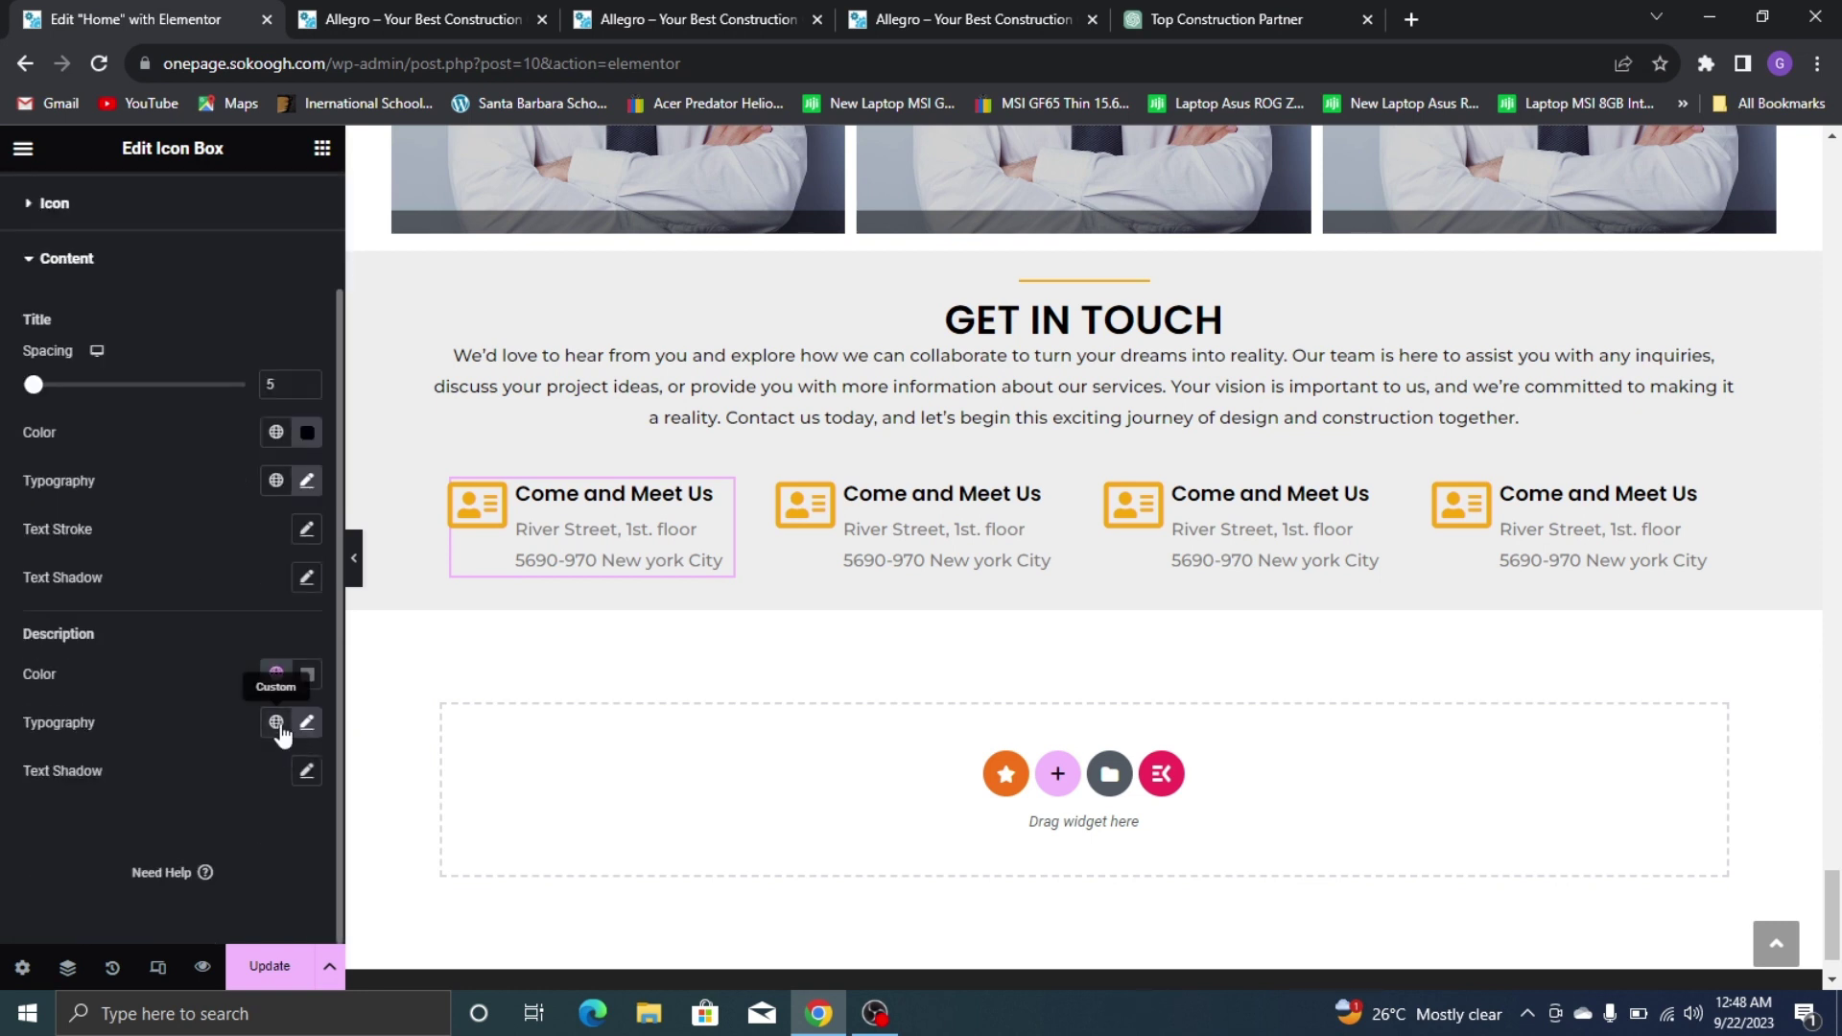
{"action": "left_click", "coordinate": [307, 721]}
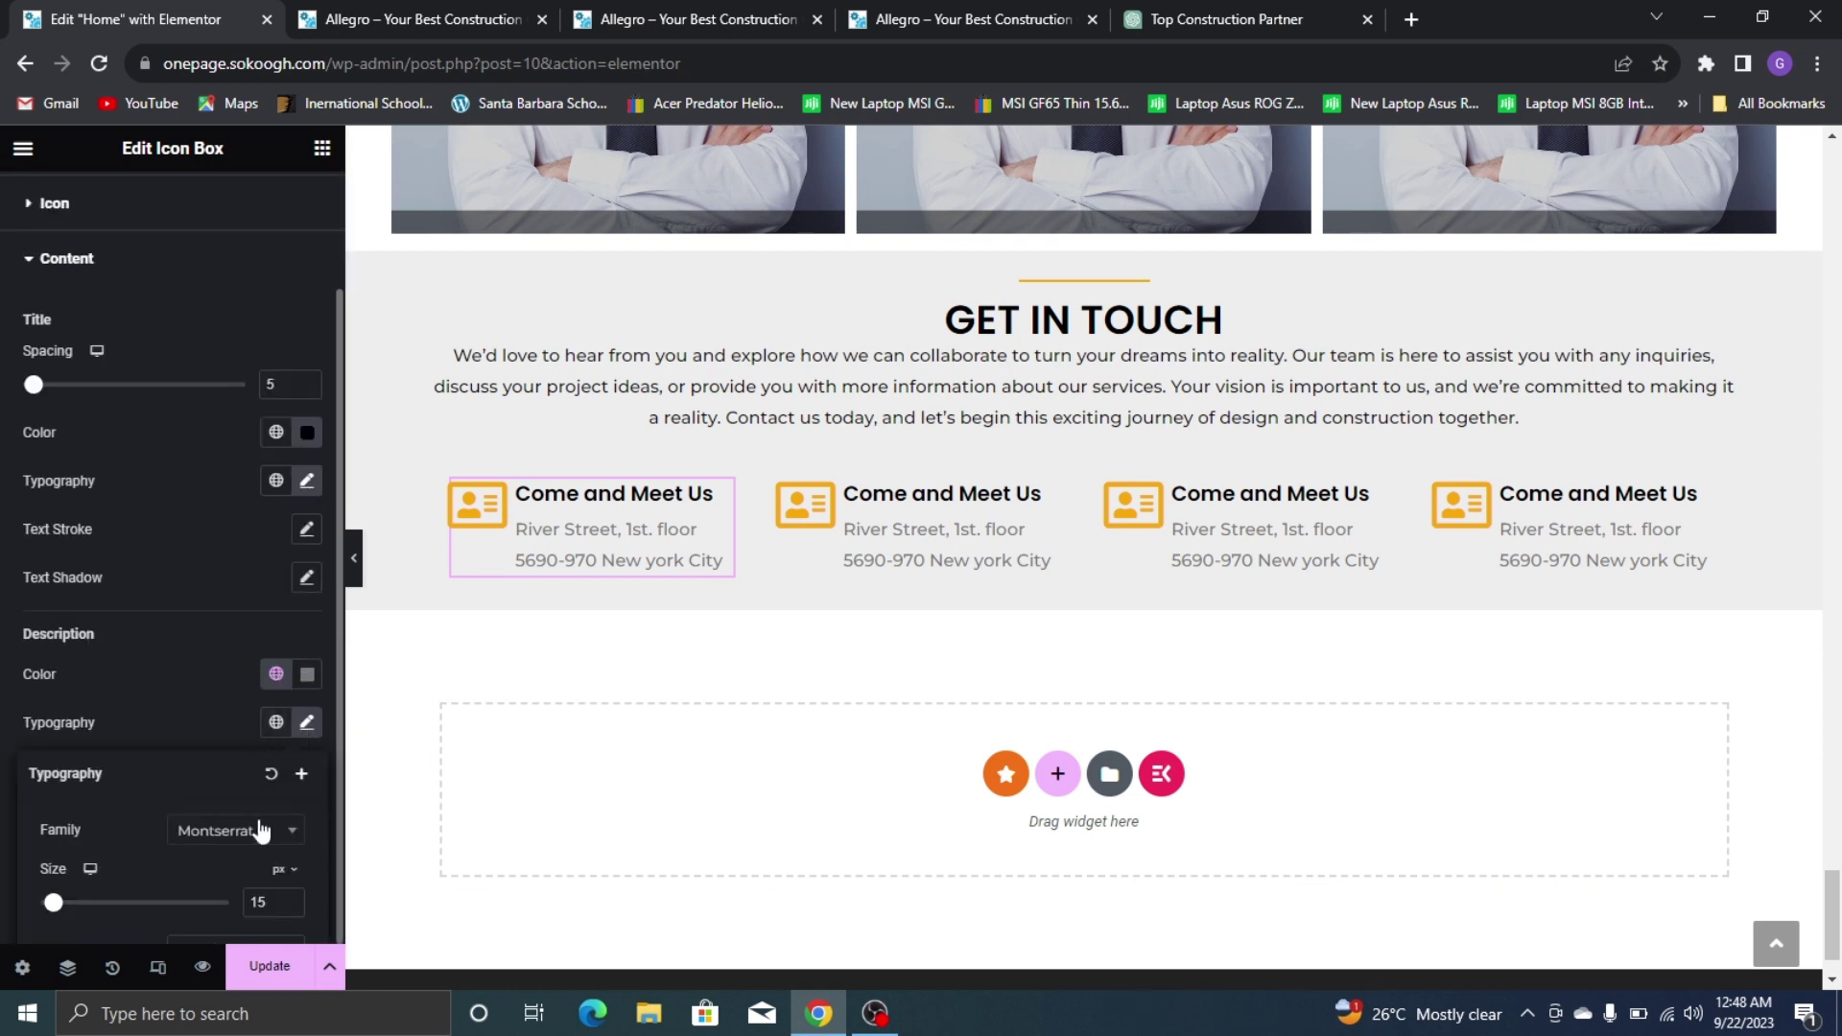
{"action": "left_click", "coordinate": [290, 907]}
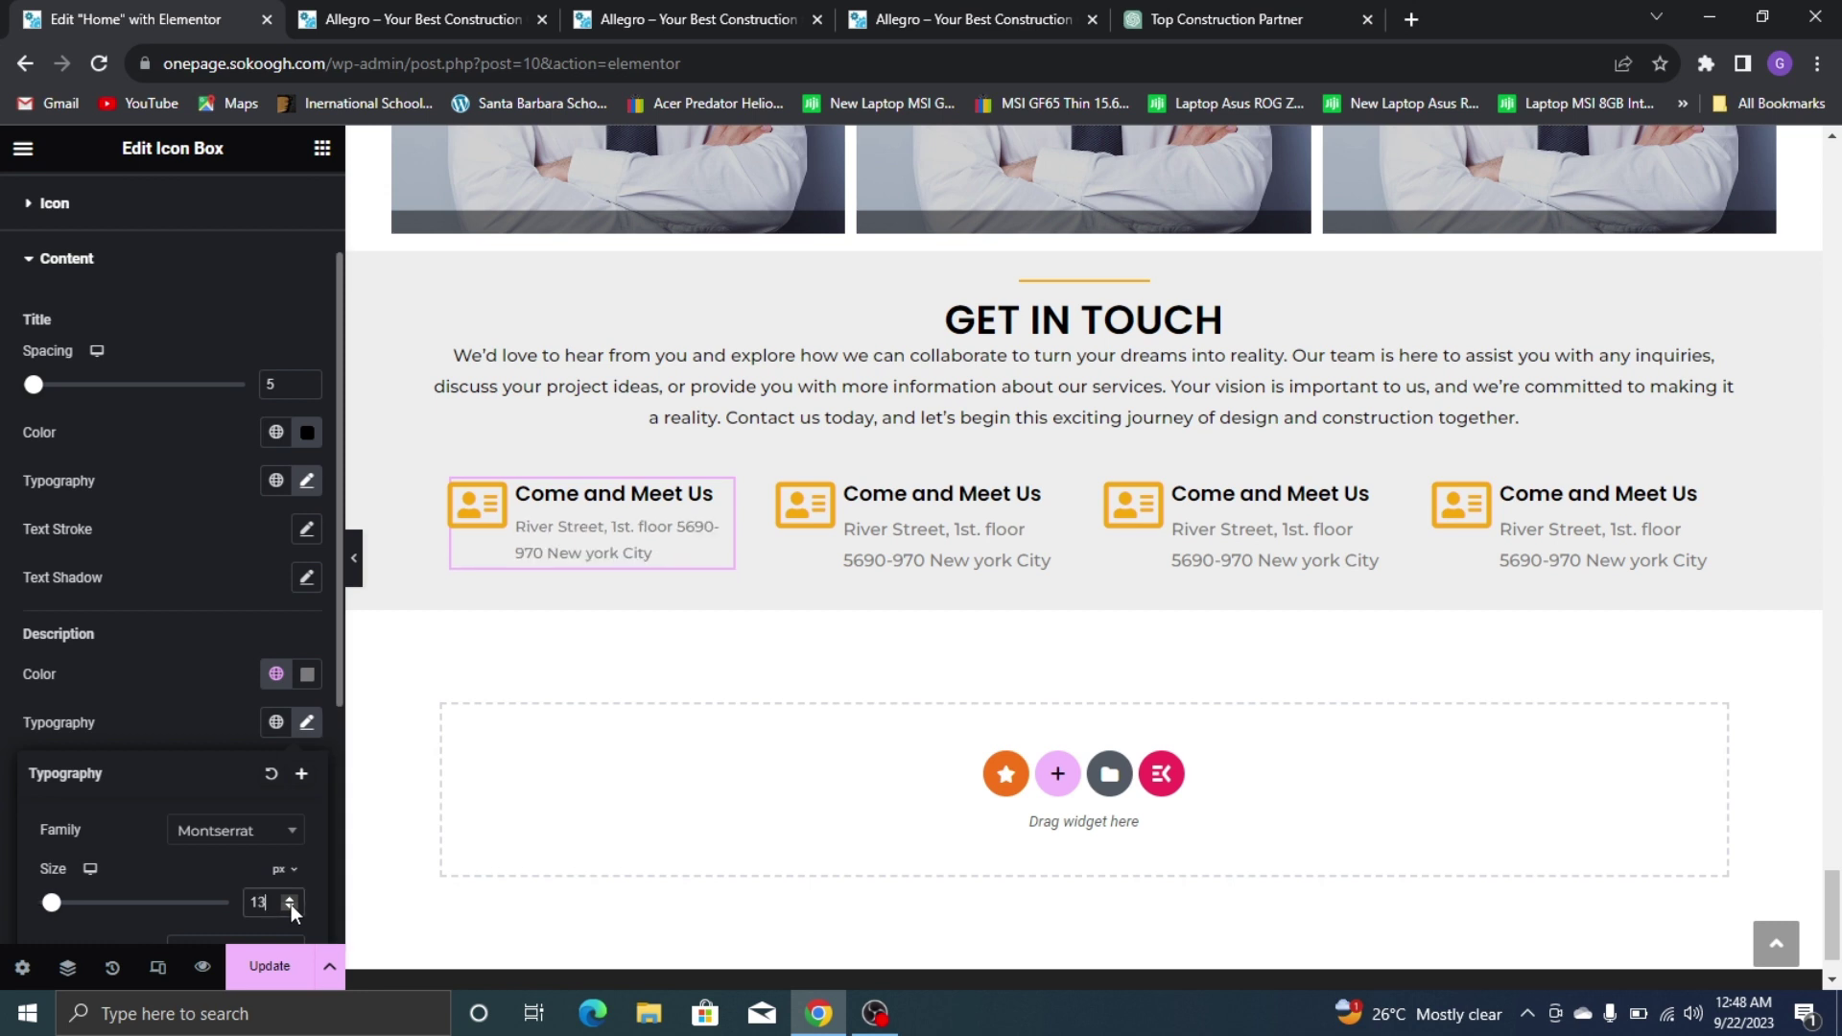
{"action": "left_click", "coordinate": [290, 905]}
{"action": "left_click", "coordinate": [290, 904]}
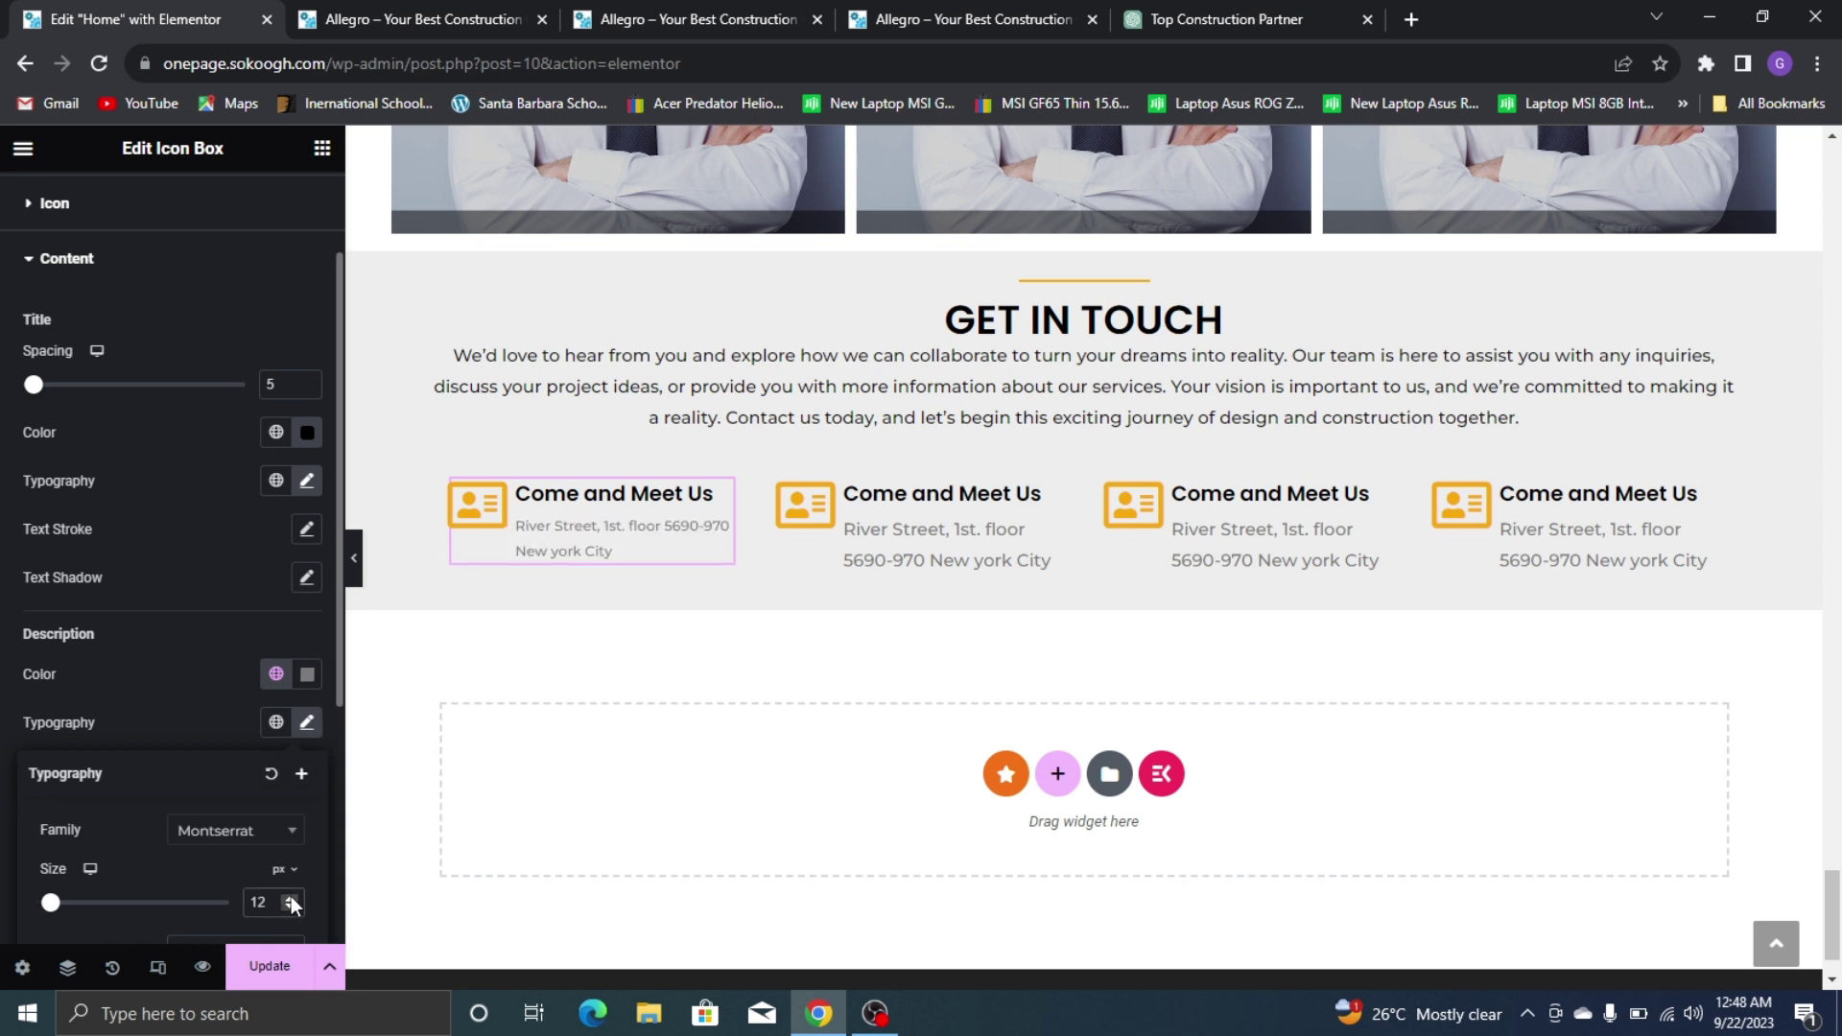
{"action": "left_click", "coordinate": [291, 899]}
{"action": "left_click", "coordinate": [291, 896]}
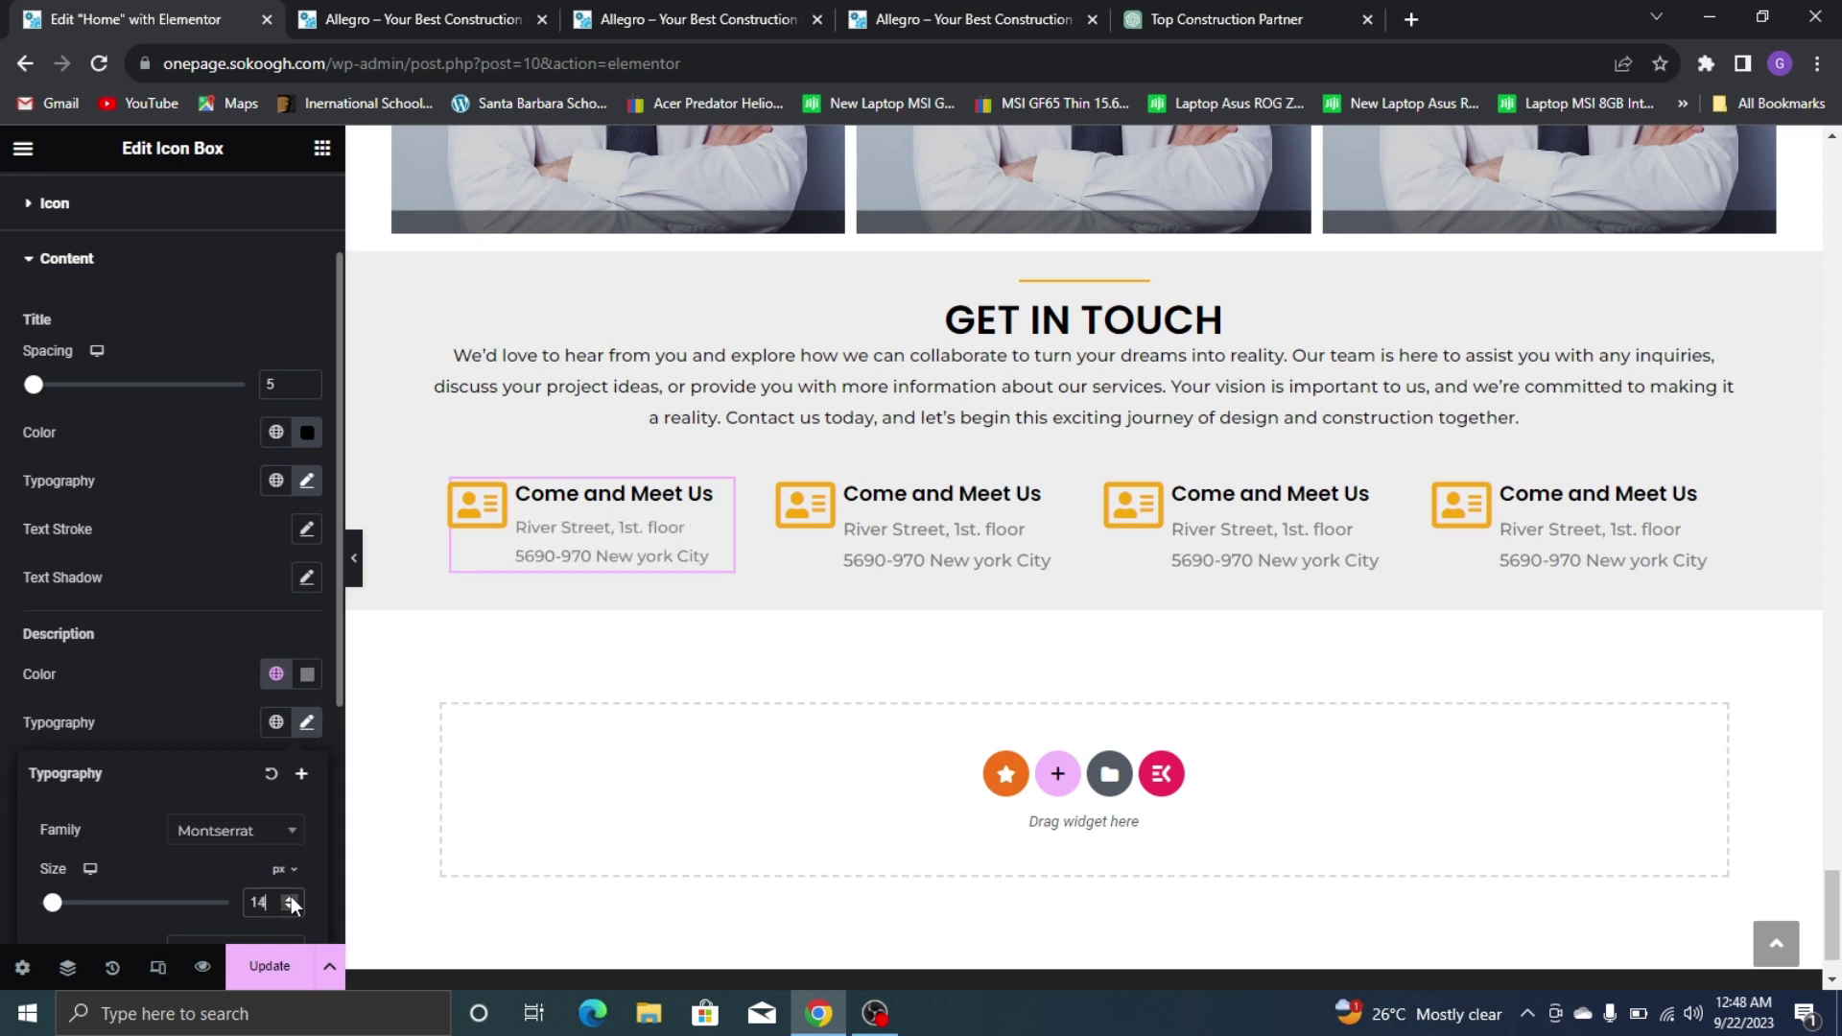
{"action": "left_click", "coordinate": [289, 908]}
{"action": "left_click", "coordinate": [257, 659]}
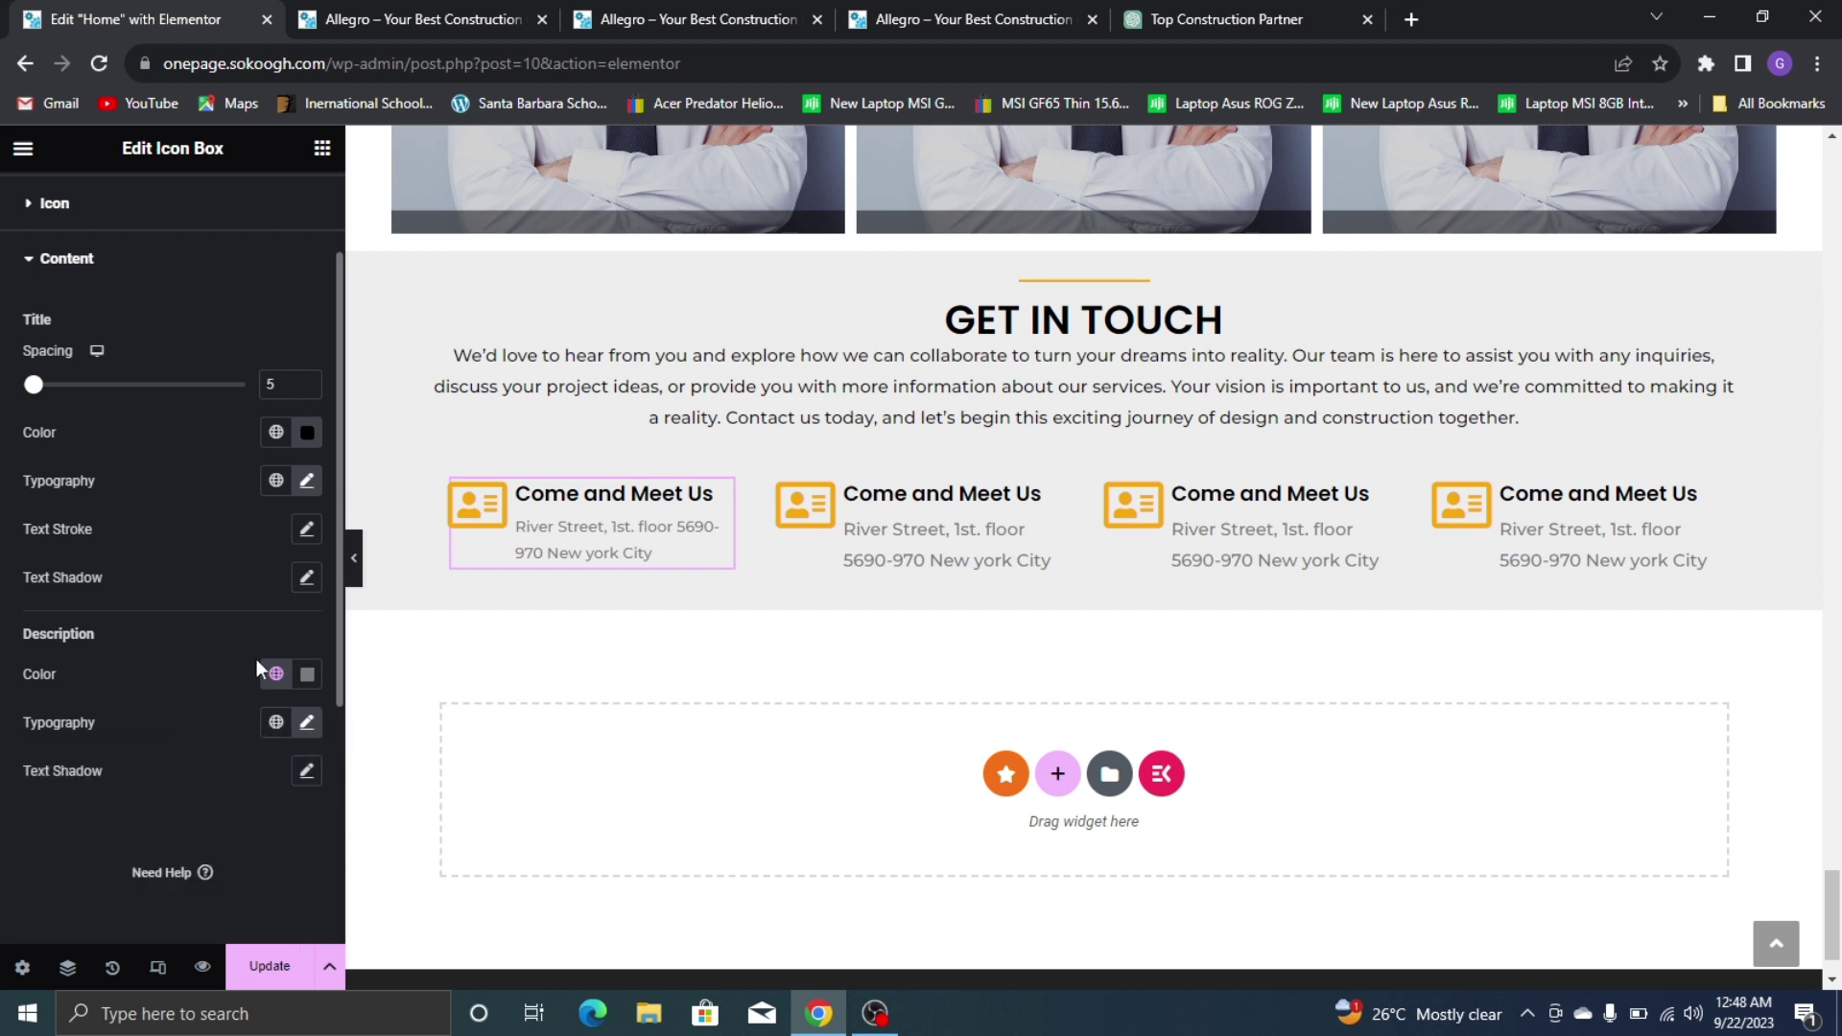
Copy the first box's style and paste it onto the second, third and fourth boxes
{"action": "right_click", "coordinate": [593, 518]}
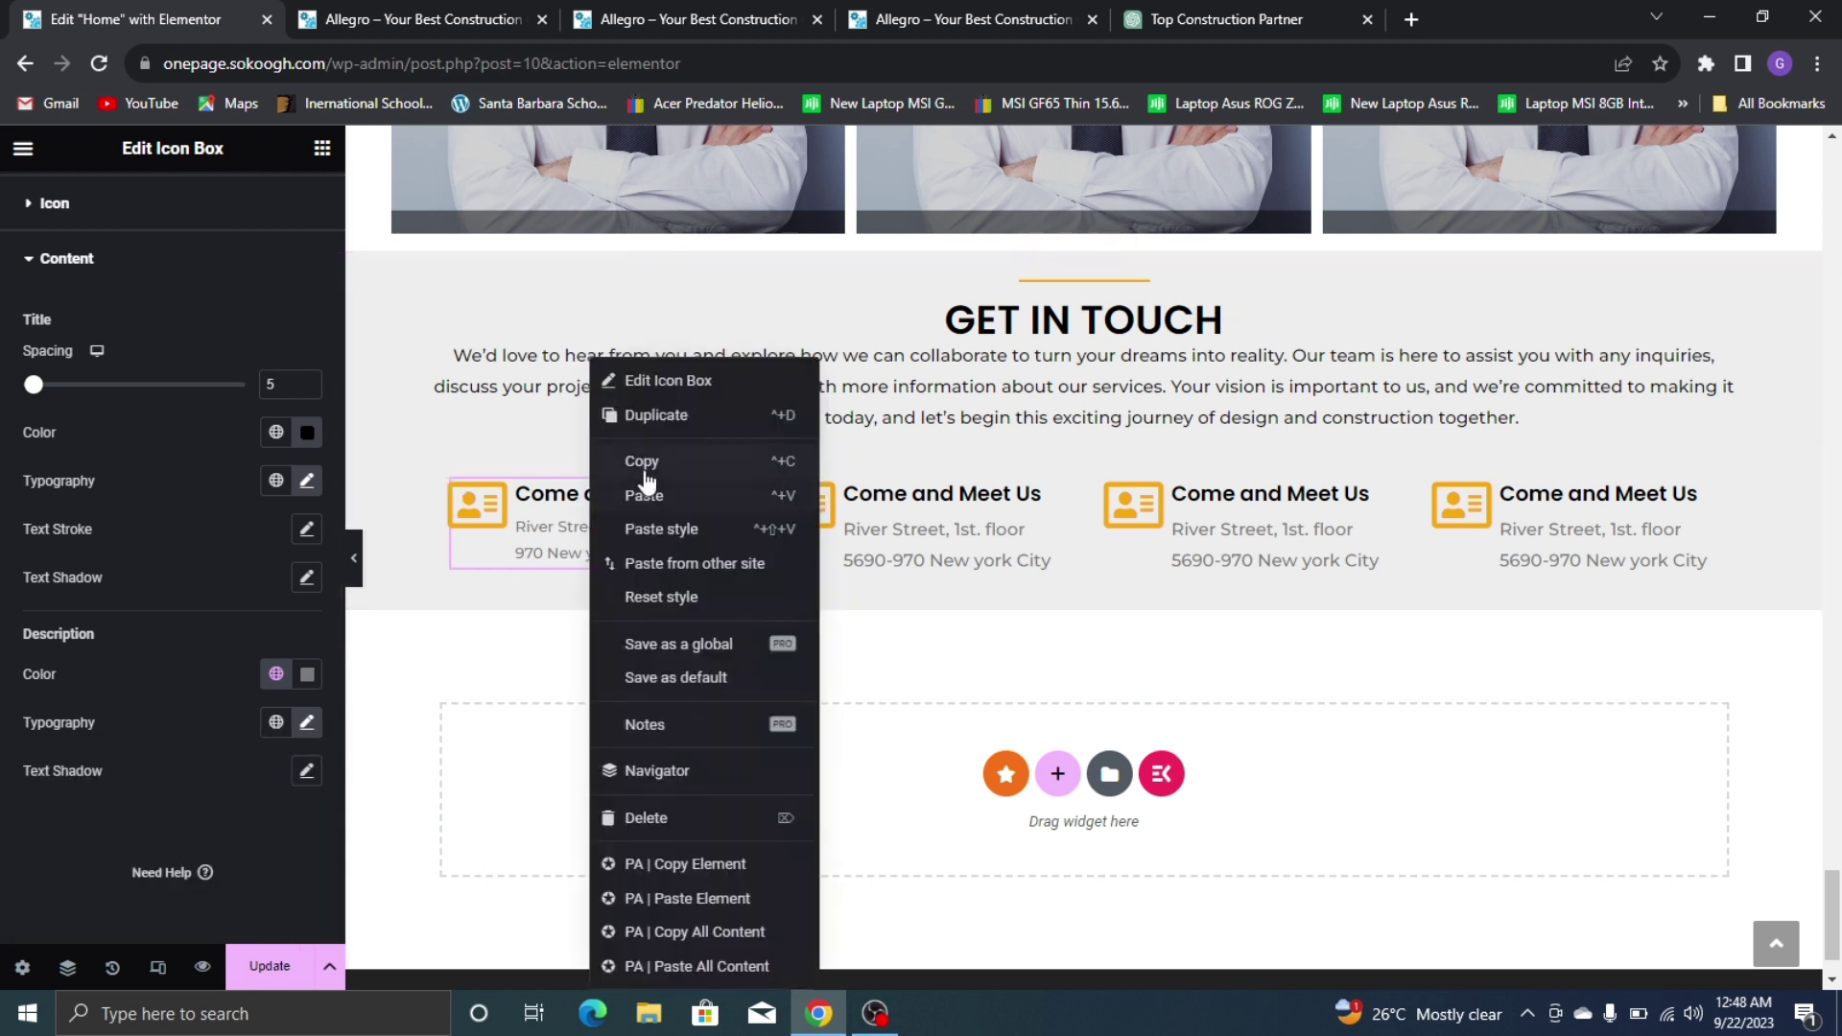
{"action": "left_click", "coordinate": [739, 477]}
{"action": "right_click", "coordinate": [884, 510]}
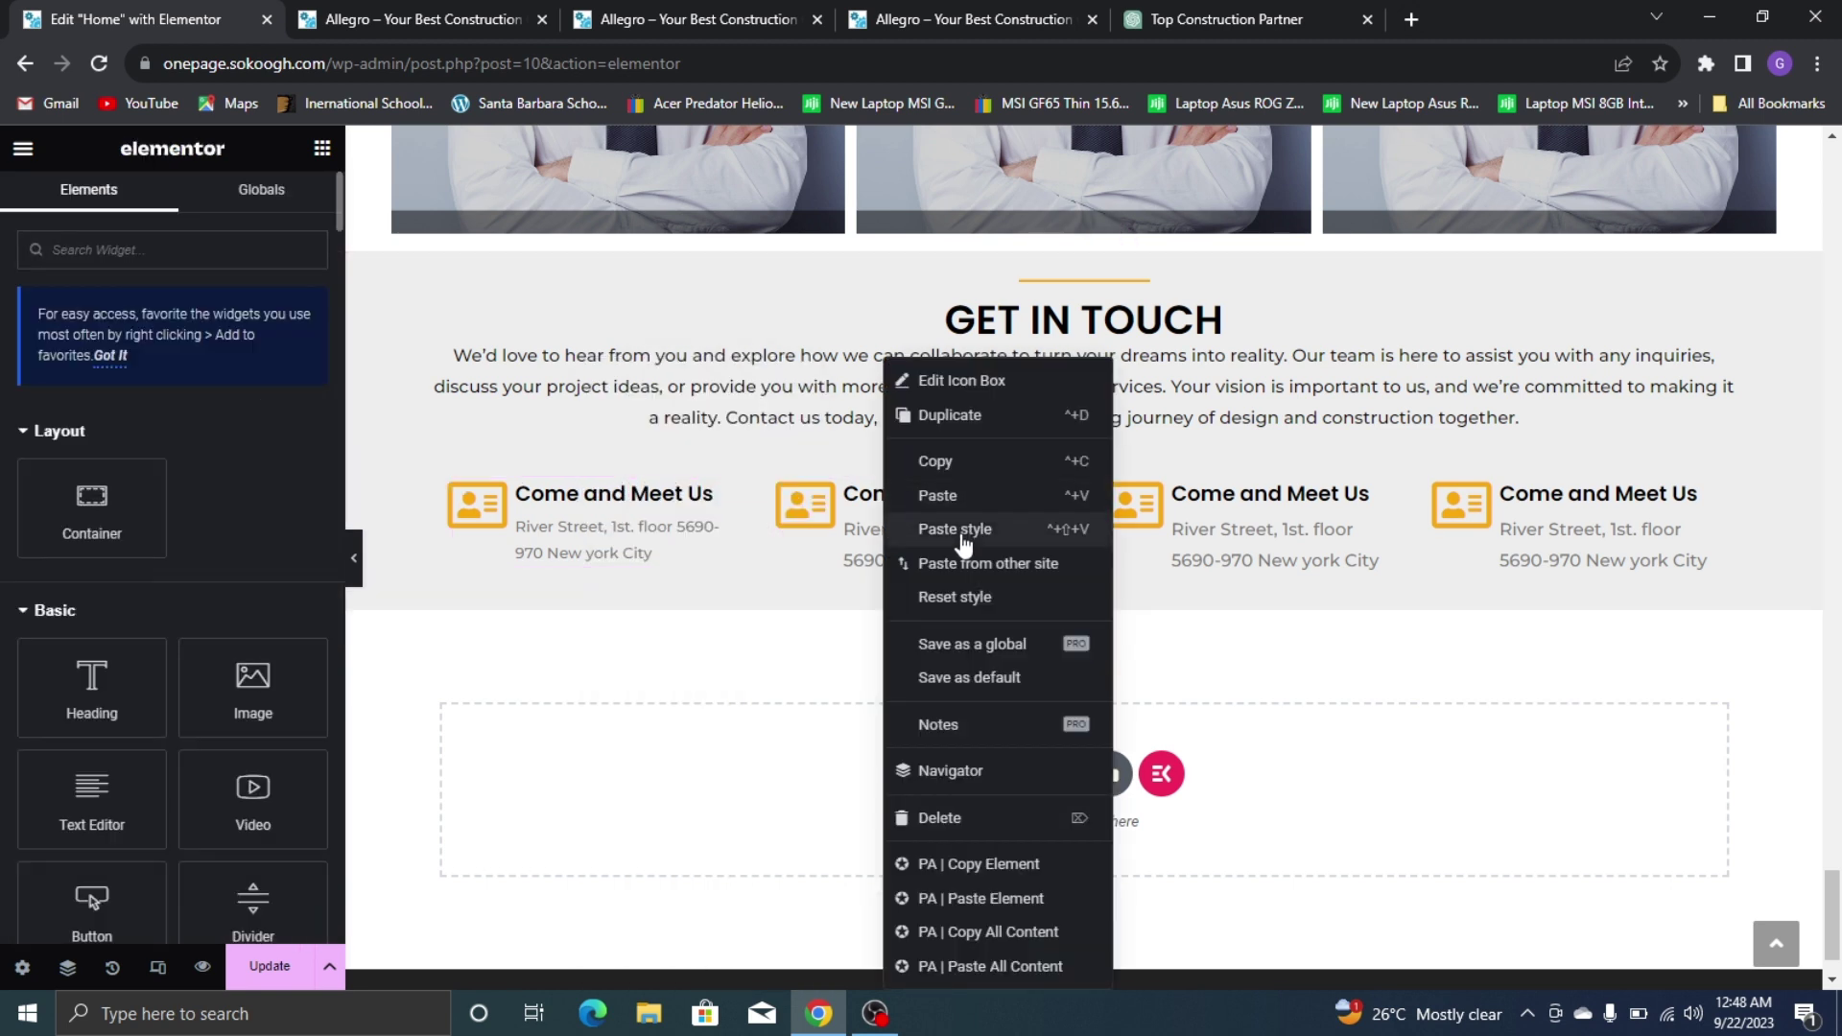
{"action": "left_click", "coordinate": [962, 530]}
{"action": "right_click", "coordinate": [1272, 525]}
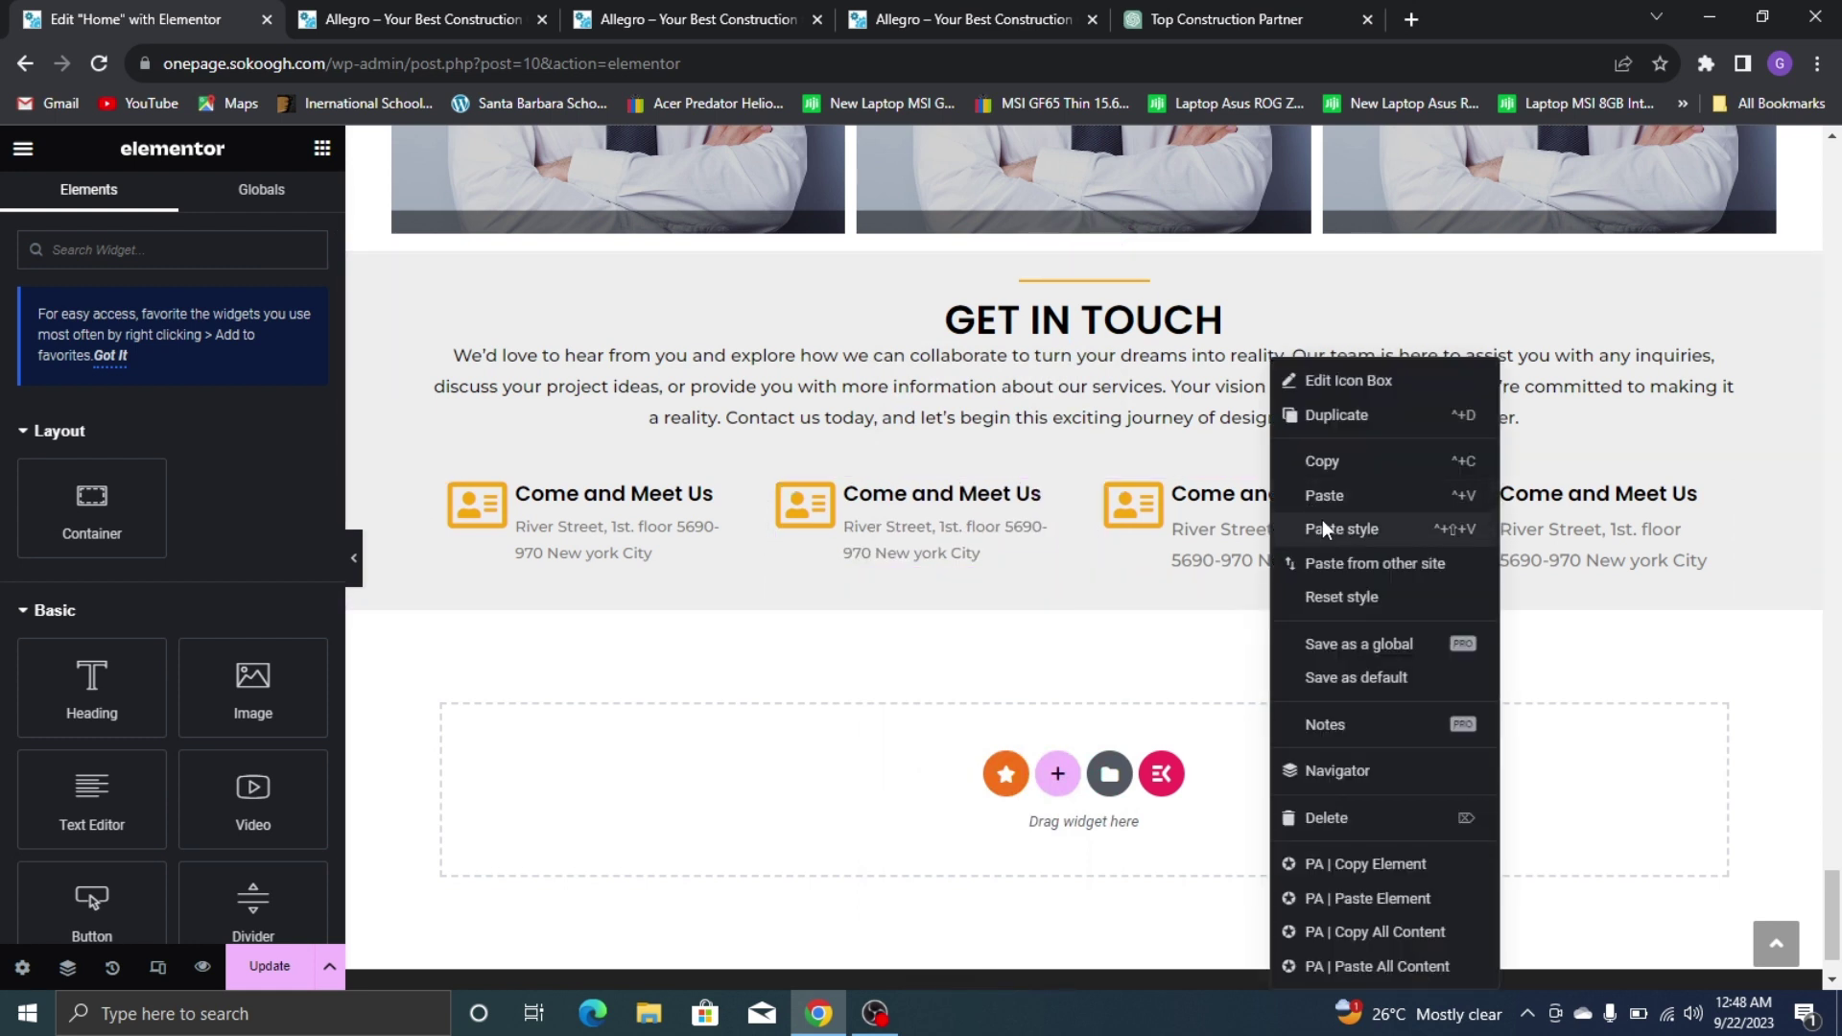
{"action": "left_click", "coordinate": [1324, 528]}
{"action": "right_click", "coordinate": [1522, 515]}
{"action": "left_click", "coordinate": [1578, 529]}
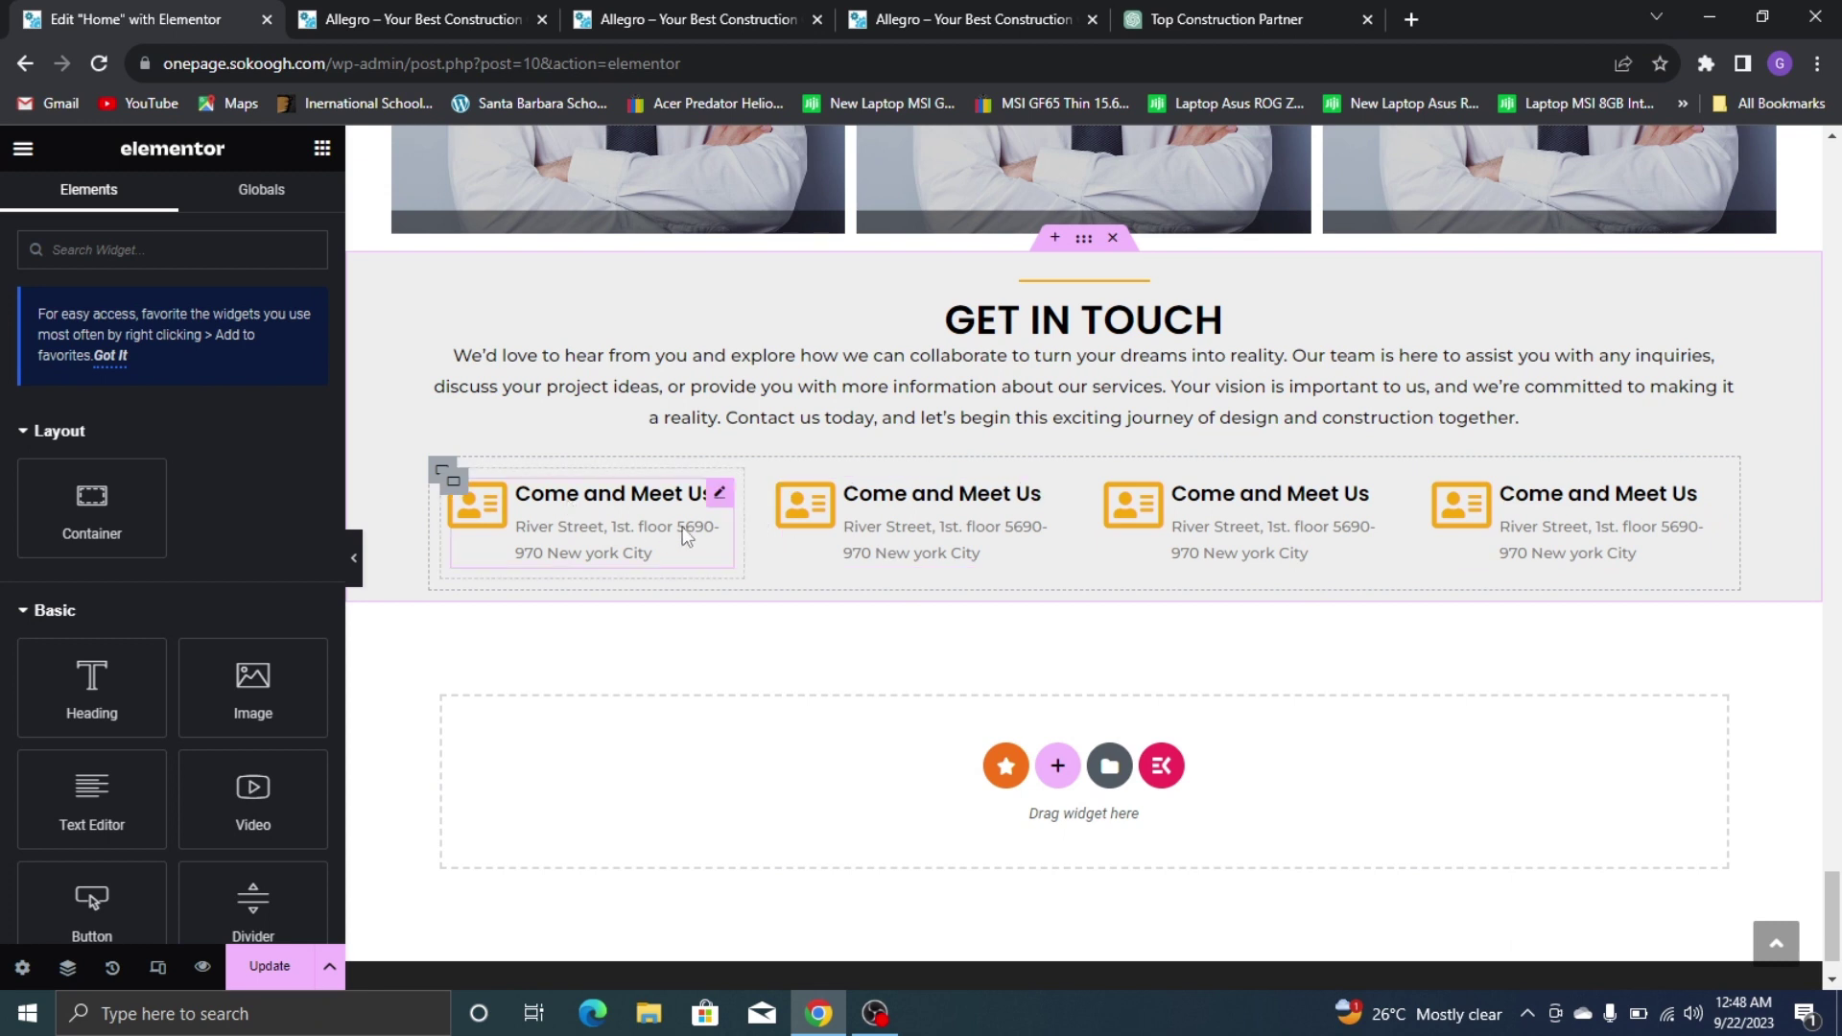
{"action": "left_click", "coordinate": [959, 525]}
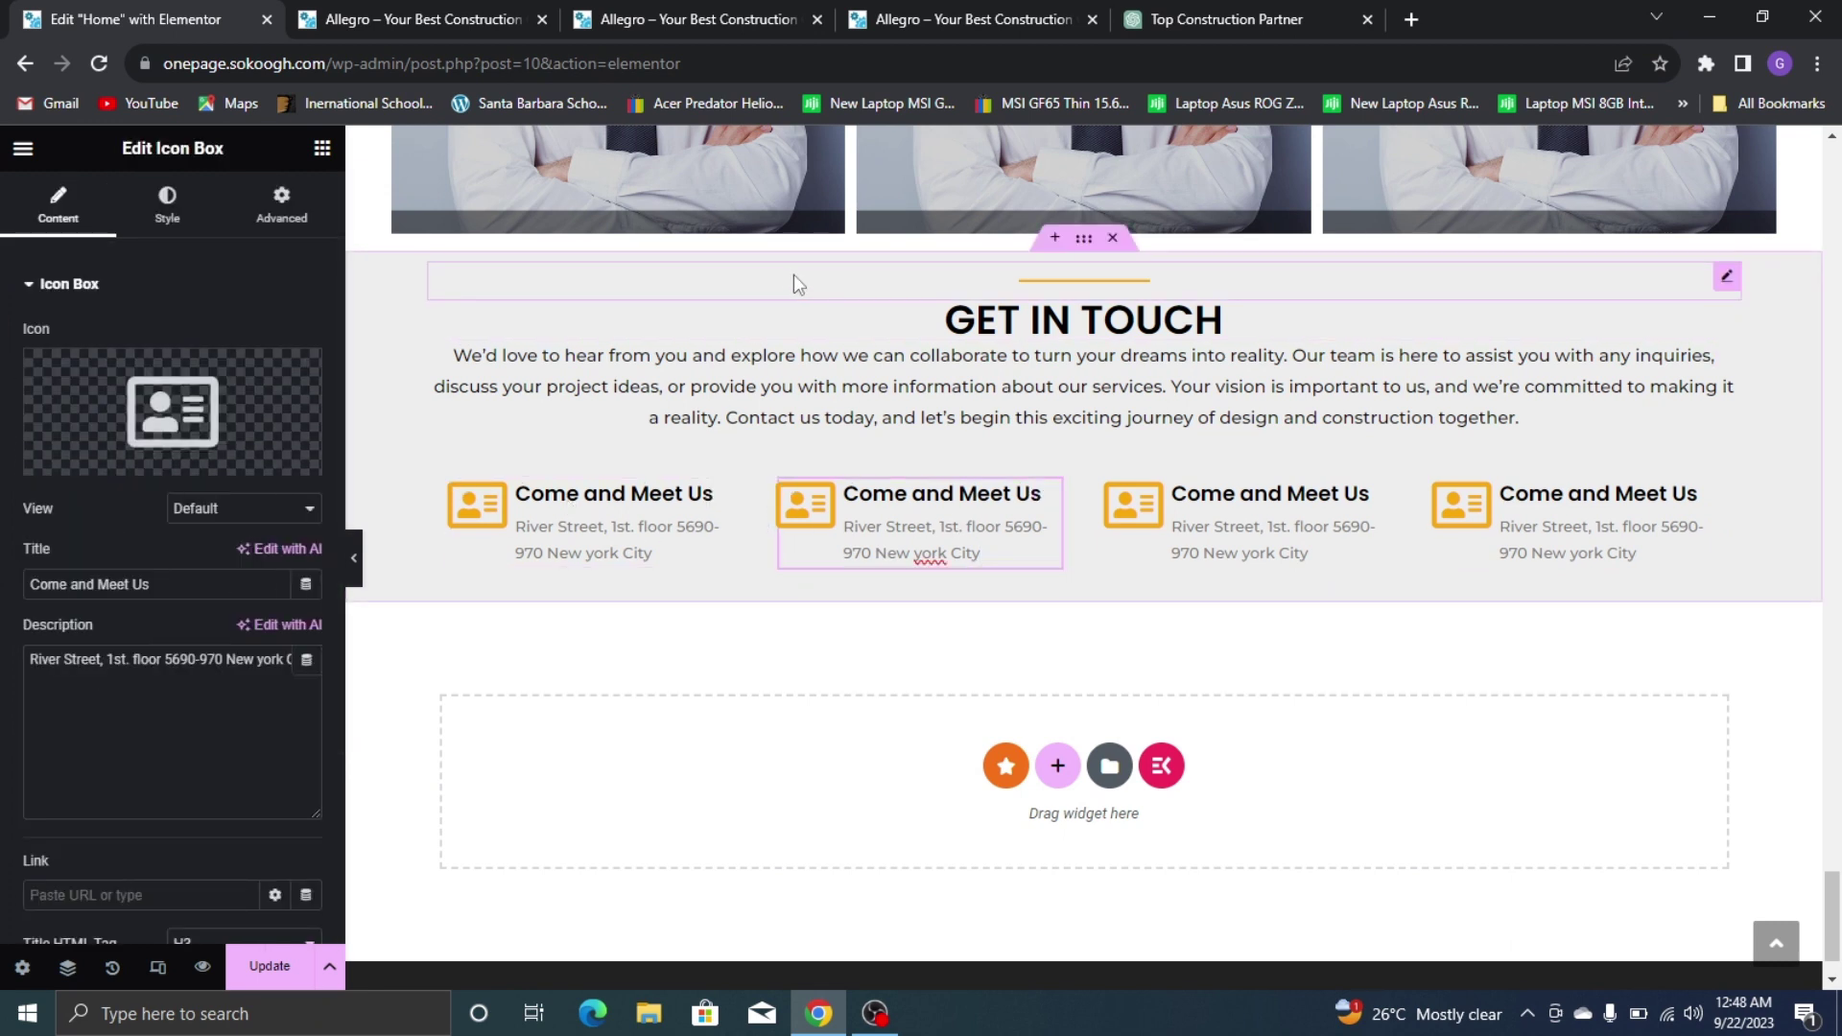
Copy the phone number from the live site into the second box's description
{"action": "left_click", "coordinate": [959, 19]}
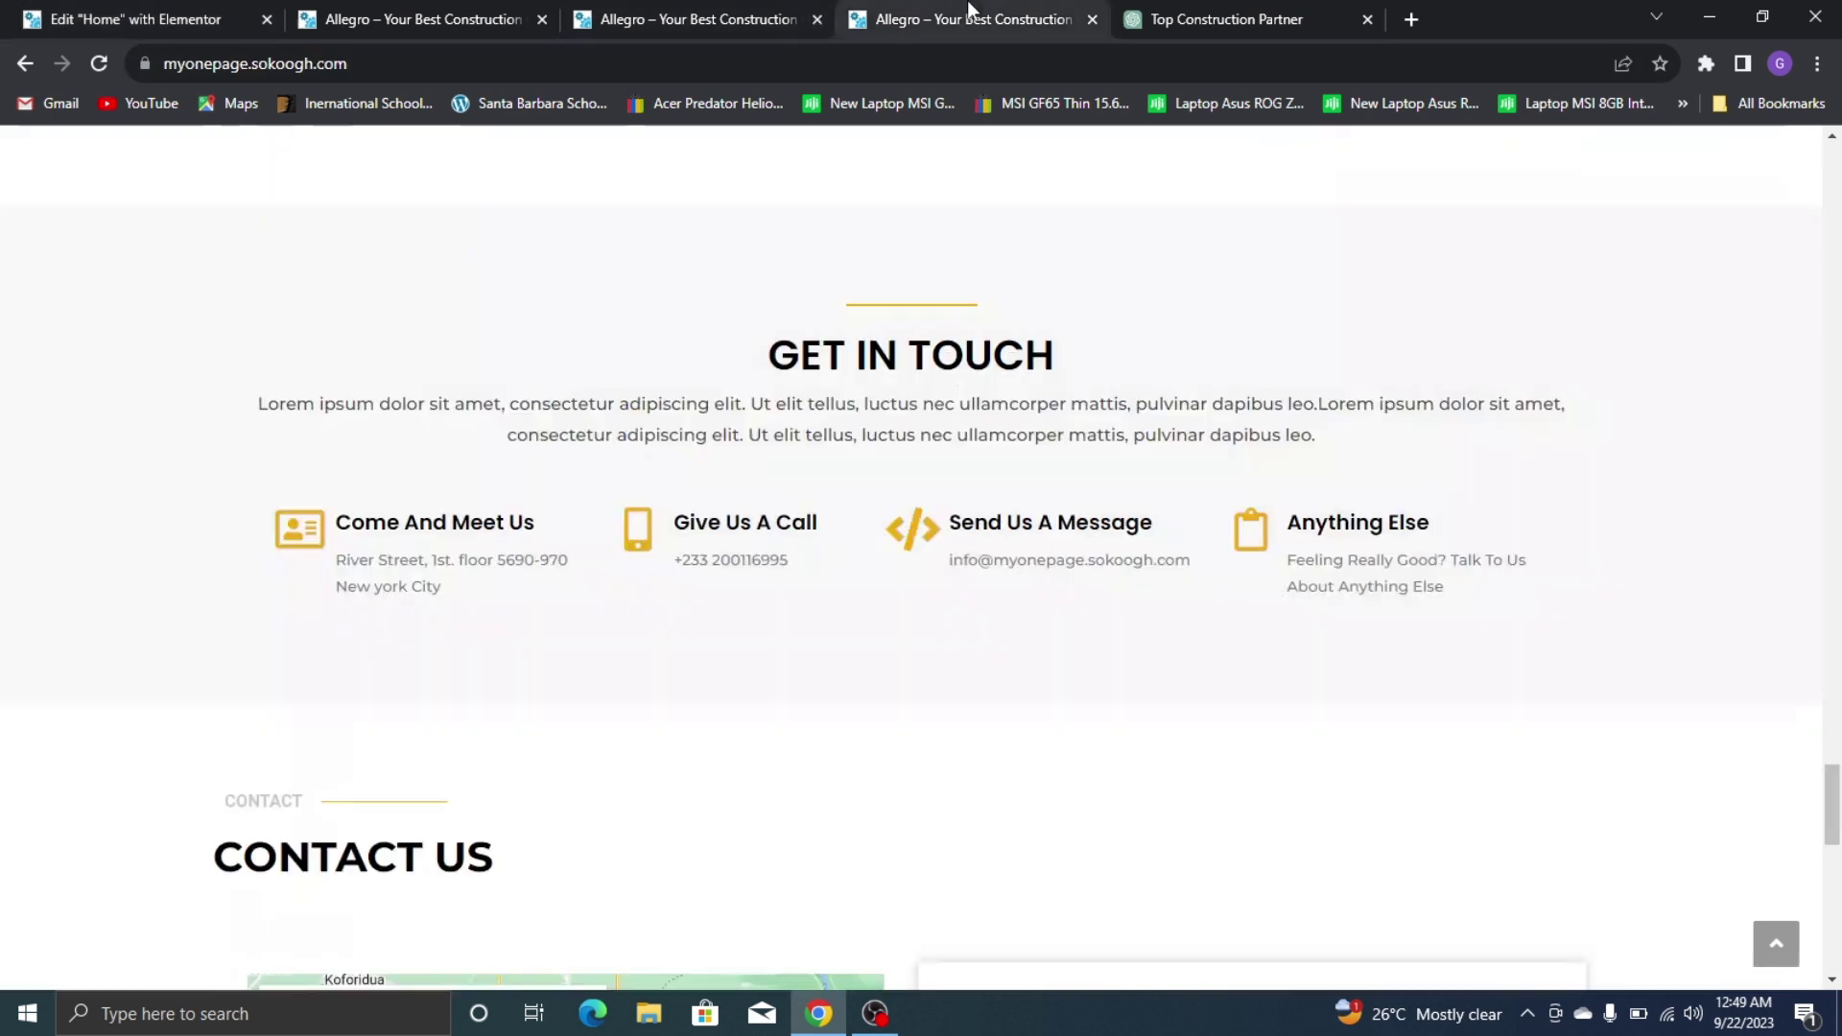
{"action": "triple_click", "coordinate": [752, 564]}
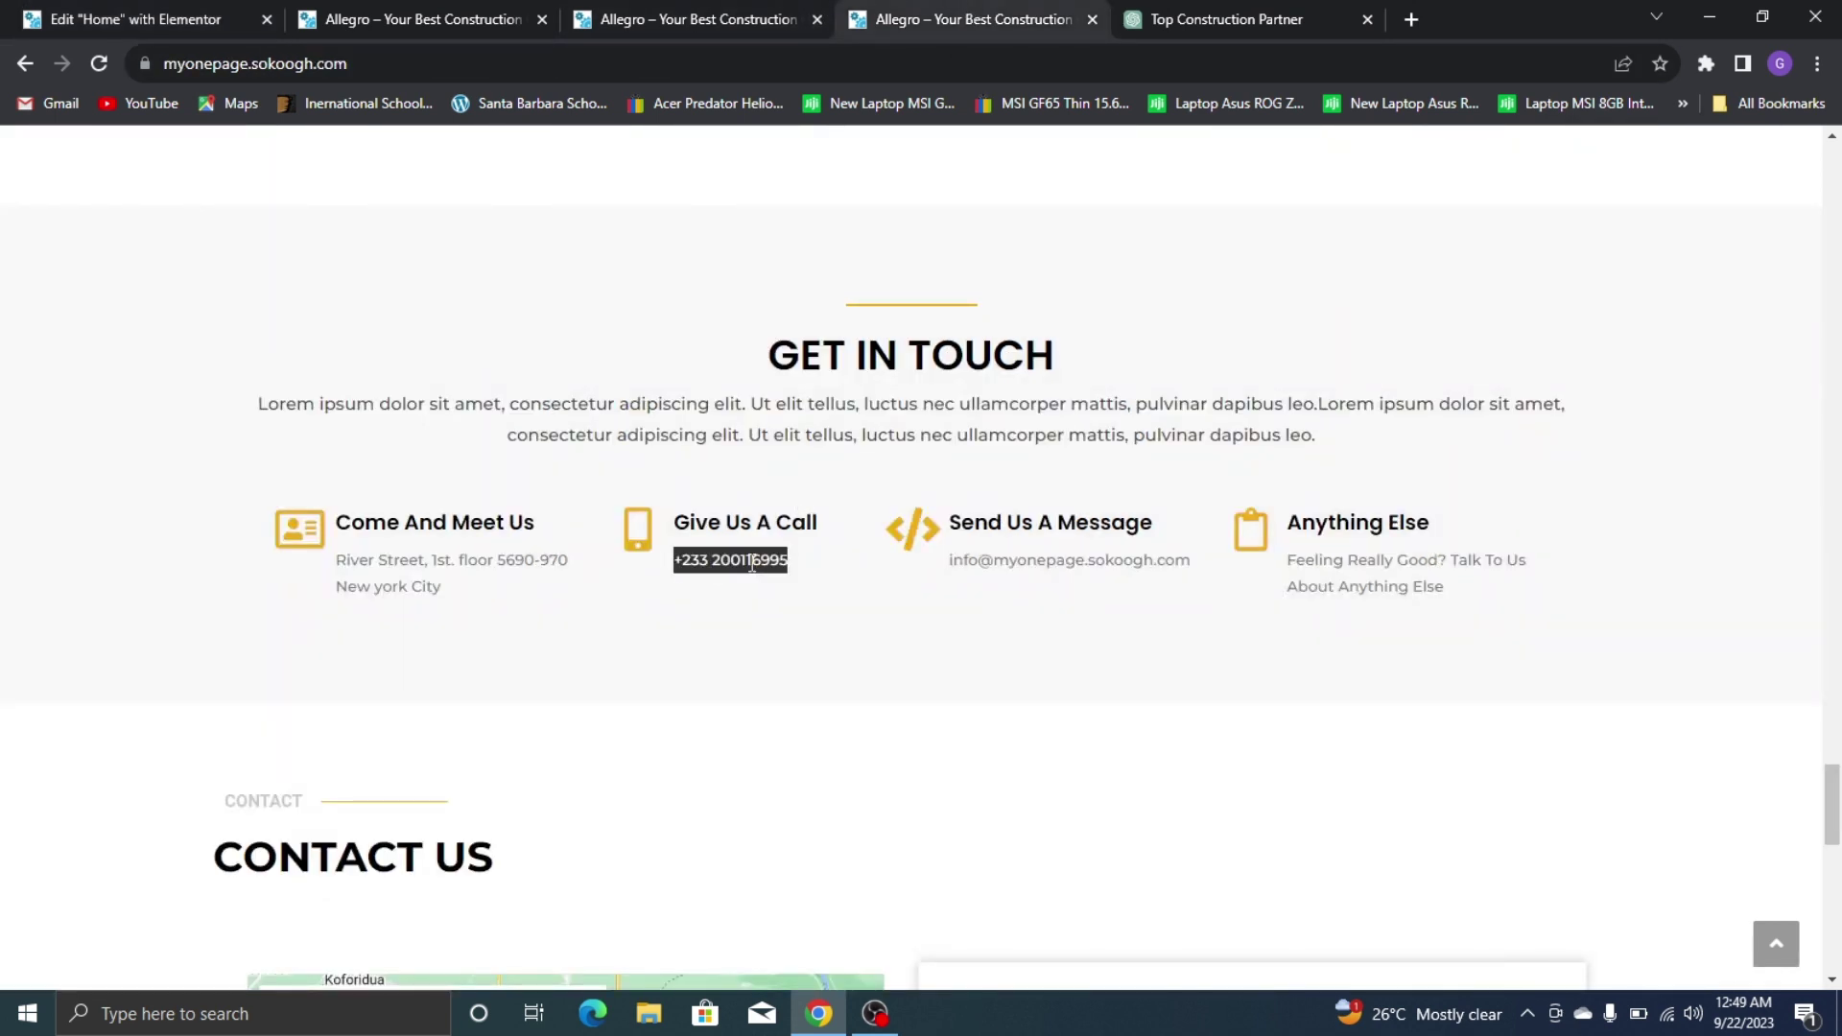
{"action": "right_click", "coordinate": [760, 566]}
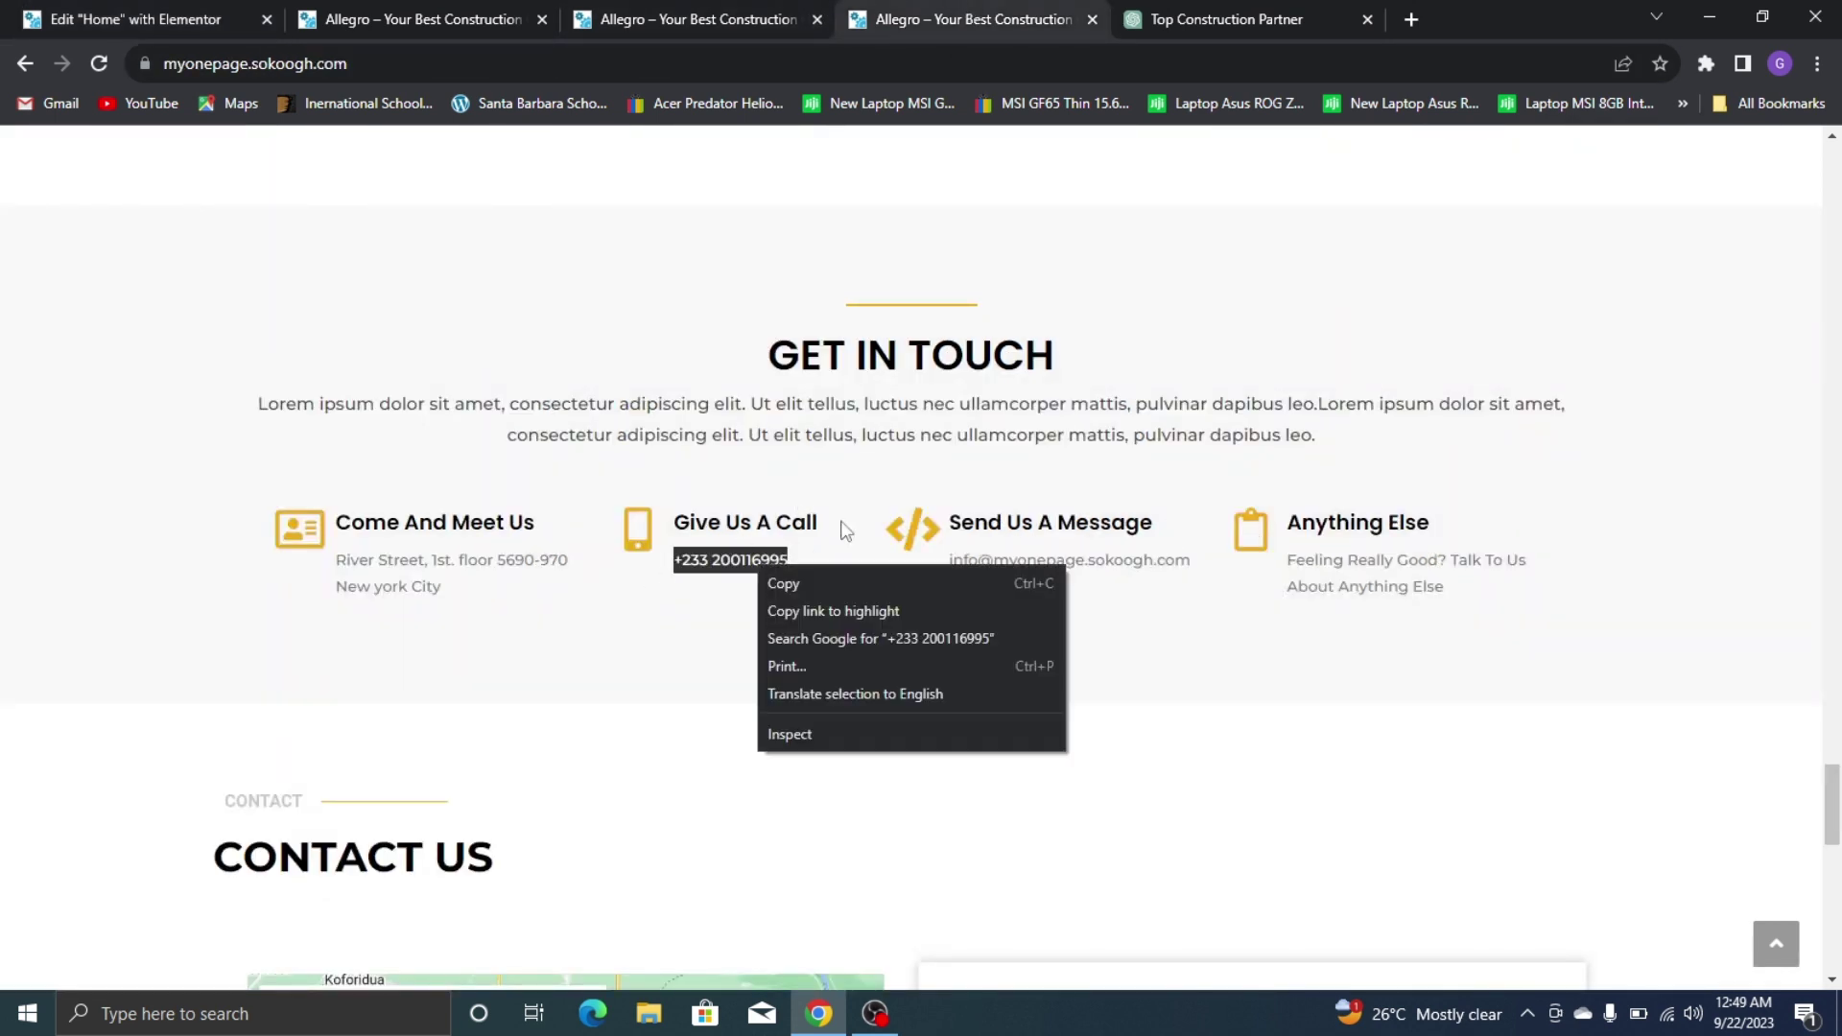
{"action": "left_click", "coordinate": [873, 582]}
{"action": "left_click", "coordinate": [90, 18]}
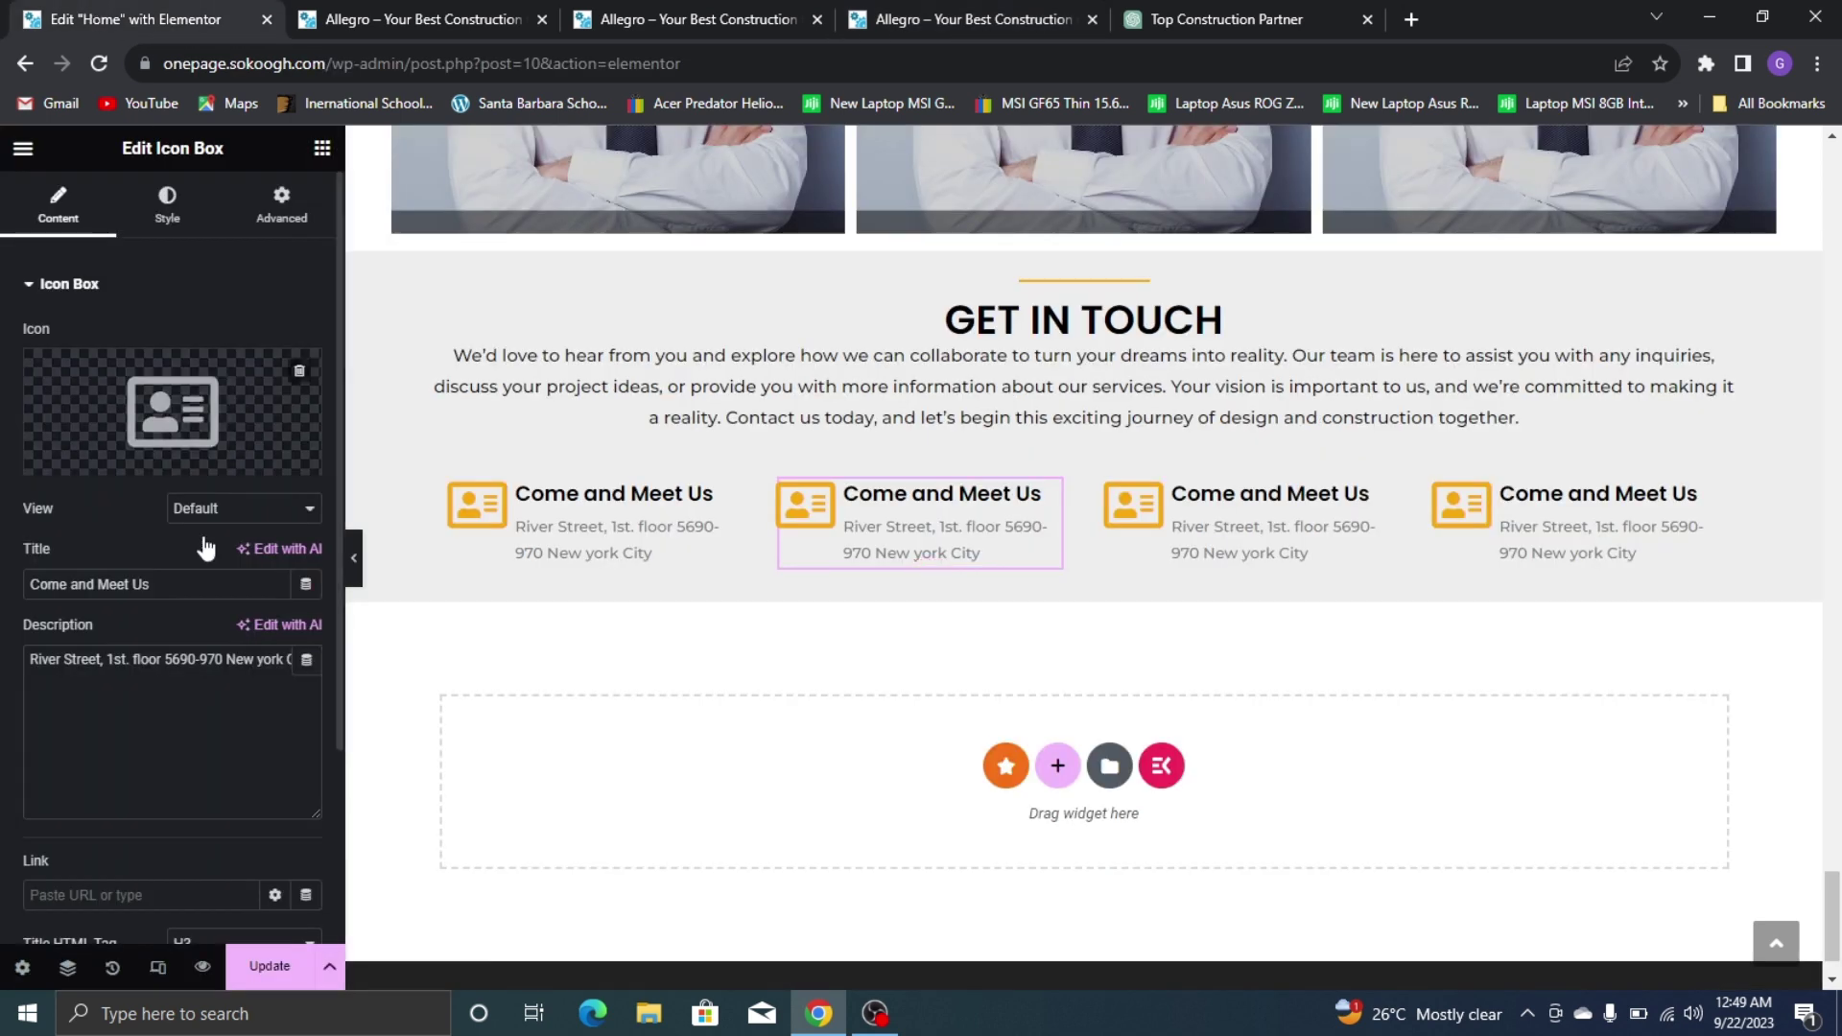
{"action": "left_click", "coordinate": [201, 689]}
{"action": "key", "text": "ctrl+a"}
{"action": "key", "text": "ctrl+v"}
{"action": "left_click", "coordinate": [1180, 494]}
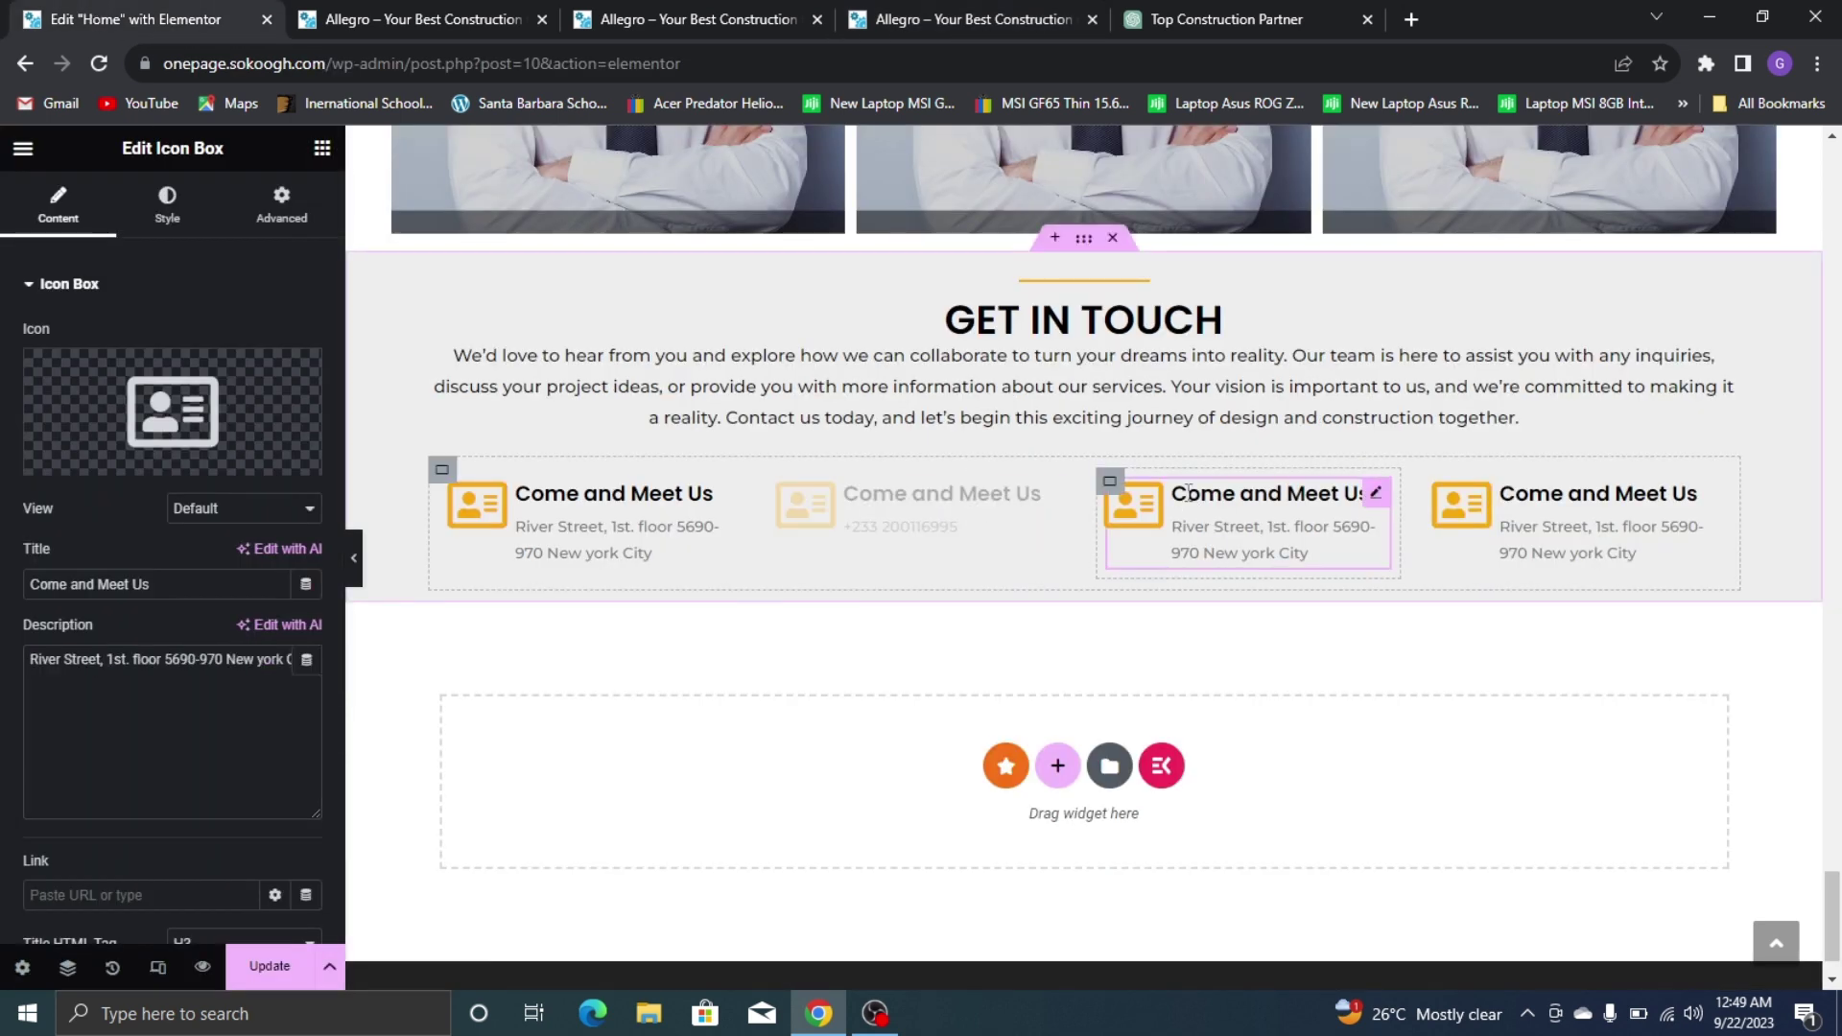
Paste the site's e-mail address into the third box and remove the stray 'my'
{"action": "left_click", "coordinate": [1044, 12]}
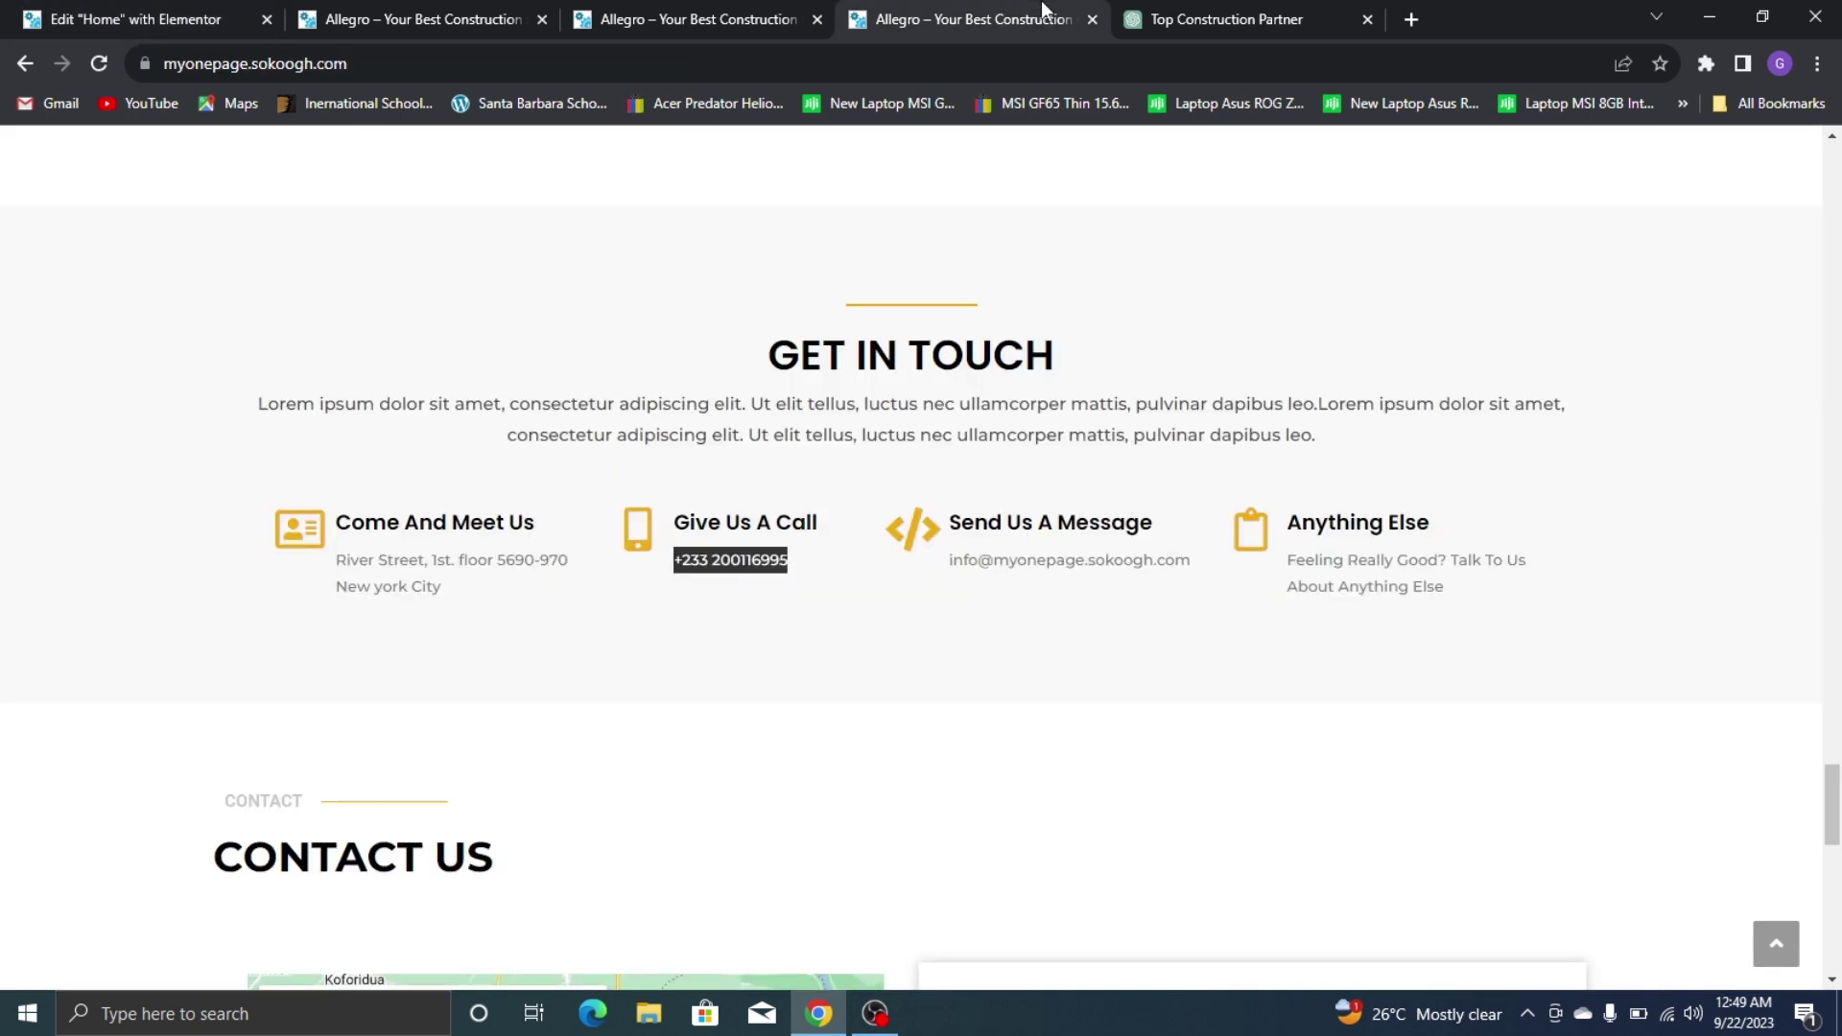
{"action": "triple_click", "coordinate": [1056, 560]}
{"action": "left_click_drag", "start_coordinate": [916, 441], "coordinate": [395, 66]}
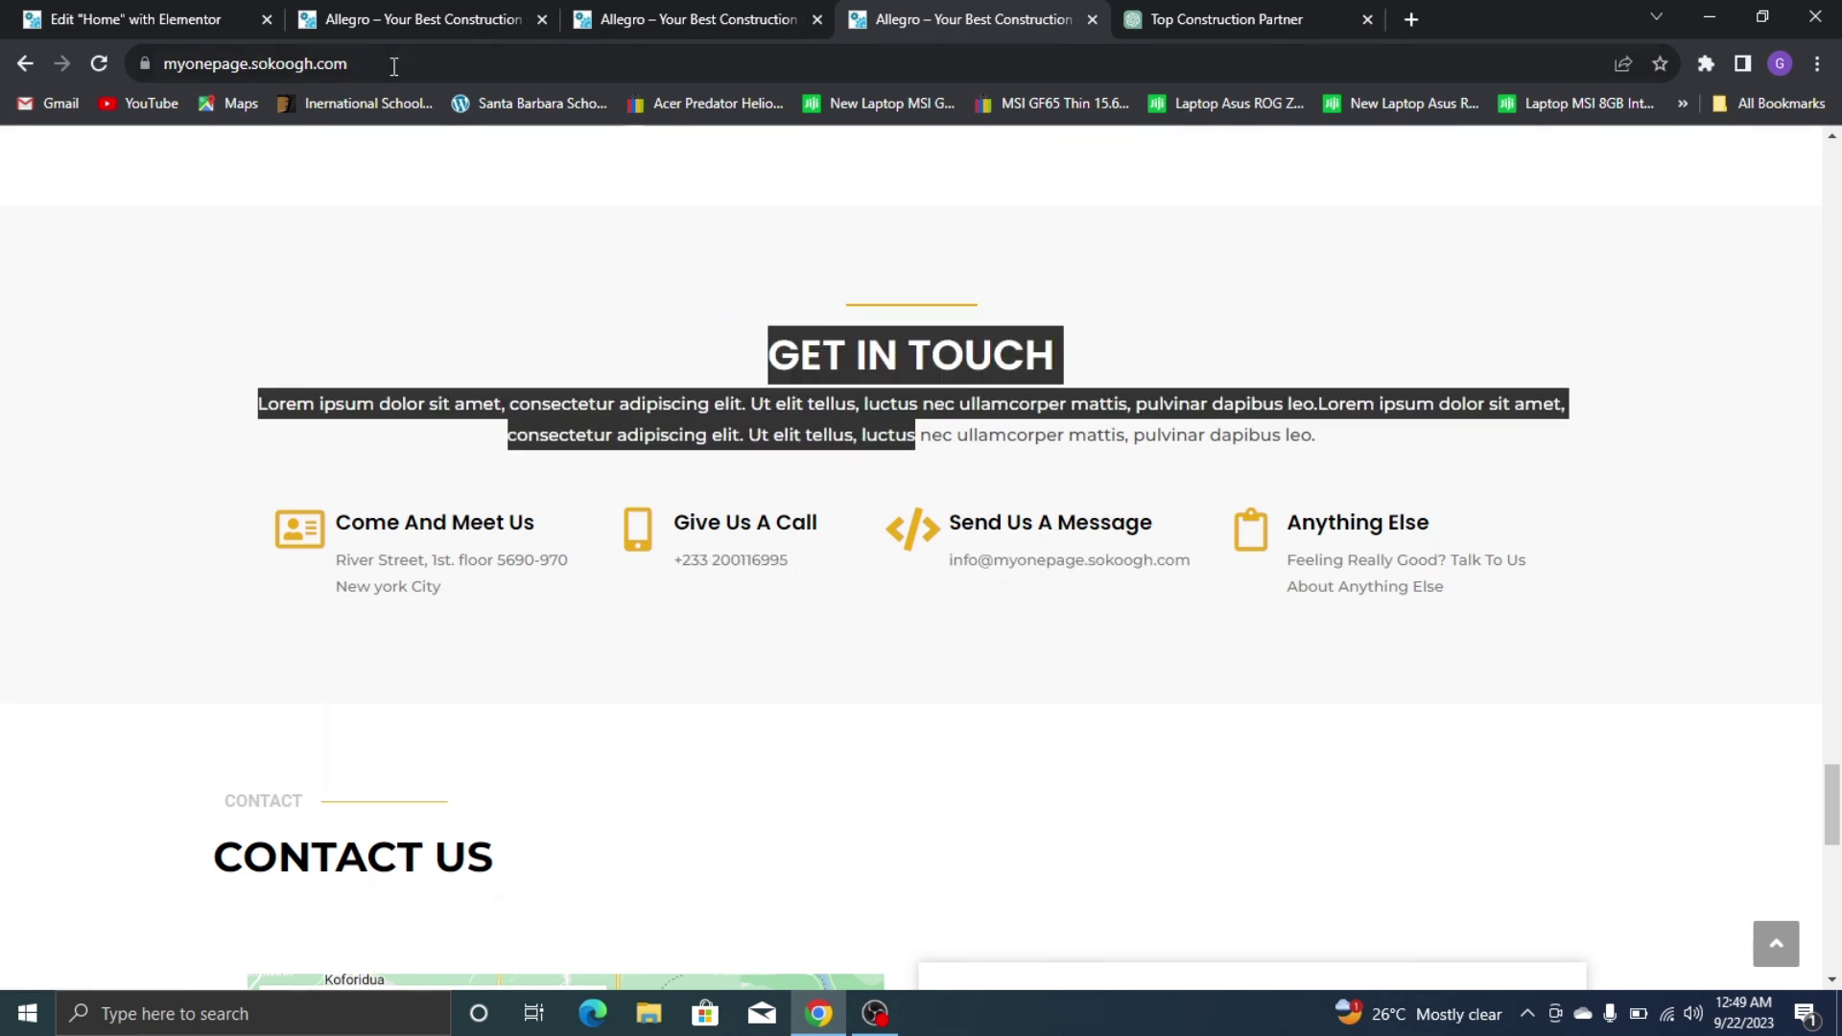
{"action": "triple_click", "coordinate": [1062, 564]}
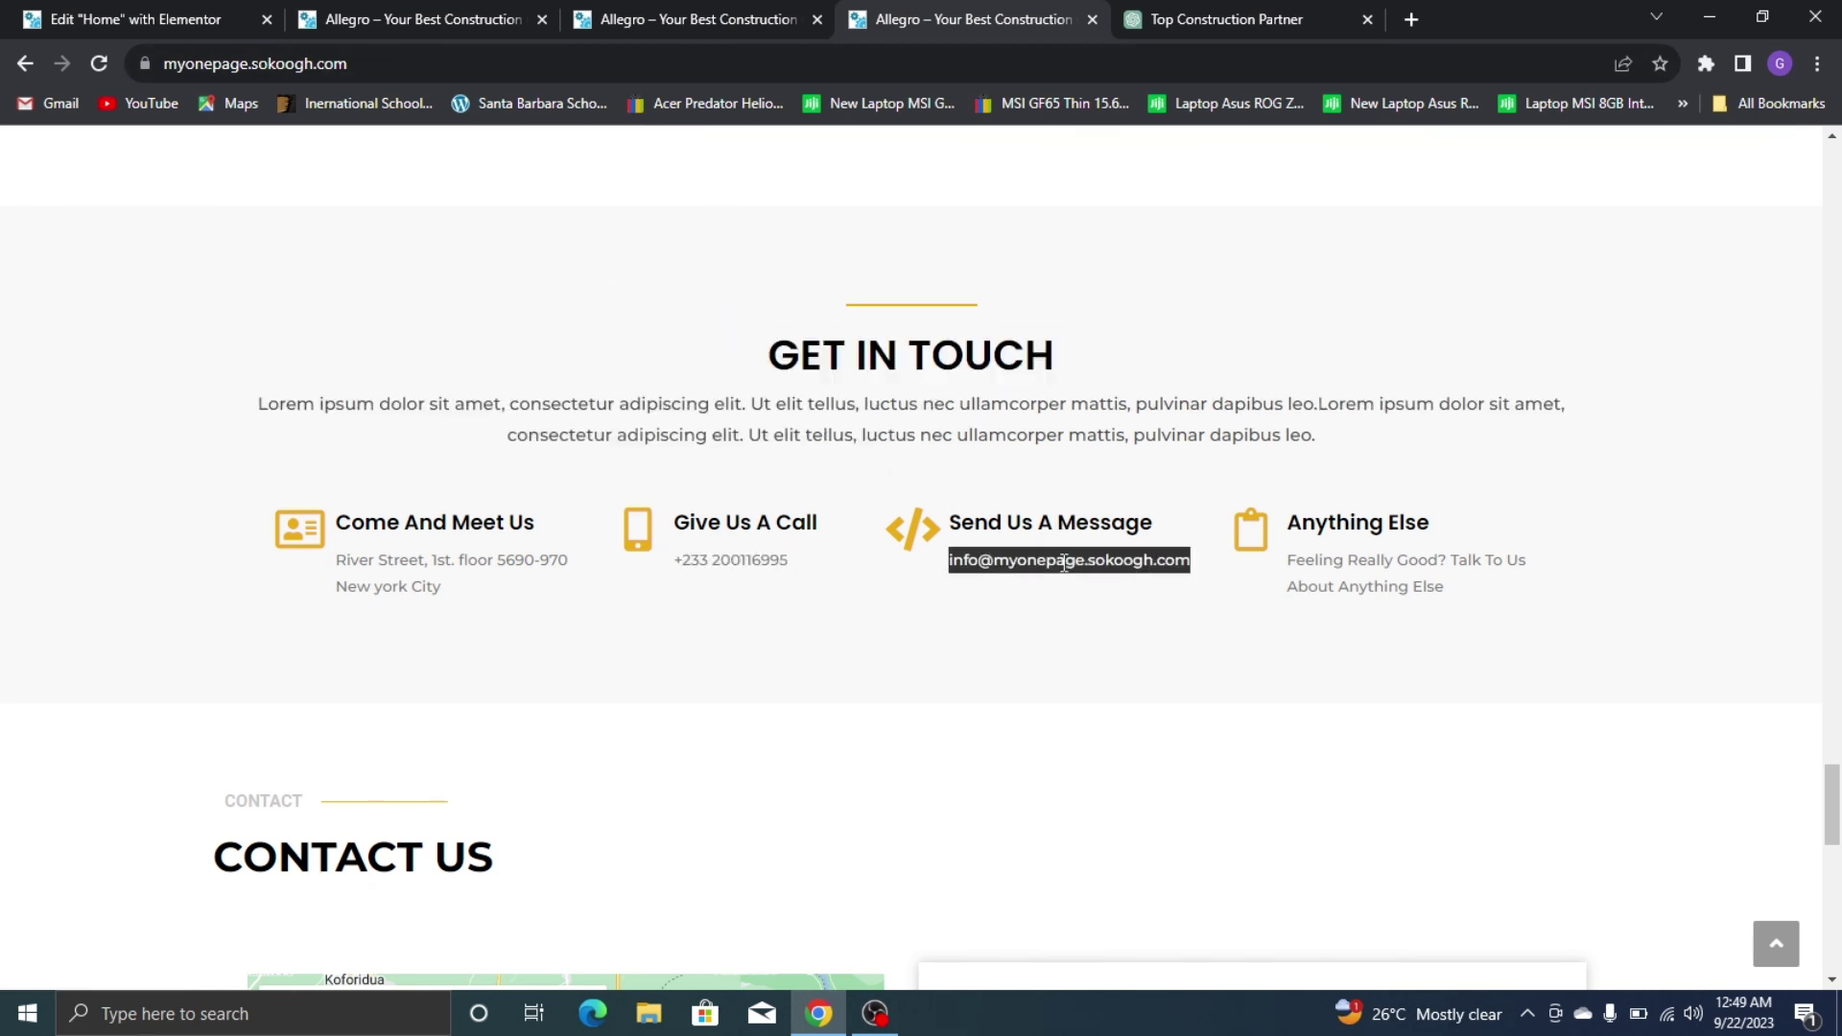
{"action": "left_click", "coordinate": [135, 19]}
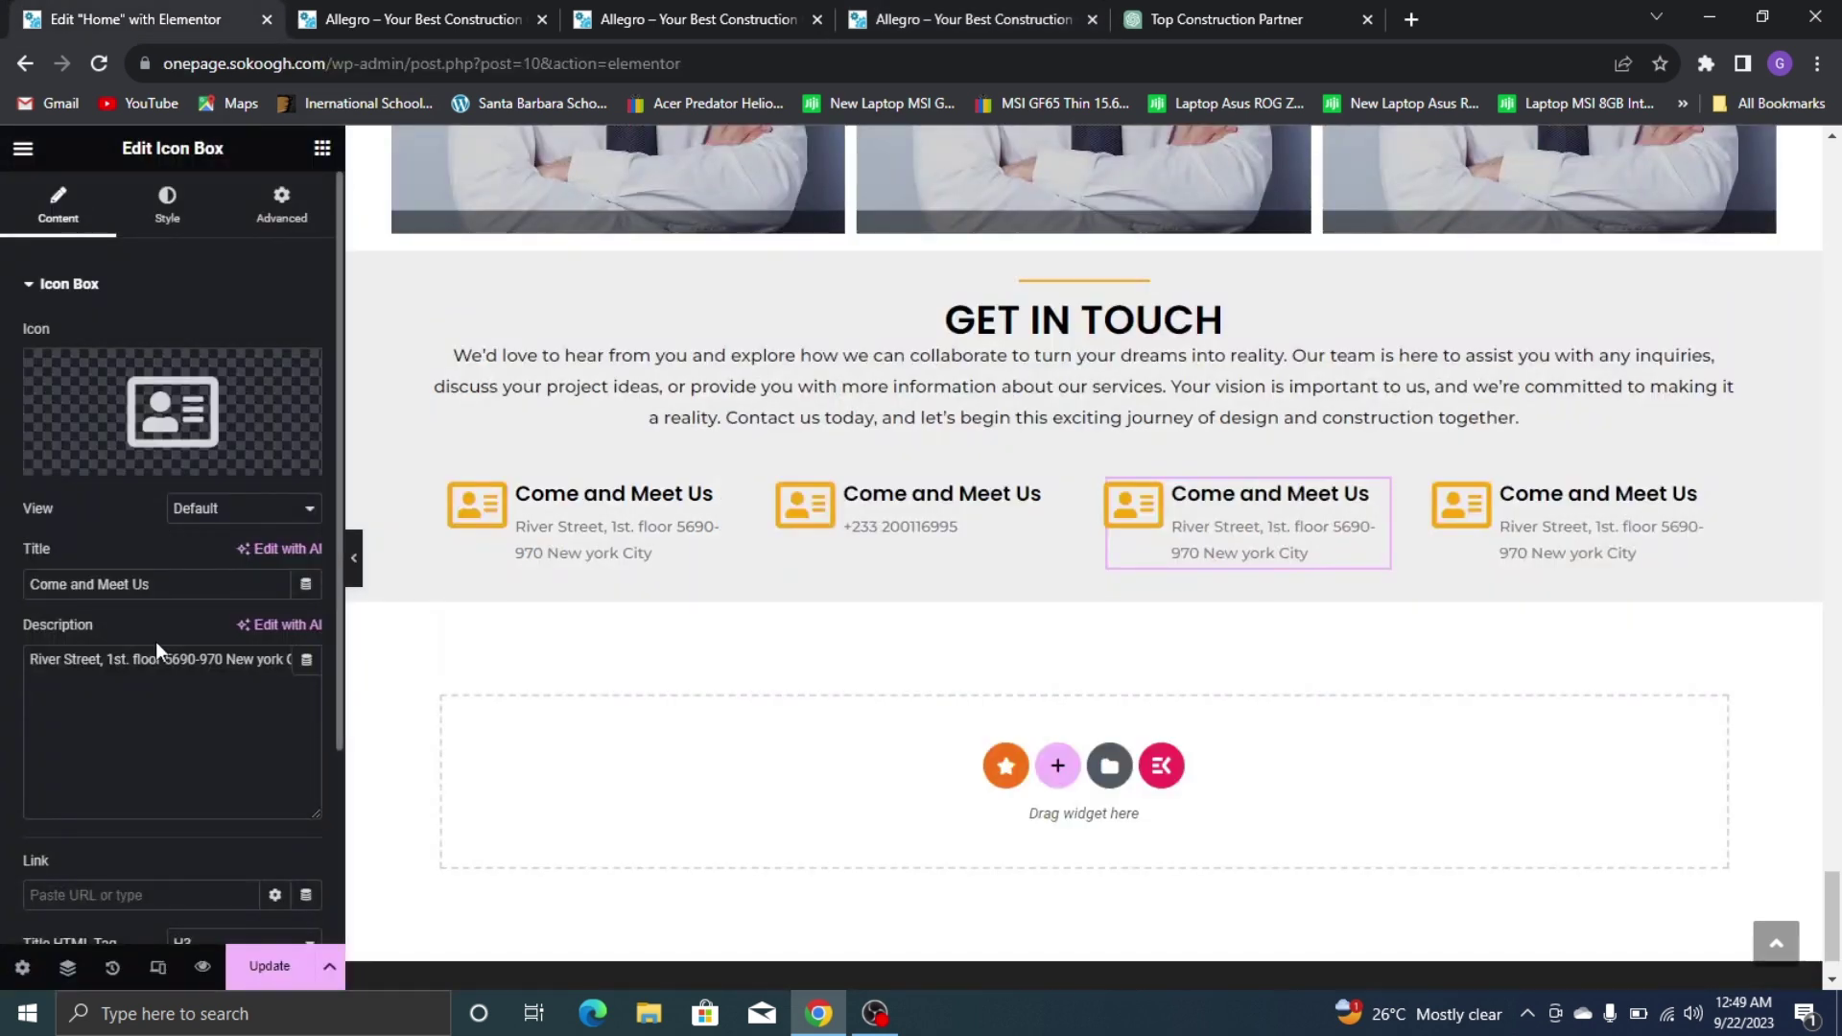
{"action": "key", "text": "ctrl+a"}
{"action": "key", "text": "ctrl+v"}
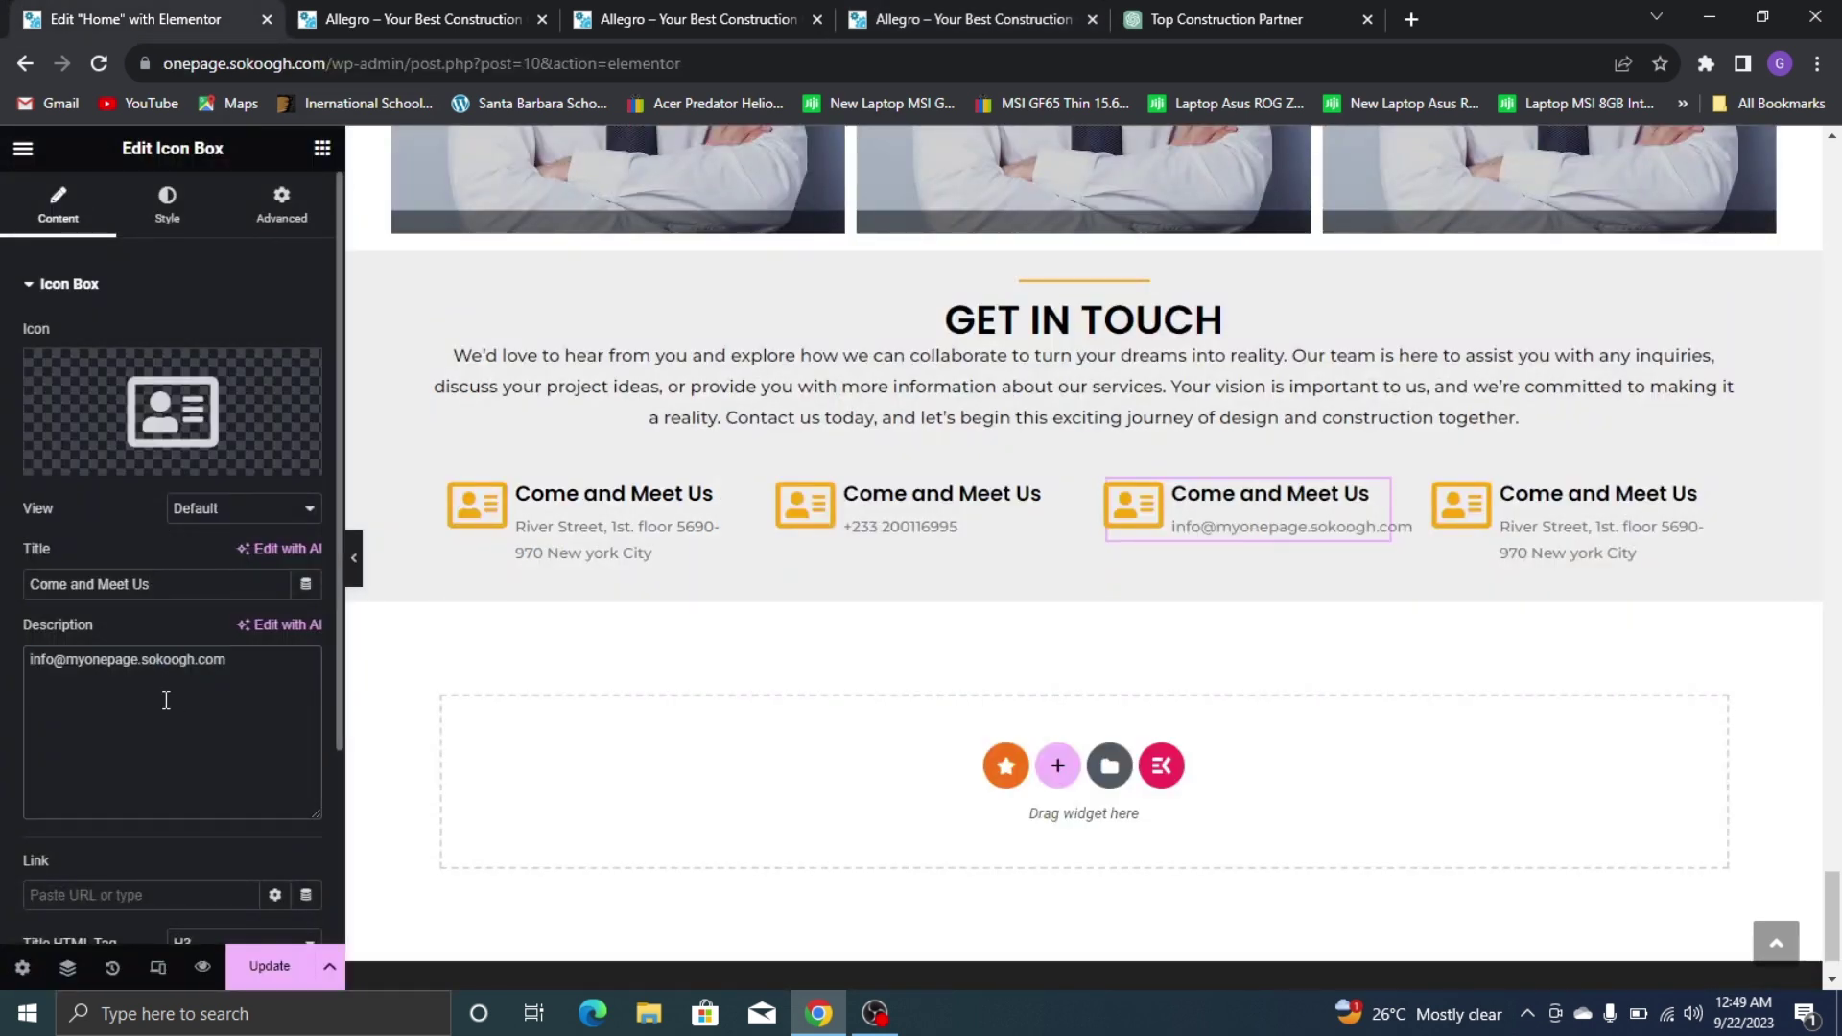
{"action": "left_click", "coordinate": [85, 660]}
{"action": "key", "text": "BackSpace"}
{"action": "key", "text": "BackSpace"}
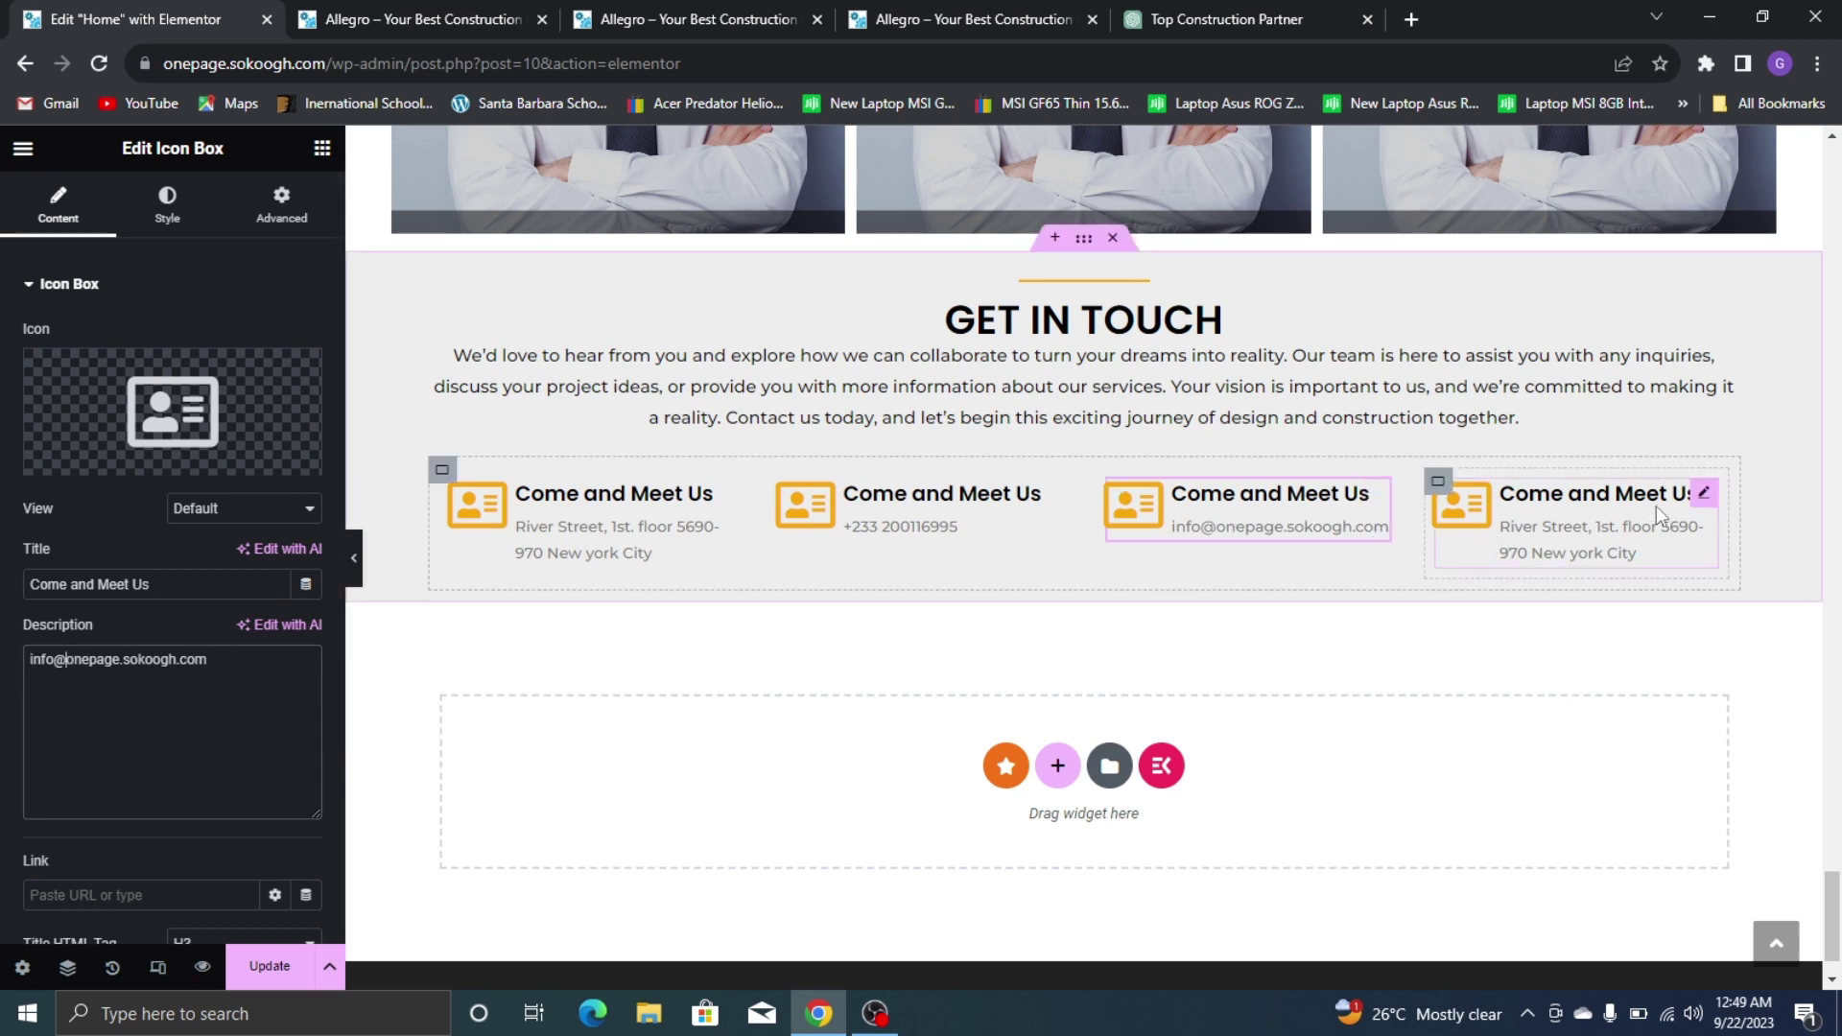
Put the 'Feeling Really Good?' line into the fourth box's description
{"action": "left_click", "coordinate": [1276, 11]}
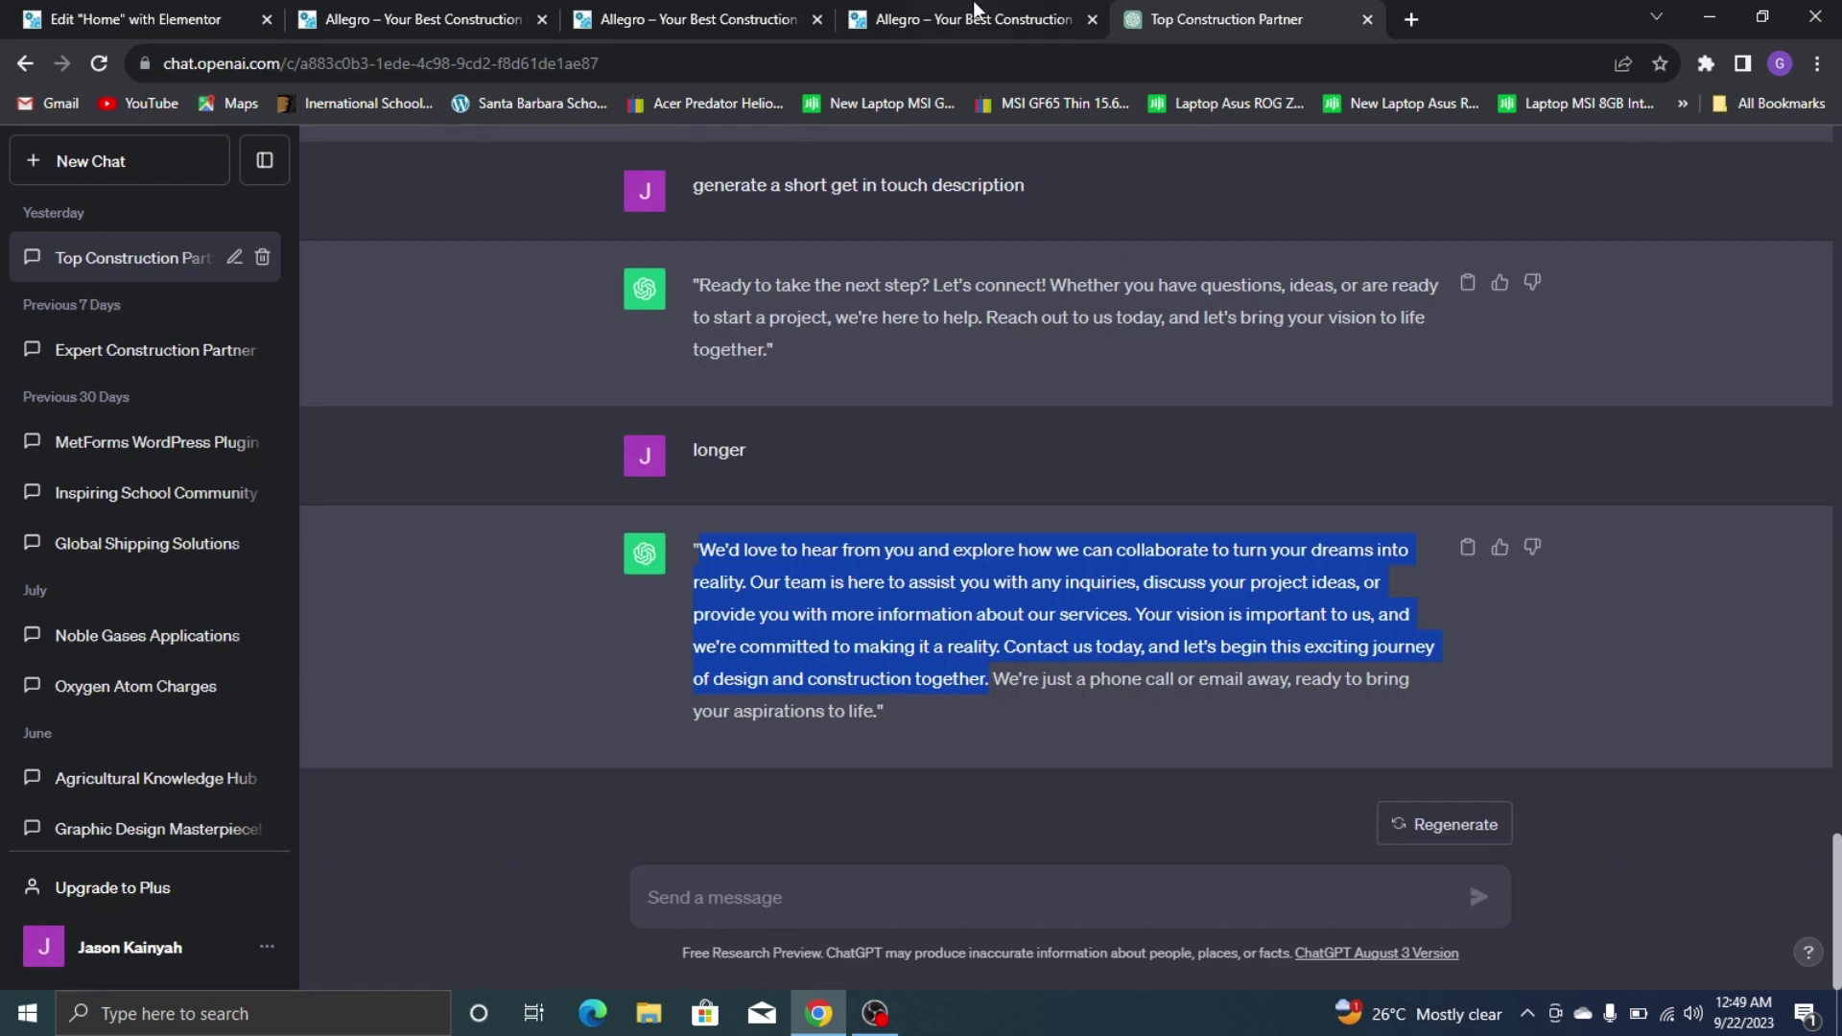
{"action": "left_click", "coordinate": [979, 18]}
{"action": "triple_click", "coordinate": [1403, 565]}
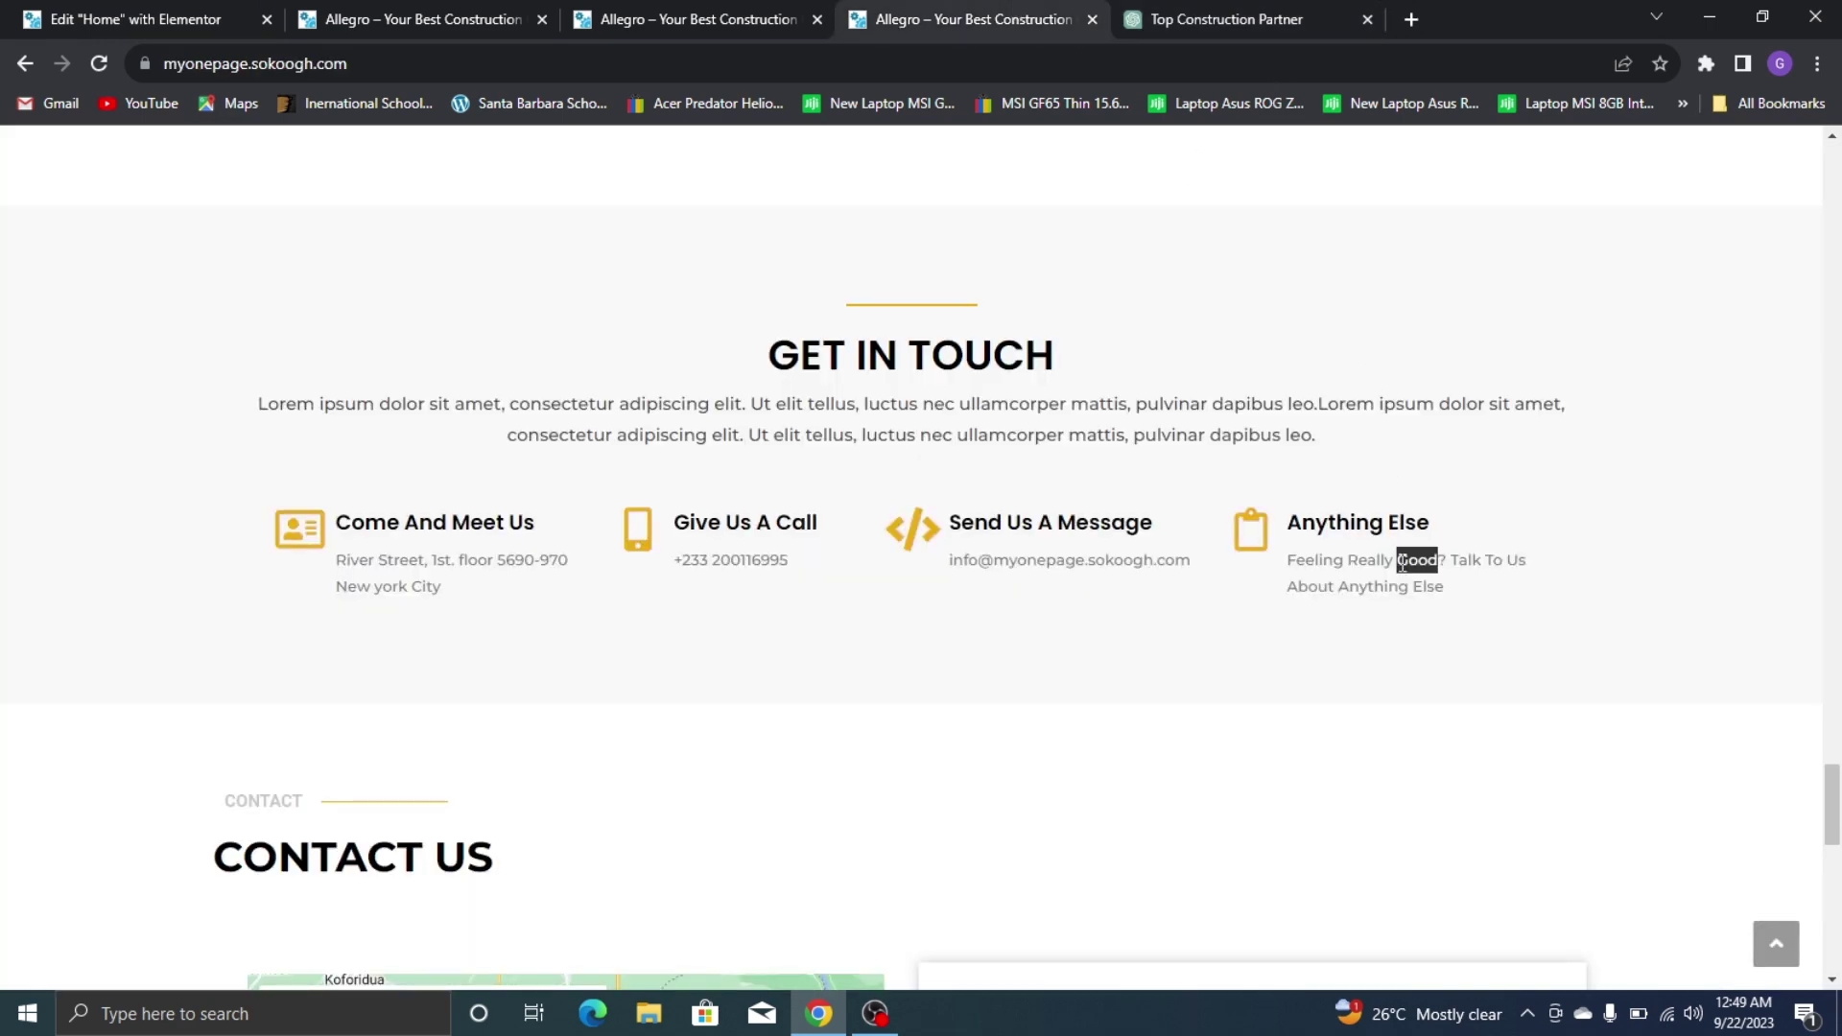
{"action": "left_click", "coordinate": [188, 16]}
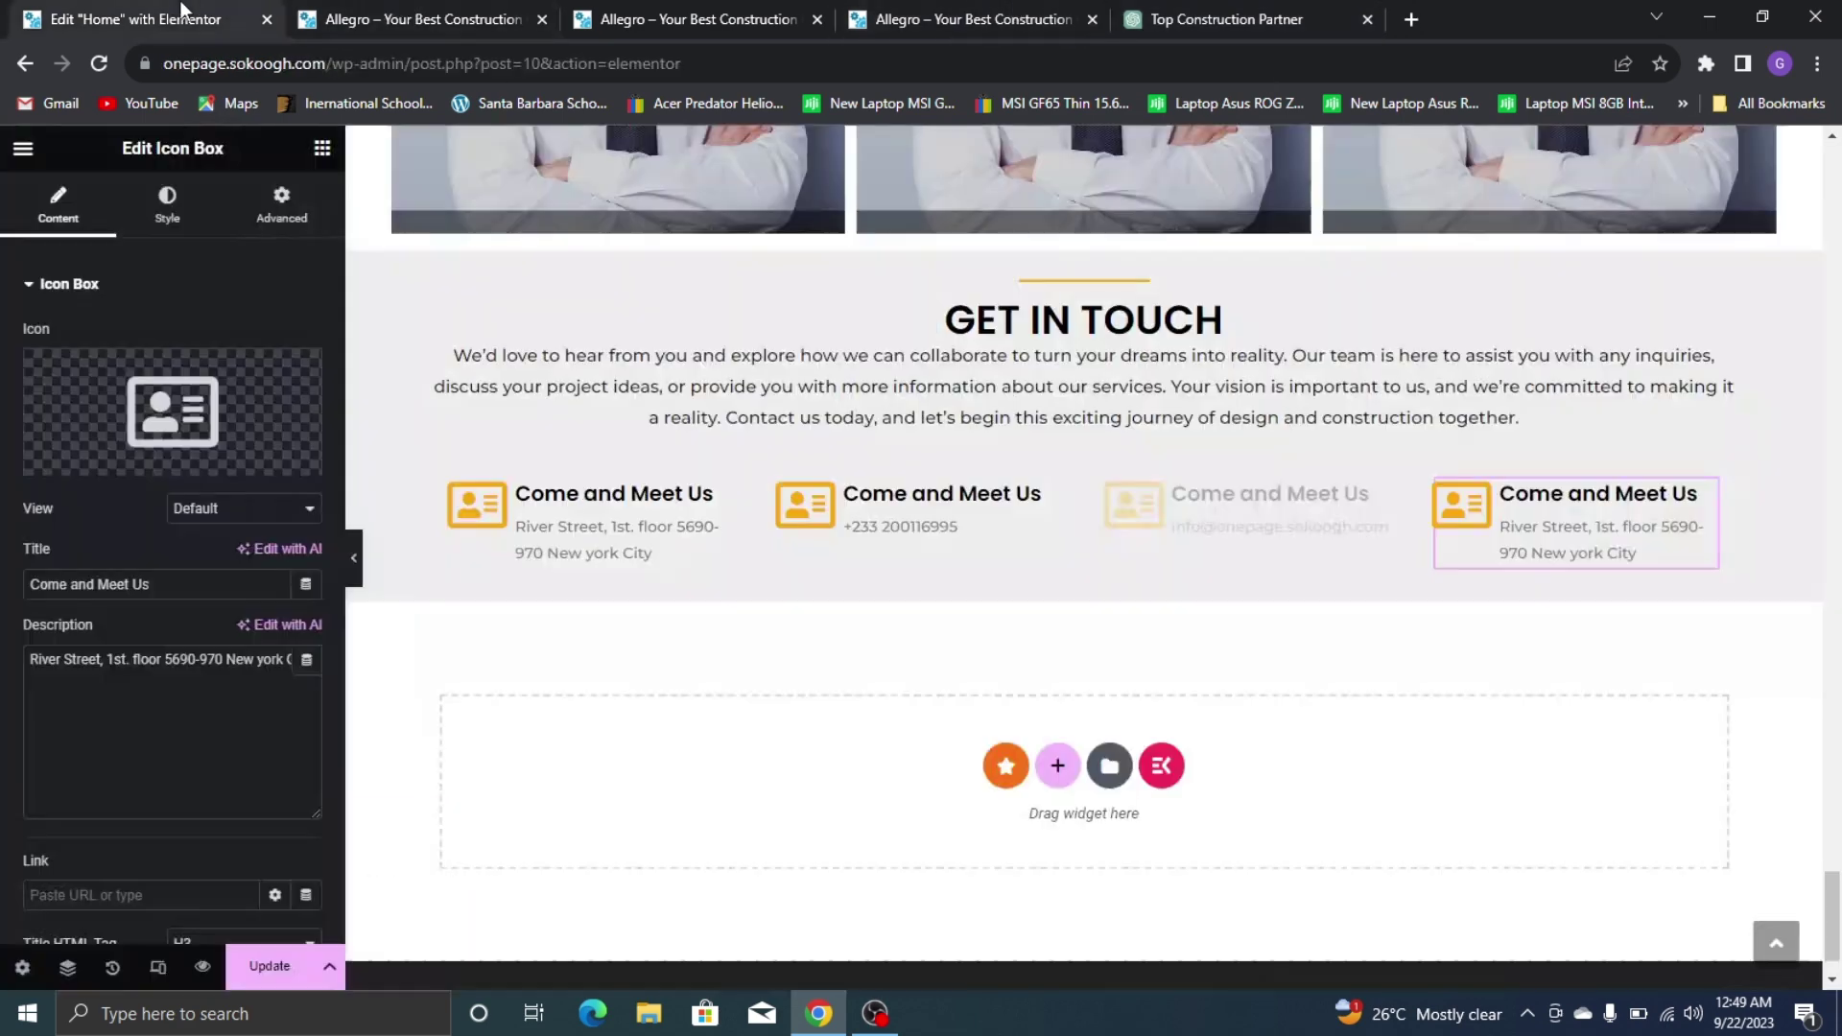
{"action": "left_click", "coordinate": [98, 711]}
{"action": "key", "text": "ctrl+a"}
{"action": "key", "text": "ctrl+v"}
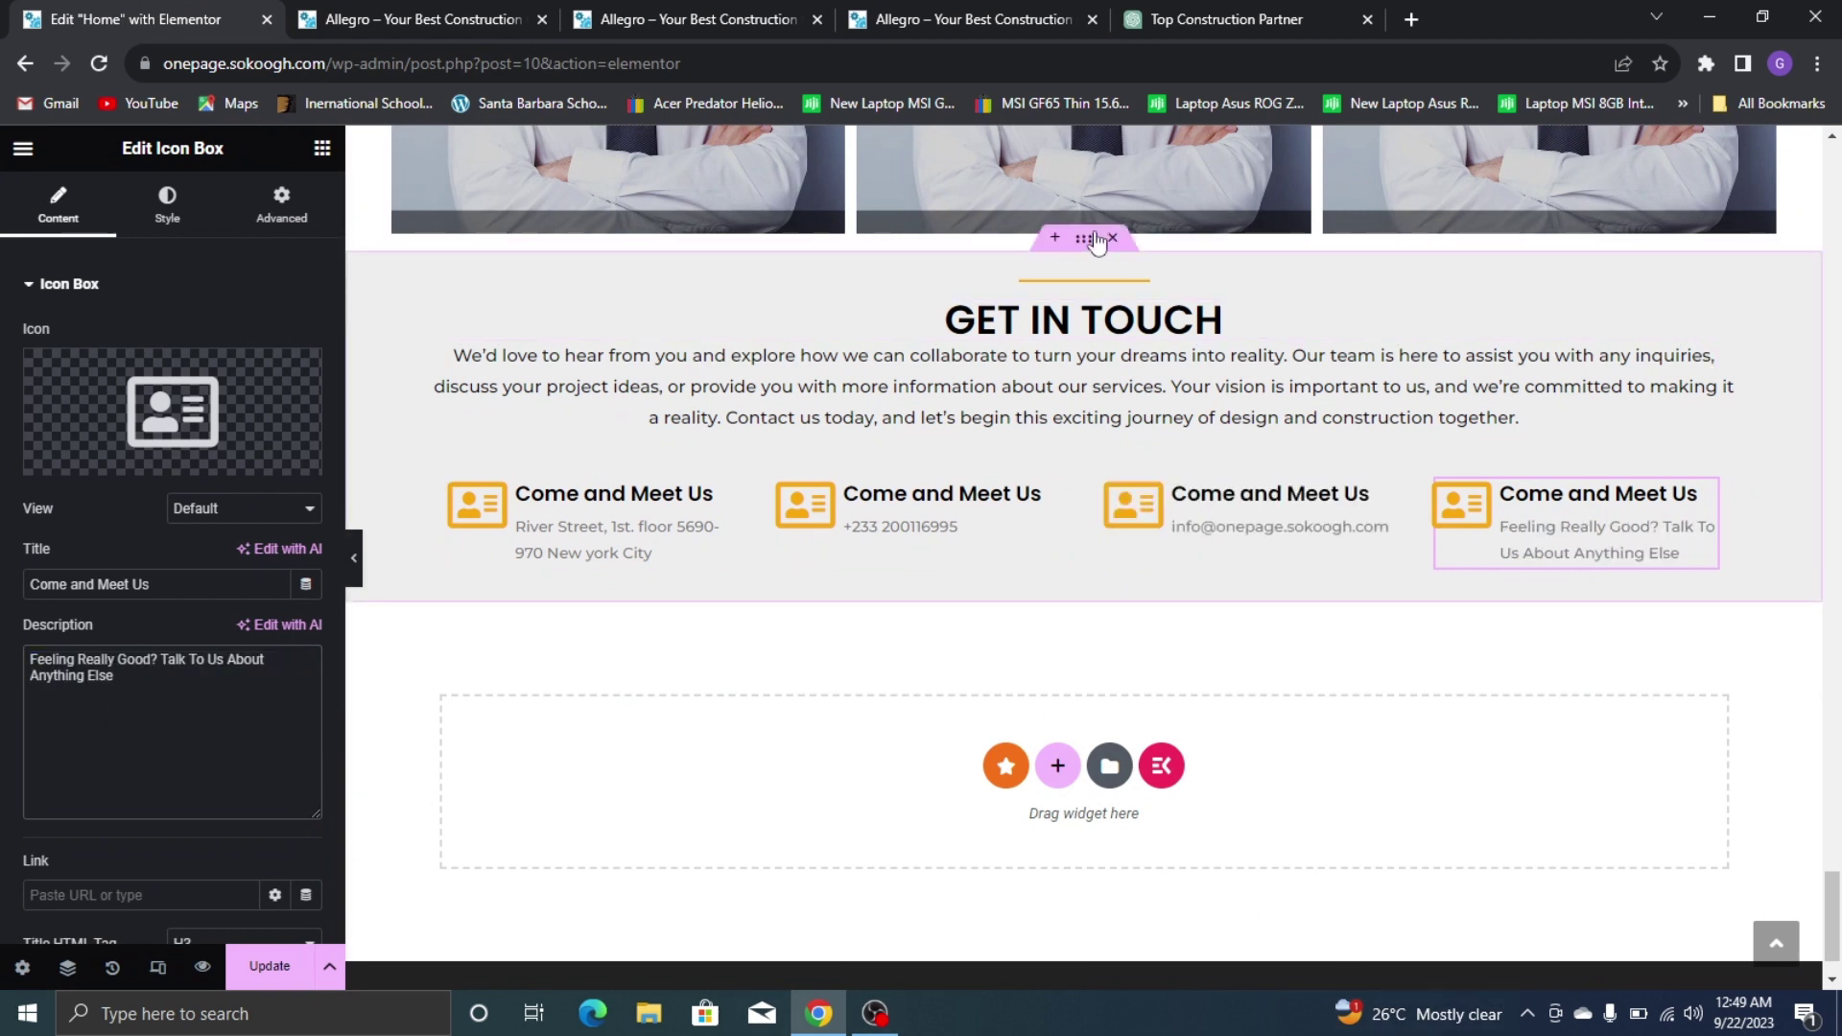
{"action": "left_click", "coordinate": [1092, 242]}
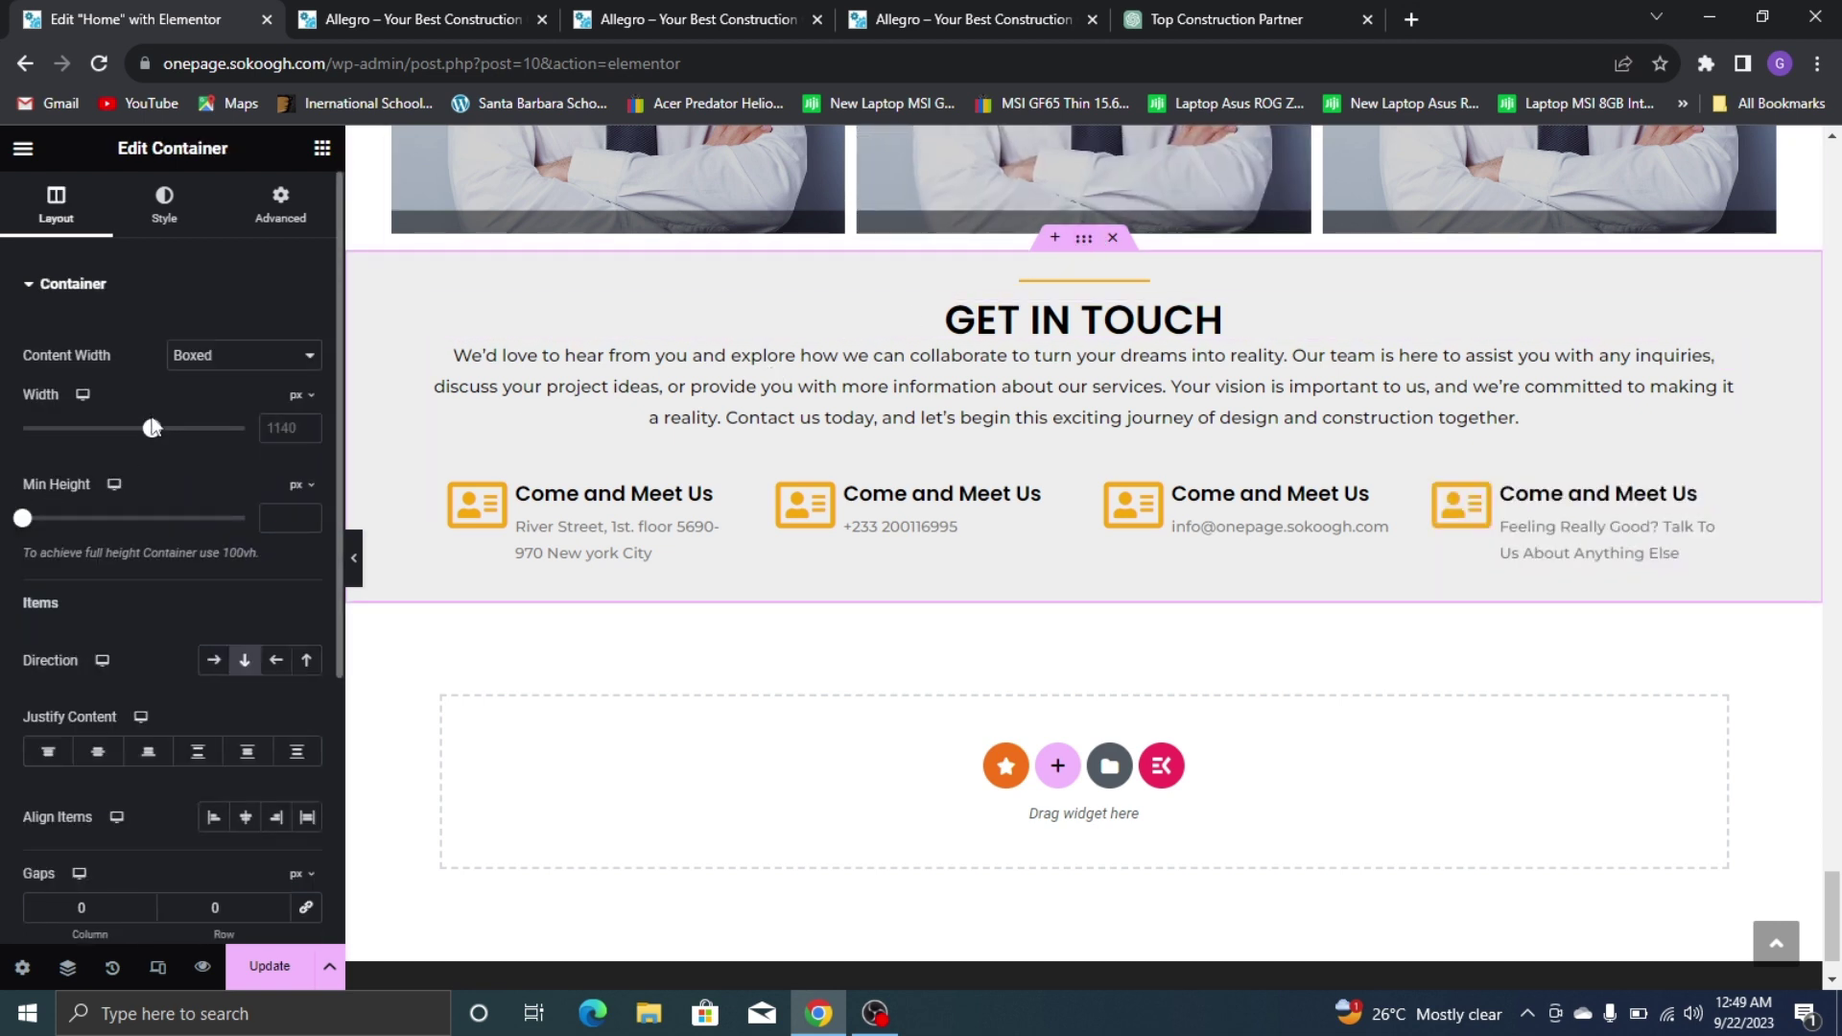
Widen the GET IN TOUCH section's content width to 1168 px
{"action": "left_click_drag", "start_coordinate": [156, 440], "coordinate": [160, 436]}
{"action": "mouse_move", "coordinate": [452, 464]}
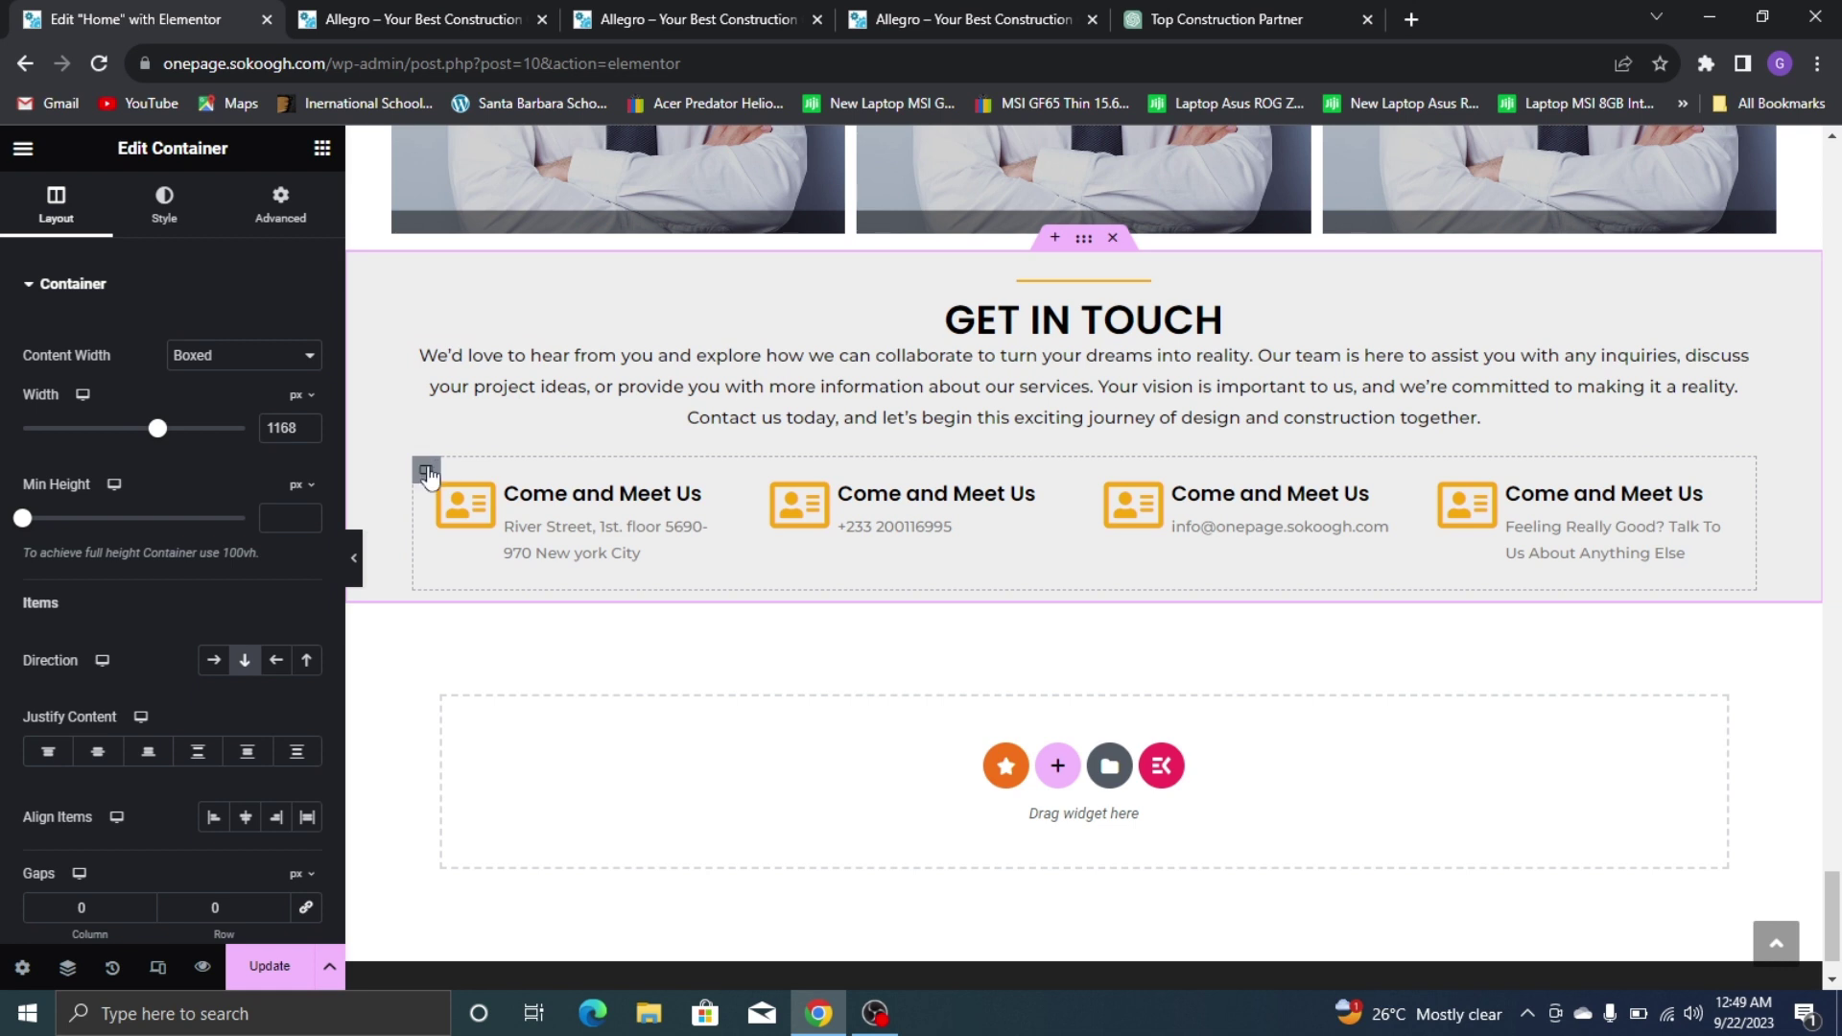
{"action": "left_click", "coordinate": [427, 472]}
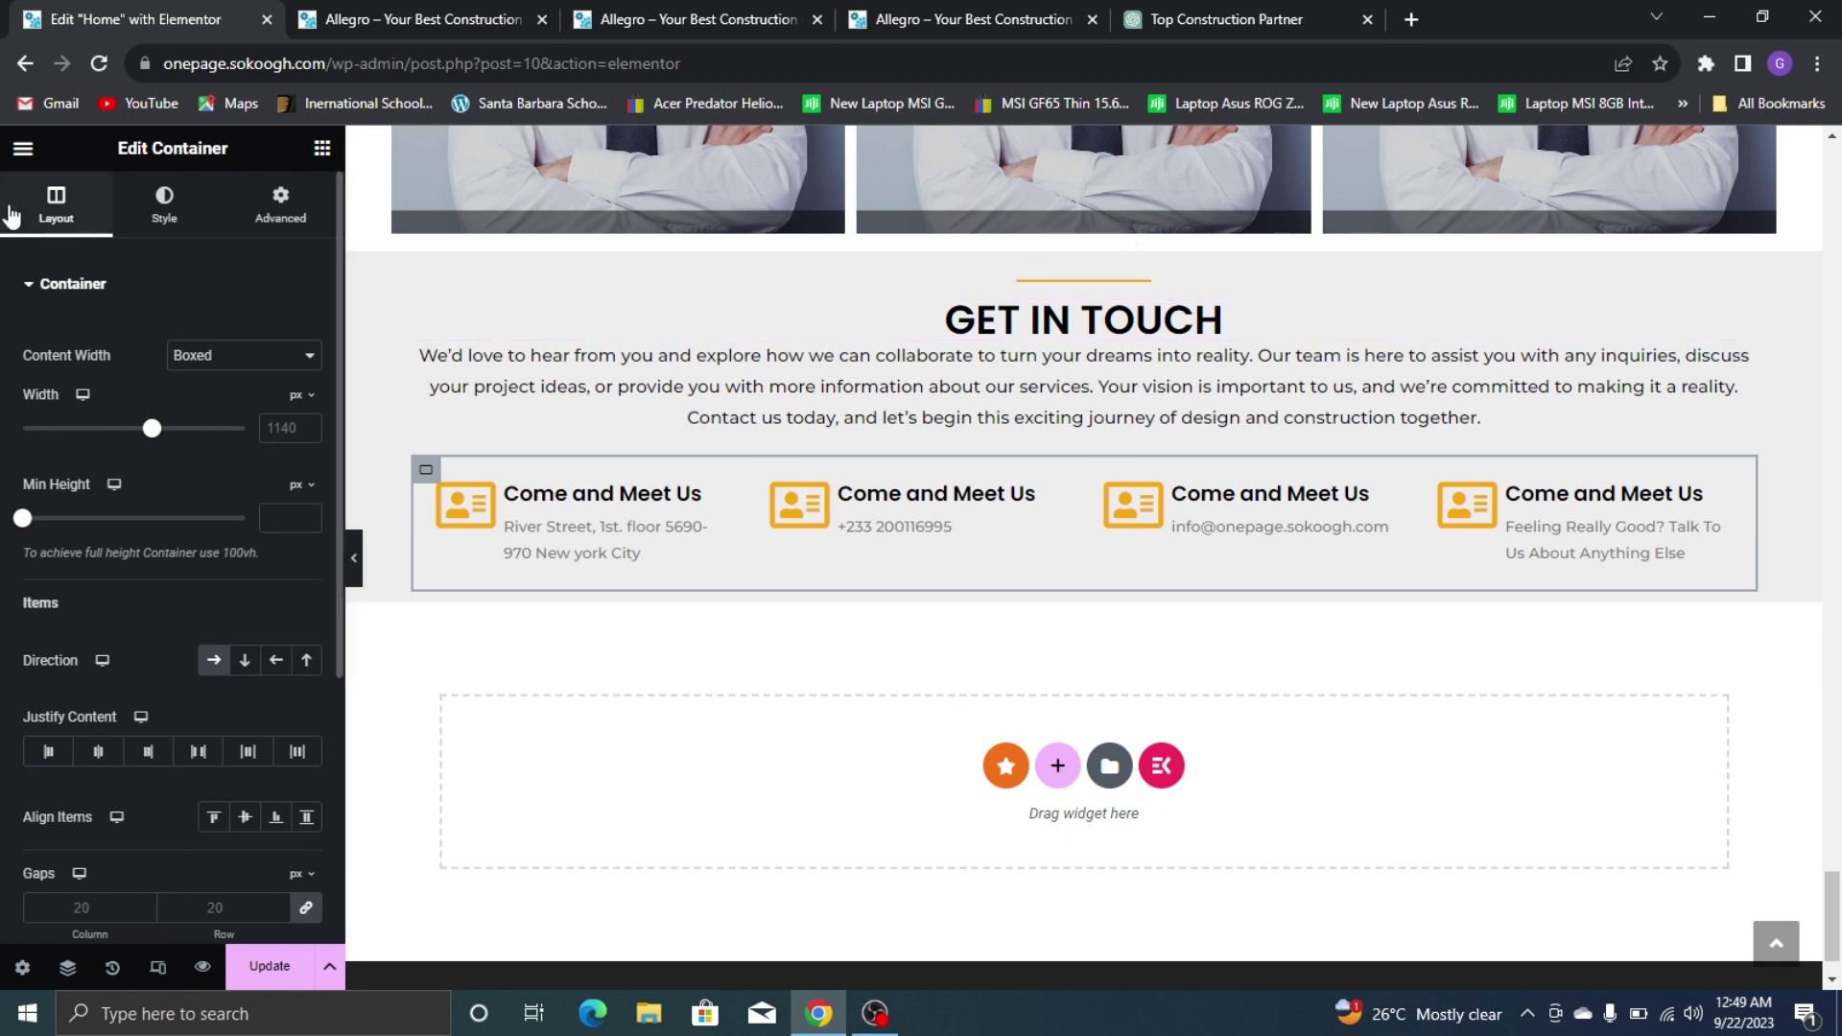
Give the outer GET IN TOUCH container an 8 px row gap
{"action": "scroll", "coordinate": [11, 216], "scroll_direction": "down", "scroll_amount": 4}
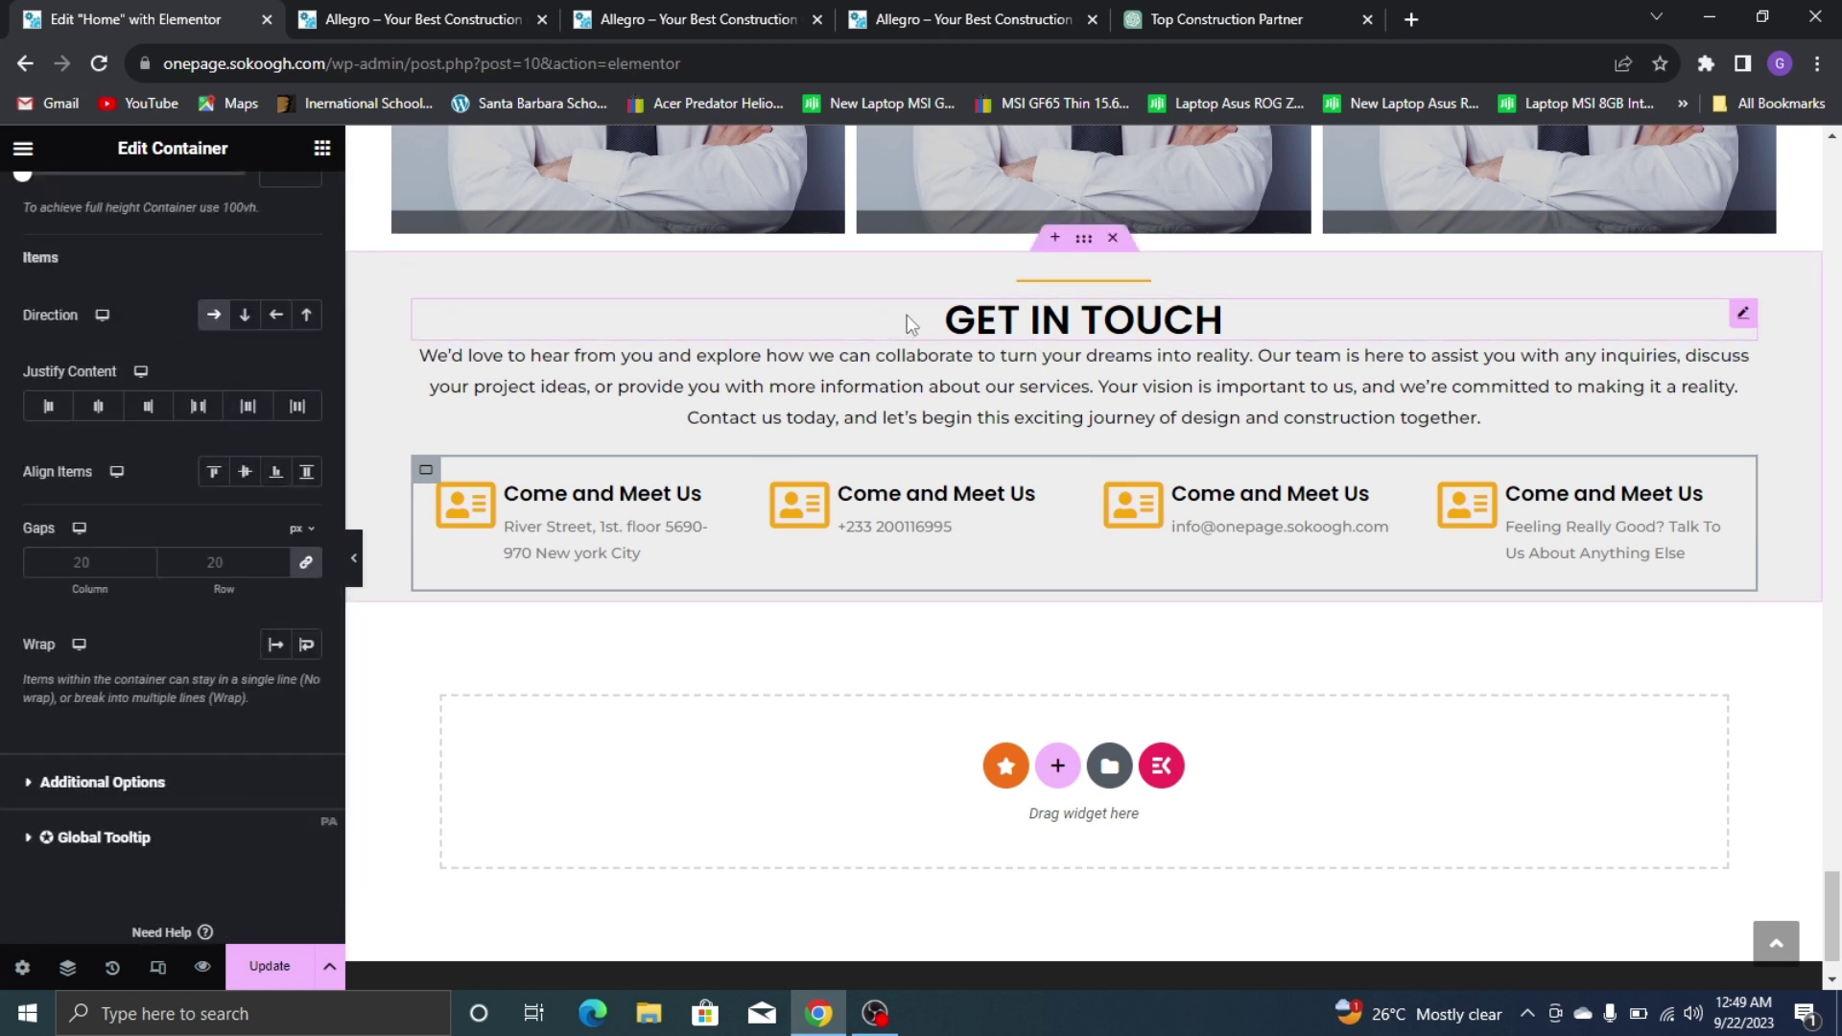
{"action": "left_click", "coordinate": [1082, 250]}
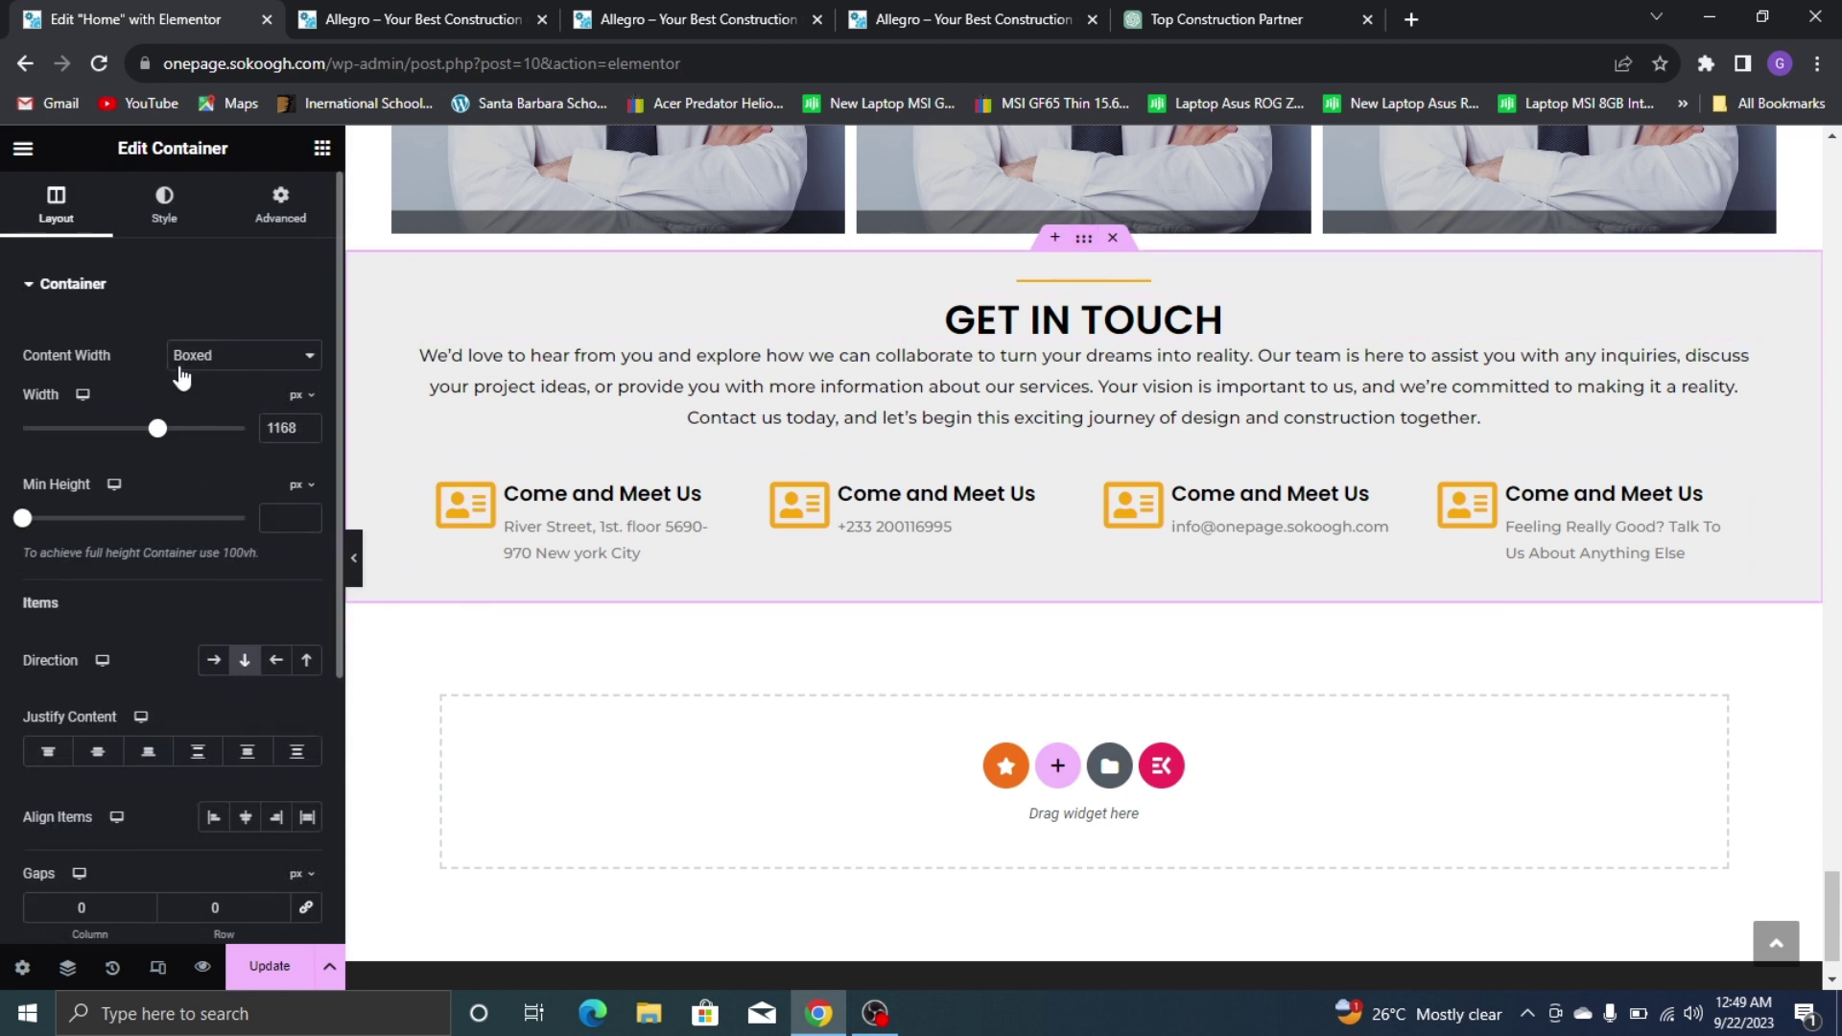
{"action": "scroll", "coordinate": [182, 384], "scroll_direction": "down", "scroll_amount": 4}
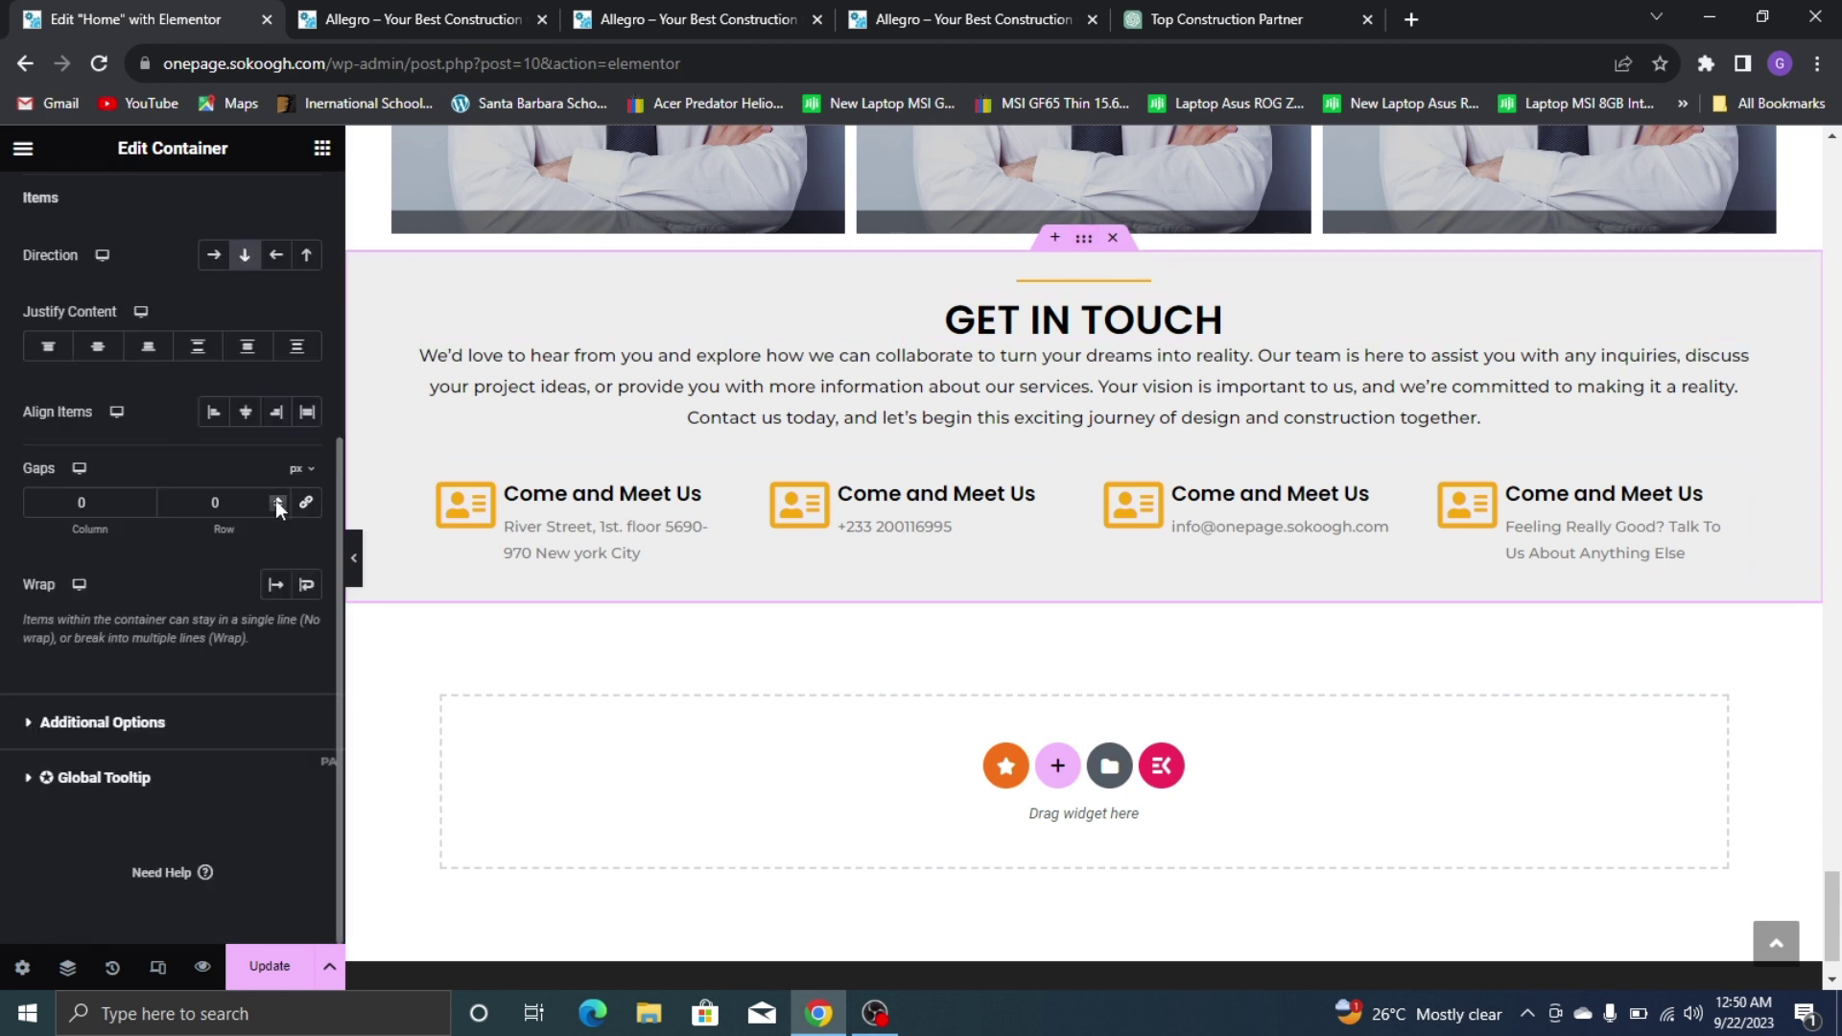
{"action": "left_click", "coordinate": [277, 500]}
{"action": "left_click", "coordinate": [276, 500]}
{"action": "left_click", "coordinate": [277, 500]}
{"action": "left_click", "coordinate": [276, 500]}
{"action": "left_click", "coordinate": [276, 500]}
{"action": "left_click", "coordinate": [276, 500]}
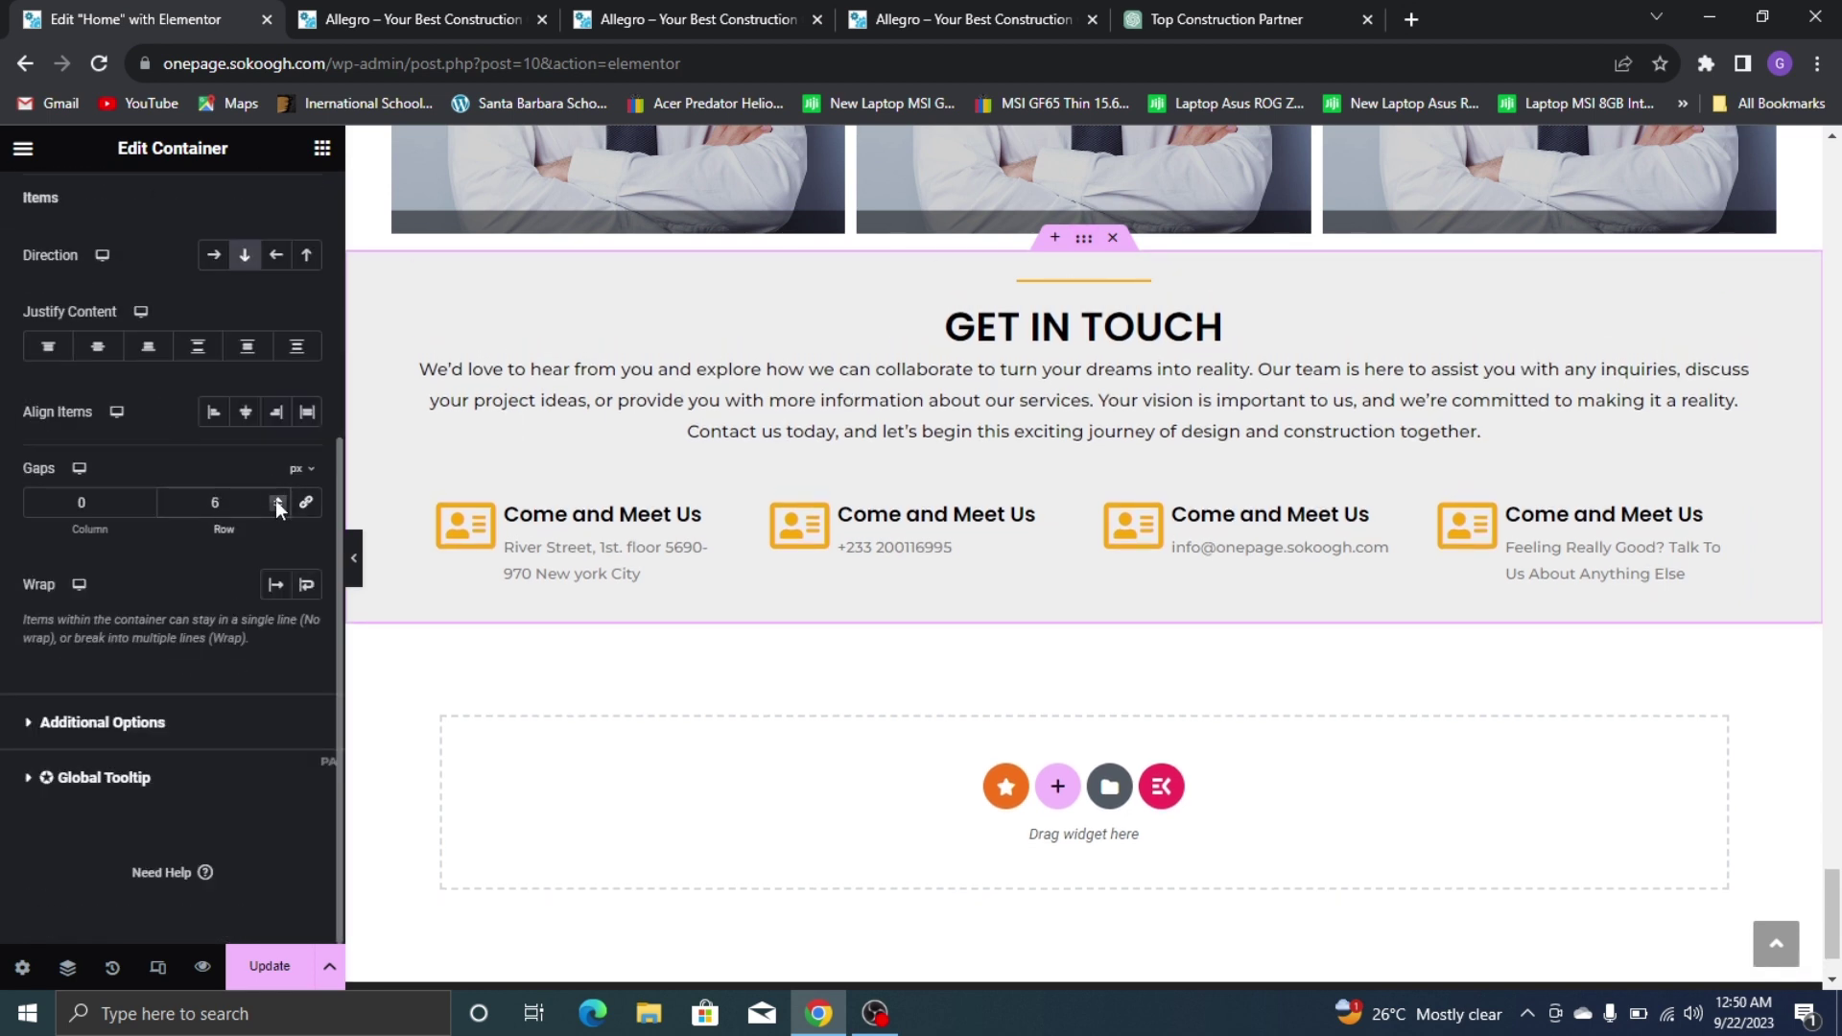
{"action": "left_click", "coordinate": [276, 500]}
{"action": "left_click", "coordinate": [276, 499]}
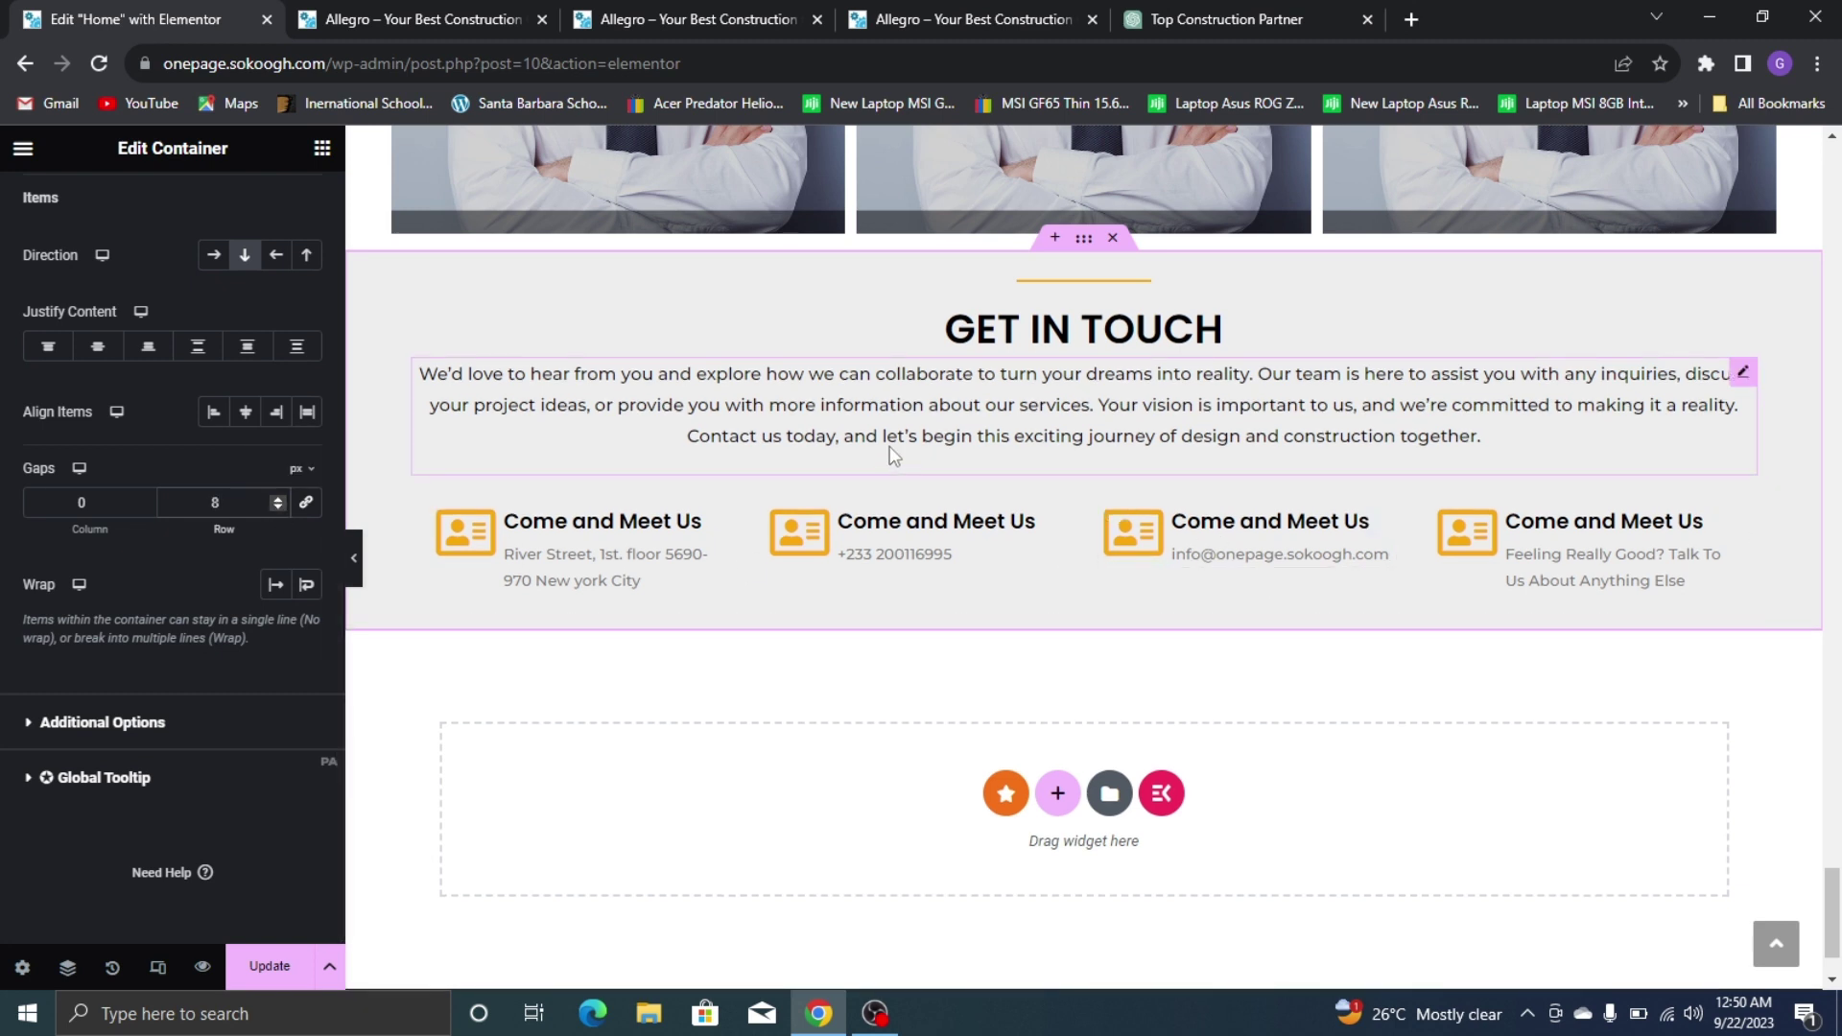
{"action": "scroll", "coordinate": [273, 234], "scroll_direction": "up", "scroll_amount": 3}
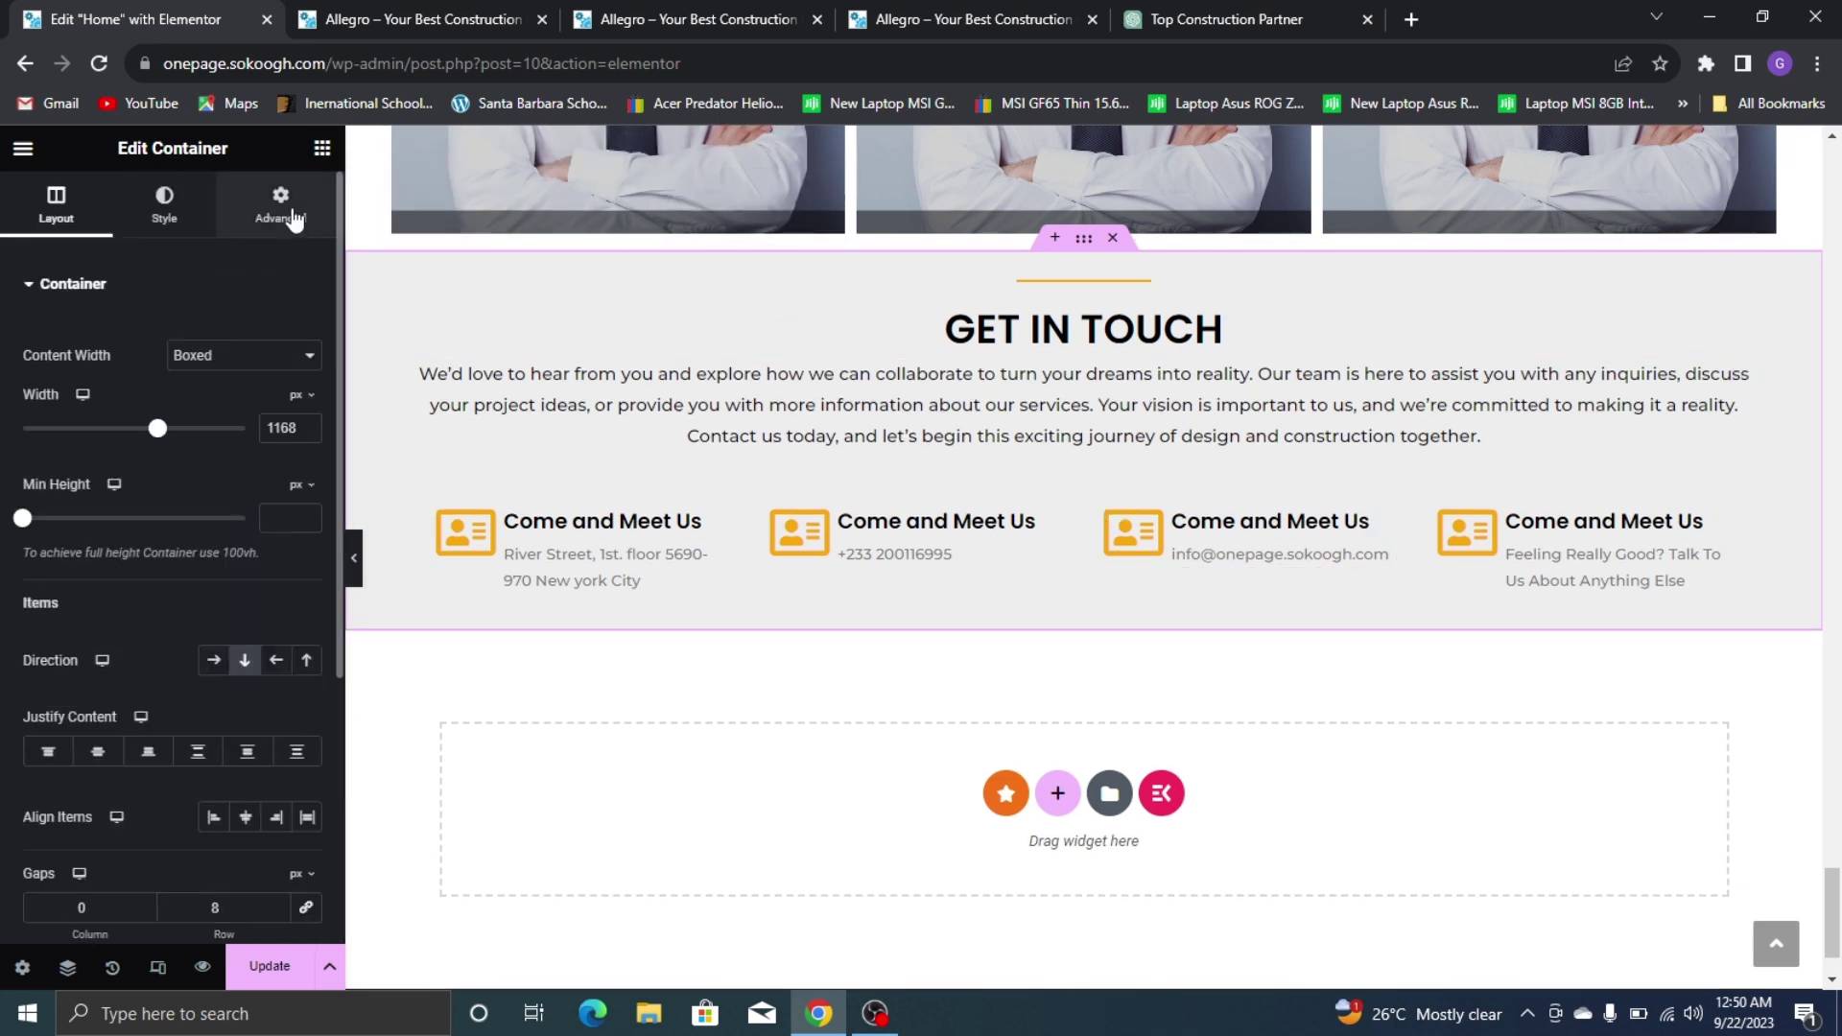
Unlink the section's margin and padding values and give it 50 px top and bottom padding
{"action": "left_click", "coordinate": [283, 206]}
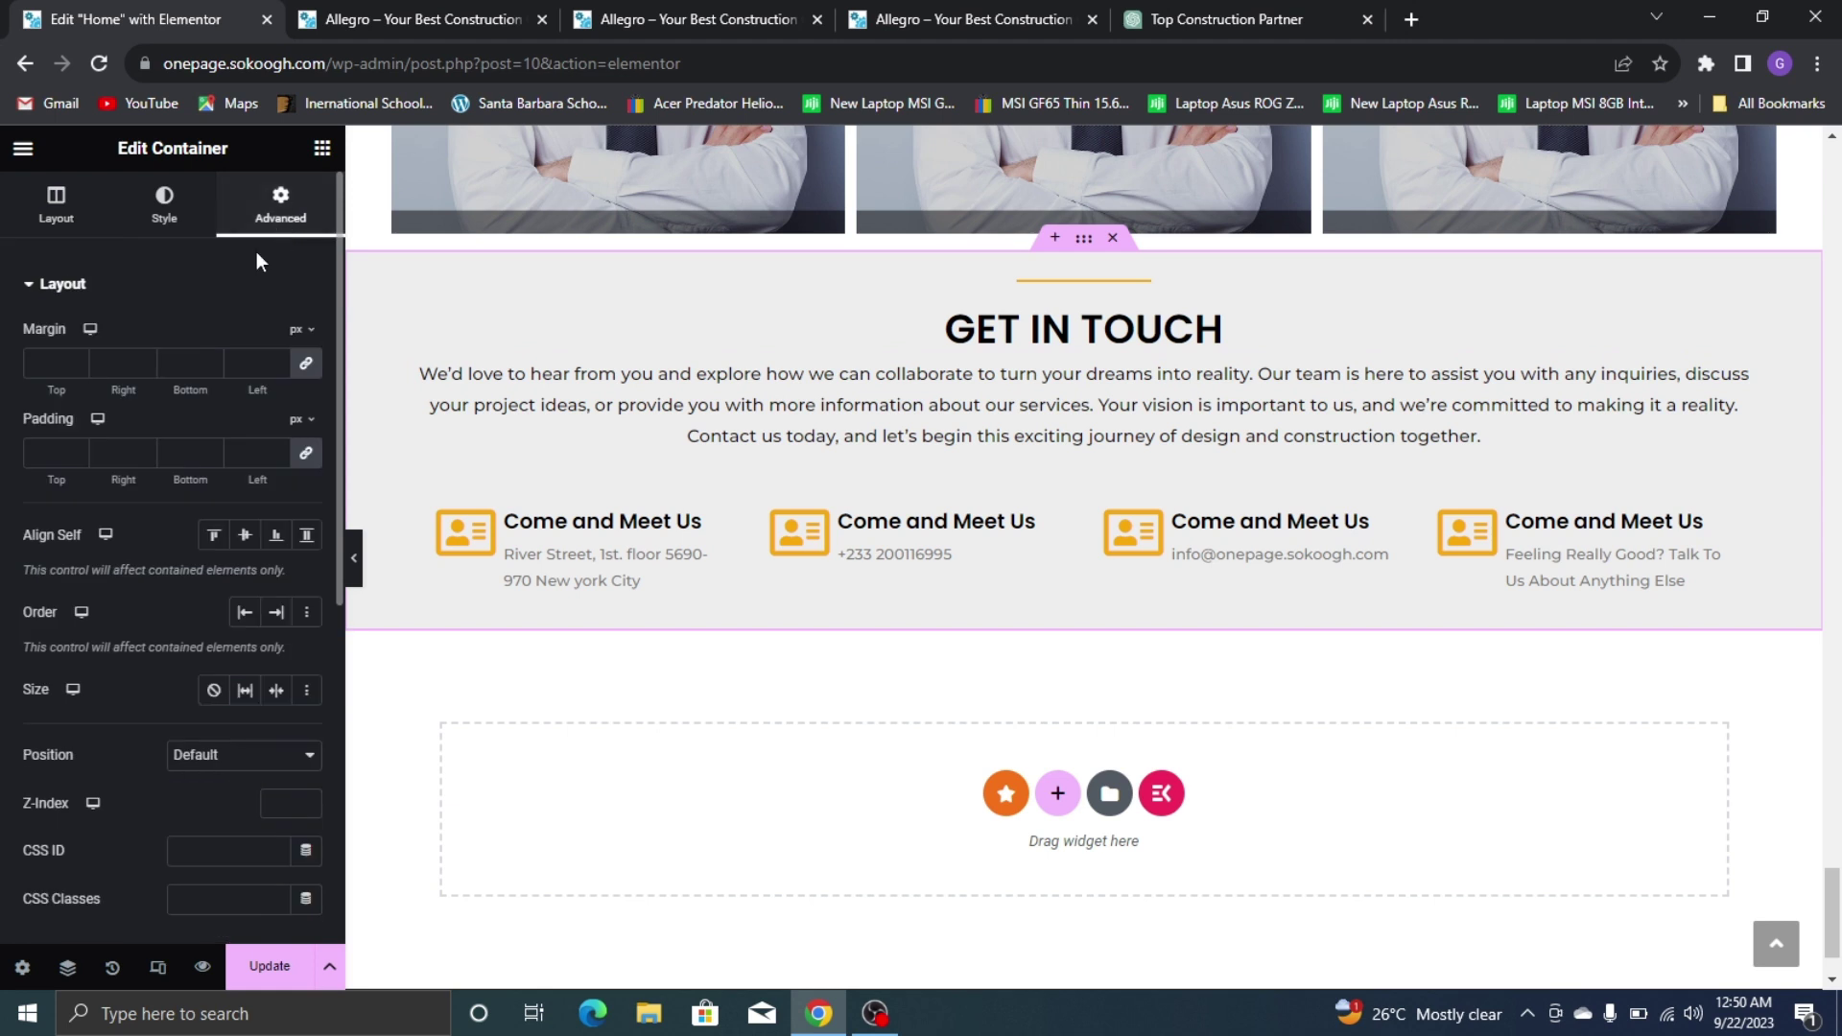
{"action": "left_click", "coordinate": [307, 370]}
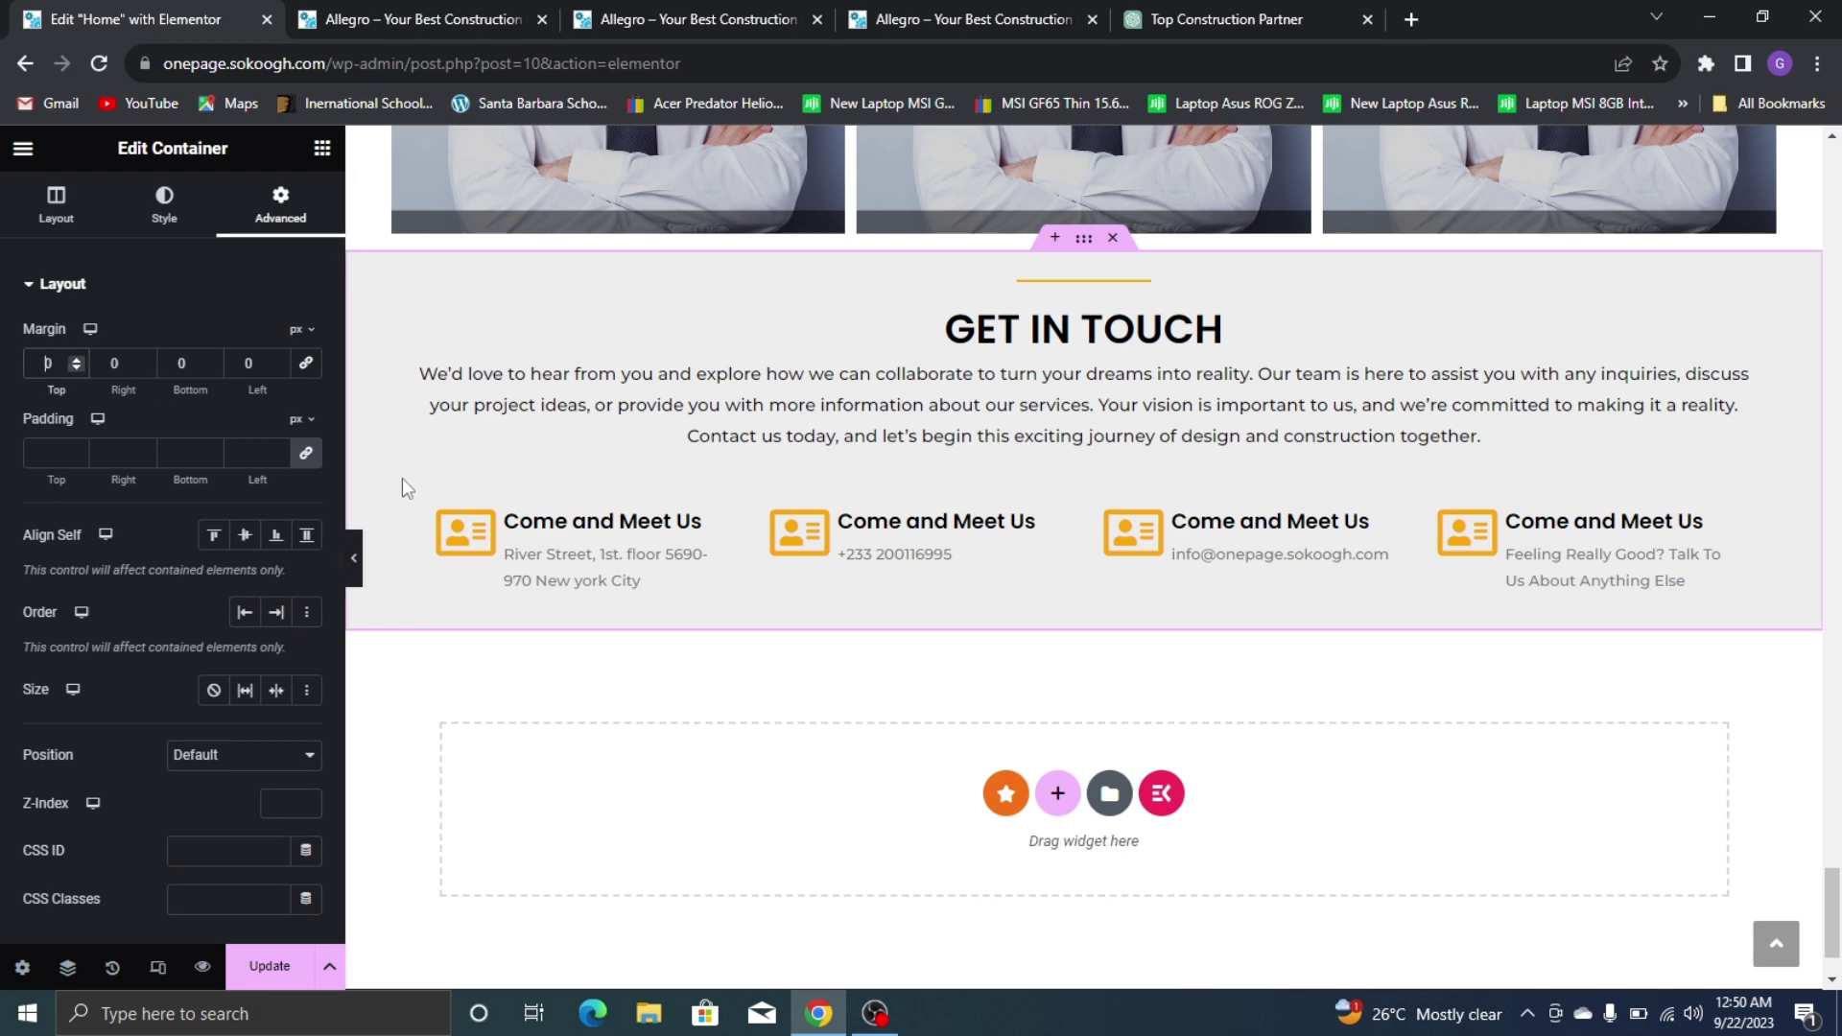
{"action": "type", "text": "8"}
{"action": "left_click", "coordinate": [905, 12]}
{"action": "left_click", "coordinate": [57, 19]}
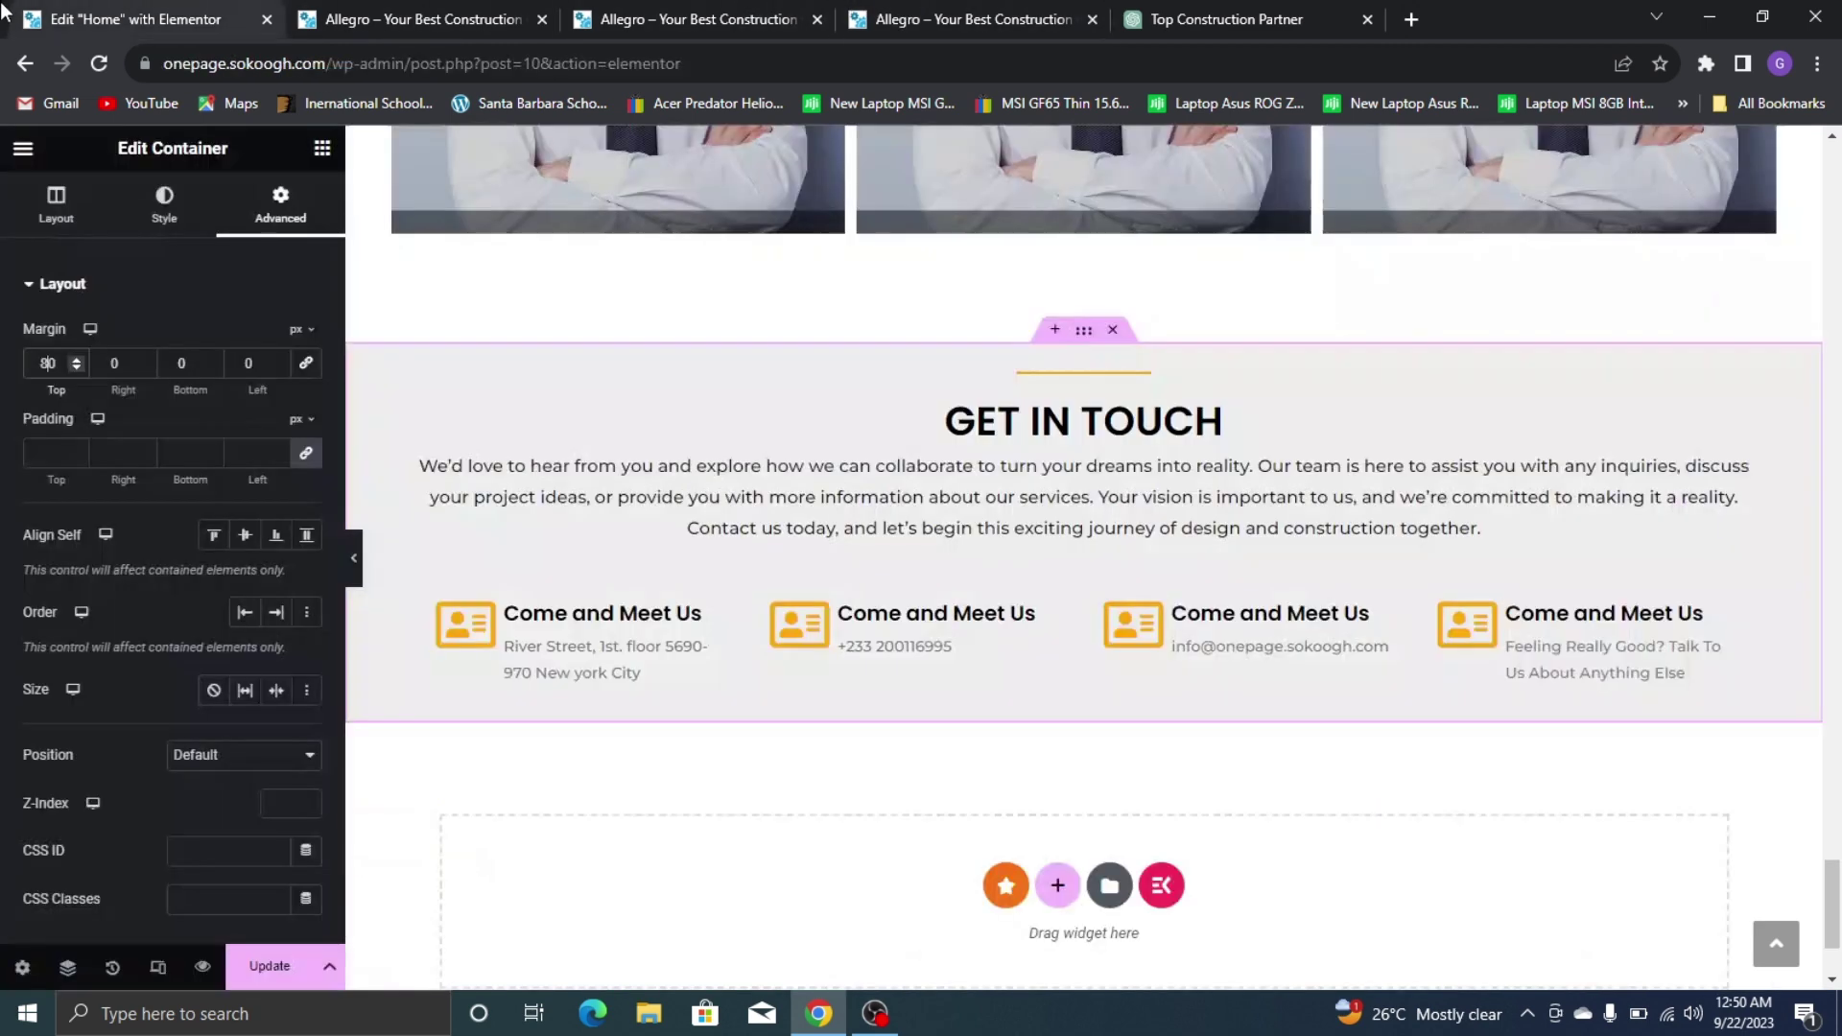
{"action": "left_click", "coordinate": [305, 452]}
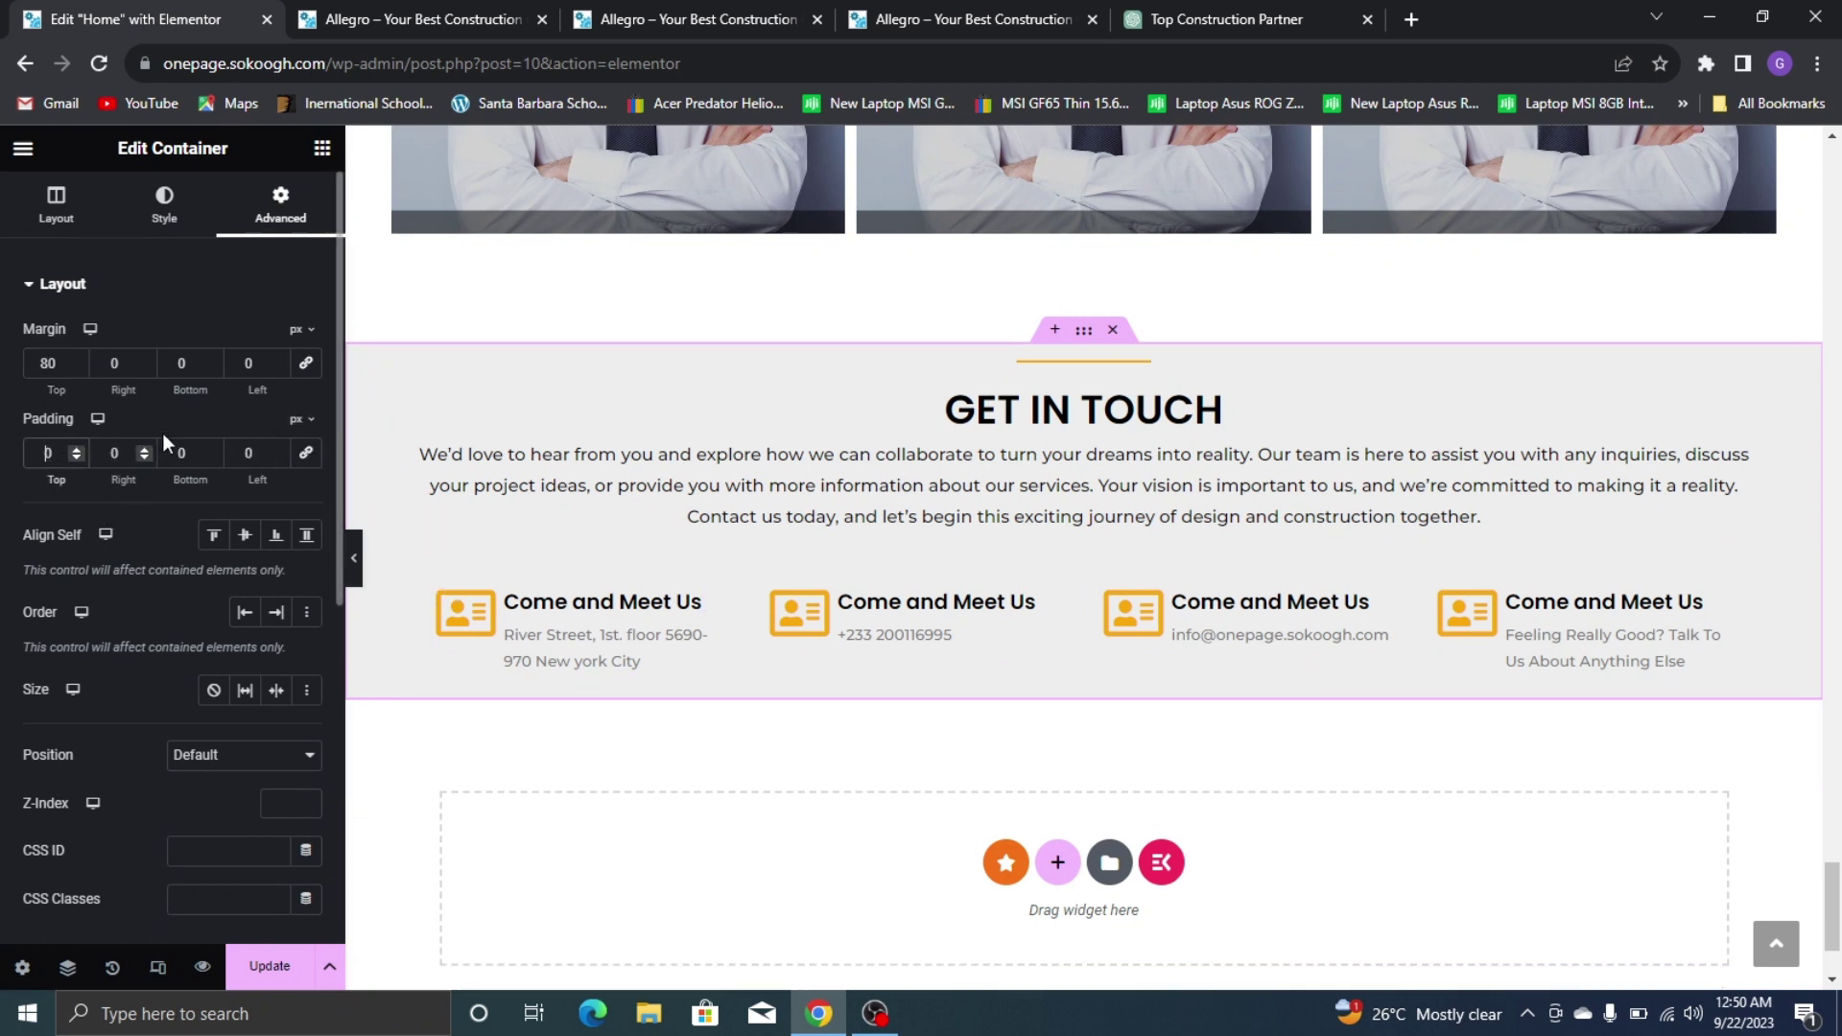
{"action": "type", "text": "5"}
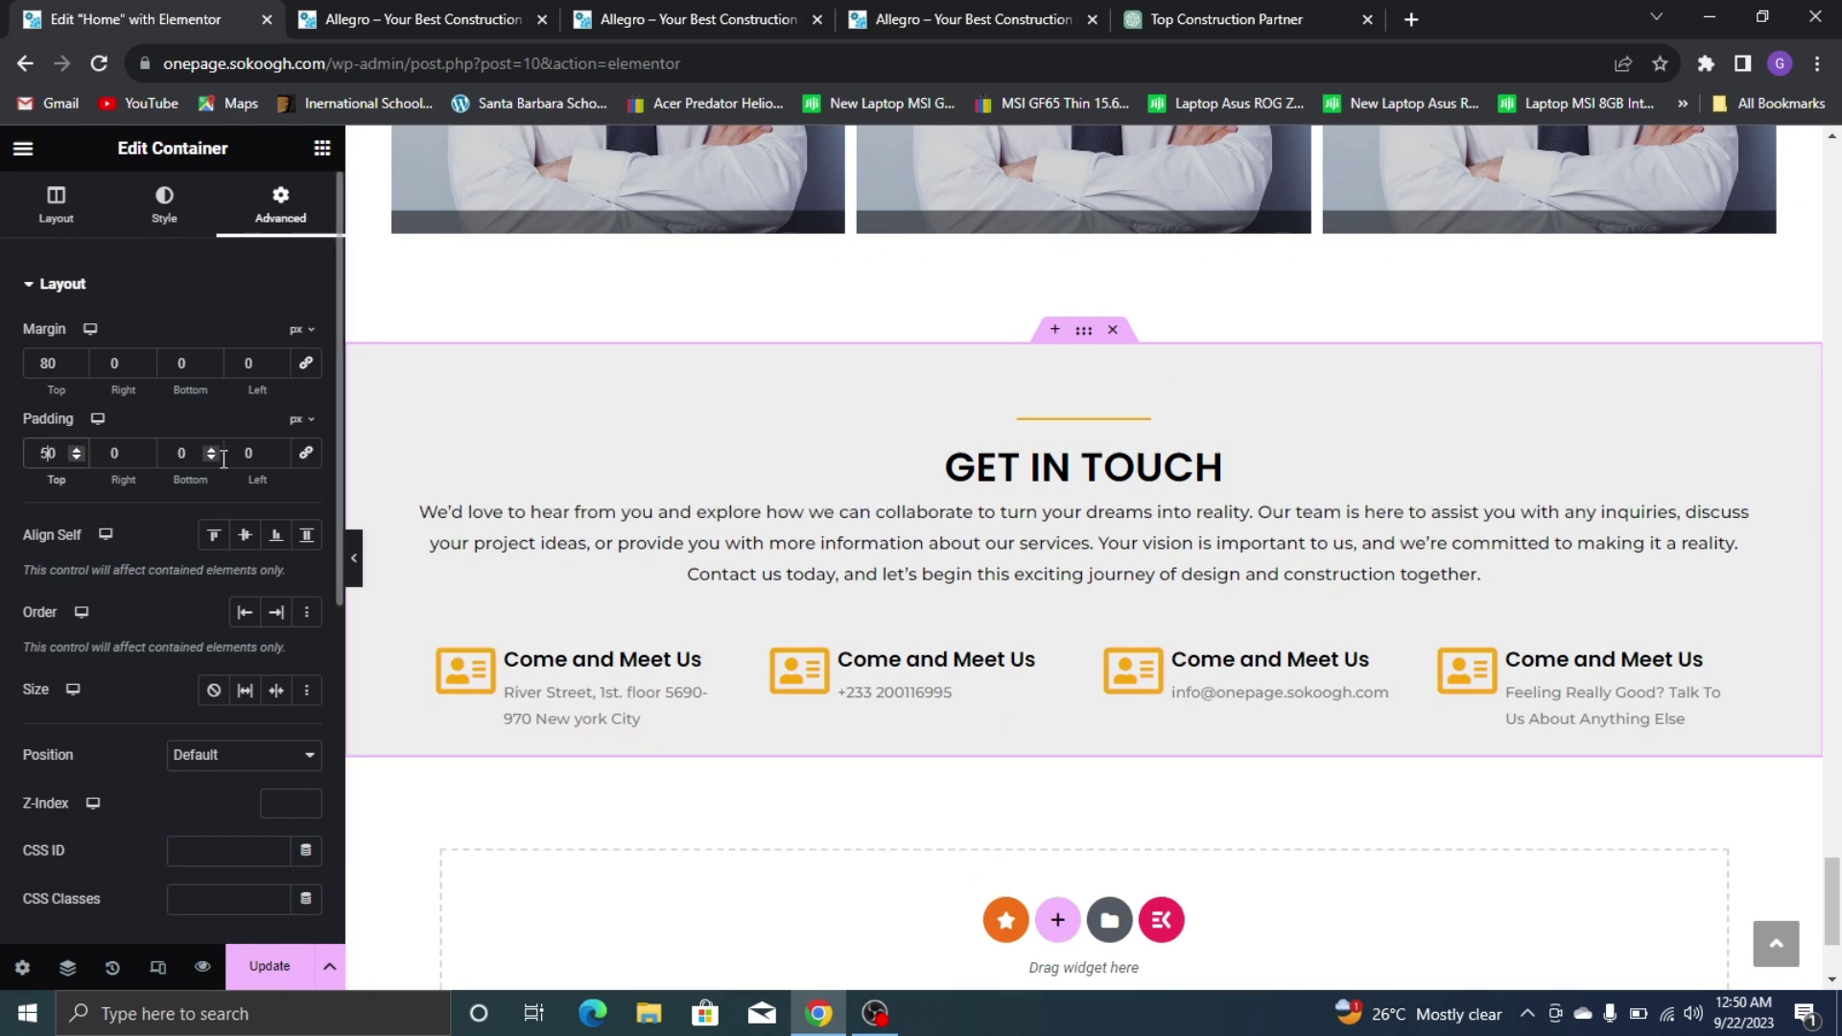
{"action": "type", "text": "5"}
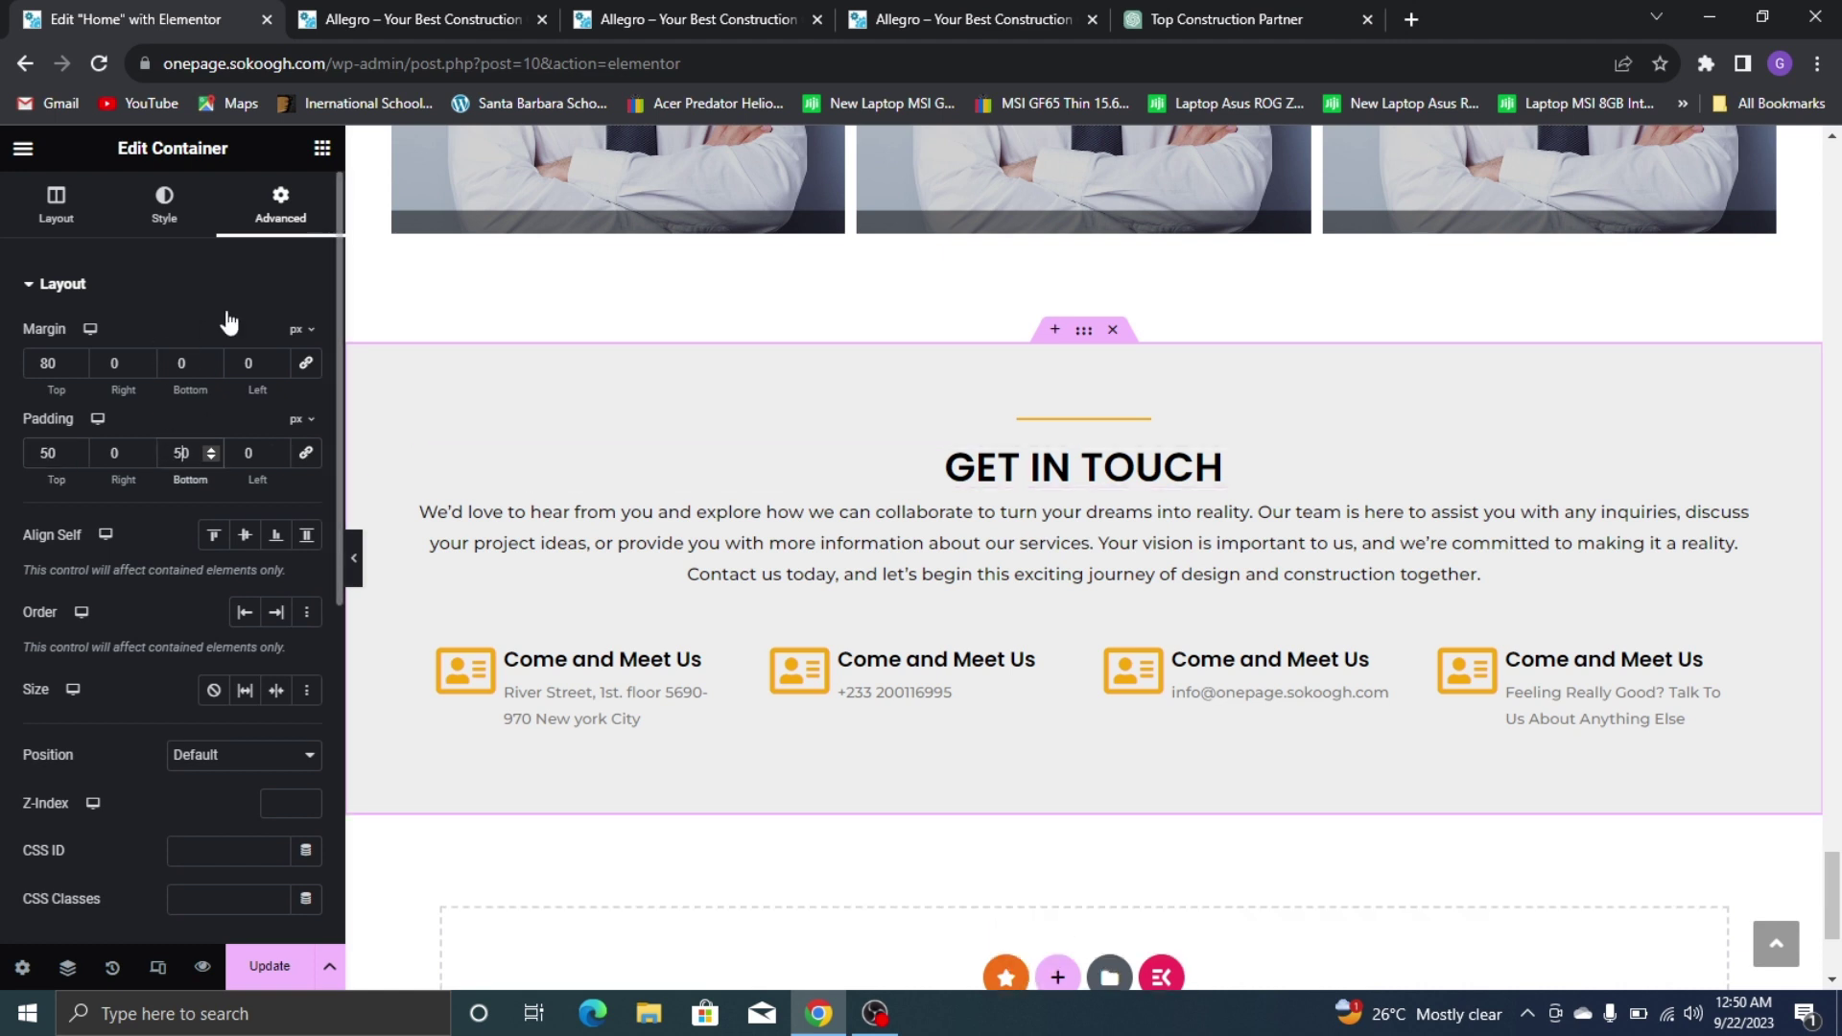
Lighten the section background to near-white #F8F8F8, update the page, and view the preview
{"action": "left_click", "coordinate": [173, 235]}
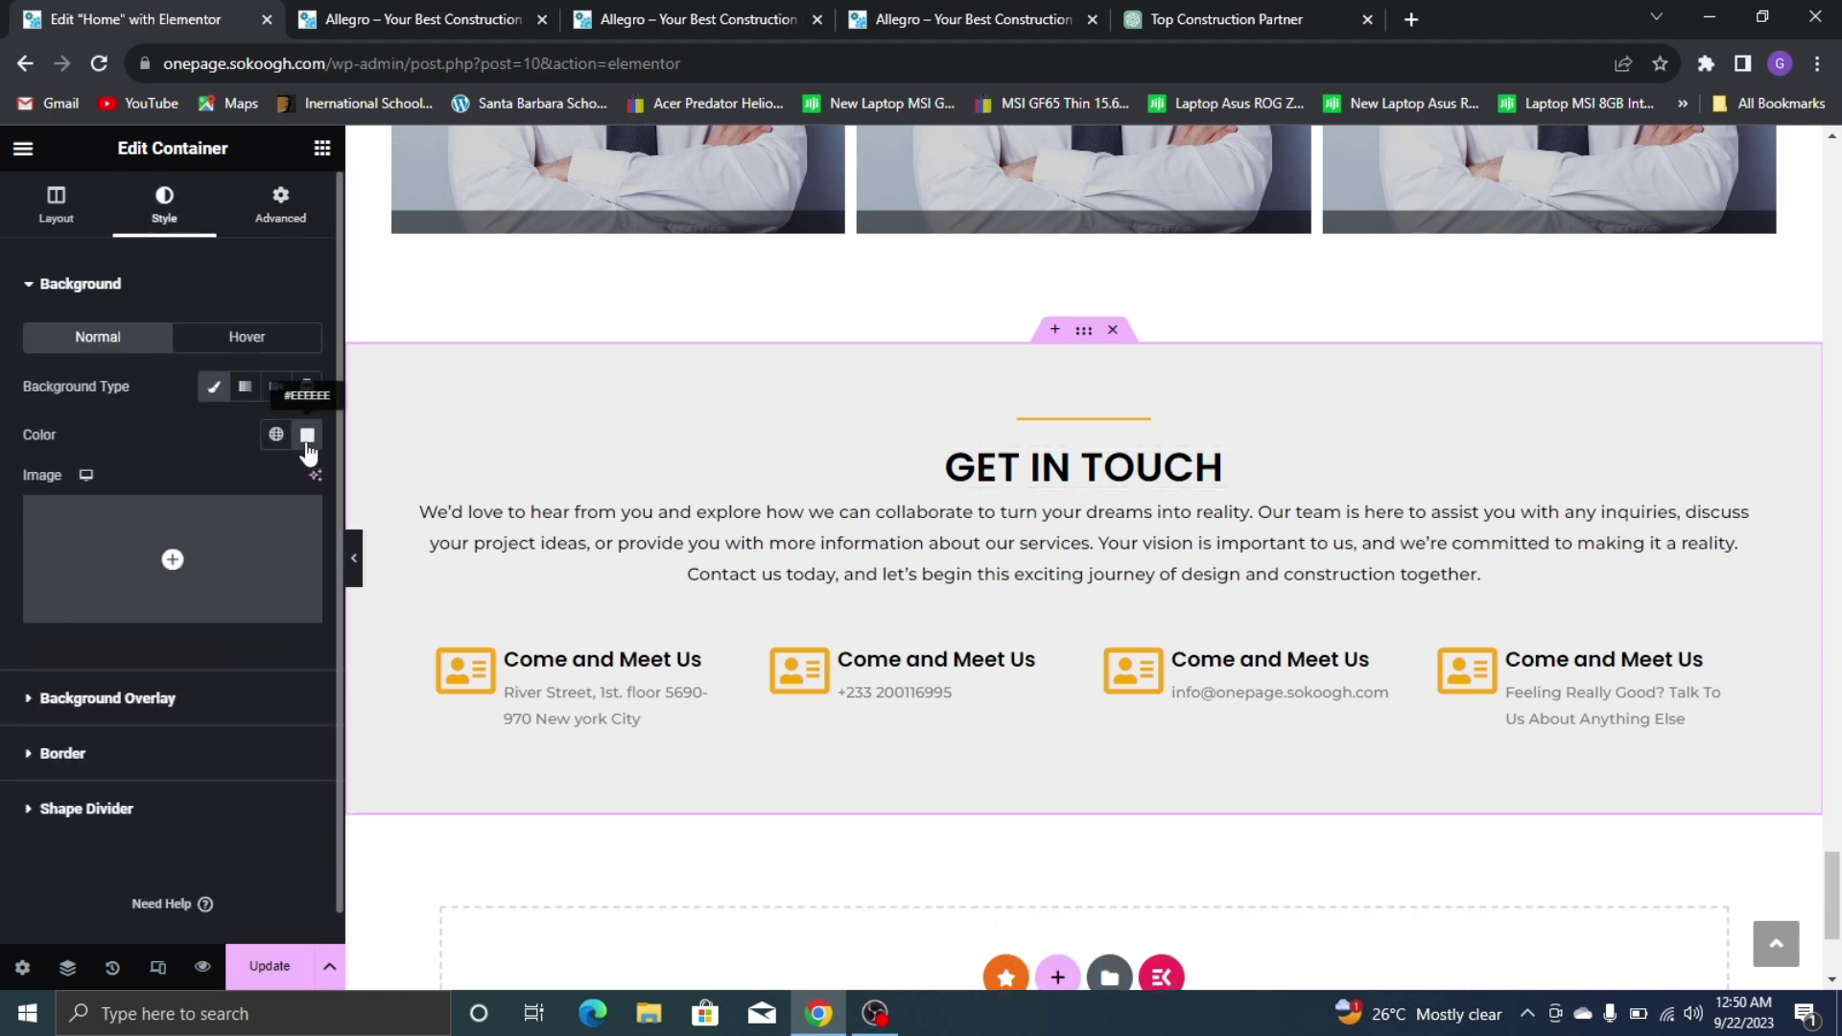
{"action": "left_click", "coordinate": [306, 437]}
{"action": "left_click_drag", "start_coordinate": [167, 535], "coordinate": [161, 533]}
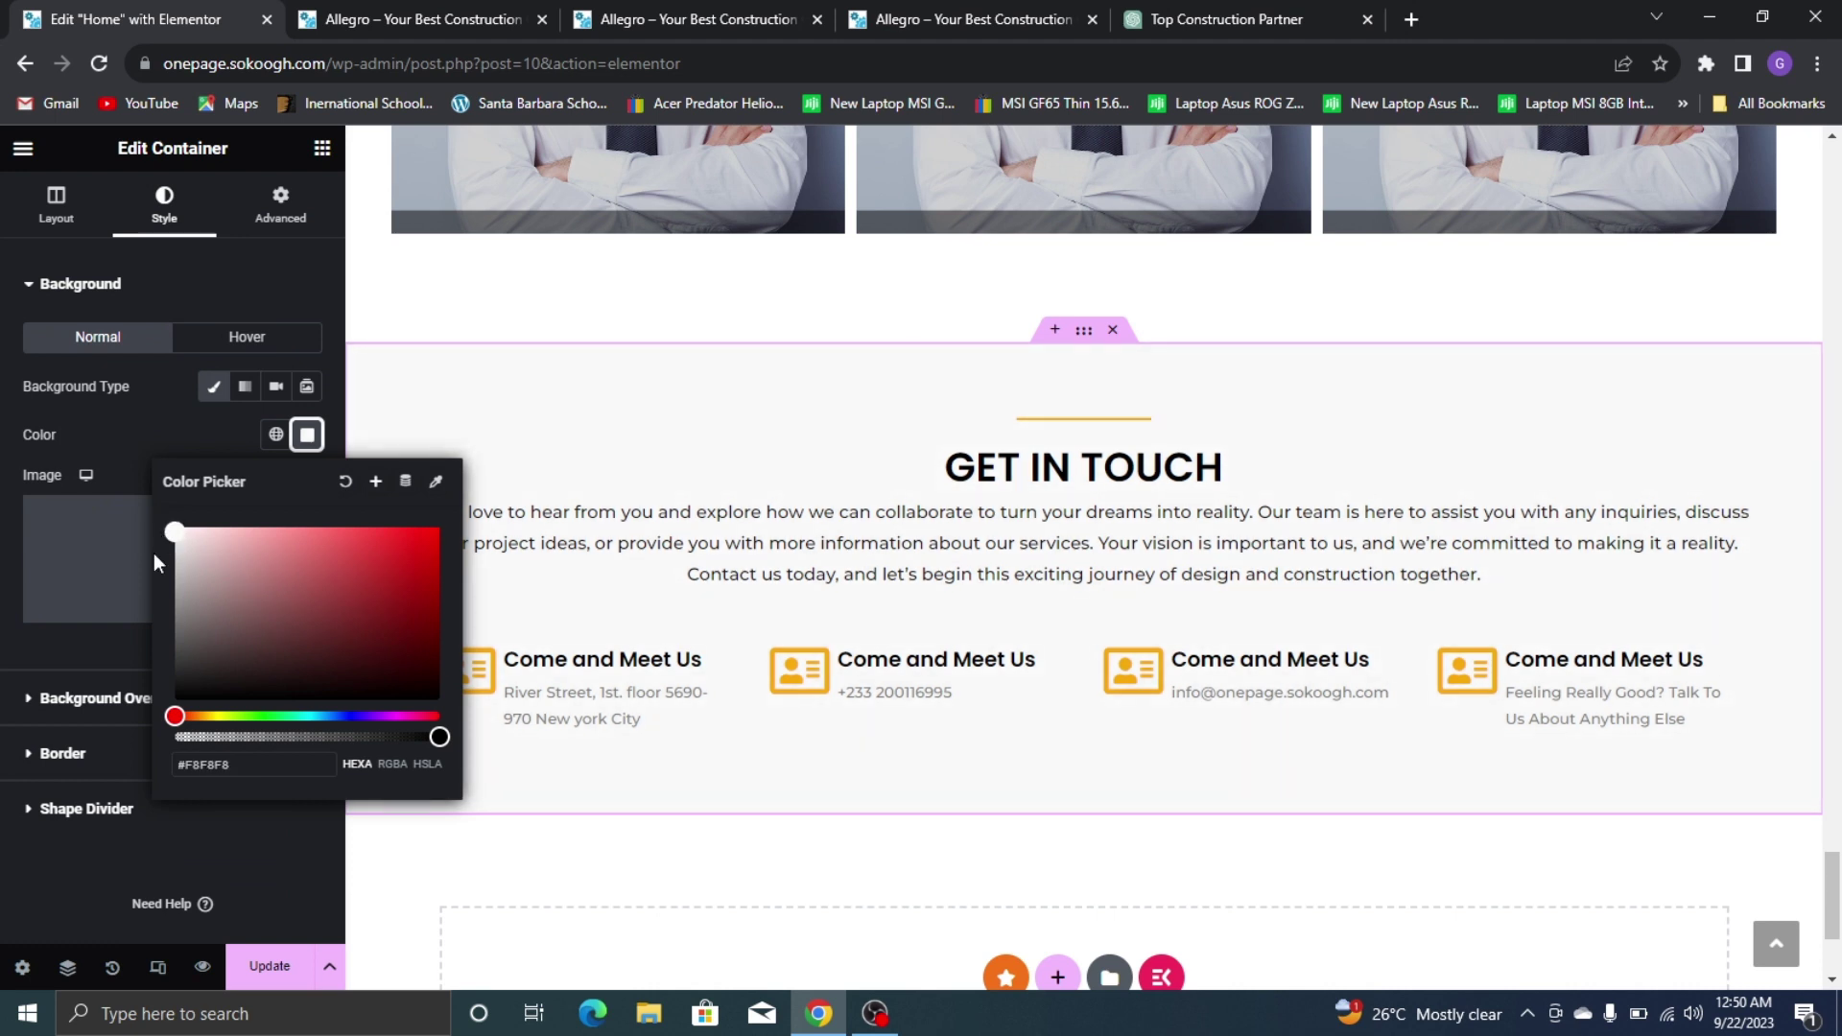
{"action": "left_click", "coordinate": [275, 950]}
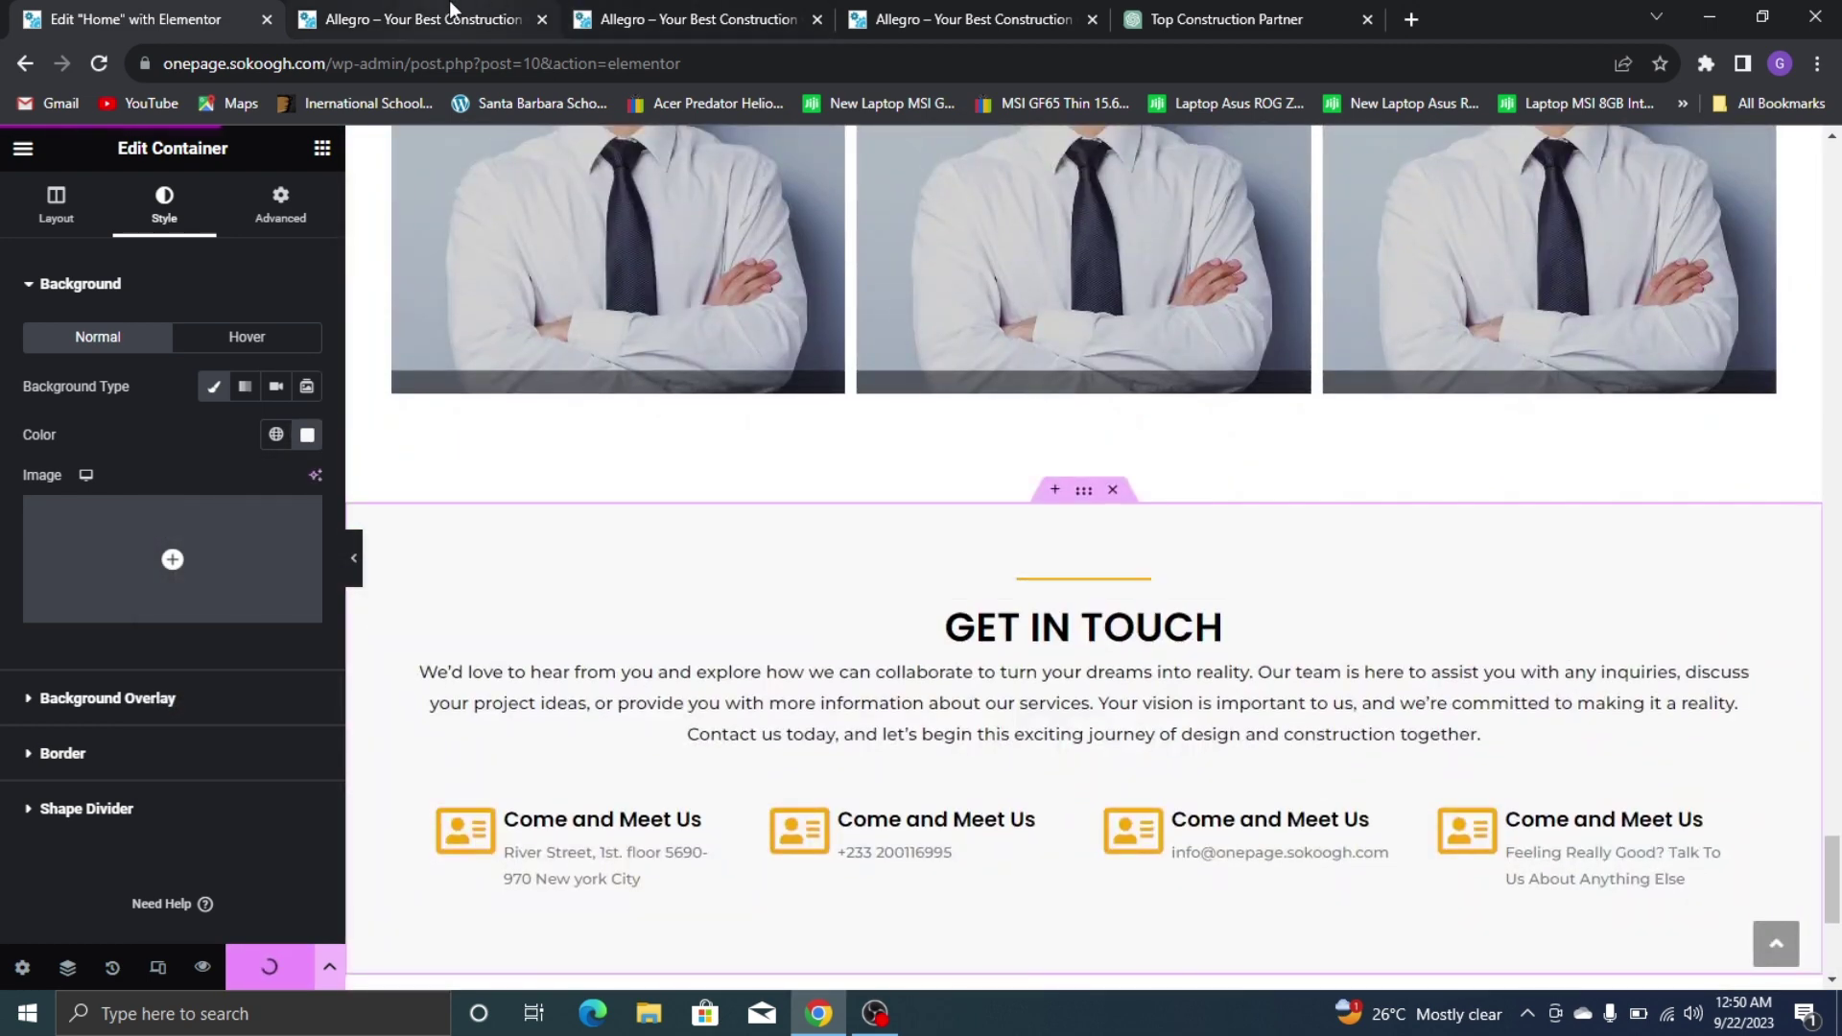
{"action": "left_click", "coordinate": [451, 10]}
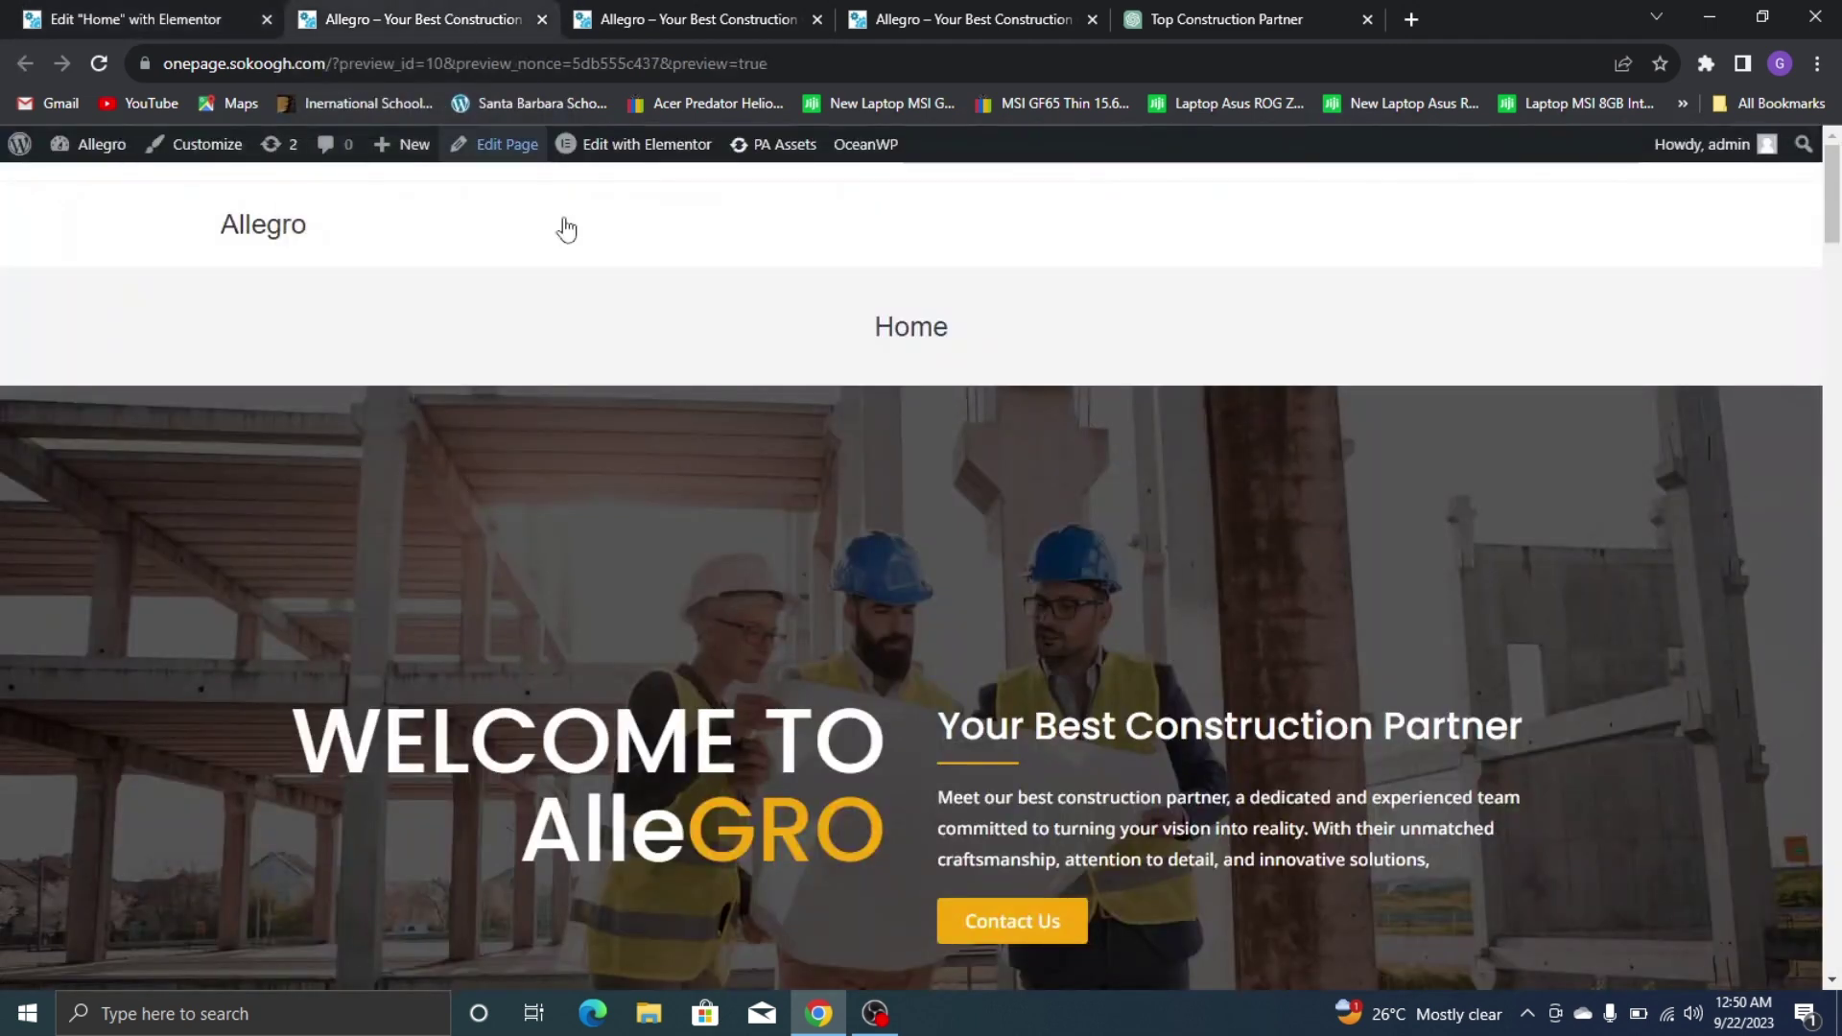
Reload the site preview and scroll down to the saved GET IN TOUCH section
{"action": "left_click", "coordinate": [213, 9]}
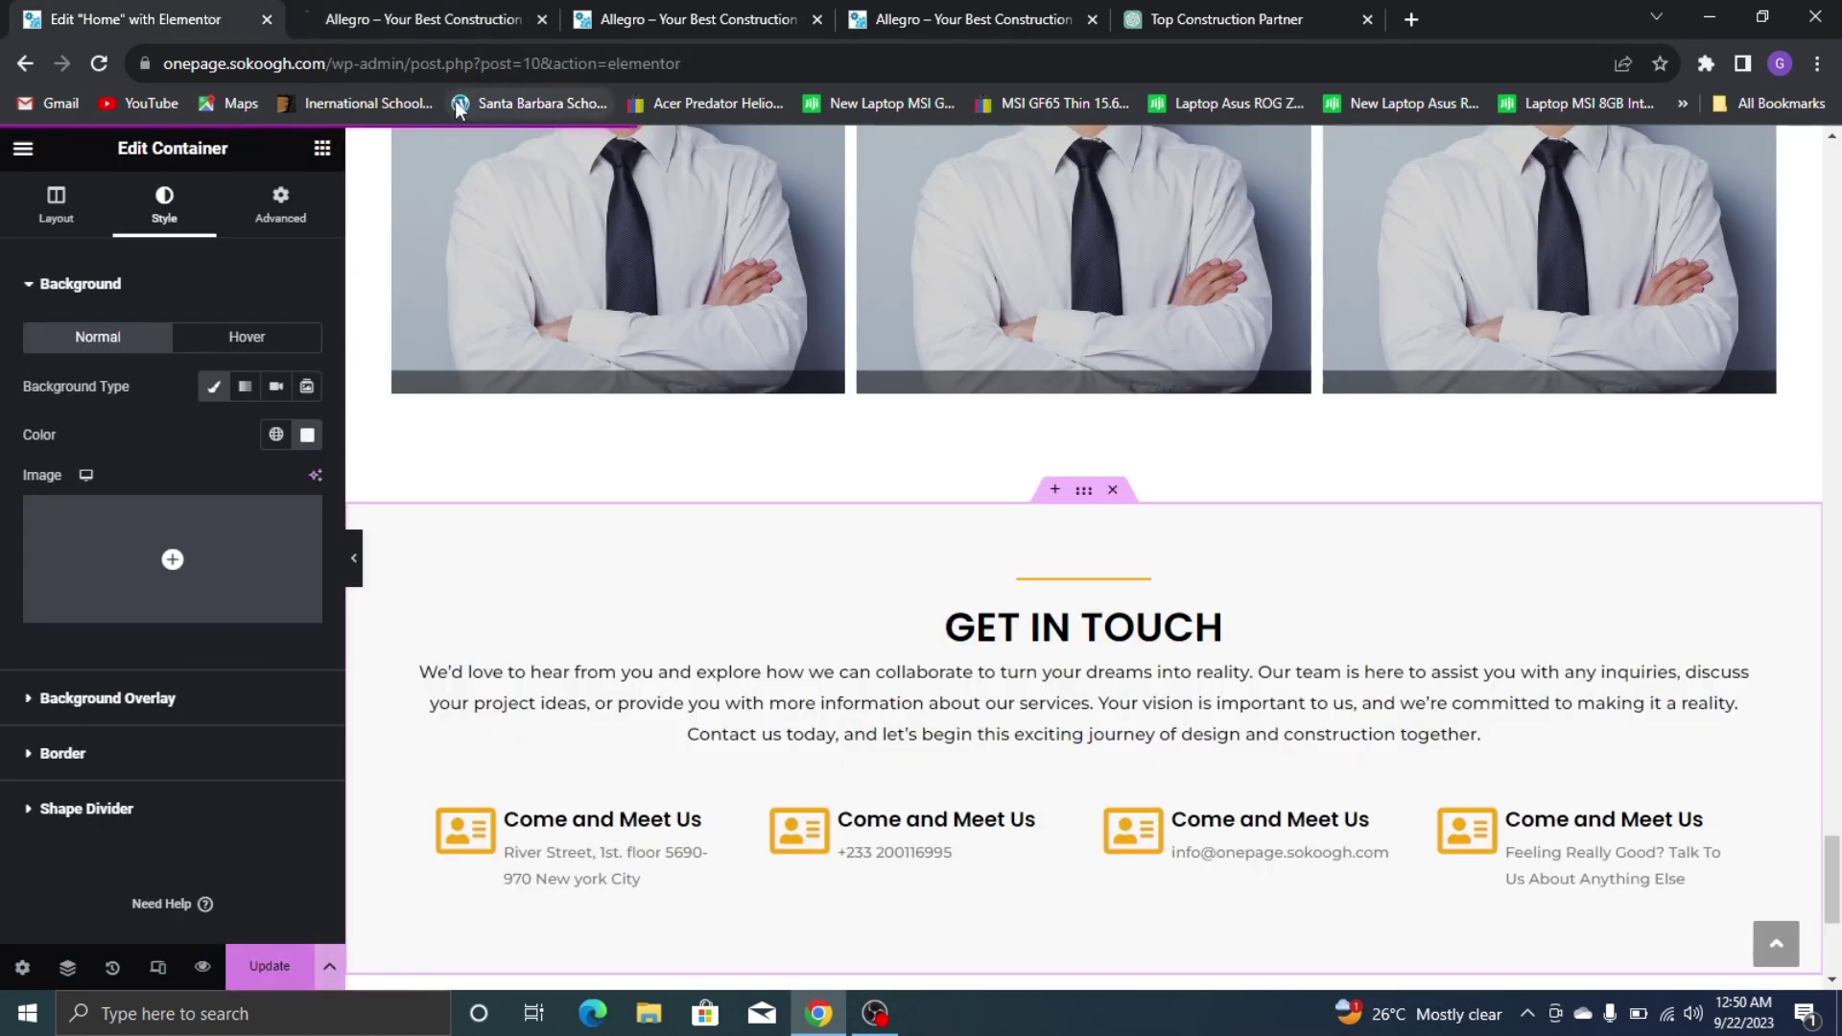
{"action": "left_click", "coordinate": [413, 5]}
{"action": "key", "text": "F5"}
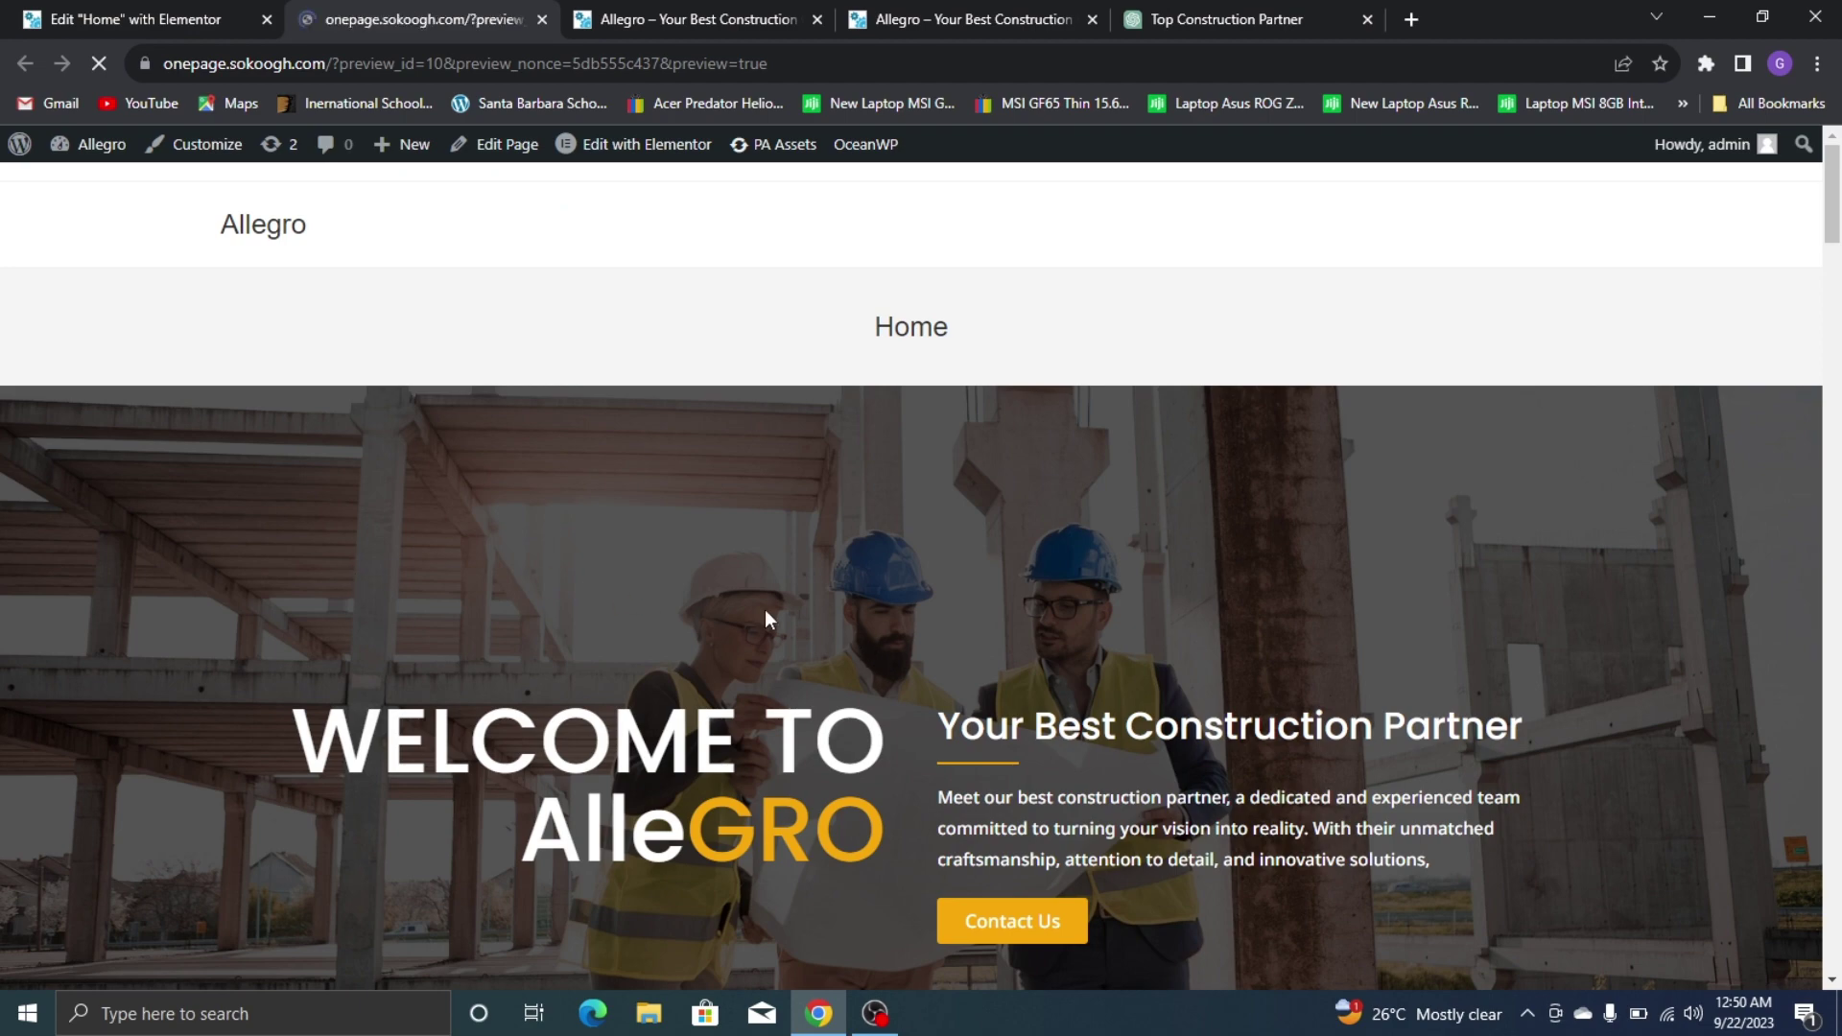
{"action": "scroll", "coordinate": [608, 591], "scroll_direction": "down", "scroll_amount": 20}
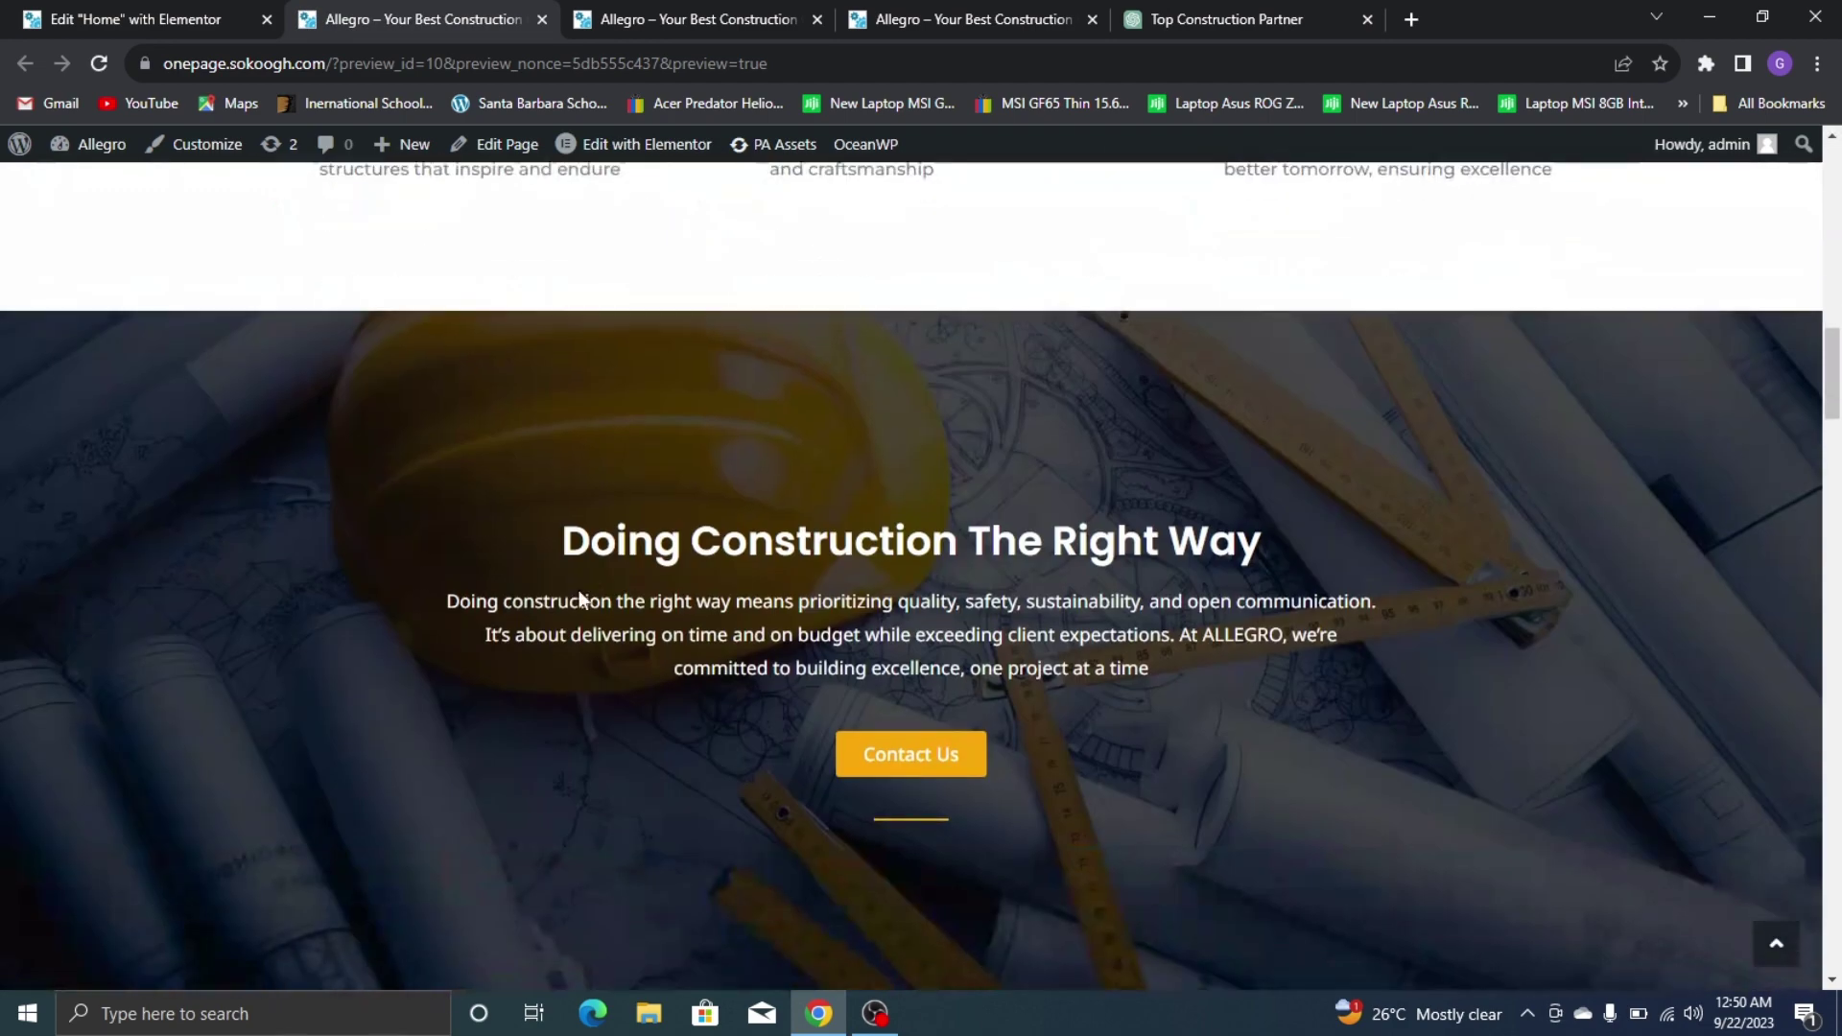
{"action": "scroll", "coordinate": [575, 592], "scroll_direction": "down", "scroll_amount": 20}
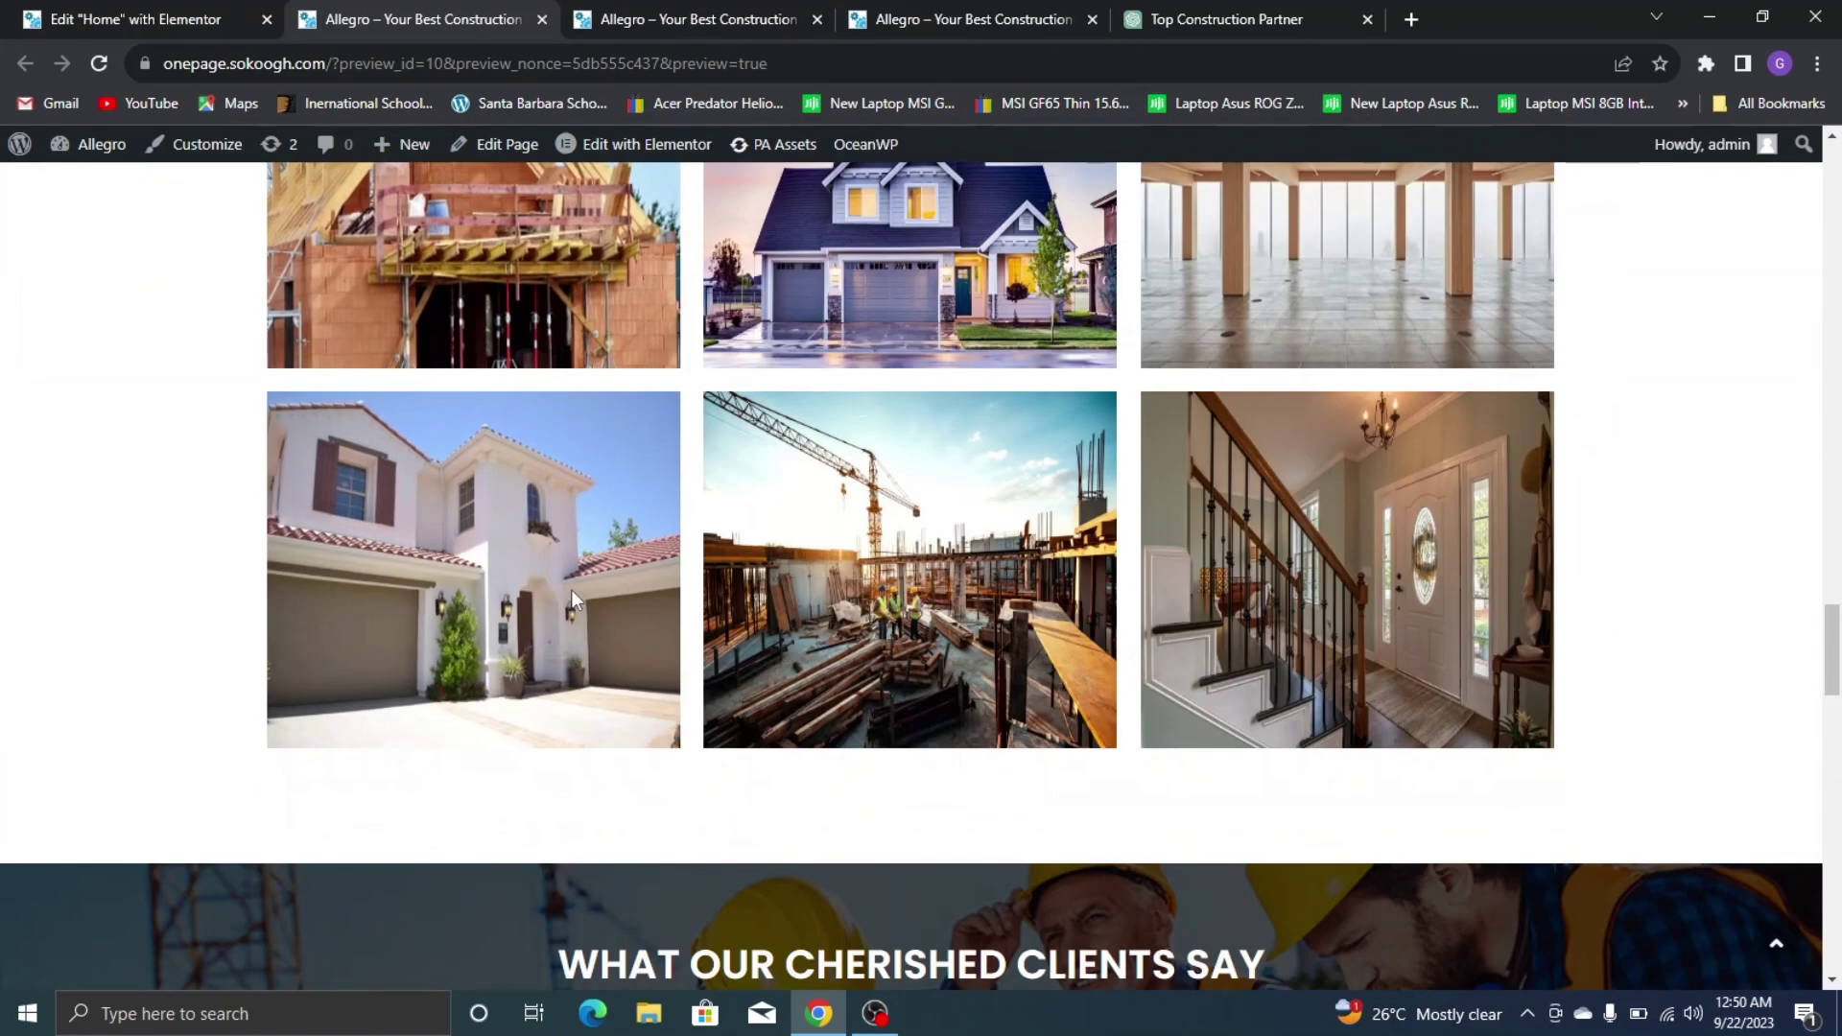
{"action": "scroll", "coordinate": [568, 591], "scroll_direction": "down", "scroll_amount": 8}
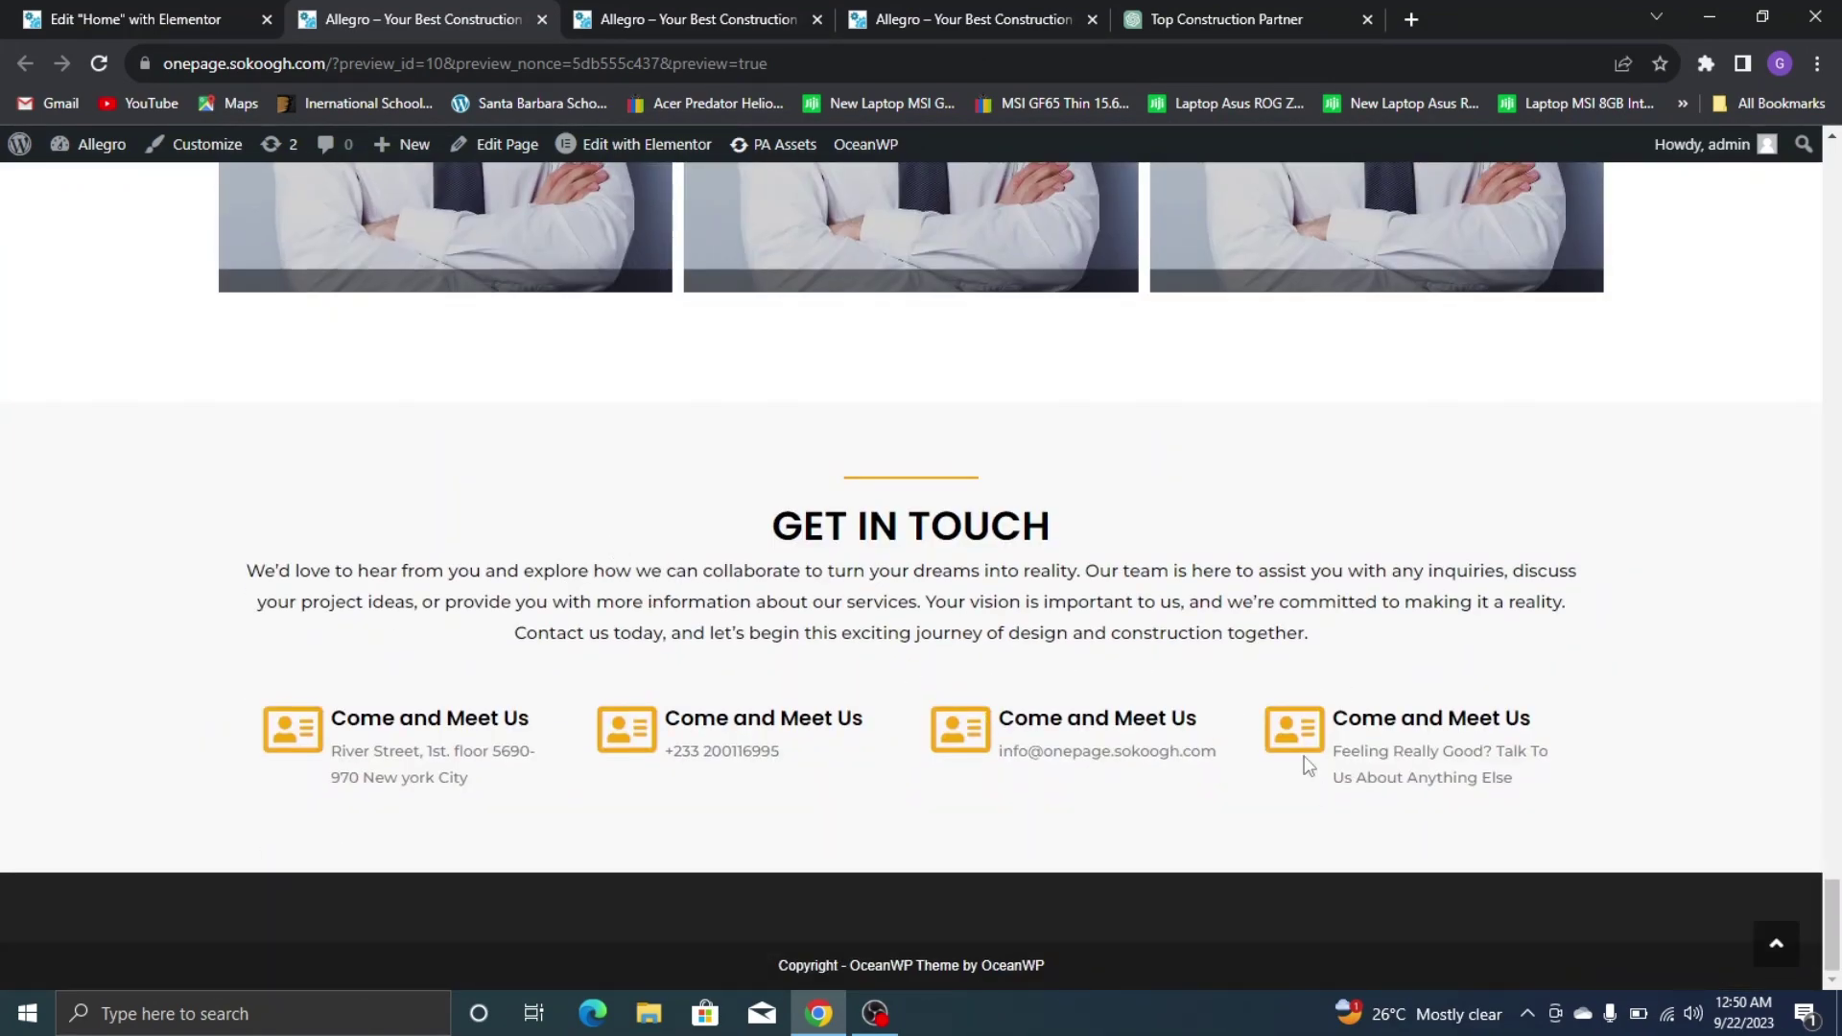
Review the reference site's Contact Us section with its map and message form
{"action": "left_click", "coordinate": [175, 10]}
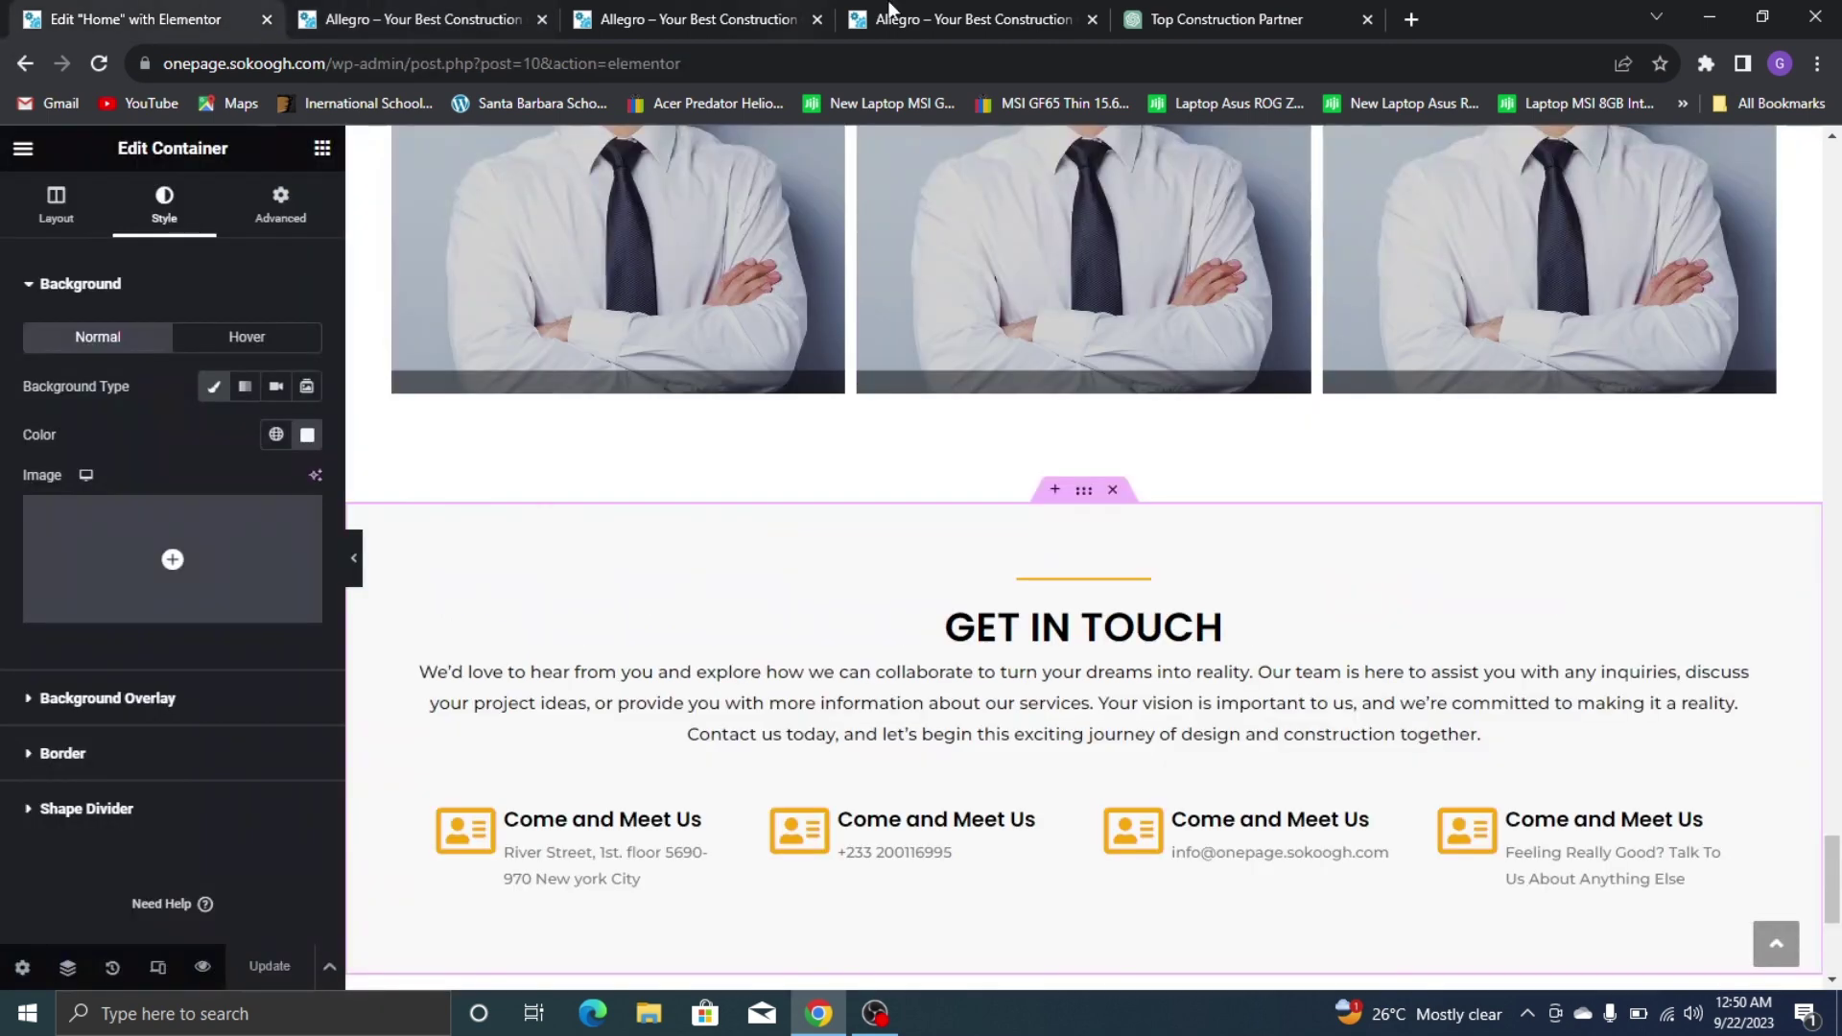
{"action": "left_click", "coordinate": [953, 25]}
{"action": "scroll", "coordinate": [1052, 218], "scroll_direction": "down", "scroll_amount": 10}
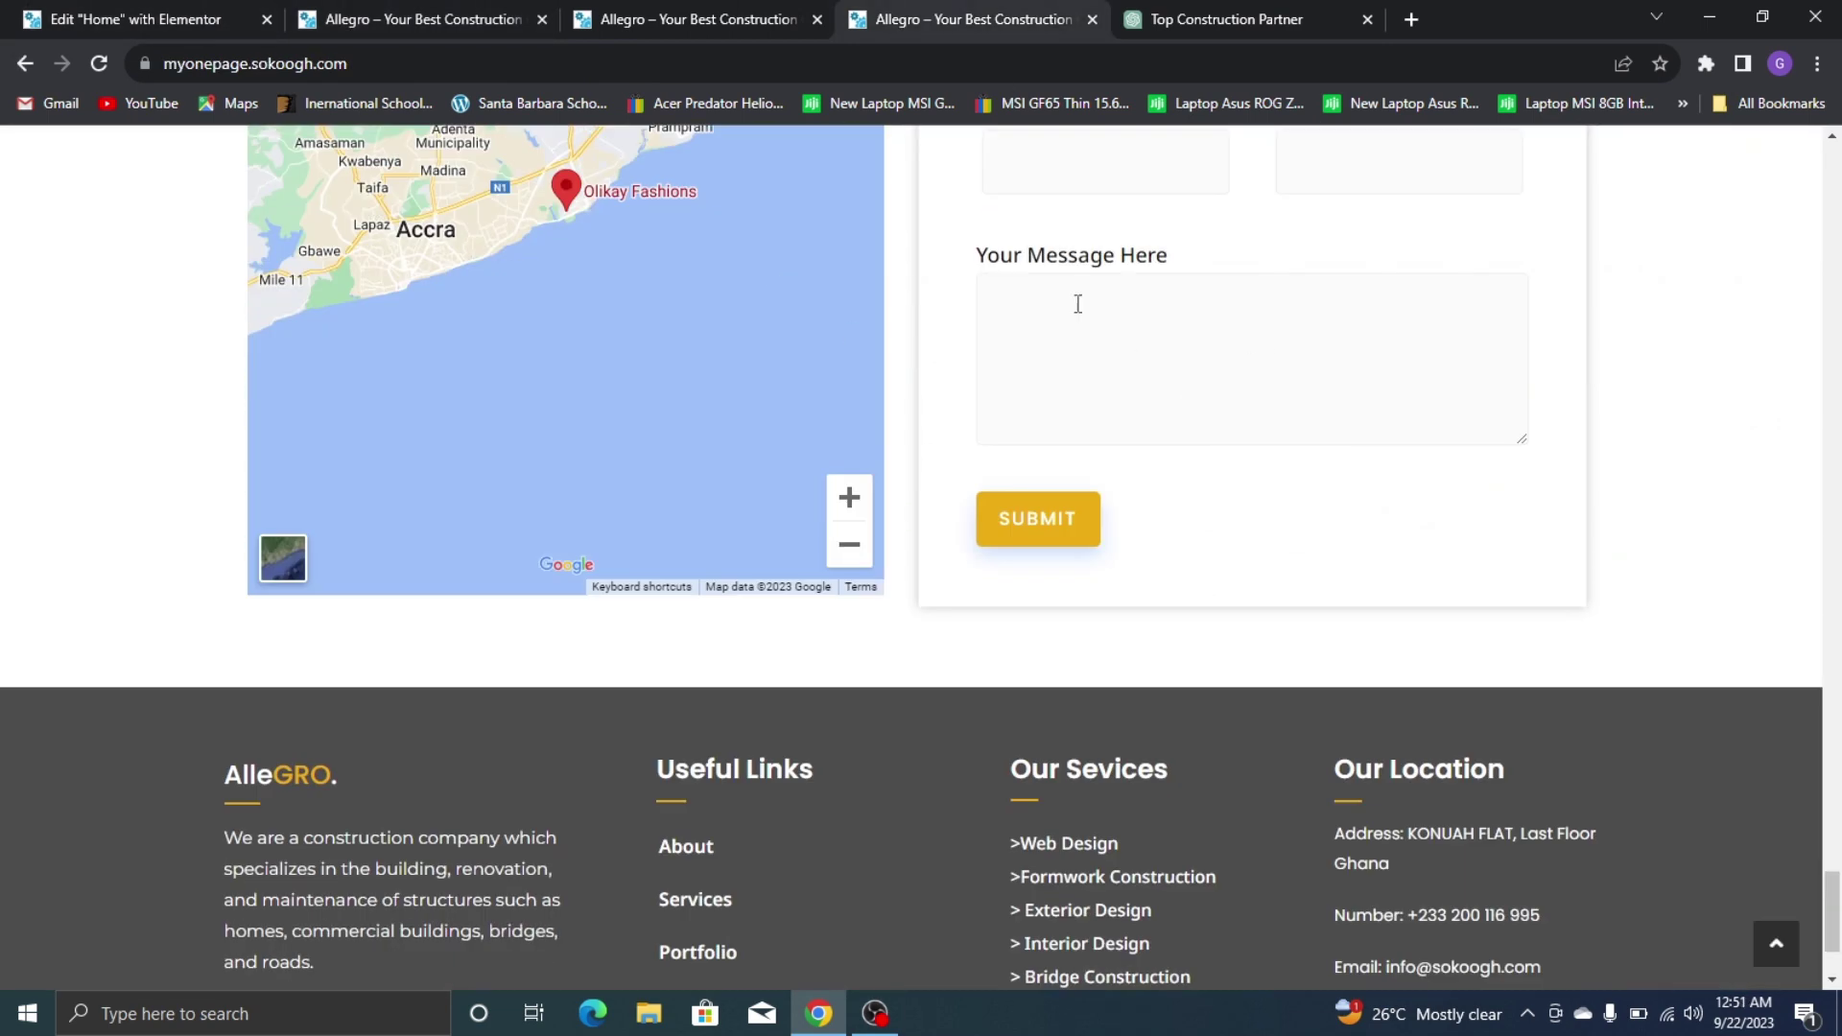
{"action": "scroll", "coordinate": [669, 292], "scroll_direction": "up", "scroll_amount": 5}
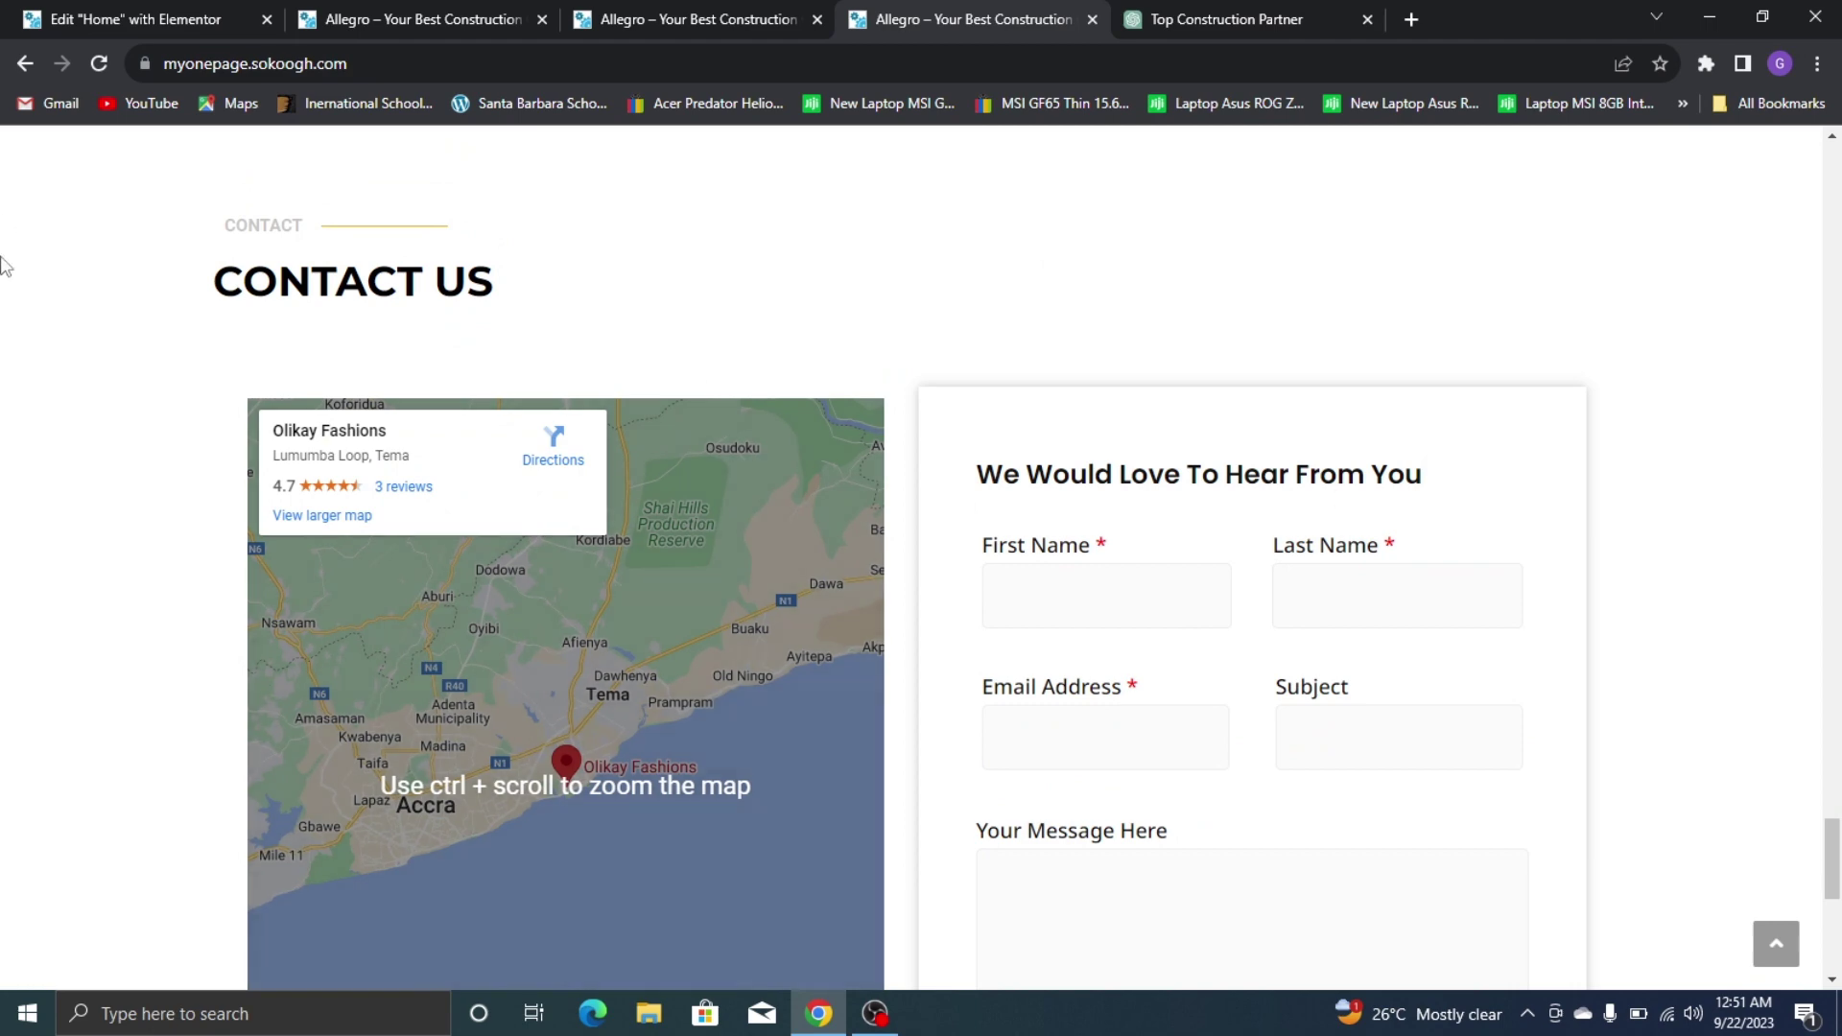
{"action": "scroll", "coordinate": [566, 298], "scroll_direction": "down", "scroll_amount": 5}
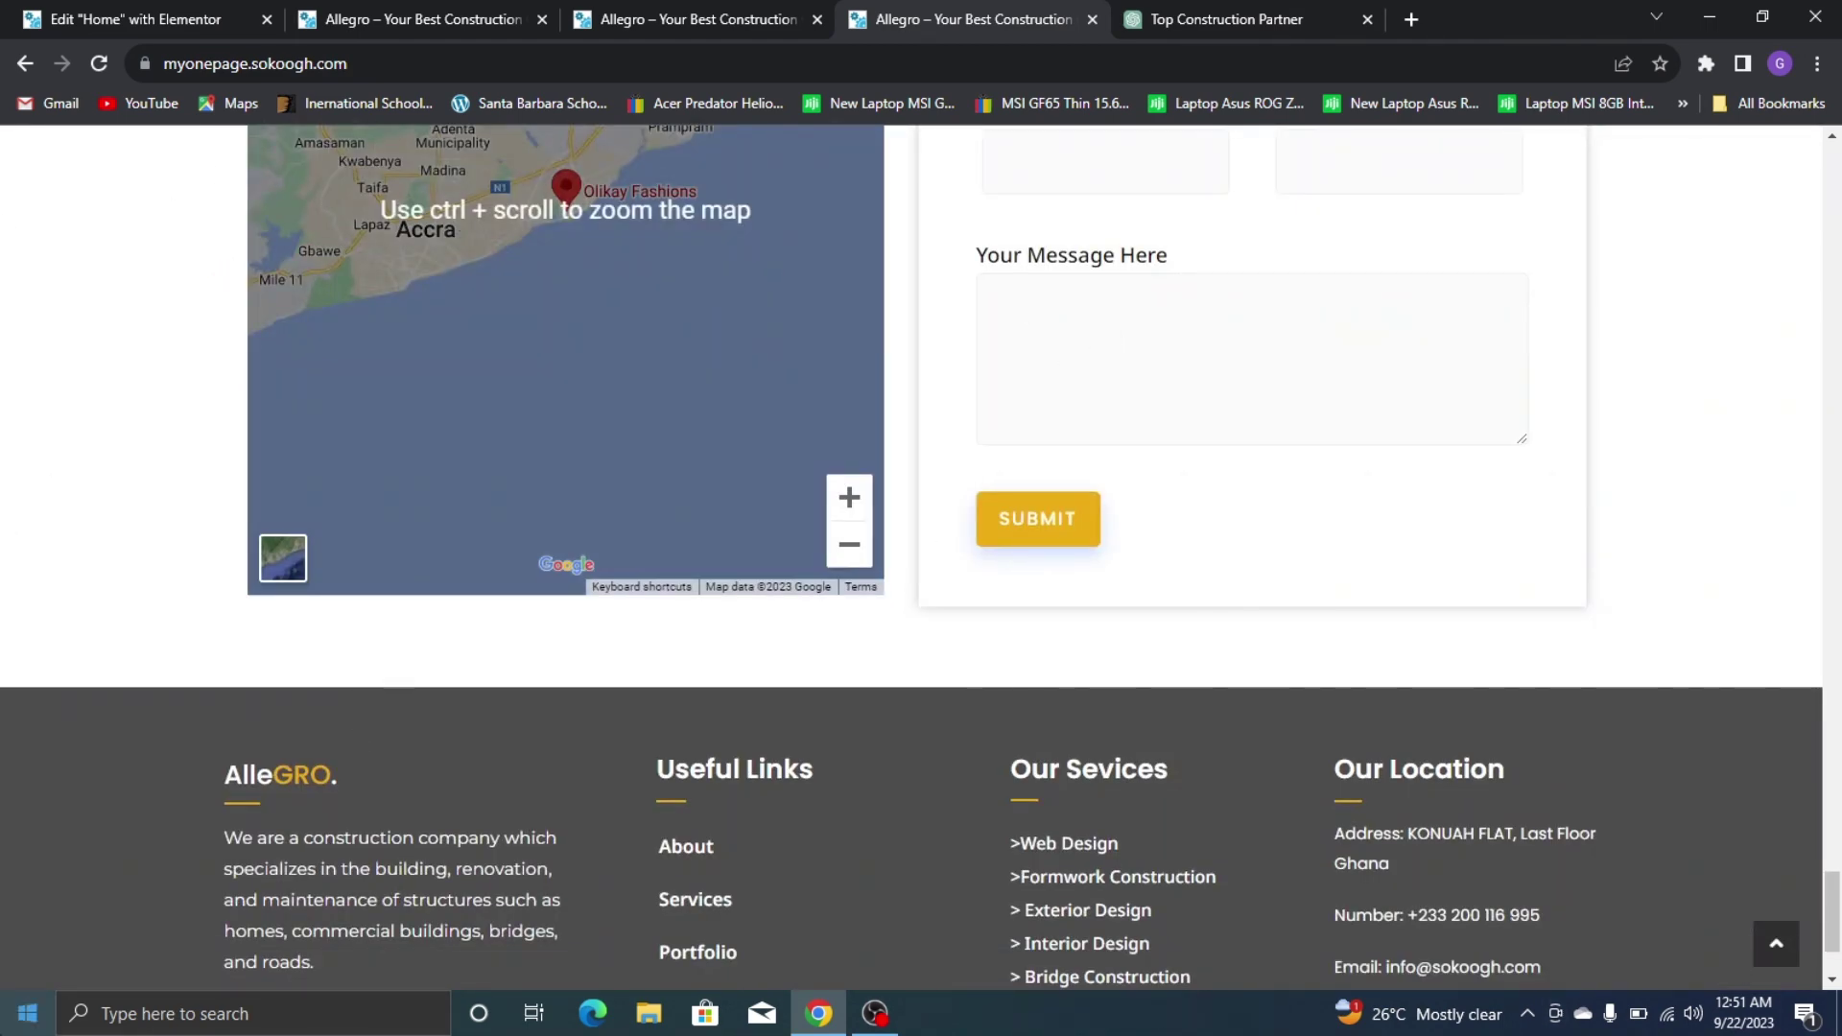
{"action": "scroll", "coordinate": [518, 637], "scroll_direction": "up", "scroll_amount": 4}
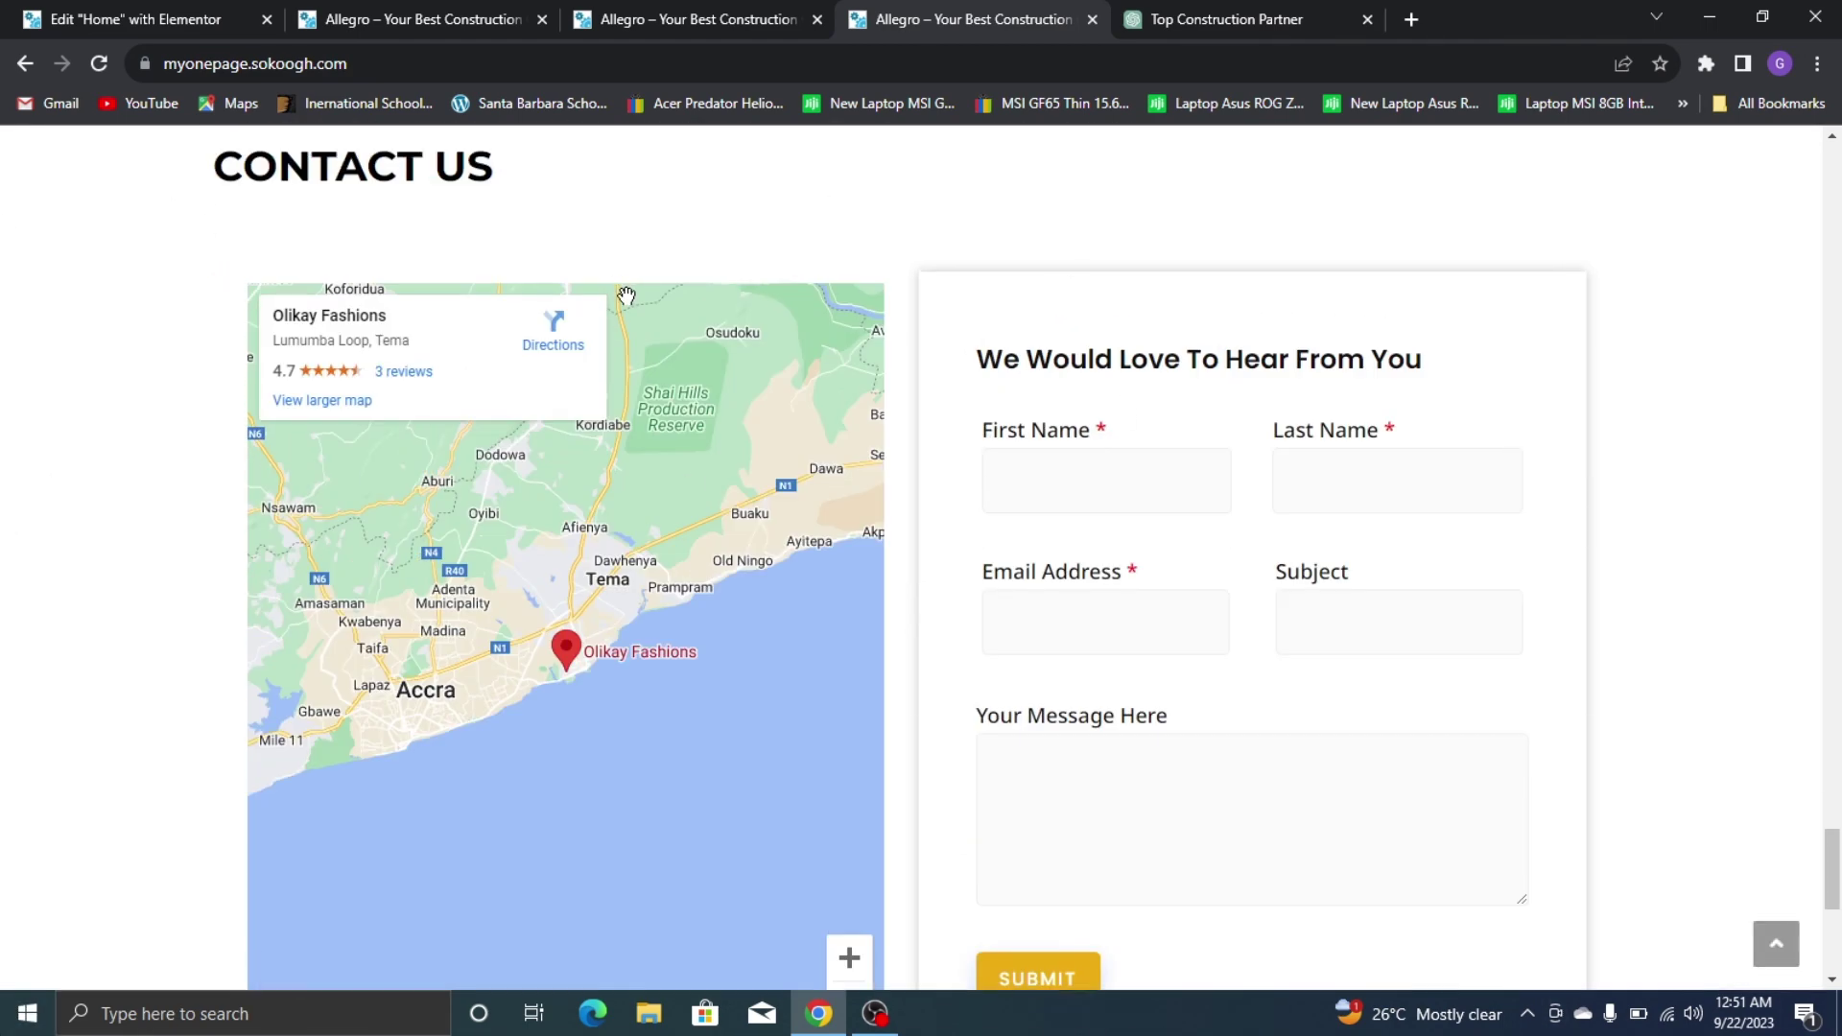
{"action": "scroll", "coordinate": [626, 295], "scroll_direction": "up", "scroll_amount": 3}
Glance over the other open site tabs and return to the Elementor page editor
{"action": "left_click", "coordinate": [134, 19]}
{"action": "scroll", "coordinate": [1247, 671], "scroll_direction": "down", "scroll_amount": 4}
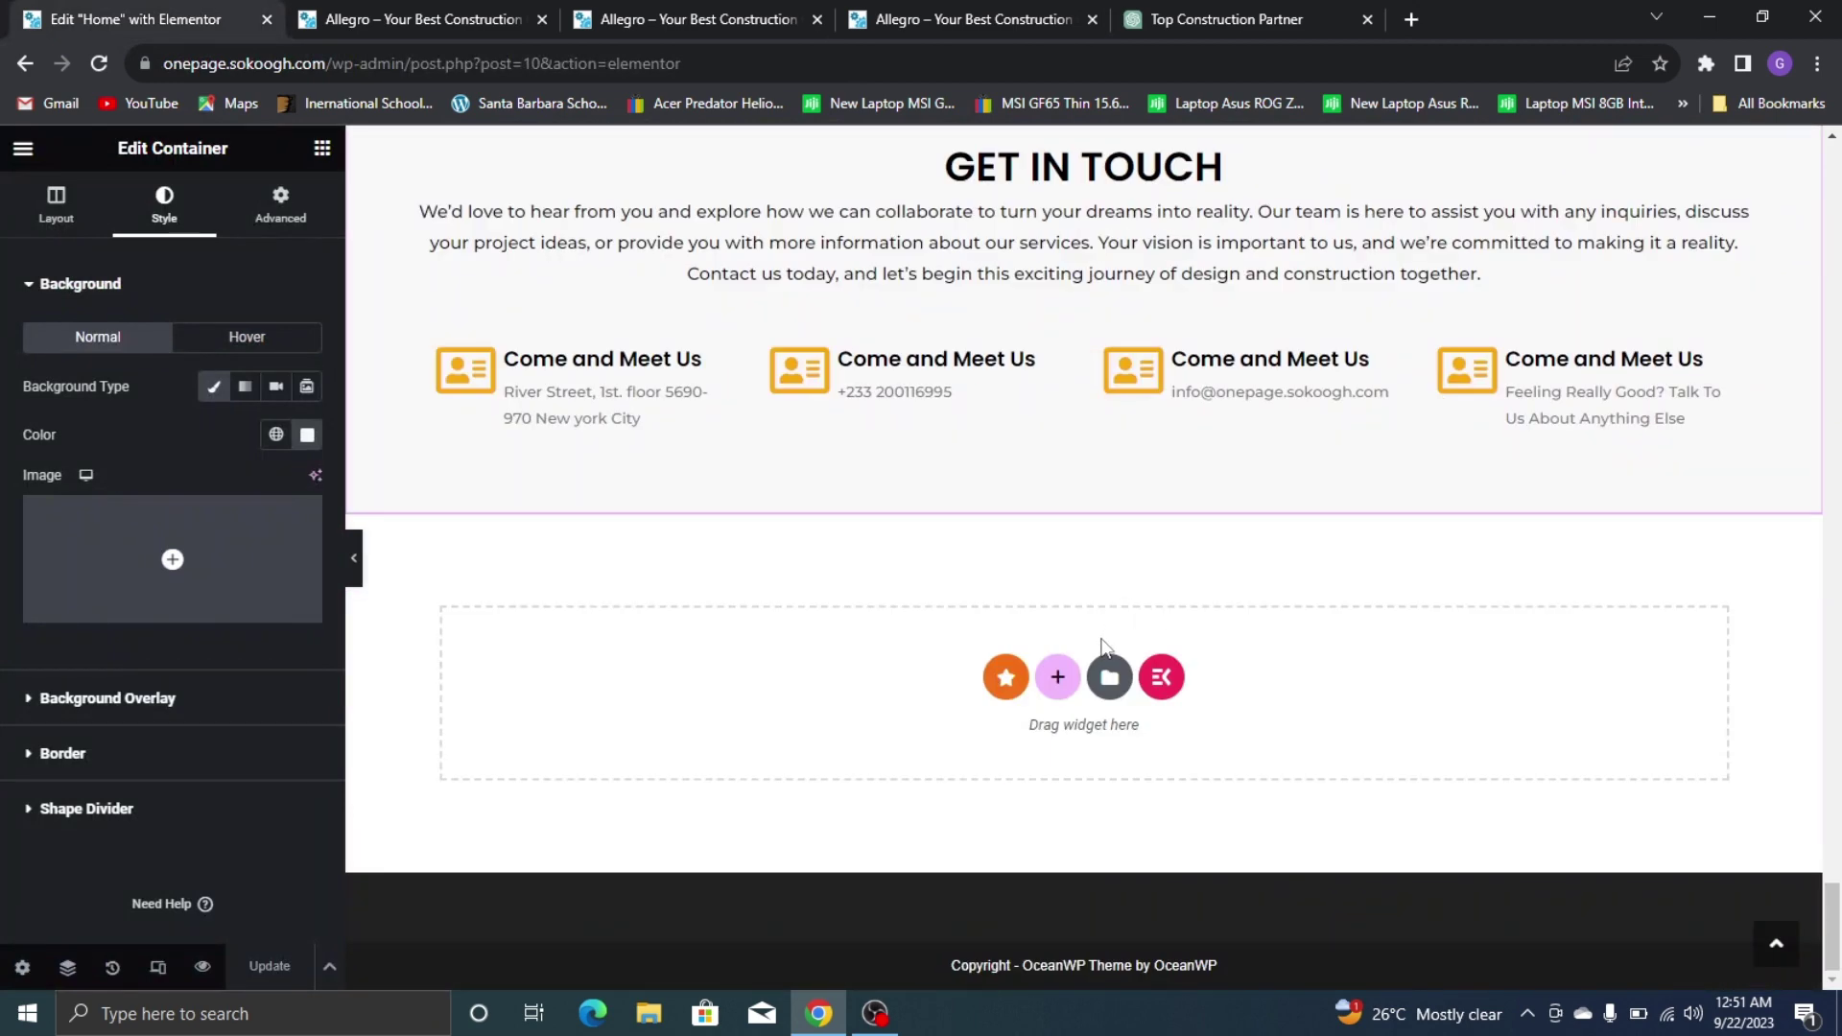
{"action": "left_click", "coordinate": [432, 19]}
{"action": "left_click", "coordinate": [695, 11]}
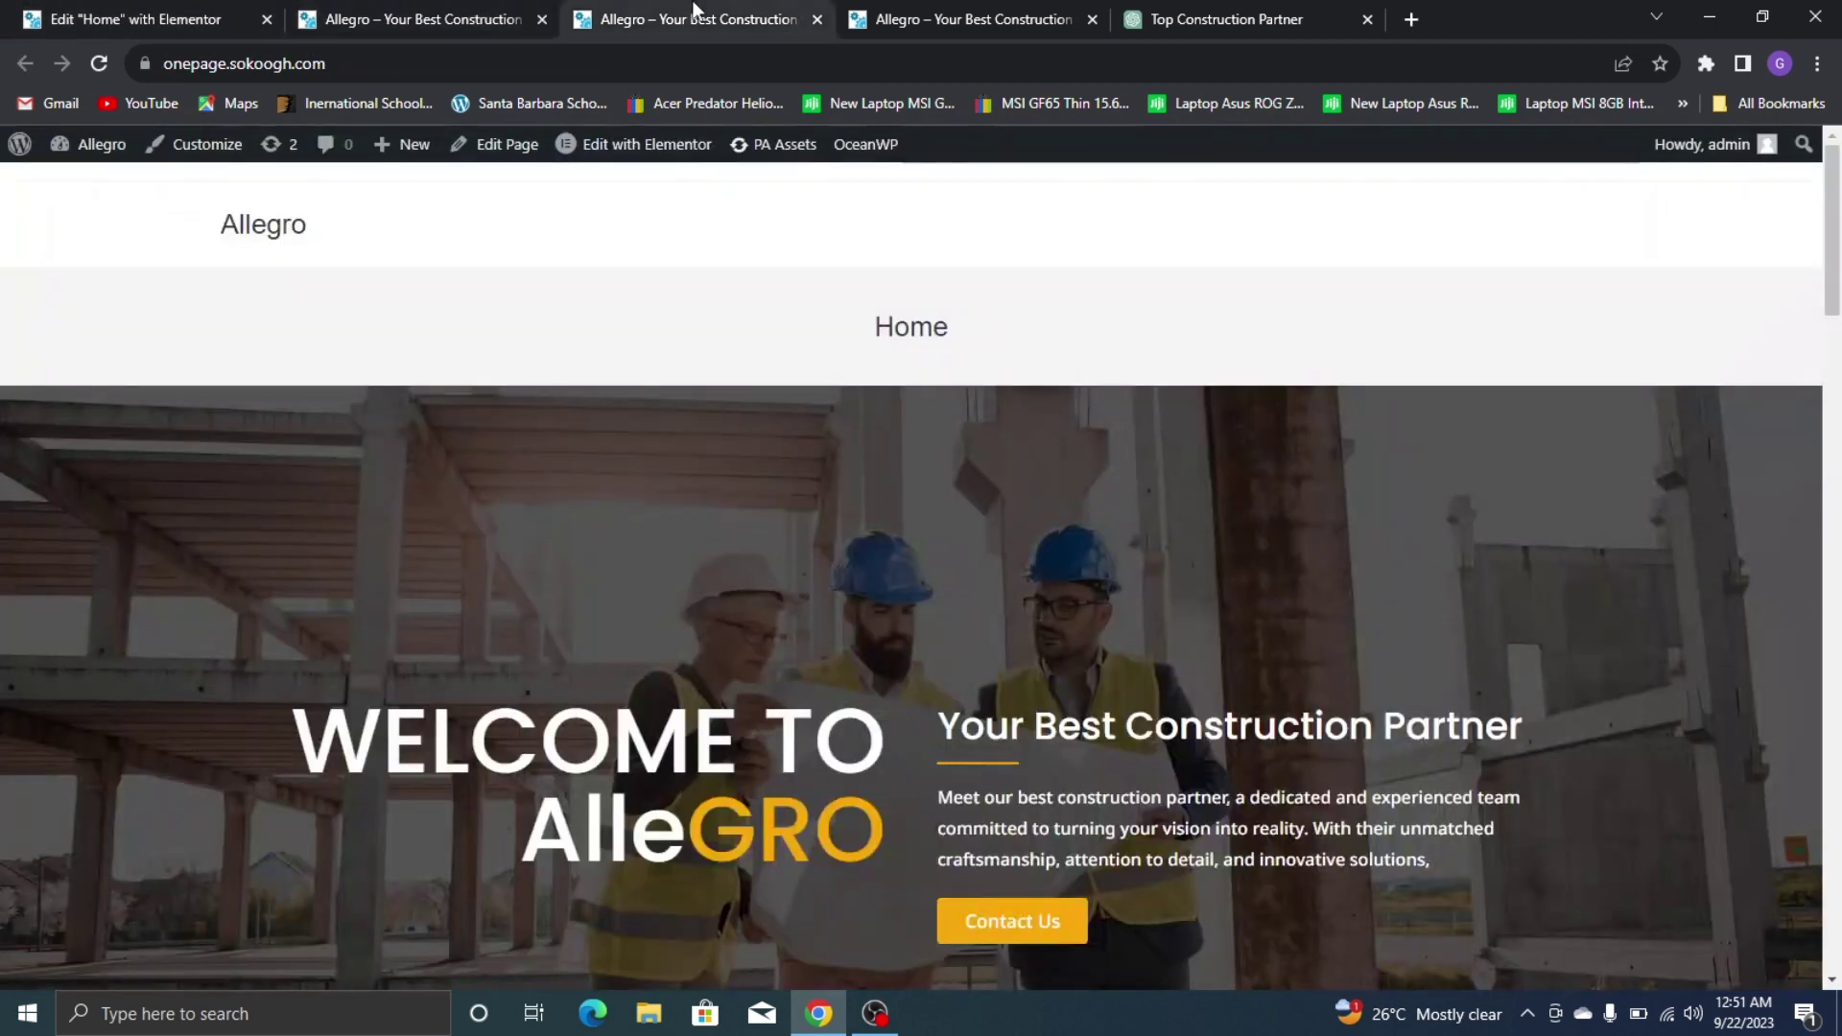
{"action": "left_click", "coordinate": [896, 11]}
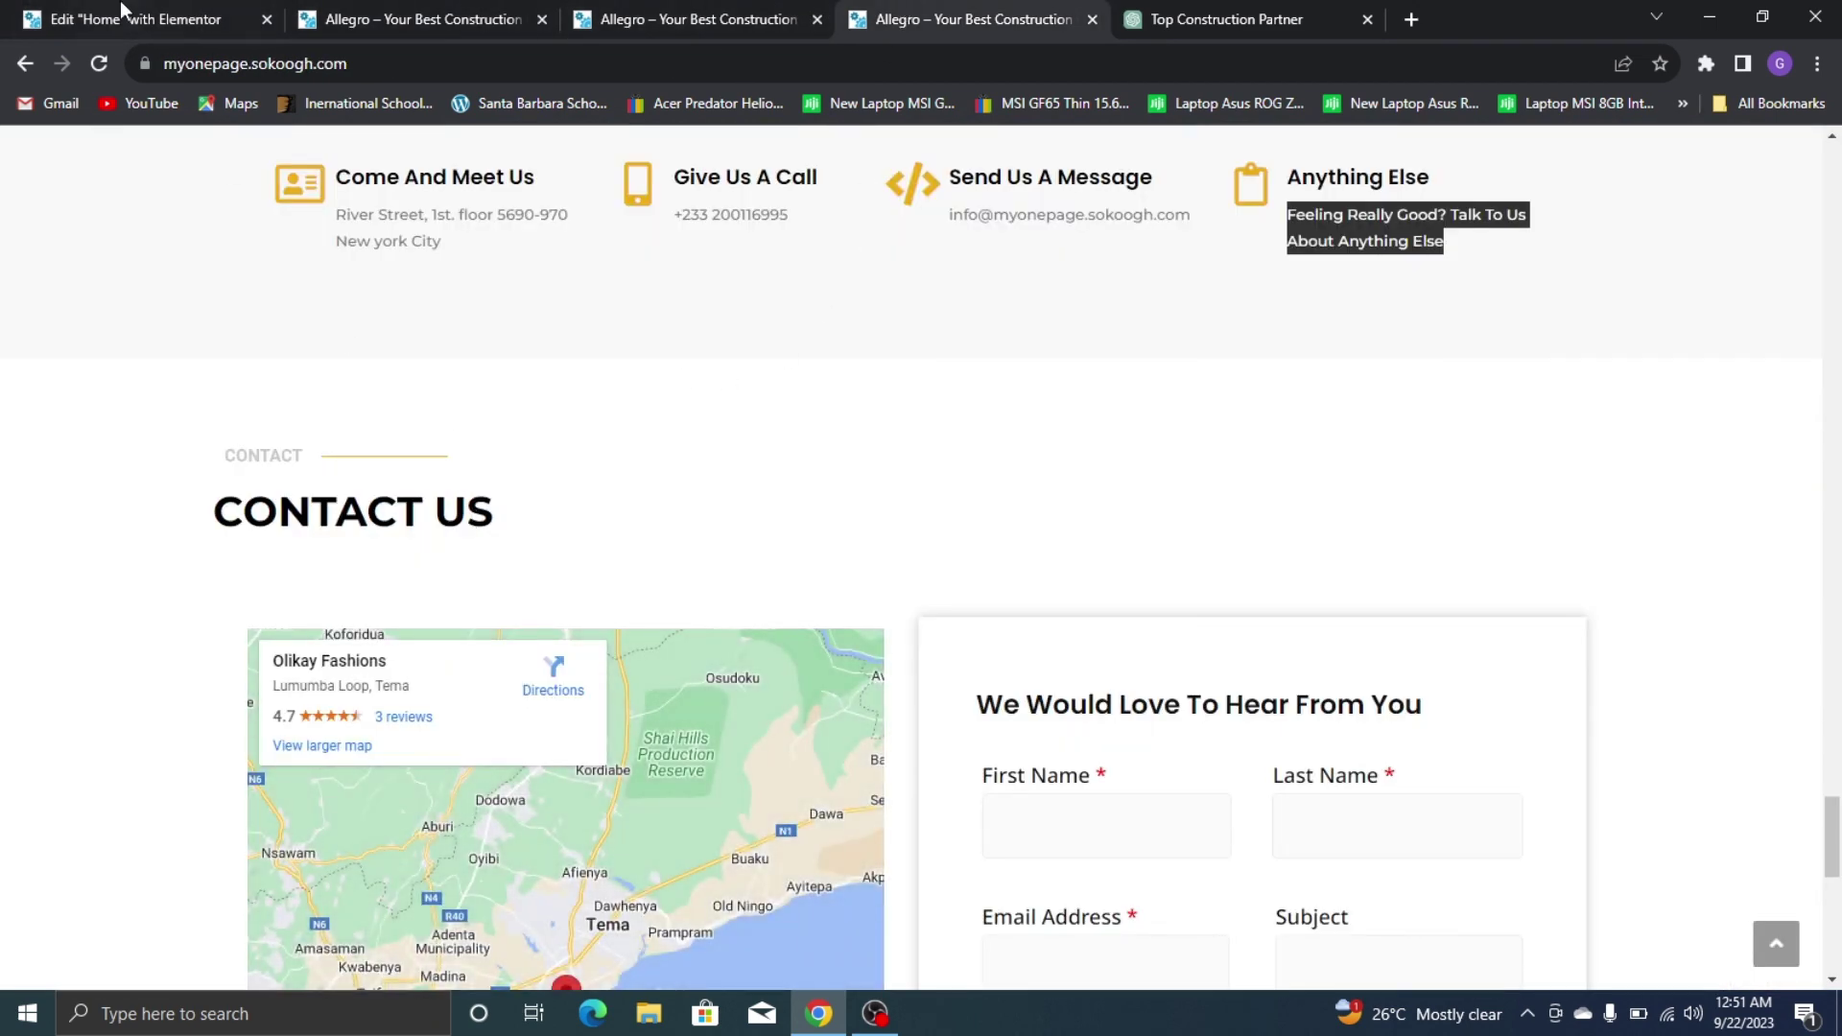
{"action": "left_click", "coordinate": [125, 12]}
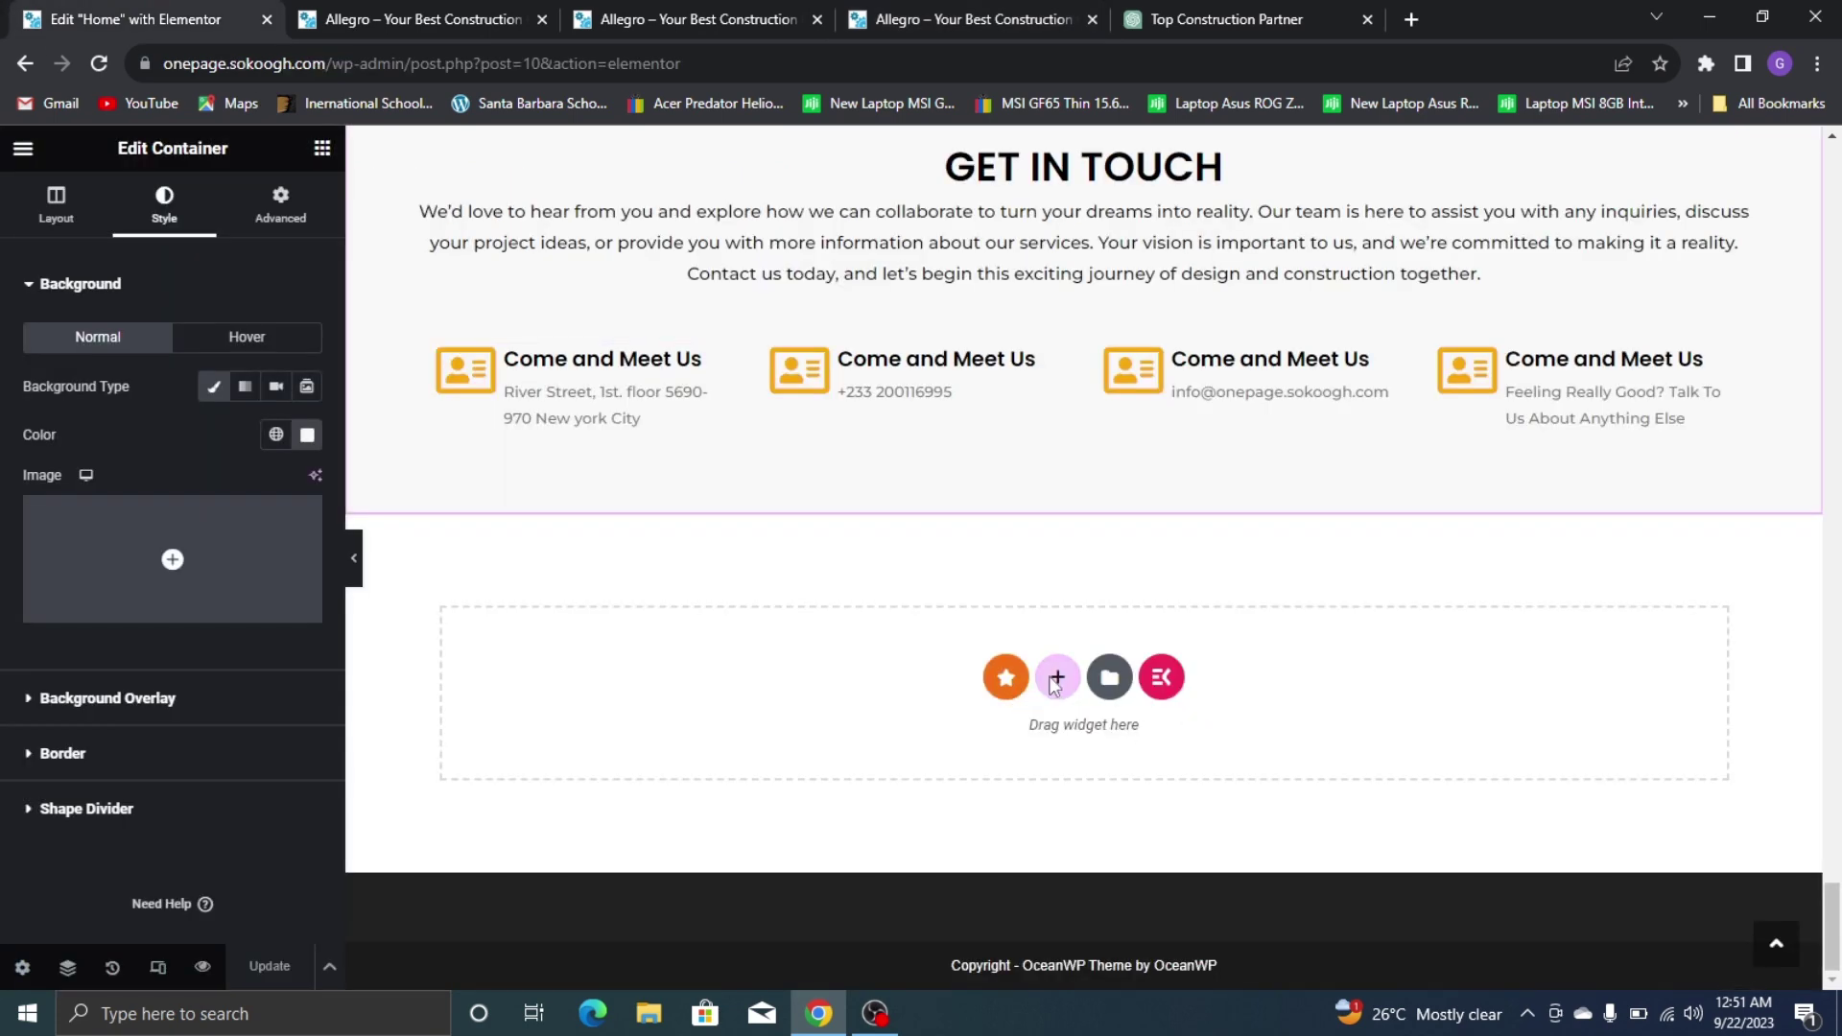
Add a new single-column container below the GET IN TOUCH section
{"action": "left_click", "coordinate": [1057, 676]}
{"action": "left_click", "coordinate": [783, 739]}
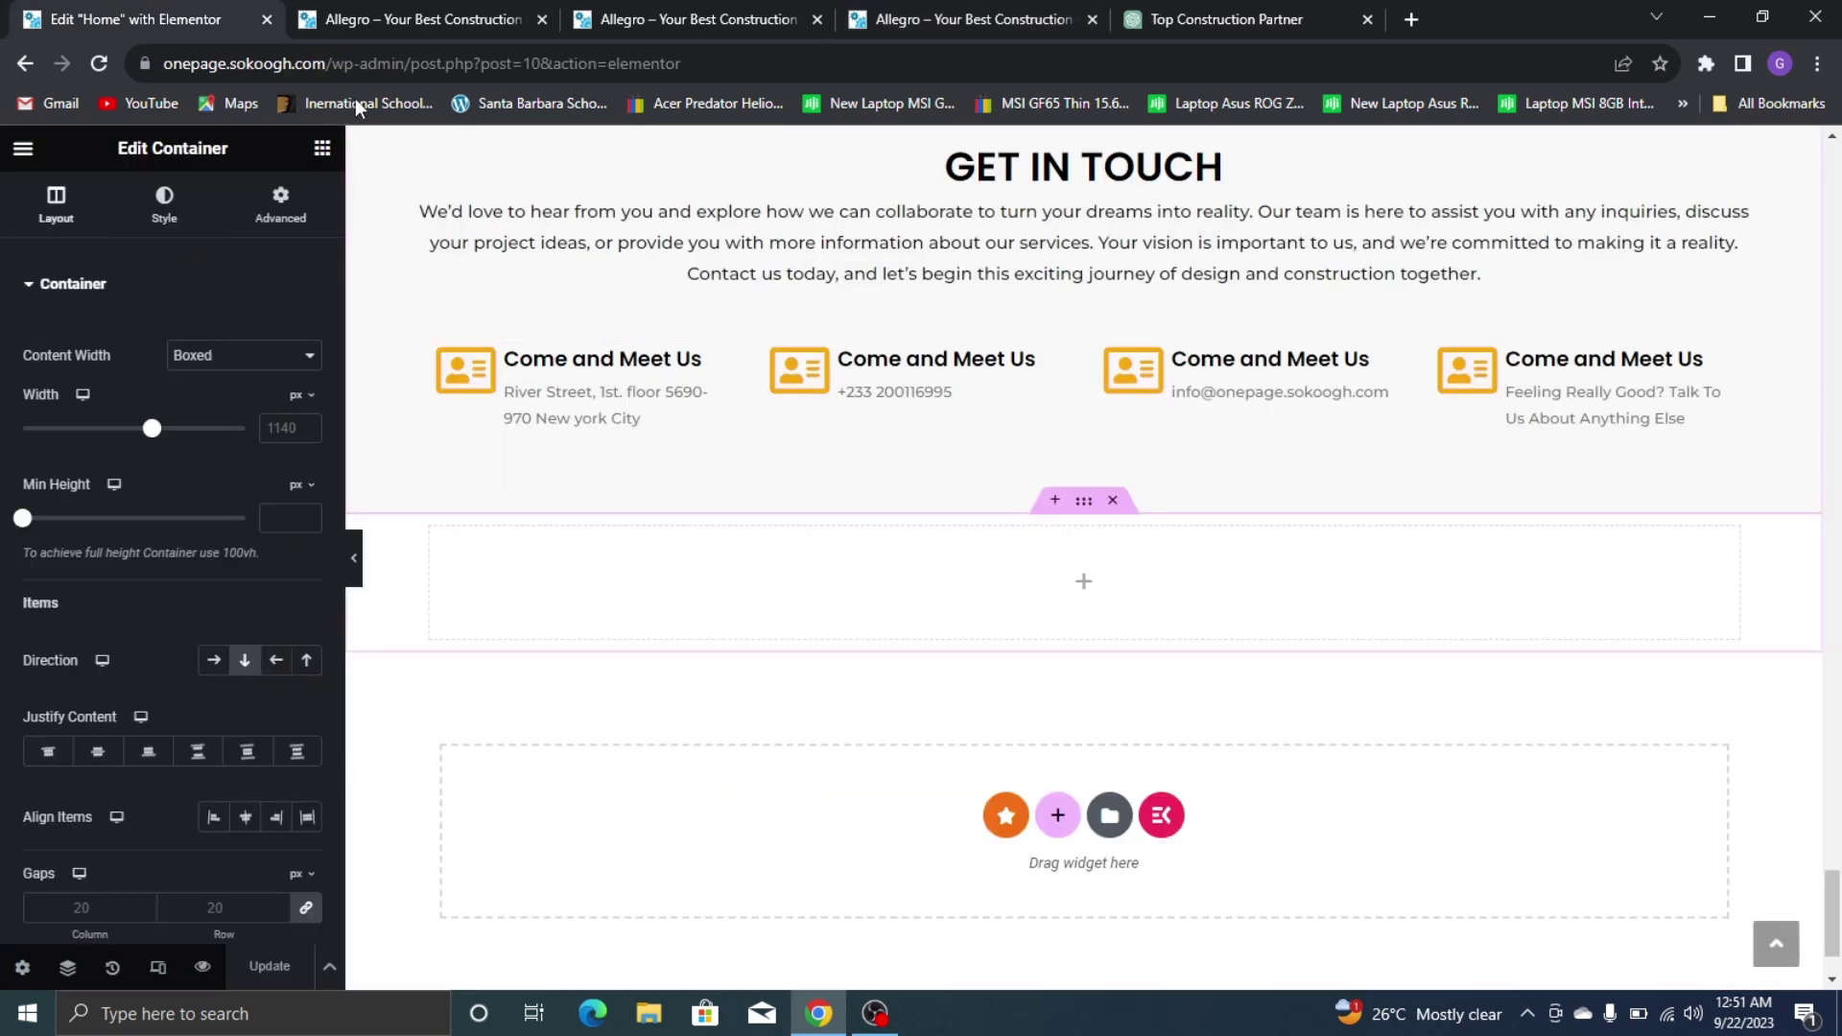
{"action": "left_click", "coordinate": [322, 148]}
{"action": "scroll", "coordinate": [604, 316], "scroll_direction": "up", "scroll_amount": 10}
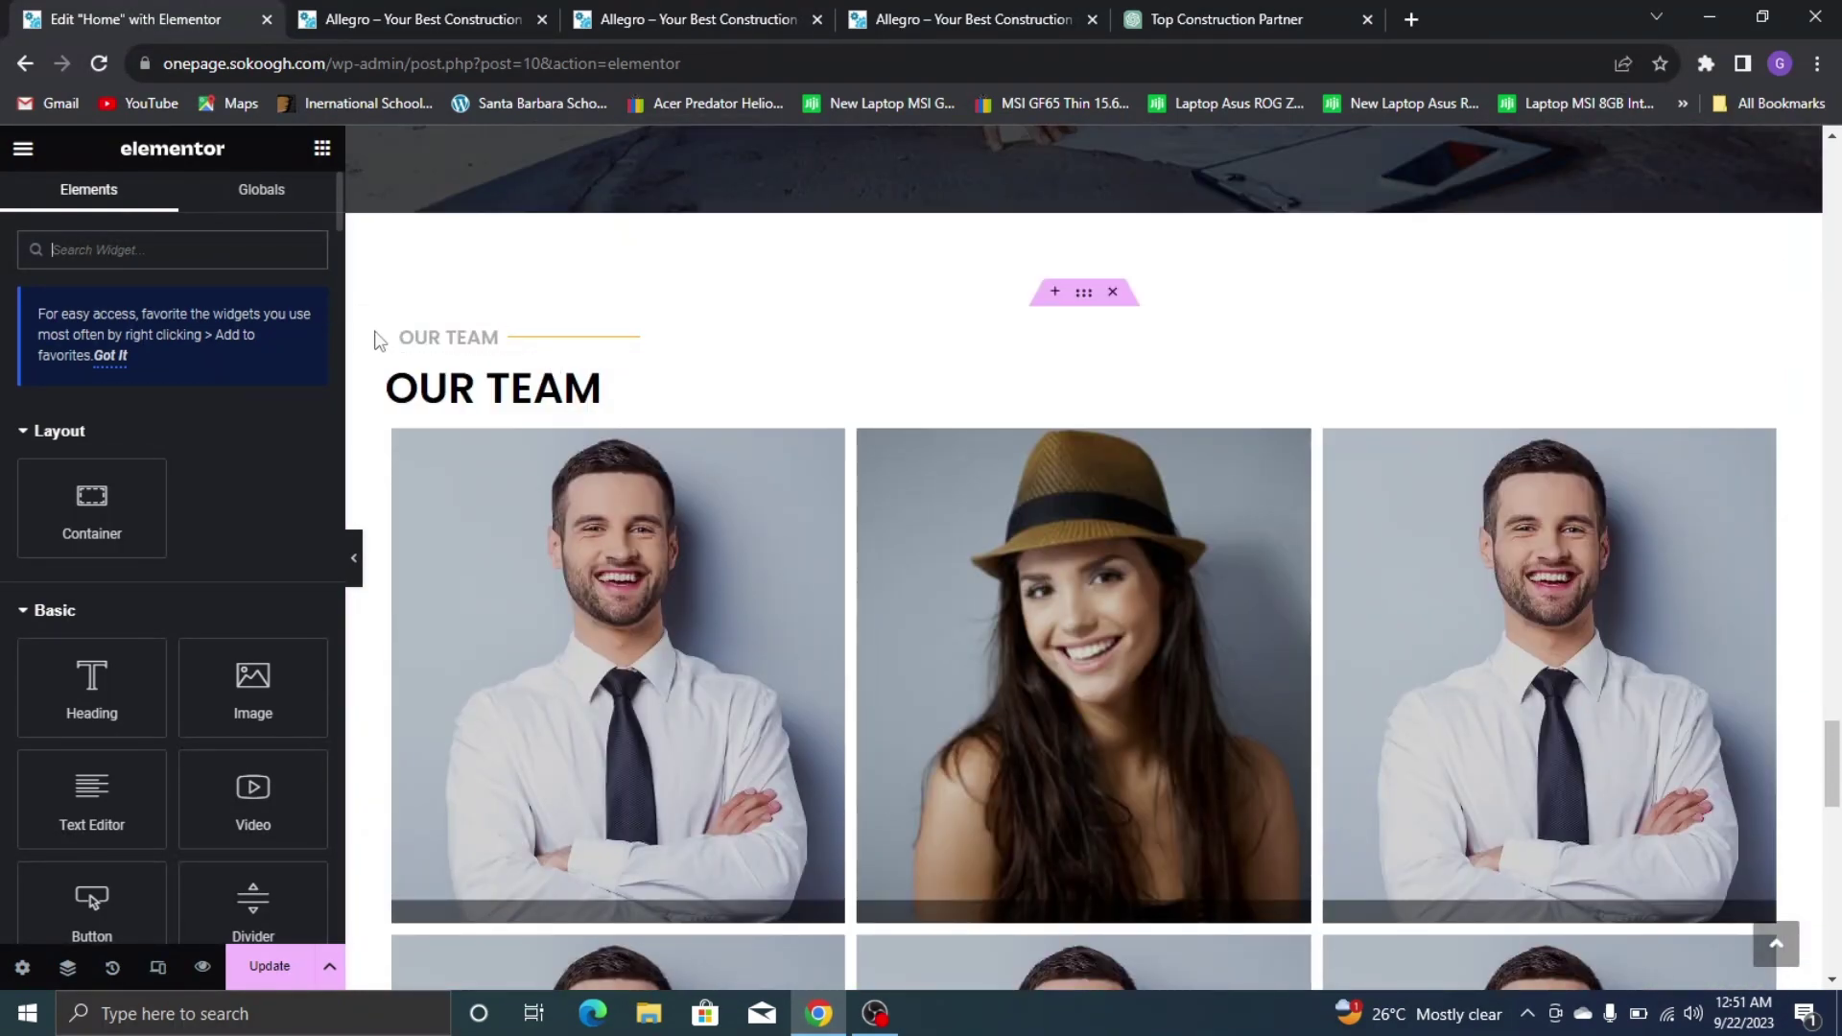
Copy the OUR TEAM heading container and paste it into the new container
{"action": "right_click", "coordinate": [401, 327]}
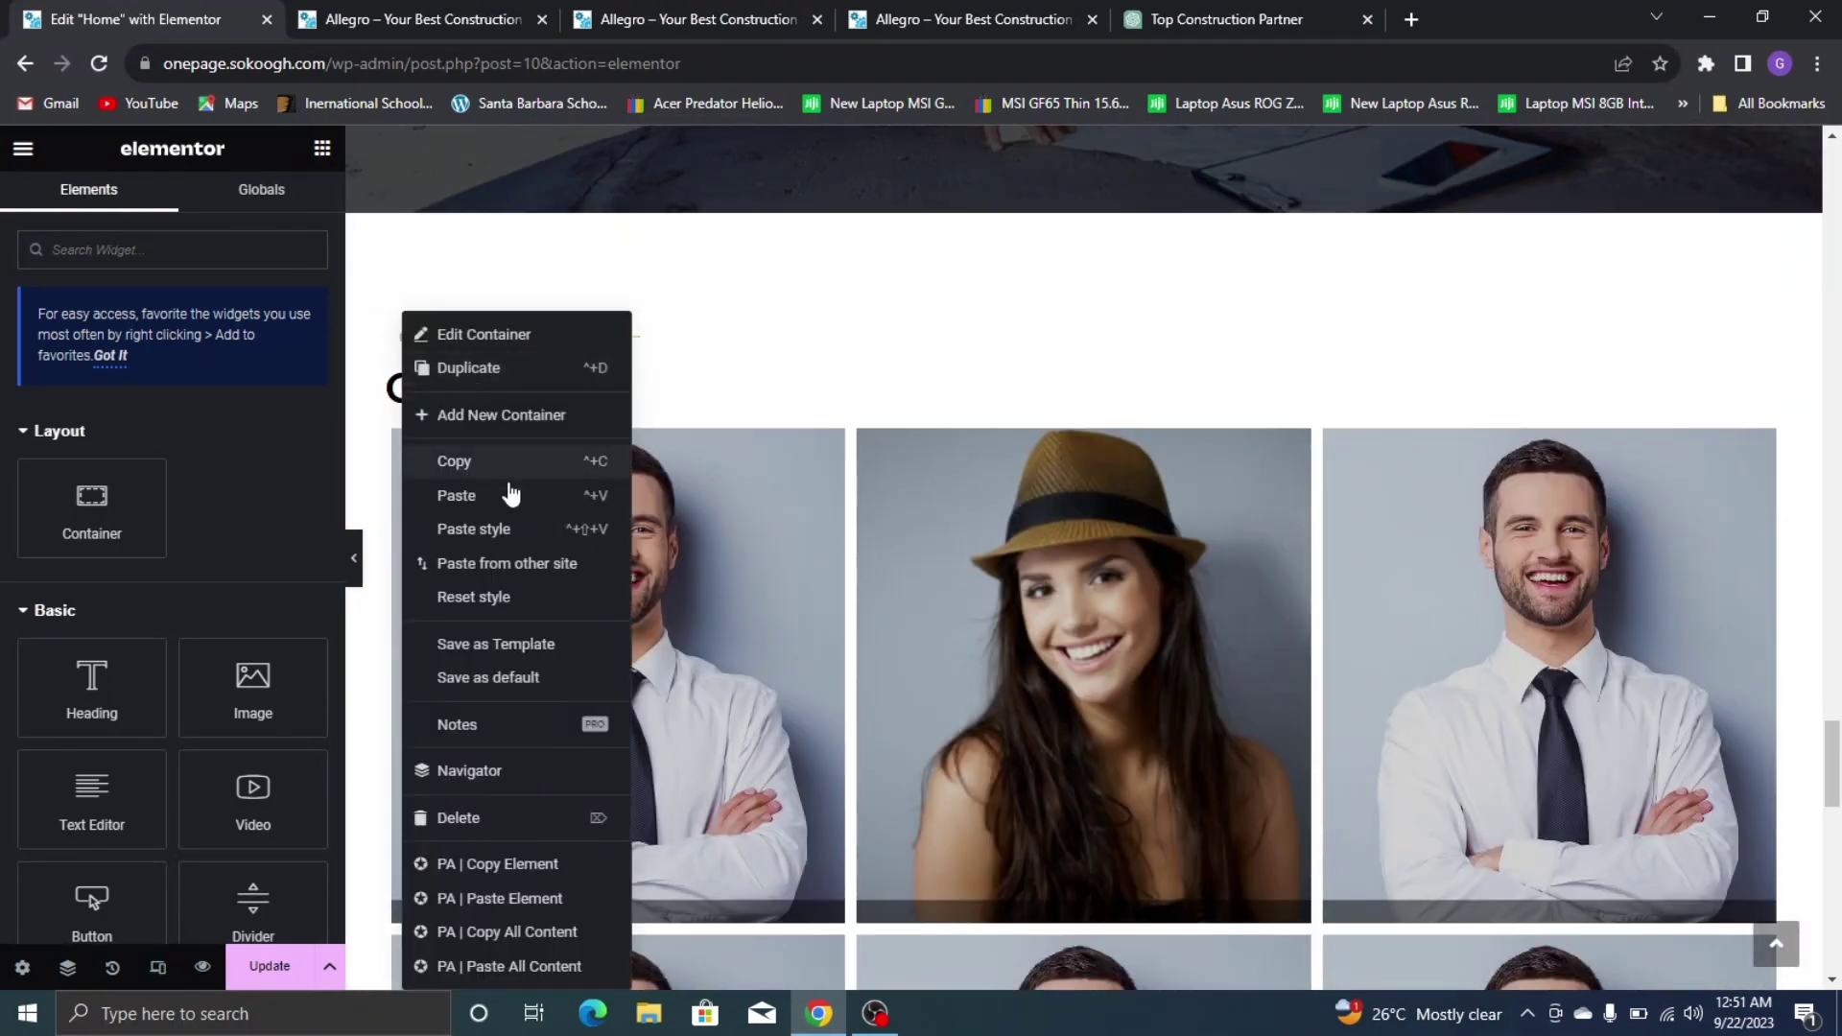
{"action": "left_click", "coordinate": [507, 495]}
{"action": "right_click", "coordinate": [721, 486]}
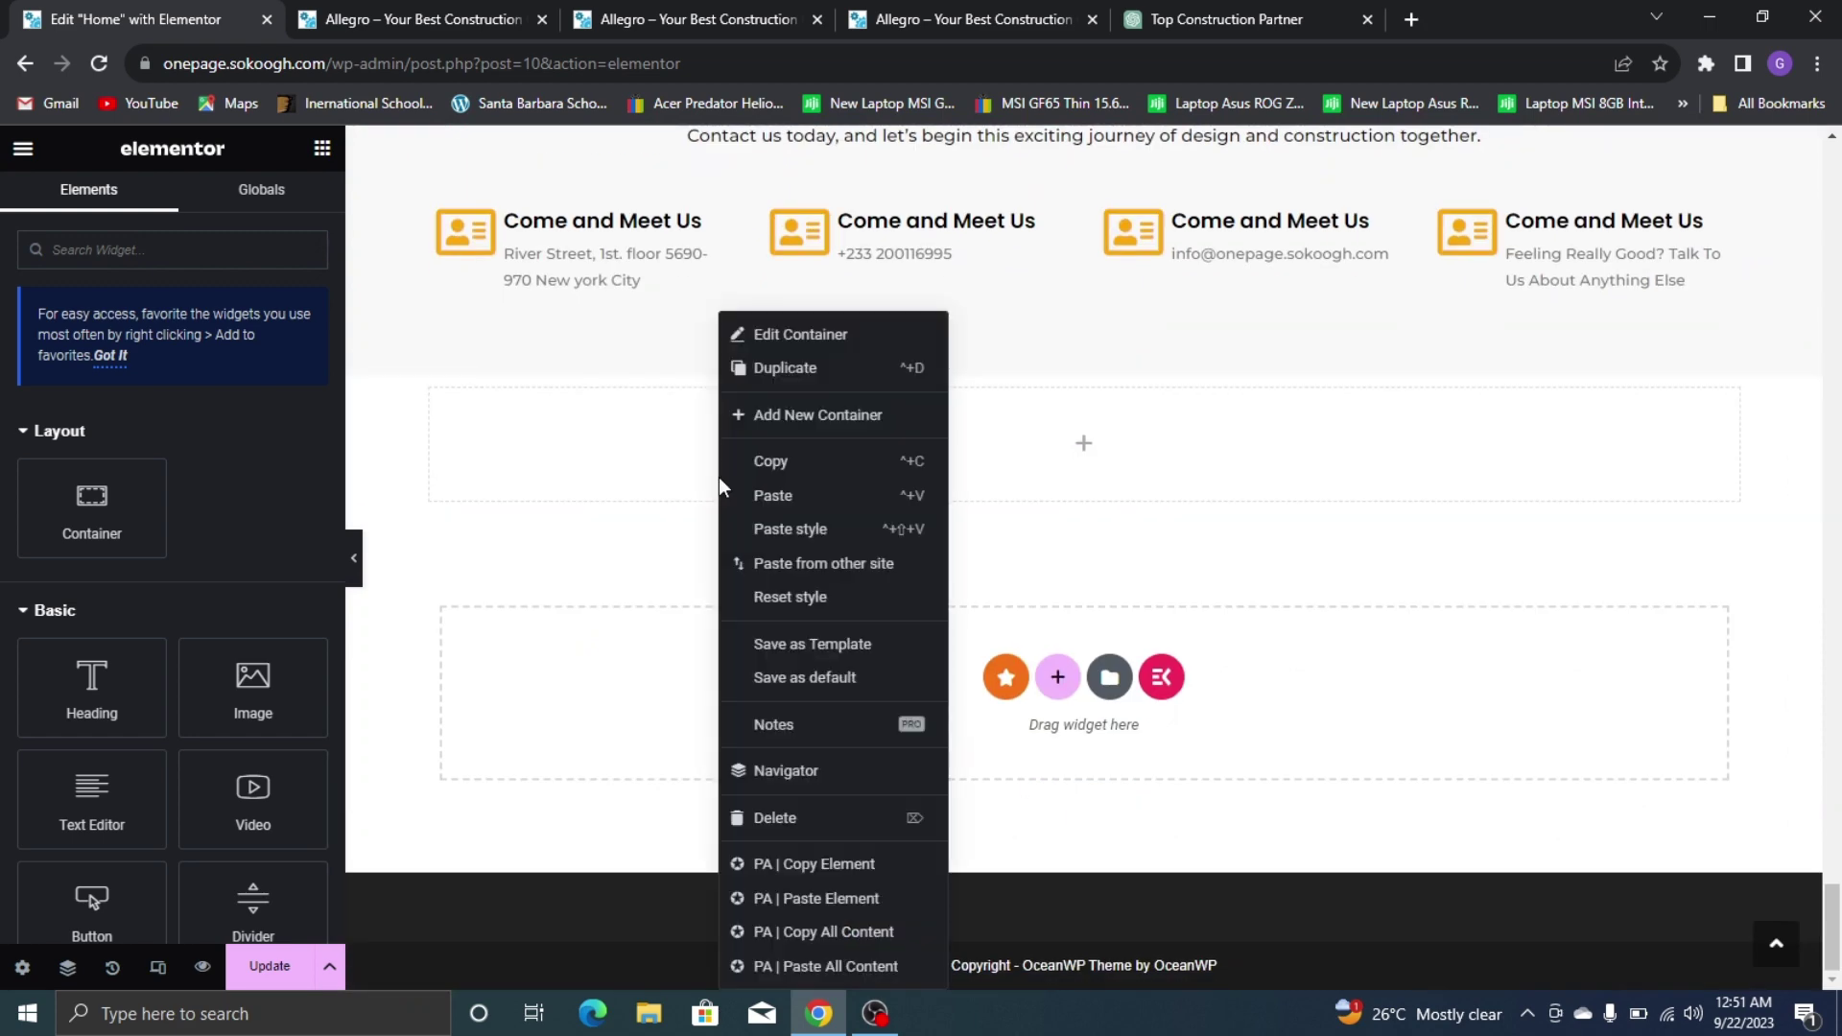
{"action": "left_click", "coordinate": [773, 495]}
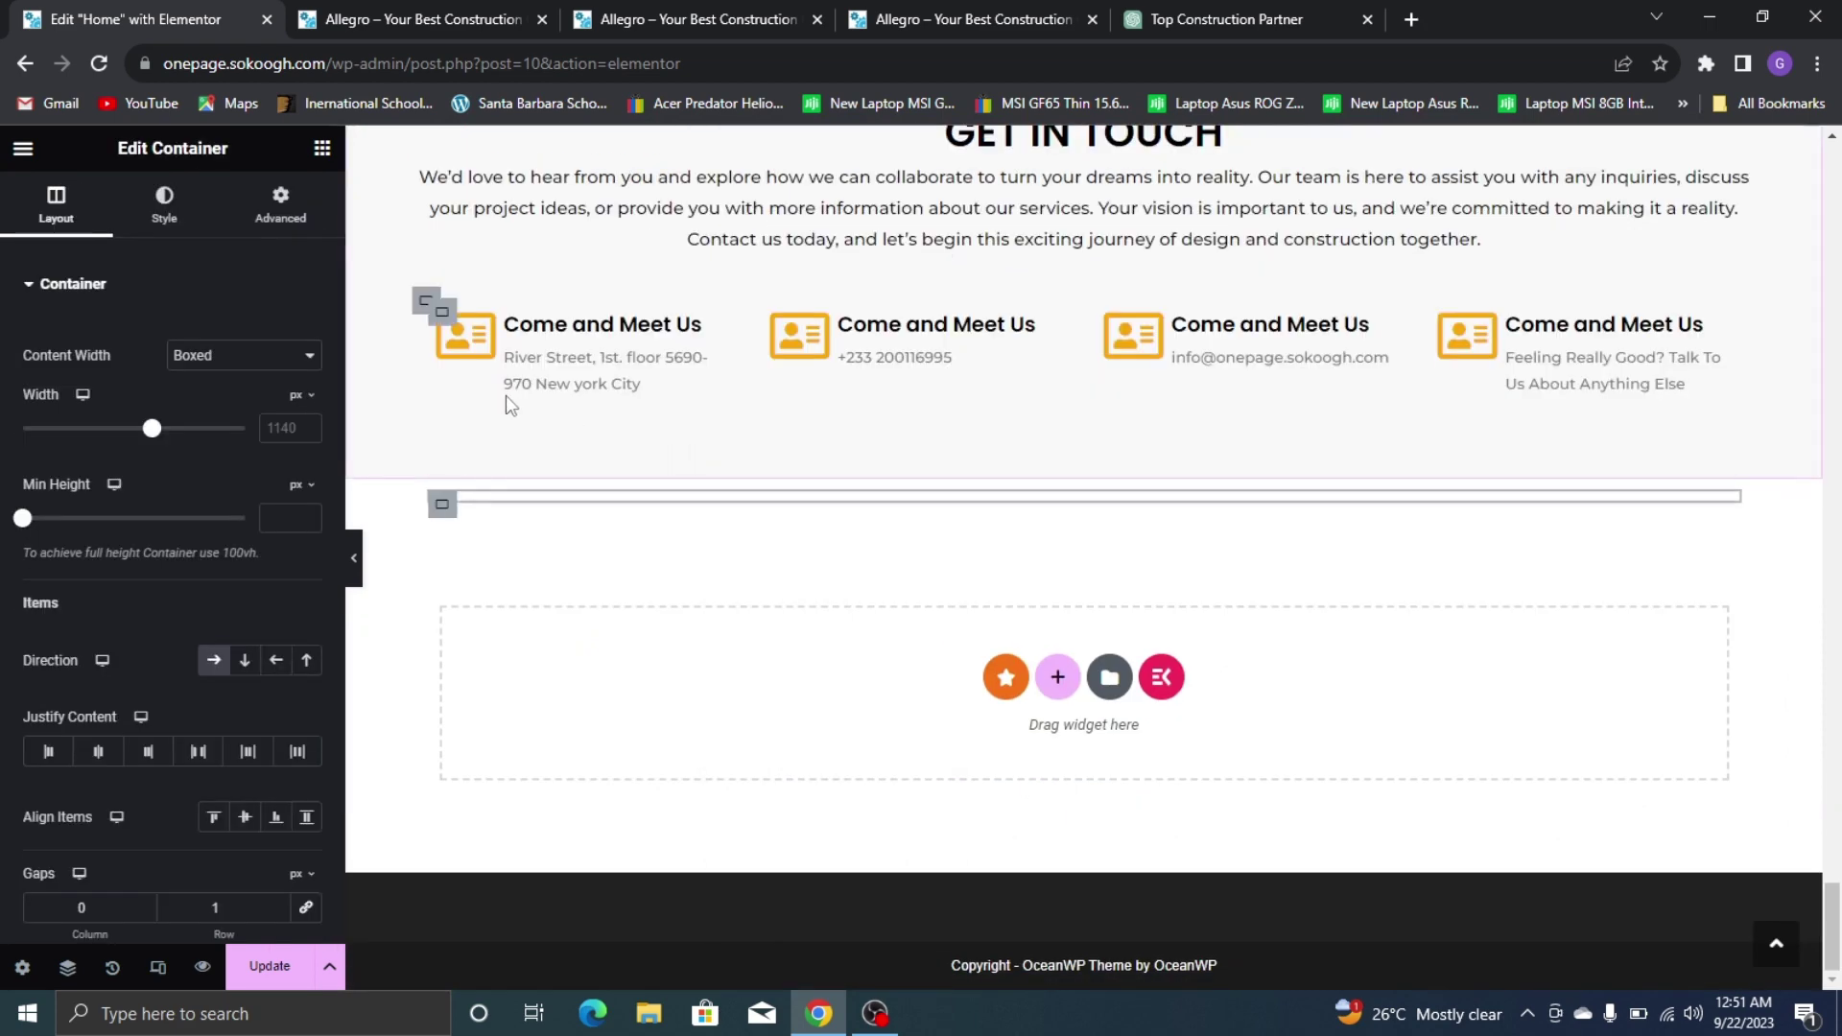
Change the pasted heading's title to CONTACT, checking it against the reference site
{"action": "left_click", "coordinate": [509, 489]}
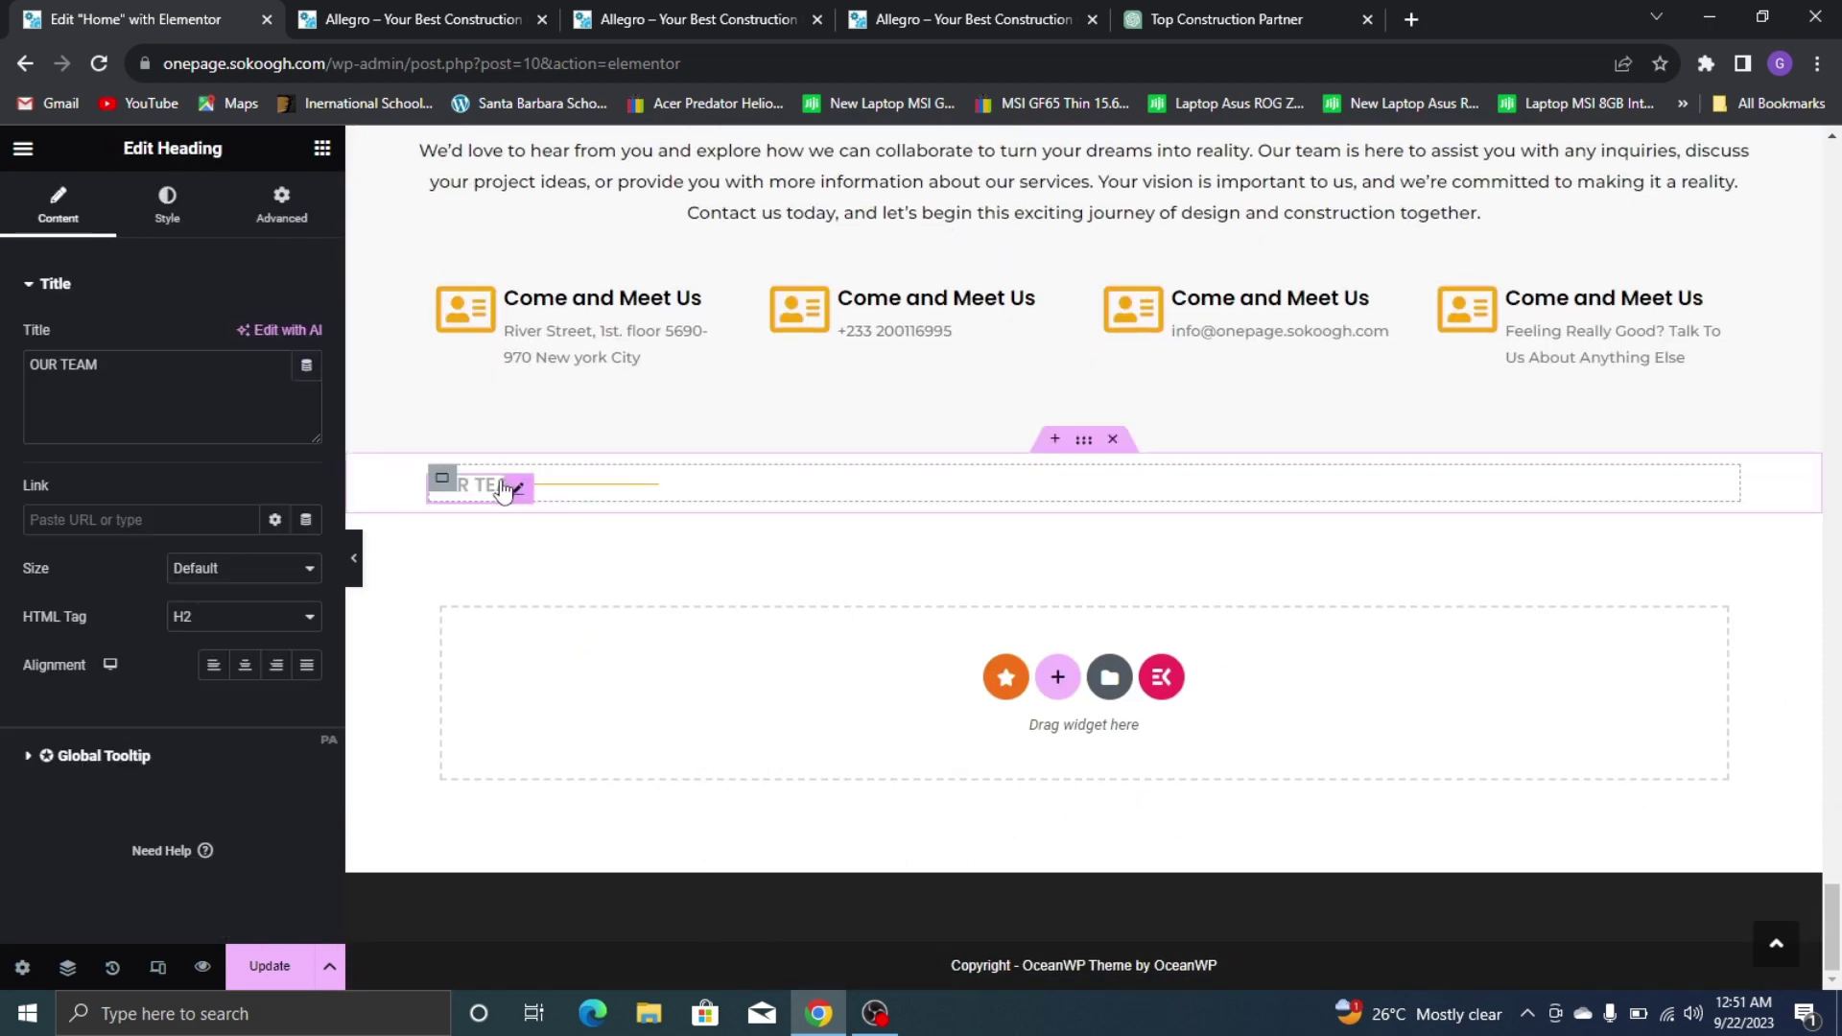
{"action": "triple_click", "coordinate": [236, 437]}
{"action": "type", "text": "OOn"}
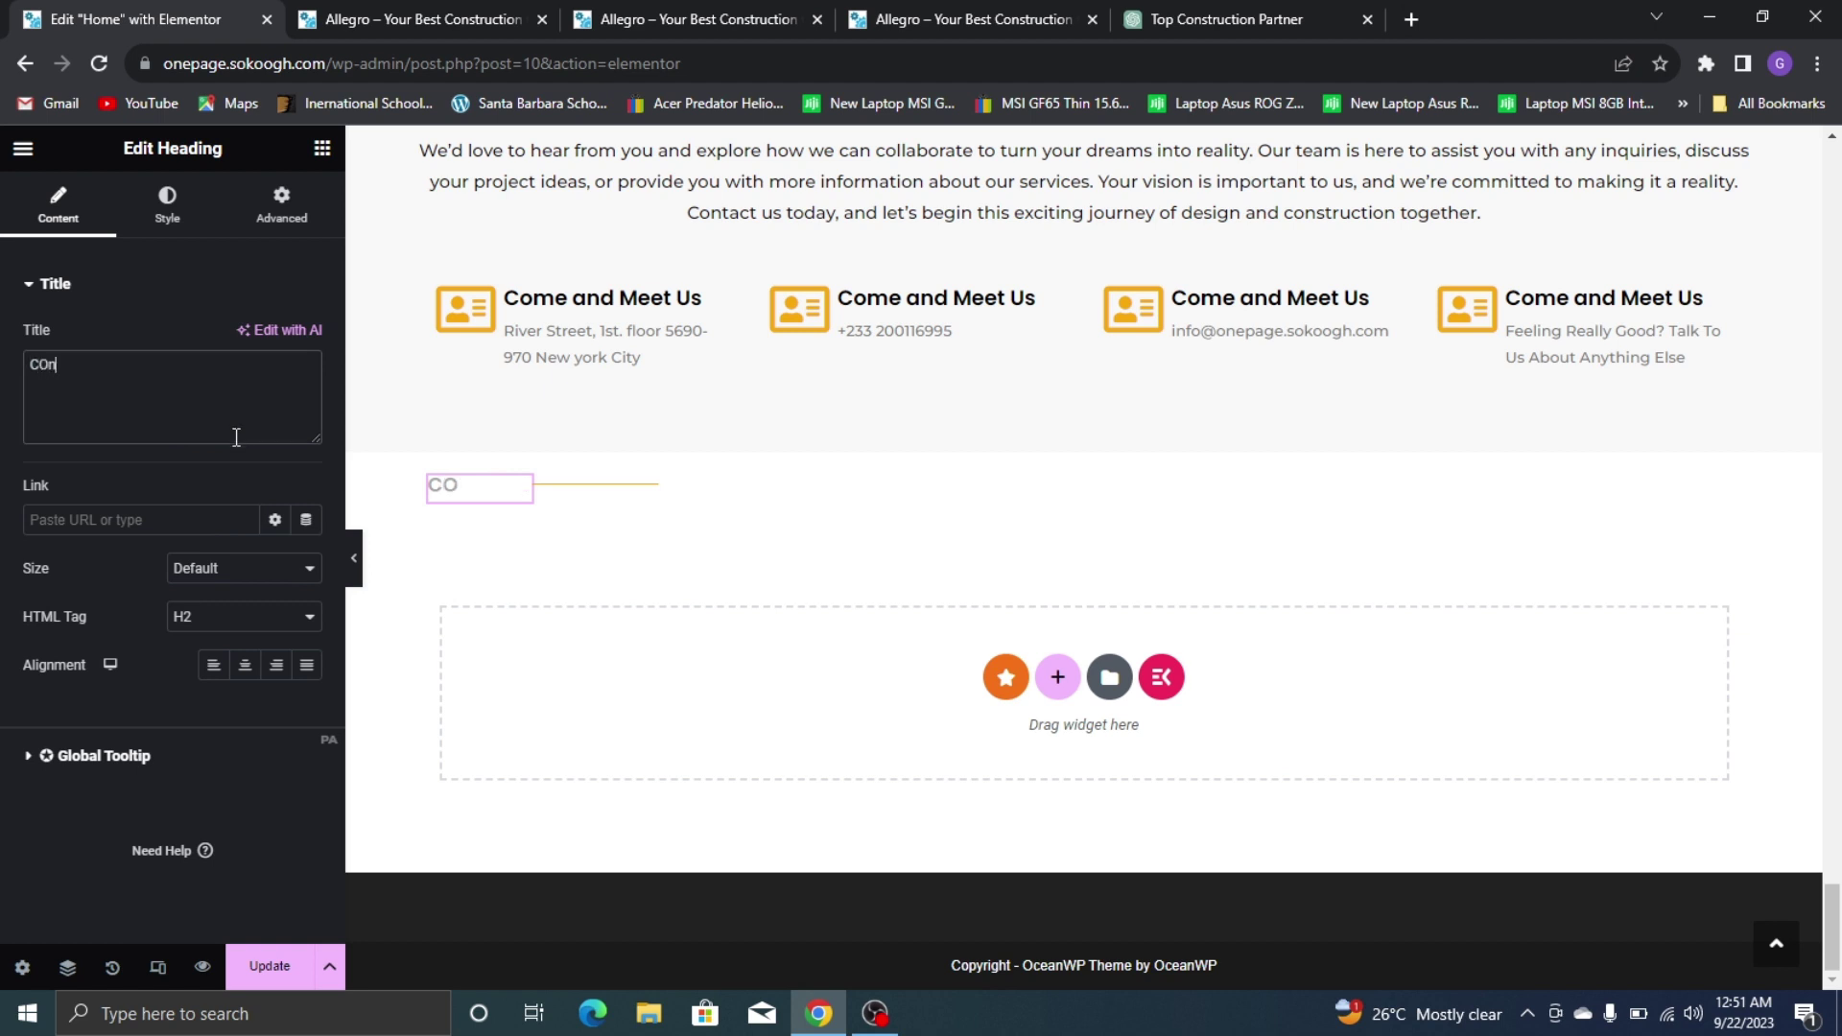
{"action": "type", "text": "tact"}
{"action": "triple_click", "coordinate": [236, 437]}
{"action": "type", "text": "CT"}
{"action": "left_click", "coordinate": [1072, 12]}
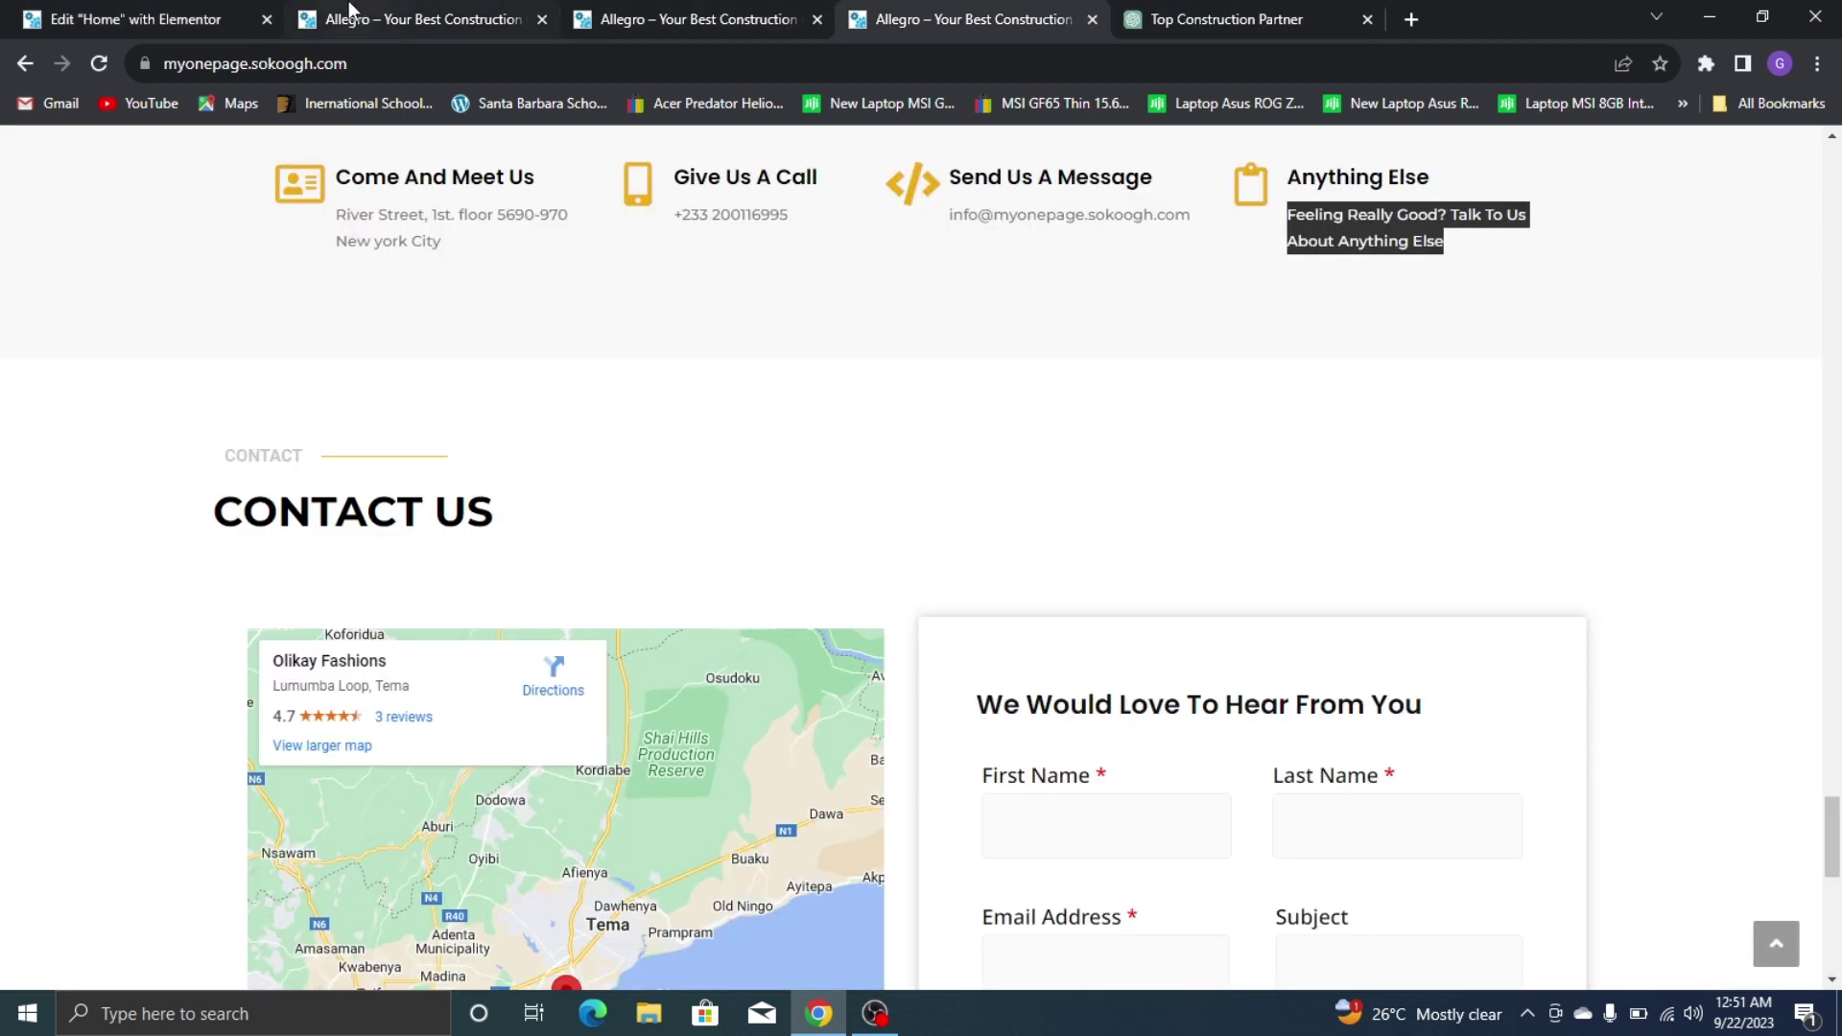
{"action": "left_click", "coordinate": [5, 10]}
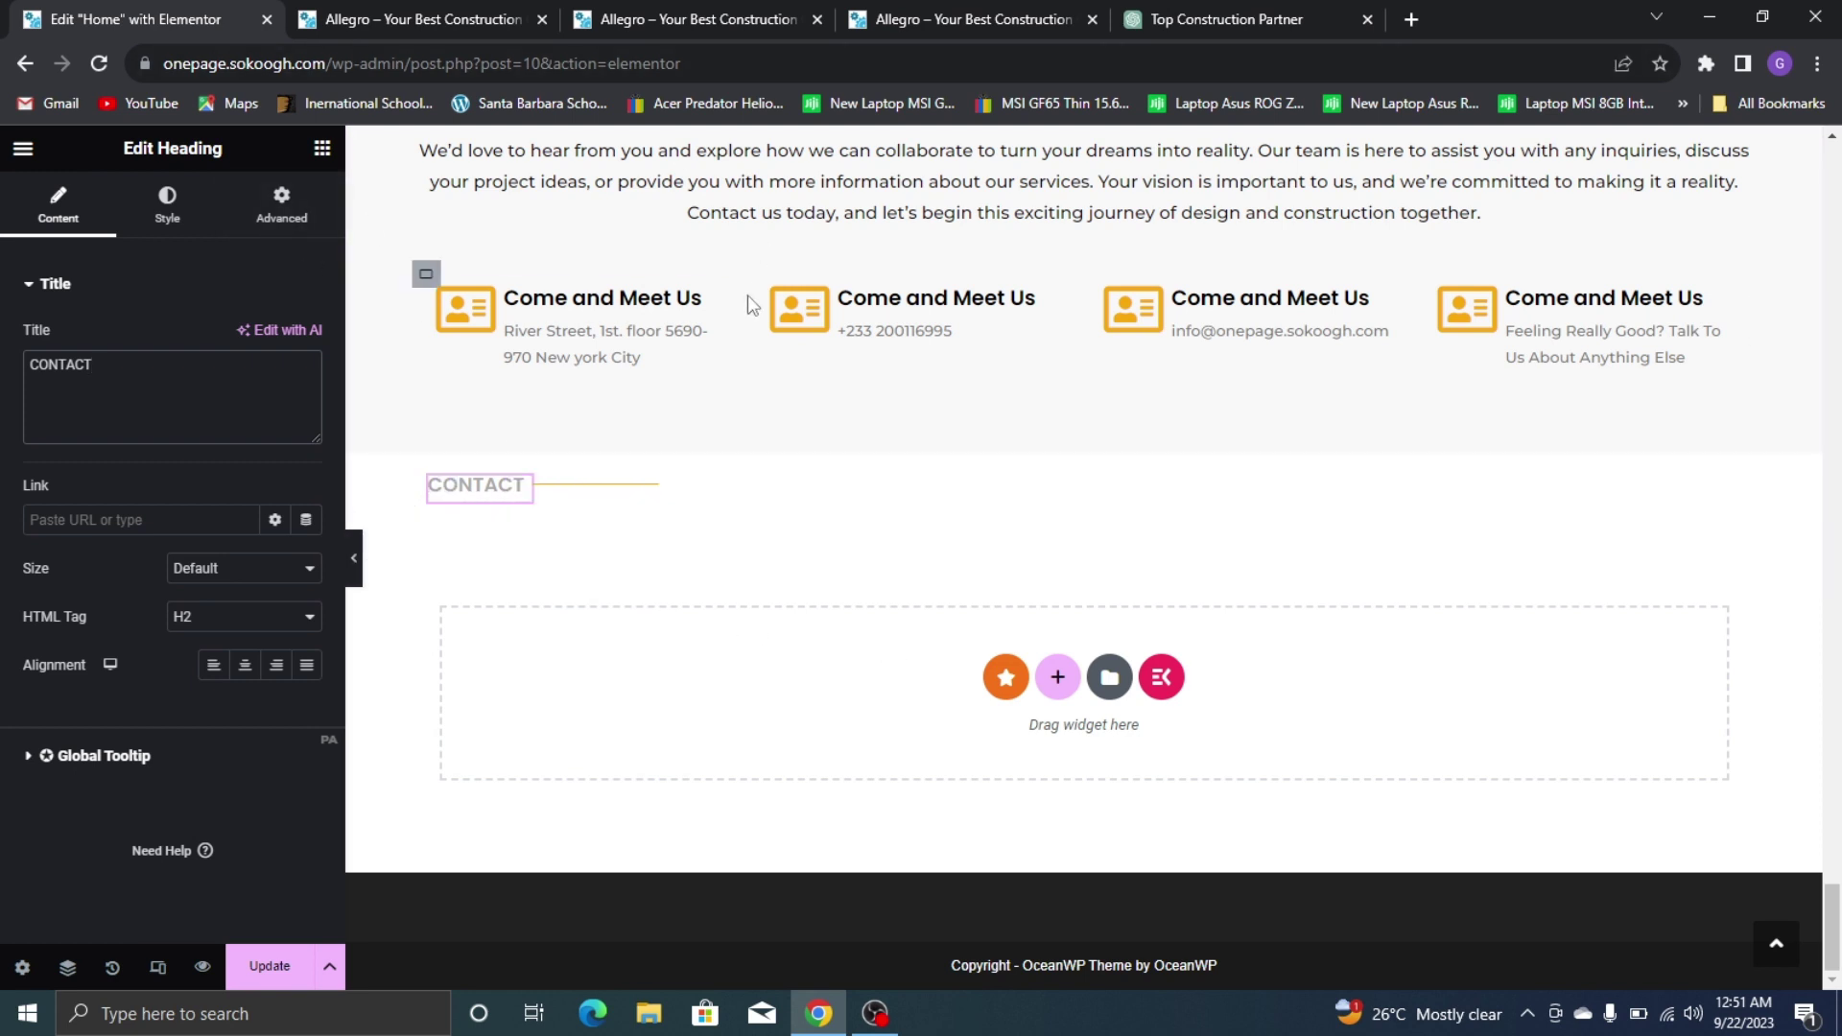
Copy the OUR TEAM heading and paste it into the Contact section
{"action": "scroll", "coordinate": [734, 288], "scroll_direction": "up", "scroll_amount": 8}
{"action": "scroll", "coordinate": [720, 280], "scroll_direction": "up", "scroll_amount": 10}
{"action": "scroll", "coordinate": [624, 266], "scroll_direction": "down", "scroll_amount": 6}
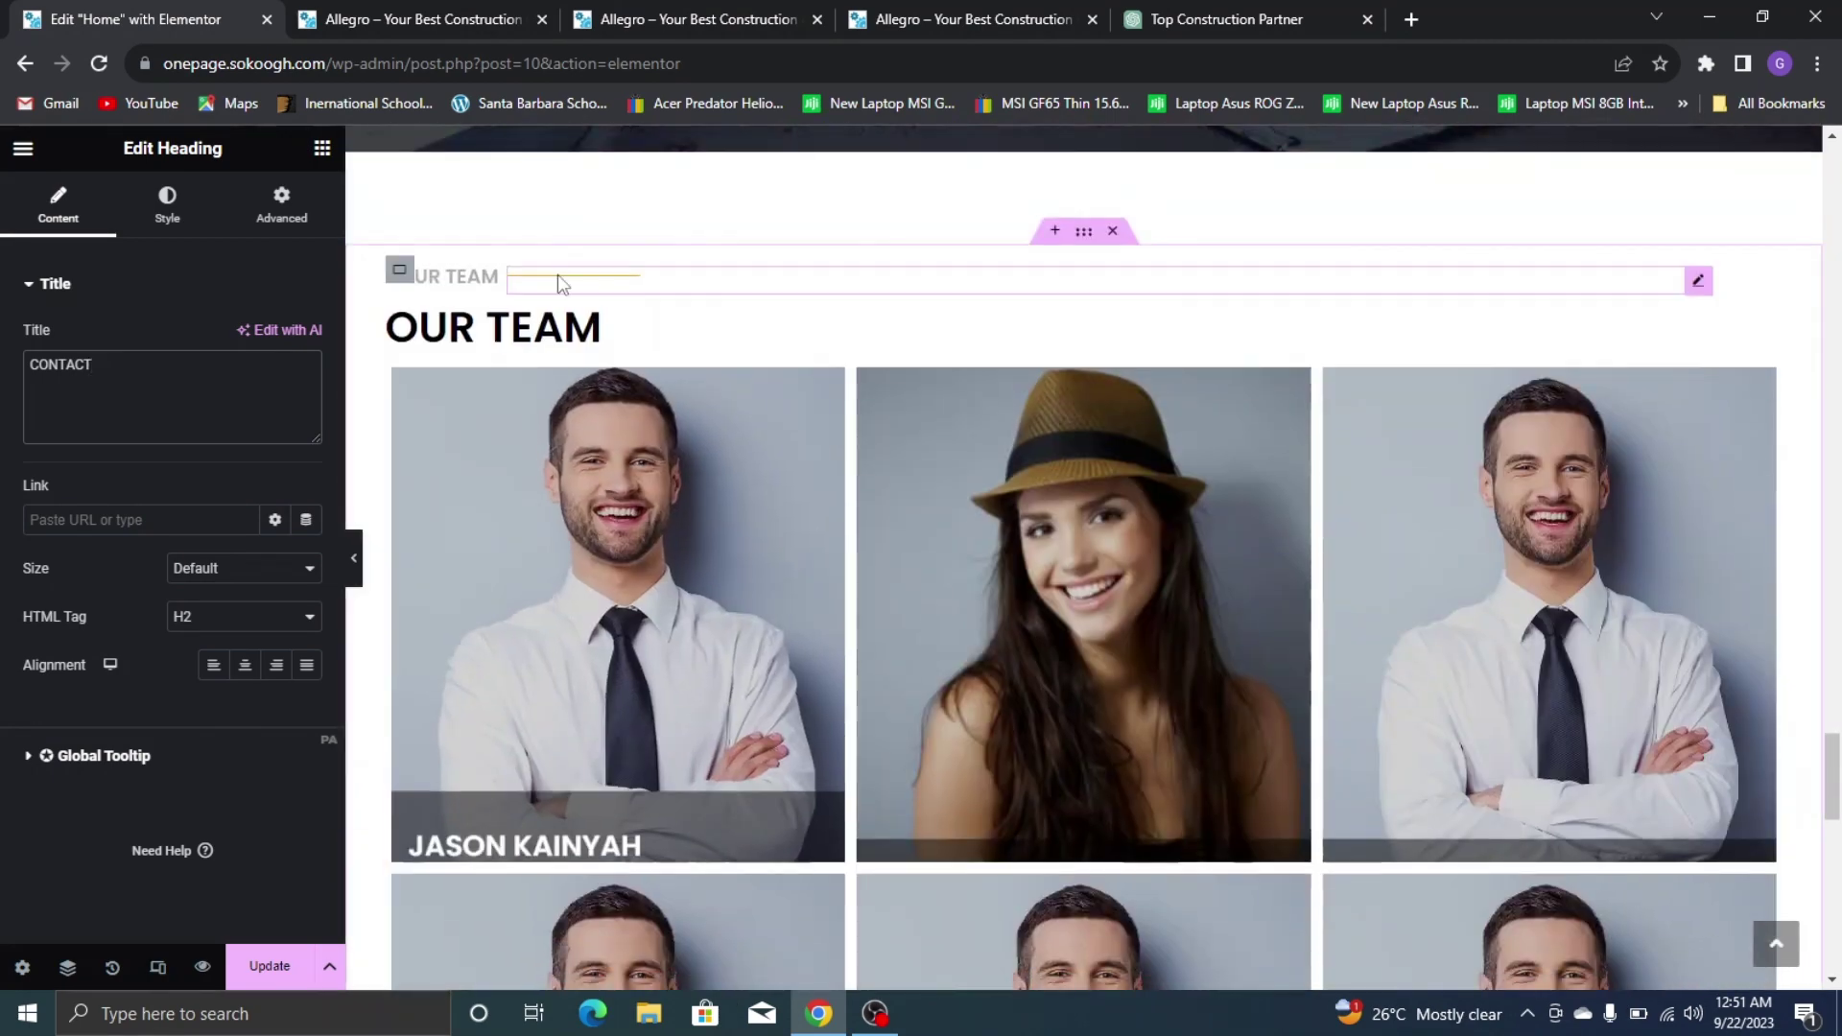
{"action": "right_click", "coordinate": [549, 341]}
{"action": "left_click", "coordinate": [628, 439]}
{"action": "scroll", "coordinate": [628, 460], "scroll_direction": "down", "scroll_amount": 10}
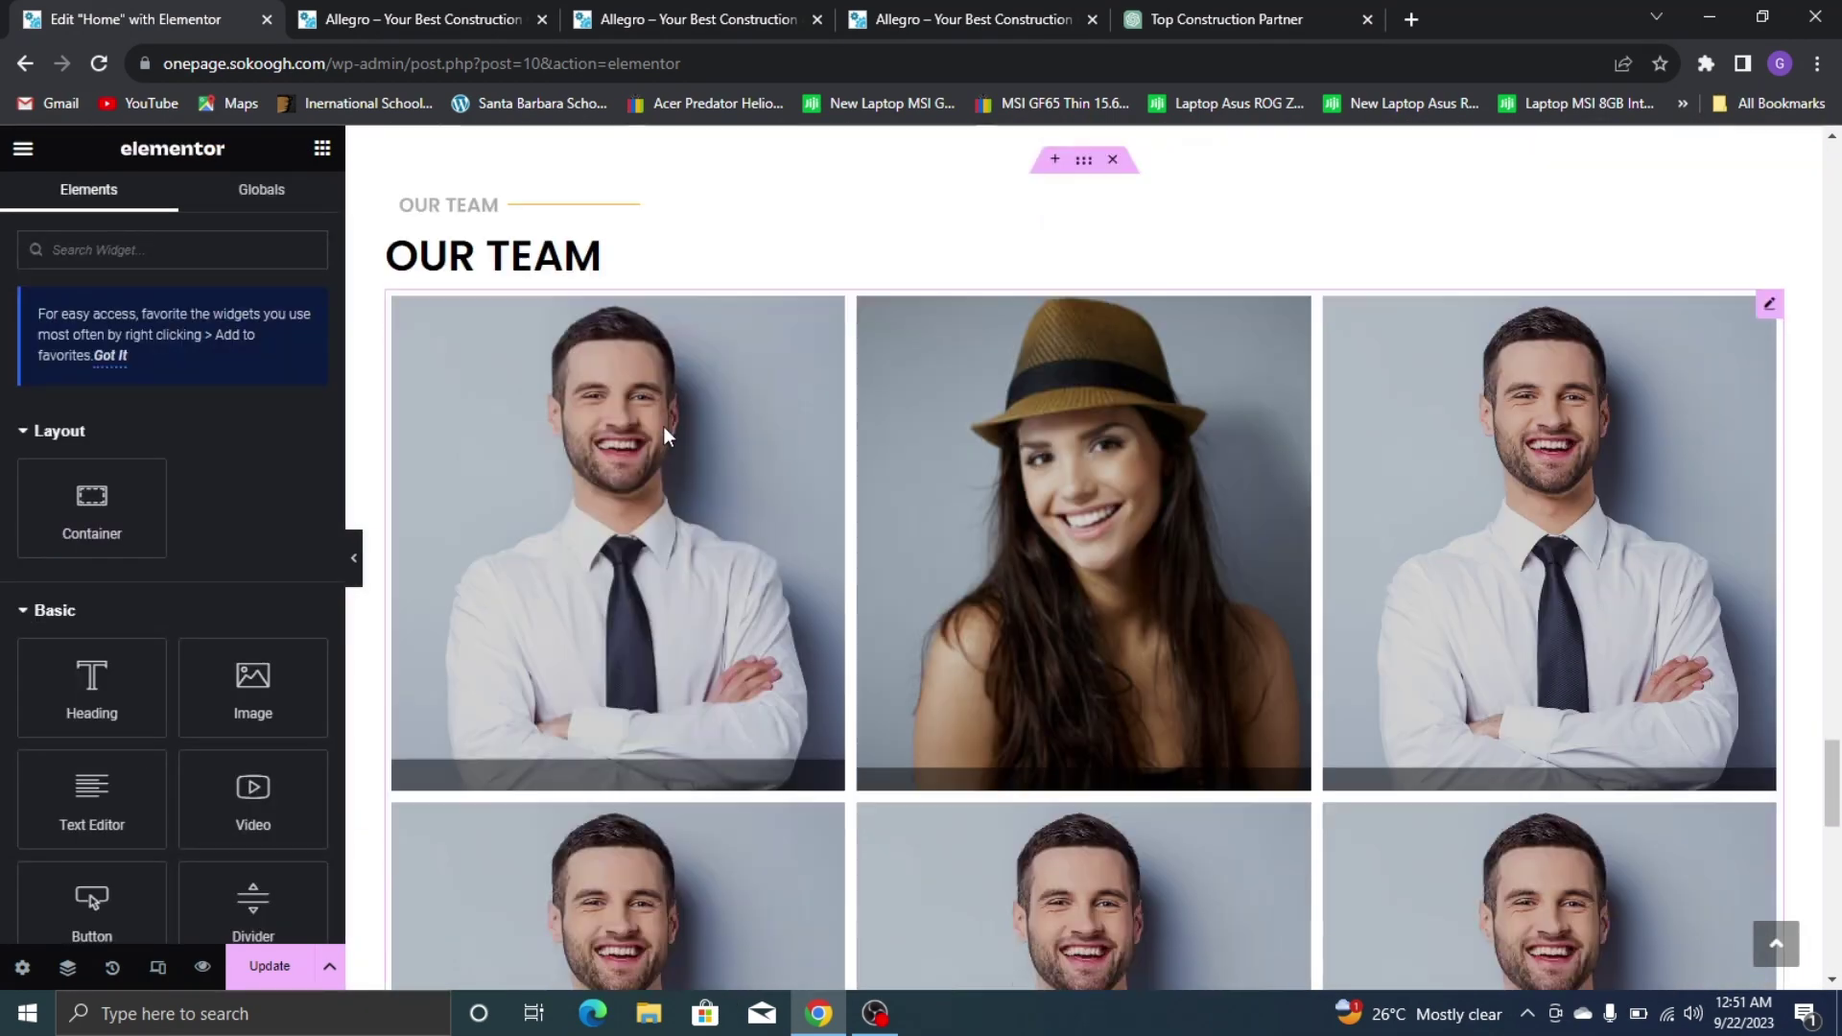
{"action": "scroll", "coordinate": [628, 484], "scroll_direction": "down", "scroll_amount": 3}
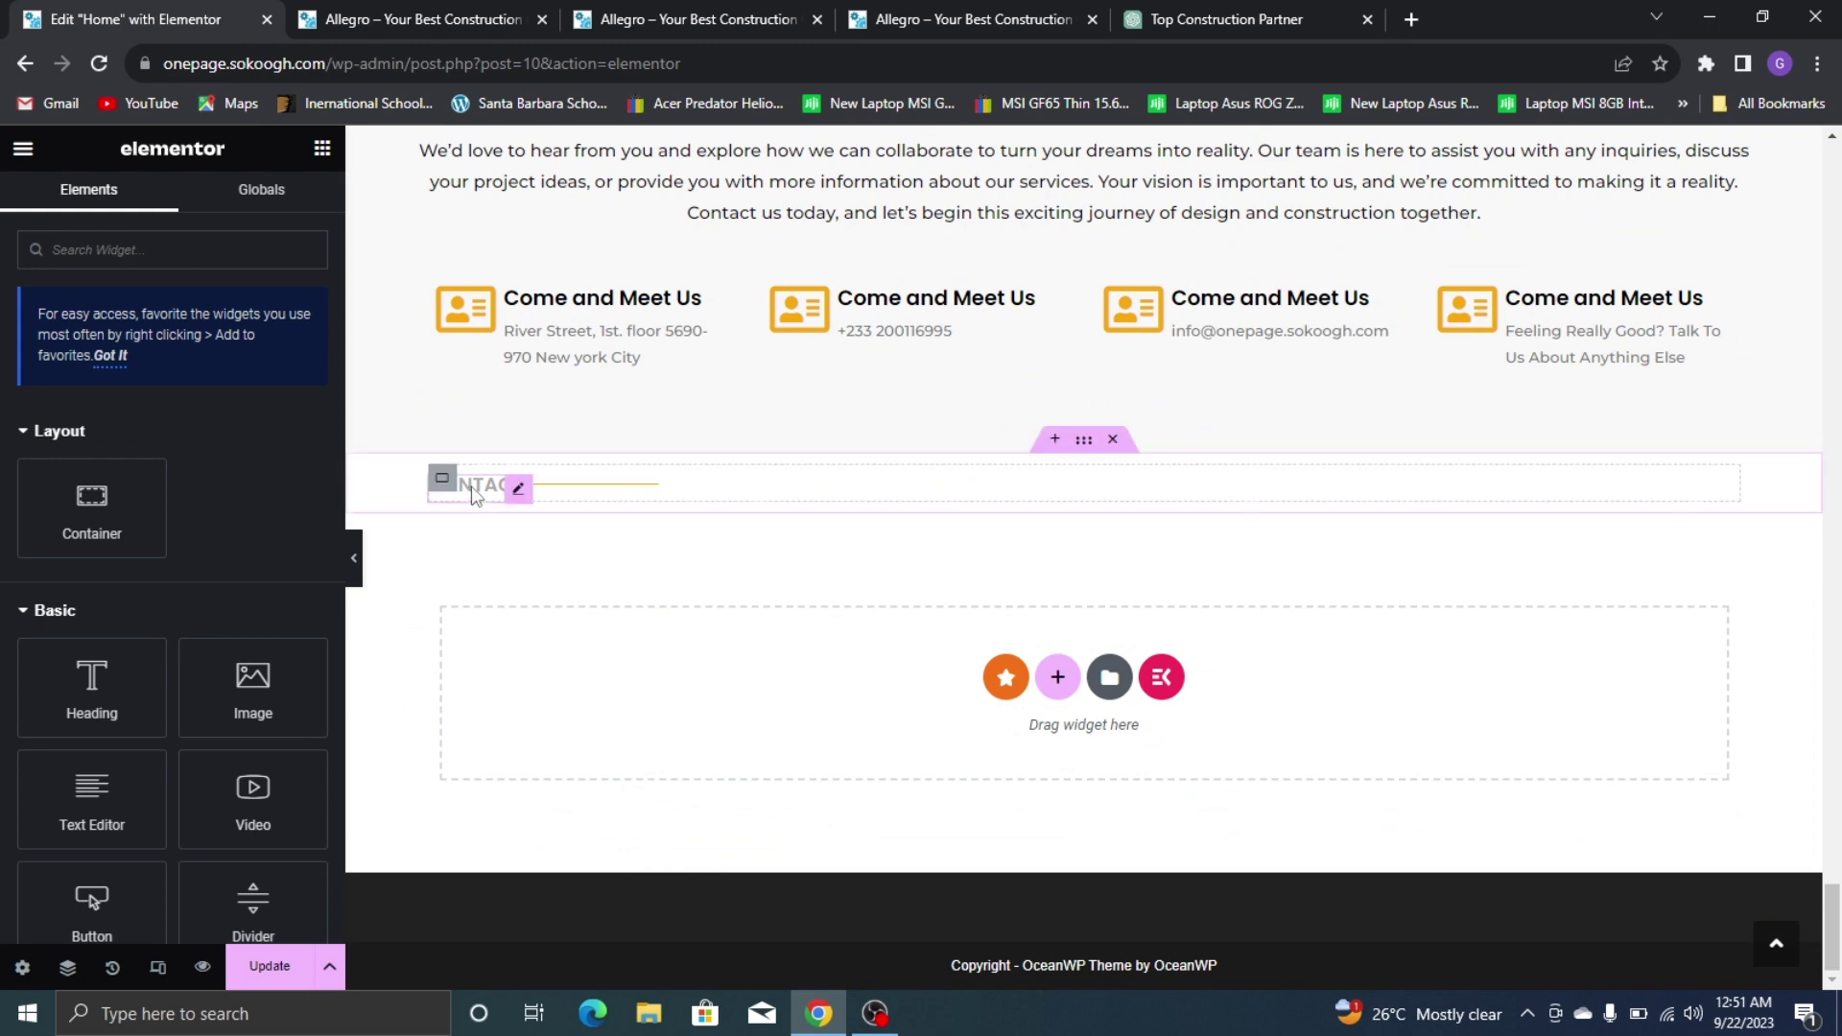
{"action": "right_click", "coordinate": [483, 518]}
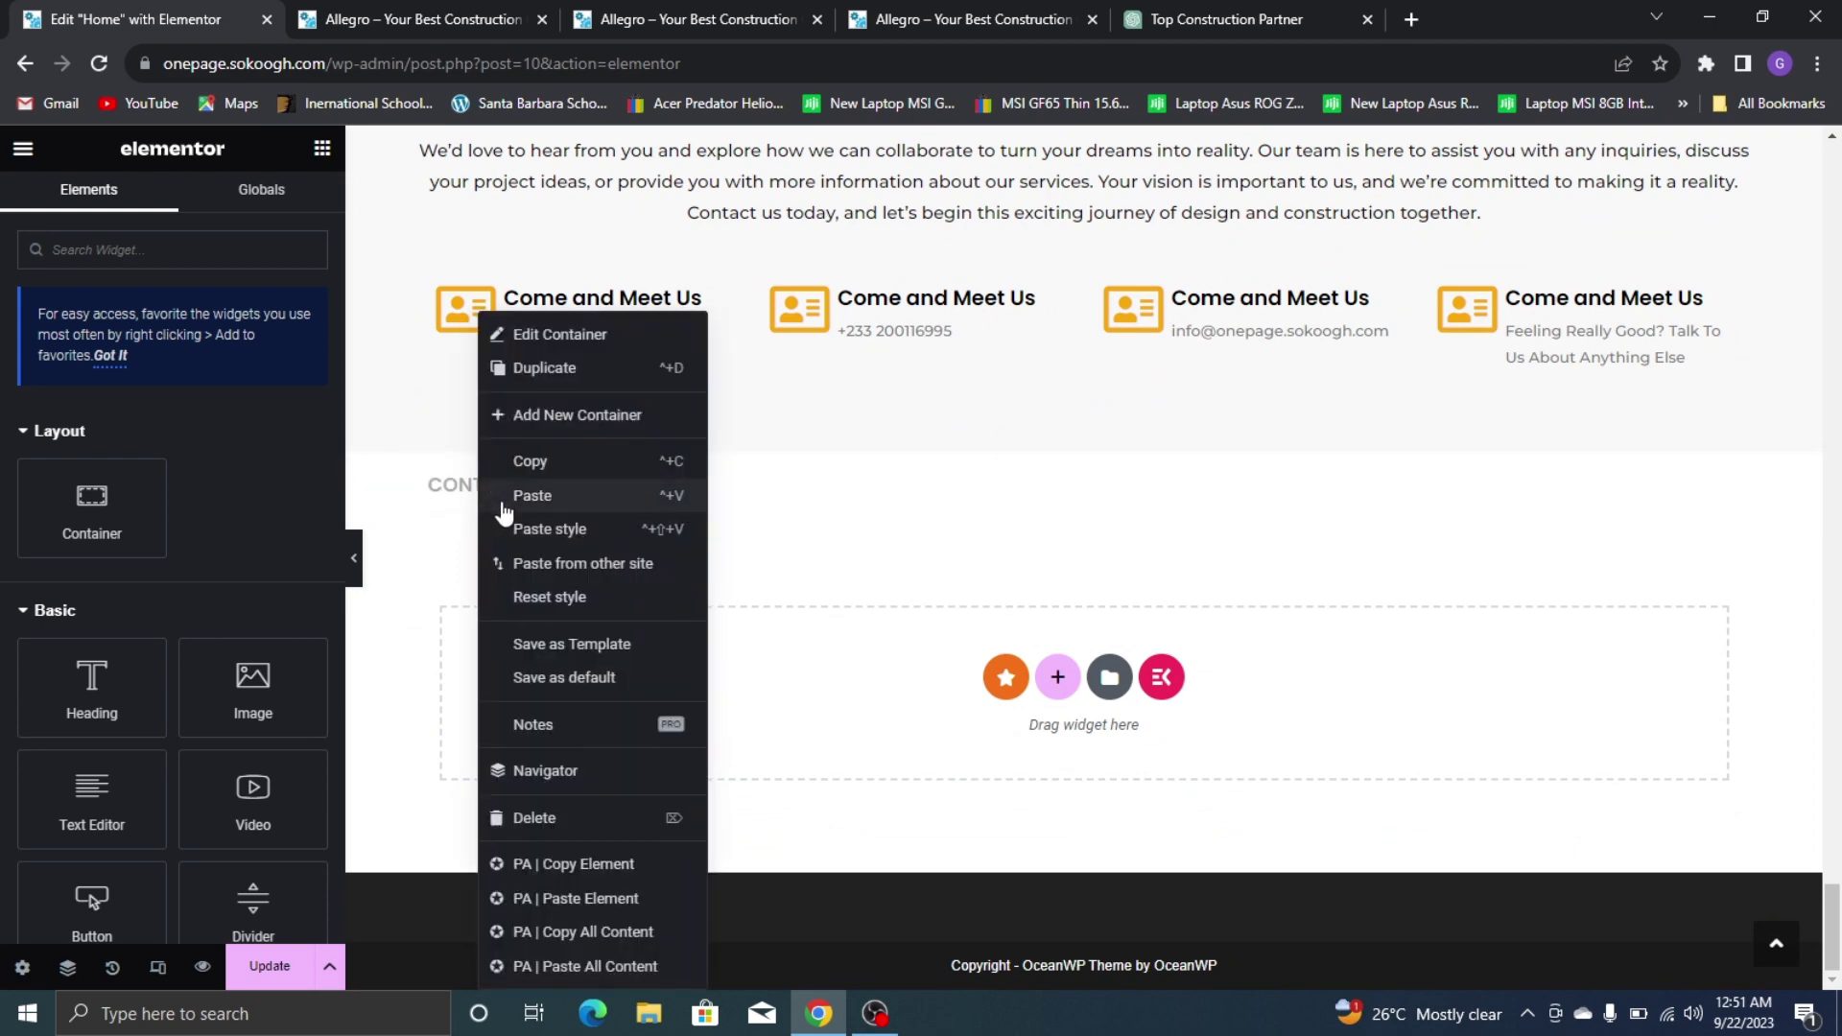
{"action": "left_click", "coordinate": [500, 493]}
Retitle the pasted heading CONTACT US after checking the live site's Contact section
{"action": "left_click", "coordinate": [976, 13]}
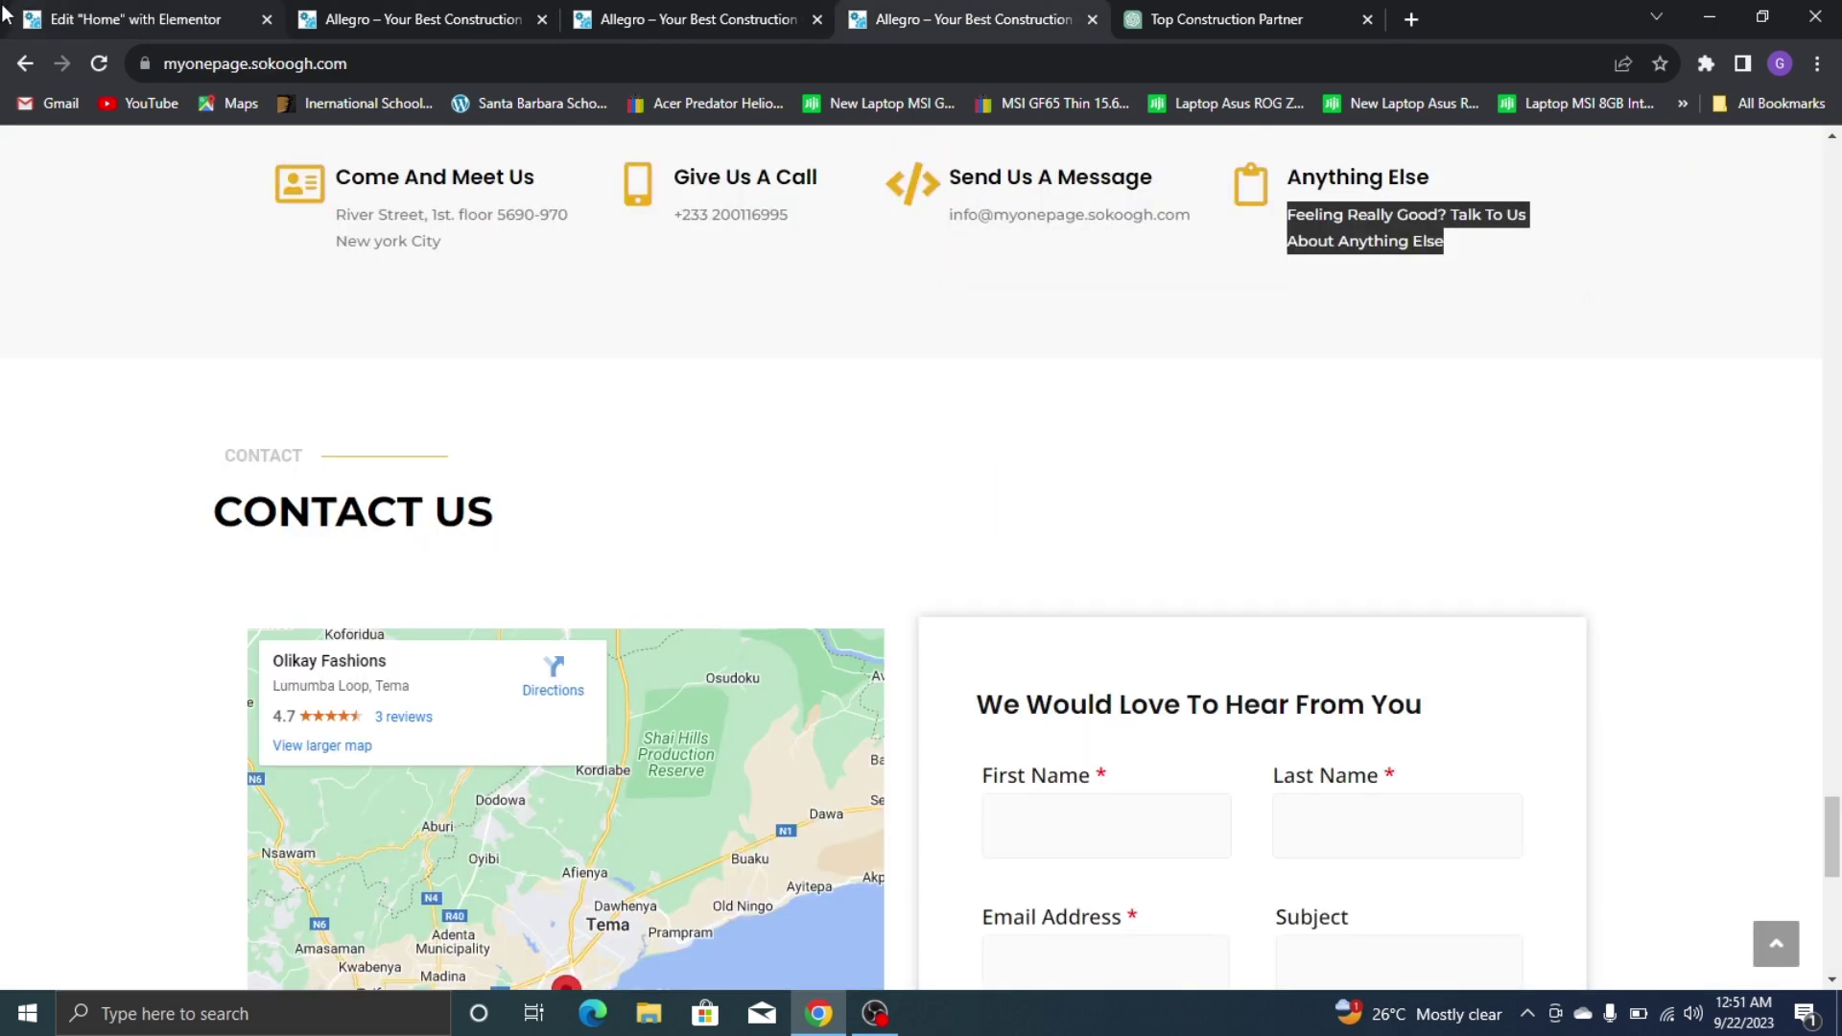
{"action": "left_click", "coordinate": [5, 12]}
{"action": "triple_click", "coordinate": [96, 390]}
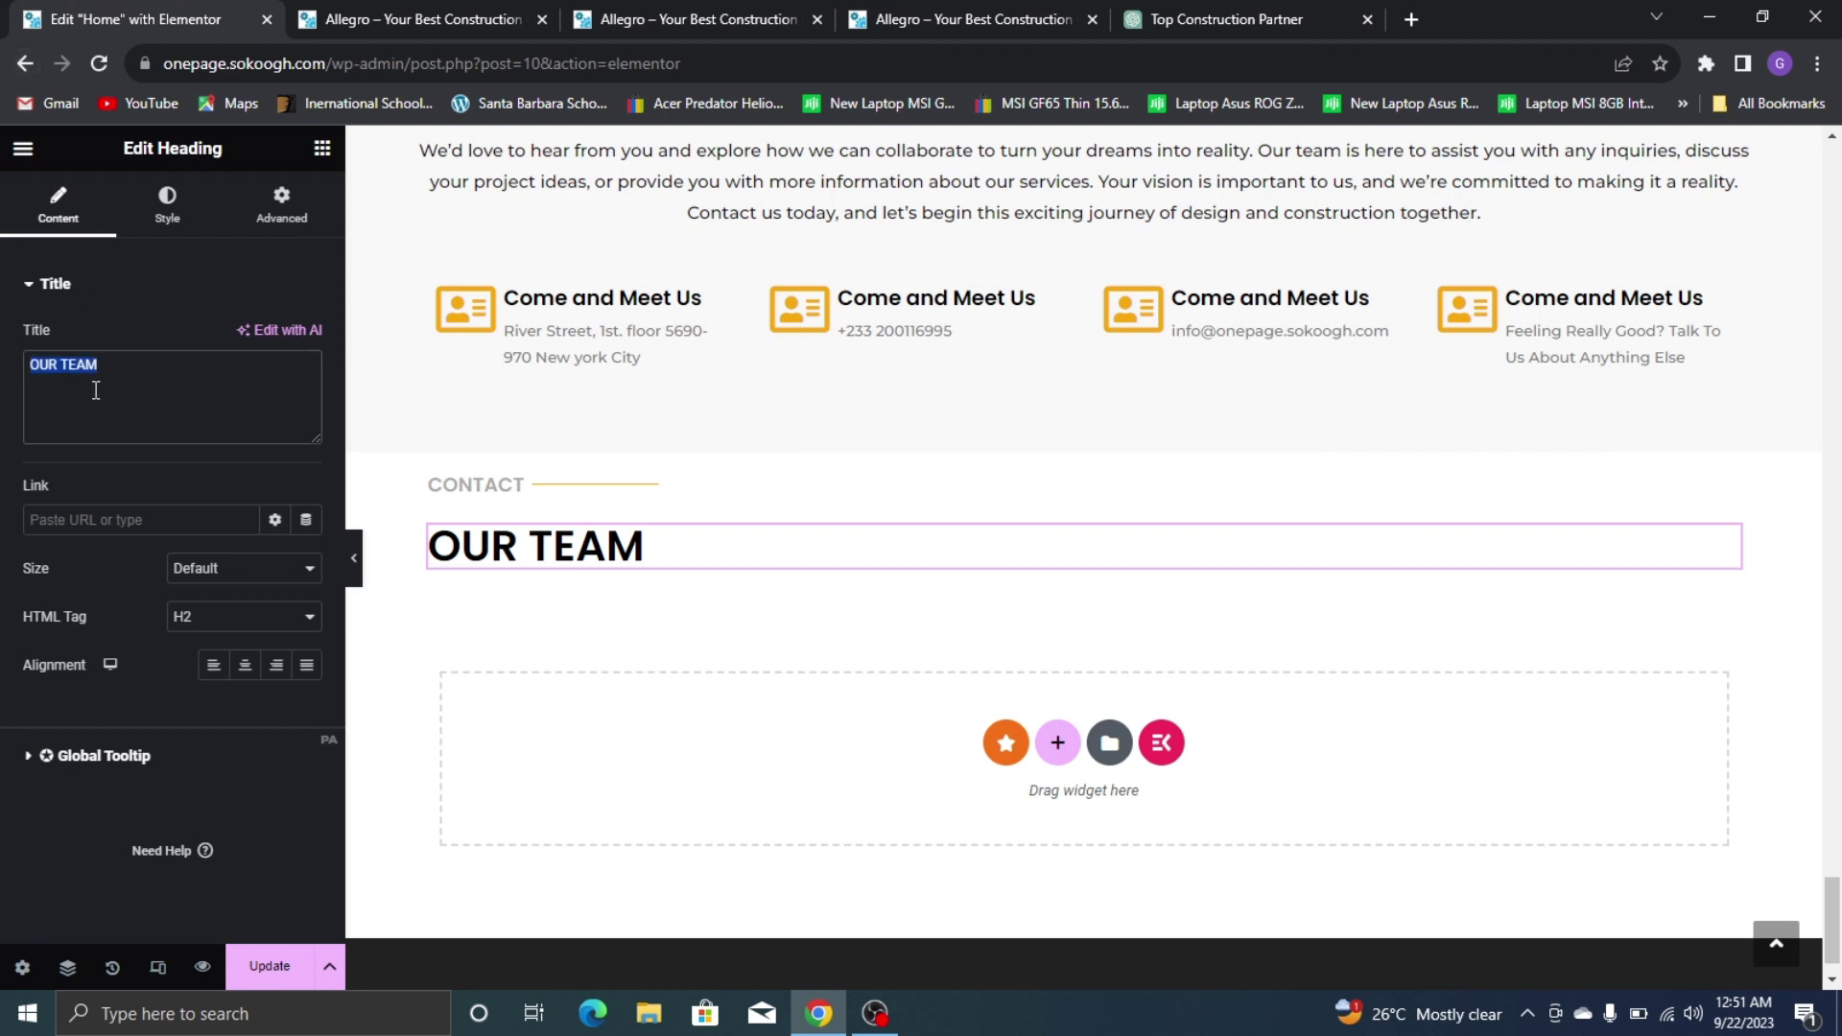
{"action": "type", "text": "CONTA"}
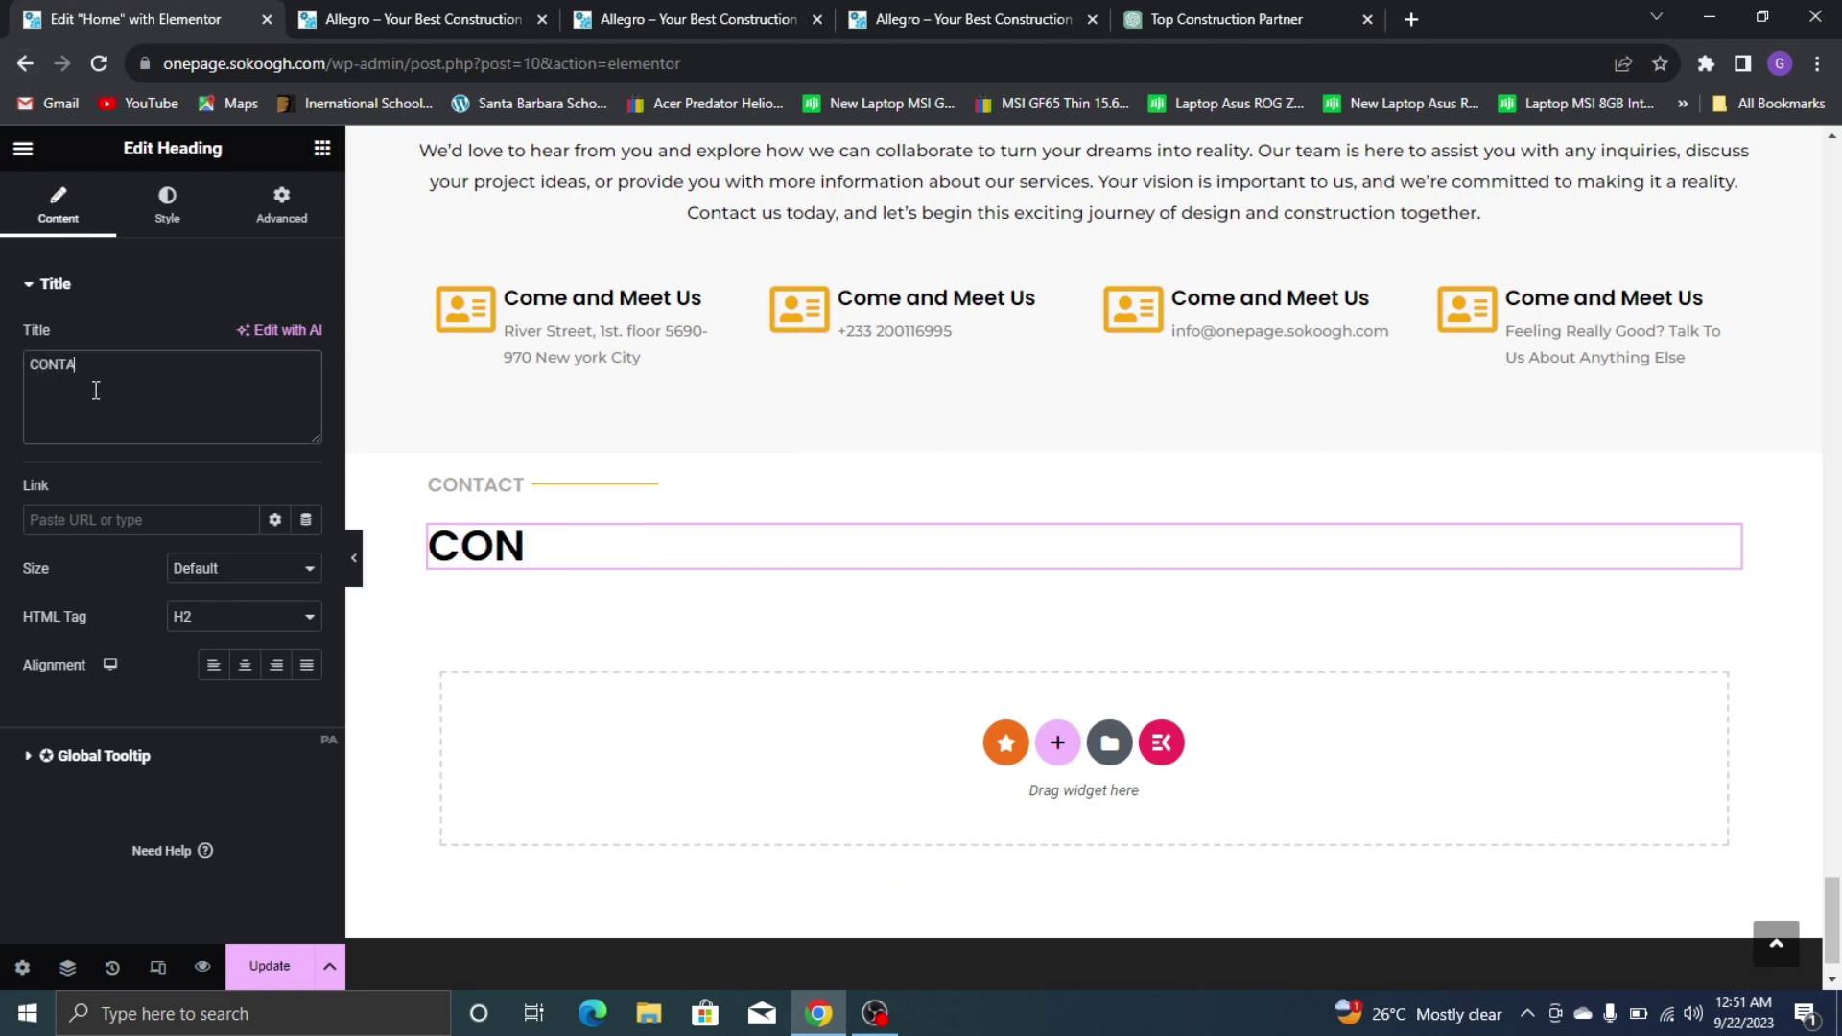
{"action": "type", "text": "CT US"}
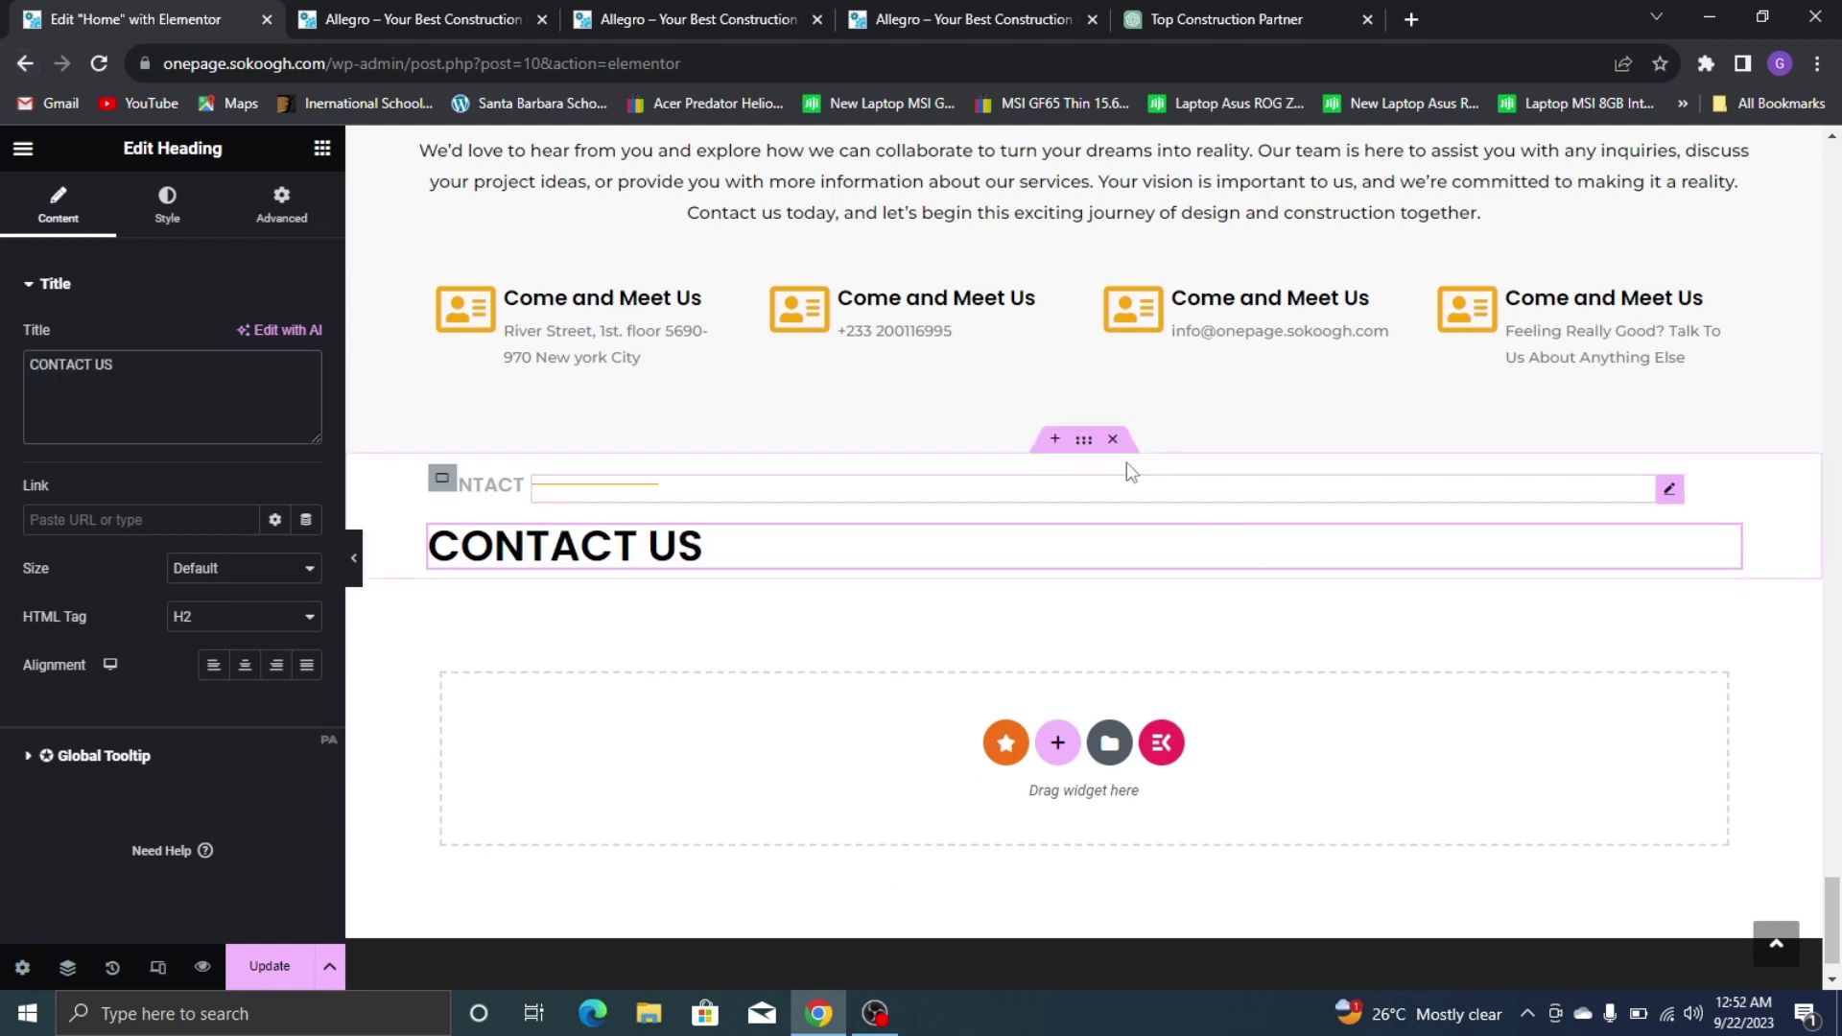
Set the contact headings container's column gap to 0 and row gap to 6
{"action": "left_click", "coordinate": [1091, 444]}
{"action": "scroll", "coordinate": [216, 693], "scroll_direction": "down", "scroll_amount": 5}
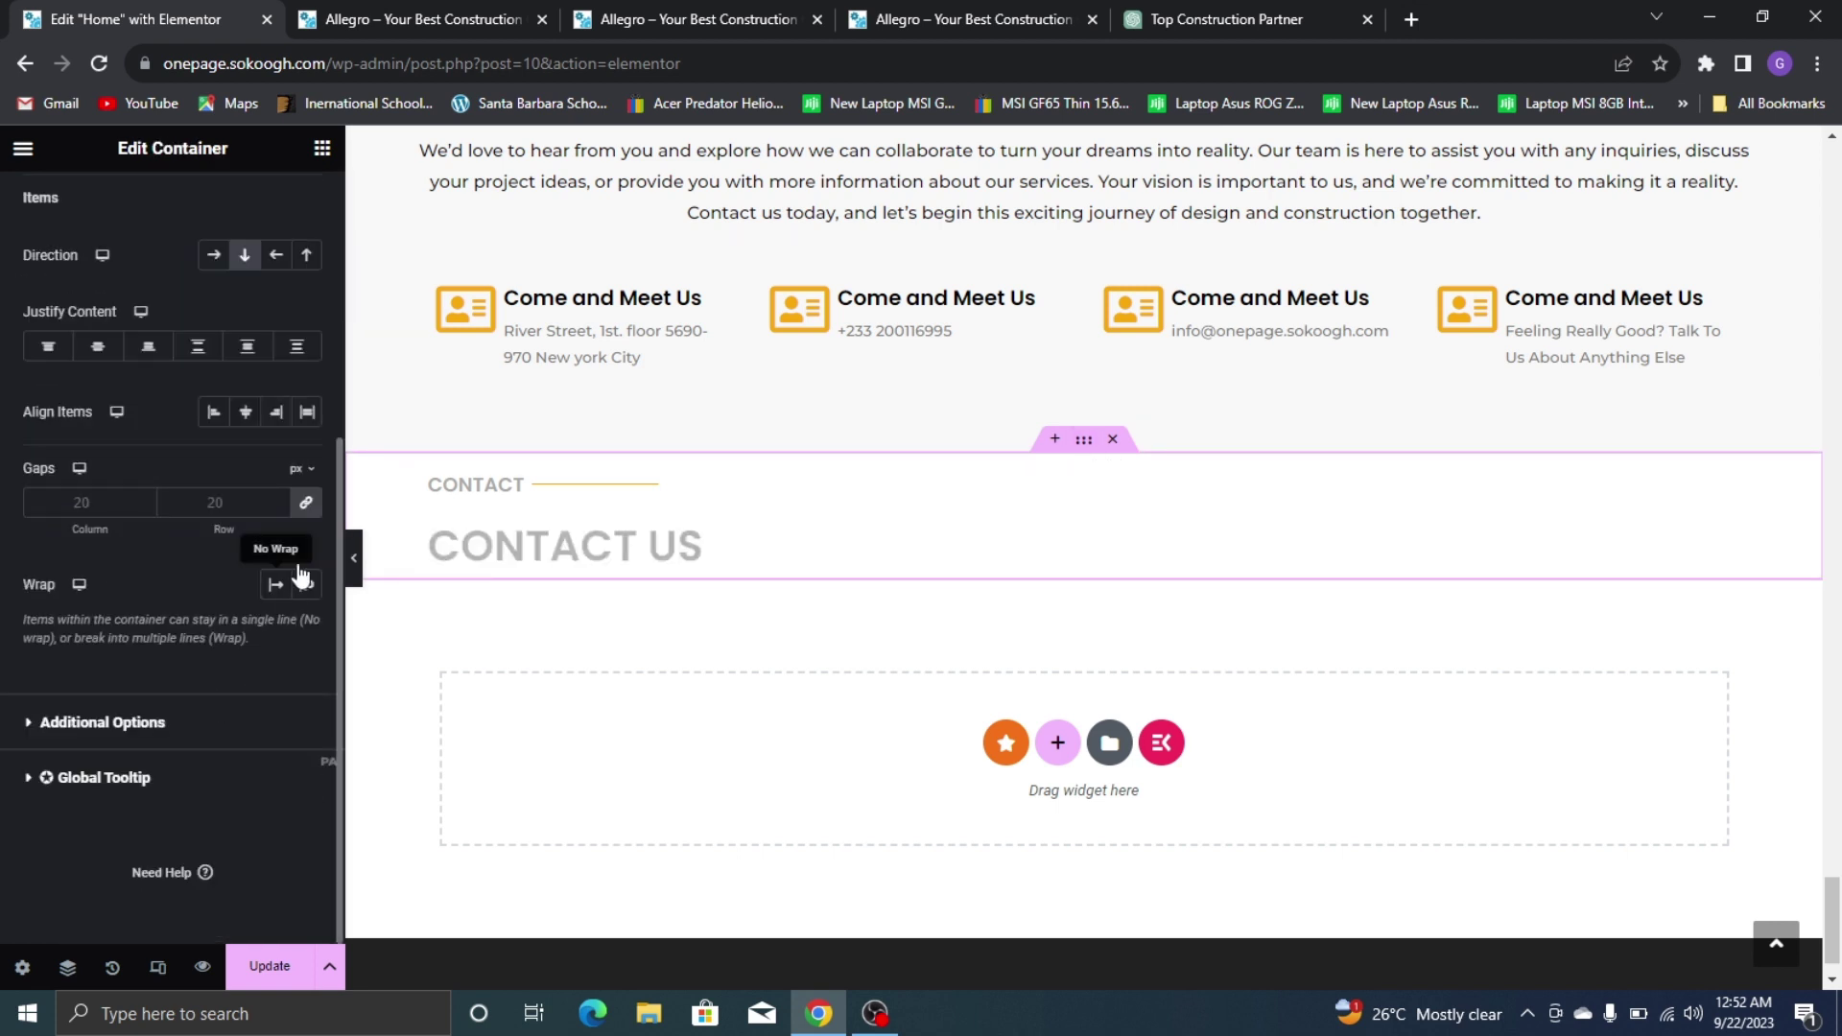
{"action": "left_click", "coordinate": [304, 503]}
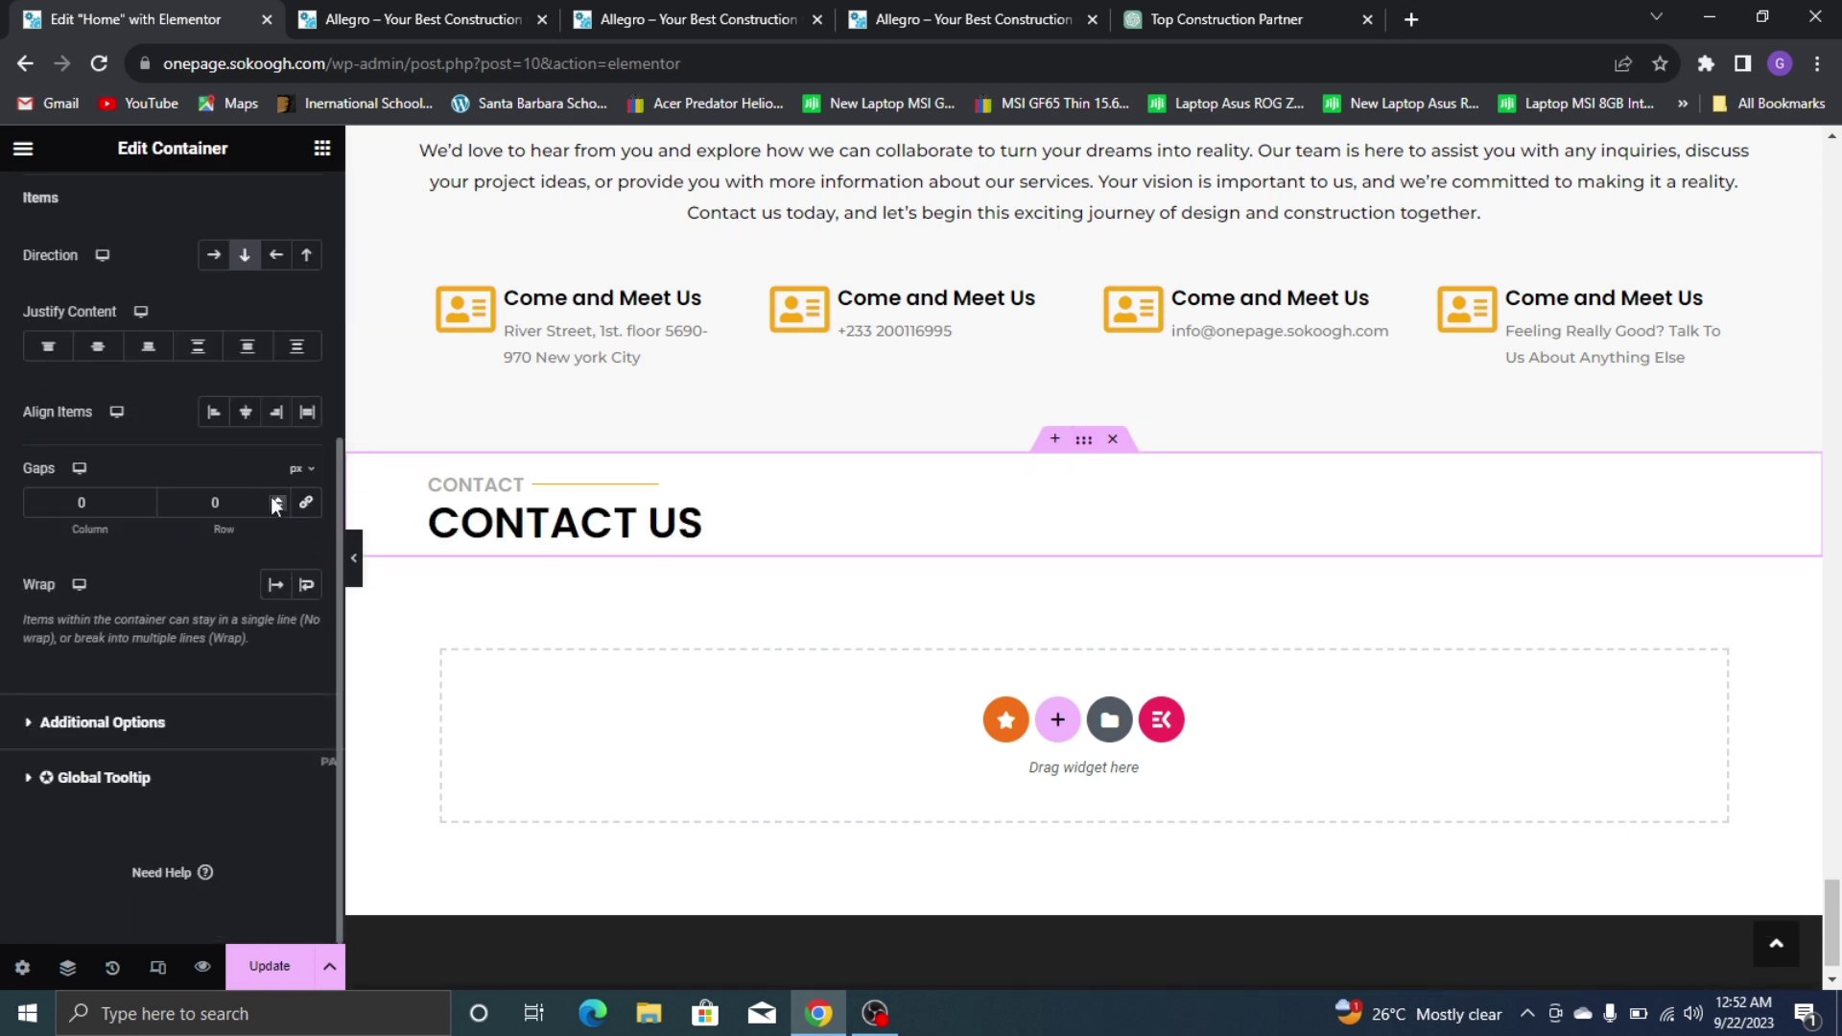
{"action": "left_click", "coordinate": [276, 499]}
{"action": "left_click", "coordinate": [275, 498]}
{"action": "left_click", "coordinate": [275, 499]}
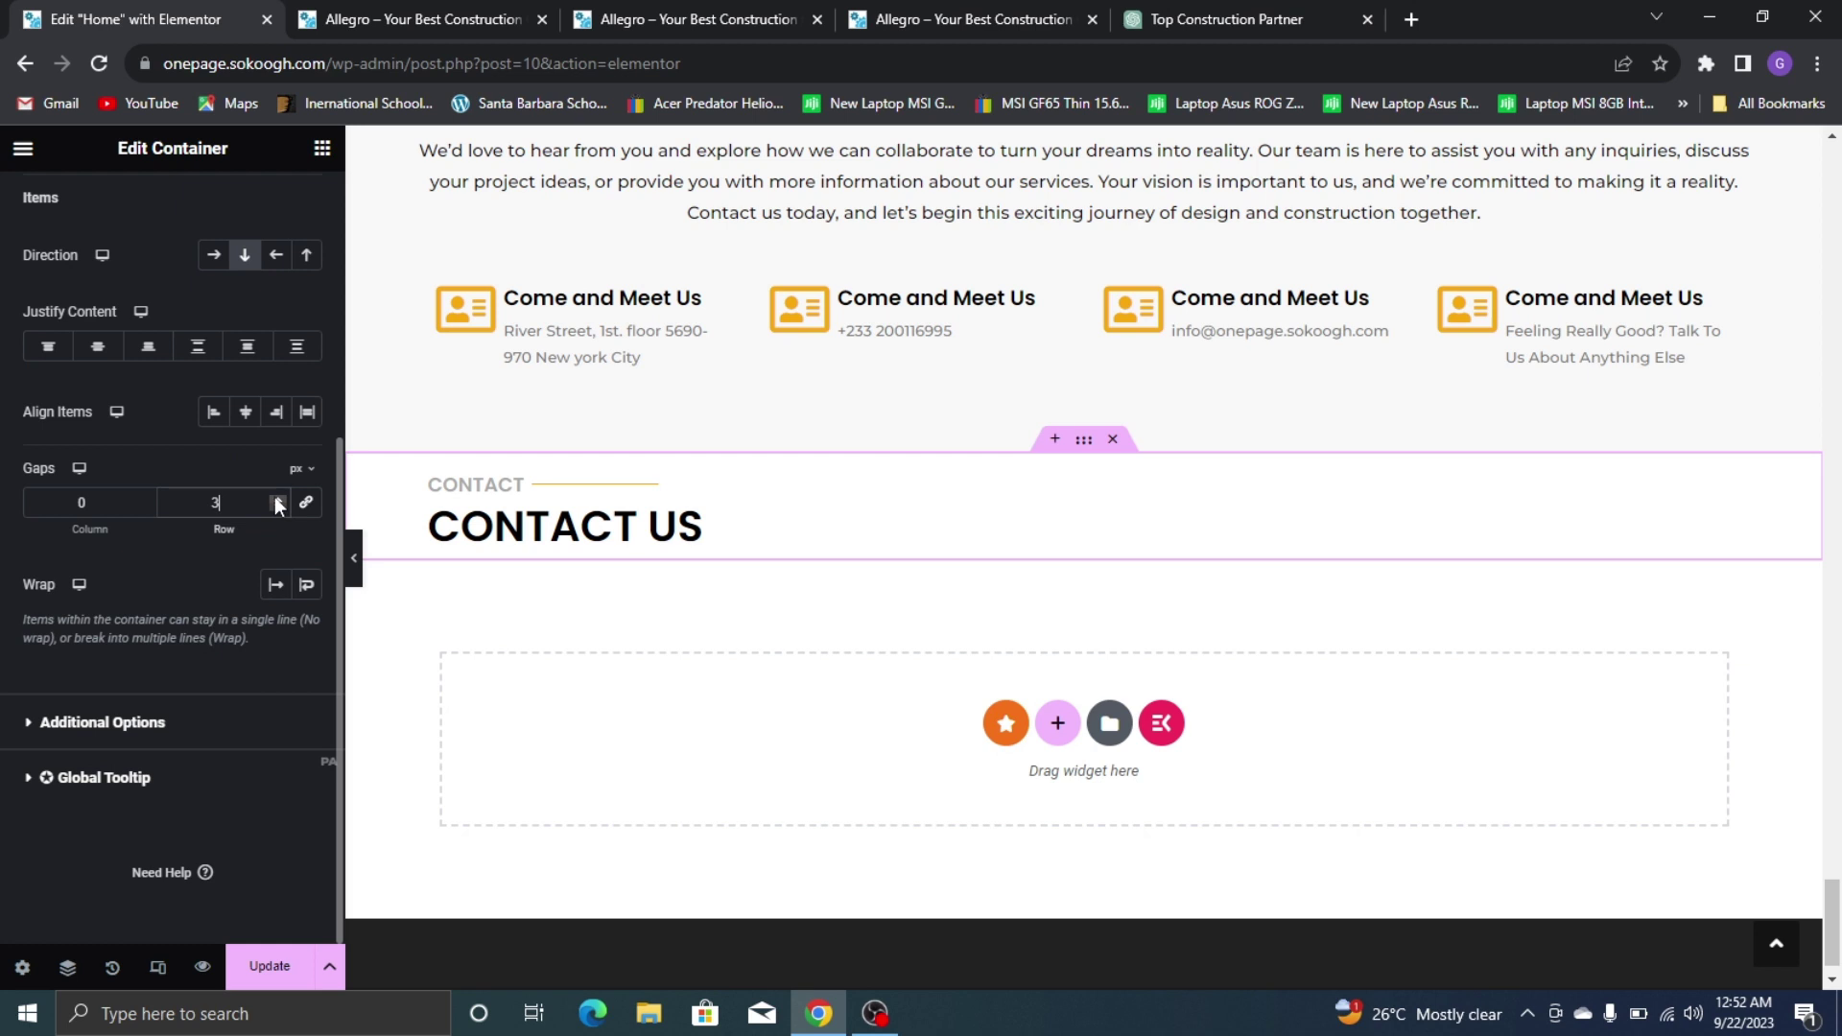
{"action": "left_click", "coordinate": [277, 499]}
{"action": "left_click", "coordinate": [278, 500]}
{"action": "left_click", "coordinate": [277, 500]}
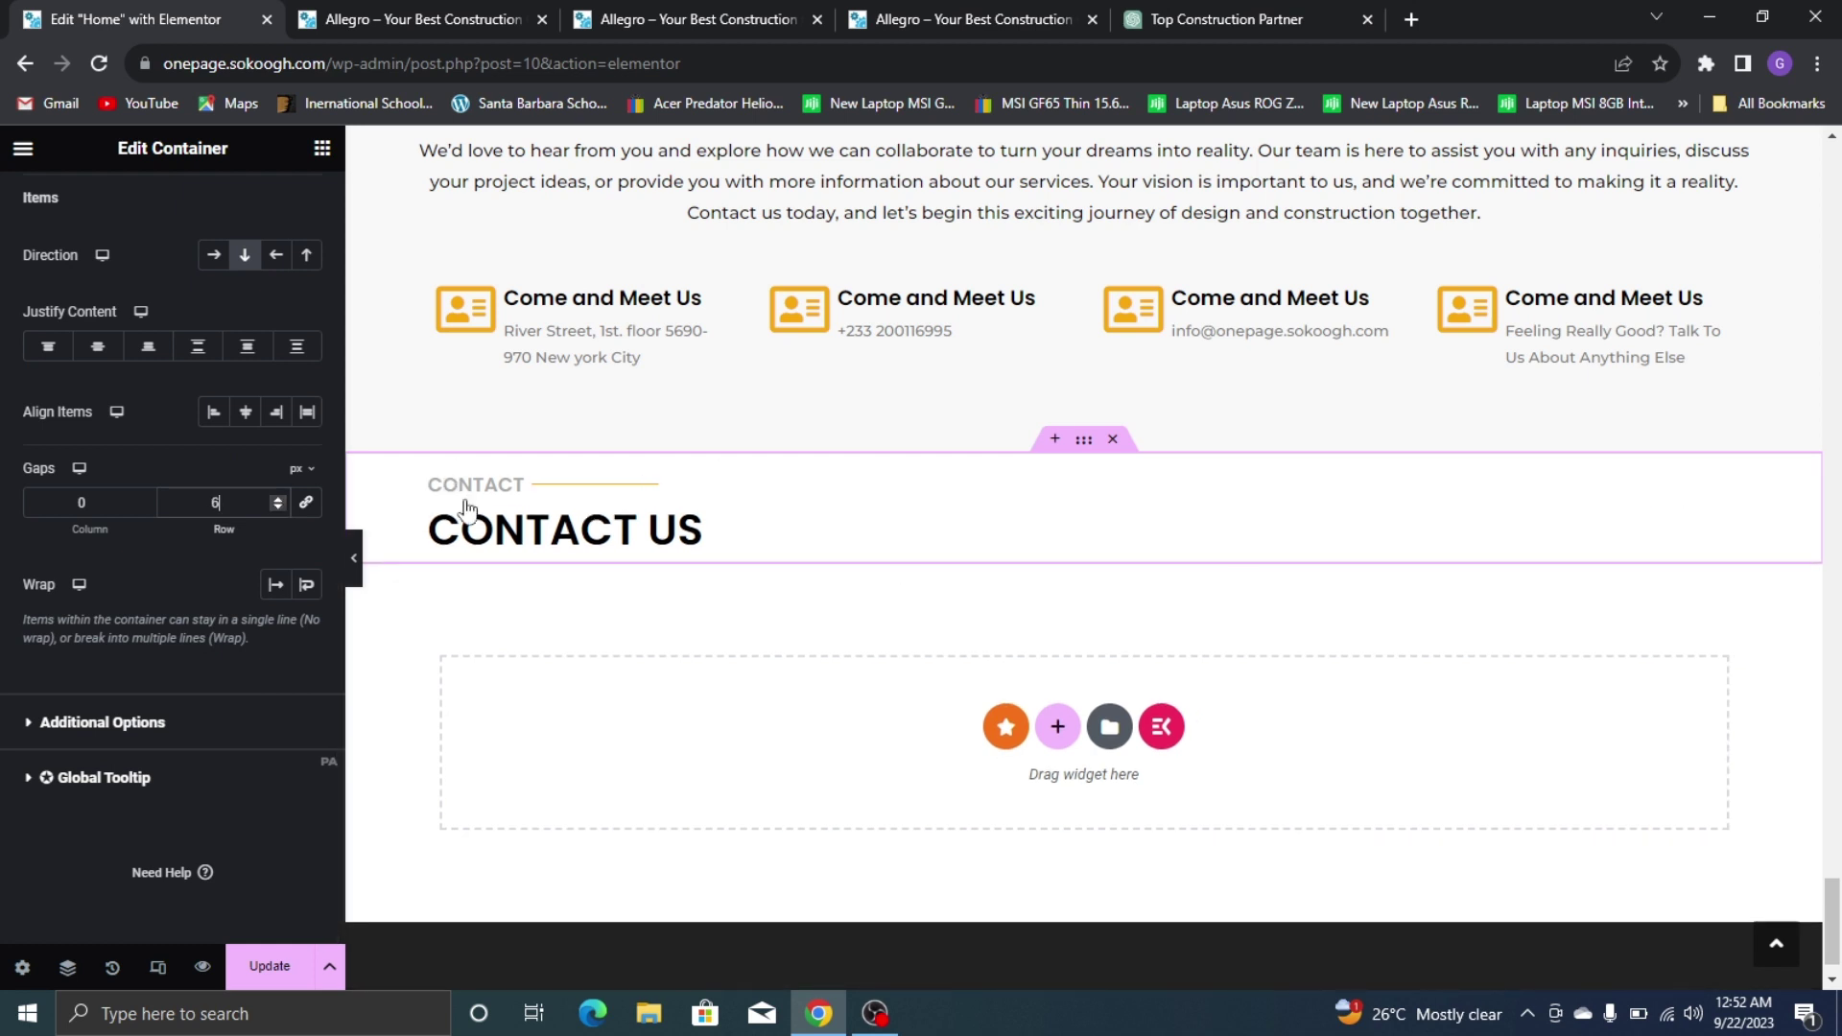
{"action": "left_click", "coordinate": [322, 153]}
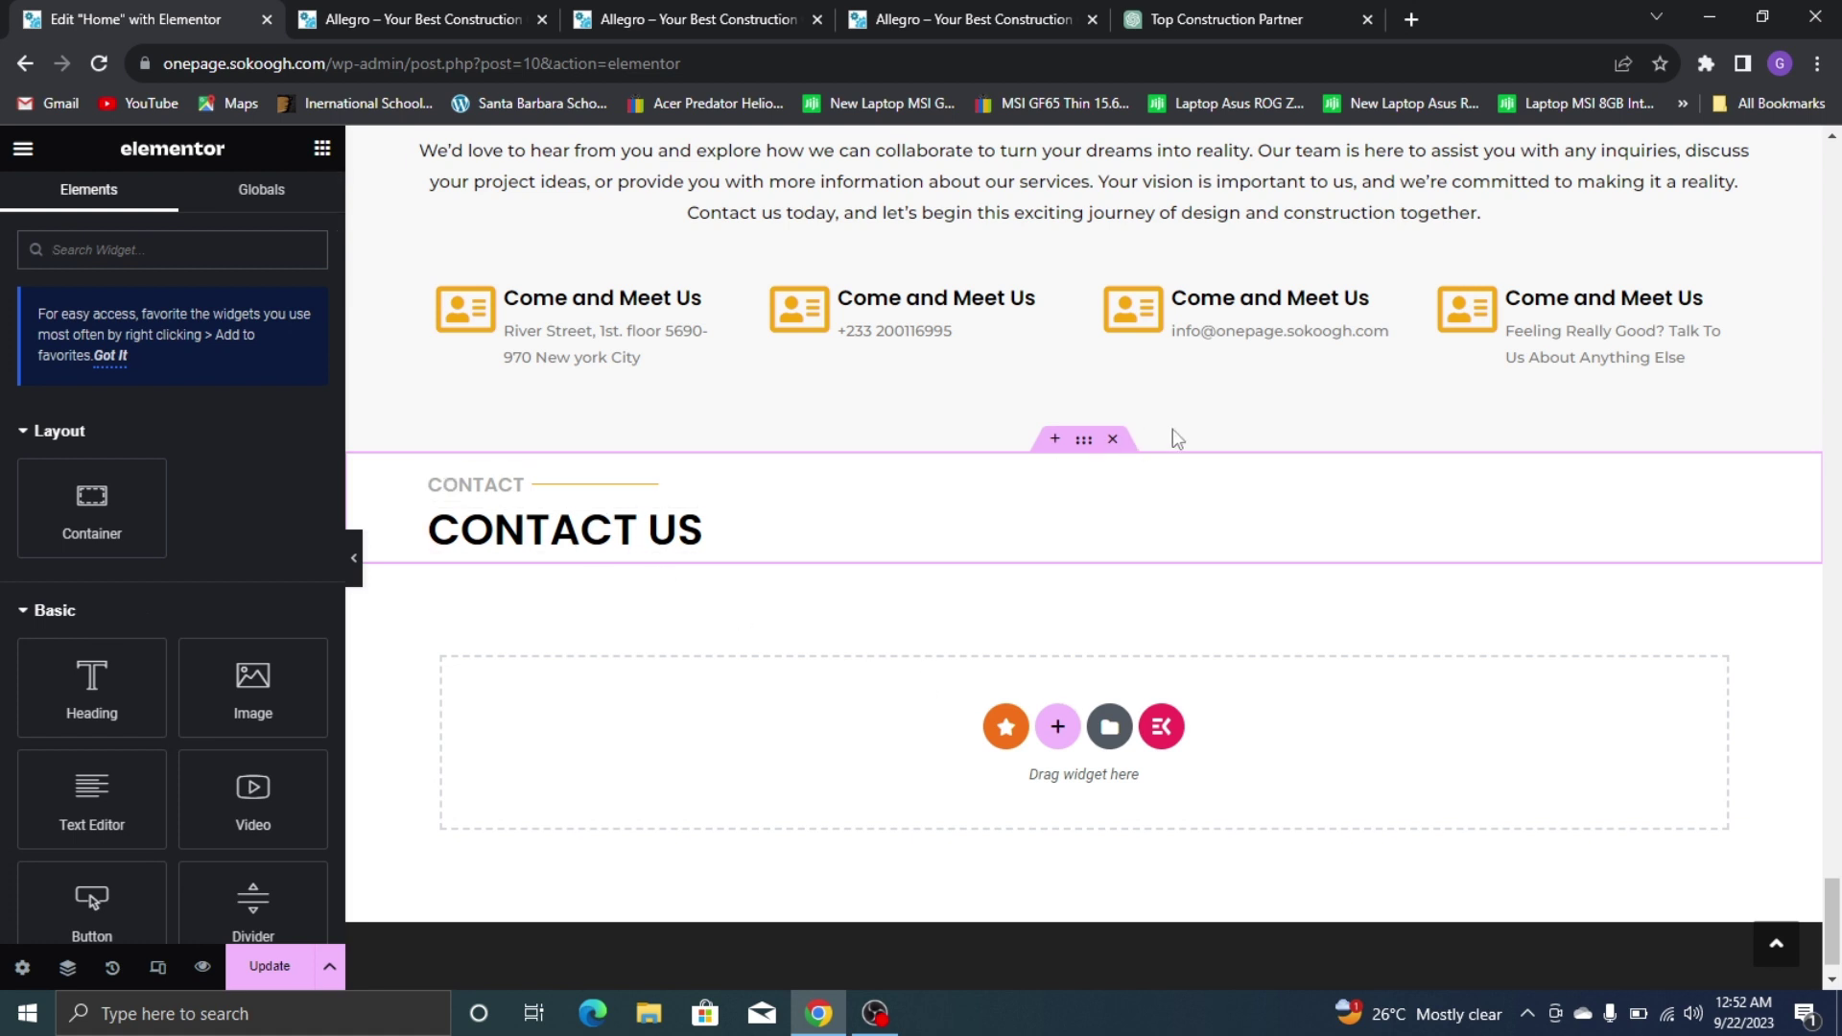
Add a container below CONTACT US holding two duplicated side-by-side inner containers
{"action": "left_click_drag", "start_coordinate": [91, 507], "coordinate": [483, 557]}
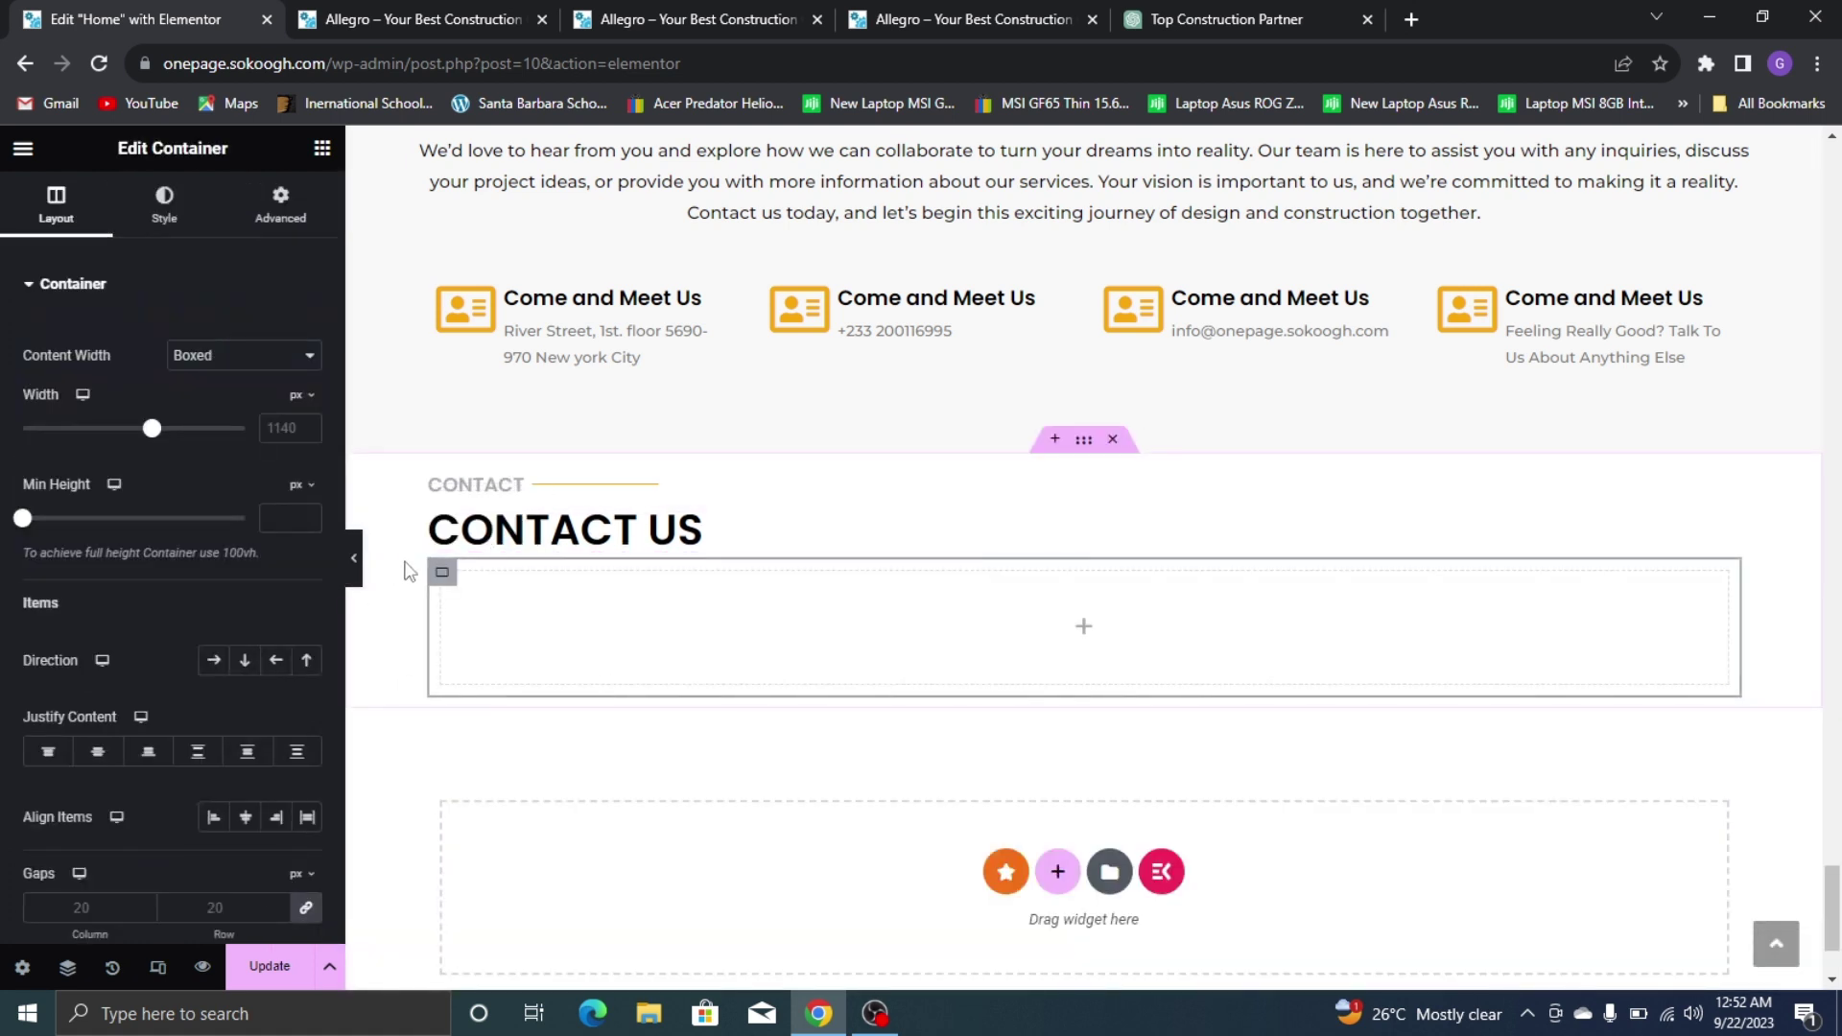
{"action": "left_click", "coordinate": [321, 147]}
{"action": "left_click_drag", "start_coordinate": [36, 455], "coordinate": [470, 626]}
{"action": "right_click", "coordinate": [453, 585]}
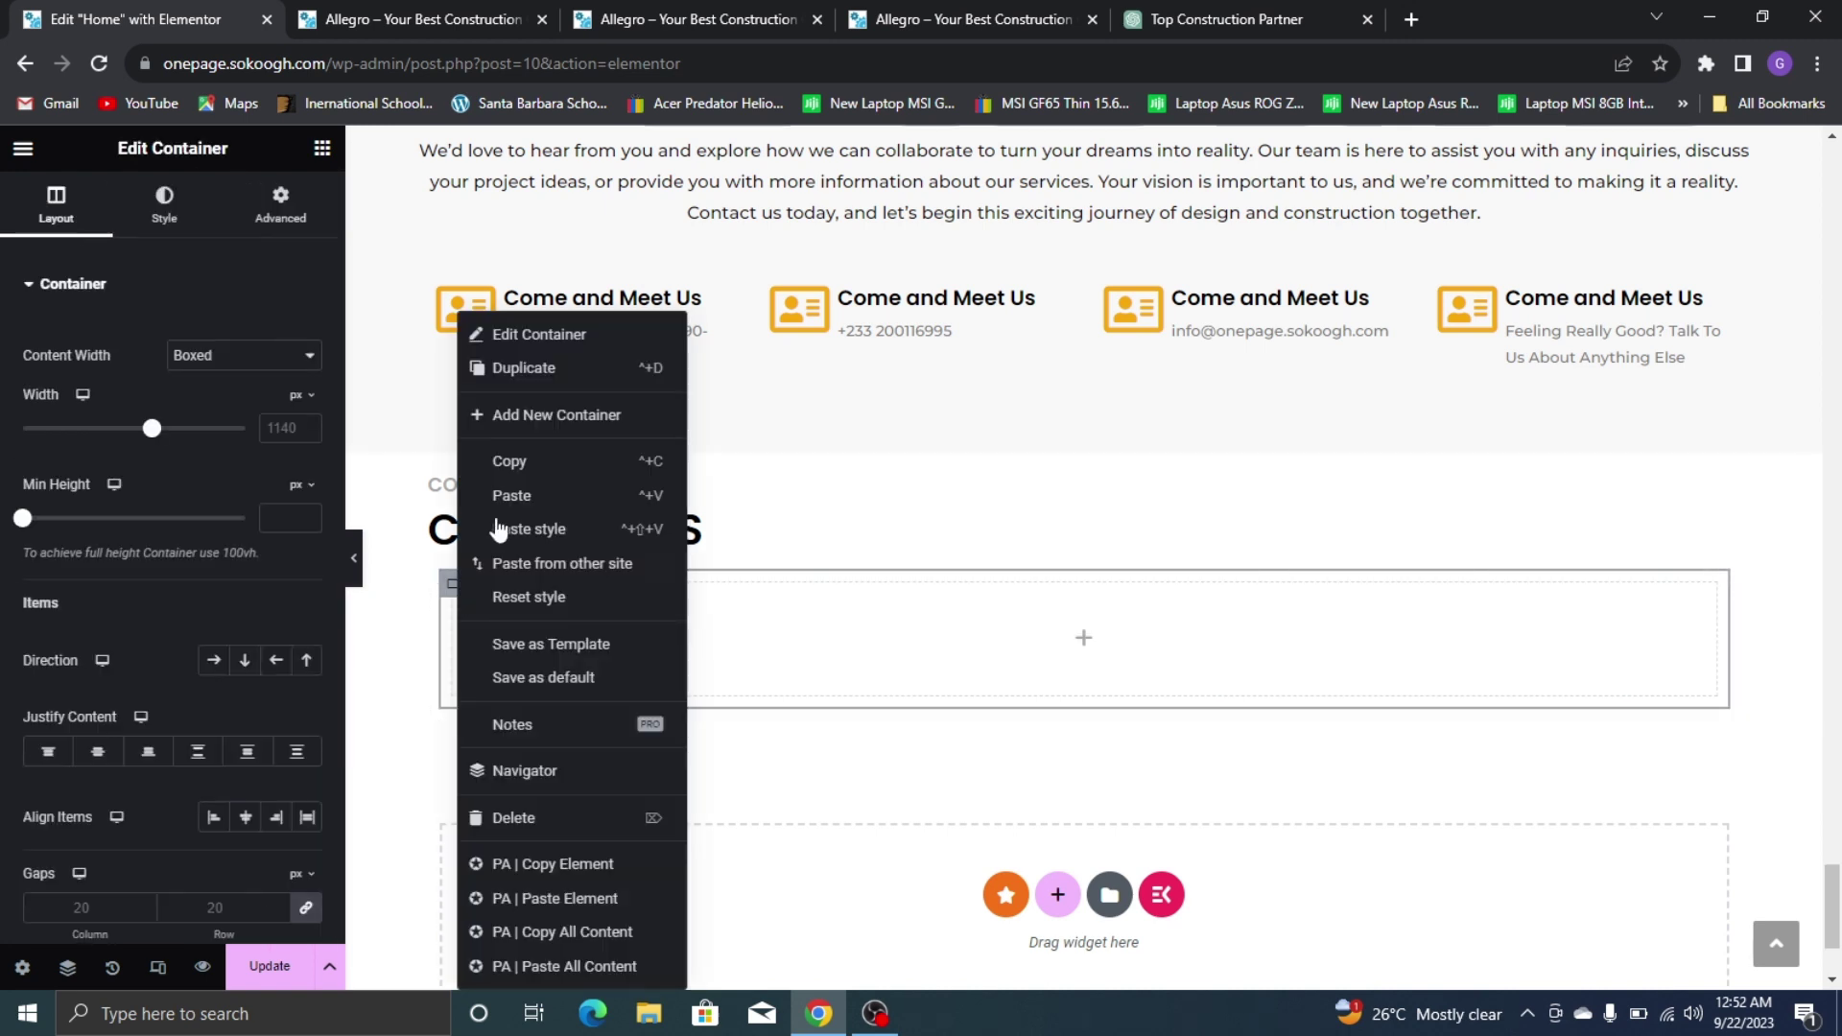
{"action": "left_click", "coordinate": [570, 371]}
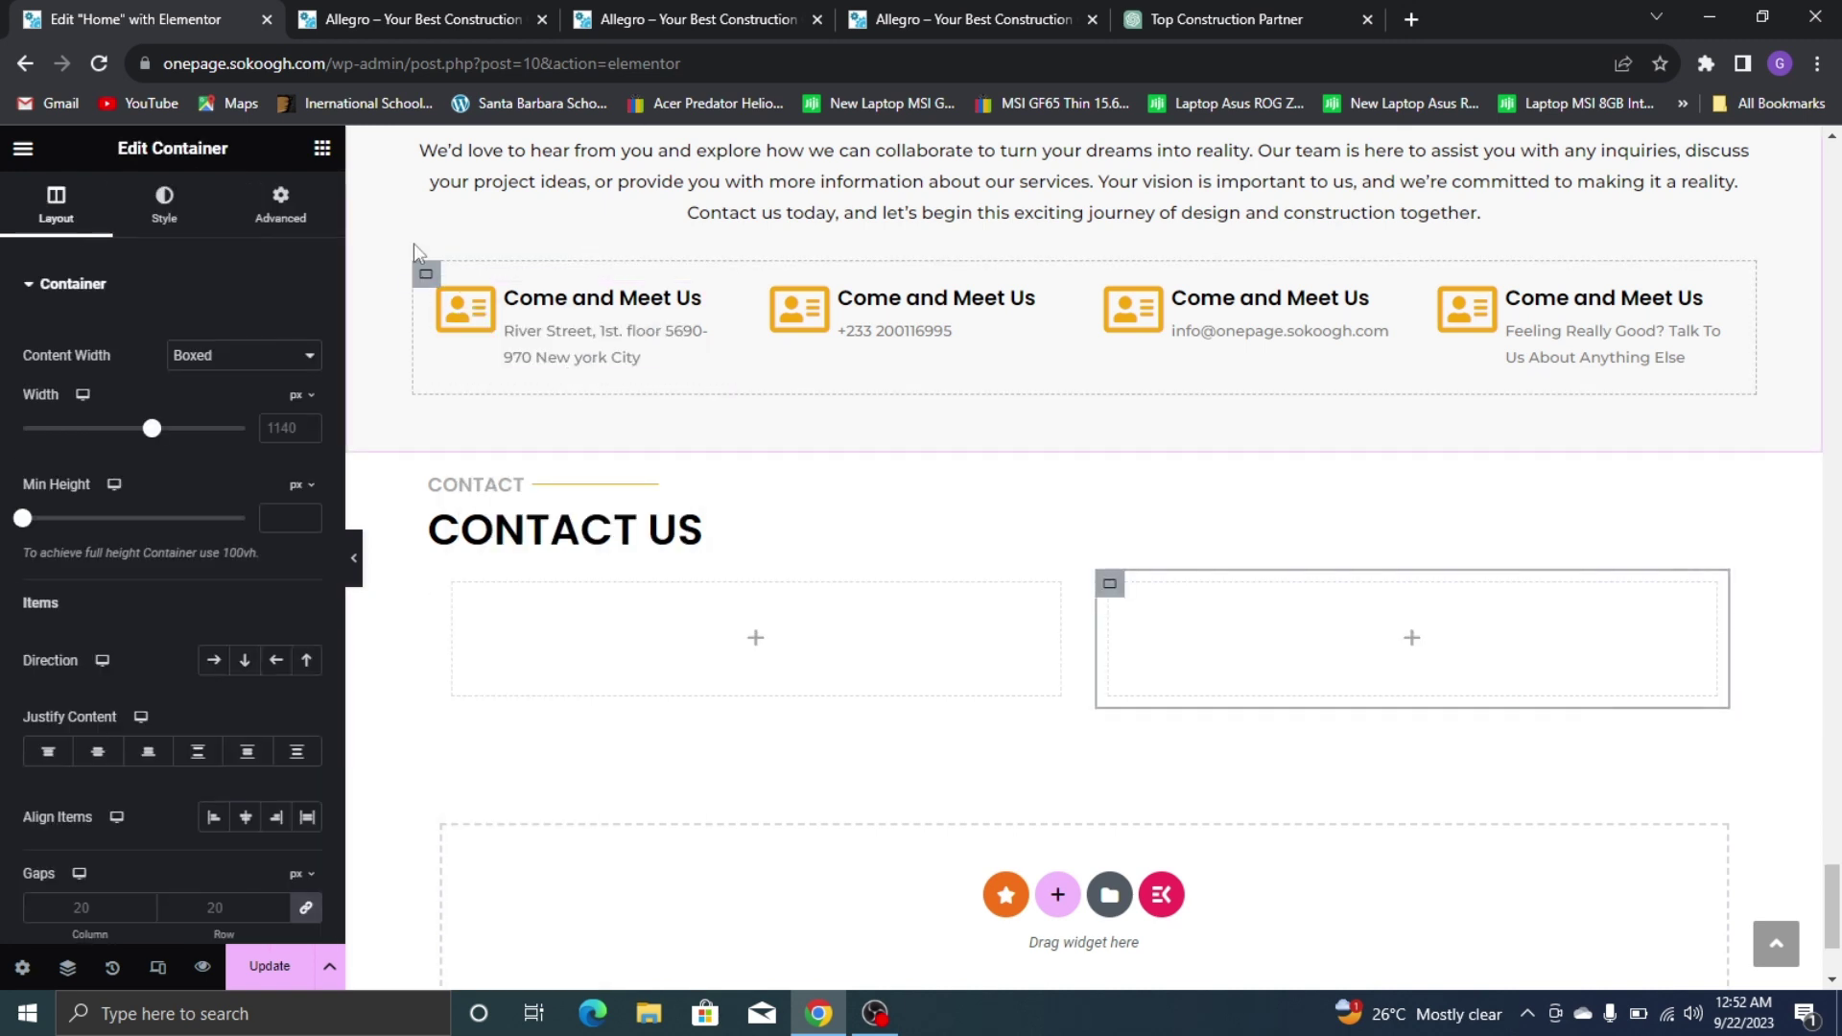
{"action": "left_click", "coordinate": [323, 150]}
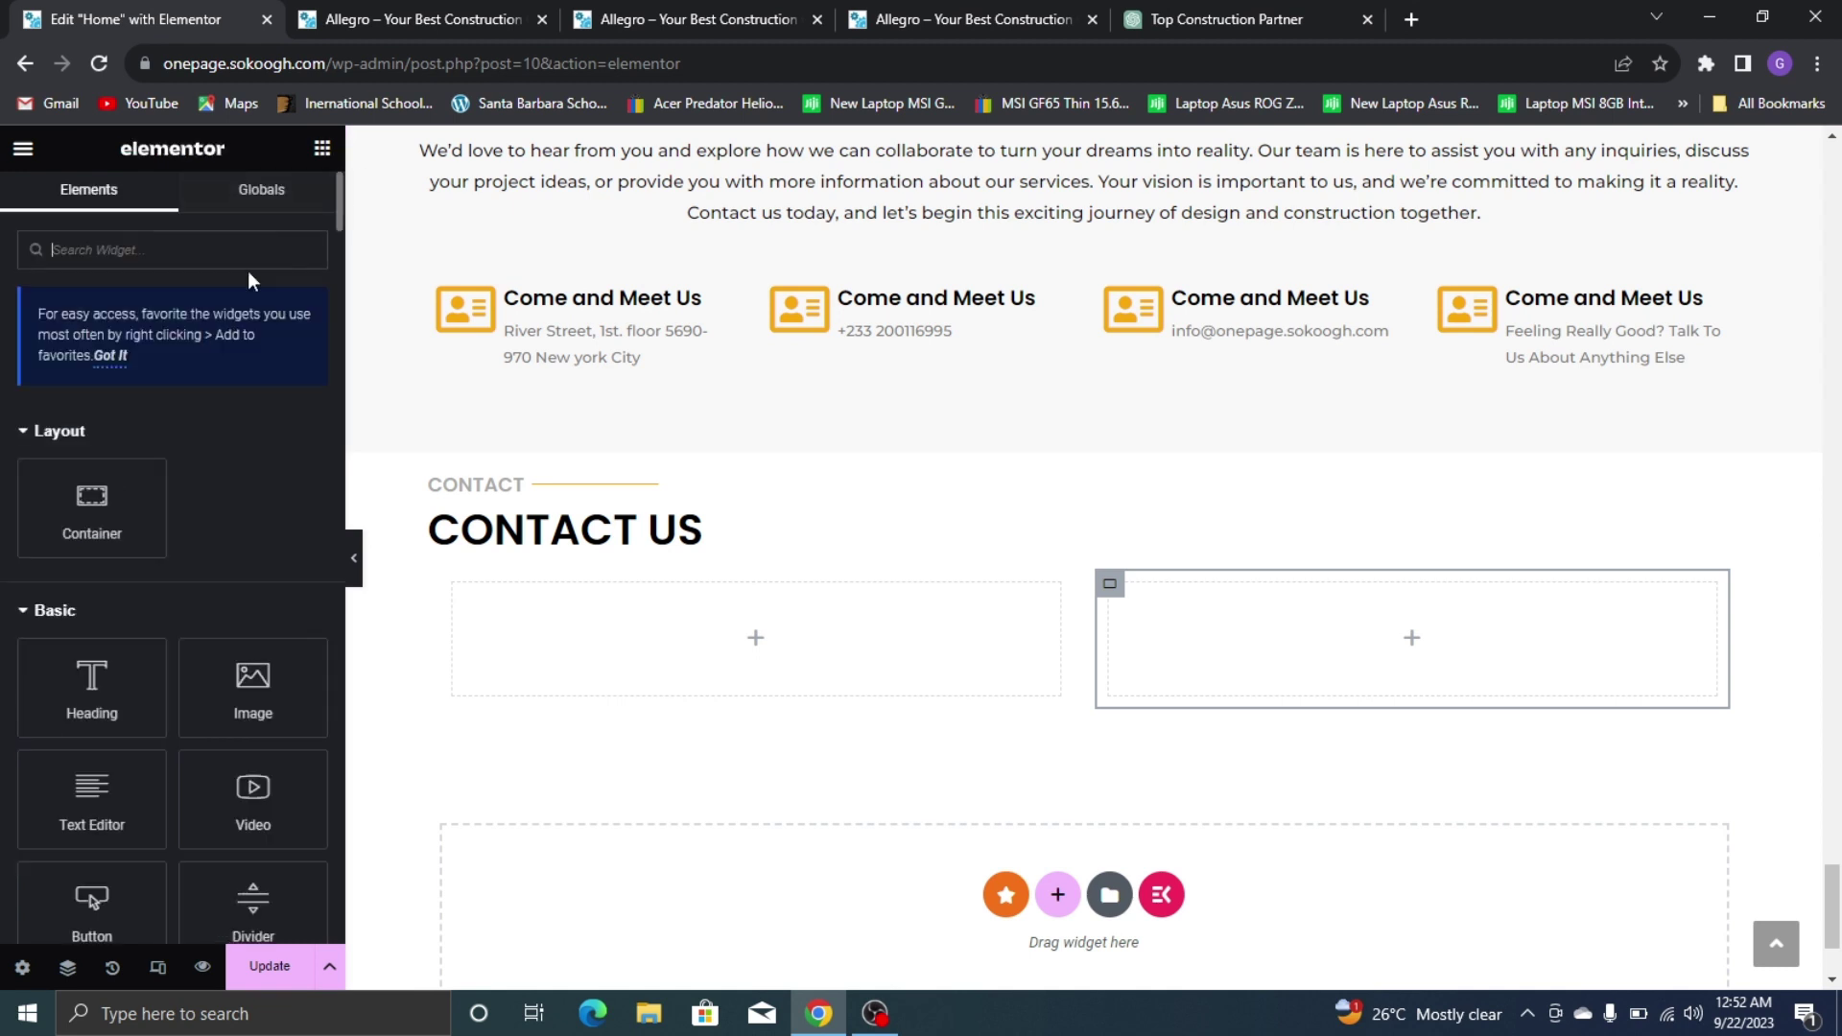
Place a Google Maps widget in the left container with location Olikay Fashions
{"action": "type", "text": "MAPS"}
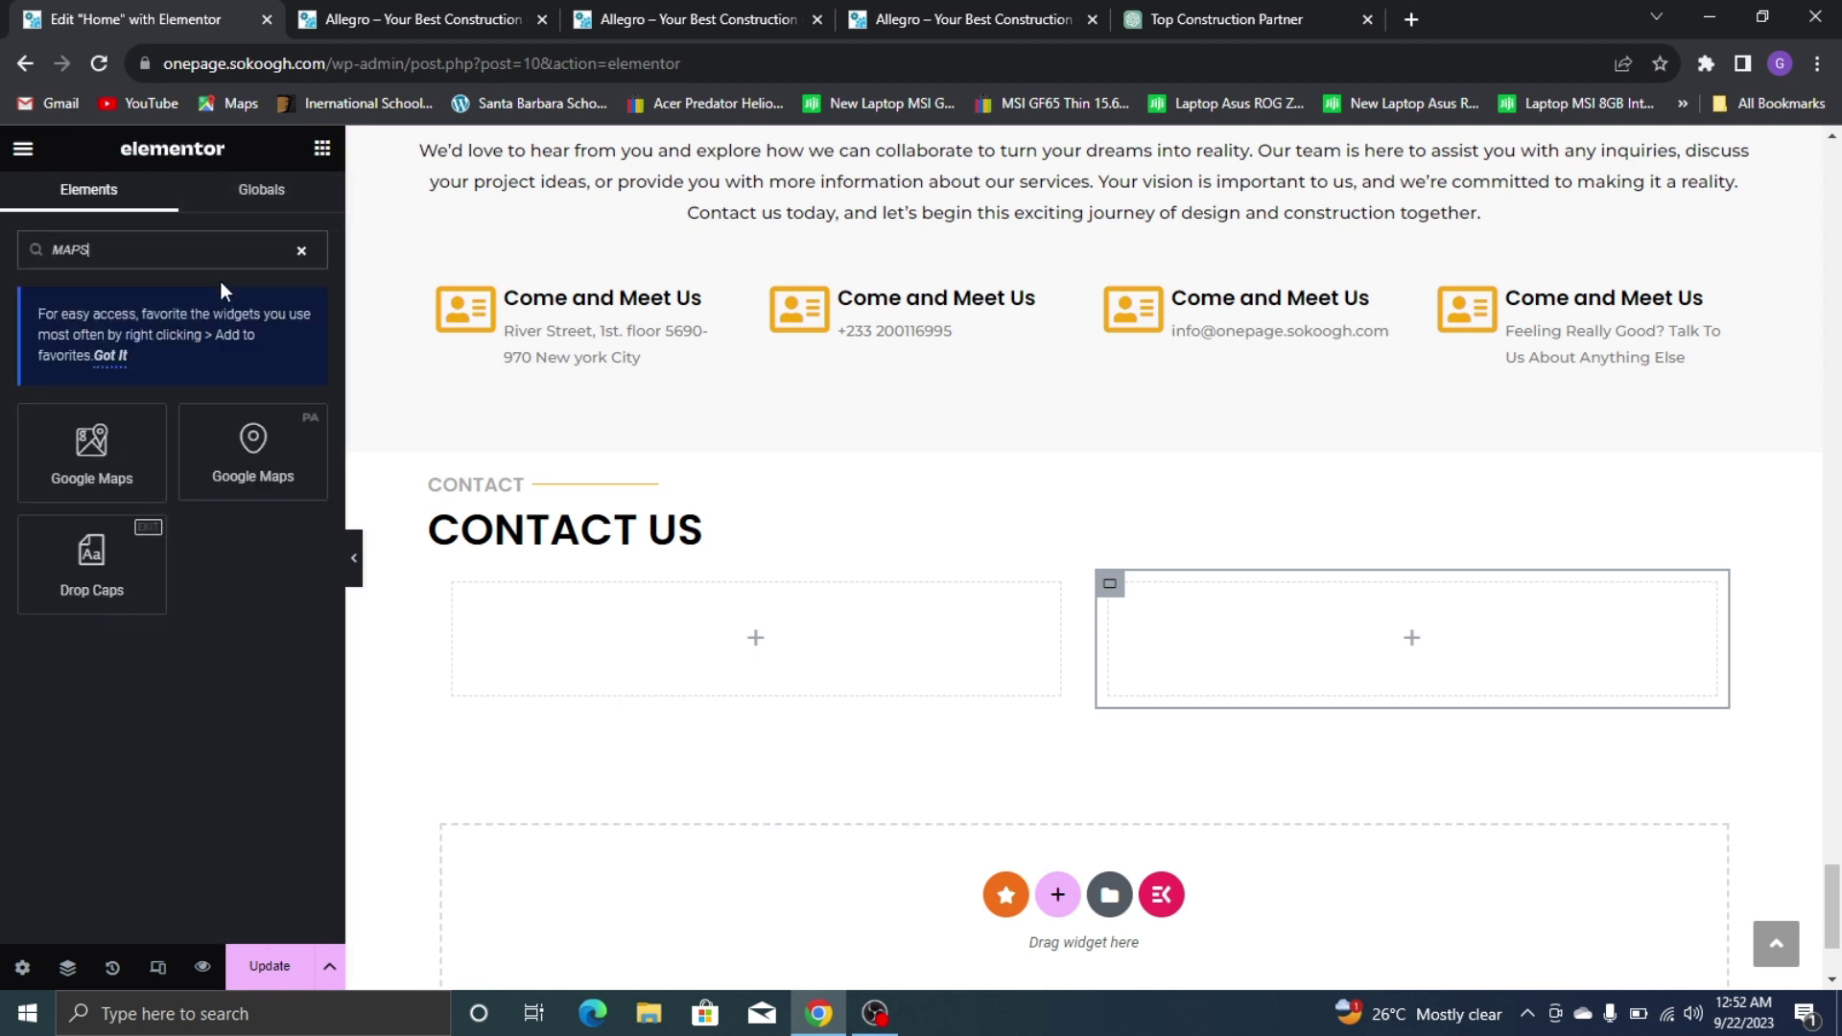
{"action": "left_click_drag", "start_coordinate": [91, 465], "coordinate": [599, 685]}
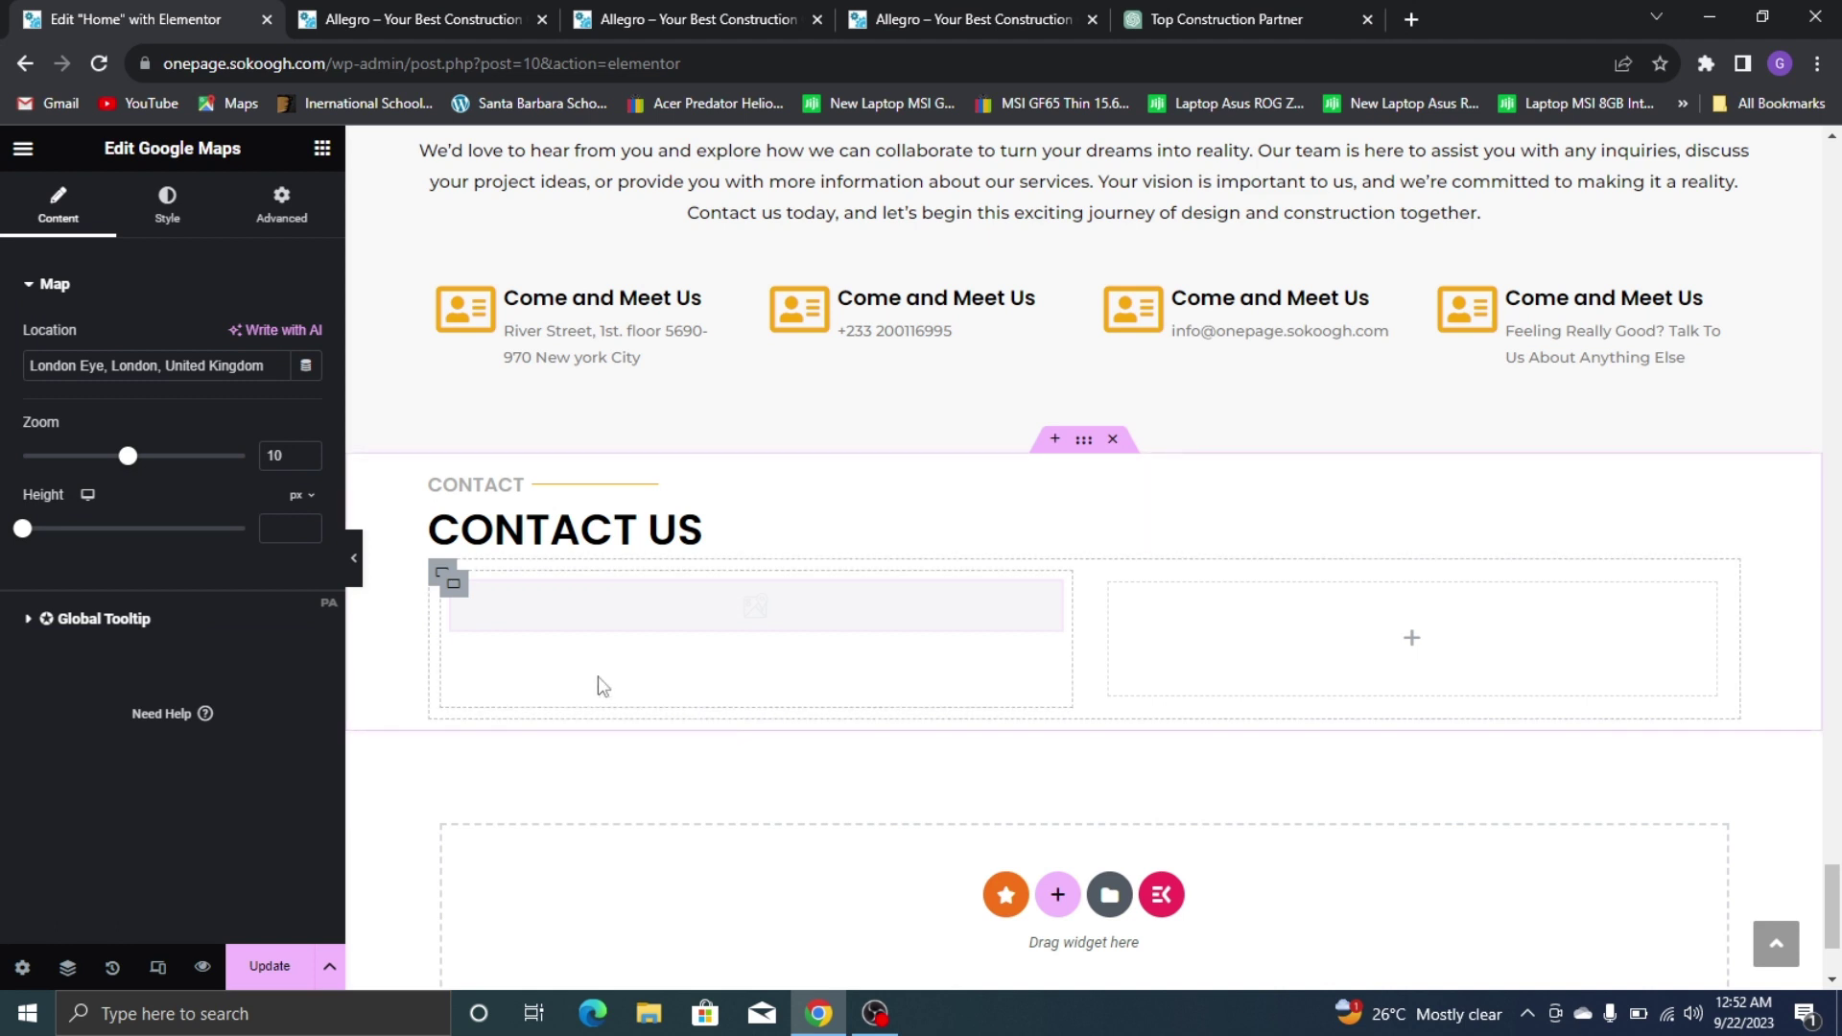
{"action": "triple_click", "coordinate": [139, 365]}
{"action": "type", "text": "Olik"}
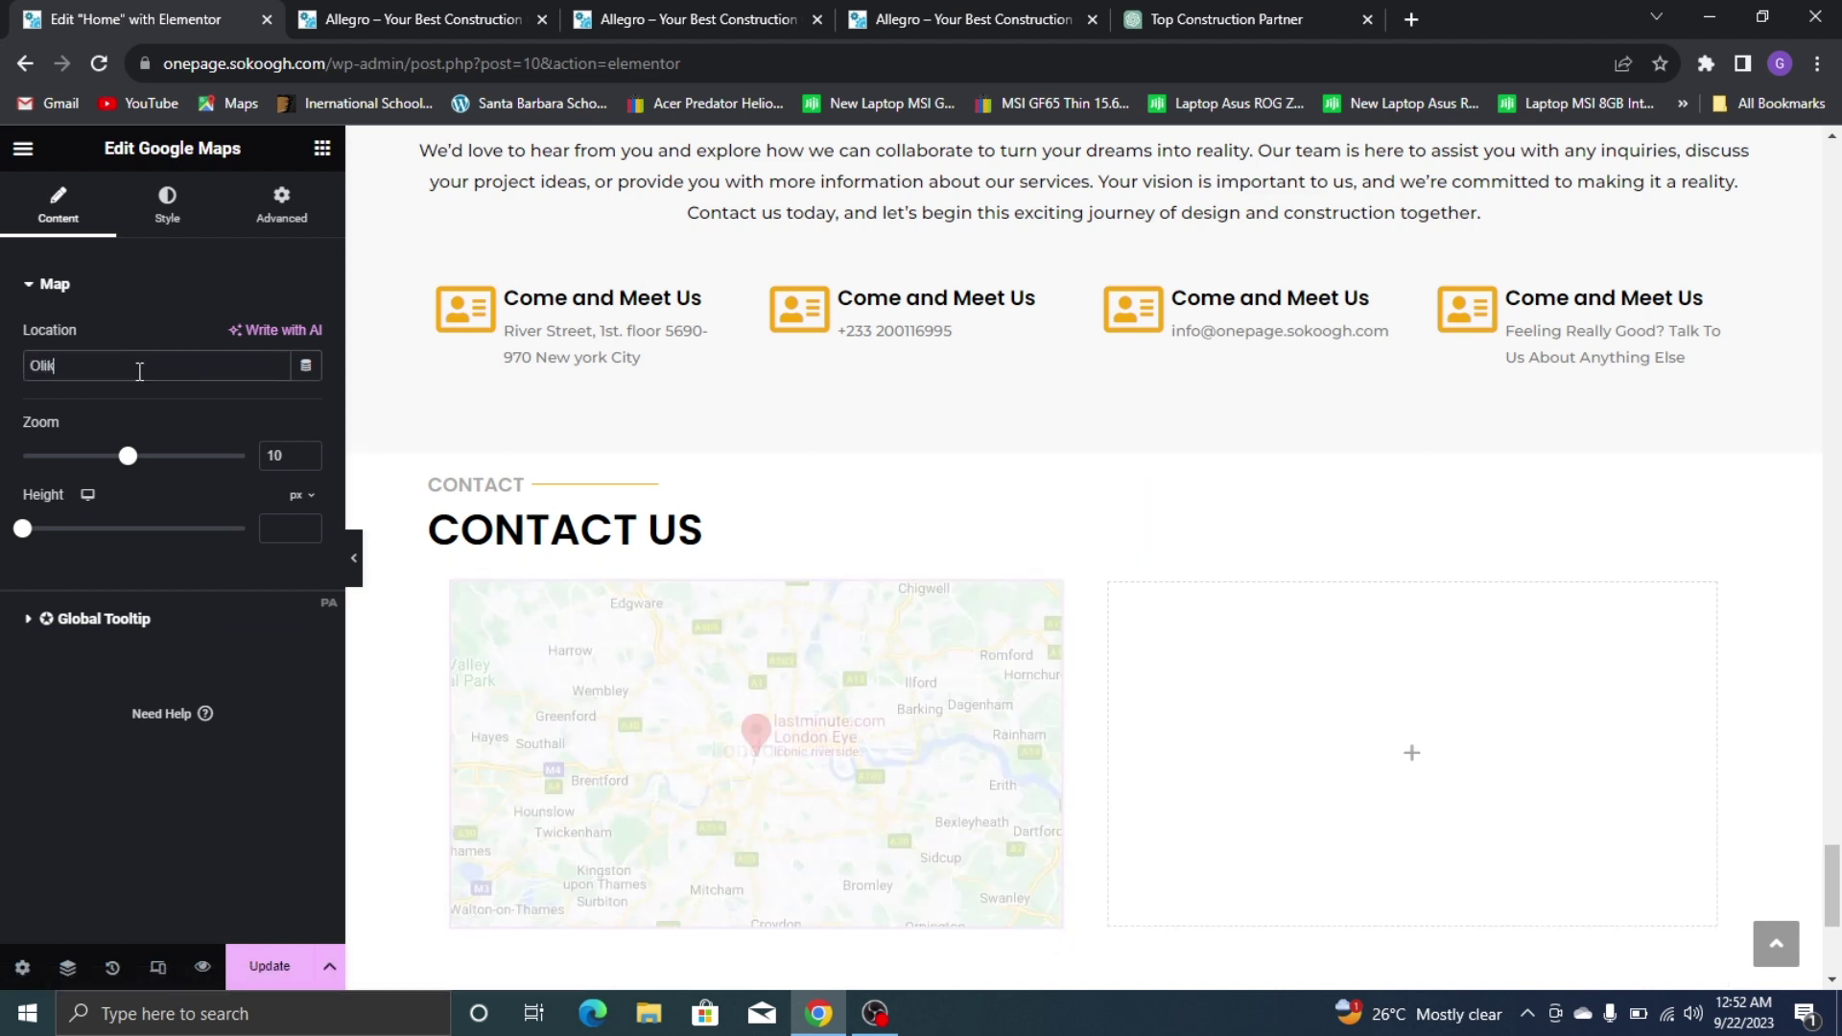
{"action": "type", "text": "ay Fash"}
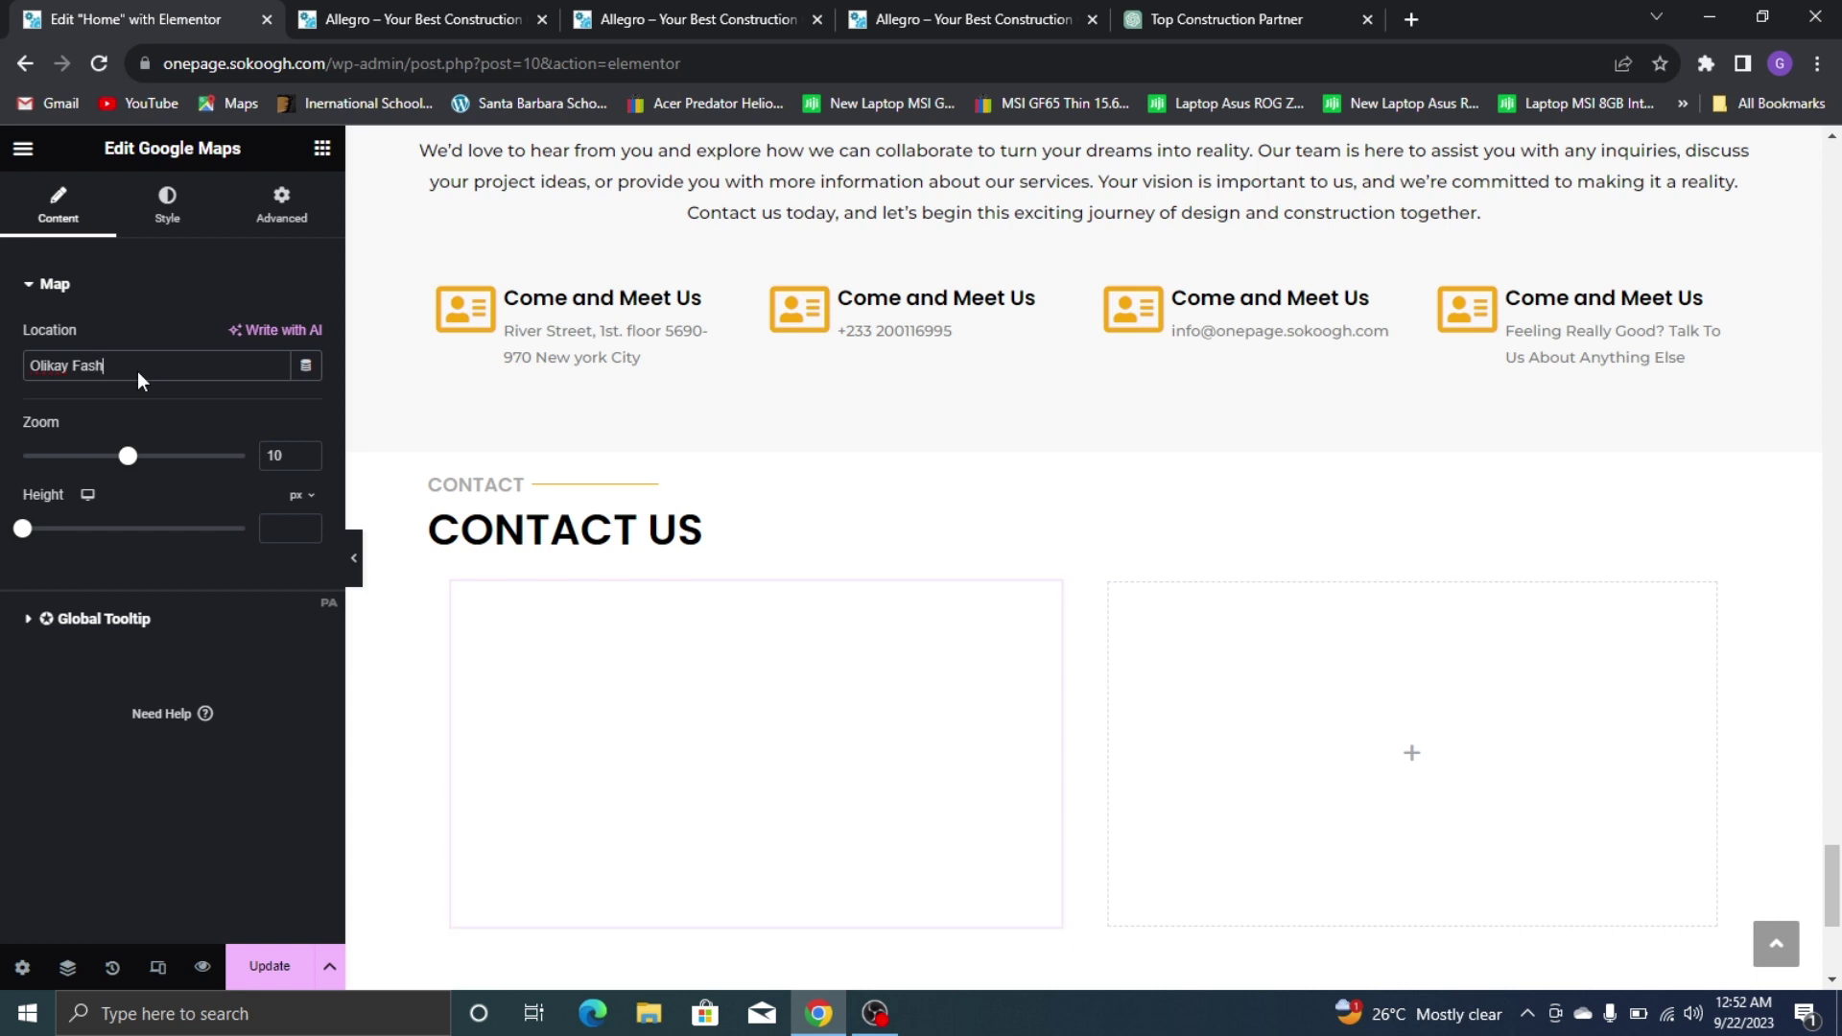
{"action": "type", "text": "ions"}
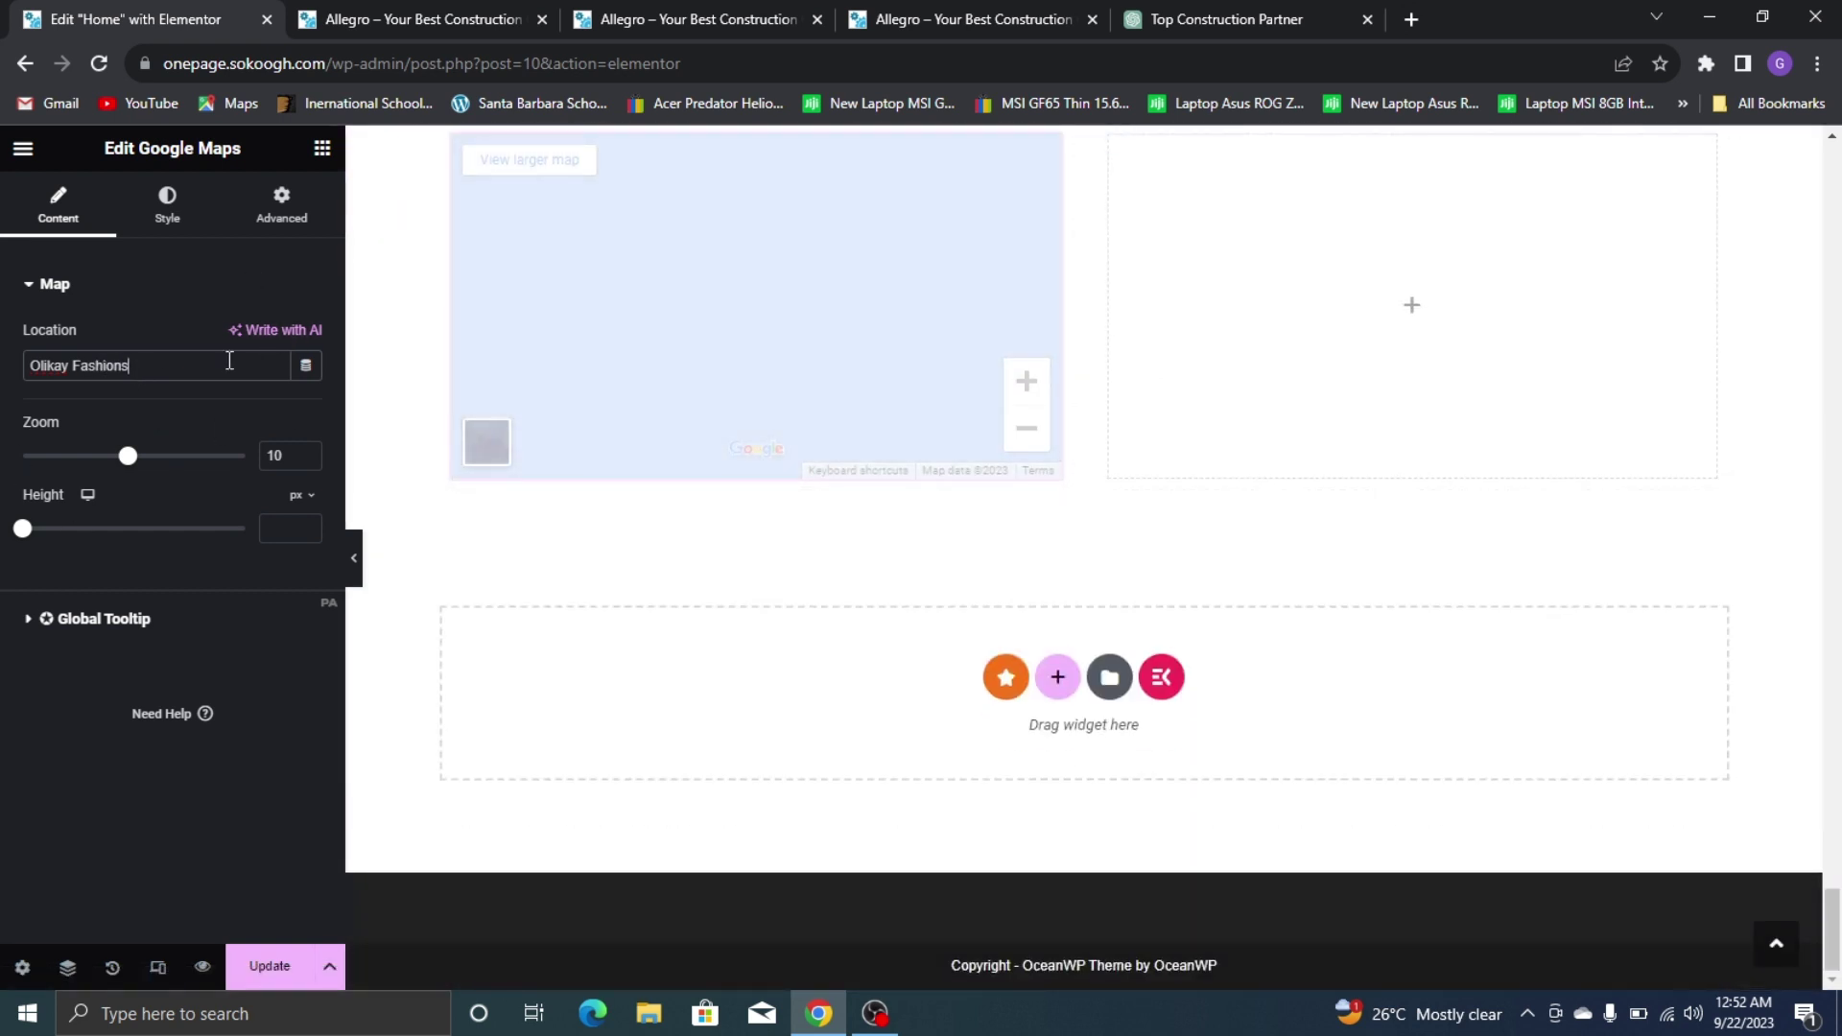
Set the map's height to 640 px
{"action": "scroll", "coordinate": [486, 391], "scroll_direction": "up", "scroll_amount": 1}
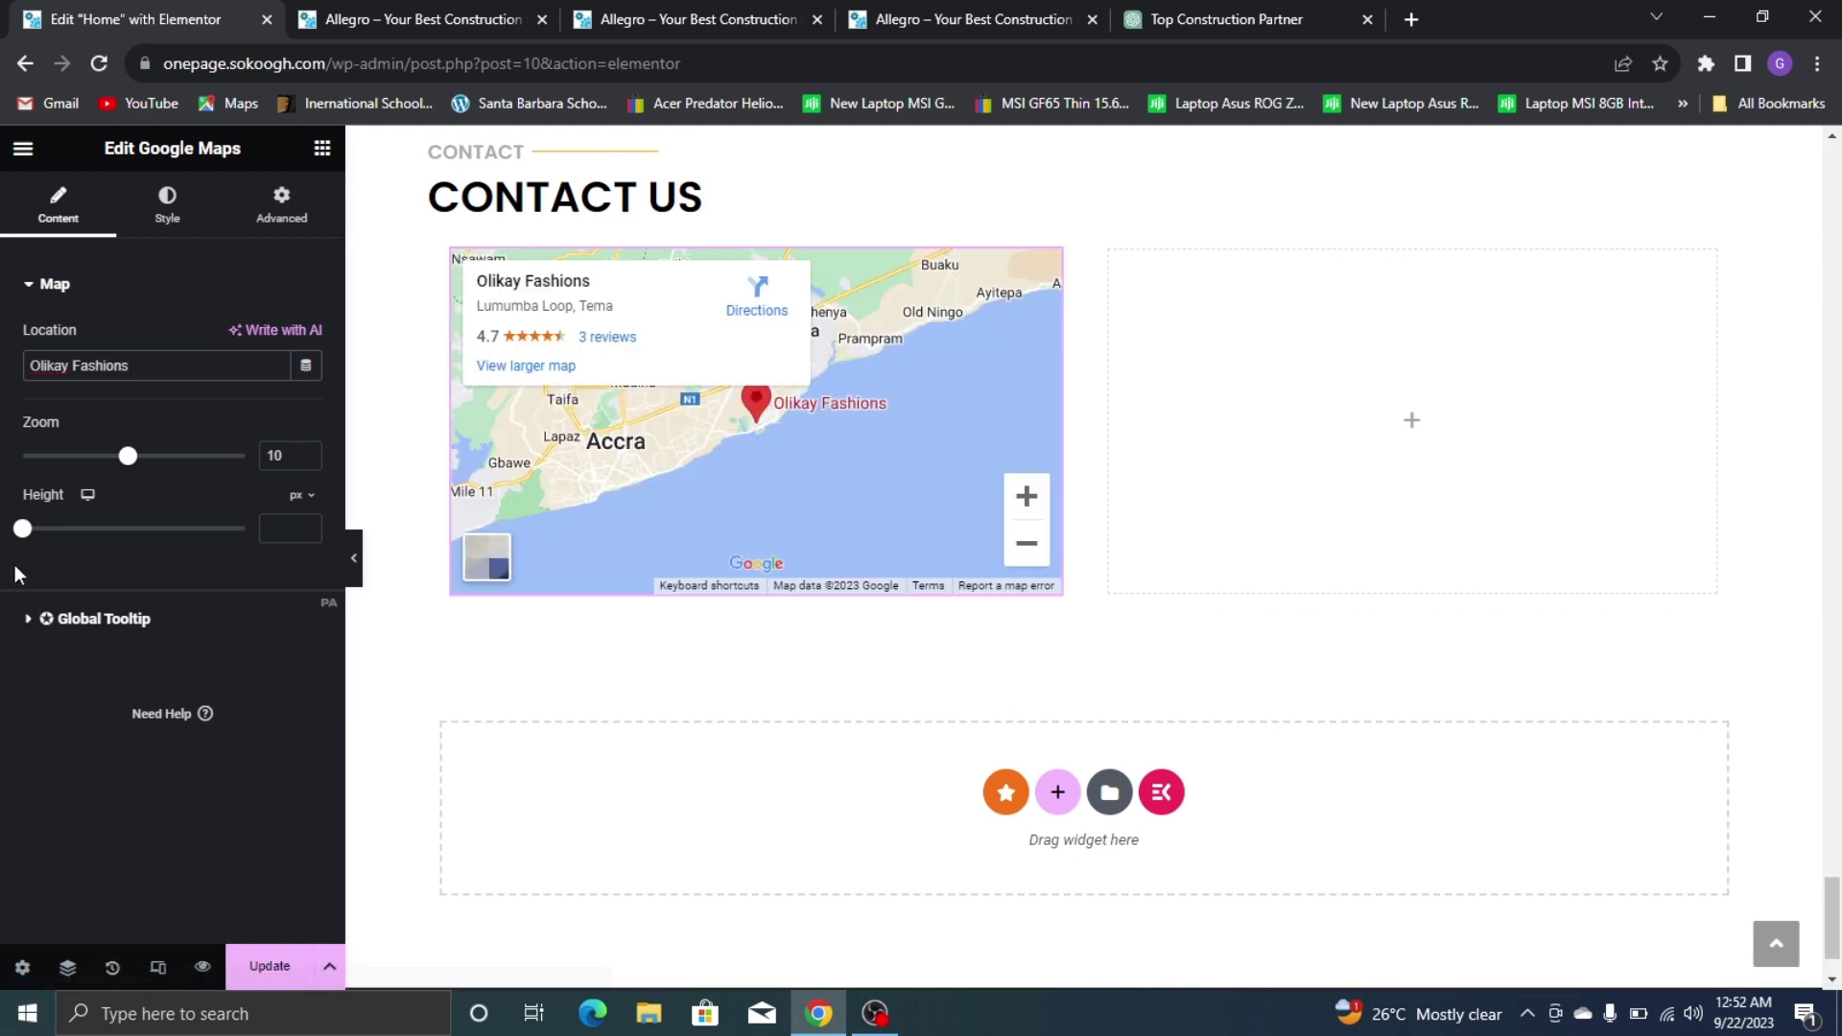
{"action": "left_click_drag", "start_coordinate": [22, 528], "coordinate": [107, 566]}
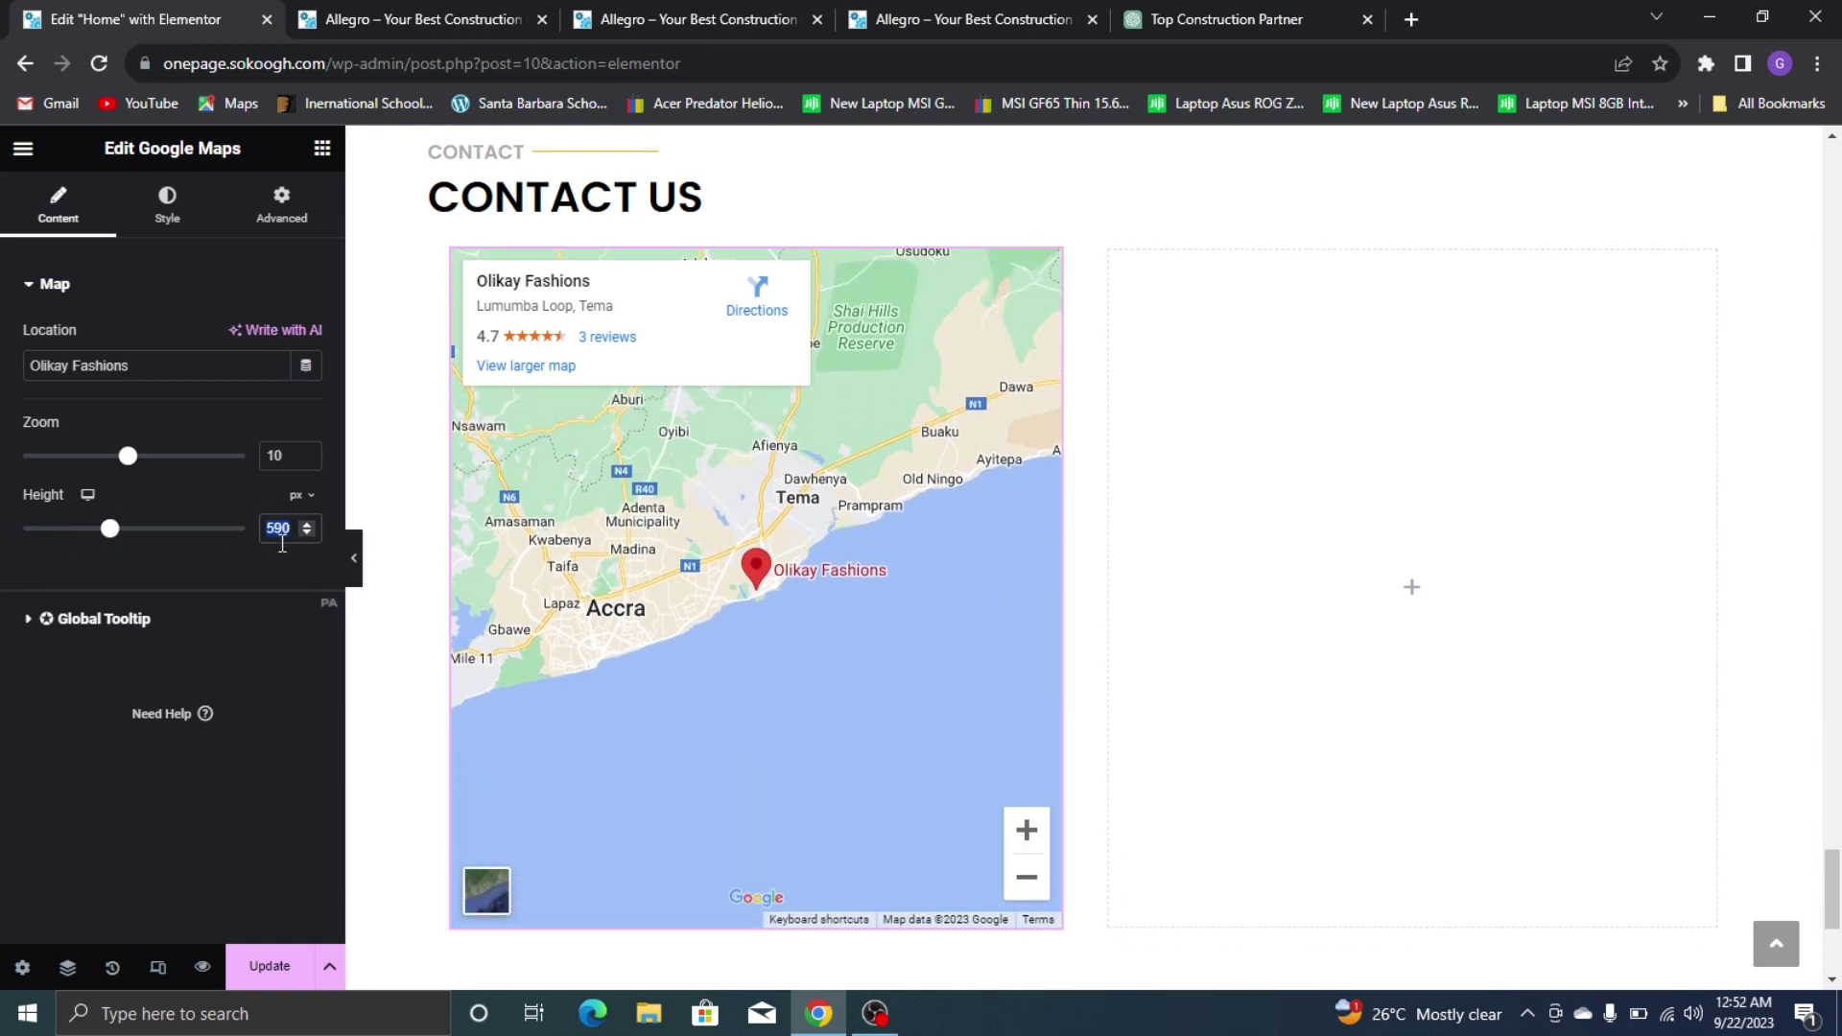
{"action": "type", "text": "640"}
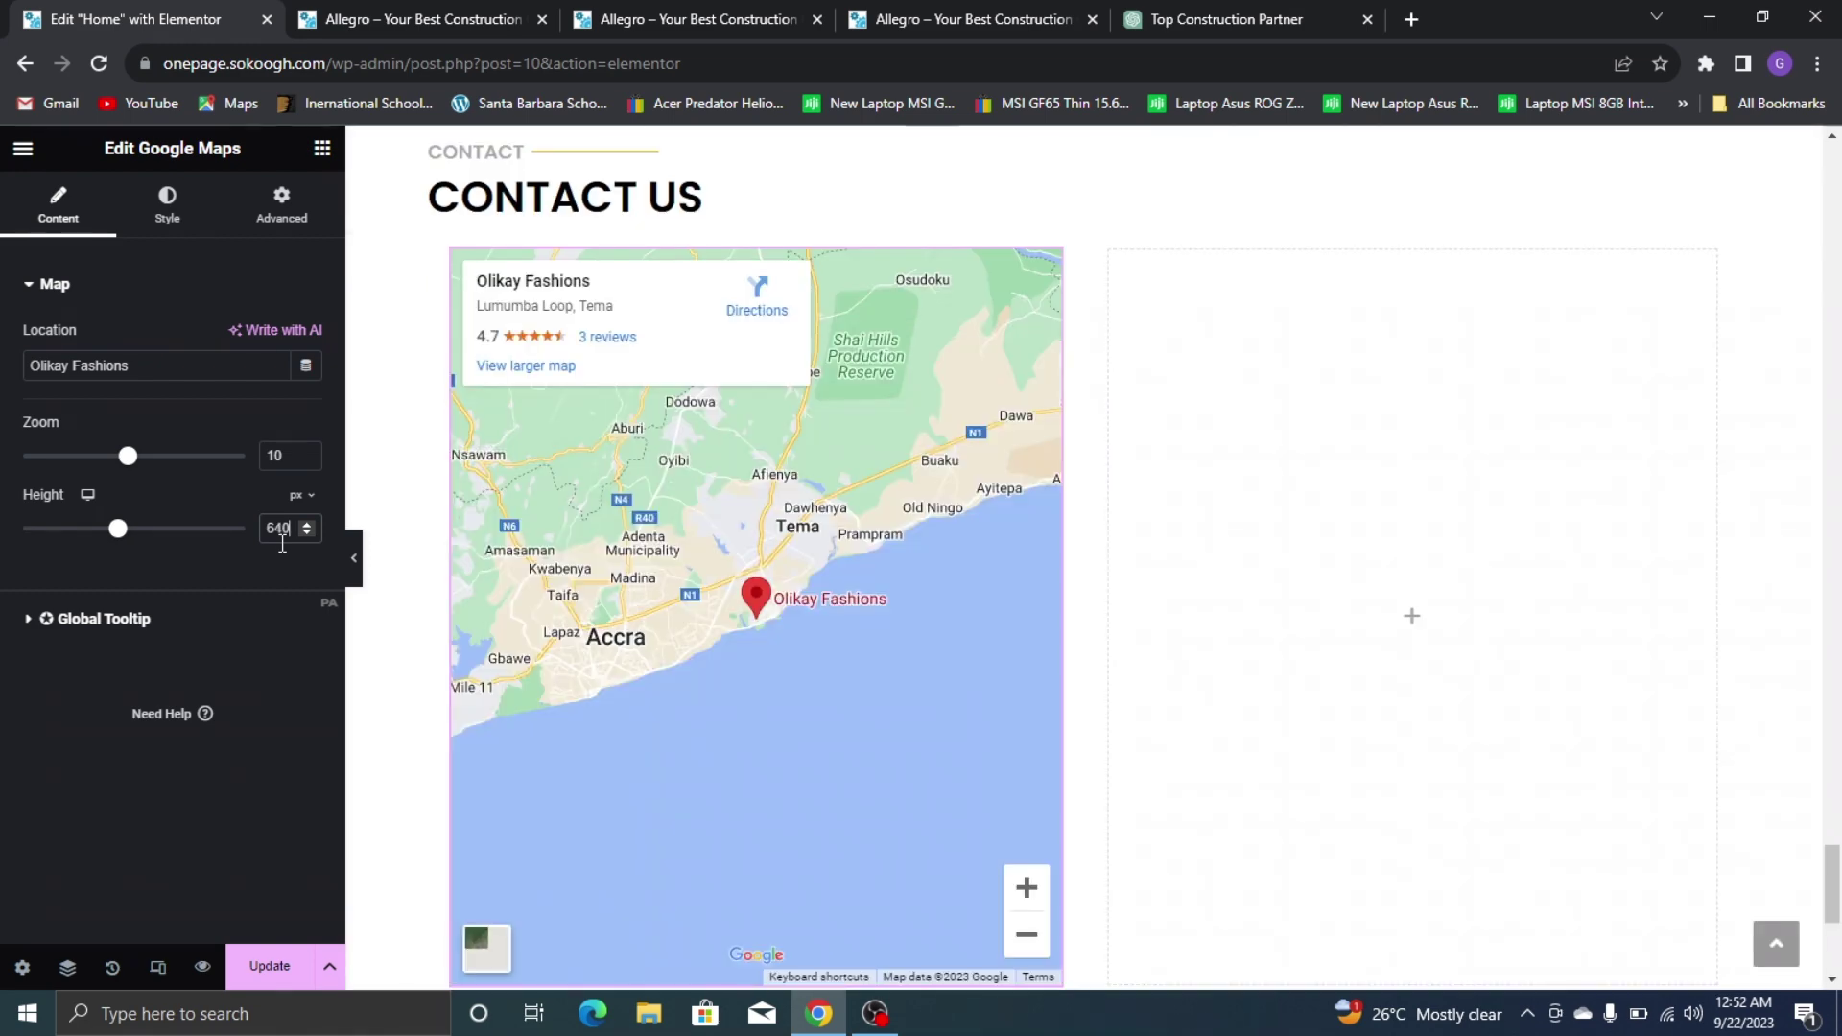
{"action": "scroll", "coordinate": [594, 394], "scroll_direction": "down", "scroll_amount": 3}
{"action": "scroll", "coordinate": [595, 393], "scroll_direction": "up", "scroll_amount": 3}
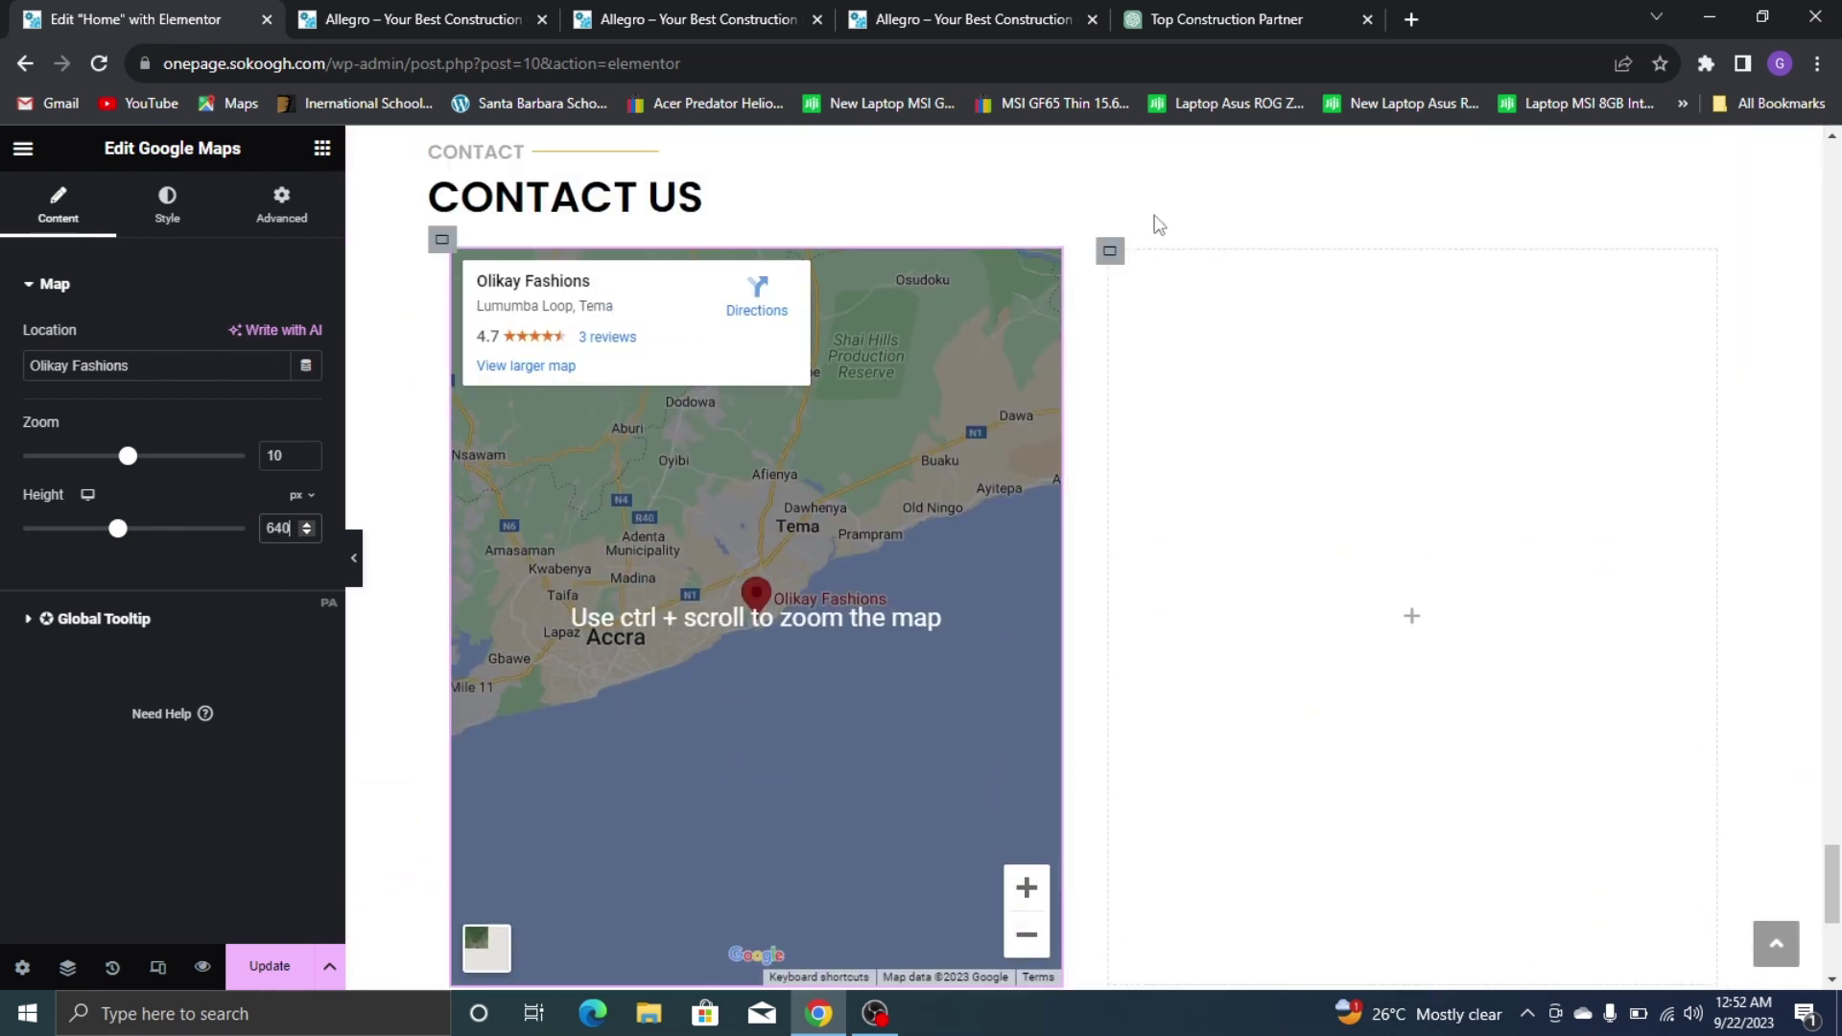
{"action": "scroll", "coordinate": [971, 350], "scroll_direction": "up", "scroll_amount": 2}
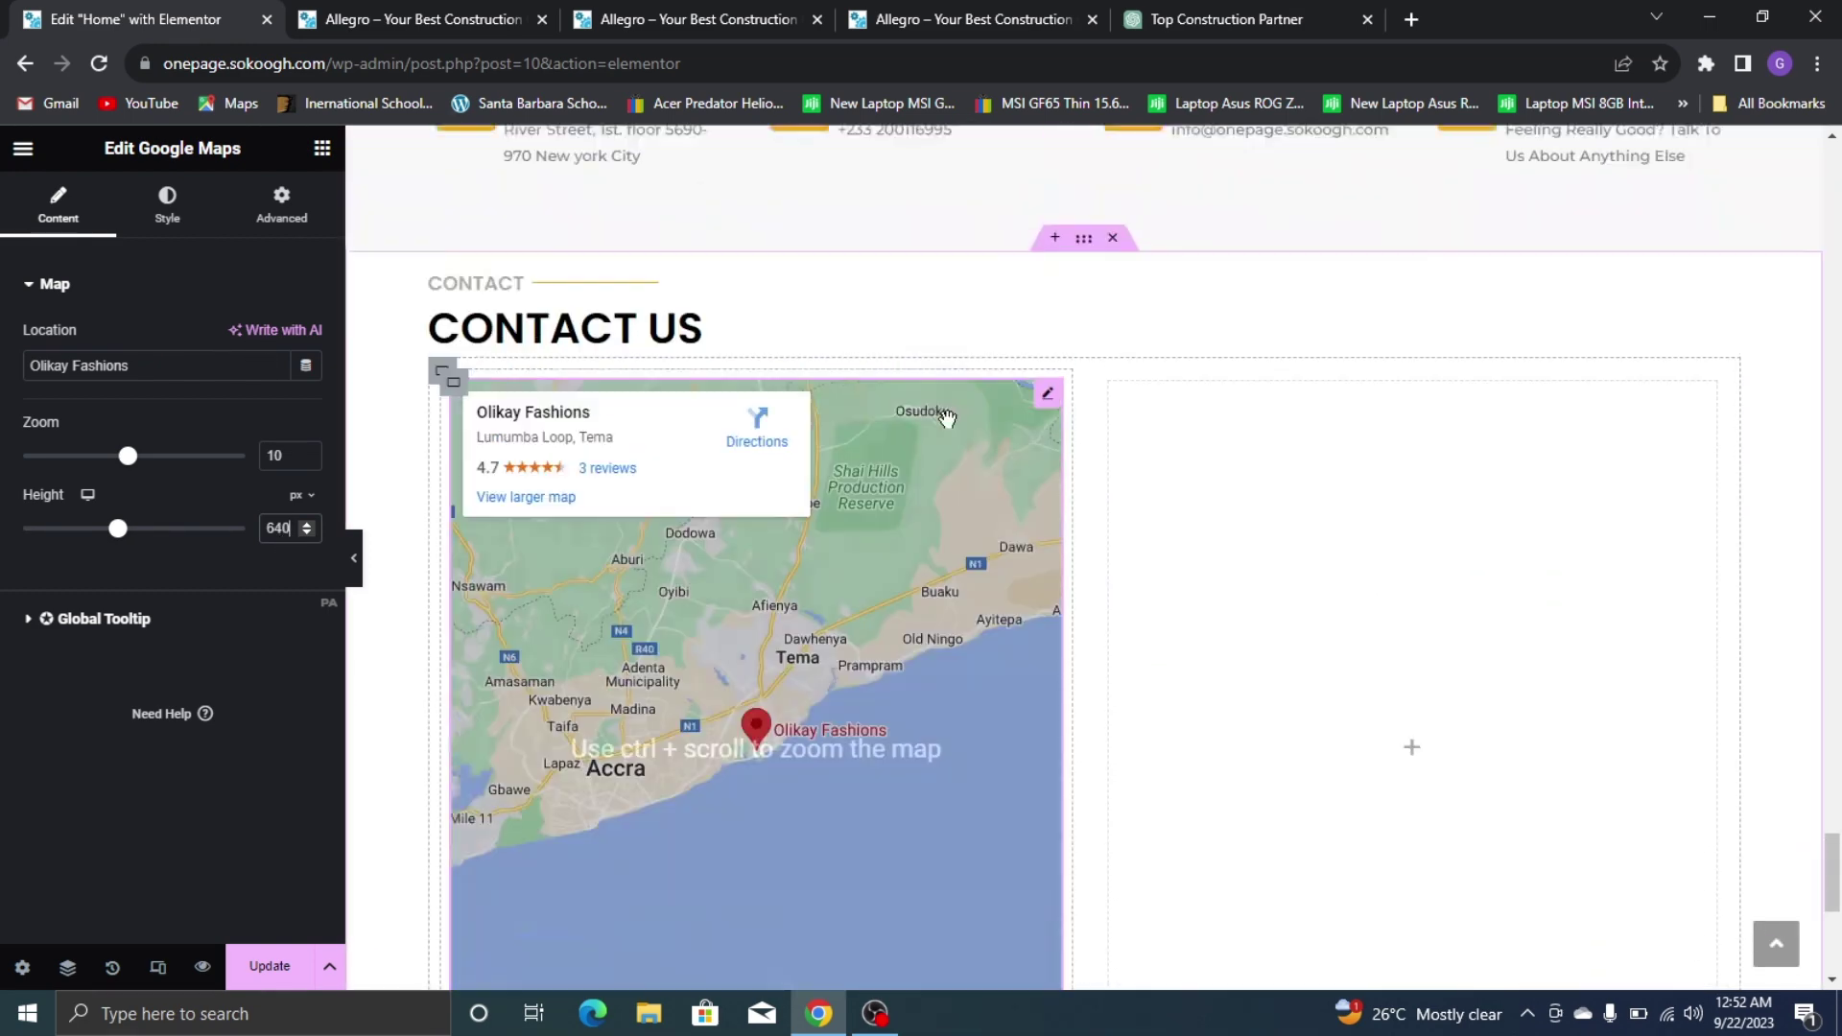
{"action": "scroll", "coordinate": [1209, 307], "scroll_direction": "down", "scroll_amount": 3}
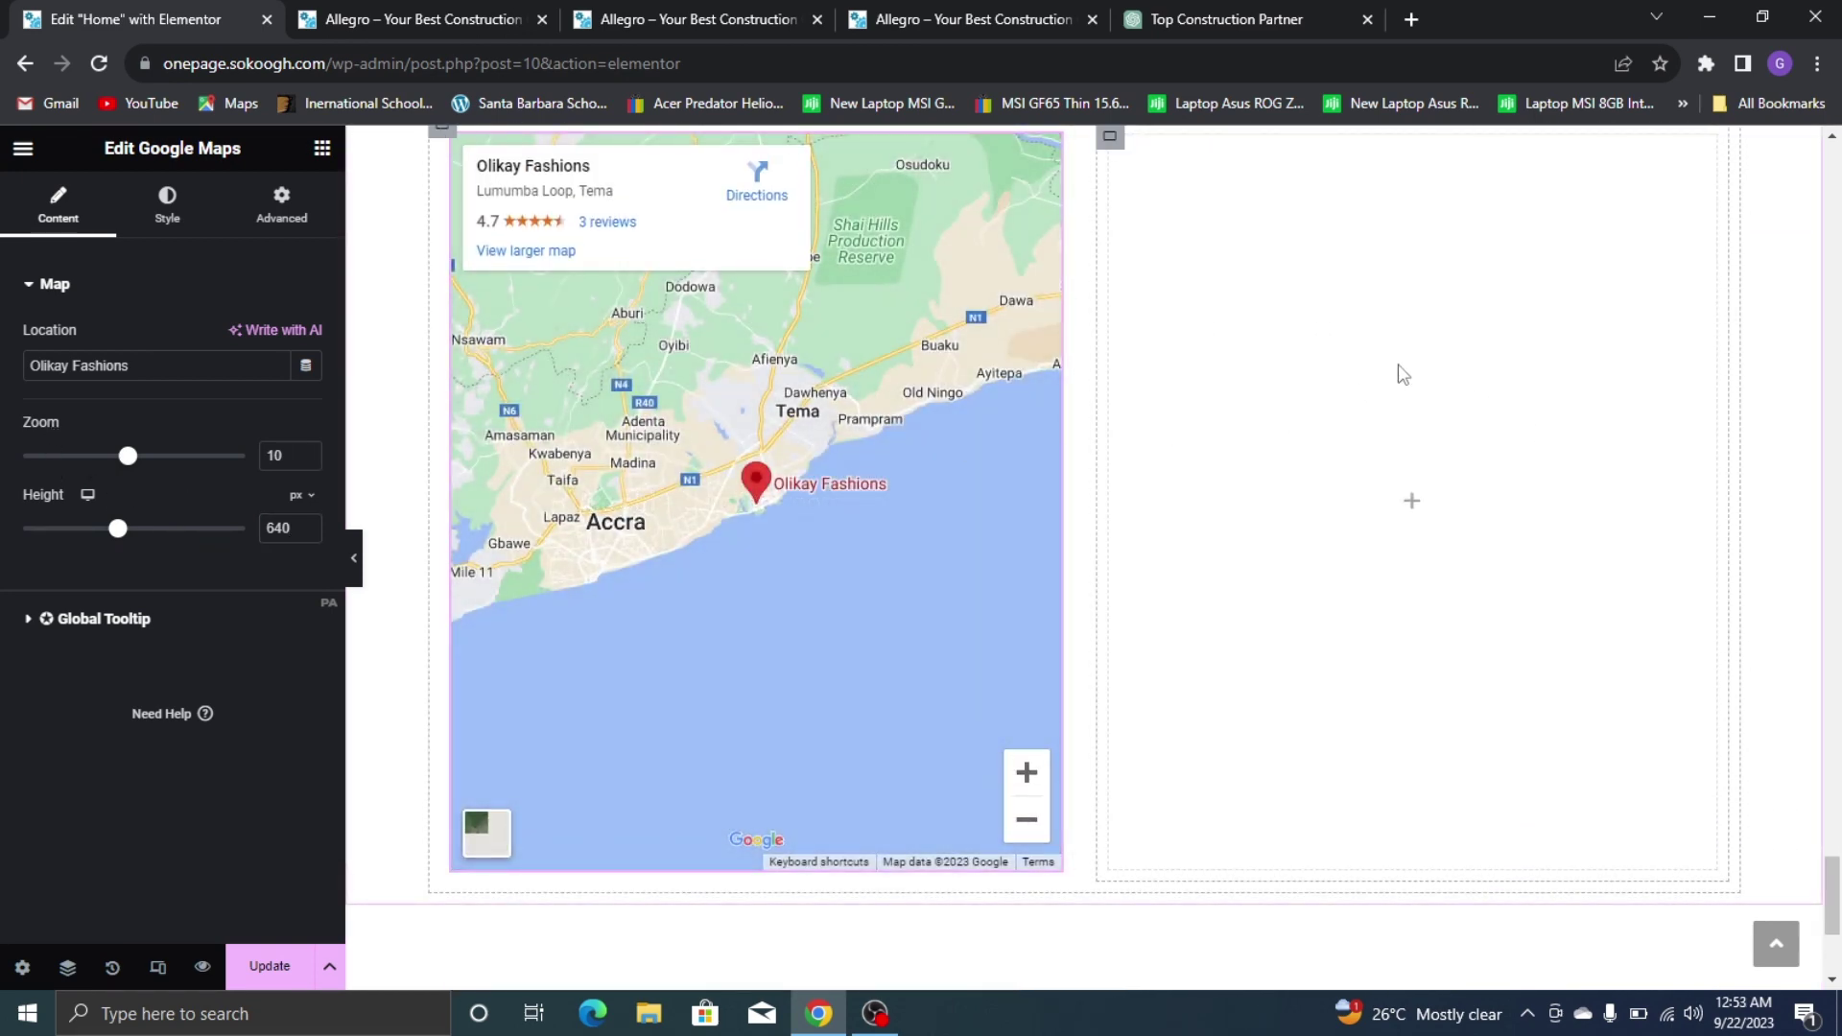
{"action": "scroll", "coordinate": [1794, 202], "scroll_direction": "up", "scroll_amount": 3}
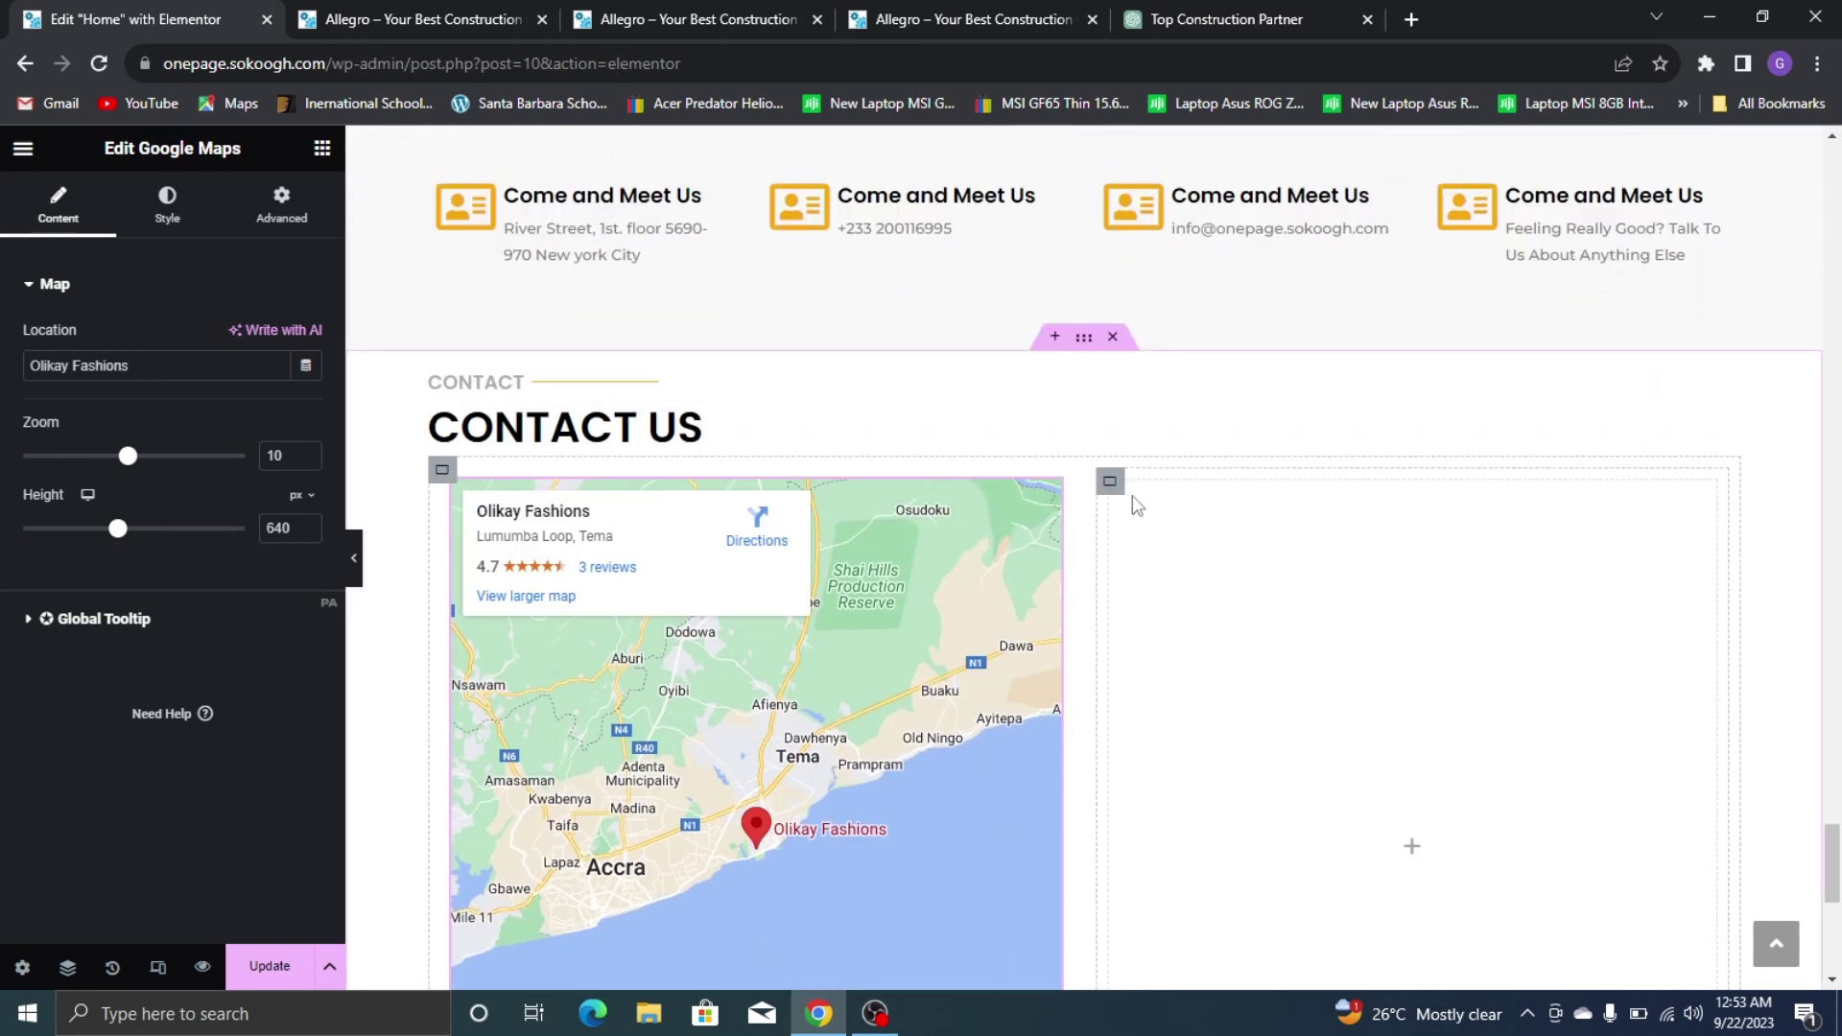
Place a MetForm widget in the empty right-hand contact container
{"action": "left_click", "coordinate": [1110, 484]}
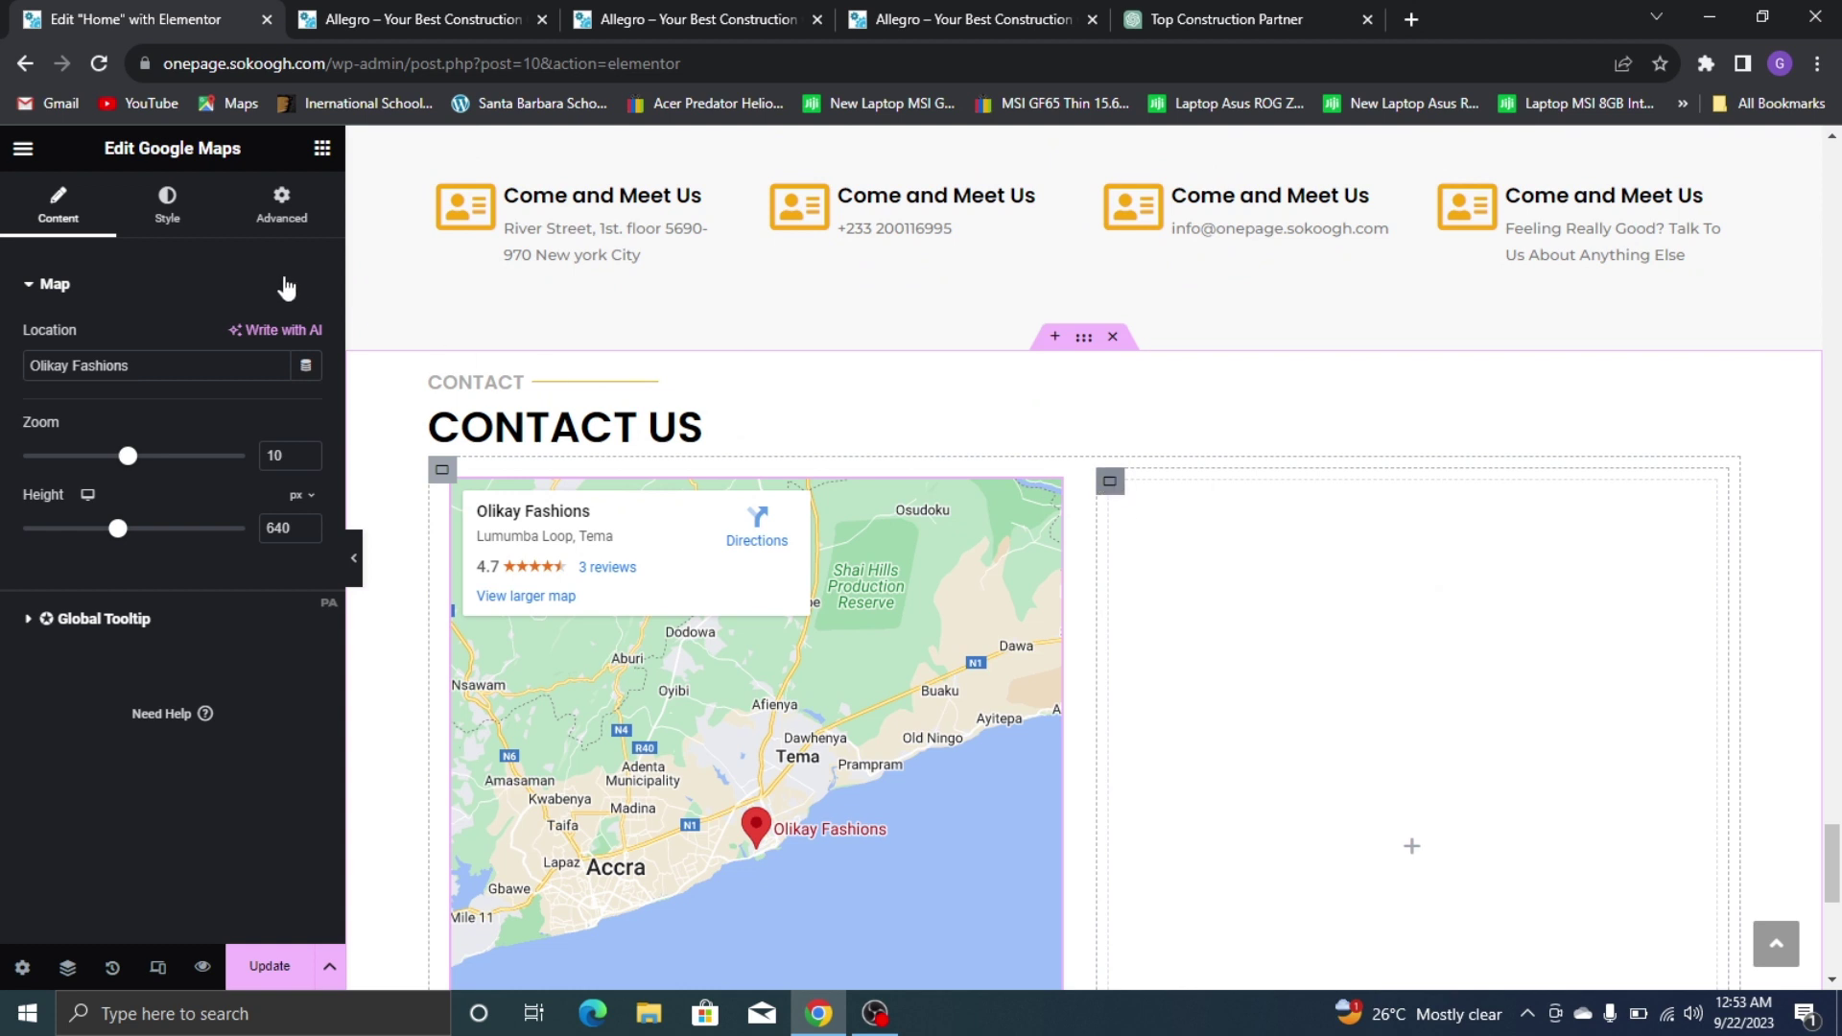
{"action": "left_click", "coordinate": [322, 148]}
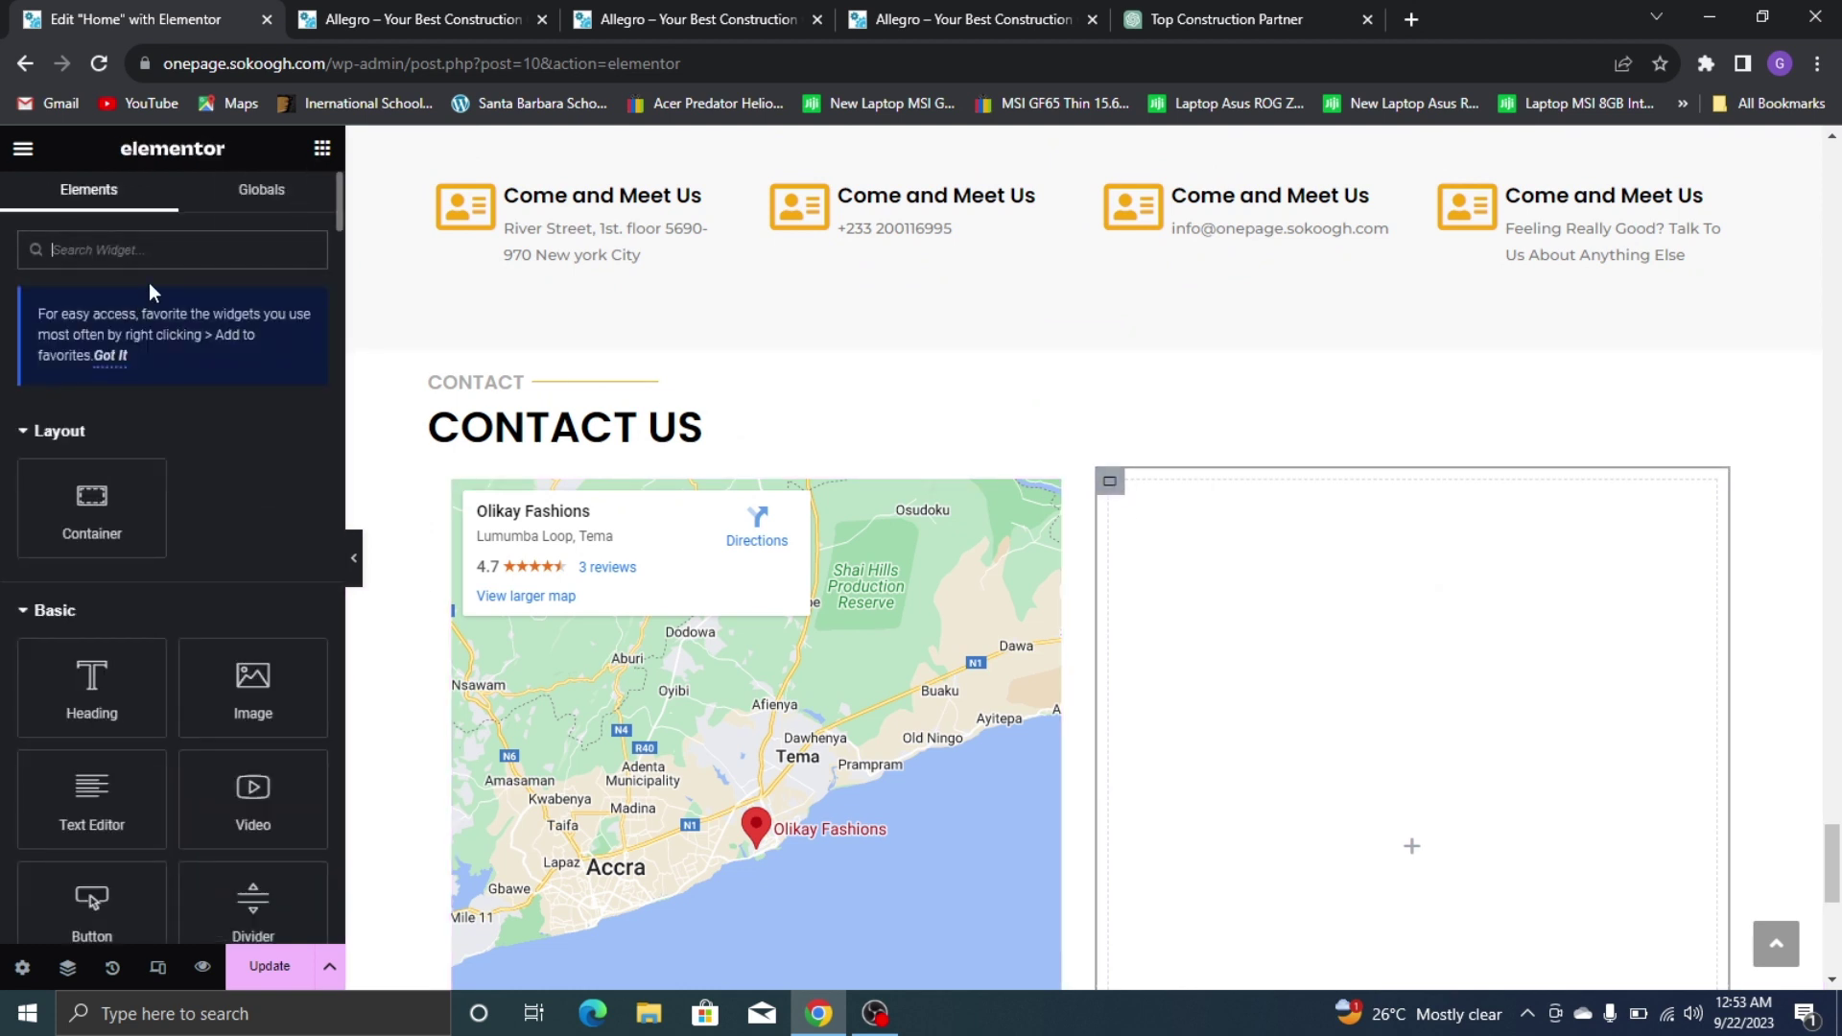
{"action": "type", "text": "metfor"}
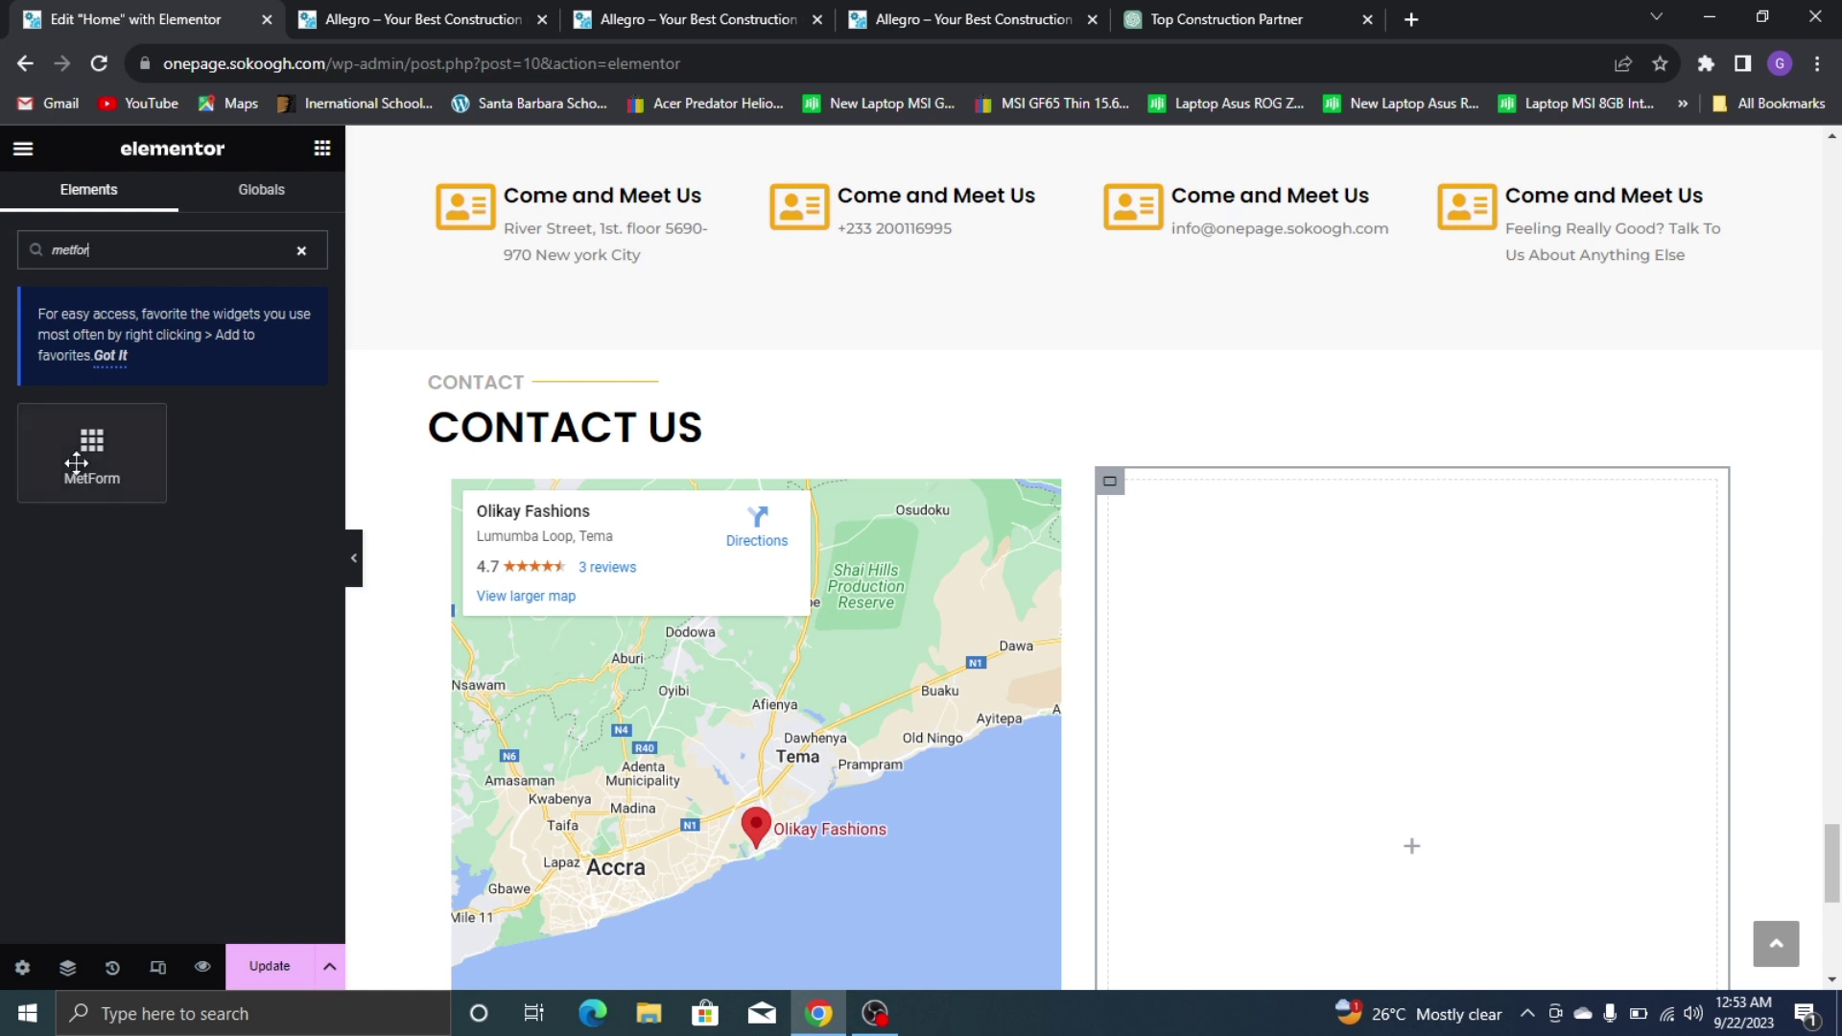
{"action": "left_click_drag", "start_coordinate": [75, 464], "coordinate": [1237, 612]}
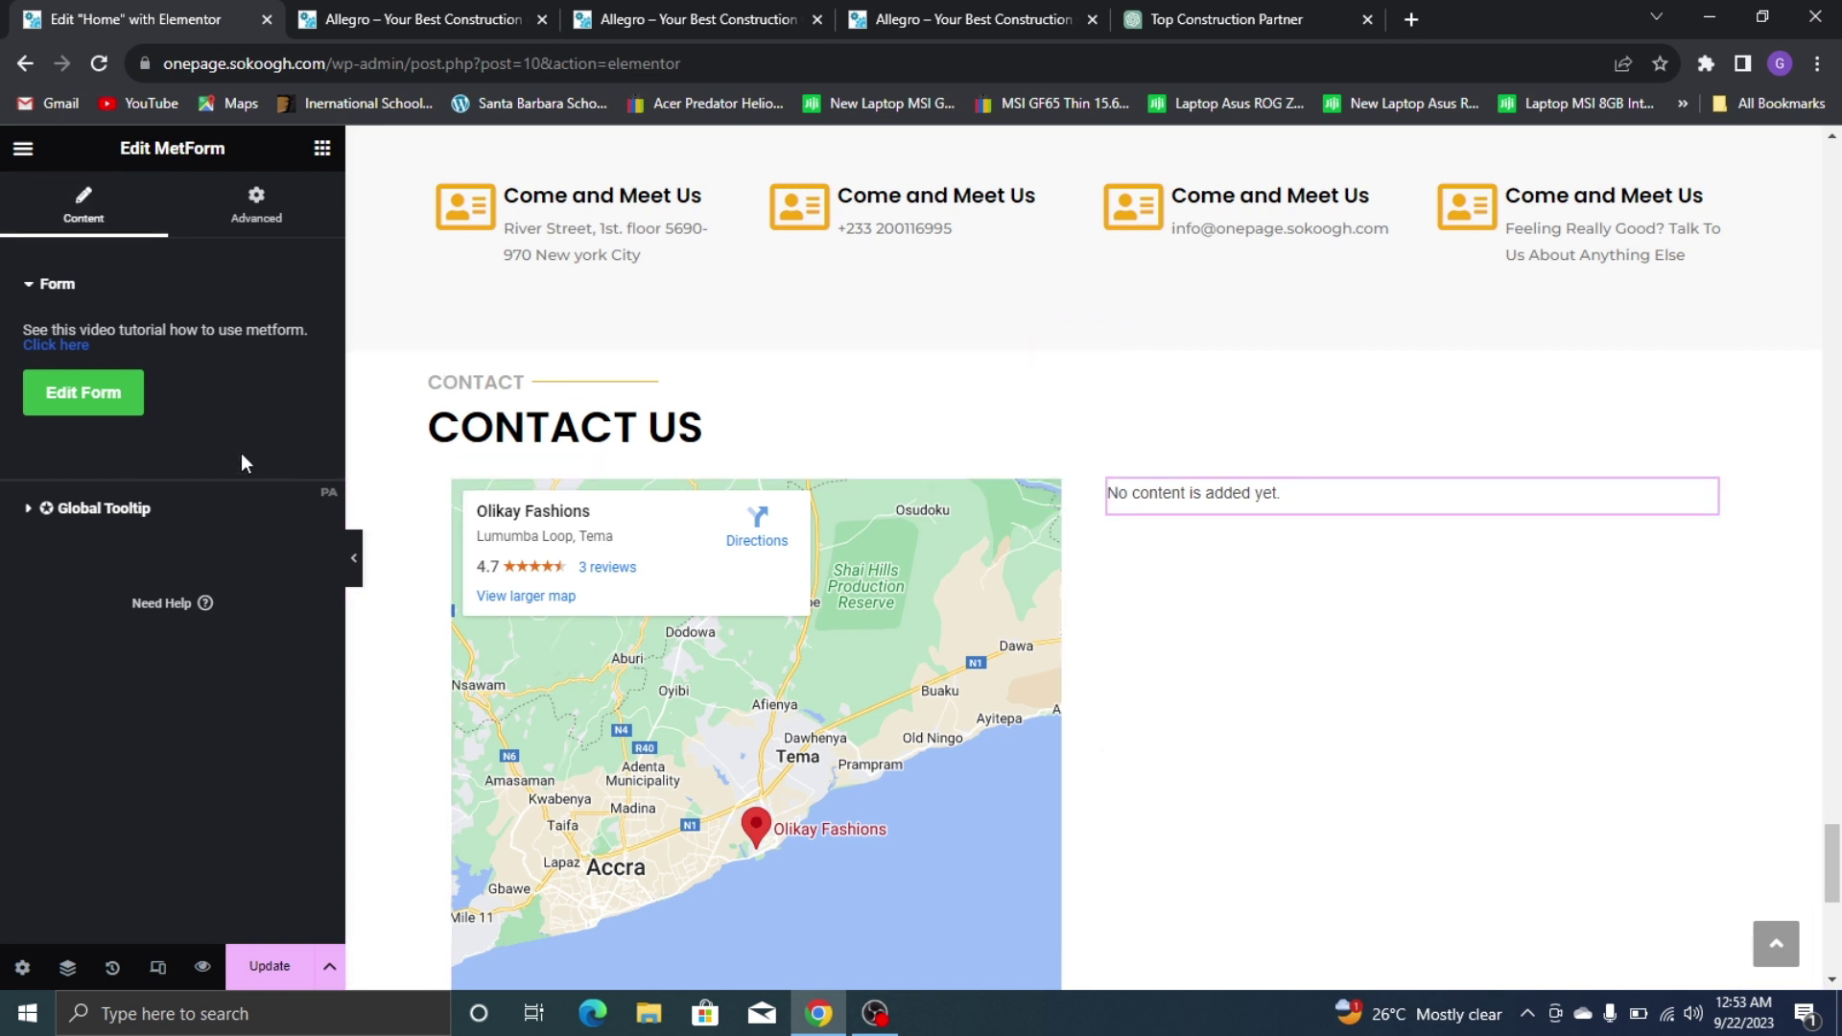
Create a new form named Form1 based on Simple Contact Form 1
{"action": "left_click", "coordinate": [96, 411]}
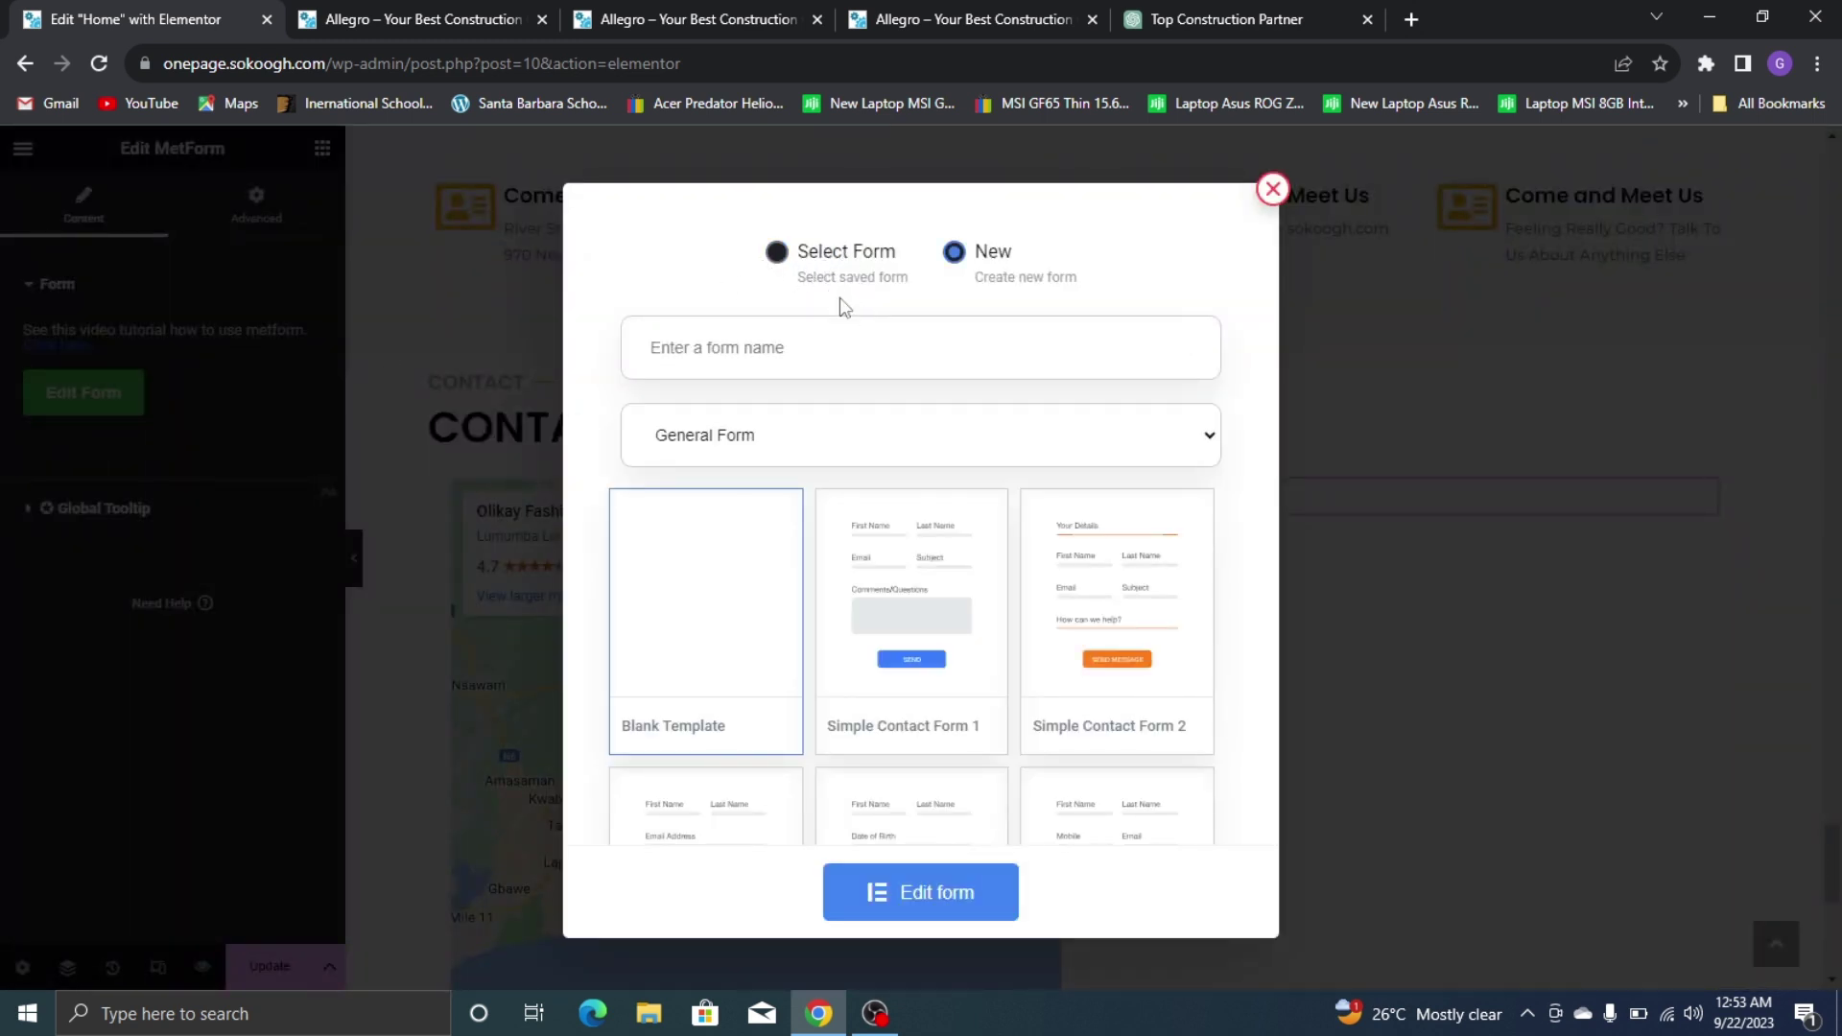
{"action": "left_click", "coordinate": [755, 350]}
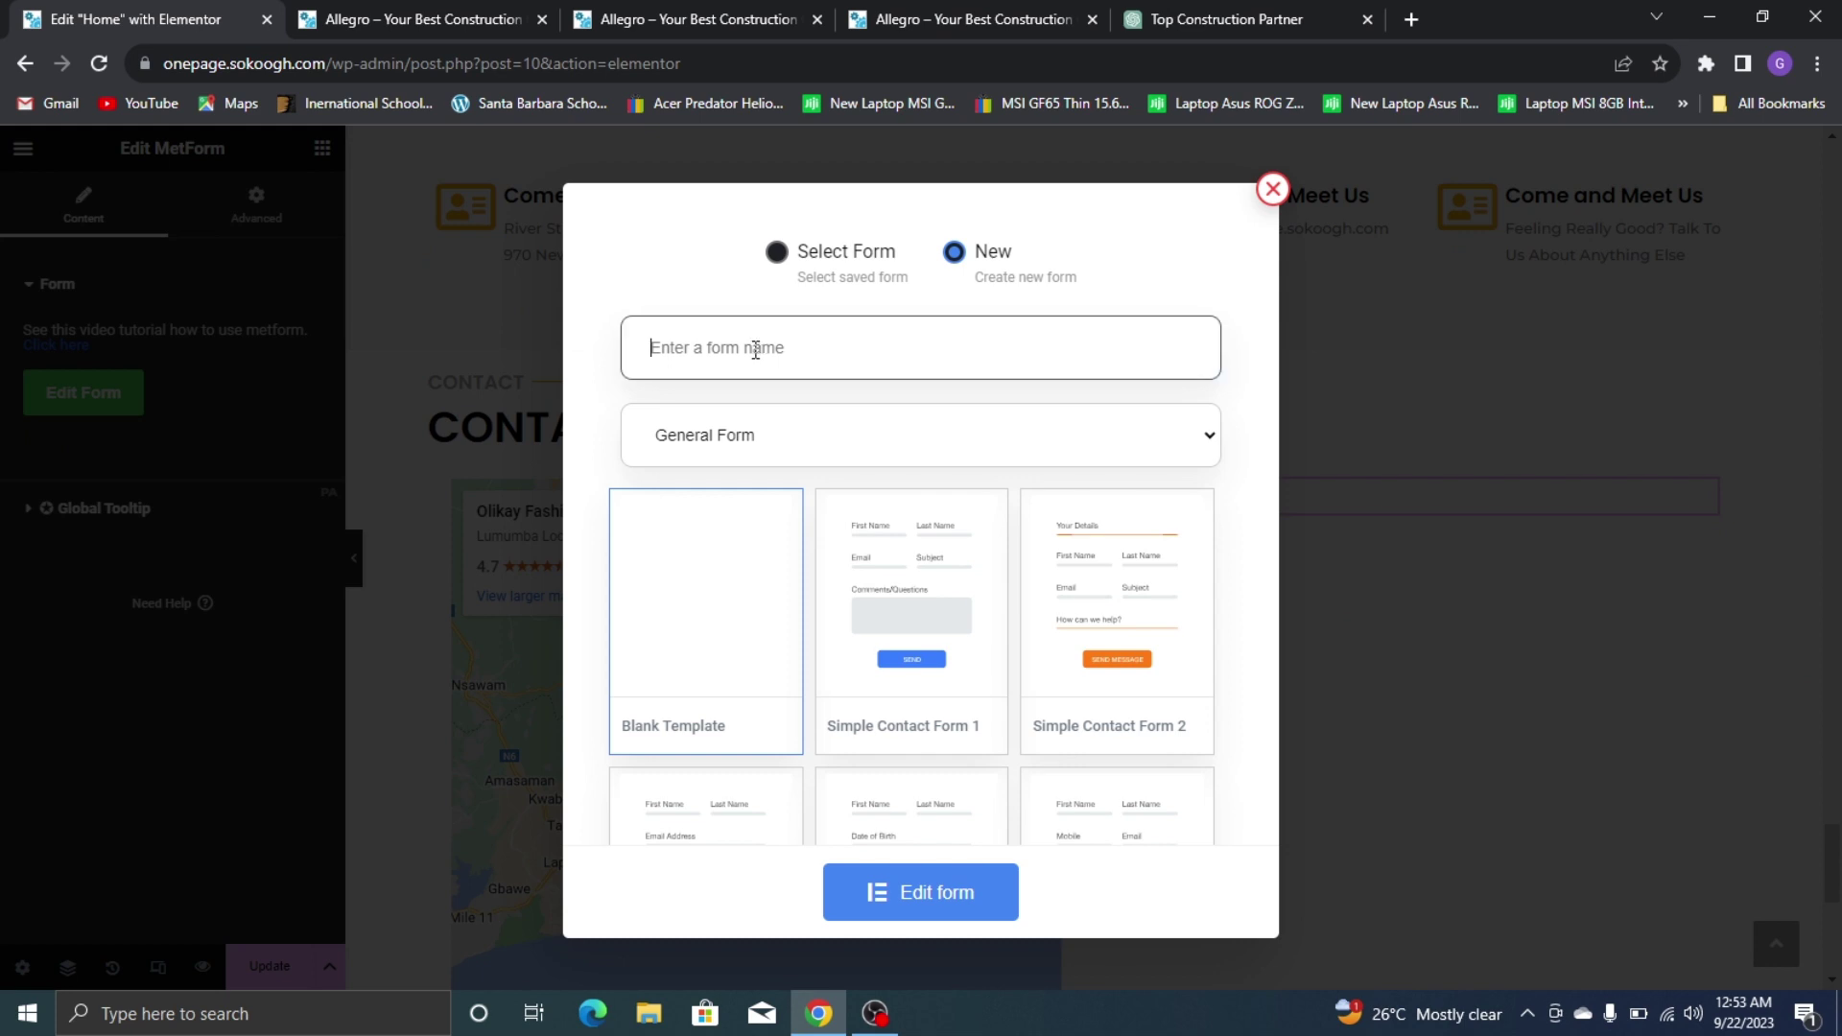
{"action": "type", "text": "Form1"}
{"action": "left_click", "coordinate": [967, 660]}
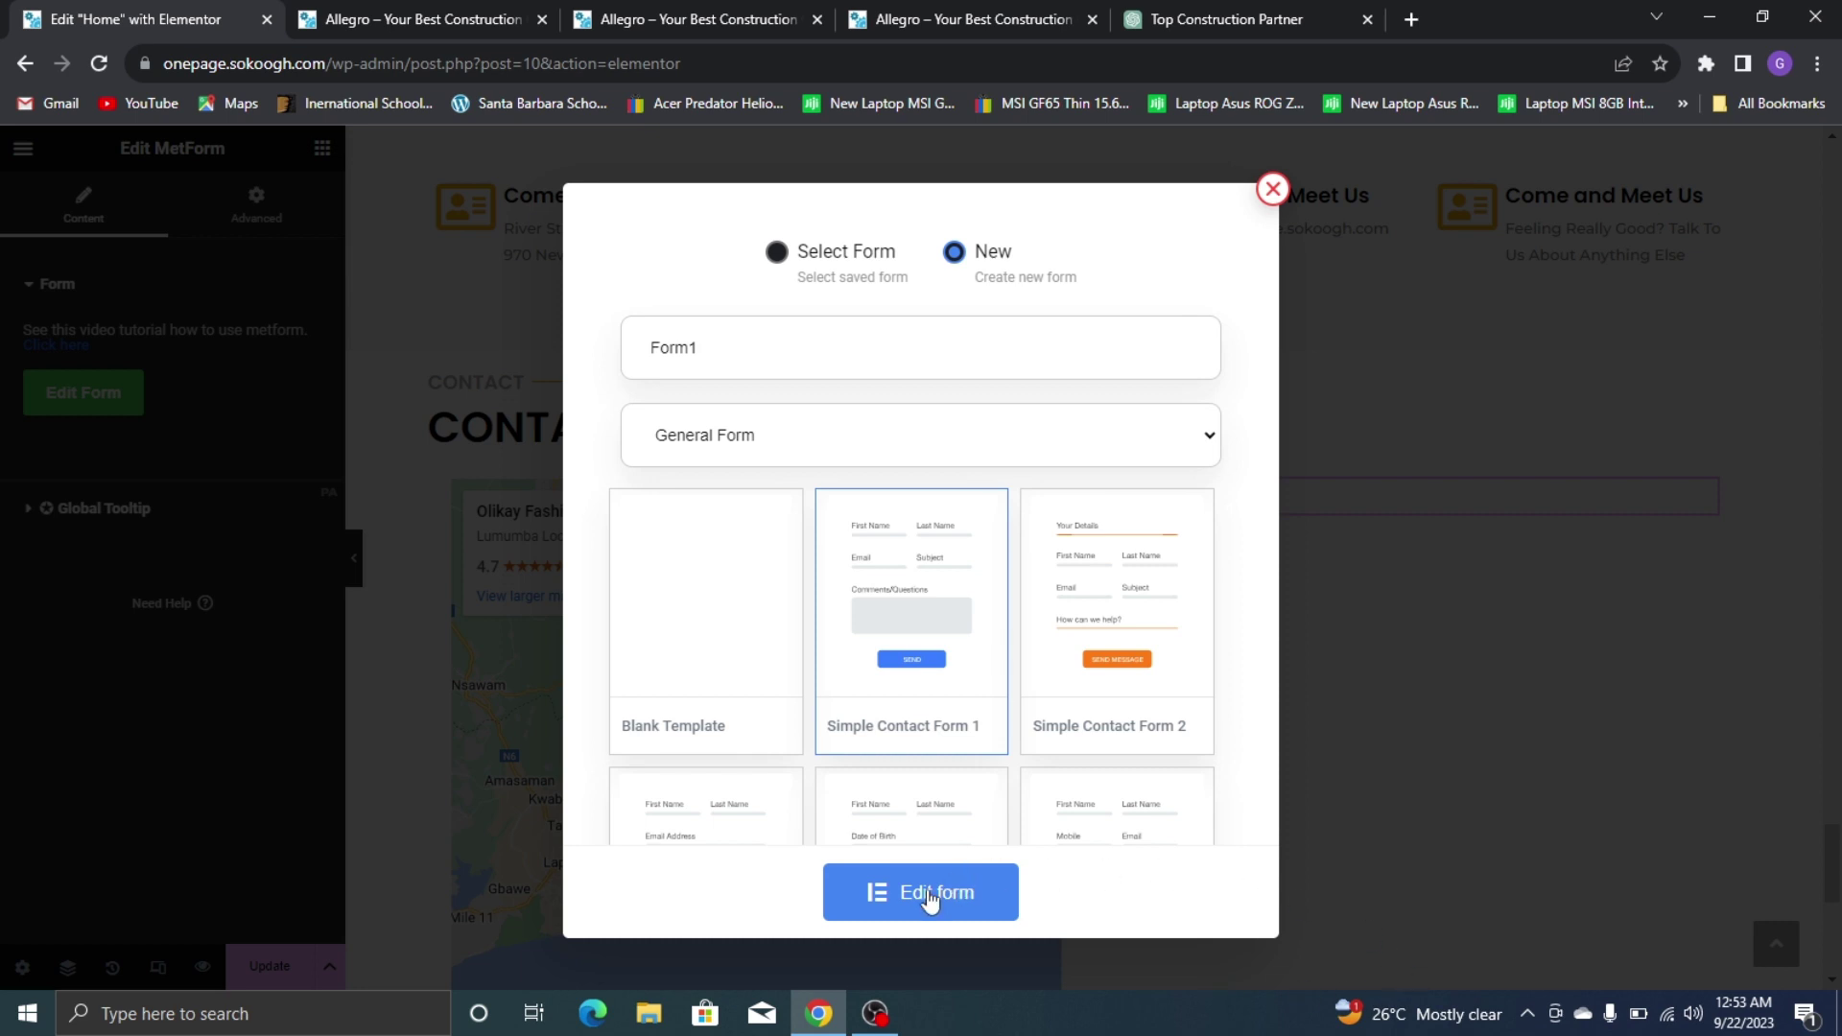
Open Form1 in the form editor and compare it with the live site's contact form
{"action": "left_click", "coordinate": [928, 897]}
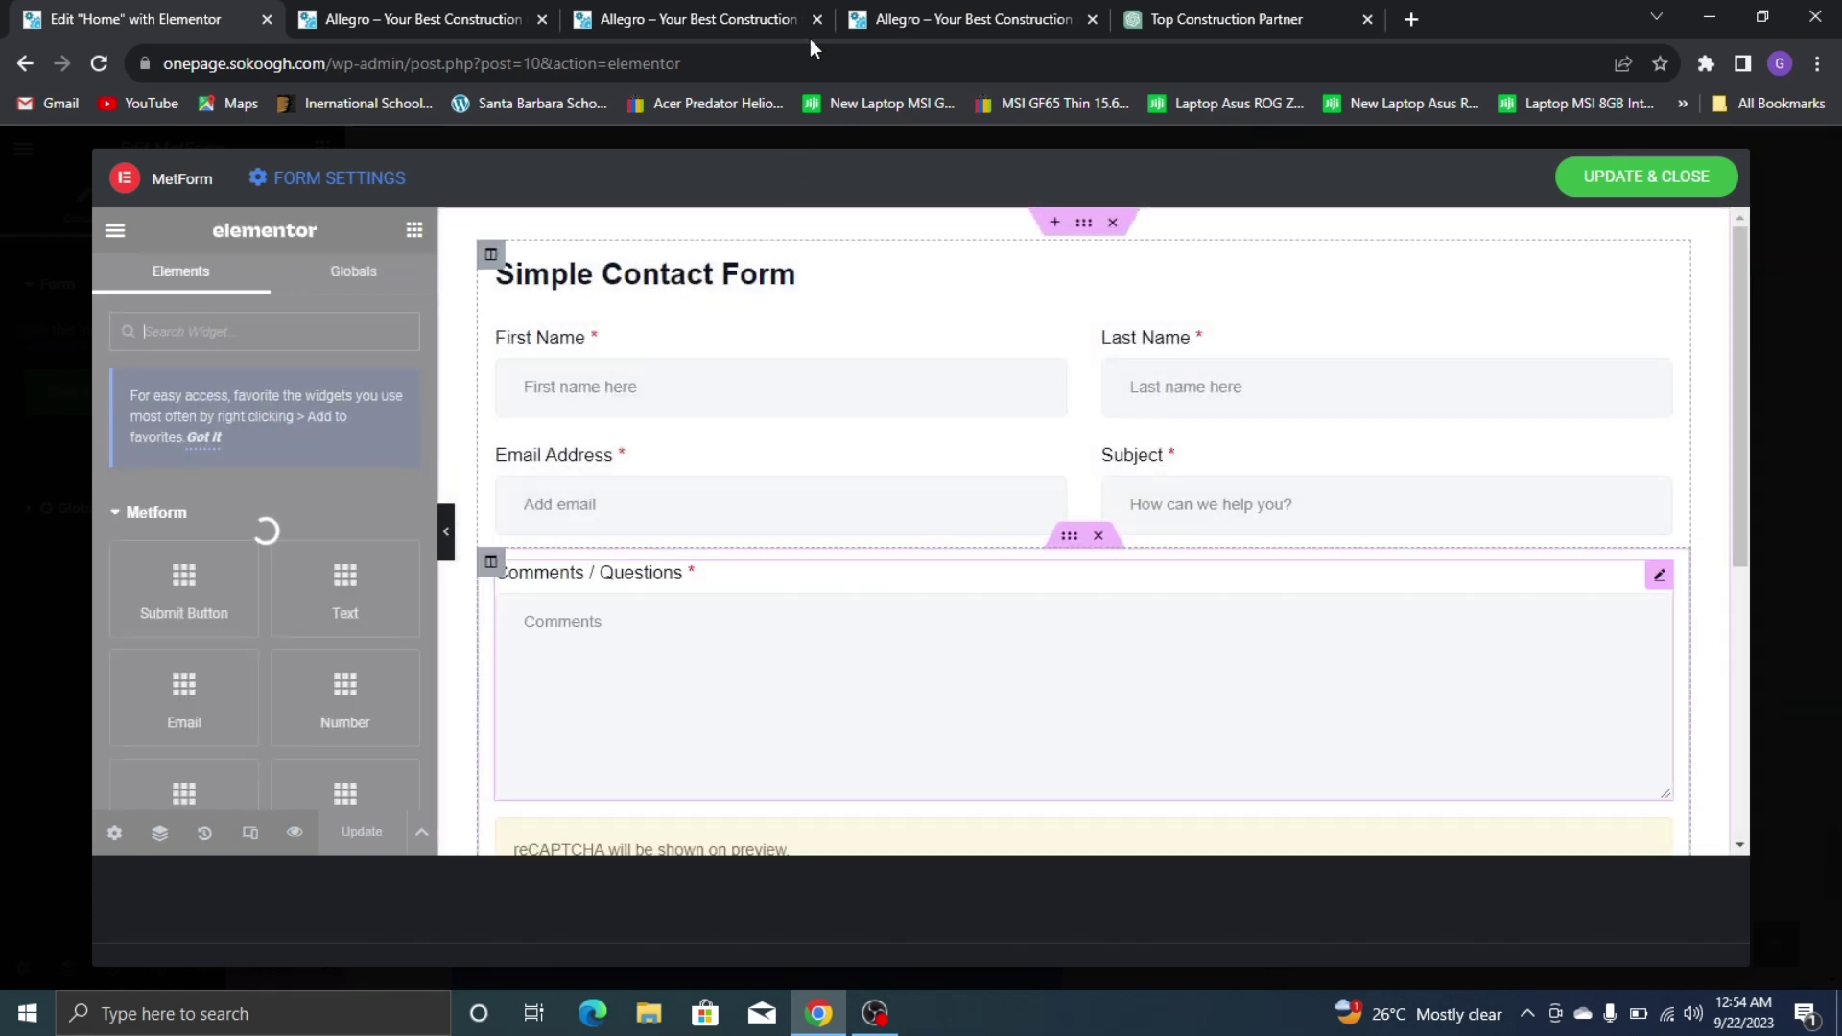
{"action": "left_click", "coordinate": [969, 12]}
{"action": "scroll", "coordinate": [1390, 563], "scroll_direction": "down", "scroll_amount": 5}
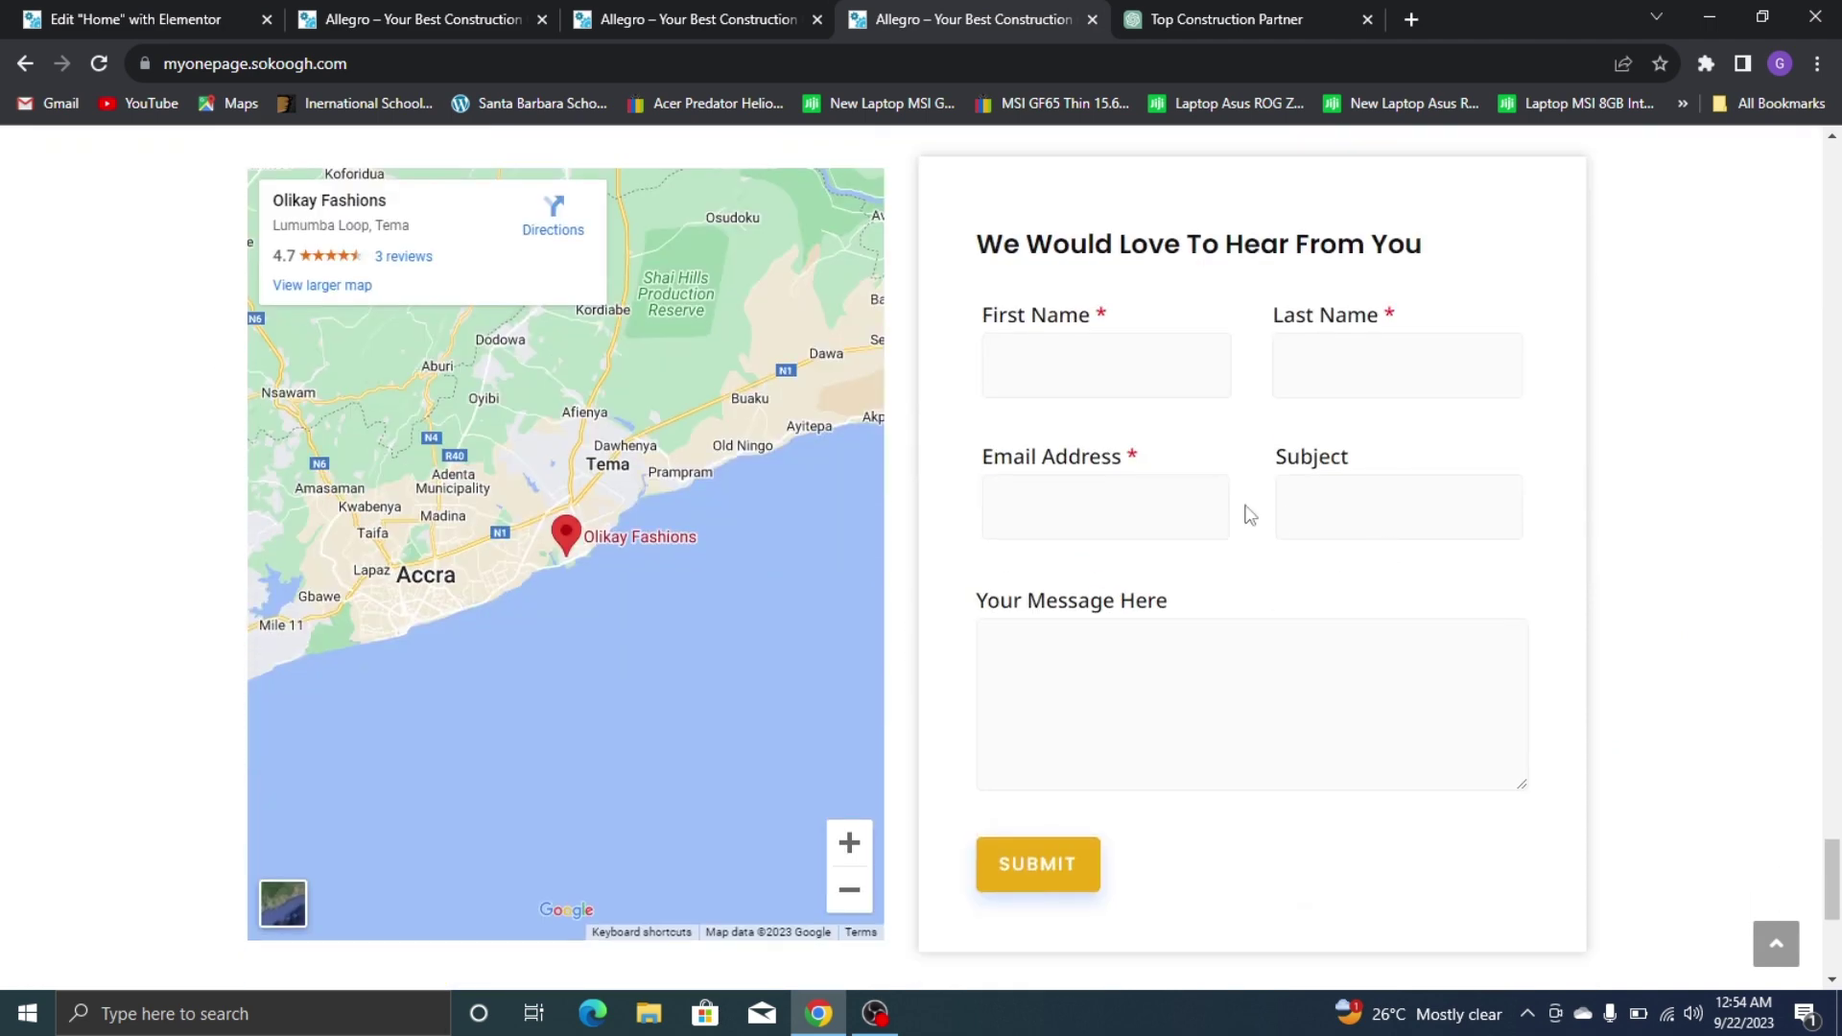
{"action": "left_click", "coordinate": [93, 9]}
{"action": "scroll", "coordinate": [700, 403], "scroll_direction": "up", "scroll_amount": 2}
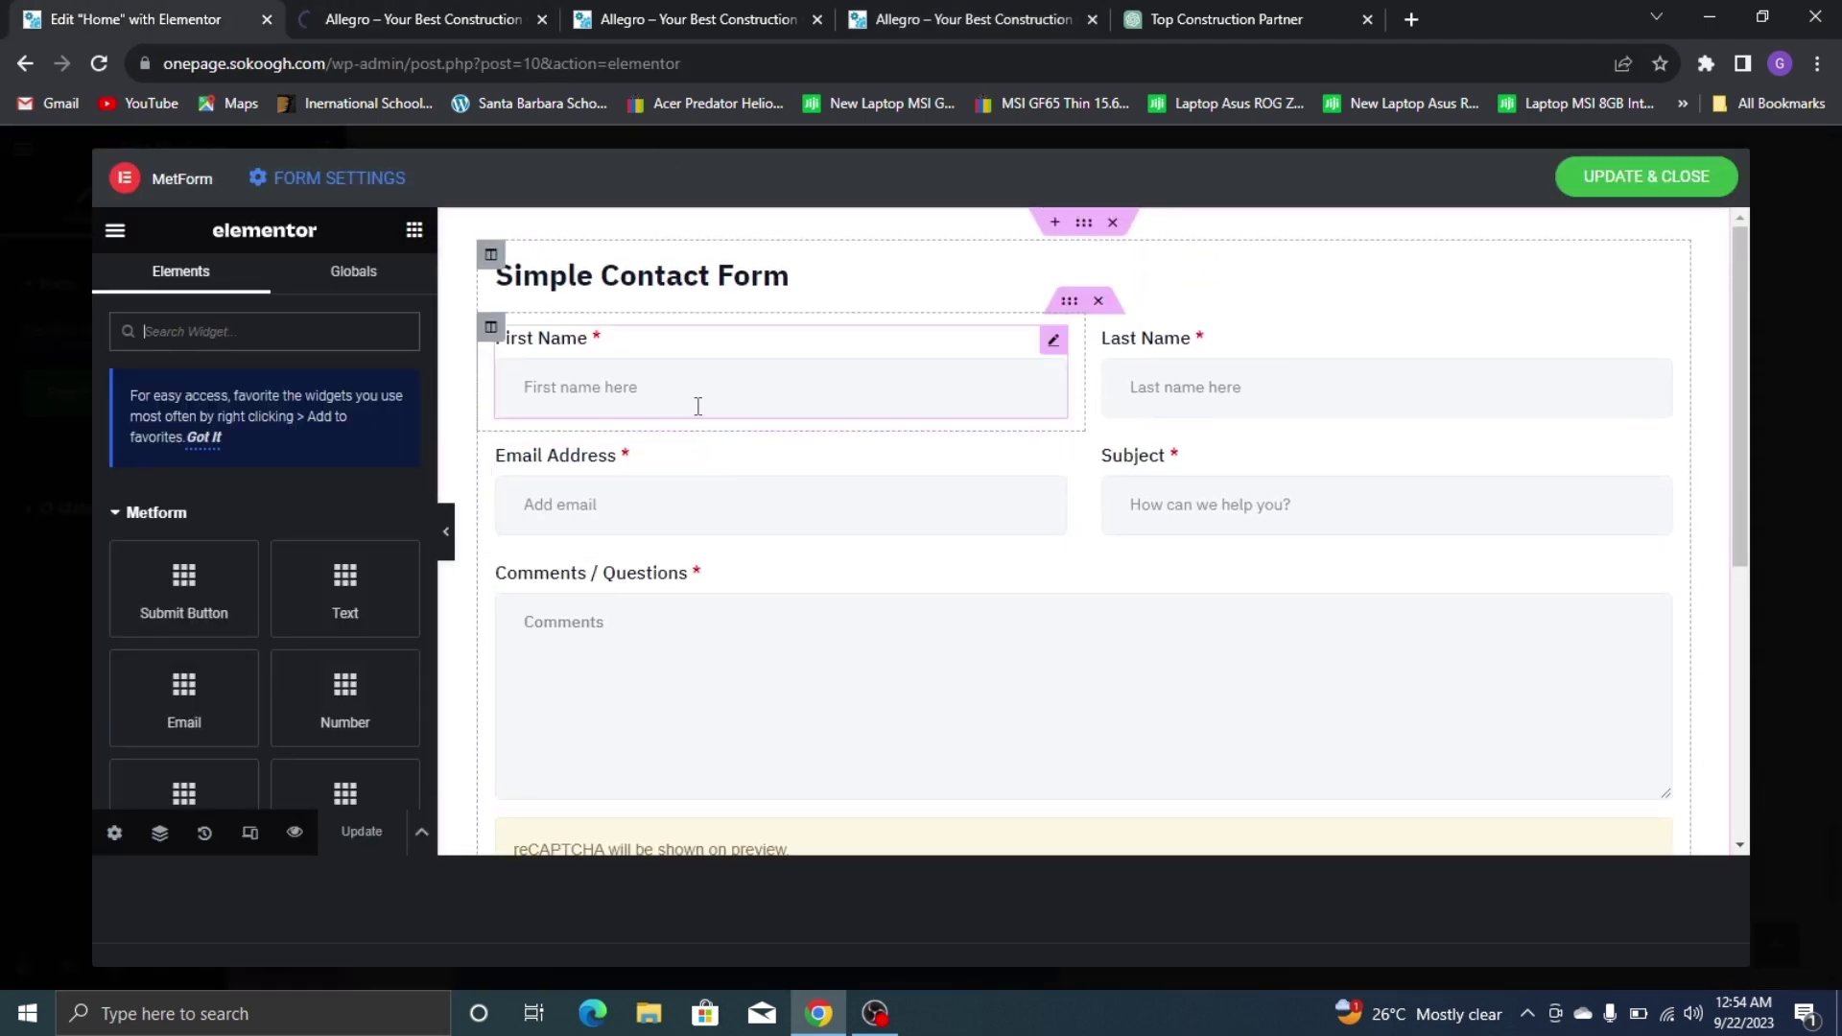
Retitle the form heading 'We Would Love To Hear From You'
{"action": "left_click", "coordinate": [646, 264]}
{"action": "triple_click", "coordinate": [196, 449]}
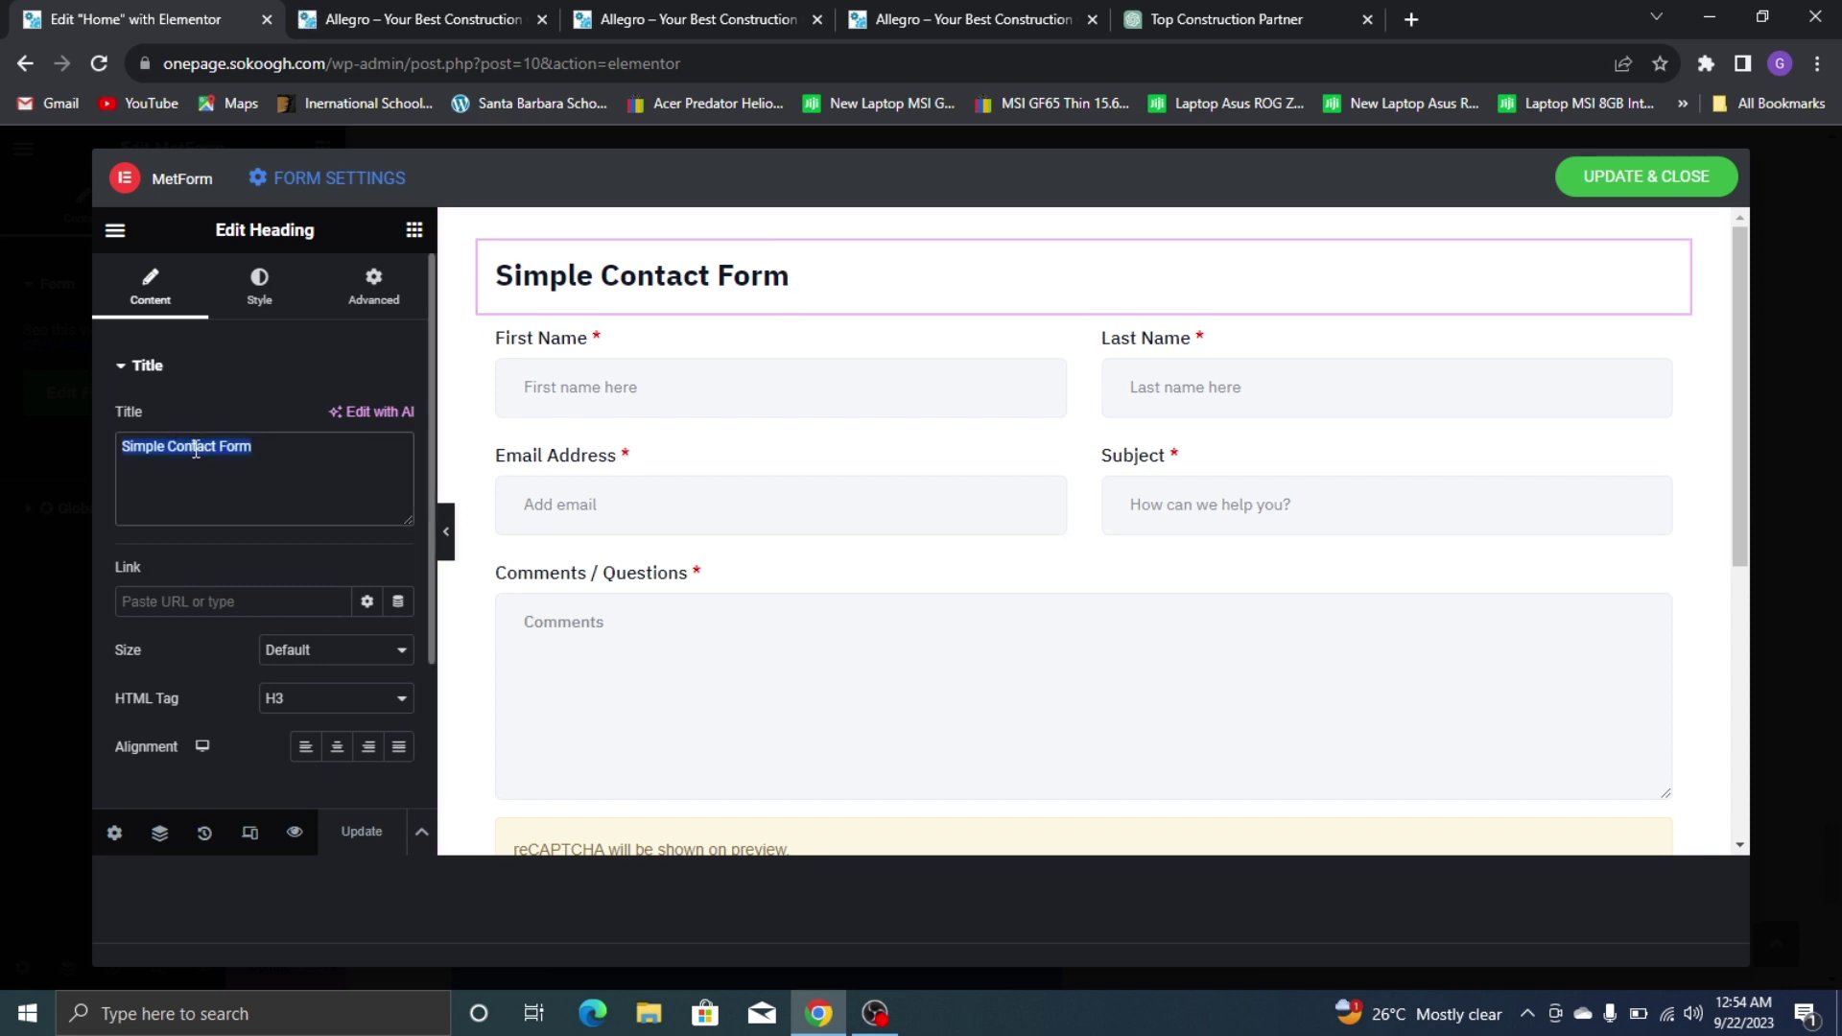
{"action": "type", "text": "W"}
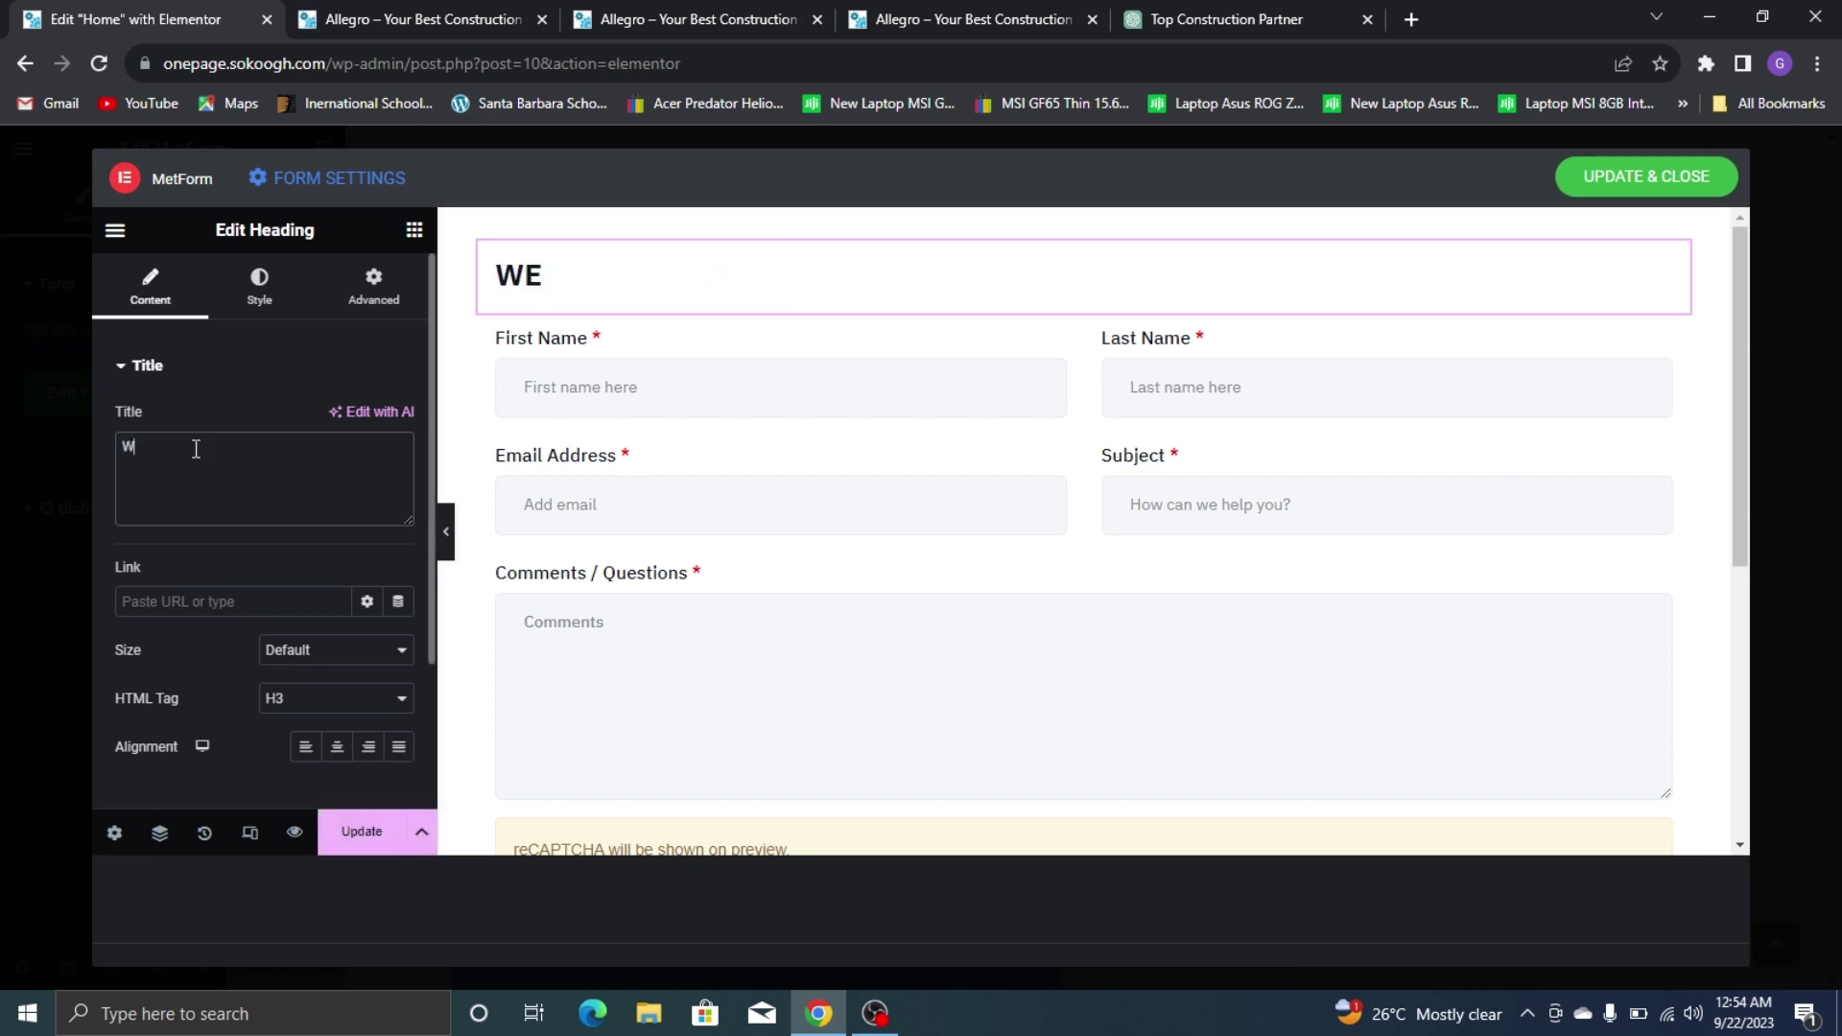
{"action": "type", "text": "EE"}
{"action": "key", "text": "BackSpace"}
{"action": "type", "text": "e Would Love"}
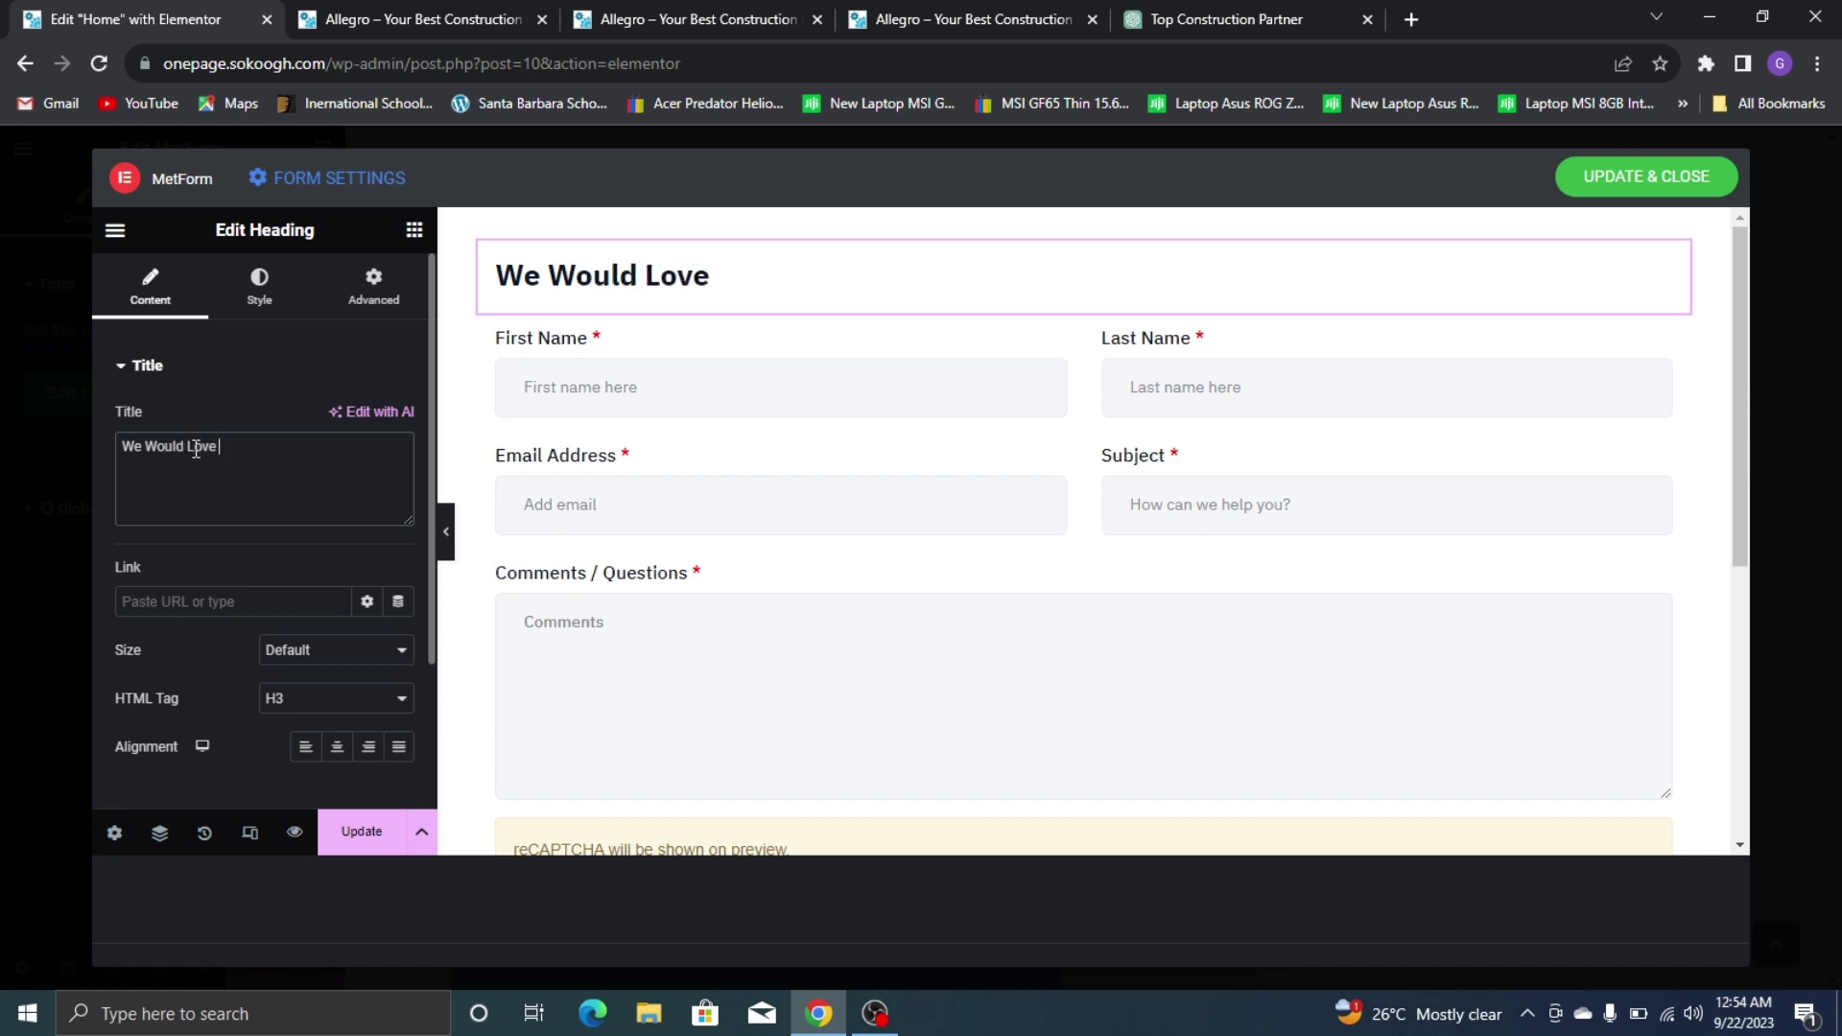
{"action": "type", "text": " To Hear "}
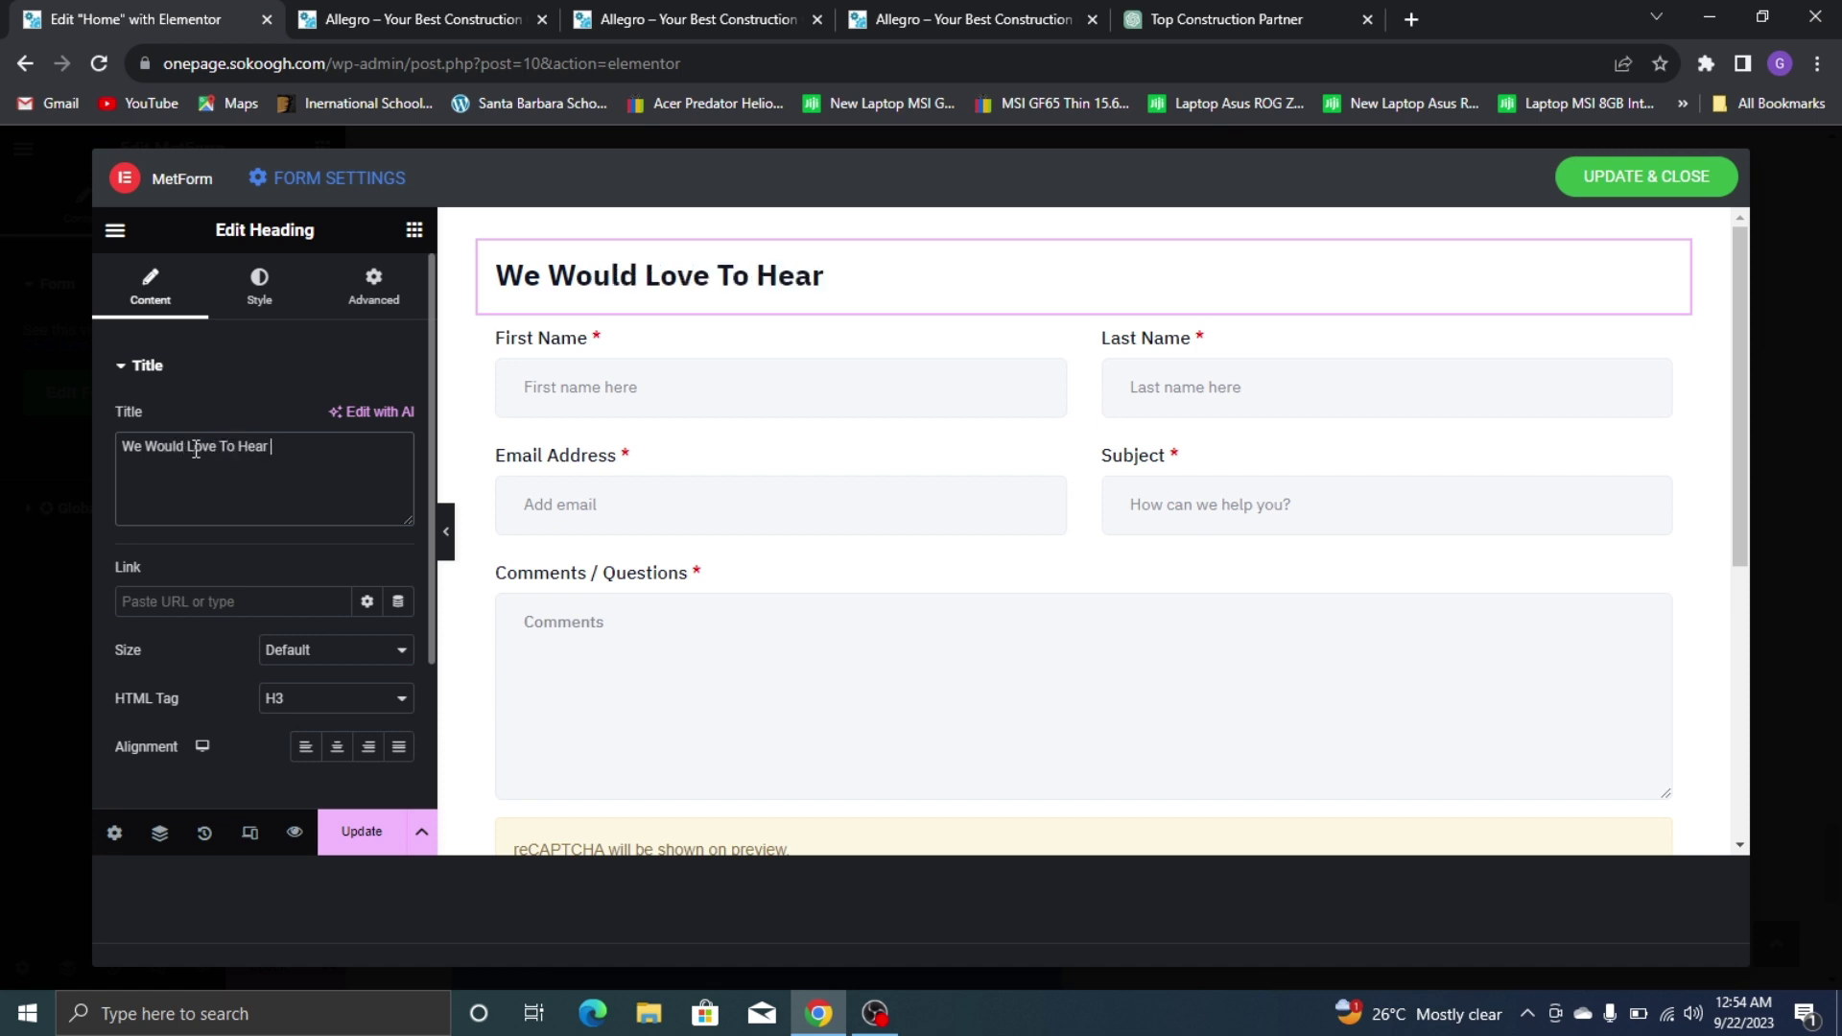
{"action": "type", "text": "From You"}
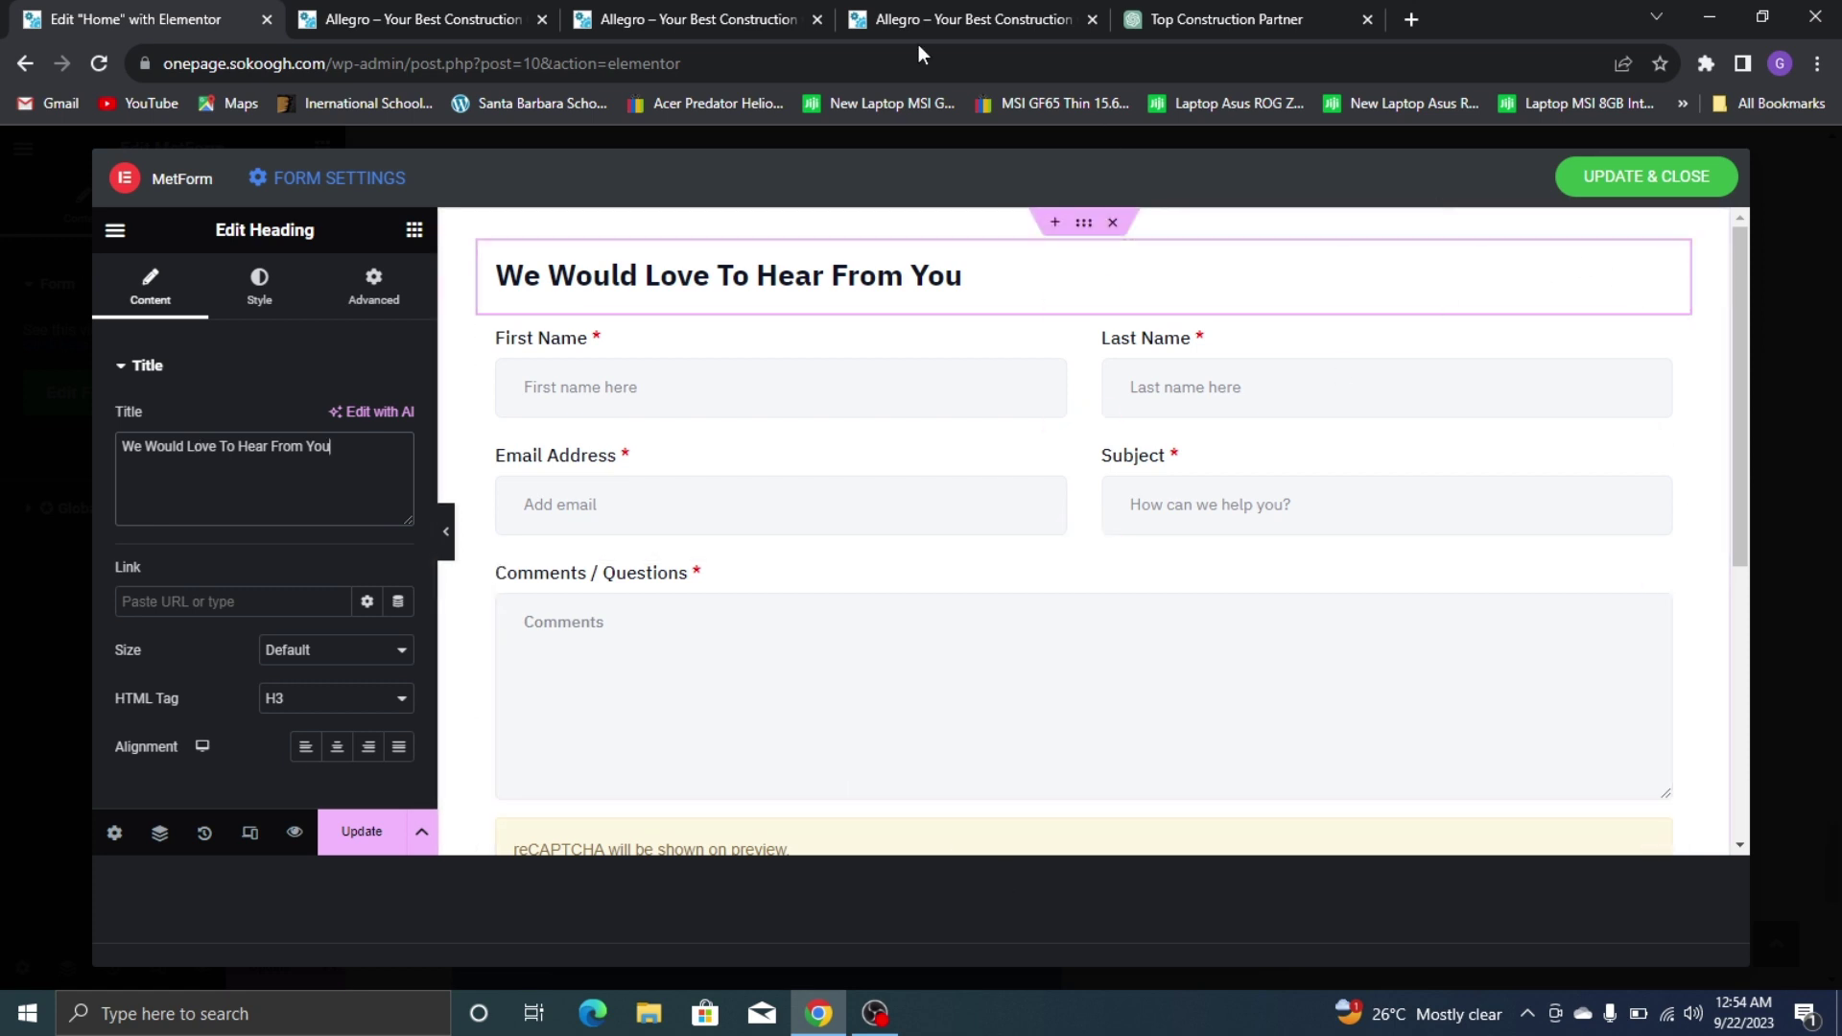
{"action": "left_click", "coordinate": [1135, 15]}
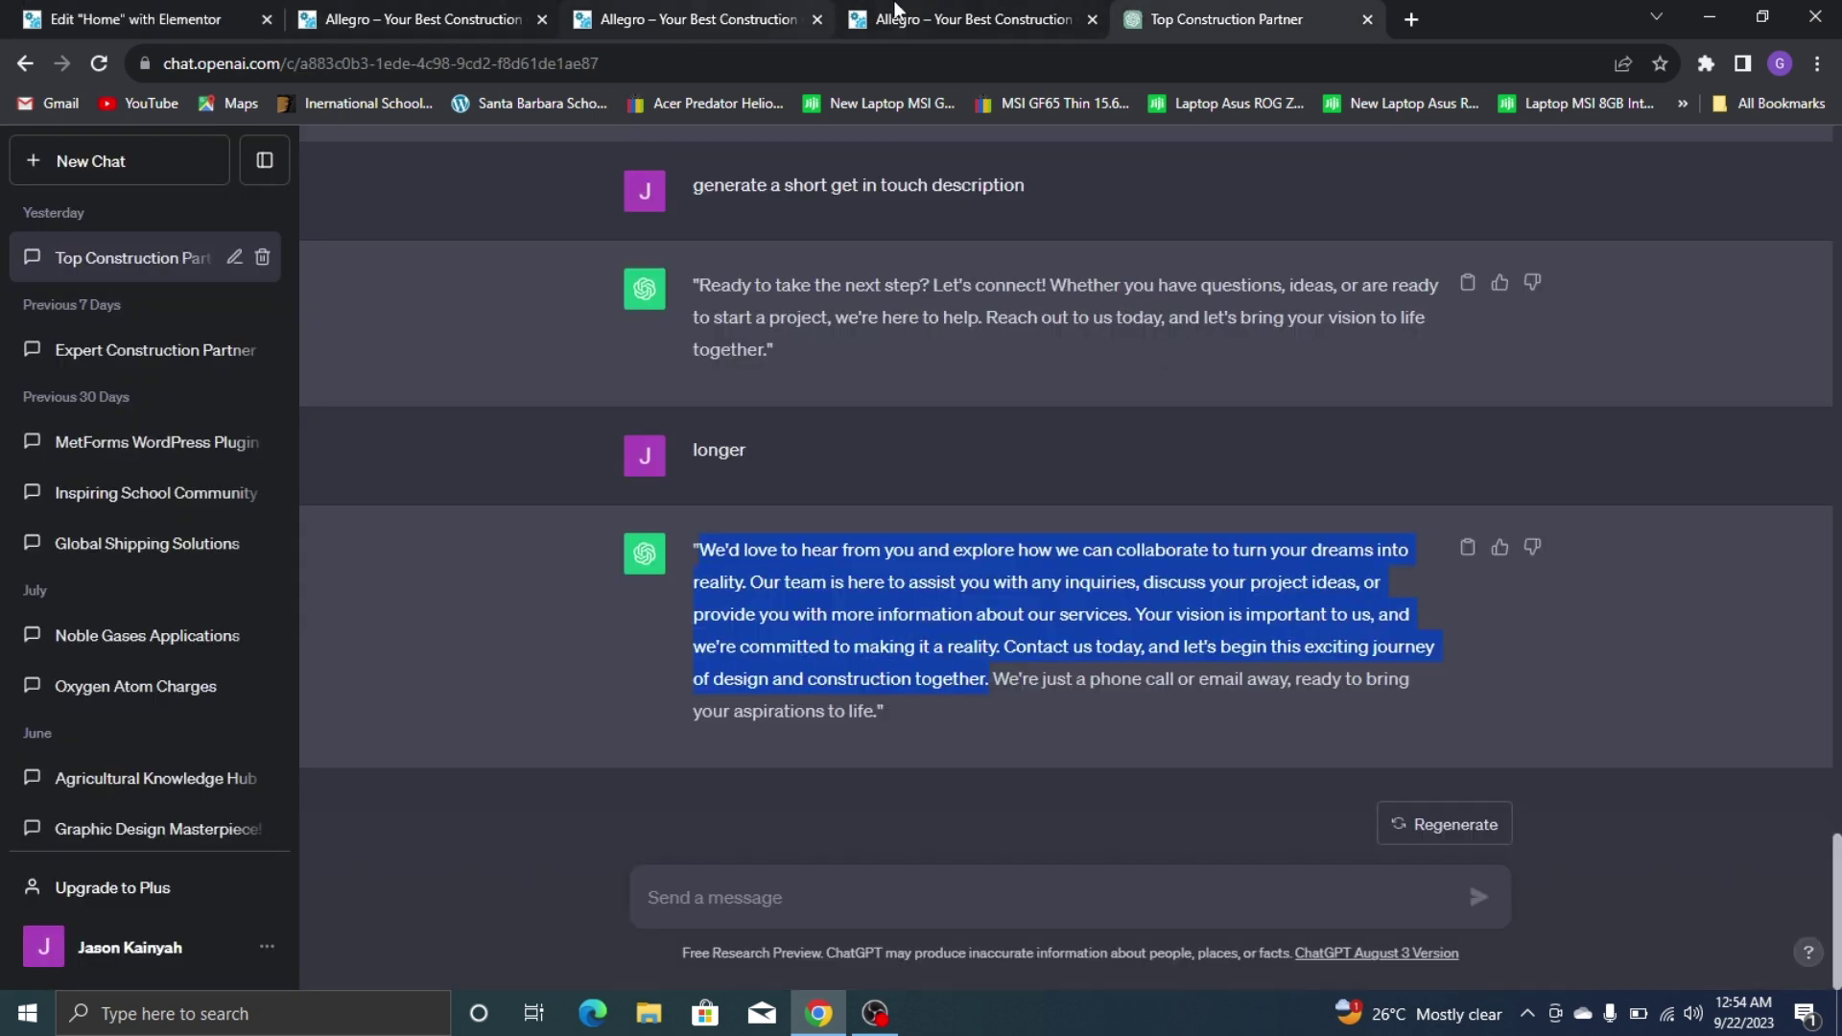
{"action": "left_click", "coordinate": [899, 13]}
Relabel the comments field 'Your Message Hre'
{"action": "key", "text": "ctrl+1"}
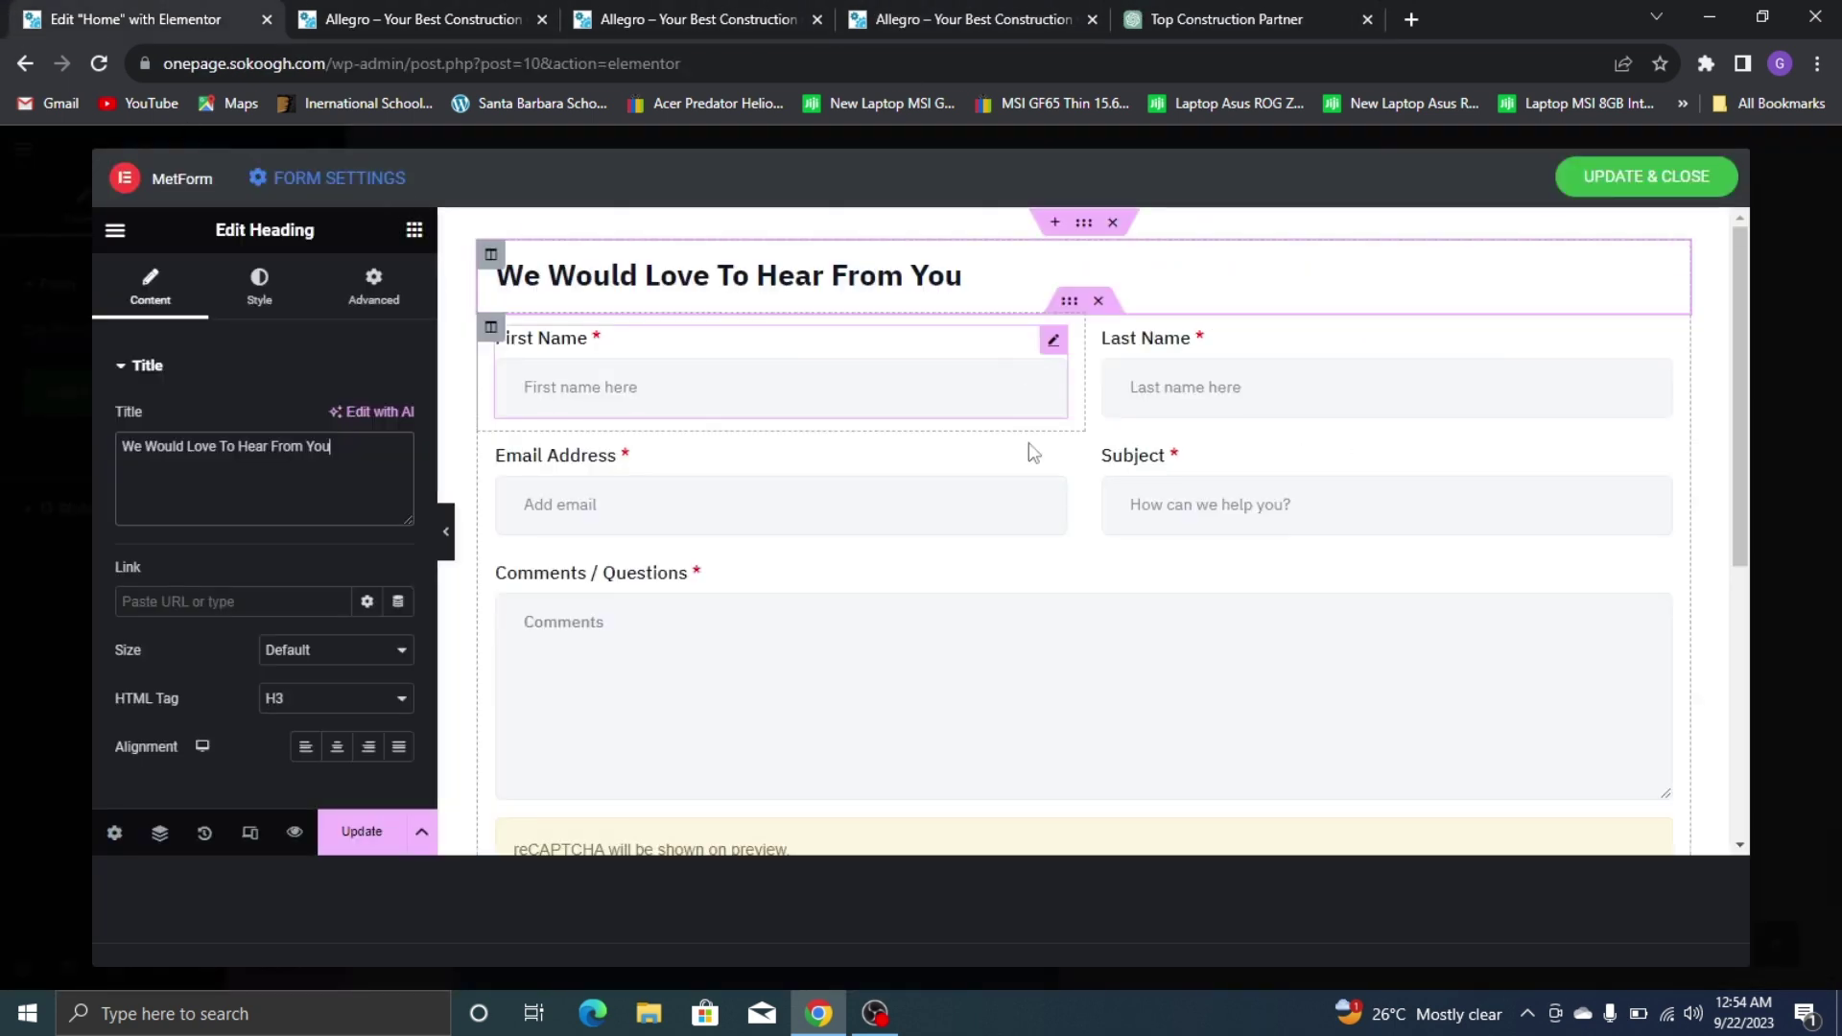
{"action": "scroll", "coordinate": [745, 521], "scroll_direction": "down", "scroll_amount": 5}
{"action": "scroll", "coordinate": [744, 556], "scroll_direction": "up", "scroll_amount": 2}
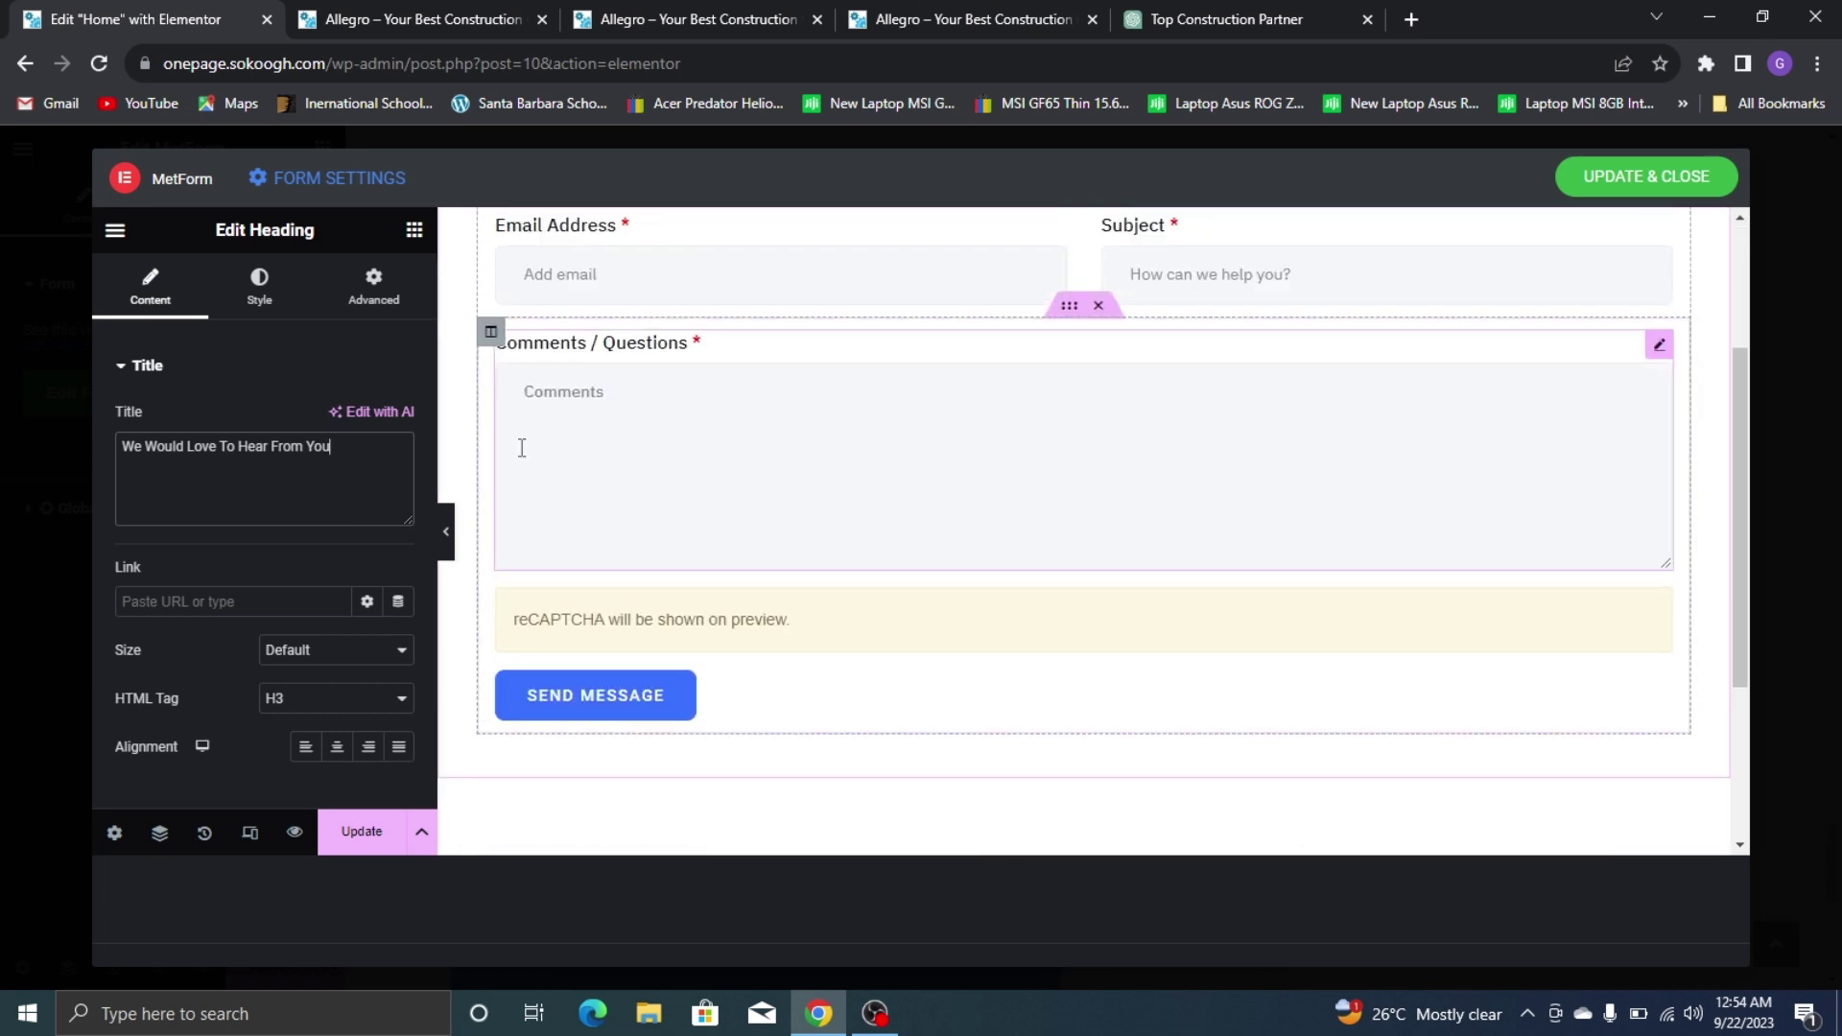
{"action": "left_click", "coordinate": [982, 13]}
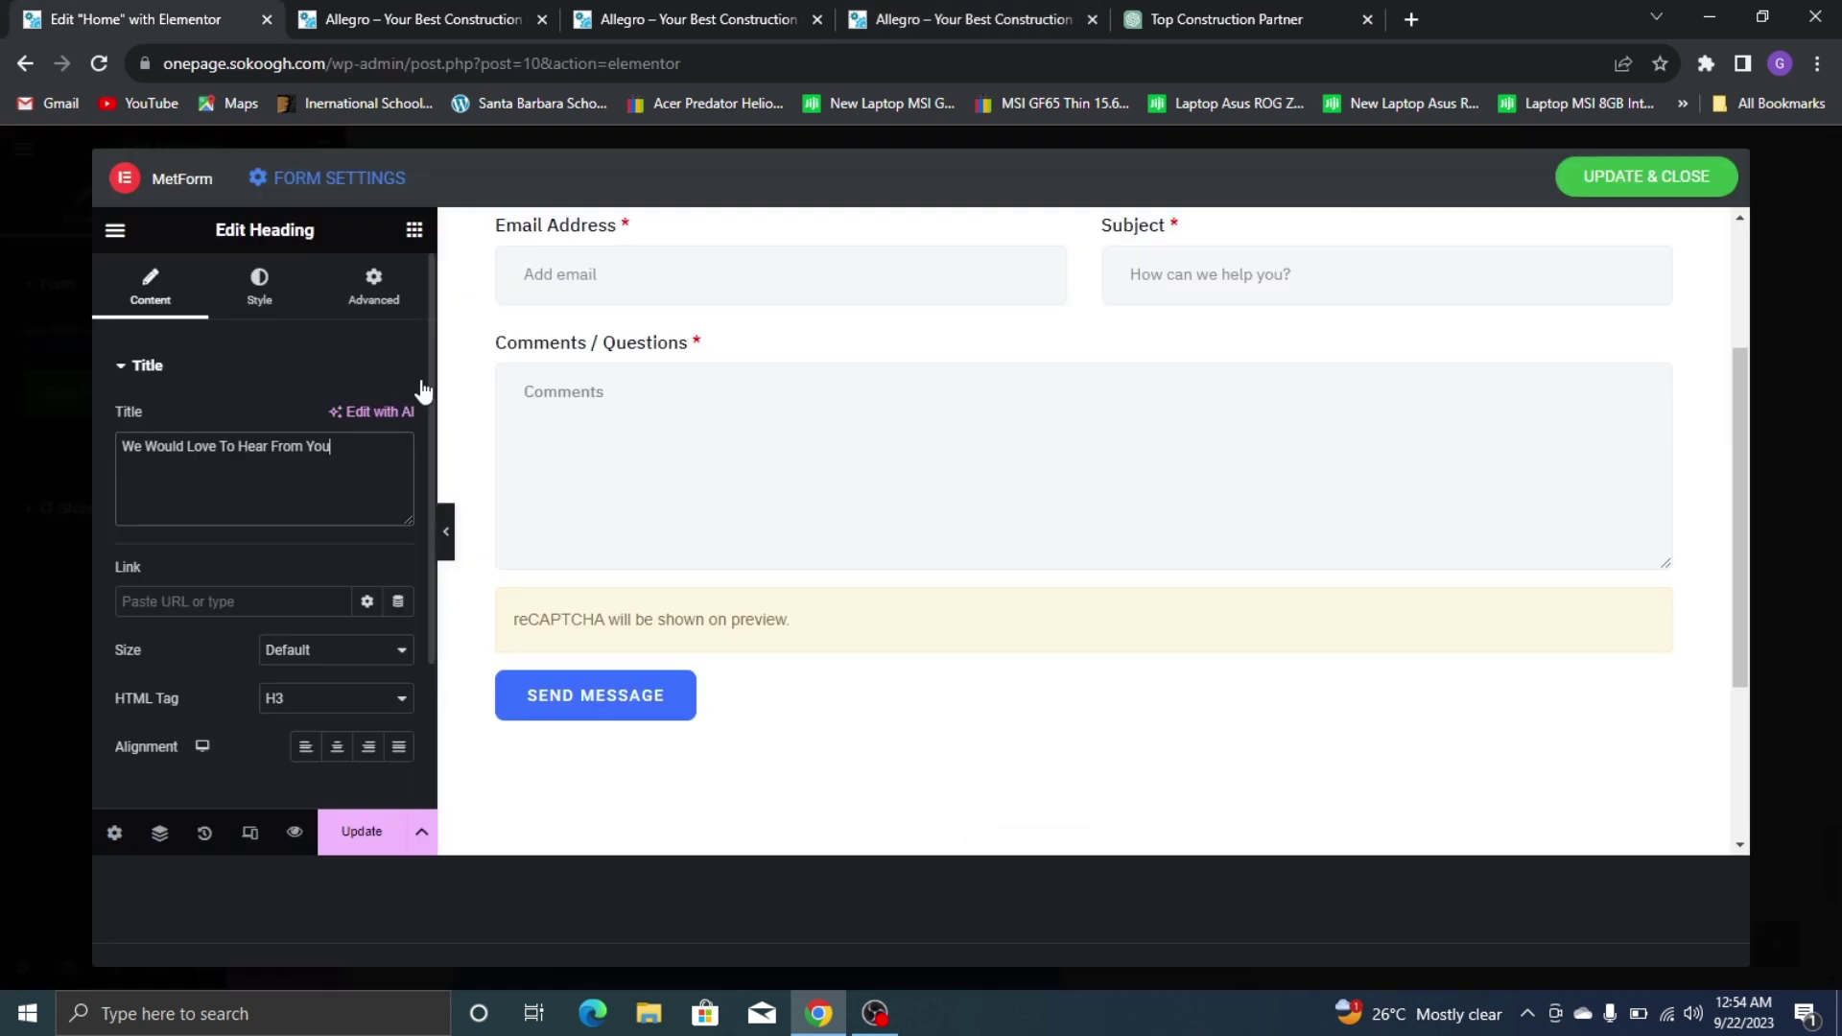
{"action": "left_click", "coordinate": [609, 358]}
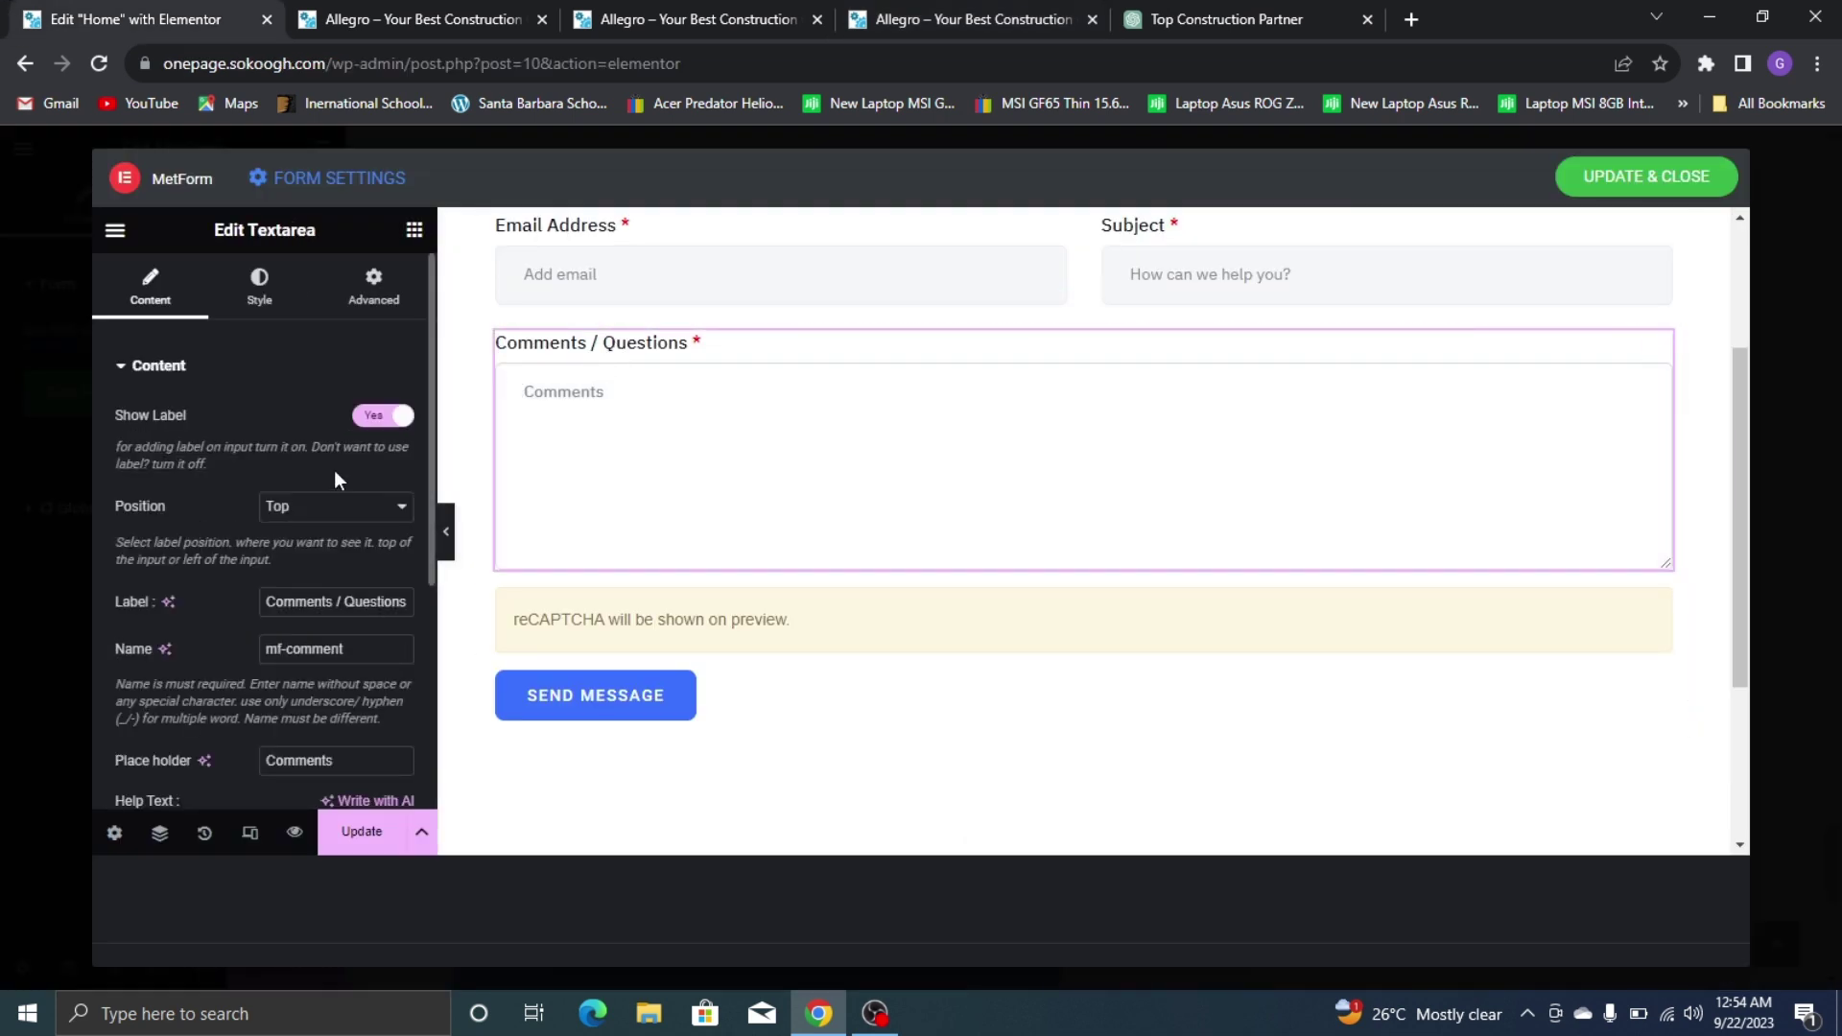
{"action": "triple_click", "coordinate": [326, 599]}
{"action": "type", "text": "Your Message Hre"}
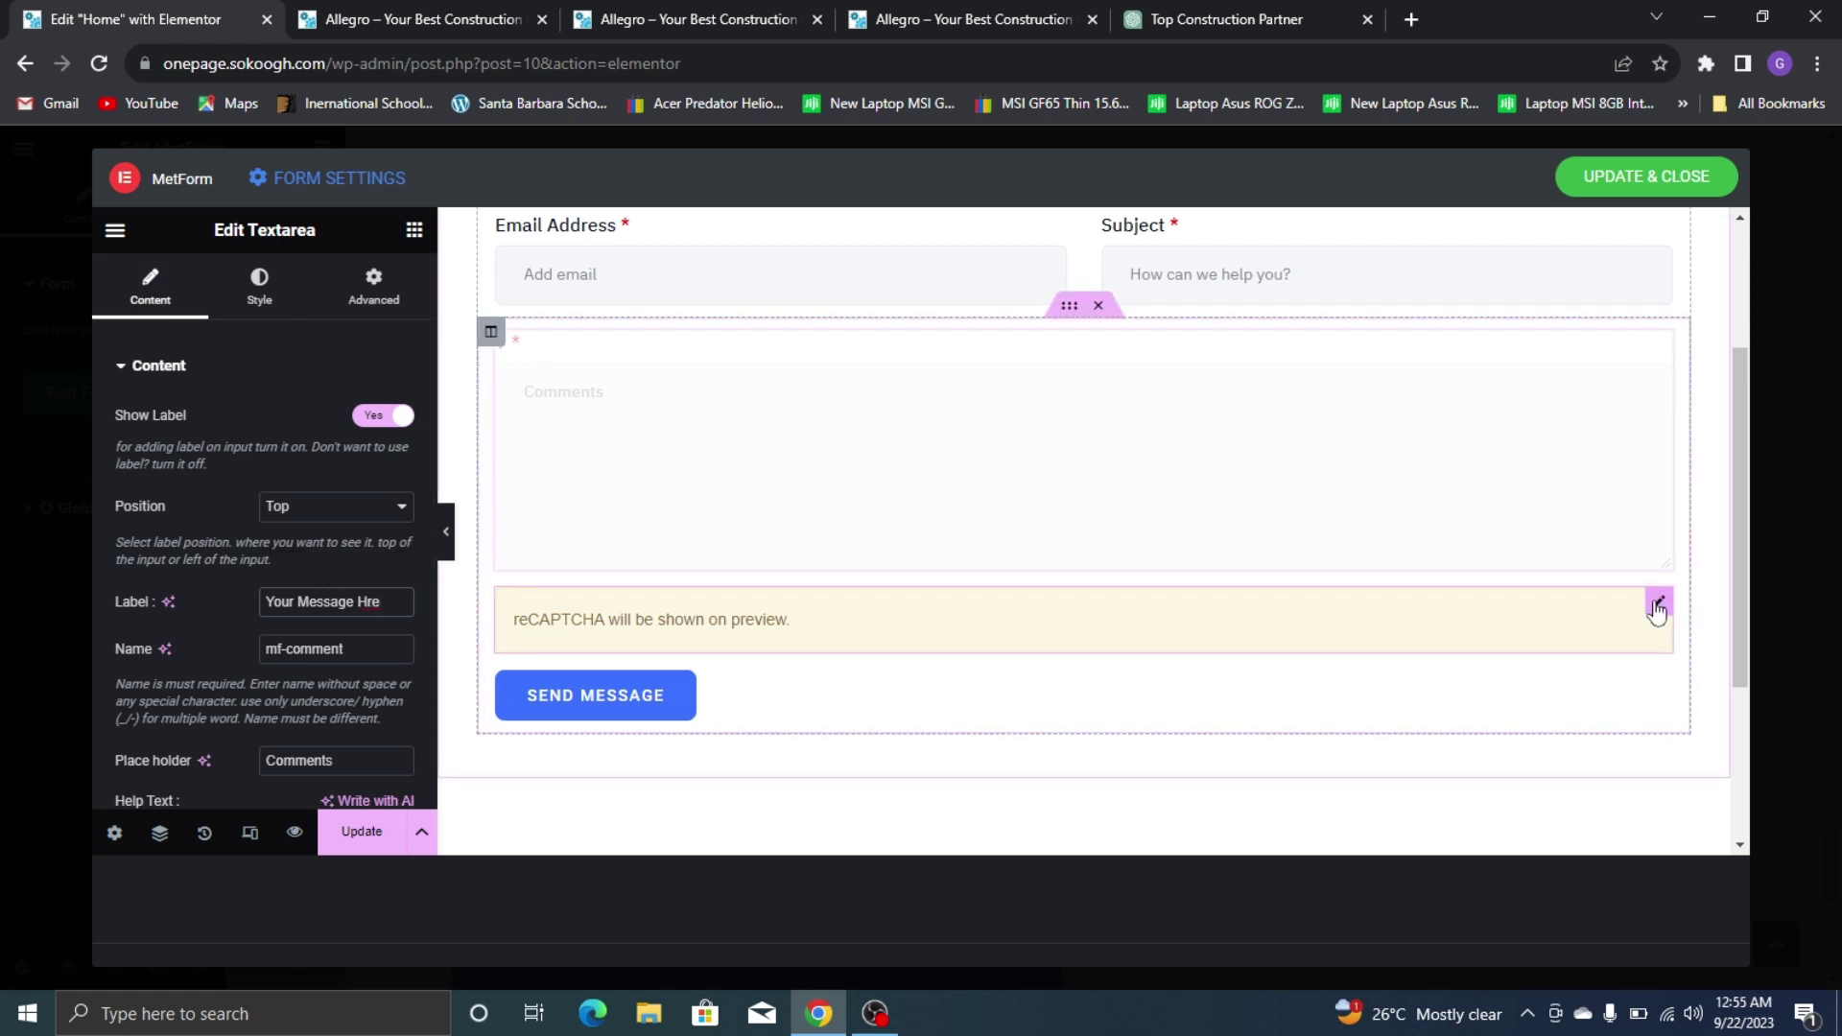
Delete the reCAPTCHA block from the form
{"action": "right_click", "coordinate": [1656, 608]}
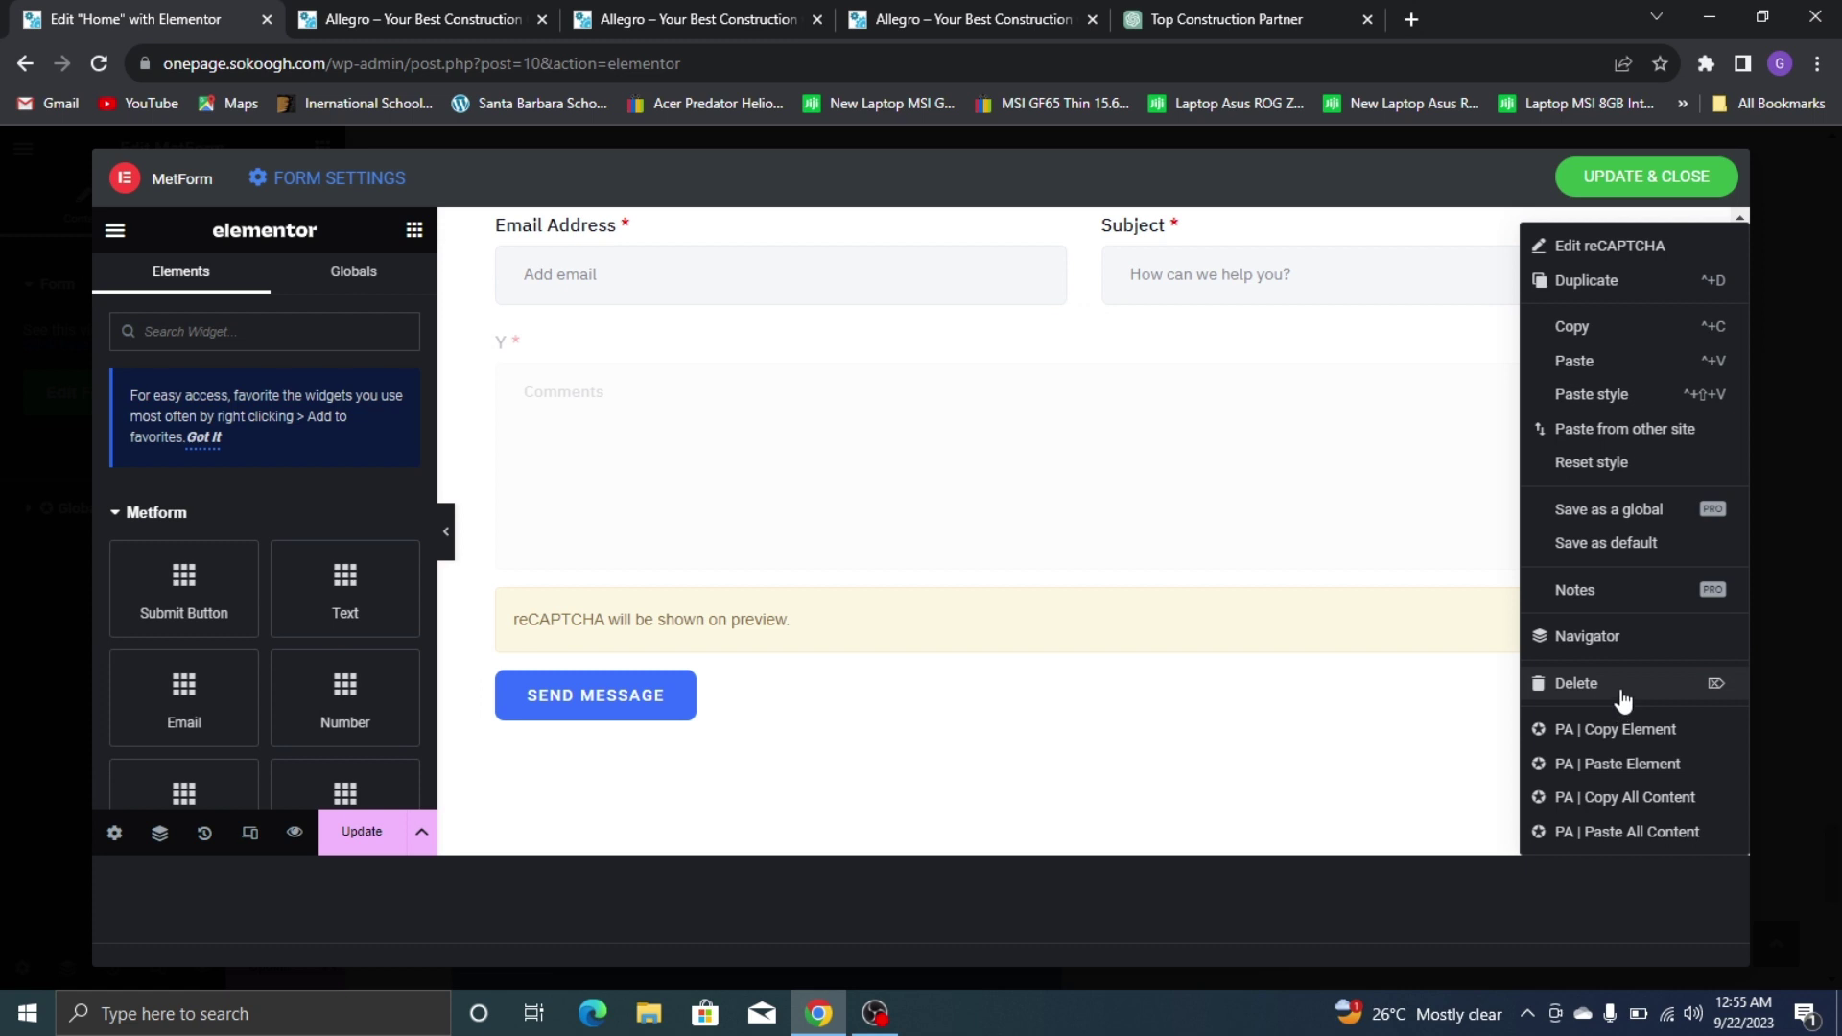
{"action": "left_click", "coordinate": [1622, 701]}
{"action": "scroll", "coordinate": [860, 588], "scroll_direction": "up", "scroll_amount": 3}
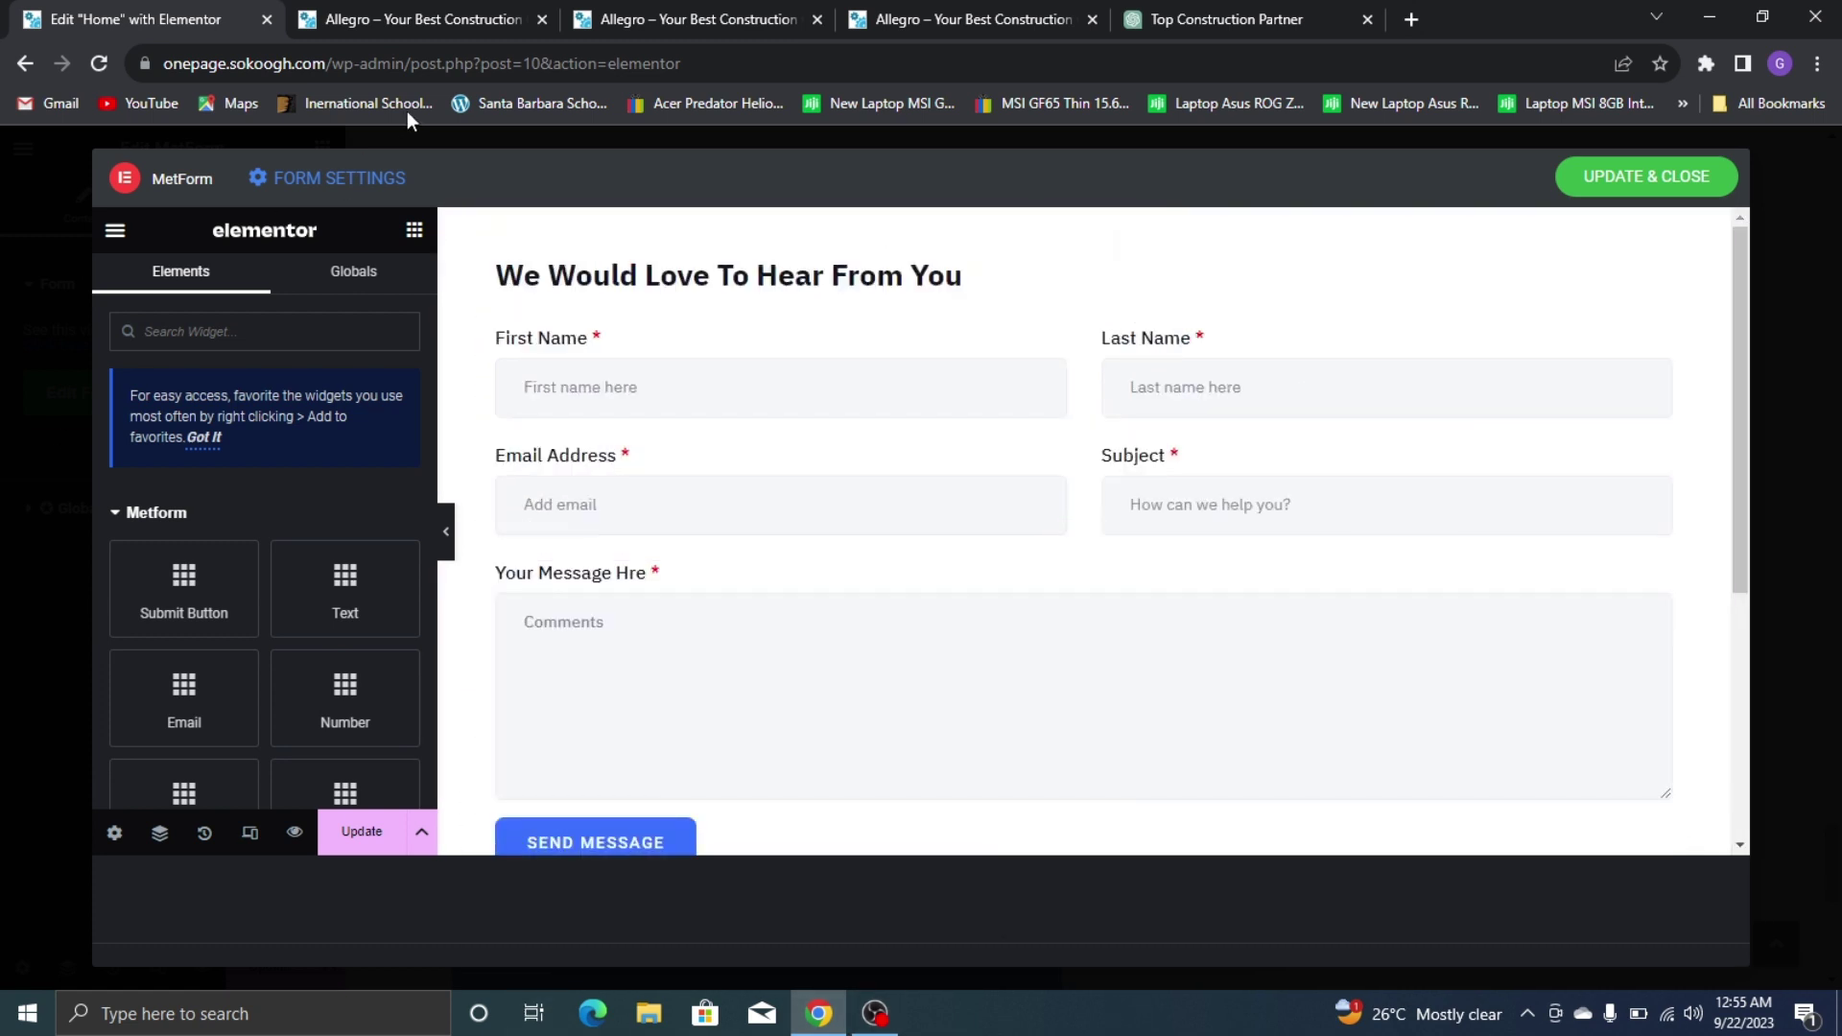
Clear the First Name field's placeholder text, checking against the live site
{"action": "left_click", "coordinate": [644, 351]}
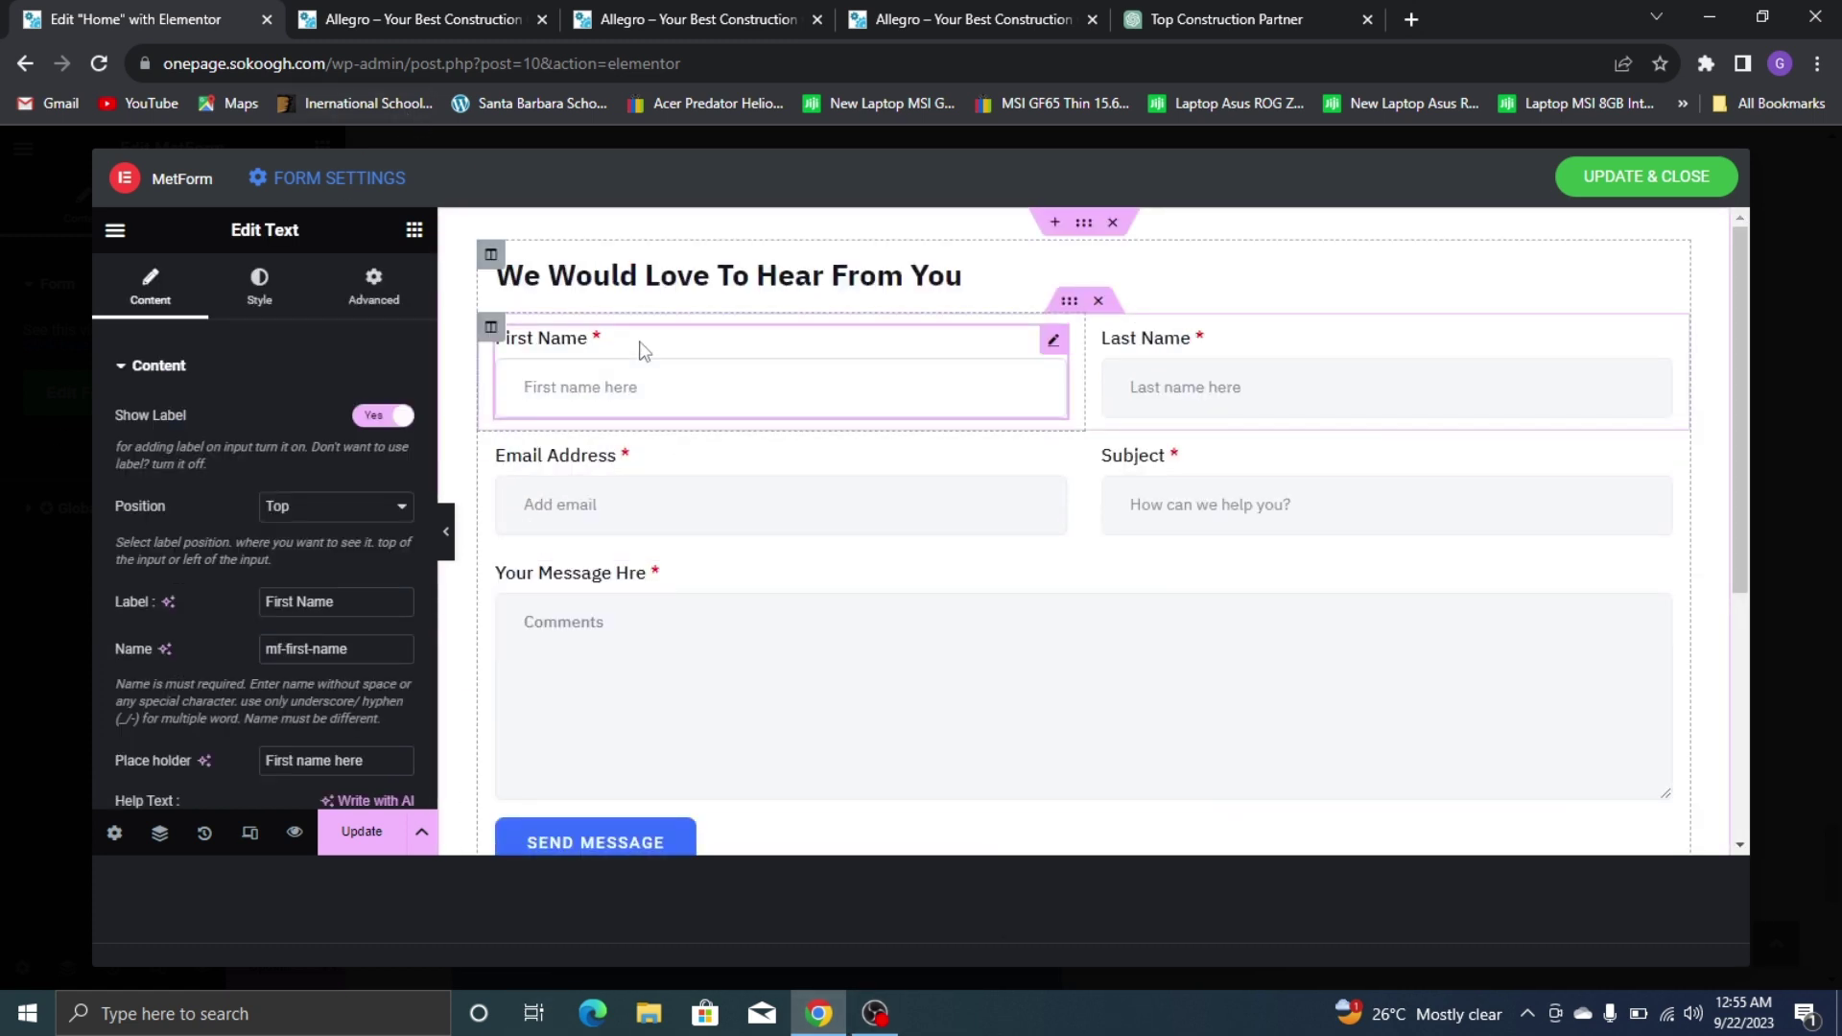
{"action": "scroll", "coordinate": [231, 520], "scroll_direction": "down", "scroll_amount": 3}
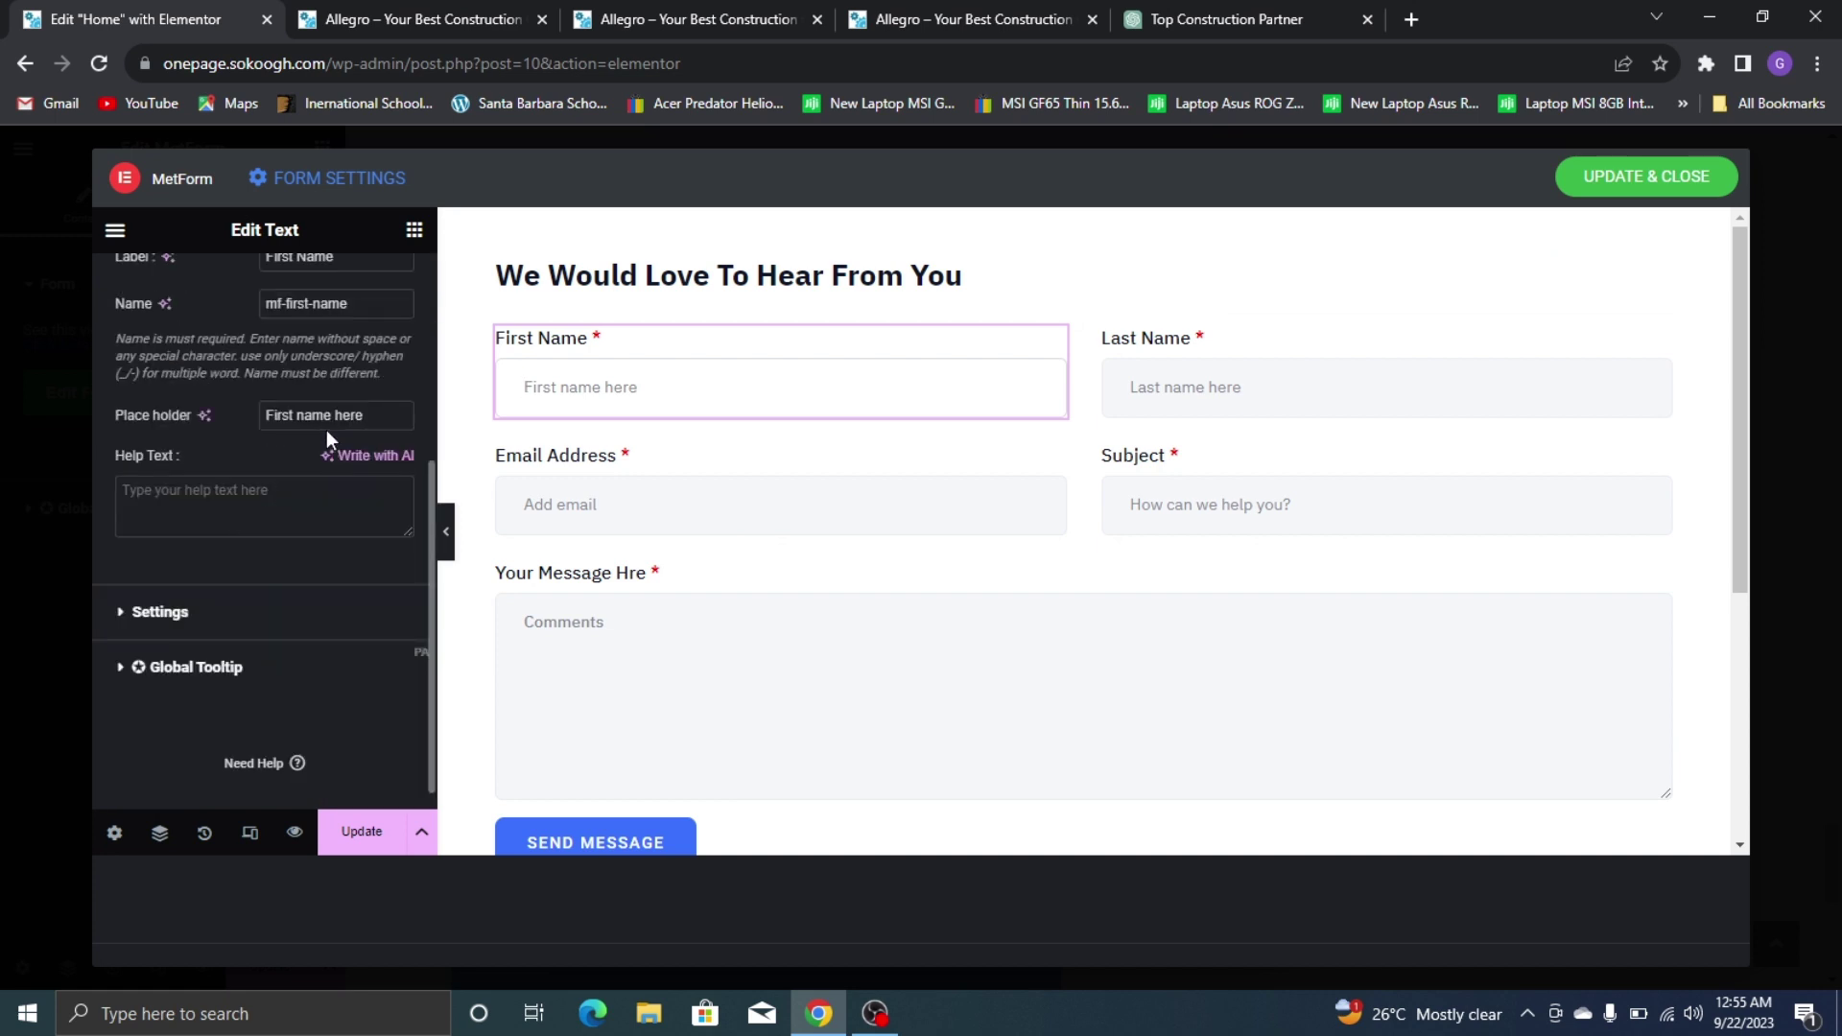
{"action": "key", "text": "BackSpace"}
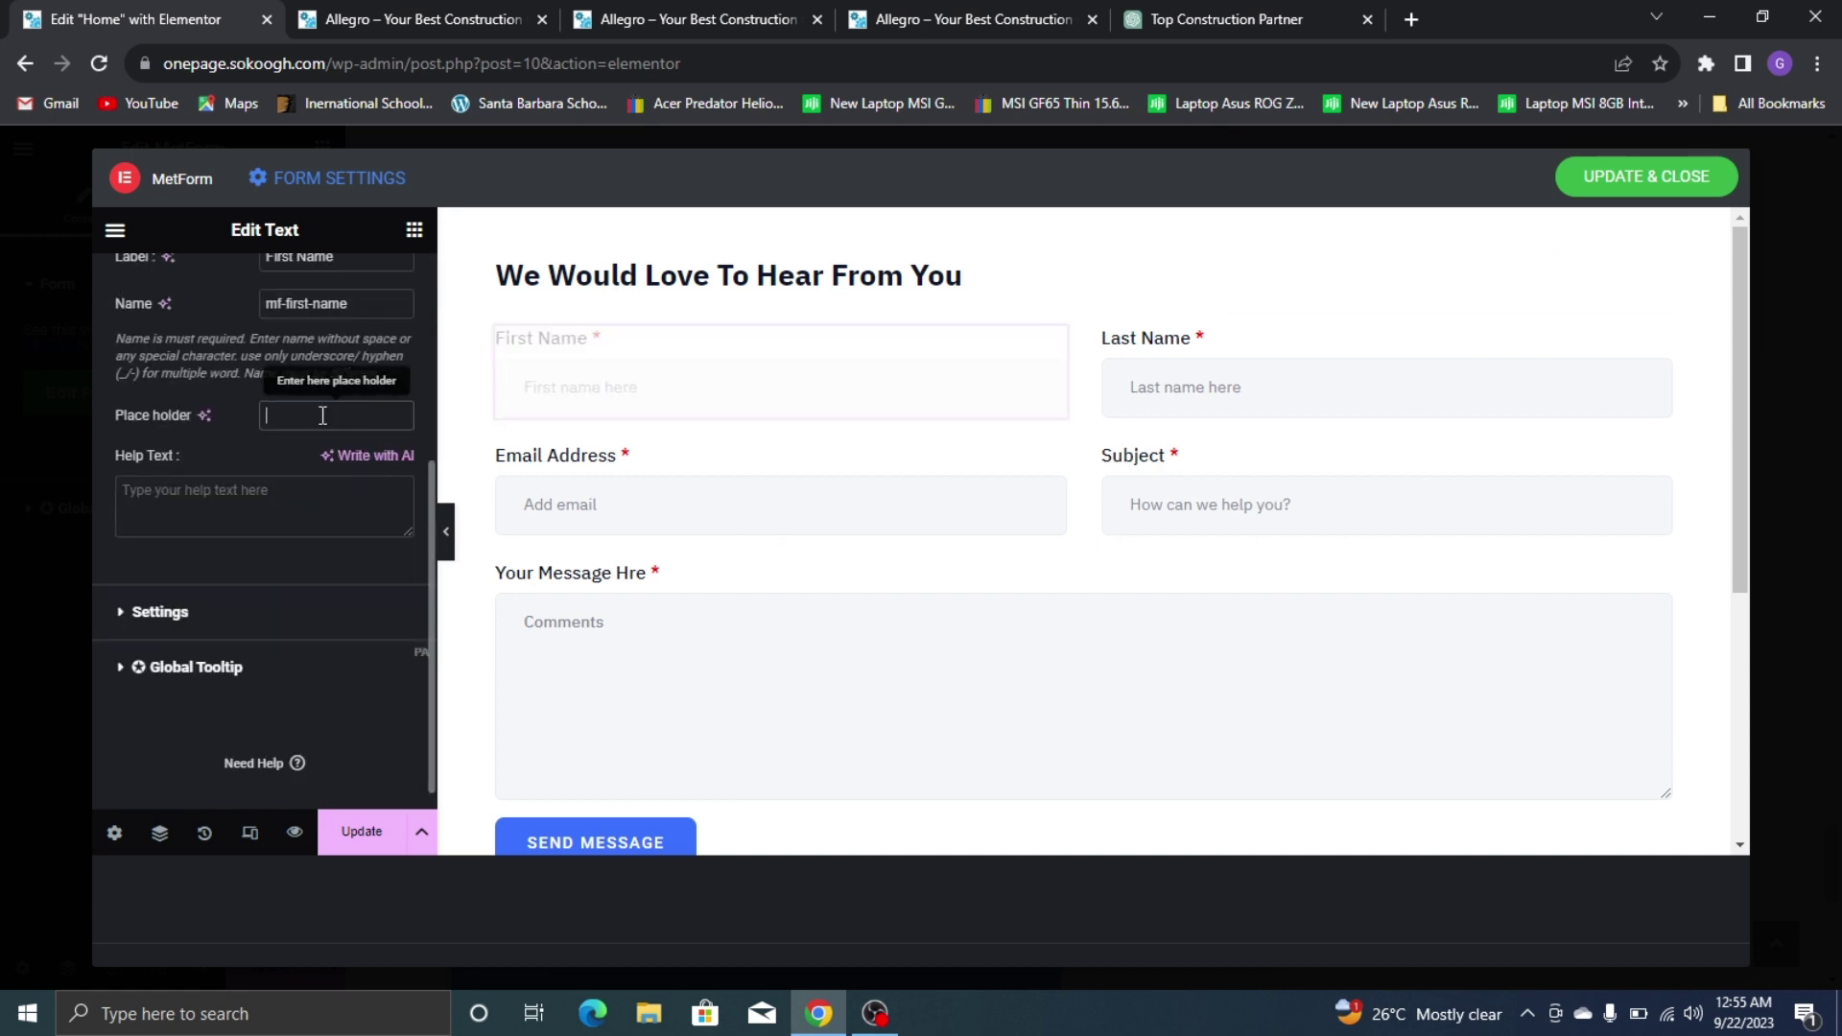
{"action": "left_click", "coordinate": [927, 15]}
{"action": "left_click", "coordinate": [134, 19]}
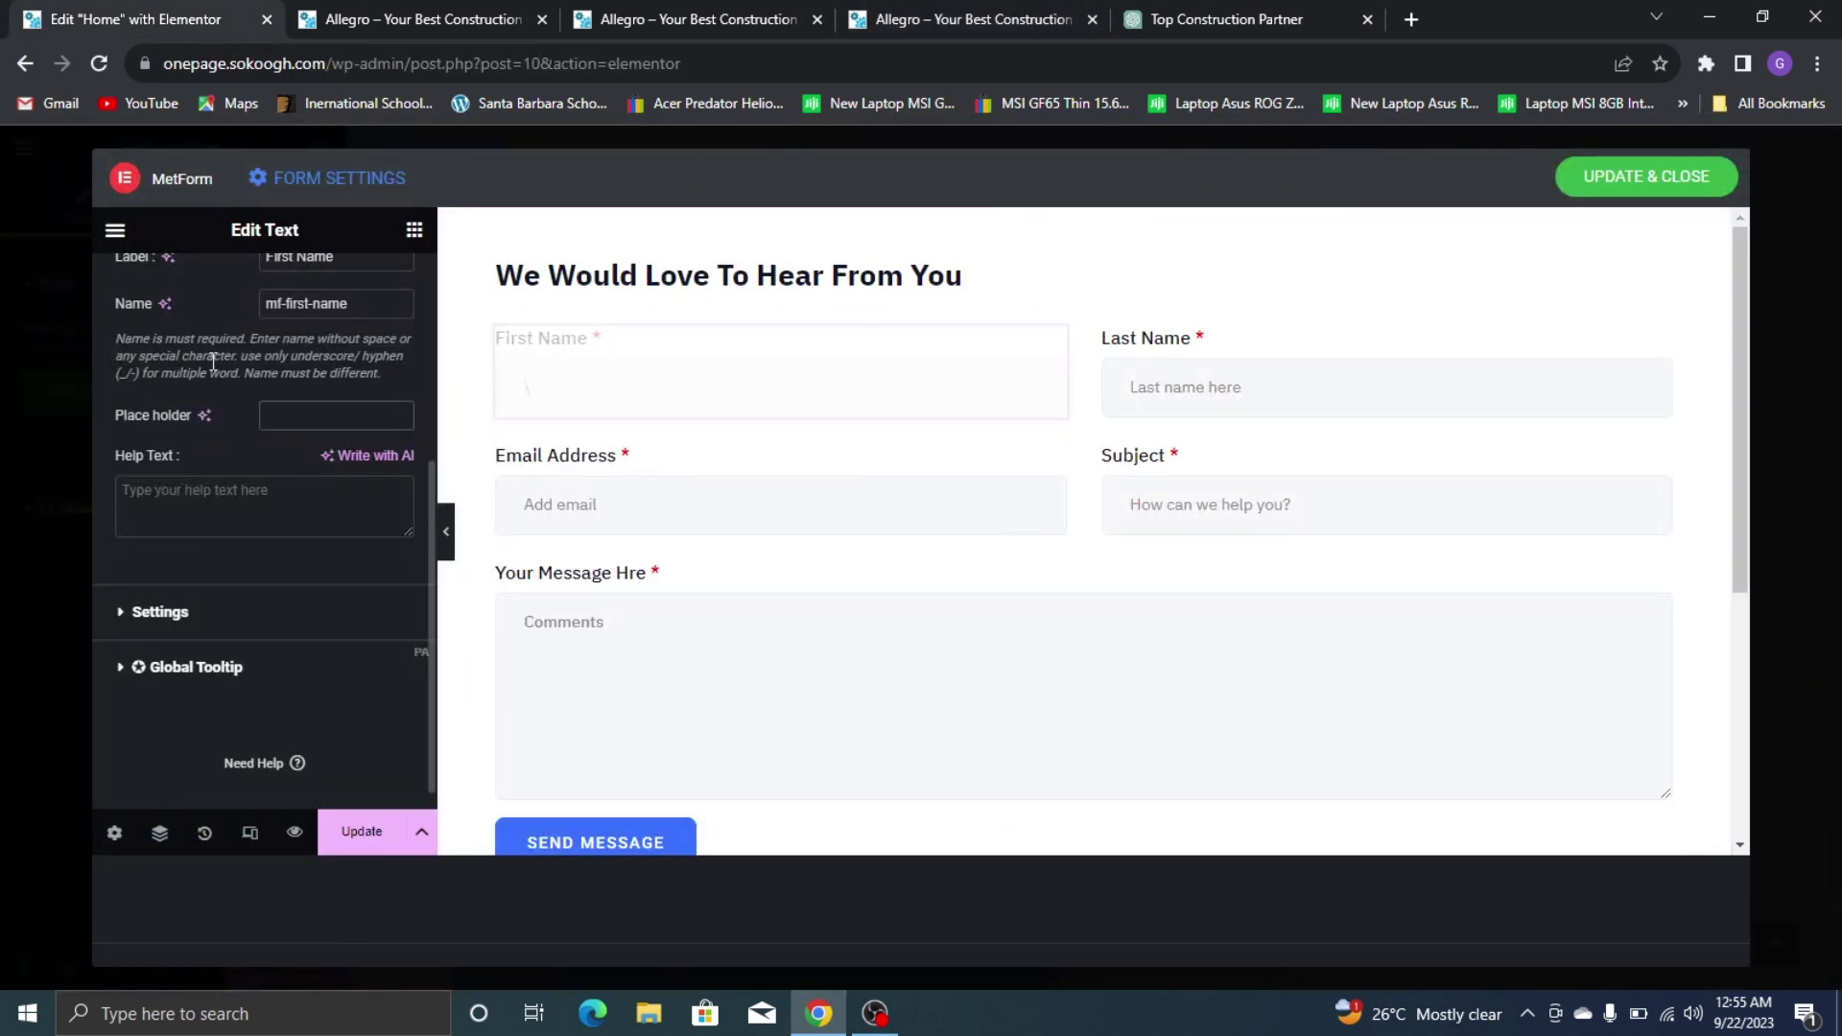
{"action": "scroll", "coordinate": [296, 384], "scroll_direction": "up", "scroll_amount": 2}
{"action": "scroll", "coordinate": [233, 350], "scroll_direction": "up", "scroll_amount": 1}
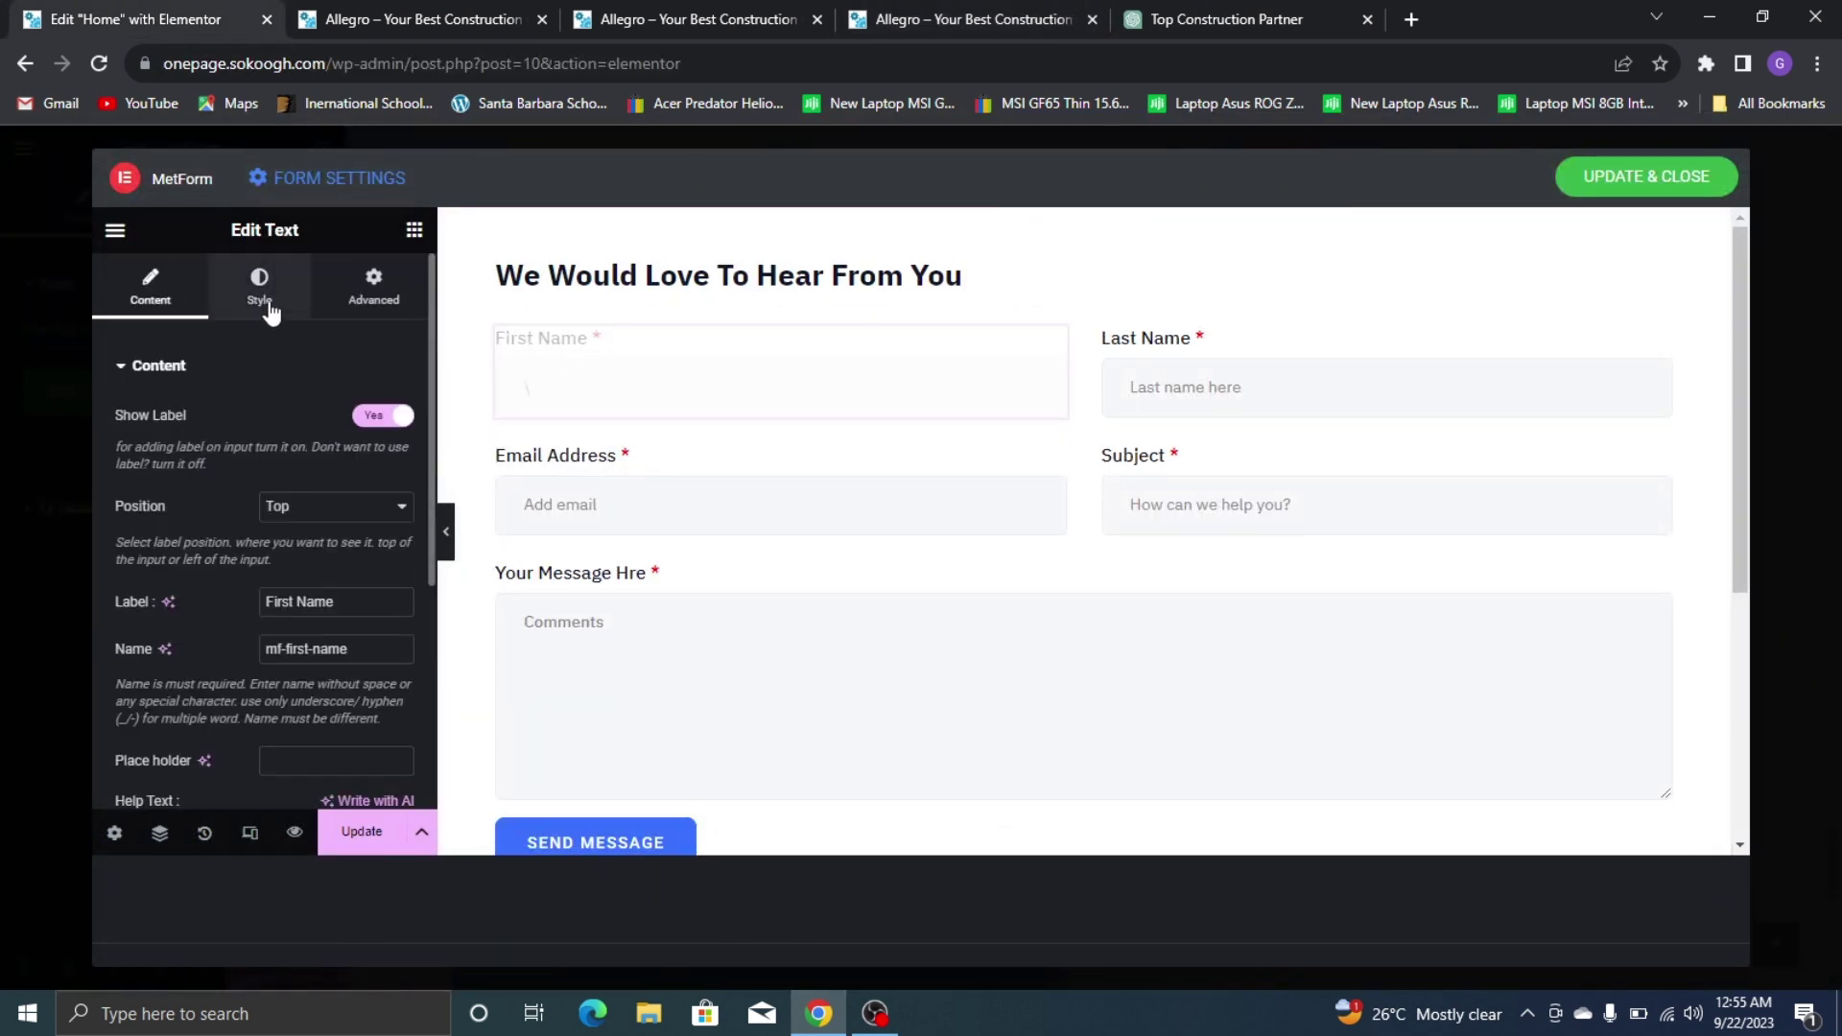
Bring up the First Name label's typography style settings, comparing with the live form
{"action": "left_click", "coordinate": [269, 305]}
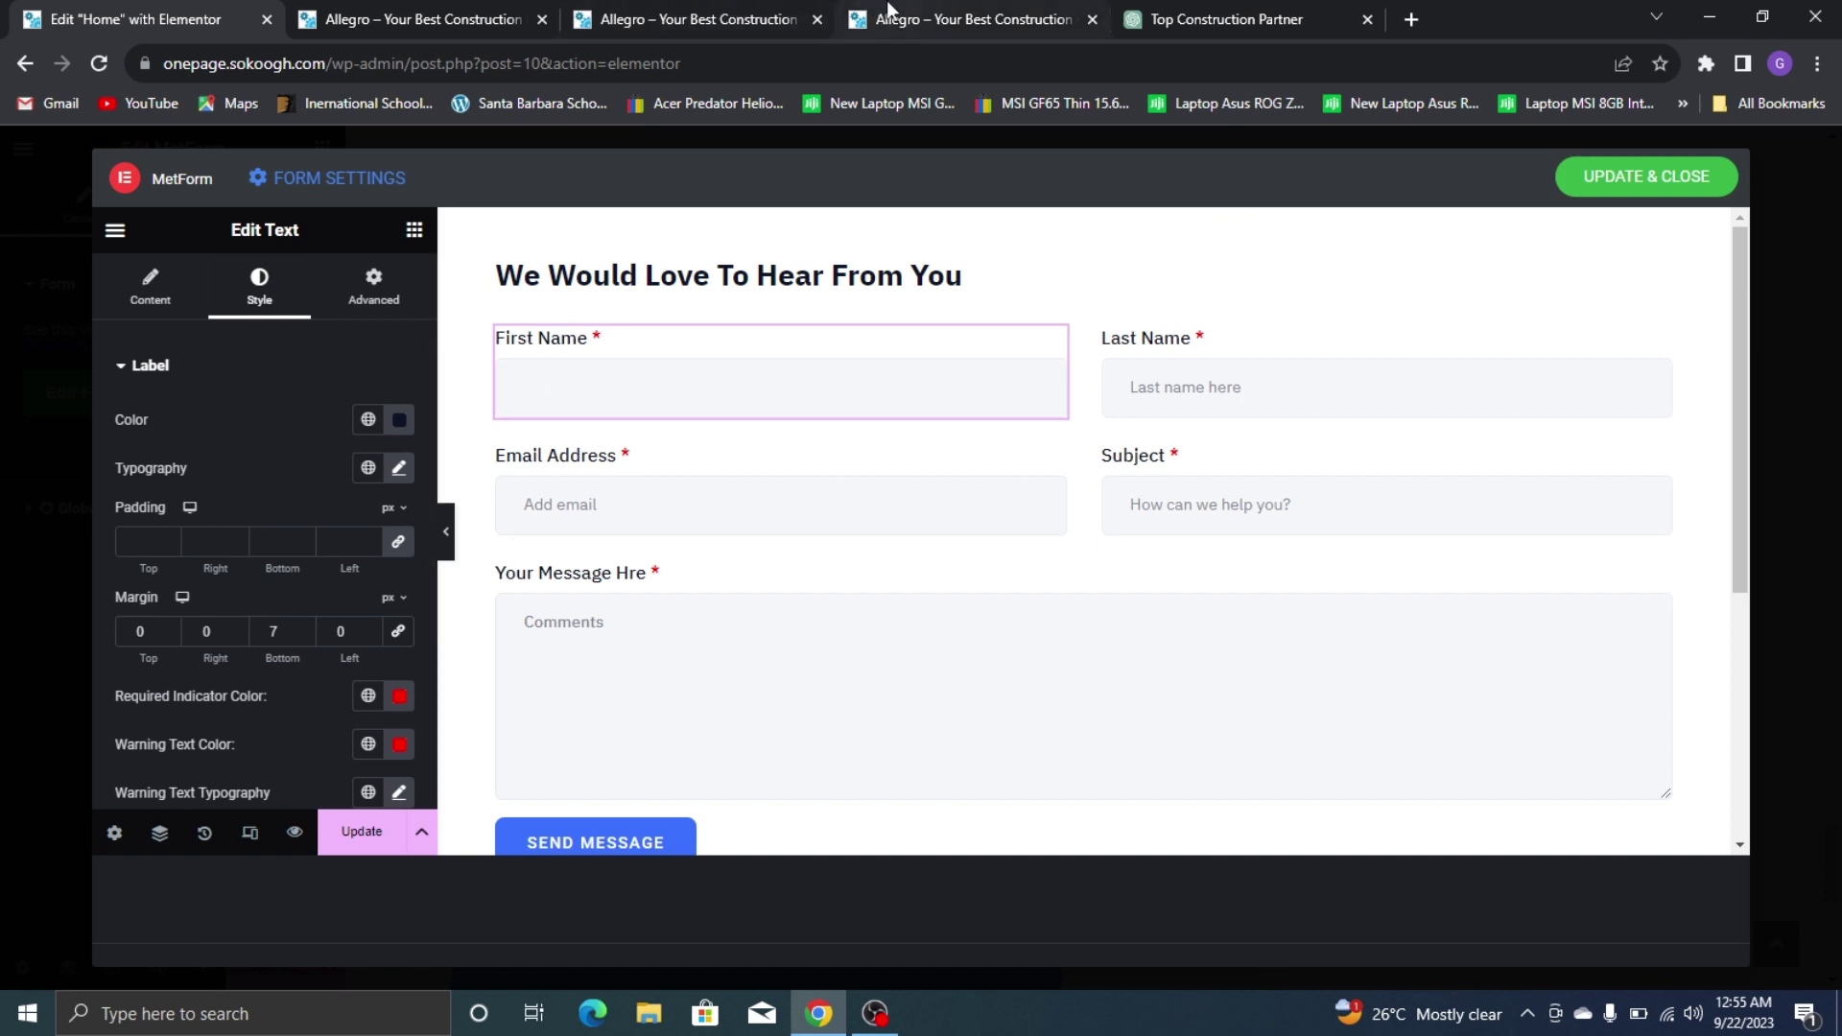
{"action": "left_click", "coordinate": [921, 20]}
{"action": "left_click", "coordinate": [235, 19]}
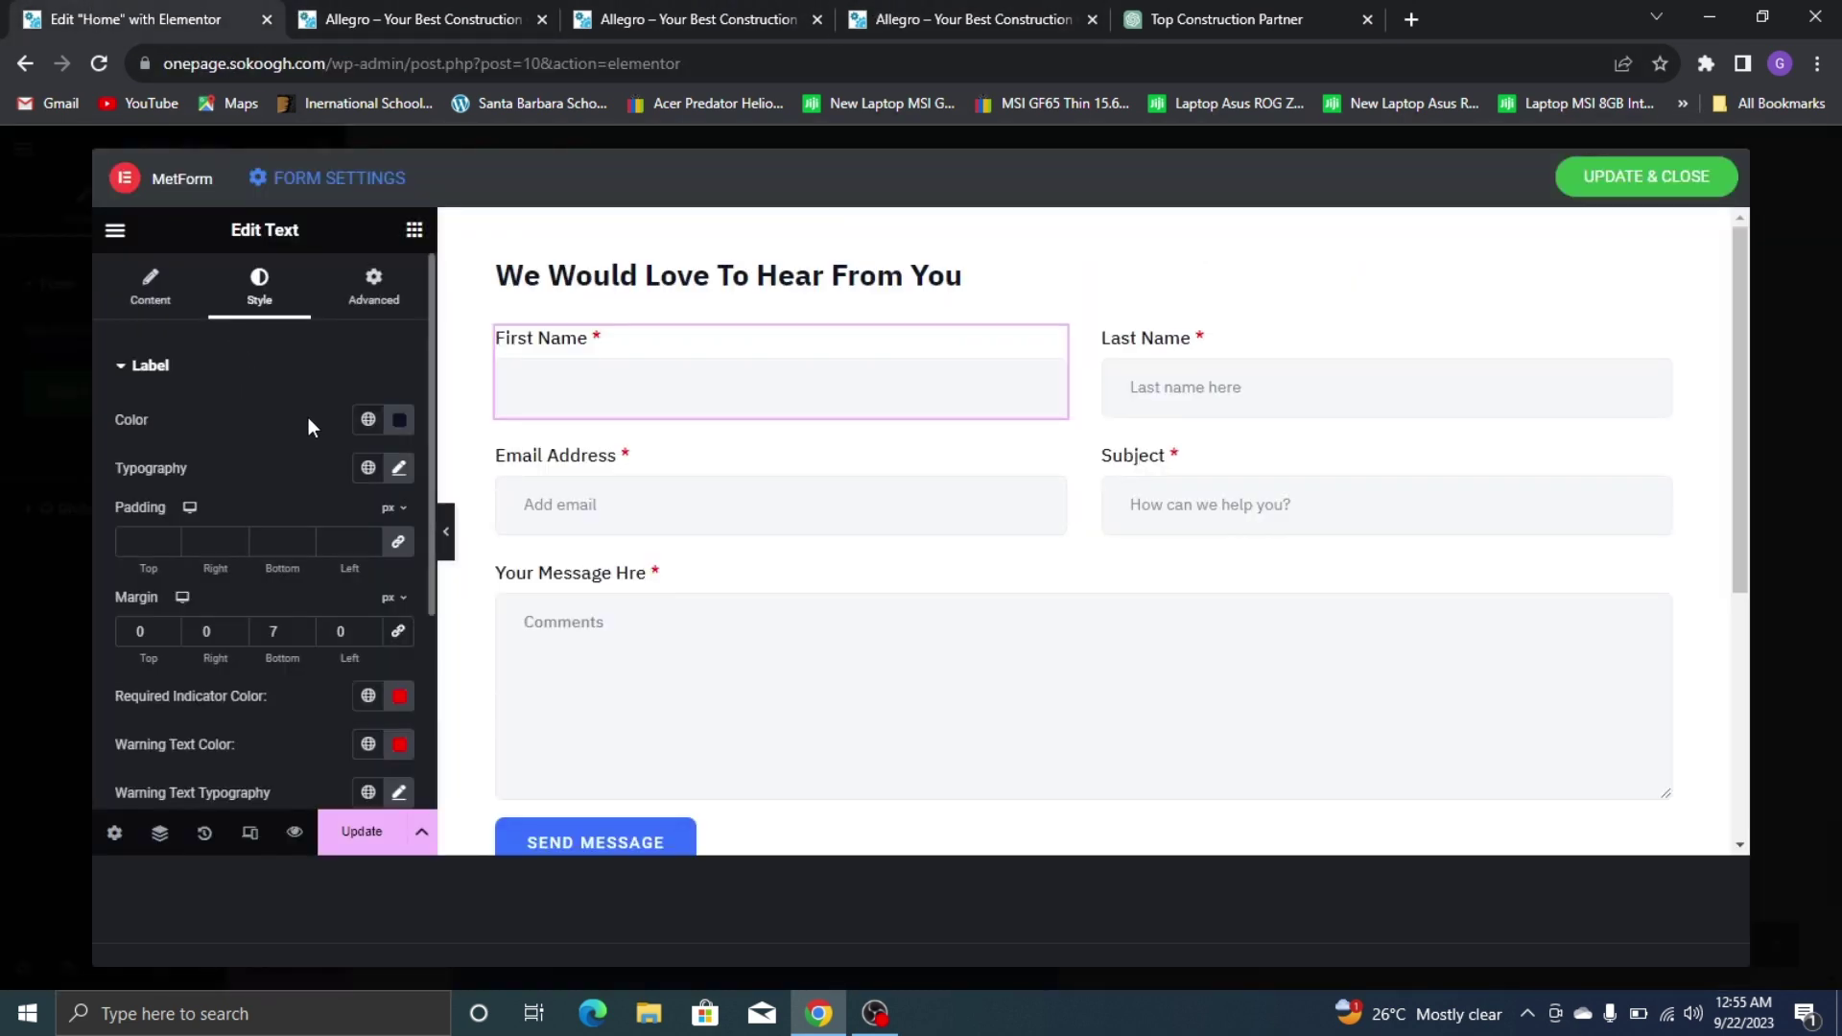
{"action": "left_click", "coordinate": [399, 468]}
{"action": "left_click", "coordinate": [959, 19]}
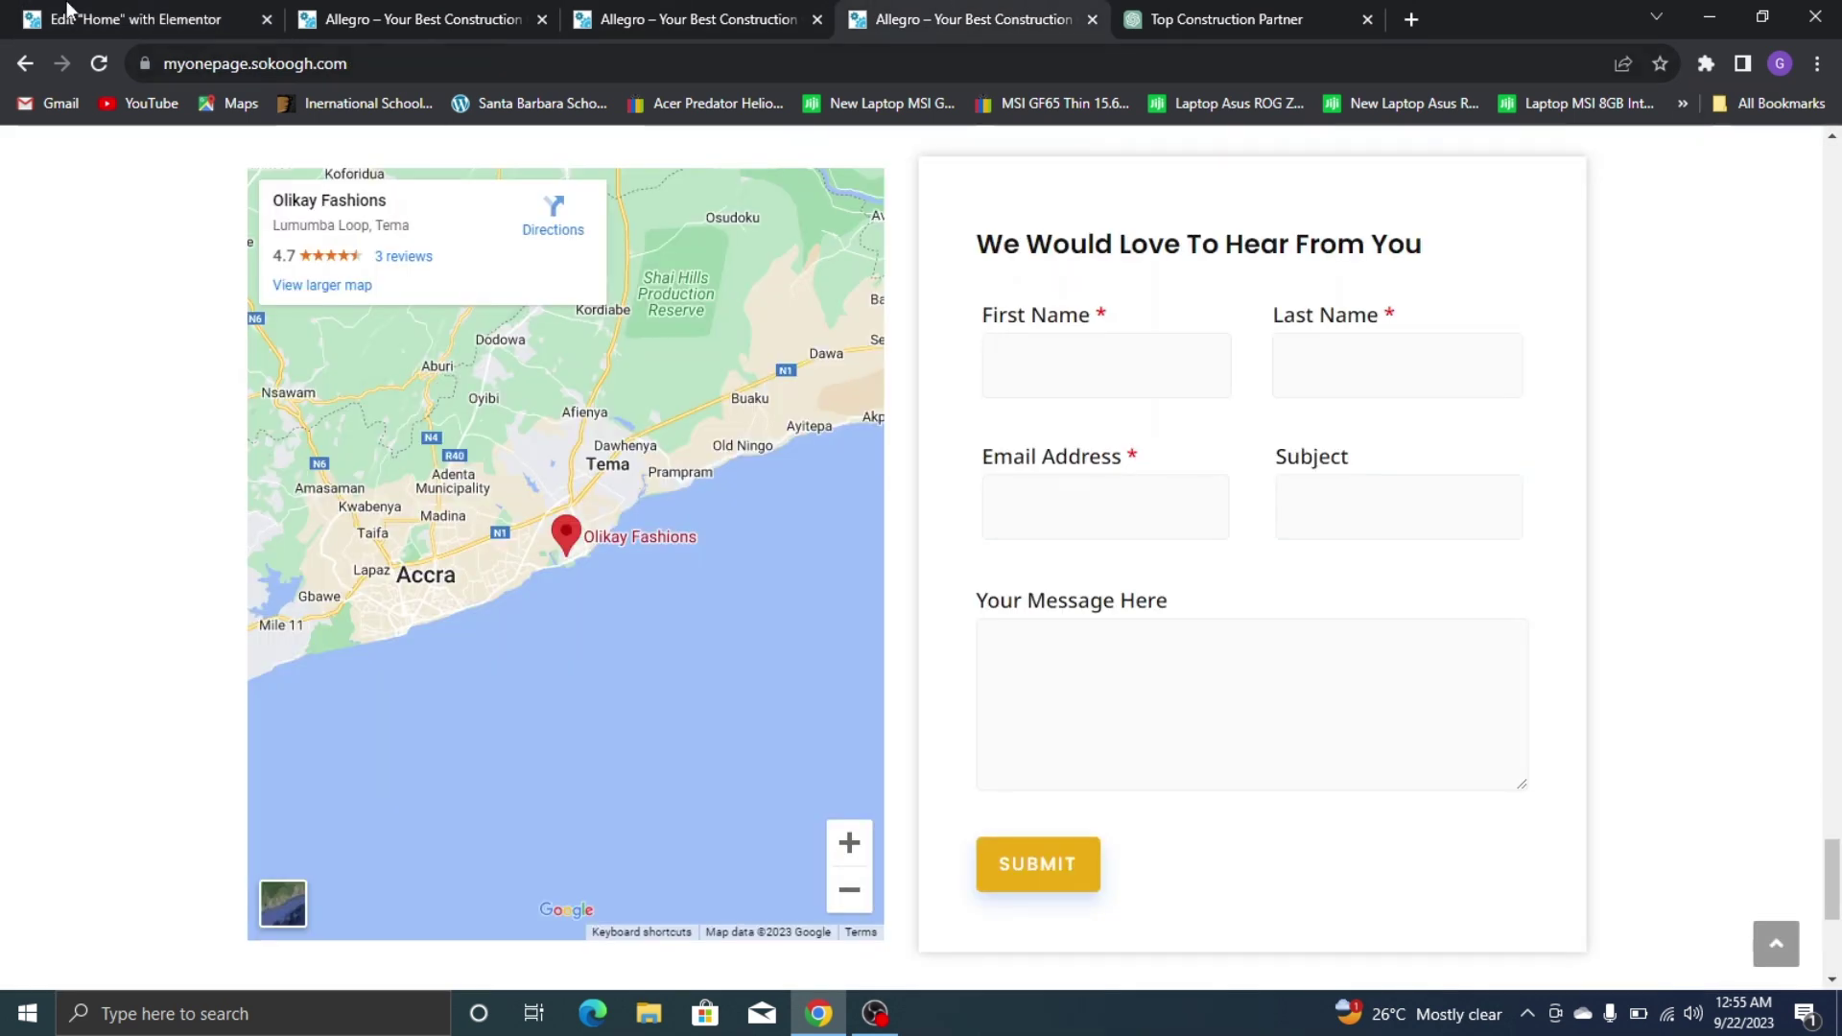
{"action": "left_click", "coordinate": [39, 19]}
{"action": "left_click", "coordinate": [945, 14]}
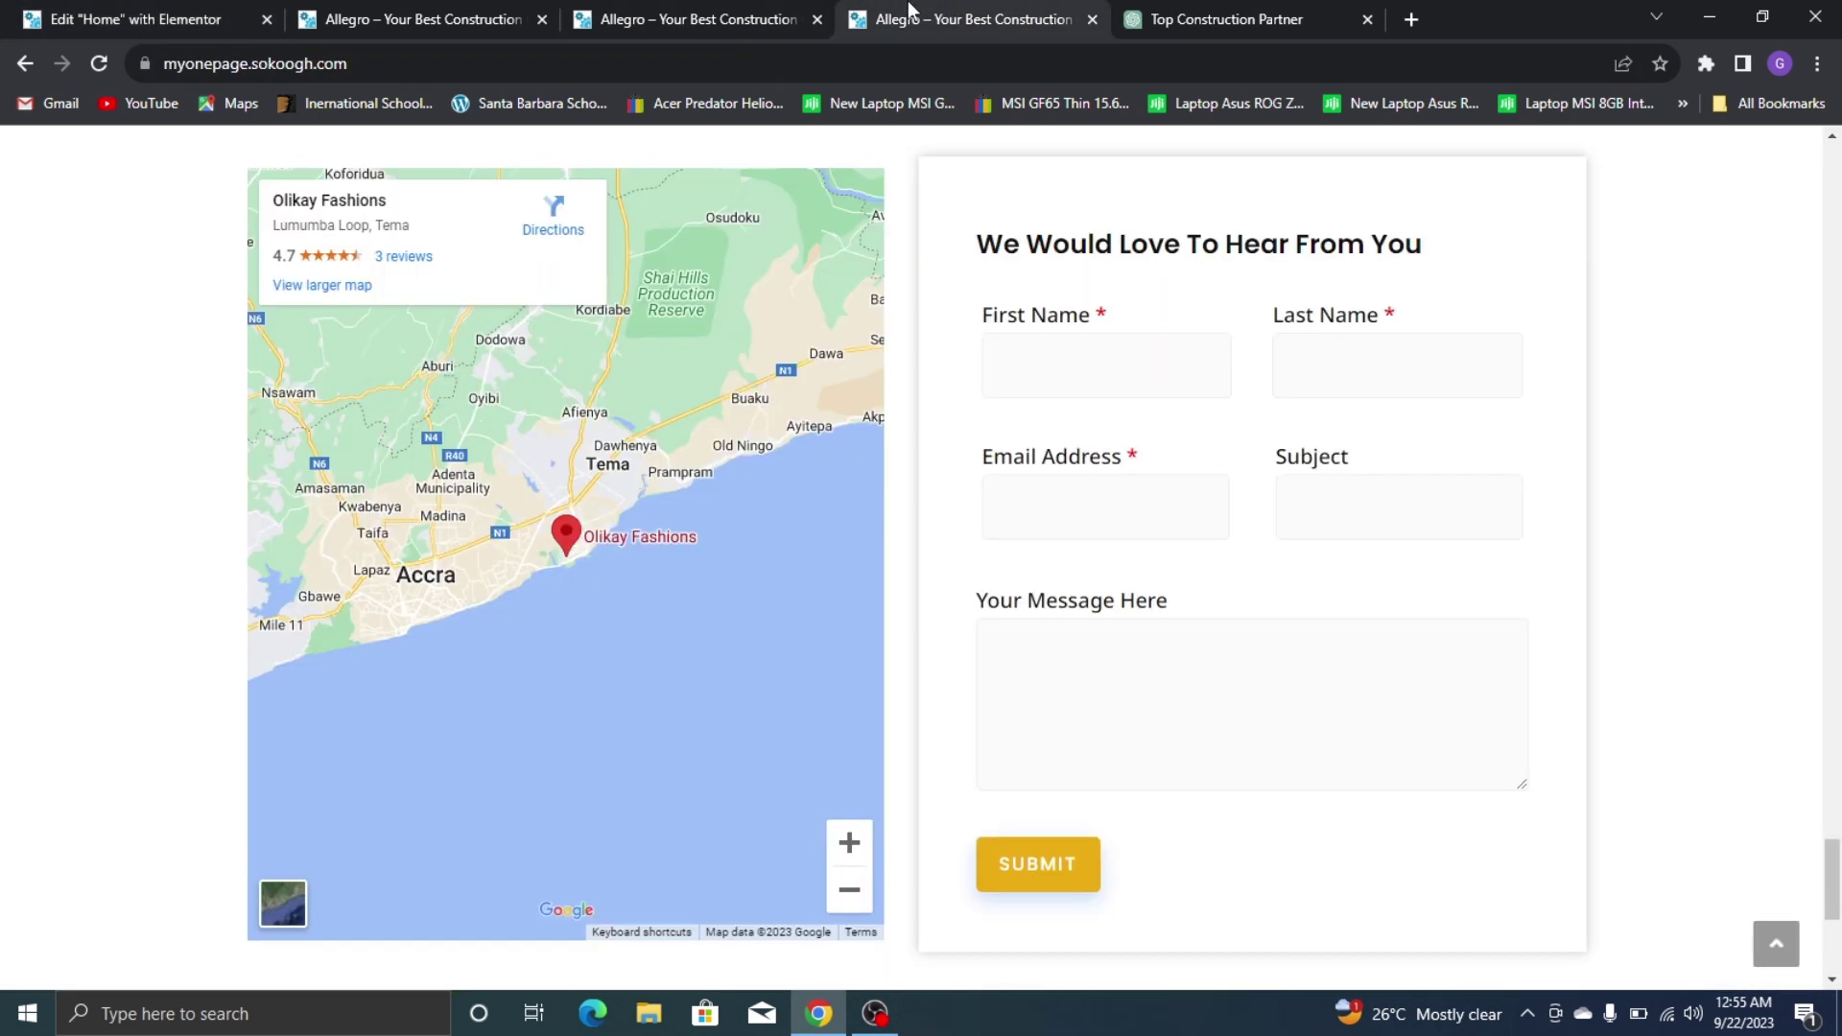
{"action": "left_click", "coordinate": [102, 12]}
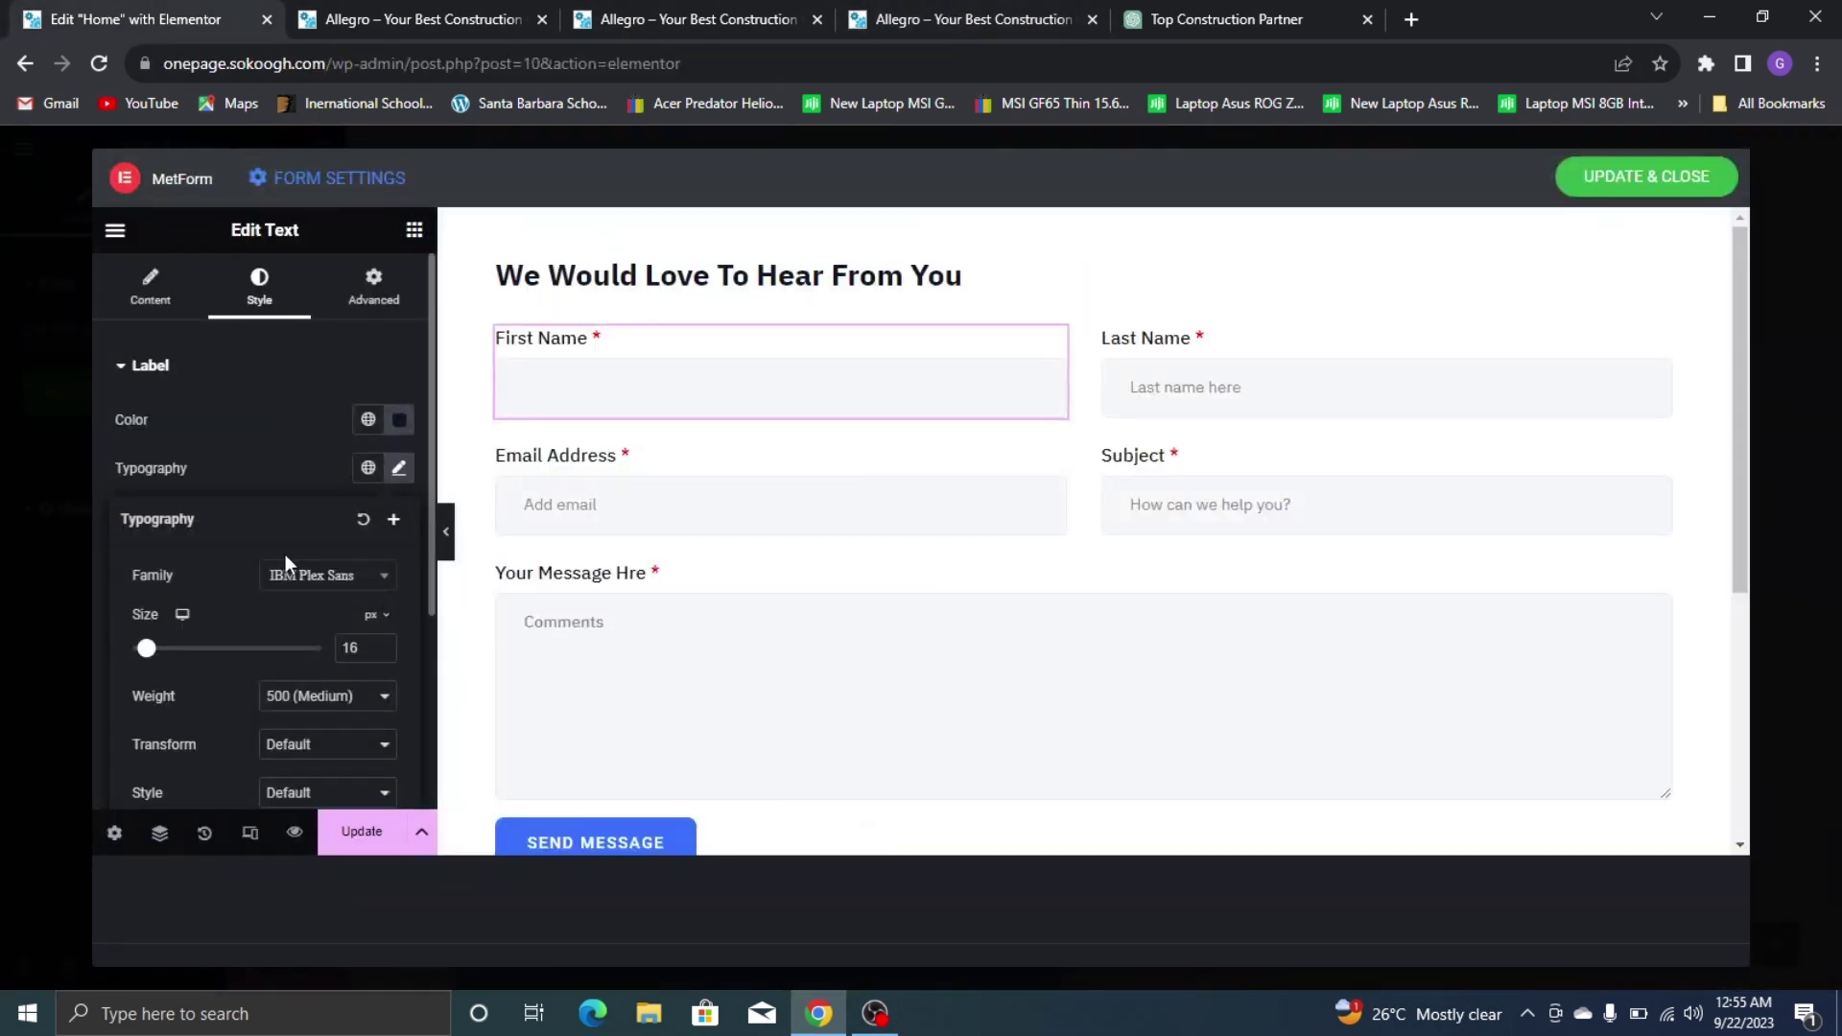
Set the First Name label font to Noto Sans at 17 px
{"action": "left_click", "coordinate": [301, 585]}
{"action": "type", "text": "no"}
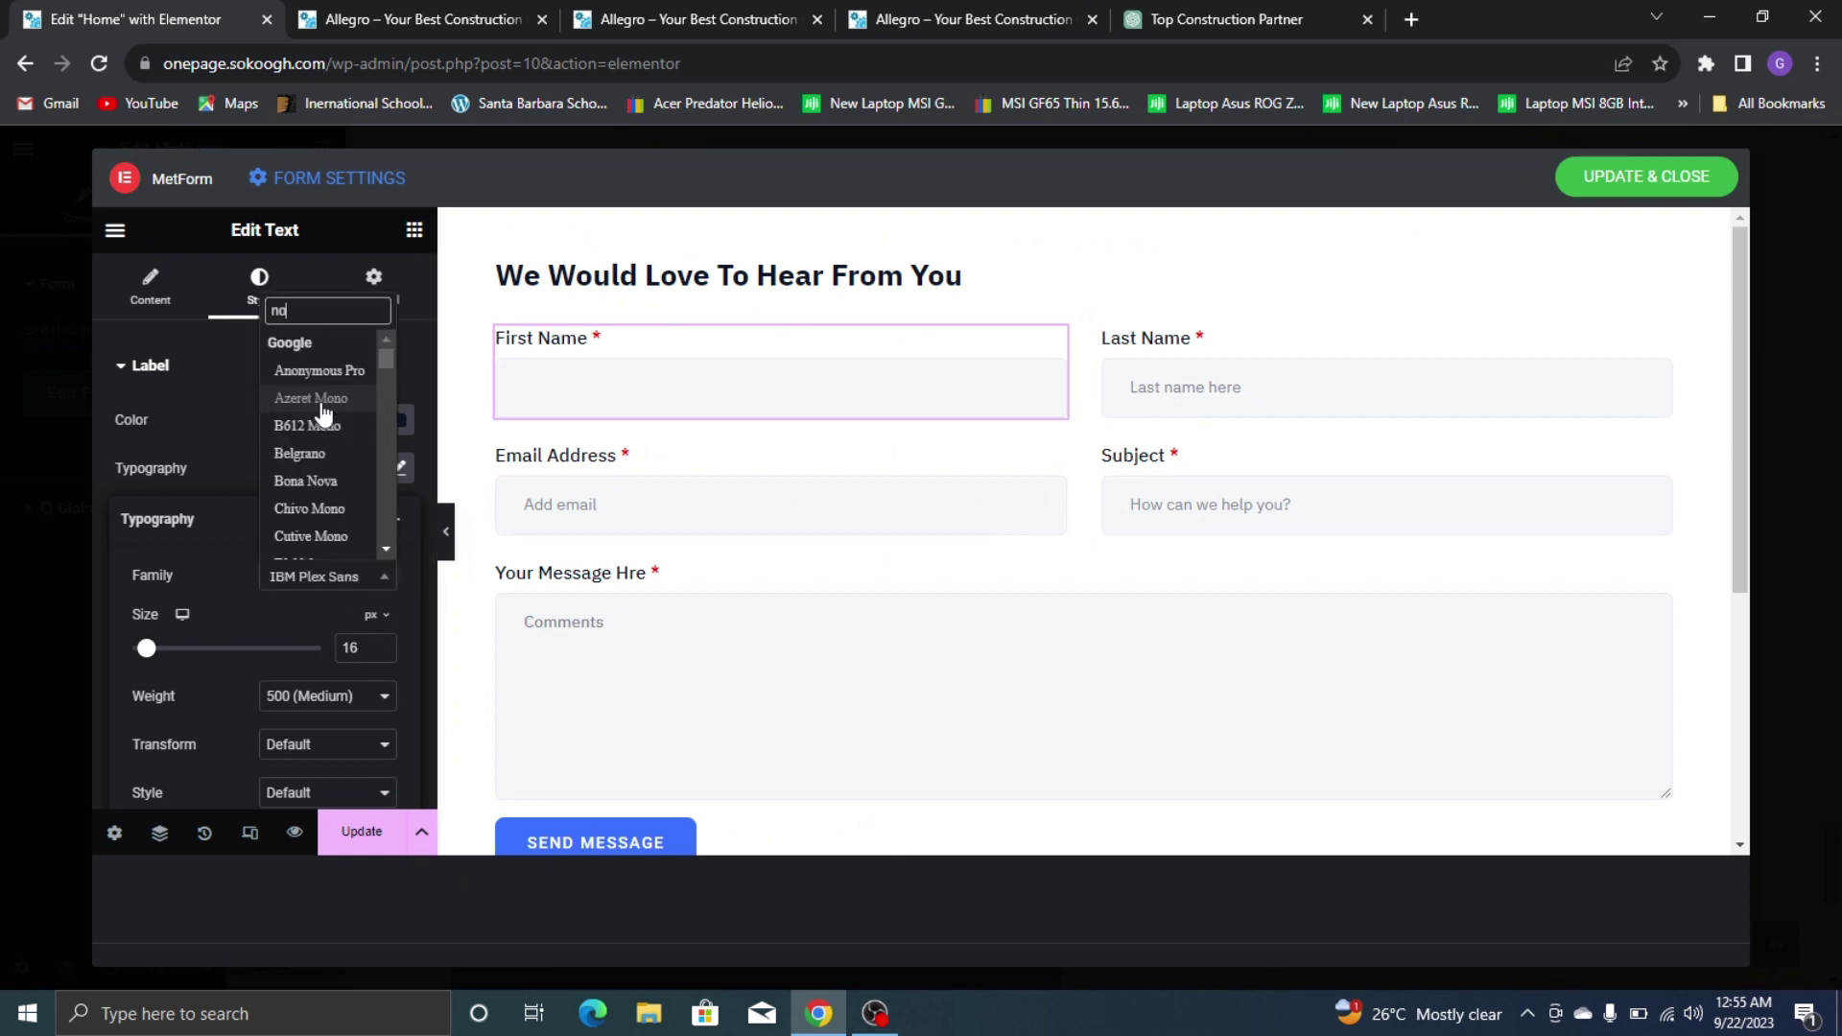
{"action": "type", "text": "to sans"}
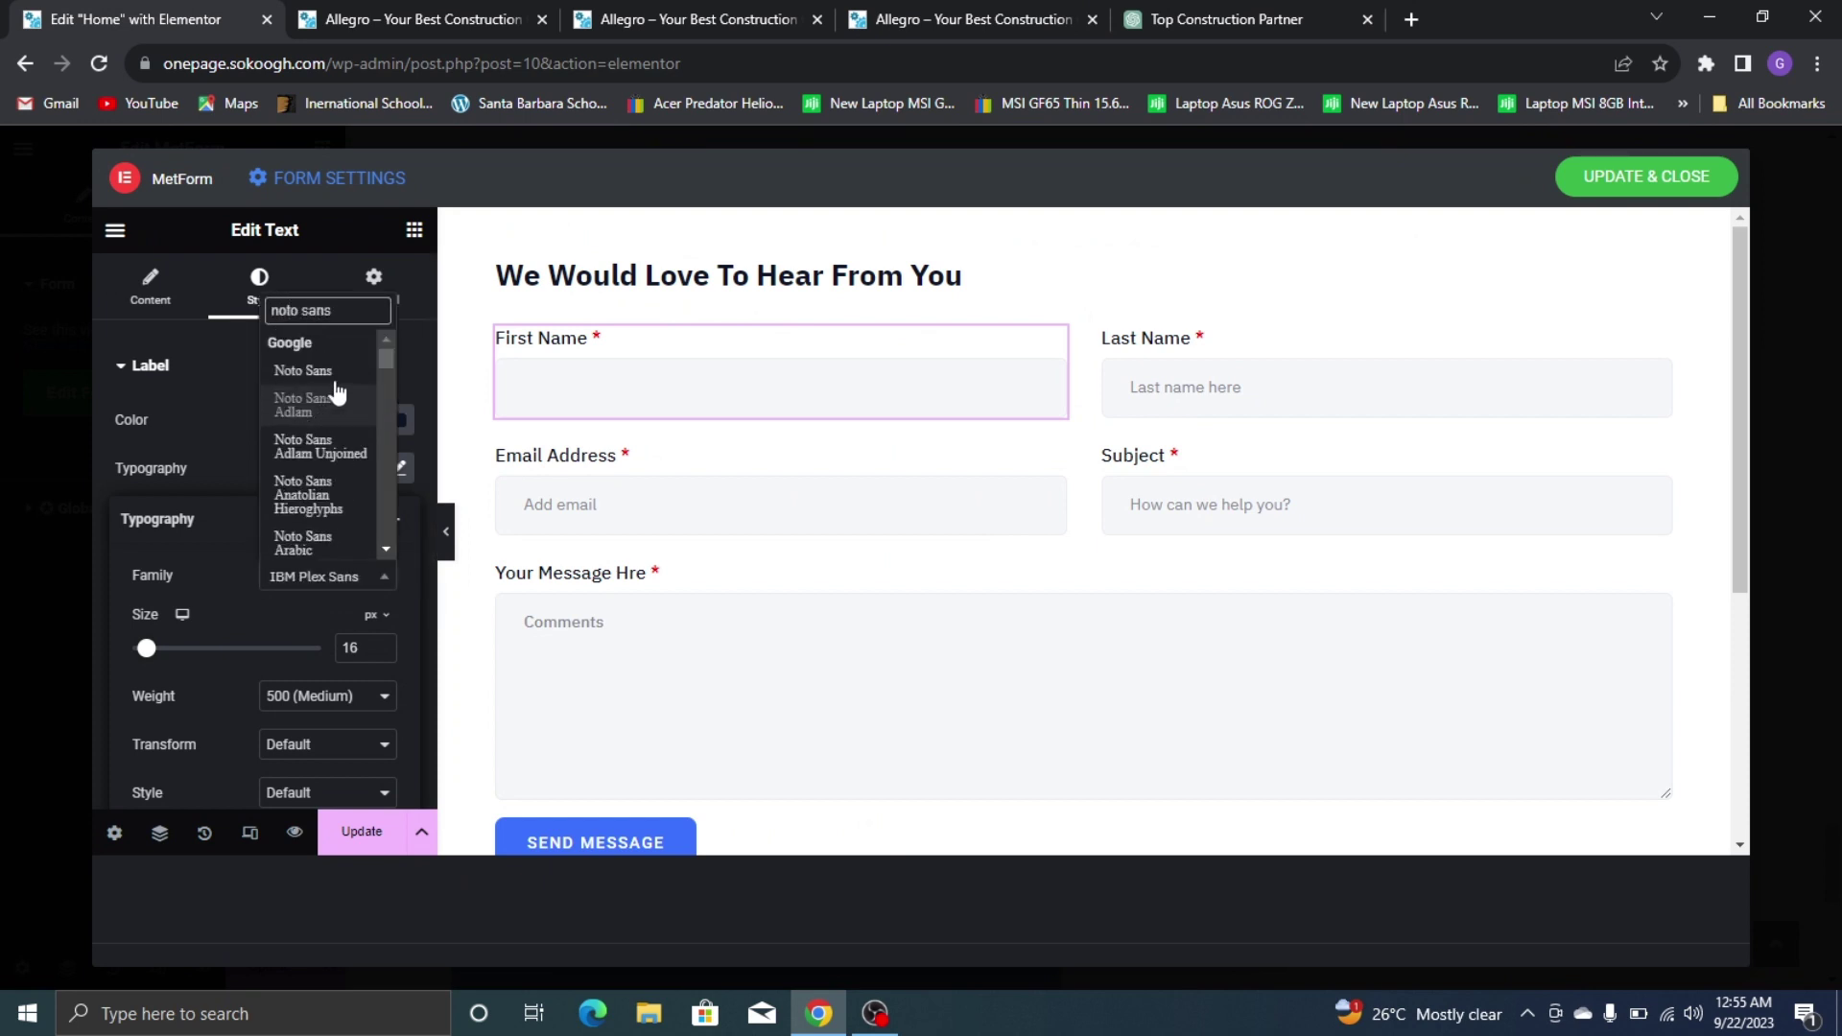
{"action": "left_click", "coordinate": [305, 370]}
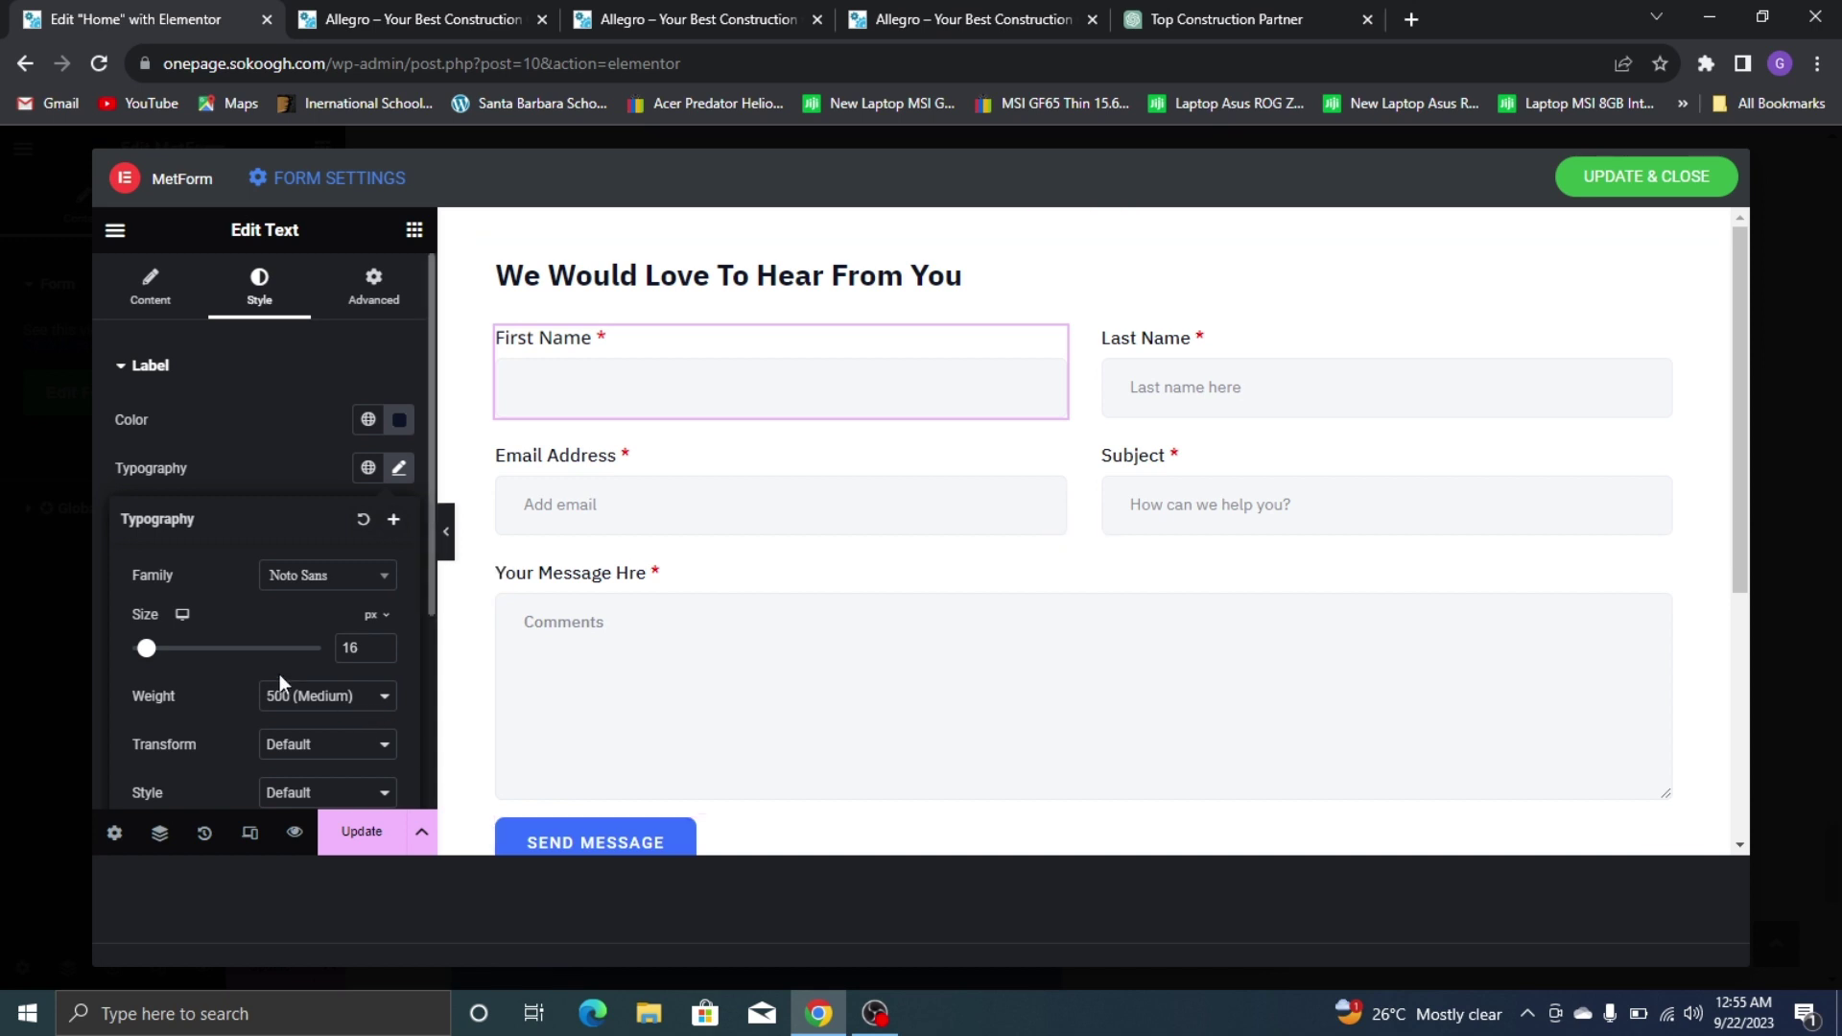
{"action": "left_click", "coordinate": [381, 645]}
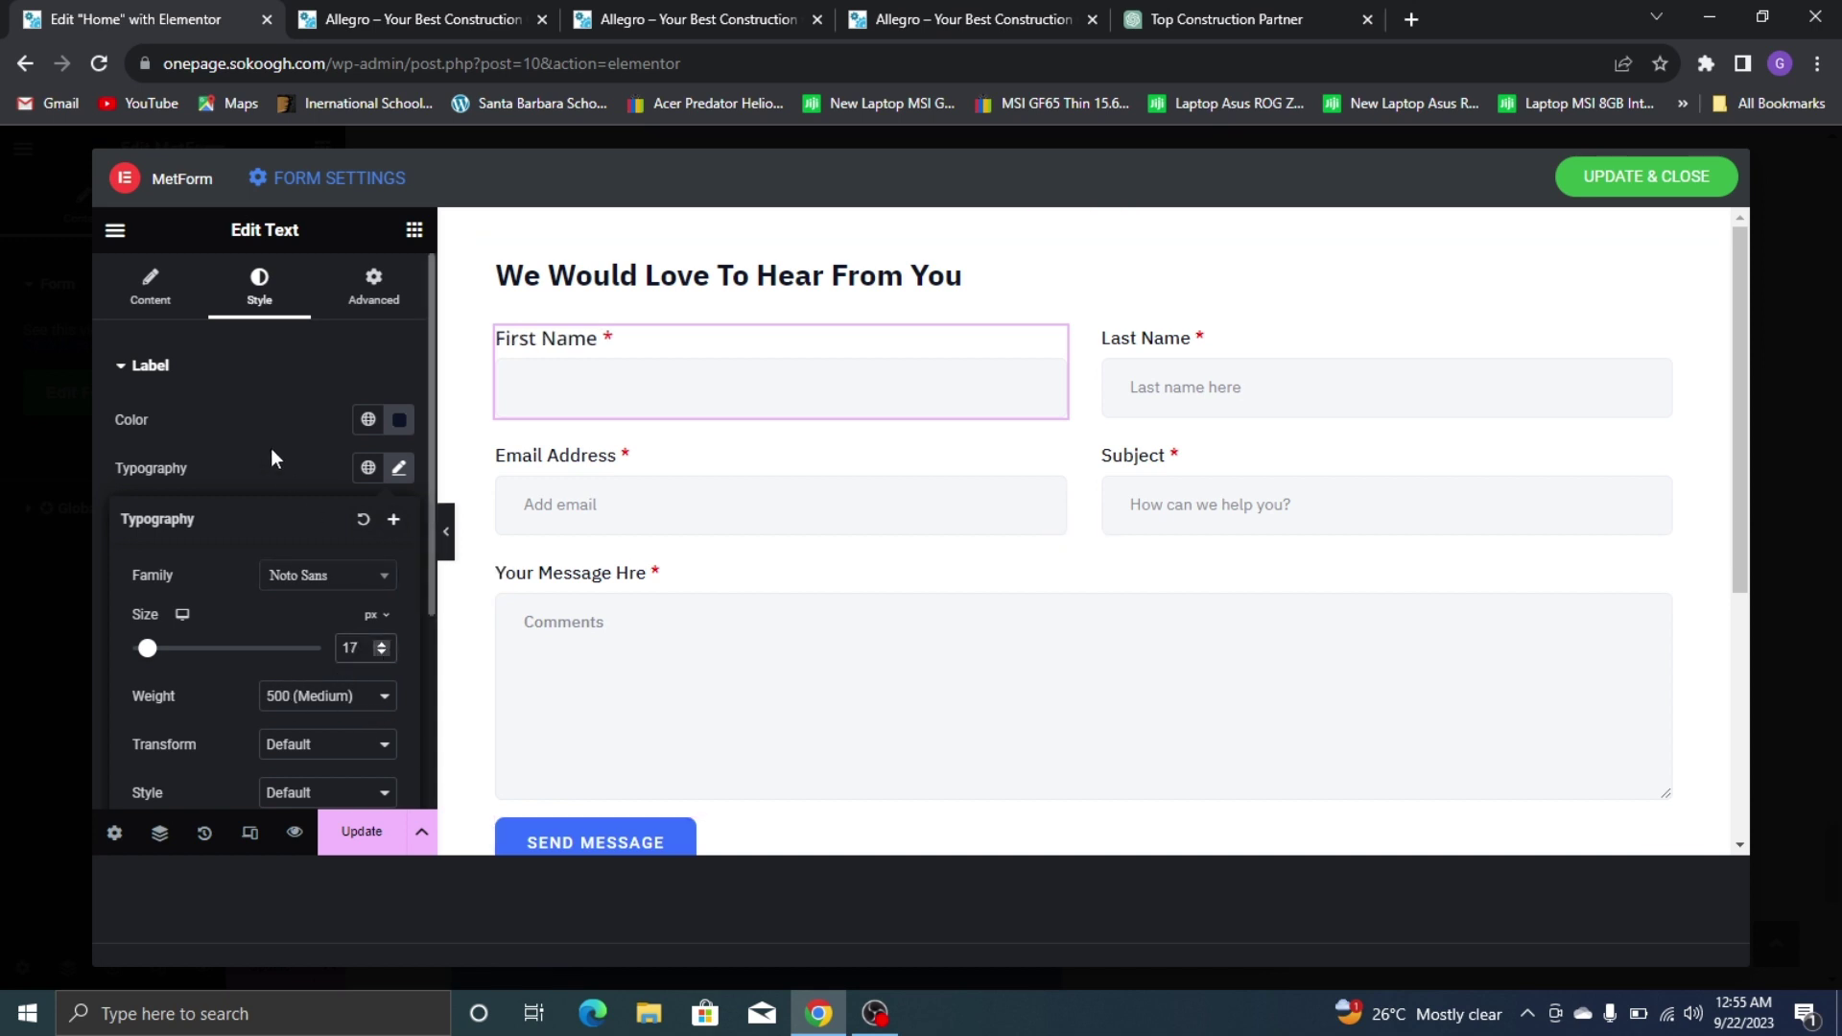
{"action": "left_click", "coordinate": [265, 472]}
{"action": "left_click", "coordinate": [881, 14]}
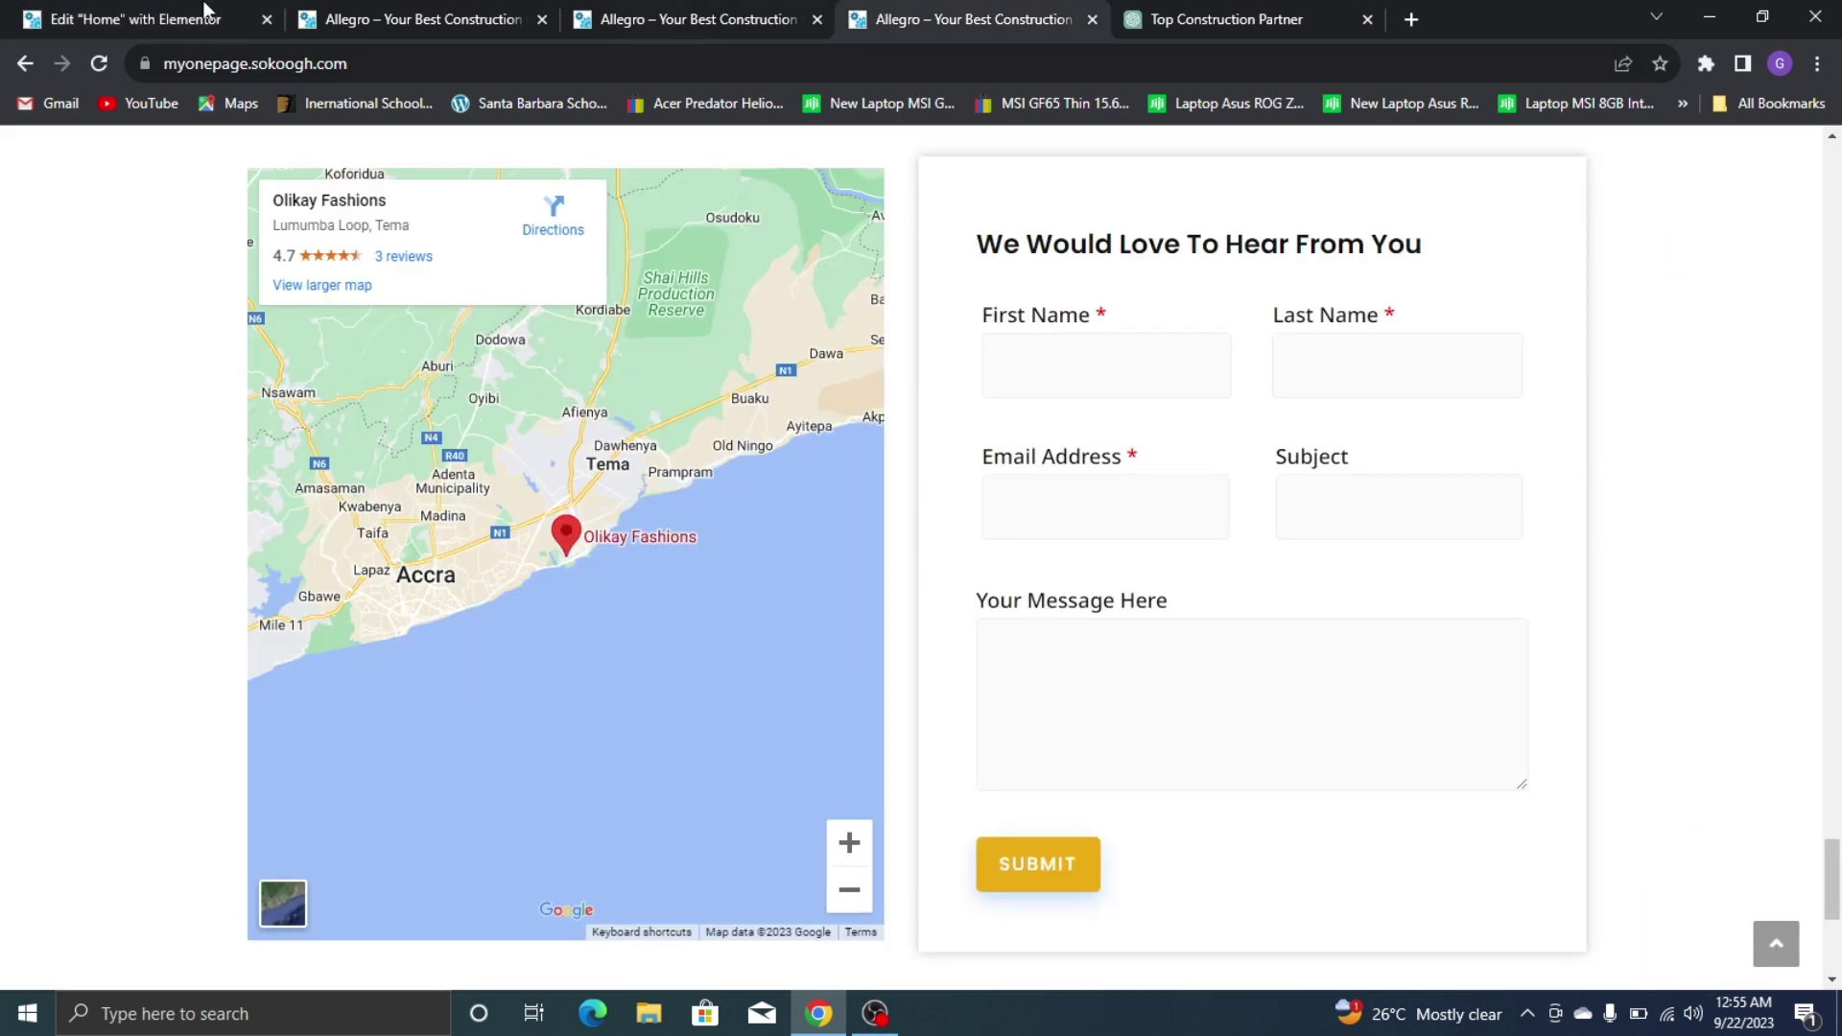
{"action": "left_click", "coordinate": [205, 11]}
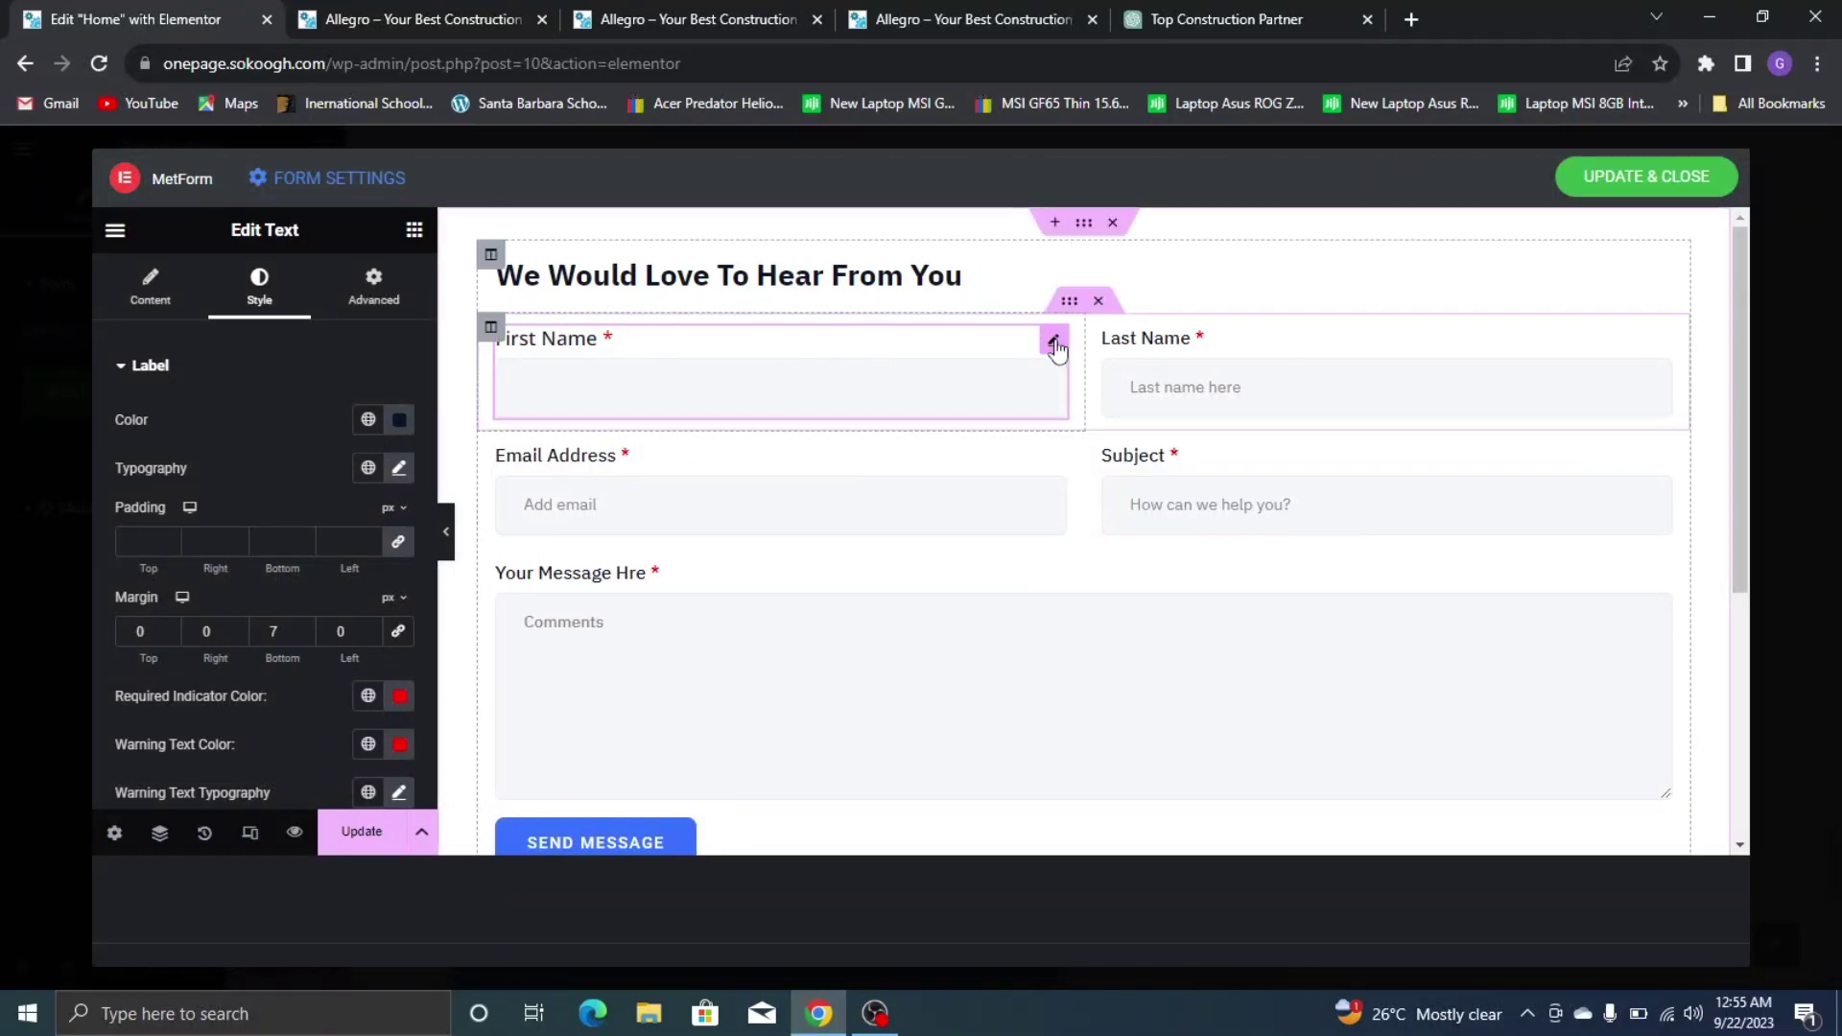
{"action": "left_click", "coordinate": [959, 19]}
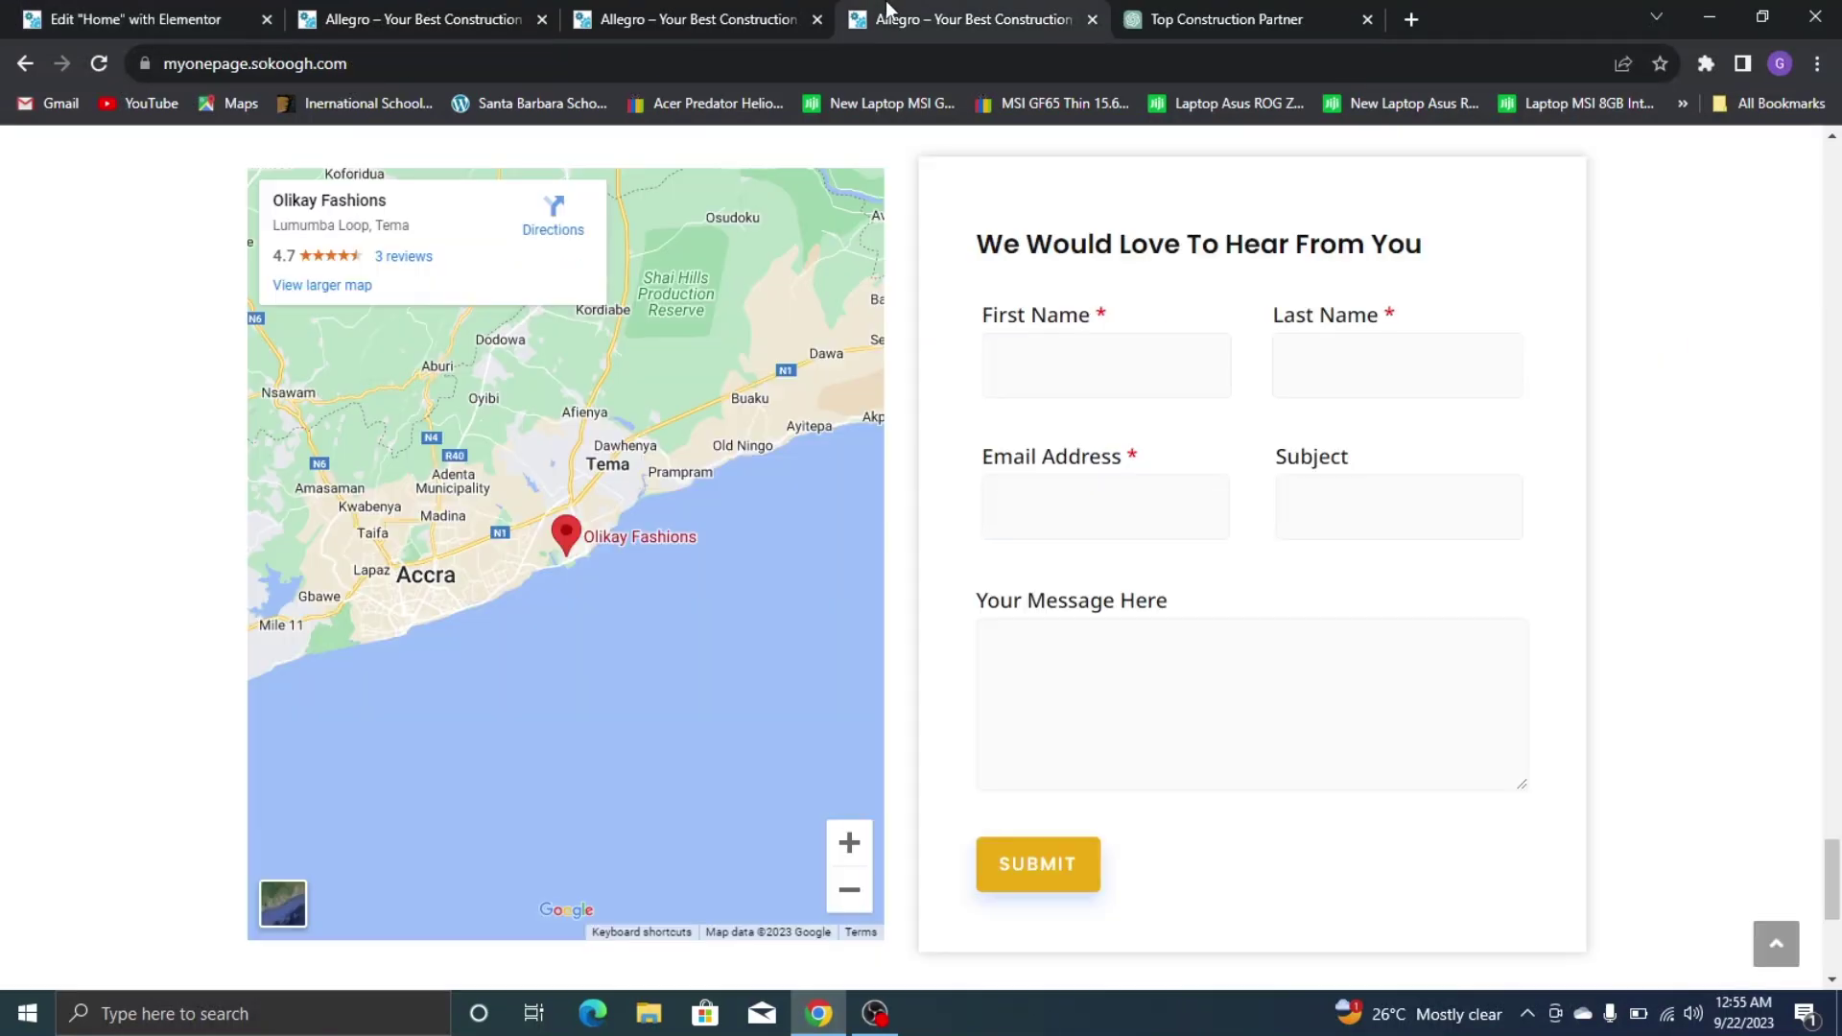
{"action": "left_click", "coordinate": [4, 11]}
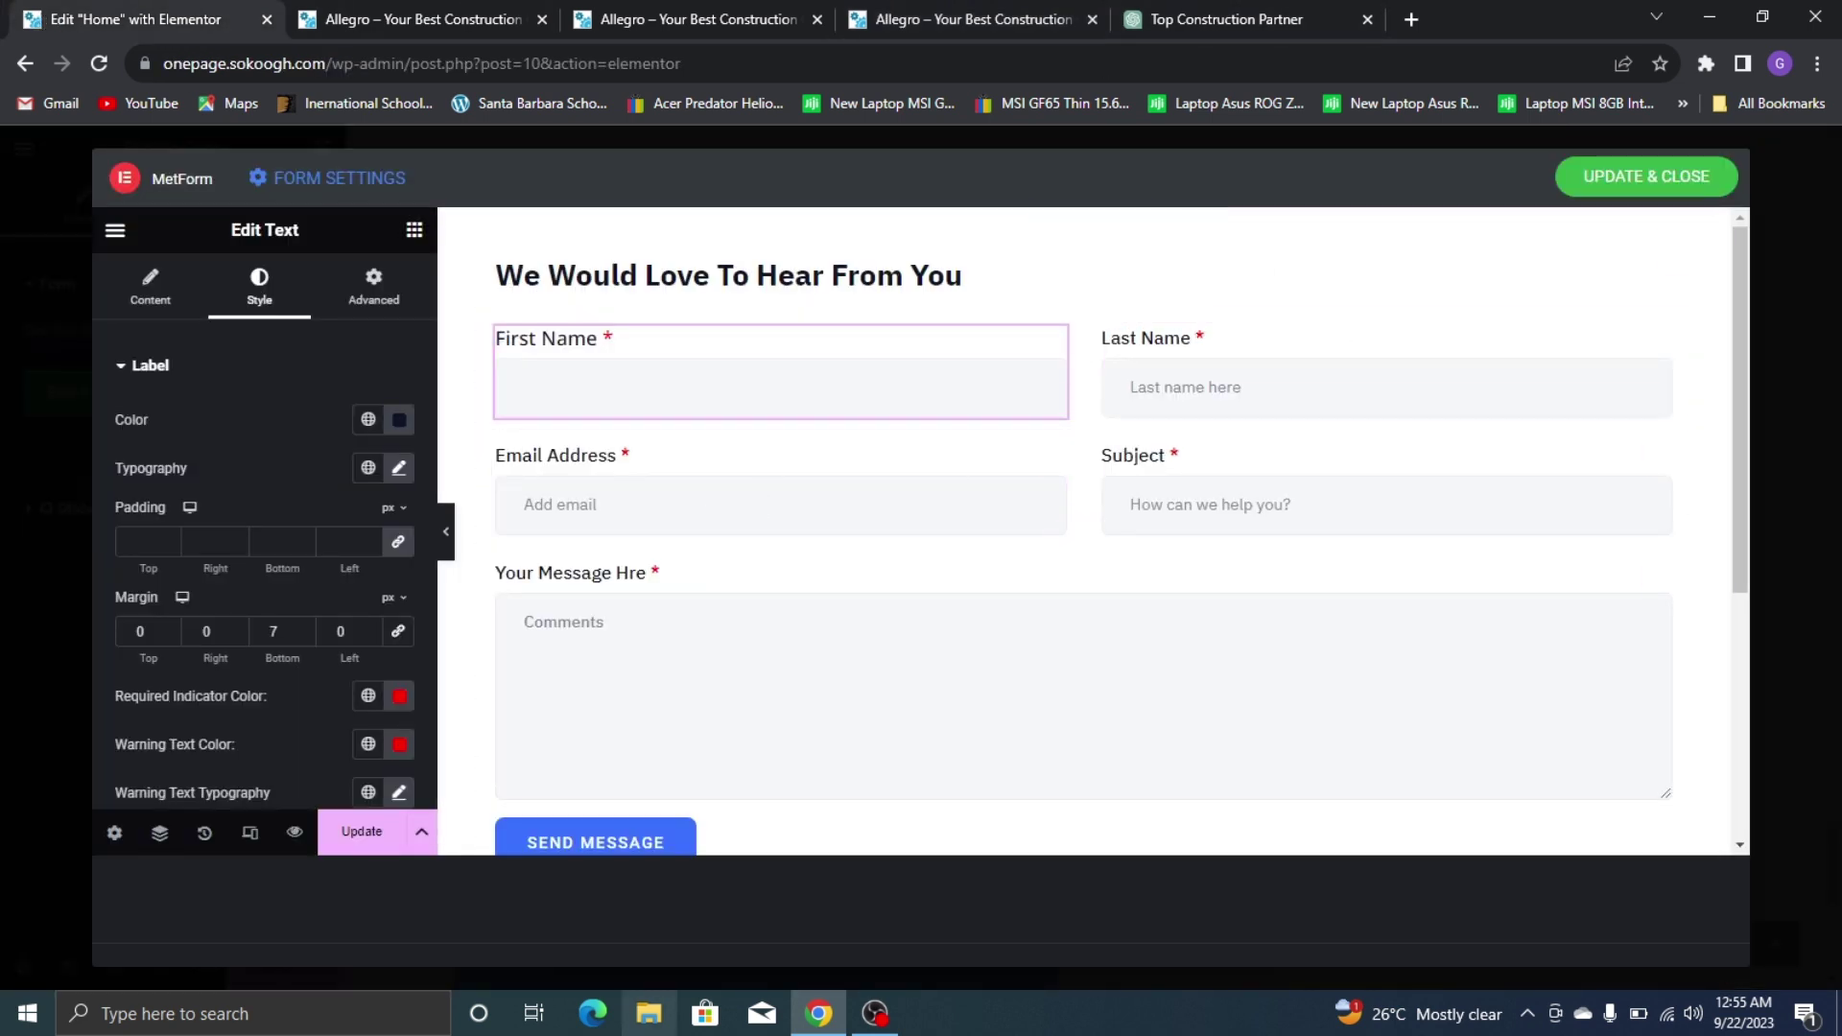
Set the 'We Would Love To Hear From You' heading font to Poppins
{"action": "left_click", "coordinate": [747, 275]}
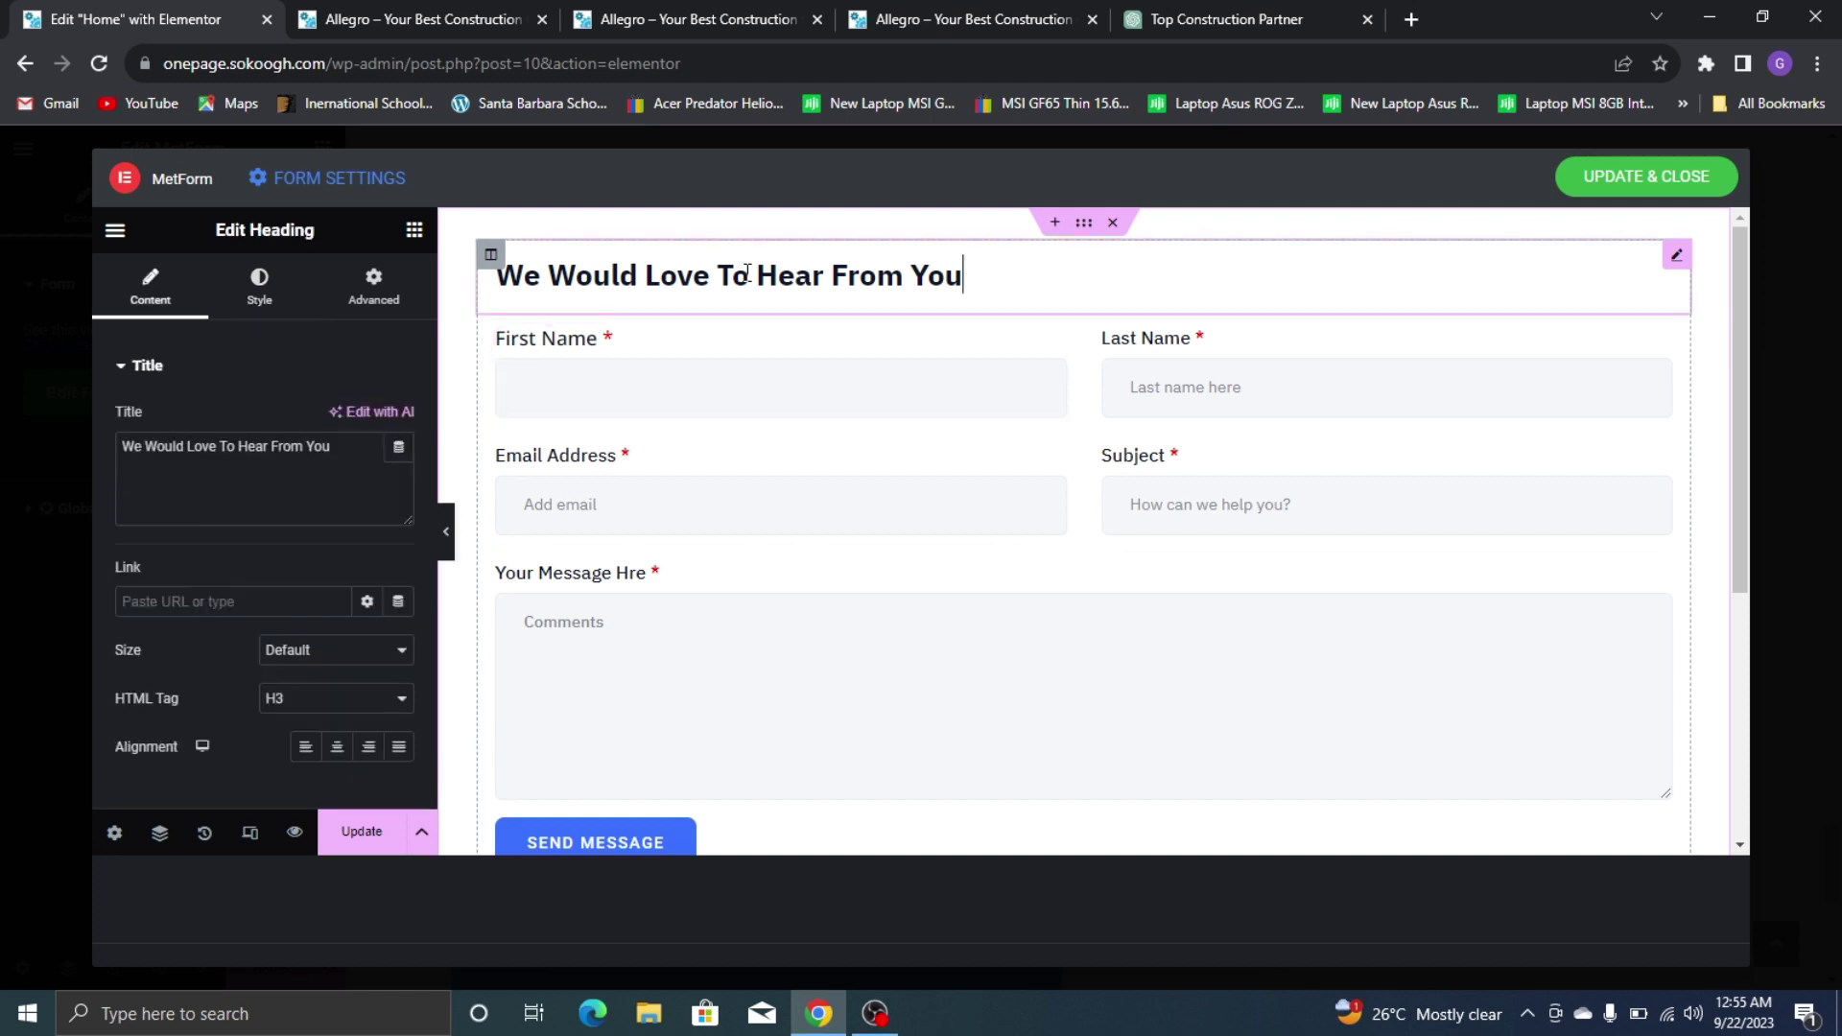
{"action": "left_click", "coordinate": [261, 288]}
{"action": "left_click", "coordinate": [1072, 11]}
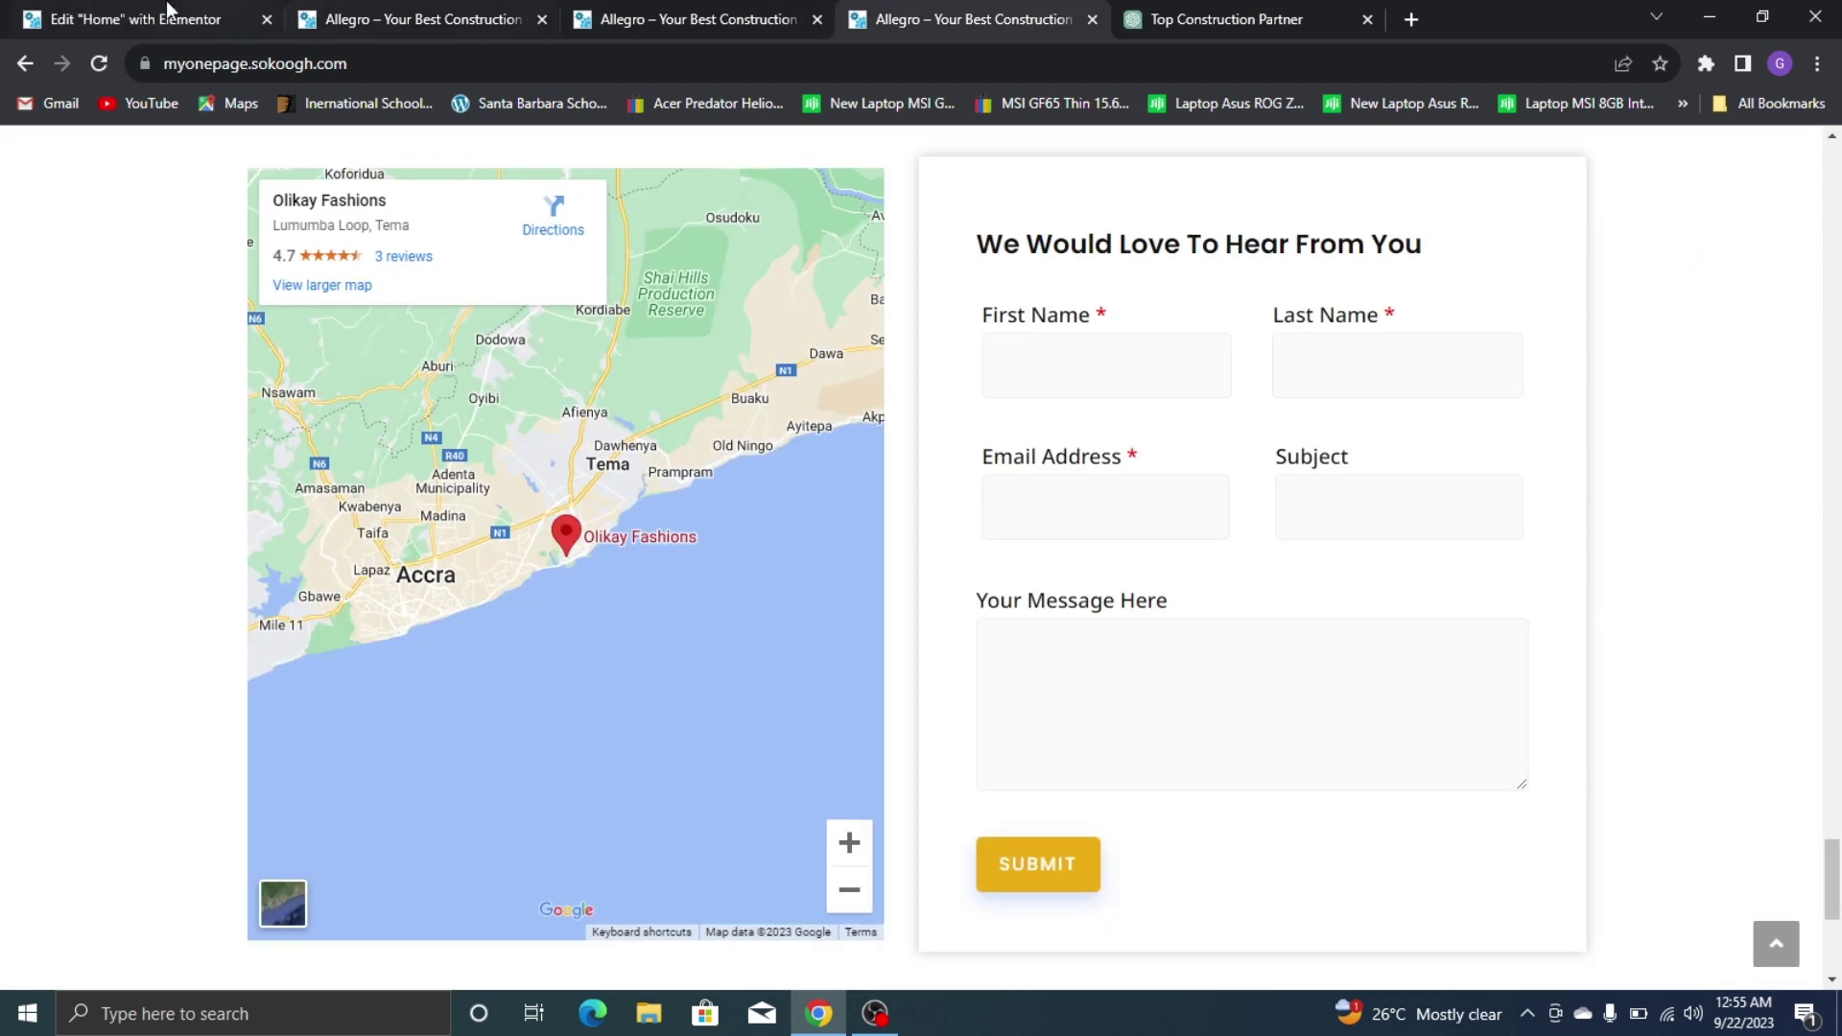
{"action": "left_click", "coordinate": [4, 11]}
{"action": "left_click", "coordinate": [399, 469]}
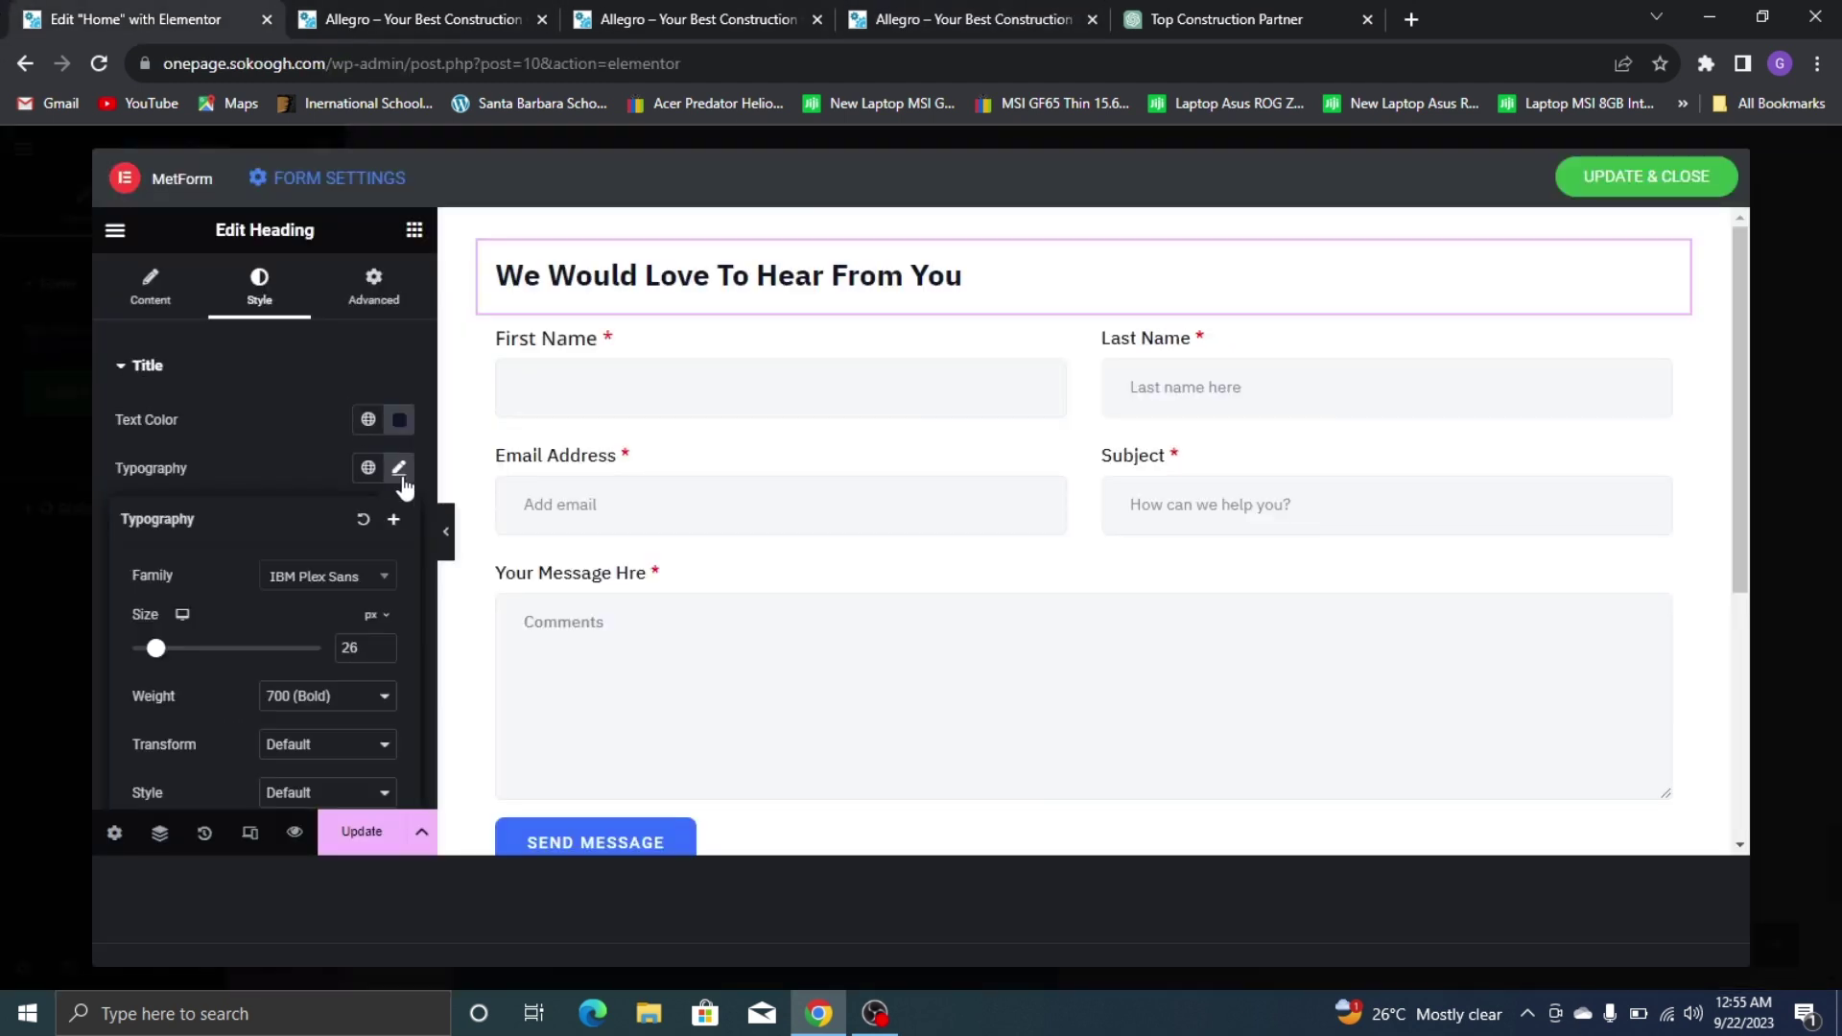
{"action": "left_click", "coordinate": [343, 578]}
{"action": "type", "text": "popp"}
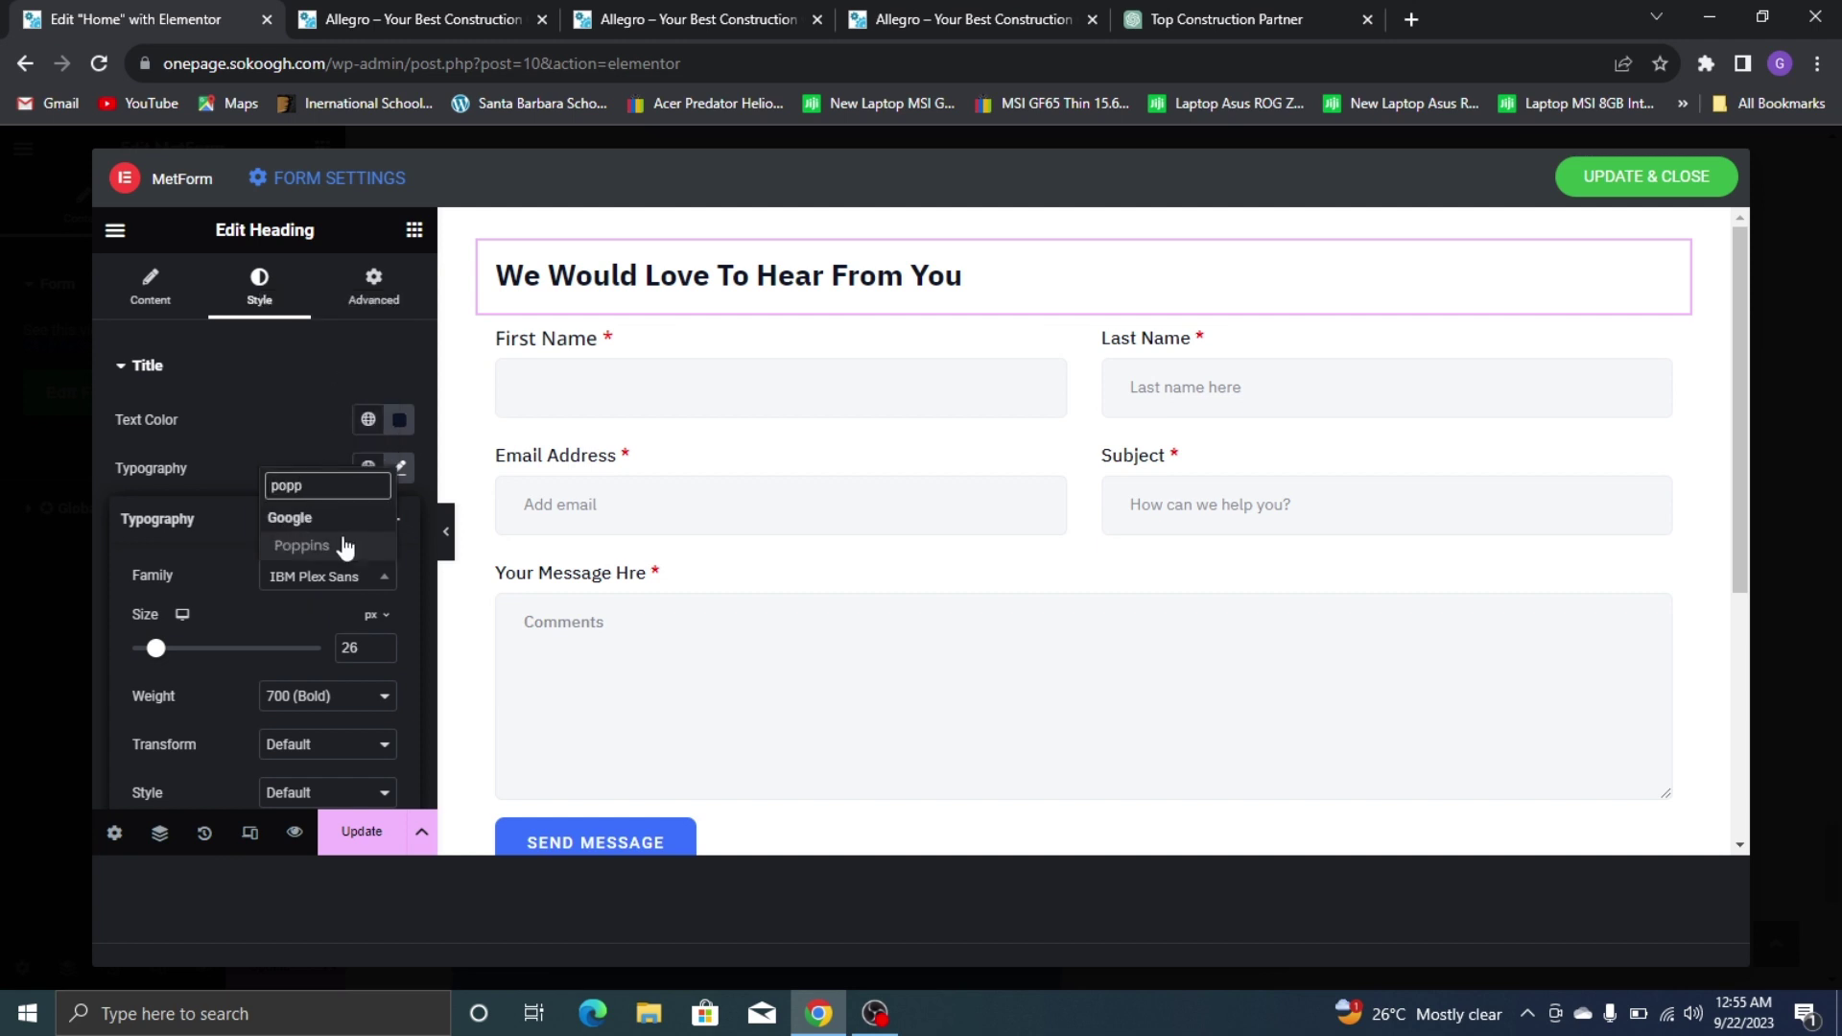
{"action": "left_click", "coordinate": [345, 547]}
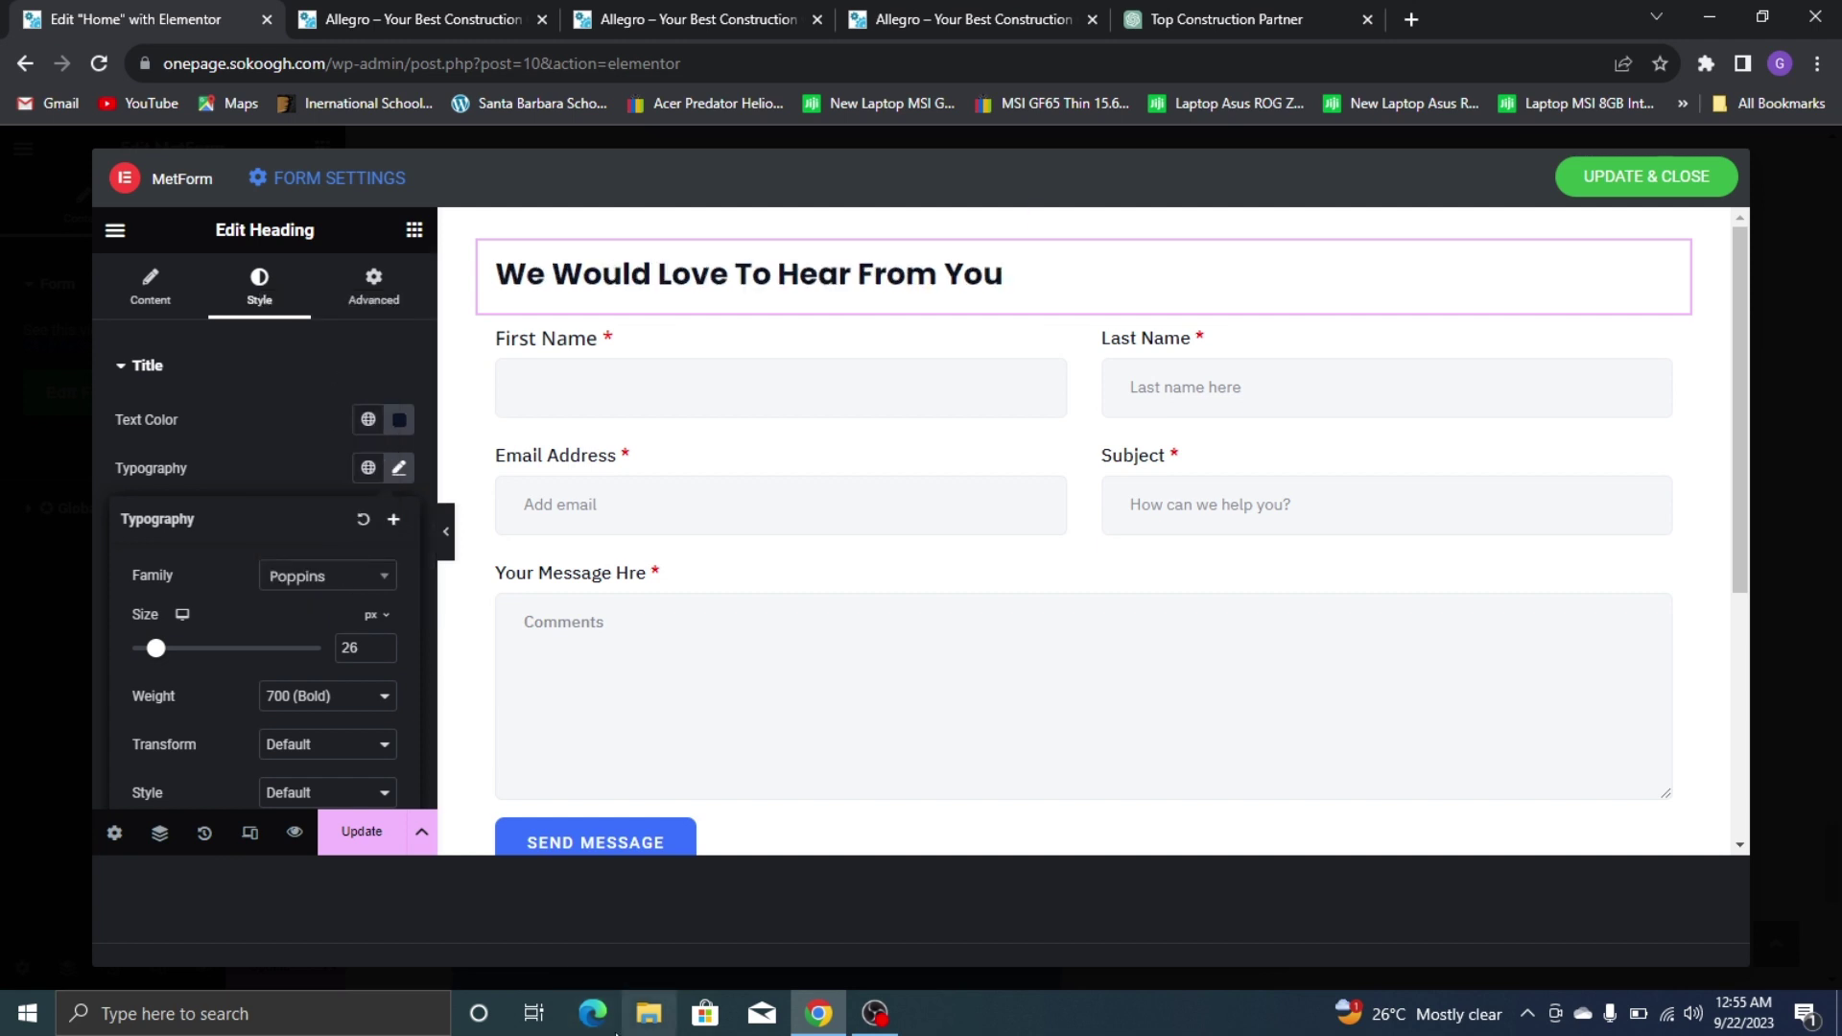
Give the heading a 600 Semi Bold font weight
{"action": "left_click", "coordinate": [920, 11]}
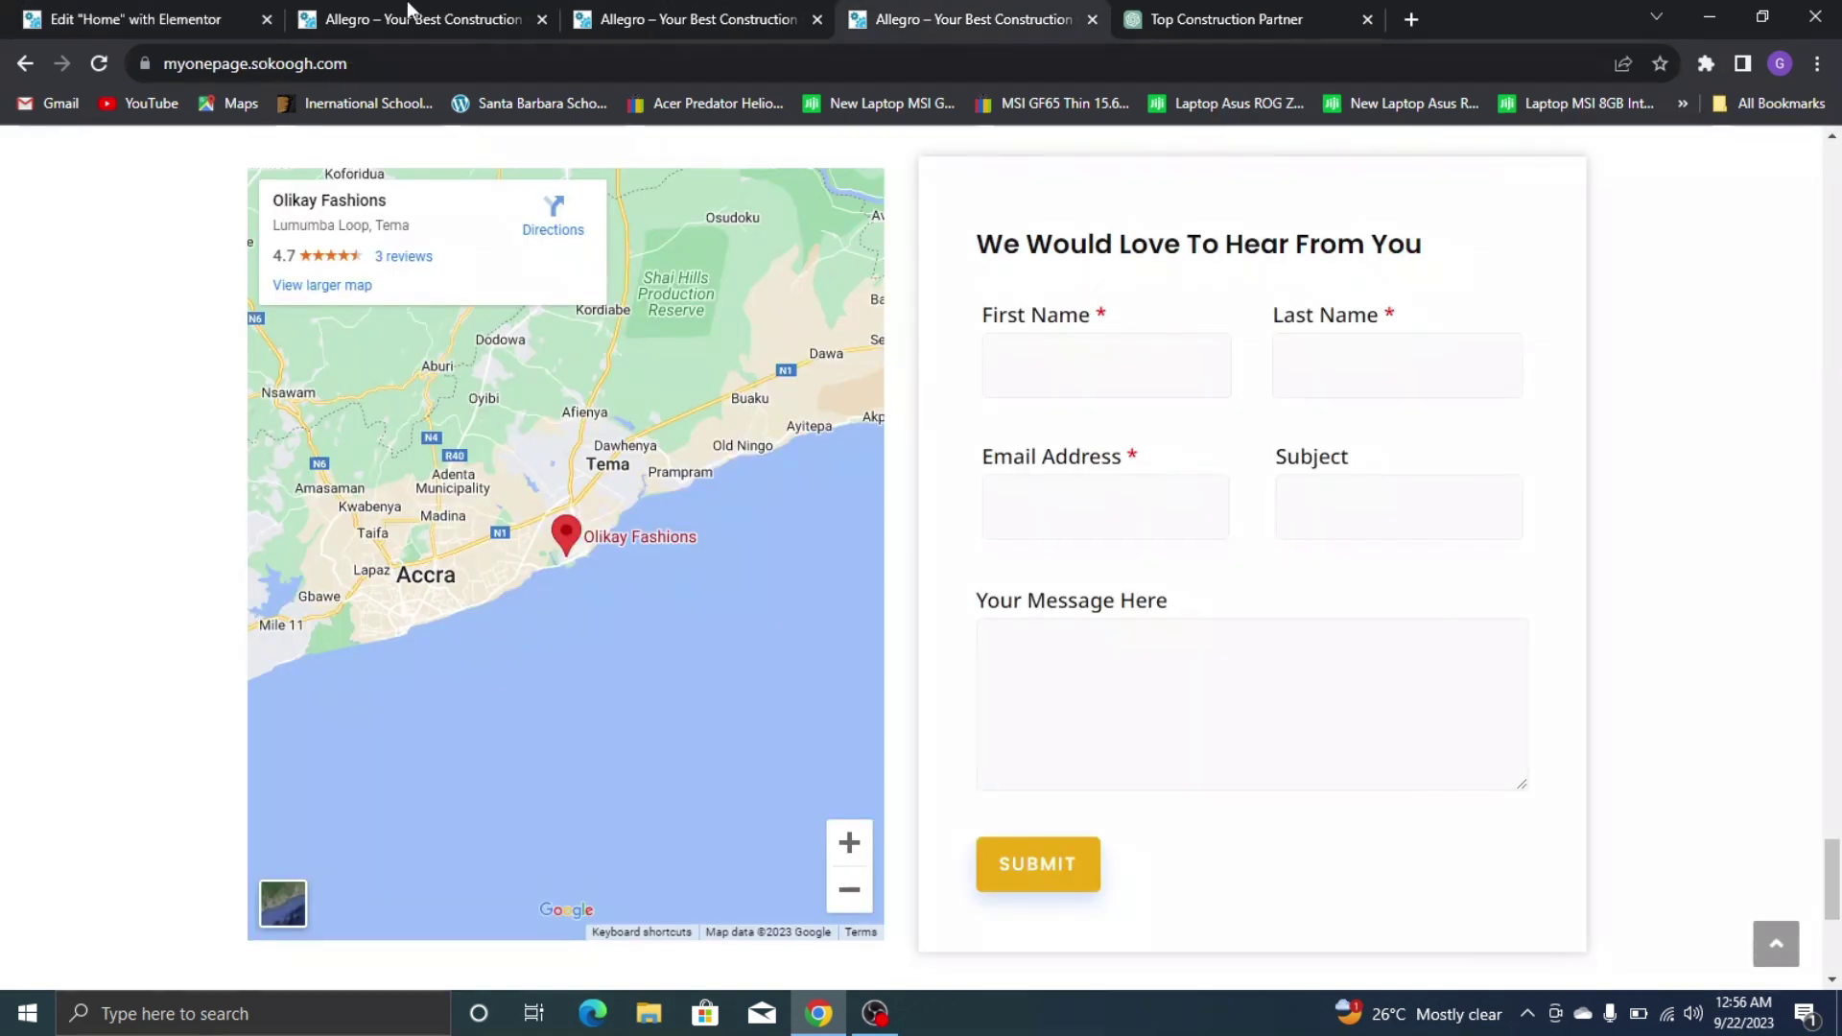
{"action": "left_click", "coordinate": [57, 20]}
{"action": "left_click", "coordinate": [353, 708]}
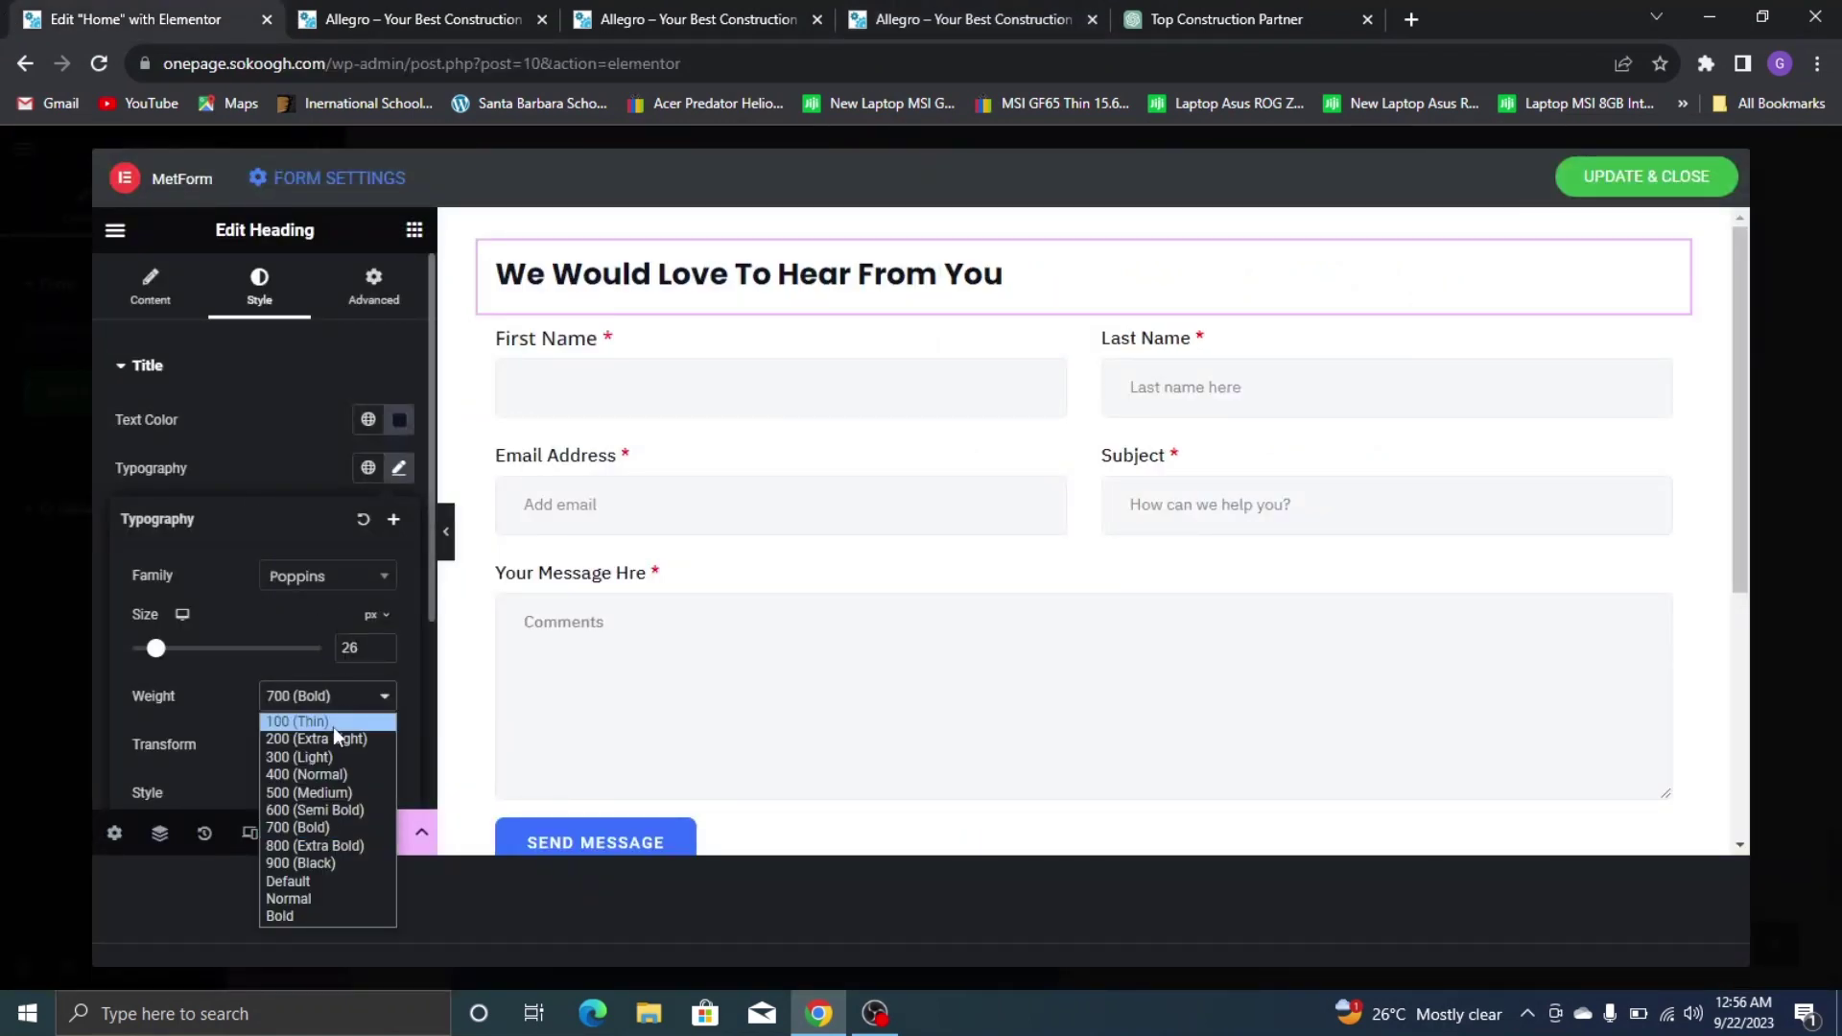
{"action": "left_click", "coordinate": [347, 814]}
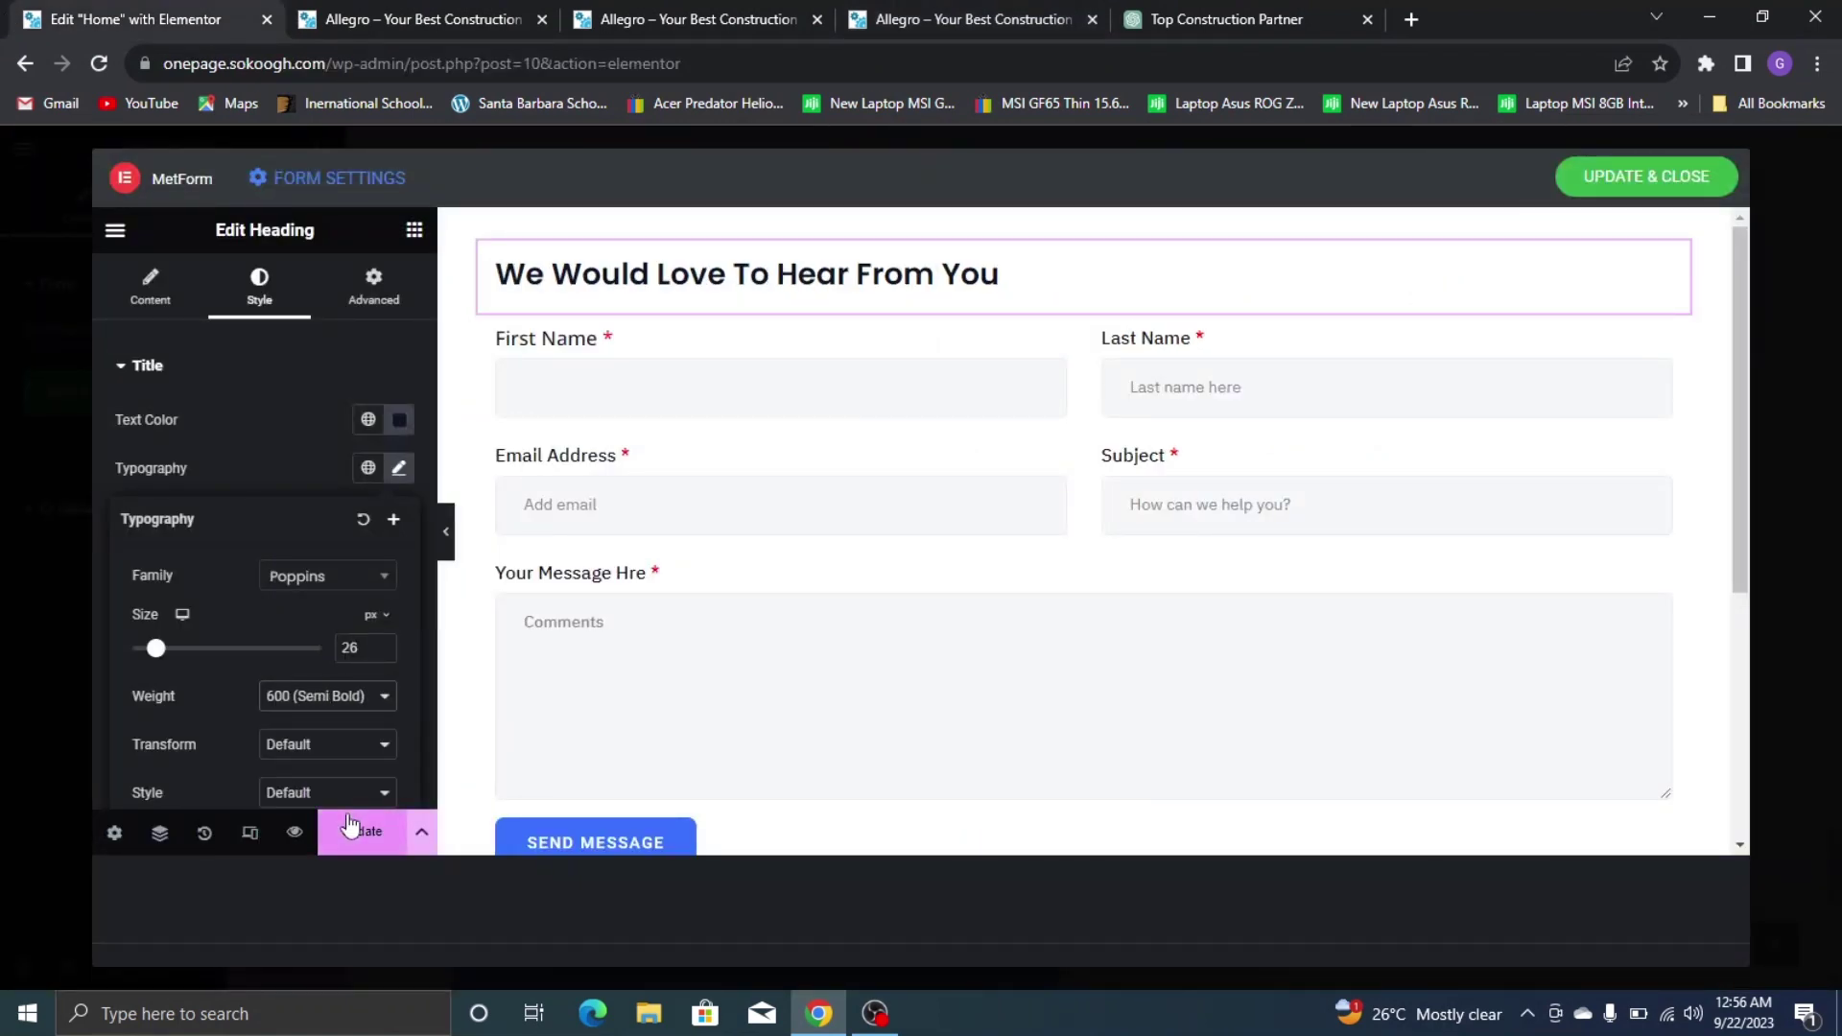
{"action": "left_click", "coordinate": [280, 429]}
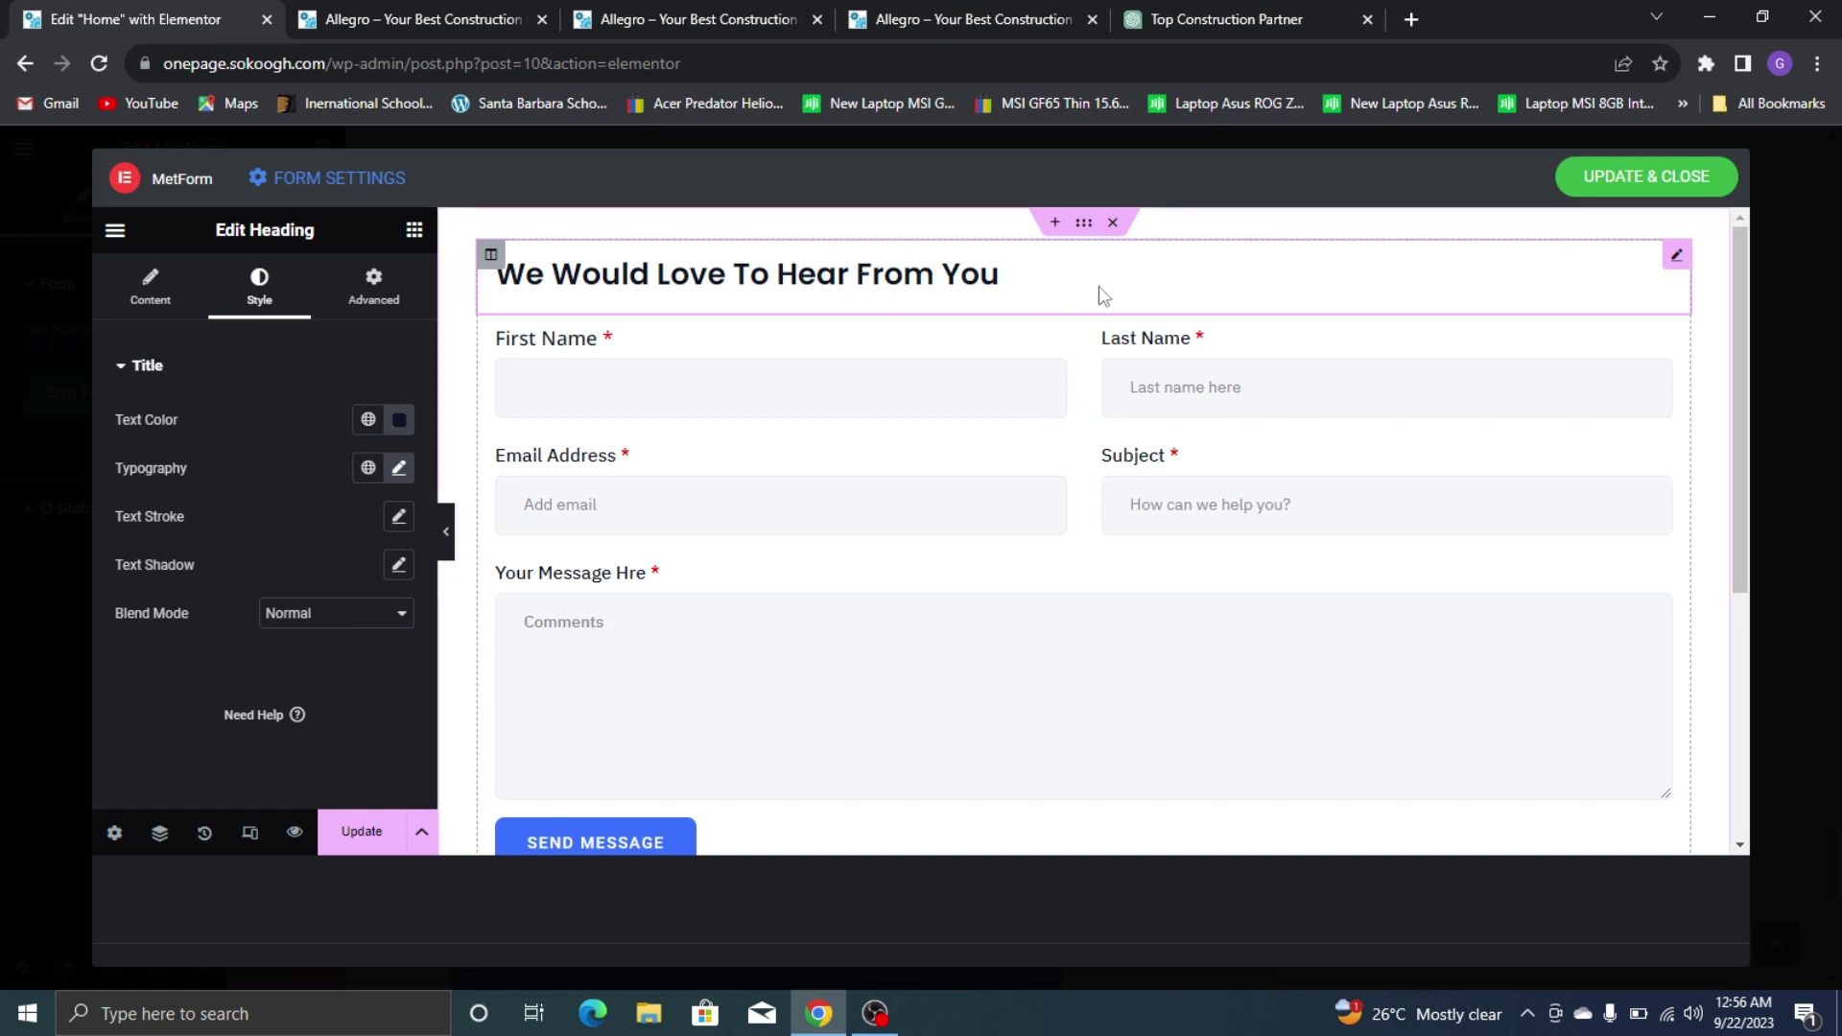
Copy First Name's style and paste it onto Last Name, Email Address, Subject and Message fields
{"action": "right_click", "coordinate": [796, 376]}
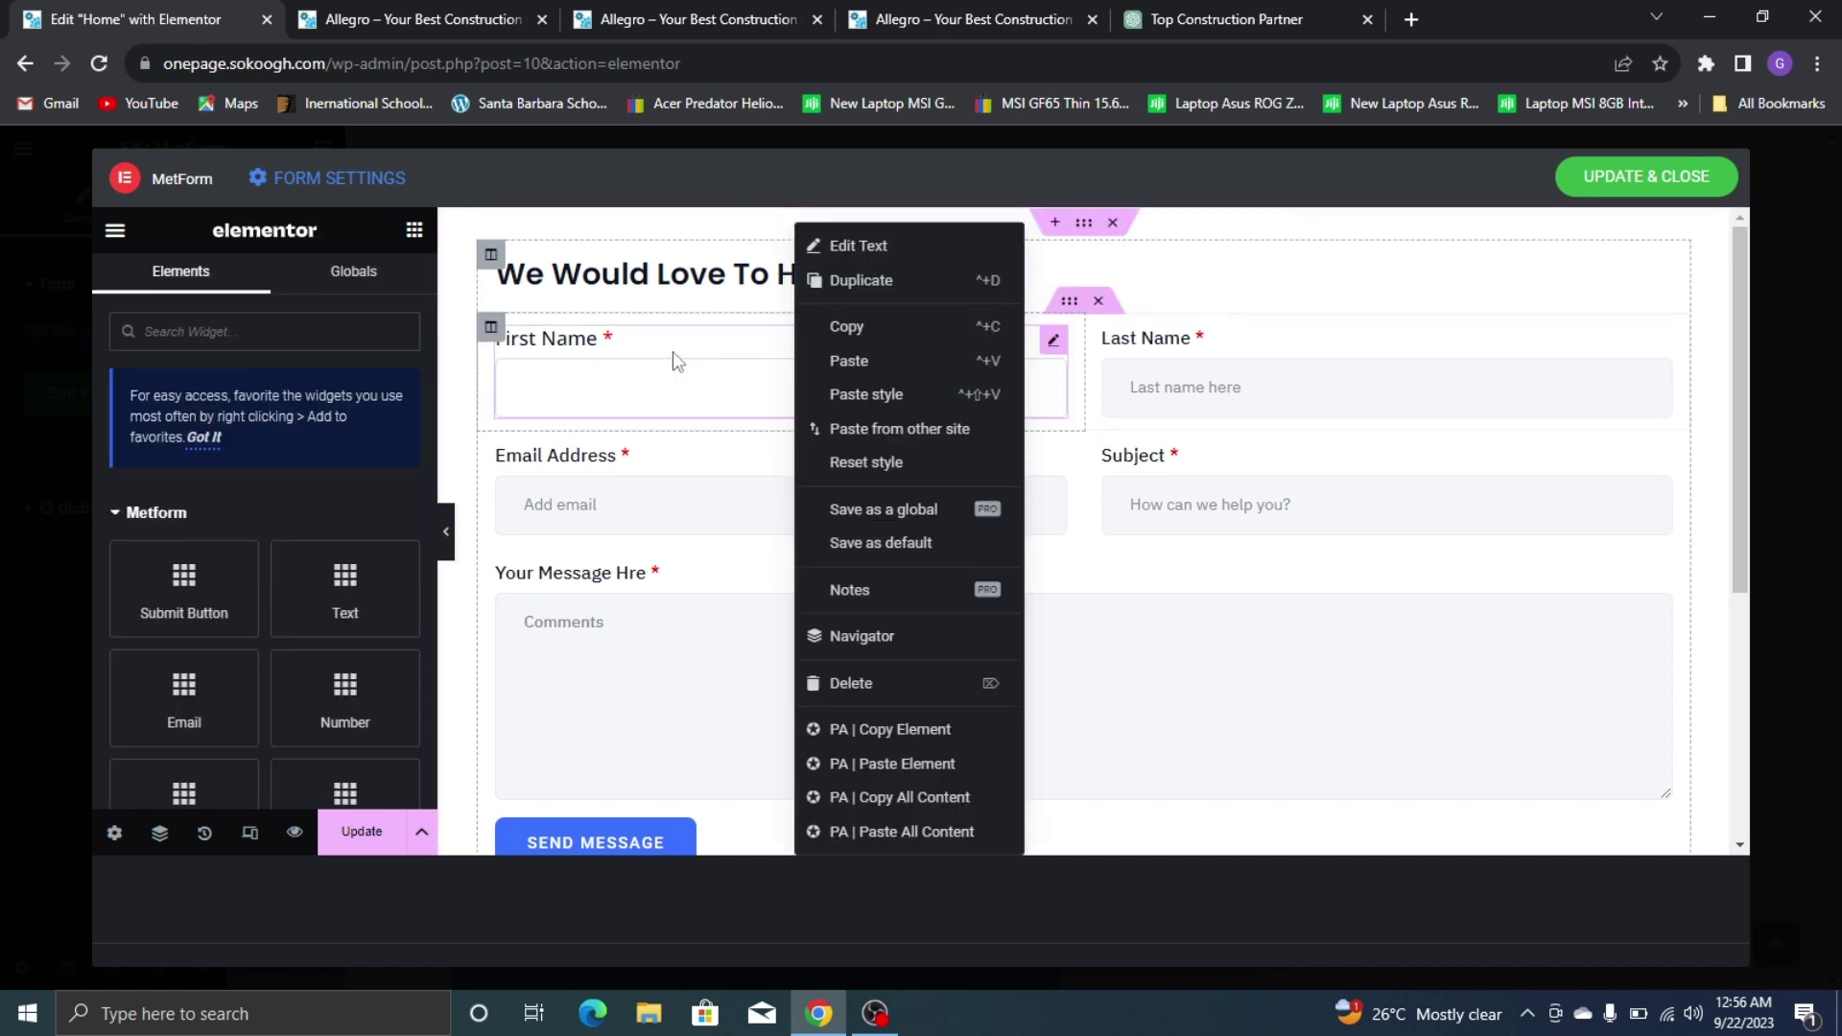
{"action": "right_click", "coordinate": [590, 336]}
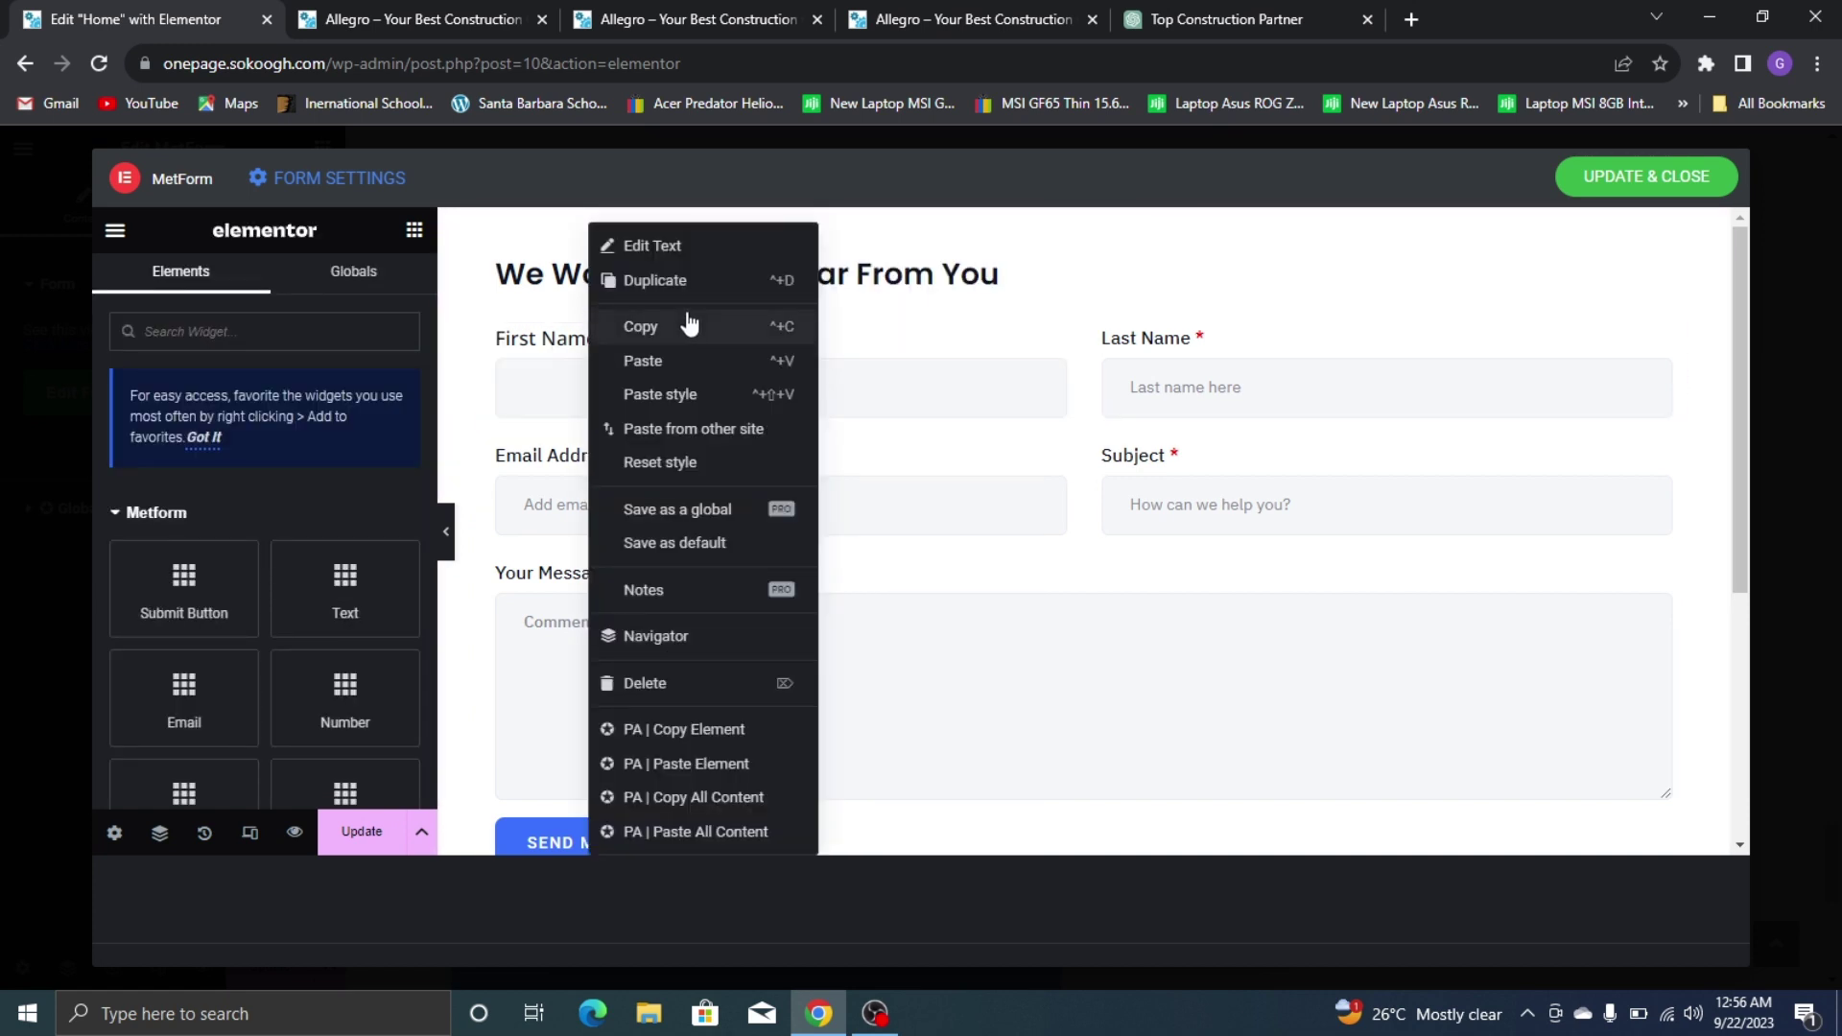
{"action": "left_click", "coordinate": [687, 327]}
{"action": "right_click", "coordinate": [1205, 355]}
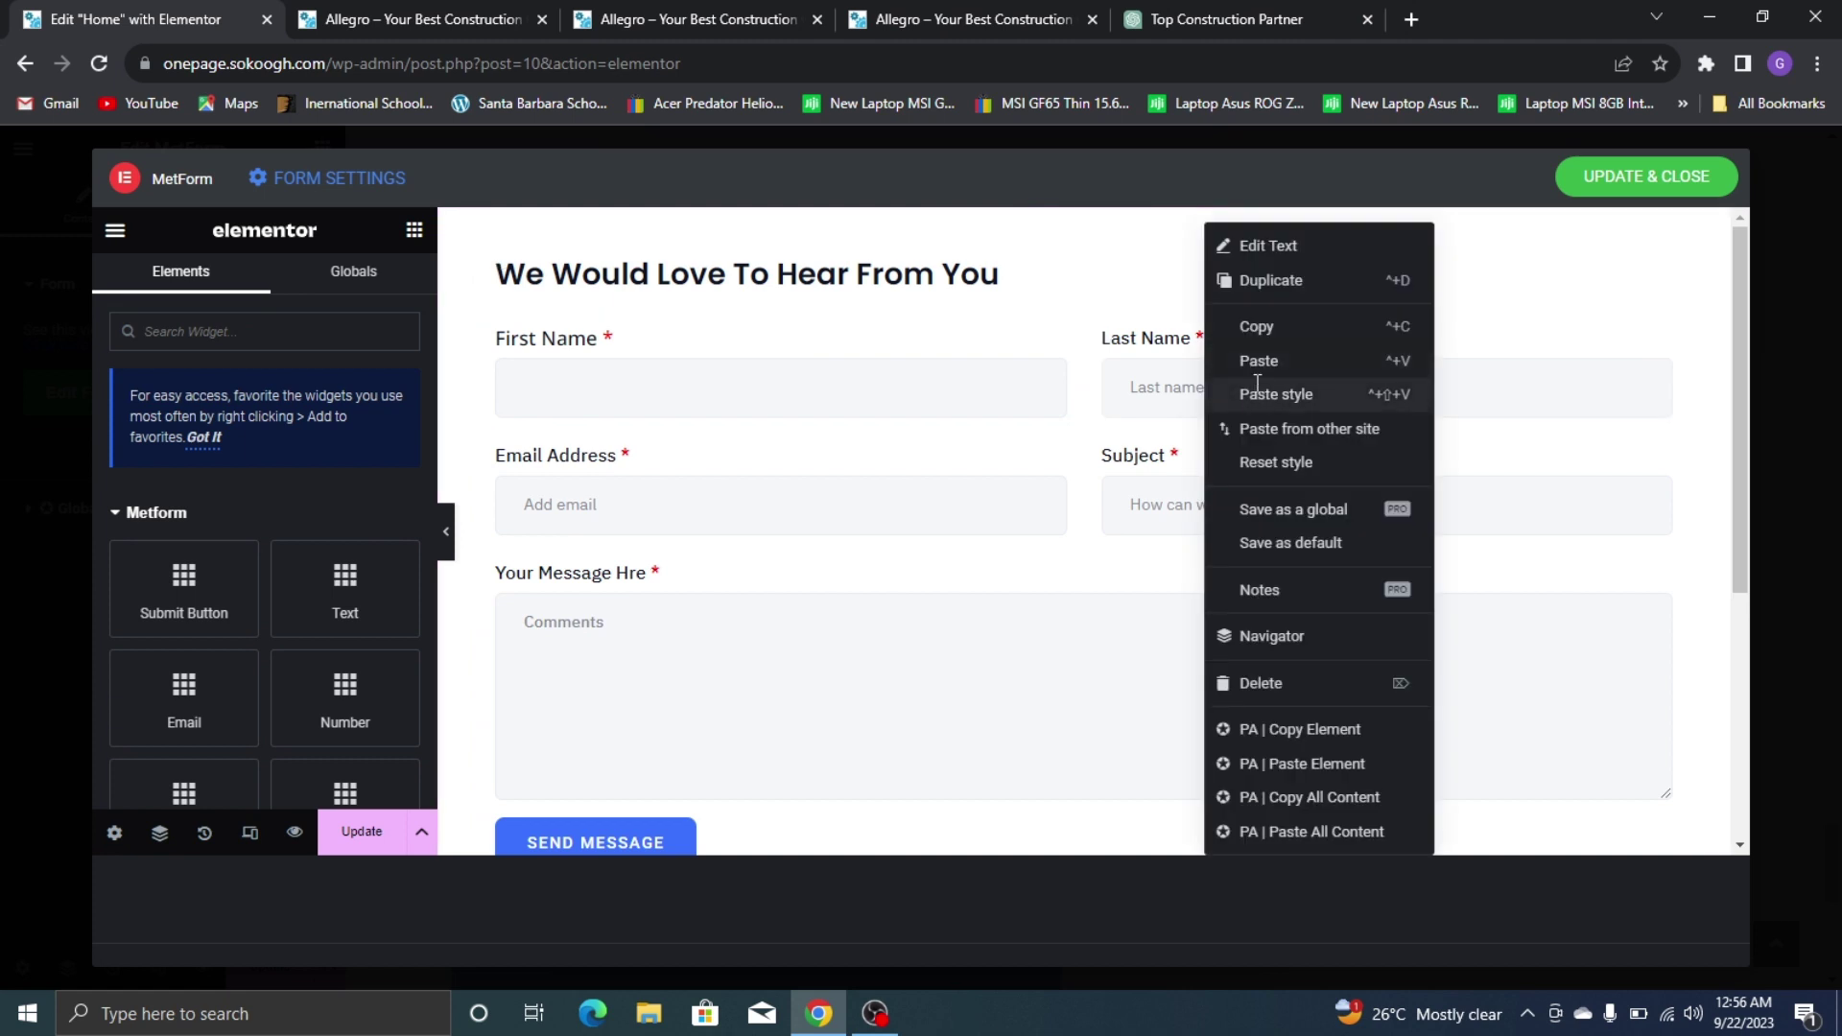
{"action": "left_click", "coordinate": [1252, 393]}
{"action": "right_click", "coordinate": [673, 504]}
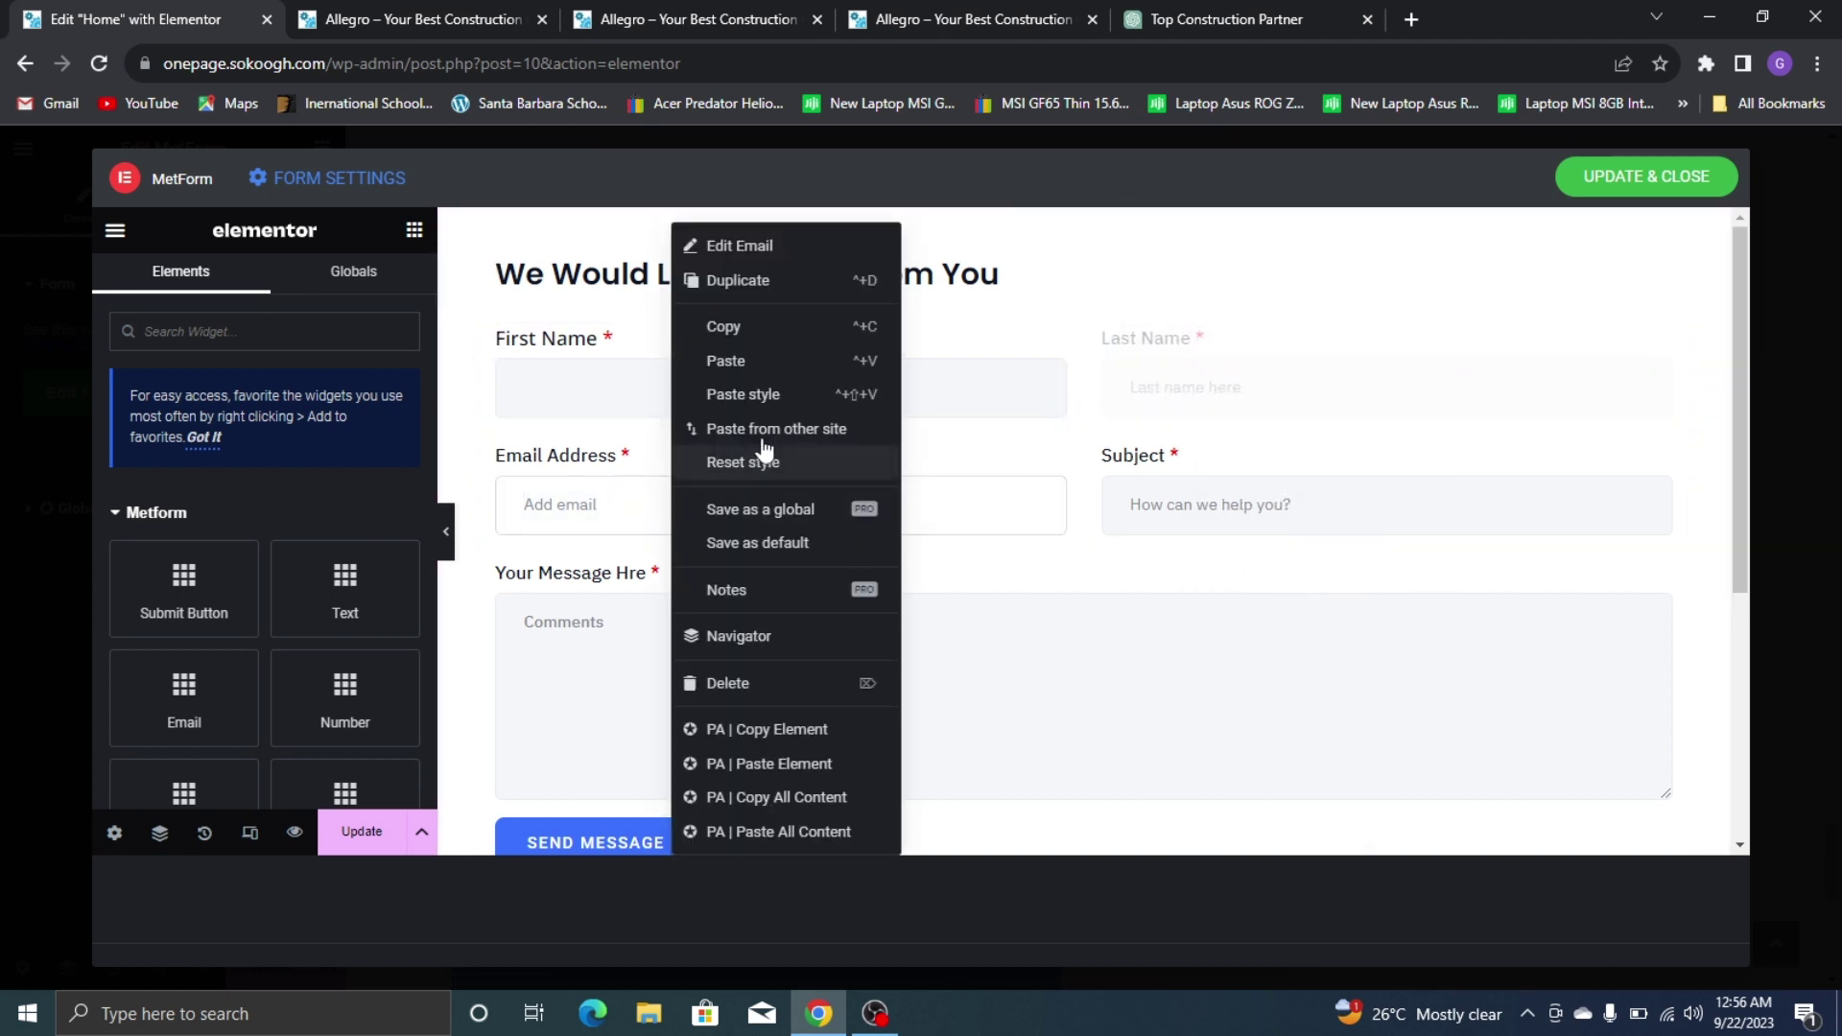
{"action": "left_click", "coordinate": [769, 397]}
{"action": "right_click", "coordinate": [1203, 474]}
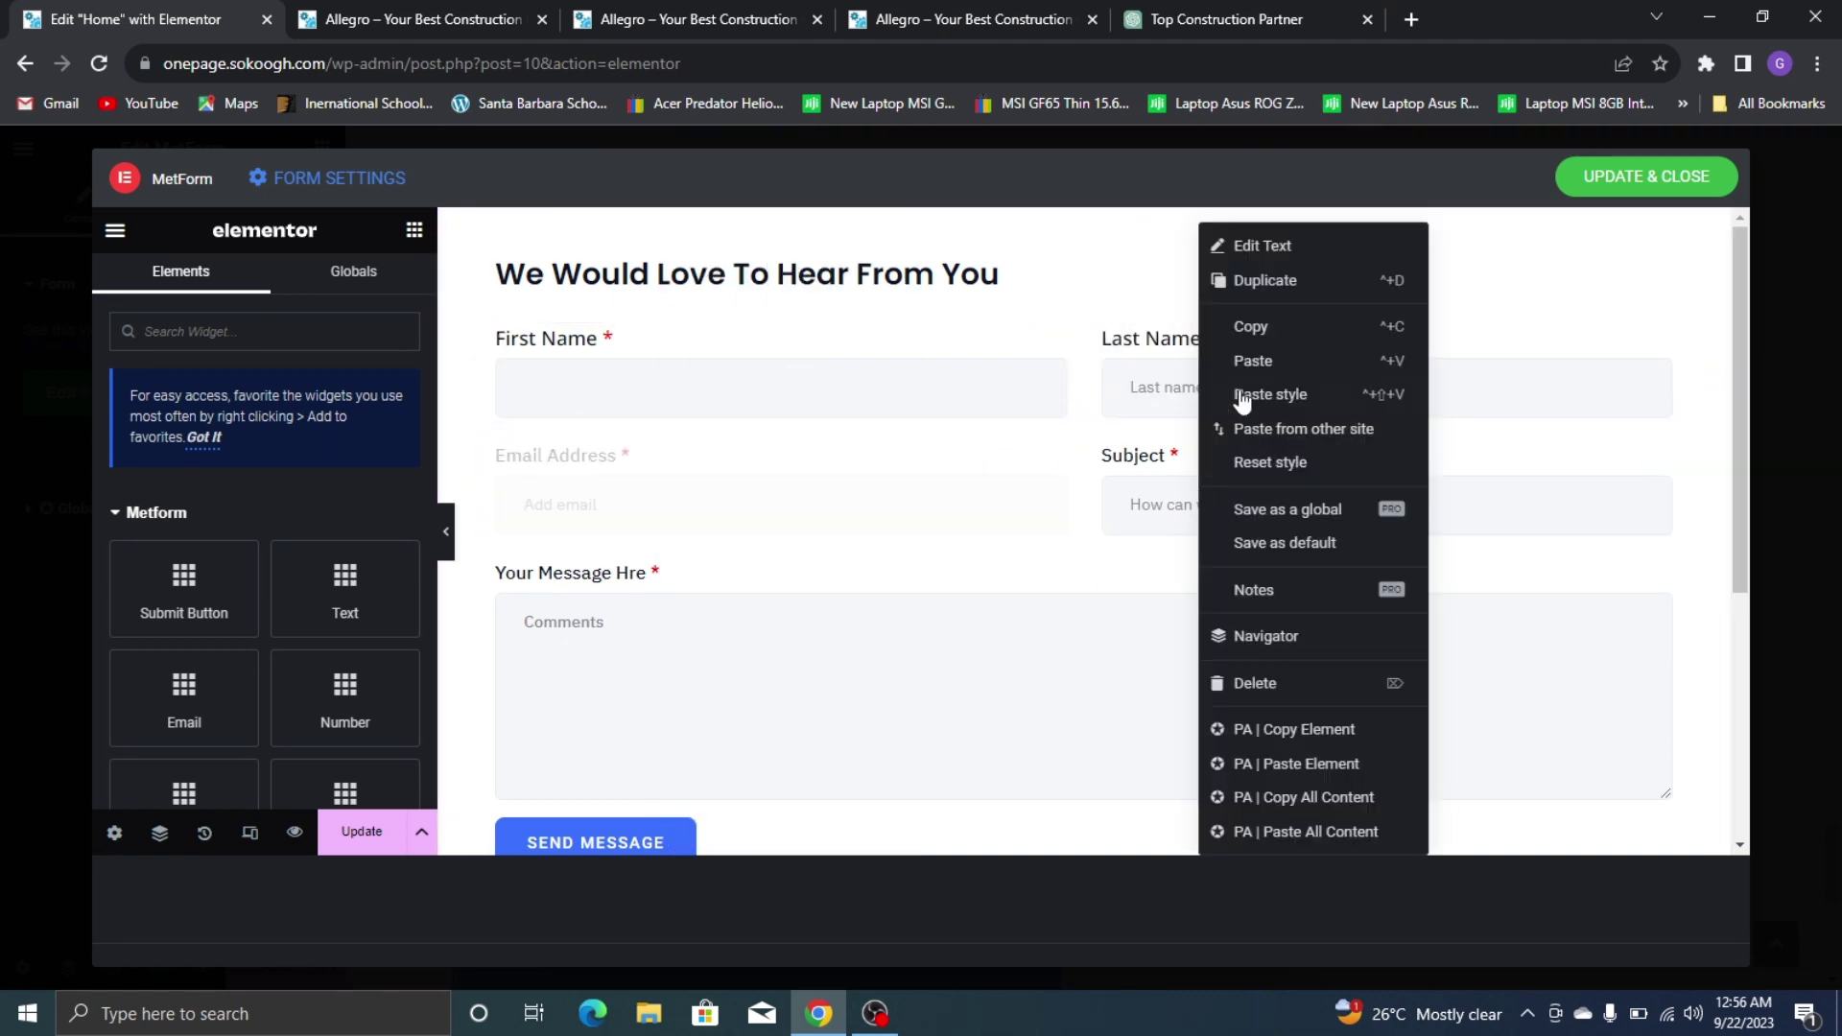
{"action": "left_click", "coordinate": [1267, 398]}
{"action": "scroll", "coordinate": [698, 580], "scroll_direction": "down", "scroll_amount": 2}
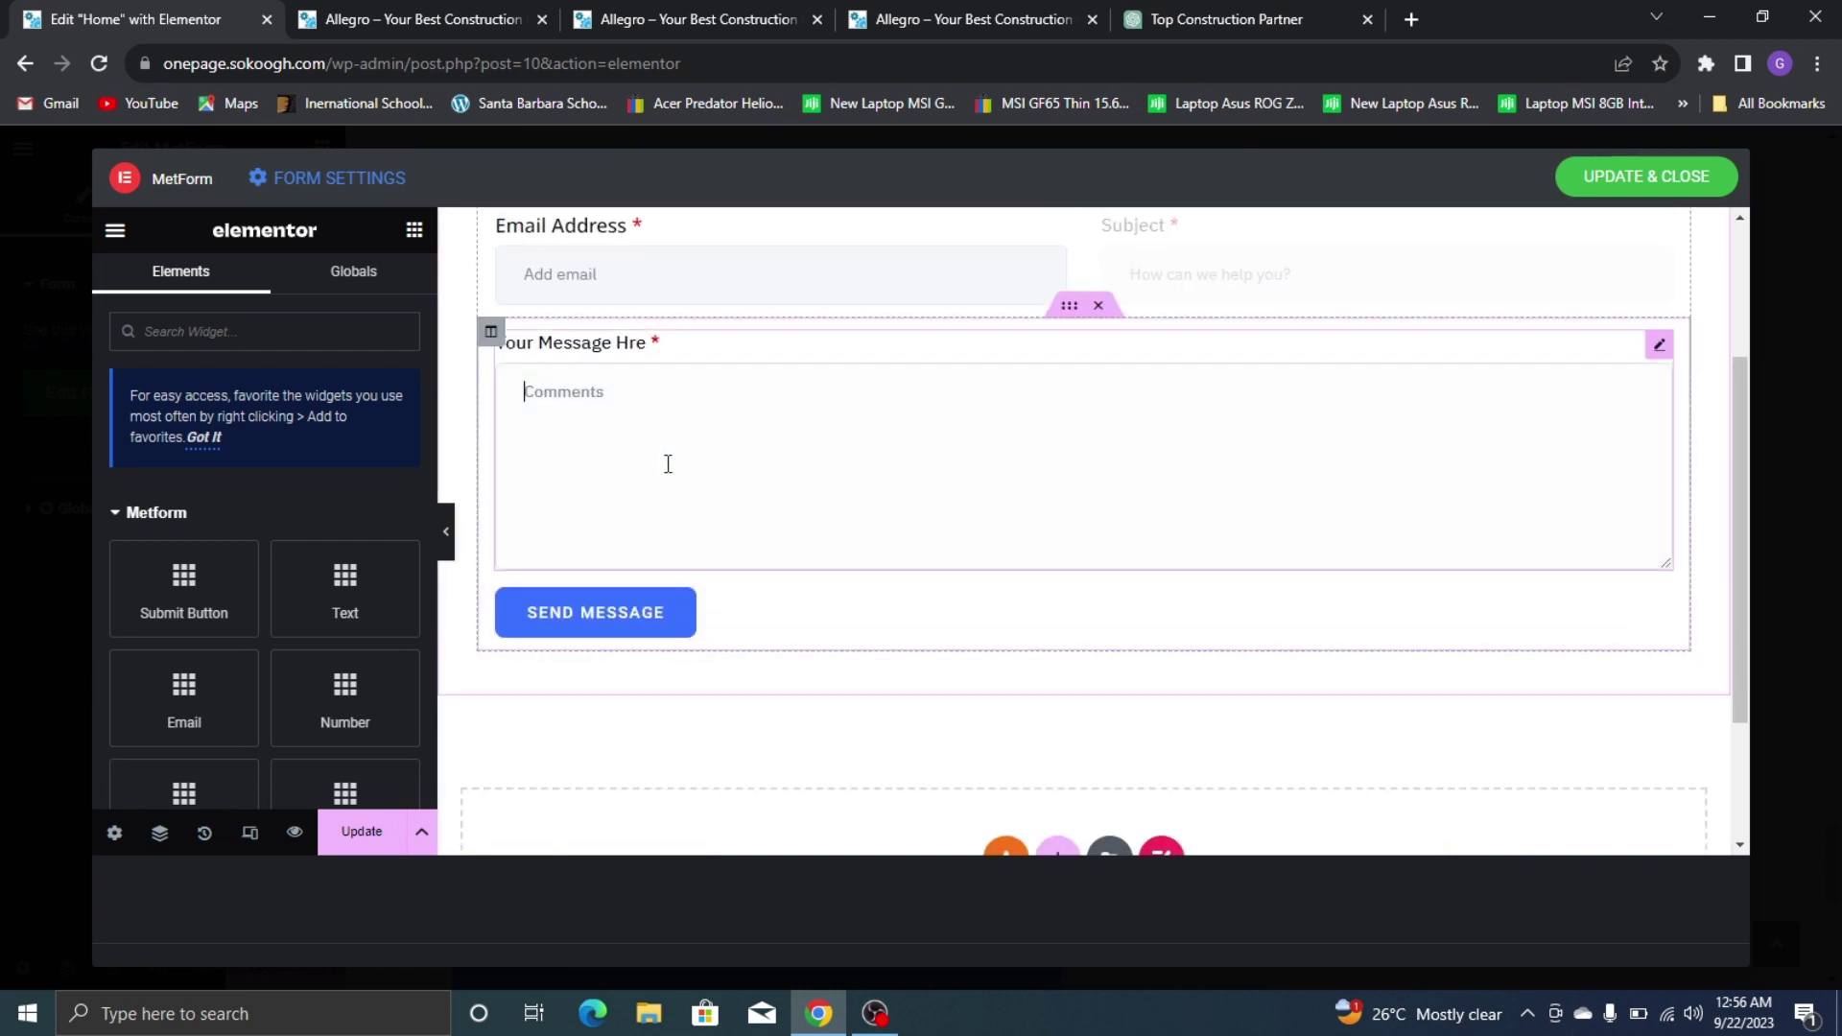
{"action": "right_click", "coordinate": [667, 461]}
{"action": "left_click", "coordinate": [772, 396]}
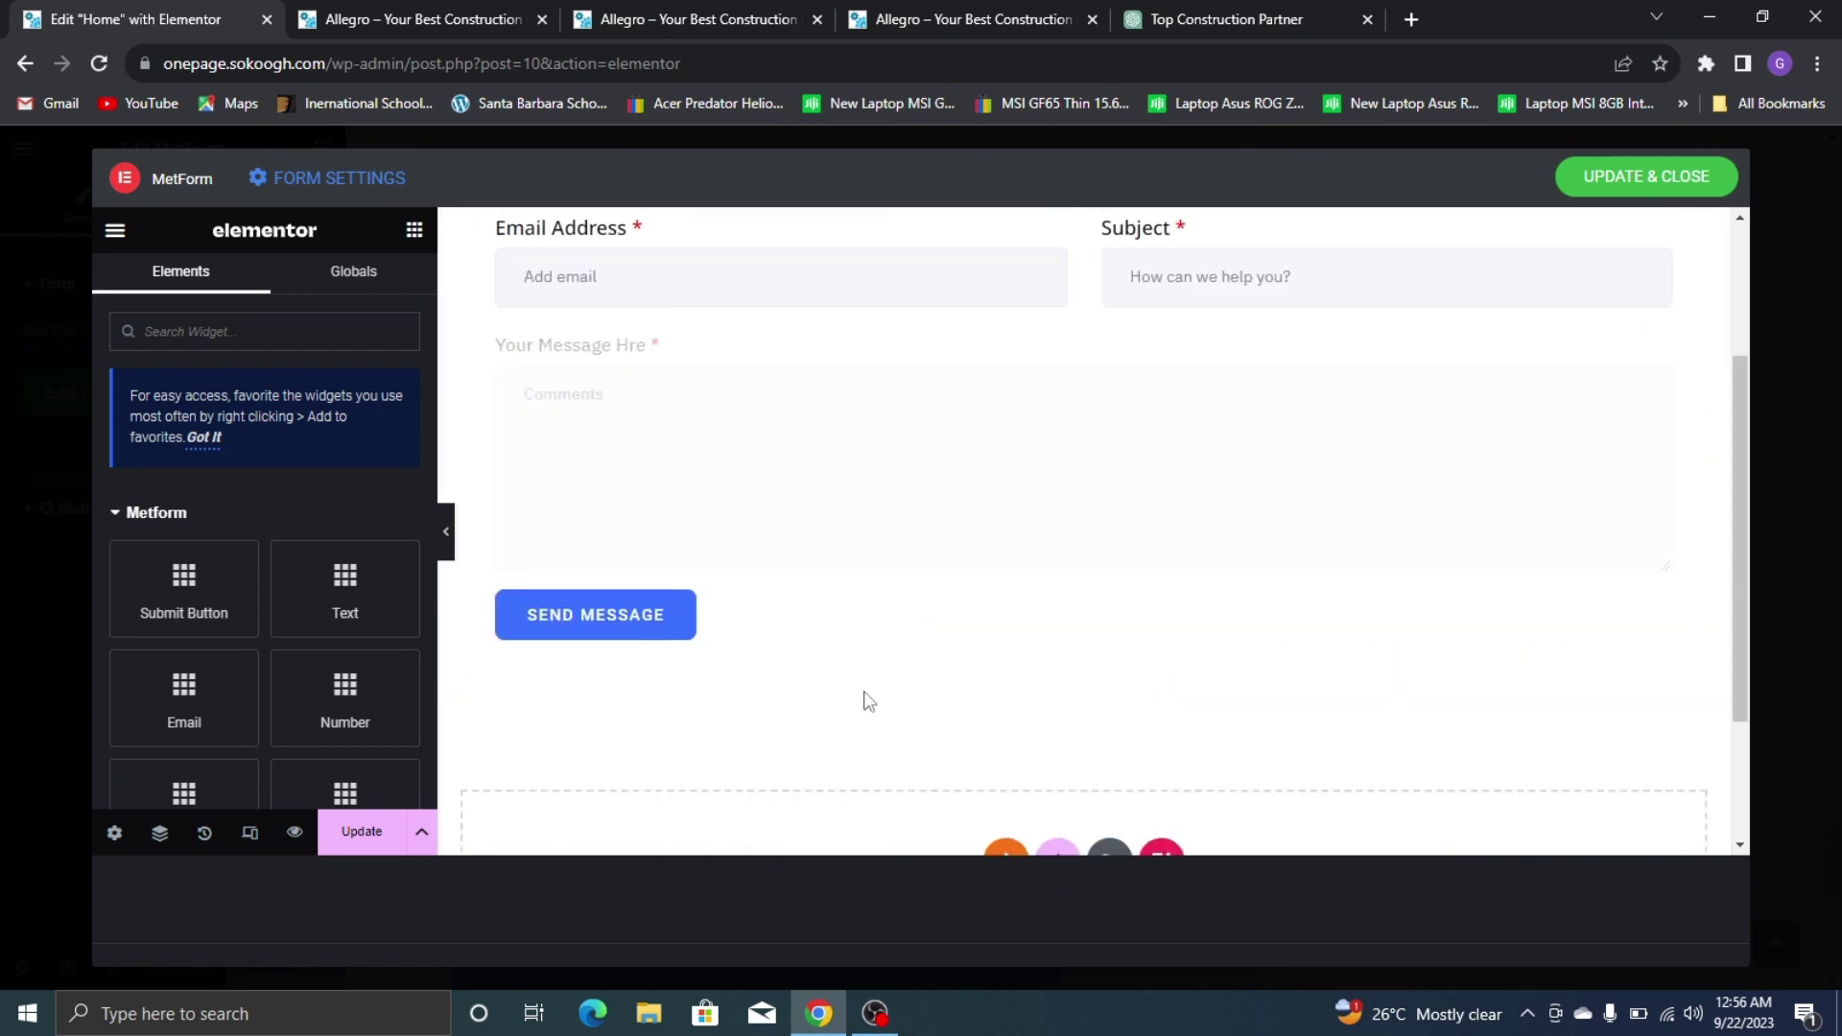
{"action": "scroll", "coordinate": [863, 698], "scroll_direction": "up", "scroll_amount": 2}
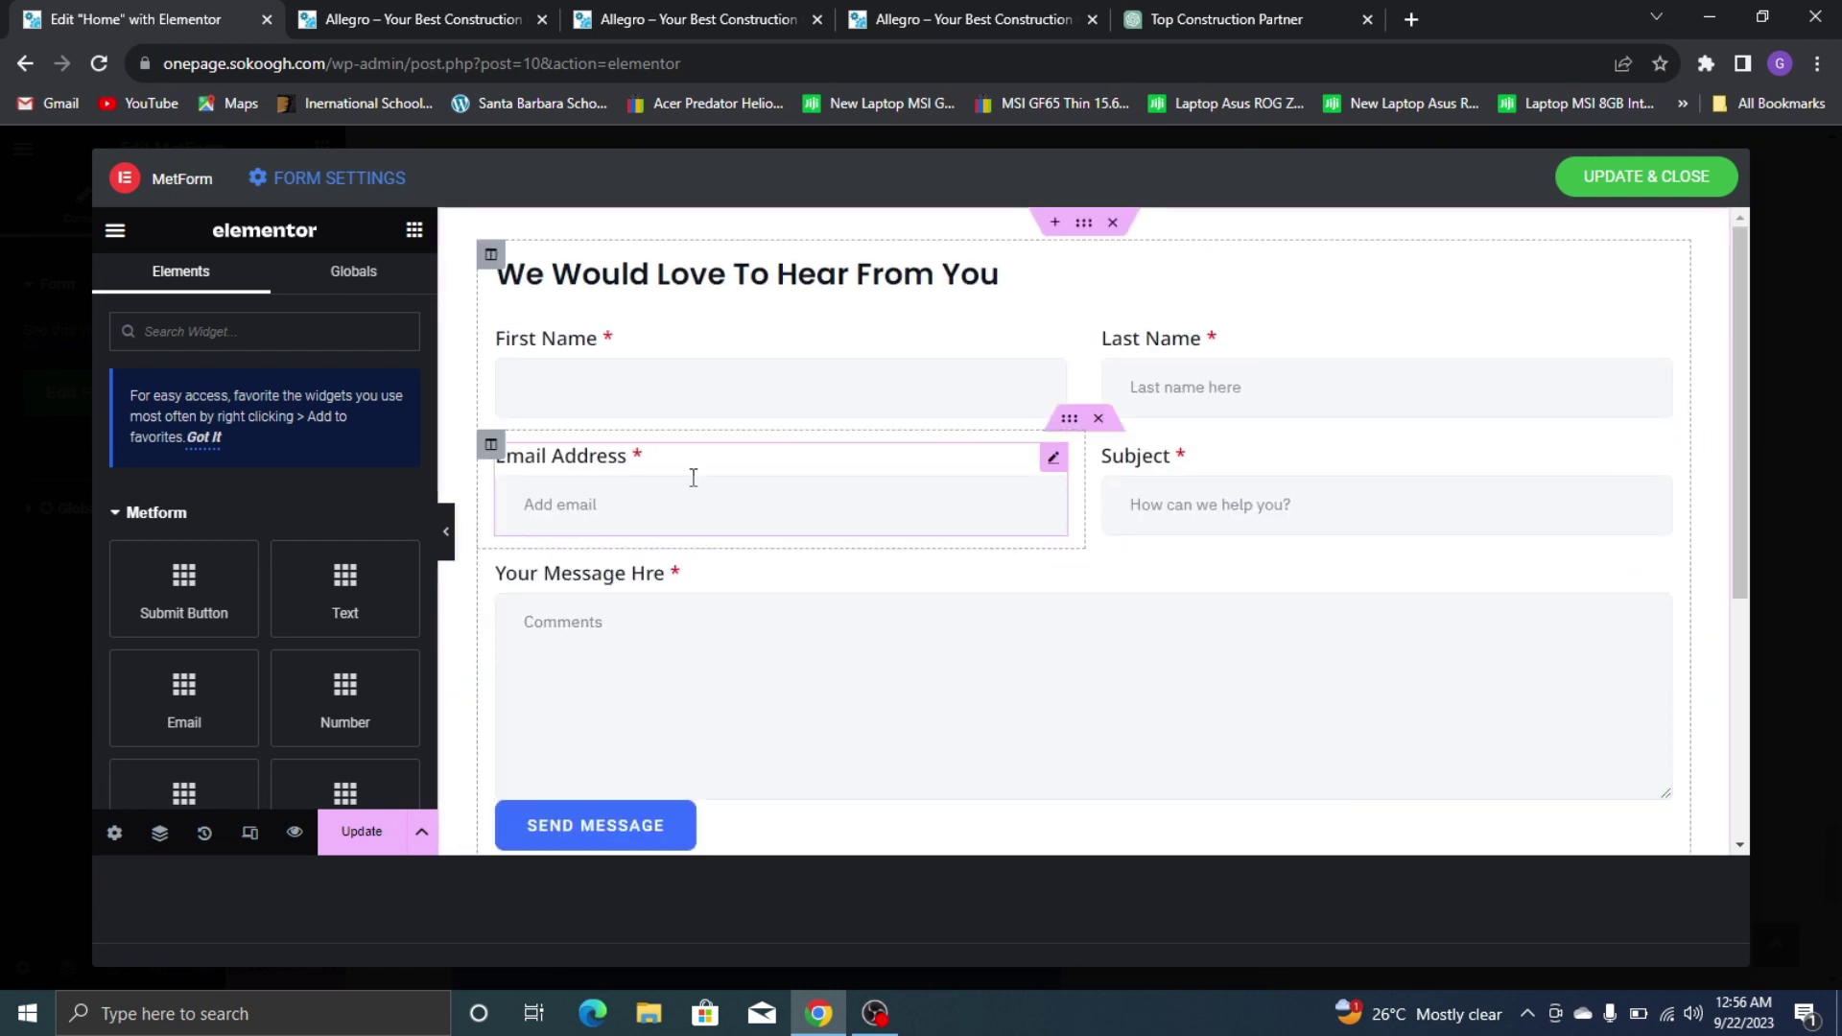
Remove the Subject field's placeholder and turn off its Required setting
{"action": "left_click", "coordinate": [1197, 480]}
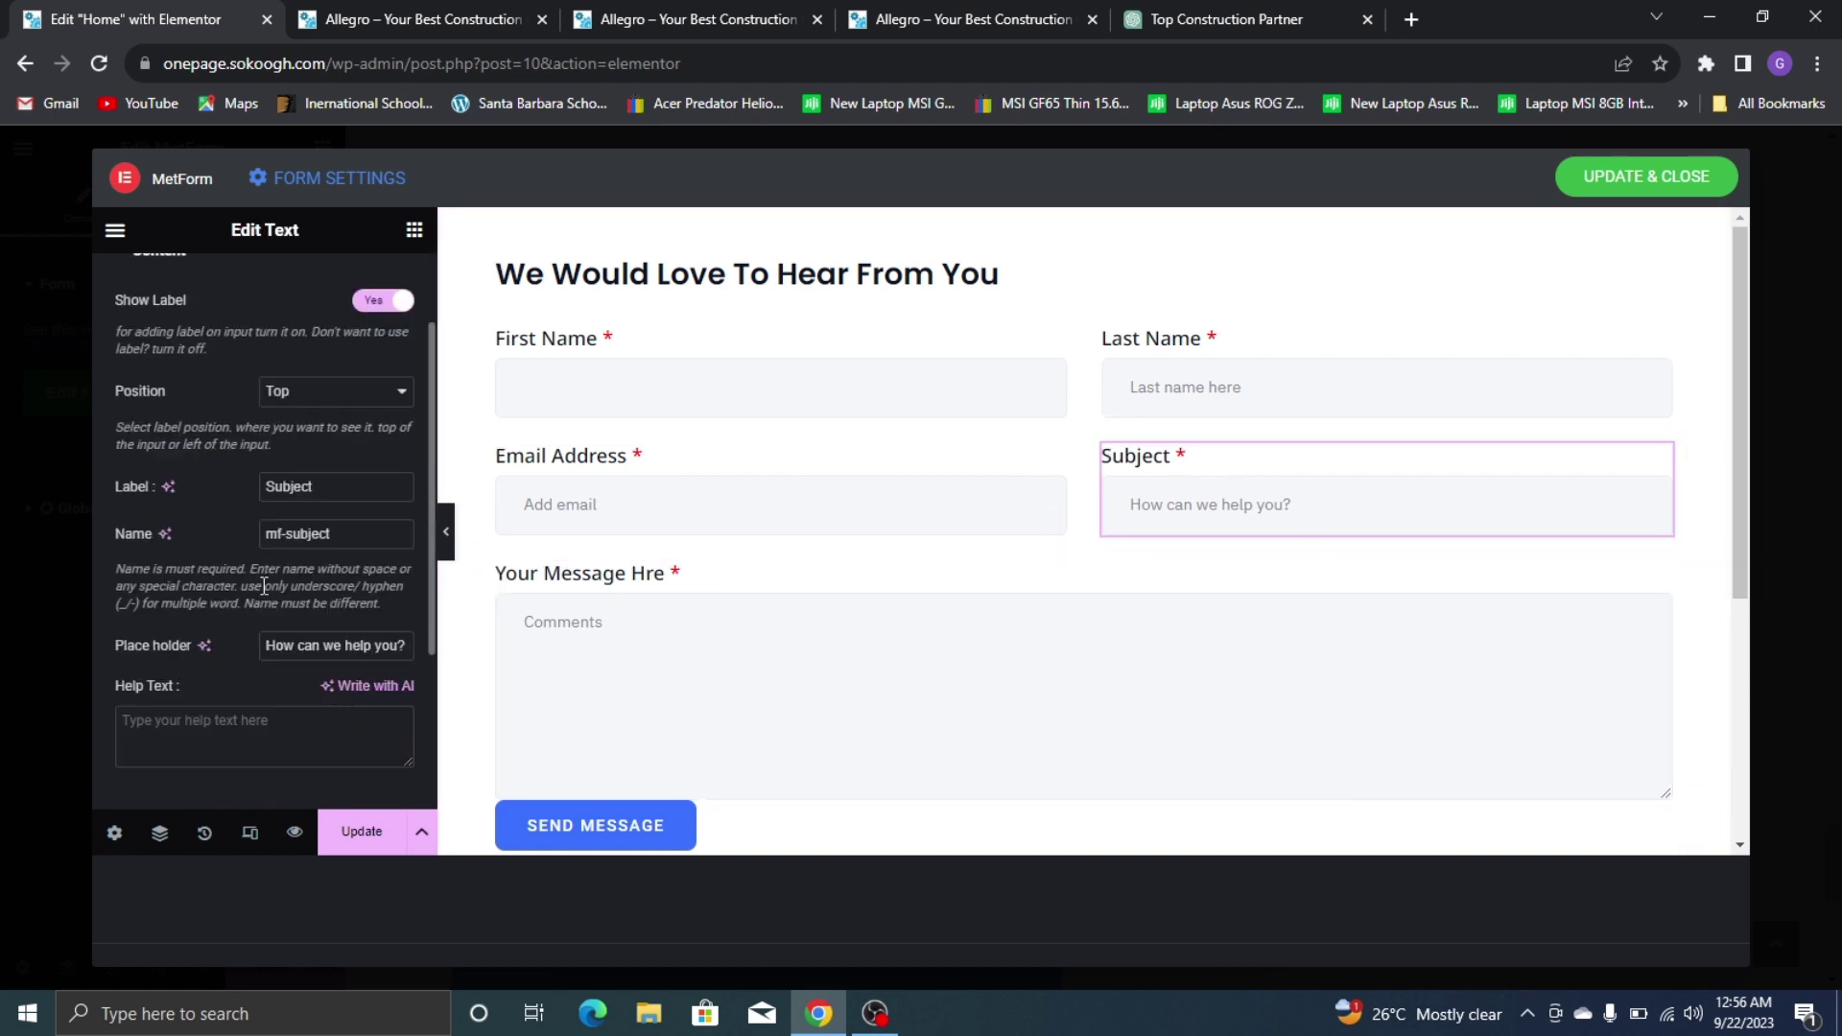
{"action": "triple_click", "coordinate": [364, 648]}
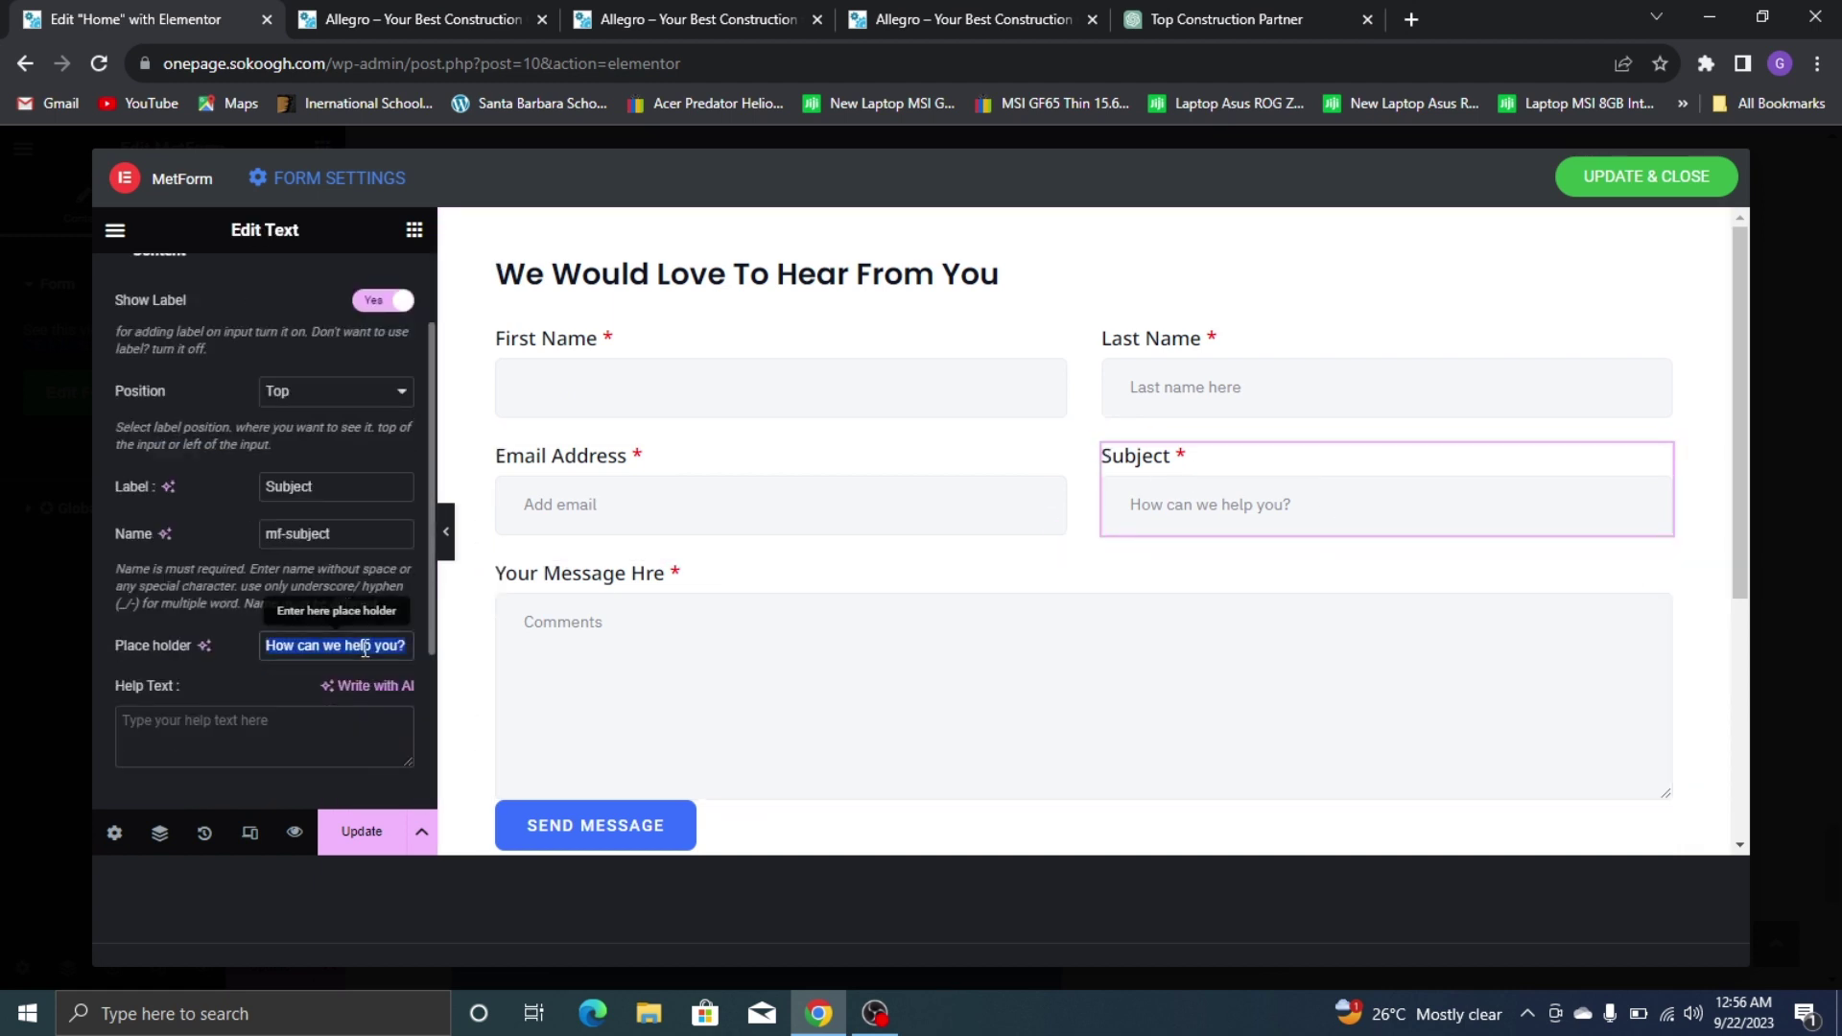
{"action": "key", "text": "BackSpace"}
{"action": "scroll", "coordinate": [192, 619], "scroll_direction": "down", "scroll_amount": 3}
{"action": "left_click", "coordinate": [231, 587]}
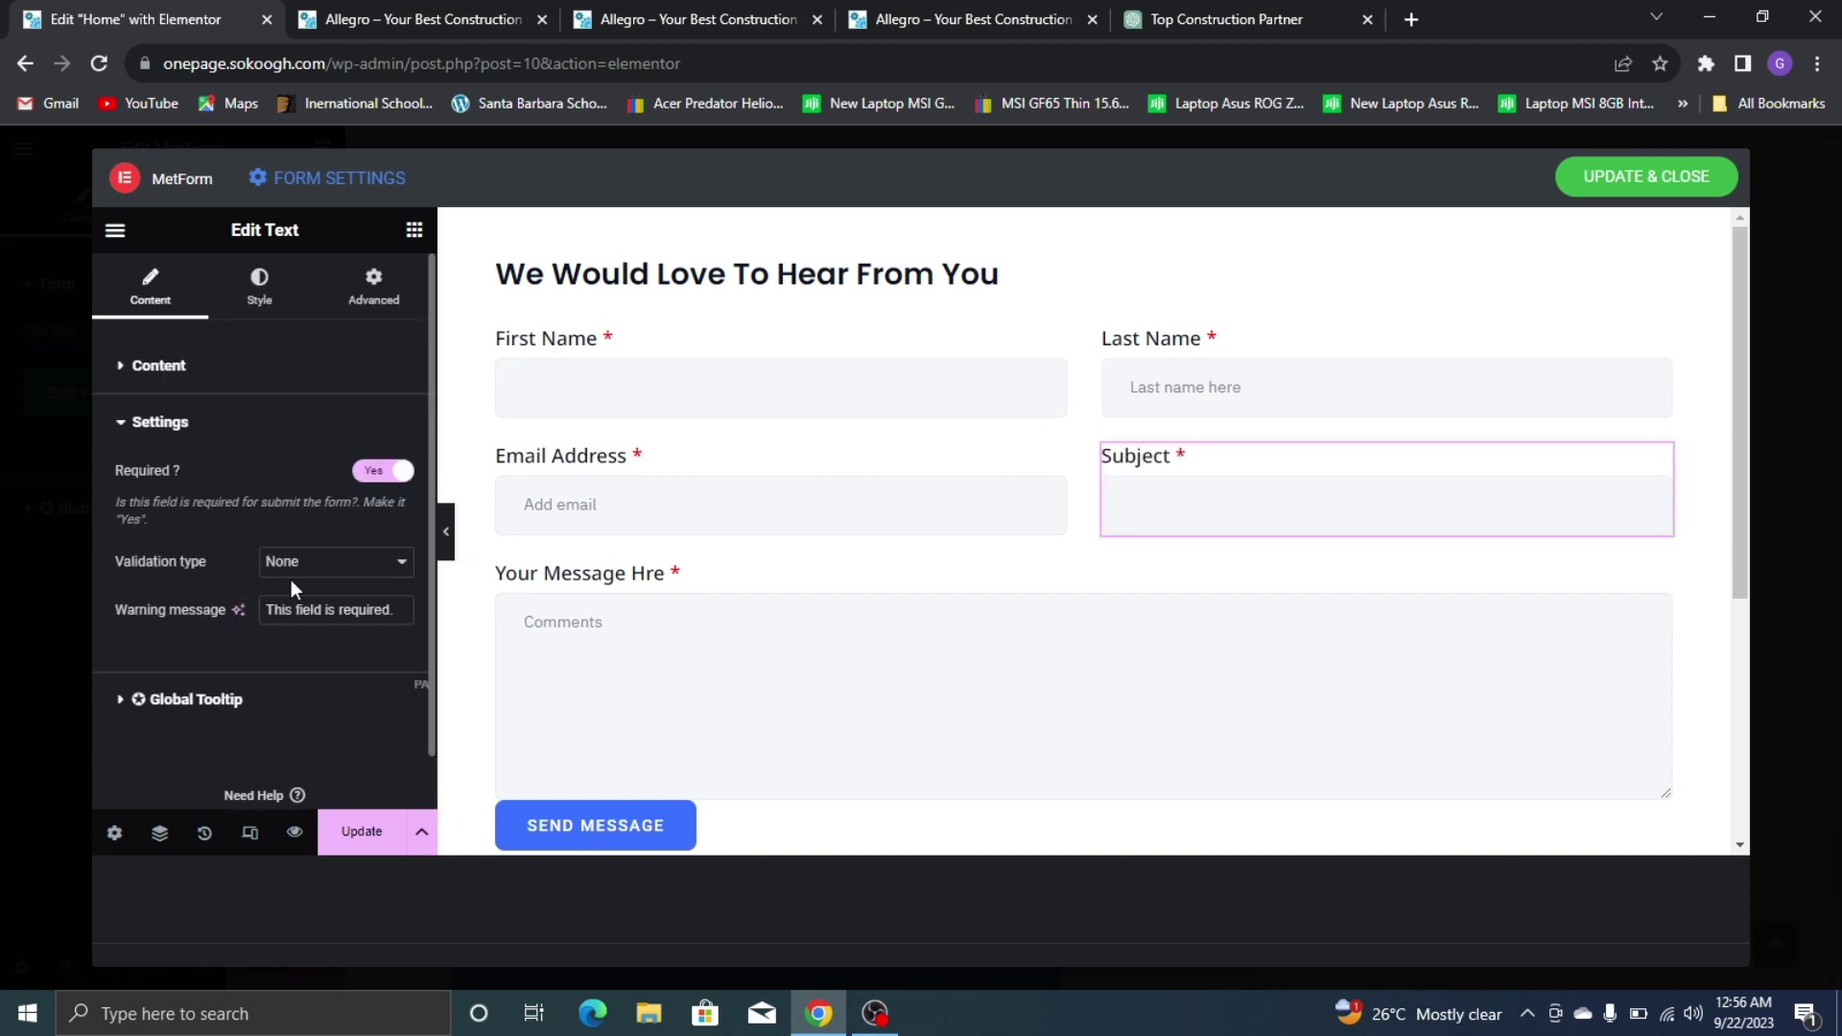
{"action": "left_click", "coordinate": [368, 473]}
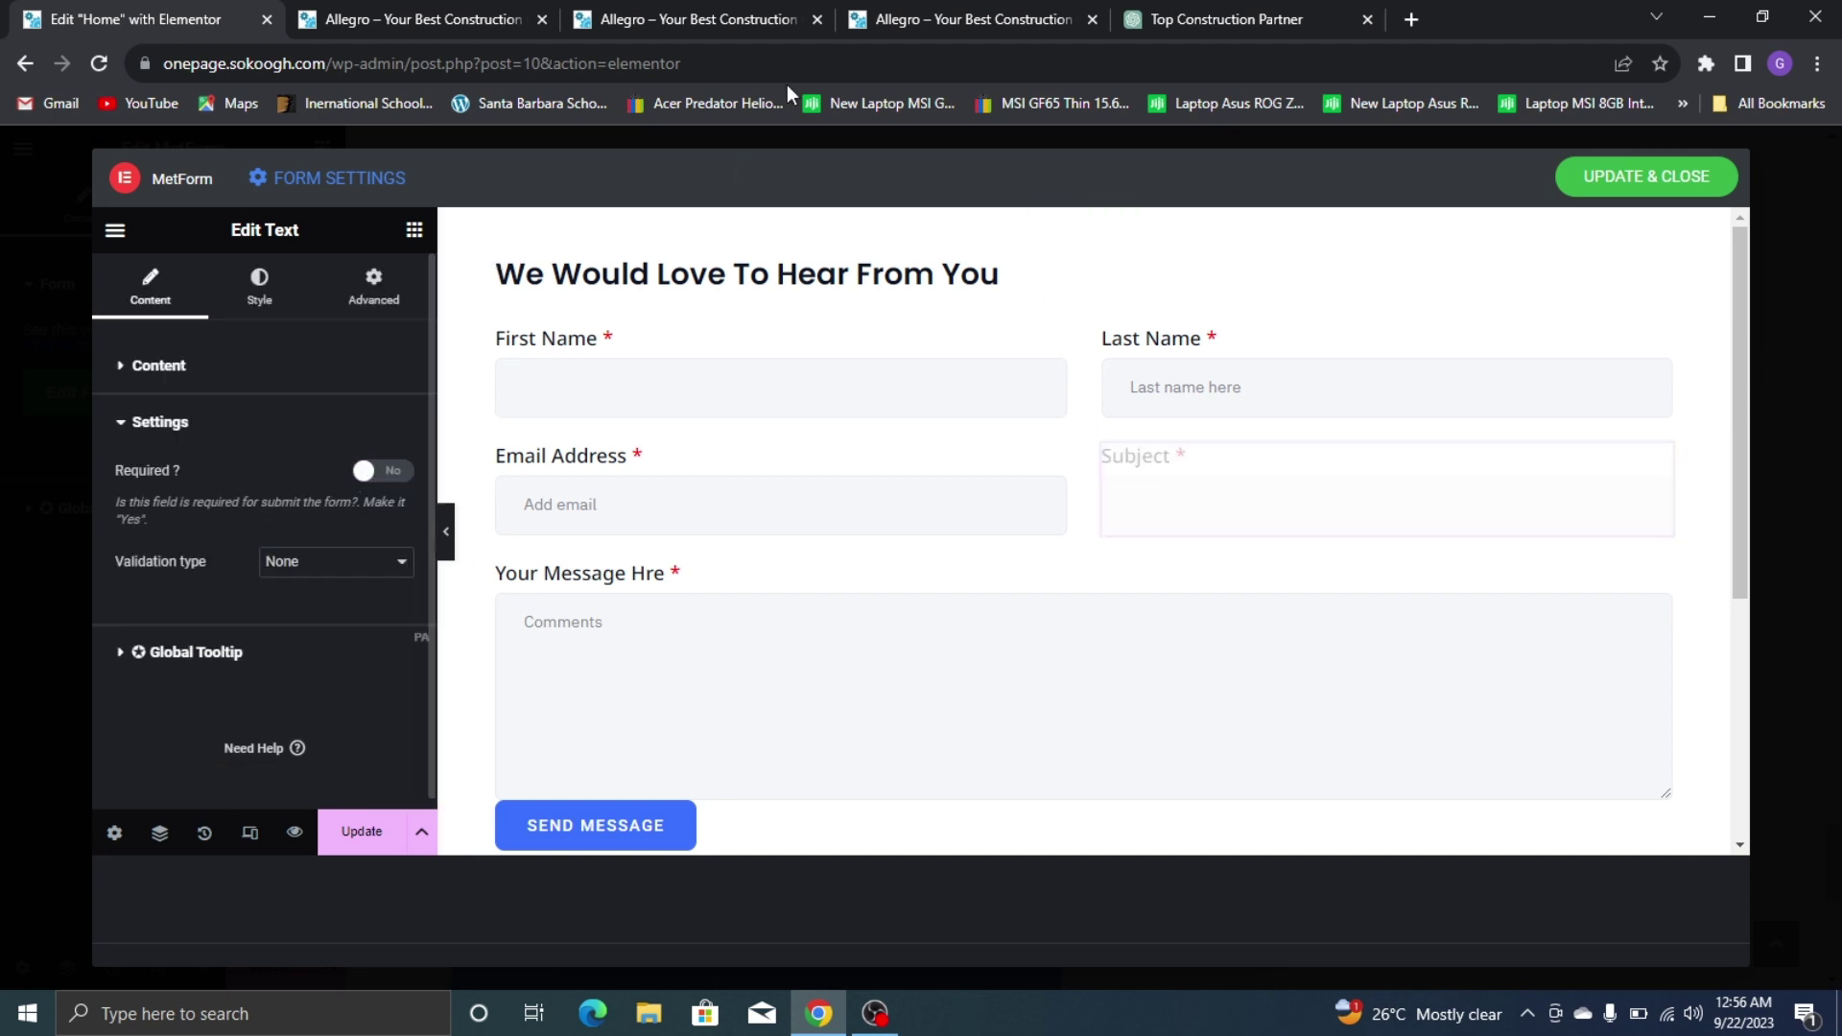
{"action": "left_click", "coordinate": [960, 19]}
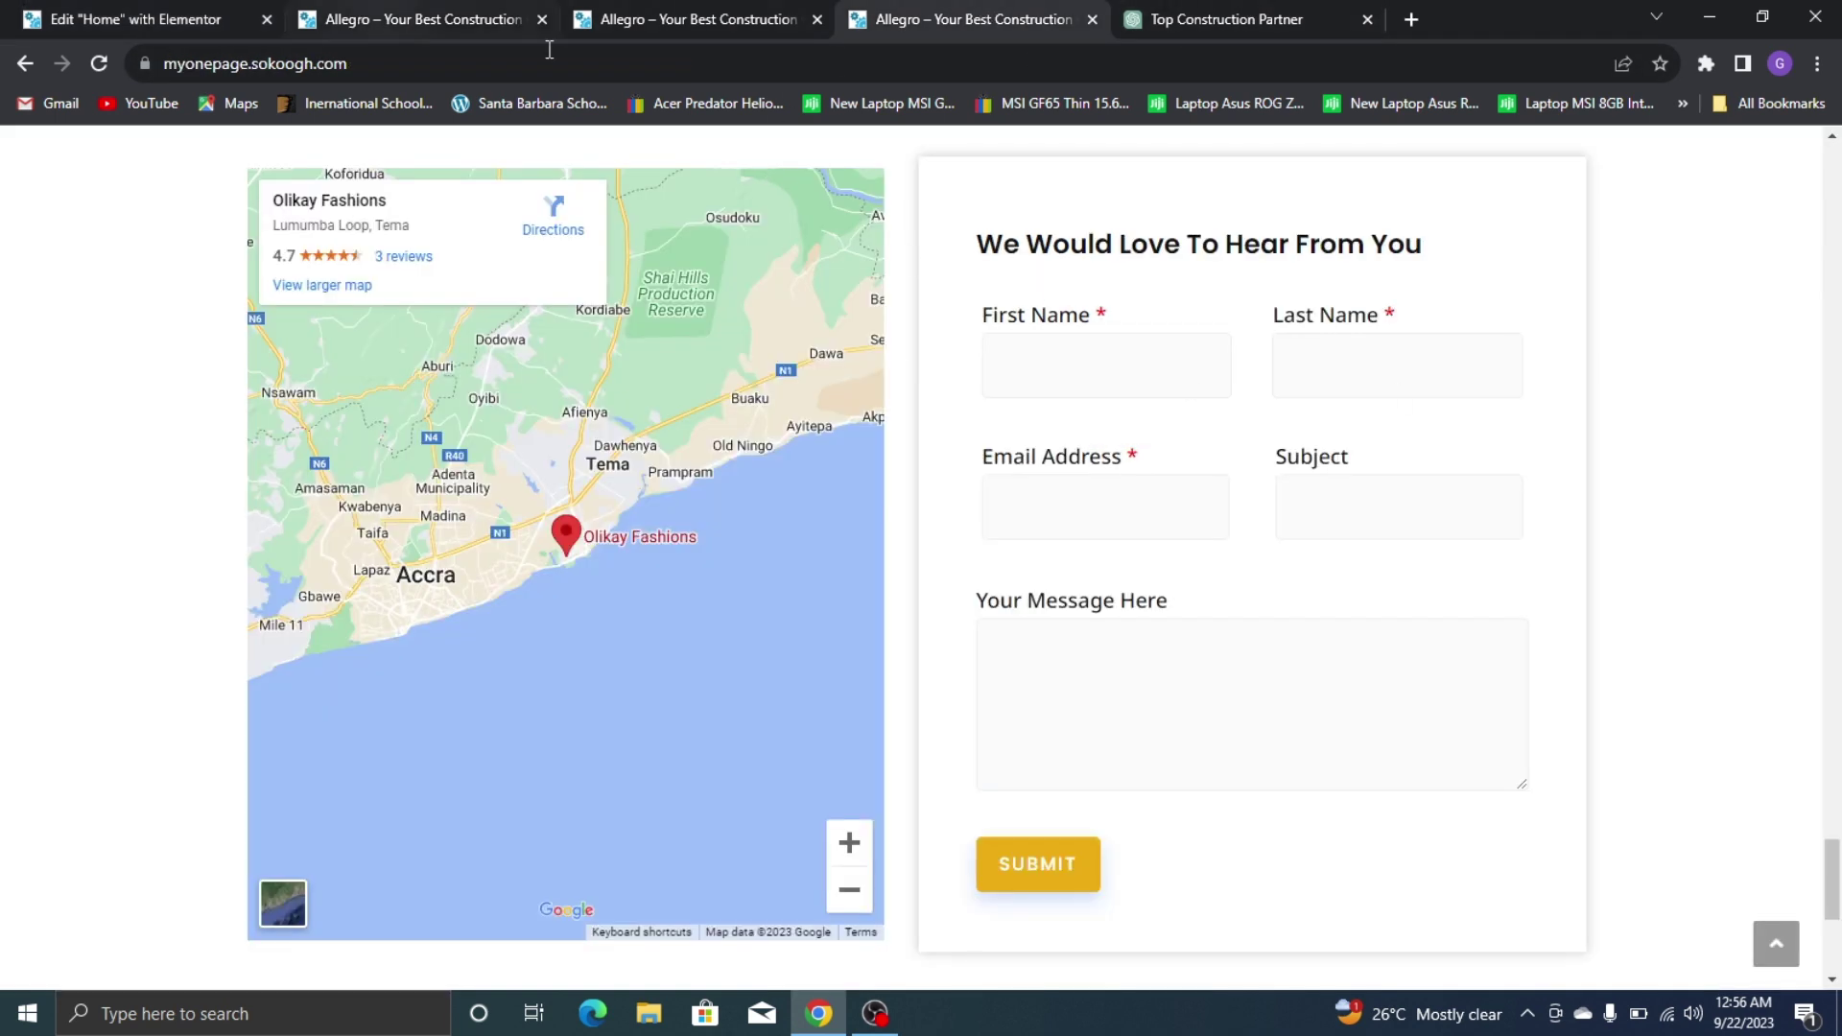
Remove the 'Add email' placeholder from the Email Address field
{"action": "left_click", "coordinate": [4, 9]}
{"action": "right_click", "coordinate": [301, 838]}
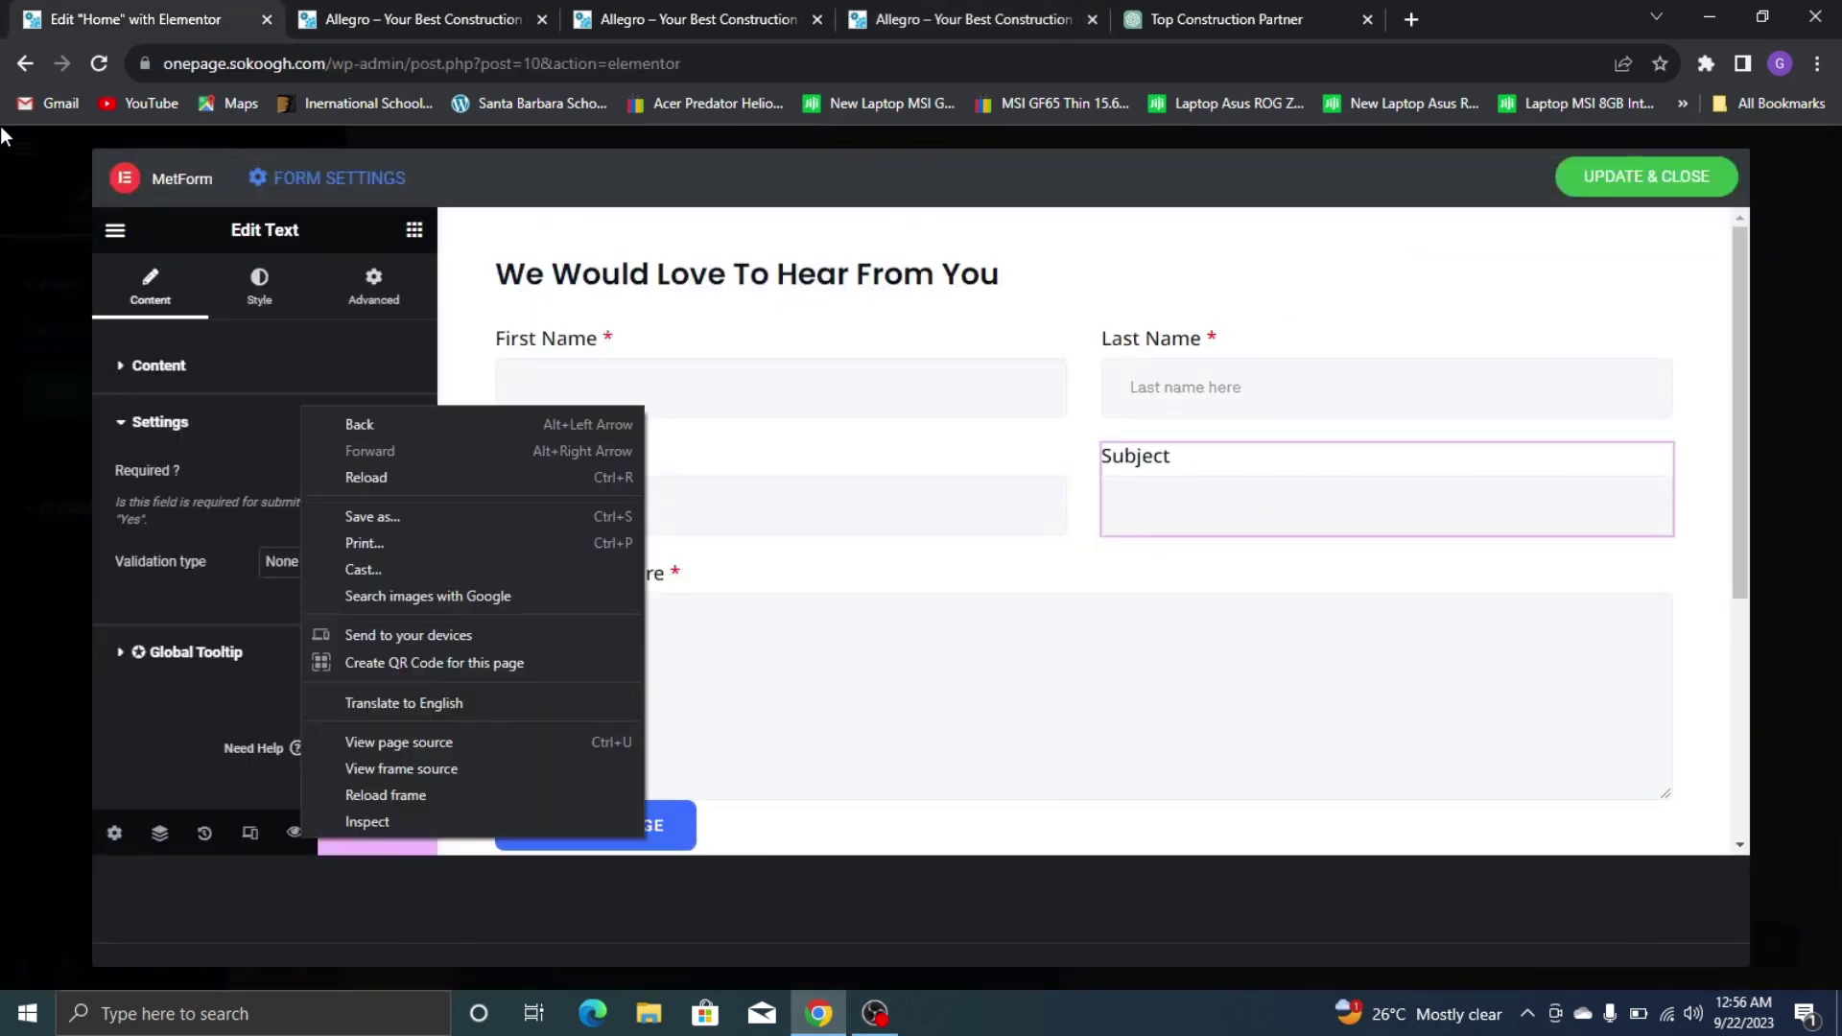
{"action": "left_click", "coordinate": [107, 731]}
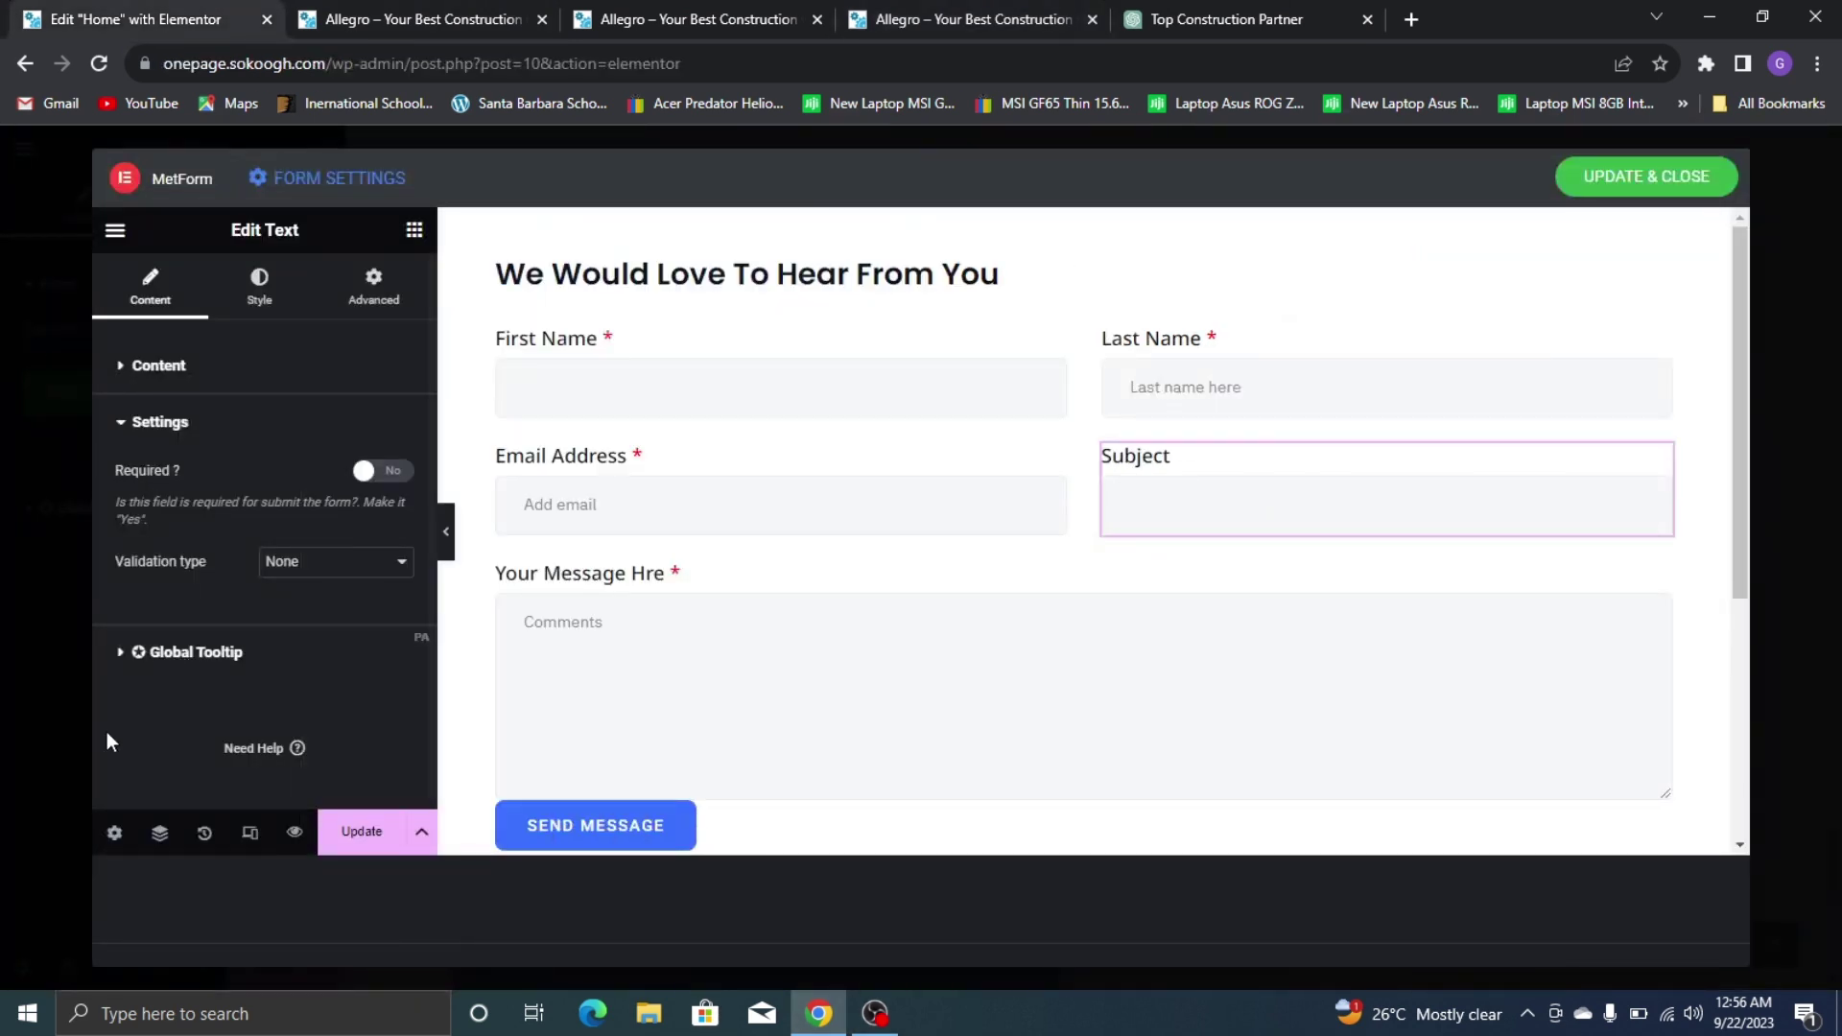
{"action": "left_click", "coordinate": [622, 491]}
{"action": "scroll", "coordinate": [345, 686], "scroll_direction": "down", "scroll_amount": 3}
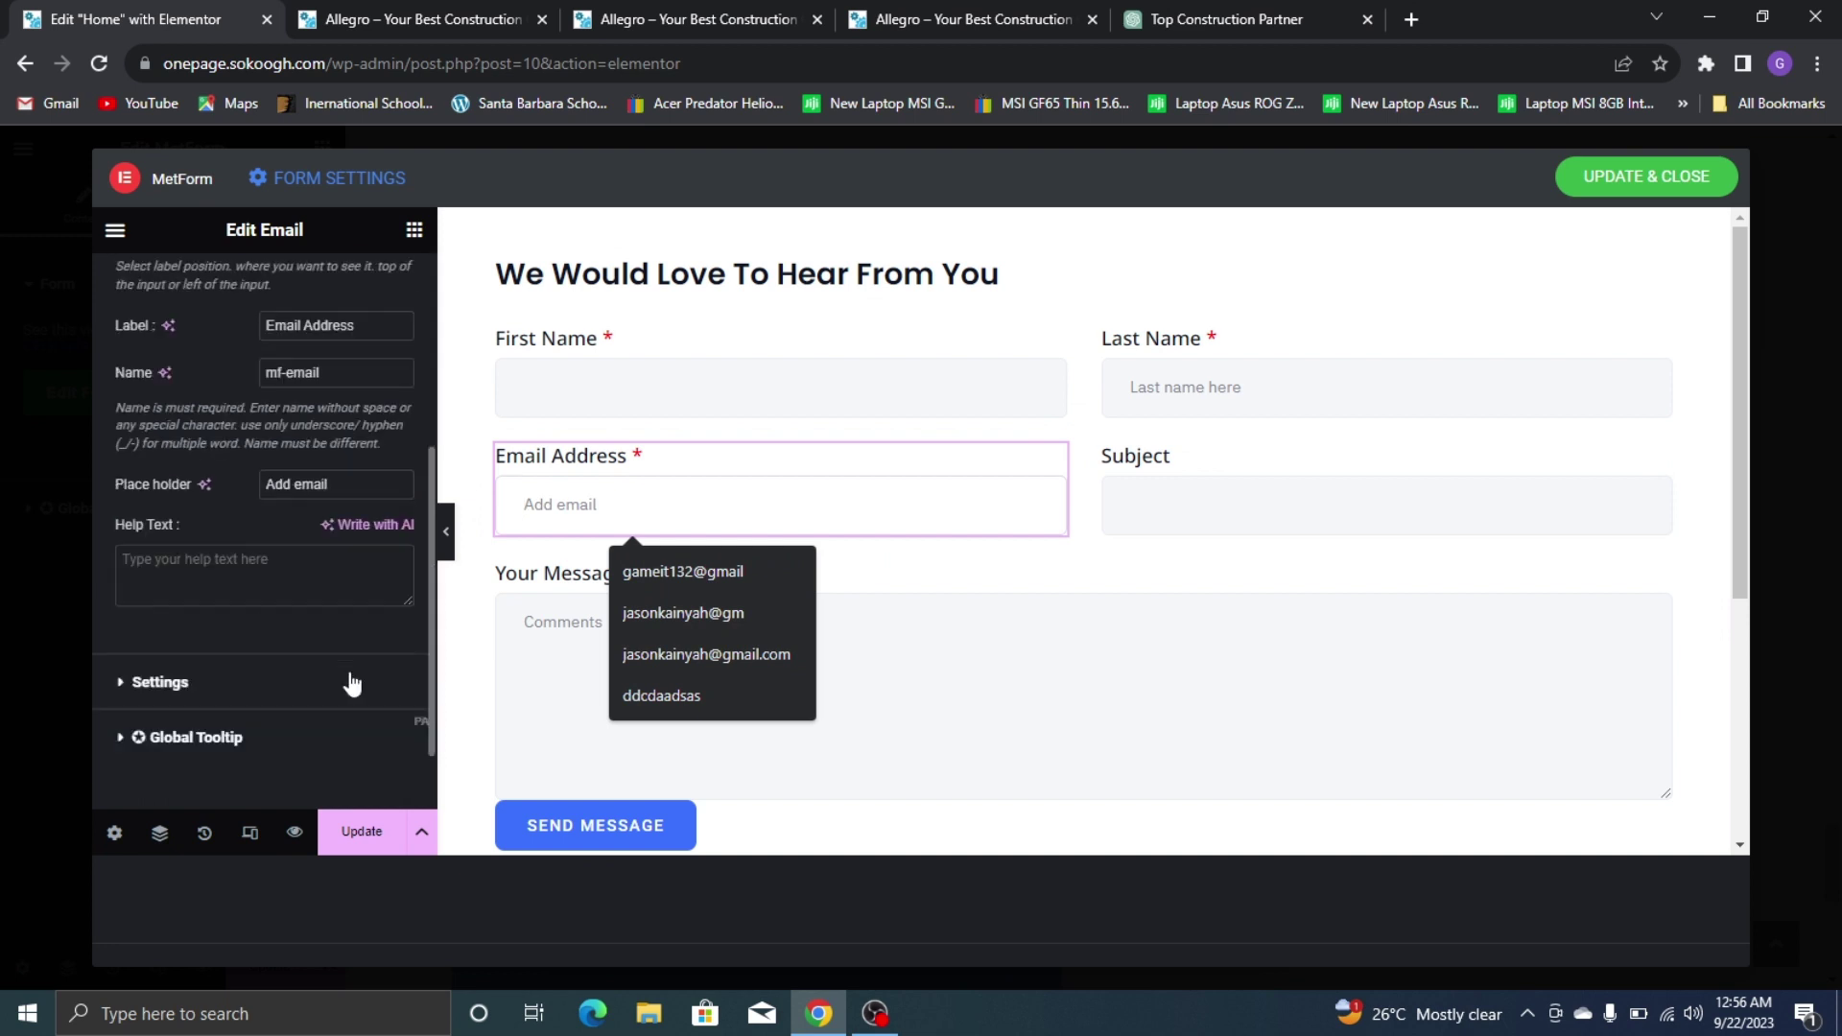
{"action": "left_click", "coordinate": [336, 483]}
{"action": "key", "text": "ctrl+a"}
{"action": "key", "text": "BackSpace"}
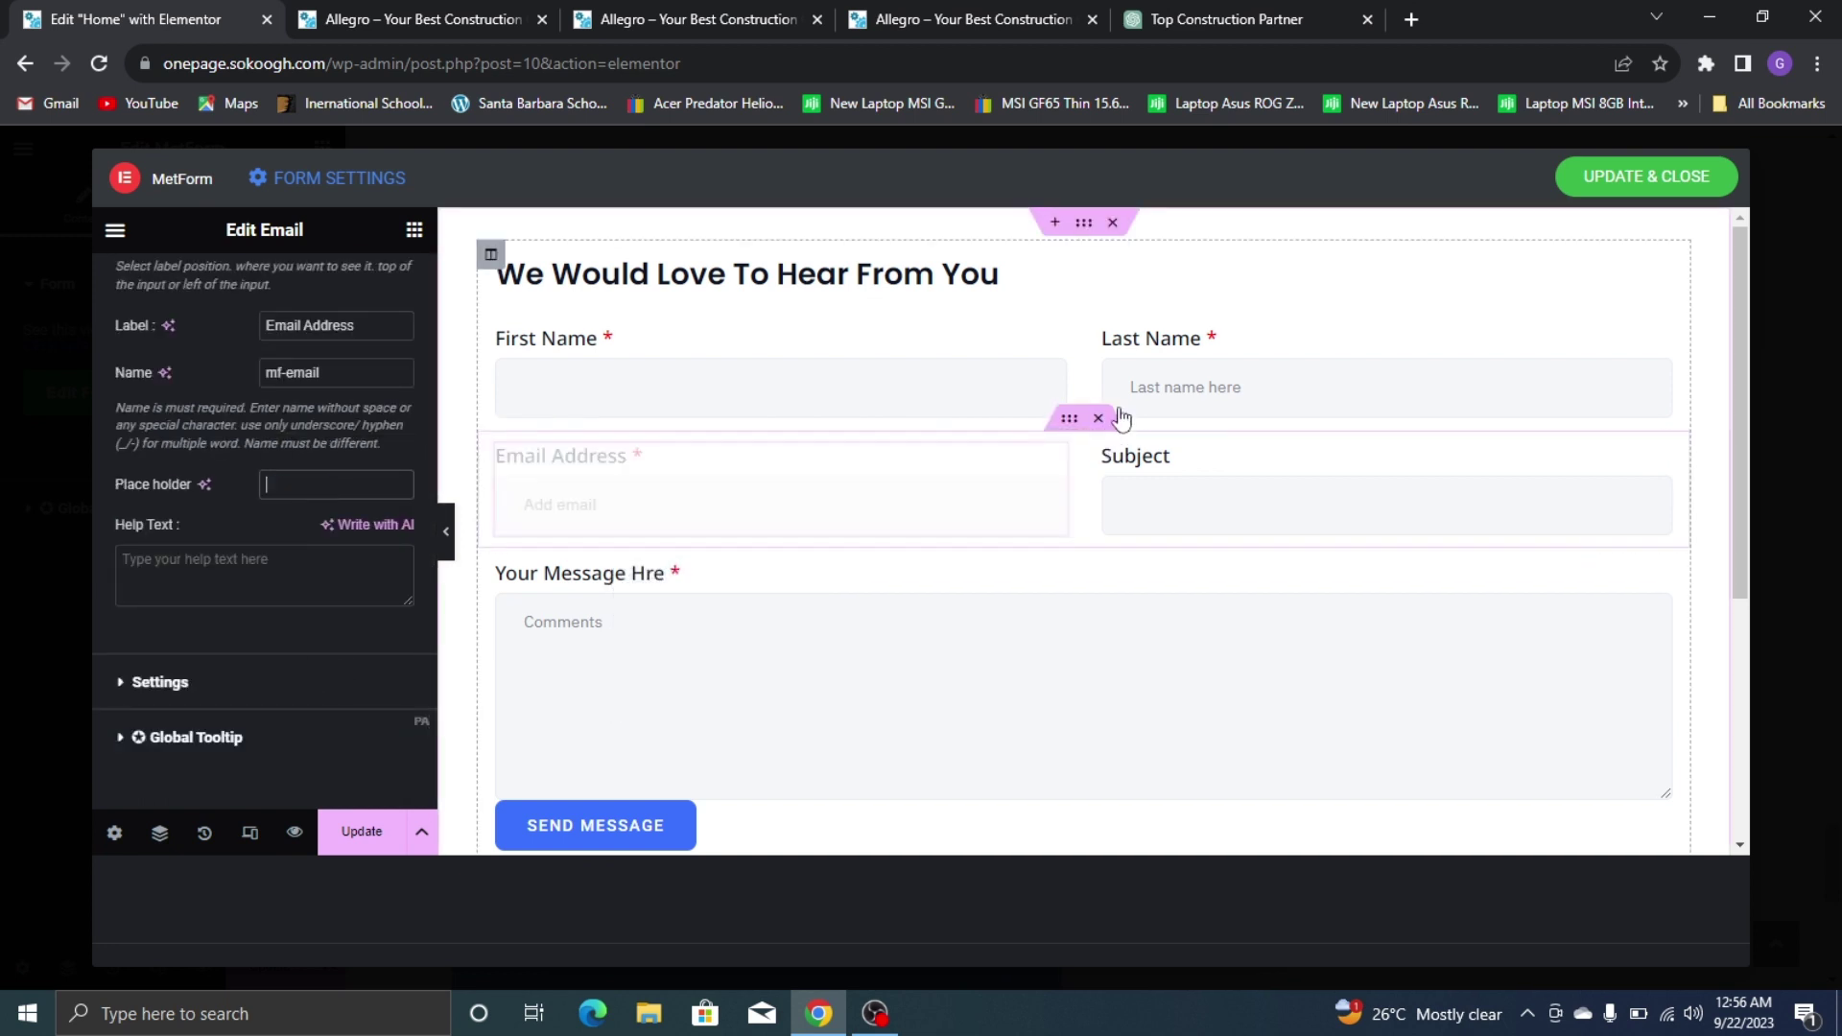
Delete the 'Last name here' placeholder from the Last Name field
{"action": "left_click", "coordinate": [1142, 384]}
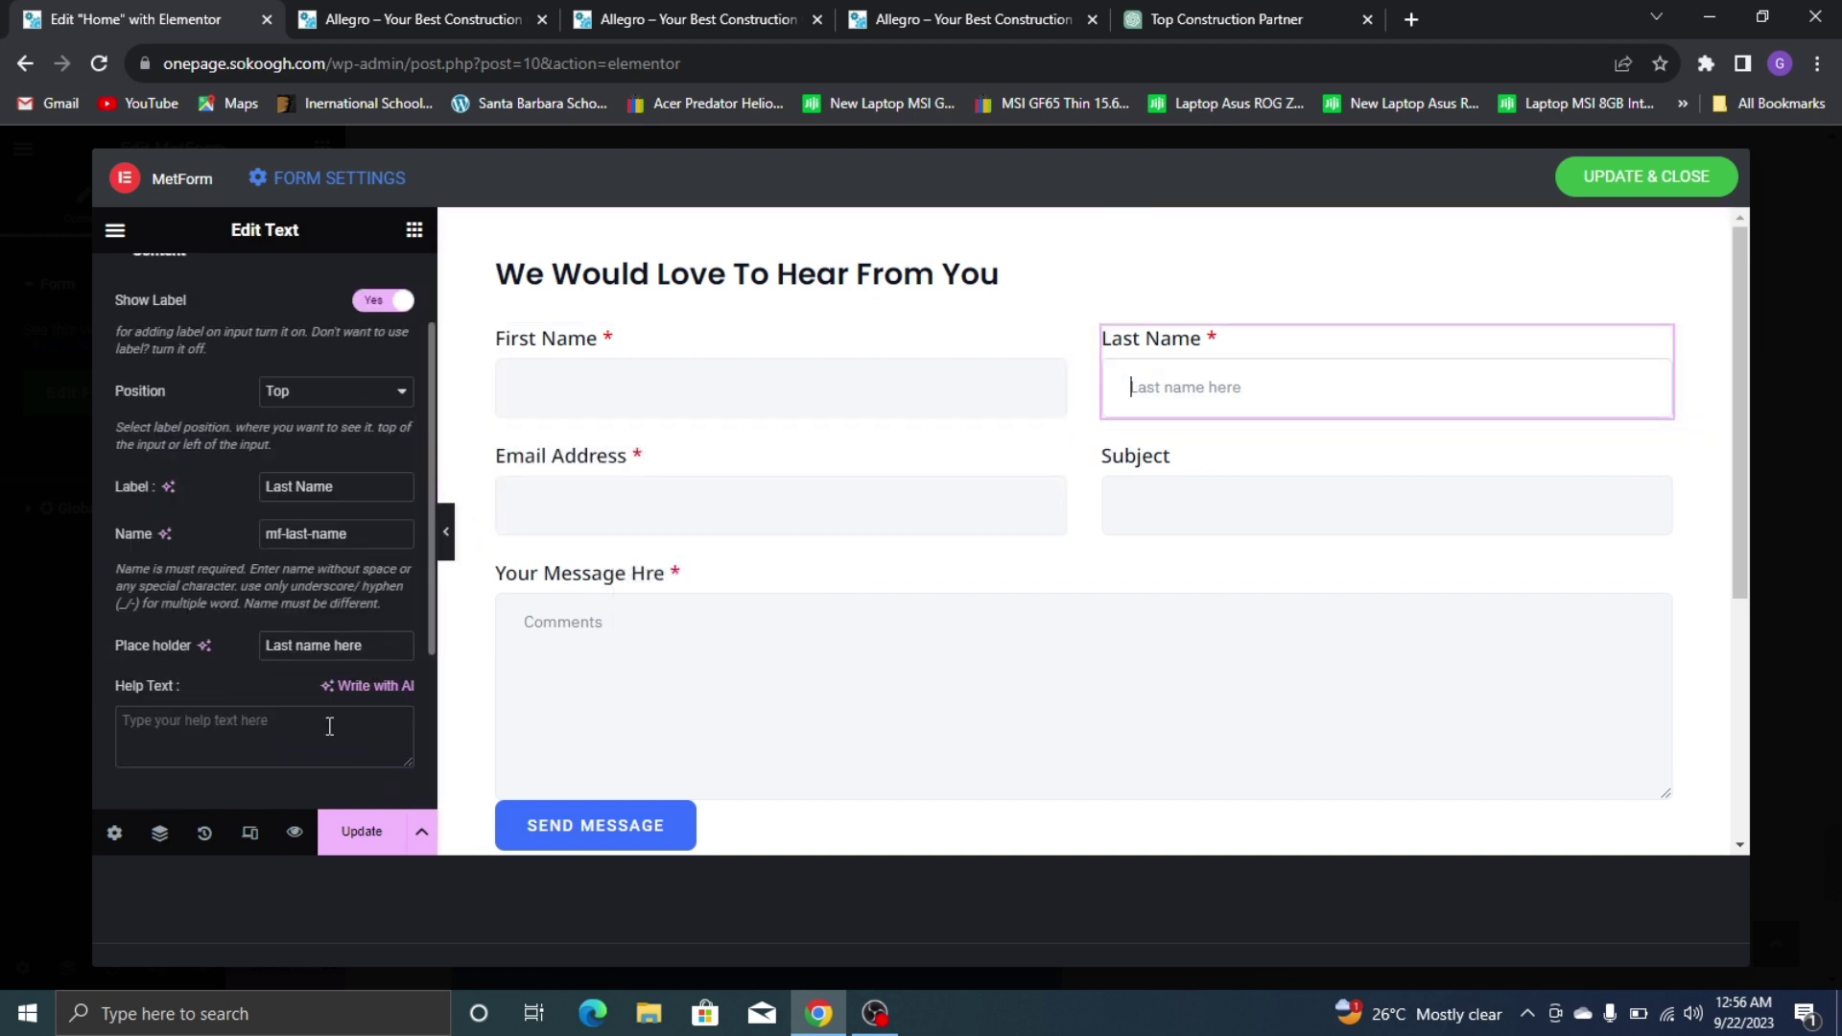
{"action": "left_click", "coordinate": [331, 643]}
{"action": "key", "text": "ctrl+a"}
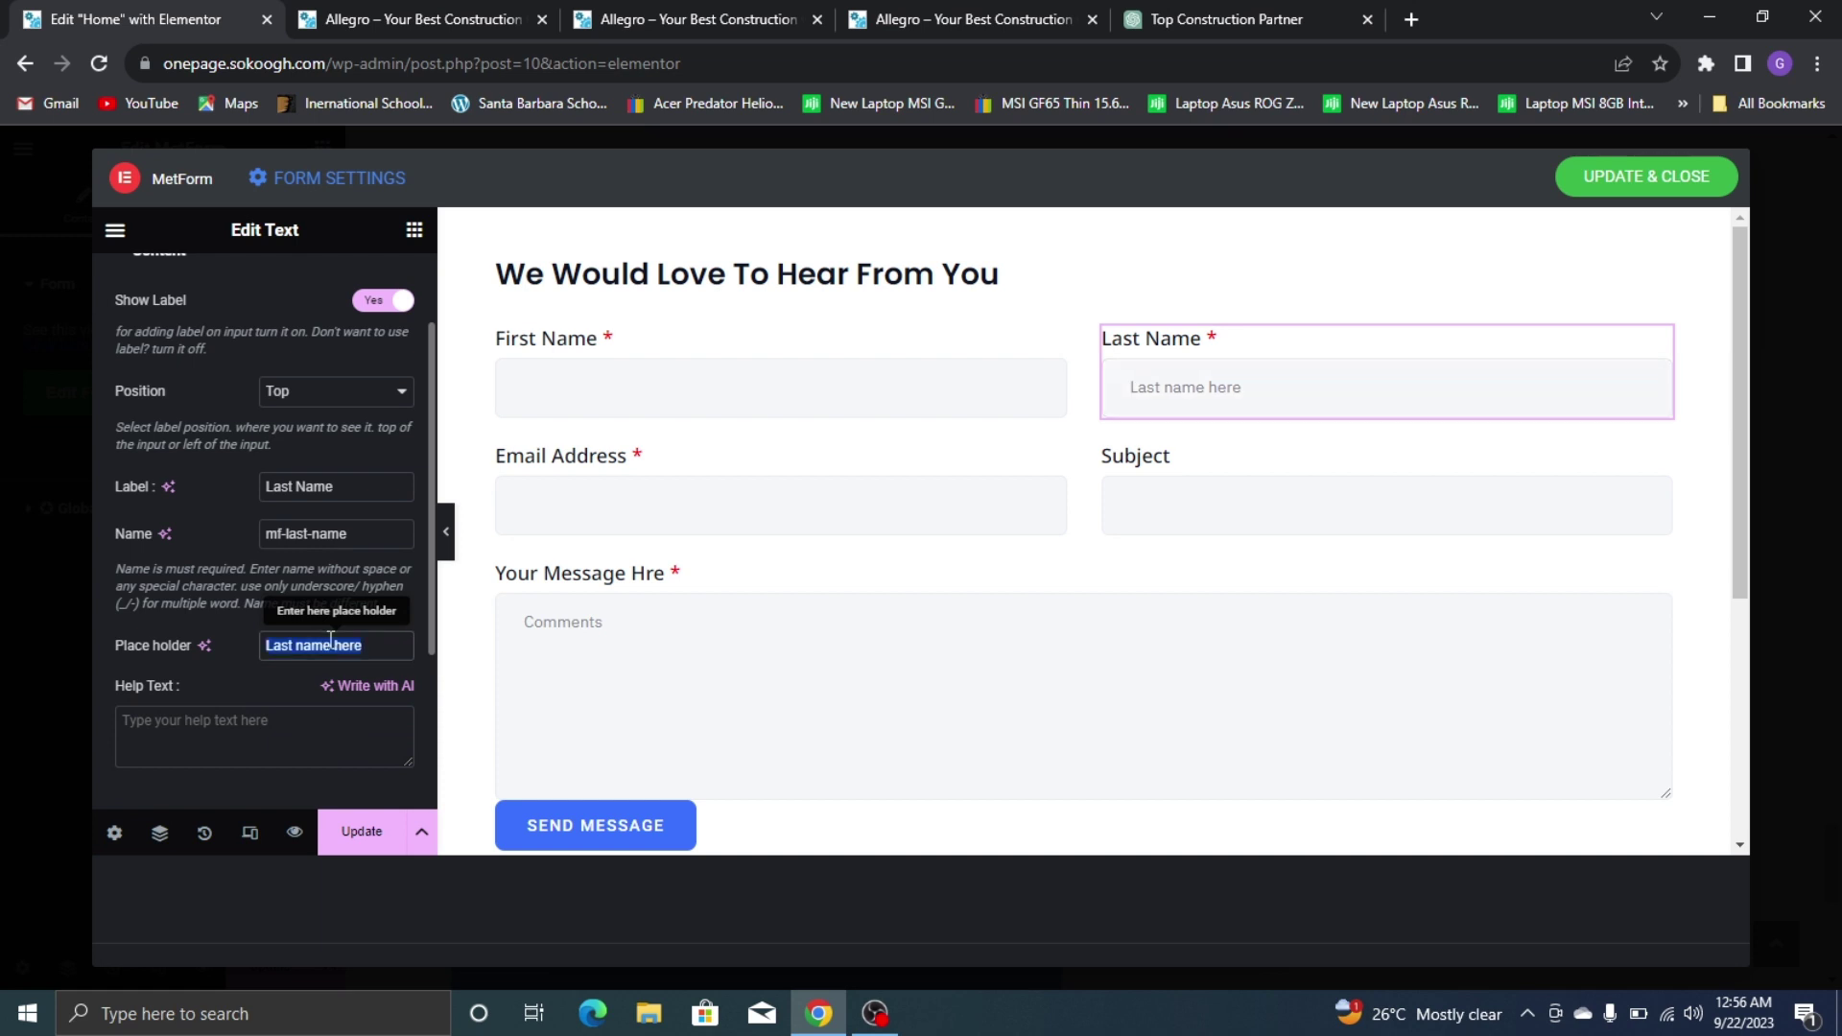
{"action": "key", "text": "BackSpace"}
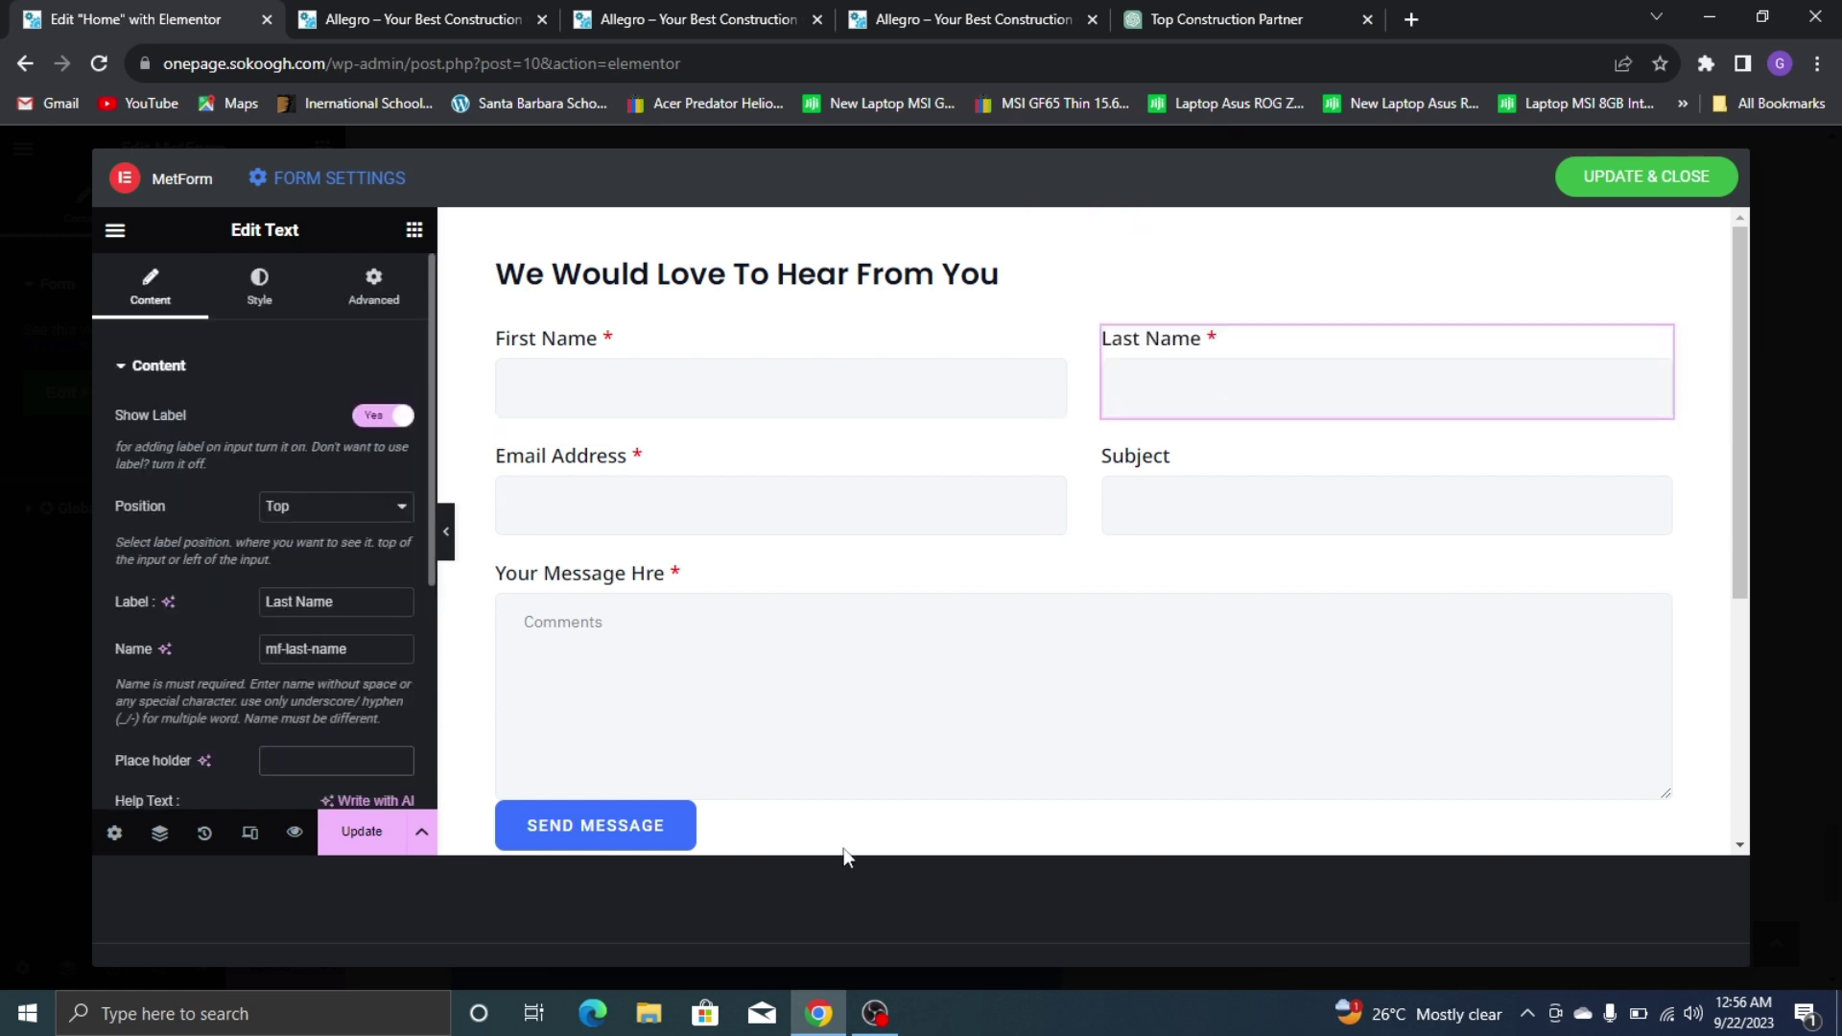
Fix the textarea label to 'Your Message Here' and delete its 'Comments' placeholder
{"action": "left_click", "coordinate": [802, 745]}
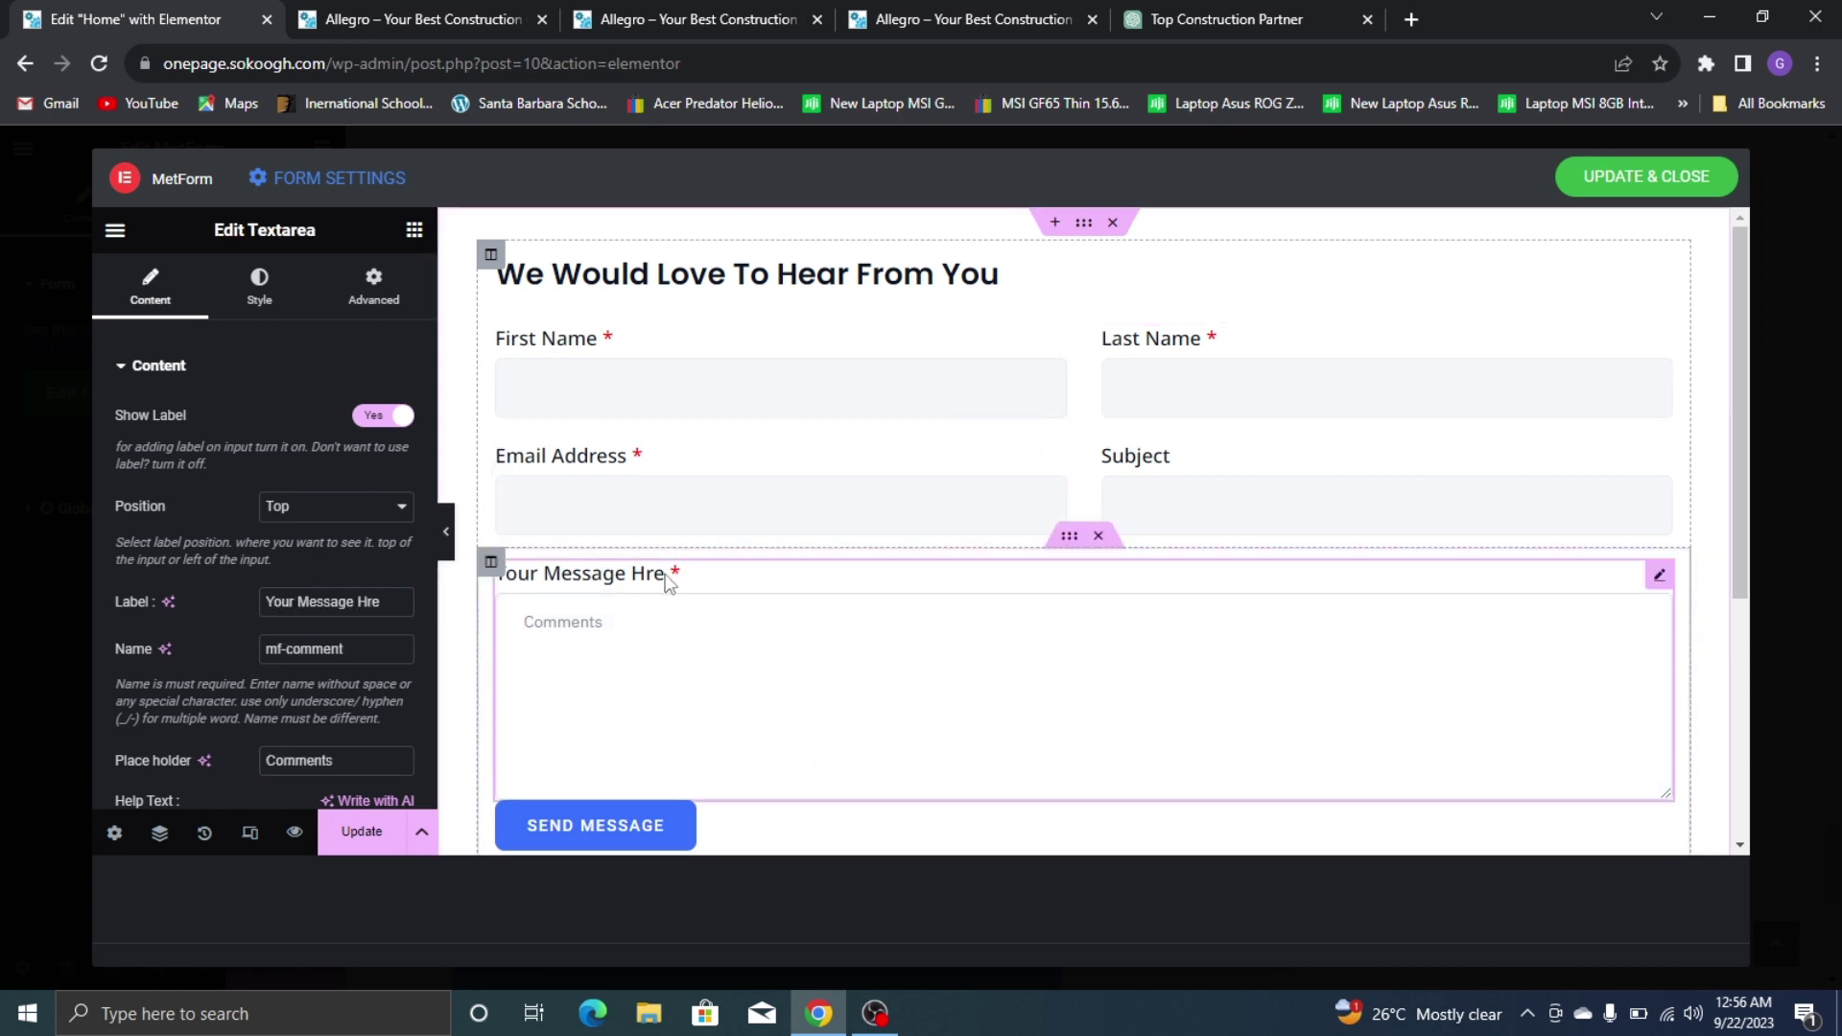
{"action": "left_click", "coordinate": [362, 600]}
{"action": "type", "text": "e"}
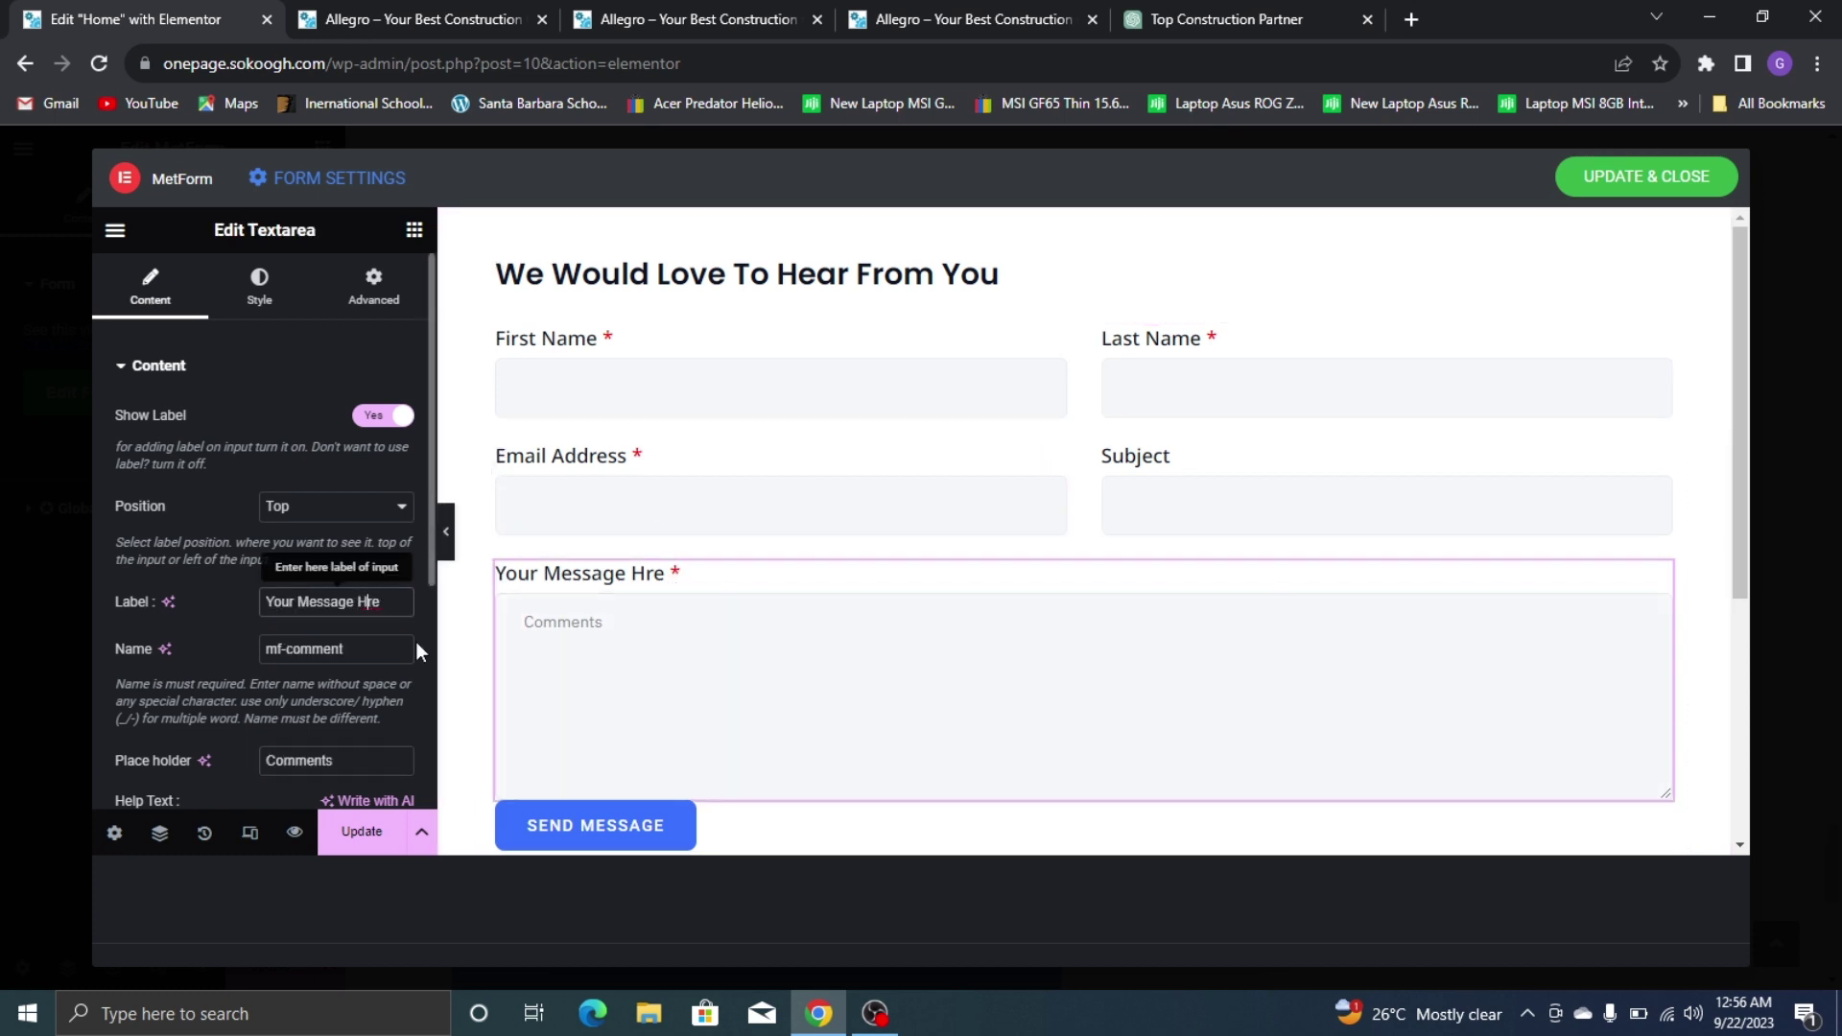
{"action": "scroll", "coordinate": [359, 626], "scroll_direction": "down", "scroll_amount": 3}
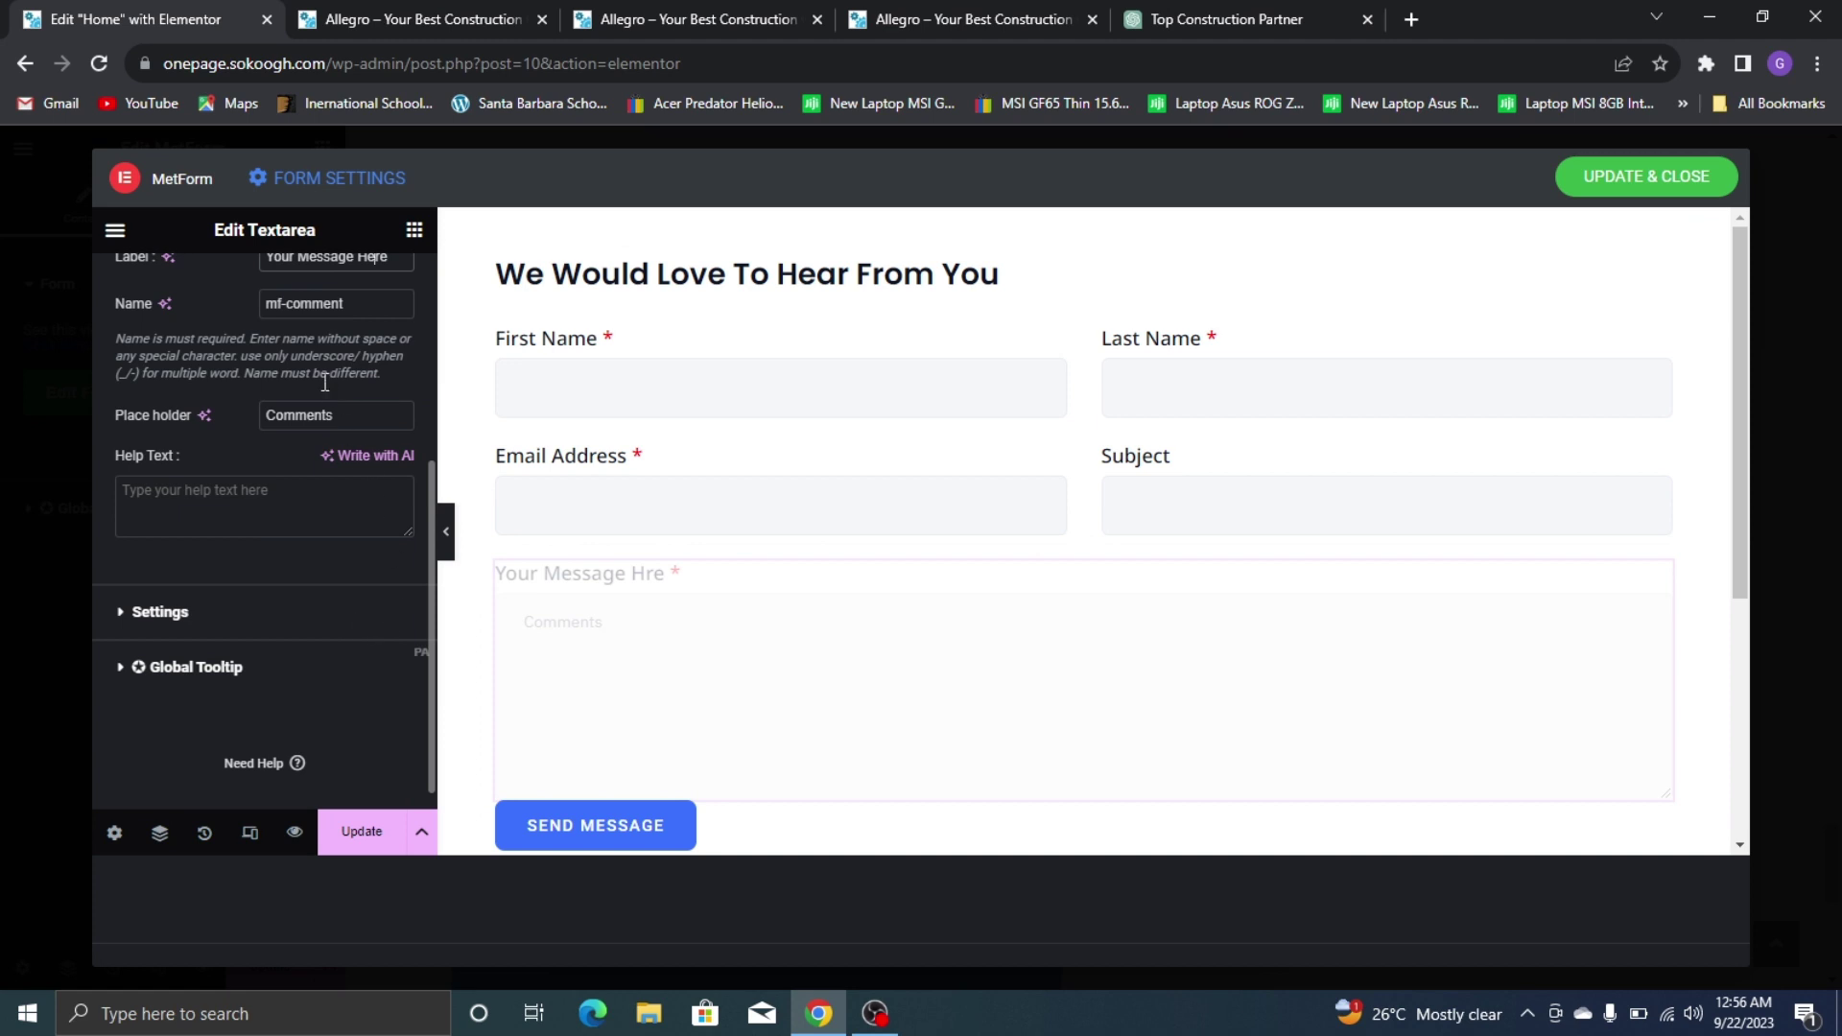
{"action": "double_click", "coordinate": [320, 414]}
{"action": "key", "text": "BackSpace"}
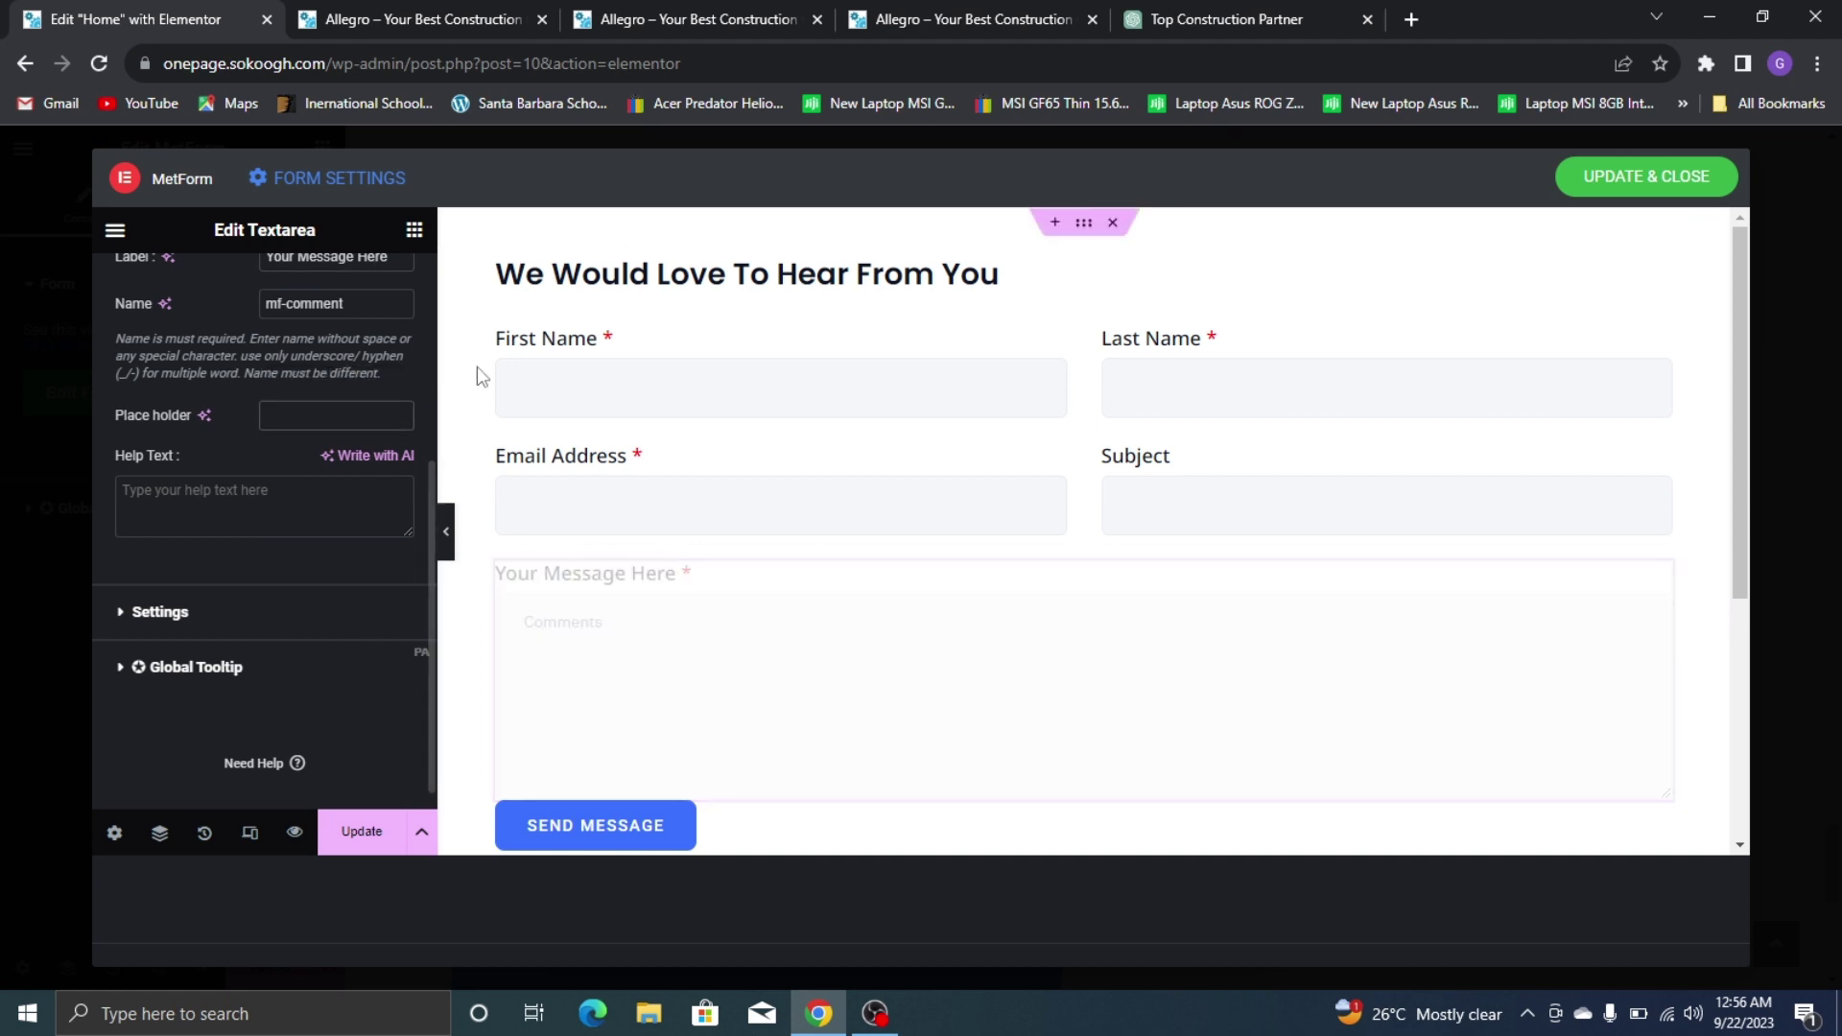
{"action": "left_click", "coordinate": [570, 380]}
Enter sample text in the First Name field and expand its input styling options
{"action": "type", "text": "as"}
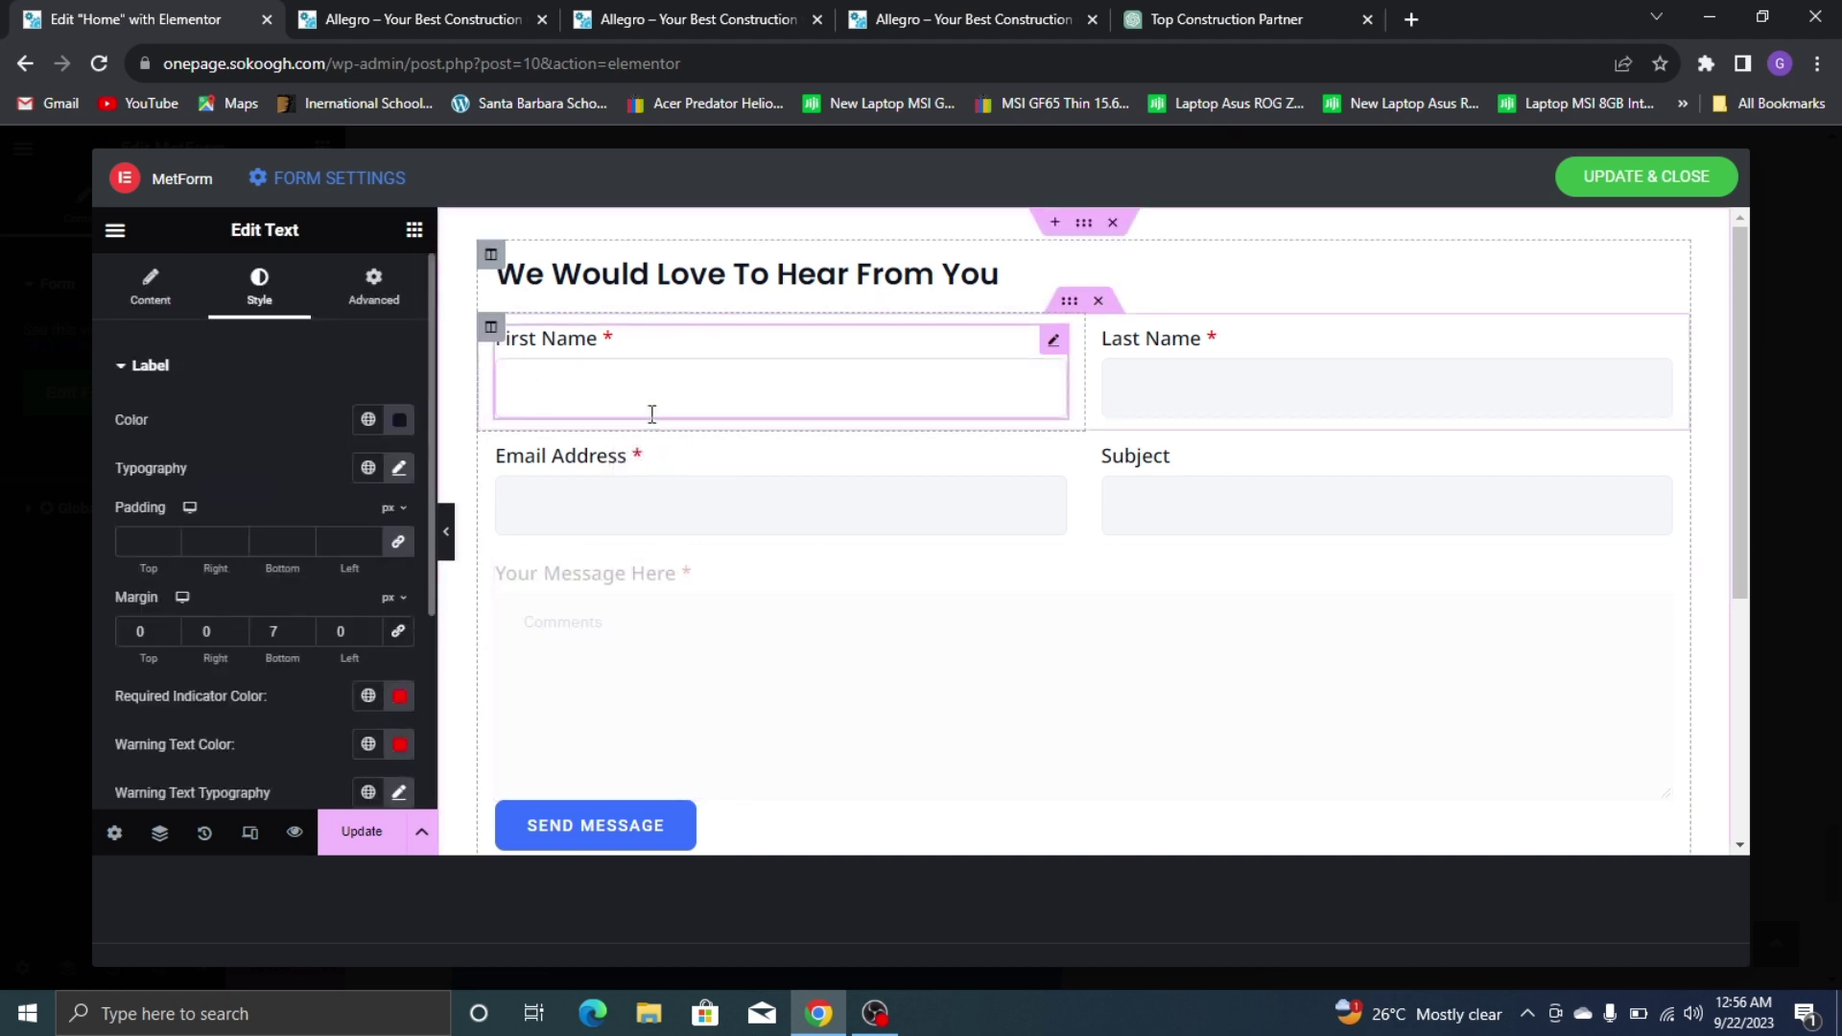
{"action": "type", "text": "Jason"}
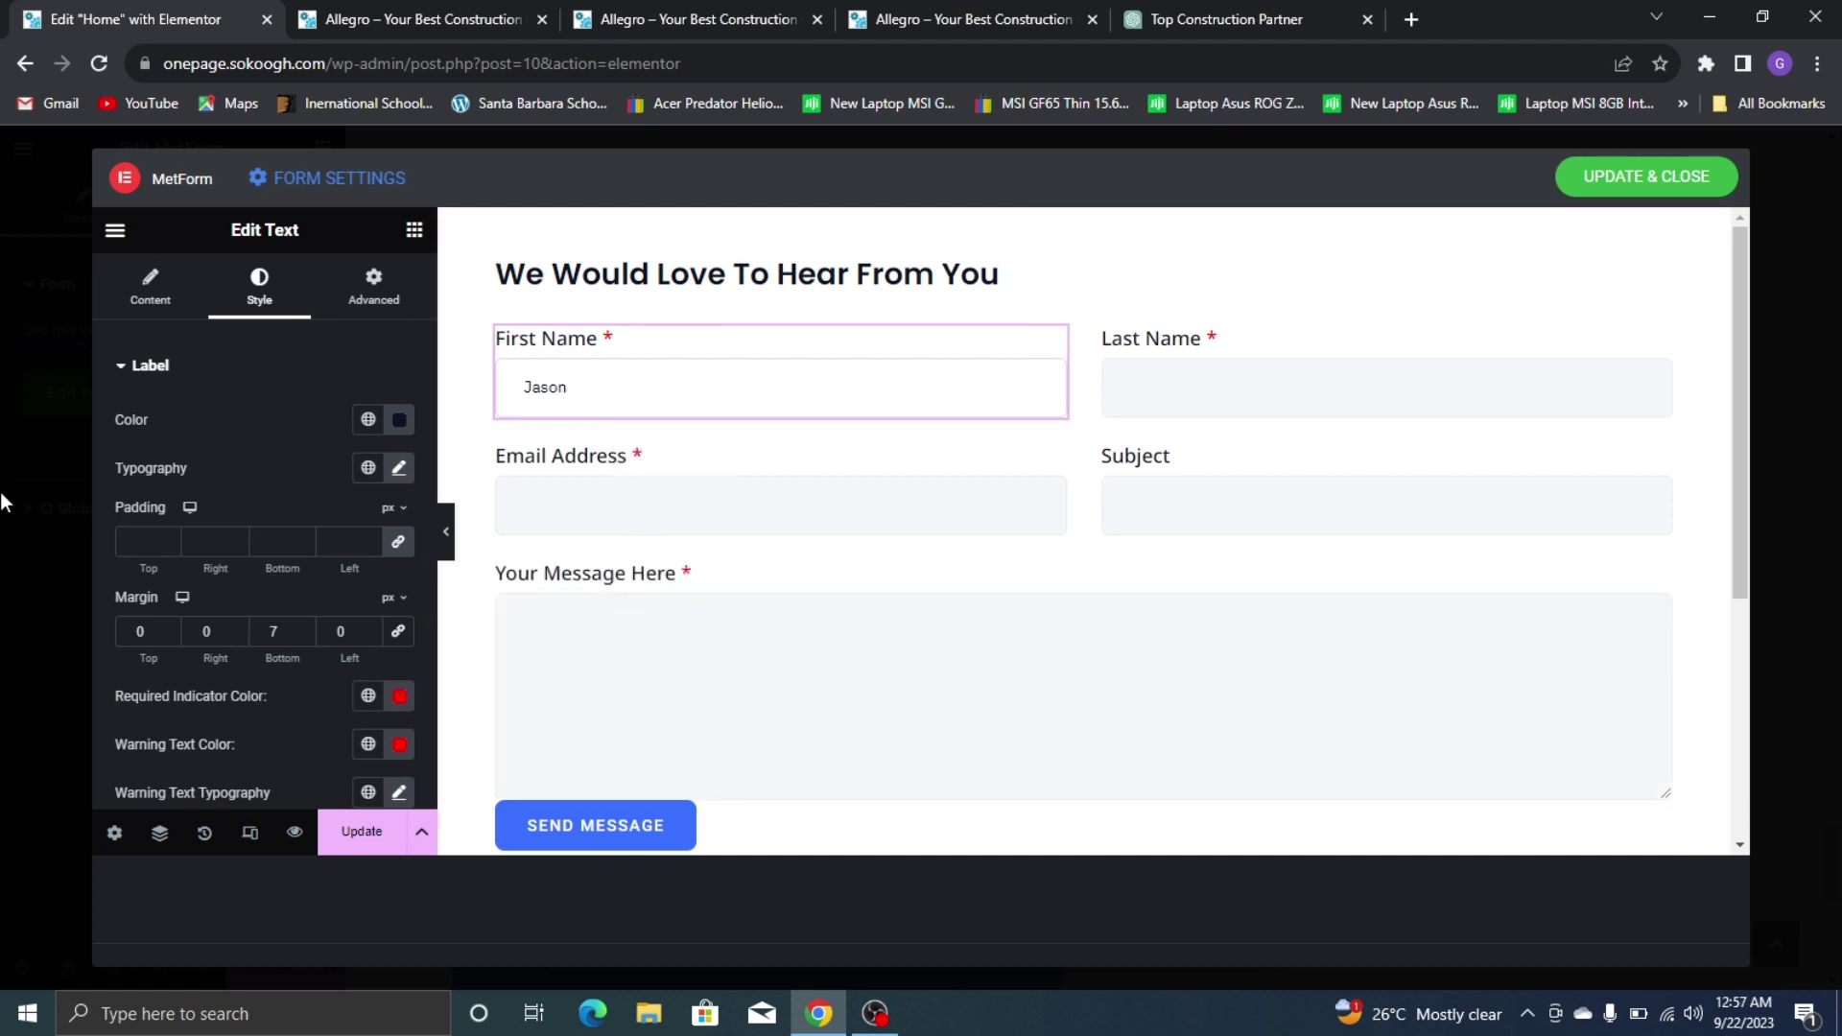
{"action": "scroll", "coordinate": [315, 475], "scroll_direction": "down", "scroll_amount": 1}
{"action": "scroll", "coordinate": [609, 409], "scroll_direction": "down", "scroll_amount": 2}
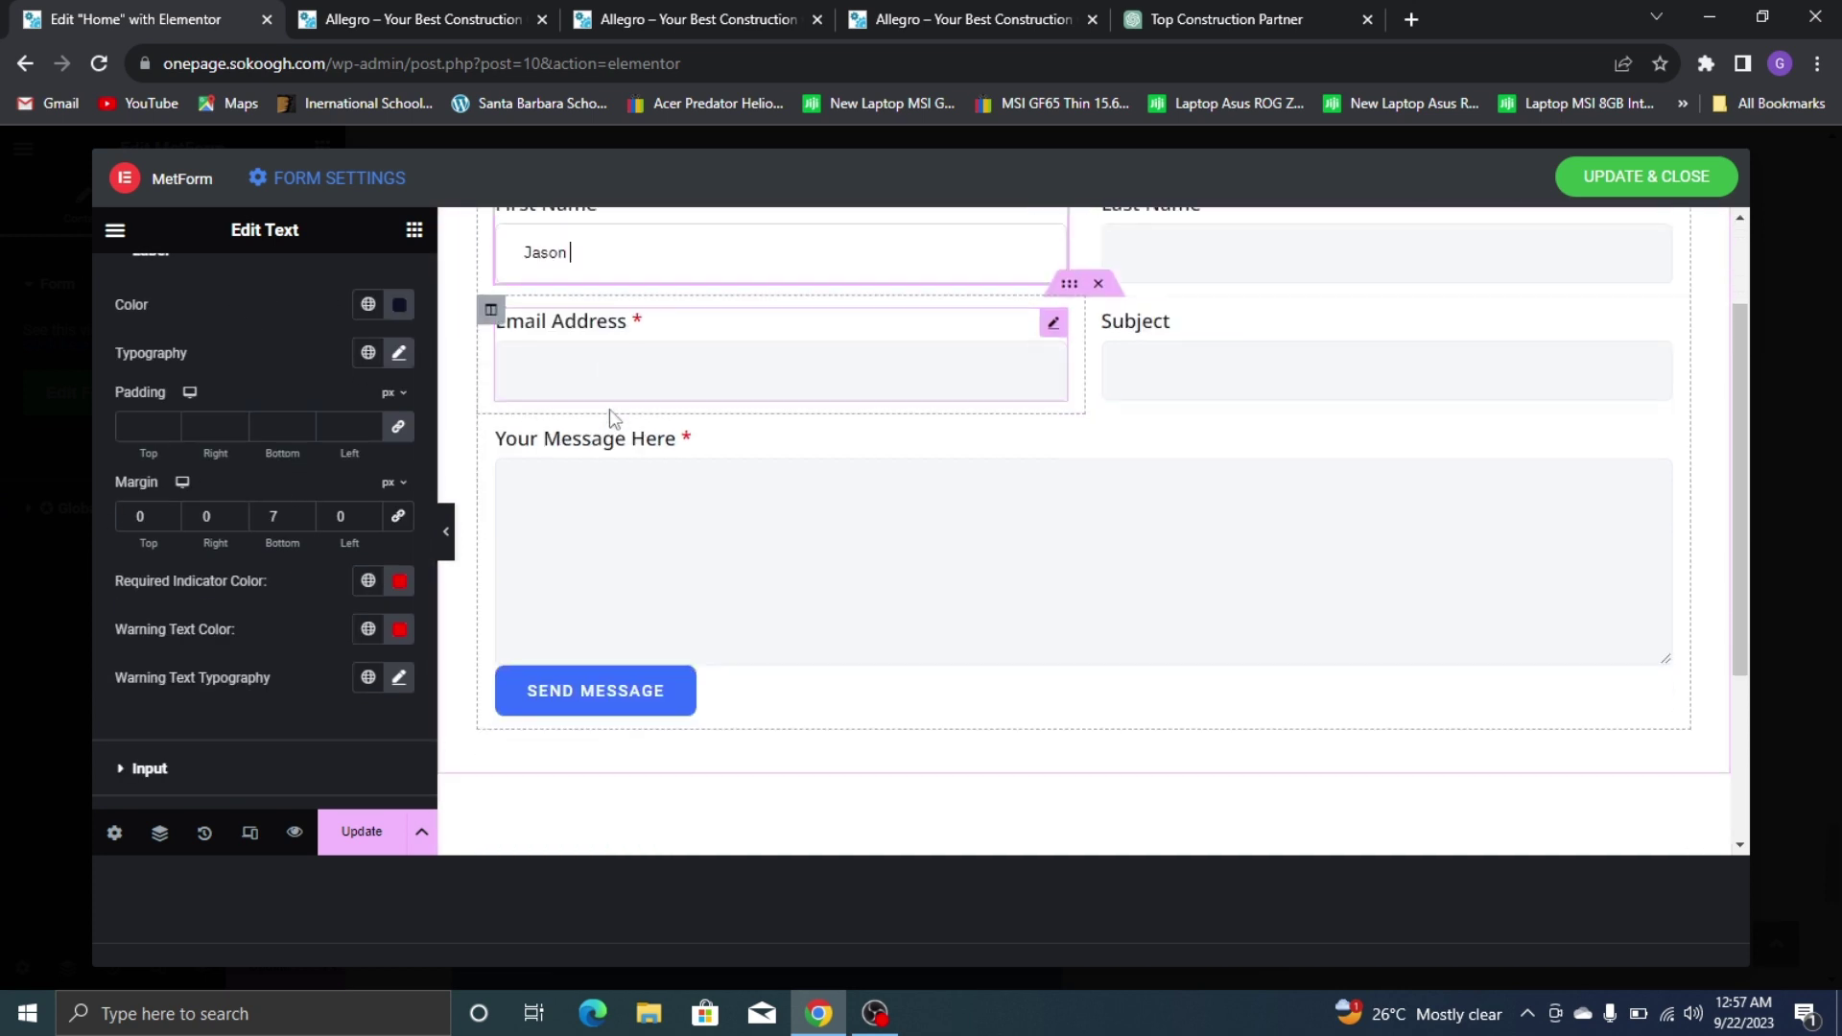
{"action": "scroll", "coordinate": [227, 538], "scroll_direction": "down", "scroll_amount": 2}
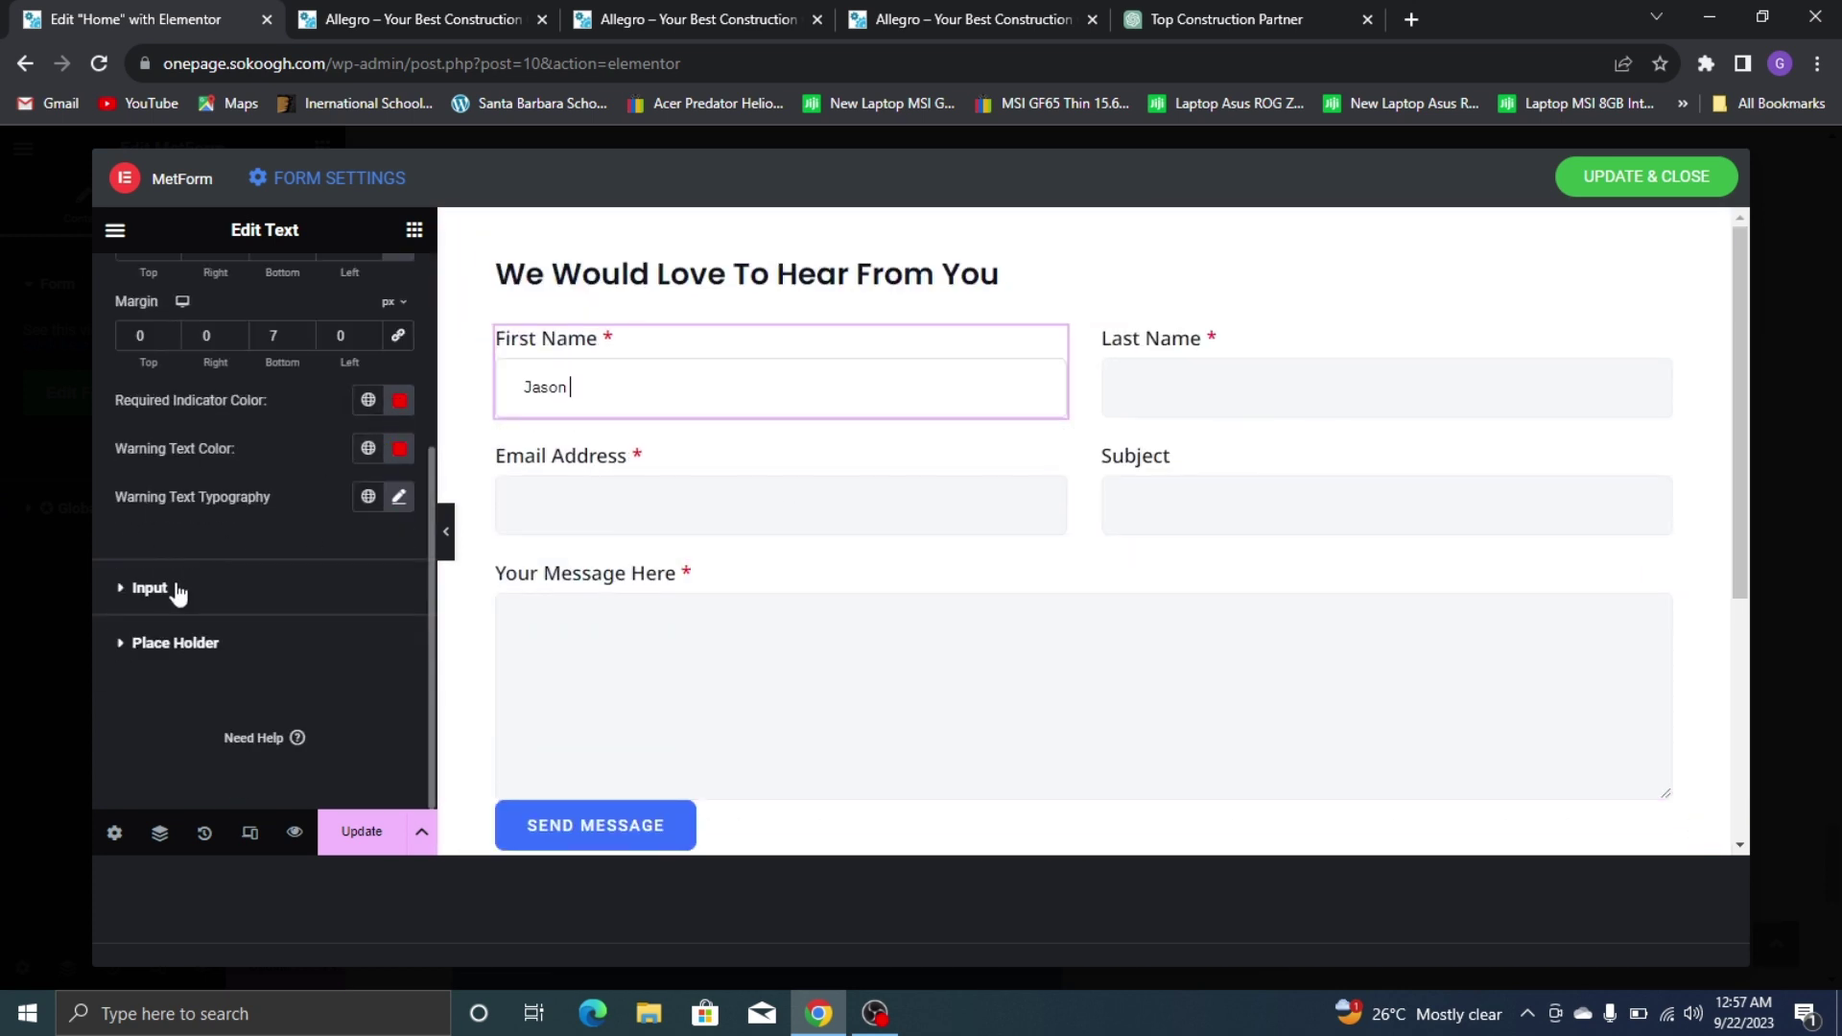
{"action": "left_click", "coordinate": [317, 587]}
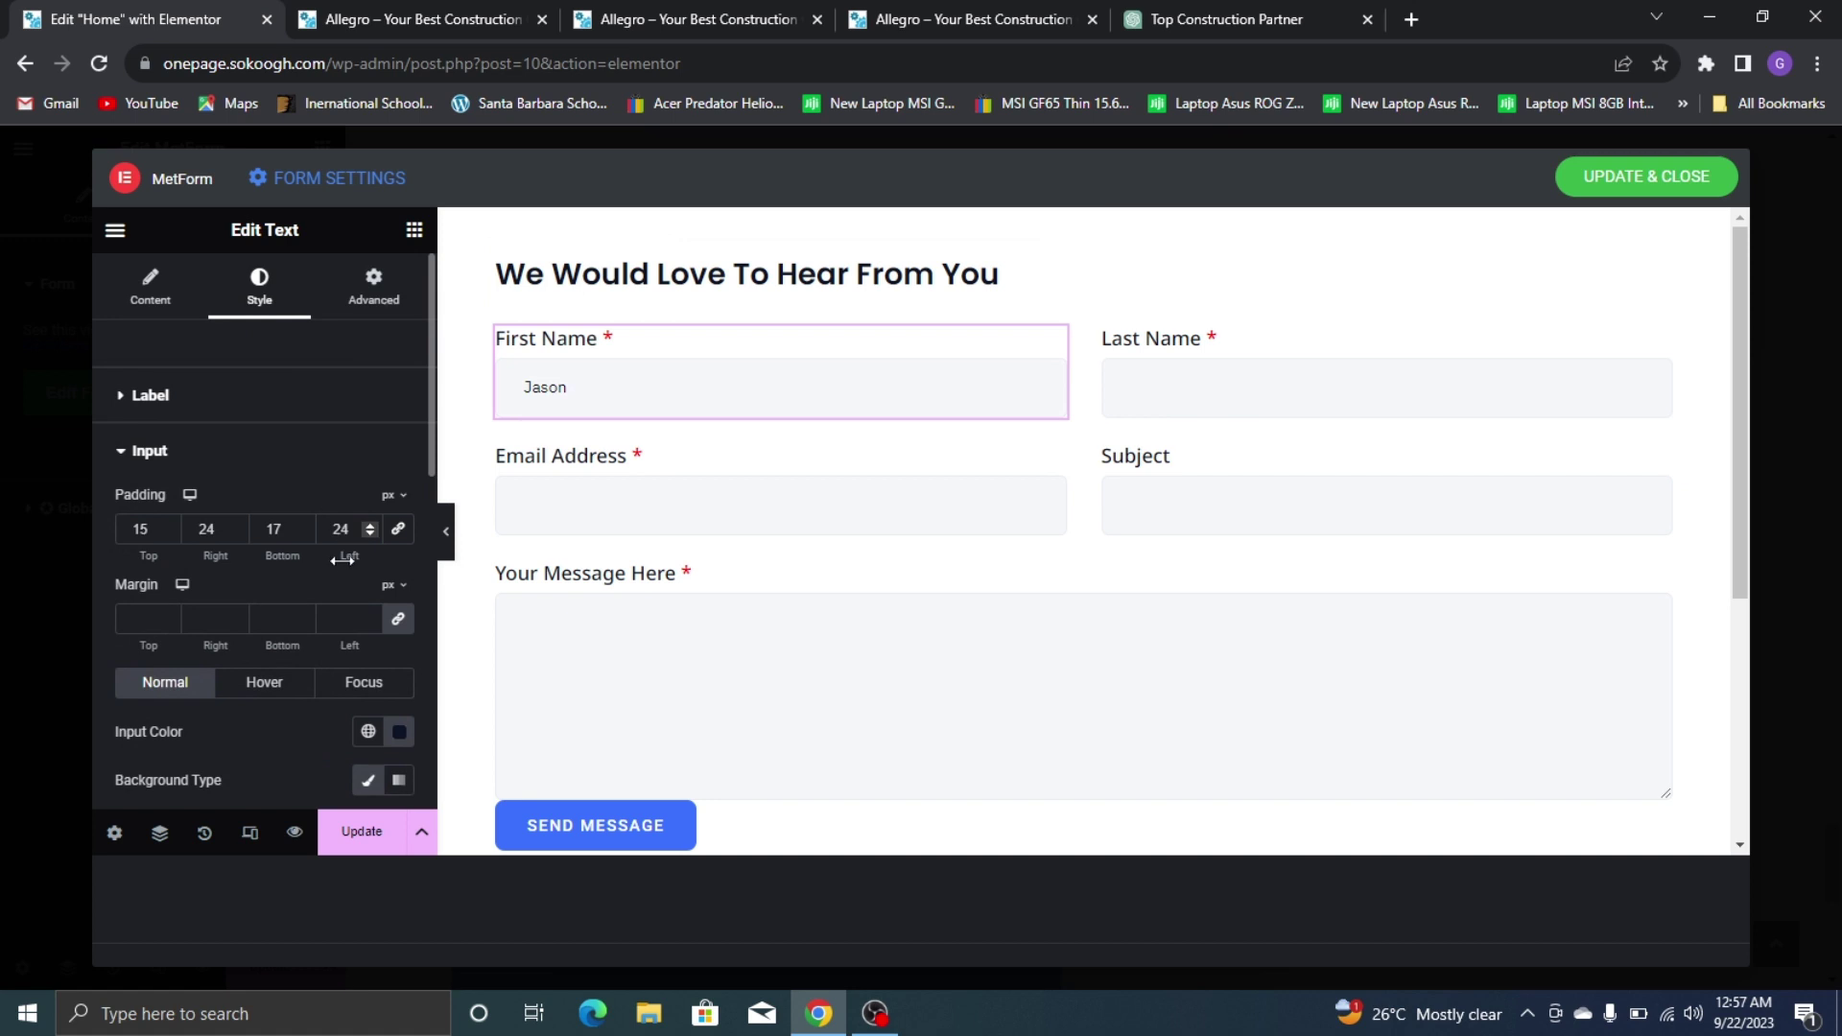
{"action": "scroll", "coordinate": [326, 649], "scroll_direction": "down", "scroll_amount": 2}
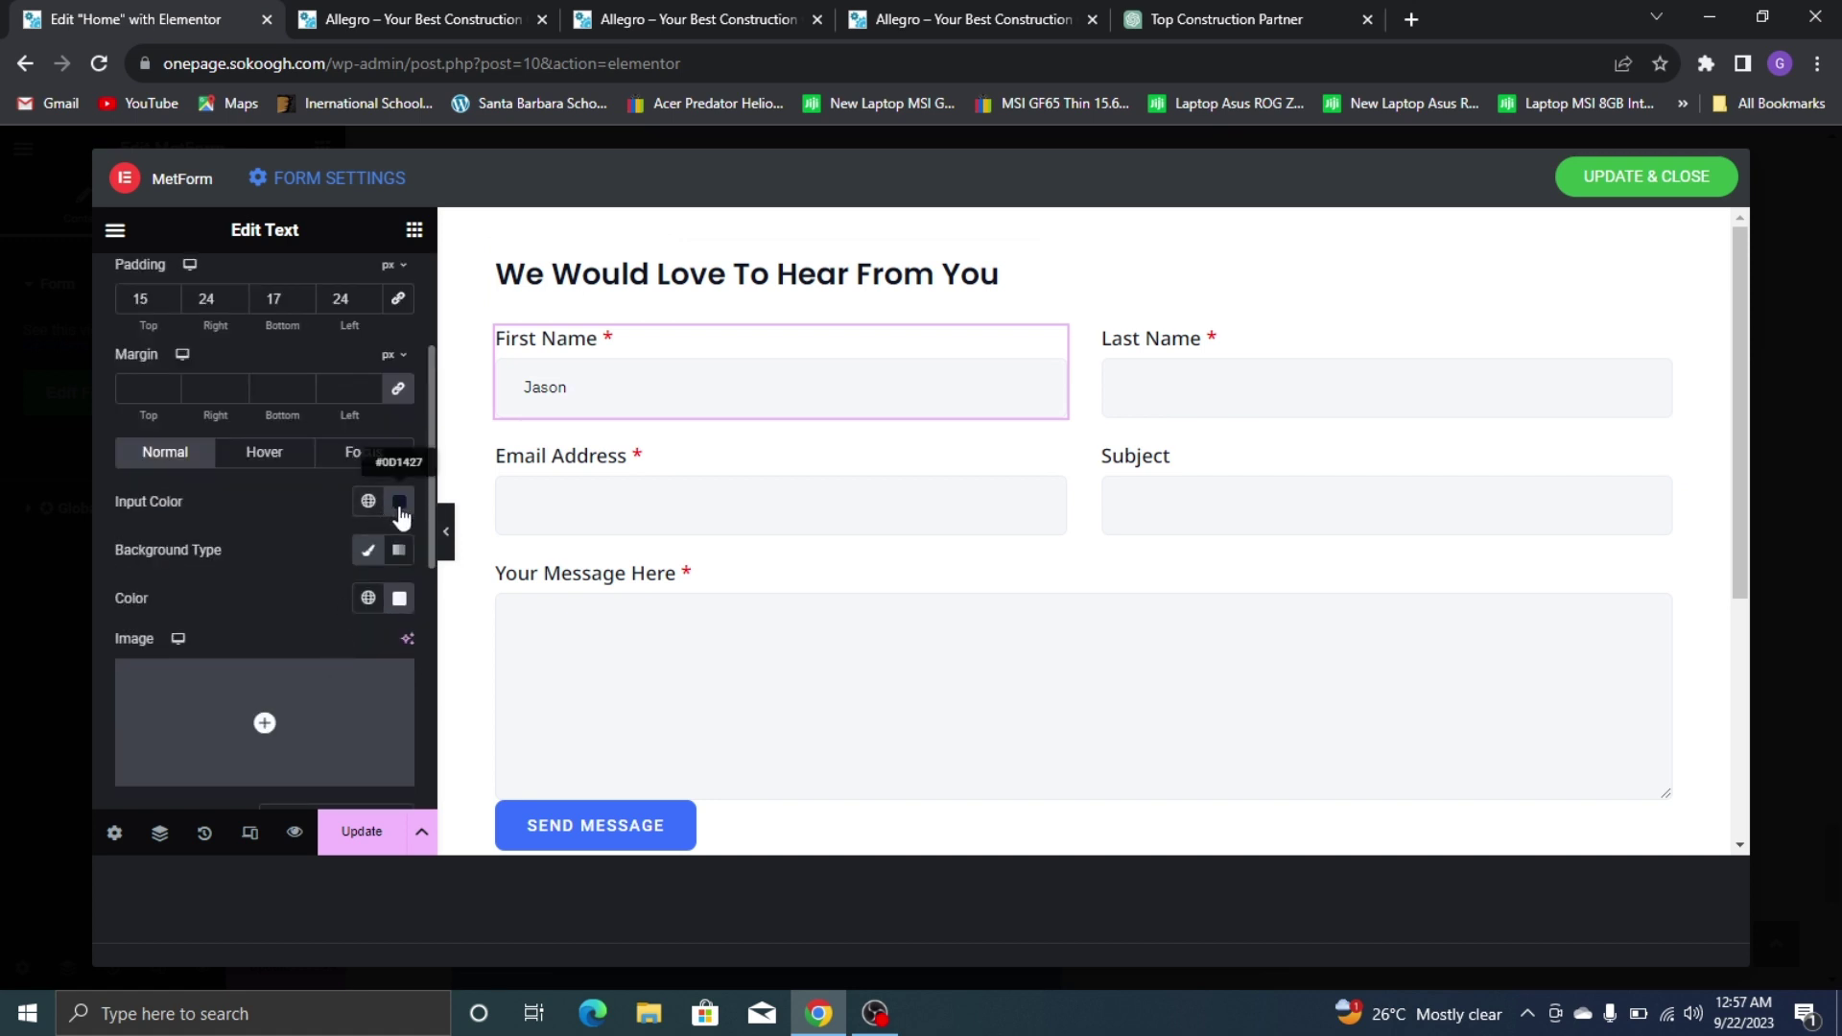
{"action": "scroll", "coordinate": [333, 394], "scroll_direction": "up", "scroll_amount": 2}
{"action": "scroll", "coordinate": [377, 544], "scroll_direction": "down", "scroll_amount": 4}
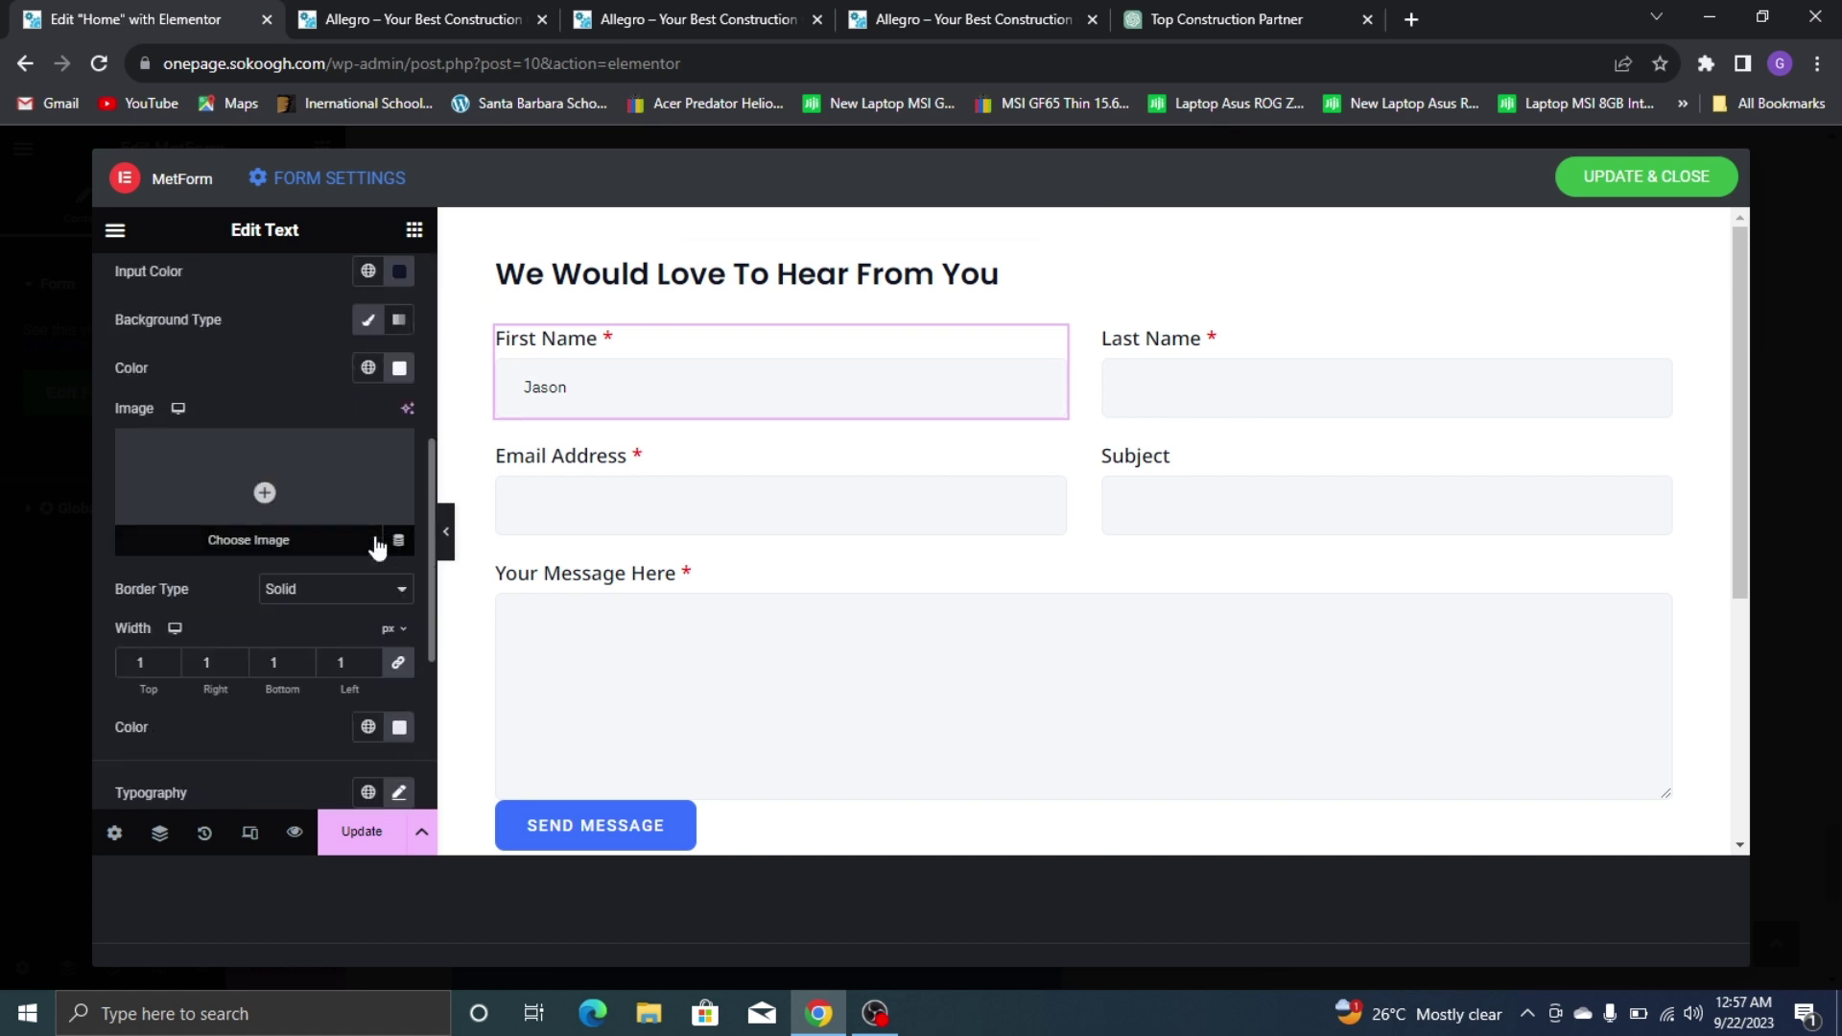
{"action": "scroll", "coordinate": [370, 518], "scroll_direction": "down", "scroll_amount": 1}
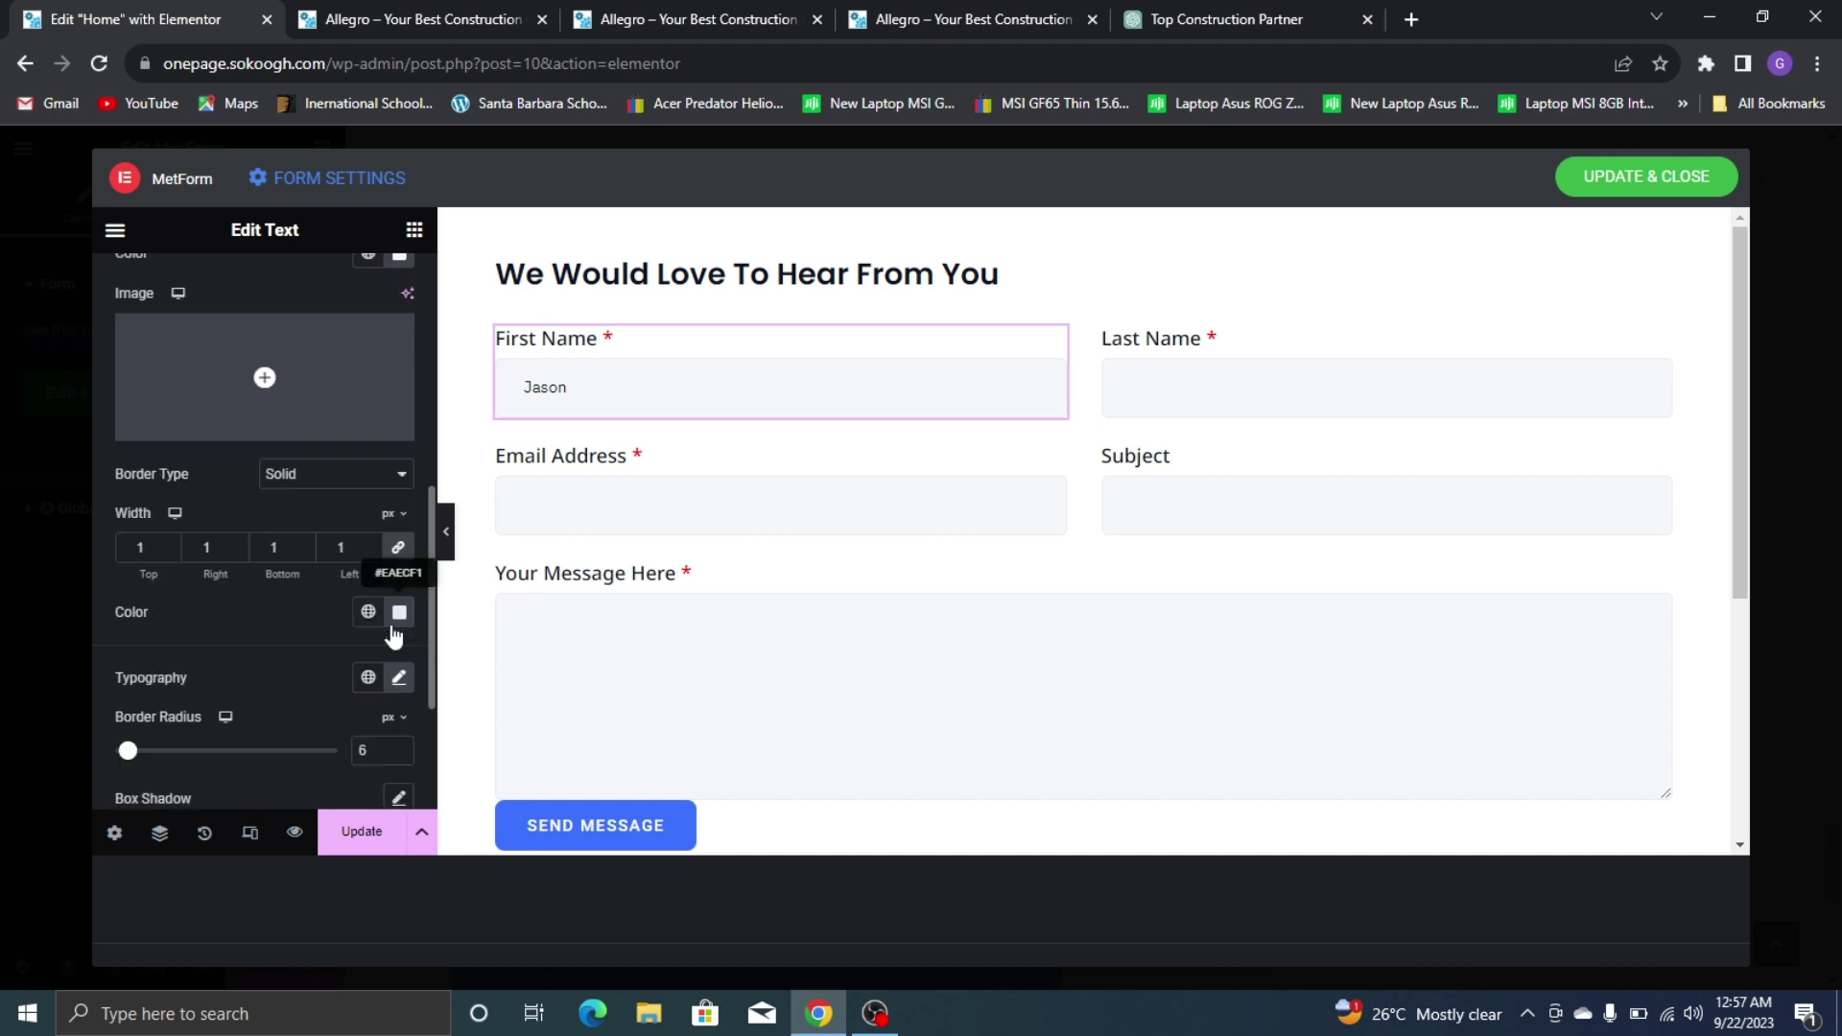
Set the input typography to Montserrat, weight 500 (Medium), size 17
{"action": "left_click", "coordinate": [396, 683]}
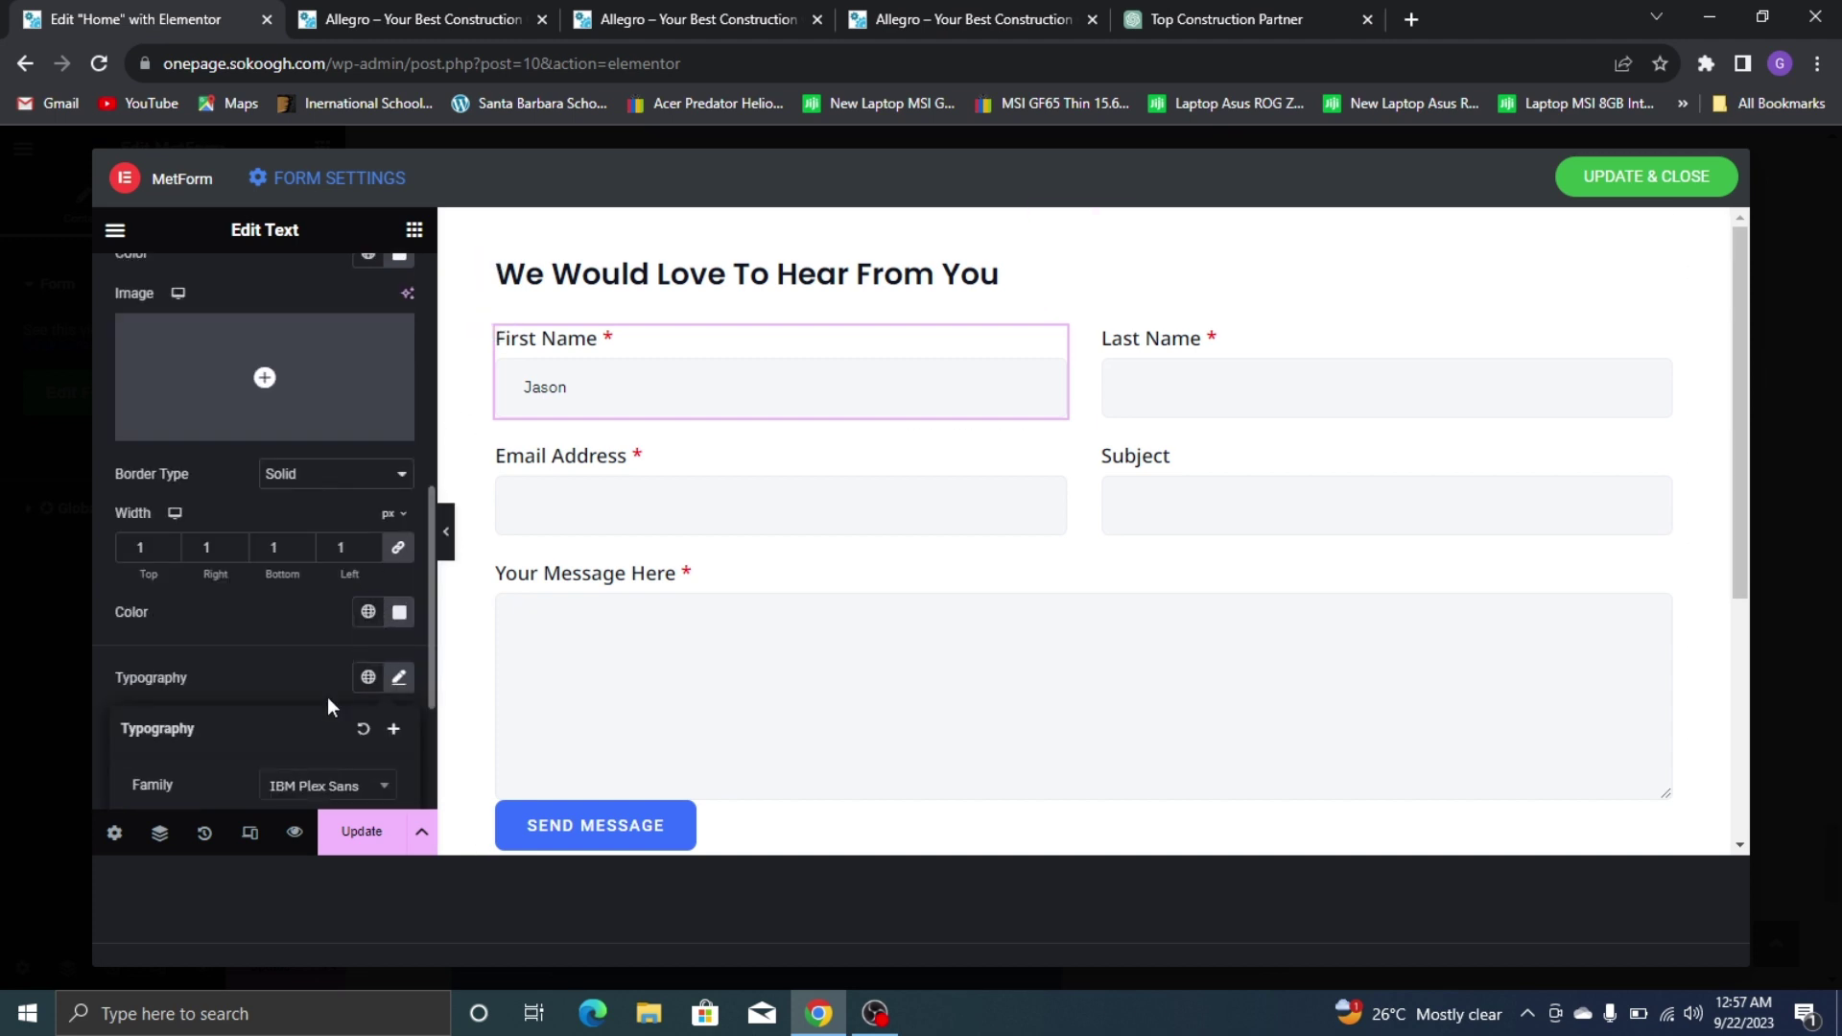
{"action": "scroll", "coordinate": [326, 696], "scroll_direction": "down", "scroll_amount": 2}
{"action": "left_click", "coordinate": [305, 563]}
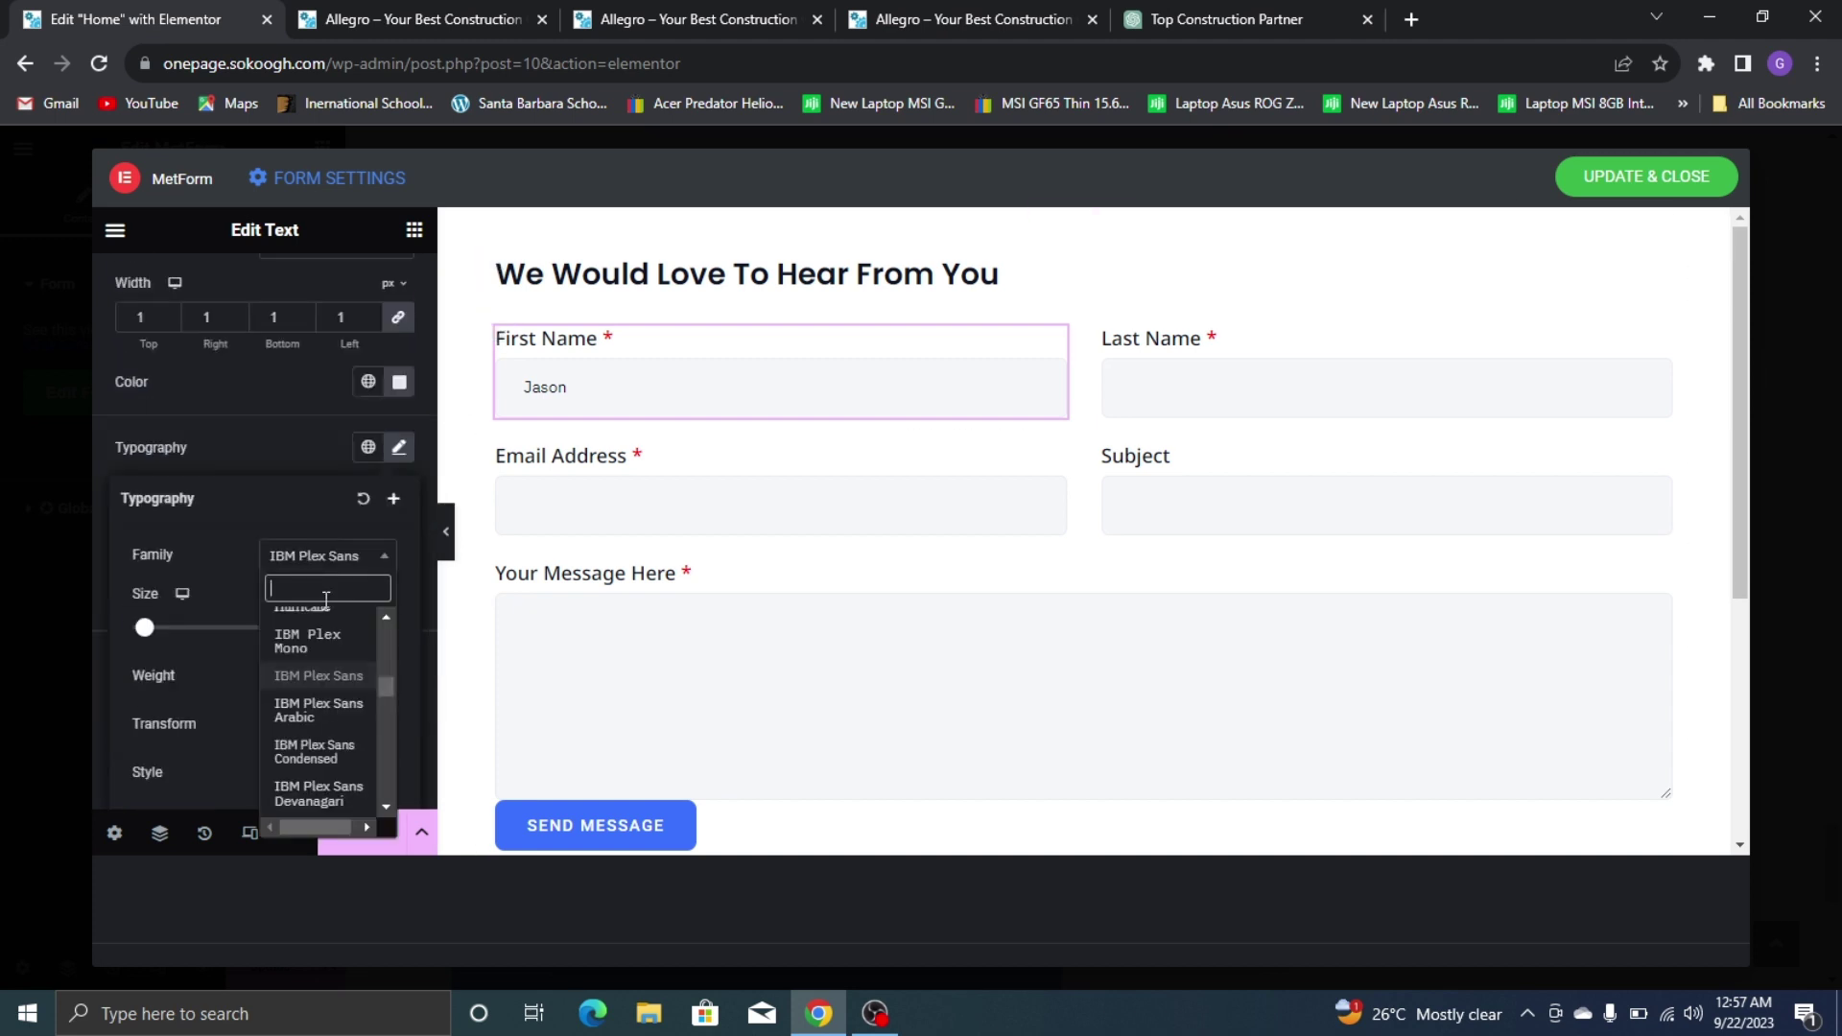
{"action": "type", "text": "montse"}
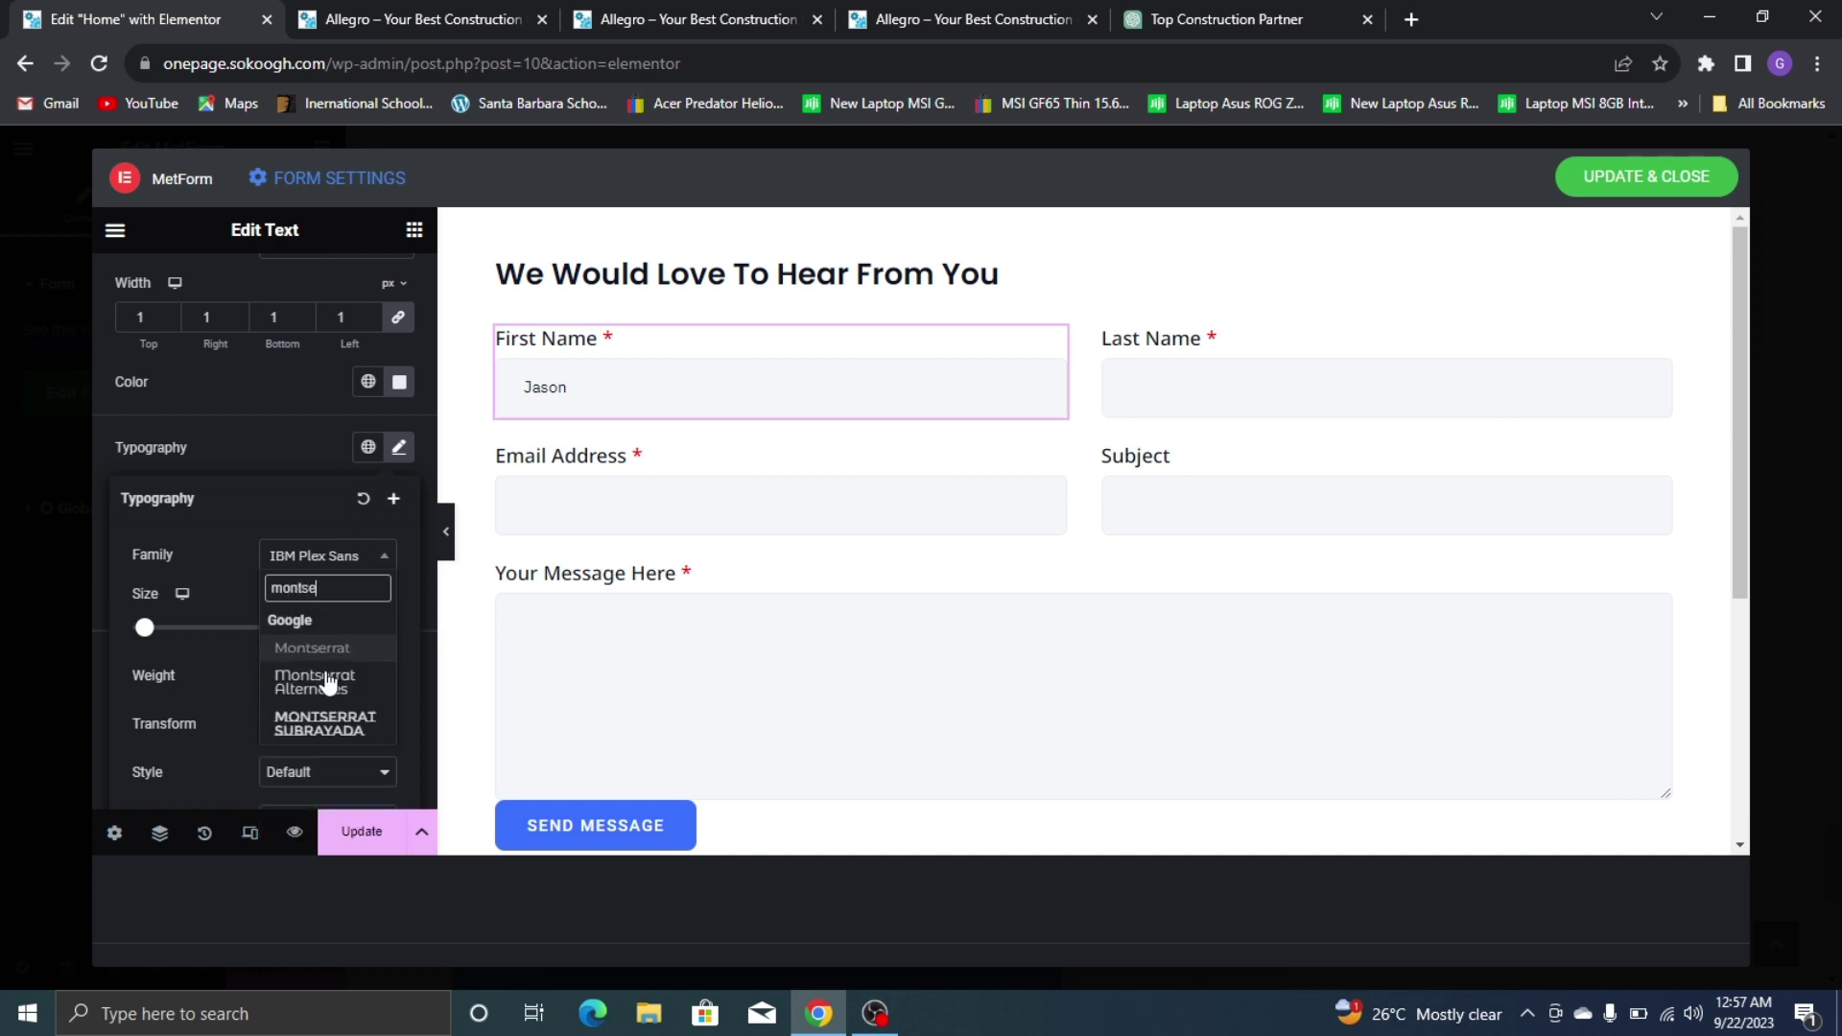
{"action": "left_click", "coordinate": [317, 648]}
{"action": "left_click", "coordinate": [354, 671]}
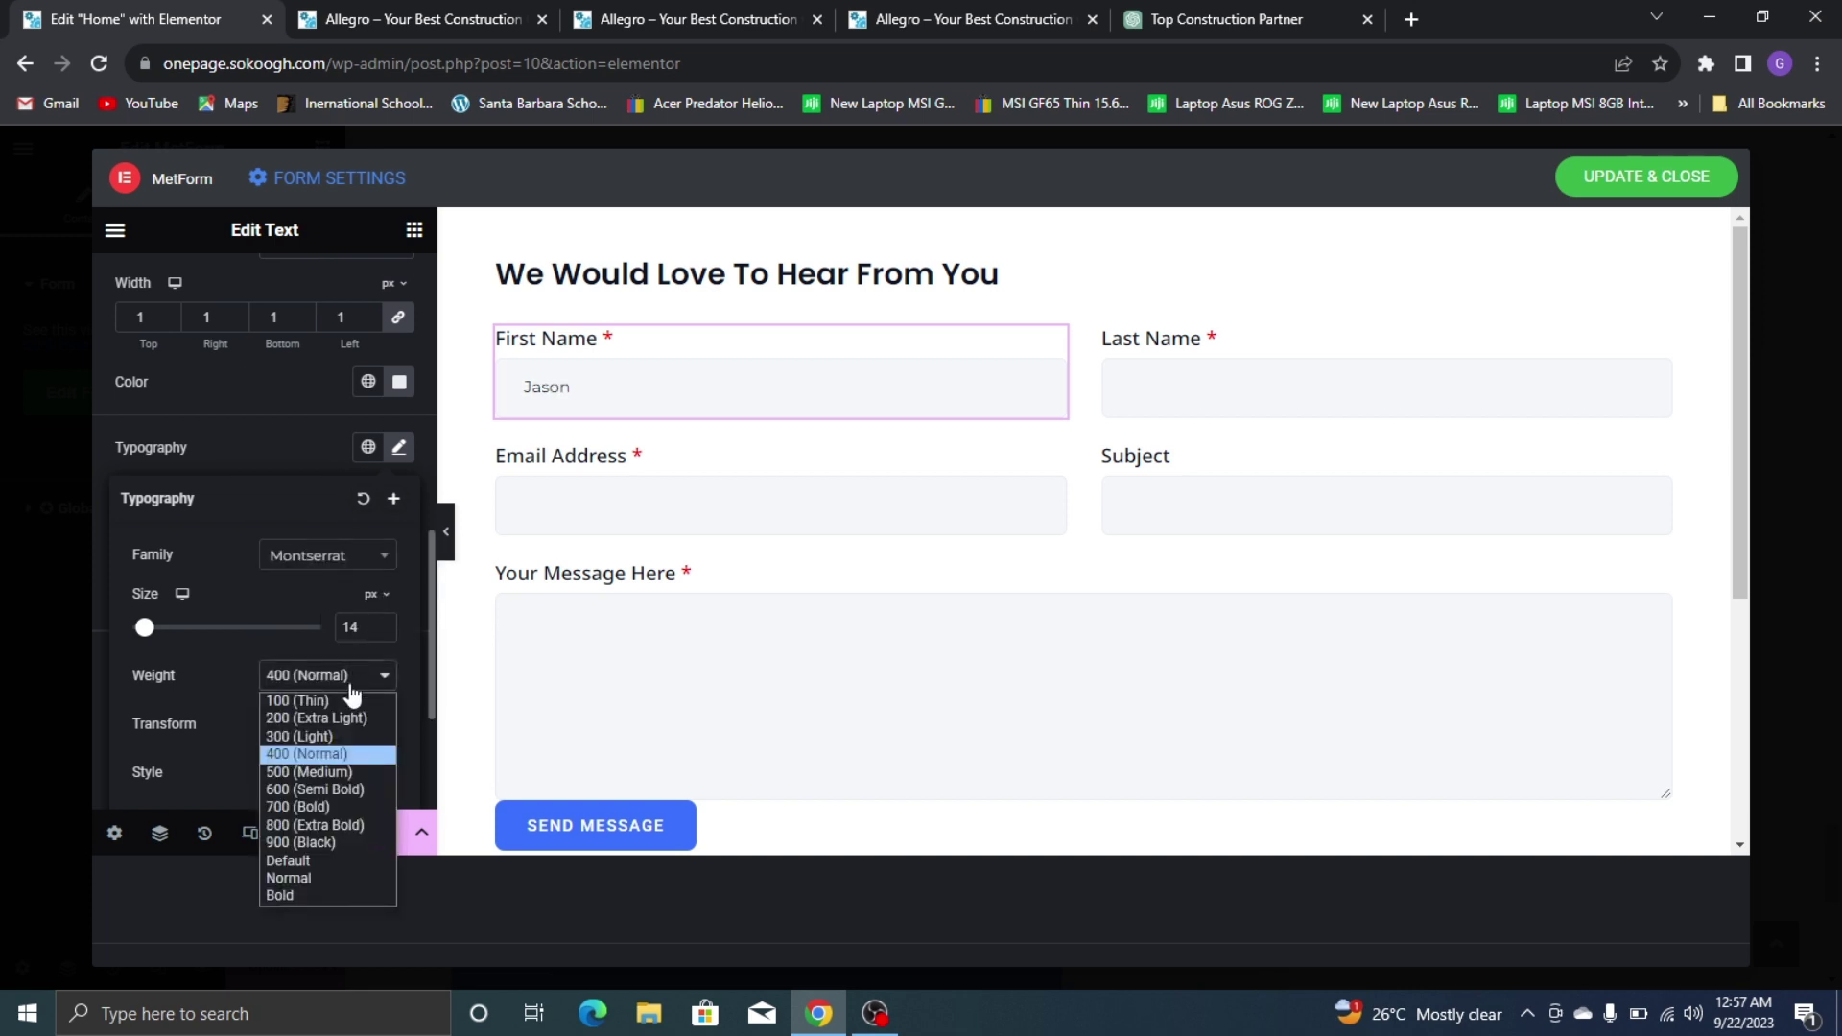
{"action": "left_click", "coordinate": [299, 773]}
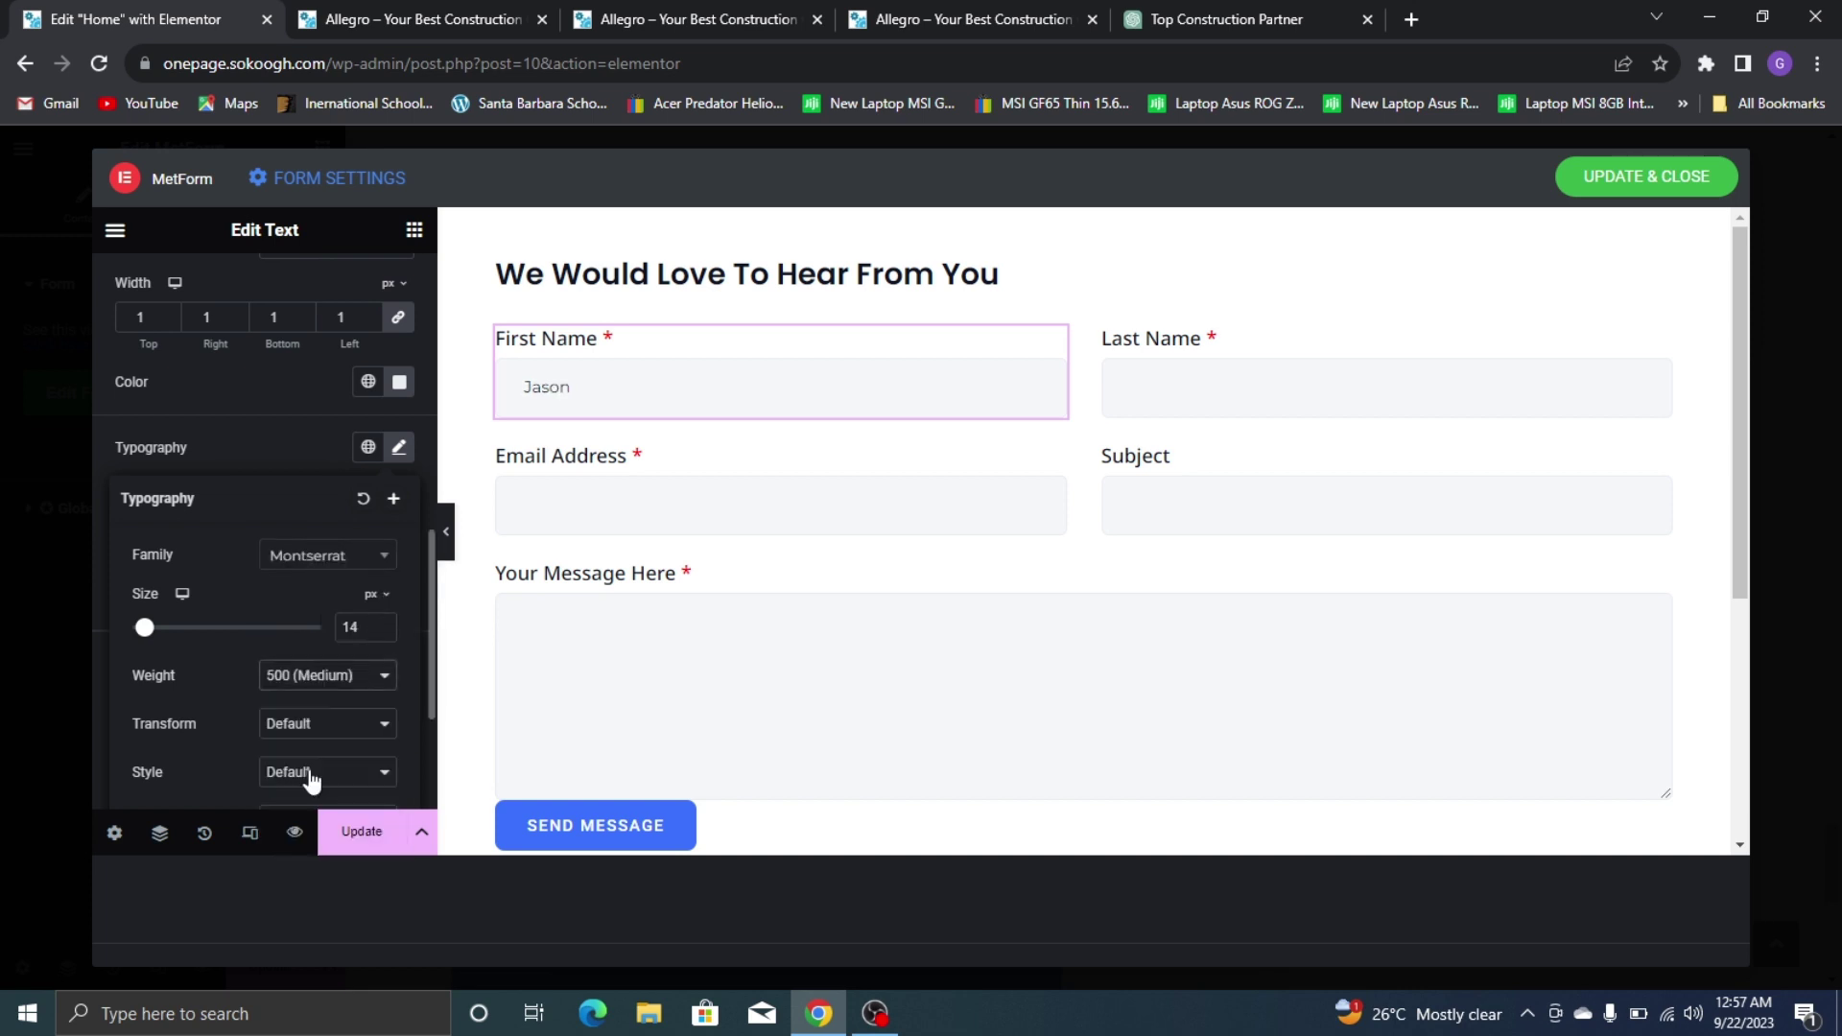
{"action": "left_click", "coordinate": [386, 619]}
{"action": "left_click", "coordinate": [386, 620]}
{"action": "left_click", "coordinate": [386, 619]}
{"action": "left_click", "coordinate": [319, 430]}
{"action": "left_click", "coordinate": [1211, 396]}
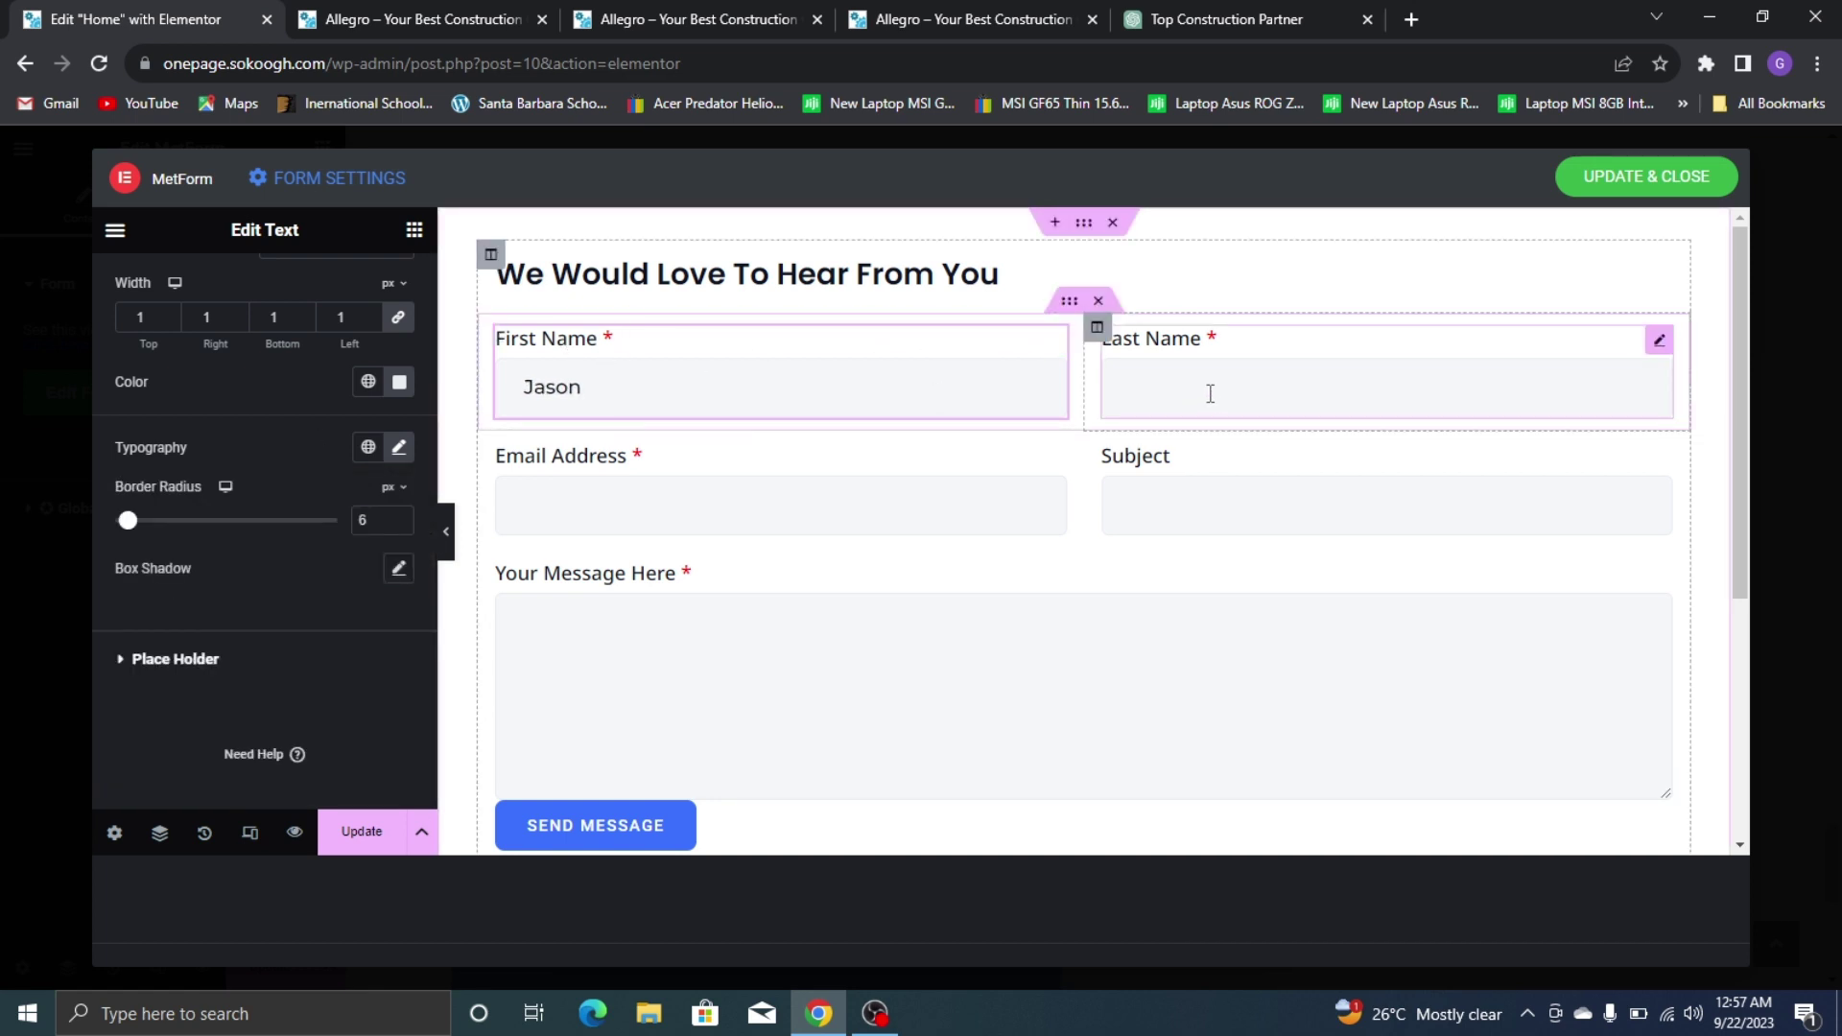
{"action": "left_click", "coordinate": [671, 387]}
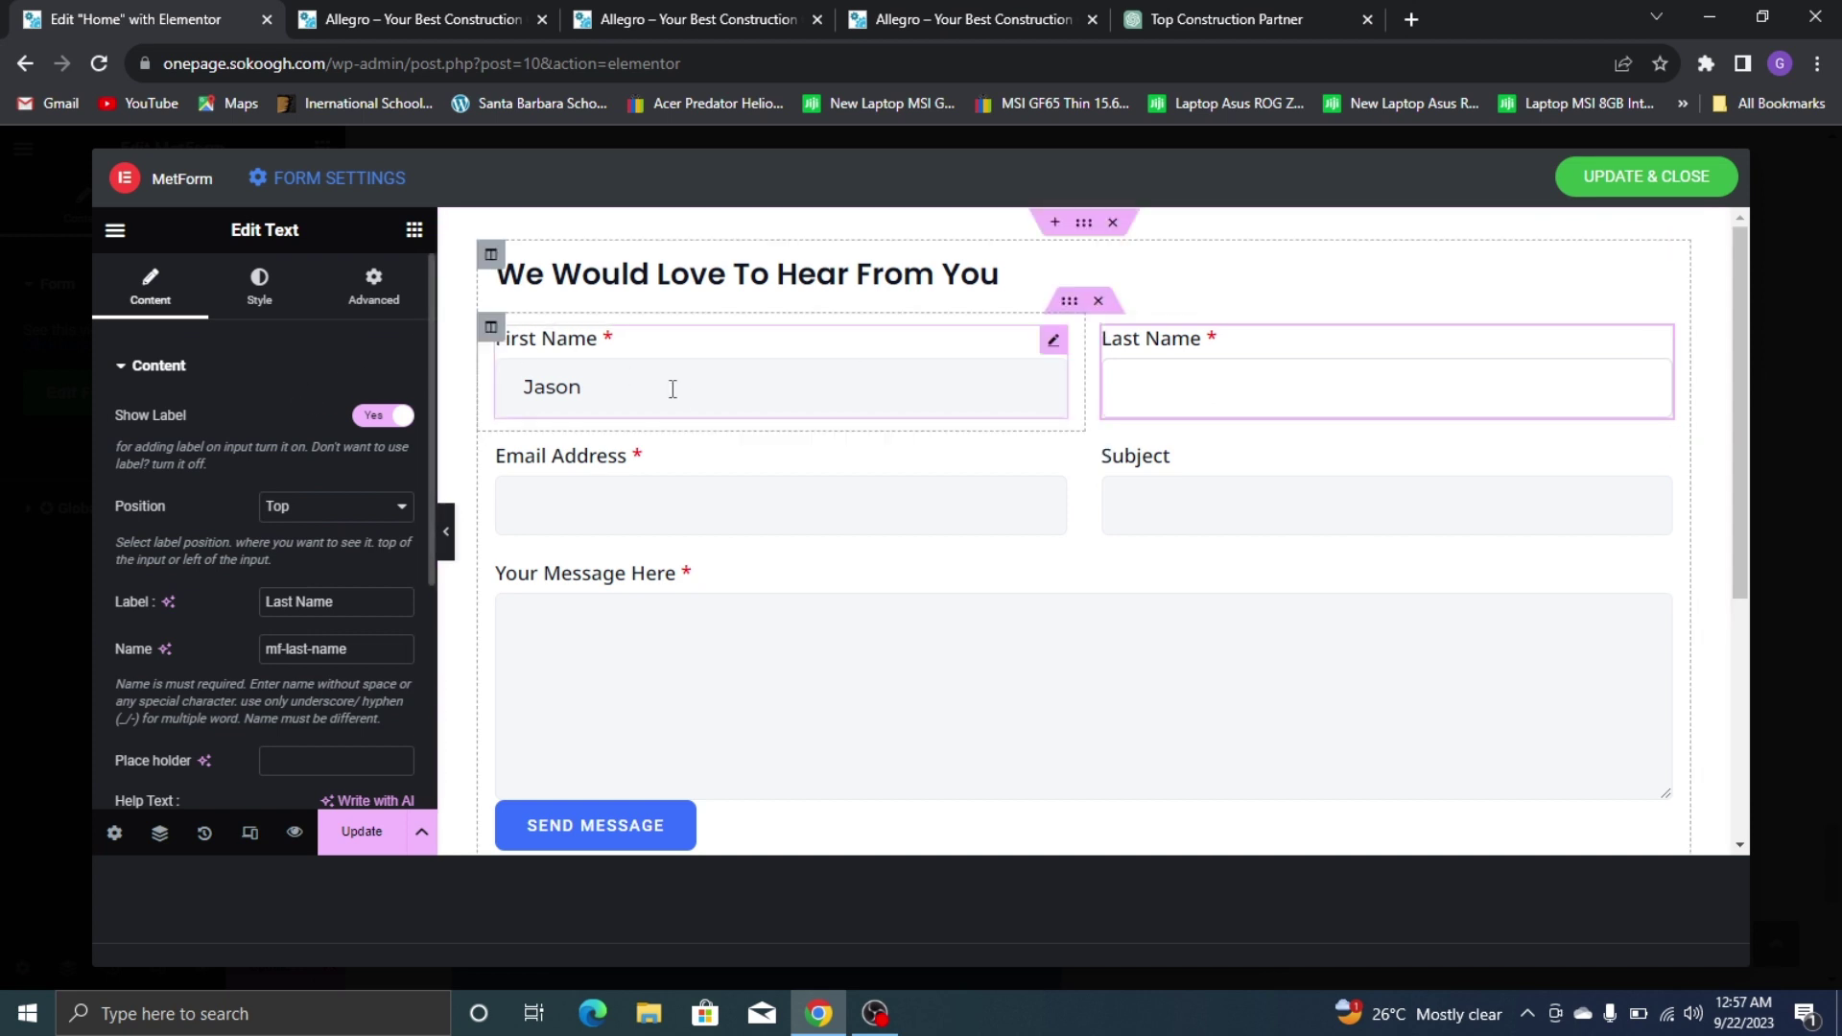
{"action": "right_click", "coordinate": [700, 401]}
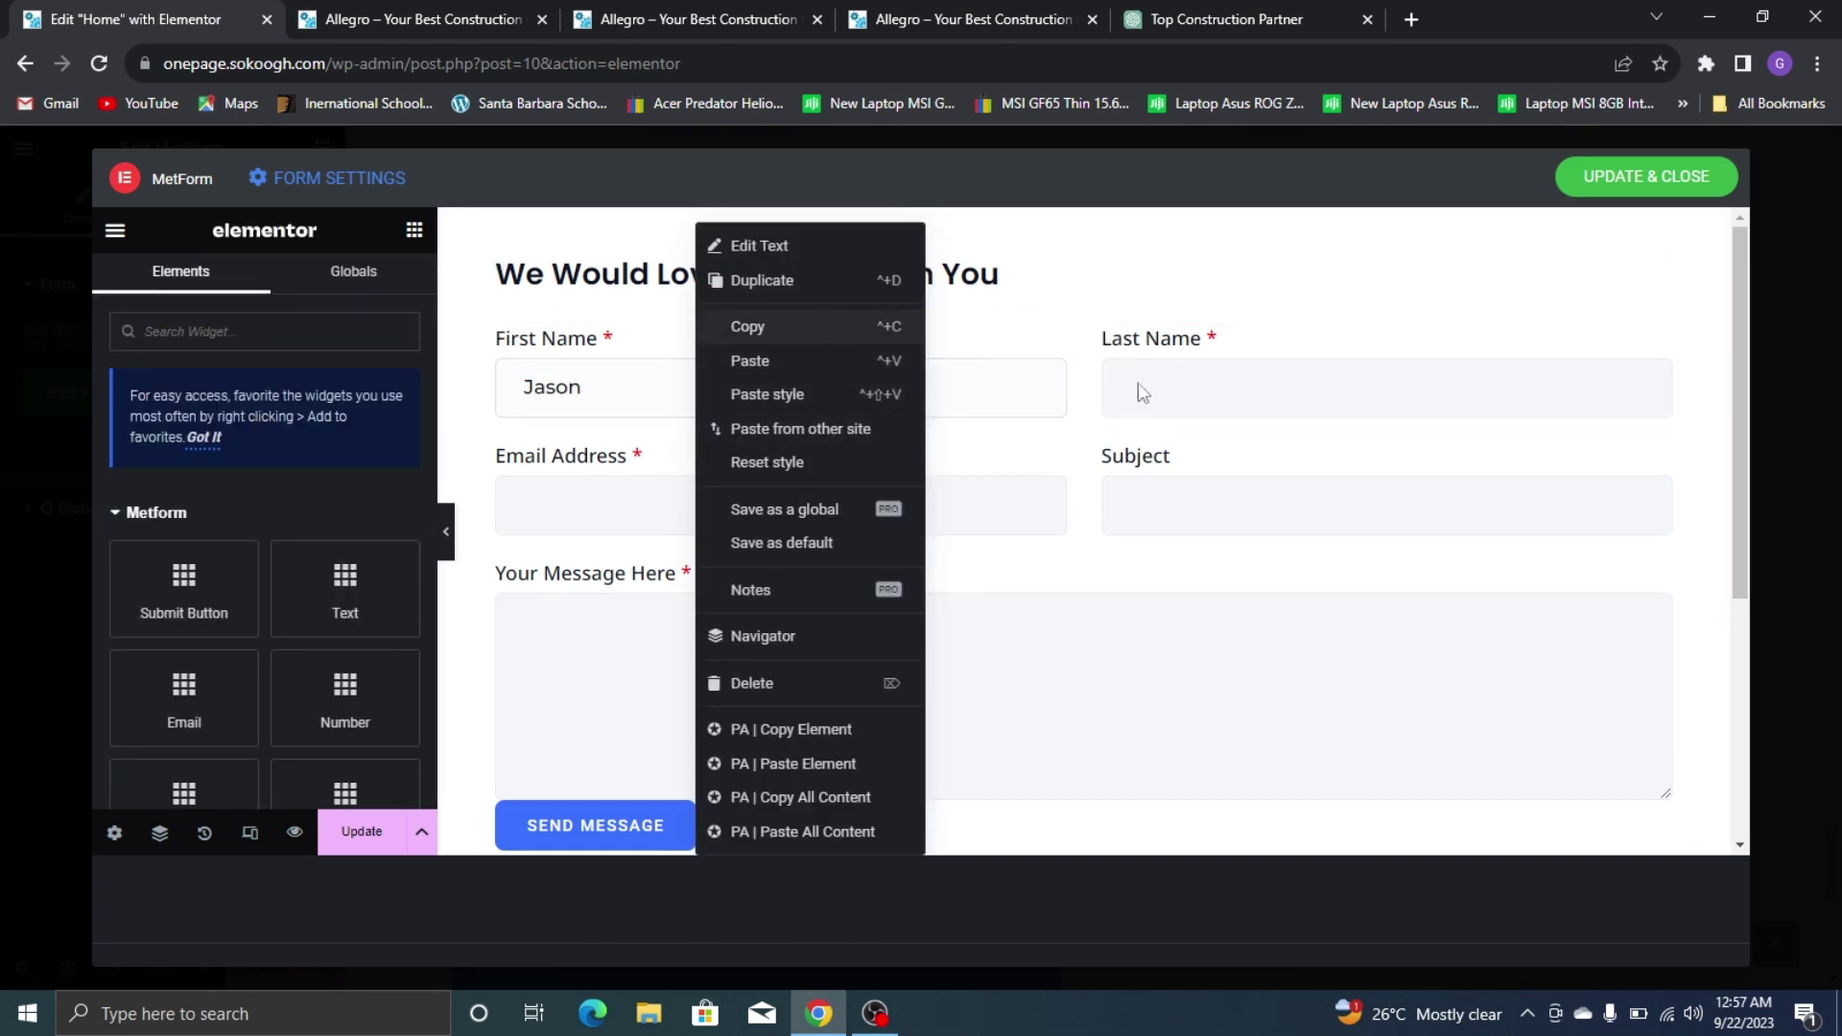
{"action": "right_click", "coordinate": [1263, 396]}
{"action": "left_click", "coordinate": [1296, 395]}
{"action": "left_click_drag", "start_coordinate": [1295, 394], "coordinate": [821, 473]}
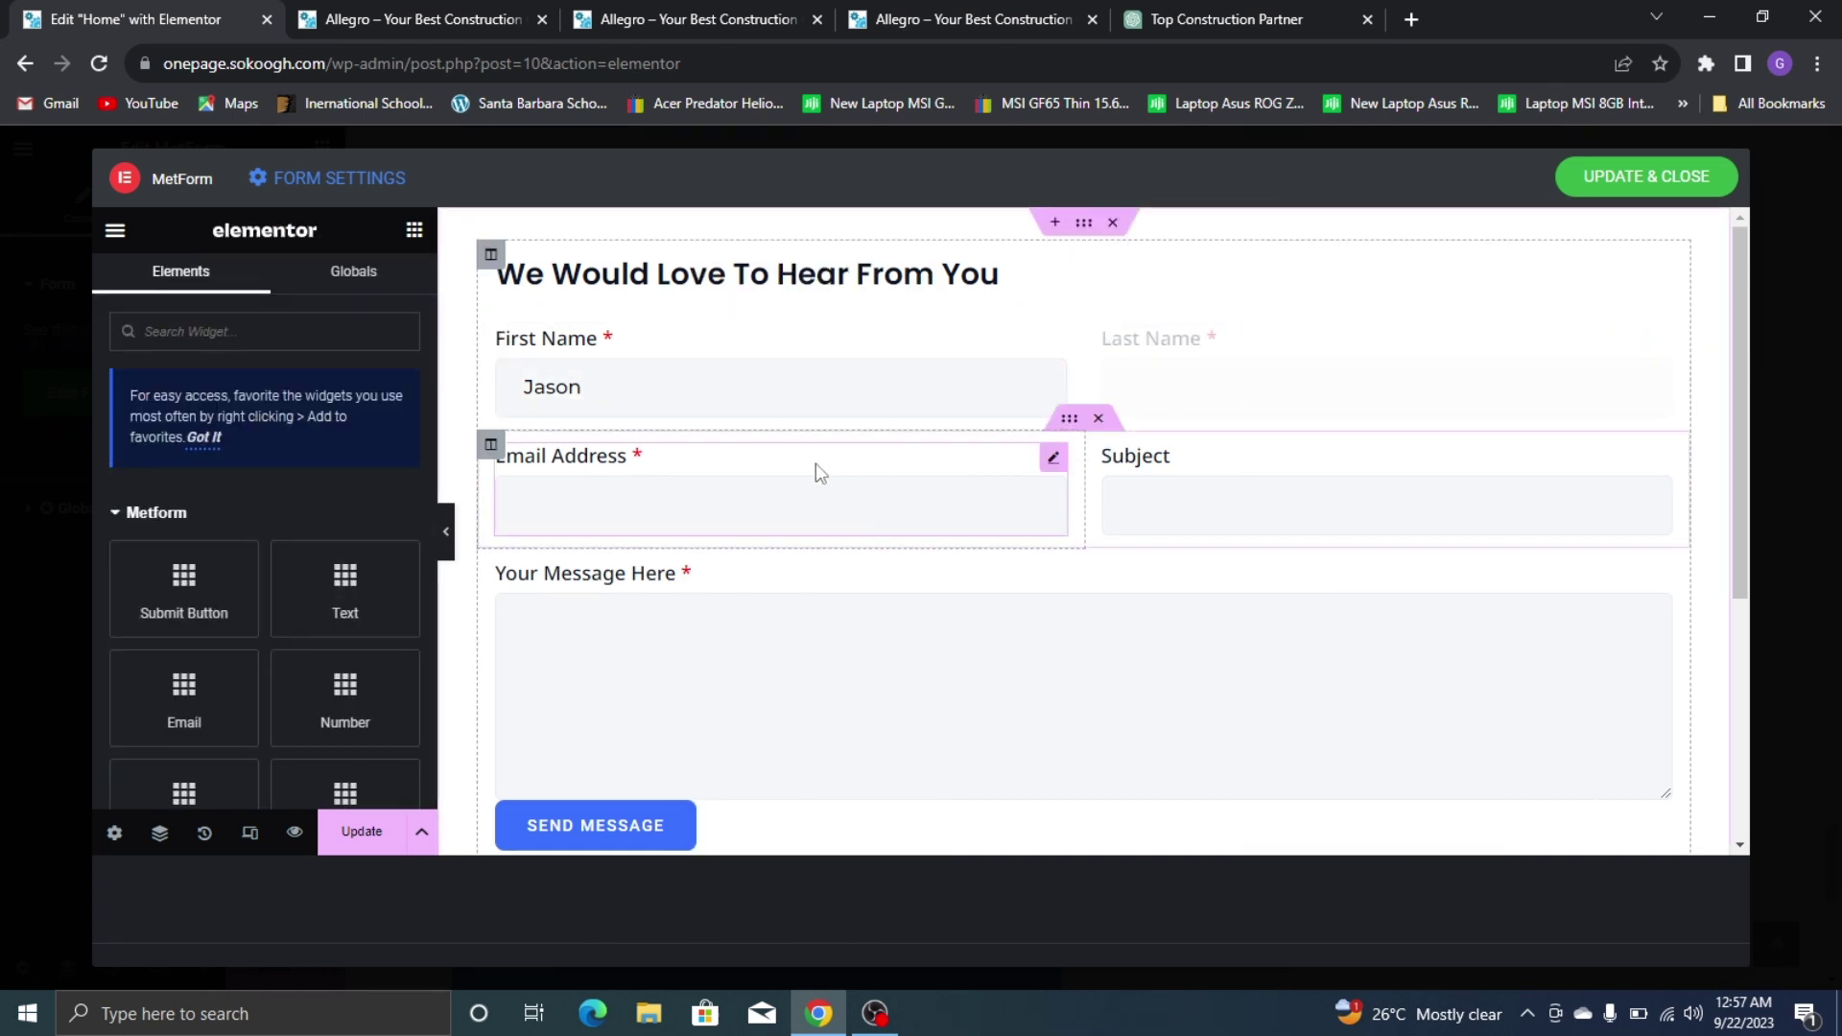
{"action": "right_click", "coordinate": [820, 473]}
{"action": "left_click", "coordinate": [1164, 473]}
{"action": "right_click", "coordinate": [1166, 481]}
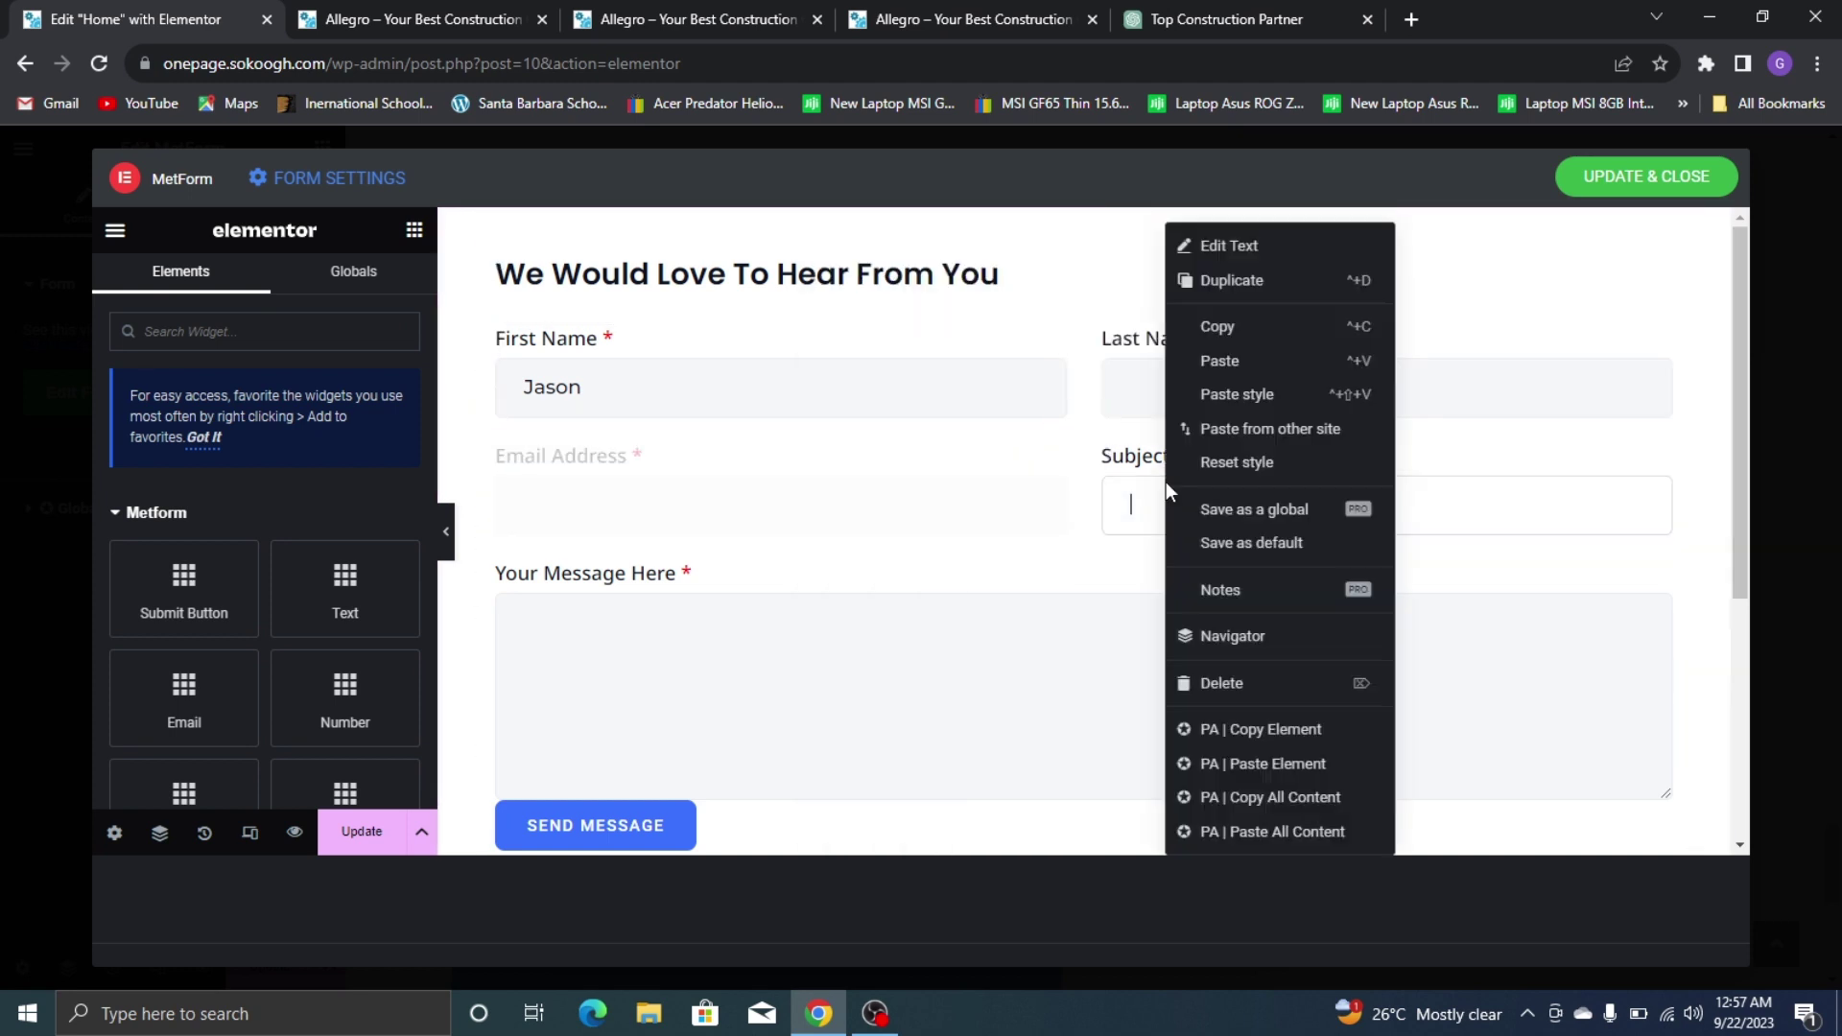
{"action": "left_click", "coordinate": [1299, 394]}
{"action": "right_click", "coordinate": [971, 605]}
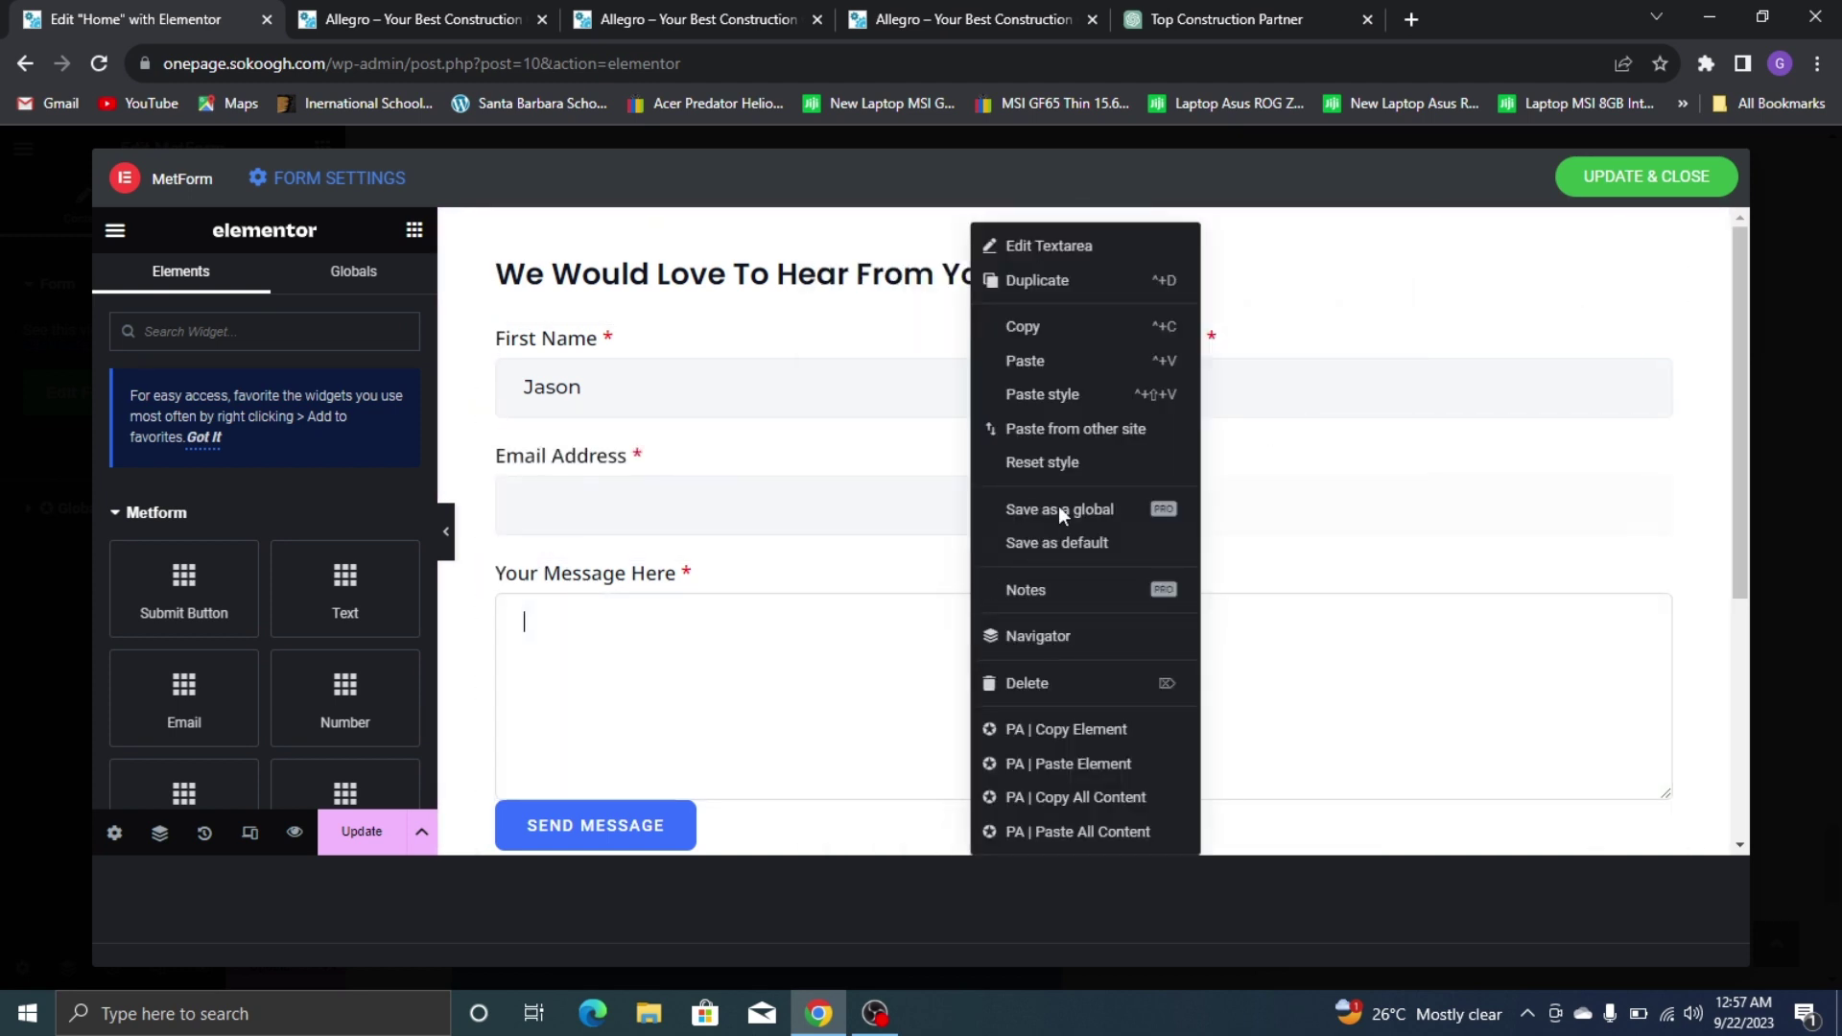
{"action": "left_click", "coordinate": [1079, 398]}
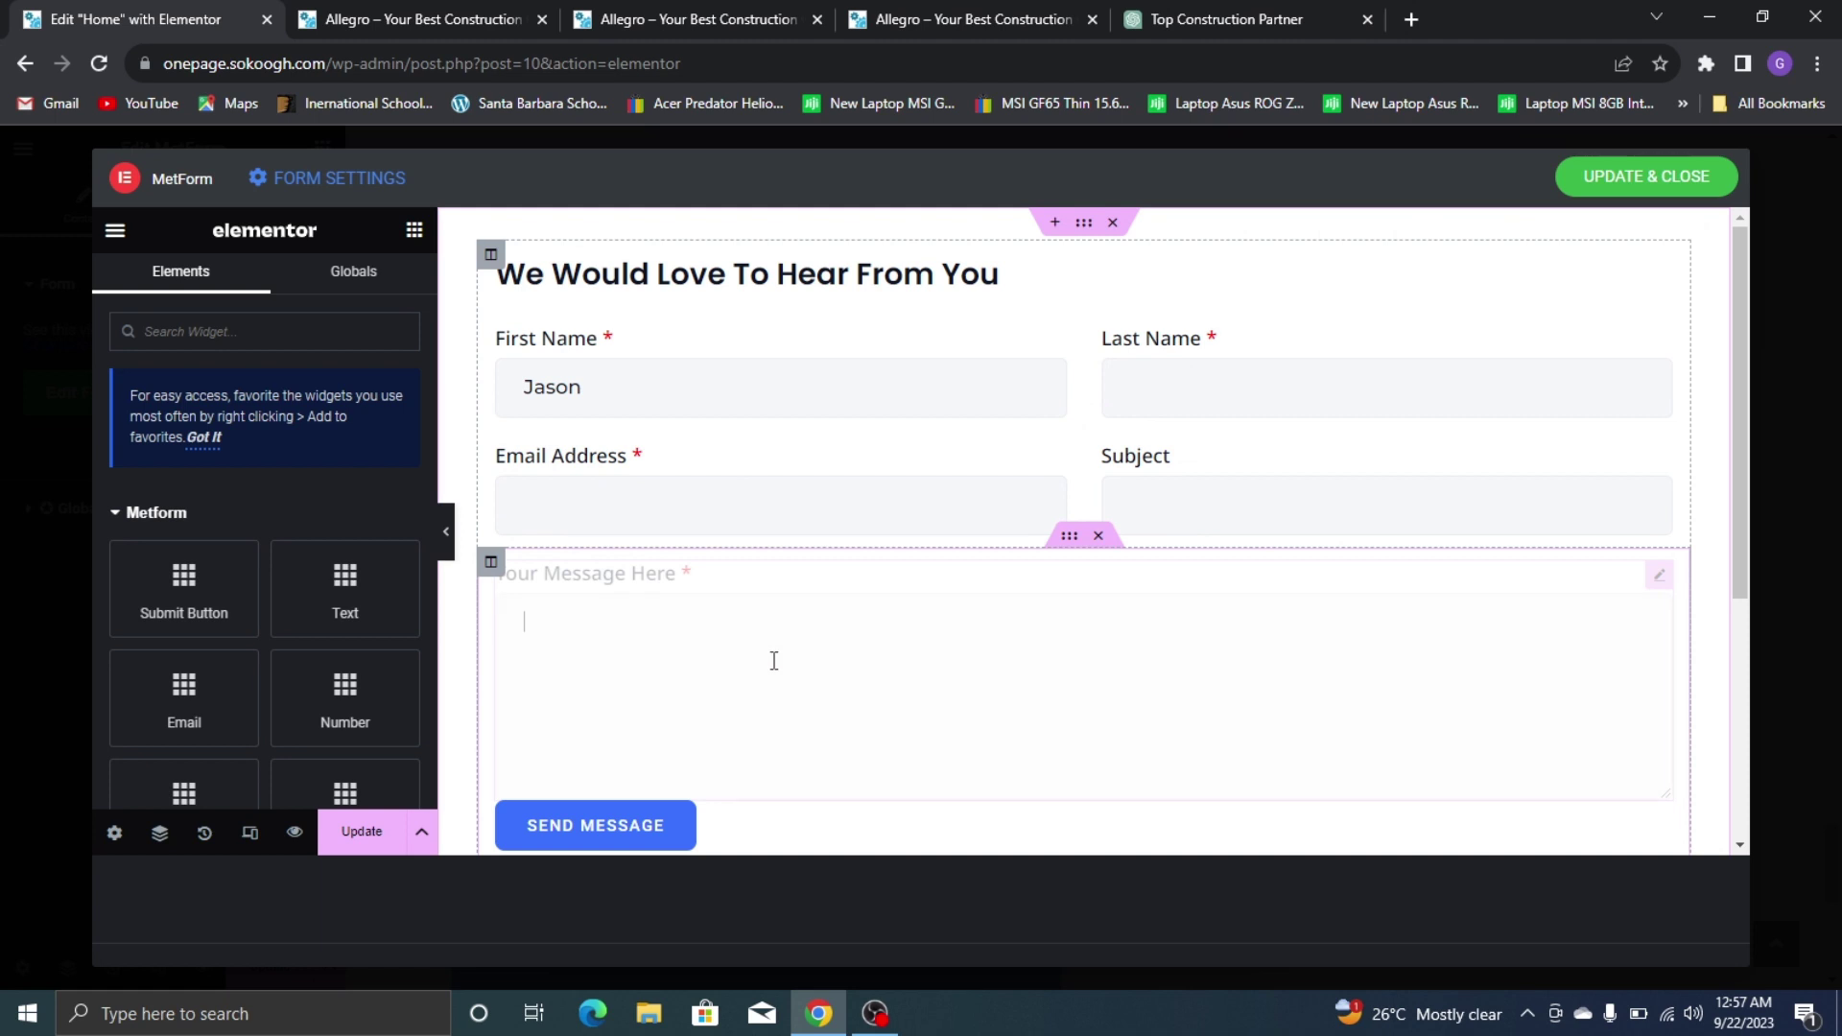
{"action": "type", "text": "sa"}
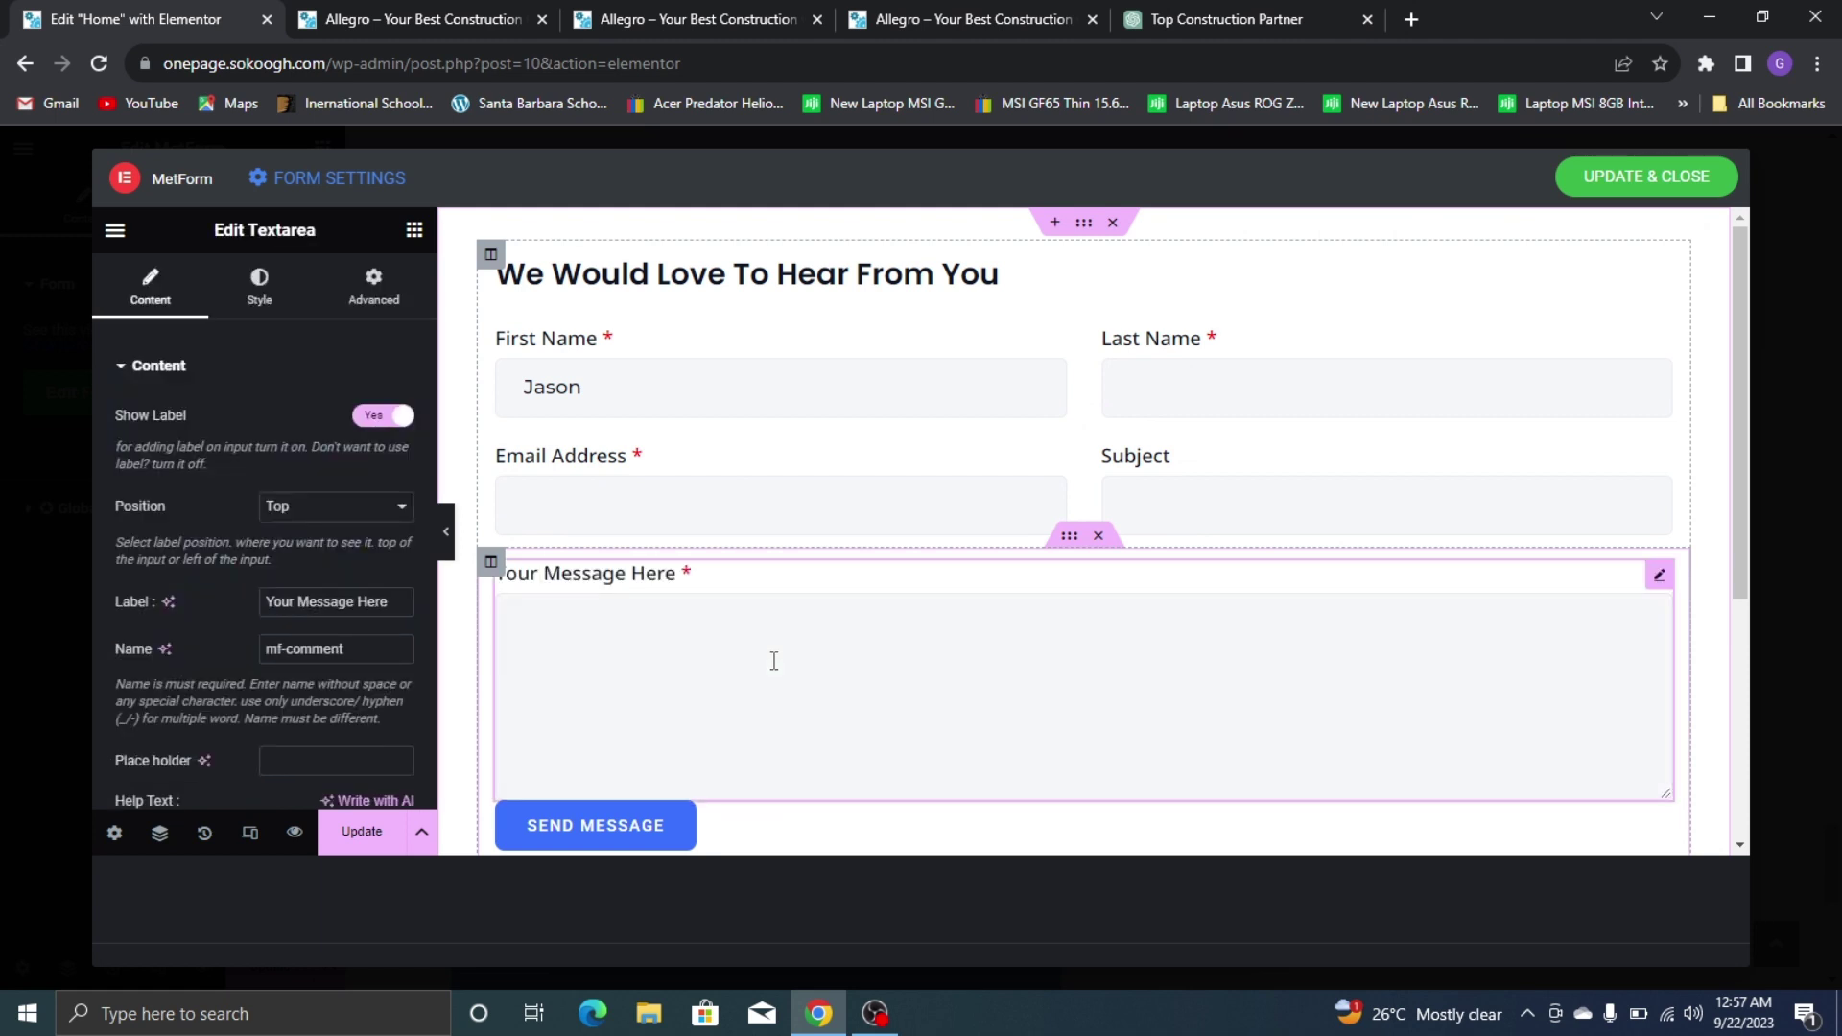
{"action": "type", "text": "asasa"}
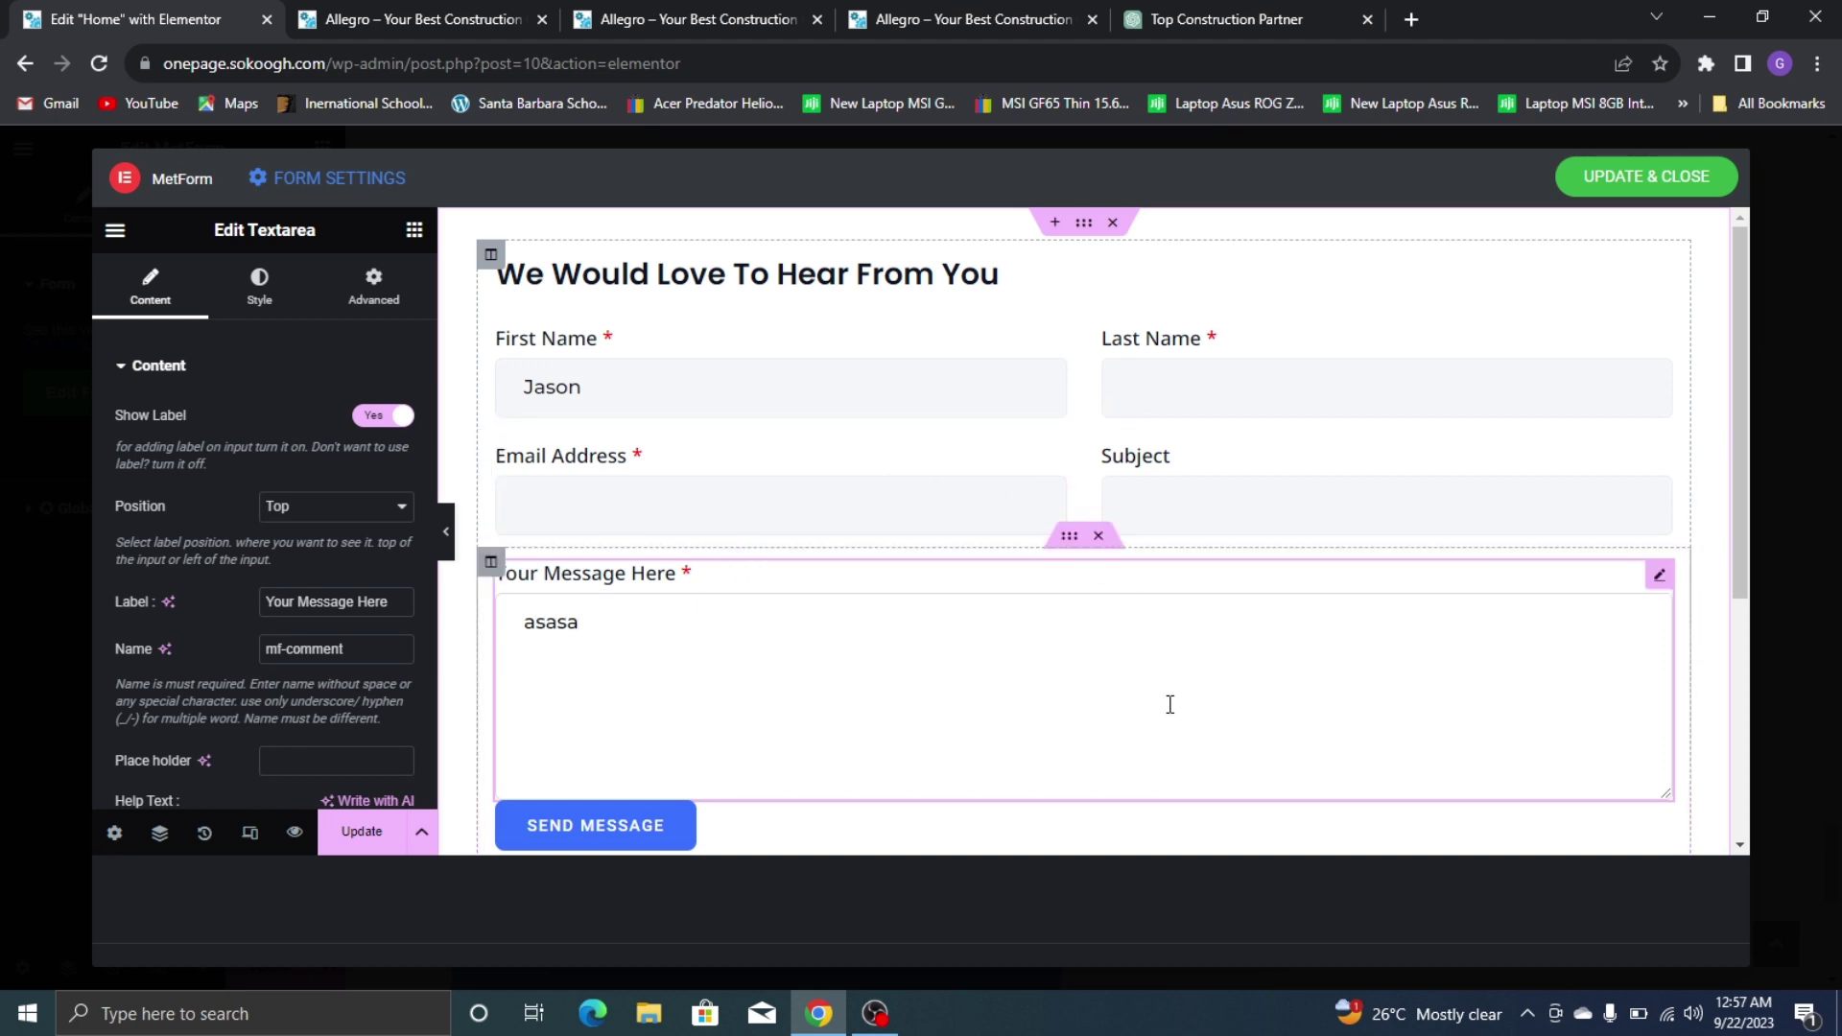
{"action": "left_click", "coordinate": [935, 18]}
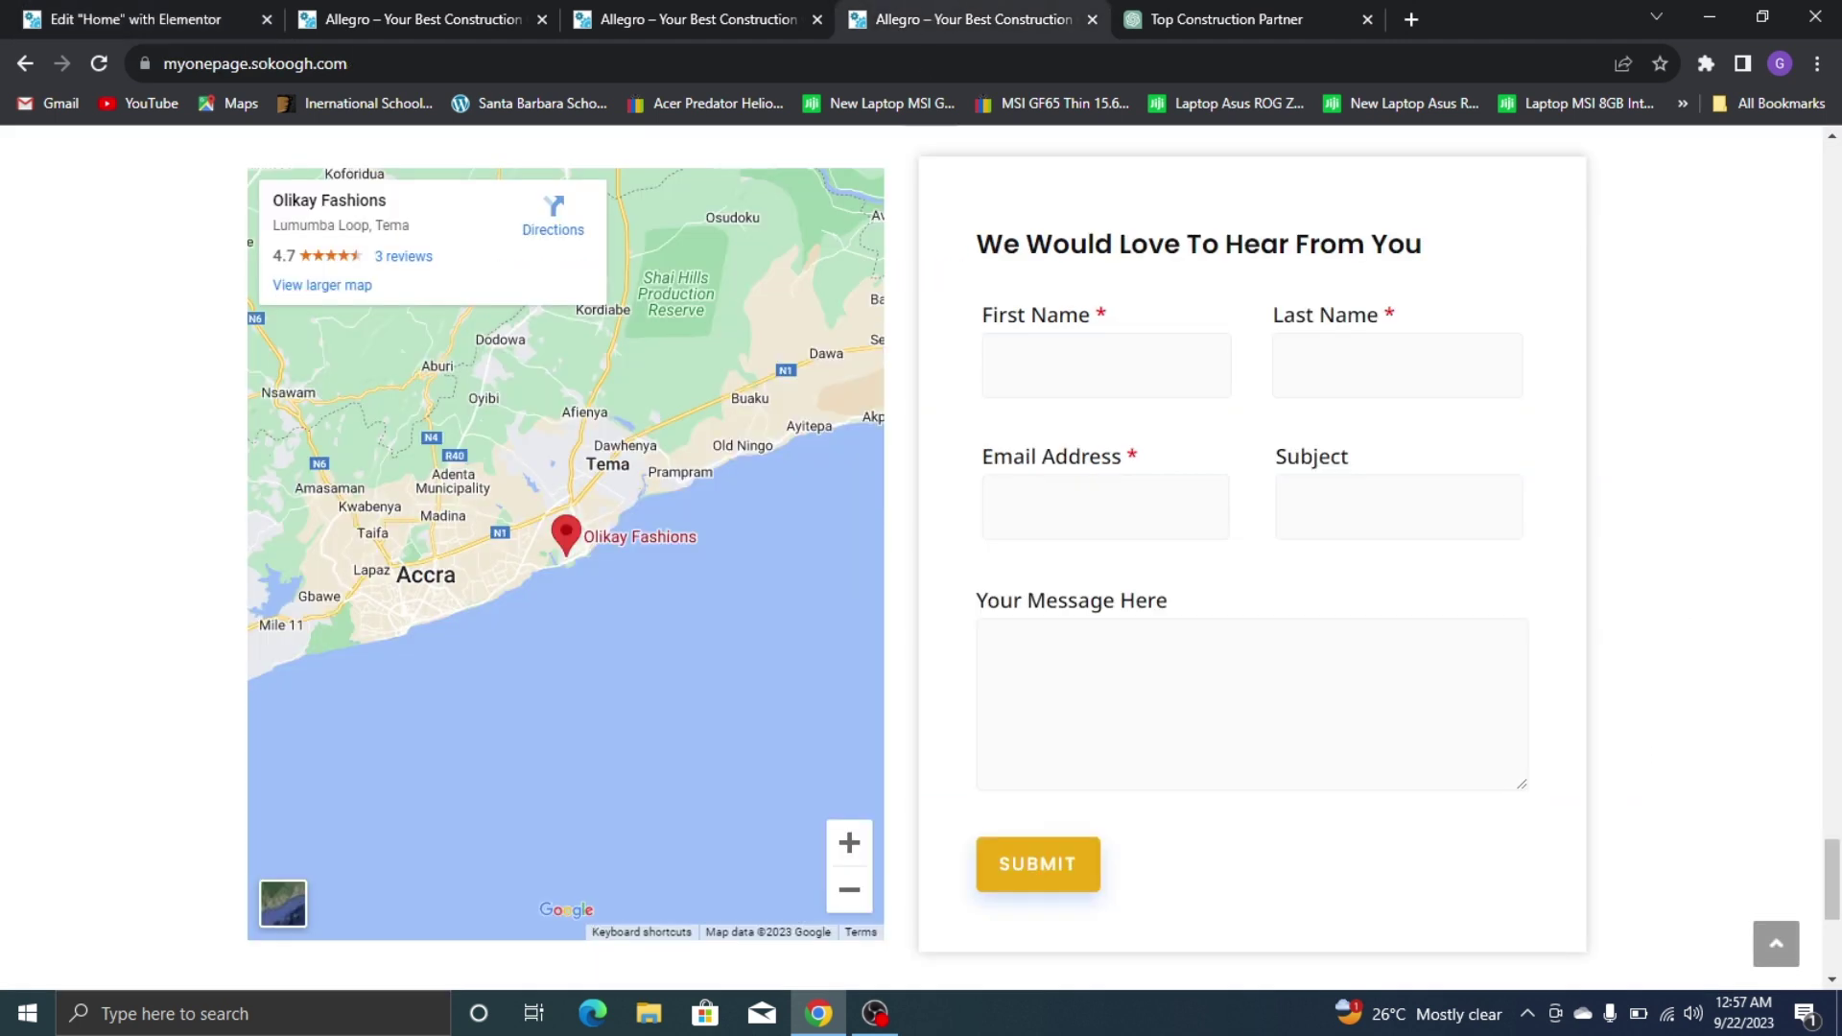
{"action": "left_click", "coordinate": [134, 19]}
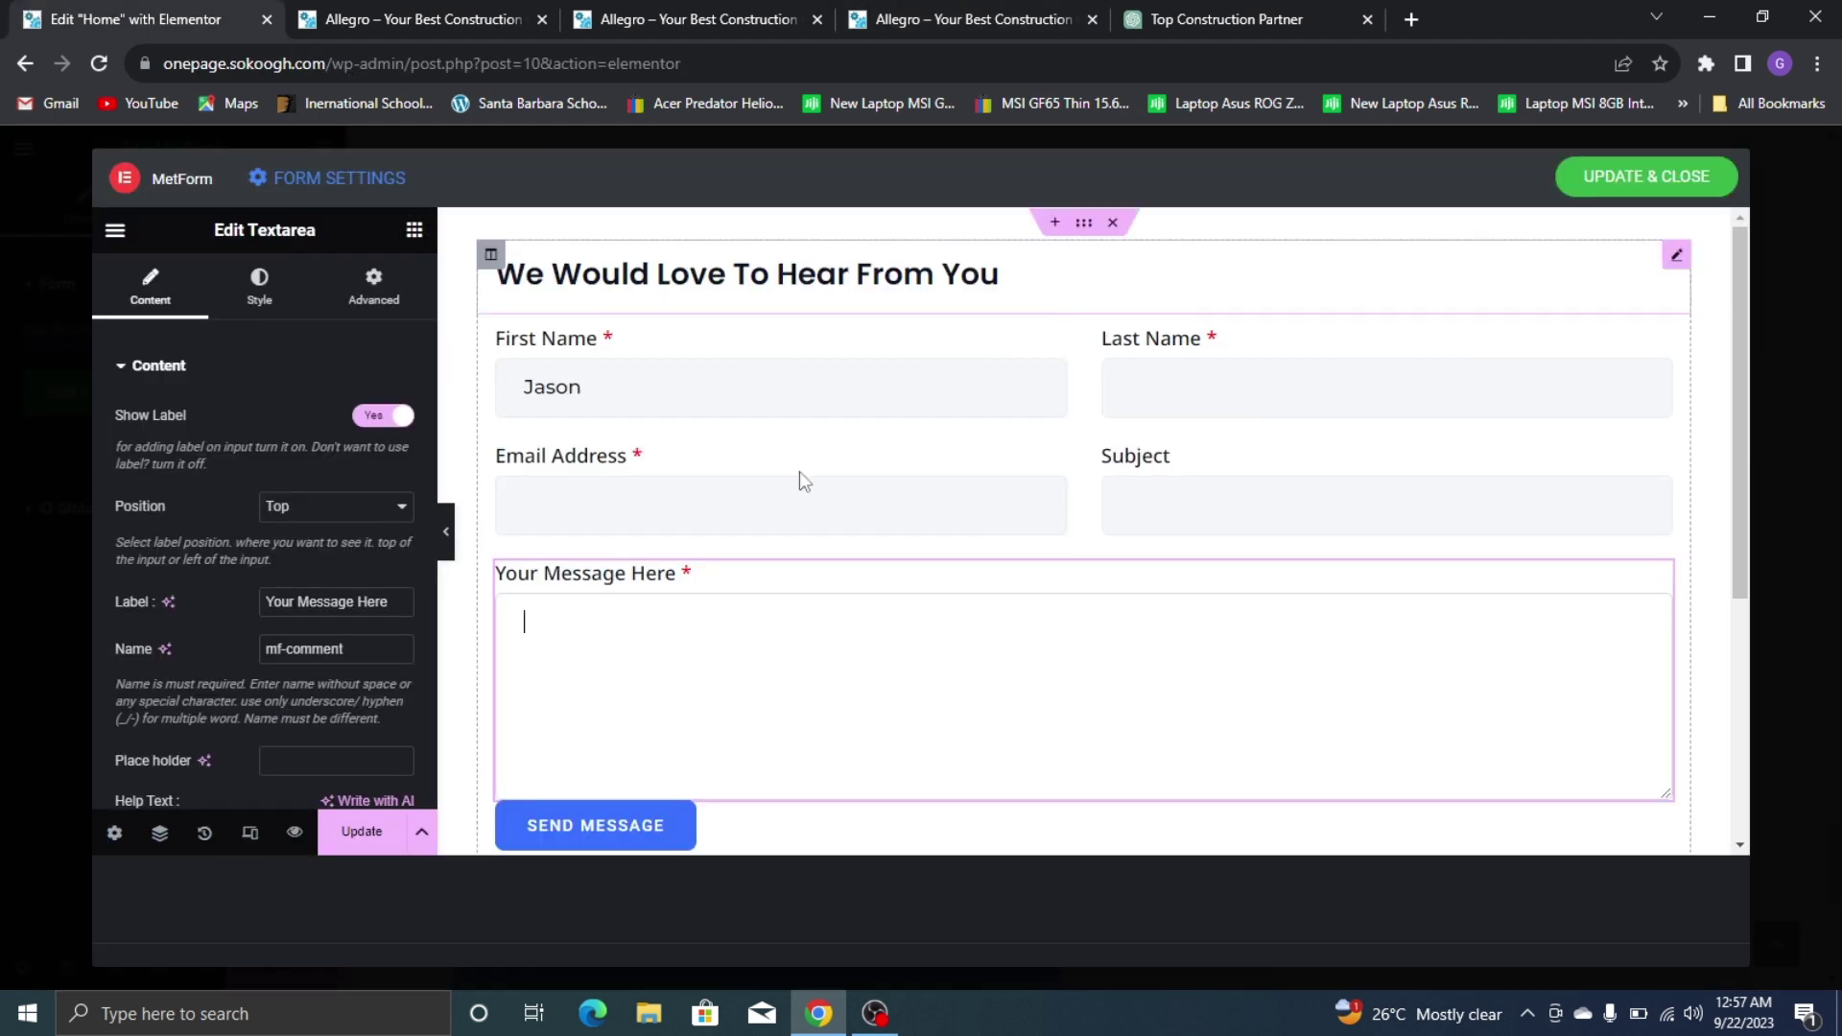
{"action": "scroll", "coordinate": [929, 756], "scroll_direction": "down", "scroll_amount": 3}
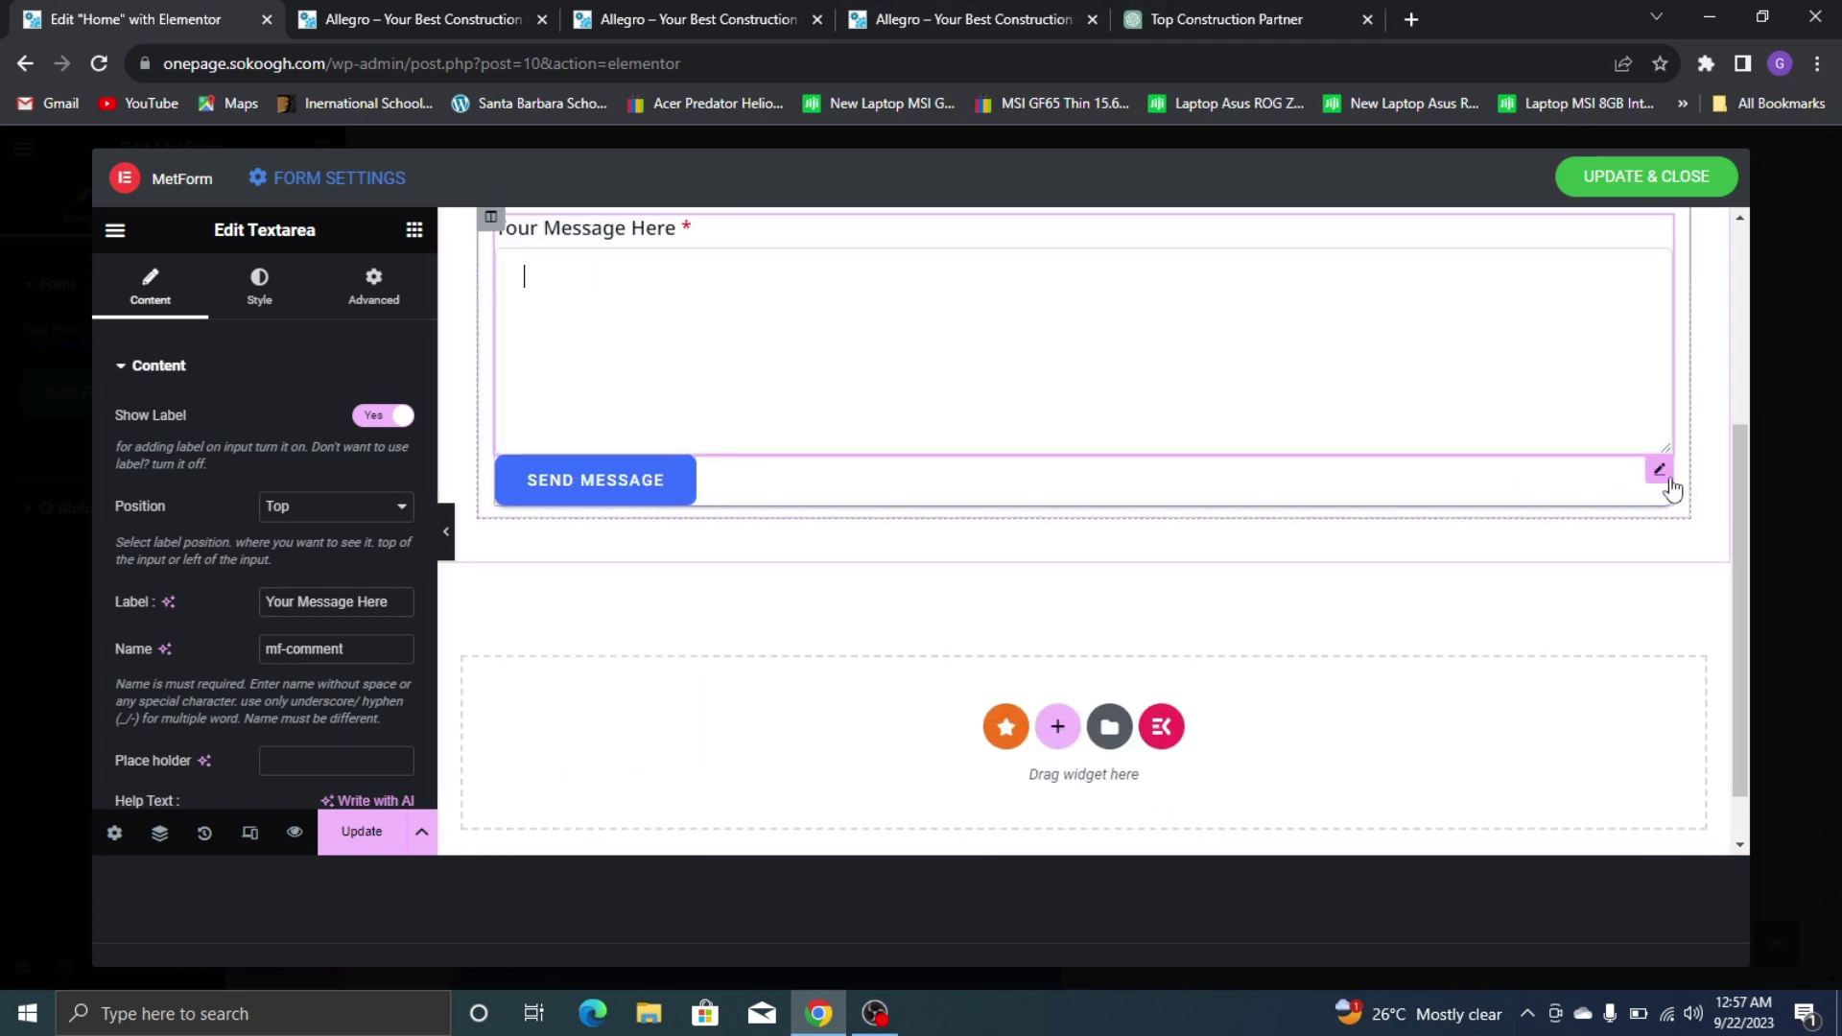
Change the send button's label to SUBMIT
{"action": "left_click", "coordinate": [1661, 473]}
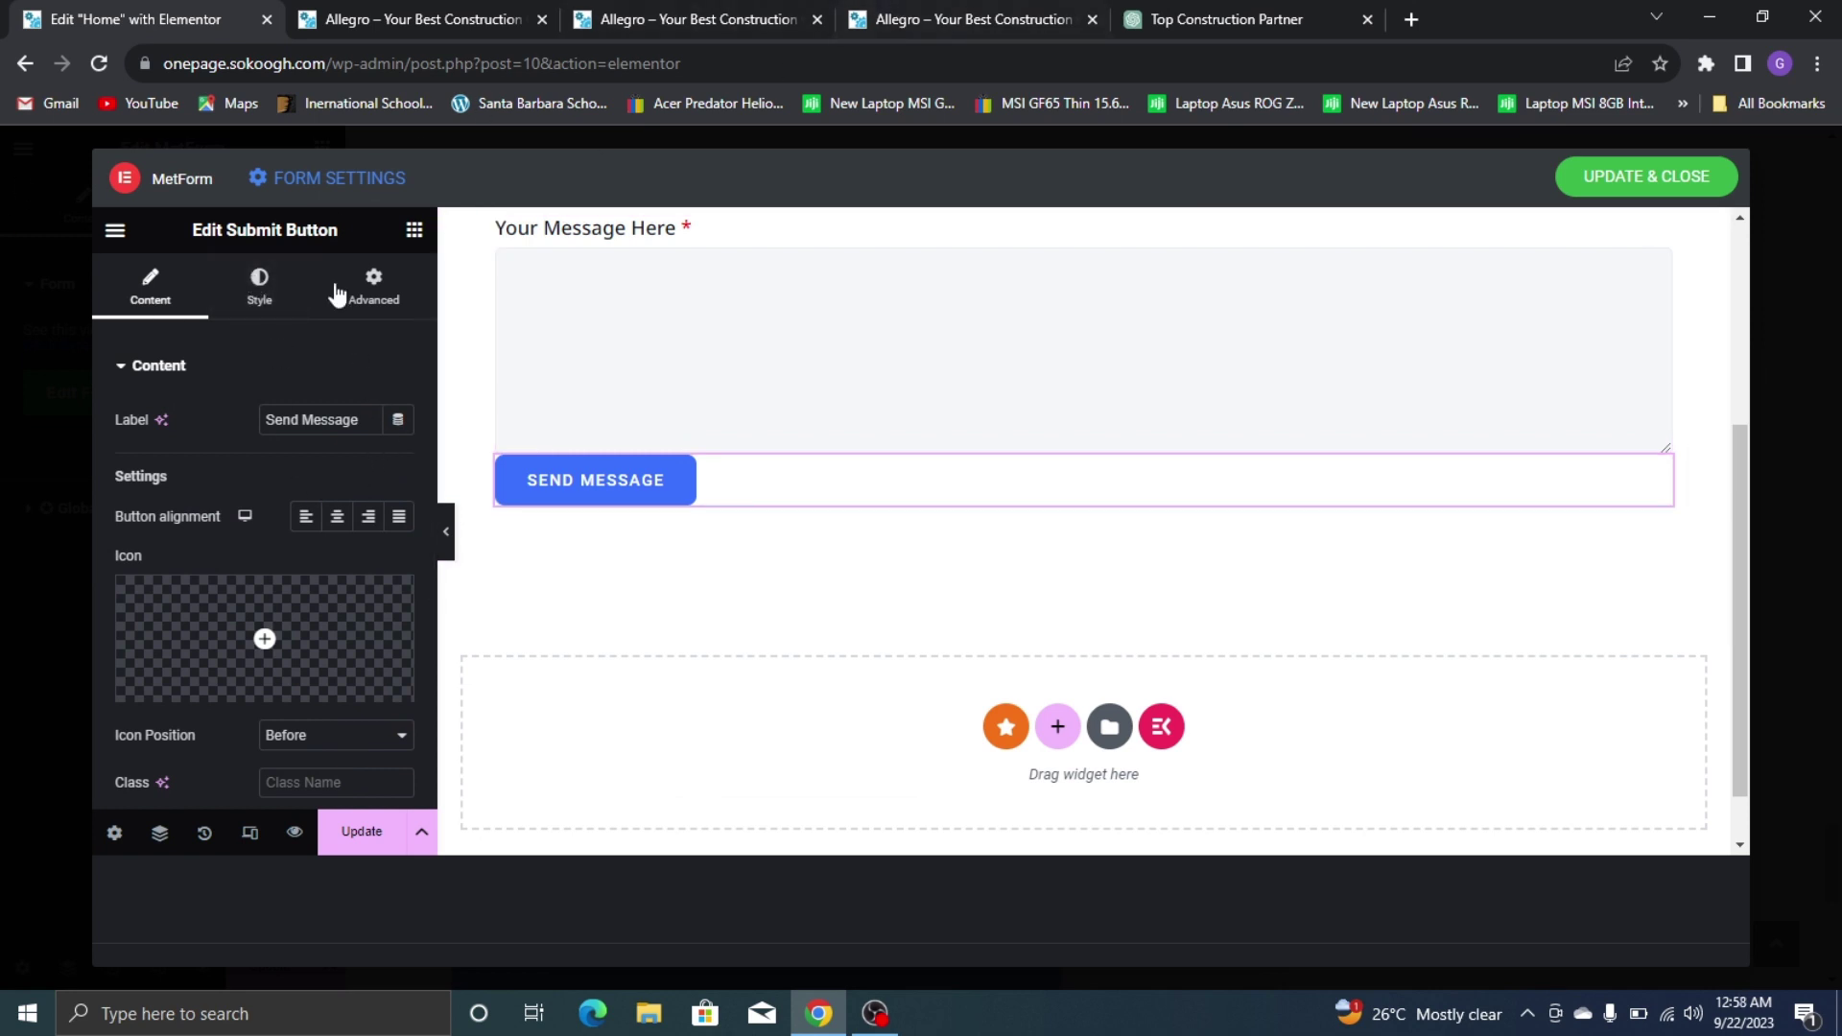
{"action": "triple_click", "coordinate": [285, 420]}
{"action": "type", "text": "SUBMIT"}
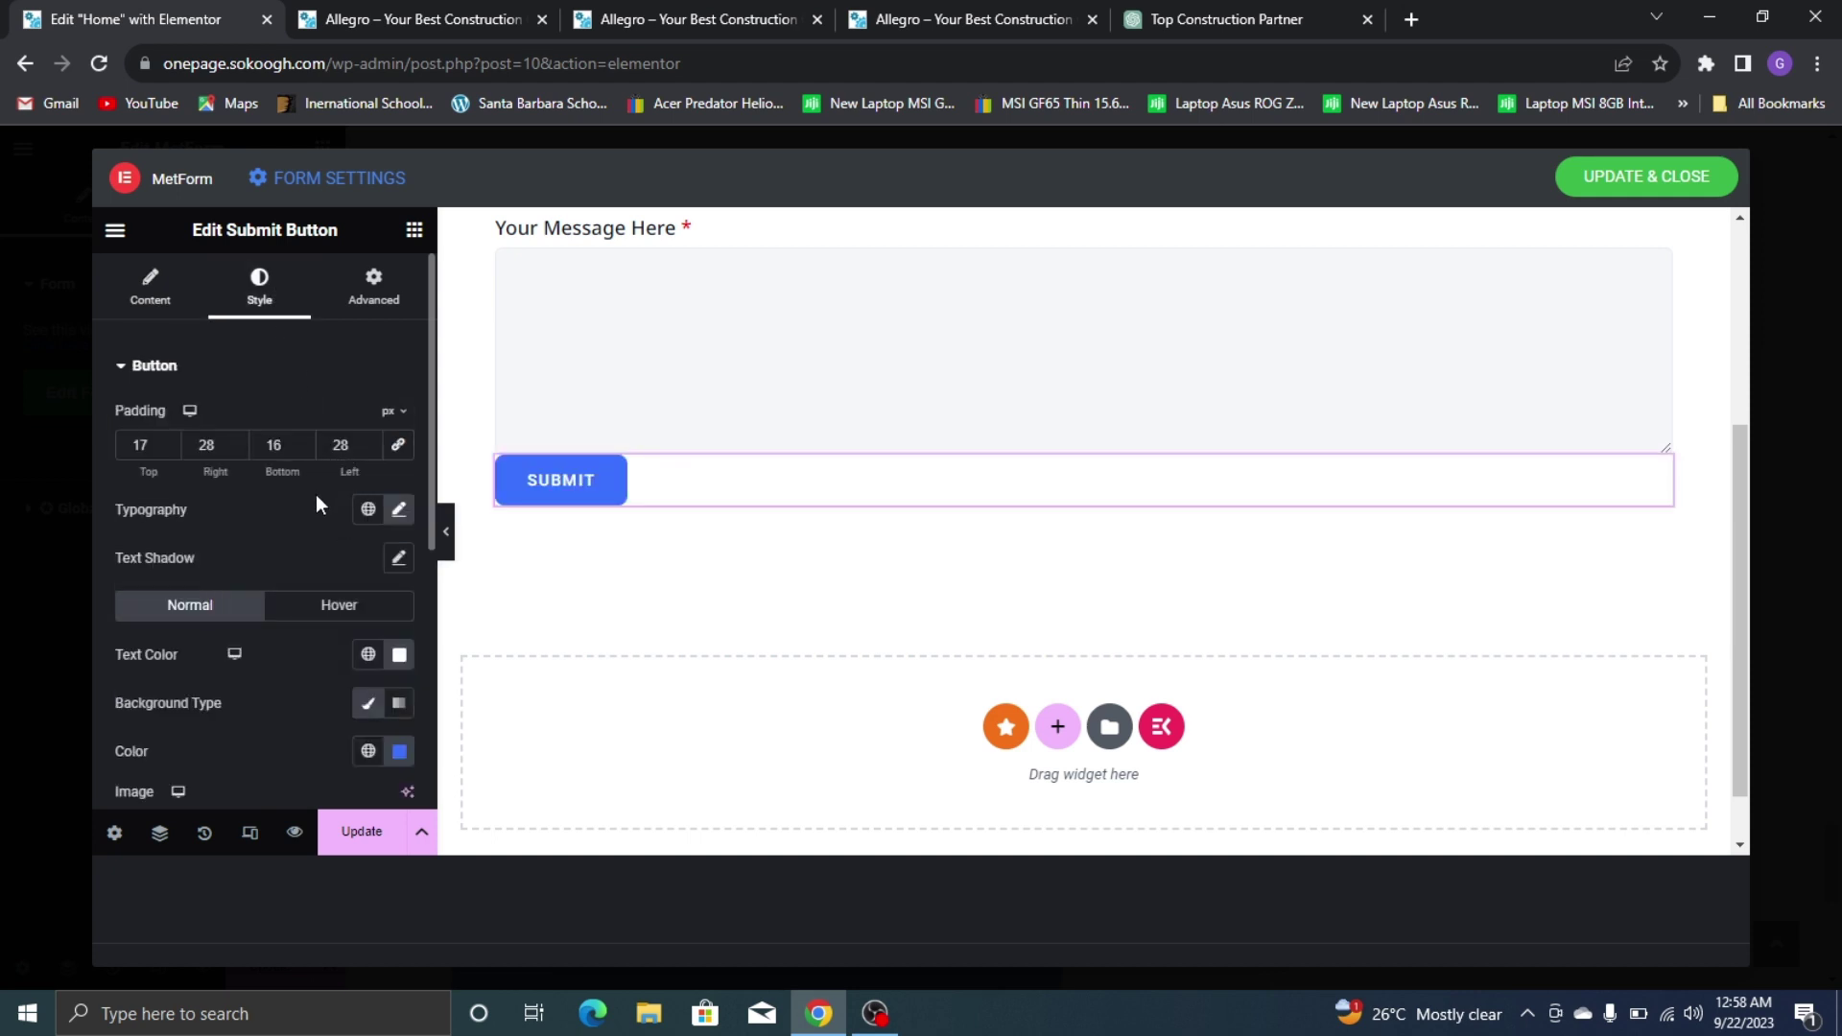
Set the button font to Noto Sans and its background to the global Yellow
{"action": "scroll", "coordinate": [319, 505], "scroll_direction": "down", "scroll_amount": 2}
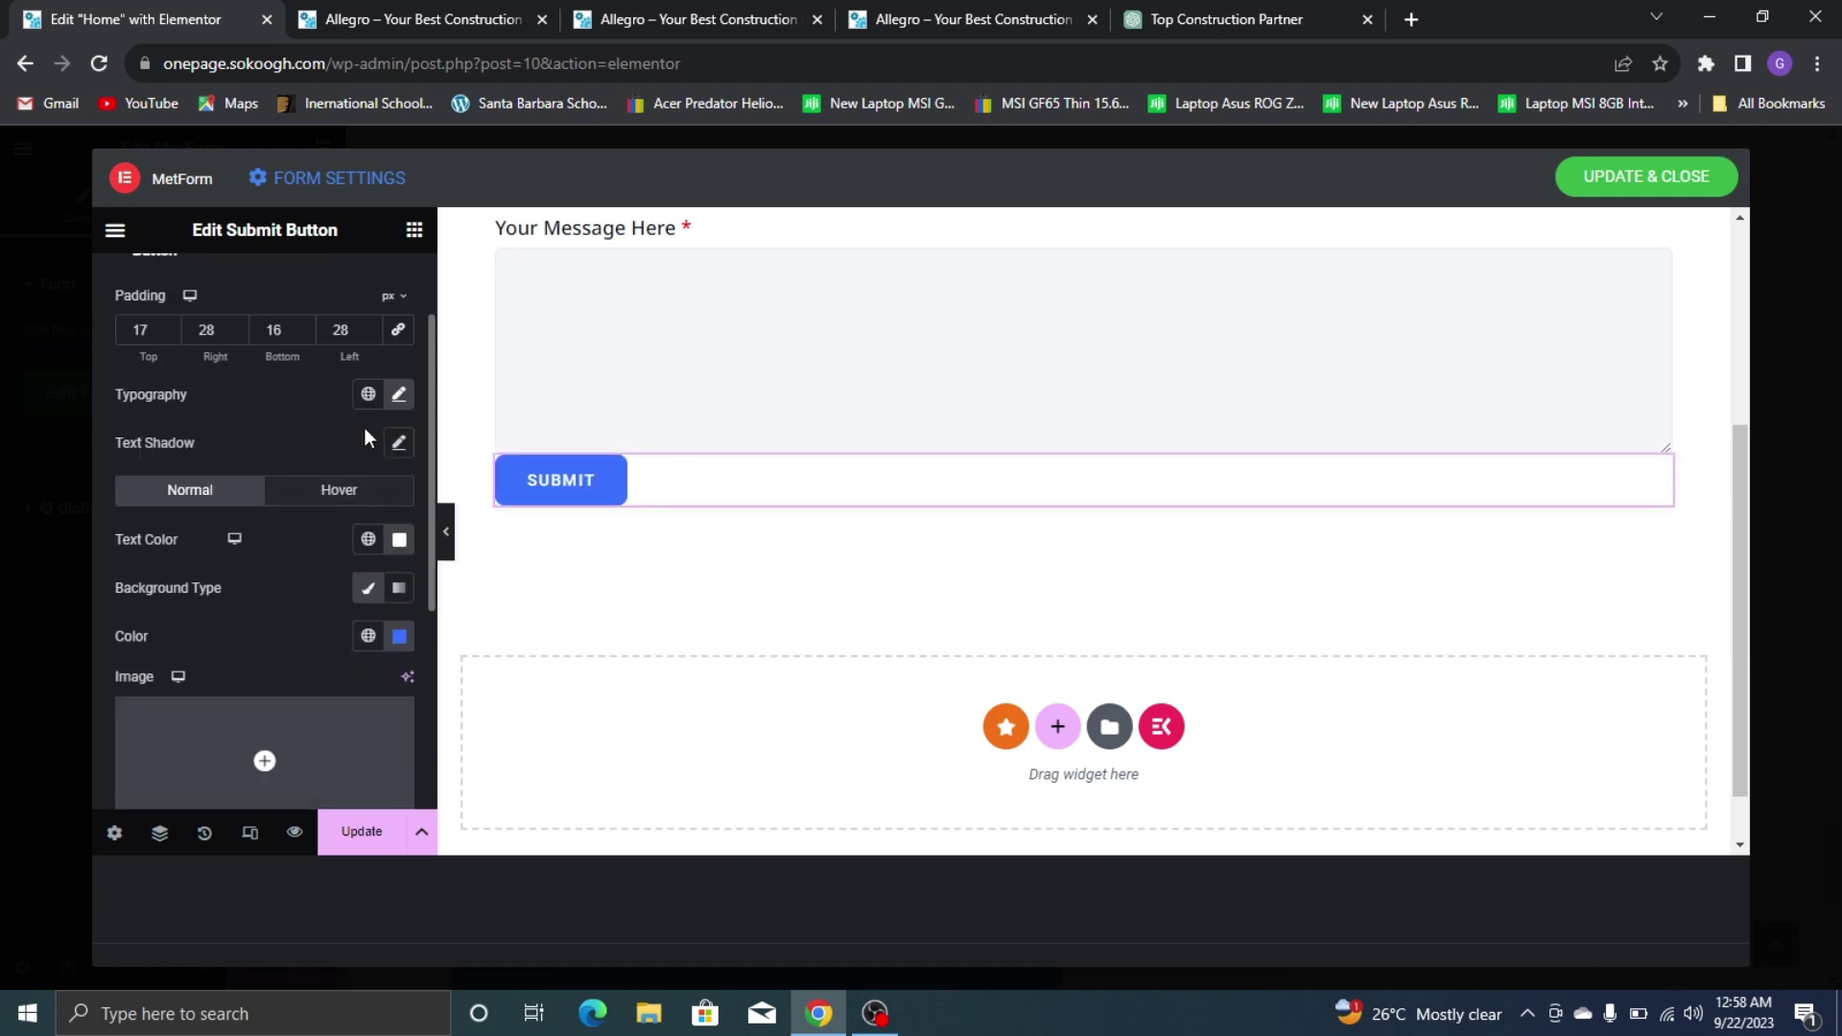
{"action": "left_click", "coordinate": [399, 394]}
{"action": "left_click", "coordinate": [314, 503]}
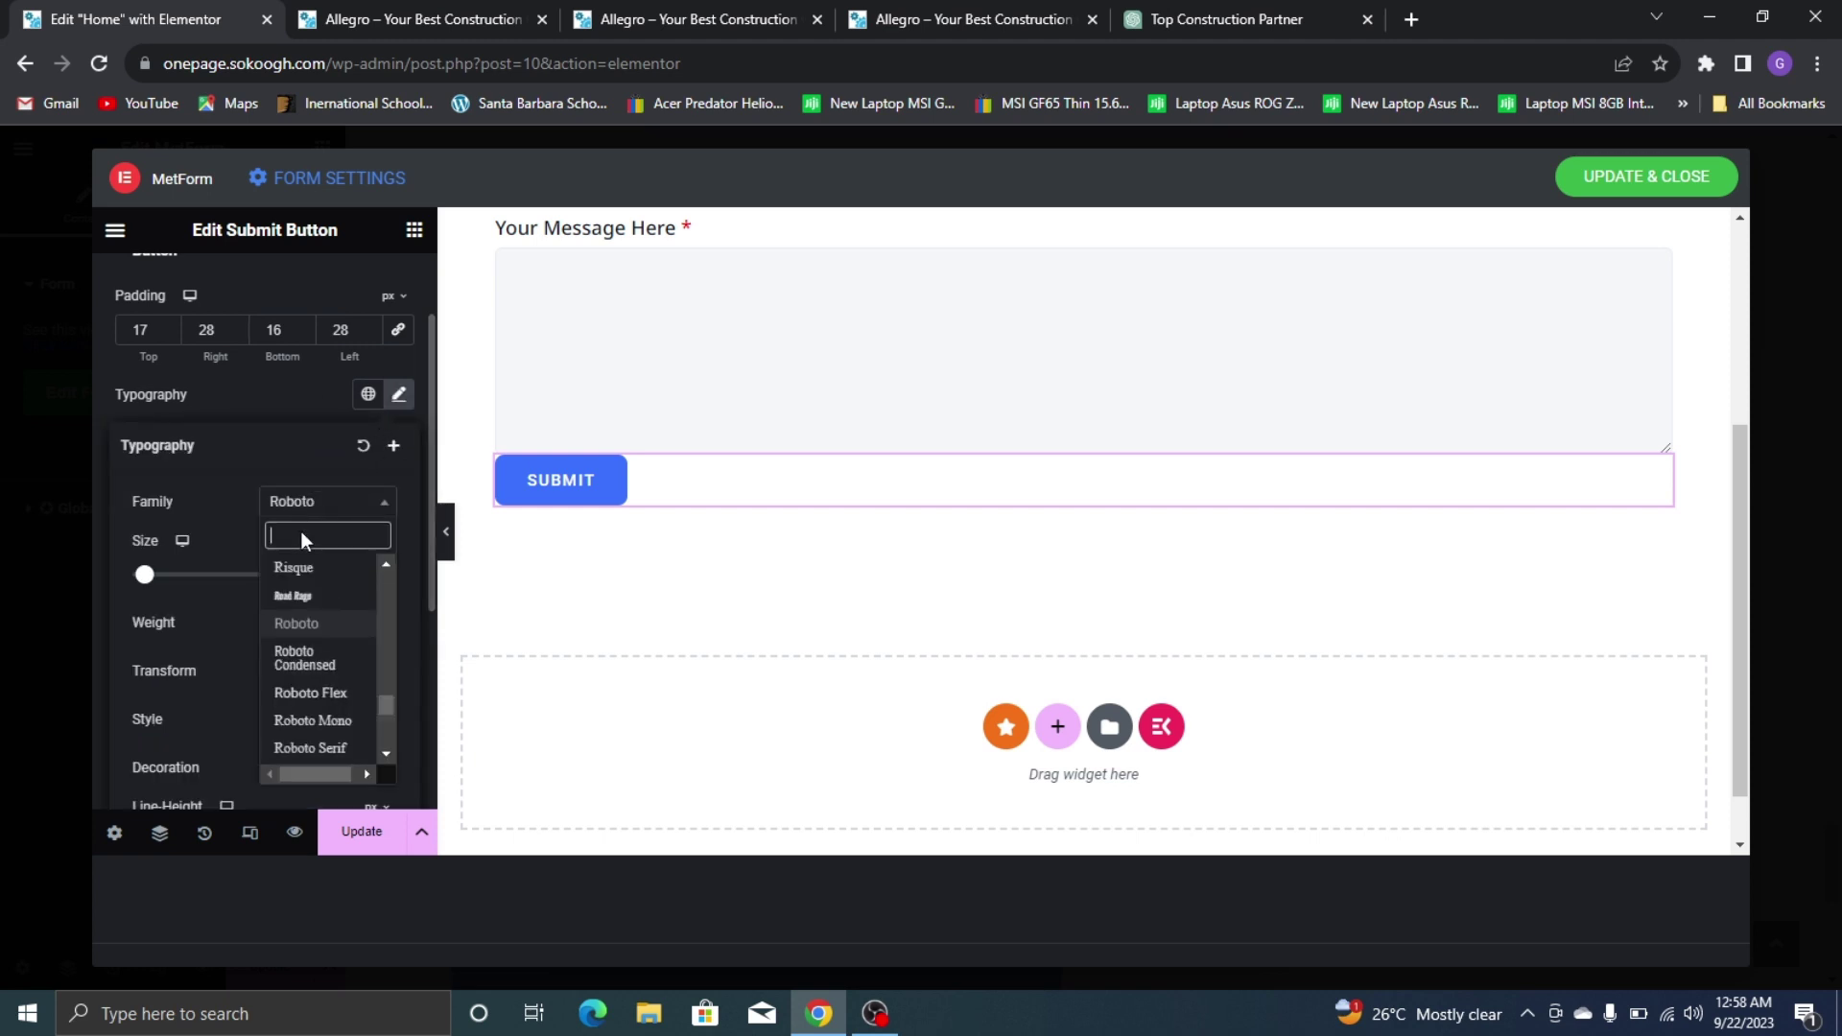
{"action": "type", "text": "NOTO SANS"}
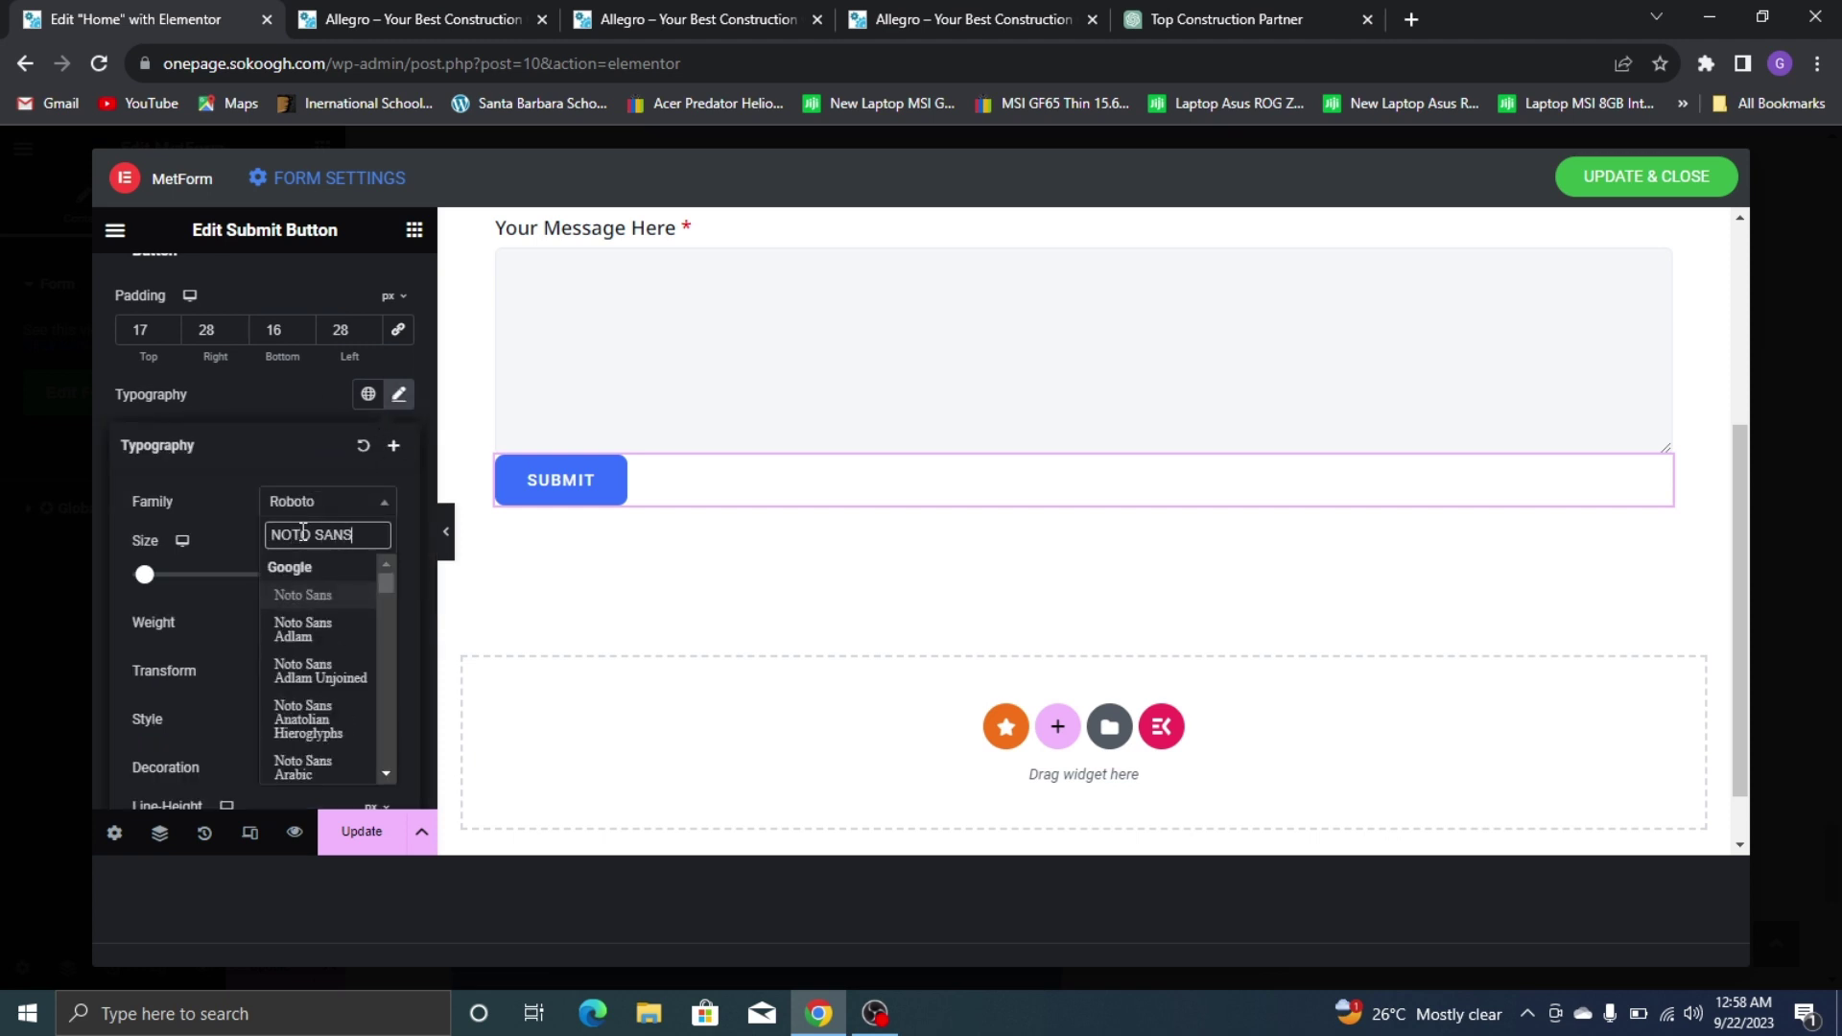
{"action": "left_click", "coordinate": [306, 595]}
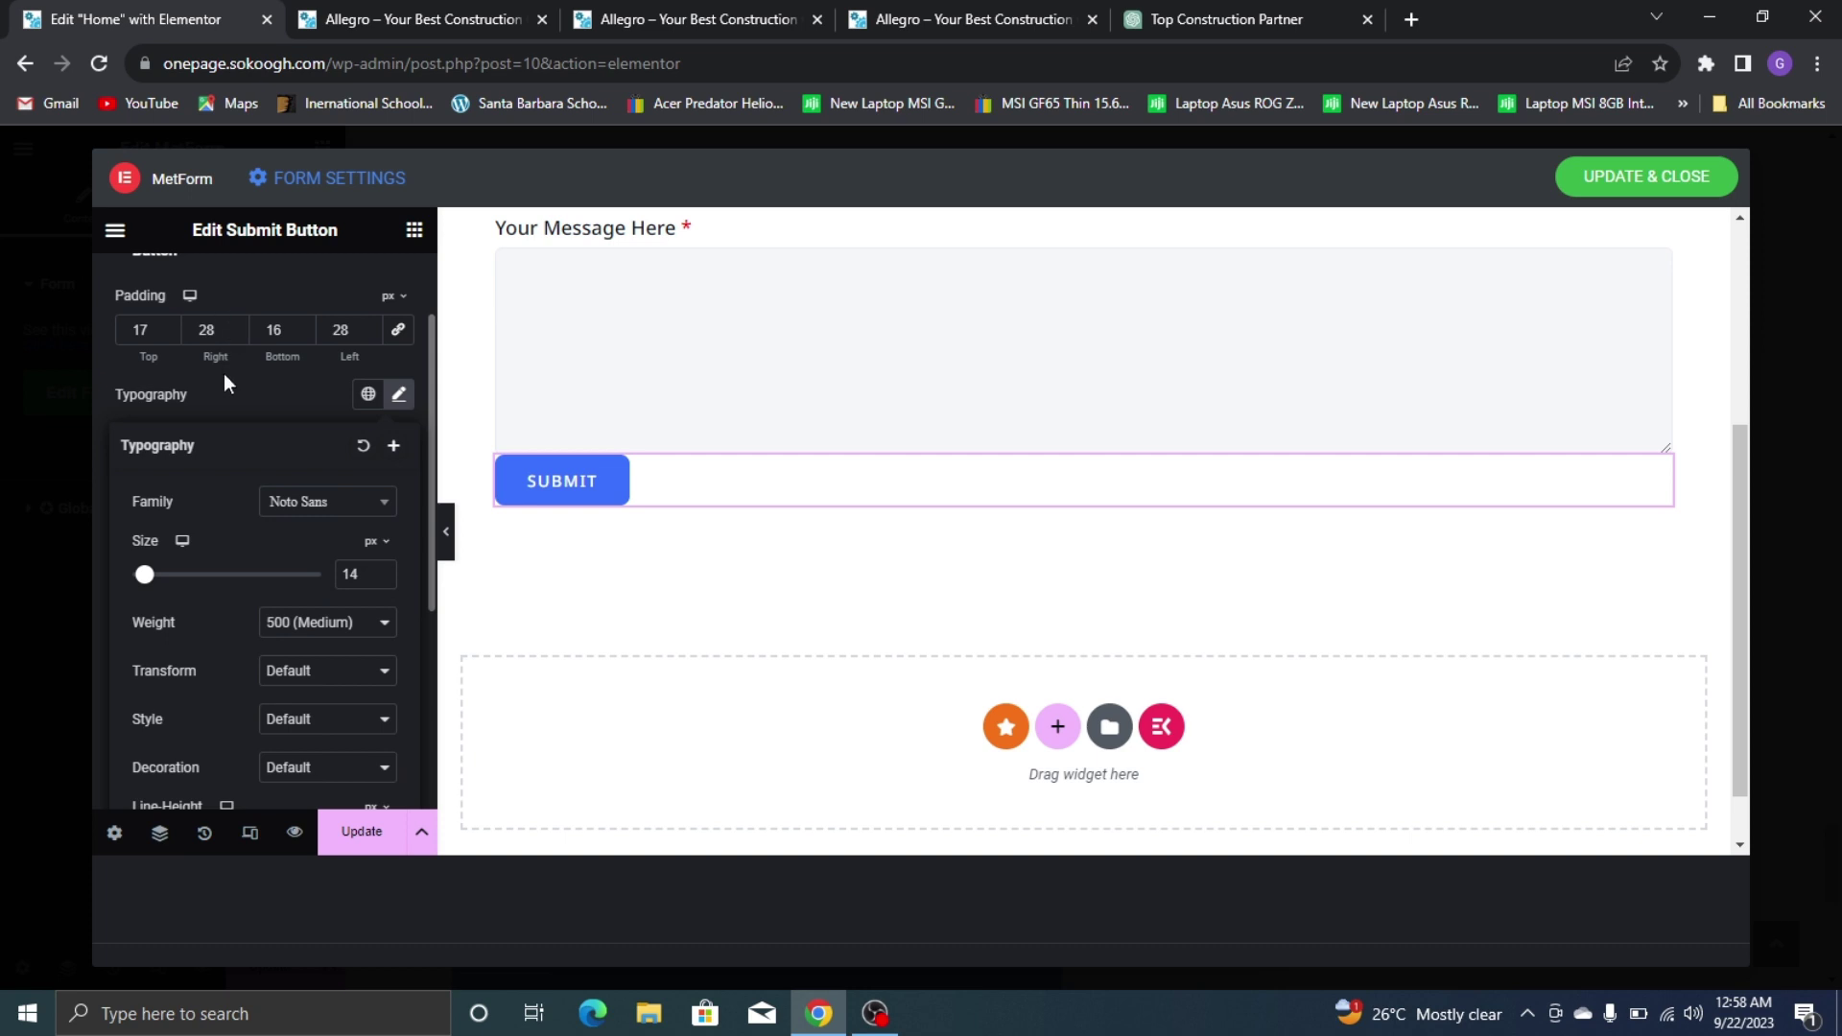
{"action": "left_click", "coordinate": [338, 631]}
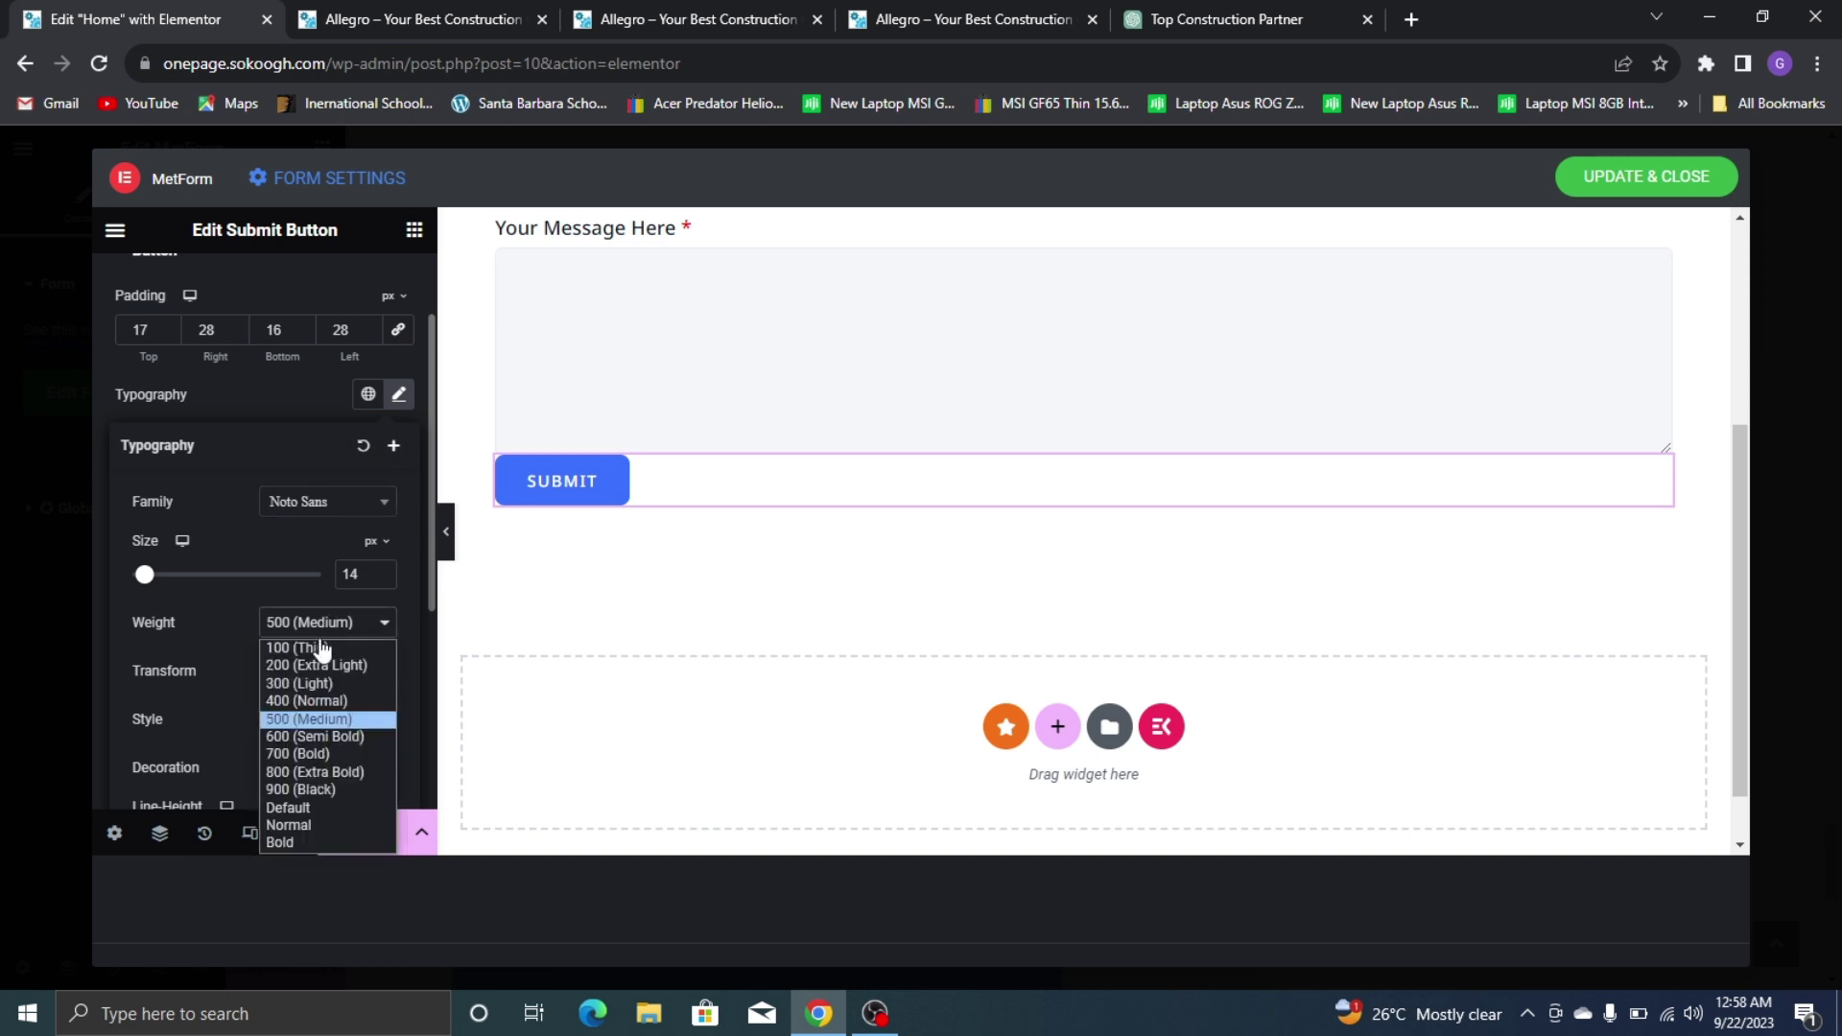
{"action": "left_click", "coordinate": [330, 754]}
{"action": "left_click", "coordinate": [242, 399]}
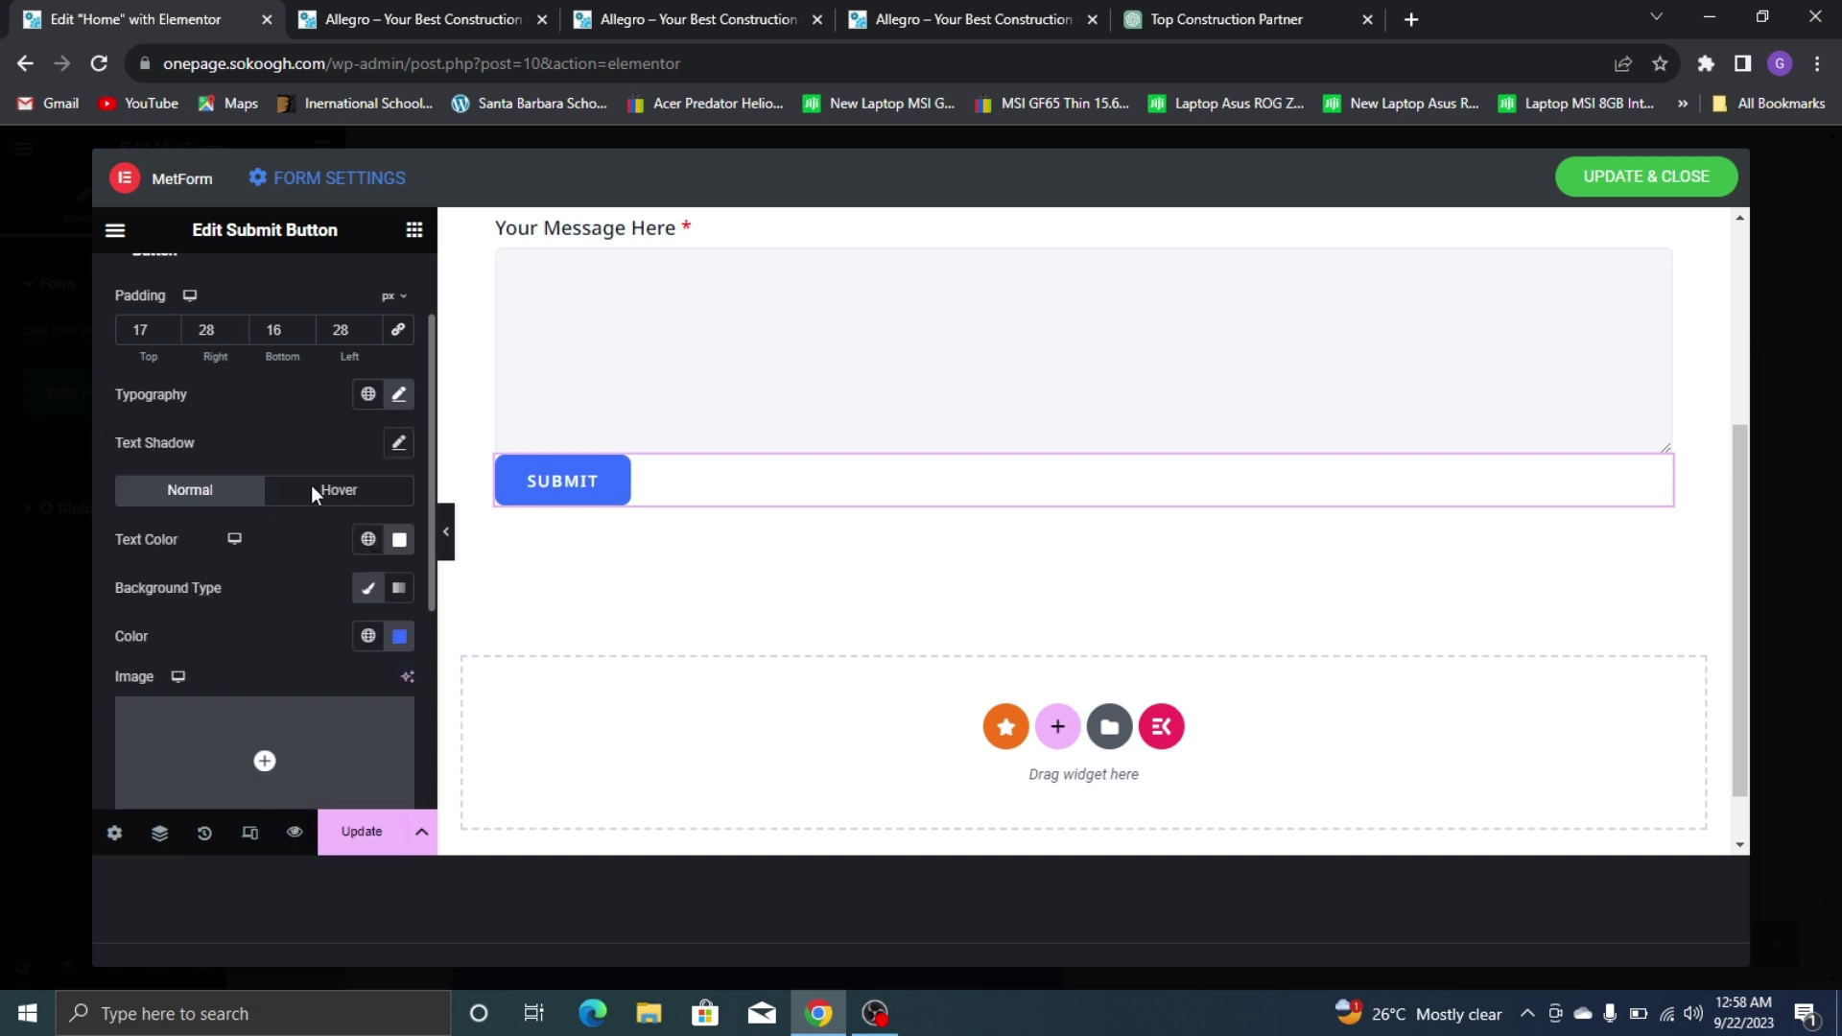
{"action": "left_click", "coordinate": [368, 636]}
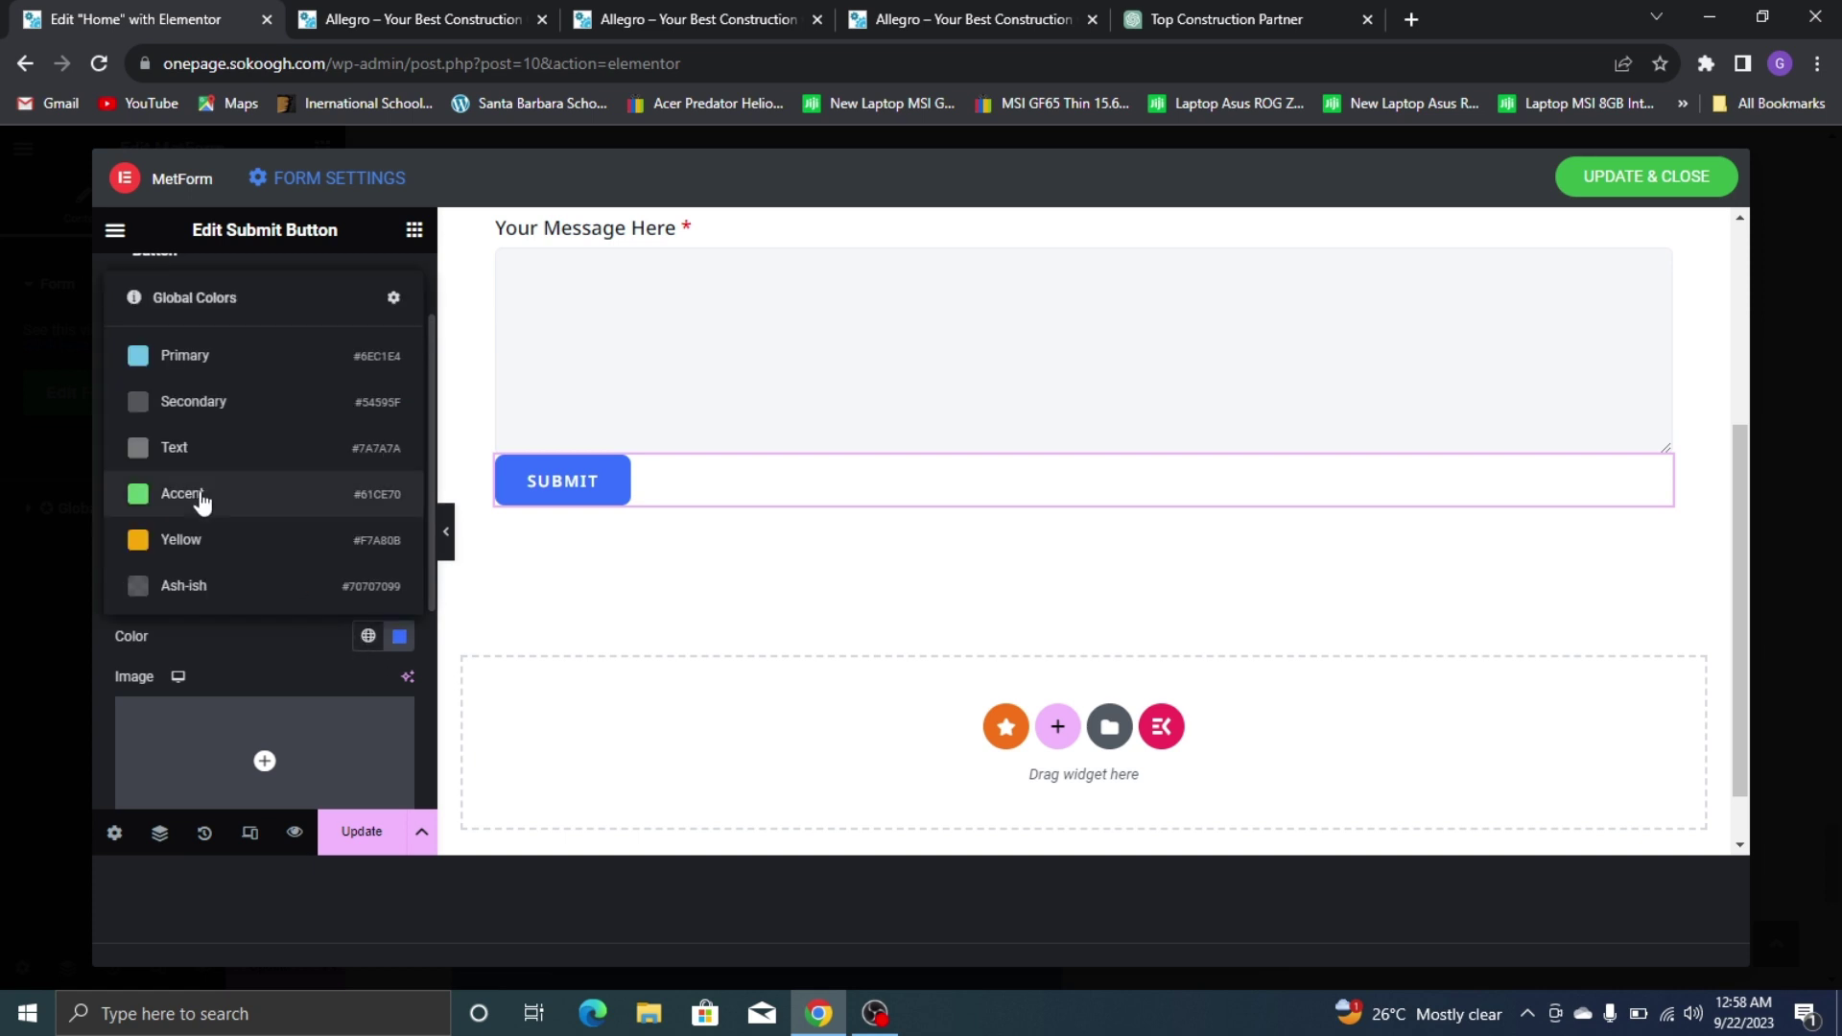
{"action": "left_click", "coordinate": [182, 540]}
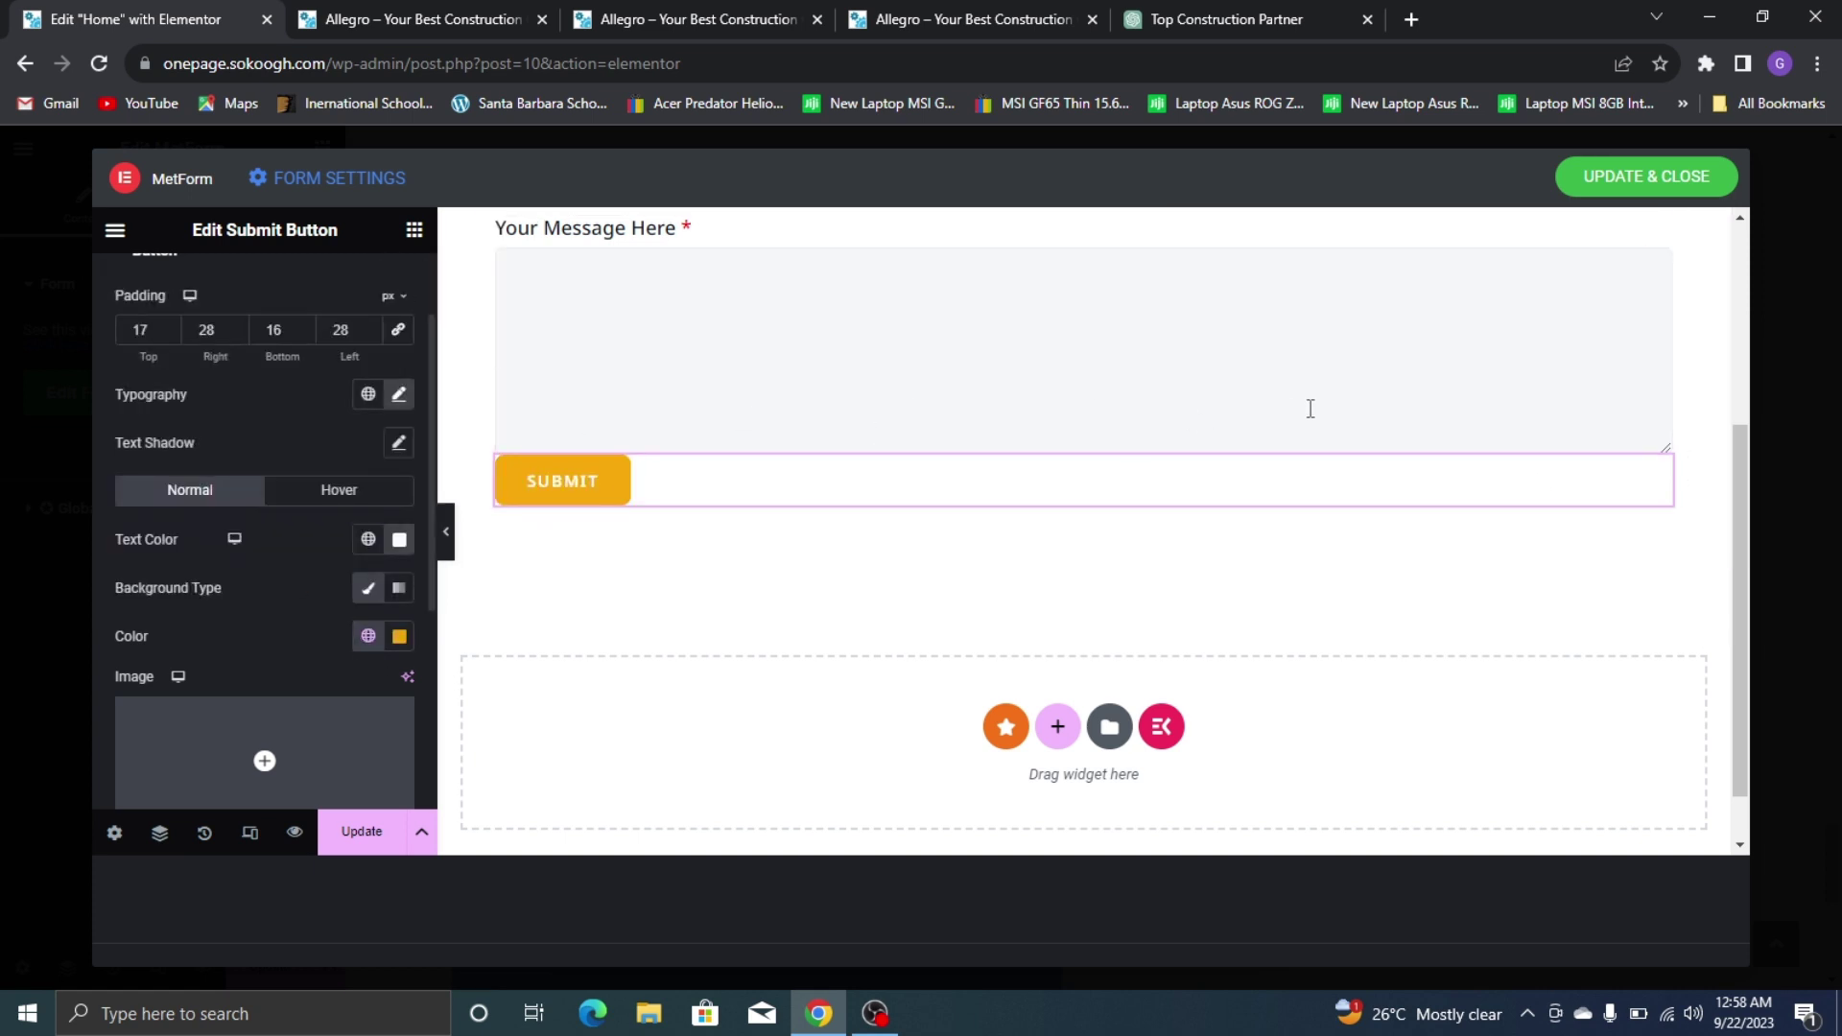
Give the SUBMIT button a 15 px top margin
{"action": "scroll", "coordinate": [1003, 485], "scroll_direction": "up", "scroll_amount": 3}
{"action": "scroll", "coordinate": [328, 338], "scroll_direction": "up", "scroll_amount": 2}
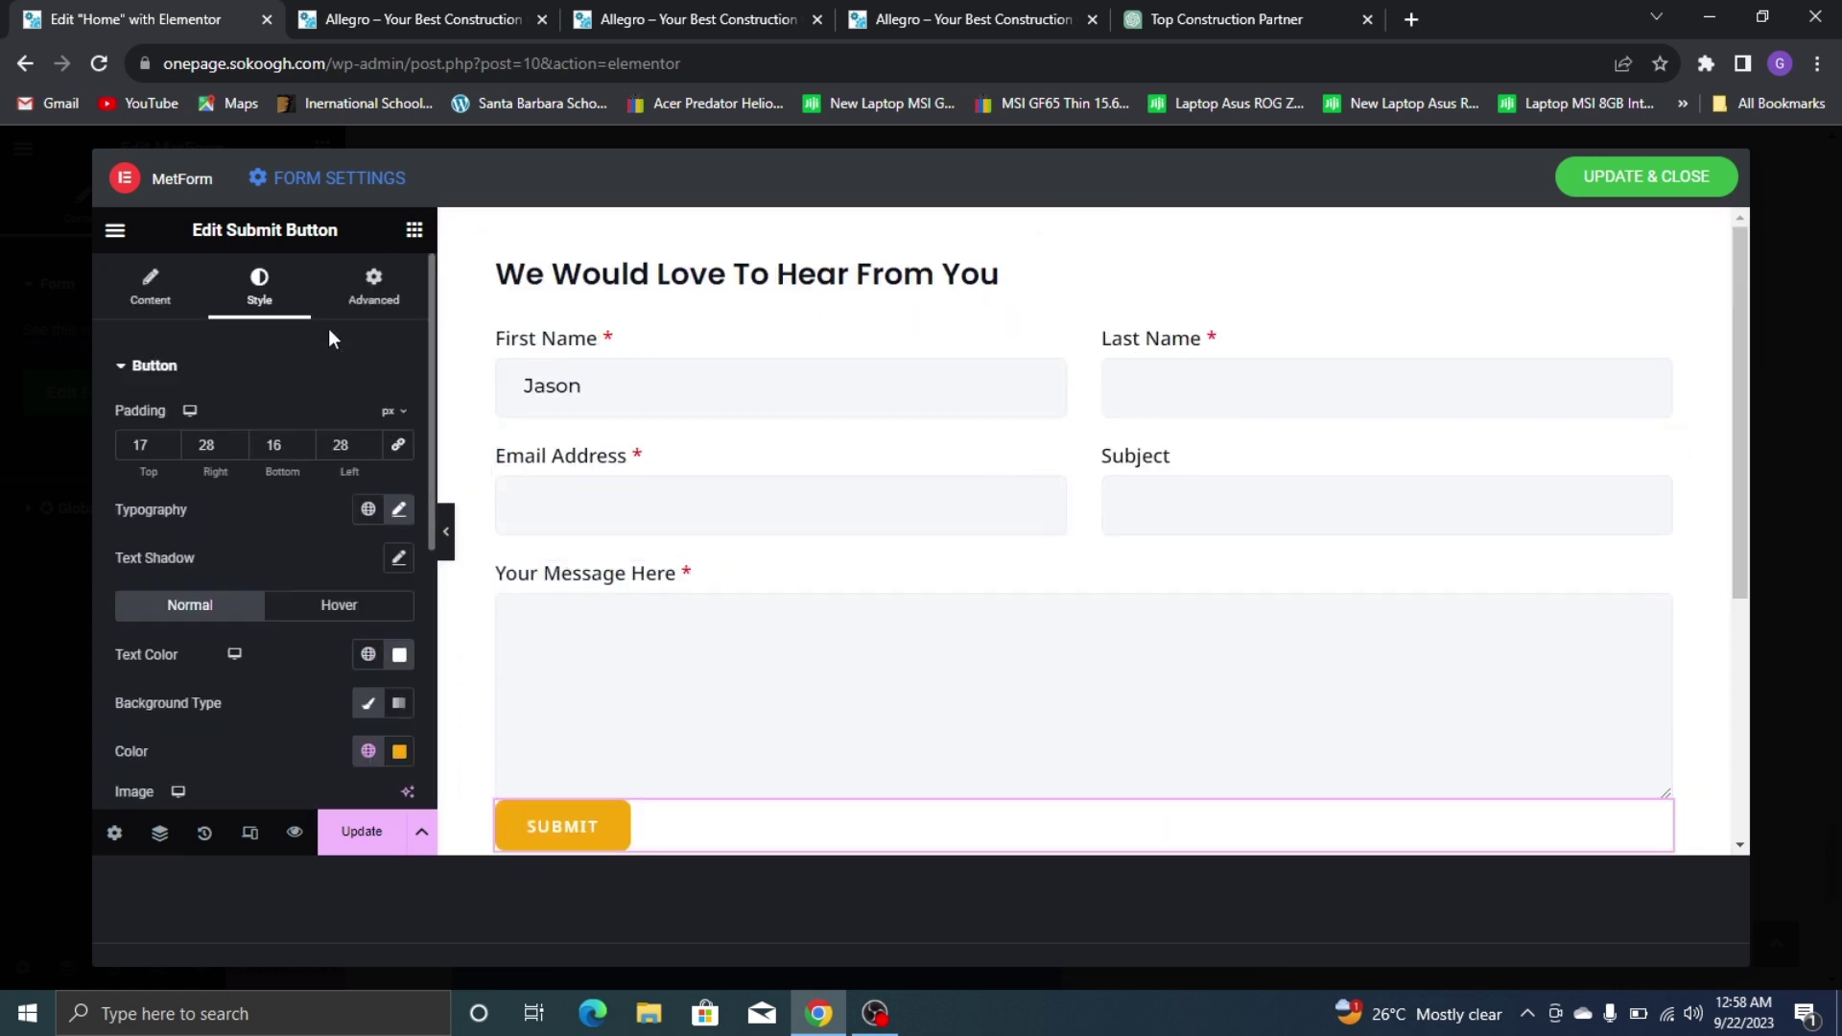
{"action": "left_click", "coordinate": [391, 284]}
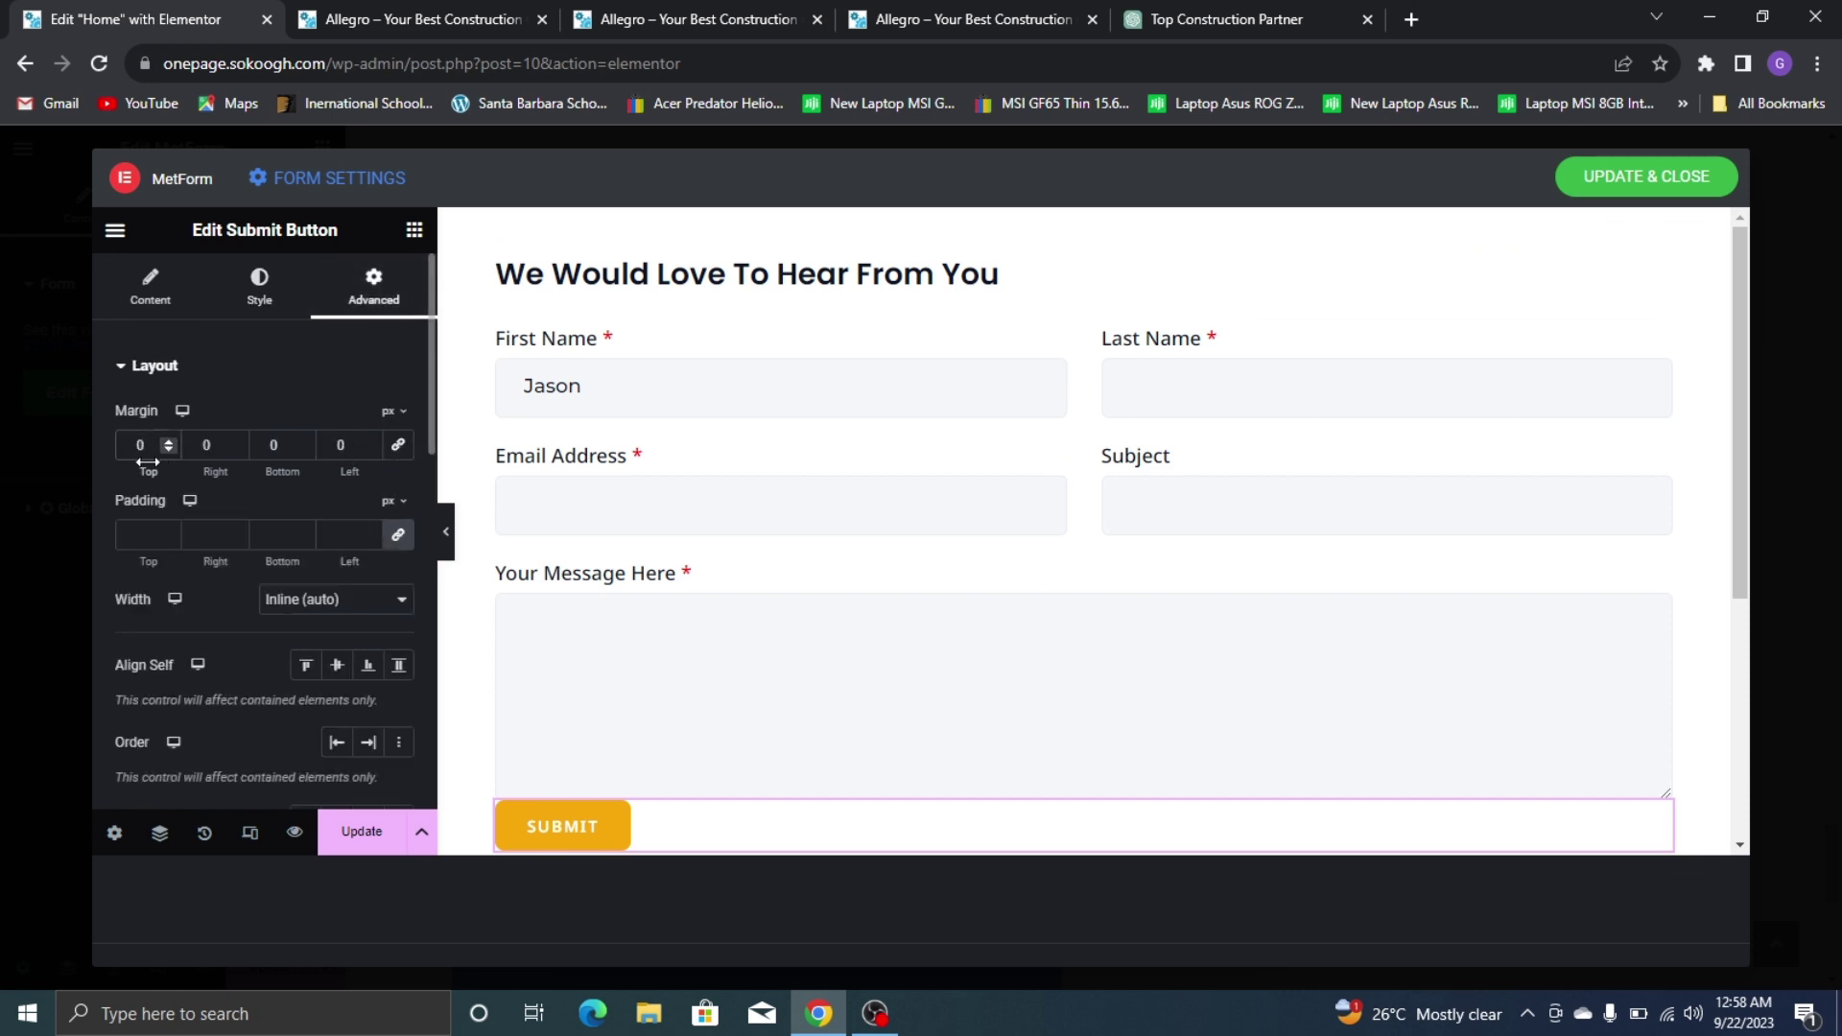
{"action": "key", "text": "F1"}
{"action": "key", "text": "ctrl+1"}
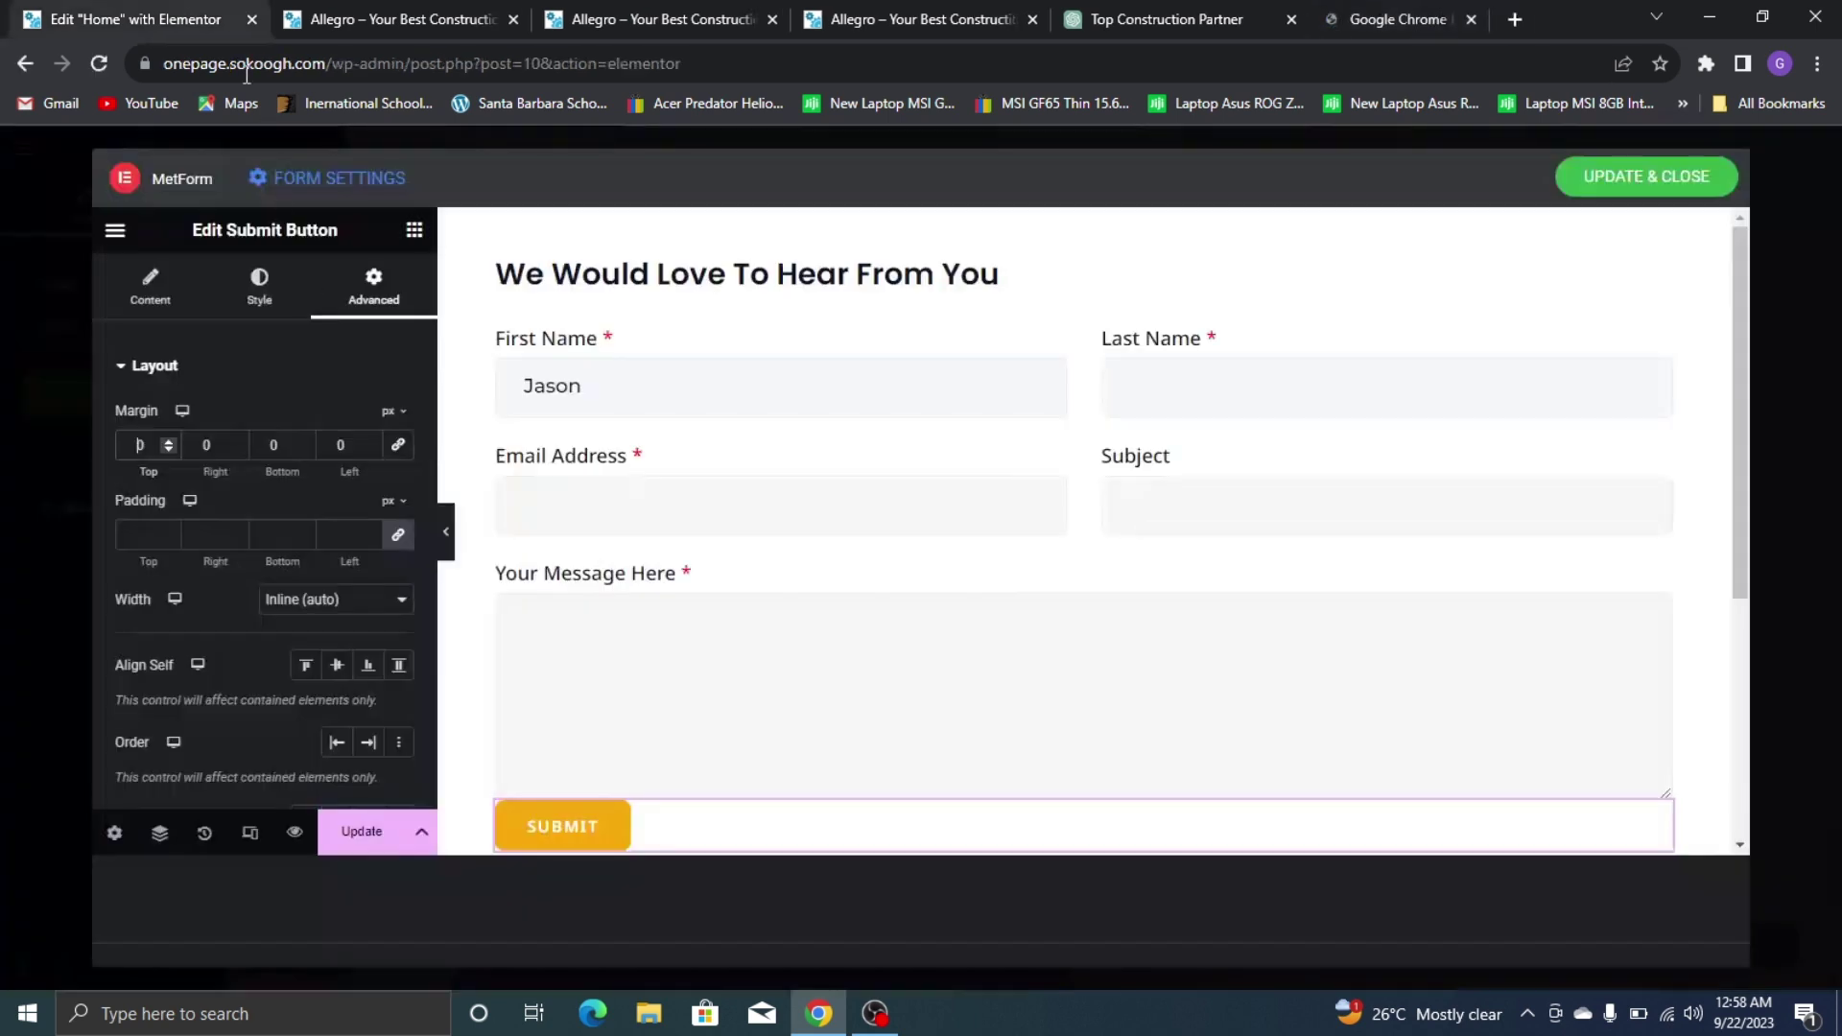
{"action": "left_click", "coordinate": [134, 444]}
{"action": "type", "text": "1"}
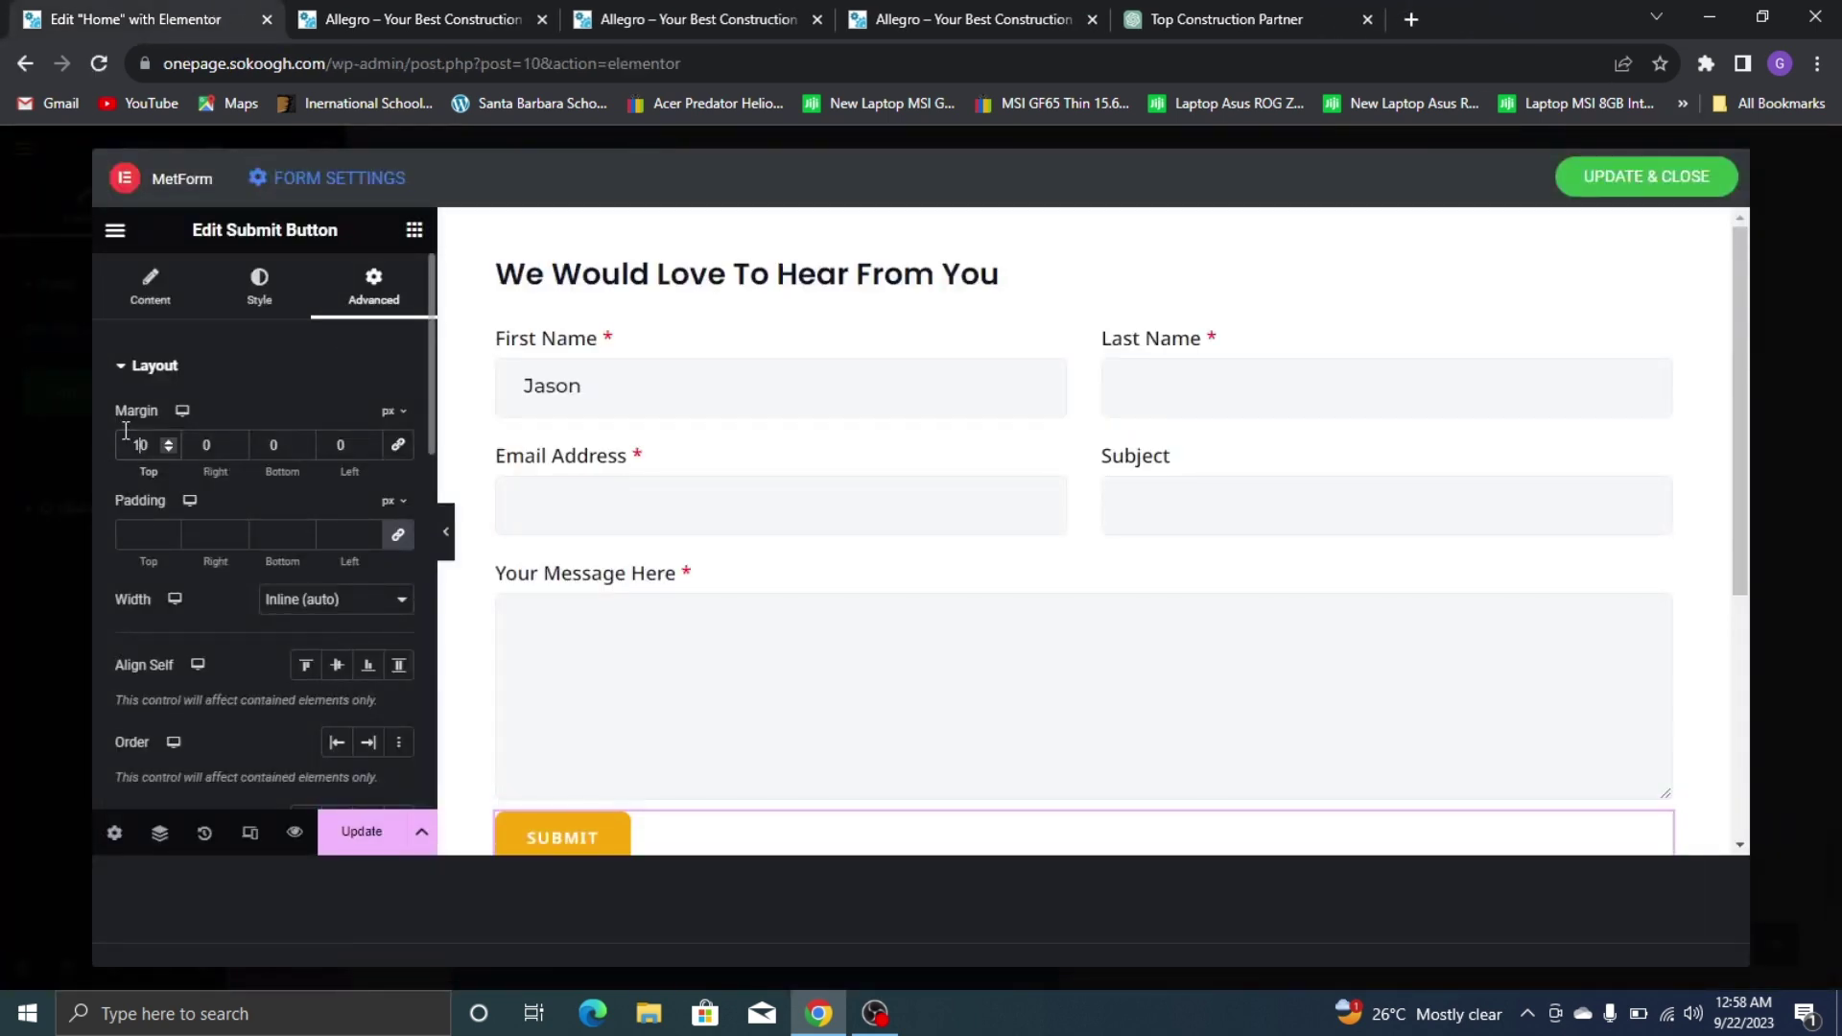
{"action": "scroll", "coordinate": [638, 534], "scroll_direction": "down", "scroll_amount": 1}
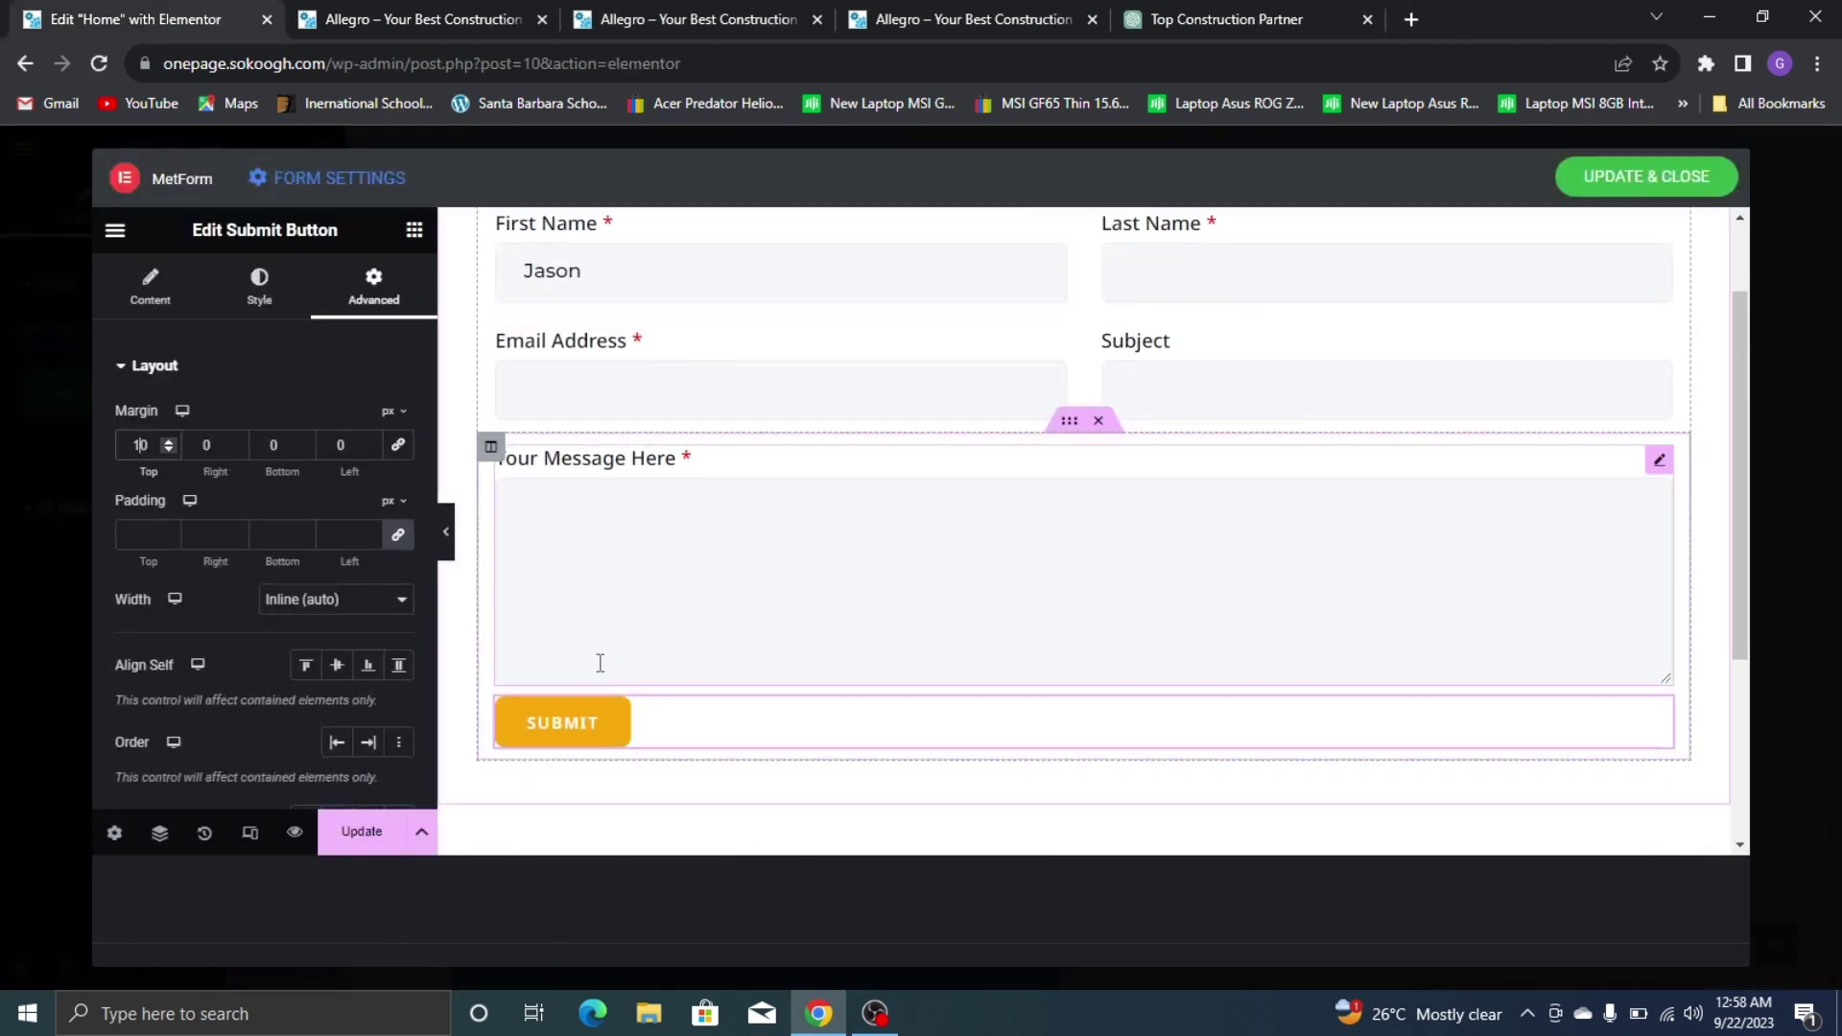
{"action": "key", "text": "BackSpace"}
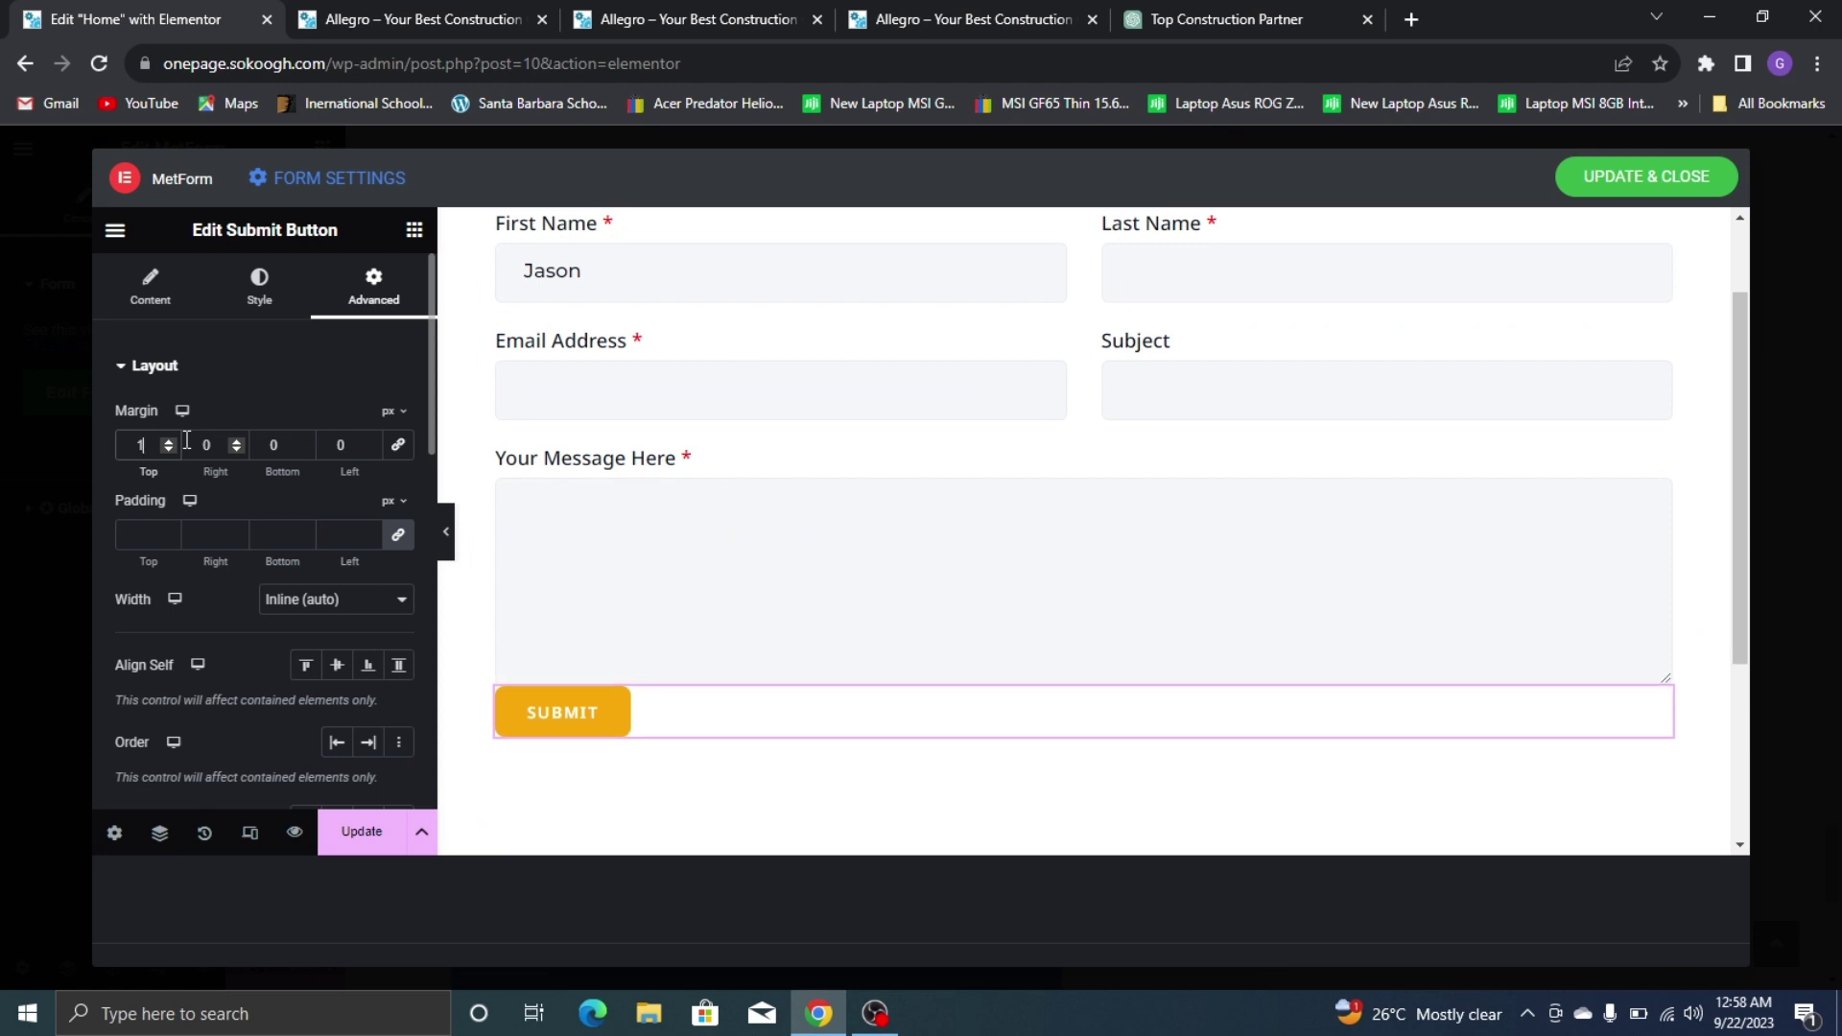
{"action": "type", "text": "5"}
{"action": "scroll", "coordinate": [731, 536], "scroll_direction": "up", "scroll_amount": 1}
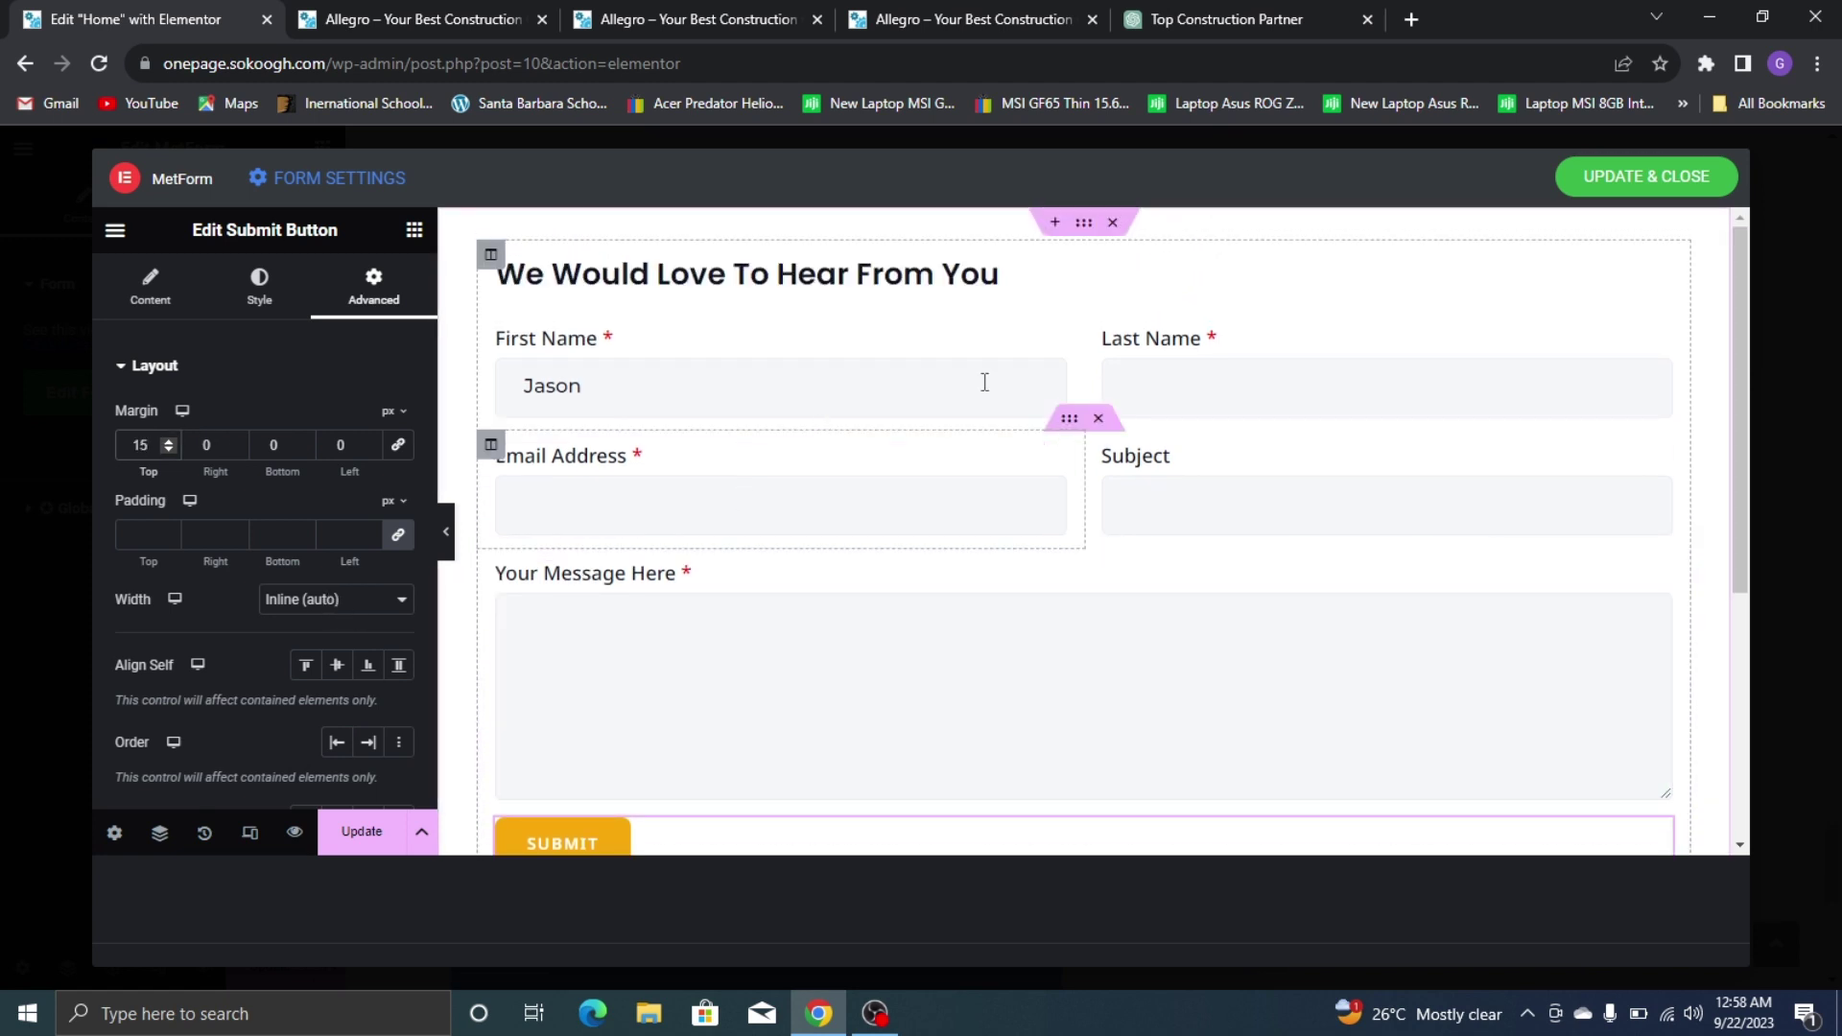
Review the form section's spacing and border style settings
{"action": "left_click", "coordinate": [1085, 224]}
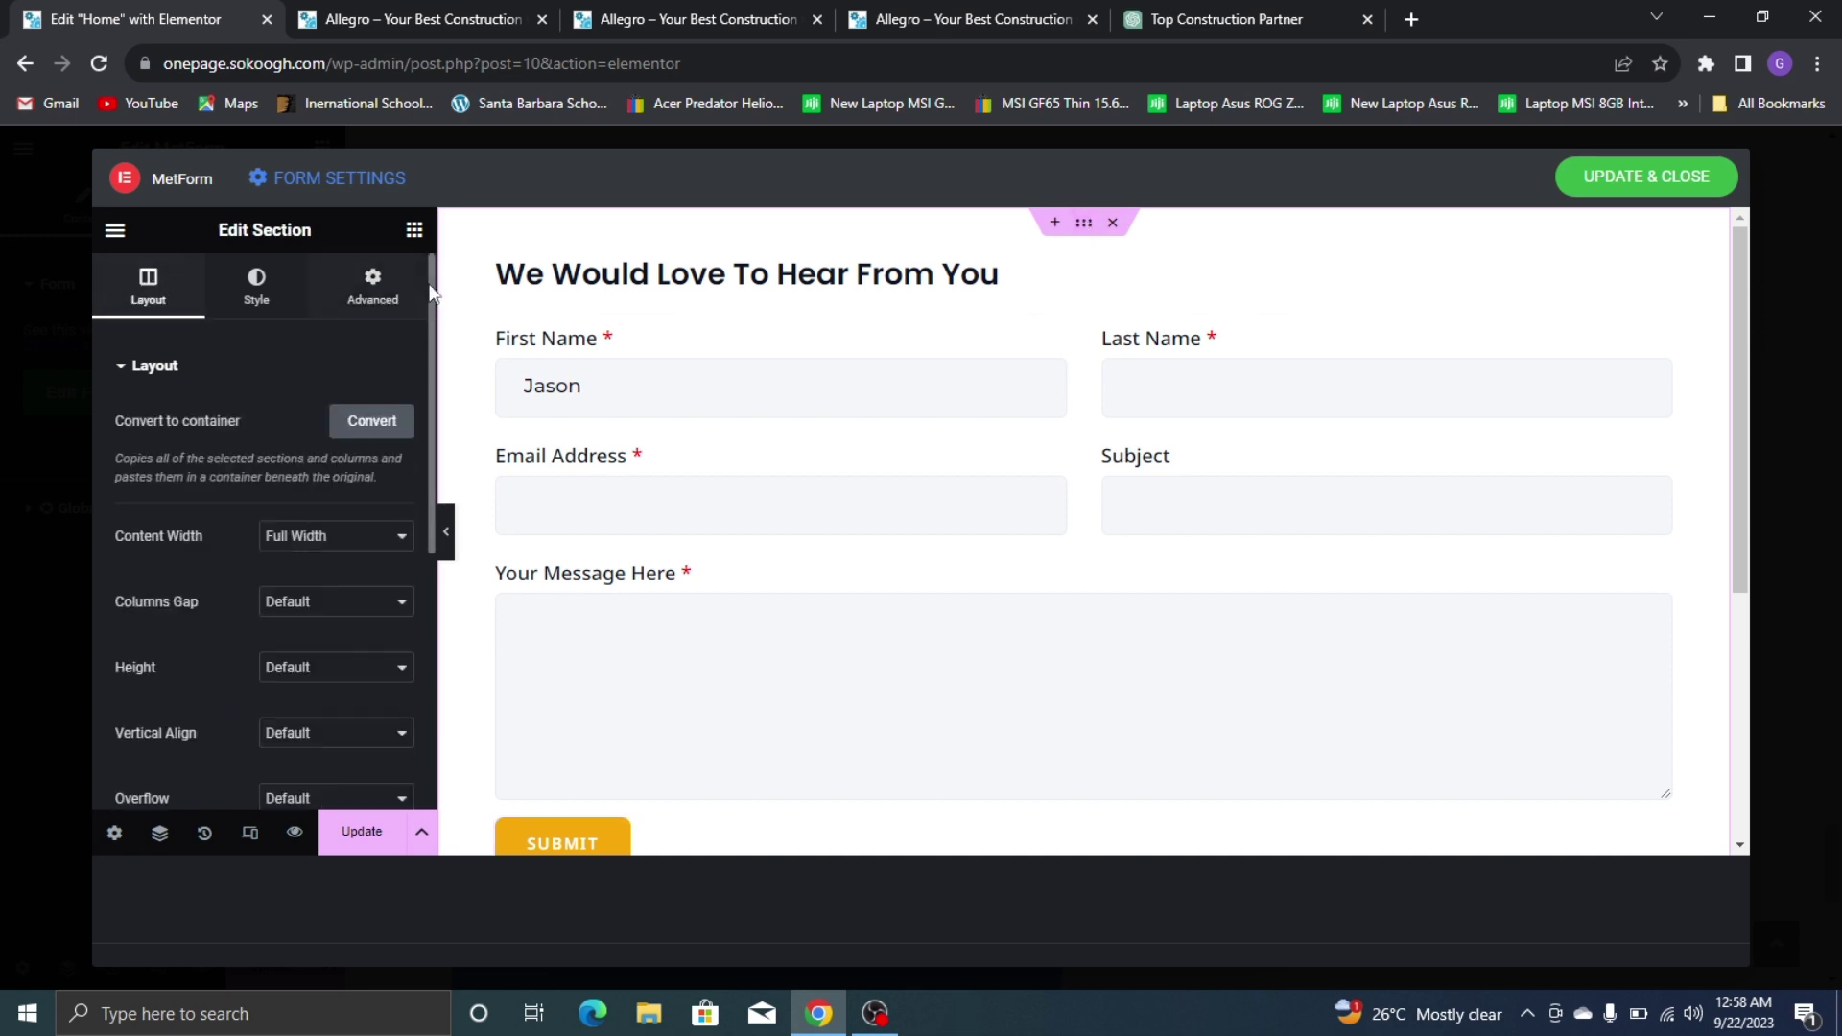
{"action": "left_click", "coordinate": [372, 285]}
{"action": "scroll", "coordinate": [207, 575], "scroll_direction": "down", "scroll_amount": 4}
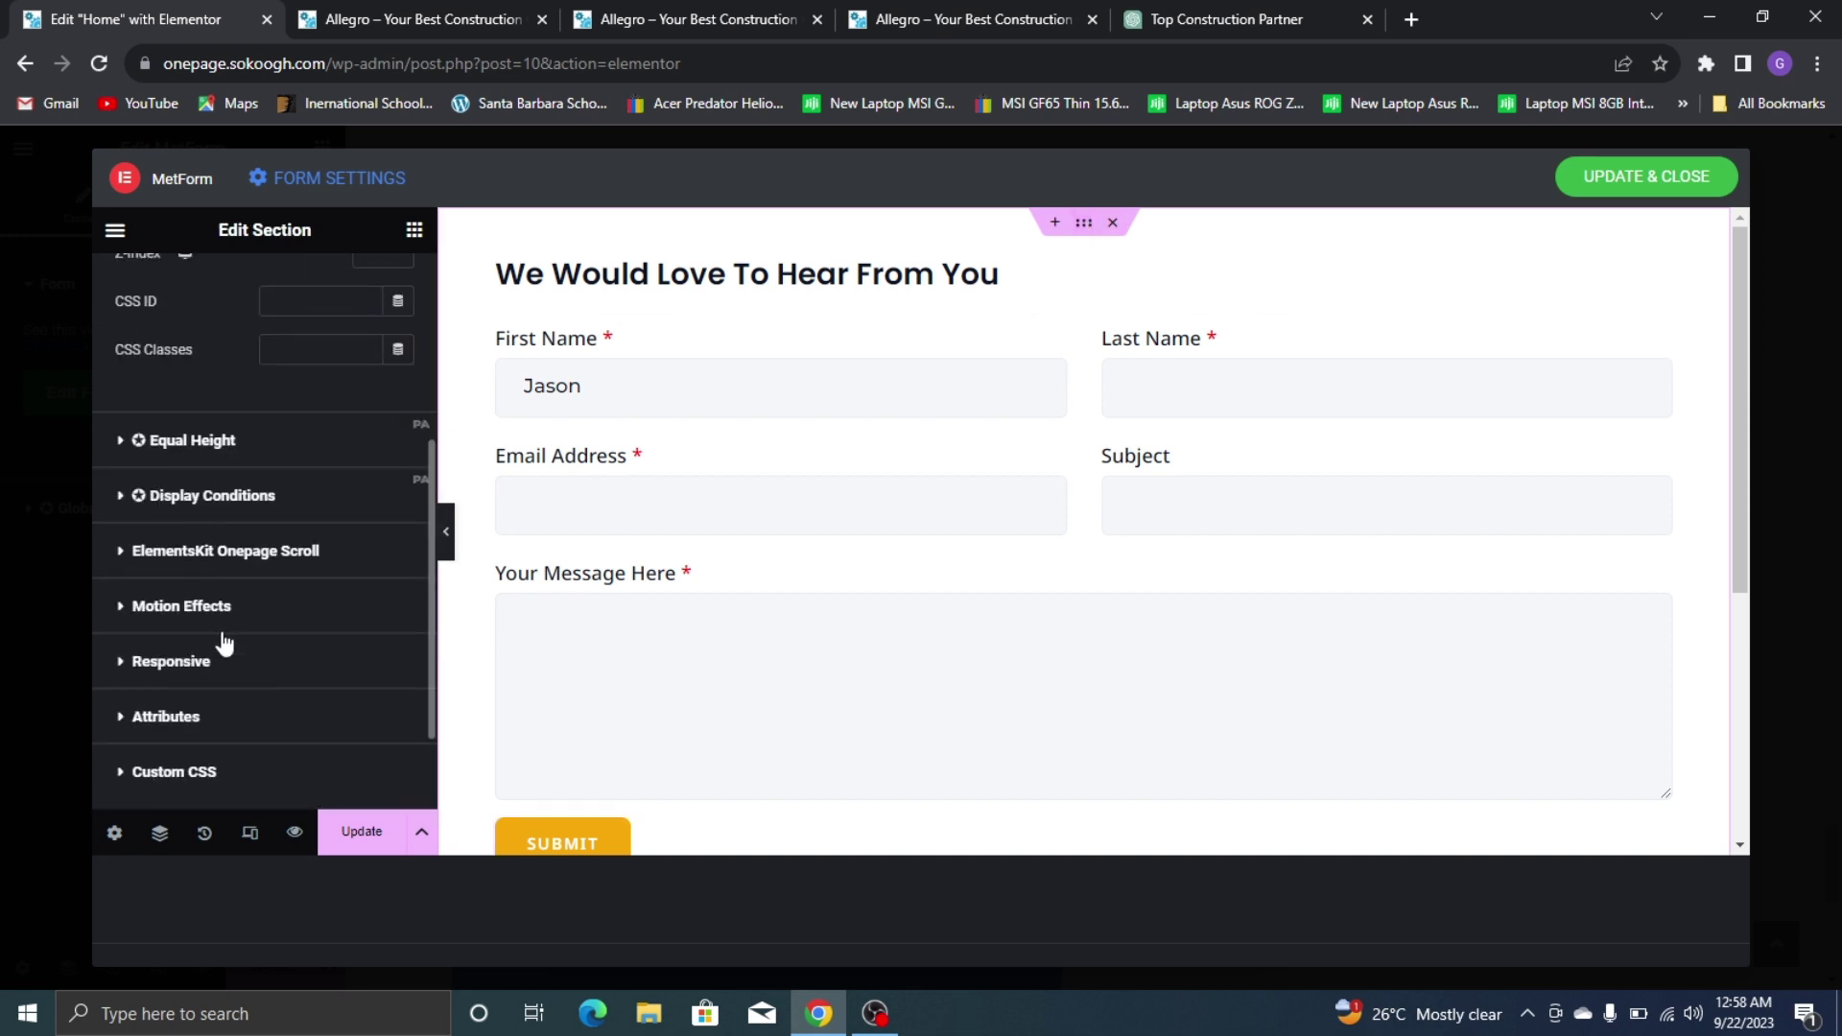
{"action": "scroll", "coordinate": [225, 576], "scroll_direction": "up", "scroll_amount": 4}
{"action": "left_click", "coordinate": [256, 276]}
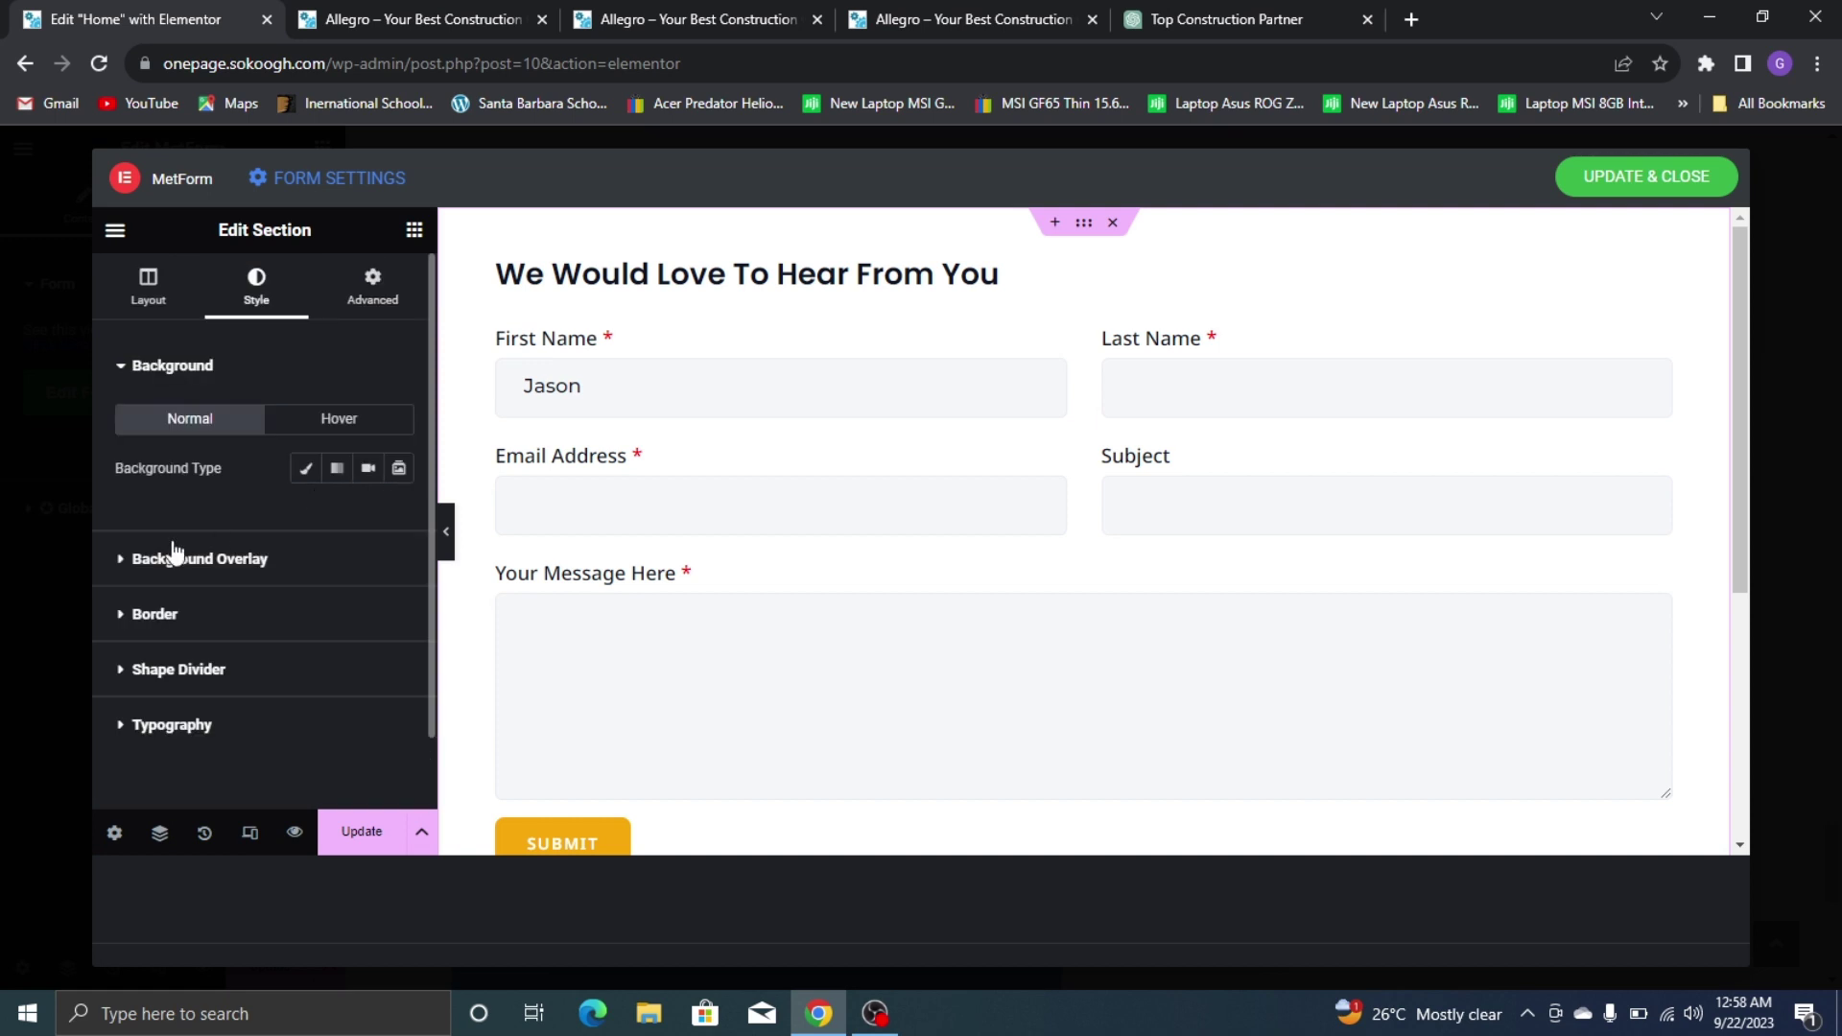
{"action": "left_click", "coordinate": [154, 615]}
{"action": "scroll", "coordinate": [378, 579], "scroll_direction": "down", "scroll_amount": 2}
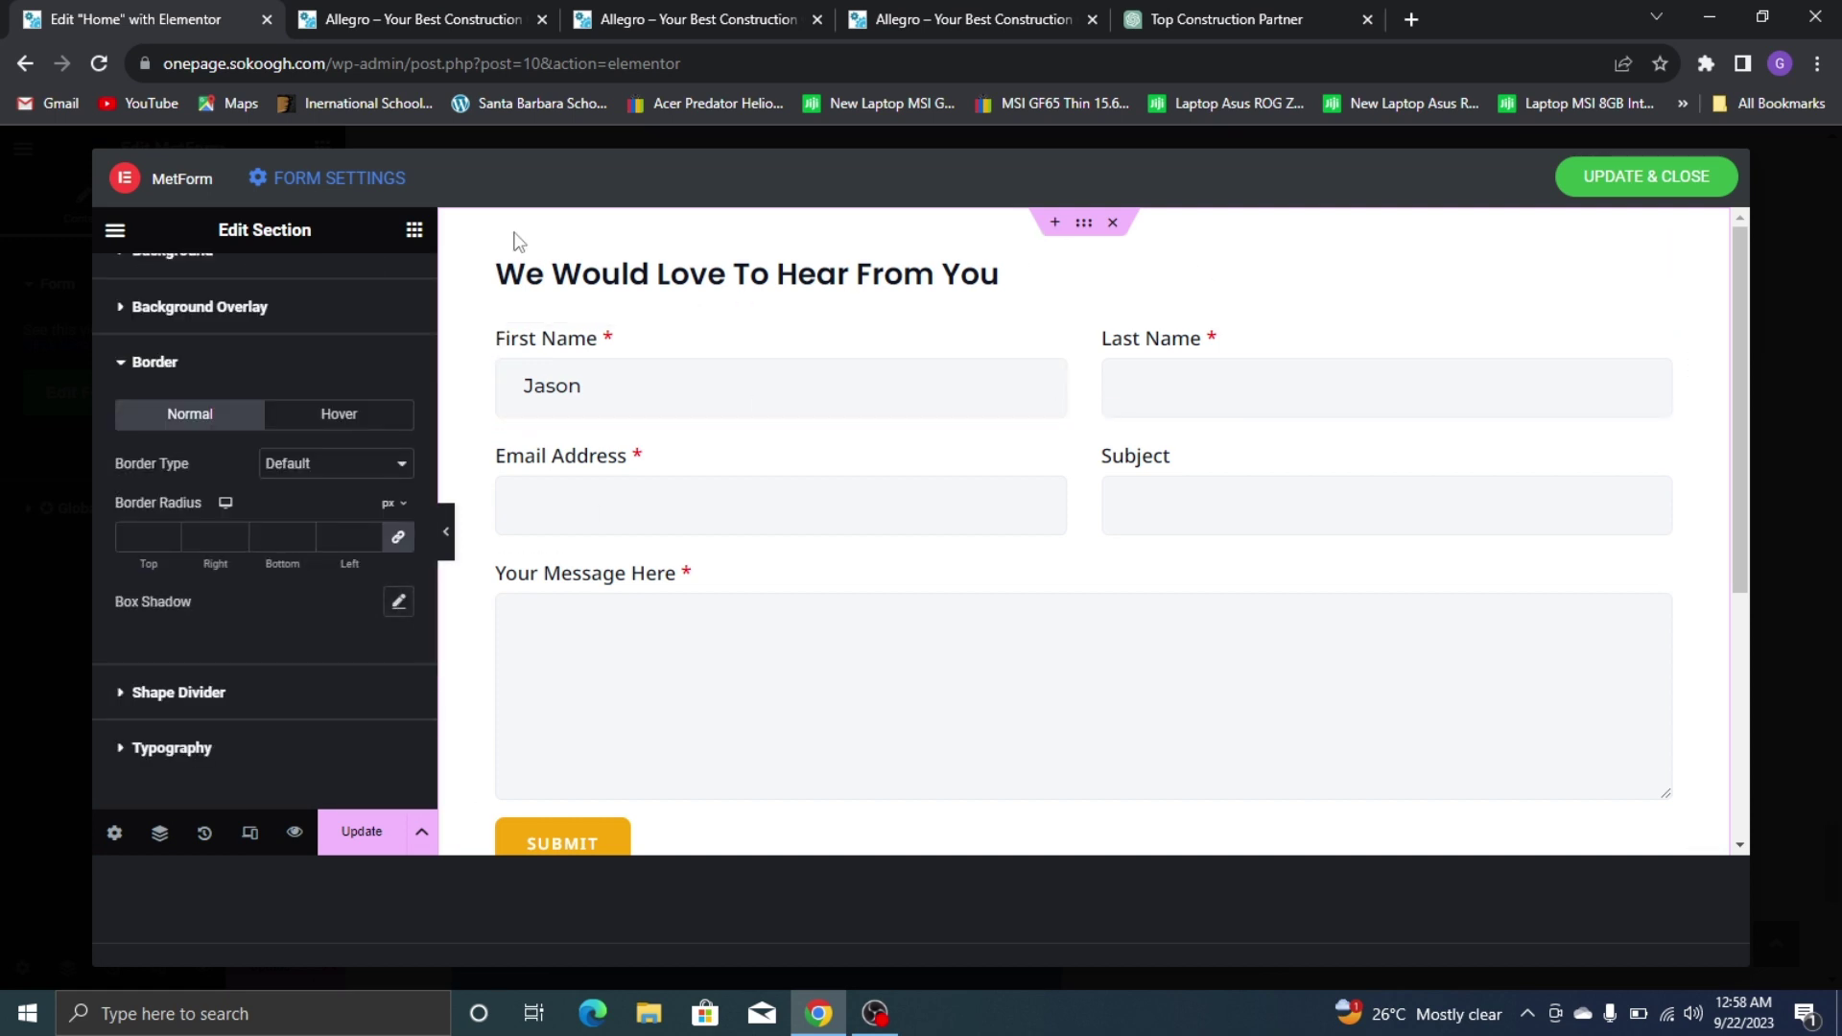
{"action": "scroll", "coordinate": [687, 362], "scroll_direction": "down", "scroll_amount": 1}
{"action": "scroll", "coordinate": [681, 384], "scroll_direction": "down", "scroll_amount": 3}
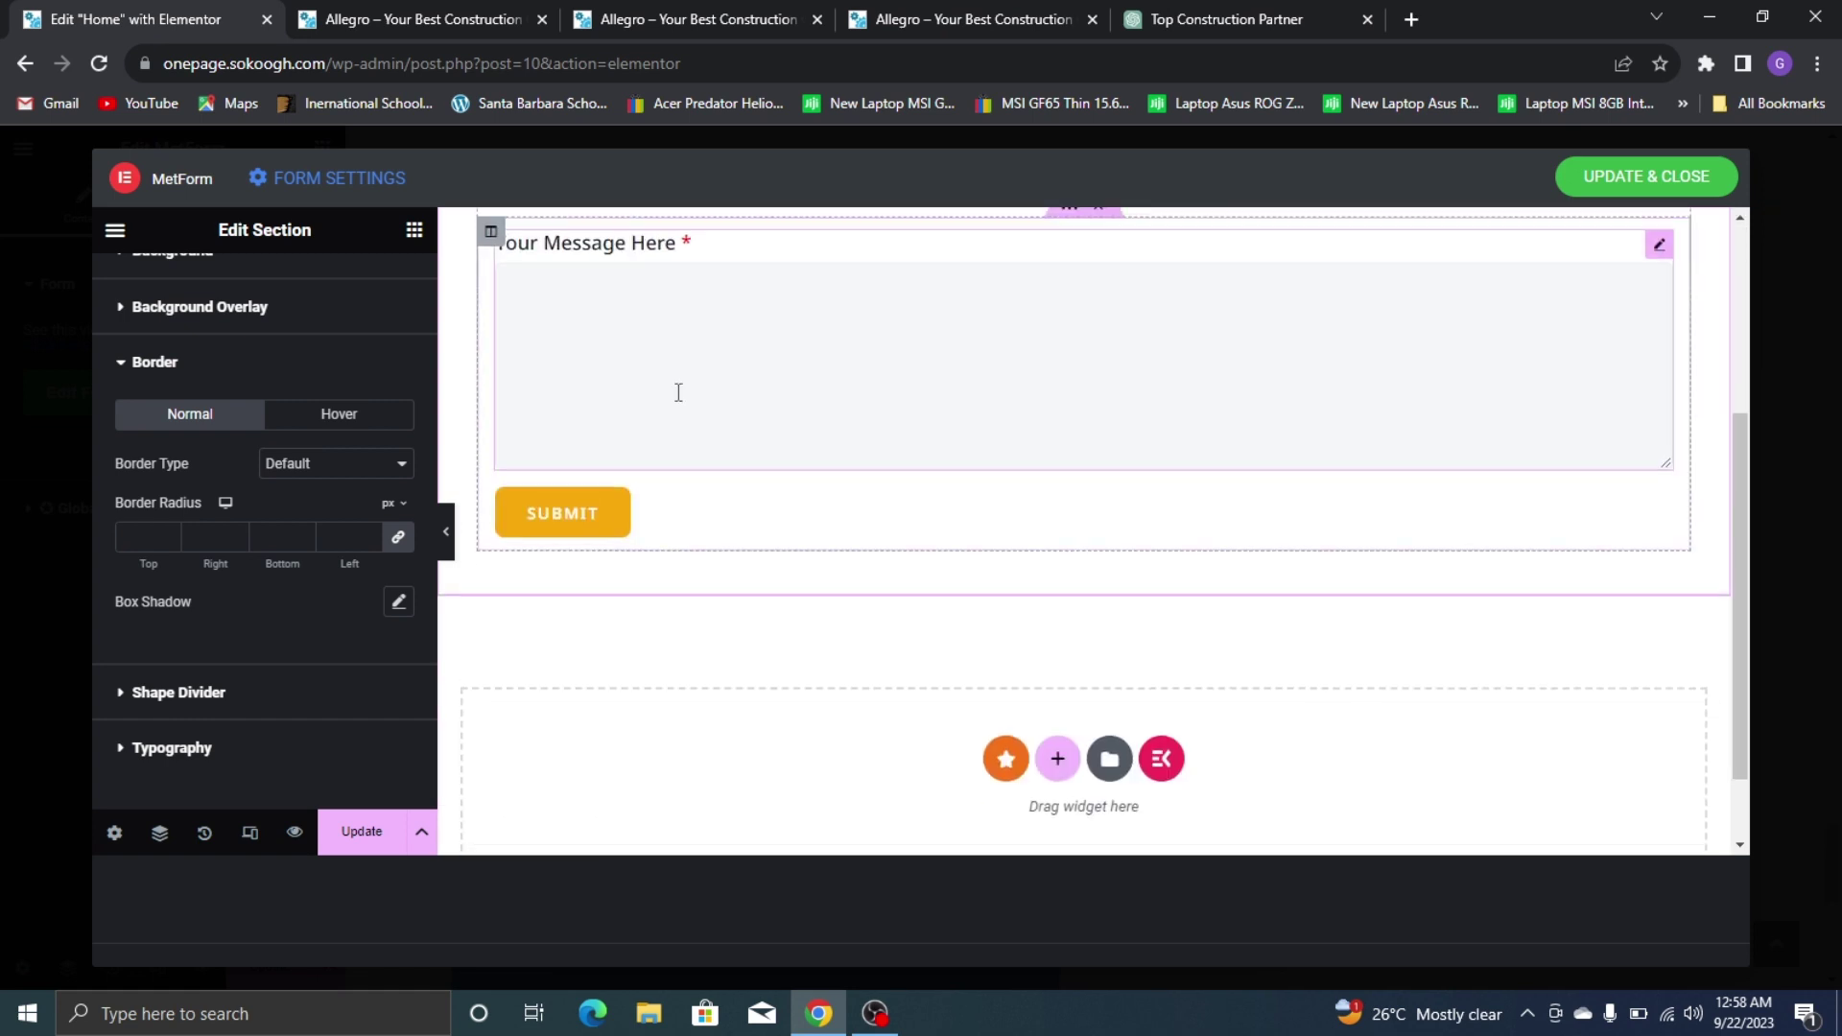
{"action": "scroll", "coordinate": [678, 390], "scroll_direction": "up", "scroll_amount": 2}
{"action": "scroll", "coordinate": [547, 390], "scroll_direction": "down", "scroll_amount": 1}
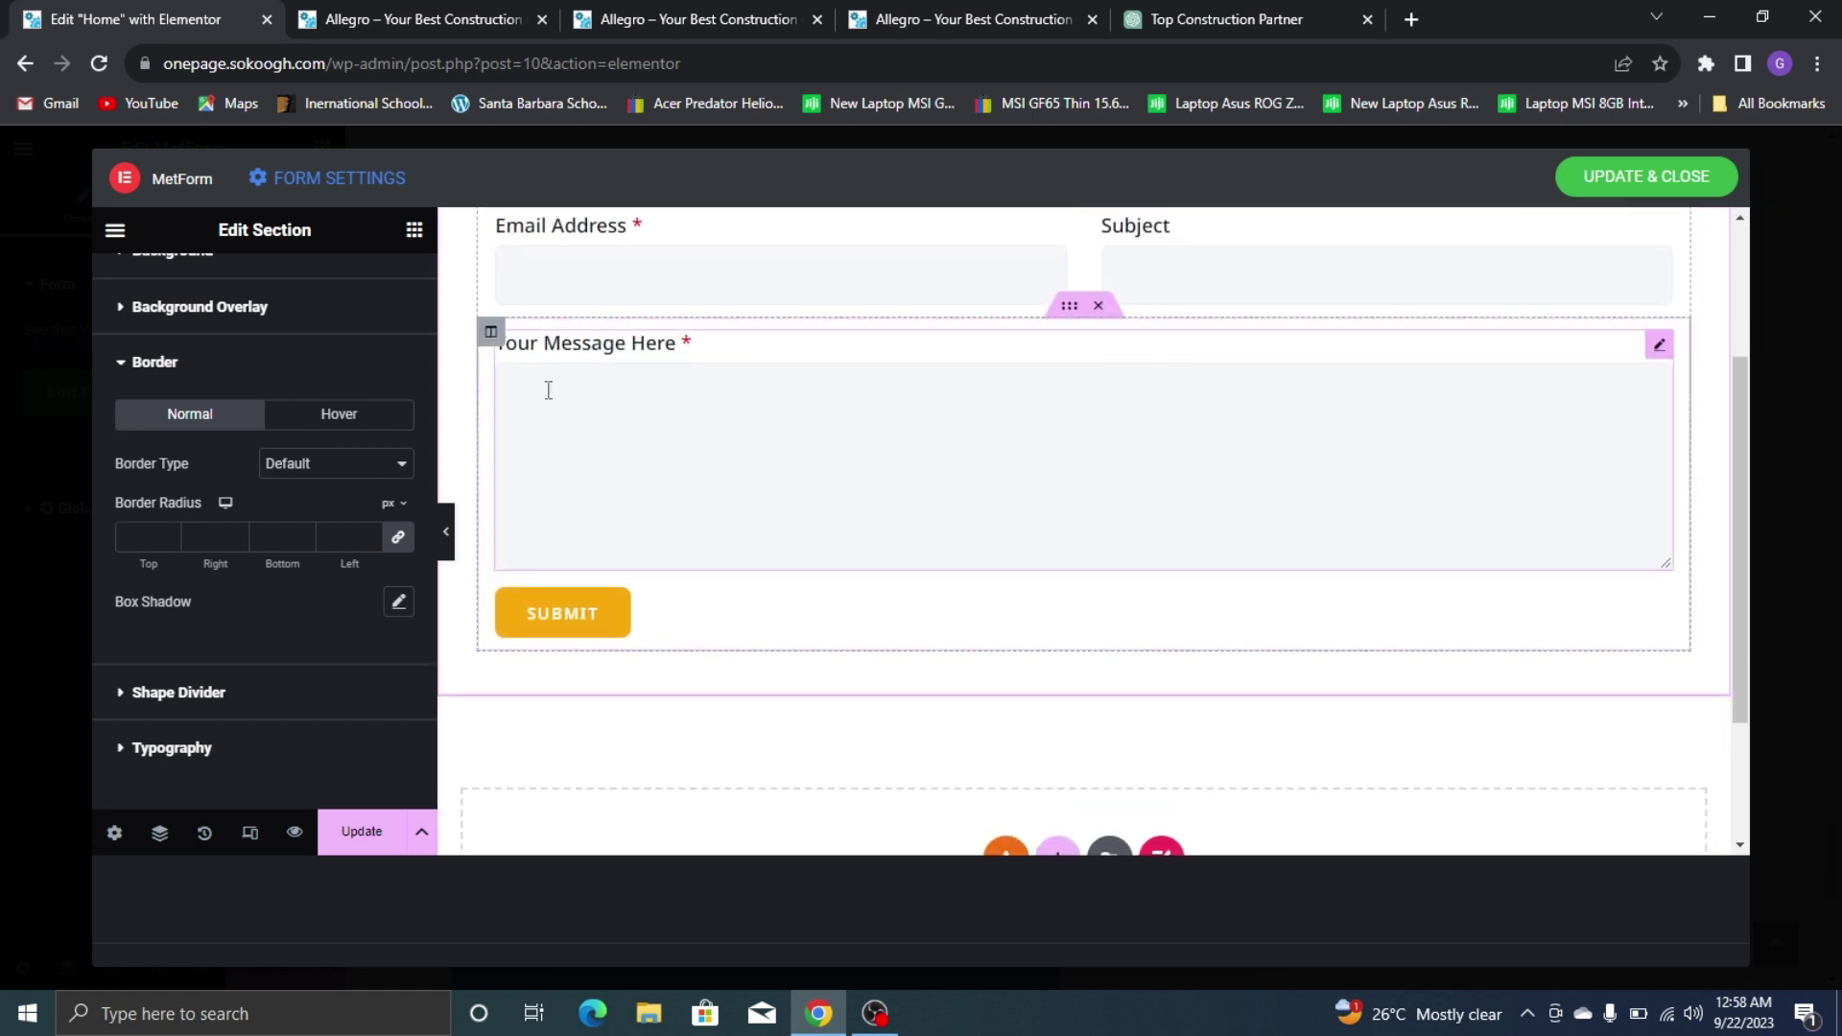
{"action": "scroll", "coordinate": [537, 383], "scroll_direction": "up", "scroll_amount": 3}
Review the form column's border style settings
{"action": "left_click", "coordinate": [490, 256]}
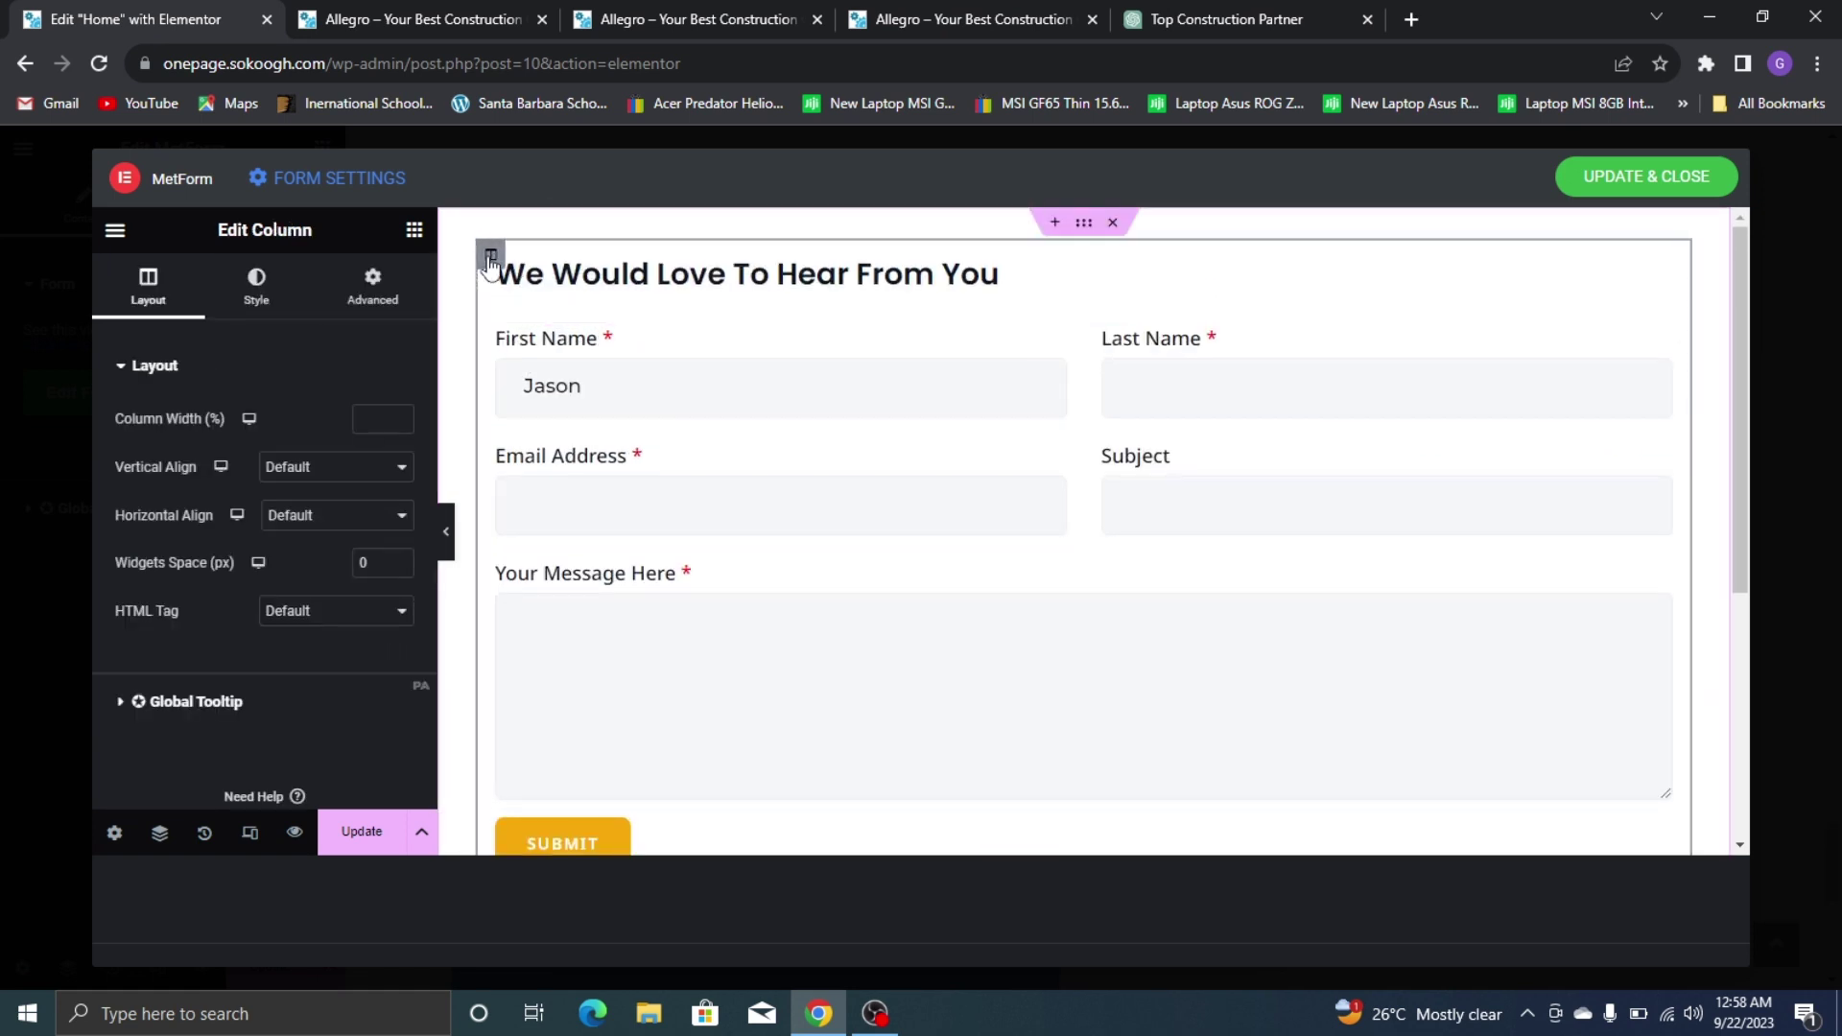
{"action": "left_click", "coordinate": [303, 297]}
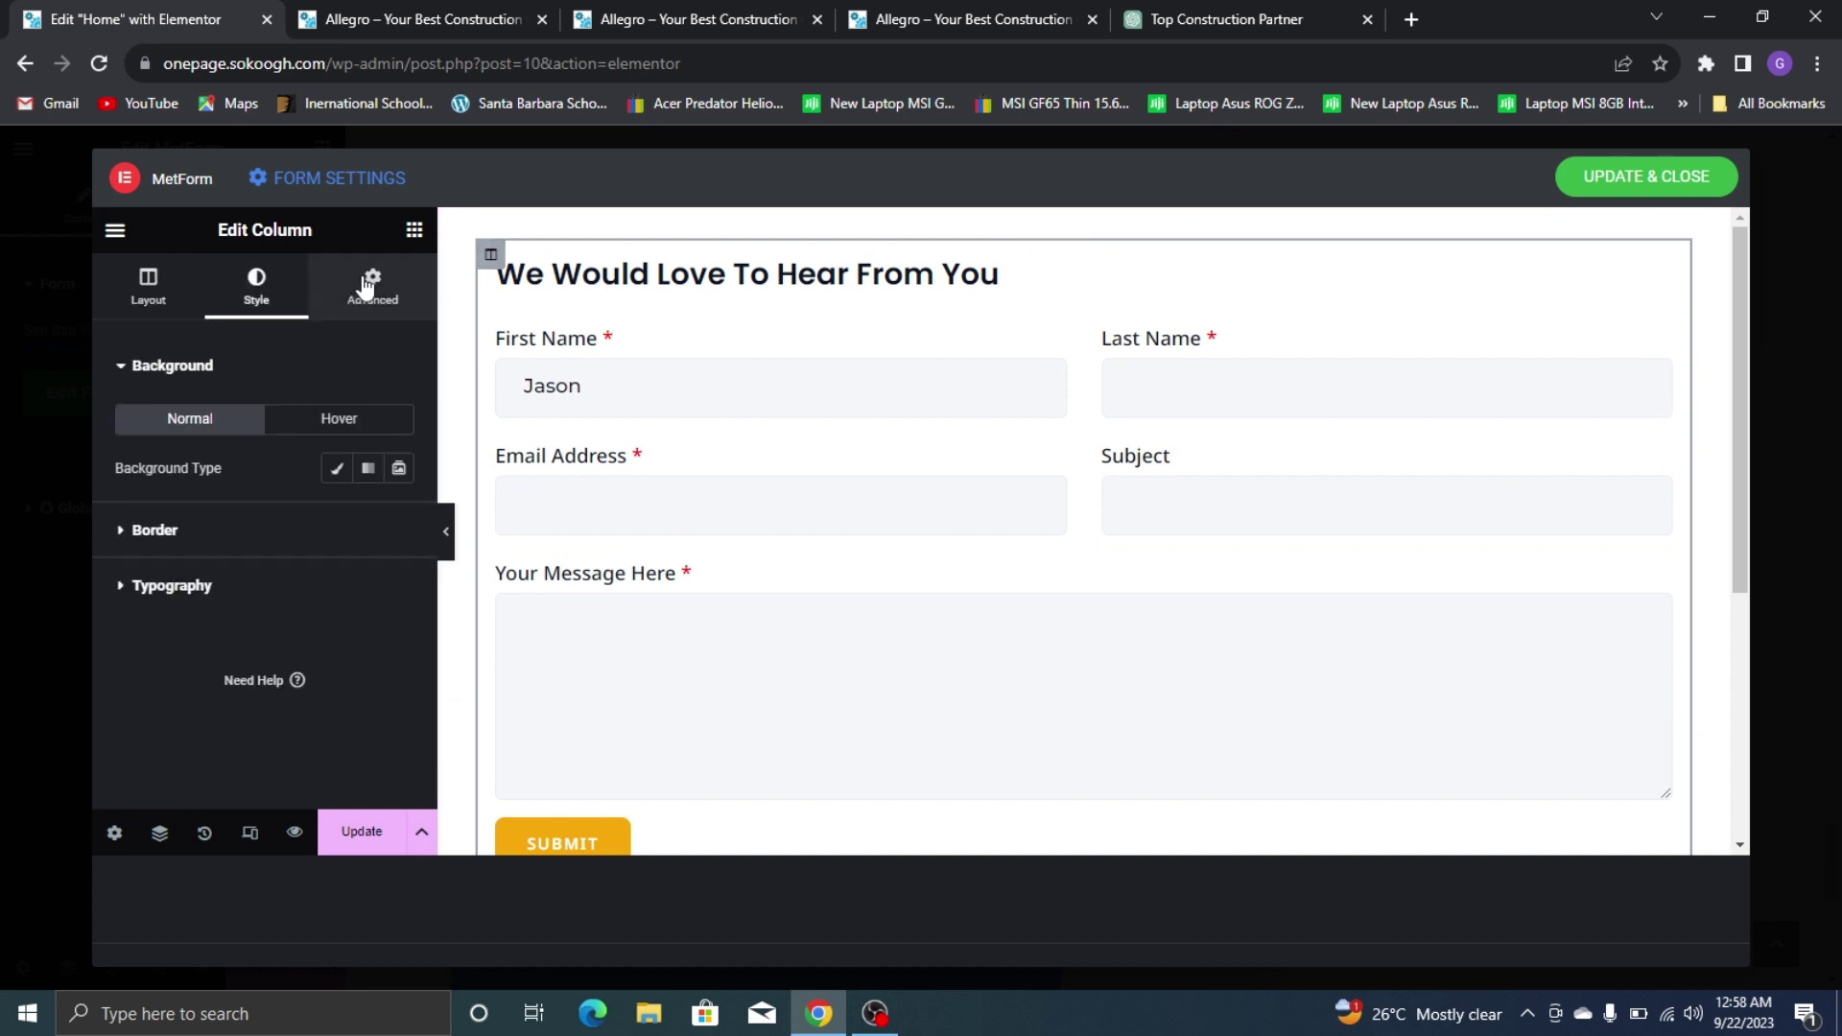
{"action": "left_click", "coordinate": [330, 527]}
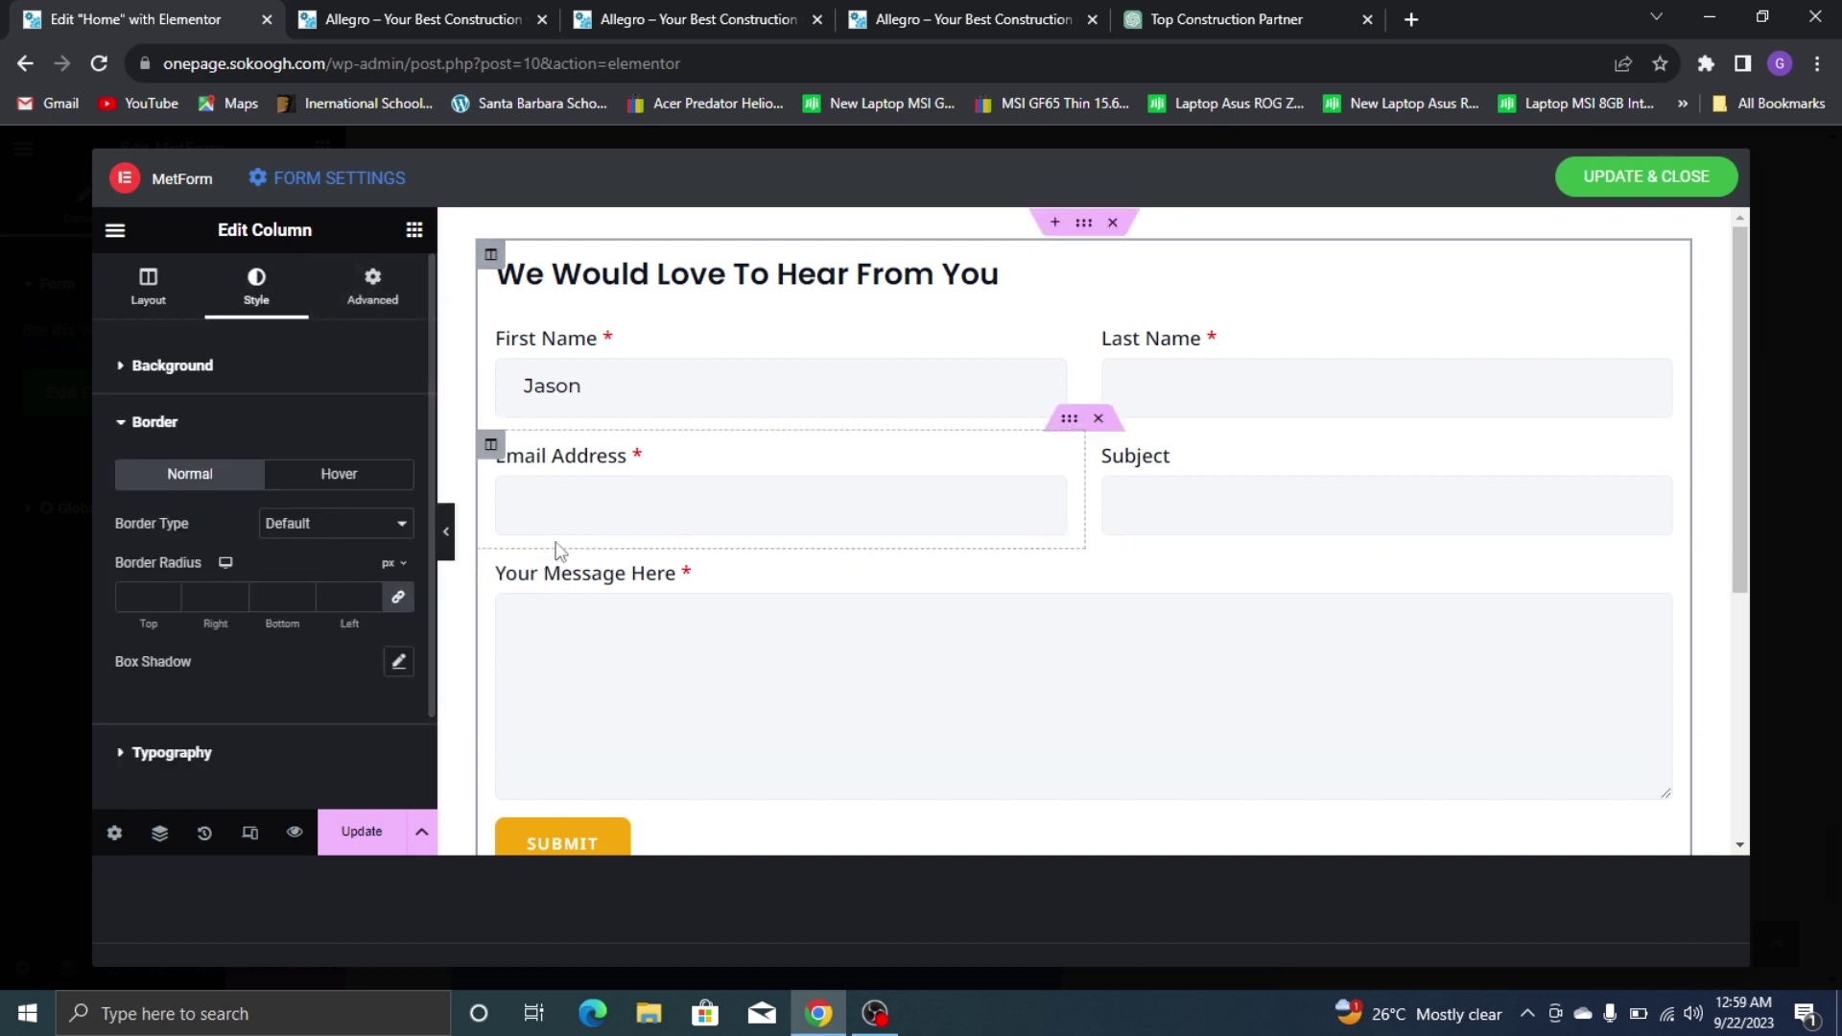
{"action": "scroll", "coordinate": [521, 611], "scroll_direction": "down", "scroll_amount": 3}
{"action": "scroll", "coordinate": [521, 611], "scroll_direction": "up", "scroll_amount": 3}
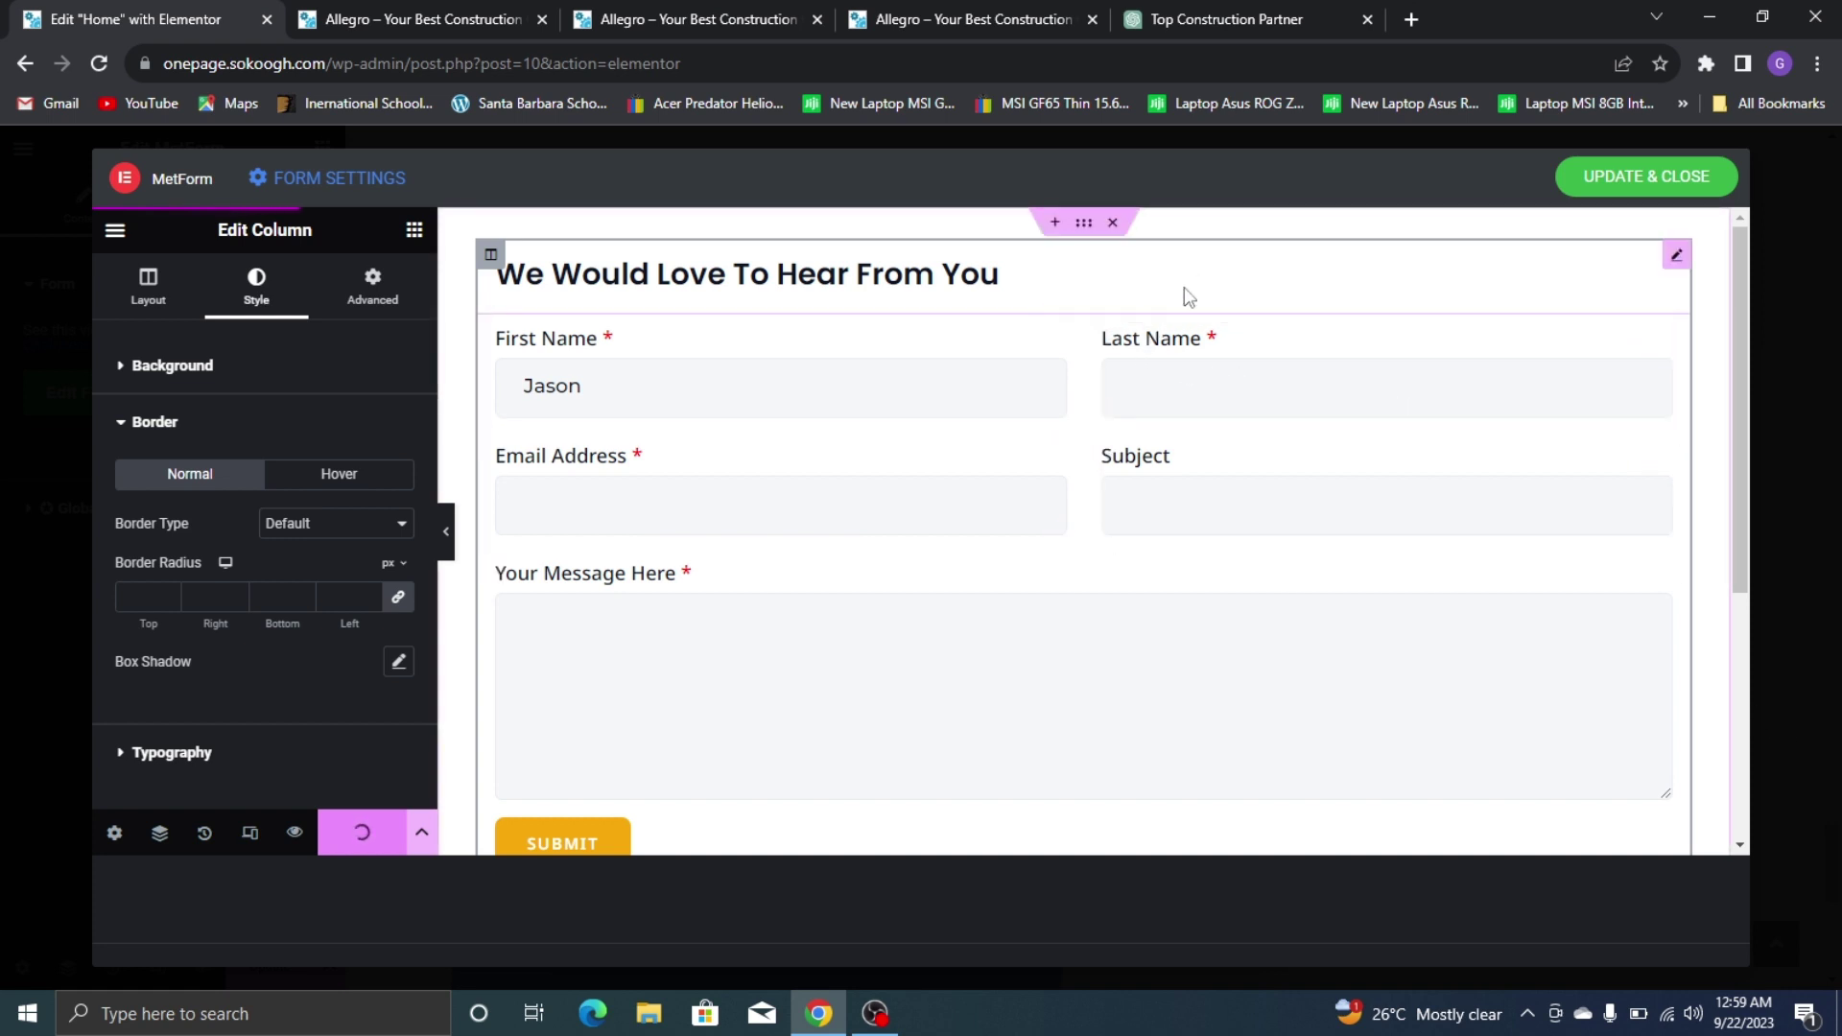
Update and close the MetForm editor, check the live contact form, then return to Elementor
{"action": "left_click", "coordinate": [1618, 198]}
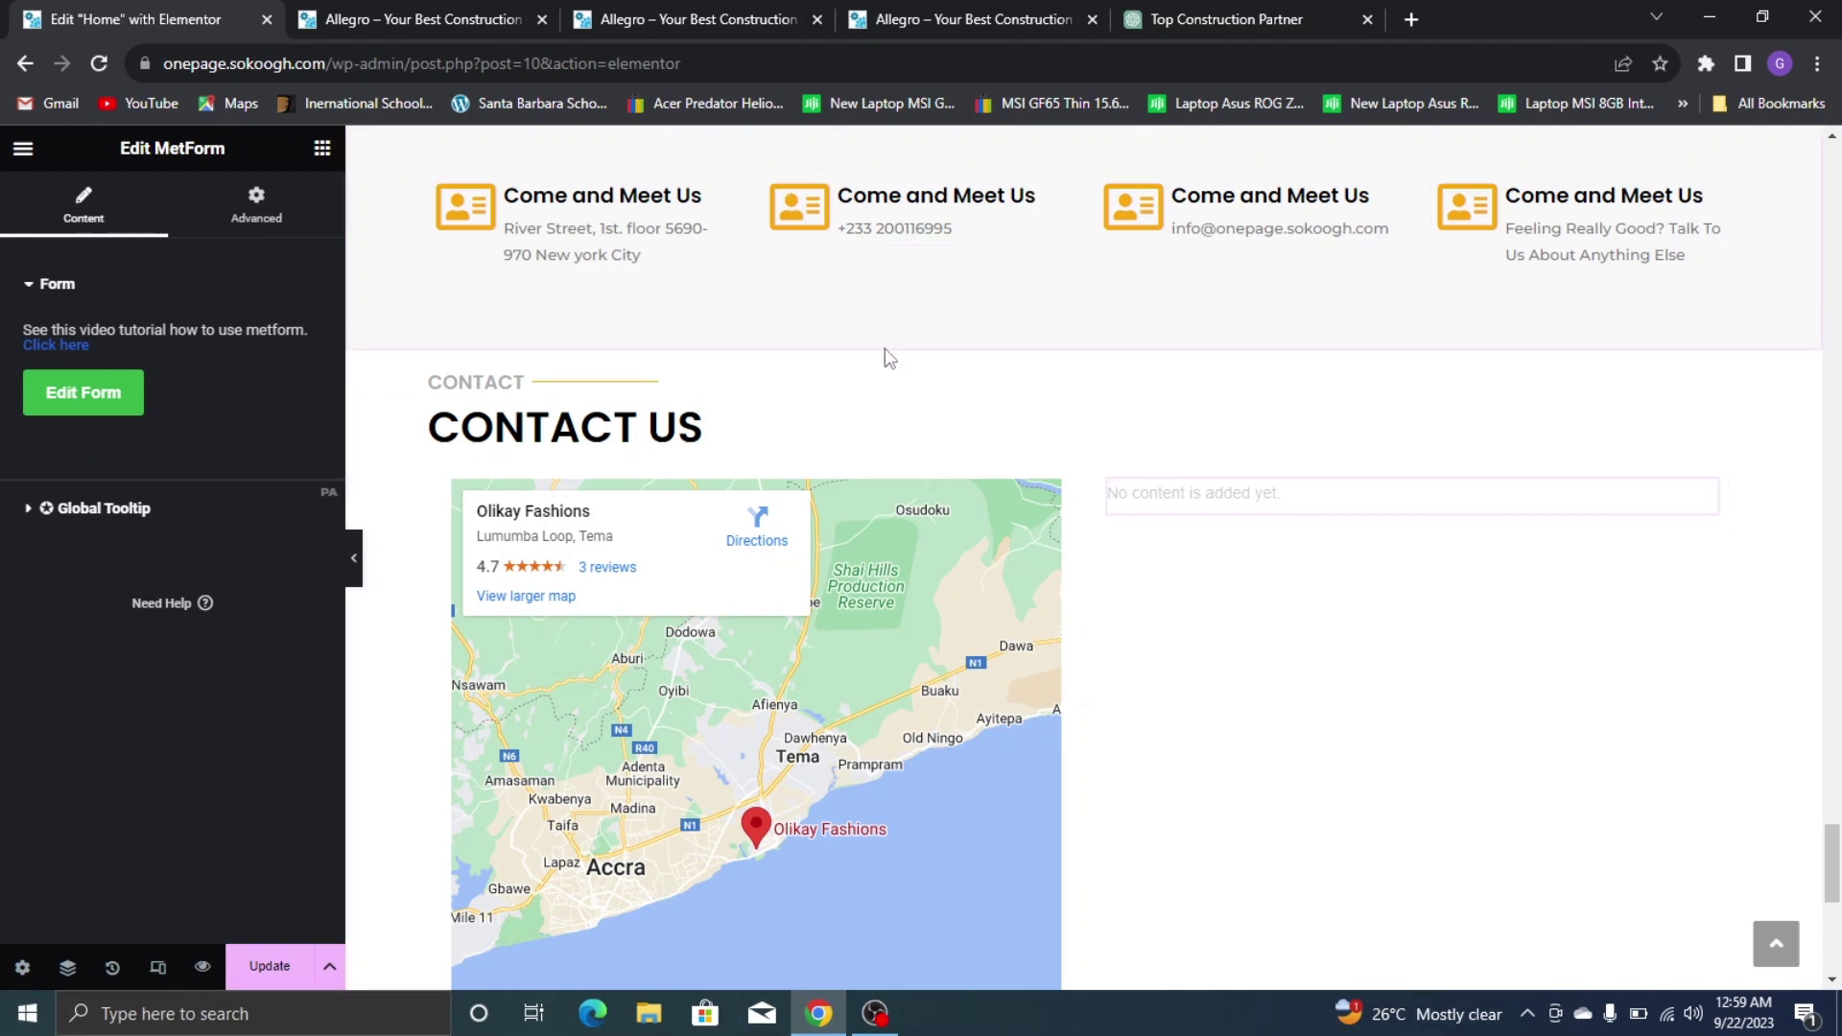
{"action": "scroll", "coordinate": [1545, 232], "scroll_direction": "down", "scroll_amount": 3}
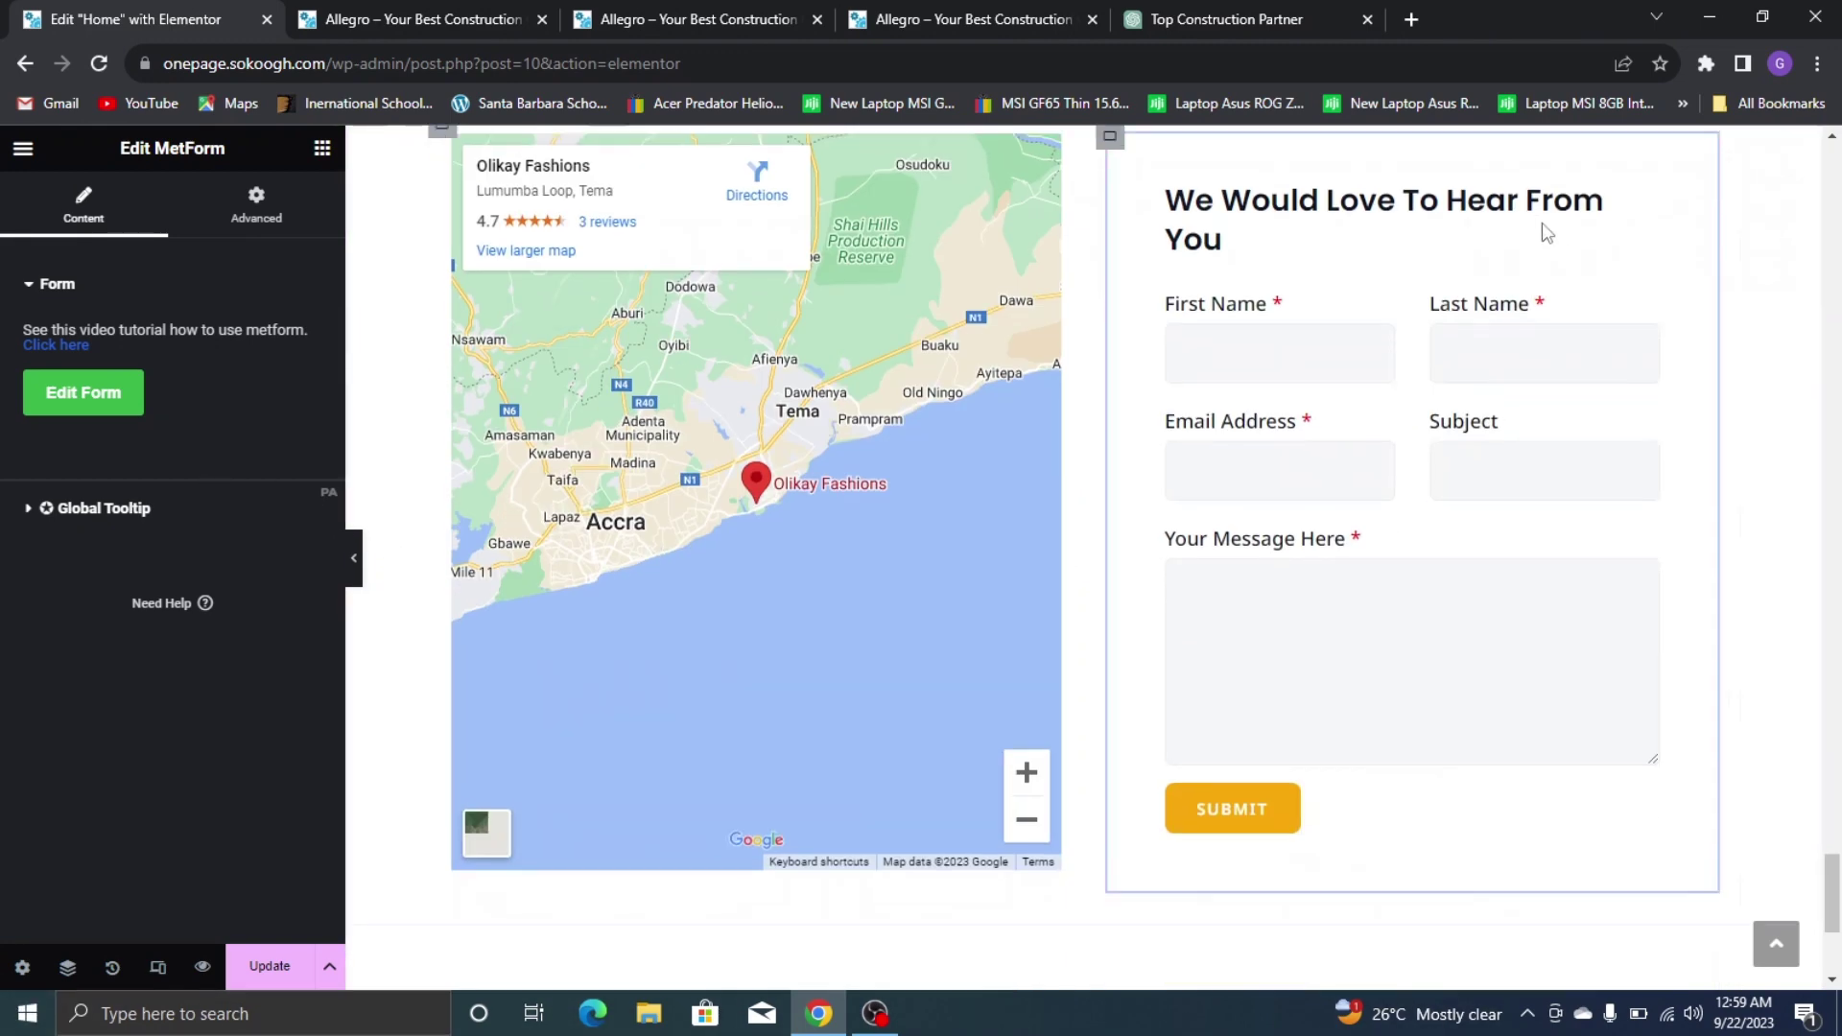
{"action": "scroll", "coordinate": [1488, 320], "scroll_direction": "up", "scroll_amount": 2}
{"action": "left_click", "coordinate": [857, 12]}
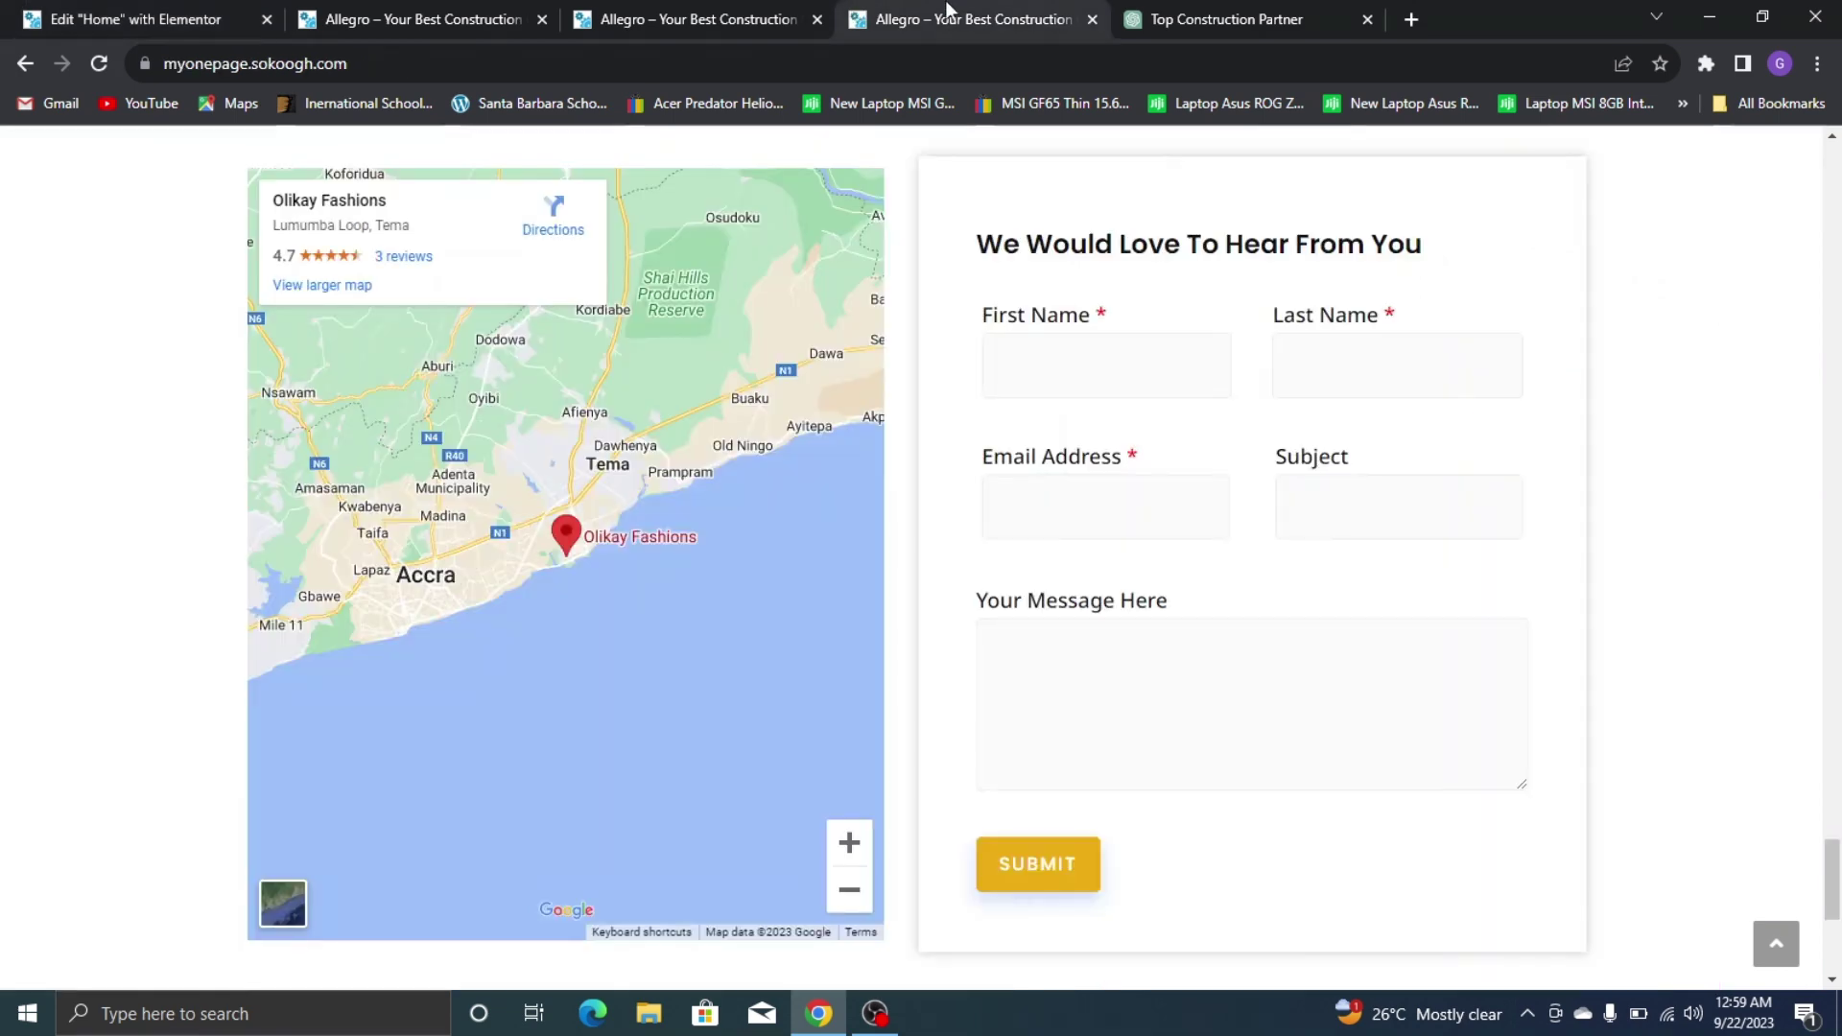
{"action": "left_click", "coordinate": [115, 20]}
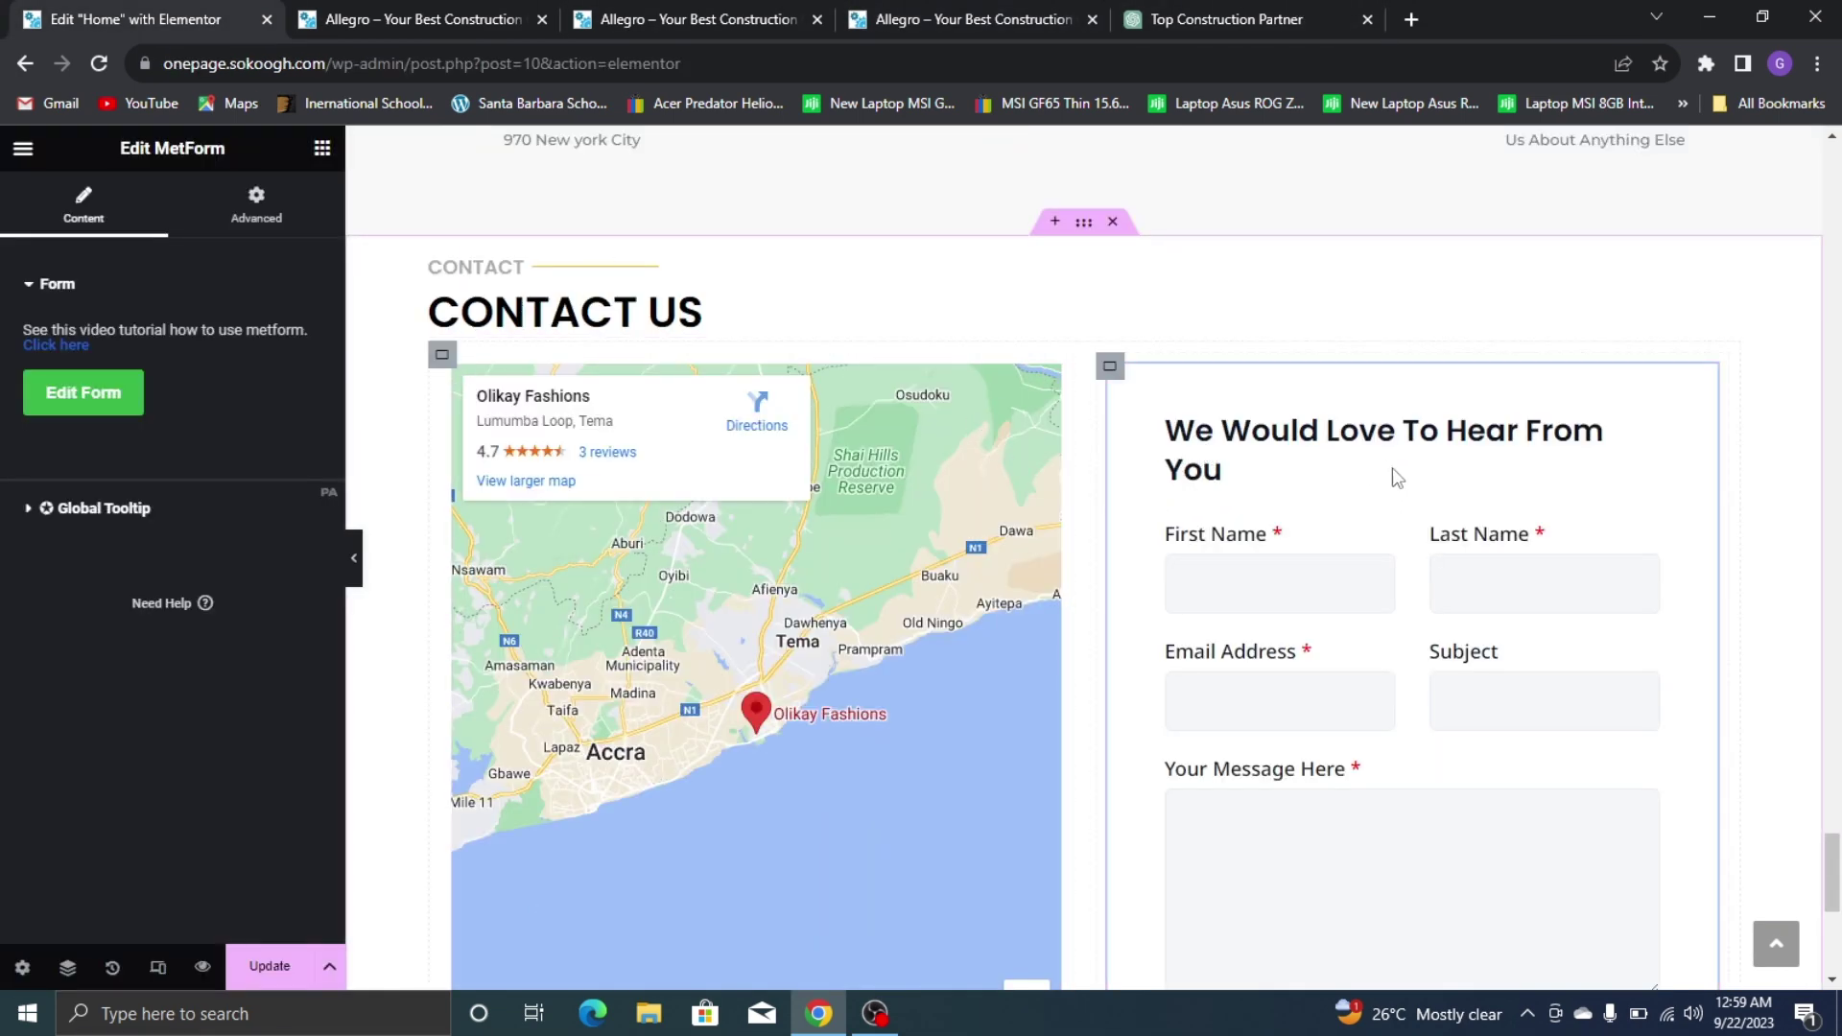
Widen the Contact Us section's content width to 1174 px
{"action": "left_click", "coordinate": [683, 327]}
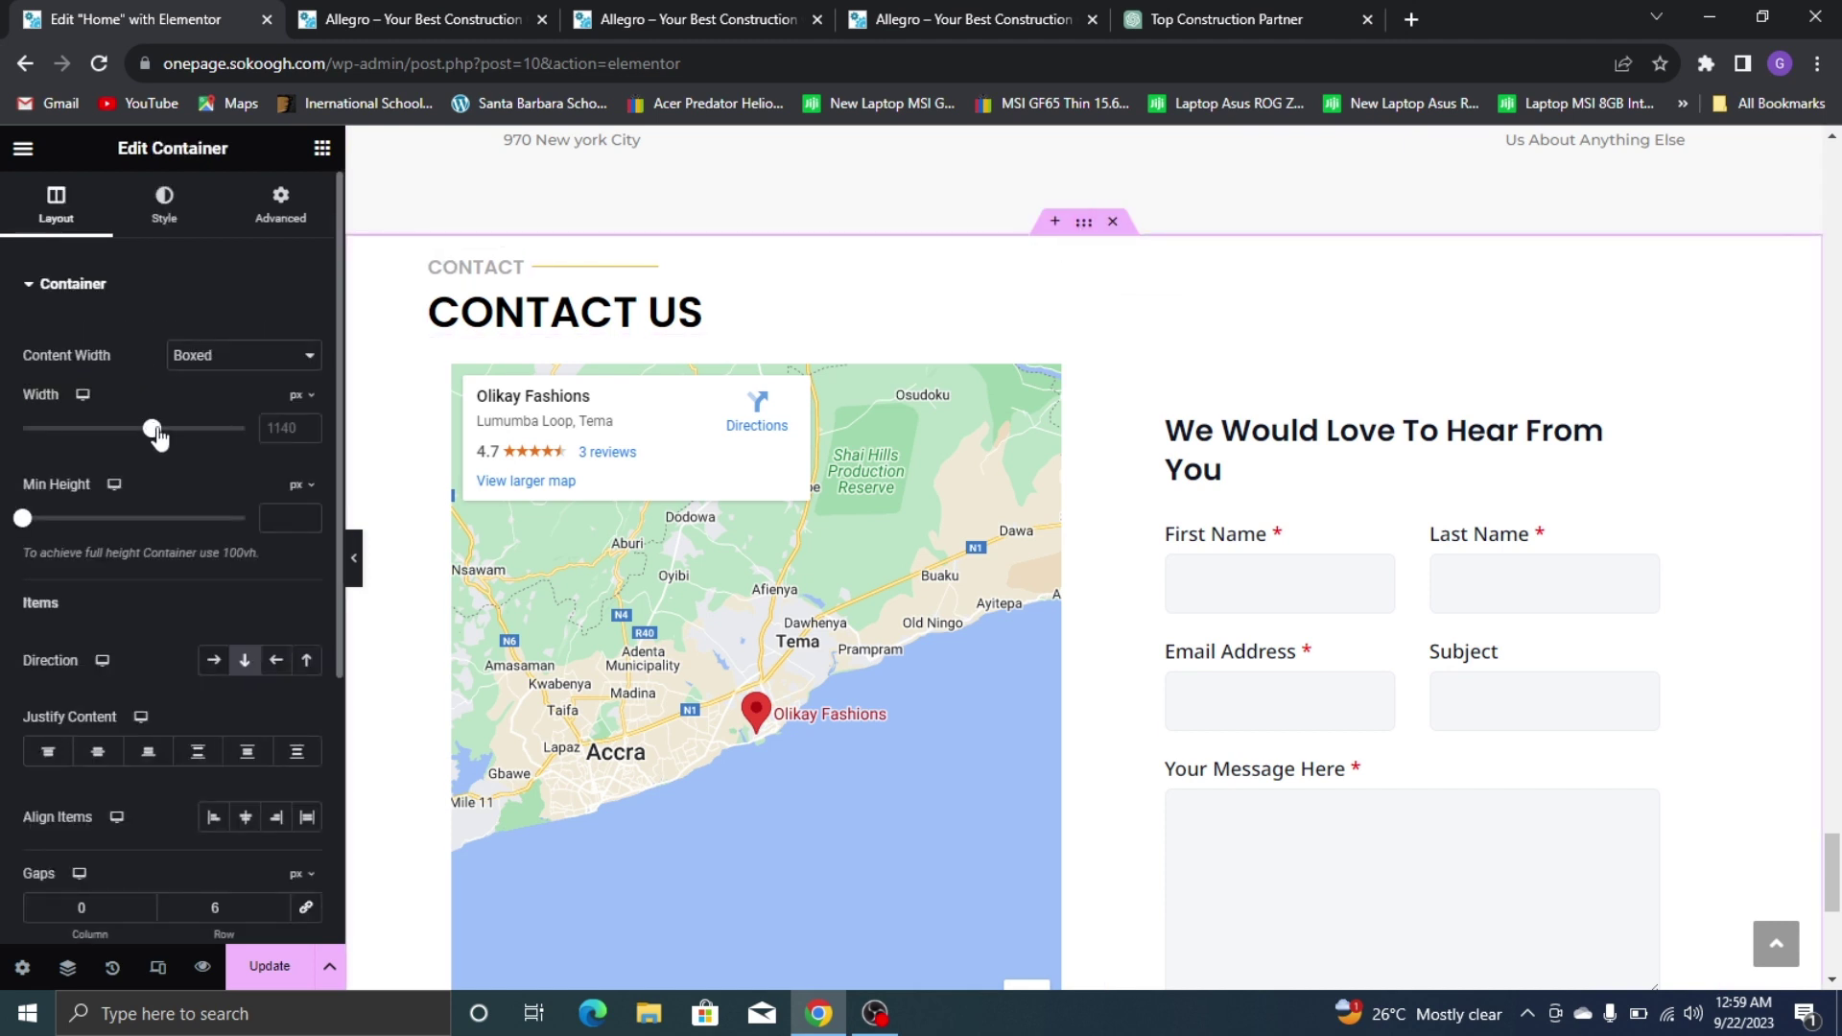
{"action": "left_click_drag", "start_coordinate": [159, 436], "coordinate": [158, 425]}
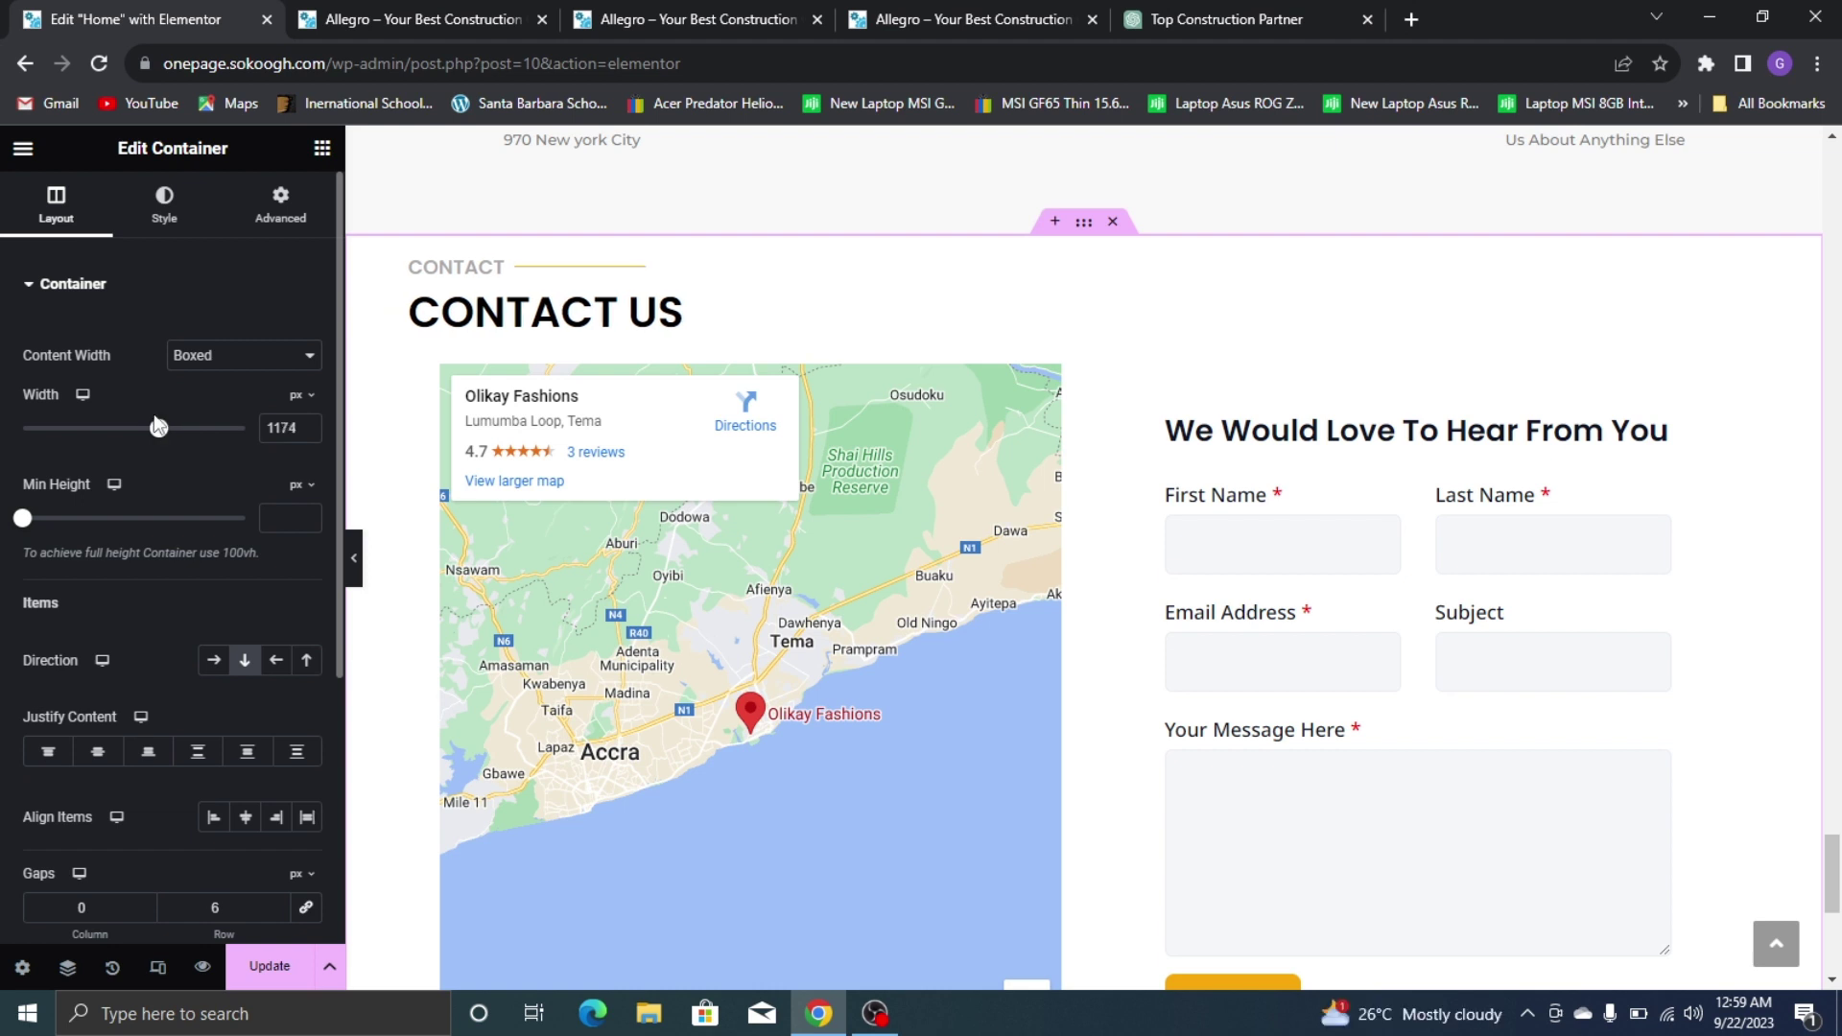
{"action": "scroll", "coordinate": [1101, 547], "scroll_direction": "down", "scroll_amount": 1}
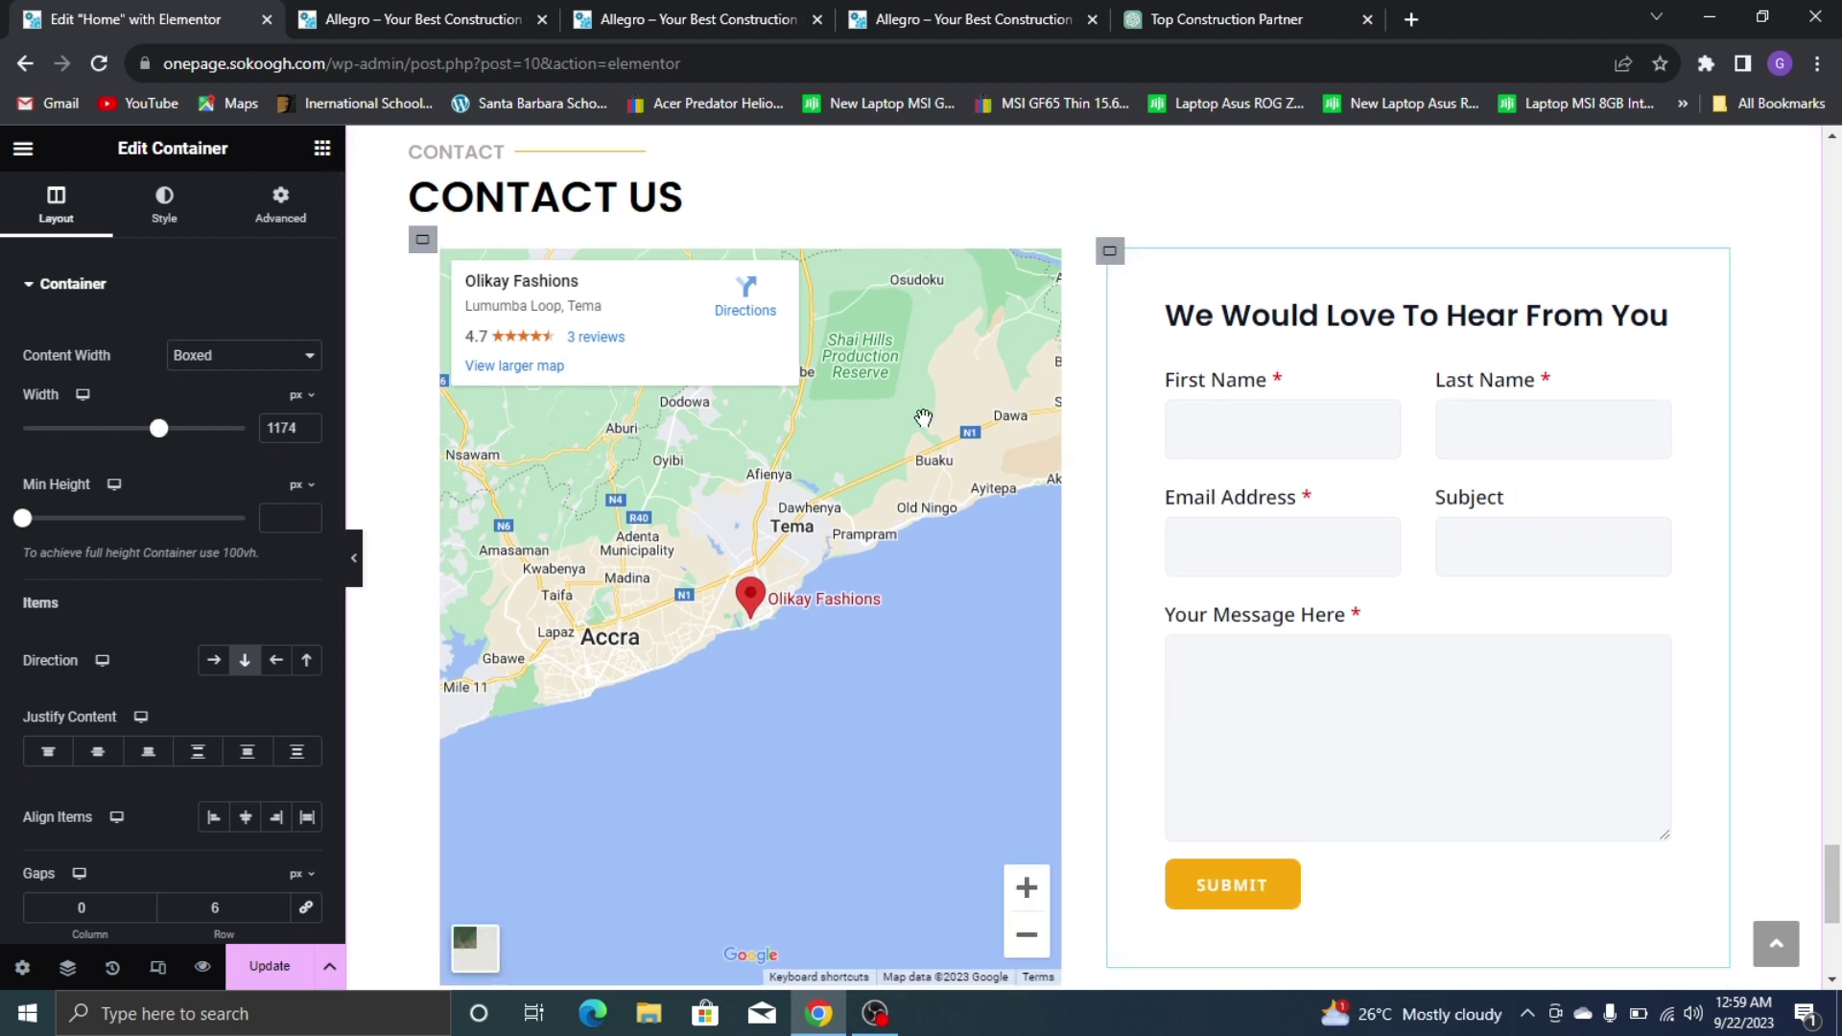
{"action": "scroll", "coordinate": [860, 433], "scroll_direction": "up", "scroll_amount": 2}
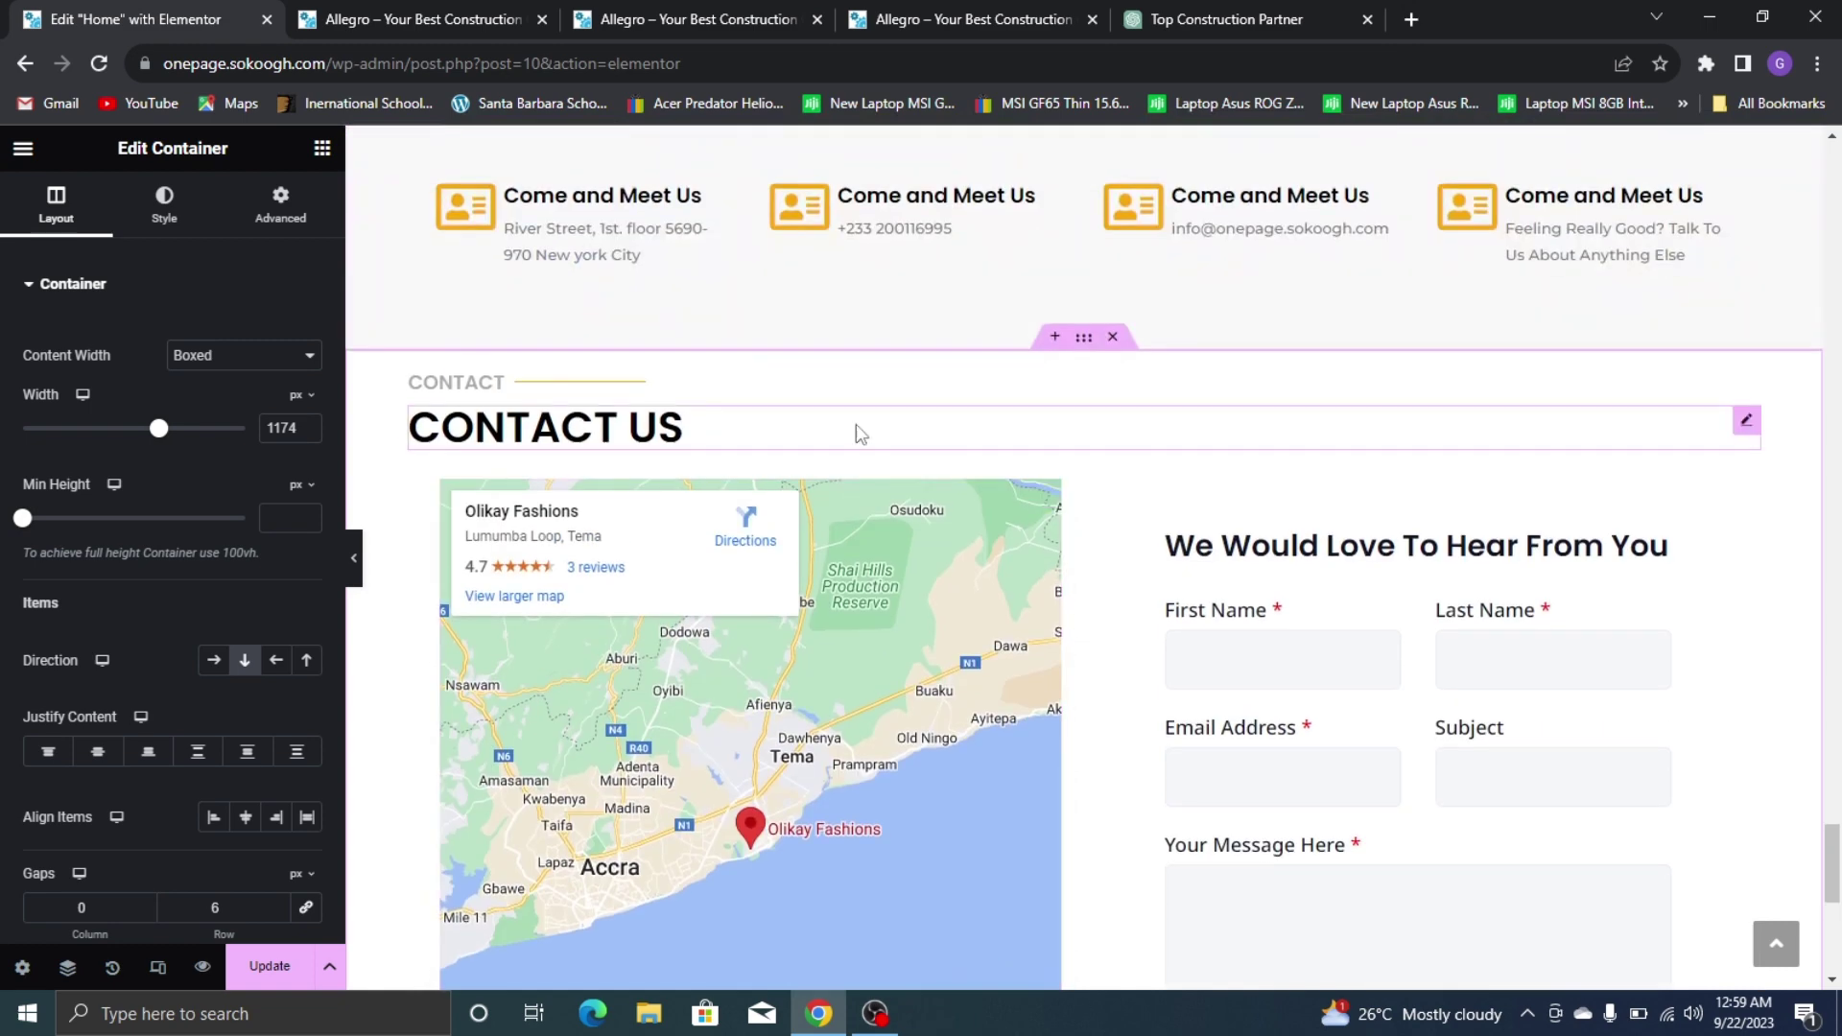
Set 50 px top/bottom margins and 50/30 px top/bottom padding, then save the page
{"action": "left_click", "coordinate": [280, 206]}
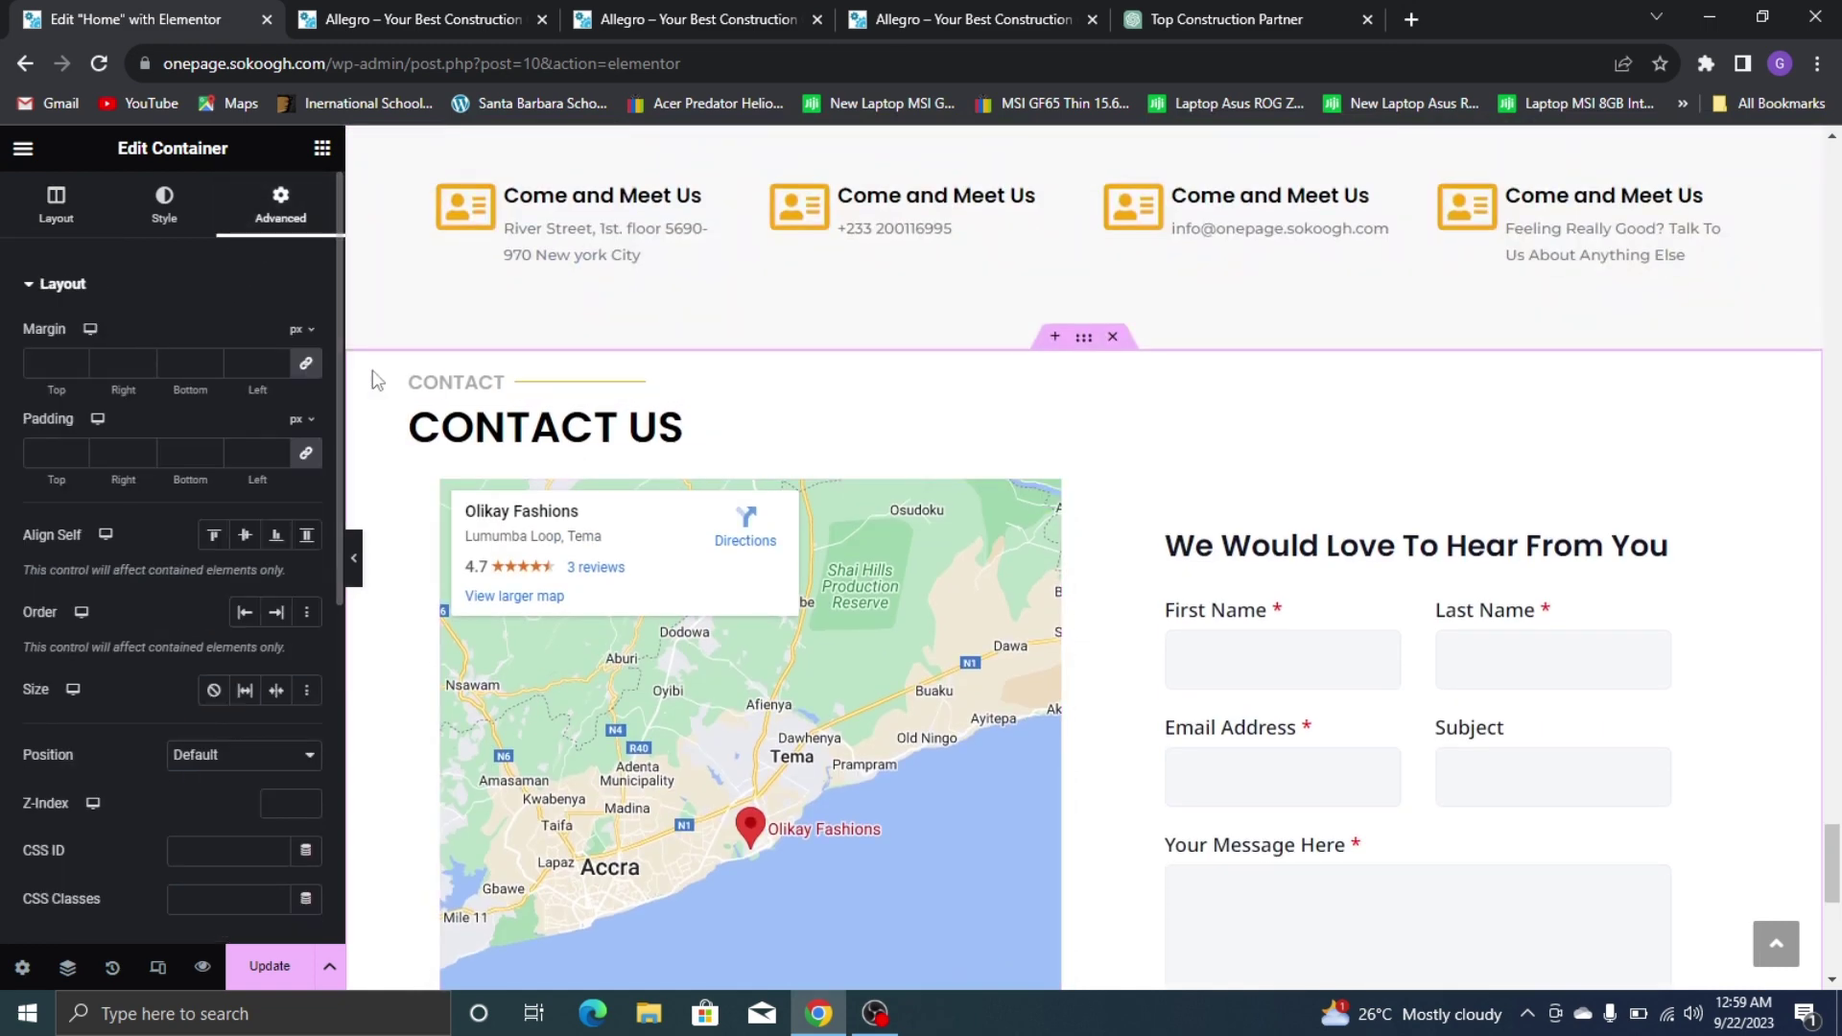
{"action": "left_click", "coordinate": [299, 372]}
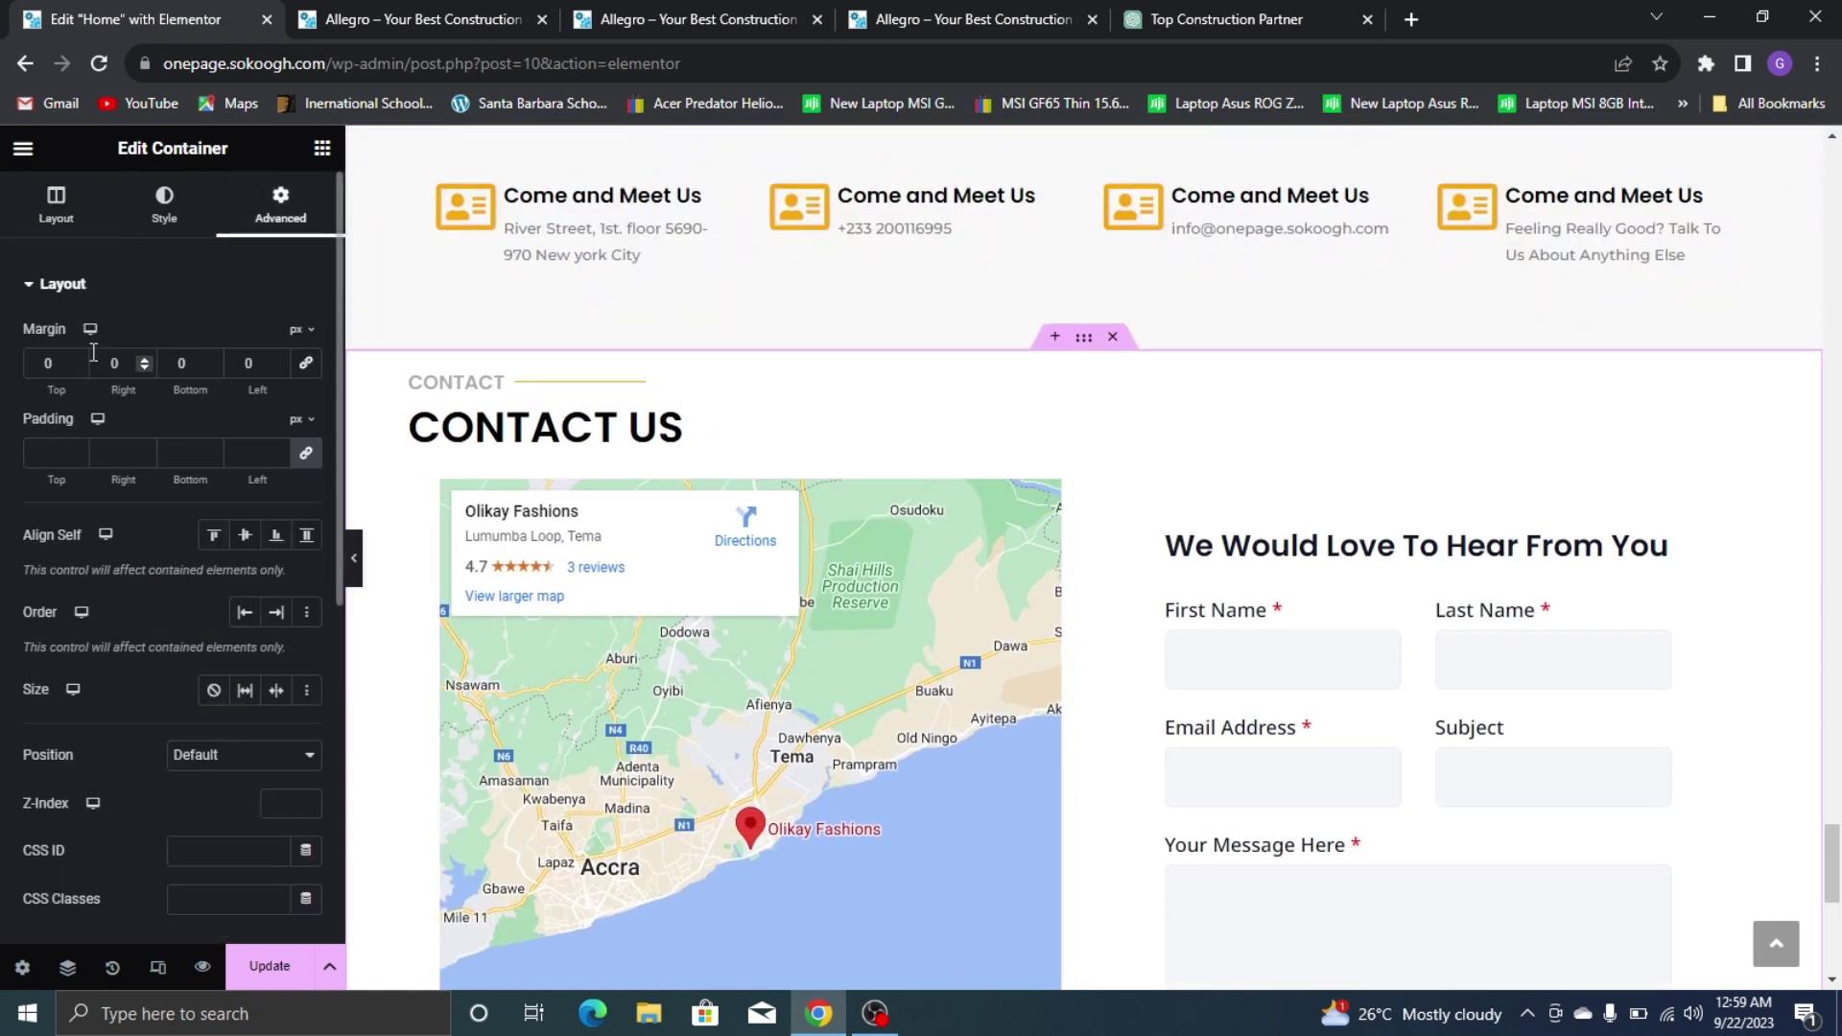
{"action": "double_click", "coordinate": [40, 360]}
{"action": "type", "text": "50"}
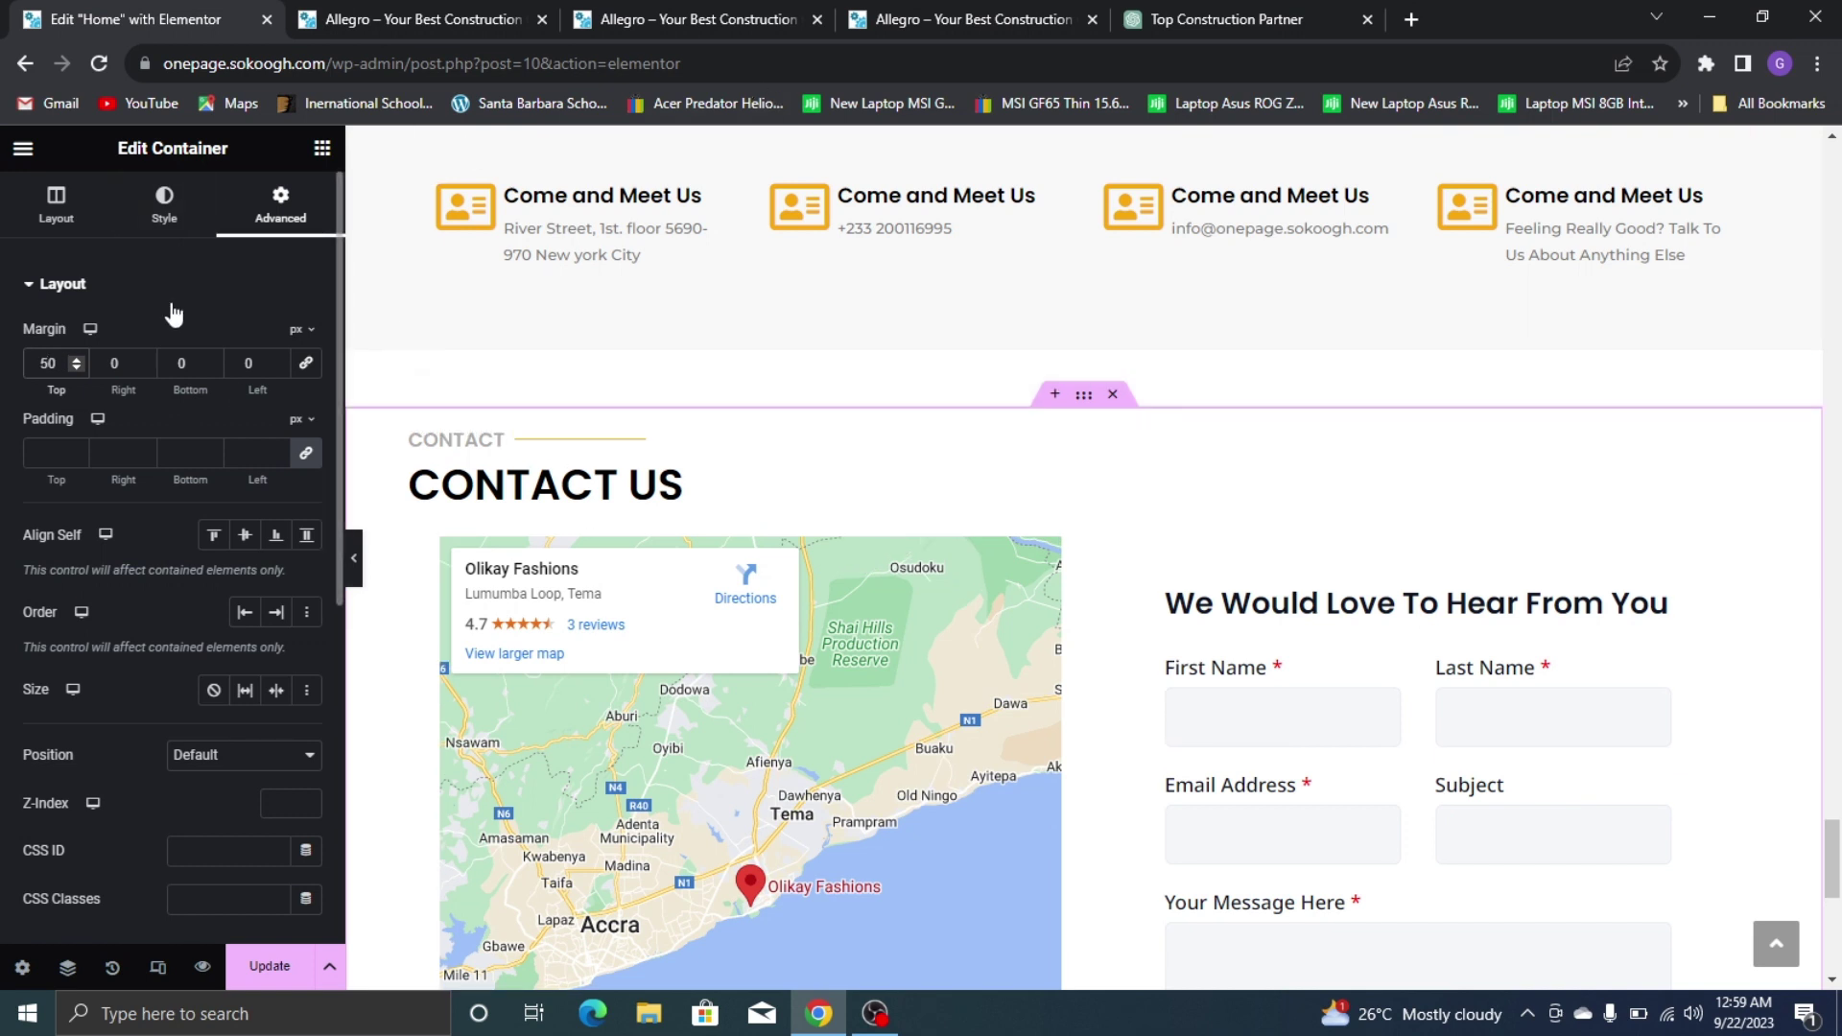
{"action": "double_click", "coordinate": [169, 362]}
{"action": "type", "text": "50"}
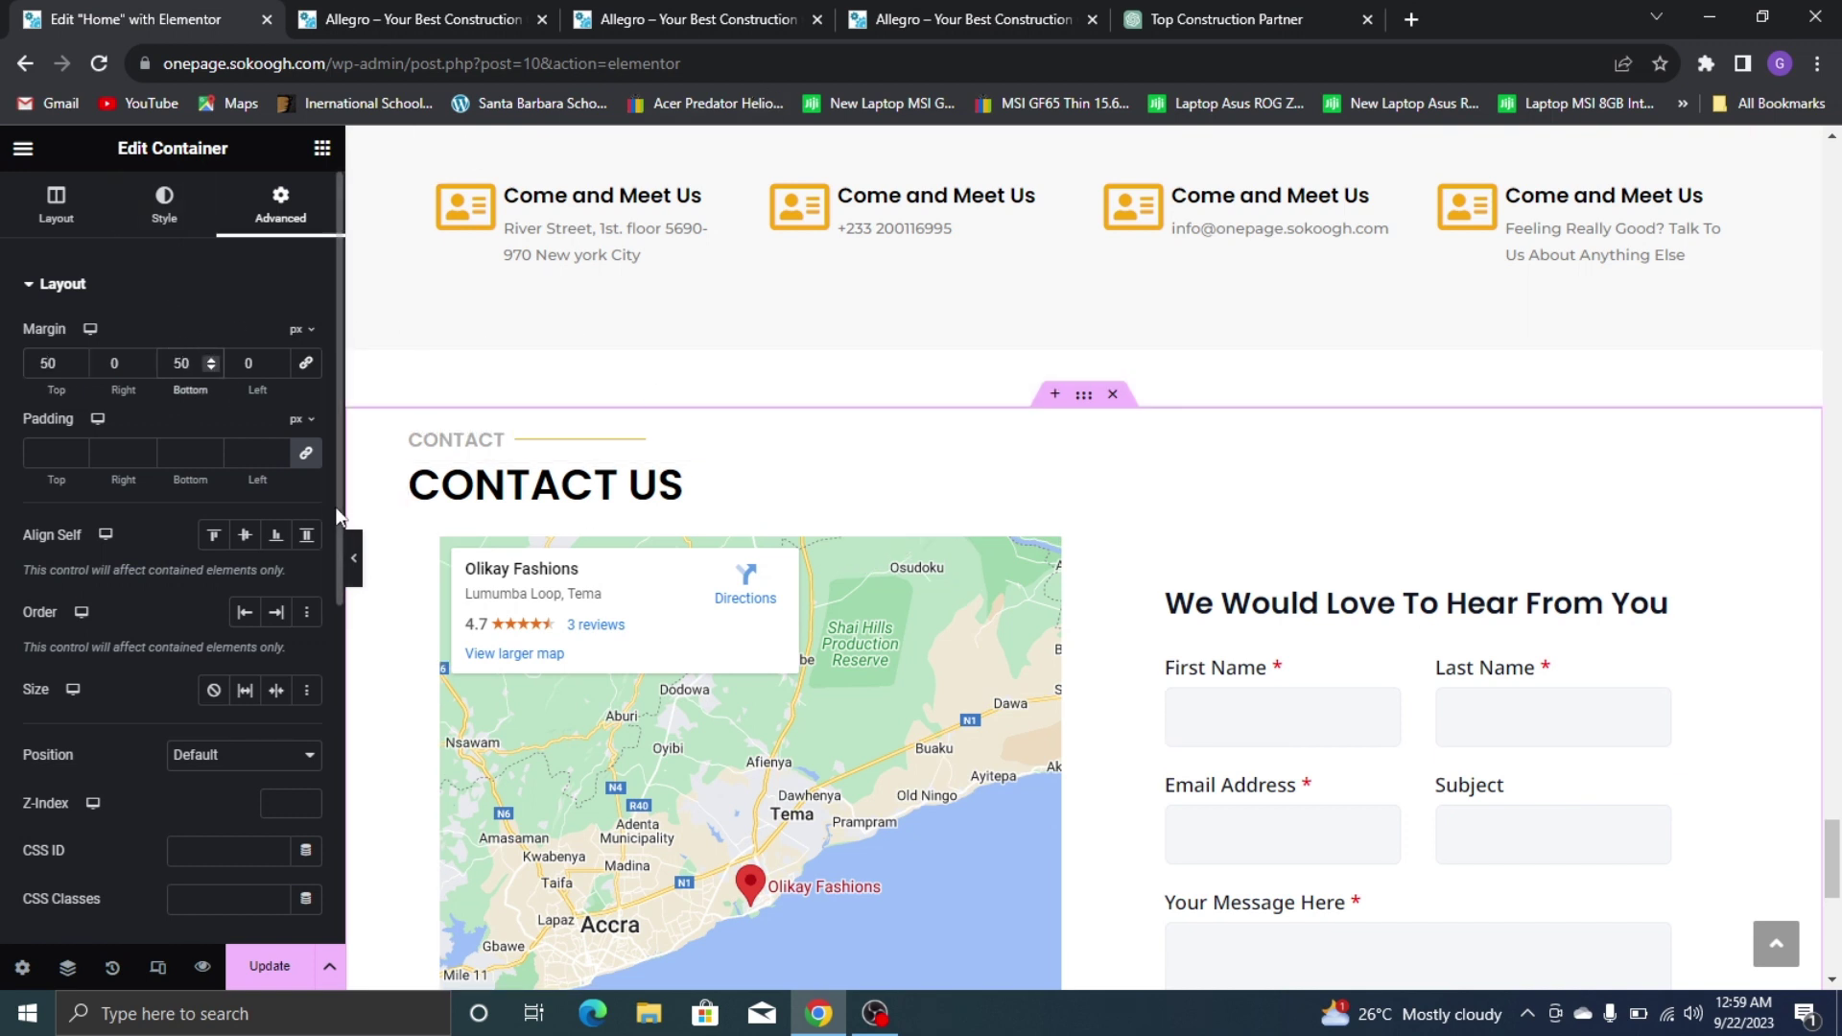
{"action": "left_click", "coordinate": [305, 452]}
{"action": "double_click", "coordinate": [40, 453]}
{"action": "type", "text": "50"}
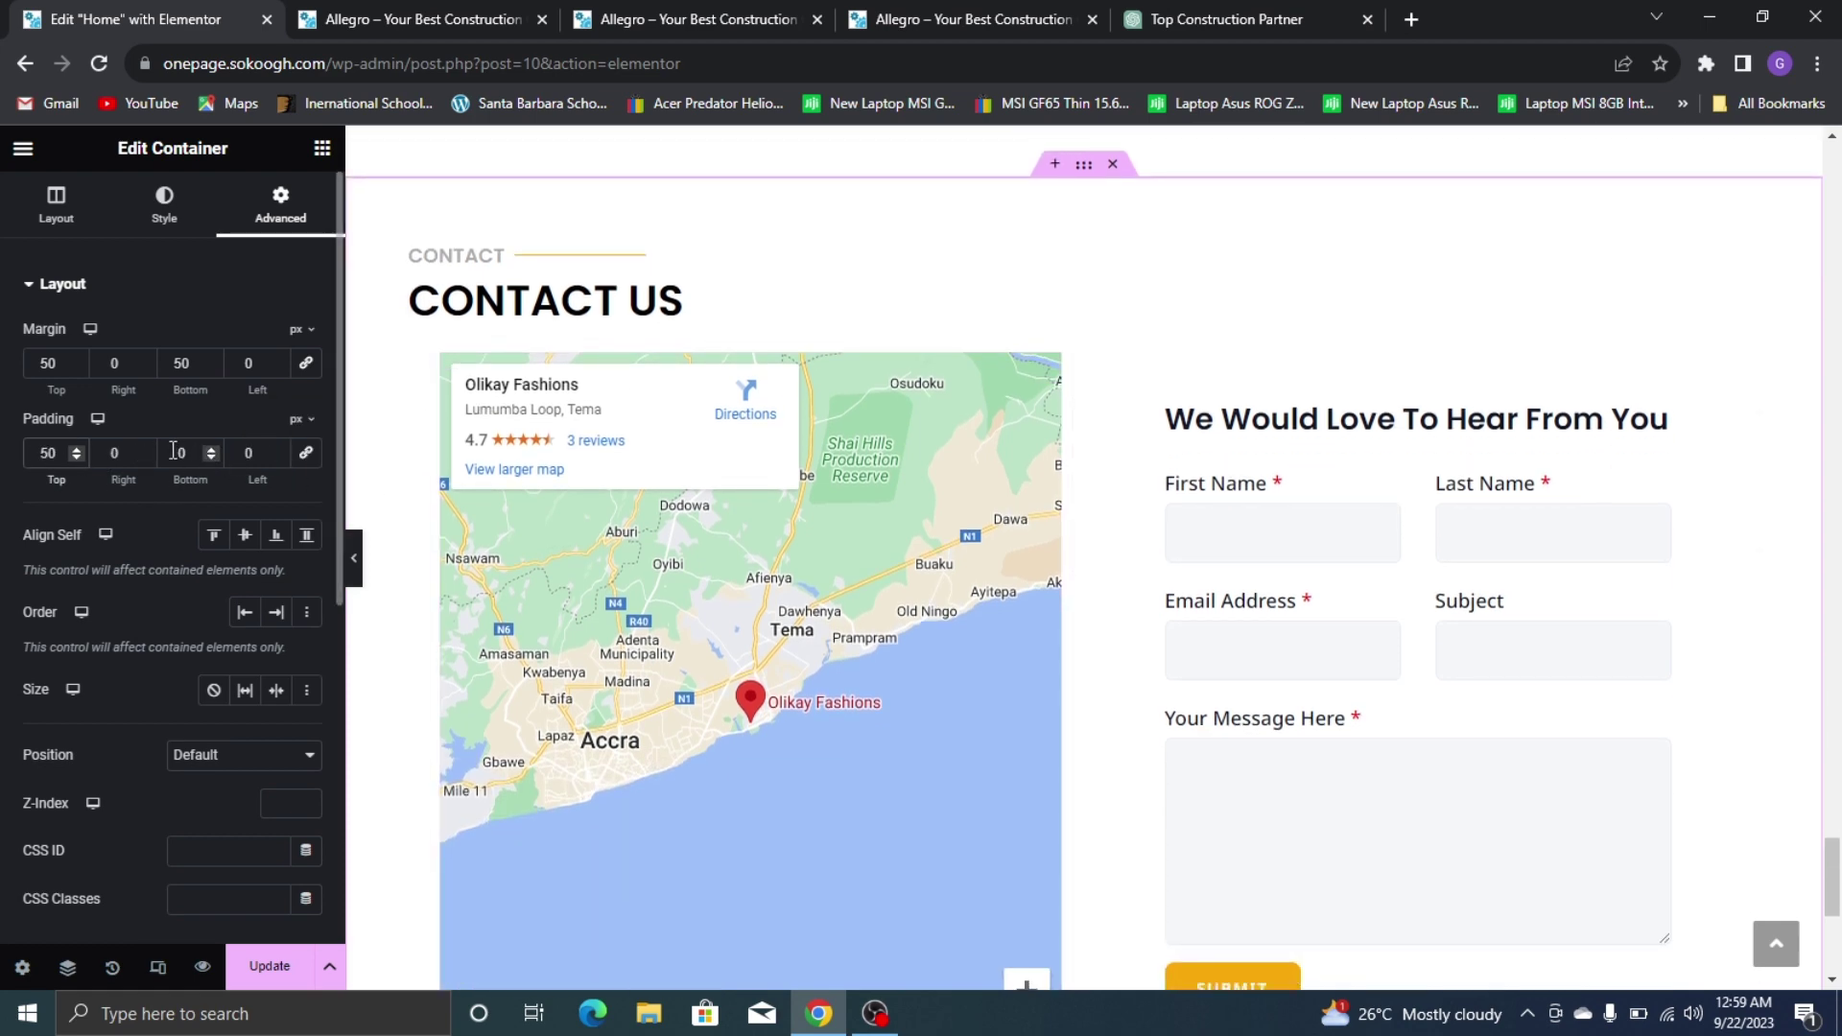
{"action": "type", "text": "30"}
{"action": "scroll", "coordinate": [1488, 457], "scroll_direction": "down", "scroll_amount": 6}
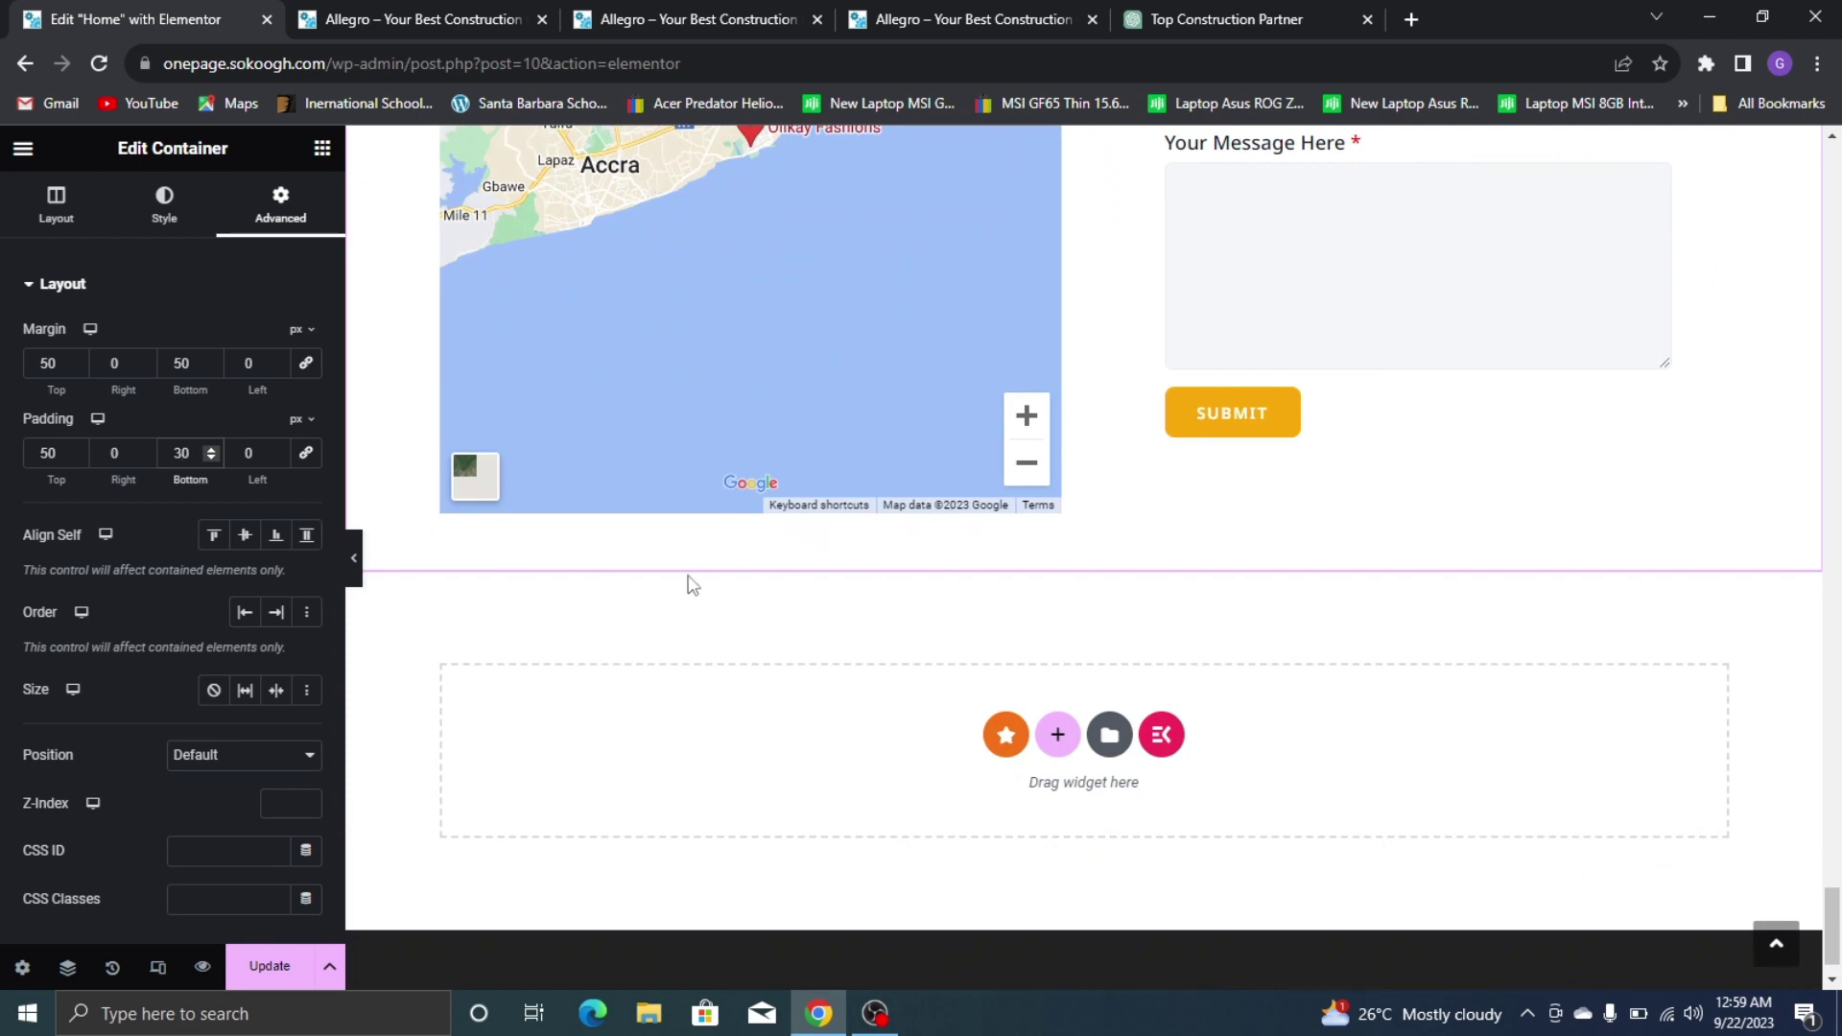
{"action": "left_click", "coordinate": [265, 967]}
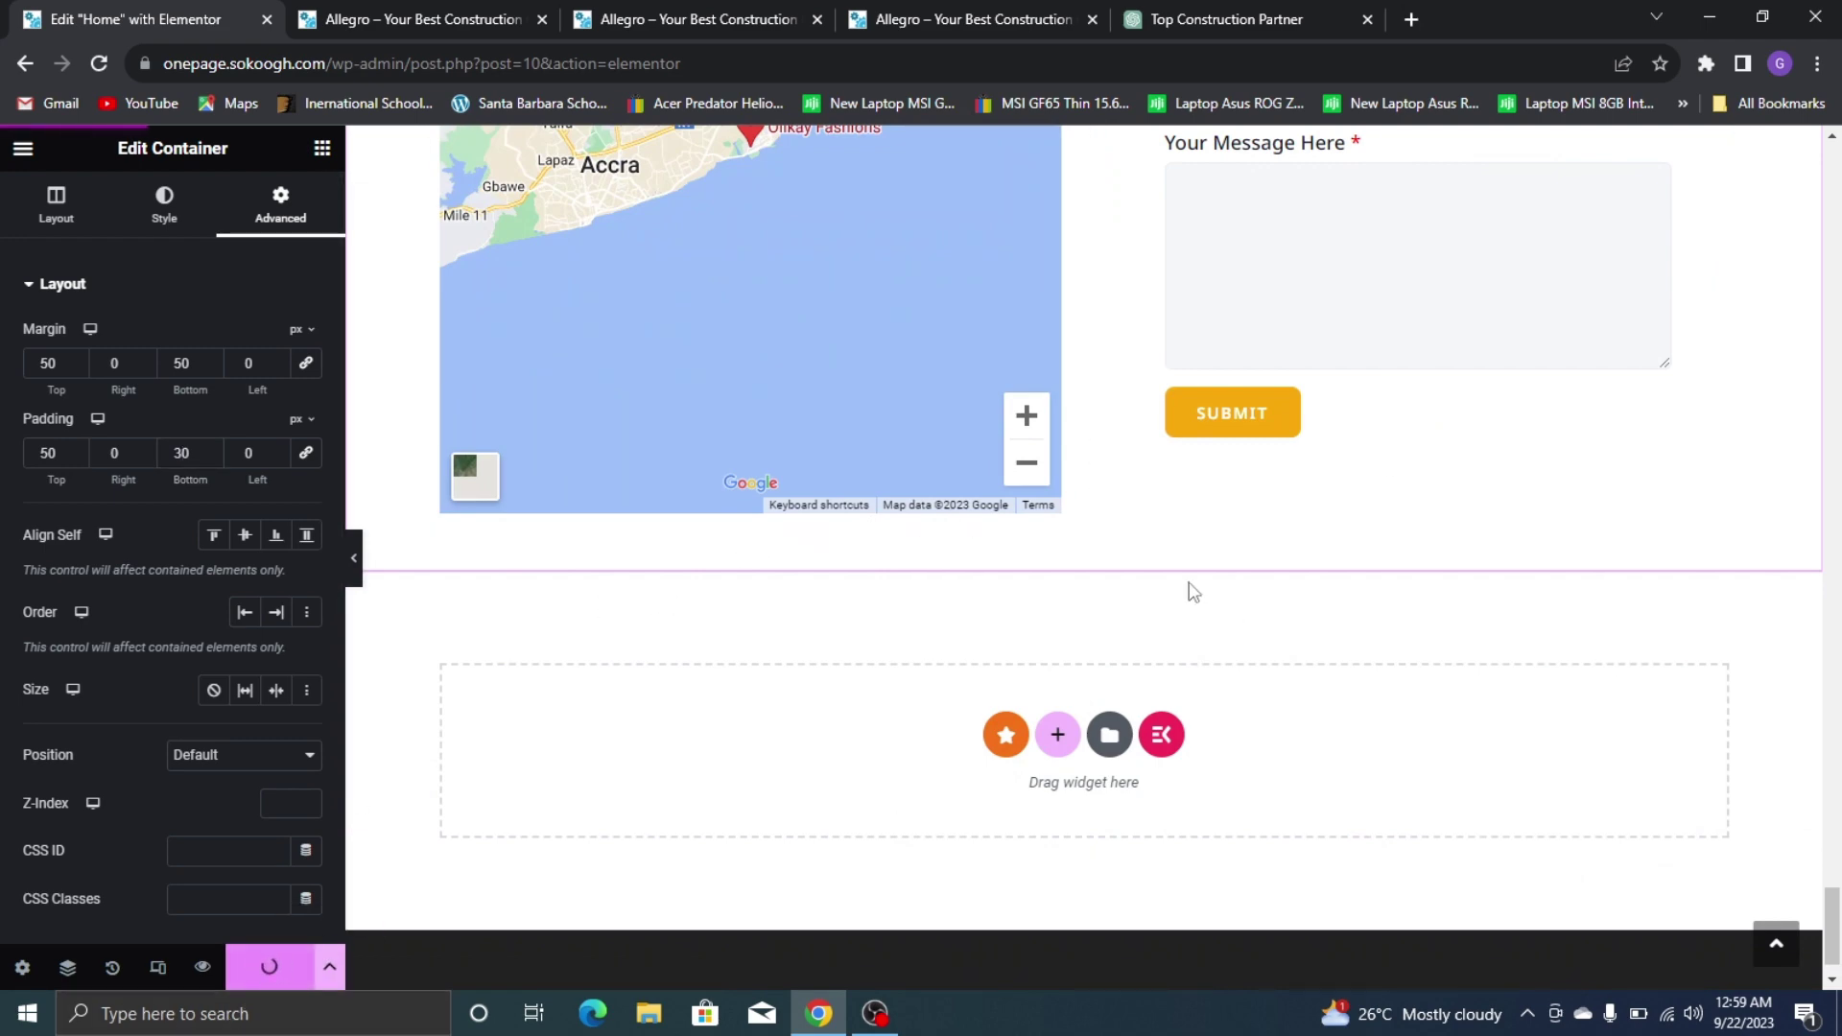
Scroll through the edited home page, then show the live Allegro site's contact section
{"action": "scroll", "coordinate": [1193, 592], "scroll_direction": "up", "scroll_amount": 8}
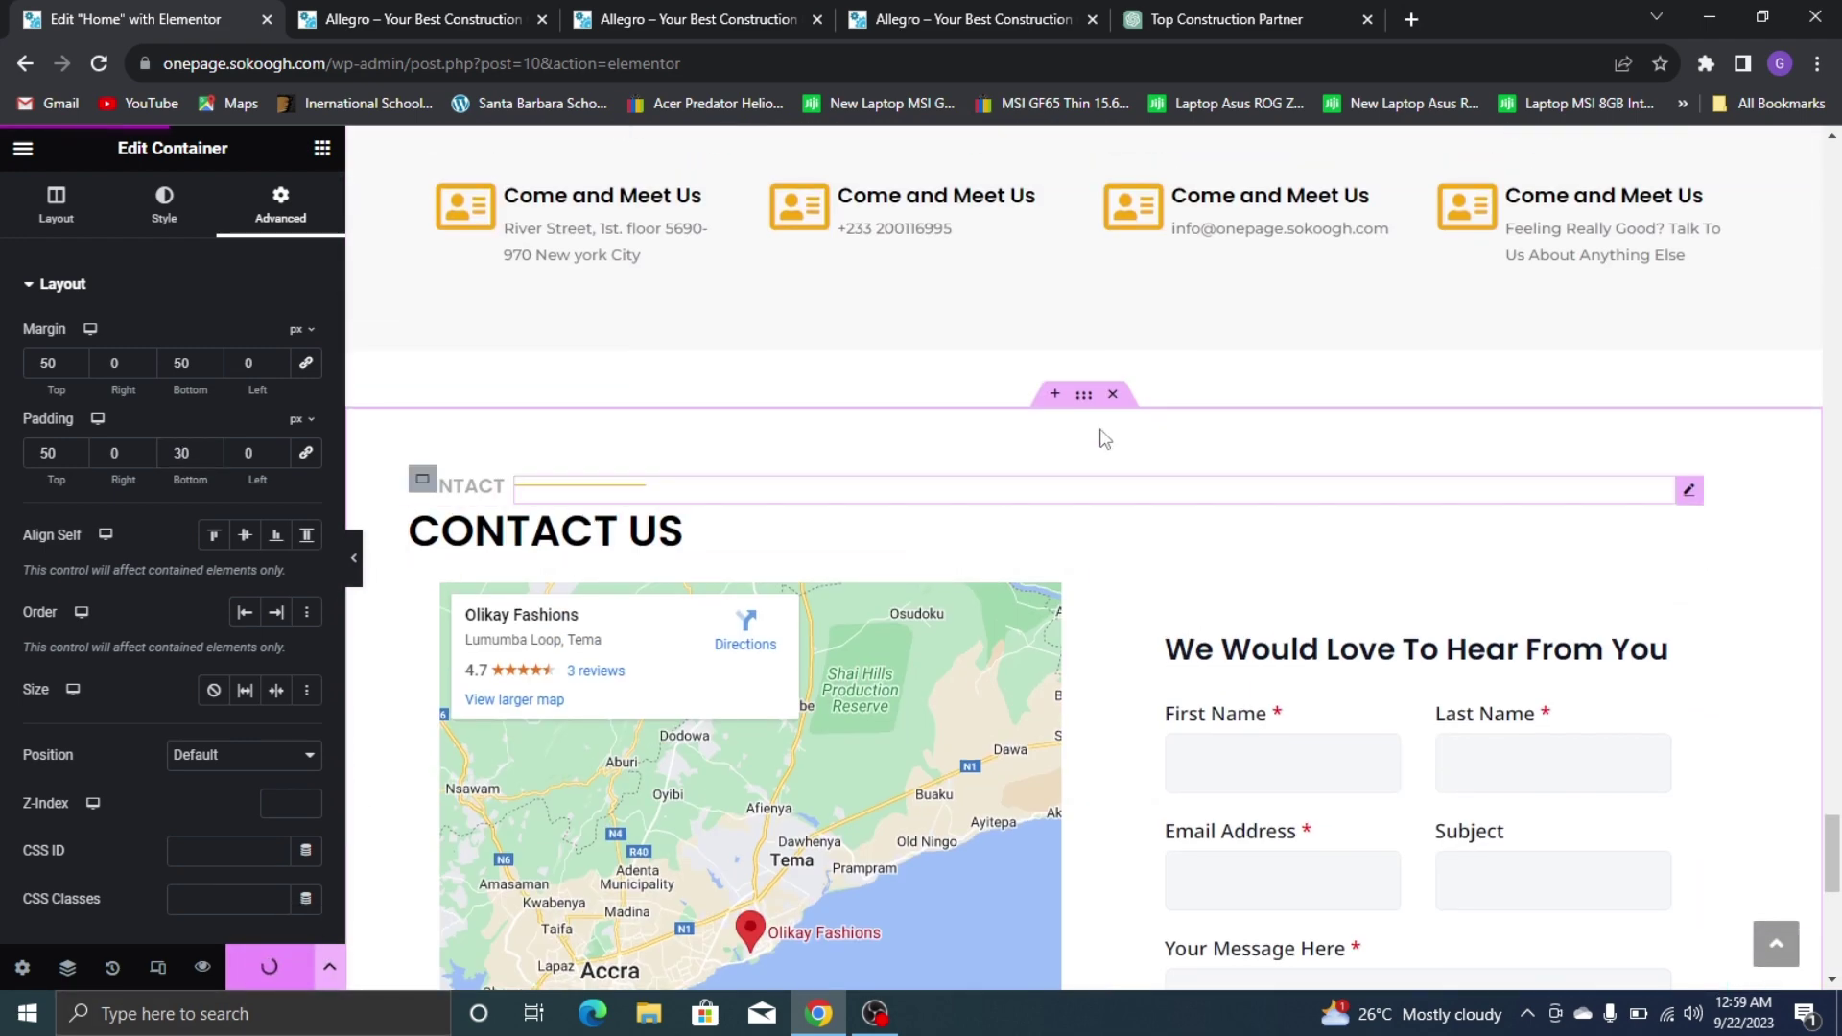
{"action": "scroll", "coordinate": [1246, 400], "scroll_direction": "up", "scroll_amount": 18}
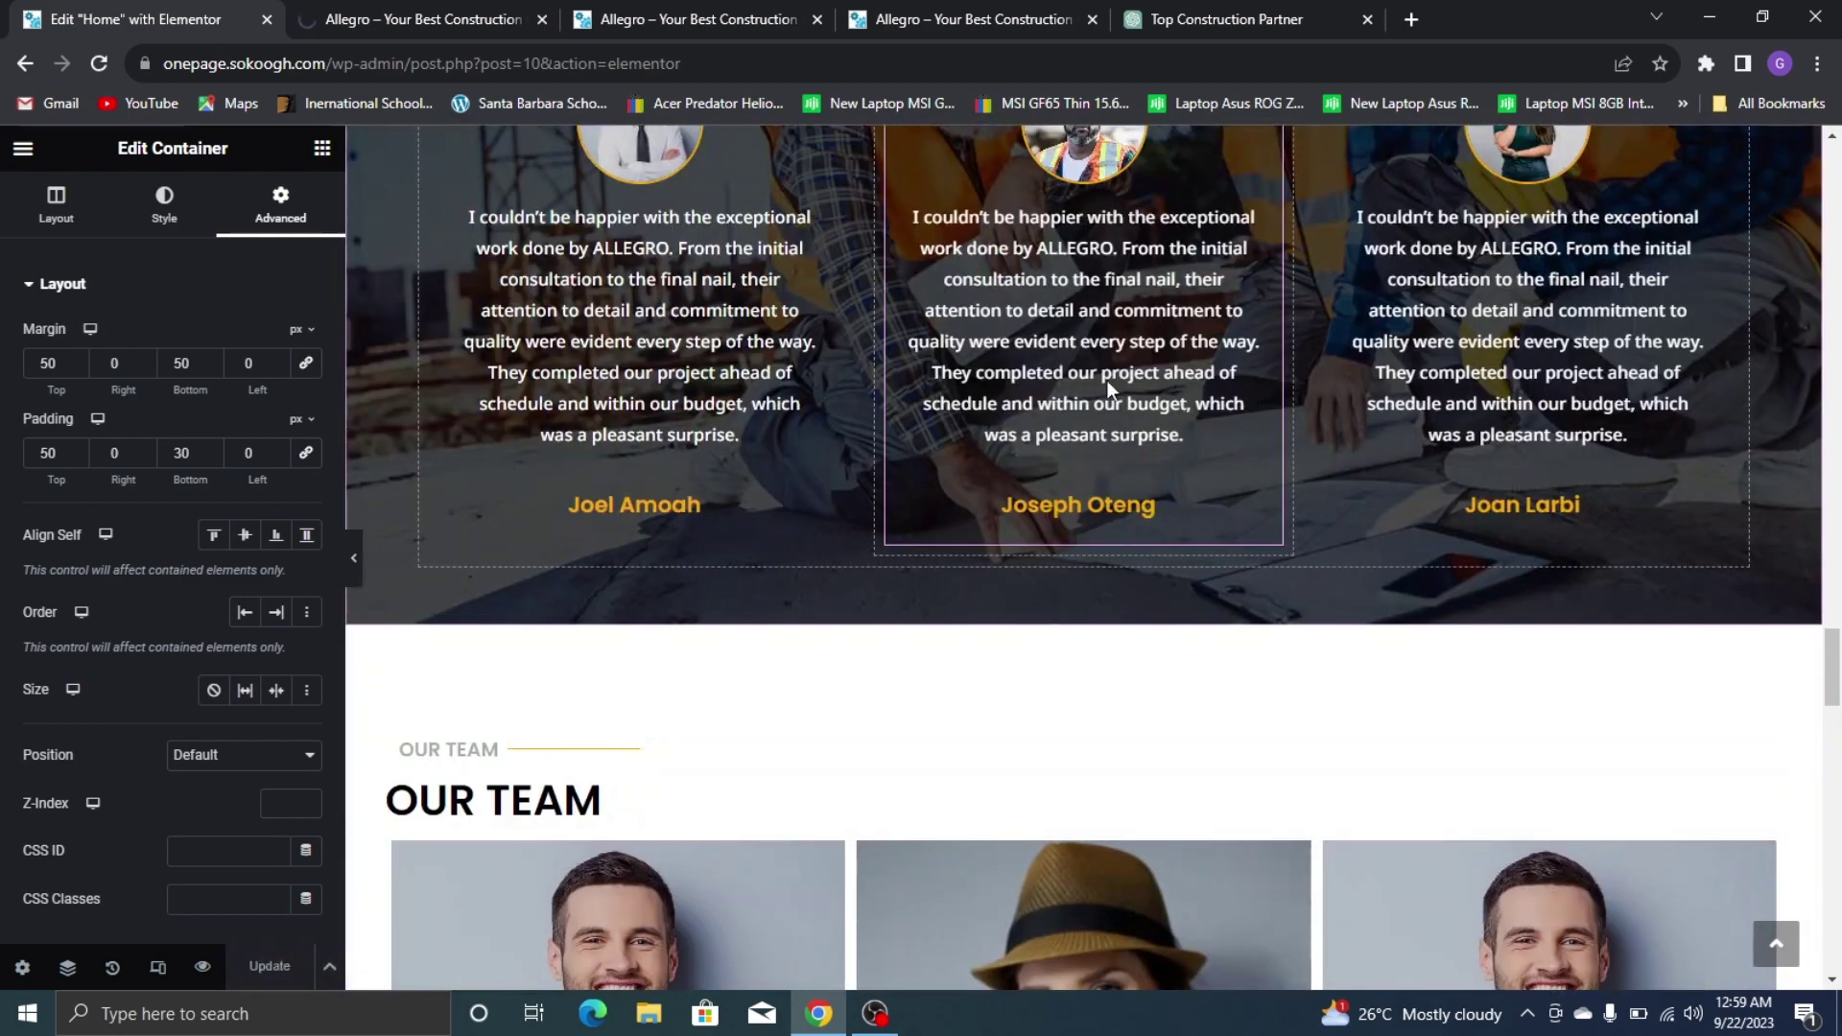
{"action": "scroll", "coordinate": [976, 377], "scroll_direction": "up", "scroll_amount": 20}
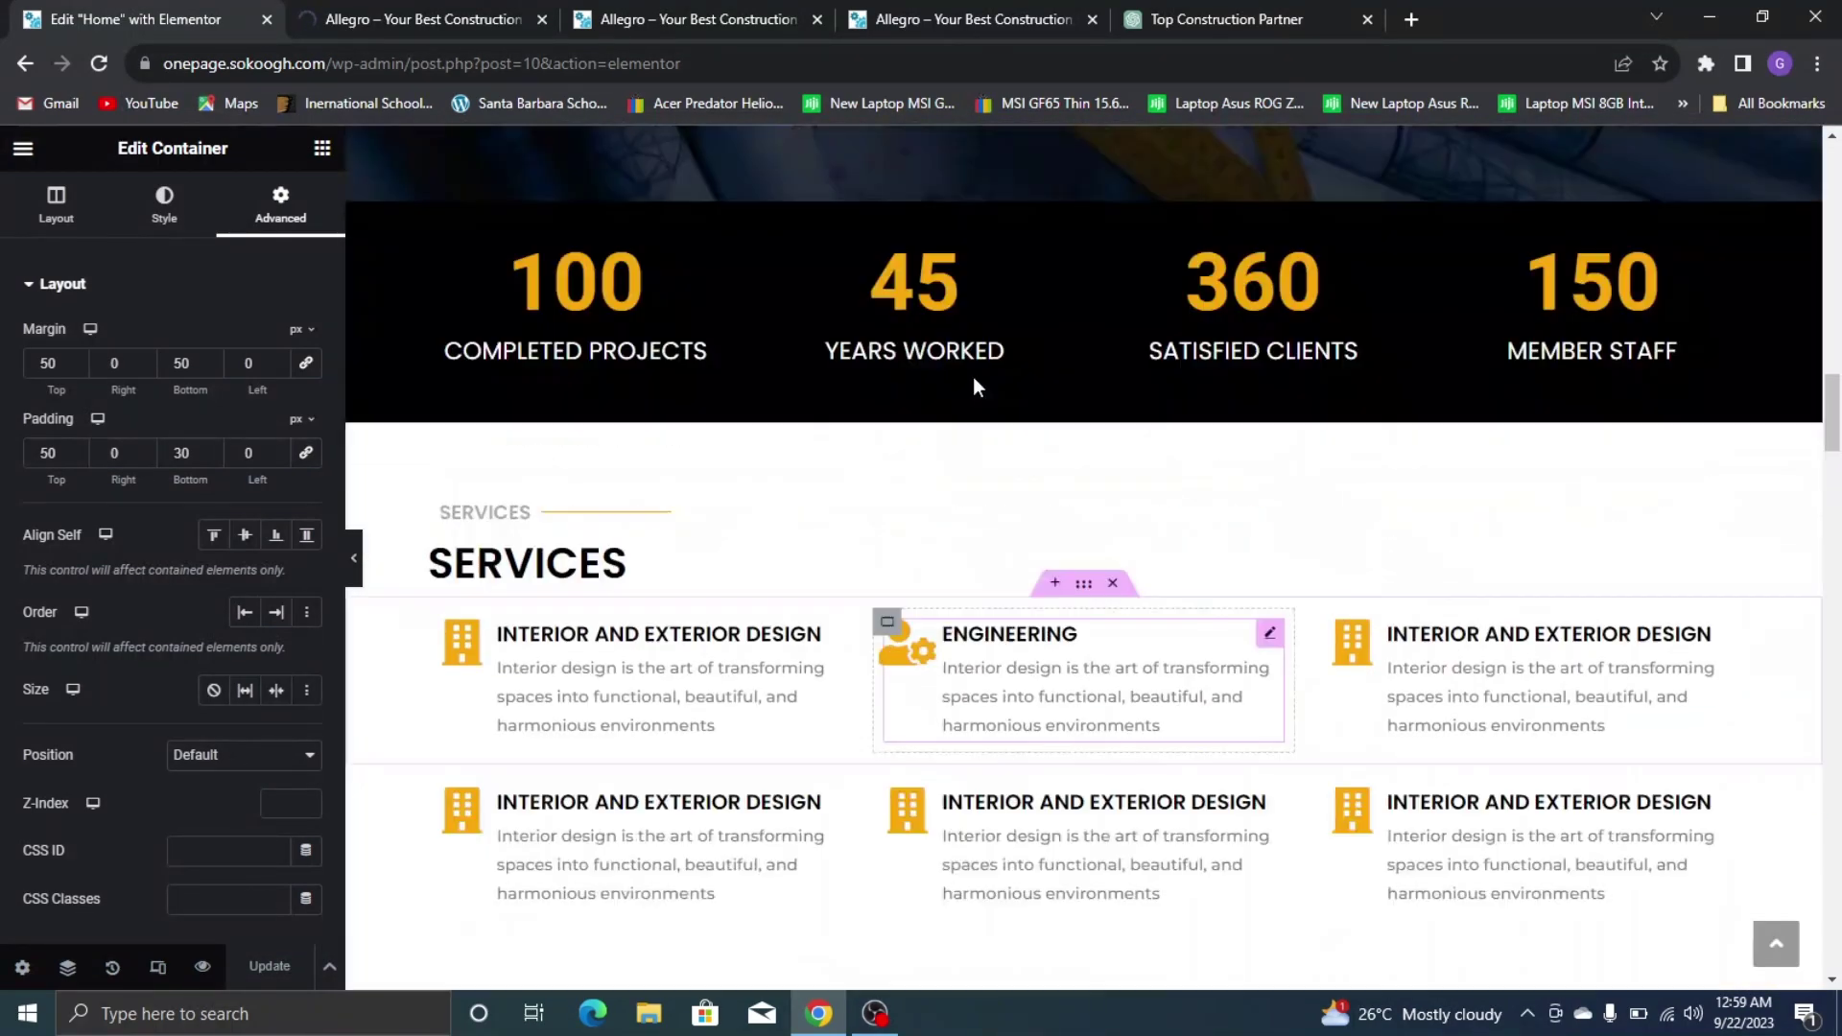
{"action": "scroll", "coordinate": [973, 377], "scroll_direction": "up", "scroll_amount": 14}
{"action": "scroll", "coordinate": [976, 374], "scroll_direction": "down", "scroll_amount": 20}
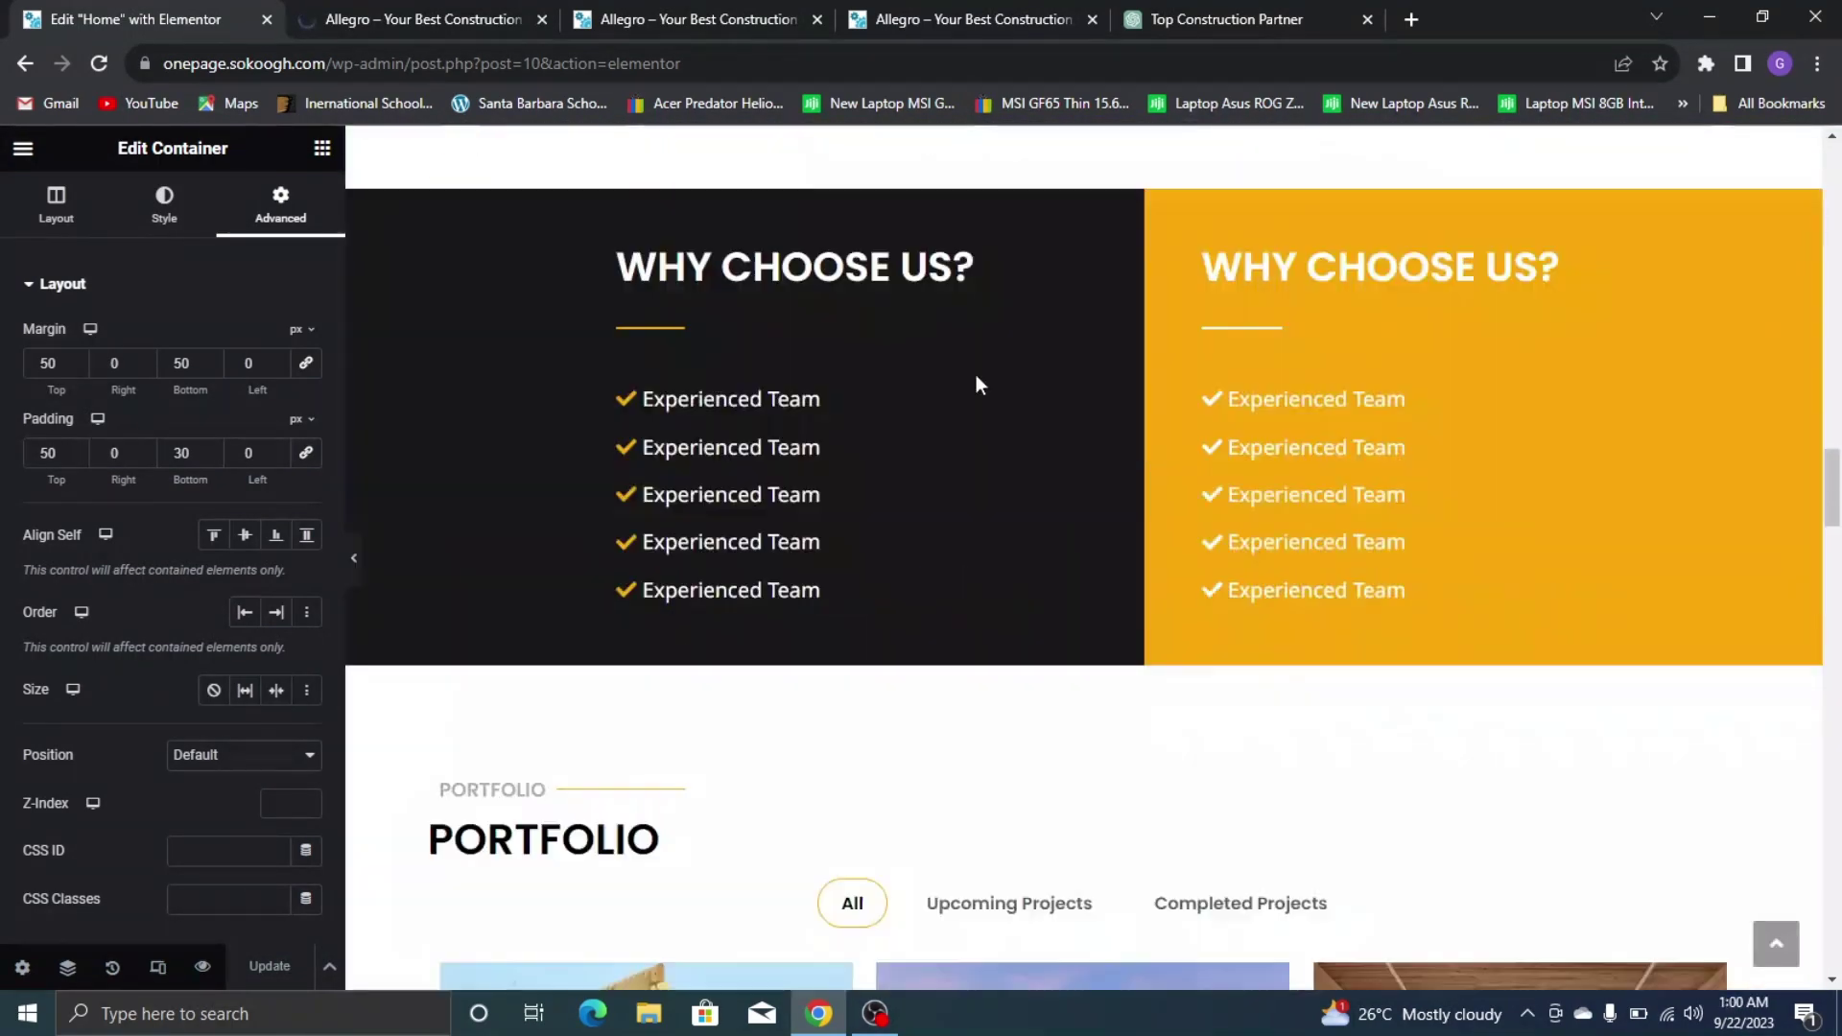
{"action": "scroll", "coordinate": [976, 374], "scroll_direction": "down", "scroll_amount": 20}
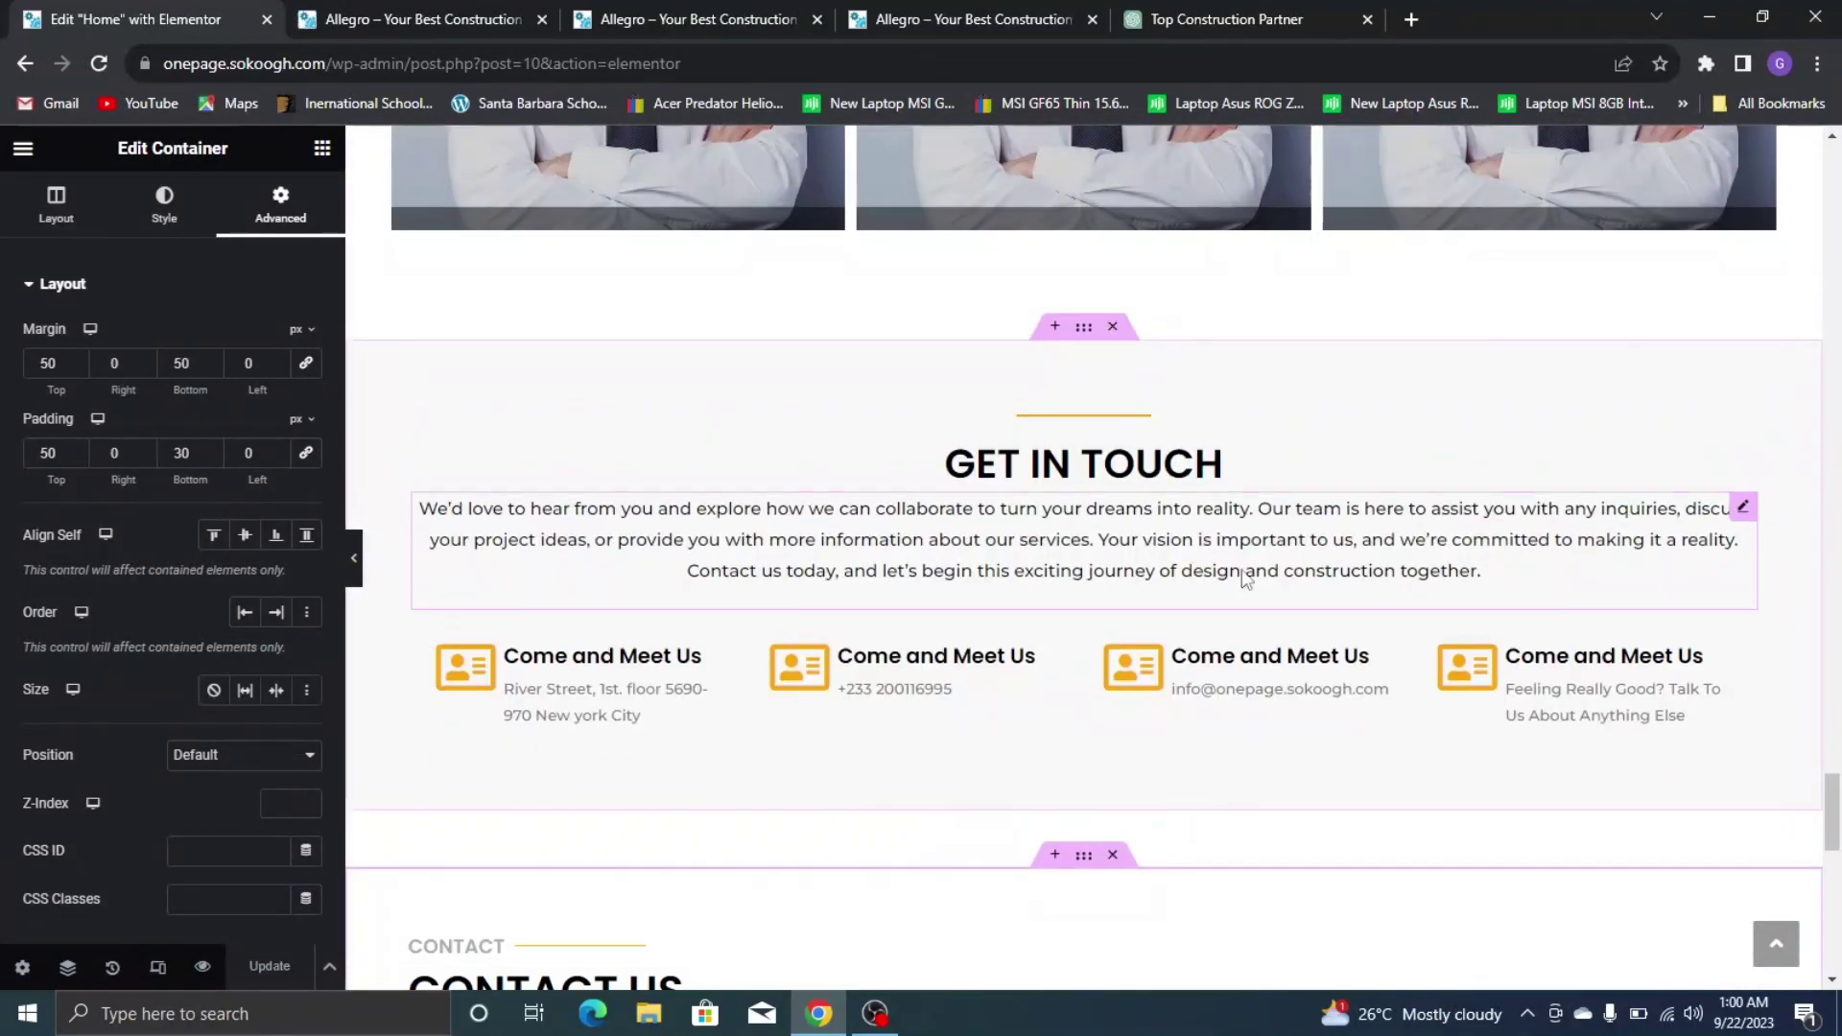
{"action": "scroll", "coordinate": [1245, 577], "scroll_direction": "up", "scroll_amount": 20}
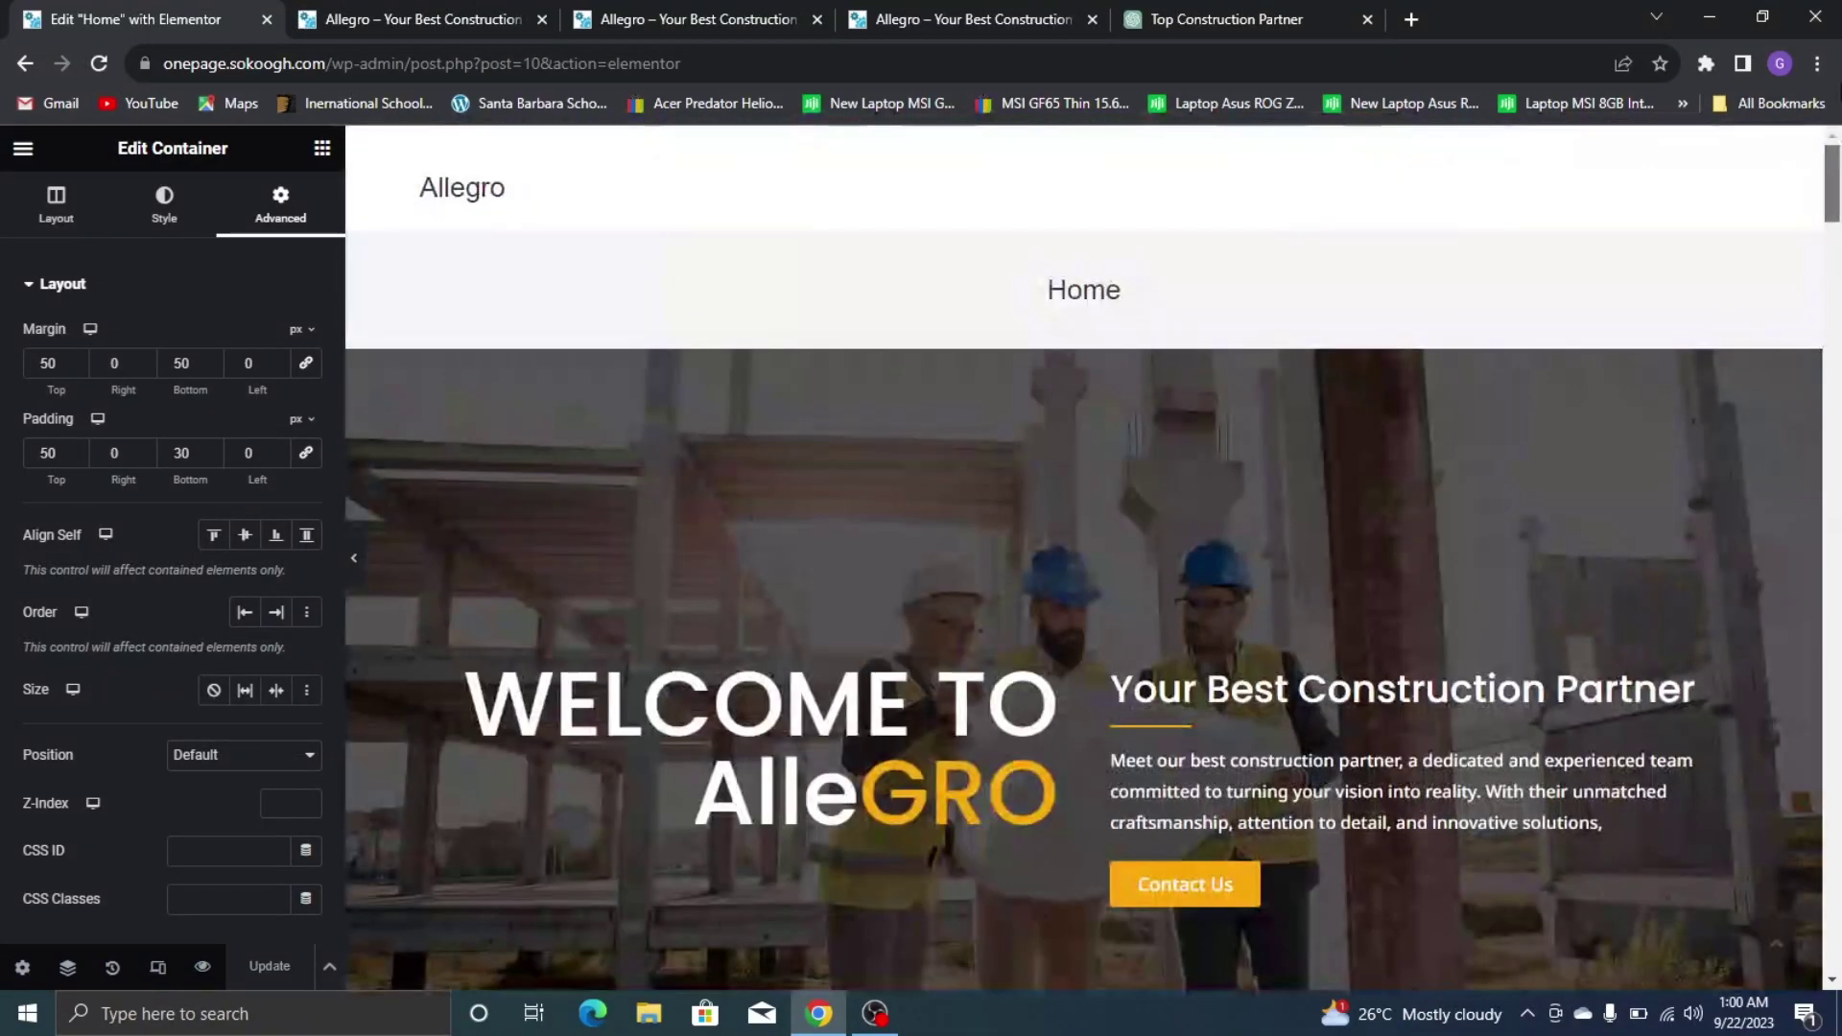
{"action": "left_click", "coordinate": [969, 20]}
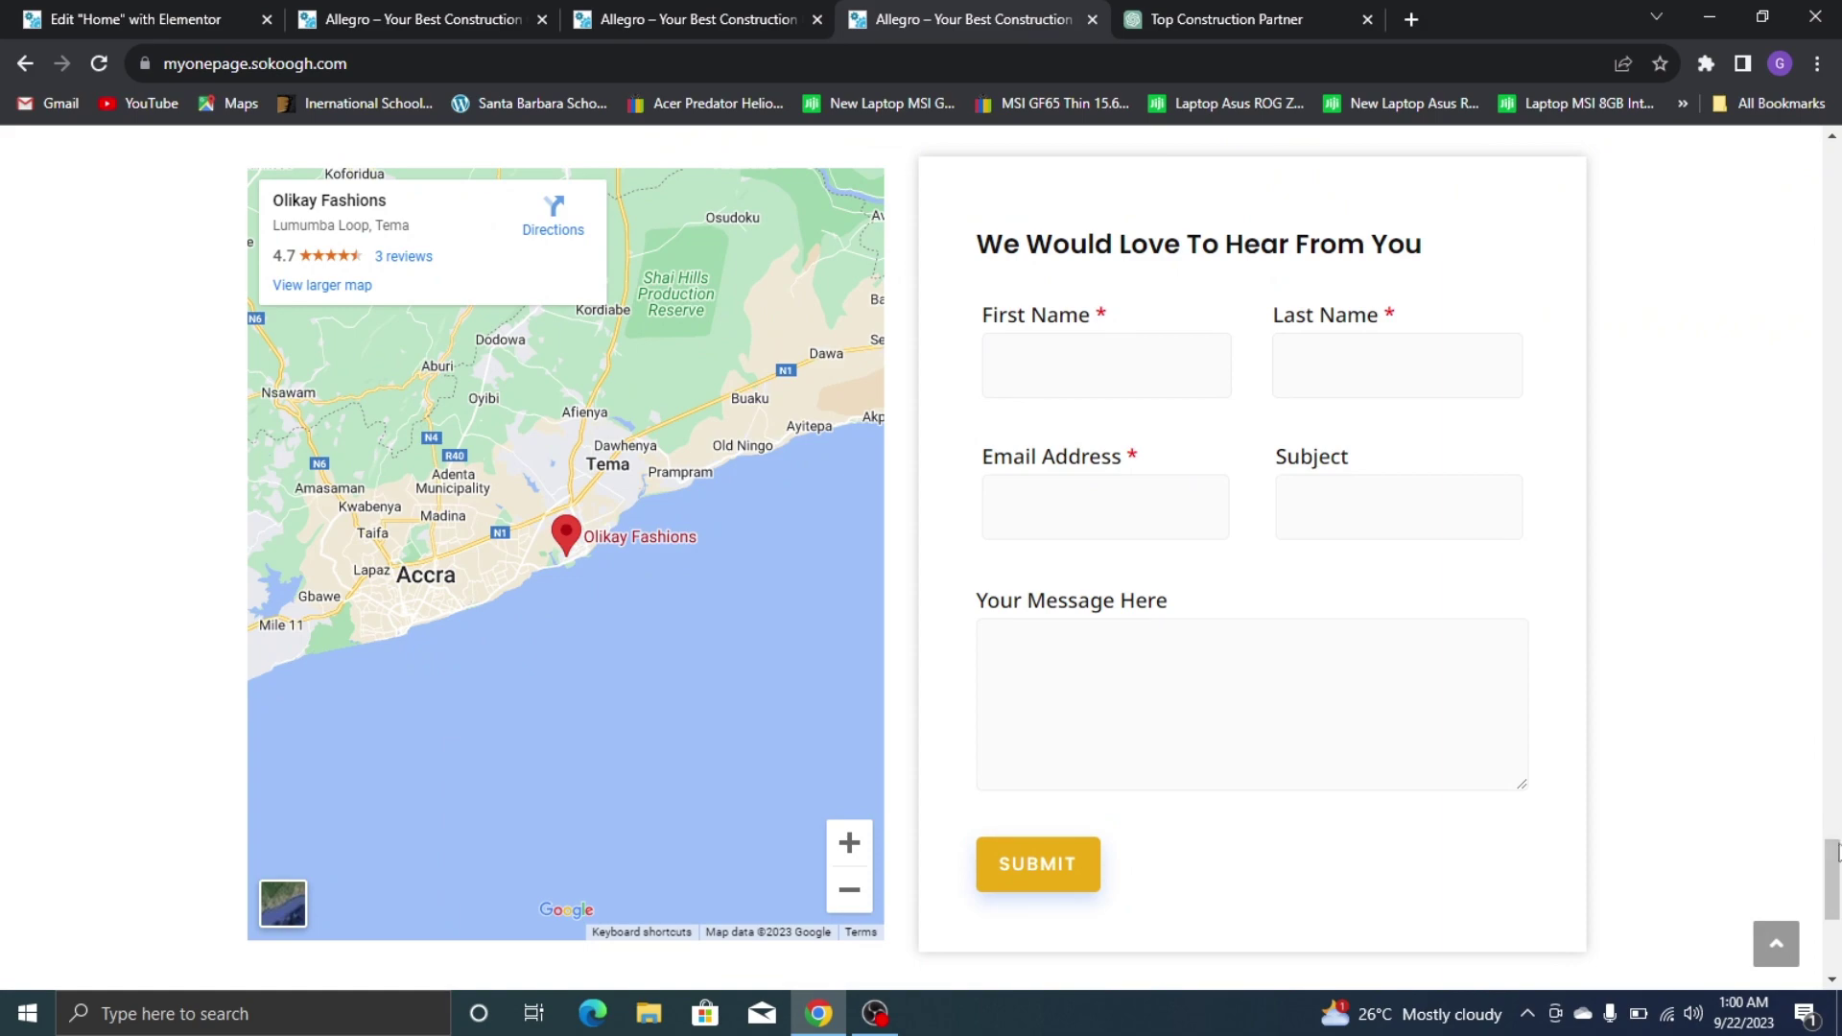
Test that the live site's About link jumps to About Us, then return to the Elementor editor
{"action": "left_click_drag", "start_coordinate": [1836, 852], "coordinate": [1833, 136]}
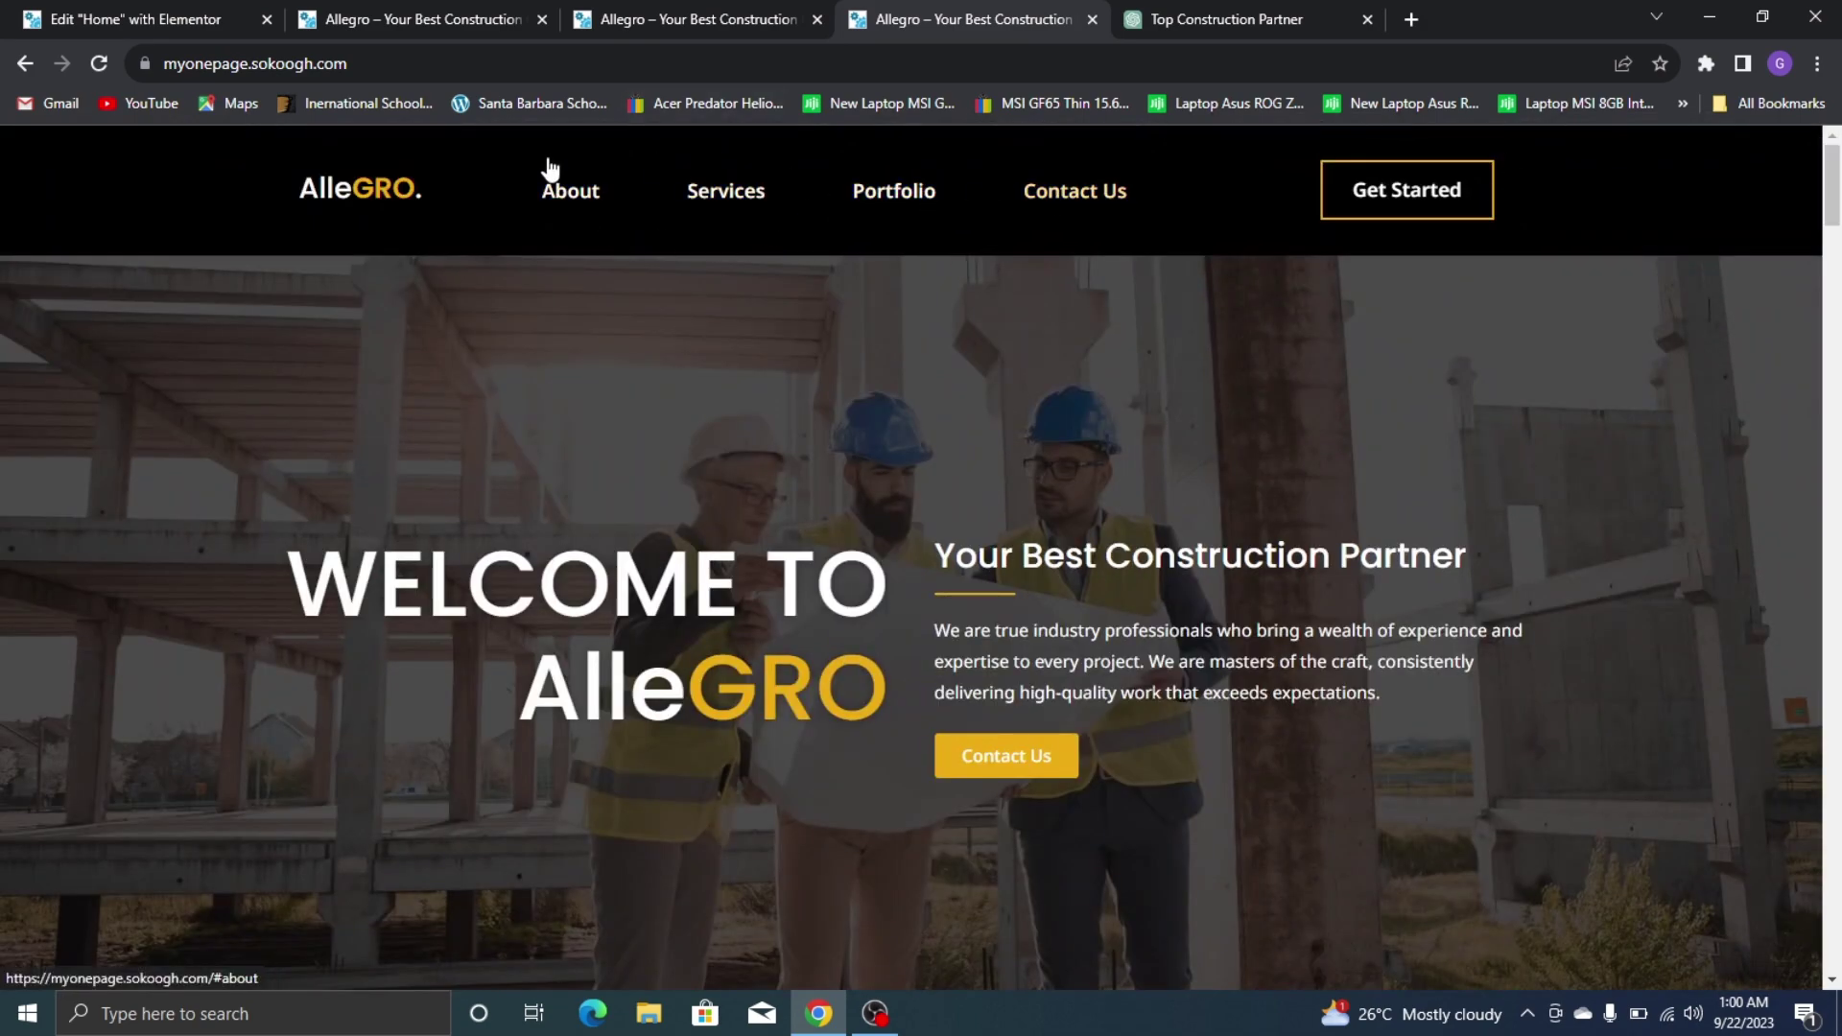
{"action": "left_click", "coordinate": [564, 196]}
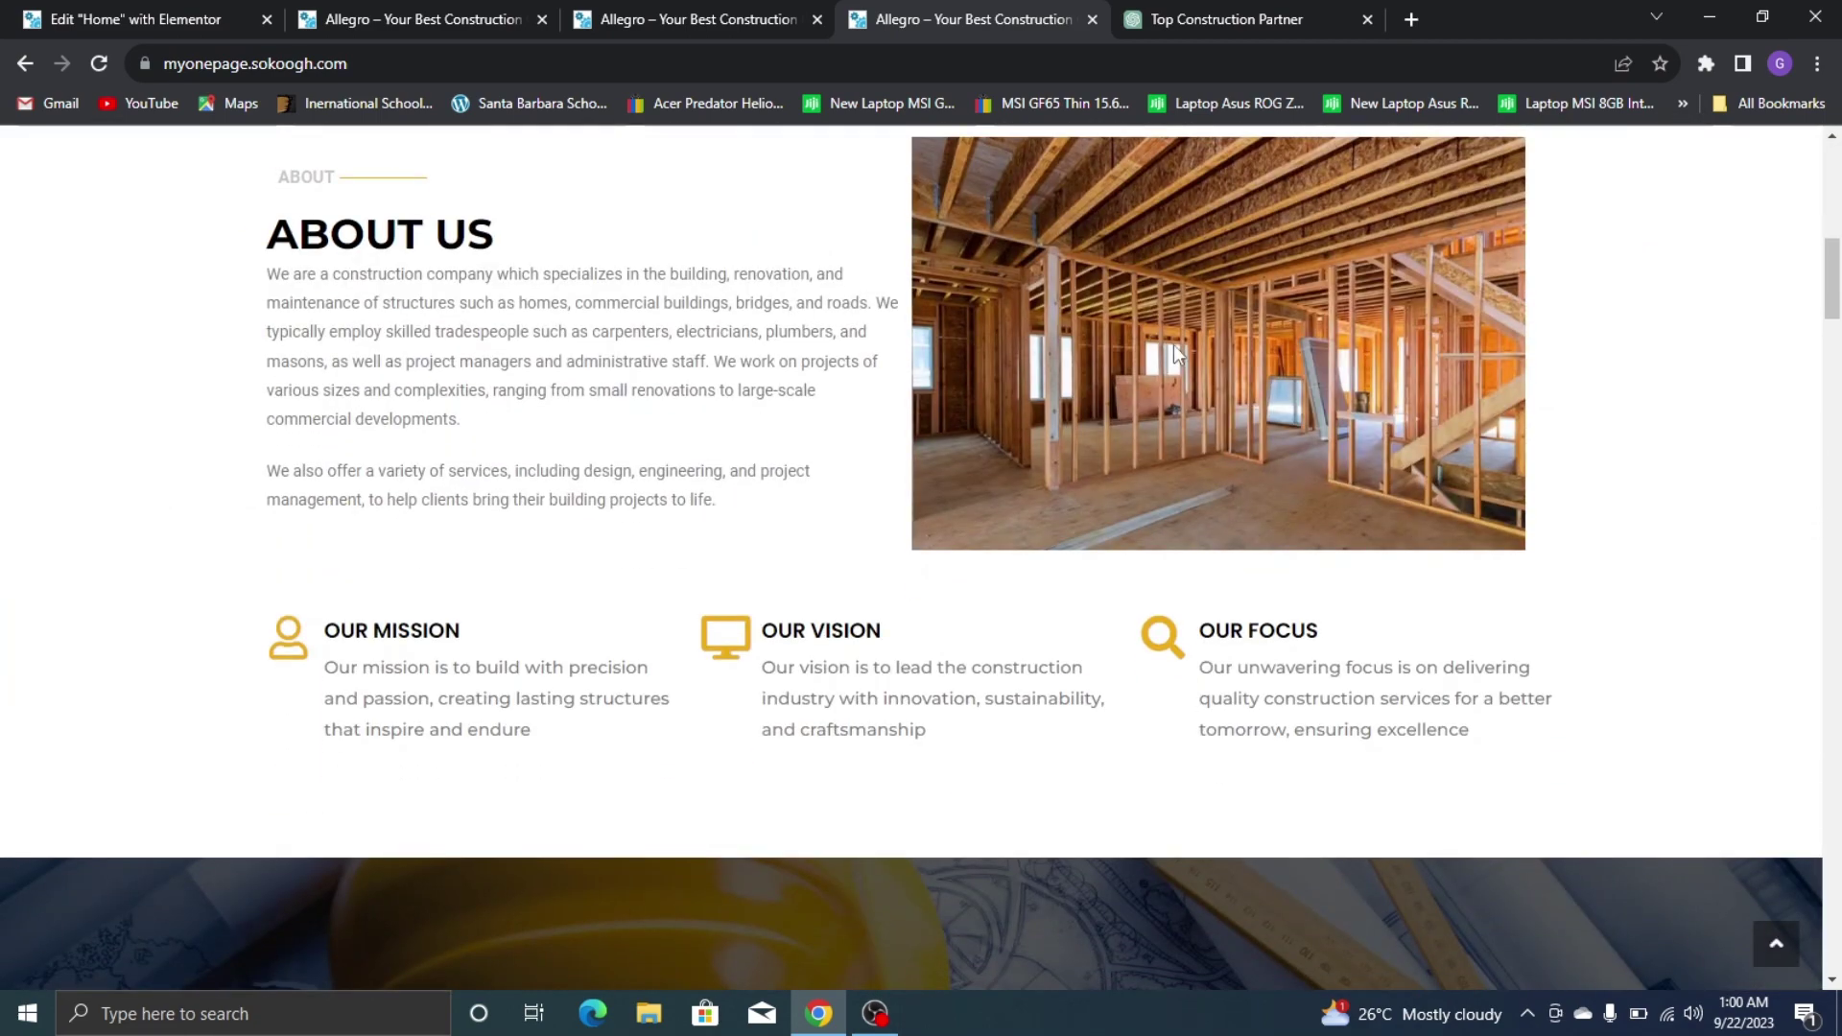
{"action": "scroll", "coordinate": [1173, 344], "scroll_direction": "up", "scroll_amount": 8}
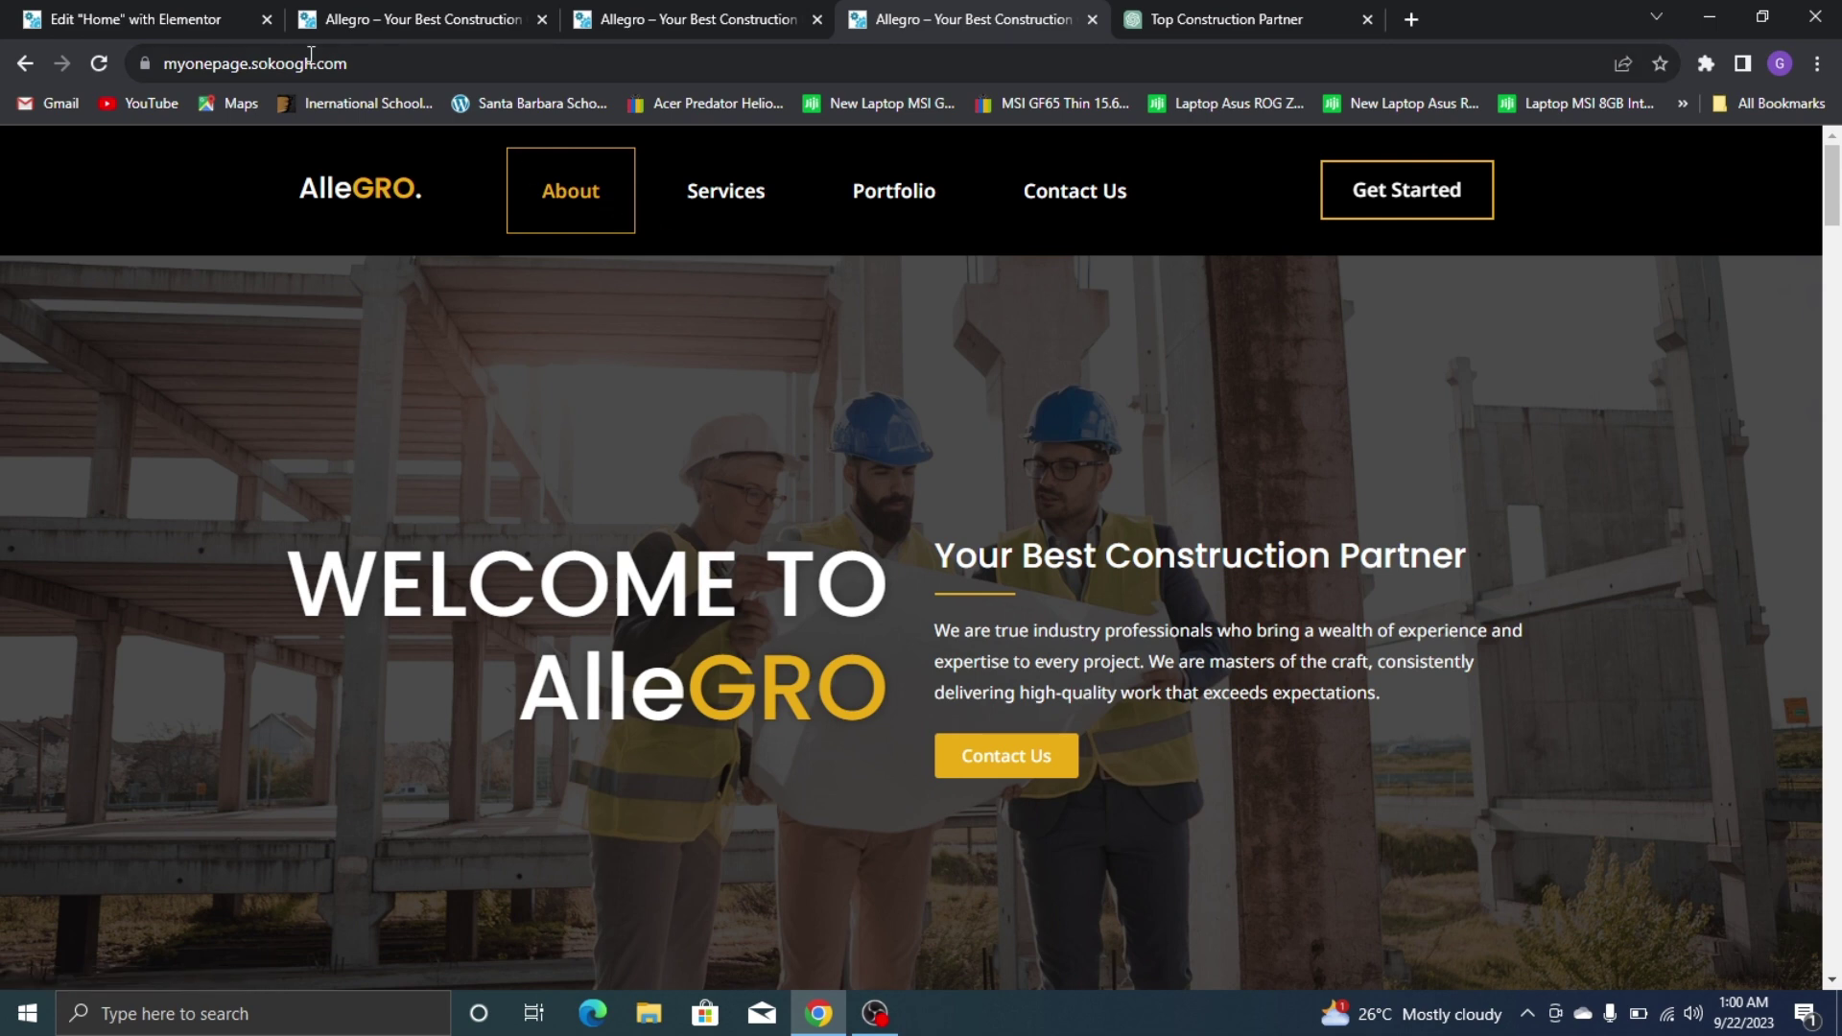
{"action": "left_click", "coordinate": [144, 19]}
{"action": "scroll", "coordinate": [850, 387], "scroll_direction": "down", "scroll_amount": 10}
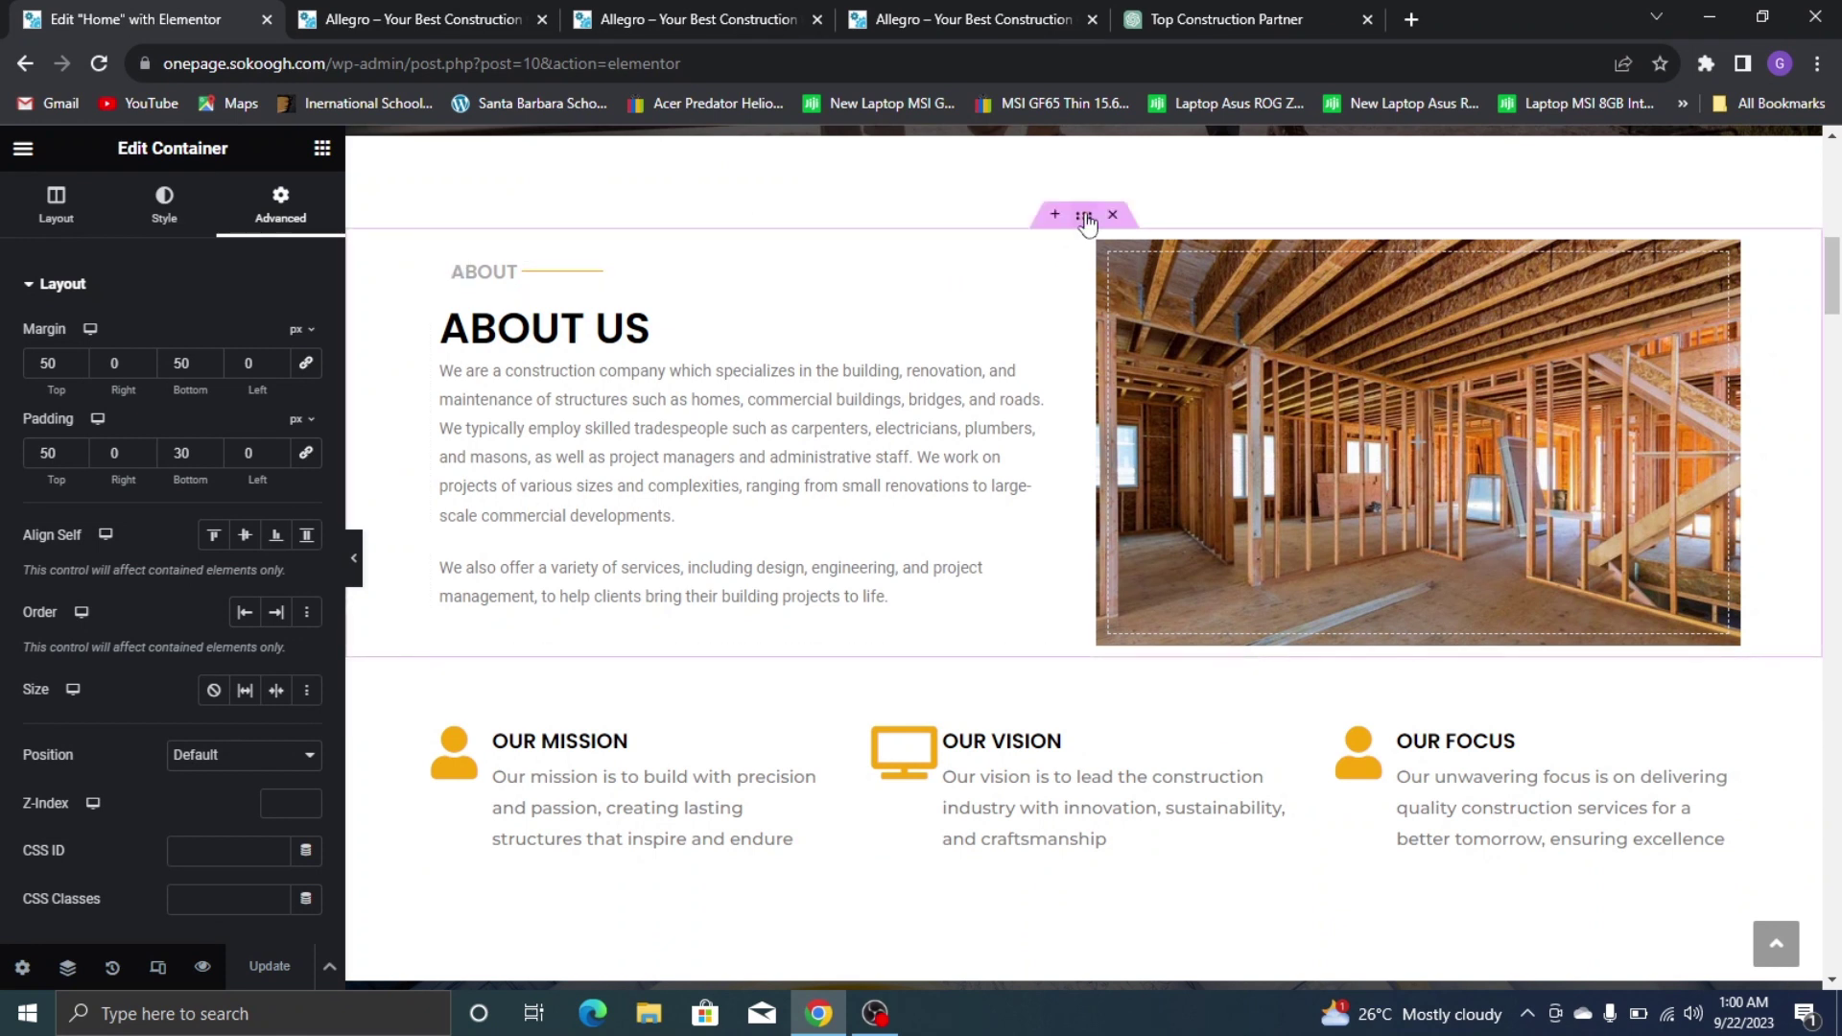
Select the About Us container and show its Advanced settings, including the CSS ID field
{"action": "left_click", "coordinate": [1085, 218]}
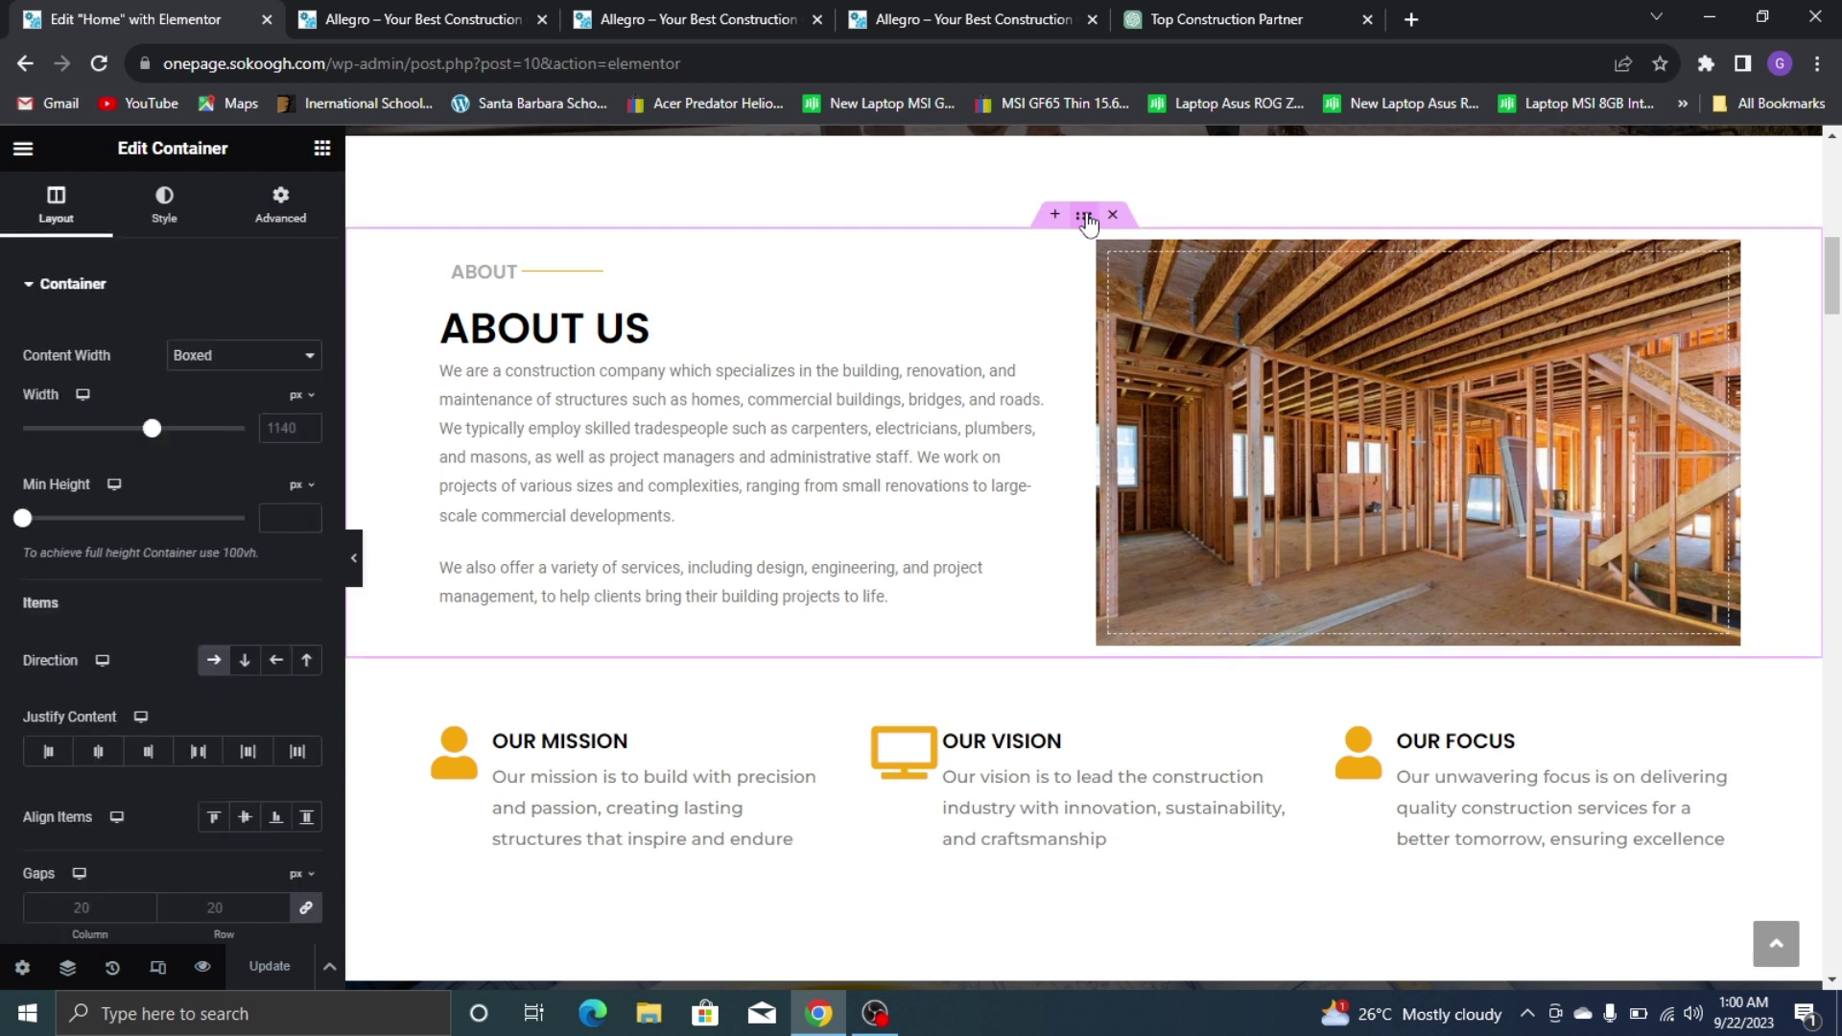
{"action": "left_click", "coordinate": [290, 221]}
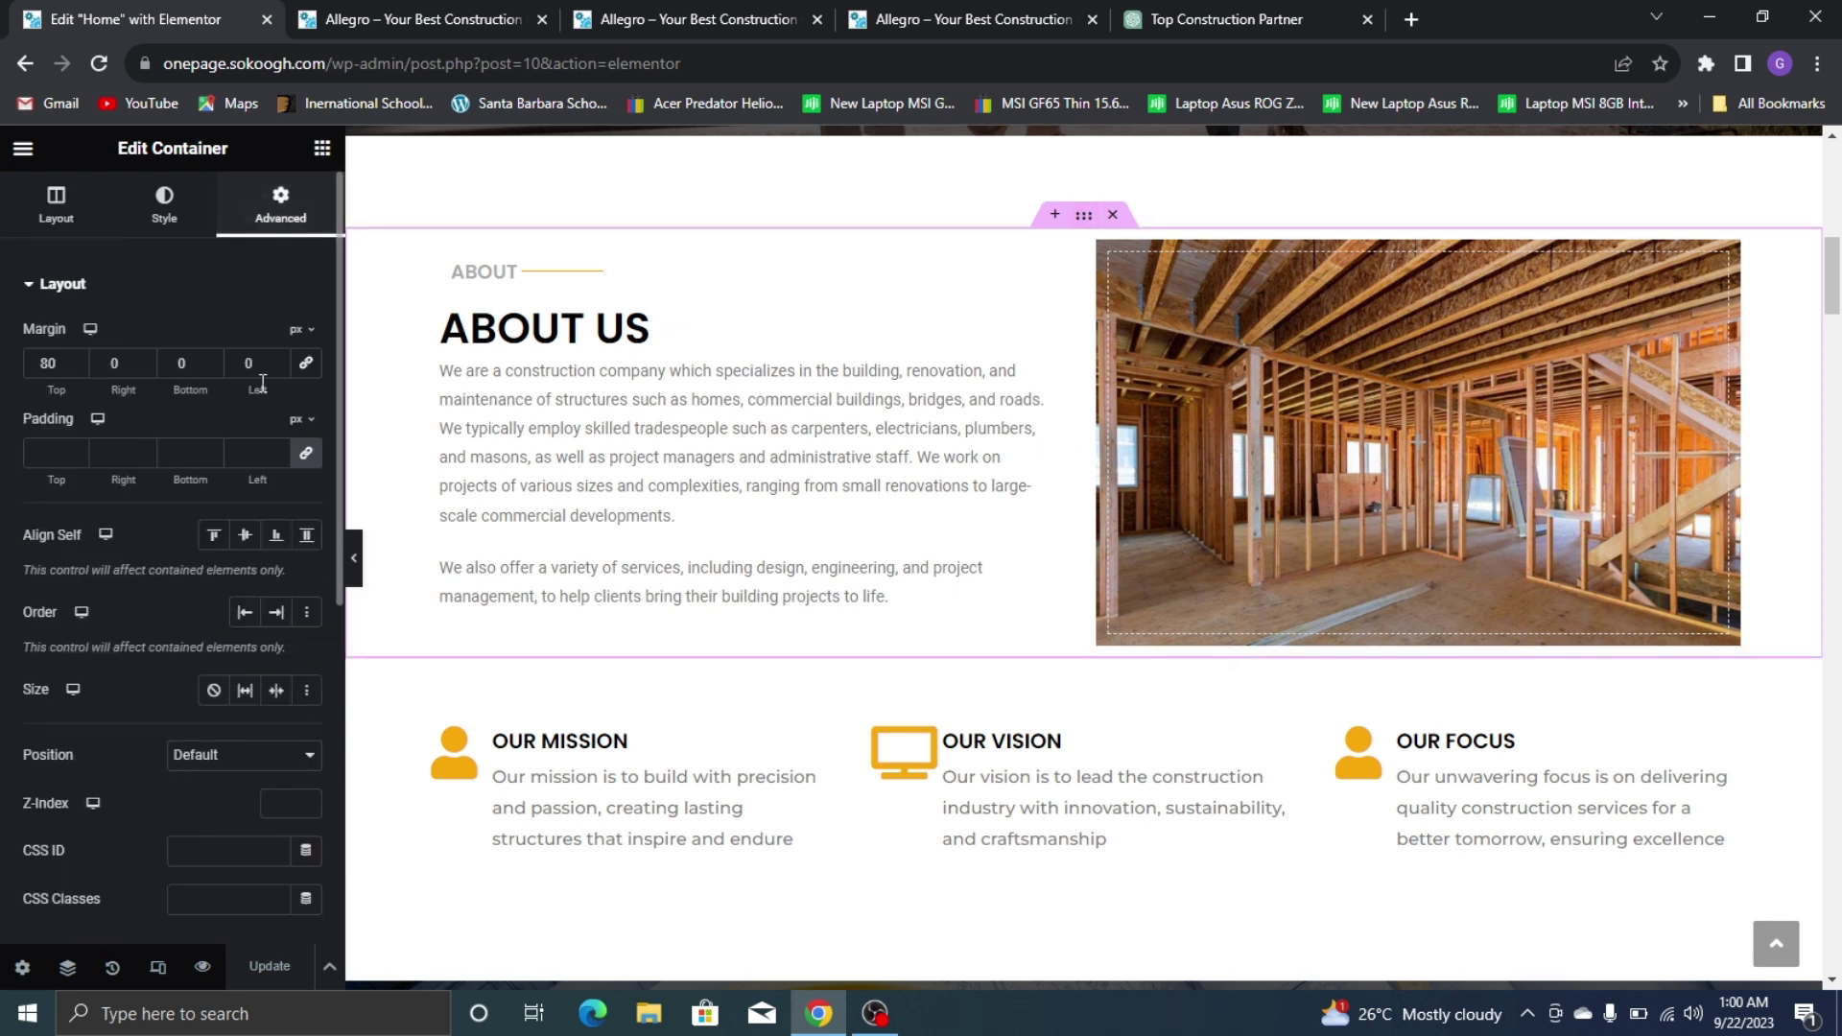
{"action": "scroll", "coordinate": [141, 699], "scroll_direction": "down", "scroll_amount": 2}
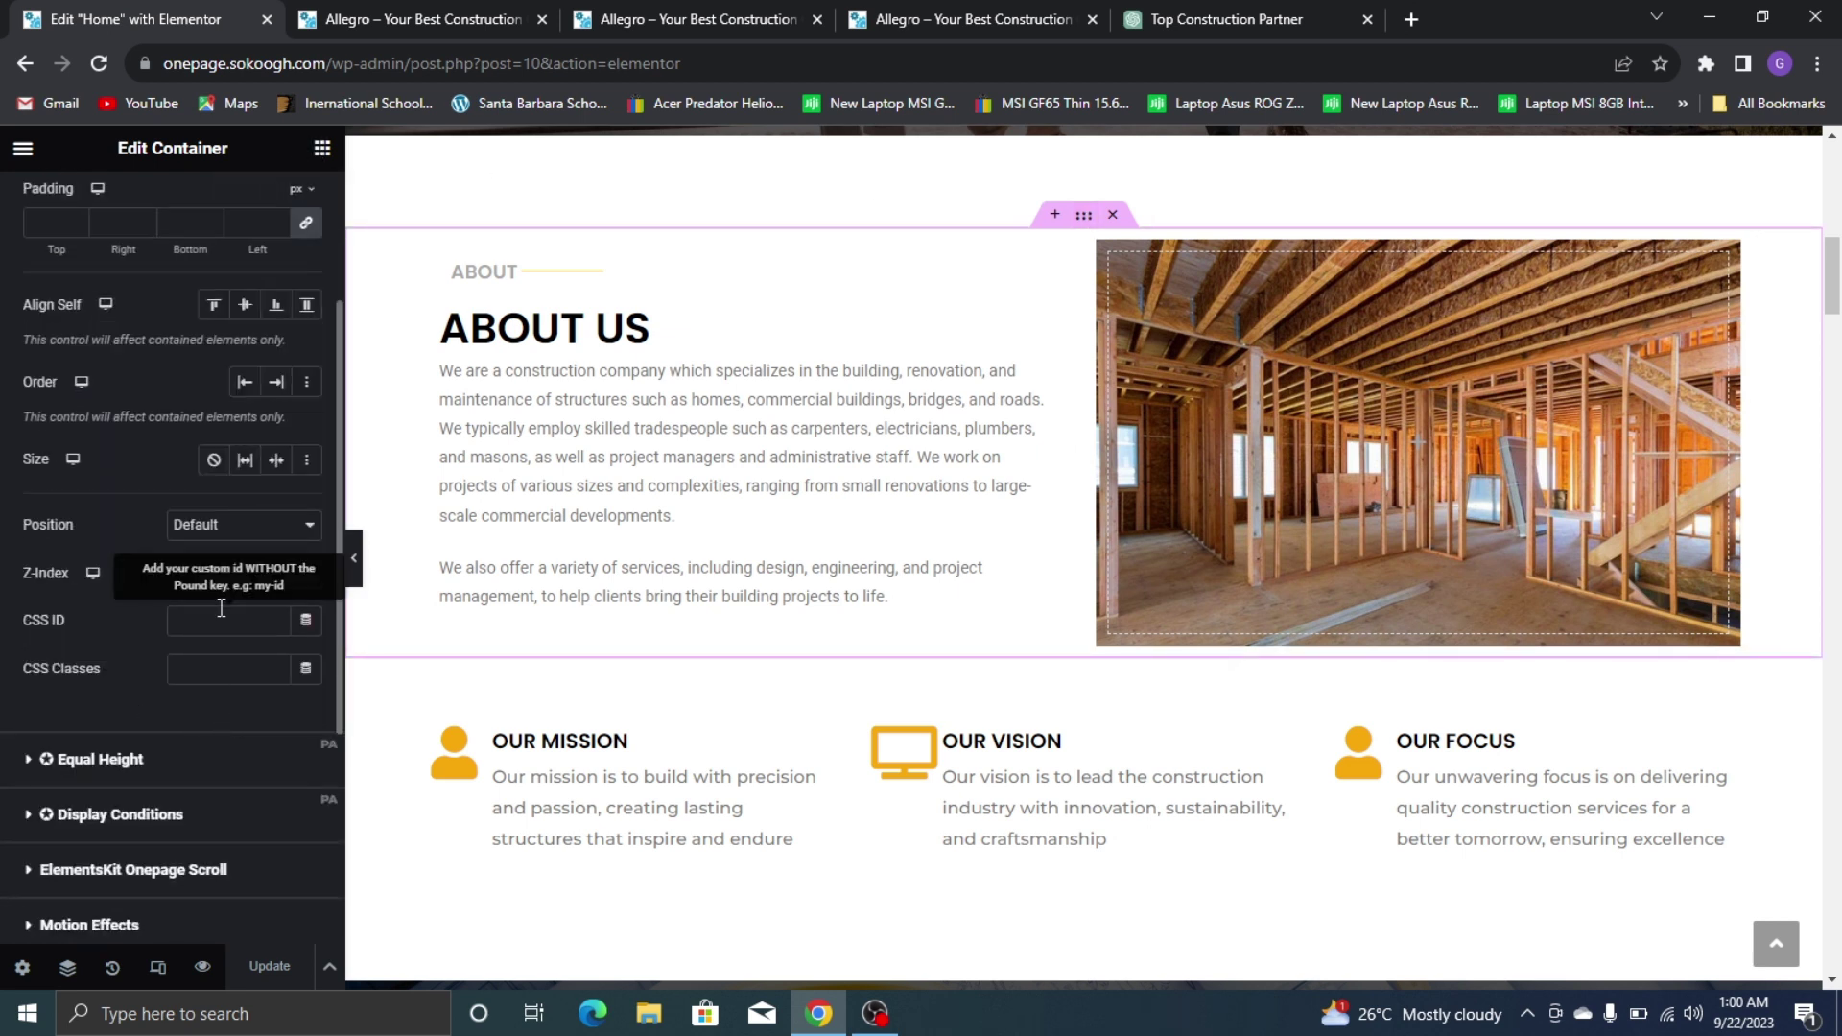
Give the Services section container the CSS ID 'services'
{"action": "type", "text": "A"}
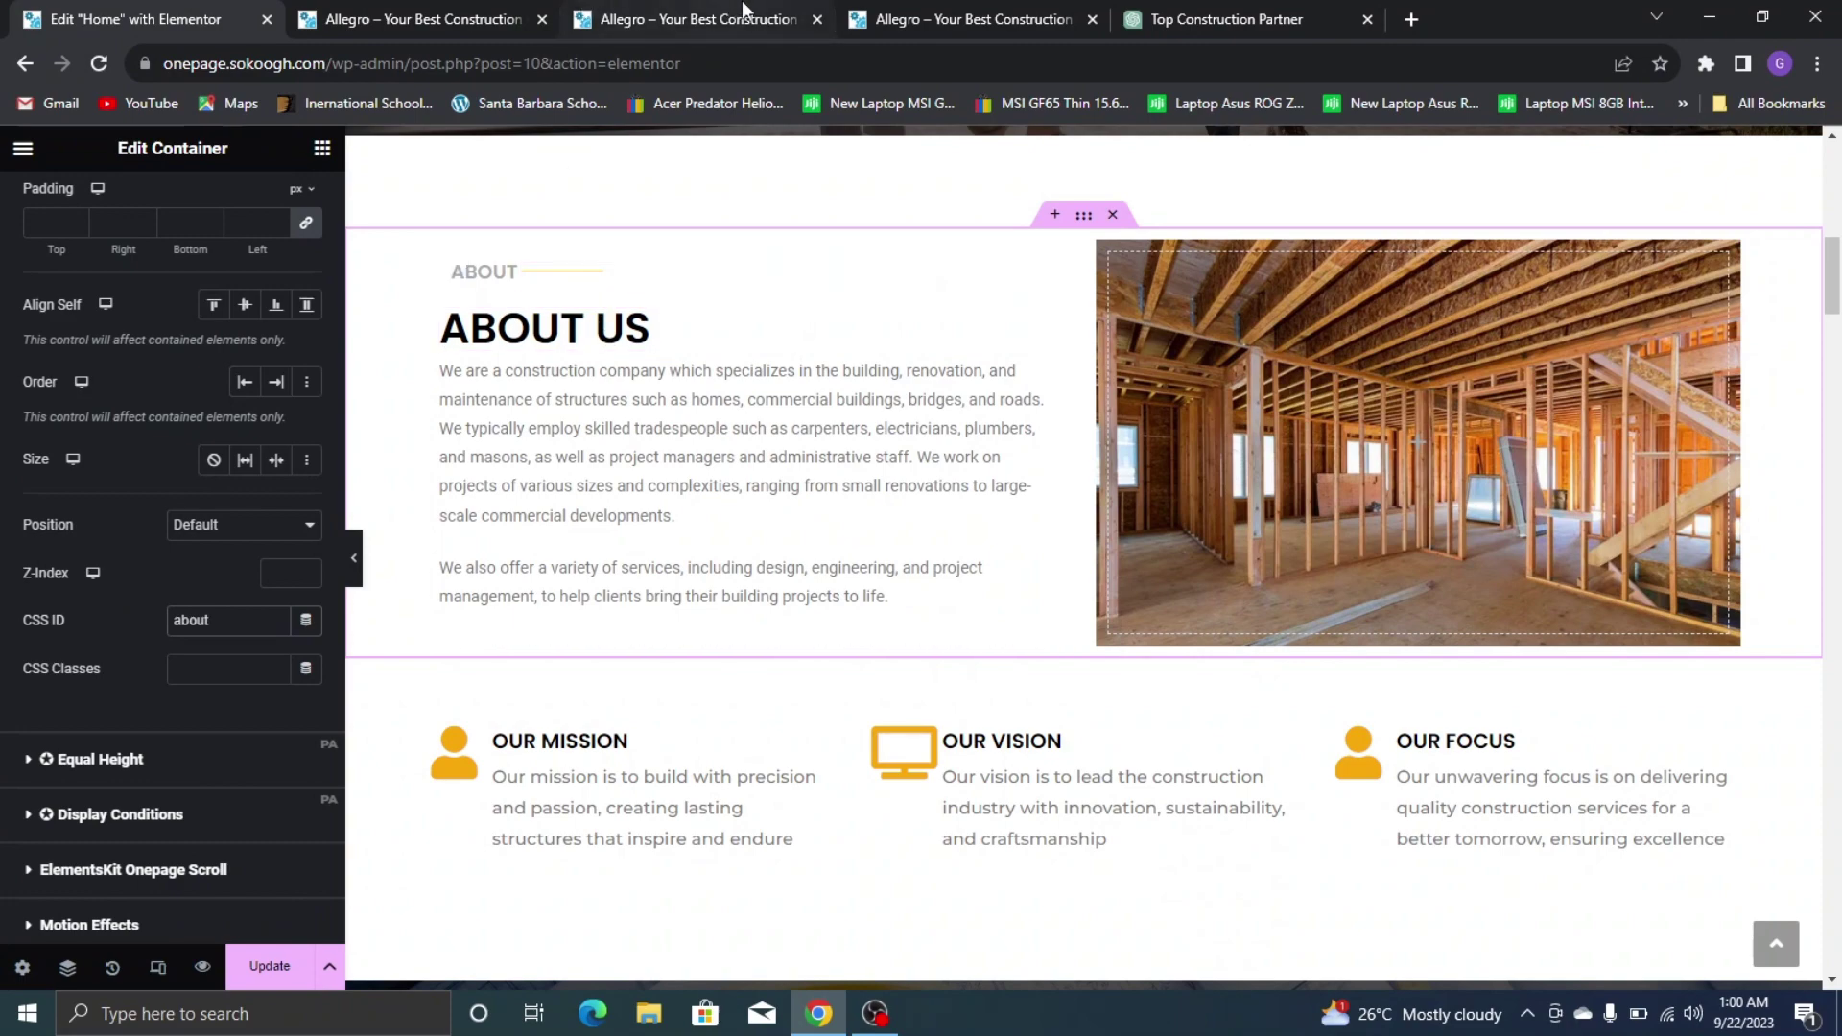
{"action": "left_click", "coordinate": [959, 20]}
{"action": "left_click", "coordinate": [4, 10]}
{"action": "scroll", "coordinate": [874, 679], "scroll_direction": "down", "scroll_amount": 15}
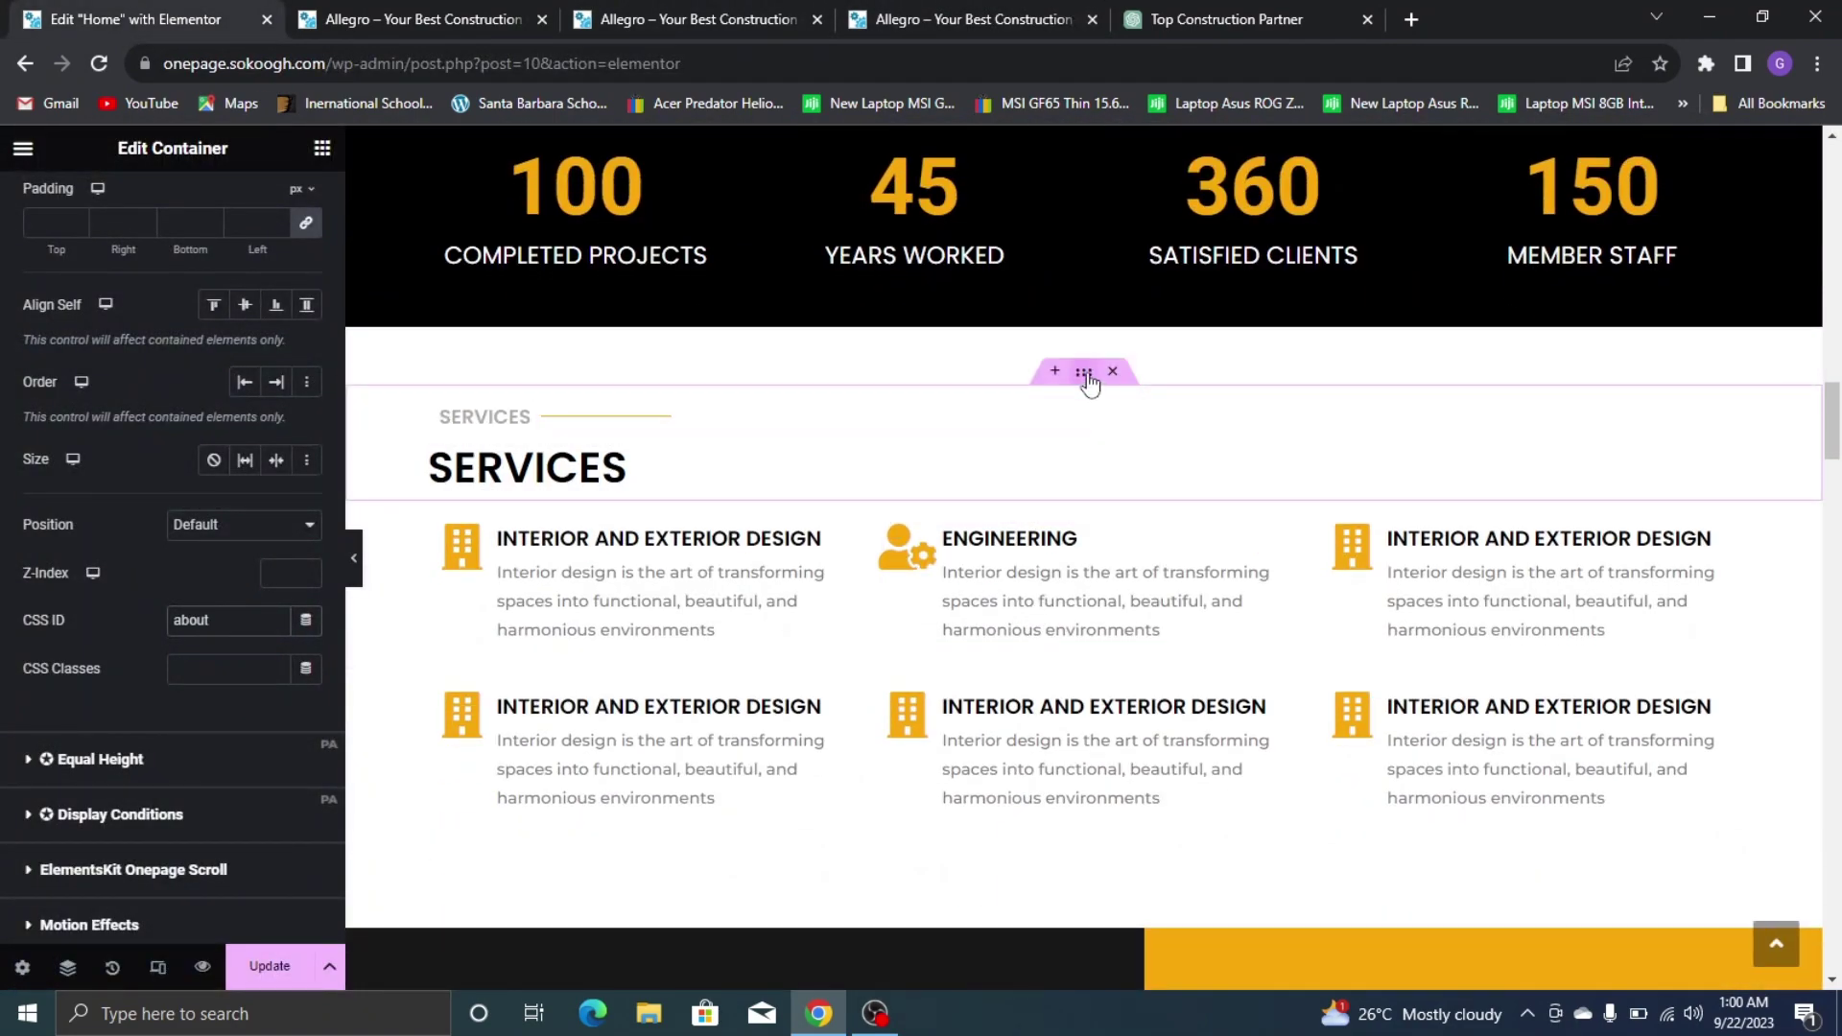
{"action": "left_click", "coordinate": [1082, 374]}
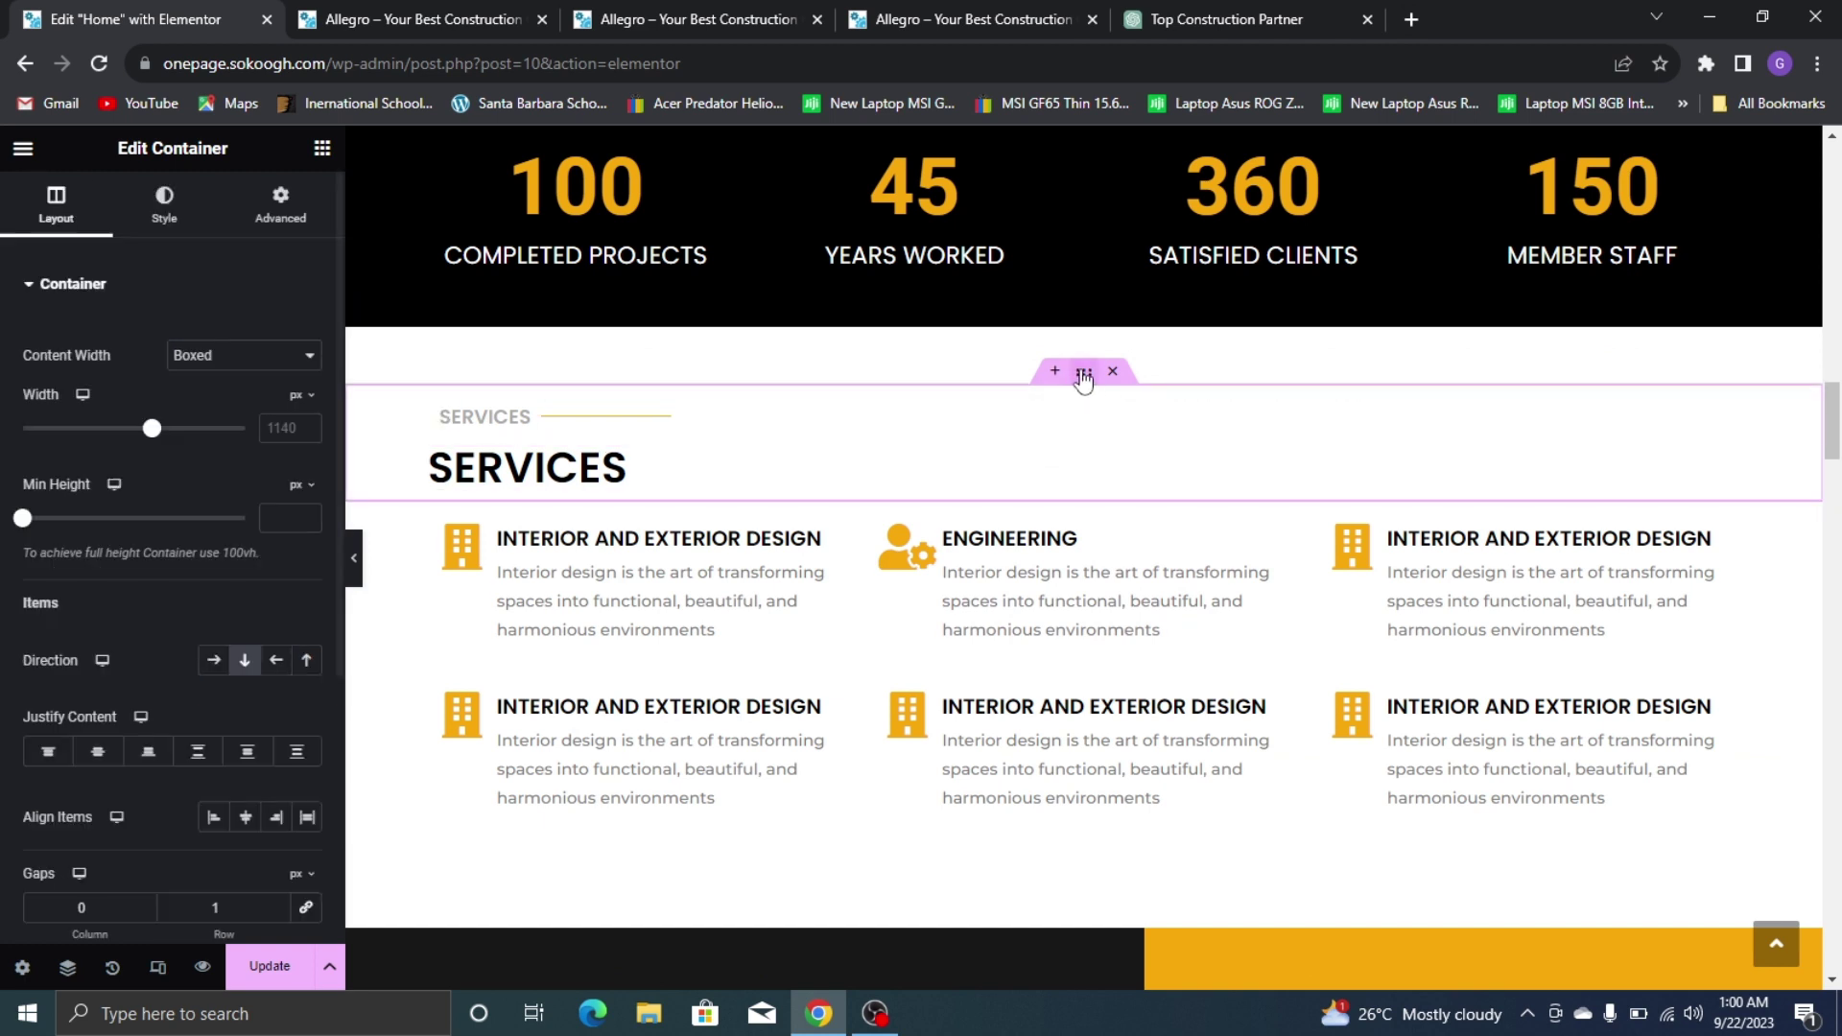
{"action": "left_click", "coordinate": [278, 204]}
{"action": "scroll", "coordinate": [228, 656], "scroll_direction": "down", "scroll_amount": 3}
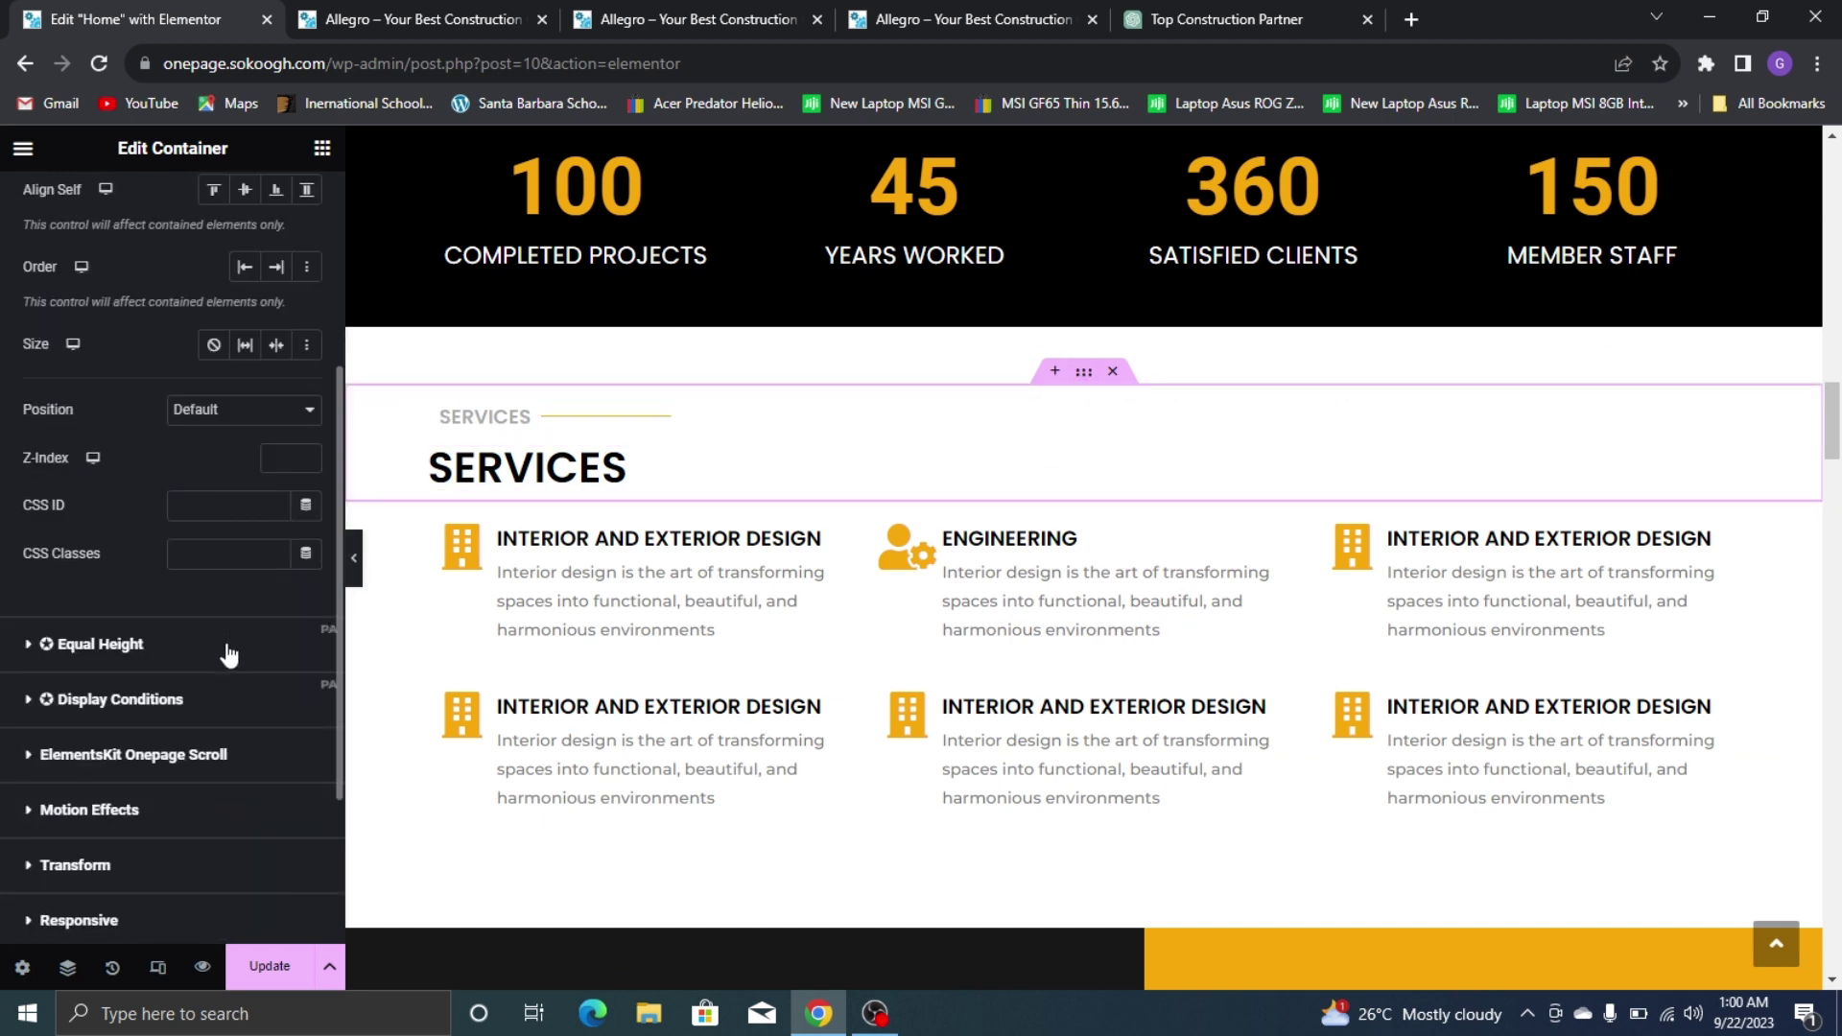
{"action": "left_click", "coordinate": [222, 504]}
{"action": "type", "text": "services"}
Set the Portfolio section container's CSS ID to 'portfolio'
{"action": "scroll", "coordinate": [844, 470], "scroll_direction": "down", "scroll_amount": 5}
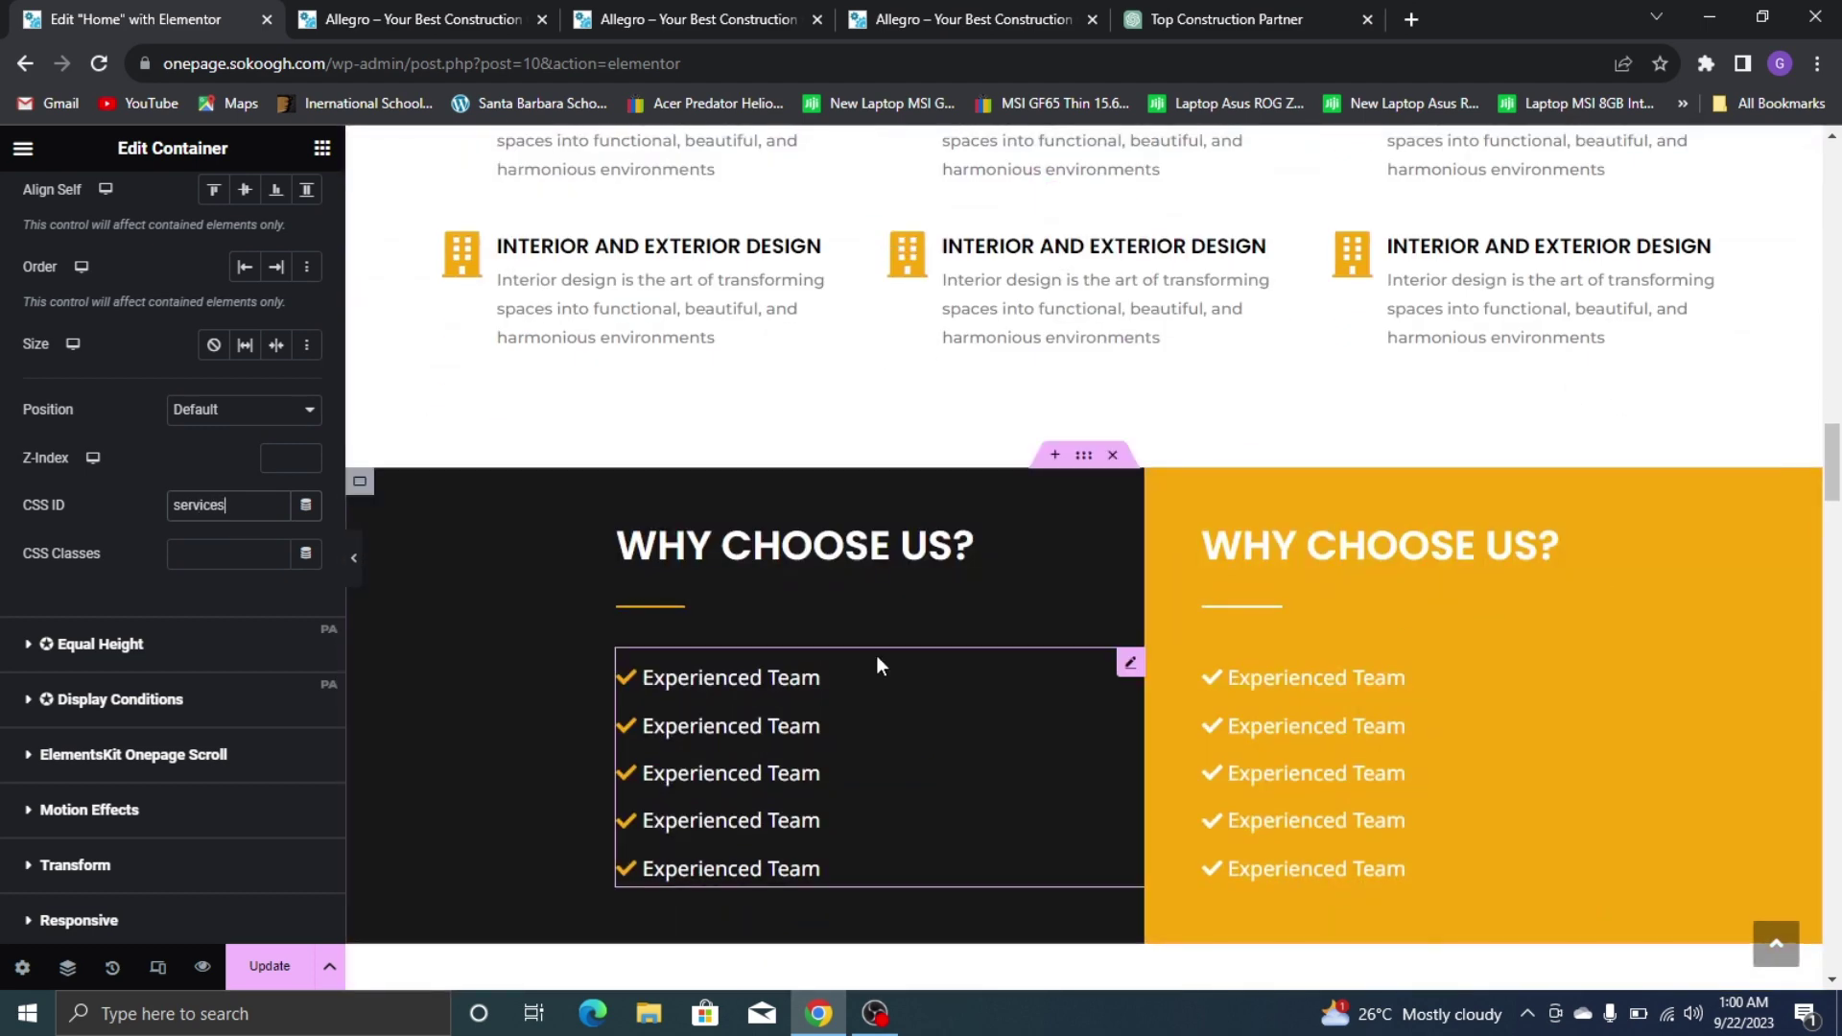
{"action": "scroll", "coordinate": [1328, 473], "scroll_direction": "down", "scroll_amount": 6}
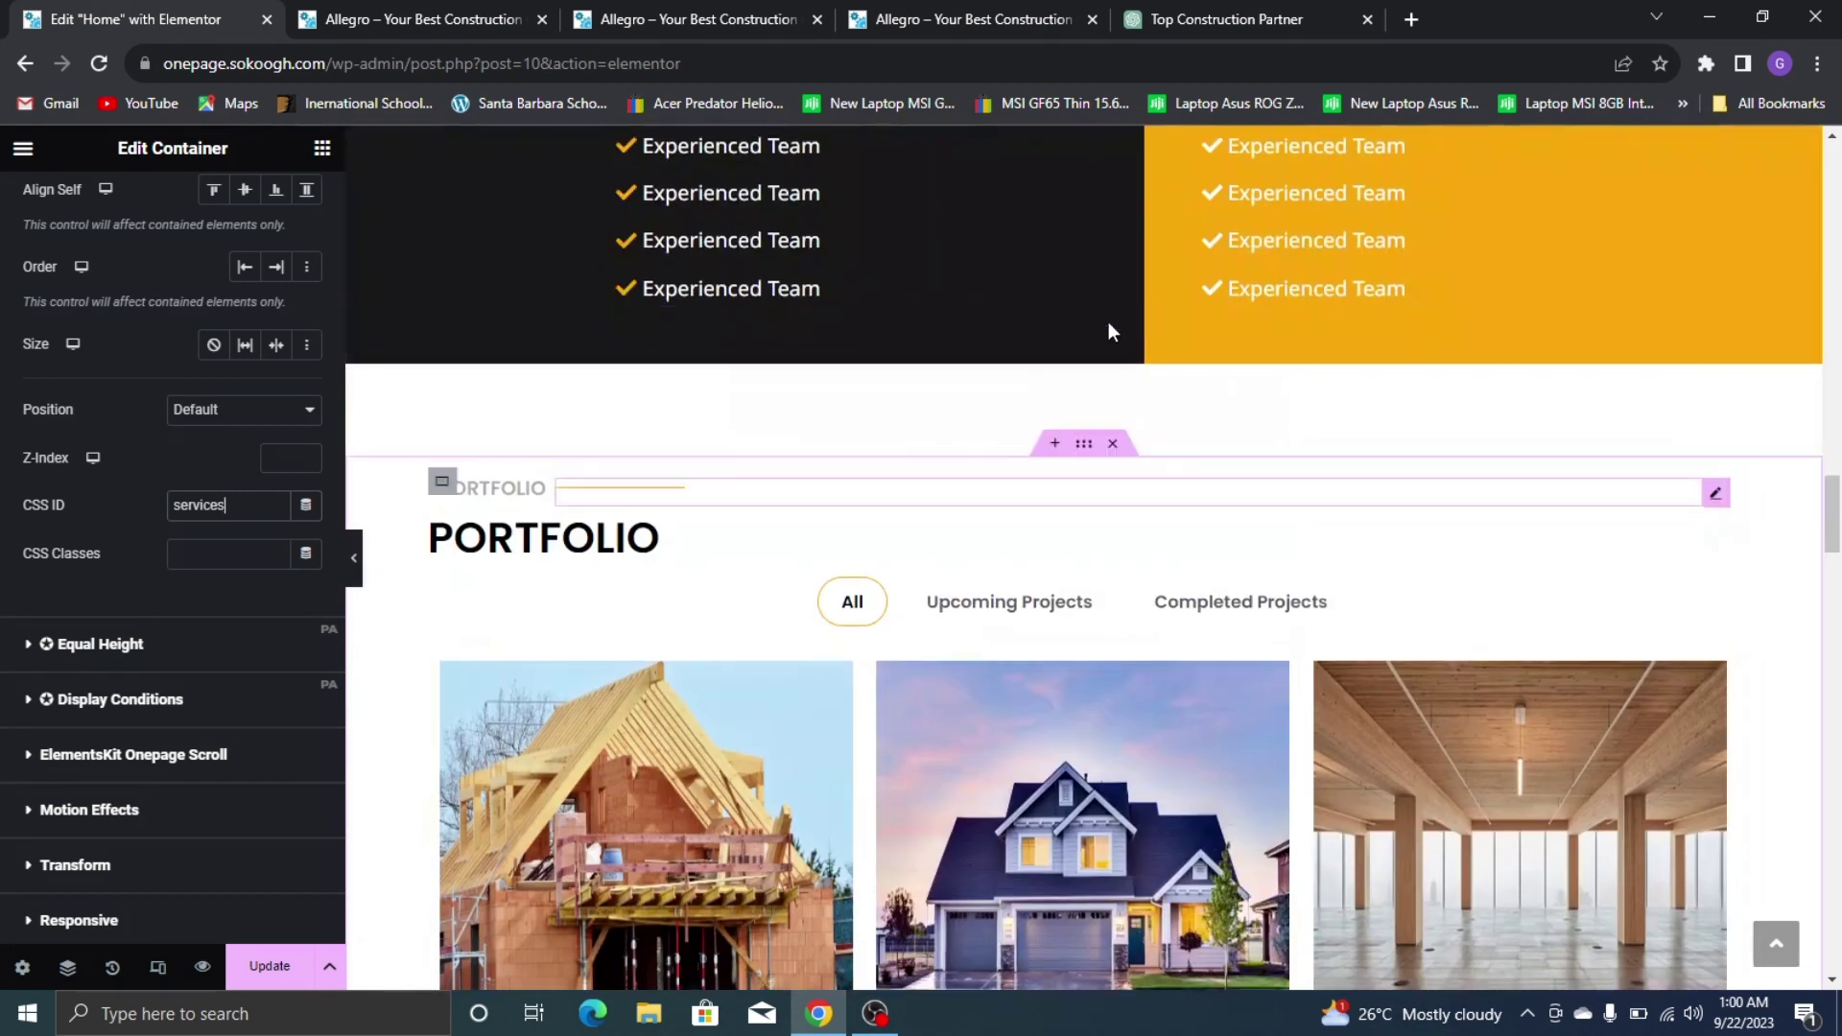
{"action": "left_click", "coordinate": [1084, 449]}
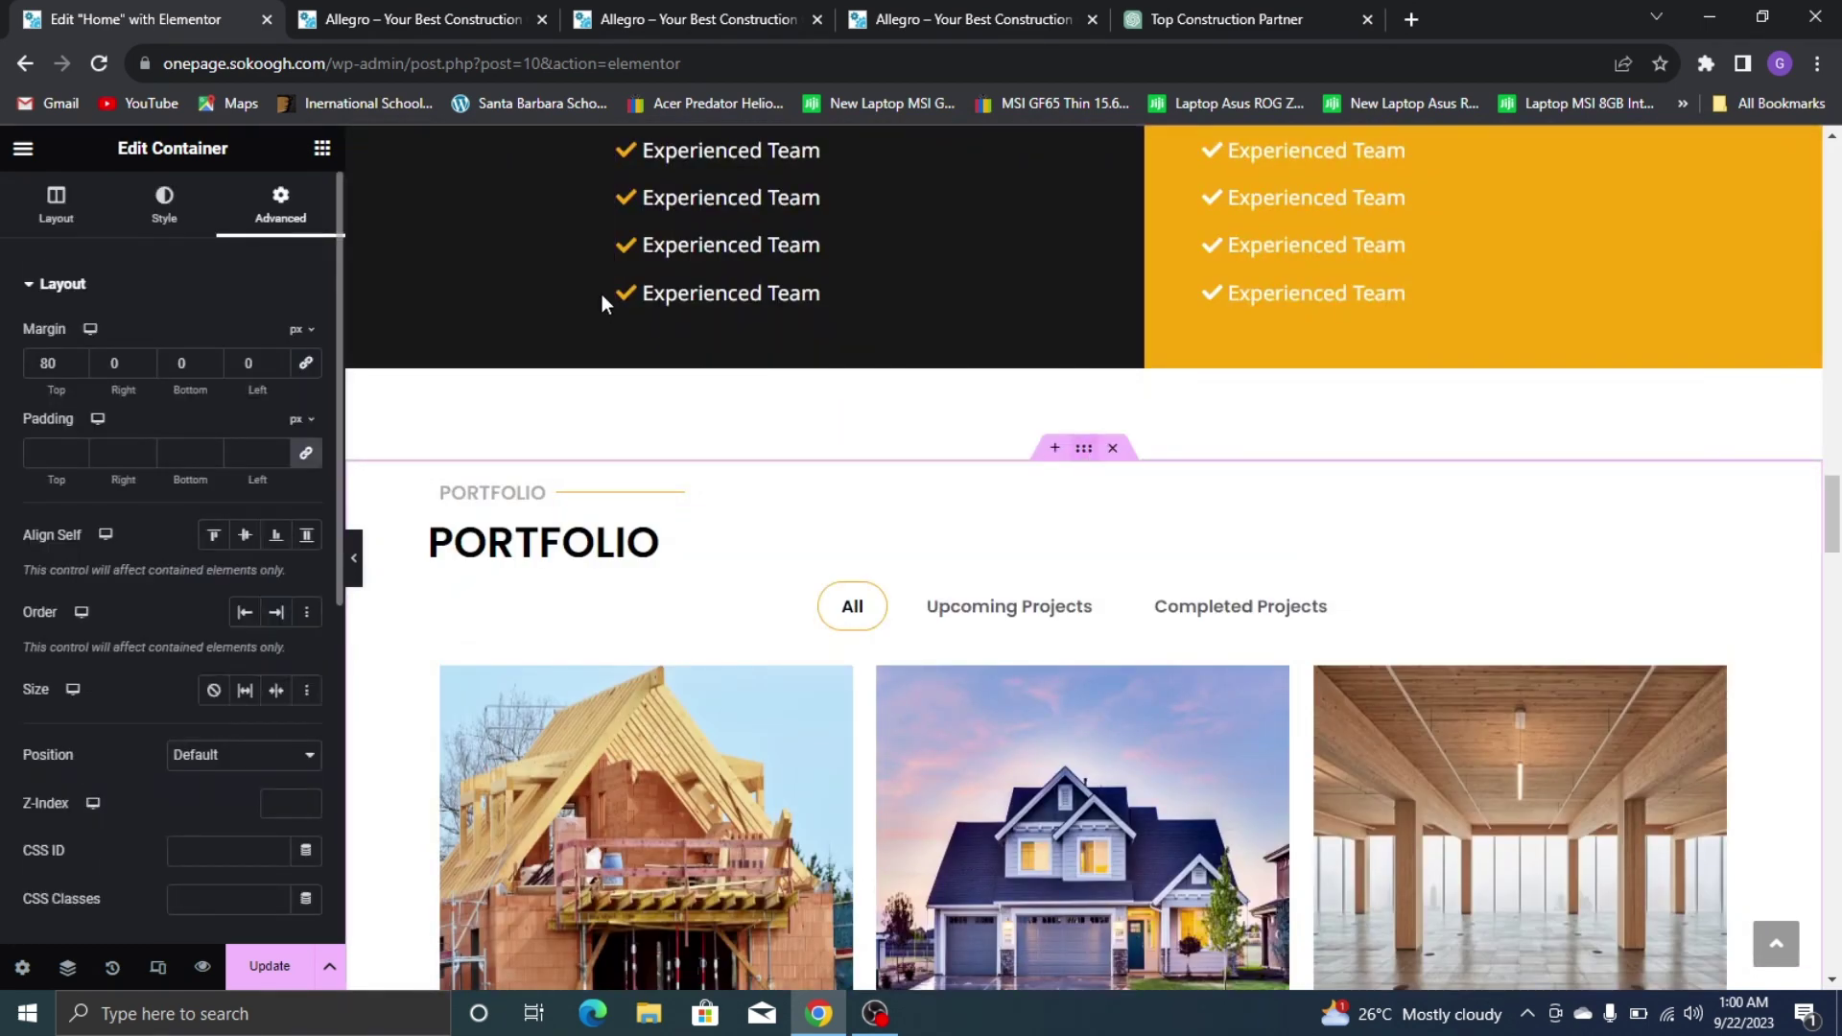
{"action": "scroll", "coordinate": [192, 614], "scroll_direction": "down", "scroll_amount": 3}
{"action": "left_click", "coordinate": [206, 623]}
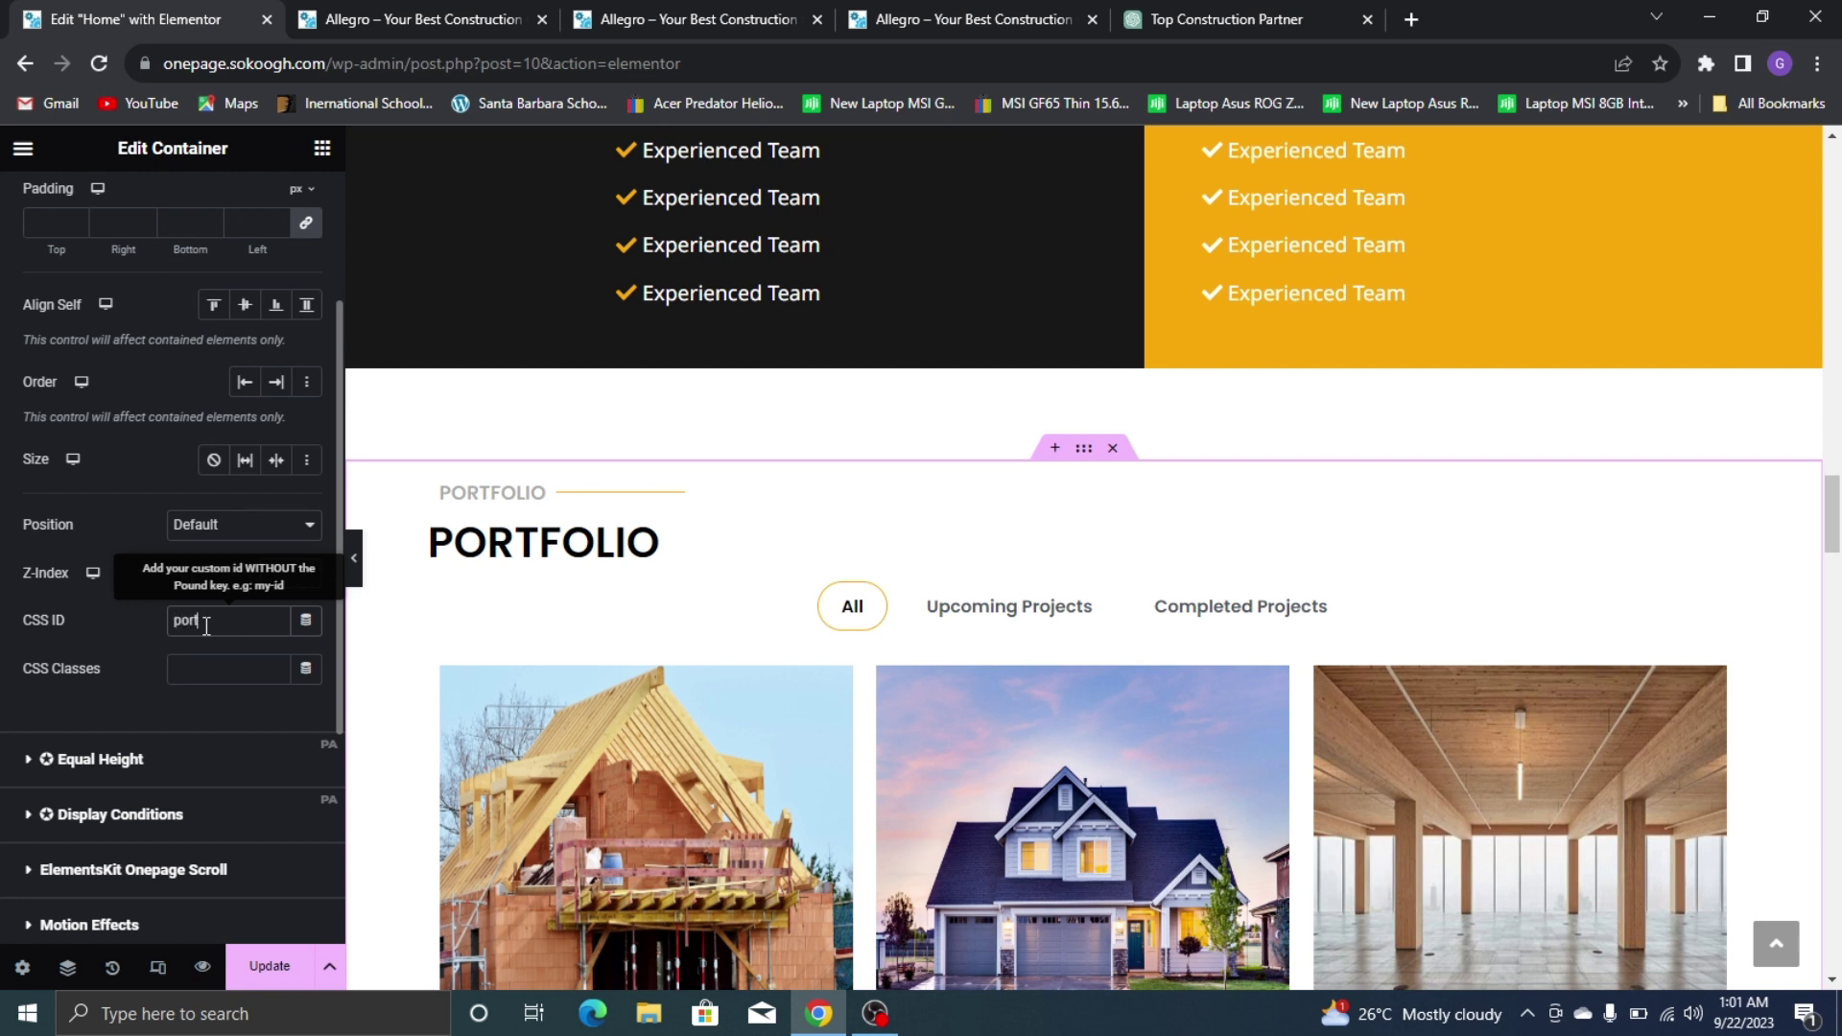
{"action": "type", "text": "portfolio"}
Set the Contact Us container's CSS ID to 'contact', update the page and view its preview
{"action": "scroll", "coordinate": [1019, 556], "scroll_direction": "down", "scroll_amount": 15}
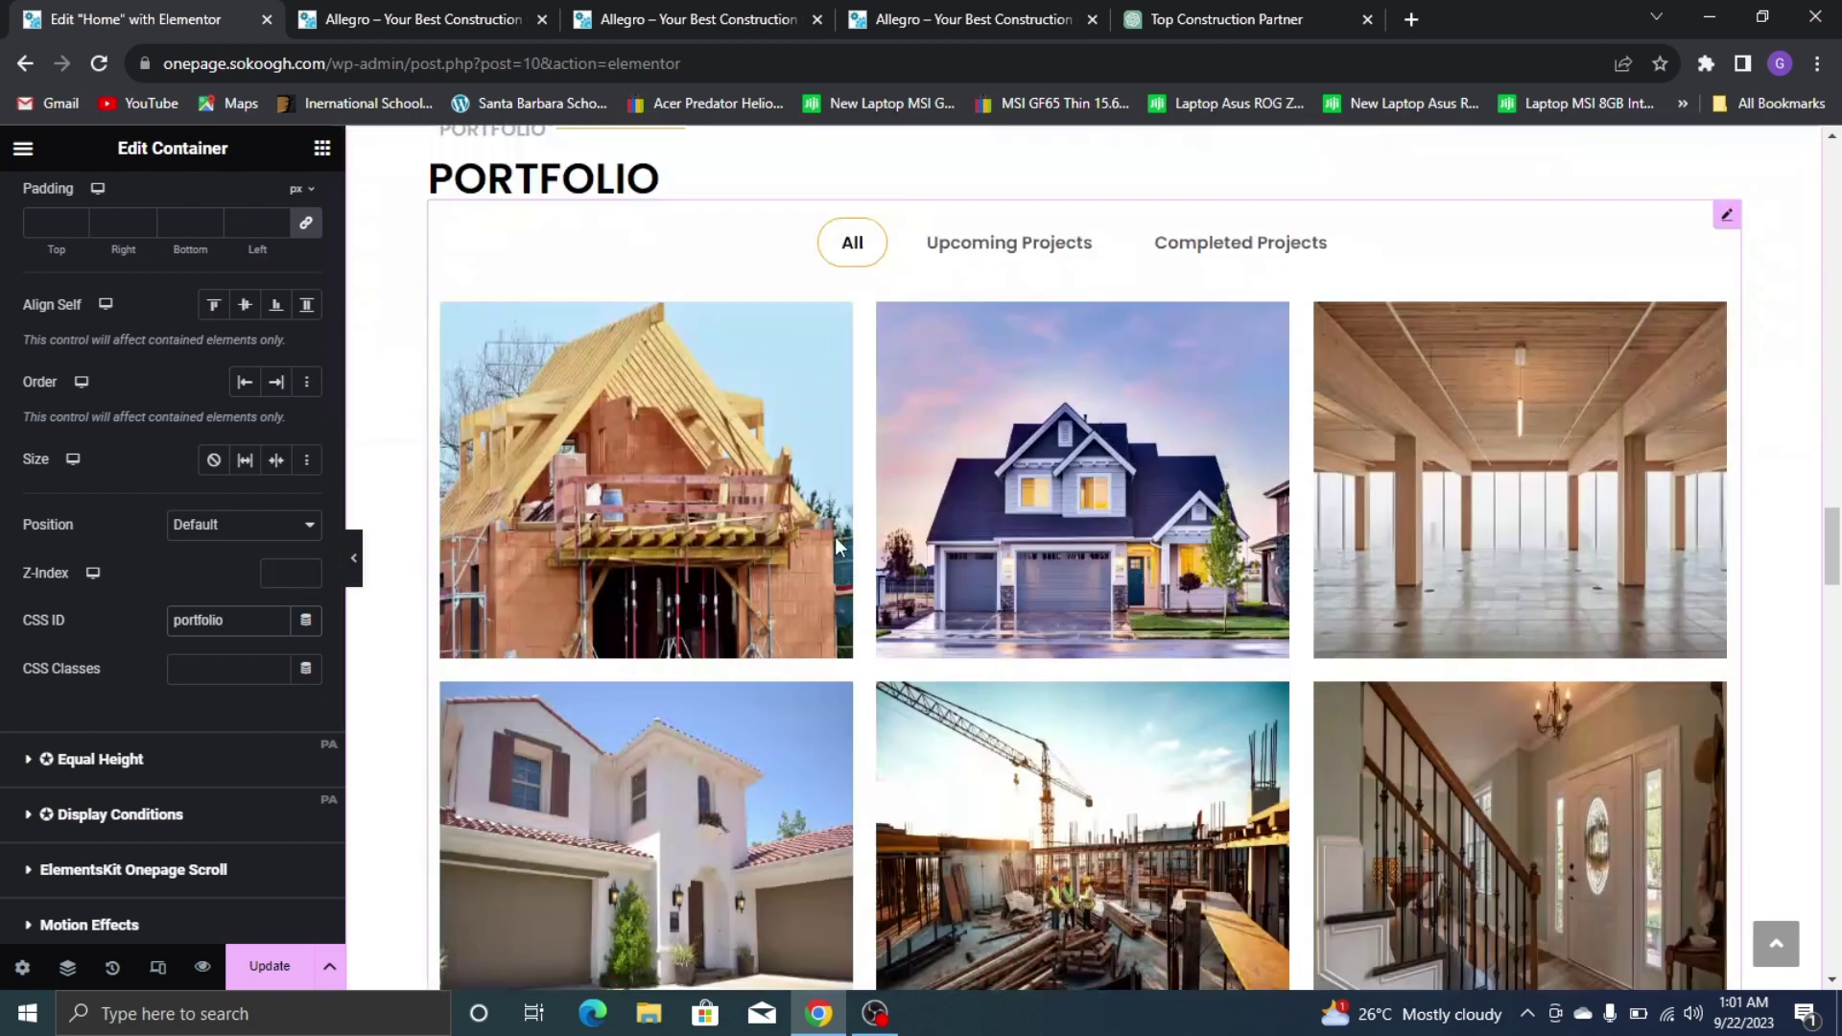
{"action": "scroll", "coordinate": [1019, 557], "scroll_direction": "down", "scroll_amount": 15}
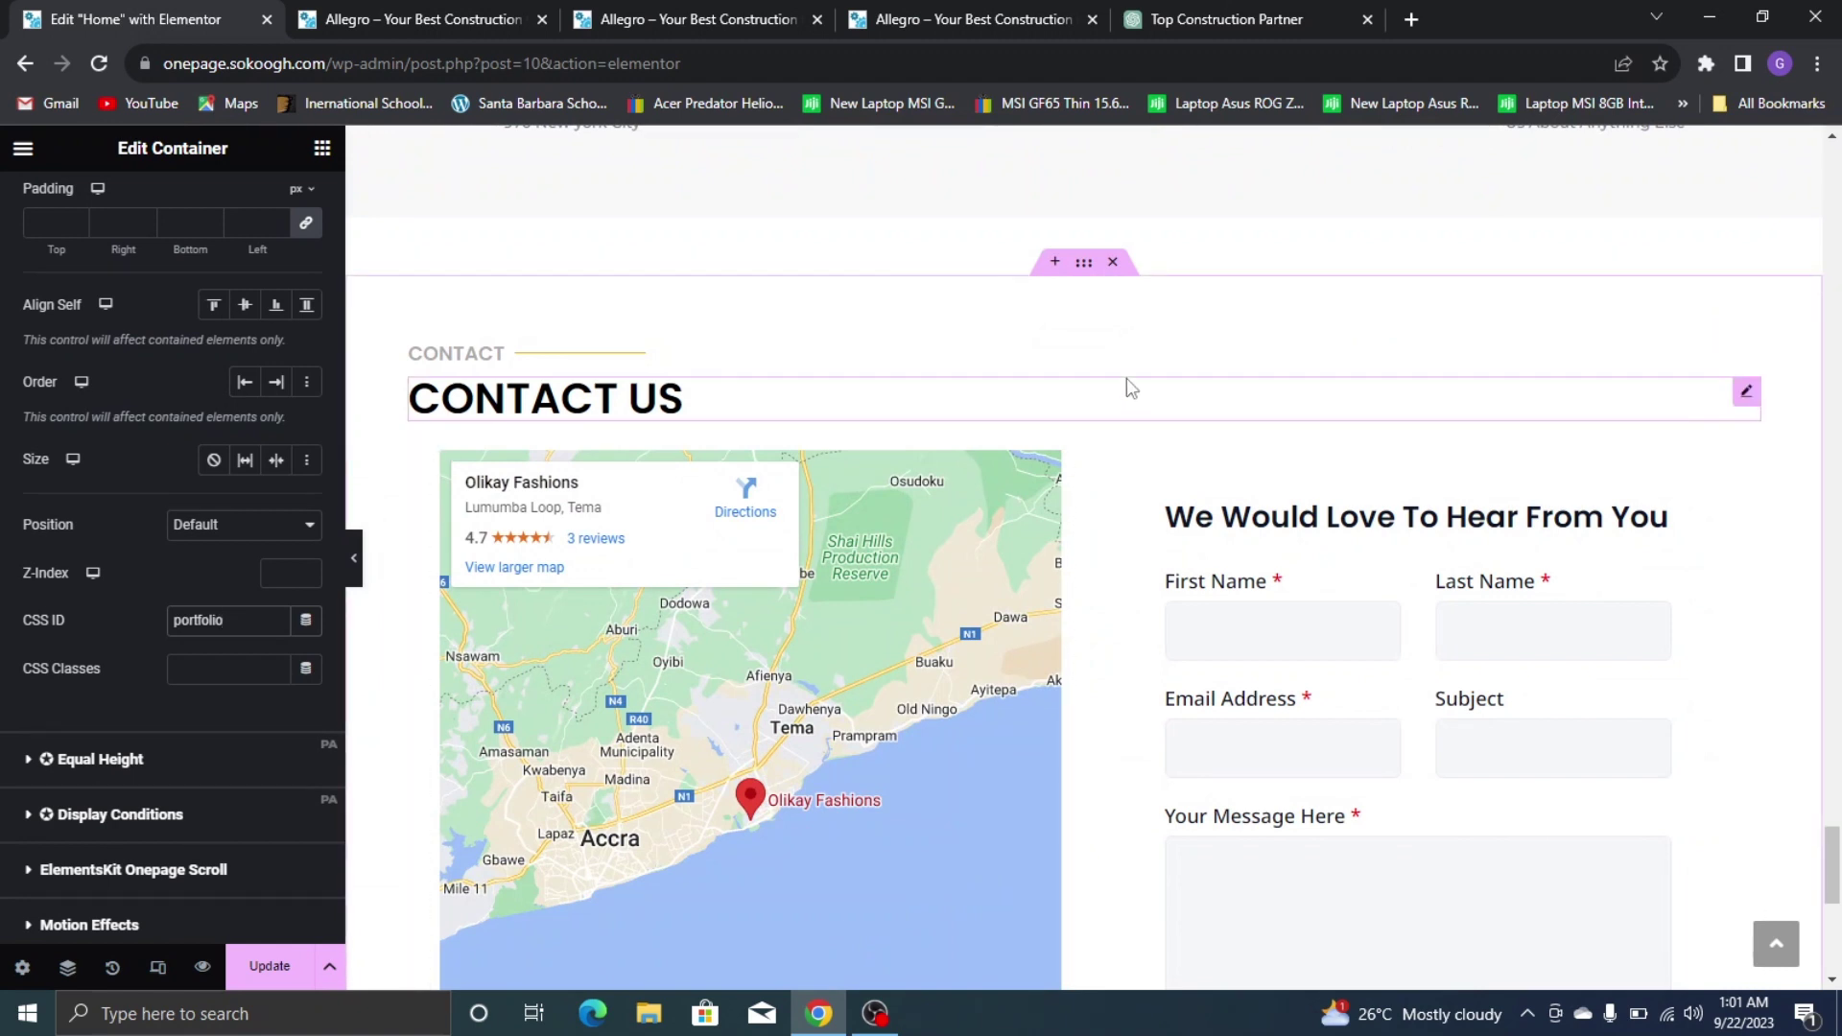
{"action": "left_click", "coordinate": [1085, 265]}
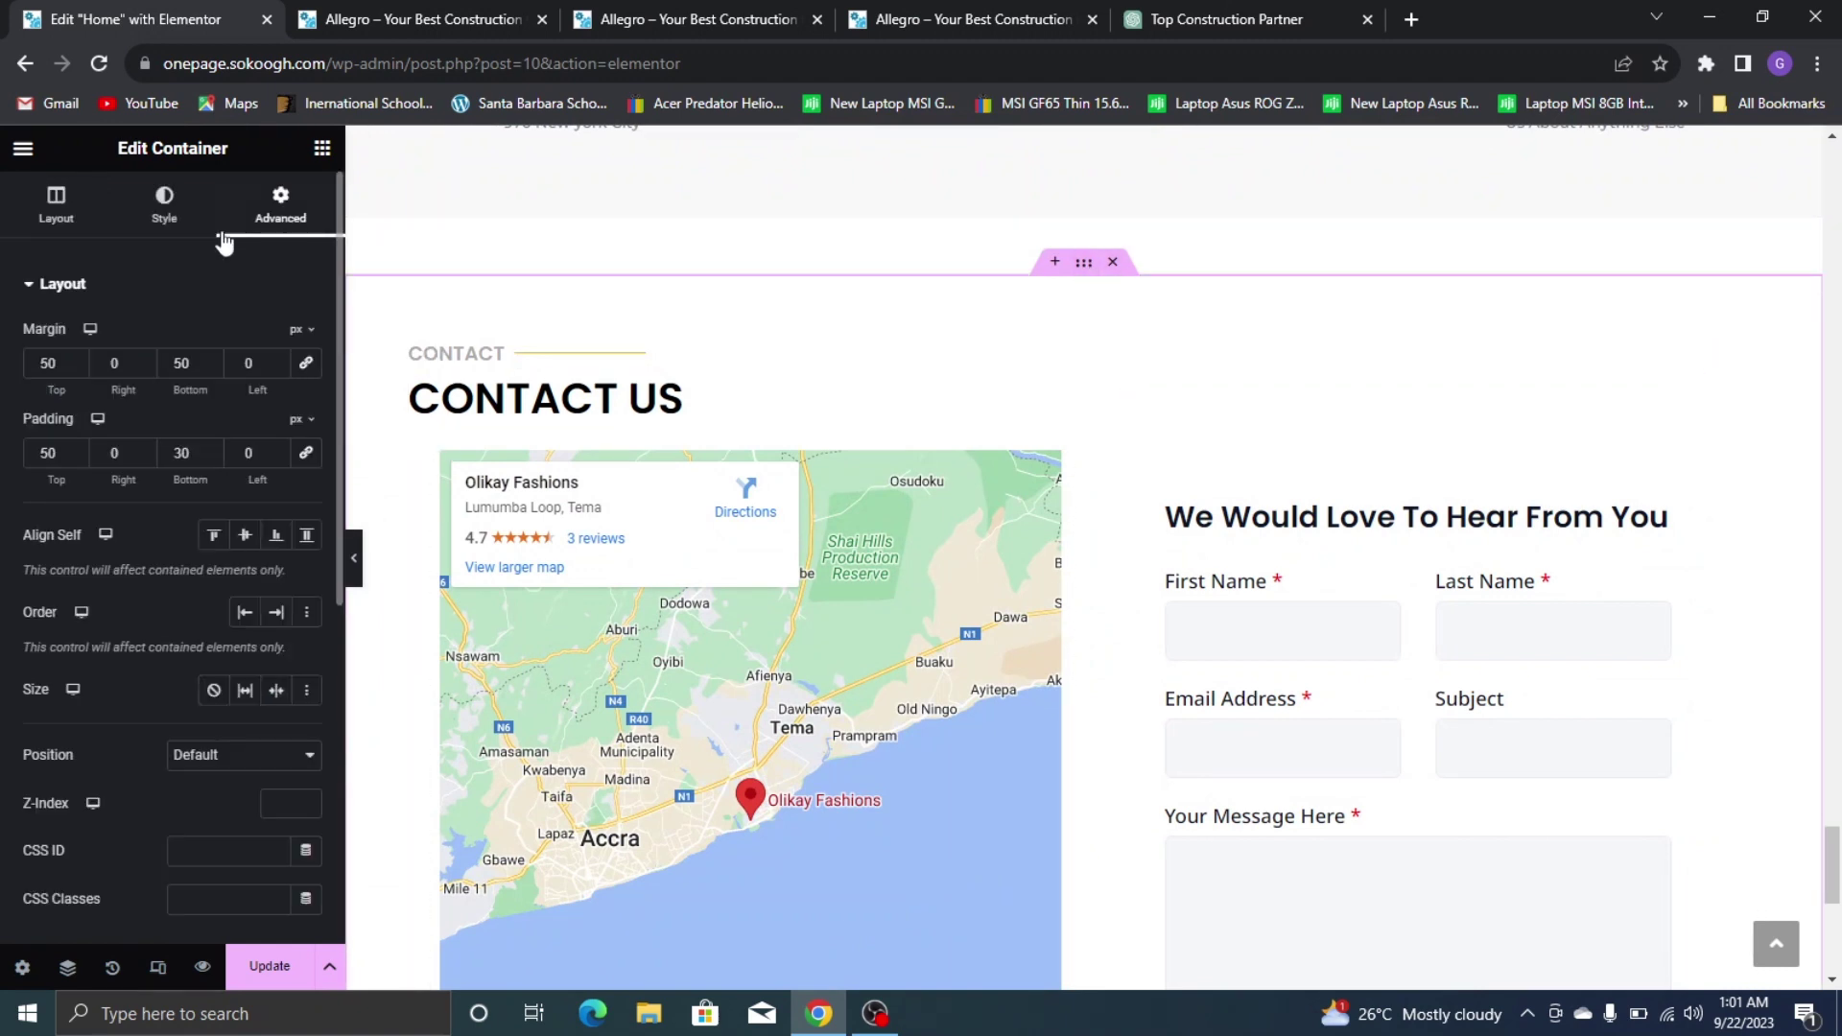
{"action": "left_click", "coordinate": [217, 848]}
{"action": "scroll", "coordinate": [1202, 678], "scroll_direction": "down", "scroll_amount": 4}
{"action": "scroll", "coordinate": [860, 343], "scroll_direction": "up", "scroll_amount": 13}
{"action": "scroll", "coordinate": [860, 341], "scroll_direction": "up", "scroll_amount": 15}
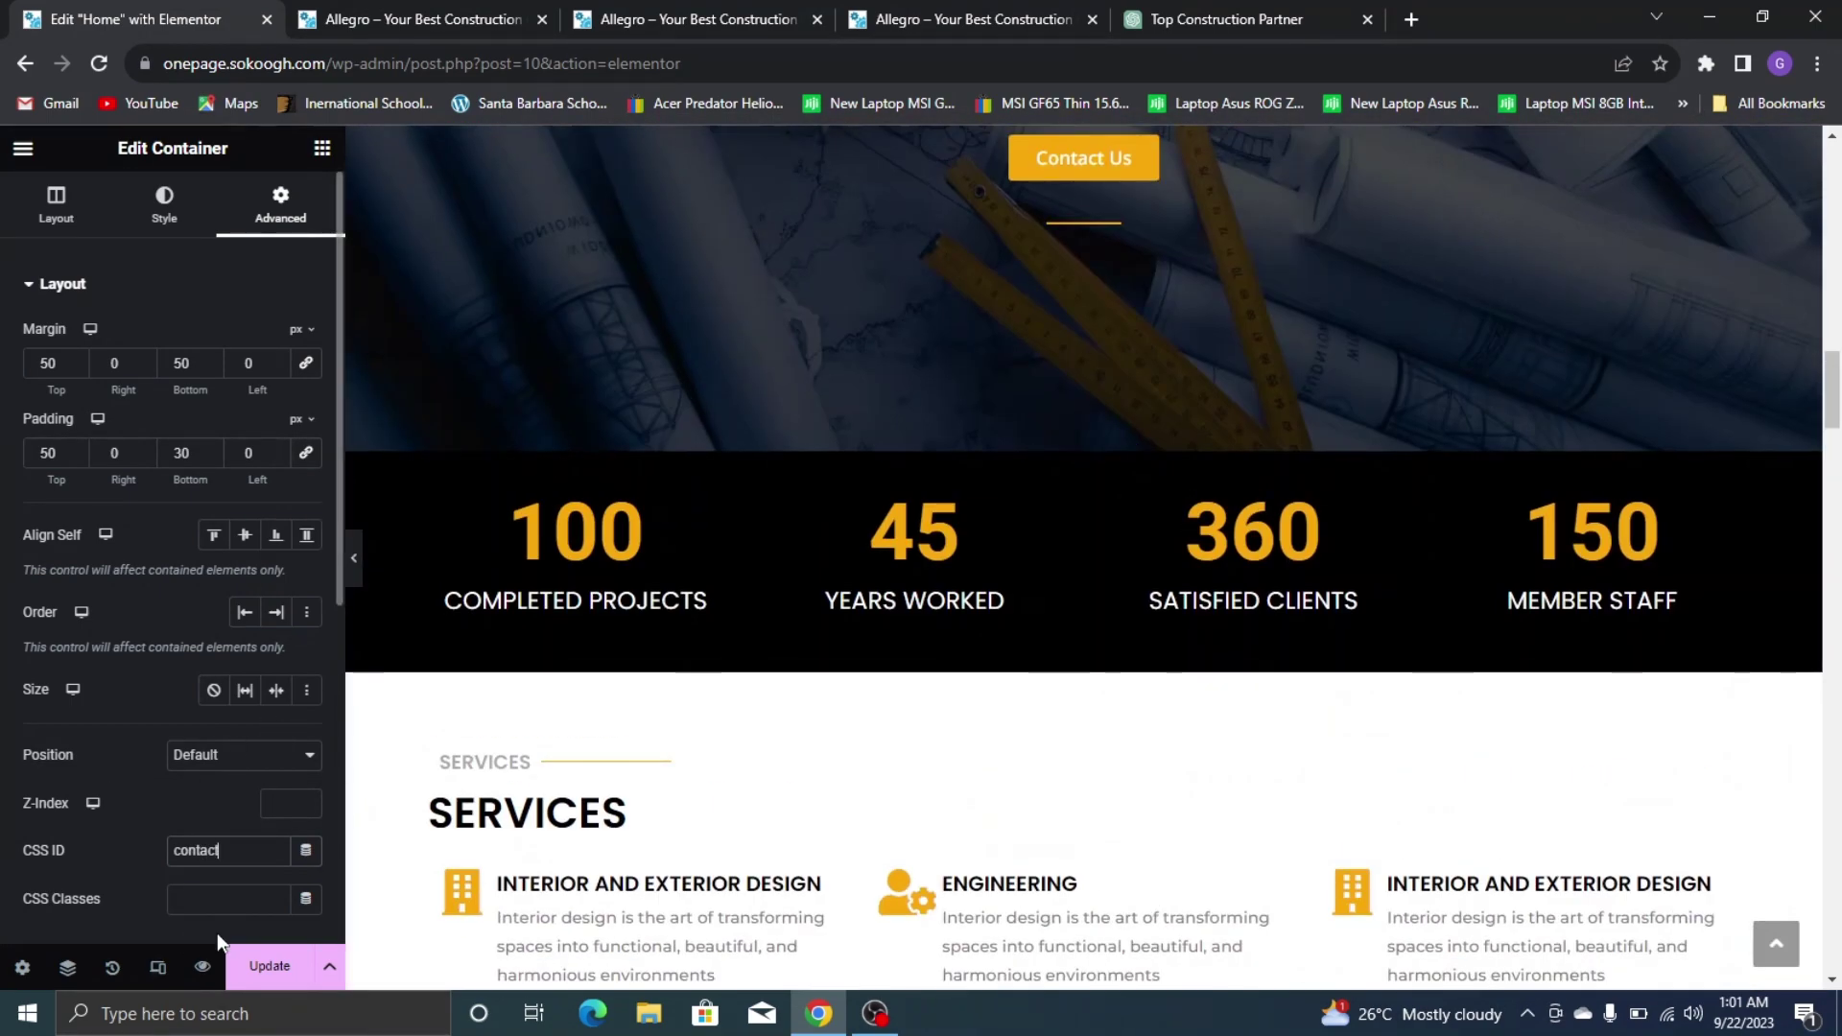
{"action": "left_click", "coordinate": [264, 966]}
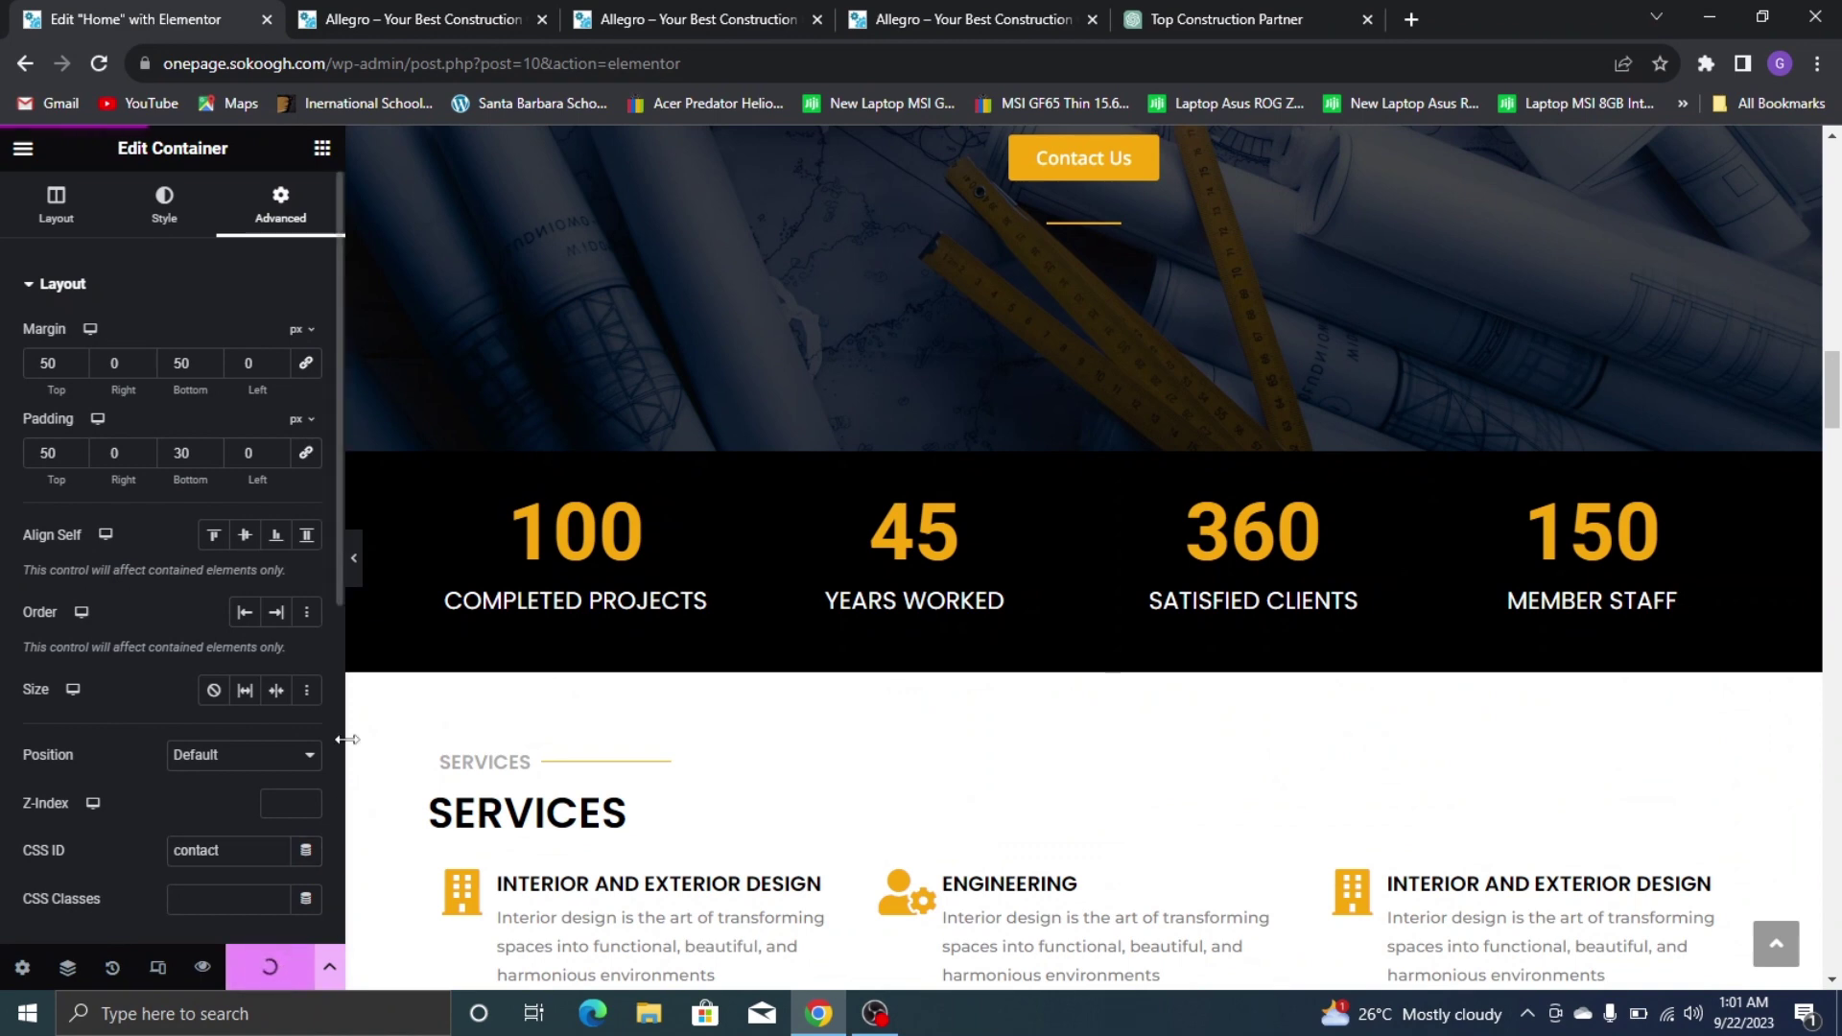
{"action": "left_click", "coordinate": [355, 14]}
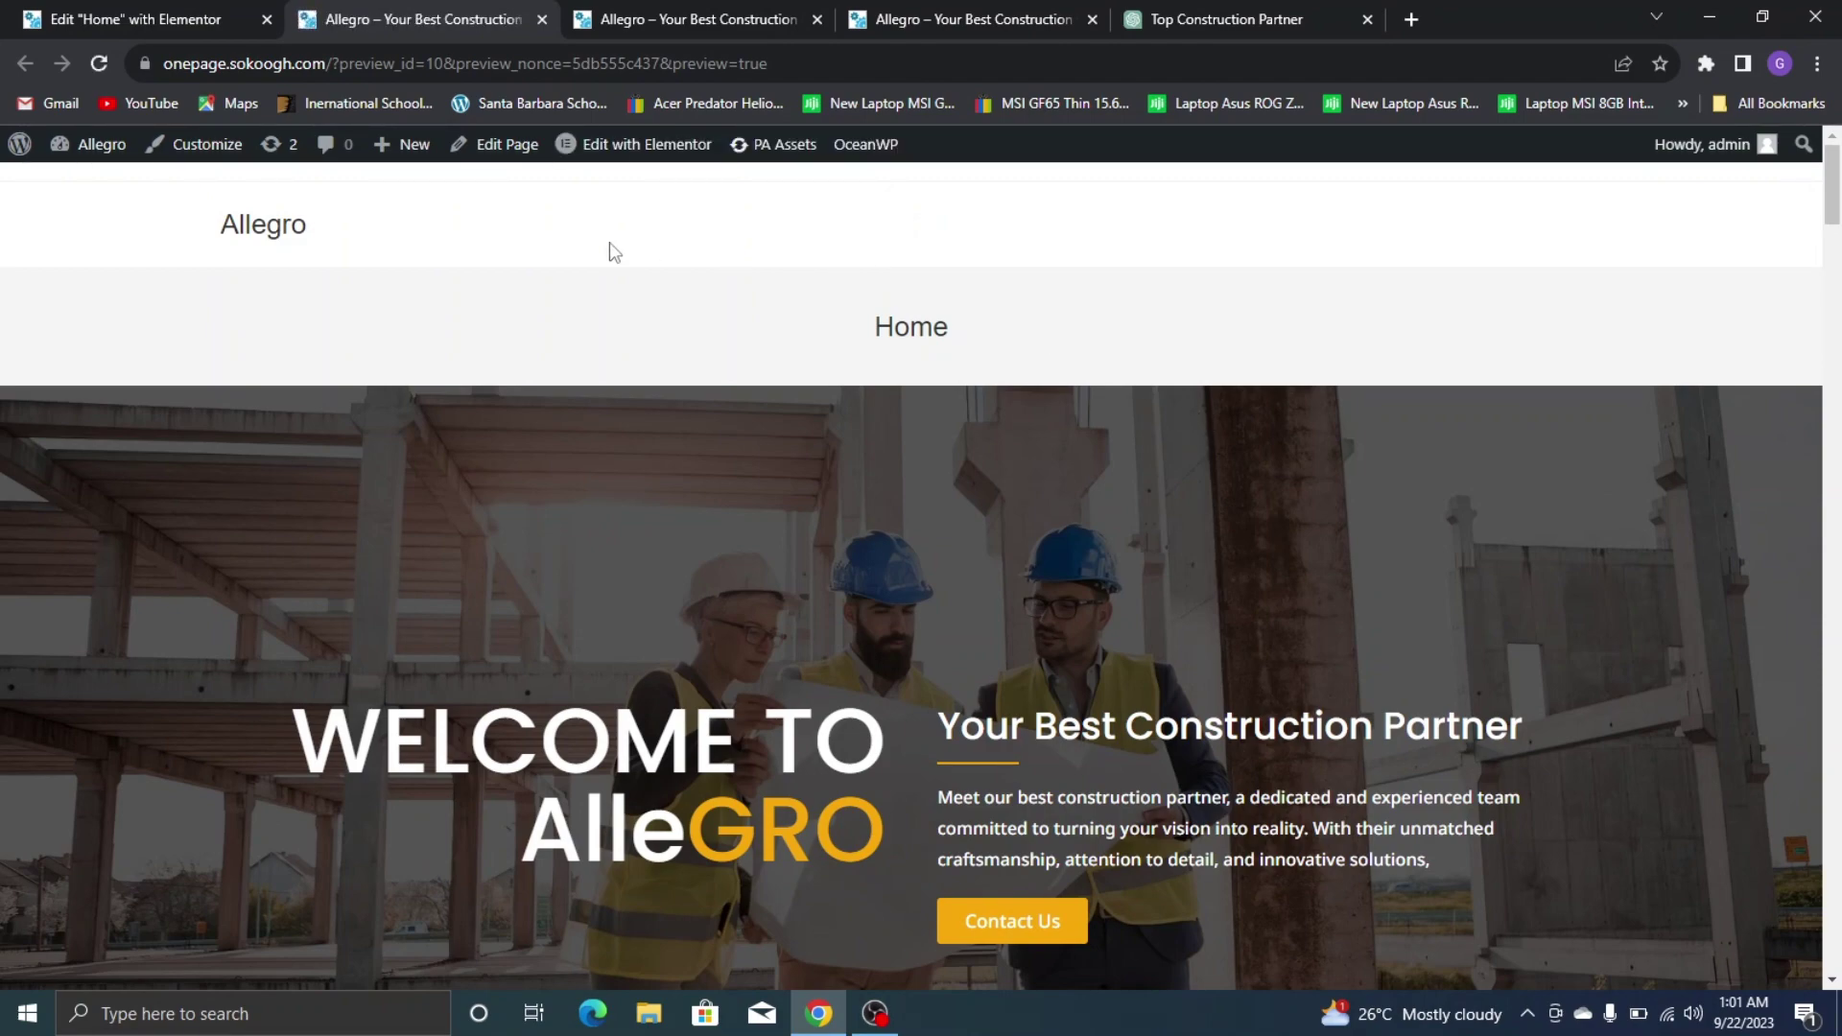
{"action": "scroll", "coordinate": [864, 336], "scroll_direction": "down", "scroll_amount": 7}
{"action": "scroll", "coordinate": [991, 369], "scroll_direction": "up", "scroll_amount": 6}
{"action": "scroll", "coordinate": [989, 365], "scroll_direction": "down", "scroll_amount": 5}
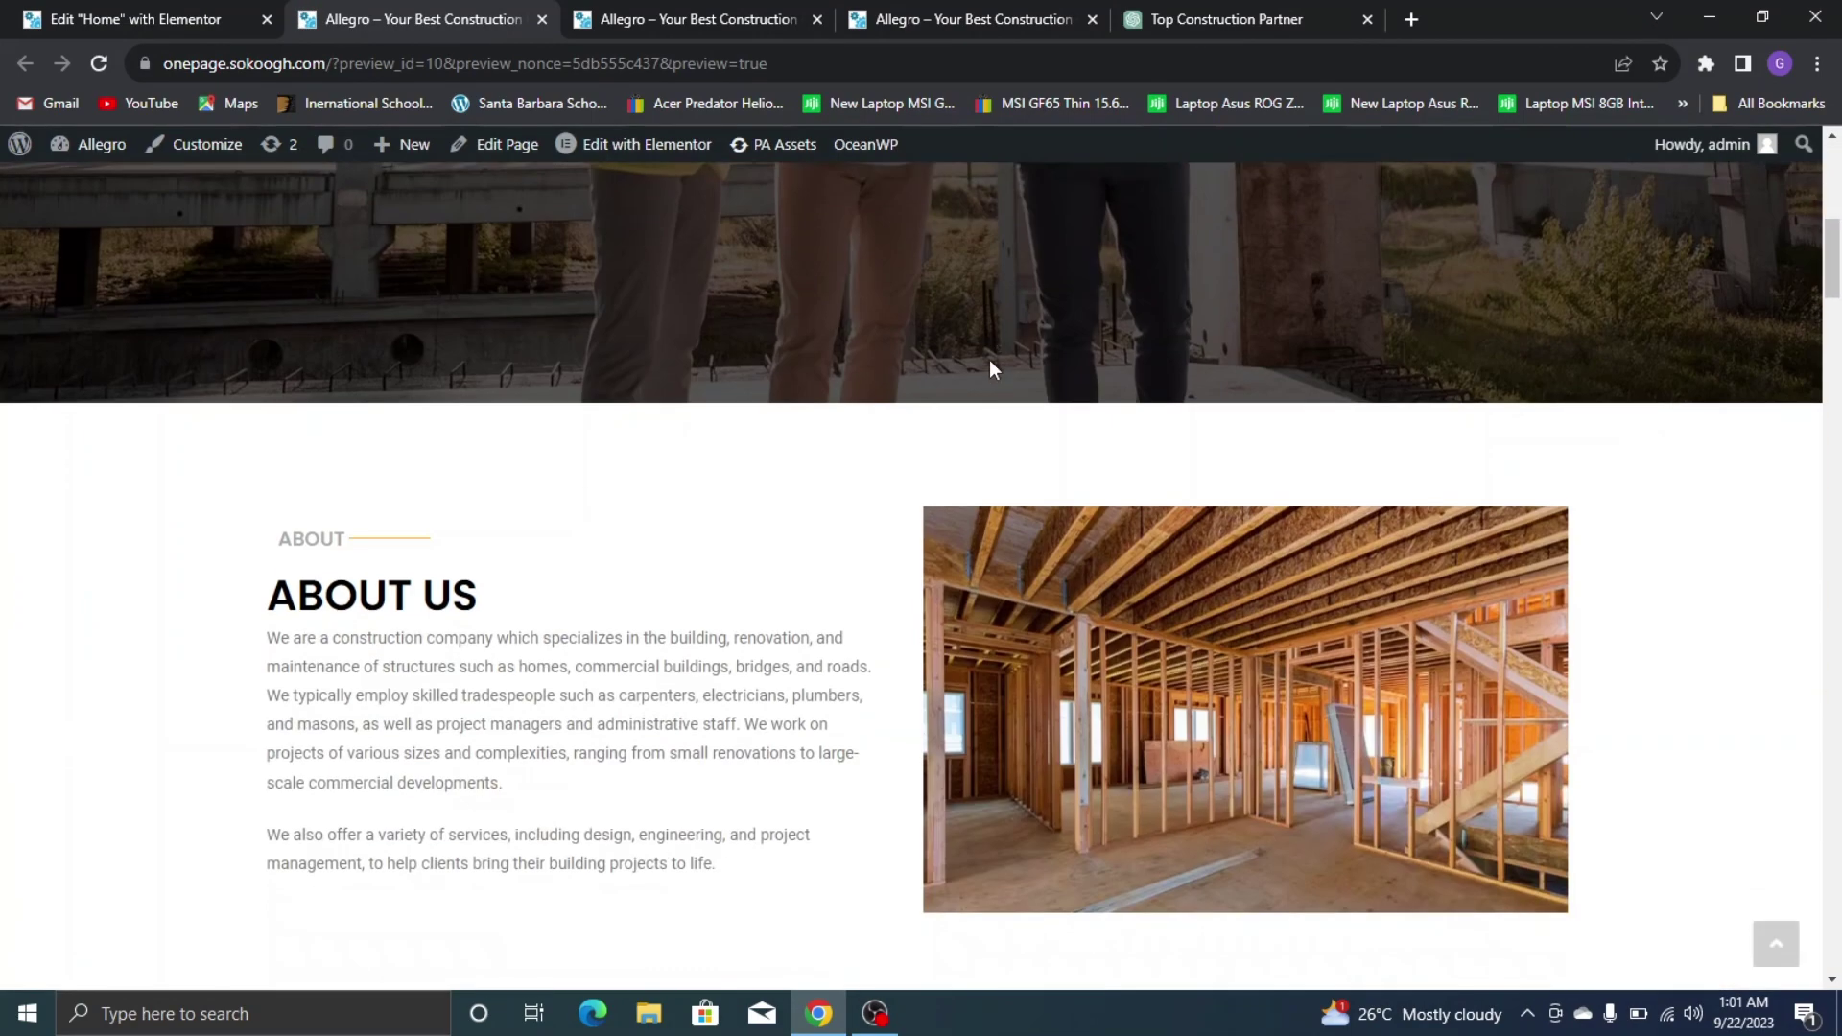
{"action": "scroll", "coordinate": [987, 363], "scroll_direction": "up", "scroll_amount": 6}
{"action": "scroll", "coordinate": [983, 363], "scroll_direction": "down", "scroll_amount": 6}
{"action": "scroll", "coordinate": [982, 360], "scroll_direction": "up", "scroll_amount": 7}
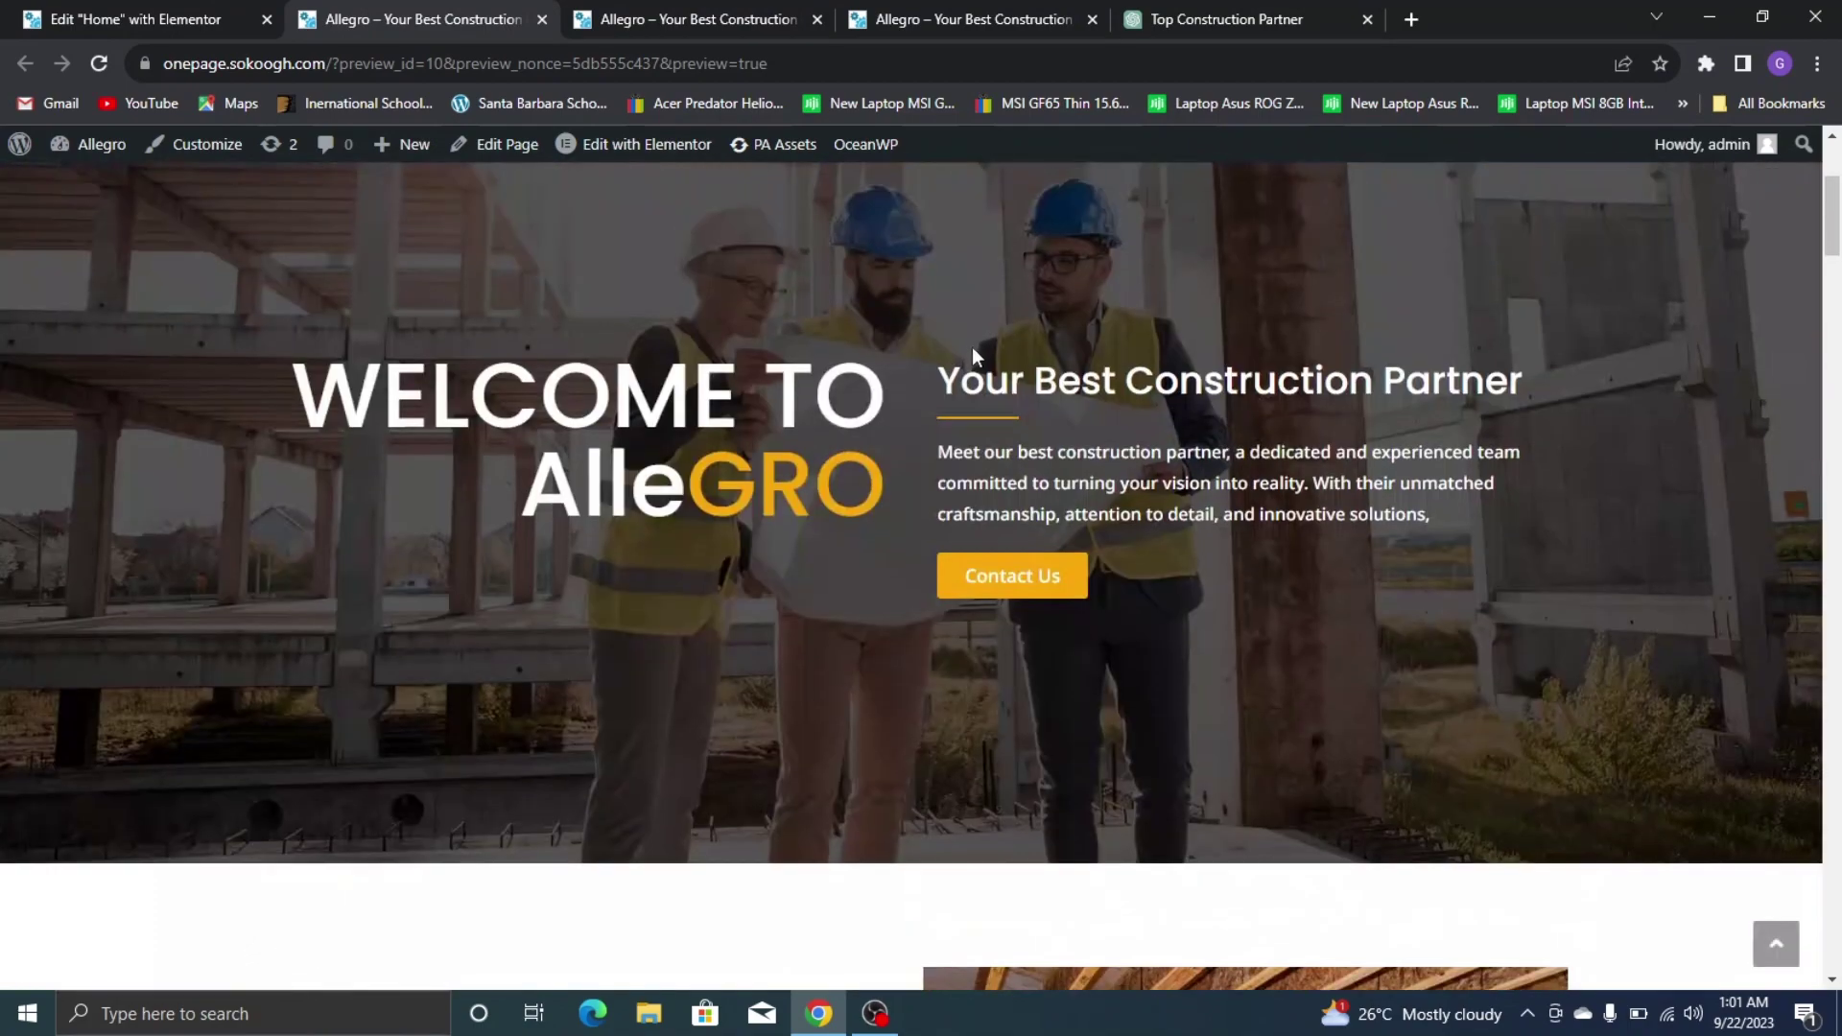
{"action": "scroll", "coordinate": [967, 354], "scroll_direction": "down", "scroll_amount": 11}
{"action": "scroll", "coordinate": [964, 357], "scroll_direction": "down", "scroll_amount": 15}
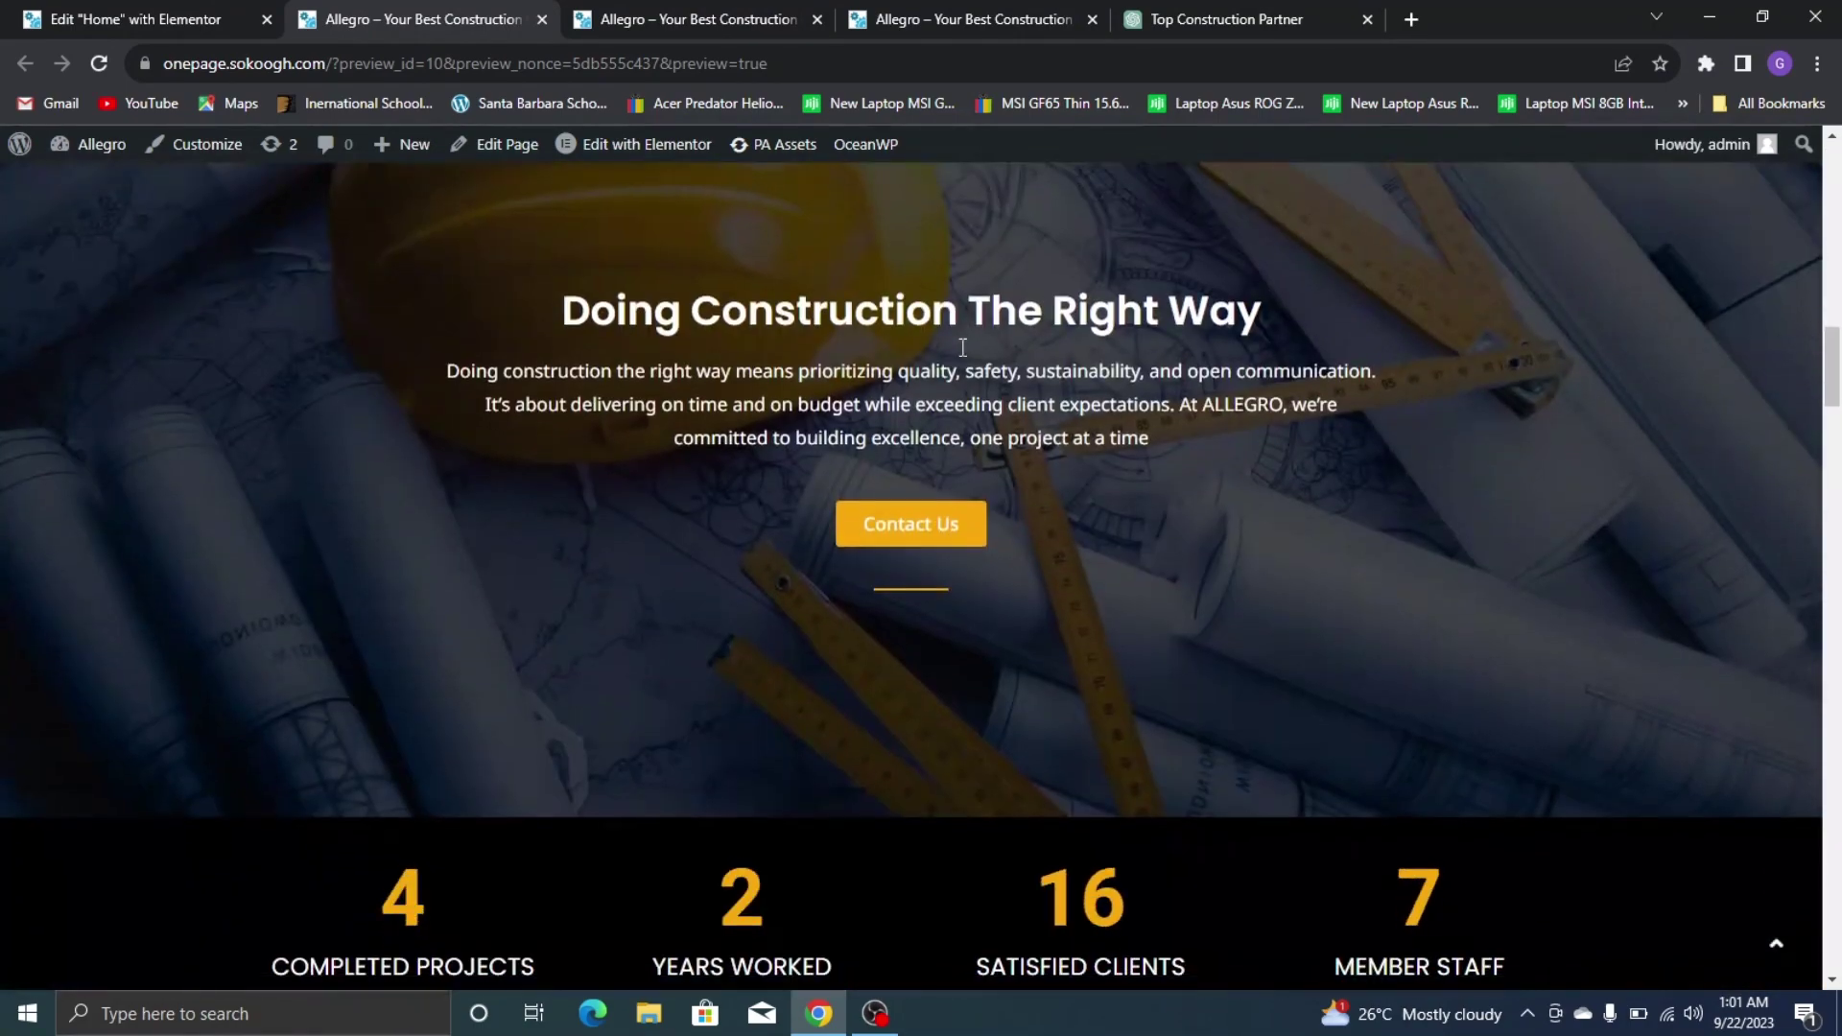
{"action": "scroll", "coordinate": [955, 355], "scroll_direction": "down", "scroll_amount": 20}
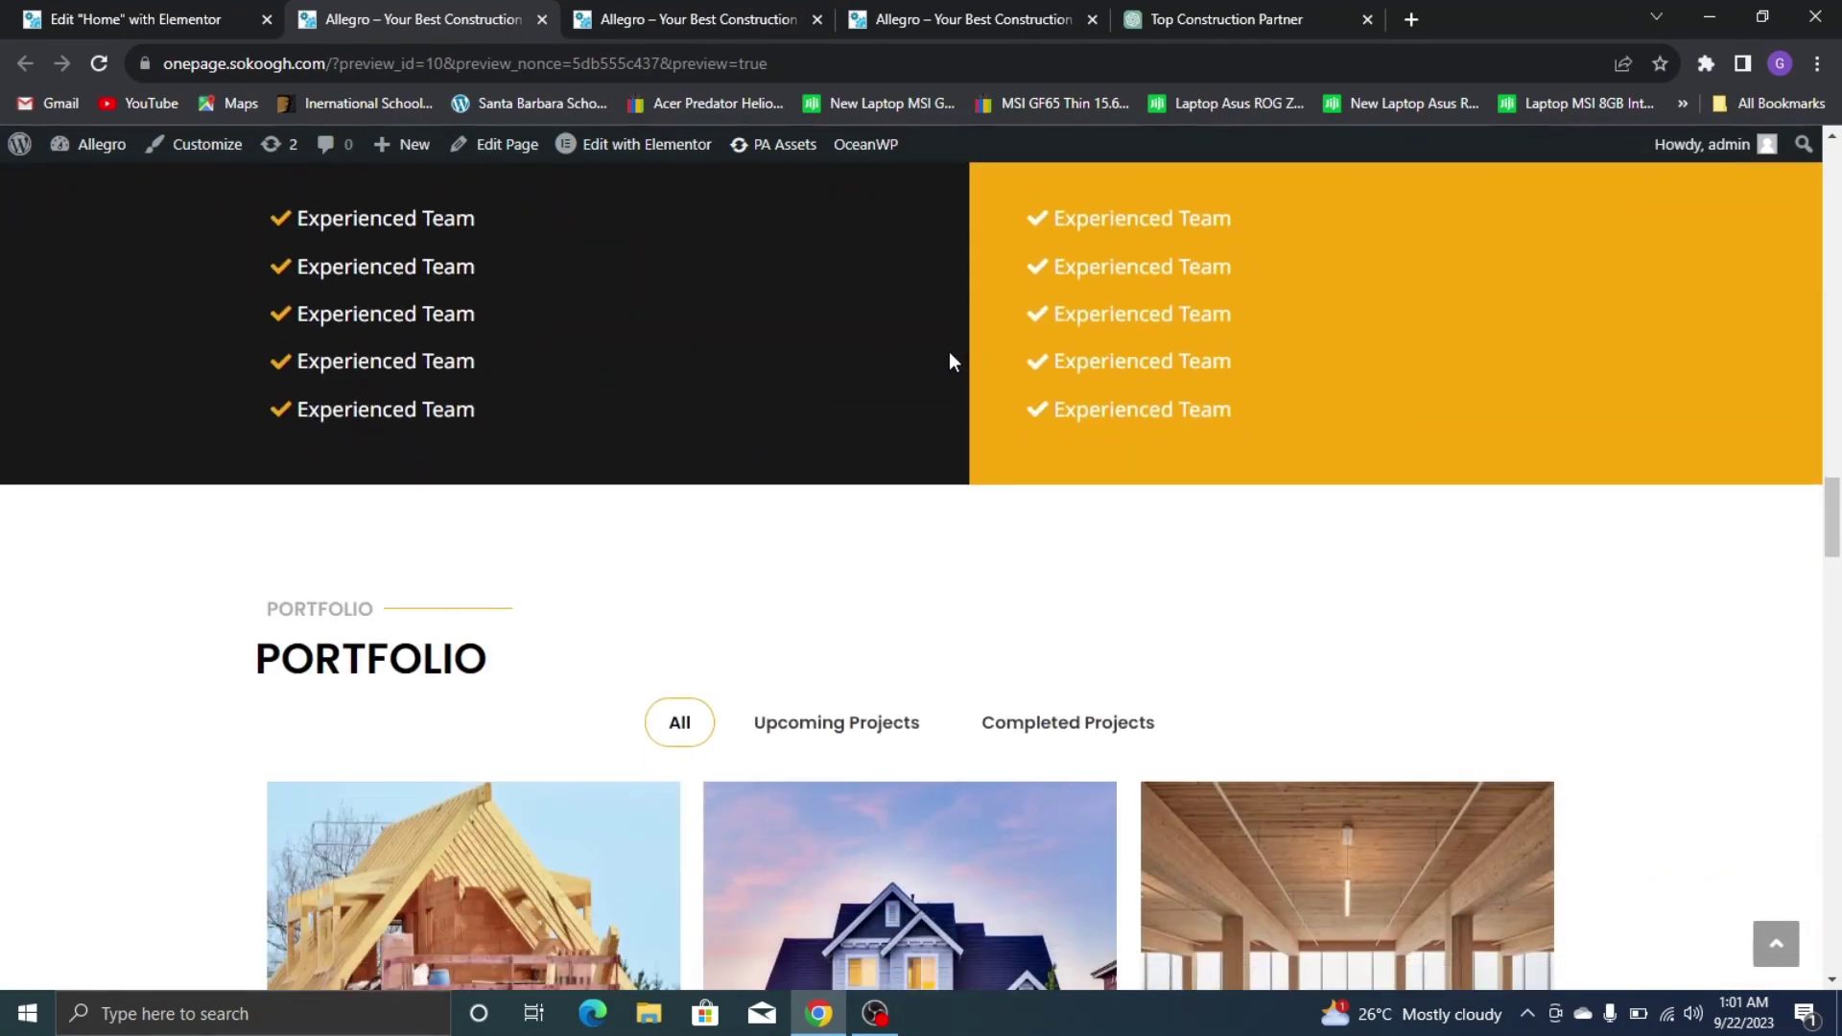
{"action": "scroll", "coordinate": [923, 340], "scroll_direction": "down", "scroll_amount": 18}
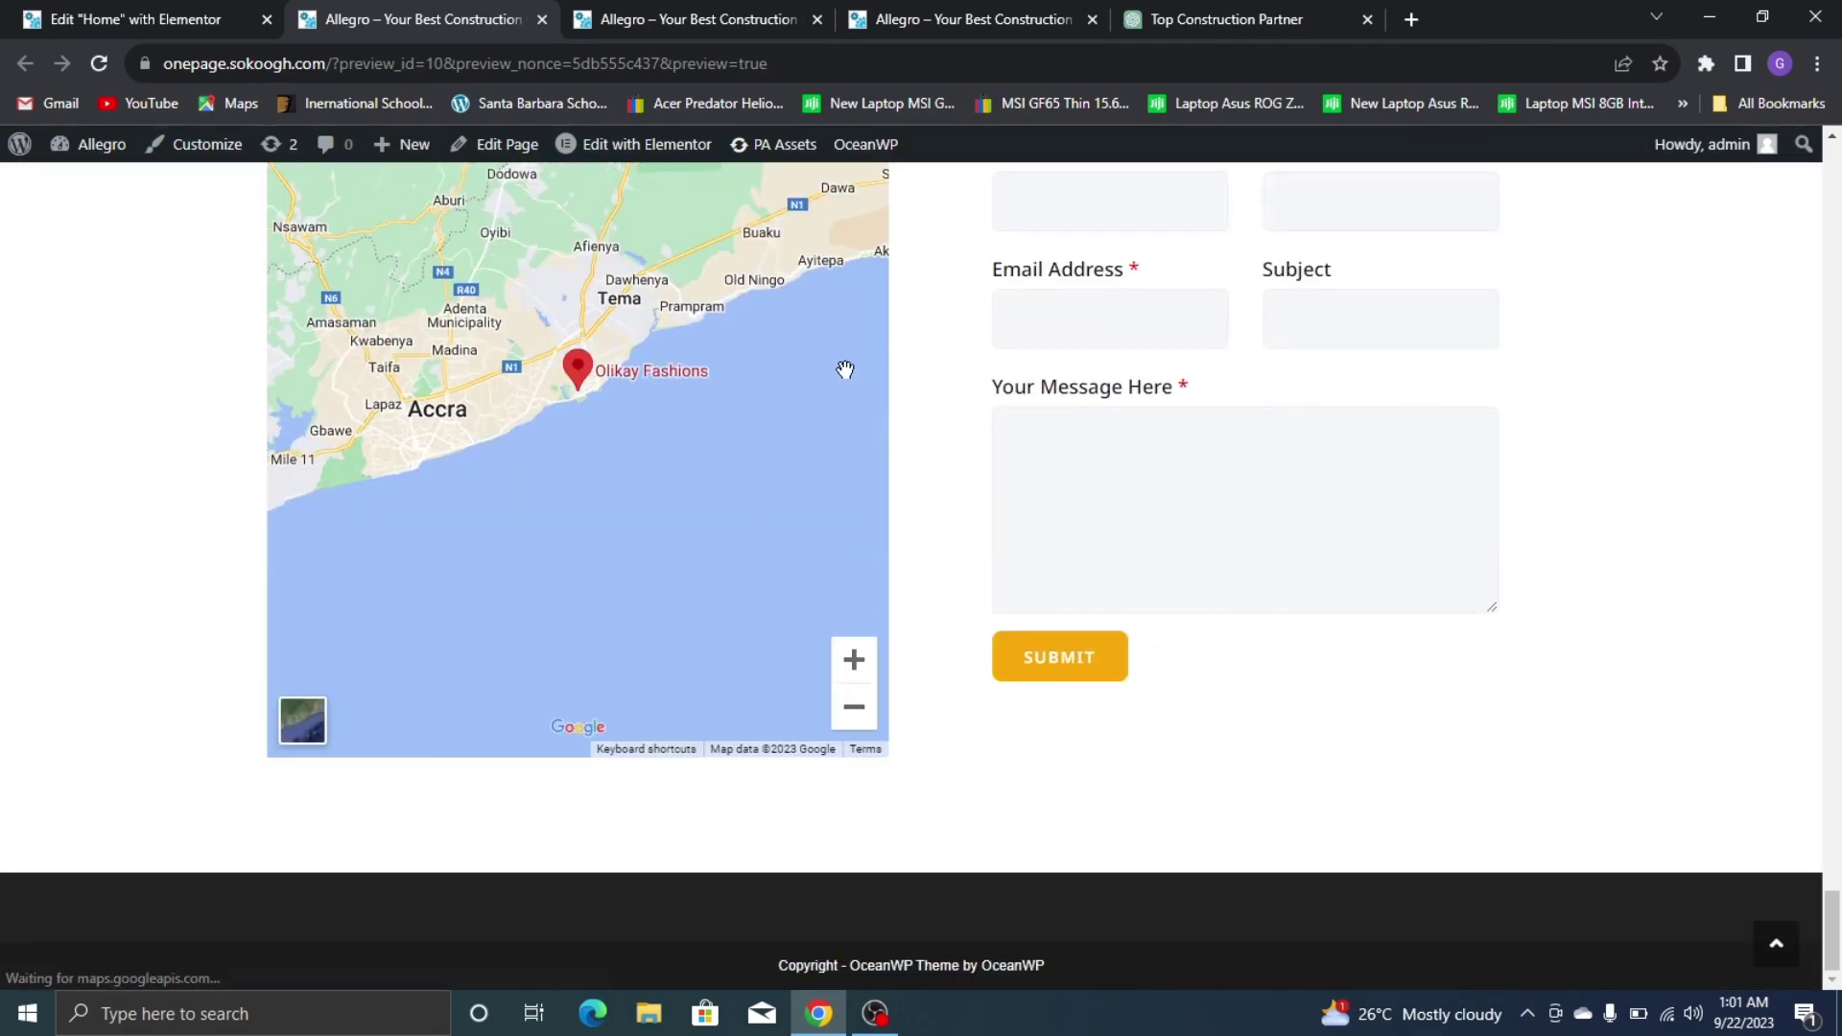
{"action": "scroll", "coordinate": [865, 388], "scroll_direction": "up", "scroll_amount": 15}
{"action": "scroll", "coordinate": [865, 391], "scroll_direction": "up", "scroll_amount": 20}
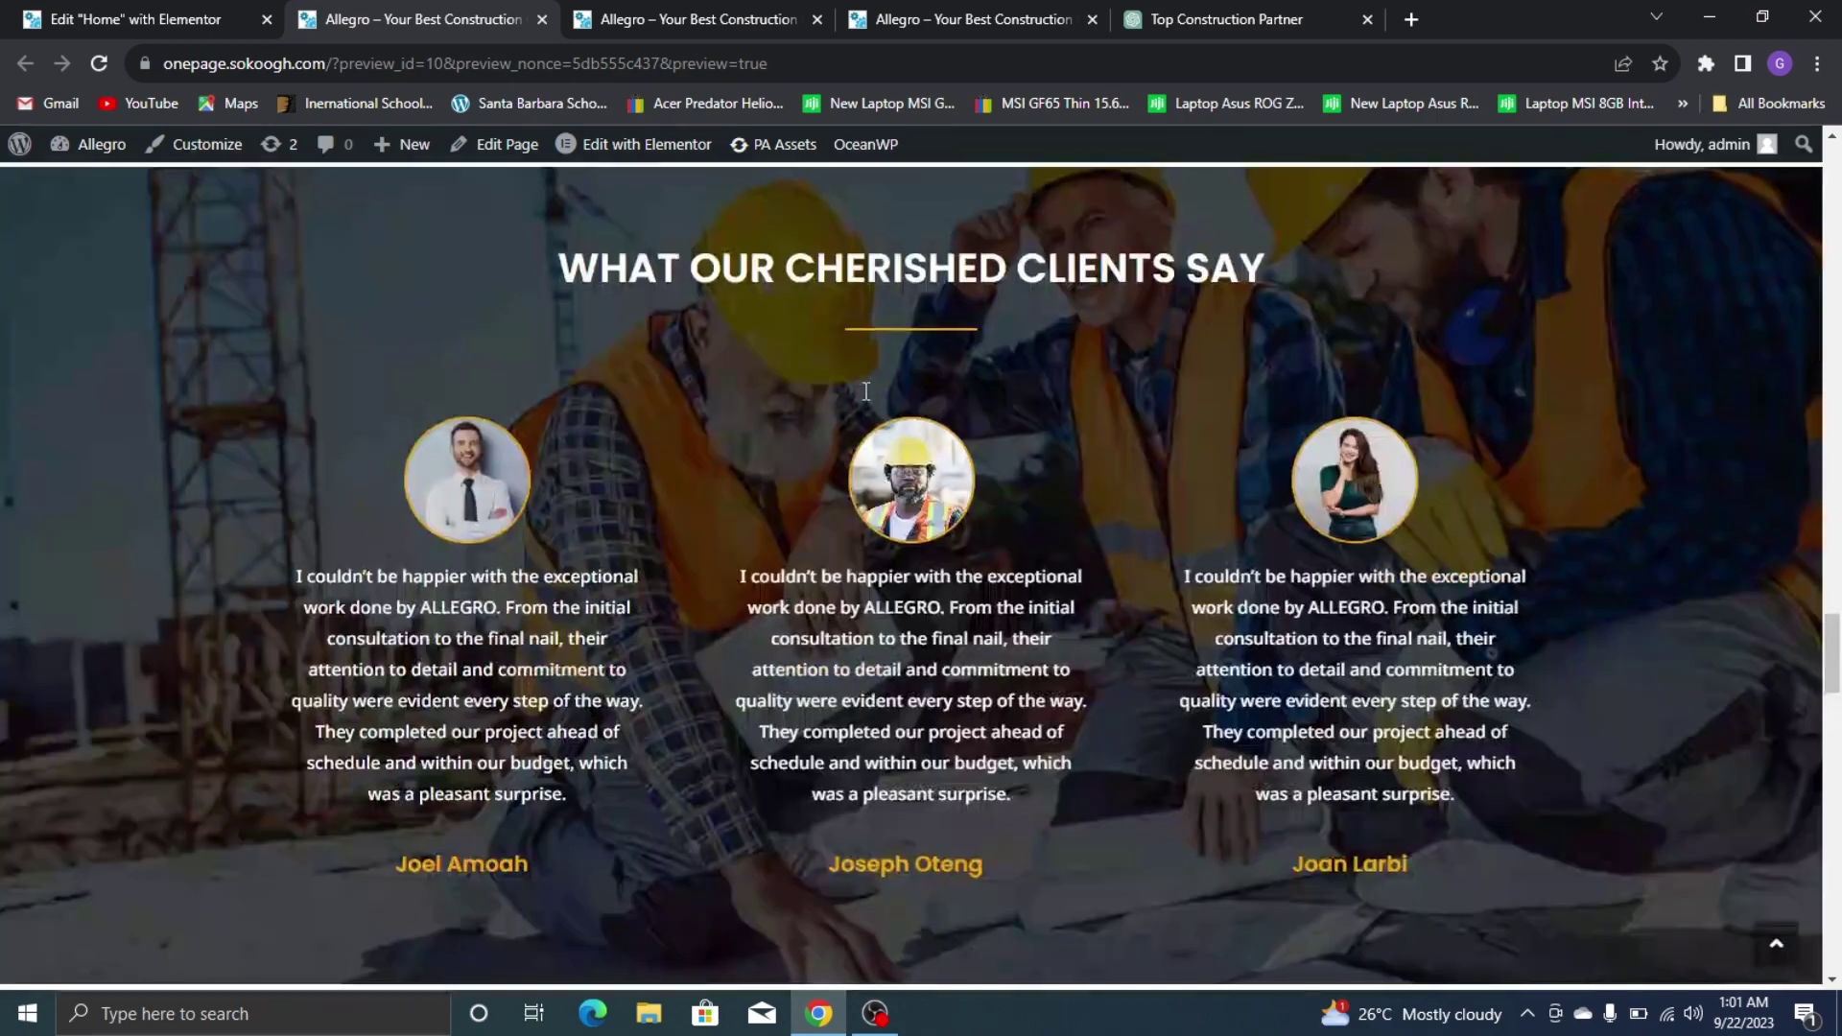
{"action": "scroll", "coordinate": [846, 419], "scroll_direction": "up", "scroll_amount": 20}
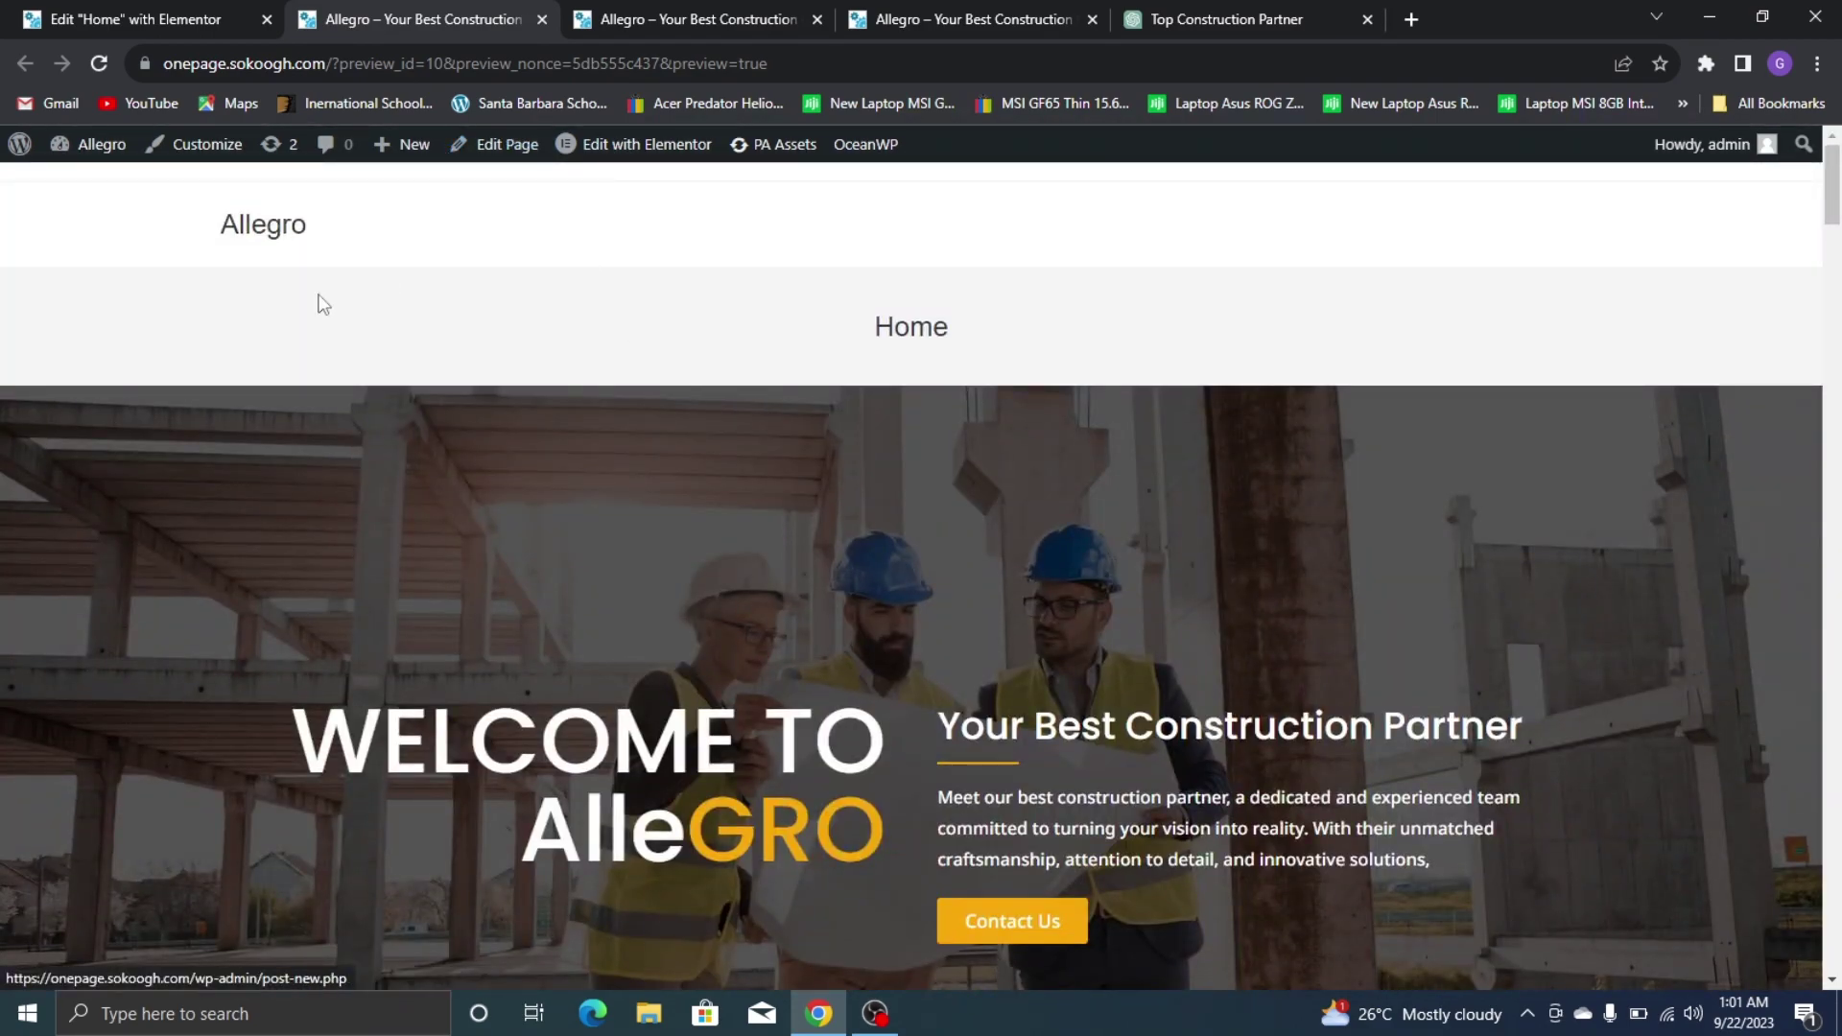
Set the editor's exit destination to WP Dashboard
{"action": "left_click", "coordinate": [82, 18]}
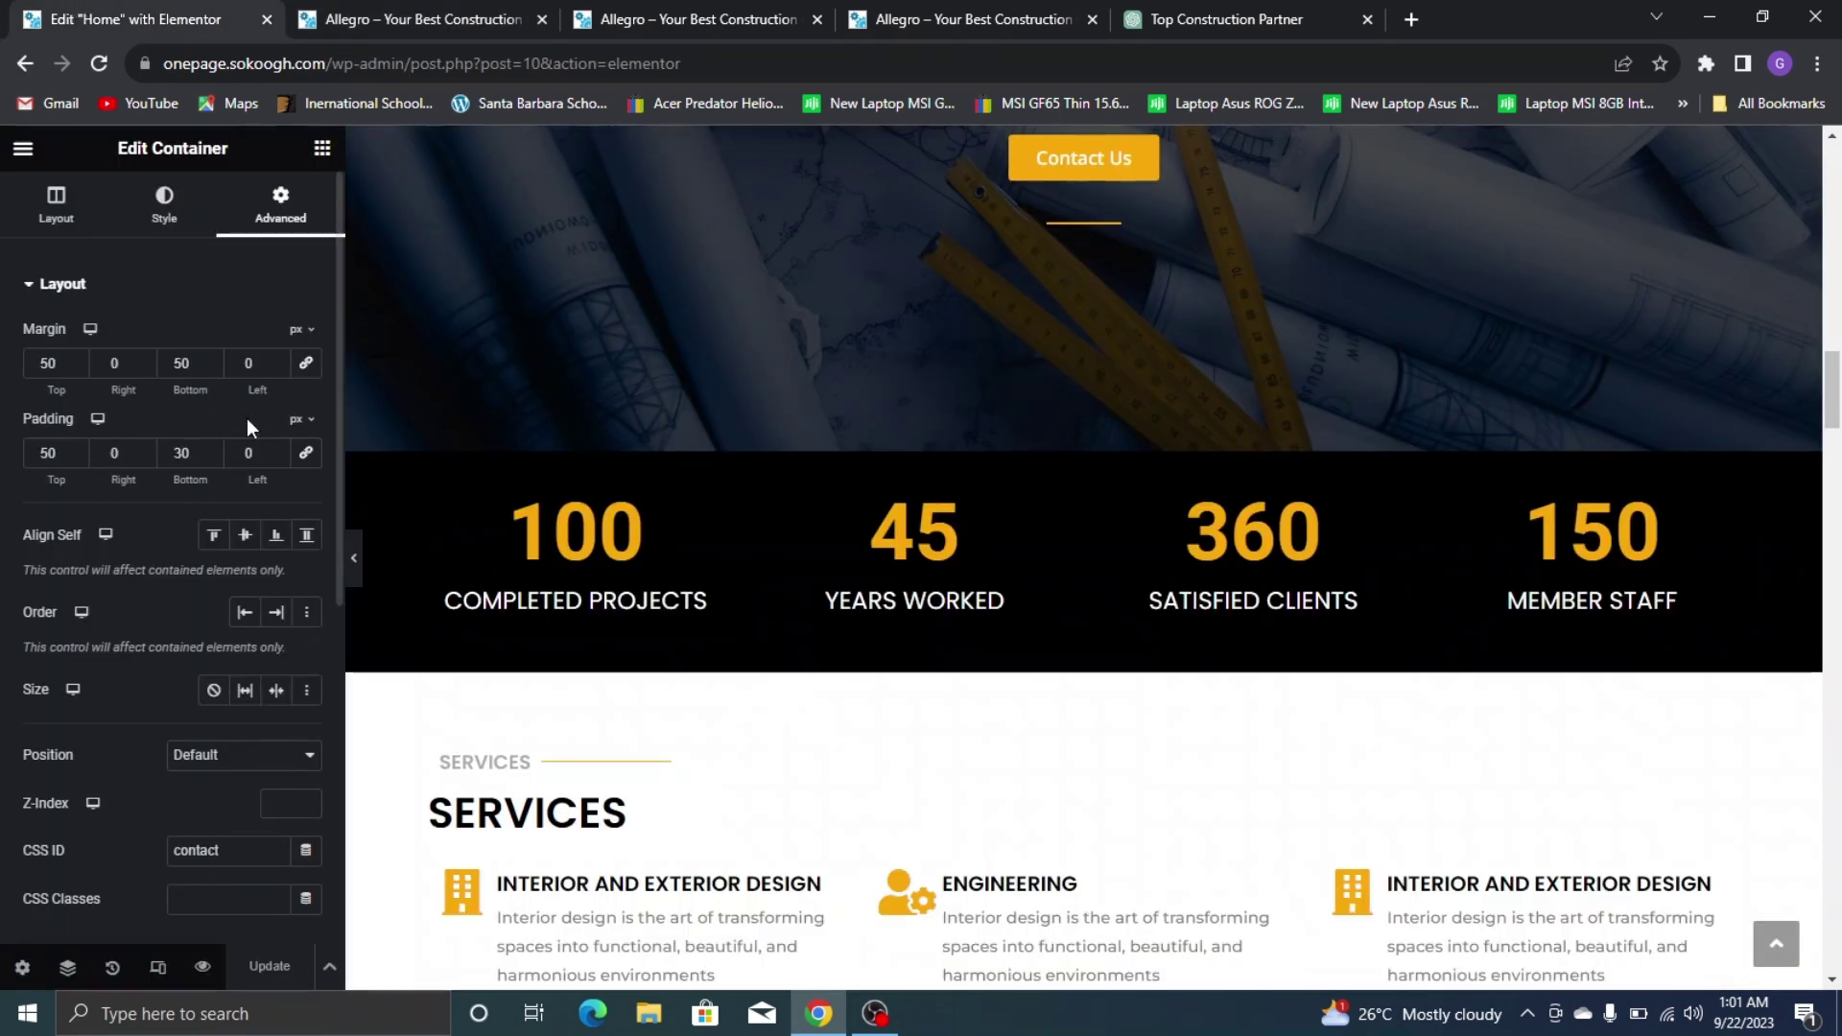
{"action": "left_click", "coordinate": [23, 152]}
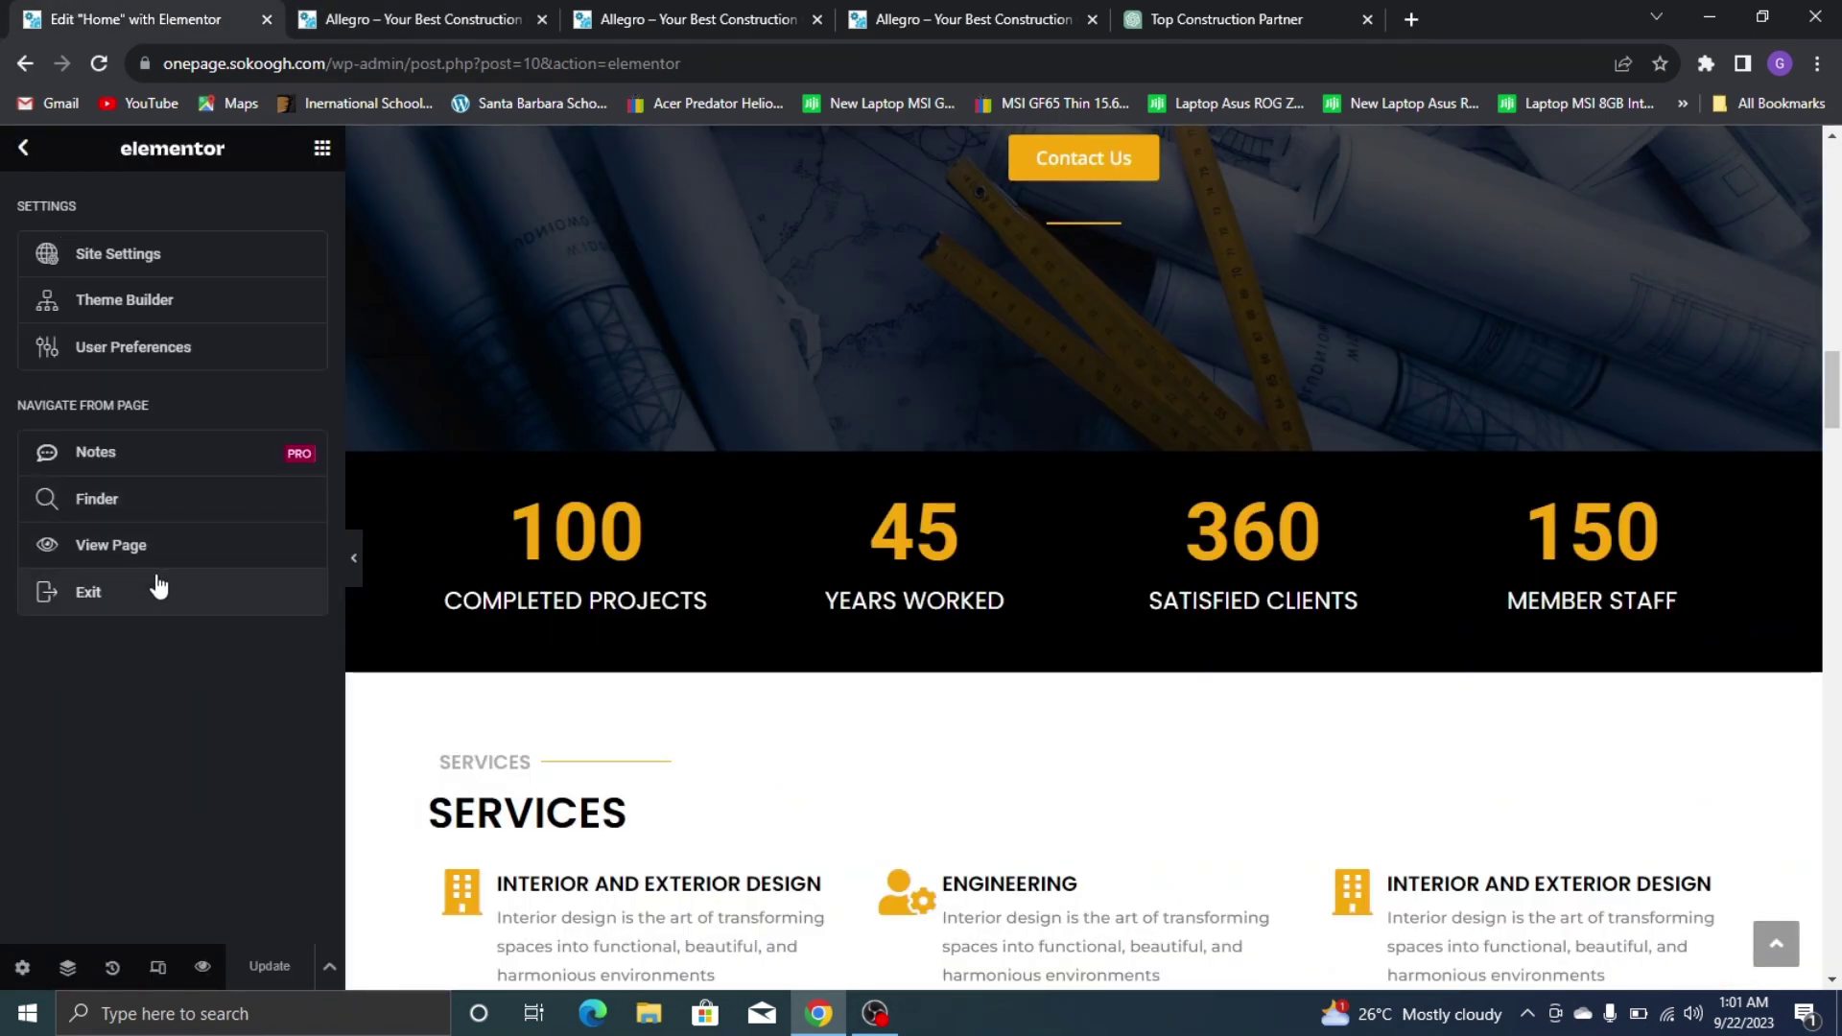
{"action": "left_click", "coordinate": [163, 590]}
{"action": "left_click", "coordinate": [836, 581]}
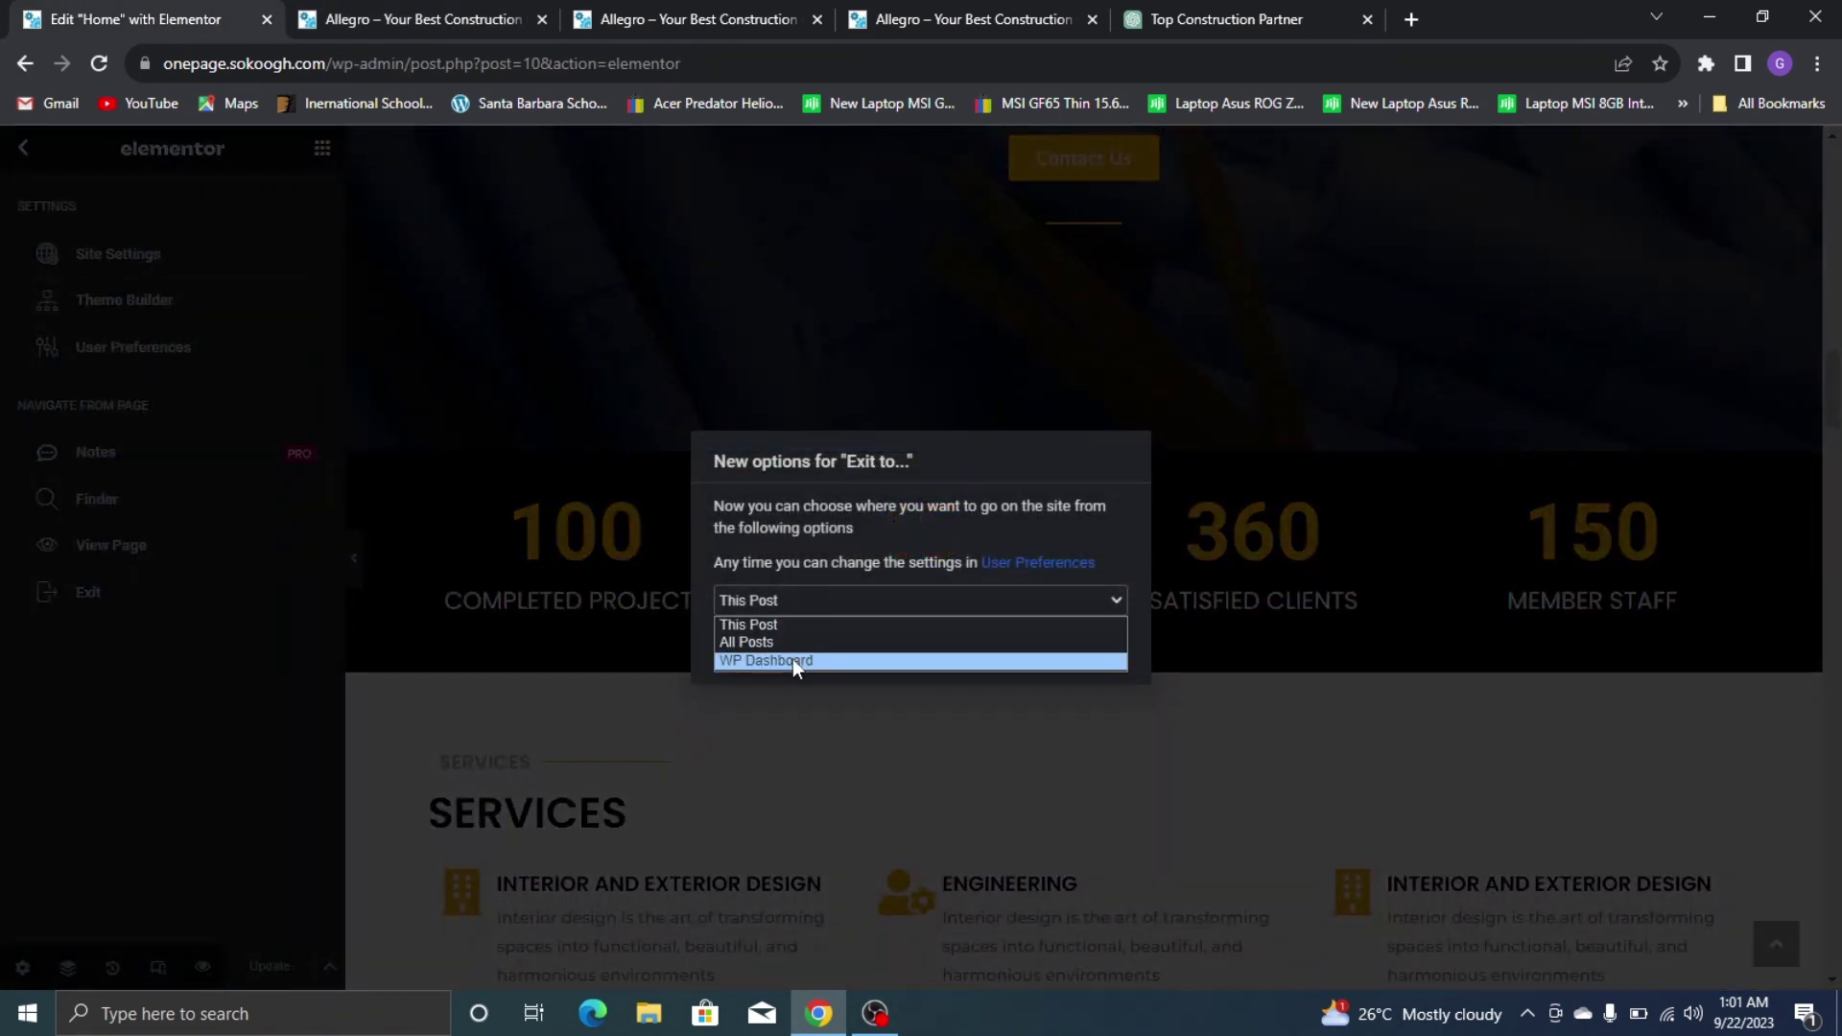
{"action": "left_click", "coordinate": [792, 659]}
{"action": "left_click", "coordinate": [1080, 646]}
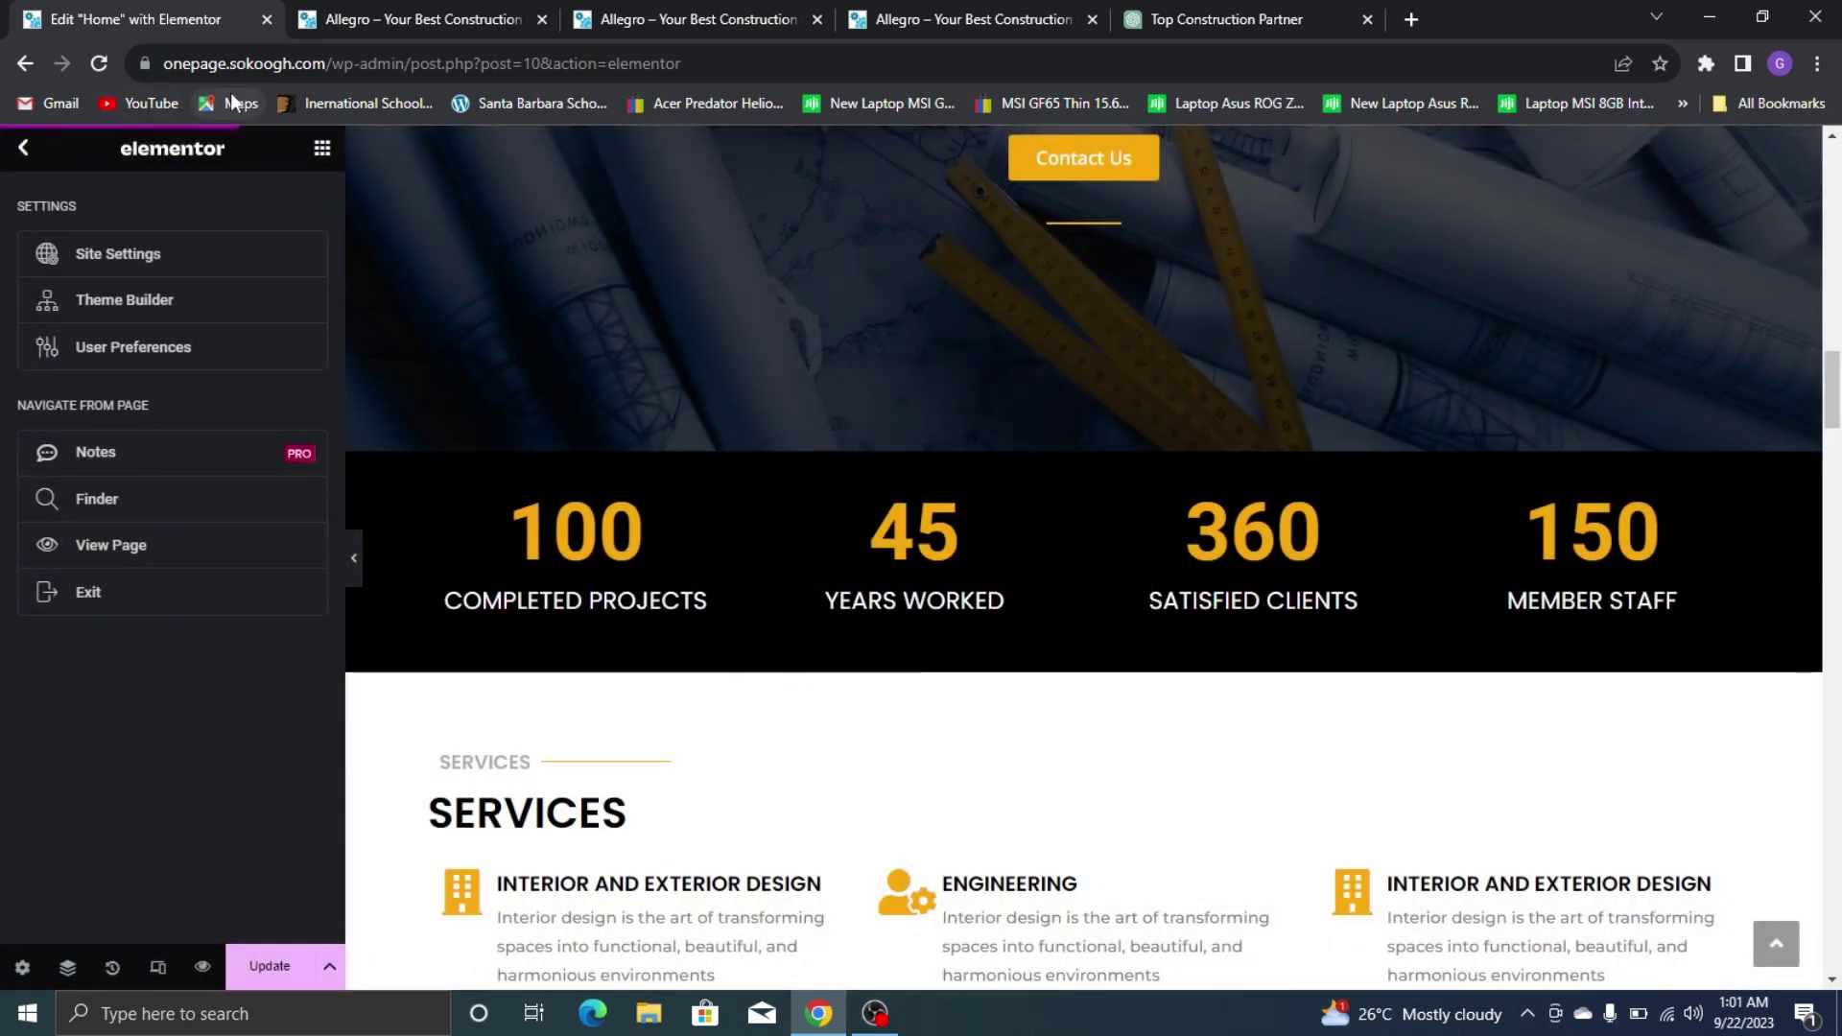
Save the page changes and exit the editor to the Dashboard
{"action": "left_click", "coordinate": [266, 18]}
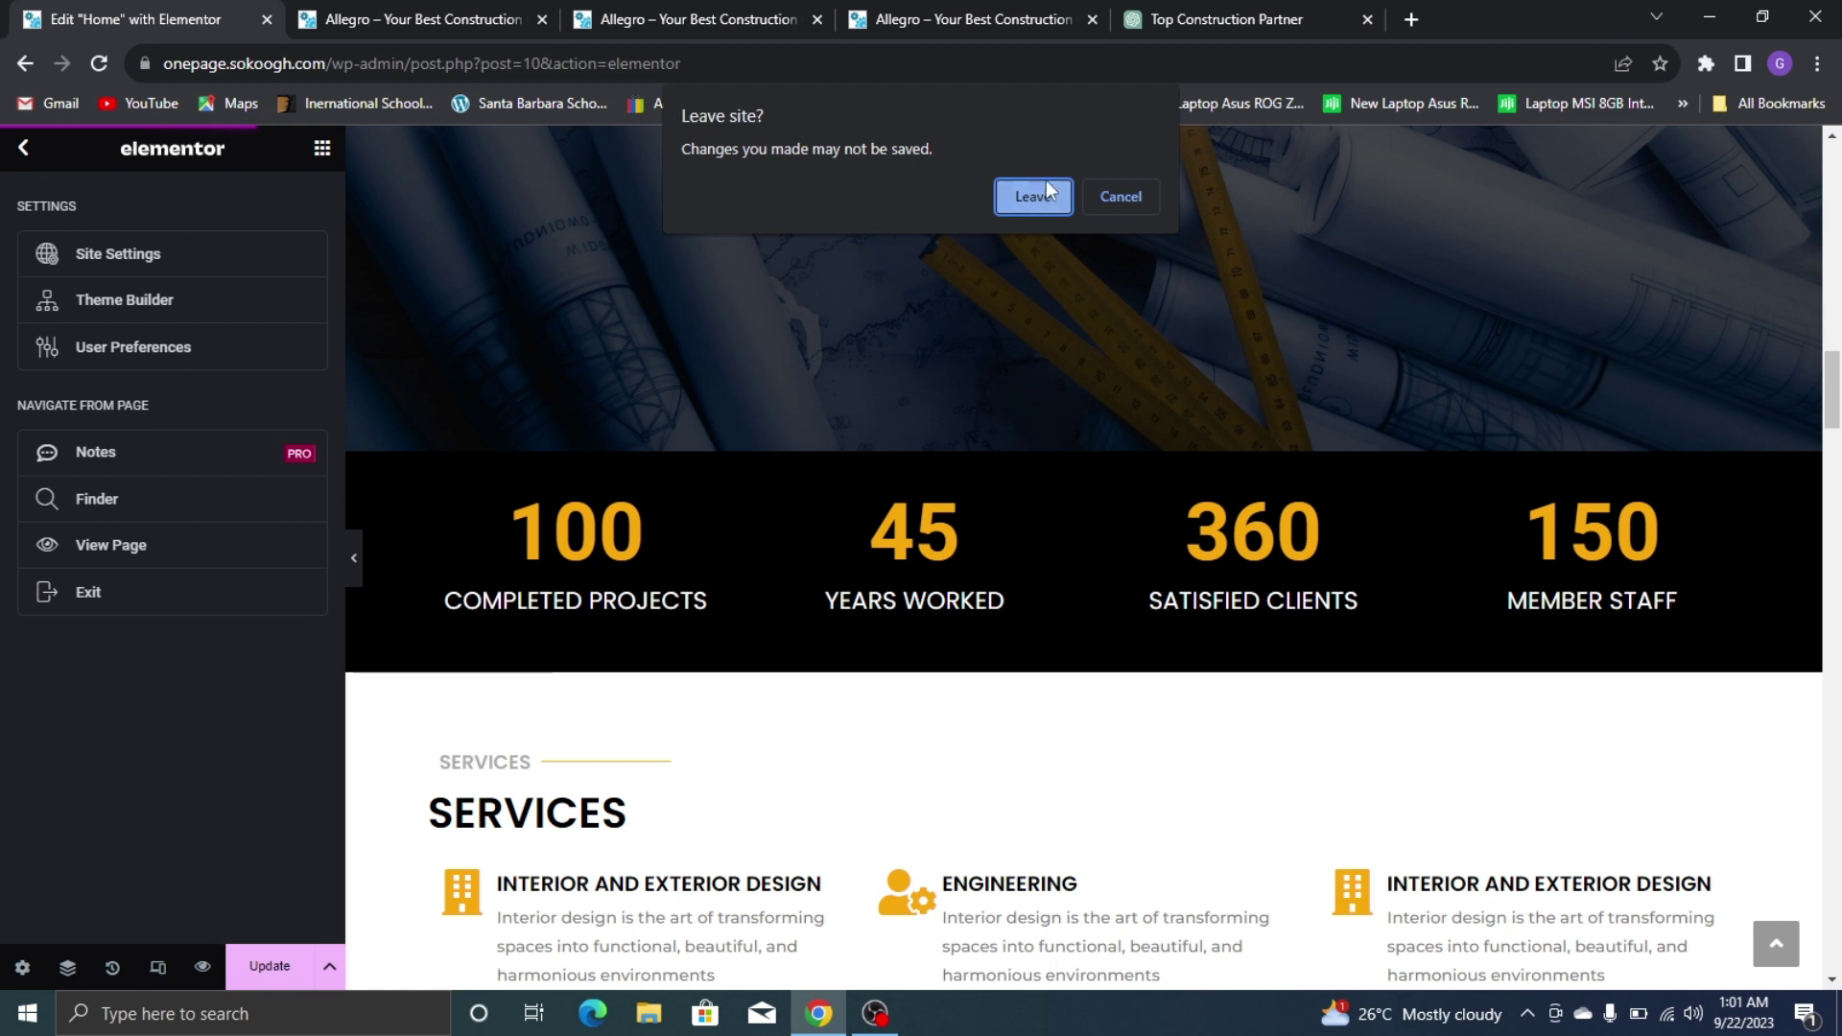
{"action": "left_click", "coordinate": [1108, 204]}
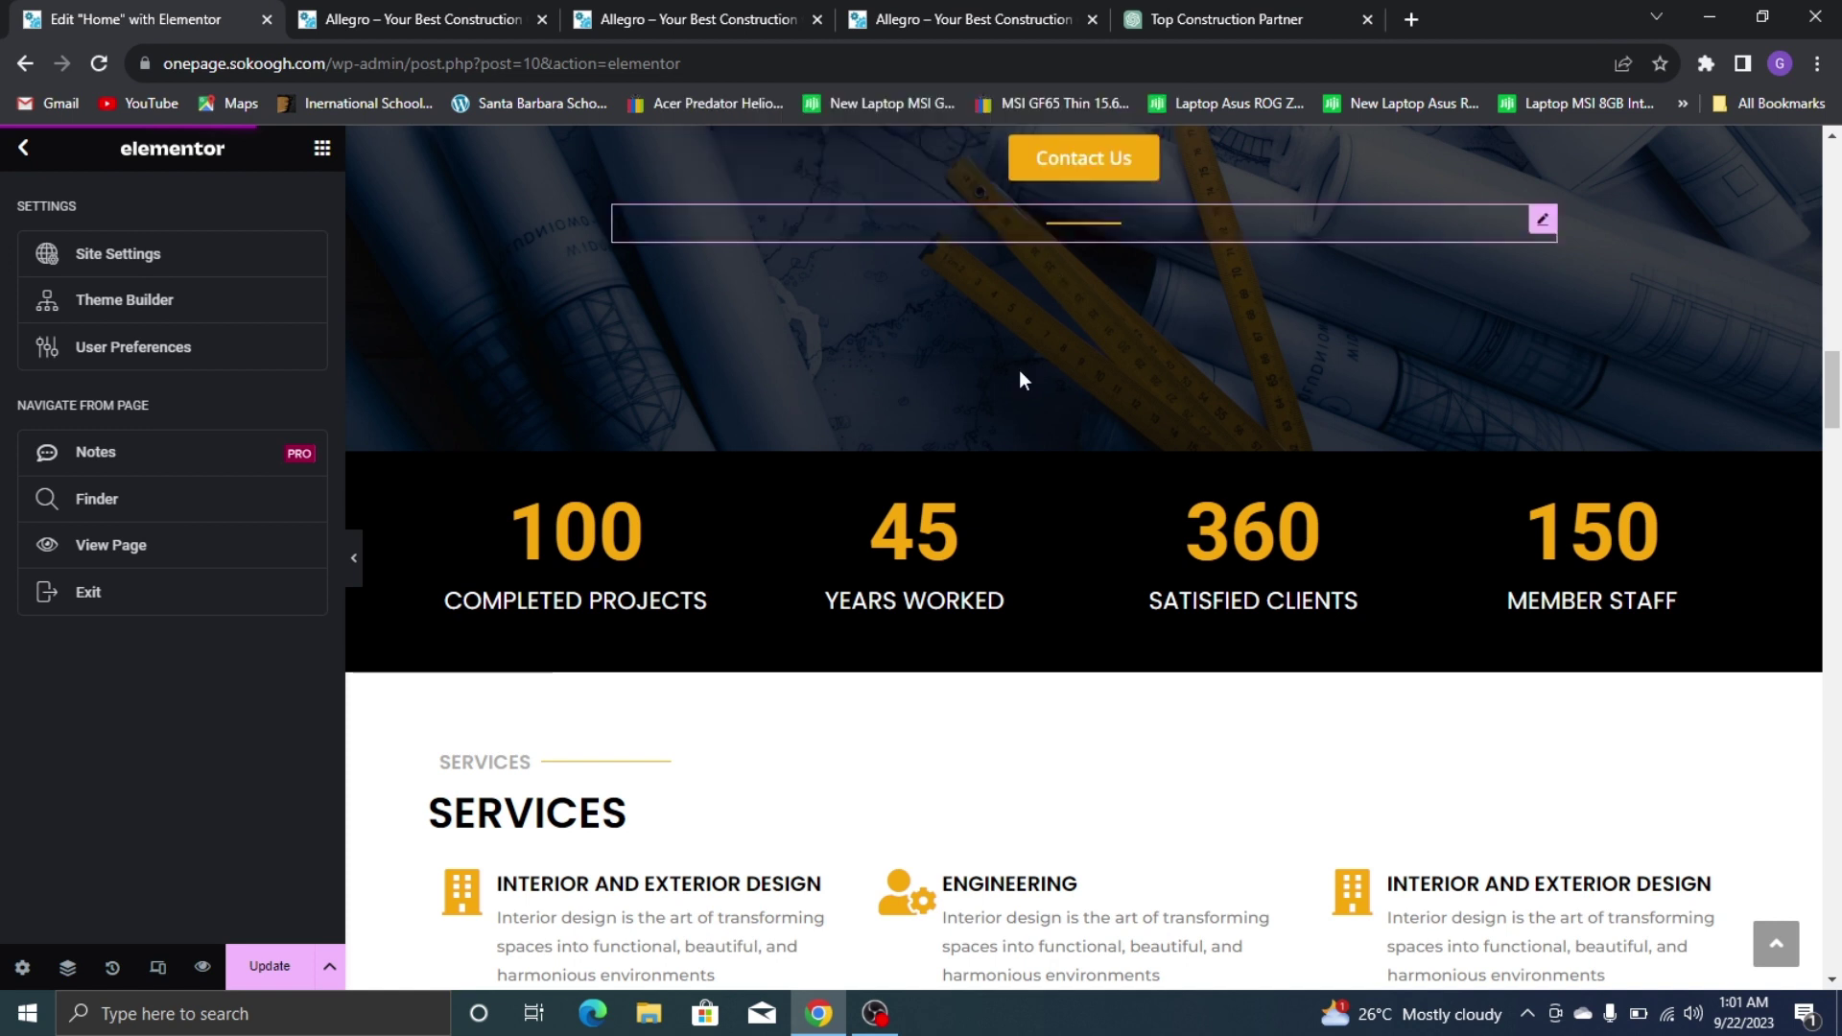
{"action": "left_click", "coordinate": [266, 962]}
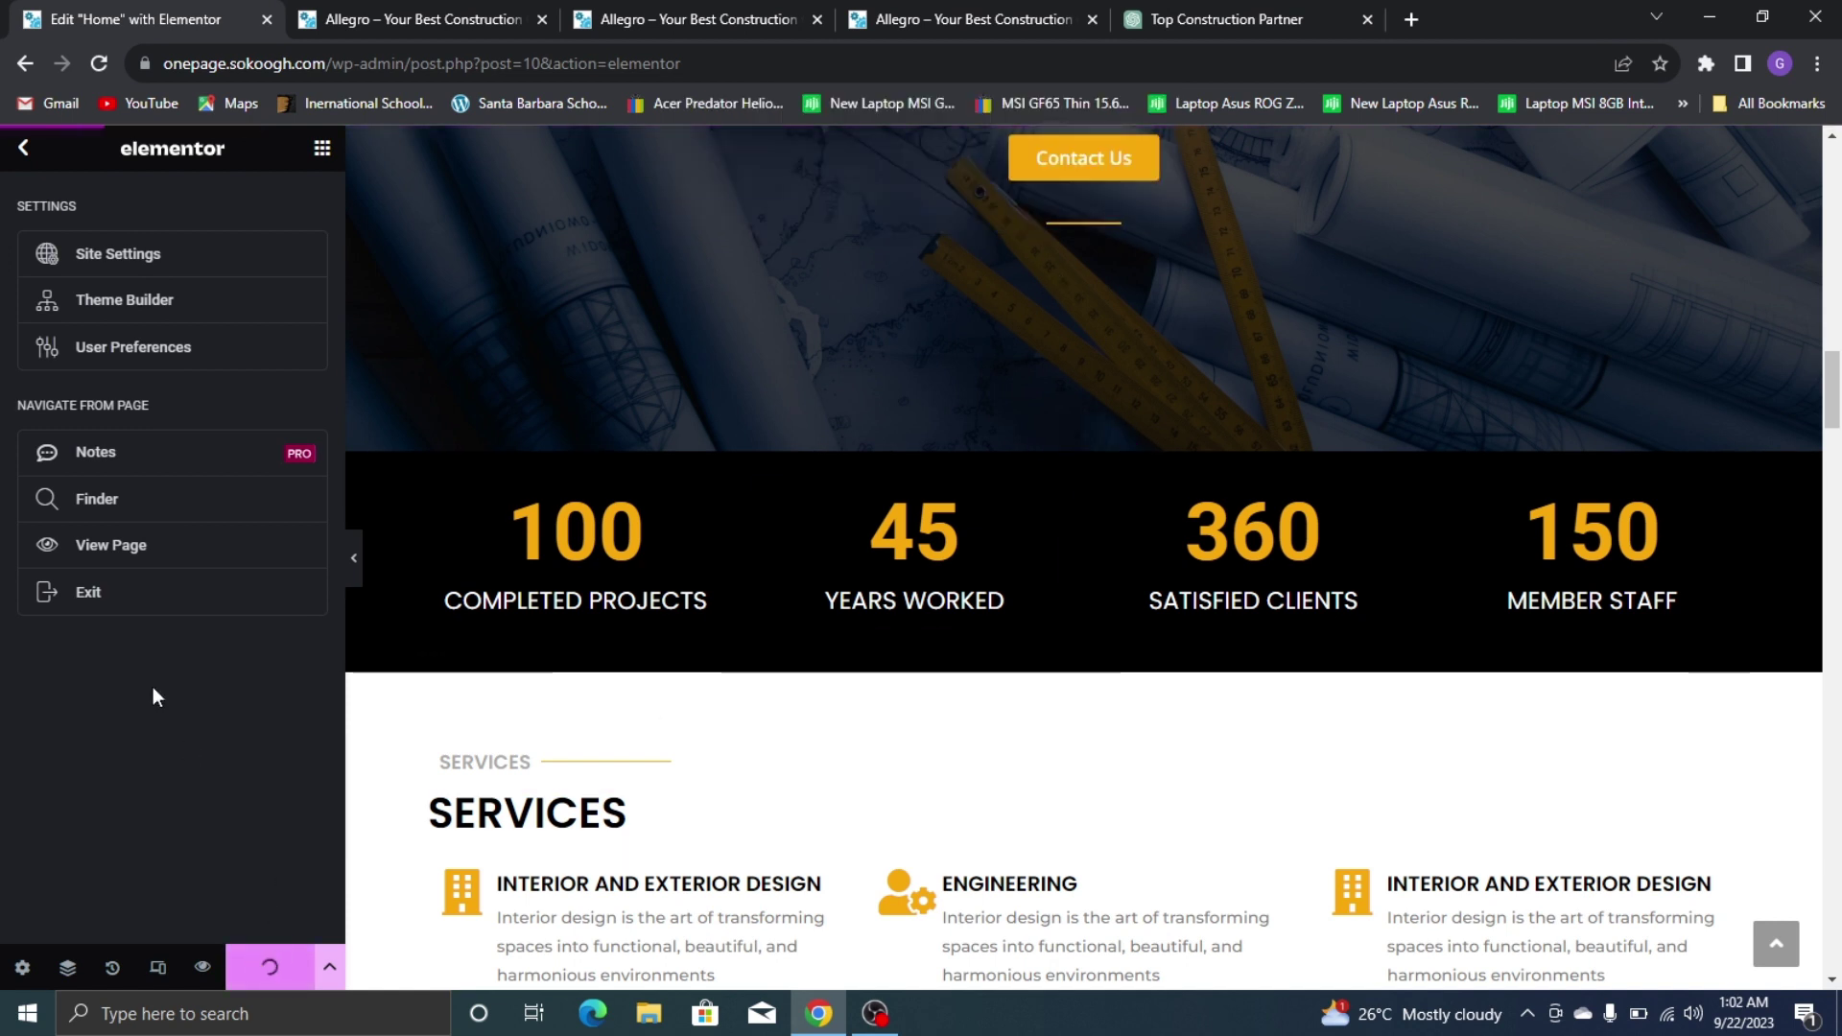
{"action": "left_click", "coordinate": [175, 595]}
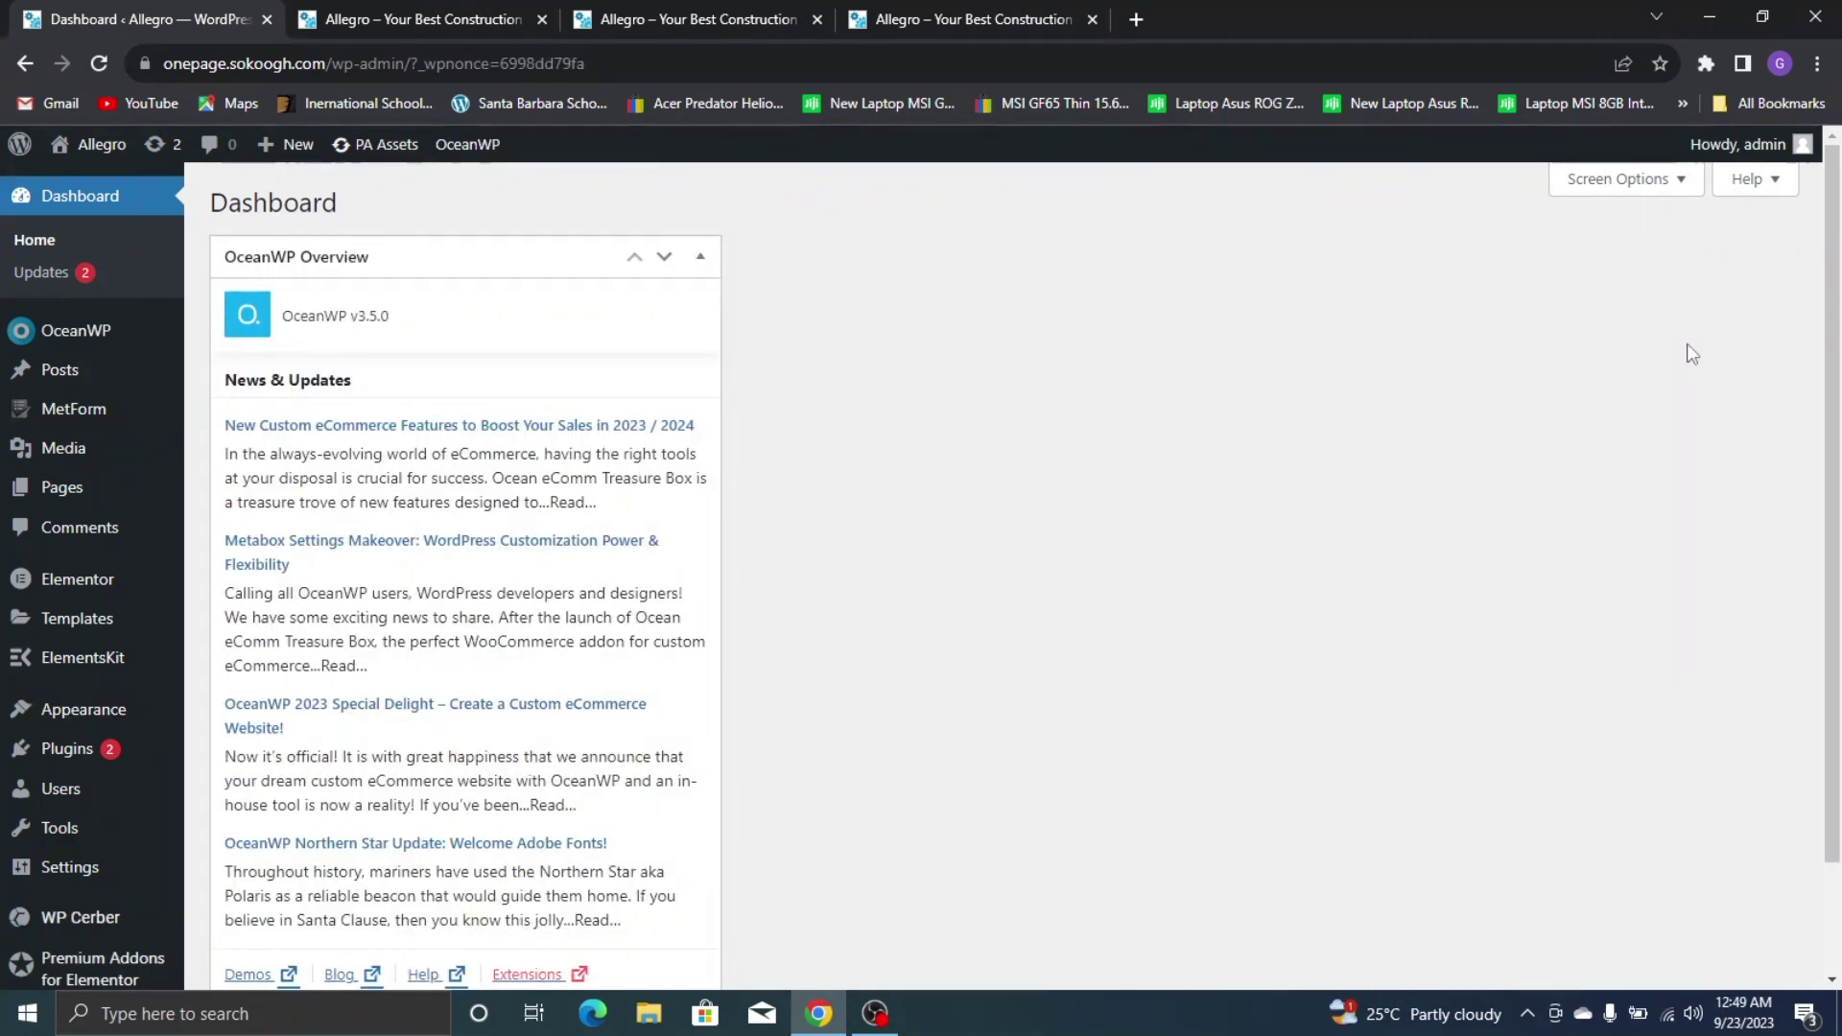
Go from the Dashboard to the navigation Menus management page
{"action": "left_click", "coordinate": [953, 8]}
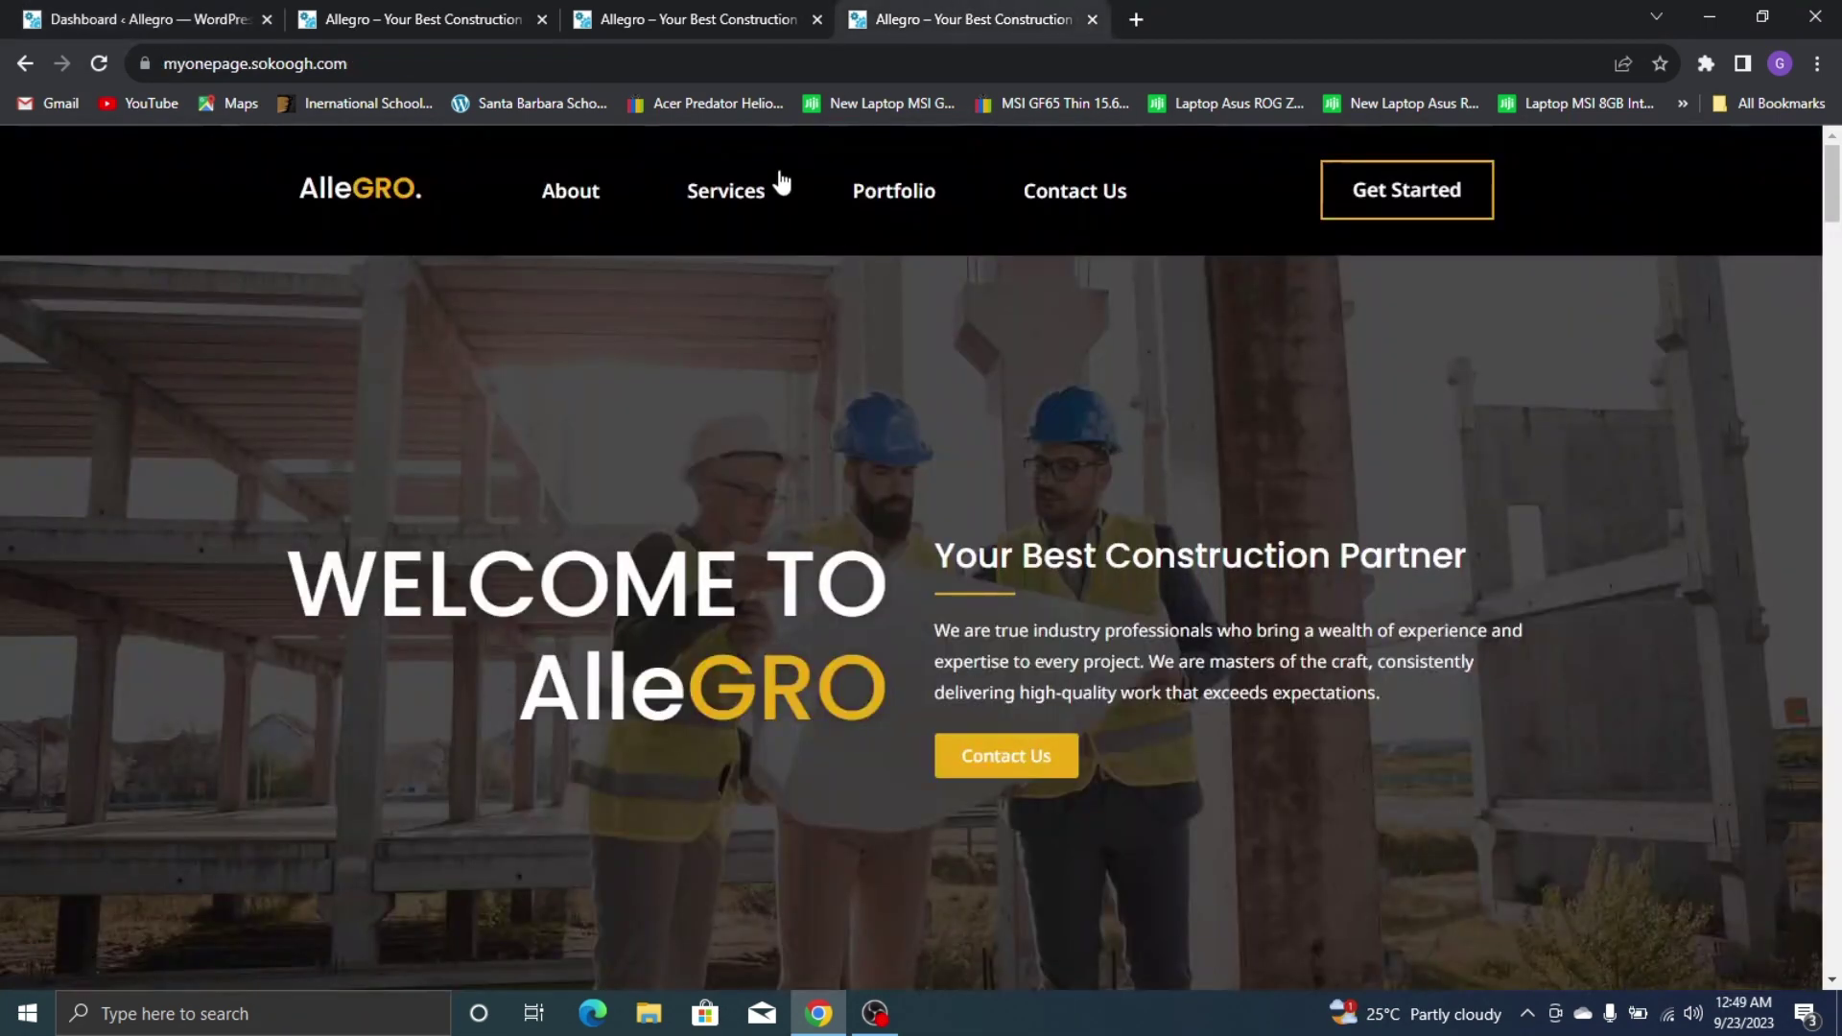
{"action": "left_click", "coordinate": [232, 17]}
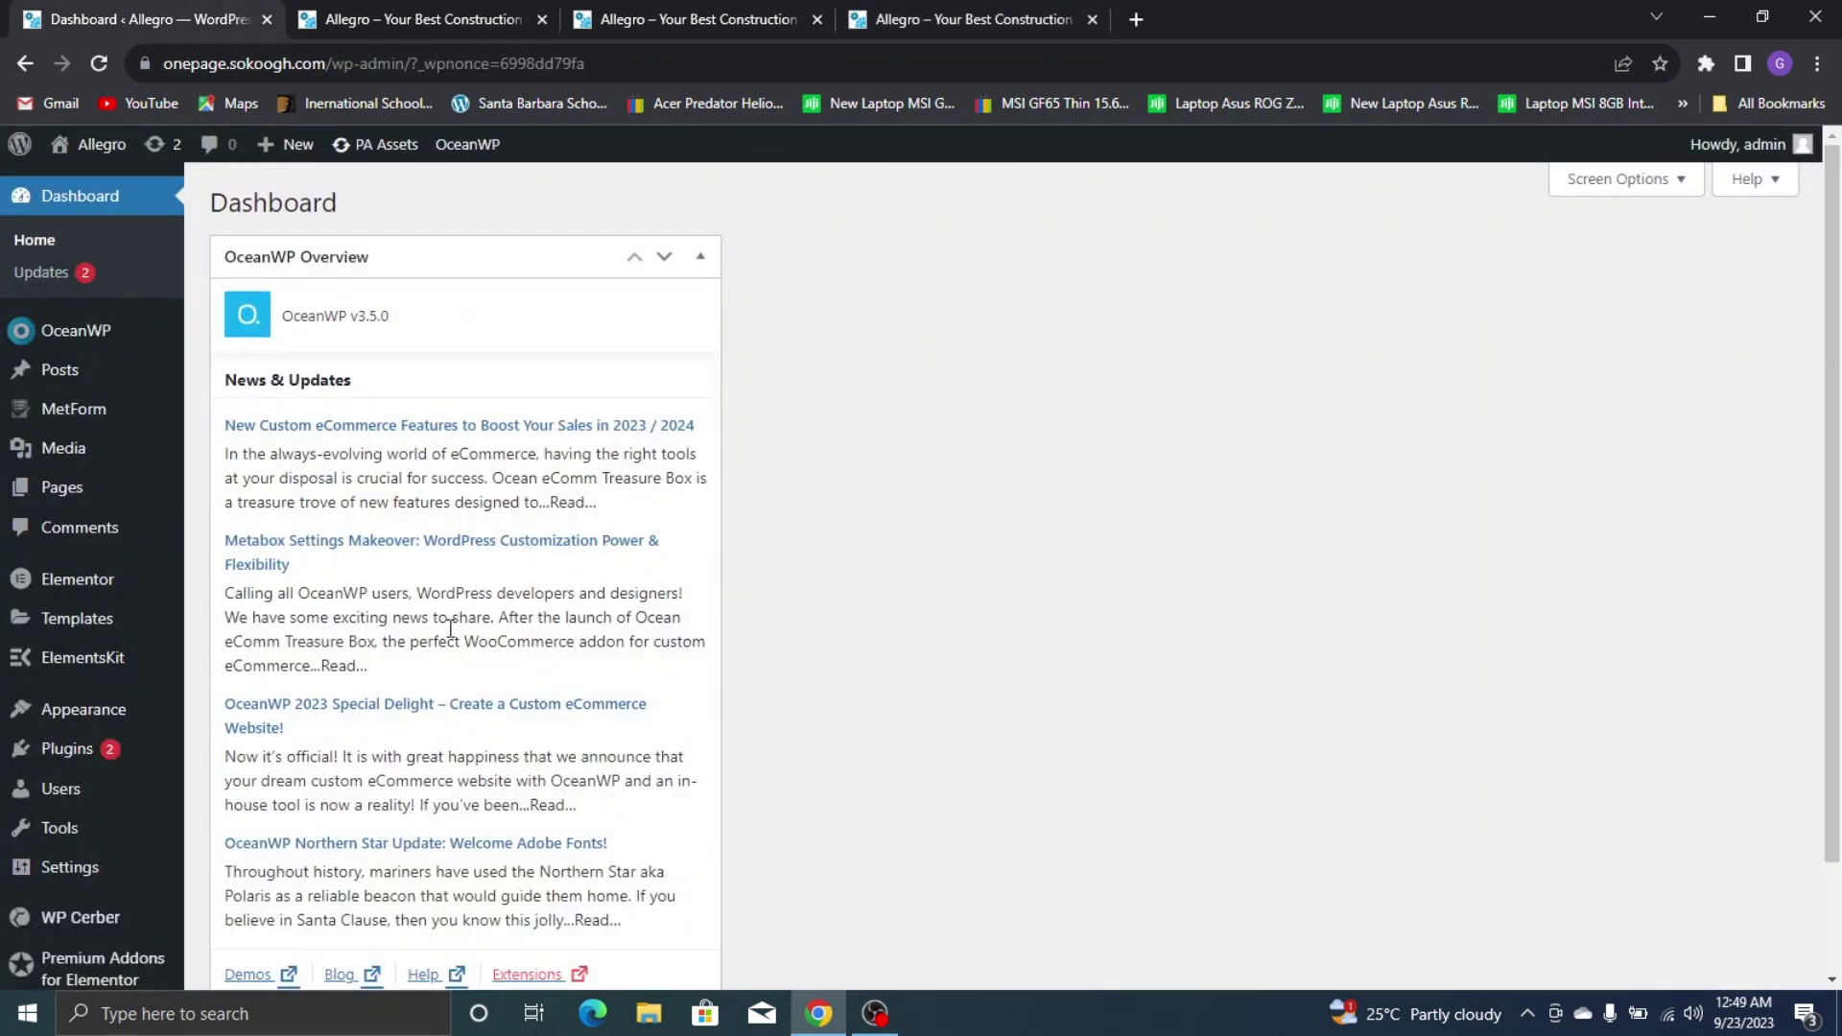
{"action": "mouse_move", "coordinate": [152, 714]}
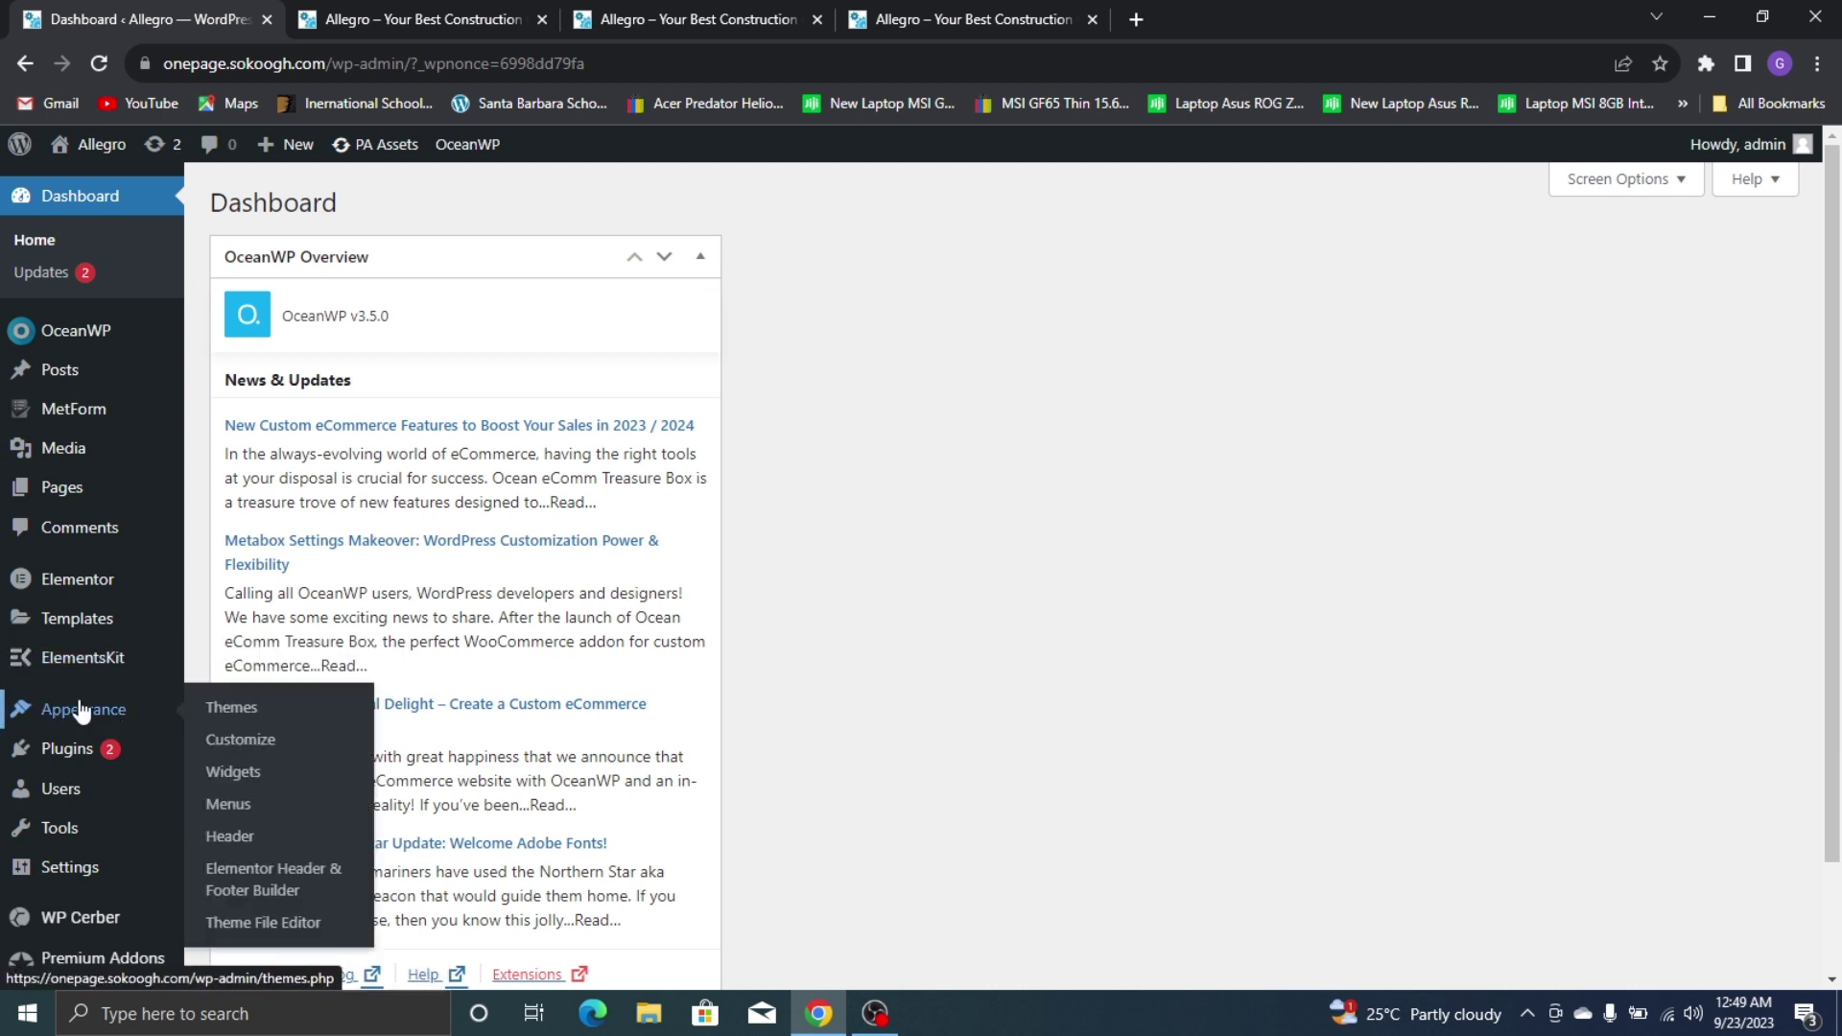
{"action": "left_click", "coordinate": [248, 814]}
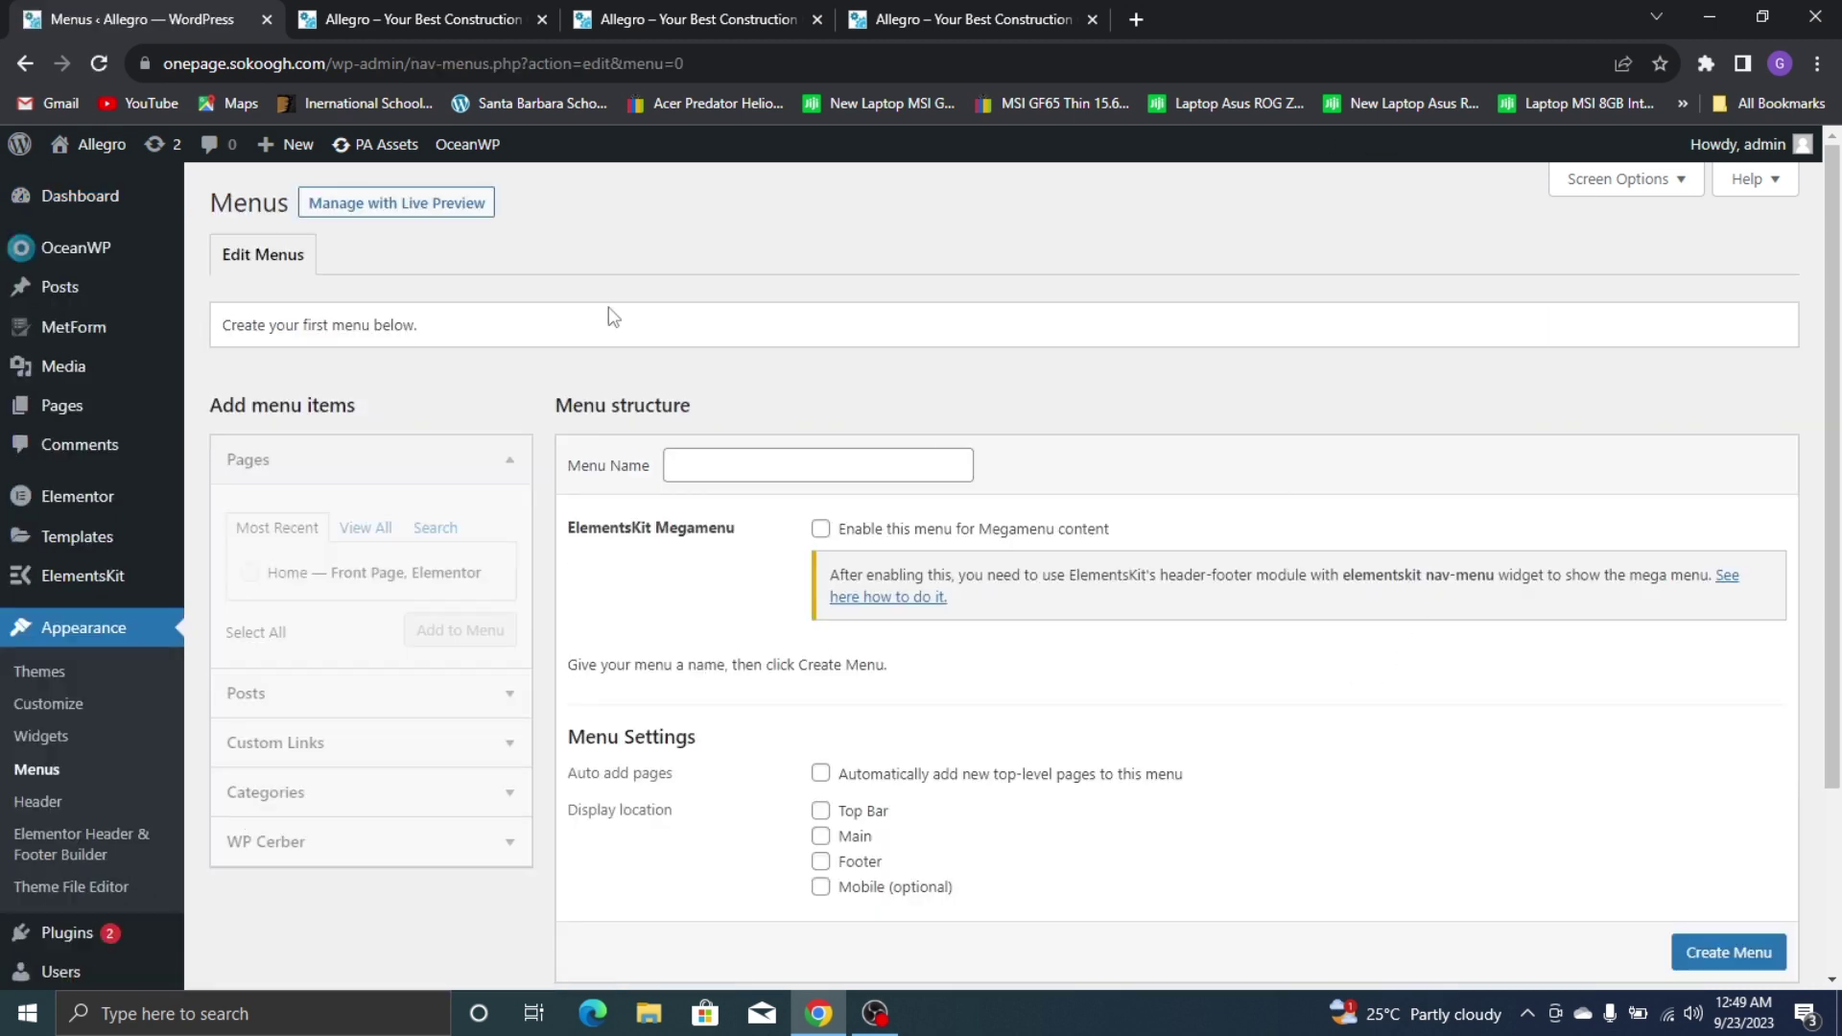
Create a menu named 'mainmen' assigned to the Main display location
{"action": "left_click", "coordinate": [834, 470]}
{"action": "type", "text": "mainmen"}
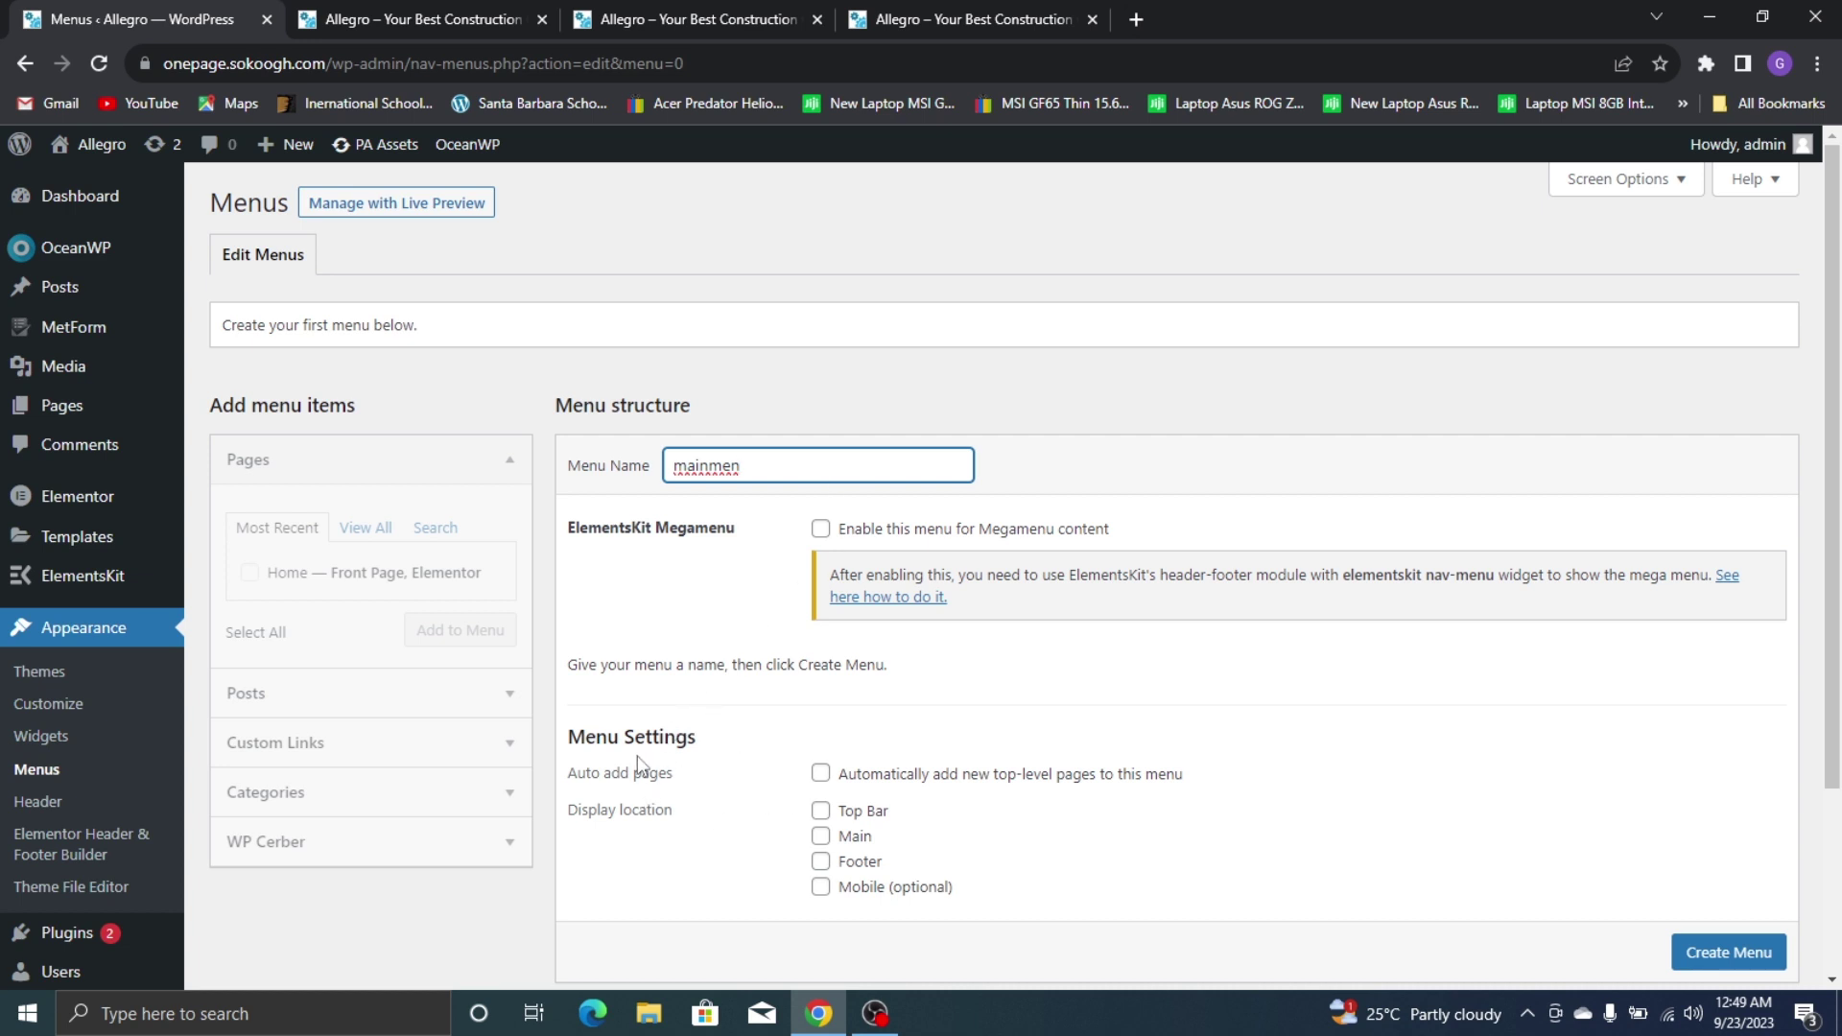
{"action": "left_click", "coordinate": [820, 837]}
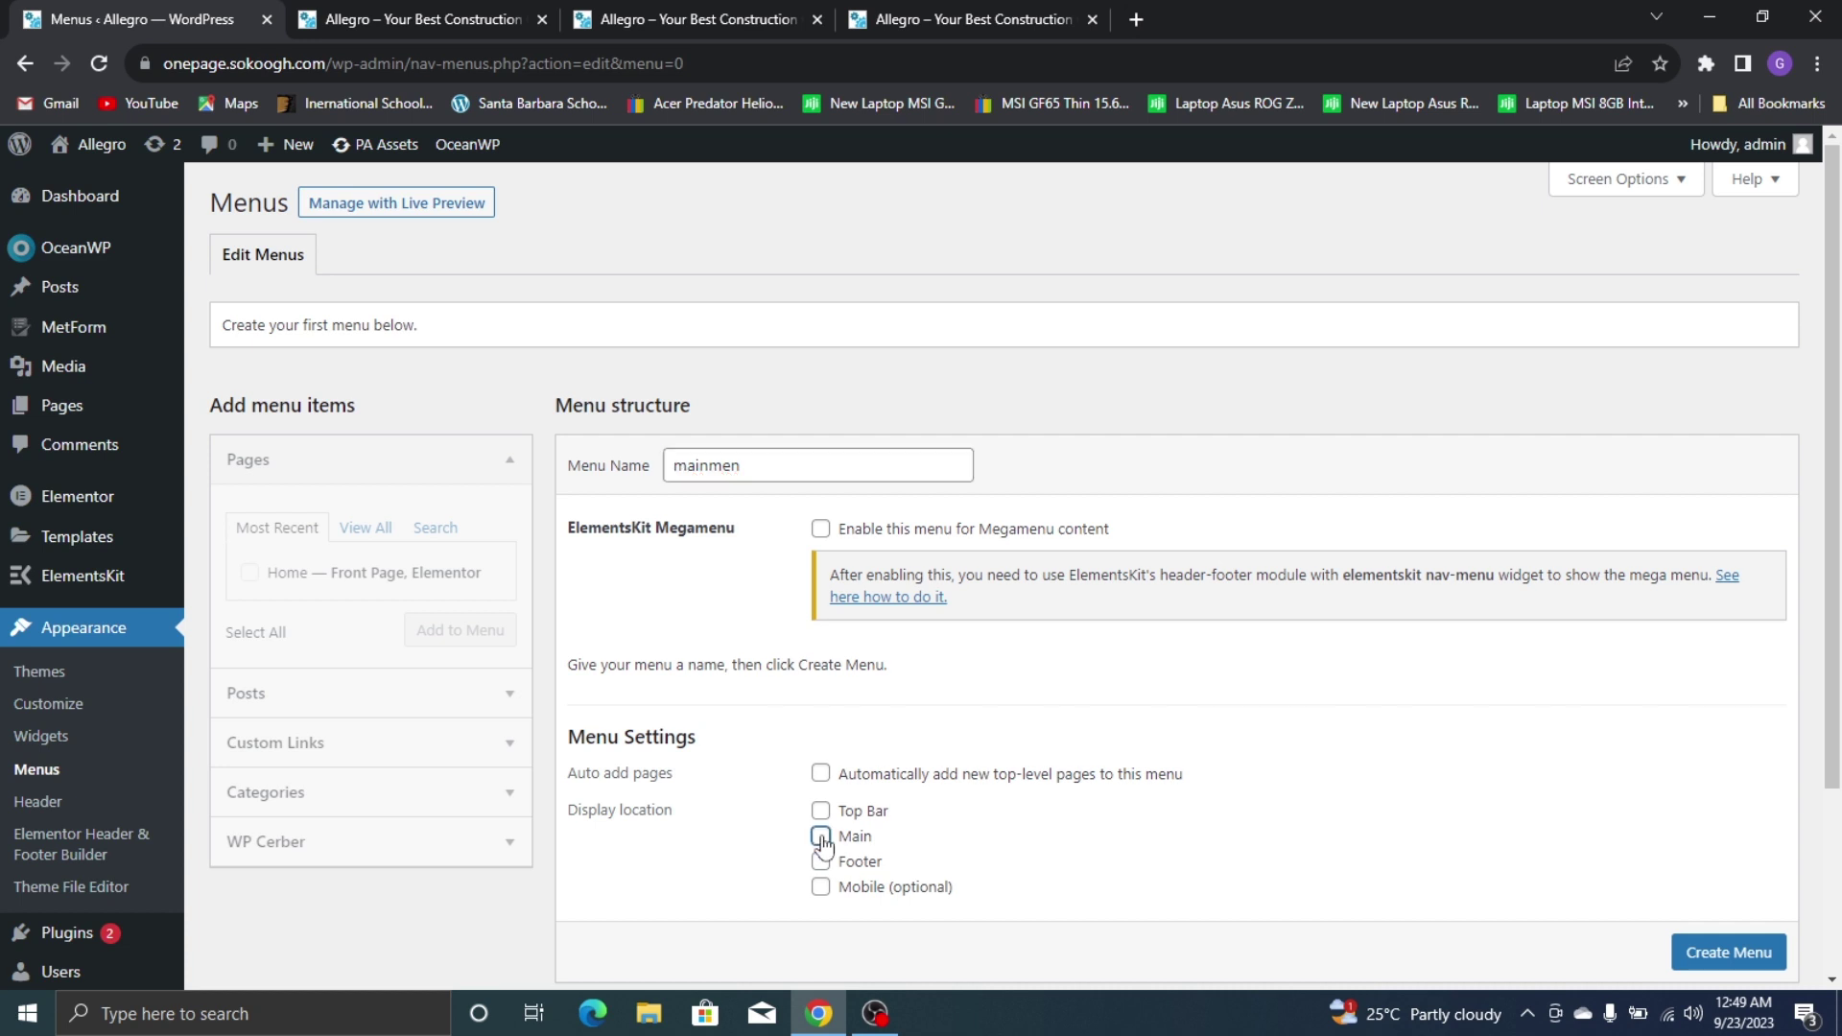
{"action": "left_click", "coordinate": [1774, 956]}
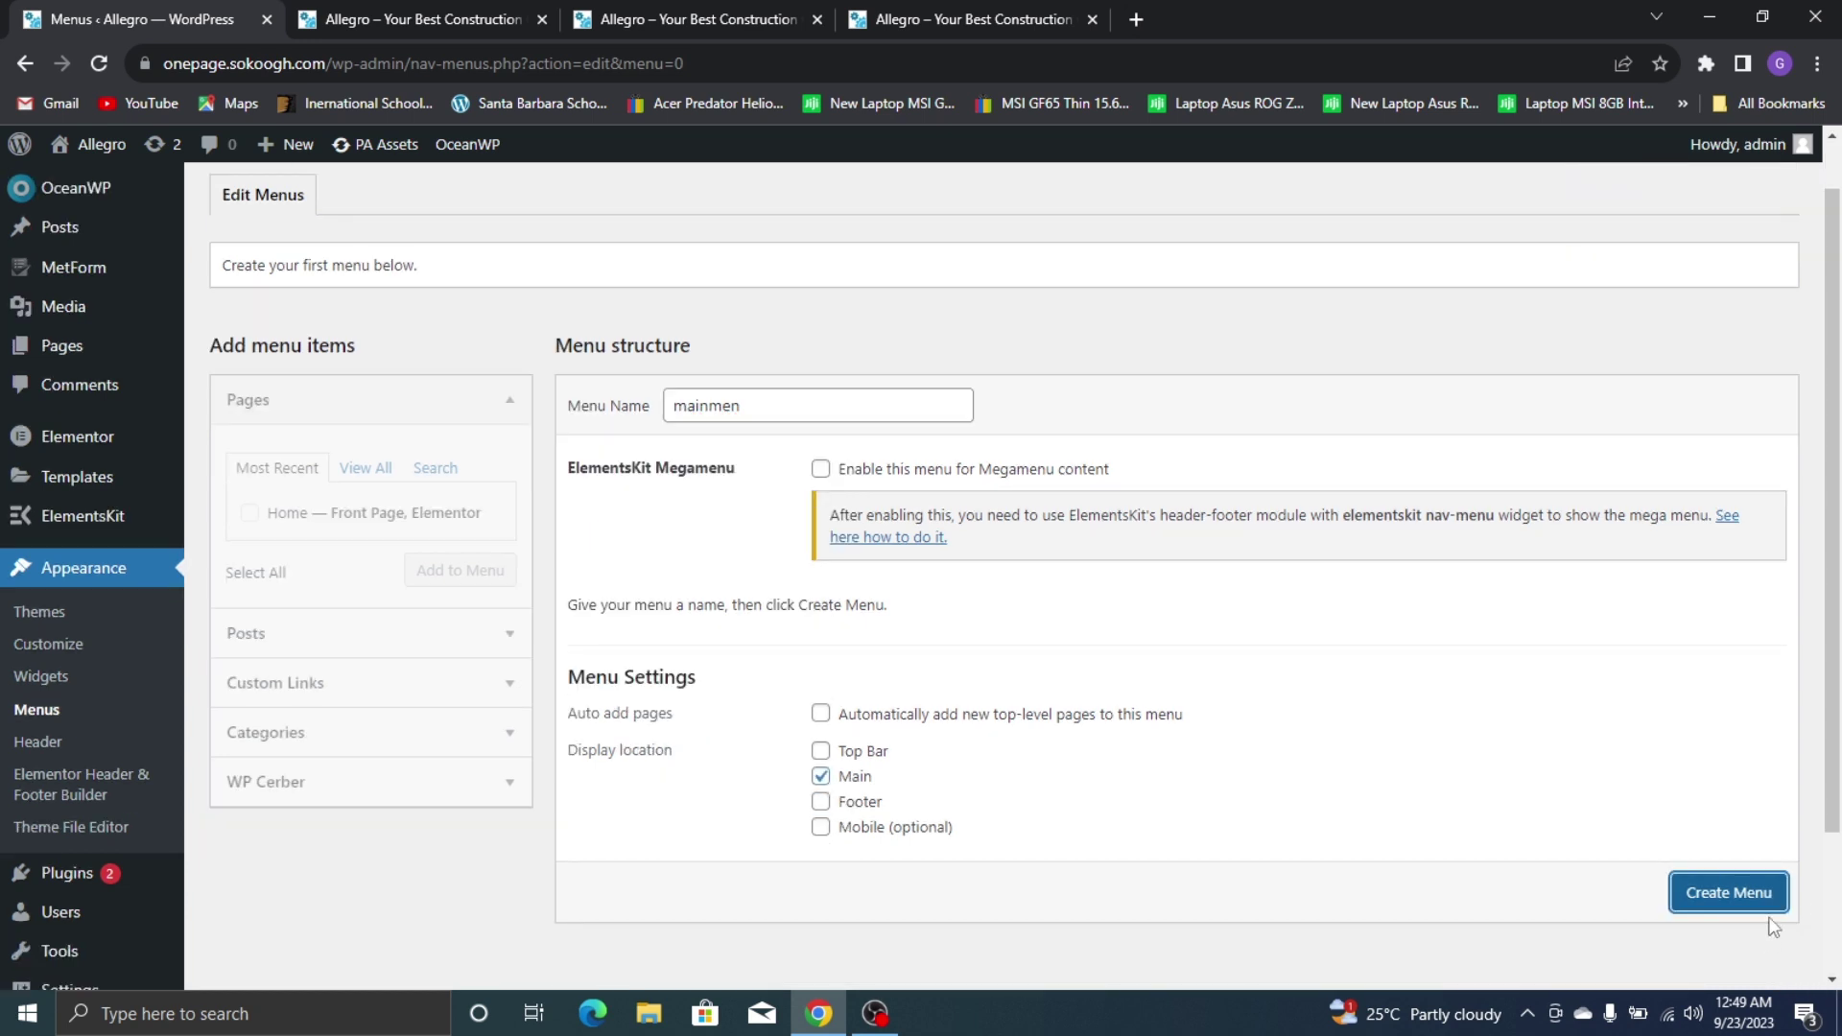
{"action": "left_click", "coordinate": [1772, 906]}
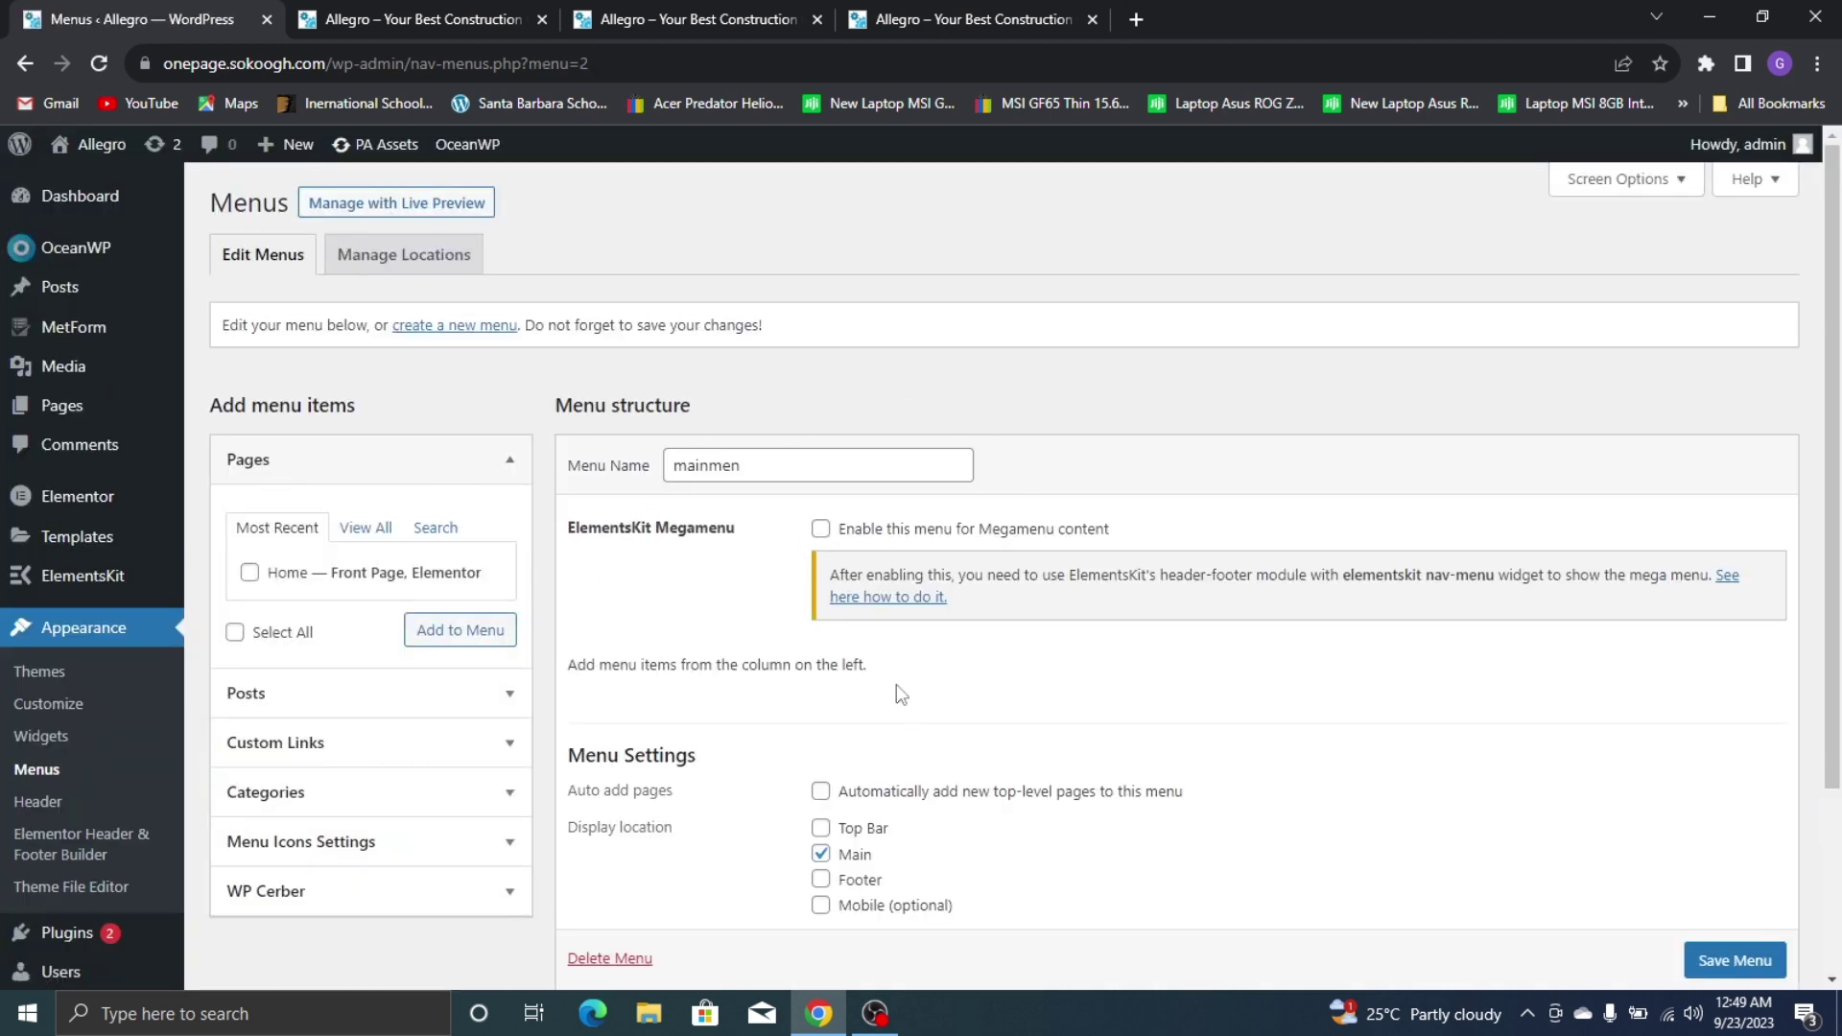
Expand Custom Links and focus Link Text, then switch to the live Allegro homepage tab
{"action": "scroll", "coordinate": [358, 645], "scroll_direction": "down", "scroll_amount": 3}
{"action": "scroll", "coordinate": [400, 484], "scroll_direction": "up", "scroll_amount": 3}
{"action": "left_click", "coordinate": [344, 746]}
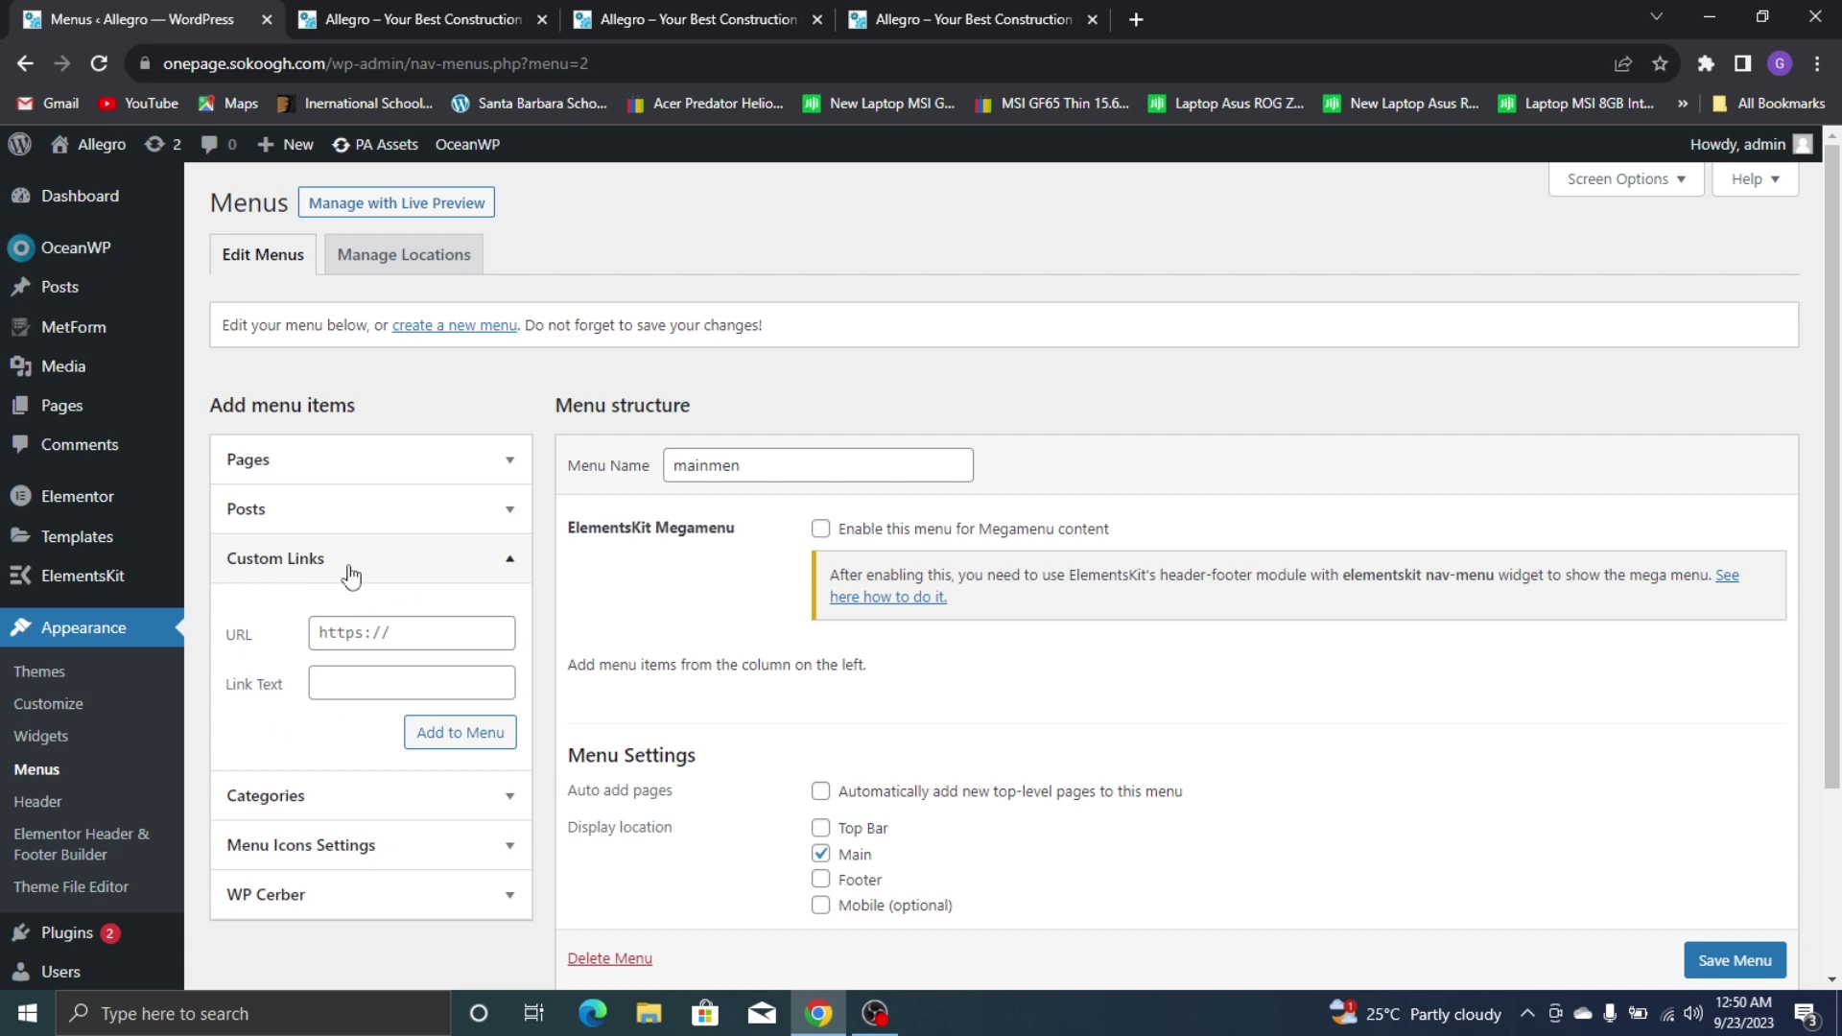
{"action": "left_click", "coordinate": [362, 685]}
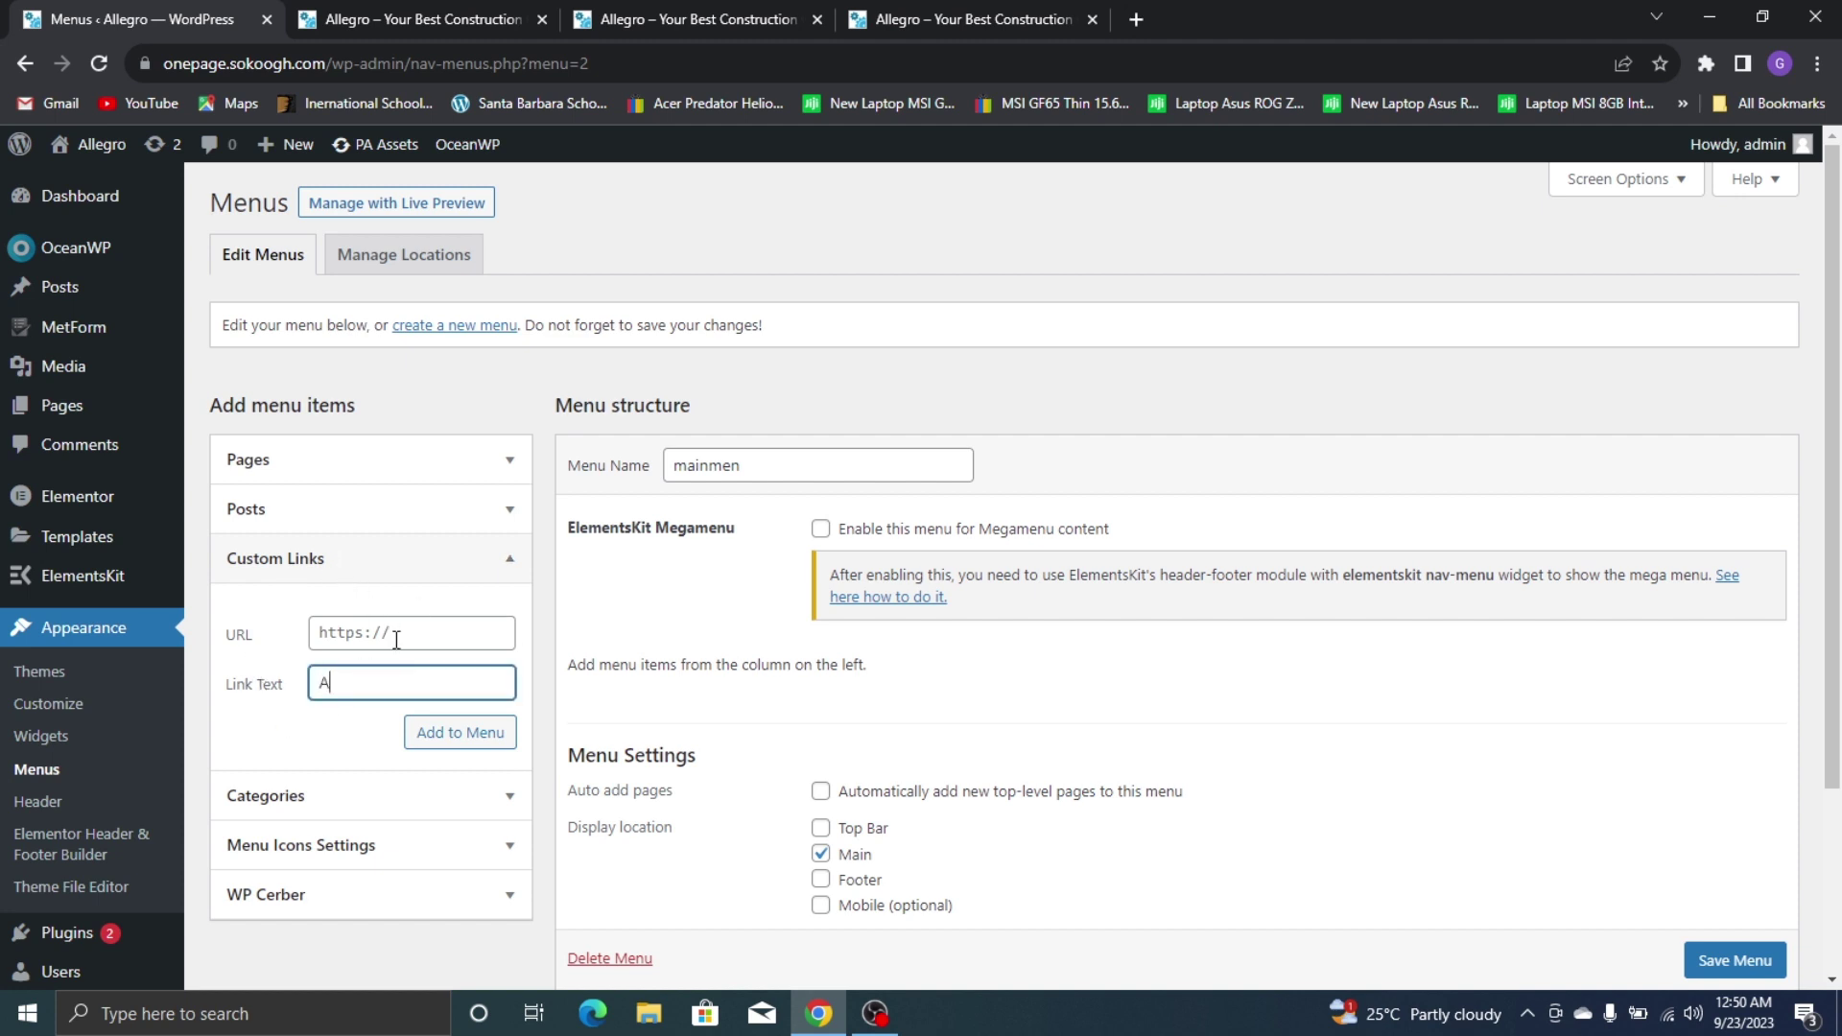
{"action": "left_click", "coordinate": [783, 13]}
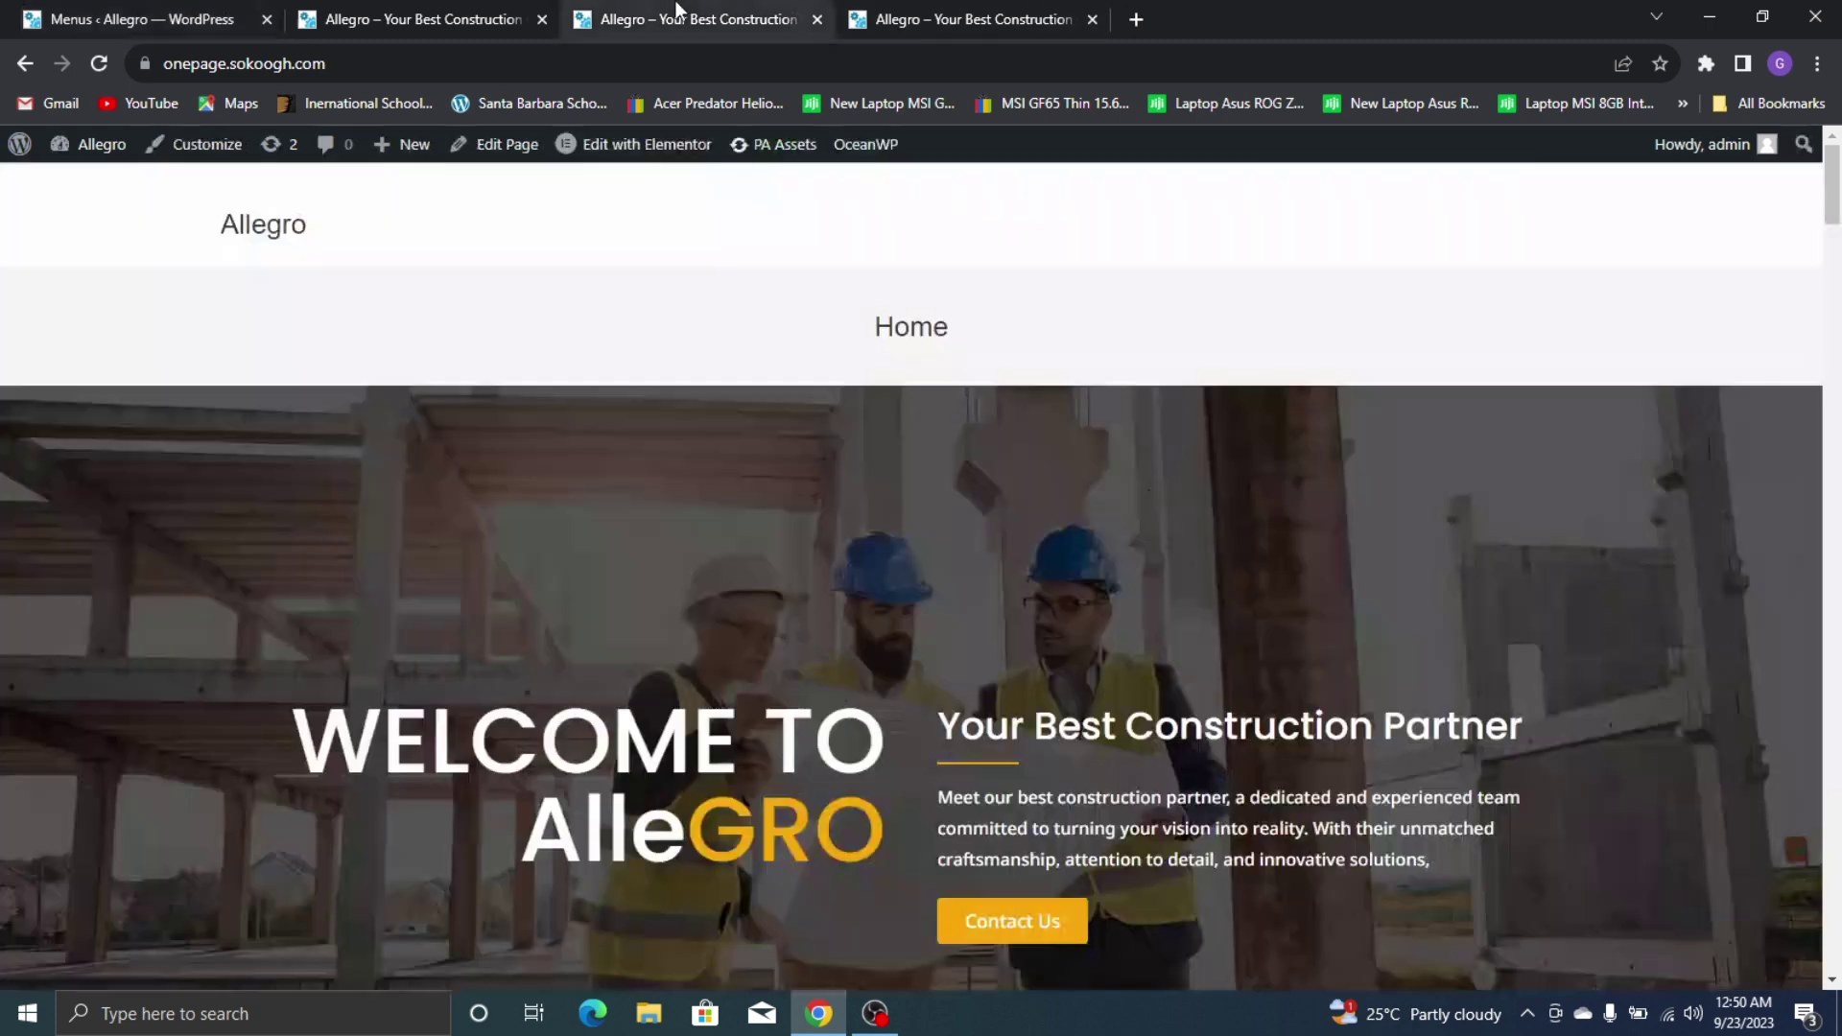
On the reference site, confirm About jumps to the About Us section, then return to Menus
{"action": "scroll", "coordinate": [845, 470], "scroll_direction": "down", "scroll_amount": 5}
{"action": "scroll", "coordinate": [829, 525], "scroll_direction": "down", "scroll_amount": 4}
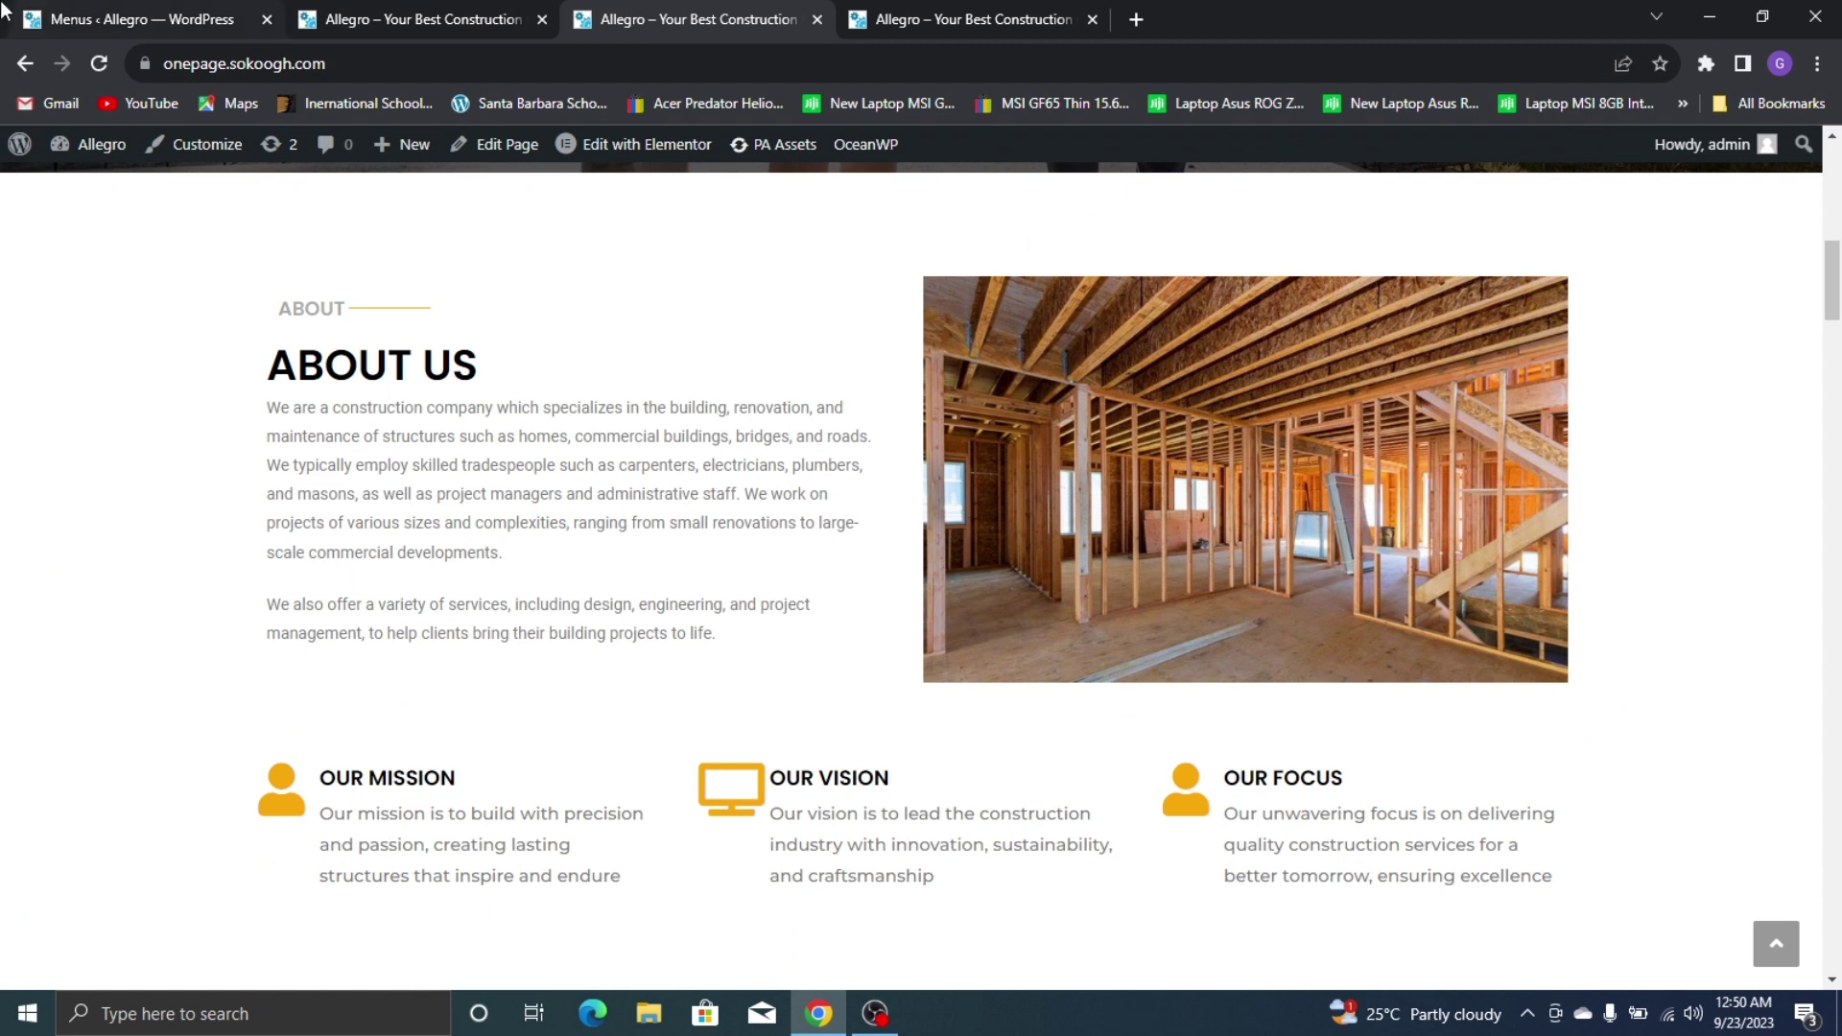
{"action": "scroll", "coordinate": [575, 336], "scroll_direction": "up", "scroll_amount": 6}
{"action": "left_click", "coordinate": [892, 20]}
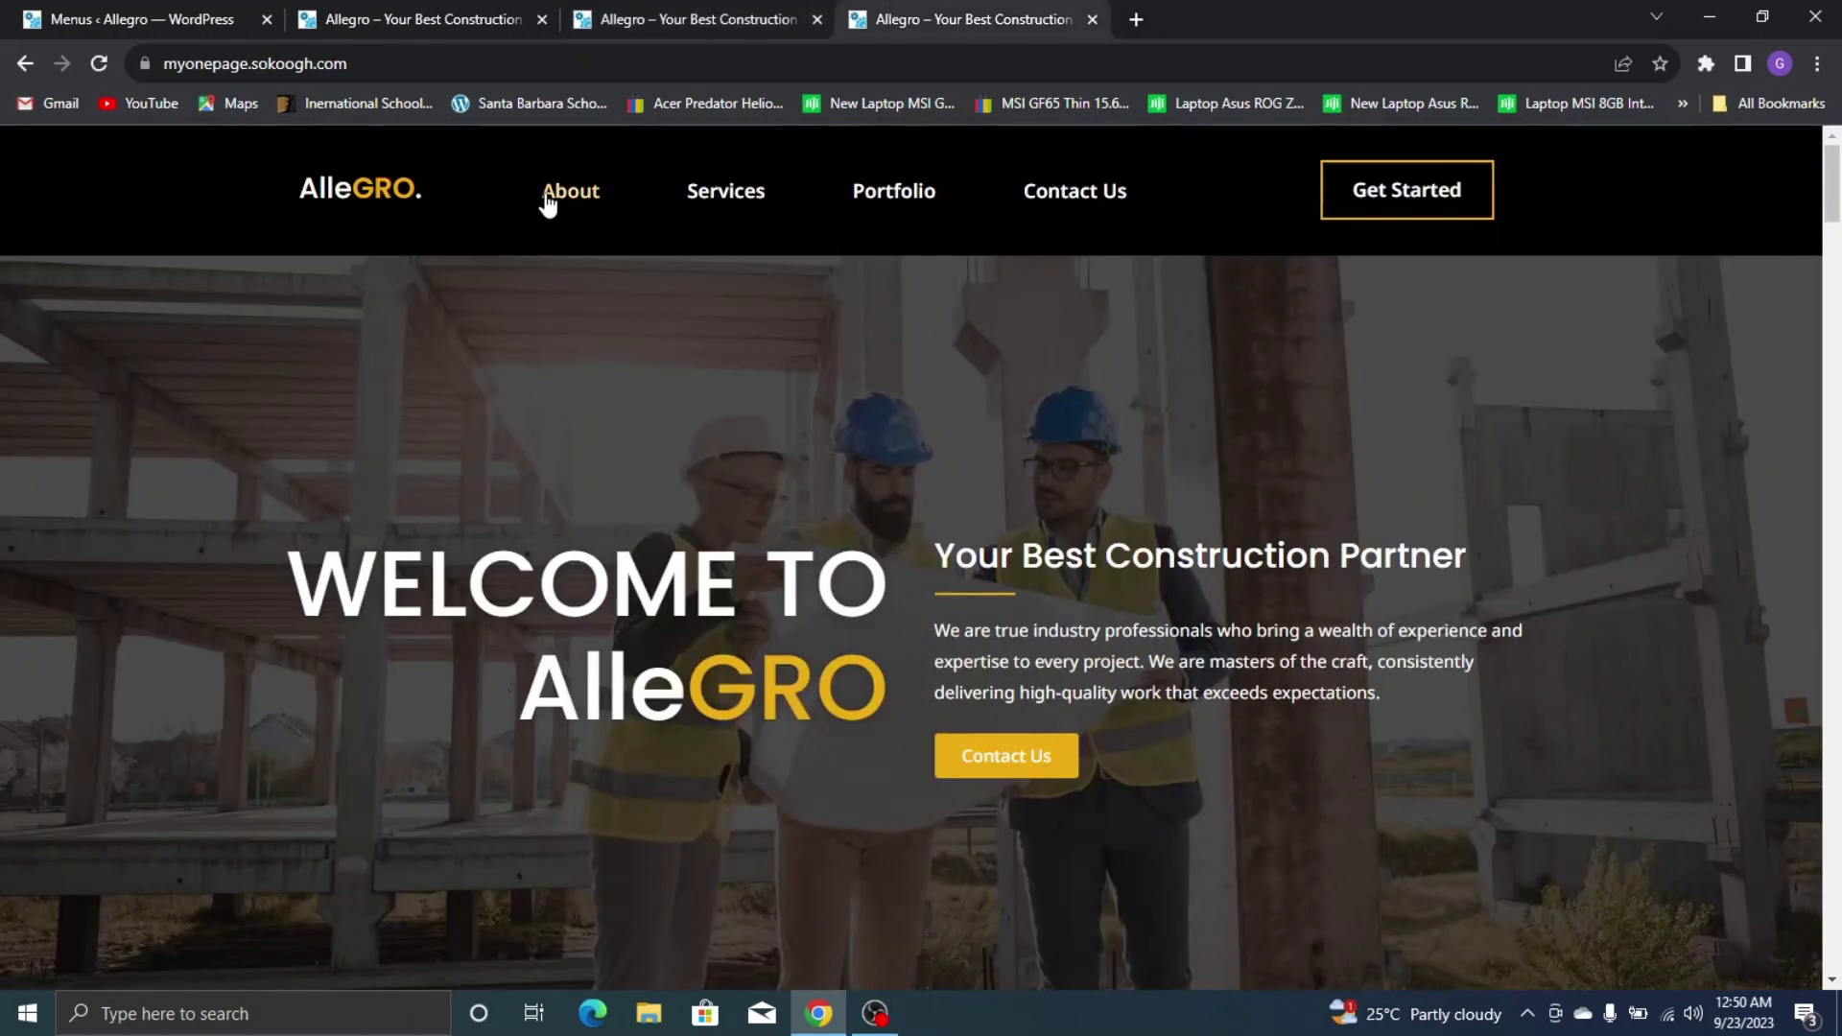
{"action": "left_click", "coordinate": [599, 188]}
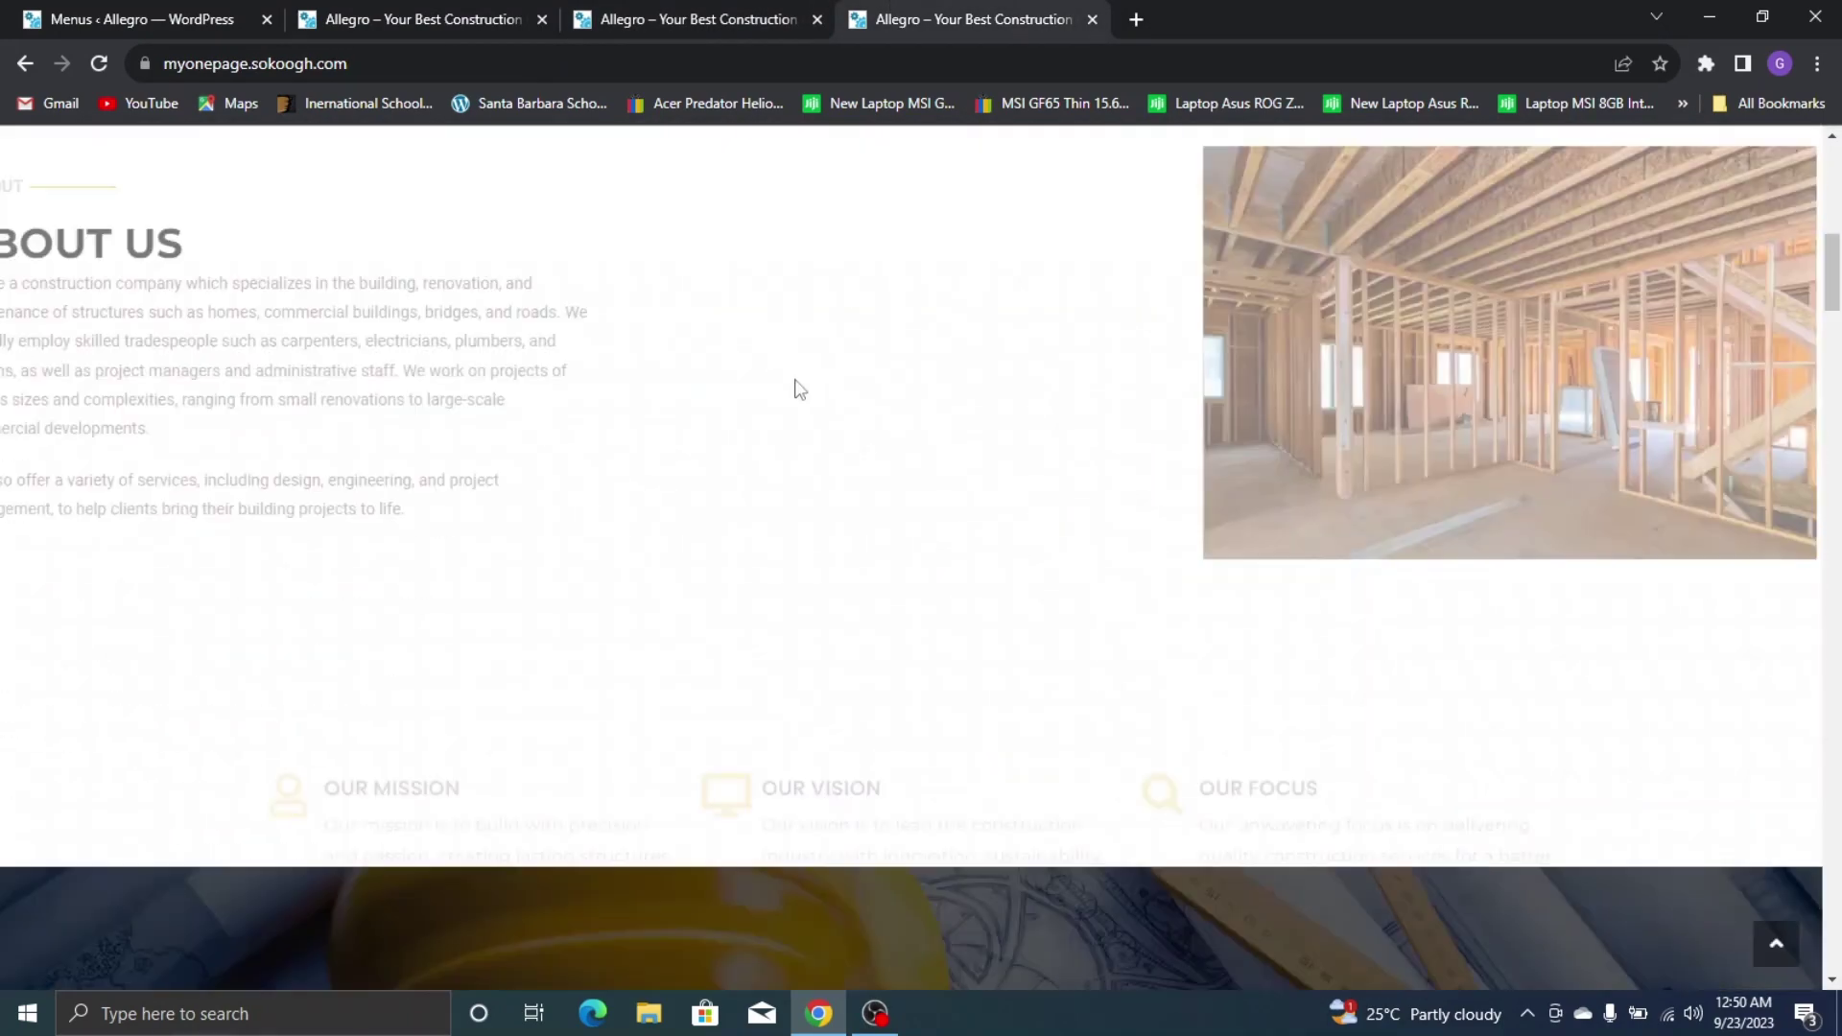
{"action": "scroll", "coordinate": [1434, 388], "scroll_direction": "up", "scroll_amount": 6}
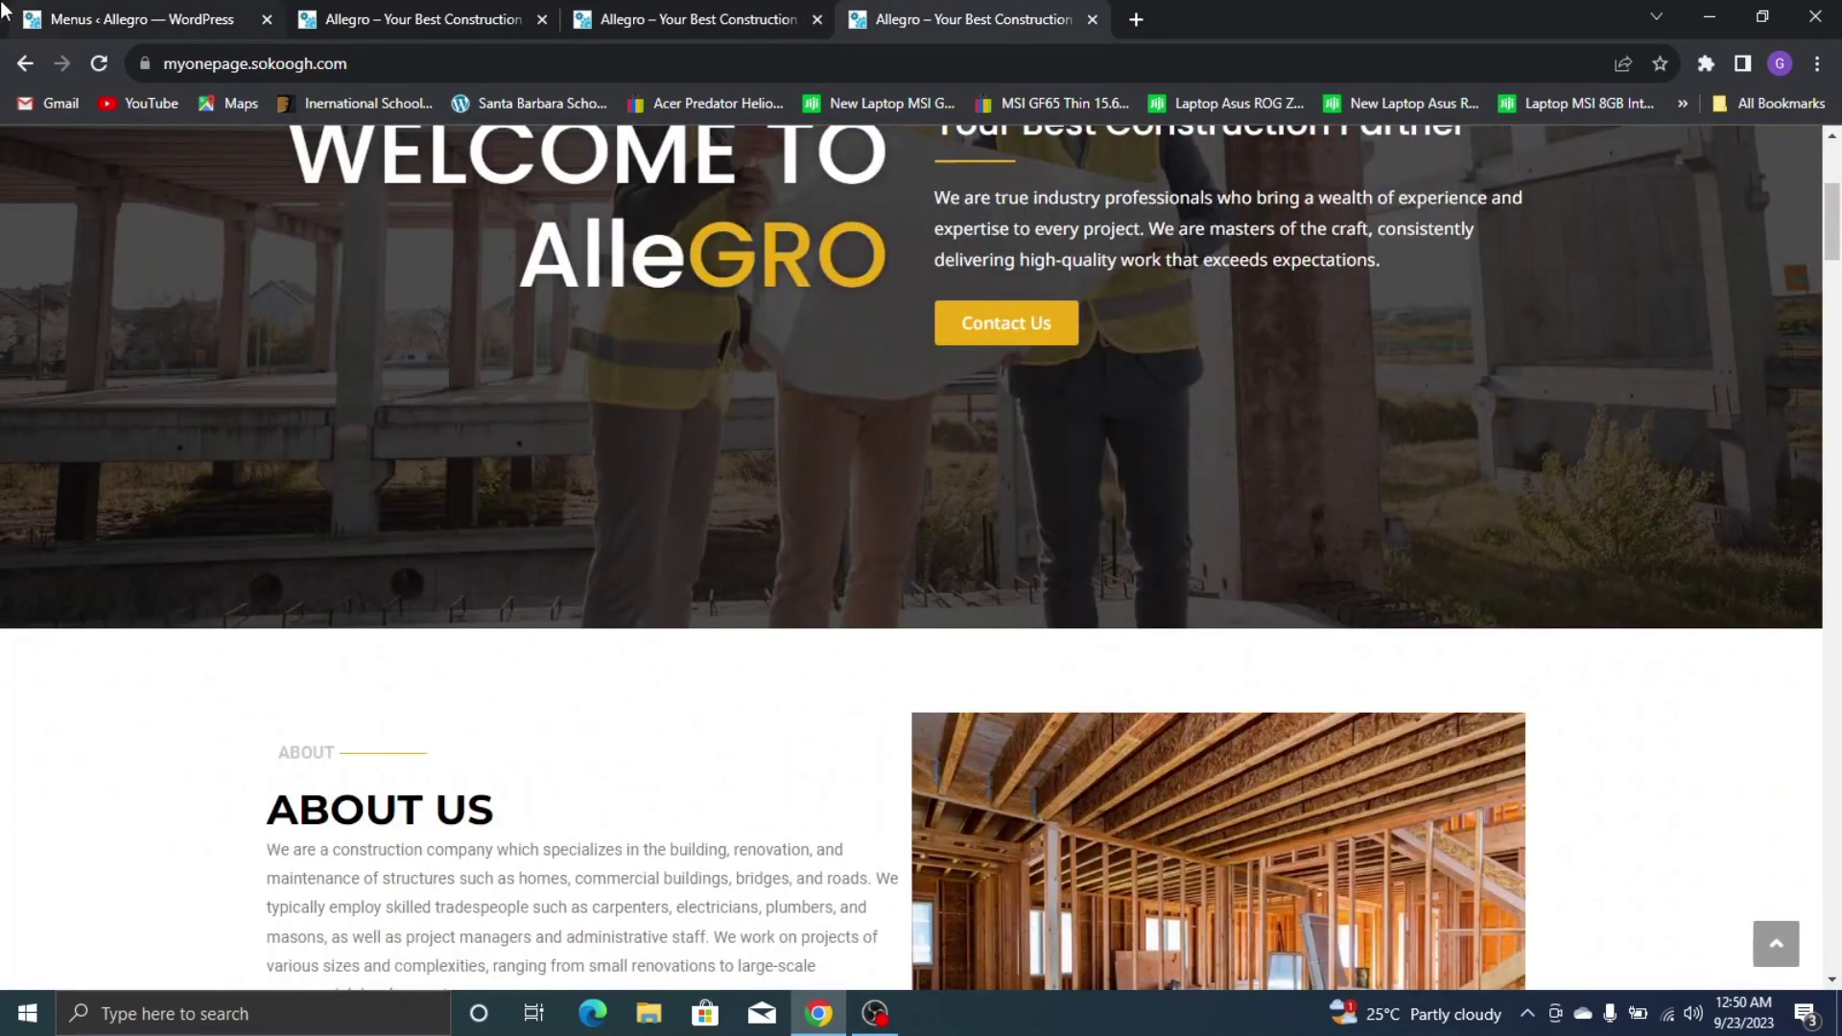
{"action": "left_click", "coordinate": [59, 15]}
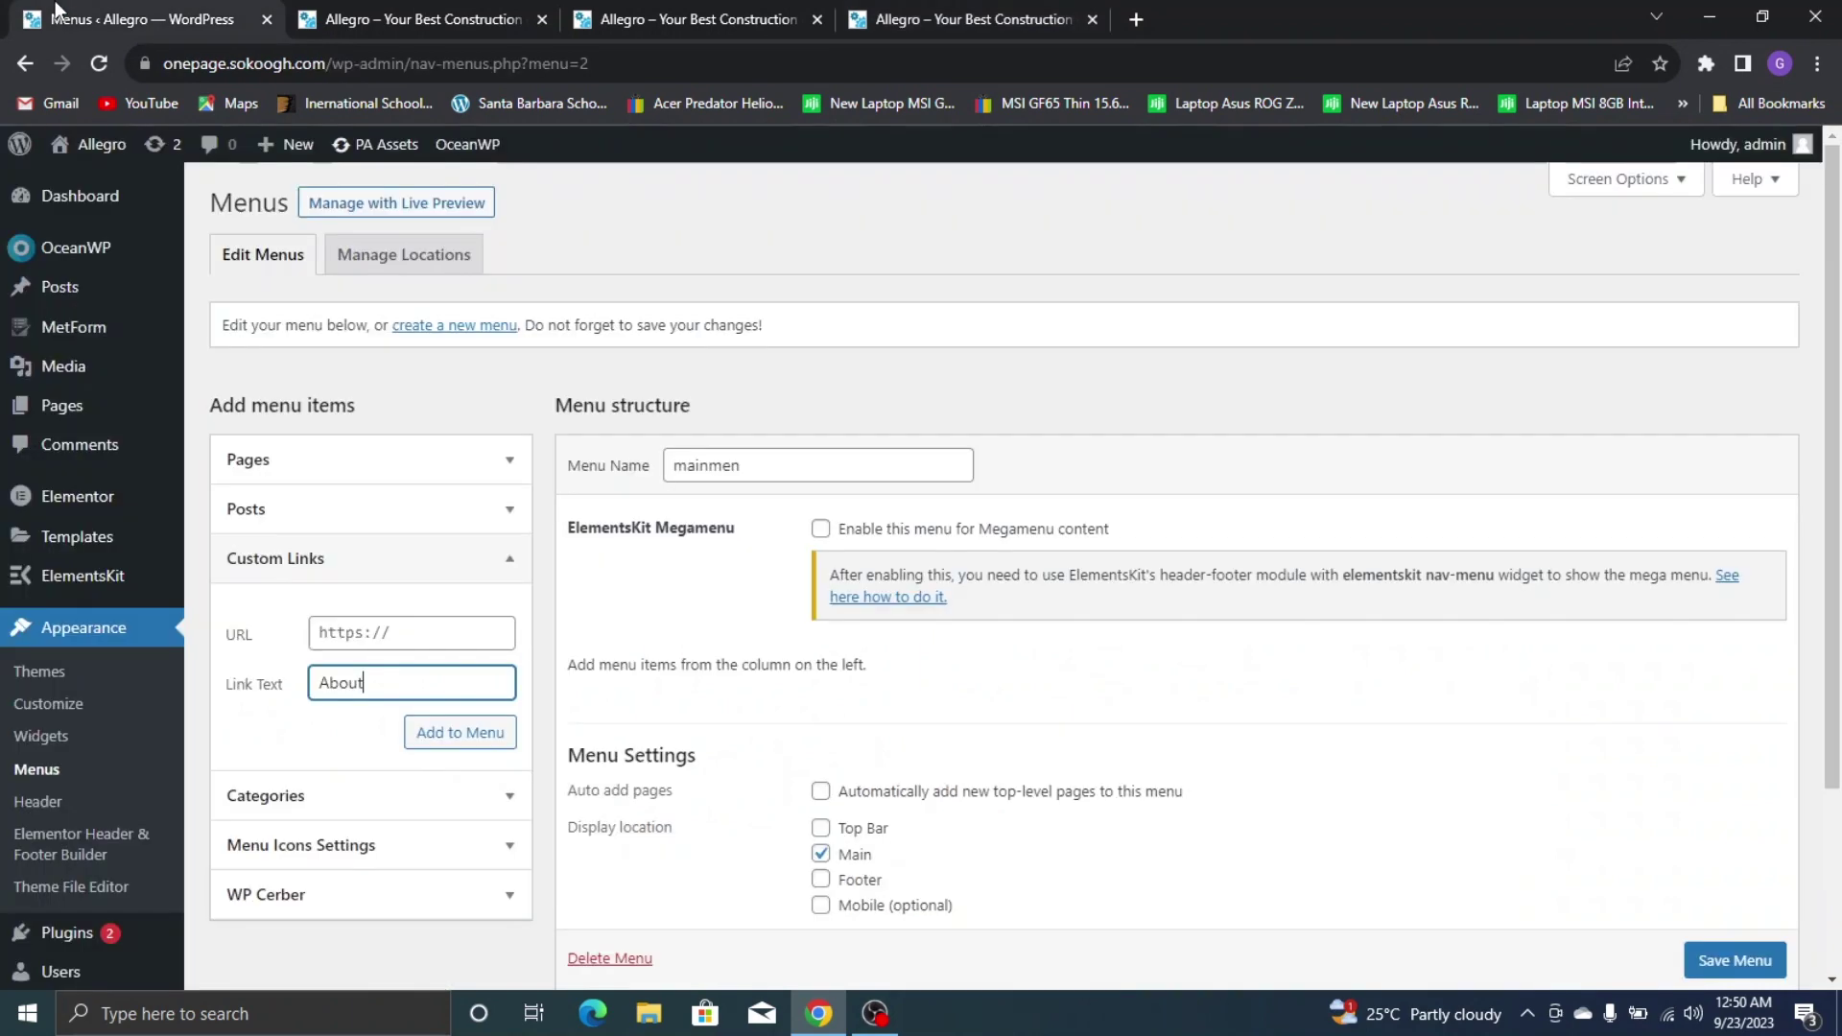
Add an About custom link with URL #about to the menu
{"action": "left_click", "coordinate": [372, 626]}
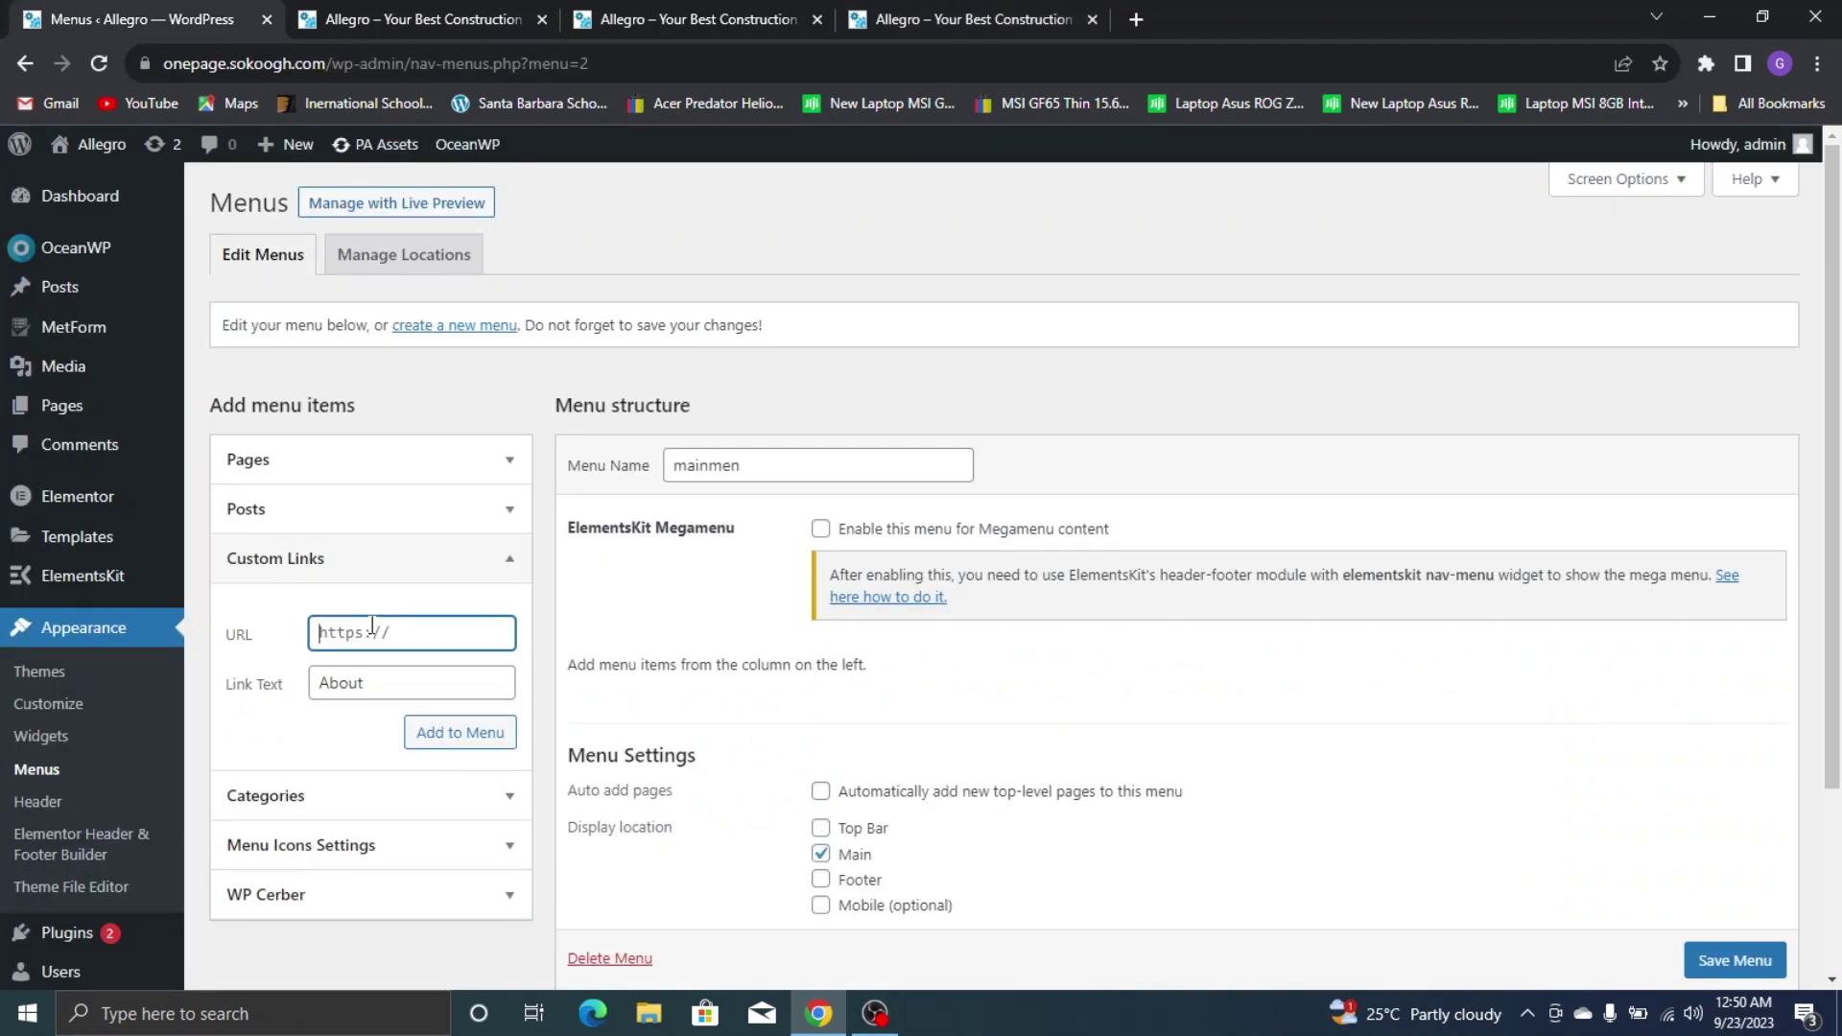
{"action": "type", "text": "#about"}
{"action": "scroll", "coordinate": [379, 556], "scroll_direction": "down", "scroll_amount": 3}
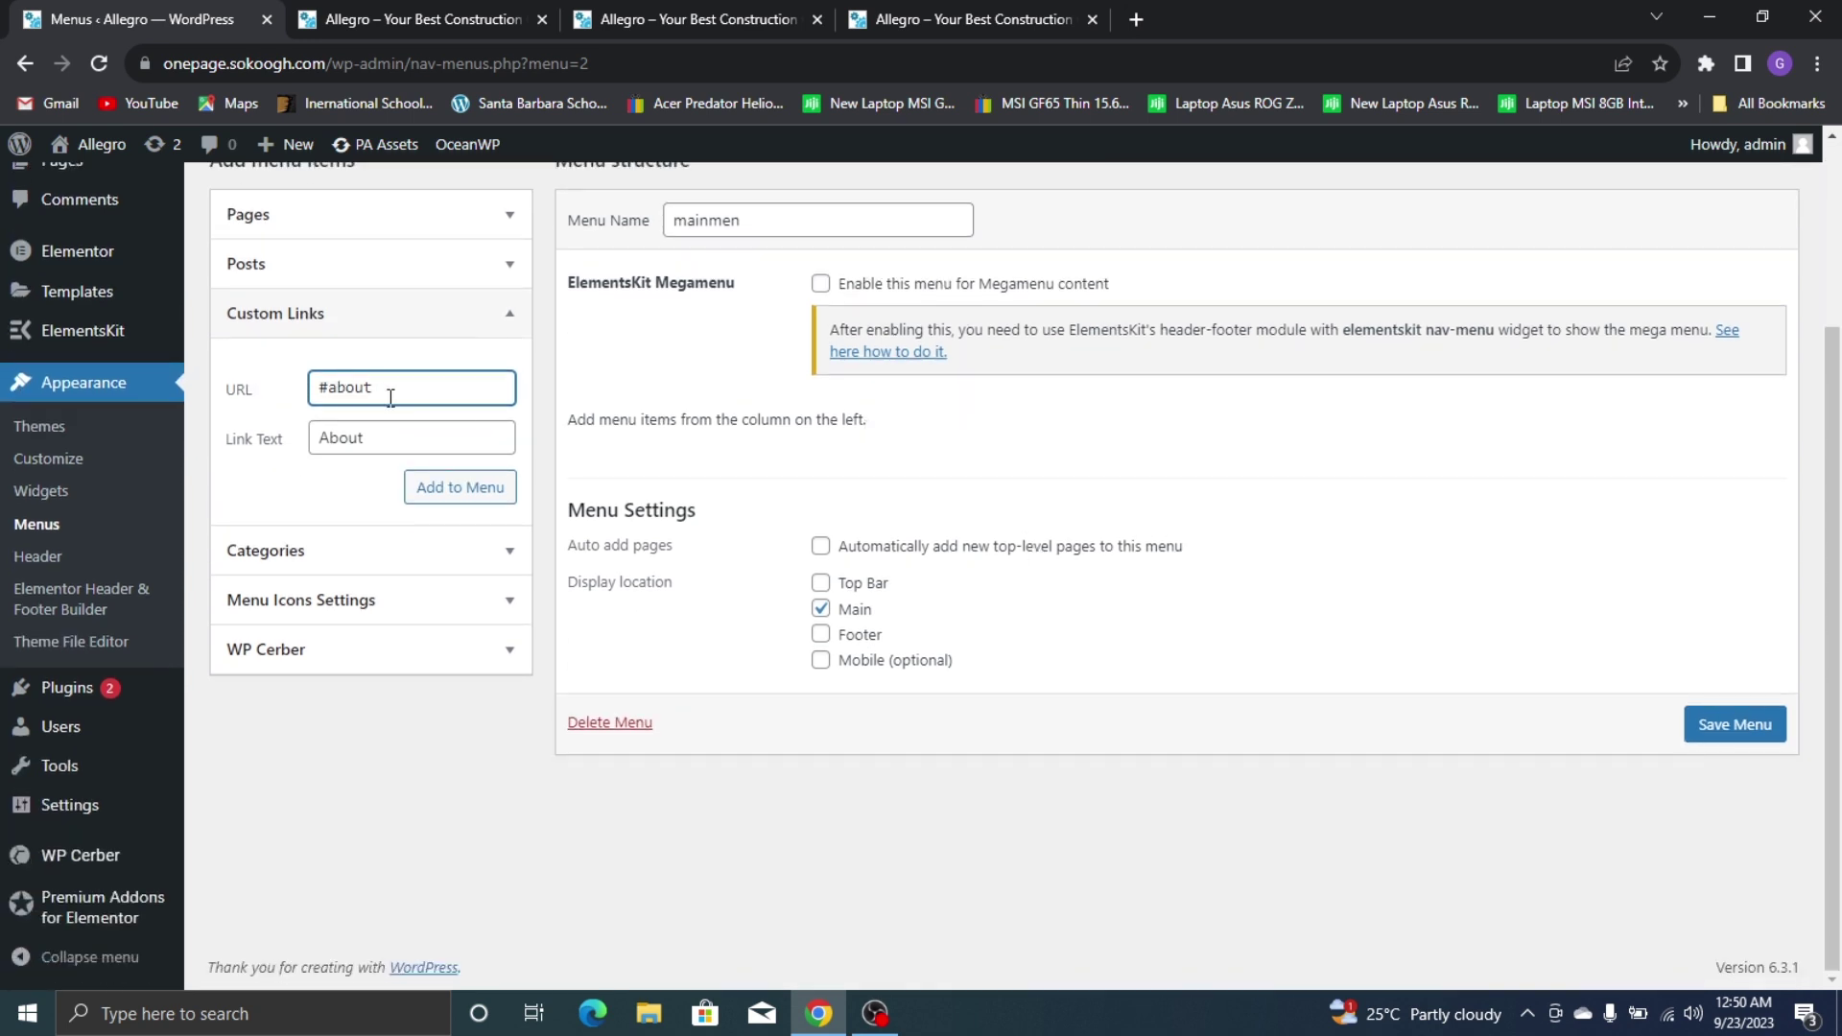
{"action": "left_click", "coordinate": [495, 501]}
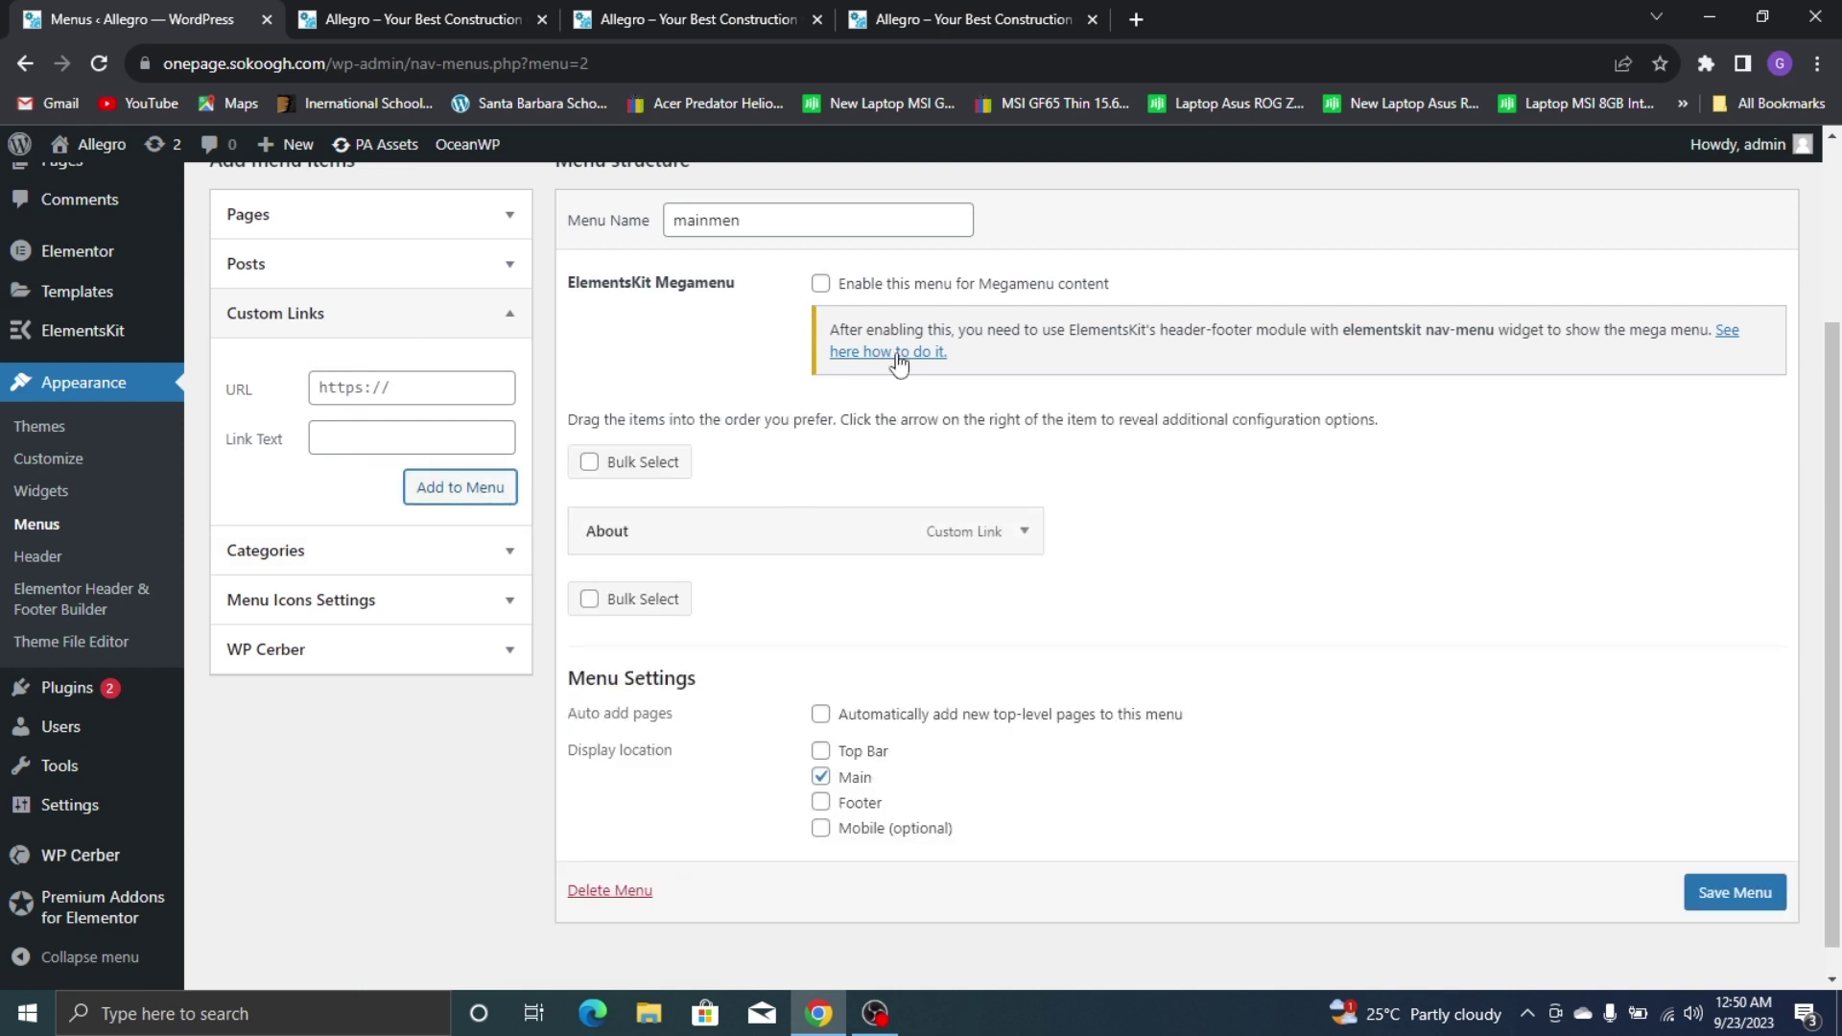
{"action": "left_click", "coordinate": [959, 19]}
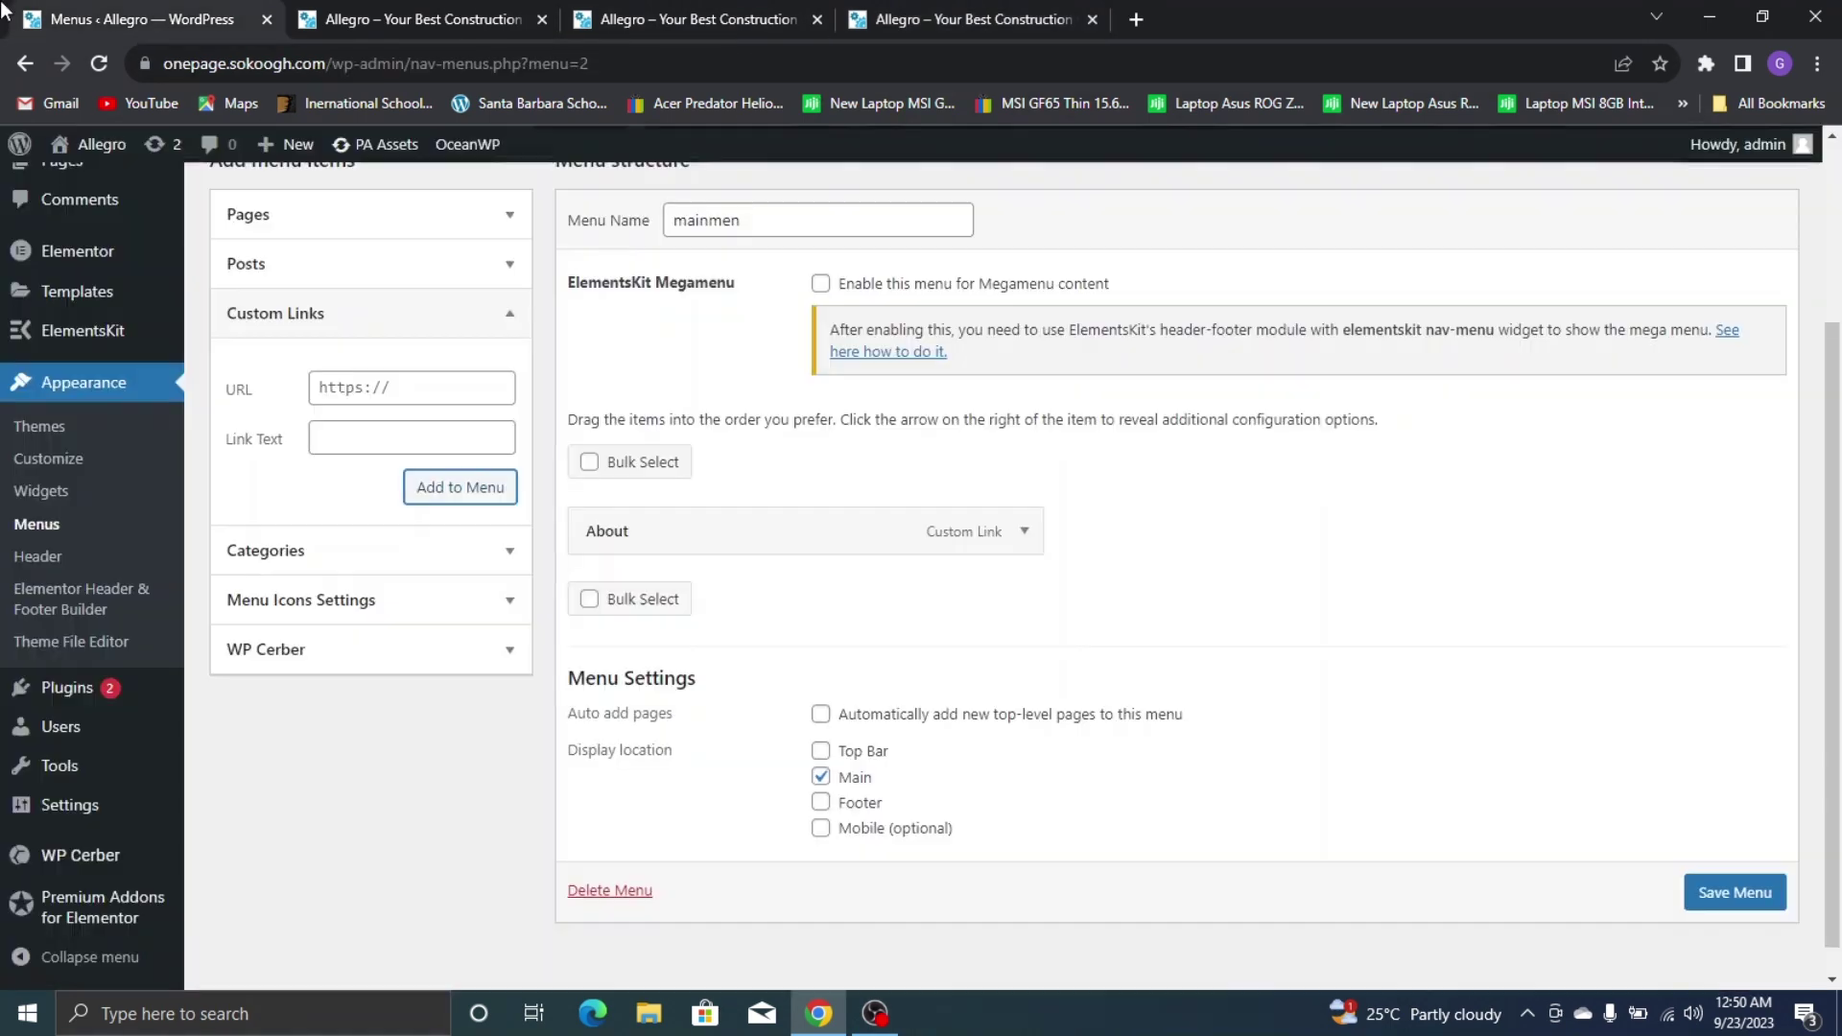
{"action": "left_click", "coordinate": [144, 19]}
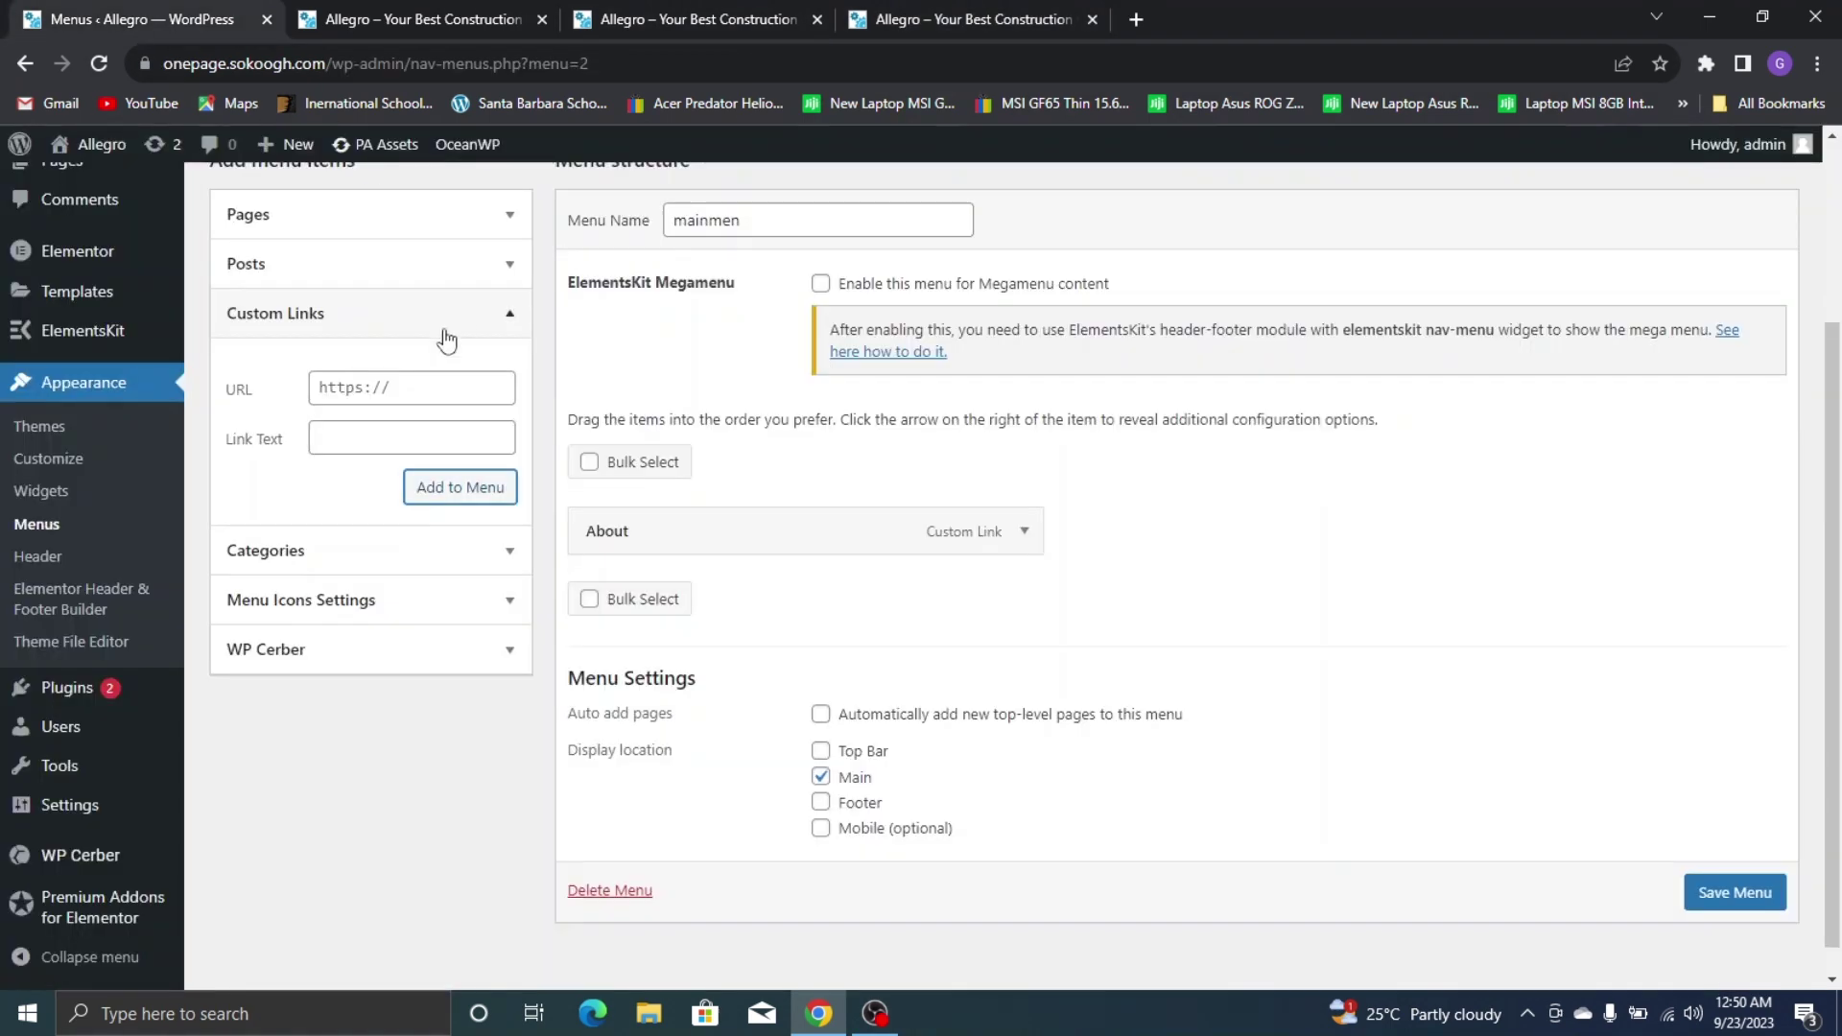
Add a Services custom link with a # anchor URL to the menu
{"action": "left_click", "coordinate": [427, 430]}
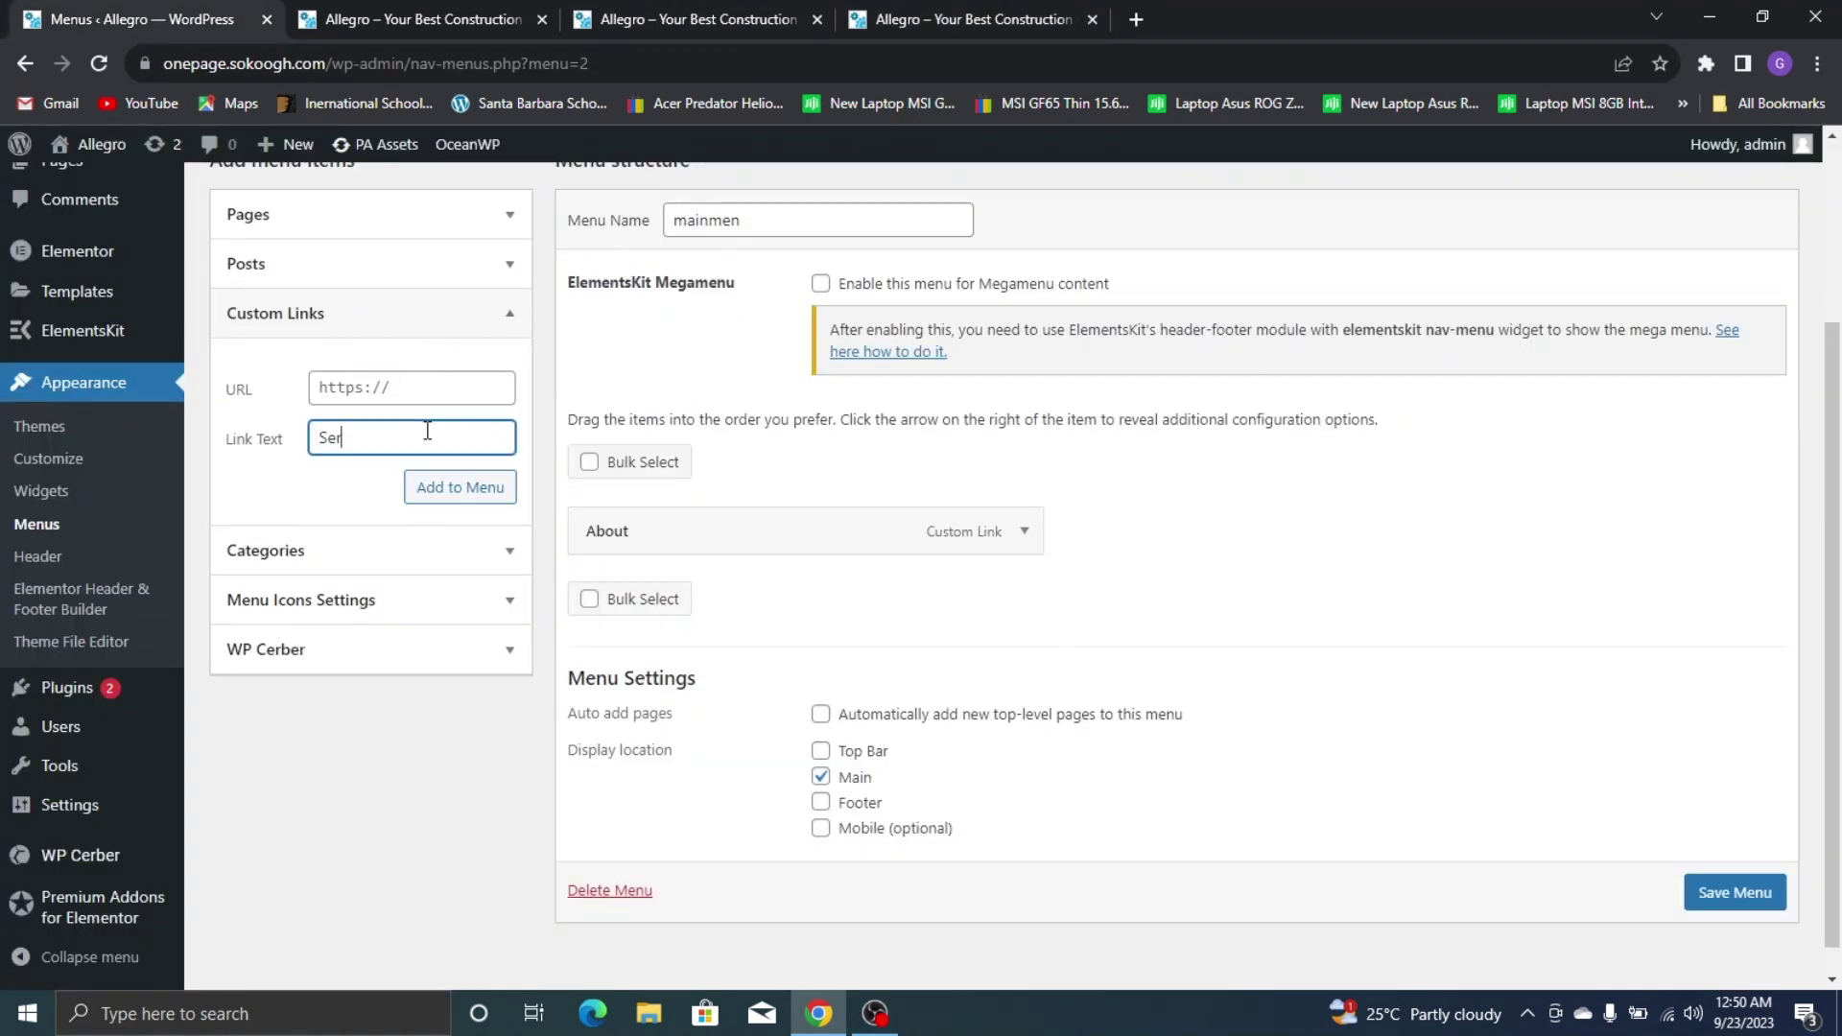
{"action": "type", "text": "Services"}
{"action": "left_click", "coordinate": [448, 399]}
{"action": "type", "text": "#ser"}
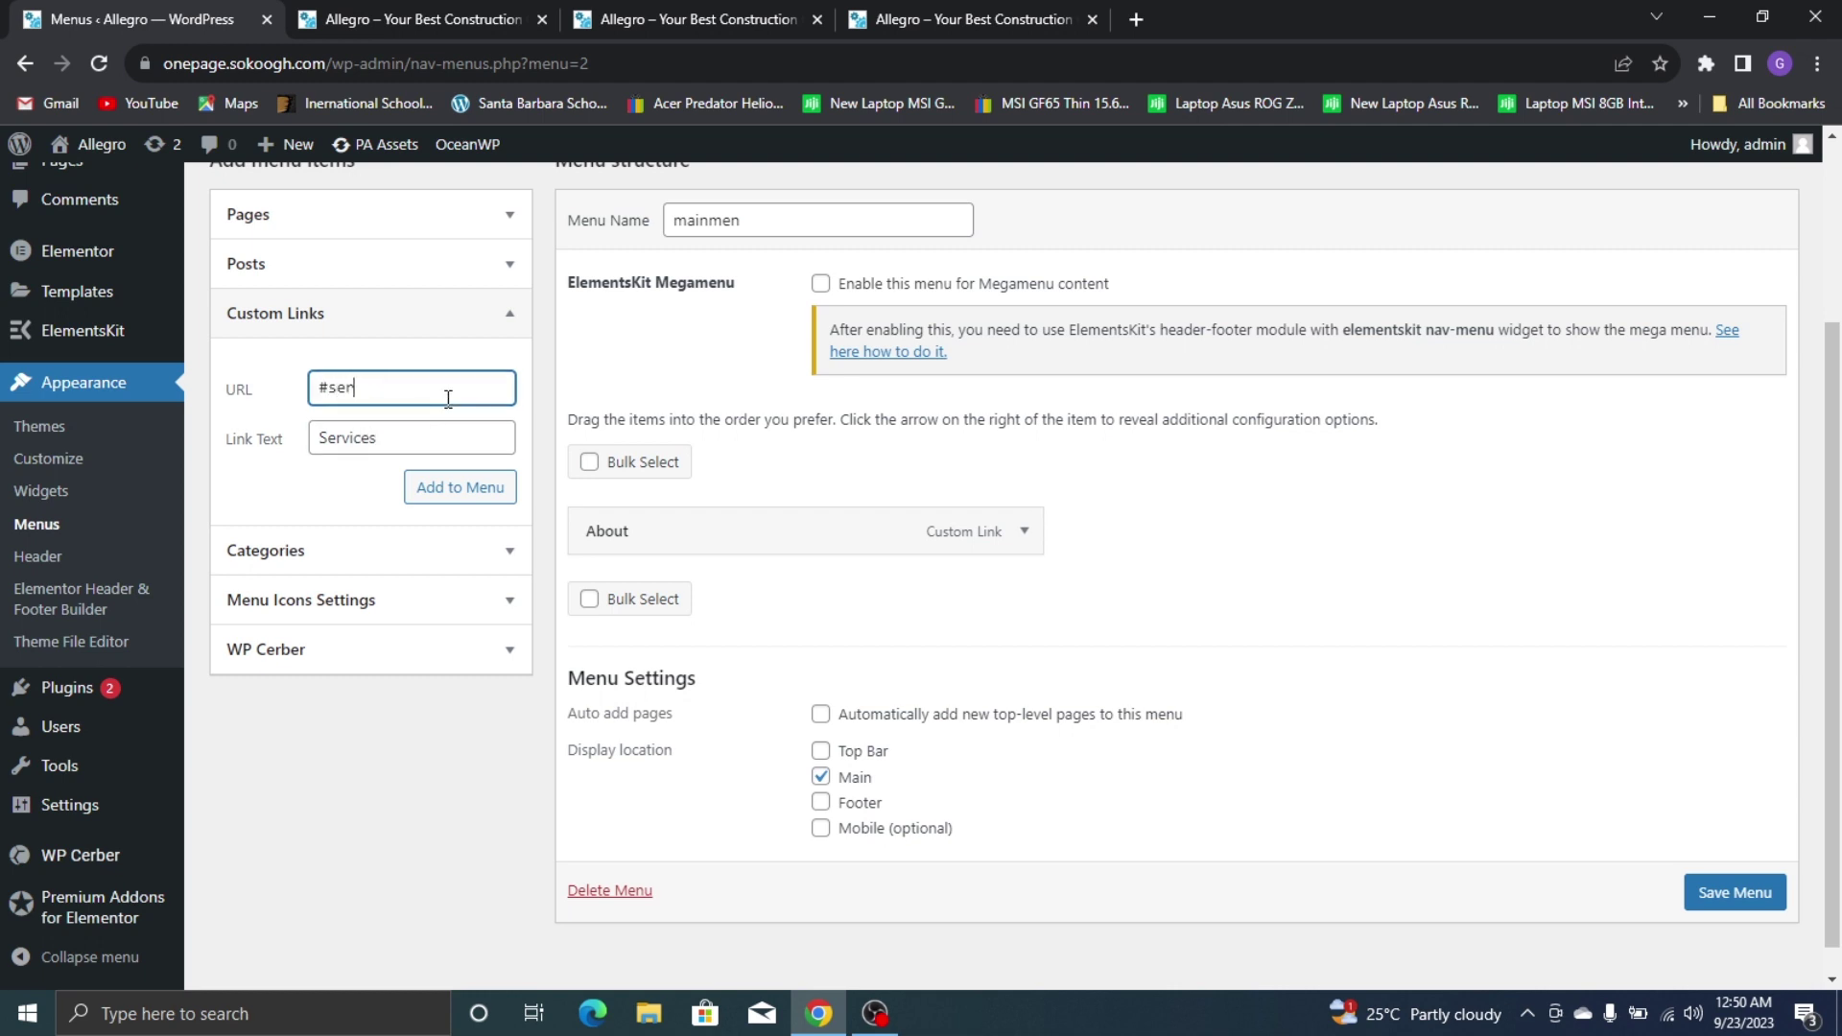
{"action": "left_click", "coordinate": [502, 493]}
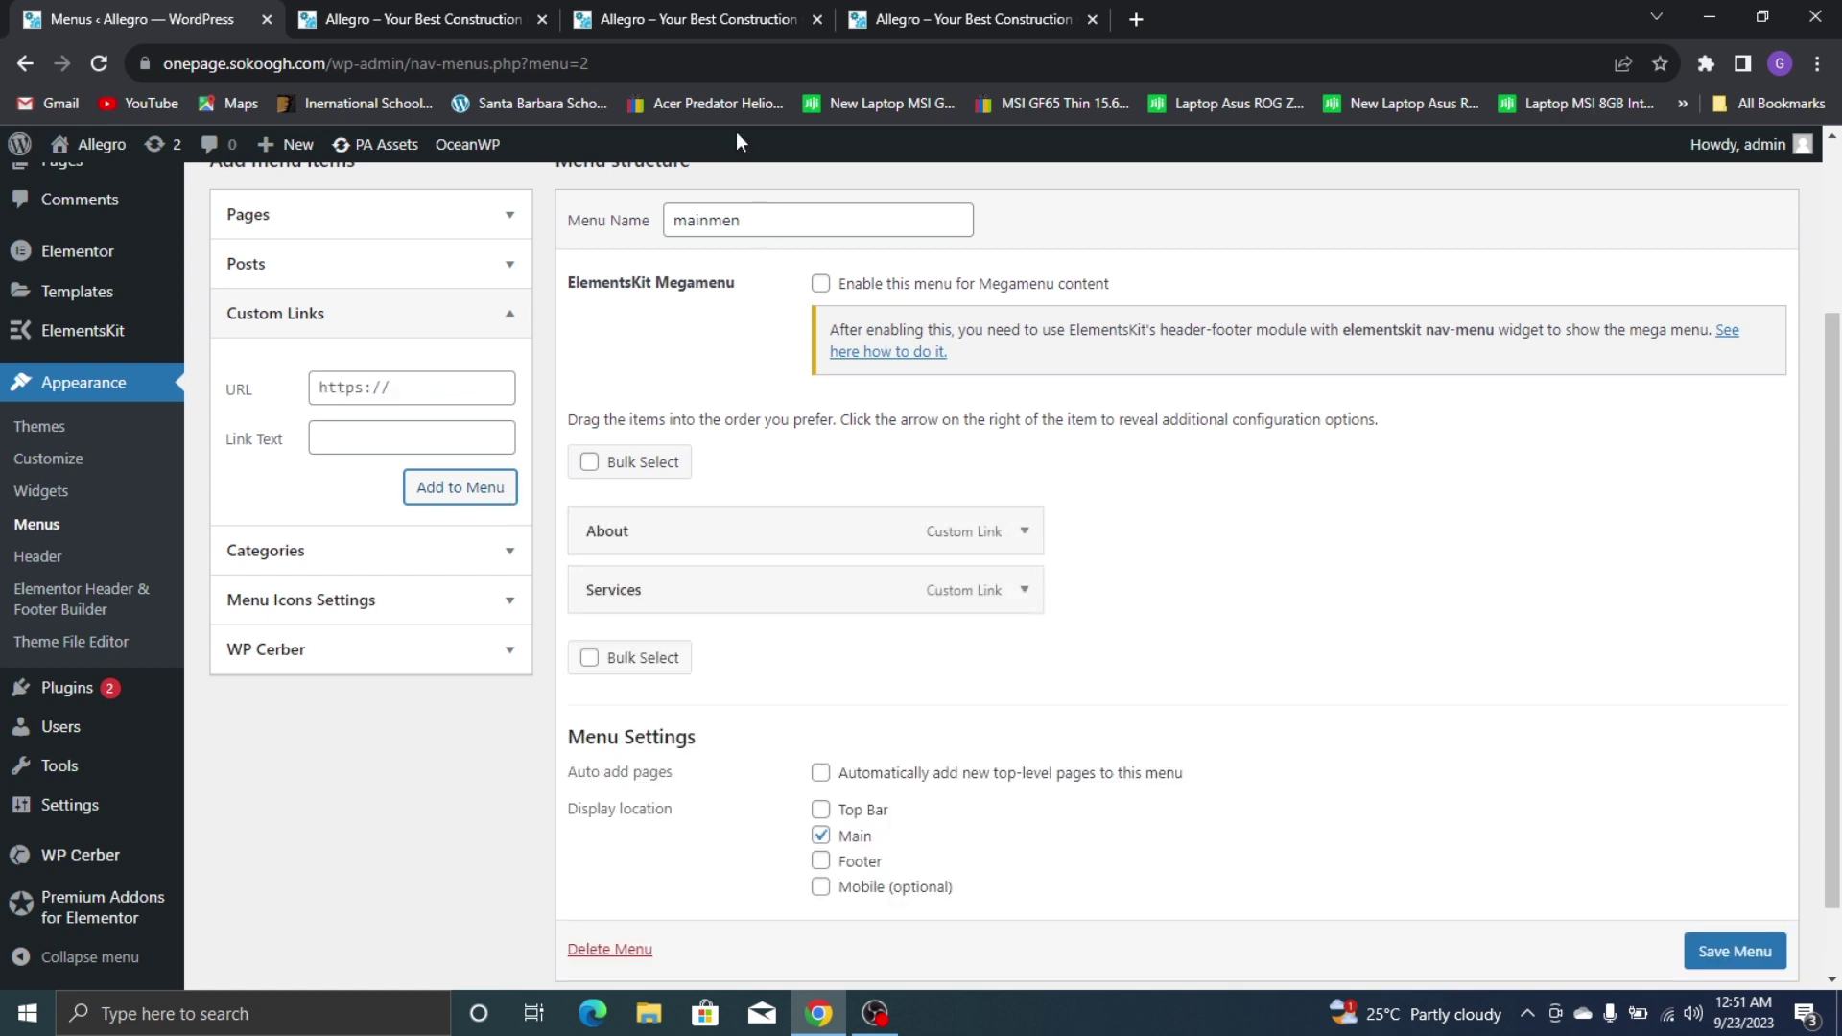
{"action": "left_click", "coordinate": [921, 20]}
{"action": "left_click", "coordinate": [58, 19]}
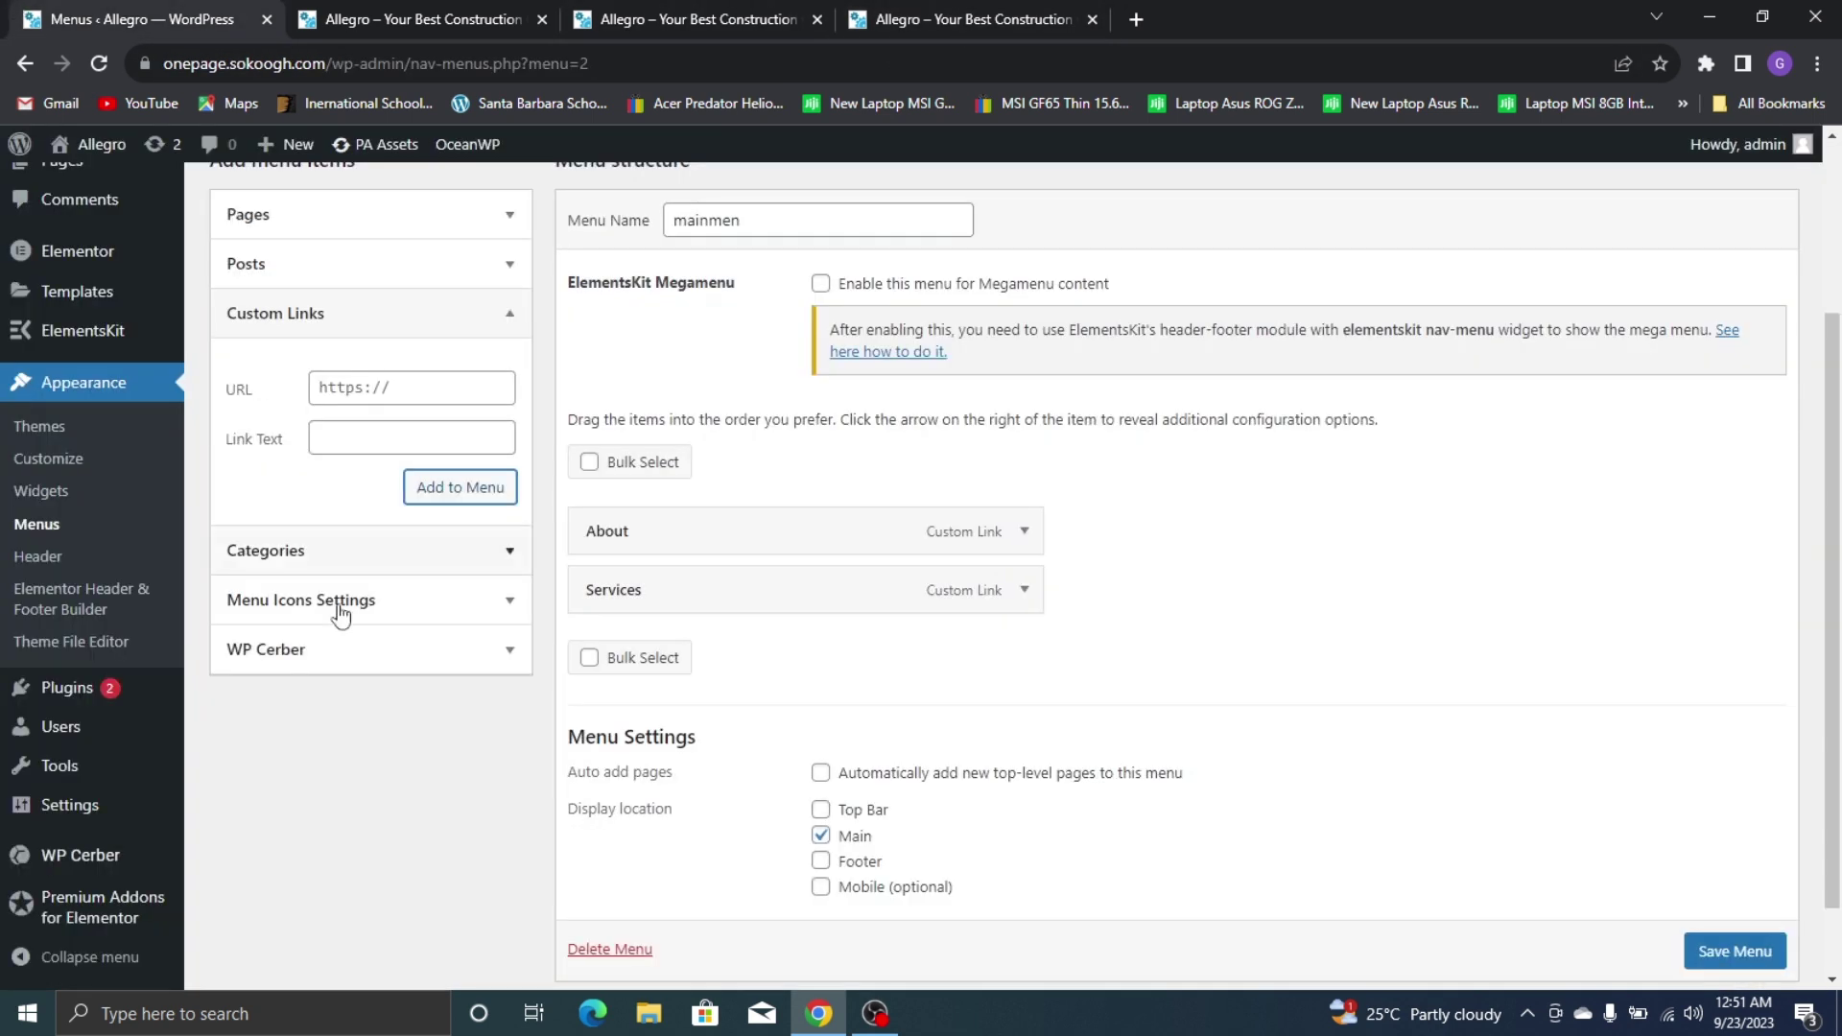
Add Portfolio (#portfolio) and Contact Us anchor custom links to the menu
{"action": "left_click", "coordinate": [389, 437]}
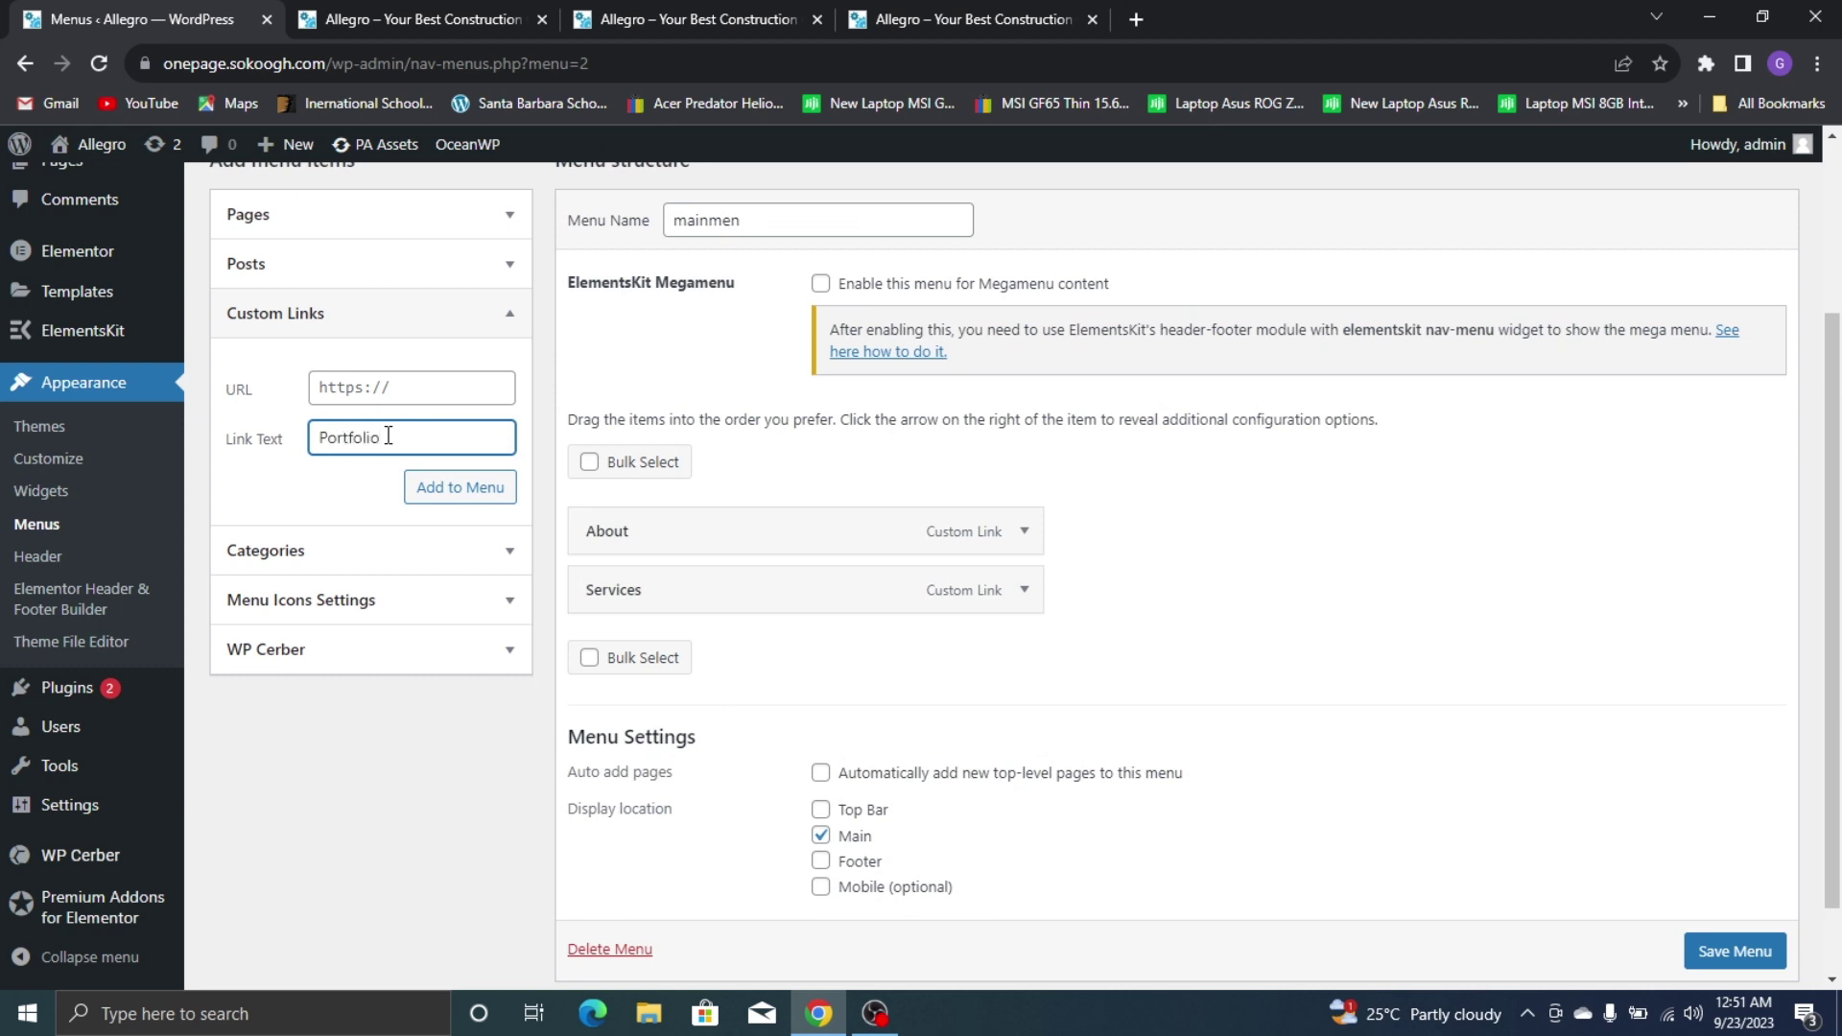
{"action": "left_click", "coordinate": [420, 374]}
{"action": "type", "text": "#portfolio"}
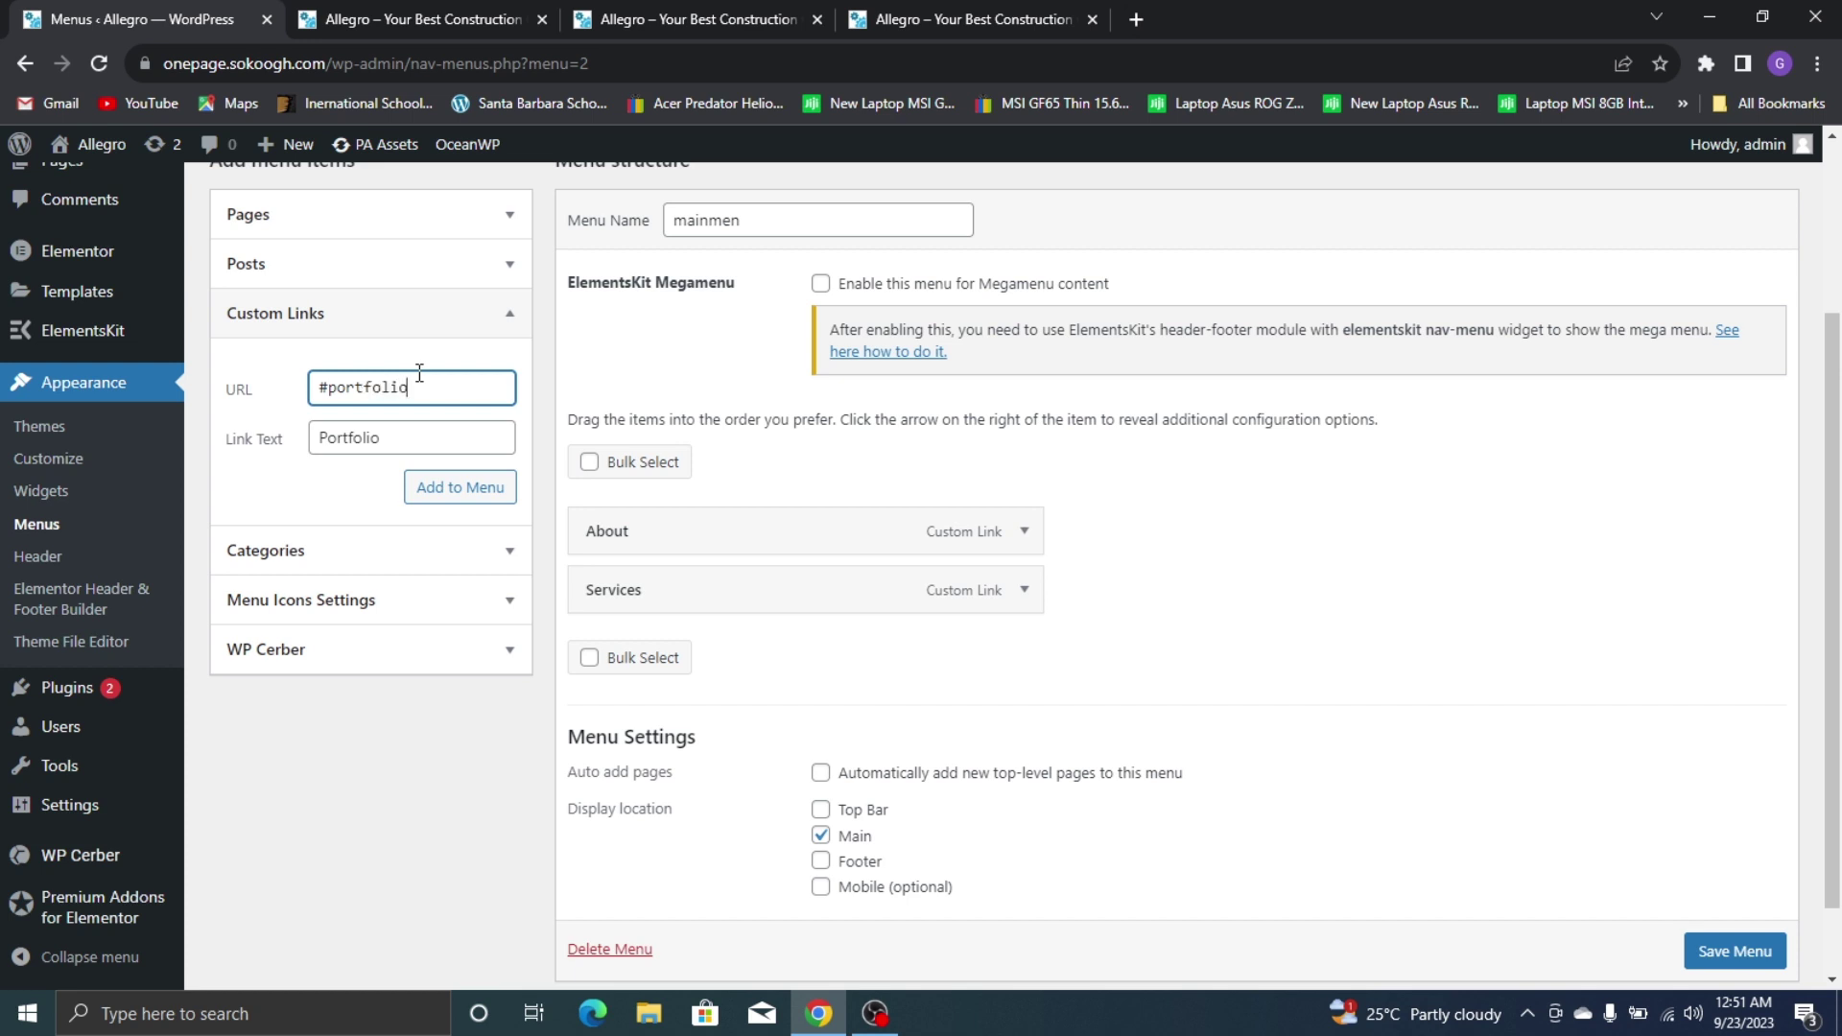
{"action": "left_click", "coordinate": [481, 479]}
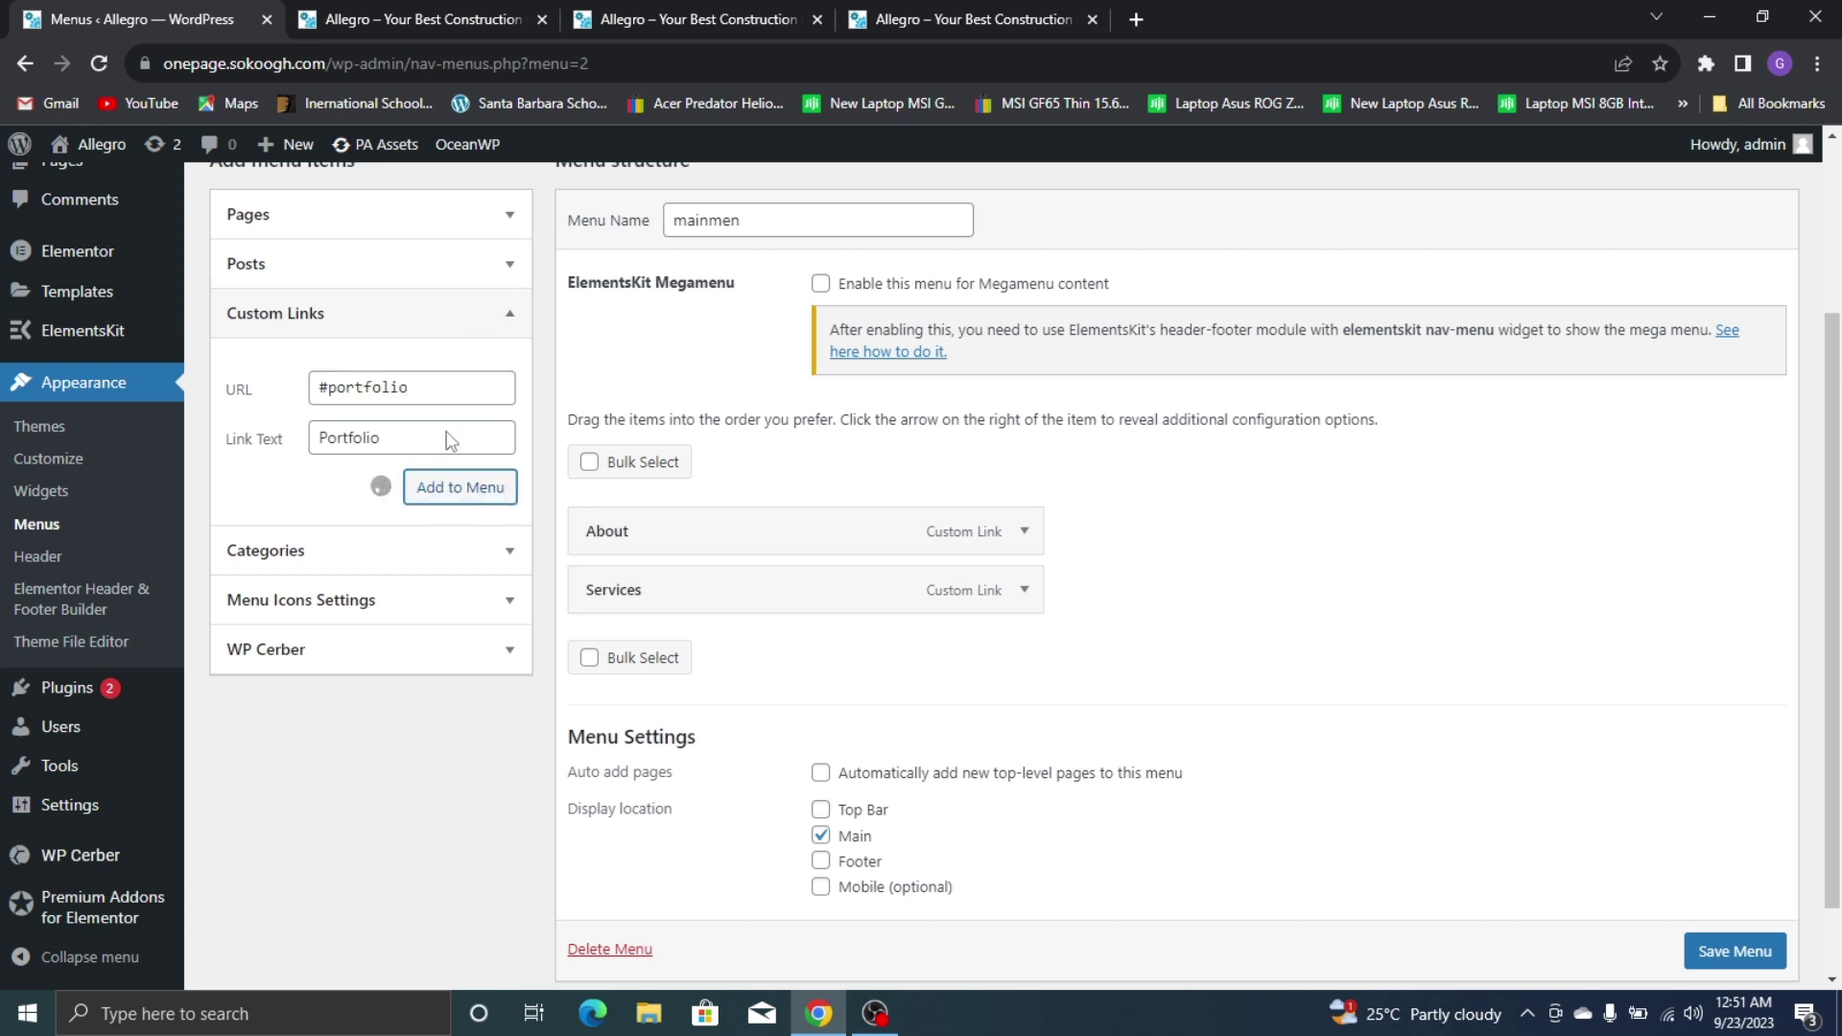
{"action": "left_click", "coordinate": [417, 455]}
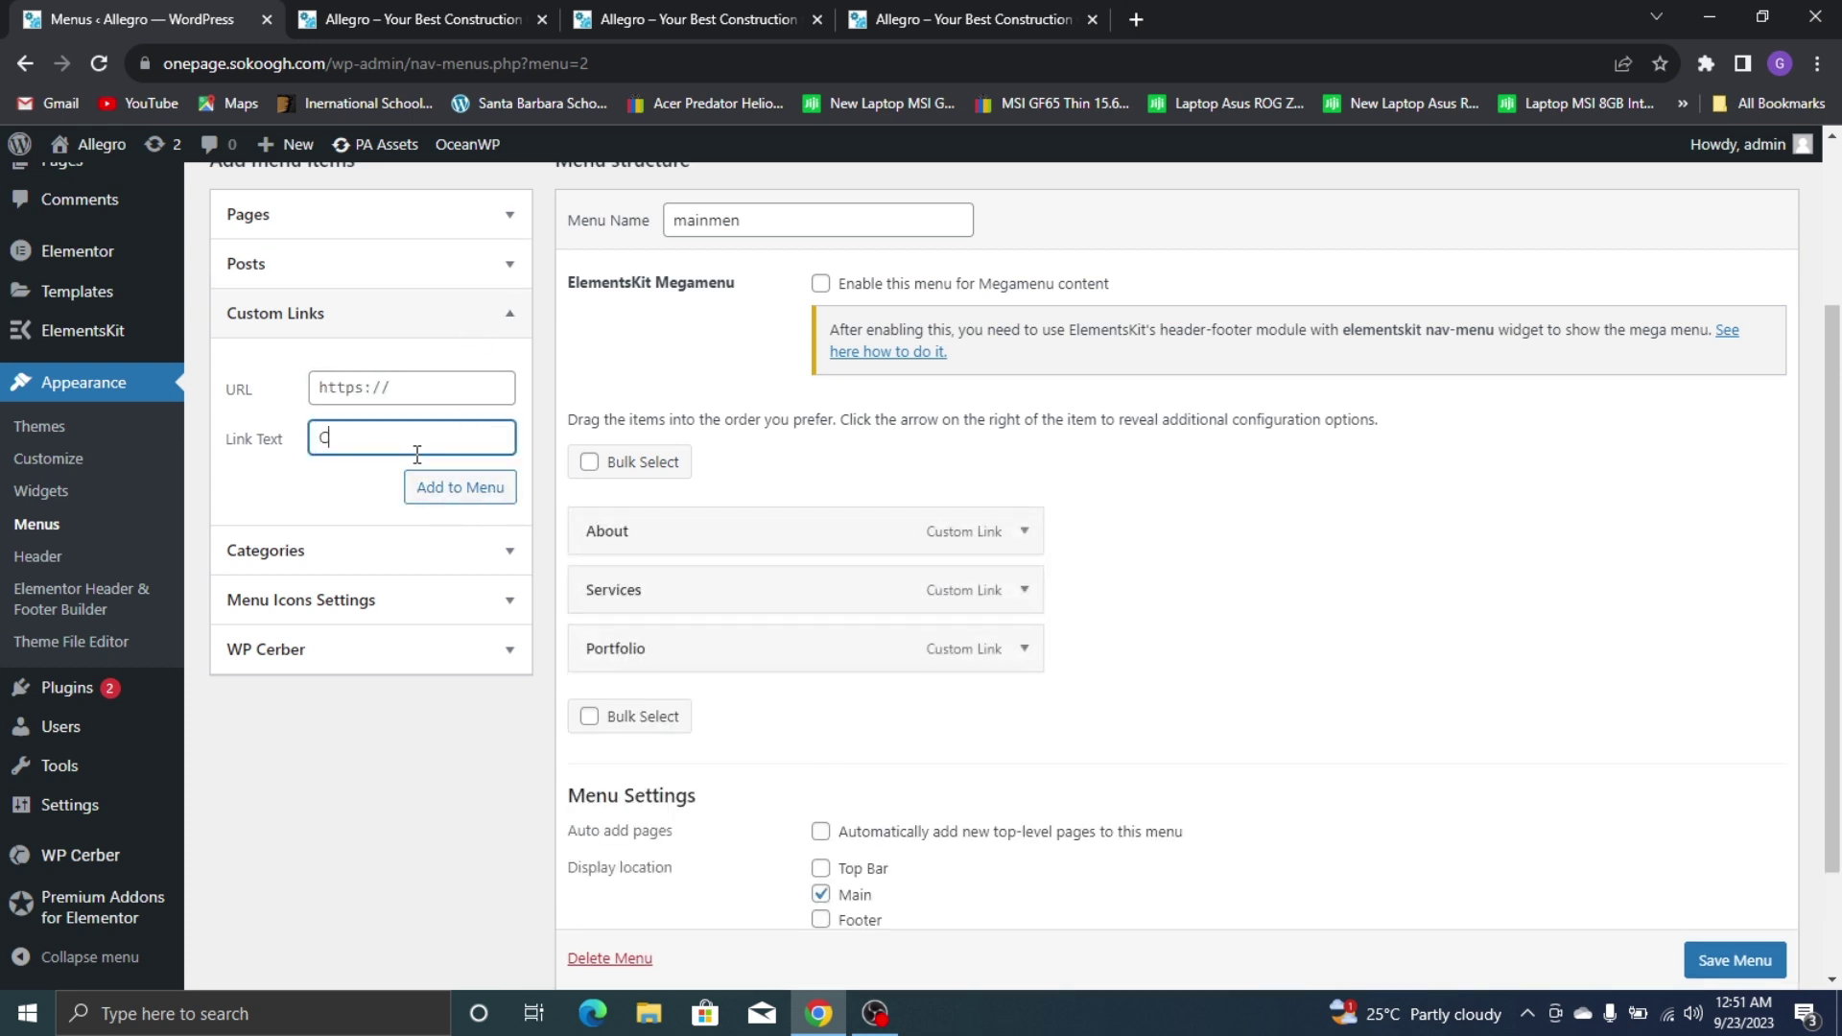
{"action": "type", "text": "Contact Us"}
{"action": "left_click", "coordinate": [407, 374]}
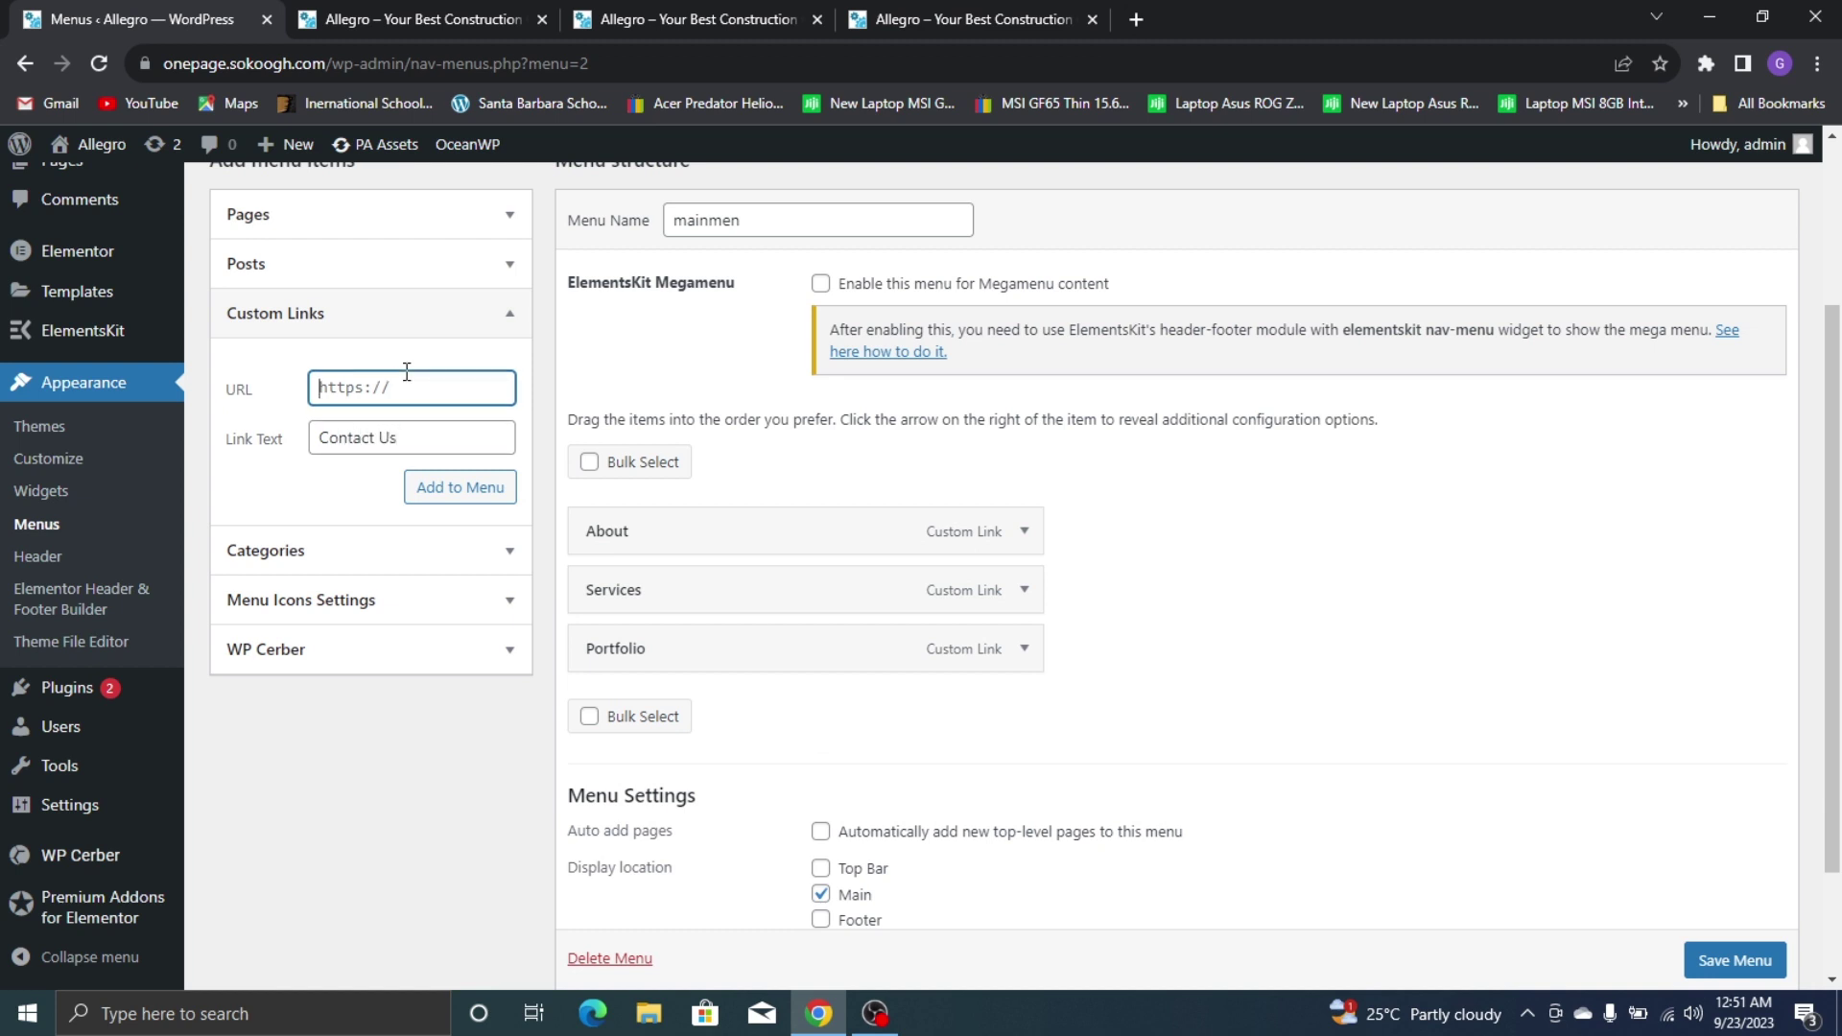
{"action": "type", "text": "#contact"}
{"action": "left_click", "coordinate": [493, 495]}
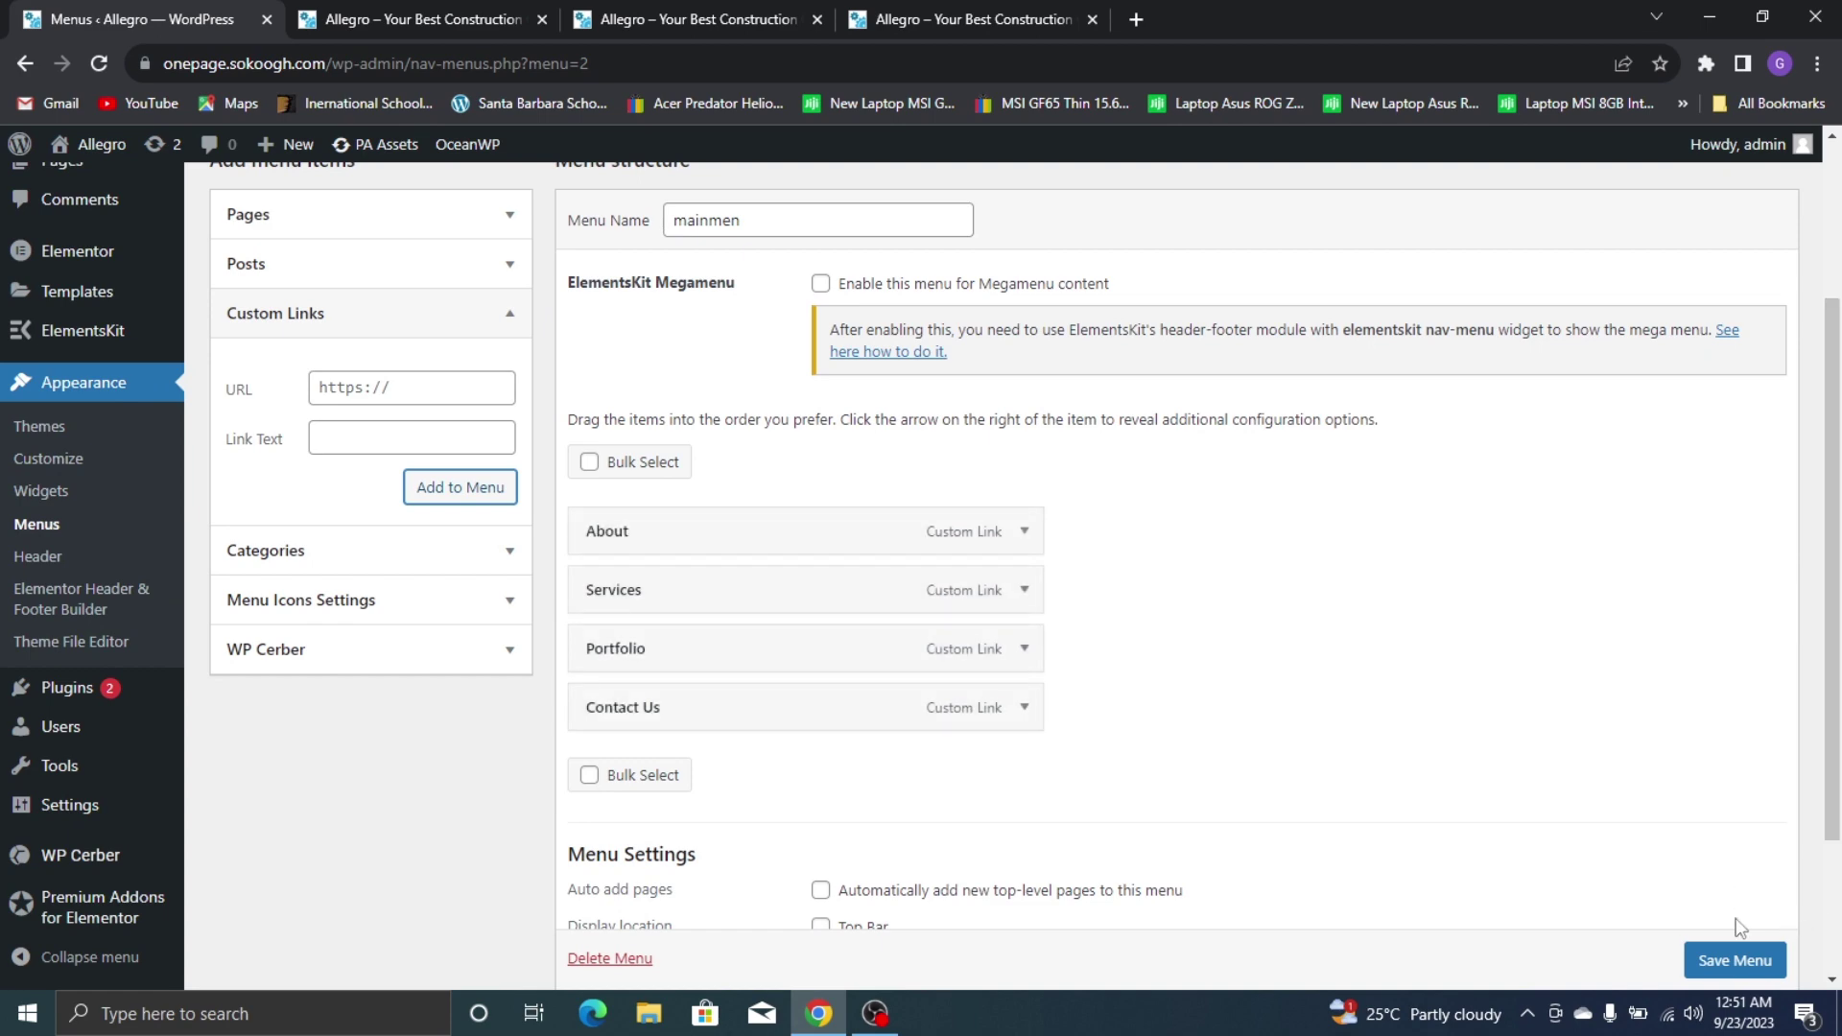
Save the mainmen menu with its four links and switch to the live site tab
{"action": "scroll", "coordinate": [1739, 928], "scroll_direction": "down", "scroll_amount": 1}
{"action": "left_click", "coordinate": [1745, 960]}
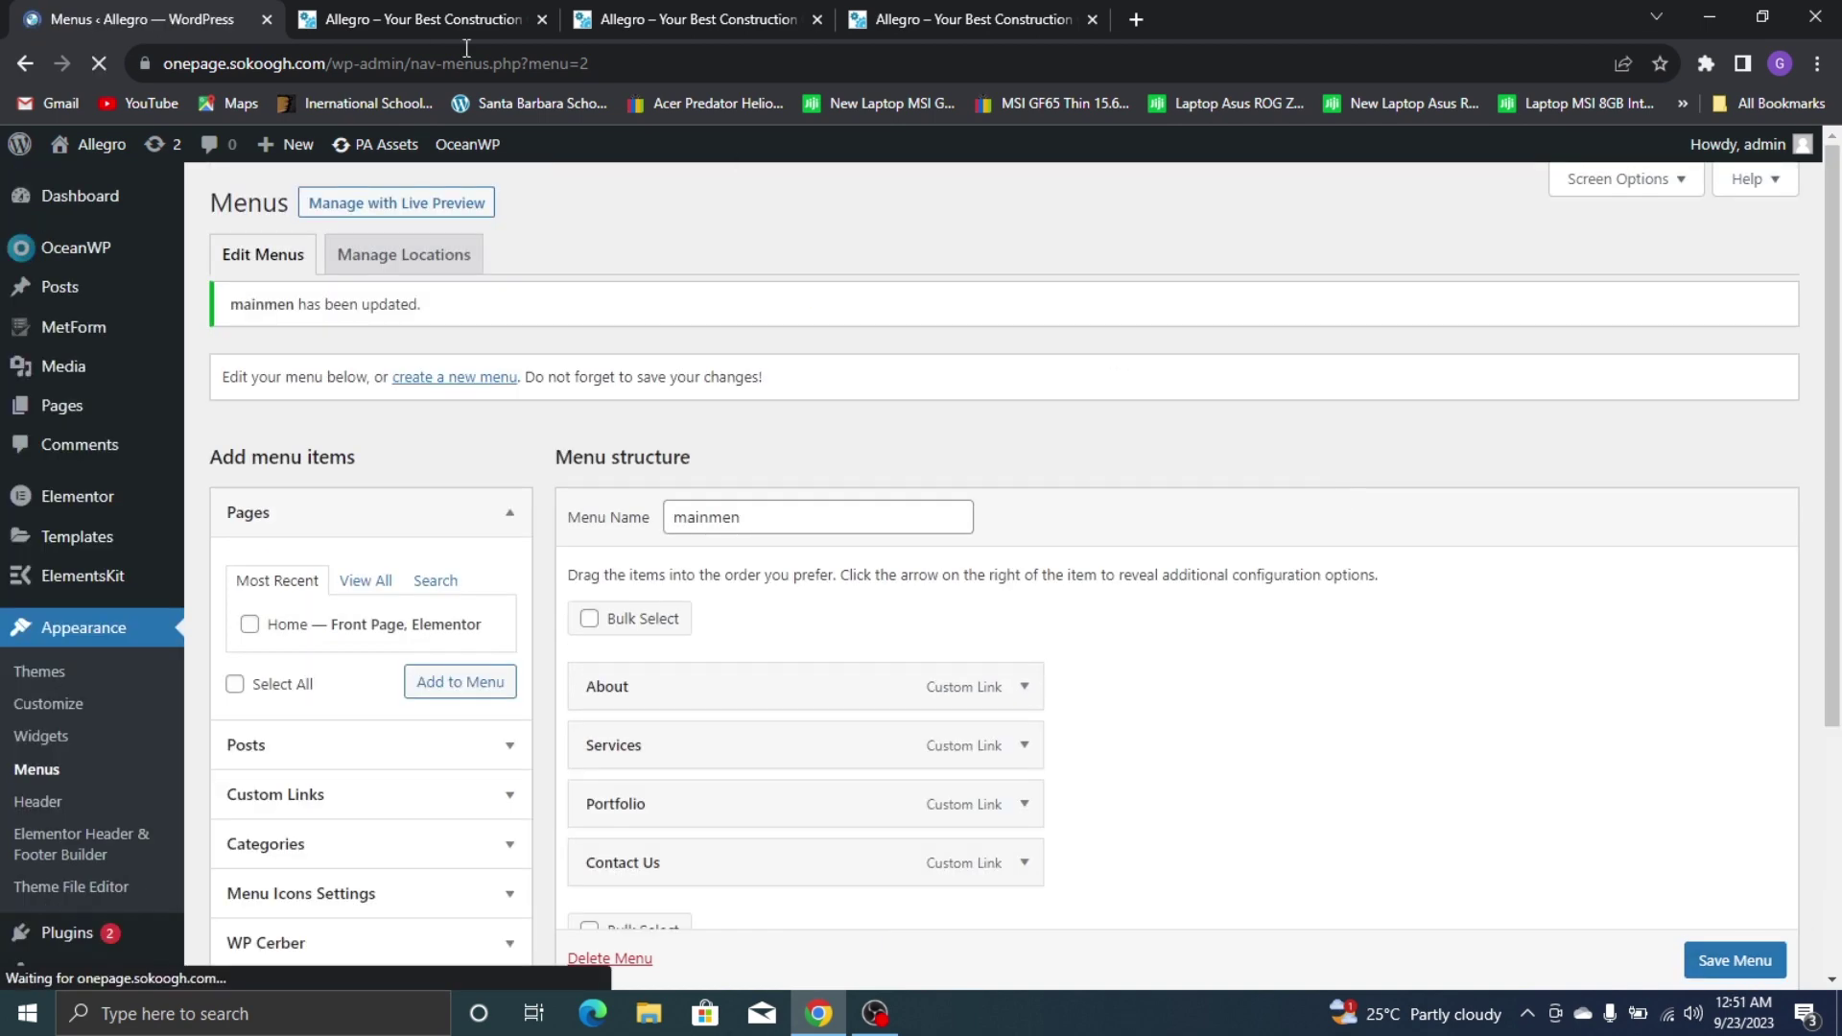
{"action": "scroll", "coordinate": [1324, 439], "scroll_direction": "down", "scroll_amount": 5}
{"action": "scroll", "coordinate": [830, 325], "scroll_direction": "up", "scroll_amount": 5}
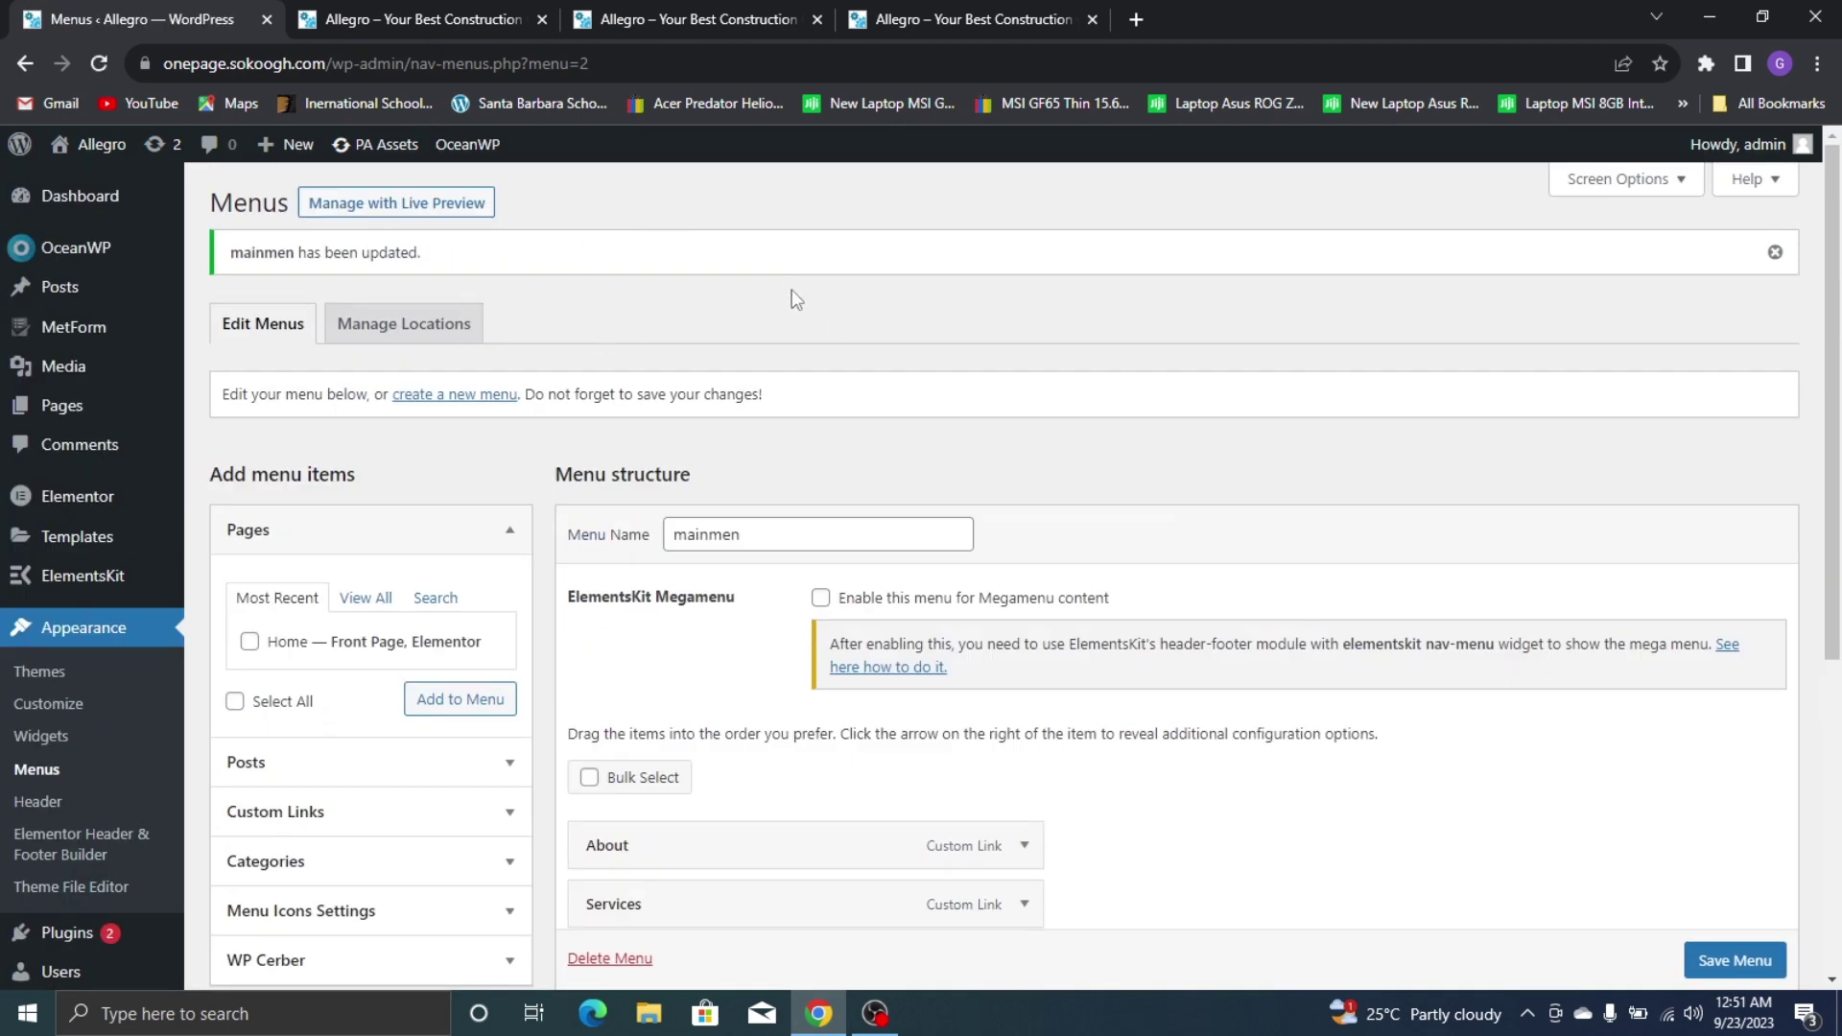
{"action": "scroll", "coordinate": [797, 308], "scroll_direction": "down", "scroll_amount": 4}
{"action": "left_click", "coordinate": [658, 12]}
{"action": "scroll", "coordinate": [384, 230], "scroll_direction": "up", "scroll_amount": 4}
{"action": "left_click", "coordinate": [365, 19]}
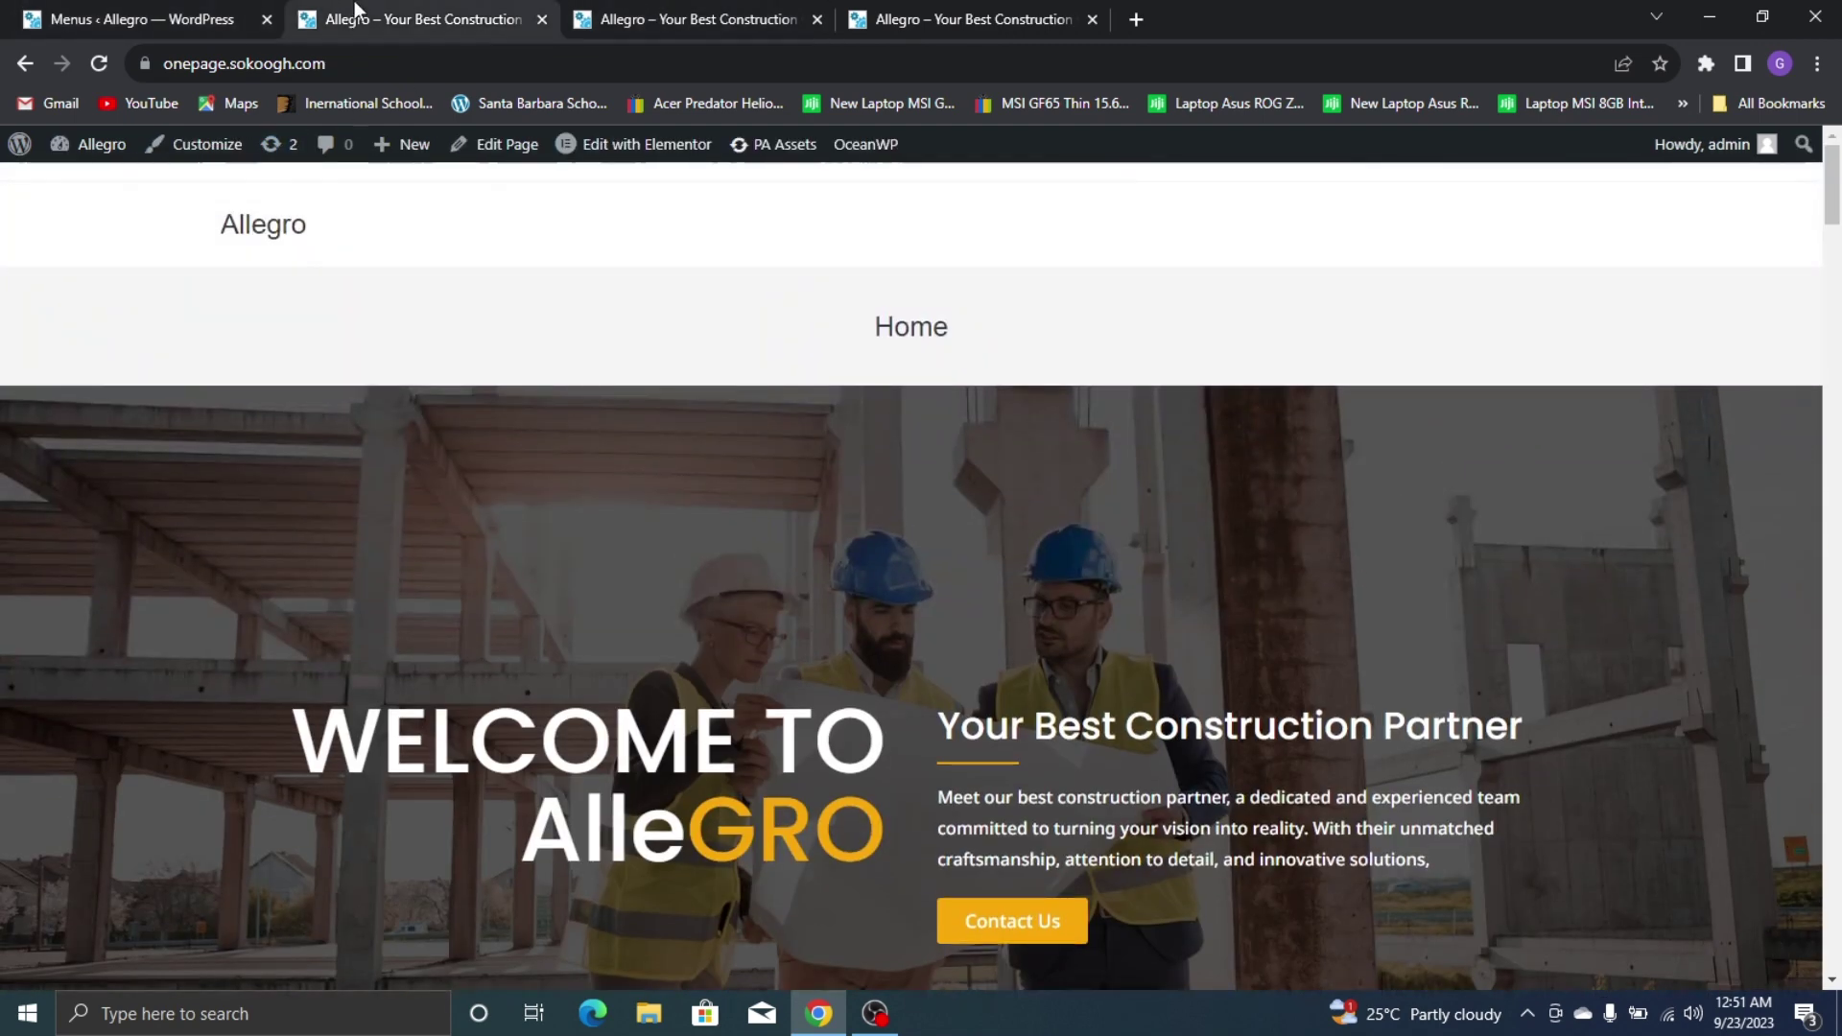
Reload the live site and test the About, Services, Portfolio and Contact Us header links, then return to Menus
{"action": "left_click", "coordinate": [99, 64]}
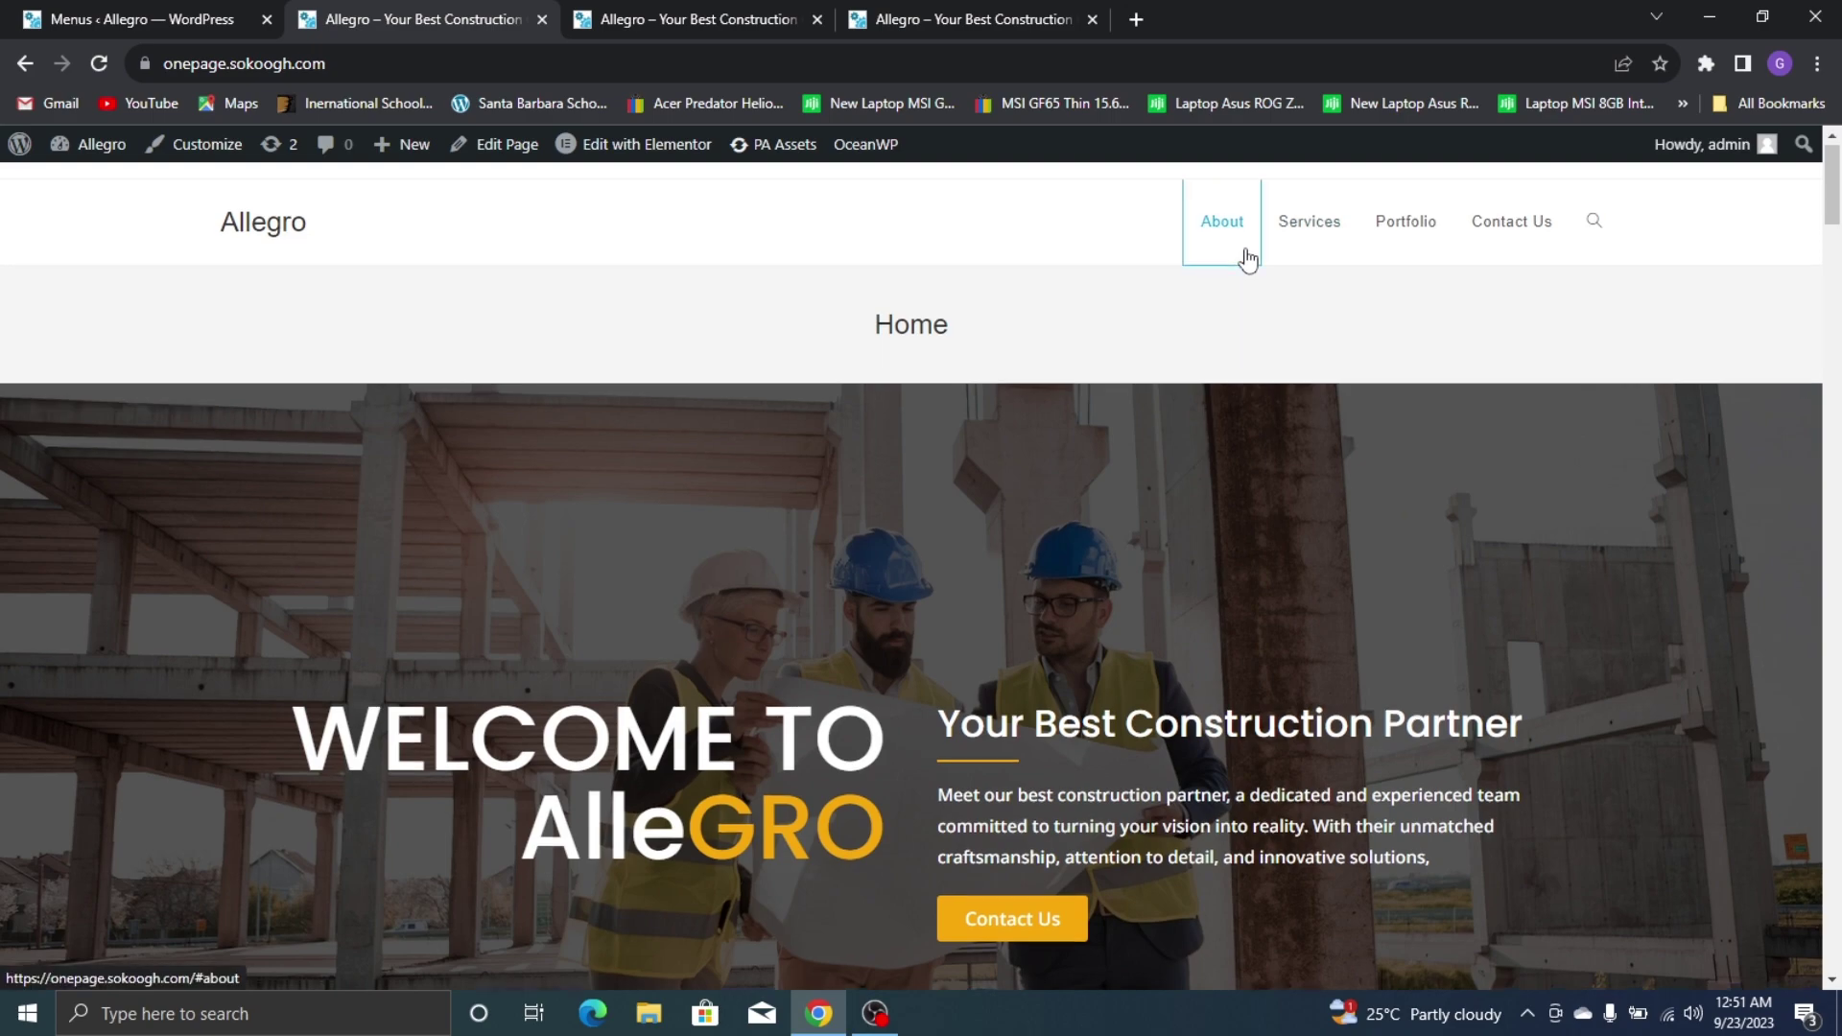
{"action": "left_click", "coordinate": [1244, 257]}
{"action": "scroll", "coordinate": [1678, 423], "scroll_direction": "up", "scroll_amount": 10}
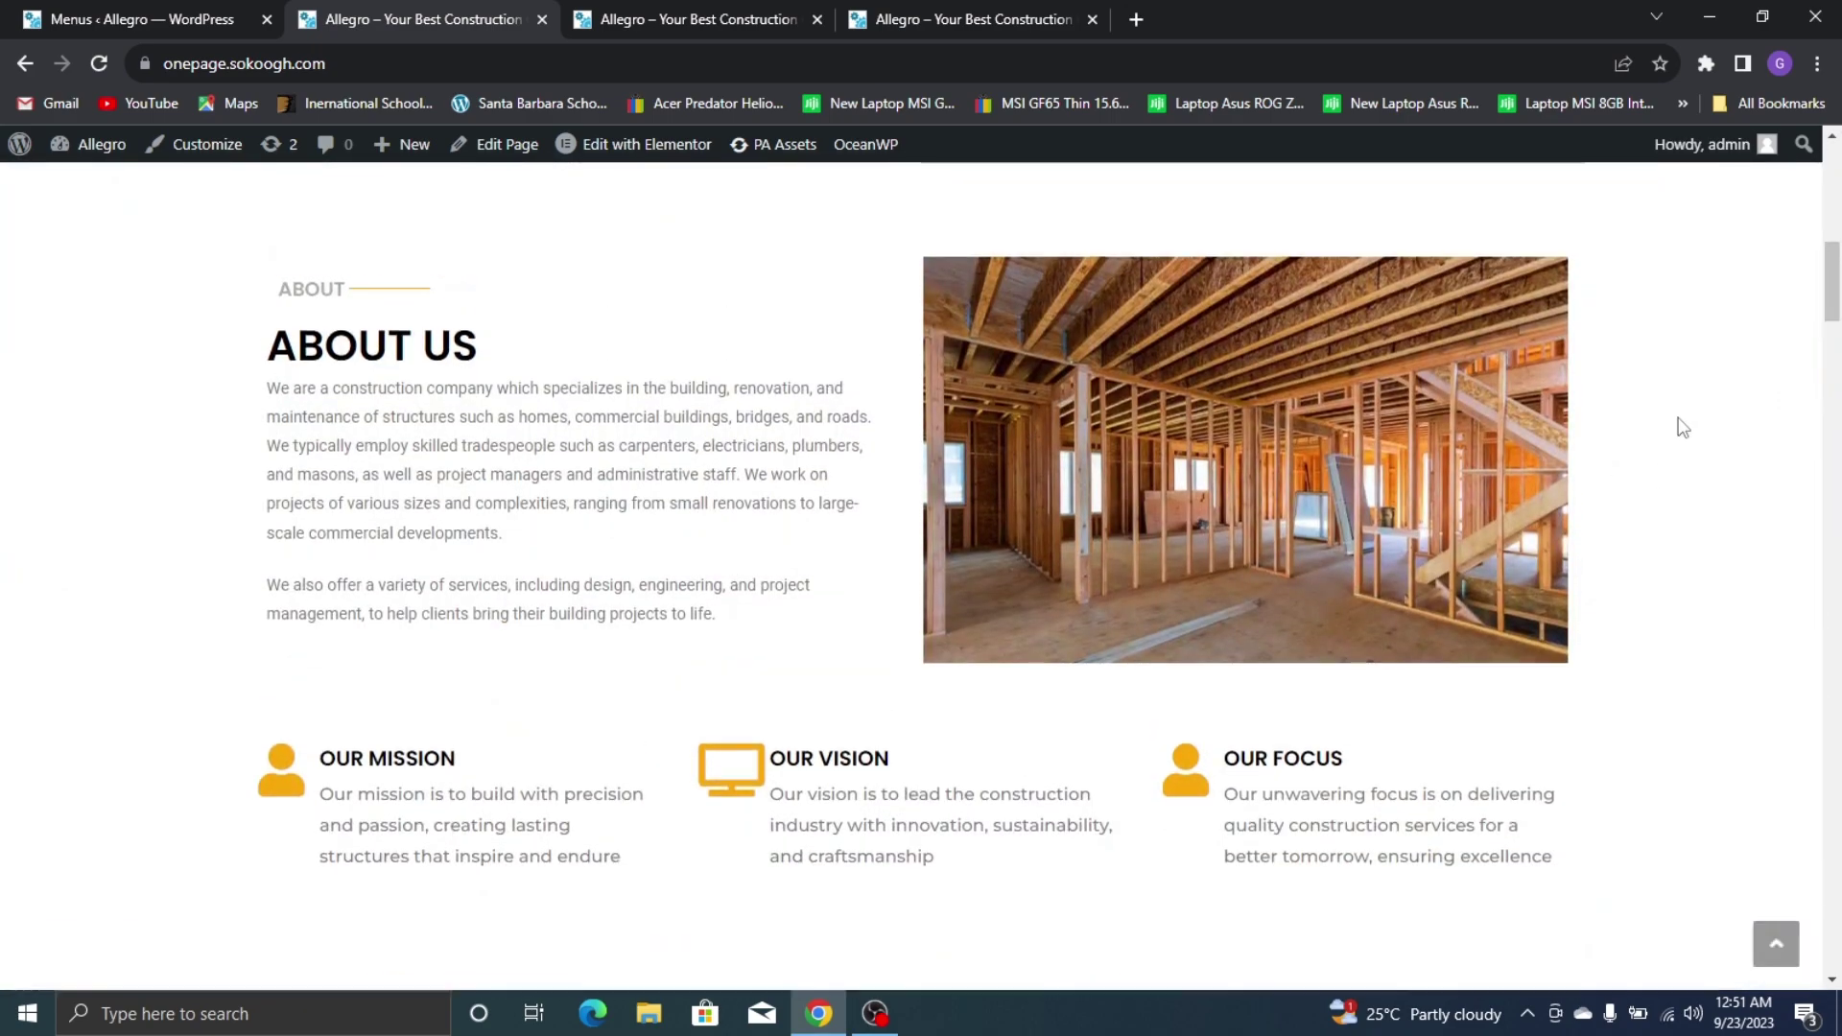
{"action": "left_click", "coordinate": [1306, 227]}
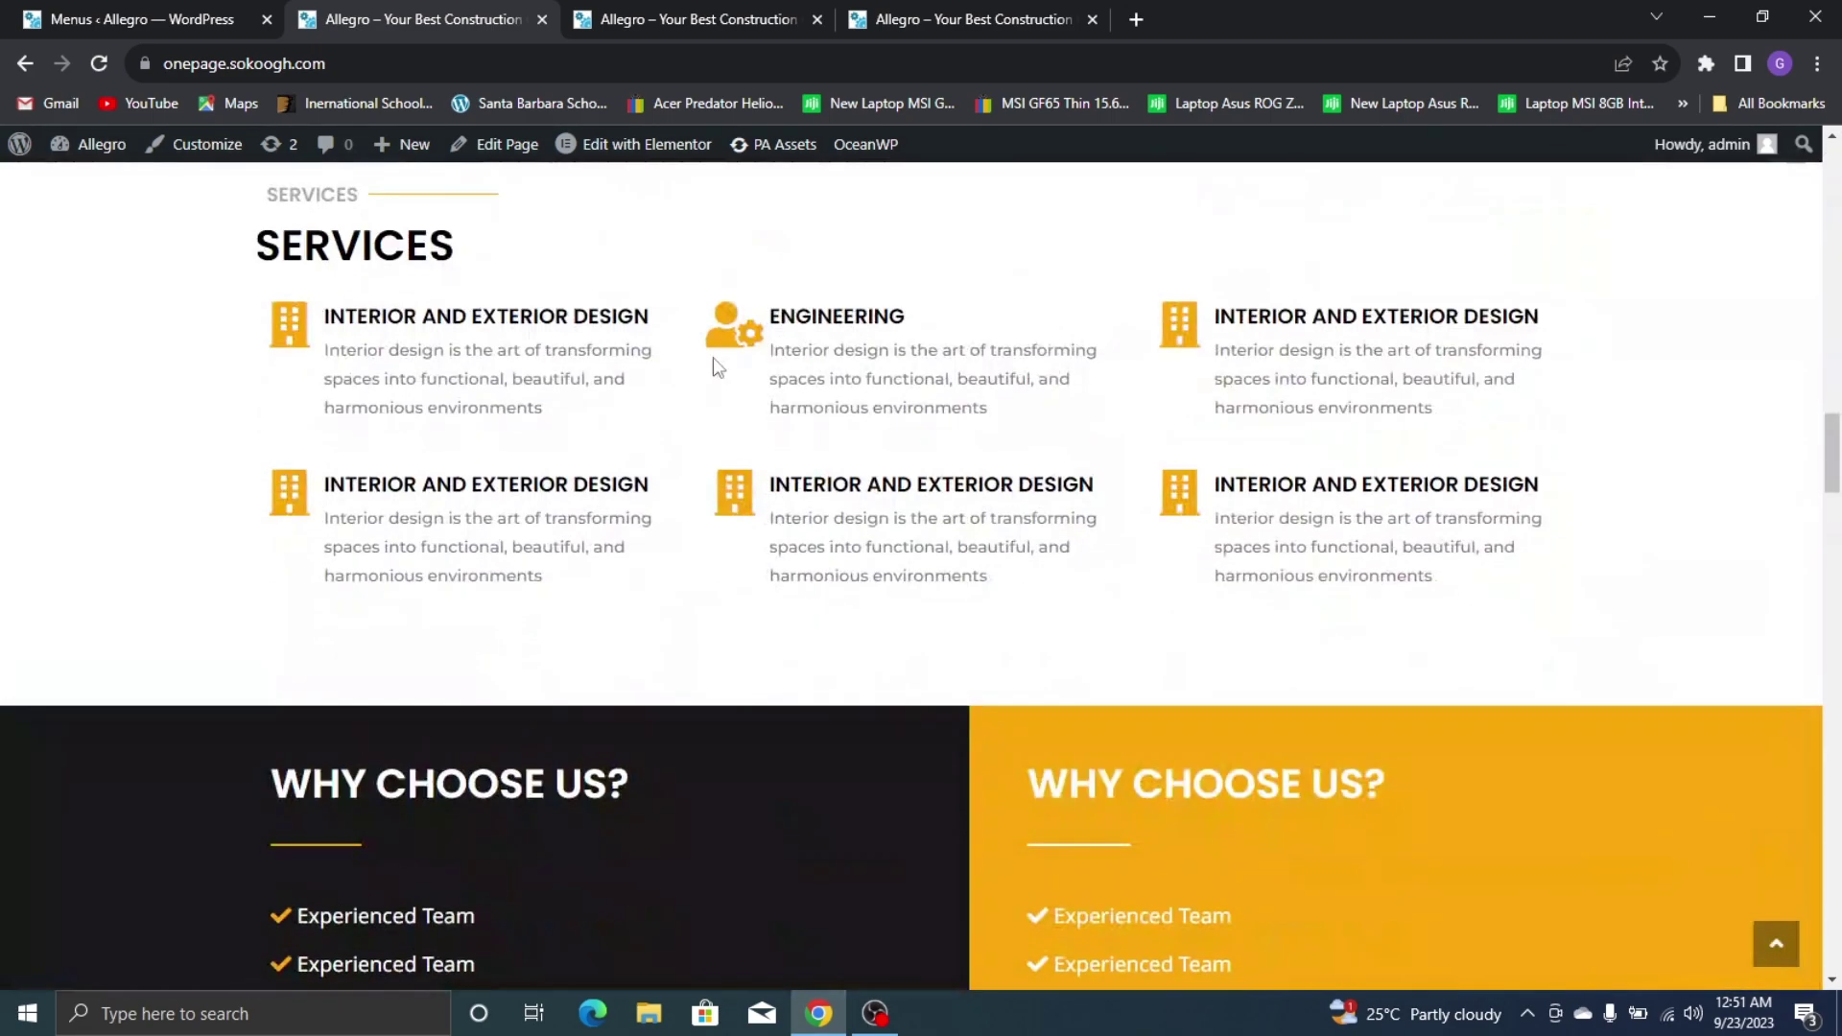
{"action": "scroll", "coordinate": [1646, 263], "scroll_direction": "up", "scroll_amount": 15}
{"action": "scroll", "coordinate": [1363, 198], "scroll_direction": "up", "scroll_amount": 3}
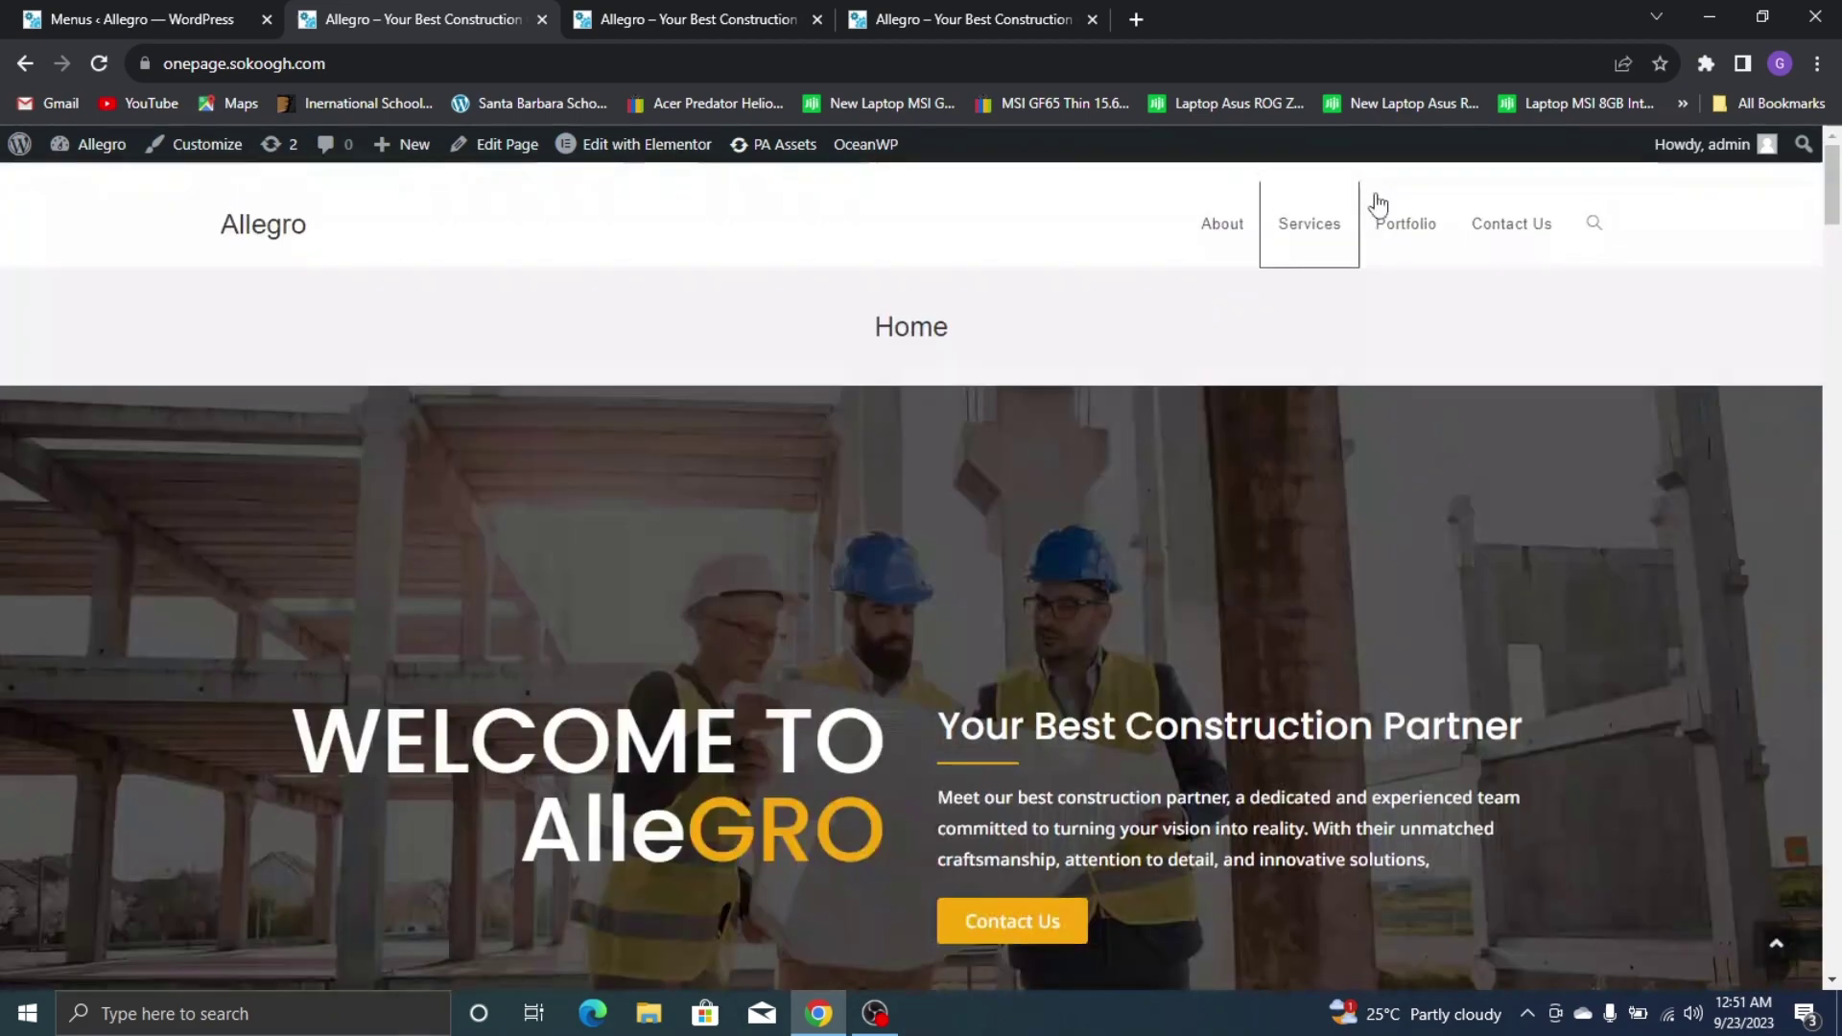
{"action": "left_click", "coordinate": [1390, 218]}
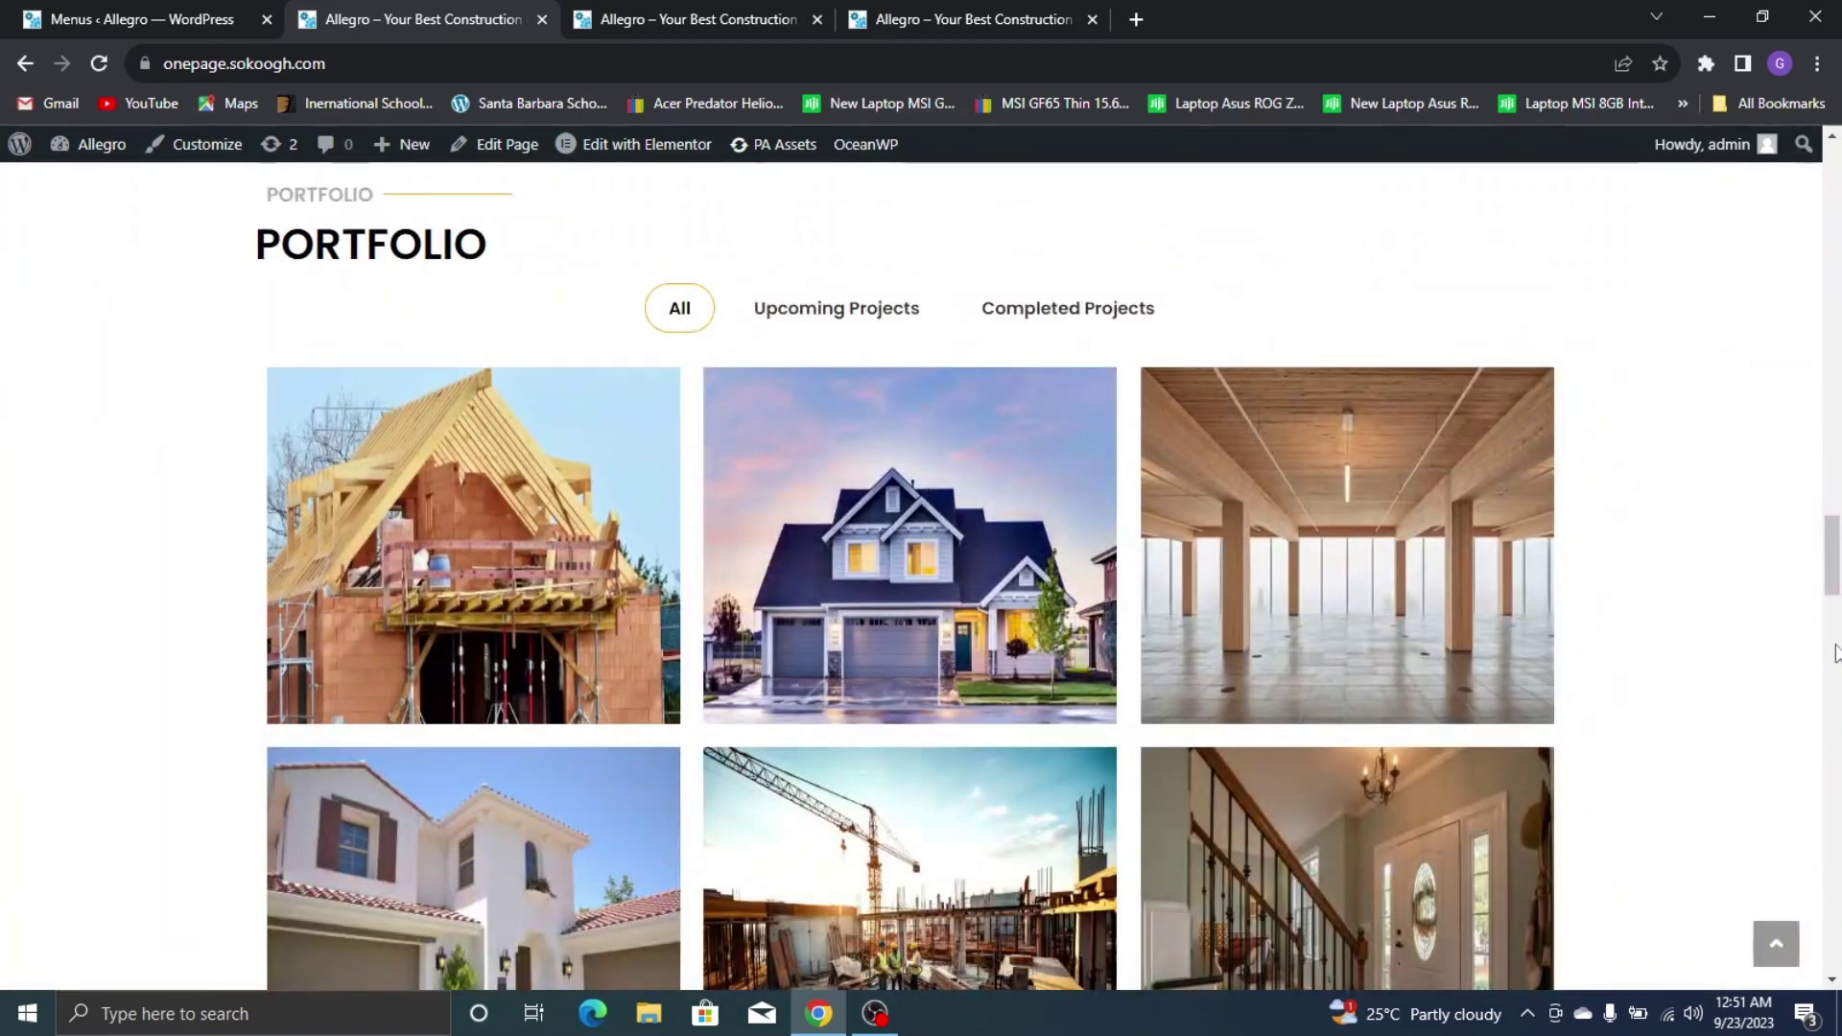
{"action": "scroll", "coordinate": [1264, 660], "scroll_direction": "up", "scroll_amount": 15}
{"action": "left_click", "coordinate": [1470, 222]}
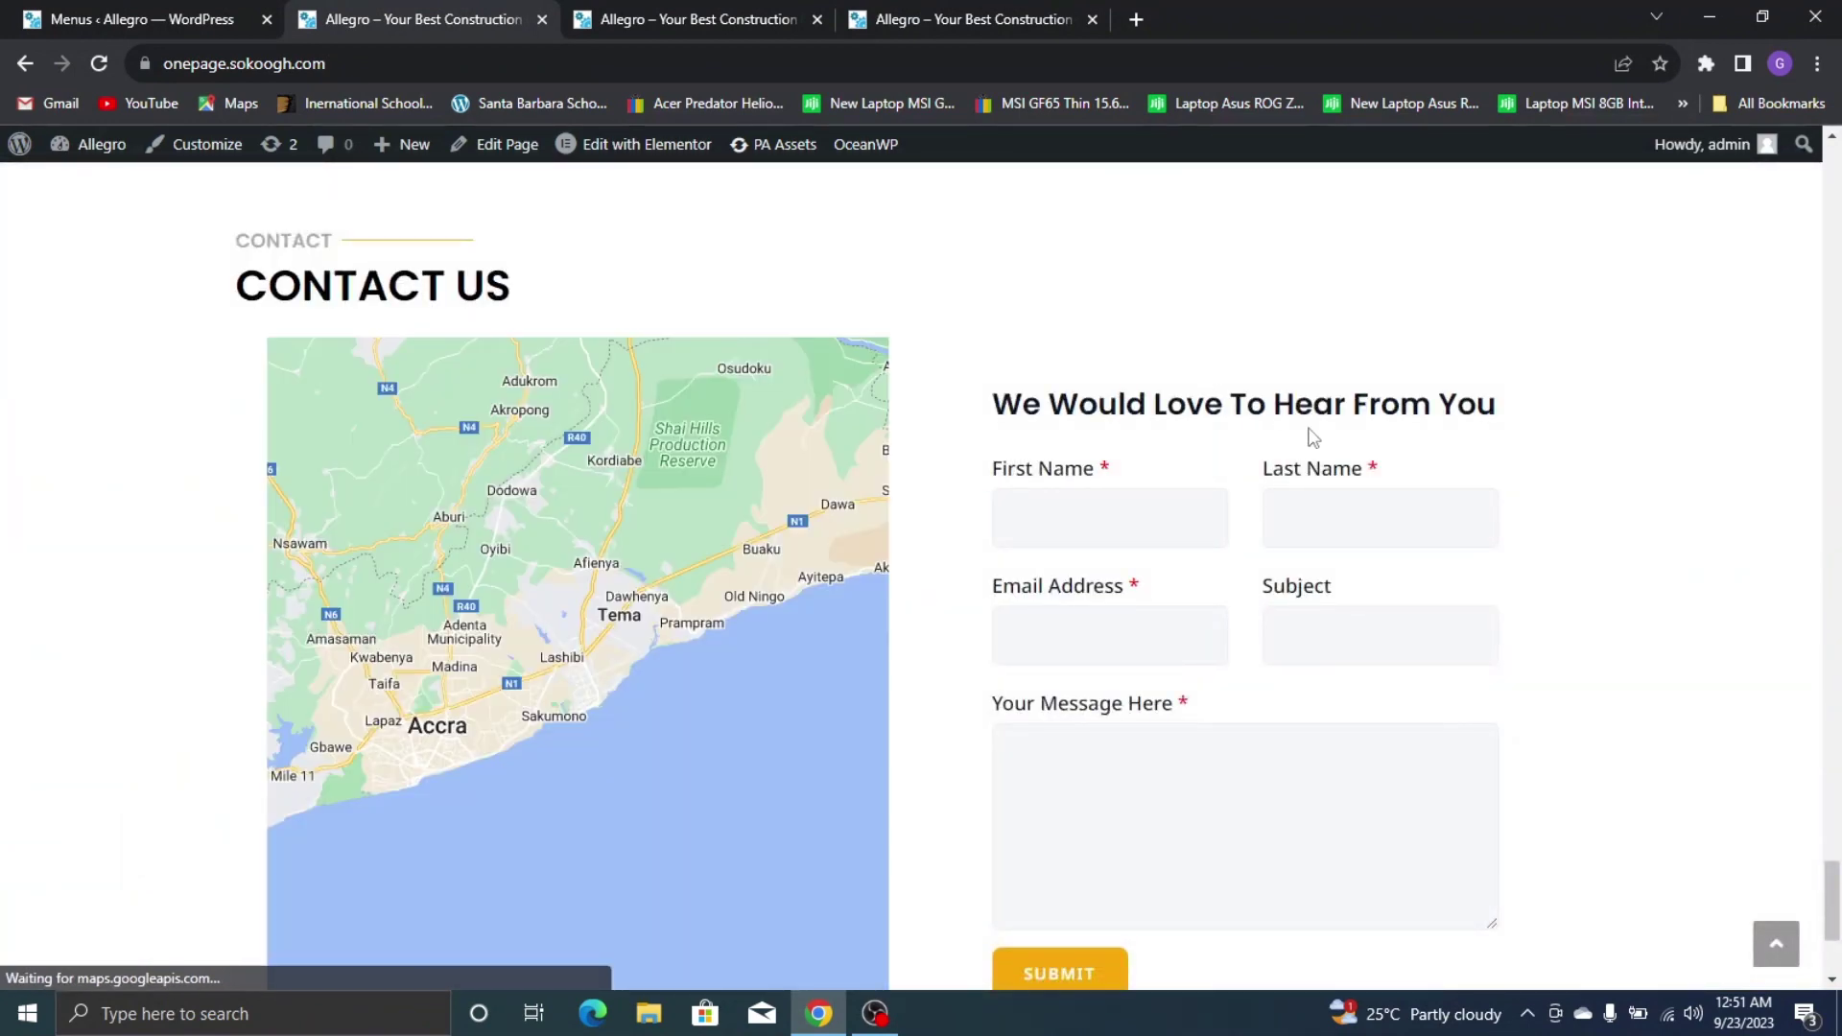
{"action": "left_click", "coordinate": [127, 11]}
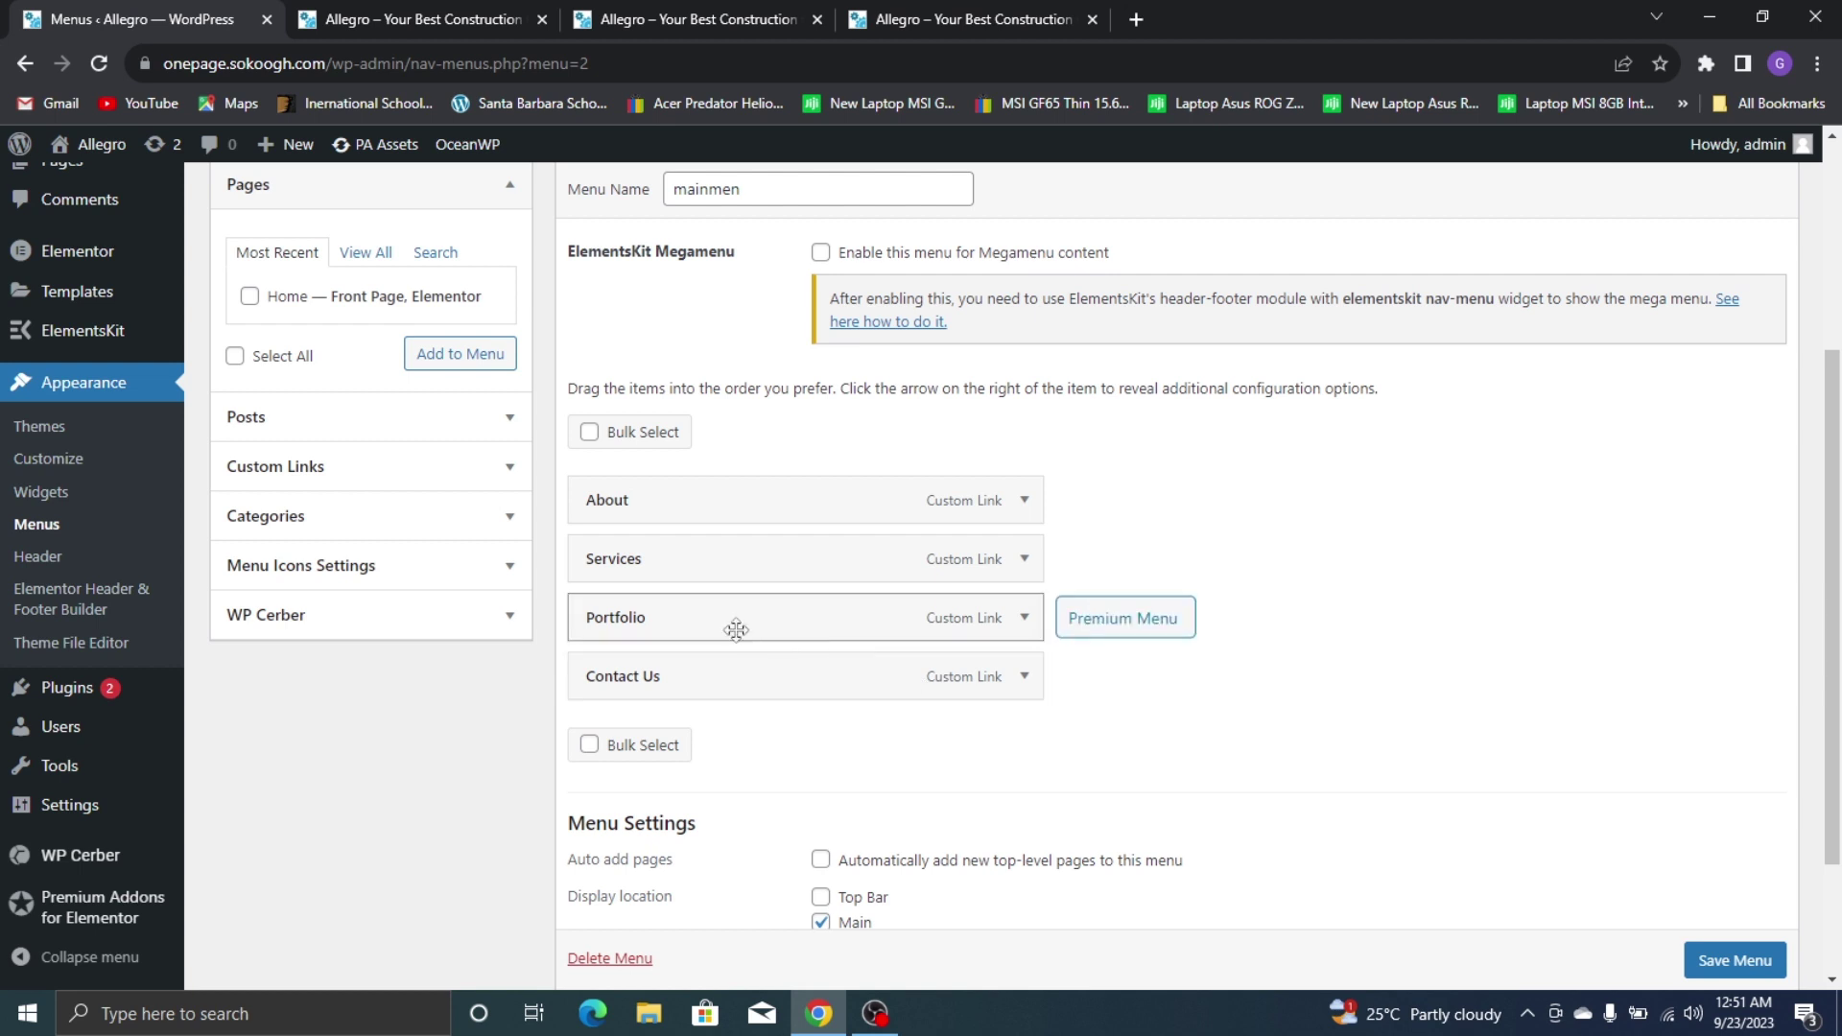
Open ElementsKit and get past the setup wizard's sign-up step
{"action": "mouse_move", "coordinate": [82, 337]}
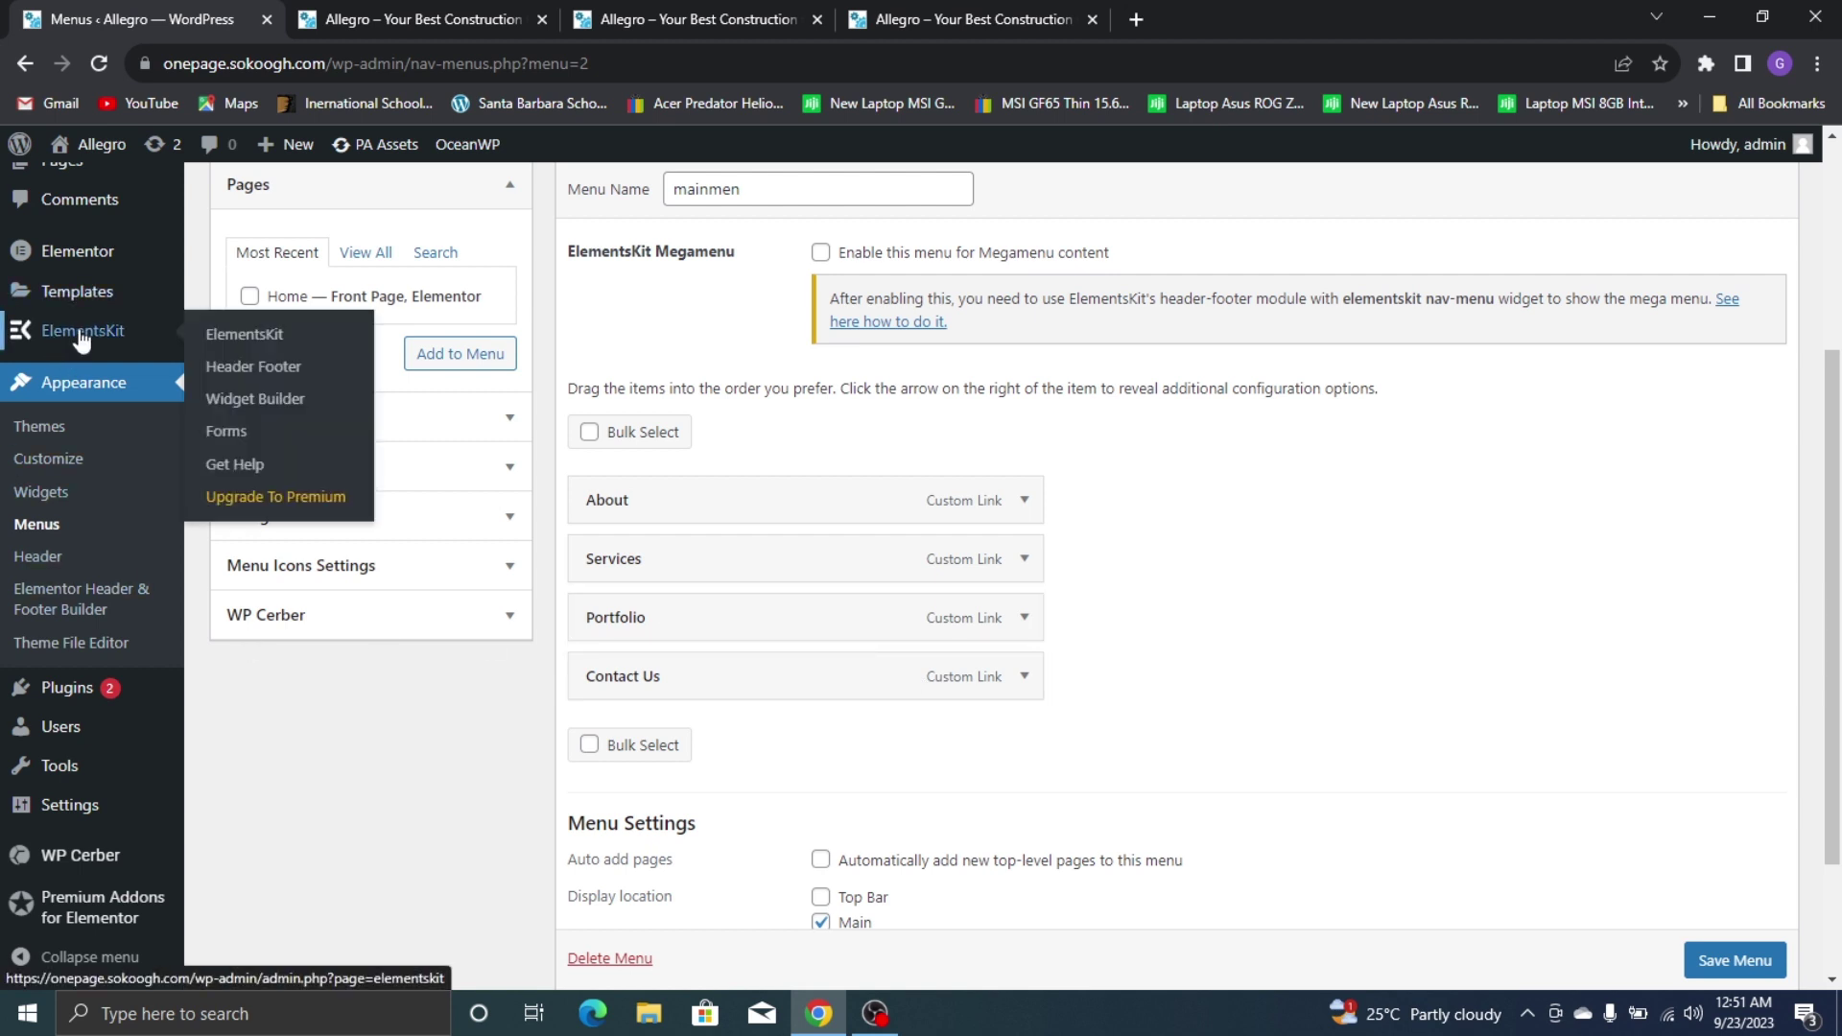
{"action": "left_click", "coordinate": [255, 368]}
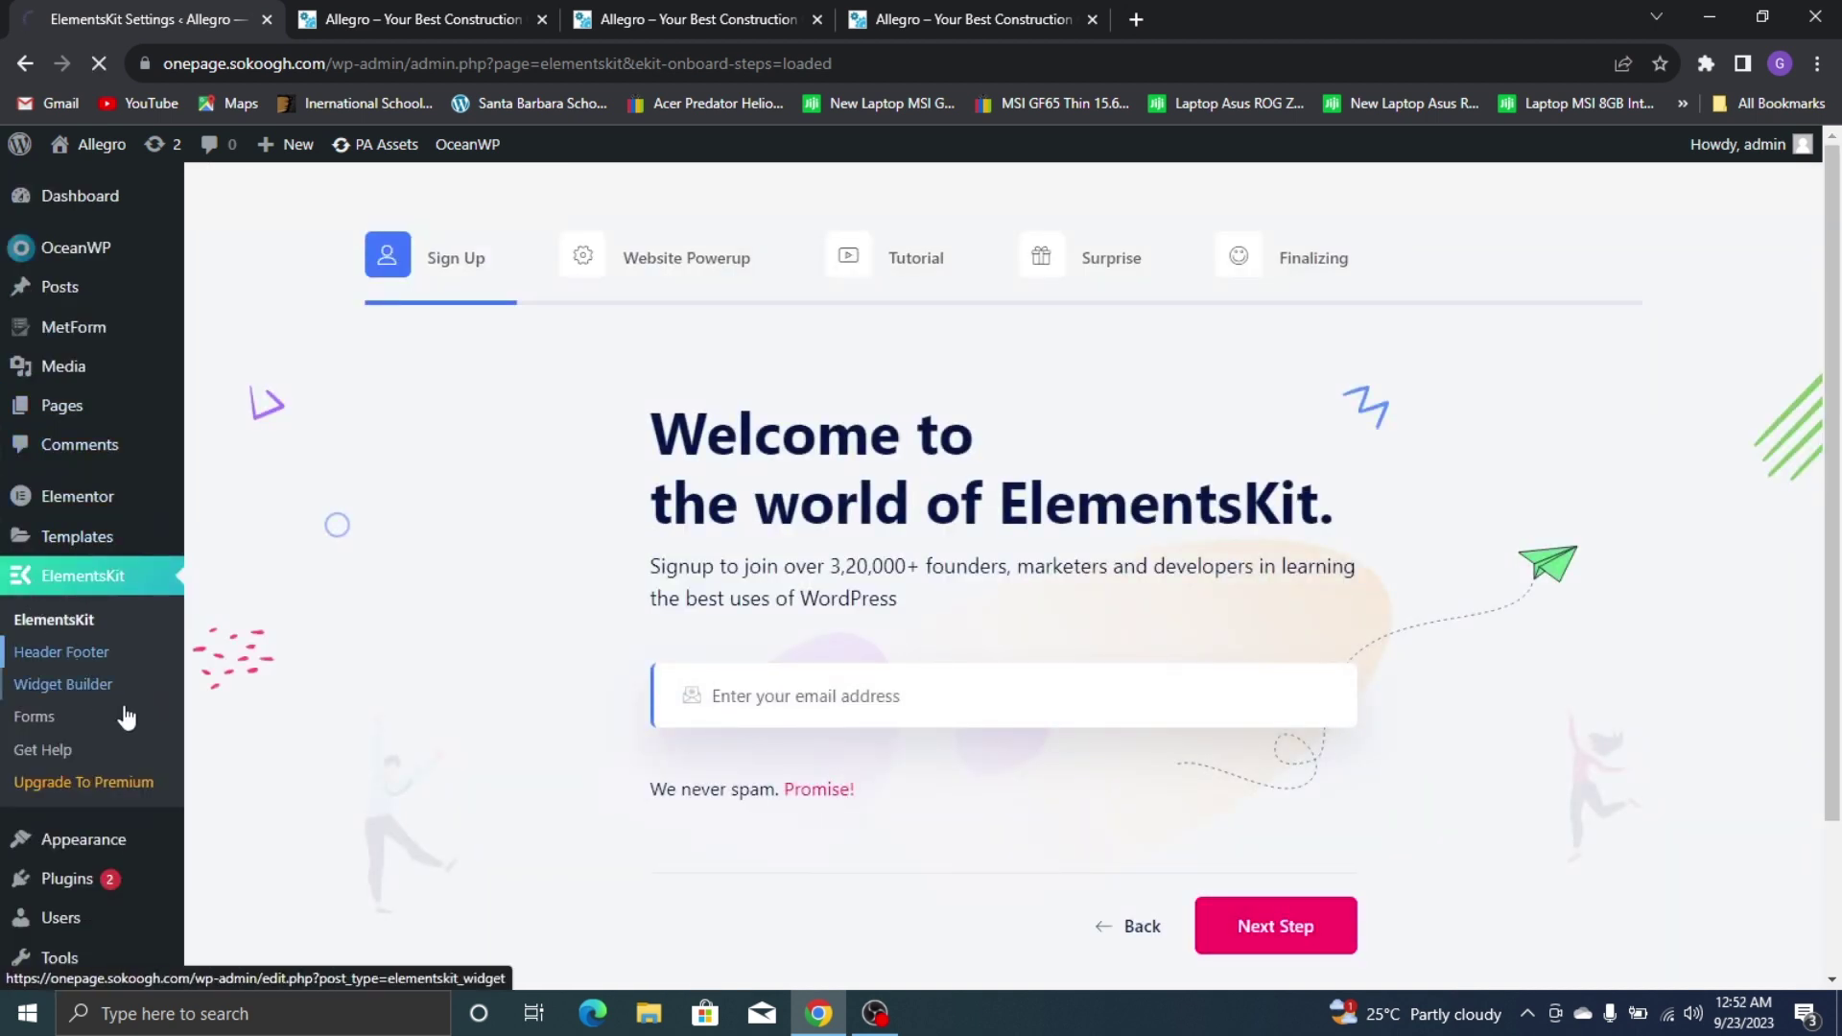
{"action": "left_click", "coordinate": [161, 668]}
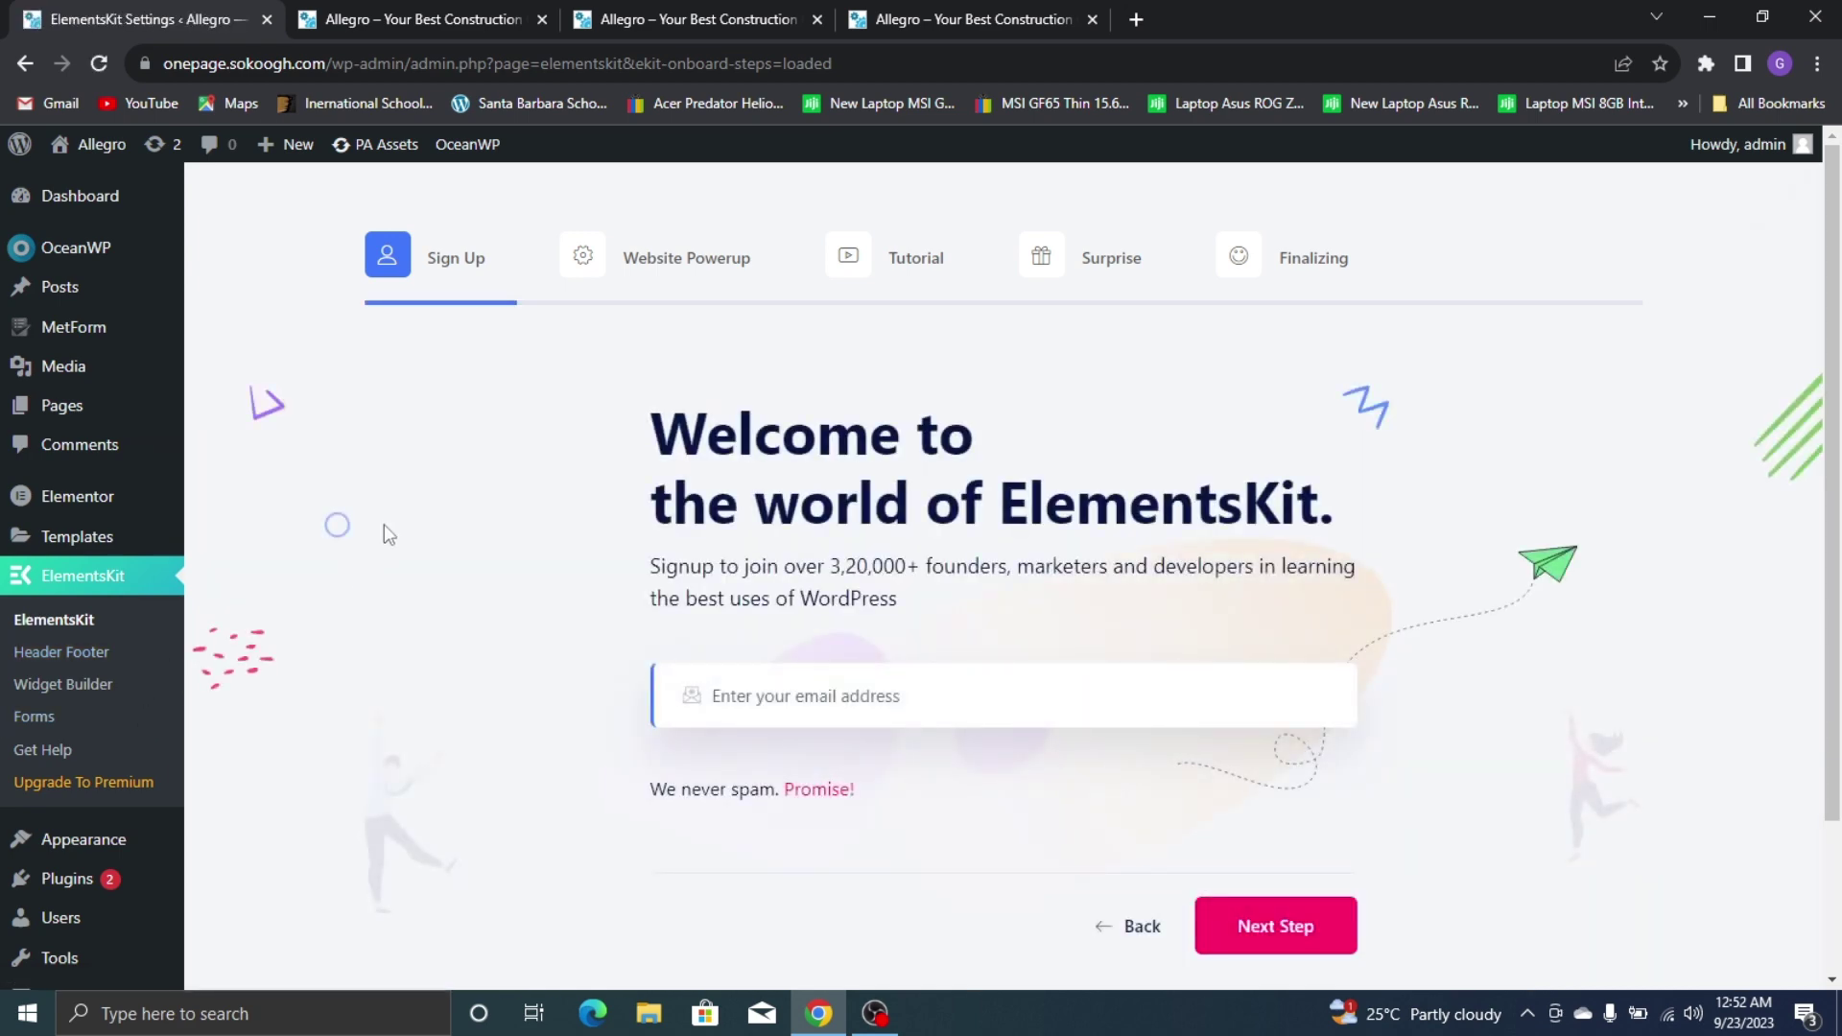
{"action": "scroll", "coordinate": [1199, 575], "scroll_direction": "down", "scroll_amount": 3}
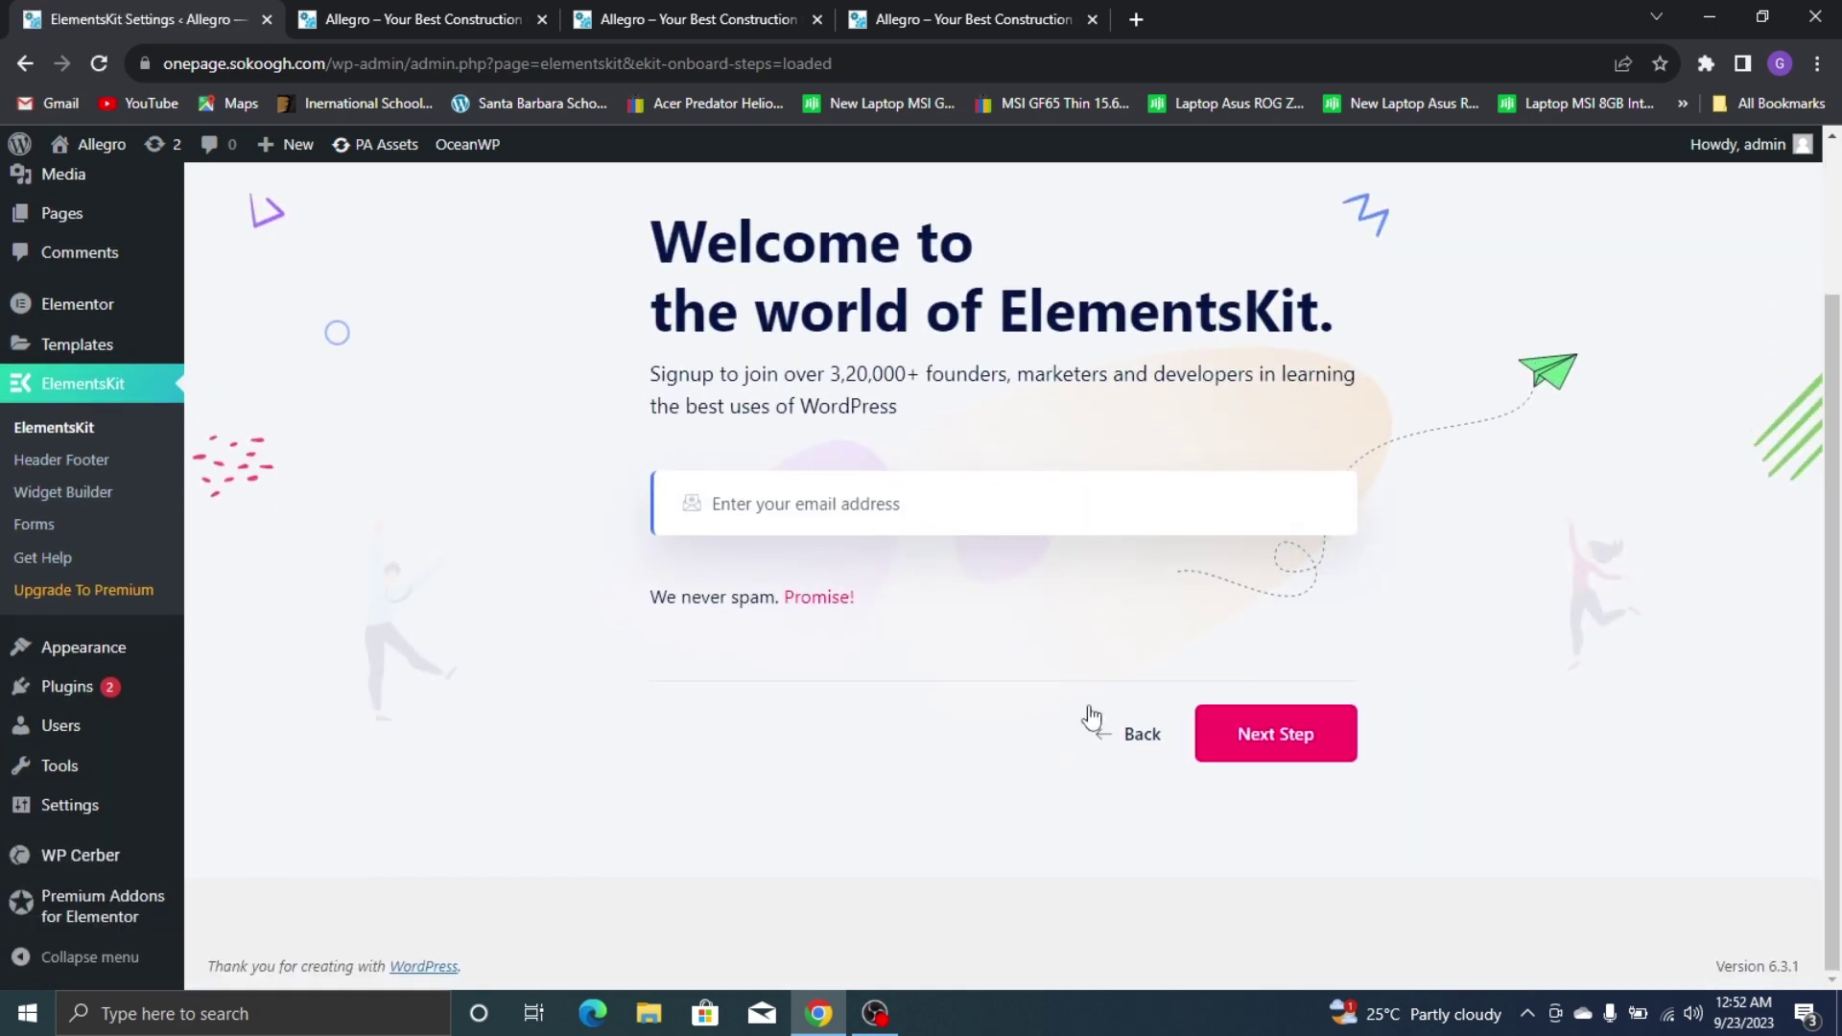
{"action": "left_click", "coordinate": [1277, 733]}
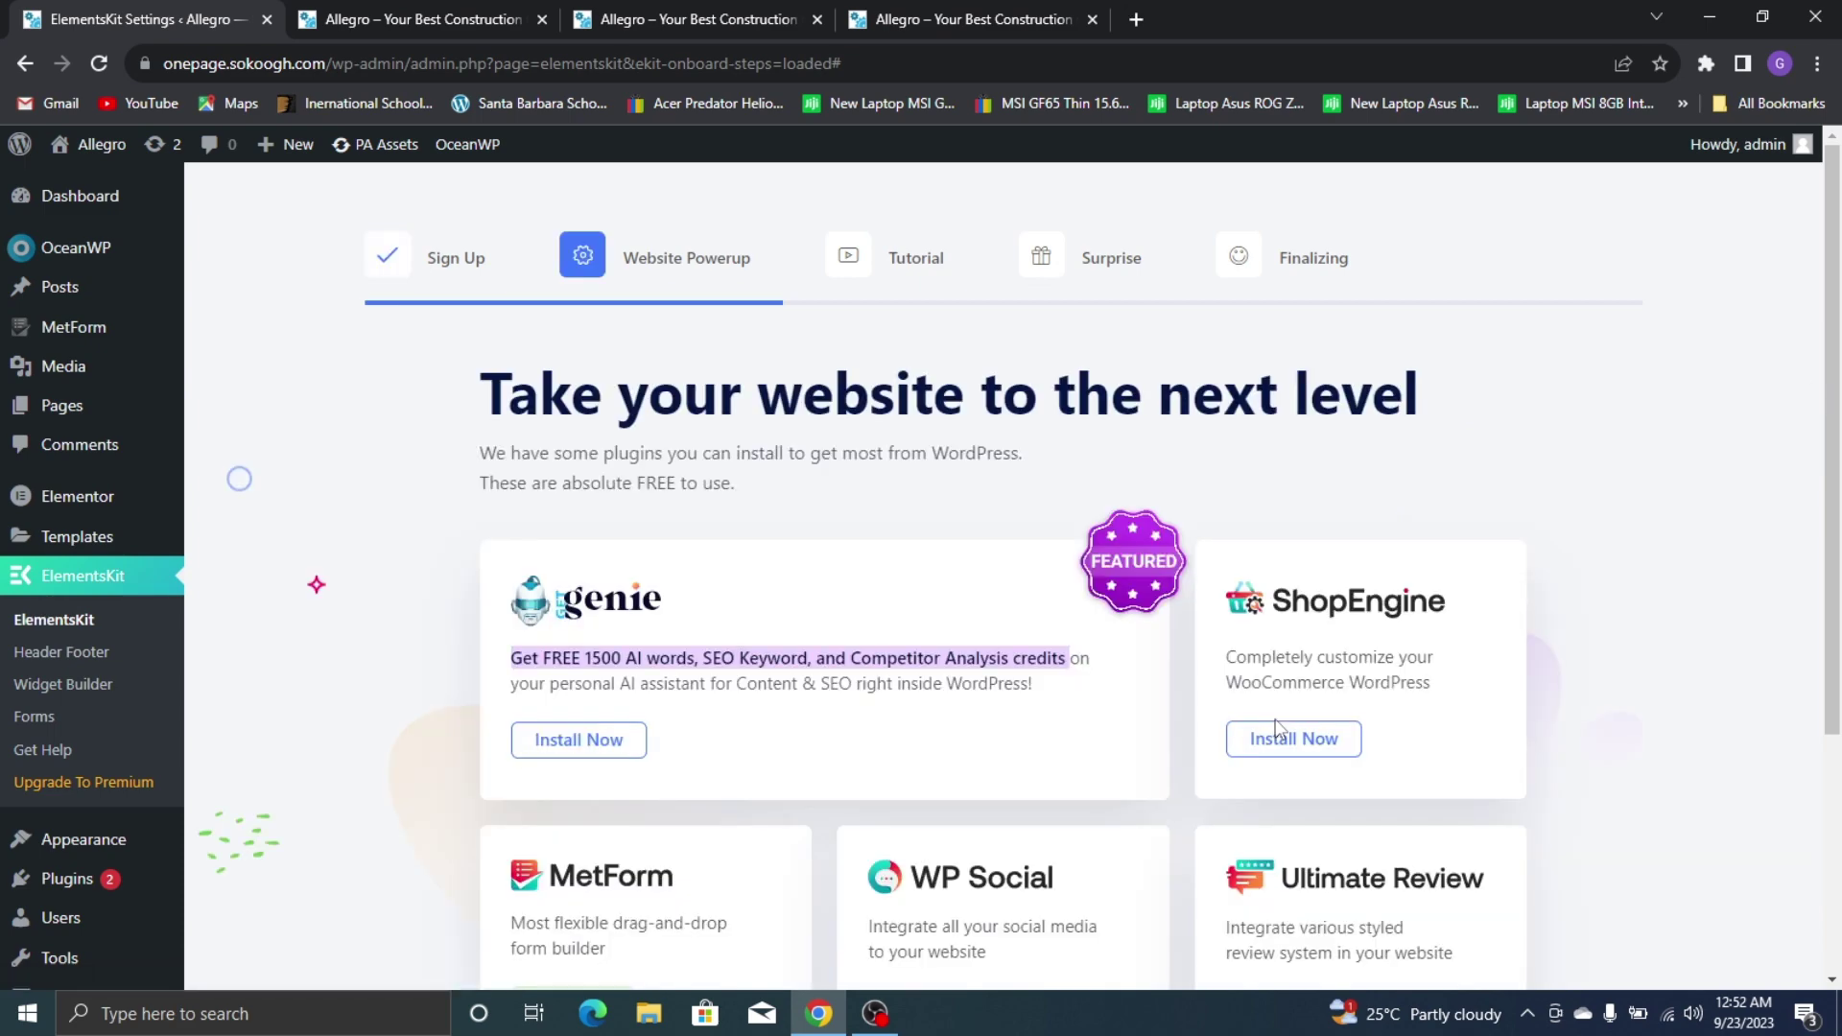
Skip the plugin recommendations, tutorial and upgrade steps, then save to finish the wizard
{"action": "scroll", "coordinate": [1290, 595], "scroll_direction": "down", "scroll_amount": 3}
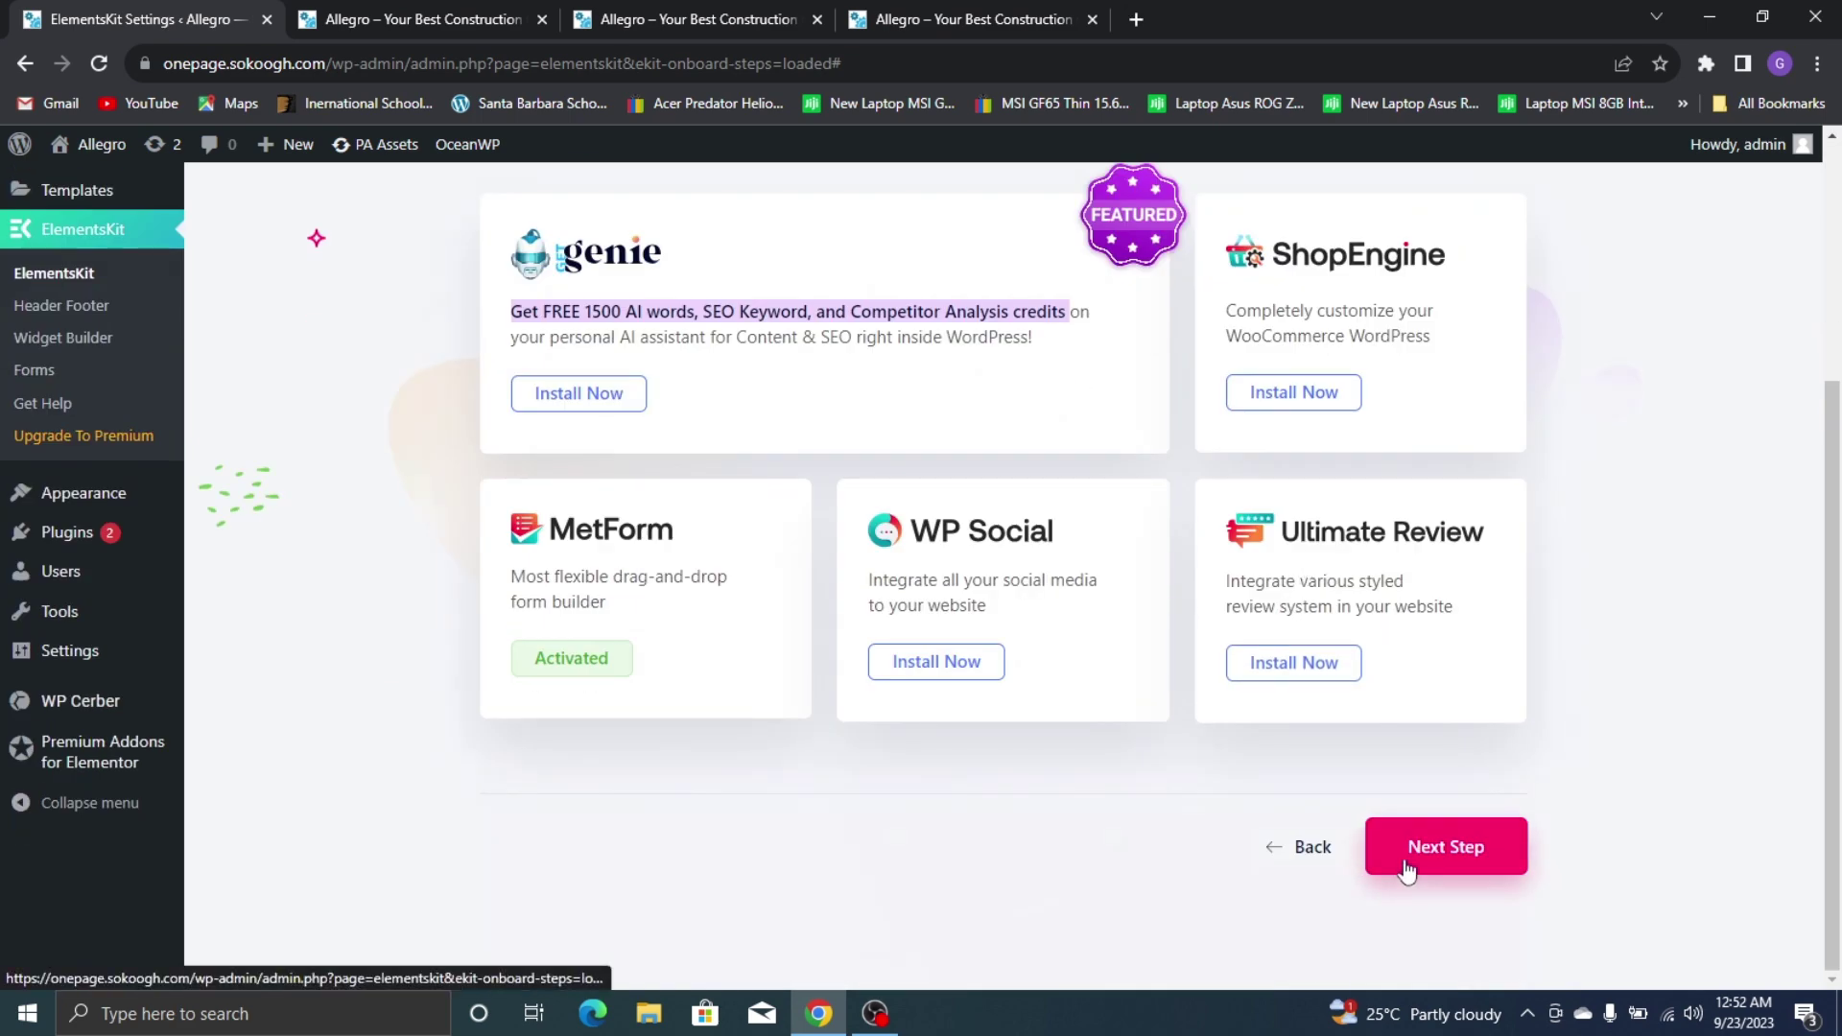
{"action": "left_click", "coordinate": [1401, 863]}
{"action": "scroll", "coordinate": [1311, 758], "scroll_direction": "down", "scroll_amount": 4}
{"action": "left_click", "coordinate": [1488, 831]}
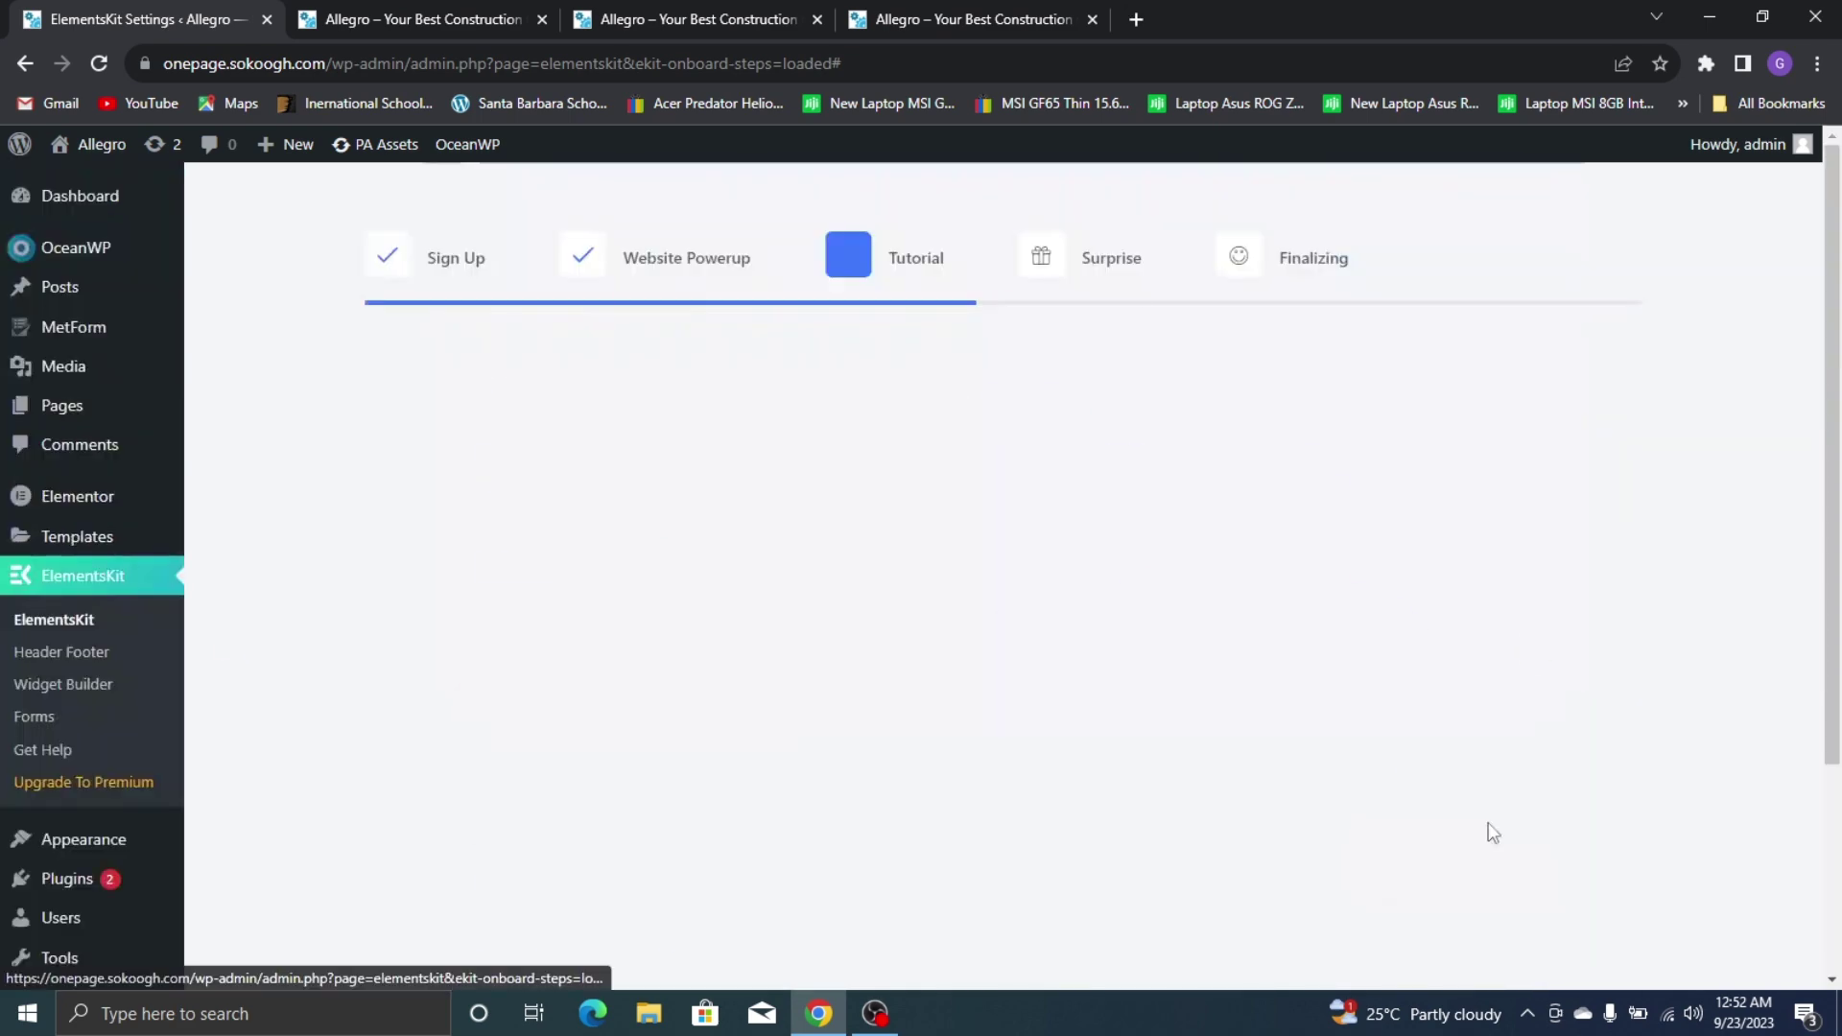
{"action": "scroll", "coordinate": [1363, 683], "scroll_direction": "down", "scroll_amount": 3}
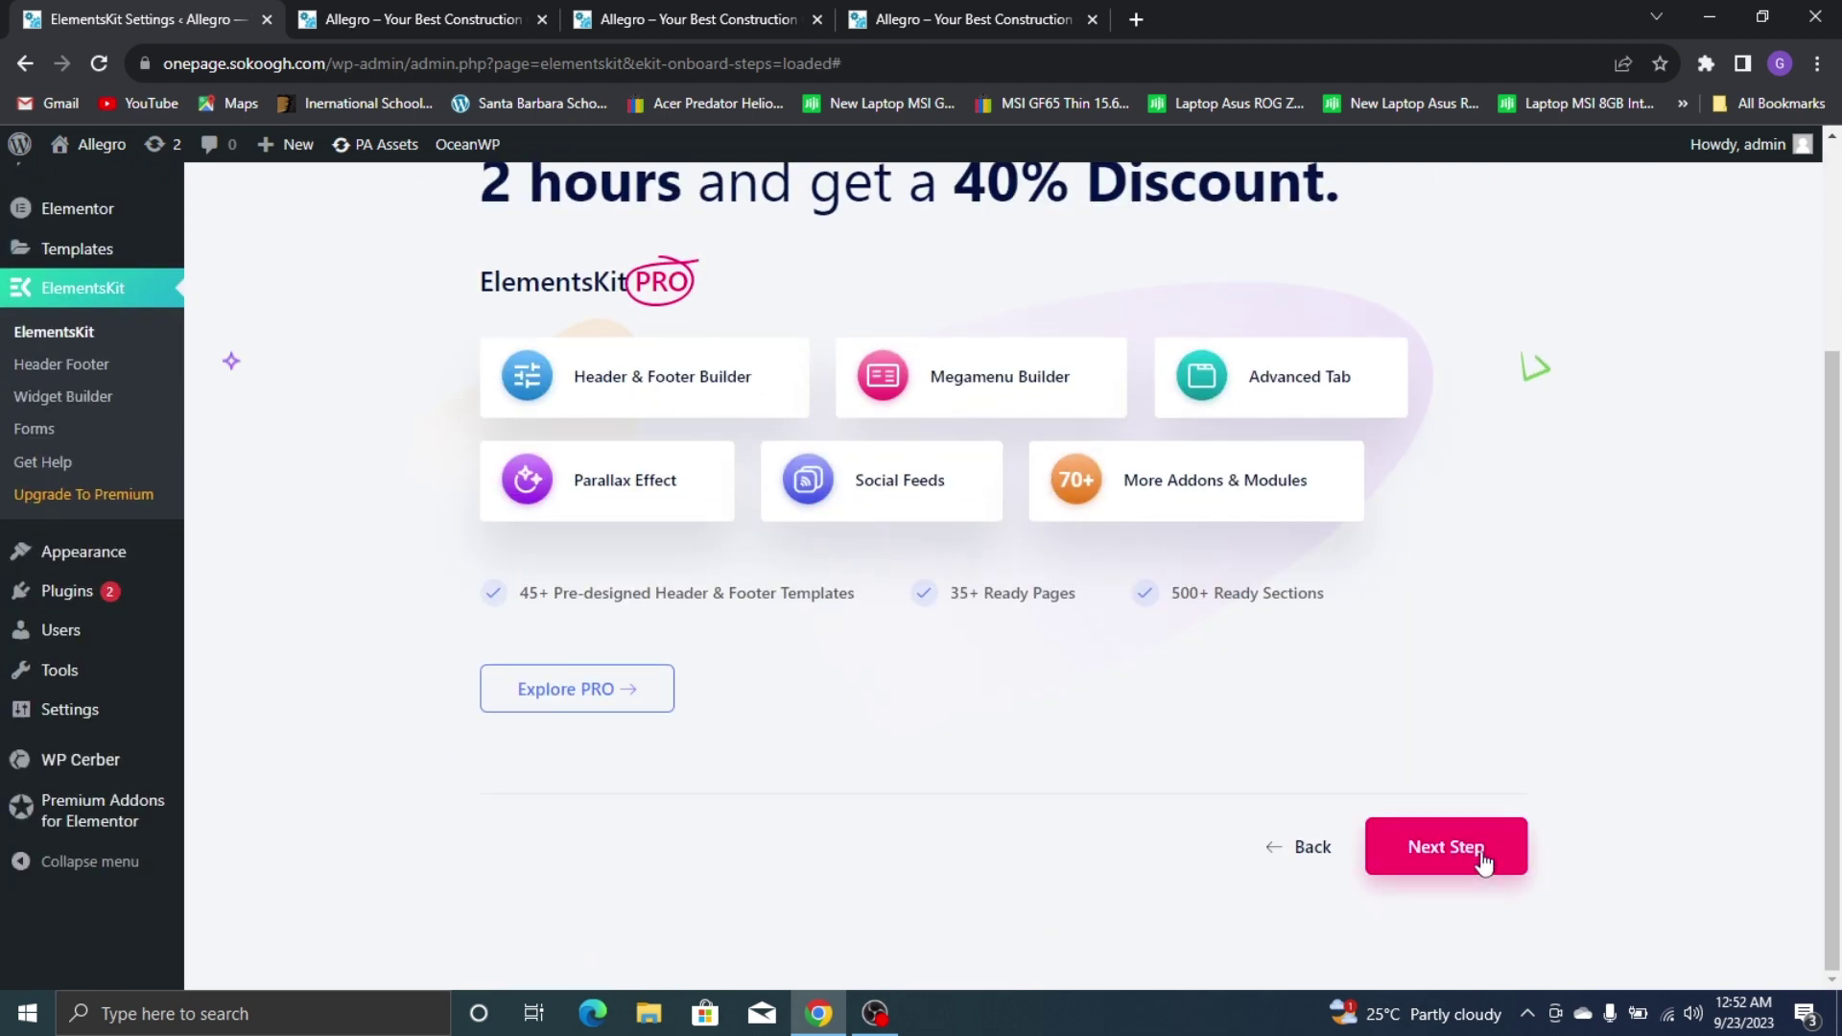
{"action": "left_click", "coordinate": [1474, 856]}
{"action": "scroll", "coordinate": [1478, 854], "scroll_direction": "down", "scroll_amount": 3}
{"action": "left_click", "coordinate": [988, 795]}
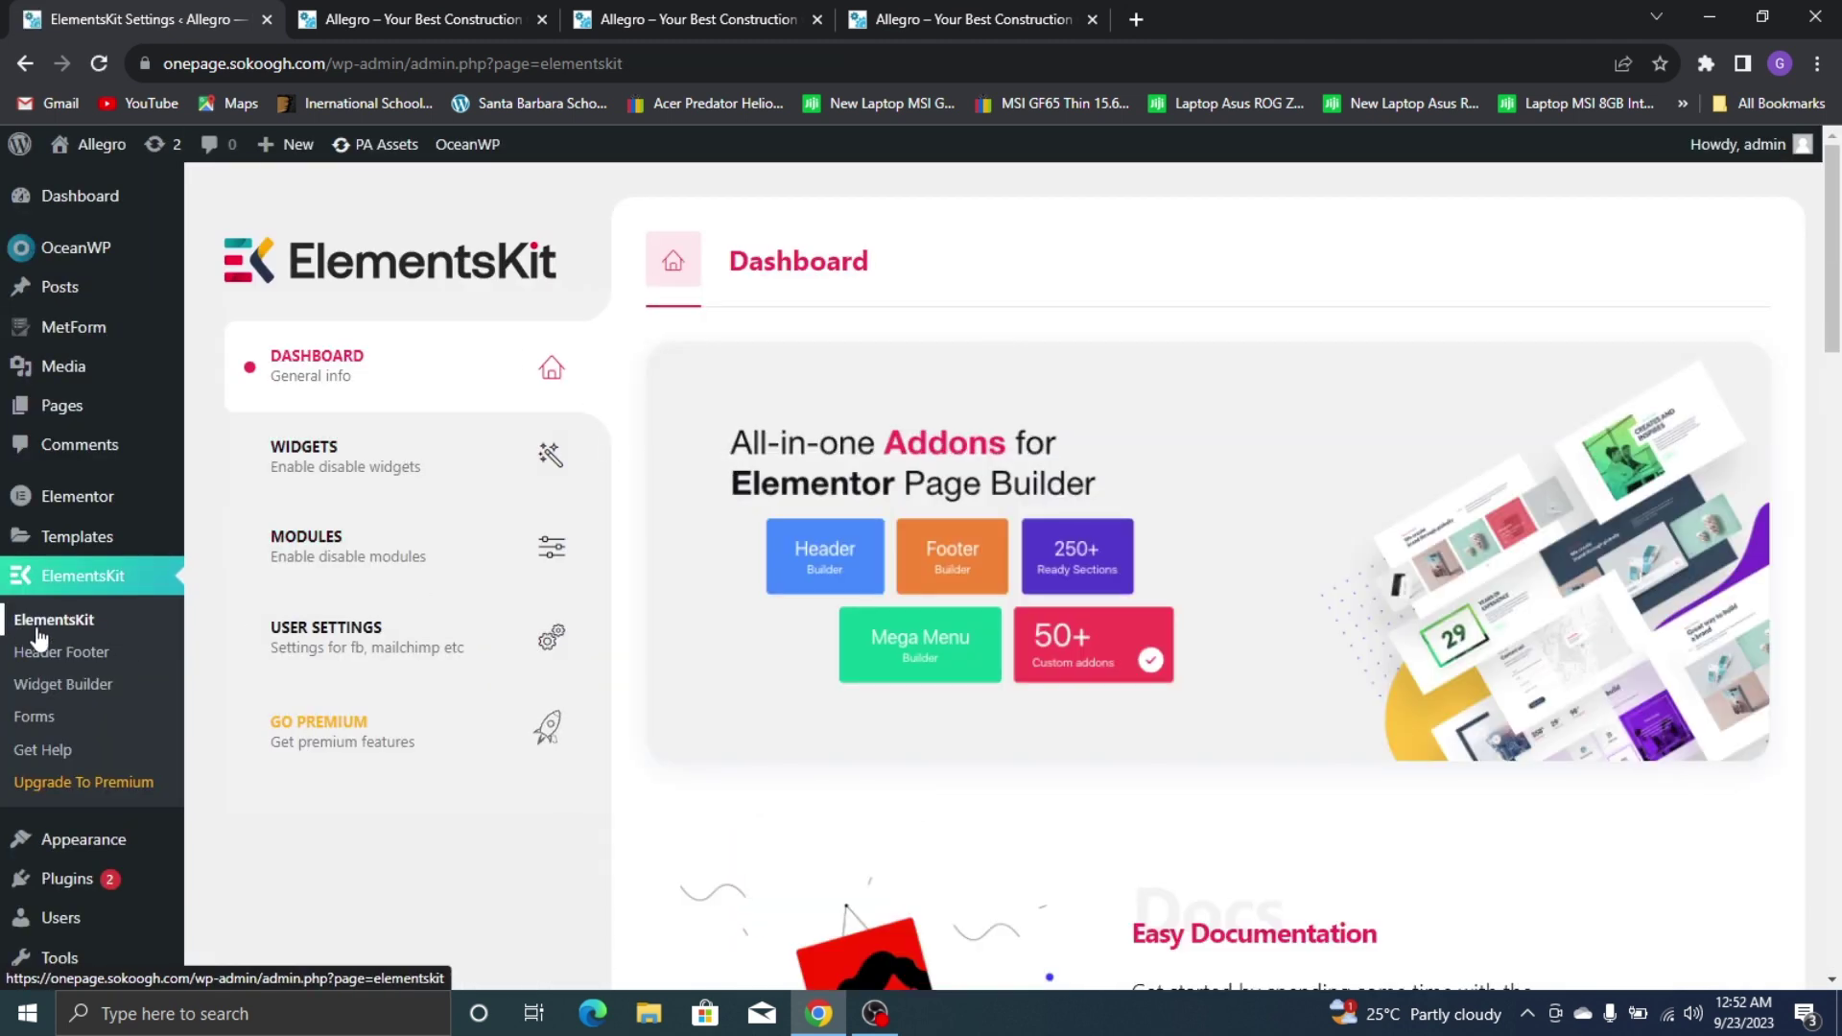
Under ElementsKit Header Footer, start a new Header-type template titled allegromen1
{"action": "left_click", "coordinate": [44, 653]}
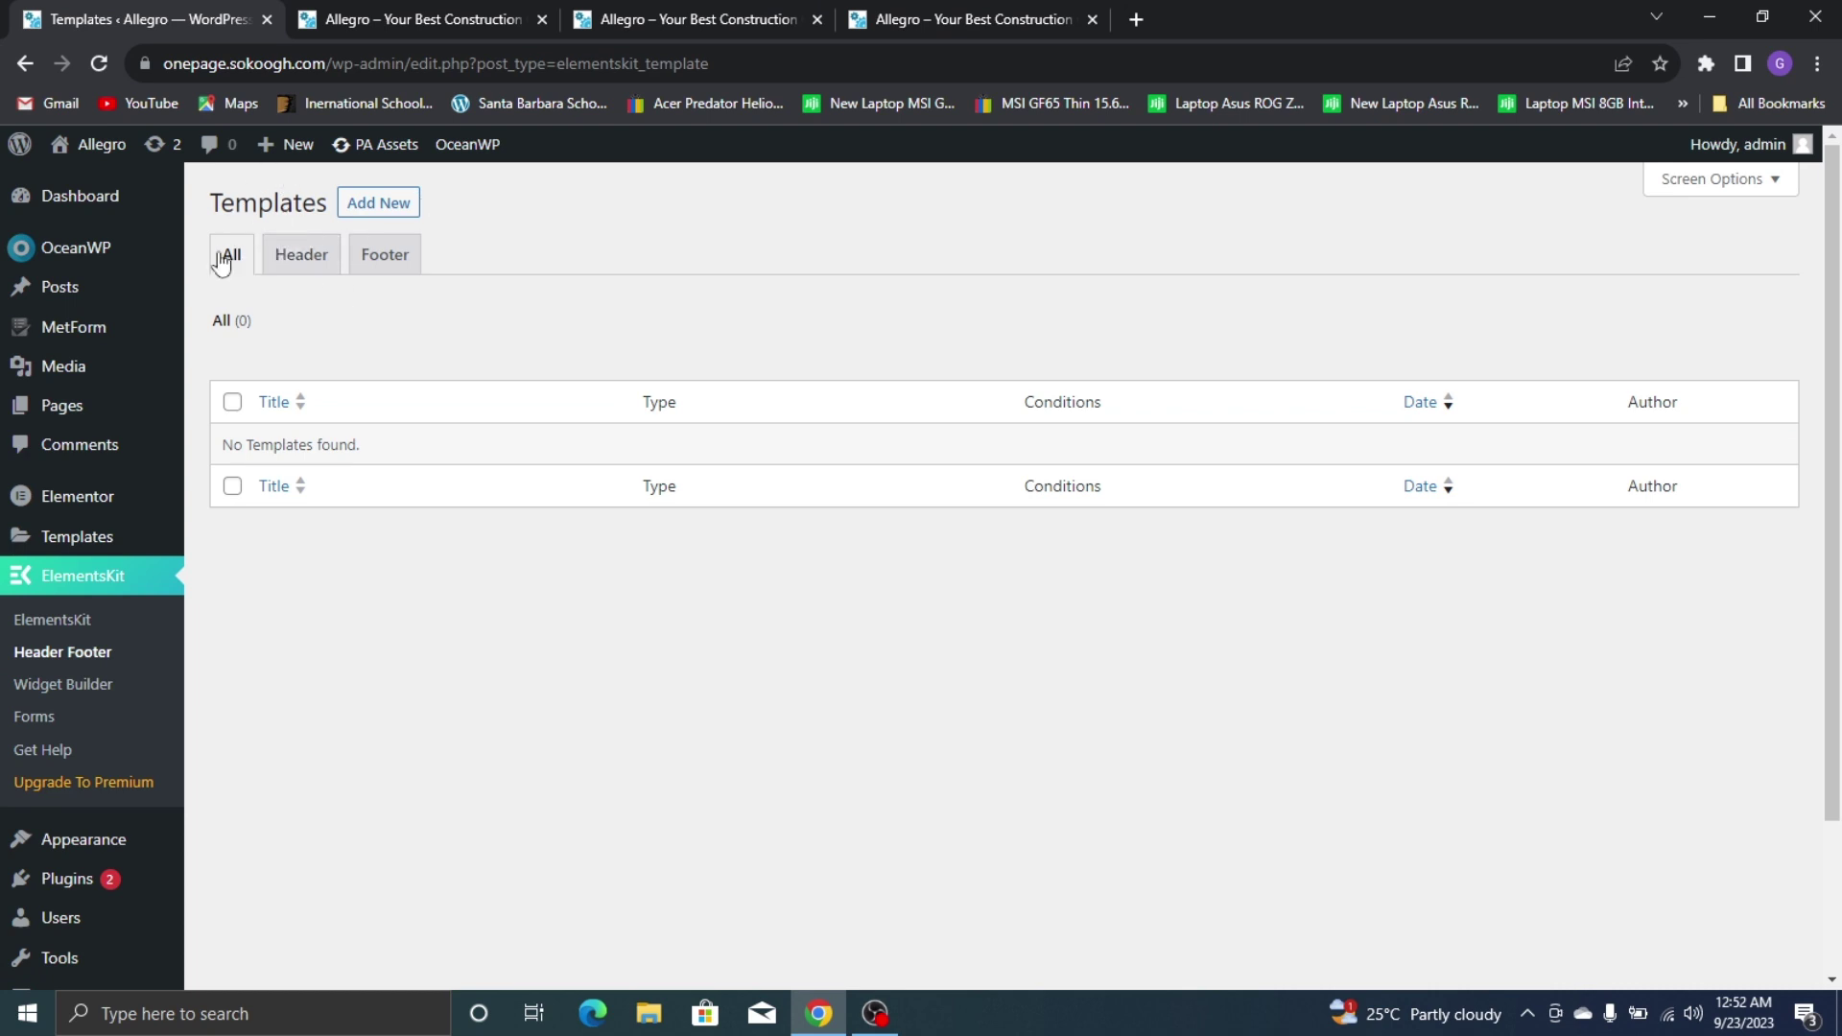
{"action": "left_click", "coordinate": [292, 264]}
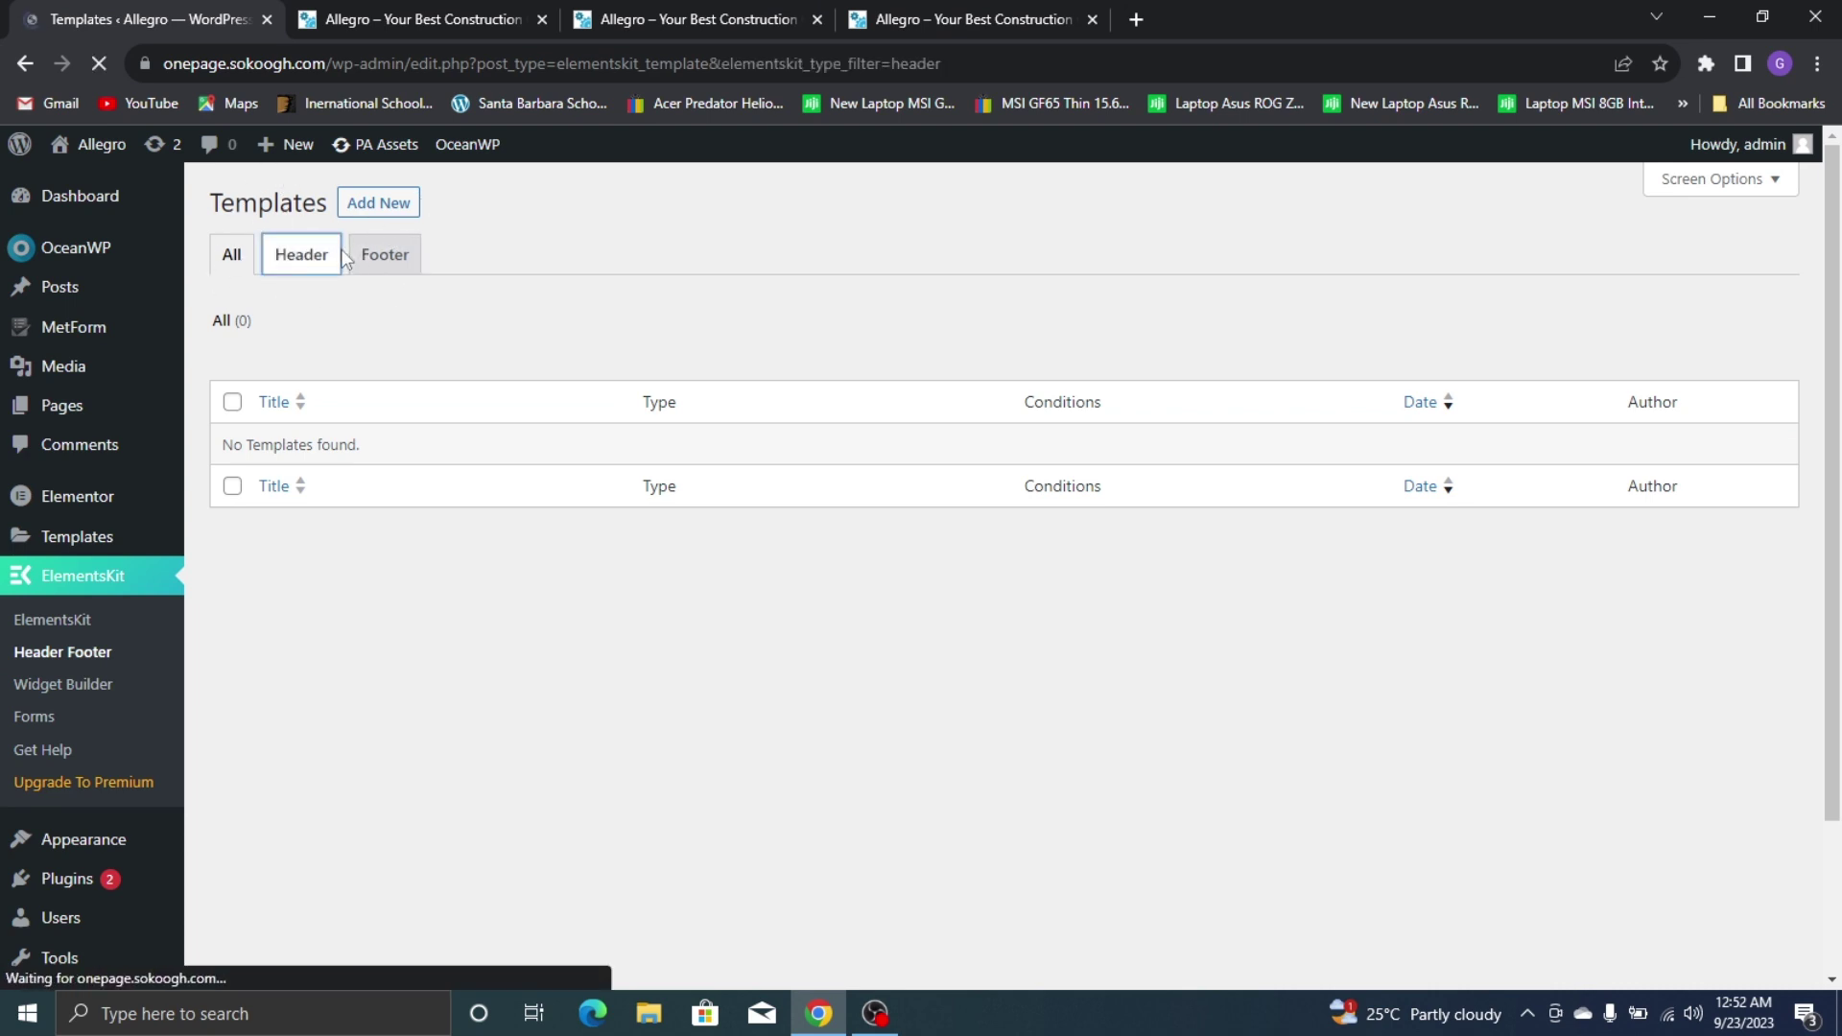
{"action": "left_click", "coordinate": [384, 215]}
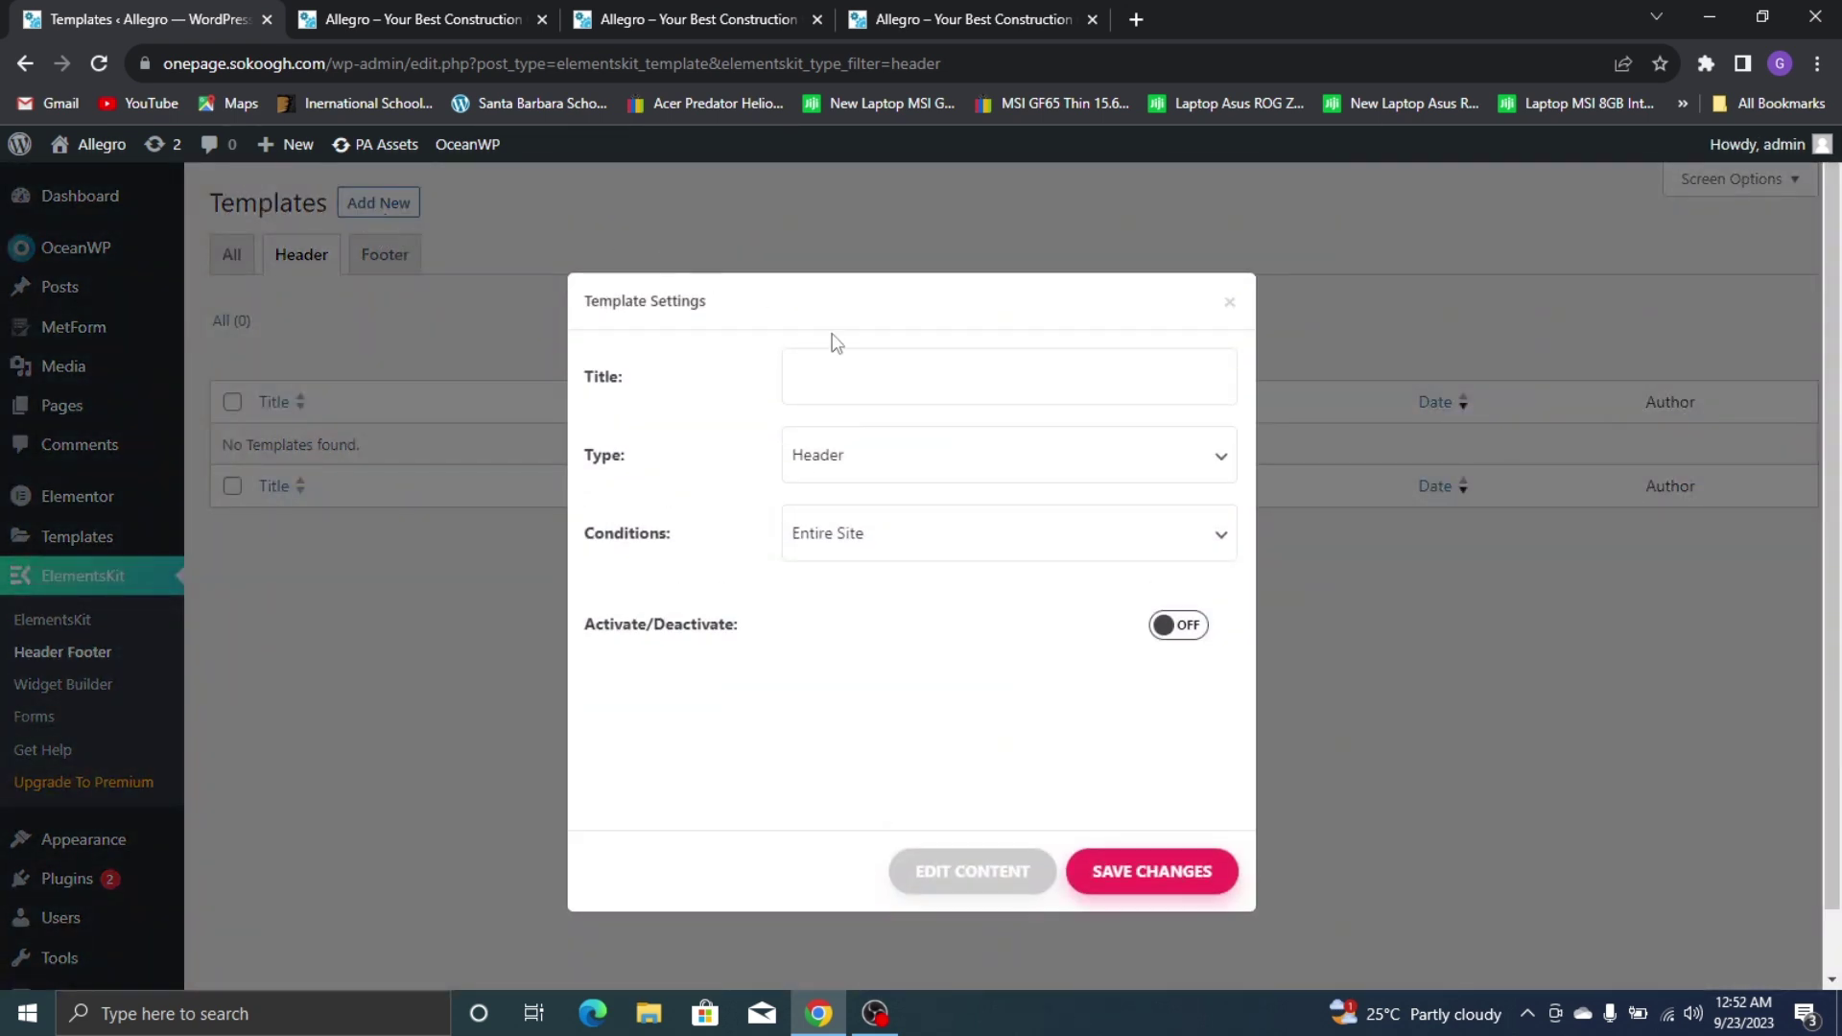
{"action": "left_click", "coordinate": [893, 365]}
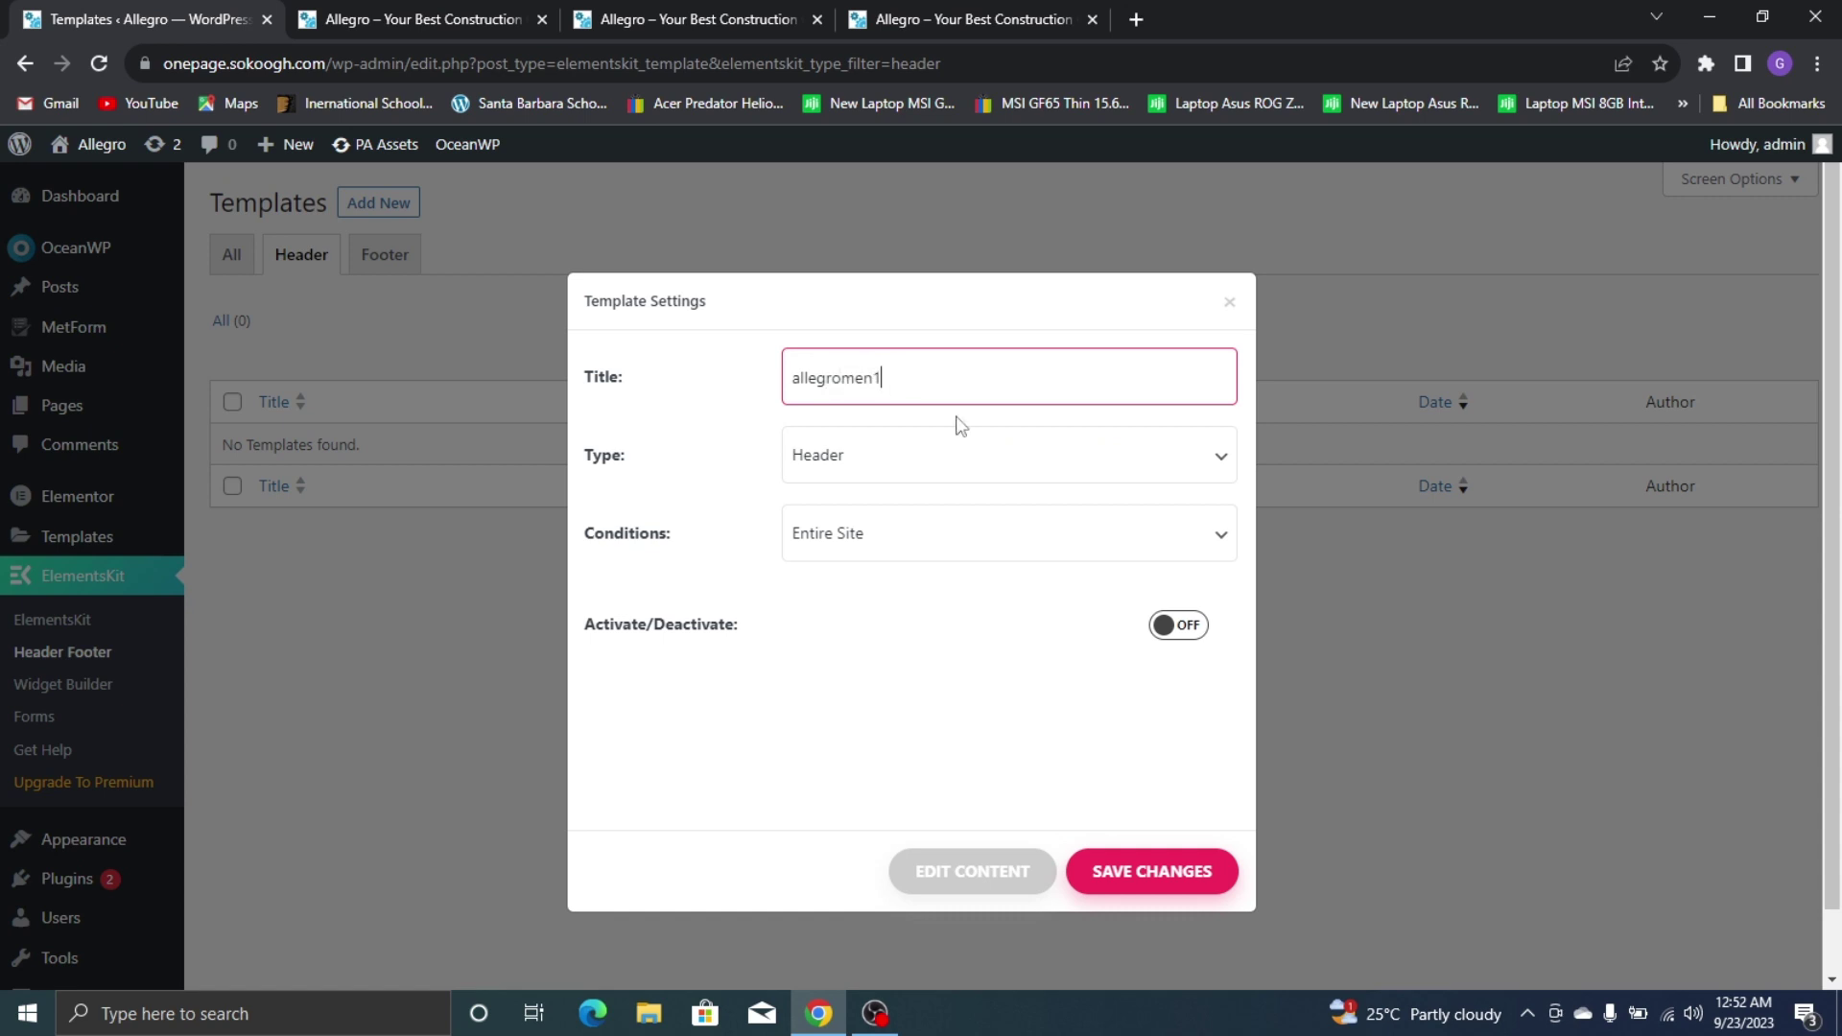
{"action": "left_click", "coordinate": [888, 464]}
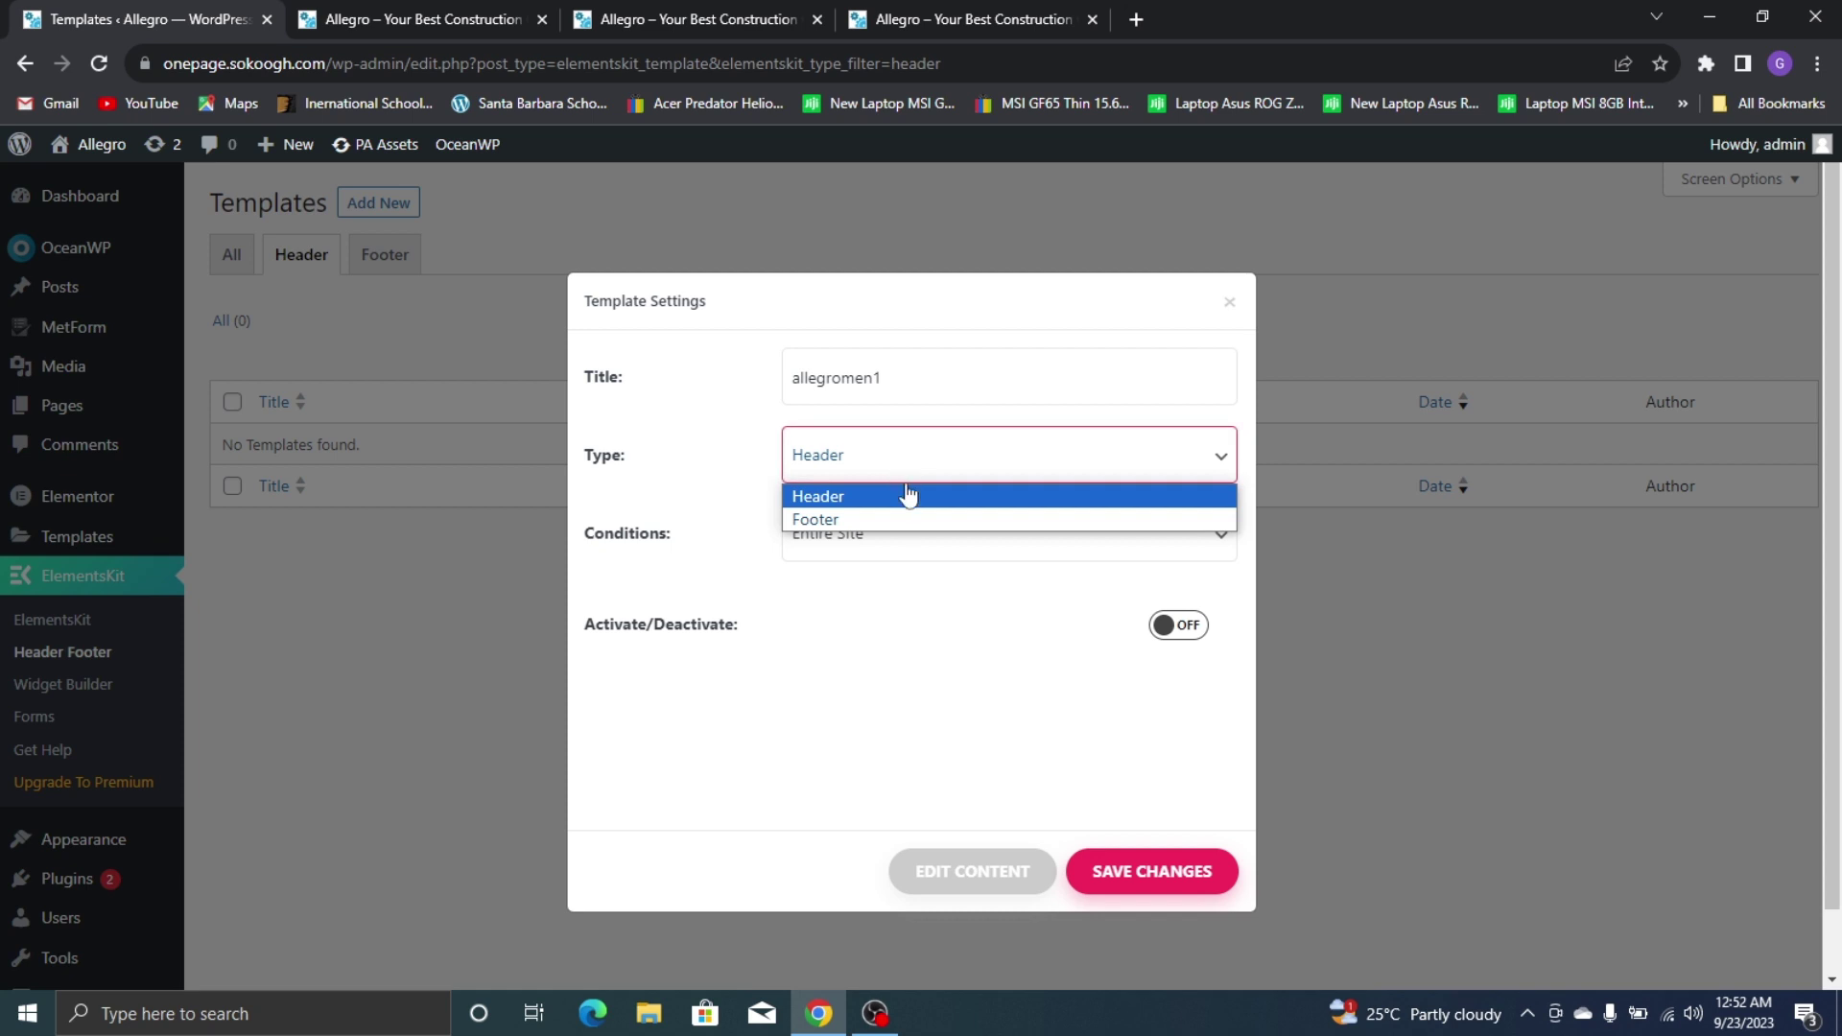
{"action": "left_click", "coordinate": [885, 497]}
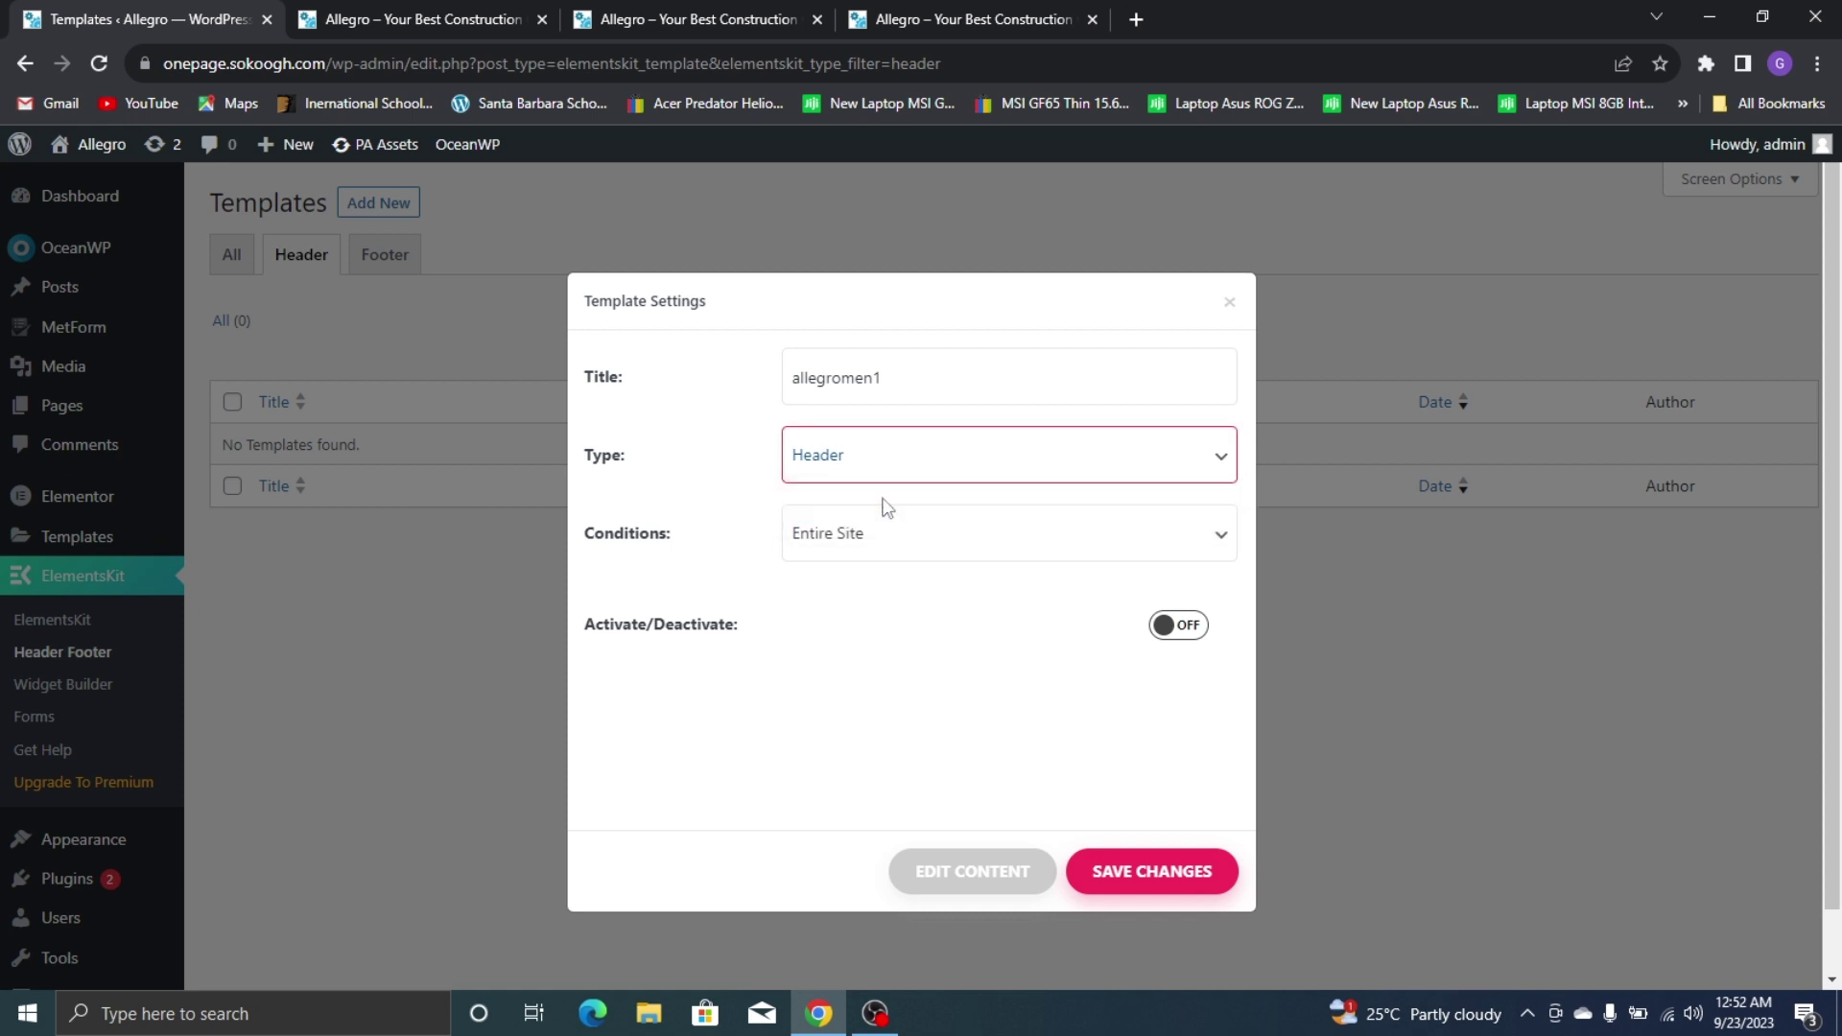
Show allegromen1 on the Entire Site, activate and save it, then open its content in Elementor
{"action": "left_click", "coordinate": [972, 544]}
{"action": "left_click", "coordinate": [969, 576]}
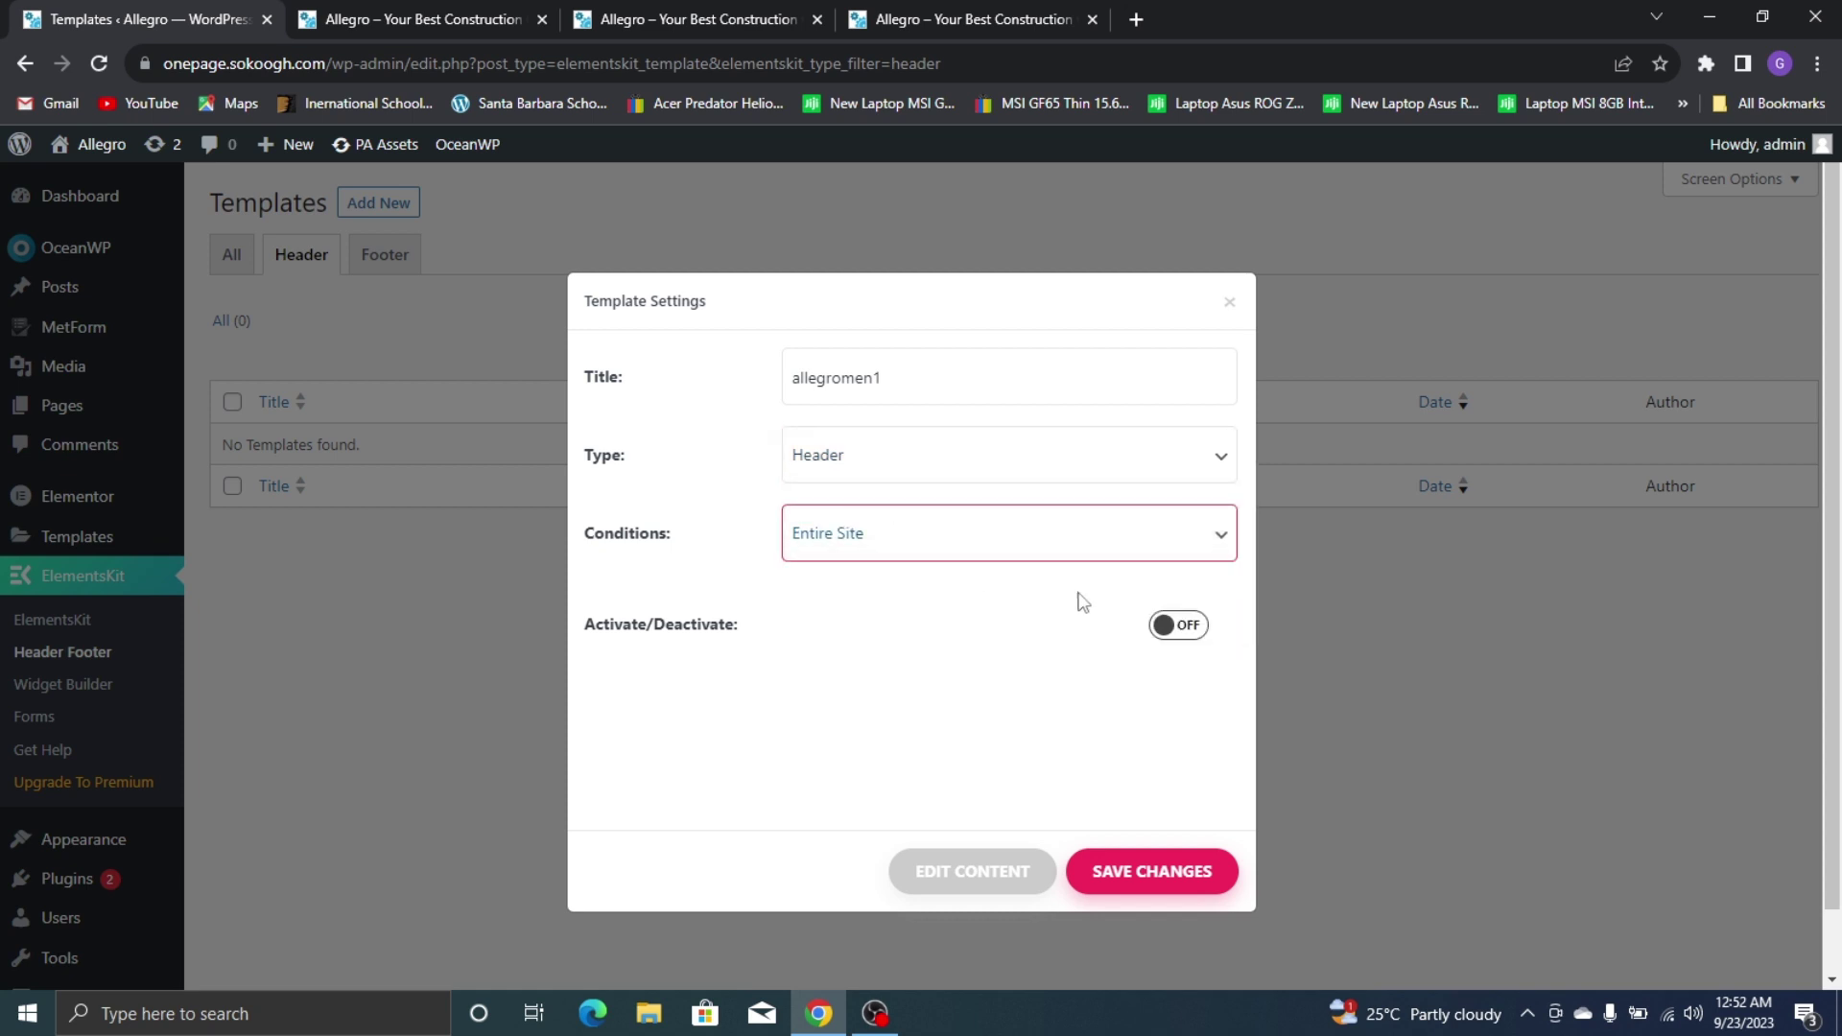
{"action": "left_click", "coordinate": [1176, 626]}
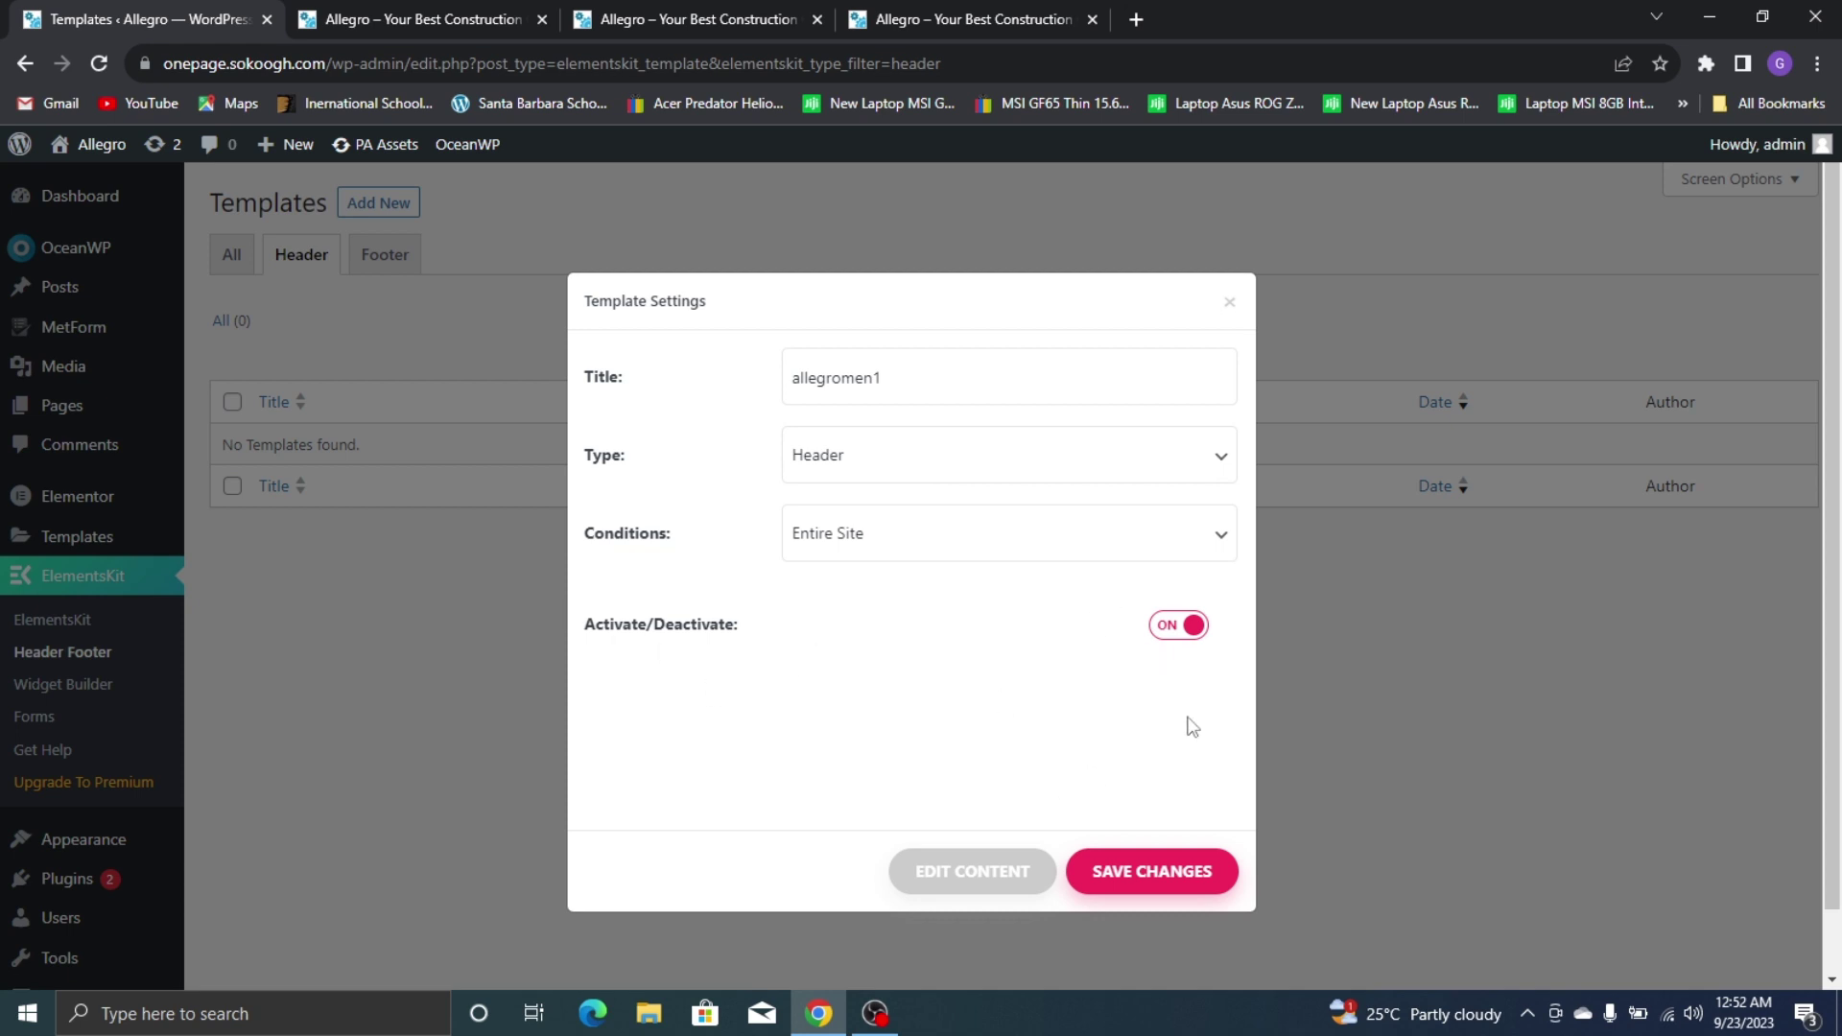
{"action": "left_click", "coordinate": [1132, 877]}
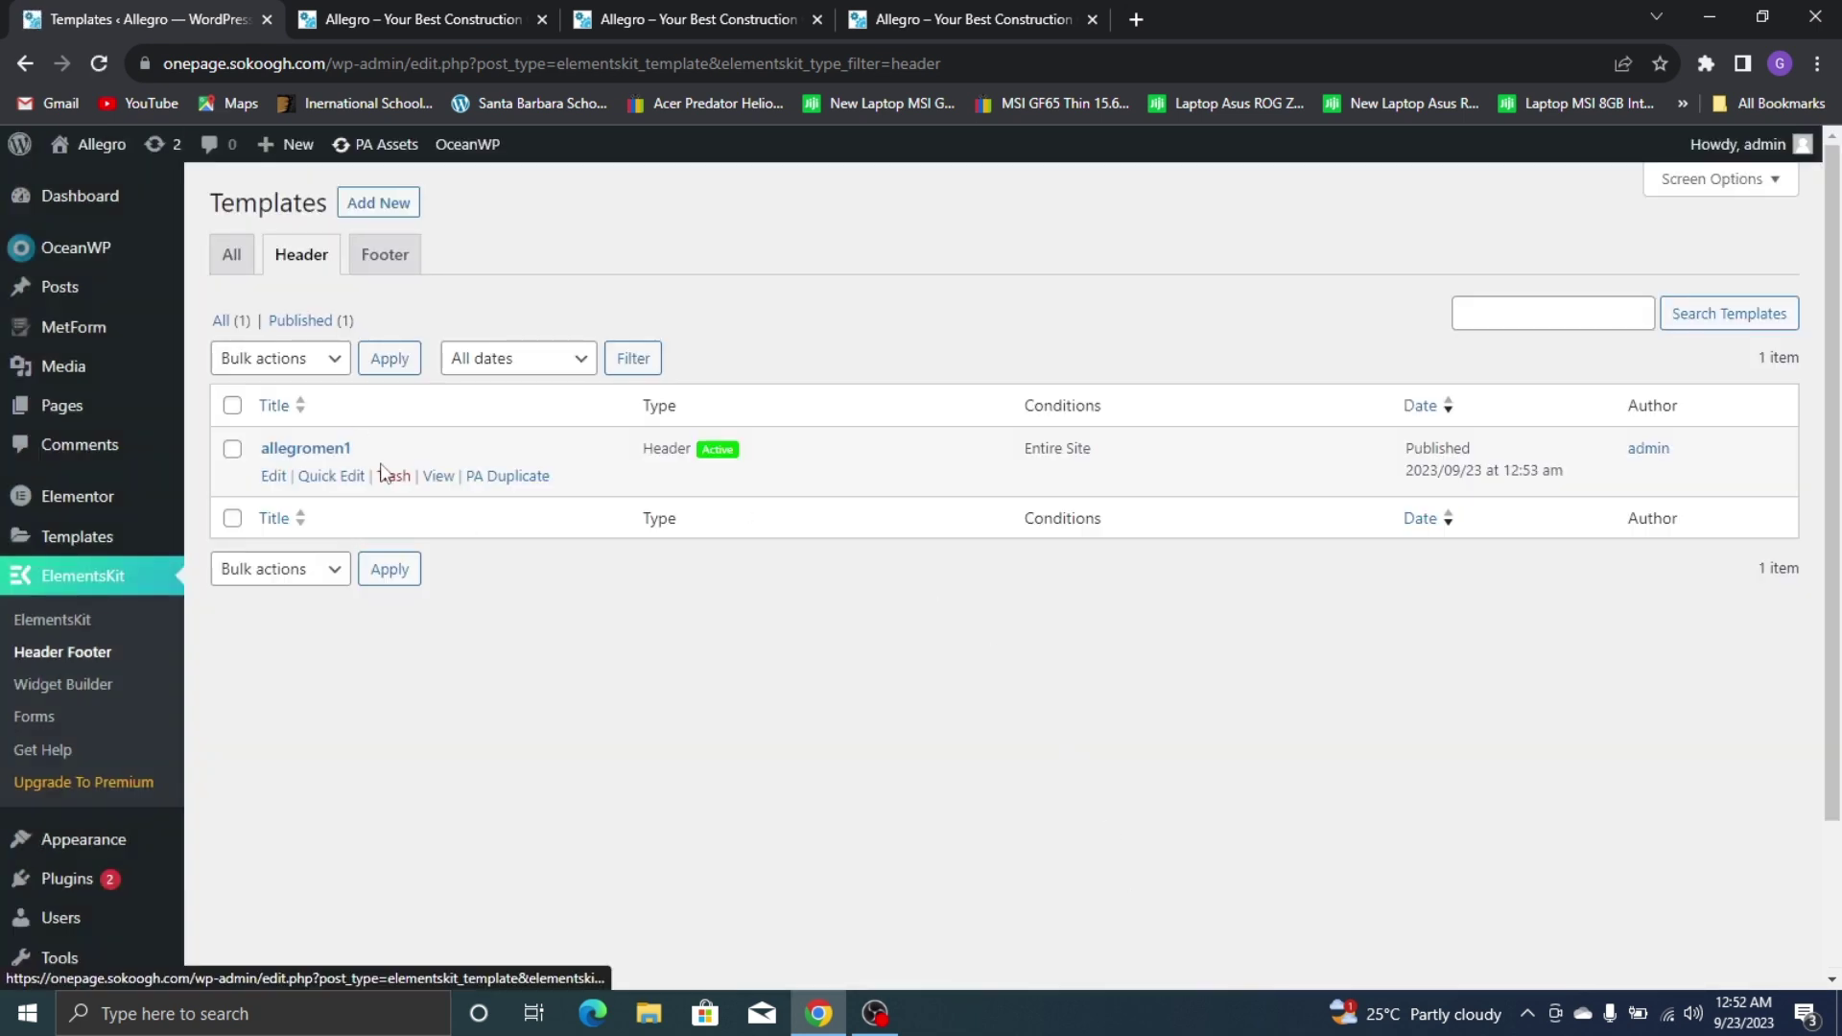
{"action": "left_click", "coordinate": [274, 476]}
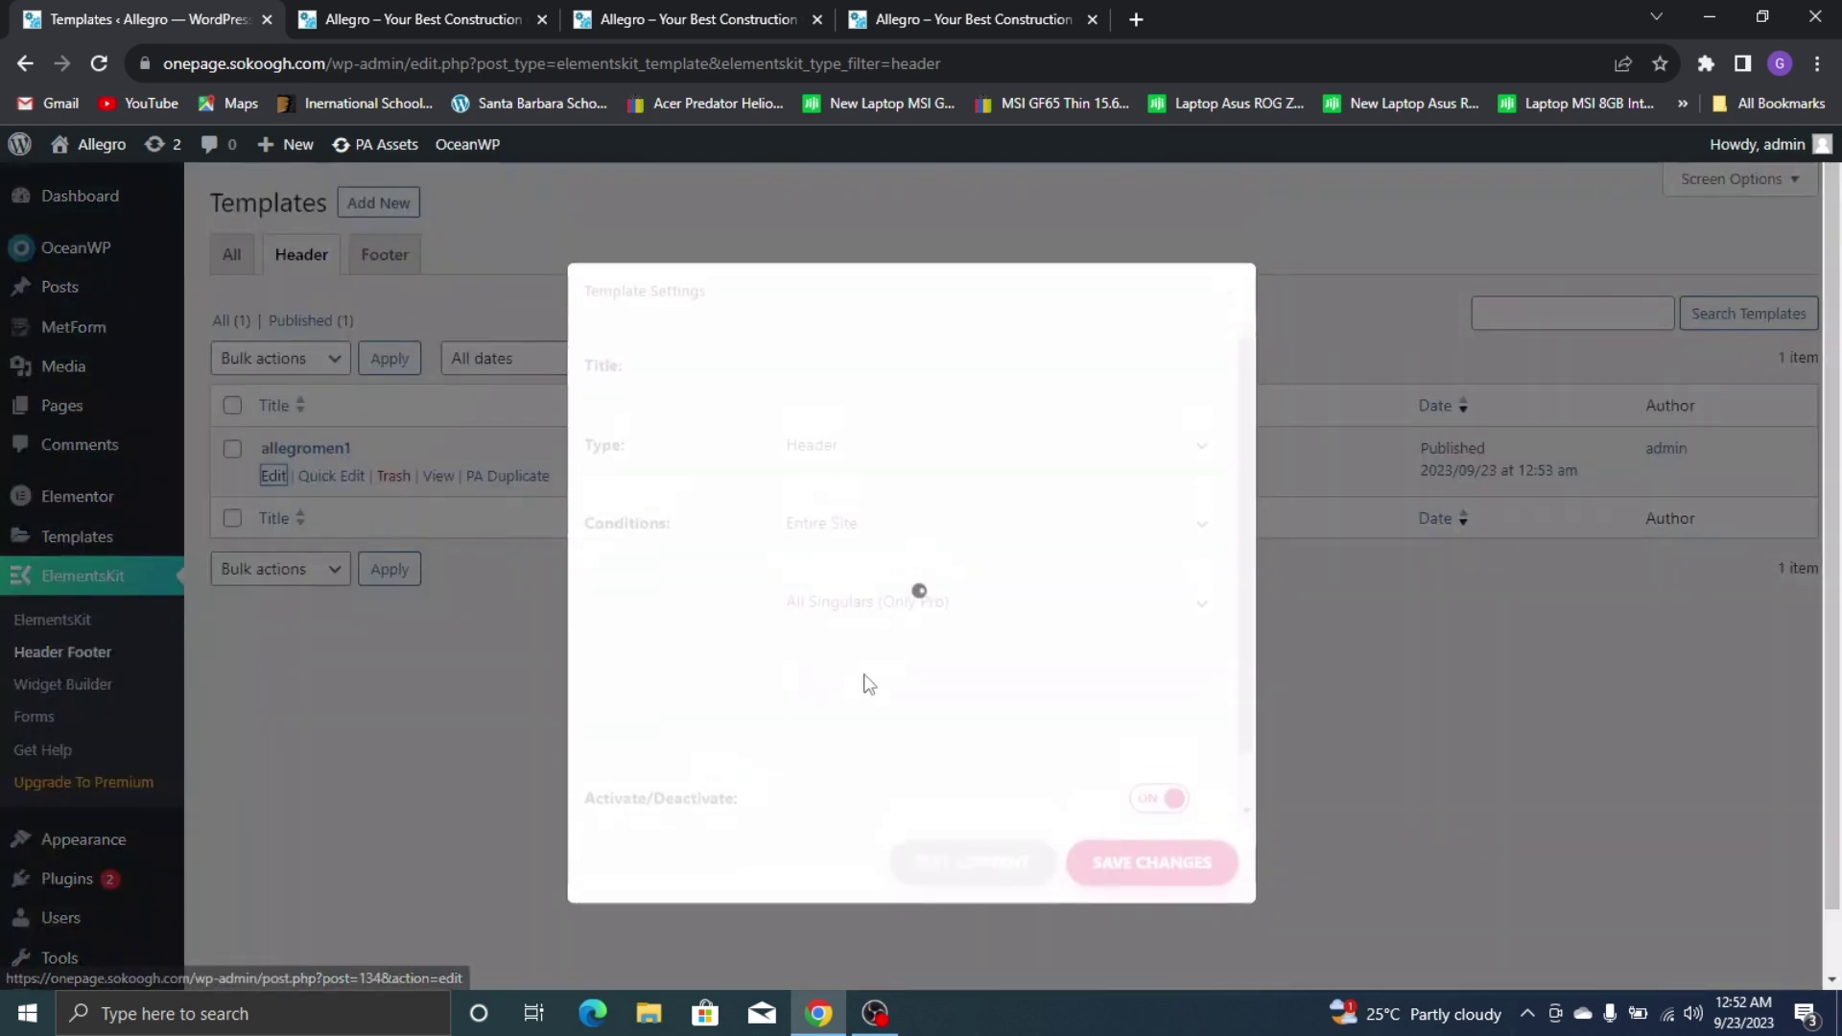
{"action": "left_click", "coordinate": [977, 884]}
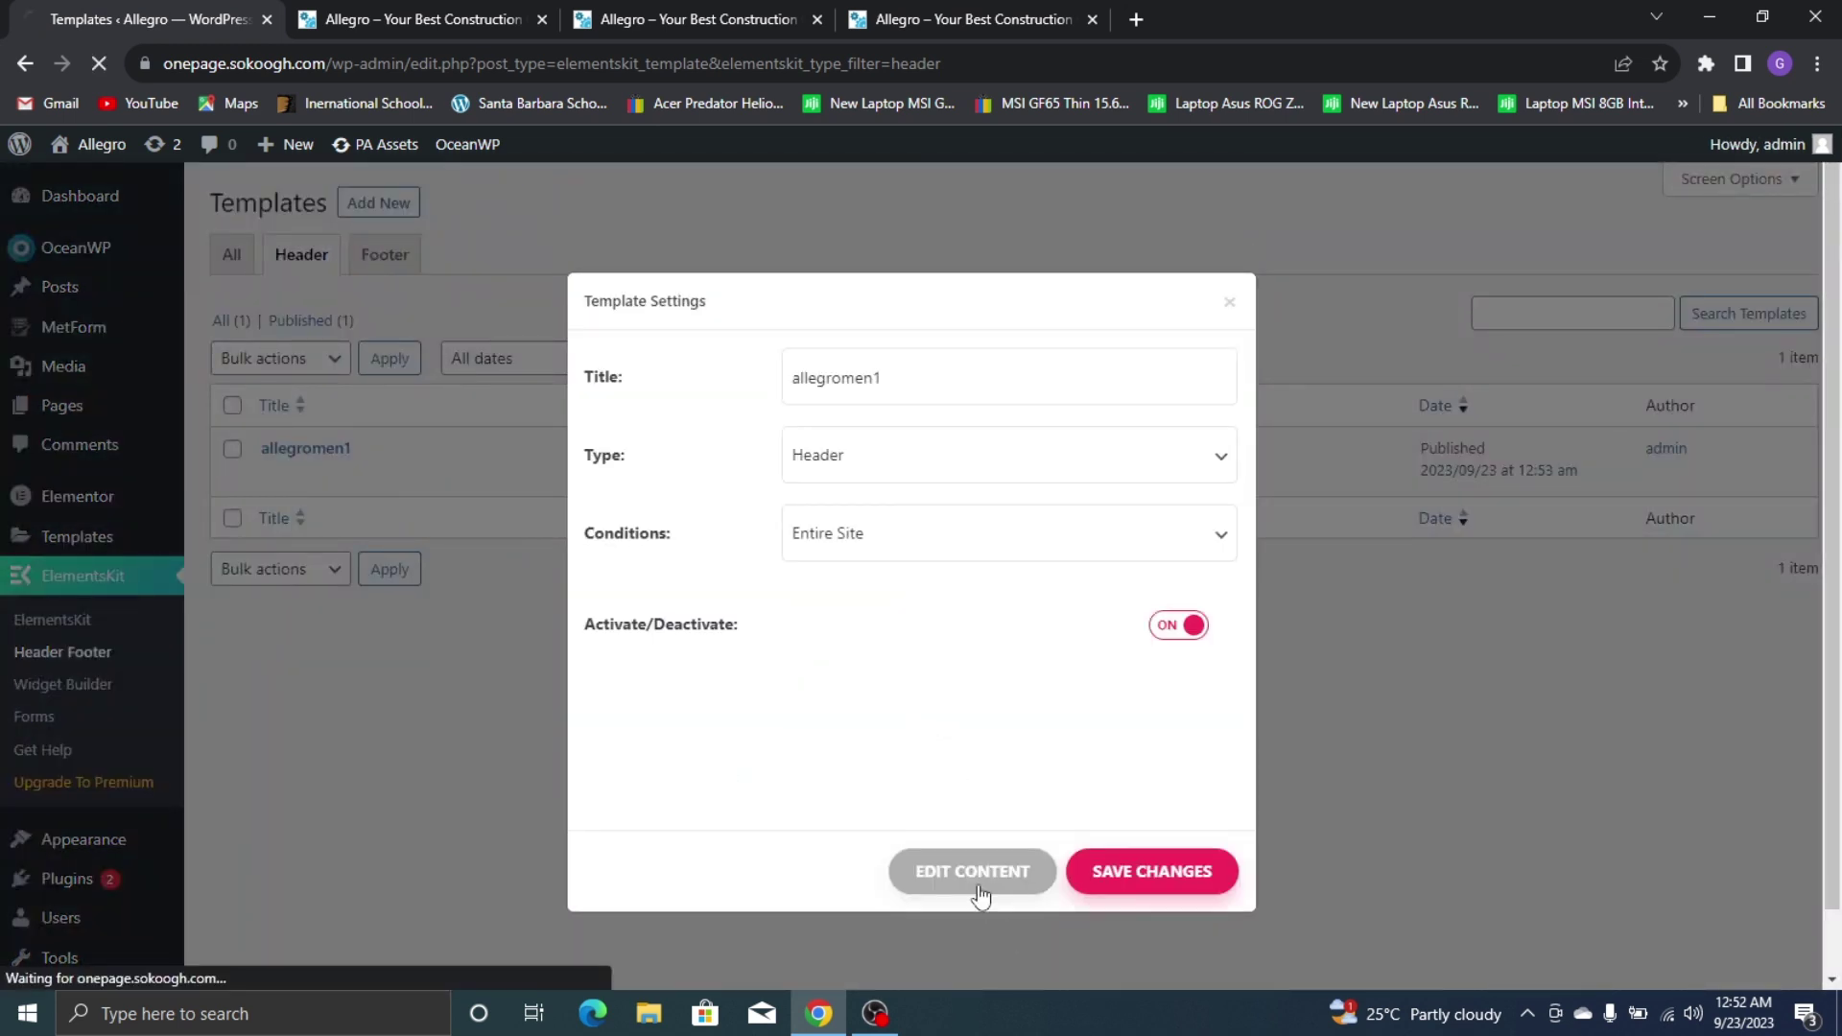
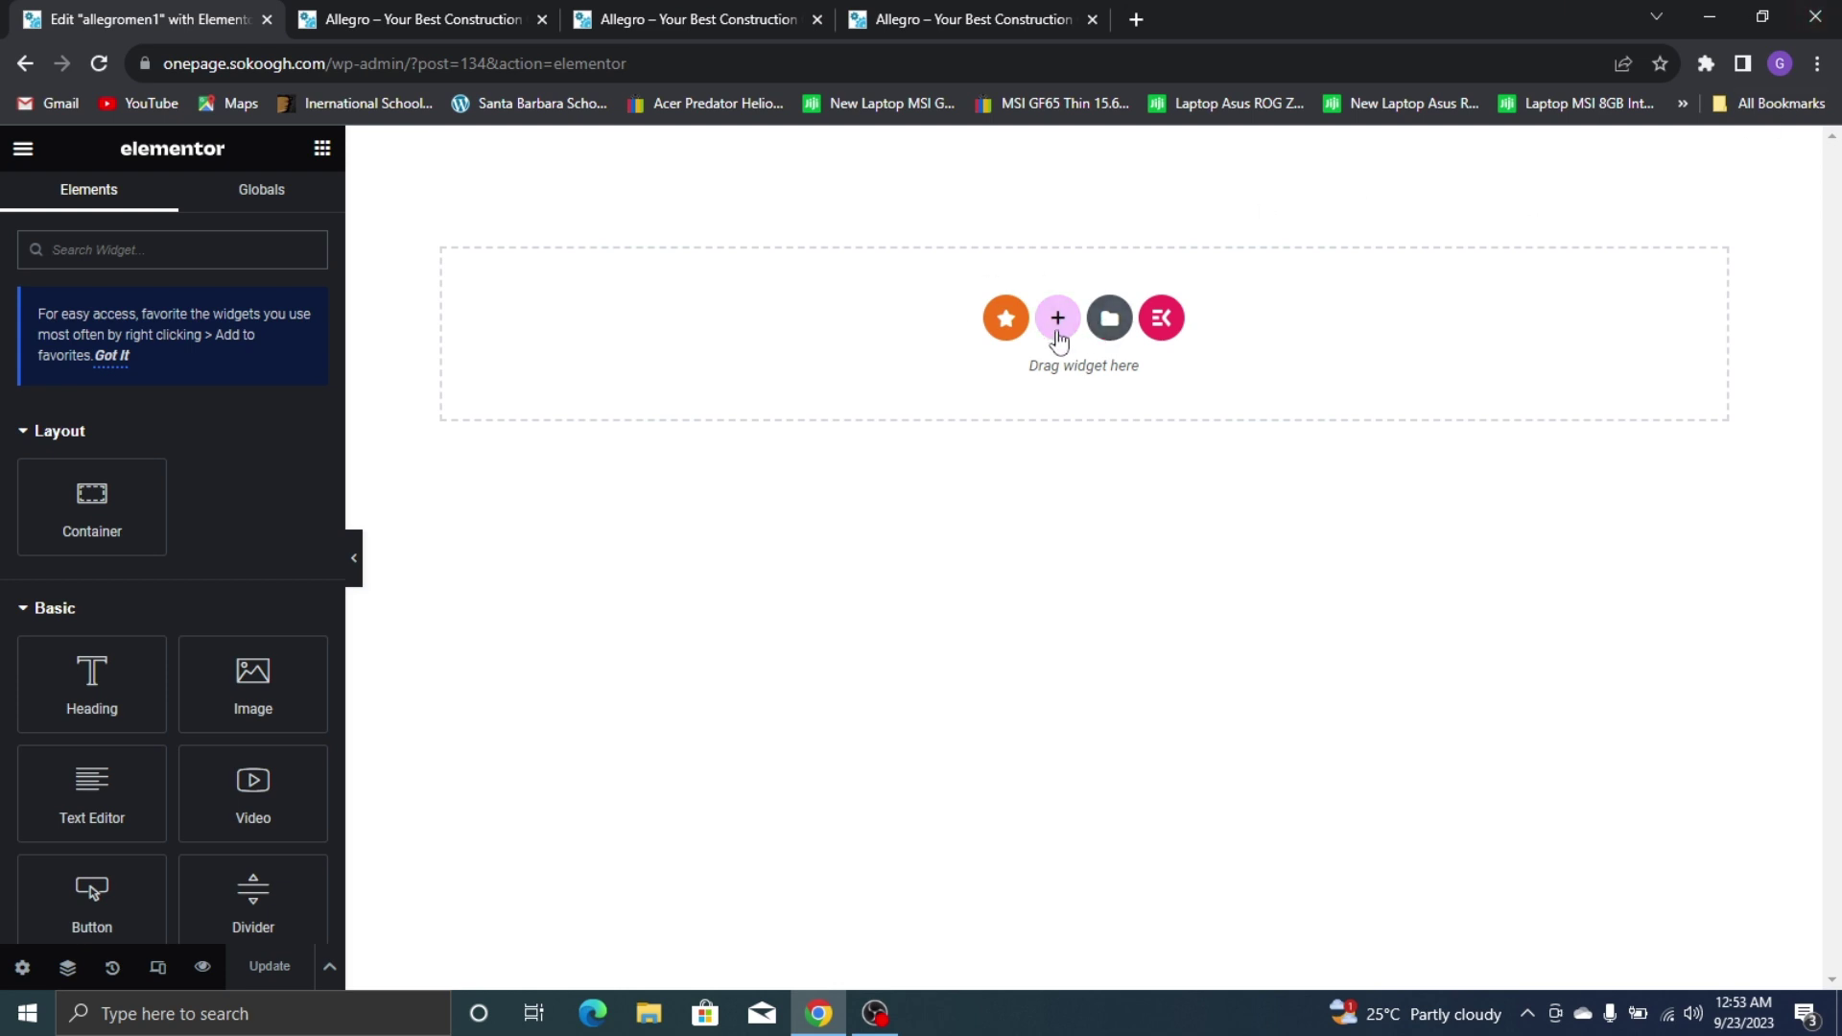
Add a new section with a Classic pure black (#000000) background
{"action": "left_click", "coordinate": [1058, 322]}
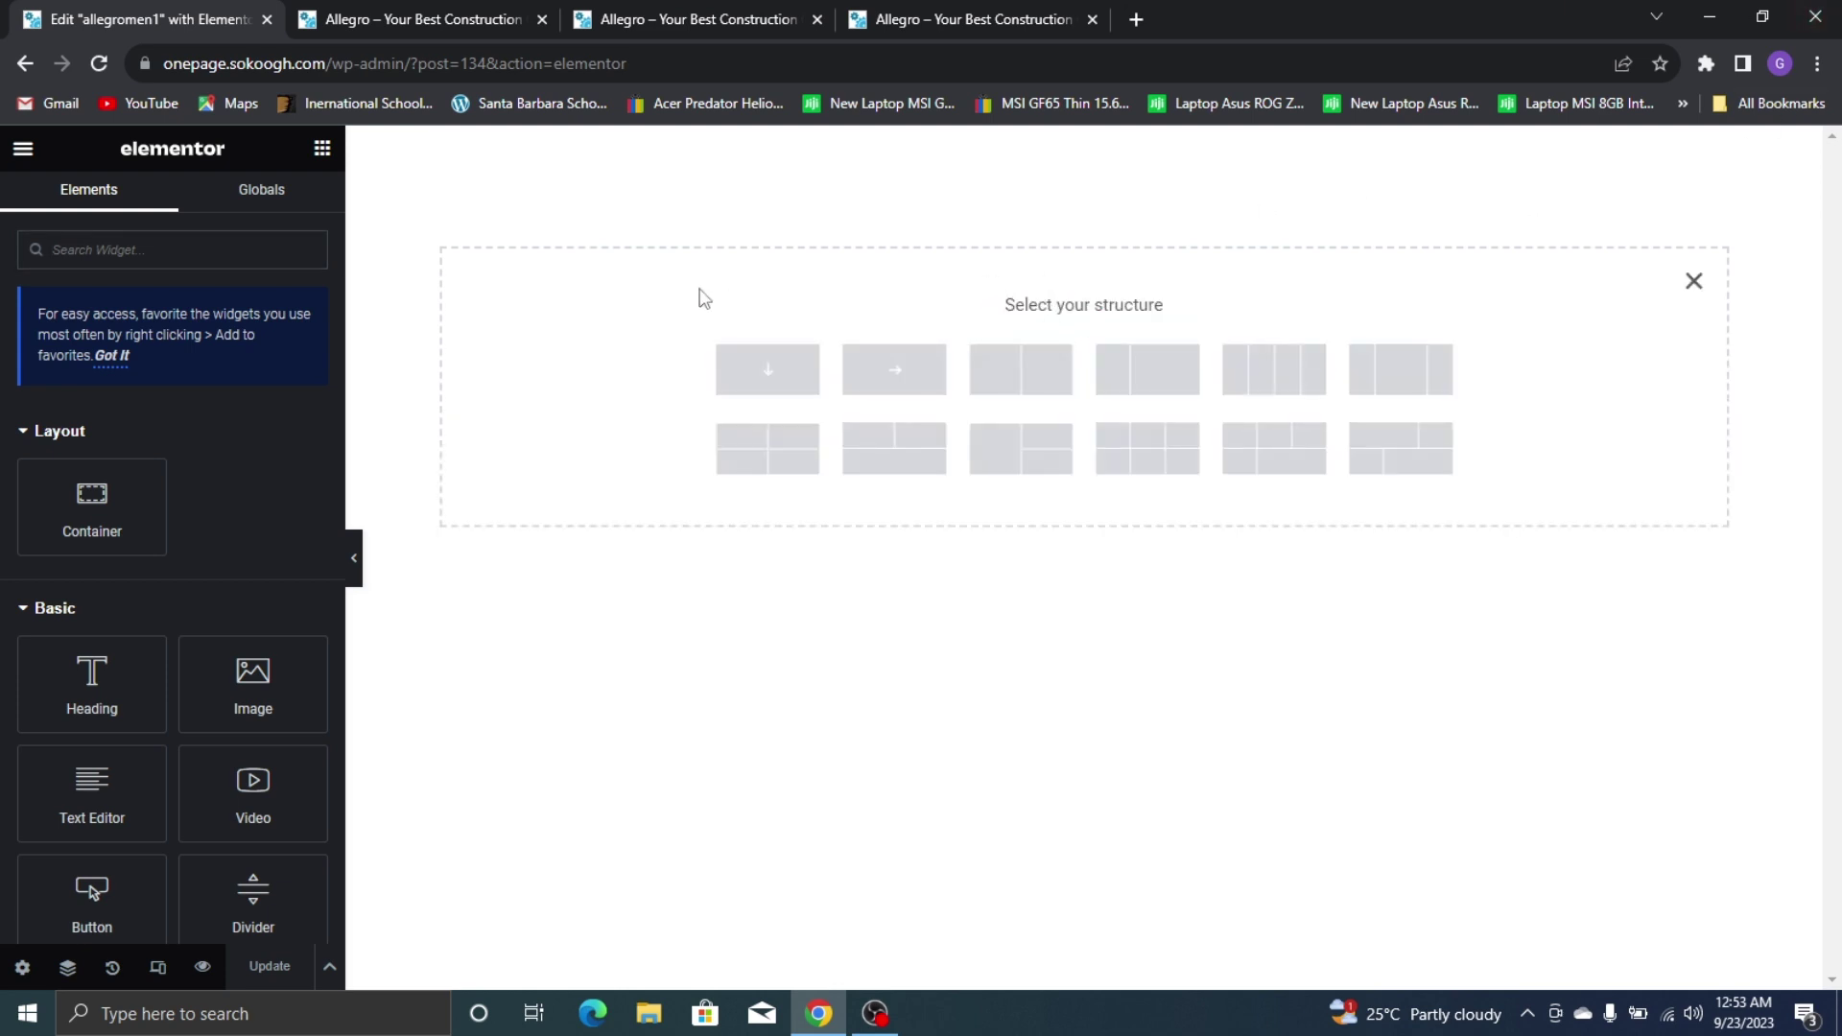
{"action": "left_click", "coordinate": [919, 367]}
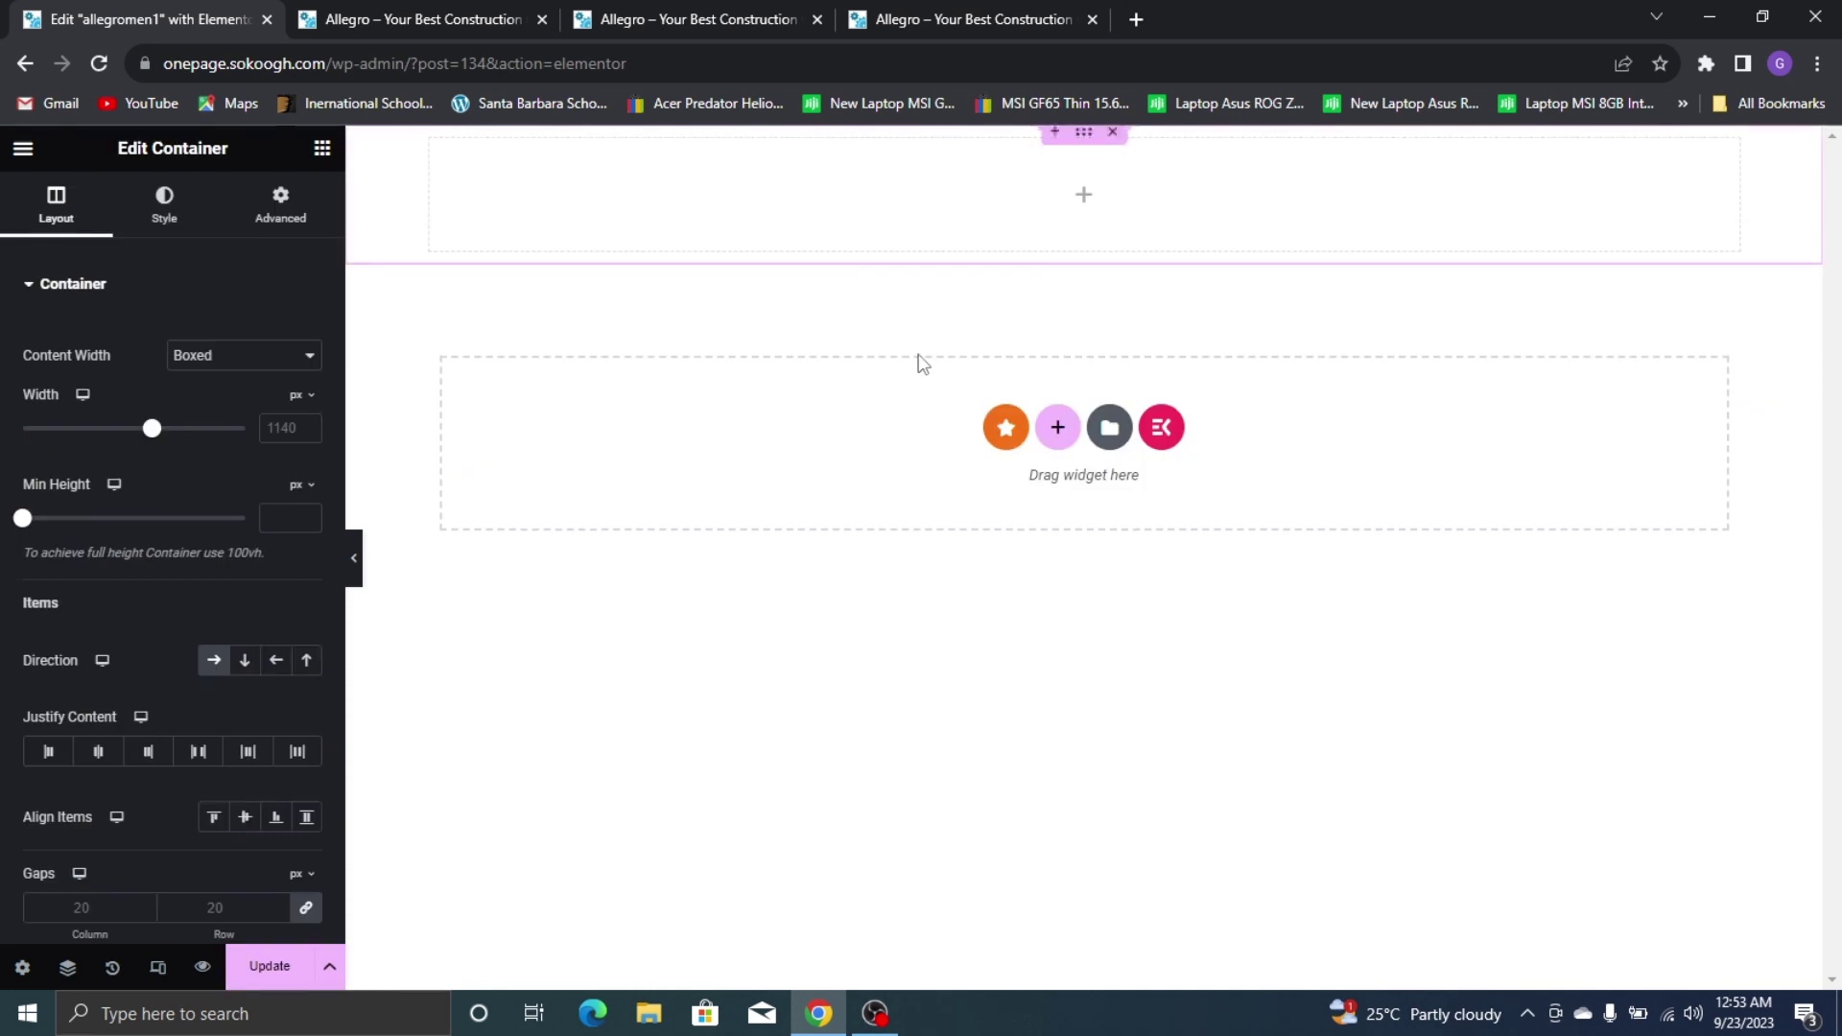
{"action": "left_click", "coordinate": [202, 229]}
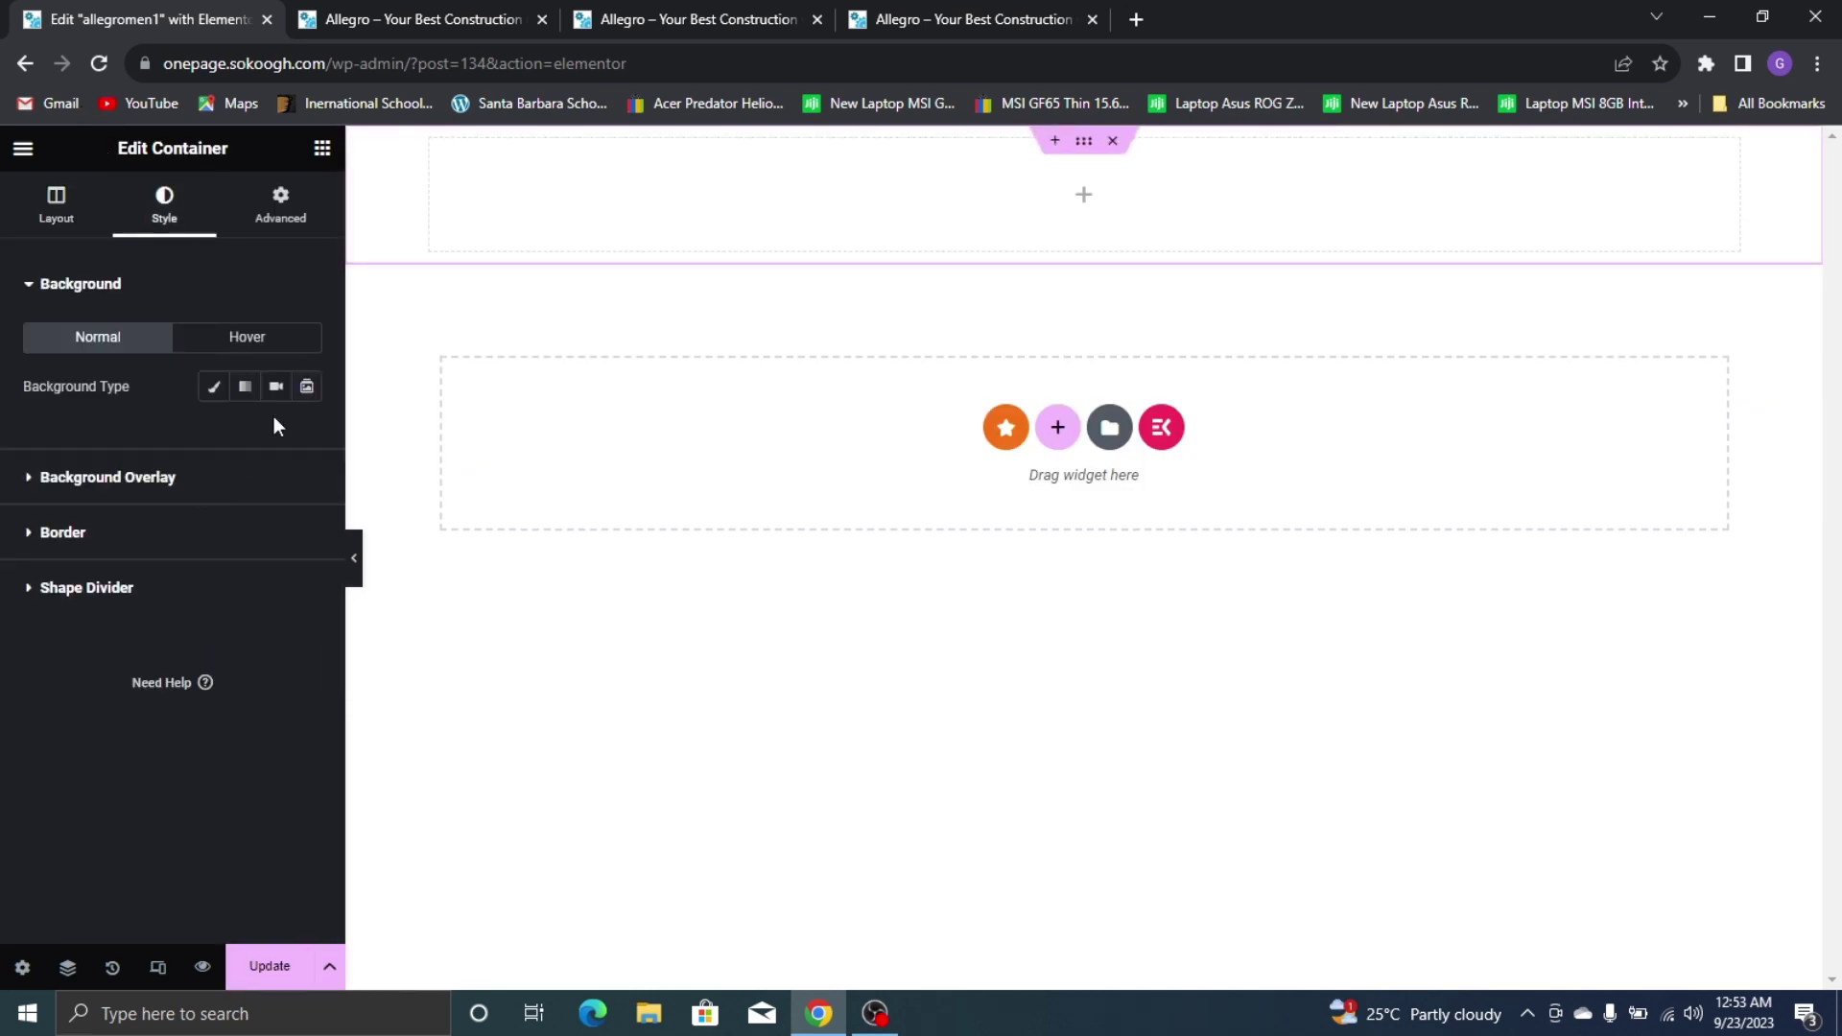
{"action": "left_click", "coordinate": [213, 386]}
{"action": "left_click", "coordinate": [279, 437]}
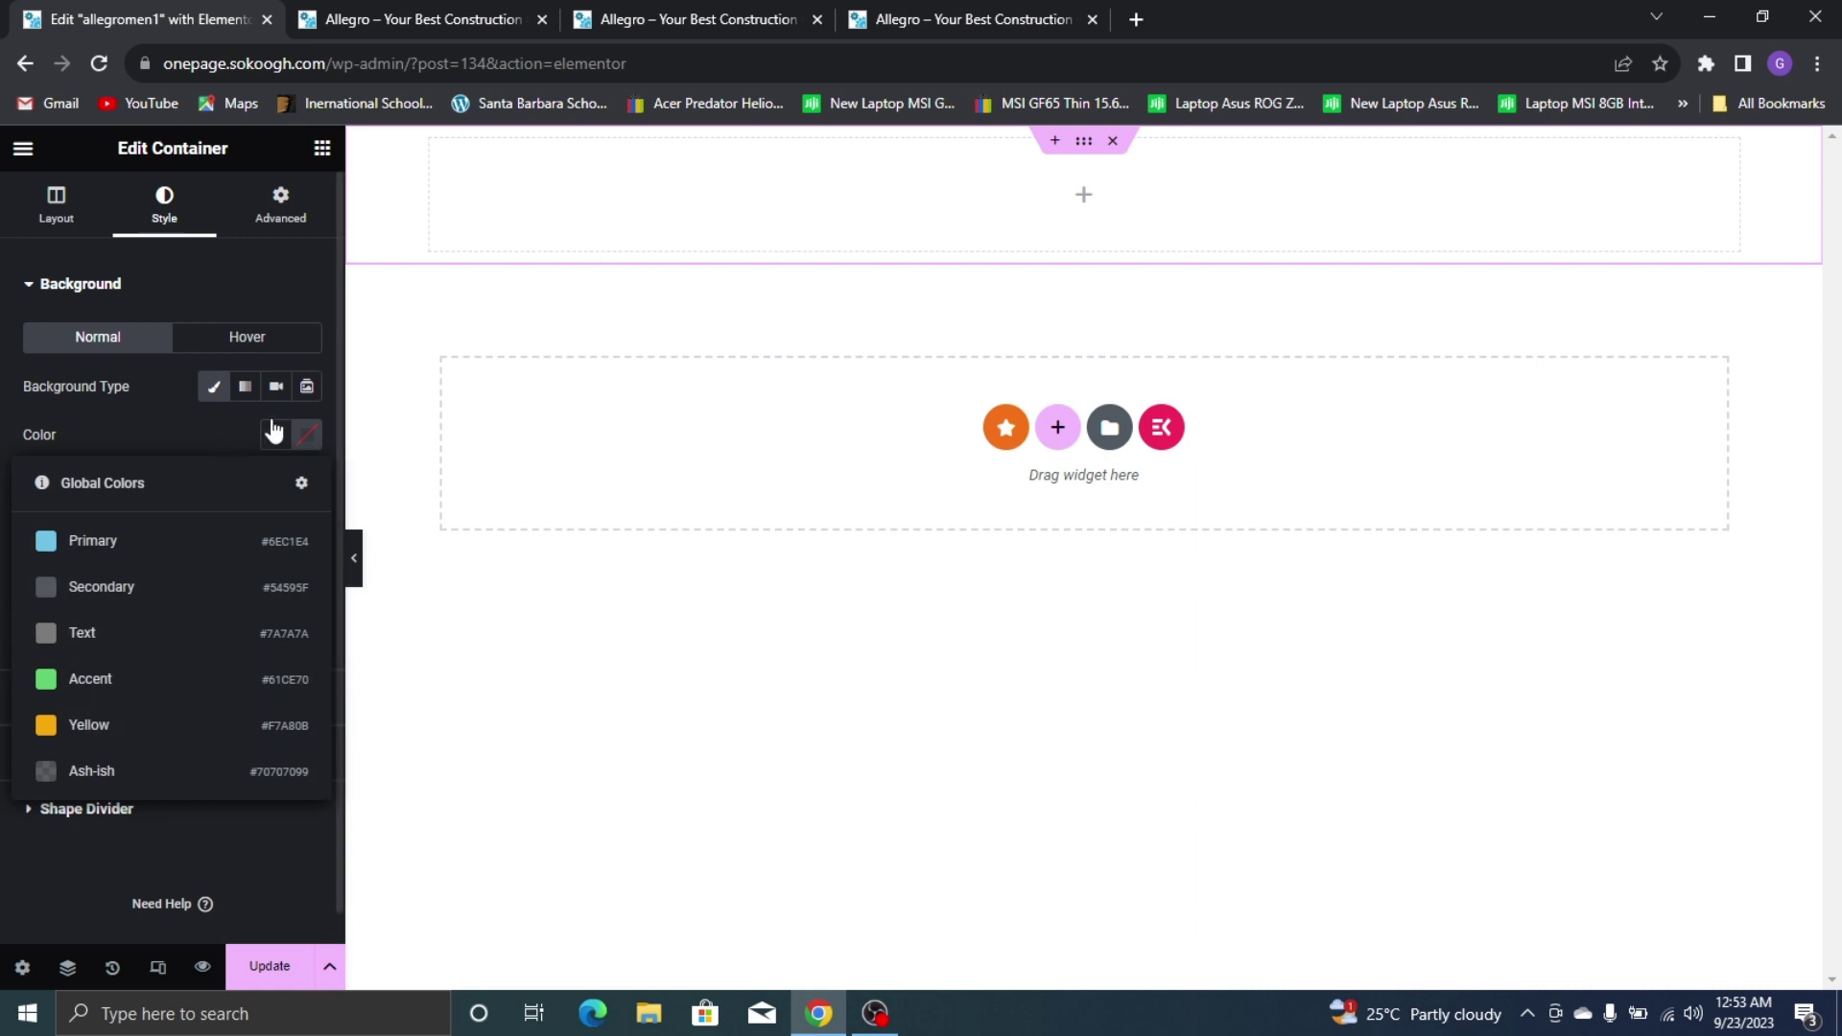
{"action": "left_click", "coordinate": [276, 435]}
{"action": "left_click", "coordinate": [307, 434]}
{"action": "left_click_drag", "start_coordinate": [331, 619], "coordinate": [490, 743]}
{"action": "left_click_drag", "start_coordinate": [547, 566], "coordinate": [459, 727]}
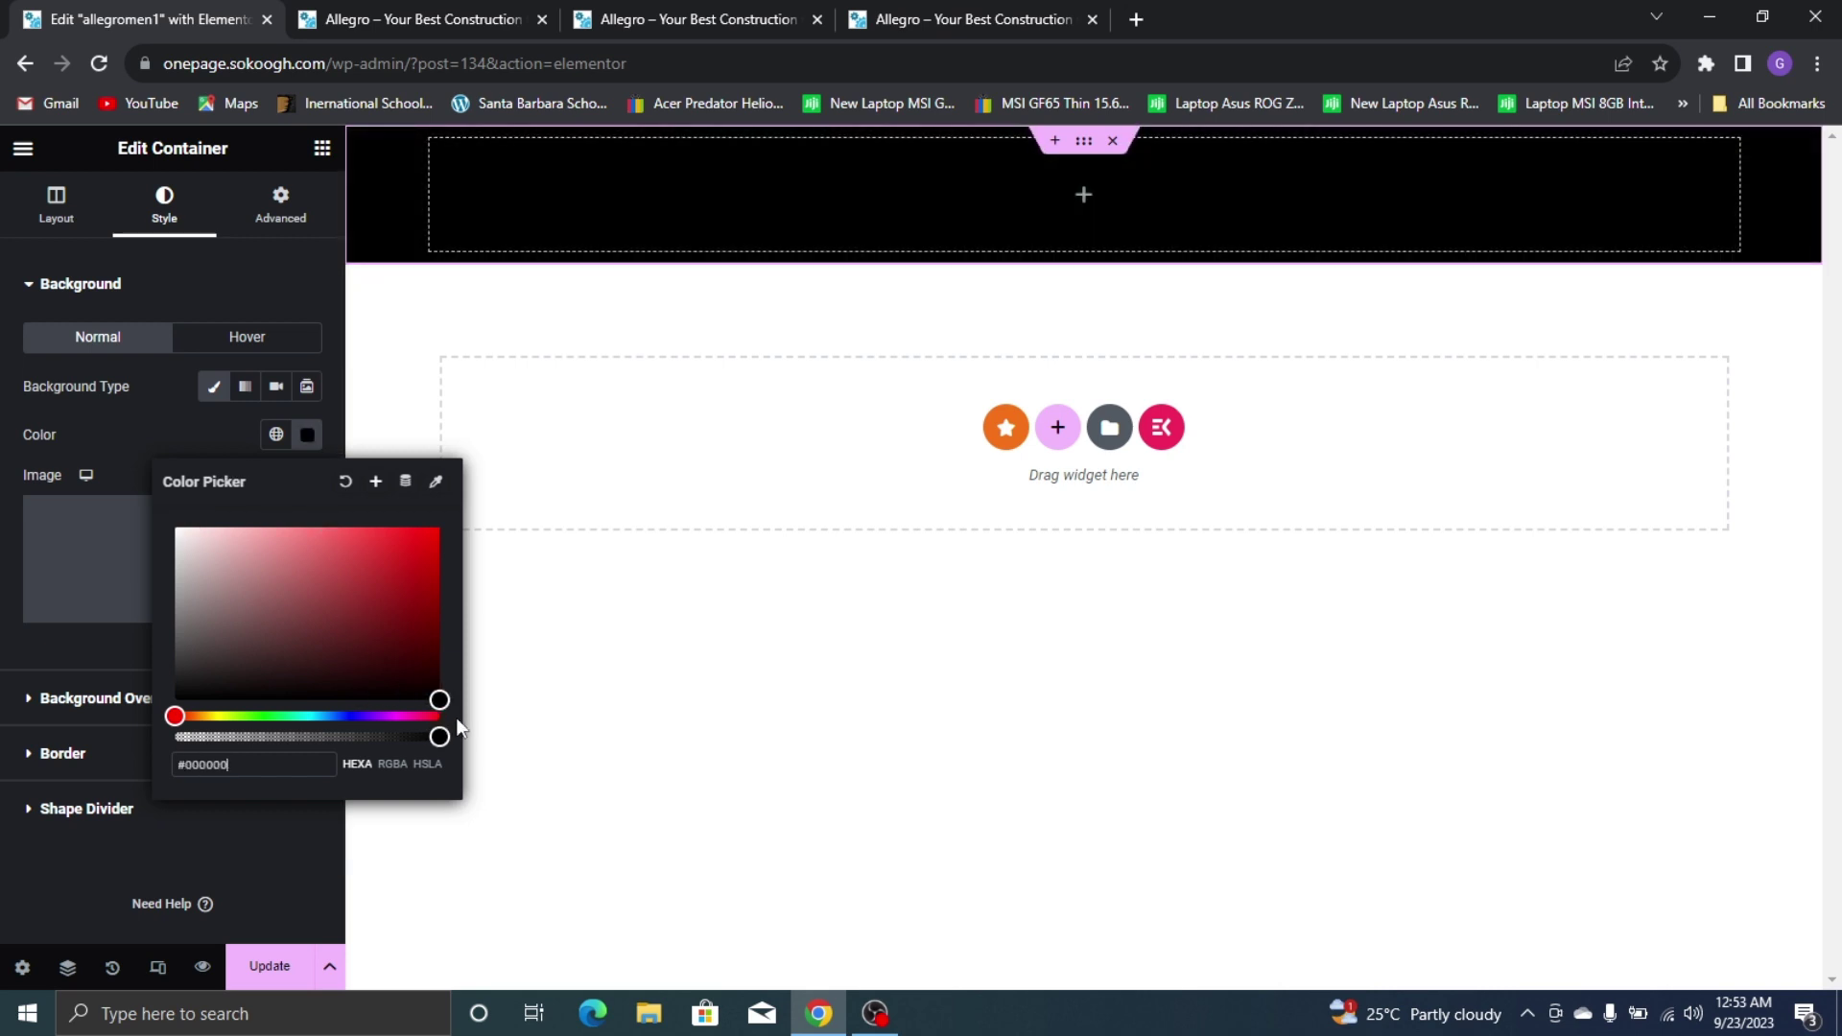
{"action": "left_click", "coordinate": [134, 443]}
Set the section's Advanced padding to 0
{"action": "left_click", "coordinate": [280, 206]}
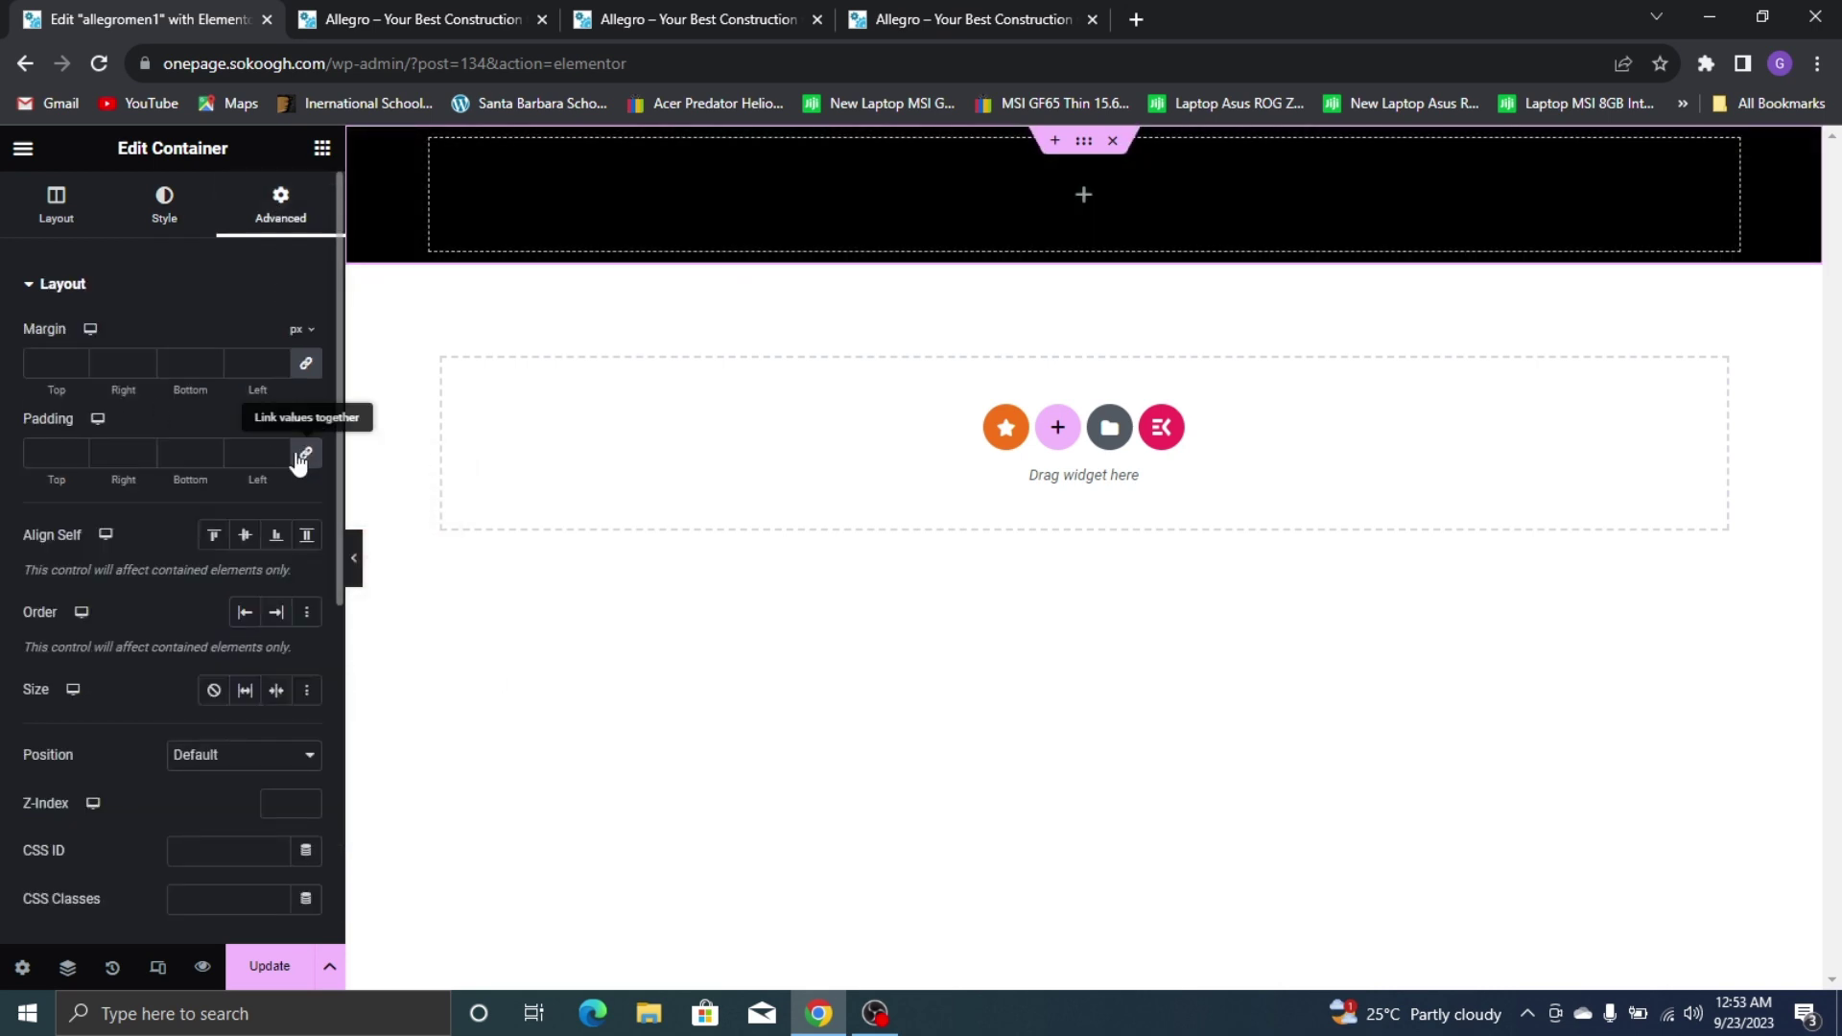
{"action": "left_click", "coordinate": [303, 453]}
{"action": "left_click", "coordinate": [28, 230]}
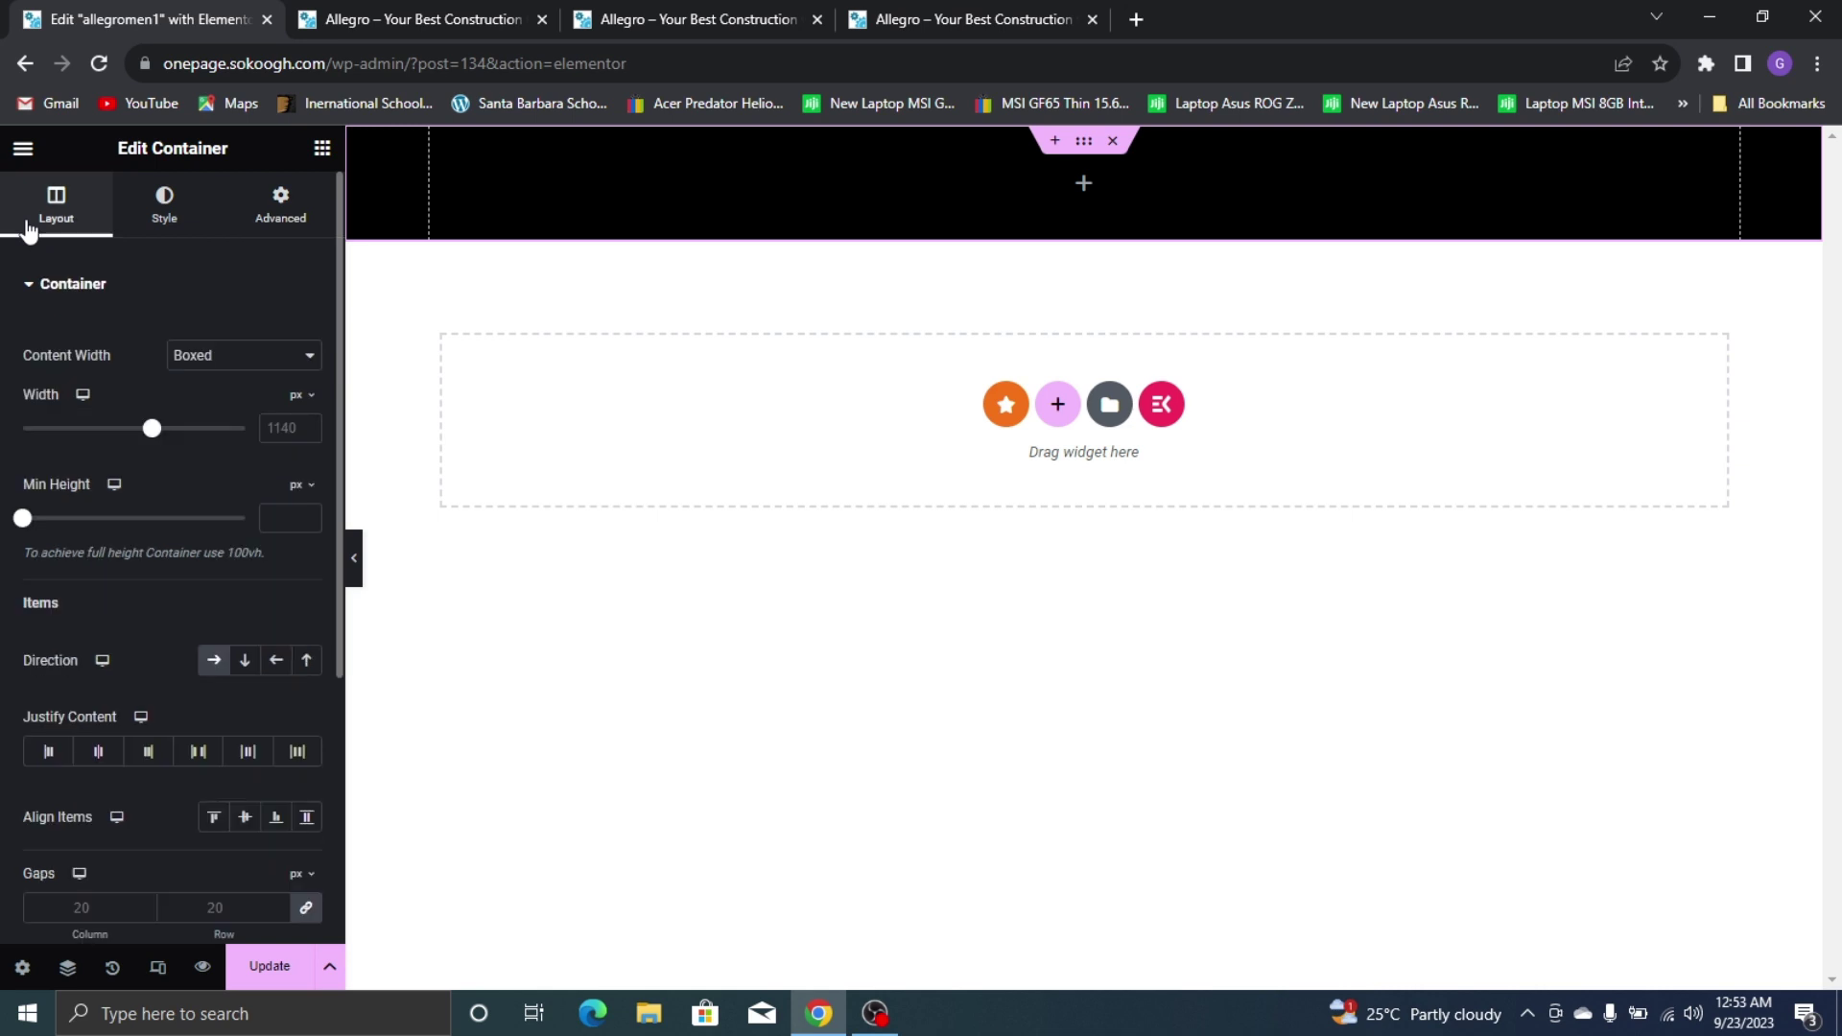
Place a container in the section and duplicate it twice, then view the live AlleGRO site
{"action": "left_click", "coordinate": [321, 152]}
{"action": "left_click_drag", "start_coordinate": [124, 518], "coordinate": [594, 164]}
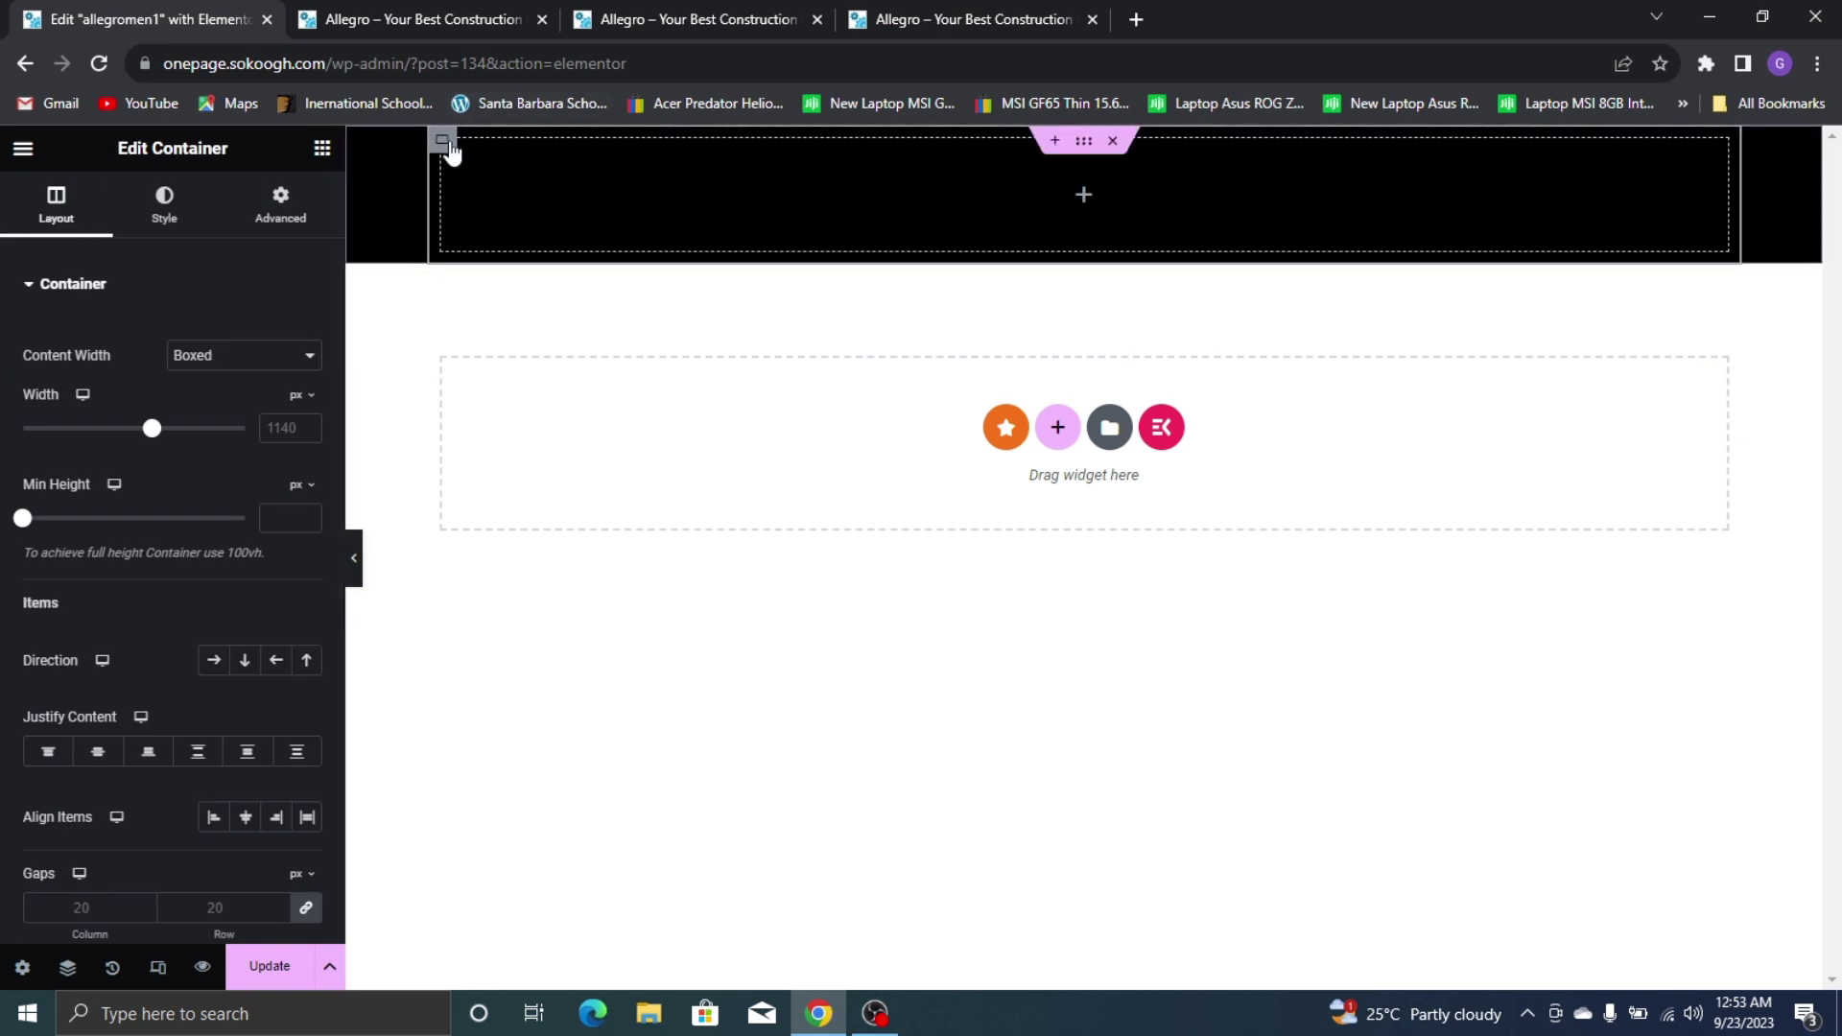
{"action": "right_click", "coordinate": [451, 146]}
{"action": "left_click", "coordinate": [518, 202]}
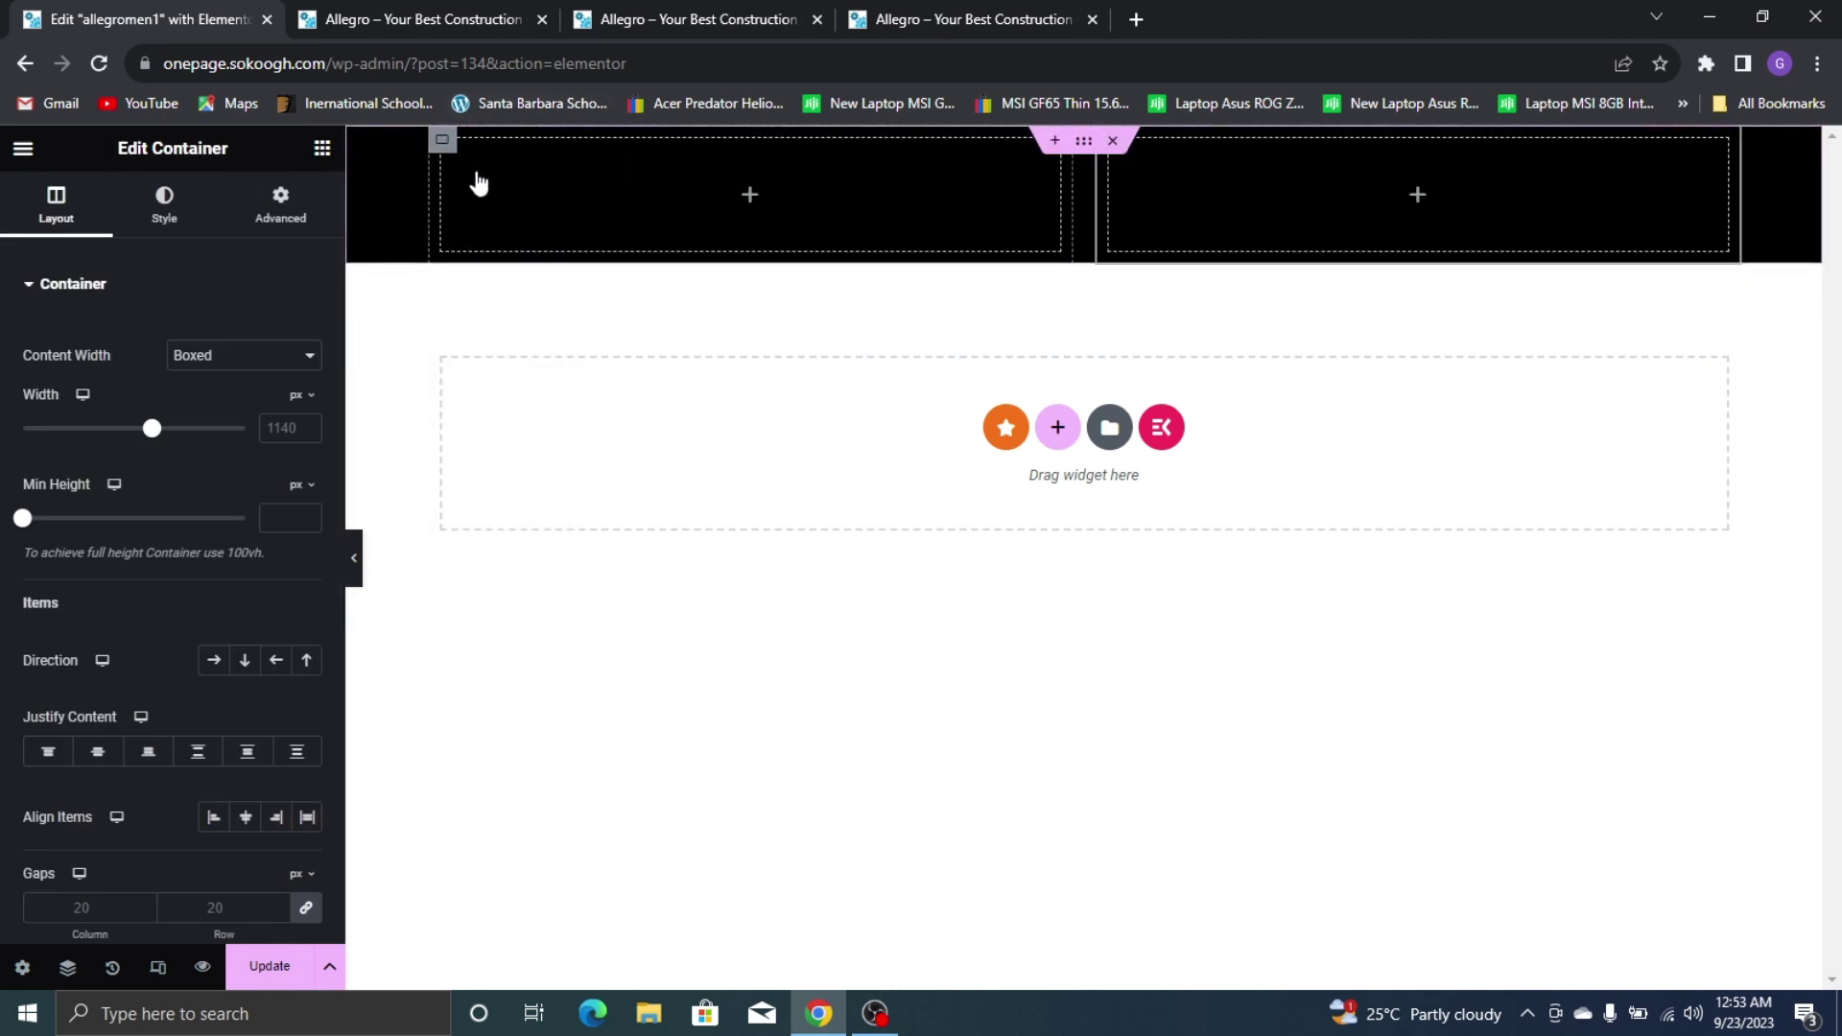
{"action": "right_click", "coordinate": [443, 145]}
{"action": "left_click", "coordinate": [523, 206]}
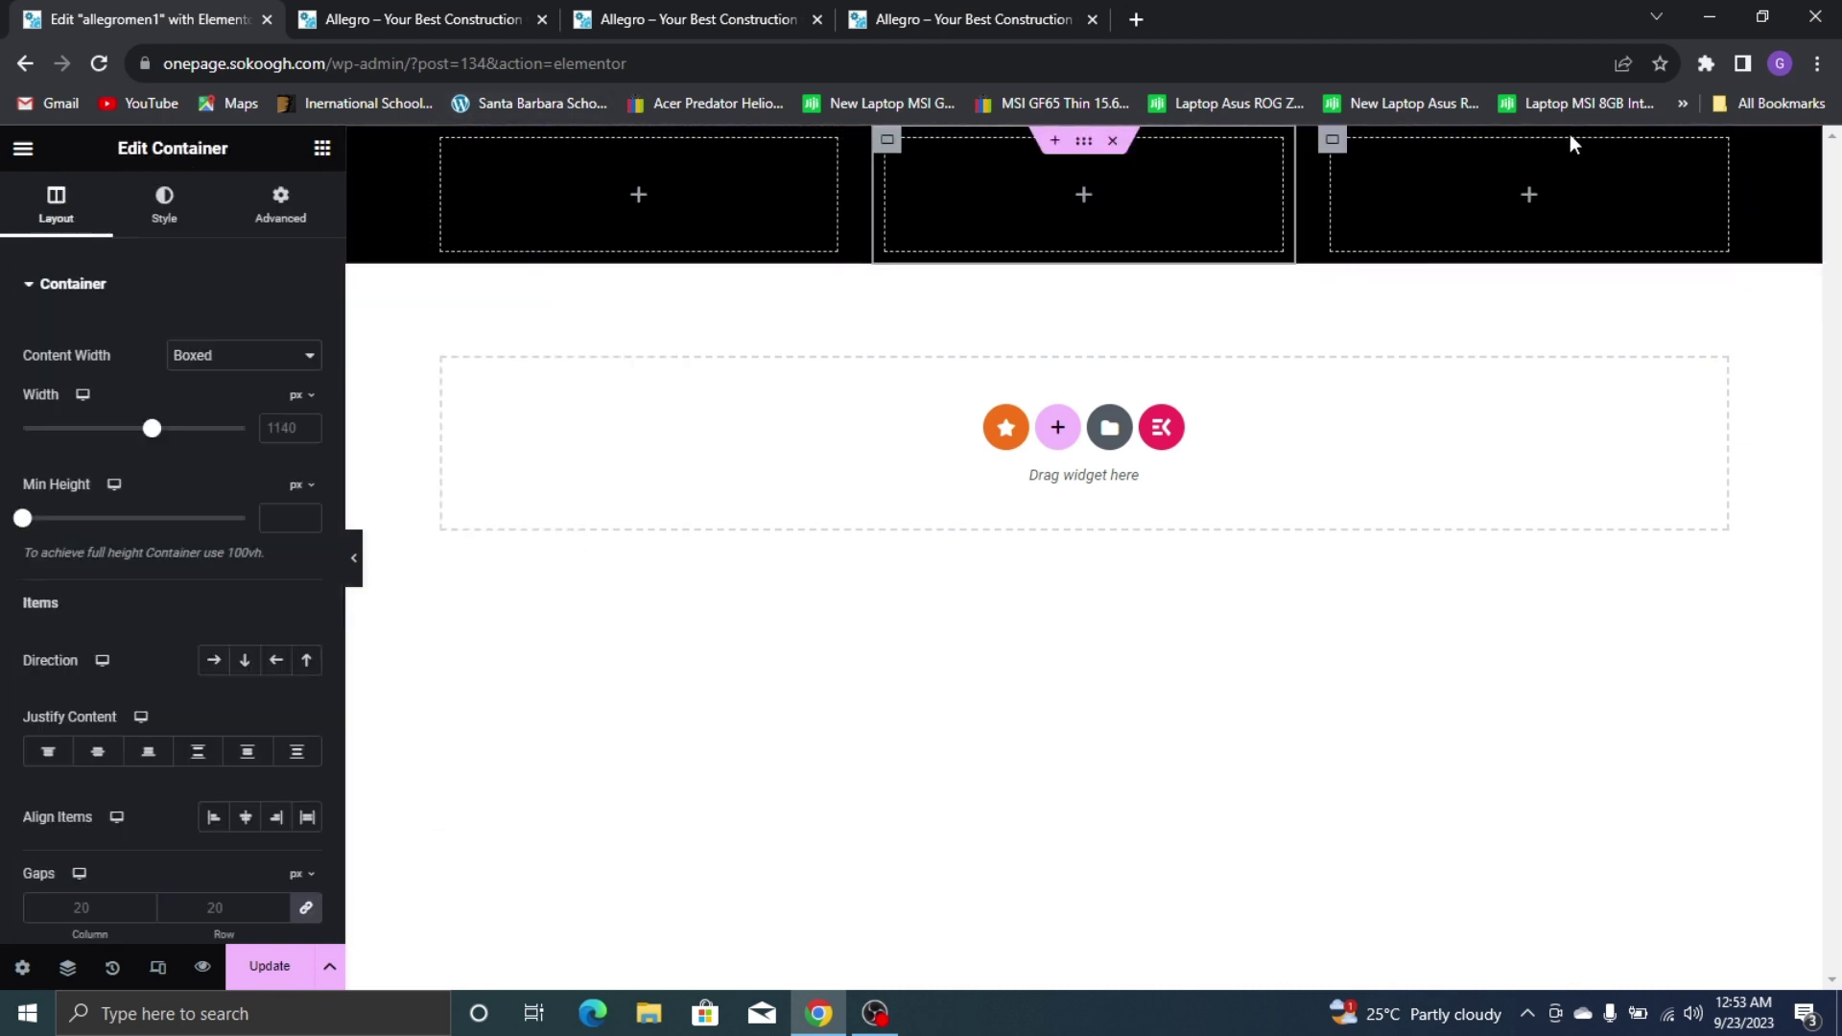
{"action": "left_click", "coordinate": [943, 11]}
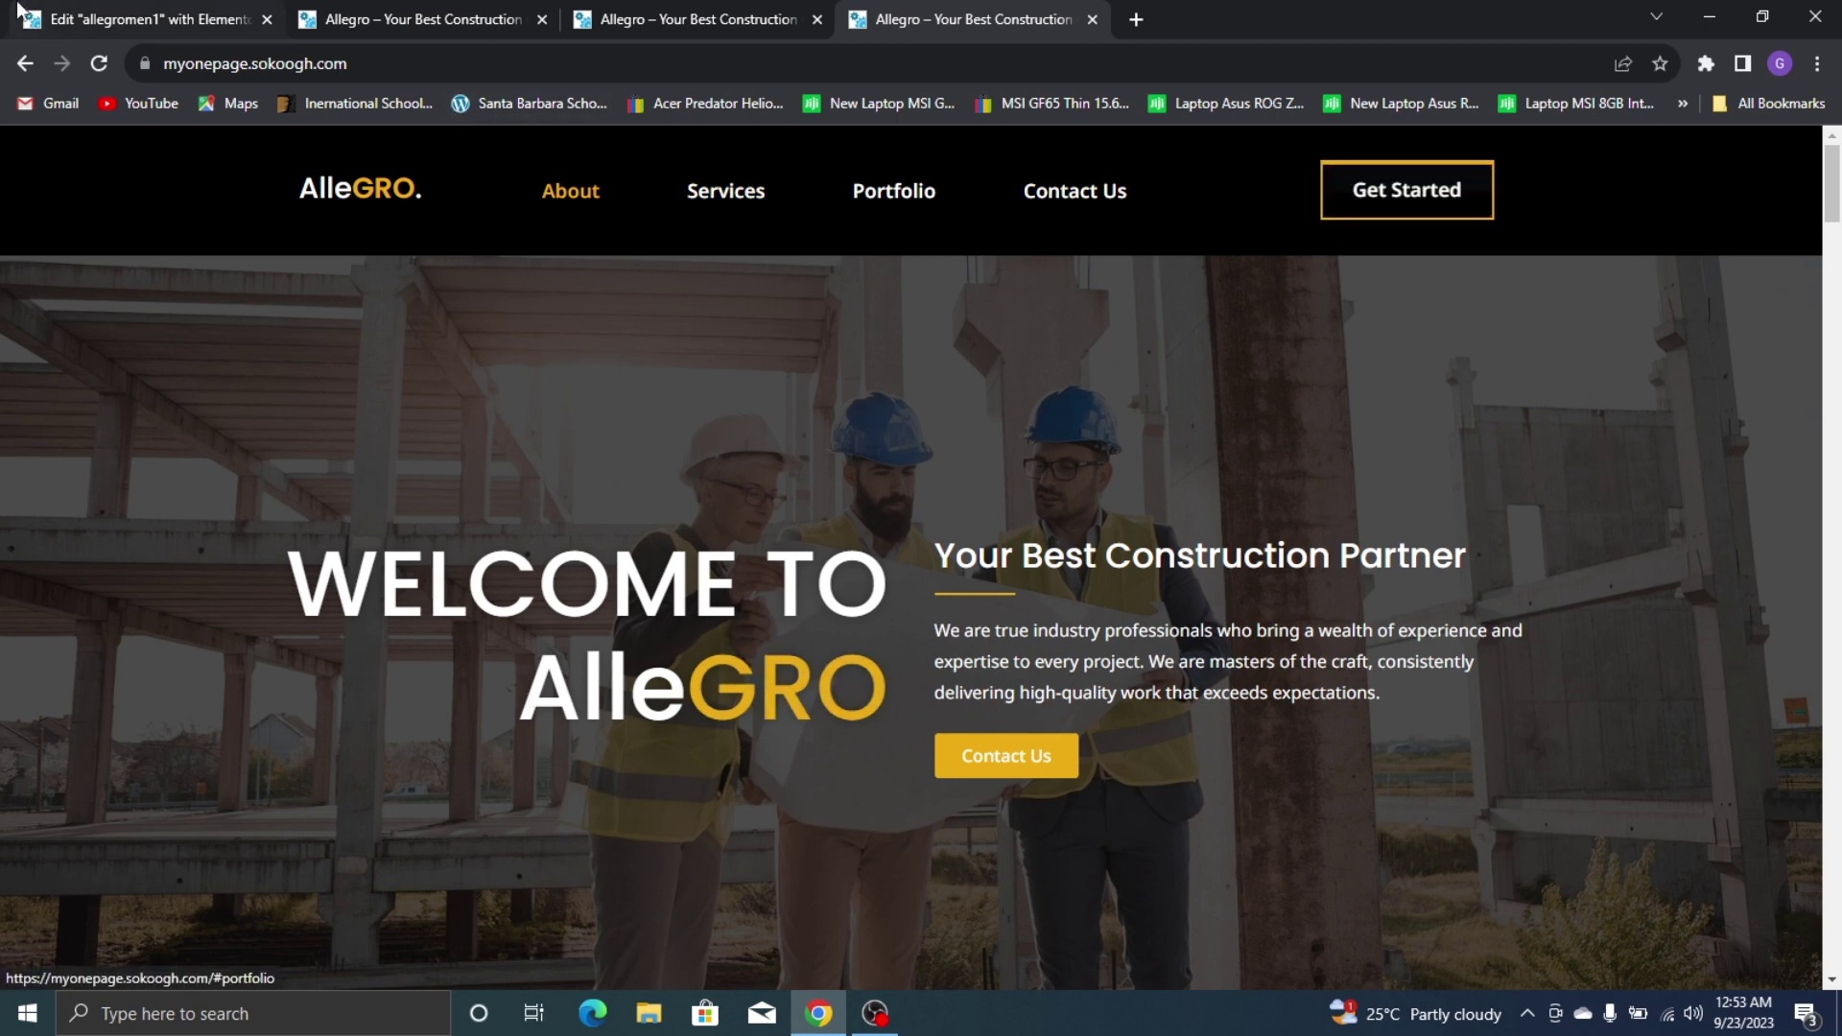
Drop a heading into the first container and replace its title text with 'Alle{{GRO'
{"action": "left_click", "coordinate": [57, 19]}
{"action": "left_click", "coordinate": [322, 148]}
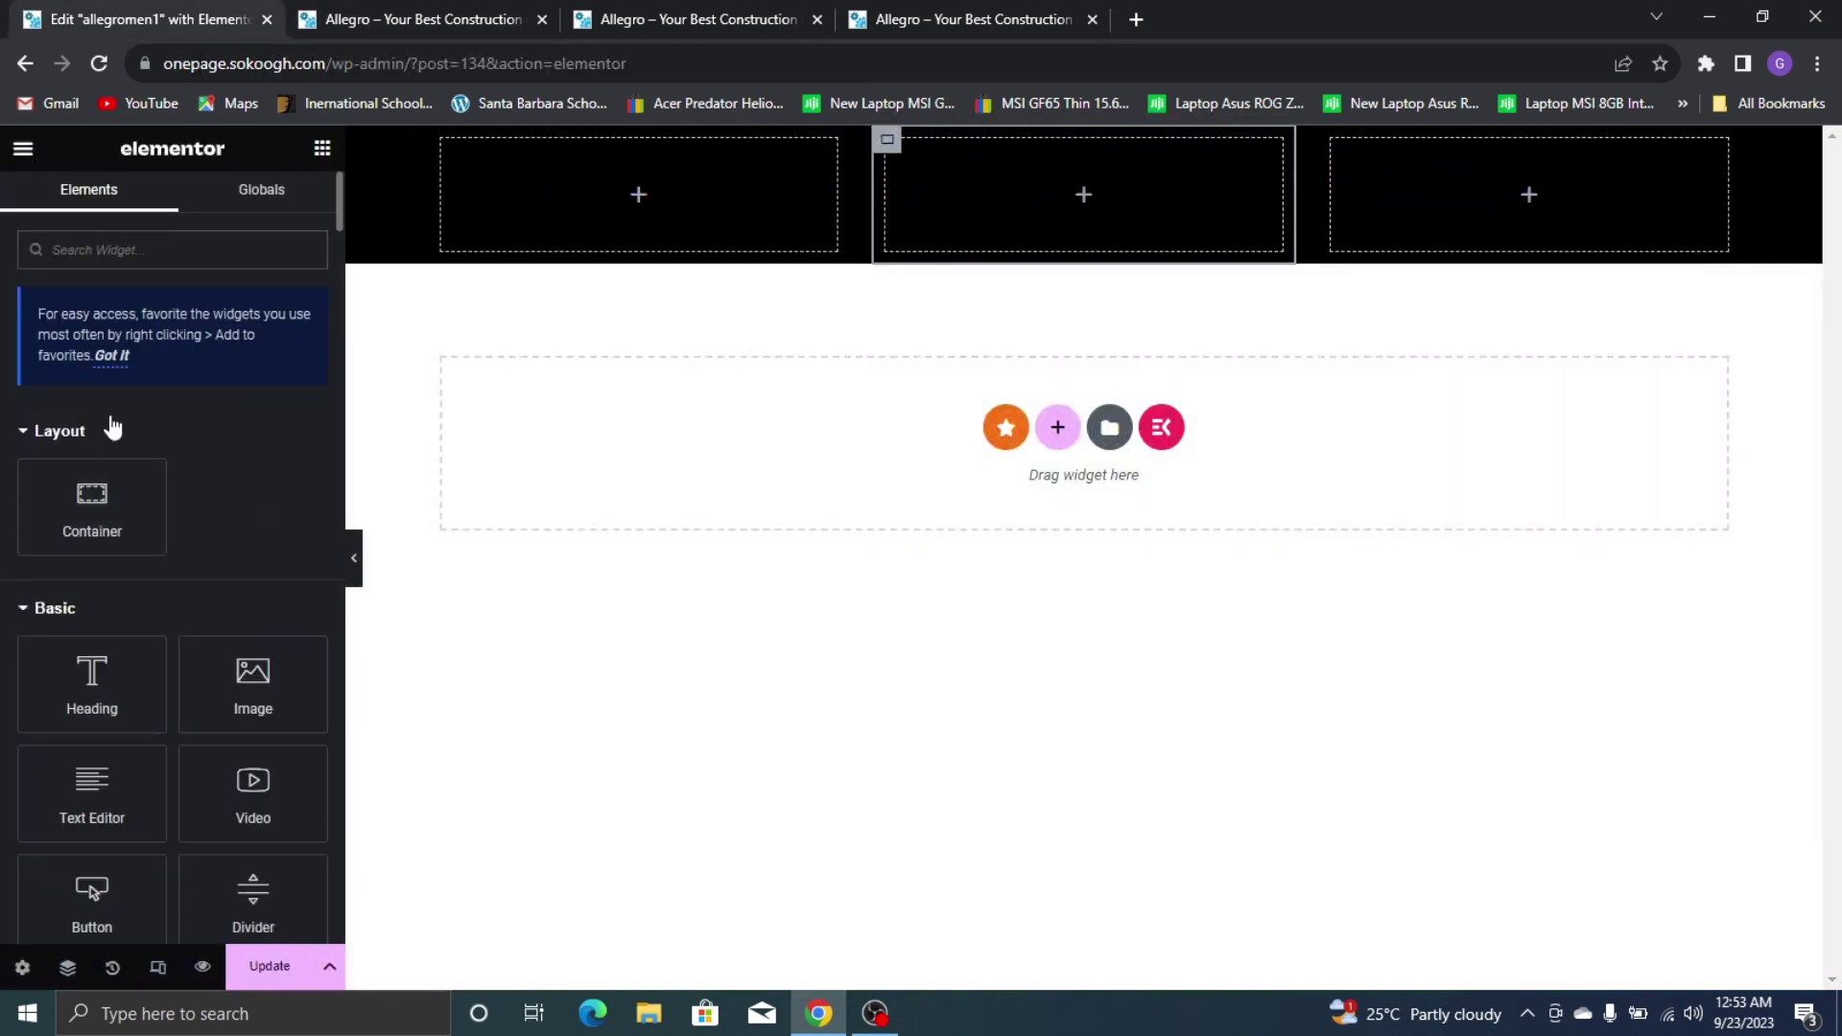
{"action": "type", "text": "tea"}
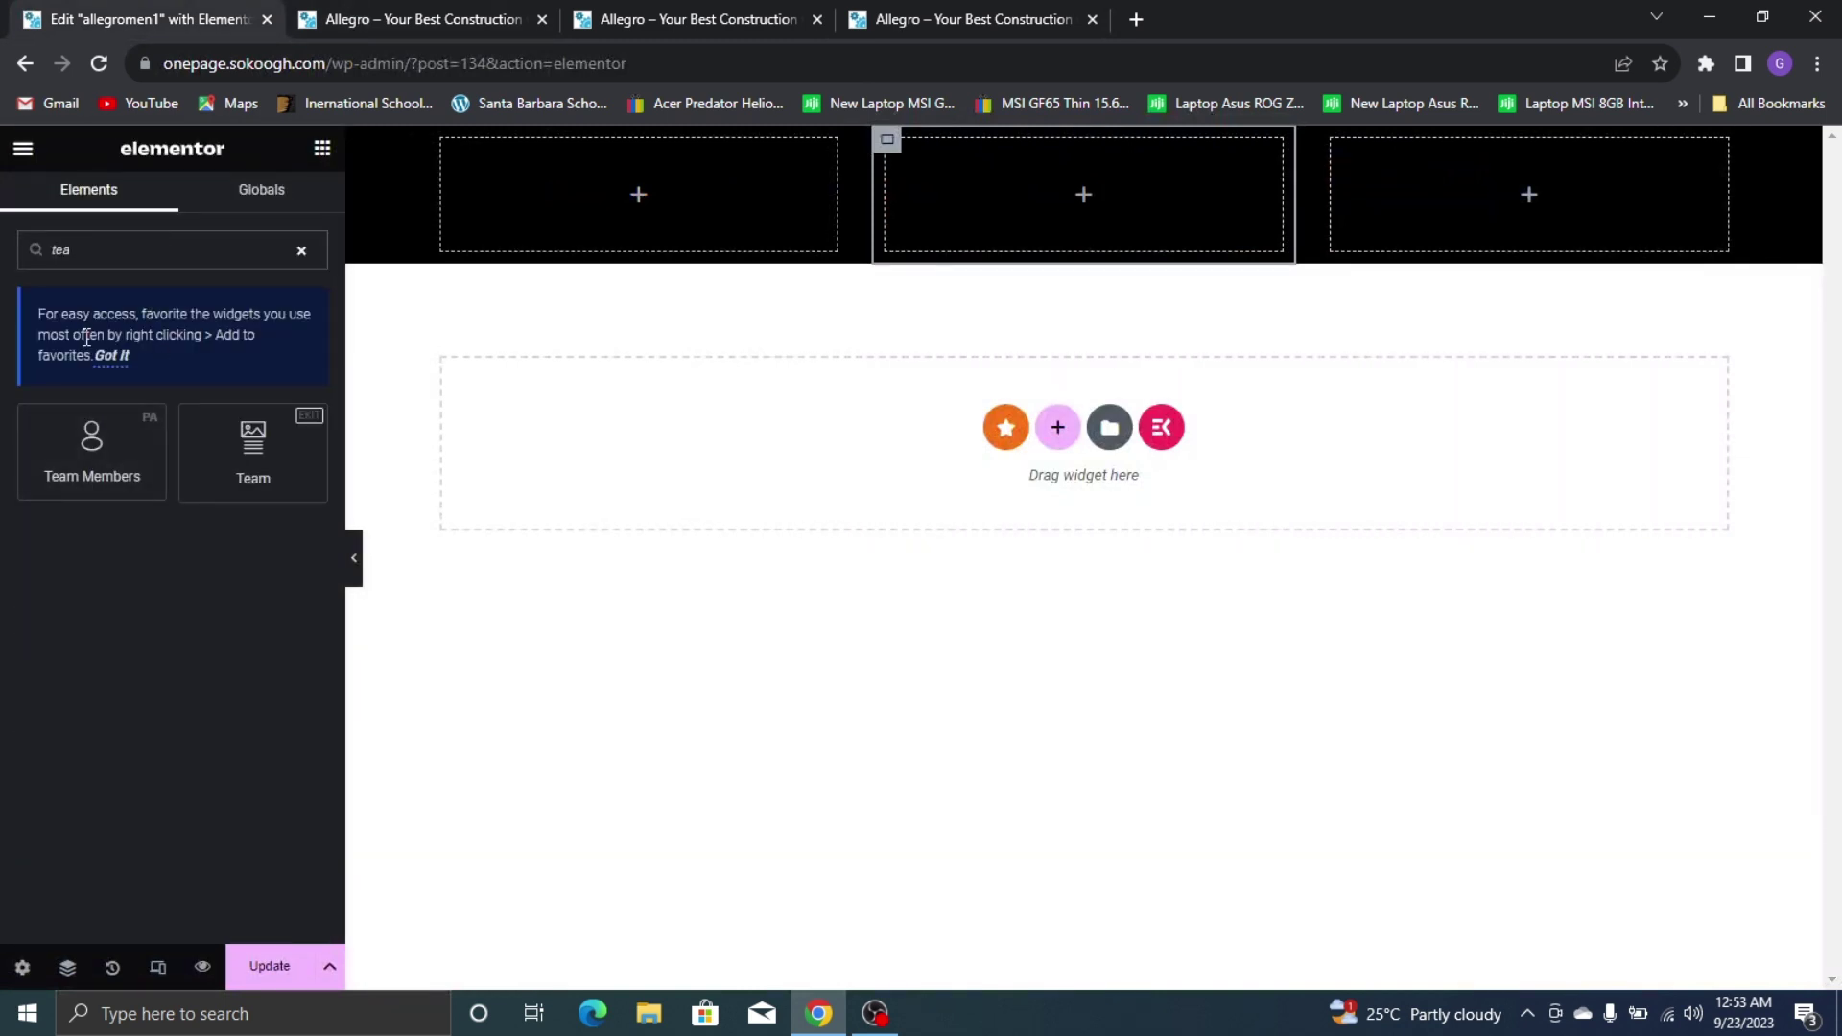
{"action": "type", "text": "head"}
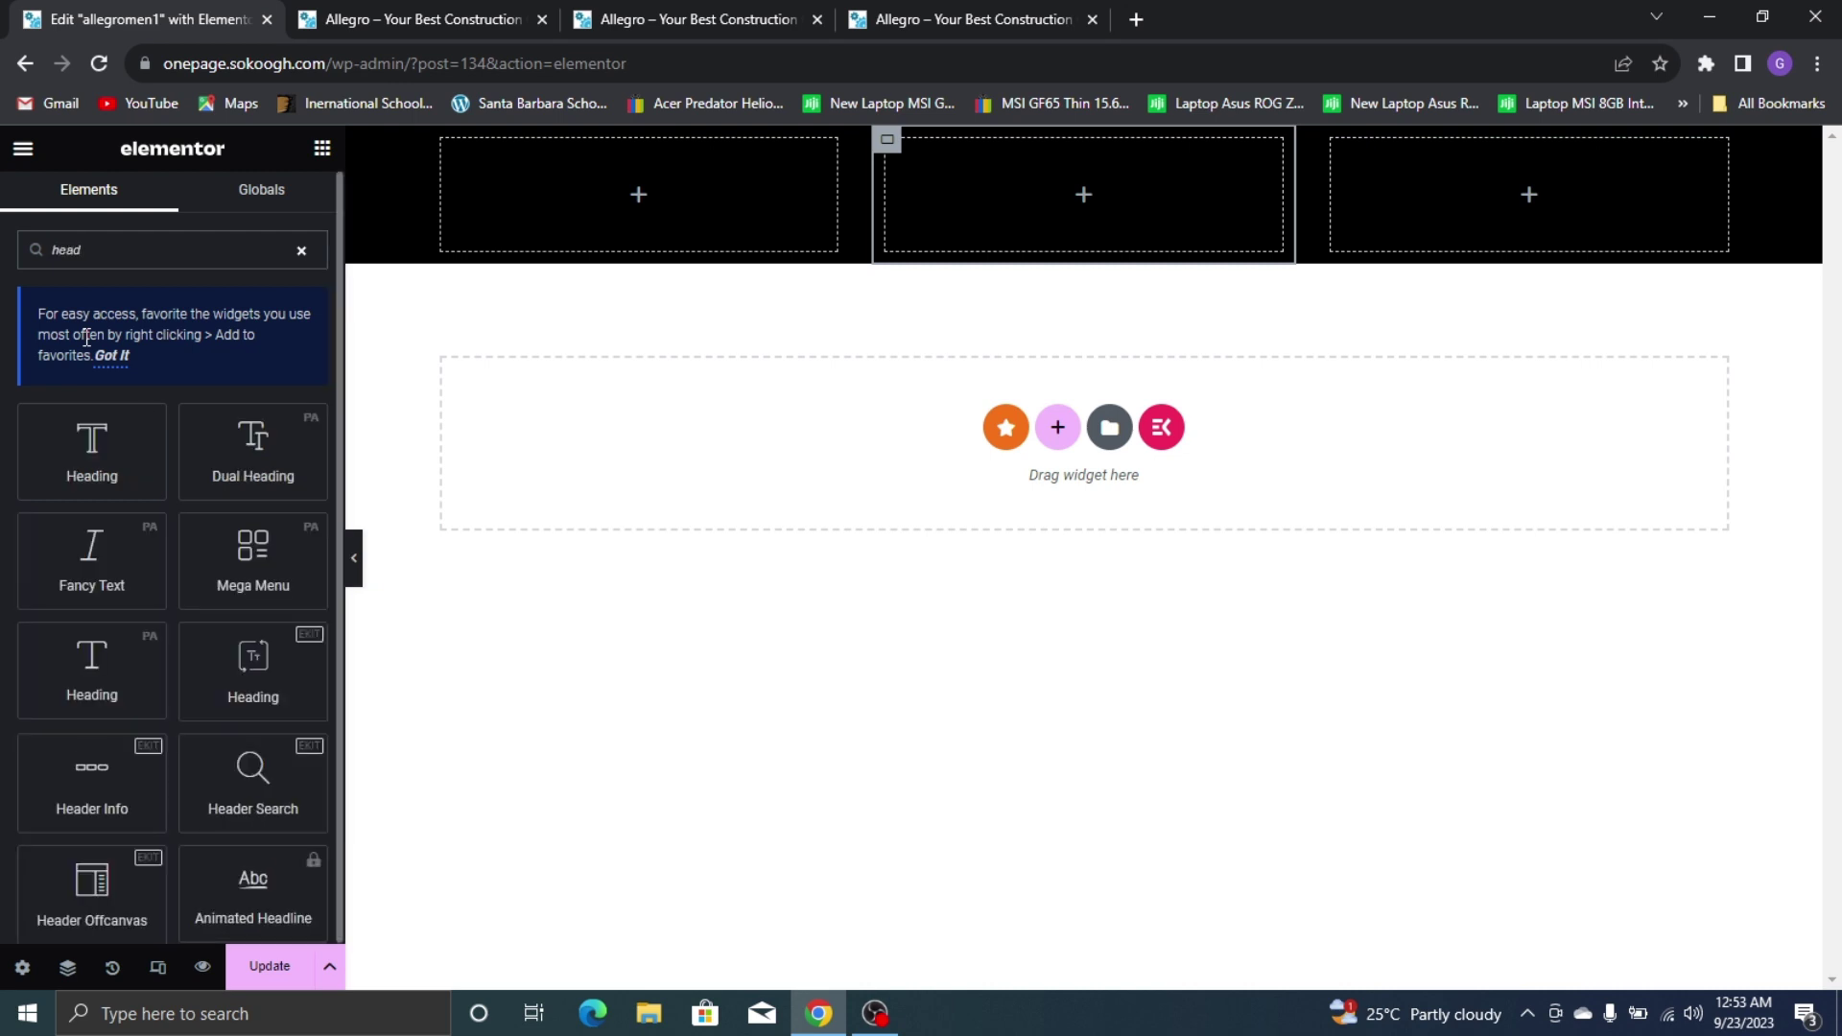
{"action": "type", "text": "ing"}
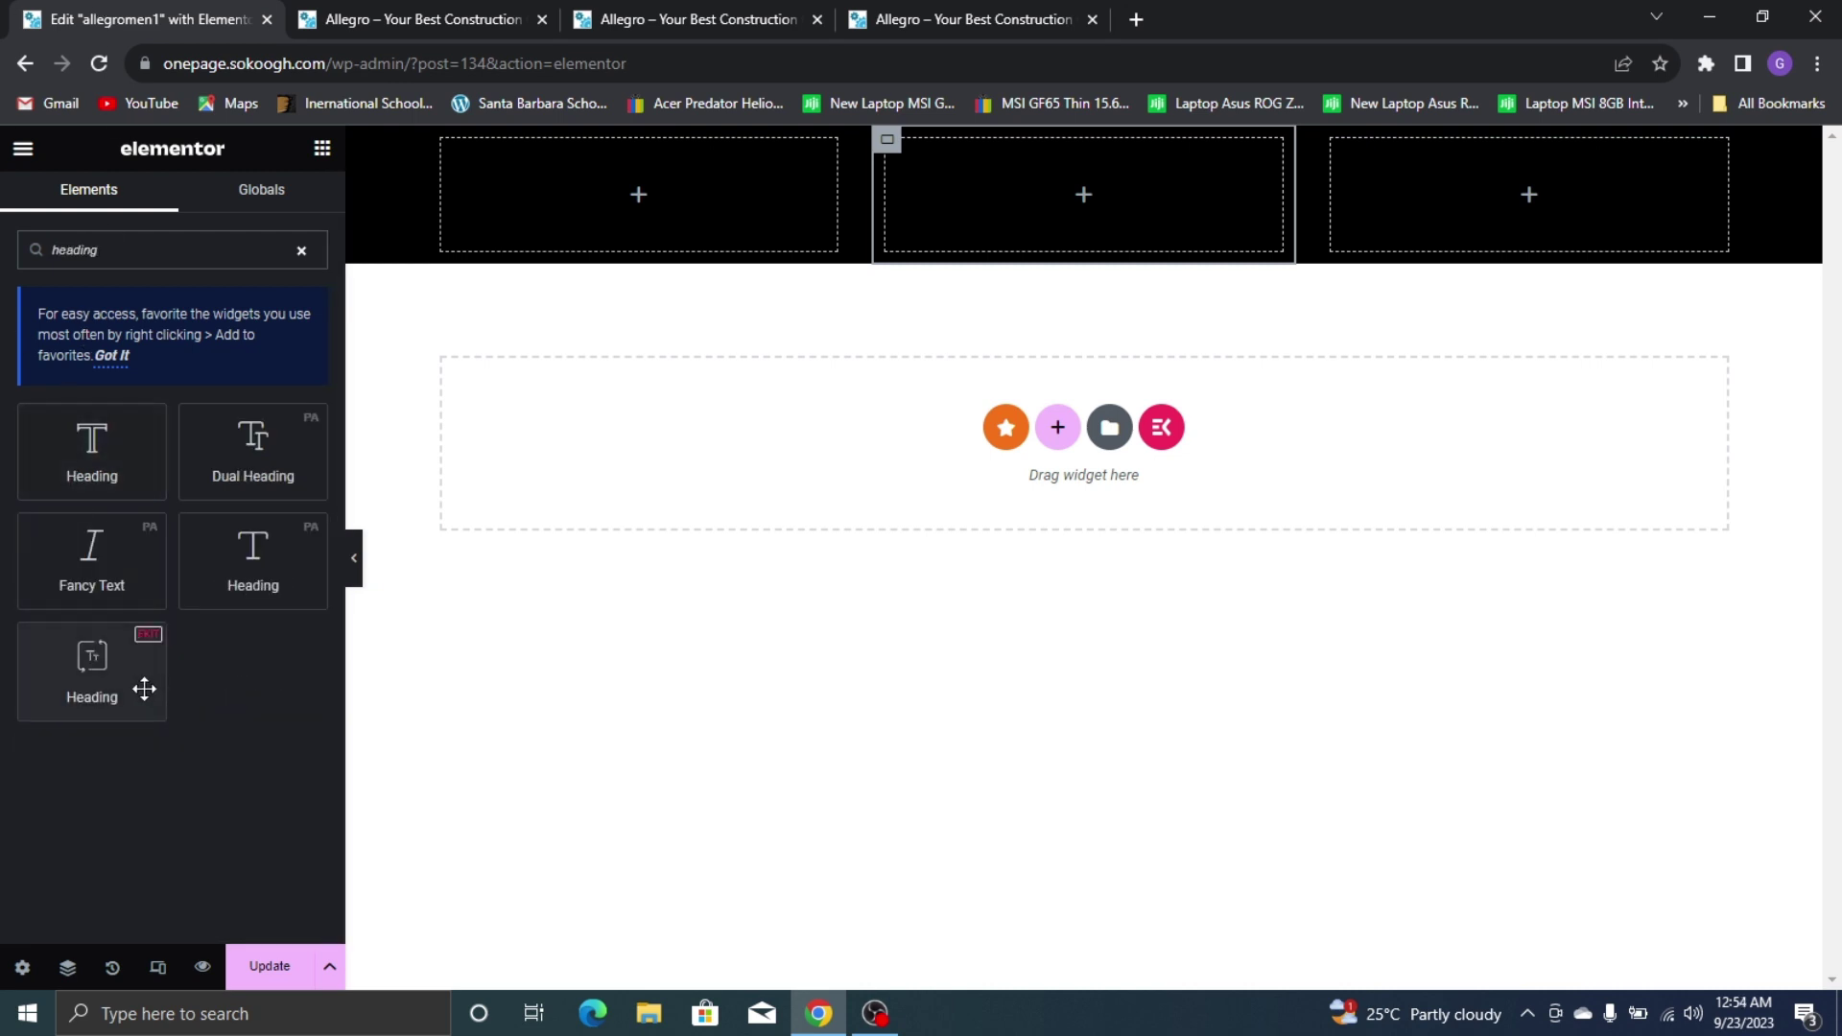
{"action": "left_click_drag", "start_coordinate": [144, 687], "coordinate": [604, 206]}
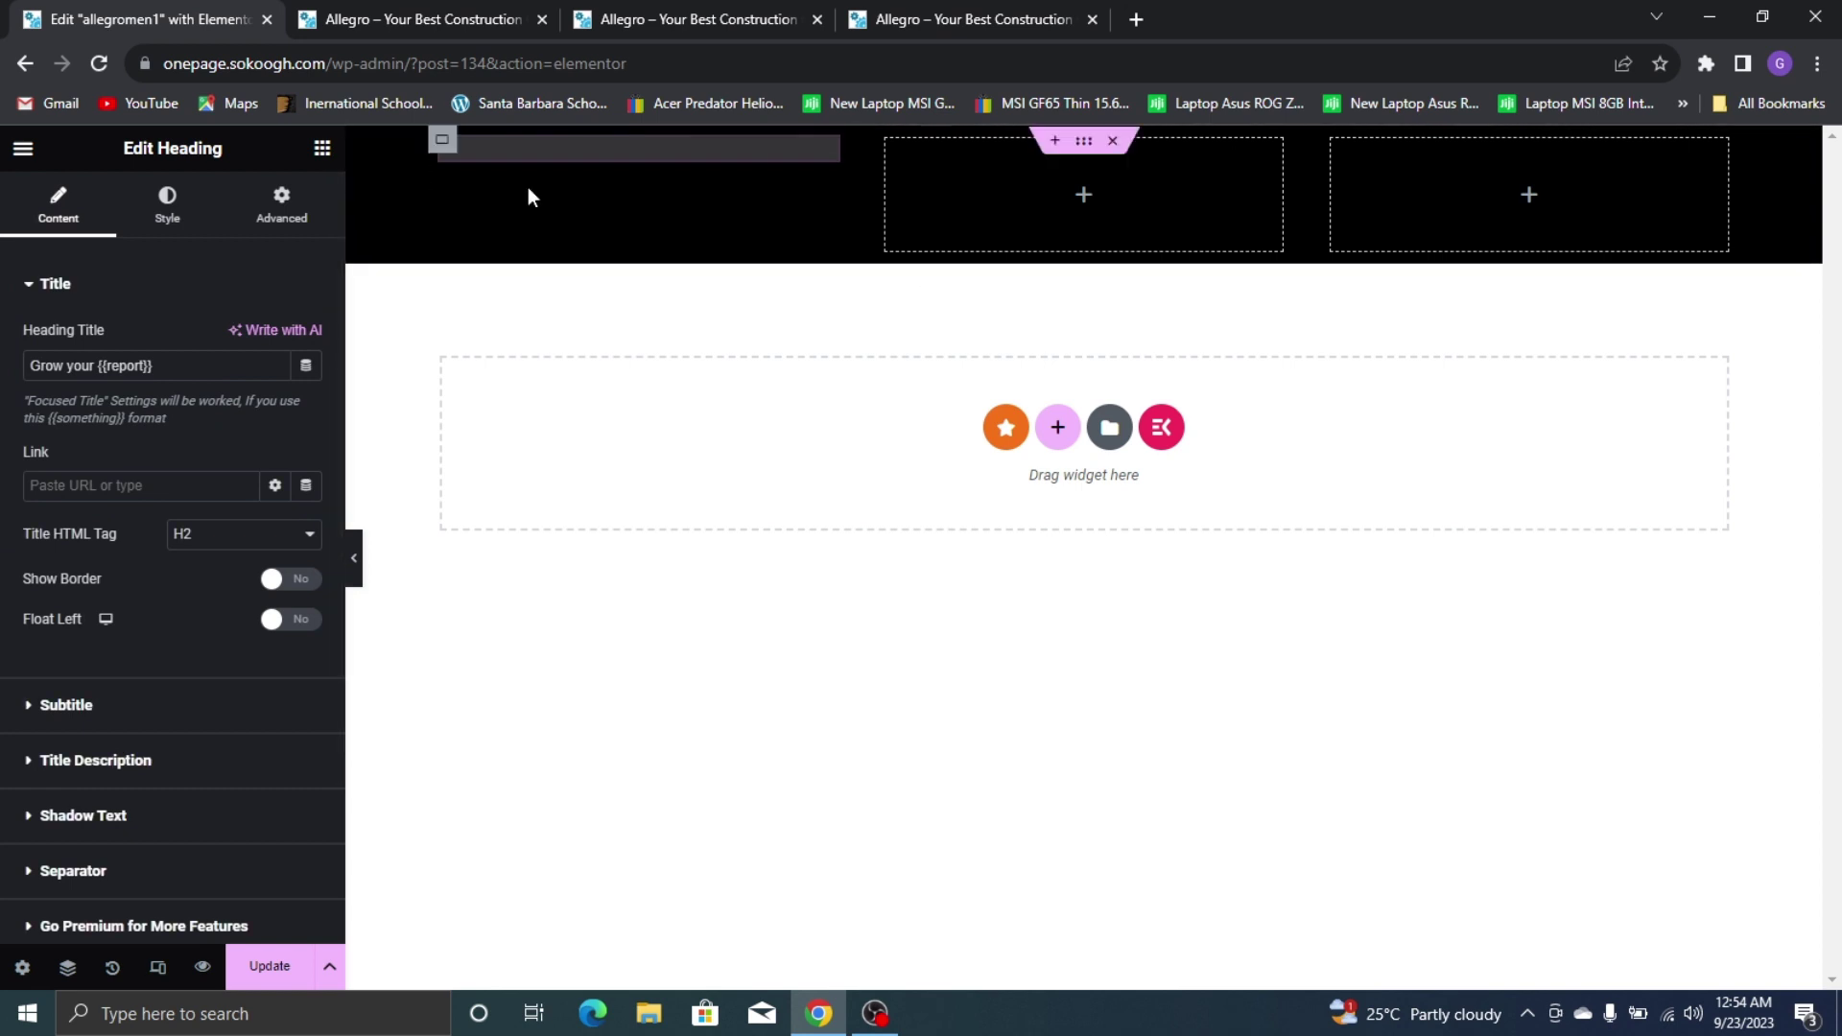
{"action": "left_click_drag", "start_coordinate": [97, 365], "coordinate": [7, 365]}
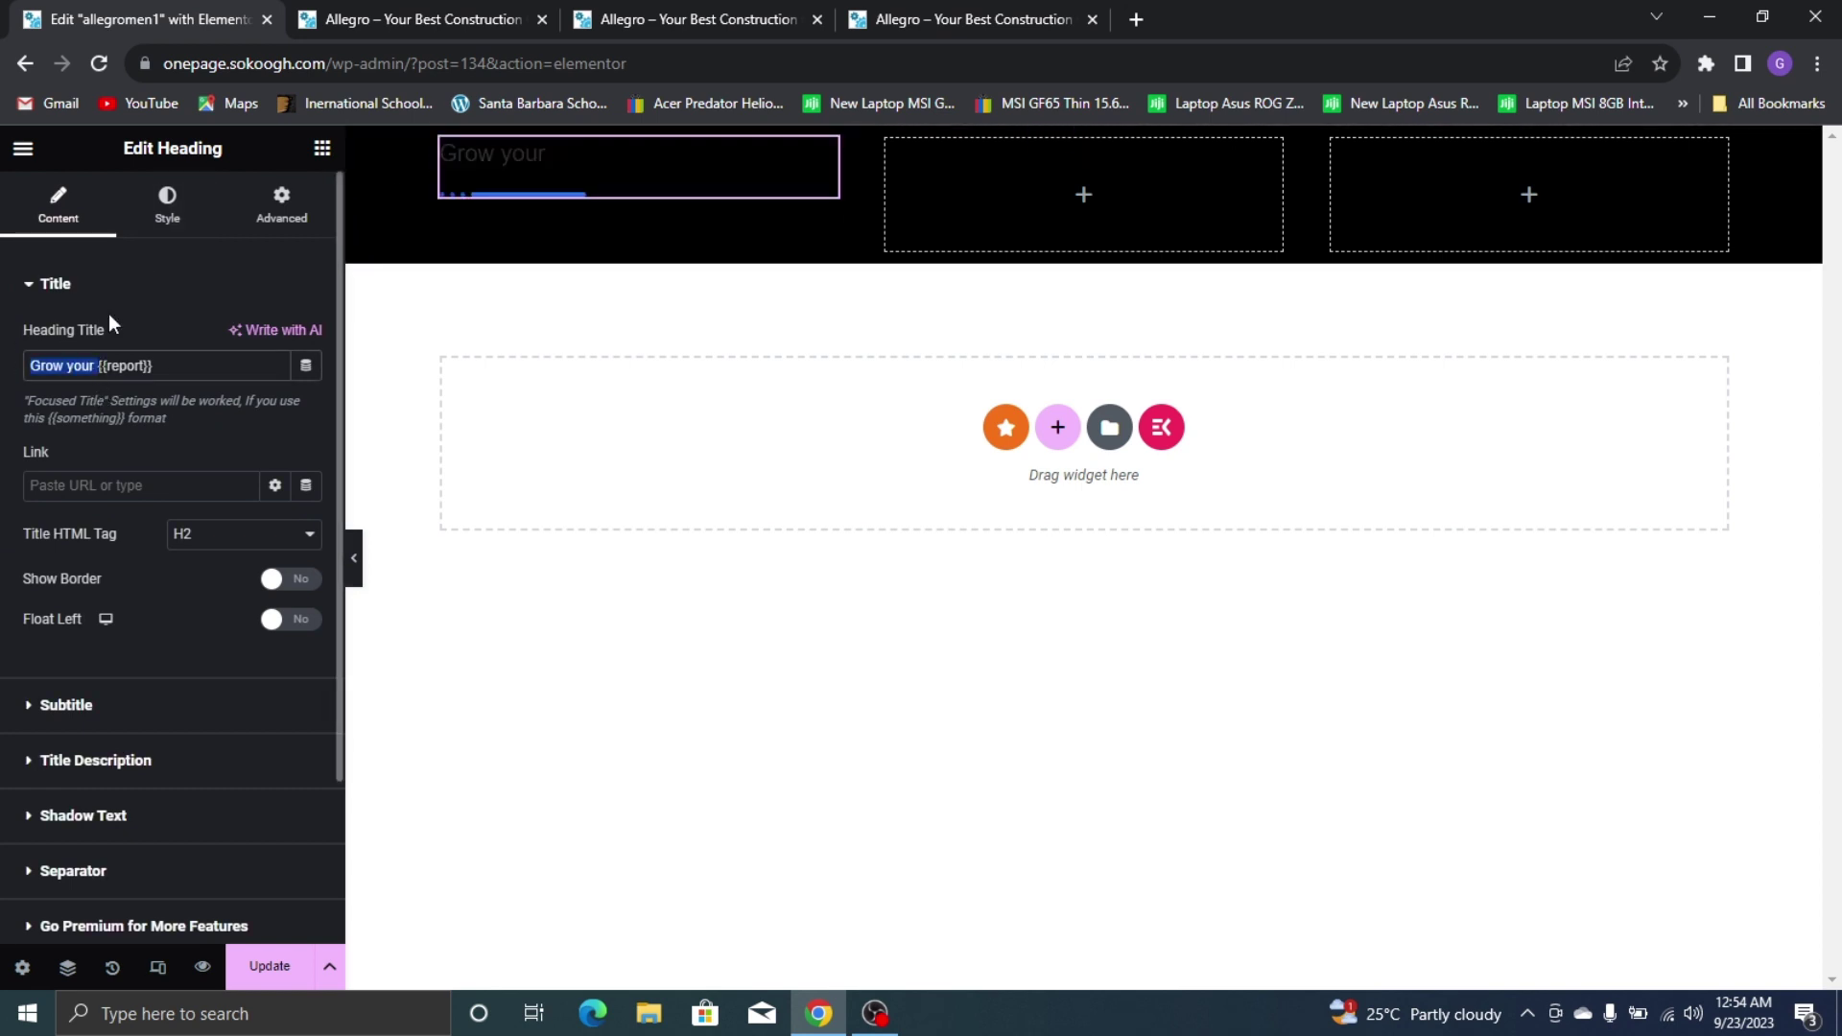
{"action": "type", "text": "Alle{{"}
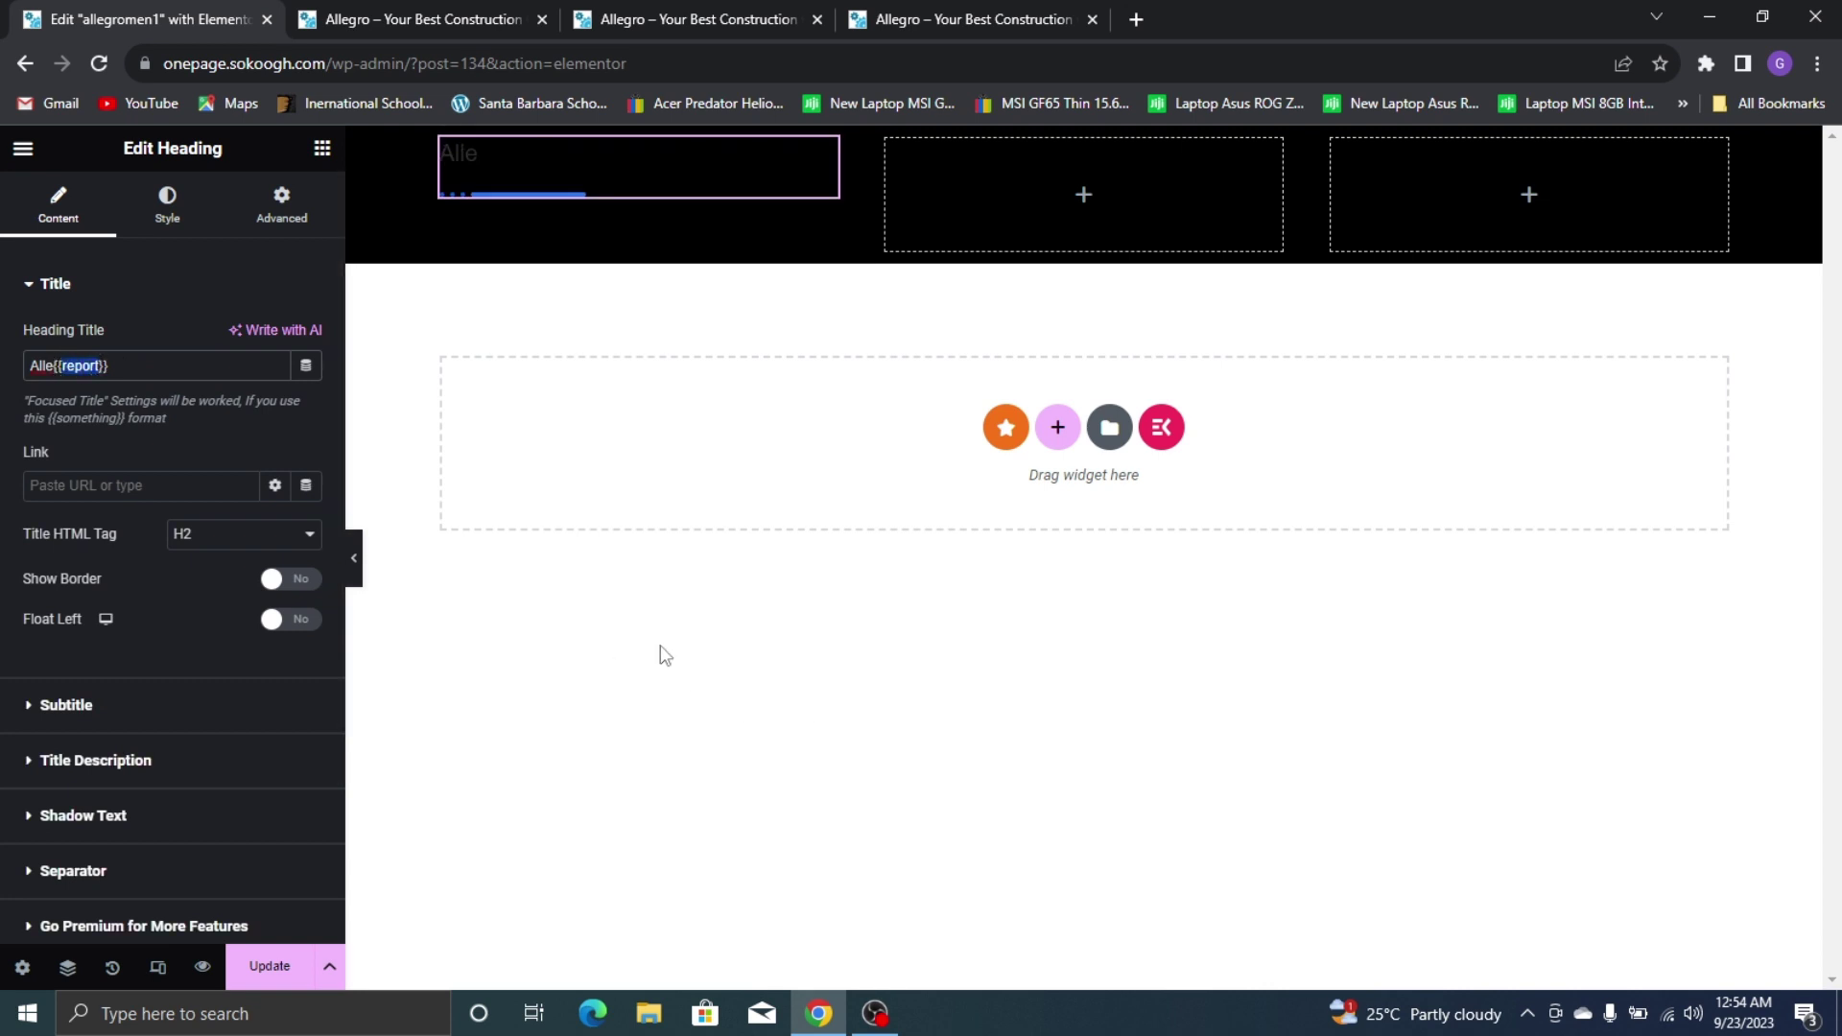
{"action": "type", "text": "GRO"}
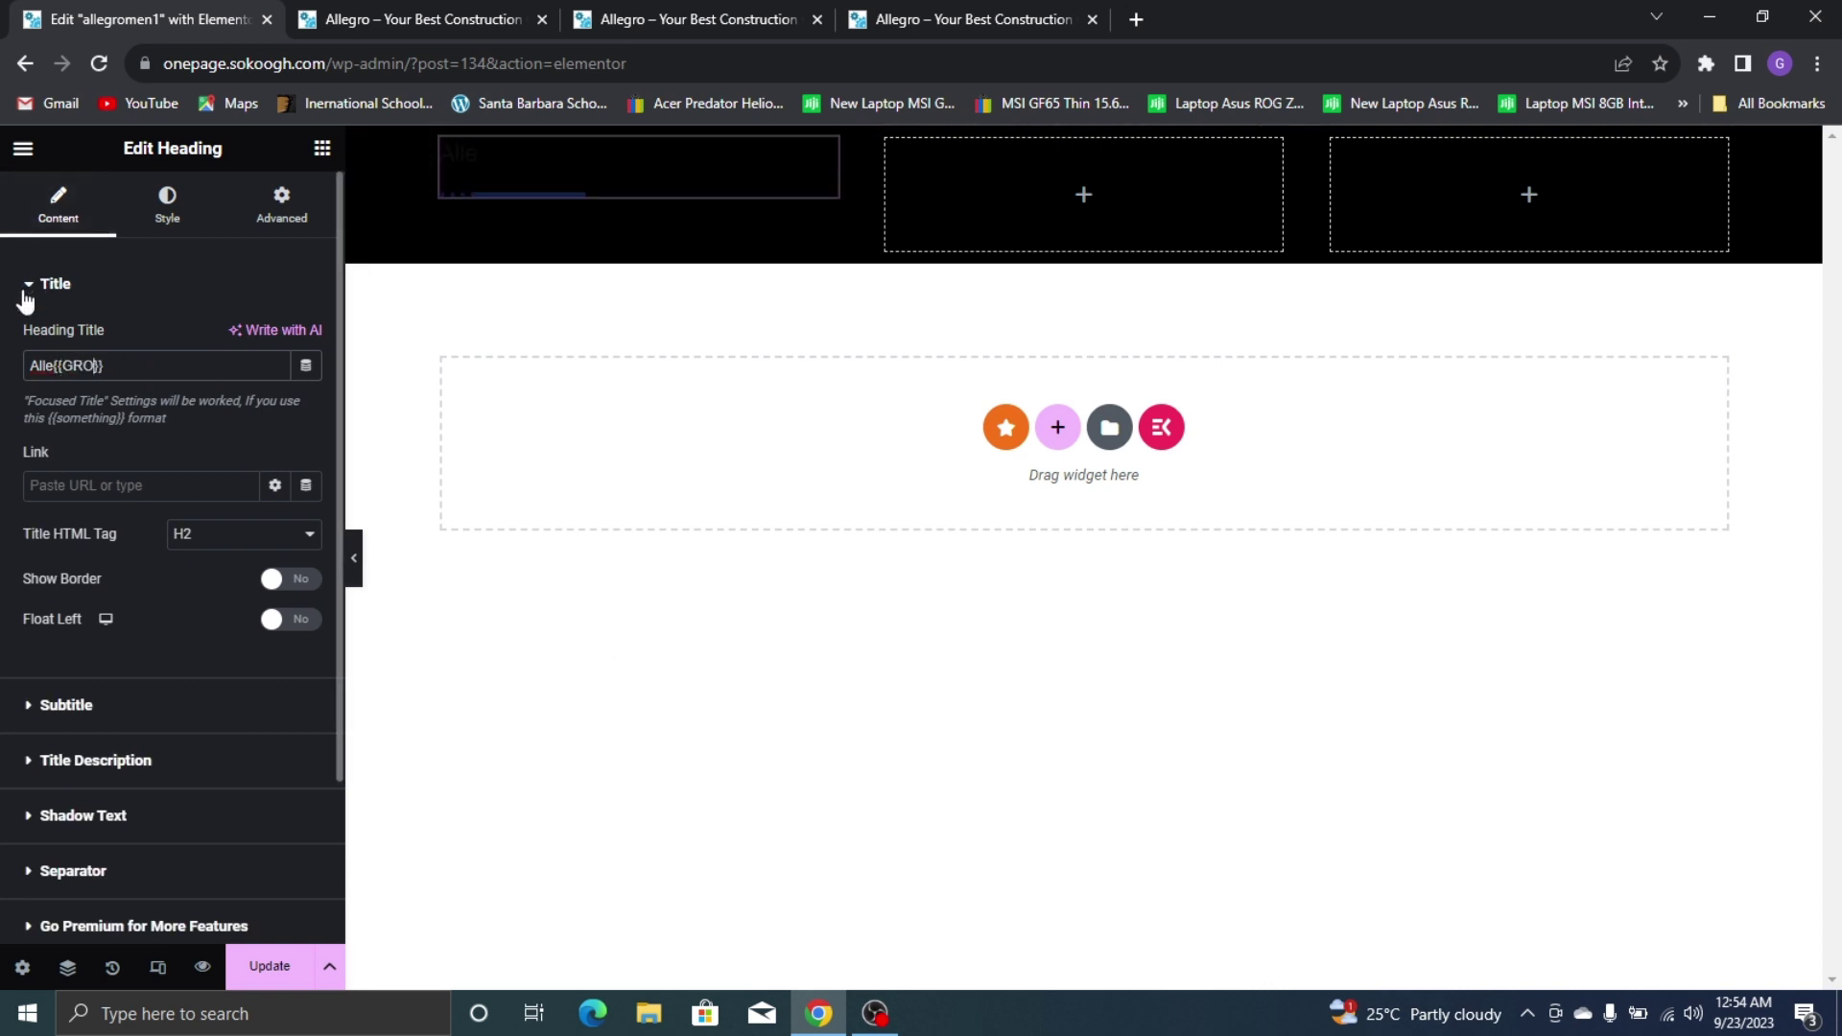
Turn off the heading's separator line and make the title text white
{"action": "left_click", "coordinate": [177, 877]}
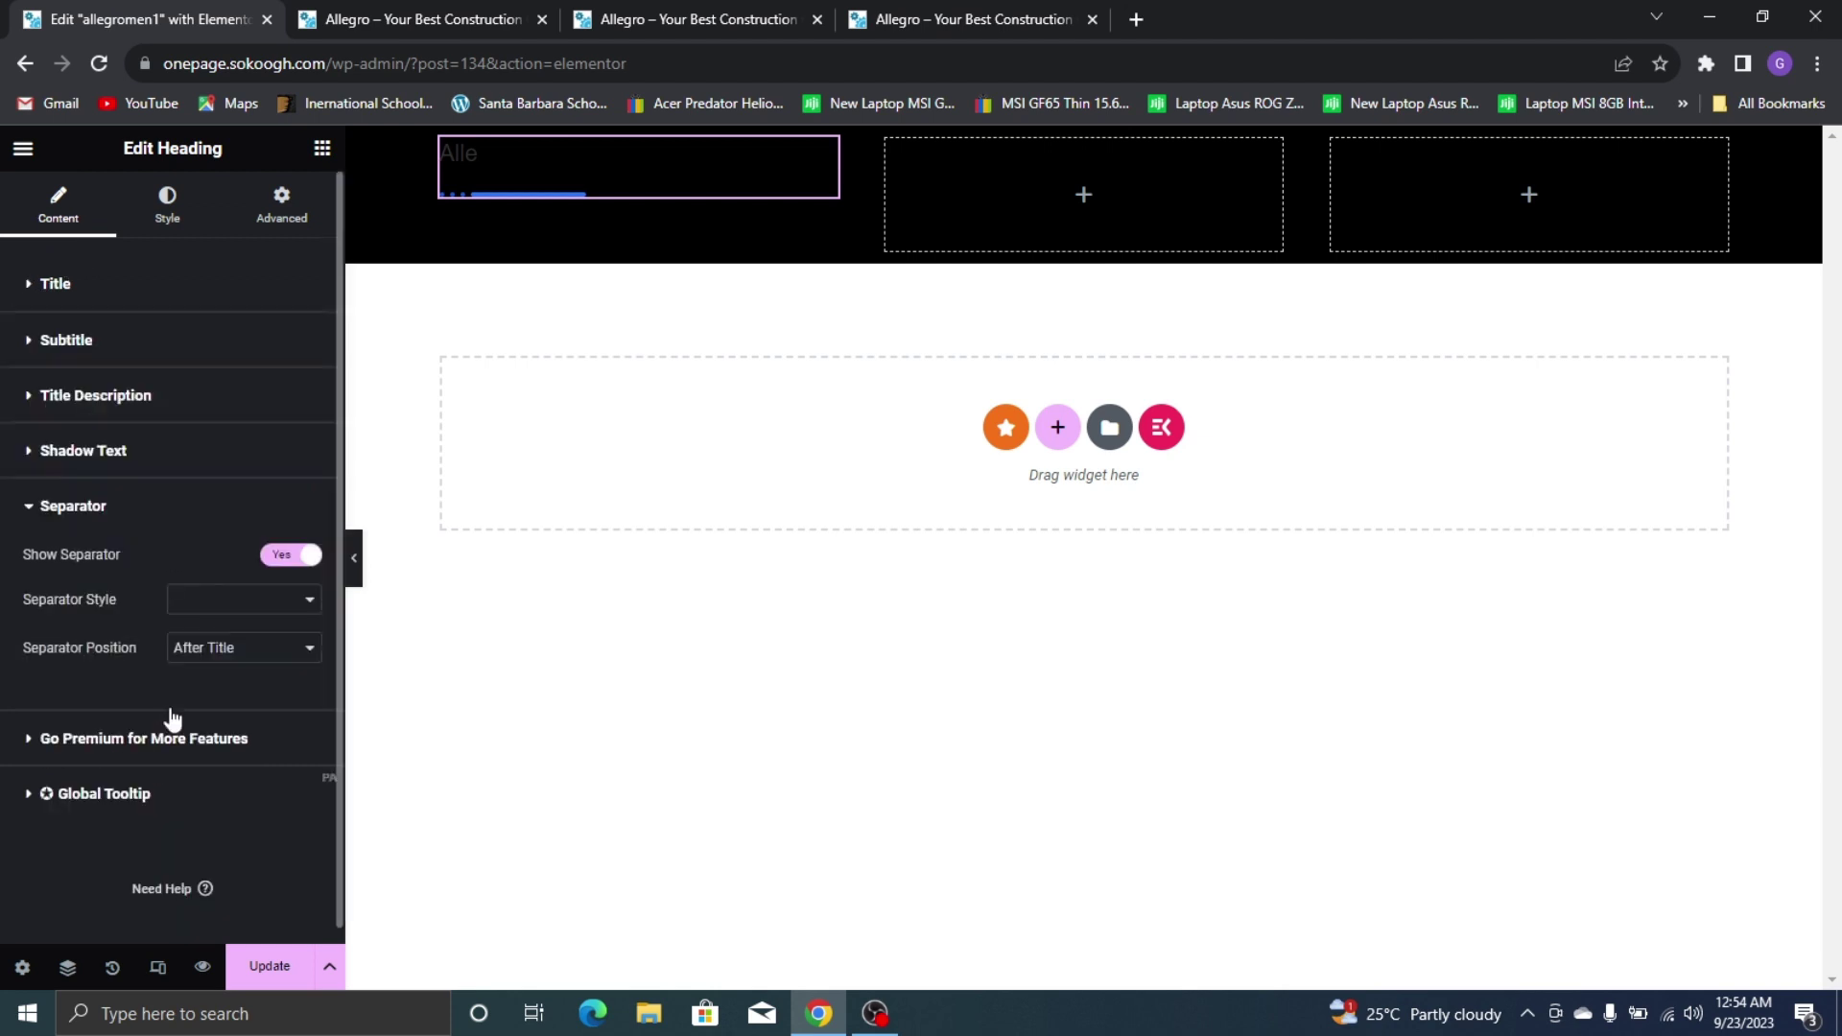
{"action": "left_click", "coordinate": [290, 566]}
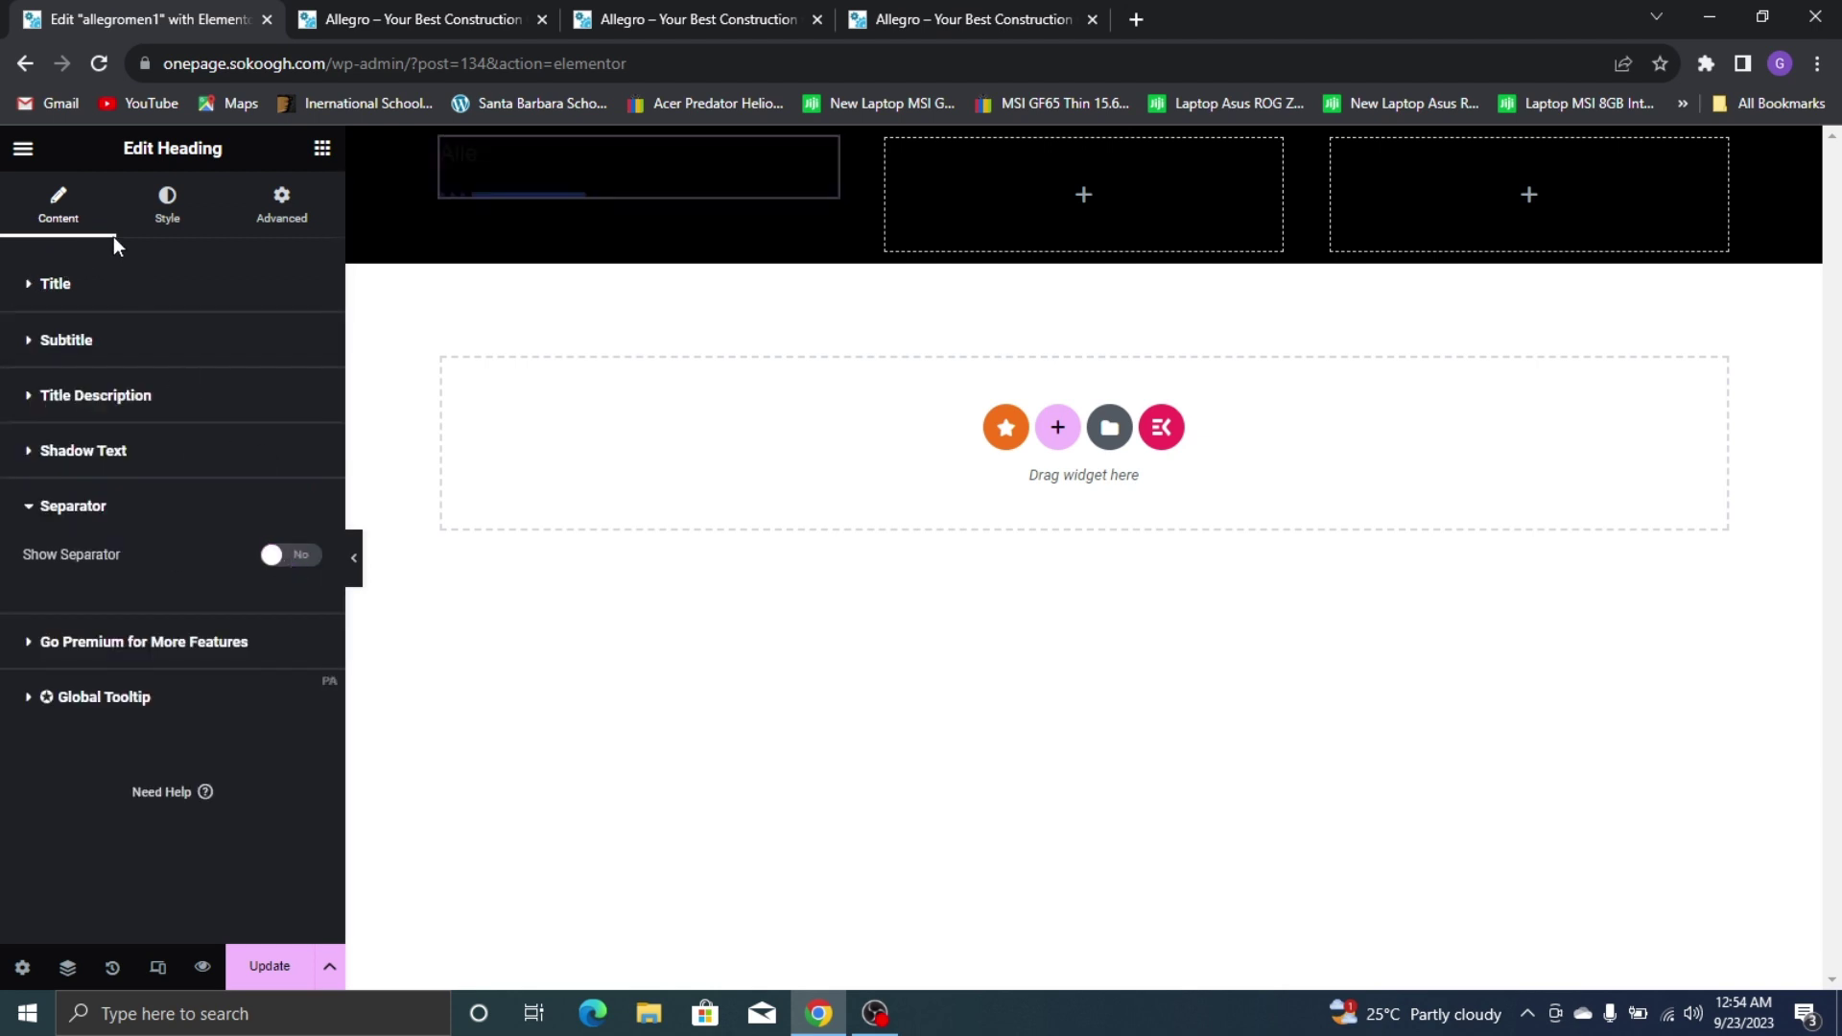
{"action": "left_click", "coordinate": [174, 227]}
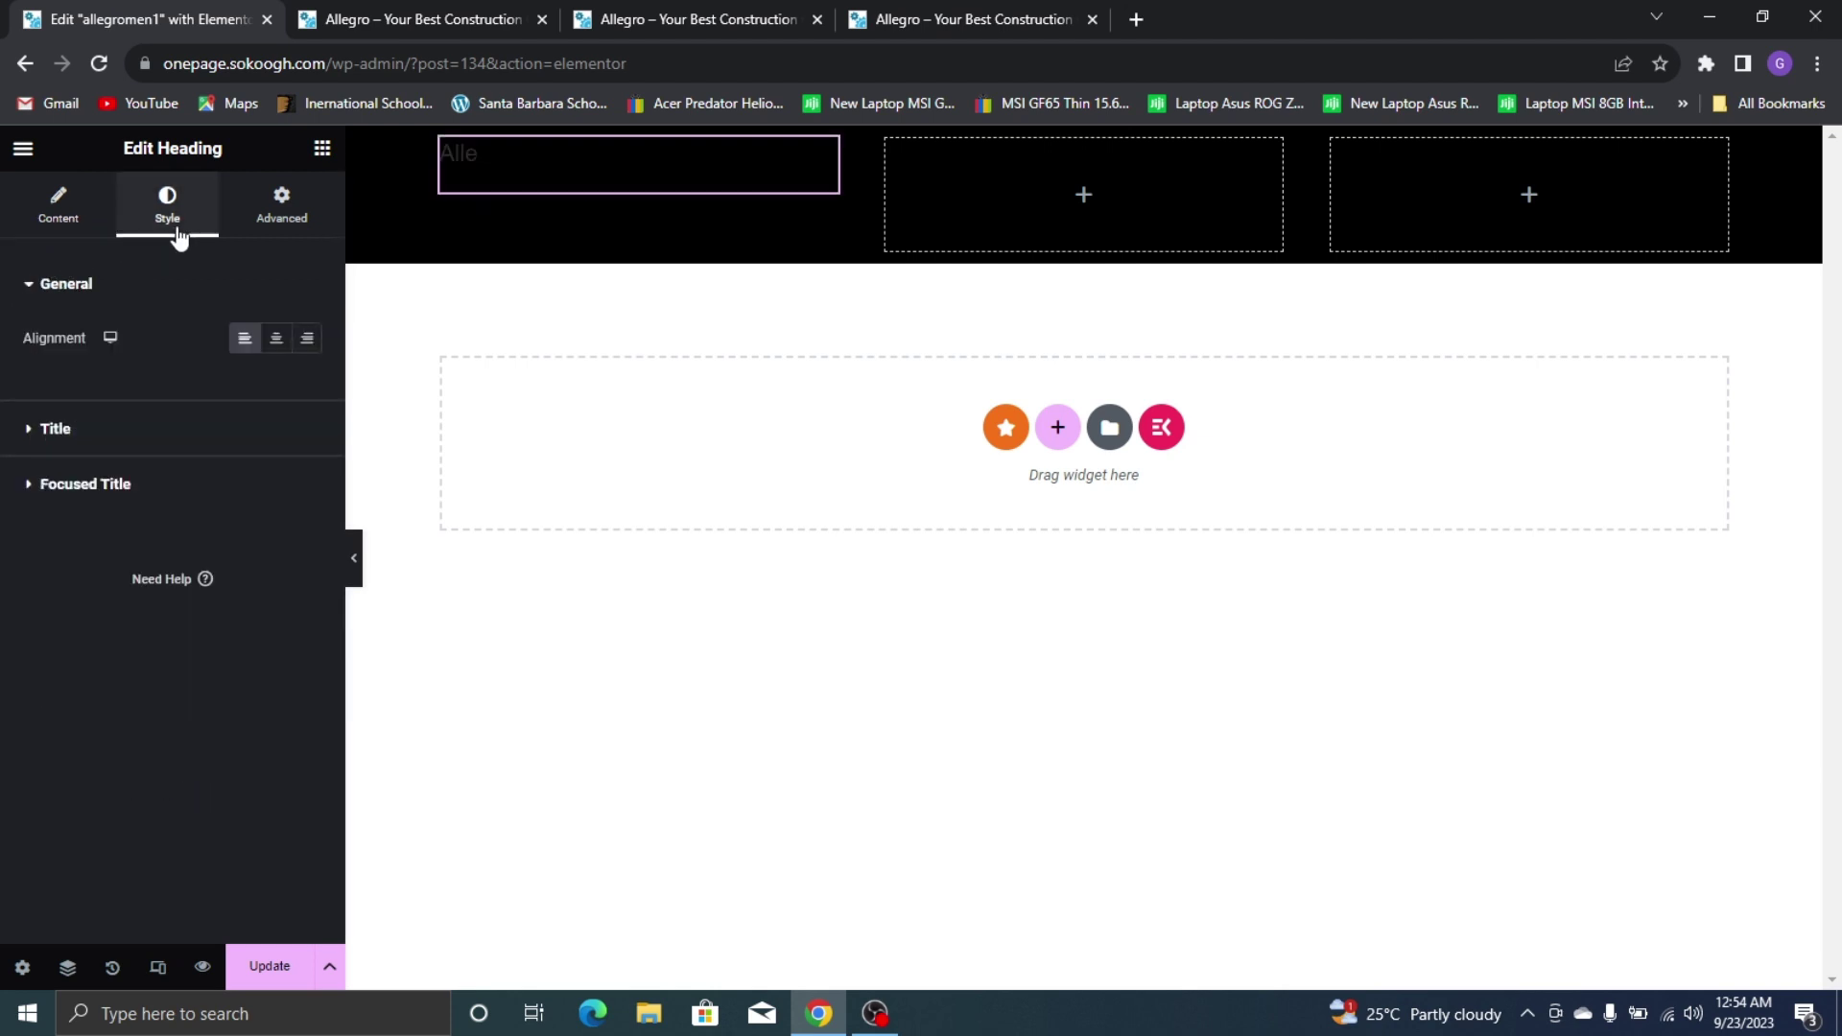
{"action": "left_click", "coordinate": [183, 432]}
{"action": "left_click", "coordinate": [300, 395]}
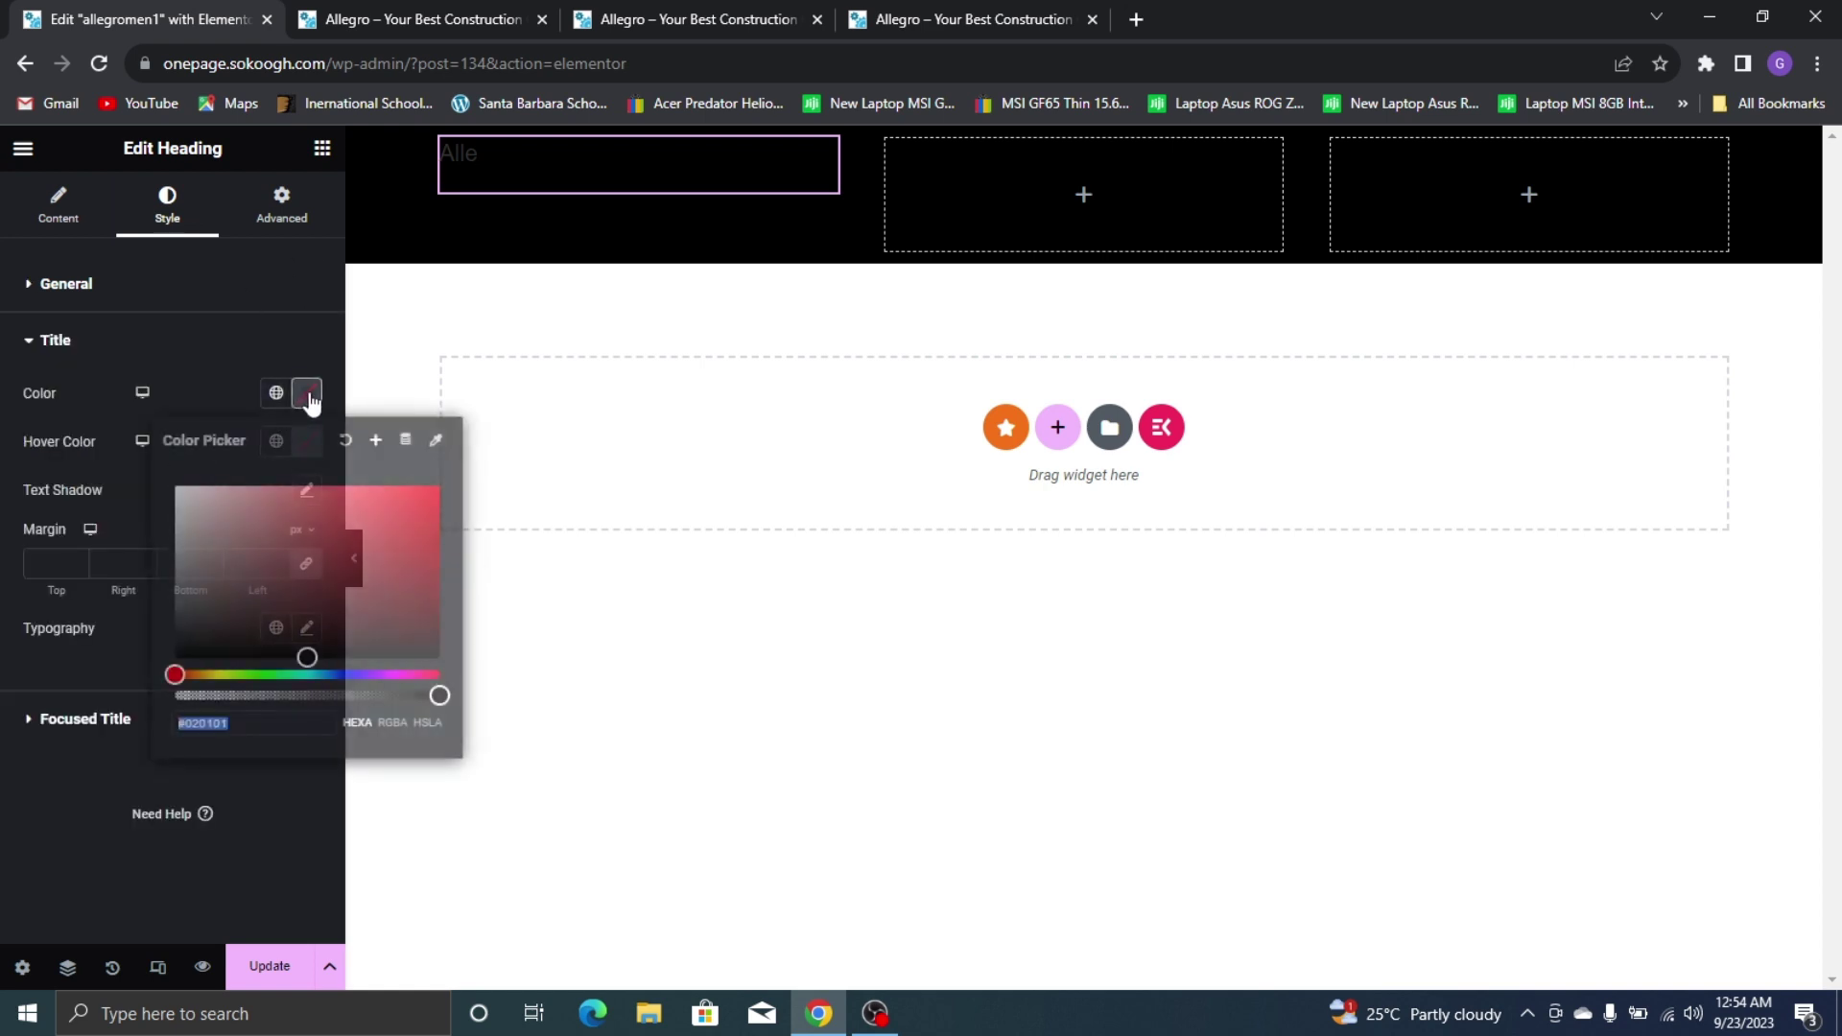
{"action": "left_click_drag", "start_coordinate": [321, 553], "coordinate": [137, 448]}
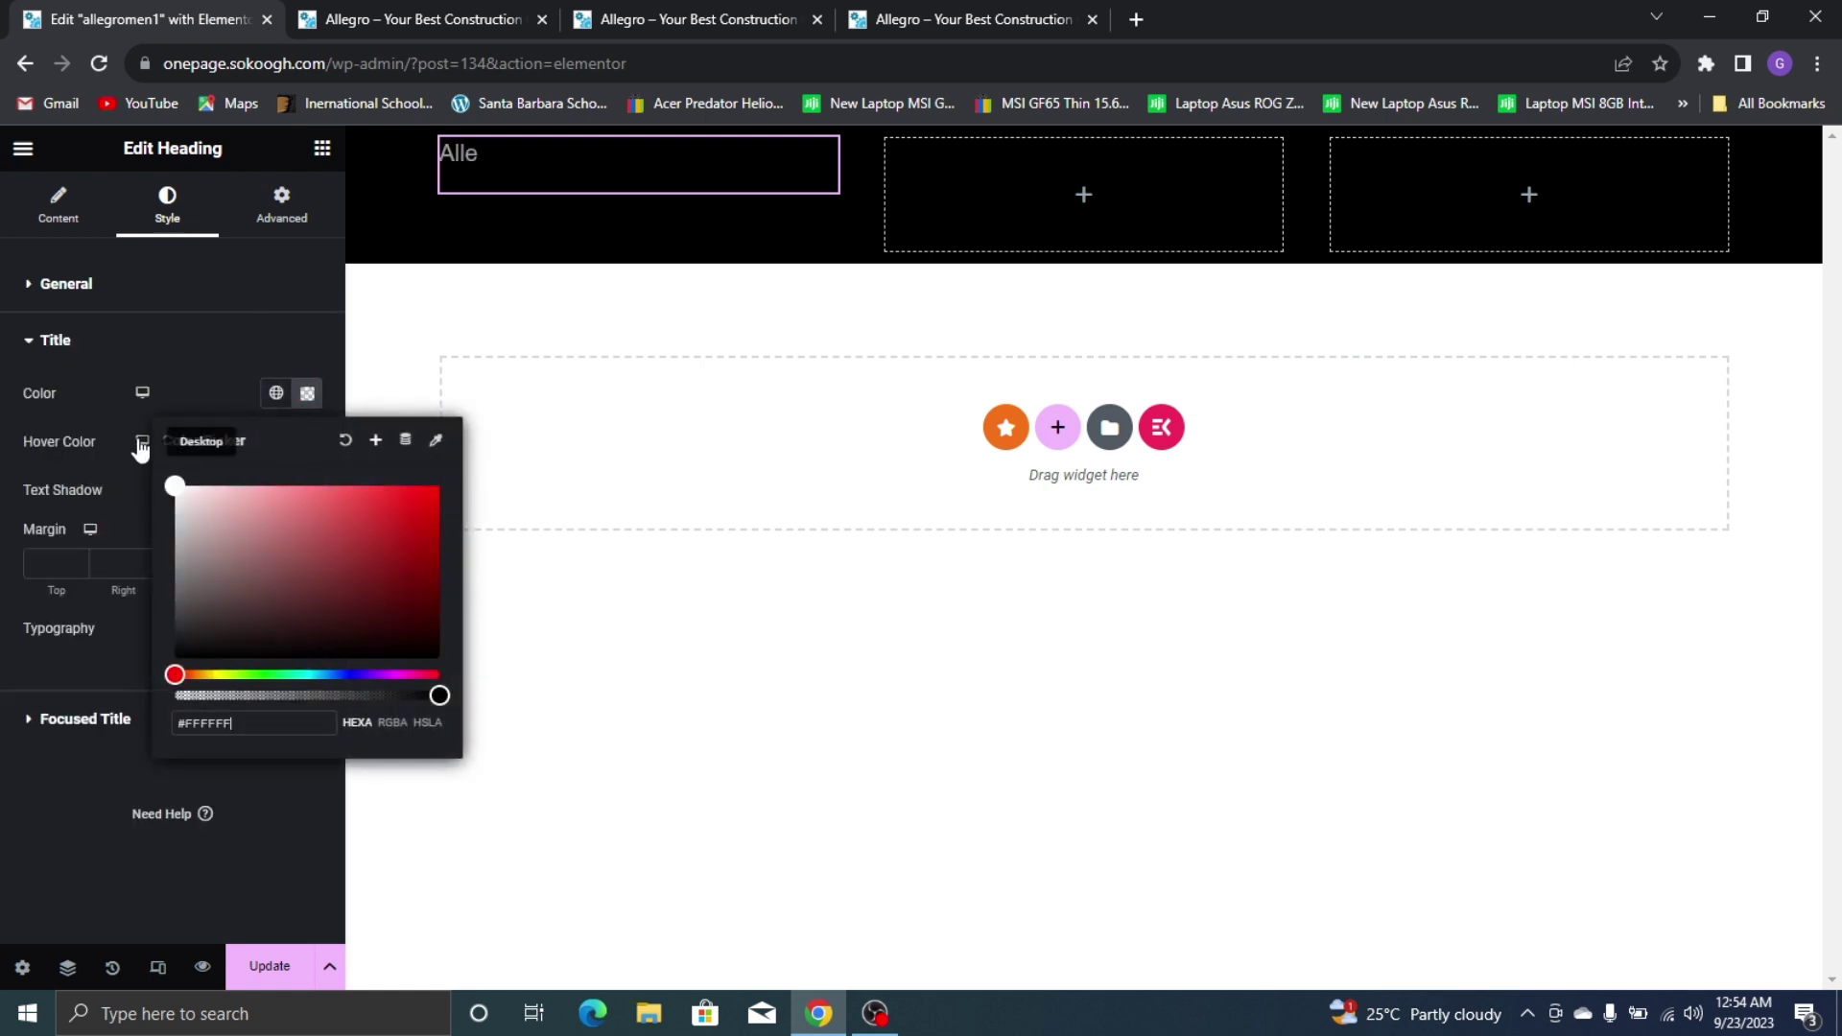
{"action": "left_click", "coordinate": [243, 347]}
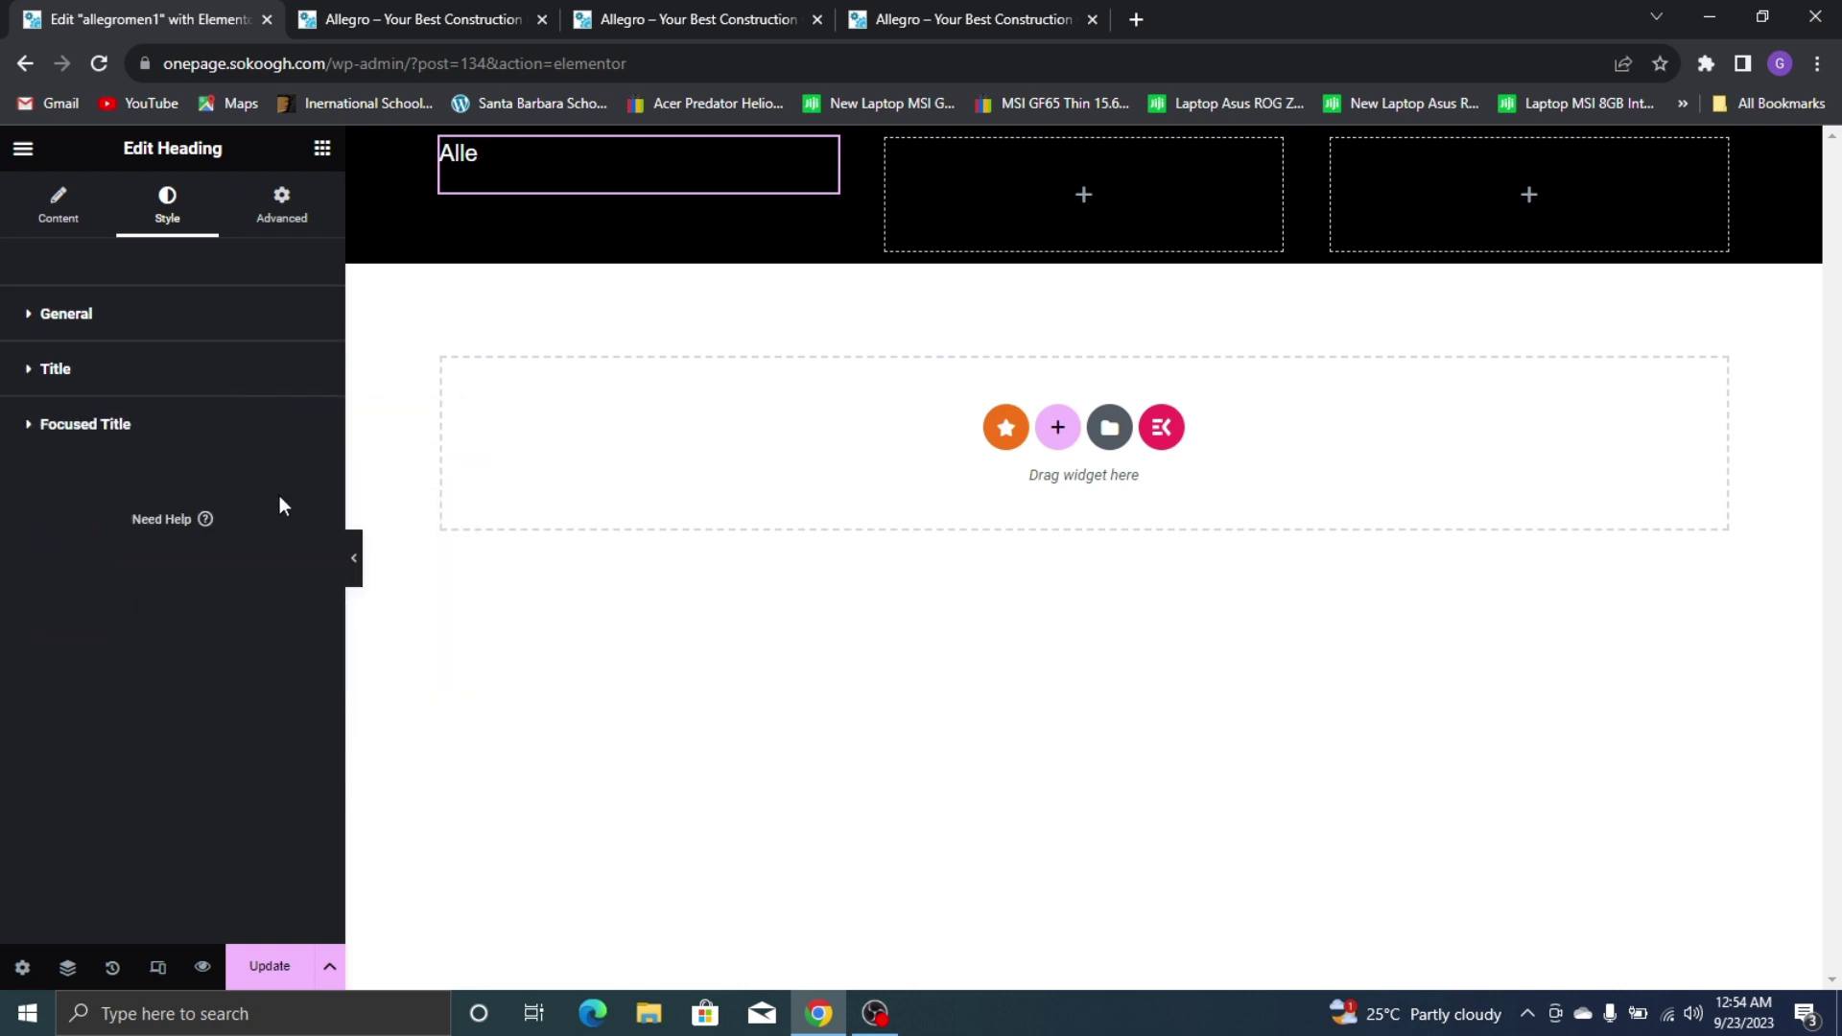
Set the title typography to Poppins at 26 px
{"action": "left_click", "coordinate": [201, 374]}
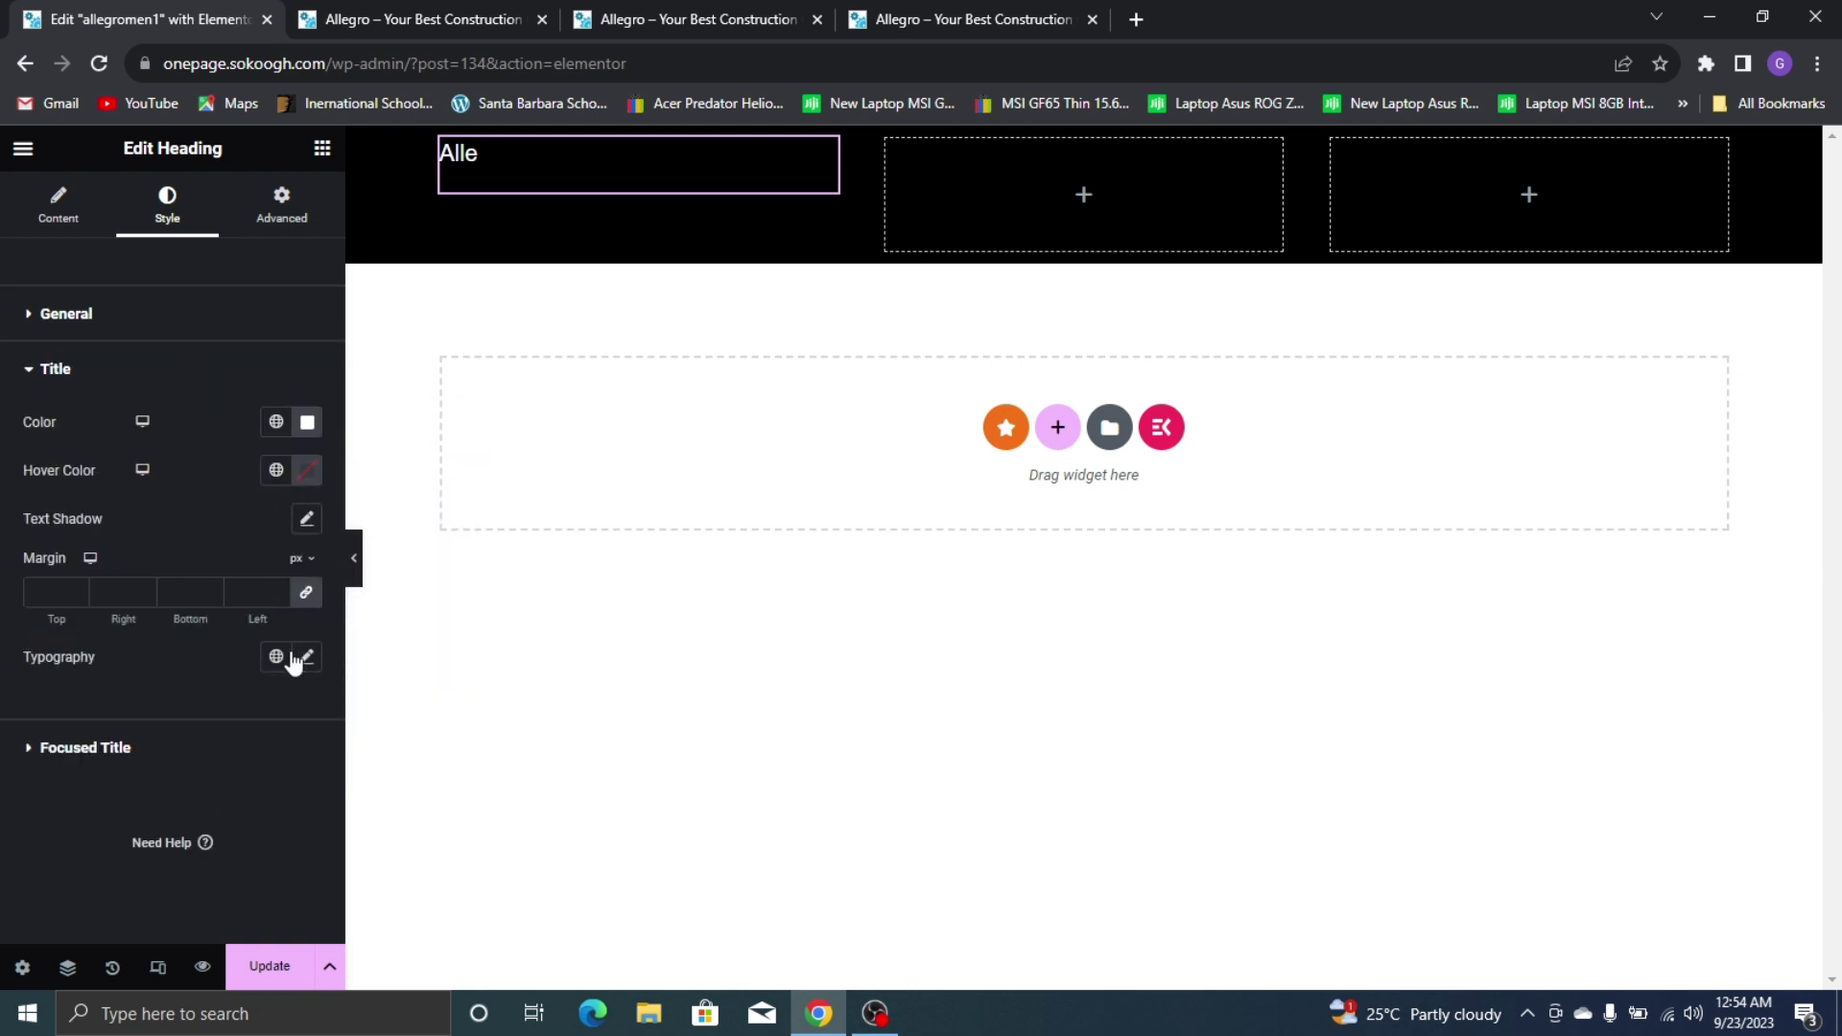
{"action": "left_click", "coordinate": [308, 657]}
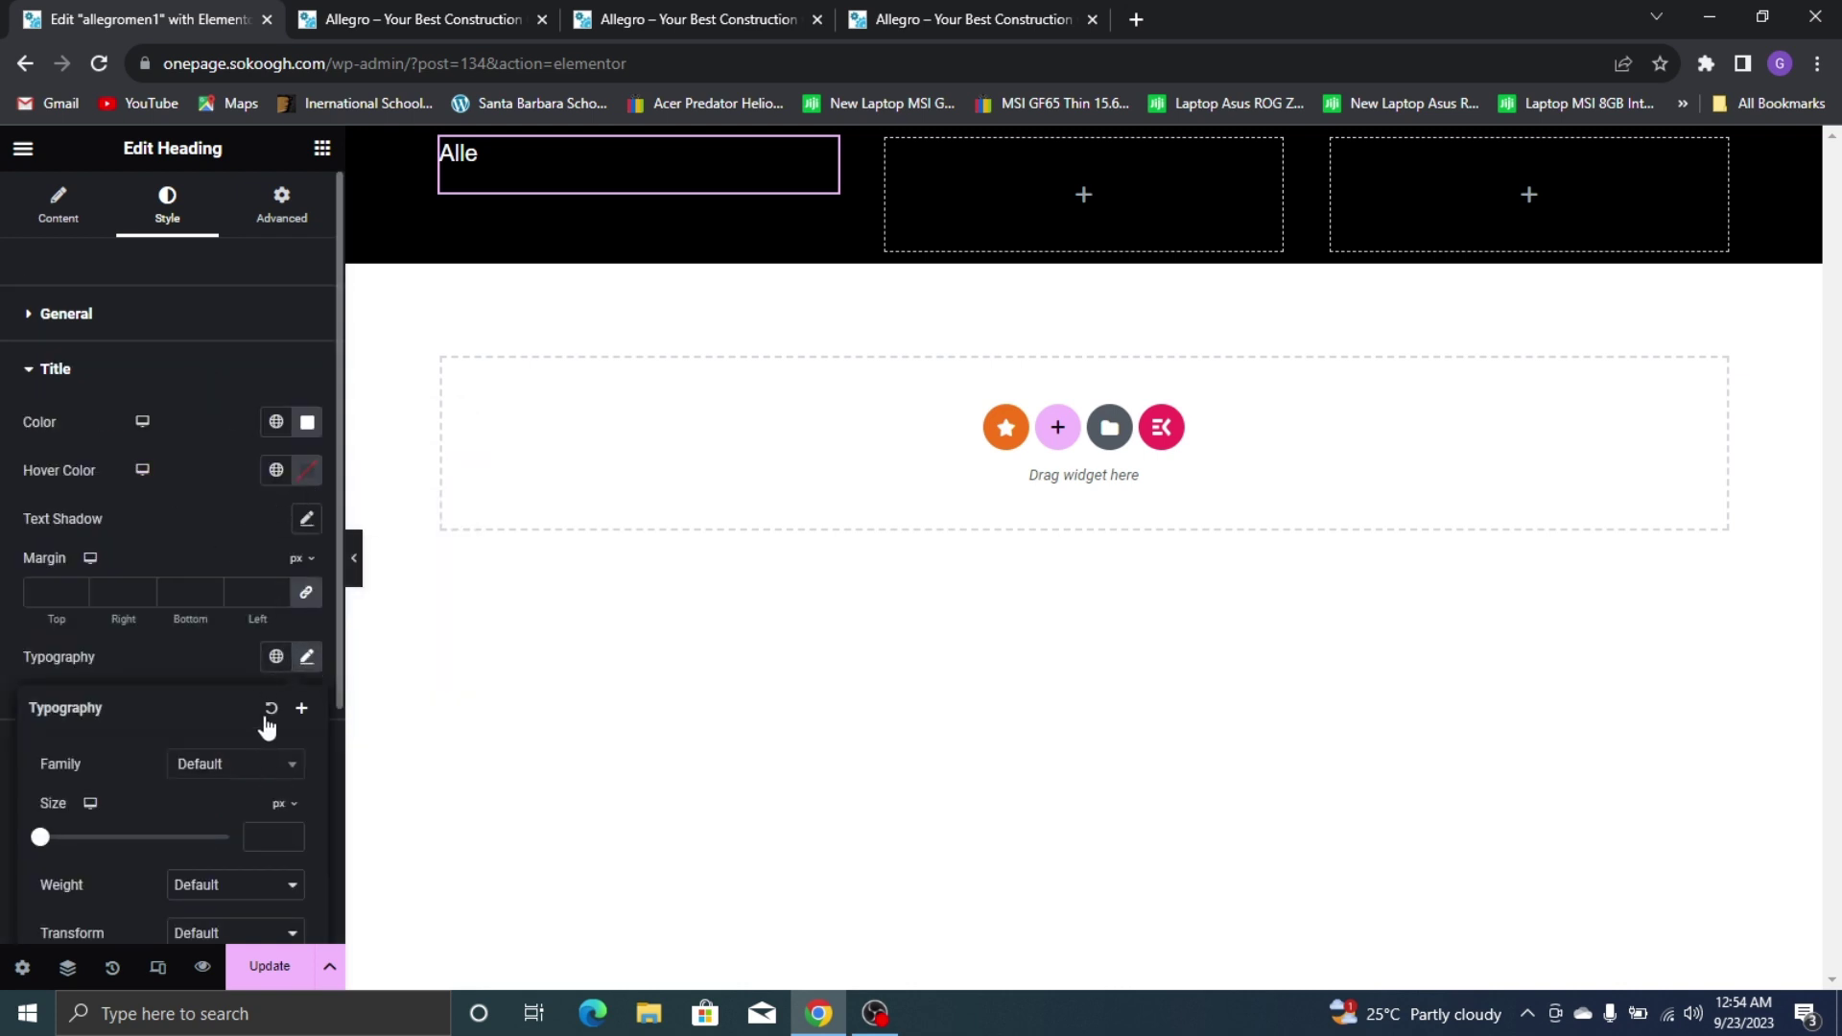
{"action": "left_click", "coordinate": [263, 765]}
{"action": "type", "text": "popp"}
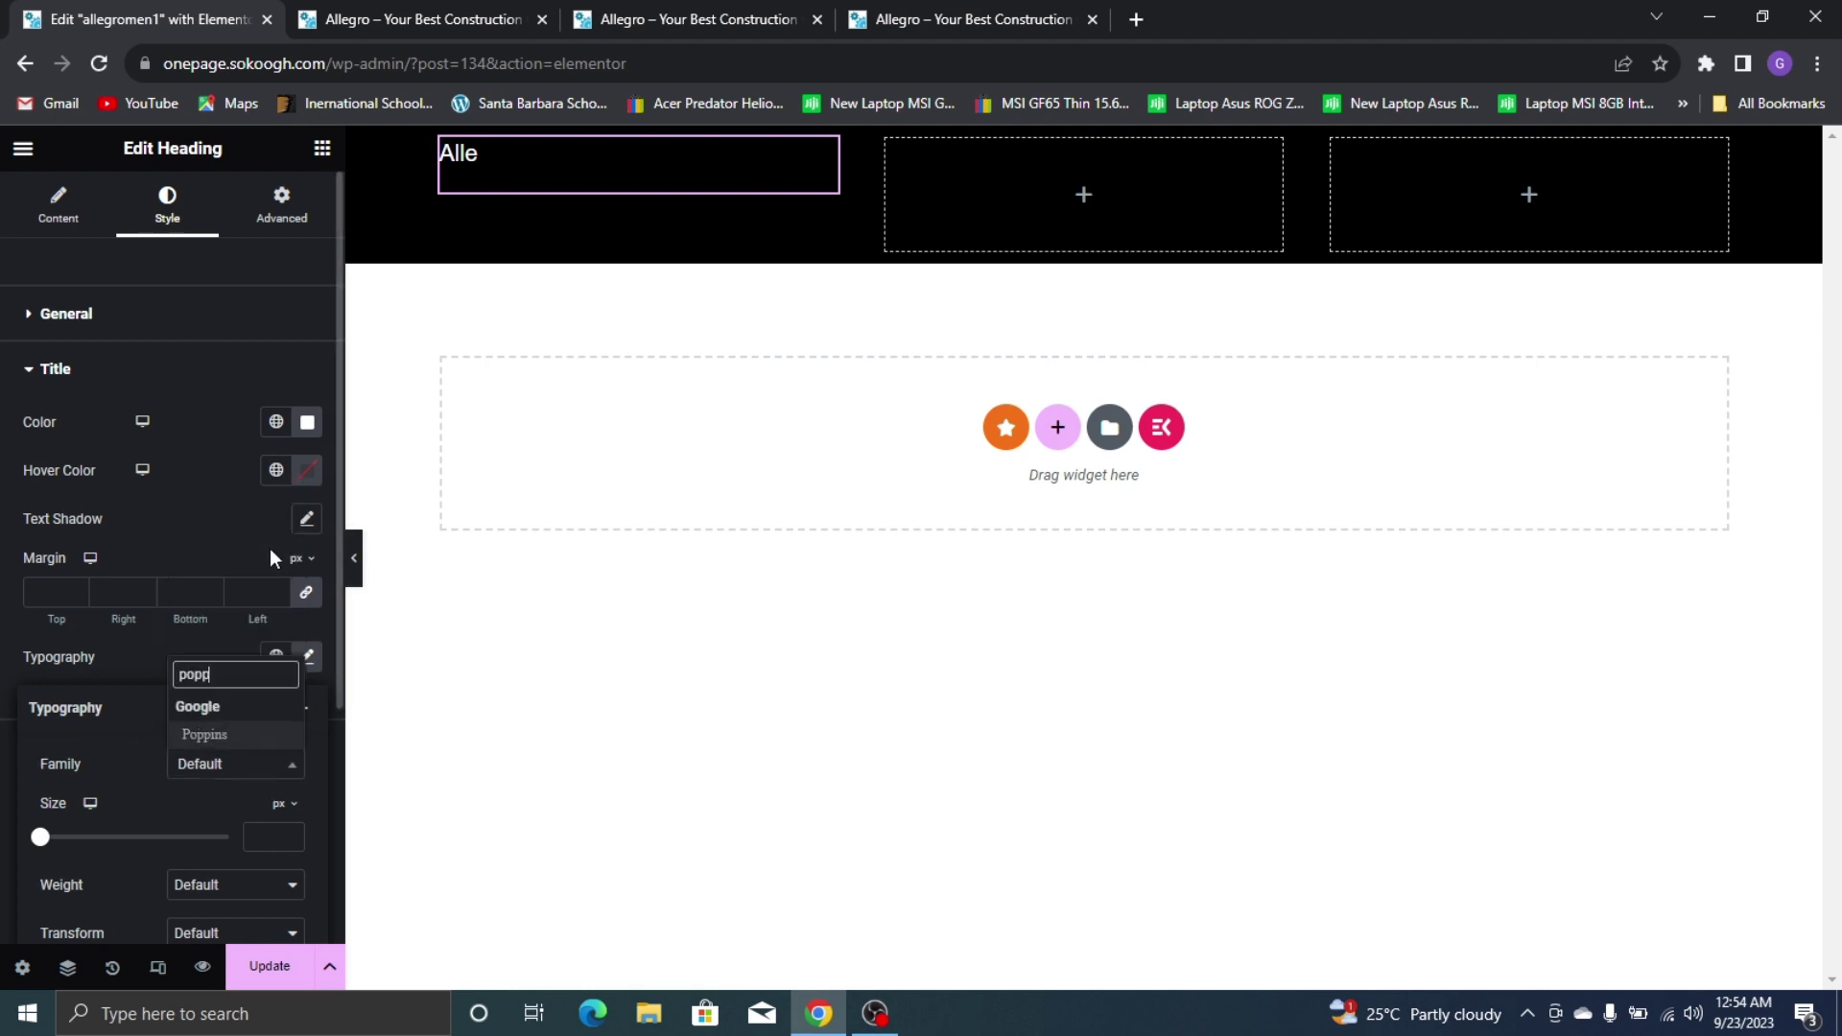
{"action": "left_click", "coordinate": [246, 735]}
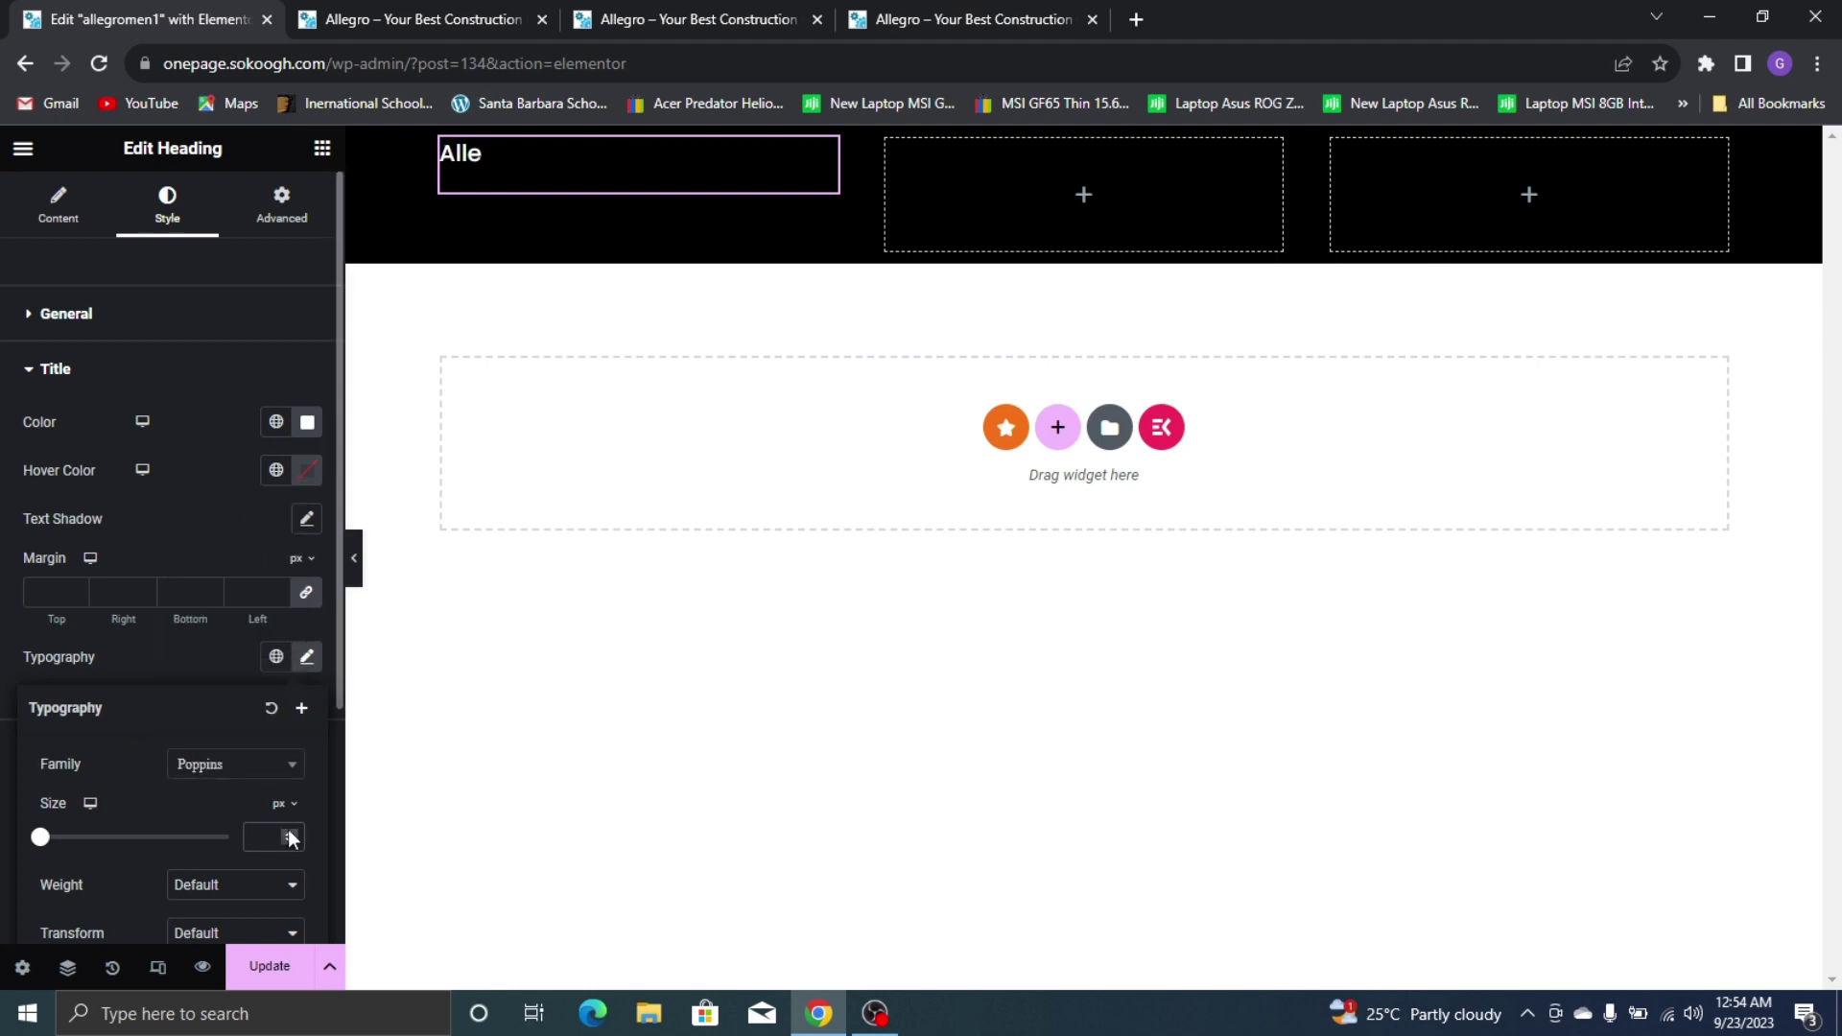
{"action": "type", "text": "35"}
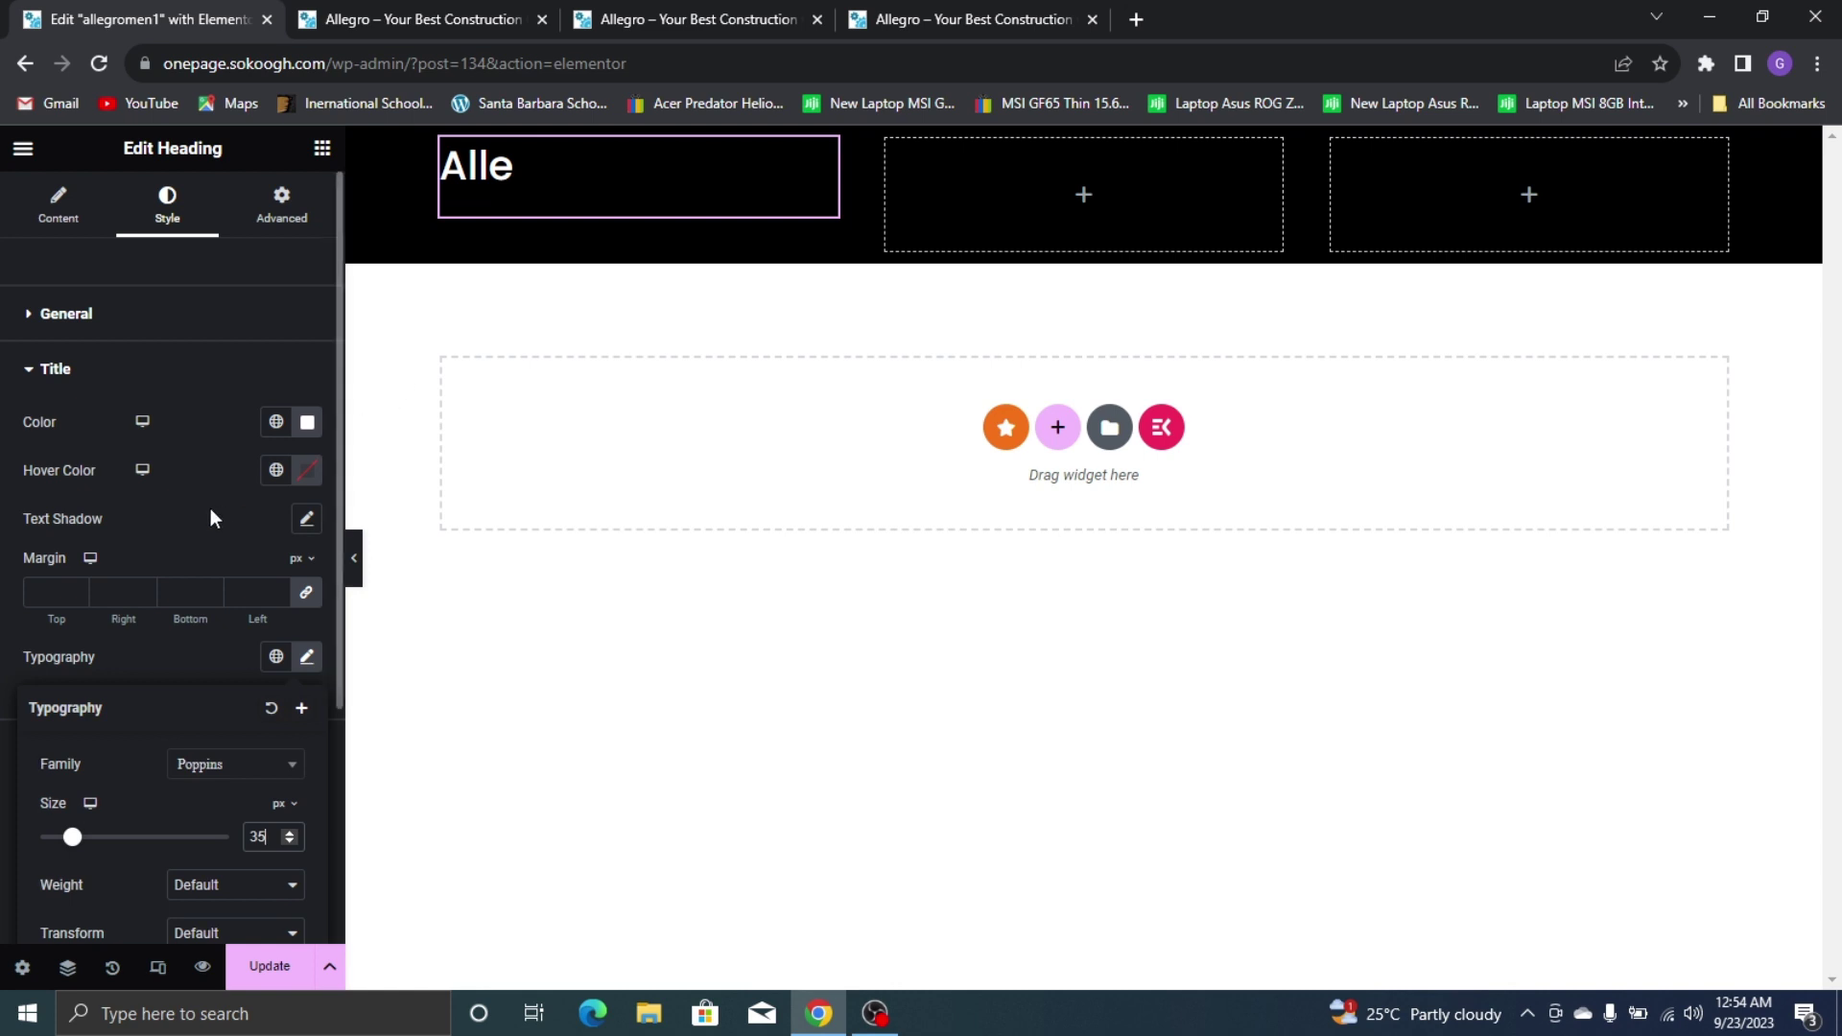
{"action": "left_click", "coordinate": [873, 10]}
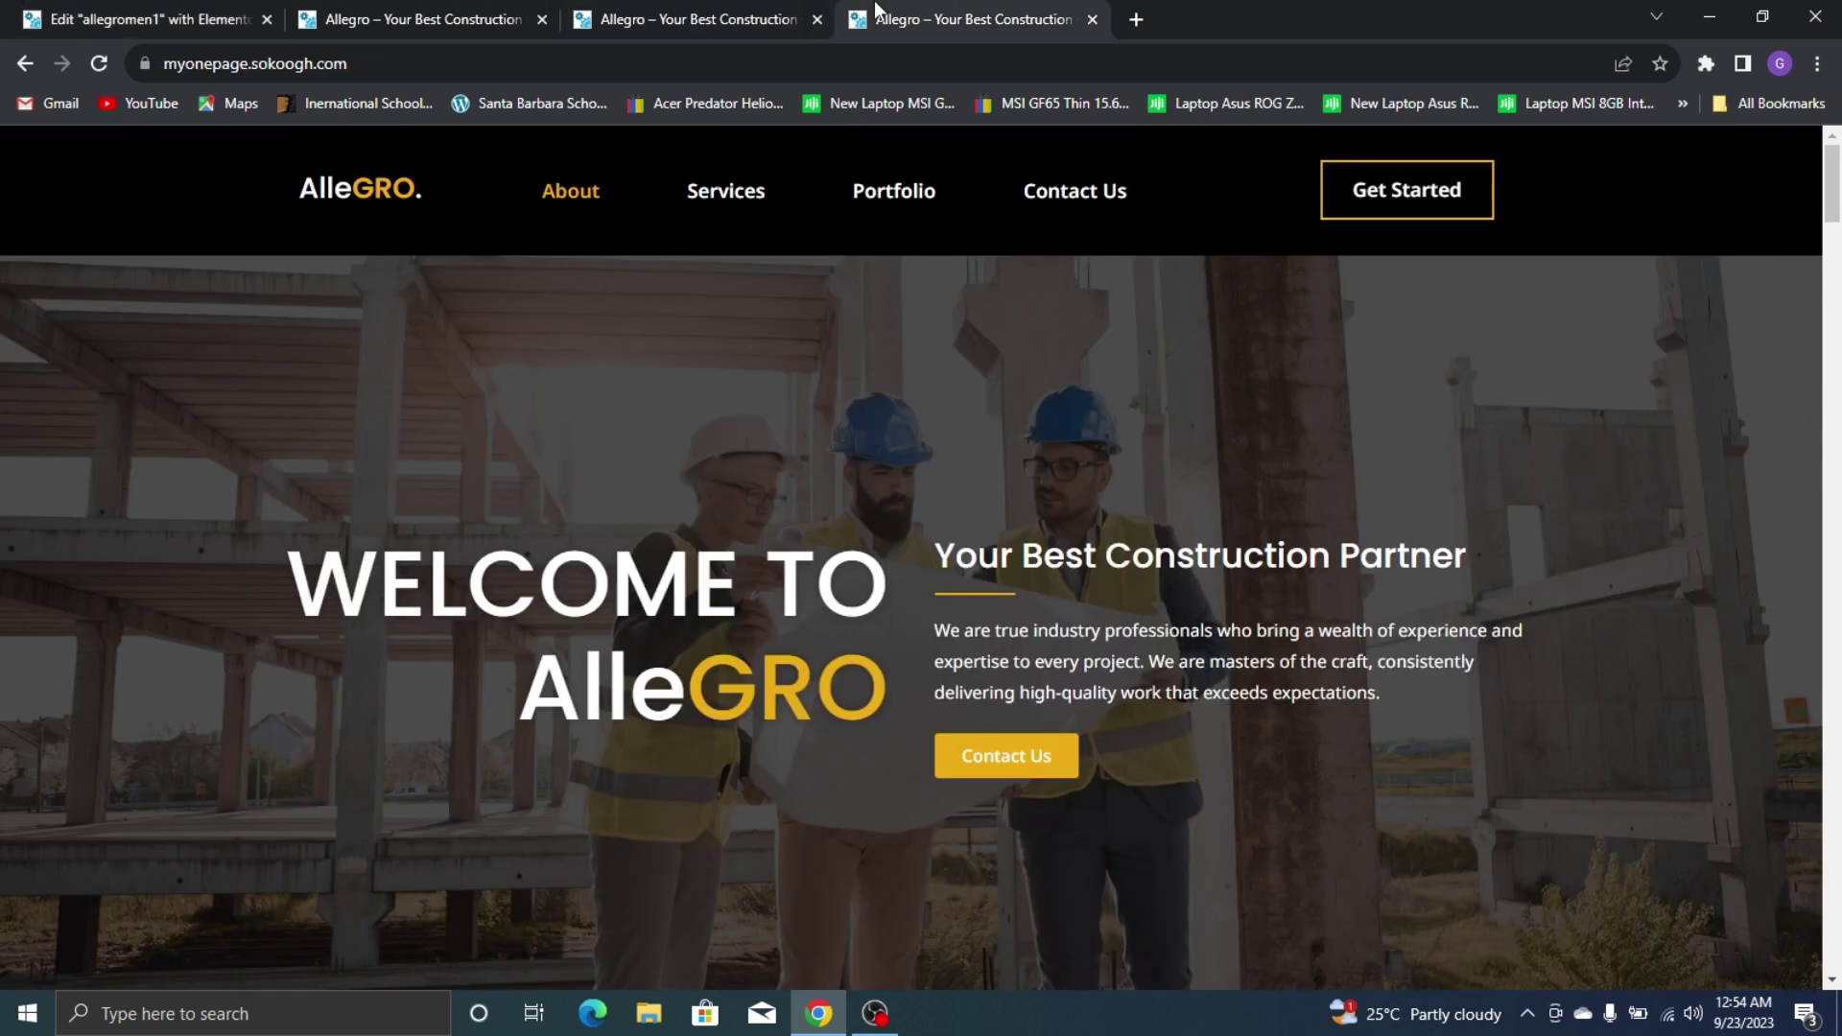
{"action": "left_click", "coordinate": [5, 10]}
{"action": "key", "text": "Down"}
{"action": "key", "text": "Down"}
{"action": "key", "text": "Down"}
{"action": "key", "text": "Down"}
{"action": "key", "text": "Down"}
{"action": "key", "text": "Down"}
{"action": "key", "text": "Down"}
{"action": "key", "text": "Down"}
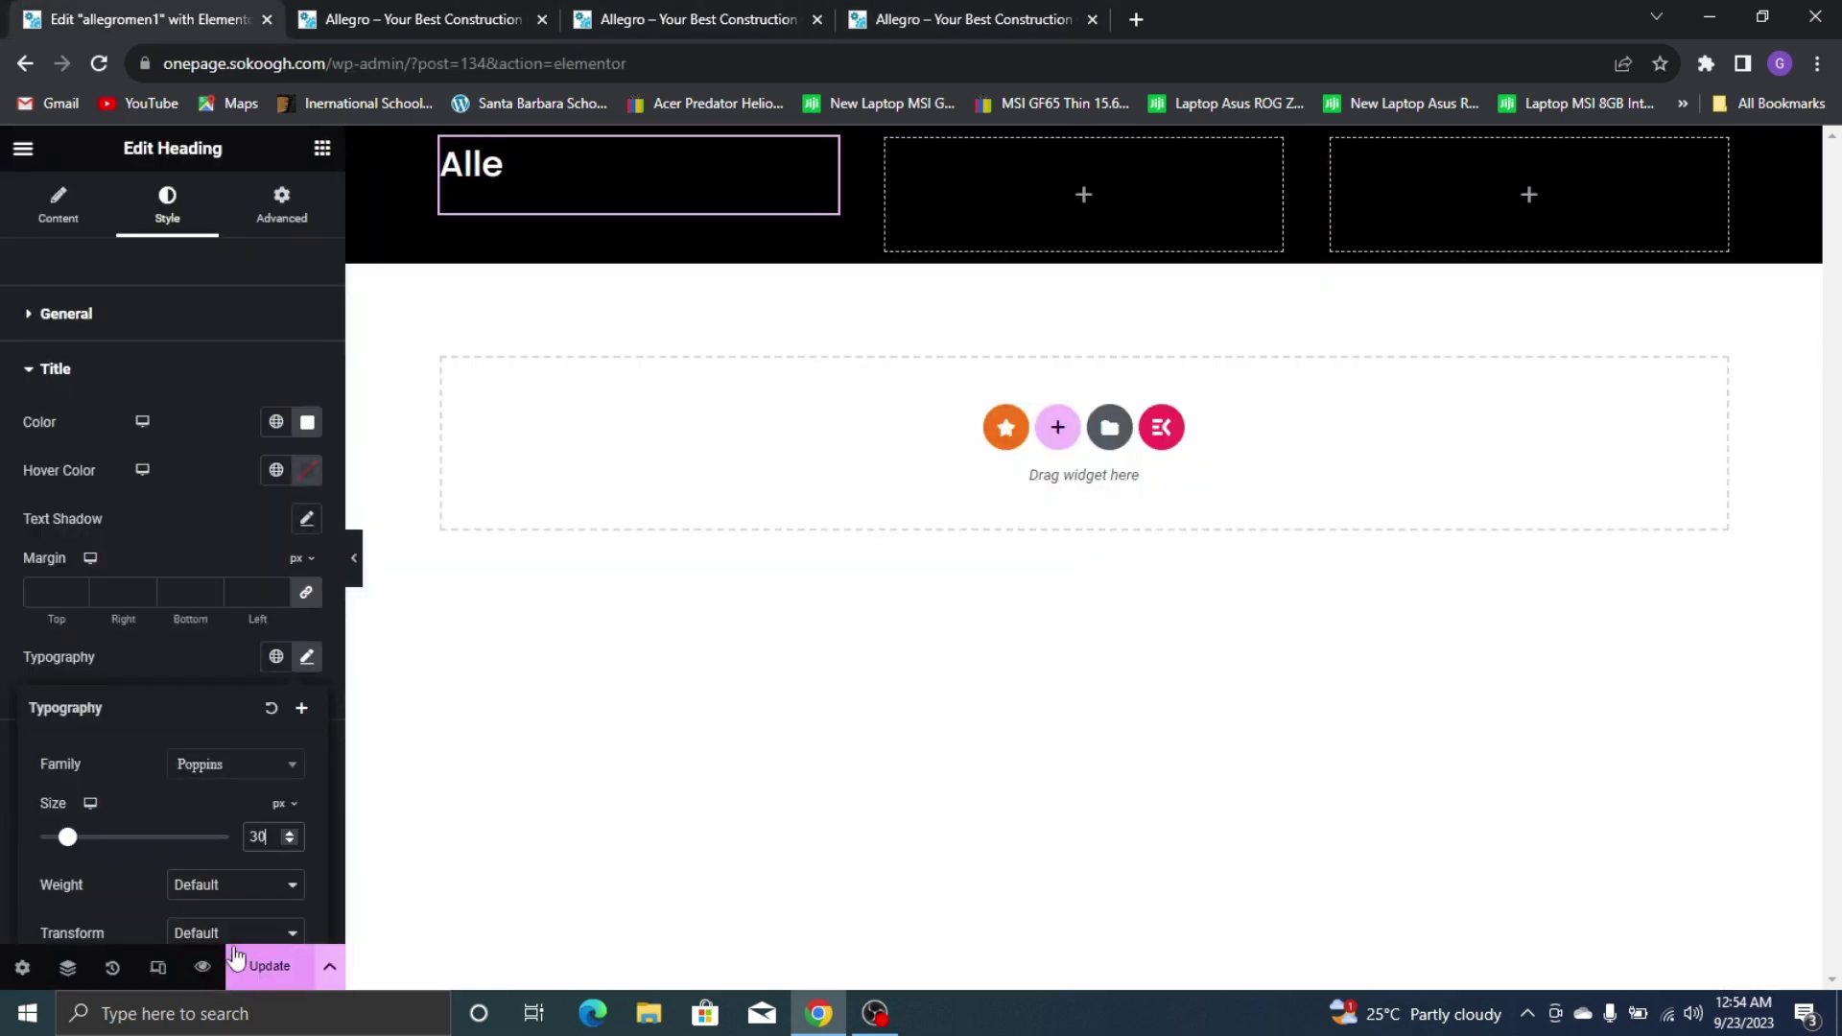
{"action": "key", "text": "Down"}
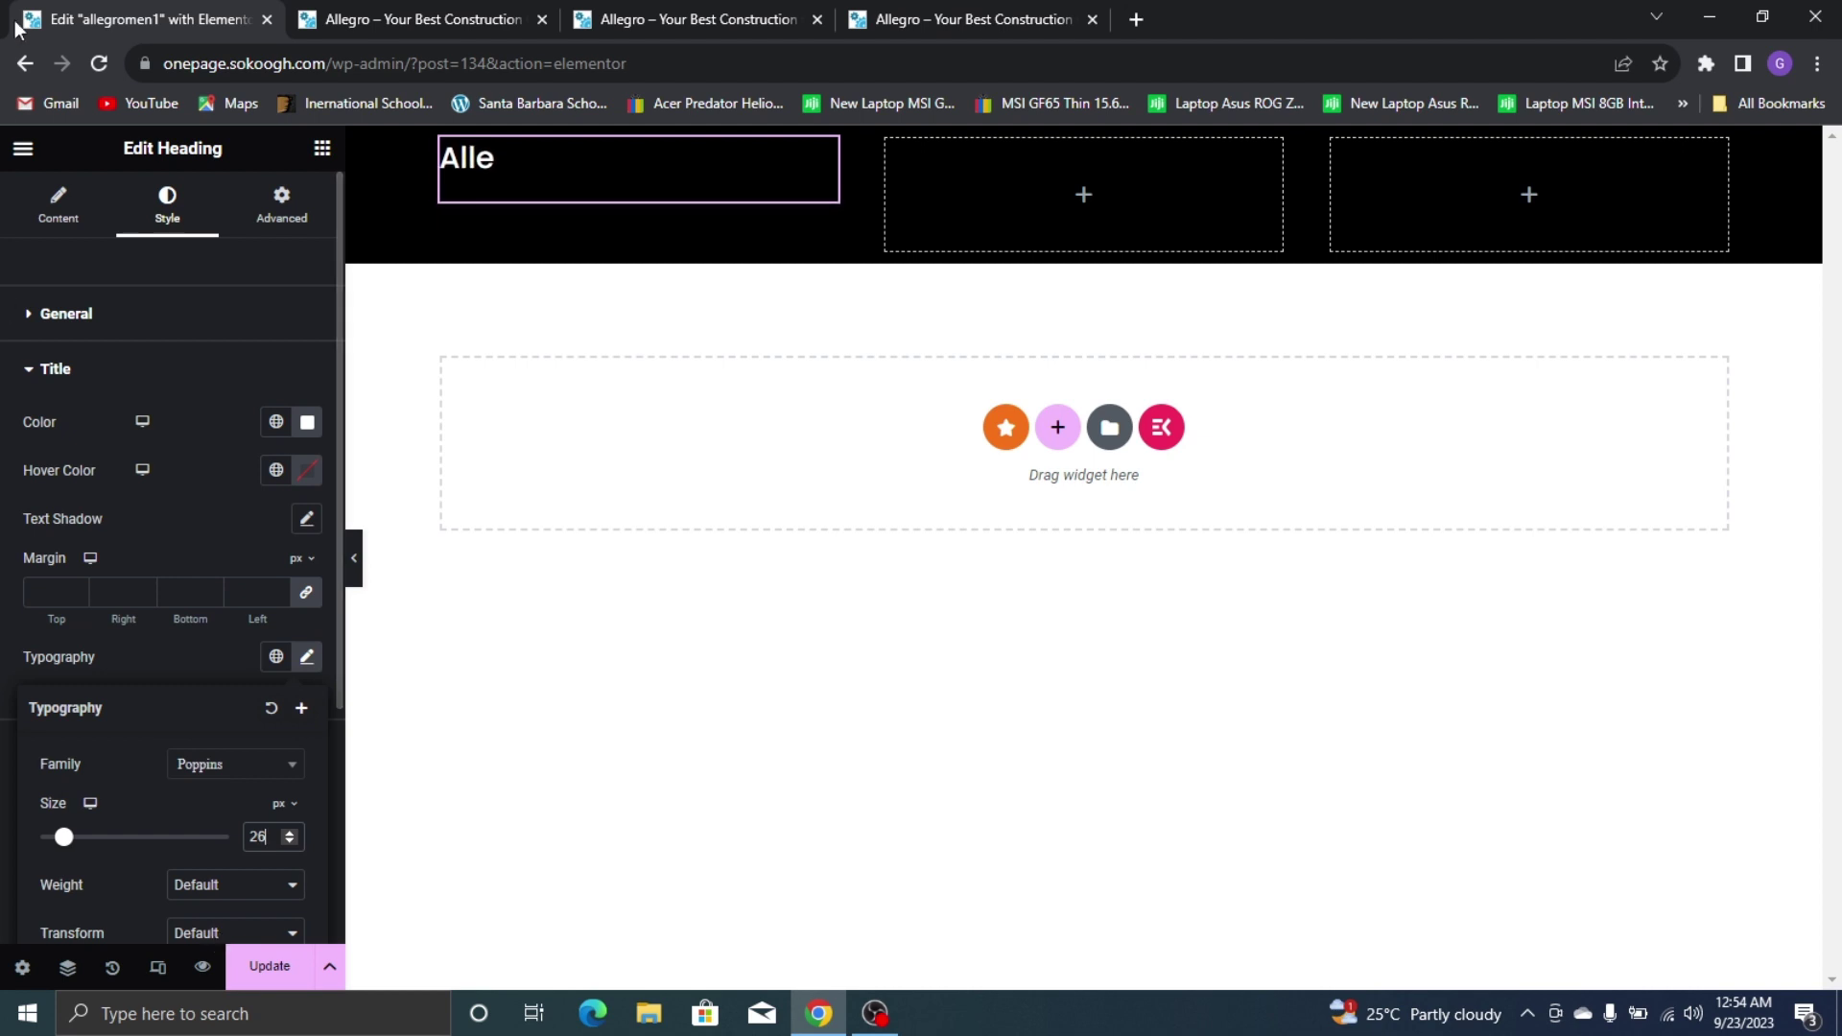
{"action": "left_click", "coordinate": [199, 661]}
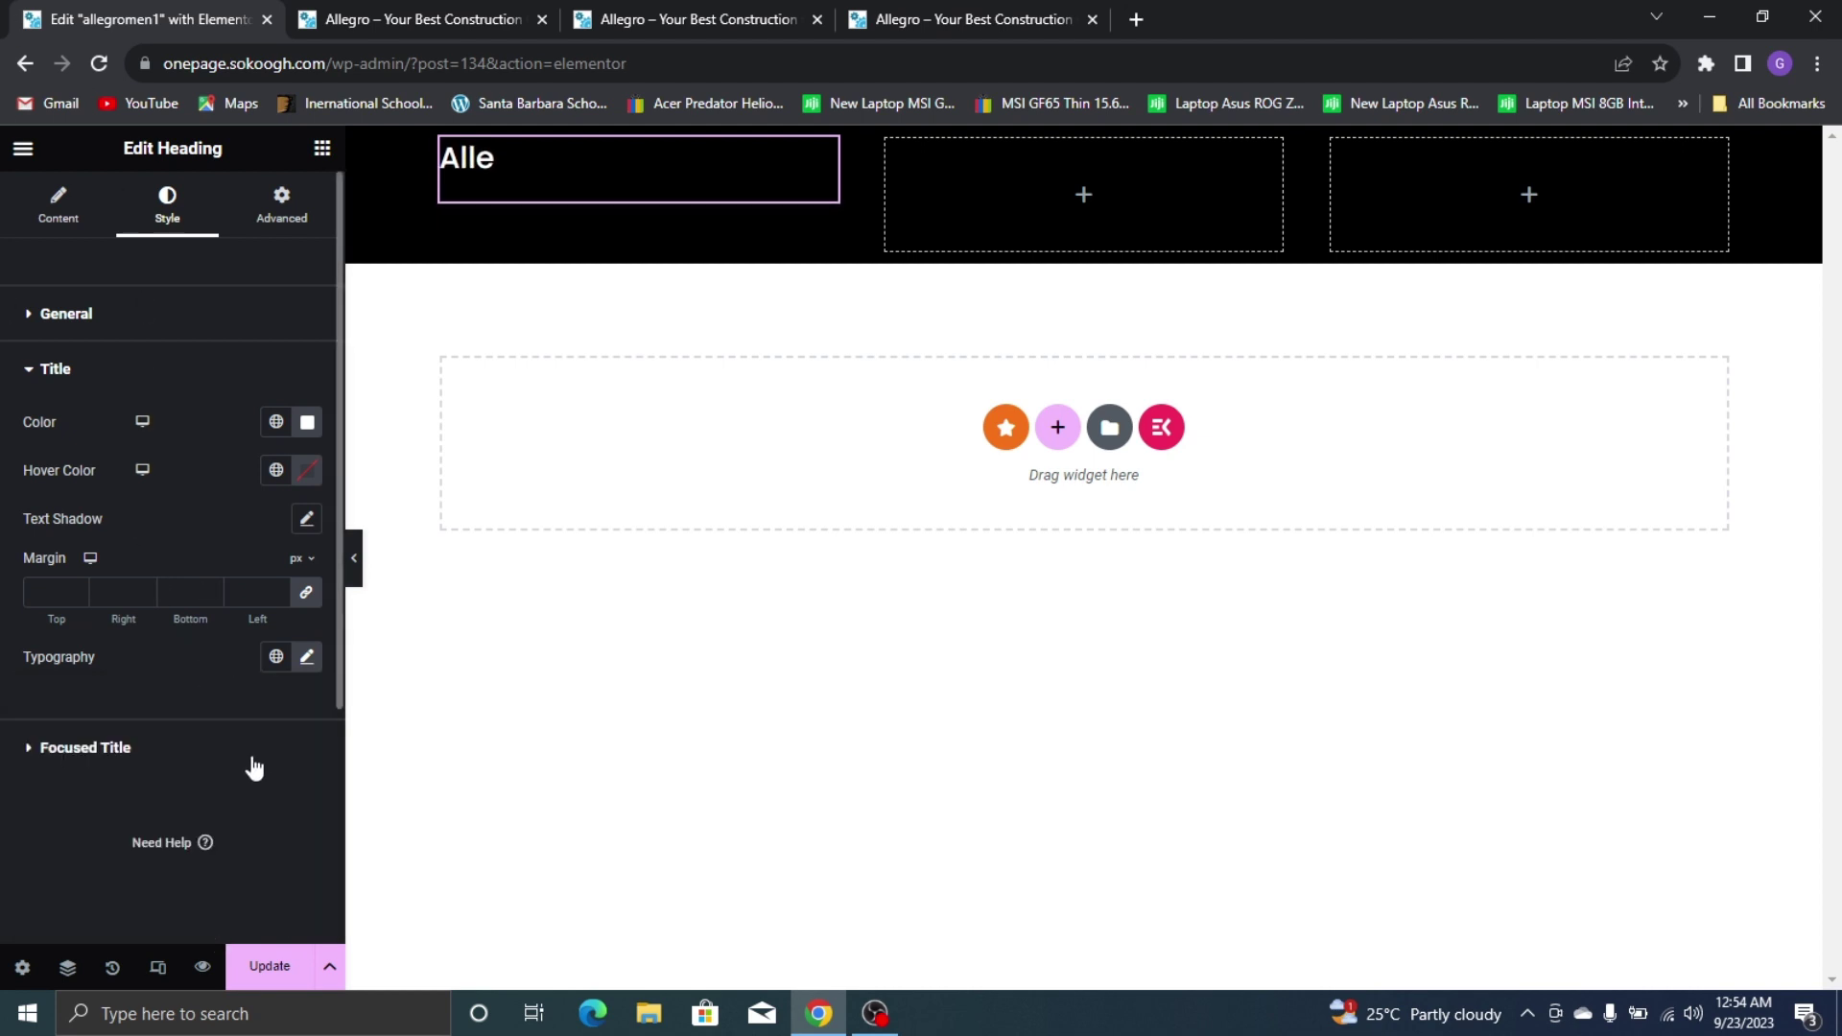
Give the GRO focused title a transparent hover colour and the global Yellow colour
{"action": "left_click", "coordinate": [187, 758]}
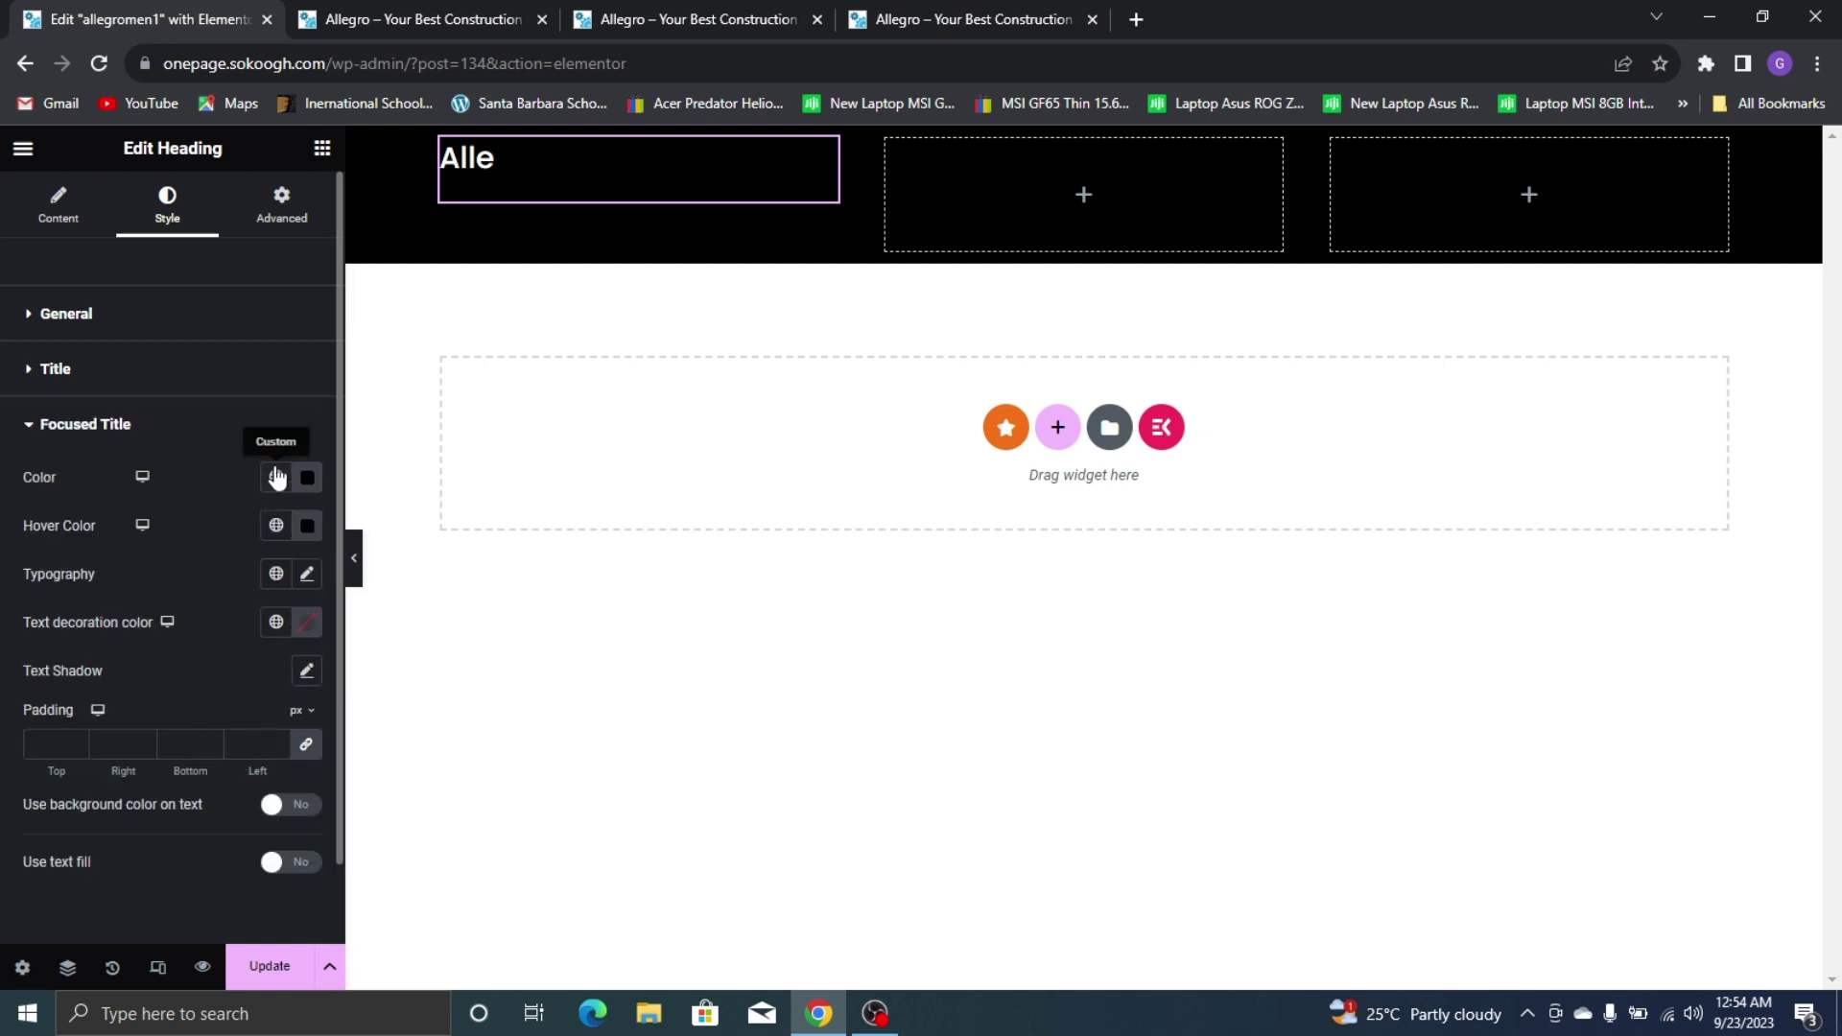
{"action": "left_click", "coordinate": [307, 525]}
{"action": "left_click", "coordinate": [216, 737]}
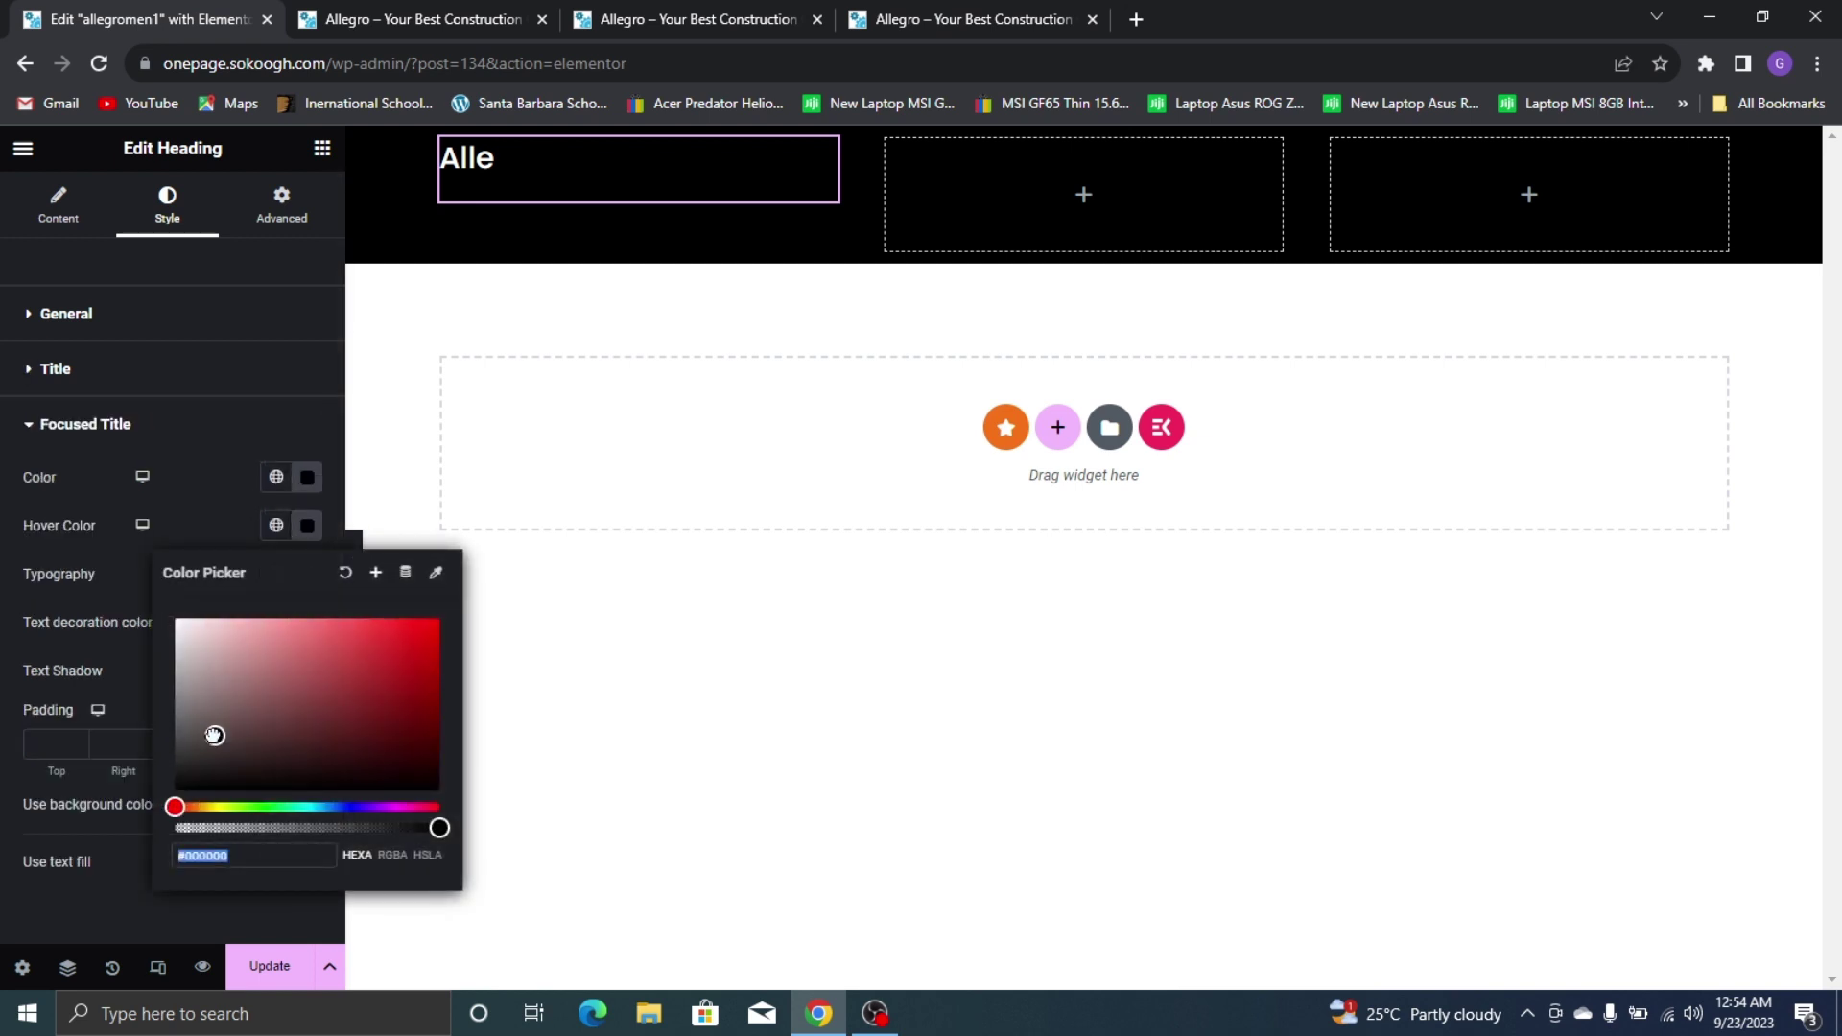
{"action": "left_click", "coordinate": [174, 619]}
{"action": "left_click_drag", "start_coordinate": [212, 831], "coordinate": [71, 808]}
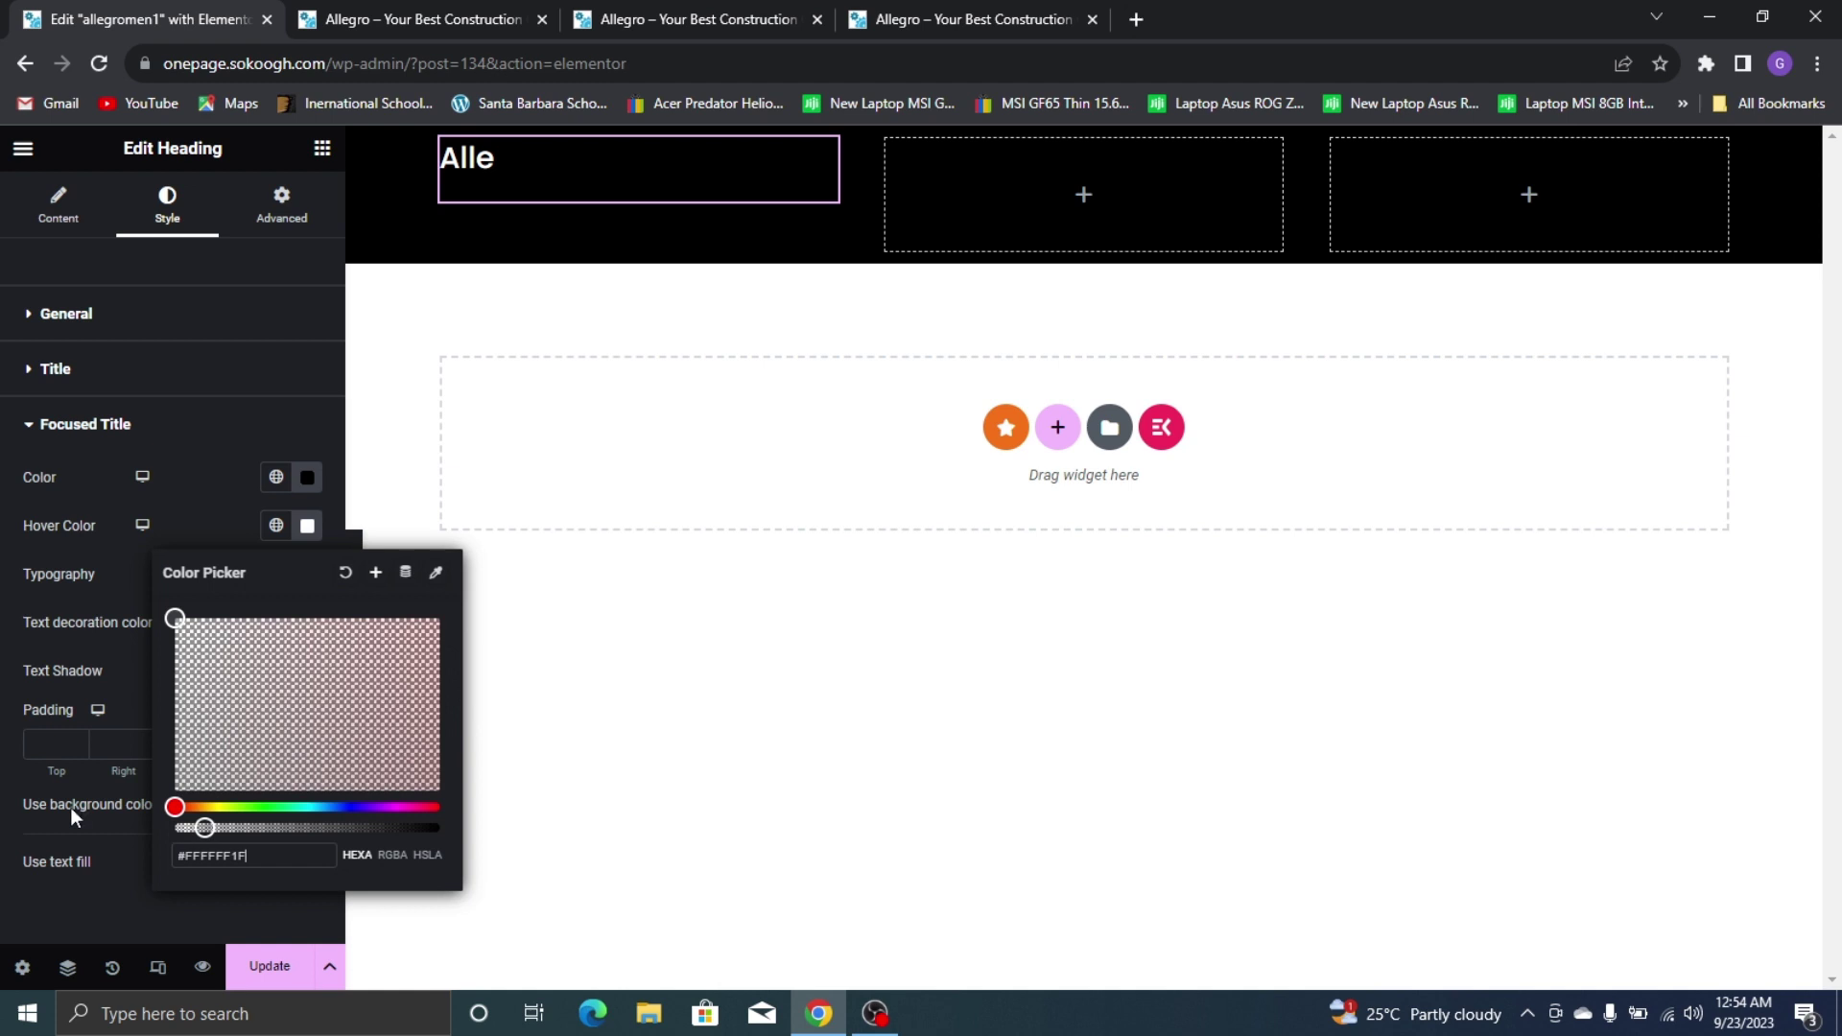
{"action": "left_click", "coordinate": [104, 580]}
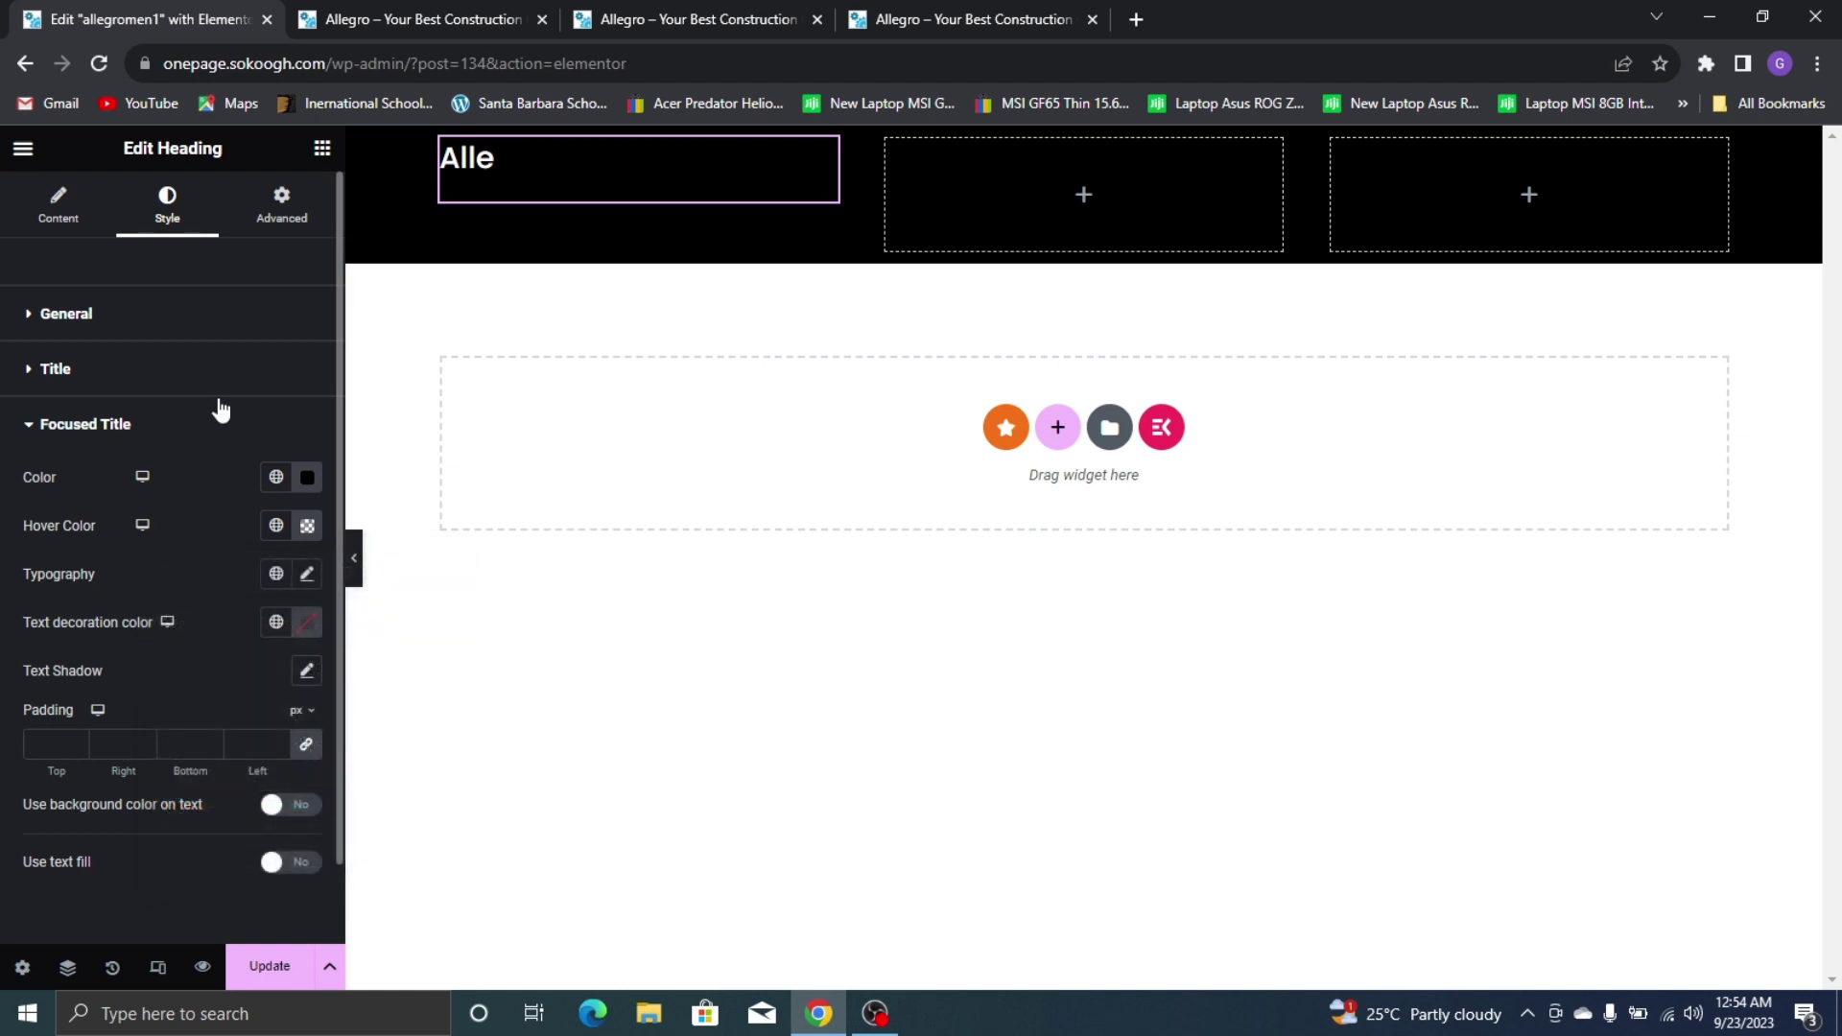
{"action": "left_click", "coordinate": [307, 478]}
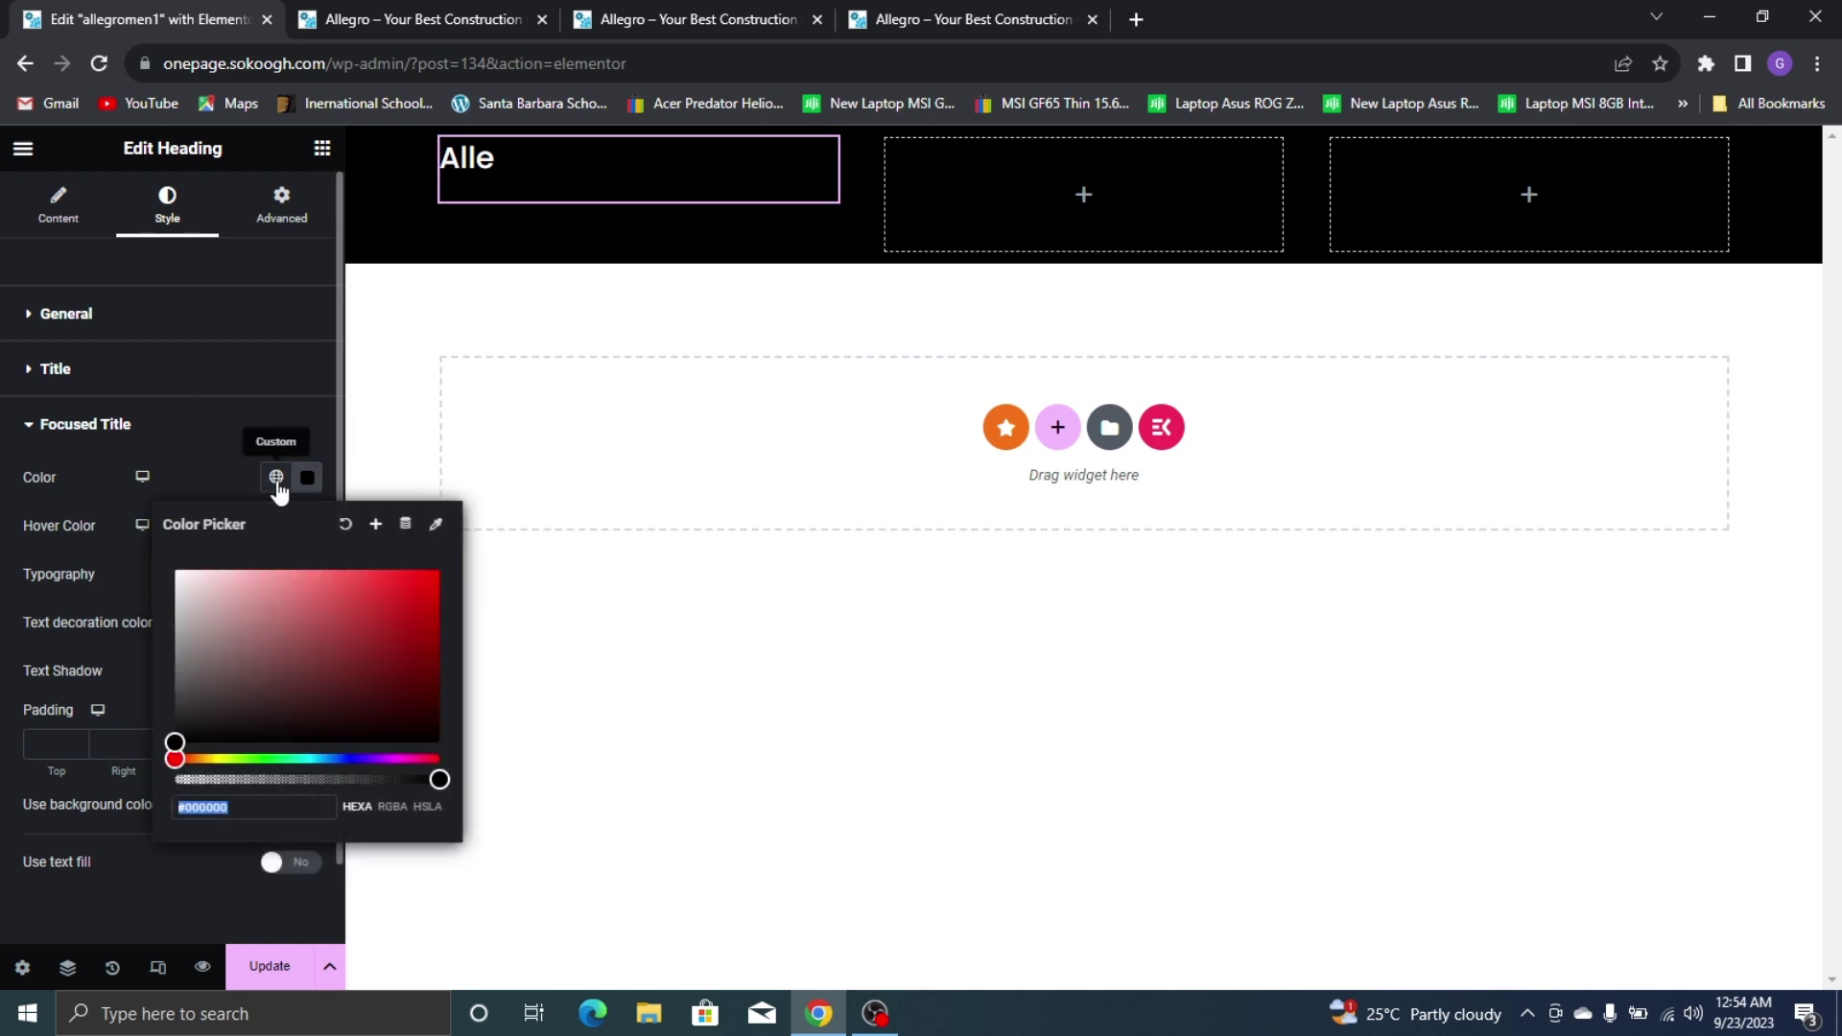
{"action": "left_click", "coordinate": [277, 477]}
{"action": "left_click", "coordinate": [152, 768]}
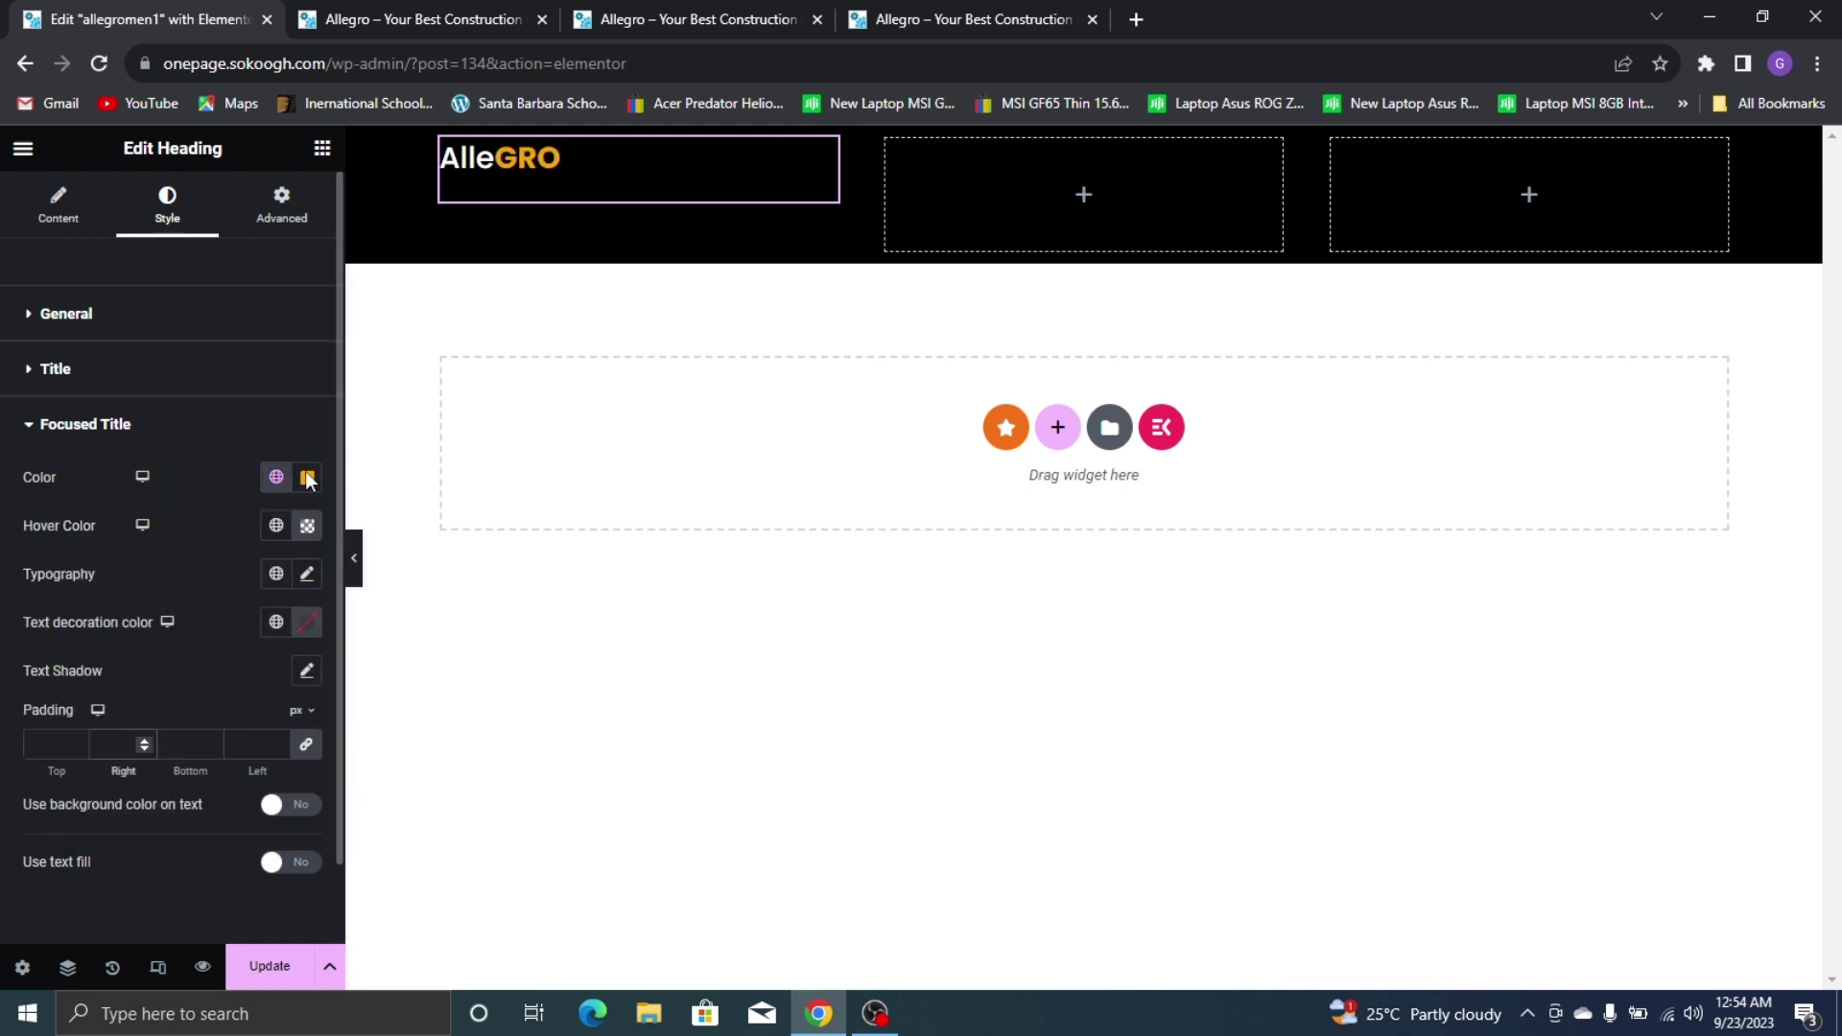
Set the GRO typography to Poppins, 26 px, weight 500 (Medium)
{"action": "left_click", "coordinate": [307, 574]}
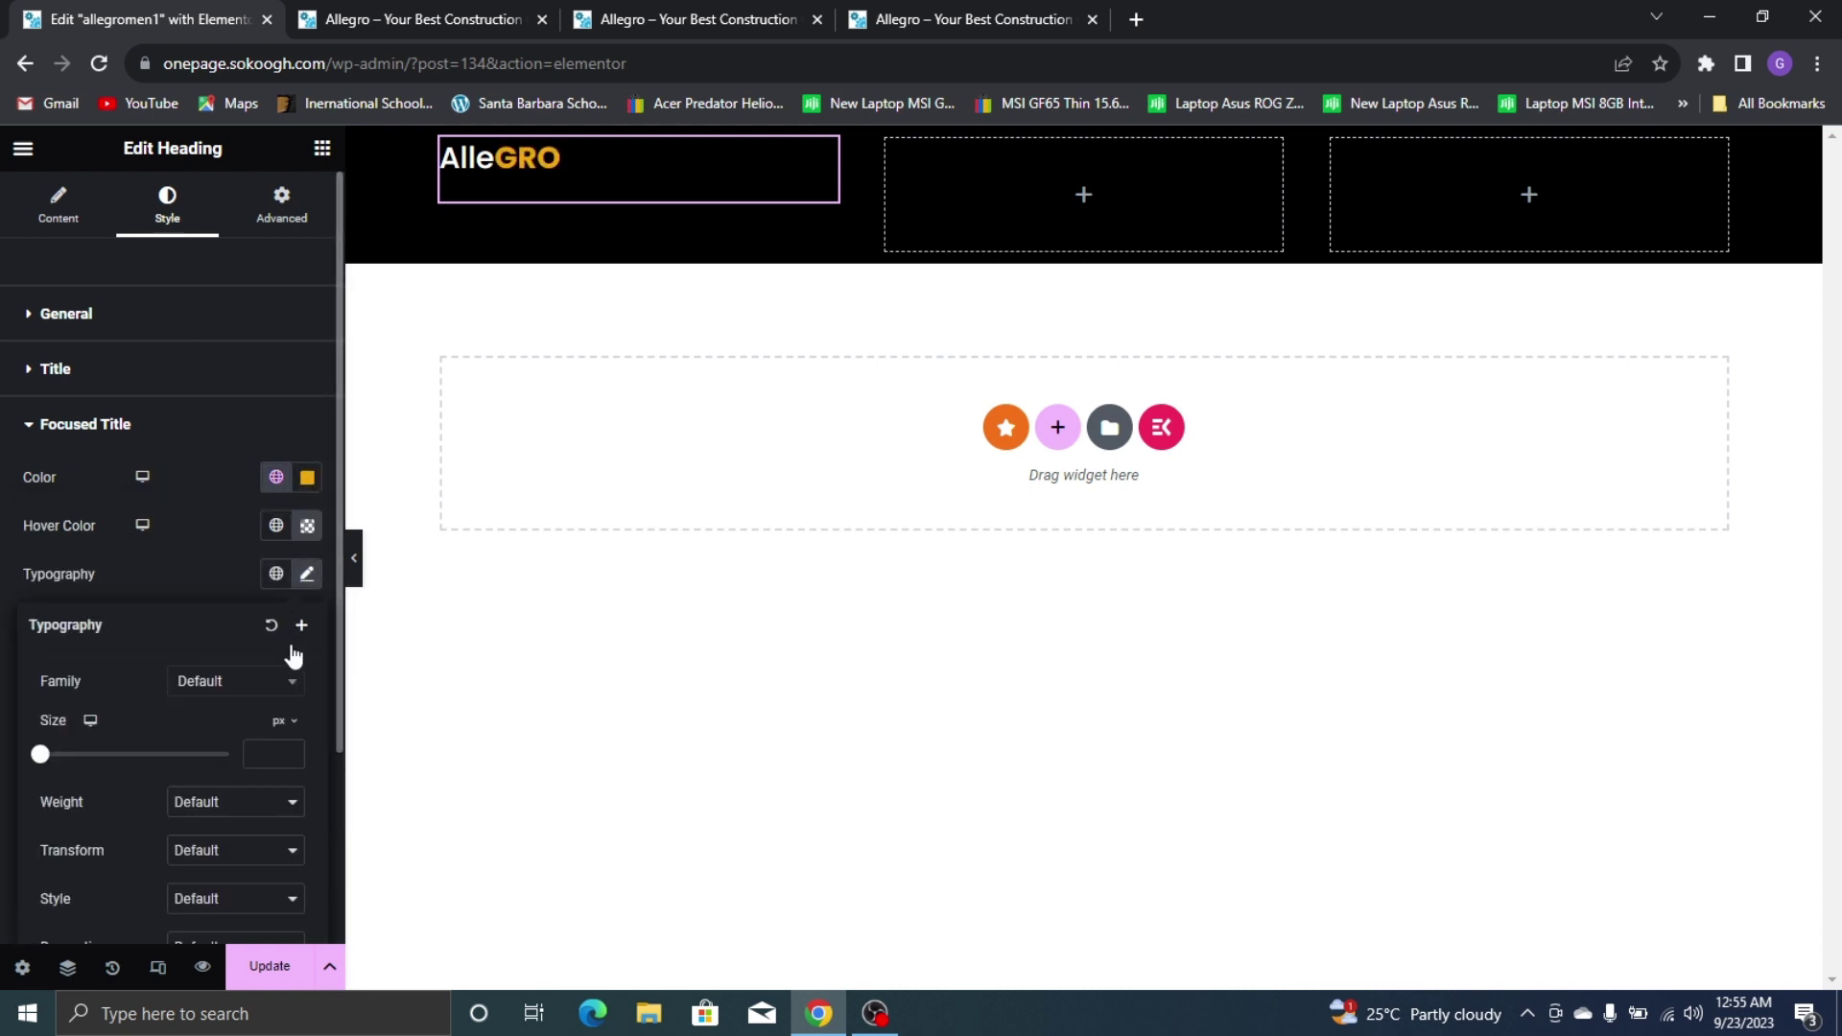
{"action": "left_click", "coordinate": [285, 683]}
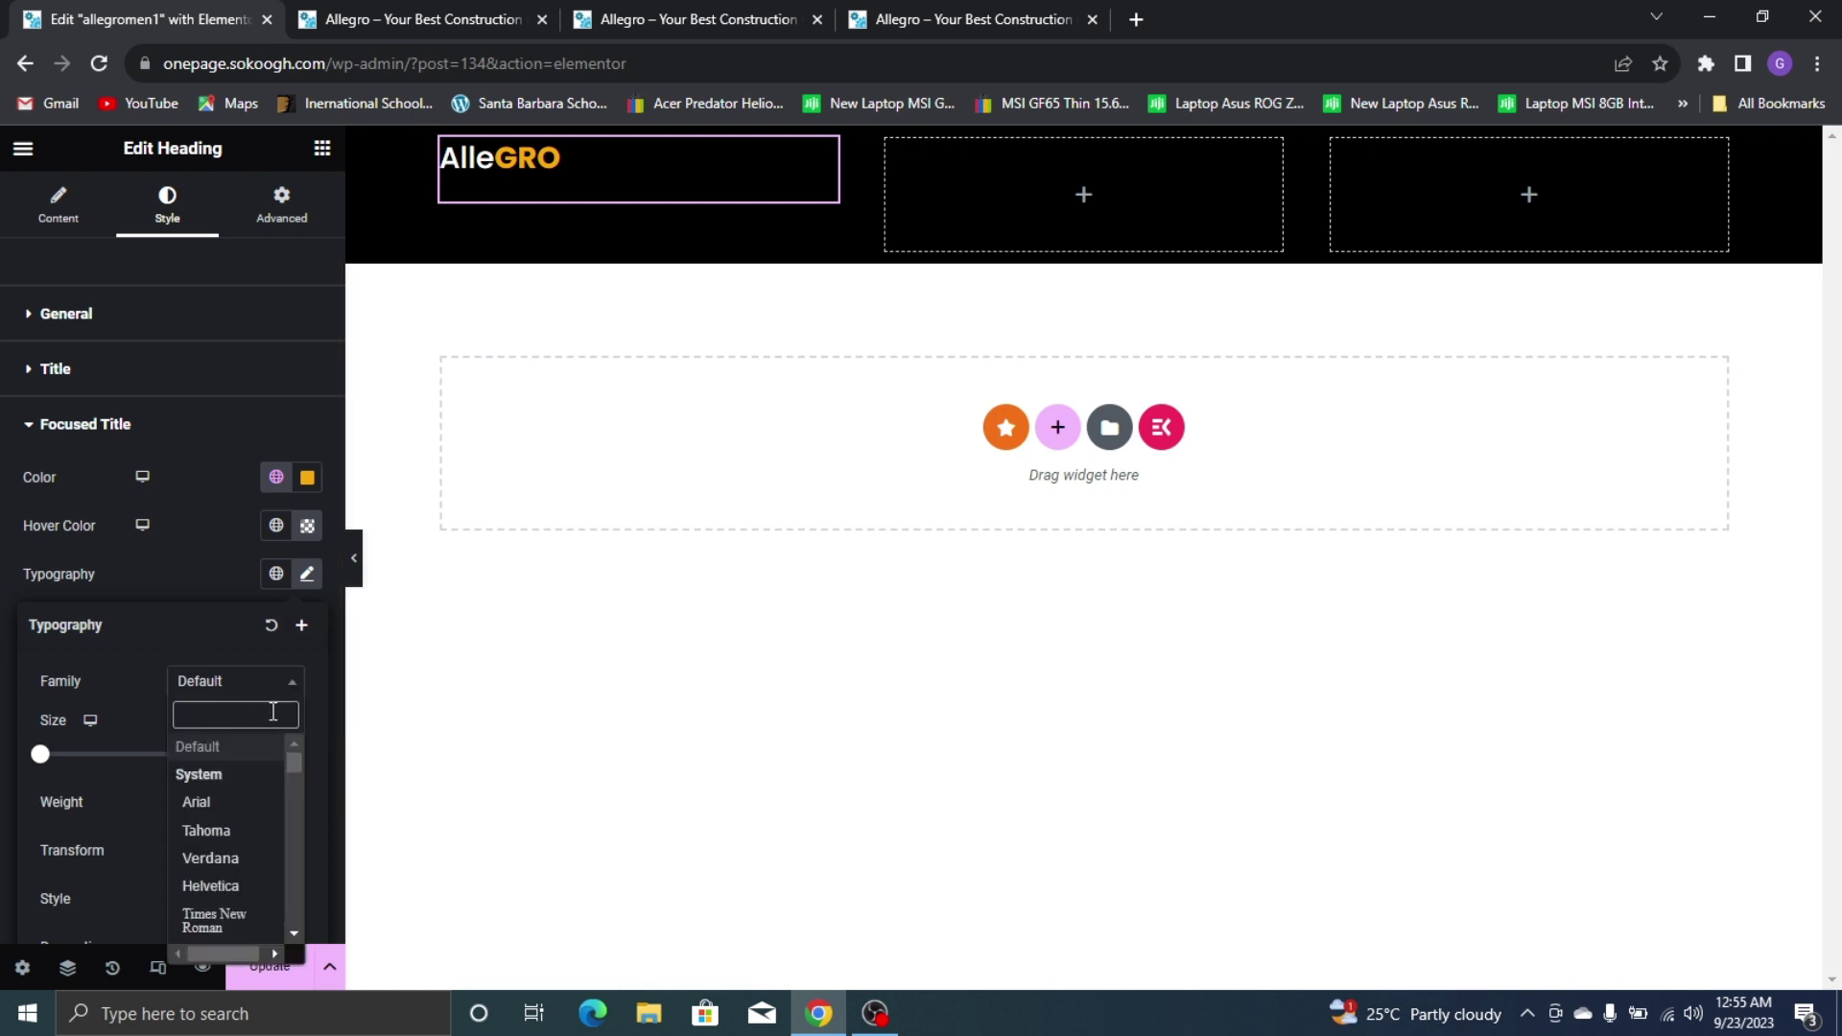
{"action": "type", "text": "opp"}
{"action": "key", "text": "BackSpace"}
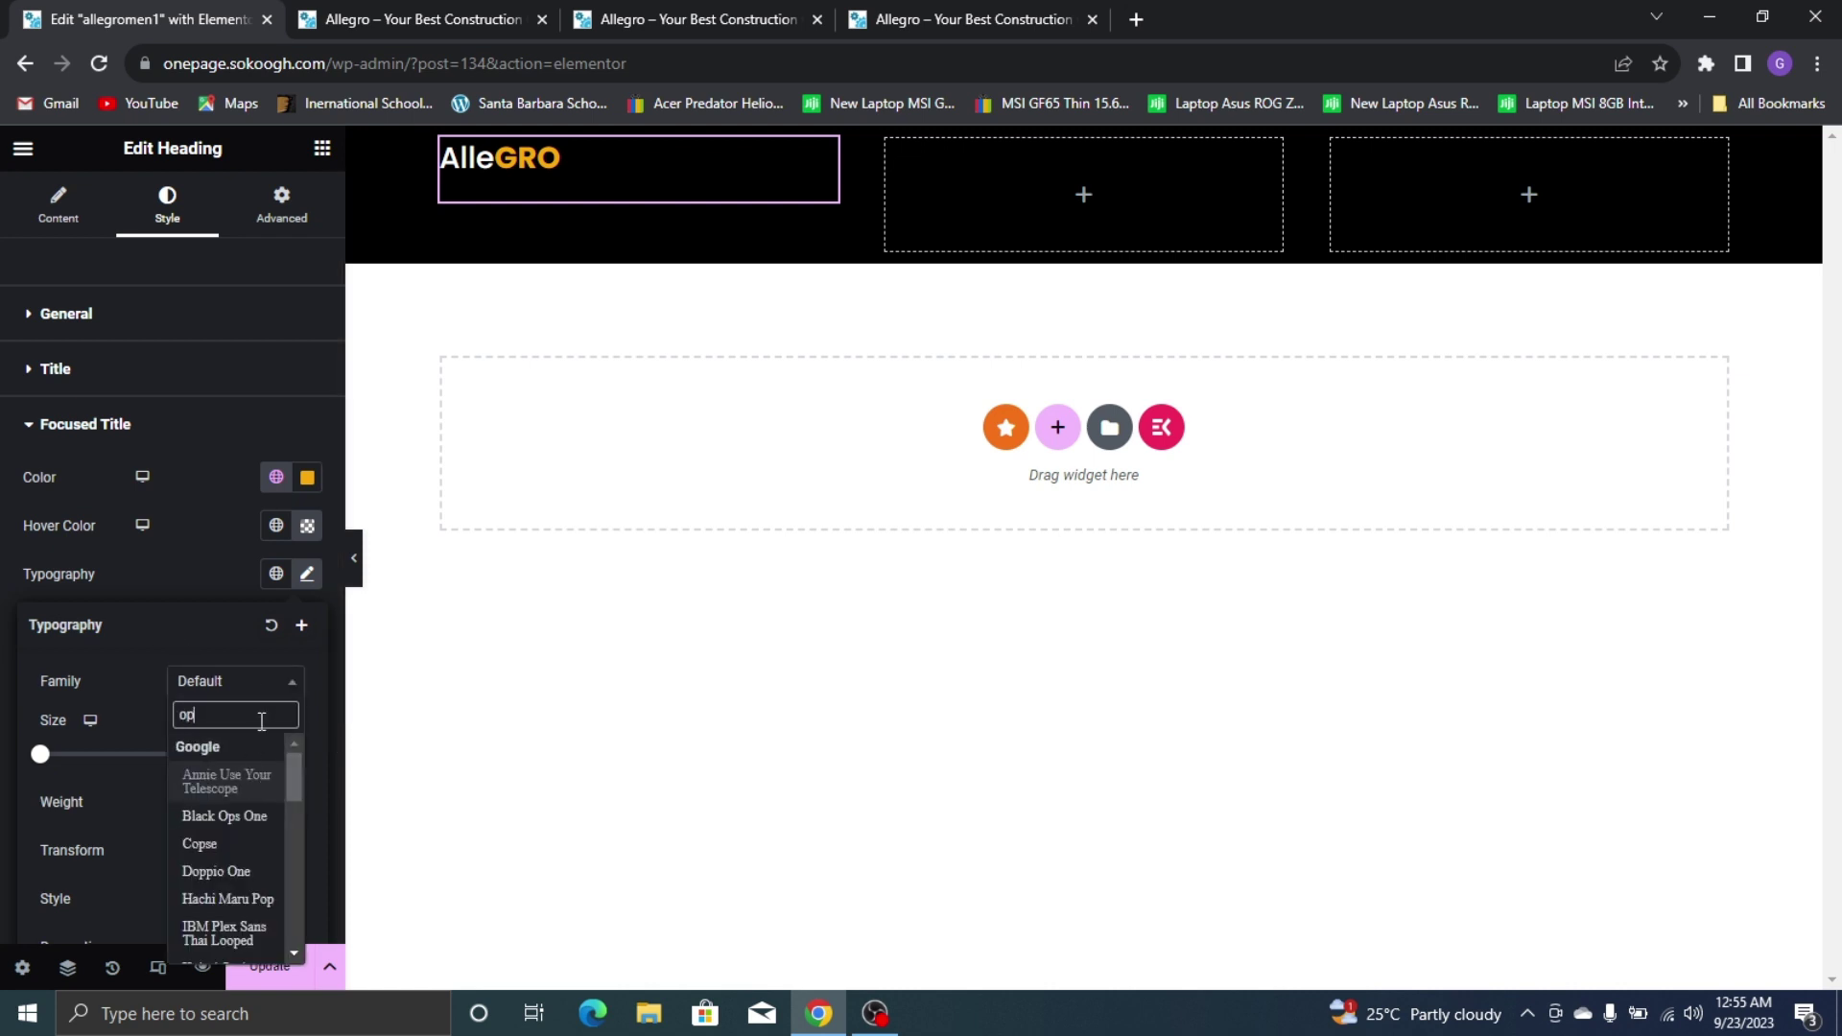
{"action": "key", "text": "BackSpace"}
{"action": "key", "text": "BackSpace"}
{"action": "type", "text": "po"}
{"action": "type", "text": "pp"}
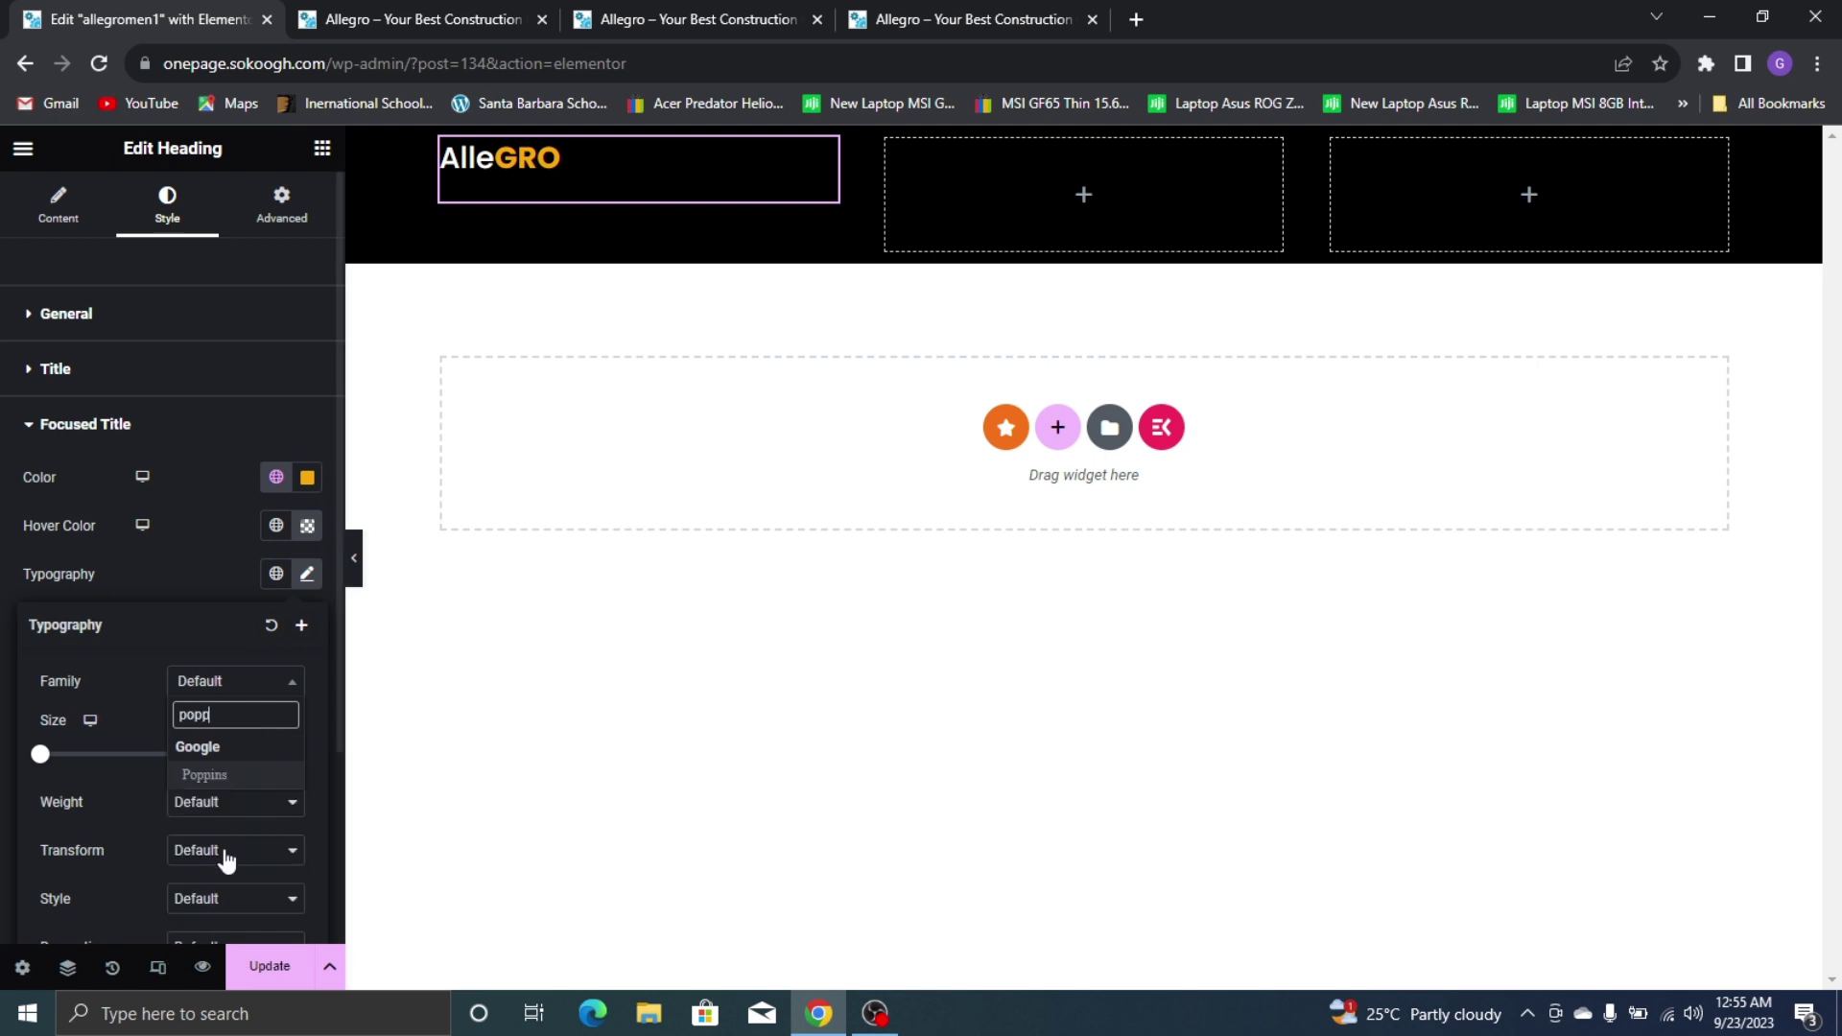
{"action": "left_click", "coordinate": [253, 779]}
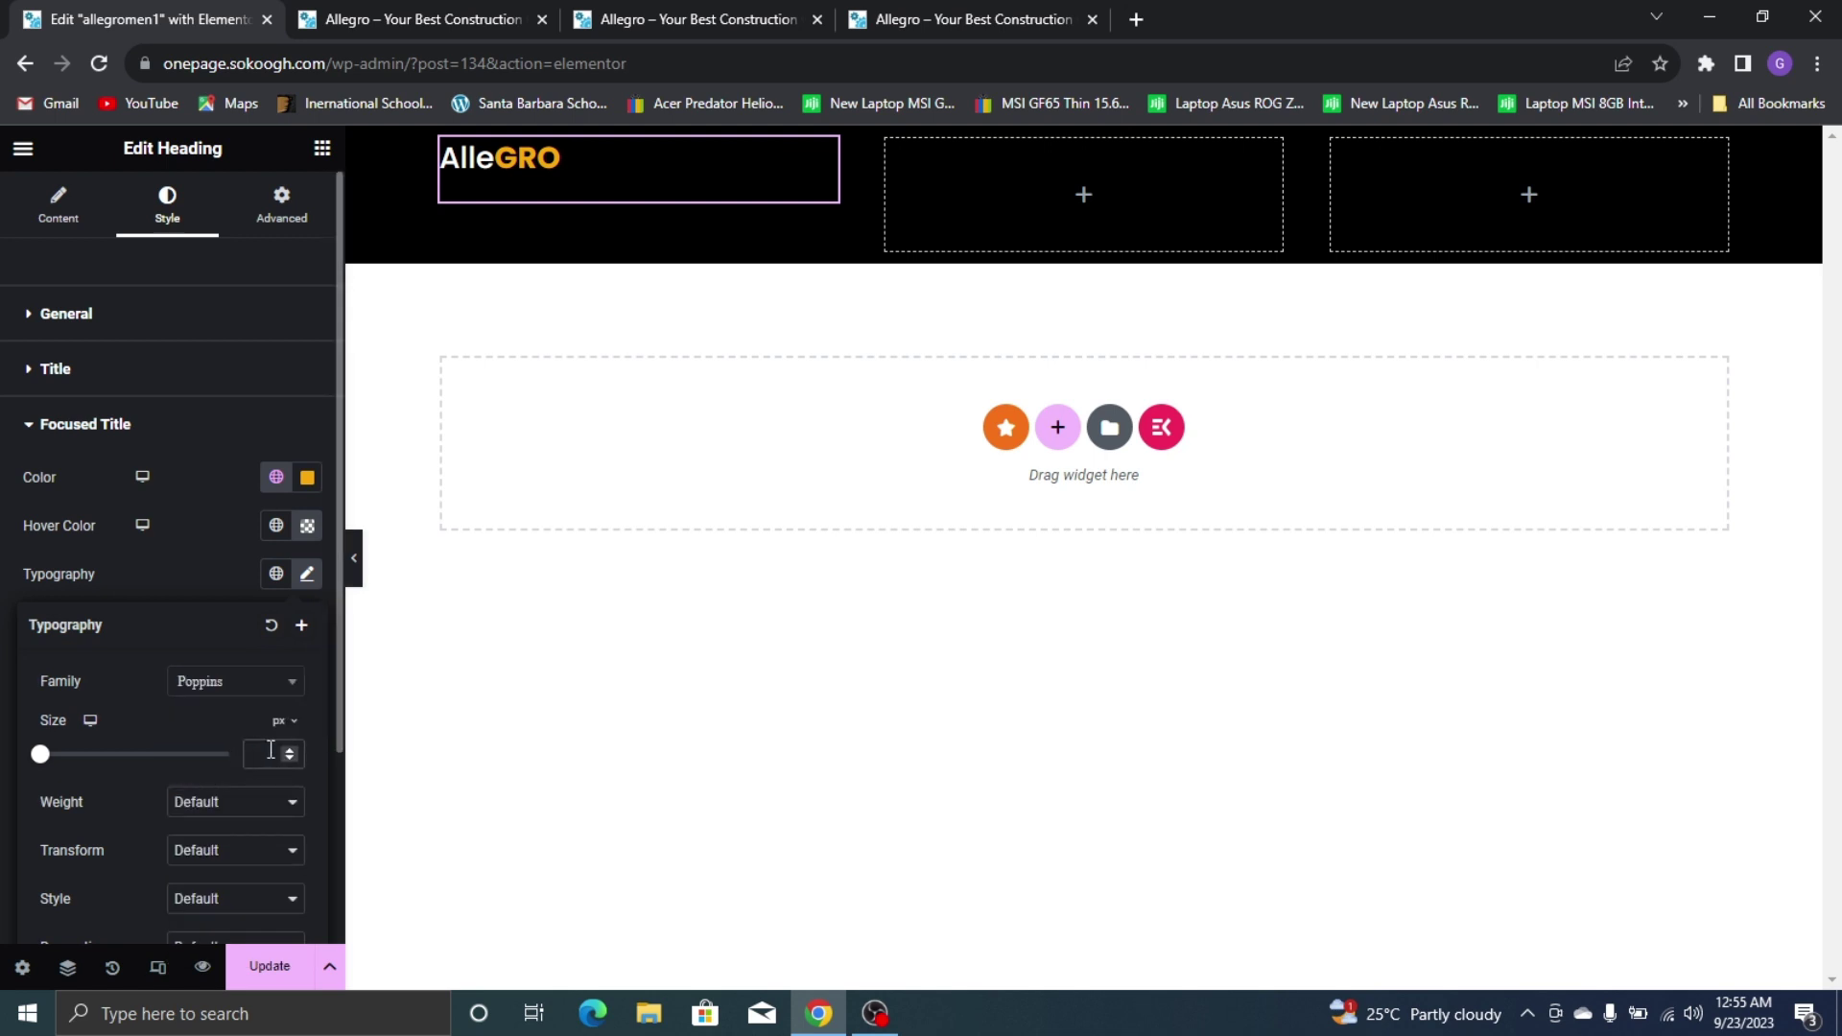
{"action": "type", "text": "26"}
{"action": "left_click", "coordinate": [238, 812]}
{"action": "left_click", "coordinate": [220, 649]}
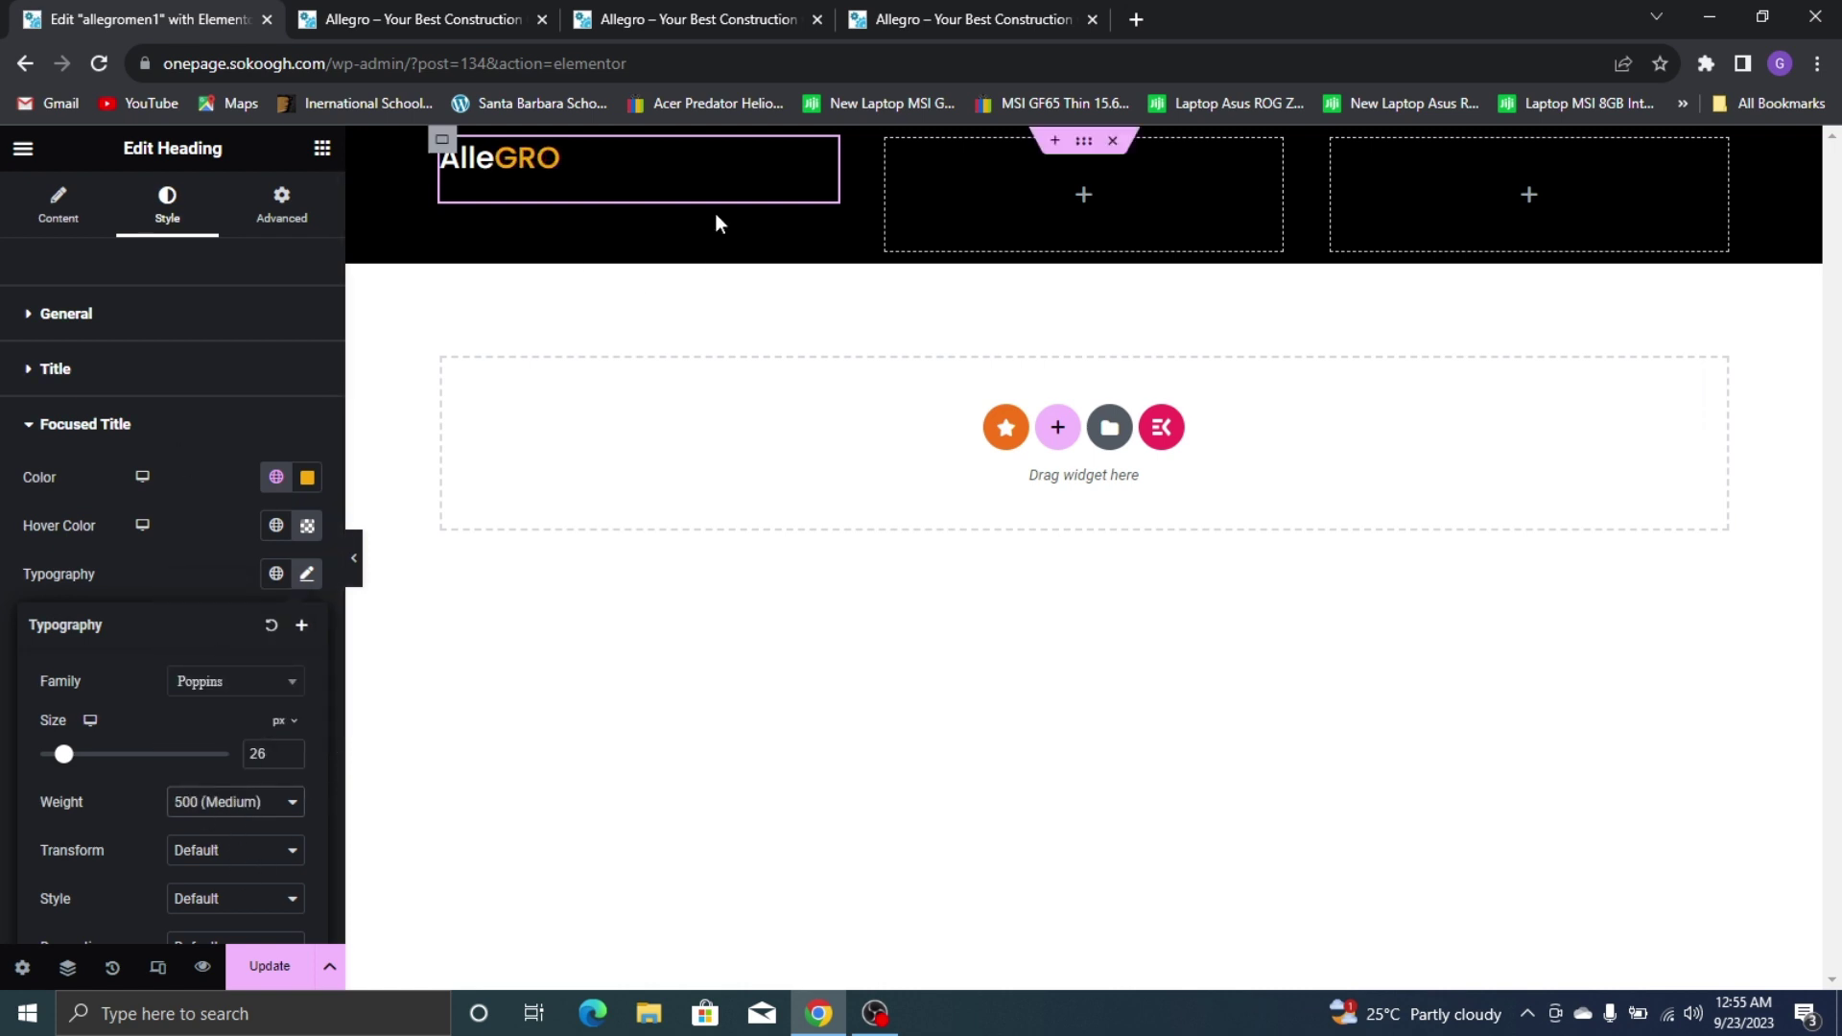
{"action": "left_click", "coordinate": [165, 550]}
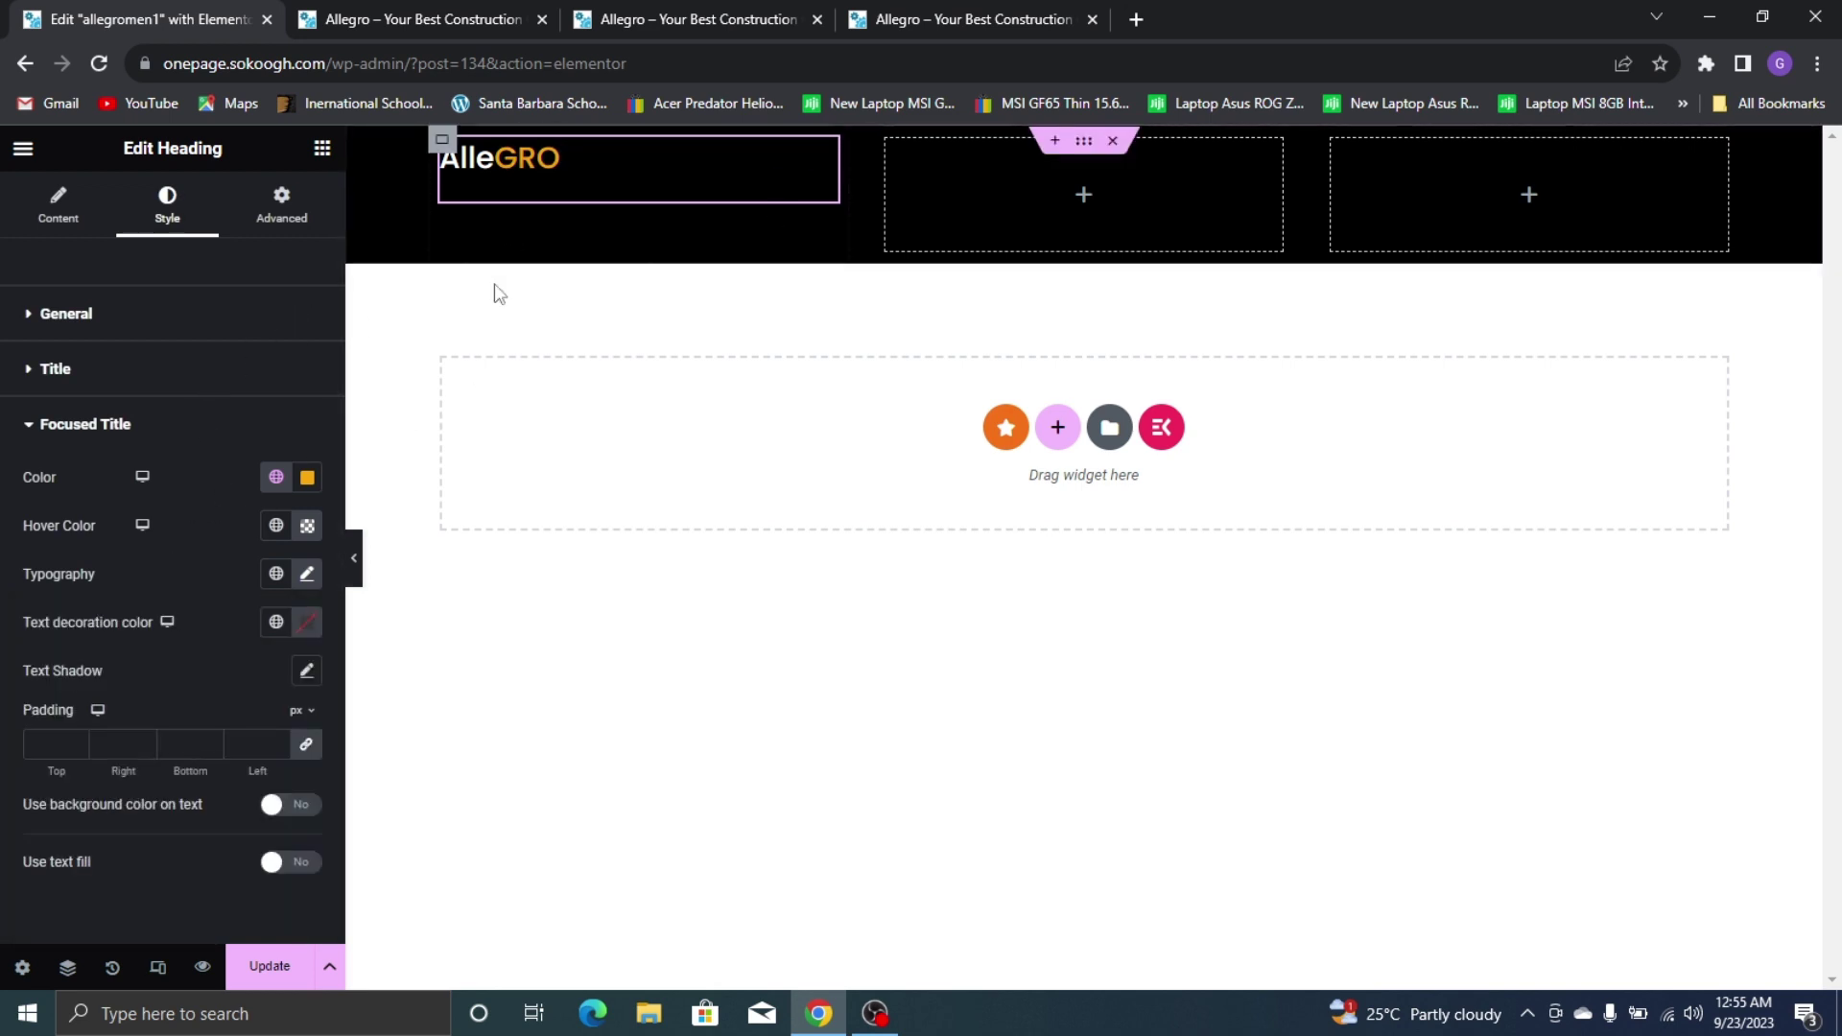
Set the header container's Justify and Align Items to center
{"action": "left_click", "coordinate": [1084, 146]}
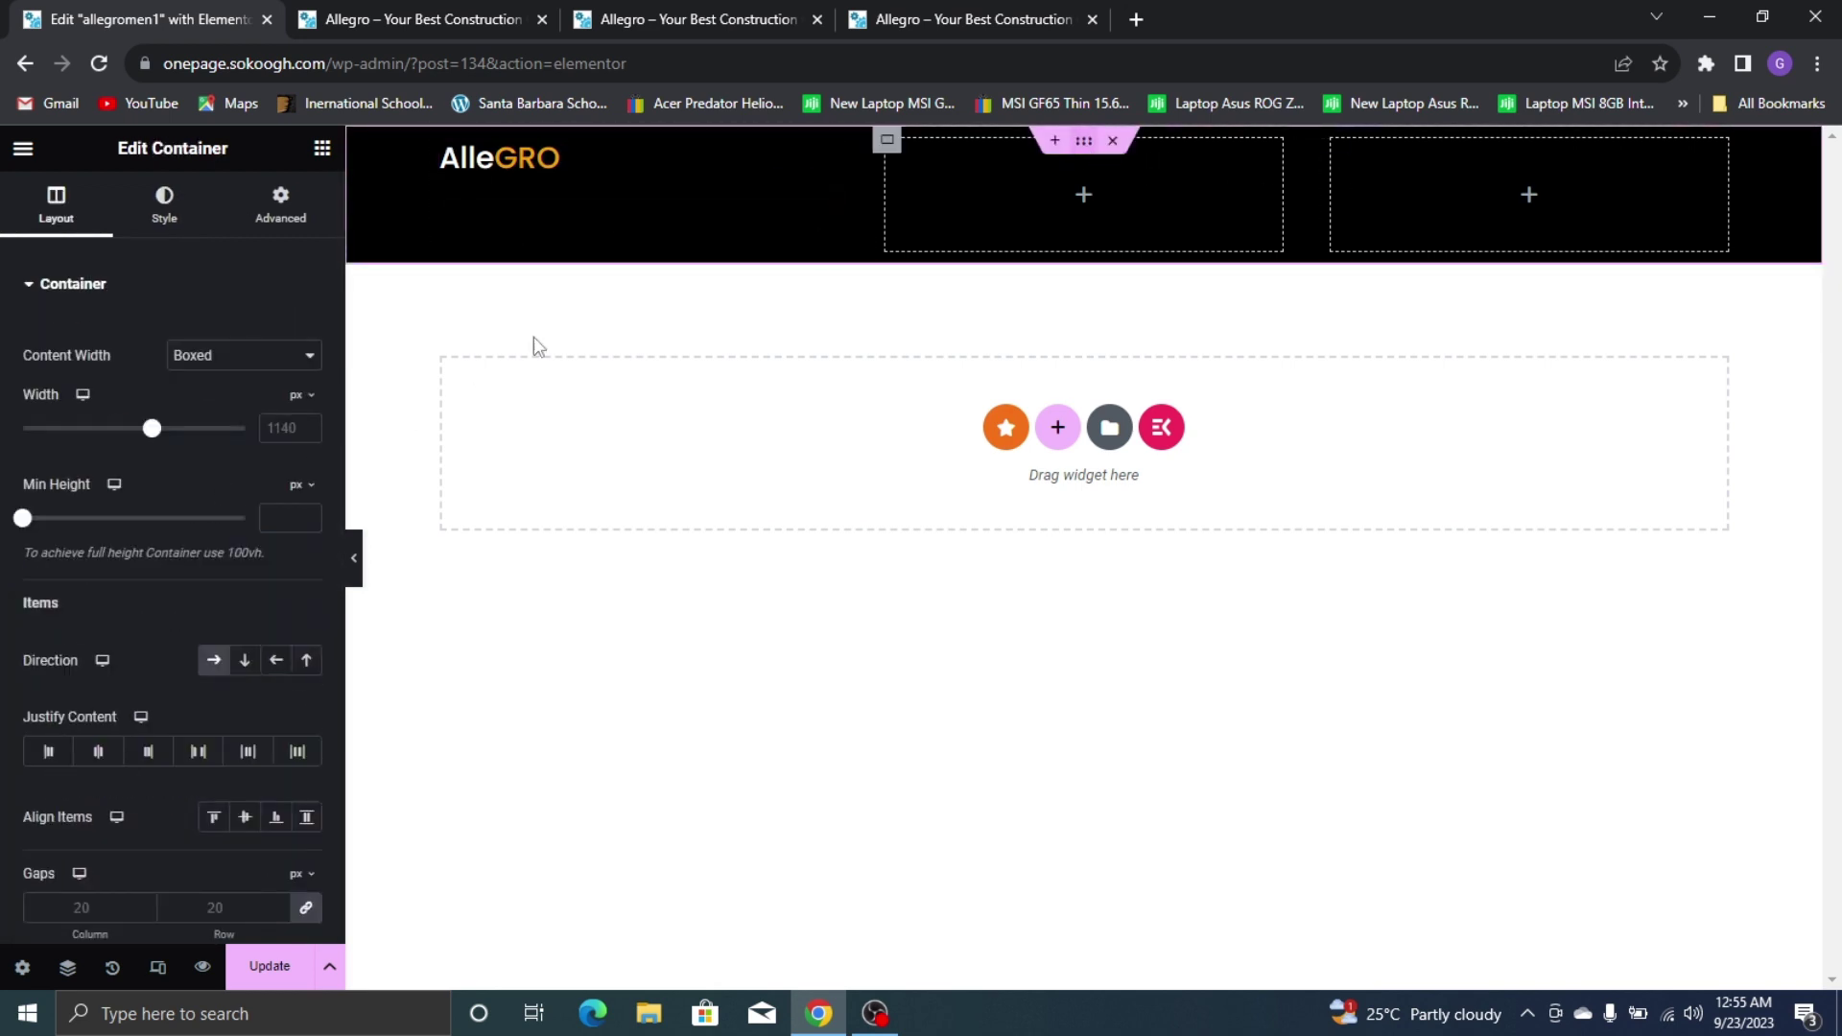
{"action": "left_click", "coordinate": [99, 758]}
{"action": "left_click", "coordinate": [250, 821]}
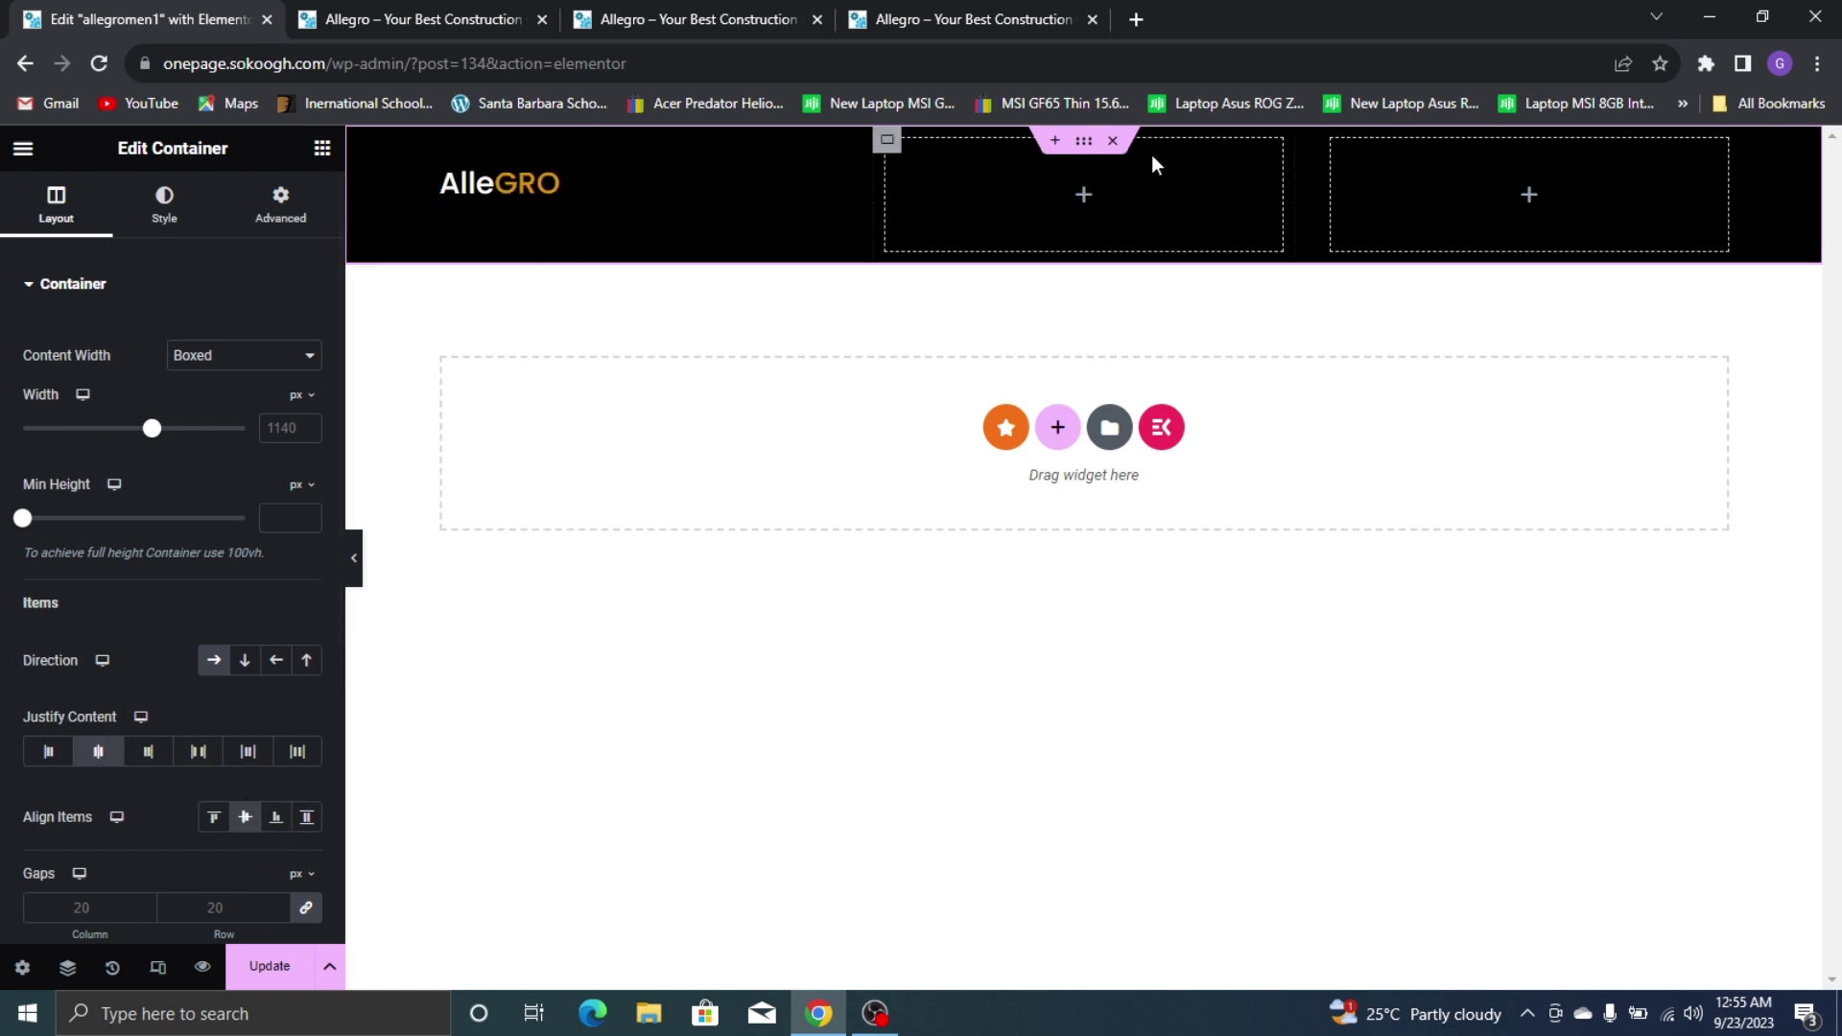
Drag an ElementsKit Nav Menu into the middle column and select the mainmen menu
{"action": "left_click", "coordinate": [323, 148]}
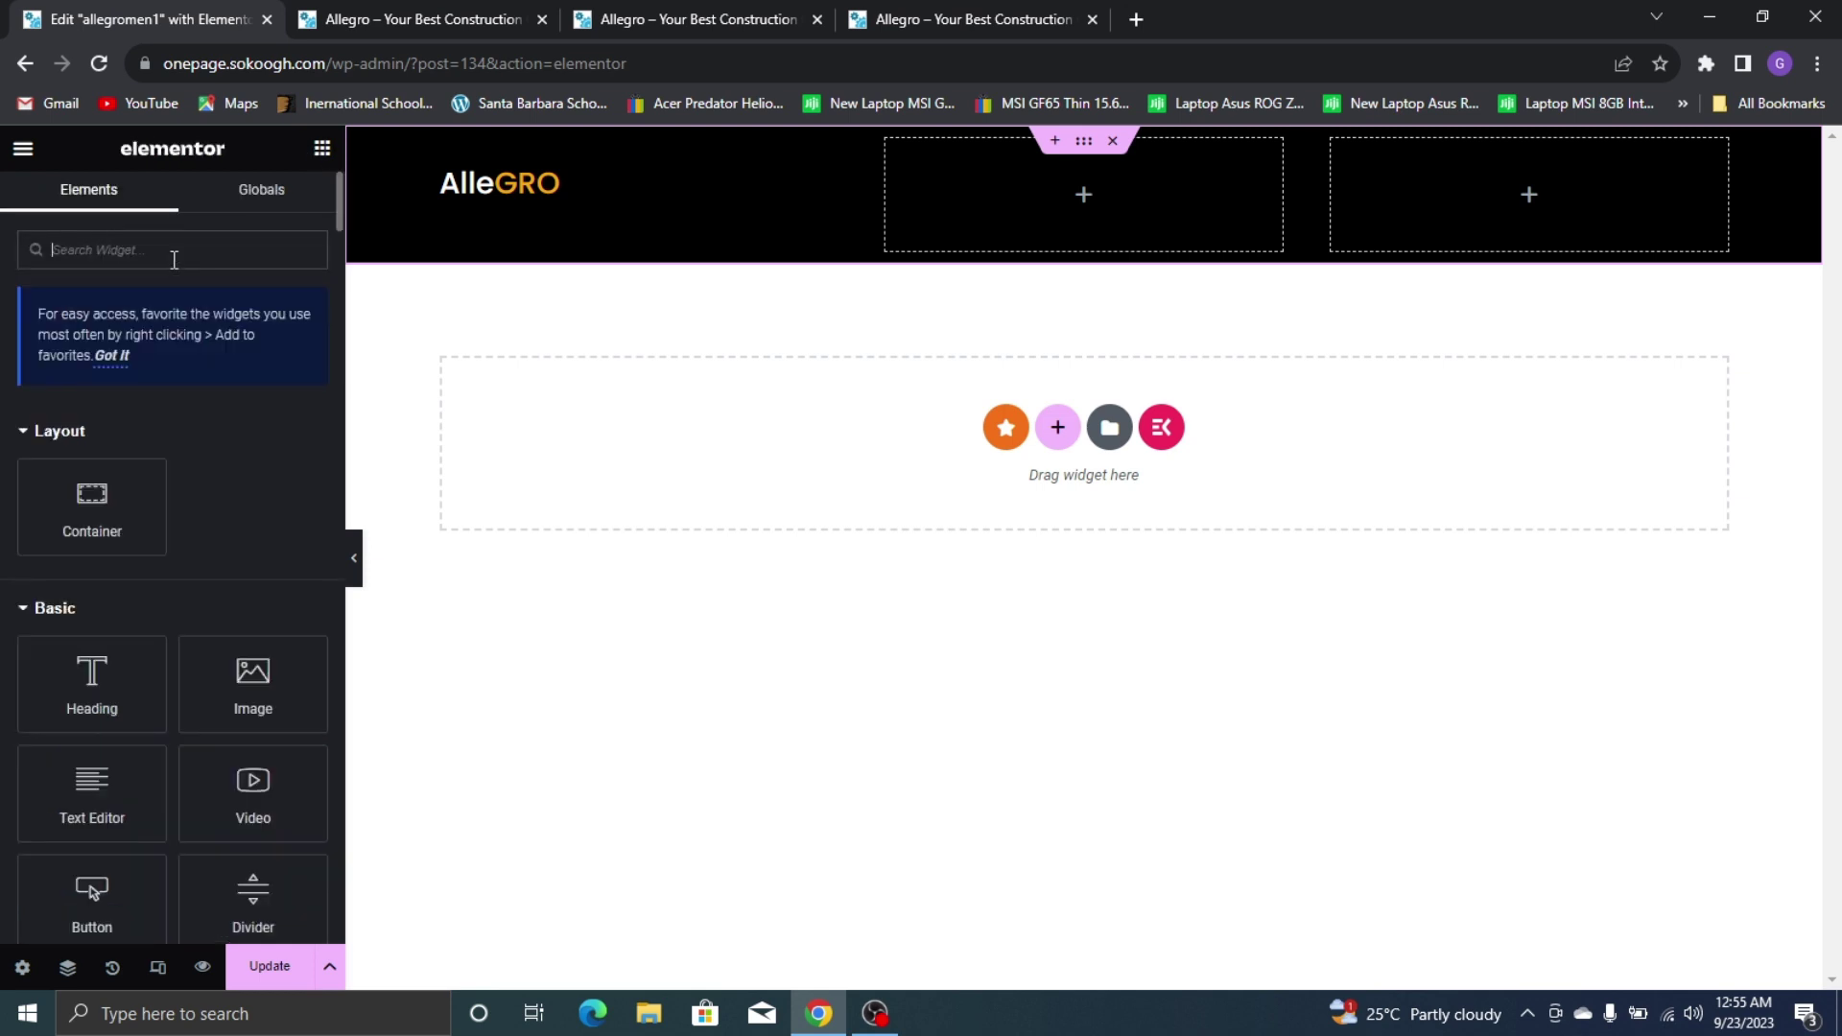
{"action": "type", "text": "menu"}
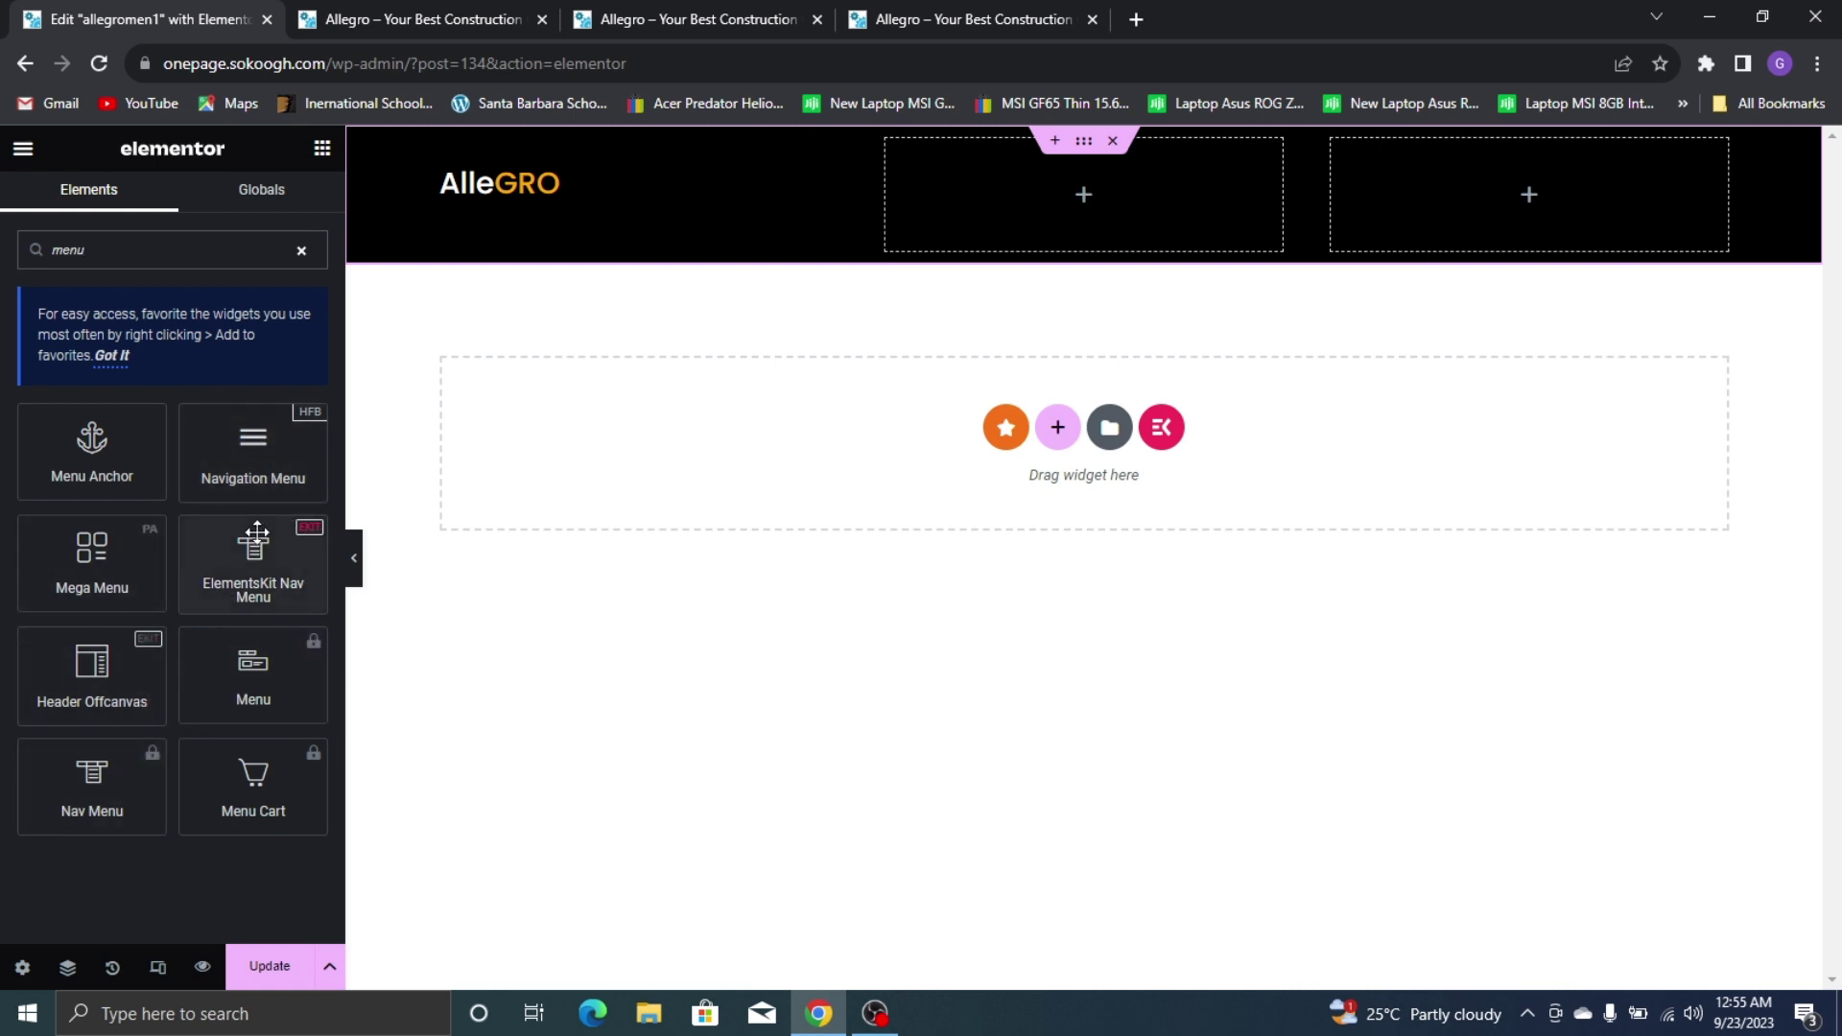
{"action": "left_click_drag", "start_coordinate": [247, 567], "coordinate": [1133, 197]}
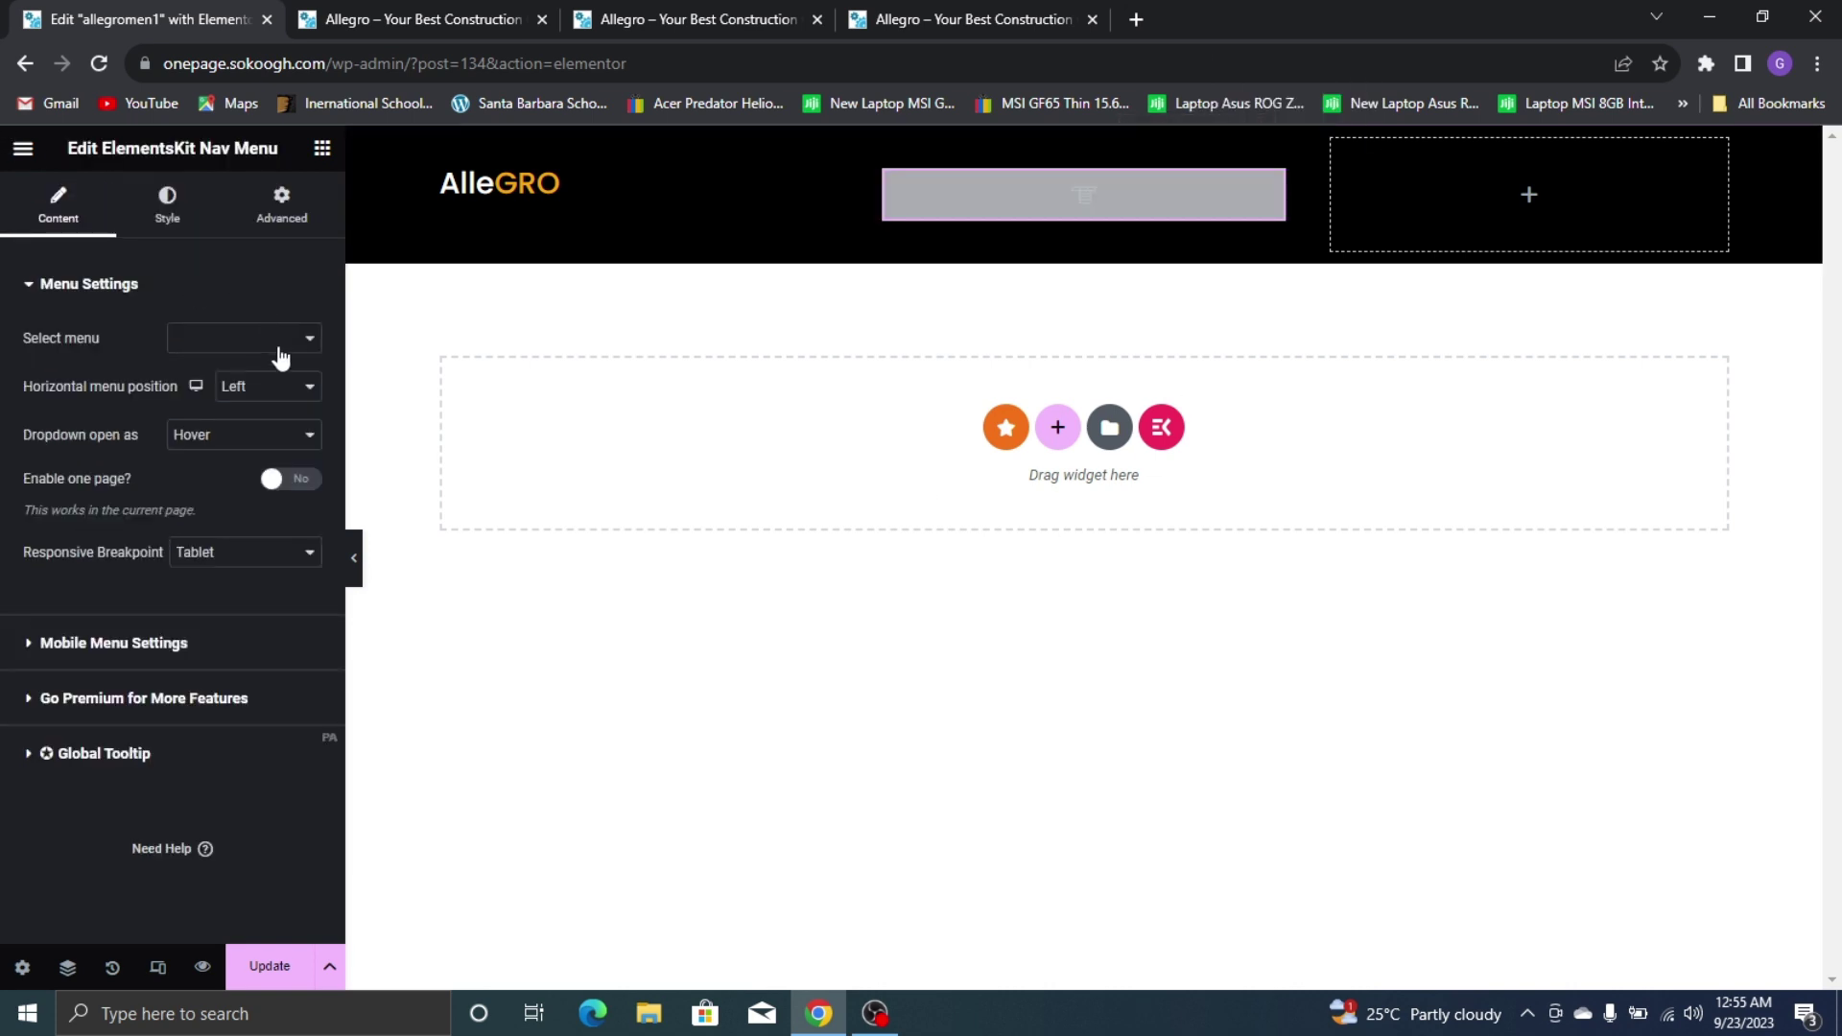
{"action": "left_click", "coordinate": [281, 341]}
{"action": "left_click", "coordinate": [248, 365]}
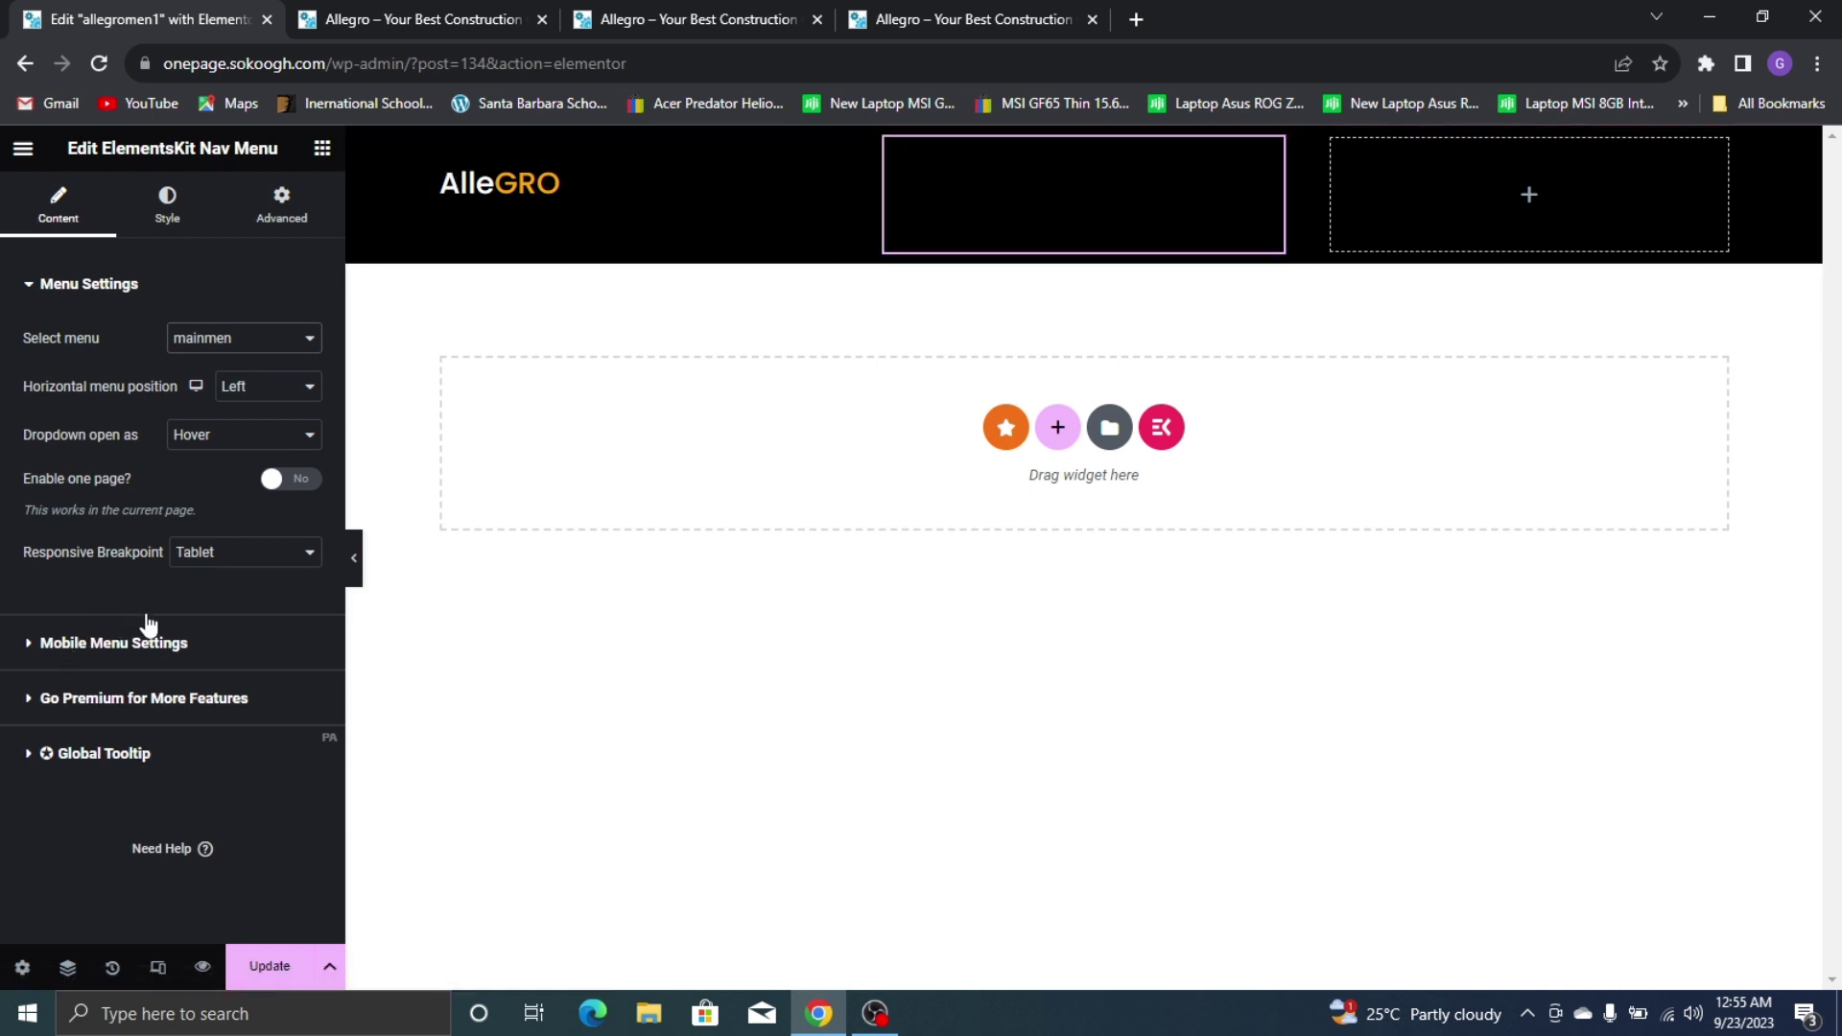
{"action": "left_click", "coordinate": [169, 211]}
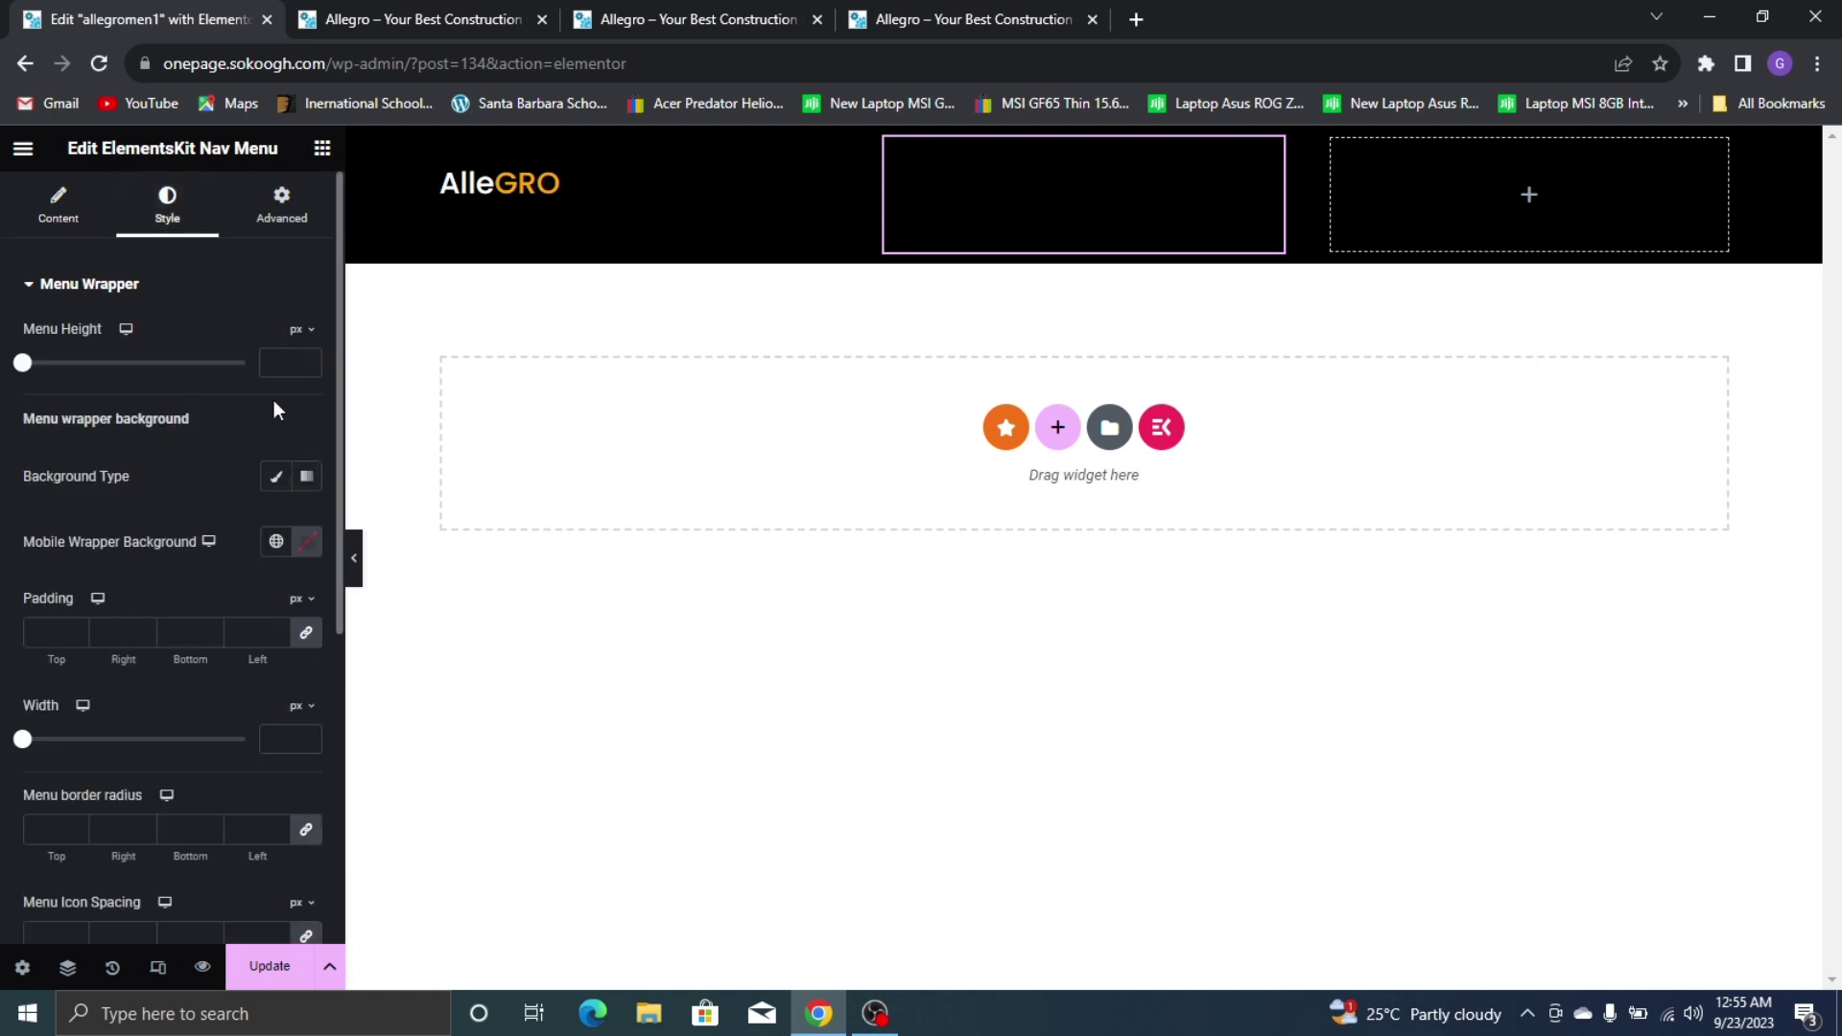
Make menu item text #FFFFFF normally, and global Yellow on hover and when active
{"action": "scroll", "coordinate": [165, 412], "scroll_direction": "down", "scroll_amount": 5}
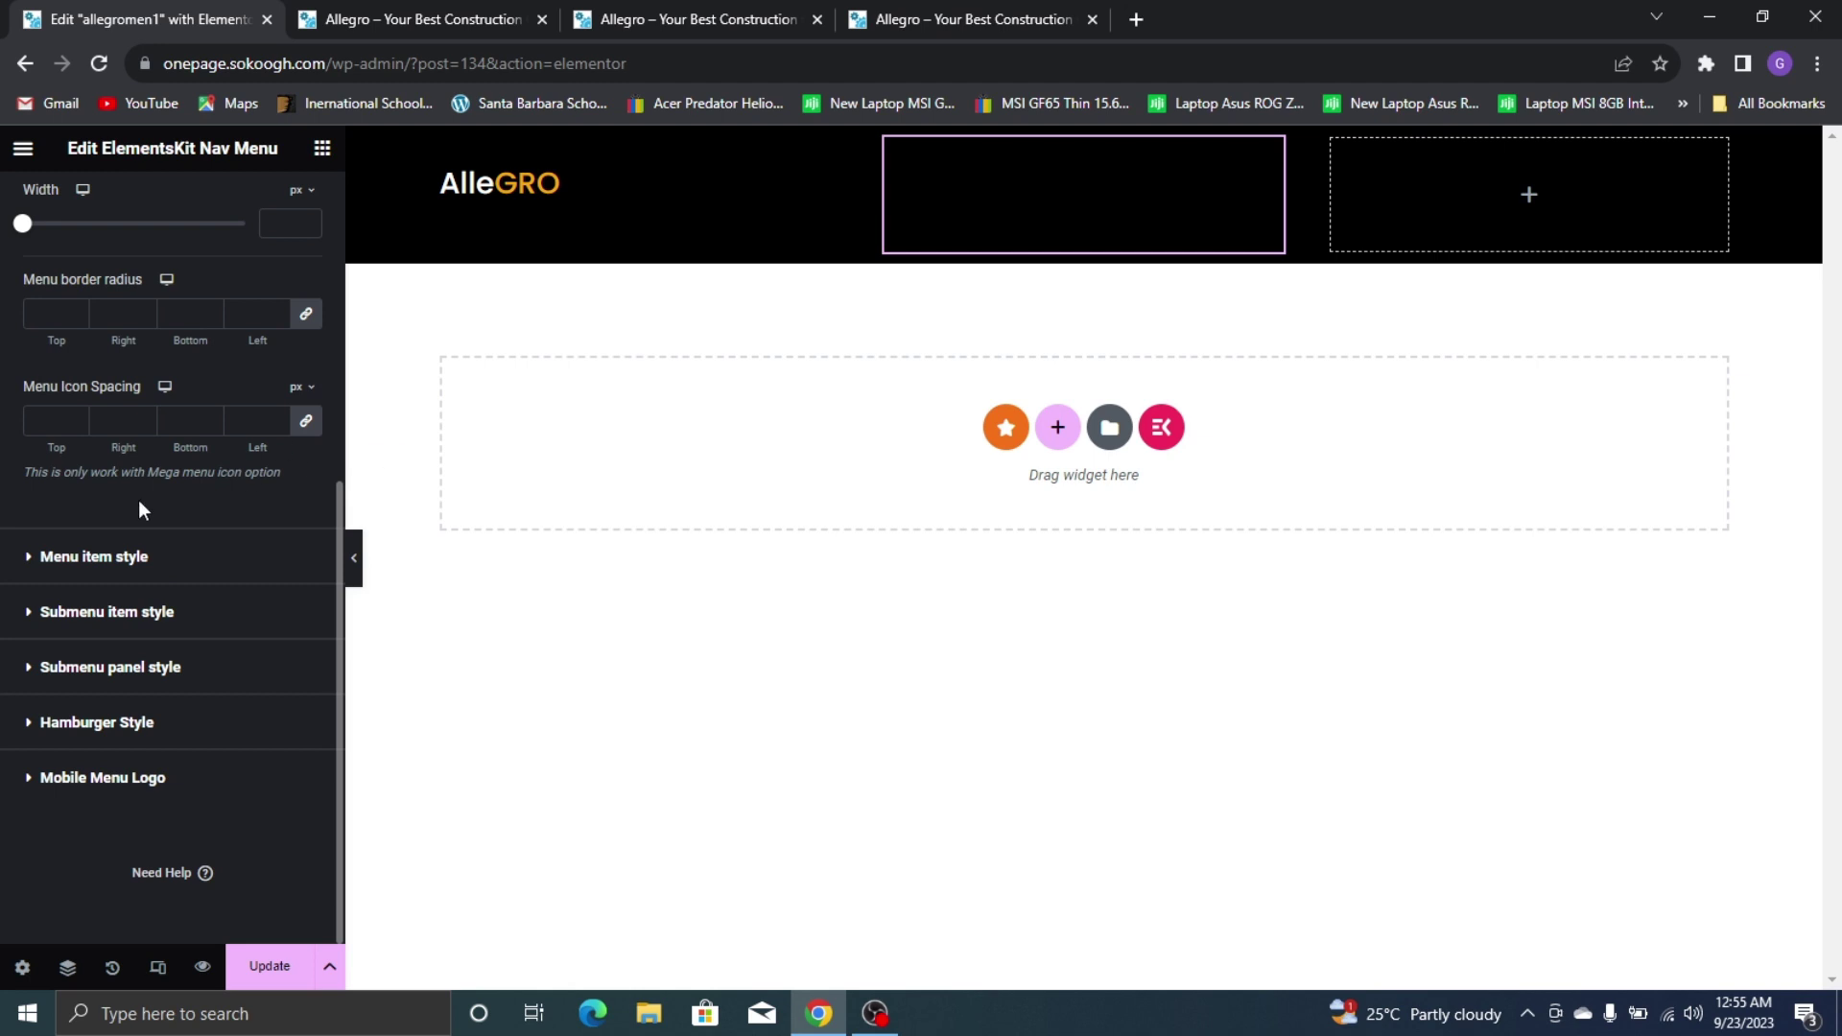
{"action": "left_click", "coordinate": [230, 552]}
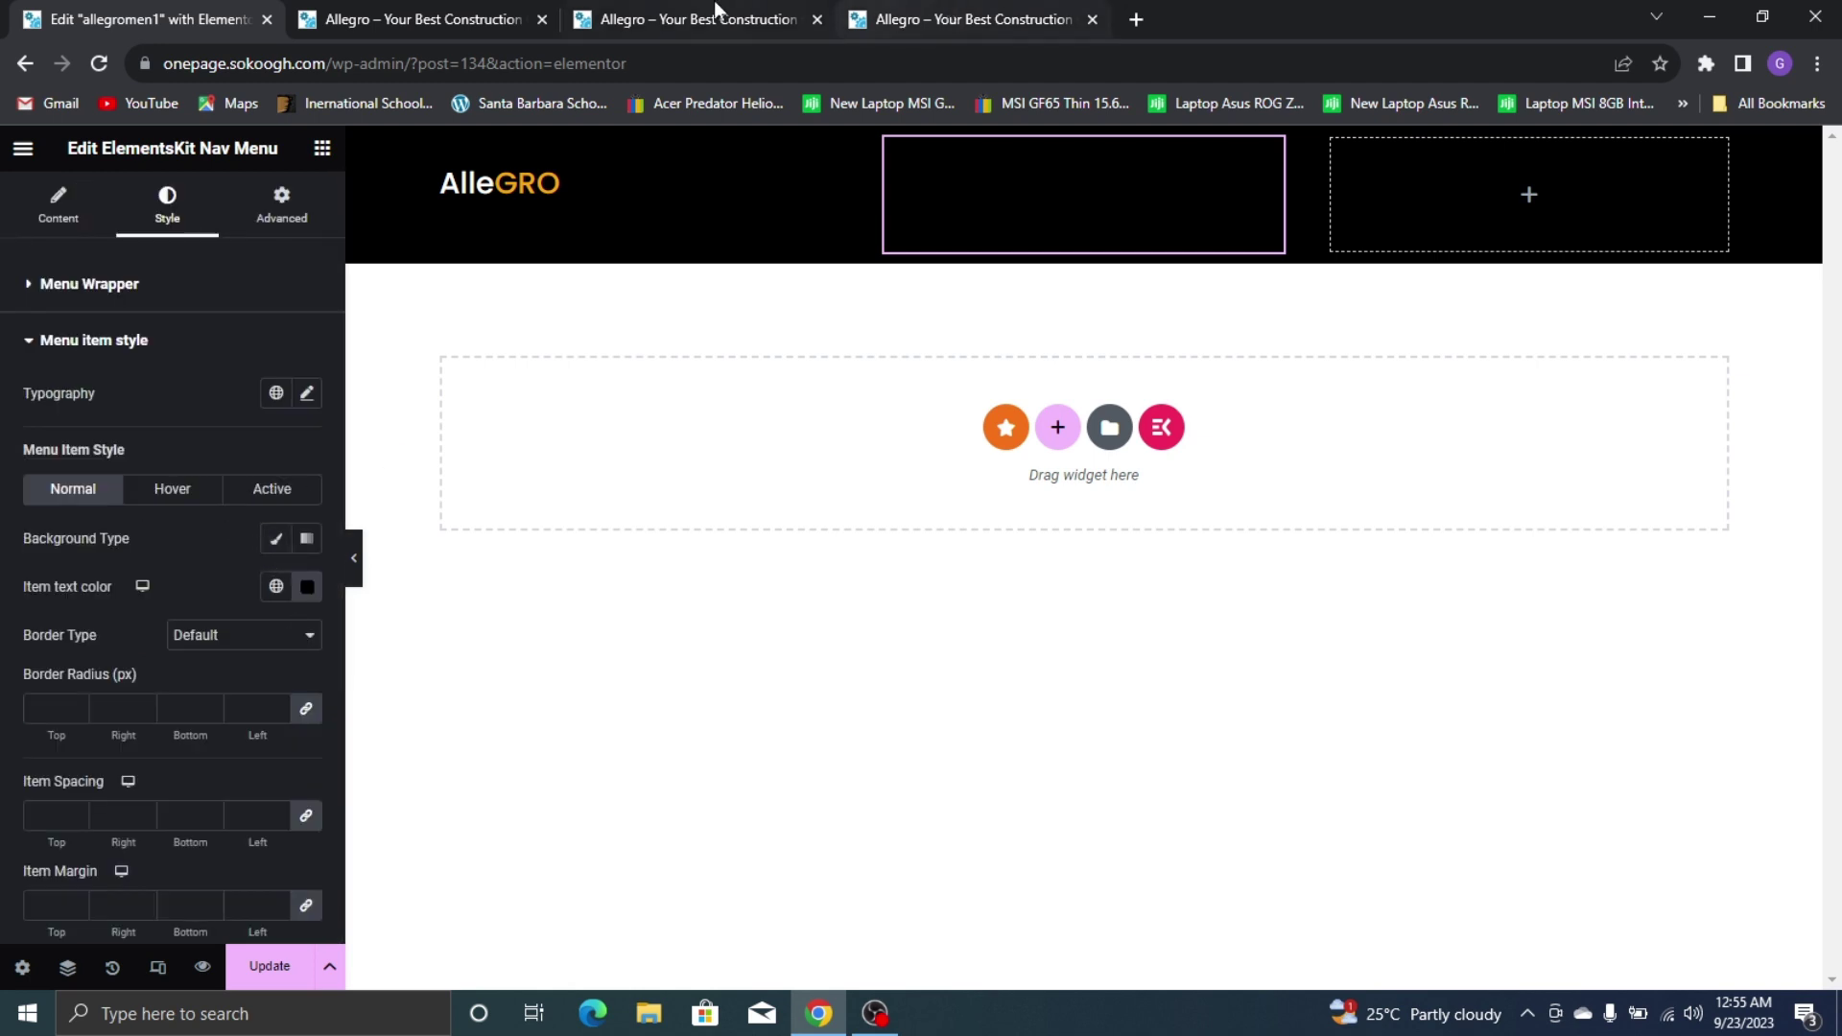
{"action": "left_click", "coordinate": [868, 19]}
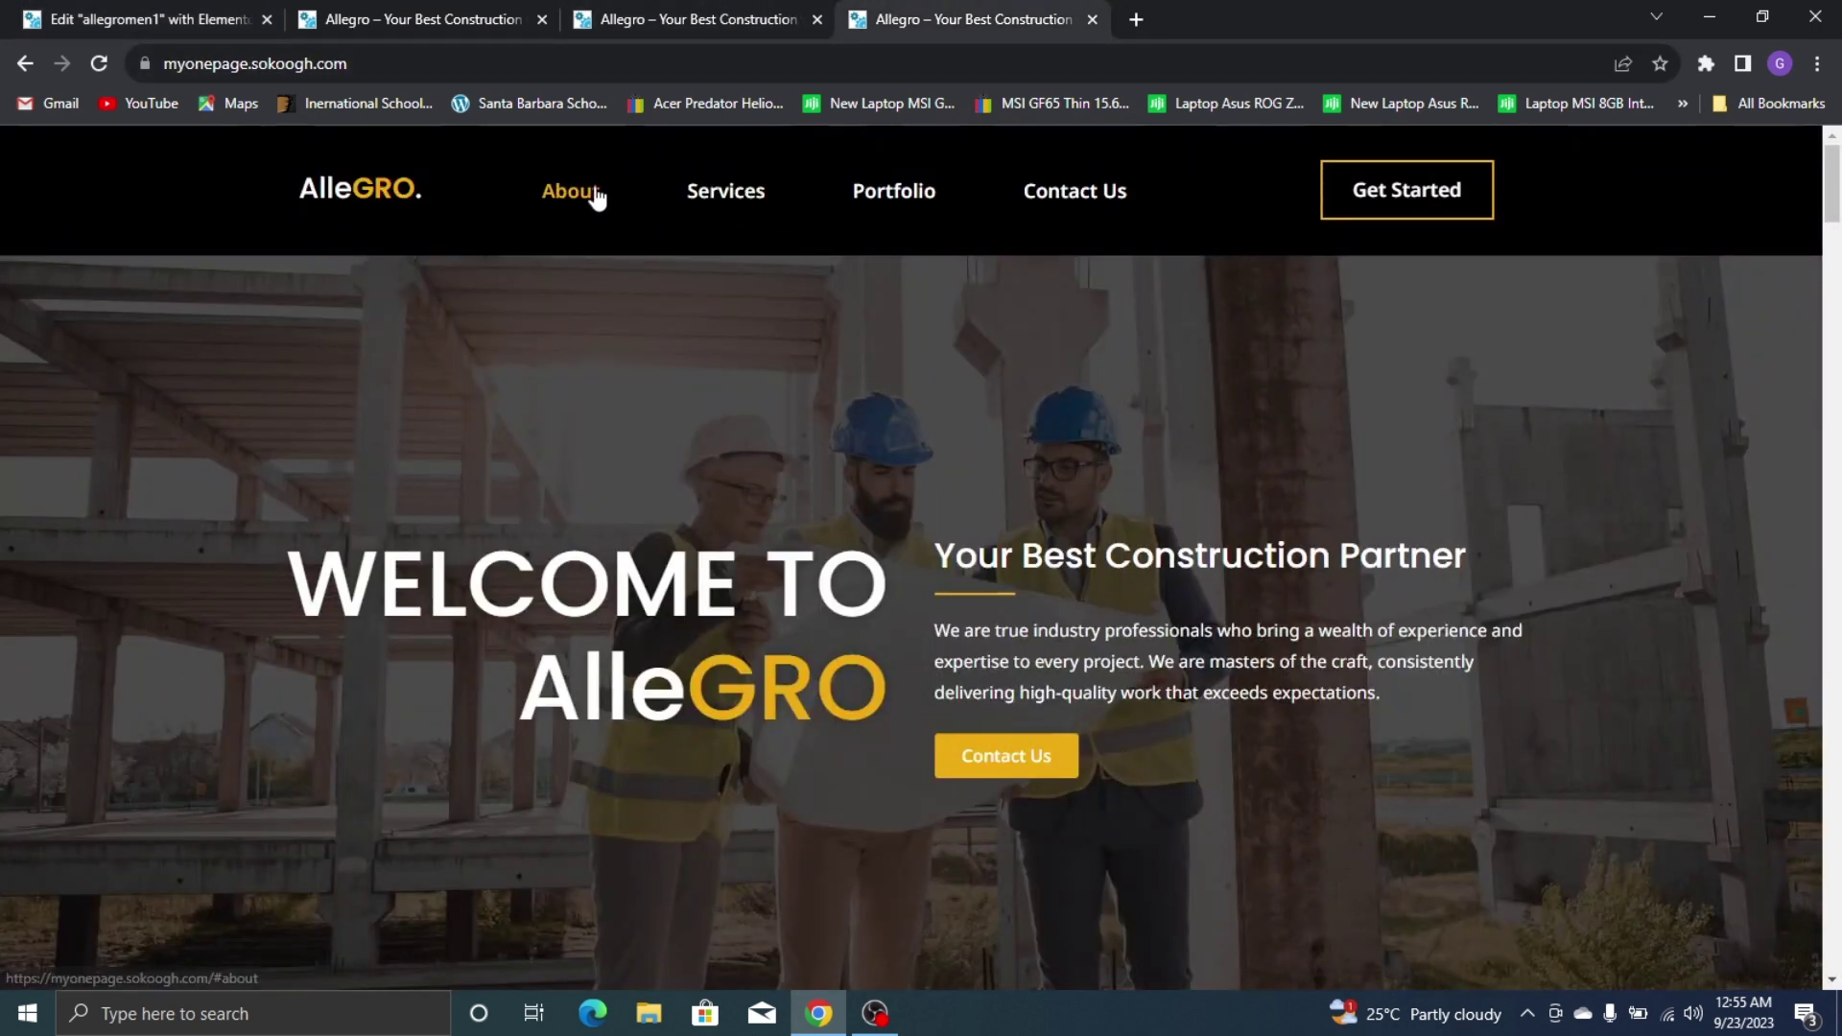
{"action": "left_click", "coordinate": [144, 19]}
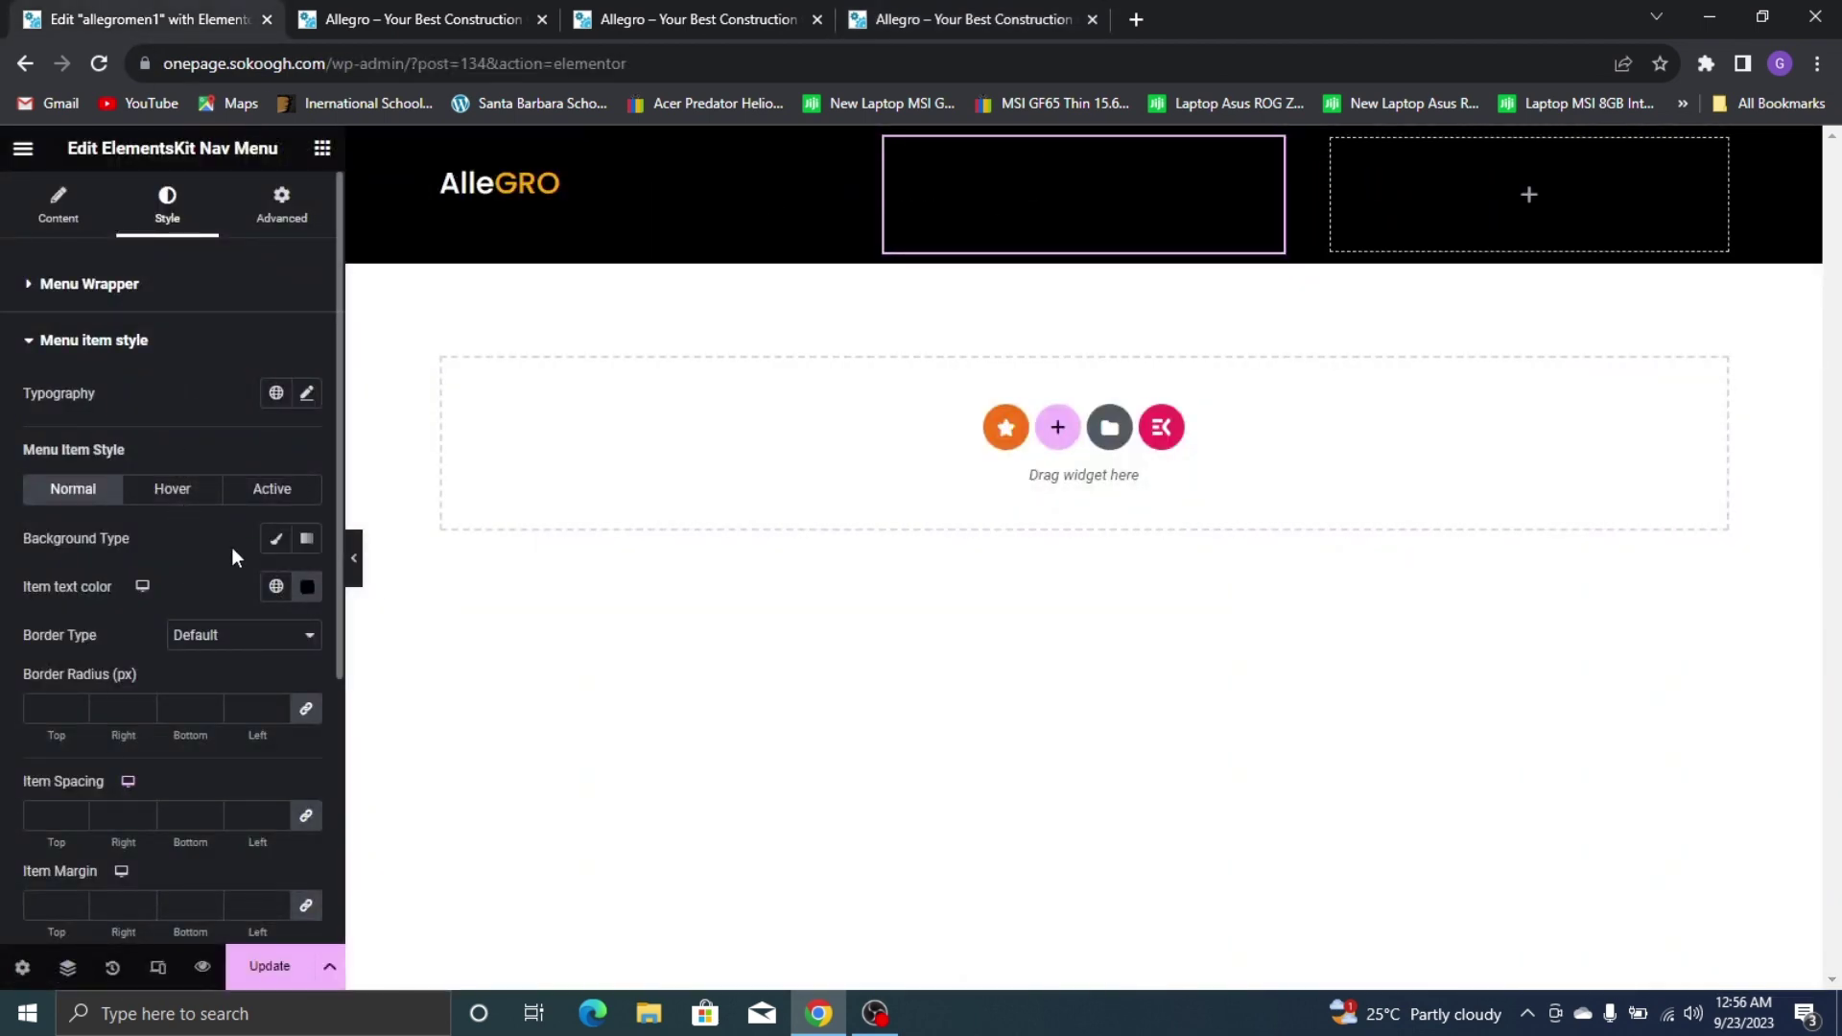
{"action": "left_click", "coordinate": [307, 586]}
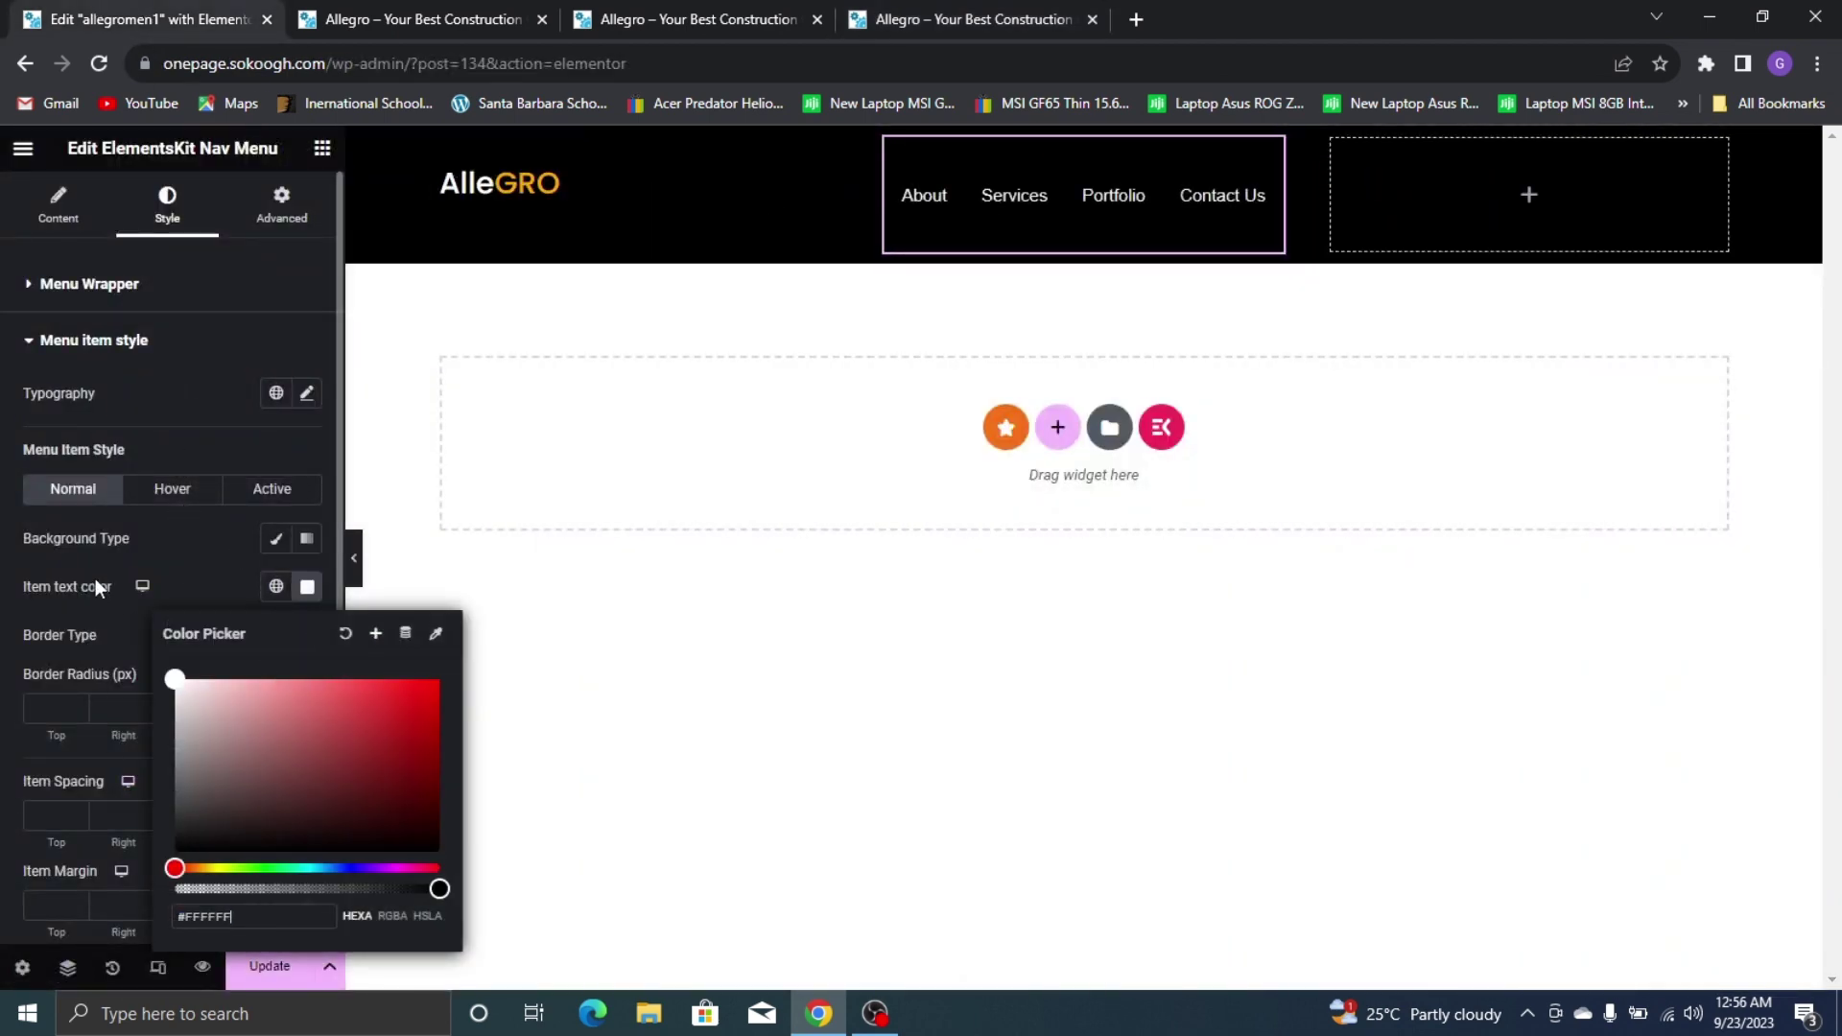
{"action": "left_click", "coordinate": [173, 539]}
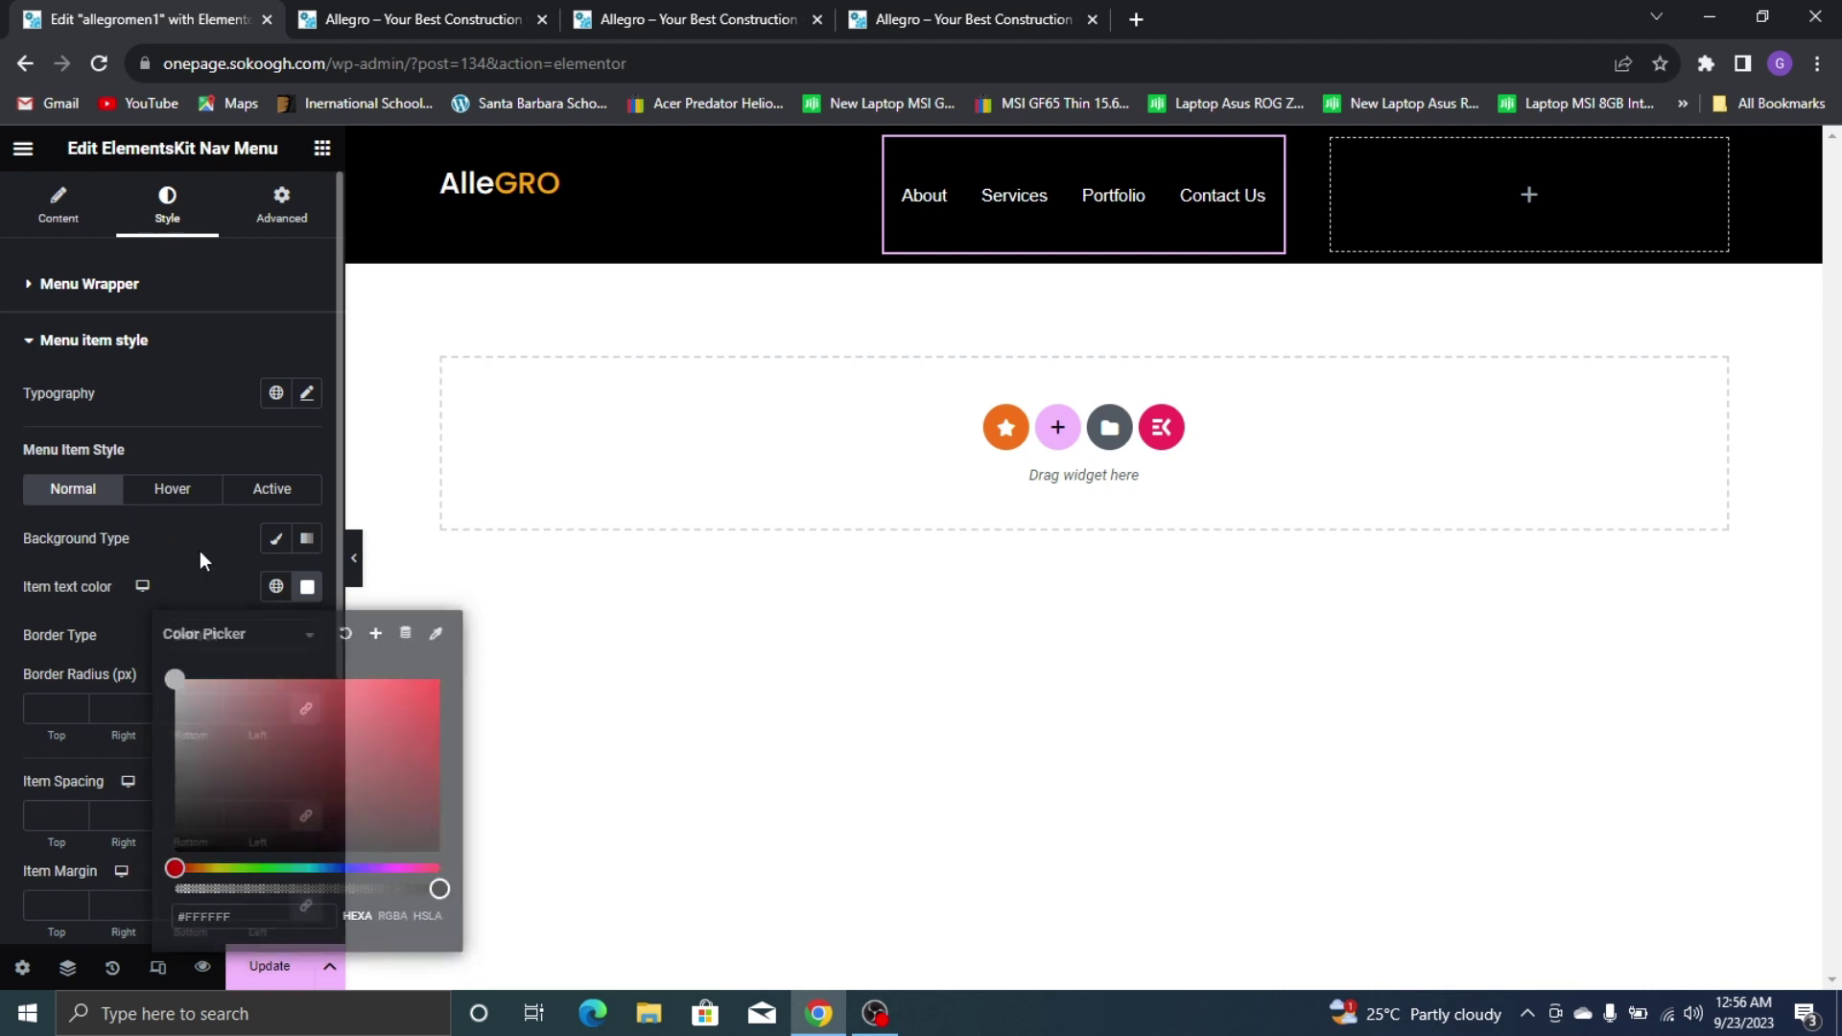
{"action": "left_click", "coordinate": [191, 497]}
{"action": "left_click", "coordinate": [276, 586]}
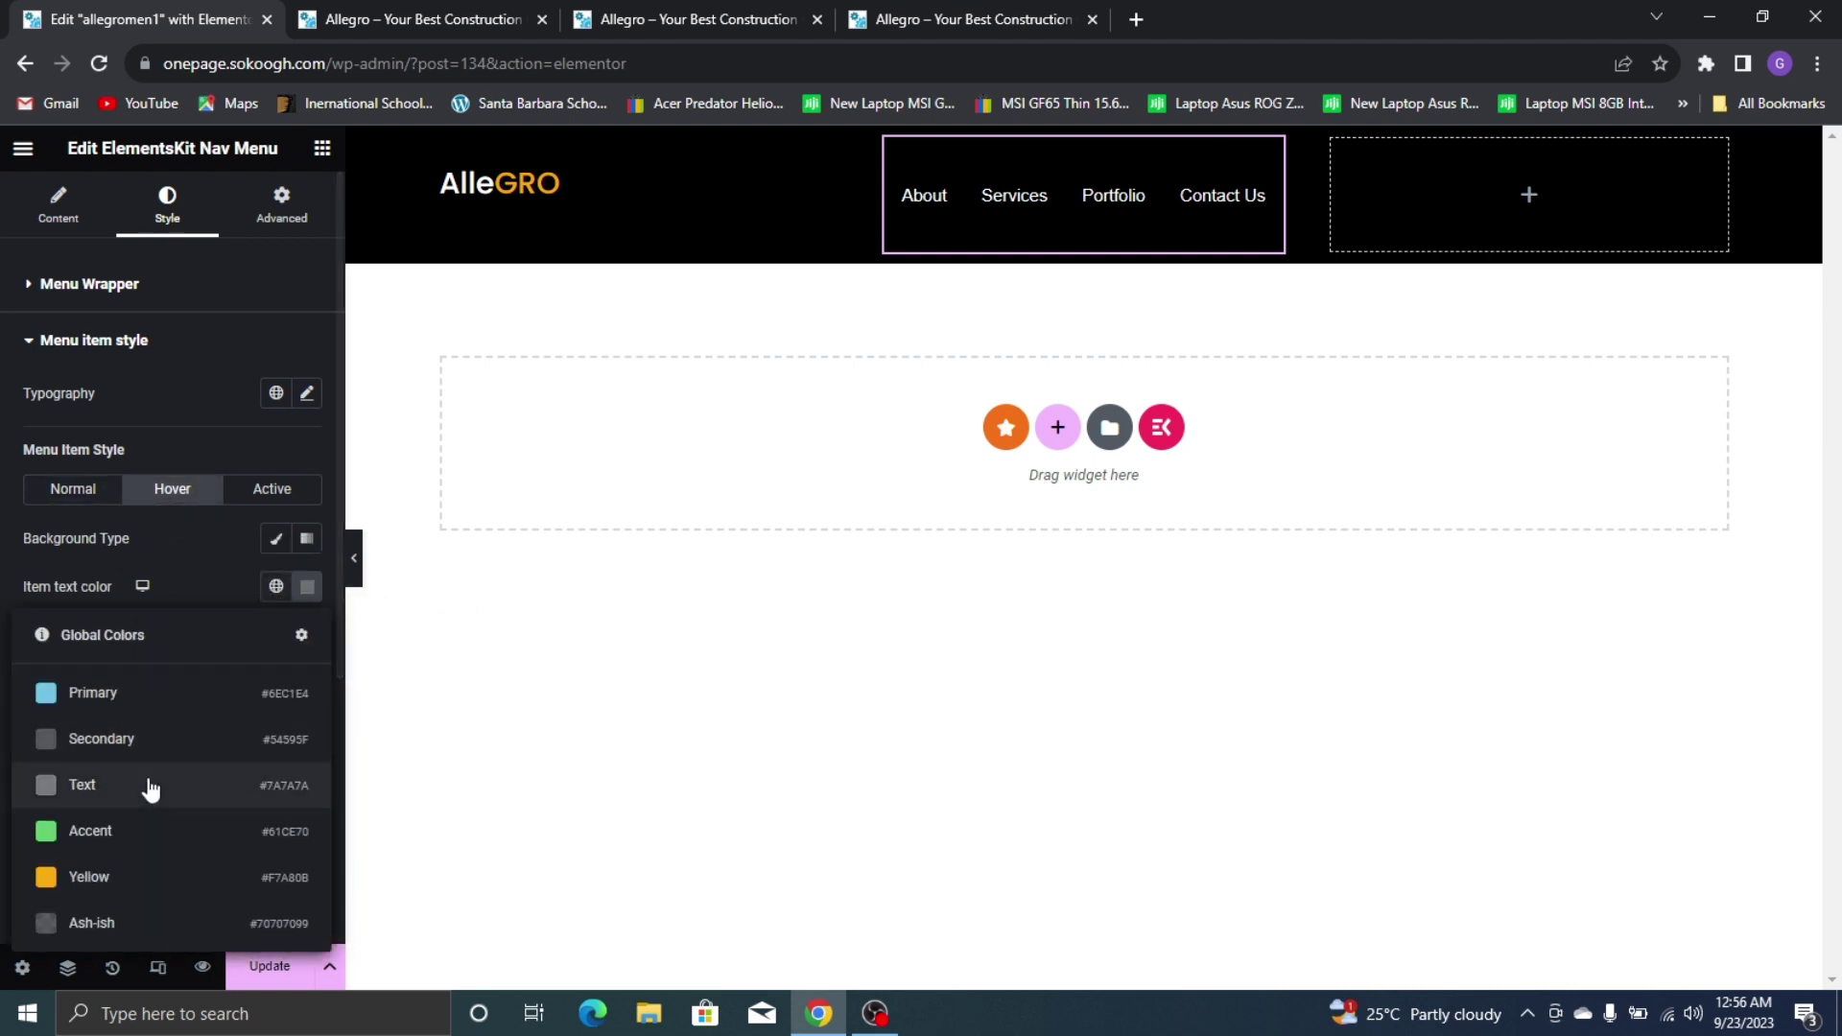
{"action": "left_click", "coordinate": [92, 875]}
{"action": "left_click", "coordinate": [269, 489]}
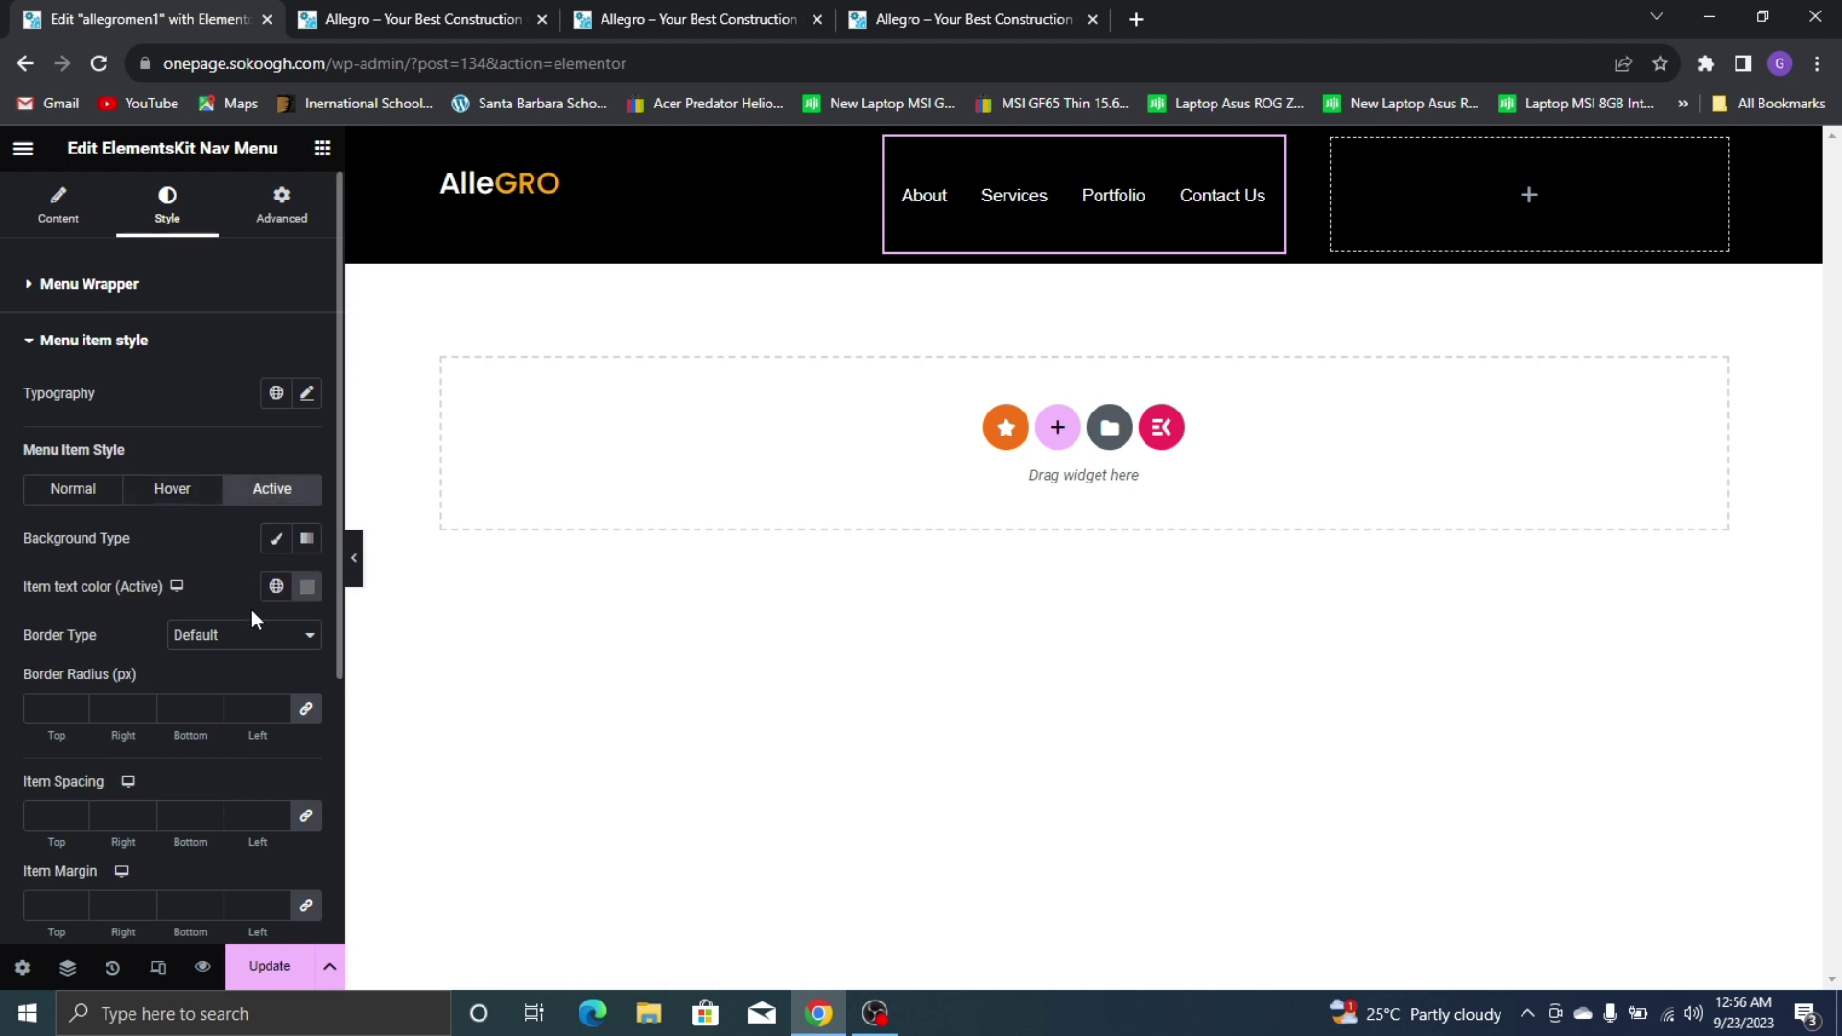
{"action": "left_click", "coordinate": [276, 590]}
{"action": "left_click", "coordinate": [134, 895]}
Set the menu item typography font family to Poppins
{"action": "left_click", "coordinate": [308, 394]}
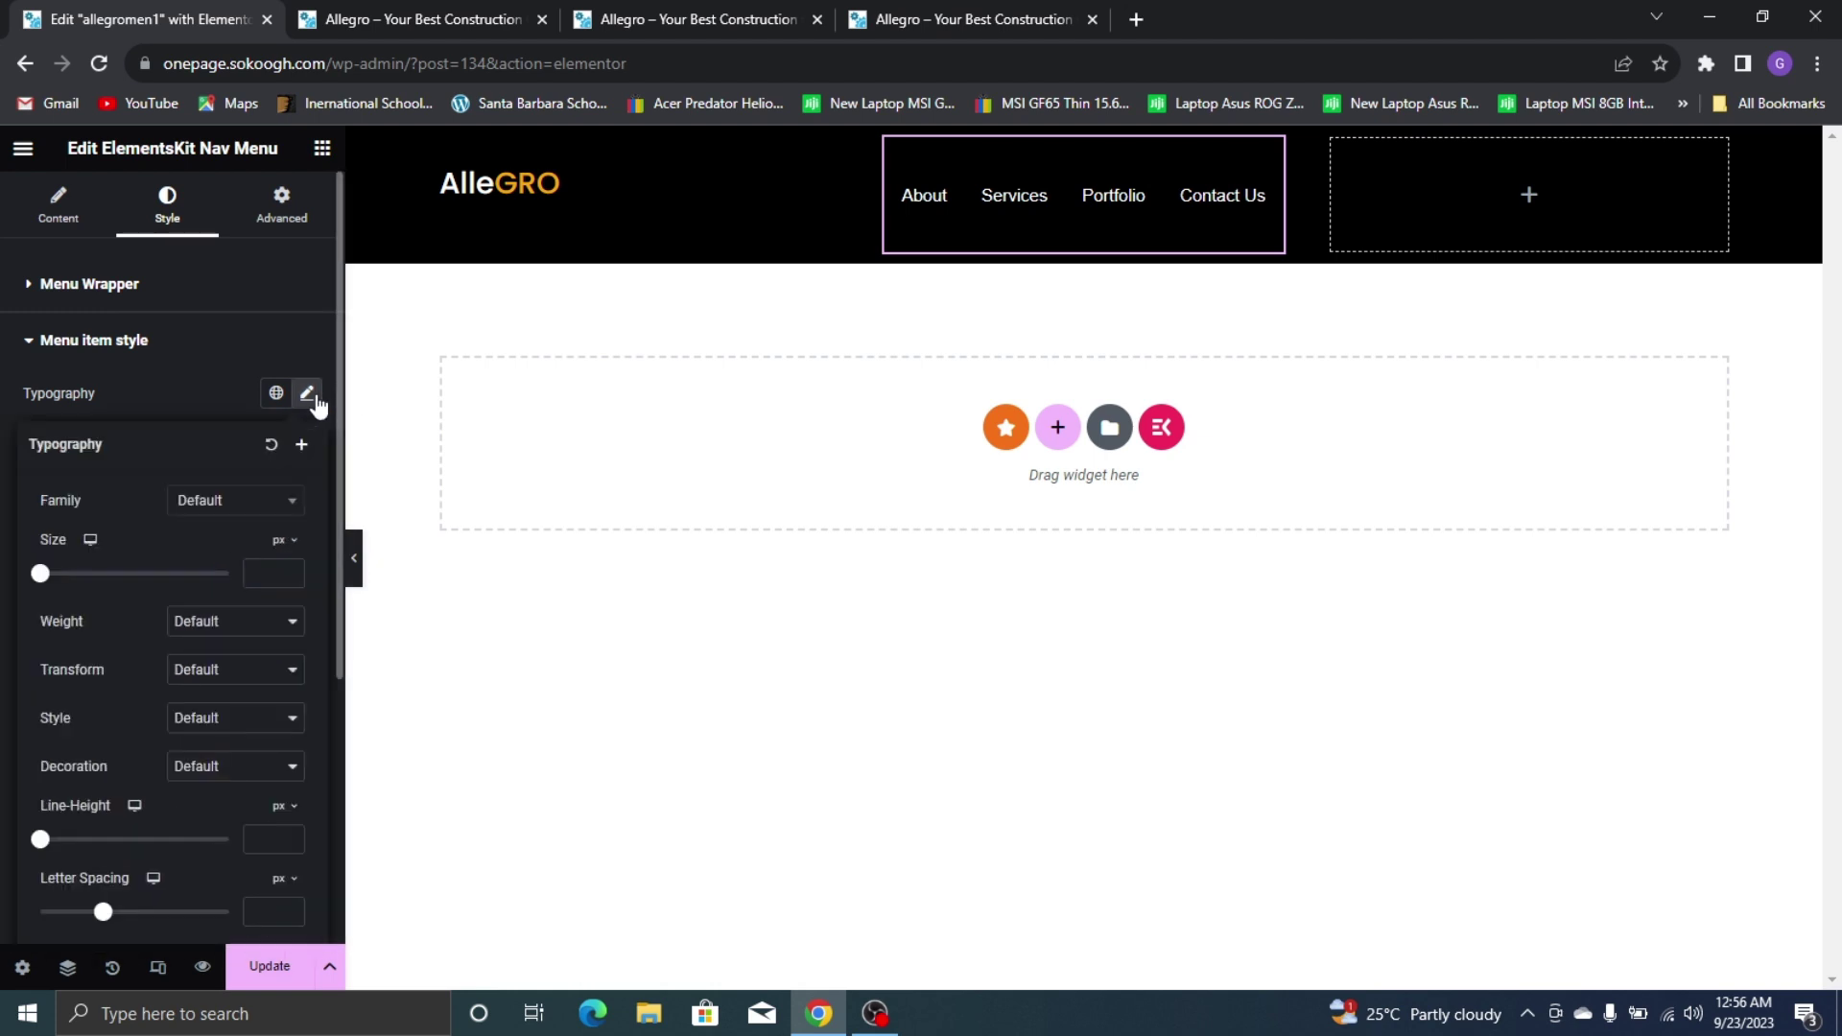
{"action": "left_click", "coordinate": [270, 506]}
{"action": "left_click", "coordinate": [969, 19]}
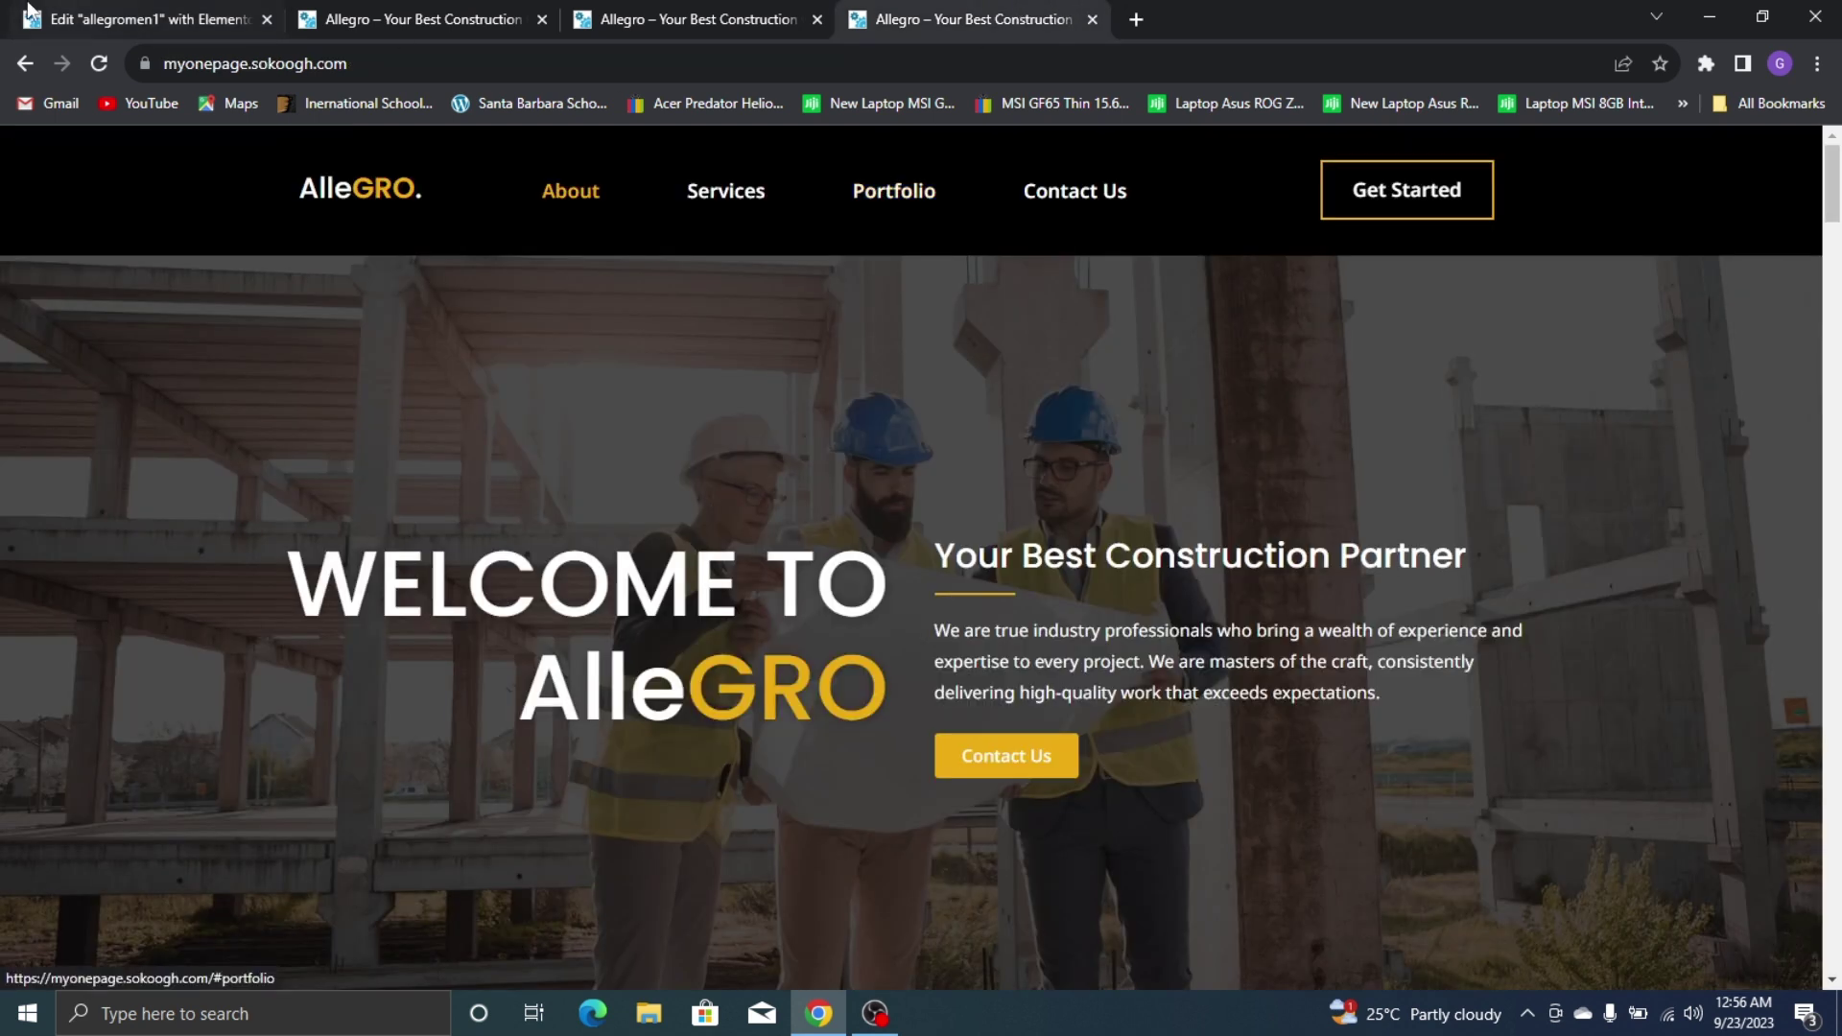
{"action": "left_click", "coordinate": [29, 14]}
{"action": "type", "text": "po"}
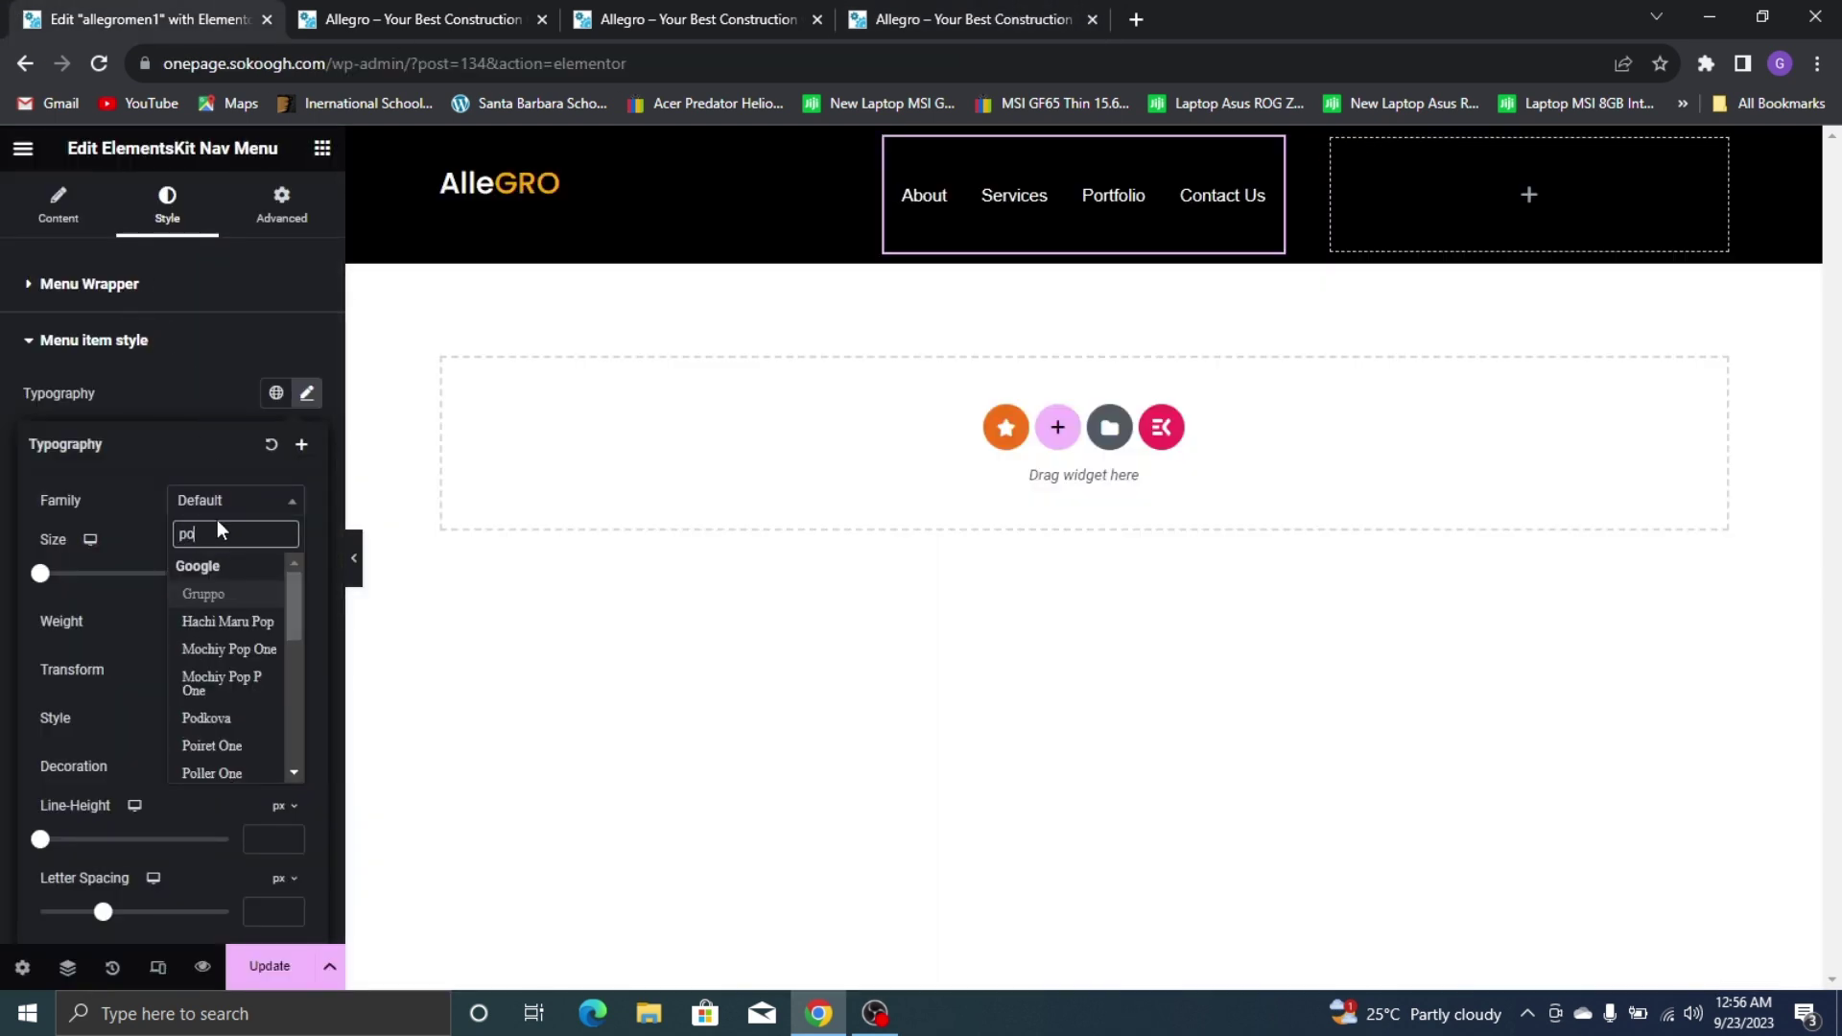
{"action": "type", "text": "pp"}
{"action": "left_click", "coordinate": [232, 594]}
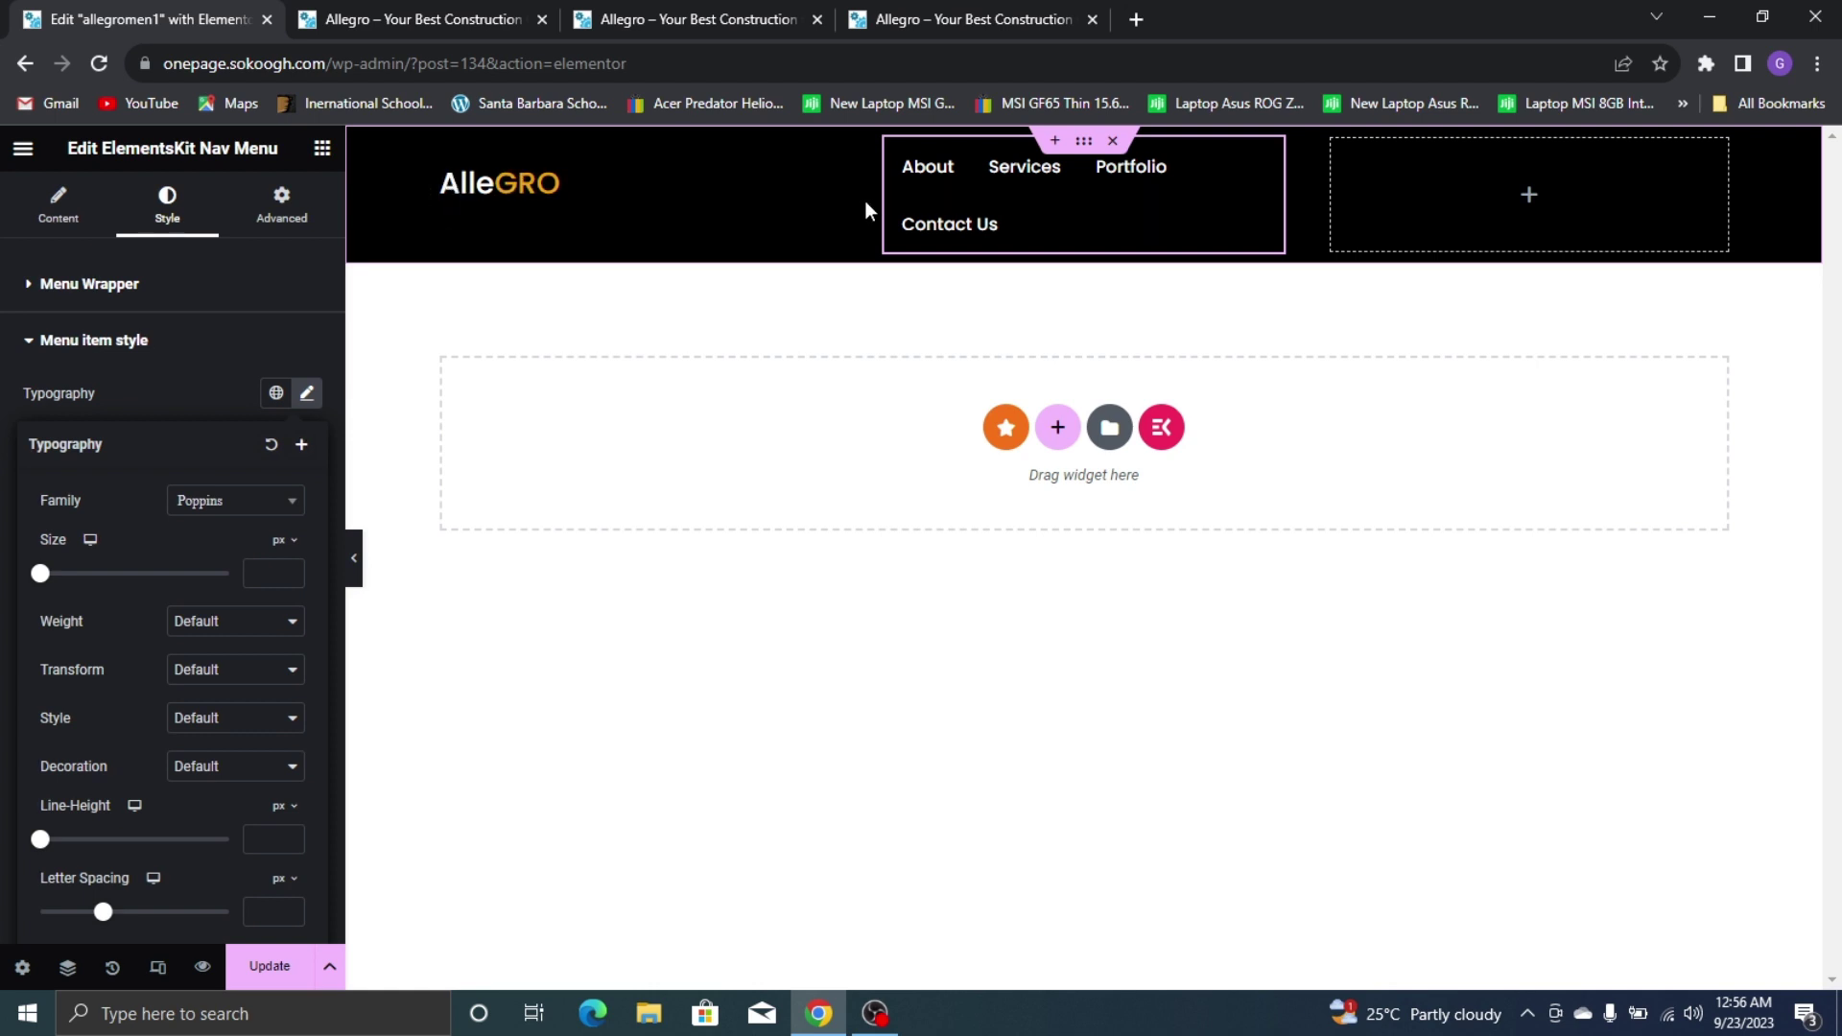
Narrow the logo container to about 21.7% width
{"action": "left_click", "coordinate": [445, 166]}
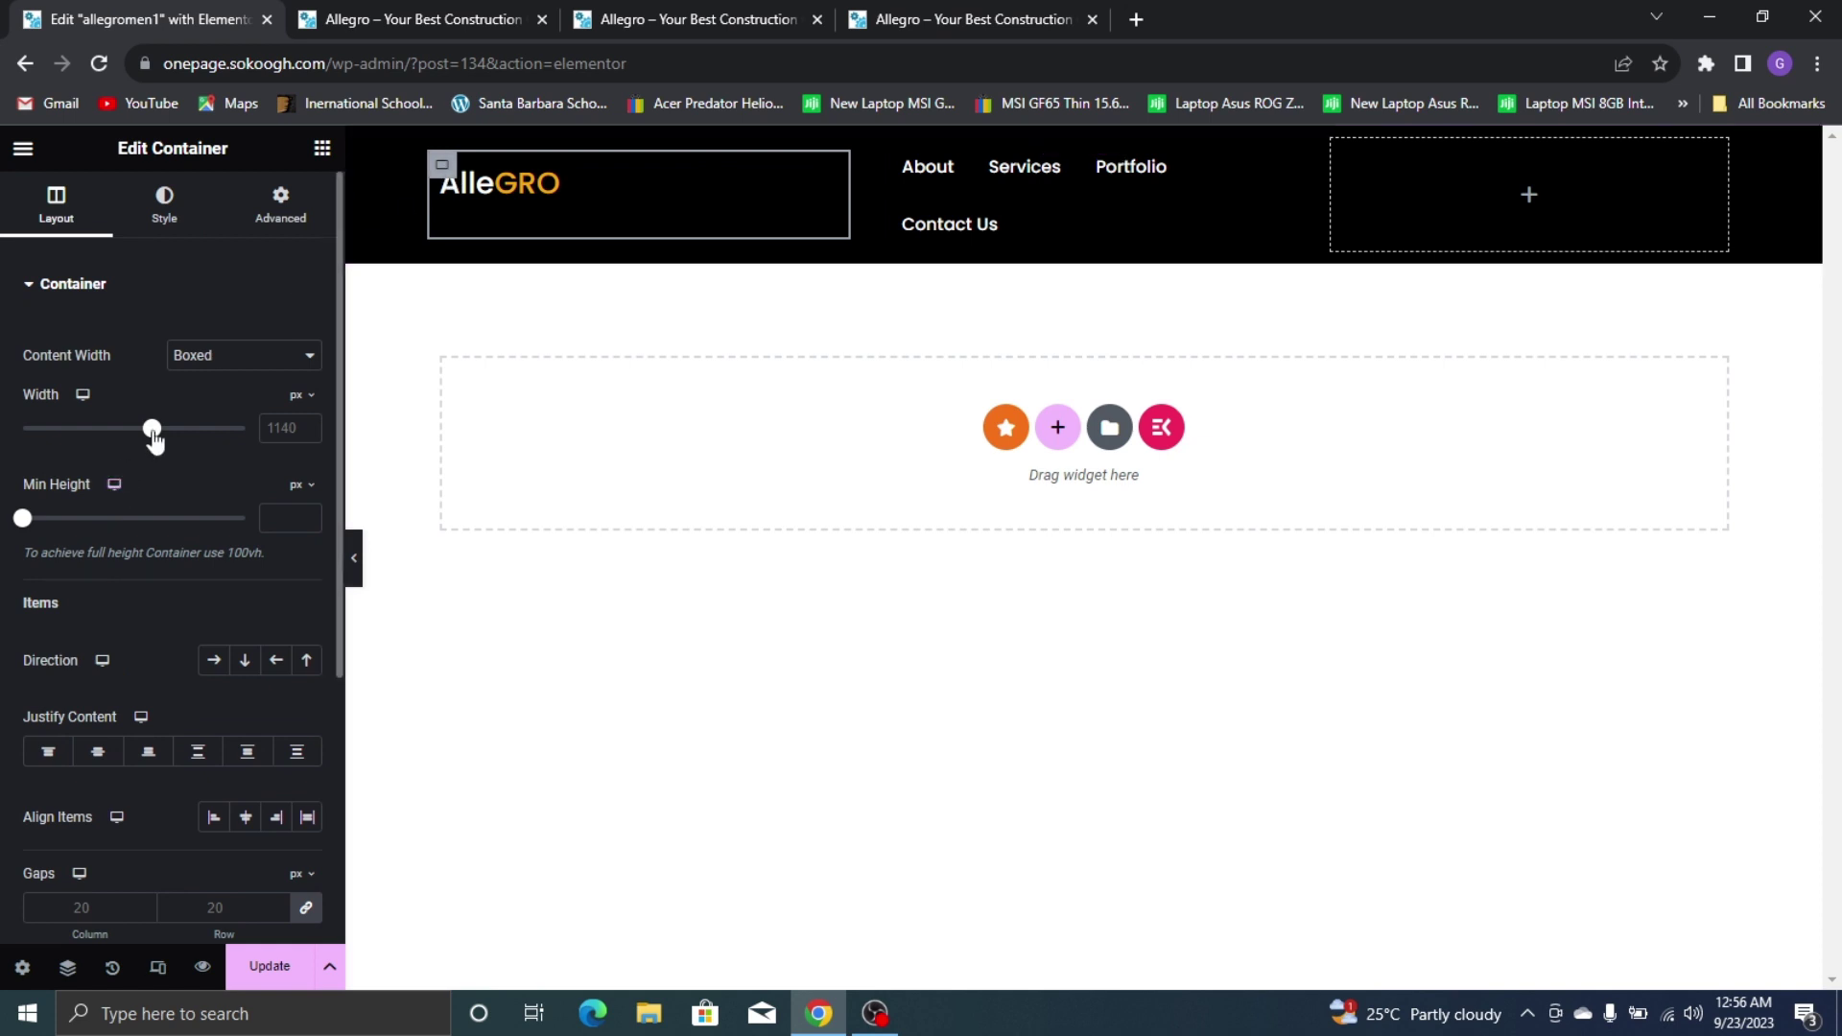
{"action": "left_click_drag", "start_coordinate": [155, 438], "coordinate": [109, 456]}
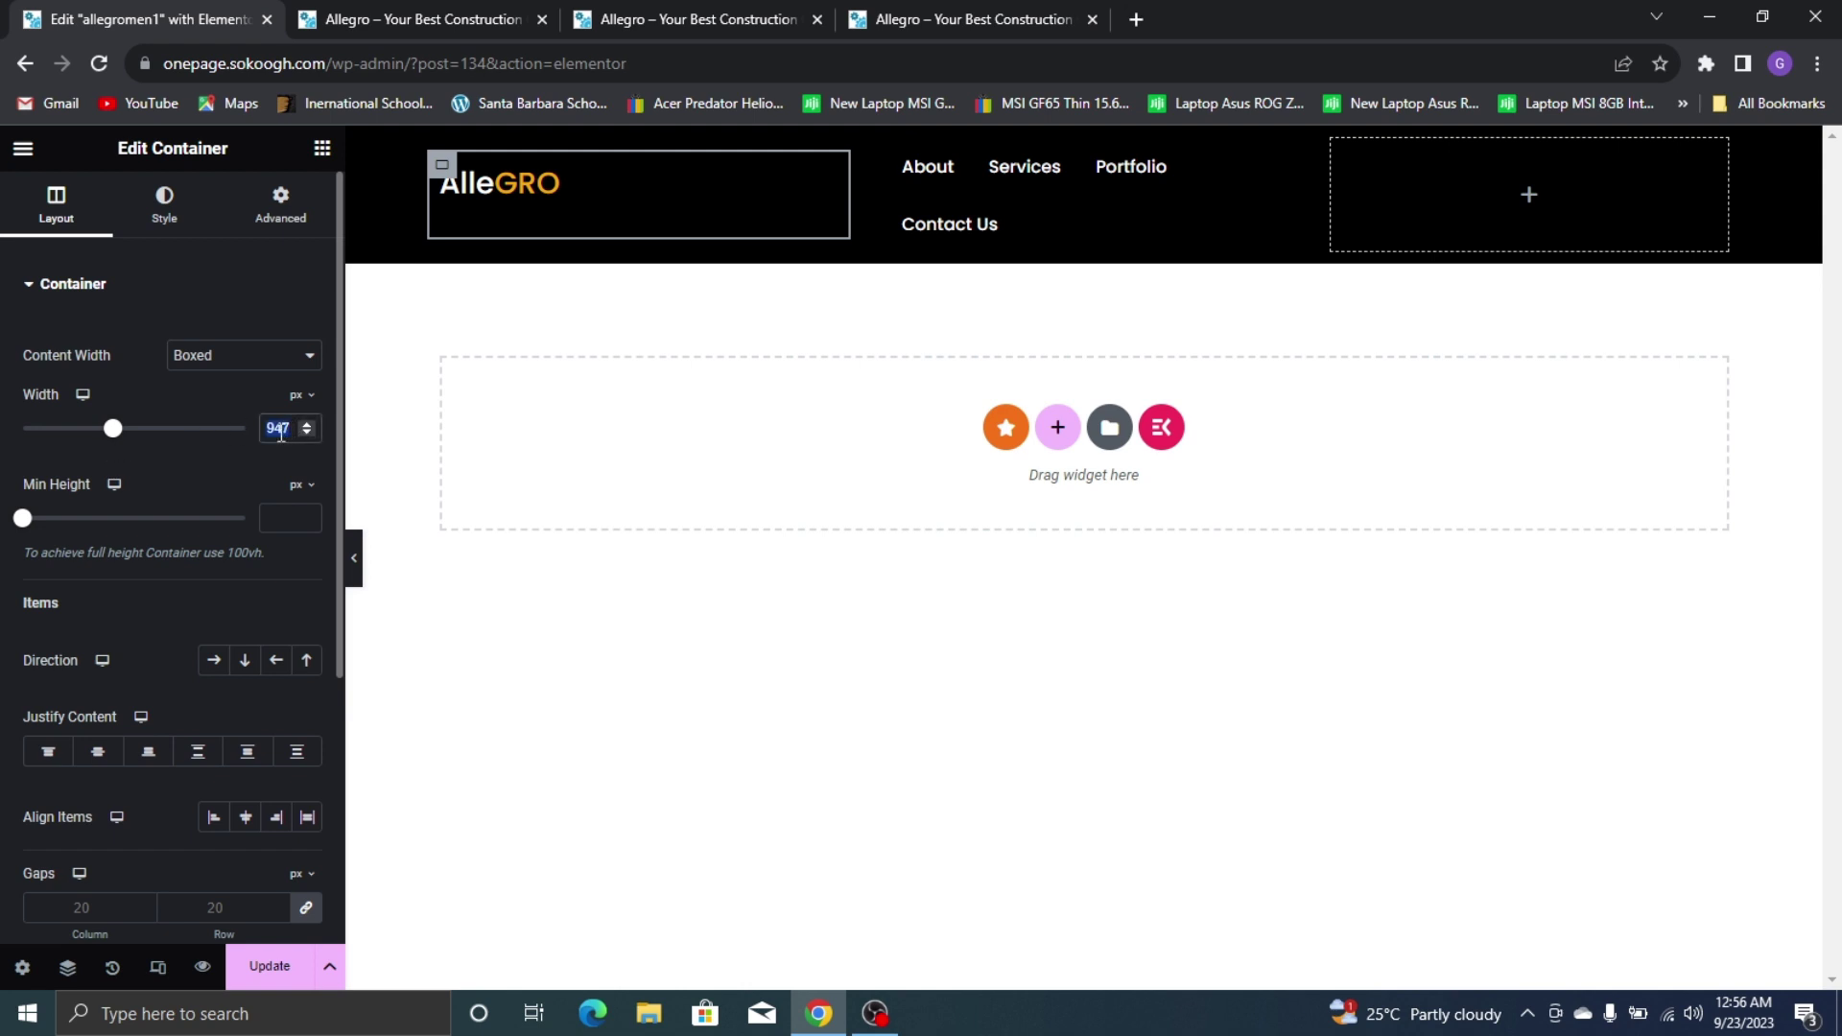
{"action": "key", "text": "BackSpace"}
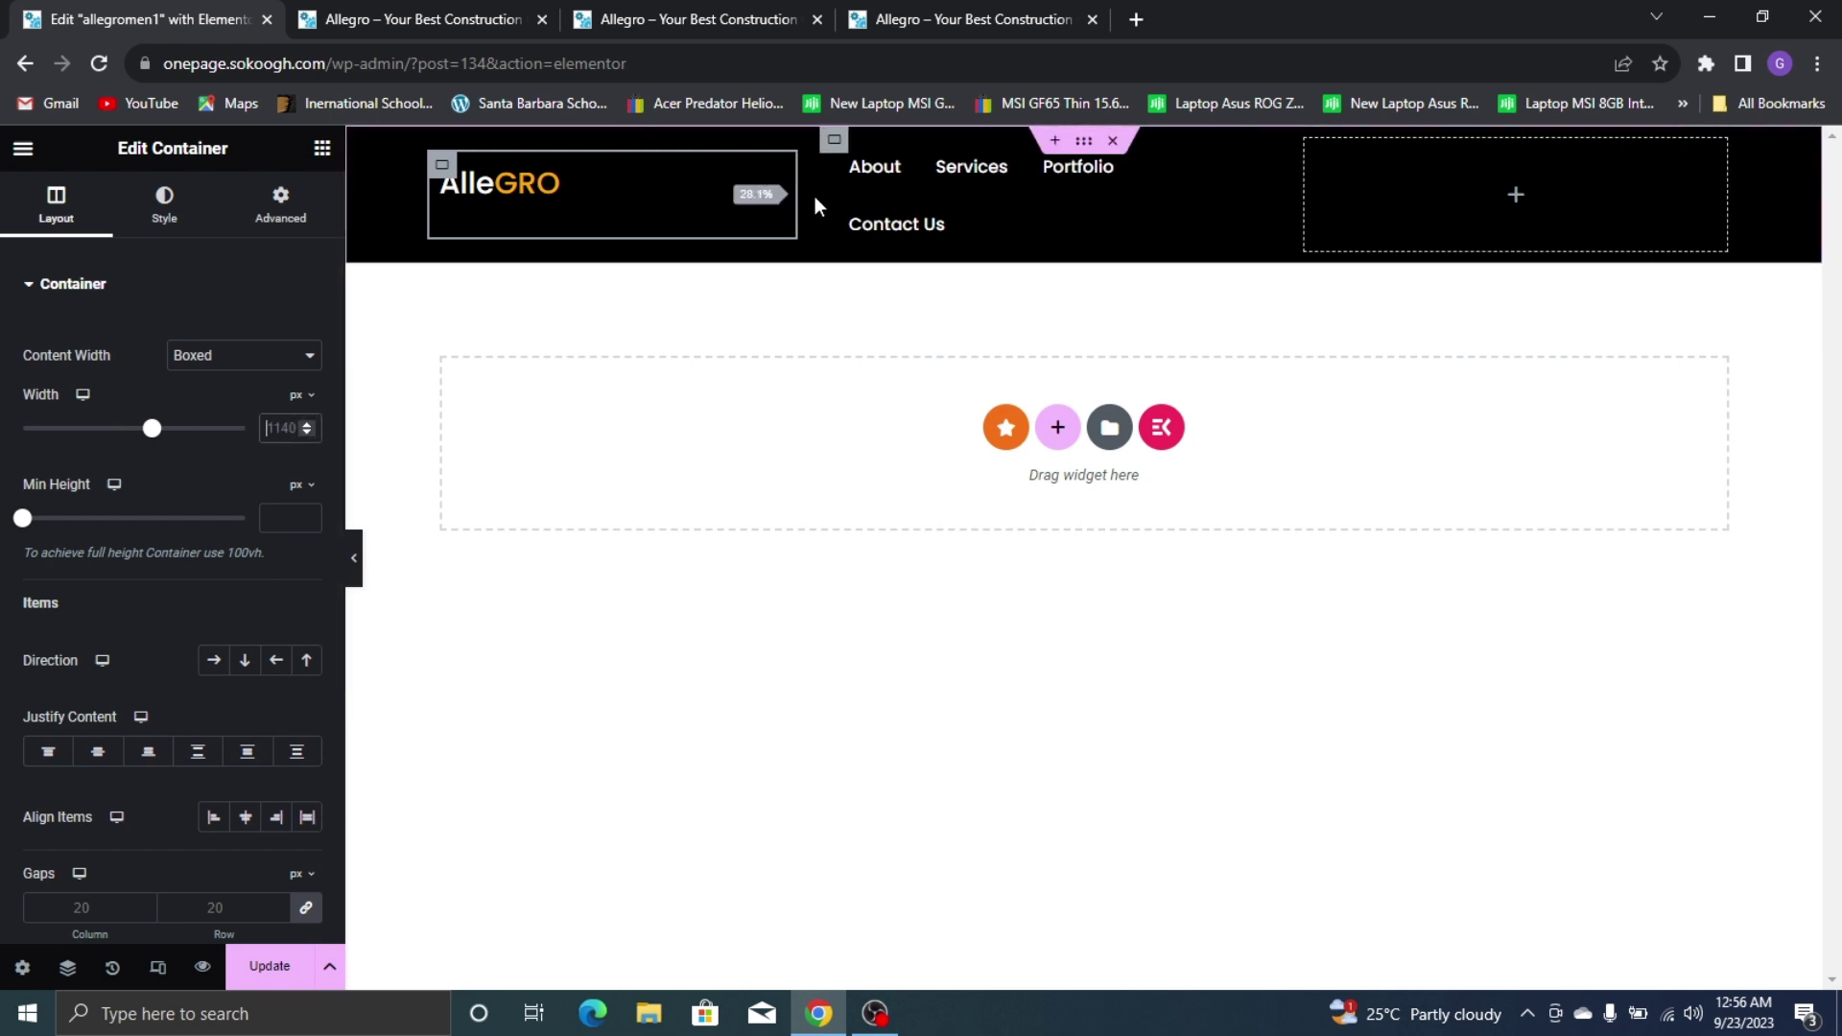
{"action": "left_click_drag", "start_coordinate": [757, 196], "coordinate": [730, 194]}
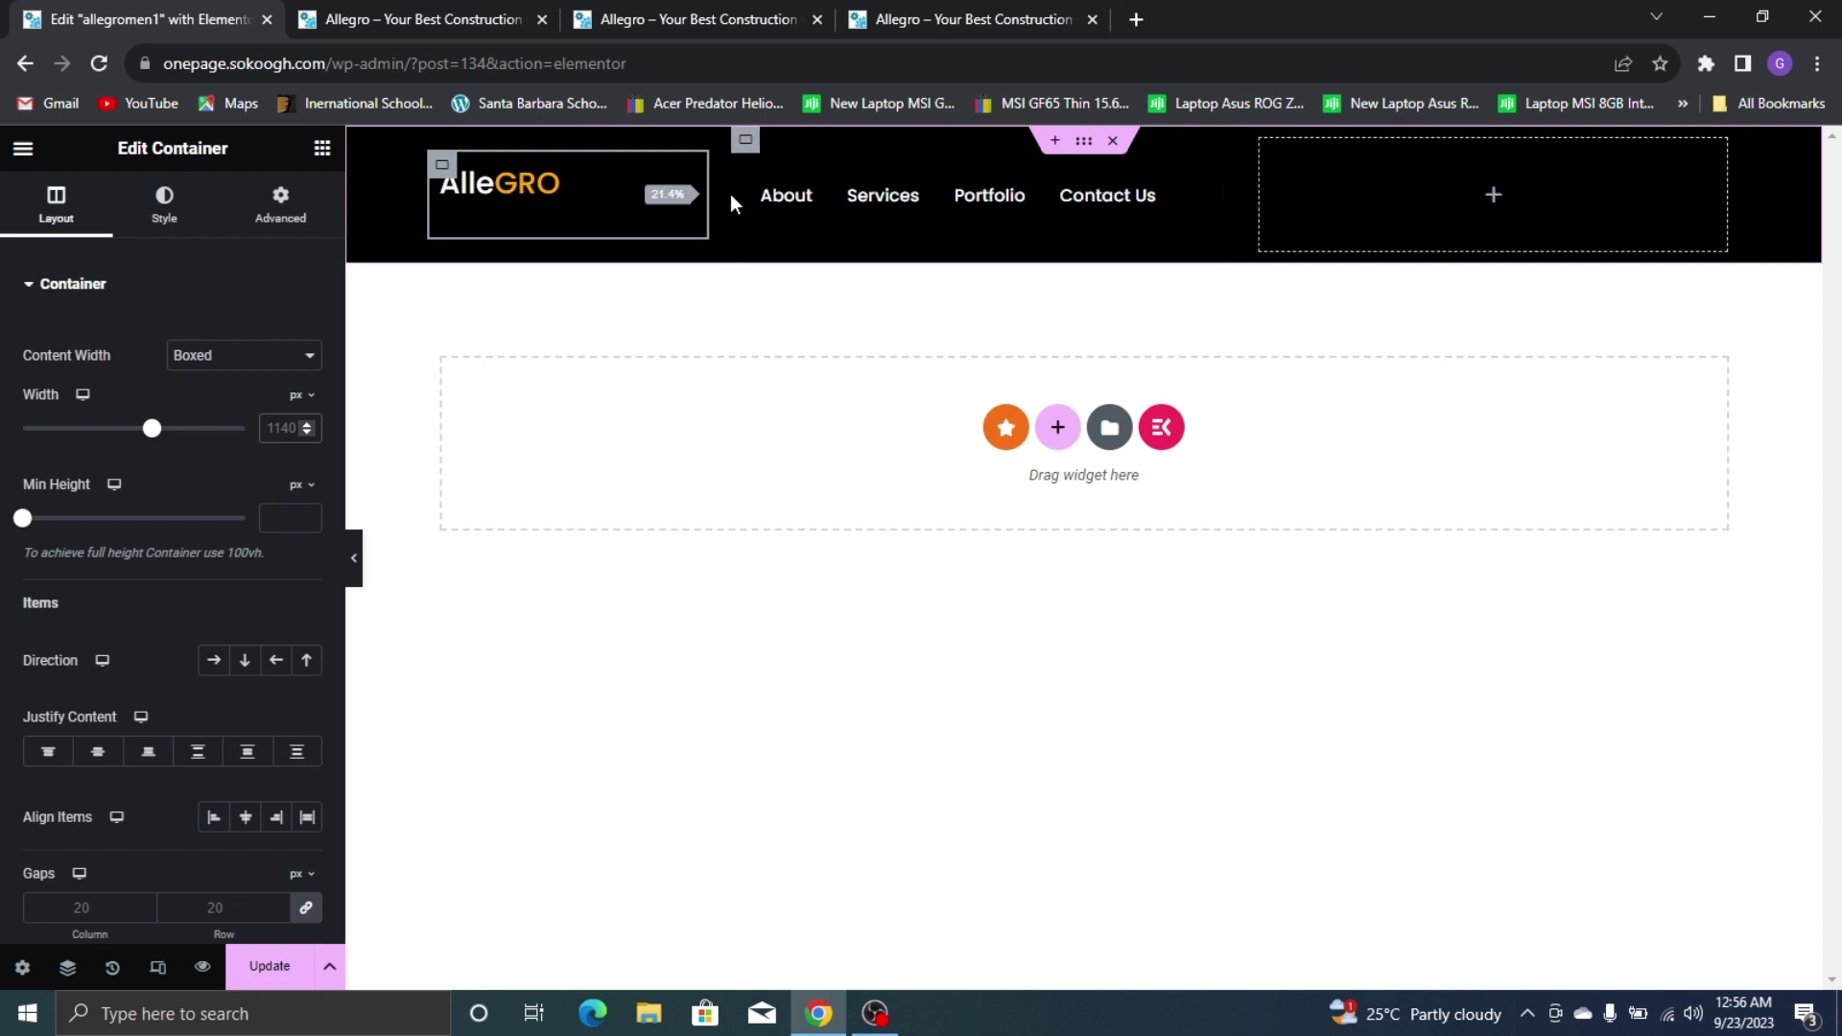
Set the nav menu text size to 17 and widen its column to about 42.6%
{"action": "left_click", "coordinate": [1019, 211]}
{"action": "left_click", "coordinate": [938, 187]}
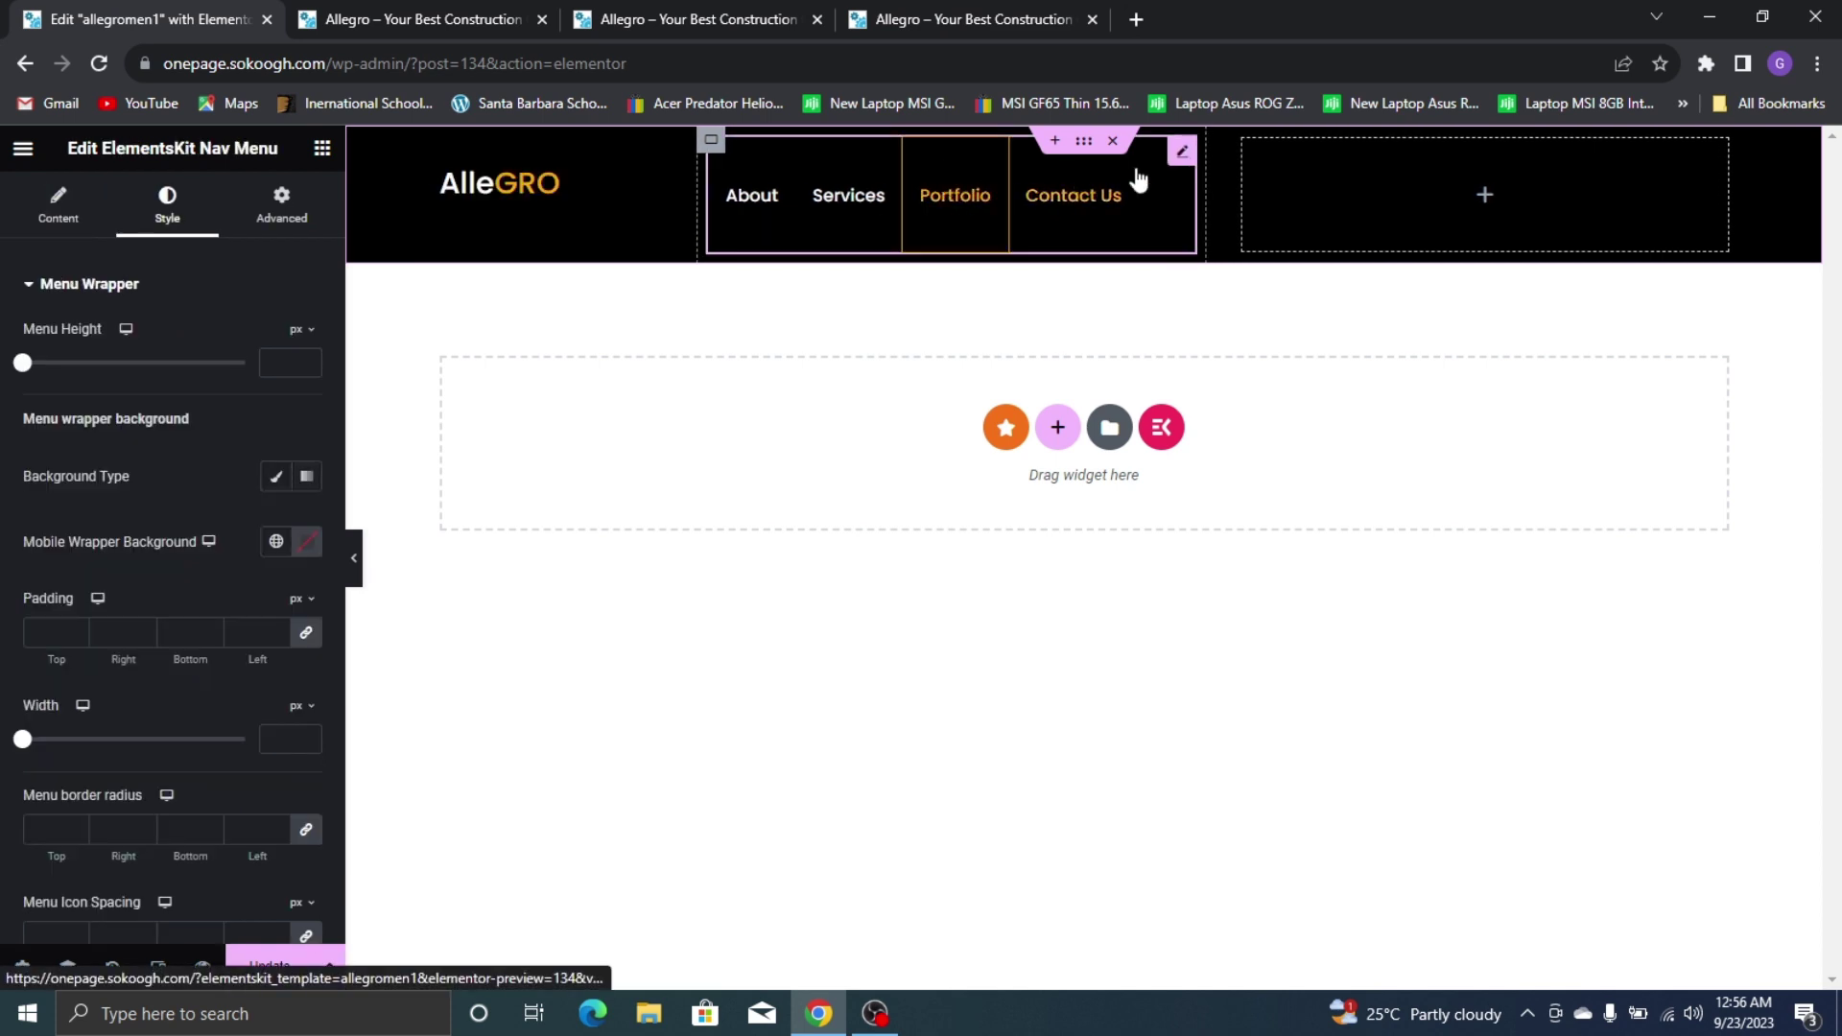
{"action": "scroll", "coordinate": [165, 624], "scroll_direction": "down", "scroll_amount": 5}
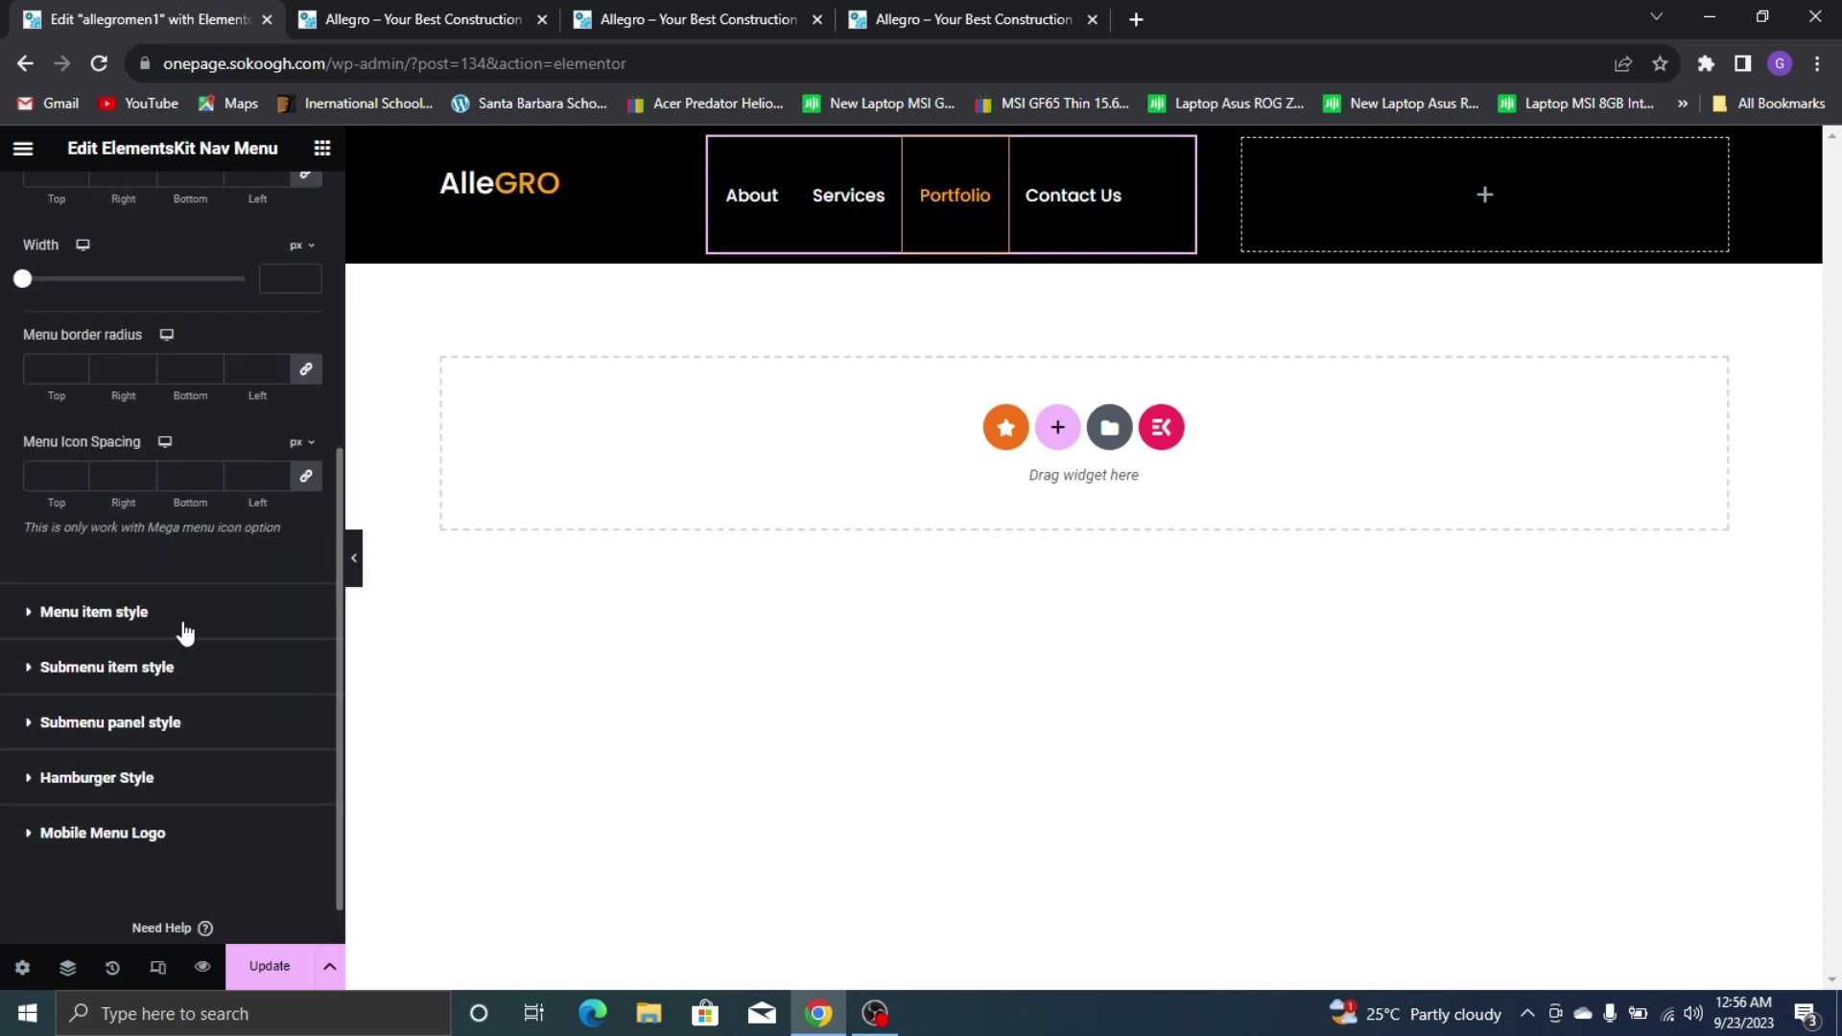
{"action": "left_click", "coordinate": [94, 612]}
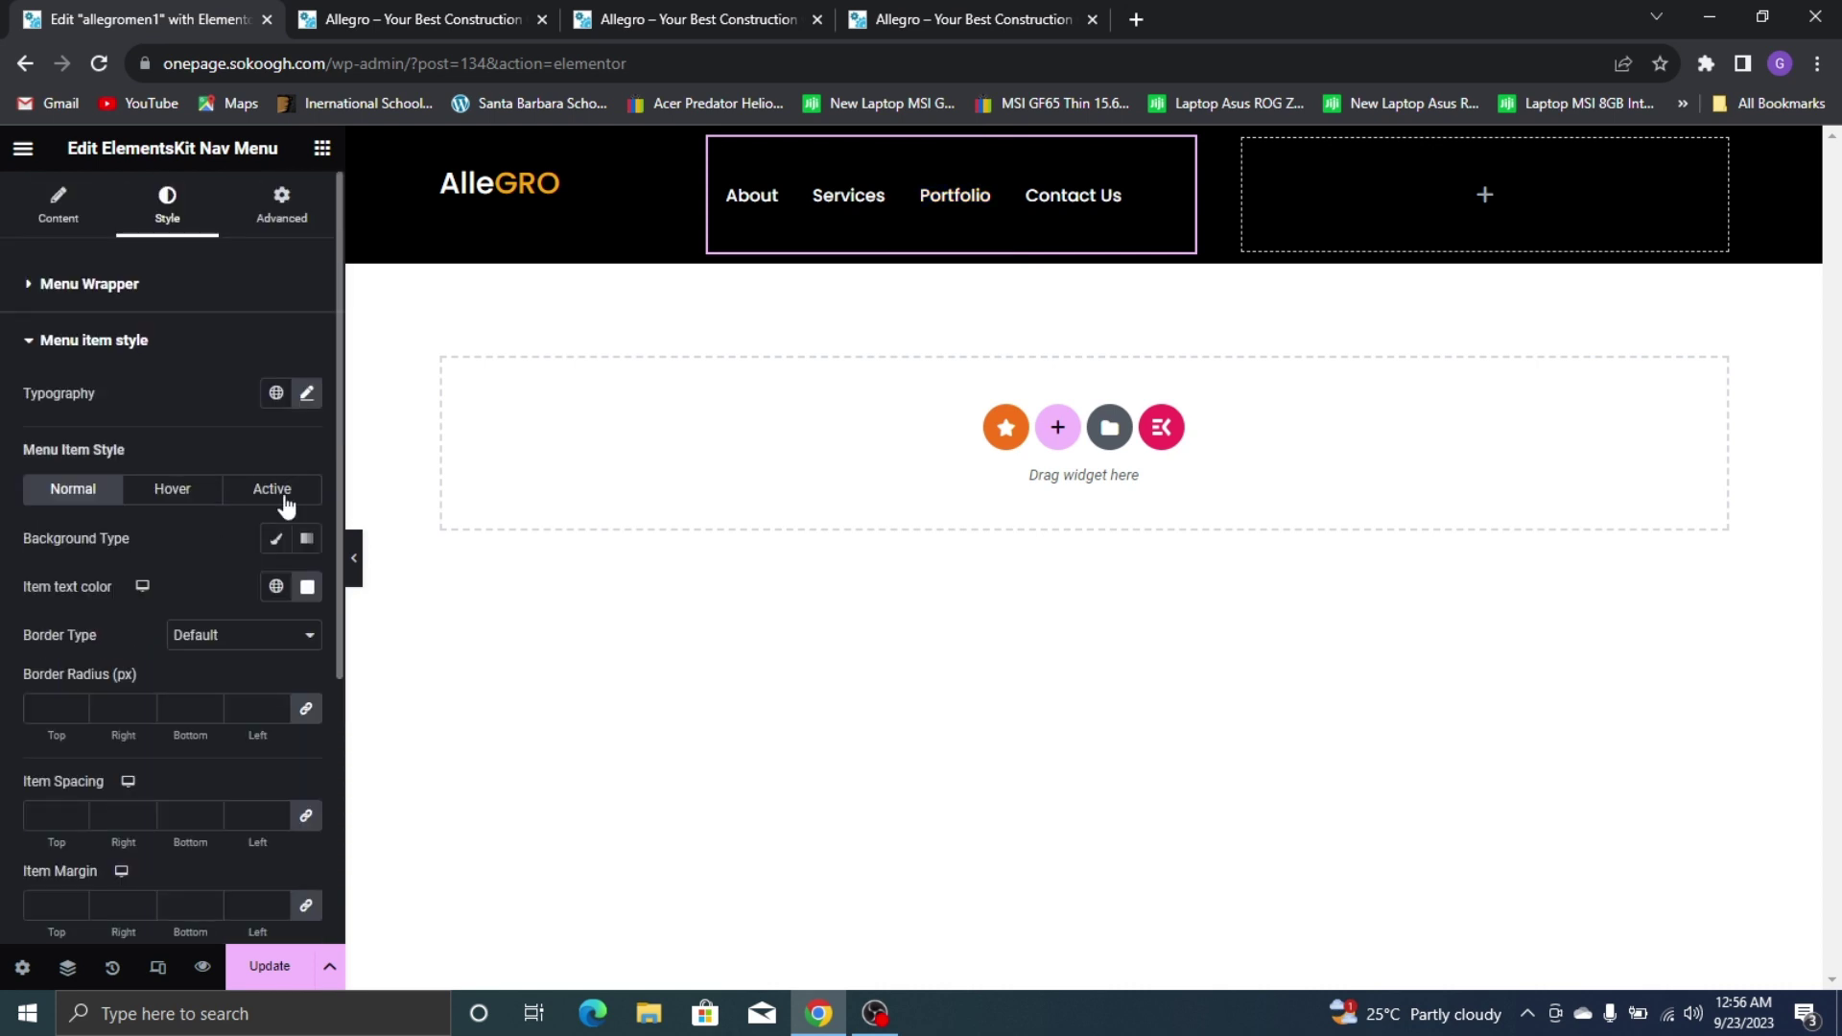
{"action": "left_click", "coordinate": [307, 394]}
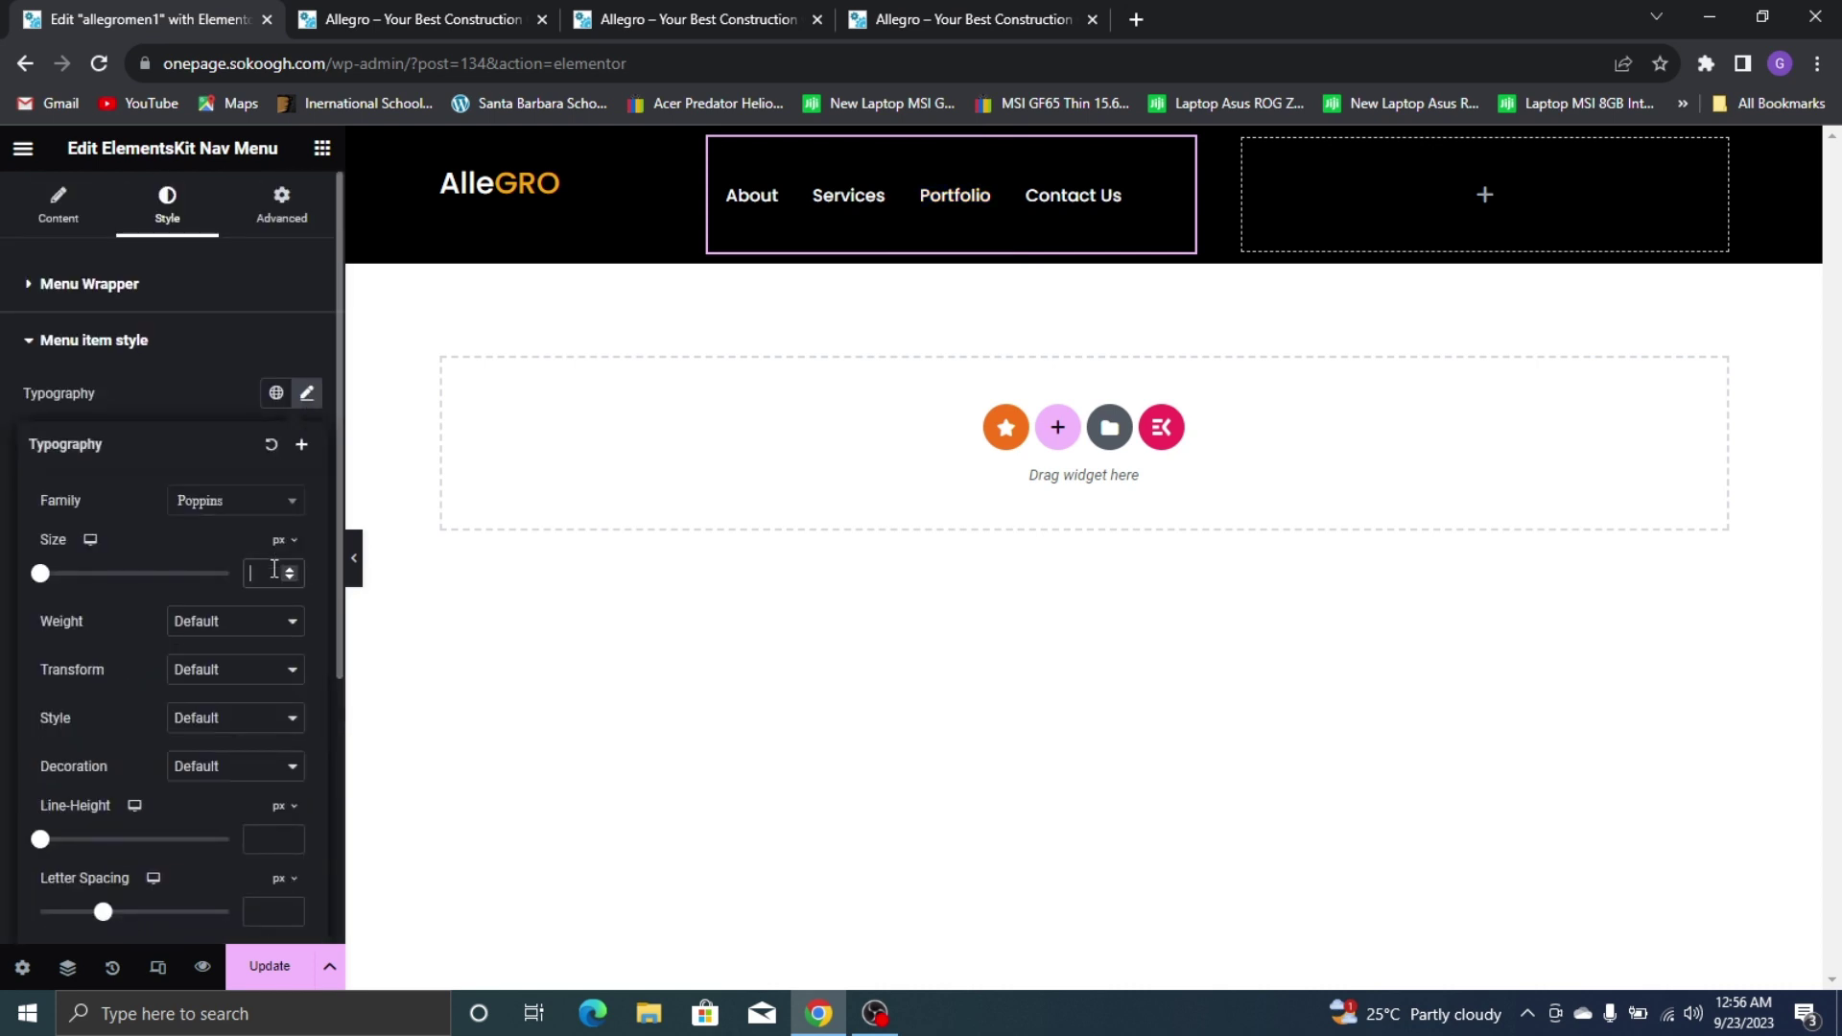
{"action": "left_click", "coordinate": [274, 573]}
{"action": "type", "text": "18"}
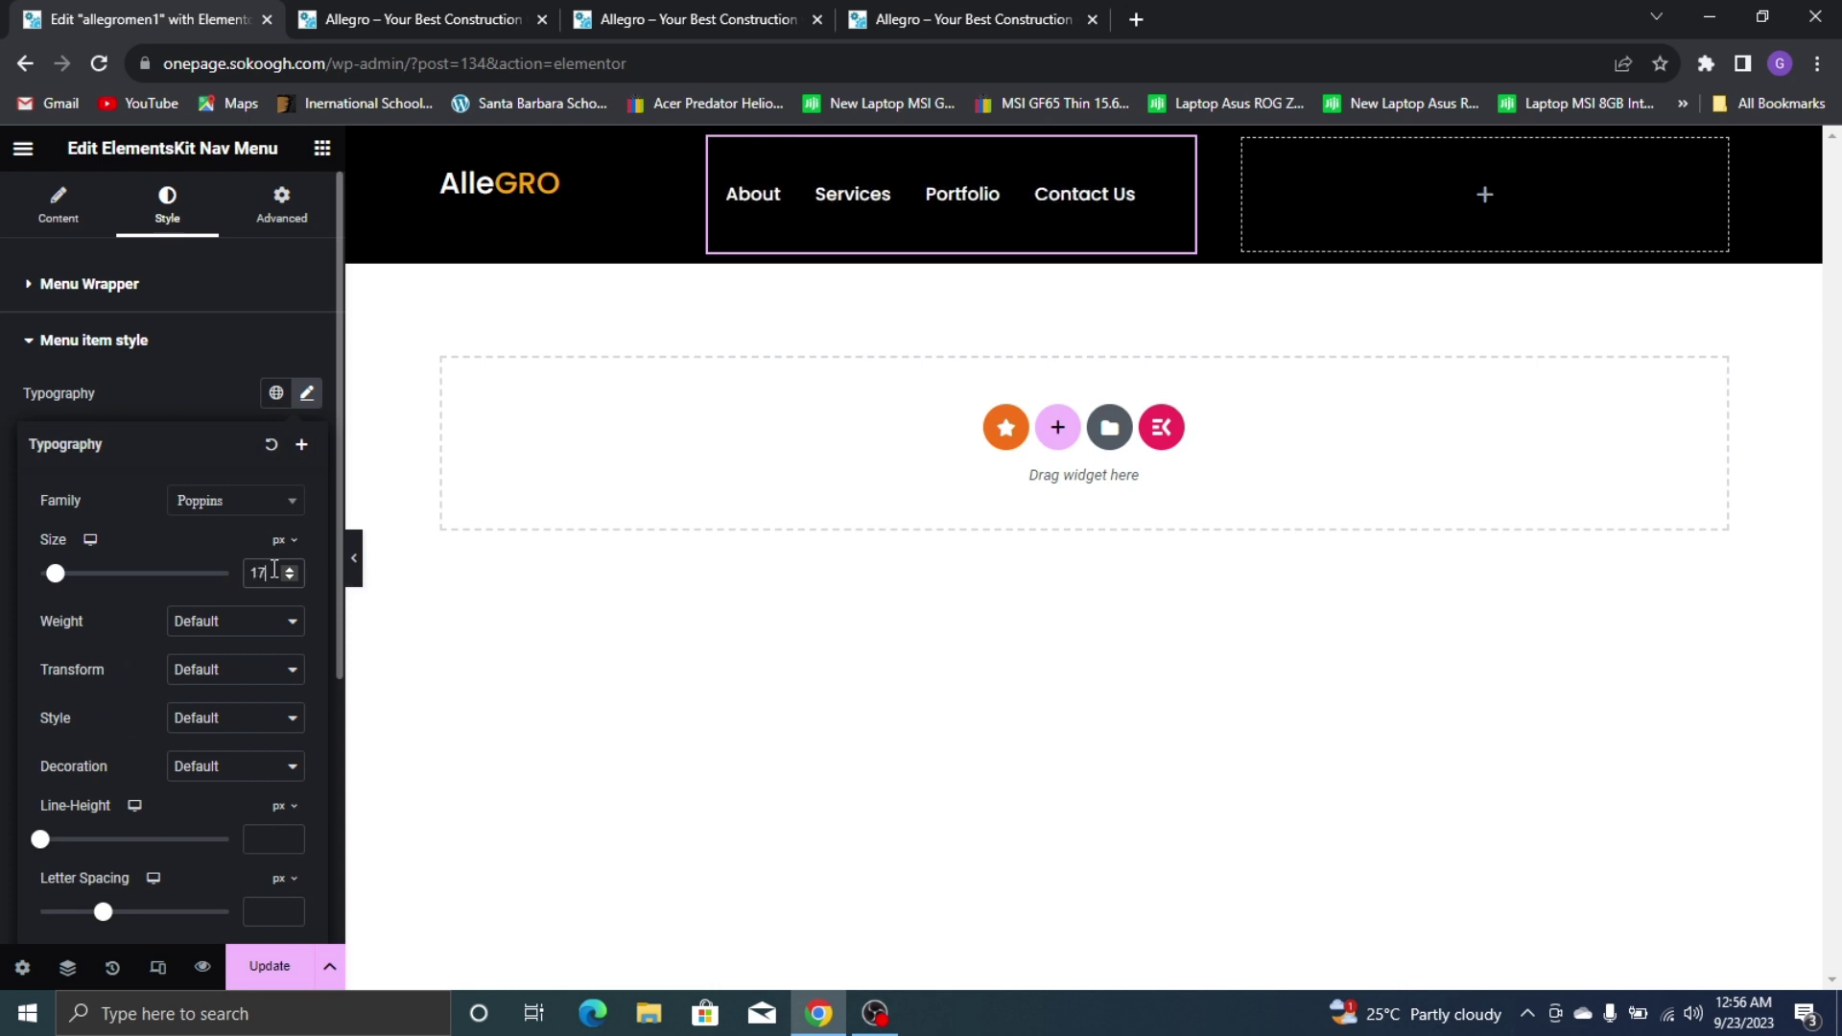
{"action": "key", "text": "BackSpace"}
{"action": "key", "text": "BackSpace"}
{"action": "type", "text": "17"}
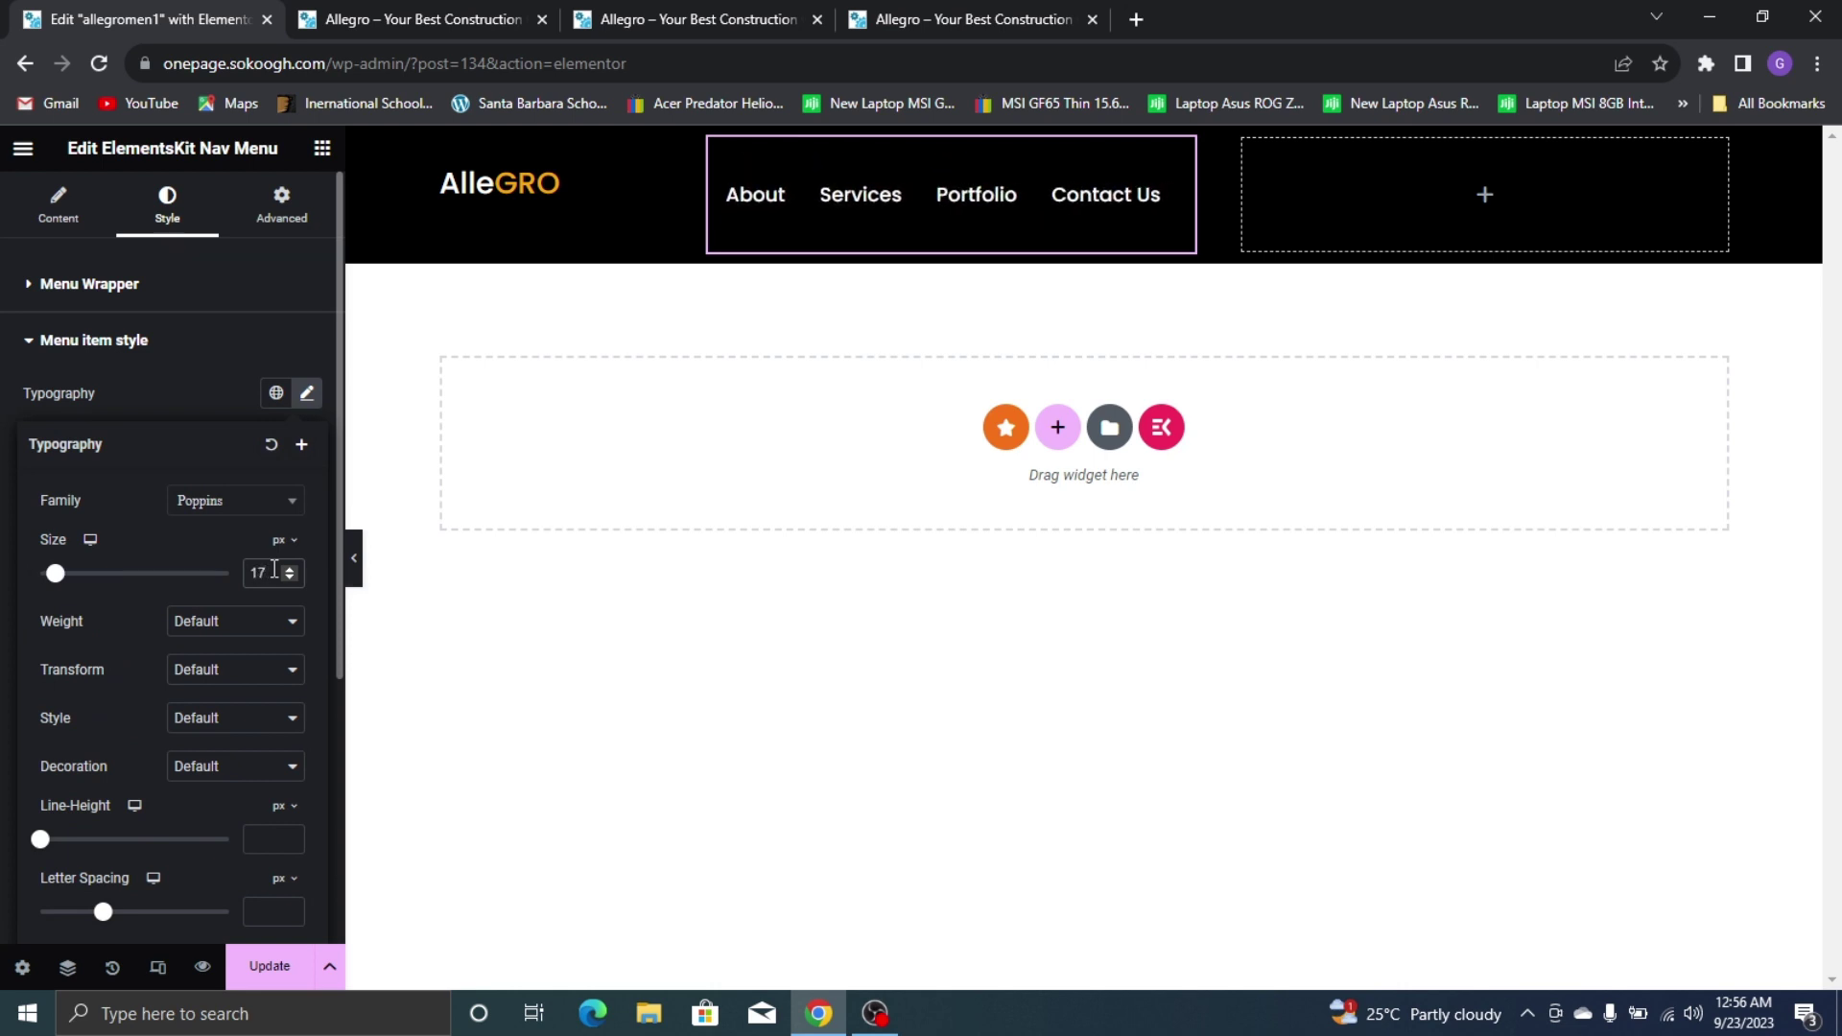
{"action": "left_click_drag", "start_coordinate": [1197, 196], "coordinate": [1291, 188]}
Center the nav menu vertically in its column and set the column width to 53.8%
{"action": "left_click", "coordinate": [710, 139]}
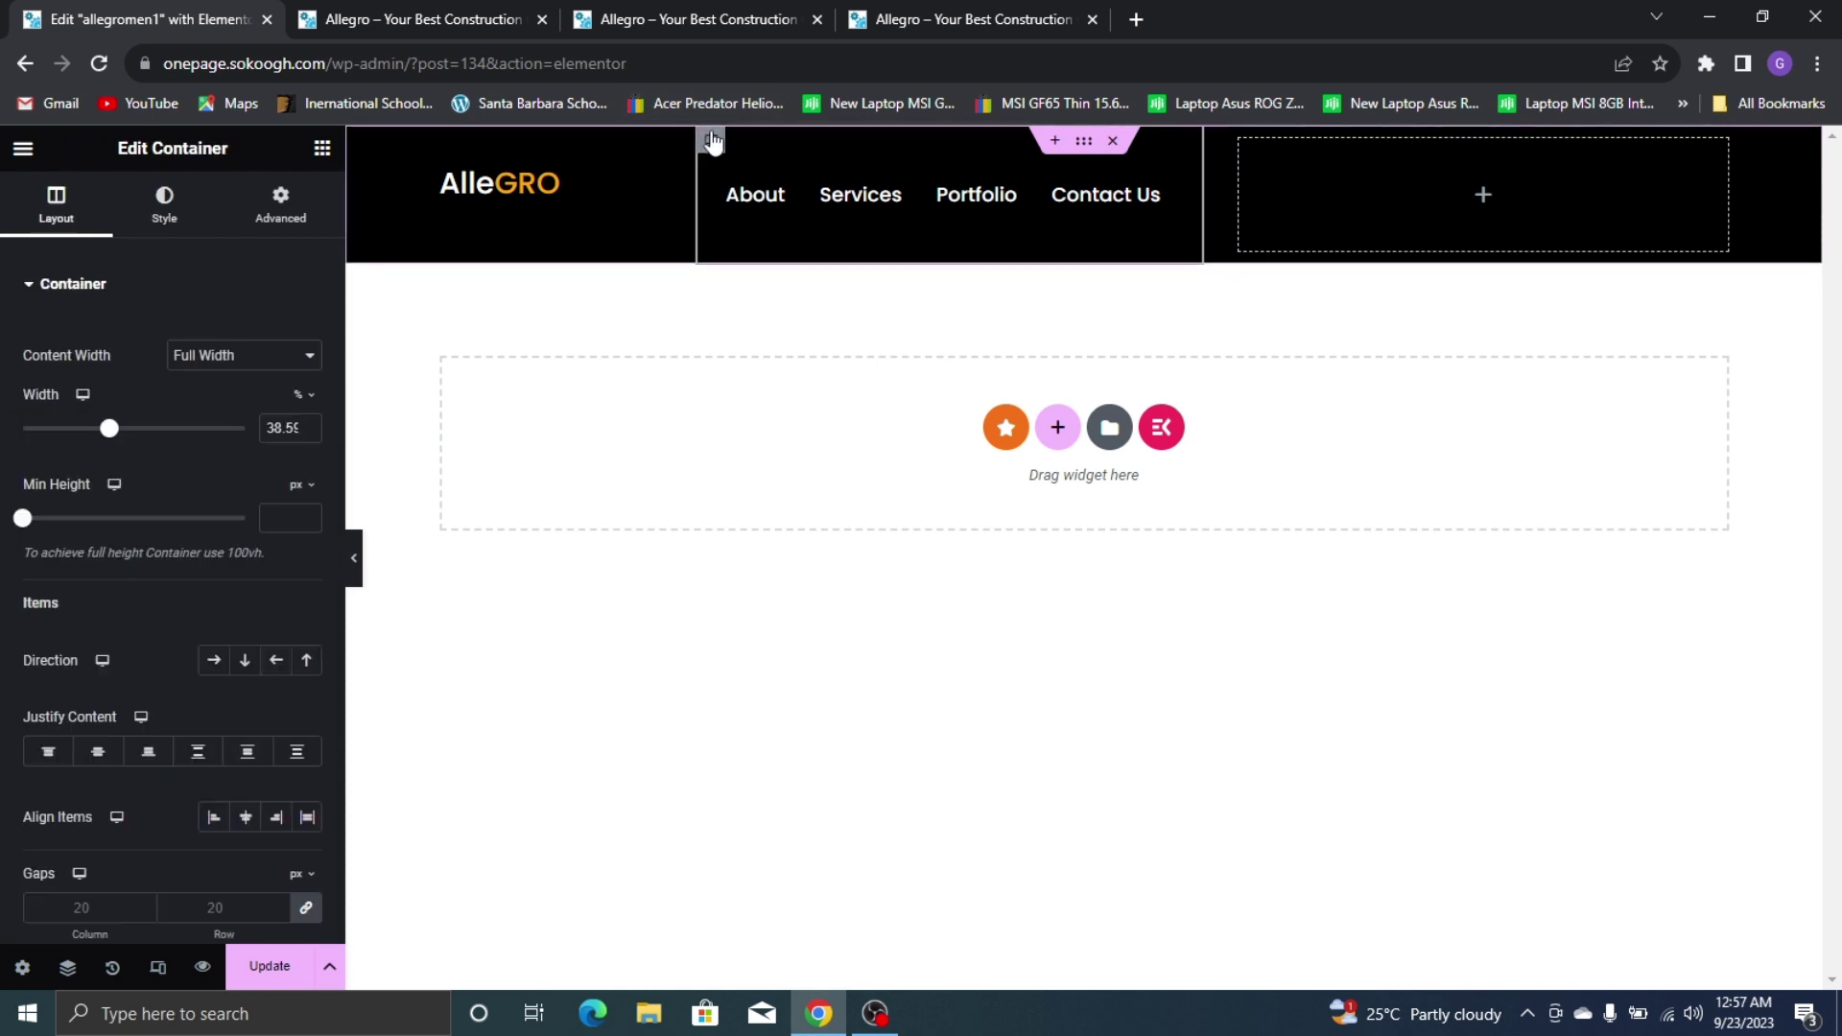
{"action": "left_click", "coordinate": [246, 817]}
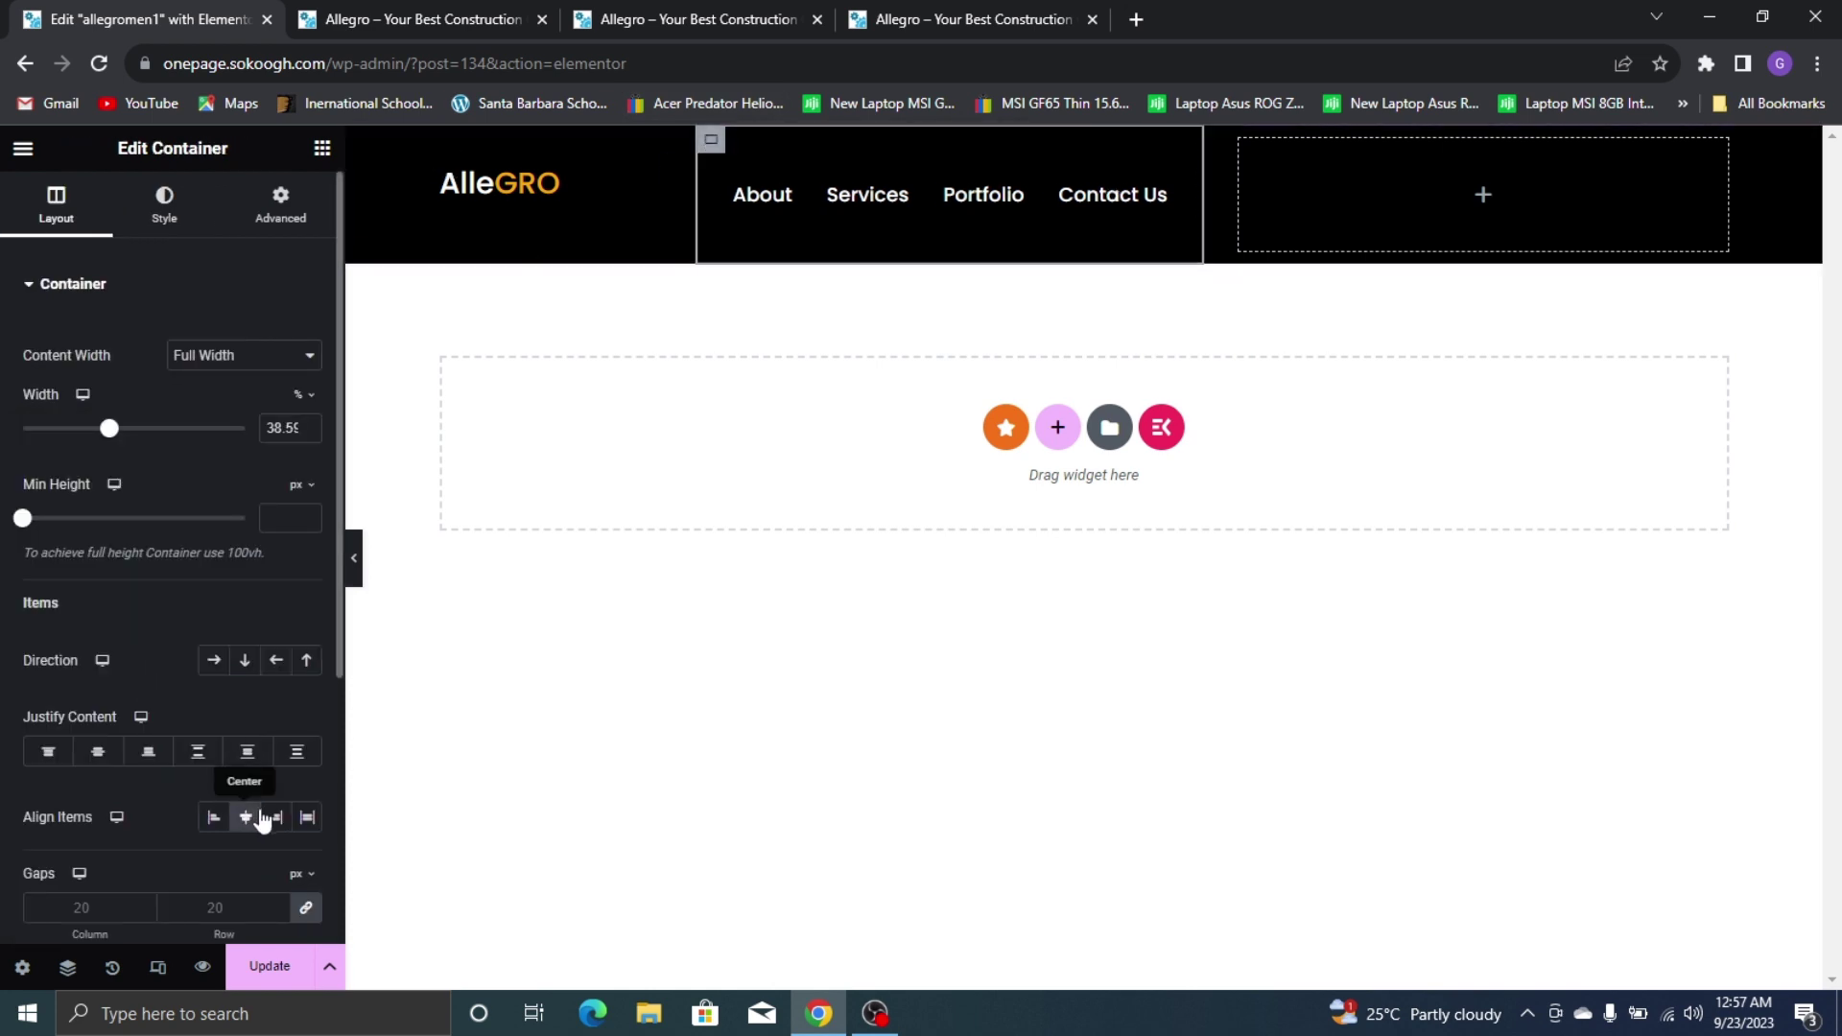
{"action": "left_click_drag", "start_coordinate": [1201, 192], "coordinate": [1324, 192]}
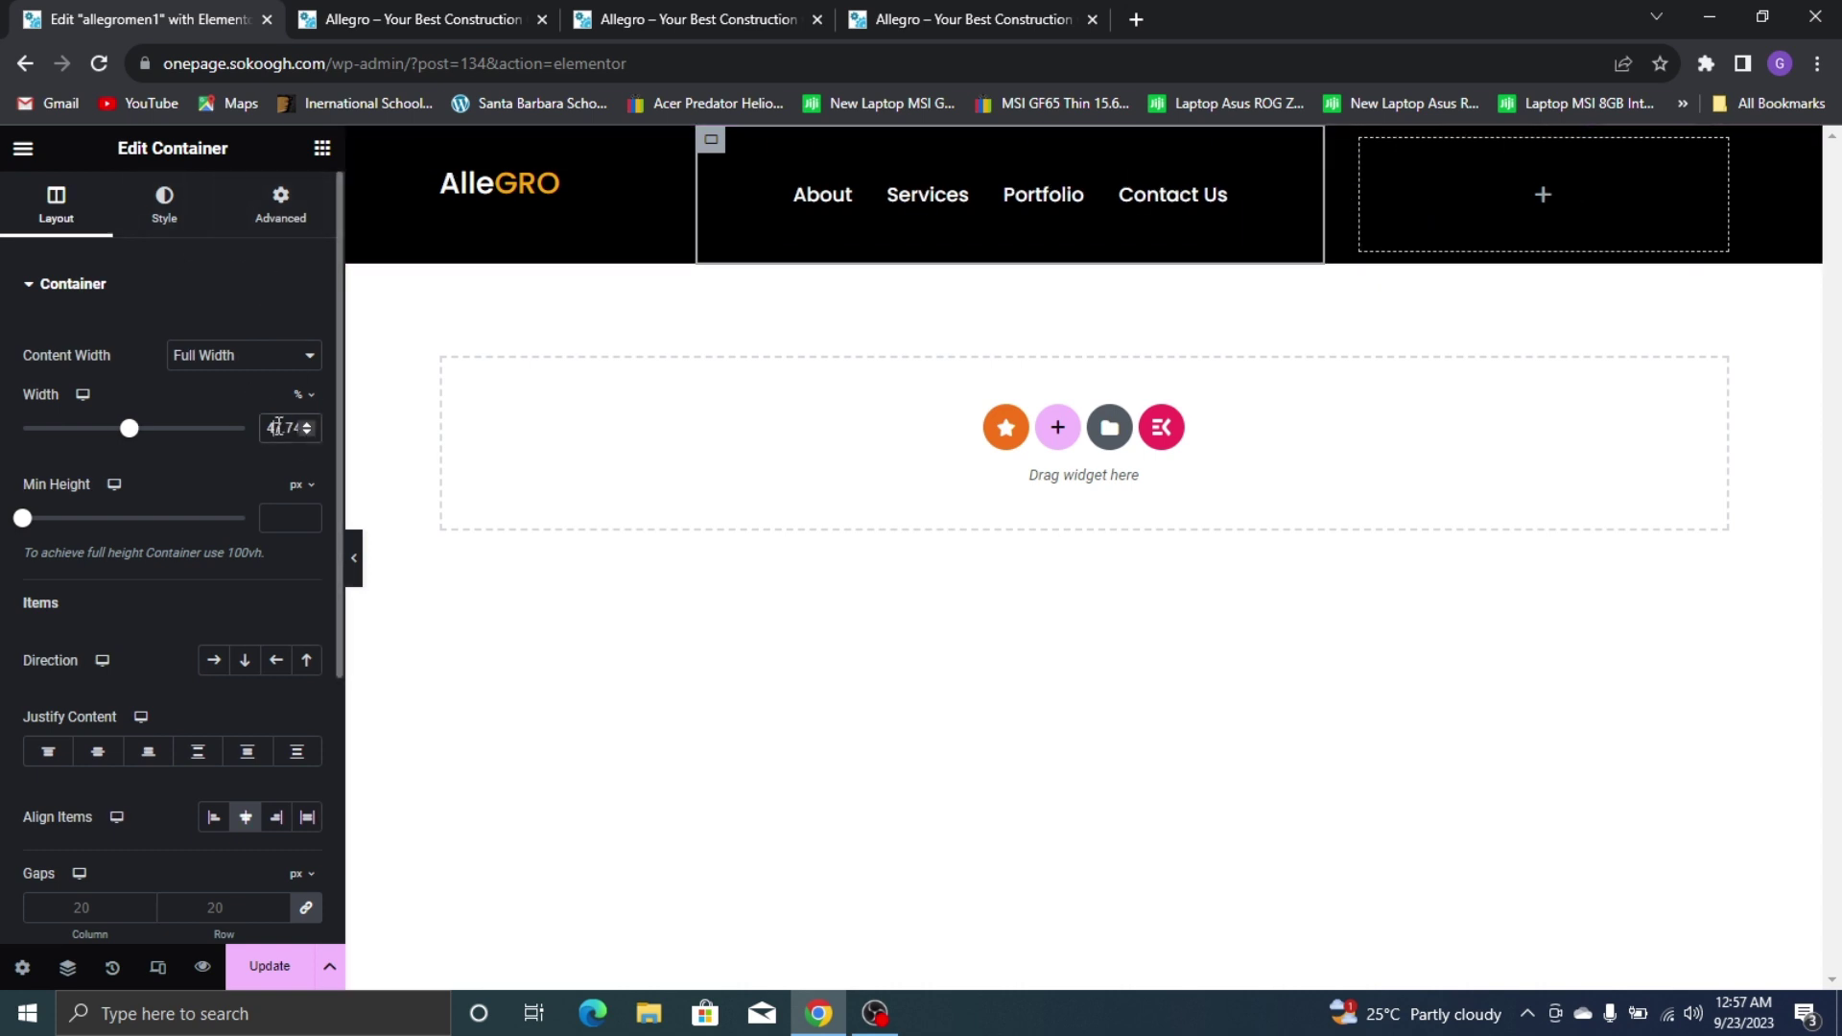
{"action": "type", "text": "5"}
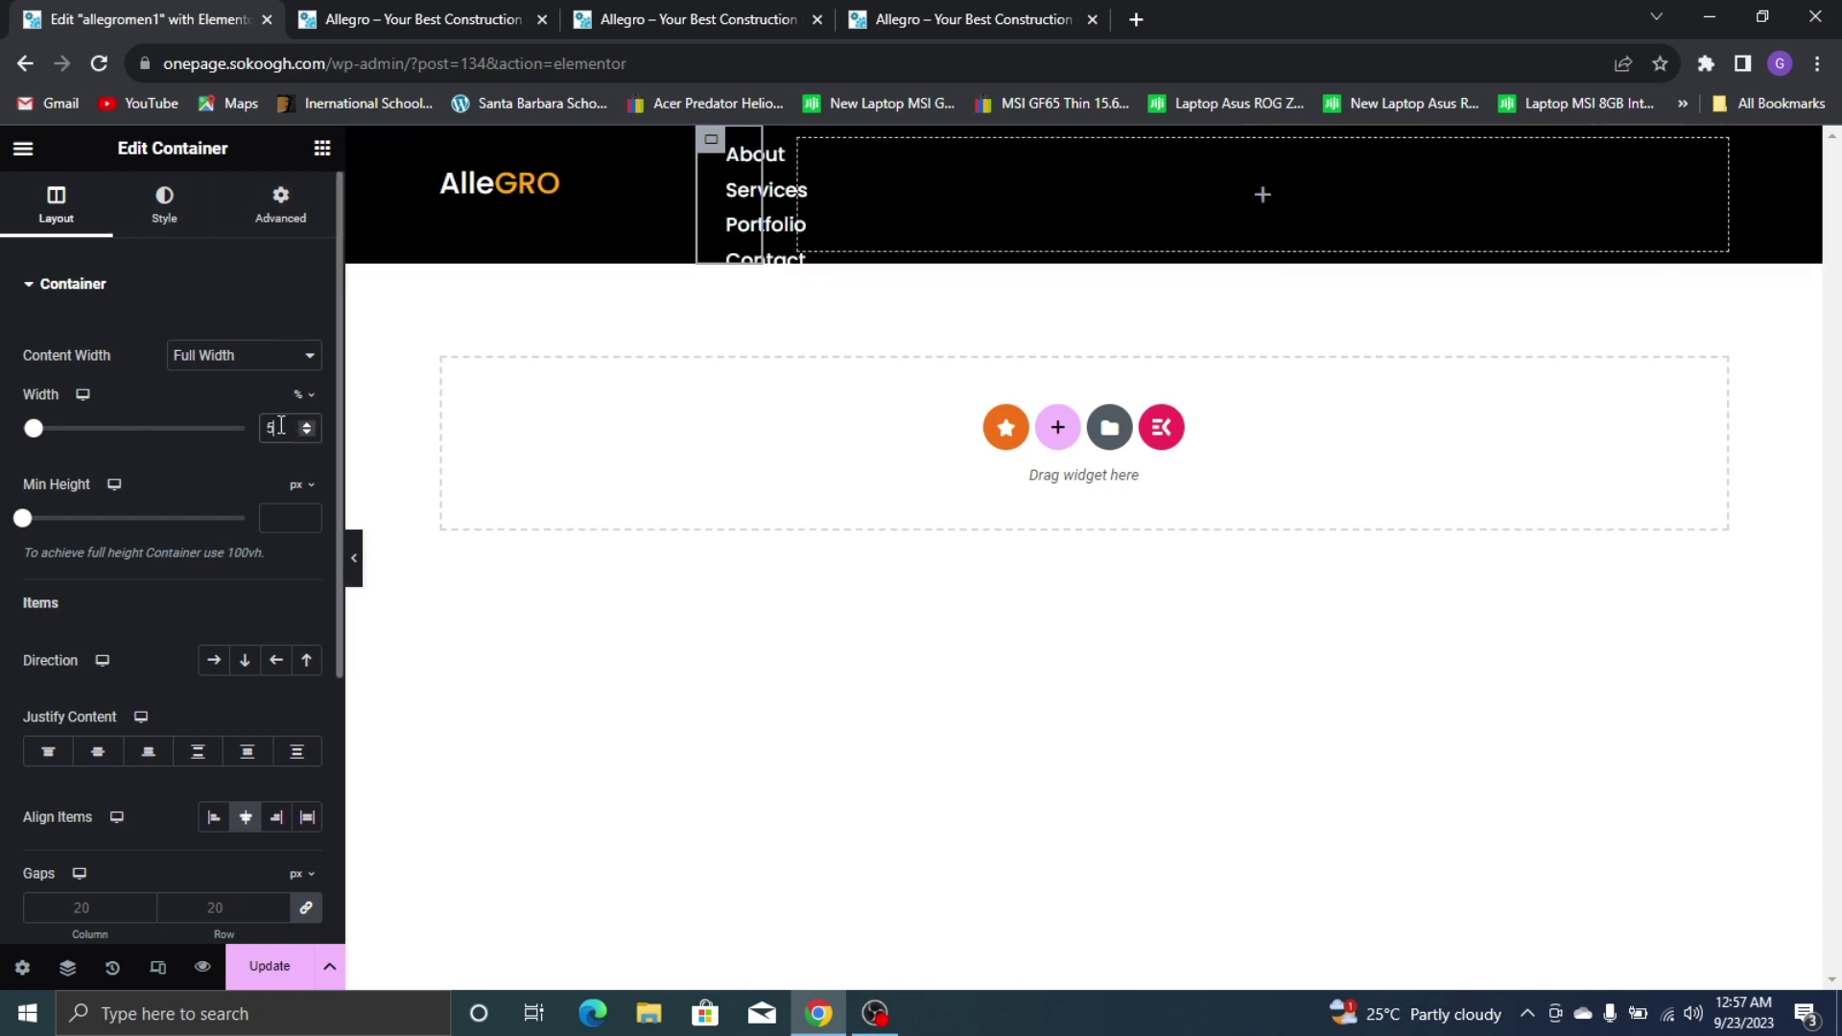
{"action": "type", "text": "3.8"}
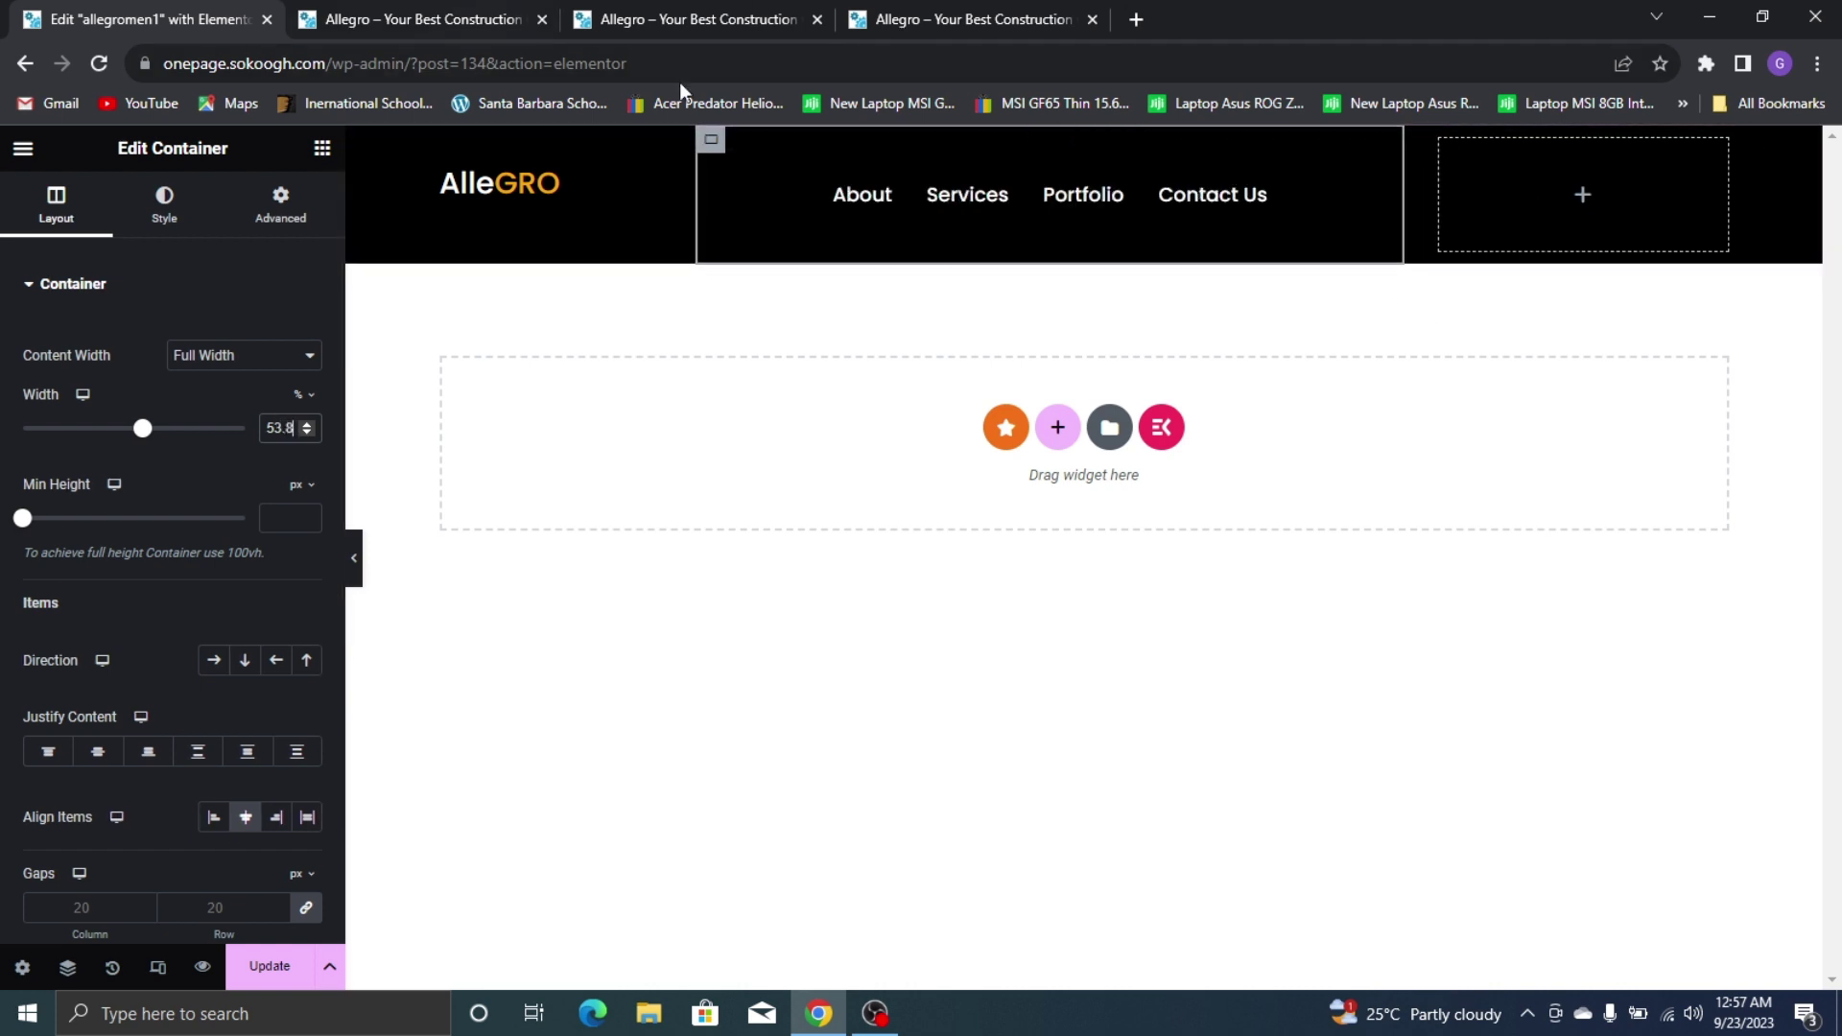
{"action": "left_click", "coordinate": [322, 152]}
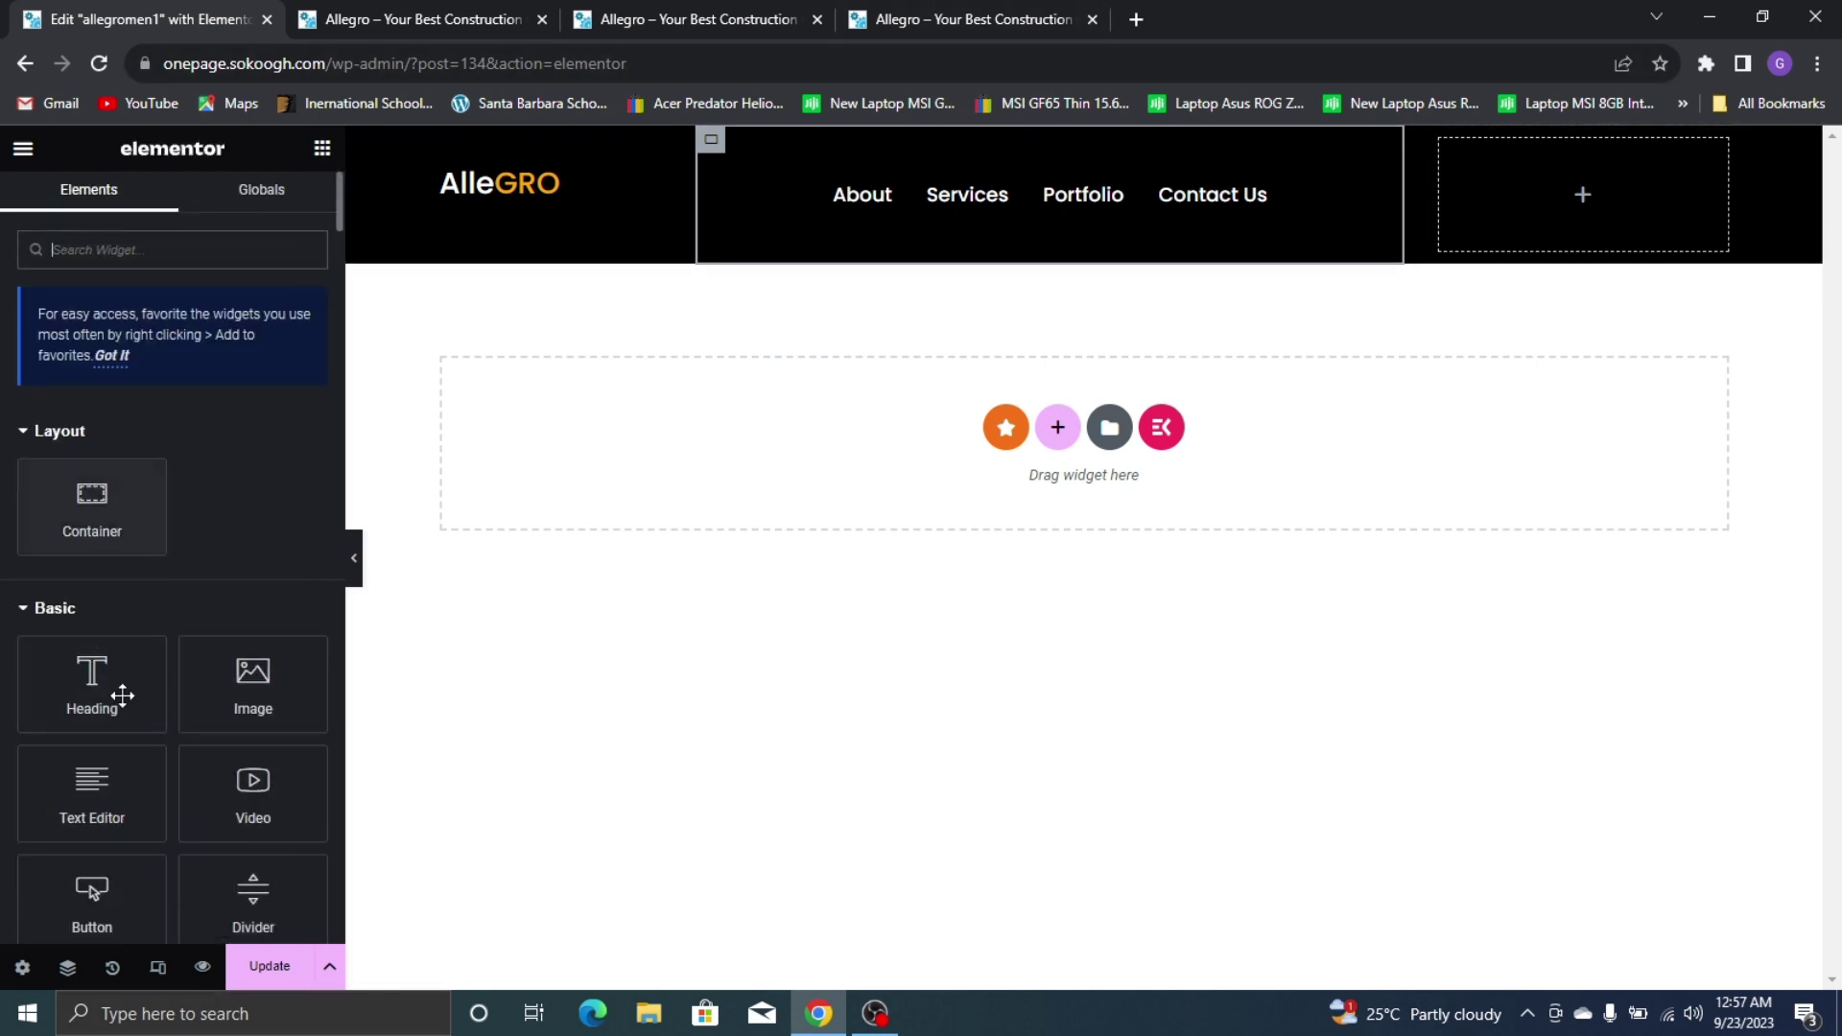
Add a Button widget to the header's empty right column
{"action": "type", "text": "b"}
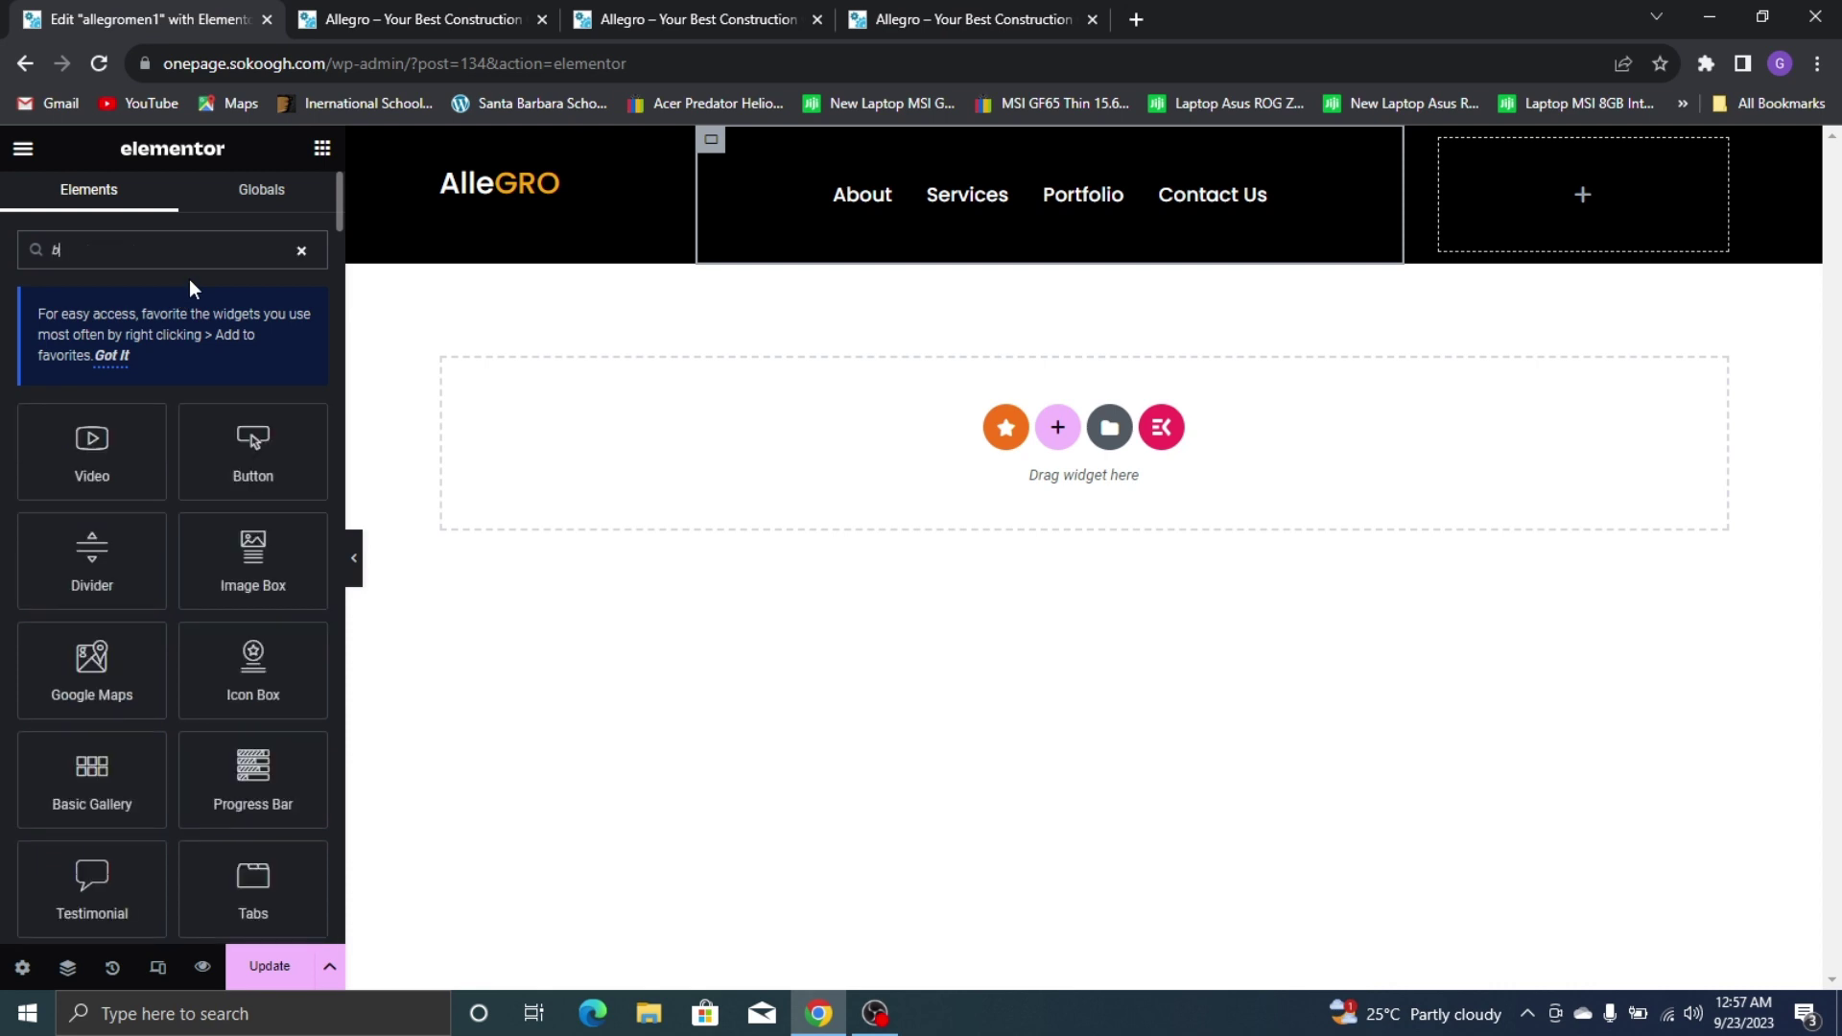
{"action": "type", "text": "utton"}
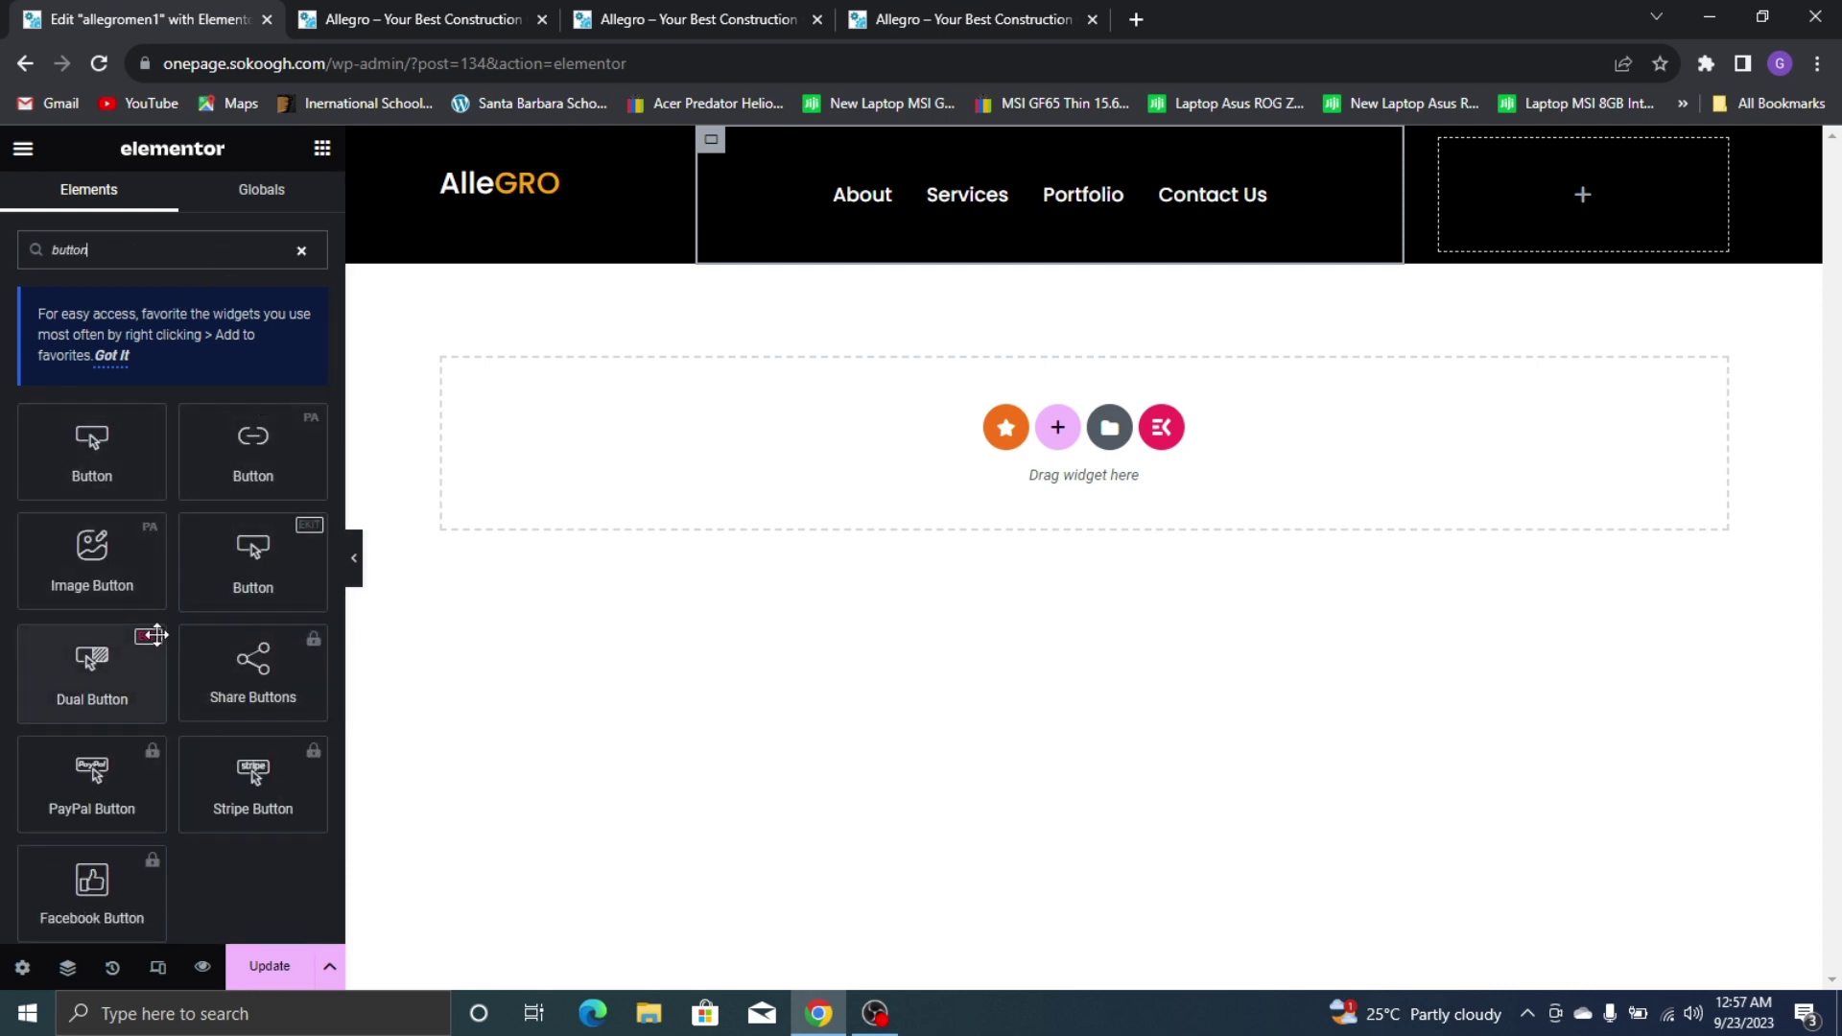
{"action": "left_click_drag", "start_coordinate": [220, 563], "coordinate": [1536, 223]}
{"action": "scroll", "coordinate": [192, 479], "scroll_direction": "down", "scroll_amount": 3}
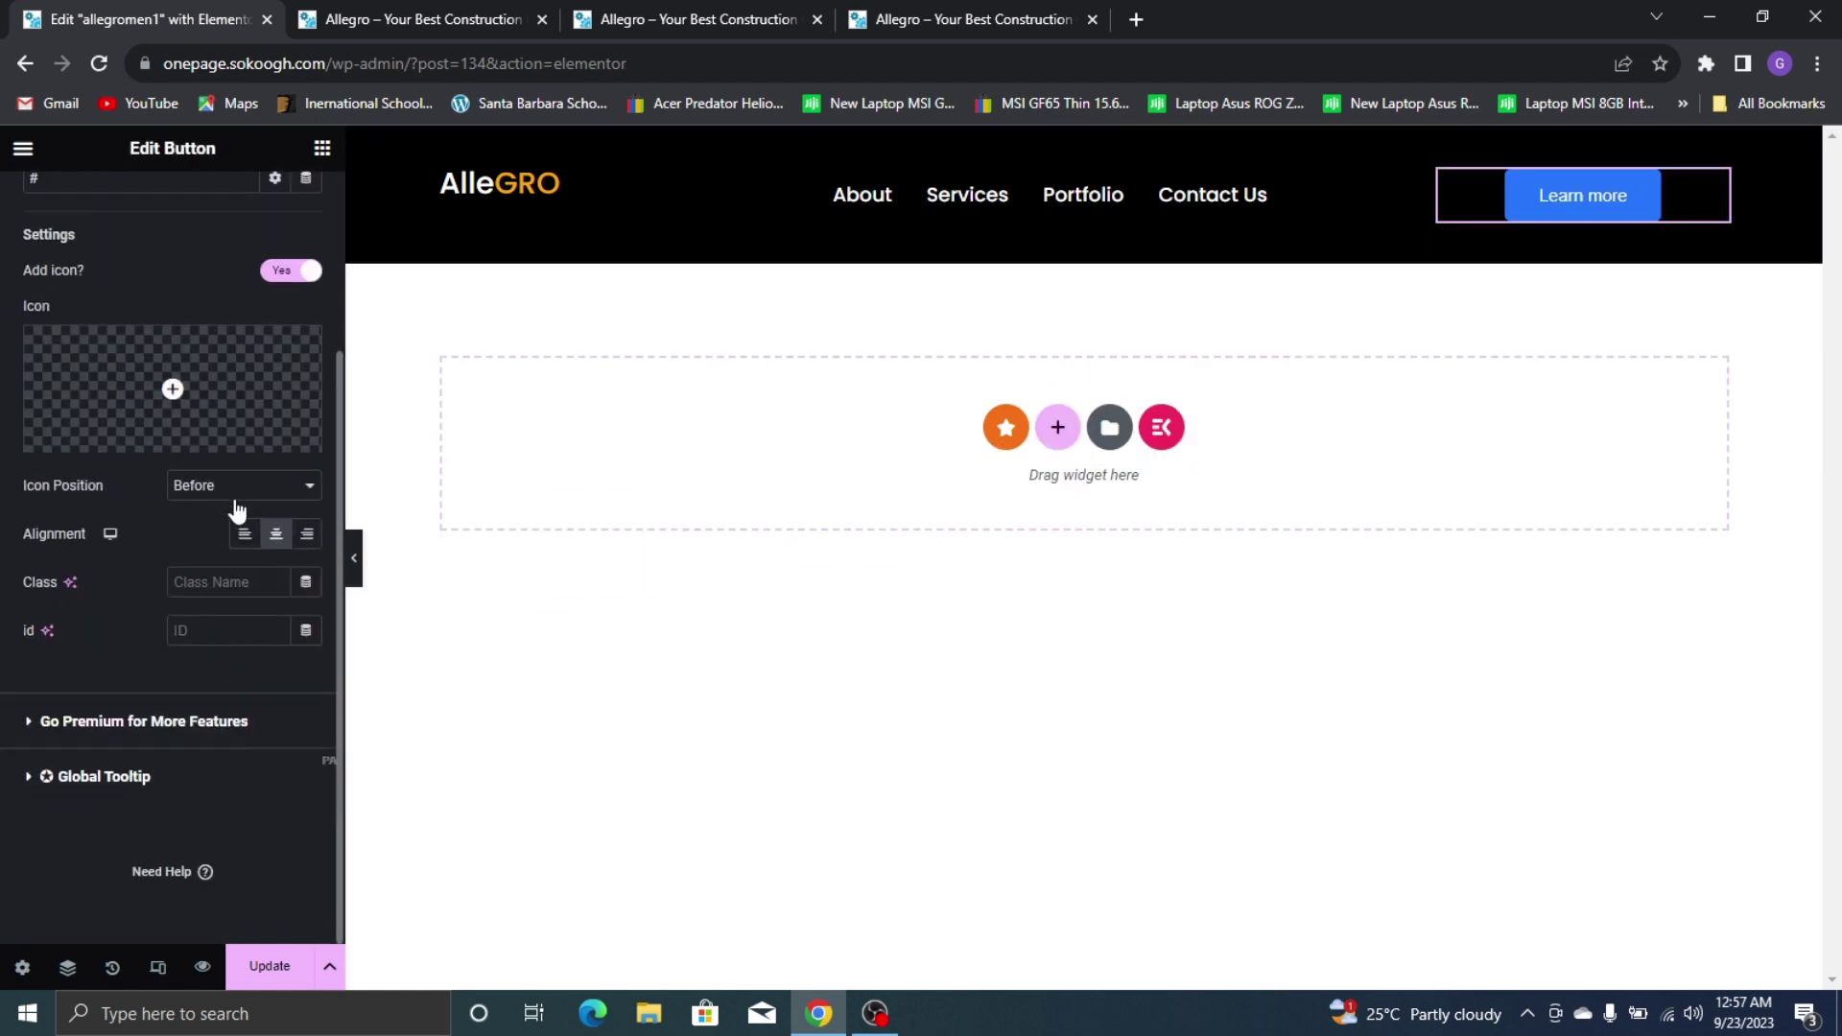
{"action": "scroll", "coordinate": [190, 410], "scroll_direction": "up", "scroll_amount": 3}
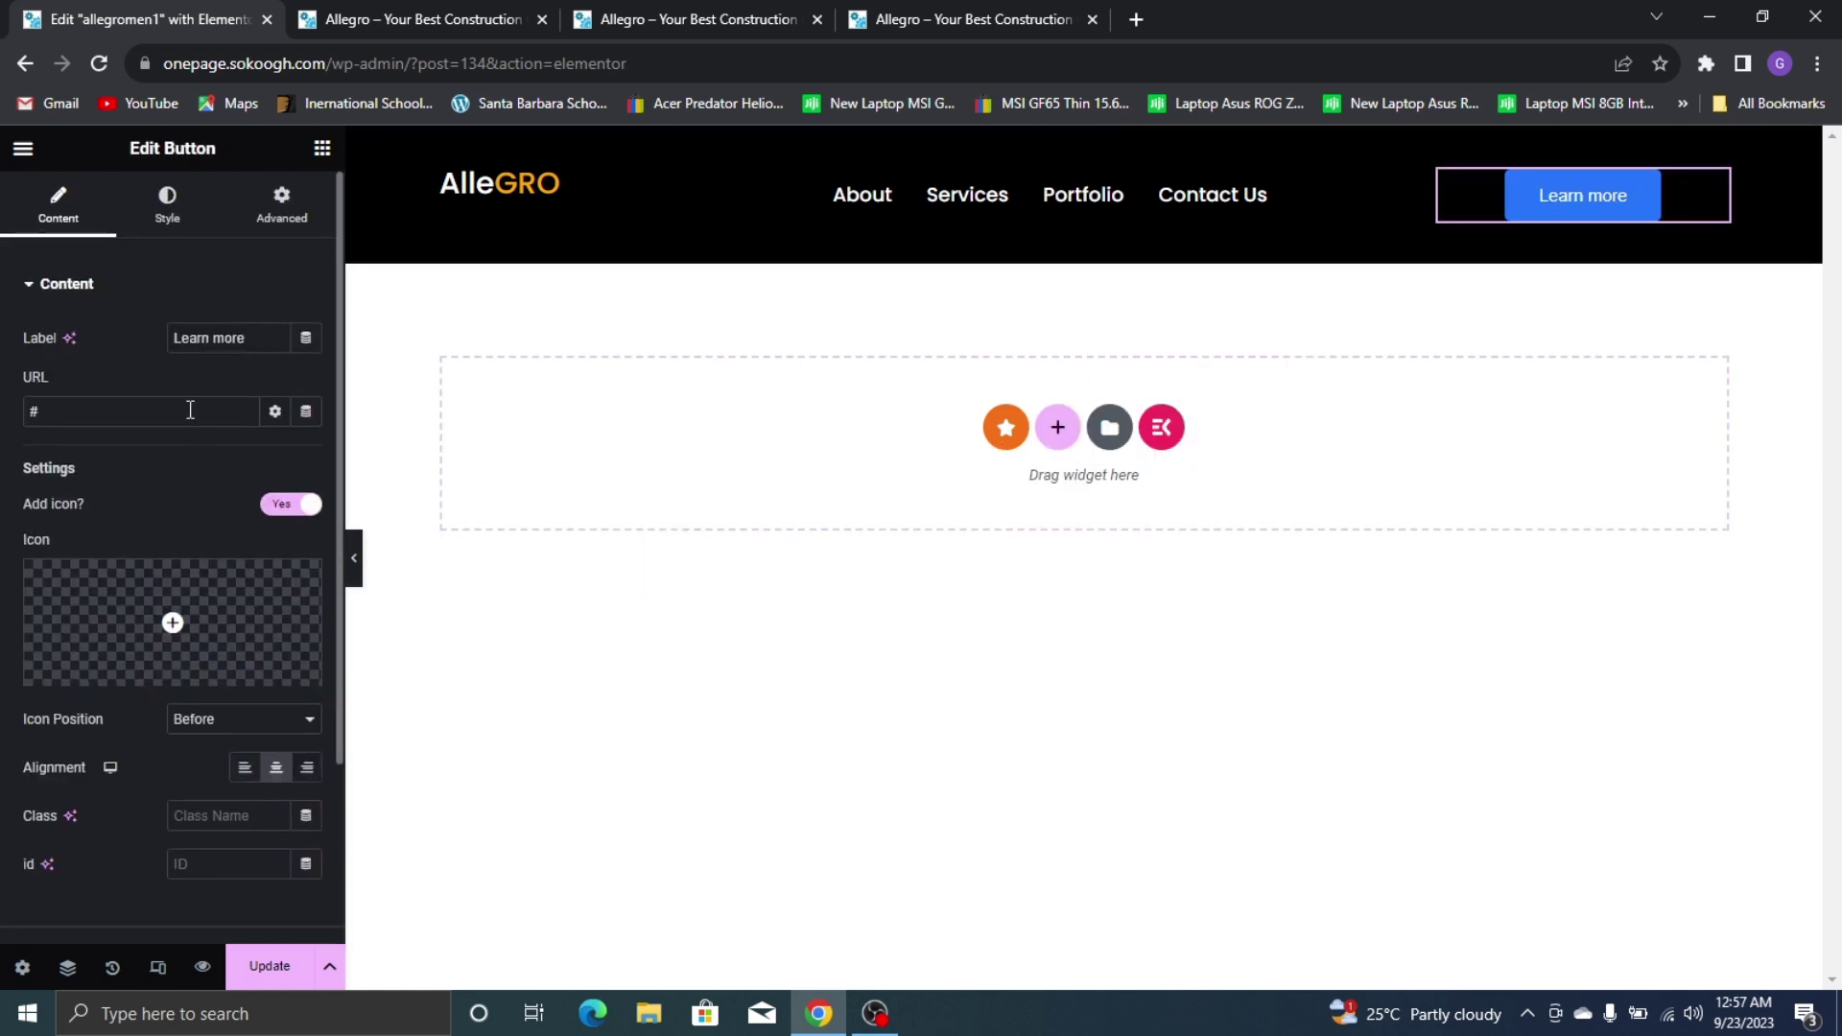
Add a second Click here button beneath Learn more and view its style settings
{"action": "left_click", "coordinate": [322, 149]}
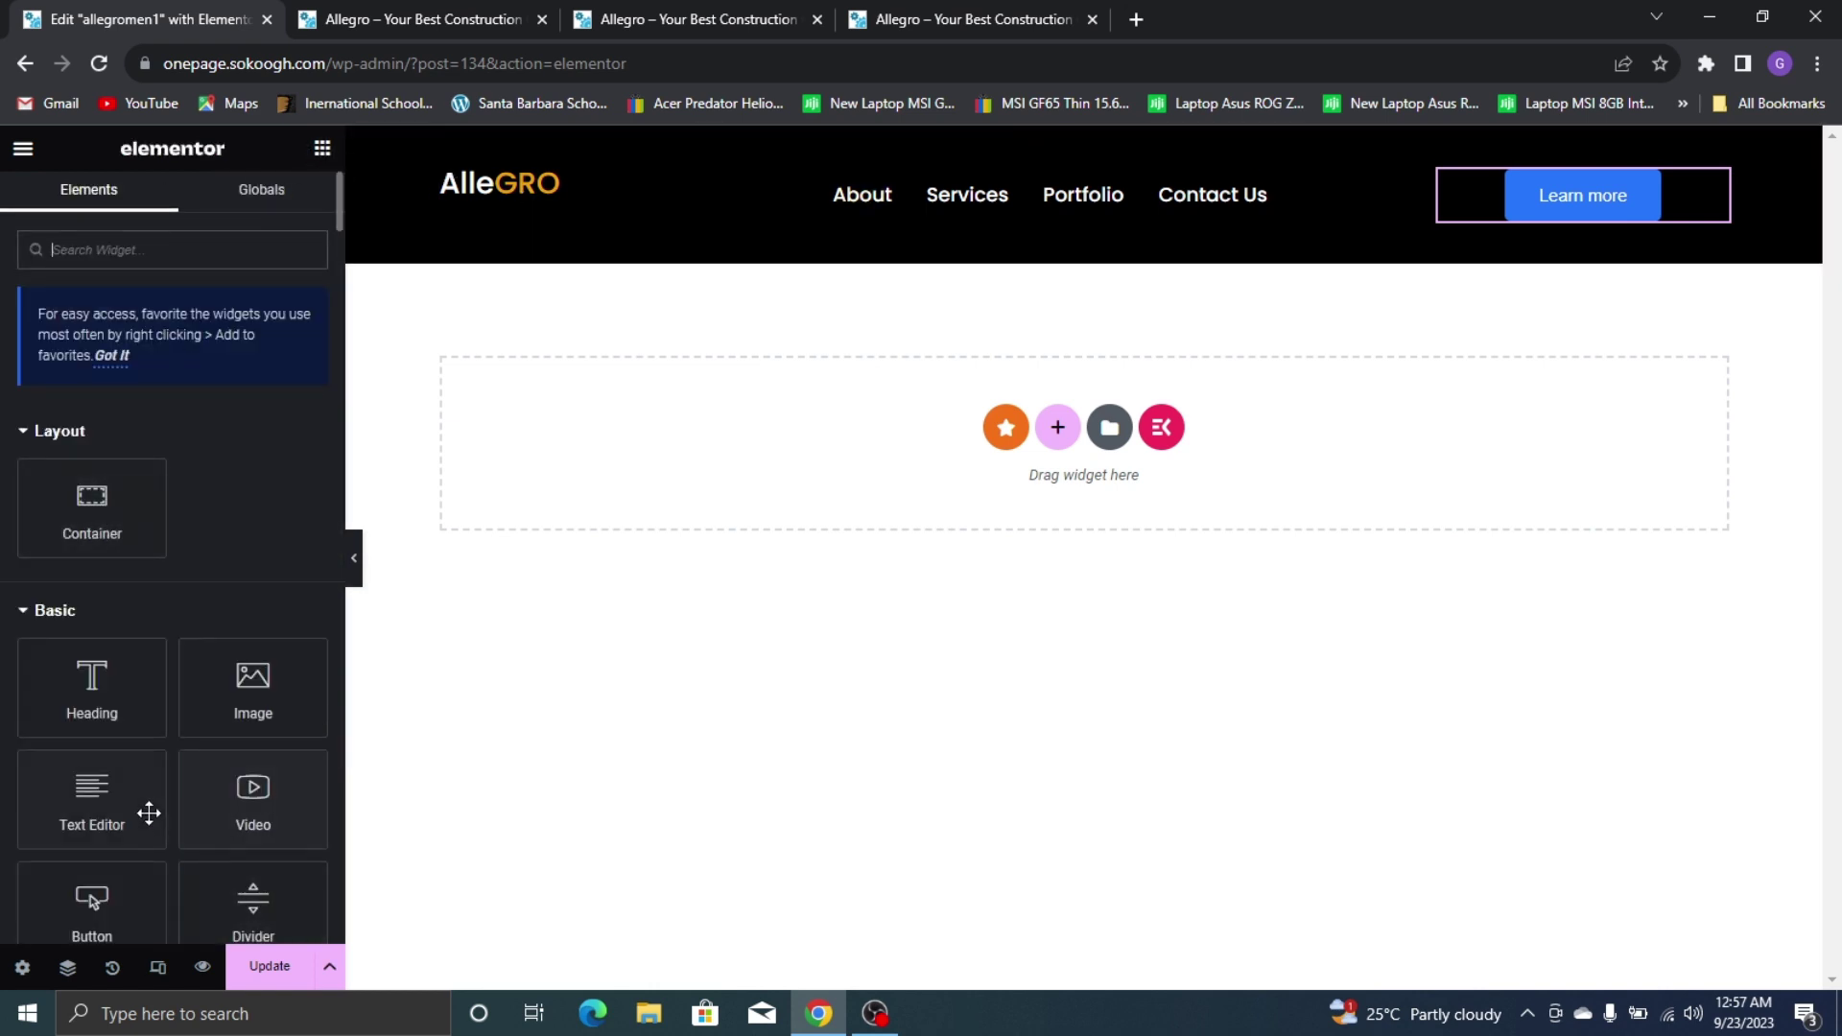
{"action": "scroll", "coordinate": [149, 813], "scroll_direction": "down", "scroll_amount": 1}
{"action": "left_click_drag", "start_coordinate": [90, 780], "coordinate": [1686, 203]}
{"action": "scroll", "coordinate": [173, 422], "scroll_direction": "down", "scroll_amount": 2}
{"action": "scroll", "coordinate": [144, 519], "scroll_direction": "up", "scroll_amount": 2}
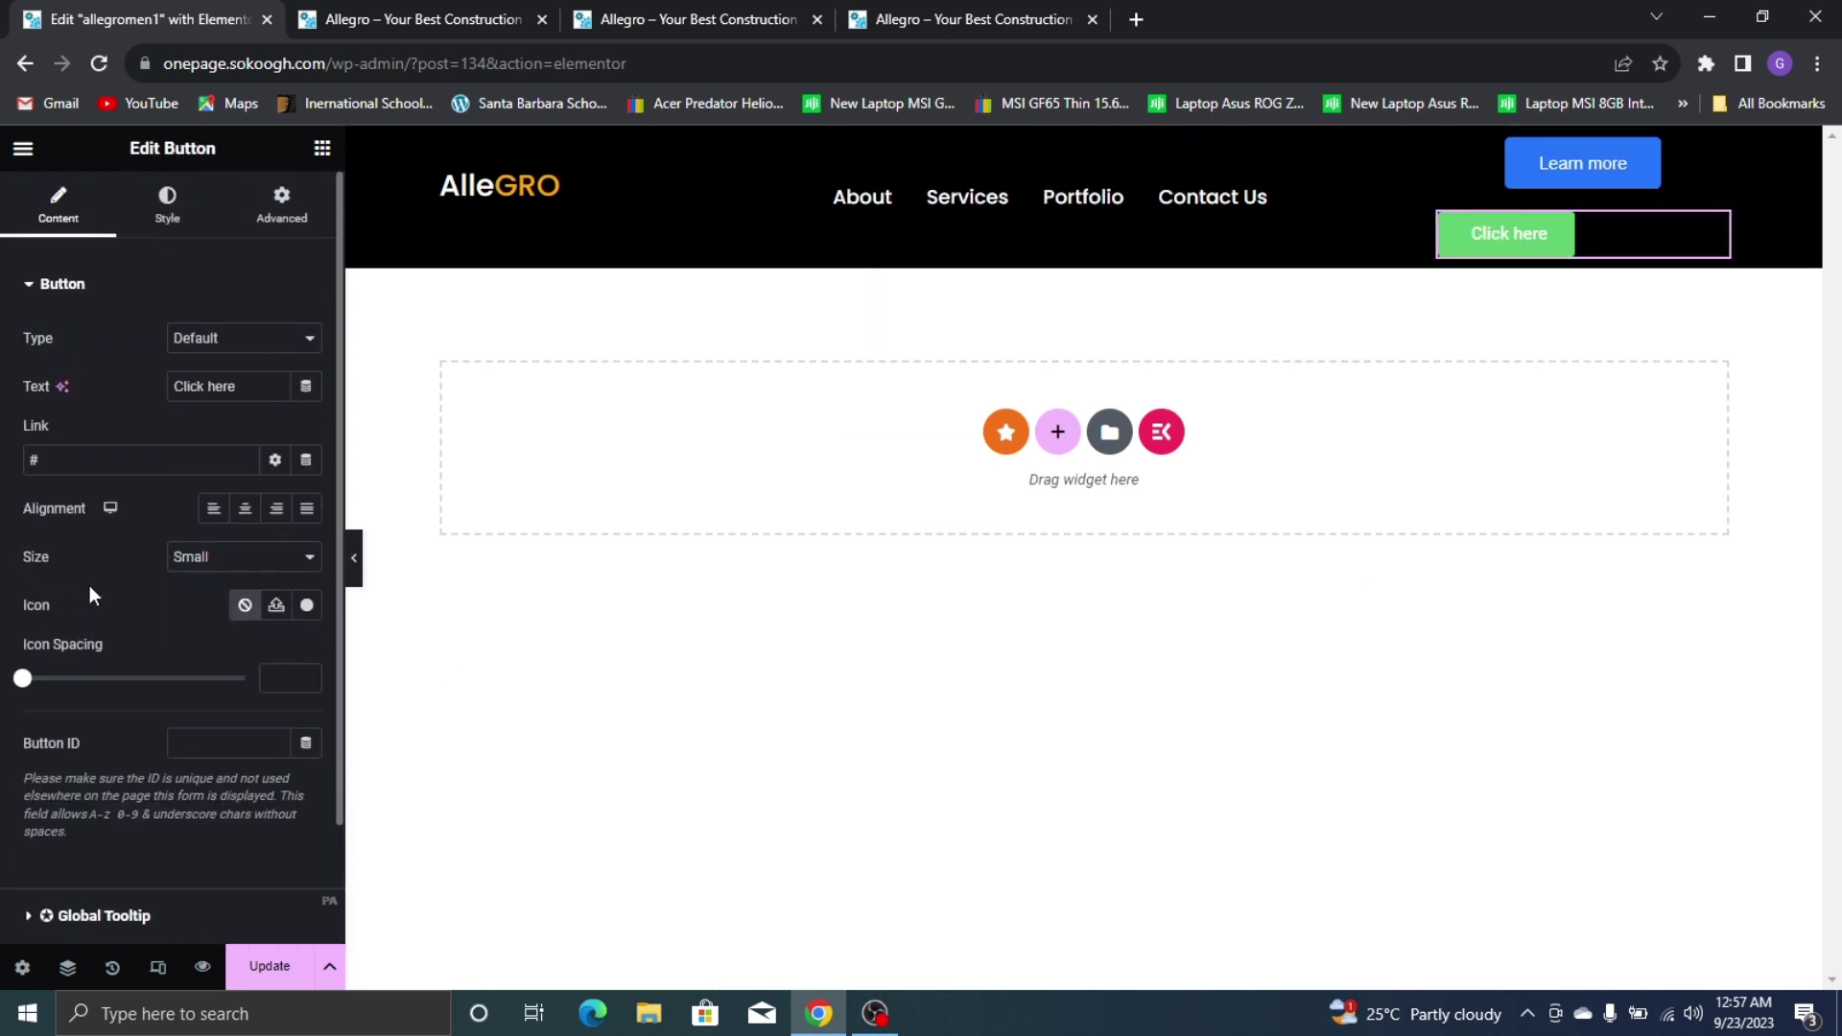
{"action": "left_click", "coordinate": [195, 211]}
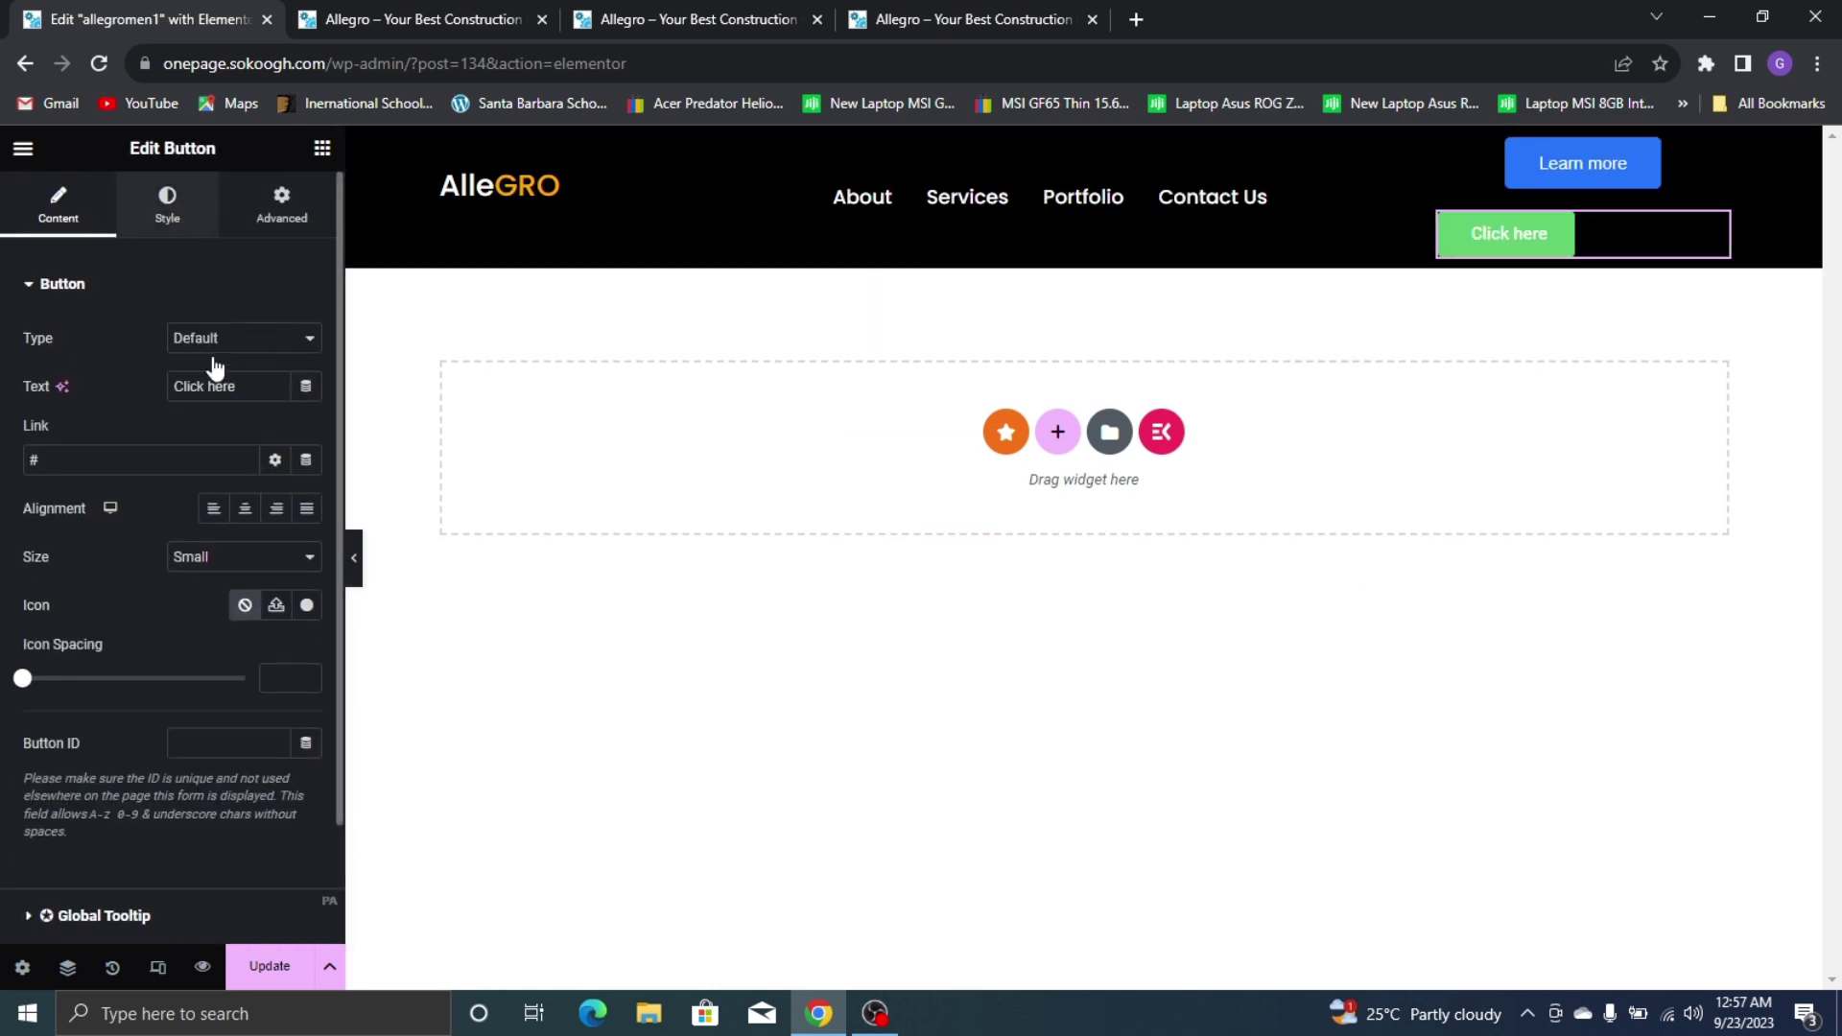
{"action": "scroll", "coordinate": [192, 557], "scroll_direction": "down", "scroll_amount": 2}
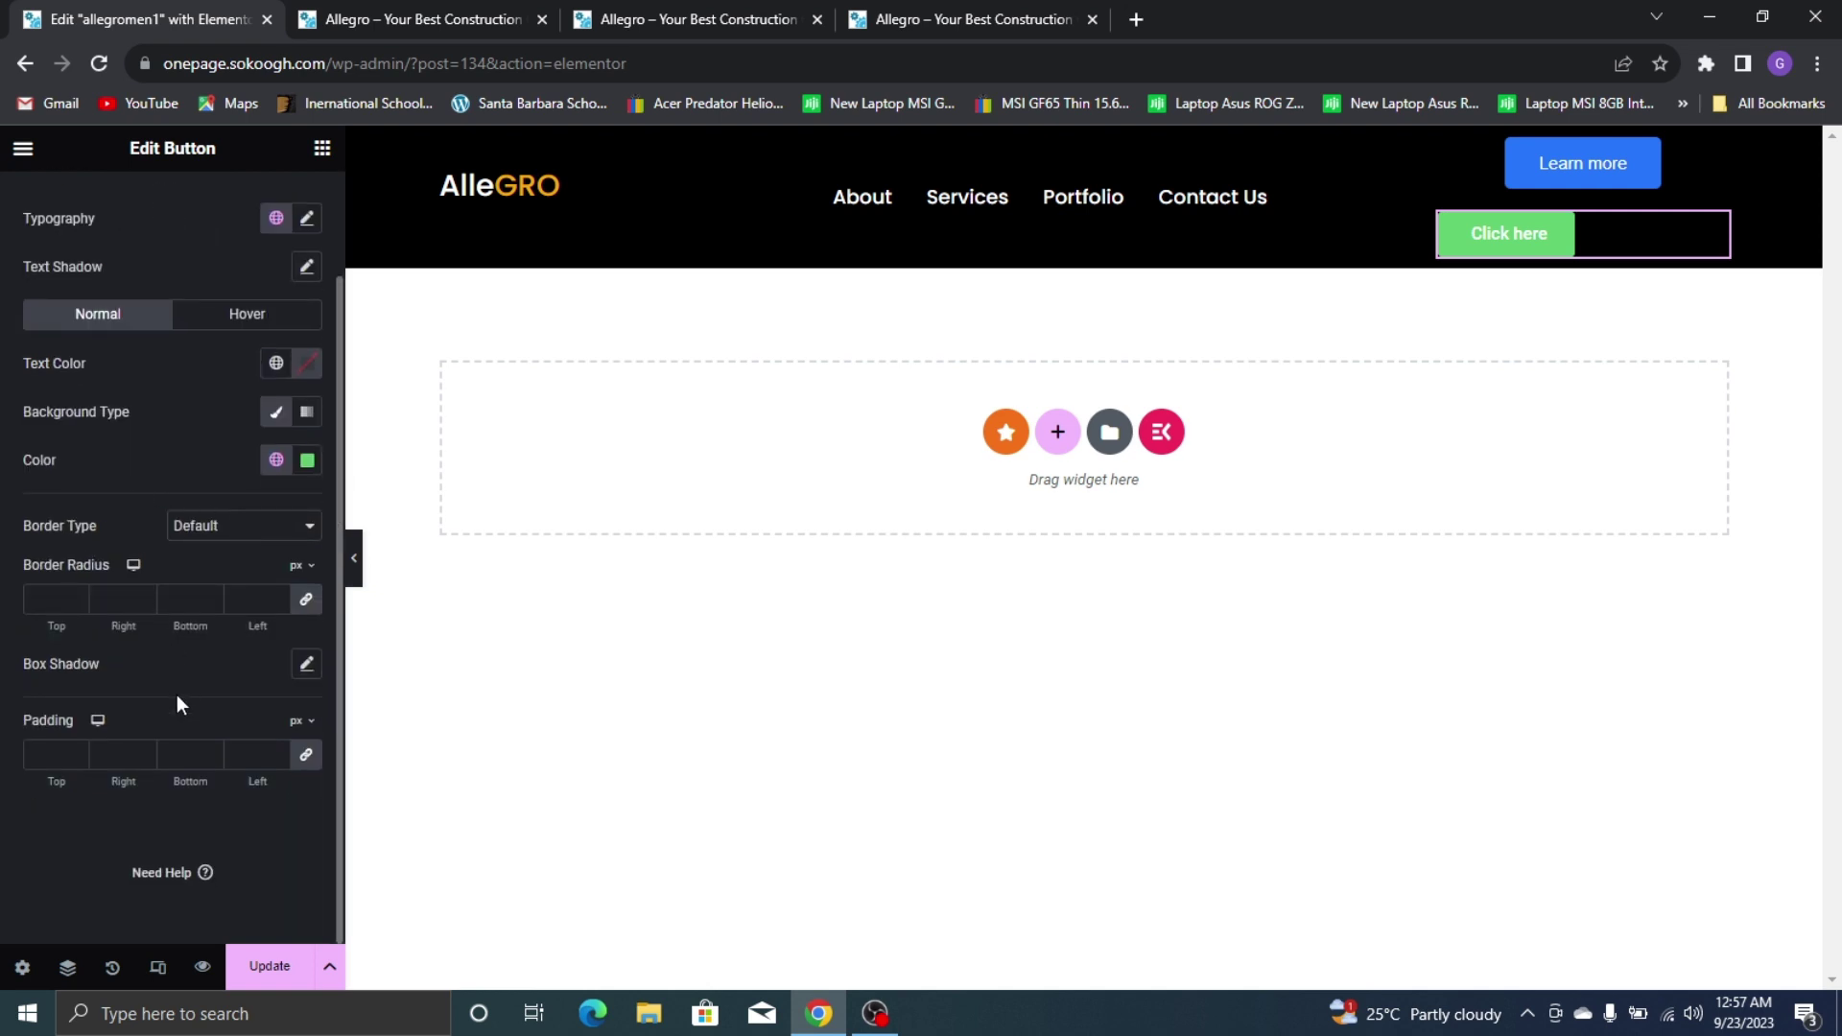
{"action": "scroll", "coordinate": [136, 461], "scroll_direction": "up", "scroll_amount": 2}
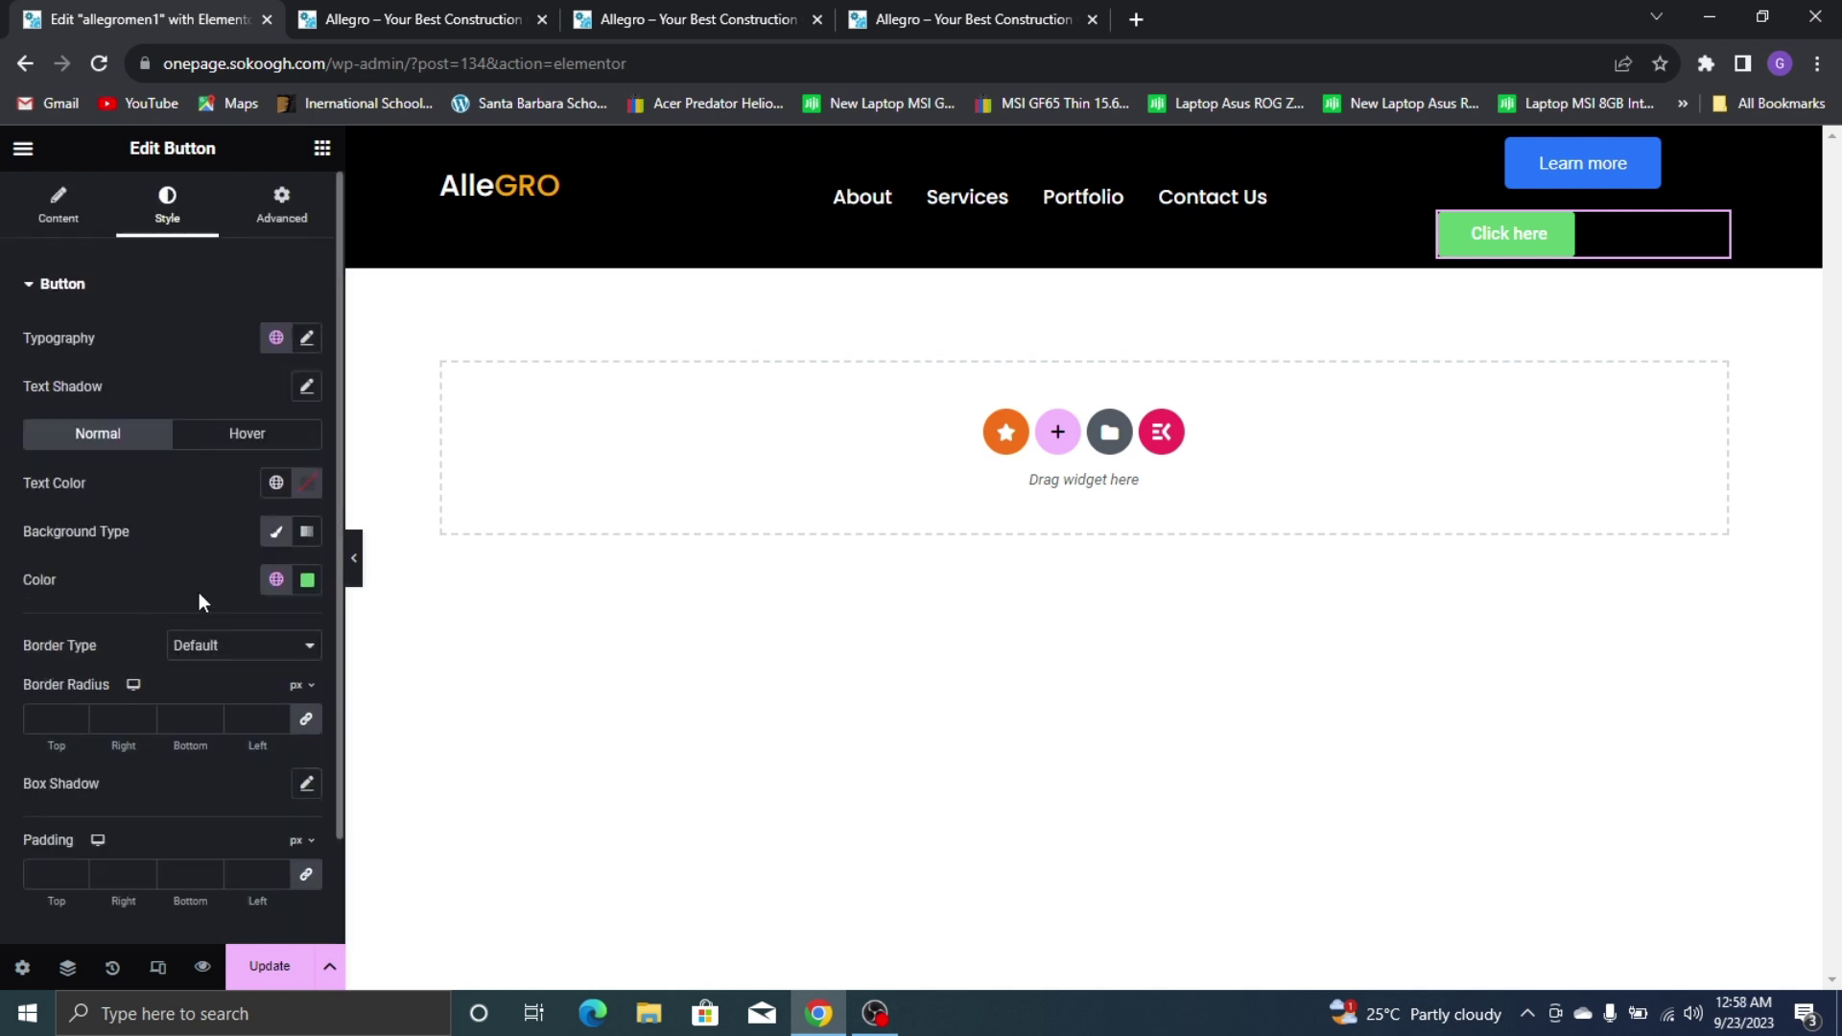
{"action": "right_click", "coordinate": [1724, 241]}
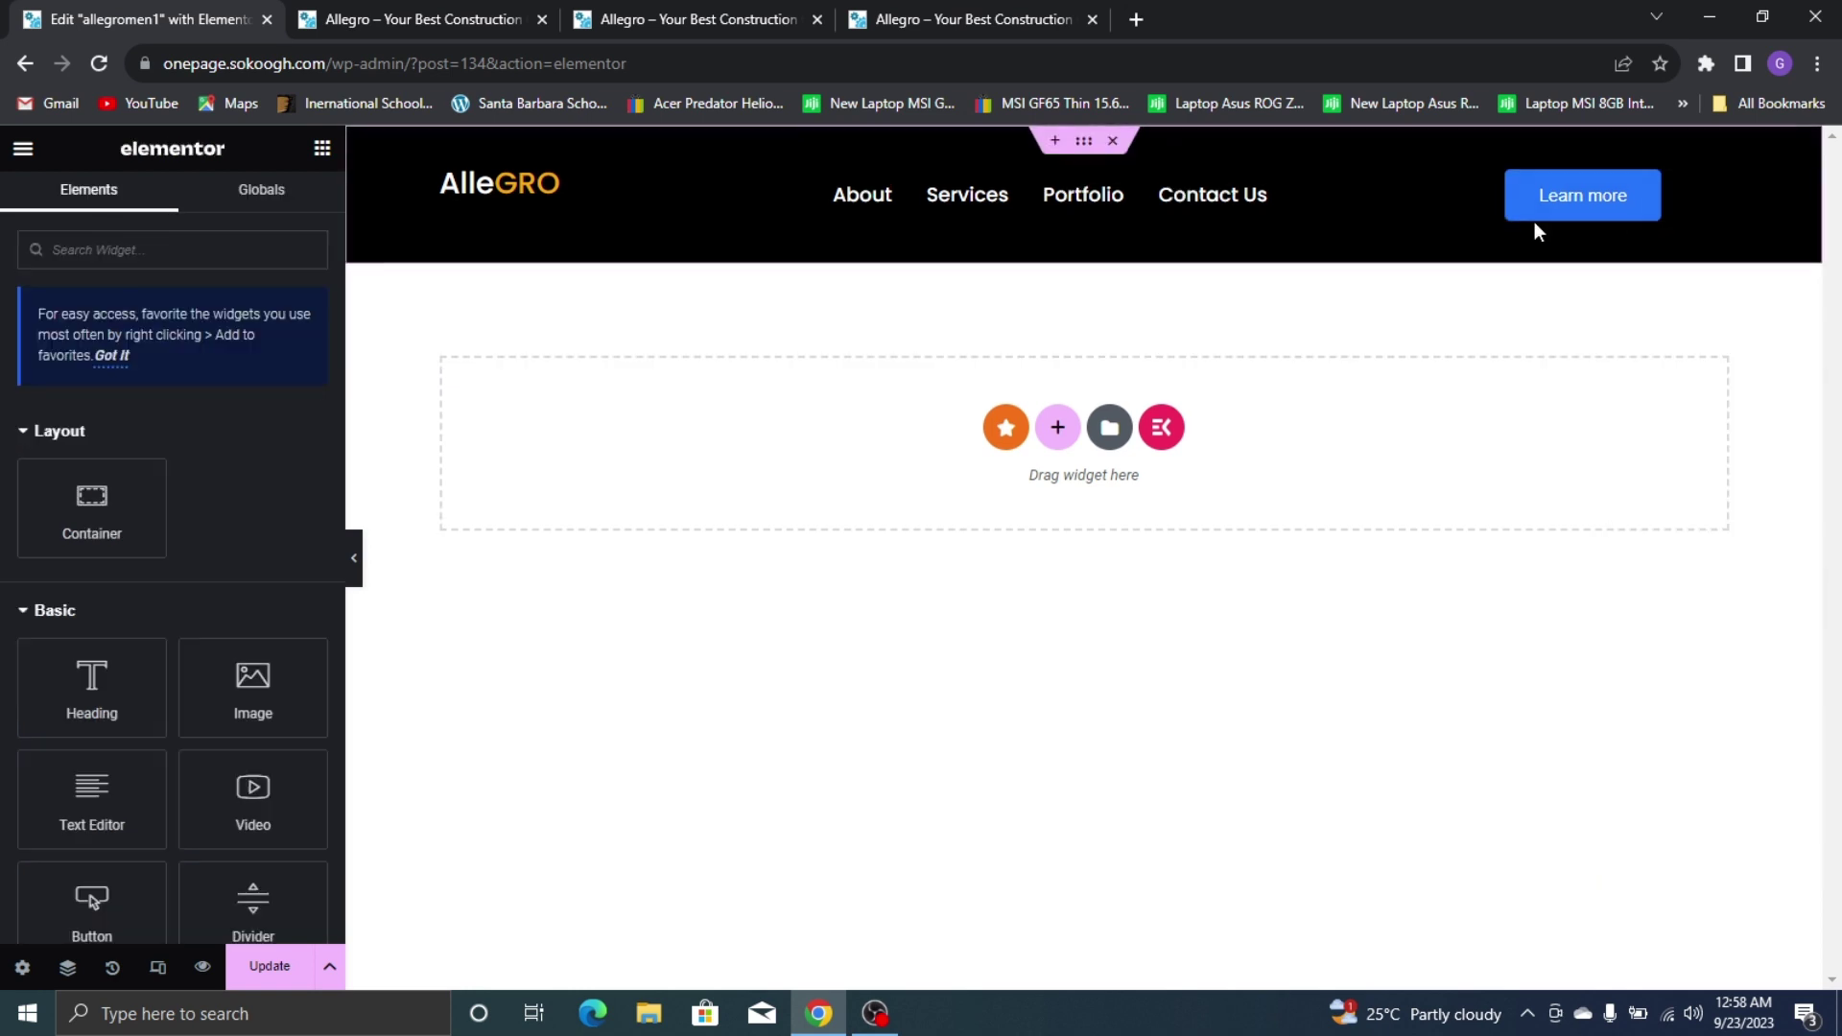
Delete the extra Click here button and relabel Learn more as 'Get Started'
{"action": "left_click", "coordinate": [1488, 194]}
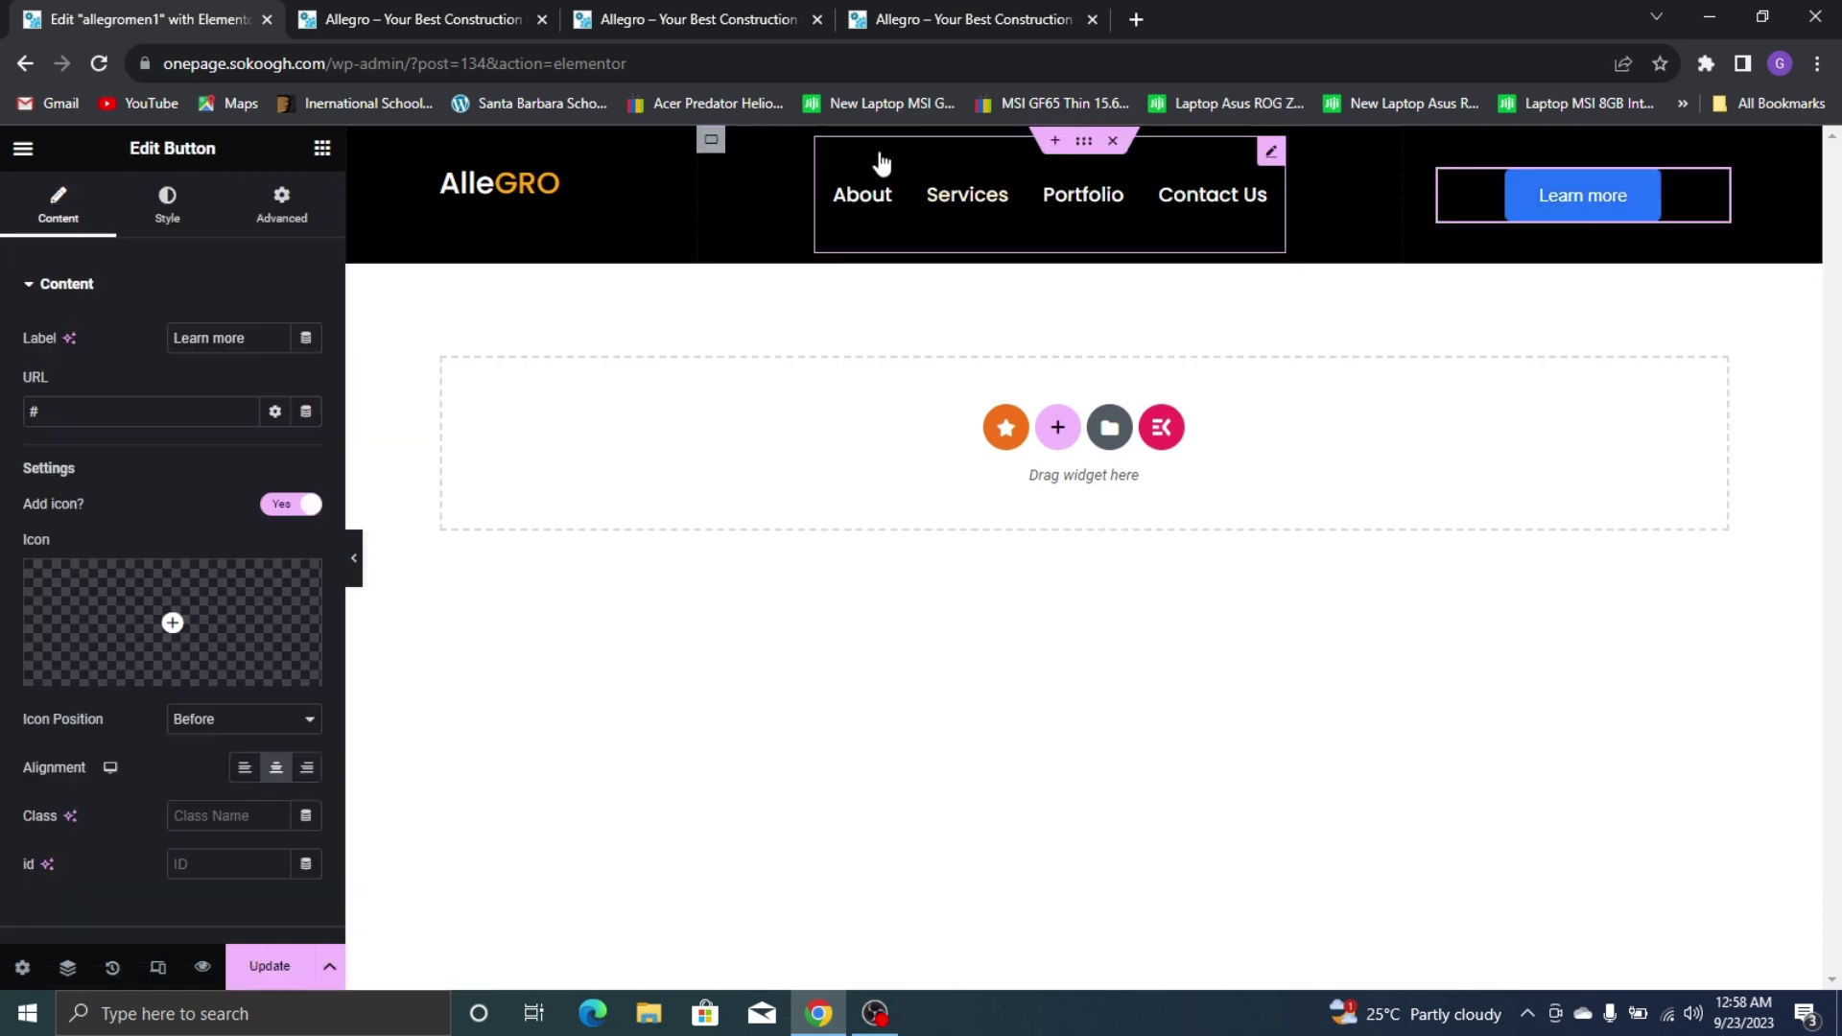
{"action": "left_click", "coordinate": [1004, 4]}
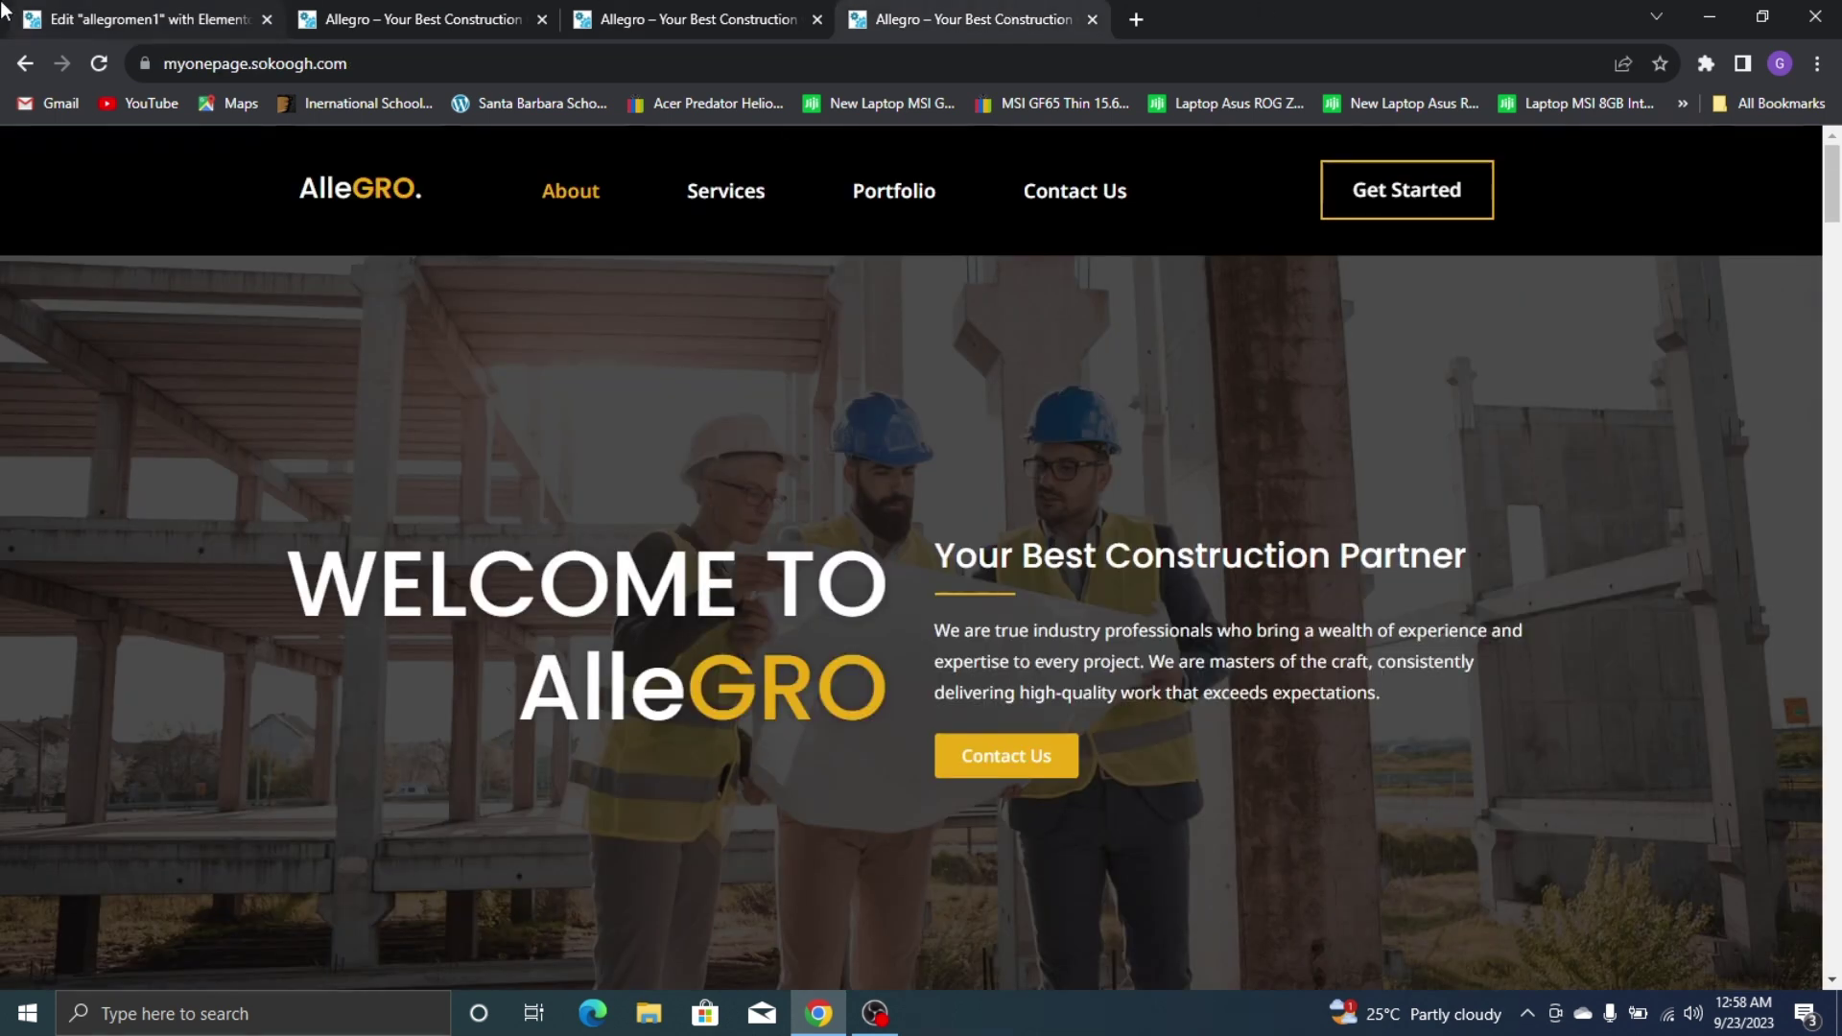
{"action": "left_click", "coordinate": [144, 19]}
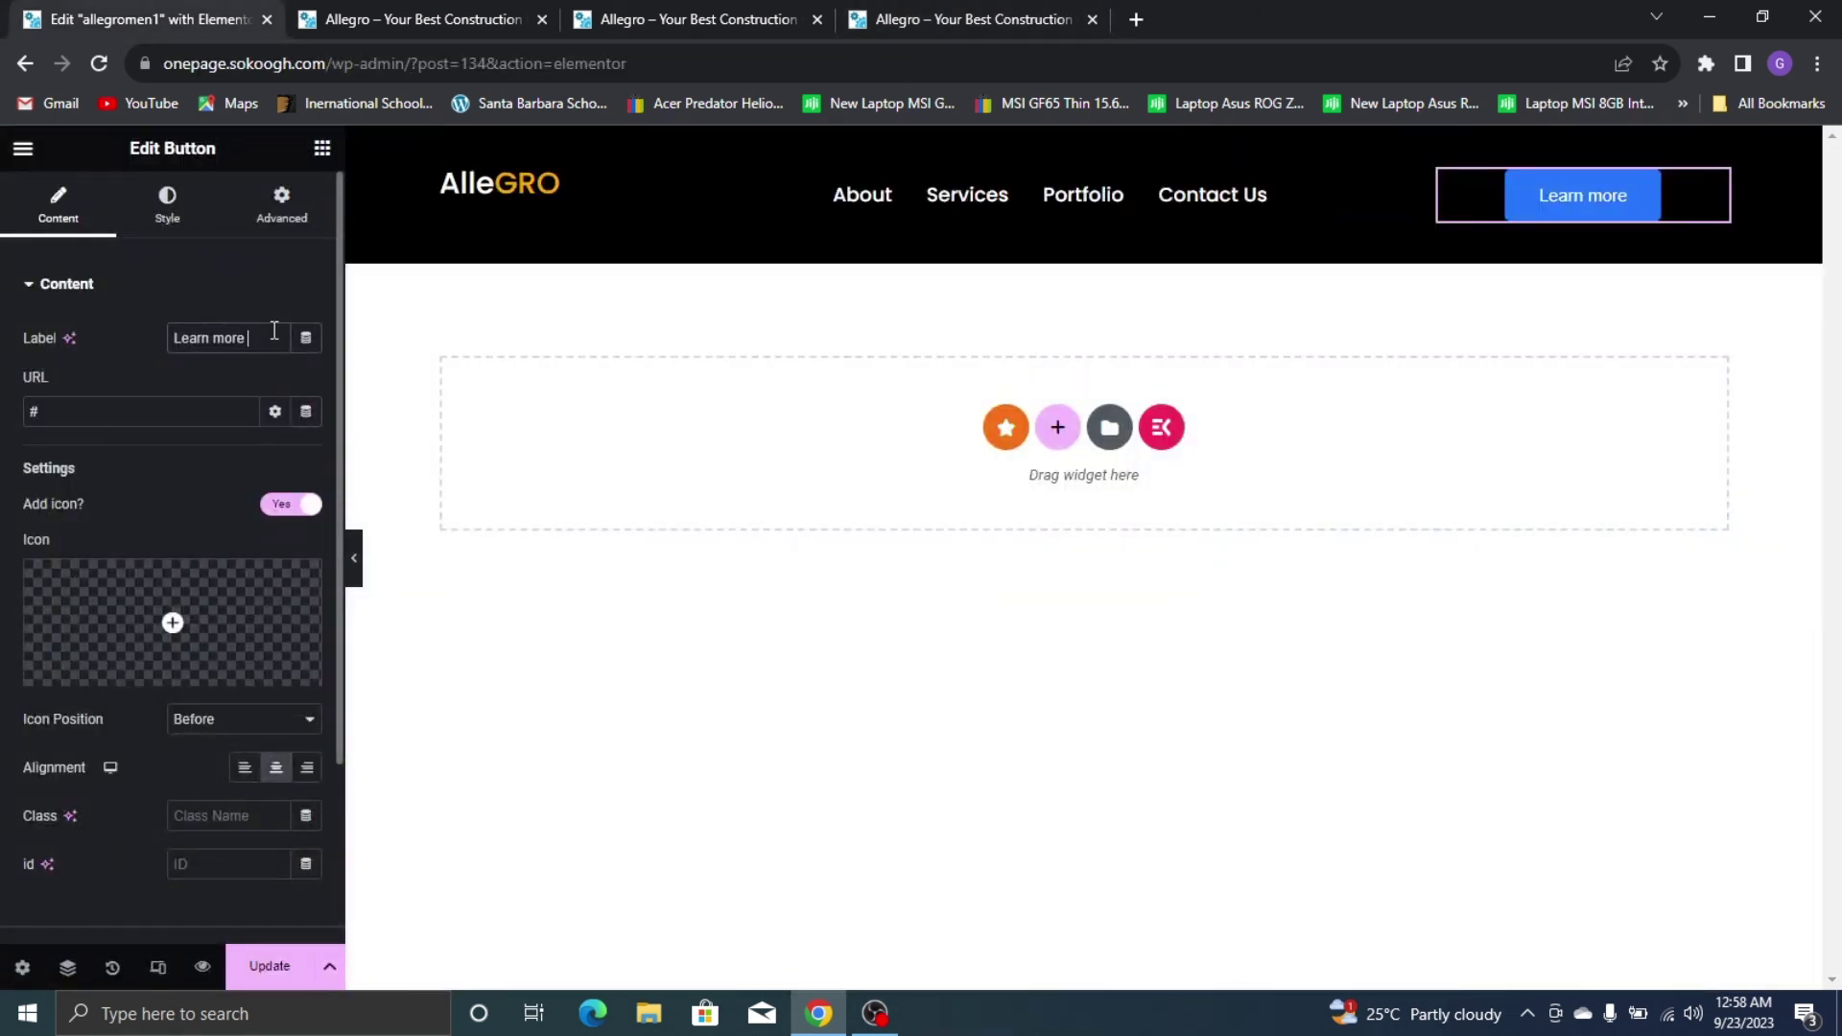
{"action": "key", "text": "ctrl+a"}
{"action": "type", "text": "Get "}
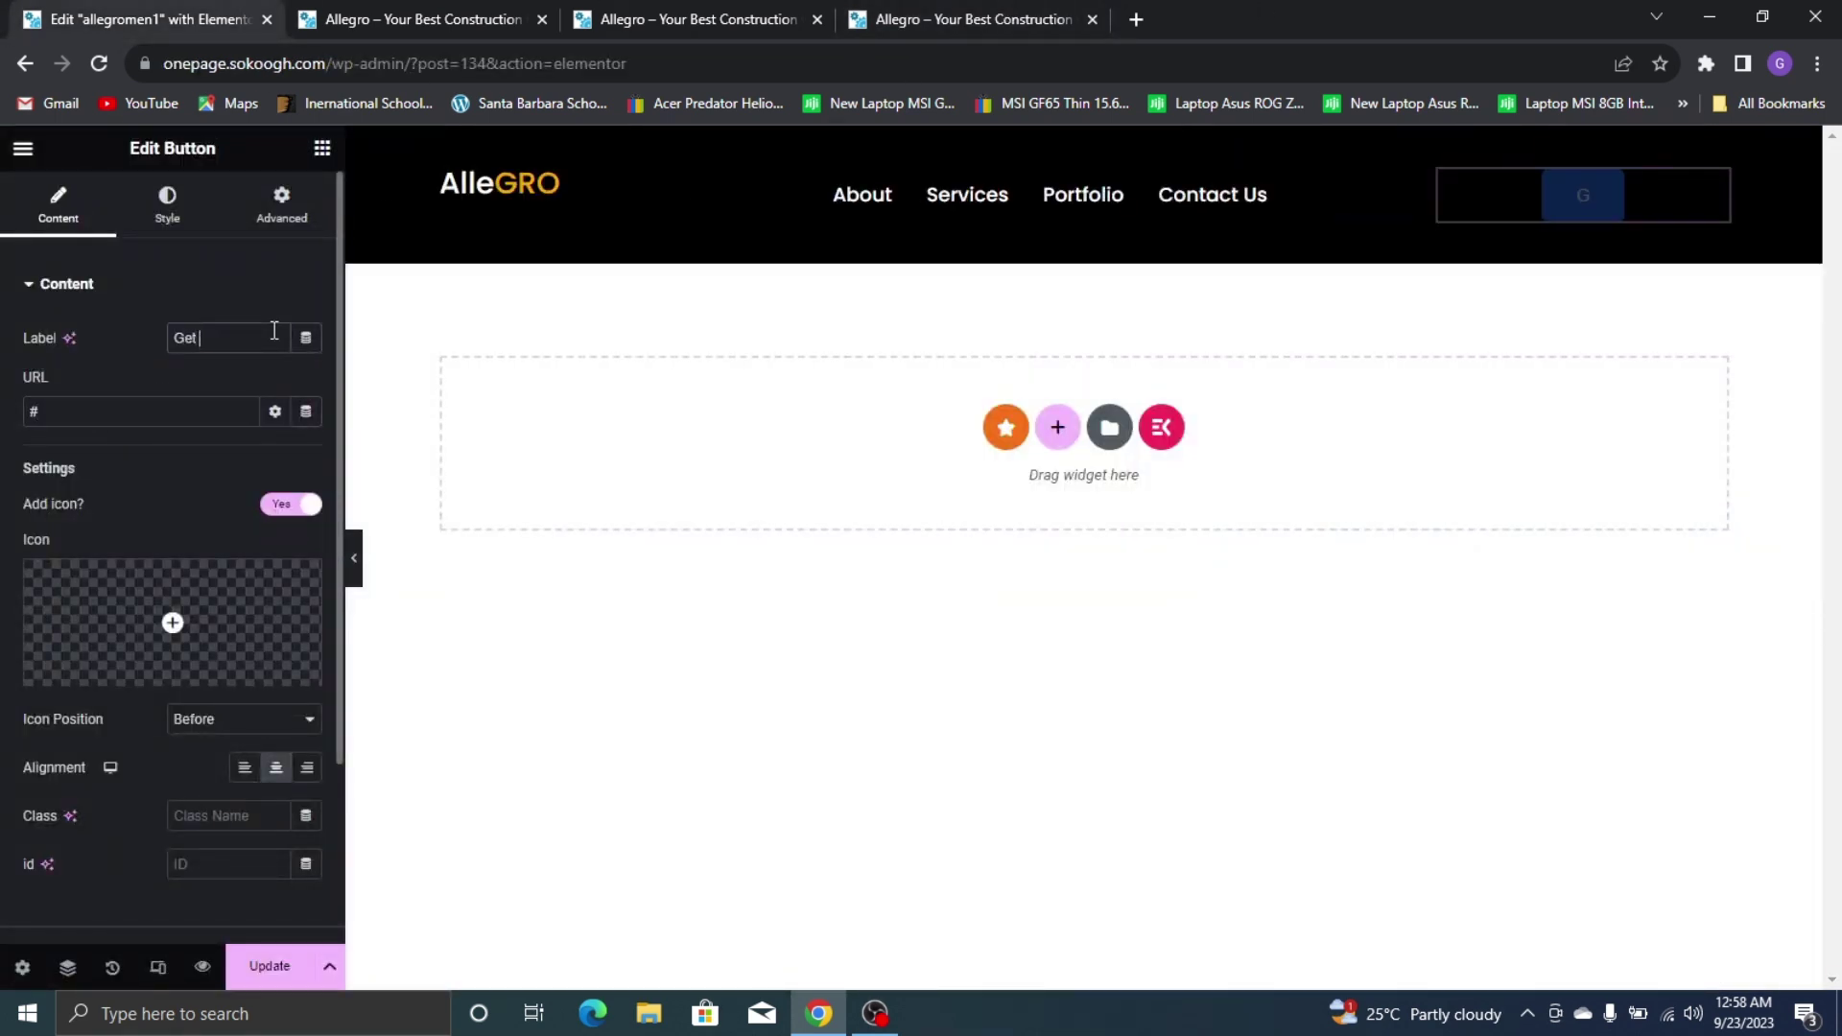
{"action": "type", "text": "Stareted"}
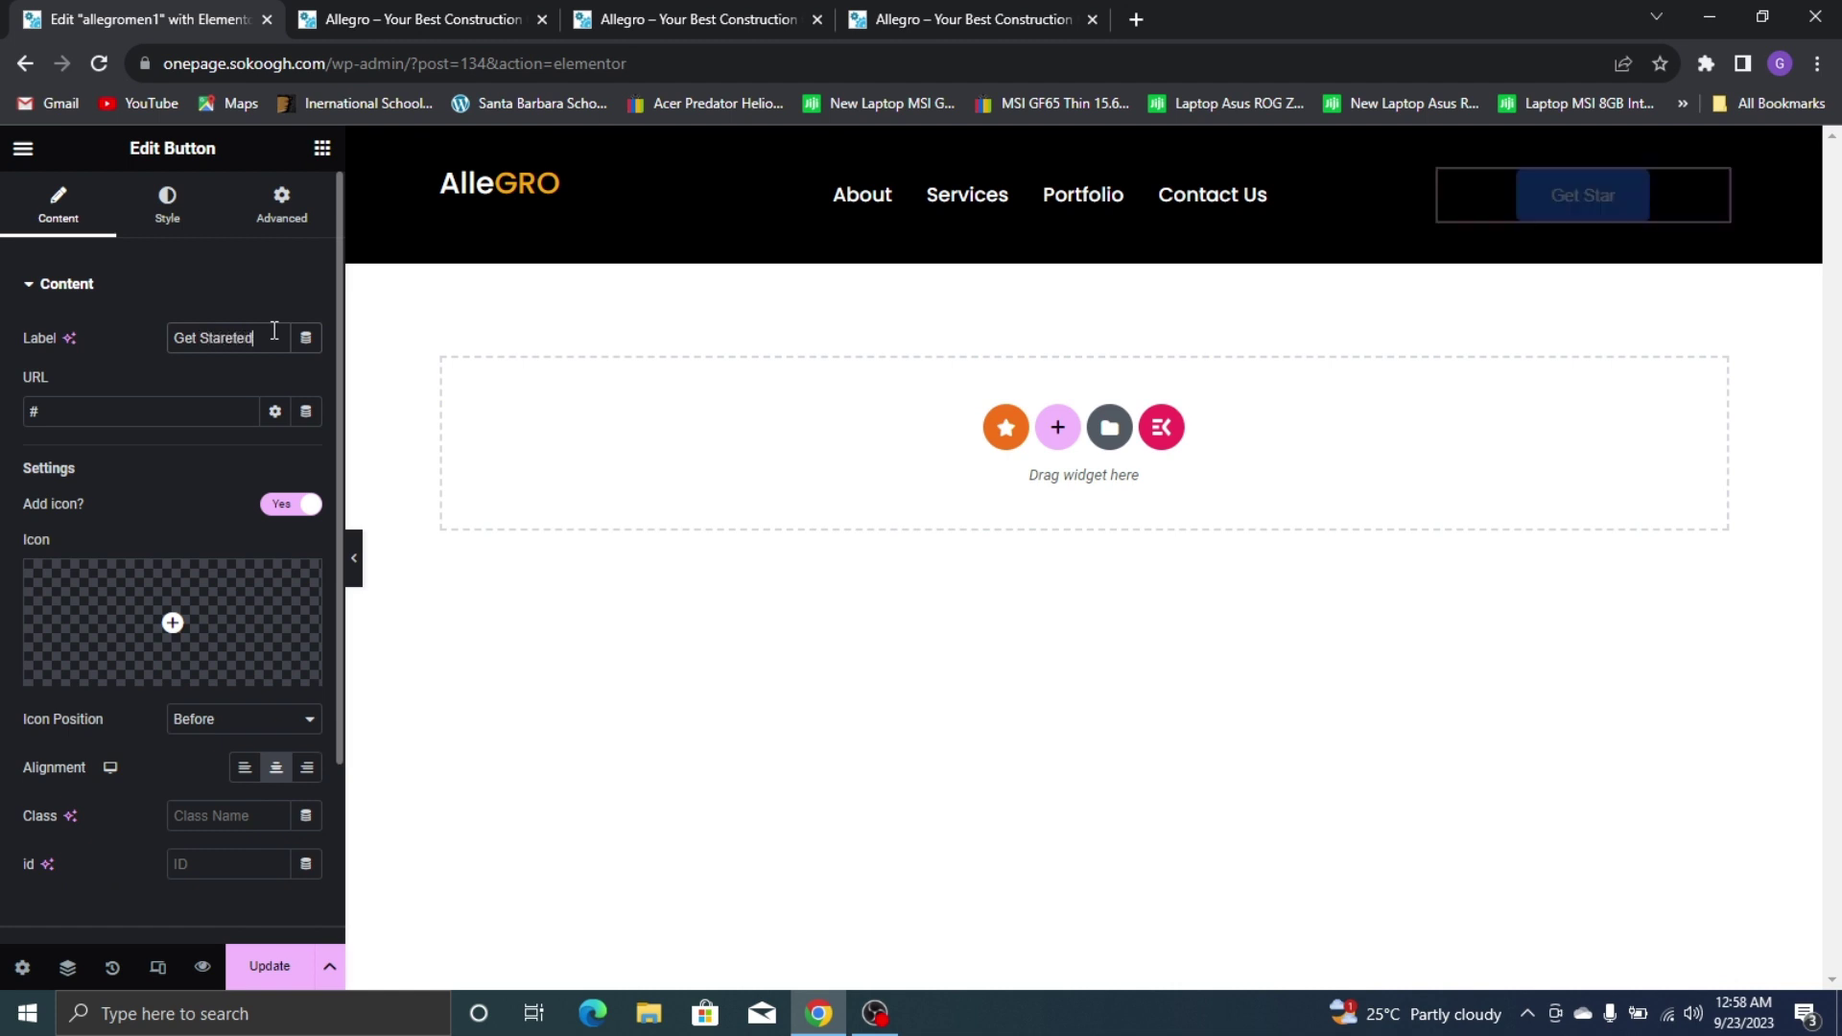
{"action": "key", "text": "BackSpace"}
{"action": "type", "text": "ted"}
Link the Get Started button to #contact, matching the live site's button
{"action": "left_click", "coordinate": [925, 17]}
{"action": "left_click", "coordinate": [1006, 432]}
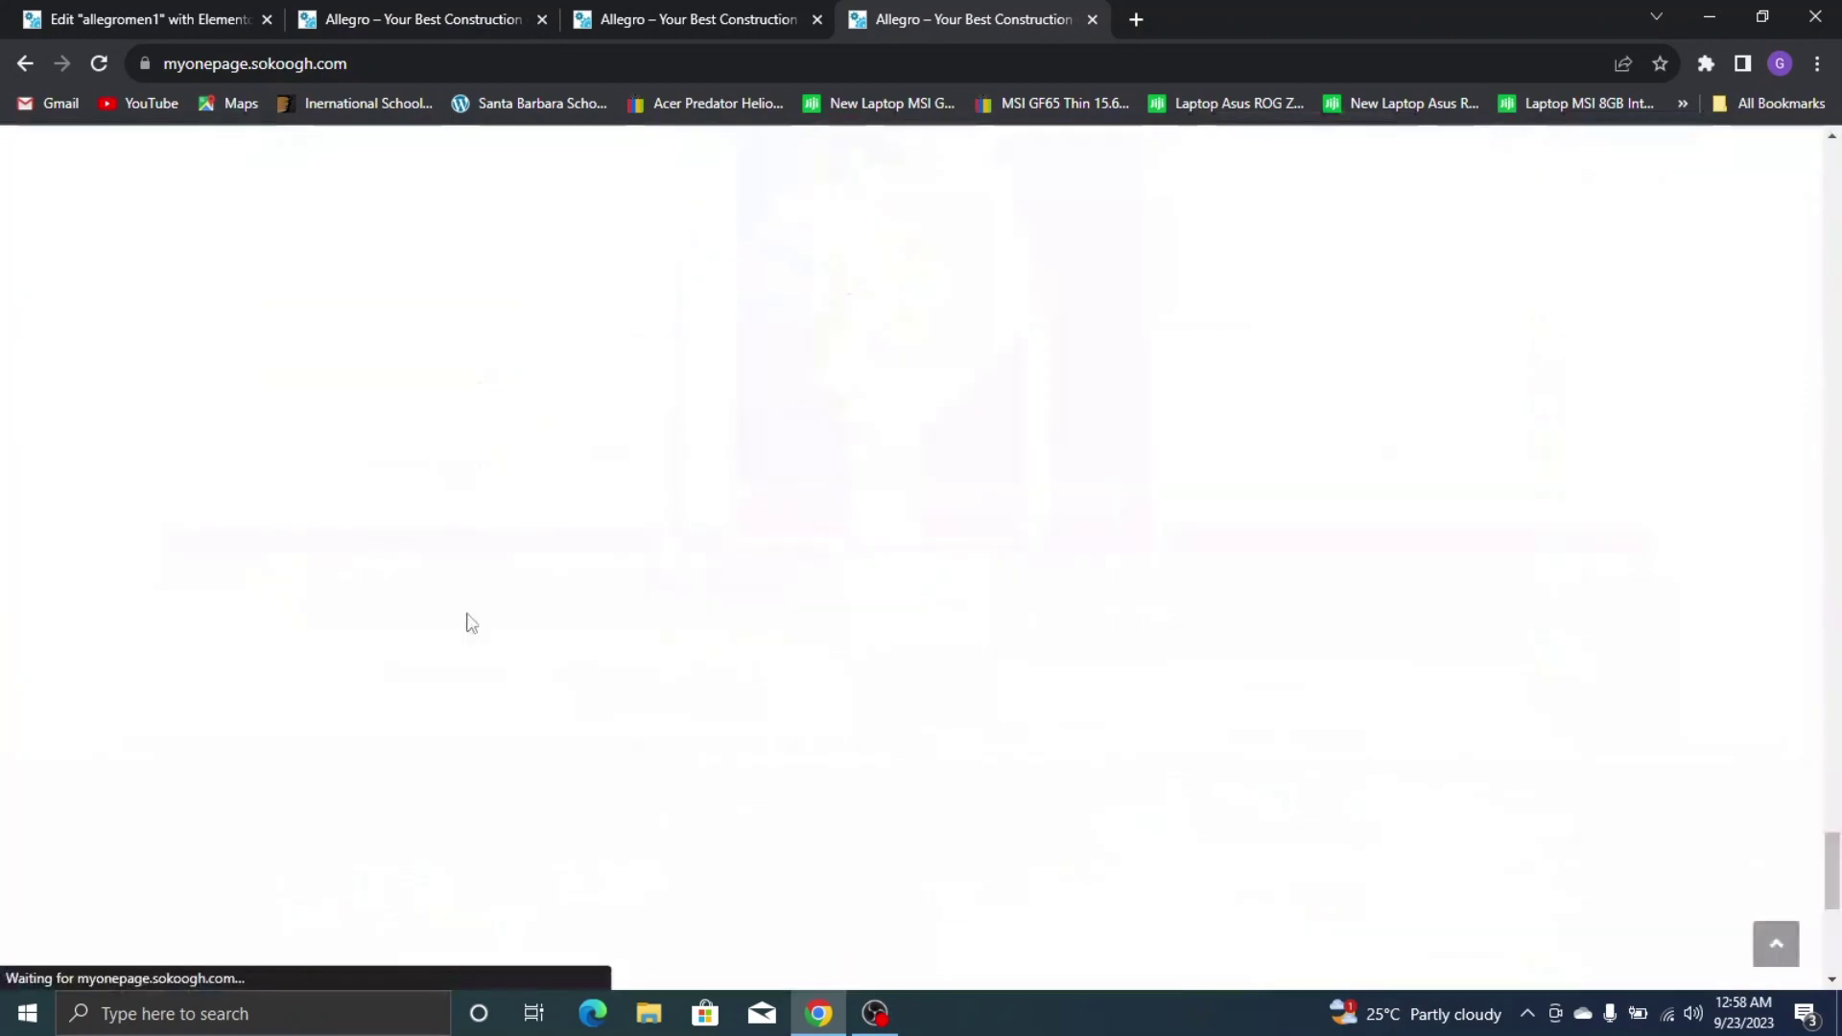
{"action": "scroll", "coordinate": [1018, 349], "scroll_direction": "up", "scroll_amount": 20}
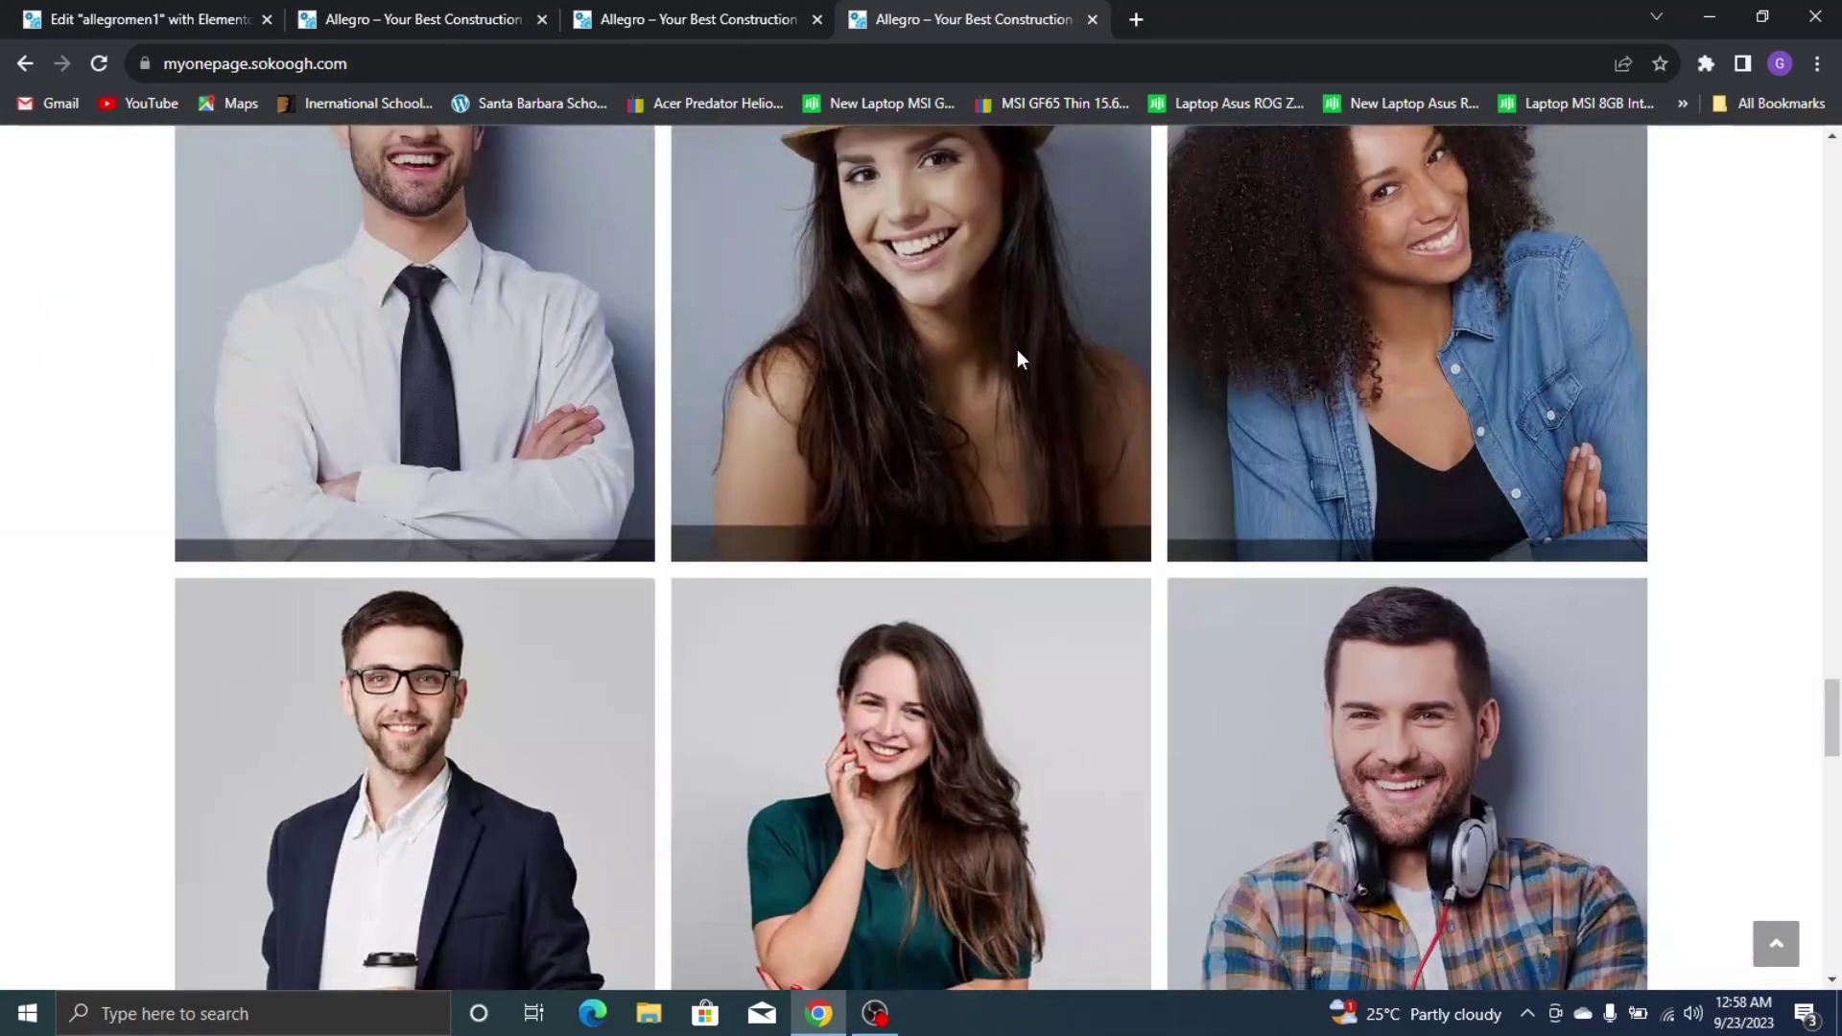
{"action": "left_click", "coordinate": [1777, 946]}
{"action": "left_click", "coordinate": [155, 6]}
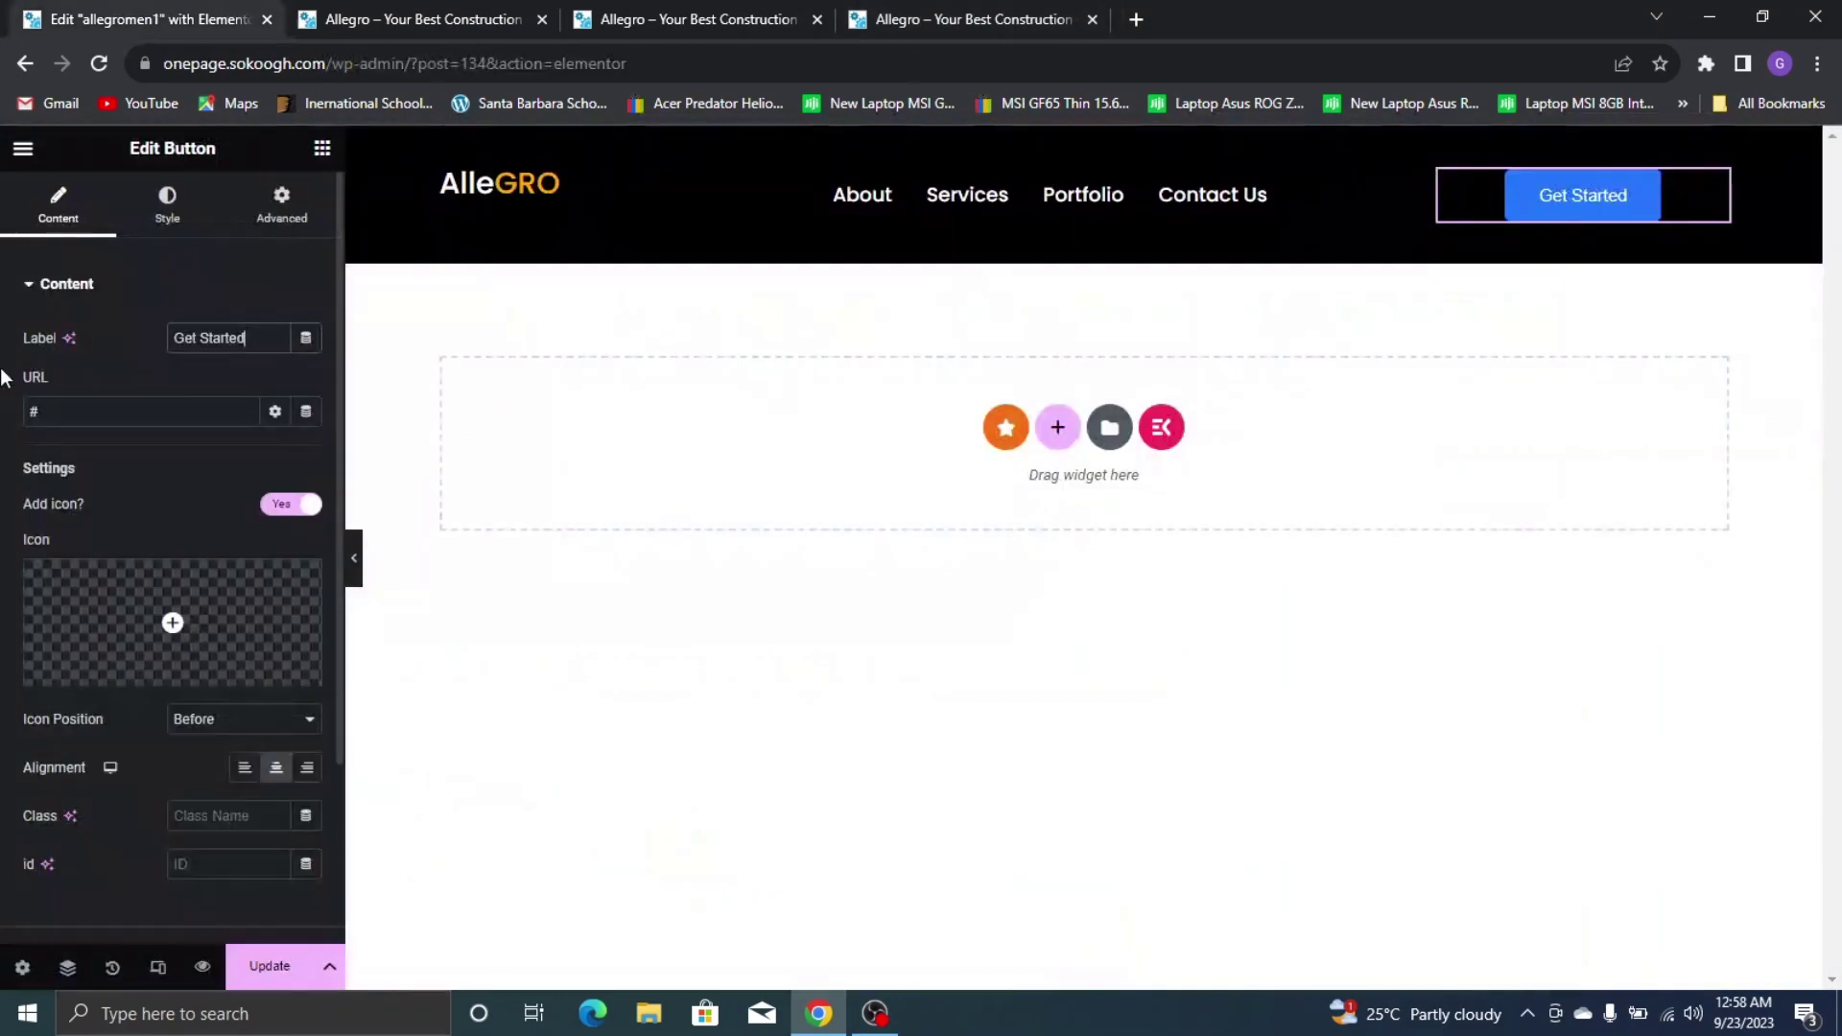
{"action": "type", "text": "contact"}
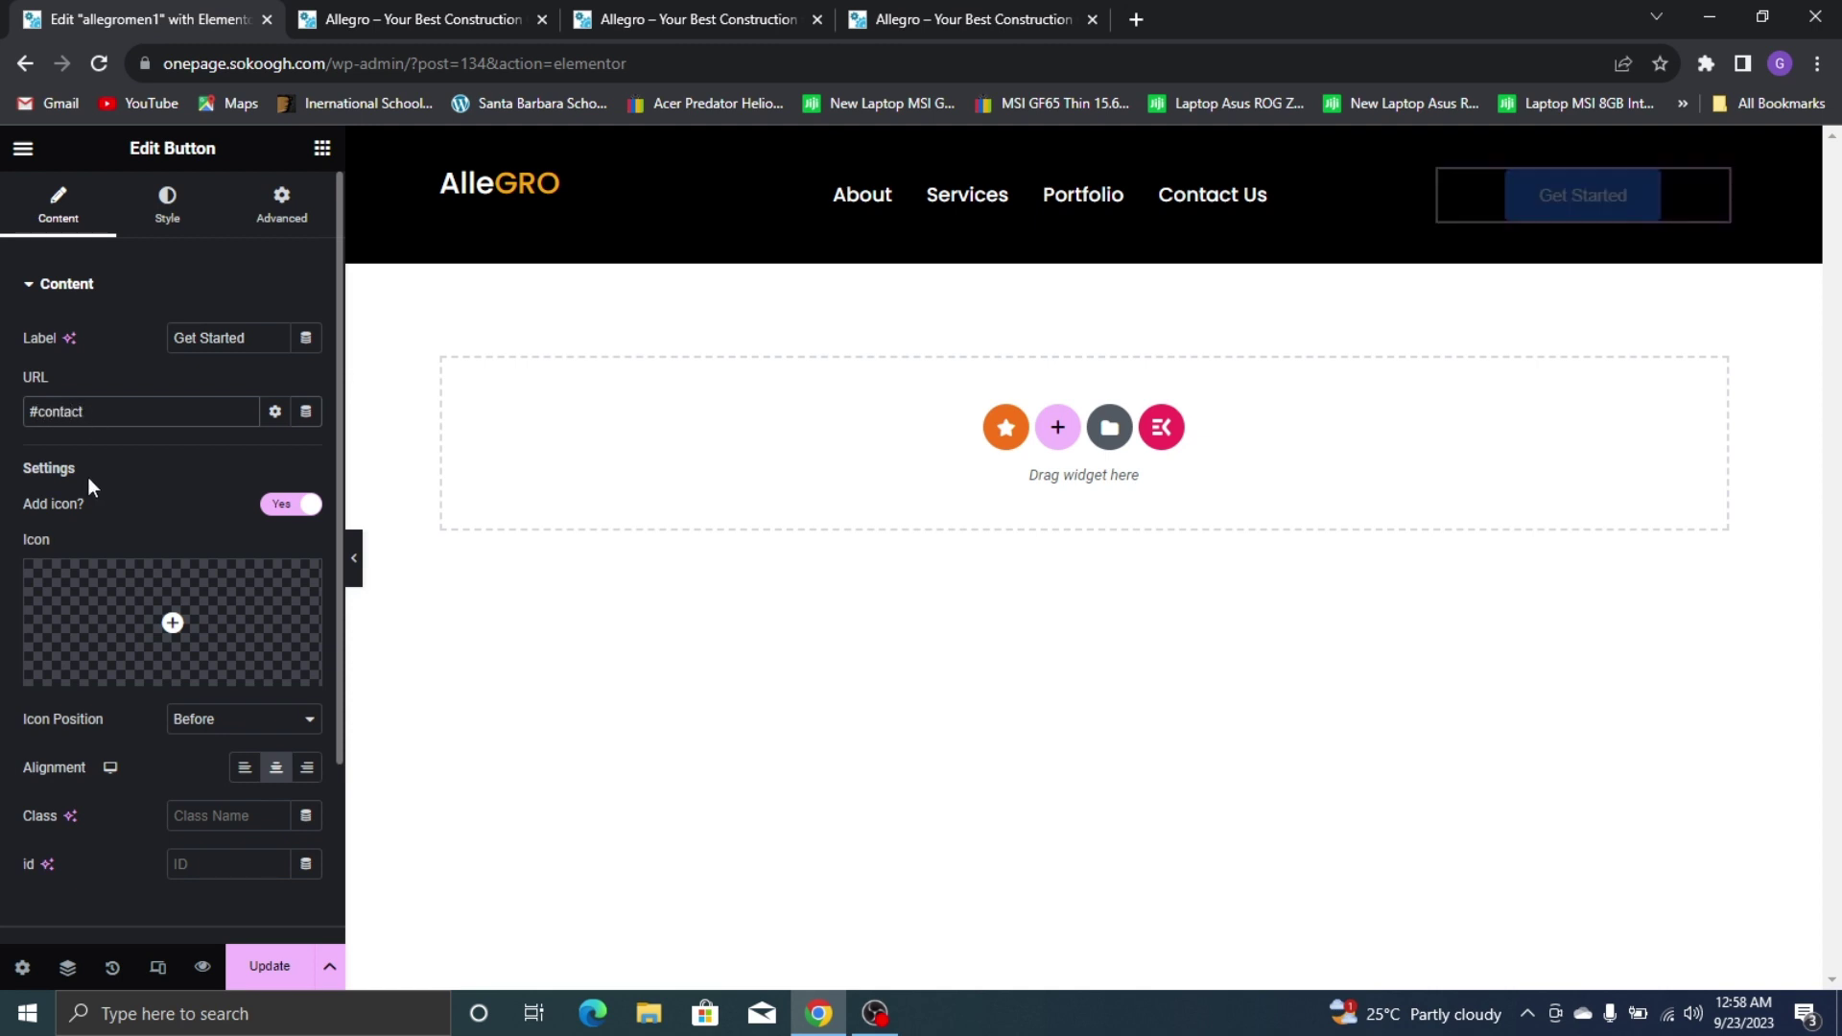
{"action": "scroll", "coordinate": [88, 487], "scroll_direction": "down", "scroll_amount": 3}
{"action": "scroll", "coordinate": [196, 534], "scroll_direction": "up", "scroll_amount": 3}
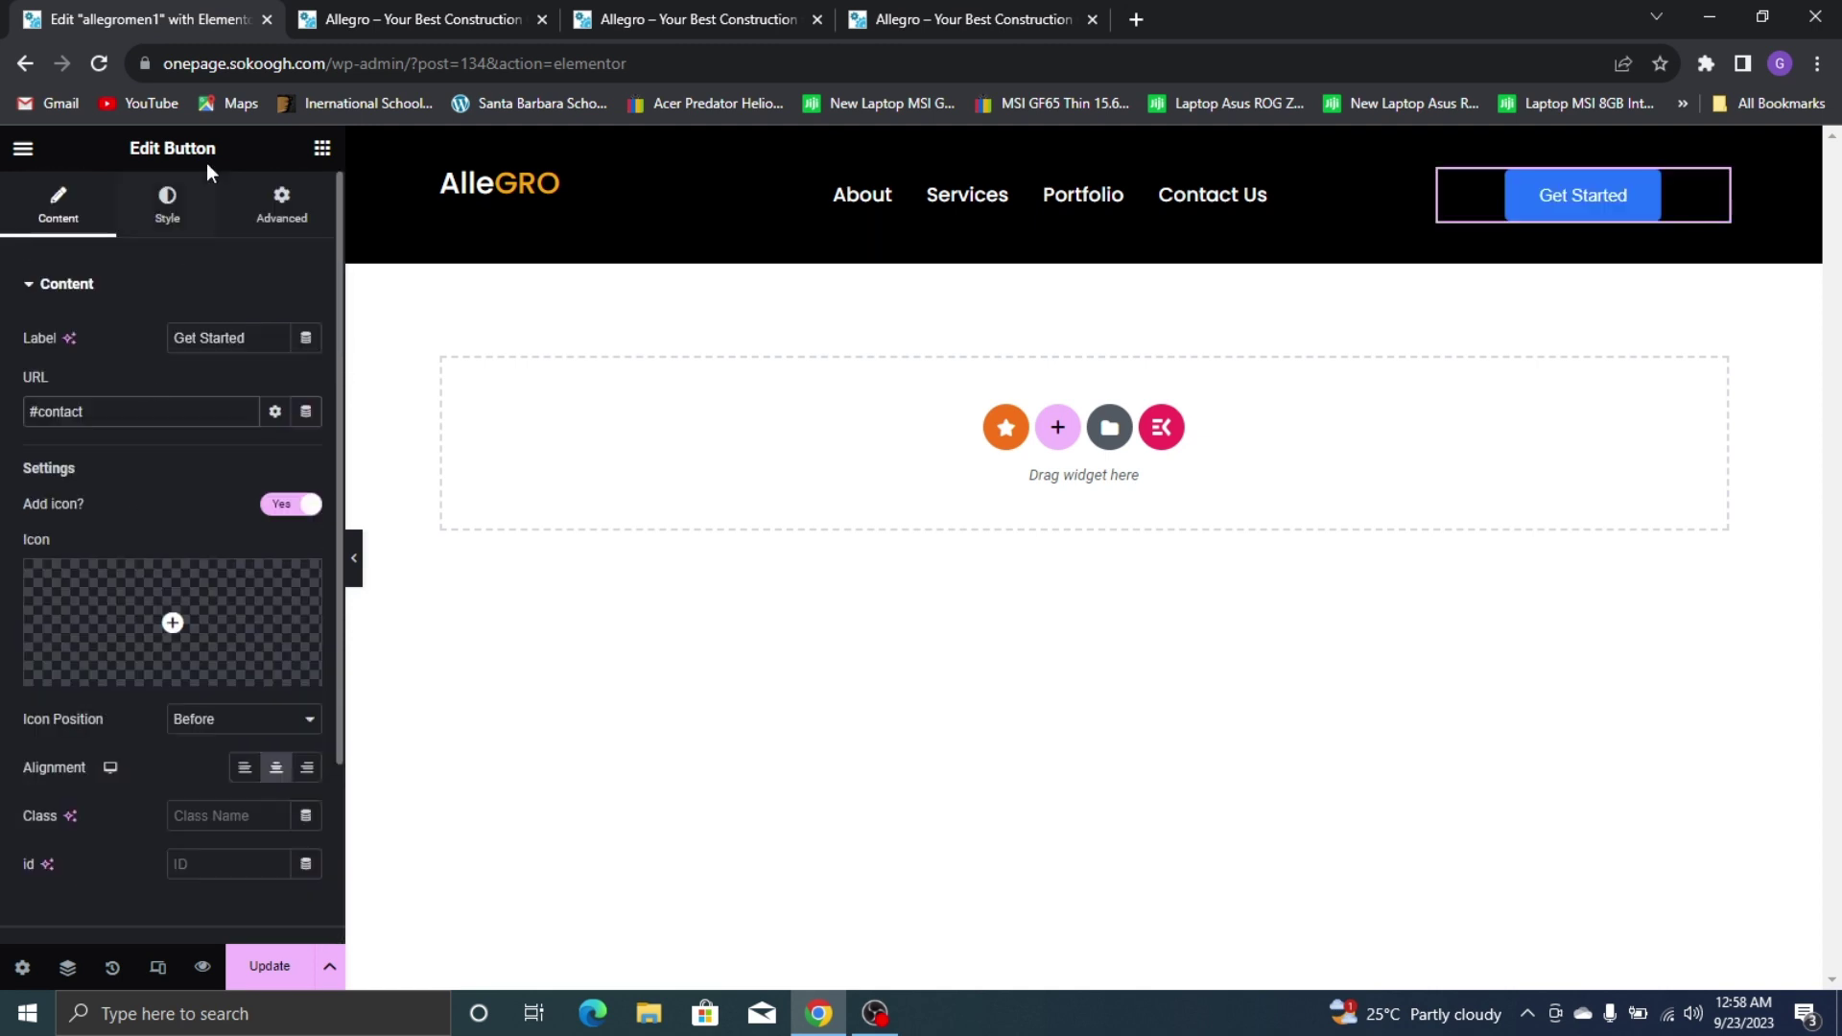
{"action": "left_click", "coordinate": [154, 223]}
Compare the live site's Get Started button against the header in the editor
{"action": "left_click", "coordinate": [976, 10]}
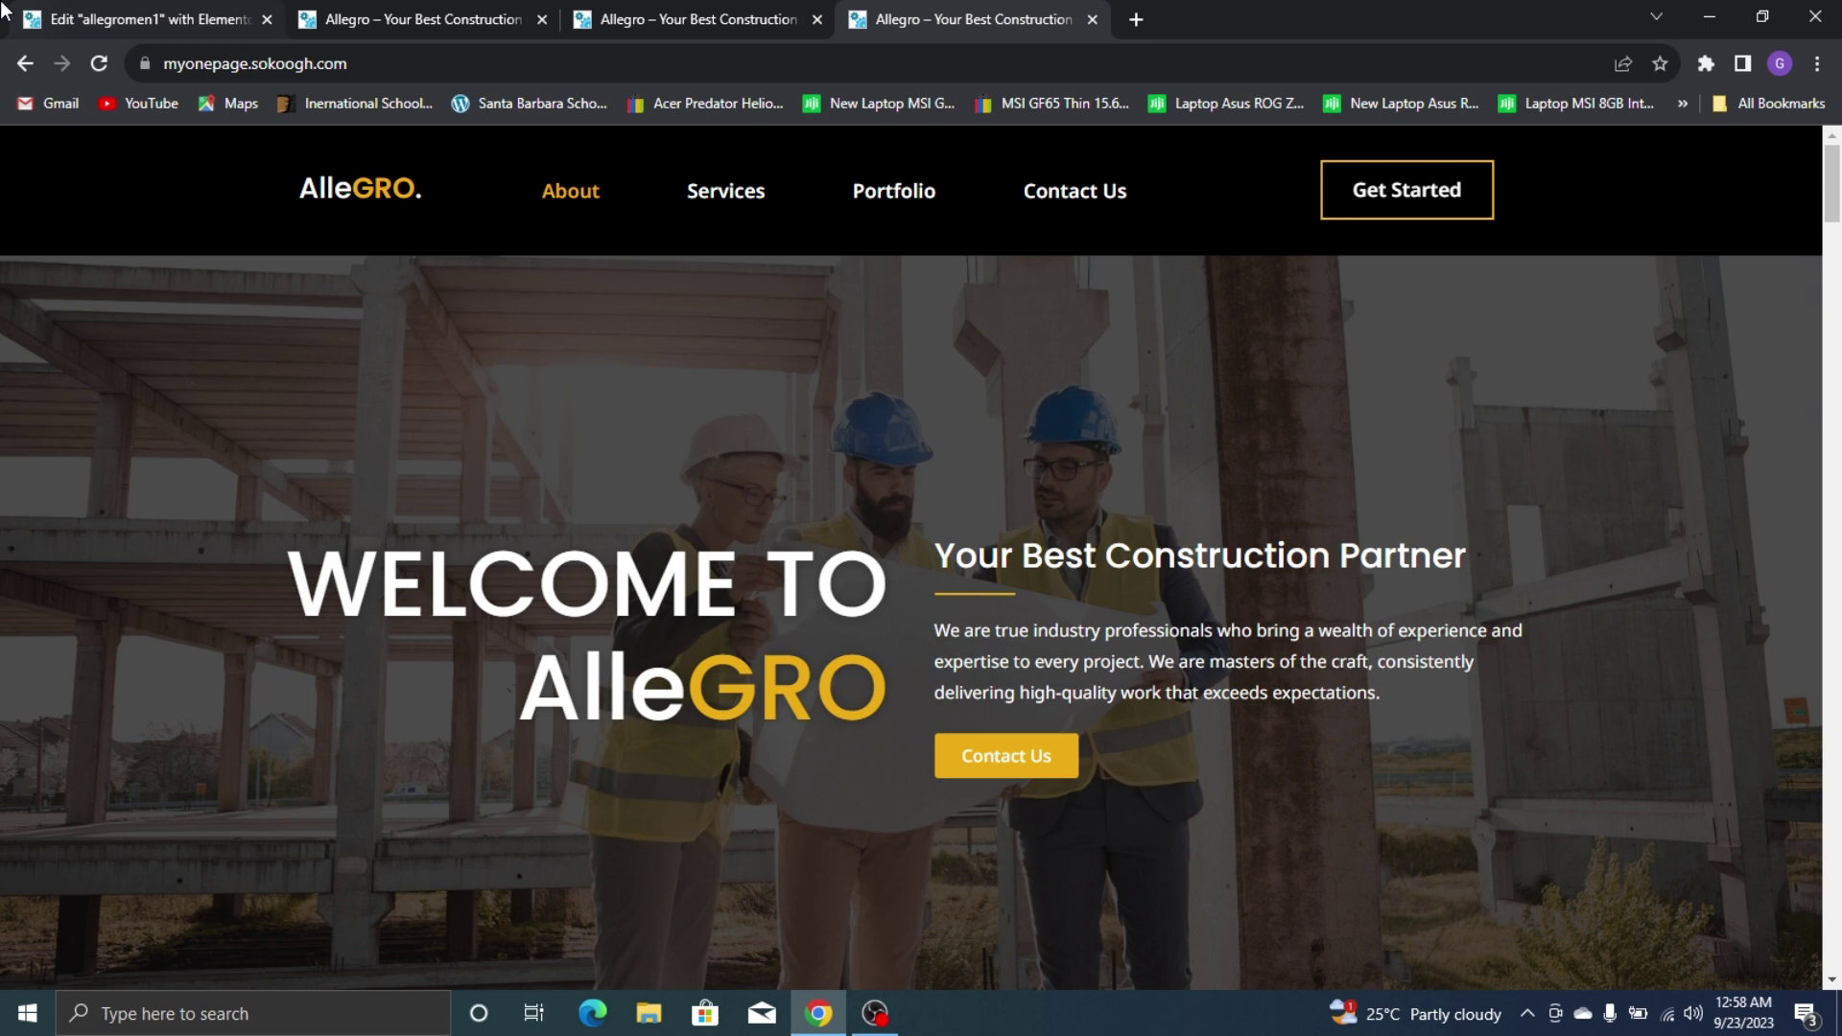
{"action": "mouse_move", "coordinate": [3, 9]}
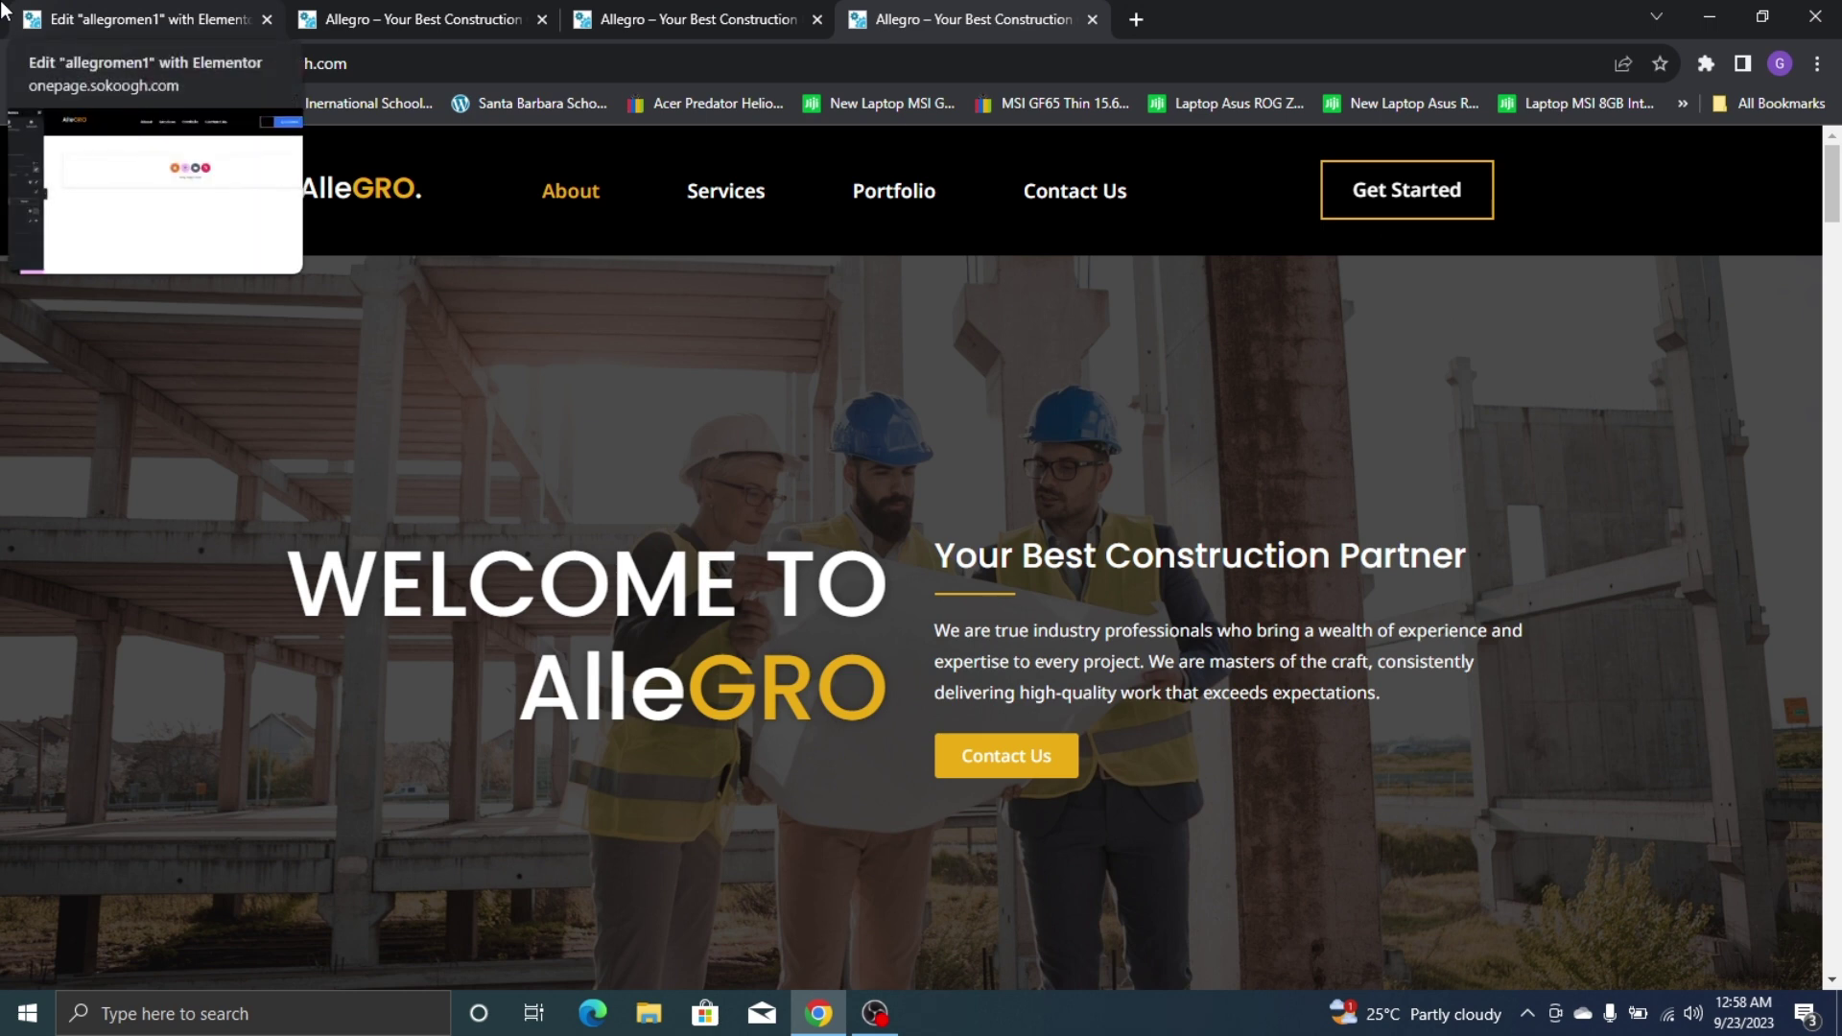
{"action": "left_click", "coordinate": [5, 11]}
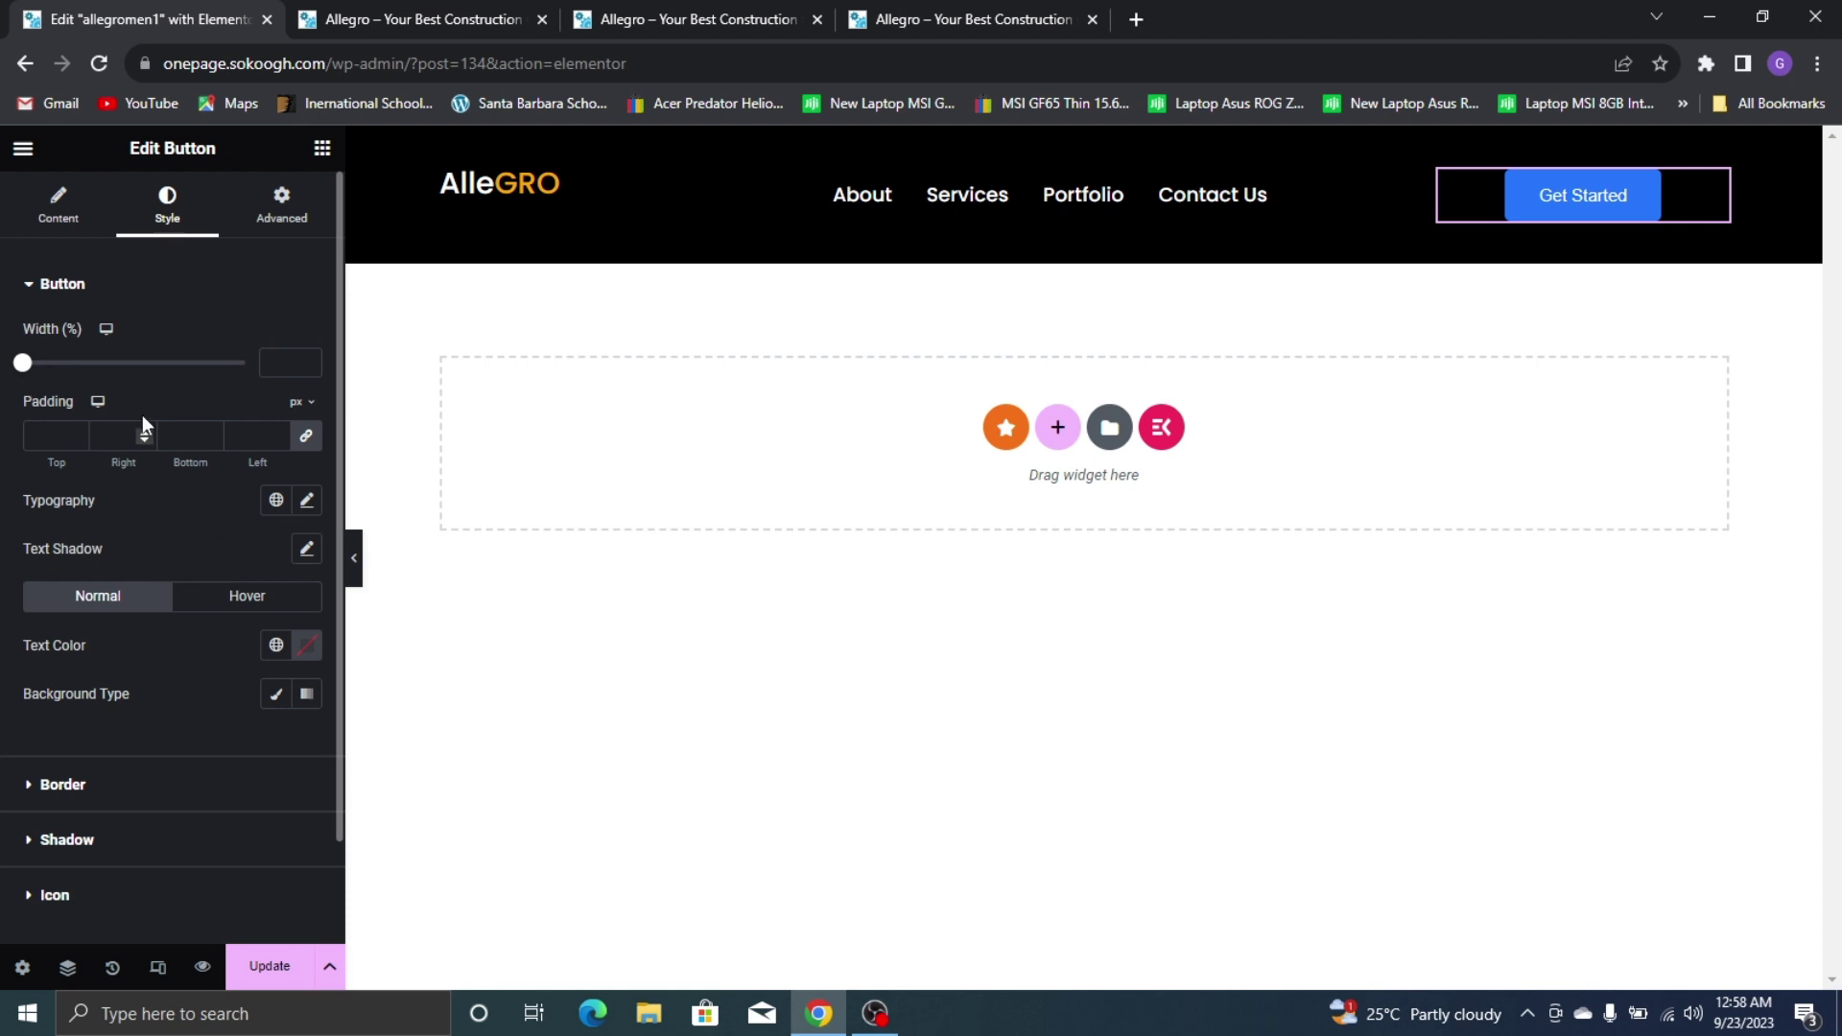
Unlink the button's padding and set the right and left padding to 34
{"action": "left_click", "coordinate": [306, 435]}
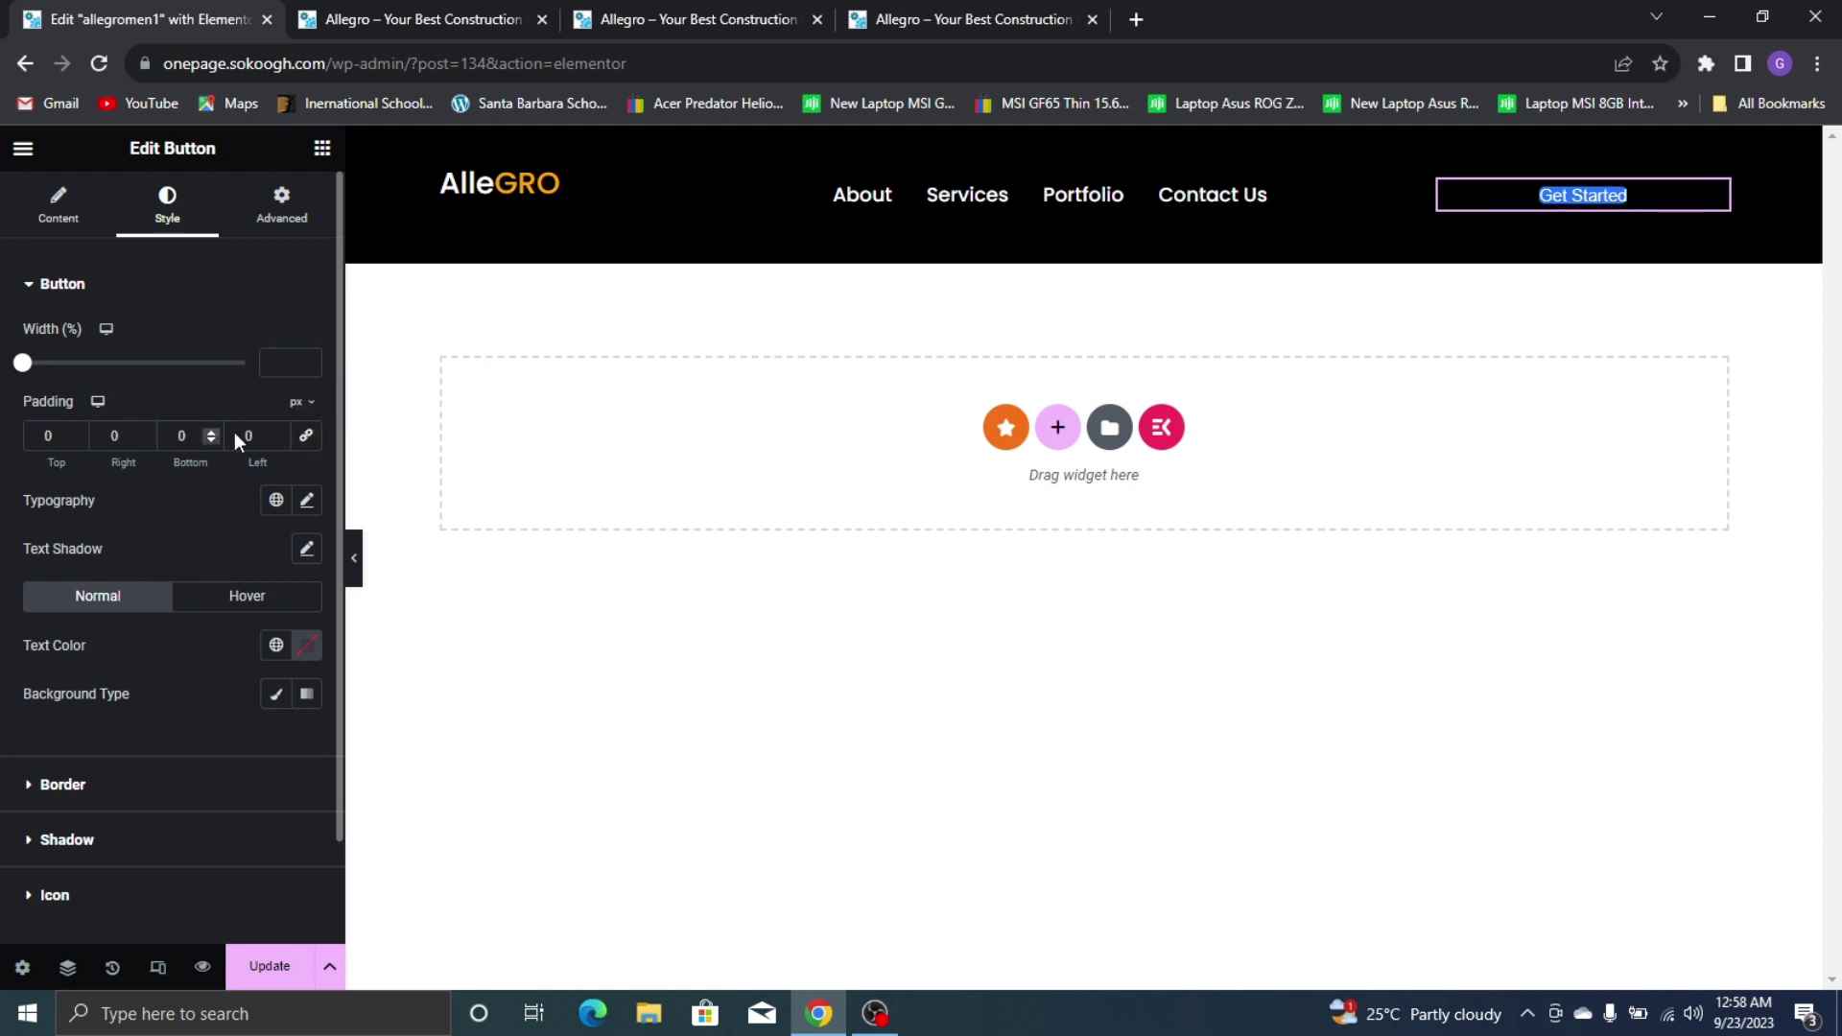
{"action": "left_click", "coordinate": [306, 436]}
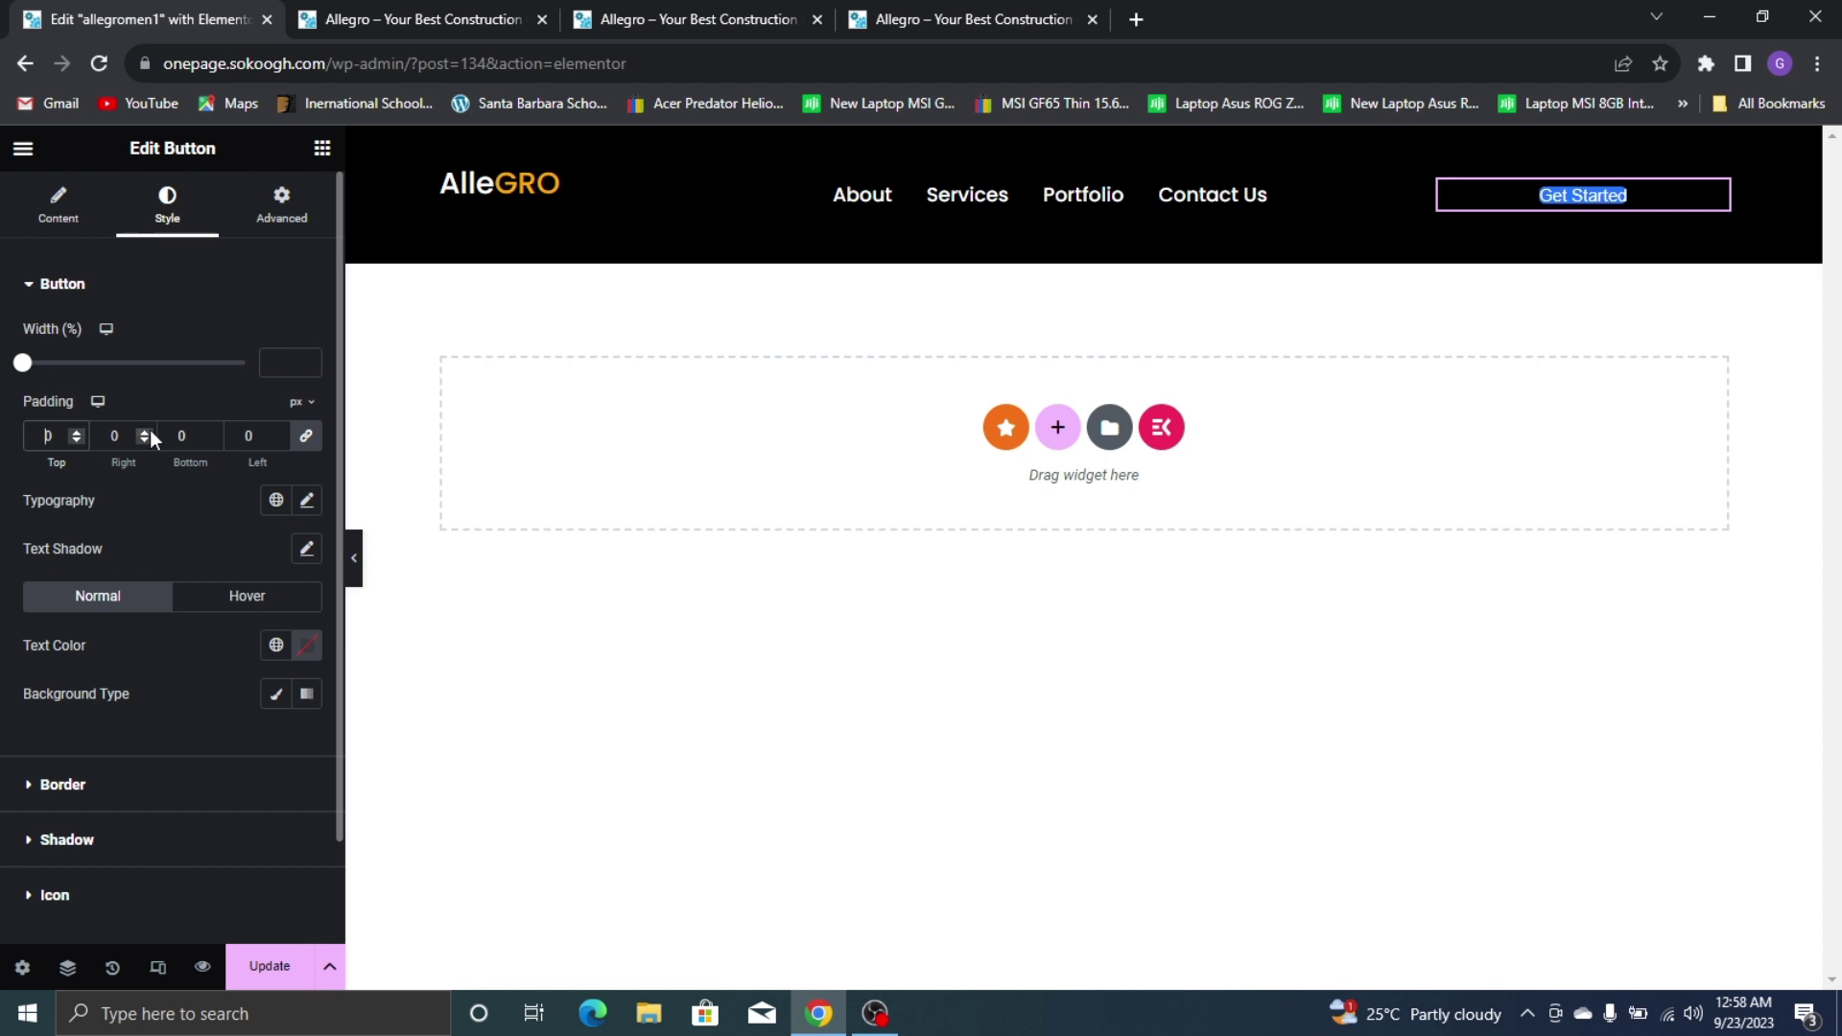
{"action": "type", "text": "10"}
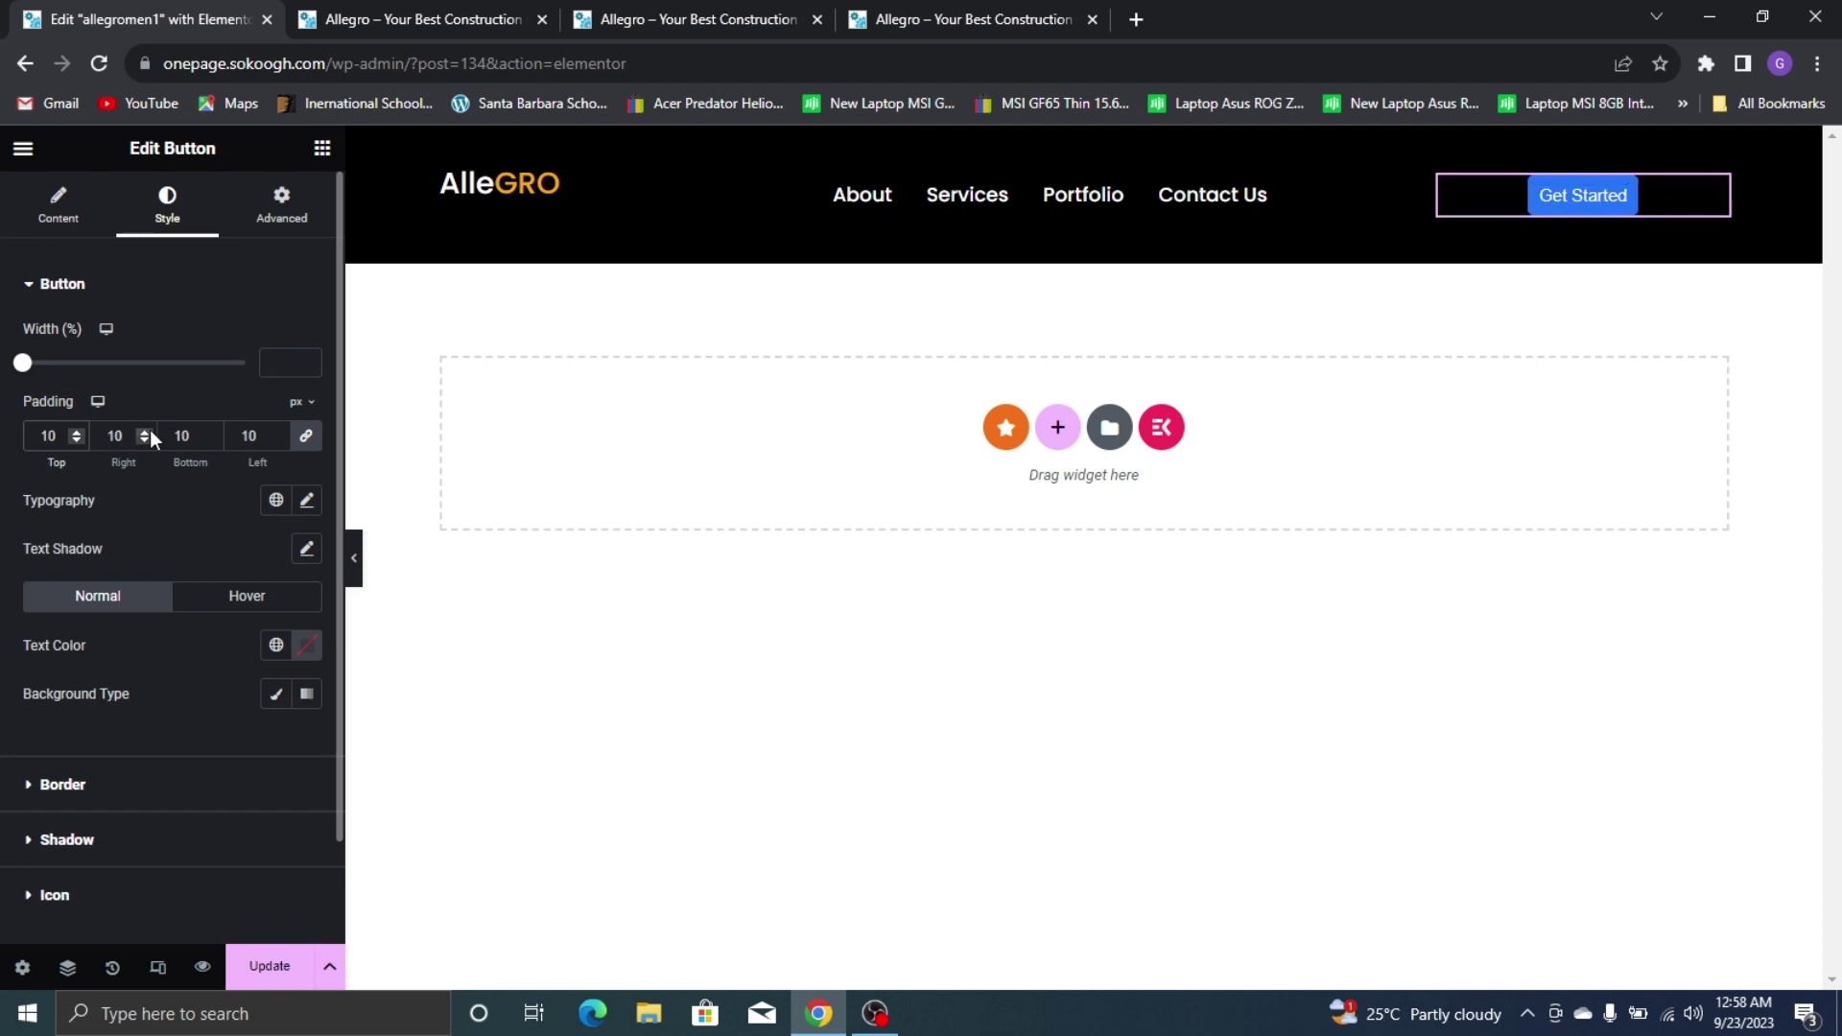
{"action": "key", "text": "ctrl+a"}
{"action": "type", "text": "20"}
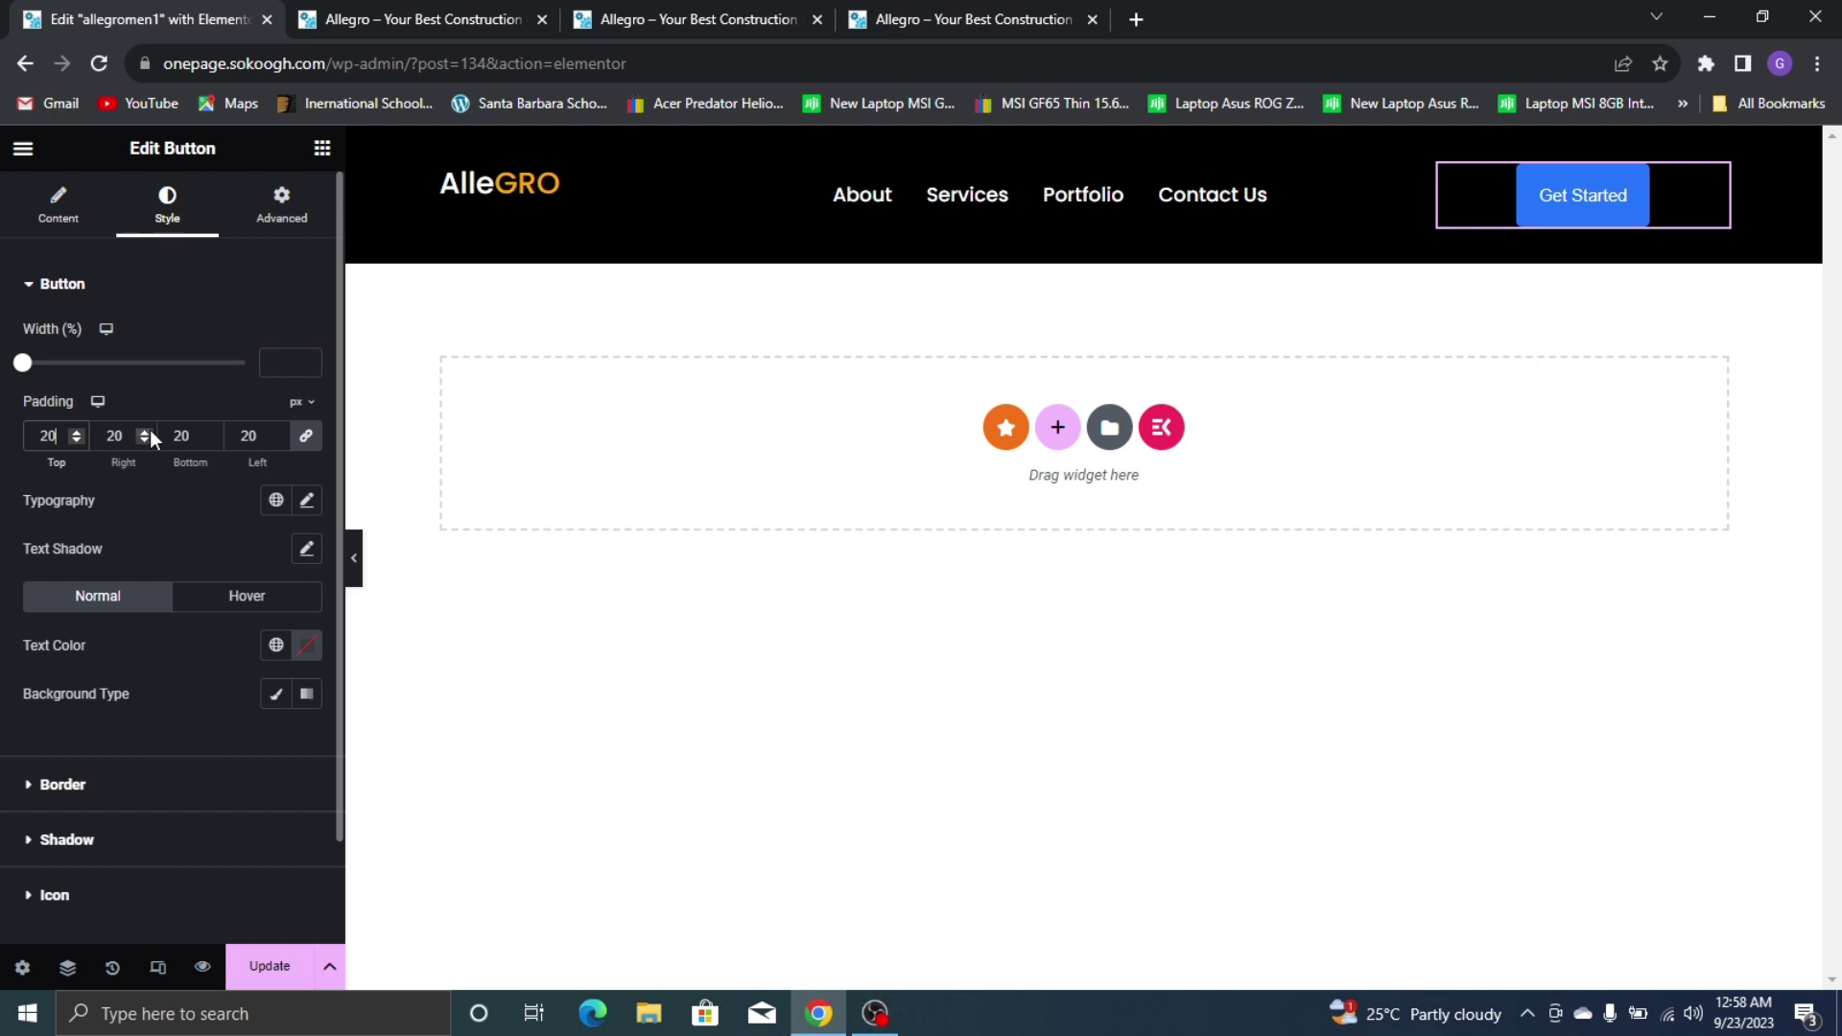
{"action": "key", "text": "ctrl+a"}
{"action": "type", "text": "15"}
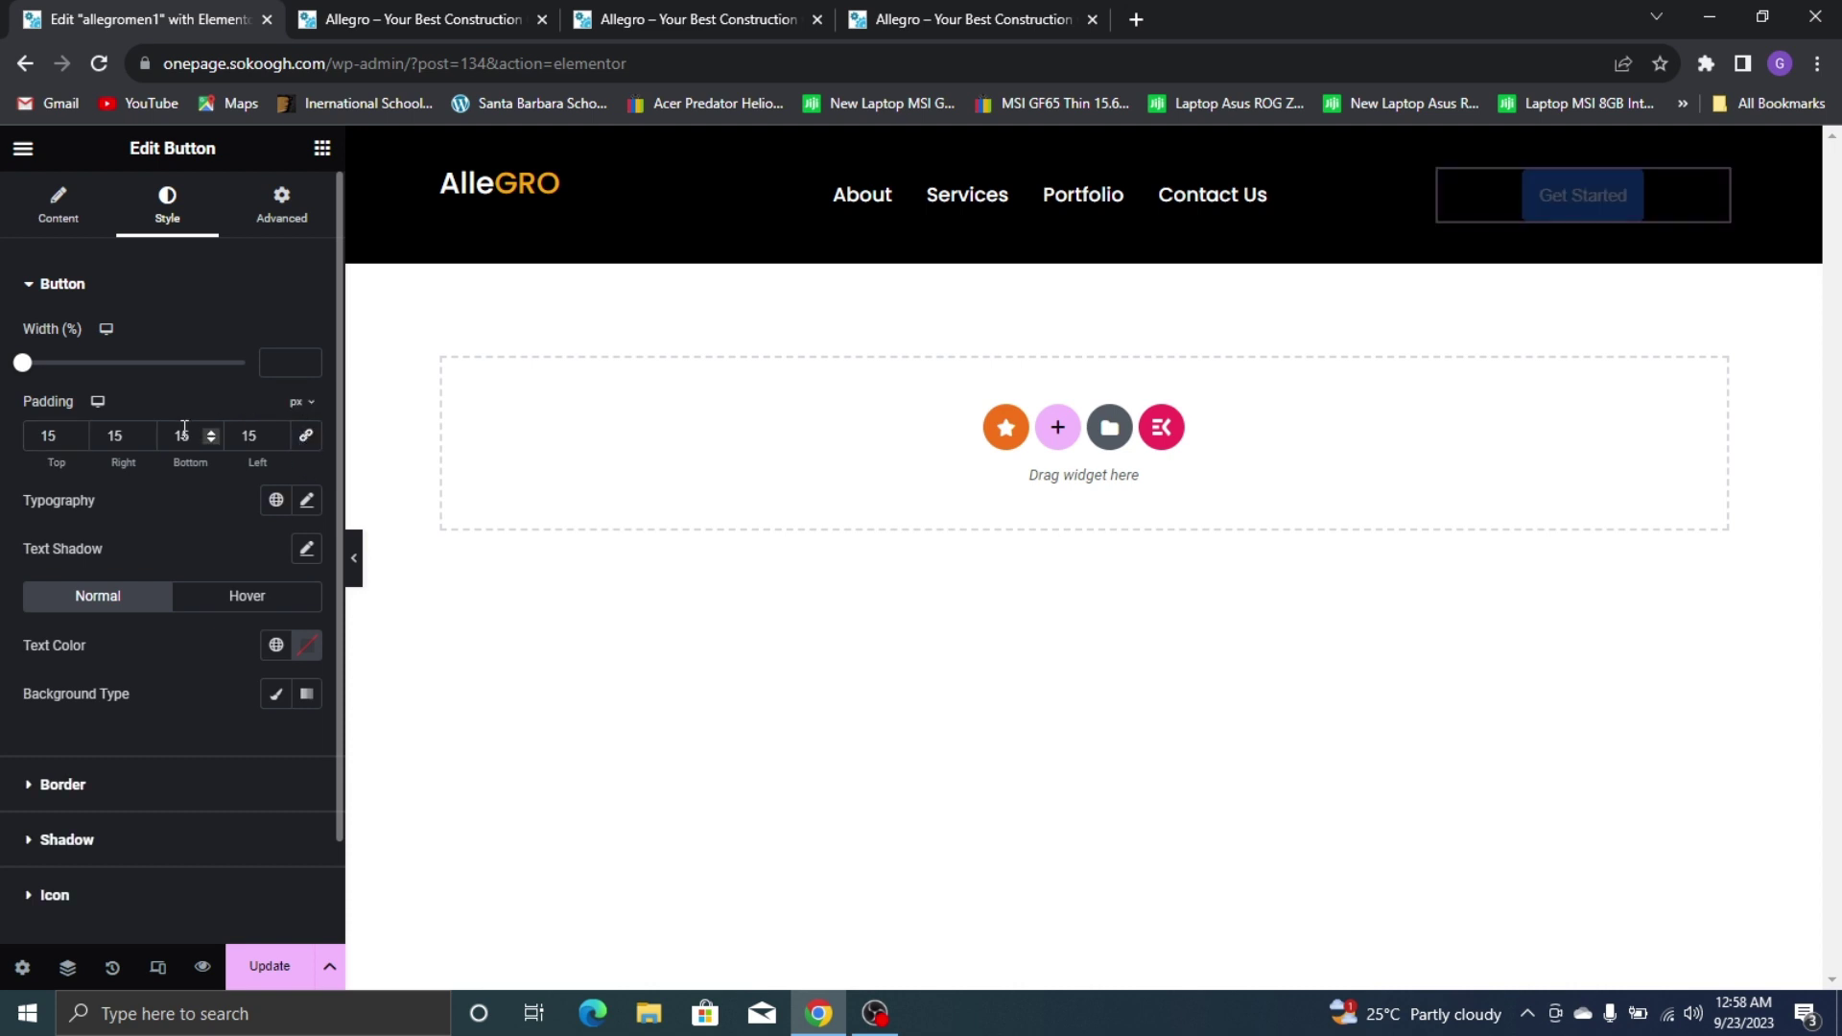
{"action": "left_click_drag", "start_coordinate": [140, 432], "coordinate": [142, 432]}
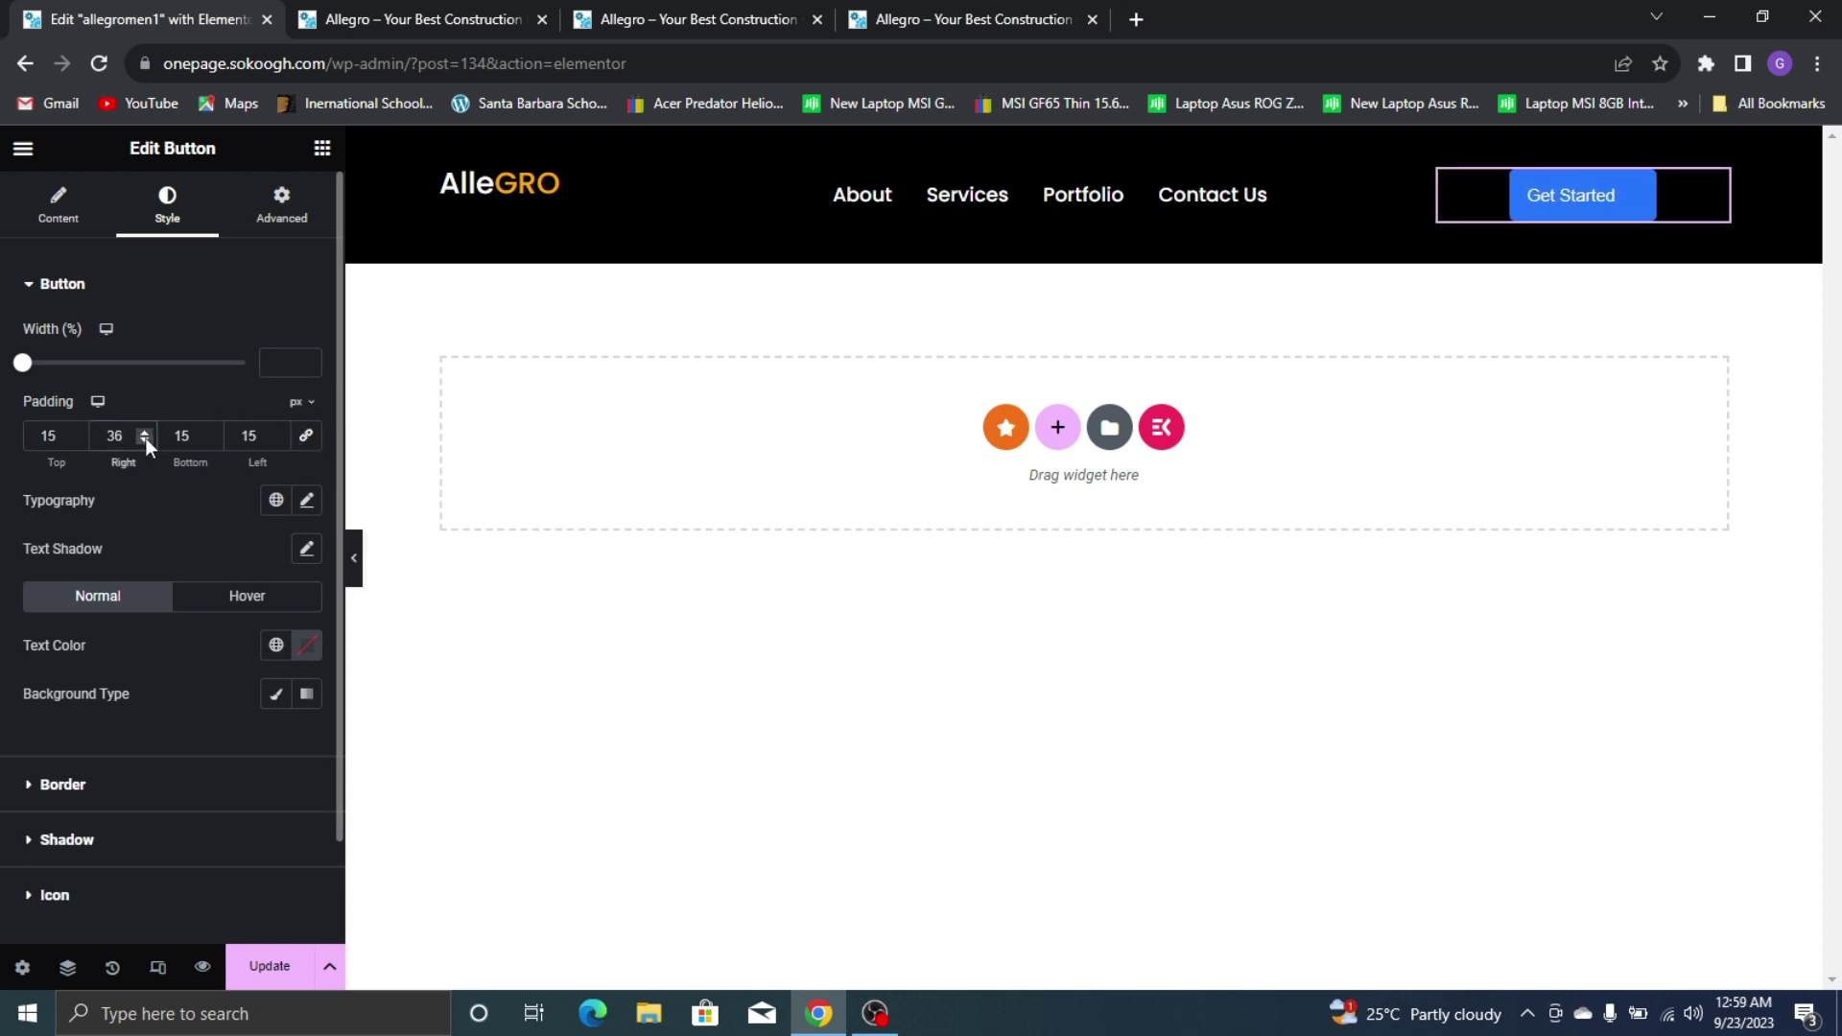
{"action": "left_click", "coordinate": [146, 440]}
{"action": "left_click", "coordinate": [146, 440]}
{"action": "left_click", "coordinate": [276, 431]}
{"action": "type", "text": "34"}
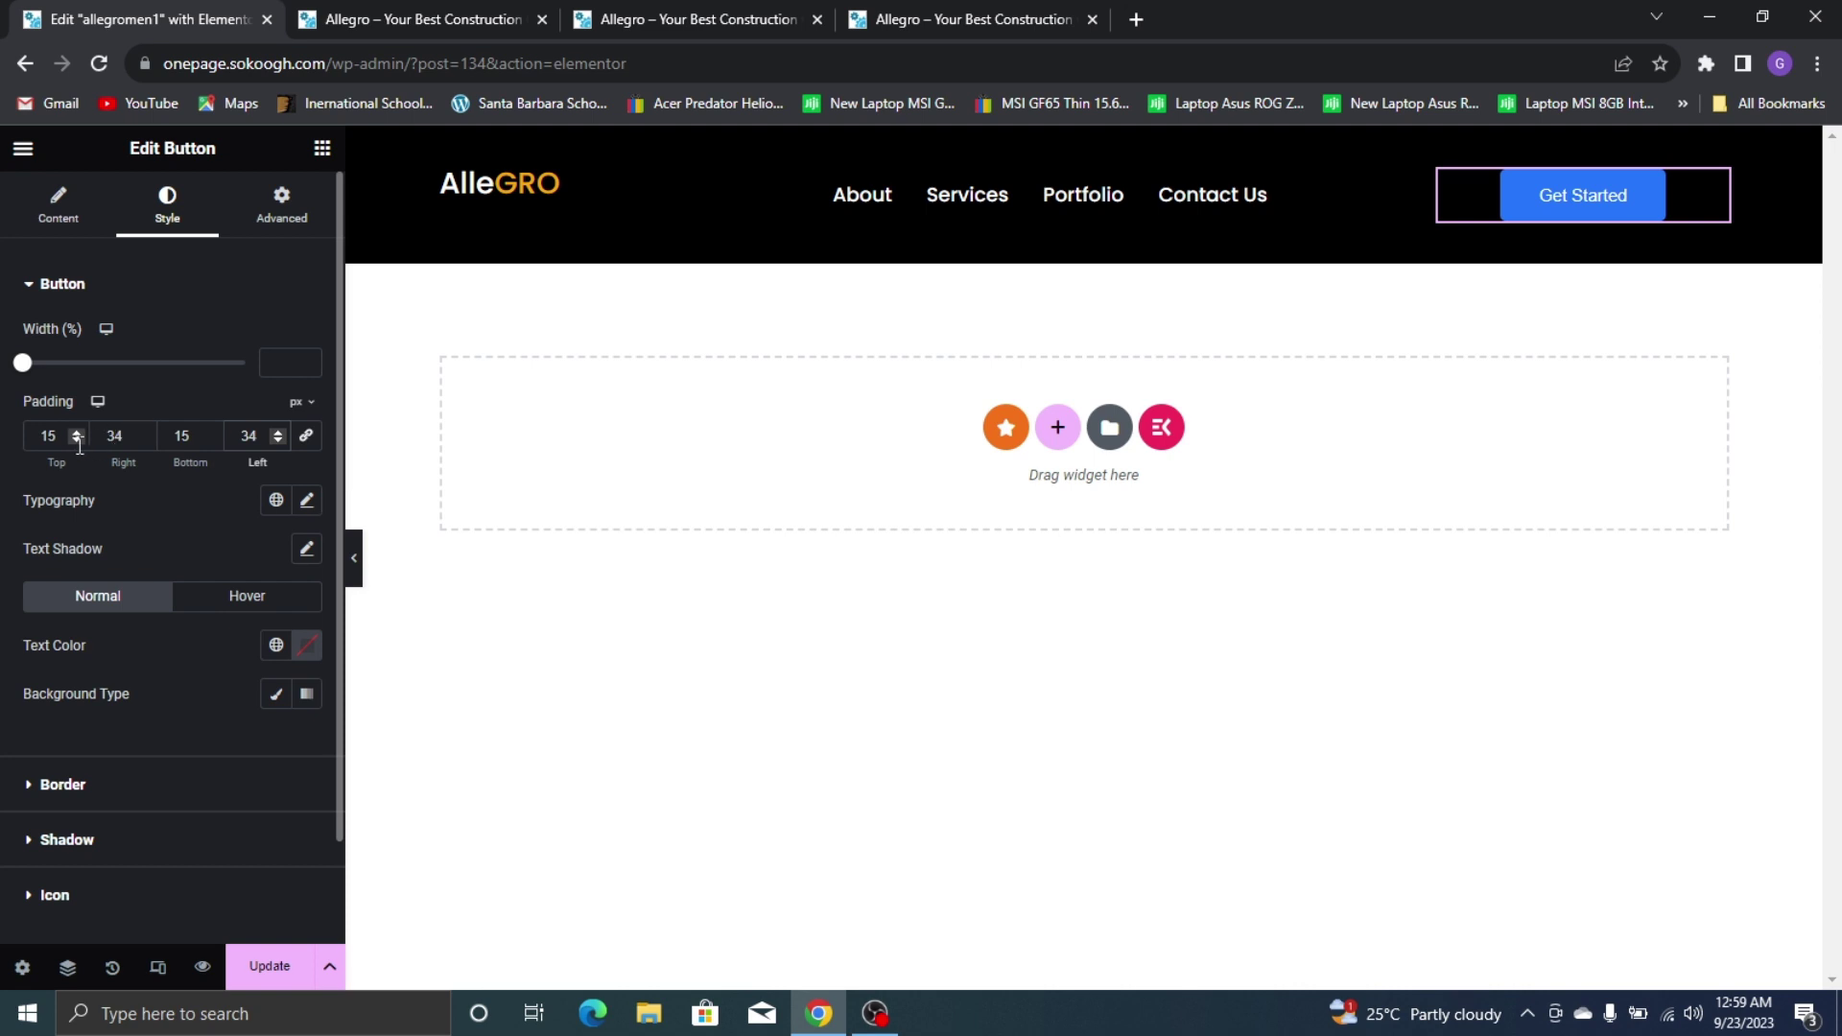
Set the button's top and bottom padding to 20
{"action": "left_click", "coordinate": [36, 429]}
{"action": "type", "text": "22"}
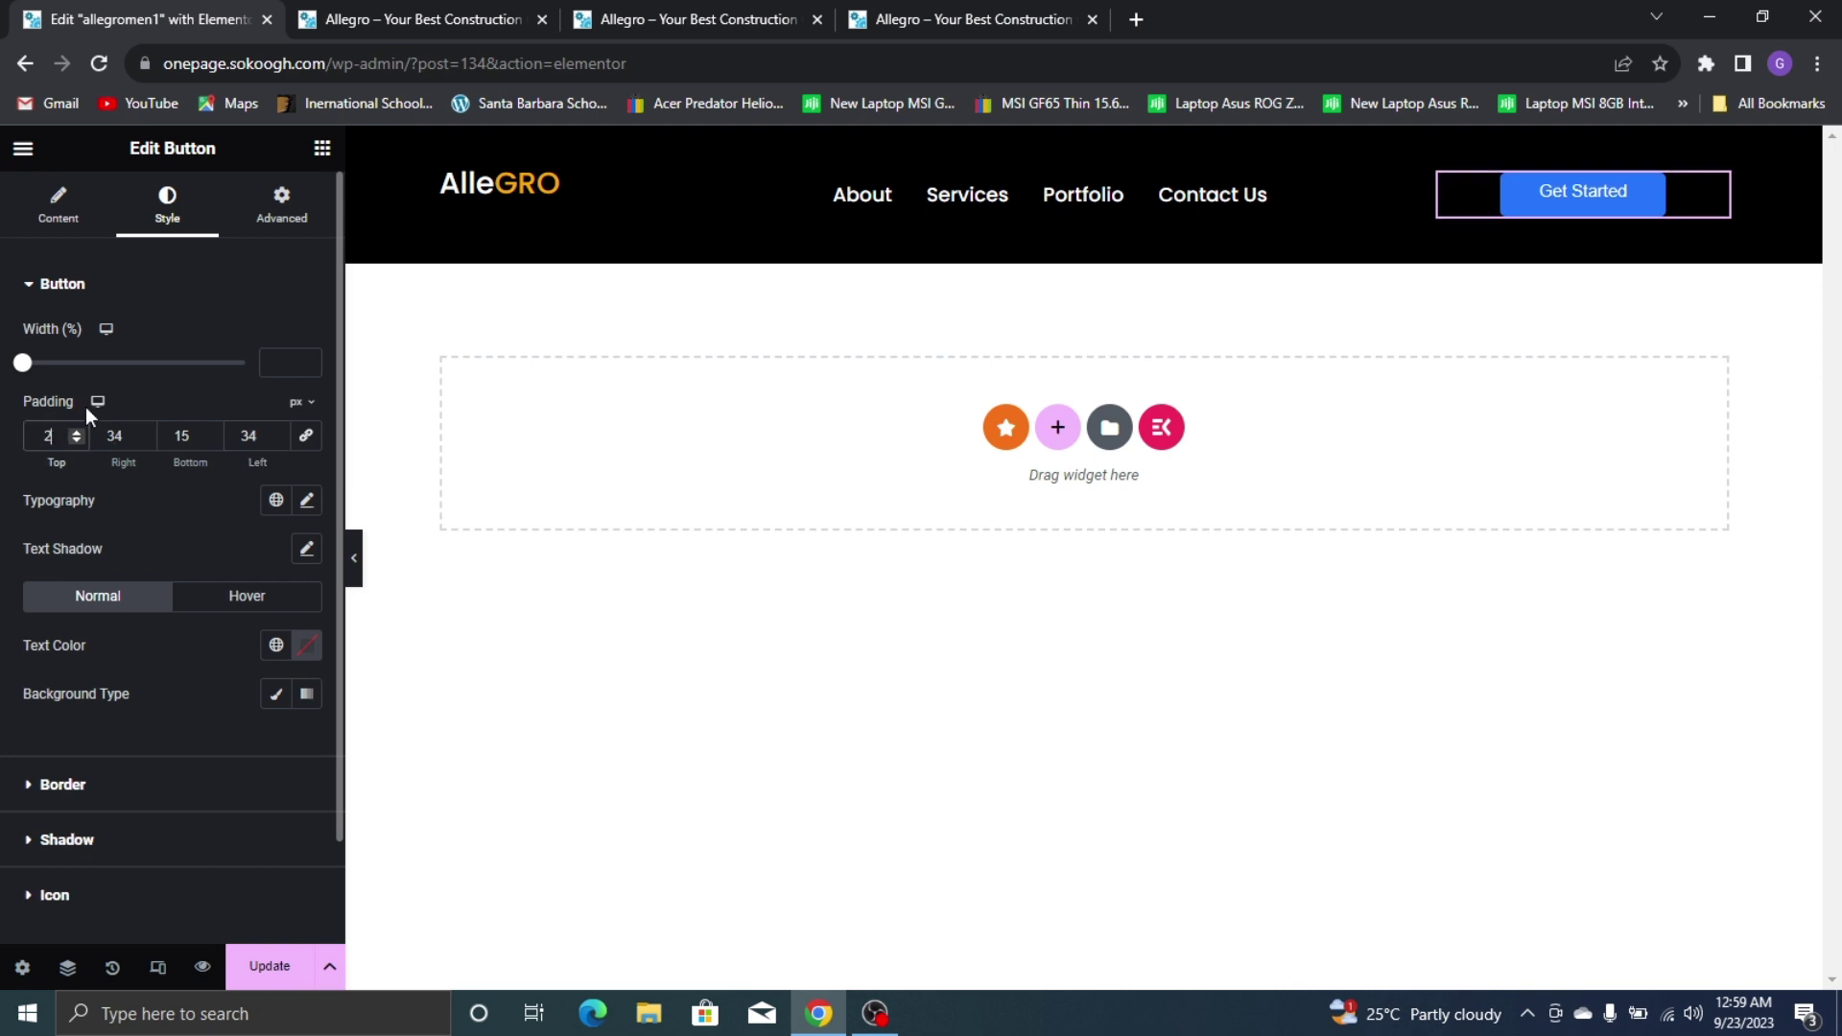
{"action": "left_click", "coordinate": [193, 443]}
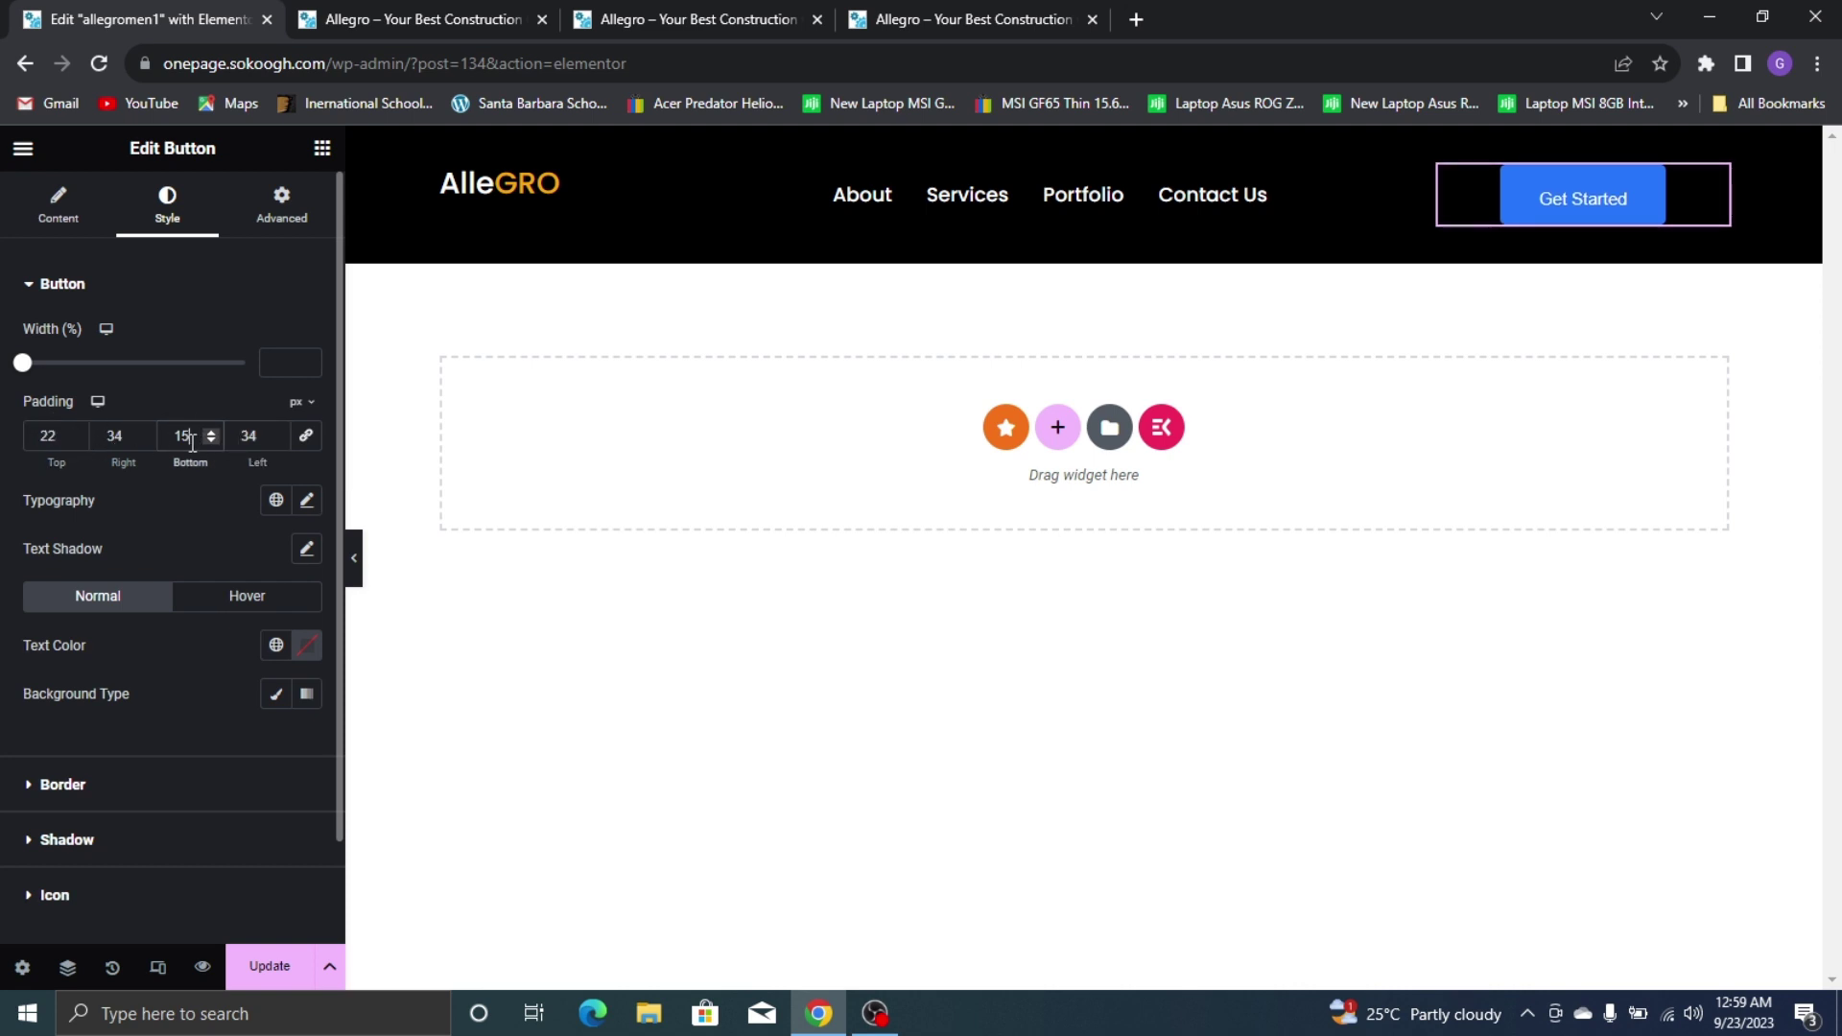
{"action": "type", "text": "22"}
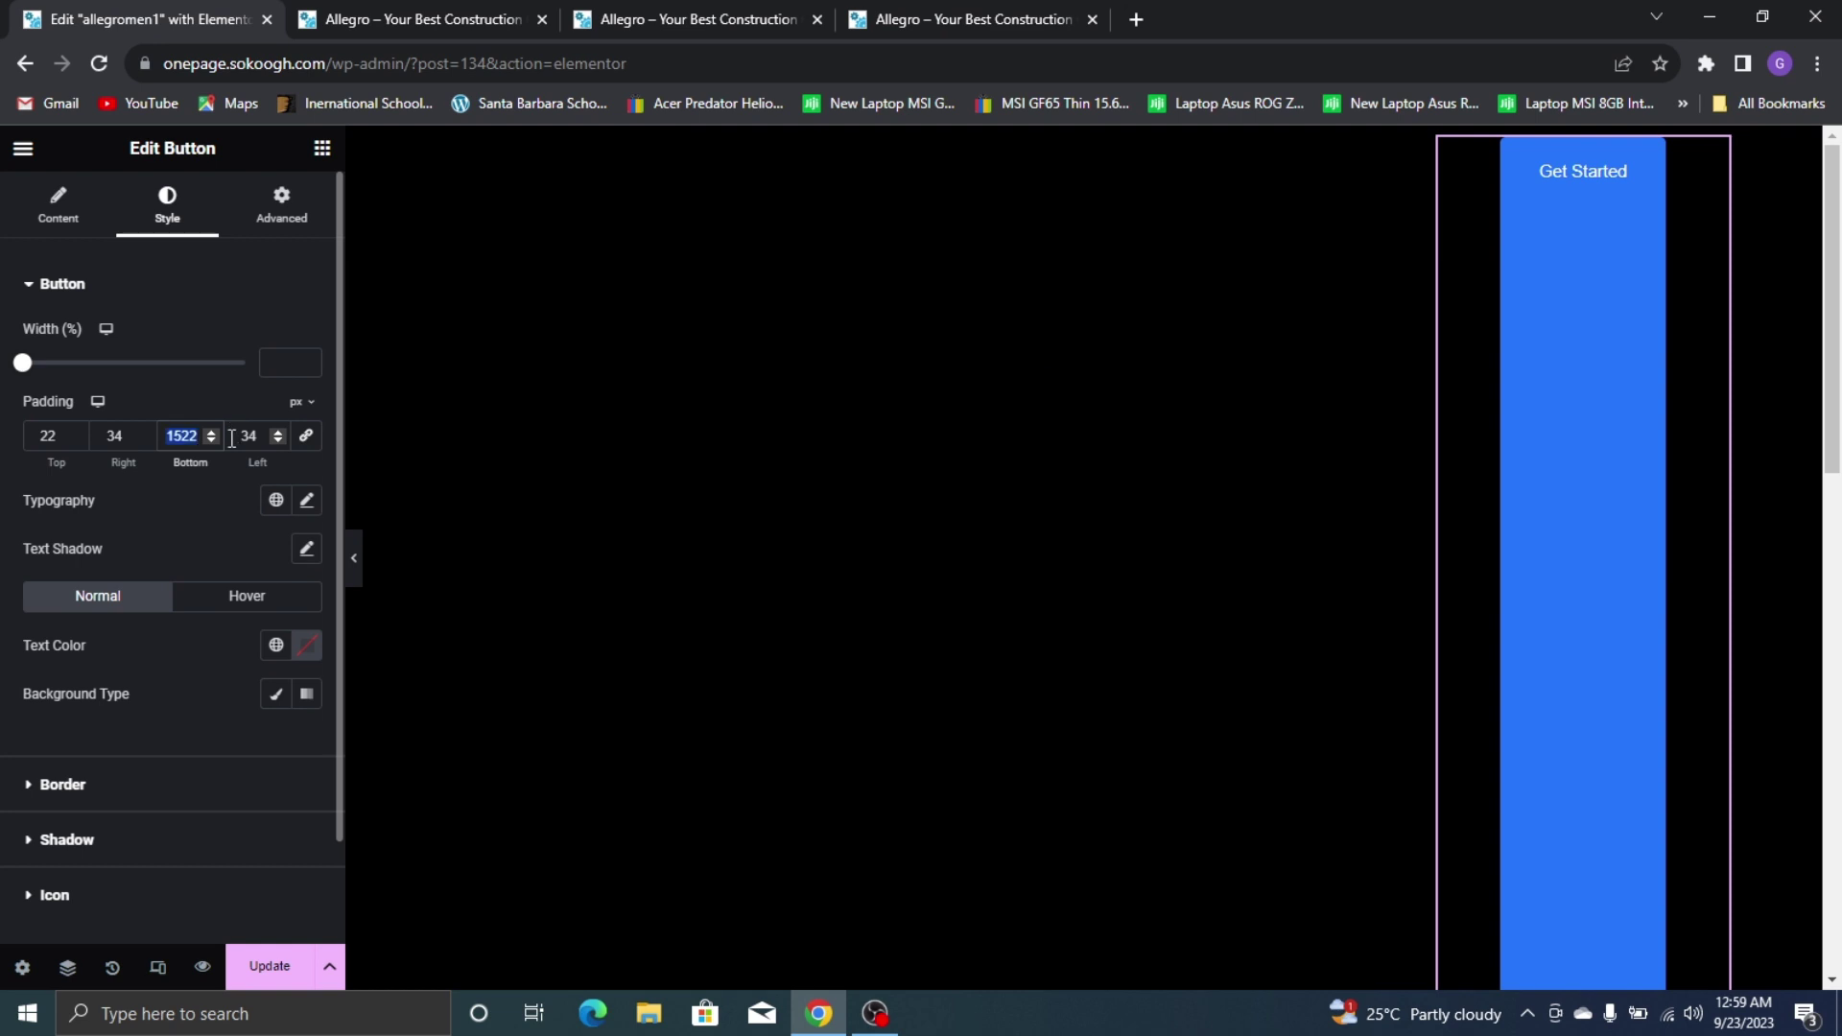
{"action": "type", "text": "22"}
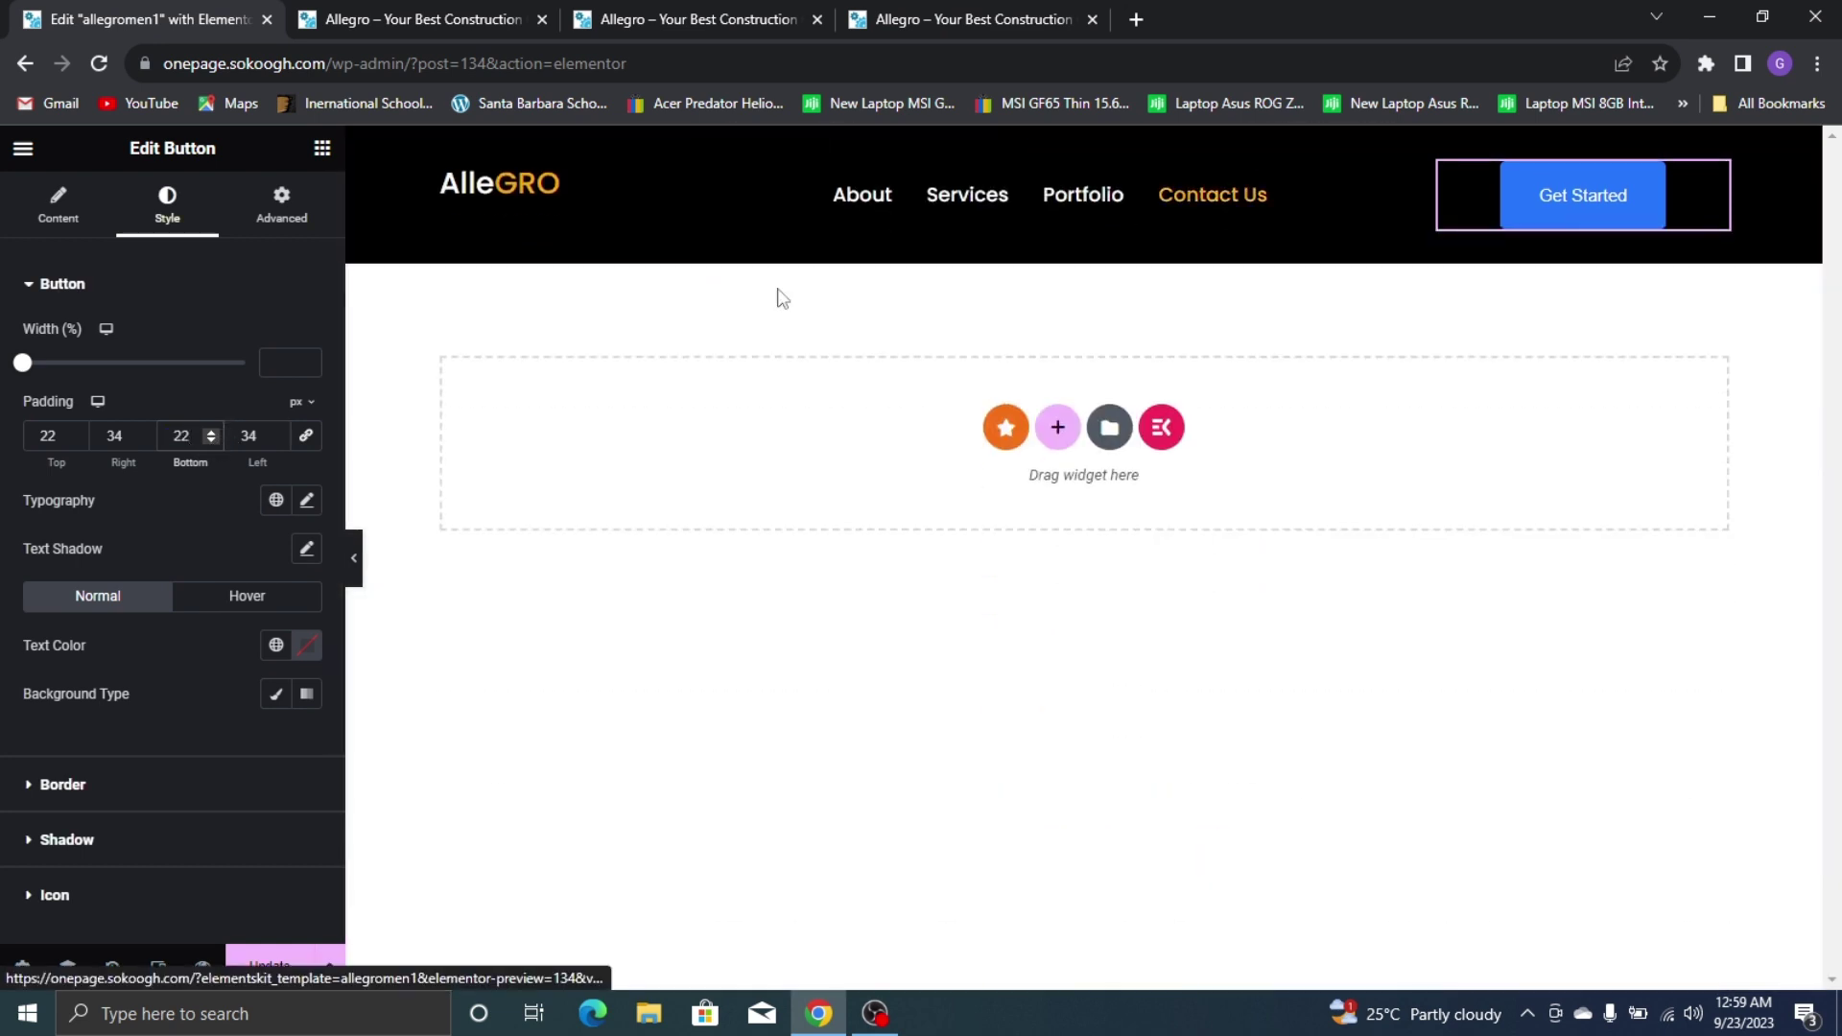
{"action": "left_click", "coordinate": [143, 440]}
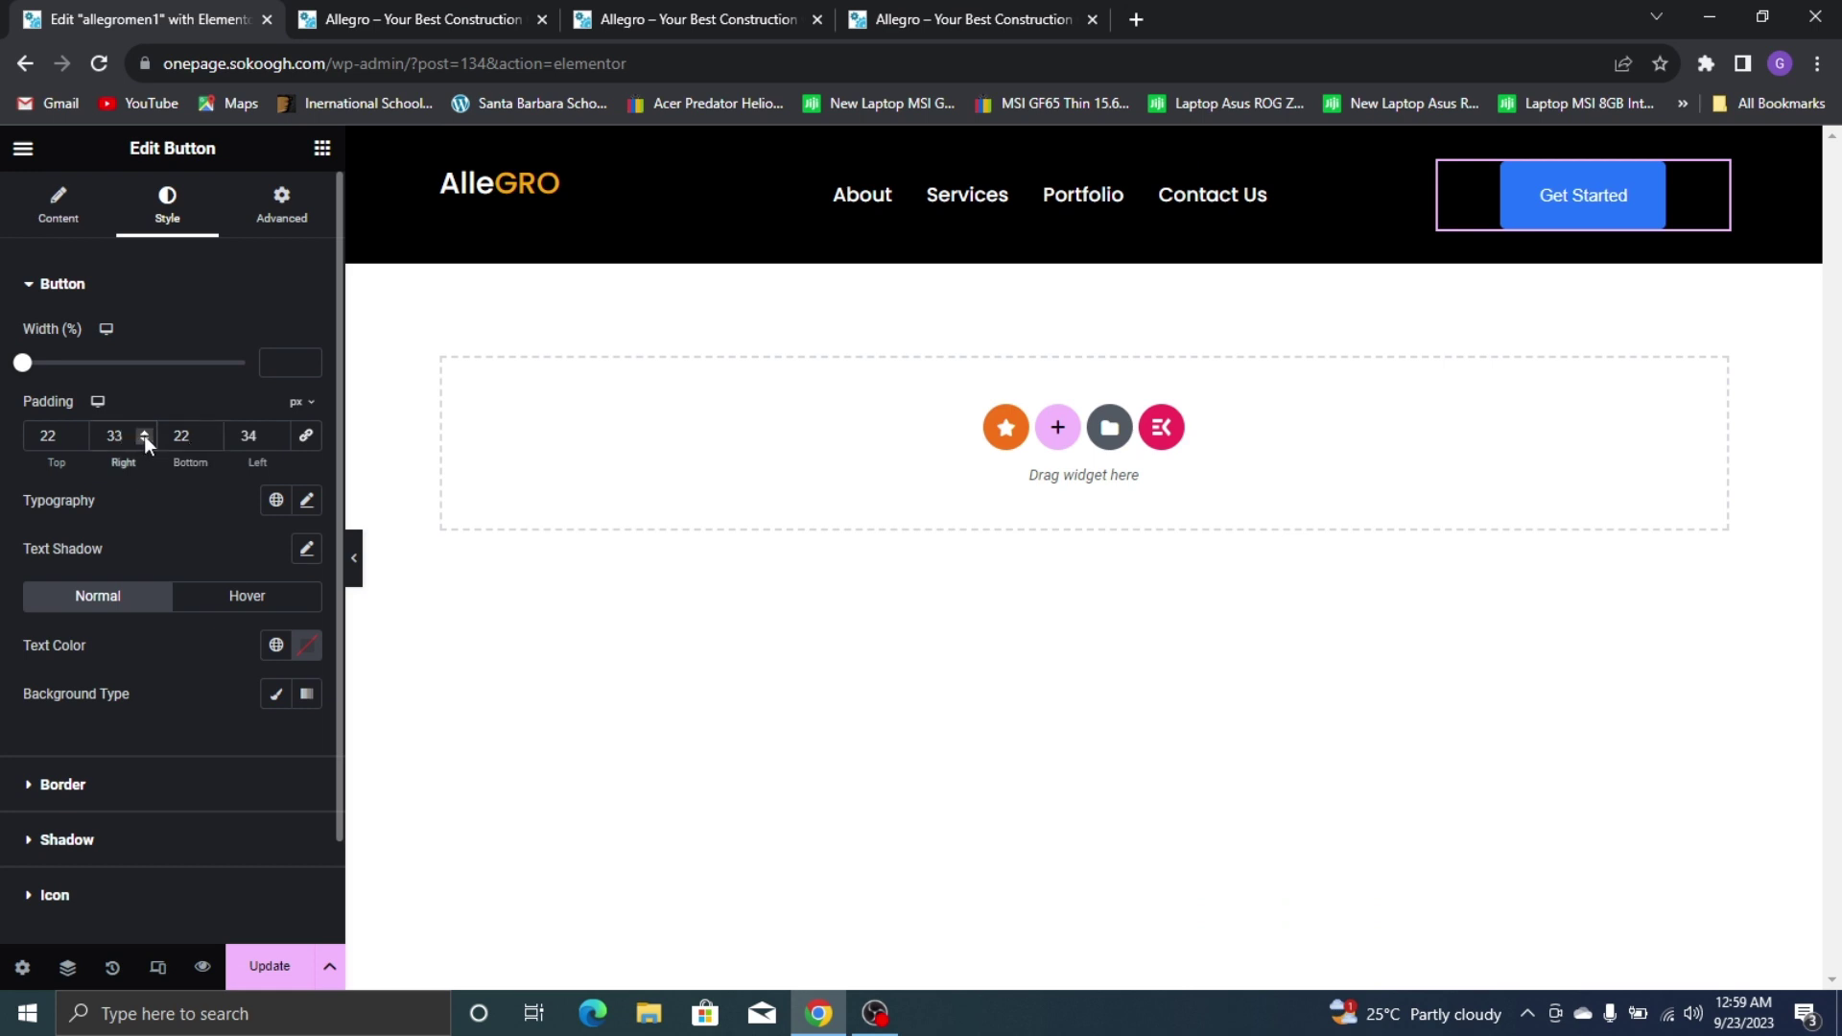
{"action": "left_click", "coordinate": [143, 432]}
{"action": "left_click", "coordinate": [73, 440]}
{"action": "left_click", "coordinate": [73, 440]}
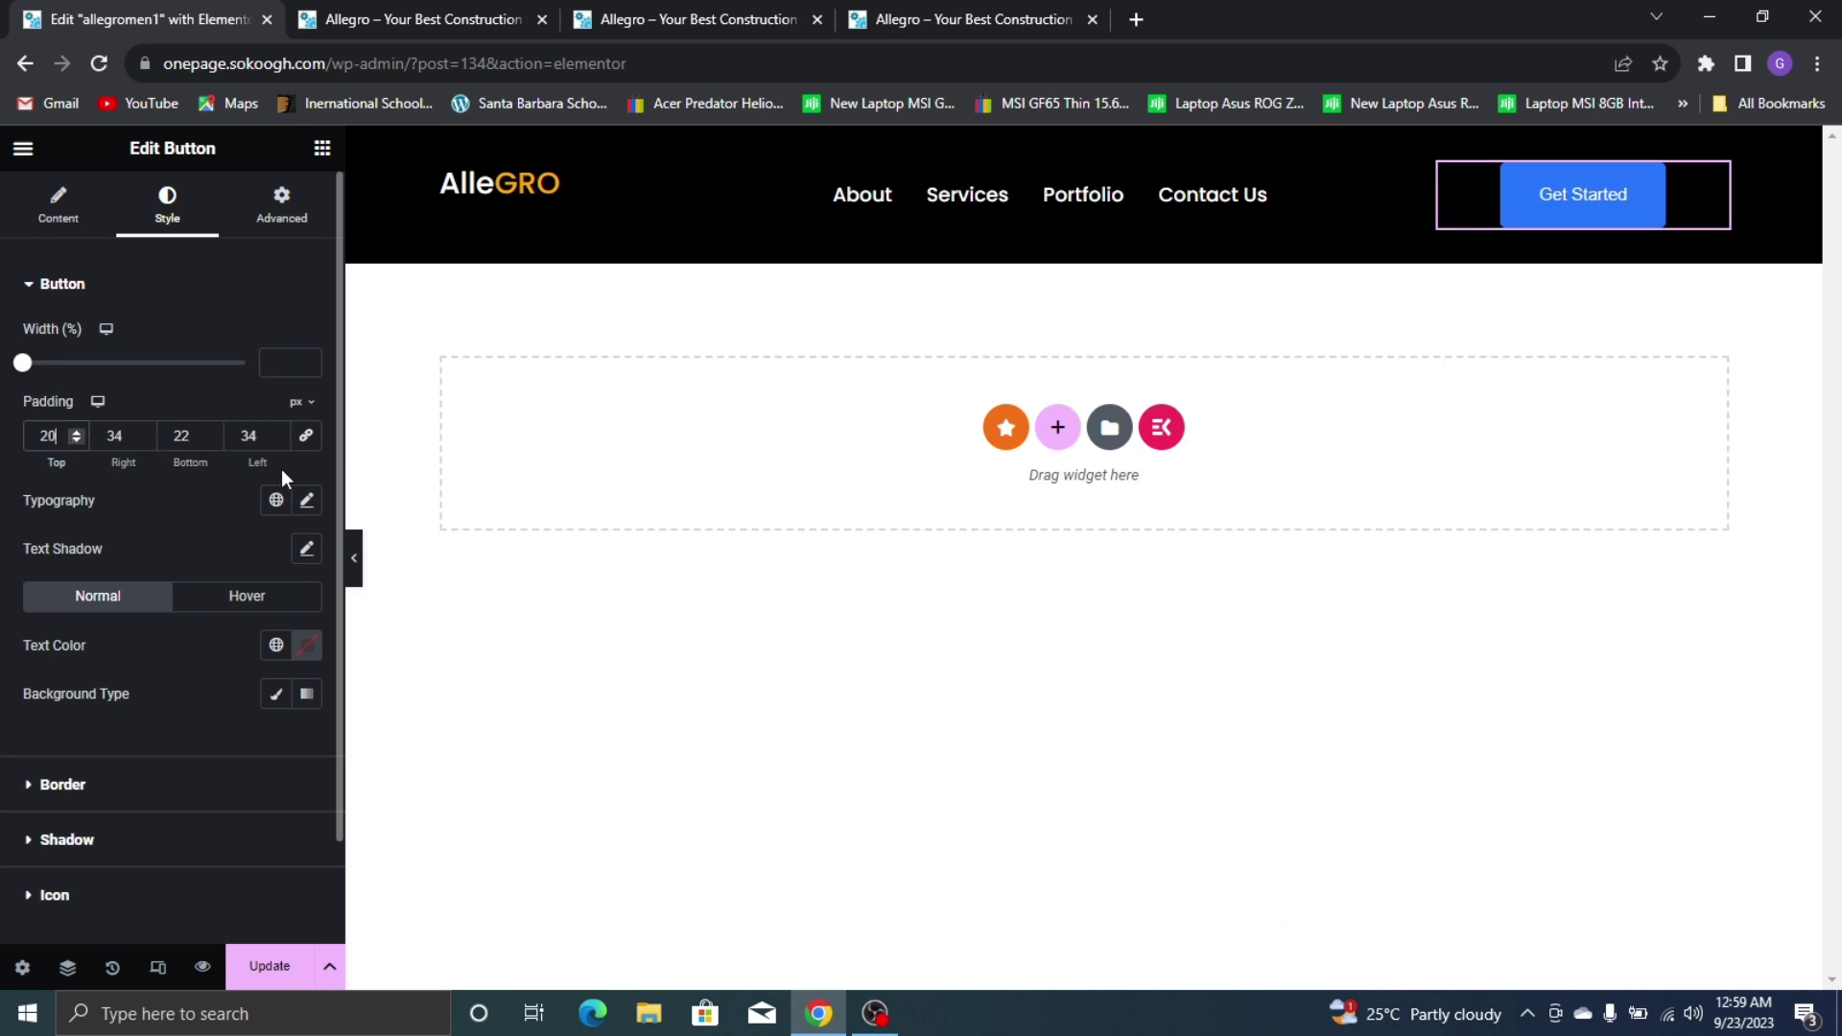
{"action": "left_click", "coordinate": [214, 442]}
{"action": "left_click", "coordinate": [214, 442]}
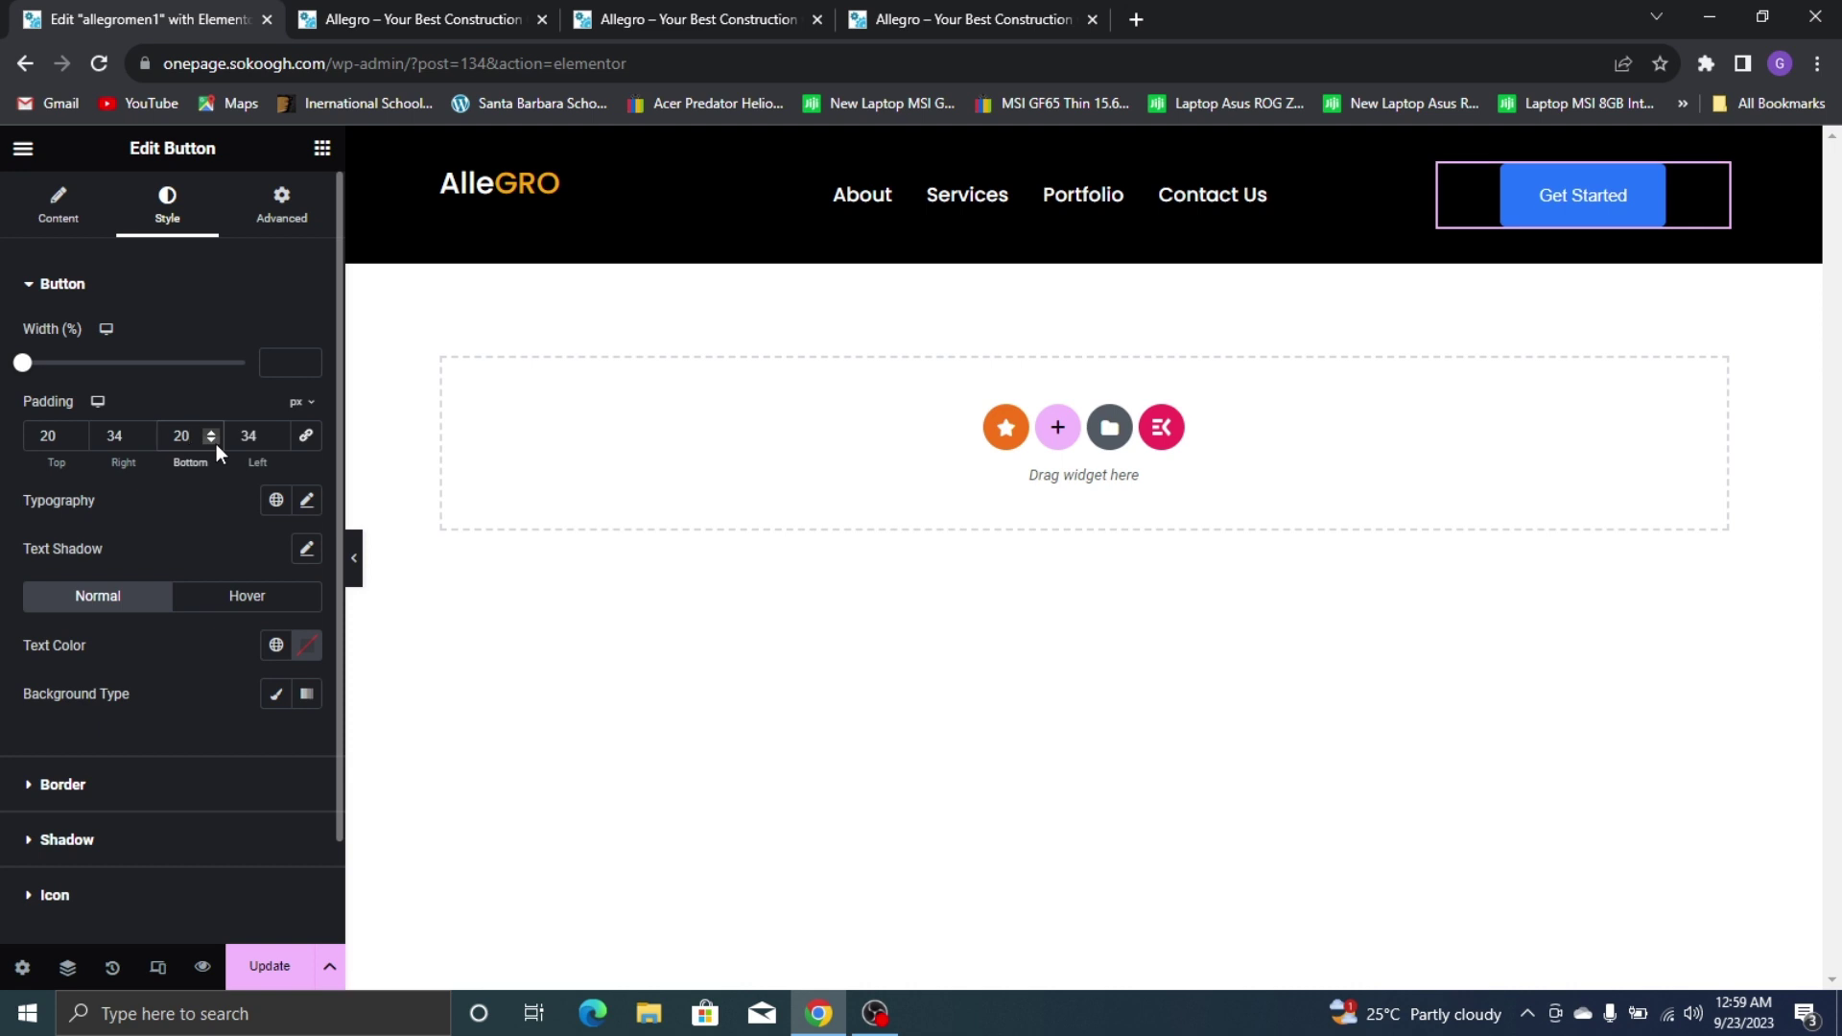
Expand the button's Typography settings and compare with the live Allegro site
{"action": "left_click", "coordinate": [307, 501]}
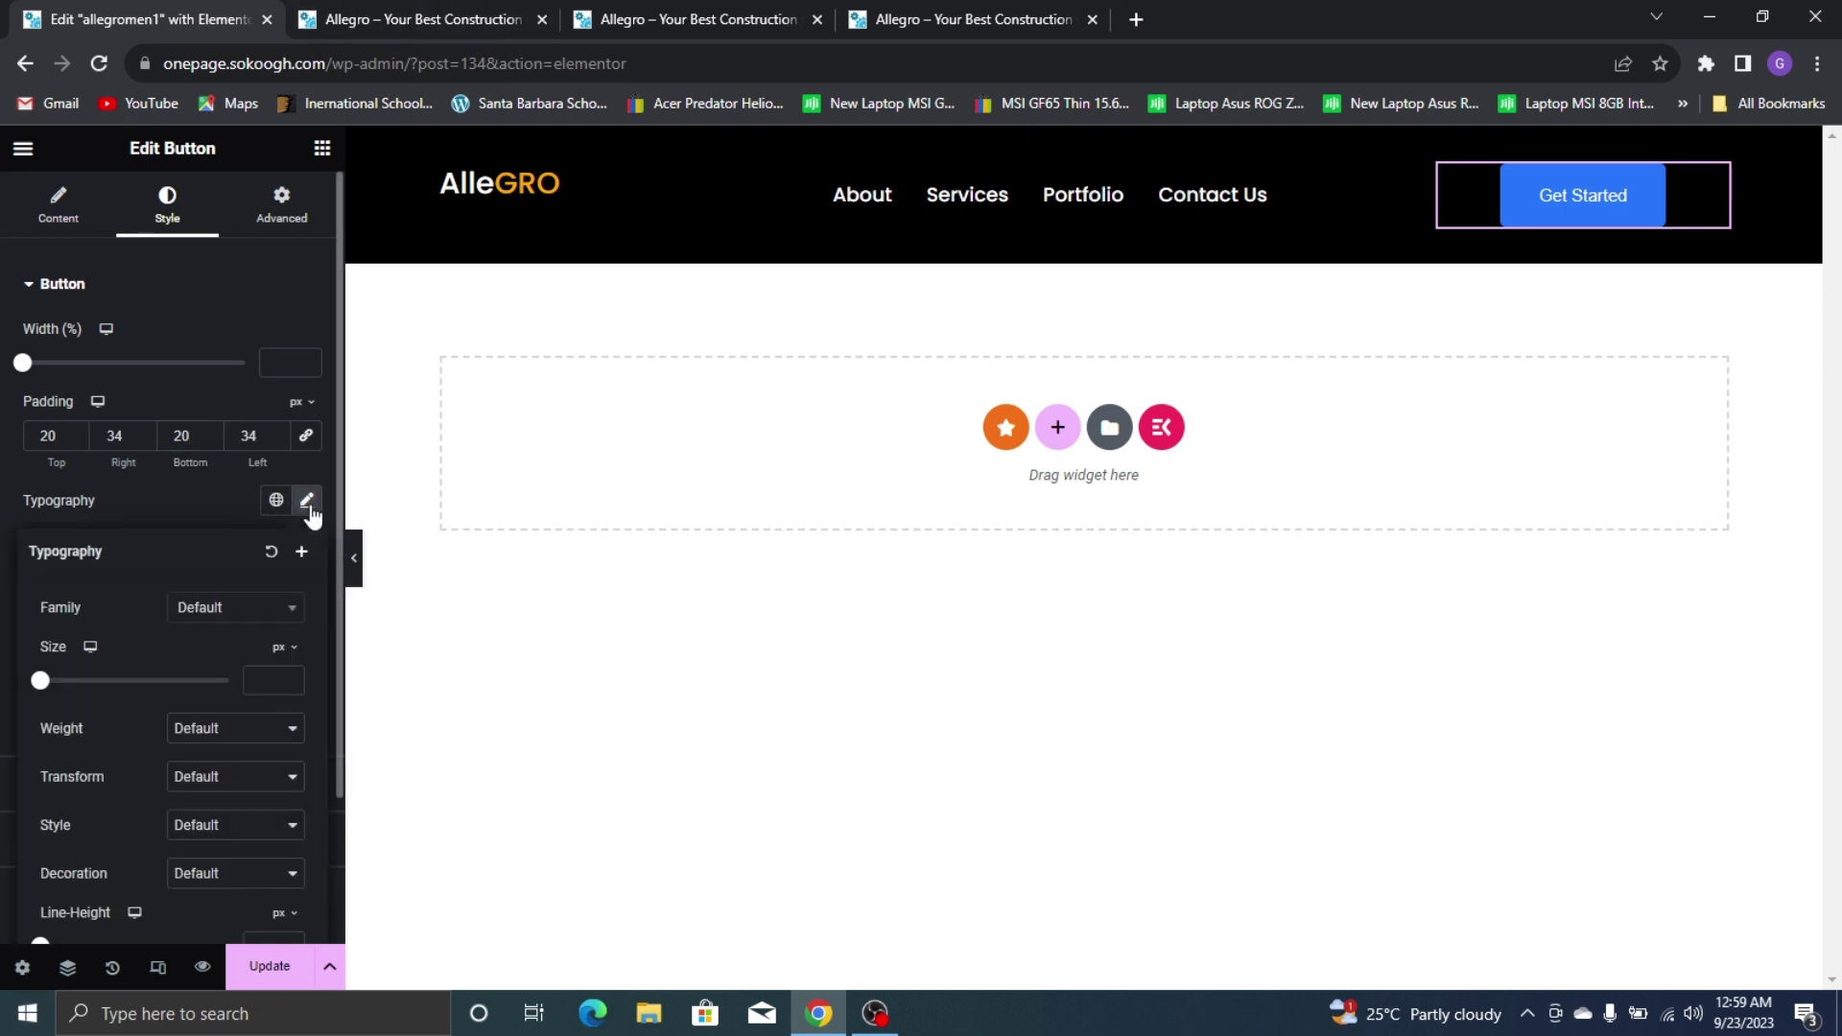
{"action": "key", "text": "ctrl+4"}
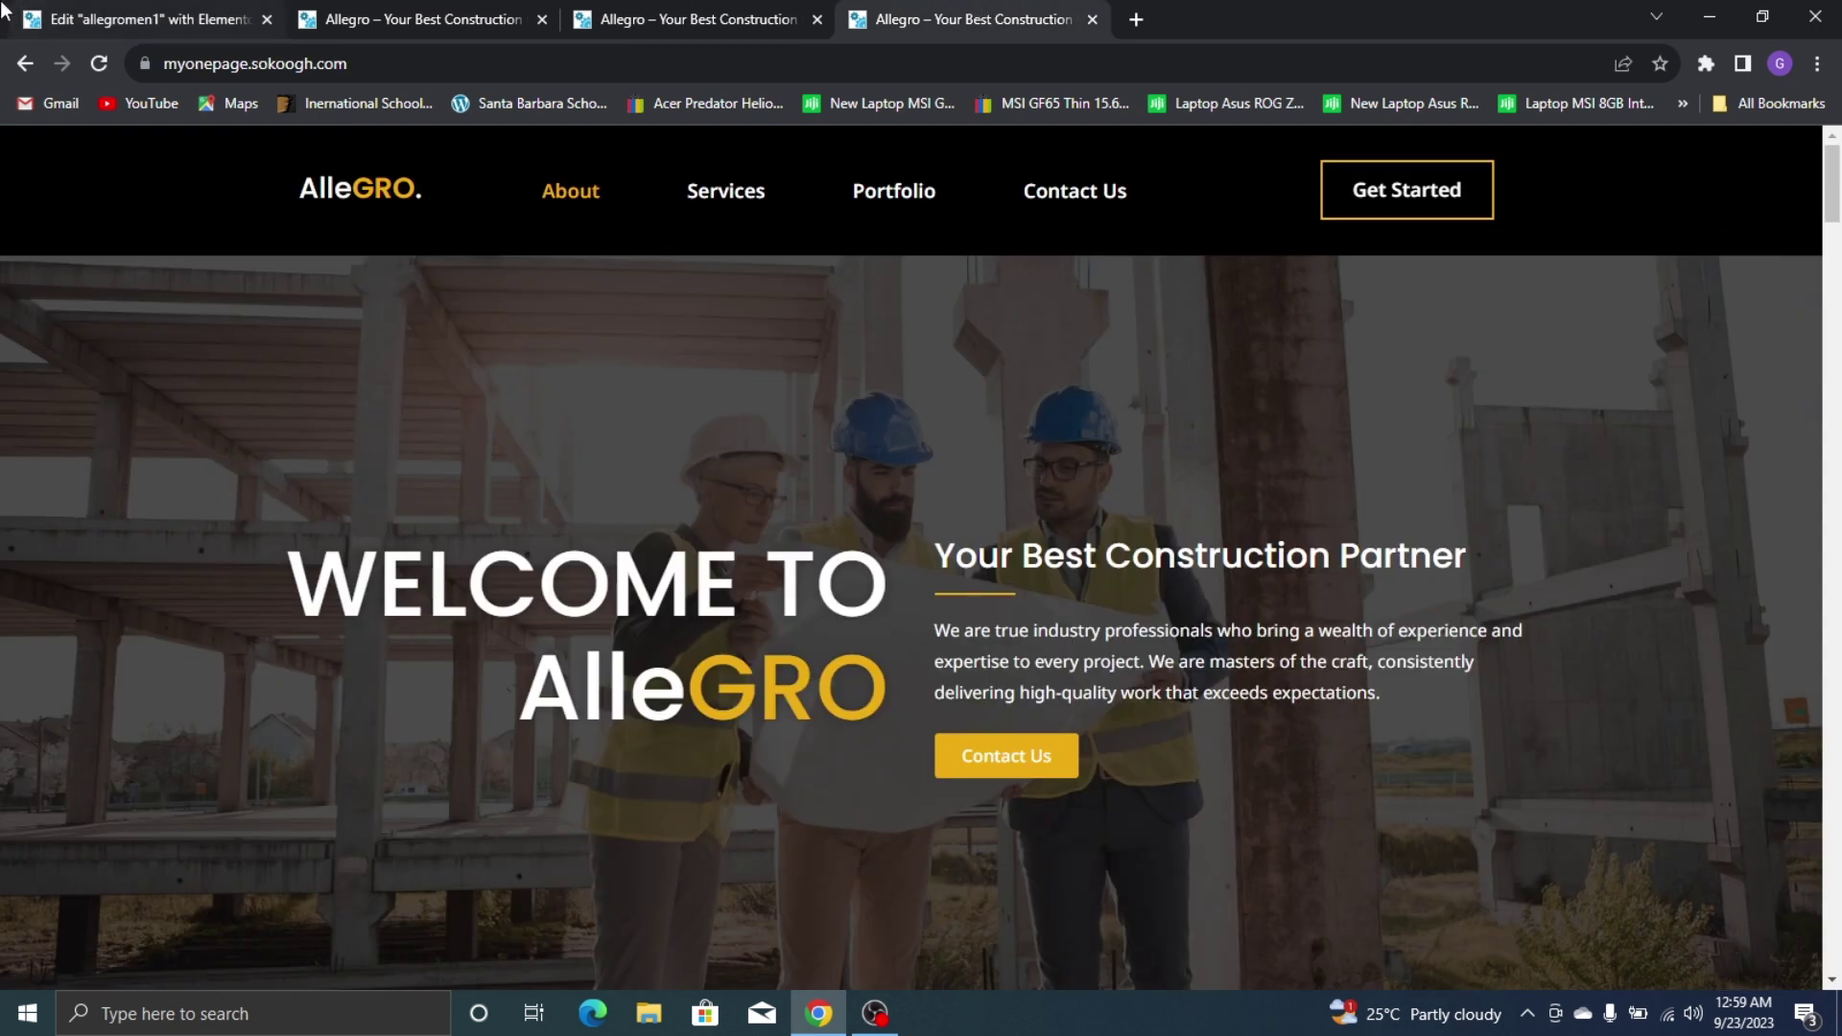
{"action": "key", "text": "ctrl+1"}
{"action": "left_click", "coordinate": [902, 14]}
{"action": "left_click", "coordinate": [114, 10]}
{"action": "left_click", "coordinate": [380, 11]}
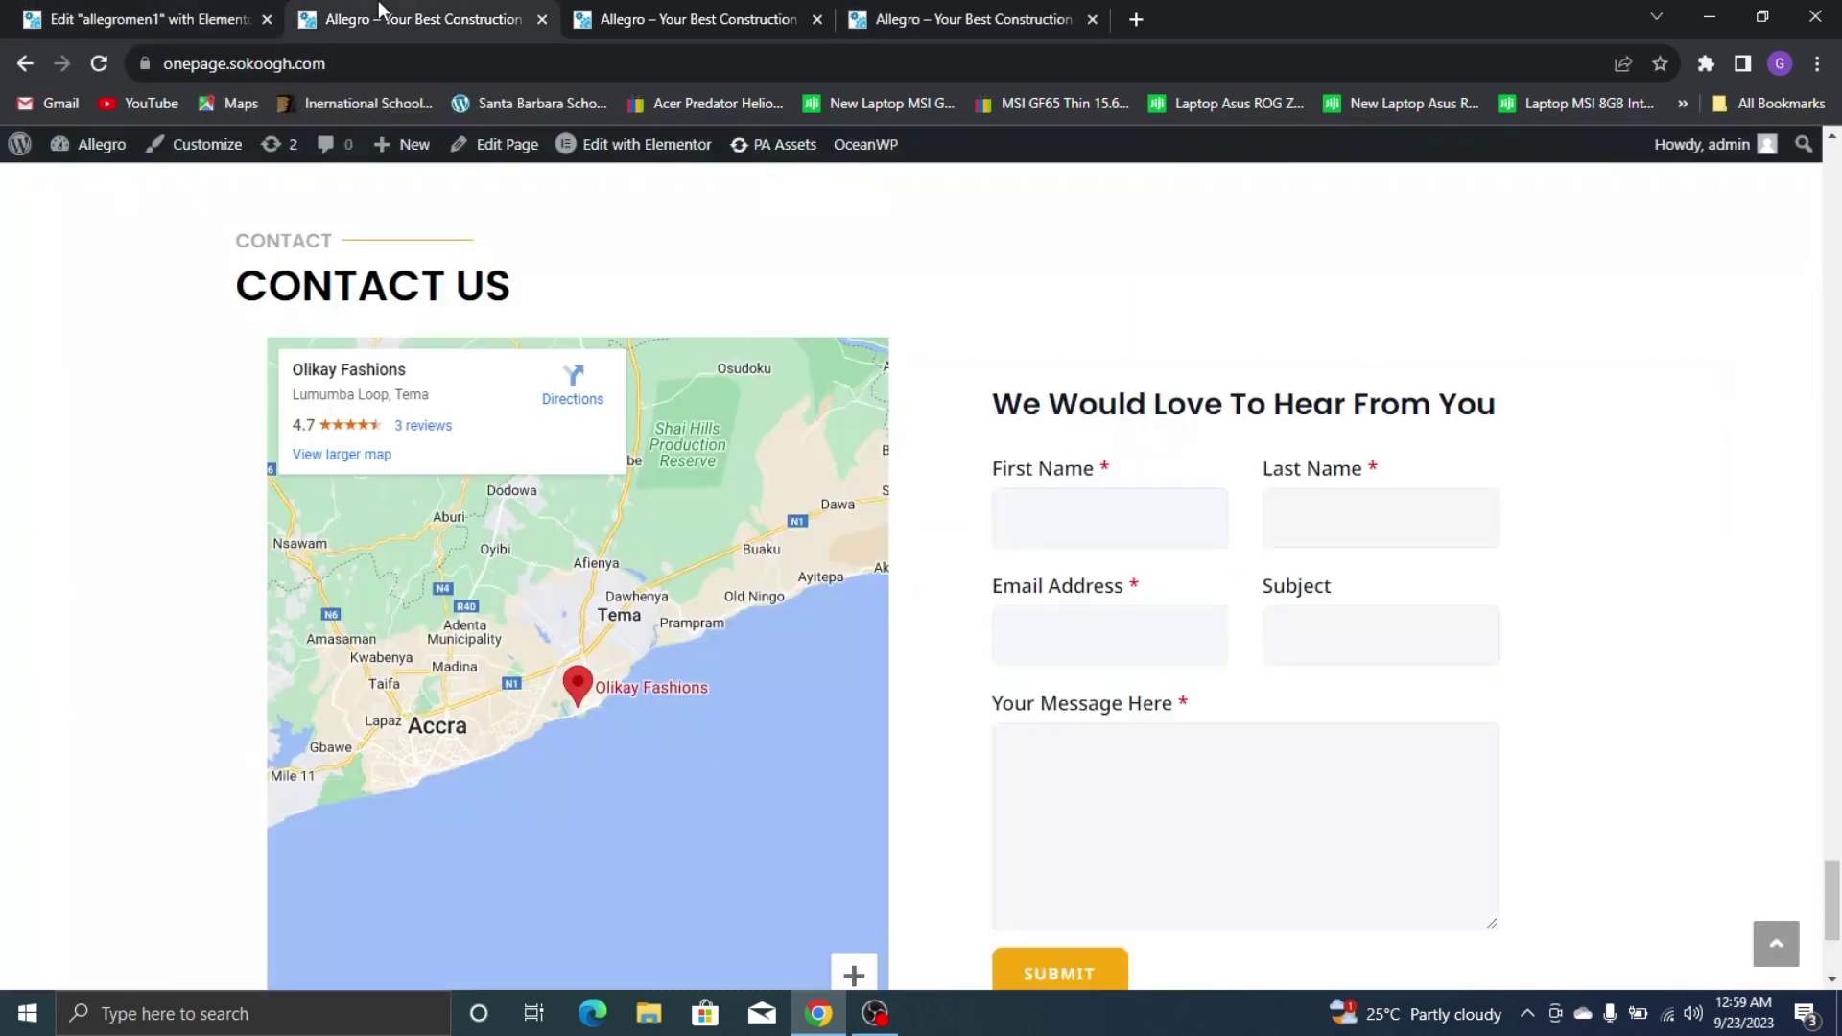
{"action": "left_click", "coordinate": [144, 13]}
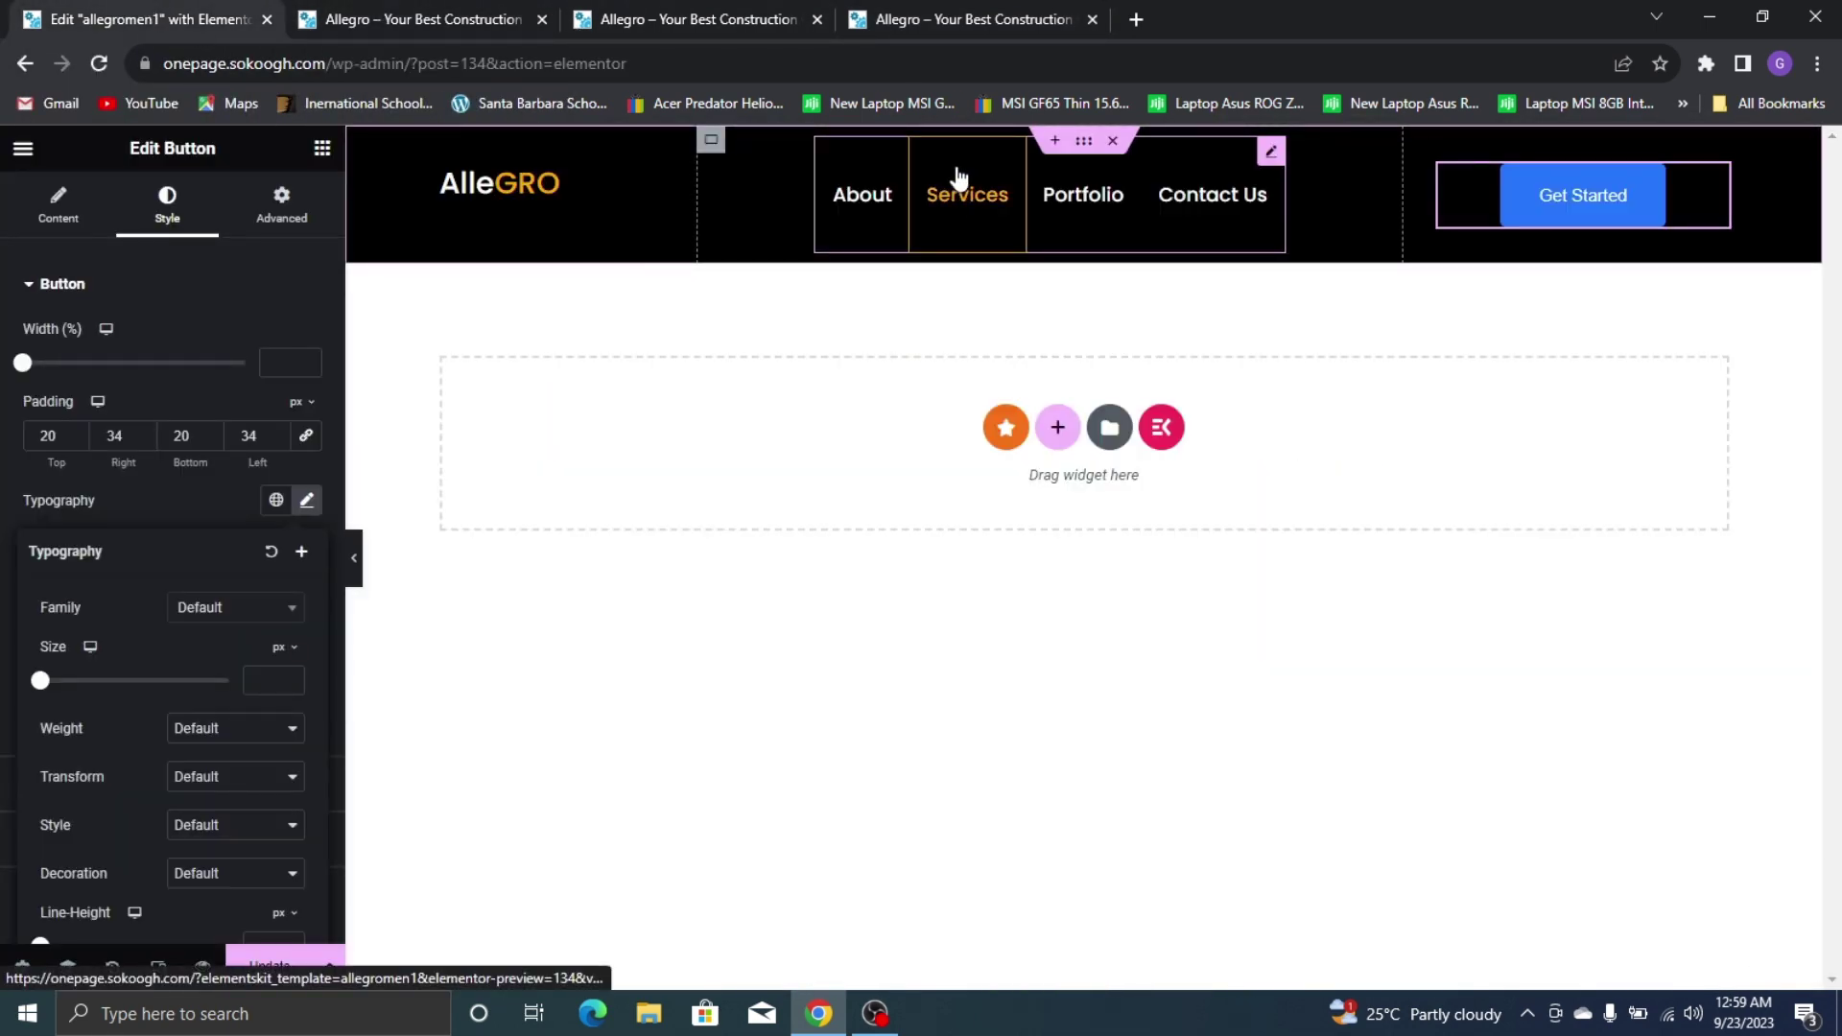
Select the ElementsKit Nav Menu and set its Menu Wrapper padding to 0 on all sides
{"action": "left_click", "coordinate": [956, 177]}
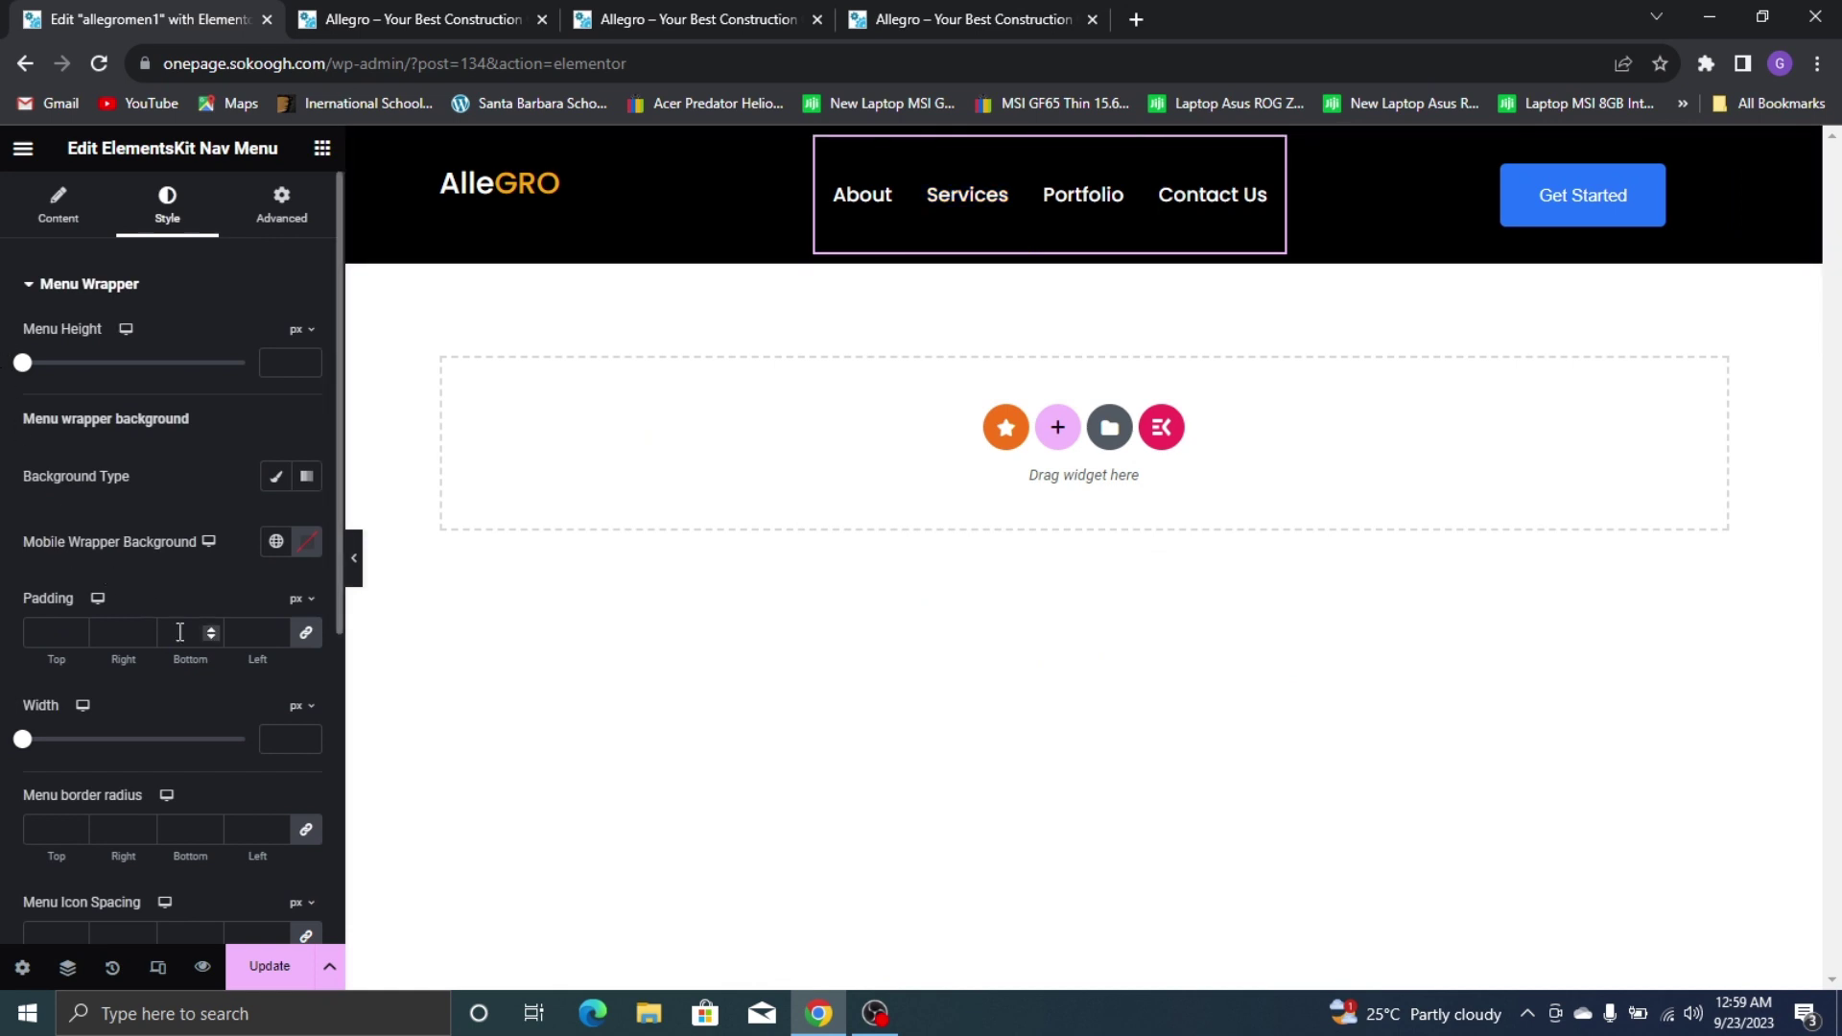
{"action": "scroll", "coordinate": [208, 650], "scroll_direction": "down", "scroll_amount": 3}
{"action": "scroll", "coordinate": [209, 509], "scroll_direction": "up", "scroll_amount": 2}
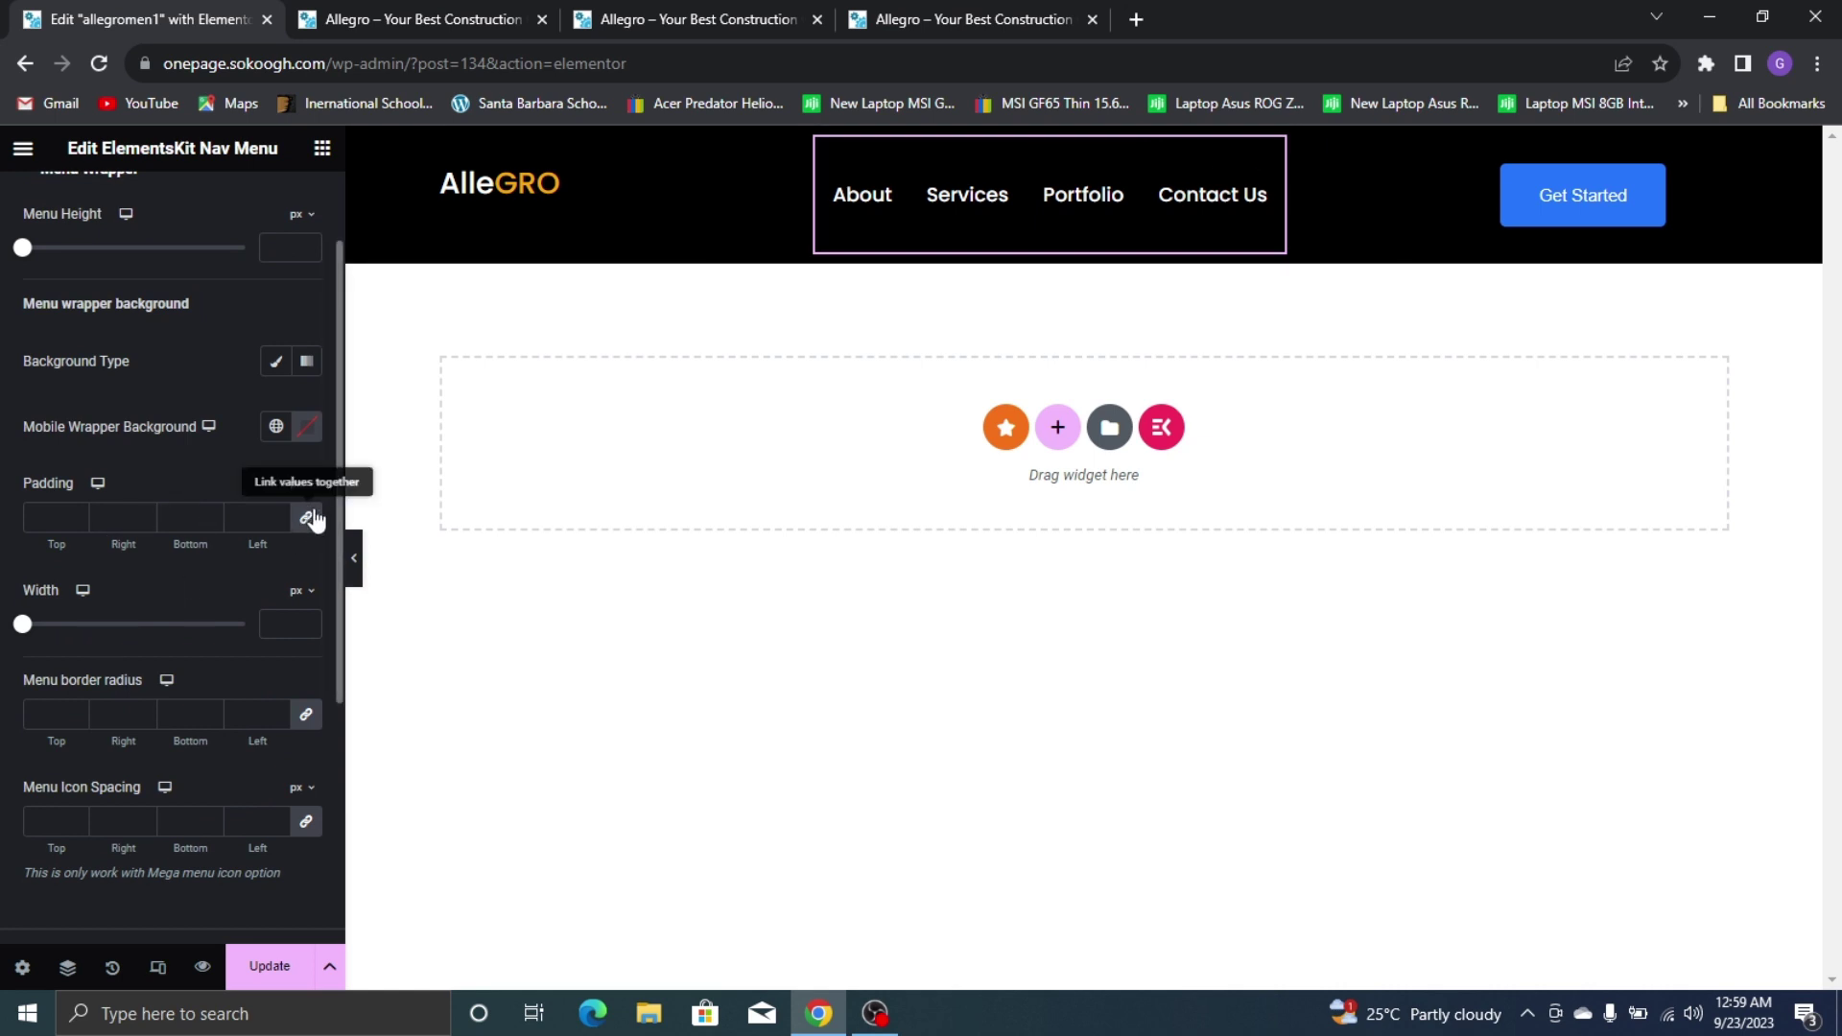
{"action": "left_click", "coordinate": [307, 519]}
{"action": "left_click", "coordinate": [145, 523]}
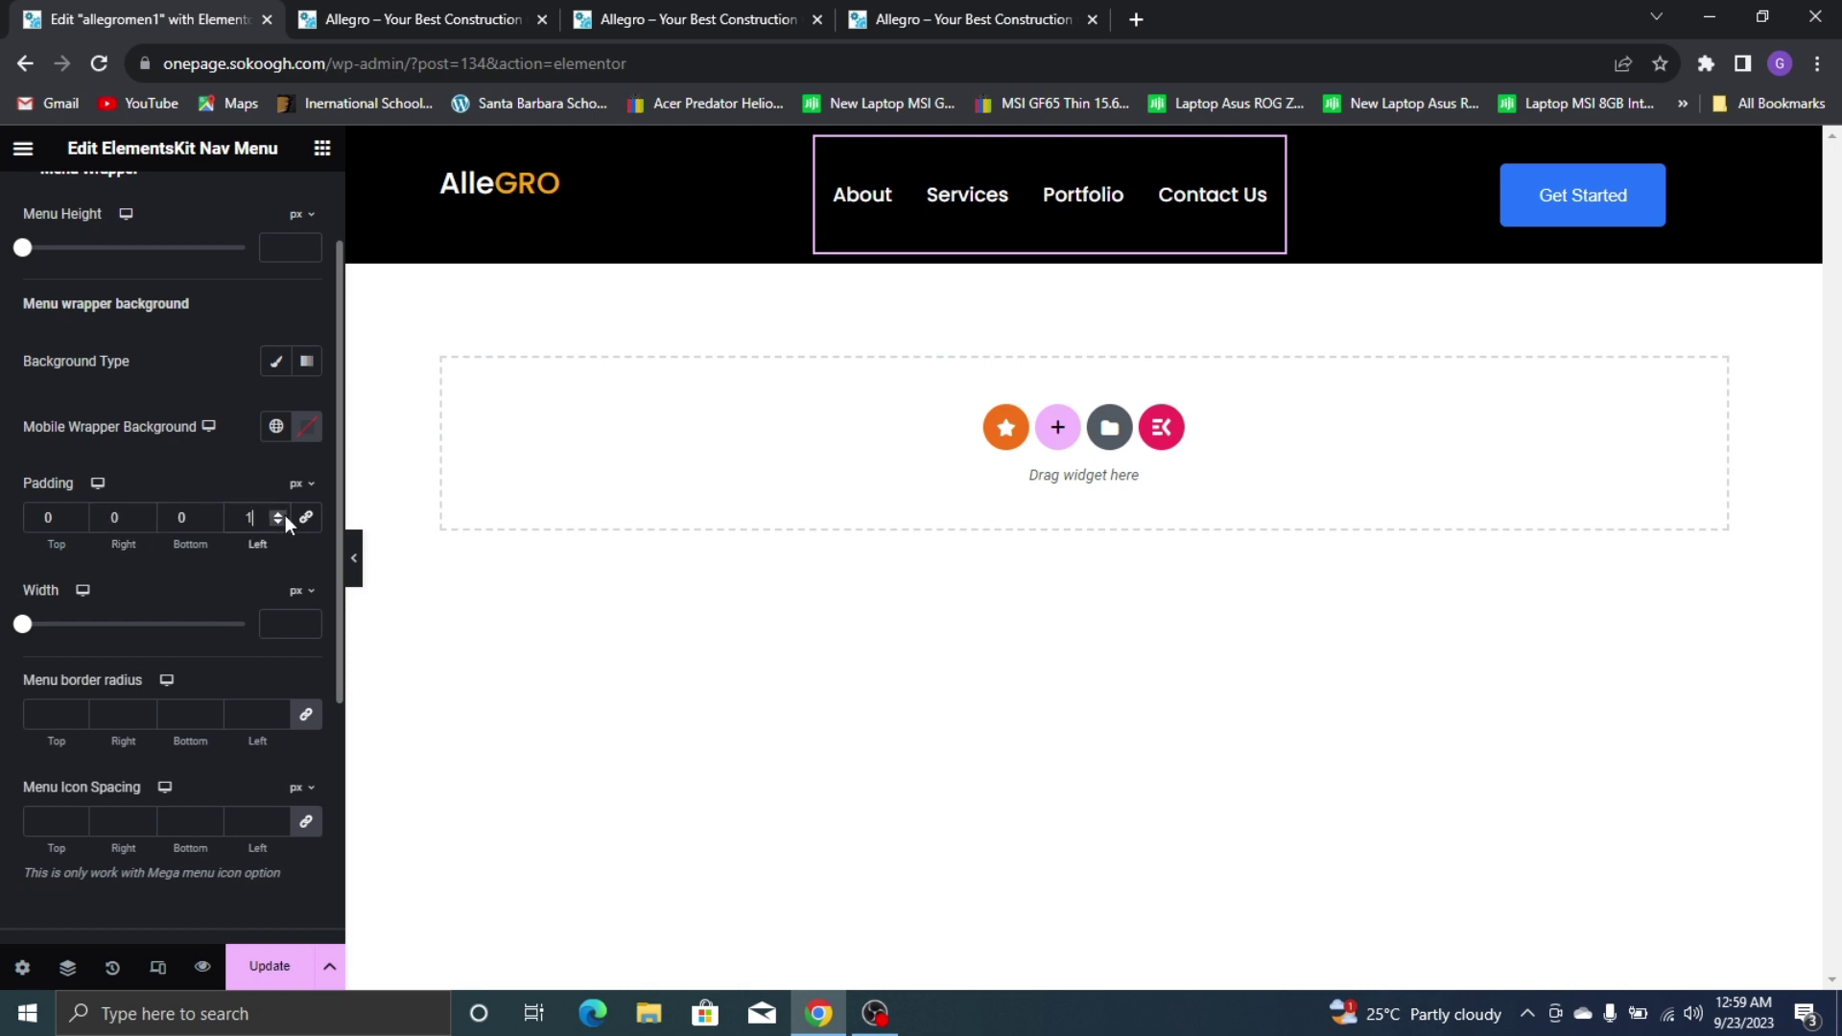
{"action": "triple_click", "coordinate": [279, 522]}
Set the nav menu wrapper's width to 435 px
{"action": "left_click_drag", "start_coordinate": [22, 625], "coordinate": [77, 630]}
{"action": "scroll", "coordinate": [171, 534], "scroll_direction": "up", "scroll_amount": 2}
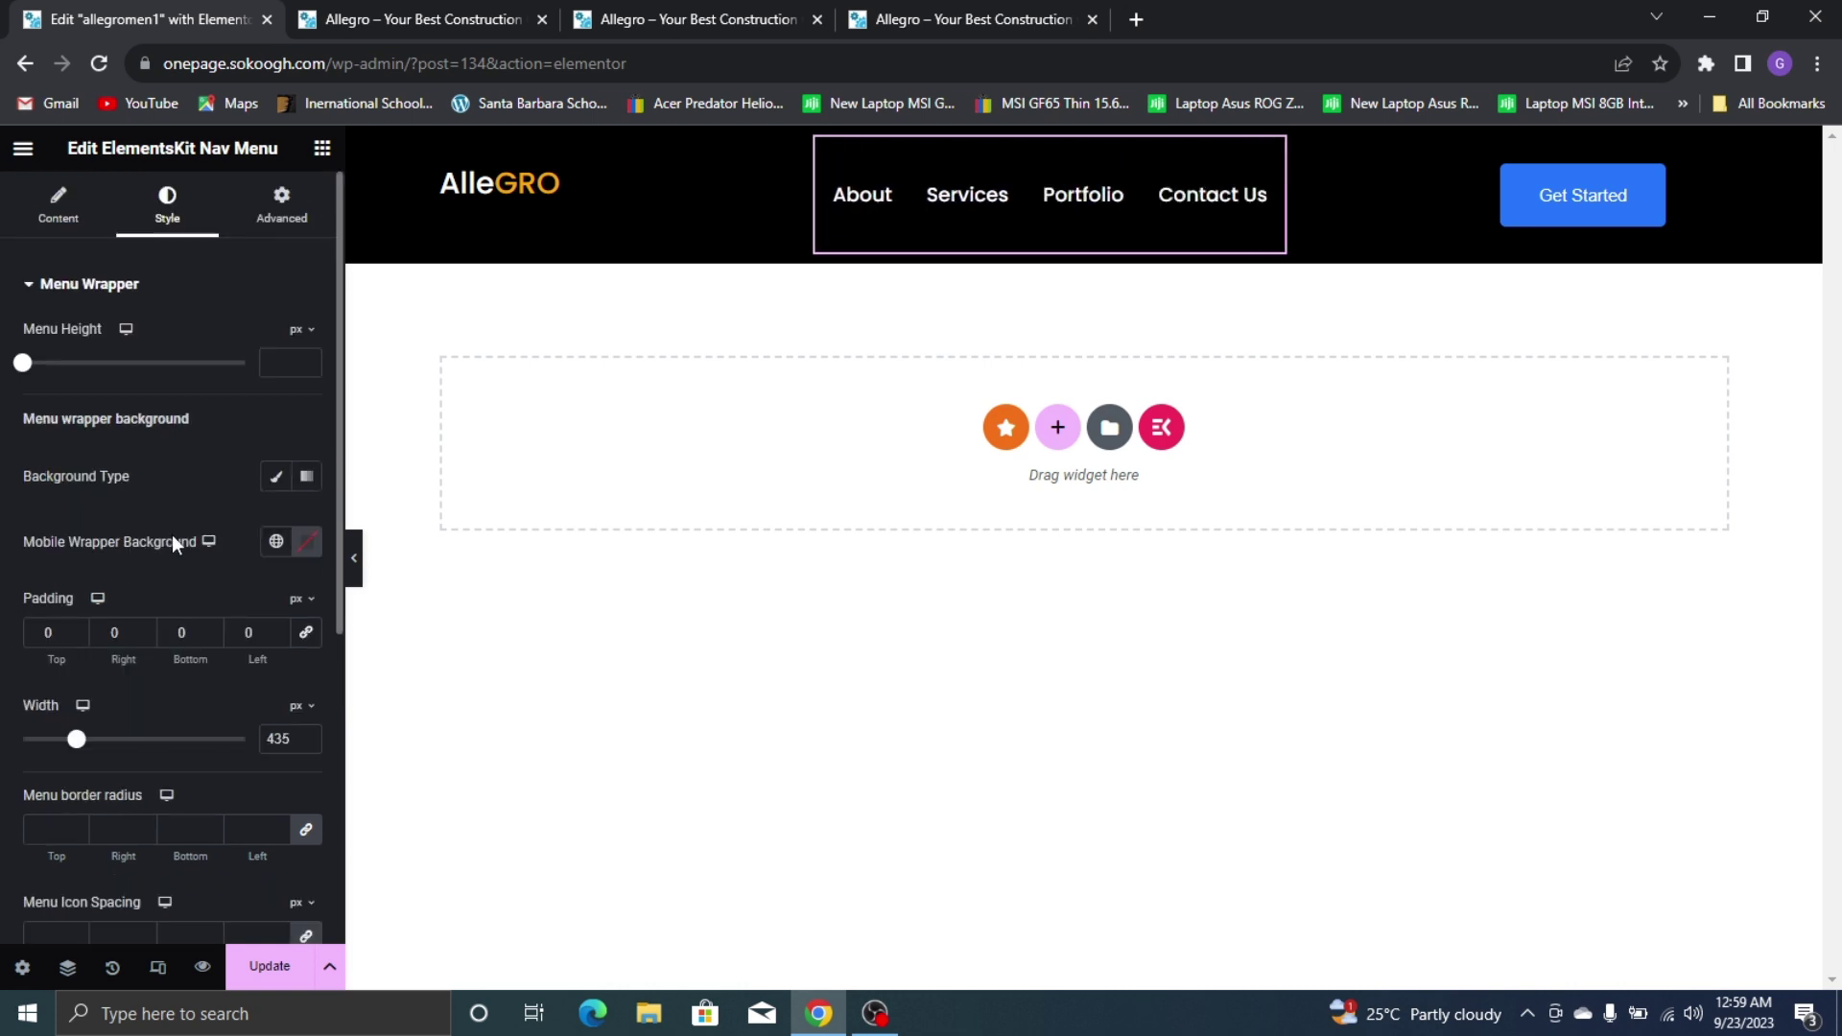
{"action": "scroll", "coordinate": [194, 428], "scroll_direction": "down", "scroll_amount": 5}
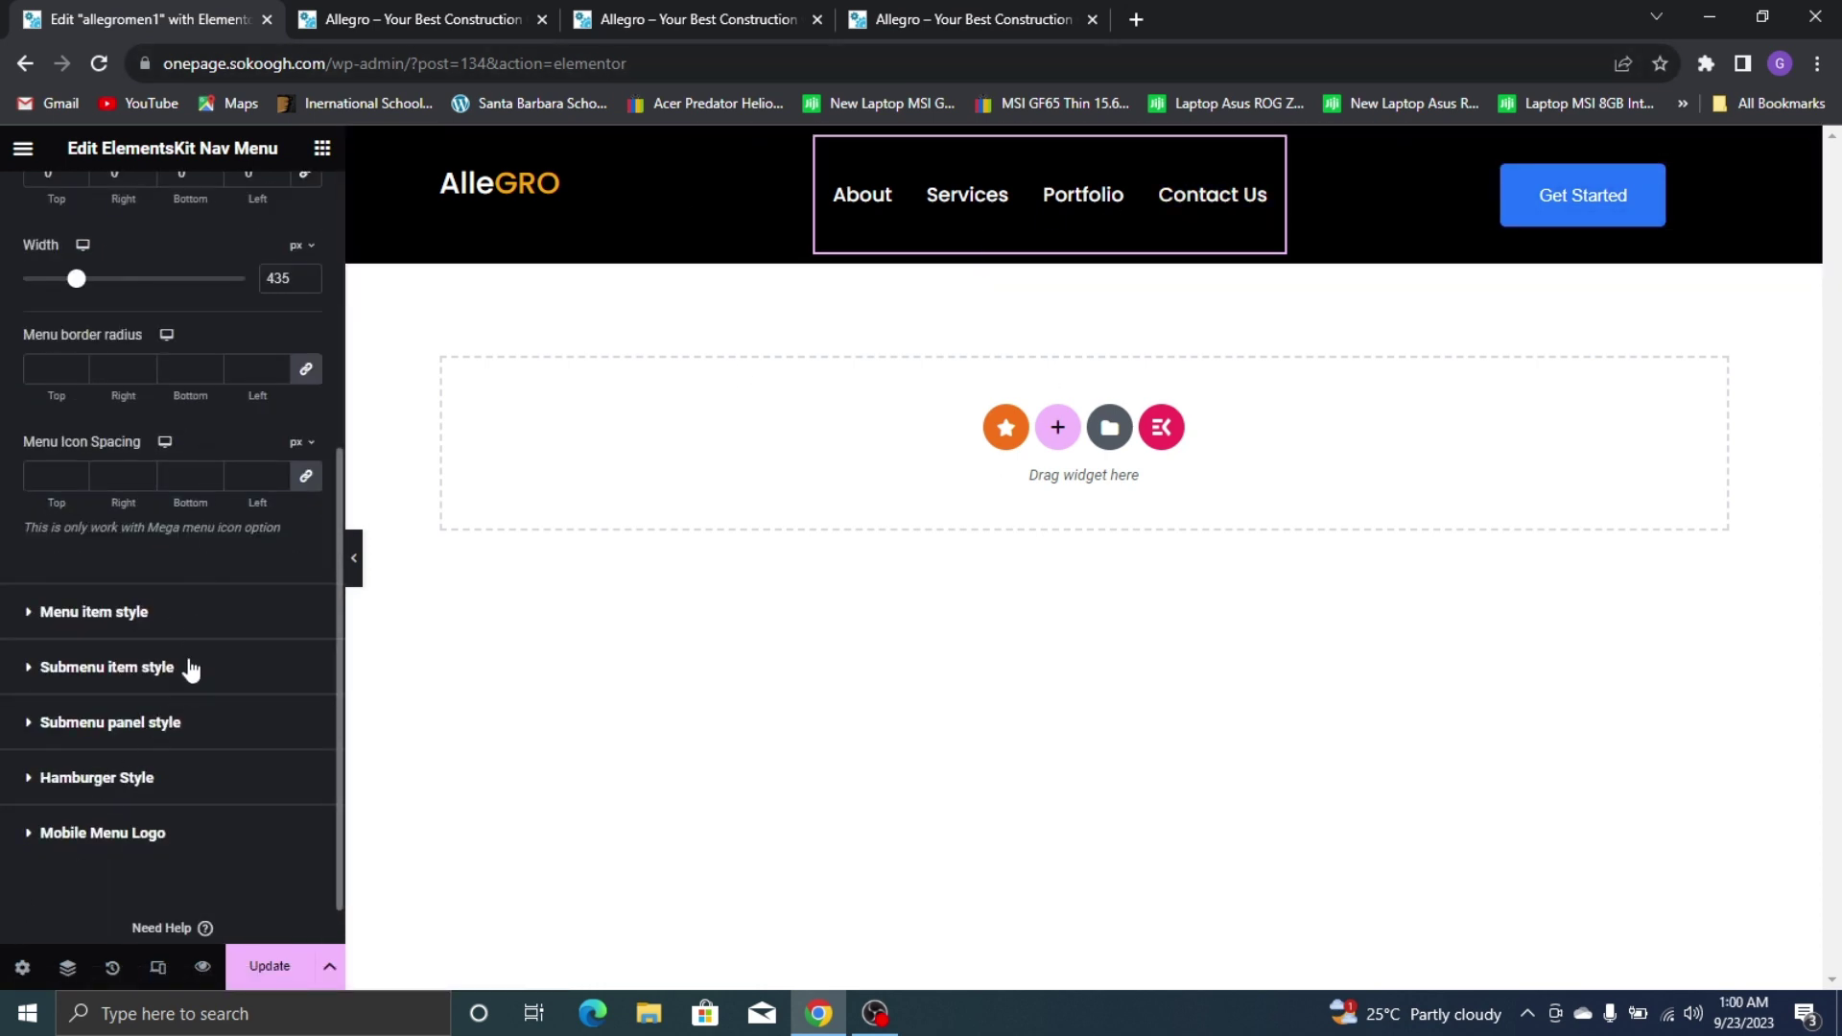
Set the menu items' right Item Spacing to 36 so all four fit one line
{"action": "left_click", "coordinate": [62, 619]}
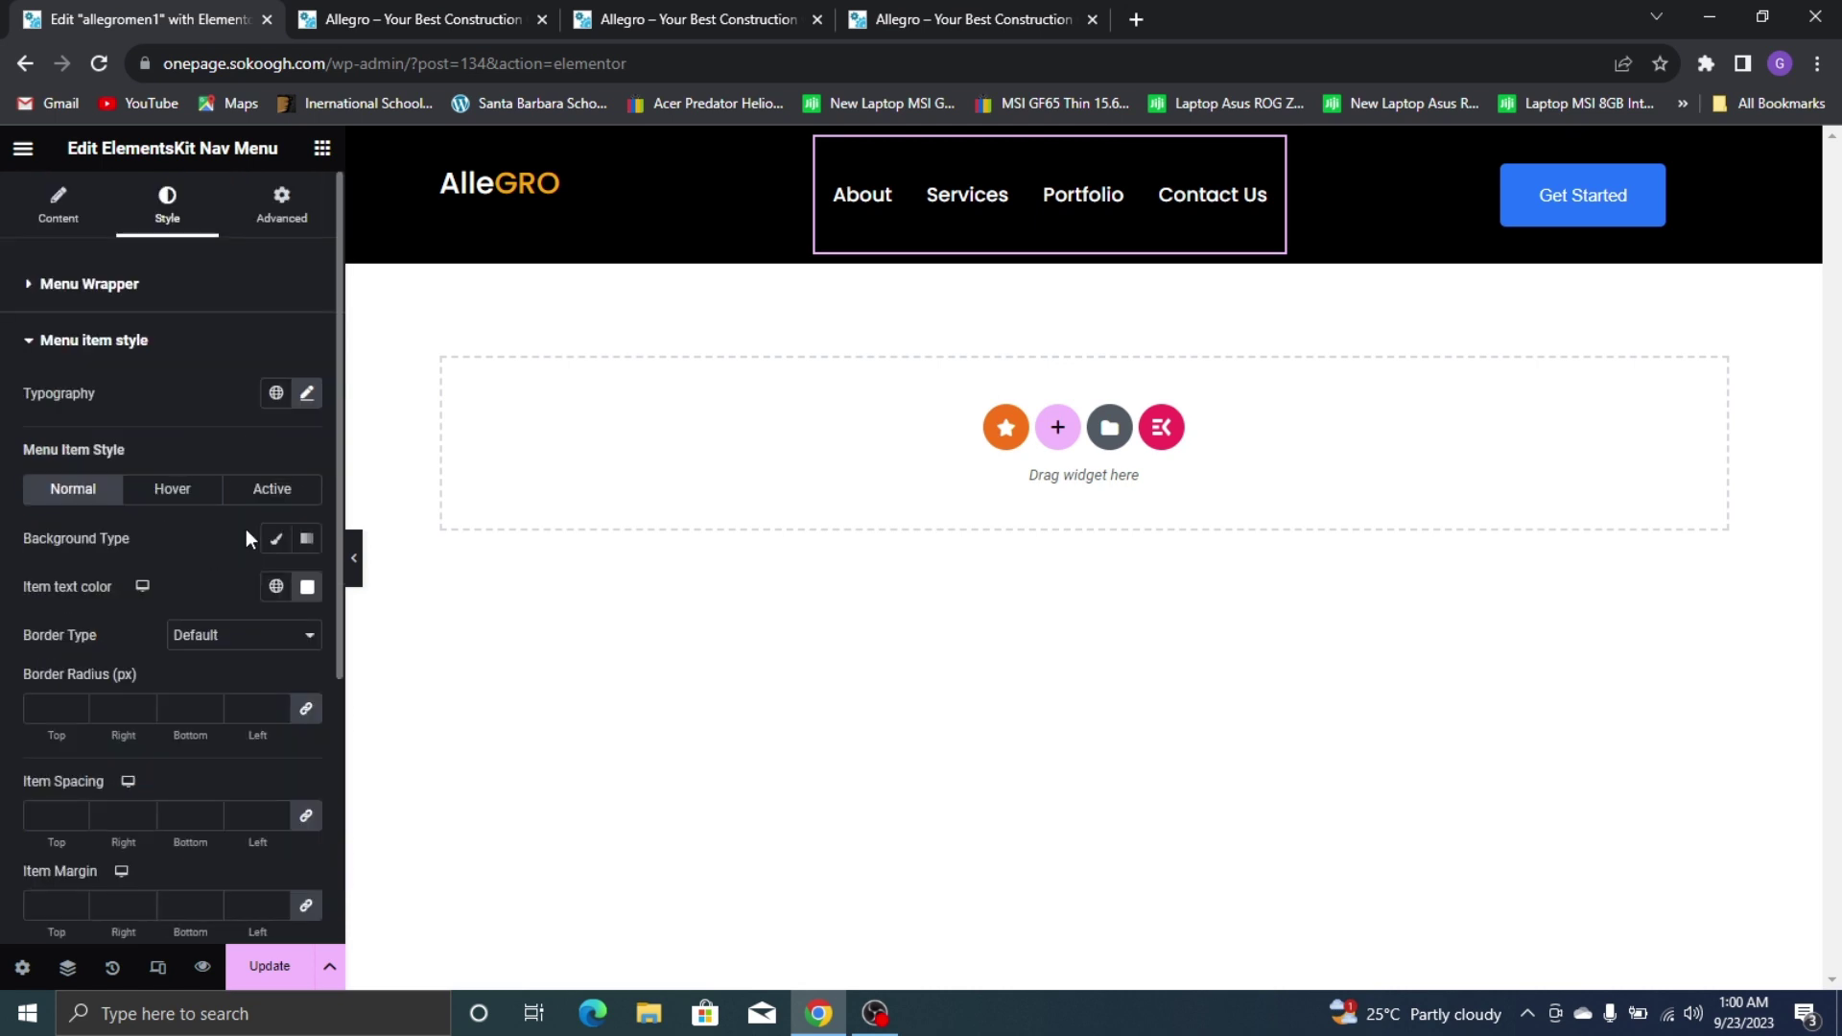
{"action": "scroll", "coordinate": [256, 463], "scroll_direction": "down", "scroll_amount": 3}
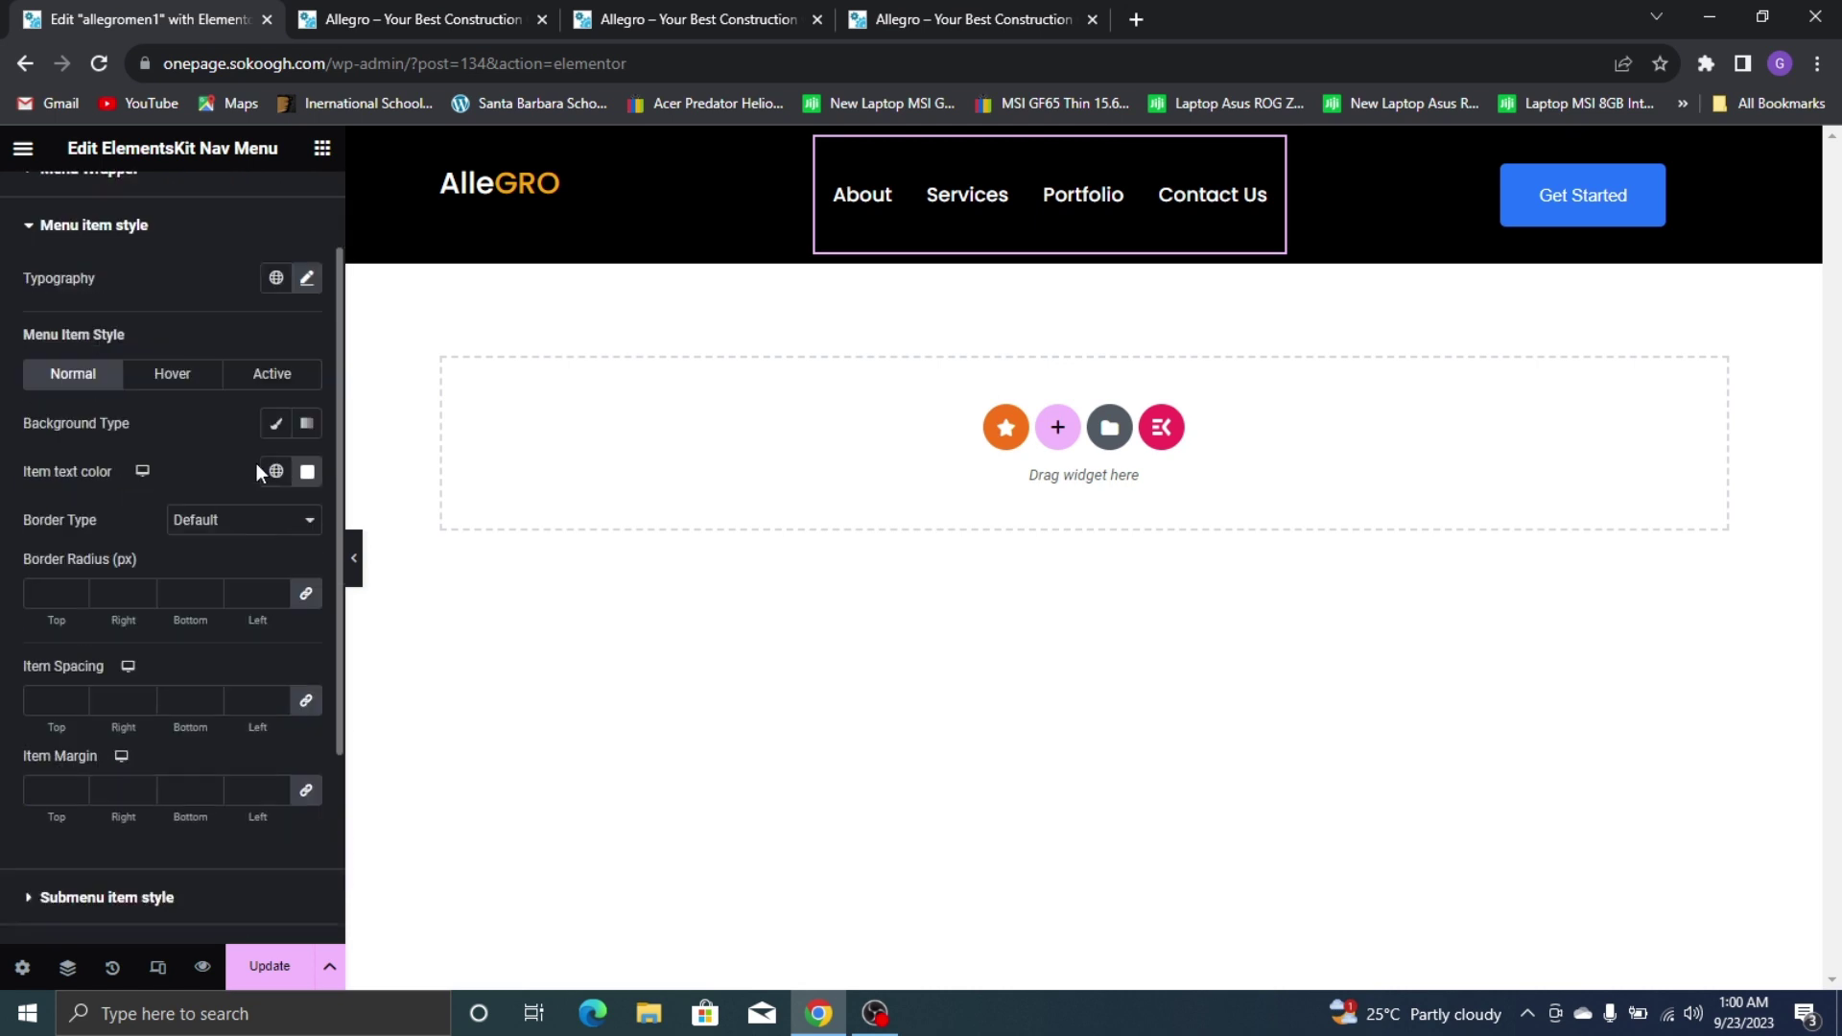
{"action": "left_click", "coordinate": [307, 586]}
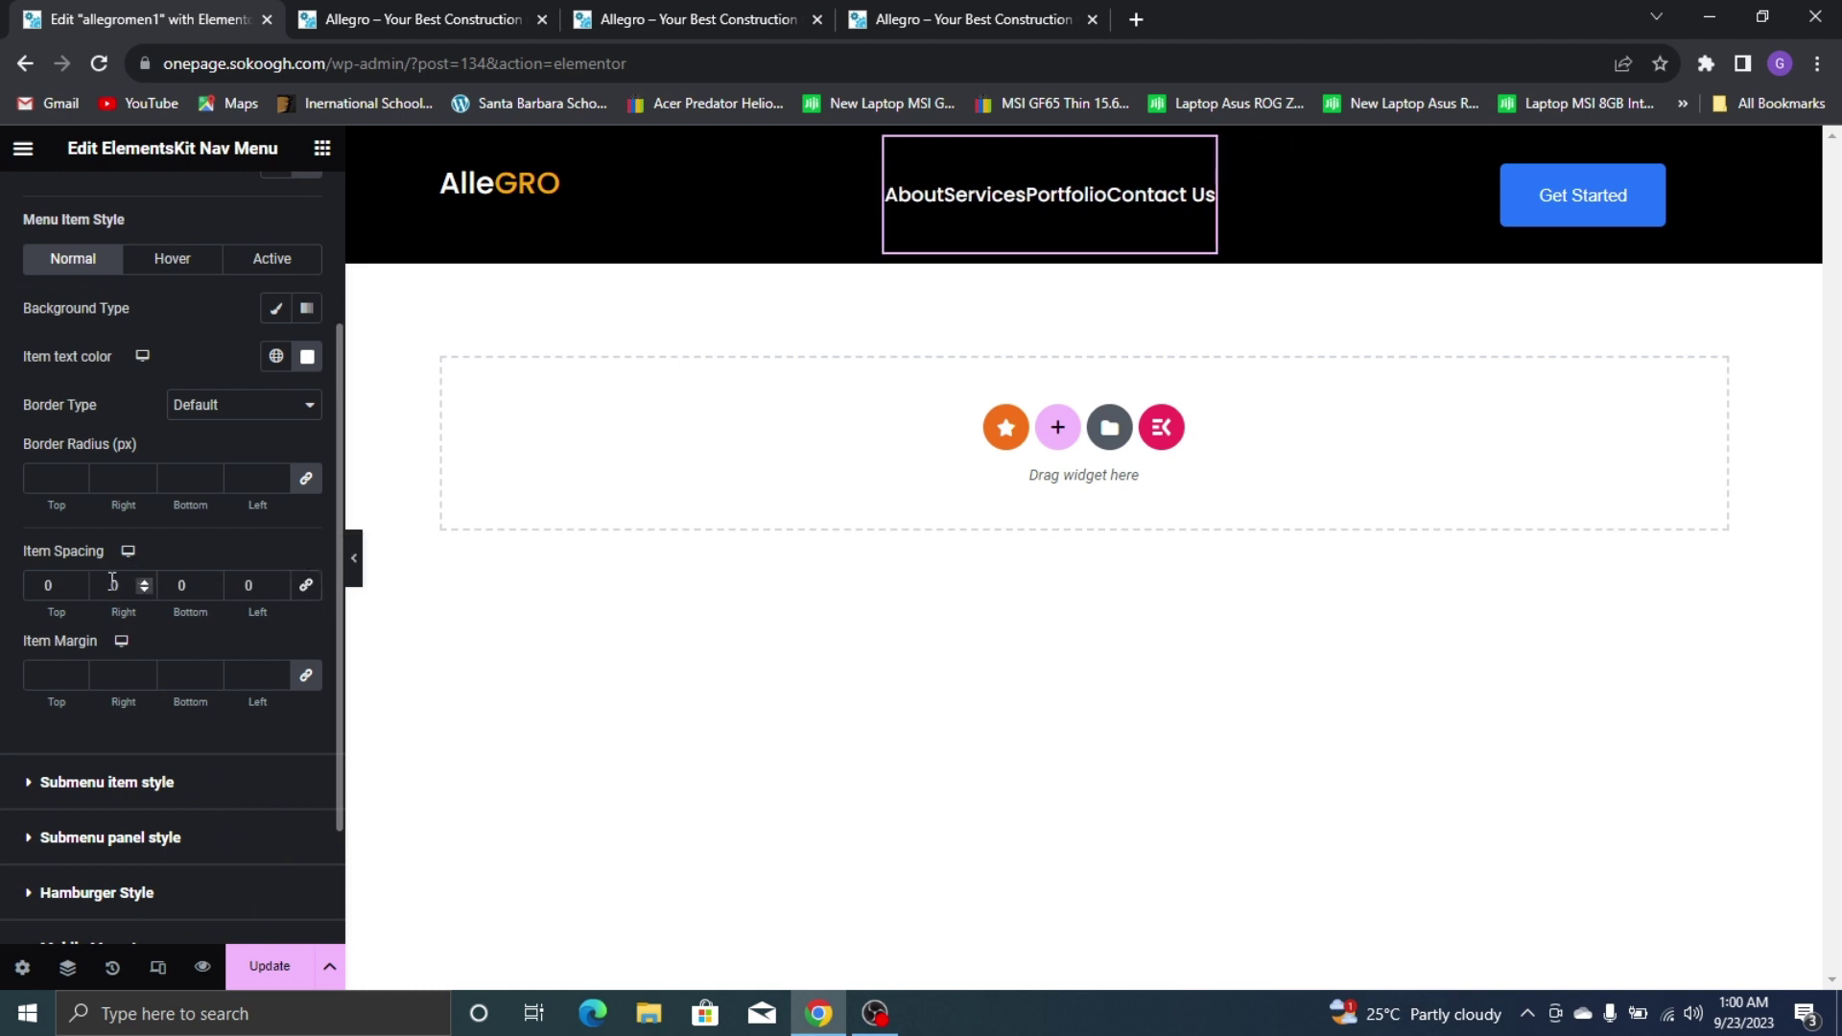
{"action": "left_click", "coordinate": [144, 583]}
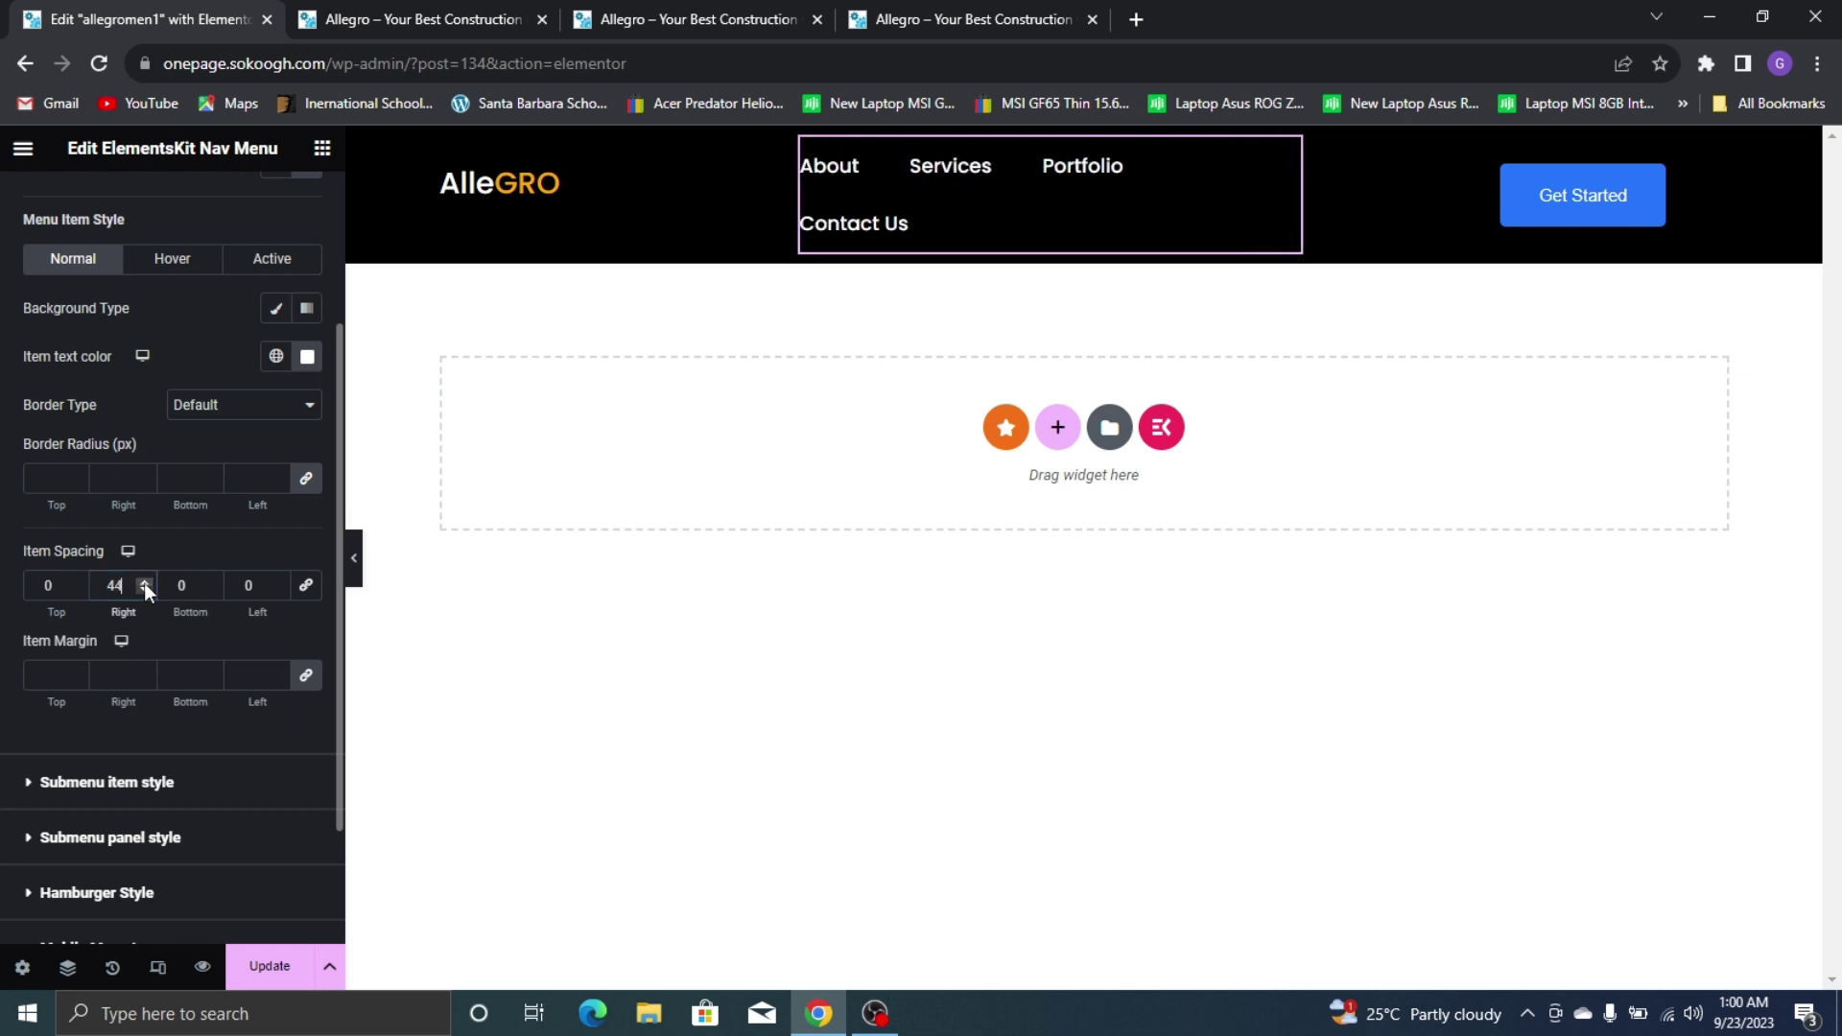
{"action": "left_click", "coordinate": [149, 592]}
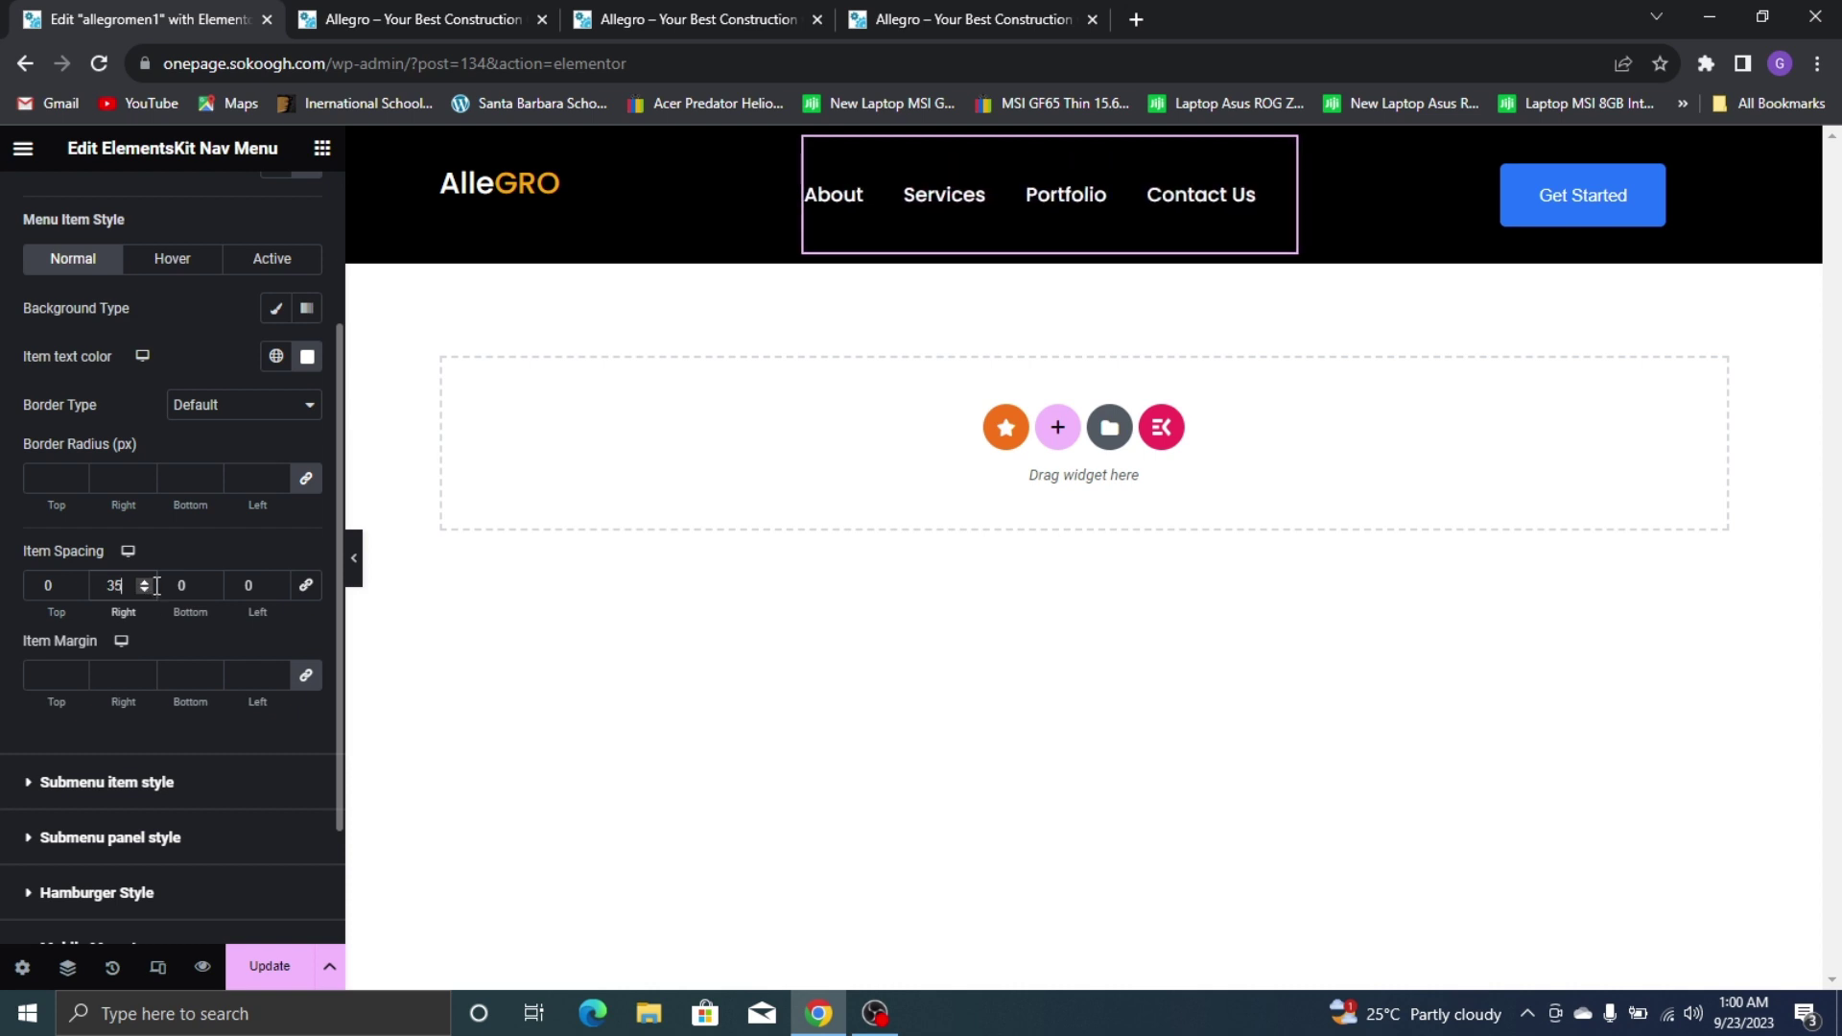
{"action": "left_click", "coordinate": [143, 579]}
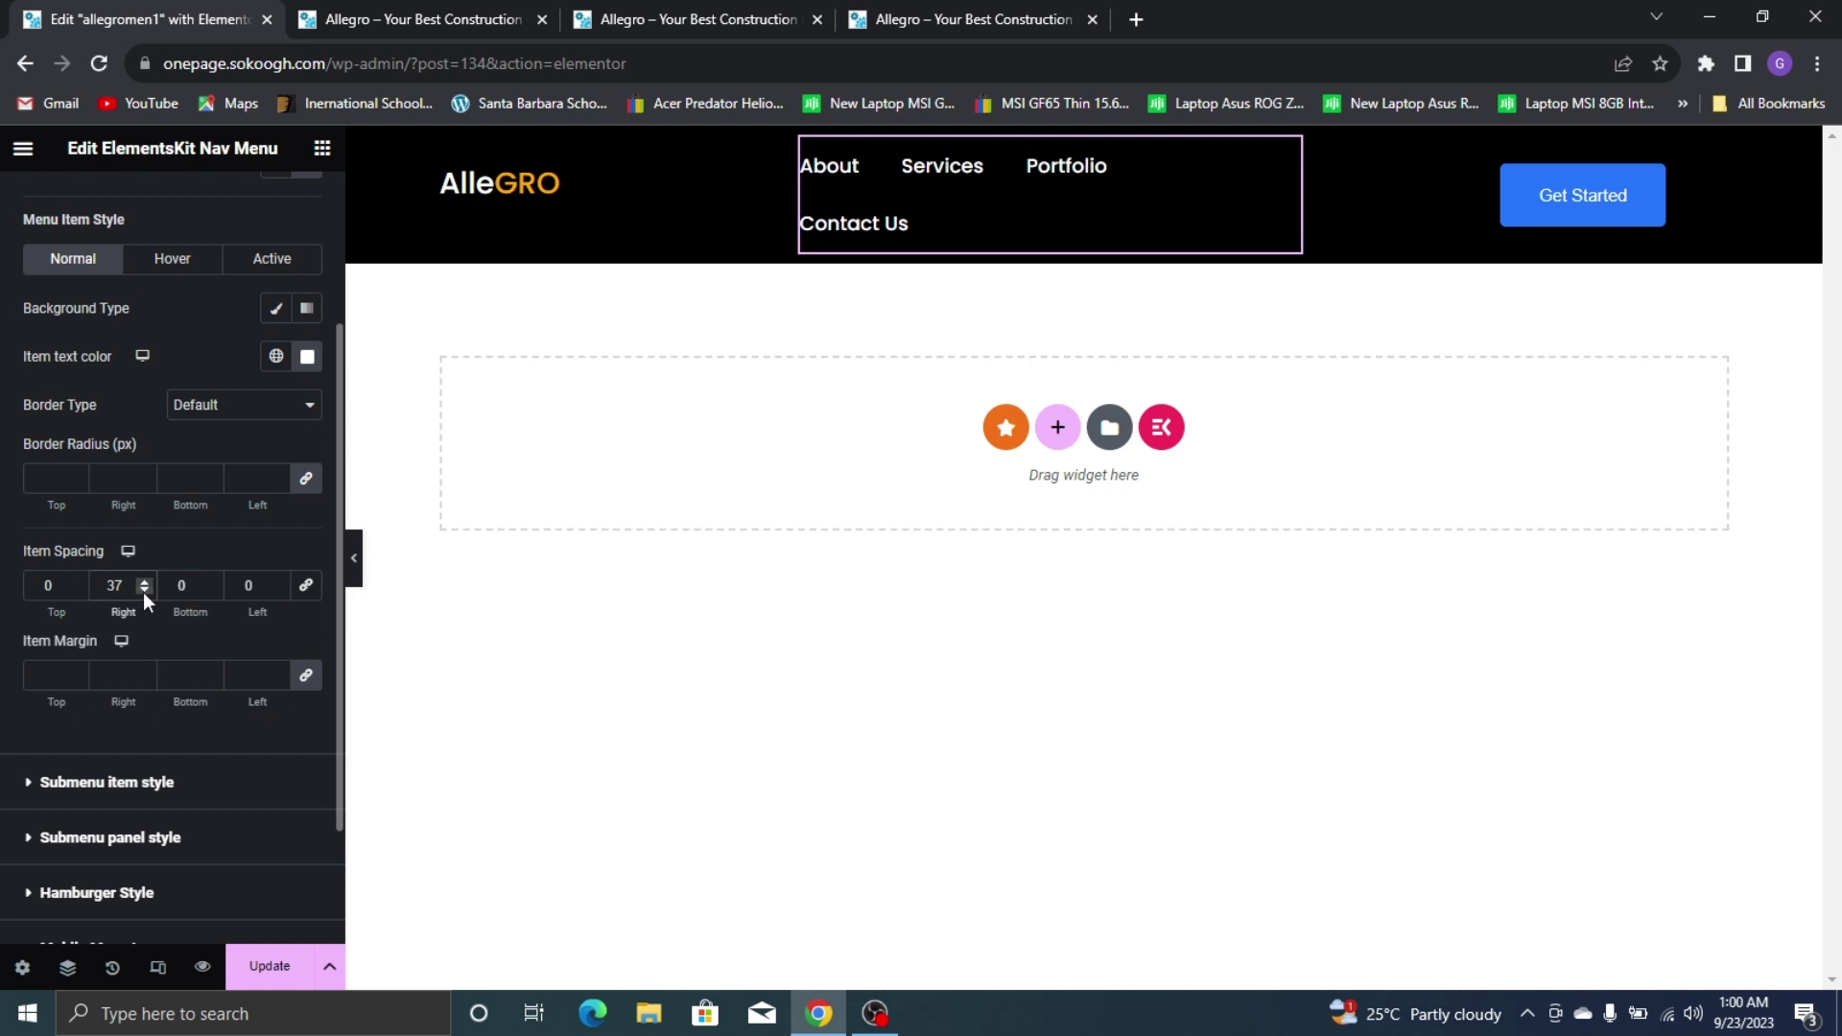
{"action": "left_click", "coordinate": [144, 590]}
{"action": "scroll", "coordinate": [303, 321], "scroll_direction": "up", "scroll_amount": 3}
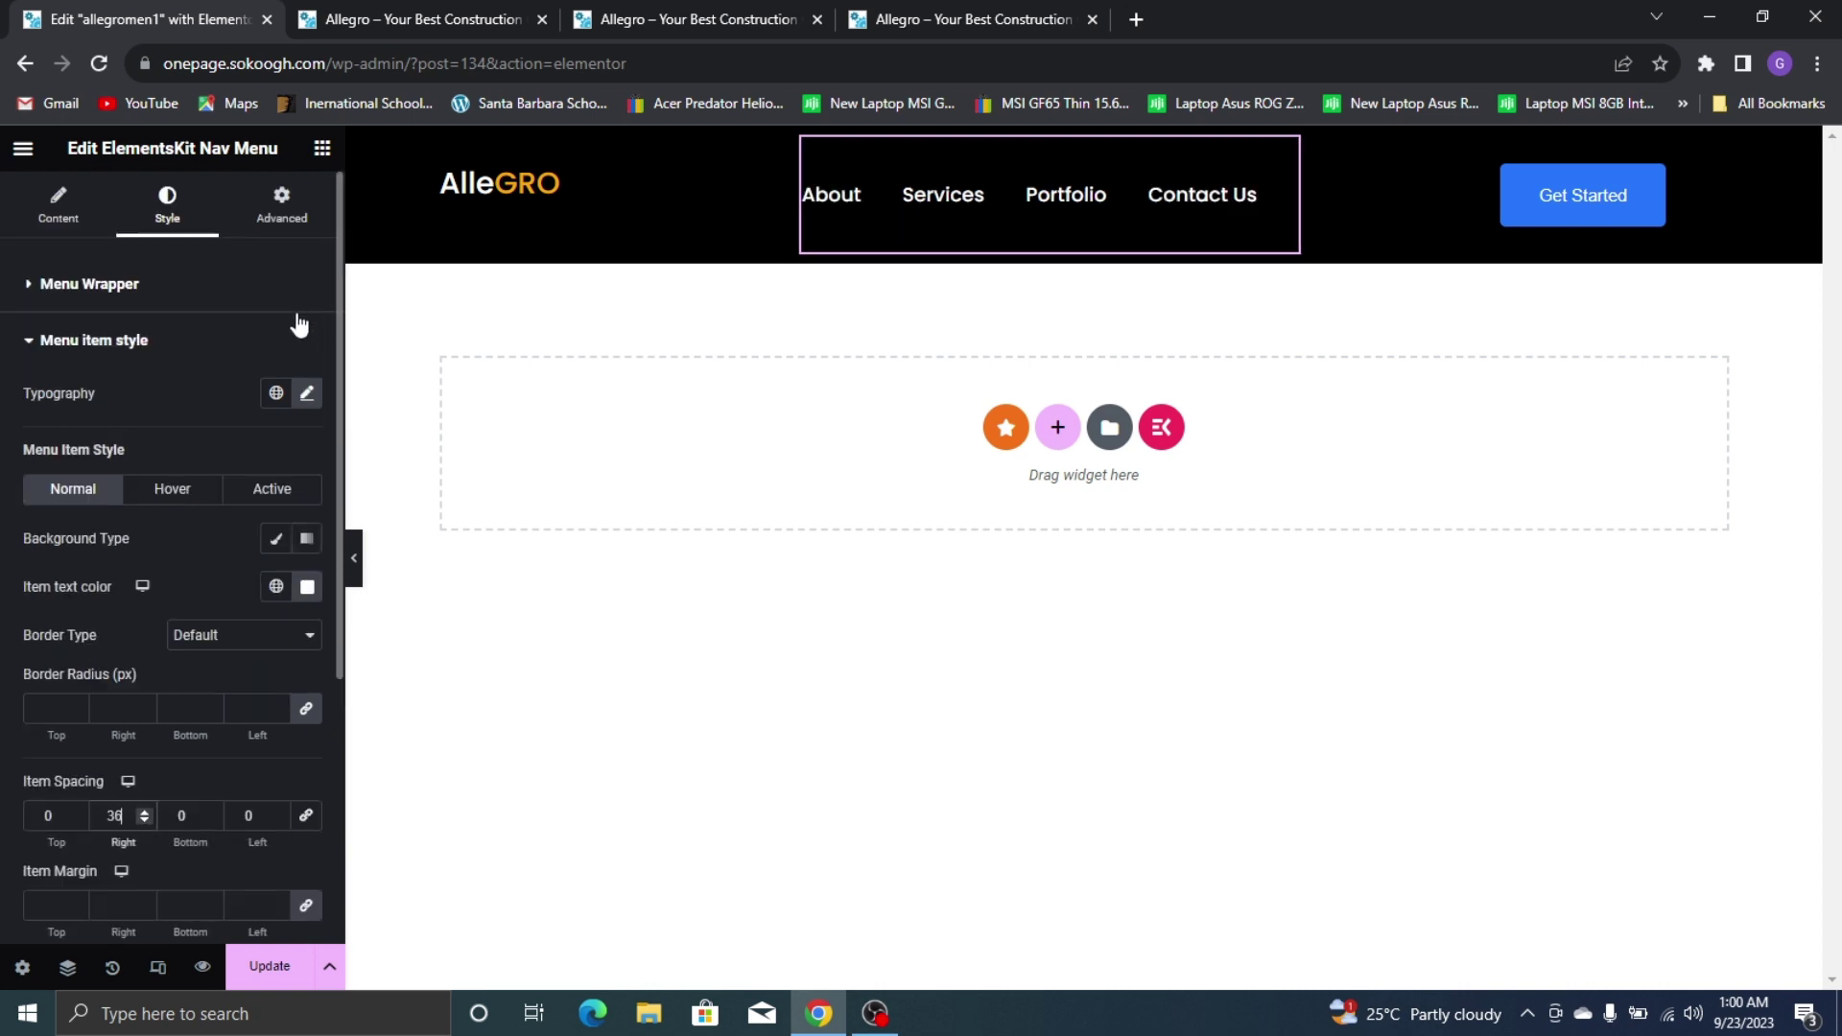
Change the menu items' font family to Noto Sans
{"action": "left_click", "coordinate": [307, 395]}
{"action": "left_click", "coordinate": [212, 505]}
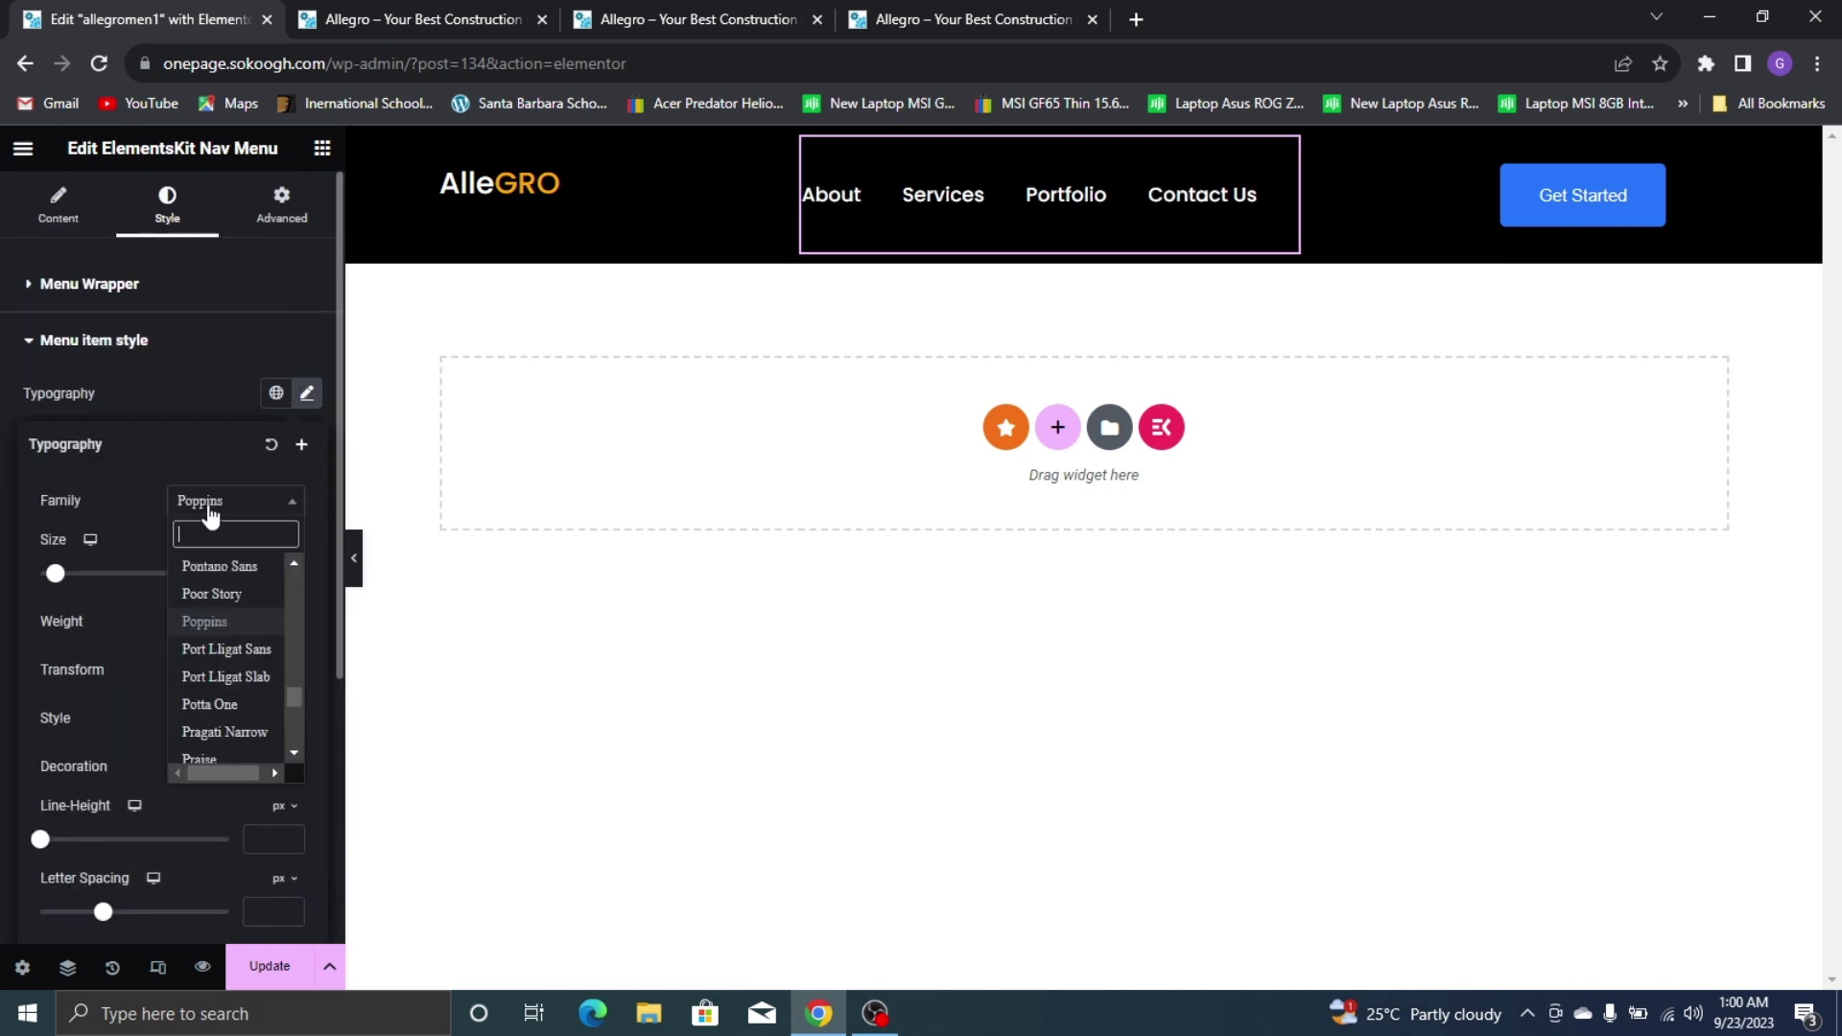
{"action": "type", "text": "noto s"}
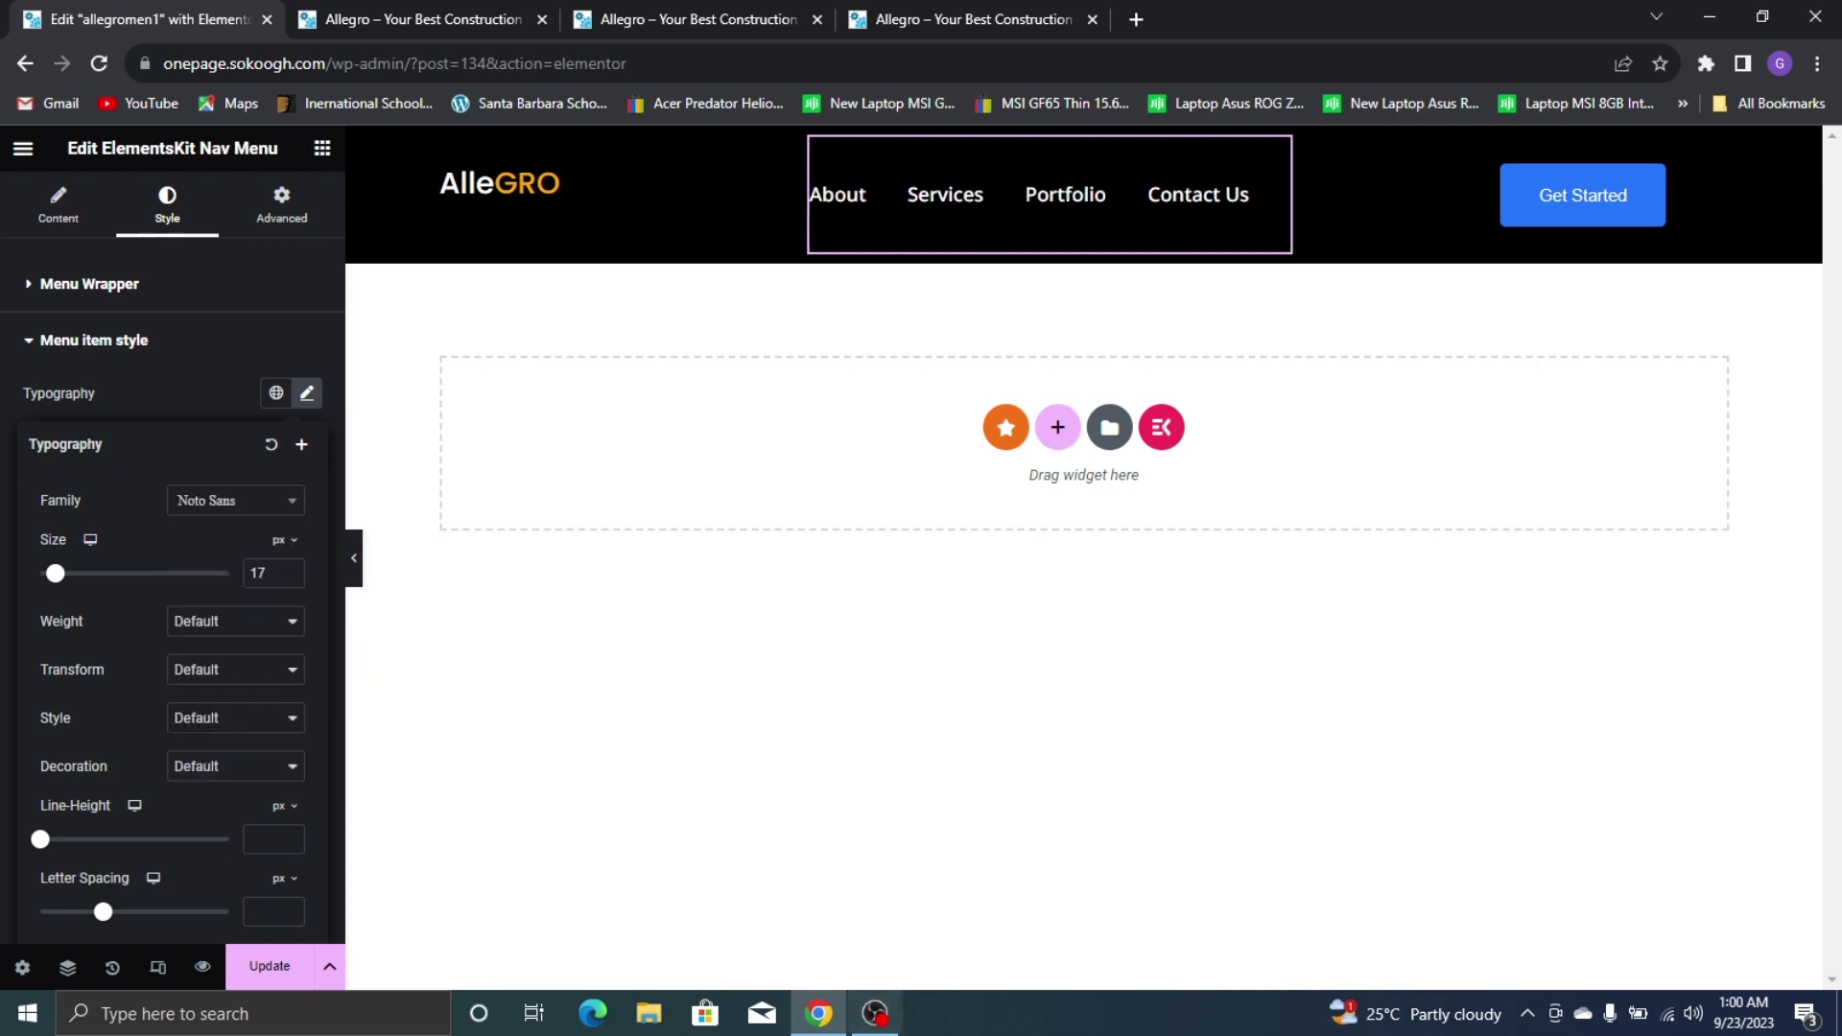
{"action": "left_click", "coordinate": [254, 590]}
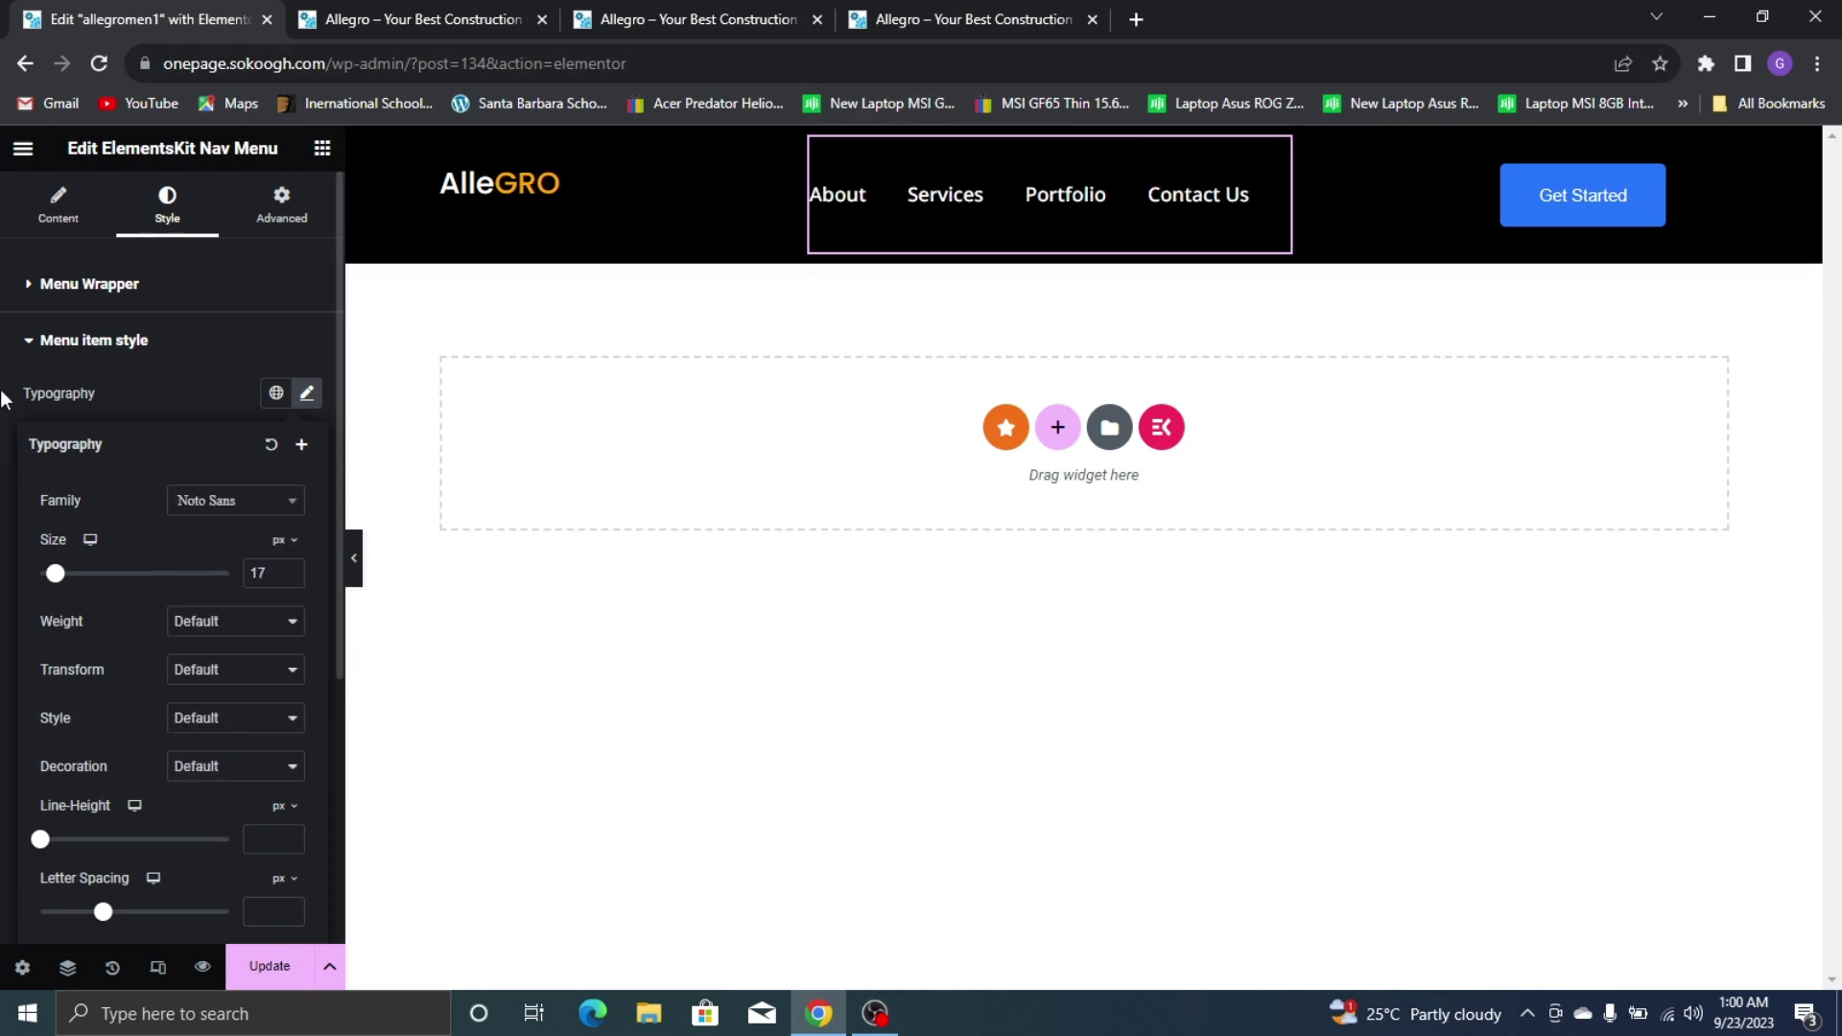
Widen the nav column container to 59.6 and the nav menu wrapper to 469 px
{"action": "left_click", "coordinate": [120, 299]}
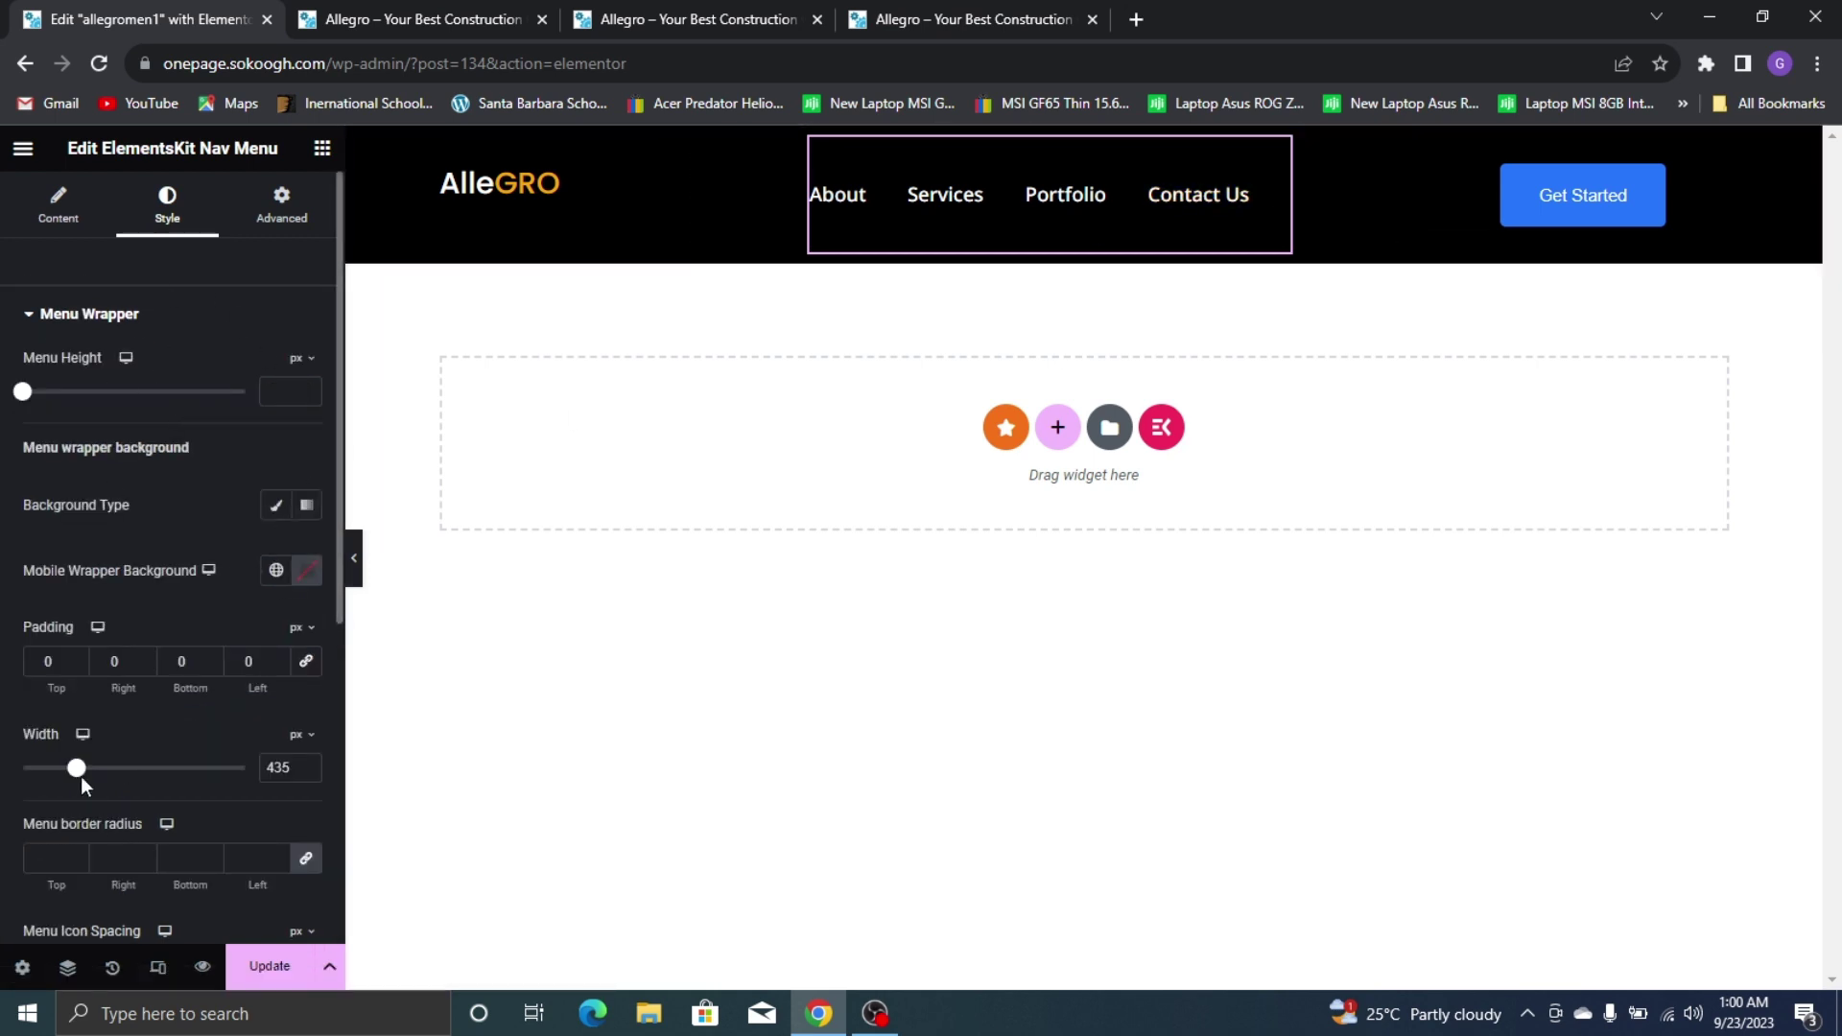
{"action": "left_click_drag", "start_coordinate": [76, 773], "coordinate": [90, 769]}
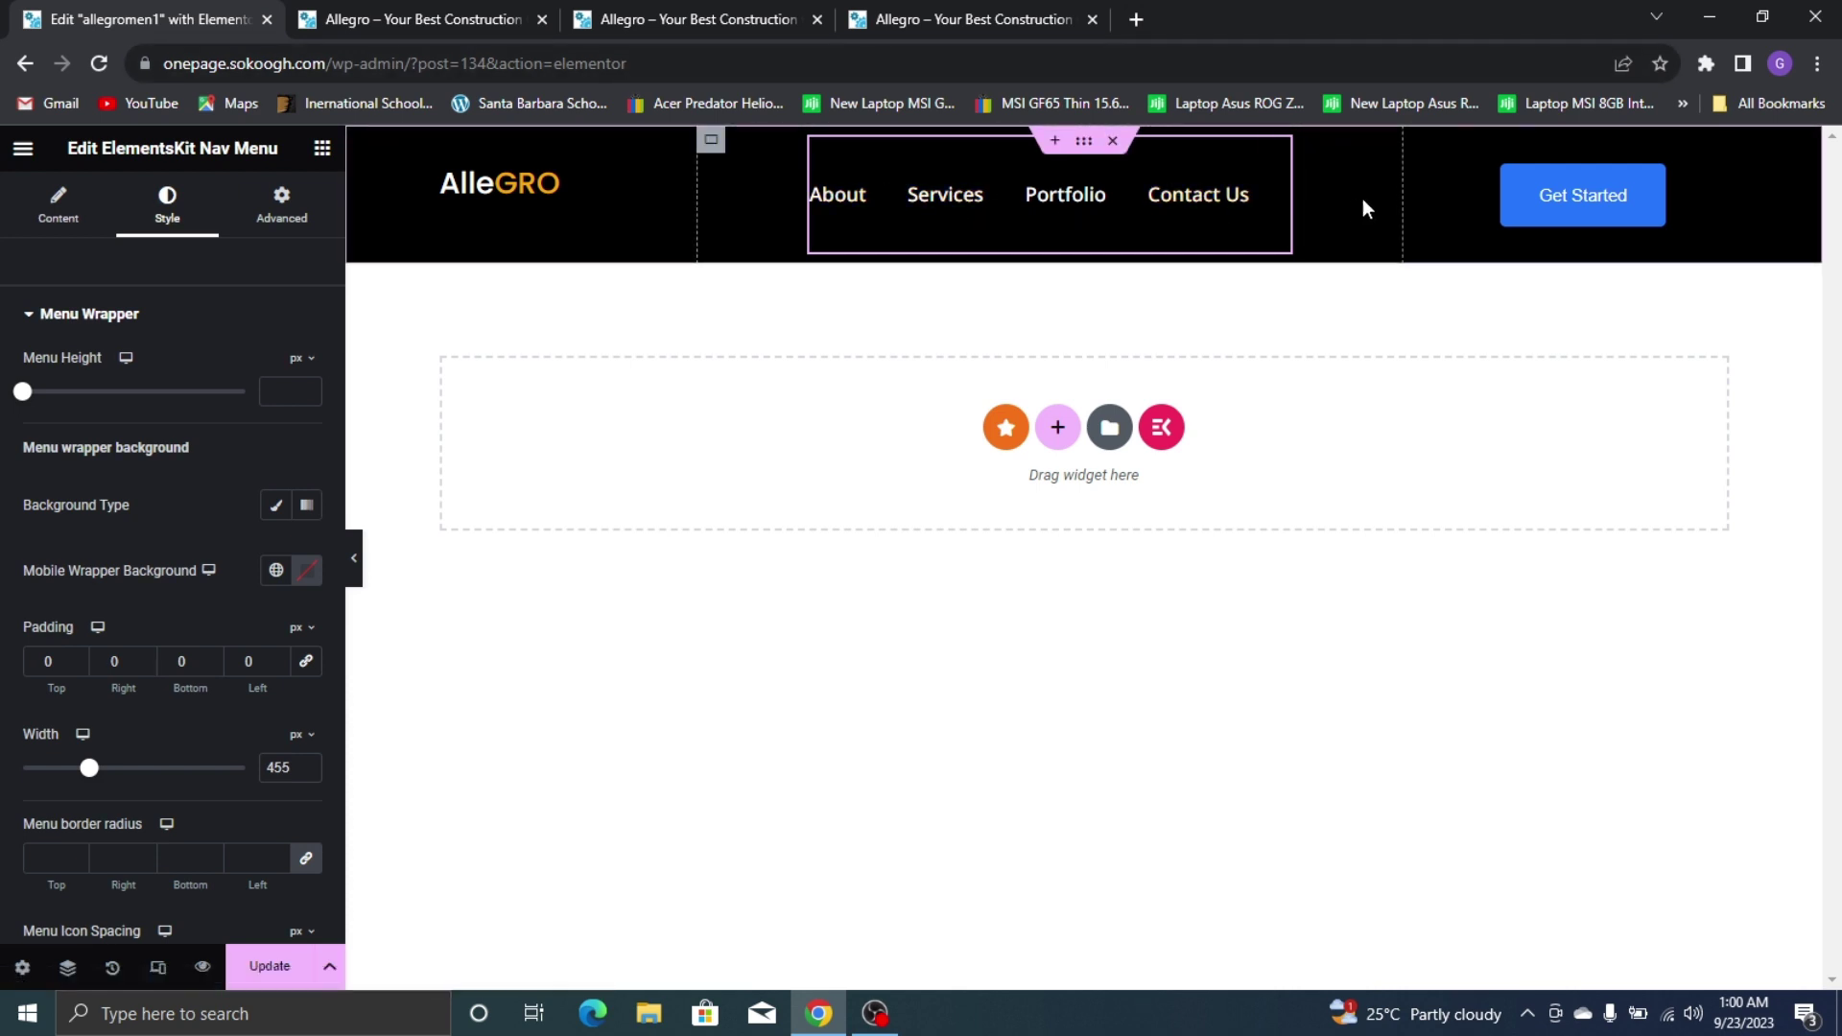
{"action": "left_click_drag", "start_coordinate": [1409, 208], "coordinate": [1500, 194]}
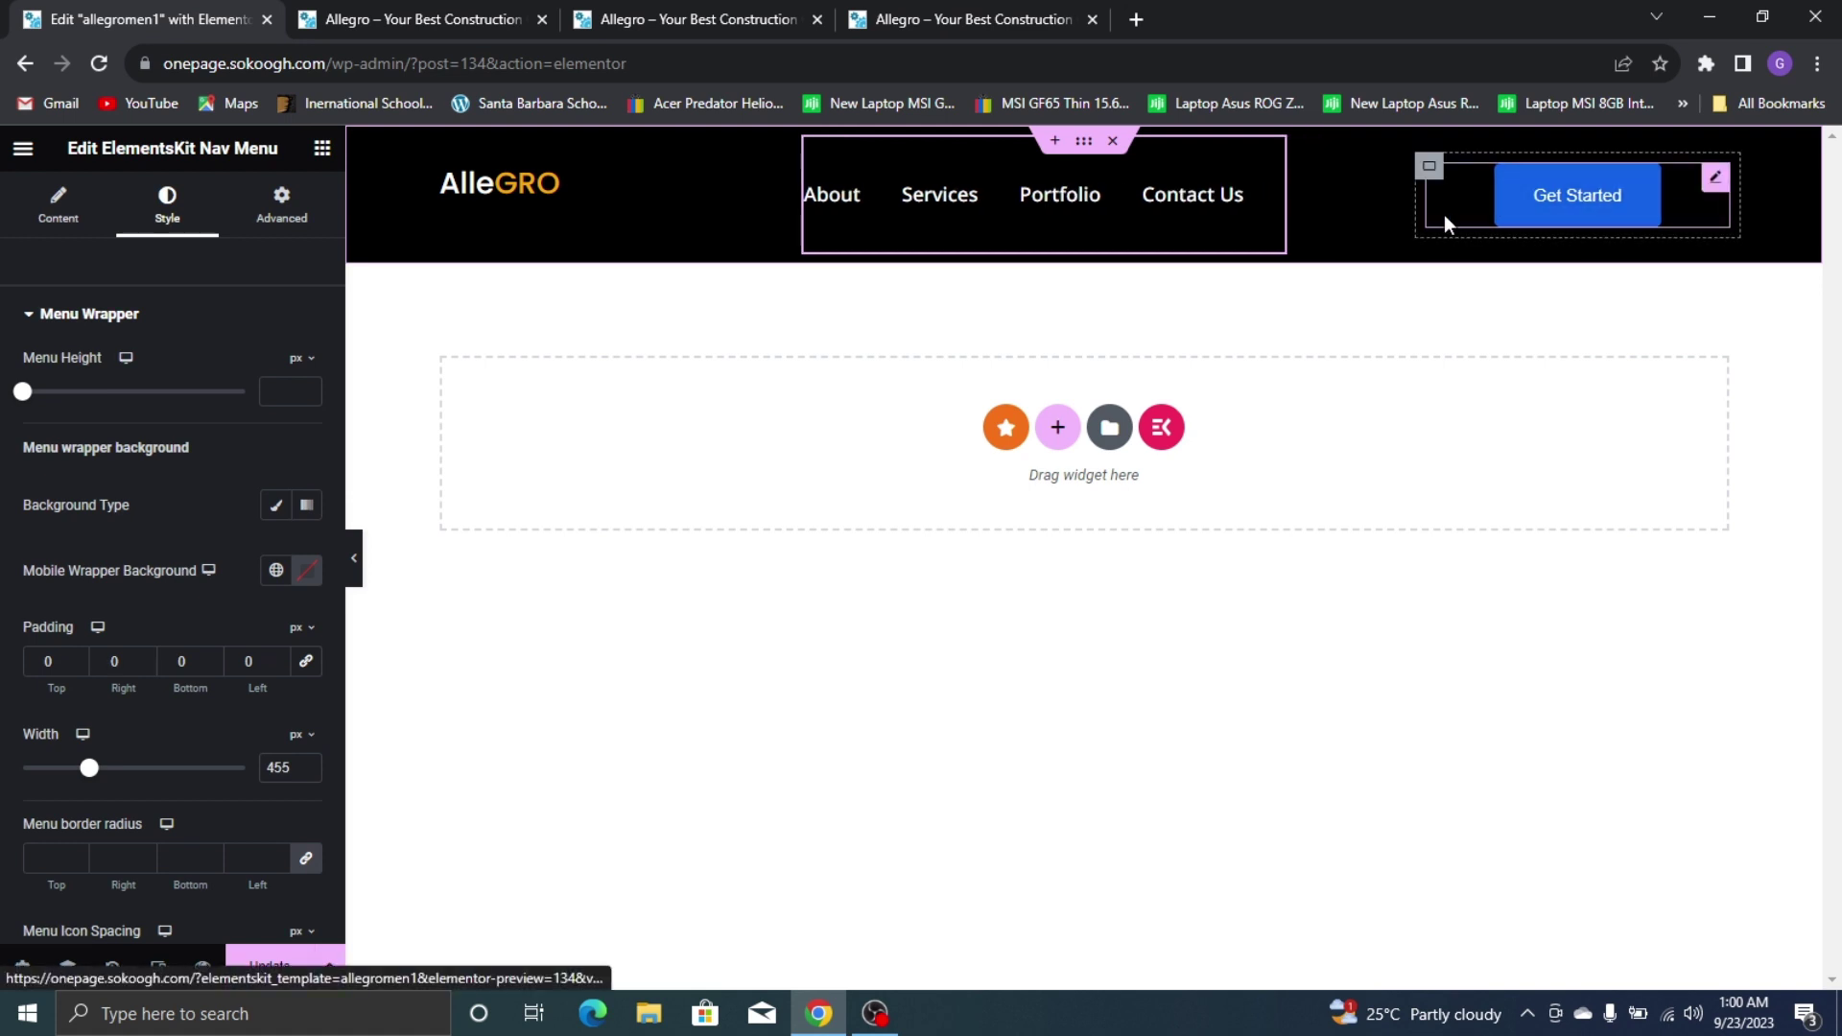
{"action": "left_click", "coordinate": [711, 141]}
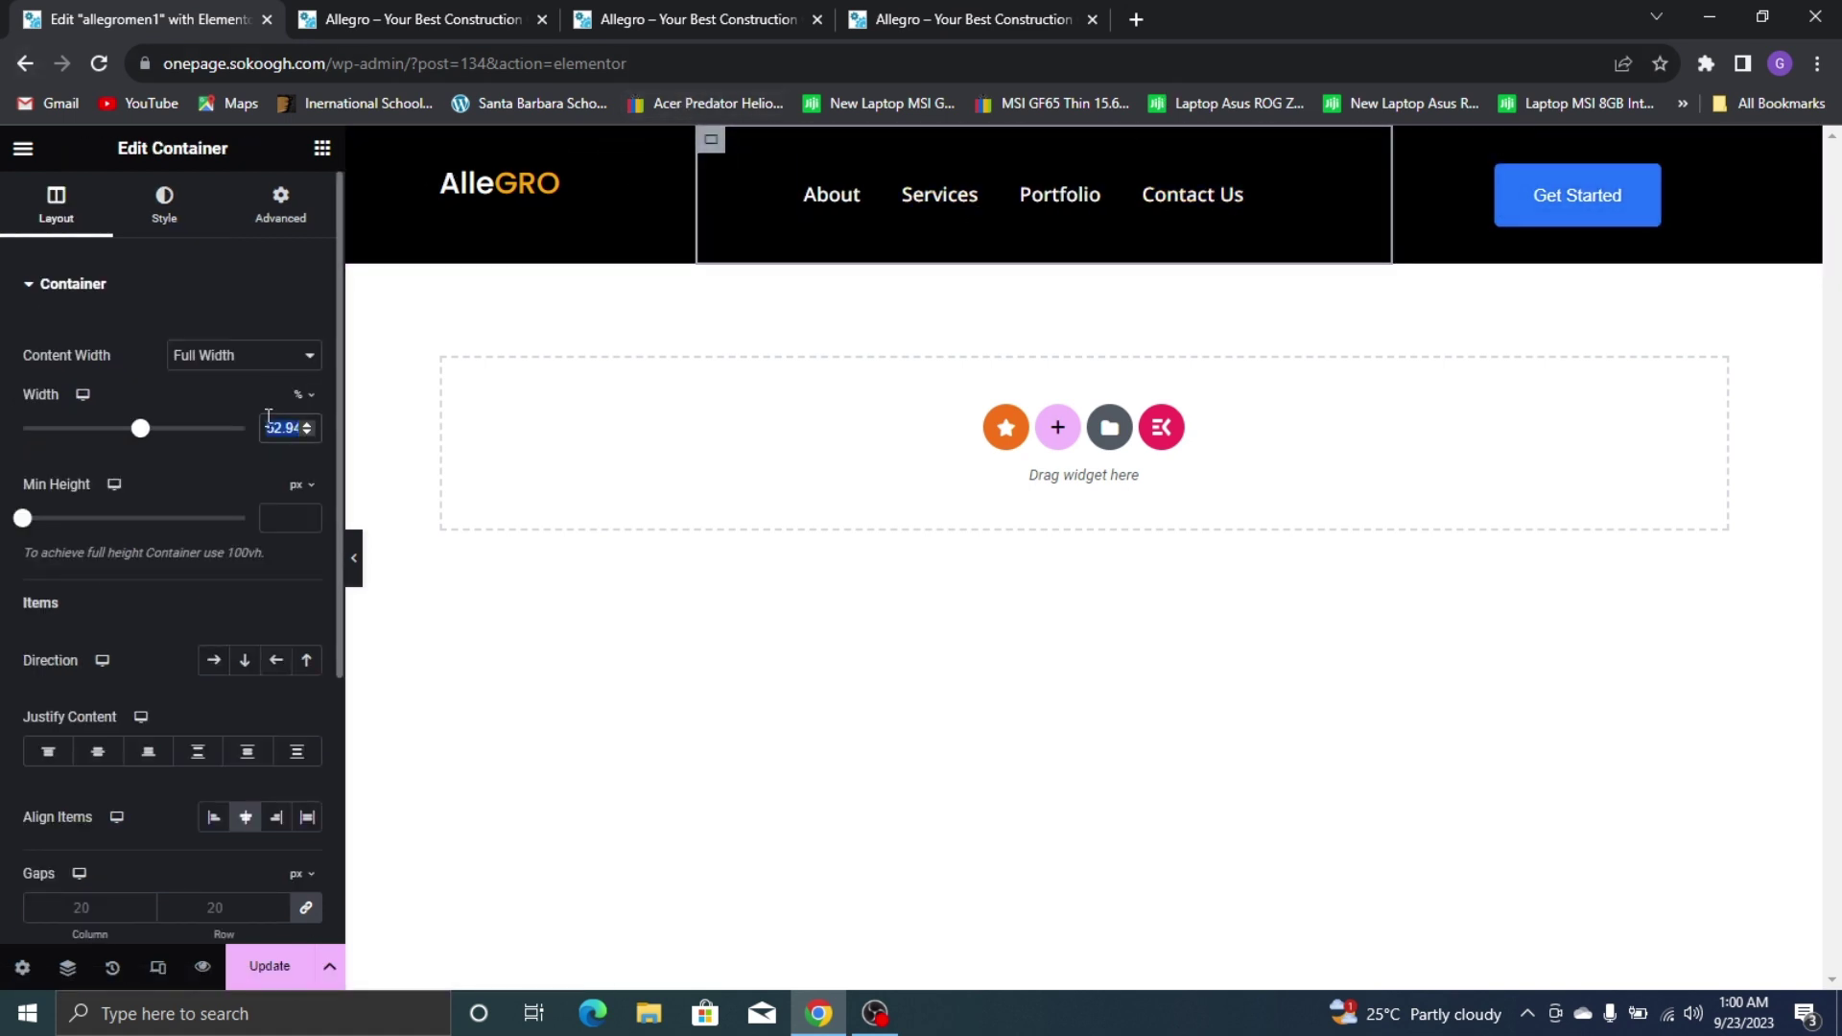
{"action": "type", "text": "59"}
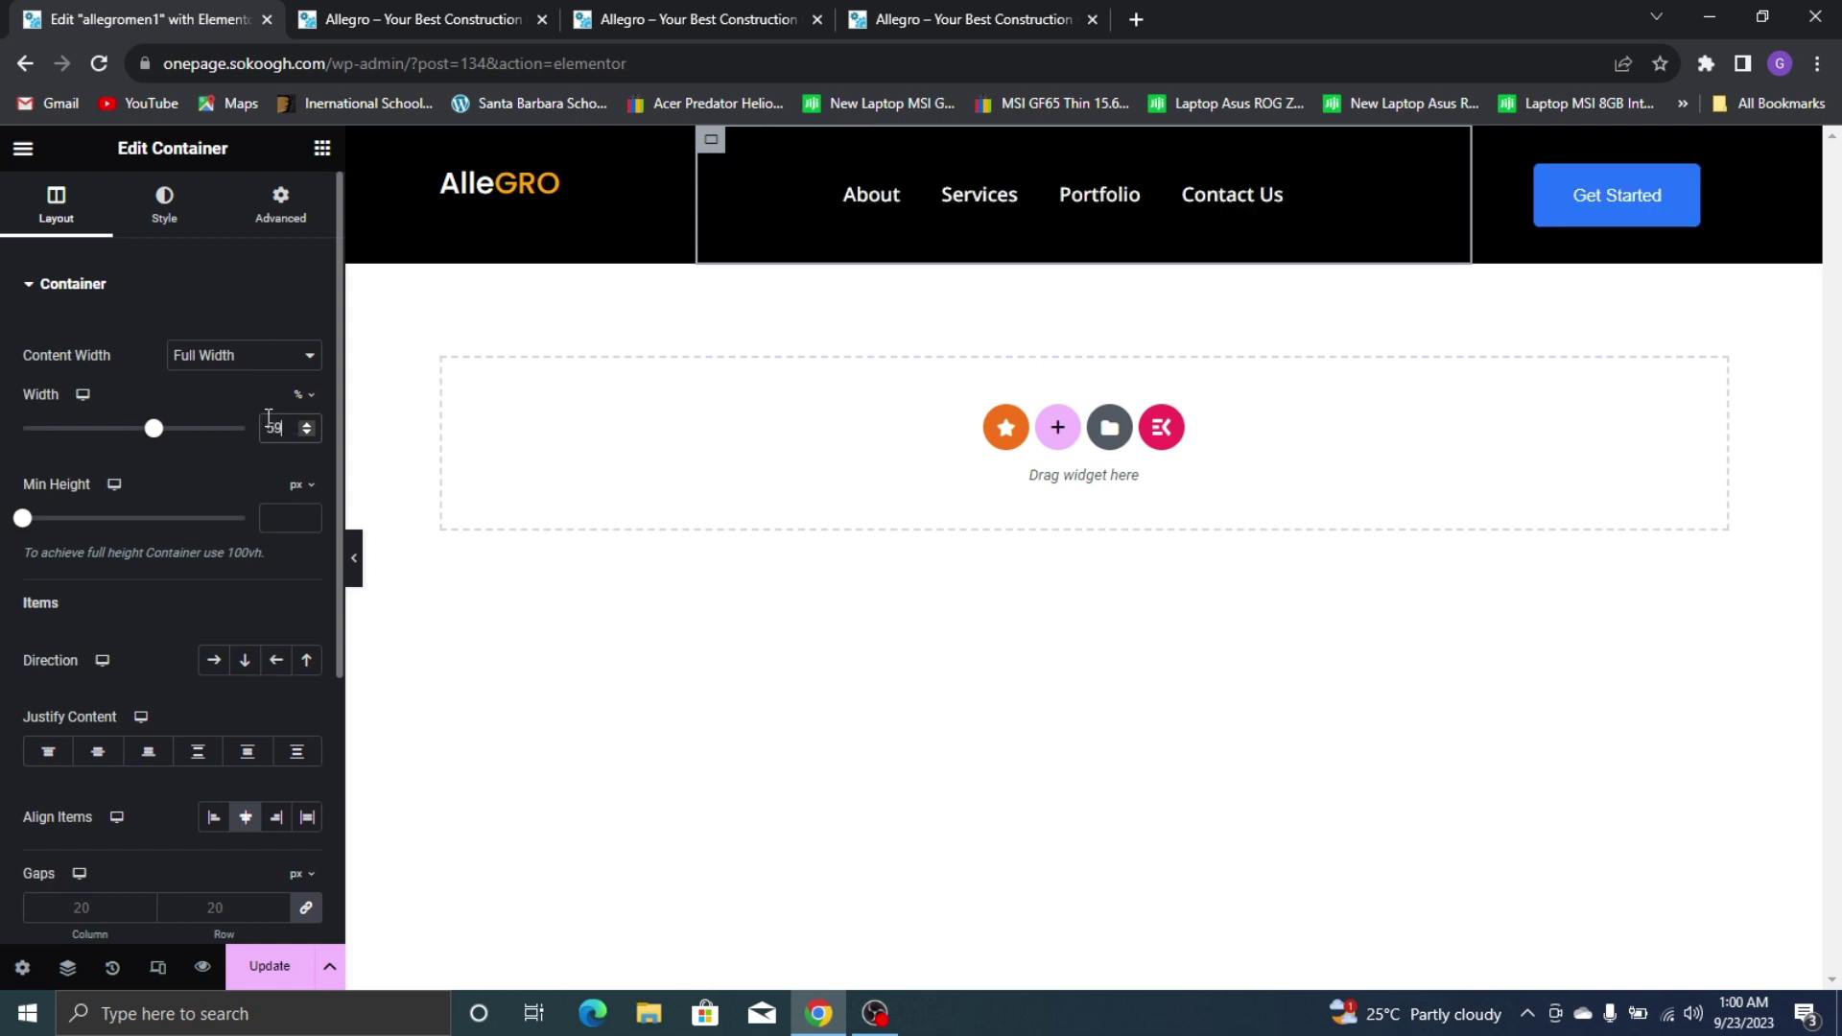
{"action": "type", "text": ".6"}
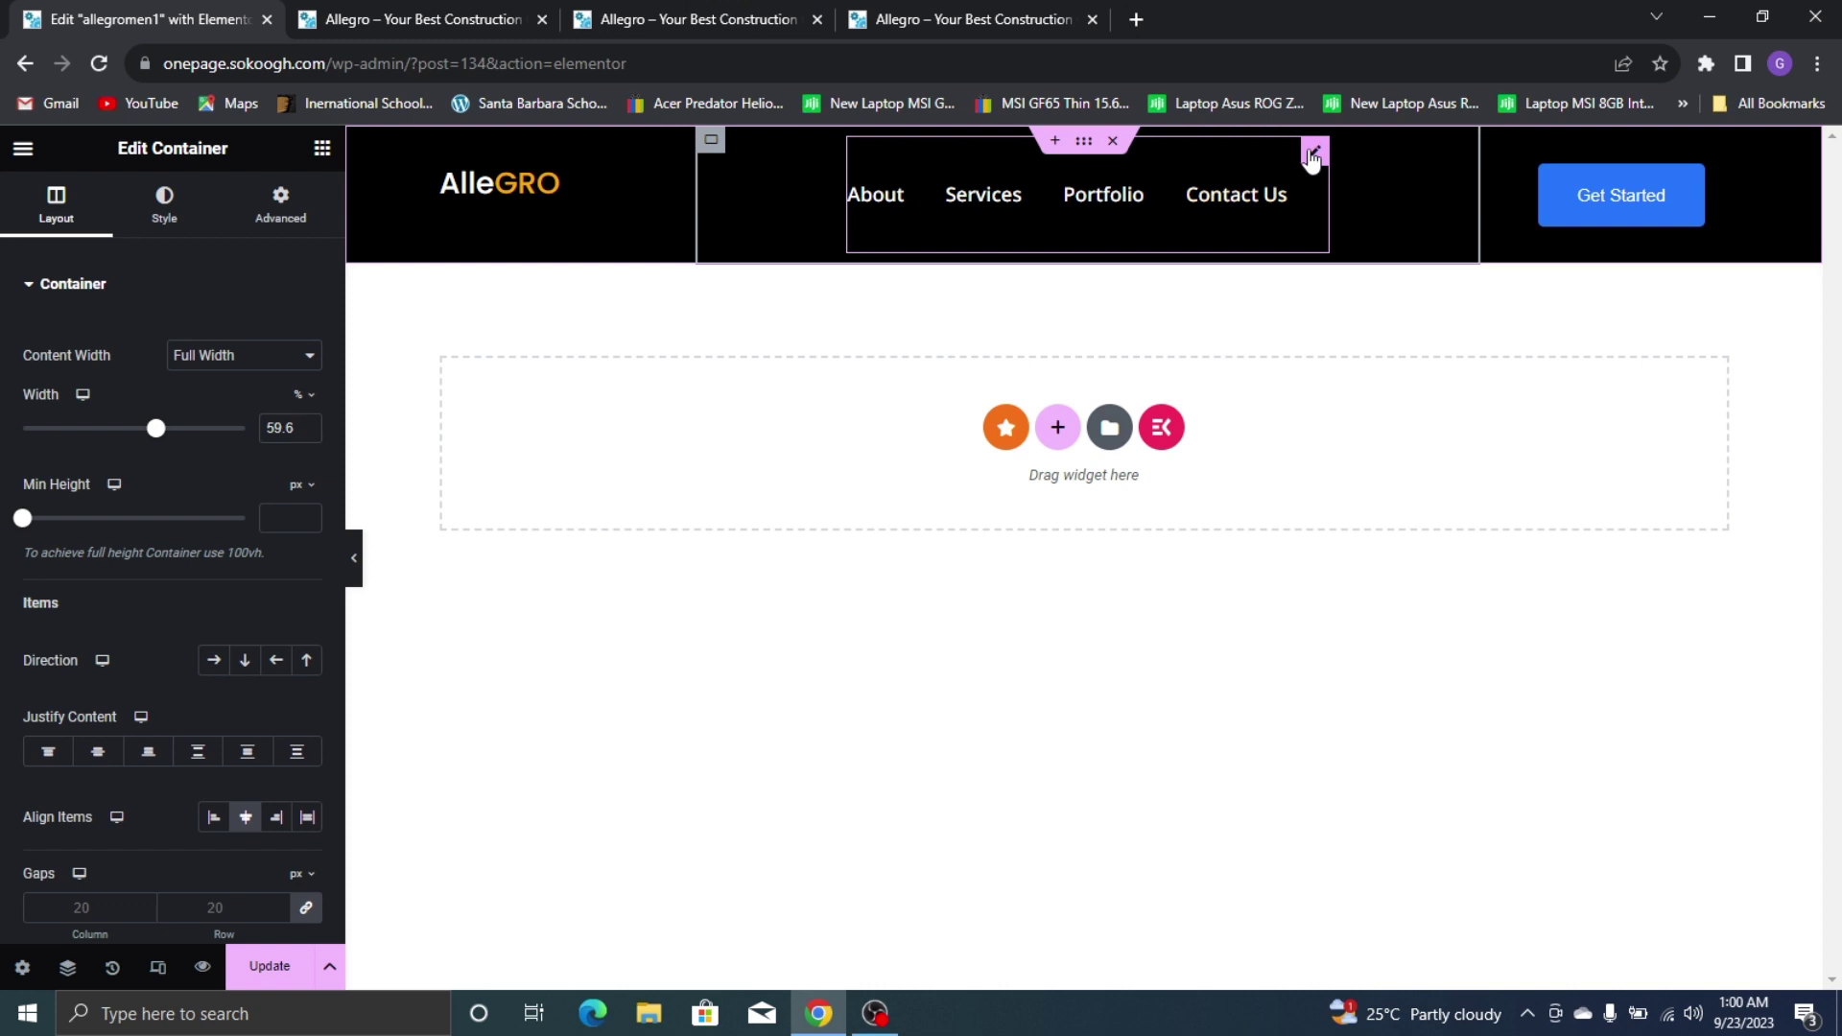
{"action": "left_click", "coordinate": [1313, 154]}
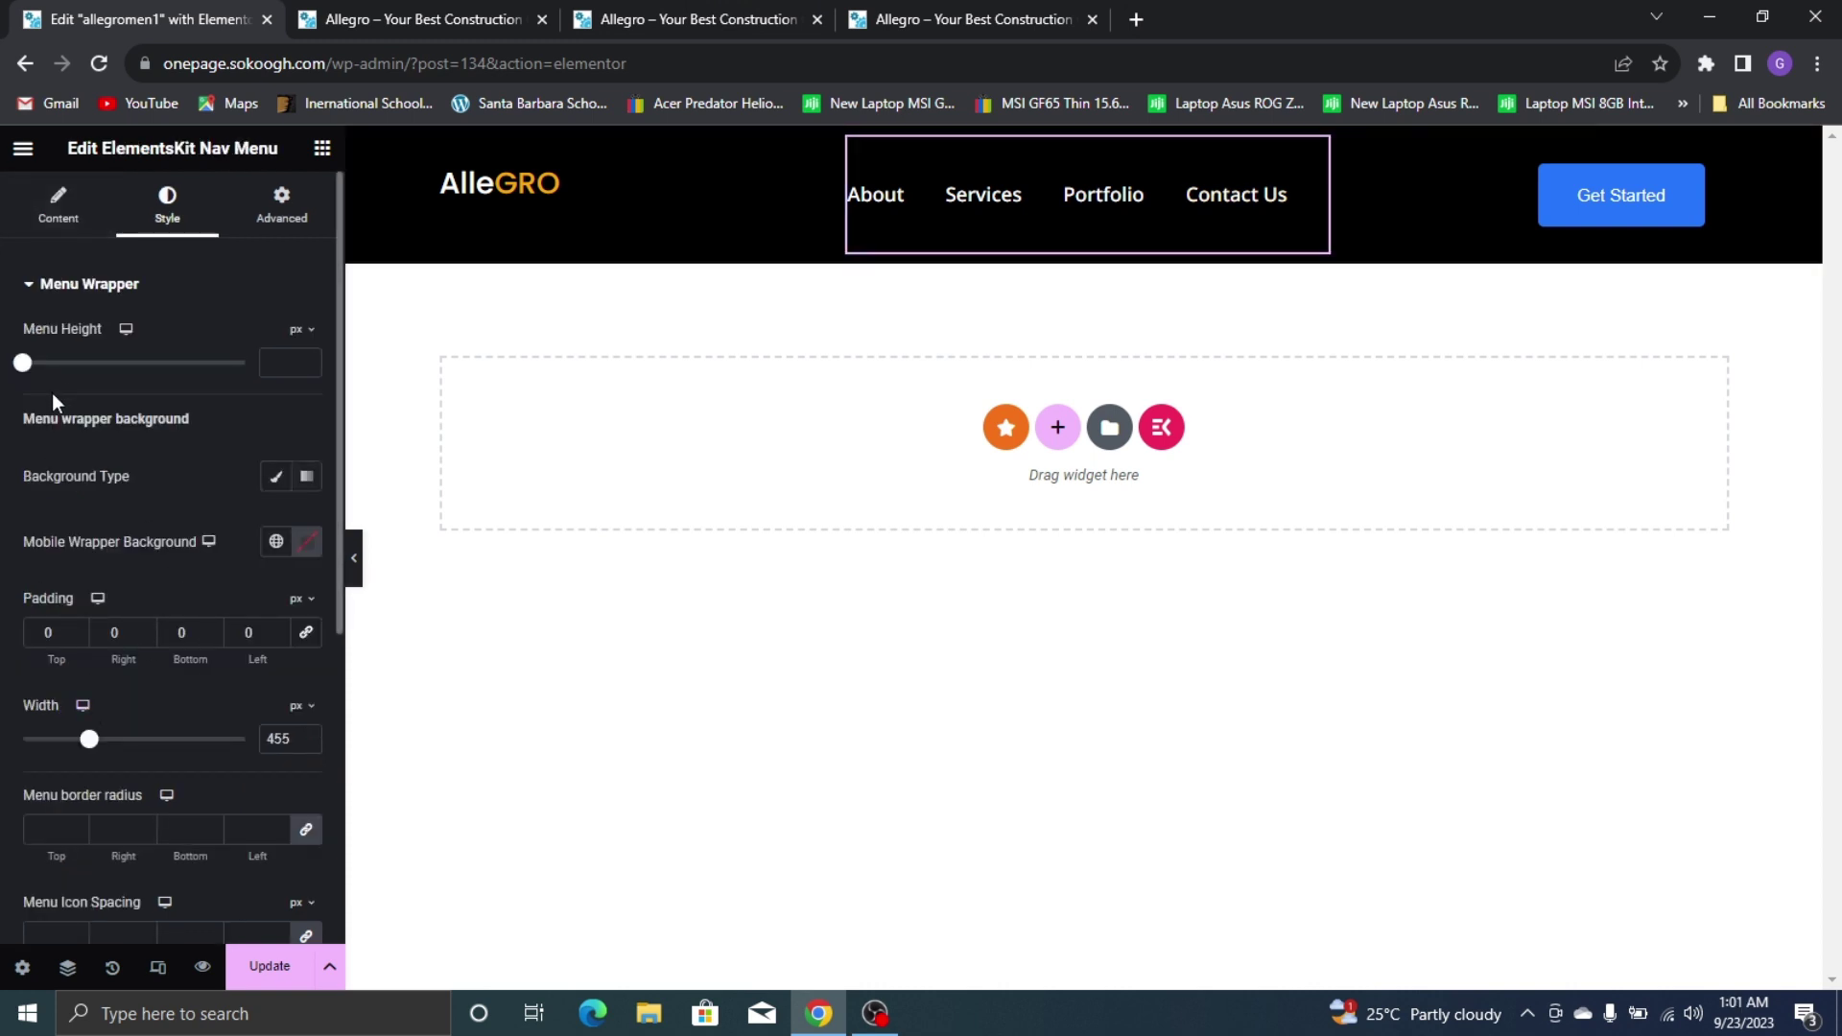
{"action": "left_click_drag", "start_coordinate": [91, 749], "coordinate": [101, 751]}
Raise the menu items' right spacing to 42 and select the Get Started button
{"action": "scroll", "coordinate": [98, 747], "scroll_direction": "down", "scroll_amount": 5}
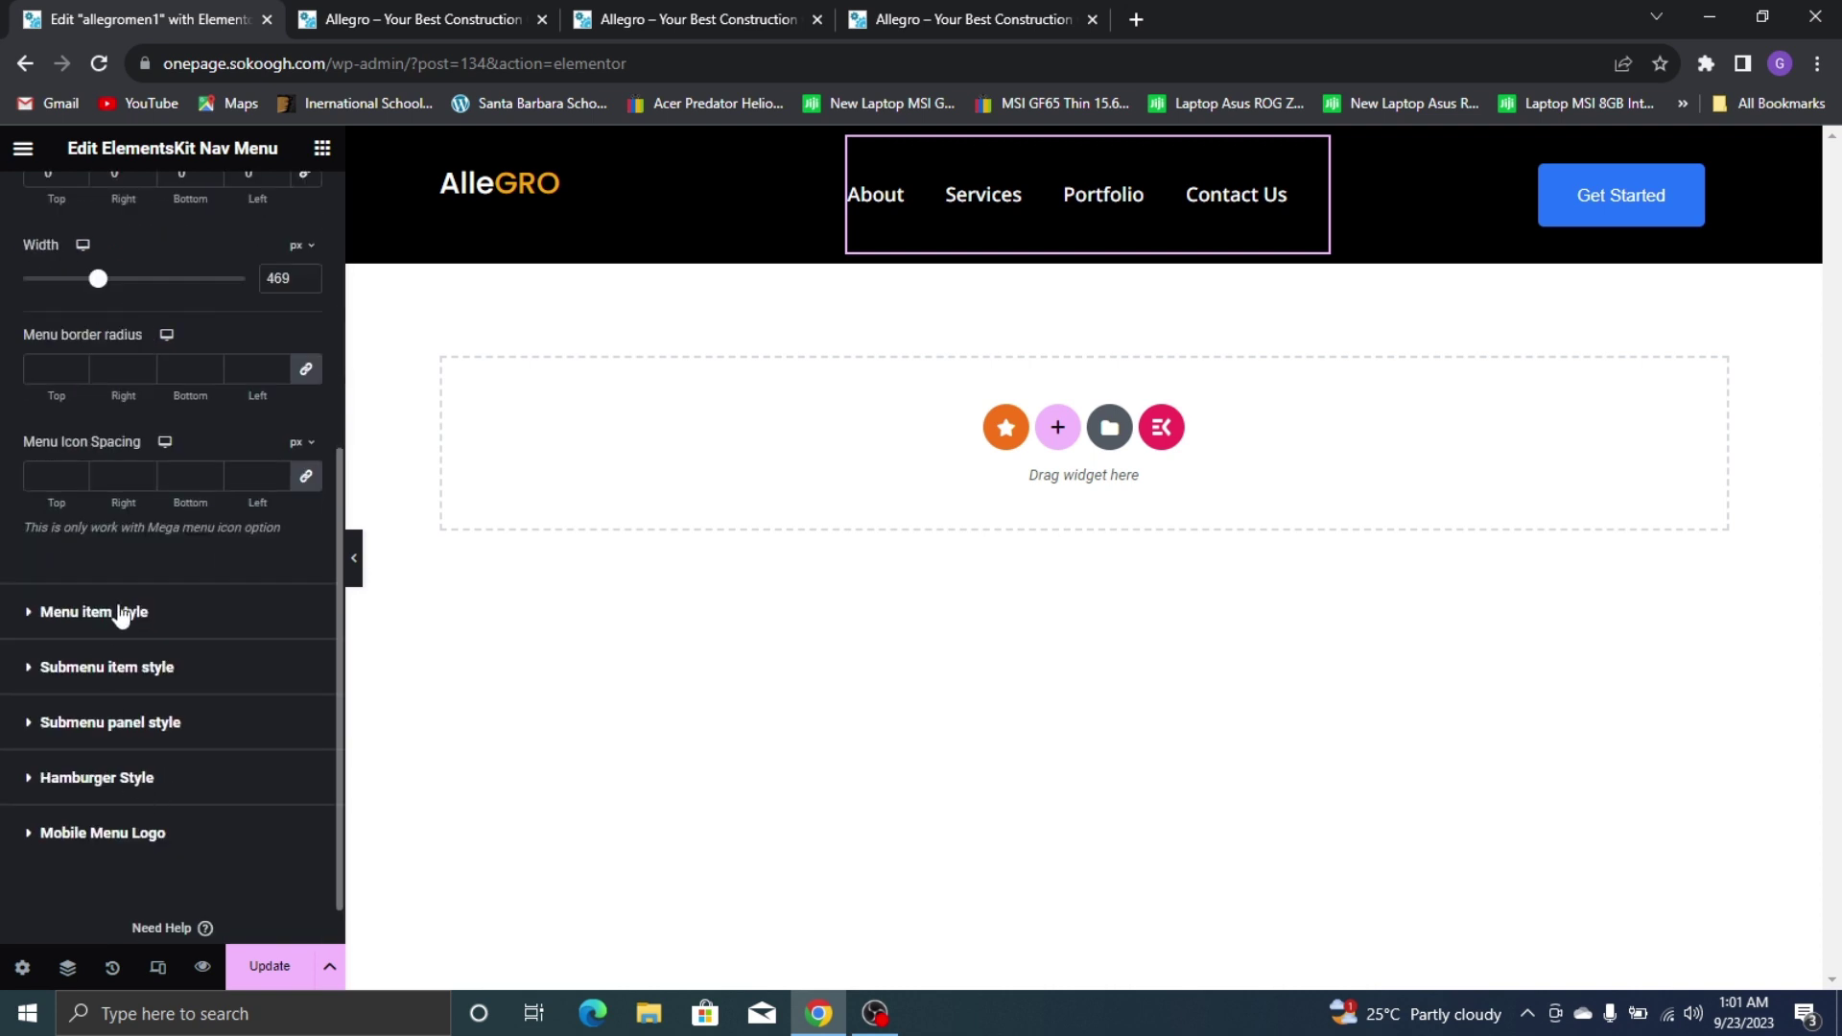
{"action": "left_click", "coordinate": [146, 623]}
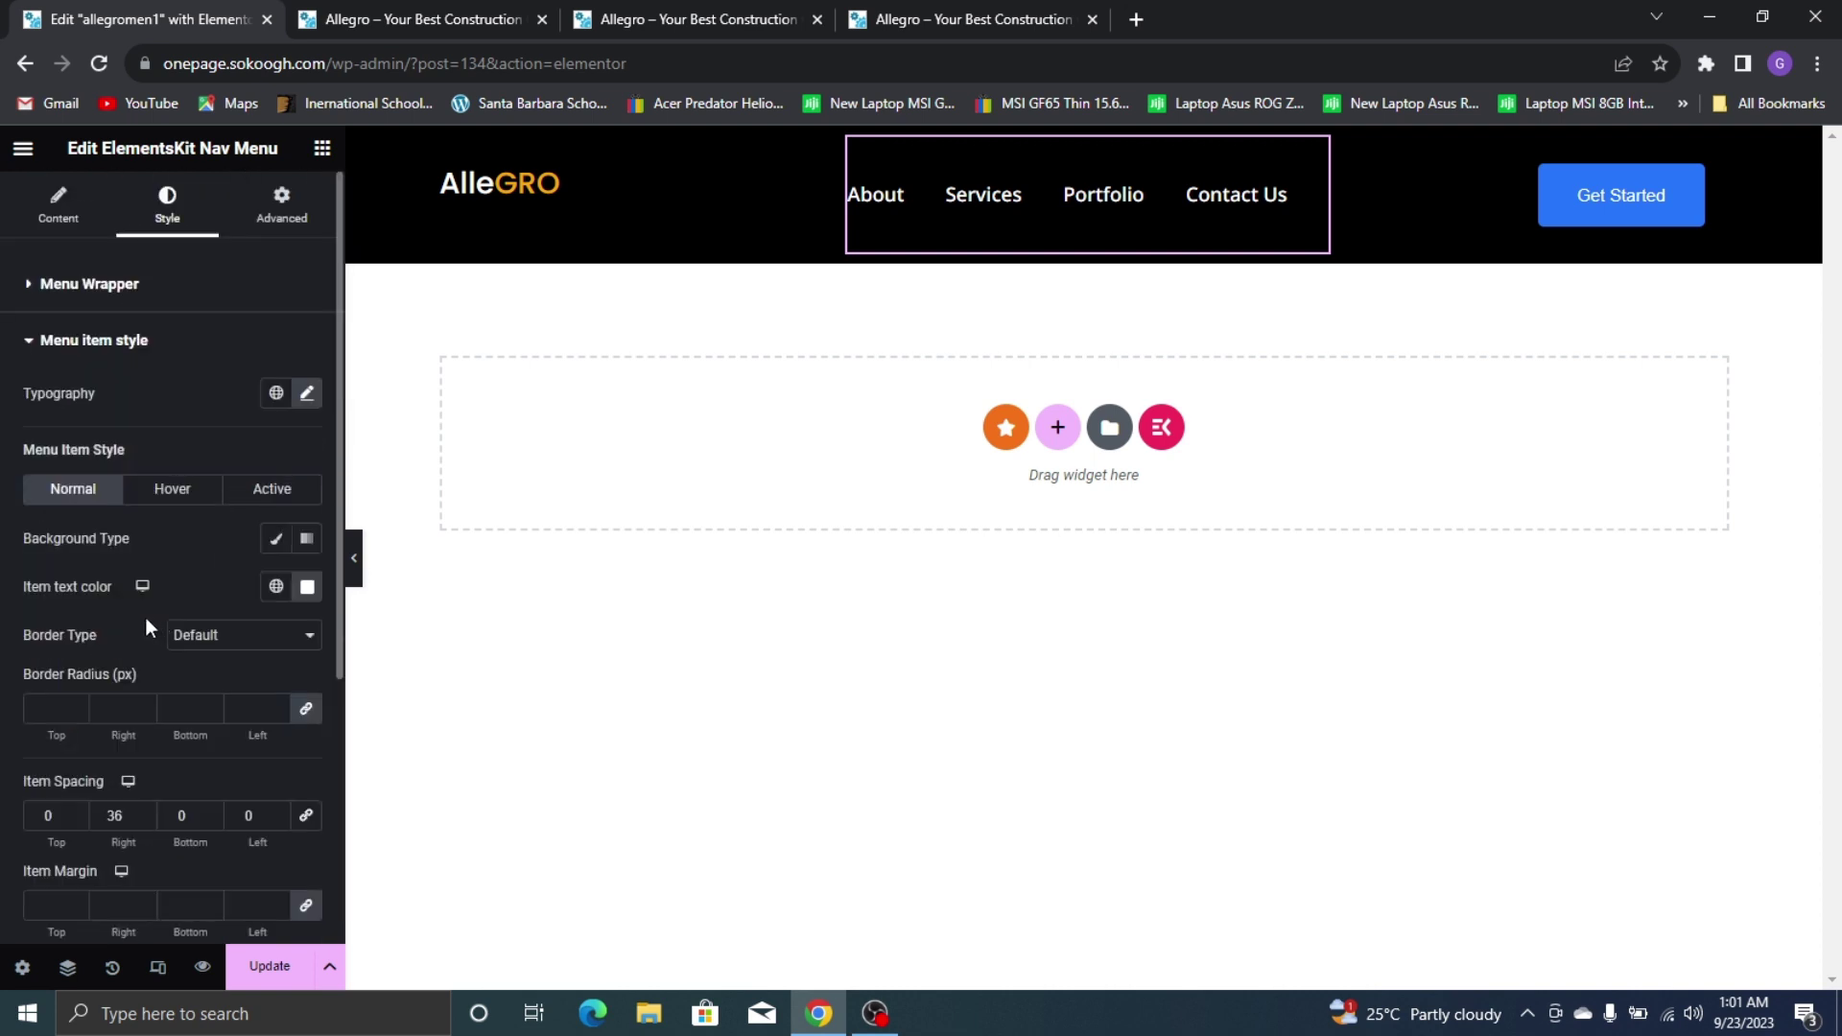
{"action": "left_click", "coordinate": [144, 813]}
{"action": "left_click", "coordinate": [144, 812]}
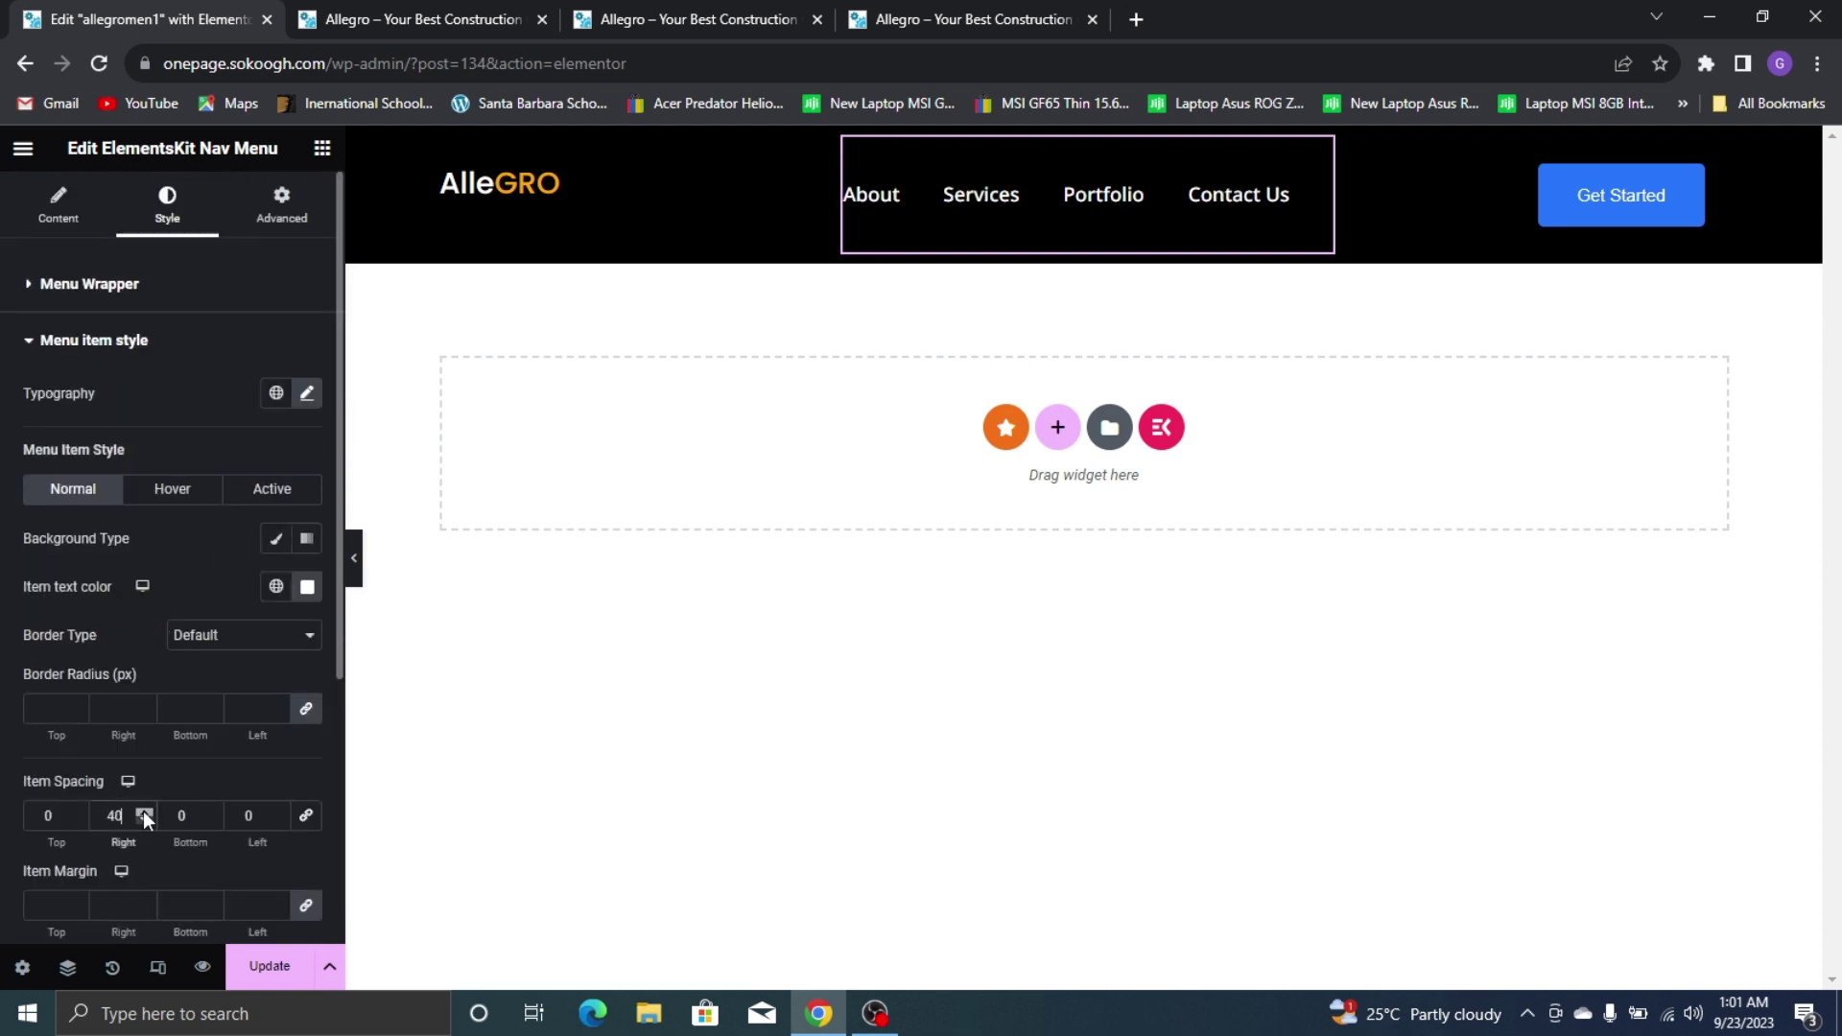
{"action": "left_click", "coordinate": [143, 811]}
{"action": "left_click", "coordinate": [143, 810]}
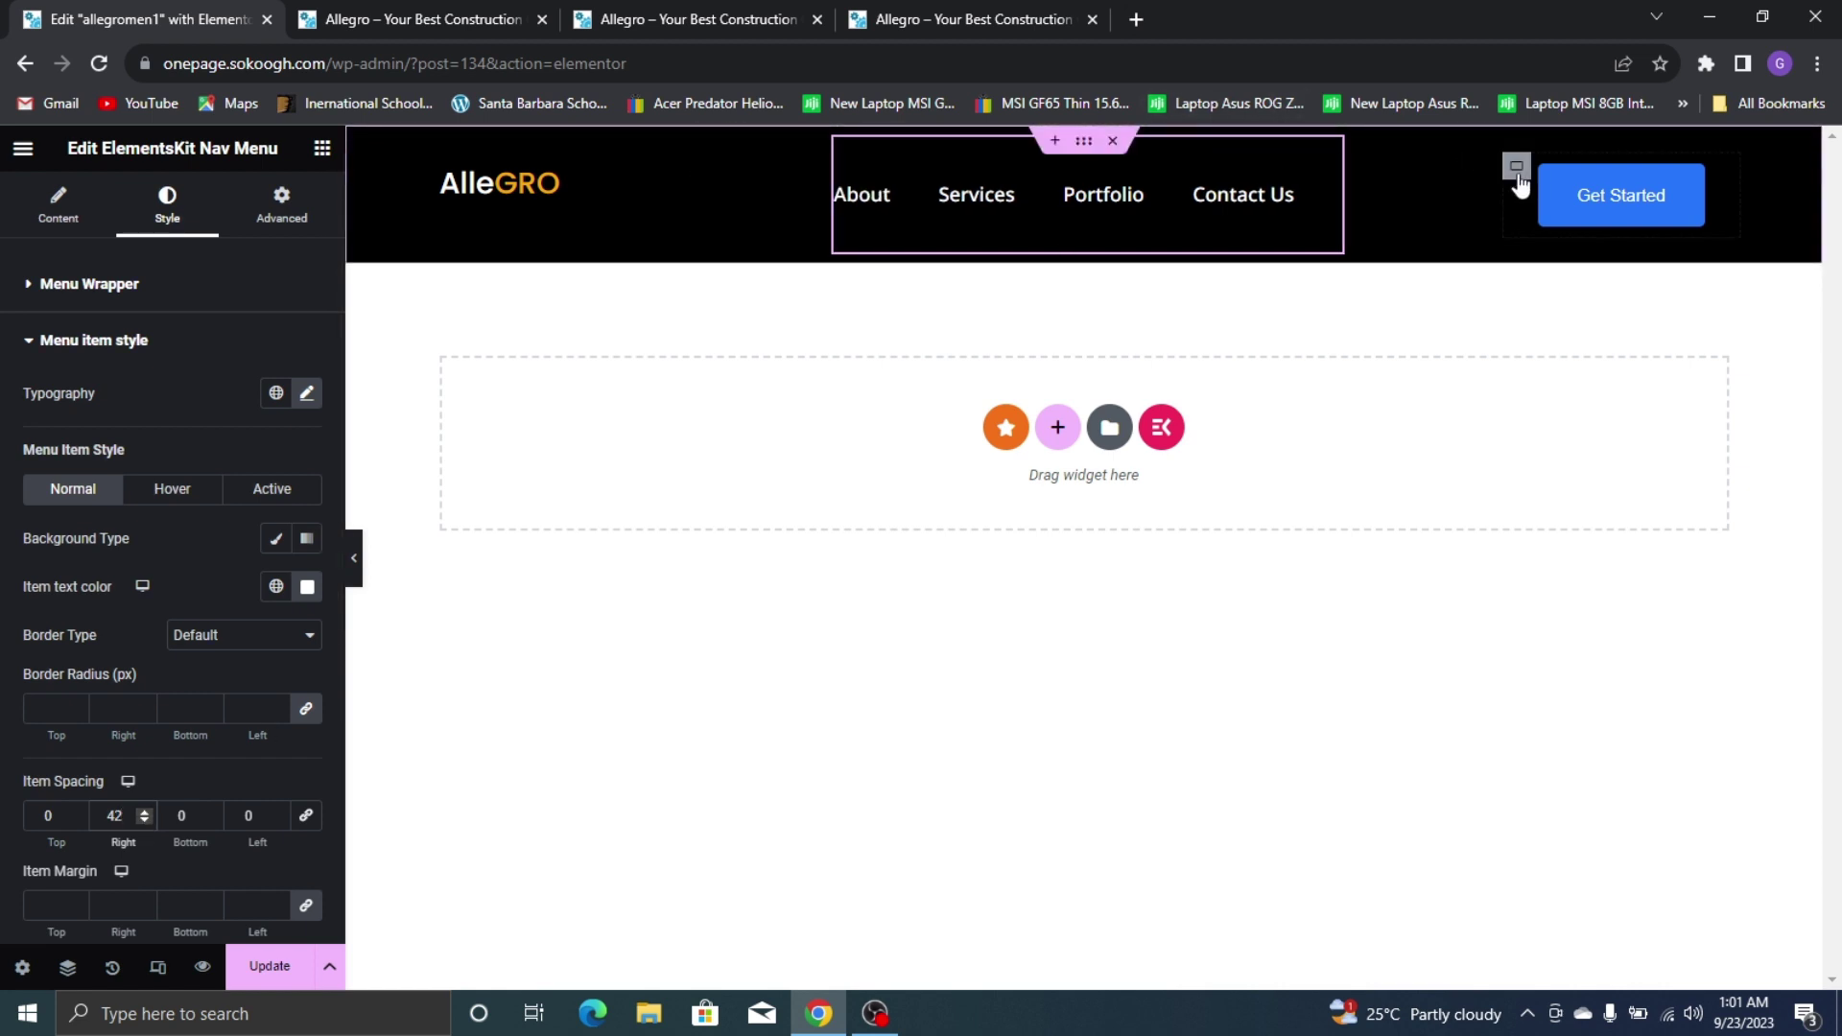
{"action": "left_click", "coordinate": [1717, 179]}
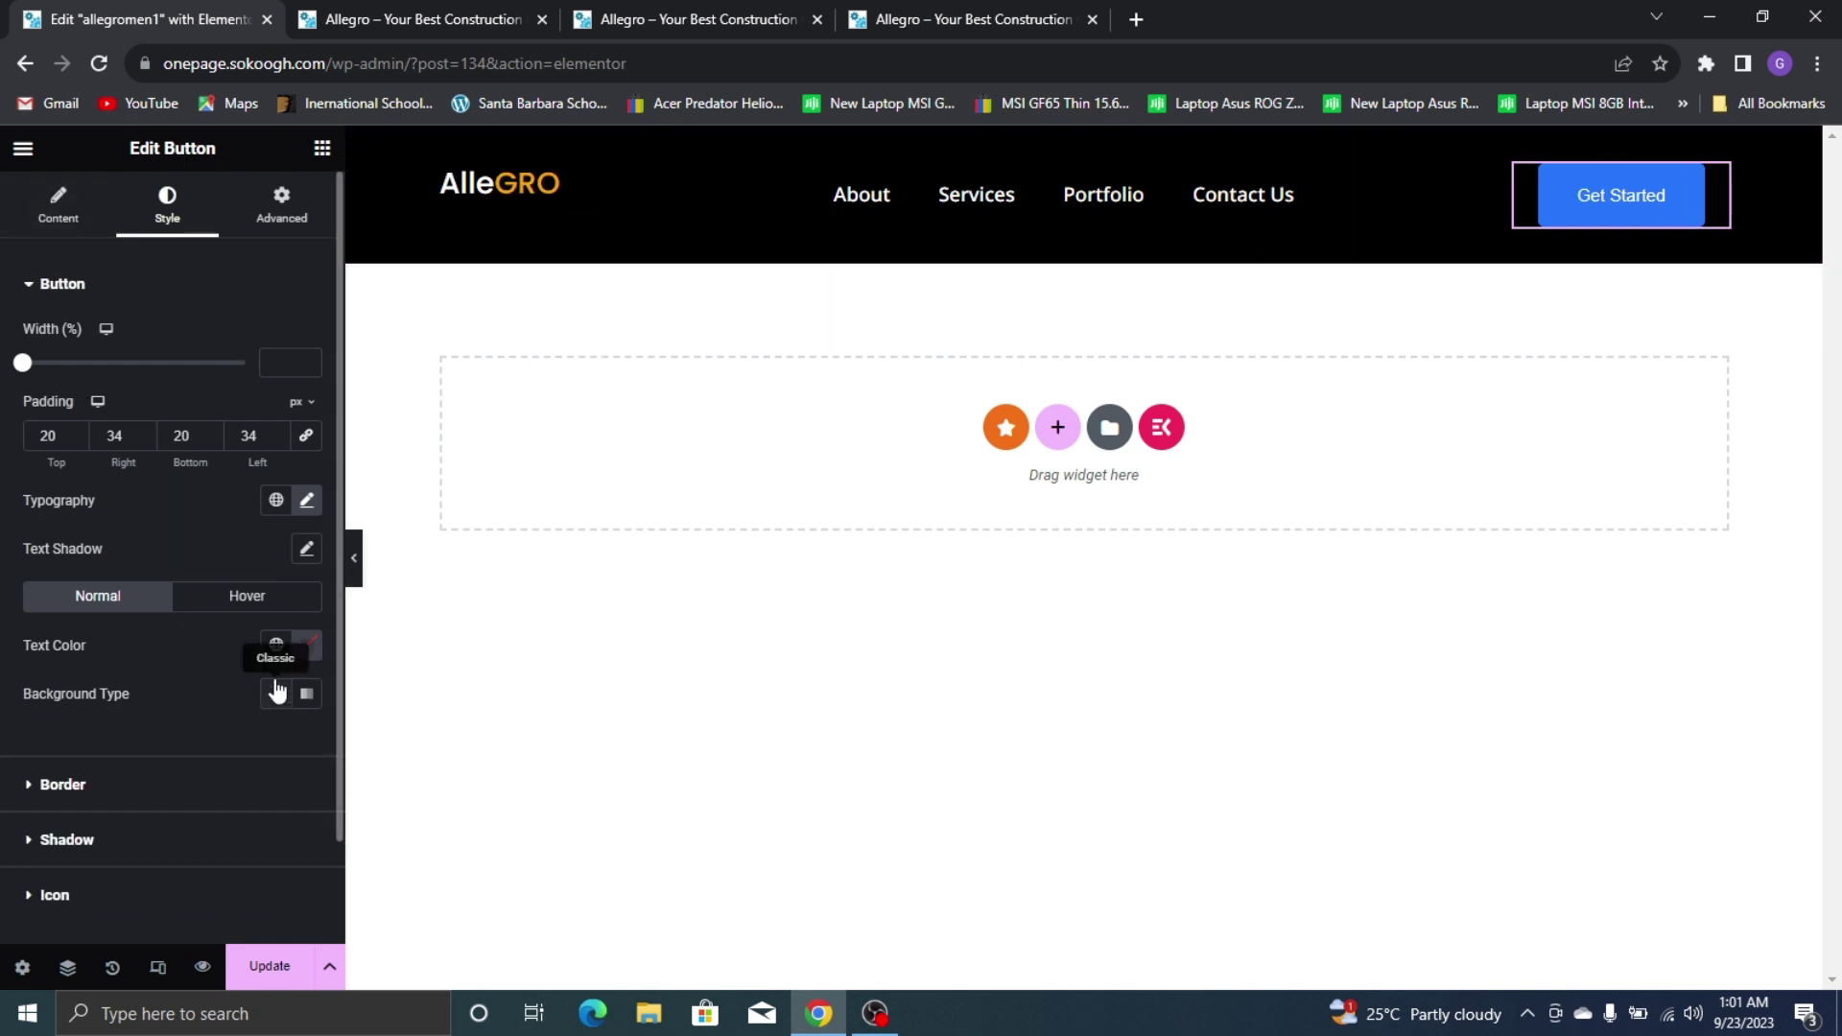
Set the Get Started button's typography to Noto Sans at size 16
{"action": "left_click", "coordinate": [306, 500]}
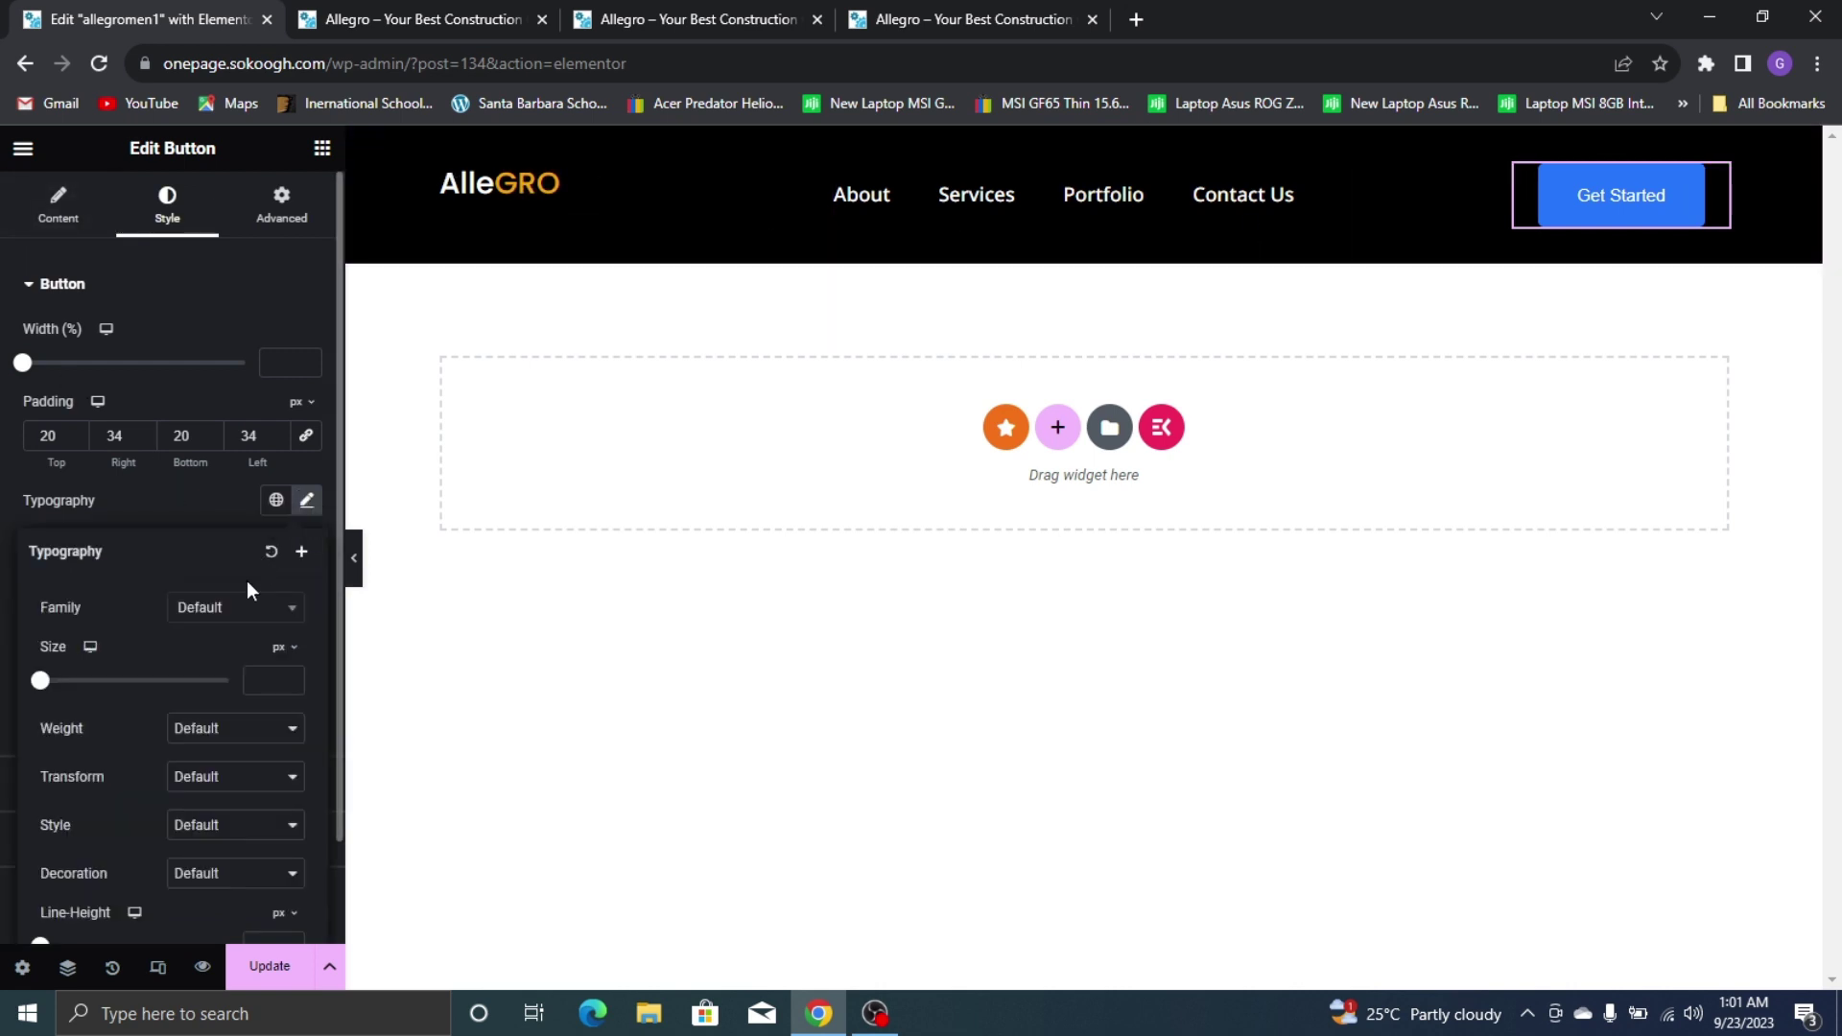
{"action": "left_click", "coordinate": [275, 677]}
{"action": "type", "text": "17"}
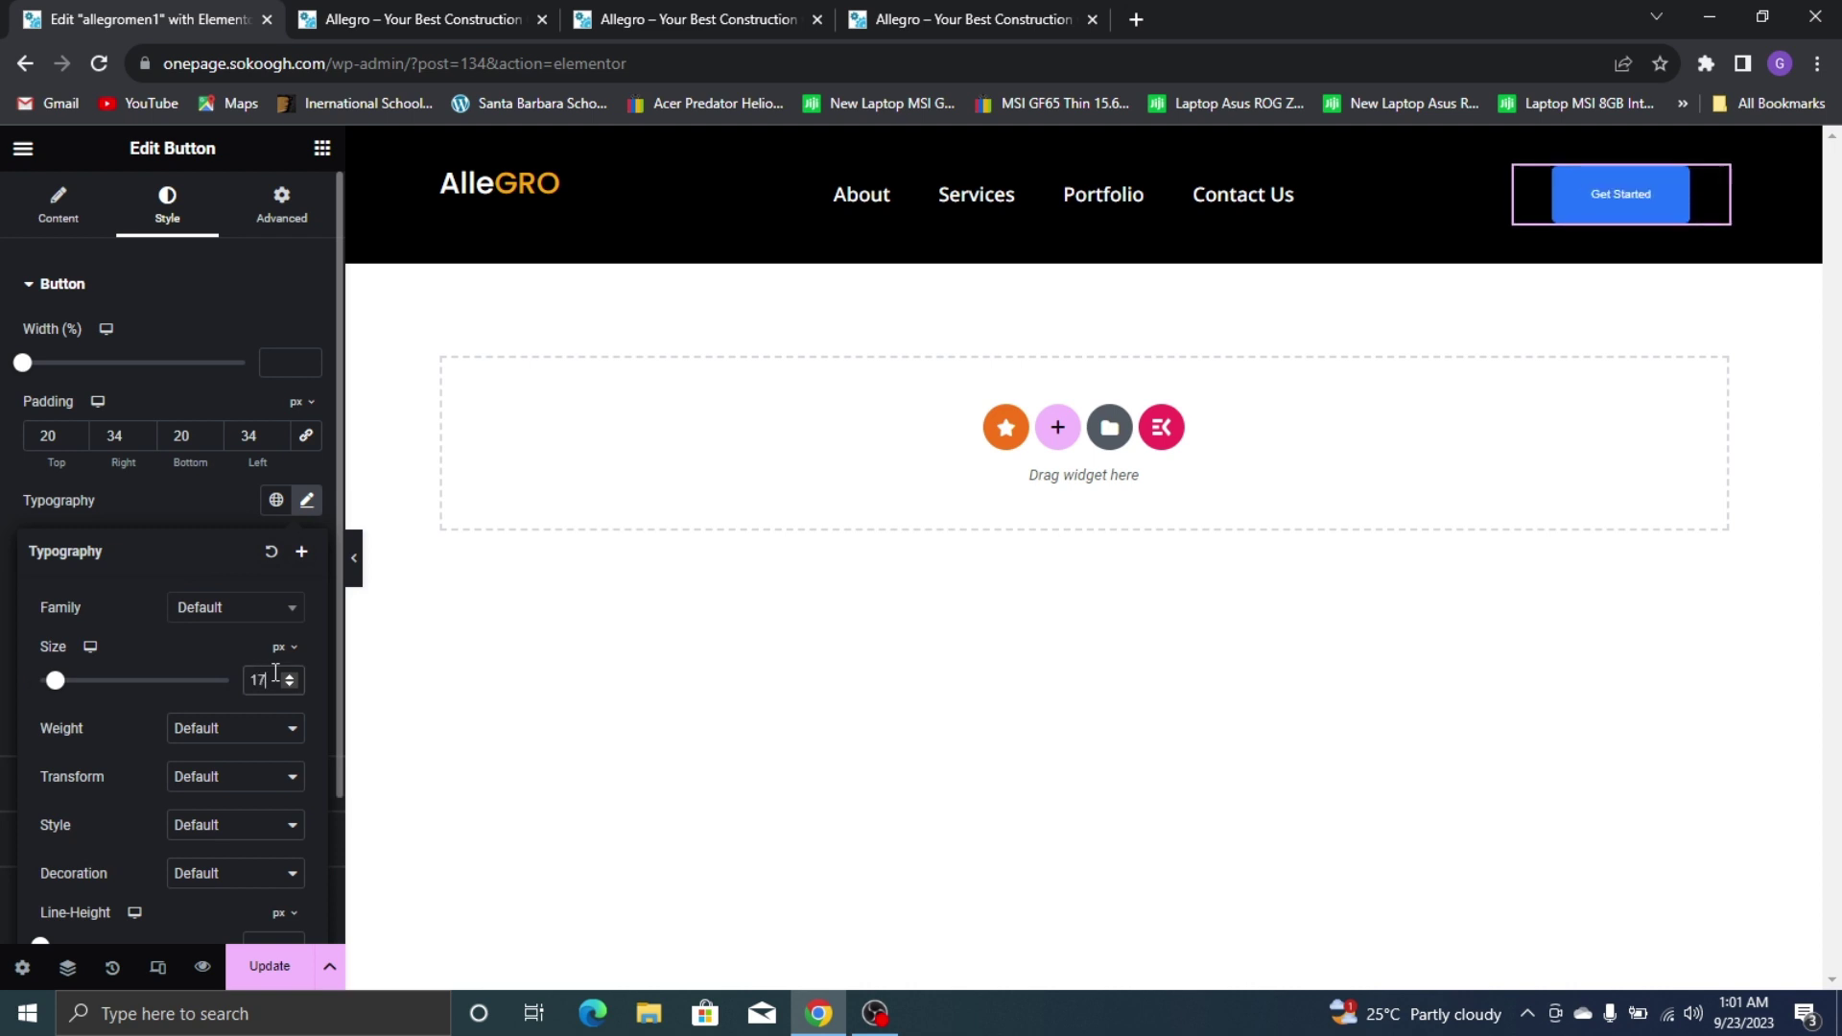
{"action": "left_click", "coordinate": [272, 612]}
{"action": "type", "text": "noyo"}
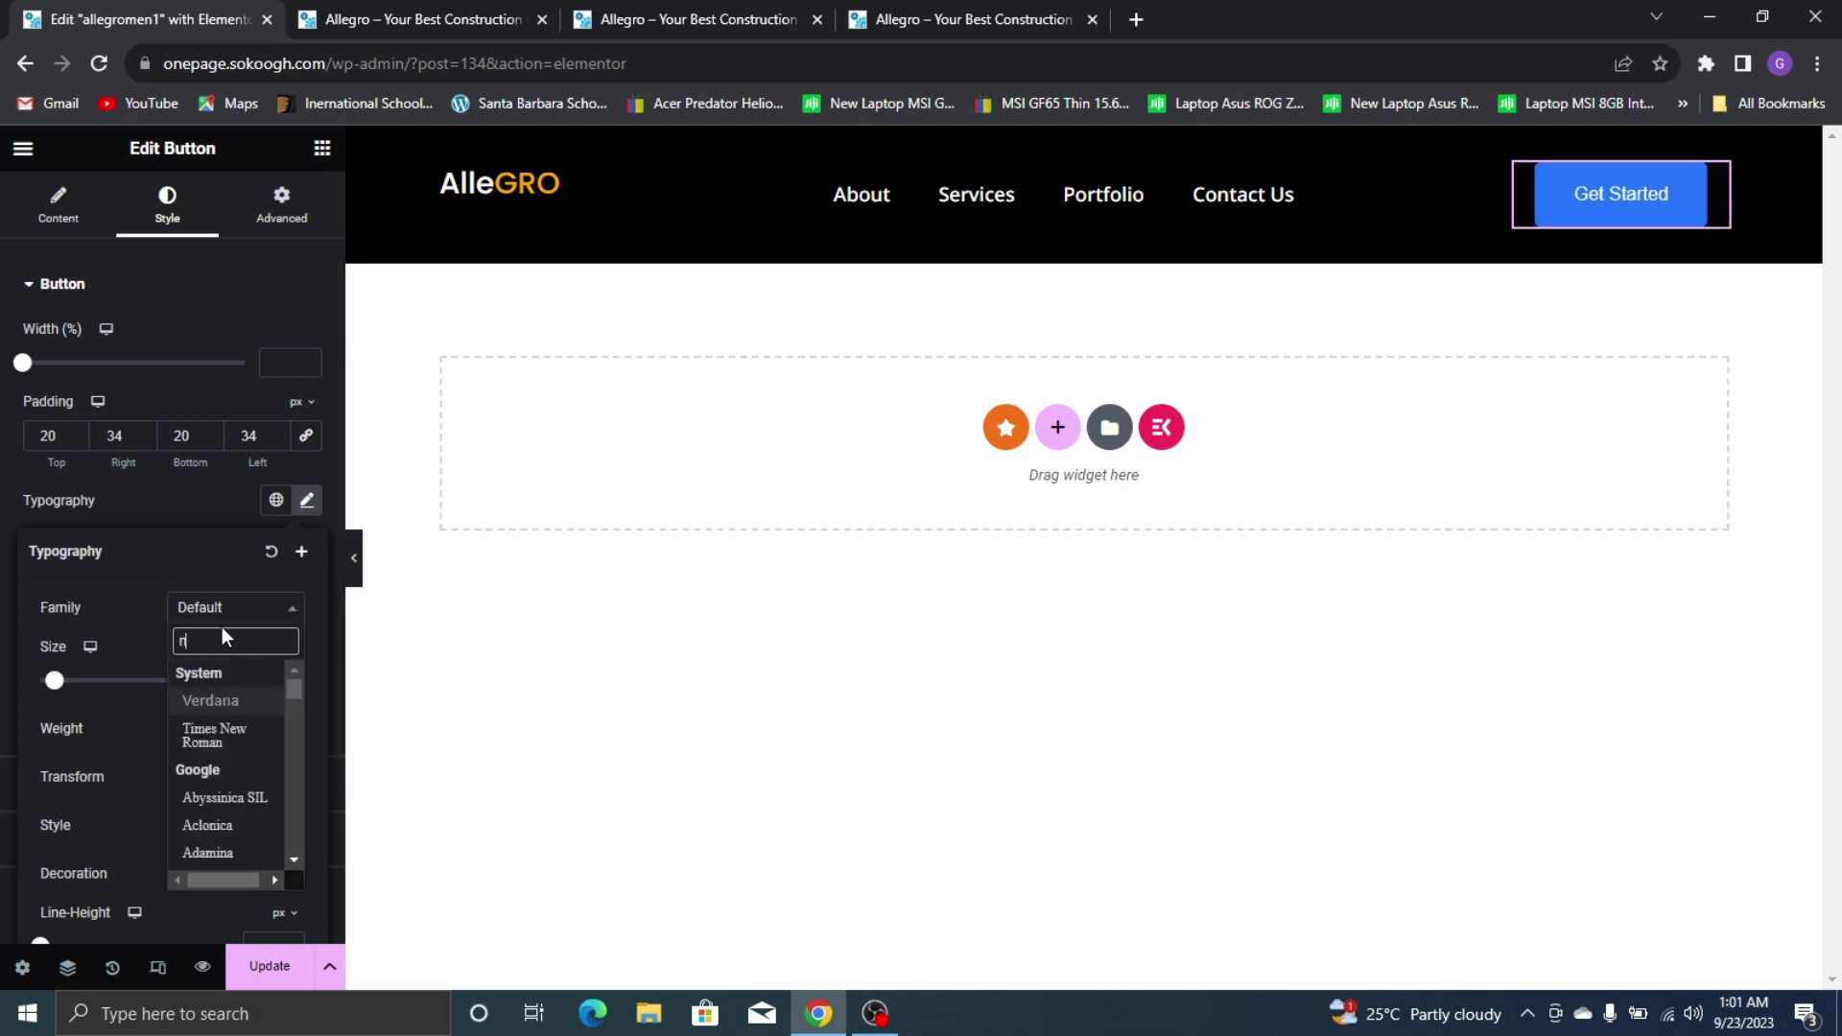
{"action": "key", "text": "BackSpace"}
{"action": "key", "text": "BackSpace"}
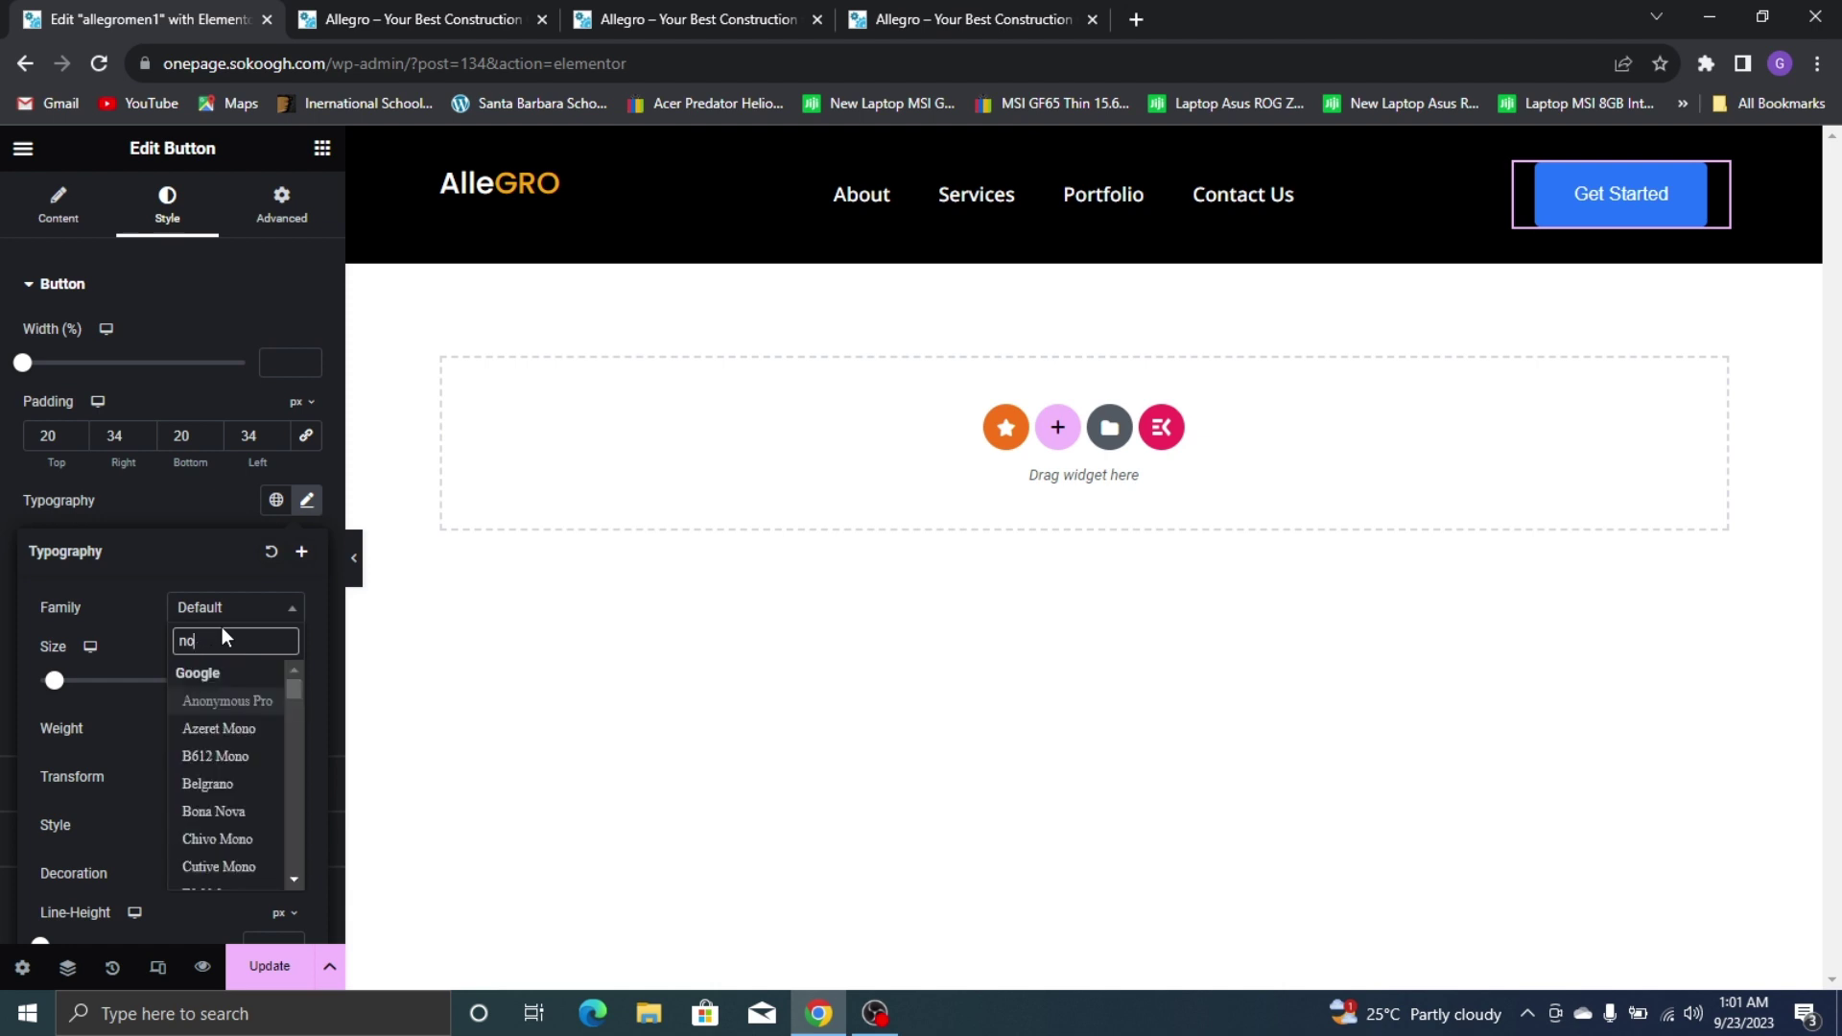
{"action": "type", "text": "to sans"}
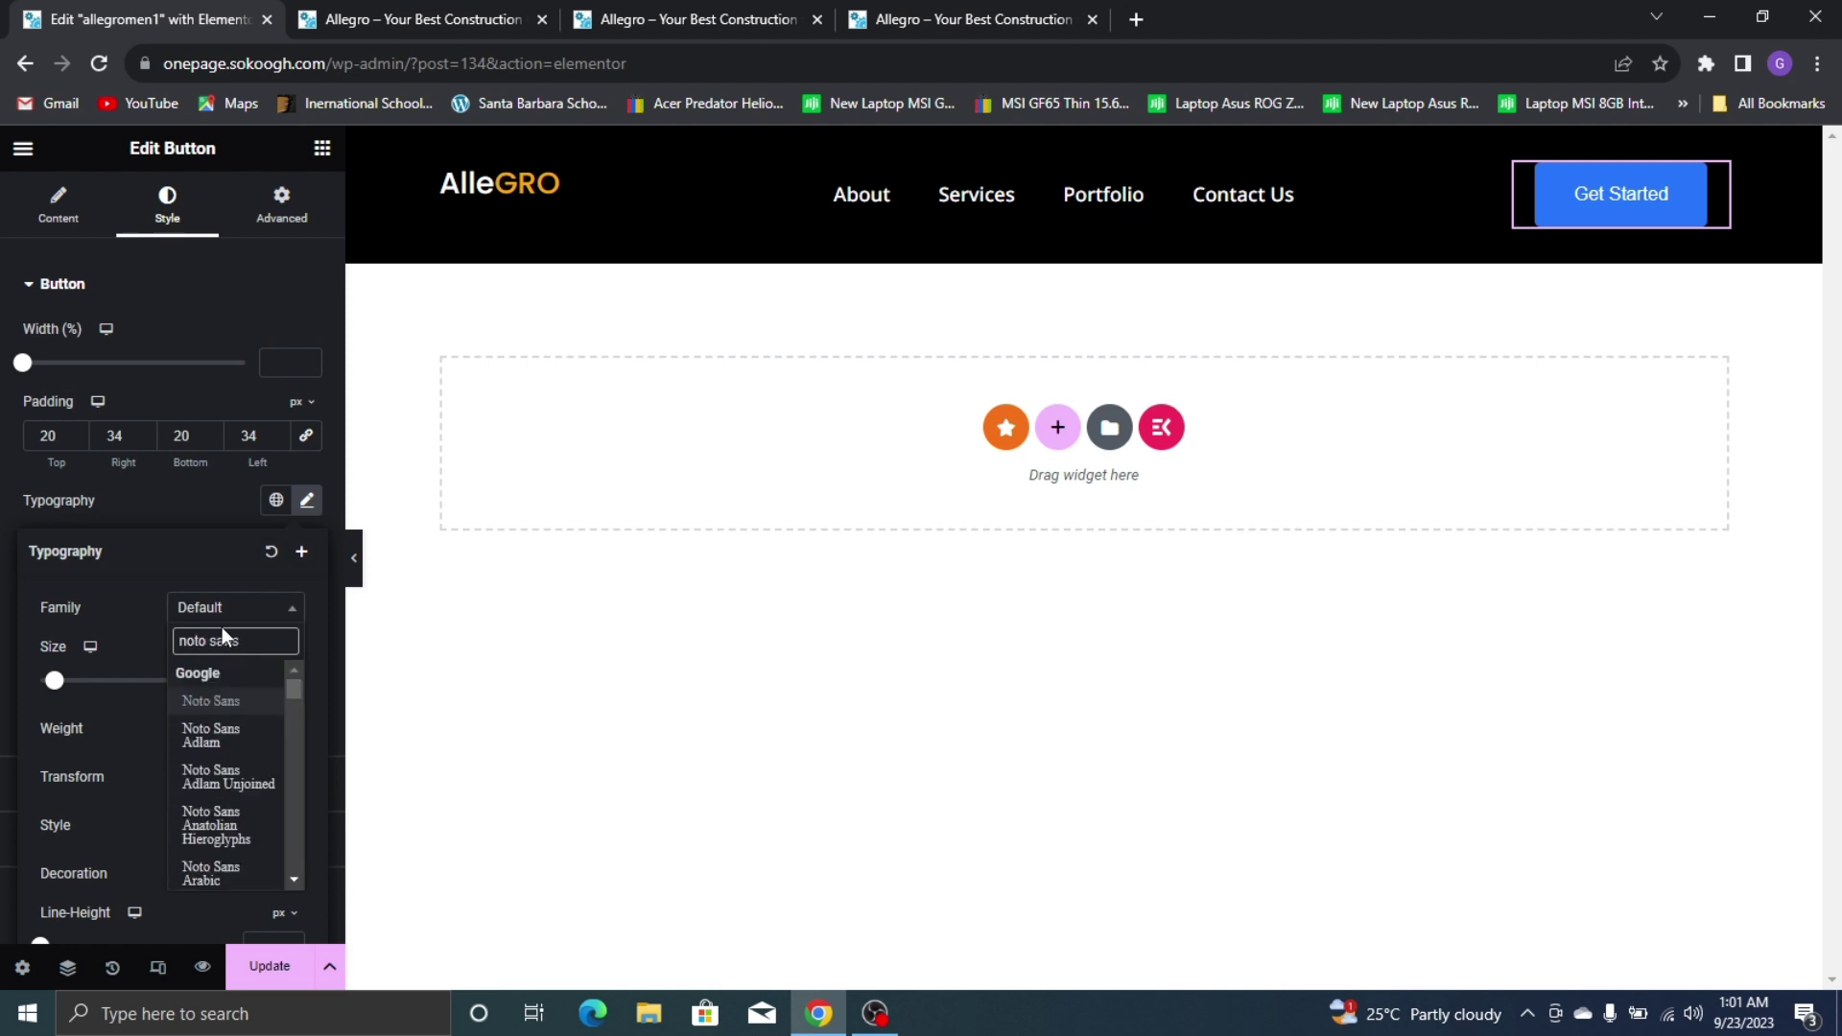
{"action": "left_click", "coordinate": [246, 700]}
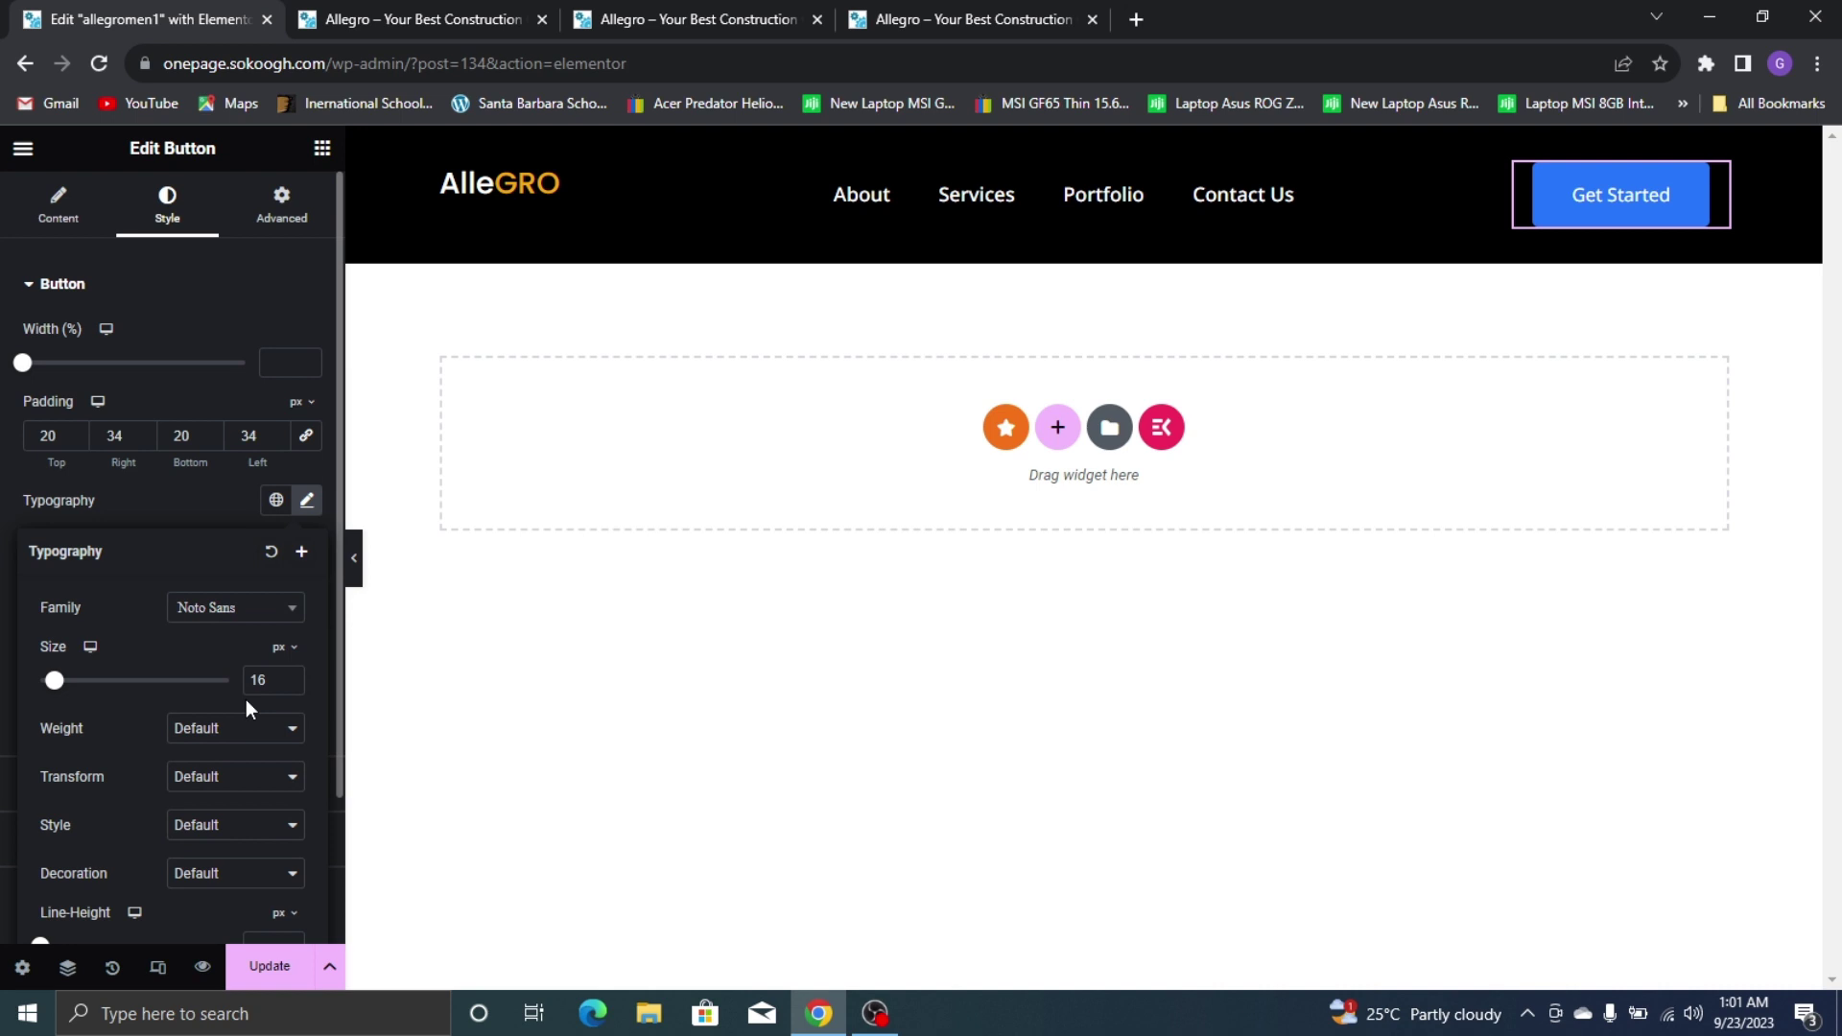
{"action": "left_click", "coordinate": [229, 503]}
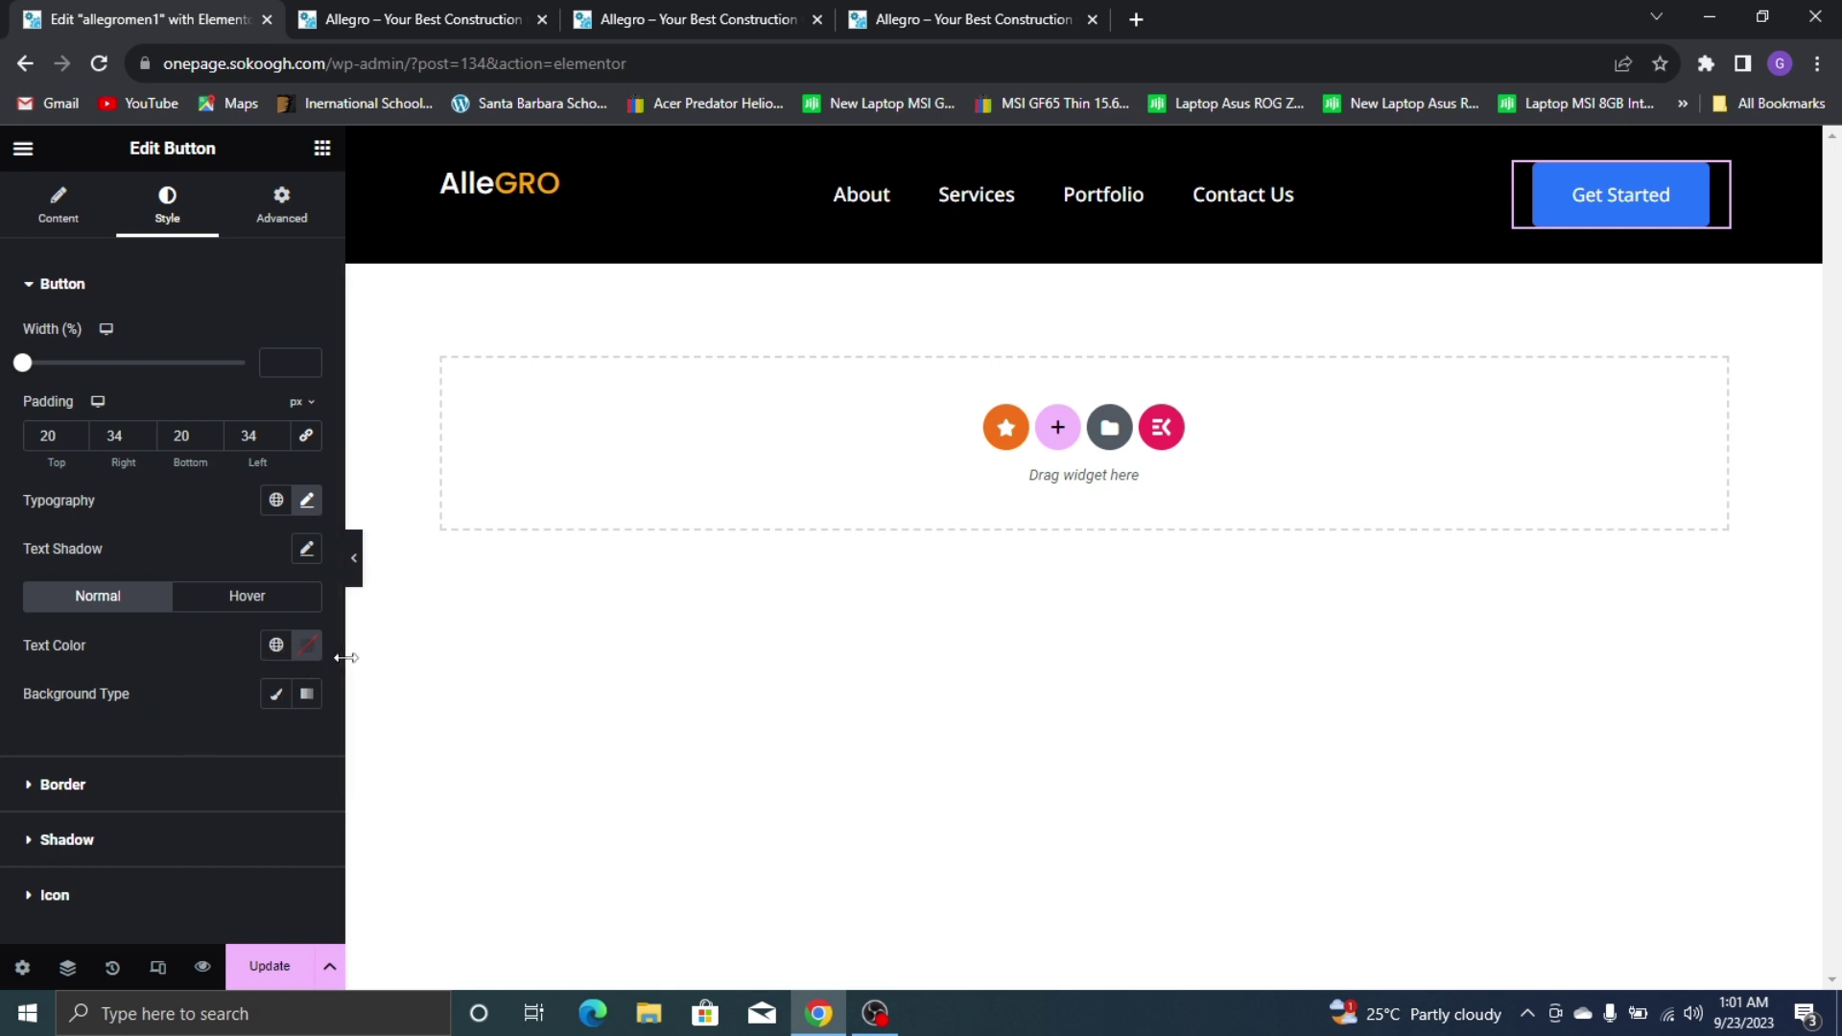
Give the button a Classic background in fully transparent white, #FFFFFF00
{"action": "left_click", "coordinate": [276, 694]}
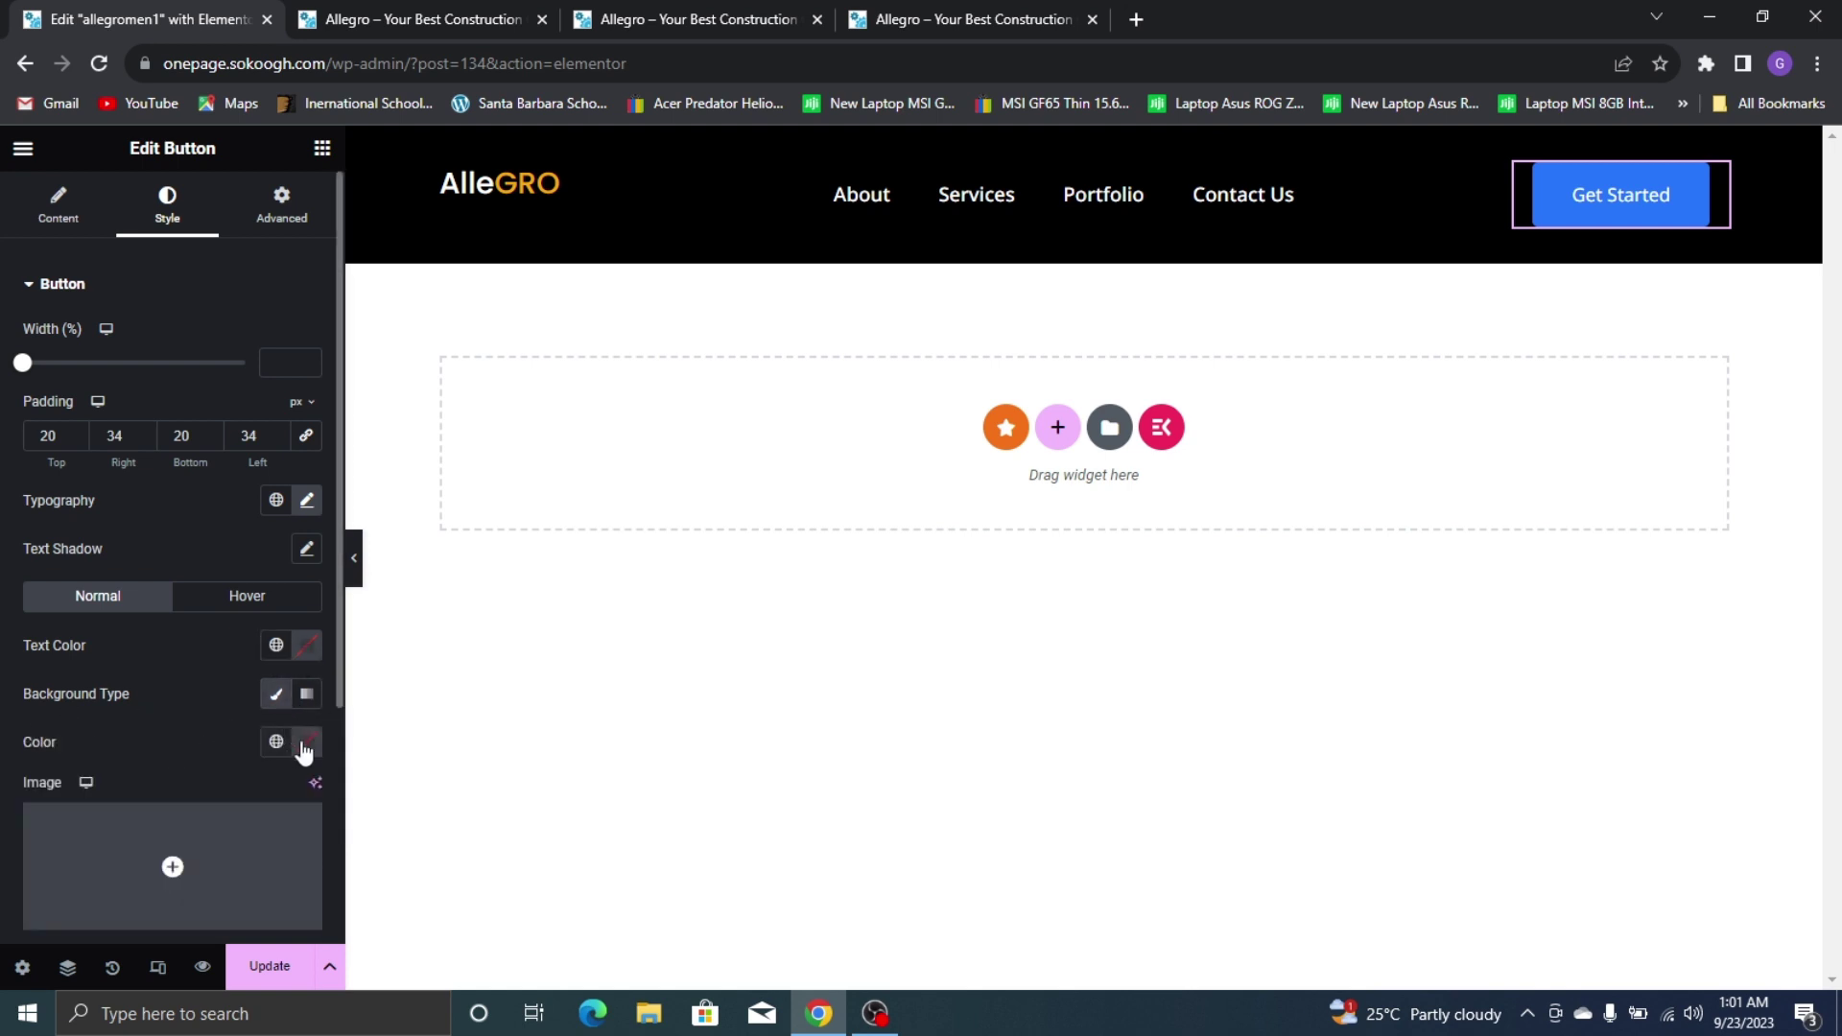
{"action": "left_click", "coordinate": [298, 753]}
{"action": "left_click_drag", "start_coordinate": [205, 655], "coordinate": [38, 637]}
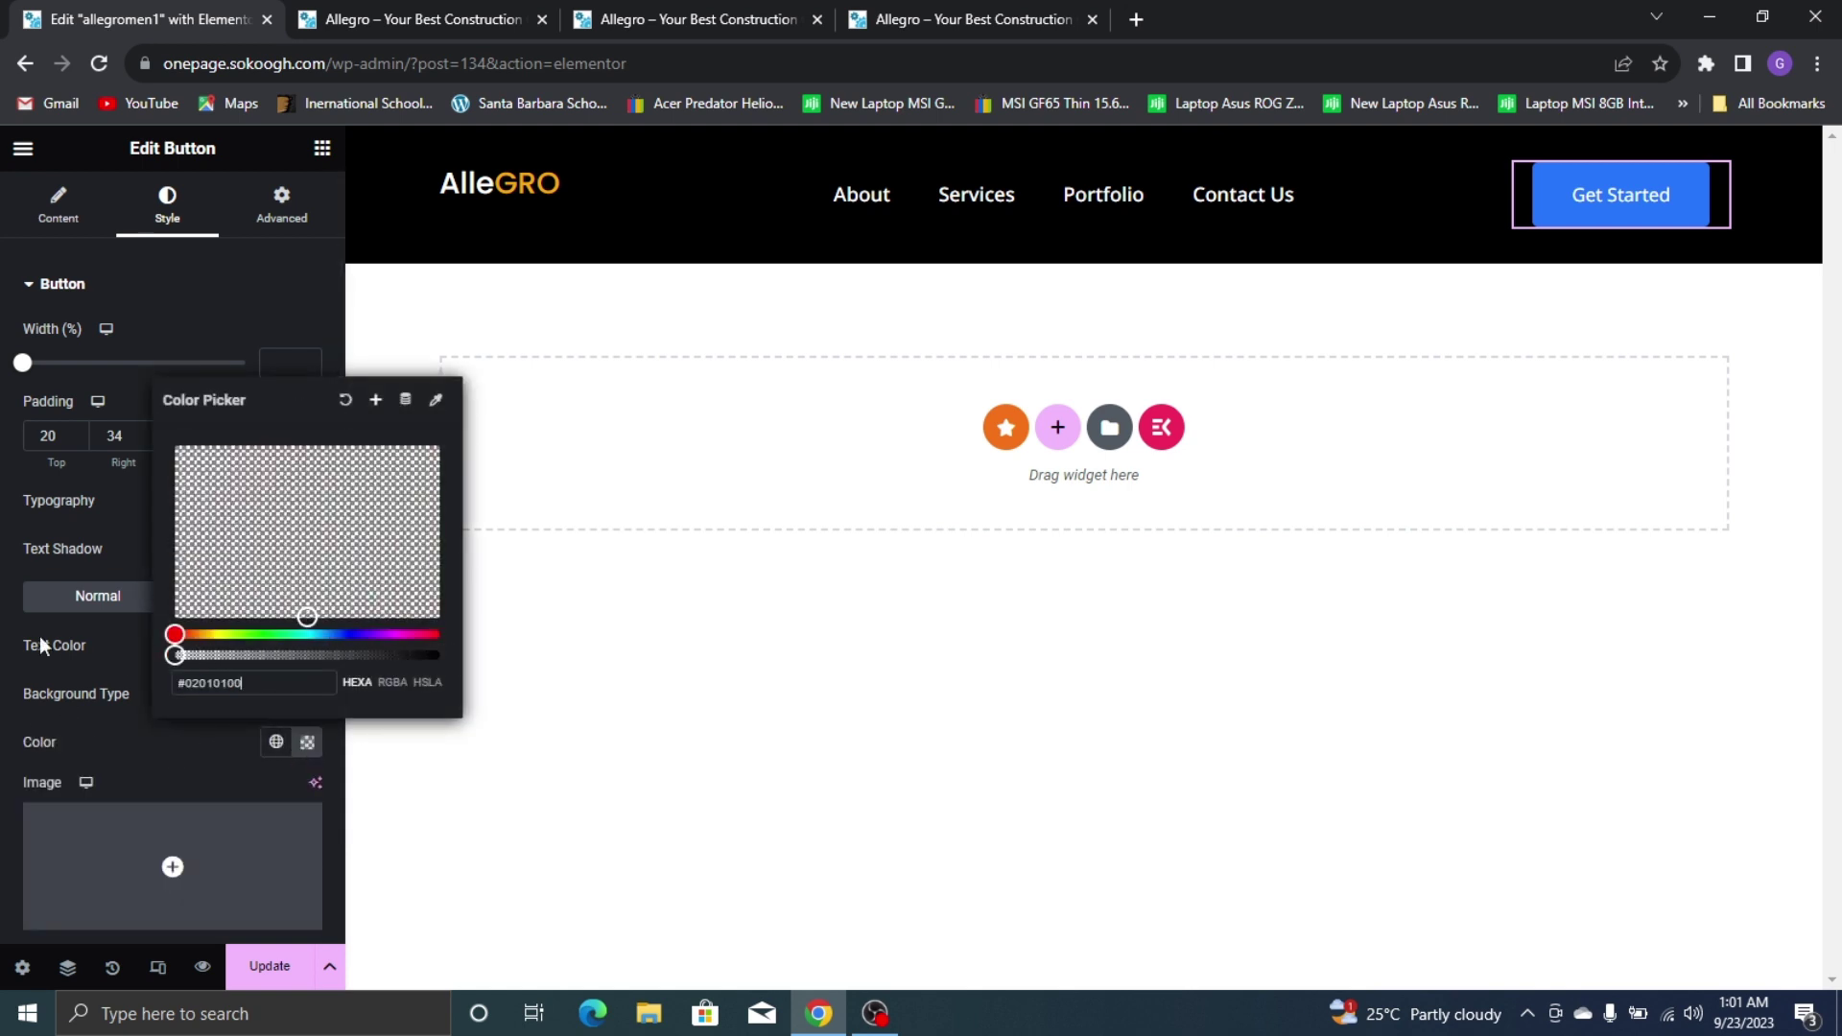
{"action": "left_click_drag", "start_coordinate": [190, 510], "coordinate": [65, 353]}
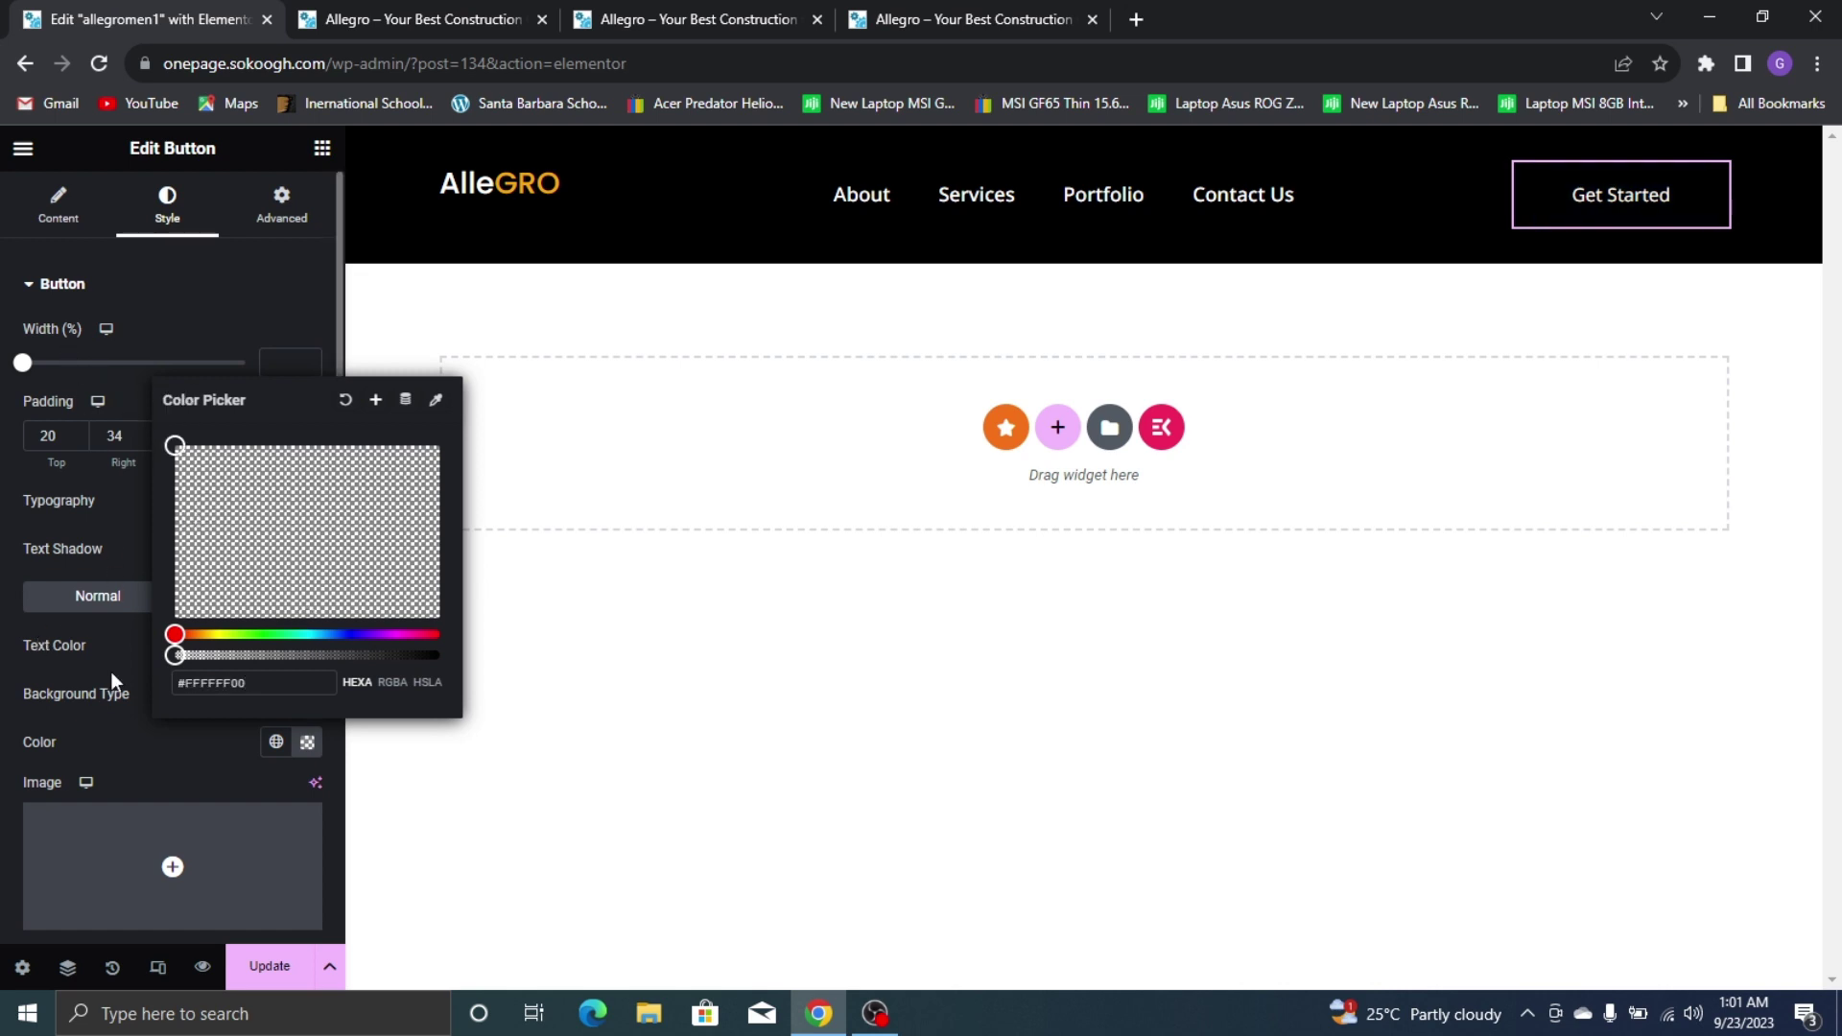
{"action": "left_click", "coordinate": [111, 735]}
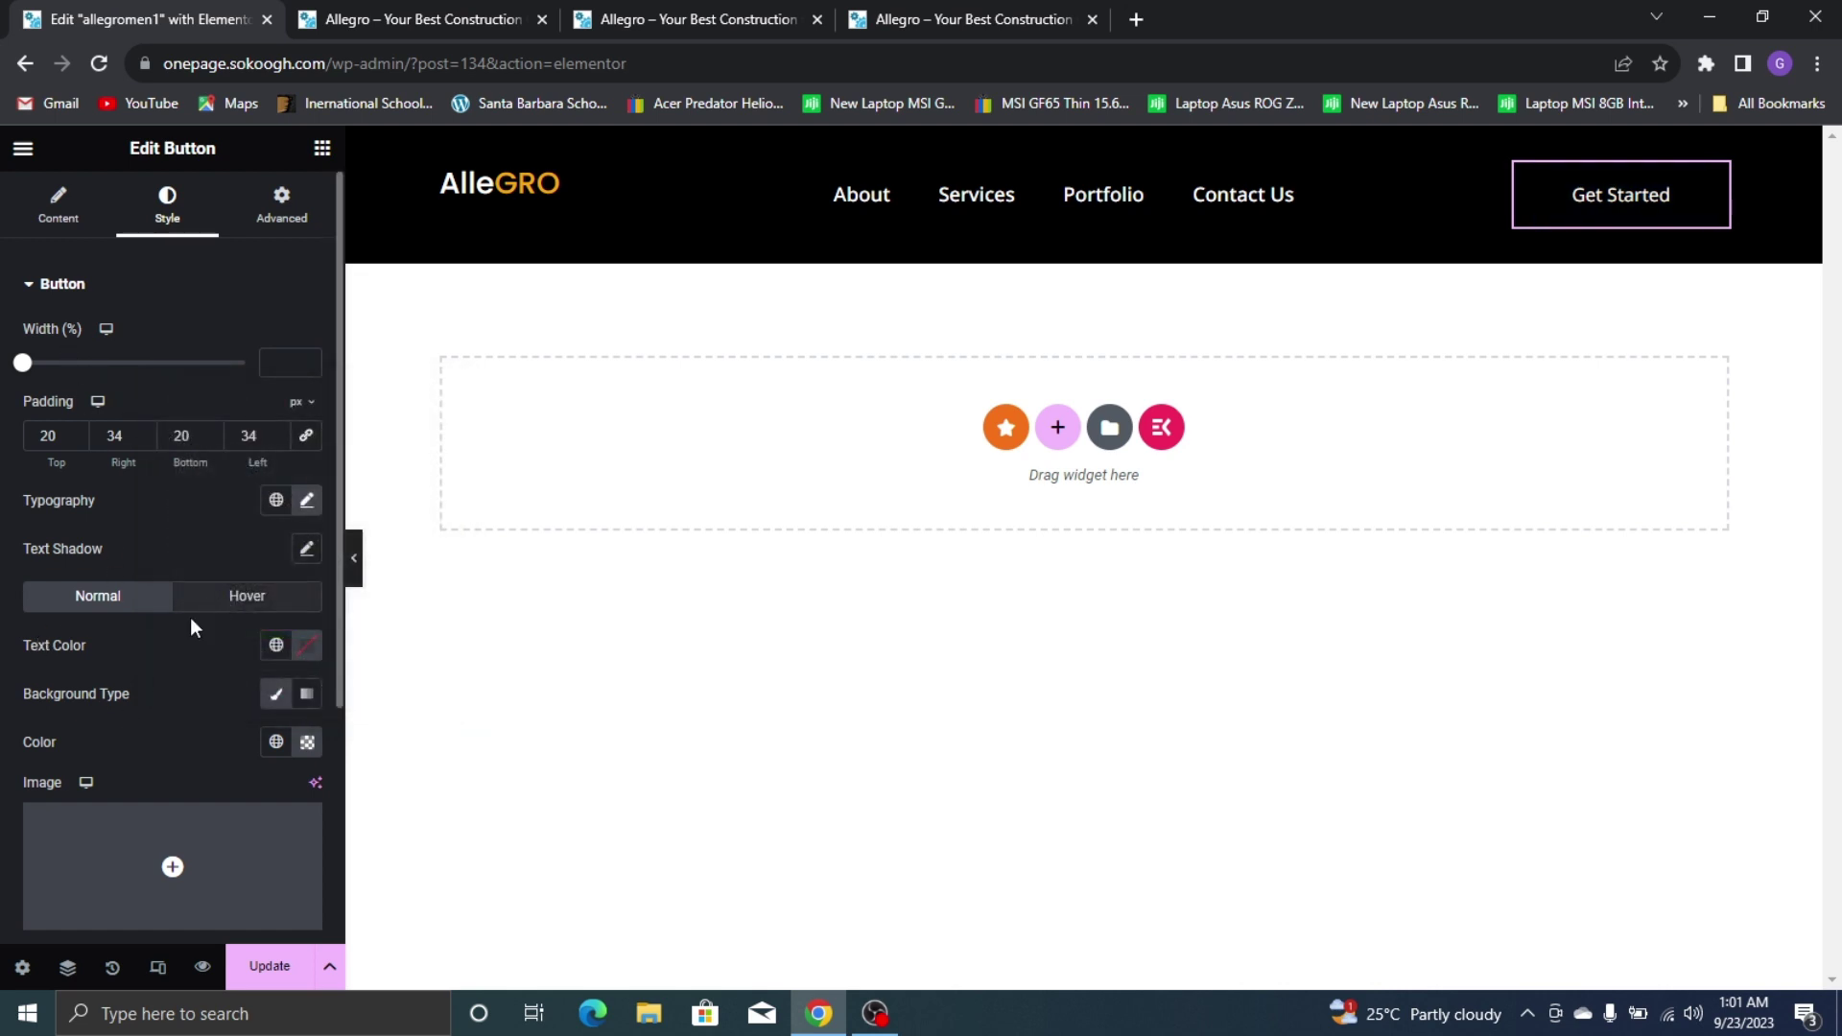
{"action": "scroll", "coordinate": [193, 681], "scroll_direction": "down", "scroll_amount": 3}
{"action": "left_click", "coordinate": [126, 779]}
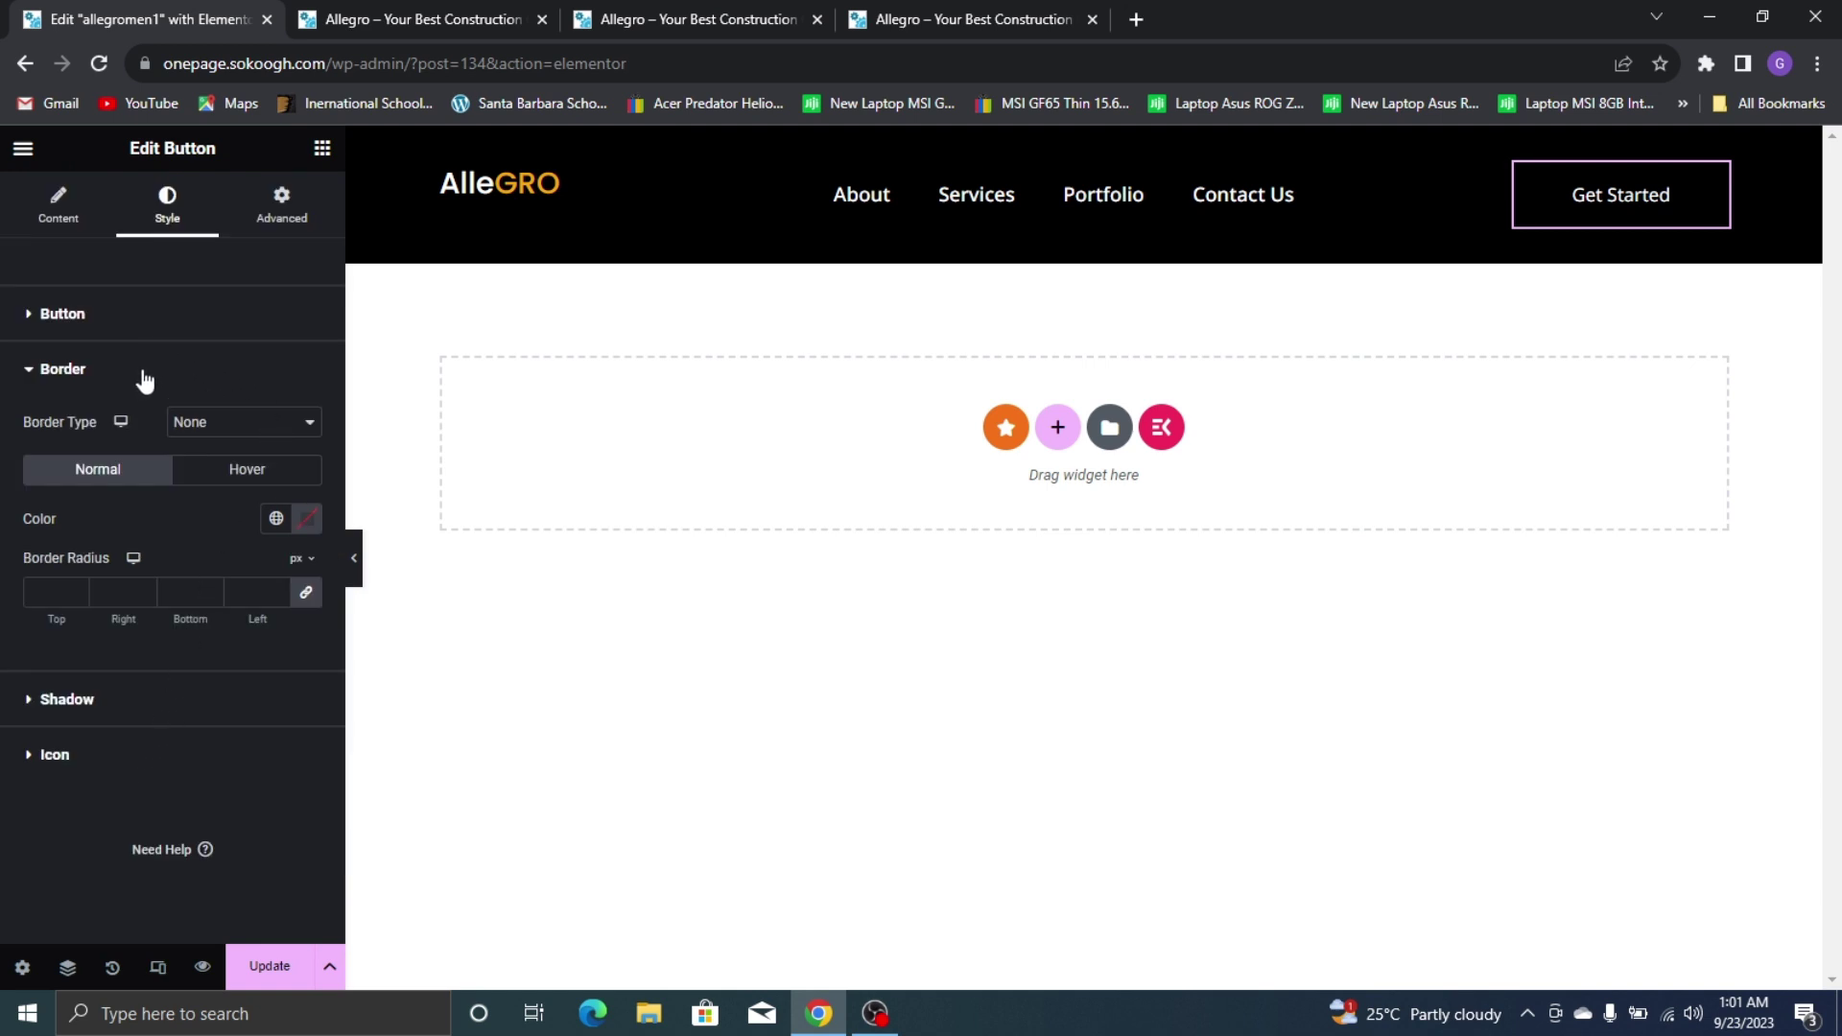
Give the Get Started button a solid border in the global Yellow colour
{"action": "left_click", "coordinate": [193, 427]}
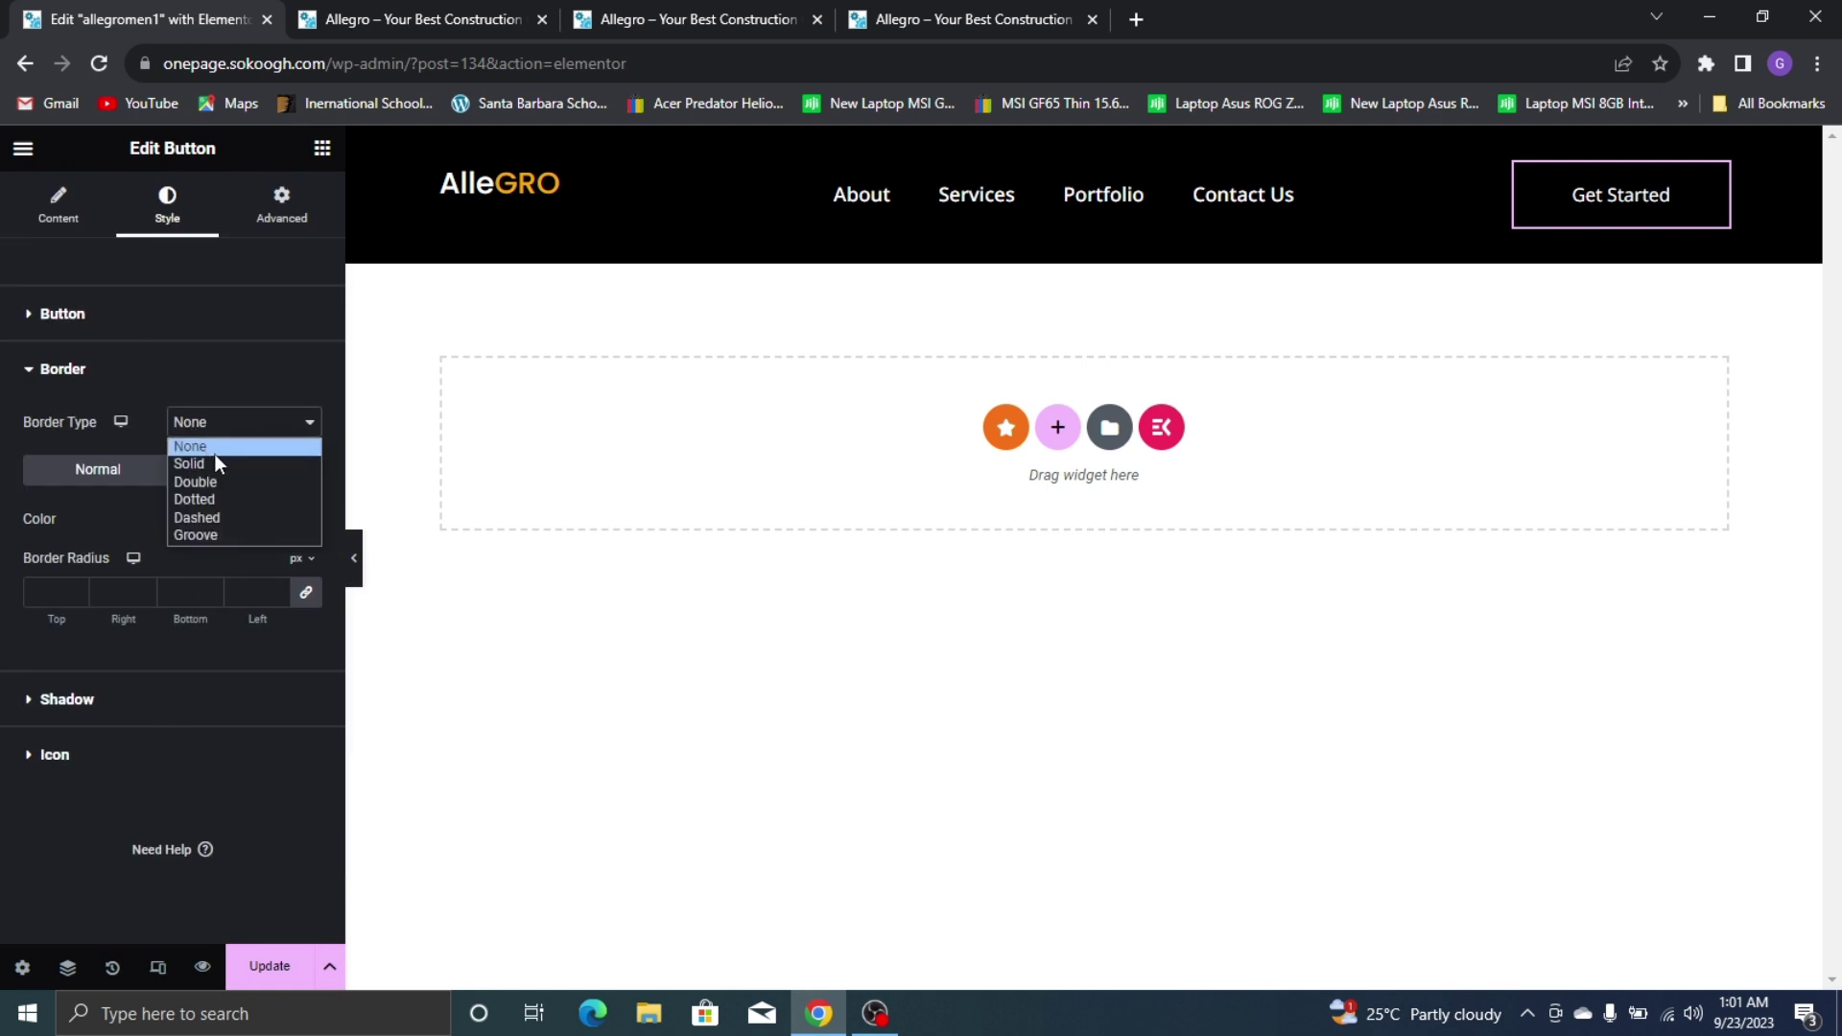
{"action": "left_click", "coordinate": [221, 466]}
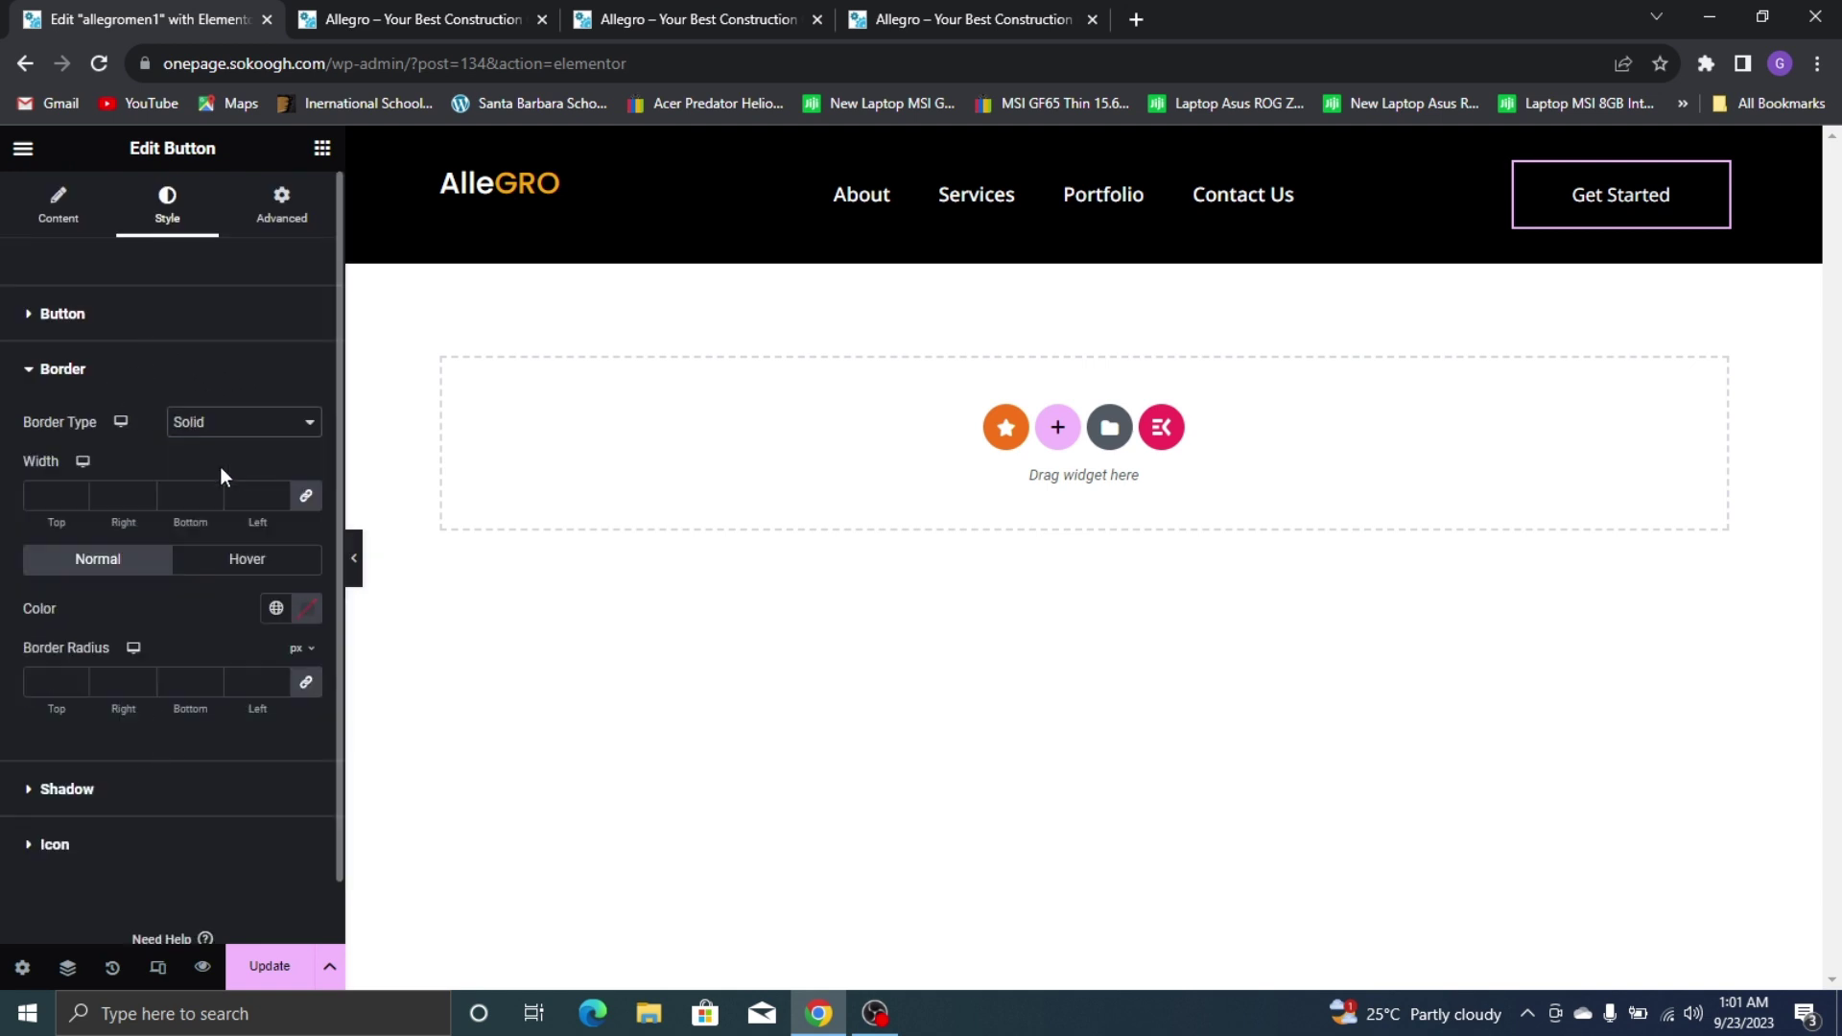
{"action": "left_click", "coordinate": [50, 494]}
{"action": "type", "text": "1"}
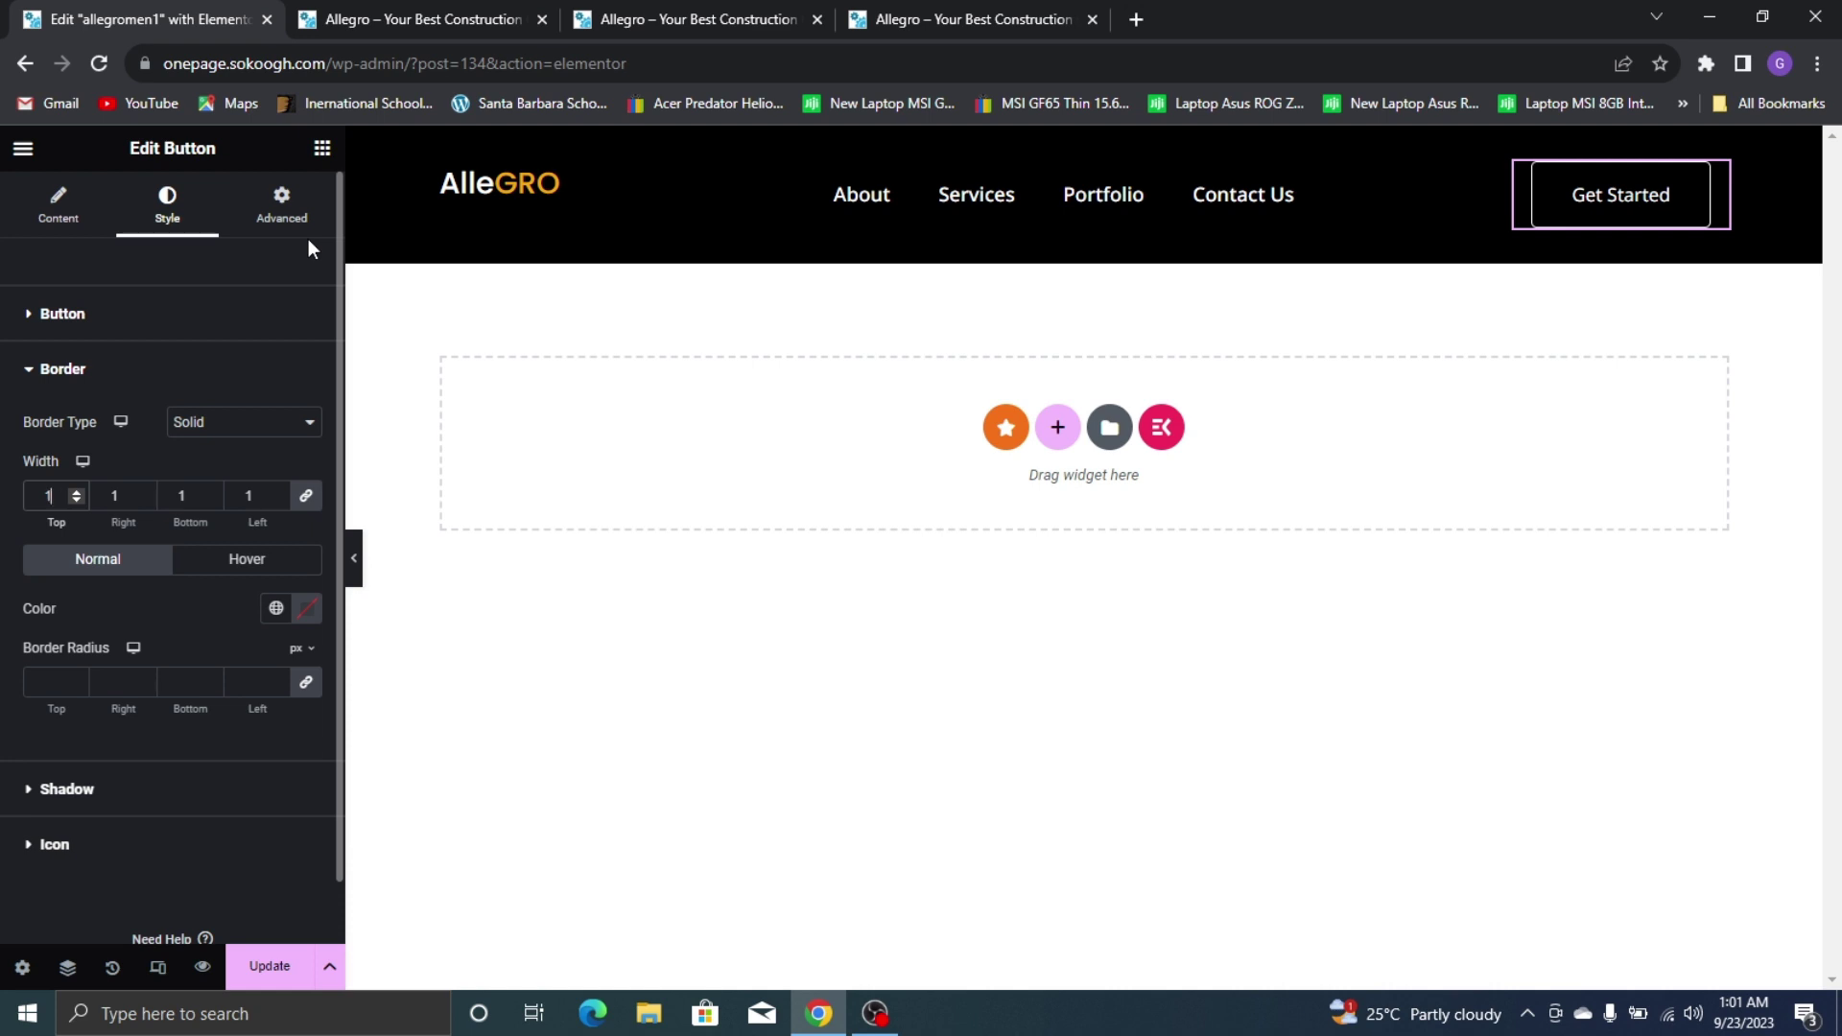
{"action": "key", "text": "Up"}
{"action": "key", "text": "Down"}
{"action": "left_click", "coordinate": [275, 610]}
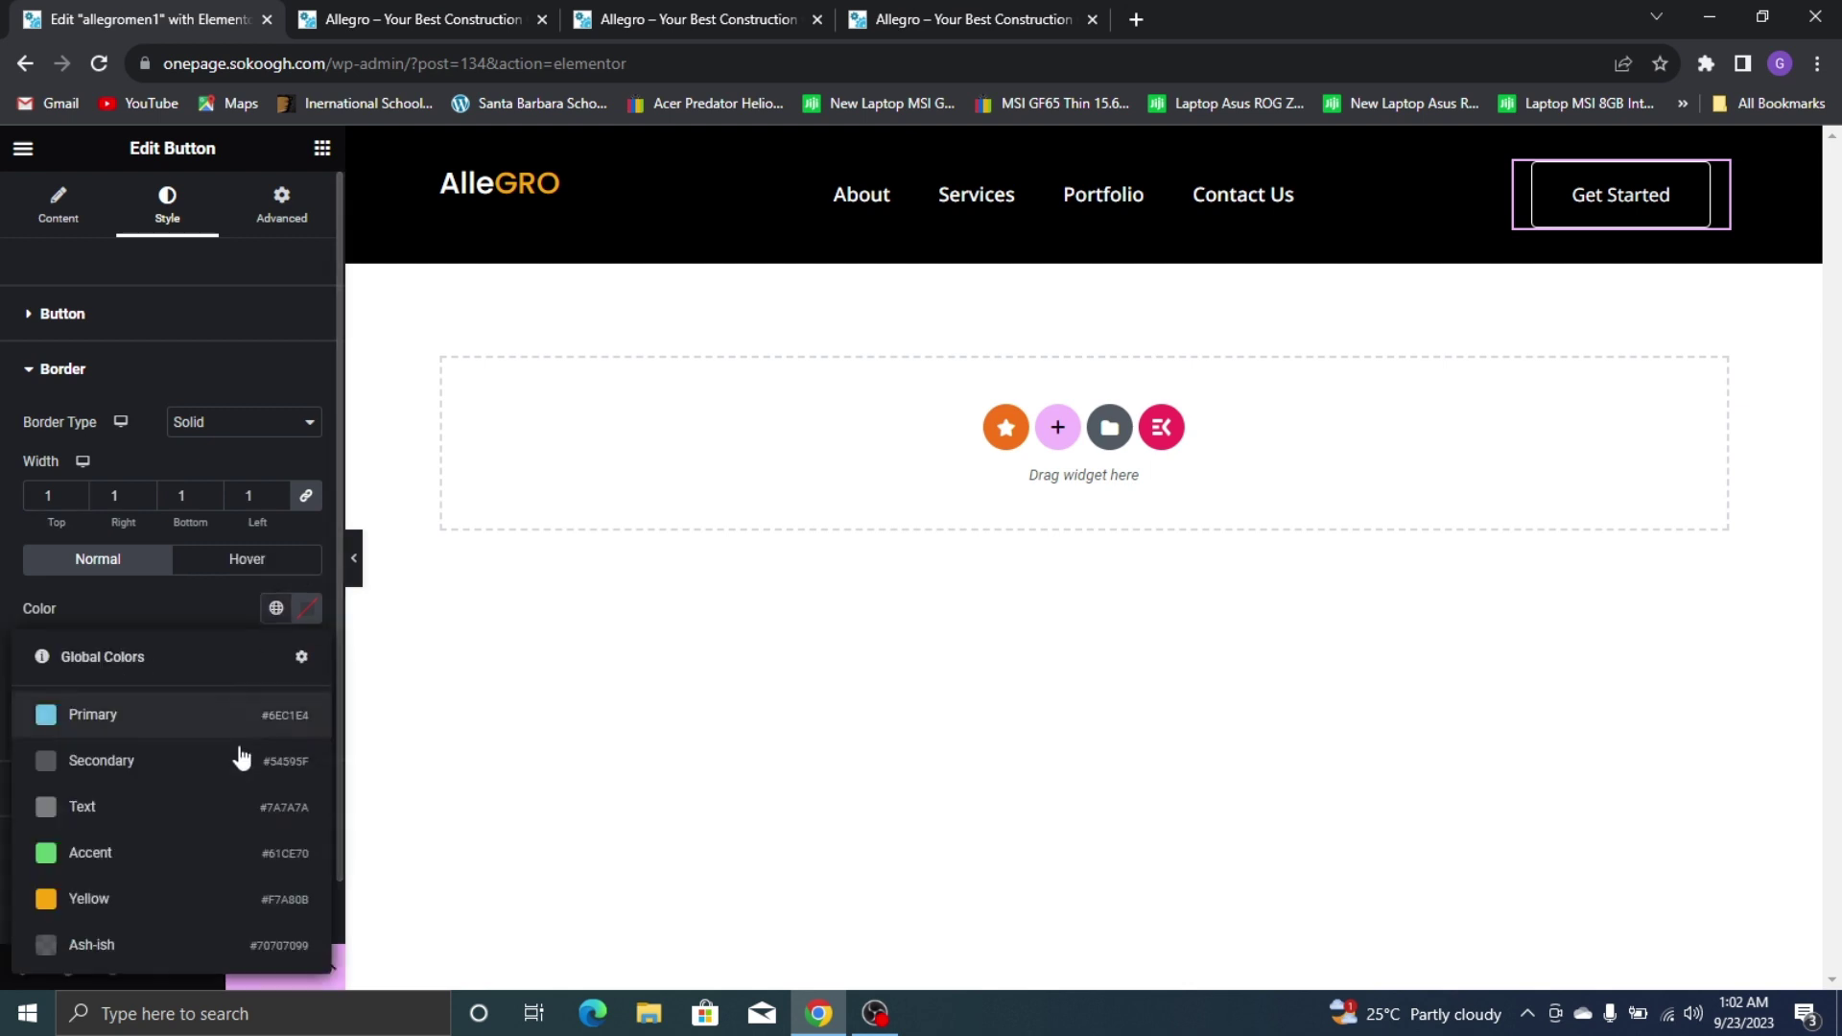
{"action": "left_click", "coordinate": [144, 896]}
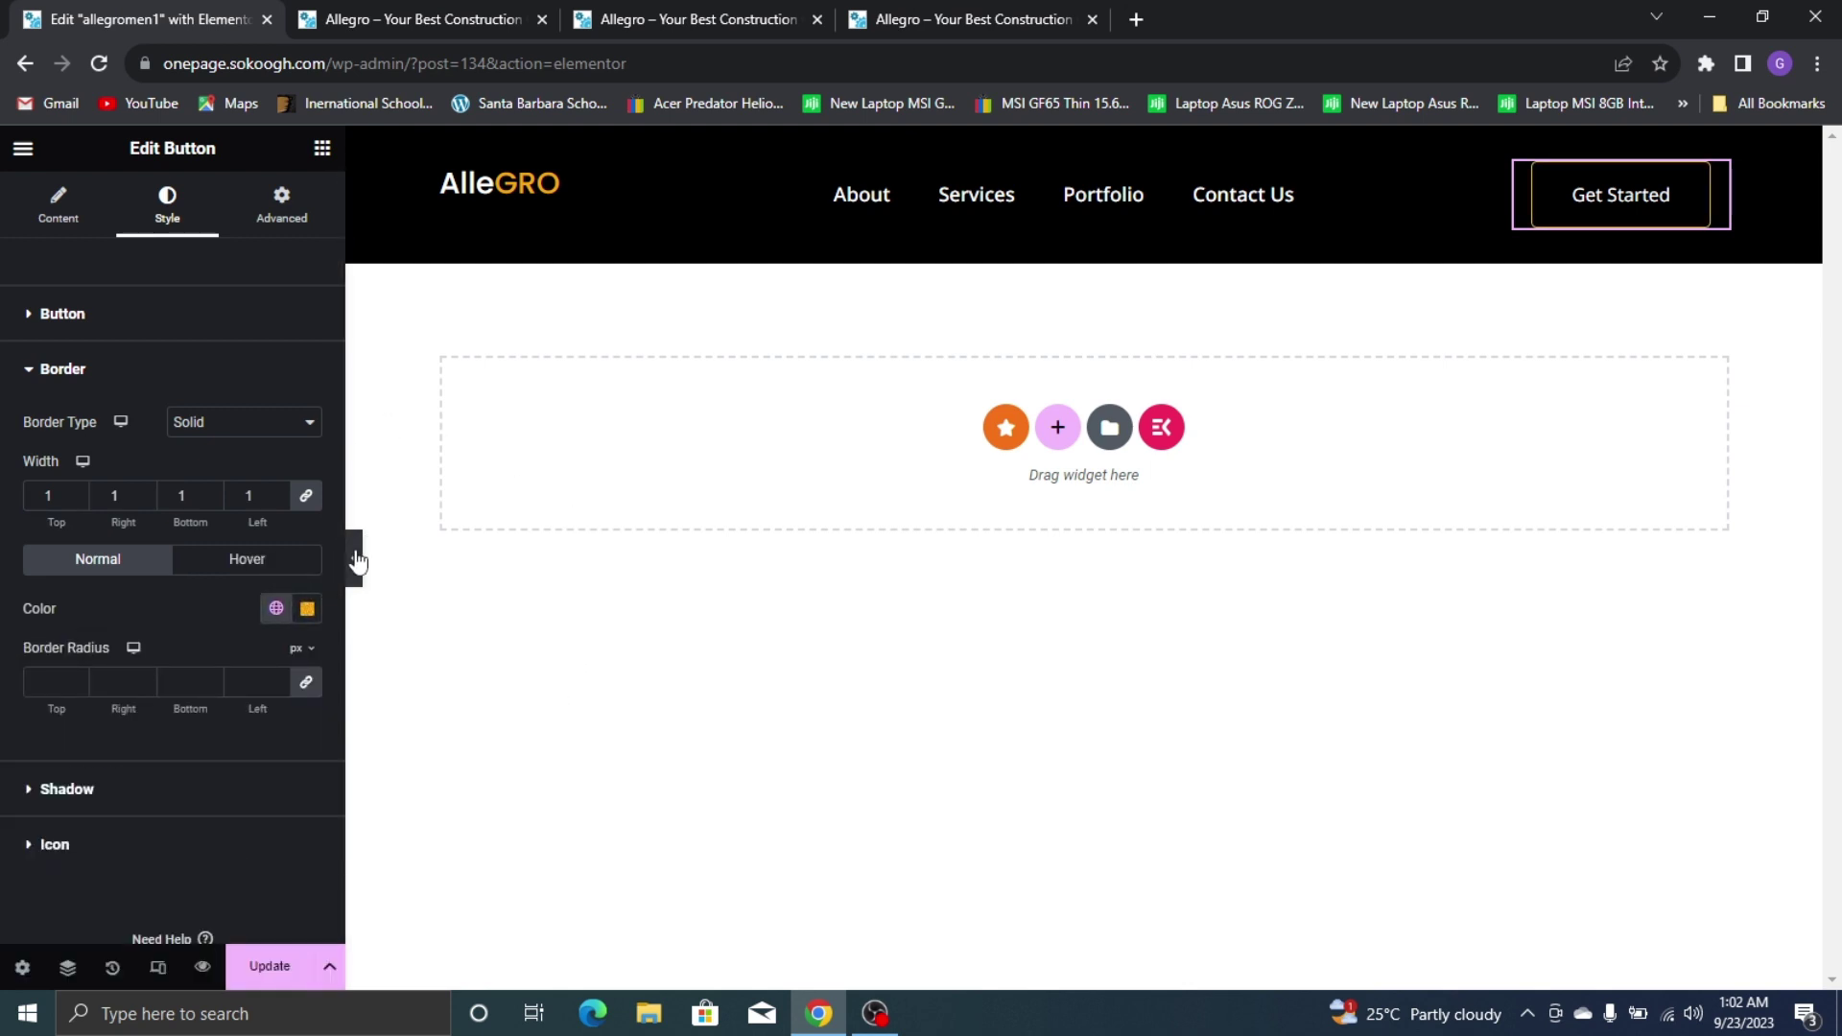
Set the button border width to 2 and slightly round its corners
{"action": "left_click", "coordinate": [357, 560]}
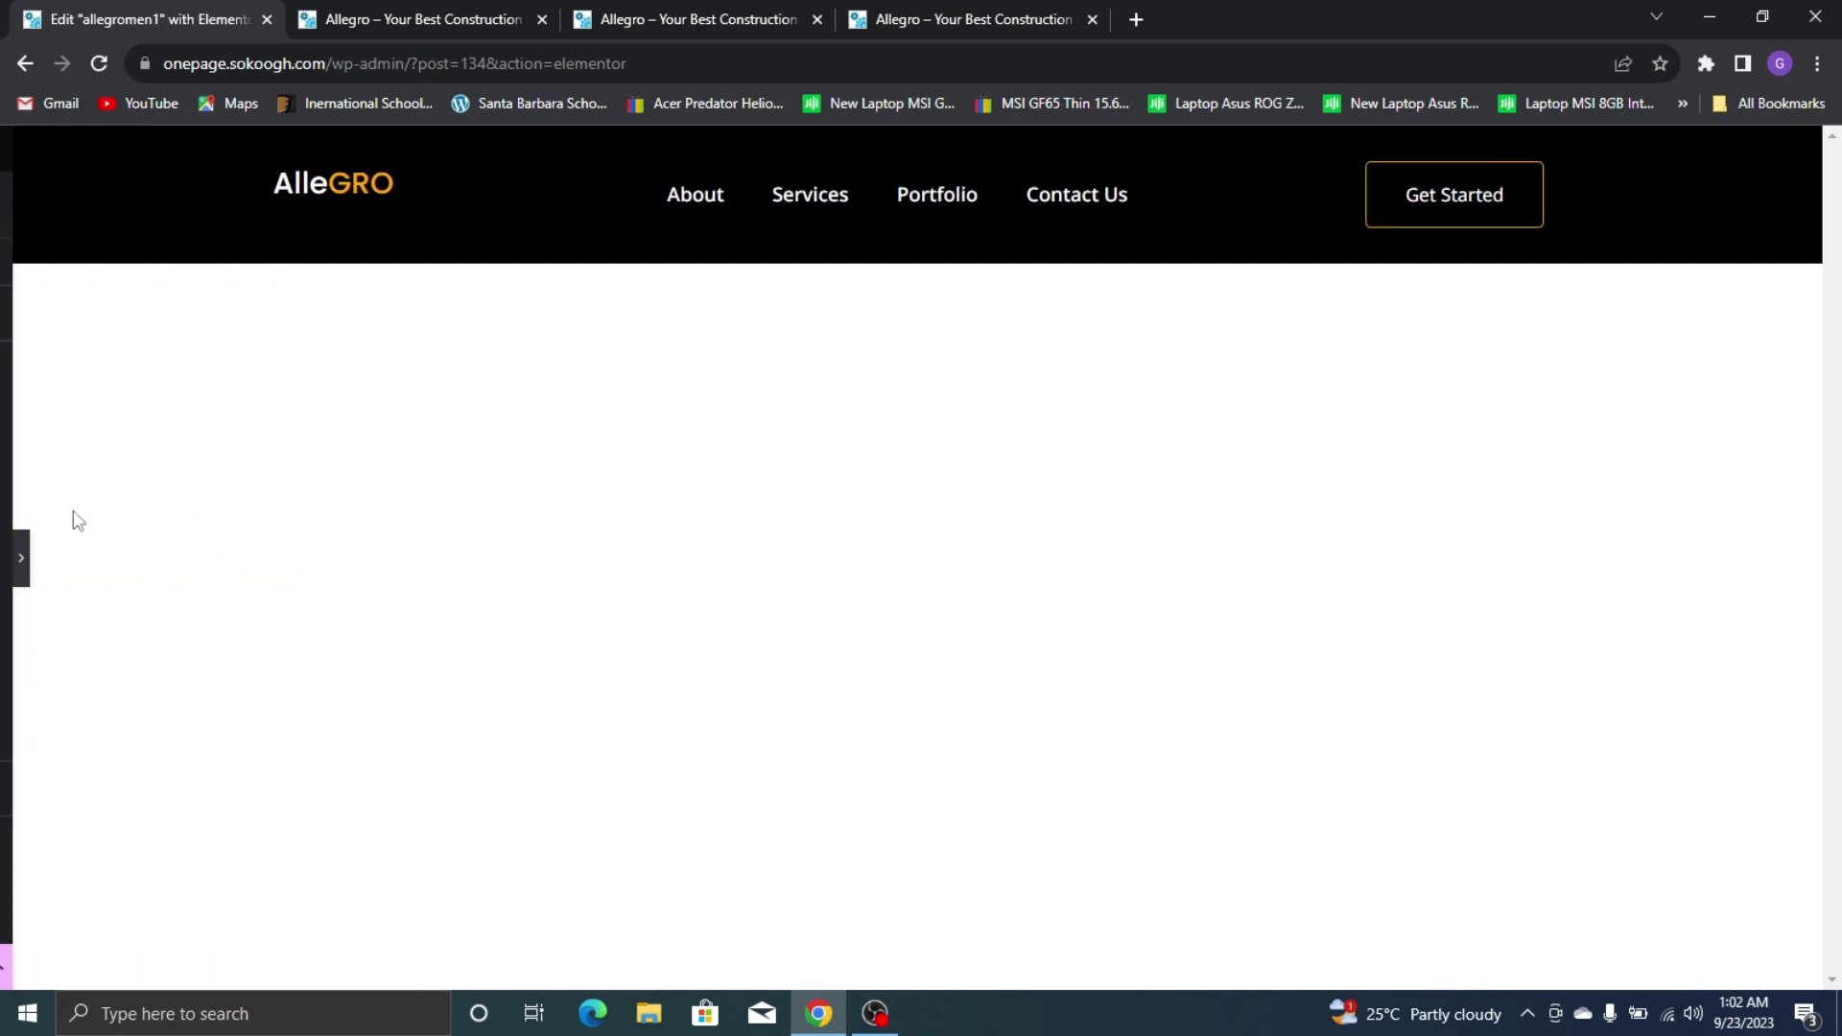
{"action": "left_click", "coordinate": [16, 566]}
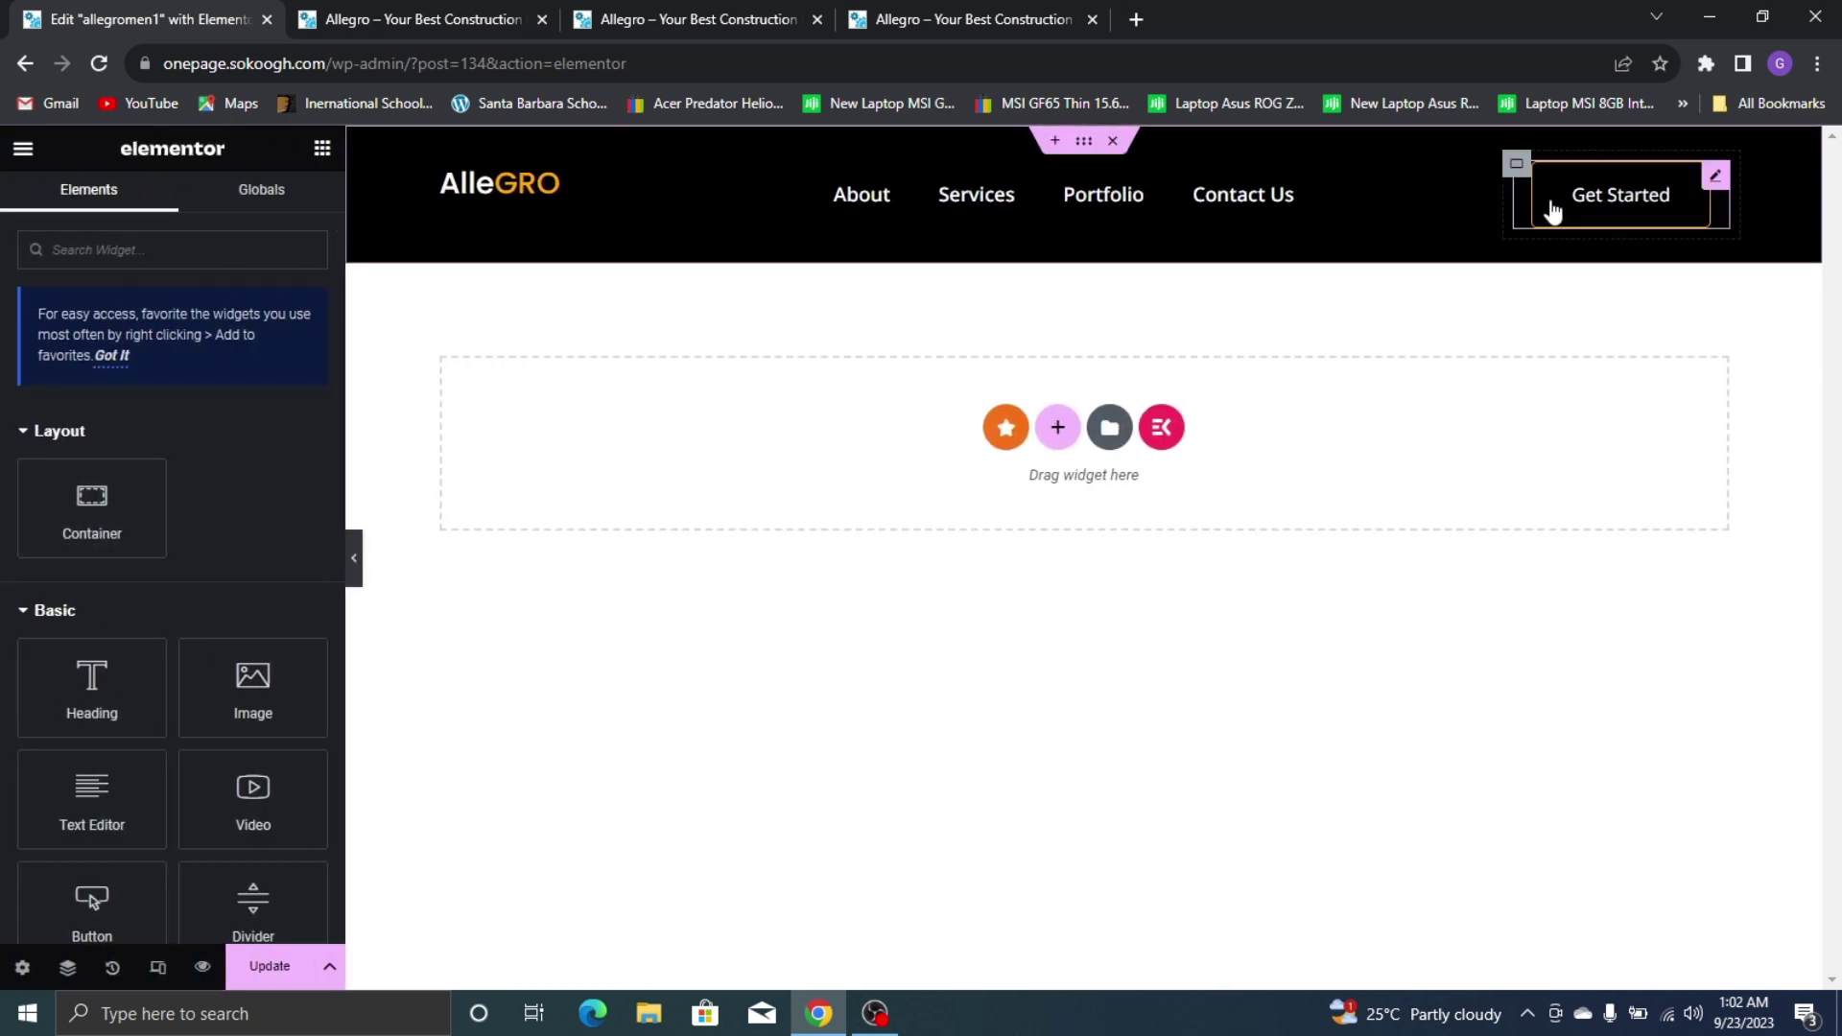
{"action": "left_click", "coordinate": [1716, 179]}
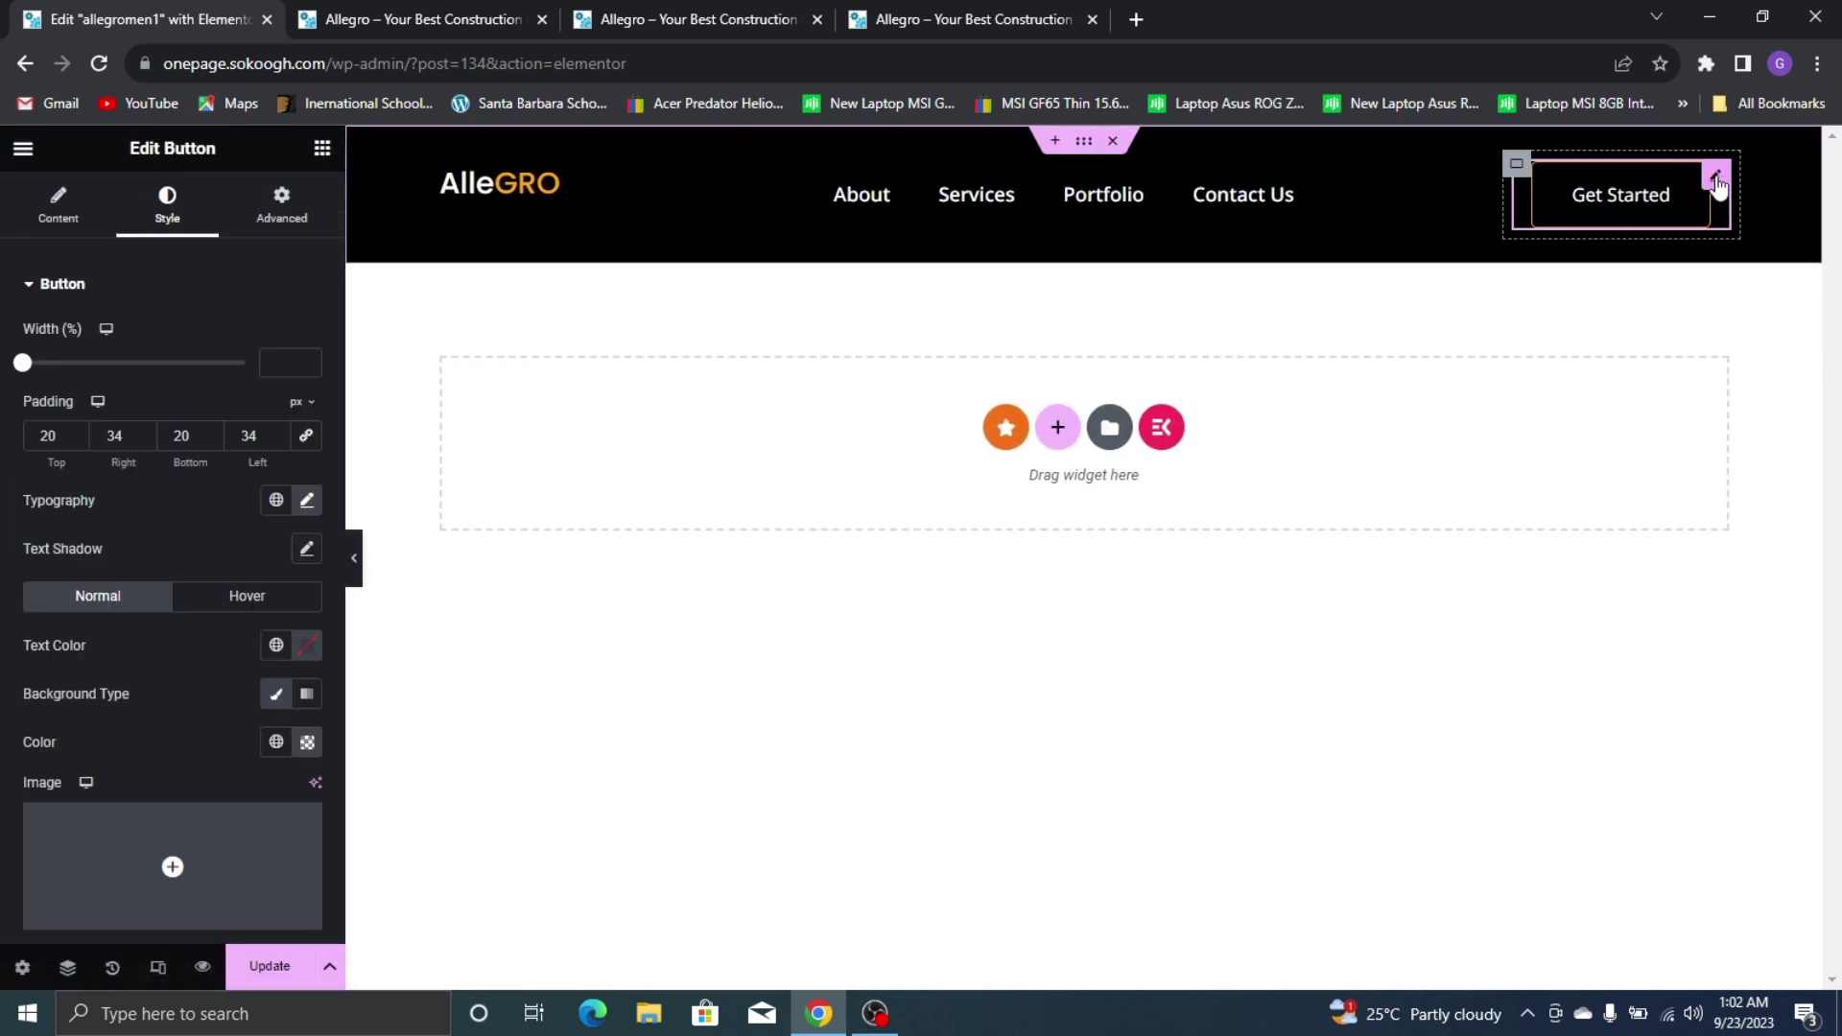
{"action": "scroll", "coordinate": [135, 461], "scroll_direction": "down", "scroll_amount": 4}
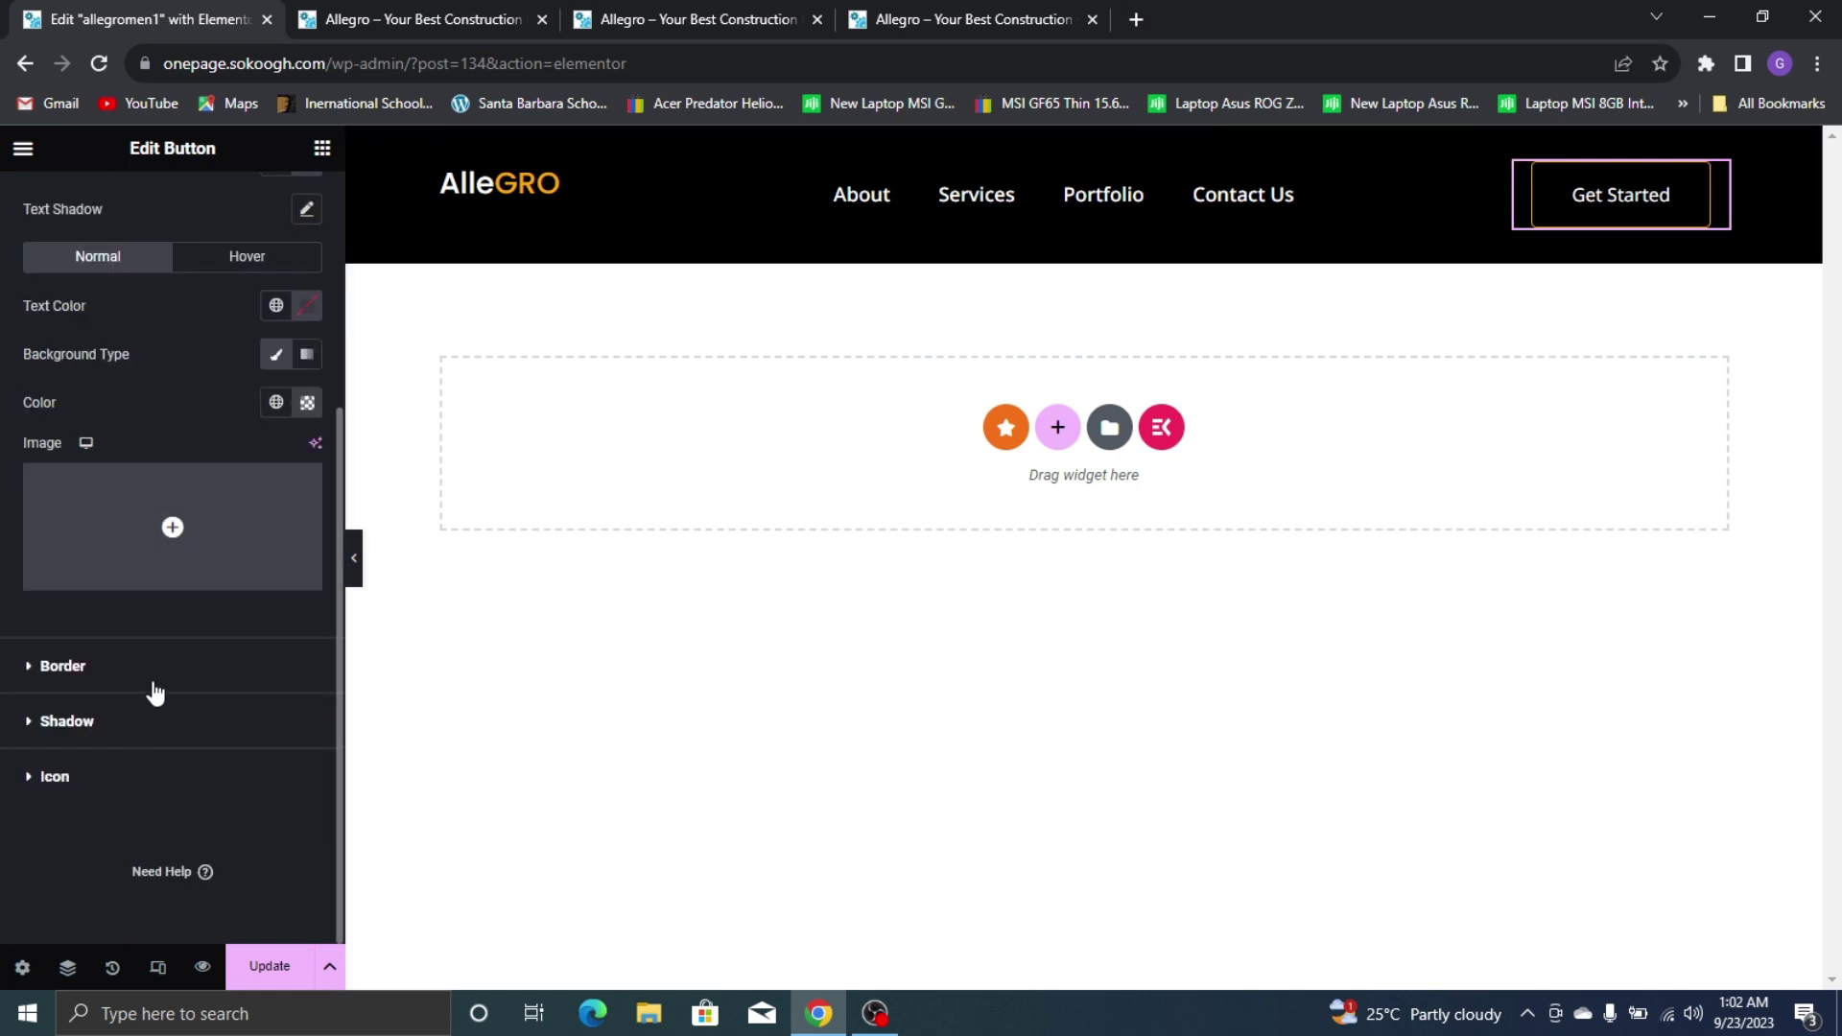
{"action": "left_click", "coordinate": [161, 664]}
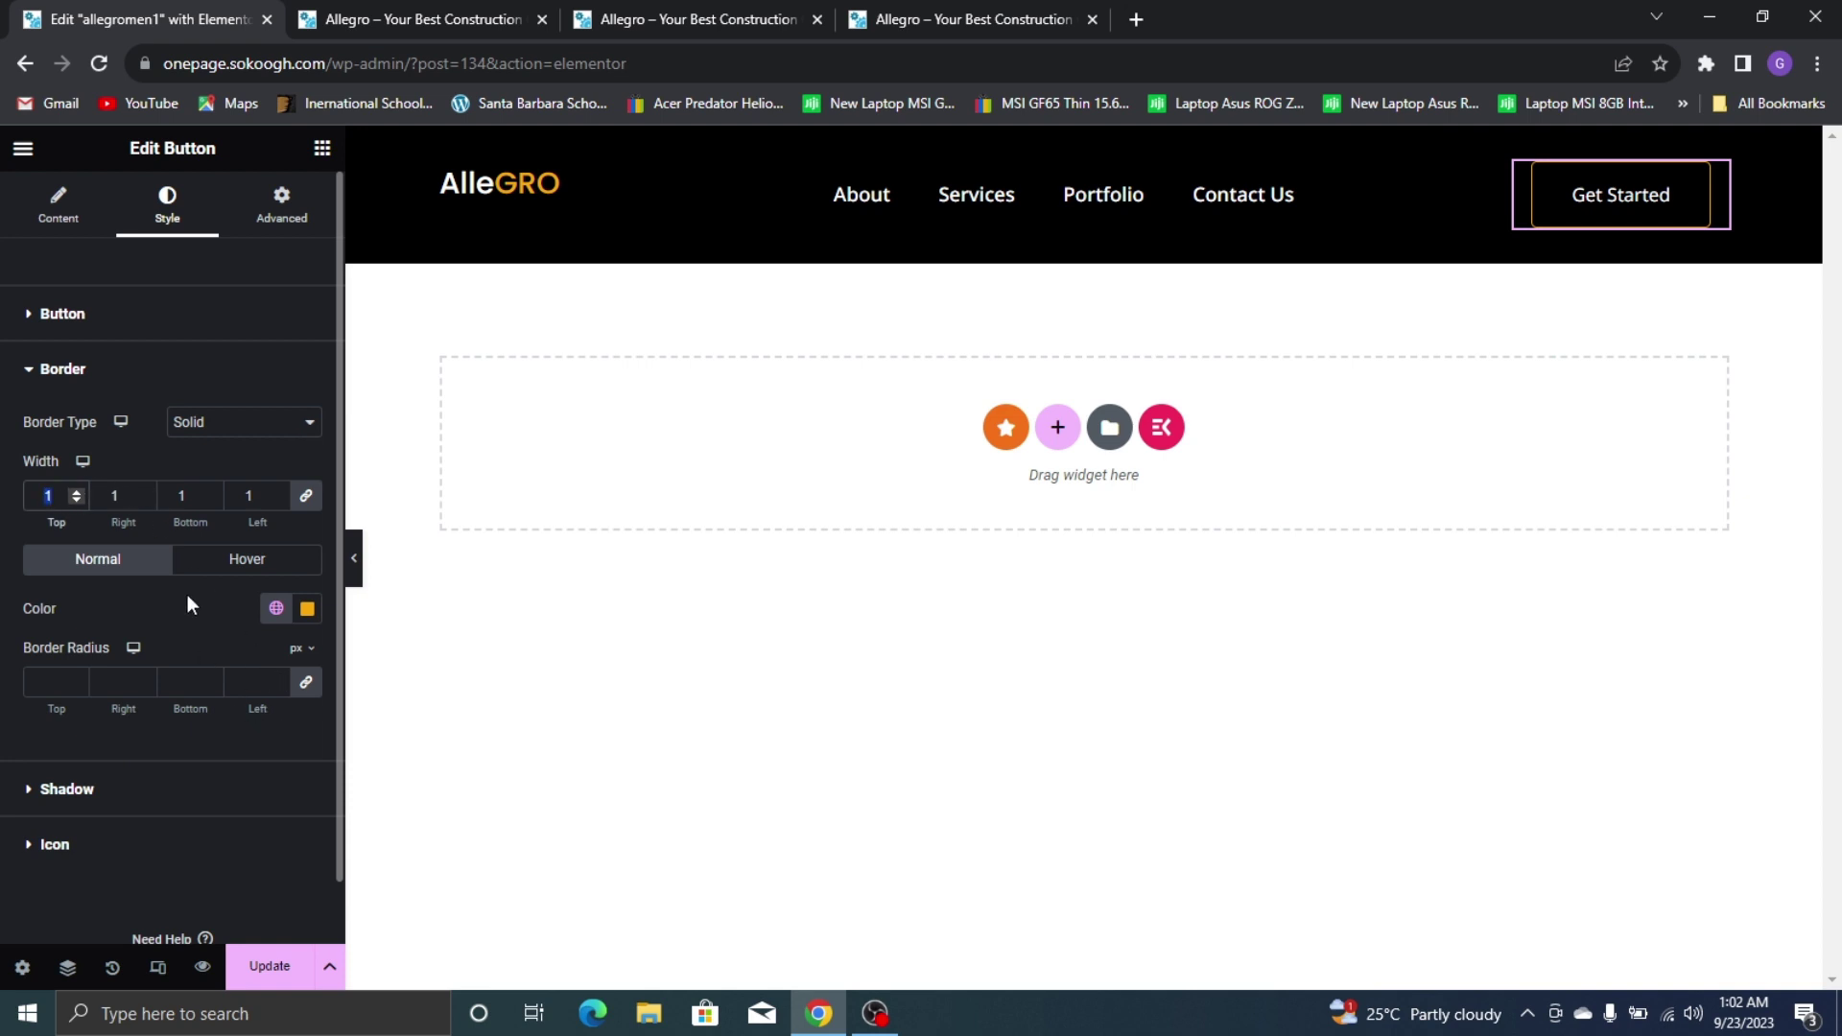
{"action": "type", "text": "2"}
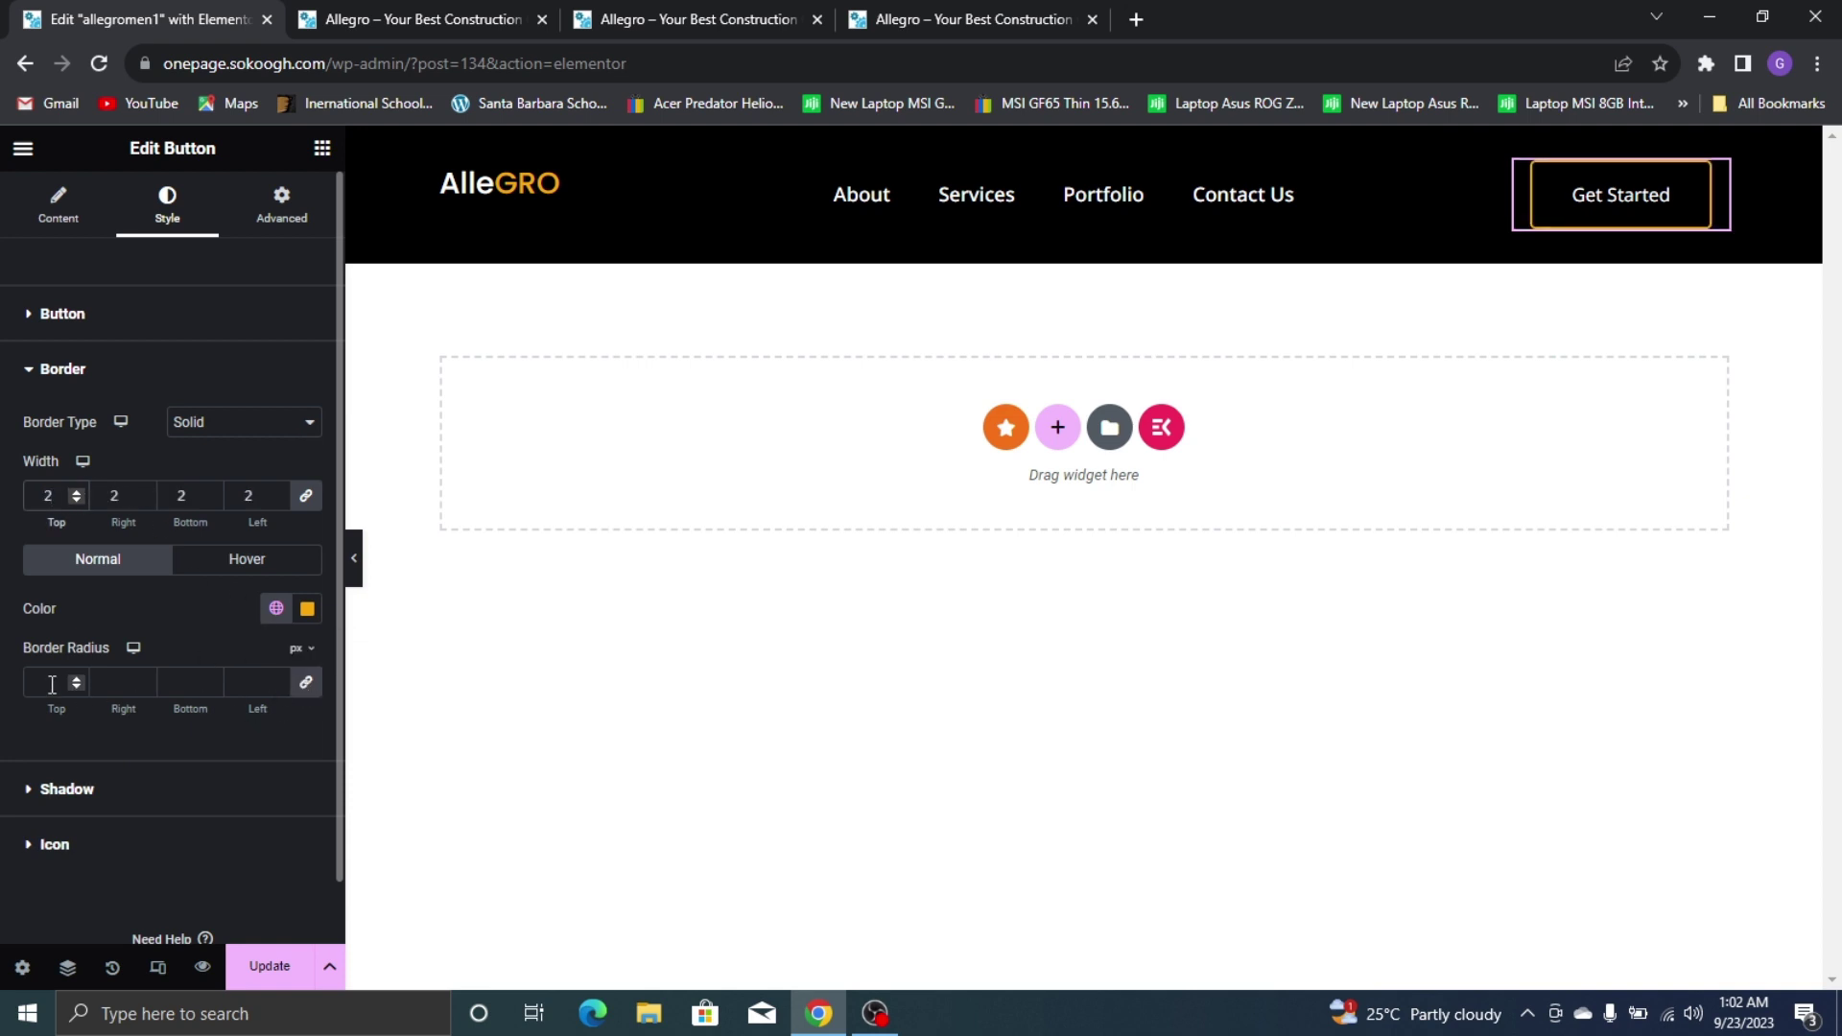
{"action": "left_click", "coordinate": [50, 683]}
{"action": "type", "text": "10"}
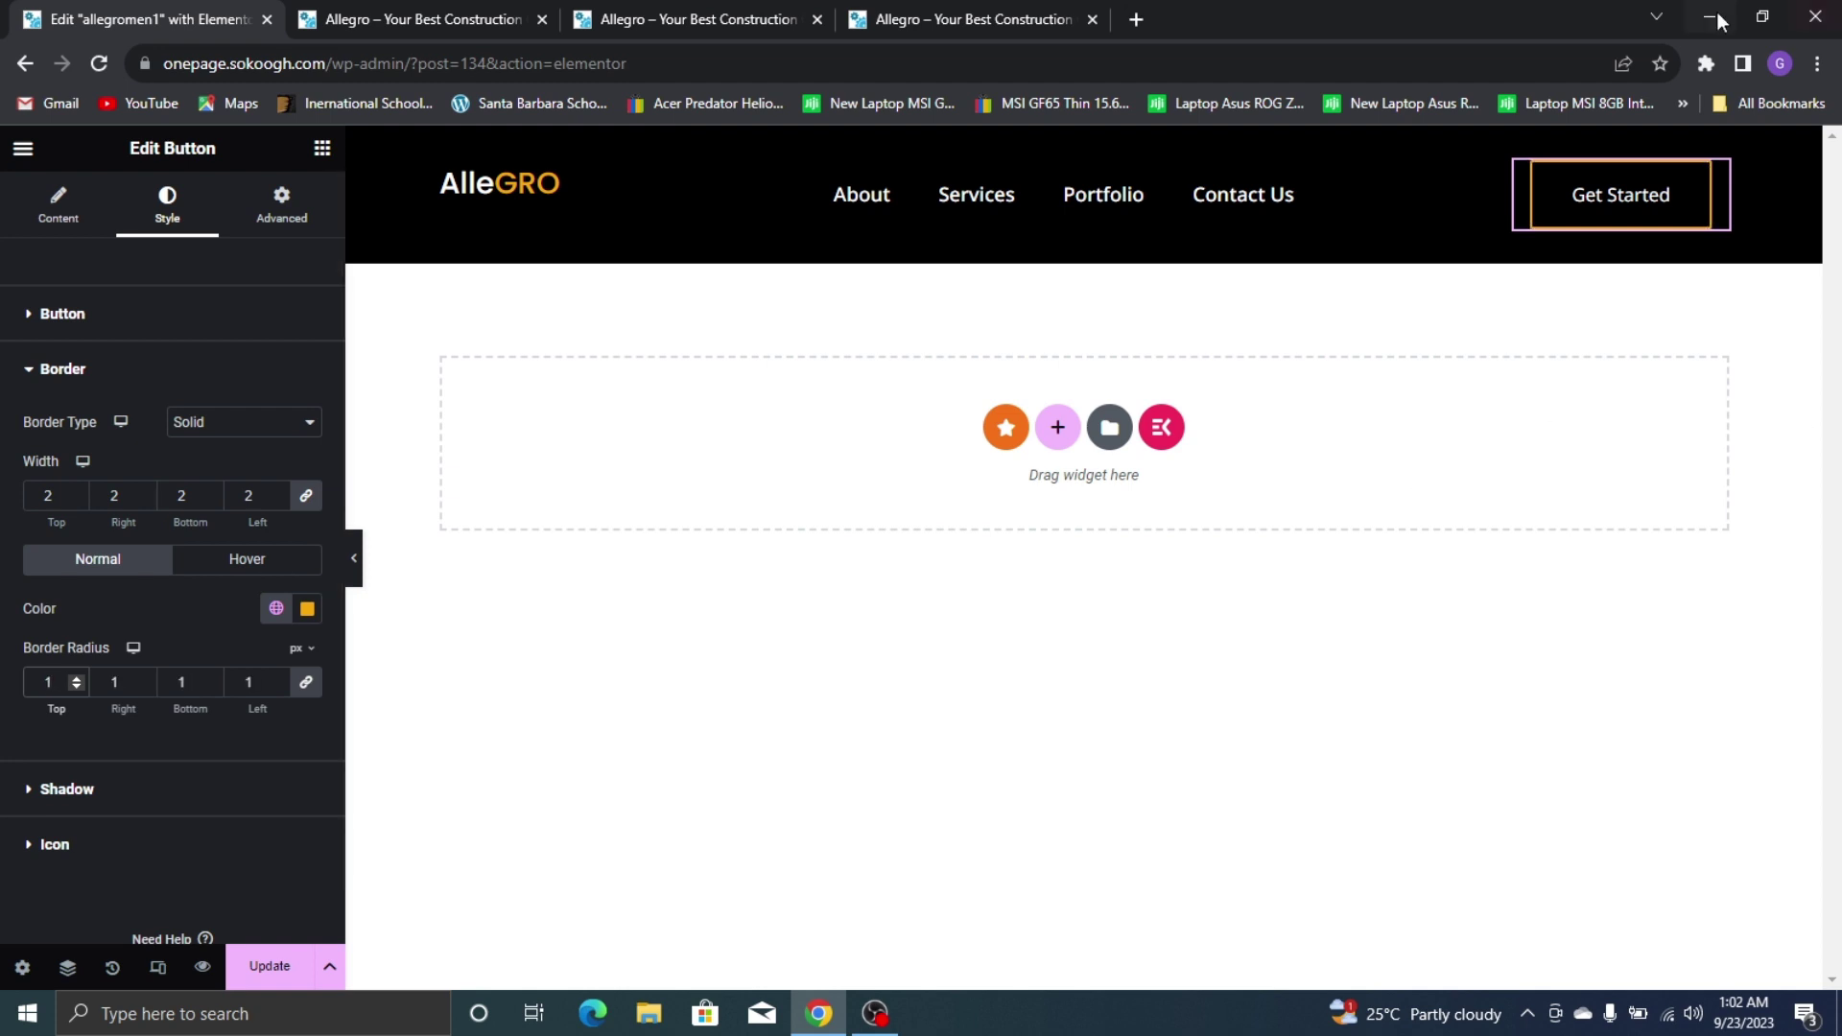
{"action": "left_click", "coordinate": [354, 558]}
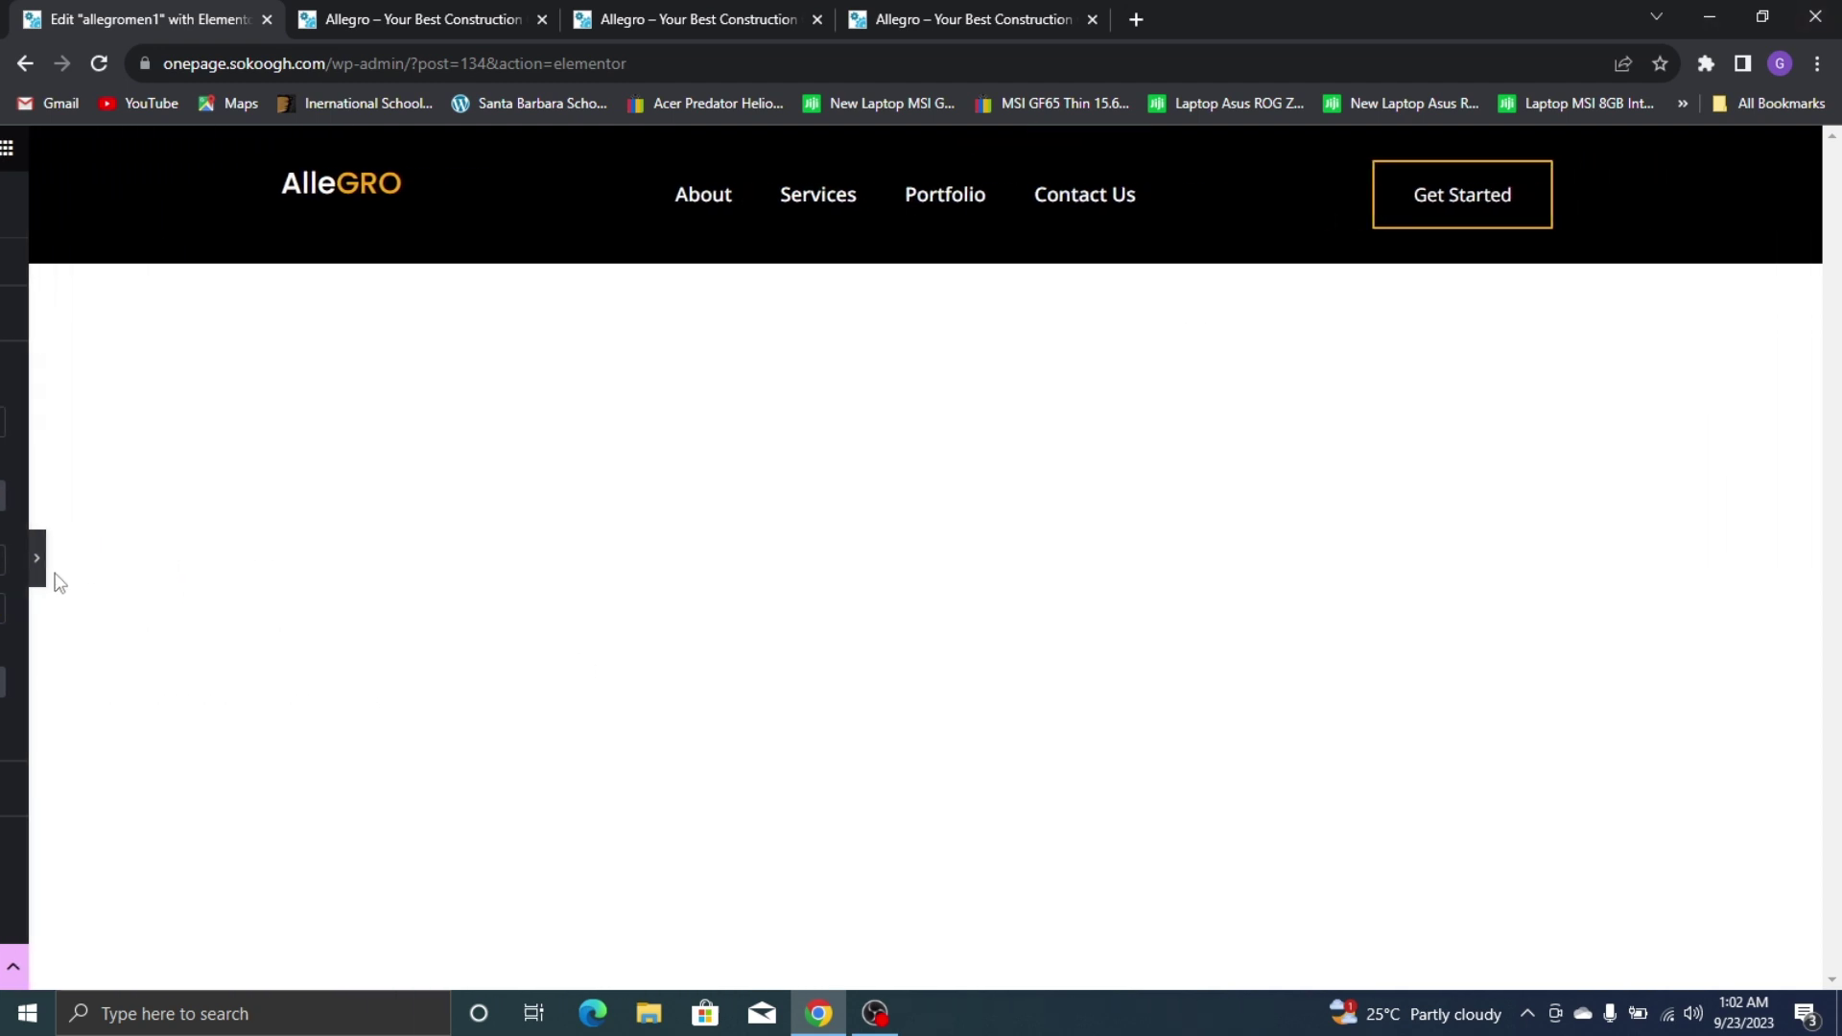
Reduce the Get Started button's top and bottom padding to 16
{"action": "left_click", "coordinate": [882, 11]}
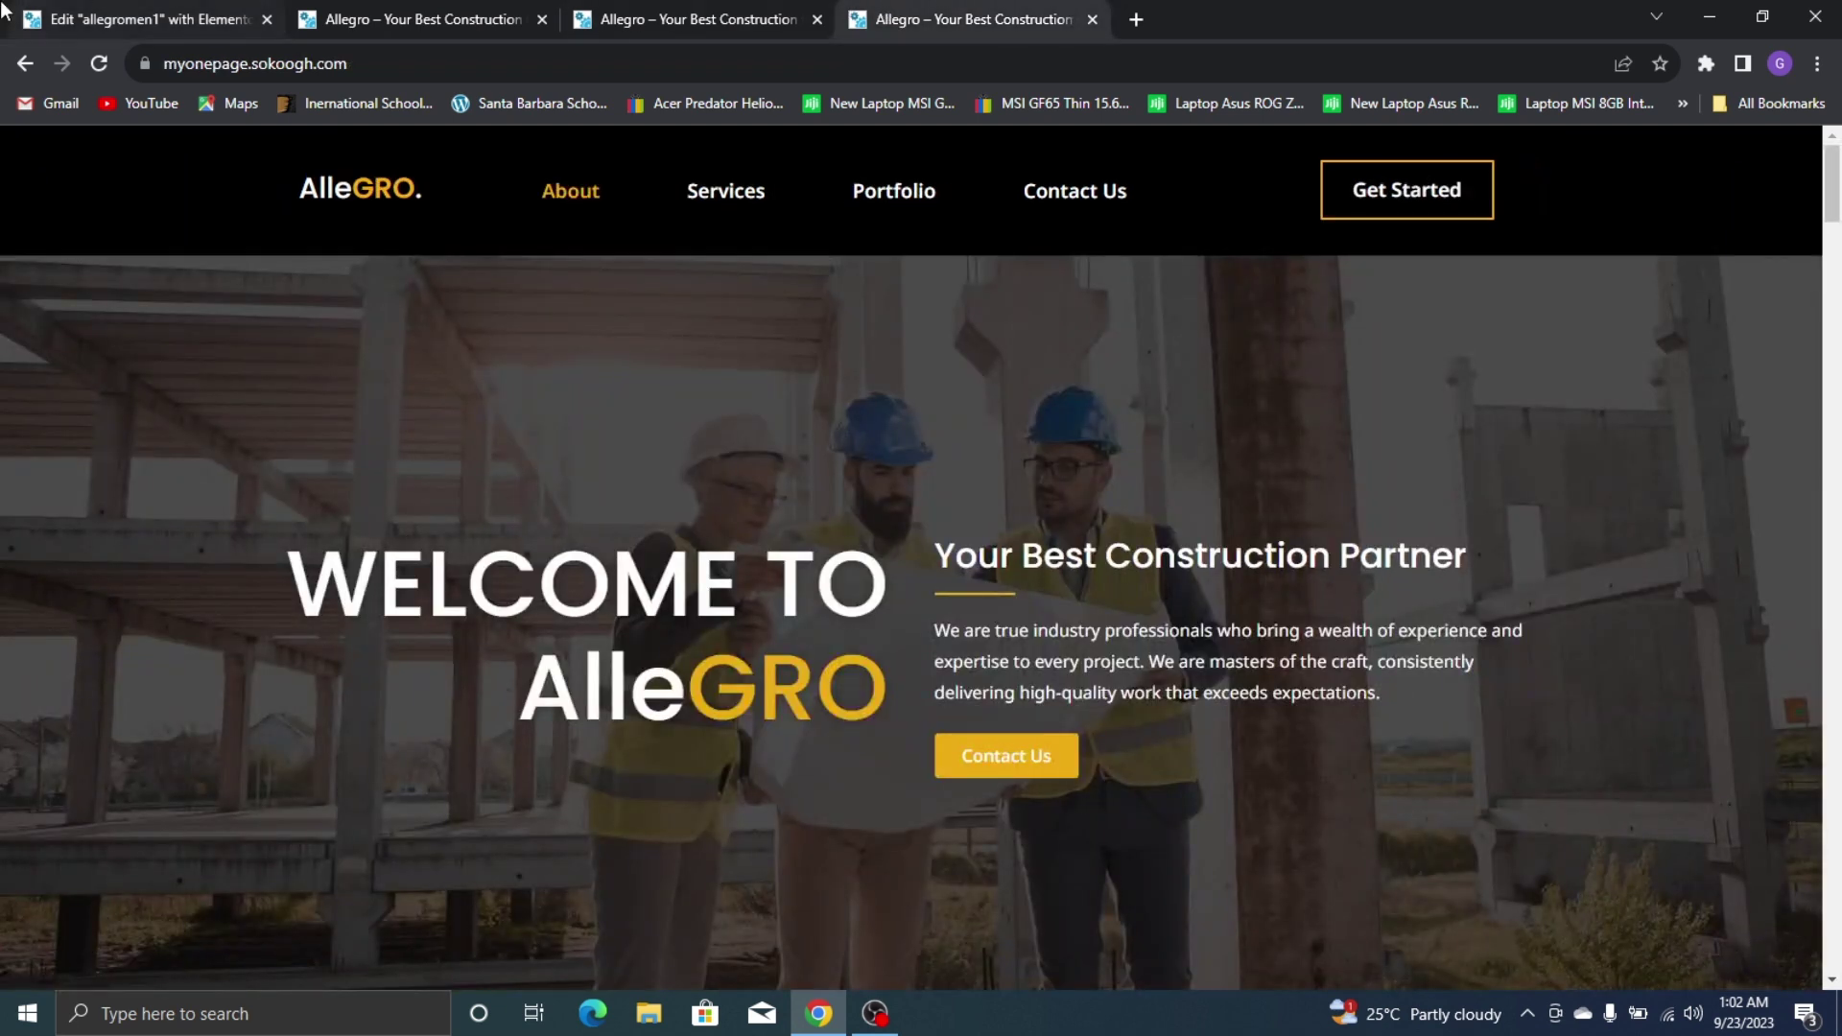
{"action": "left_click", "coordinate": [33, 35]}
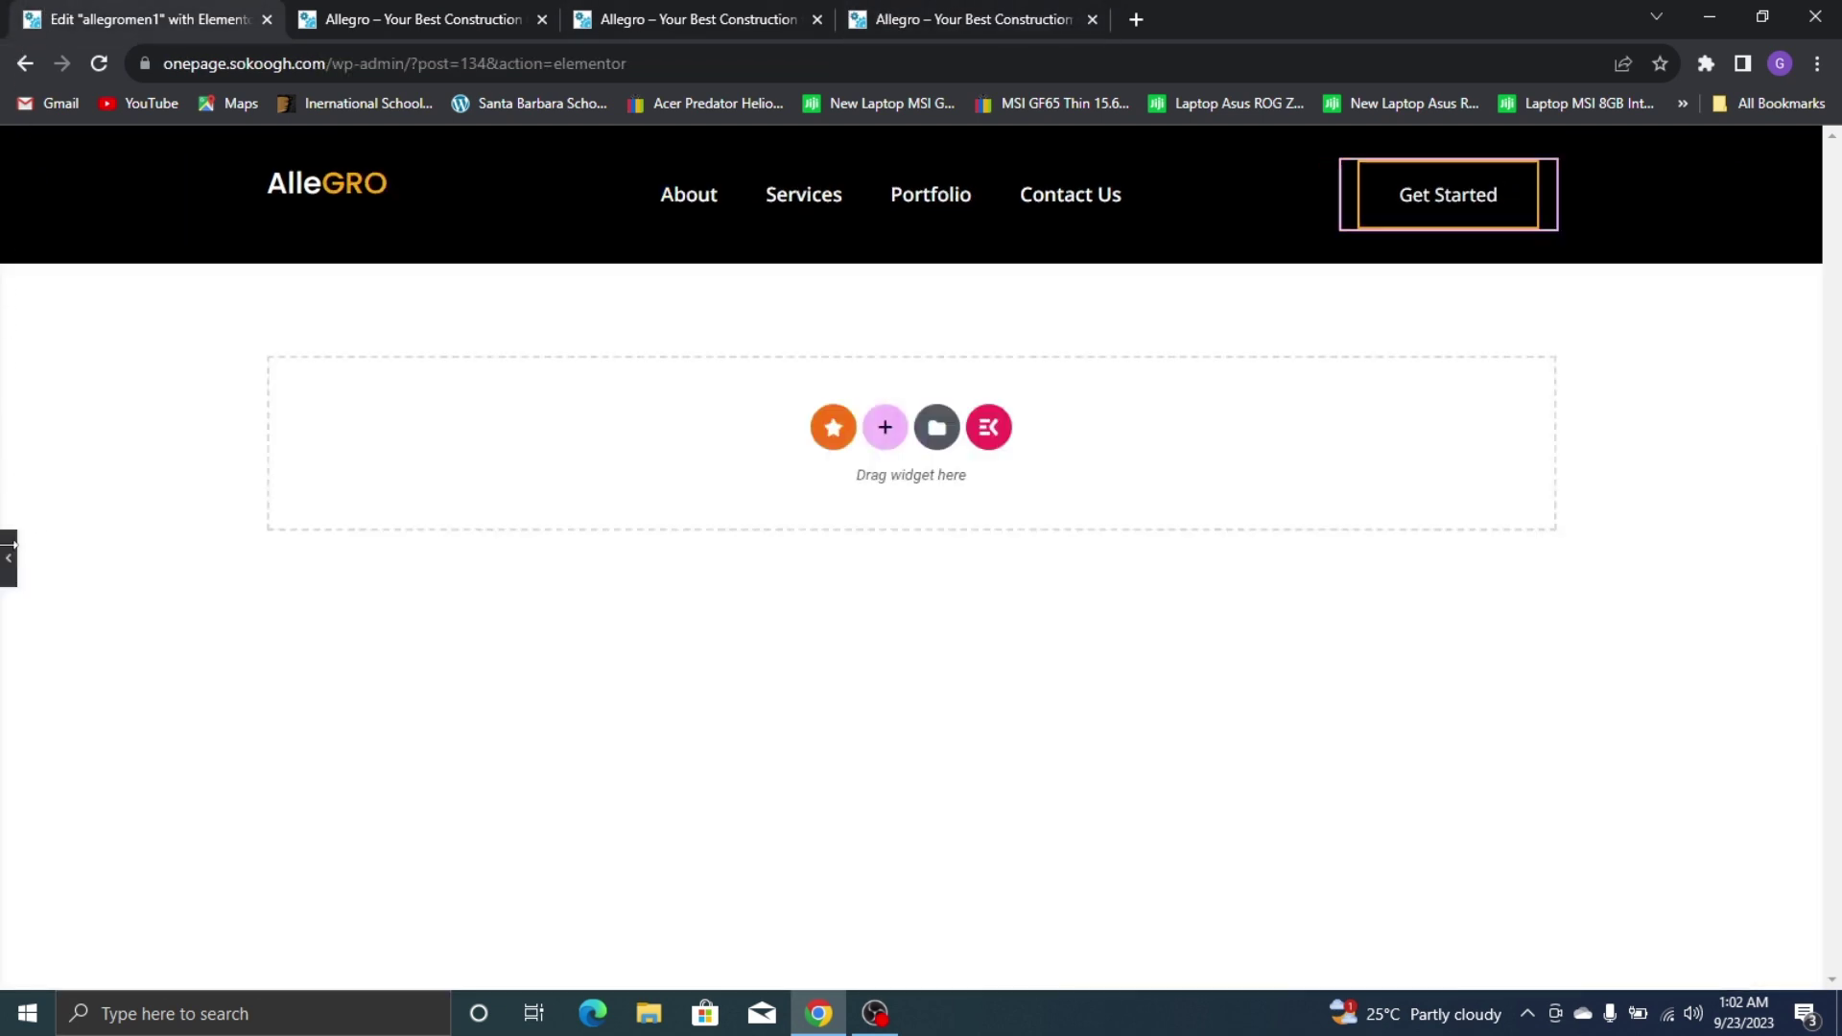
{"action": "left_click", "coordinate": [9, 554]}
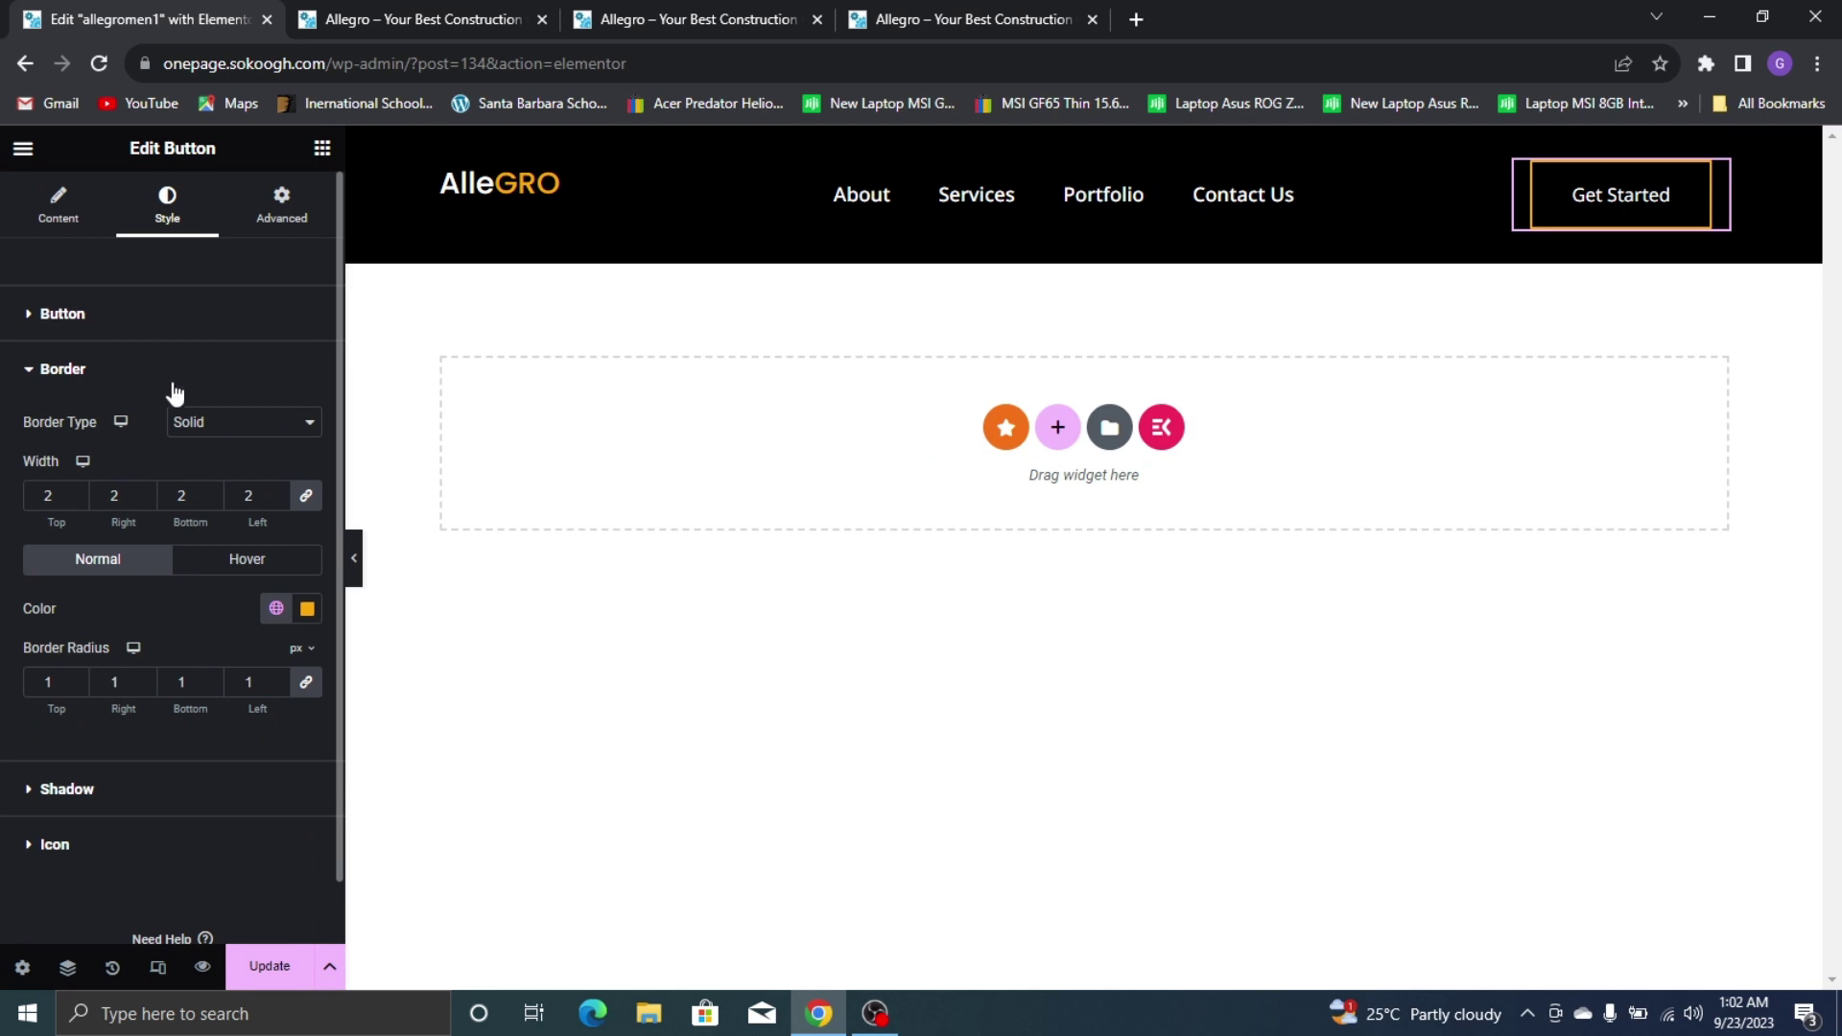
{"action": "left_click", "coordinate": [29, 322]}
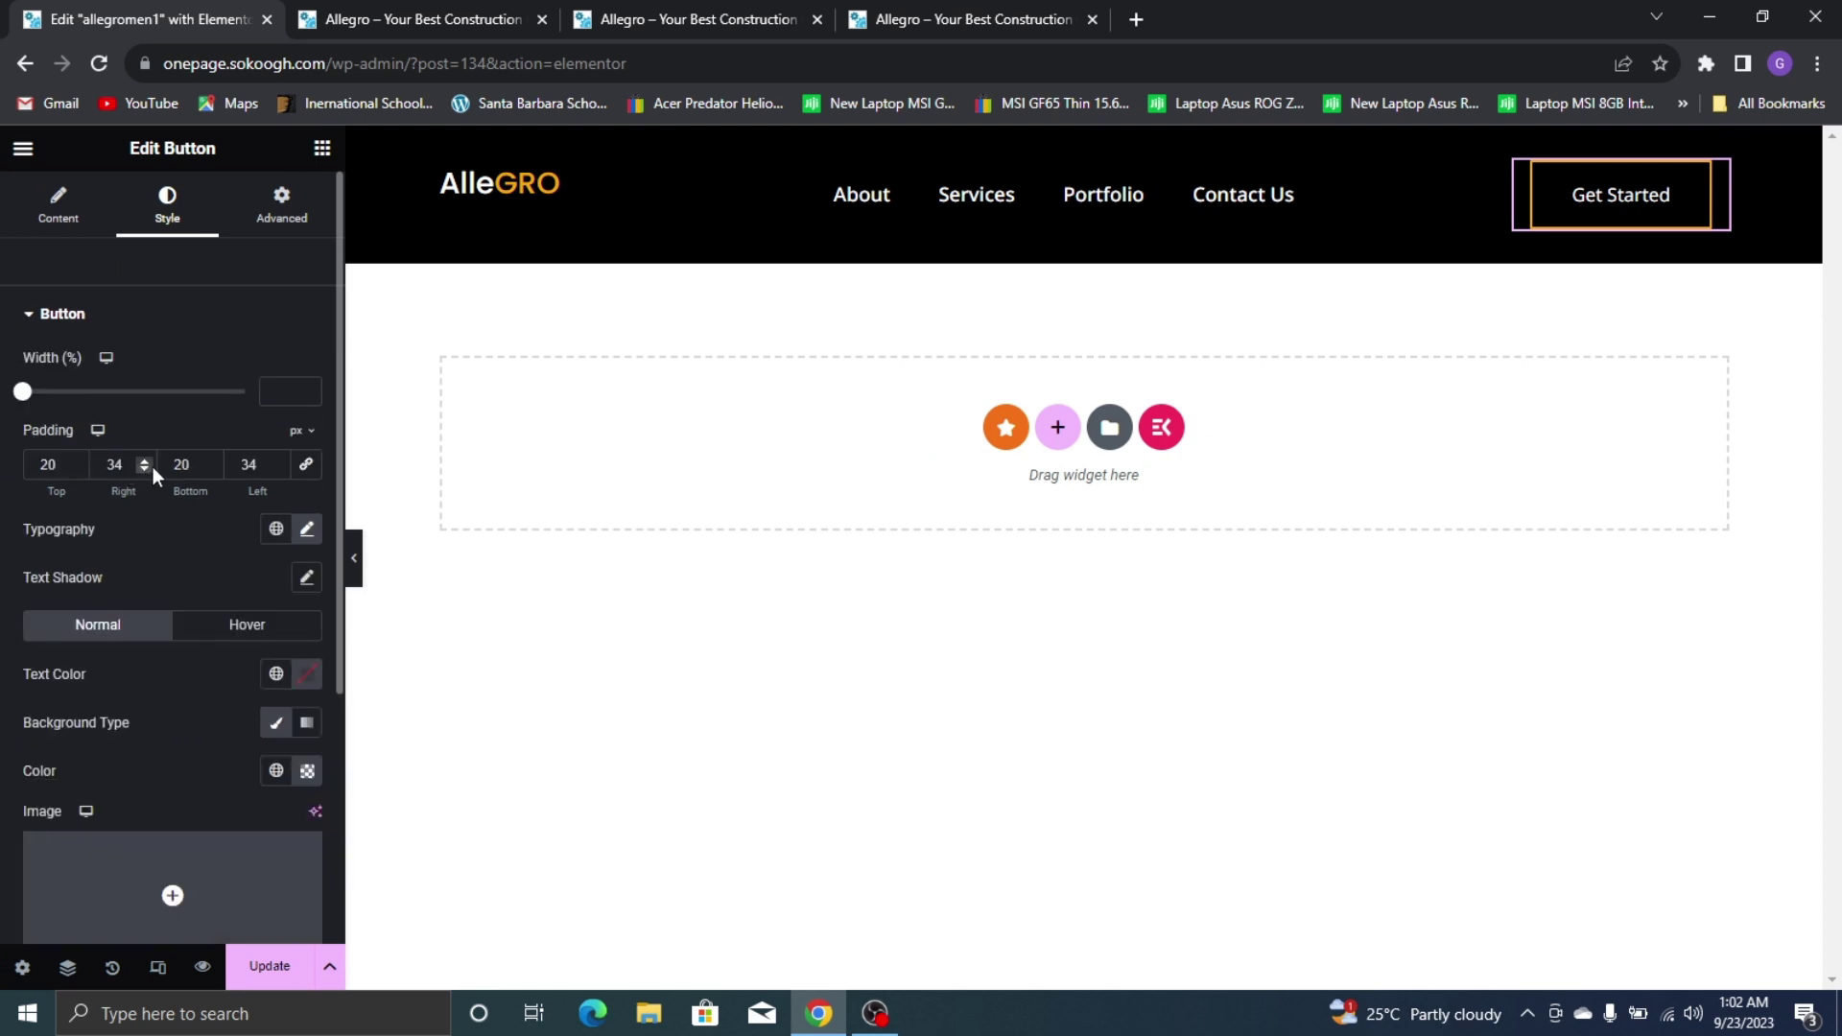
{"action": "left_click", "coordinate": [215, 470]}
{"action": "left_click", "coordinate": [215, 470]}
{"action": "left_click", "coordinate": [215, 469]}
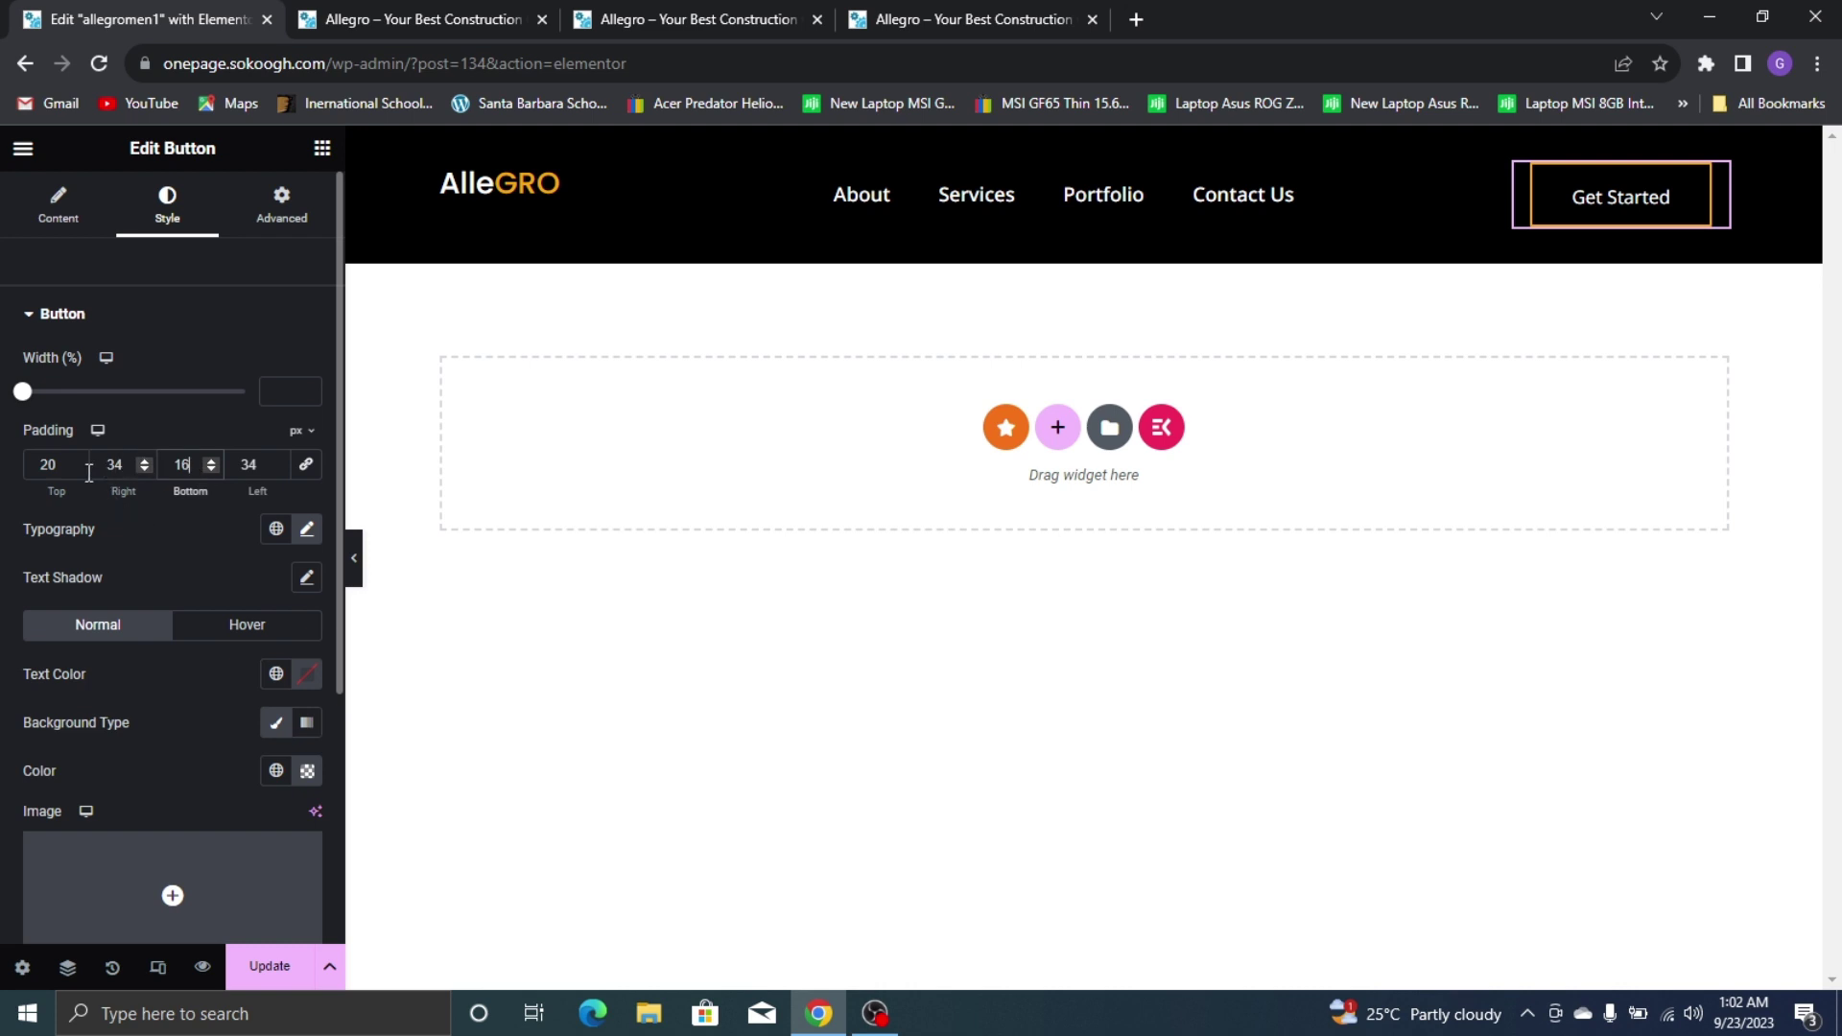
{"action": "left_click", "coordinate": [80, 470]}
{"action": "left_click", "coordinate": [80, 471]}
{"action": "left_click", "coordinate": [81, 470]}
{"action": "left_click", "coordinate": [80, 470]}
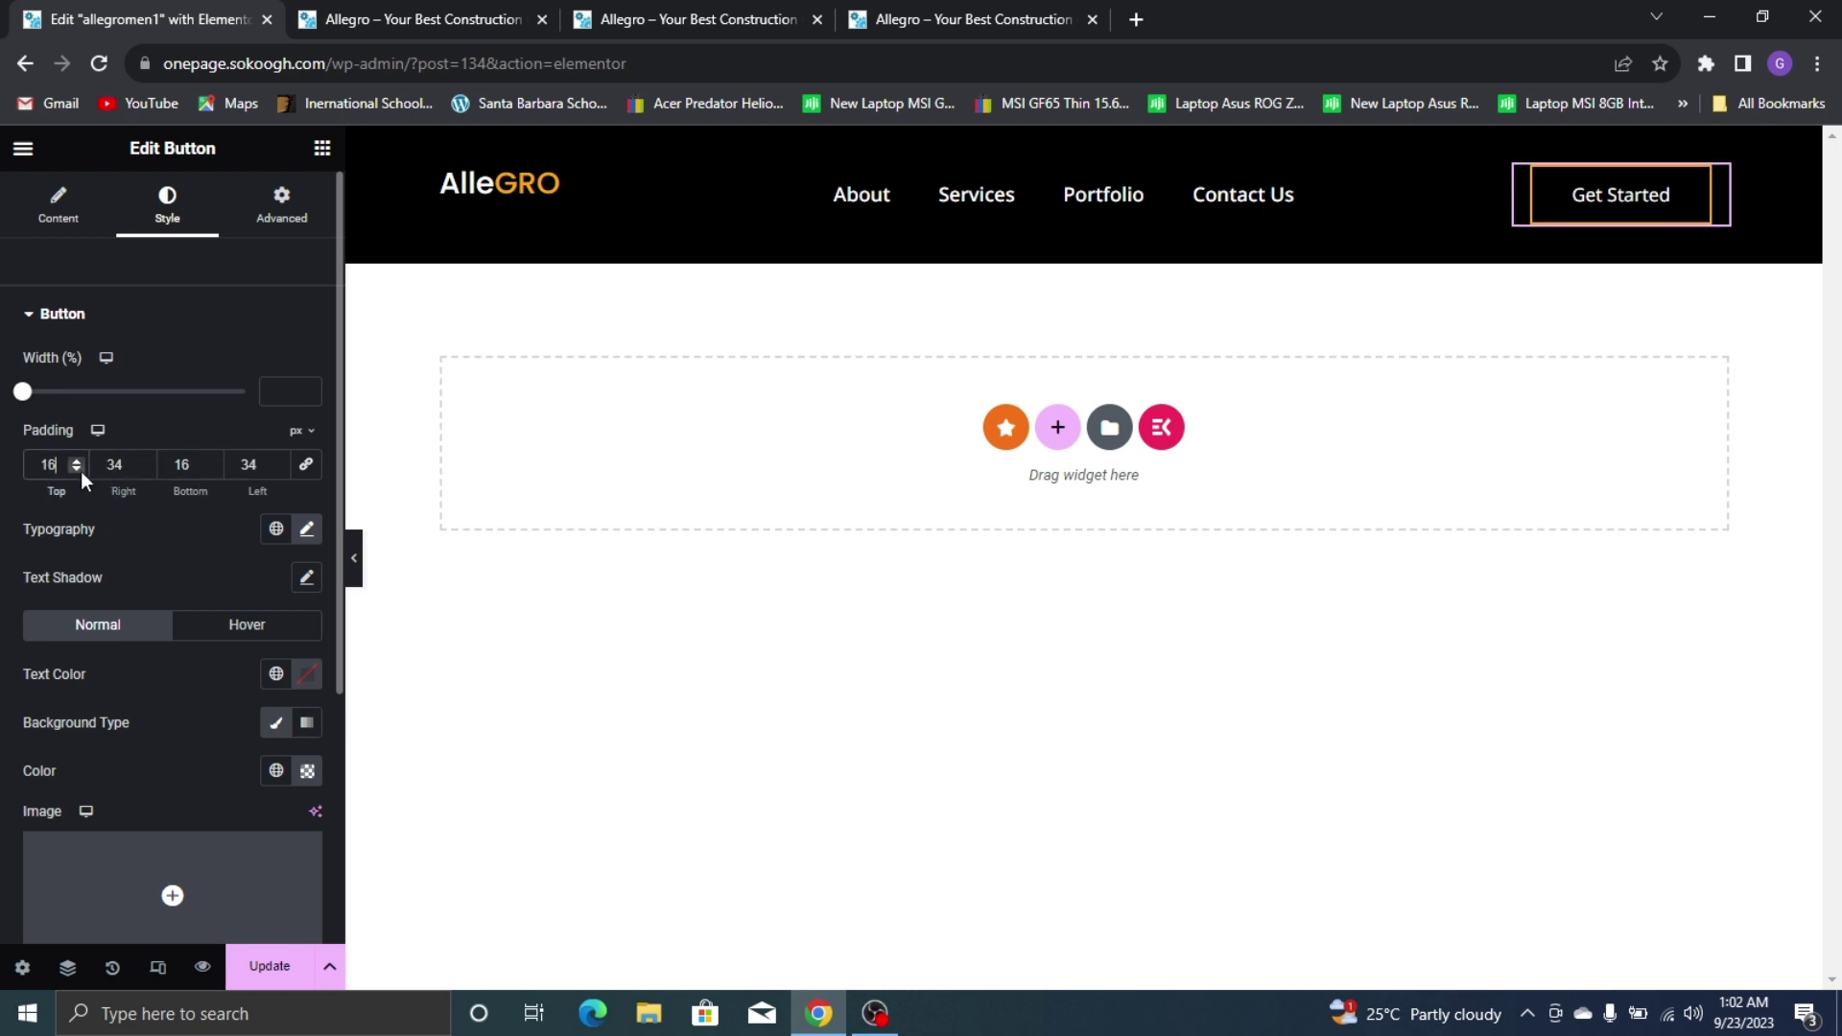
Save the header template with Update and view it in the preview tab
{"action": "left_click", "coordinate": [273, 964]}
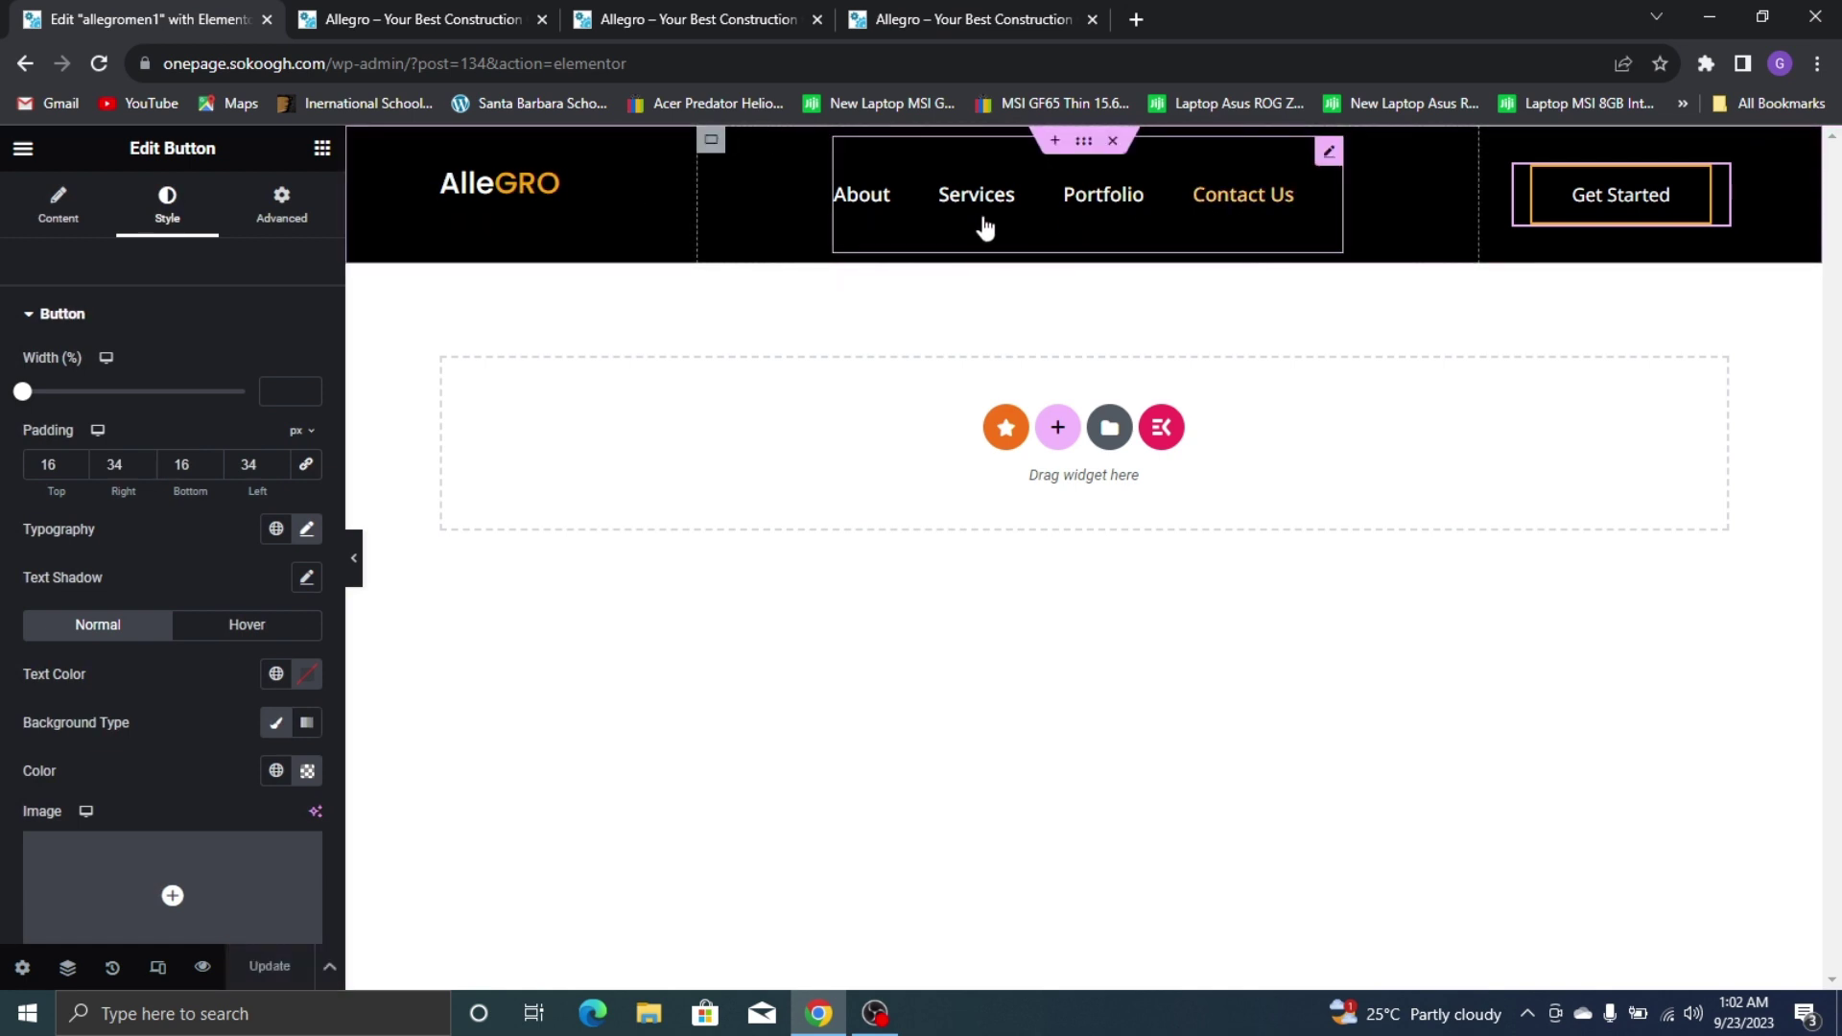
{"action": "left_click", "coordinate": [202, 966]}
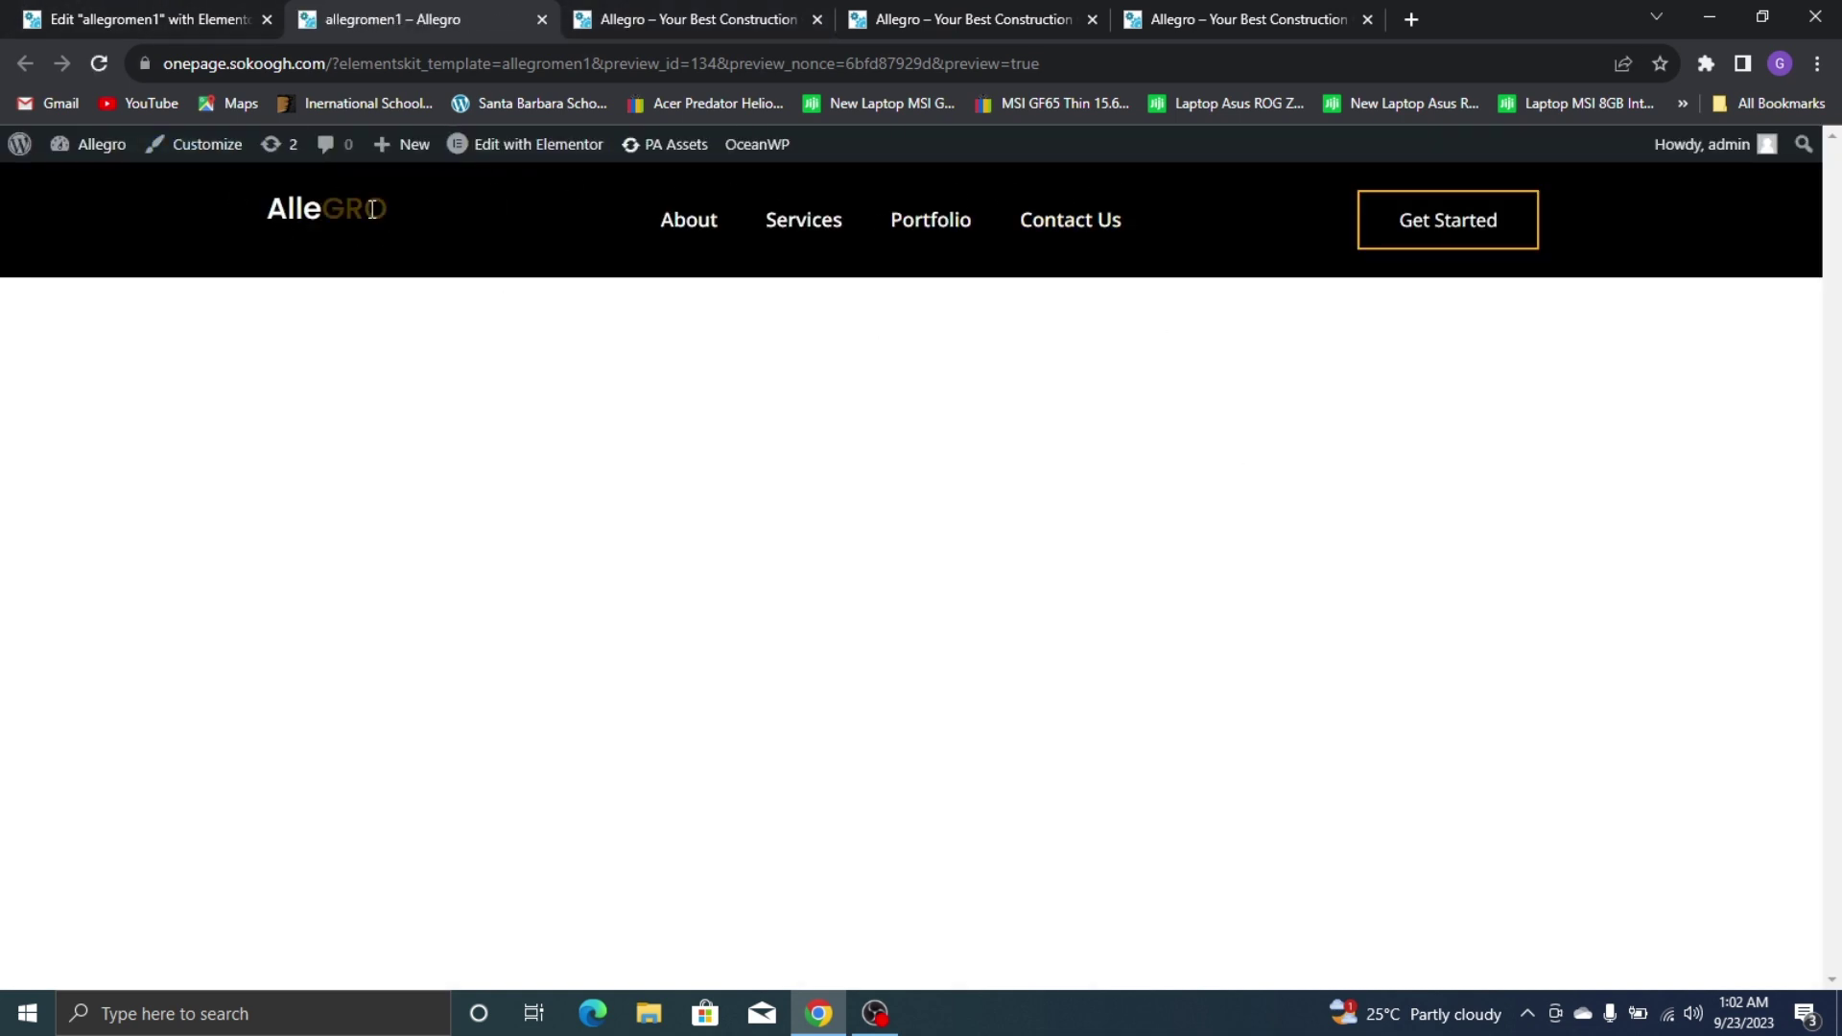
{"action": "left_click", "coordinate": [119, 8]}
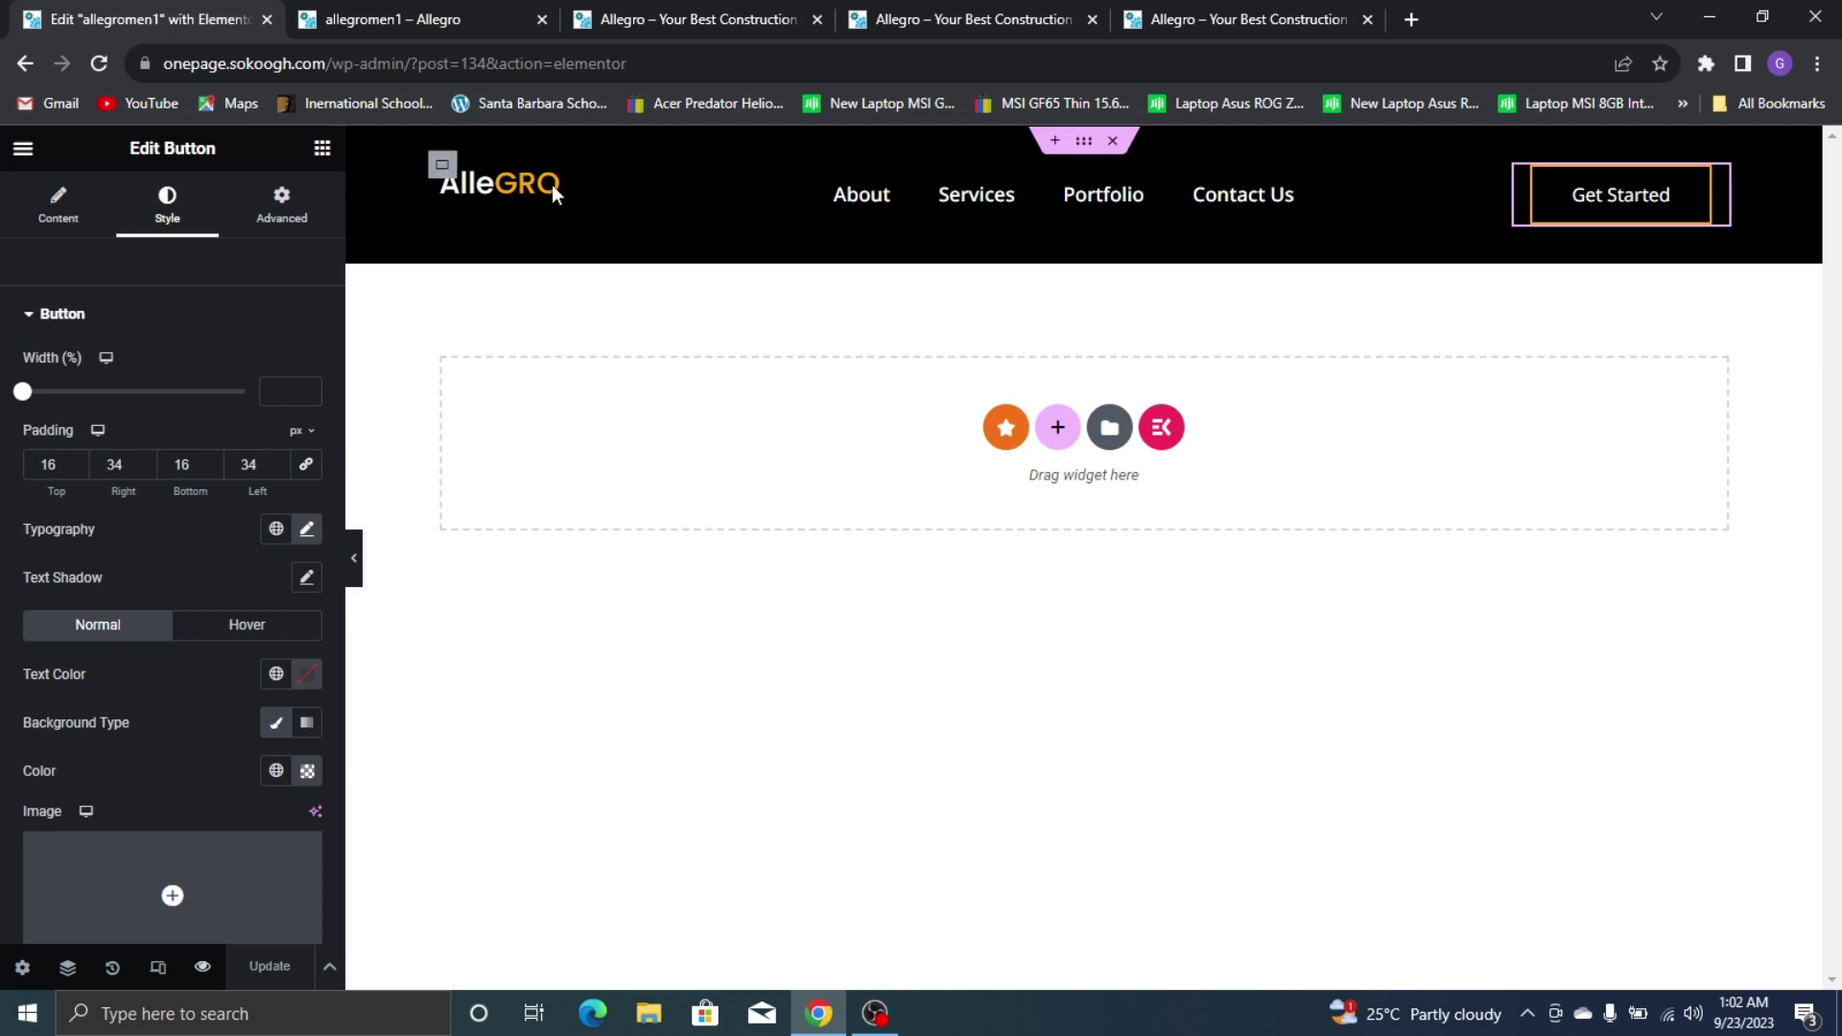
Center the AlleGRO logo heading and set the GRO part's hover colour to global Yellow
{"action": "left_click", "coordinate": [629, 176]}
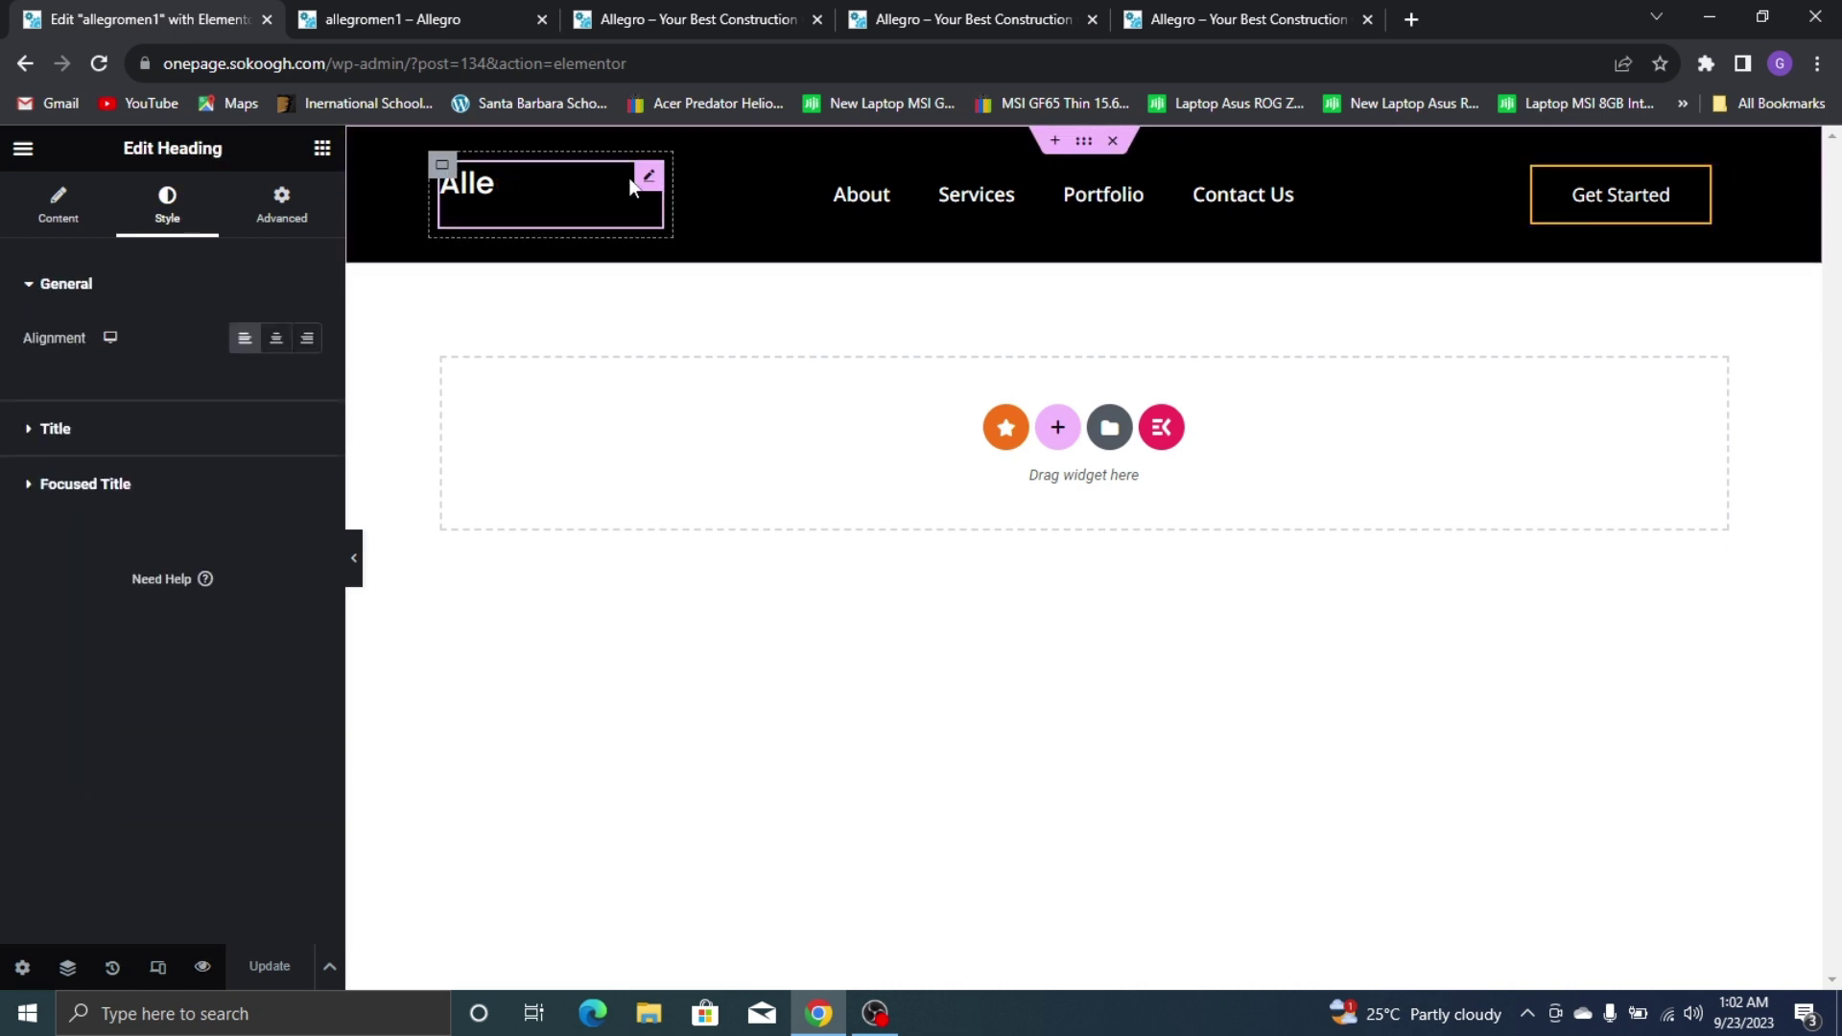
{"action": "left_click", "coordinate": [277, 342]}
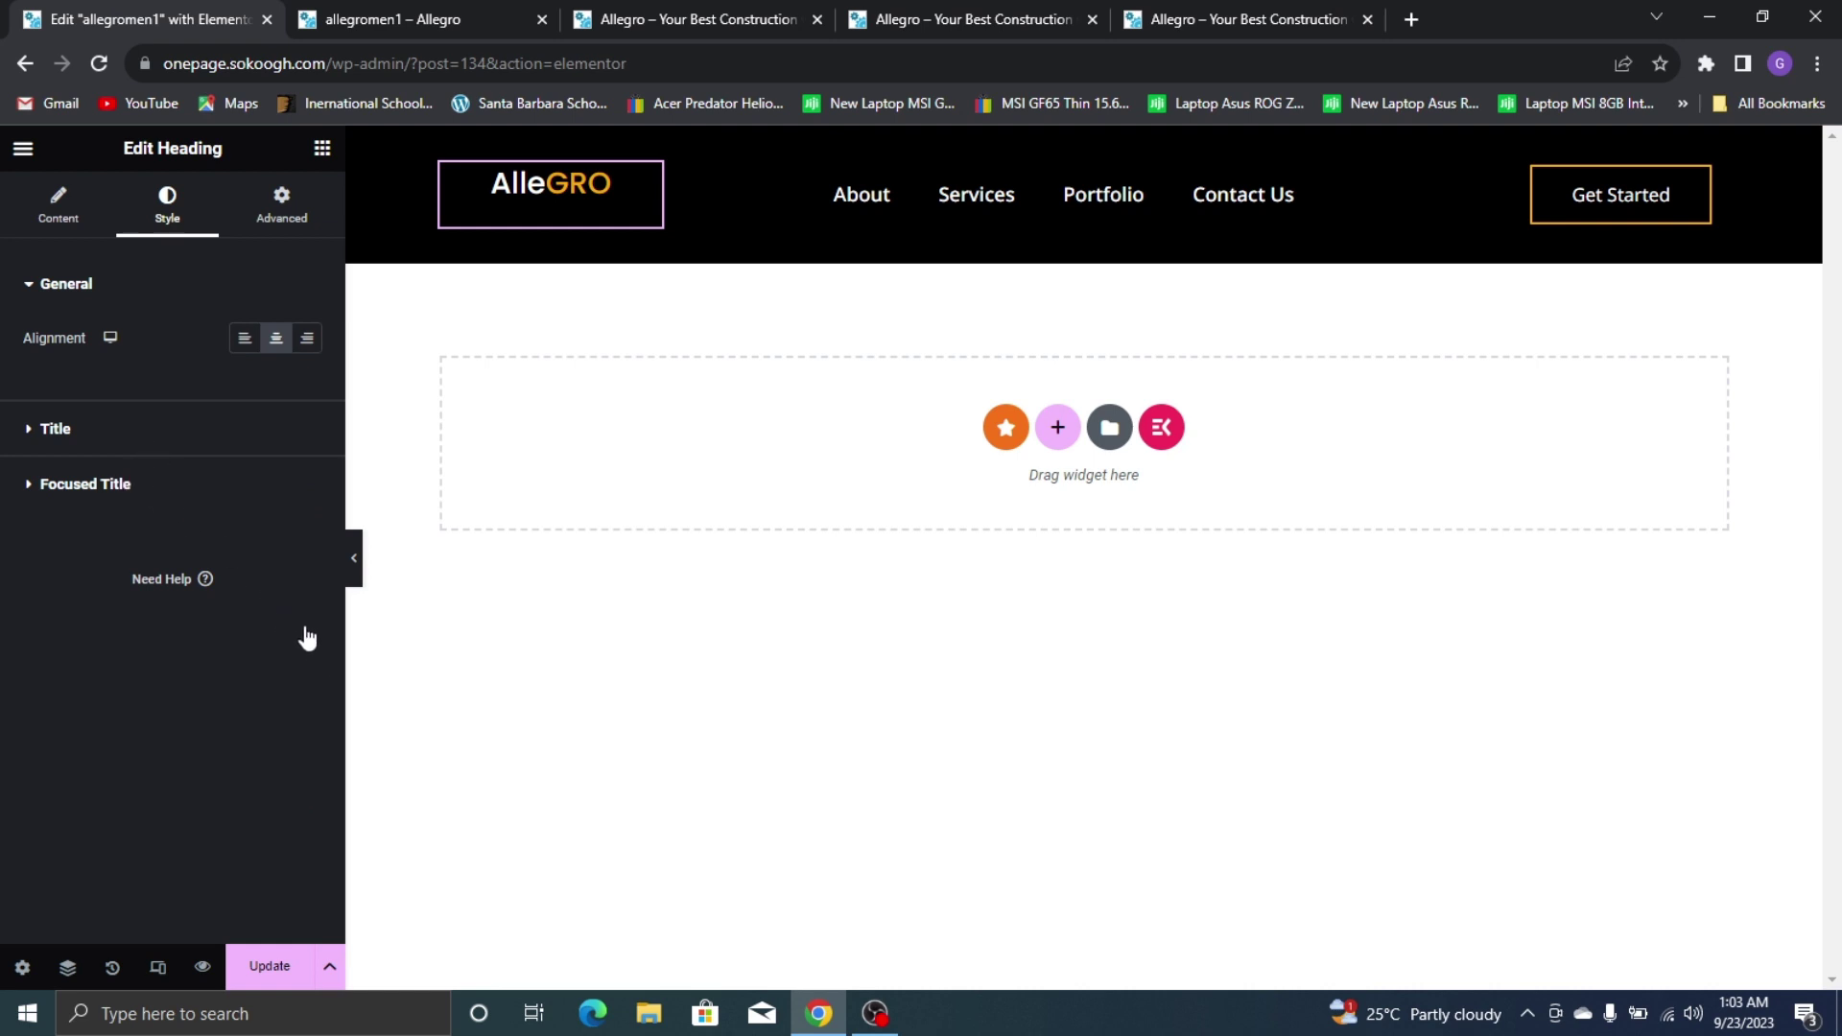
{"action": "left_click", "coordinate": [312, 491]}
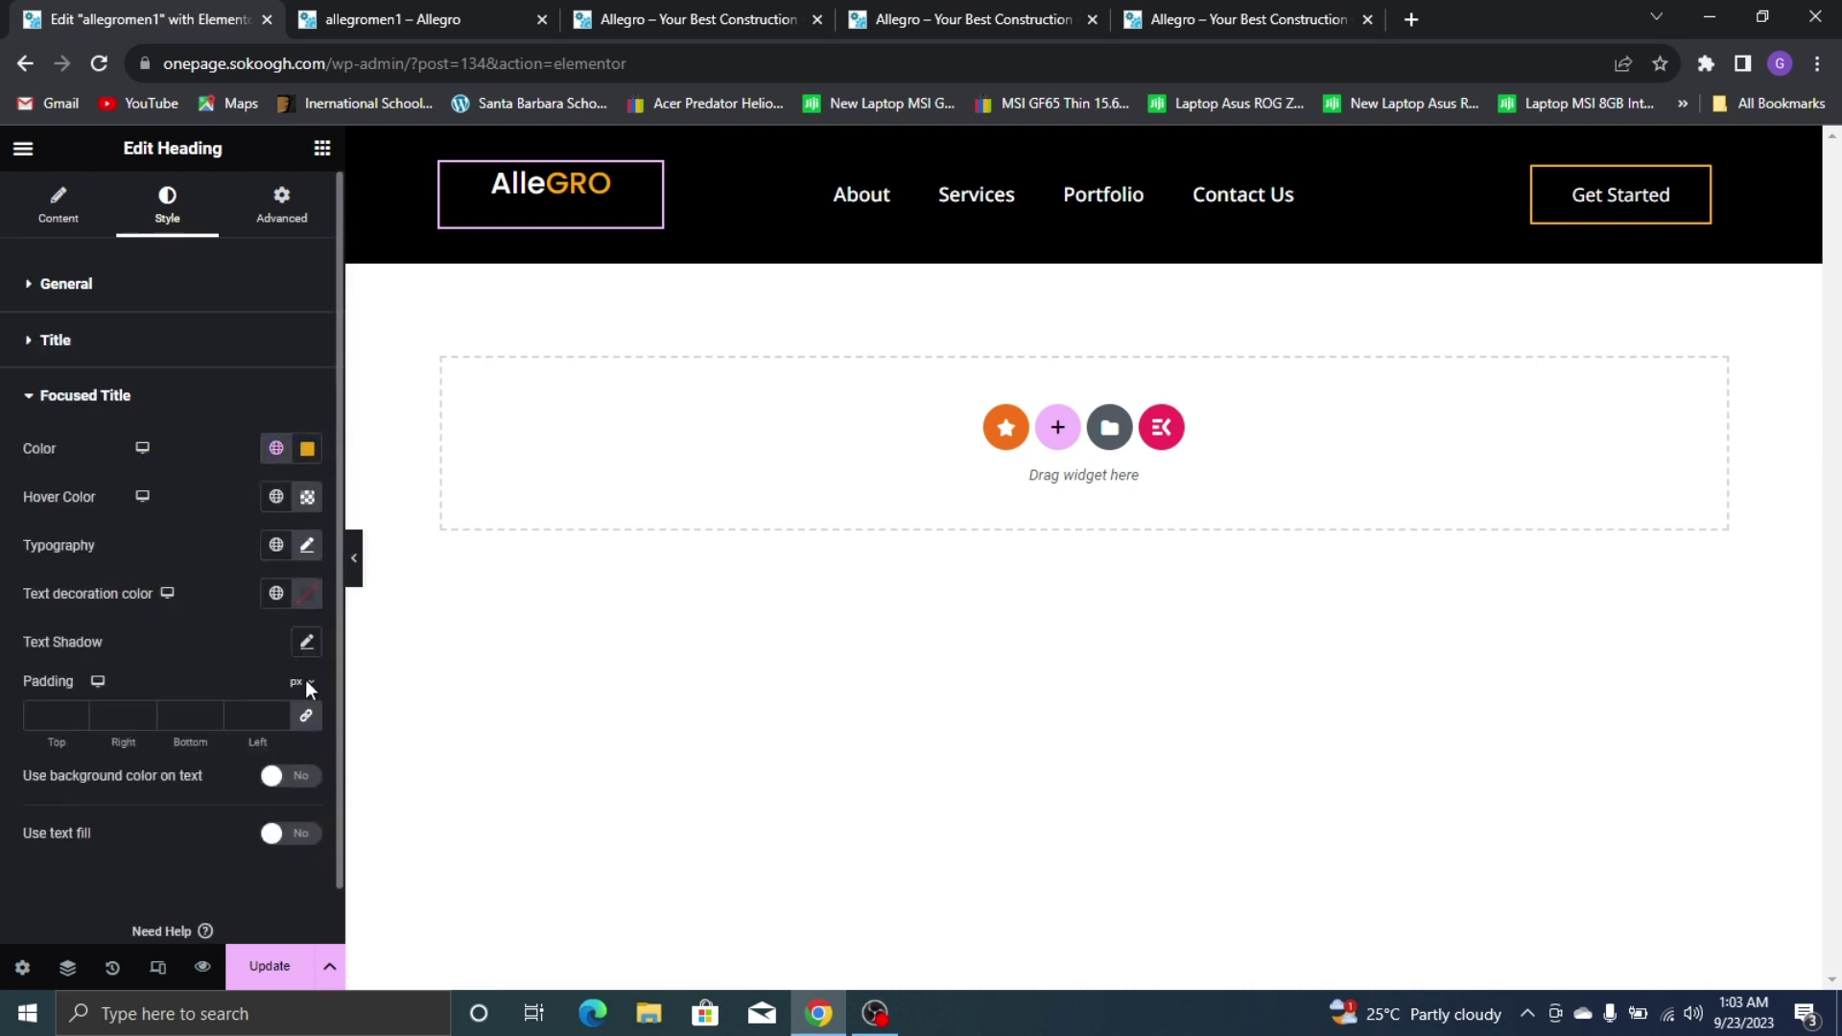
{"action": "left_click", "coordinate": [277, 499]}
{"action": "left_click", "coordinate": [307, 497]}
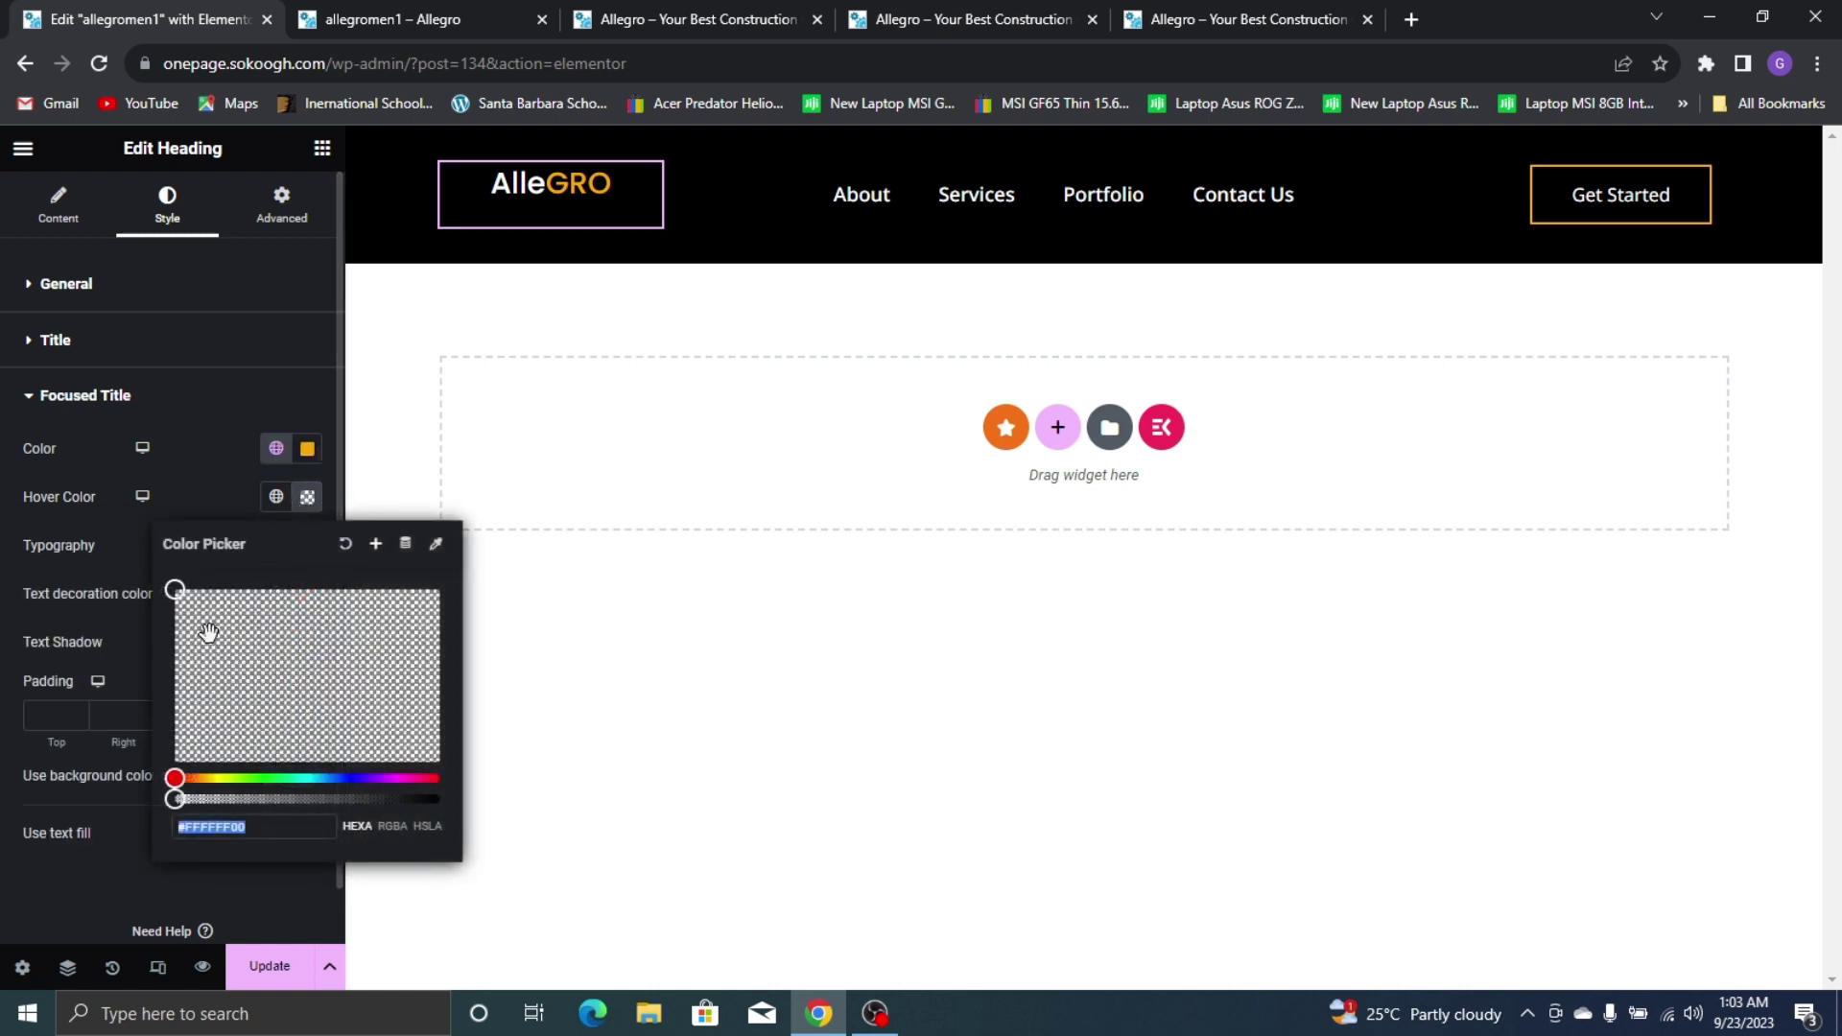
{"action": "left_click_drag", "start_coordinate": [175, 592], "coordinate": [91, 520]}
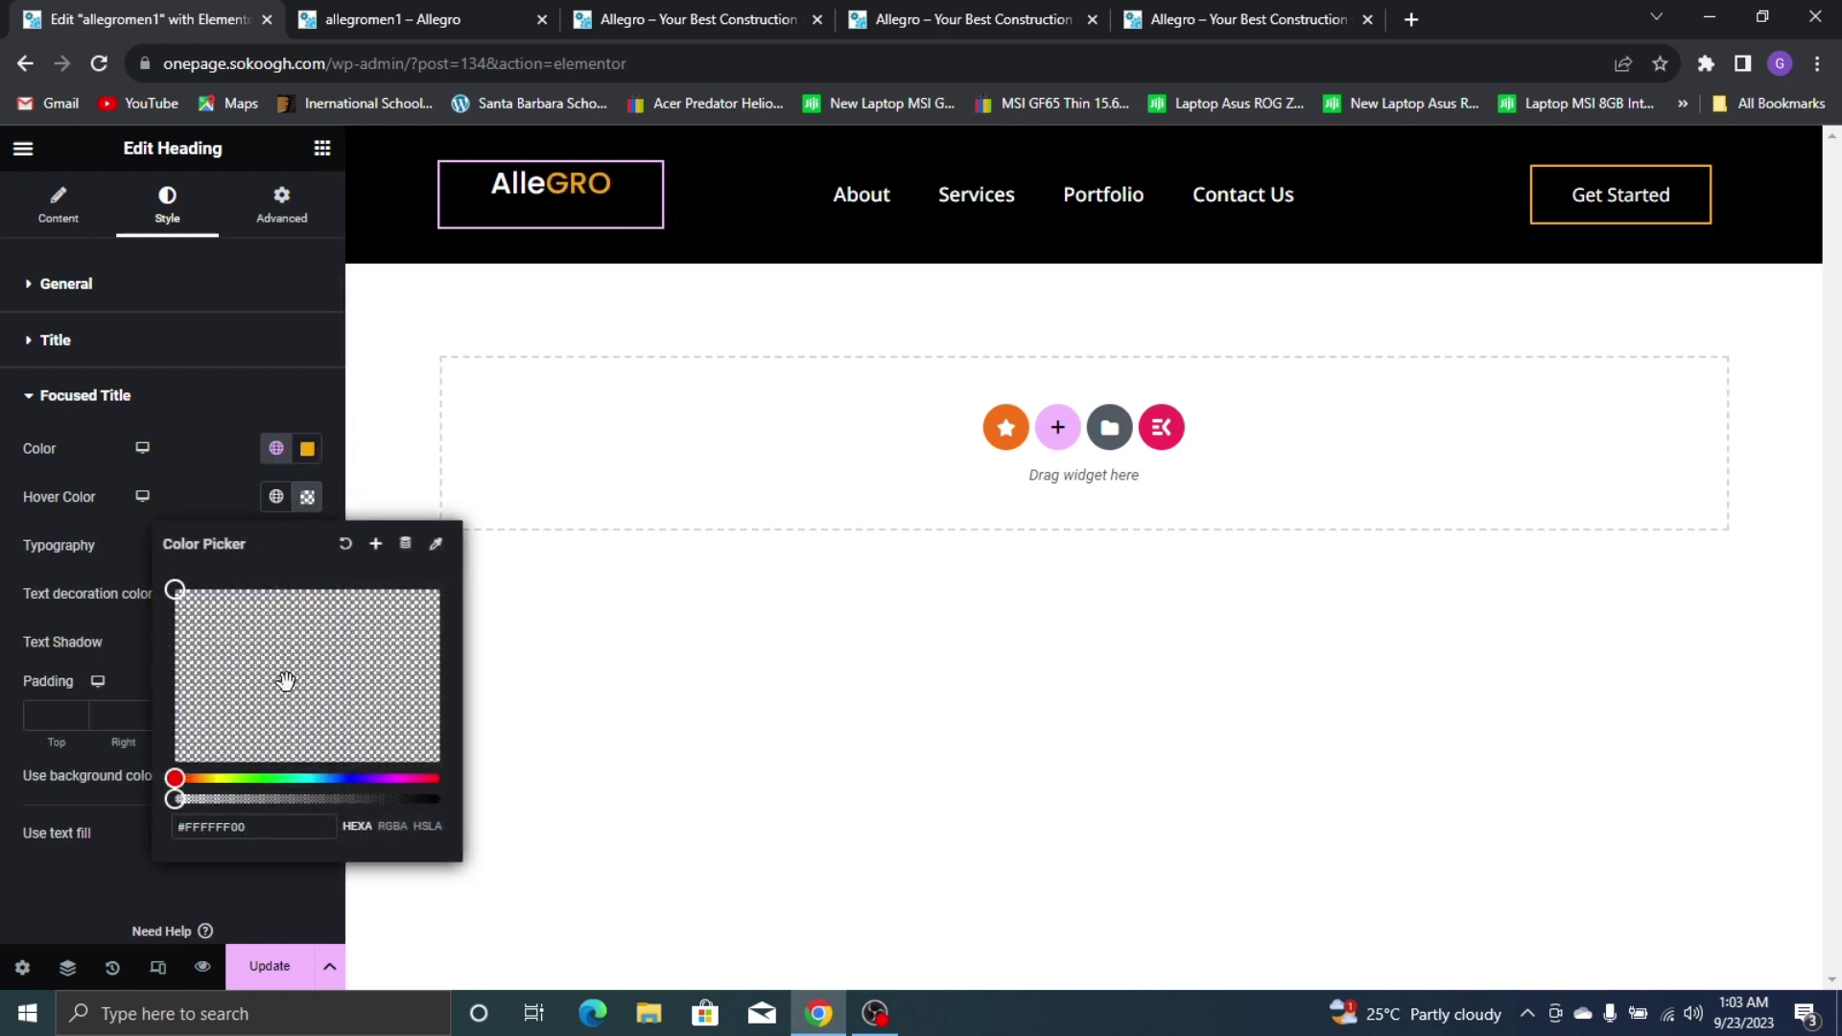
{"action": "left_click", "coordinate": [276, 498]}
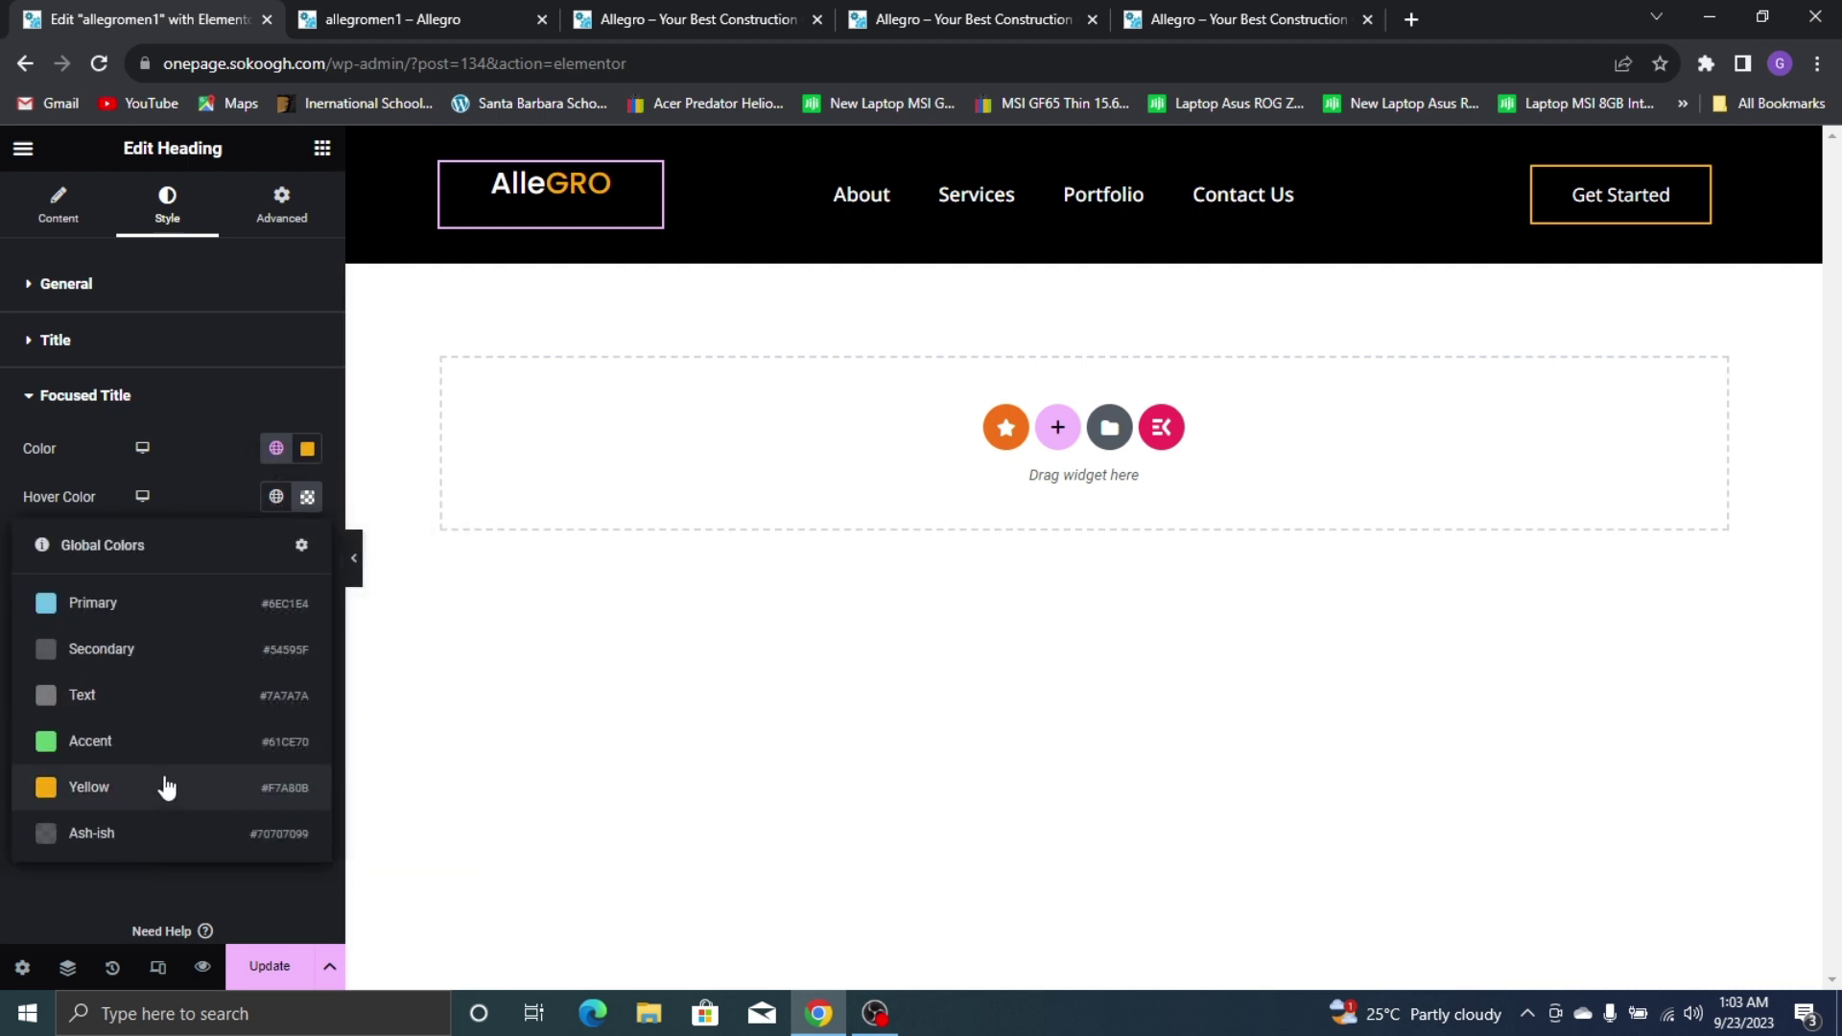
{"action": "left_click", "coordinate": [164, 785]}
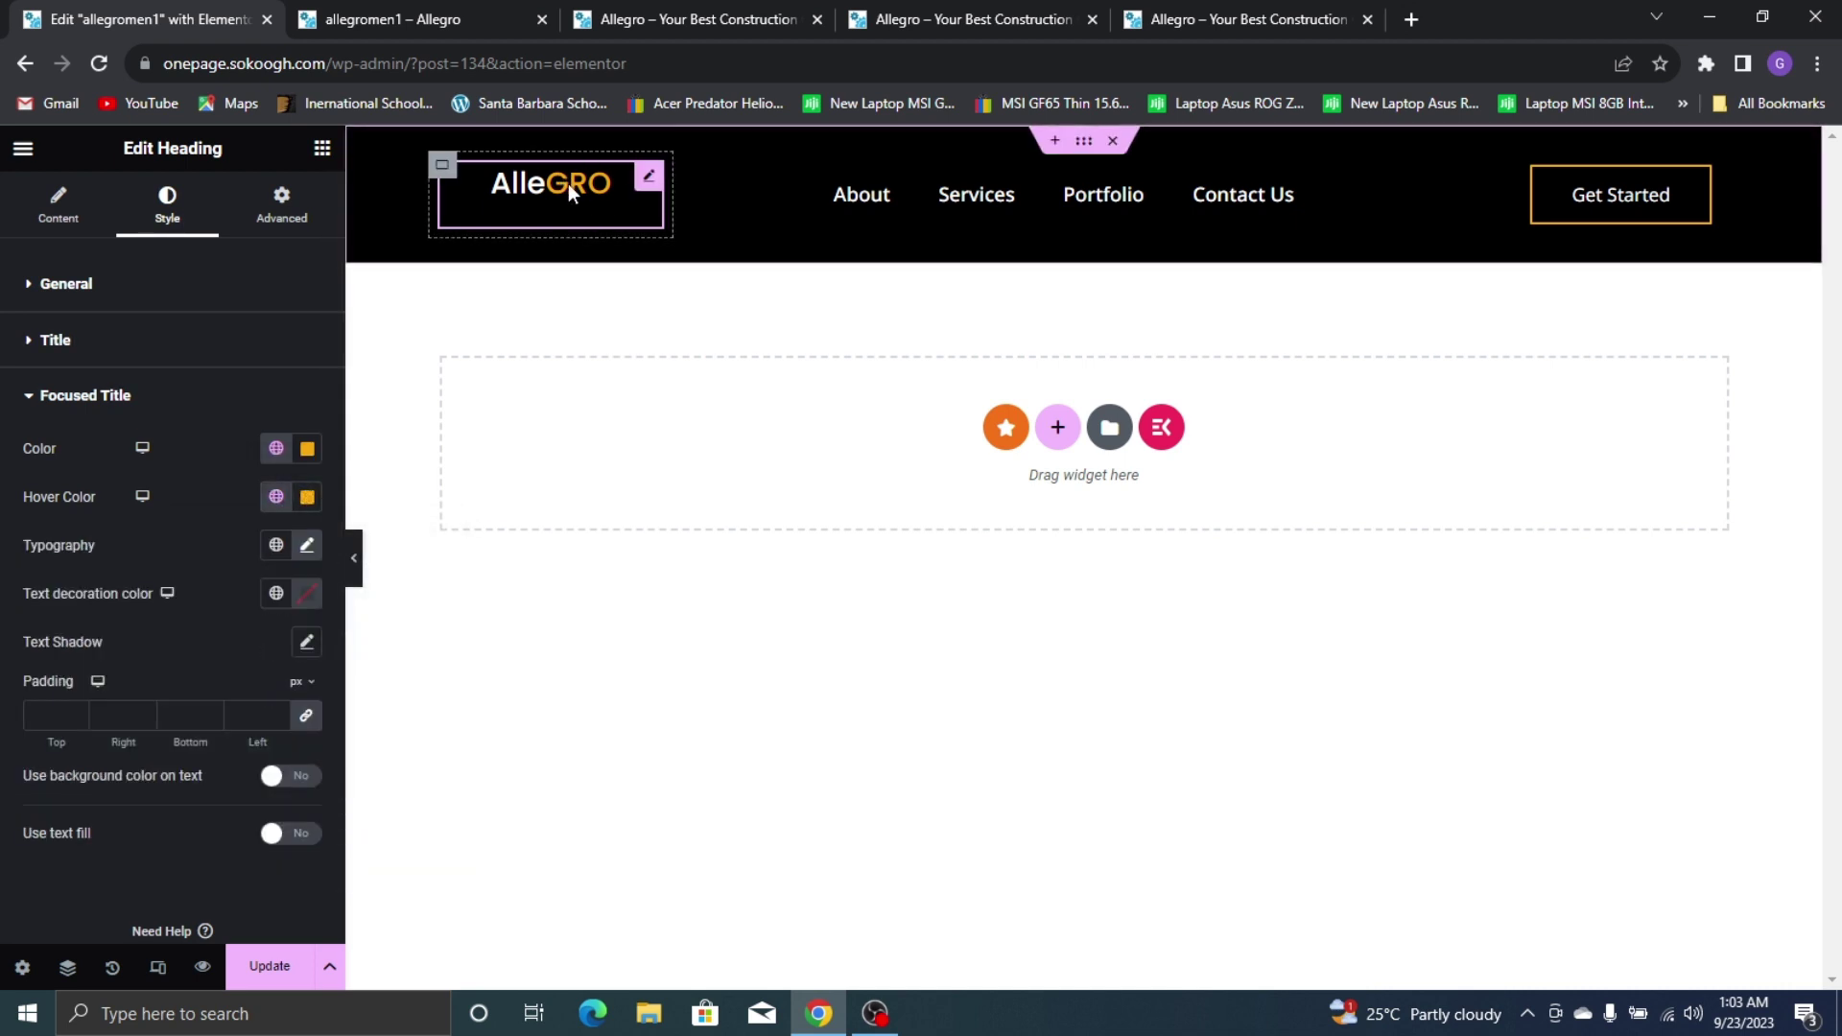
Save the header and select the container holding the logo
{"action": "left_click", "coordinate": [292, 971]}
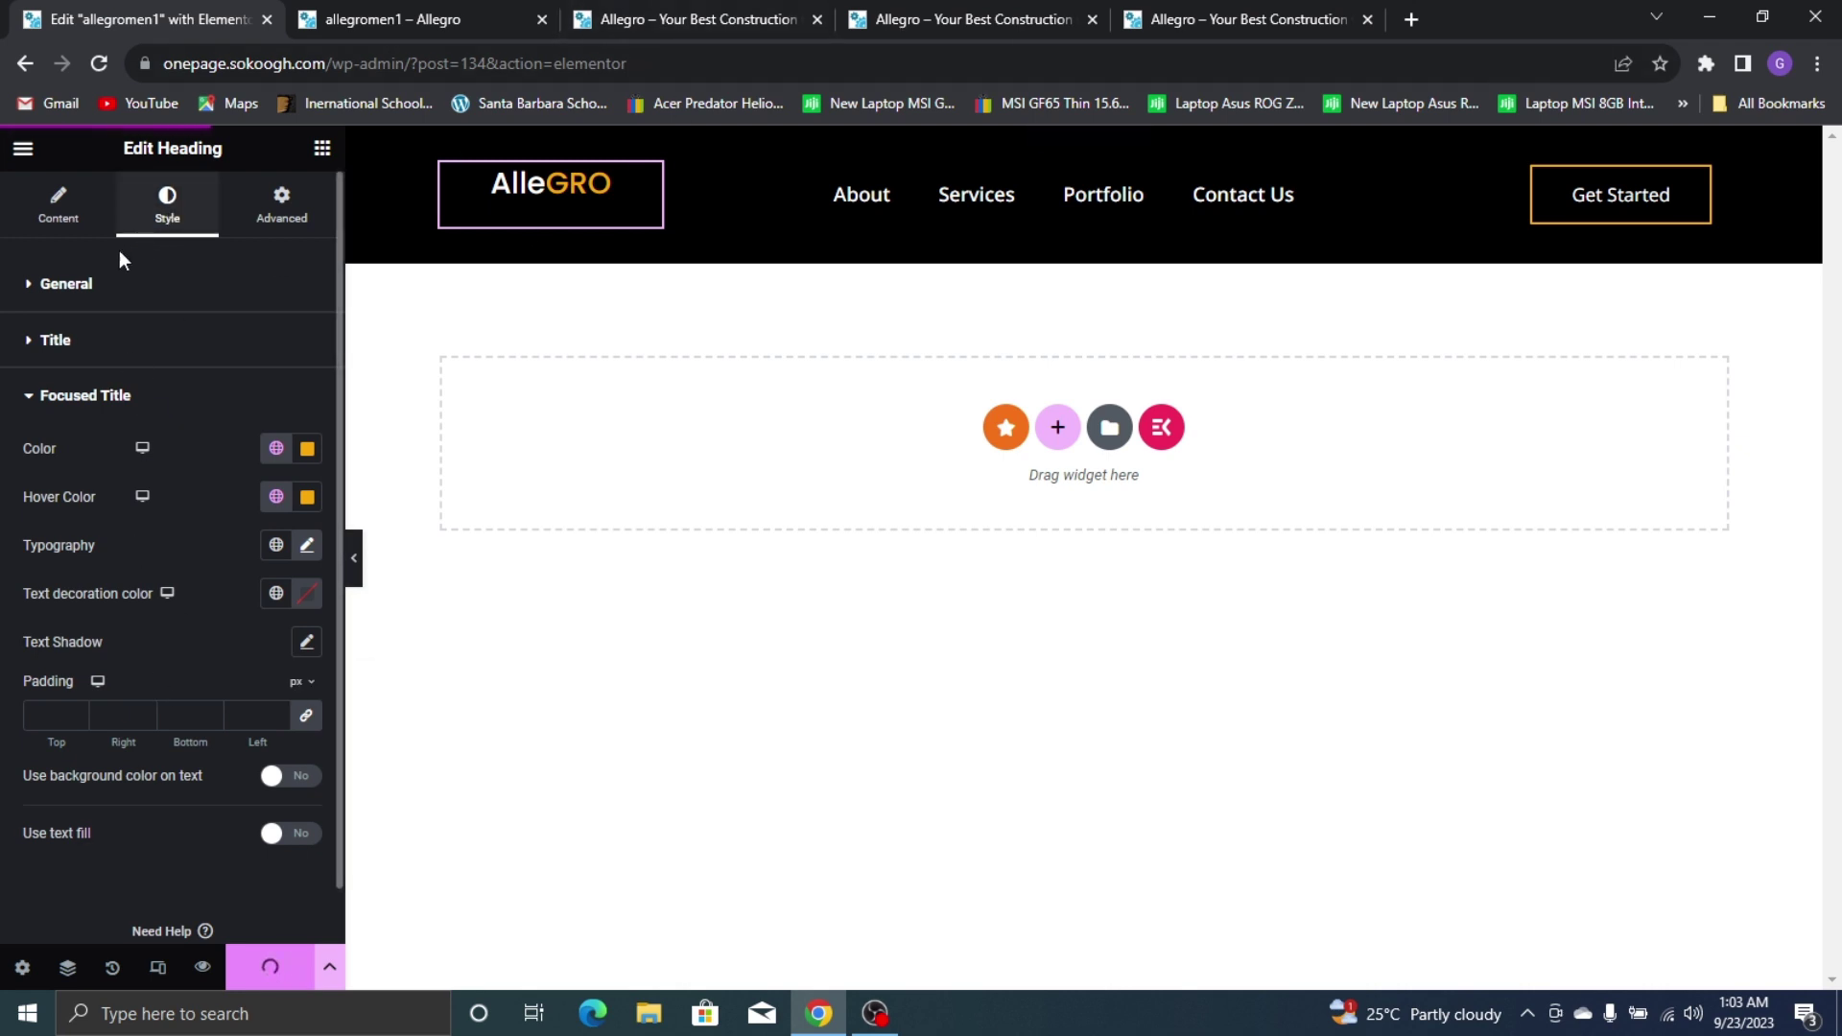
{"action": "left_click", "coordinate": [133, 274]}
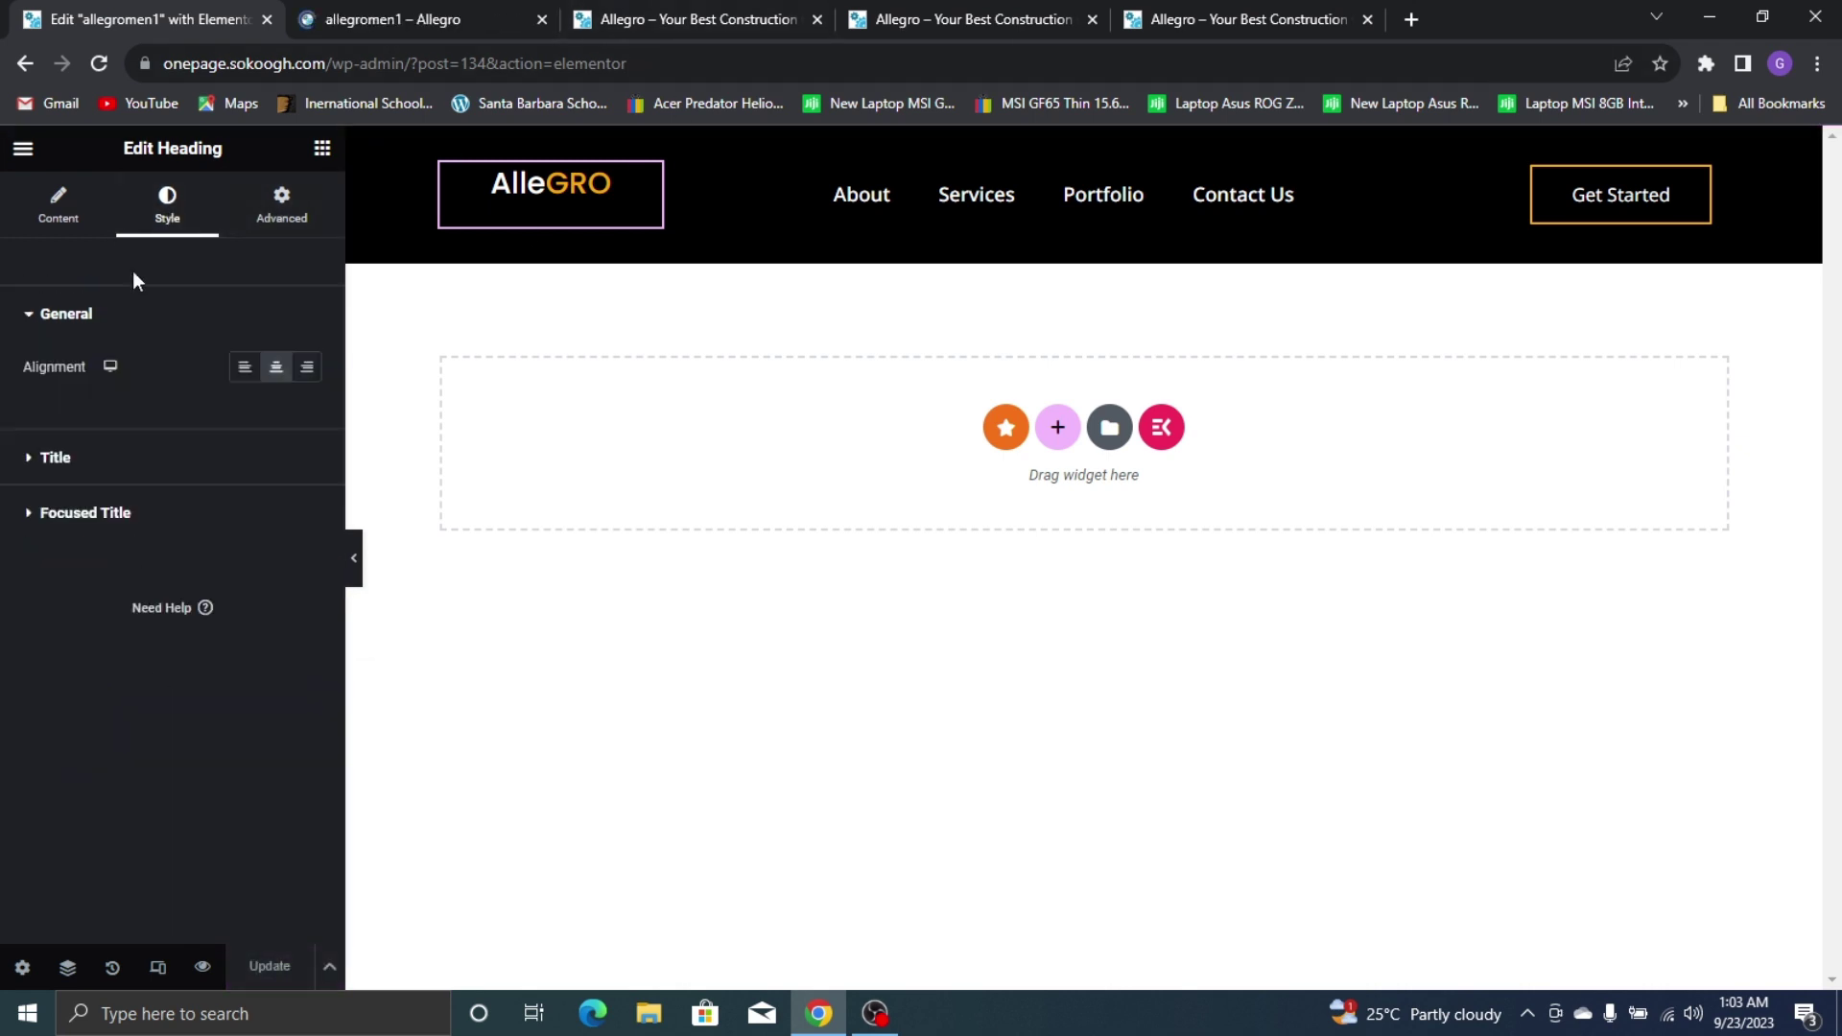
{"action": "left_click", "coordinate": [442, 170]}
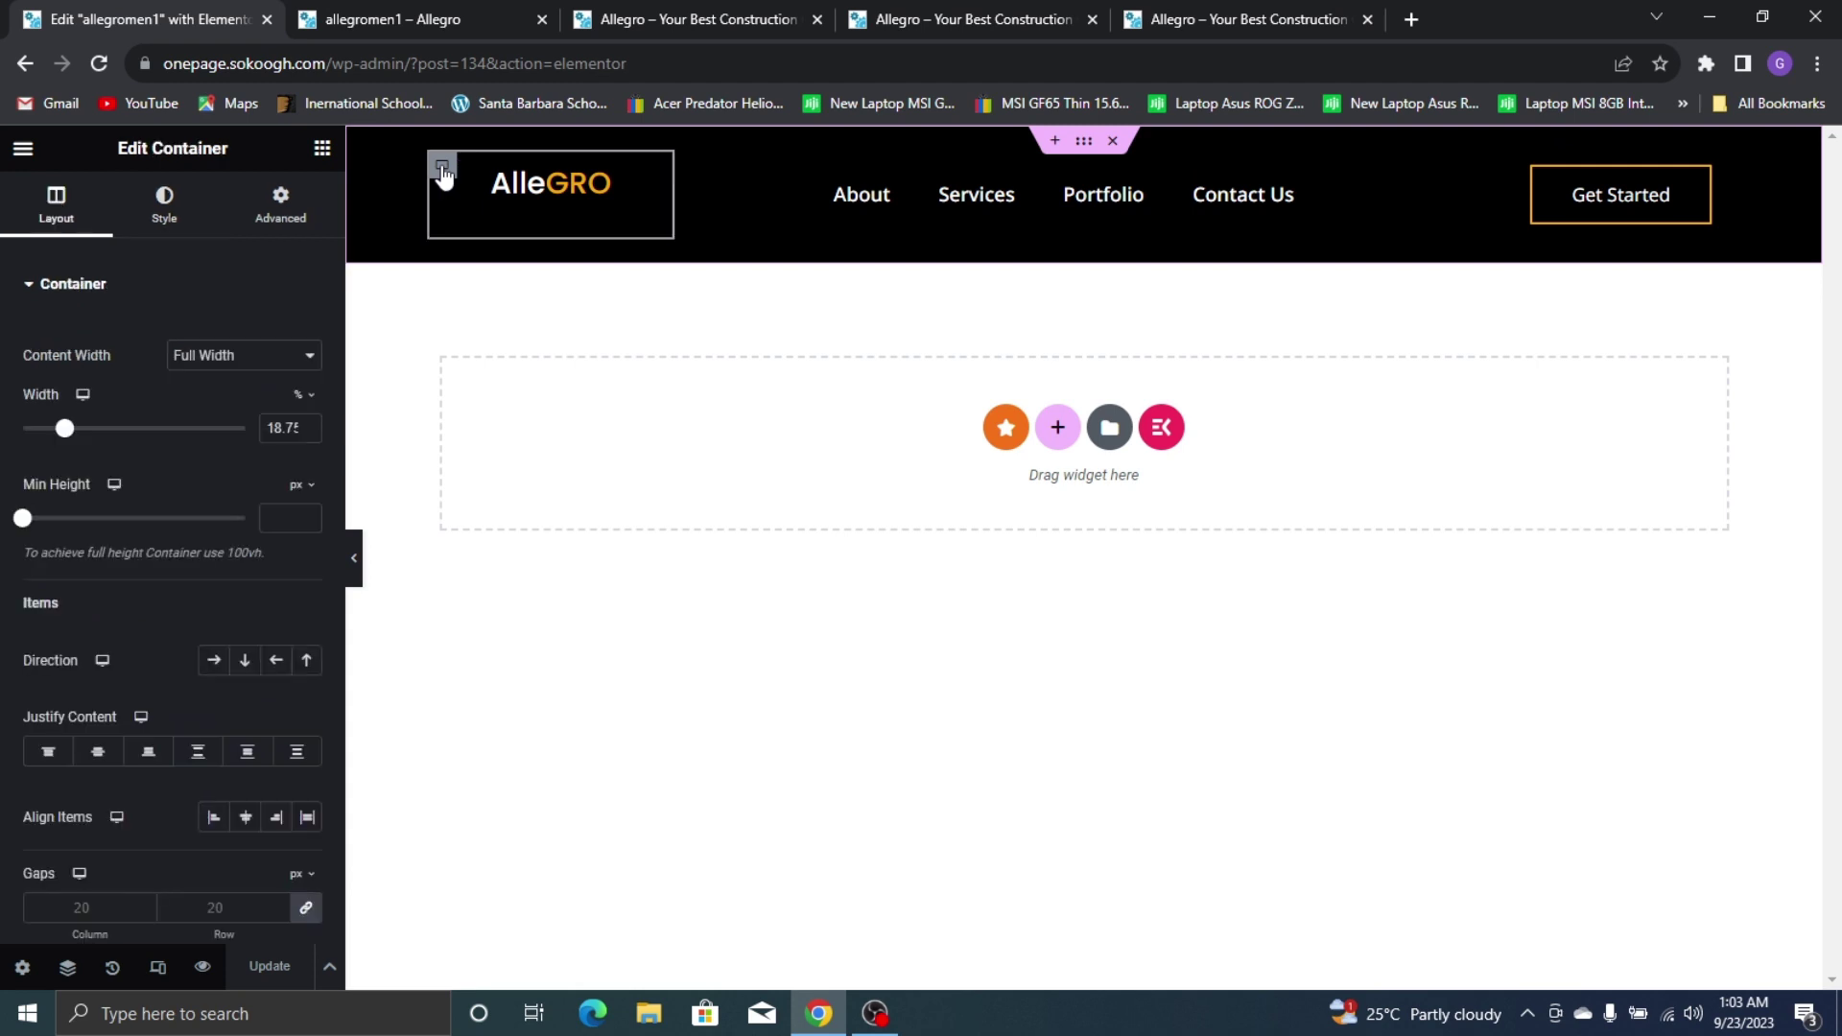
Justify the logo to the center of its container and zero the container padding
{"action": "left_click", "coordinate": [97, 752]}
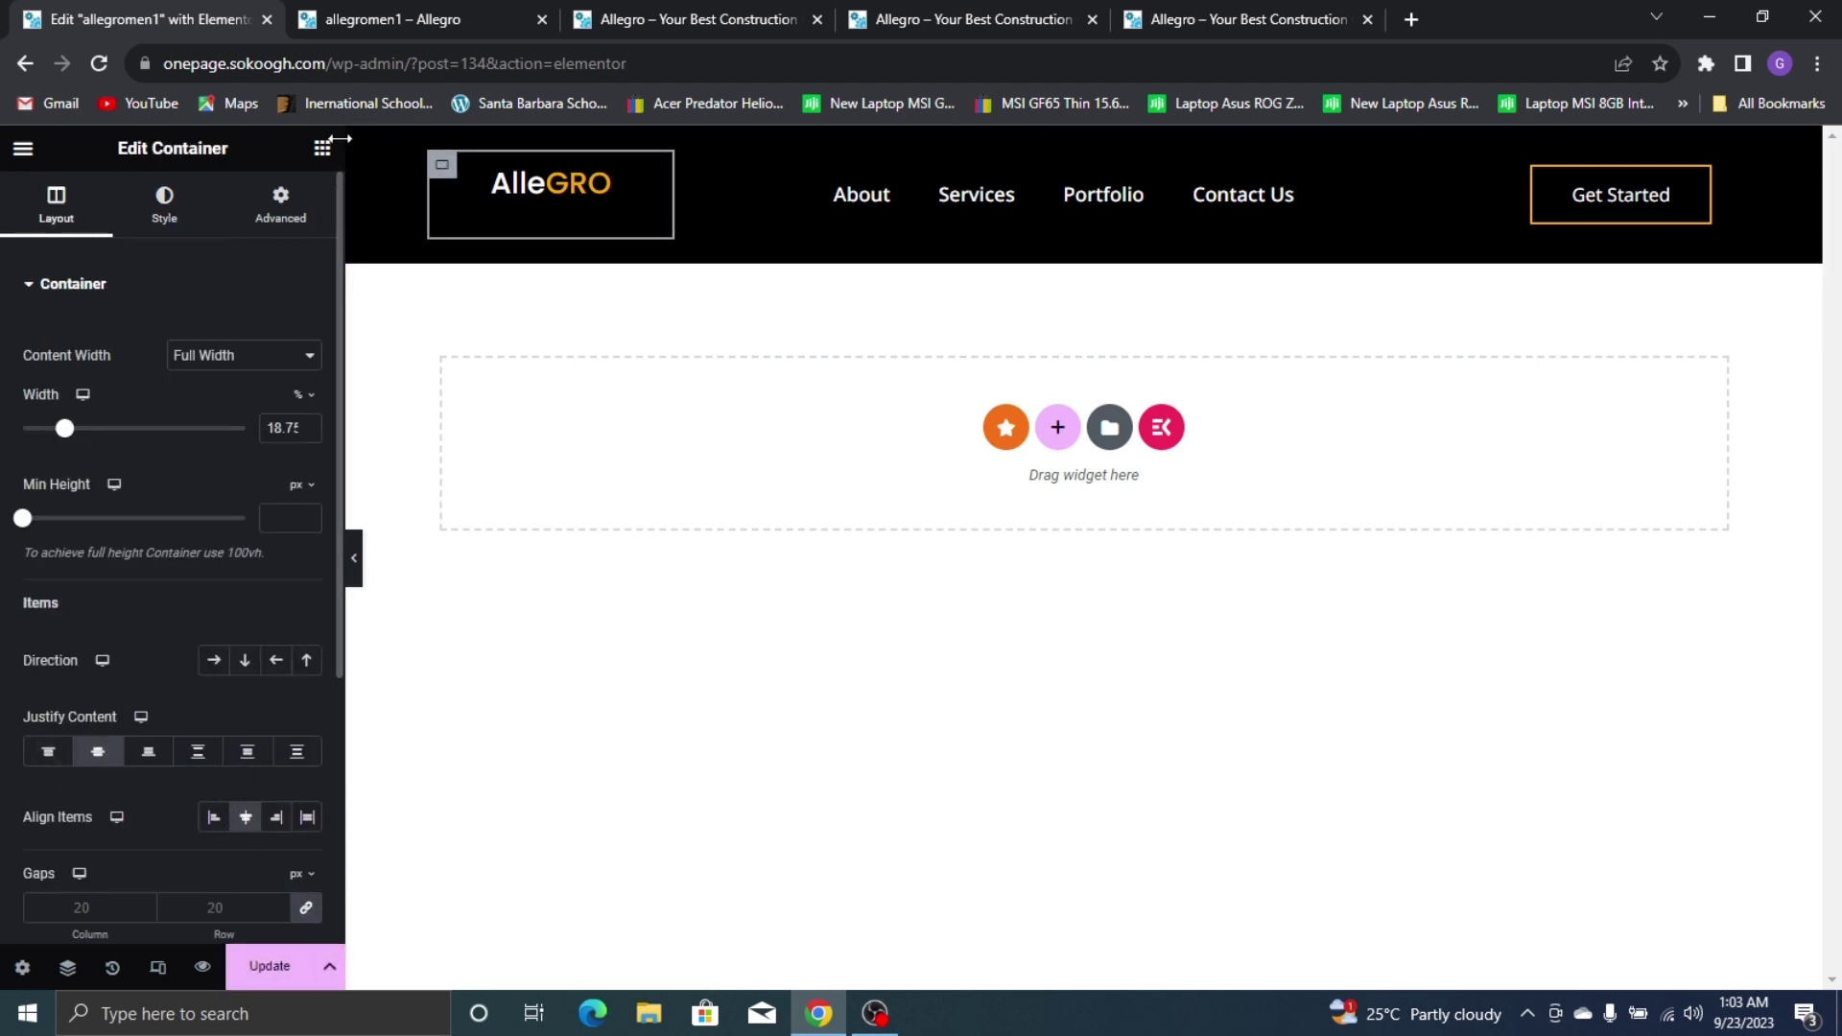
{"action": "left_click", "coordinate": [269, 219]}
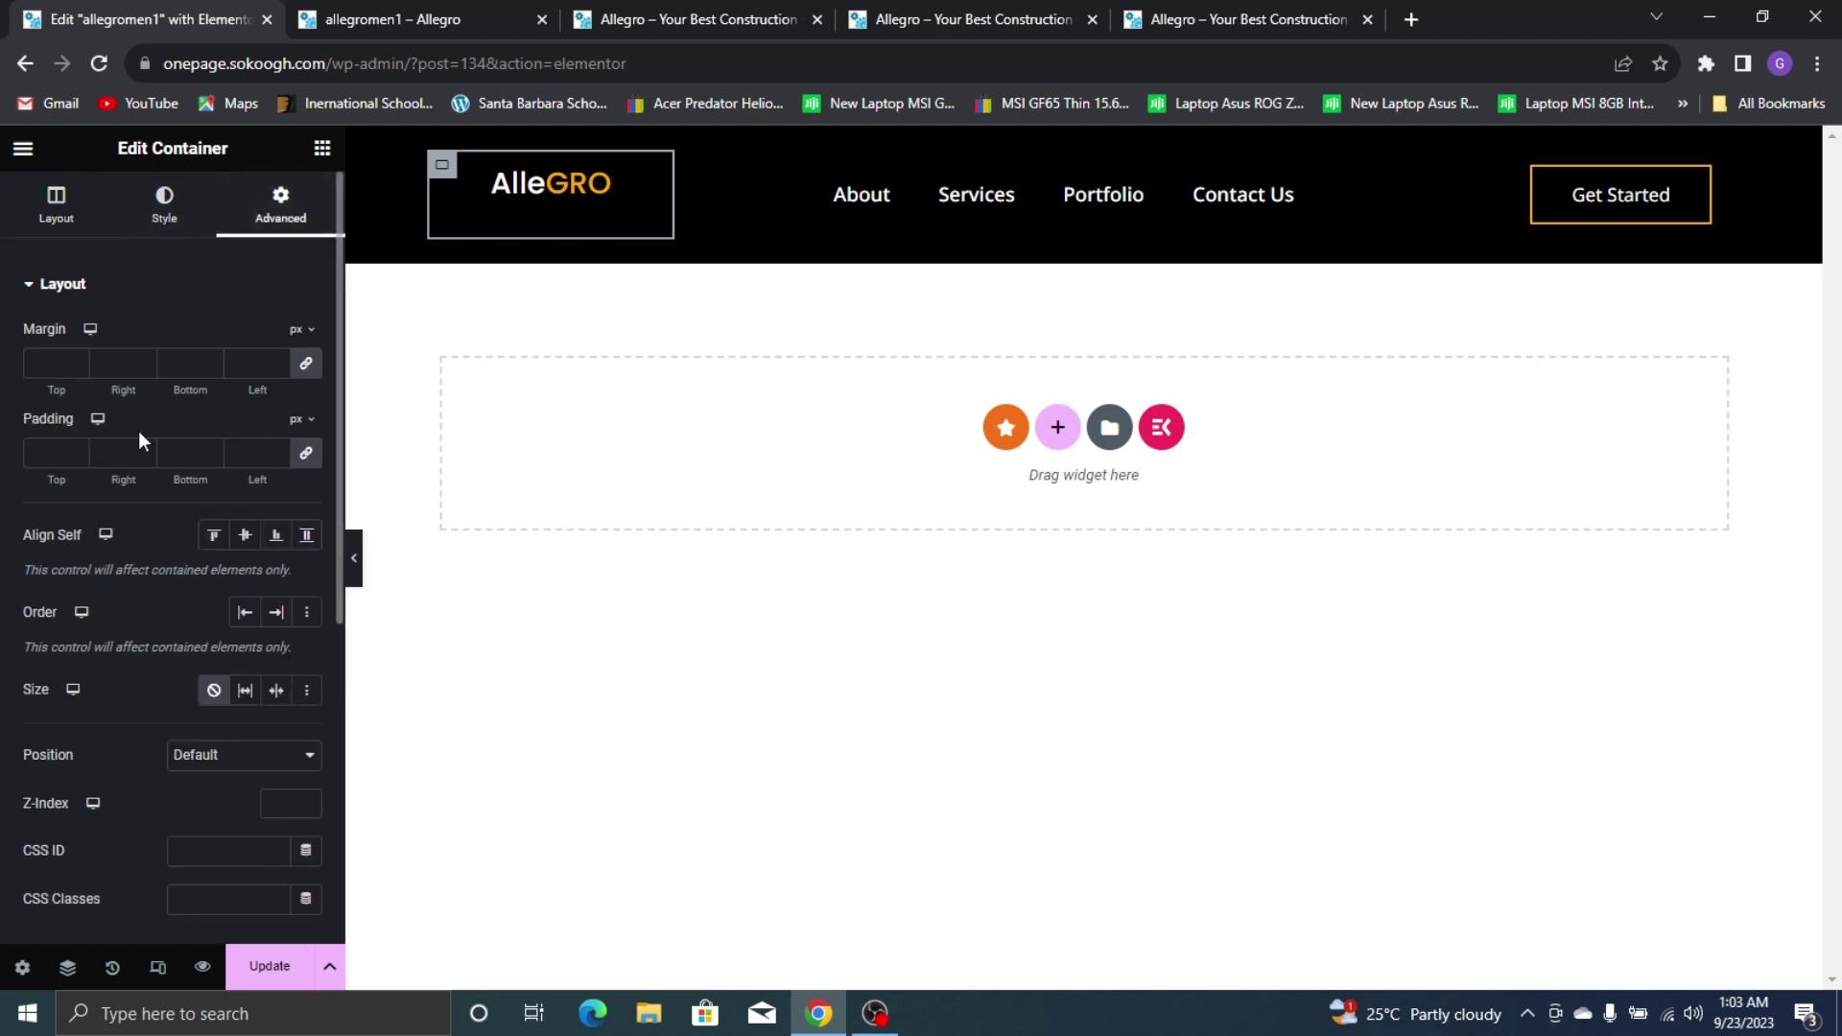
{"action": "left_click", "coordinate": [299, 463]}
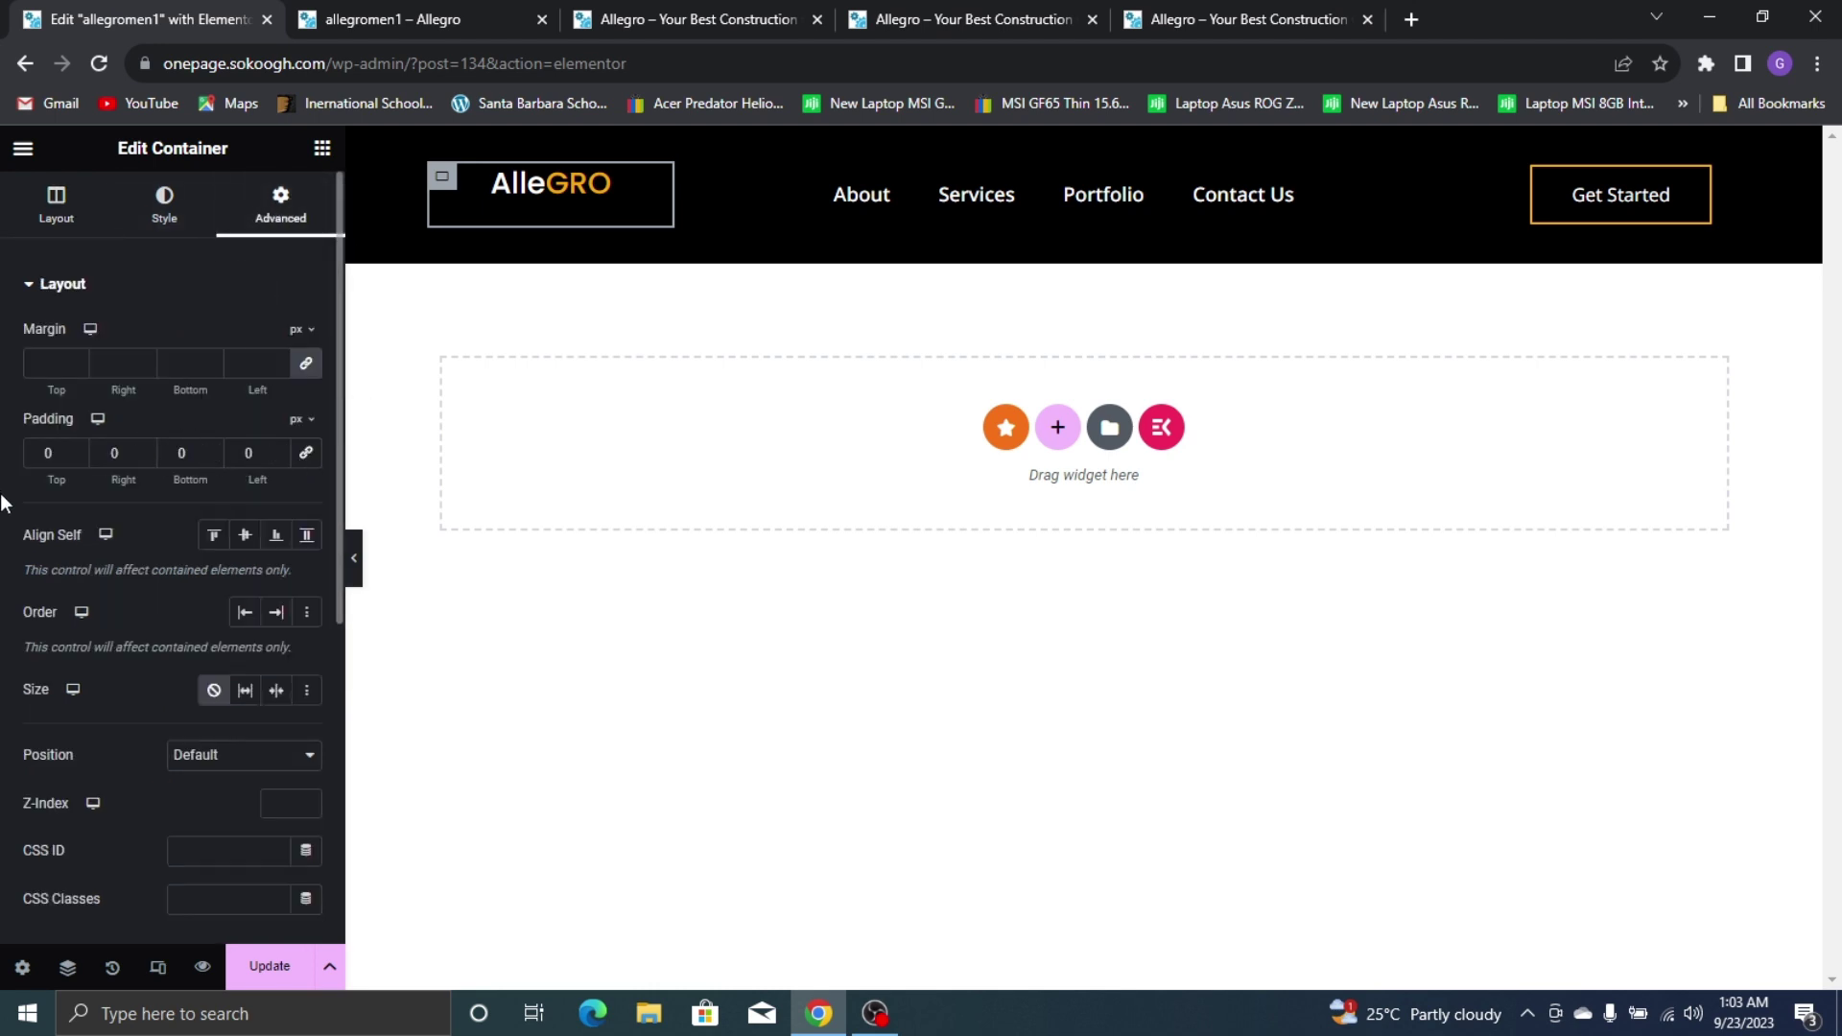
Raise the logo container's top padding to 15 px, save, and view the header preview
{"action": "left_click", "coordinate": [79, 449]}
{"action": "left_click", "coordinate": [79, 449]}
{"action": "left_click", "coordinate": [79, 449]}
{"action": "left_click", "coordinate": [79, 449]}
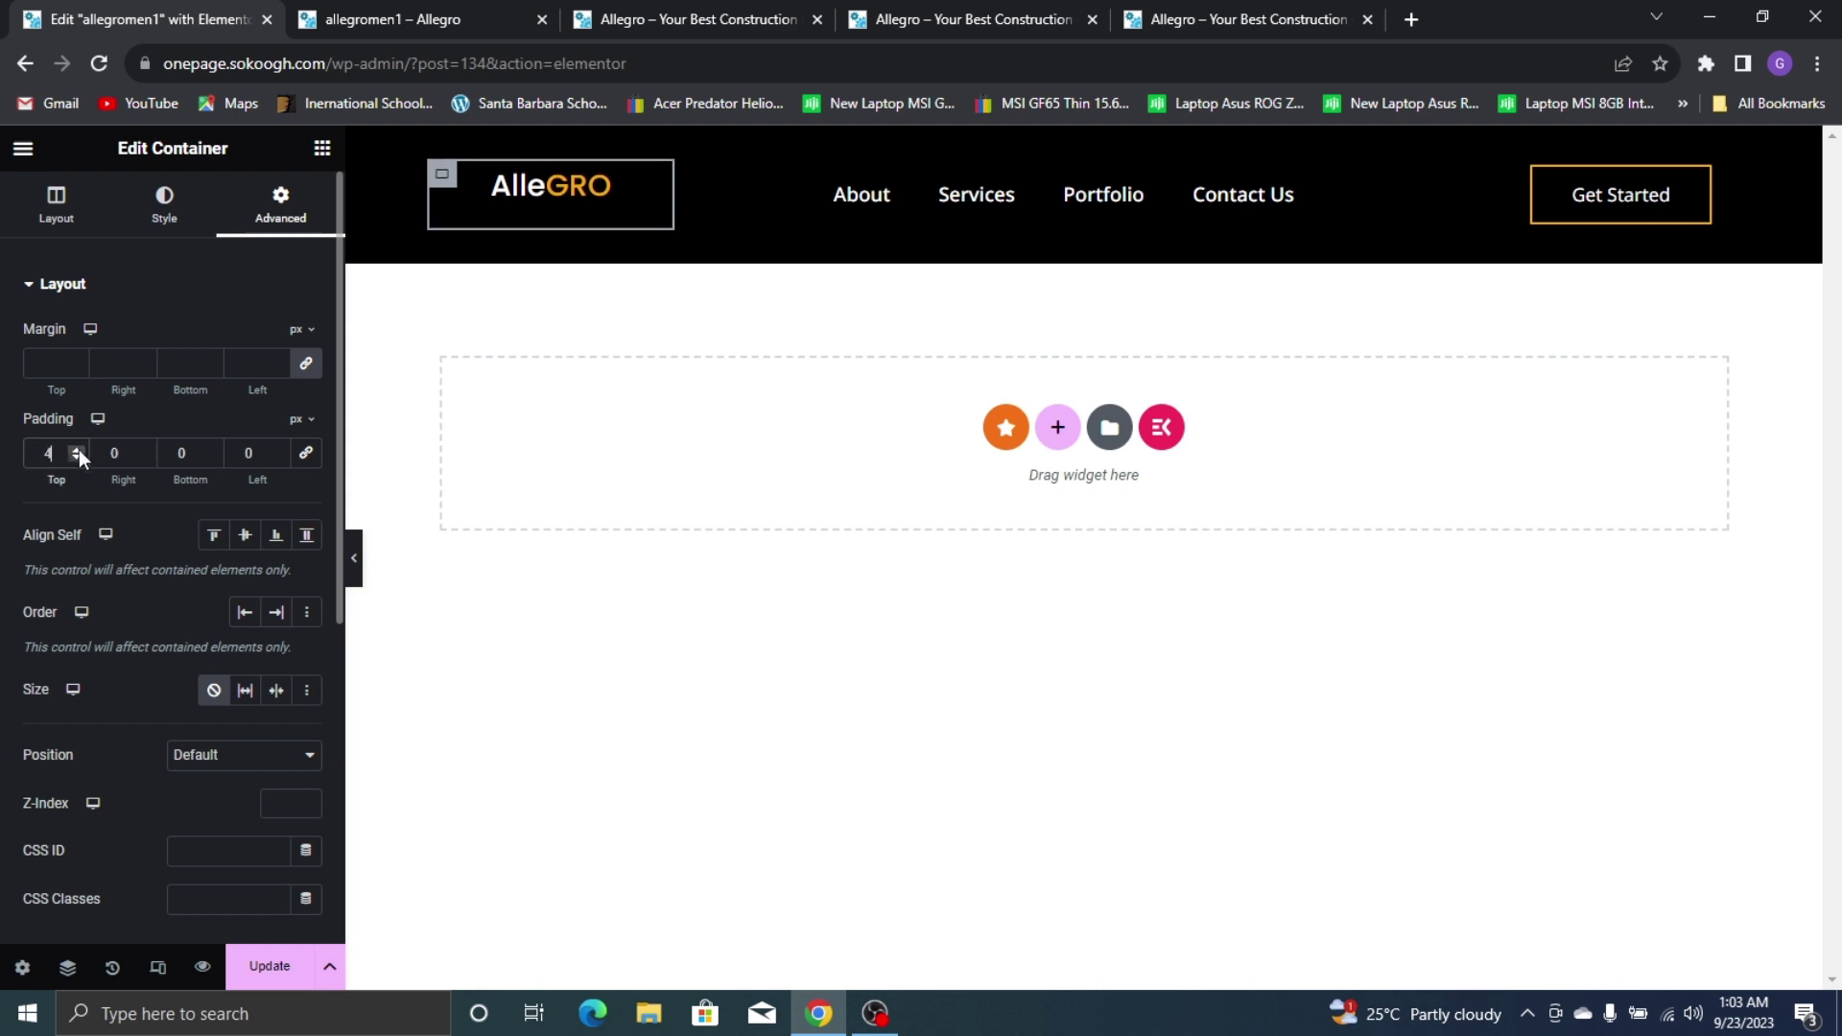
{"action": "left_click", "coordinate": [78, 449]}
{"action": "left_click", "coordinate": [79, 449]}
{"action": "left_click", "coordinate": [79, 449]}
{"action": "left_click", "coordinate": [79, 449]}
{"action": "left_click", "coordinate": [79, 449]}
{"action": "left_click", "coordinate": [79, 449]}
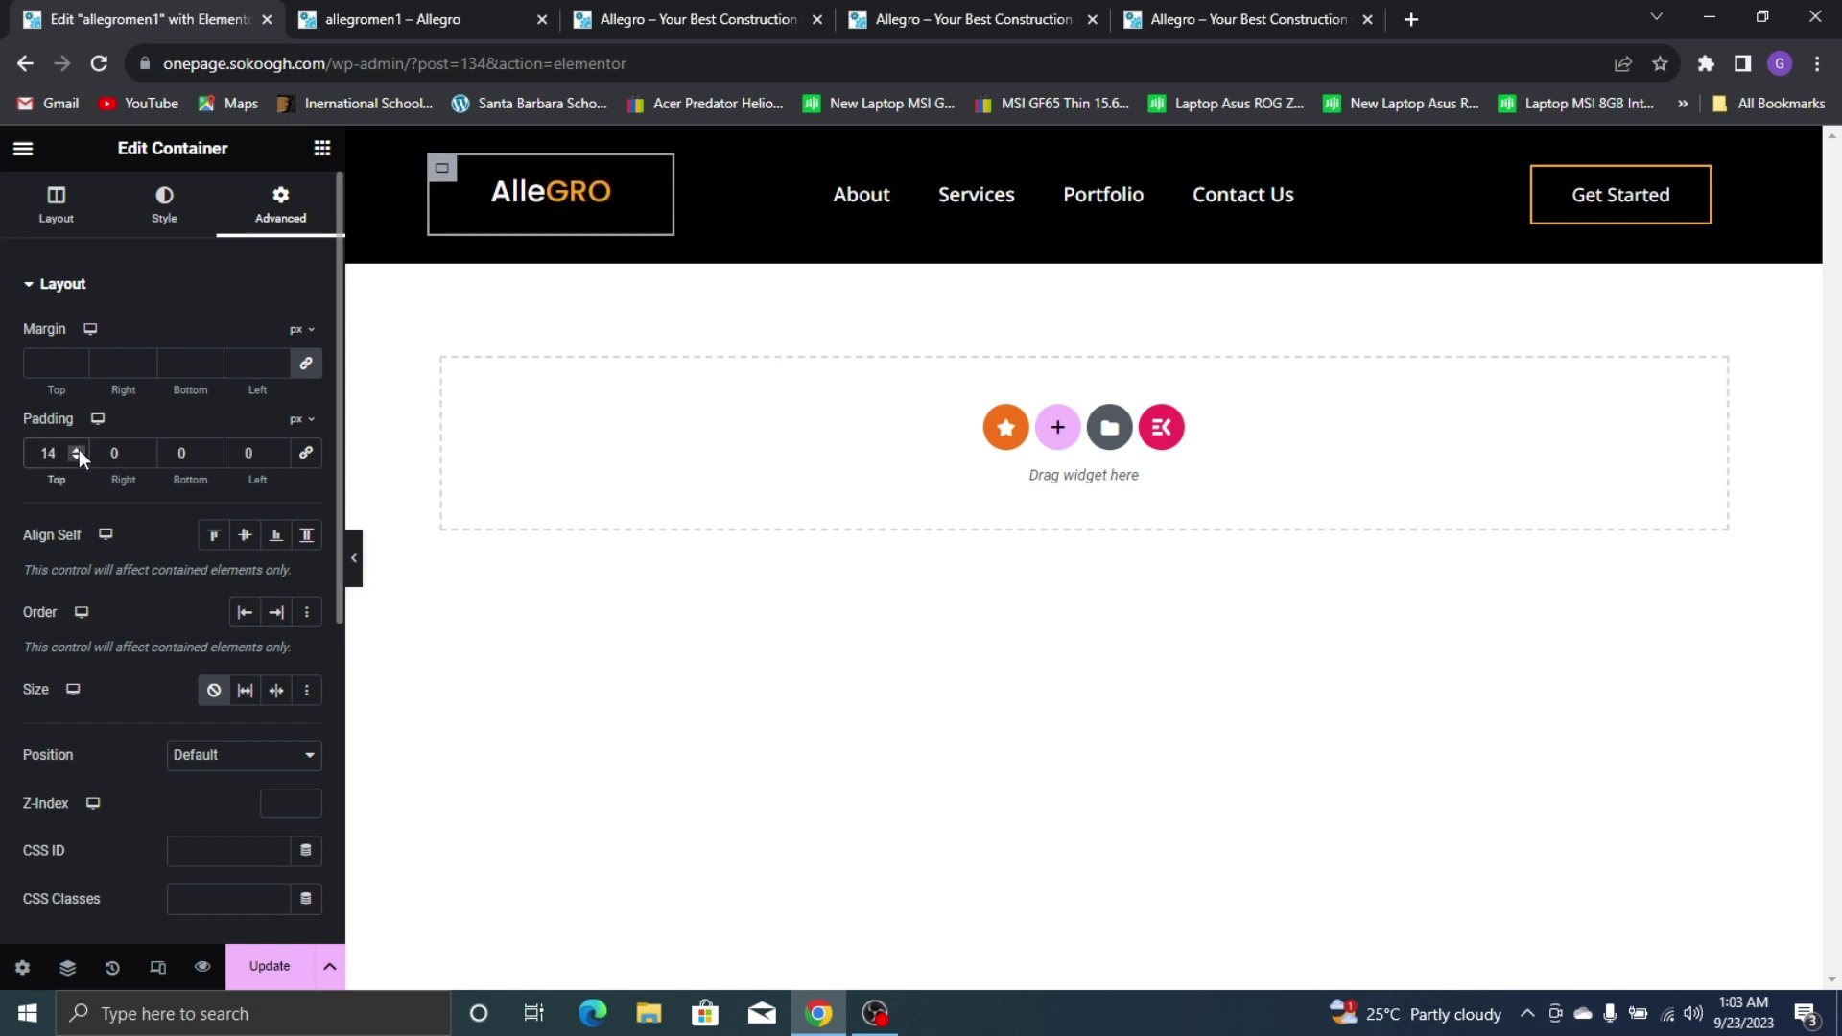
{"action": "left_click", "coordinate": [78, 449]}
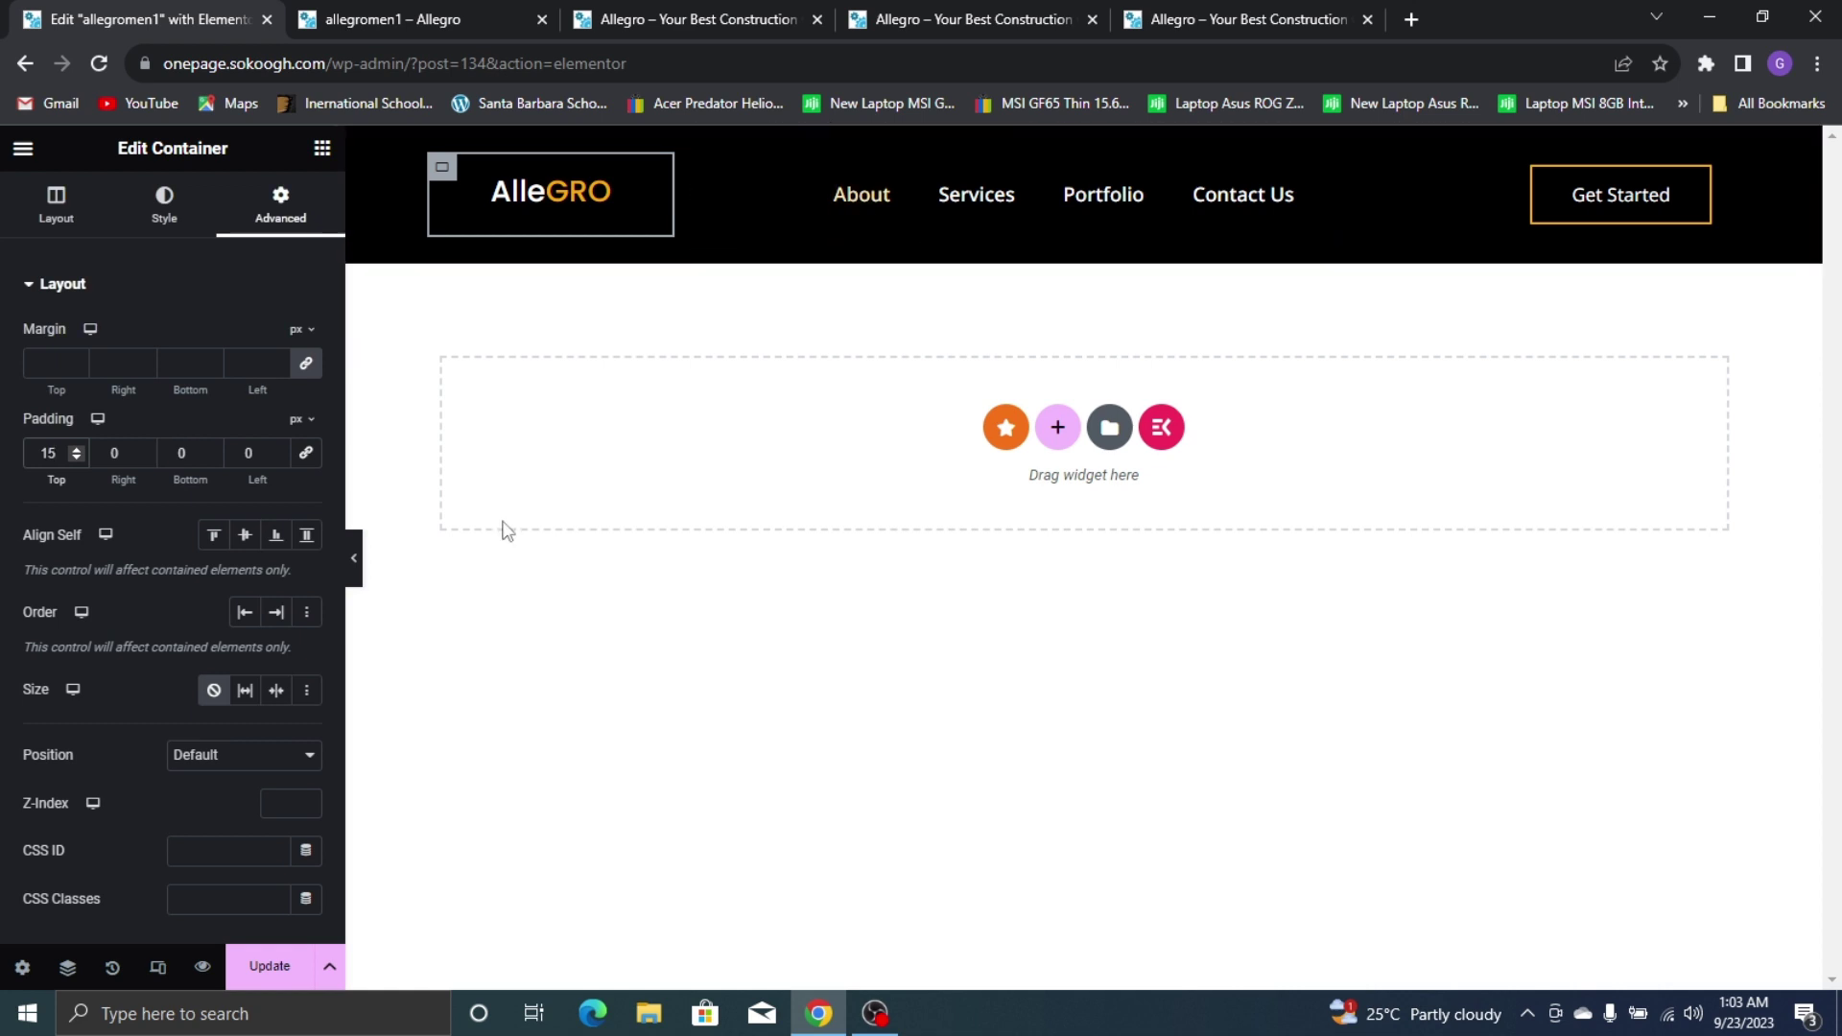
{"action": "left_click", "coordinate": [269, 966]}
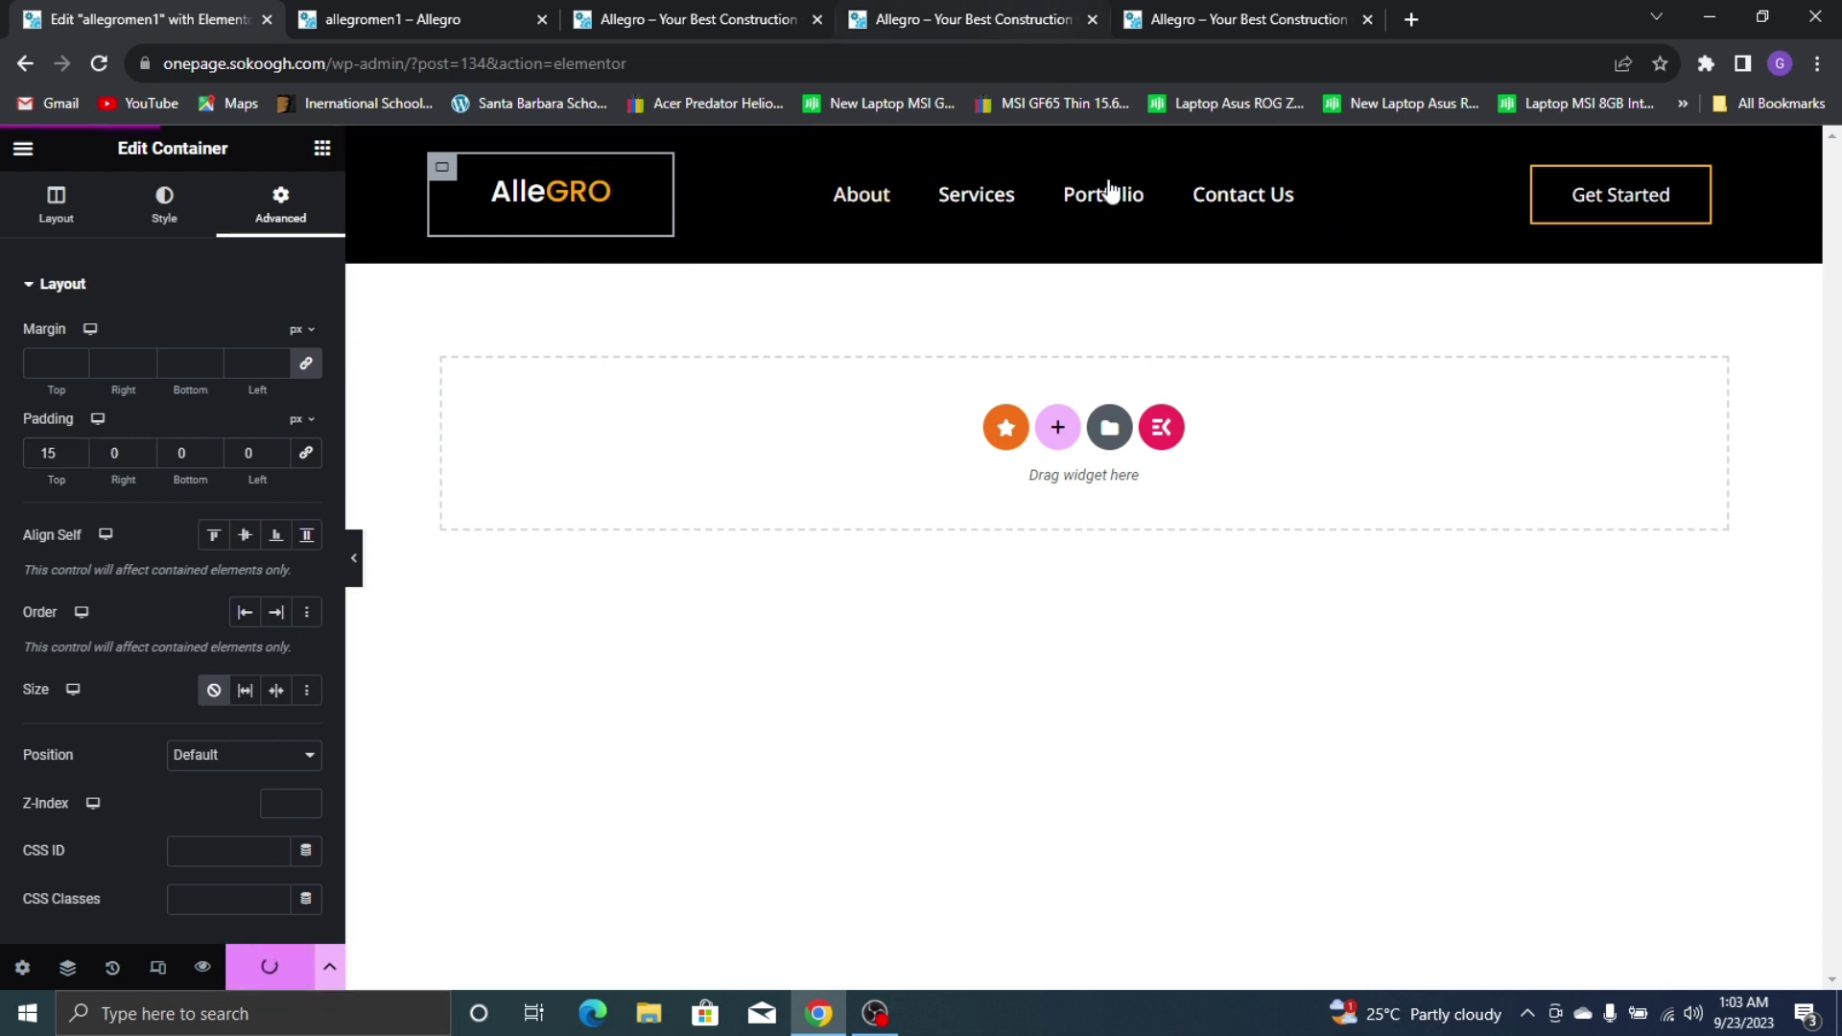
{"action": "left_click", "coordinate": [403, 12]}
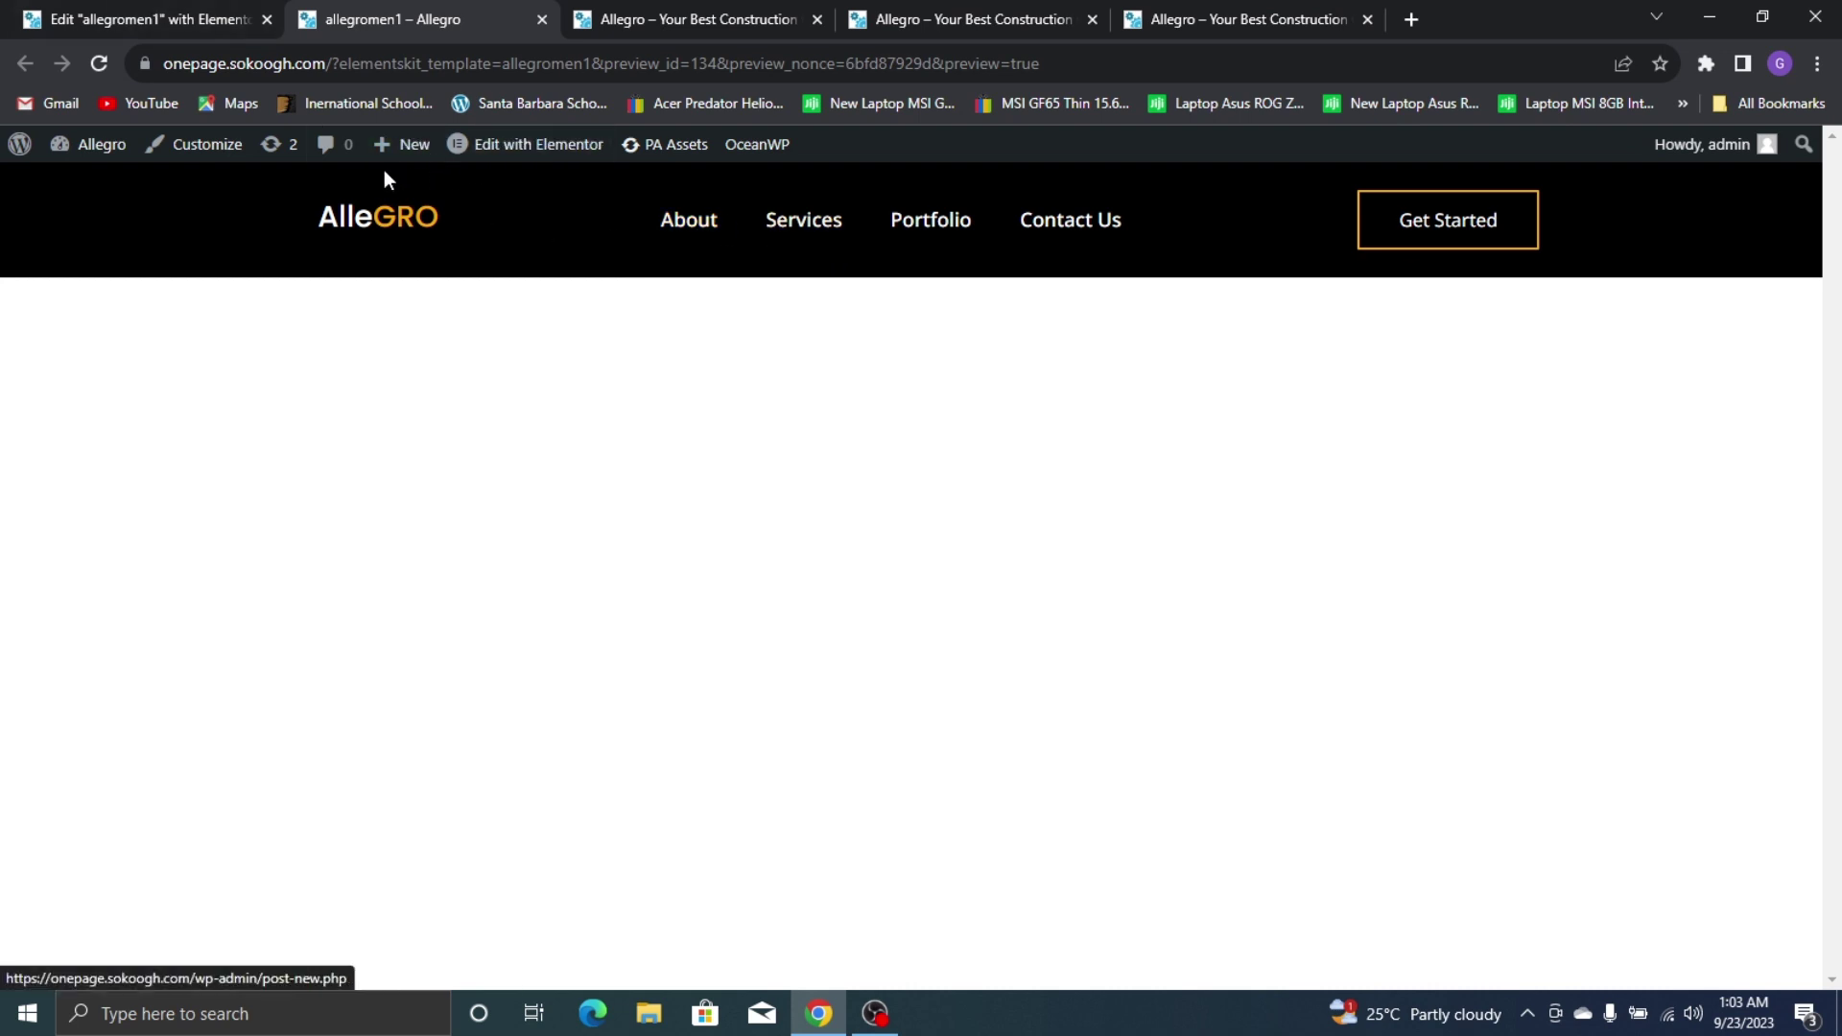
Give the outer header container 10 px top and bottom padding, save, and preview it
{"action": "left_click", "coordinate": [29, 11]}
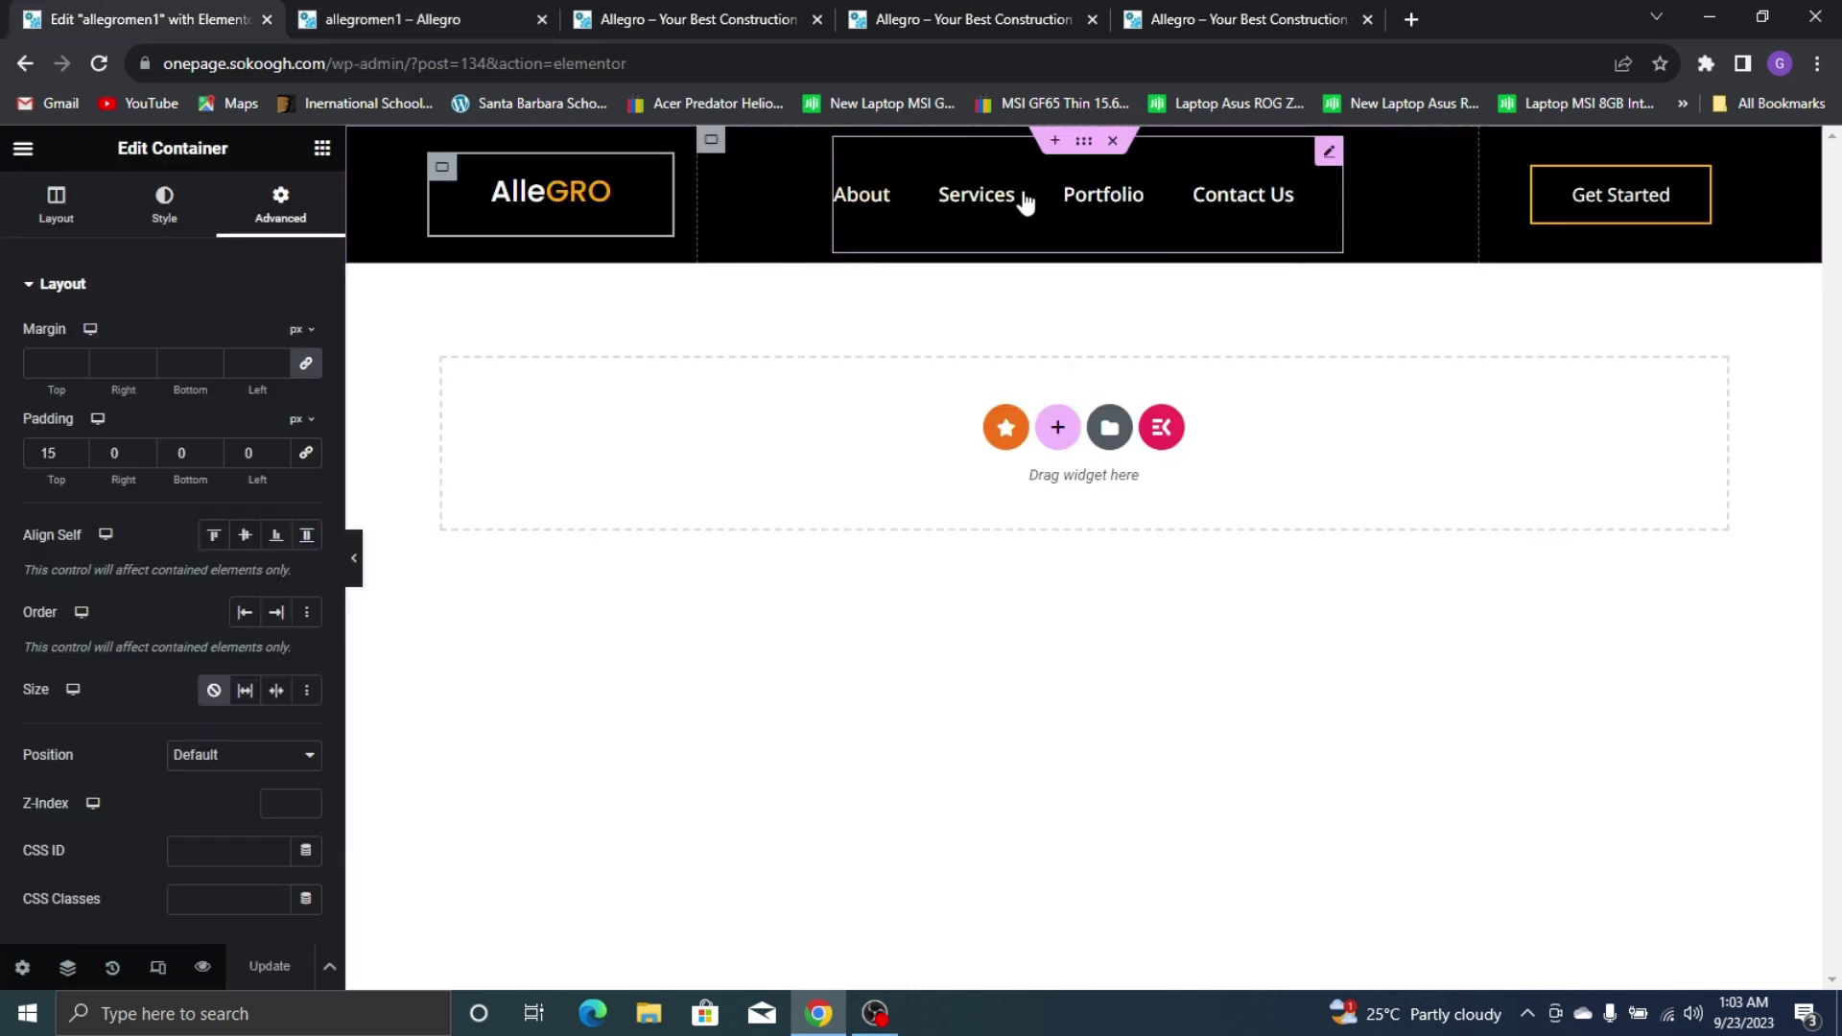
{"action": "left_click", "coordinate": [1084, 142]}
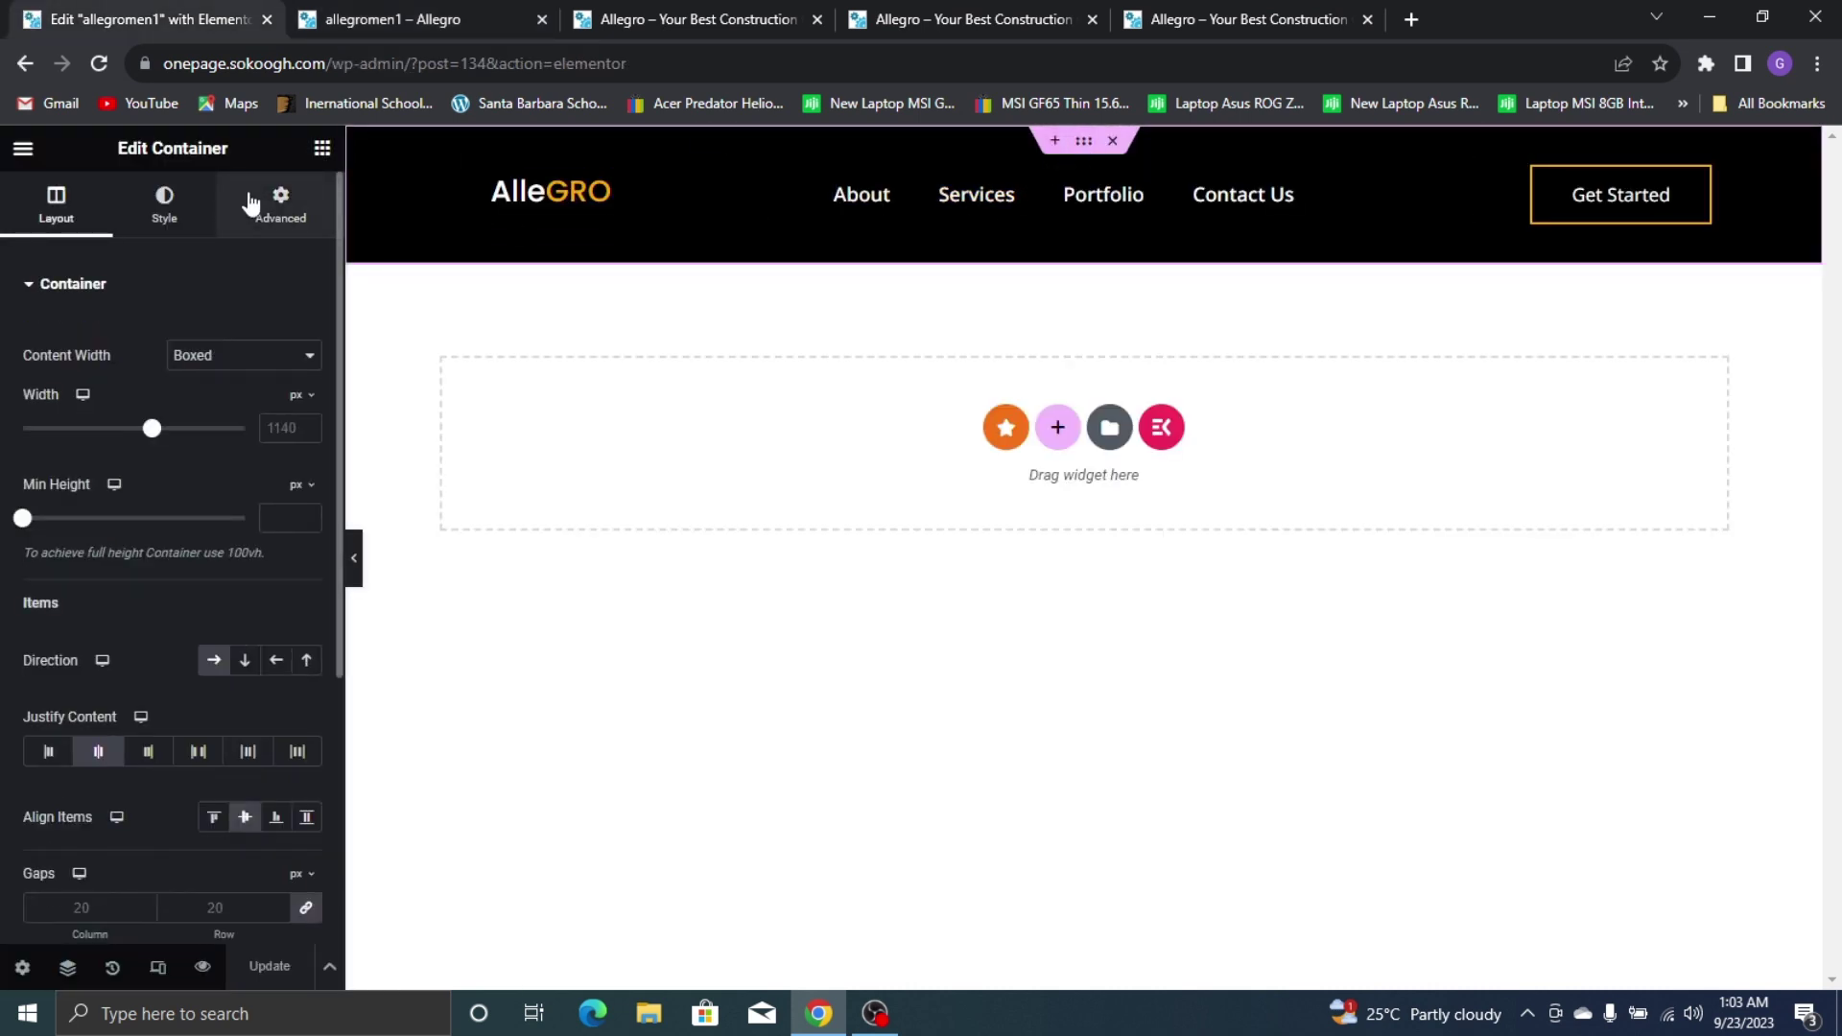
{"action": "left_click", "coordinate": [281, 219]}
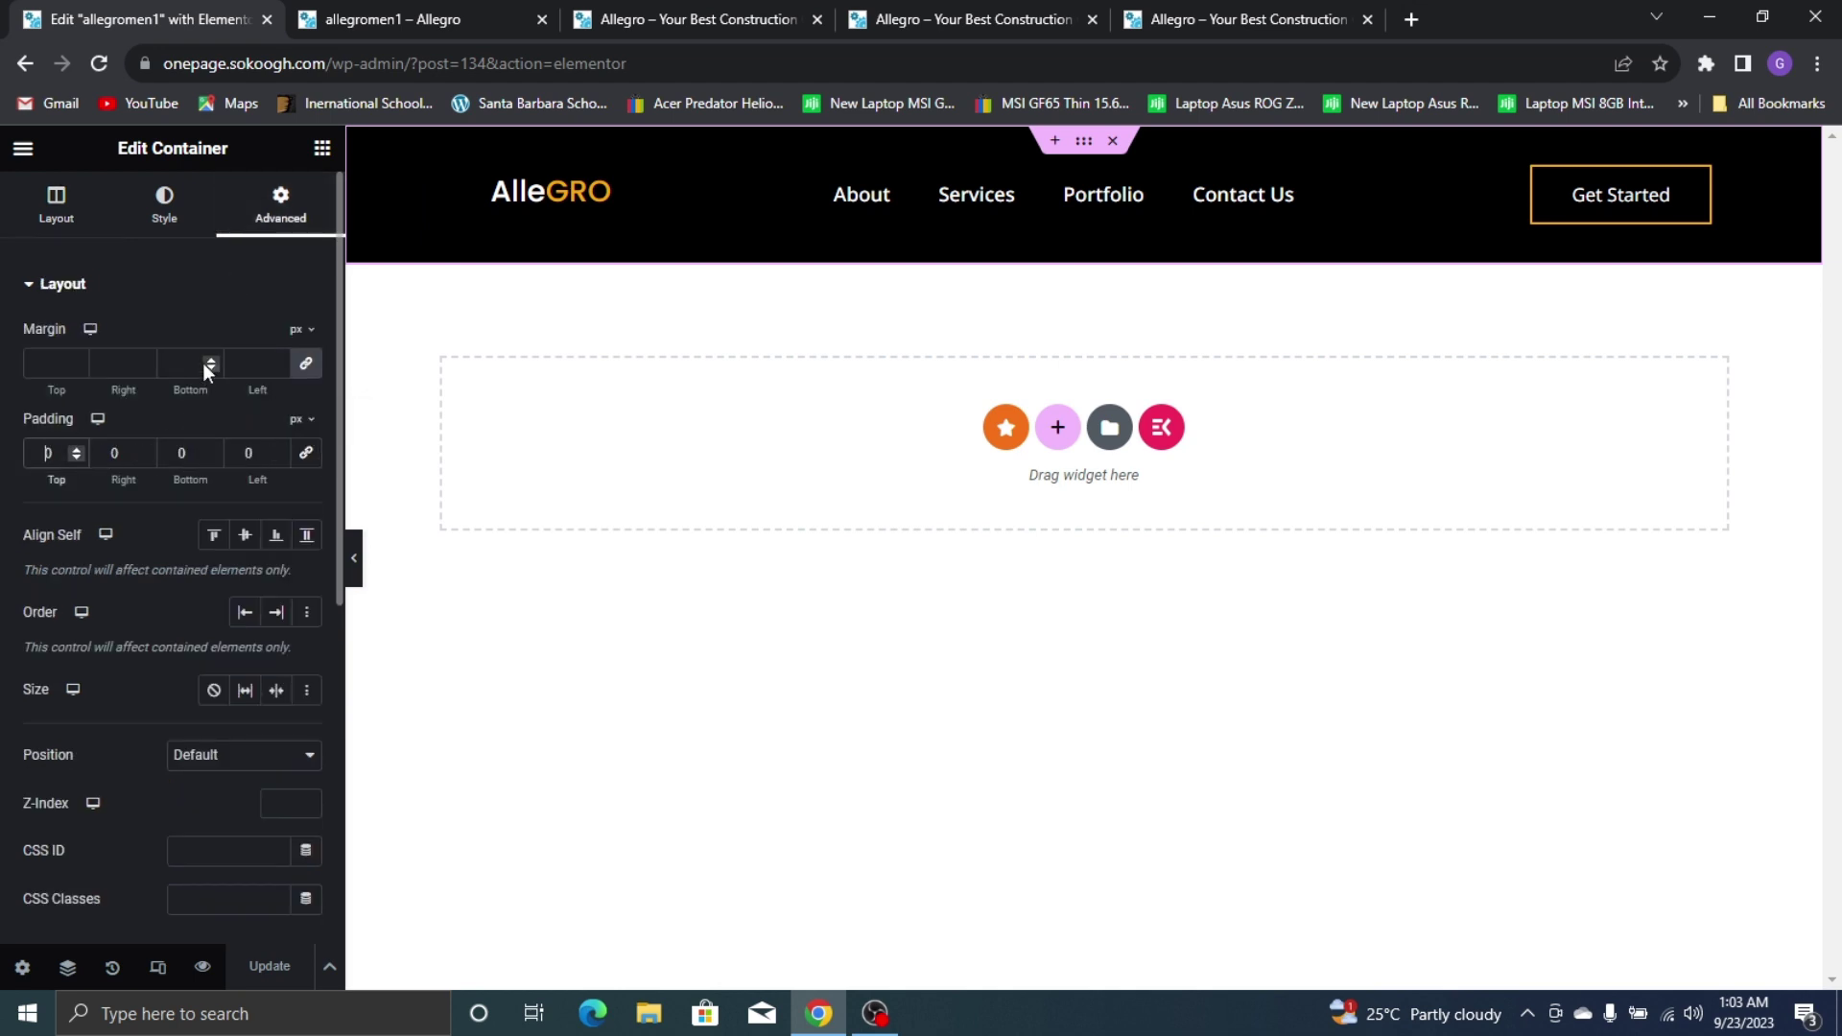
{"action": "type", "text": "10"}
{"action": "left_click", "coordinate": [183, 452]}
{"action": "type", "text": "10"}
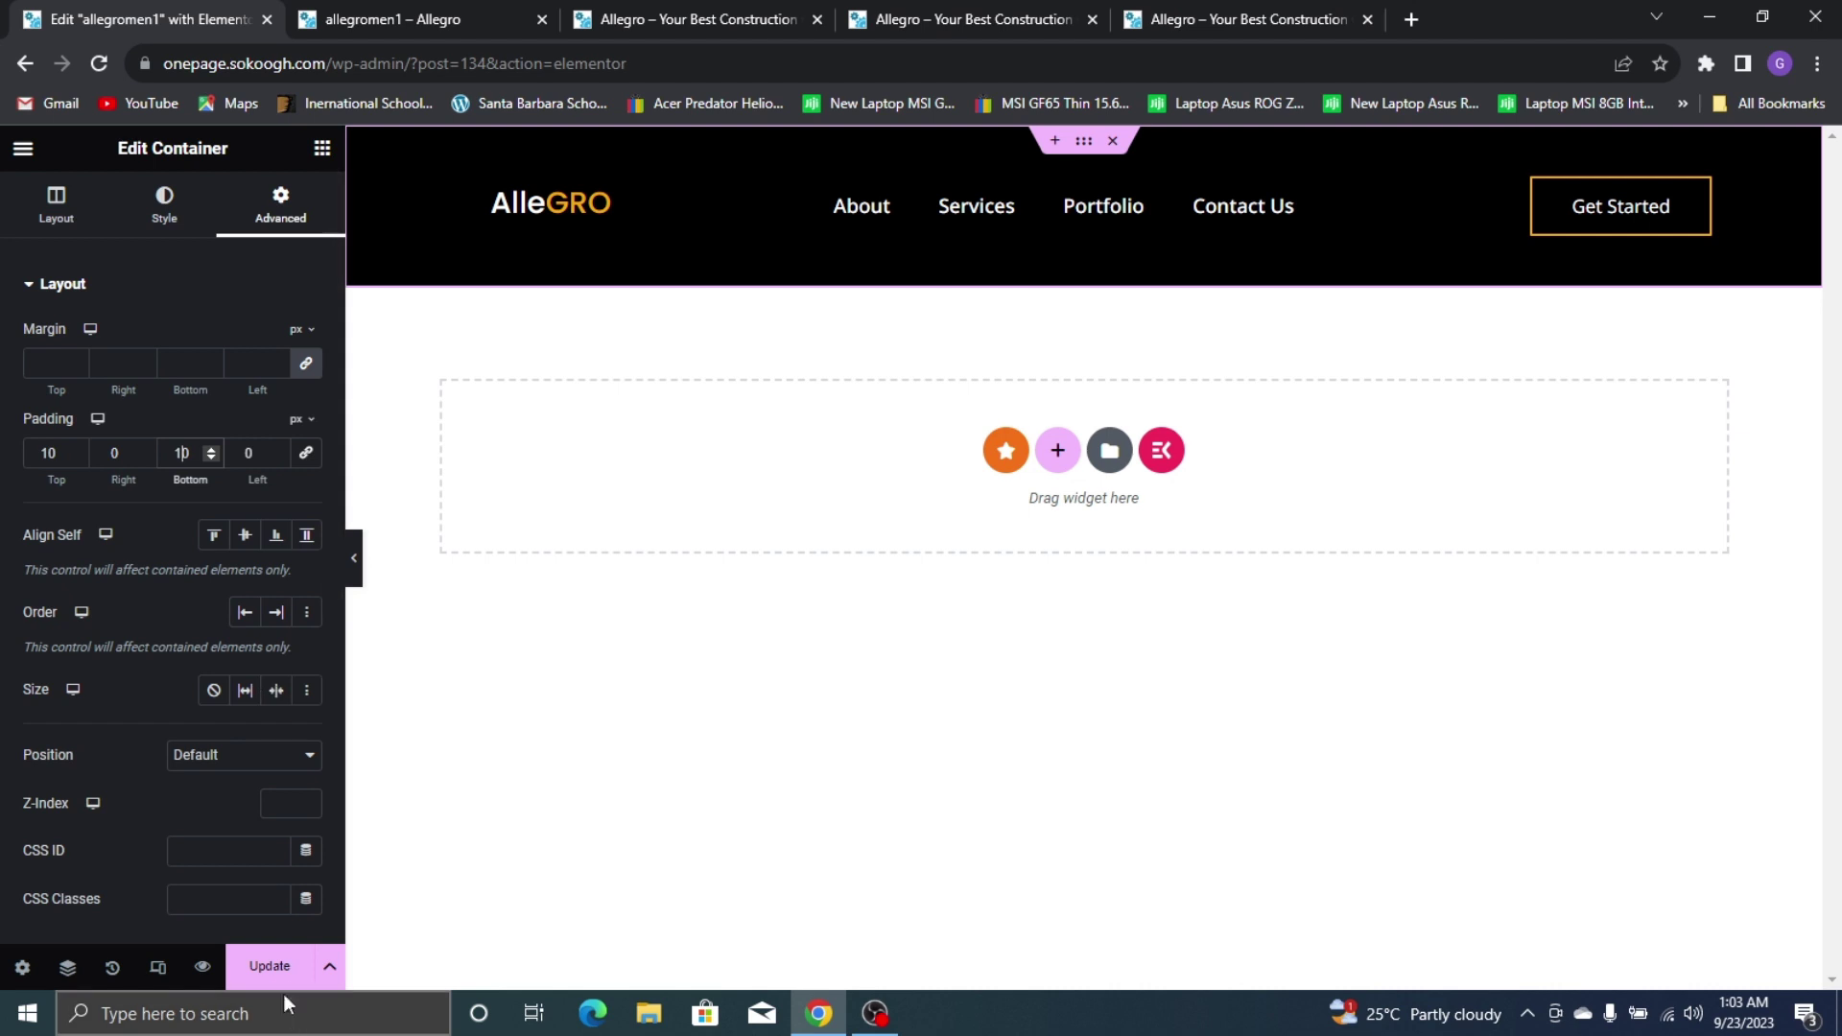
{"action": "left_click", "coordinate": [270, 966]}
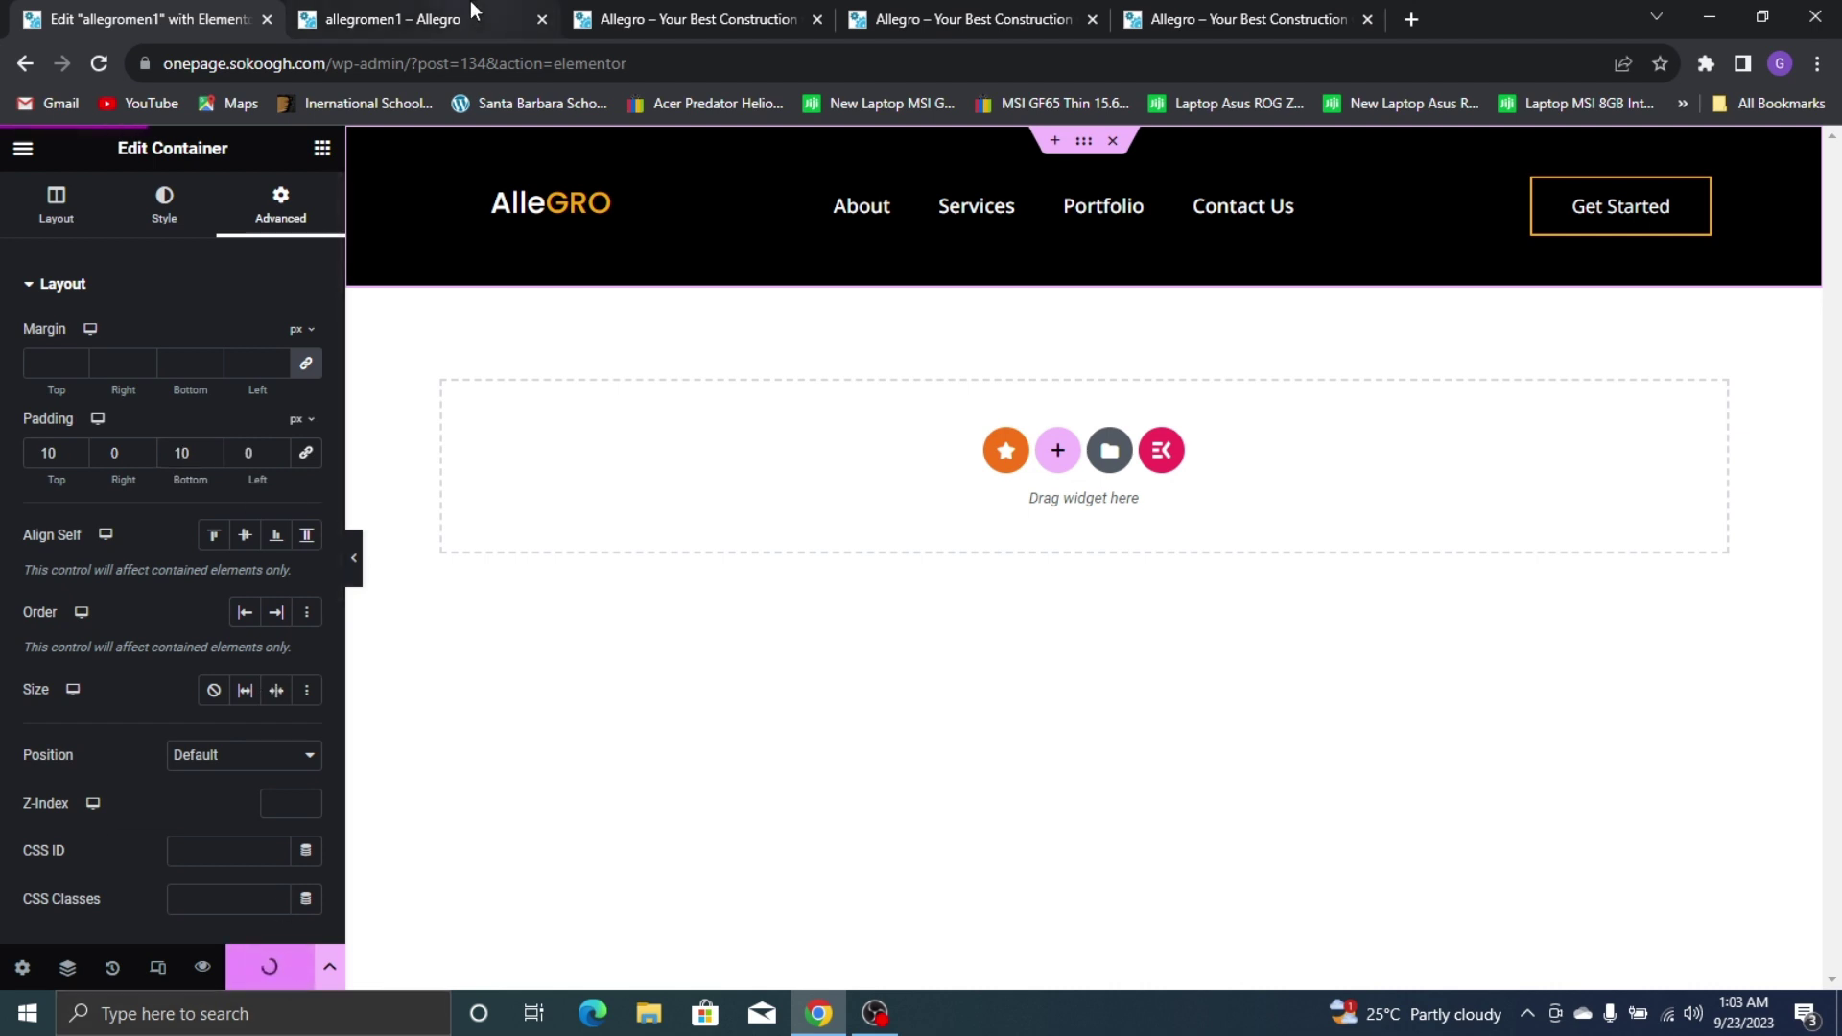
{"action": "left_click", "coordinate": [410, 9]}
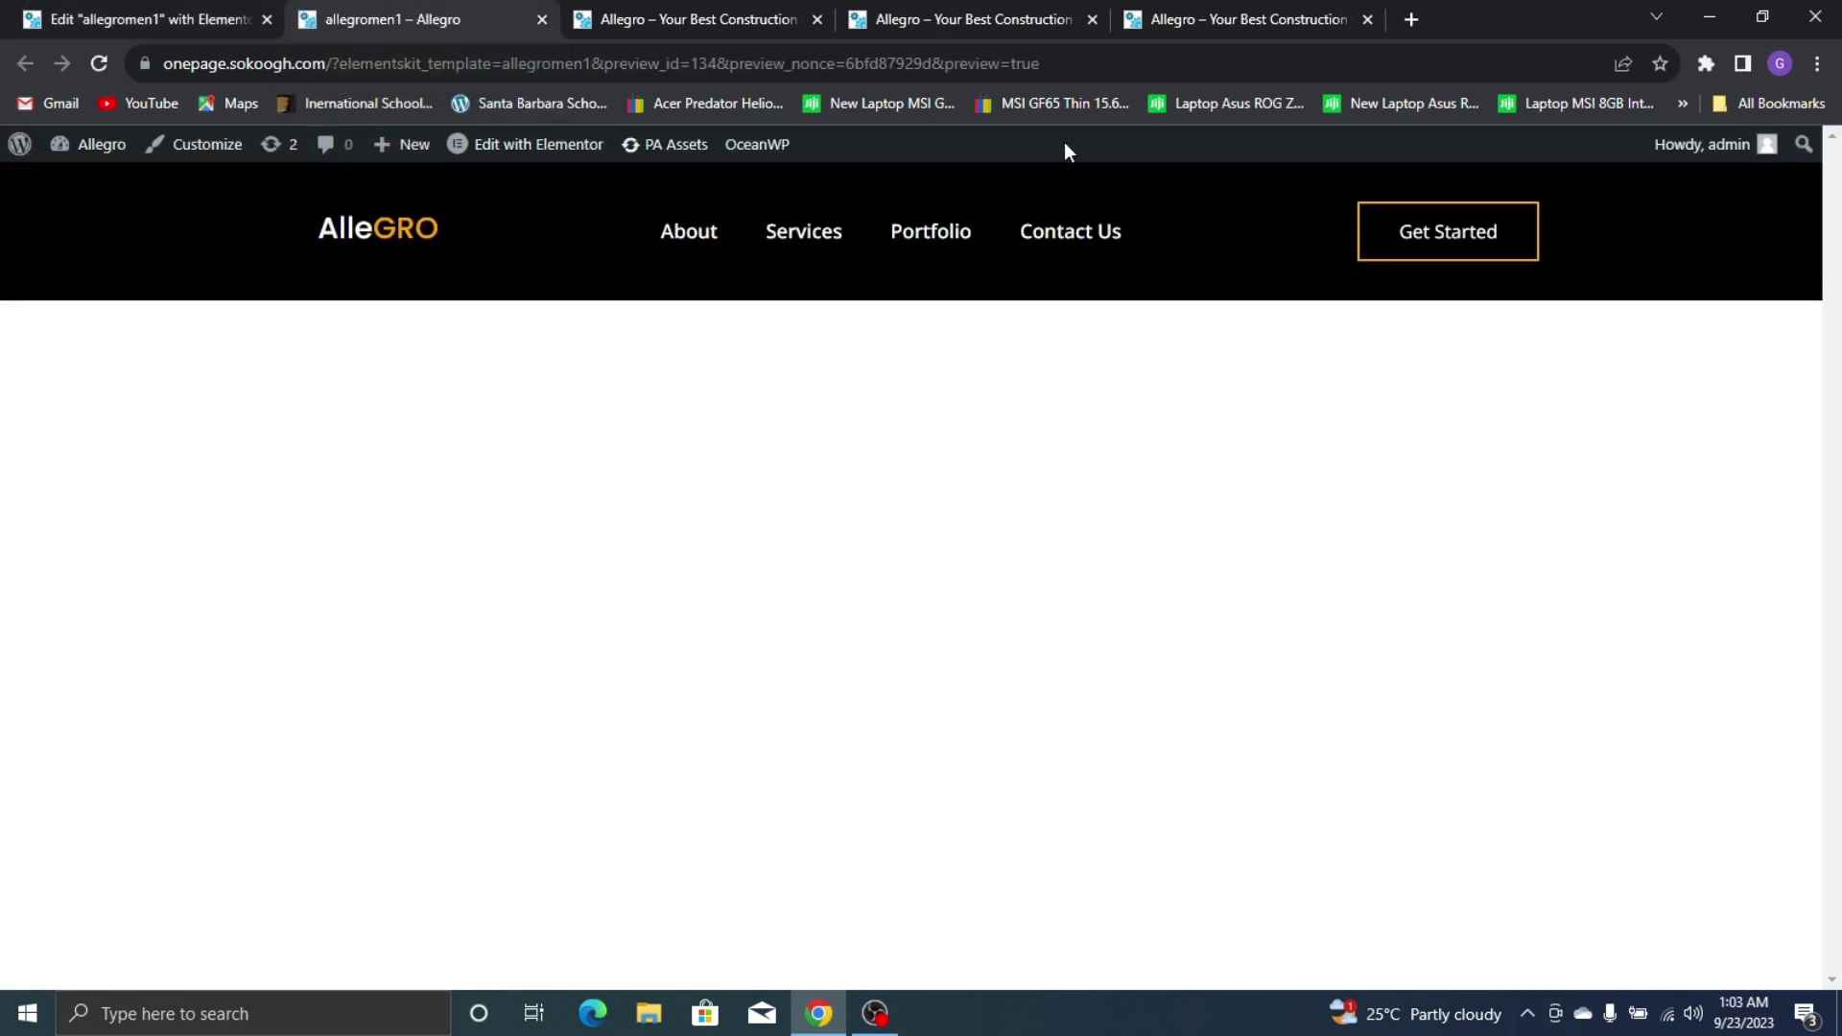
Reduce the header padding to 7 px top and bottom, save, and check the slimmer header
{"action": "left_click", "coordinate": [59, 19]}
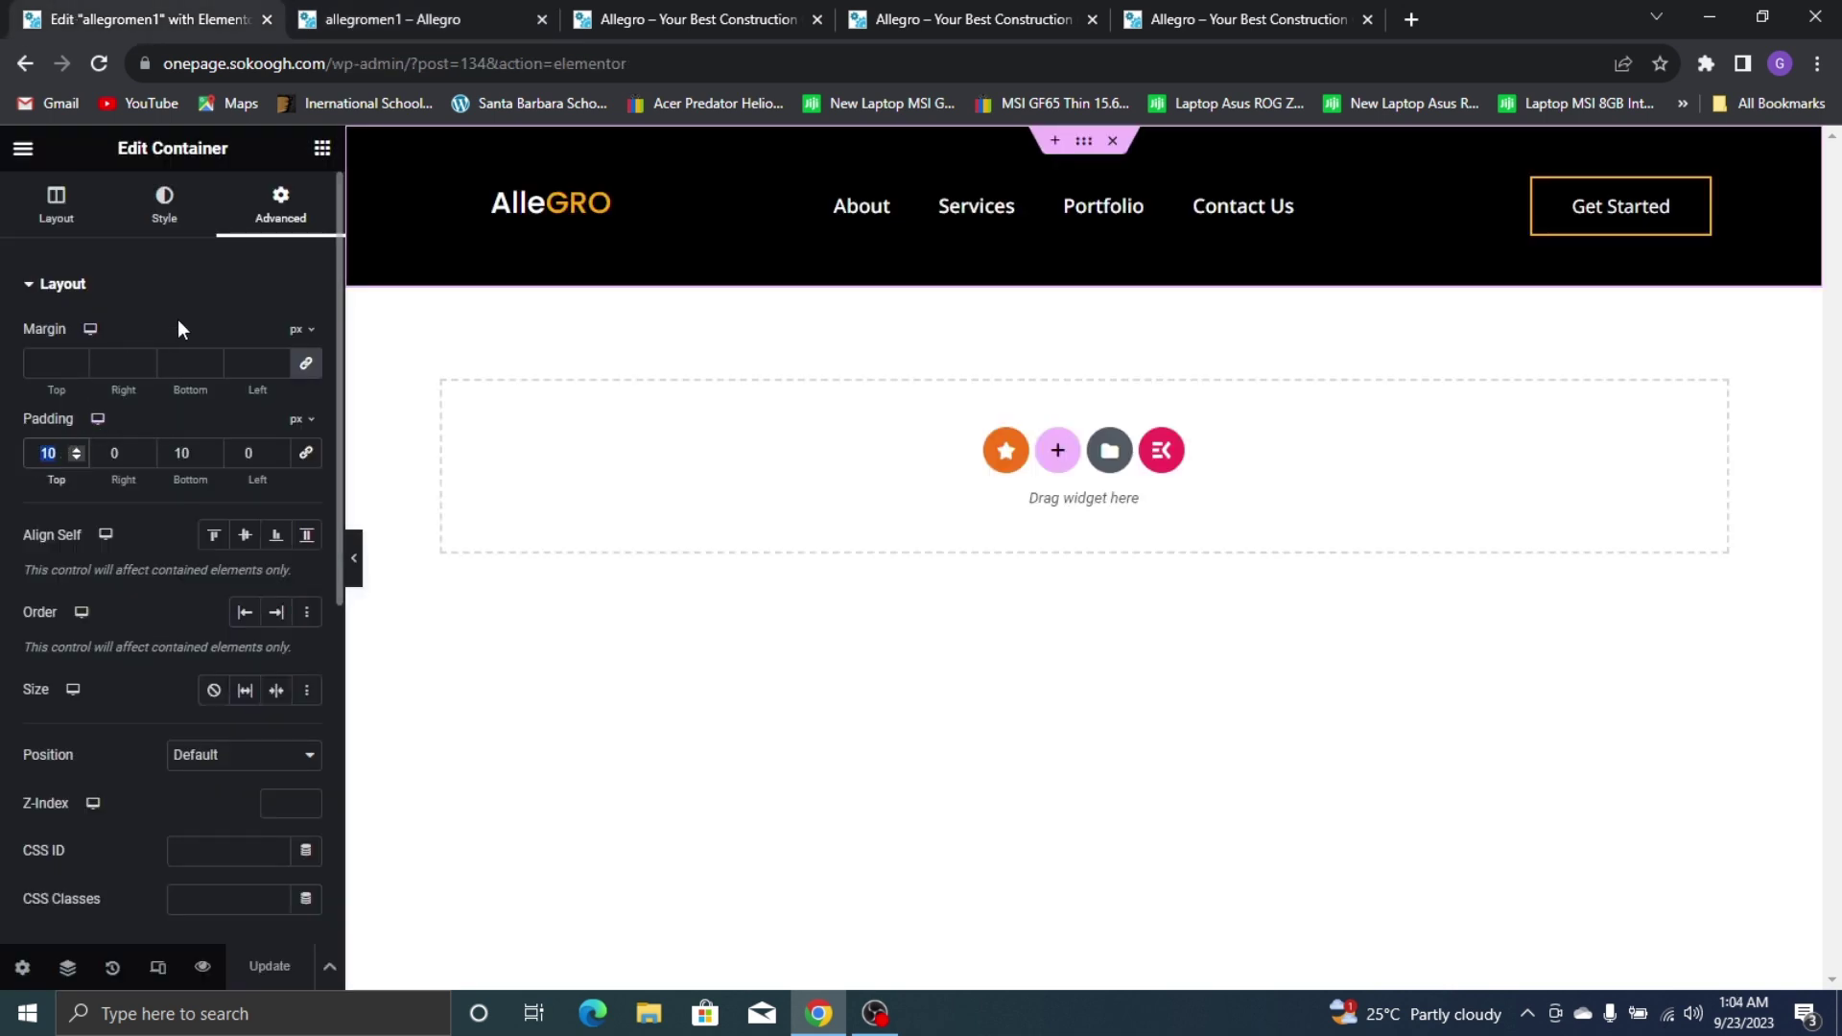
{"action": "type", "text": "7"}
{"action": "double_click", "coordinate": [182, 453]}
{"action": "type", "text": "7"}
{"action": "left_click", "coordinate": [270, 966]}
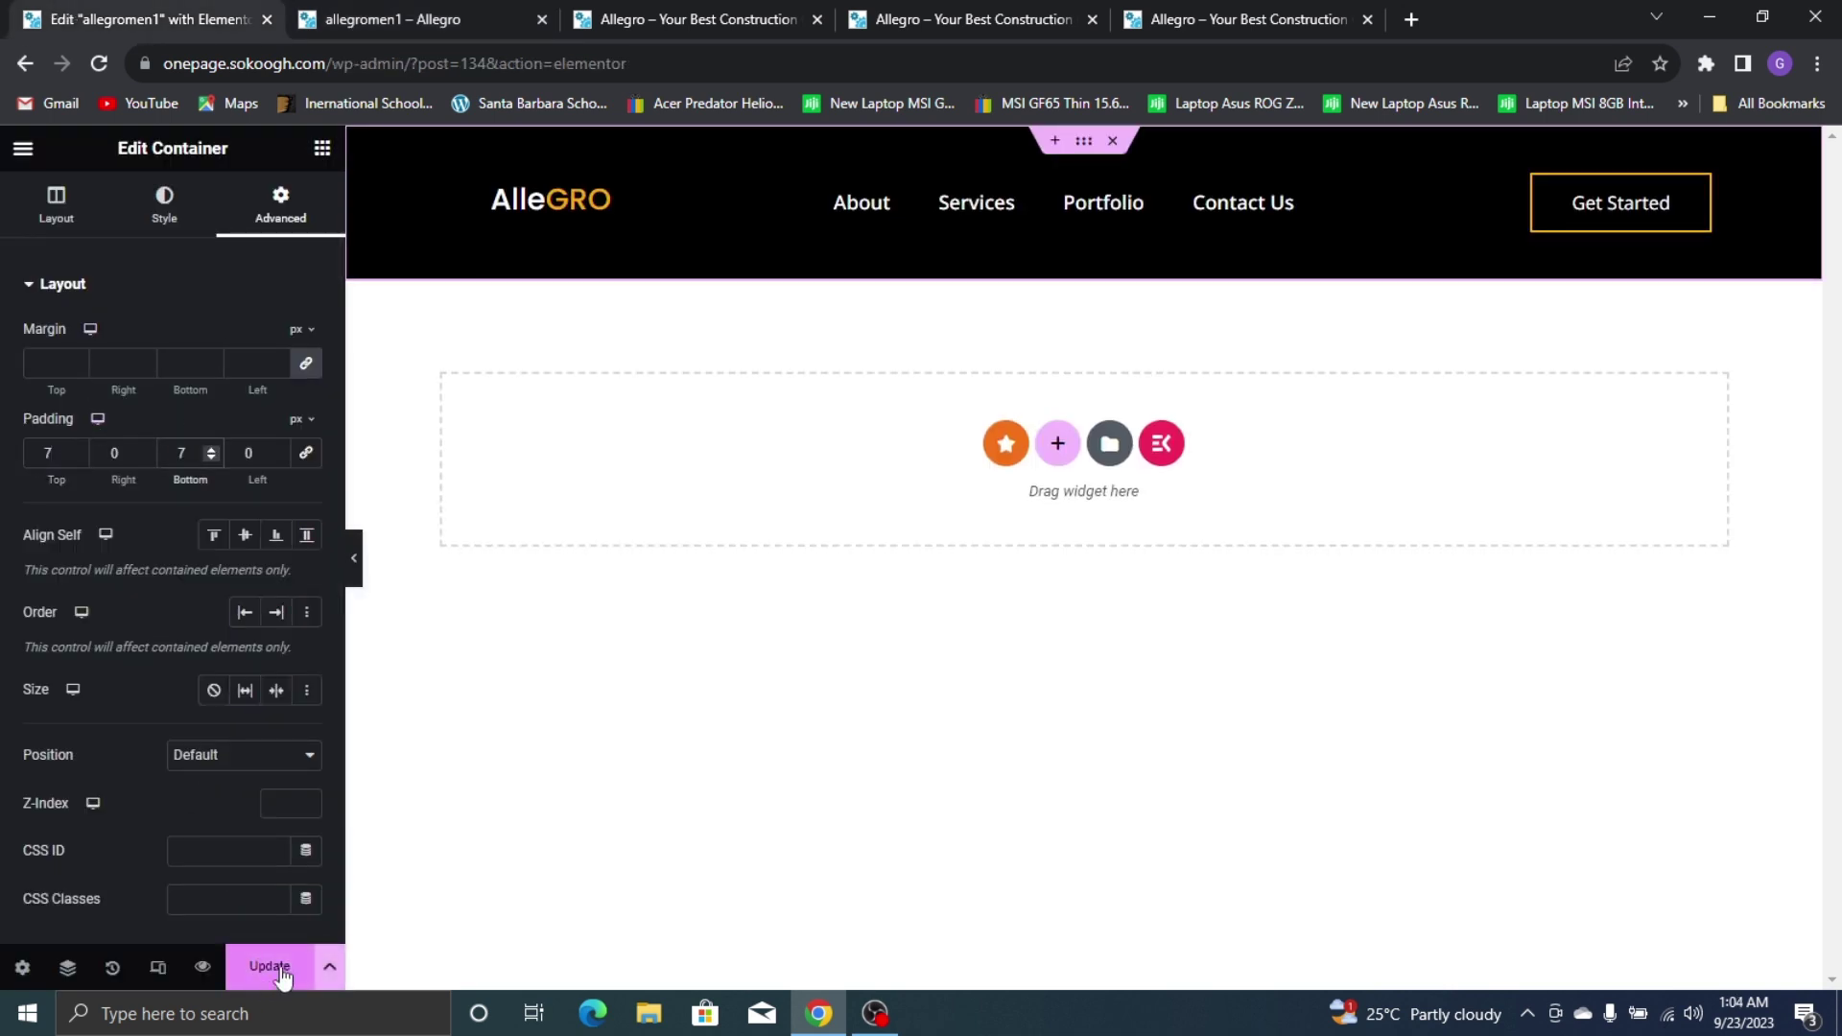
{"action": "left_click", "coordinate": [365, 9]}
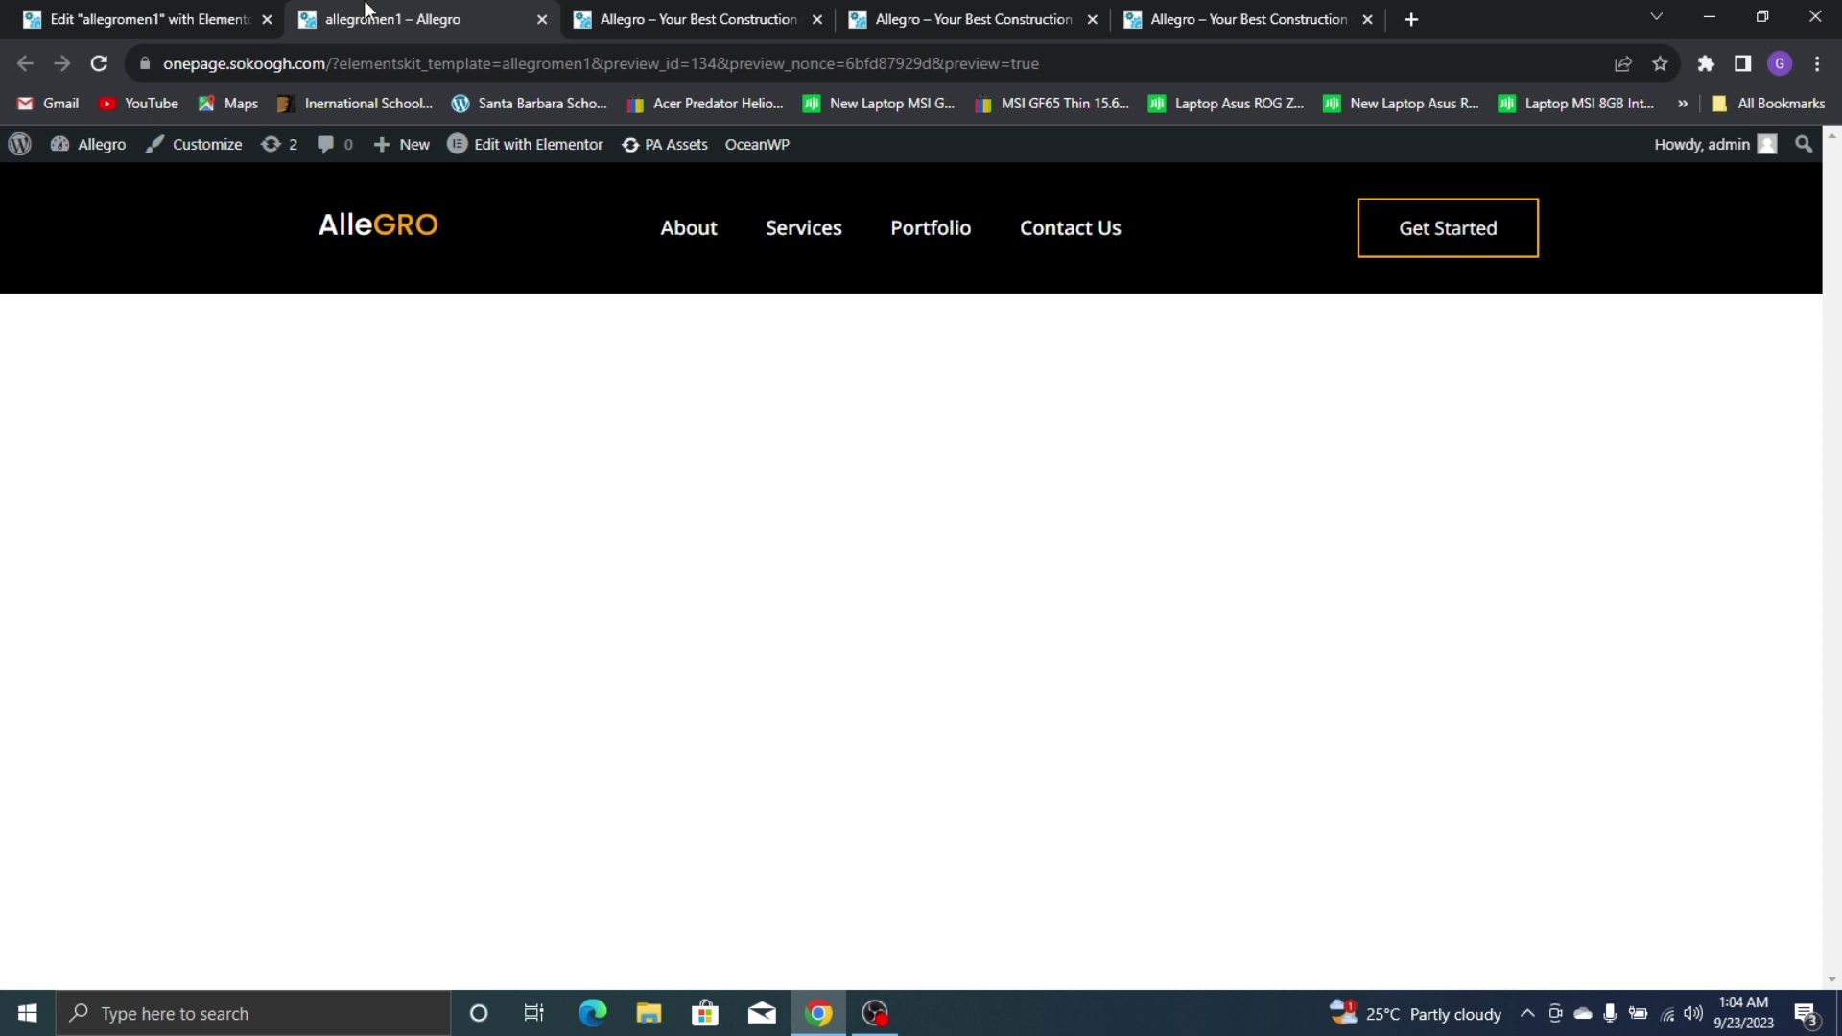
{"action": "left_click", "coordinate": [235, 9]}
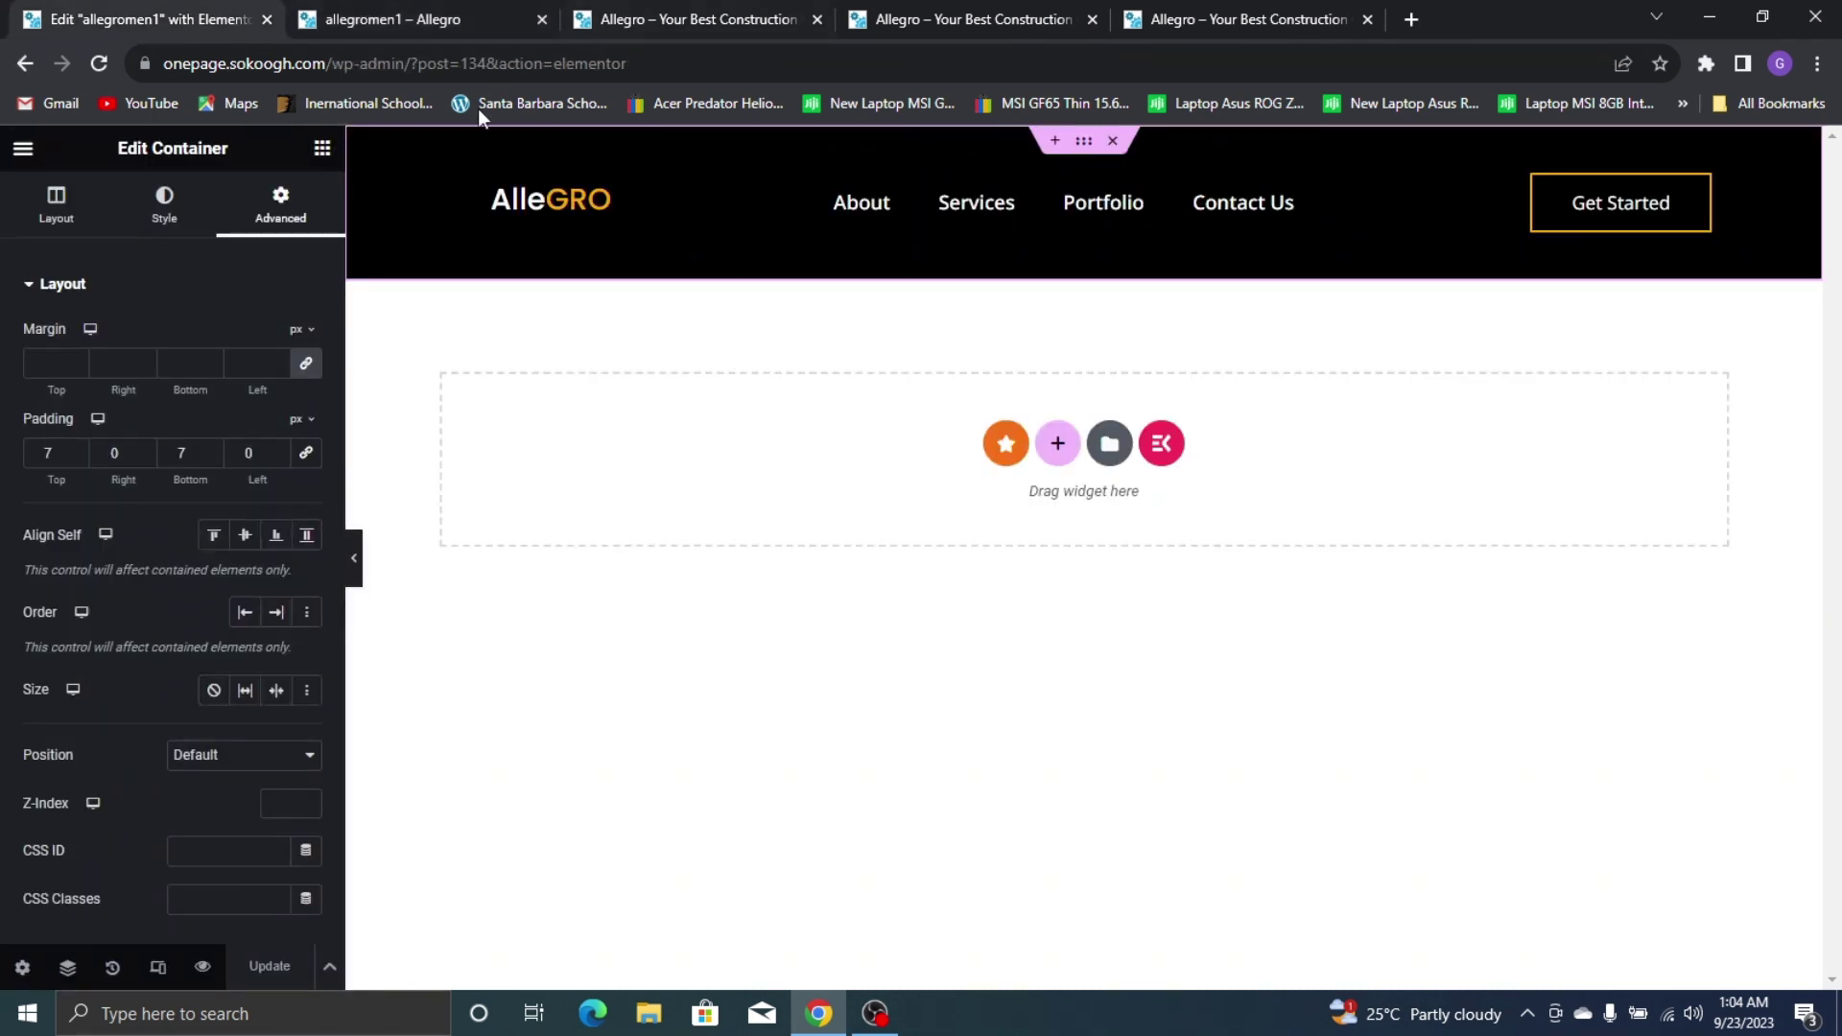
{"action": "left_click", "coordinate": [596, 11]}
{"action": "scroll", "coordinate": [1832, 844], "scroll_direction": "up", "scroll_amount": 6}
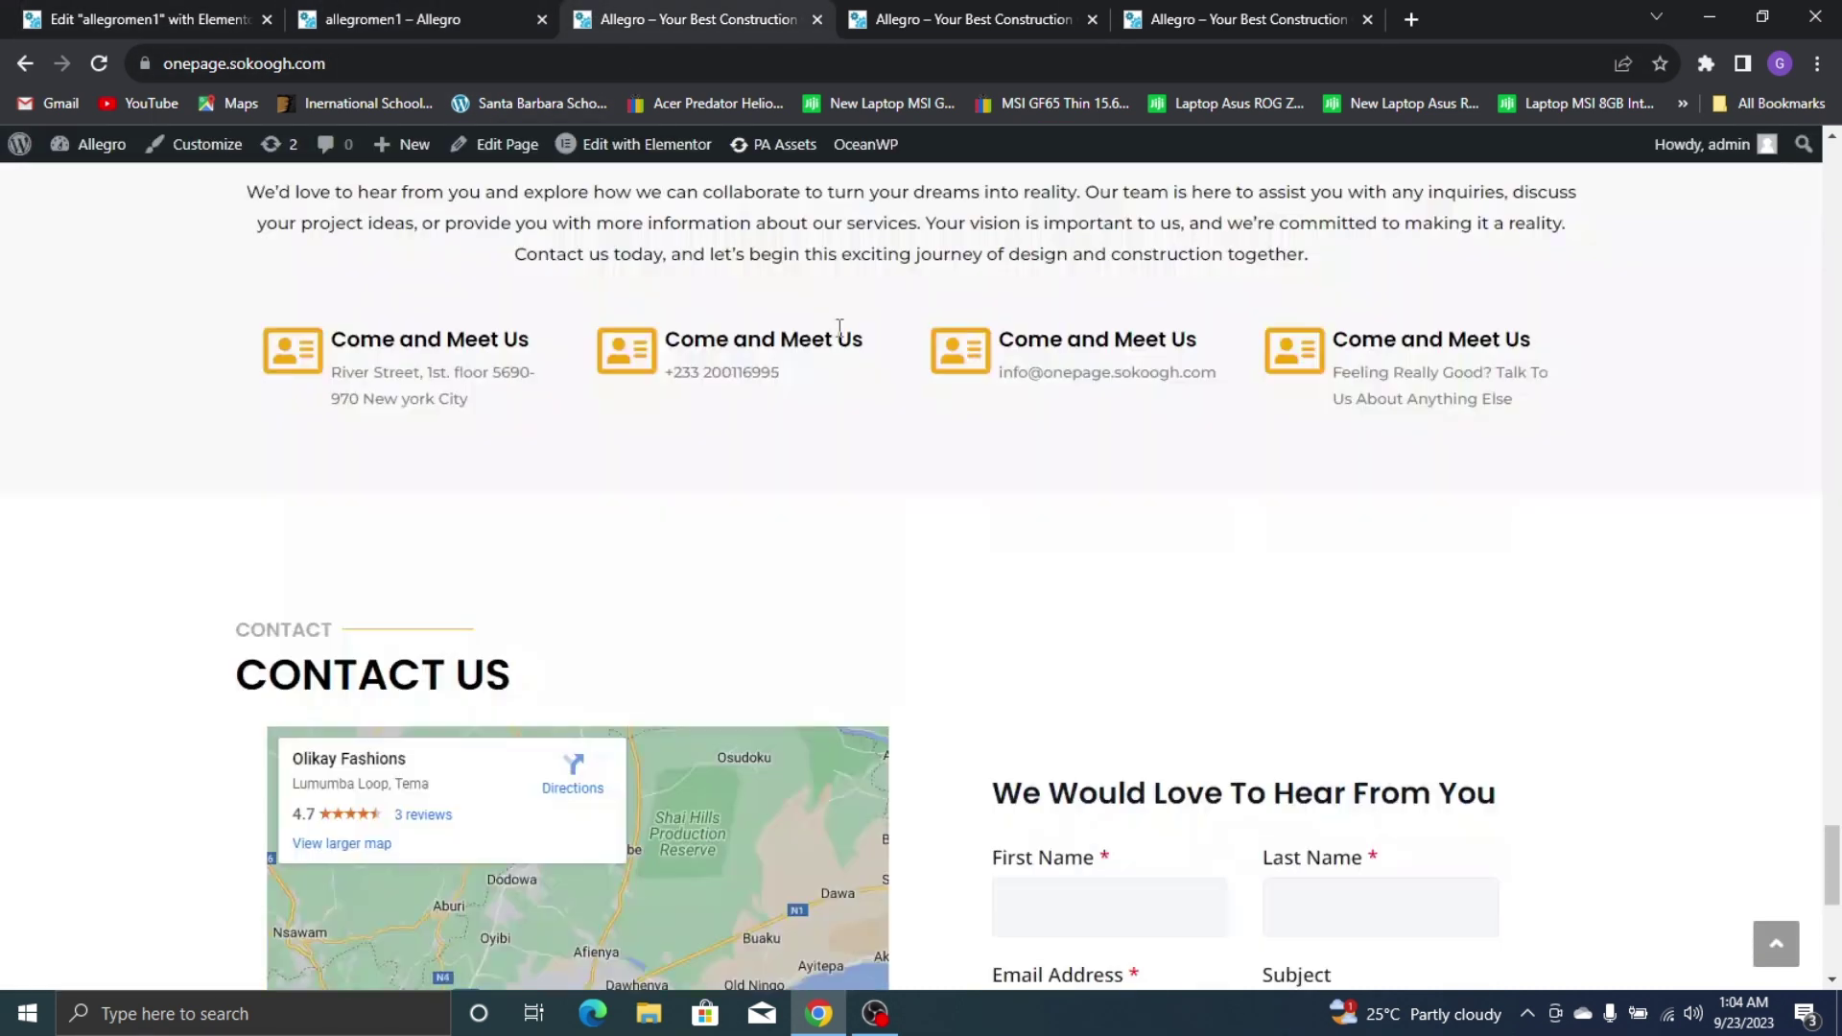
{"action": "left_click_drag", "start_coordinate": [1832, 864], "coordinate": [1833, 201]}
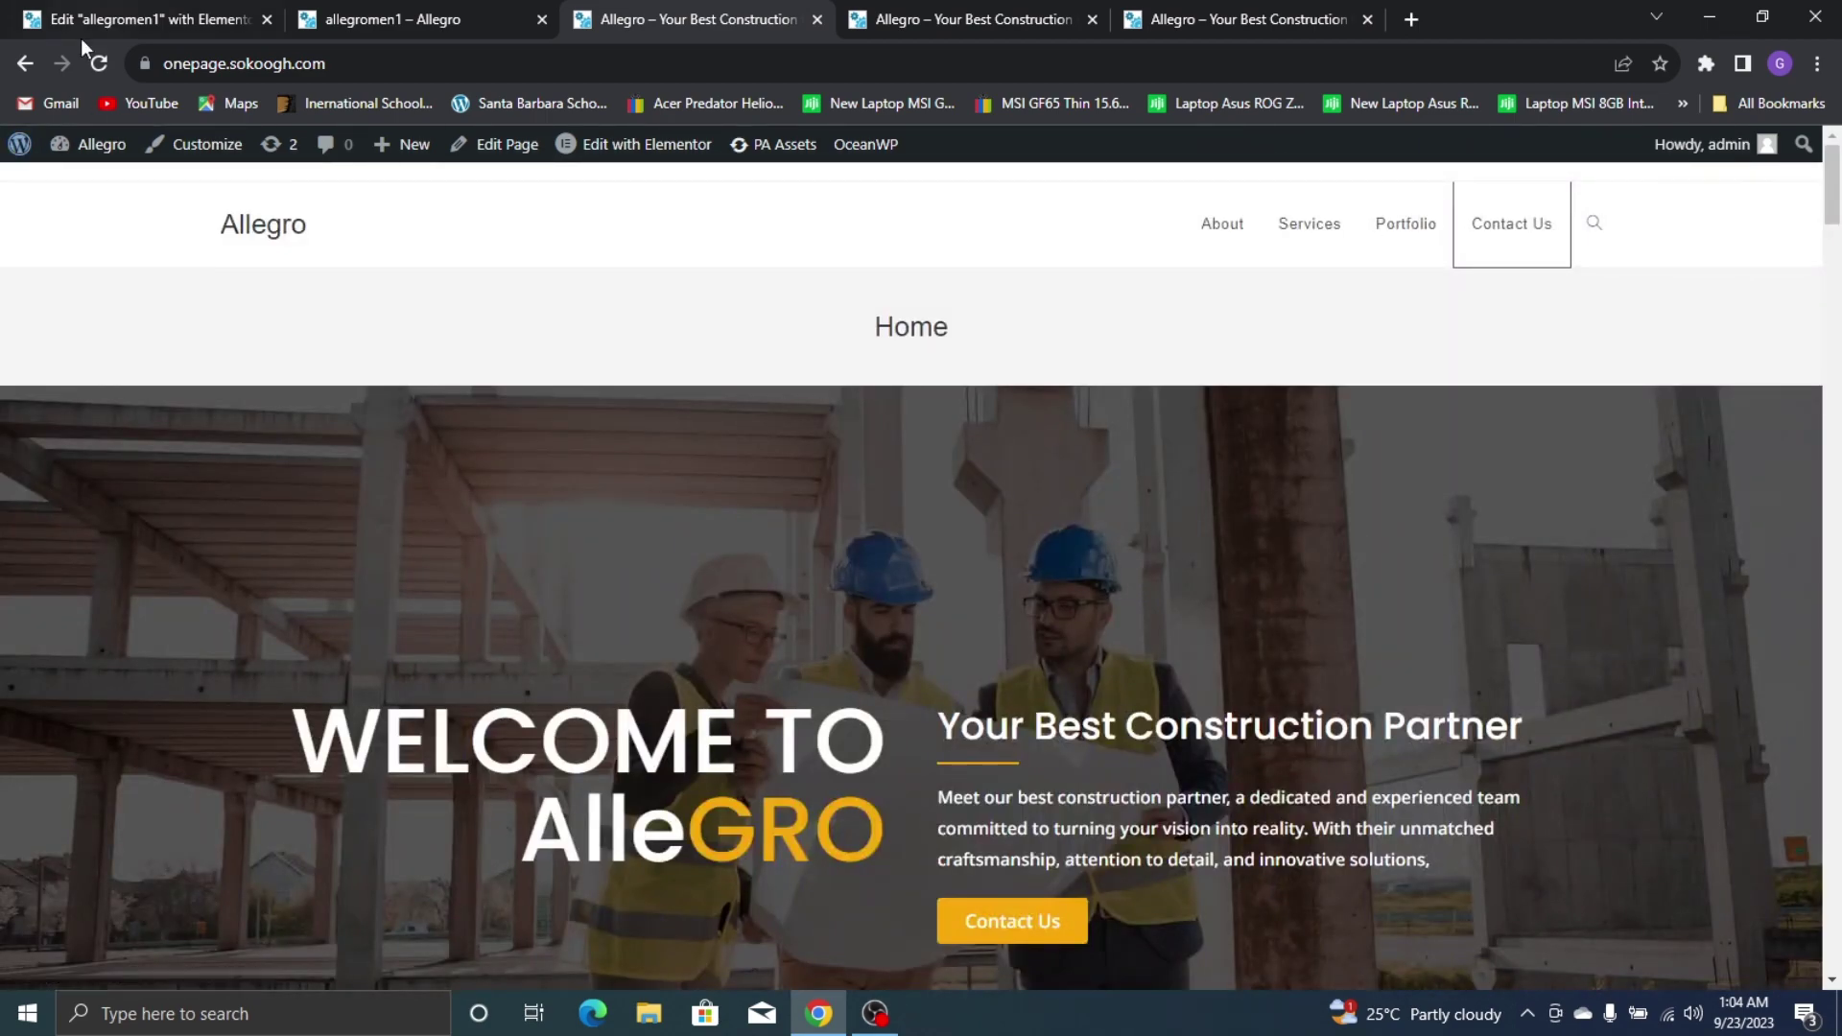
{"action": "left_click", "coordinate": [99, 64]}
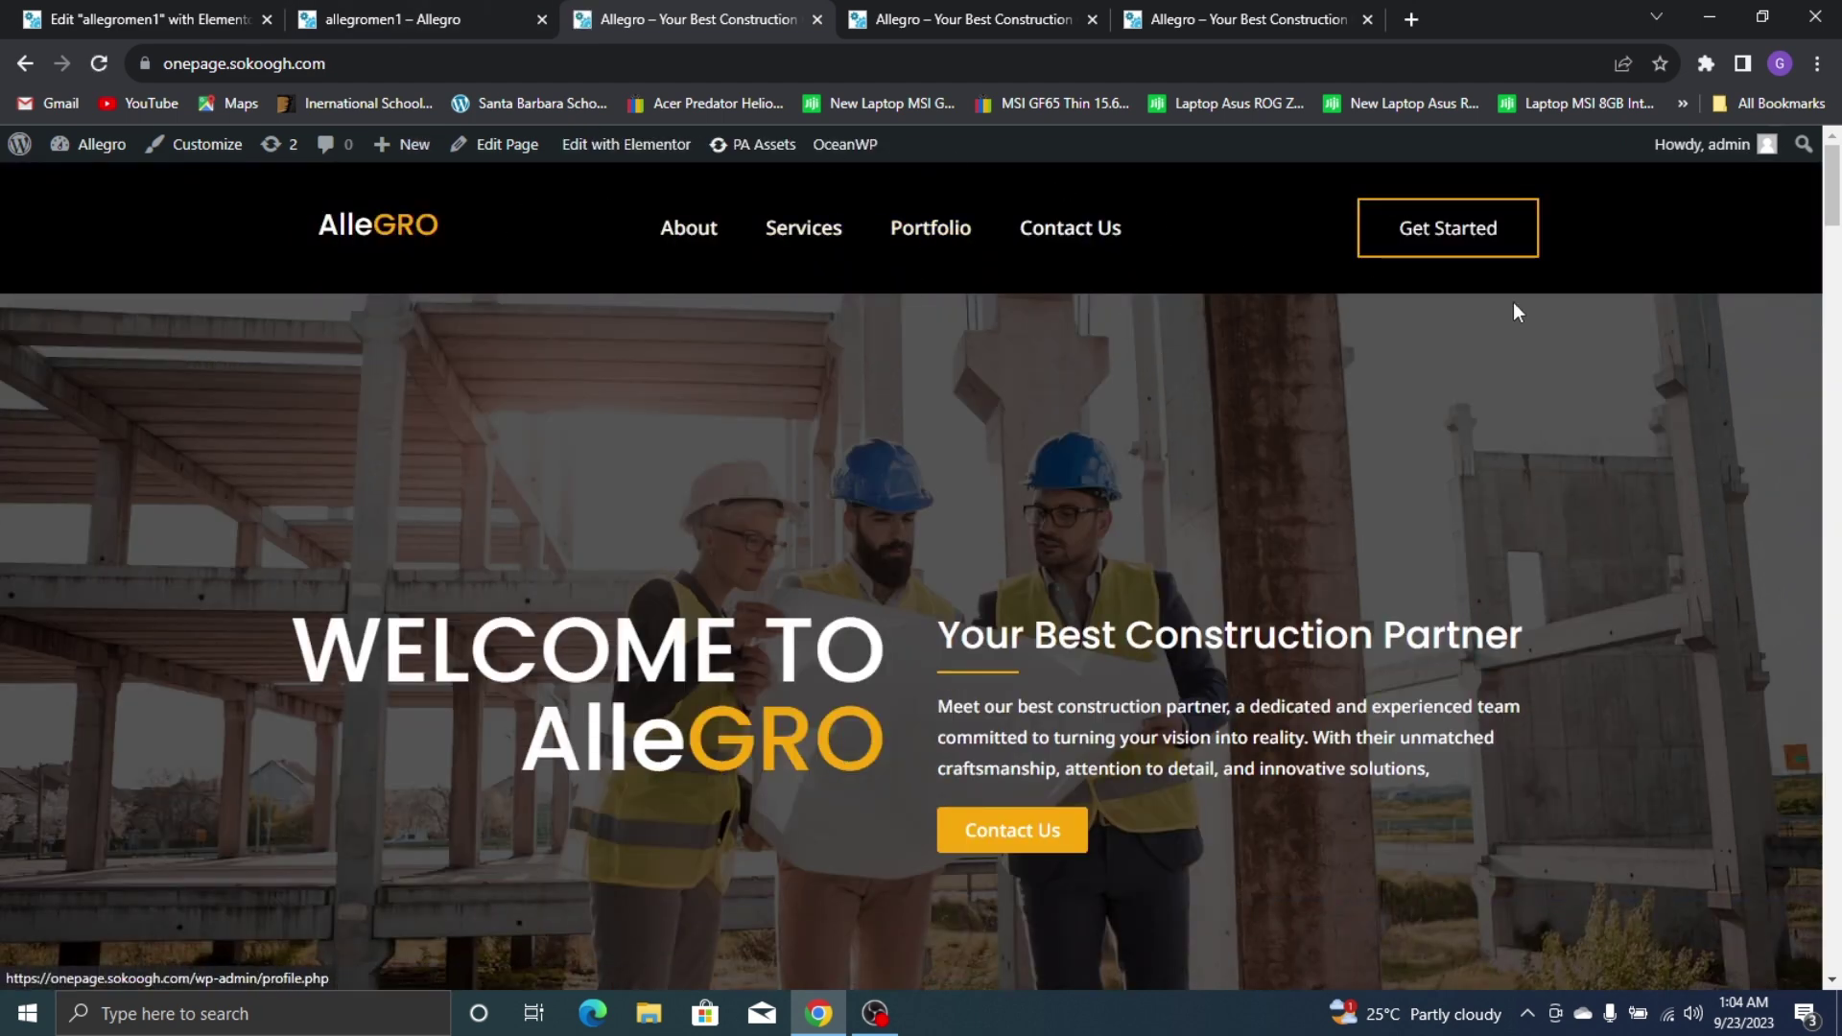
{"action": "left_click", "coordinate": [1297, 14]}
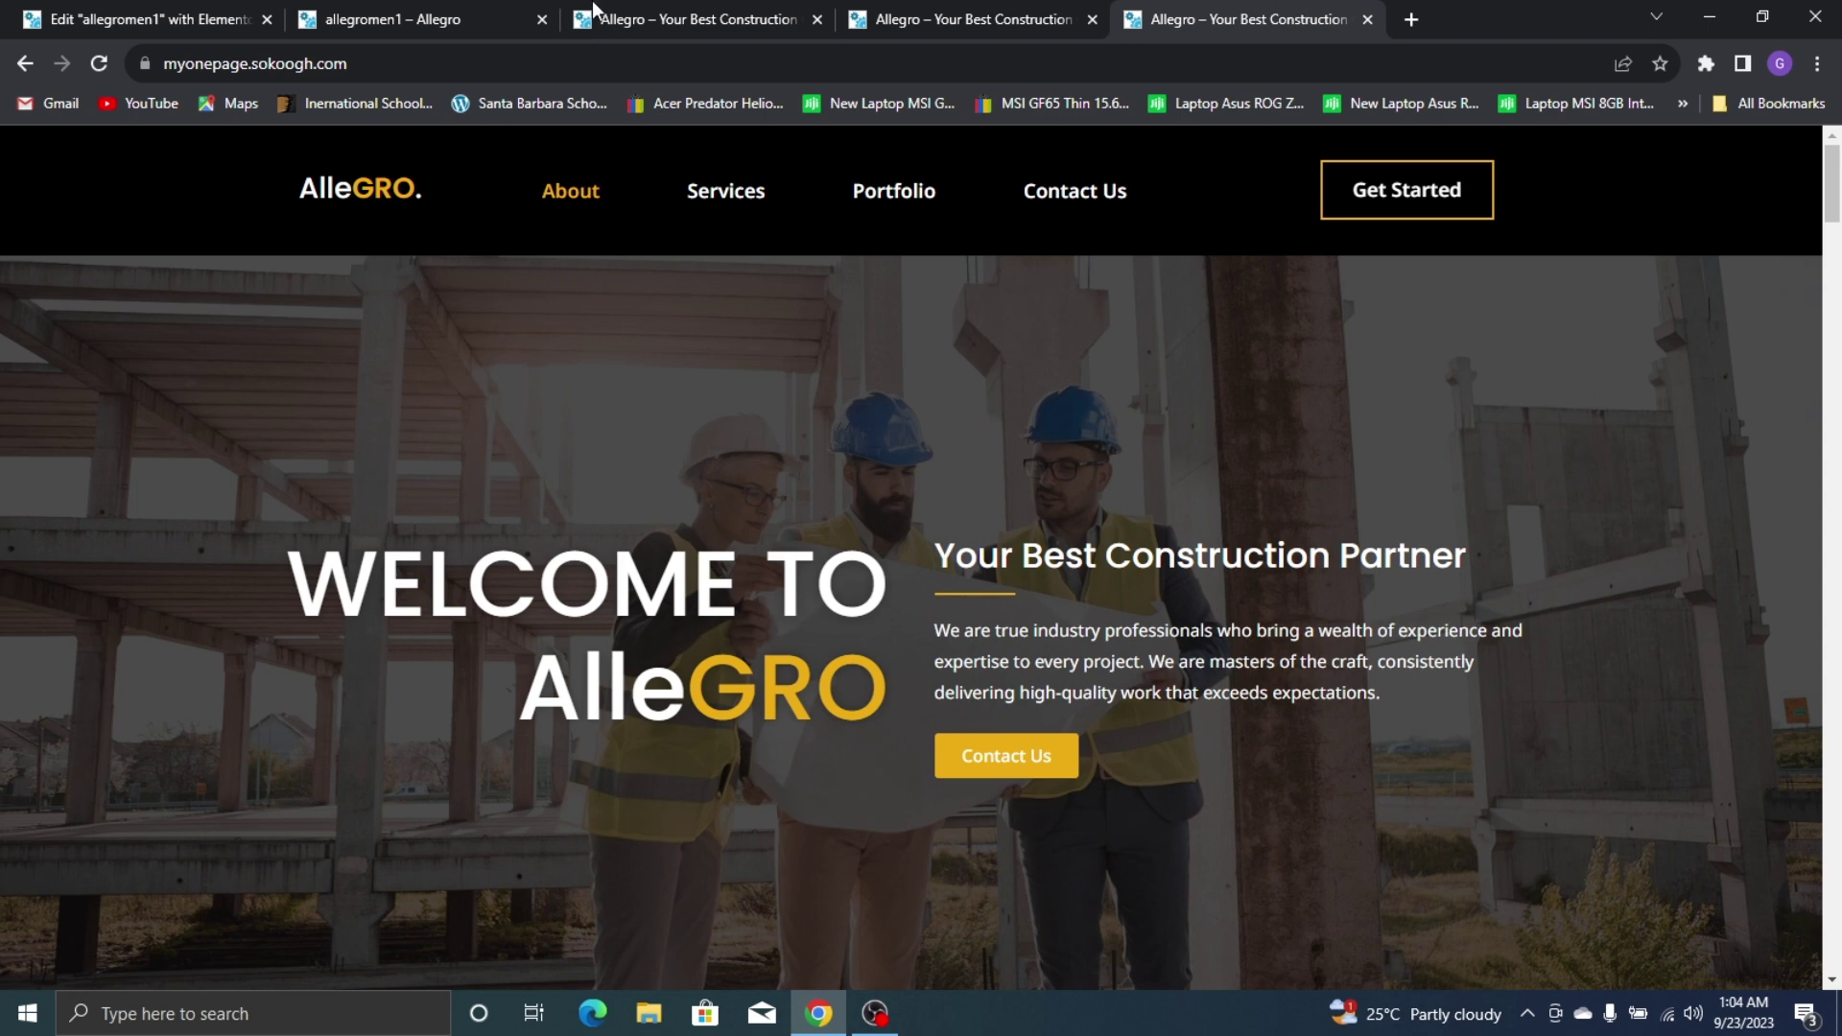
{"action": "left_click", "coordinate": [518, 20]}
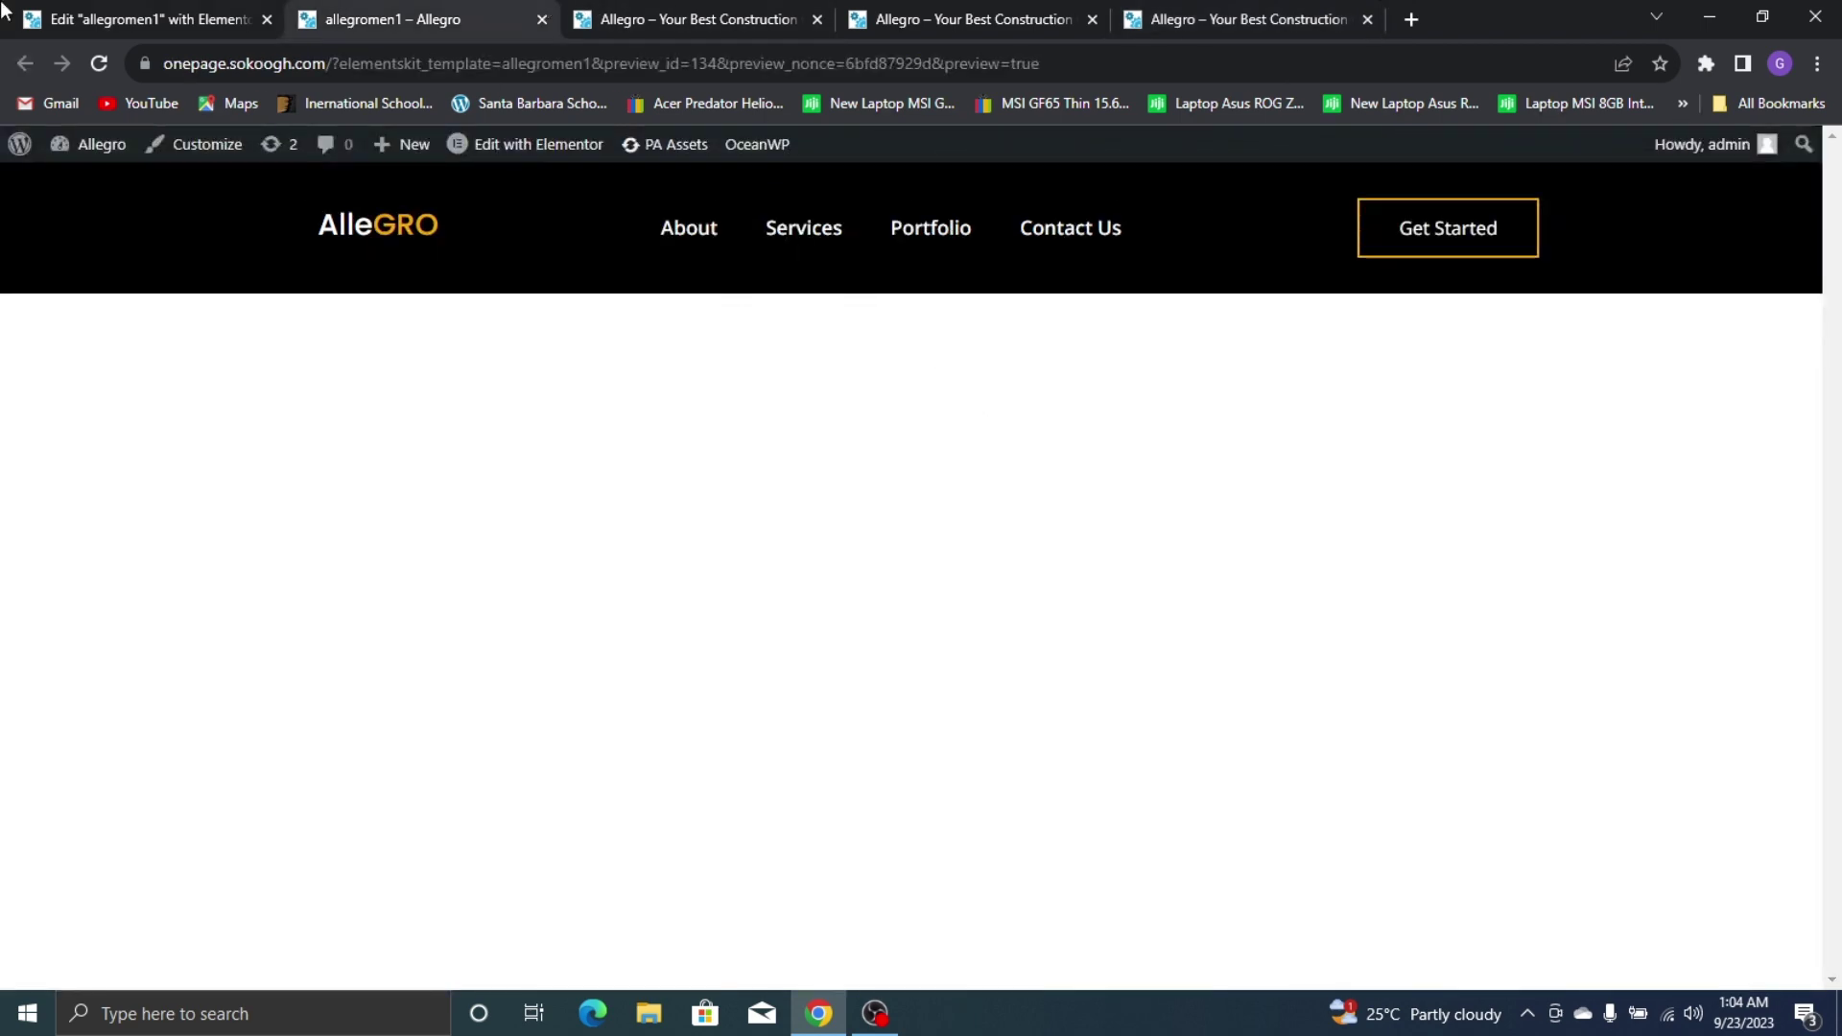
{"action": "left_click", "coordinate": [687, 19]}
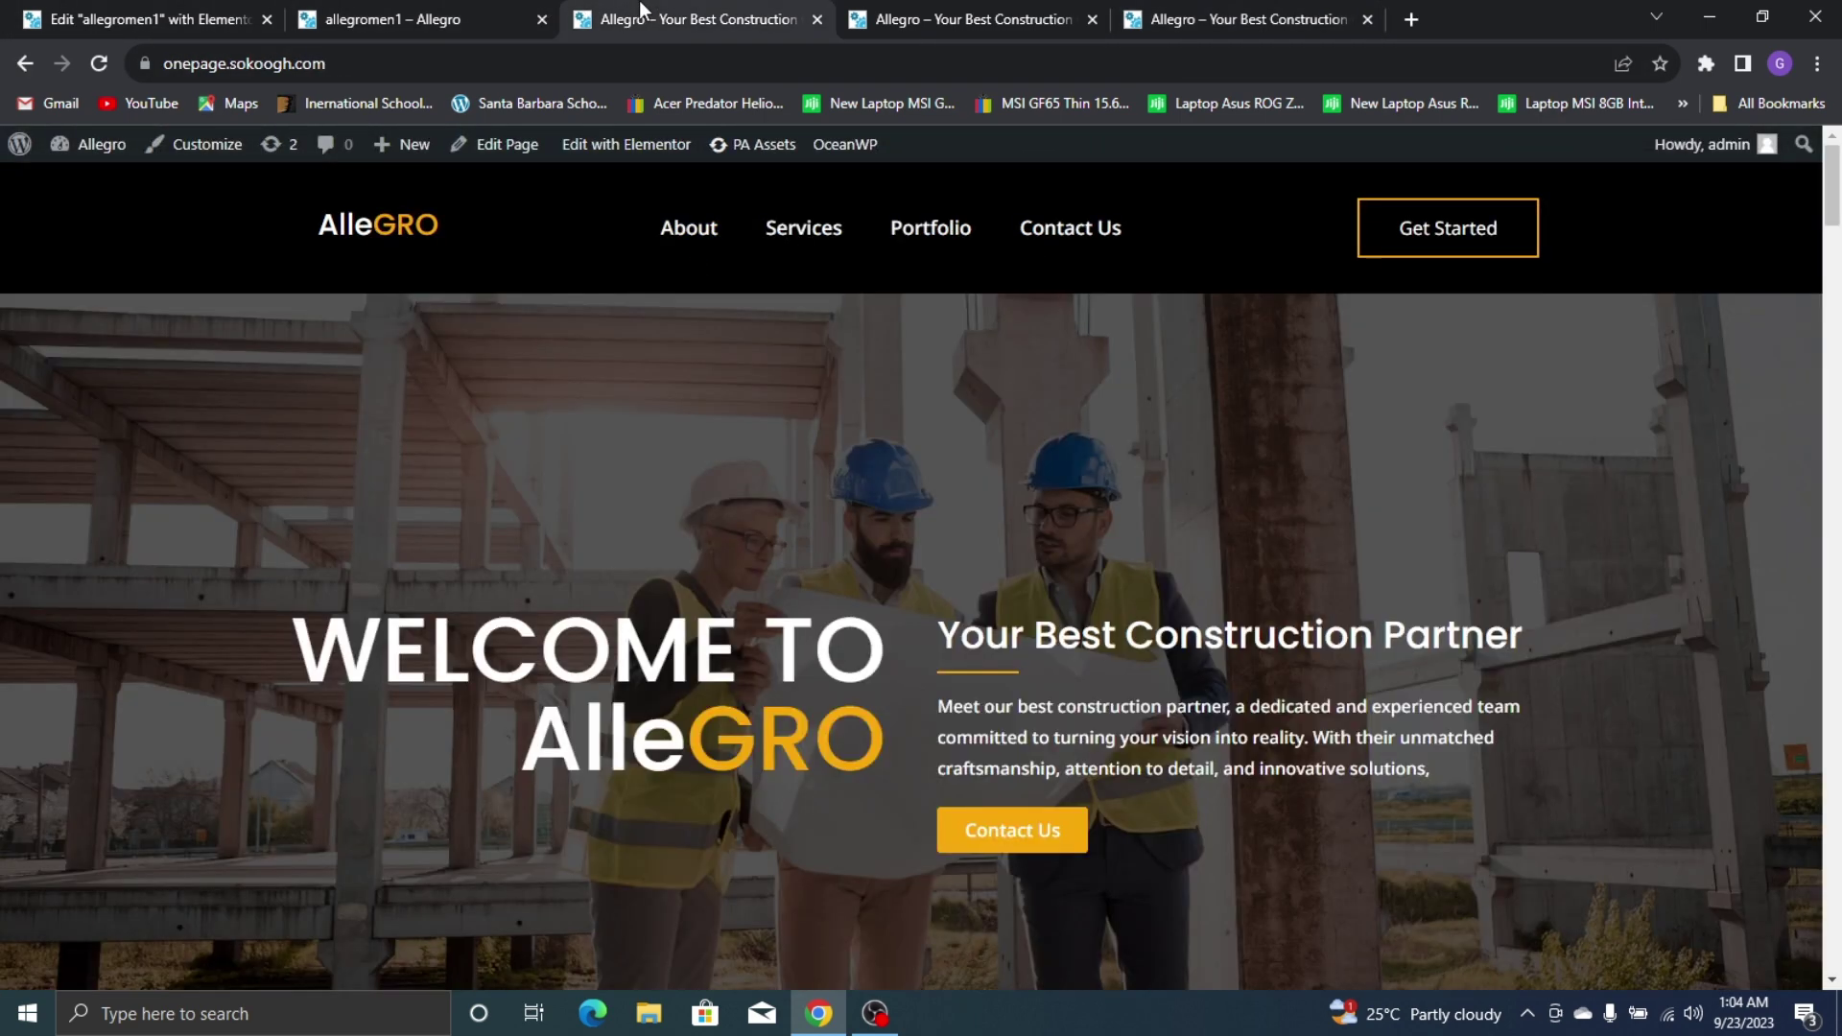
{"action": "left_click", "coordinate": [86, 11]}
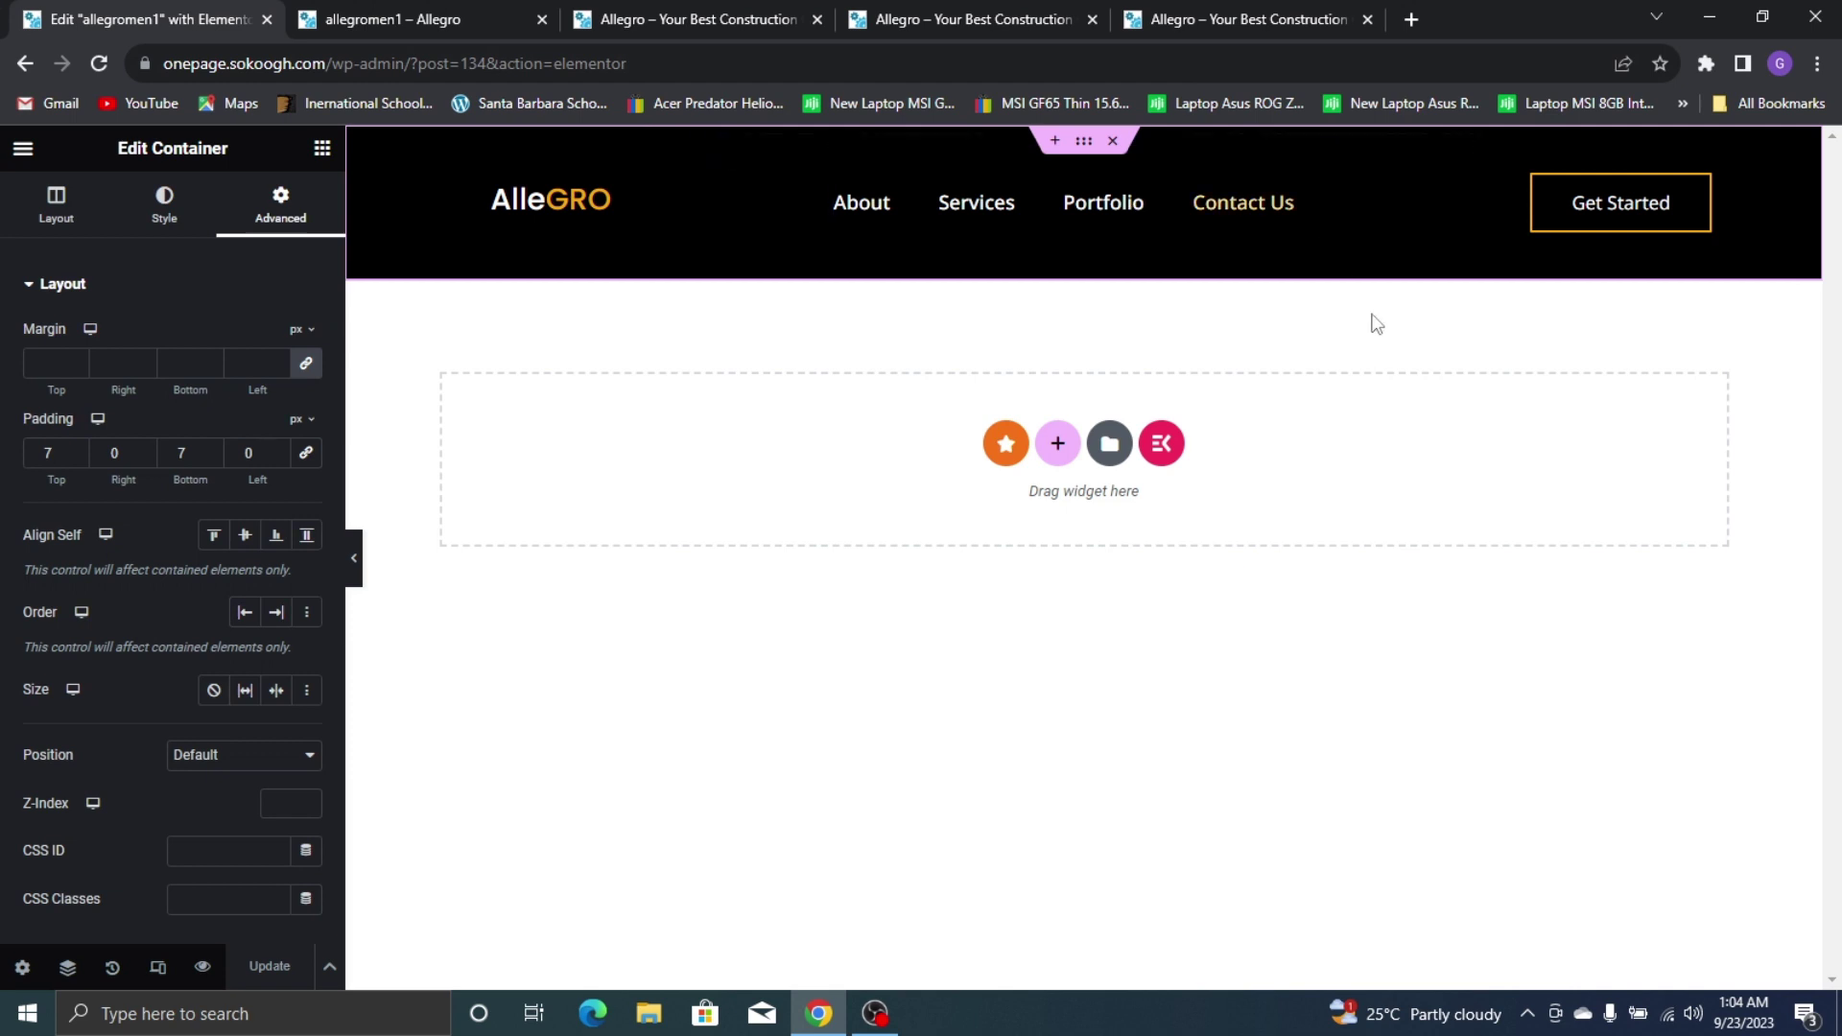
{"action": "left_click", "coordinate": [25, 151]}
Go to ElementsKit's Header Footer list, filter to footers, and start a new template
{"action": "left_click", "coordinate": [176, 587]}
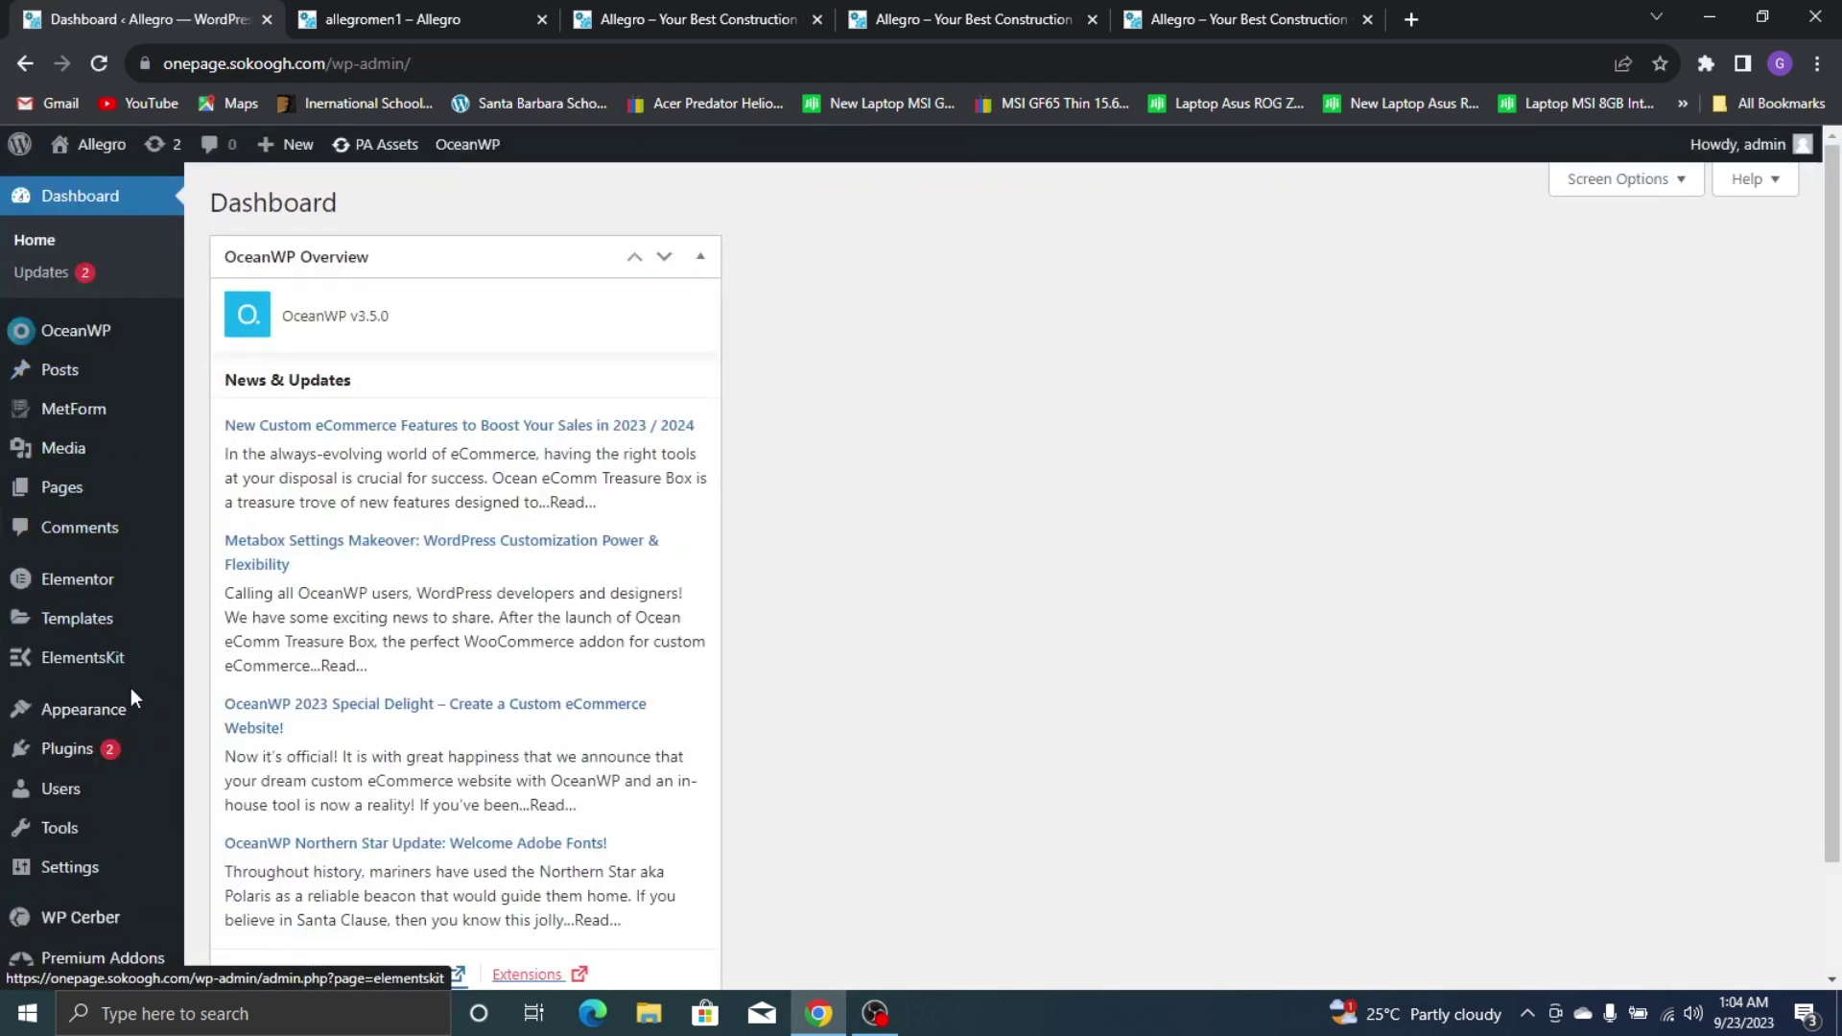
{"action": "mouse_move", "coordinate": [116, 662]}
{"action": "left_click", "coordinate": [273, 695]}
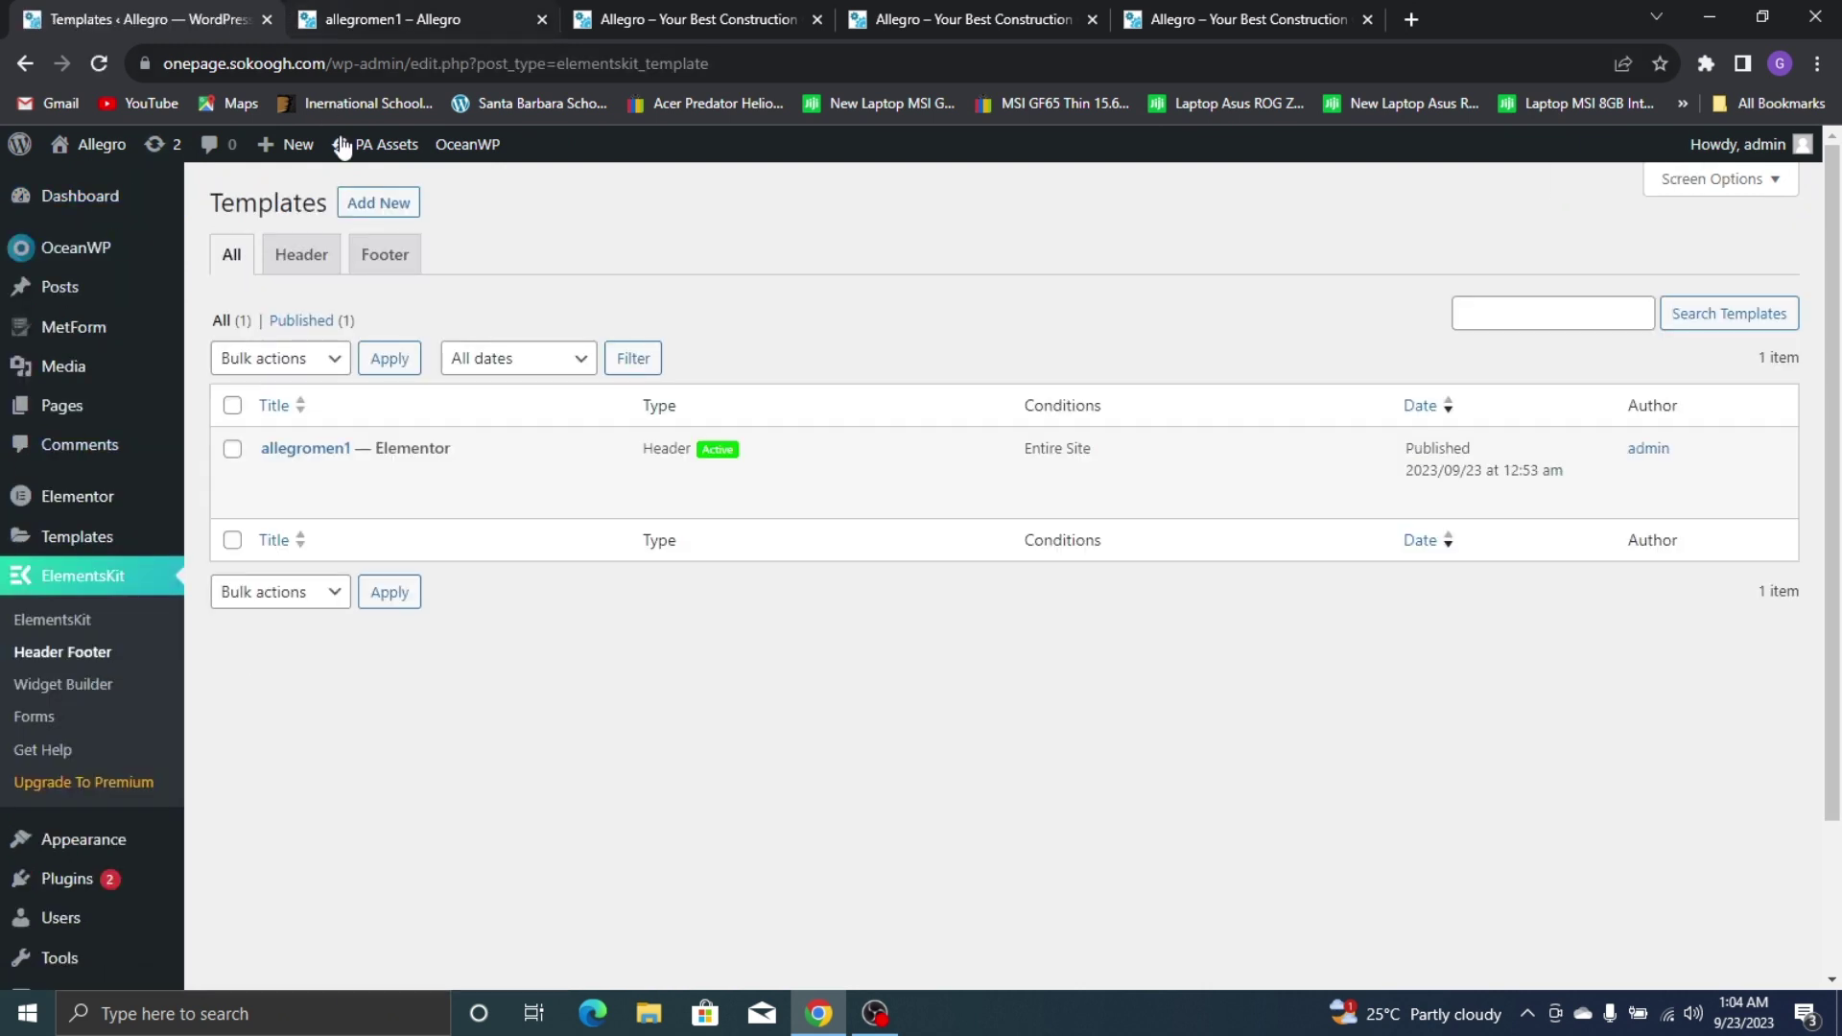
{"action": "left_click", "coordinate": [384, 259]}
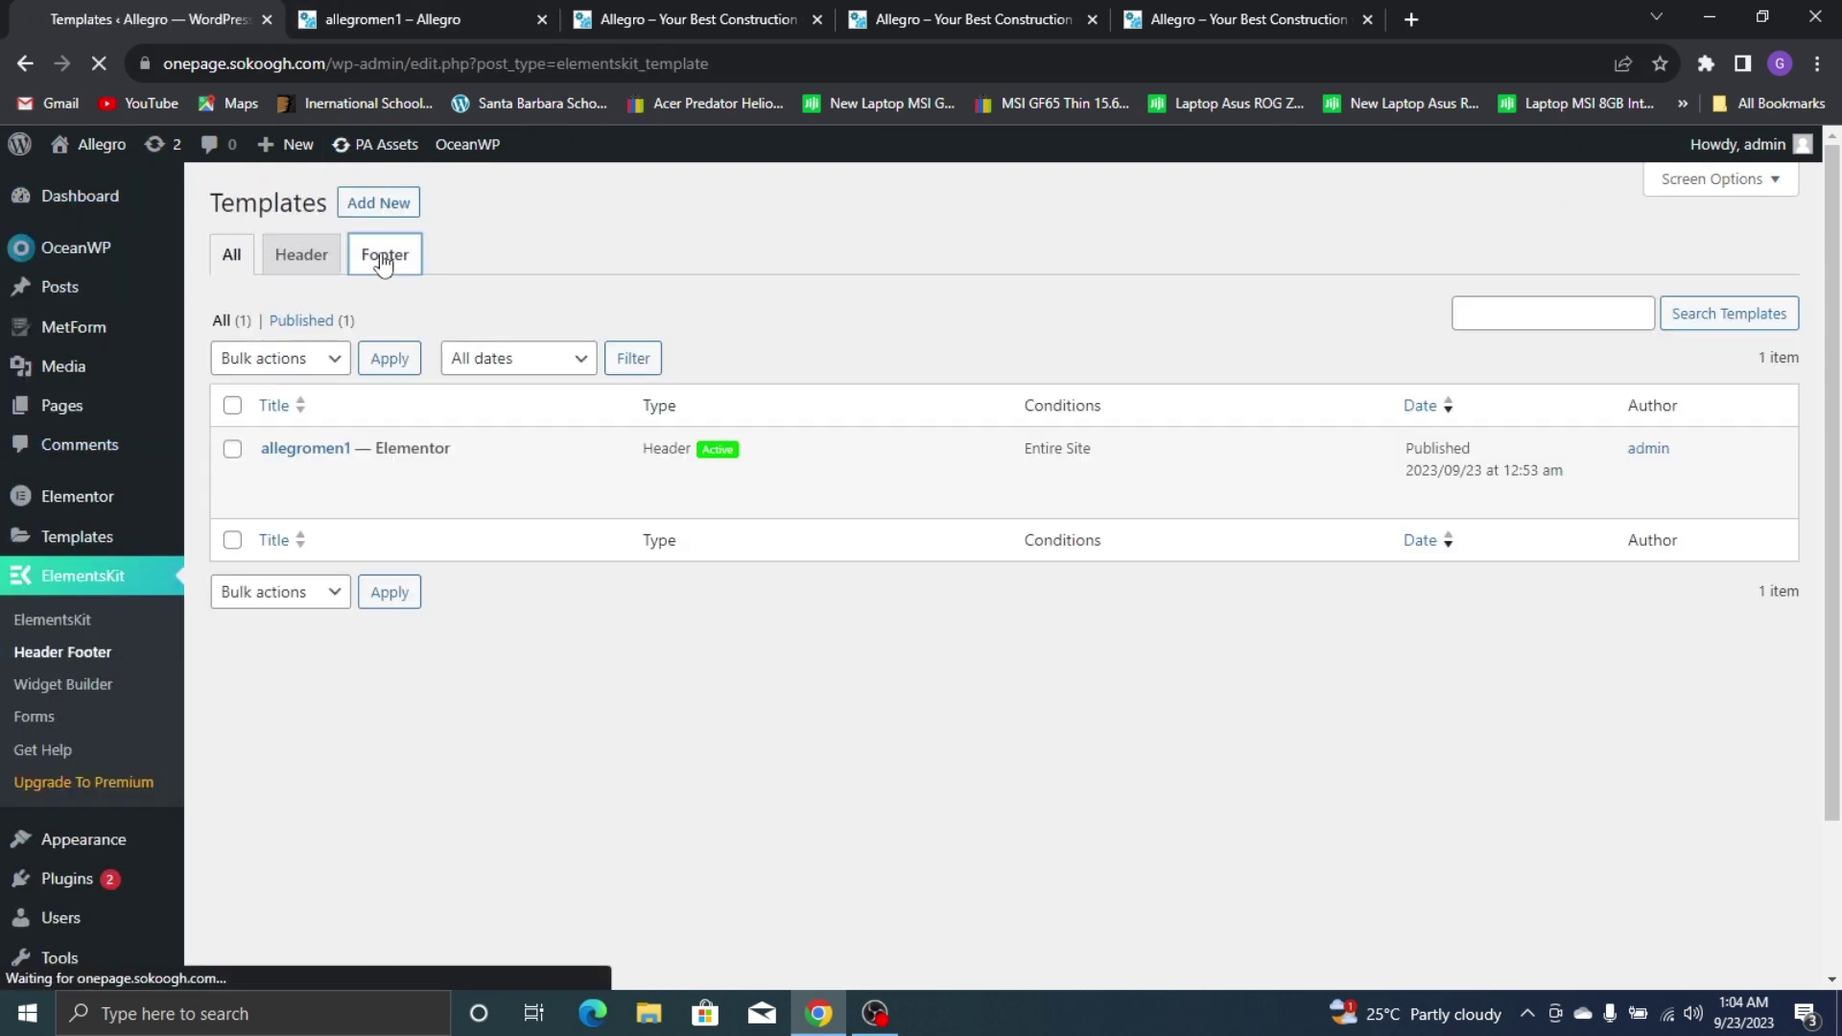
{"action": "left_click", "coordinate": [385, 205]}
Save an active Entire Site footer named 'allegrofoot' and open its content in Elementor
{"action": "left_click", "coordinate": [945, 392]}
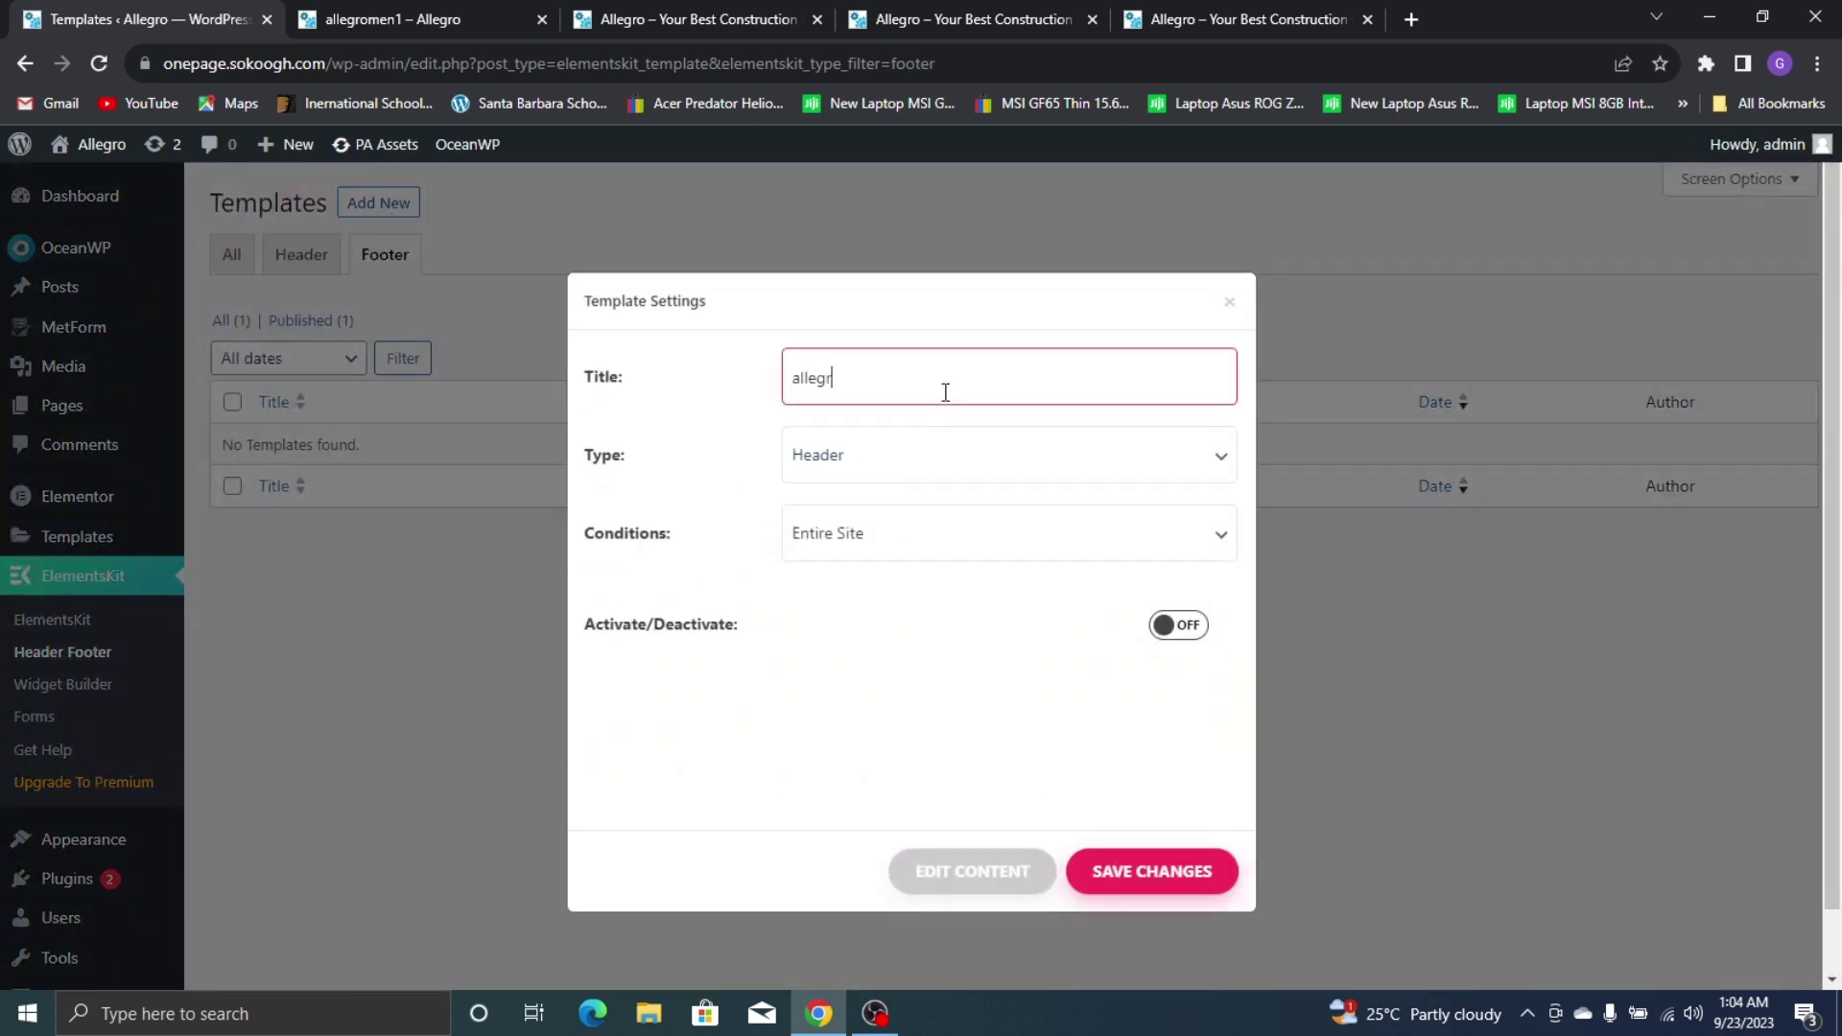
{"action": "left_click", "coordinate": [958, 458]}
{"action": "left_click", "coordinate": [887, 516]}
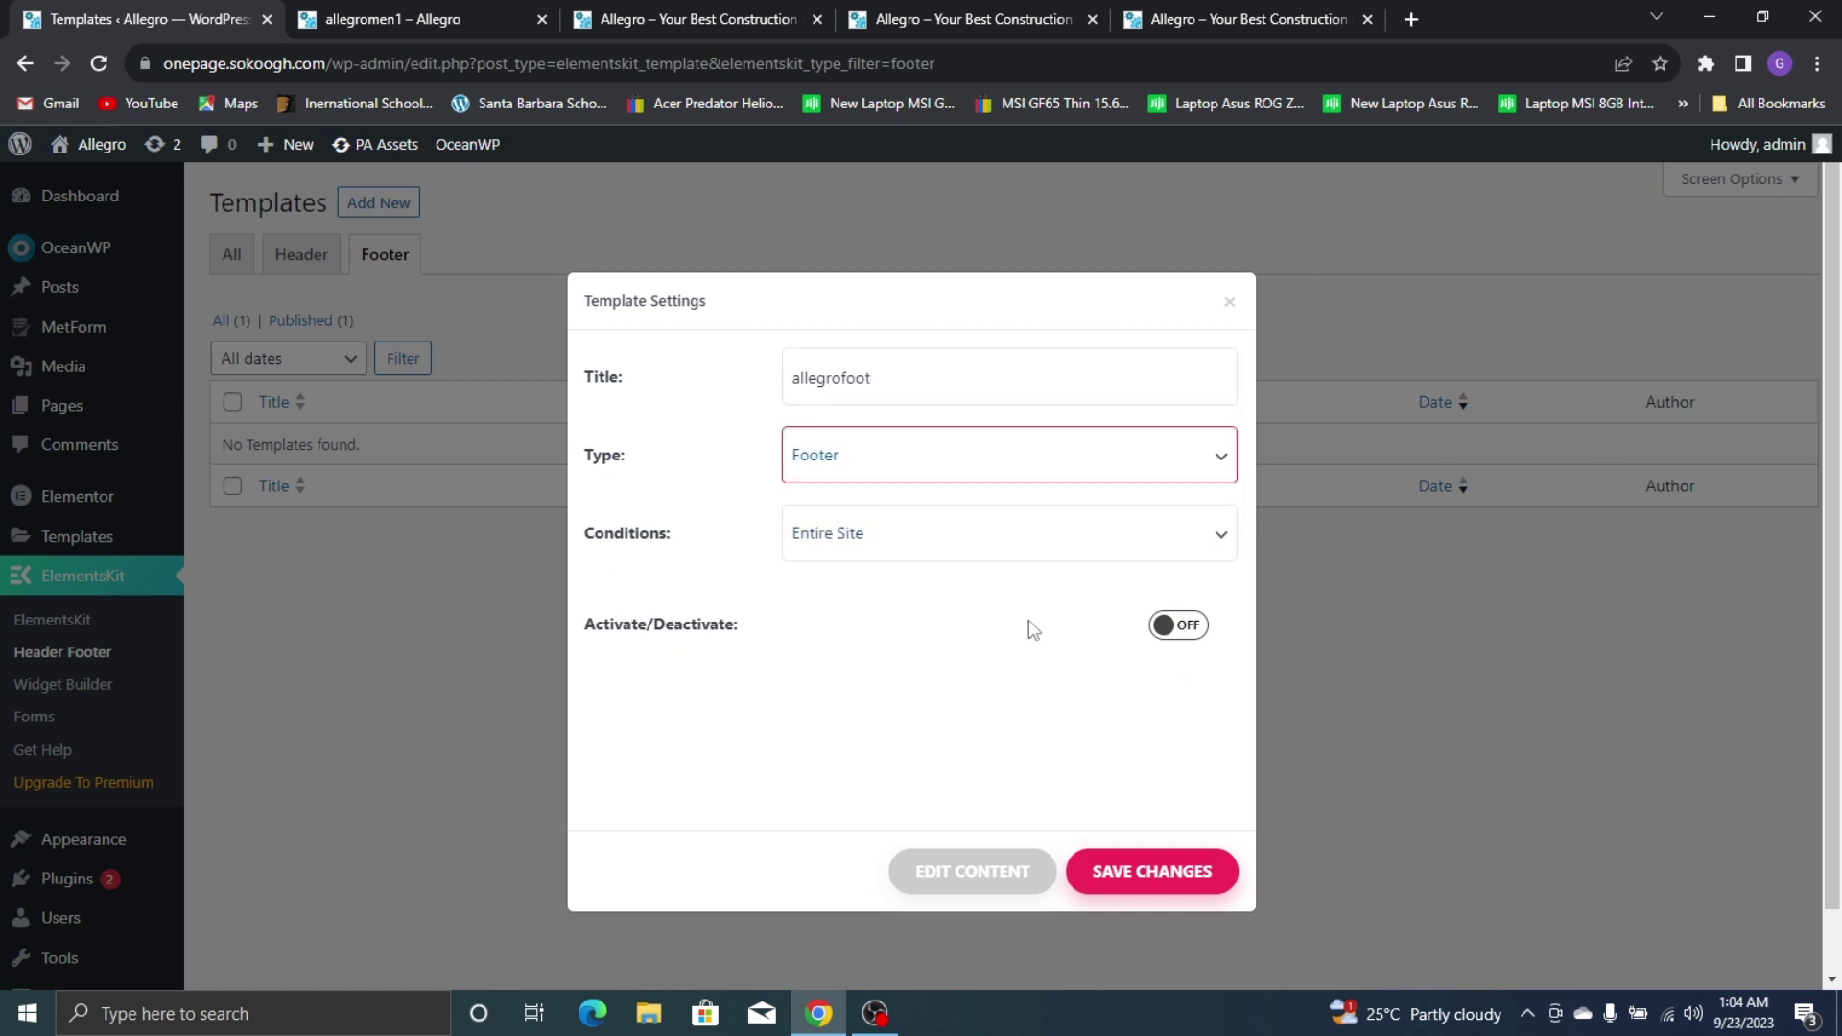
{"action": "left_click", "coordinate": [1156, 545]}
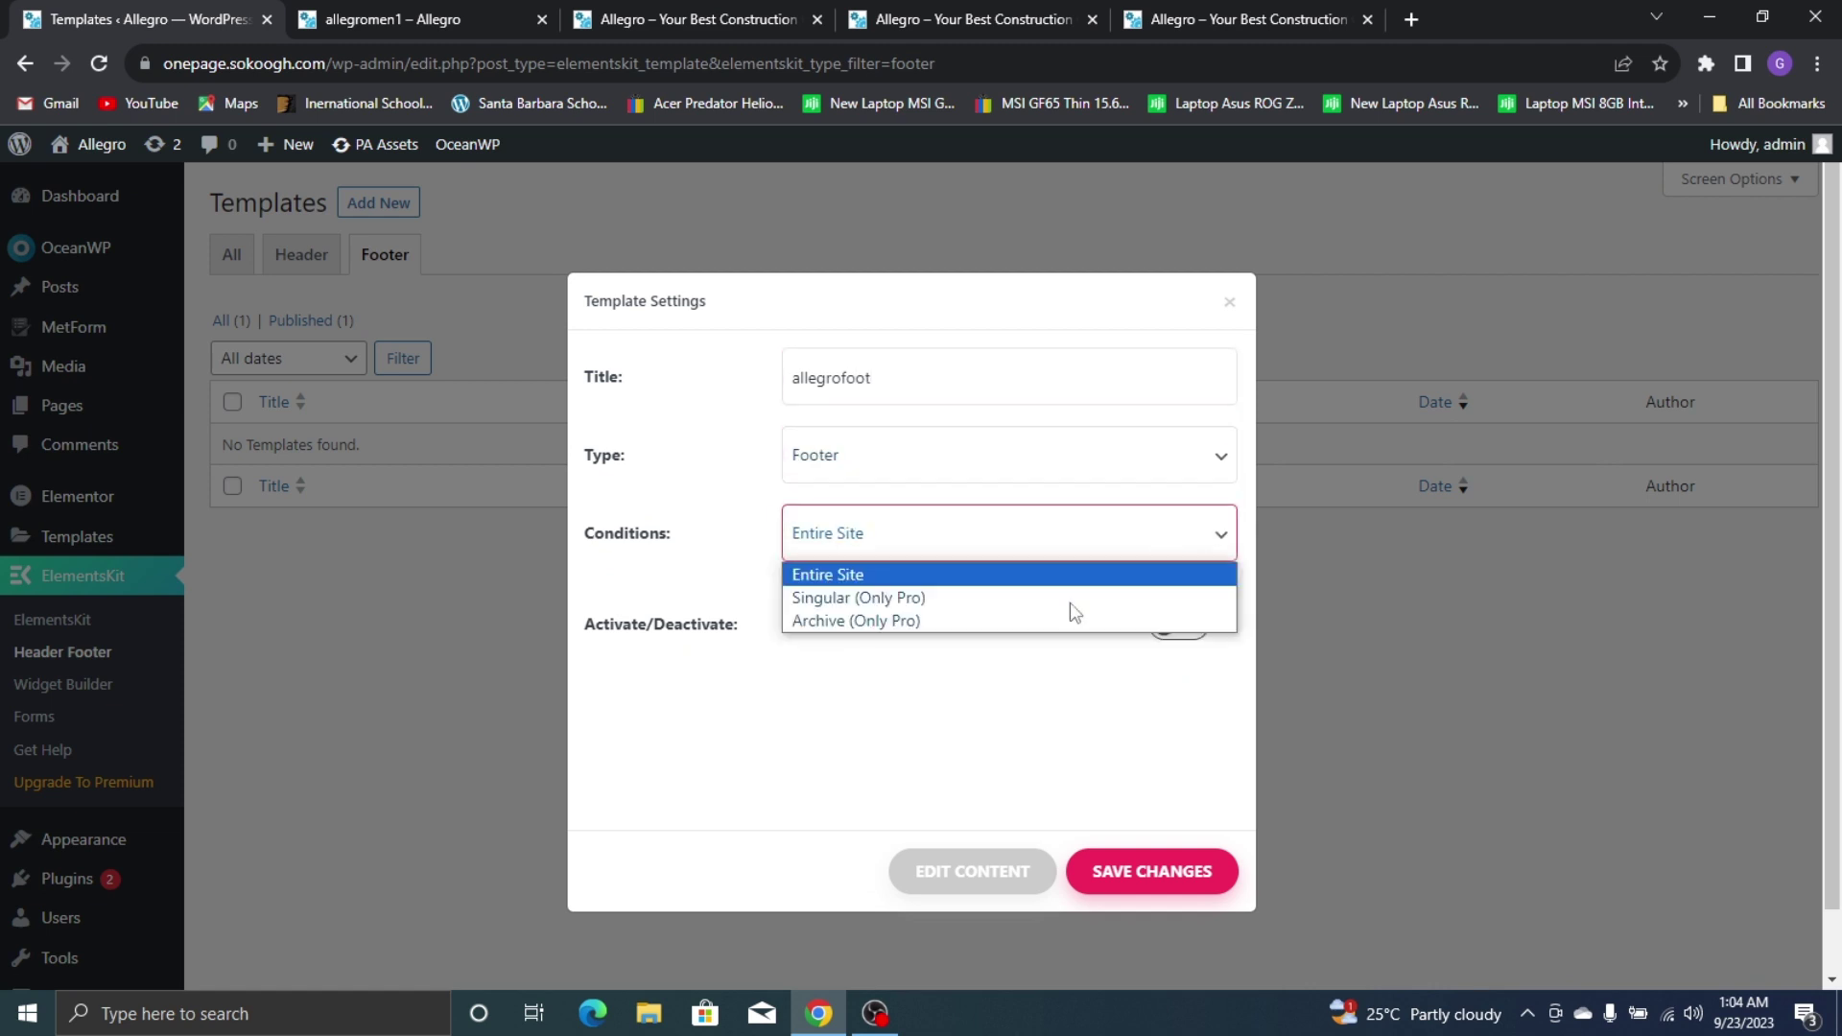
{"action": "left_click", "coordinate": [1019, 580]}
{"action": "left_click", "coordinate": [1188, 628]}
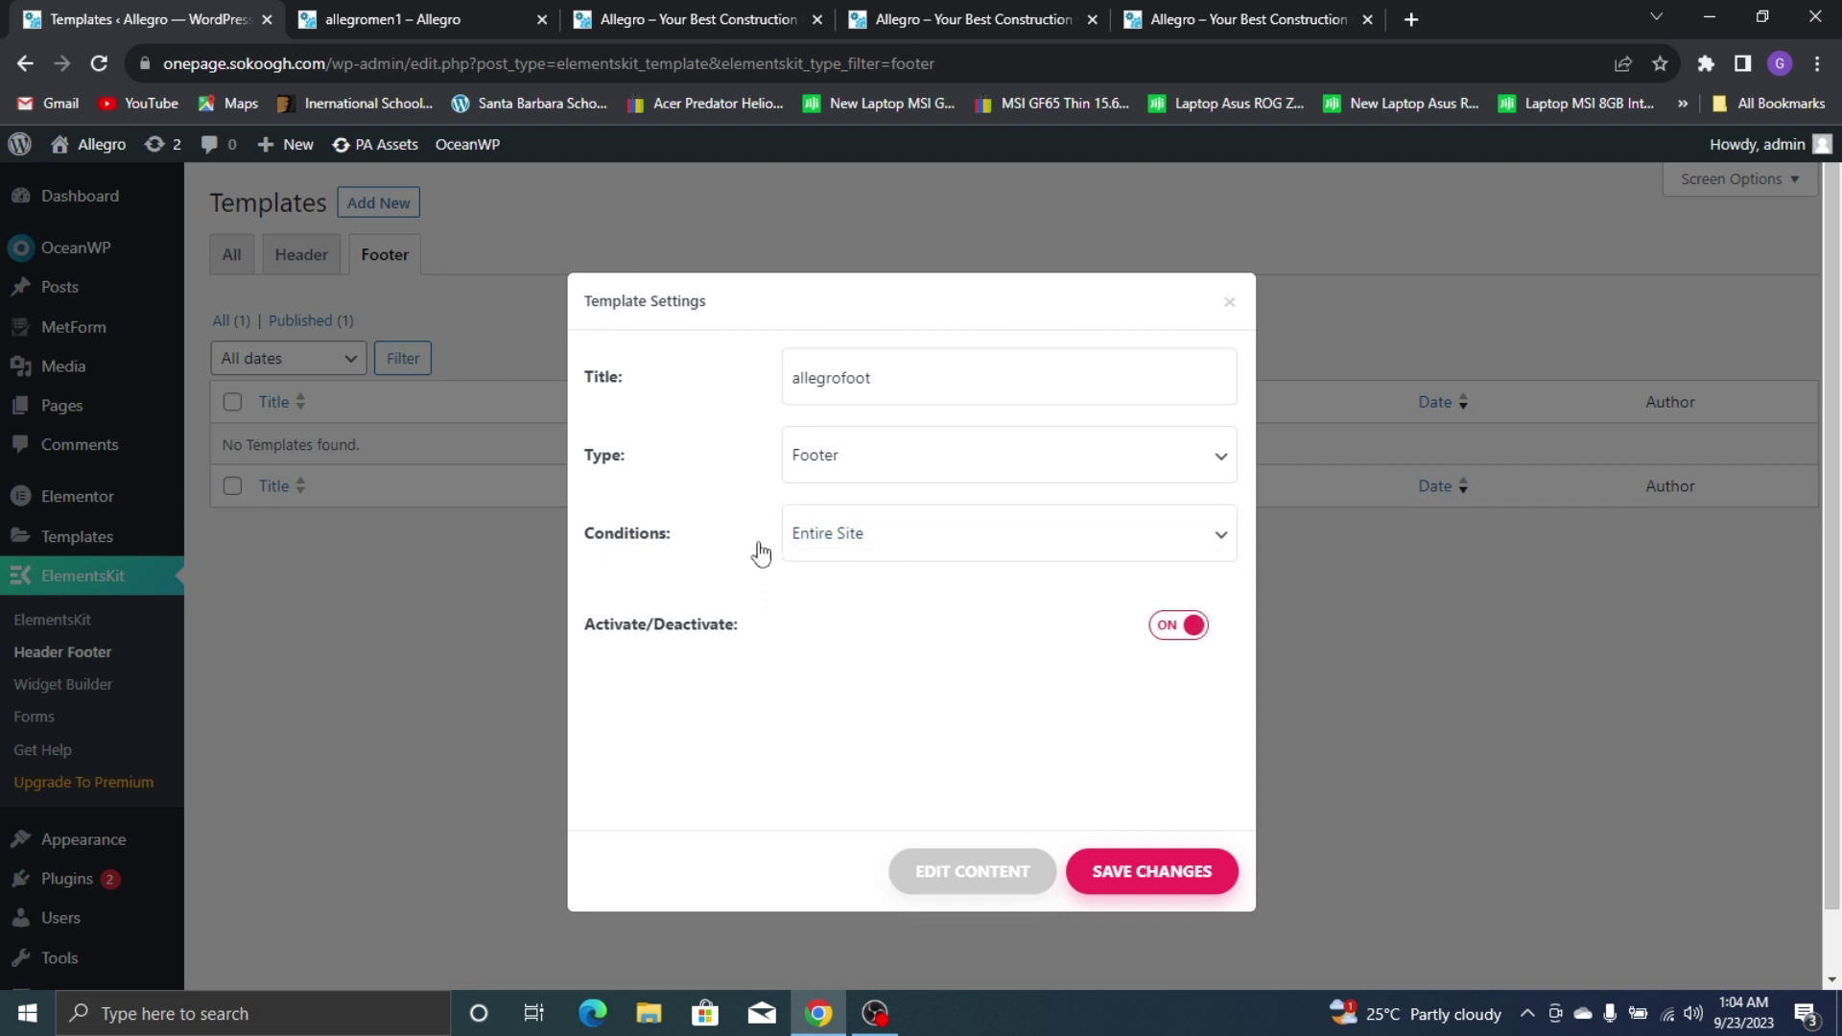
{"action": "left_click", "coordinate": [1138, 888]}
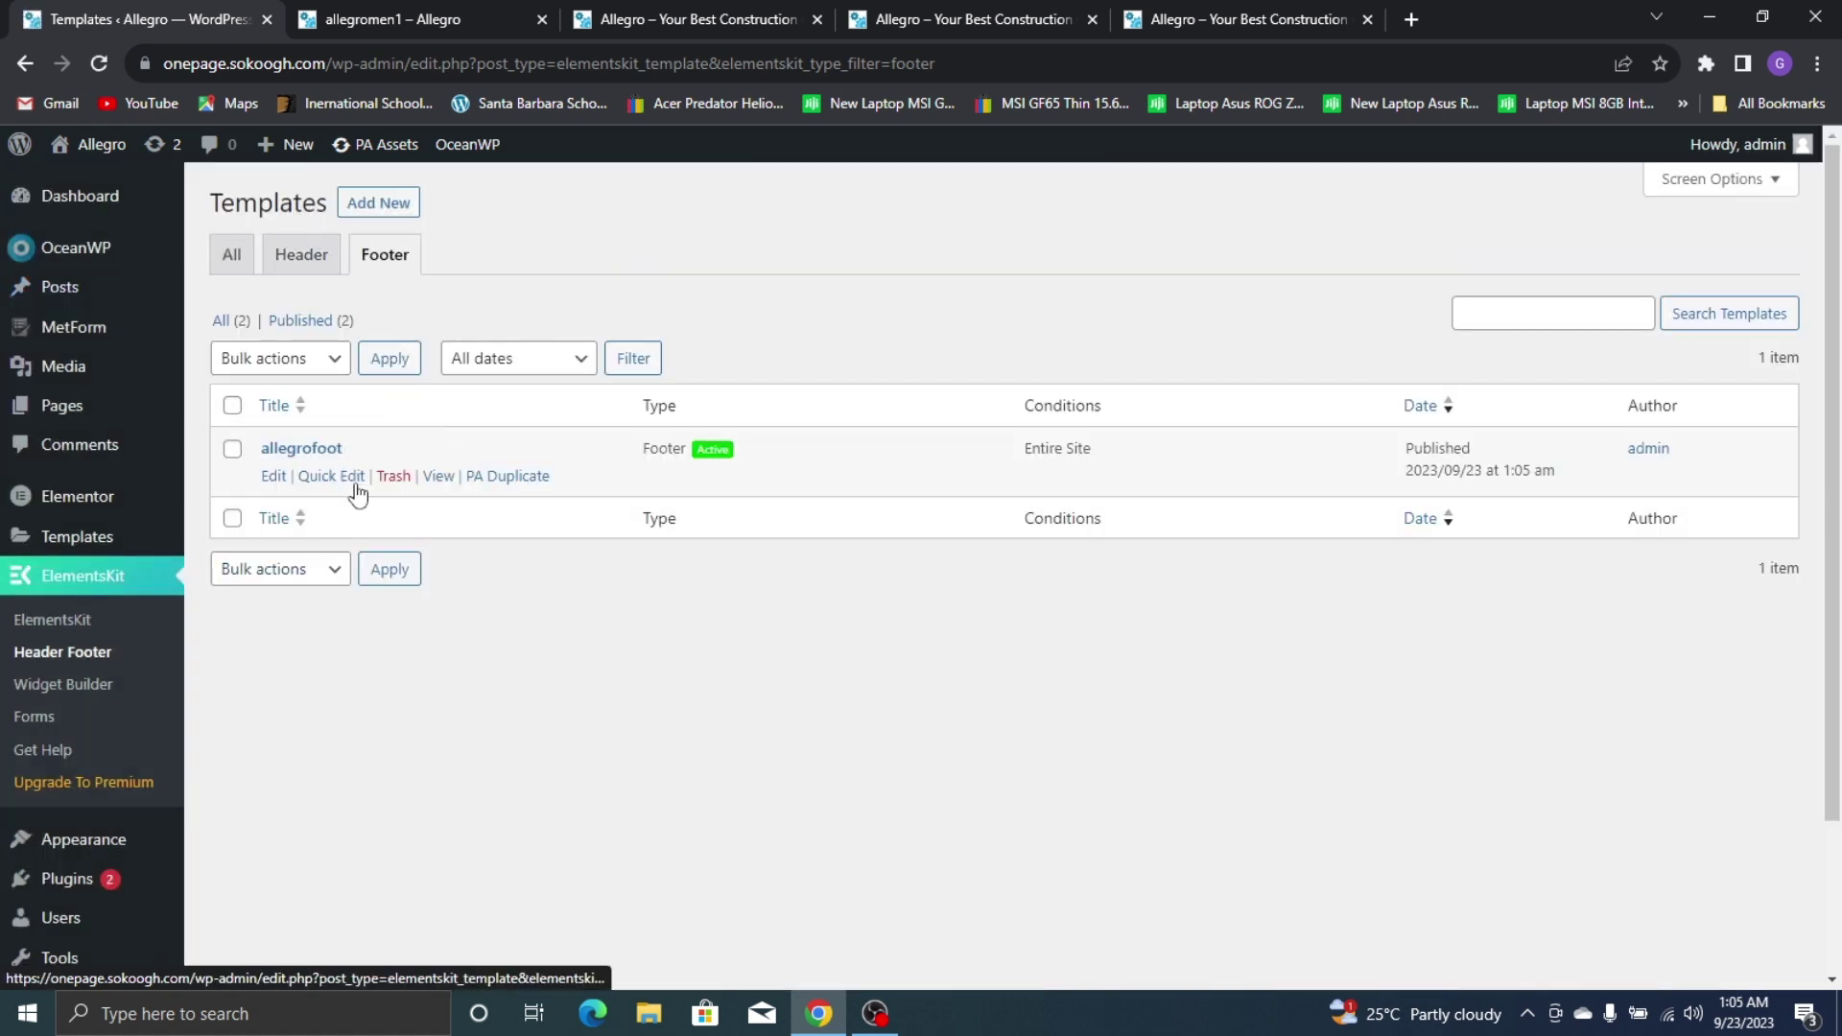
{"action": "left_click", "coordinate": [275, 477]}
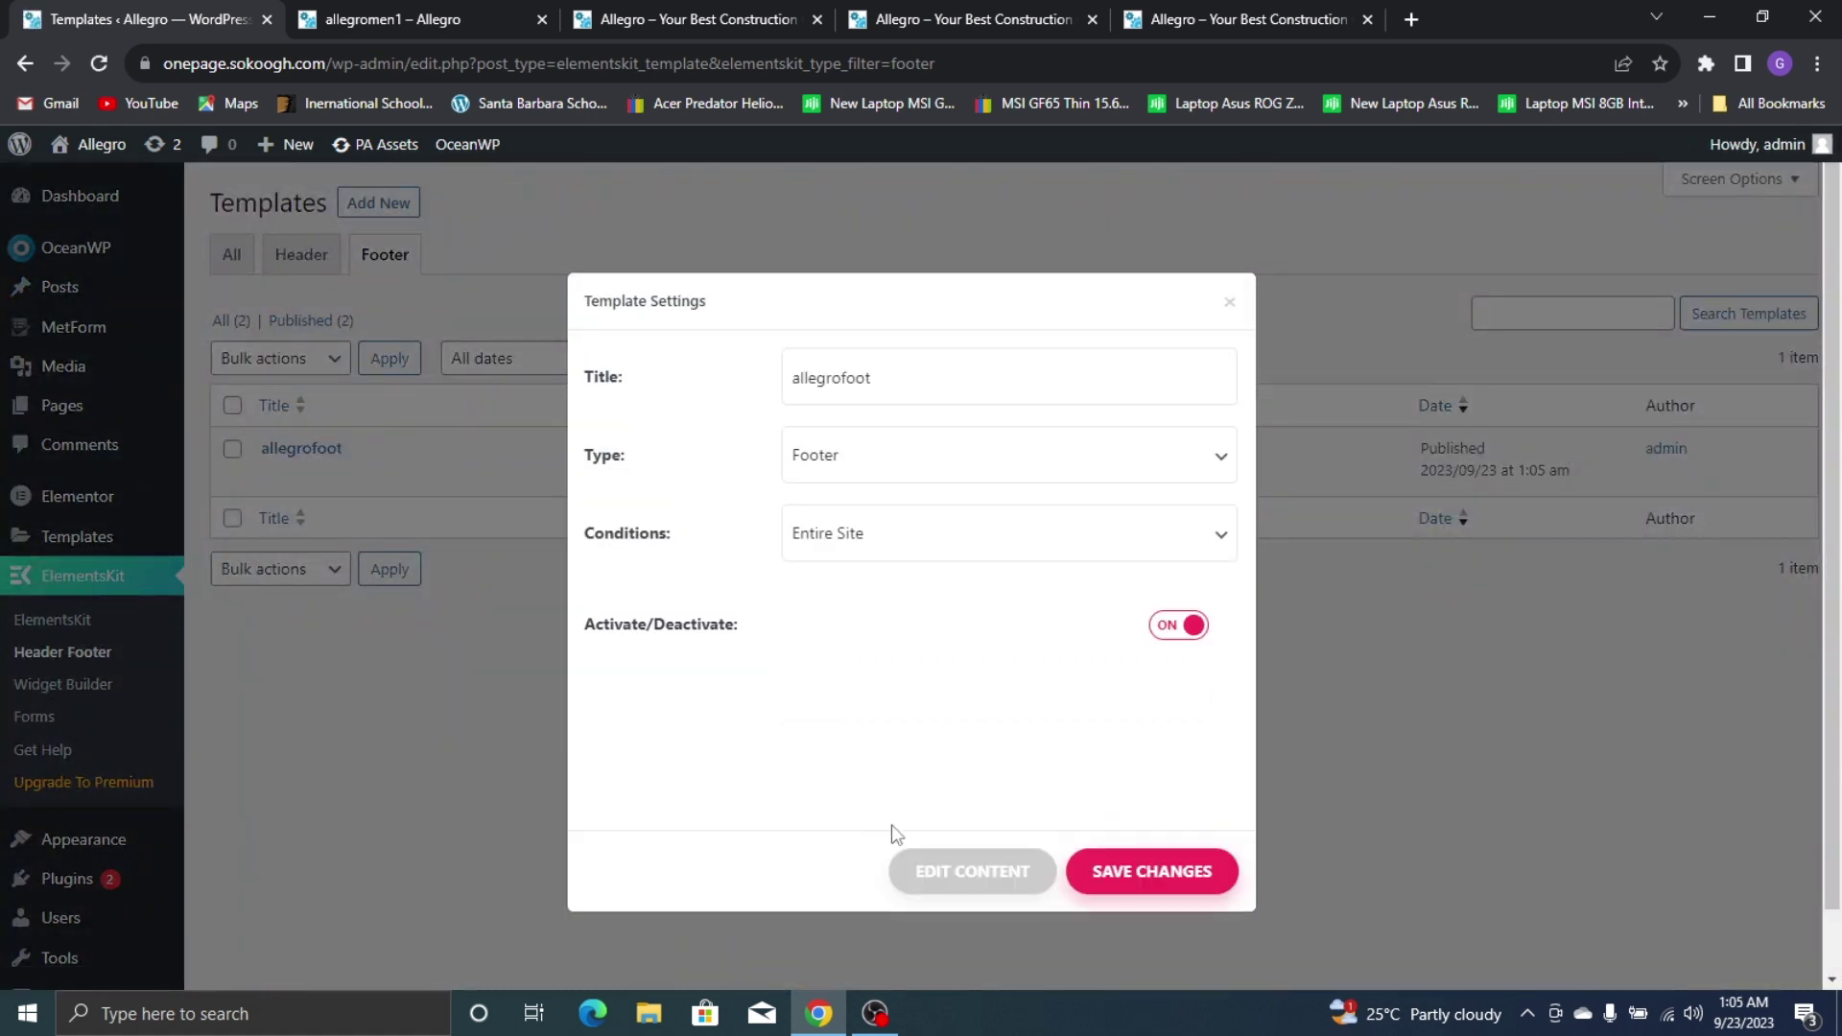
{"action": "left_click", "coordinate": [930, 866]}
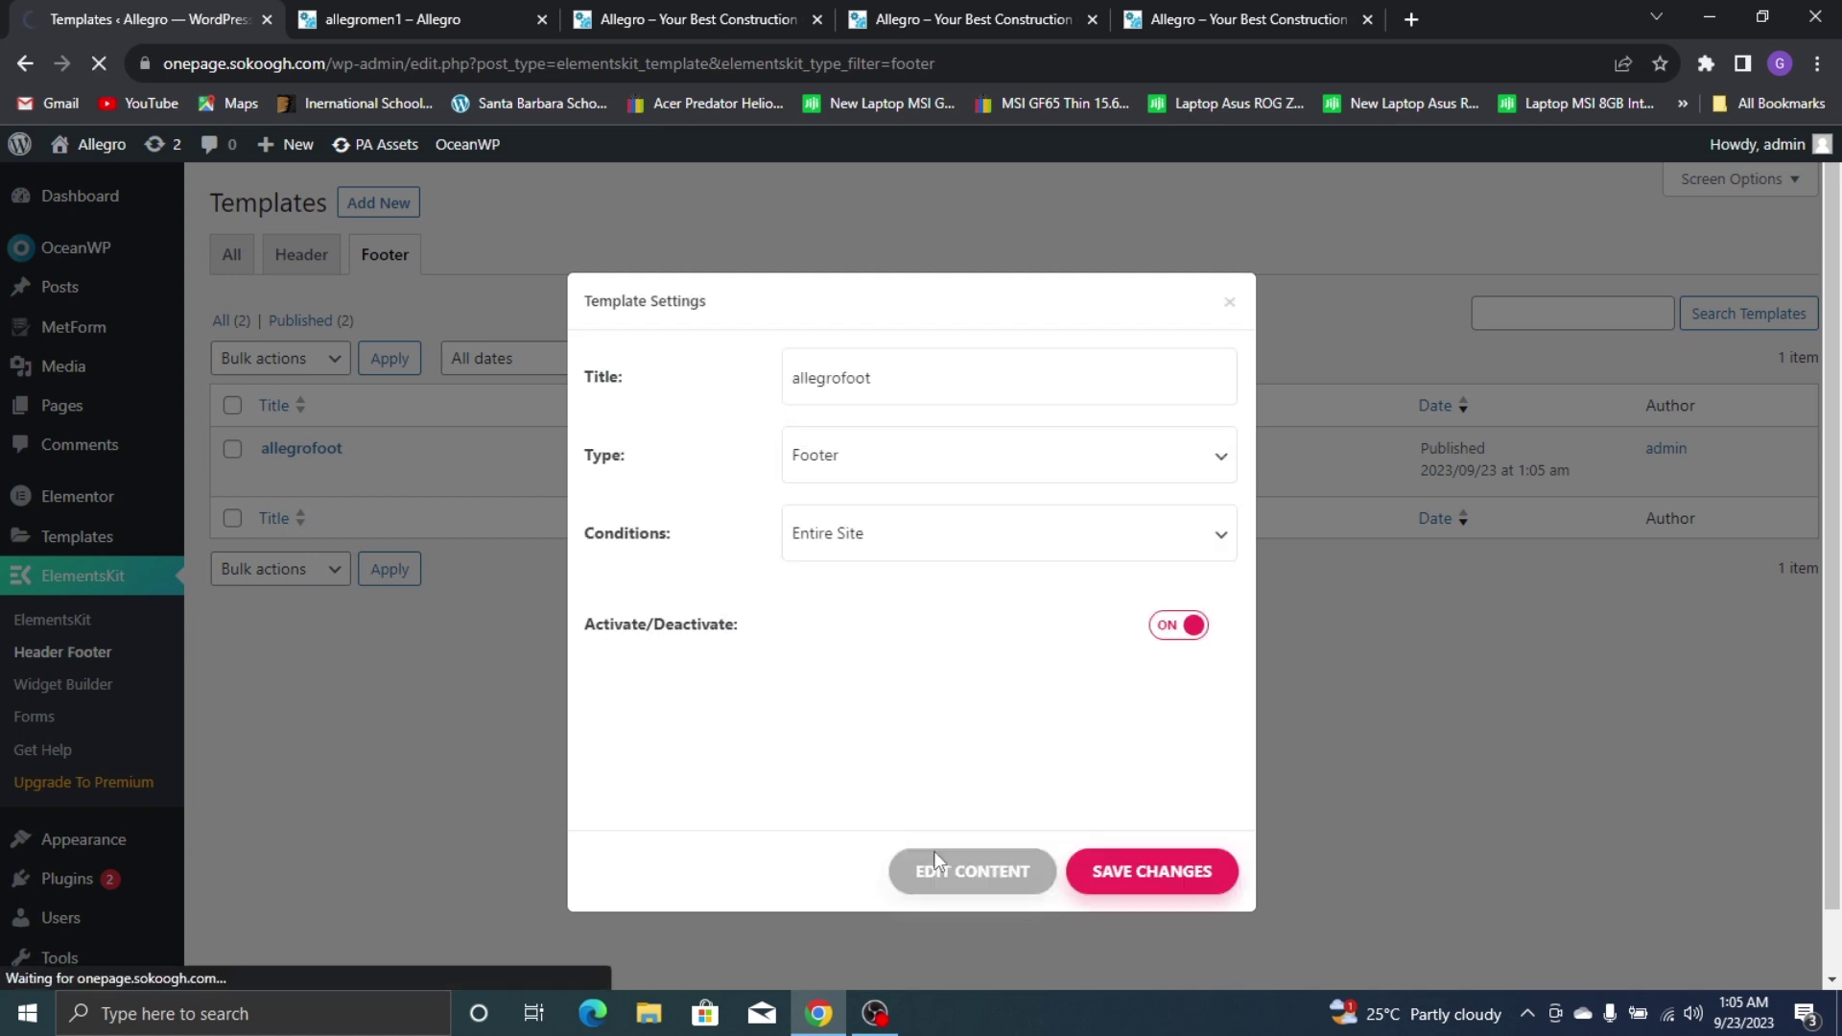
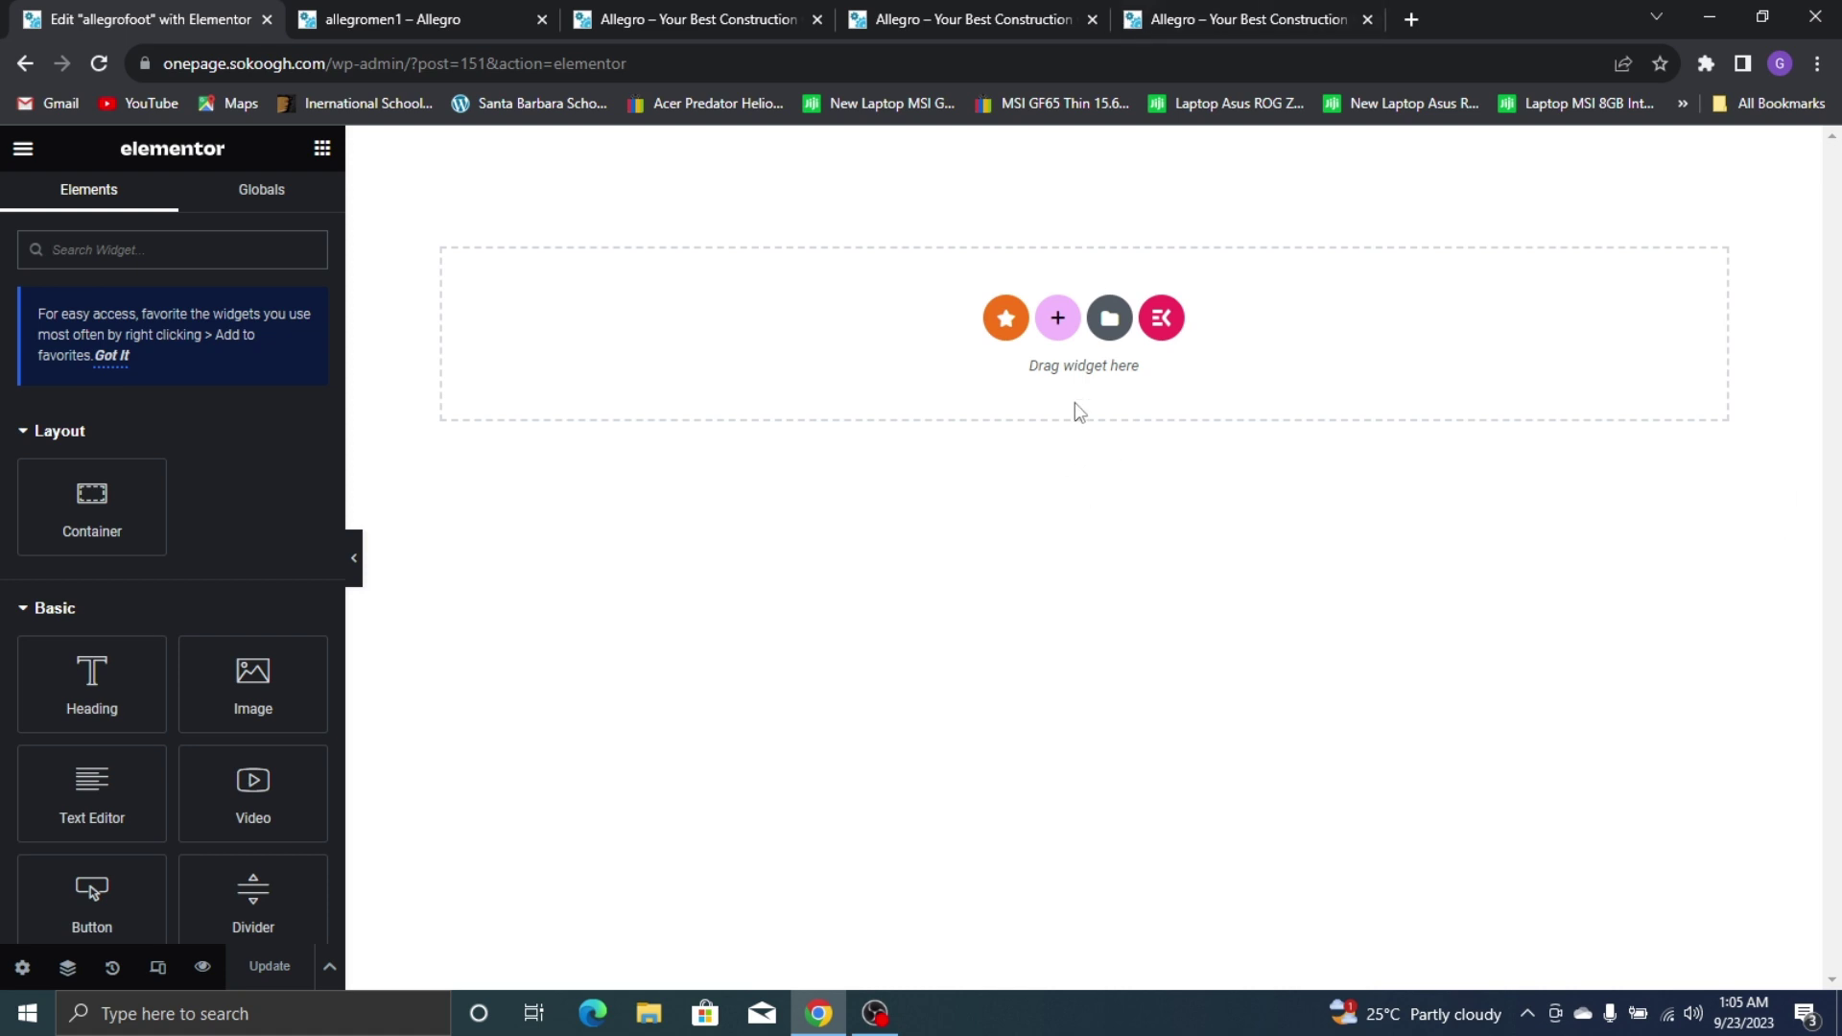
Add a new single-row container section to the footer template, checking the live site for reference
{"action": "left_click", "coordinate": [1062, 338]}
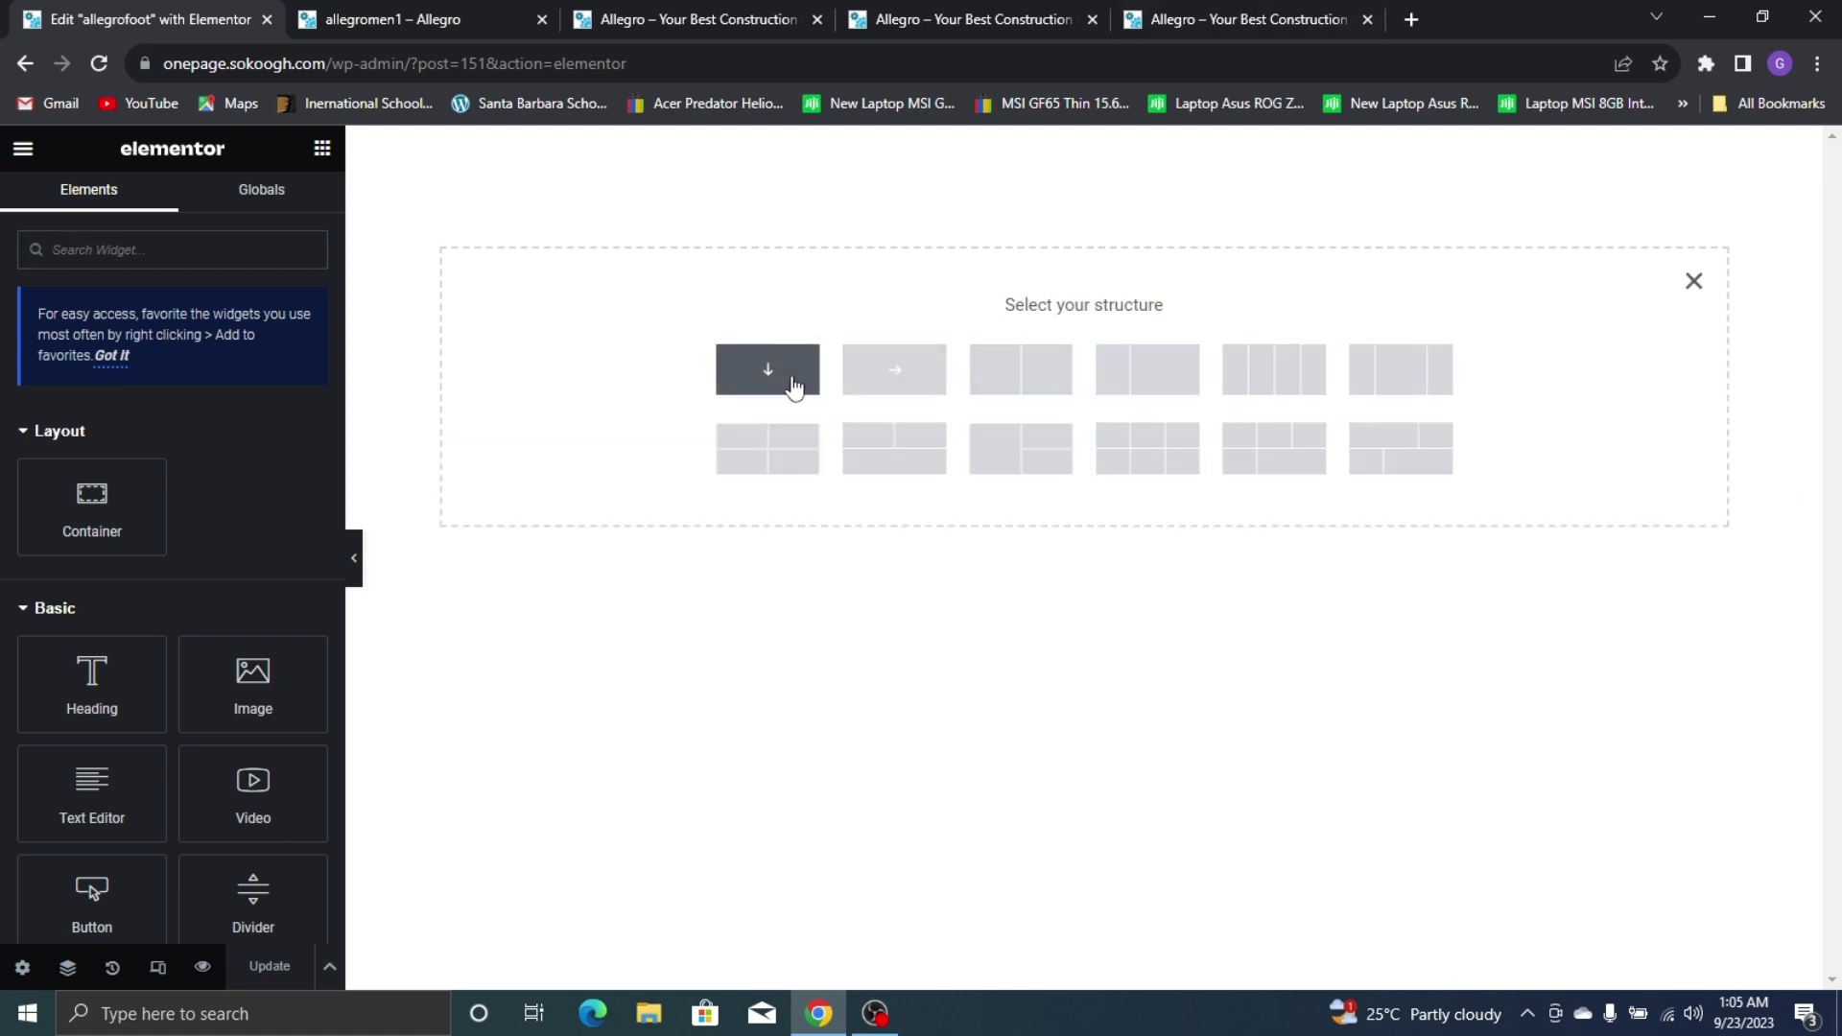
{"action": "left_click", "coordinate": [1204, 19]}
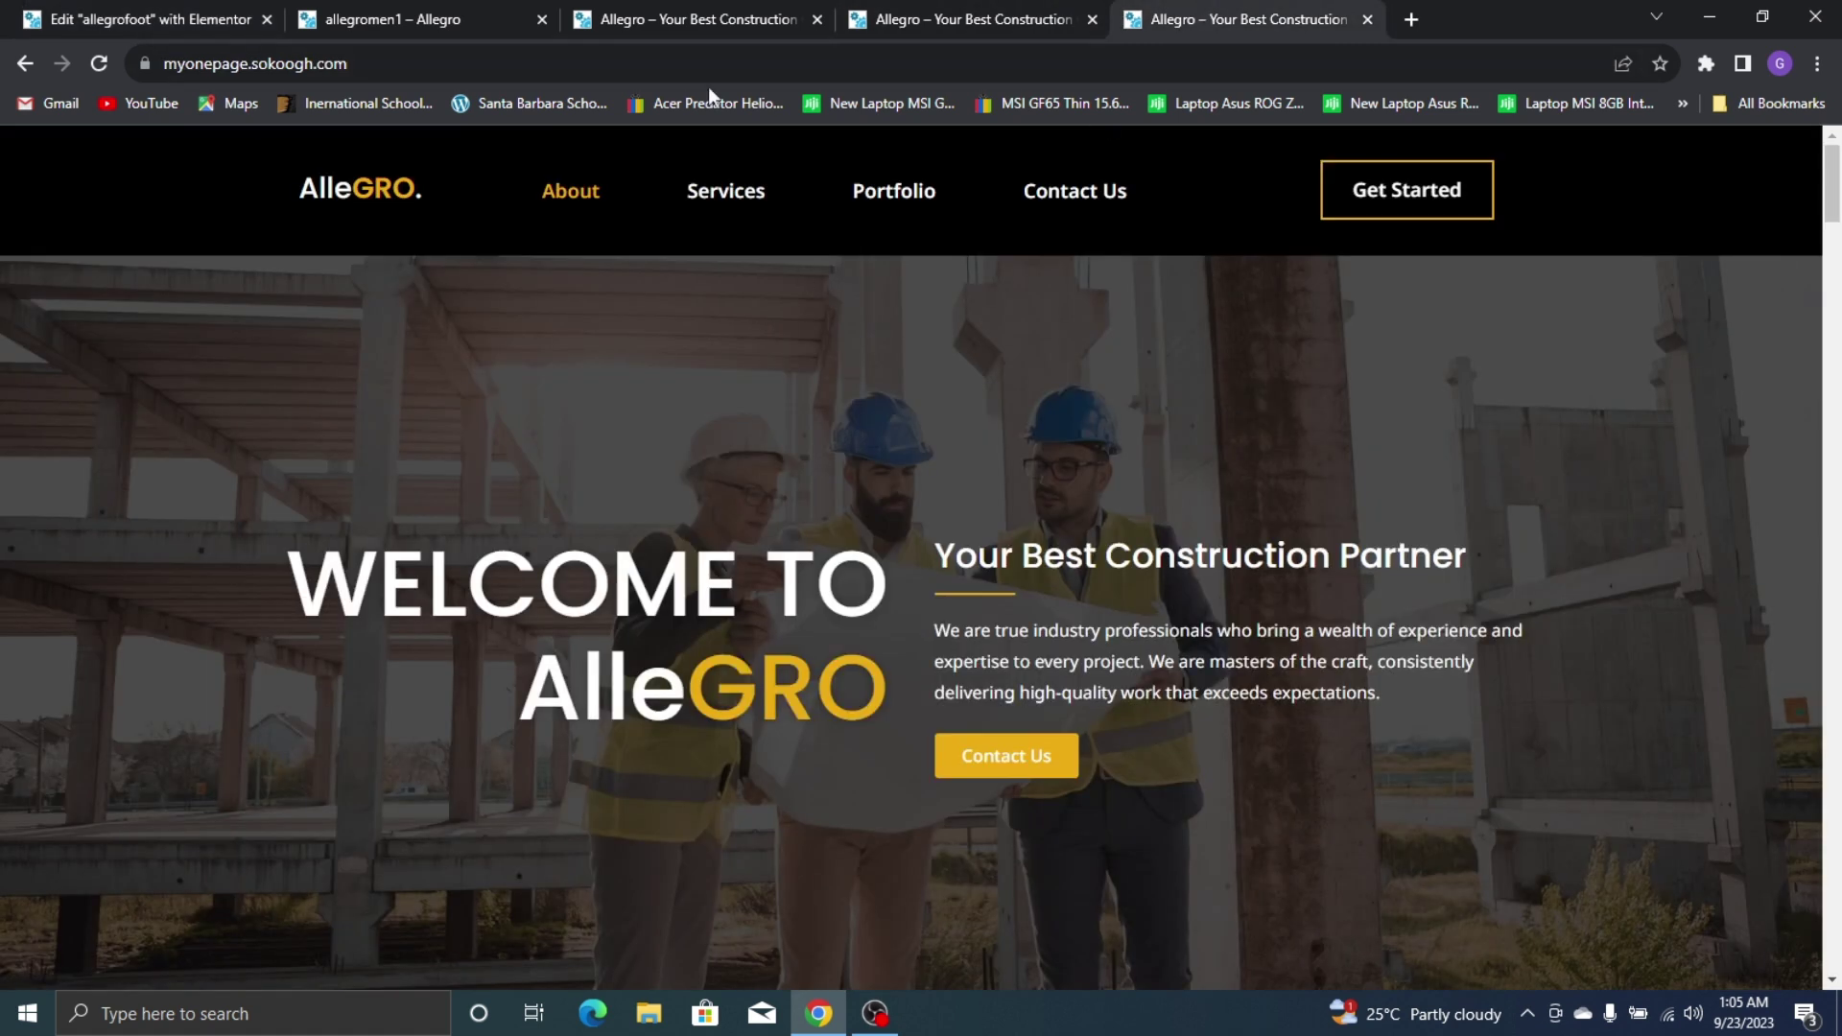
{"action": "left_click", "coordinate": [1021, 13]}
{"action": "left_click", "coordinate": [653, 9]}
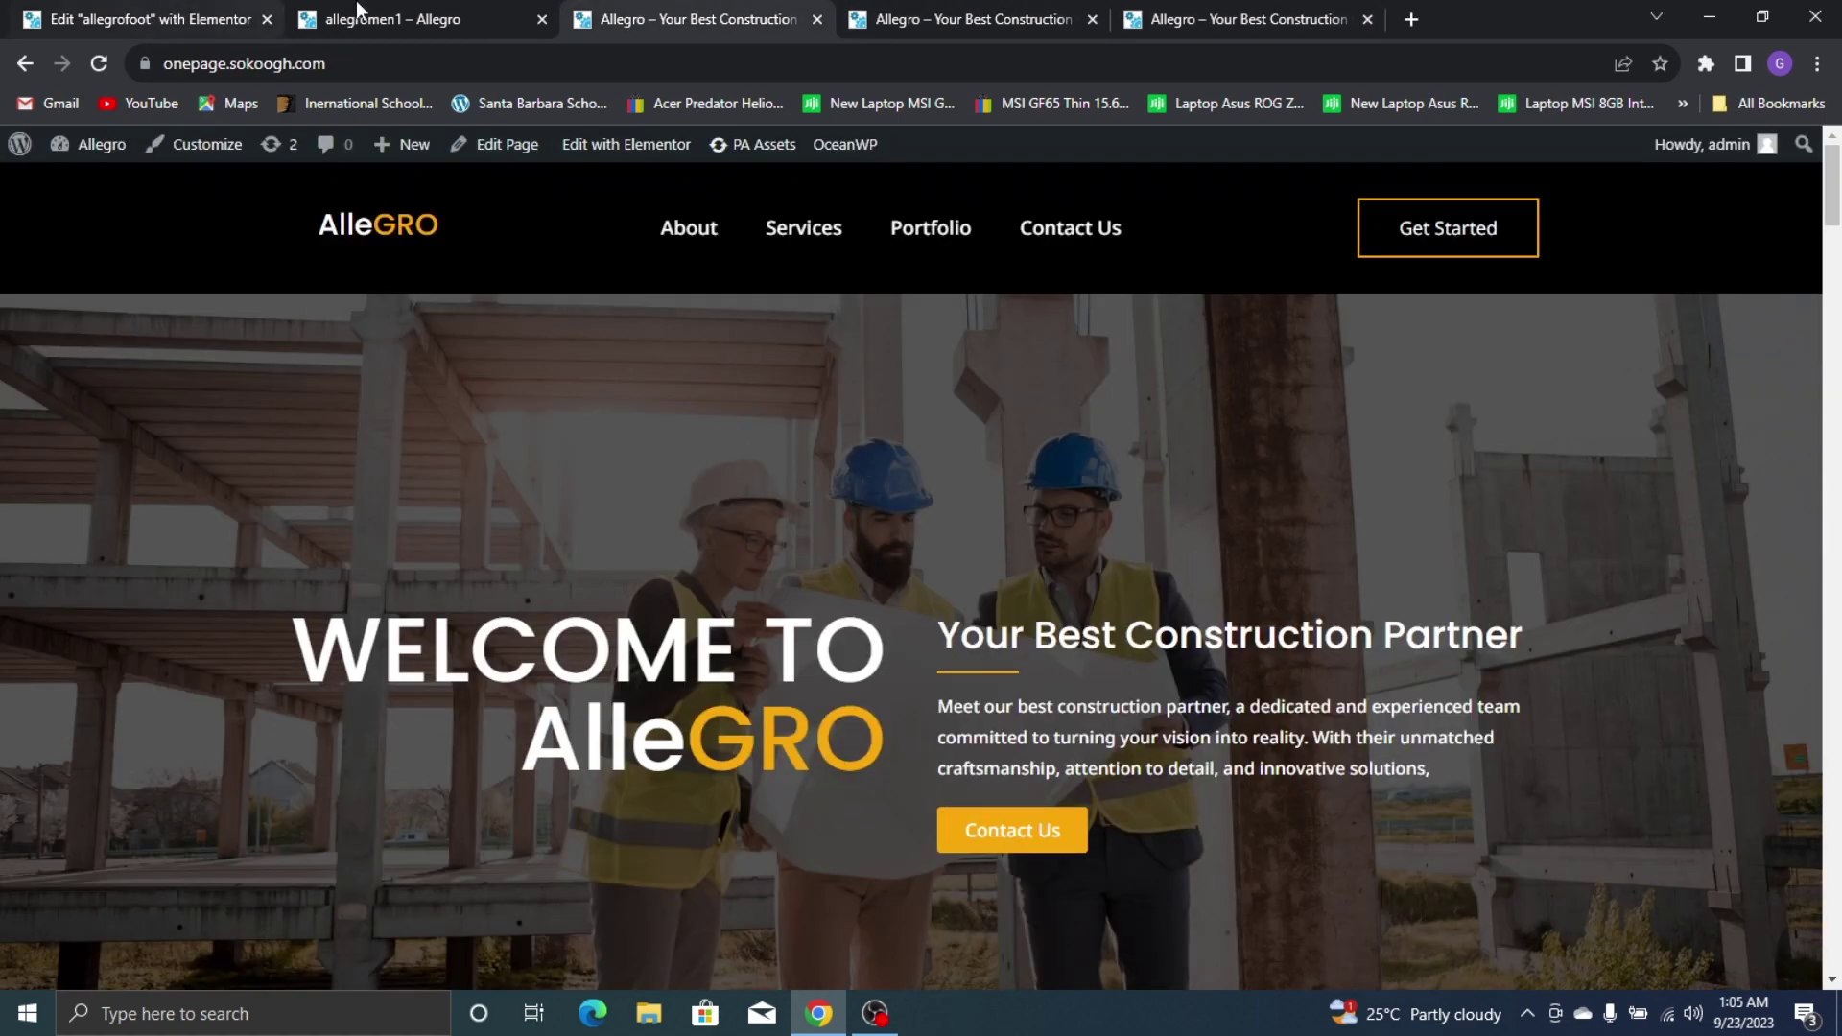
{"action": "left_click", "coordinate": [1184, 8]}
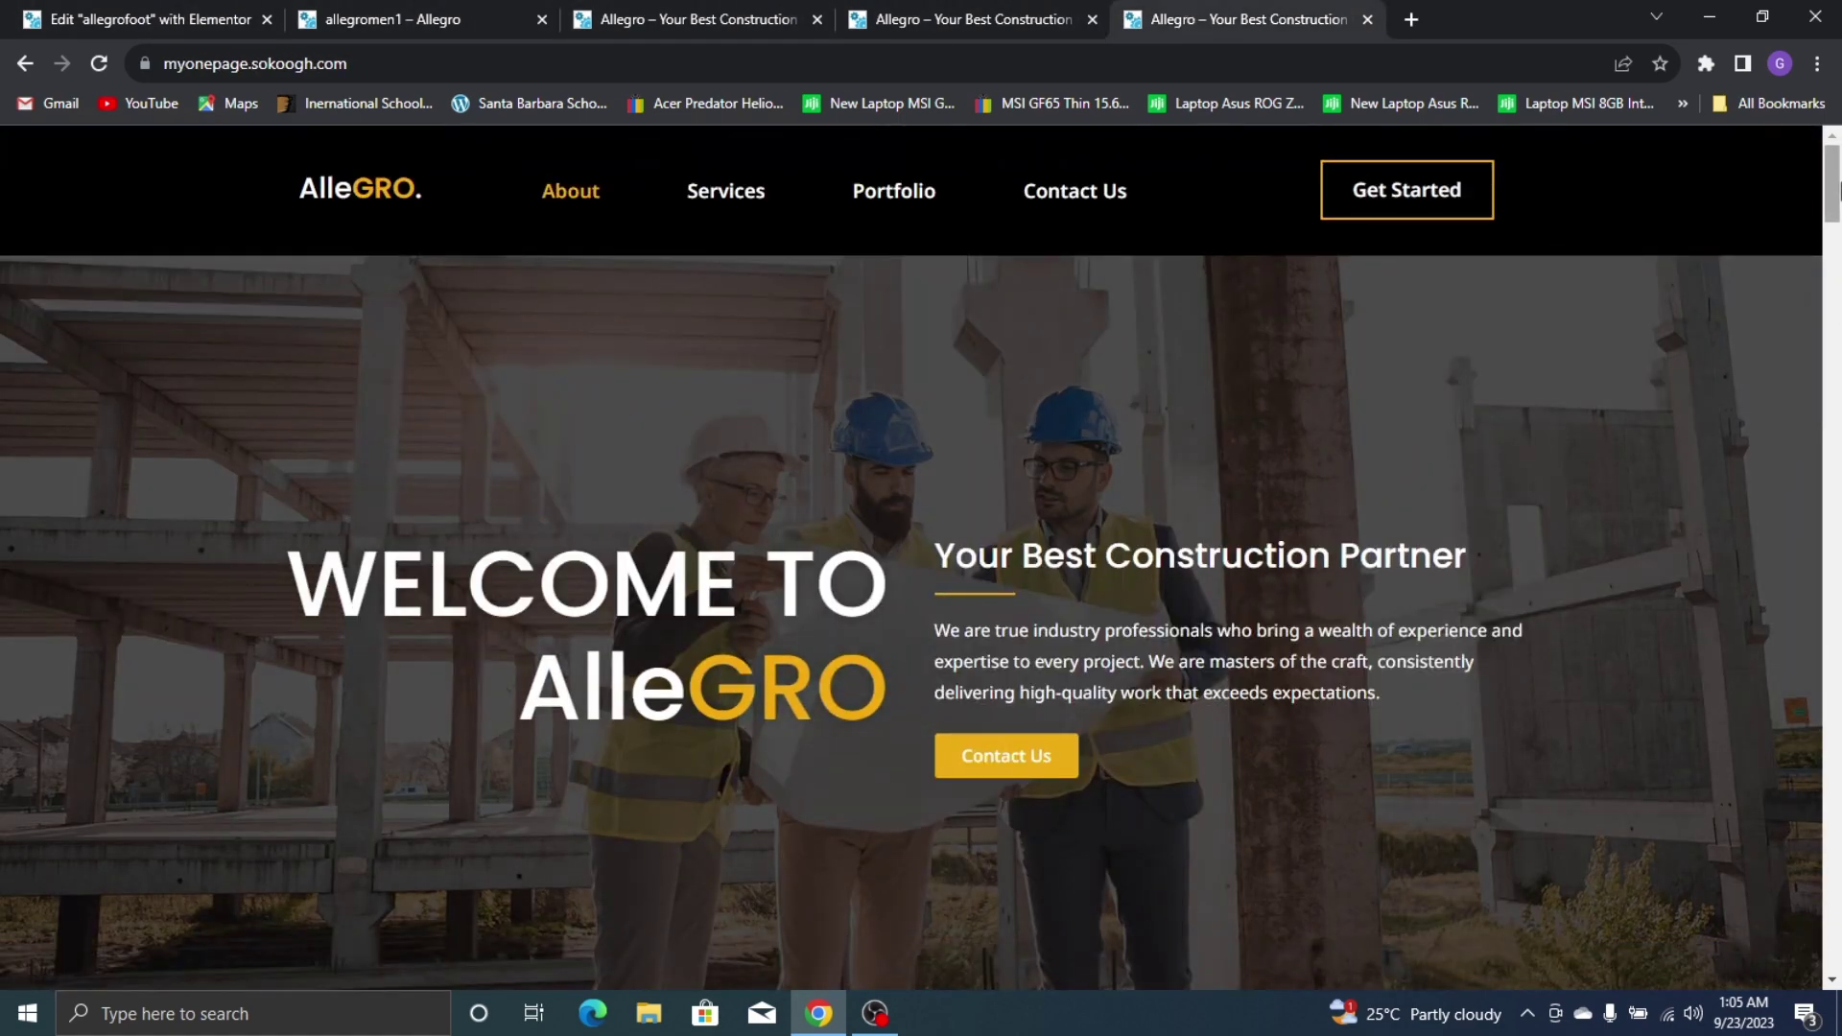
{"action": "left_click_drag", "start_coordinate": [1835, 187], "coordinate": [1834, 935]}
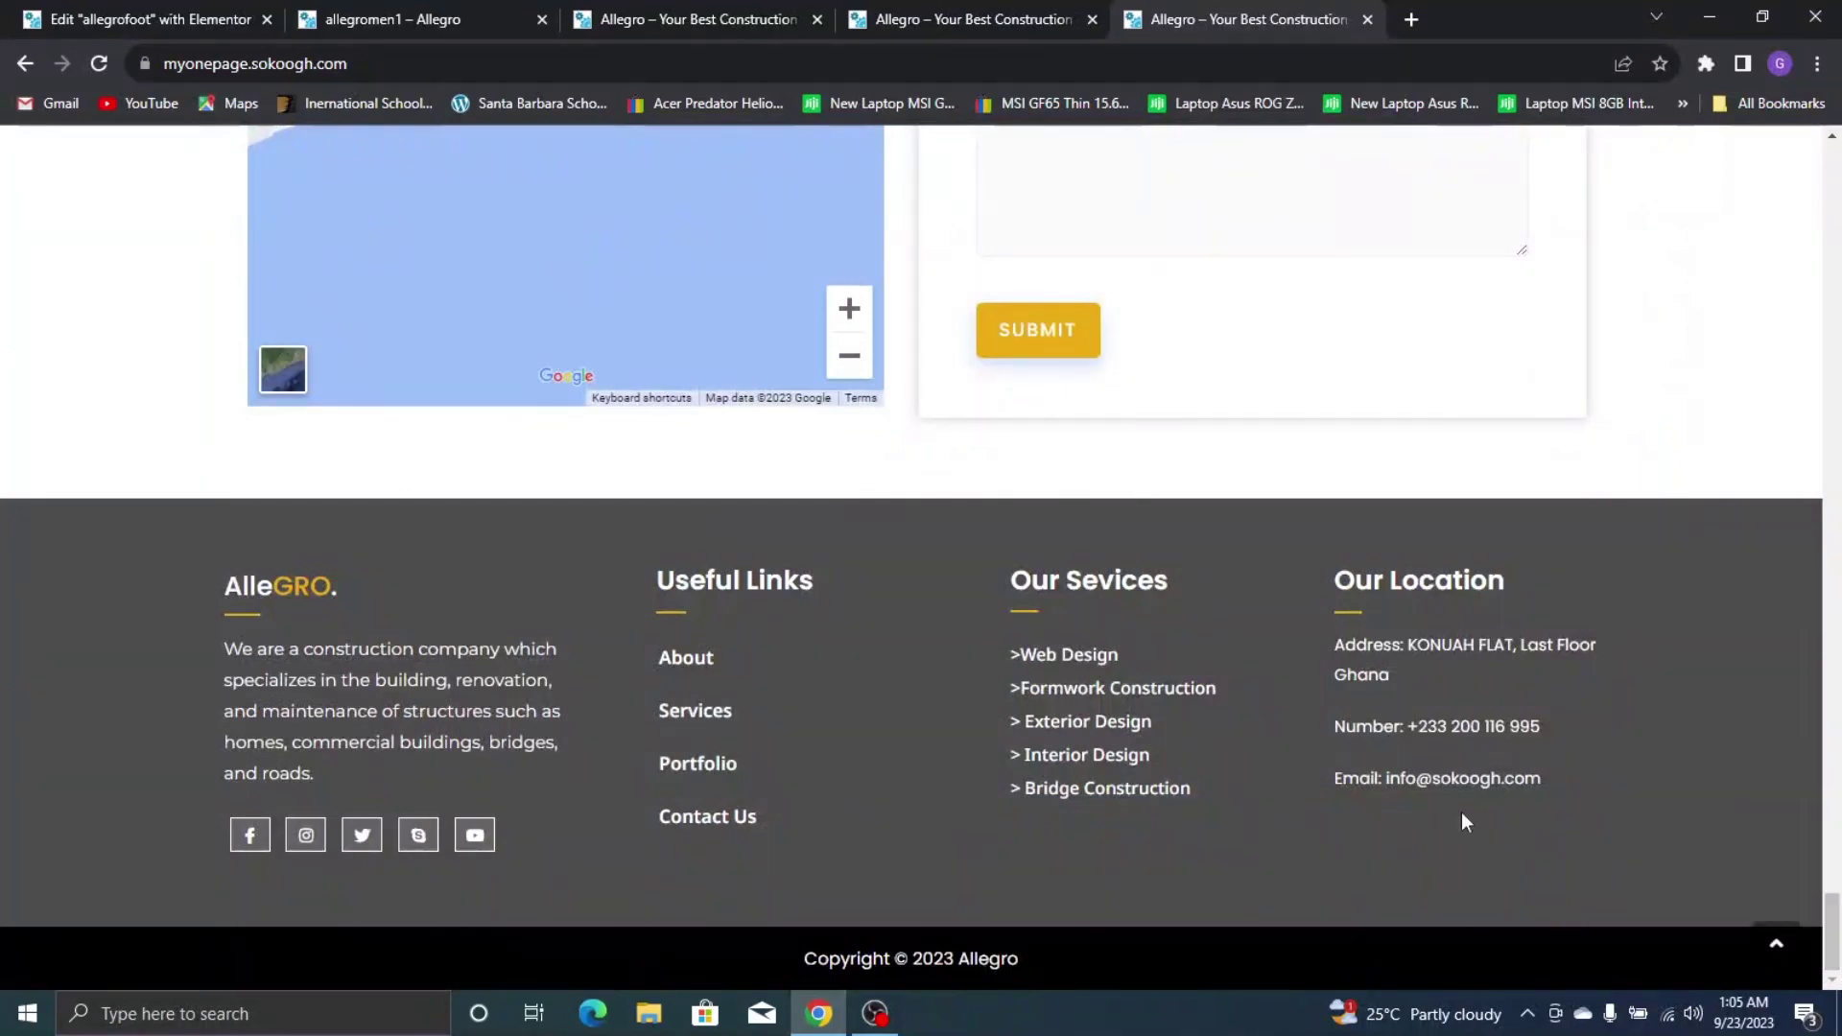
{"action": "left_click", "coordinate": [27, 13]}
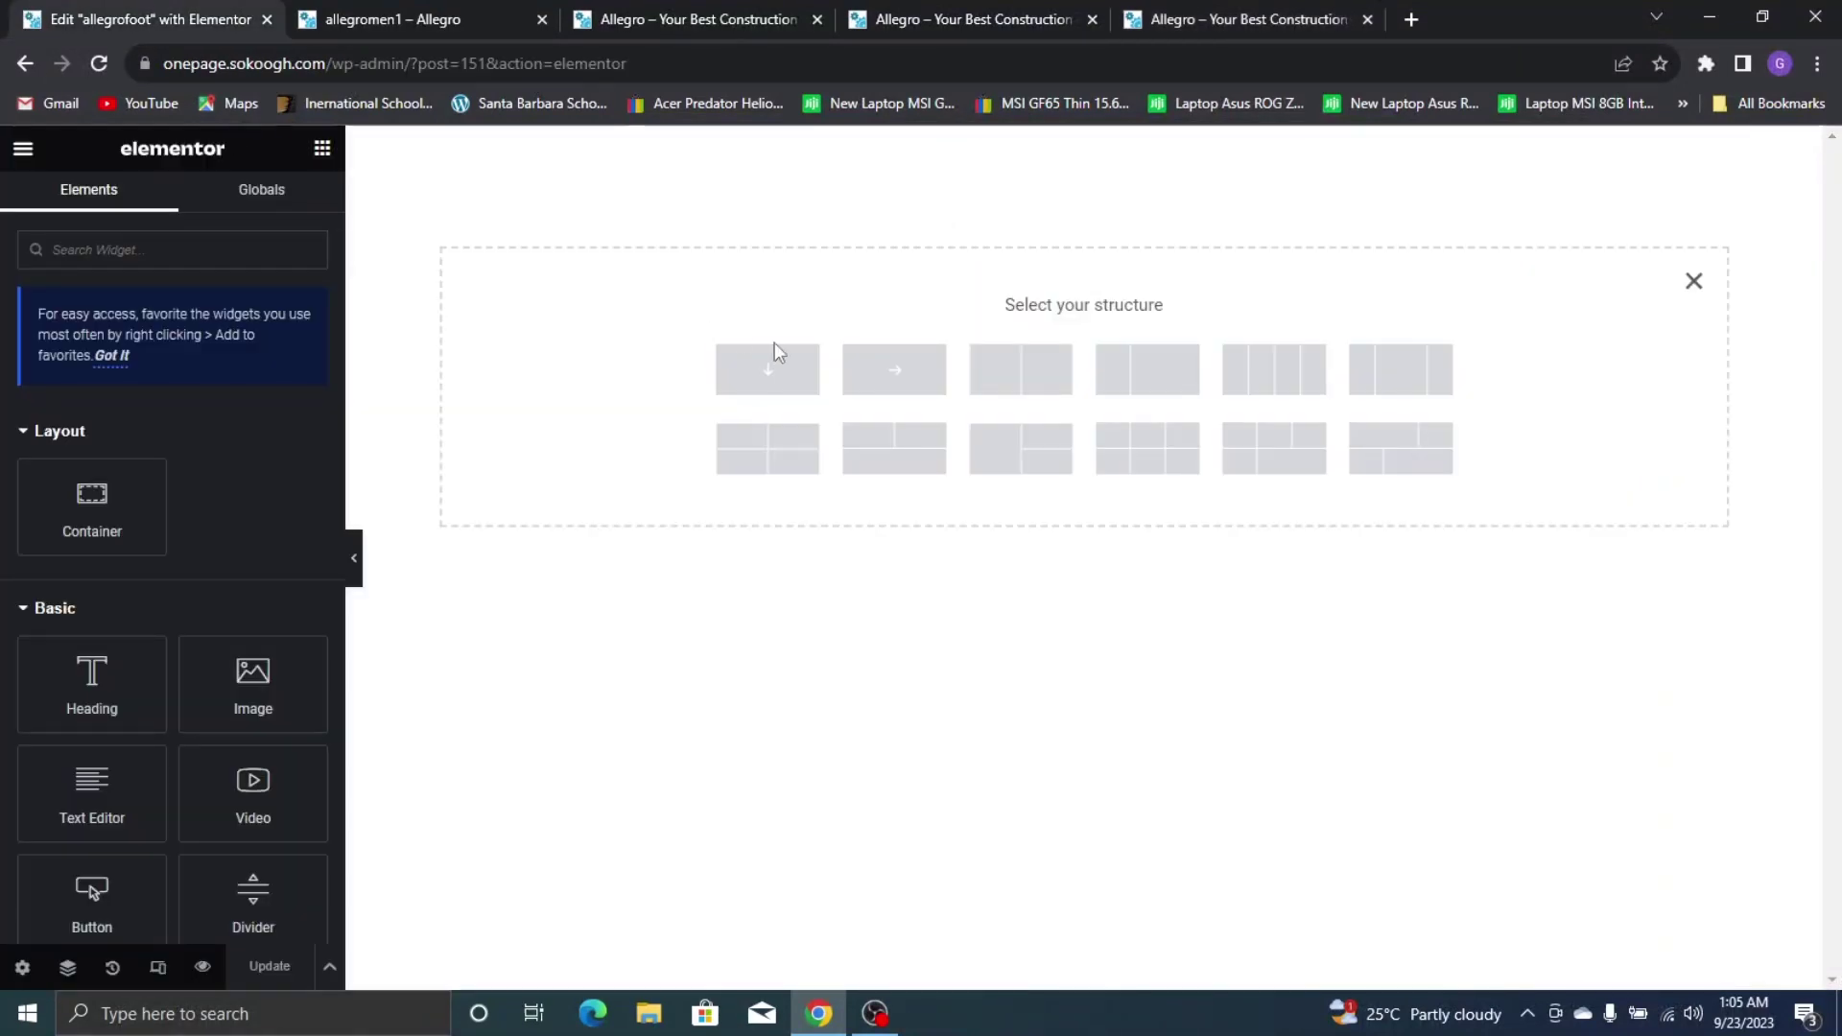
{"action": "left_click", "coordinate": [879, 375]}
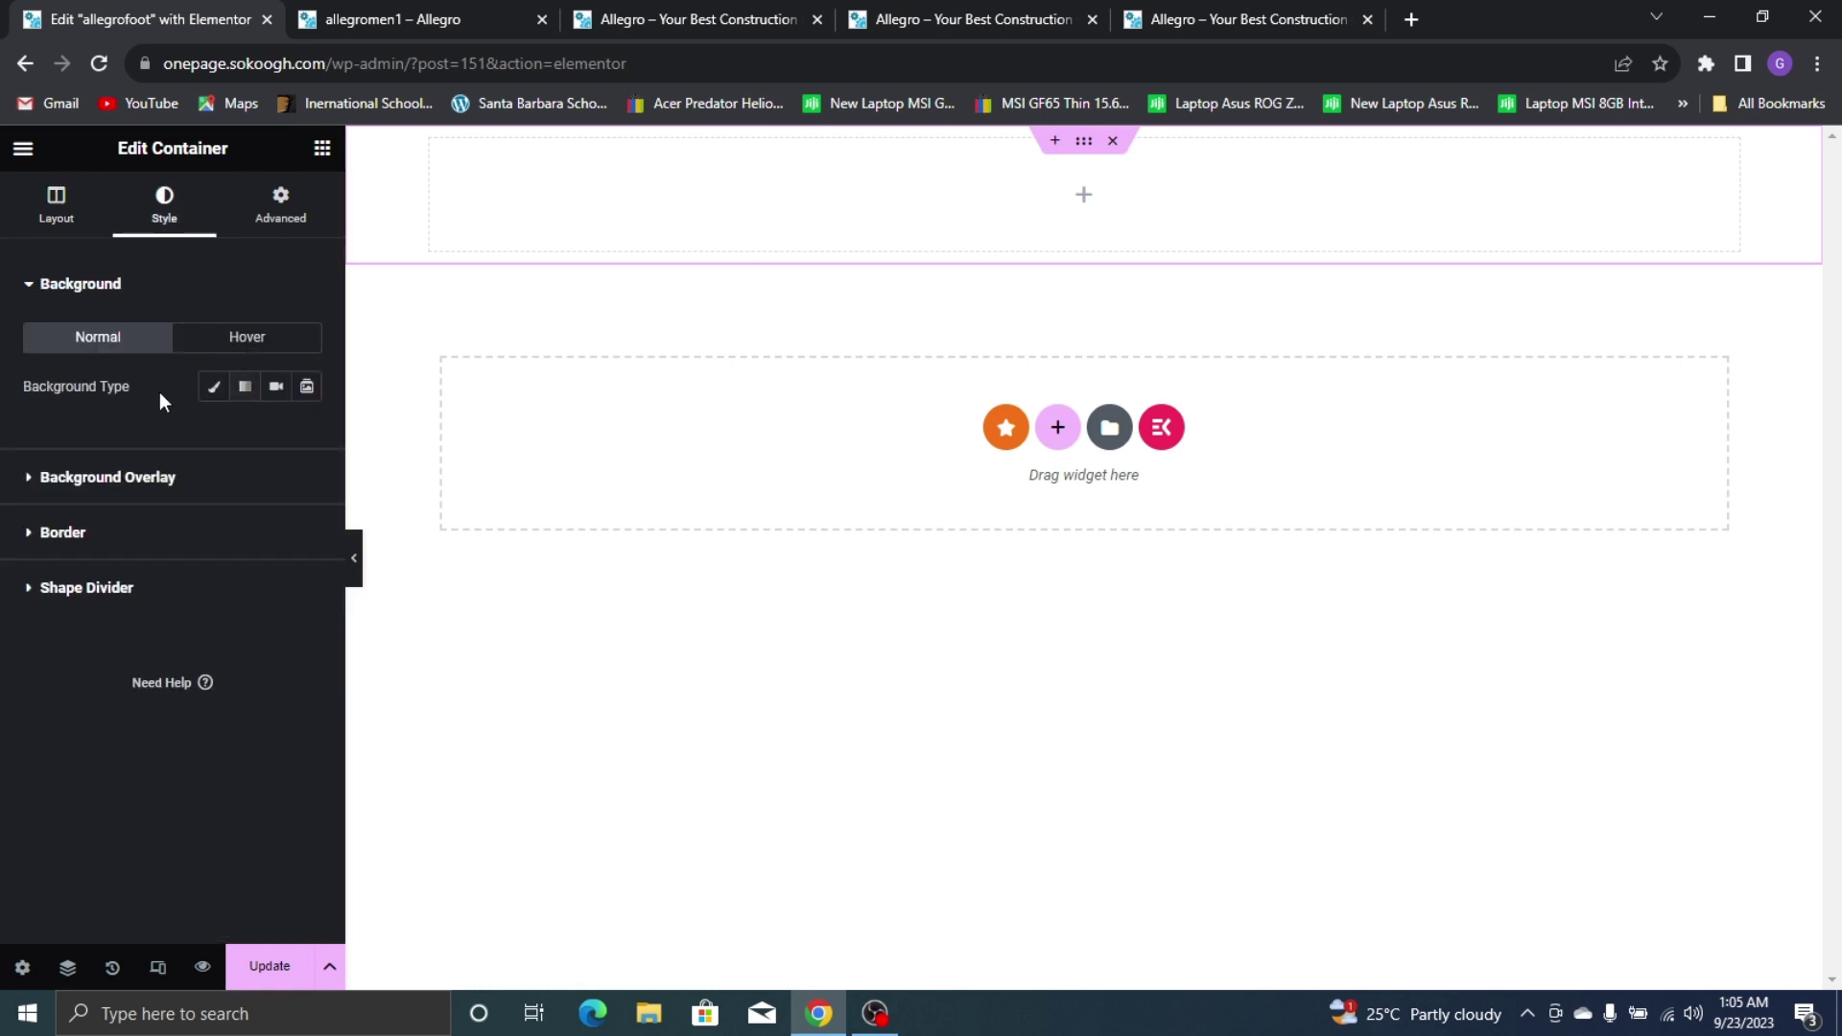
Give the section a Classic background in dark grey #535353
{"action": "left_click", "coordinate": [213, 386]}
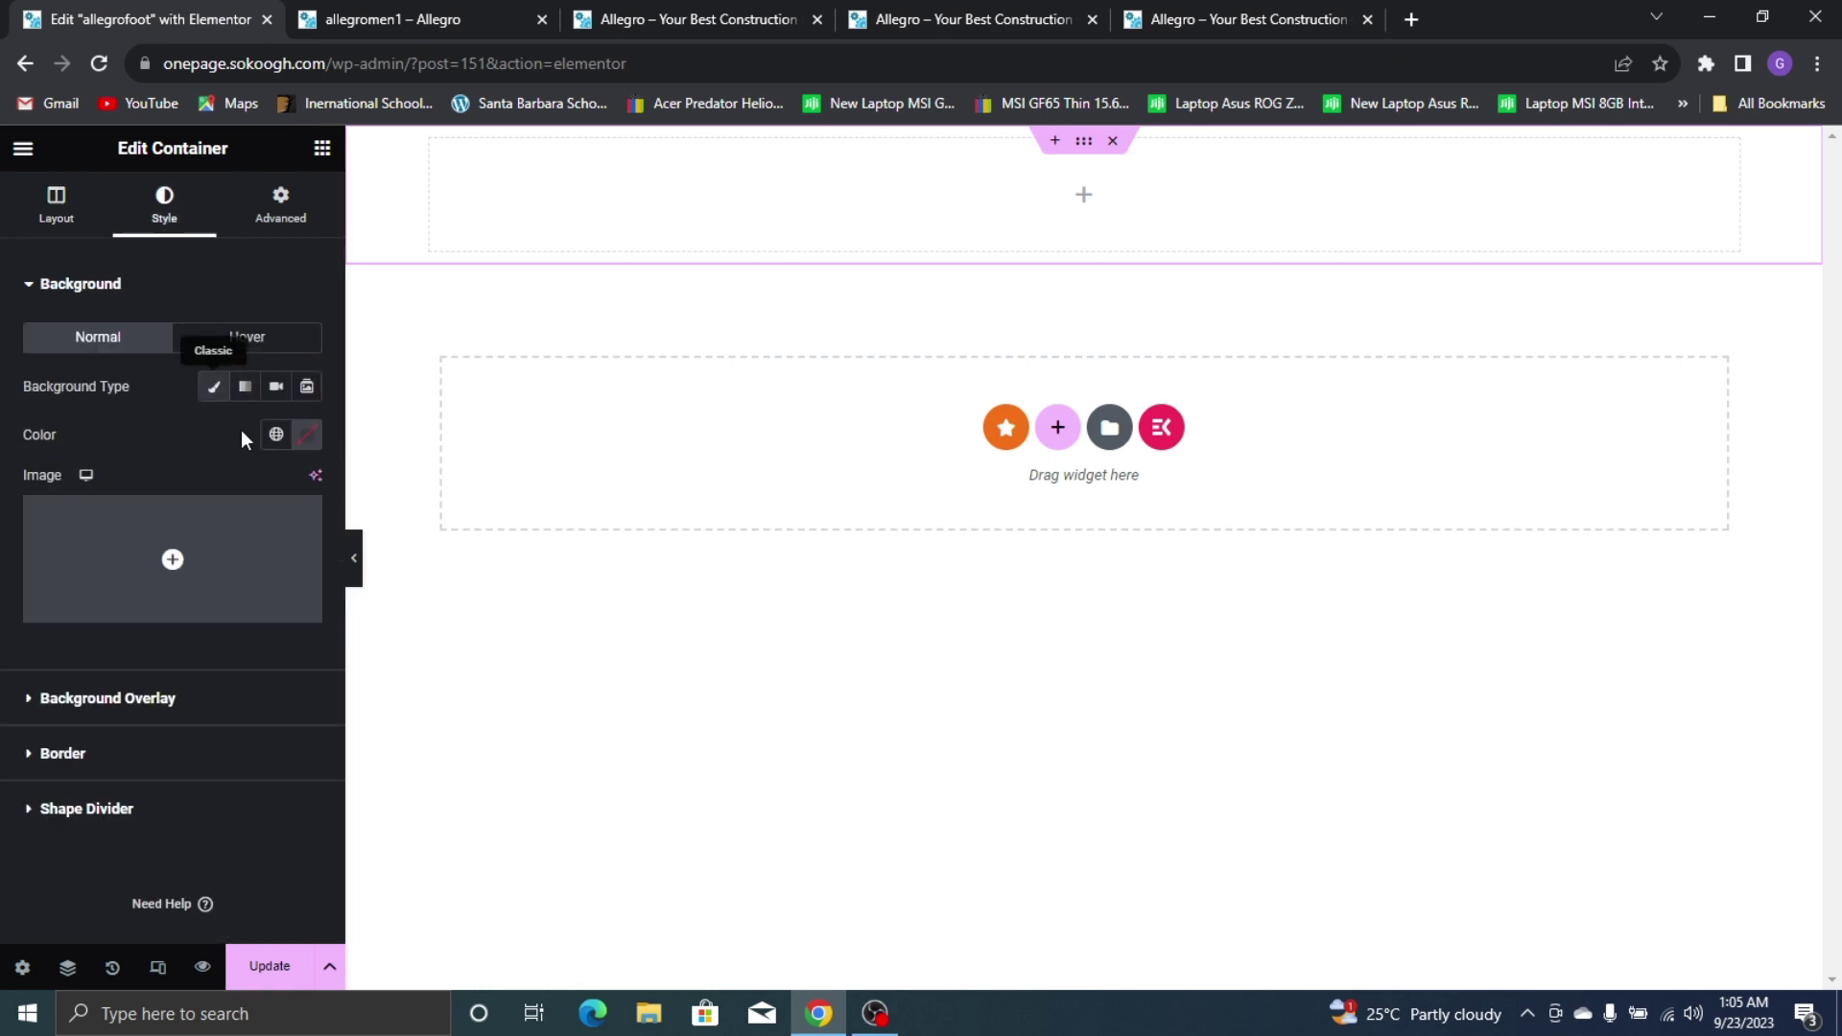
{"action": "left_click", "coordinate": [305, 436]}
{"action": "left_click_drag", "start_coordinate": [205, 658], "coordinate": [173, 639]}
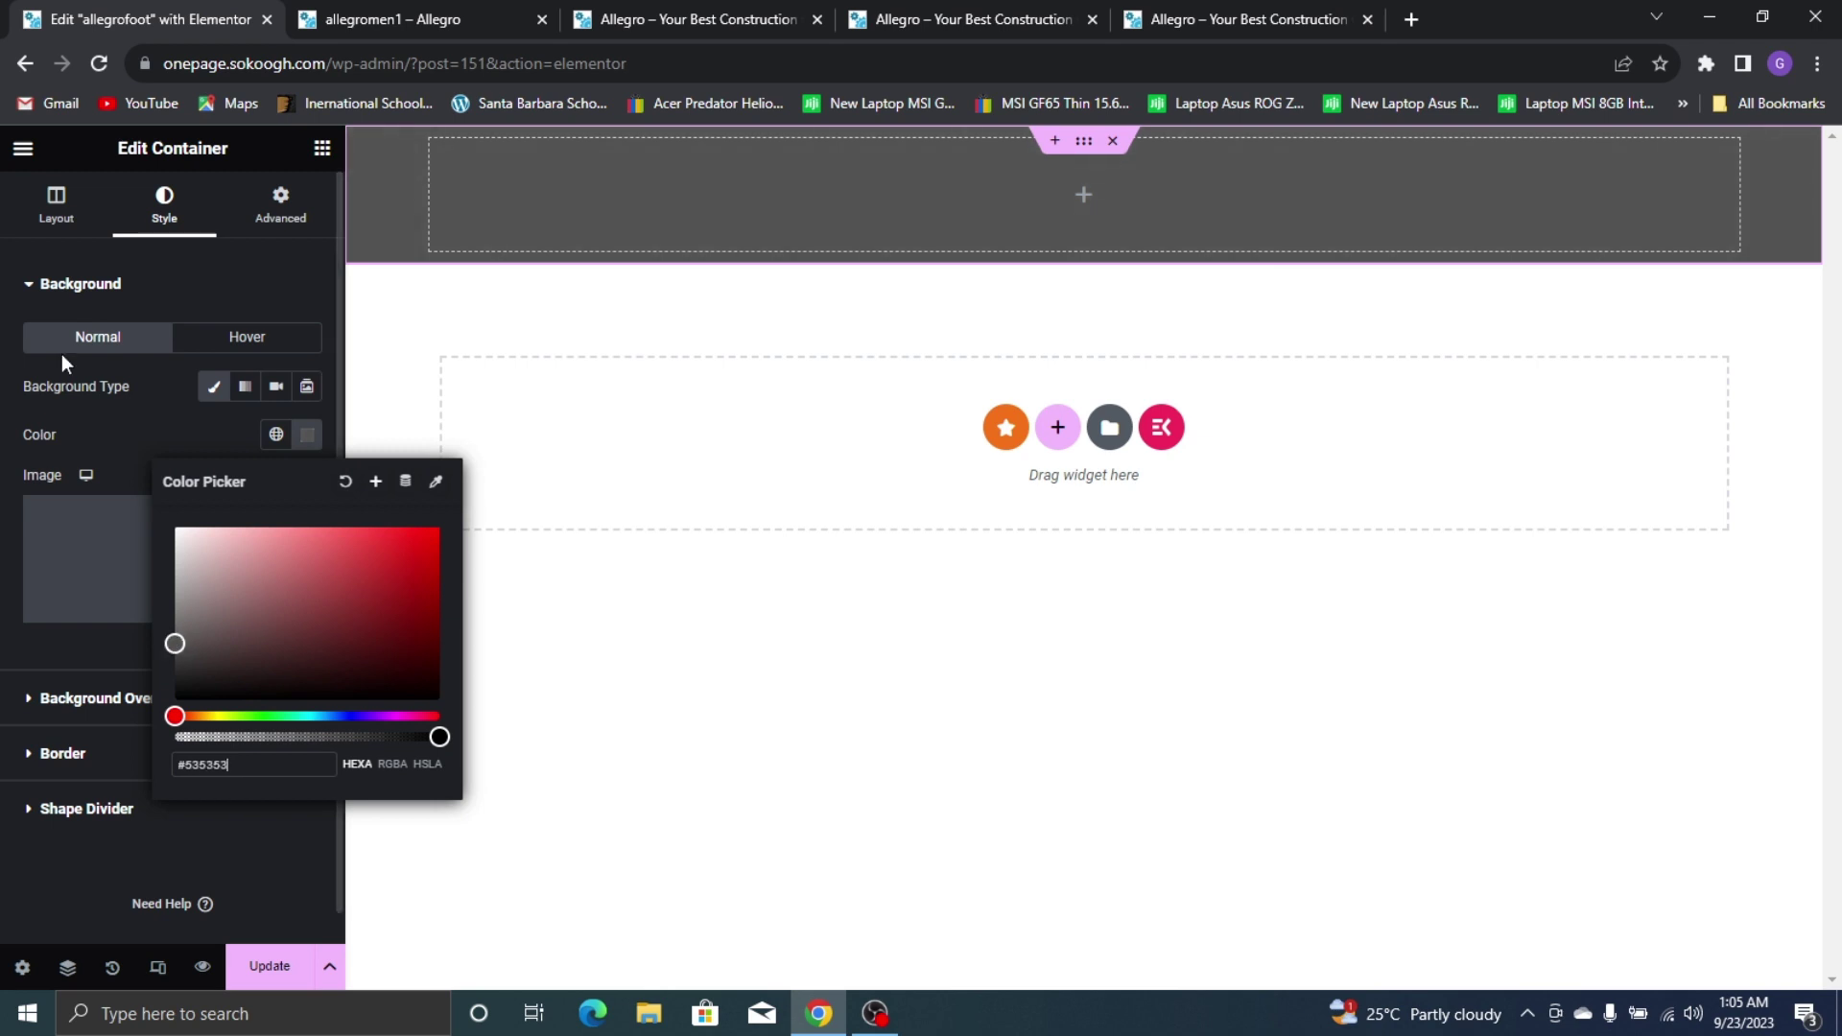
{"action": "left_click", "coordinate": [1247, 19]}
{"action": "left_click", "coordinate": [4, 14]}
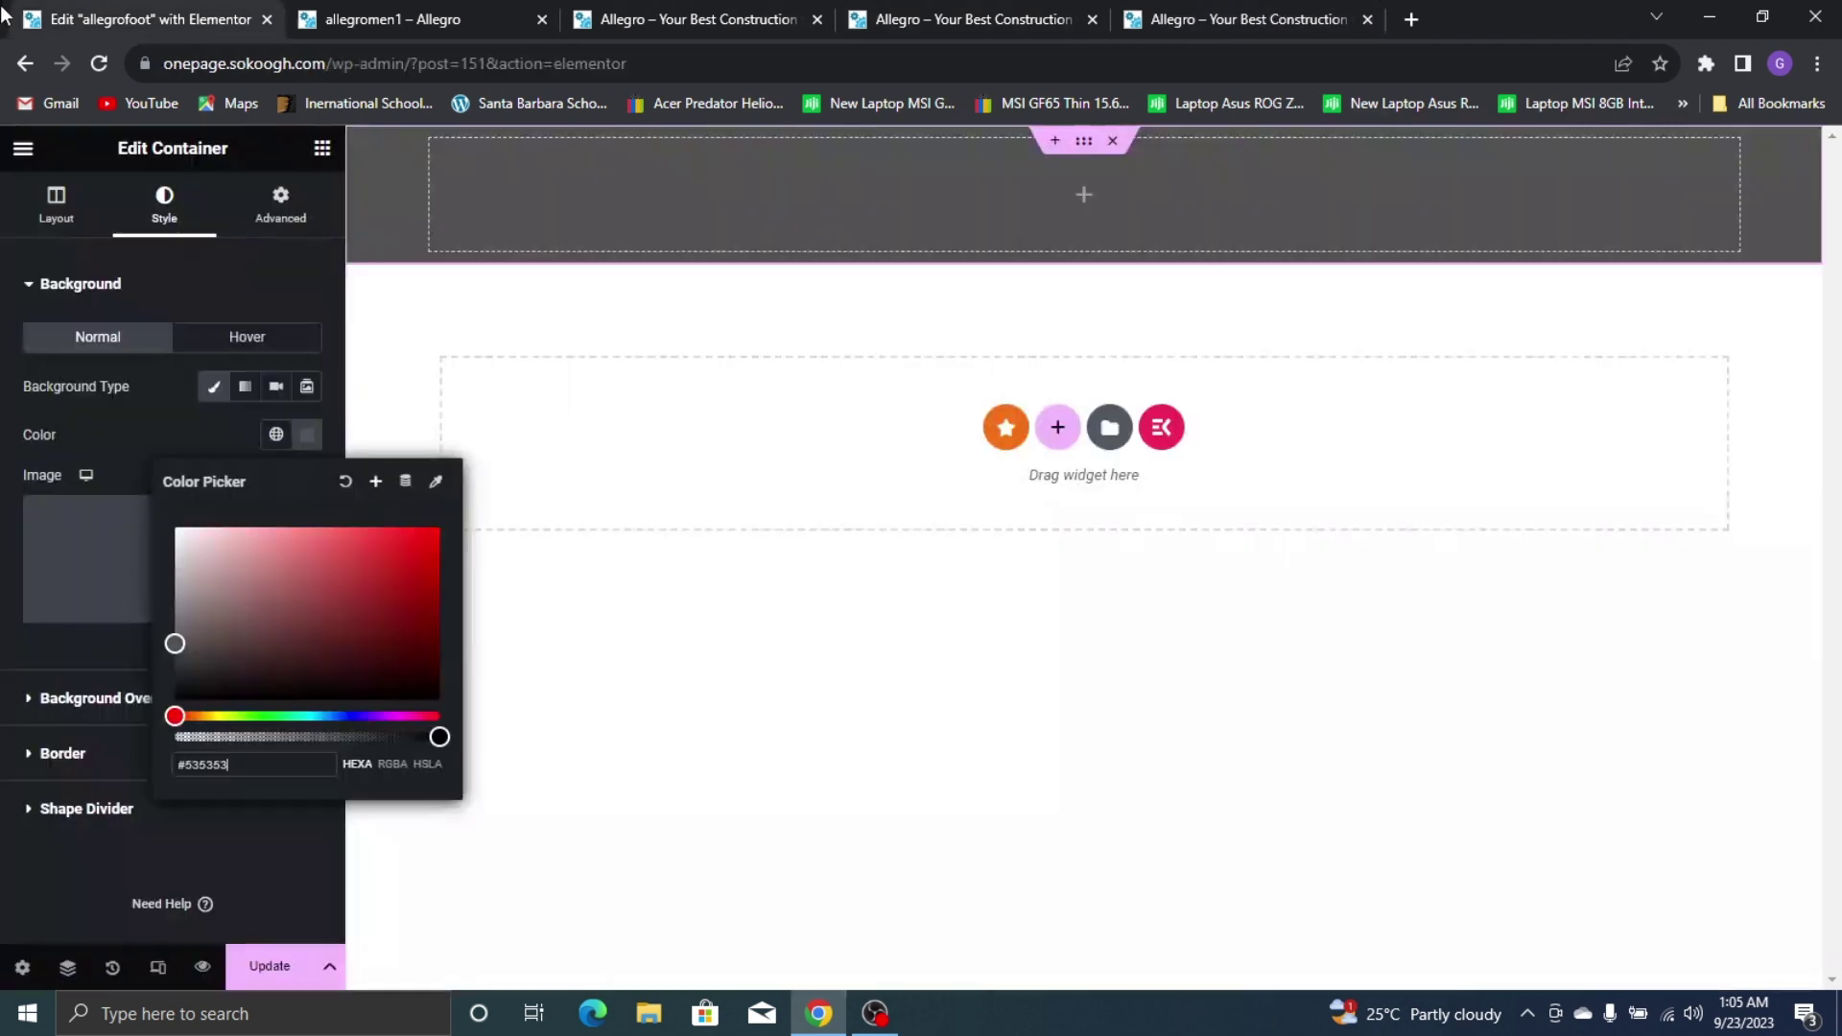
{"action": "left_click", "coordinate": [288, 280]}
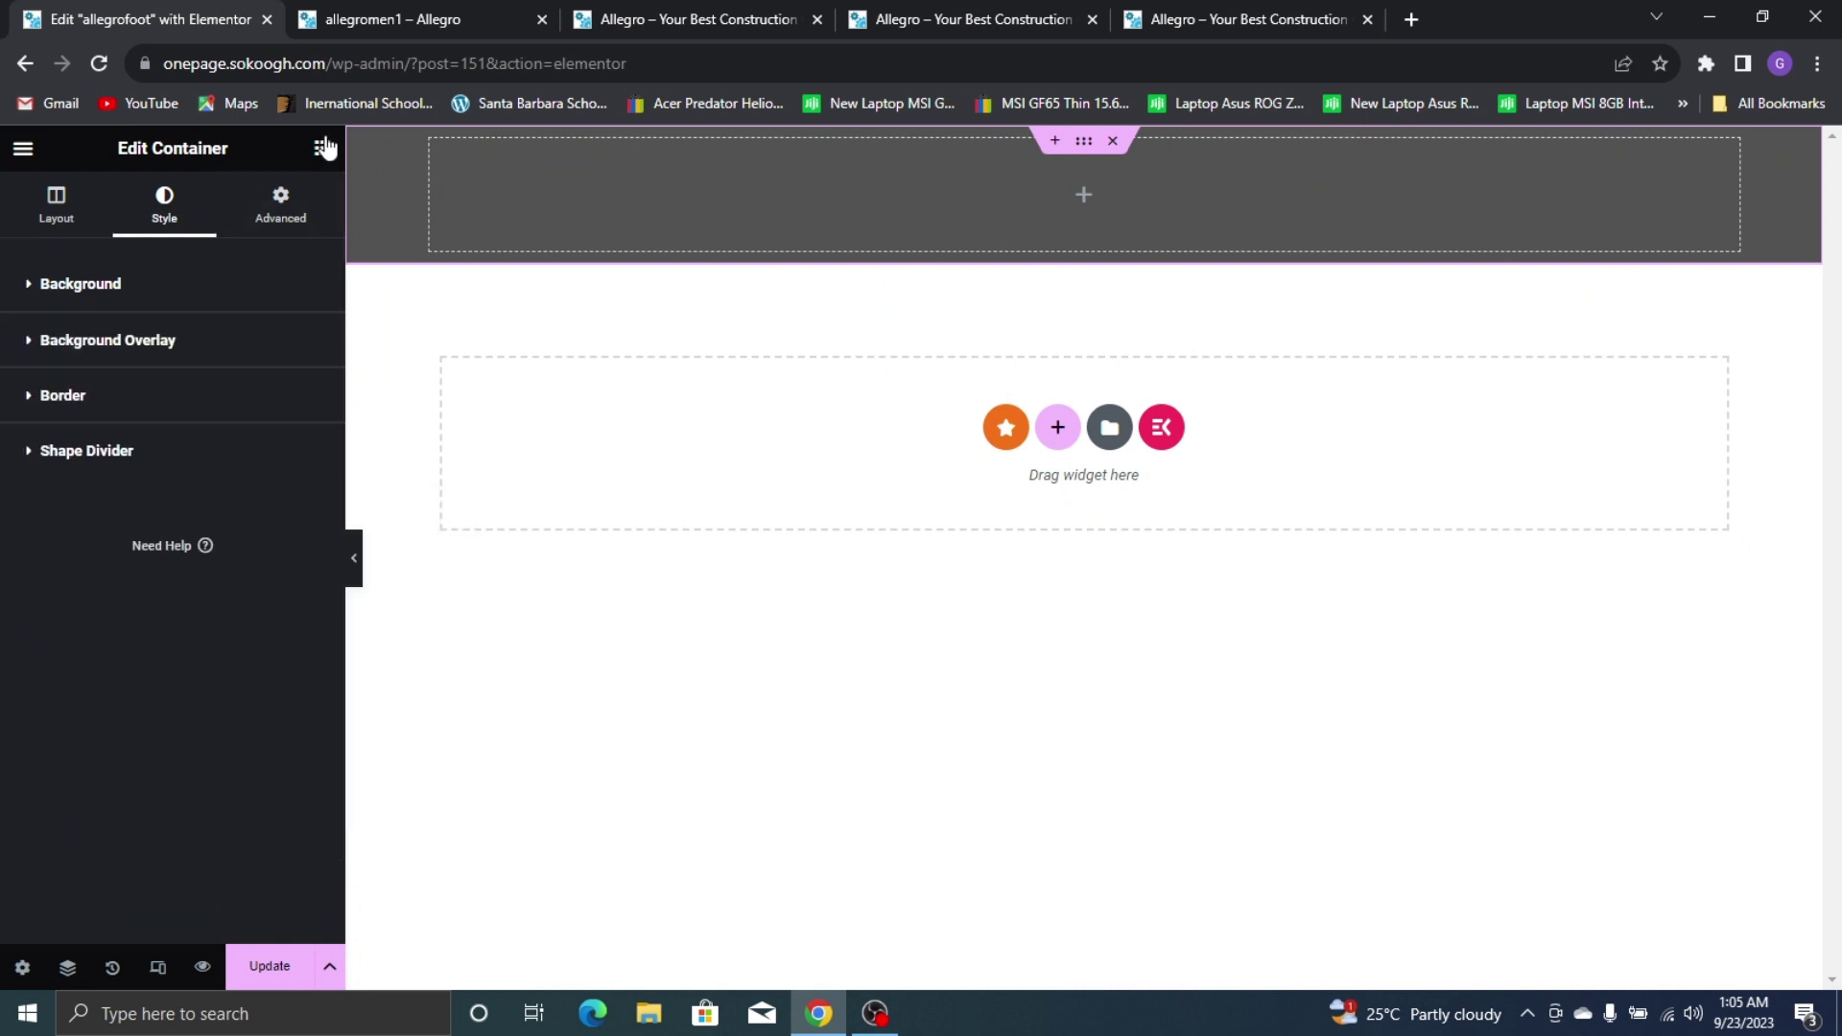
{"action": "left_click", "coordinate": [322, 149]}
Place an inner container in the grey section and duplicate it into four columns
{"action": "left_click_drag", "start_coordinate": [91, 496], "coordinate": [461, 183]}
{"action": "right_click", "coordinate": [443, 148]}
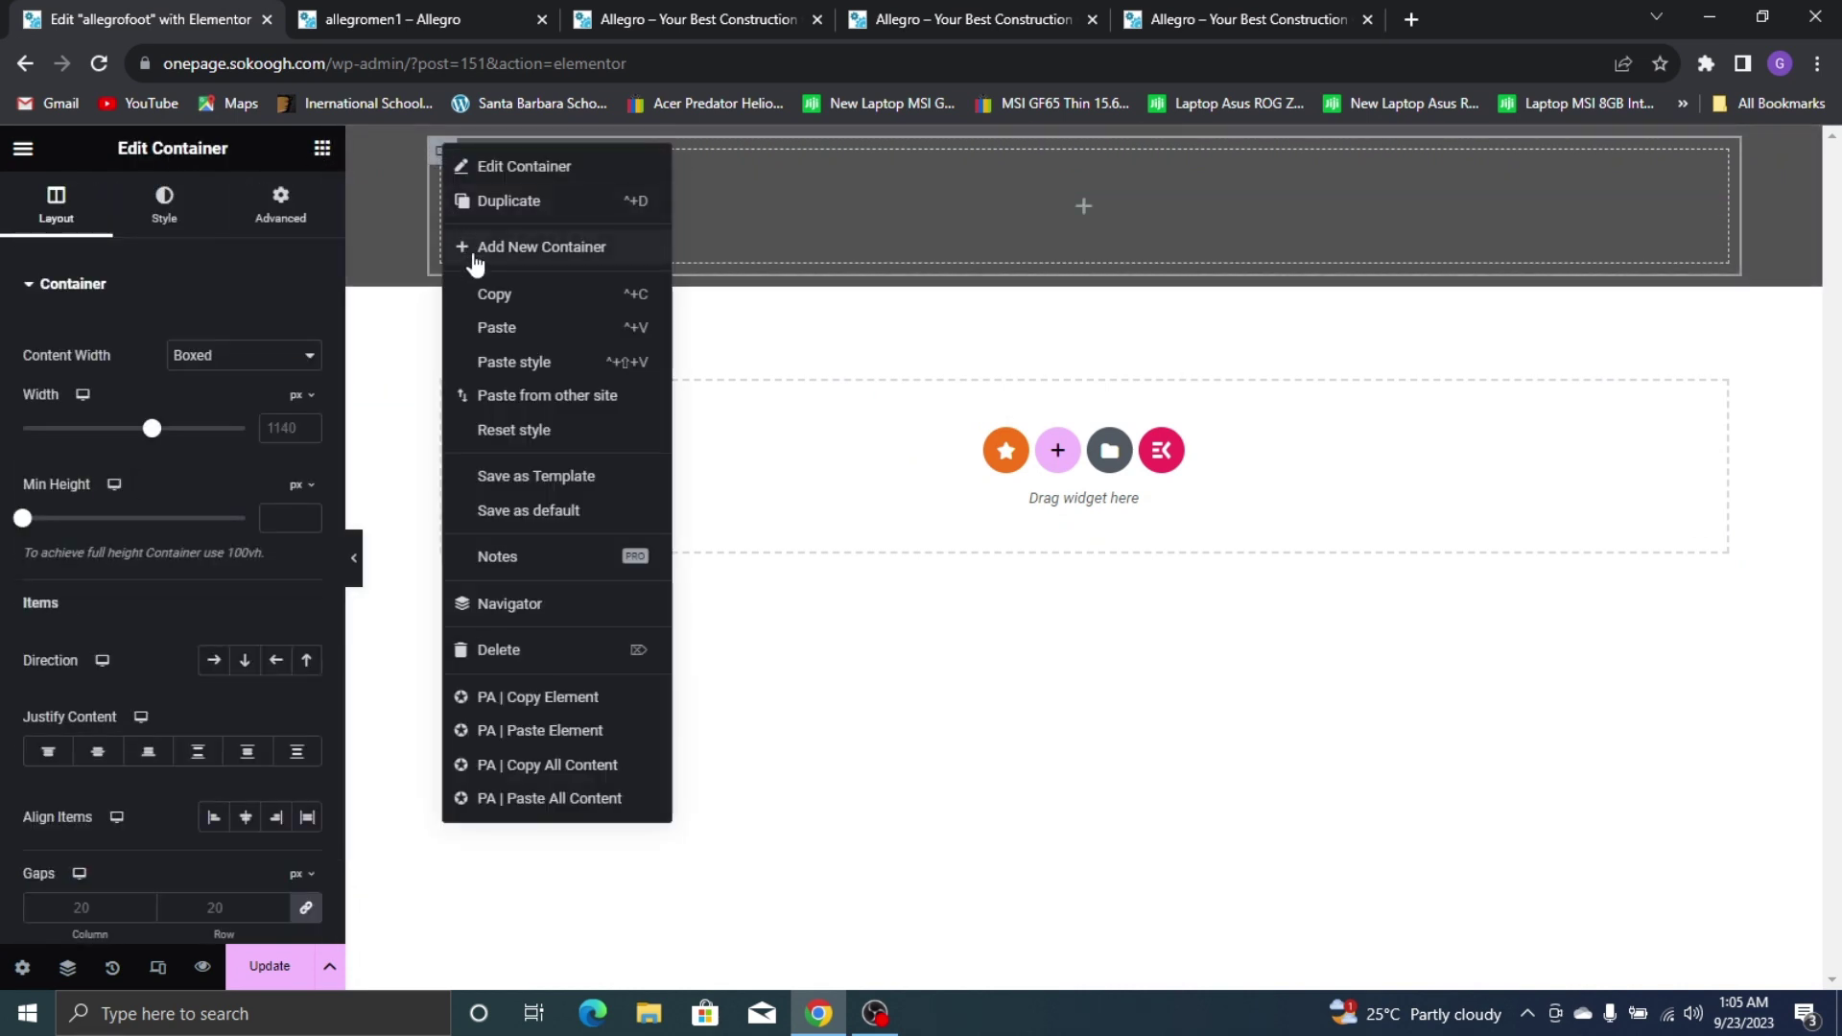
{"action": "left_click", "coordinate": [490, 205]}
{"action": "right_click", "coordinate": [448, 156]}
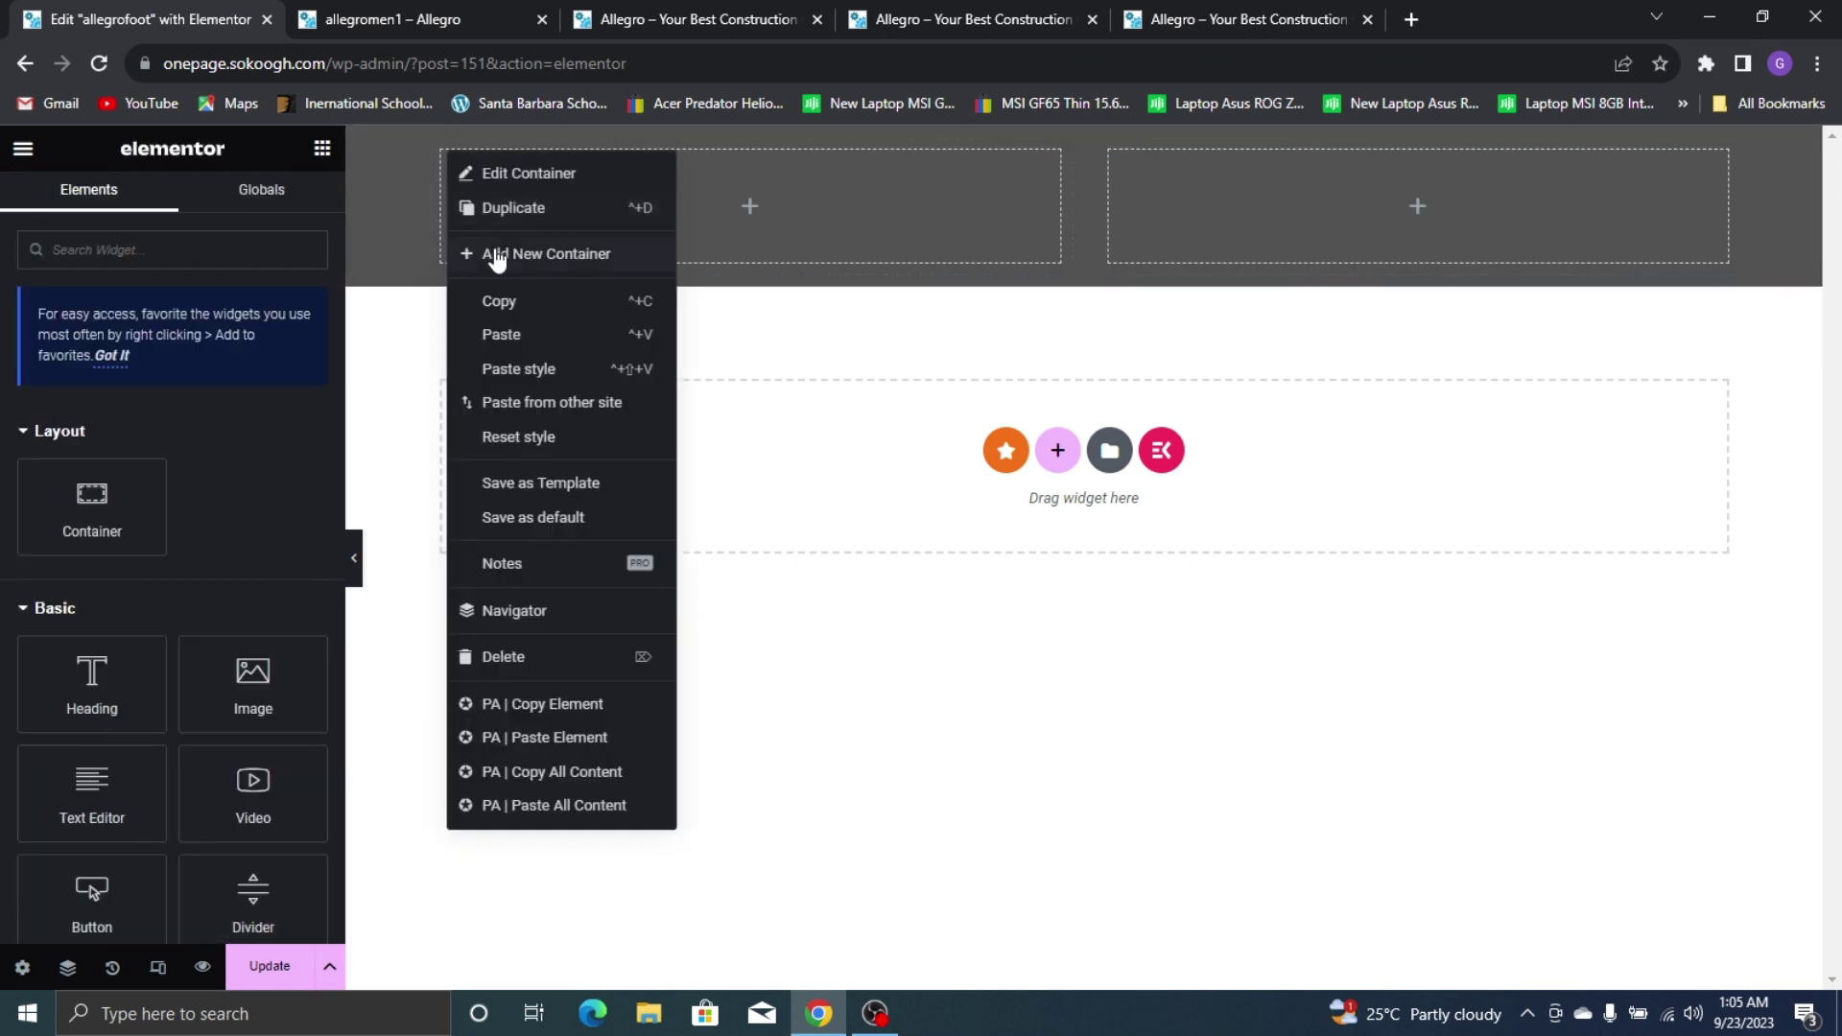
{"action": "left_click", "coordinate": [509, 222]}
{"action": "right_click", "coordinate": [456, 180]}
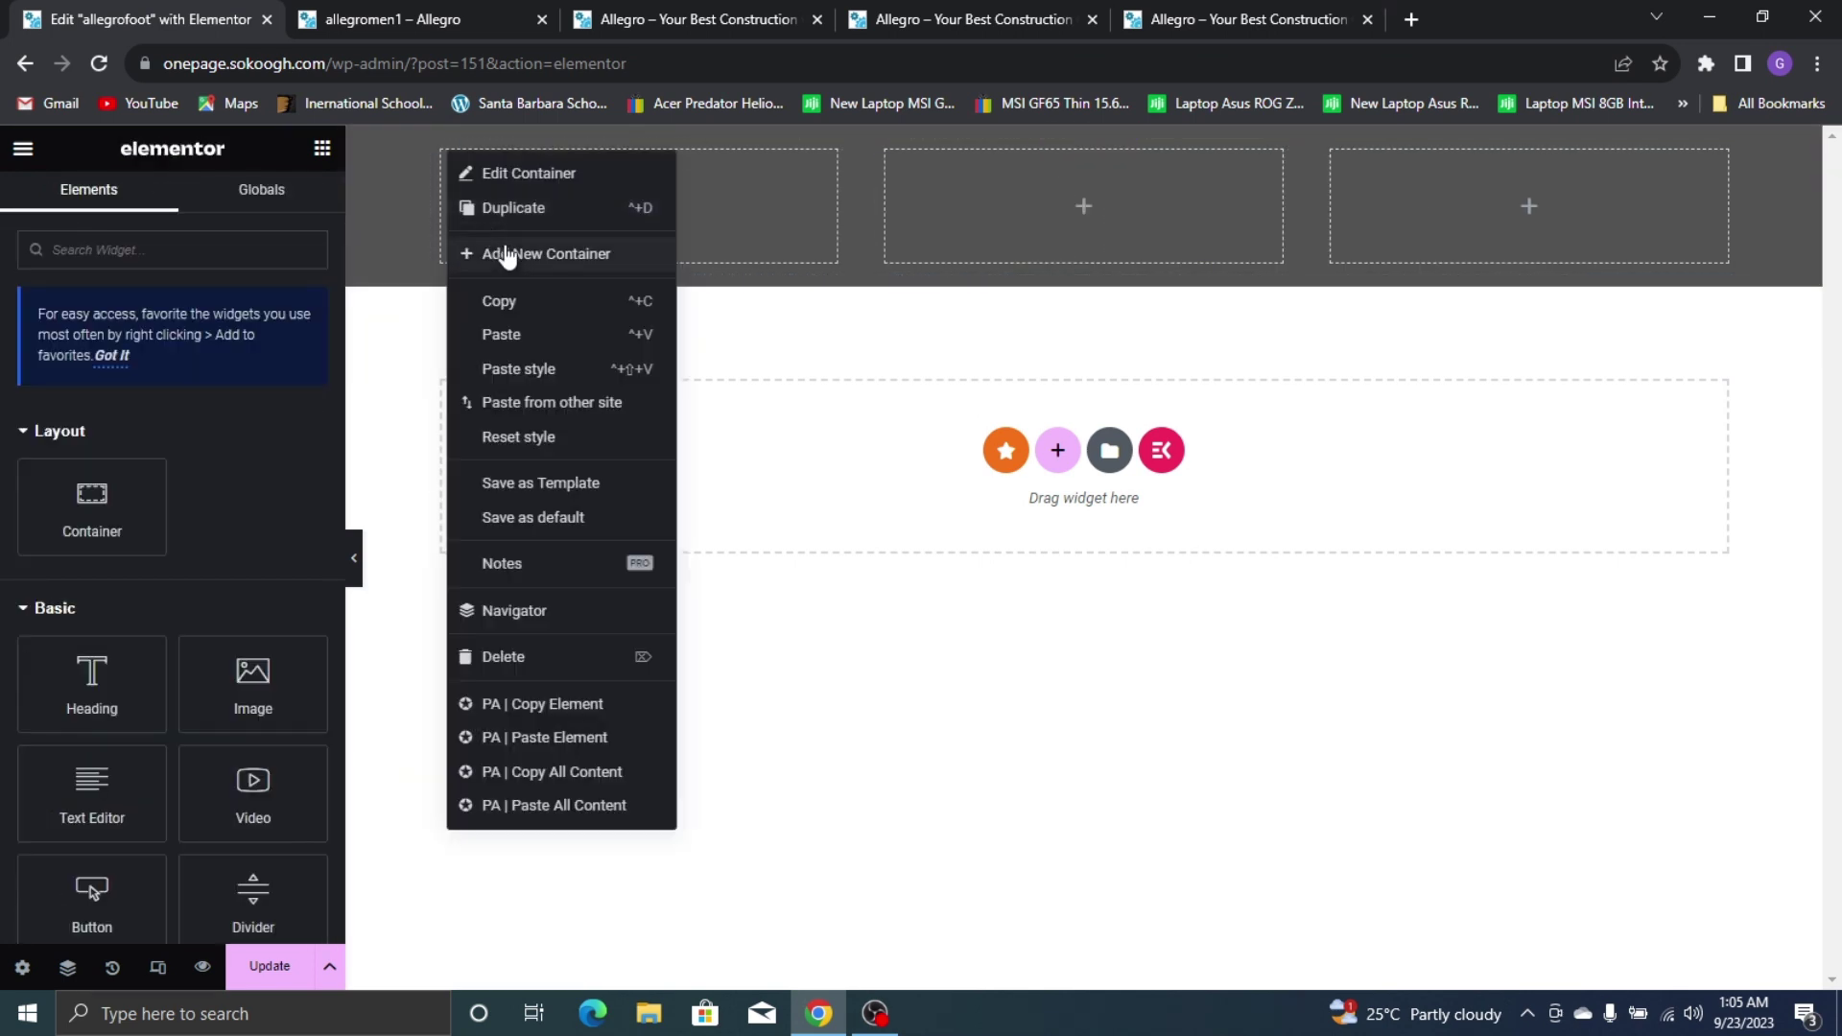
{"action": "left_click", "coordinate": [521, 222]}
Open the allegromen1 header template in Elementor in the second tab
{"action": "left_click", "coordinate": [1207, 7]}
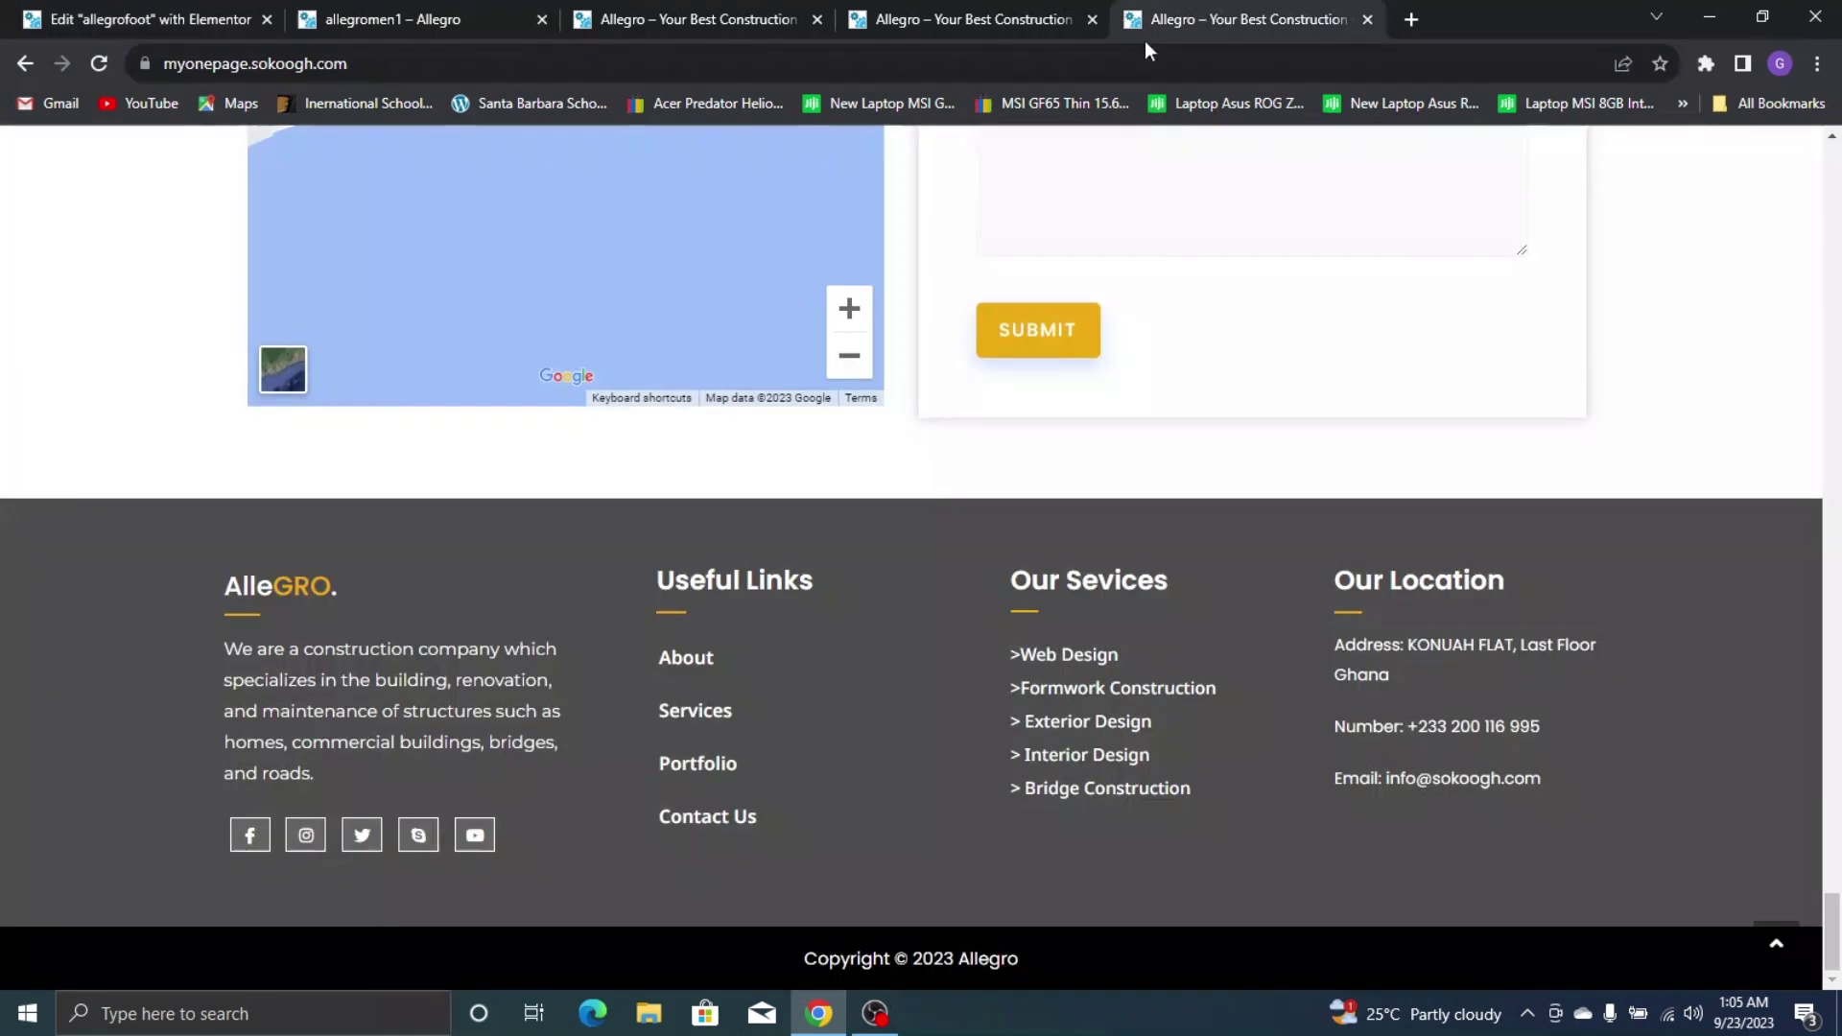
{"action": "left_click", "coordinate": [139, 14]}
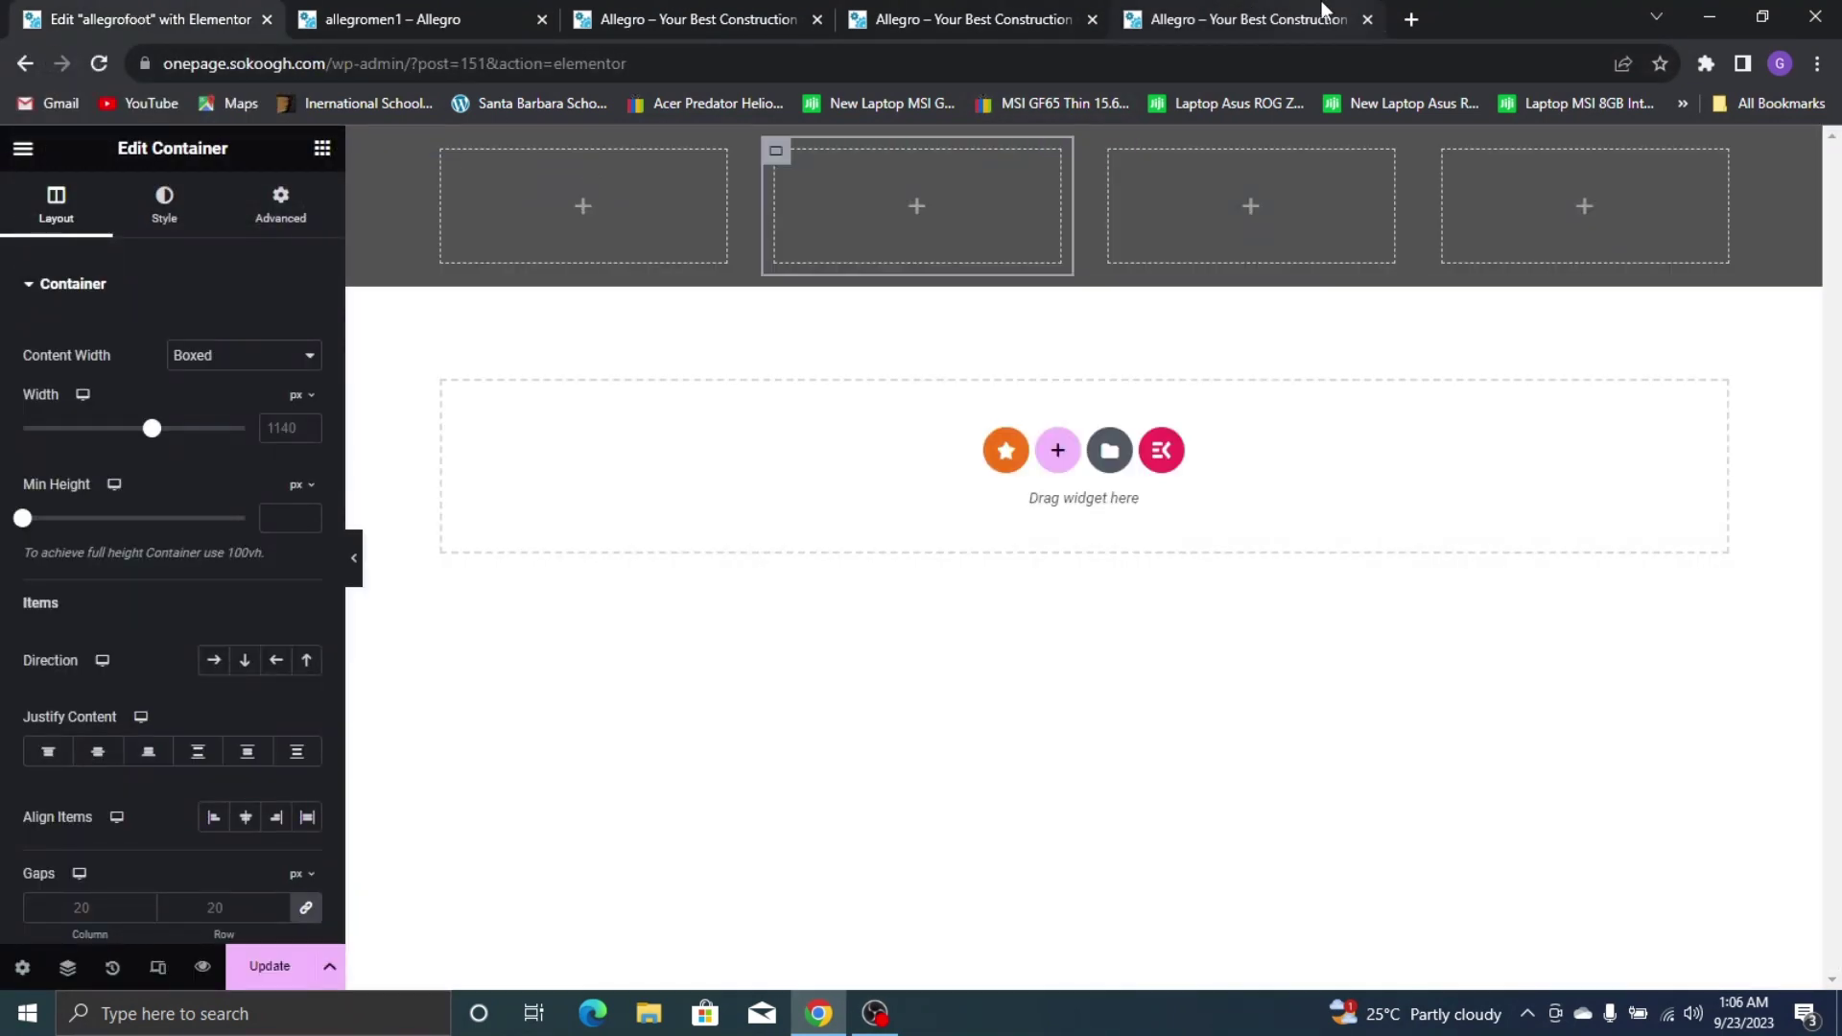
{"action": "left_click", "coordinate": [1315, 13]}
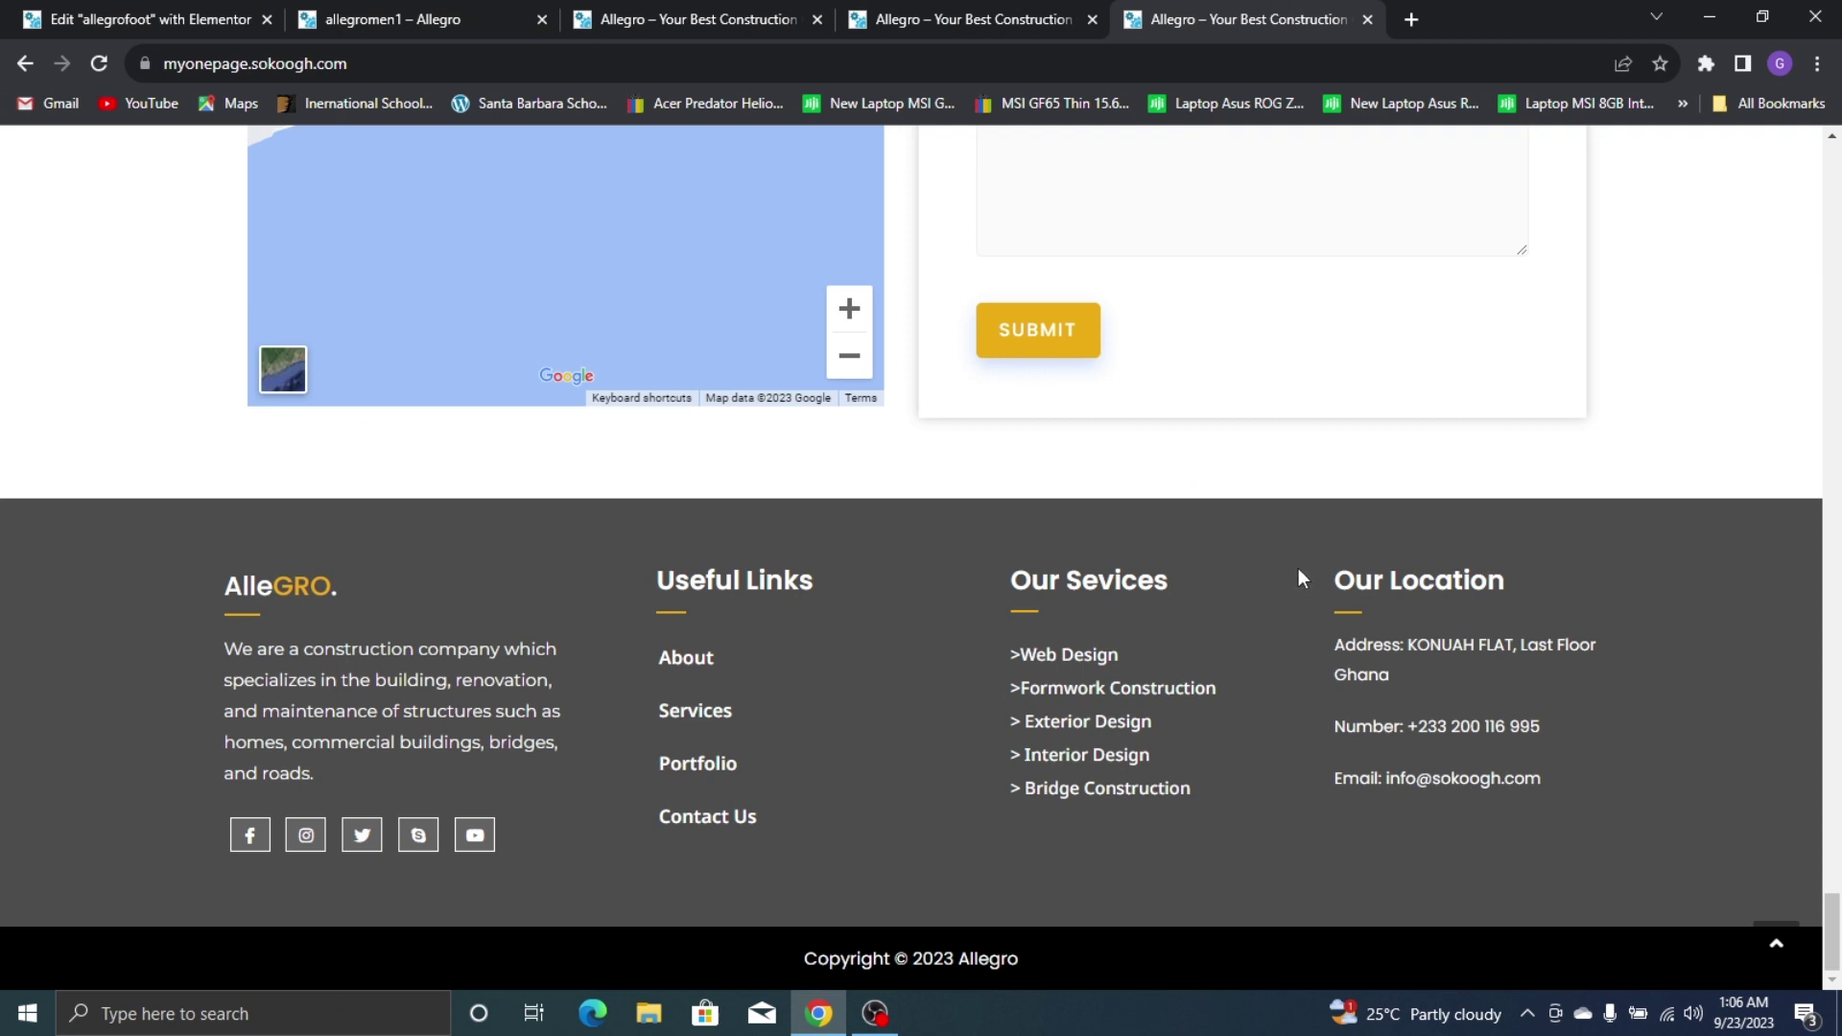
{"action": "left_click", "coordinate": [58, 19]}
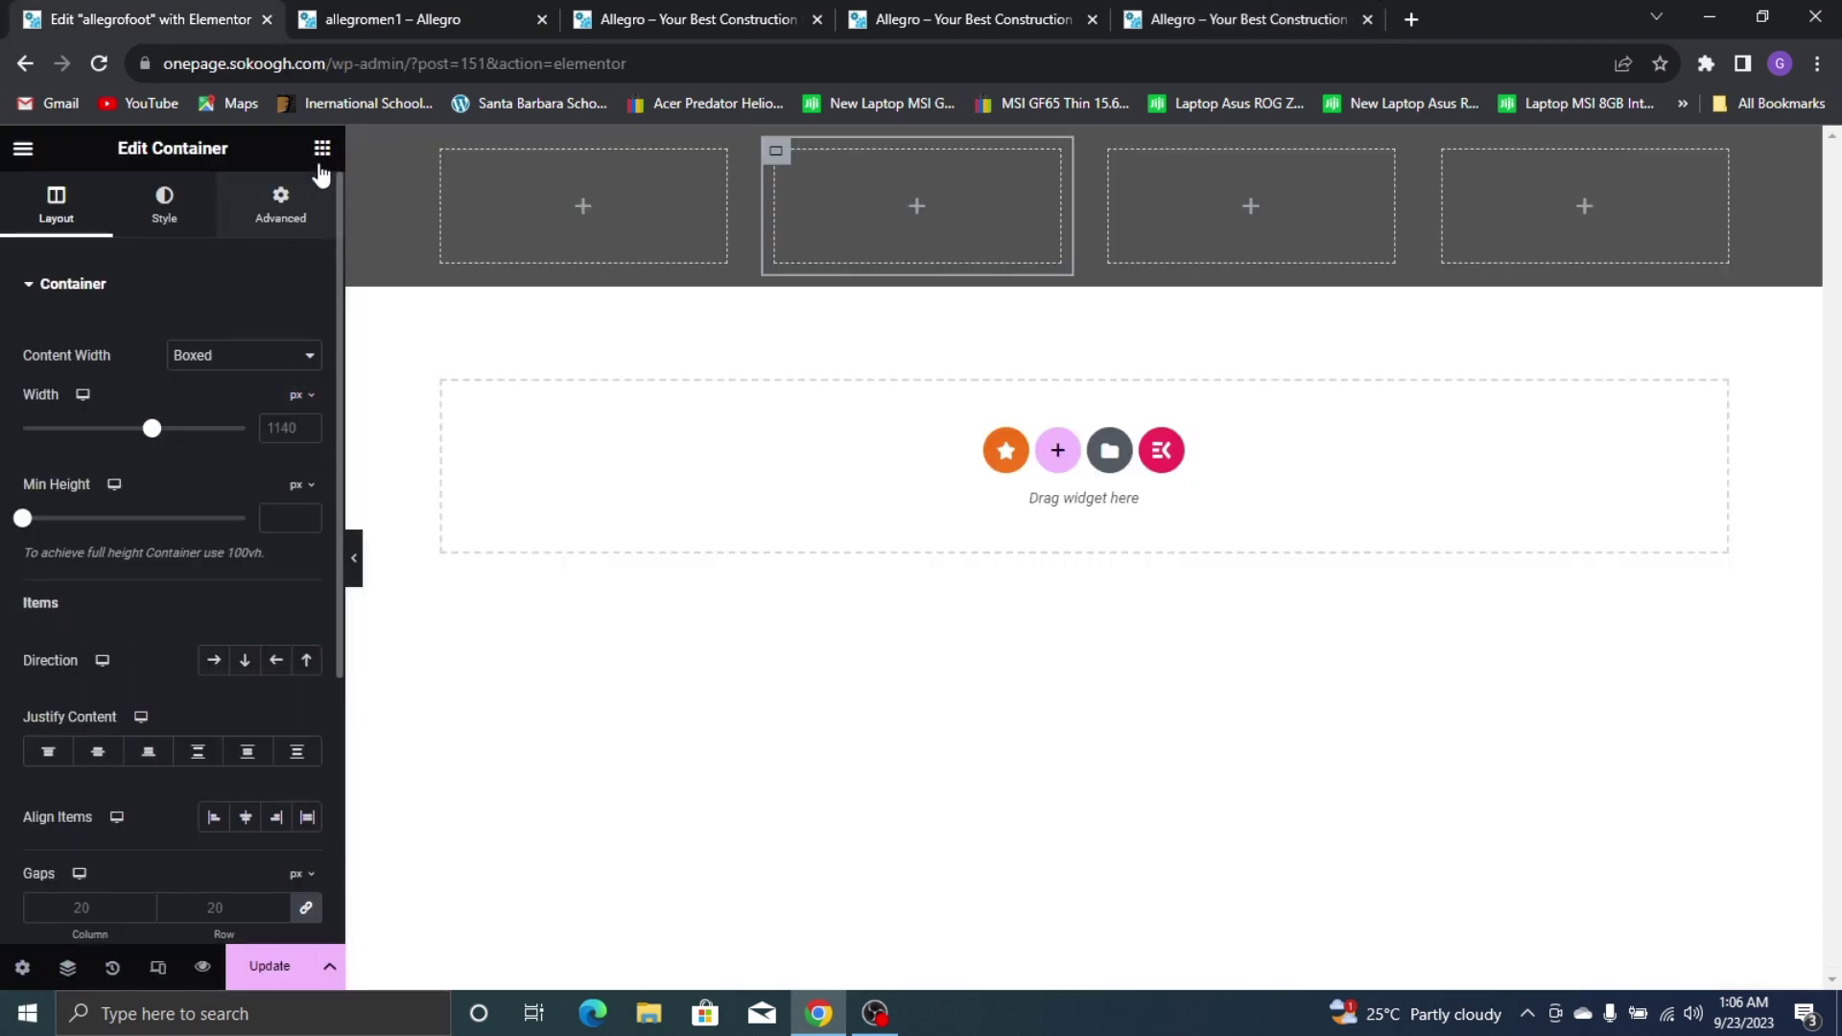
{"action": "left_click", "coordinate": [323, 150]}
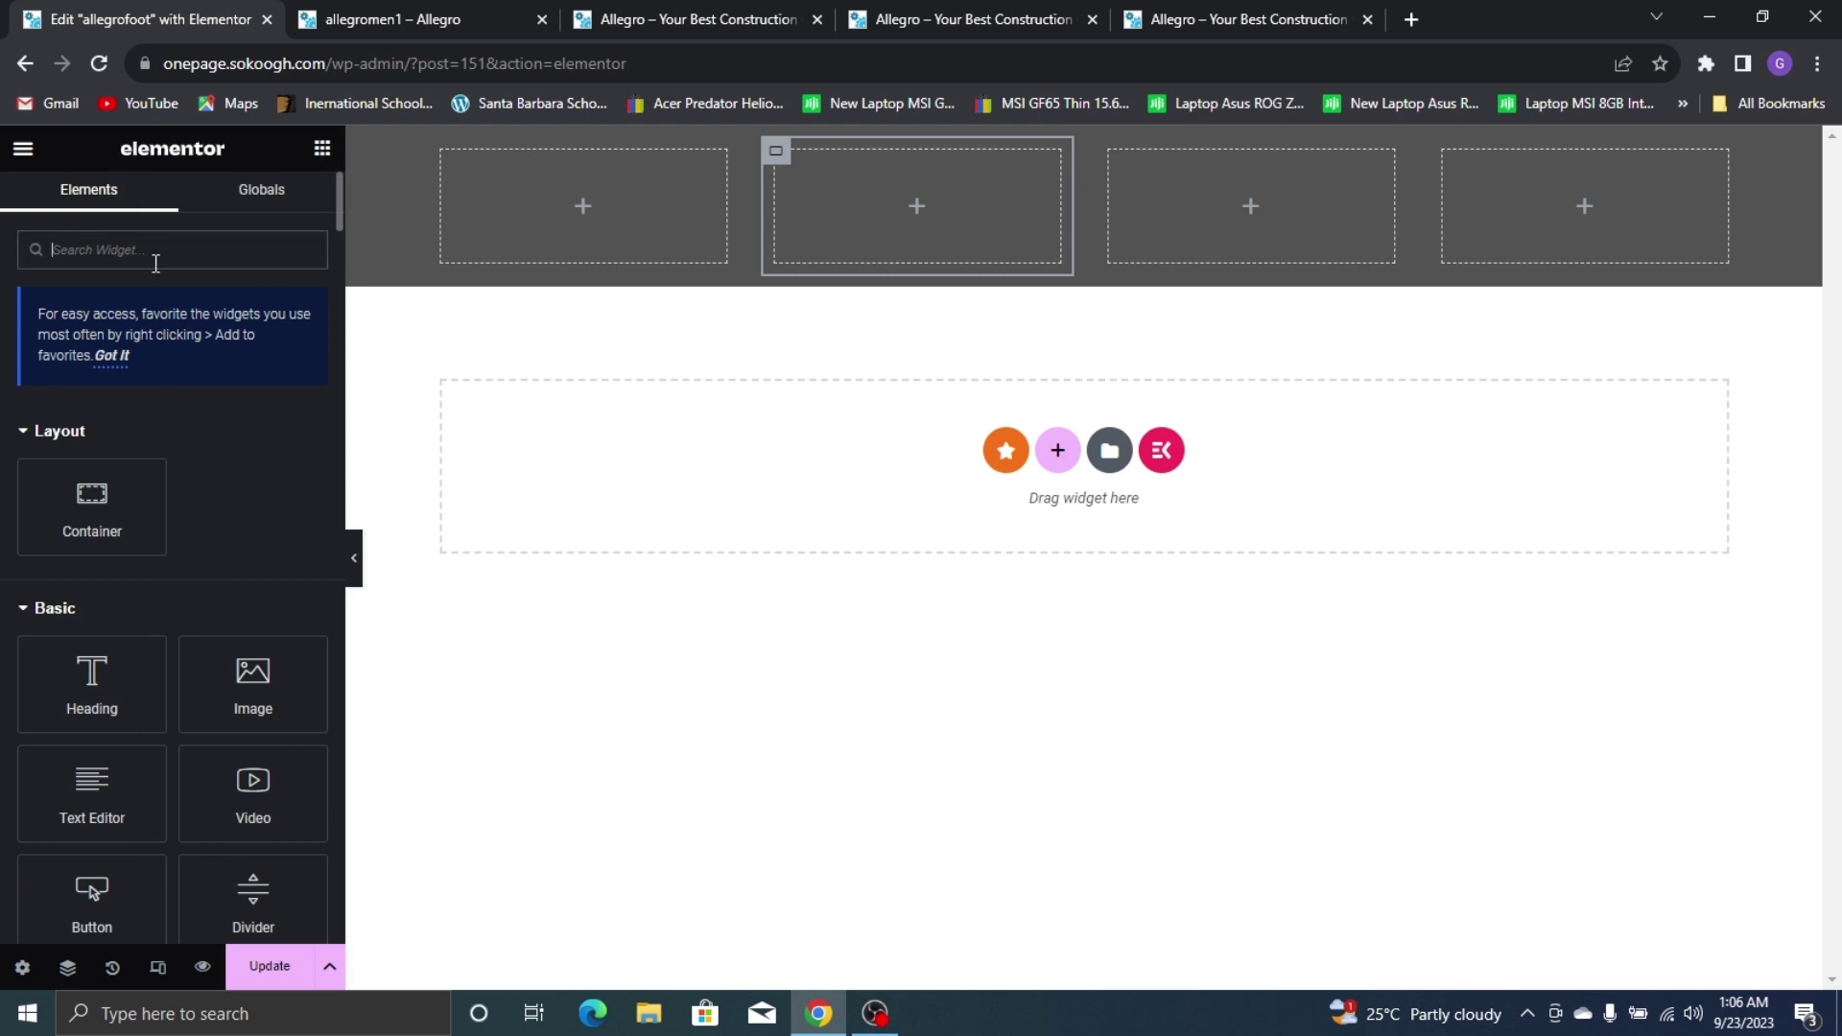
{"action": "type", "text": "he"}
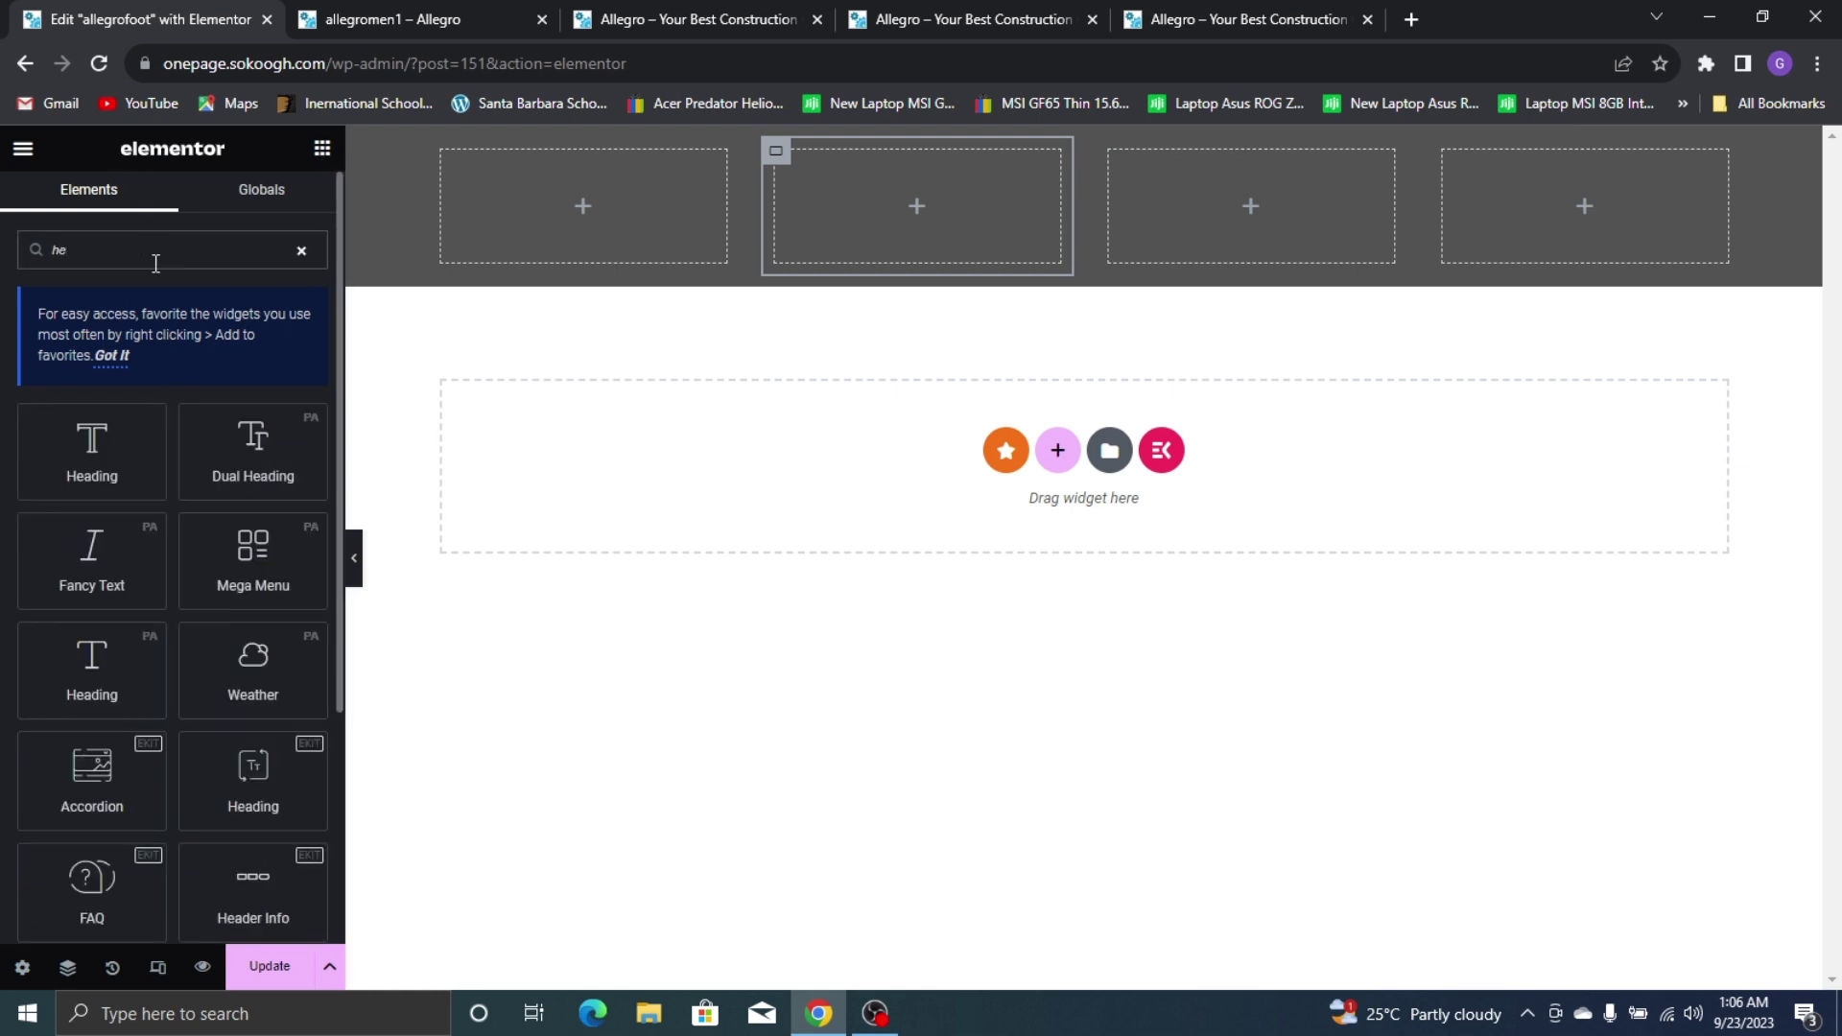
{"action": "left_click", "coordinate": [362, 11]}
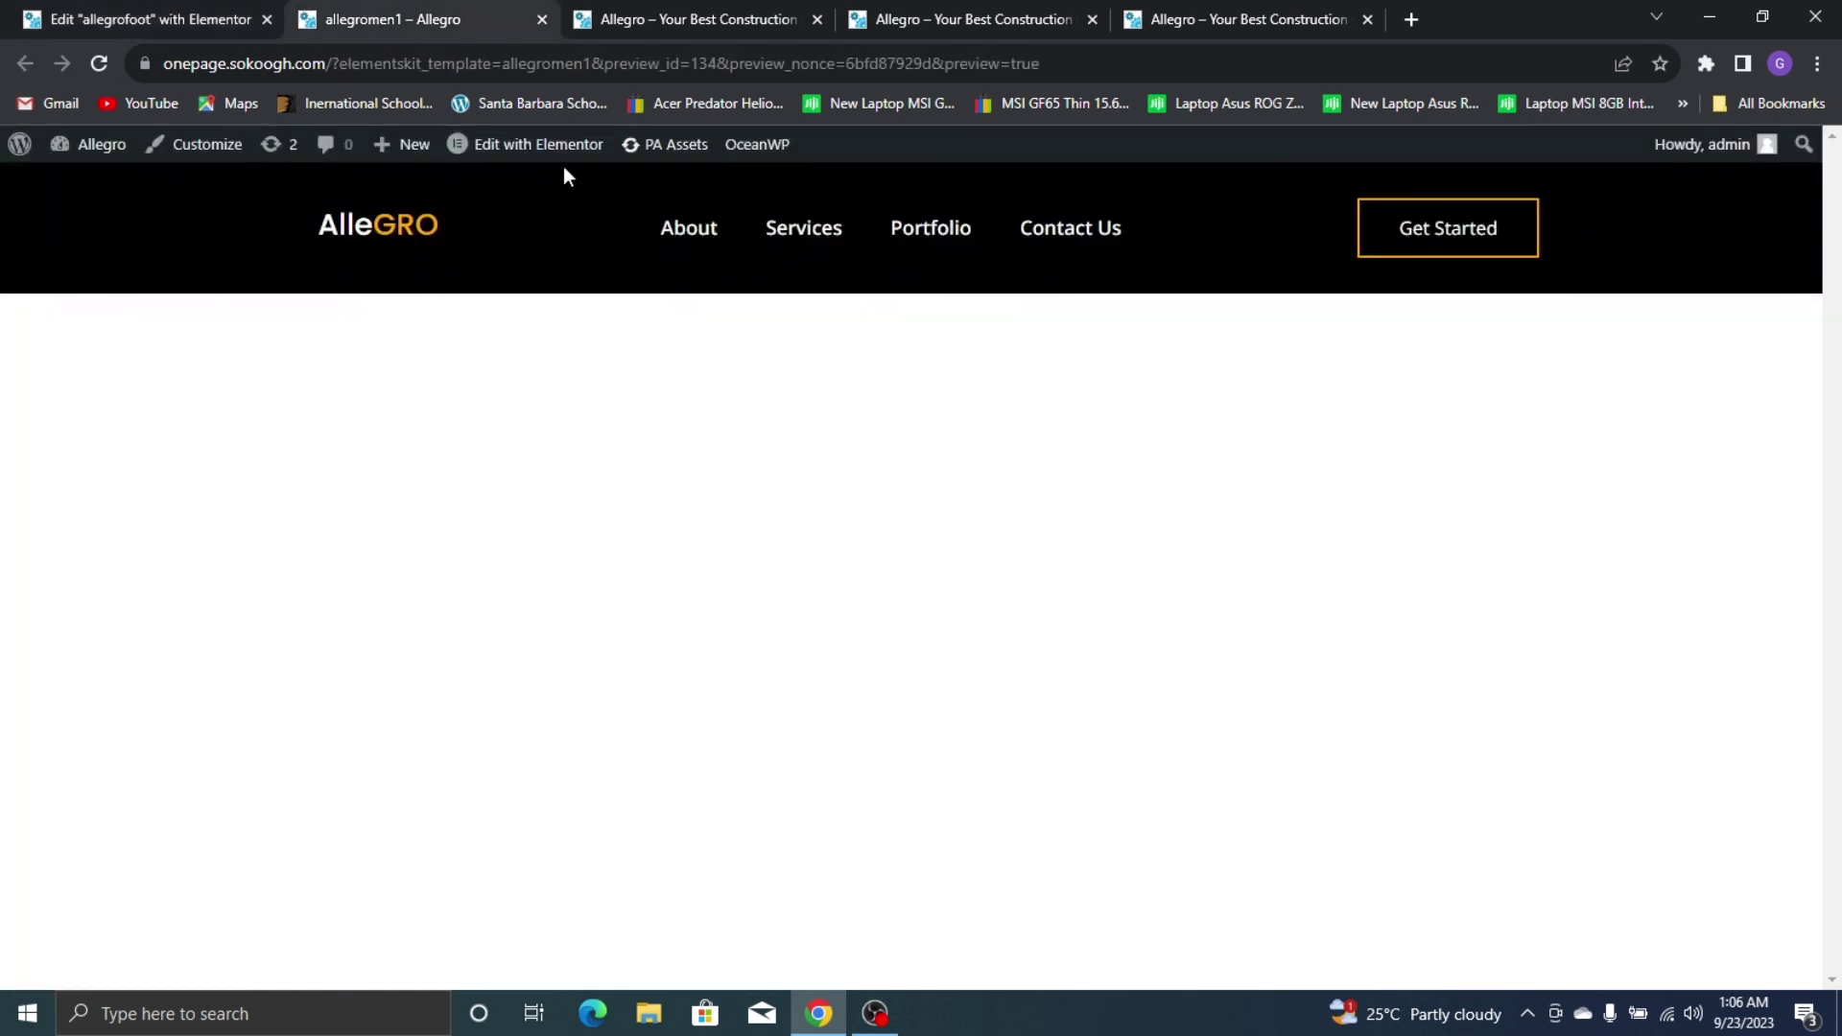
{"action": "left_click", "coordinate": [537, 144]}
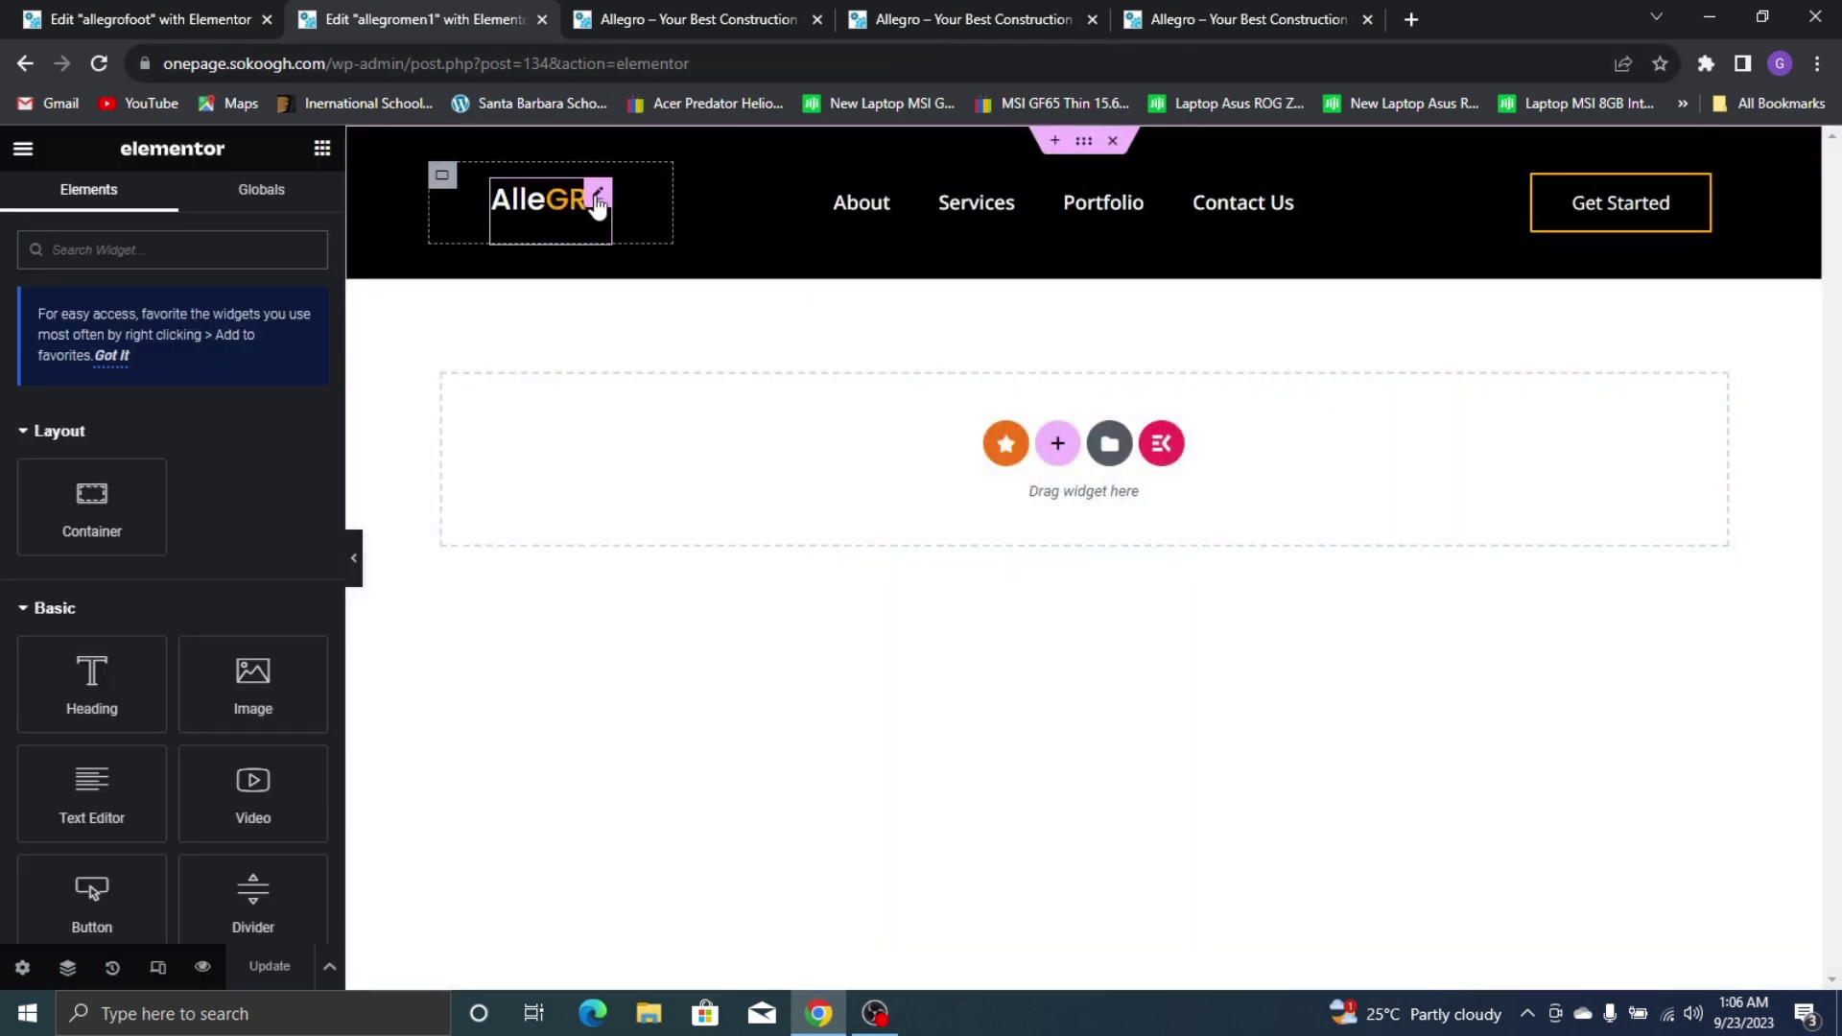
Copy the AlleGRO heading from the header and paste it, left-aligned, into the first footer column
{"action": "right_click", "coordinate": [597, 195]}
{"action": "left_click", "coordinate": [650, 296]}
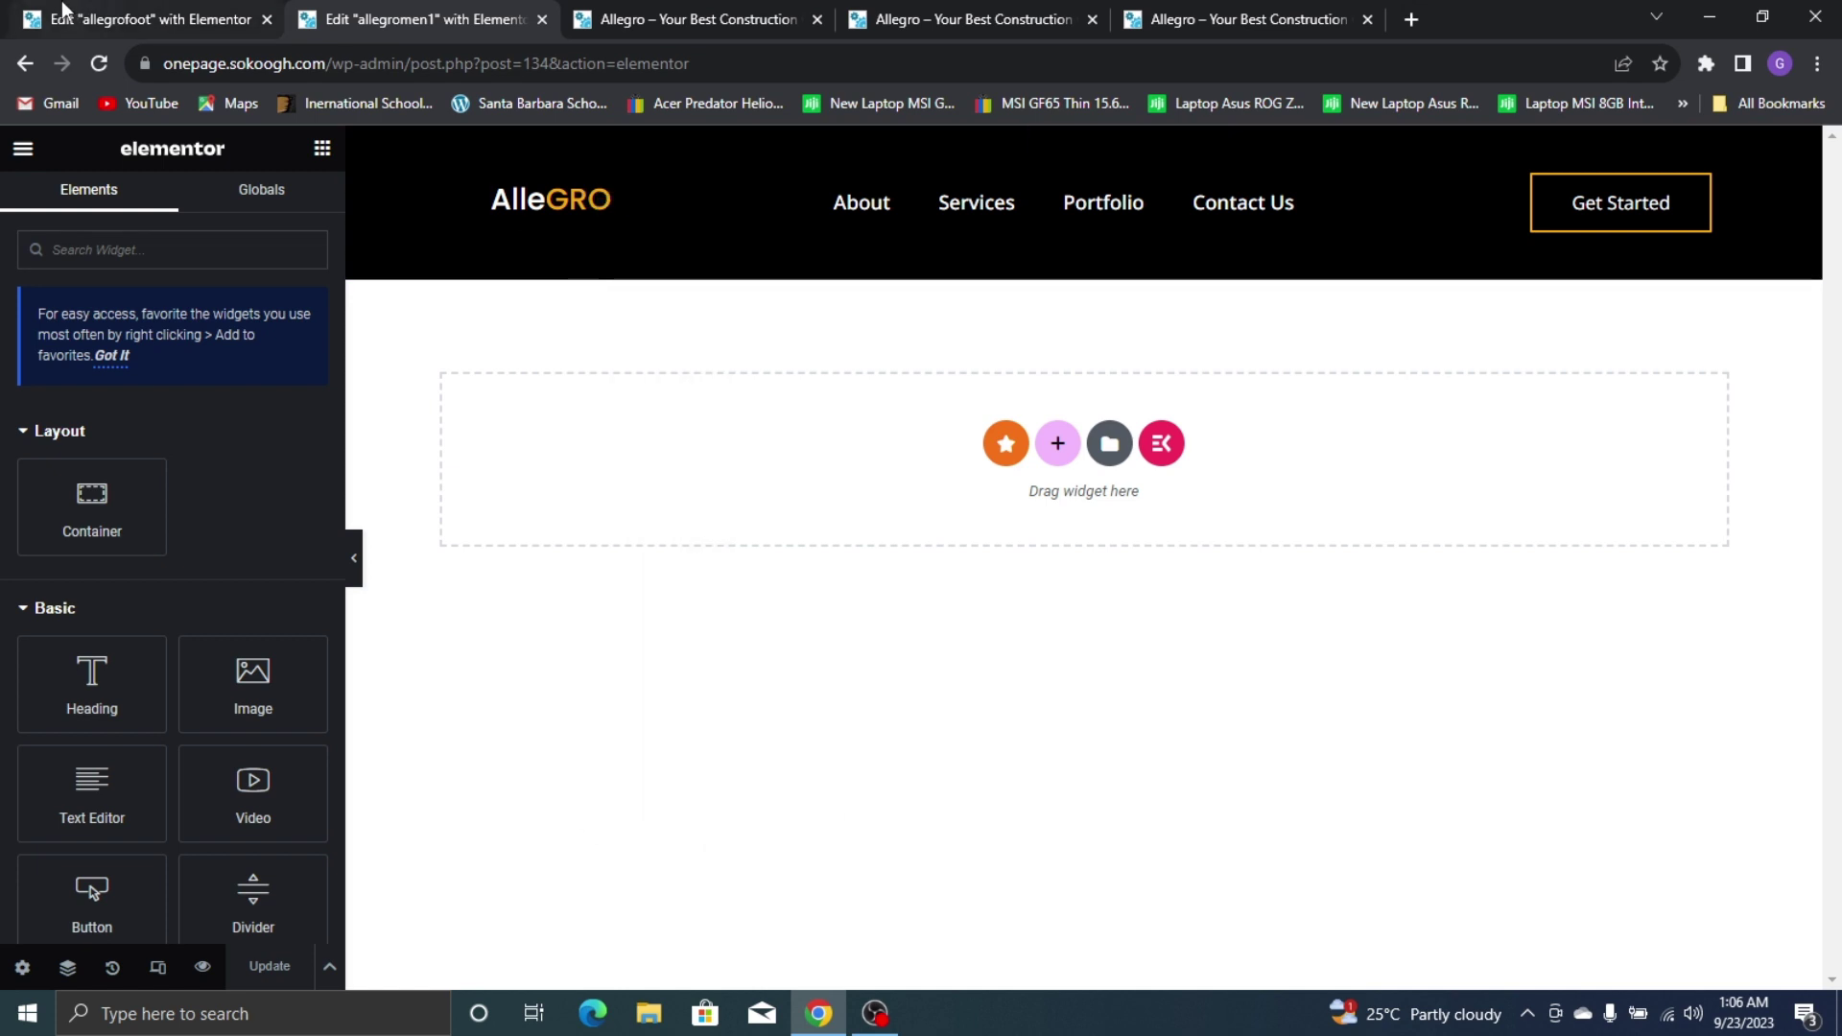
{"action": "left_click", "coordinate": [72, 22]}
{"action": "right_click", "coordinate": [596, 275]}
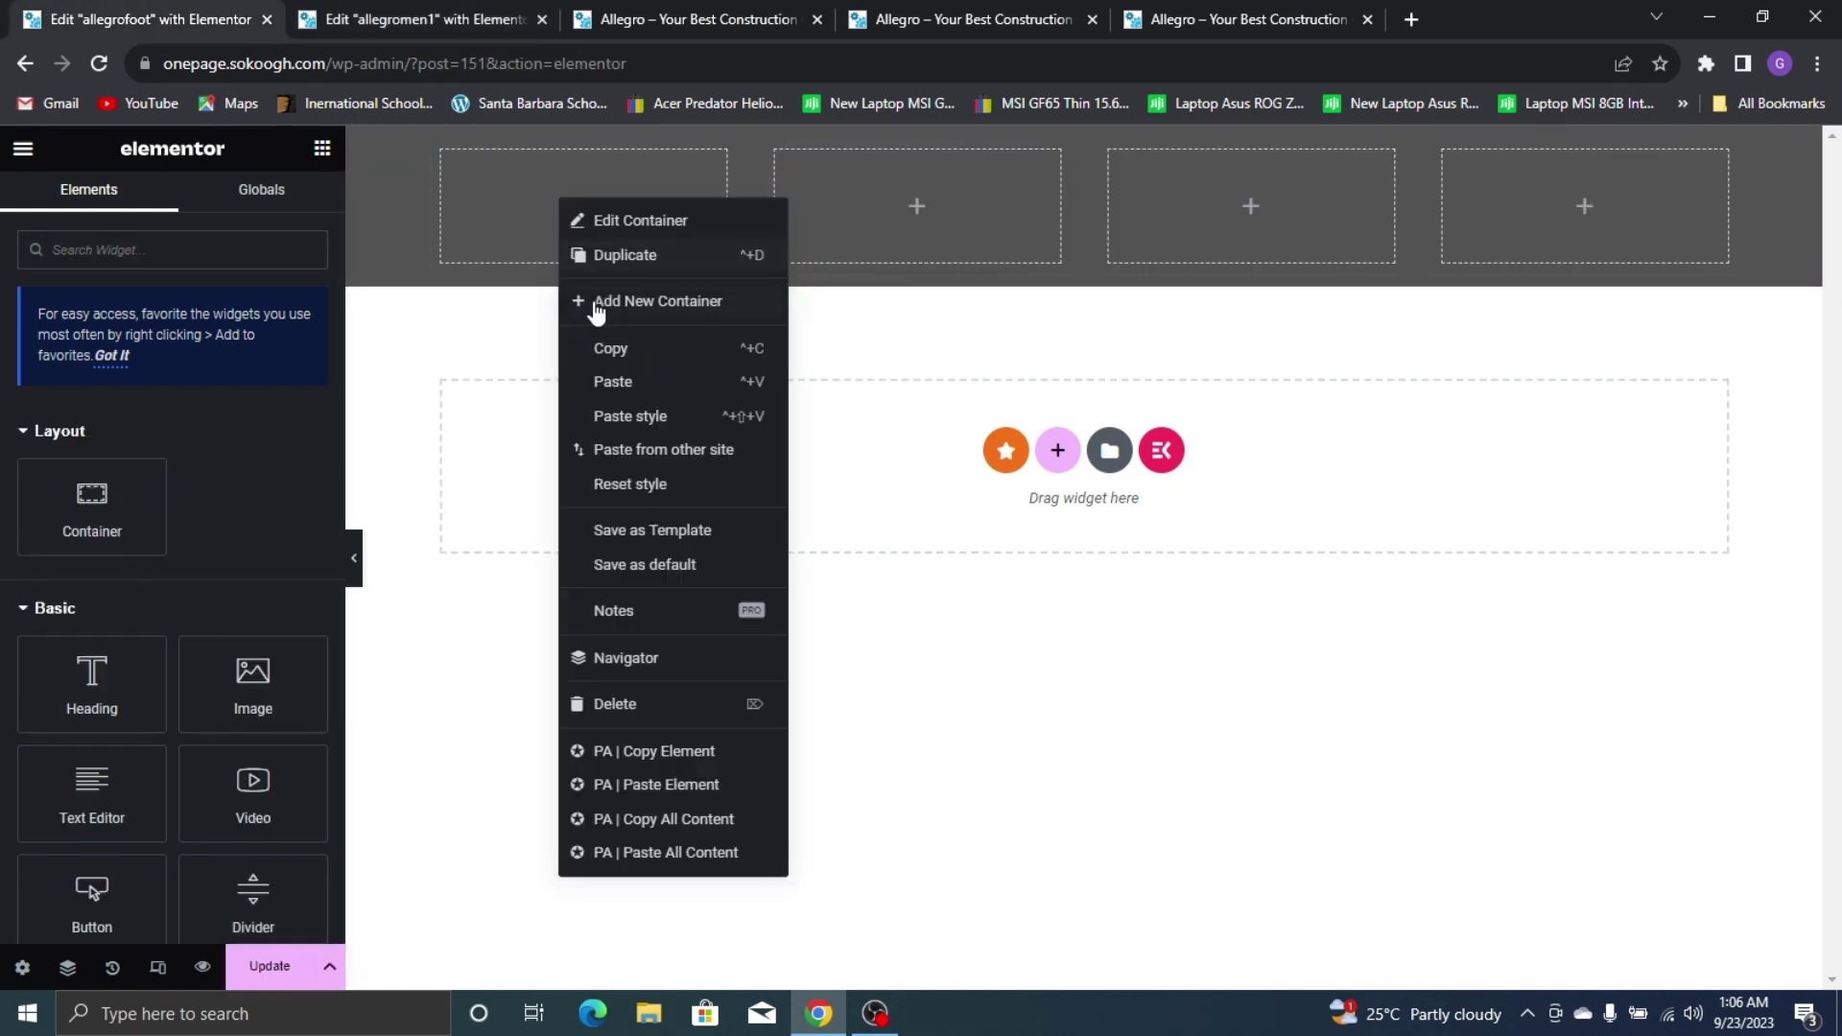
{"action": "left_click", "coordinate": [638, 384]}
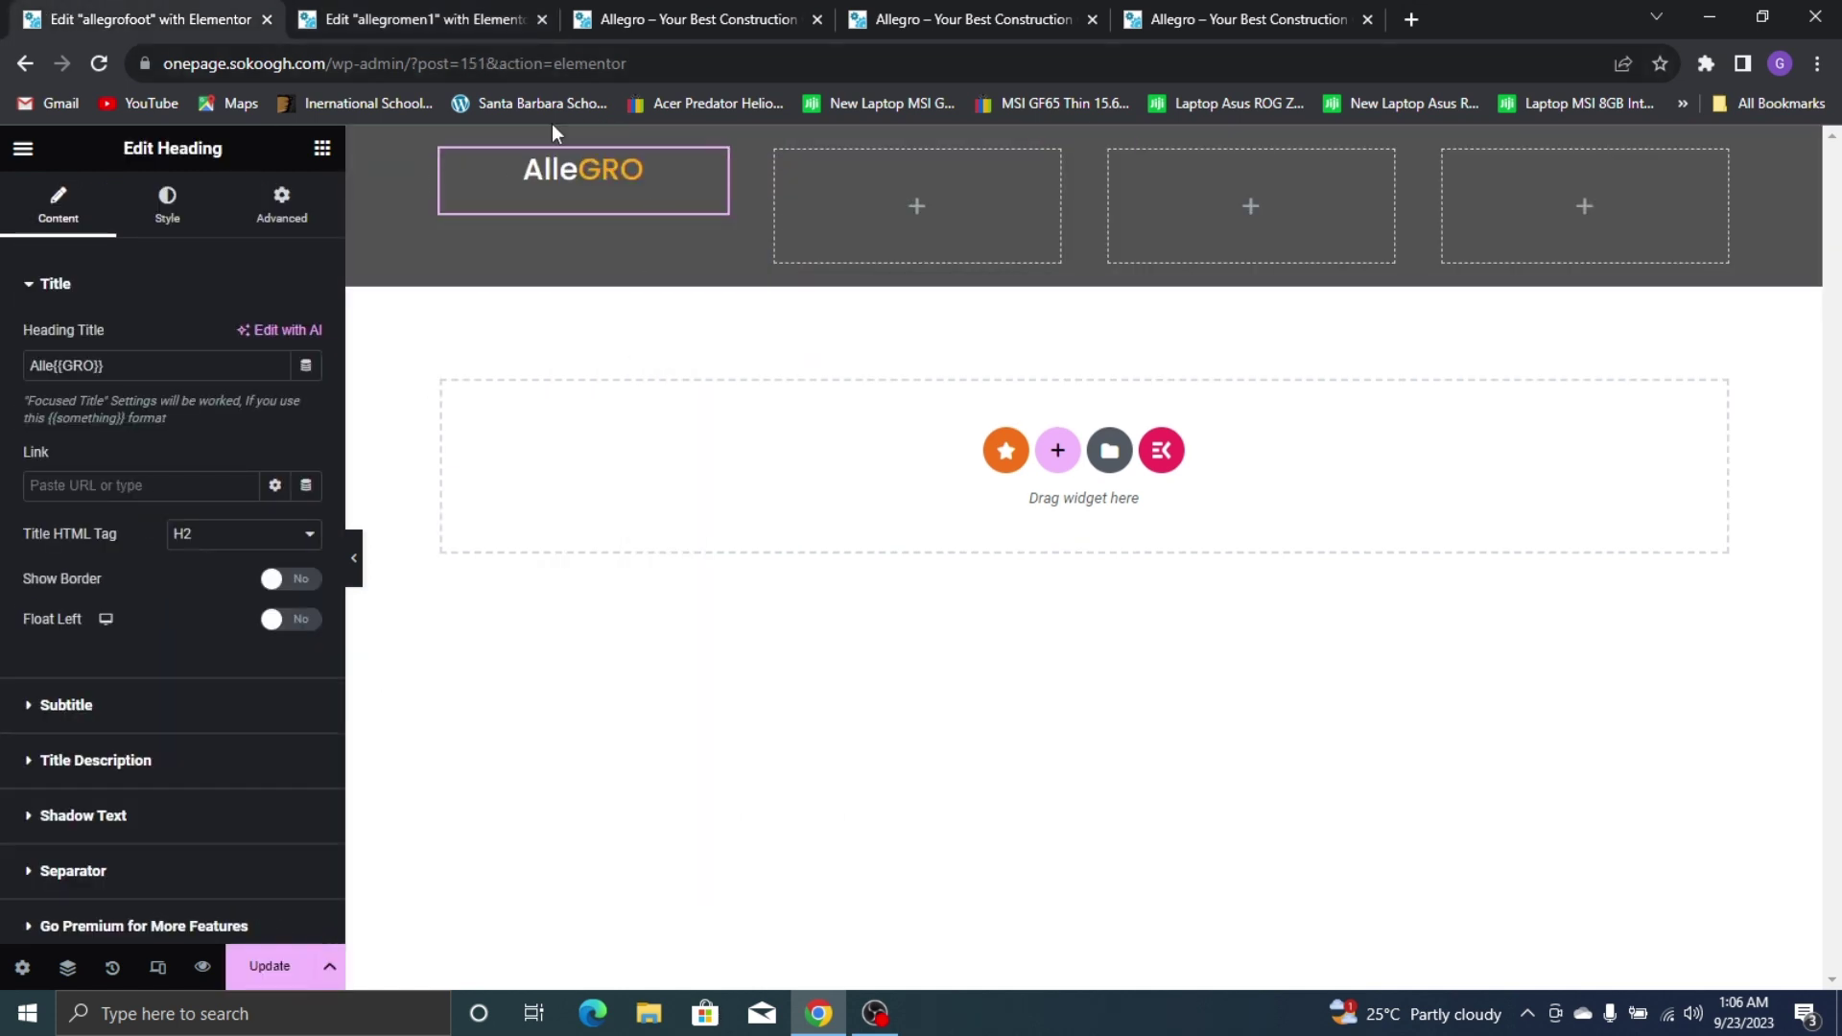
{"action": "left_click", "coordinate": [167, 203]}
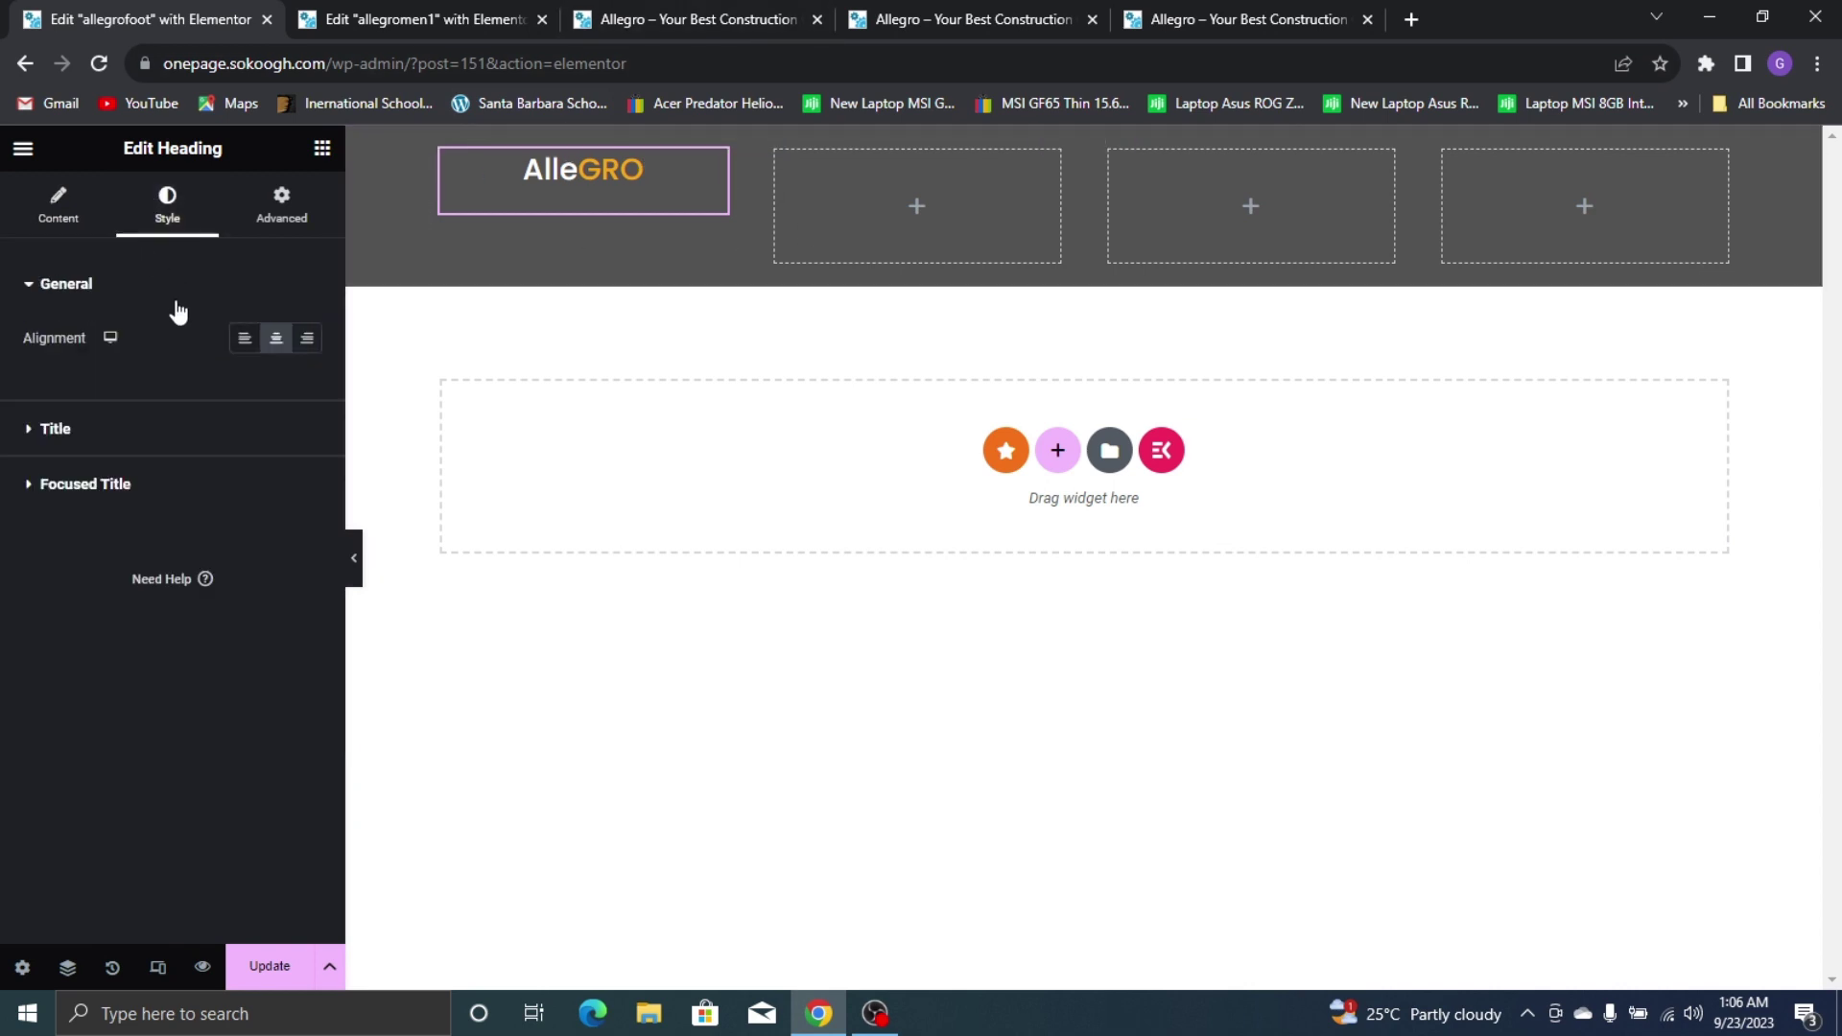
{"action": "left_click", "coordinate": [244, 338]}
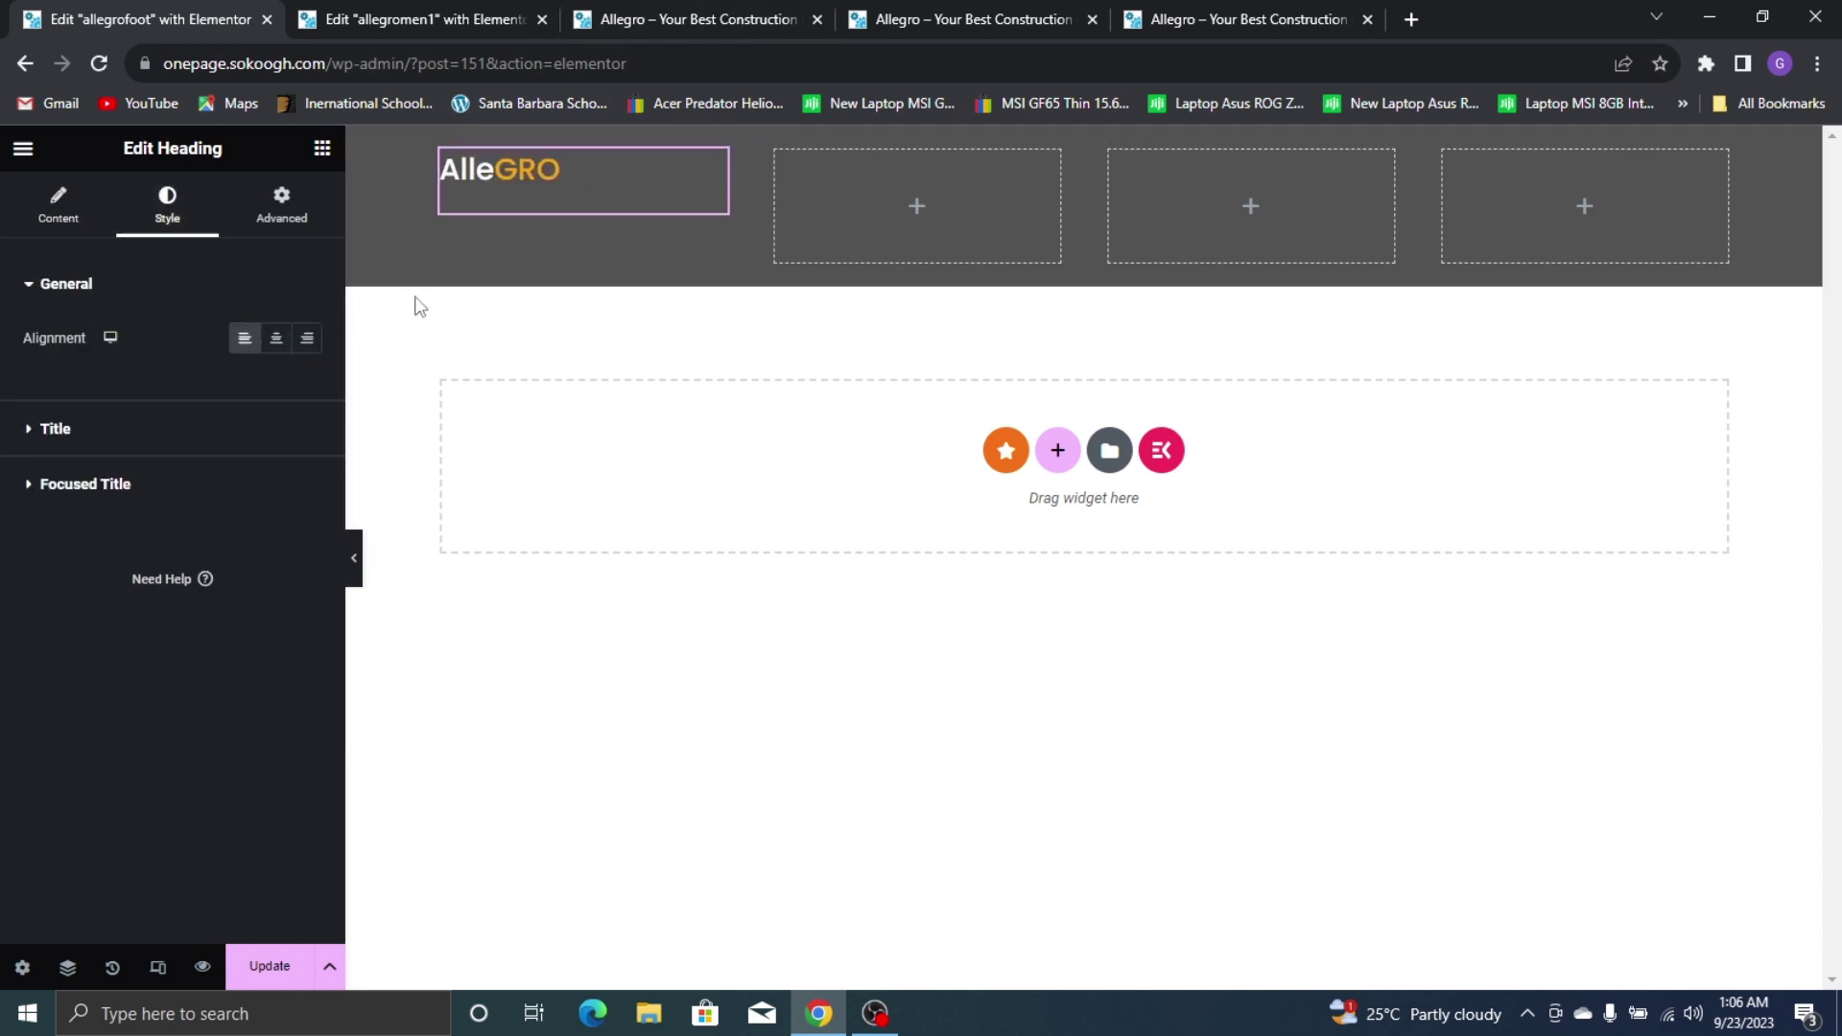
{"action": "left_click", "coordinate": [440, 155]}
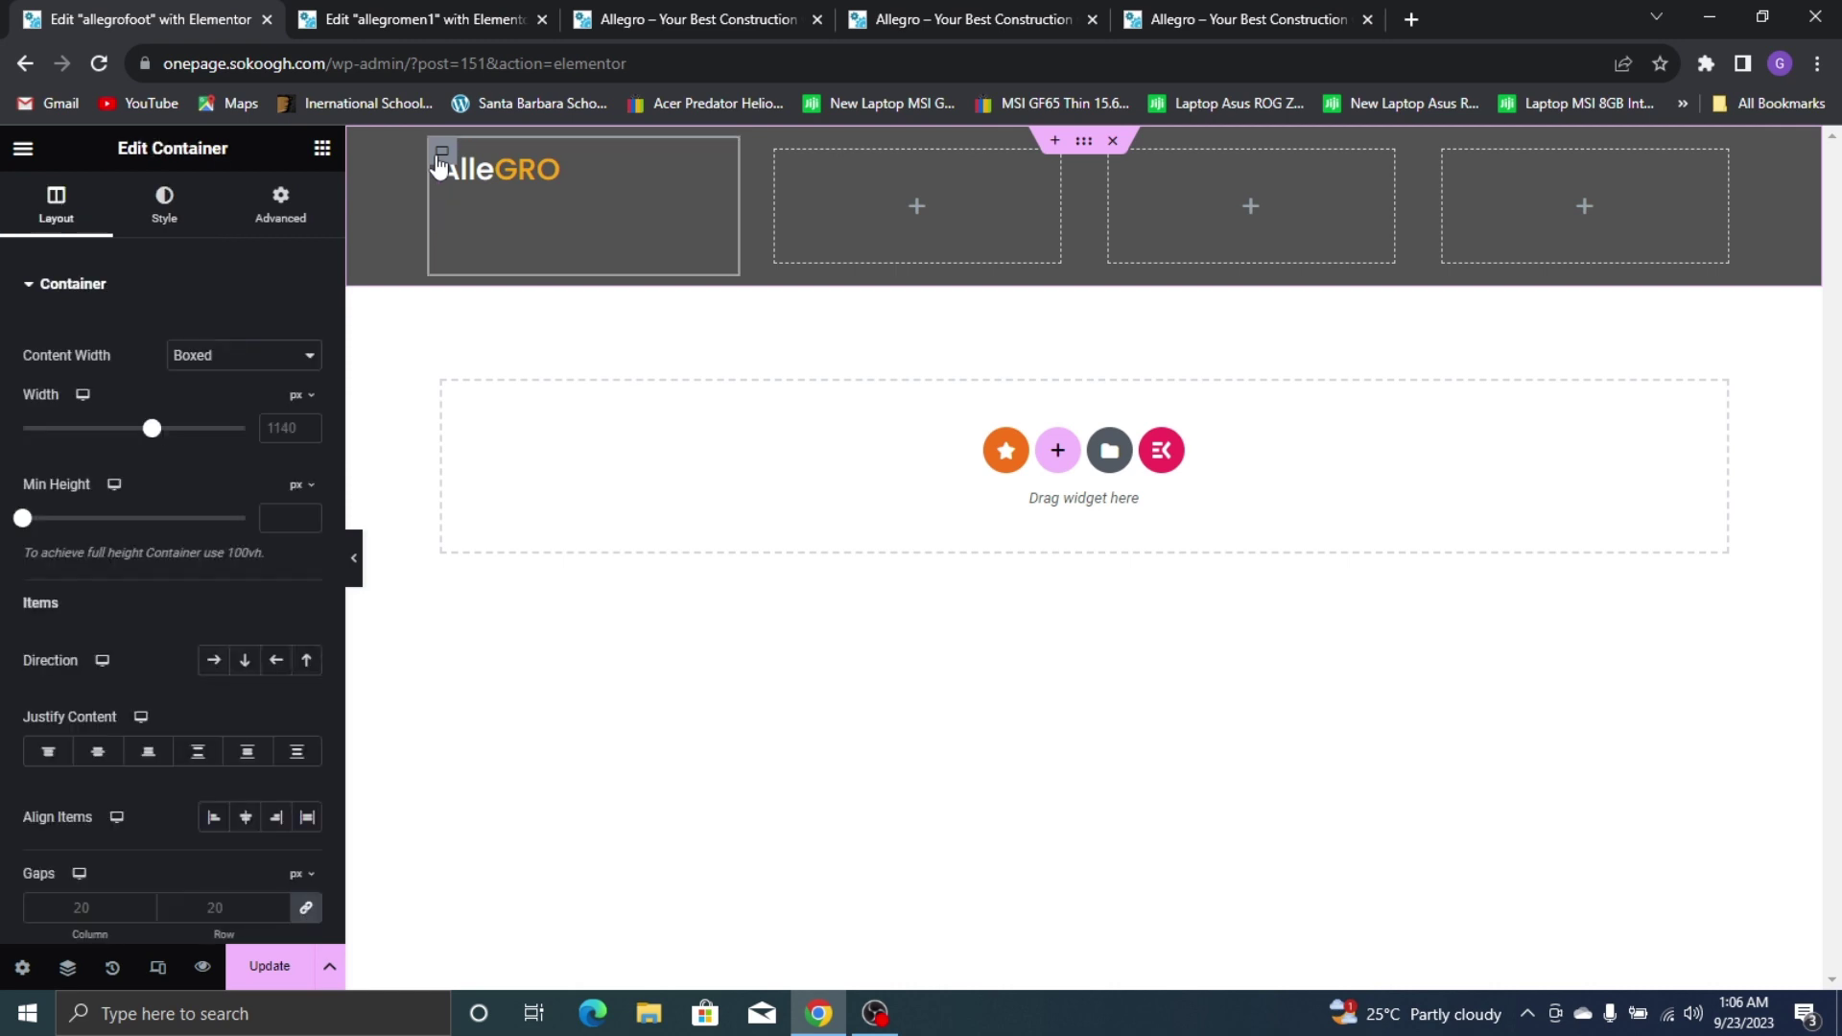
{"action": "left_click", "coordinate": [524, 179]}
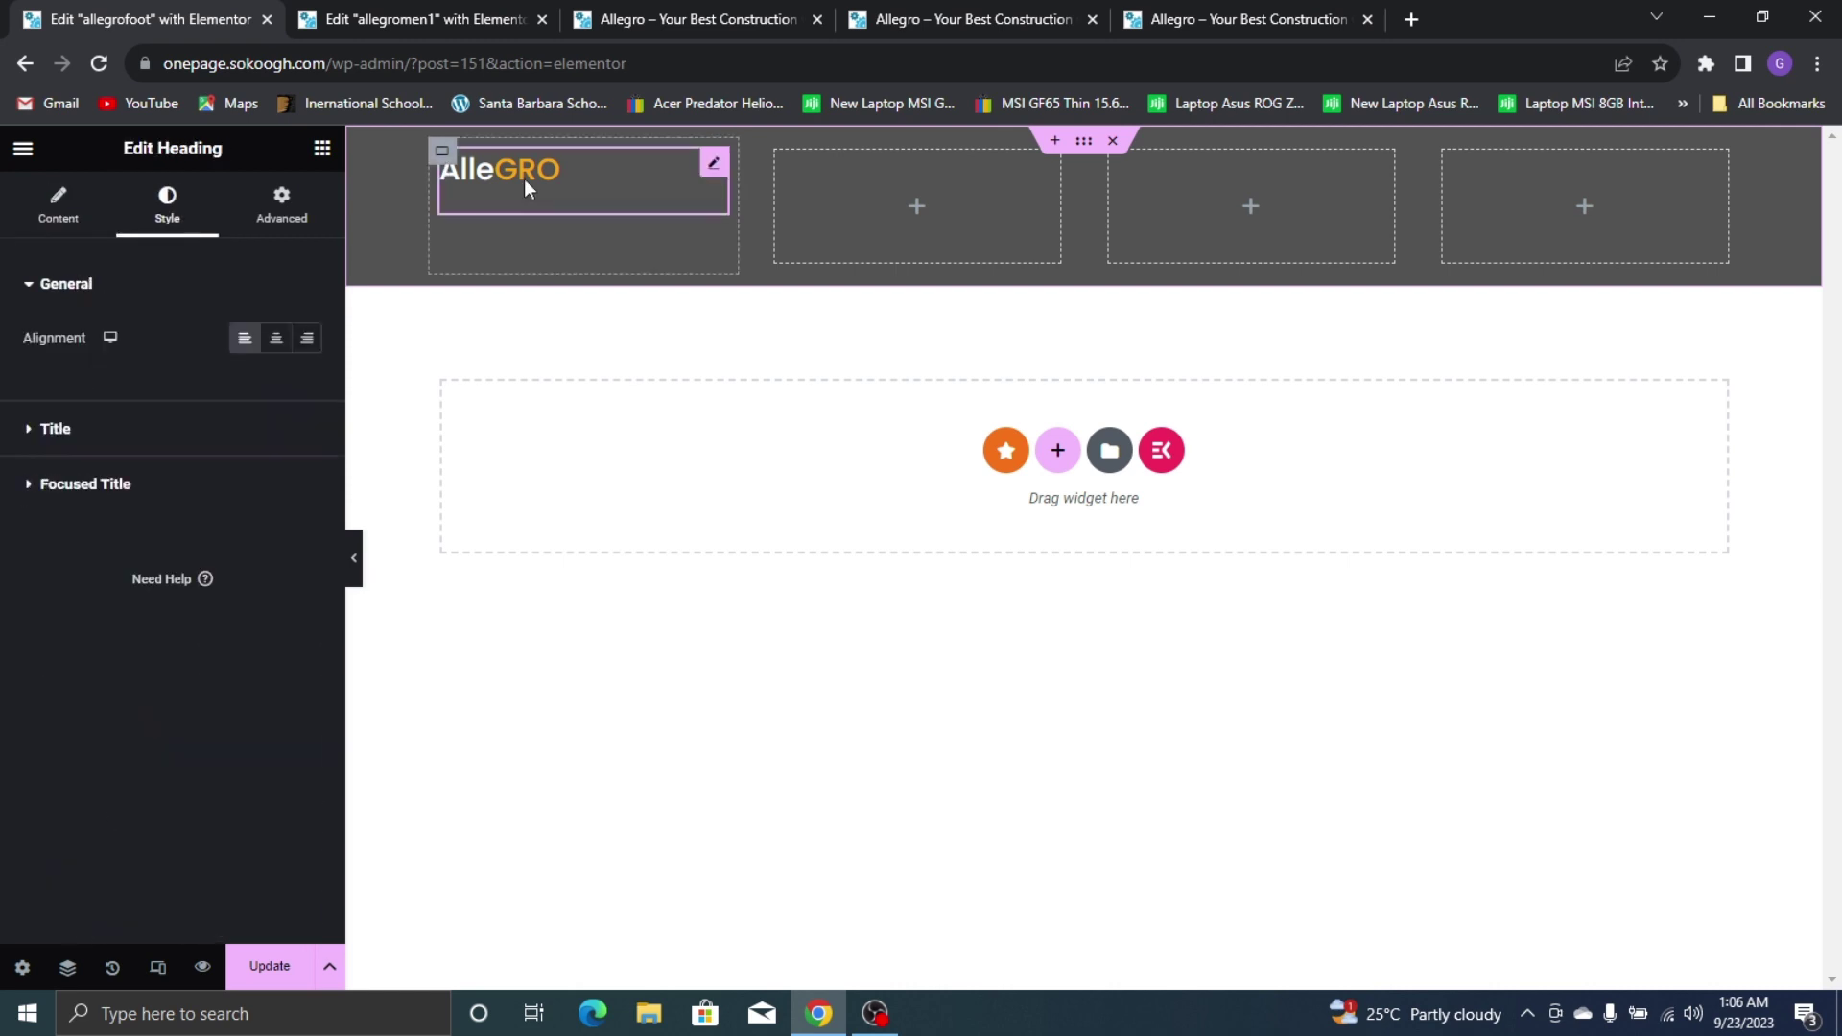
{"action": "left_click", "coordinate": [288, 213]}
{"action": "left_click", "coordinate": [95, 209]}
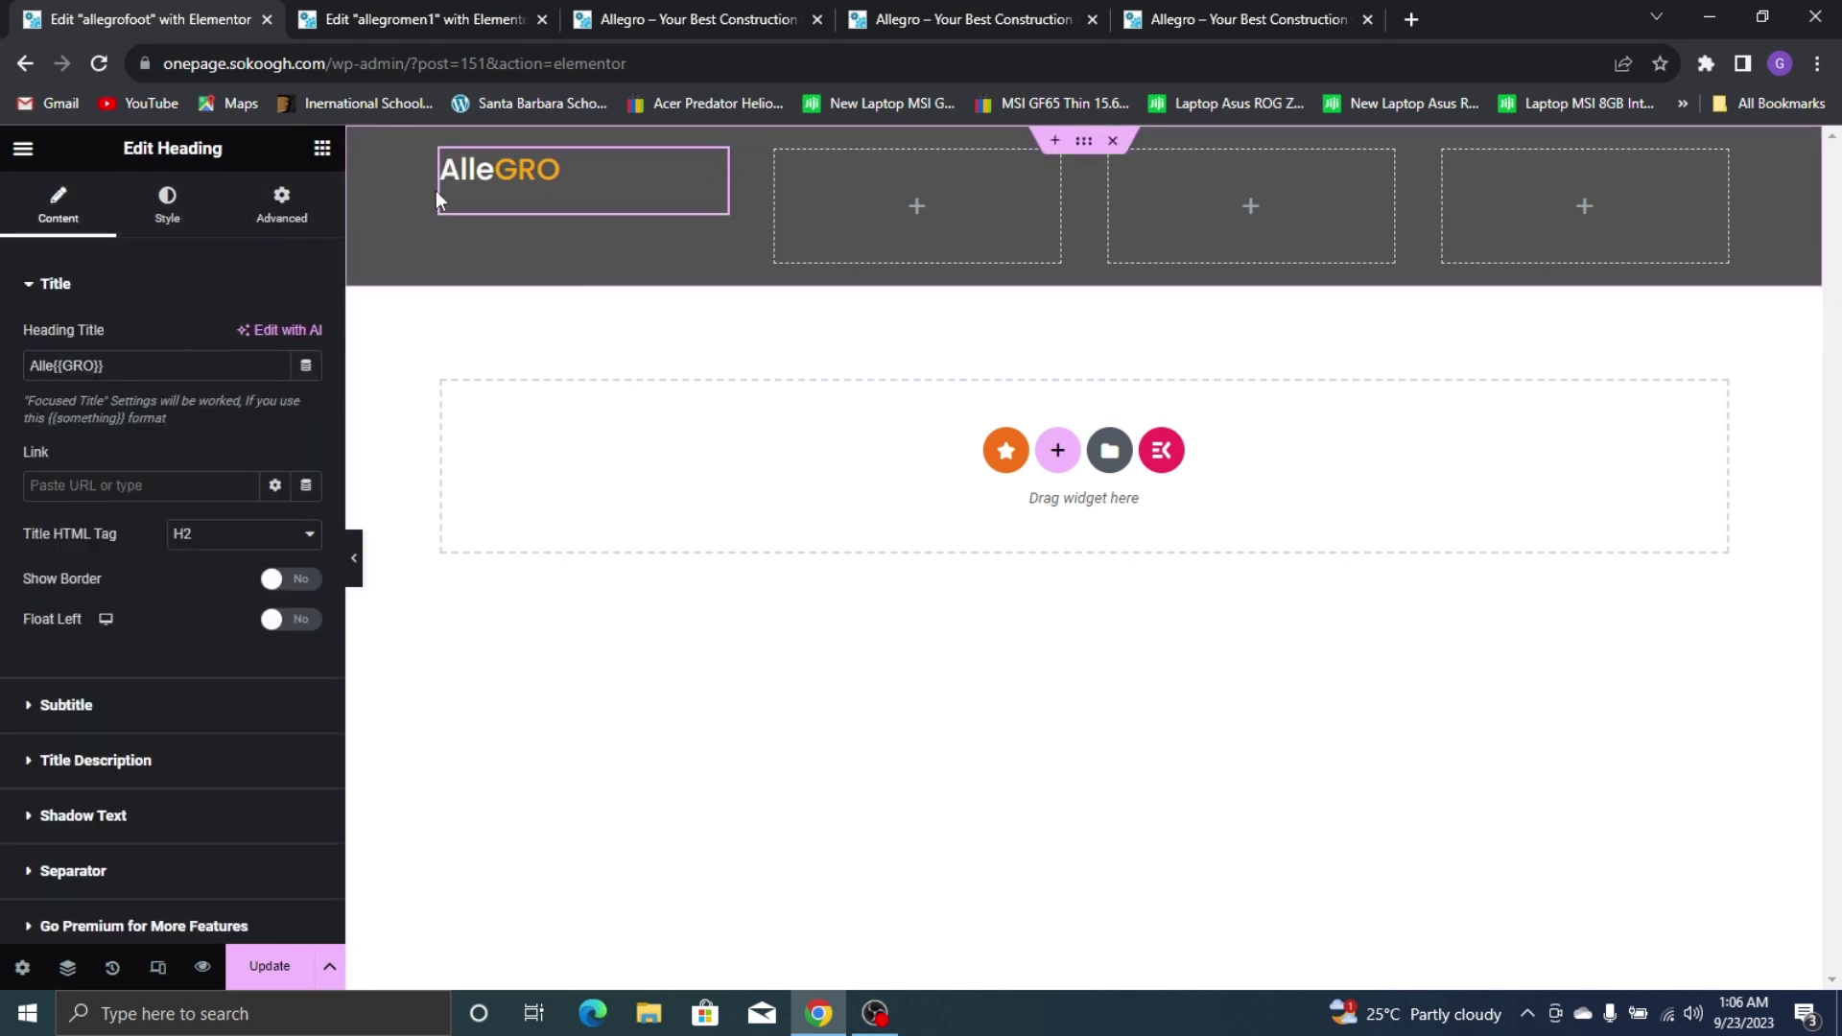
Set the AlleGRO title typography size to 22 px
{"action": "left_click", "coordinate": [442, 151]}
{"action": "scroll", "coordinate": [216, 530], "scroll_direction": "down", "scroll_amount": 4}
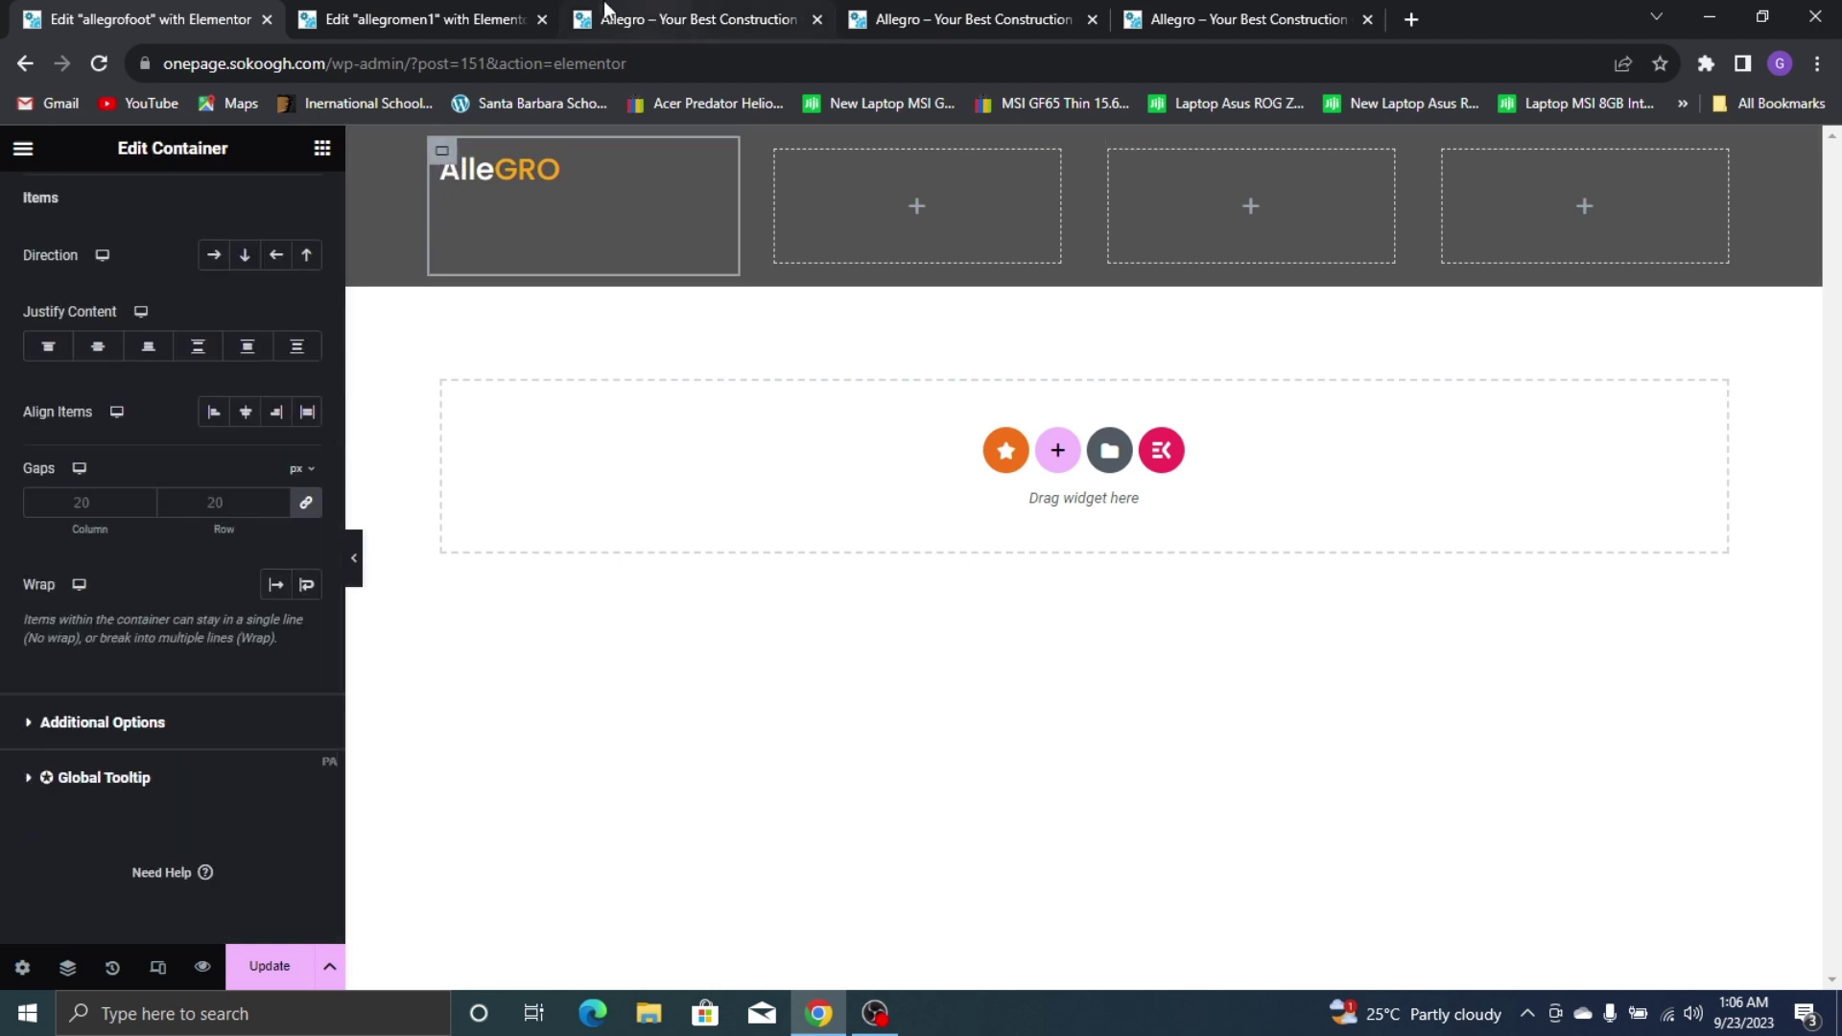
{"action": "left_click", "coordinate": [530, 182]}
{"action": "left_click", "coordinate": [203, 232]}
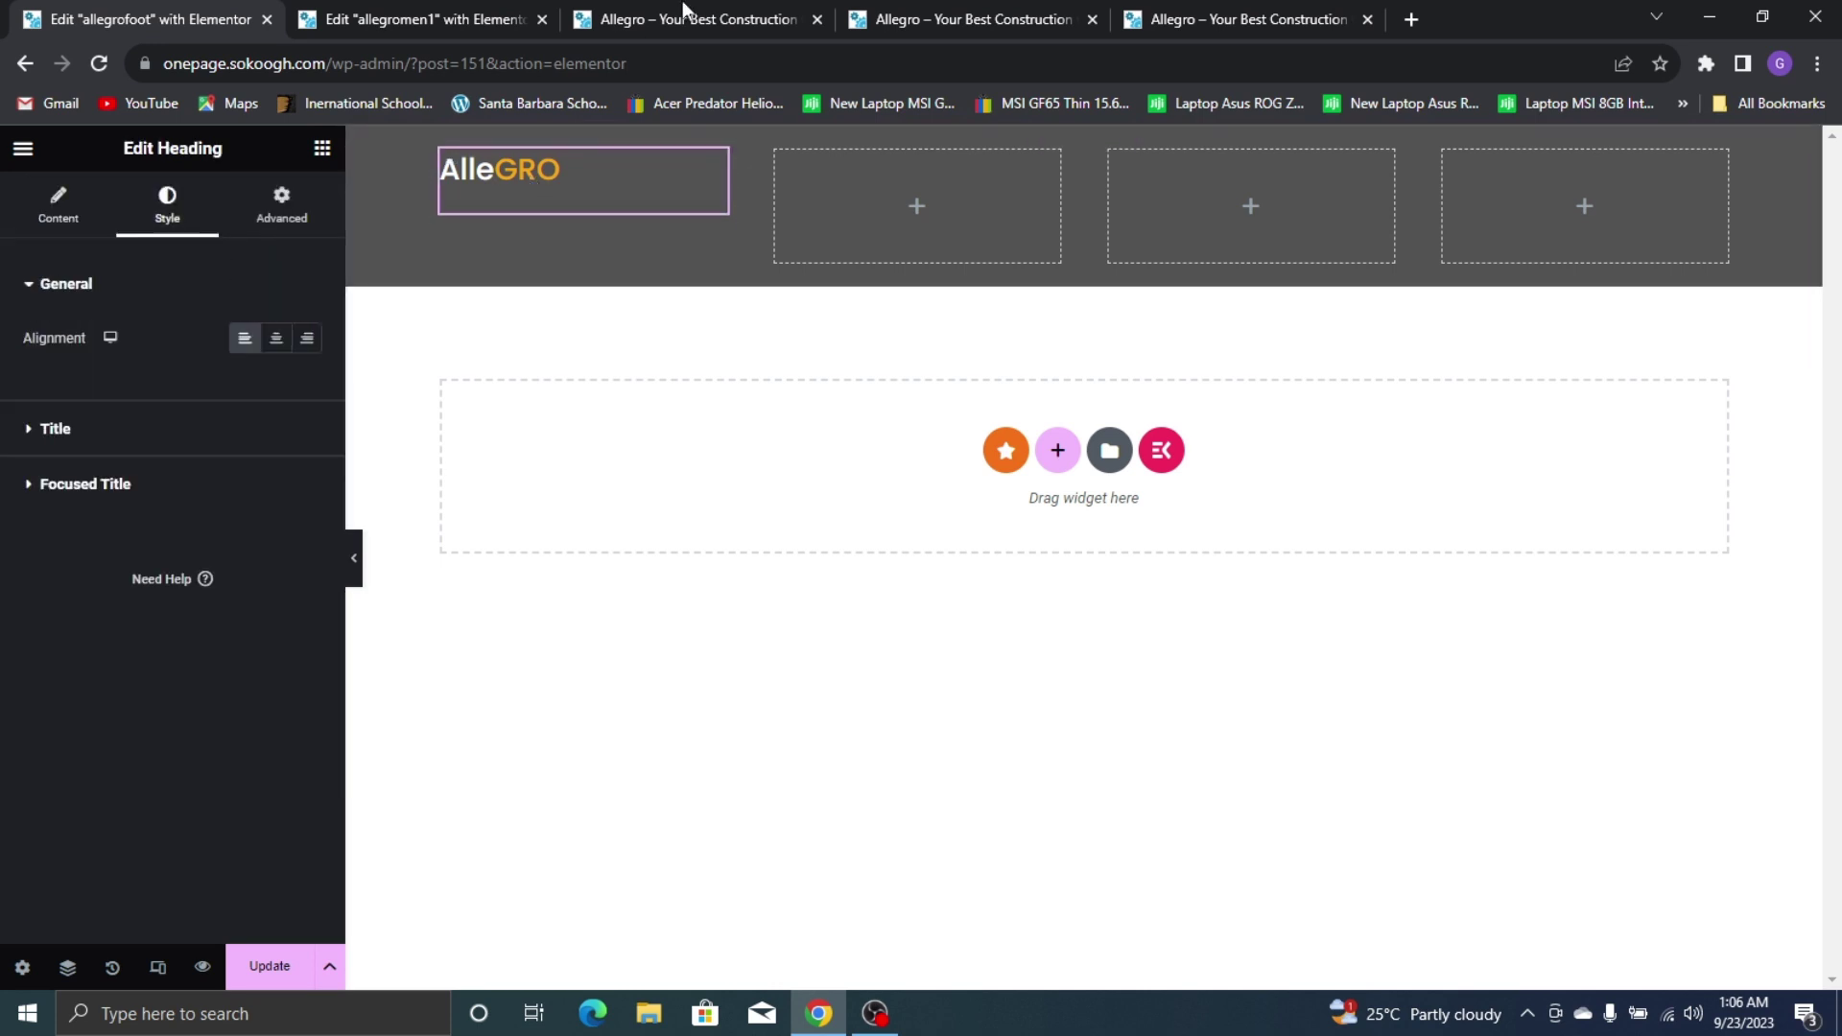
{"action": "left_click", "coordinate": [1238, 19]}
{"action": "left_click", "coordinate": [165, 12]}
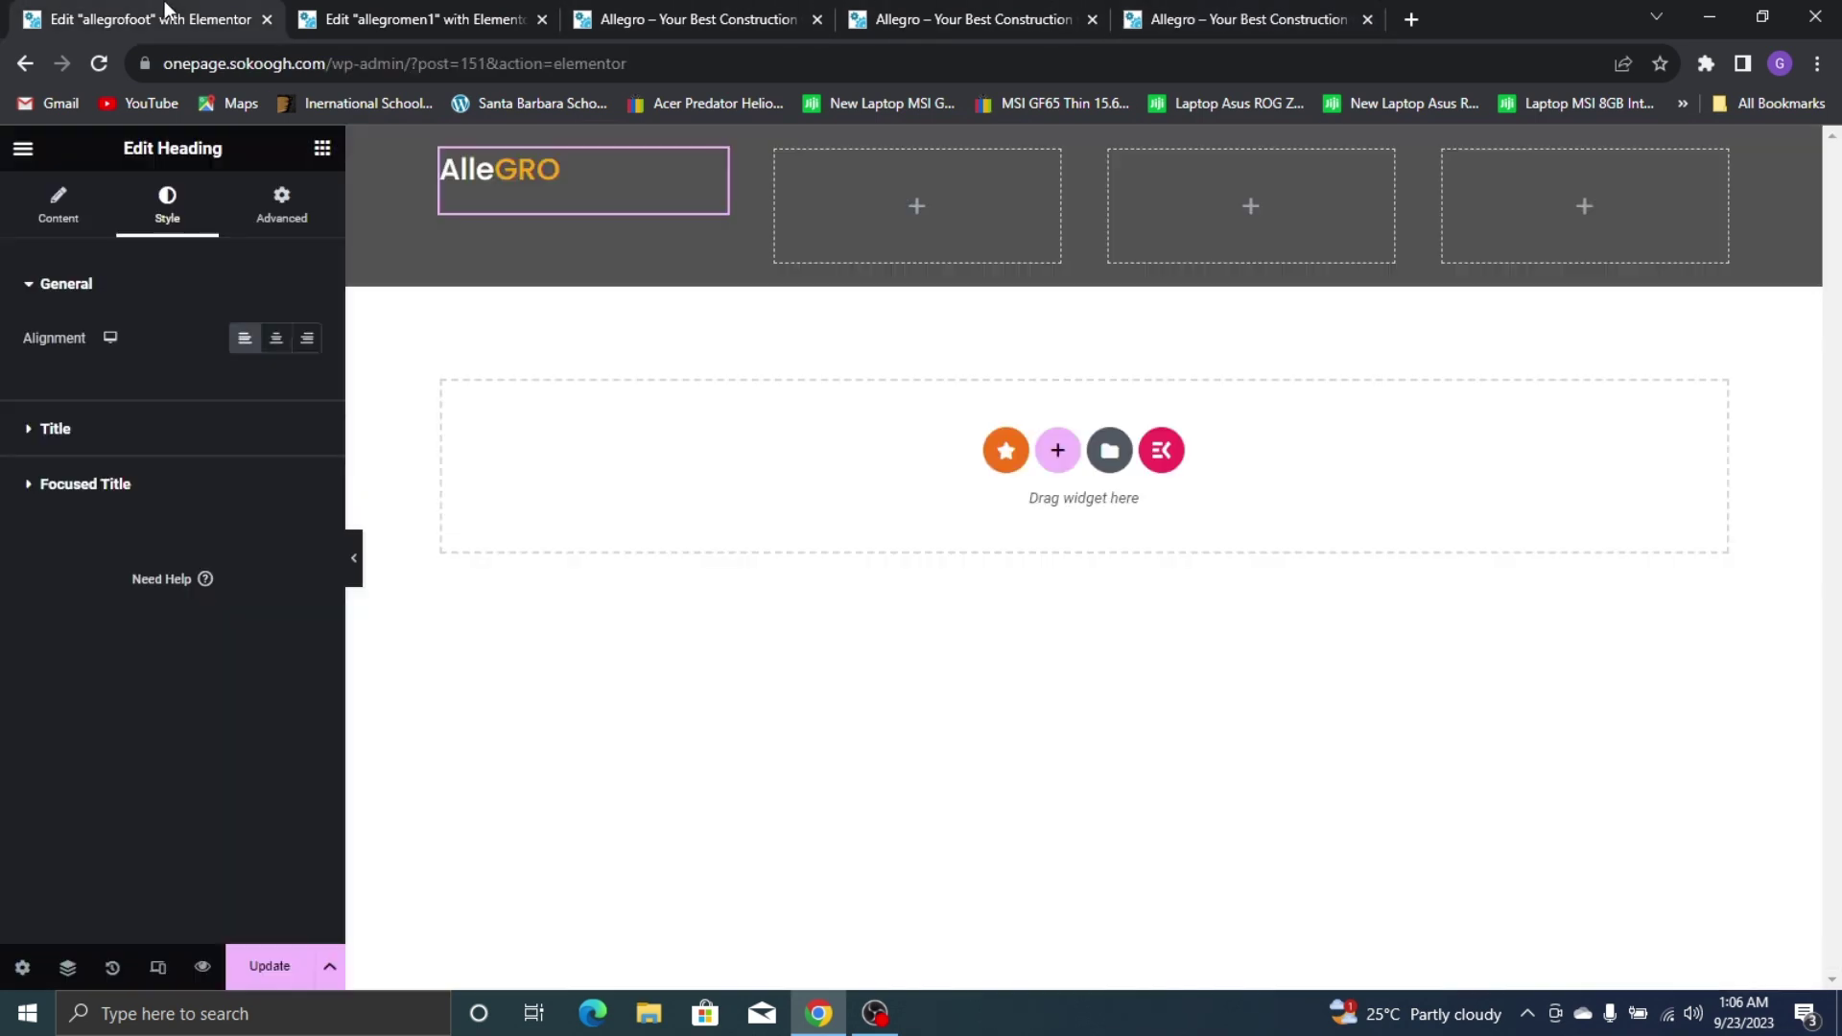
{"action": "left_click", "coordinate": [230, 434]}
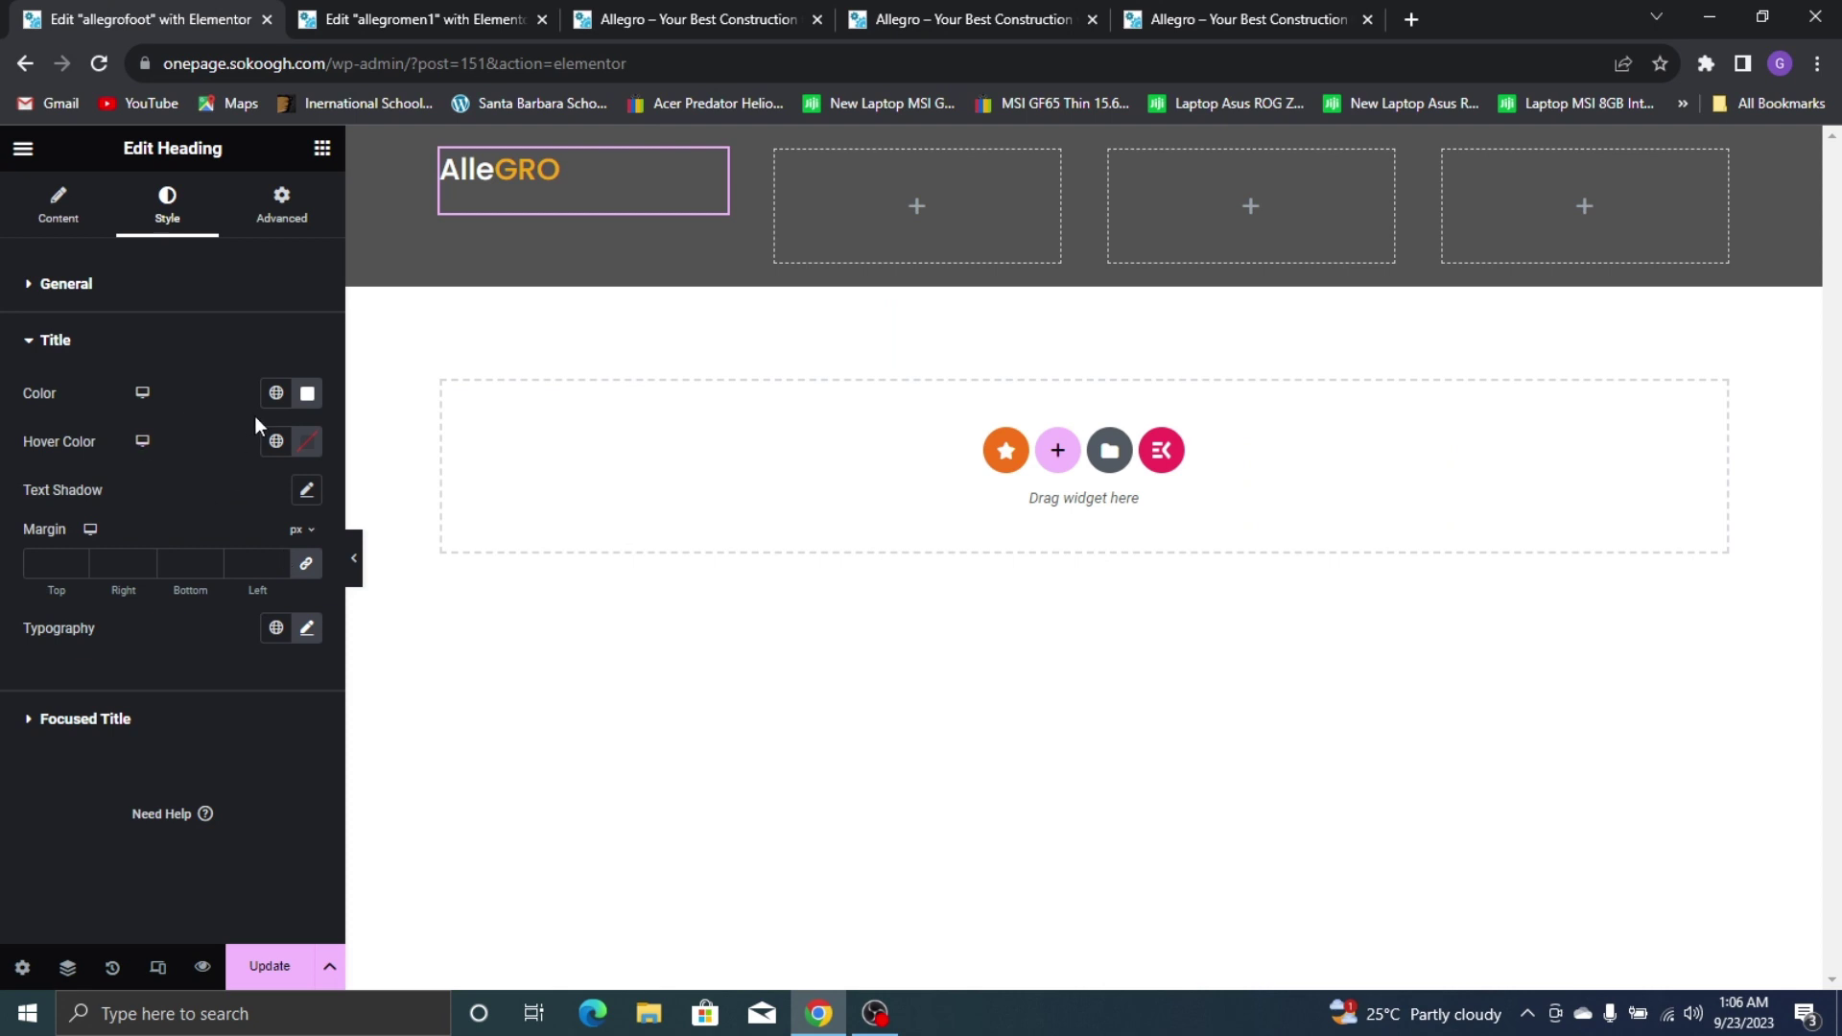
{"action": "left_click", "coordinate": [308, 630]}
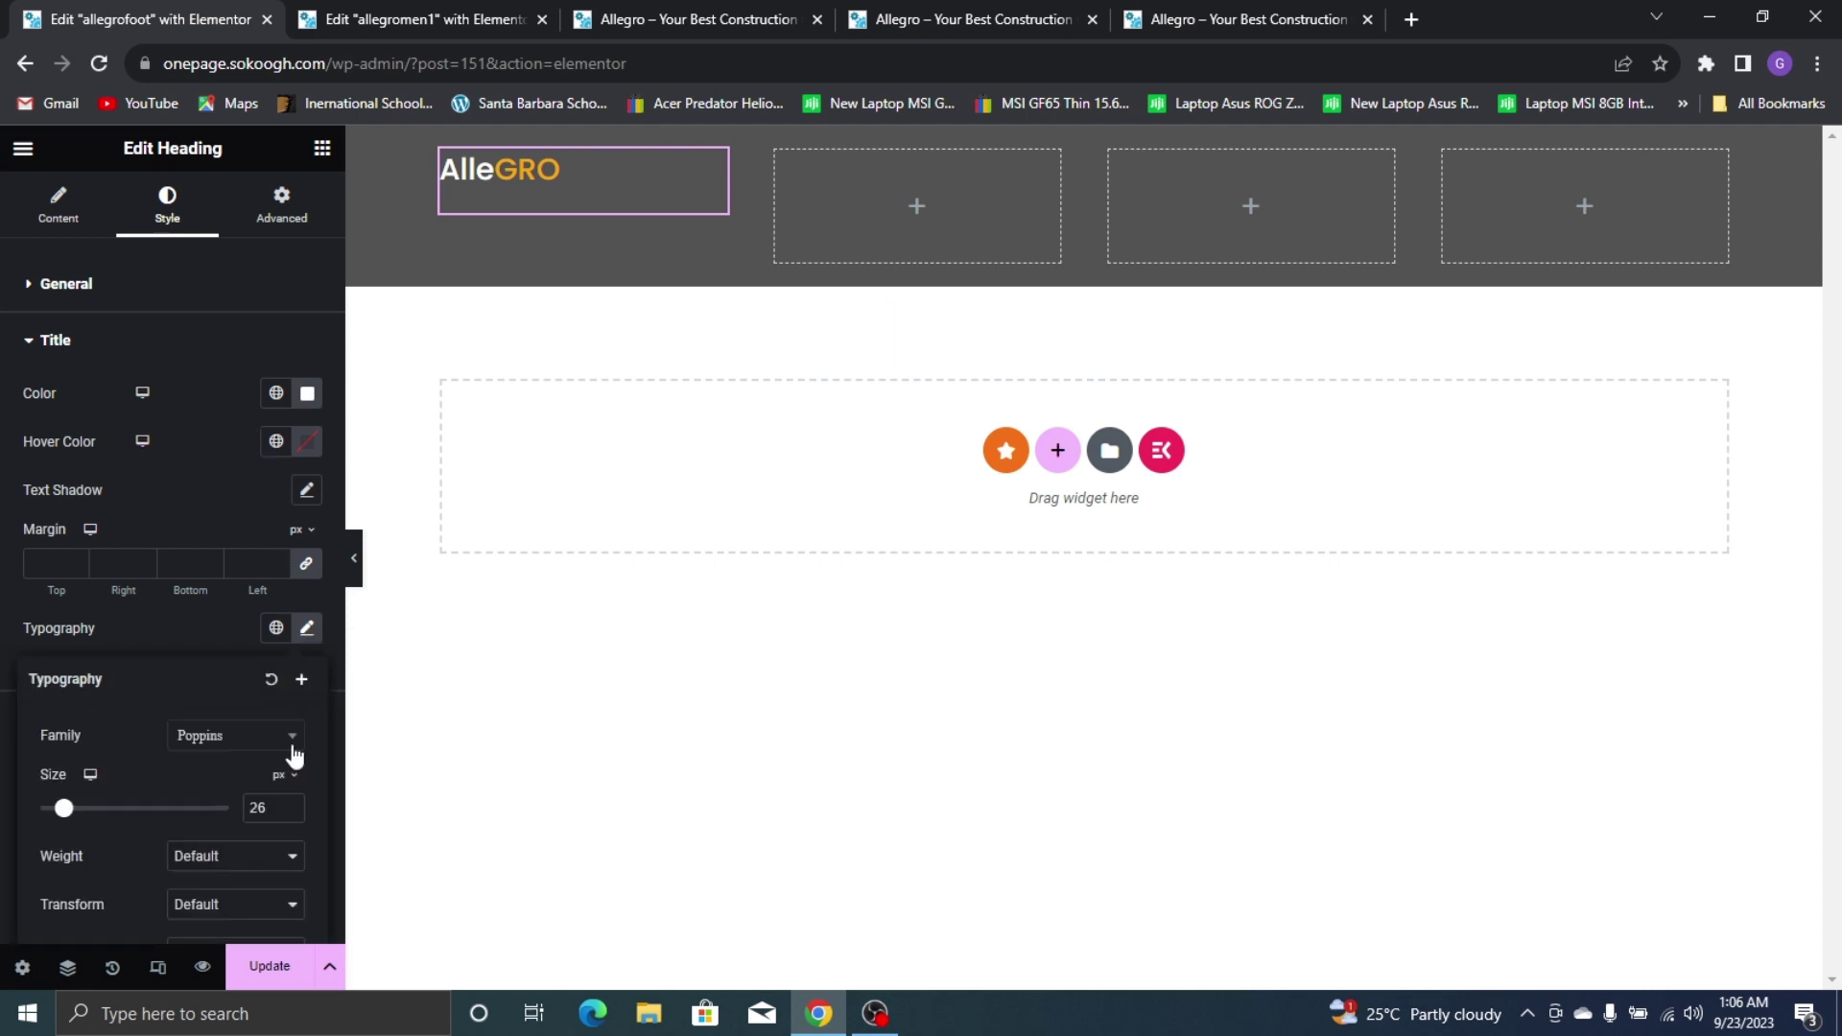
{"action": "left_click", "coordinate": [289, 813]}
{"action": "left_click", "coordinate": [288, 812]}
{"action": "left_click", "coordinate": [289, 813]}
{"action": "left_click", "coordinate": [289, 813]}
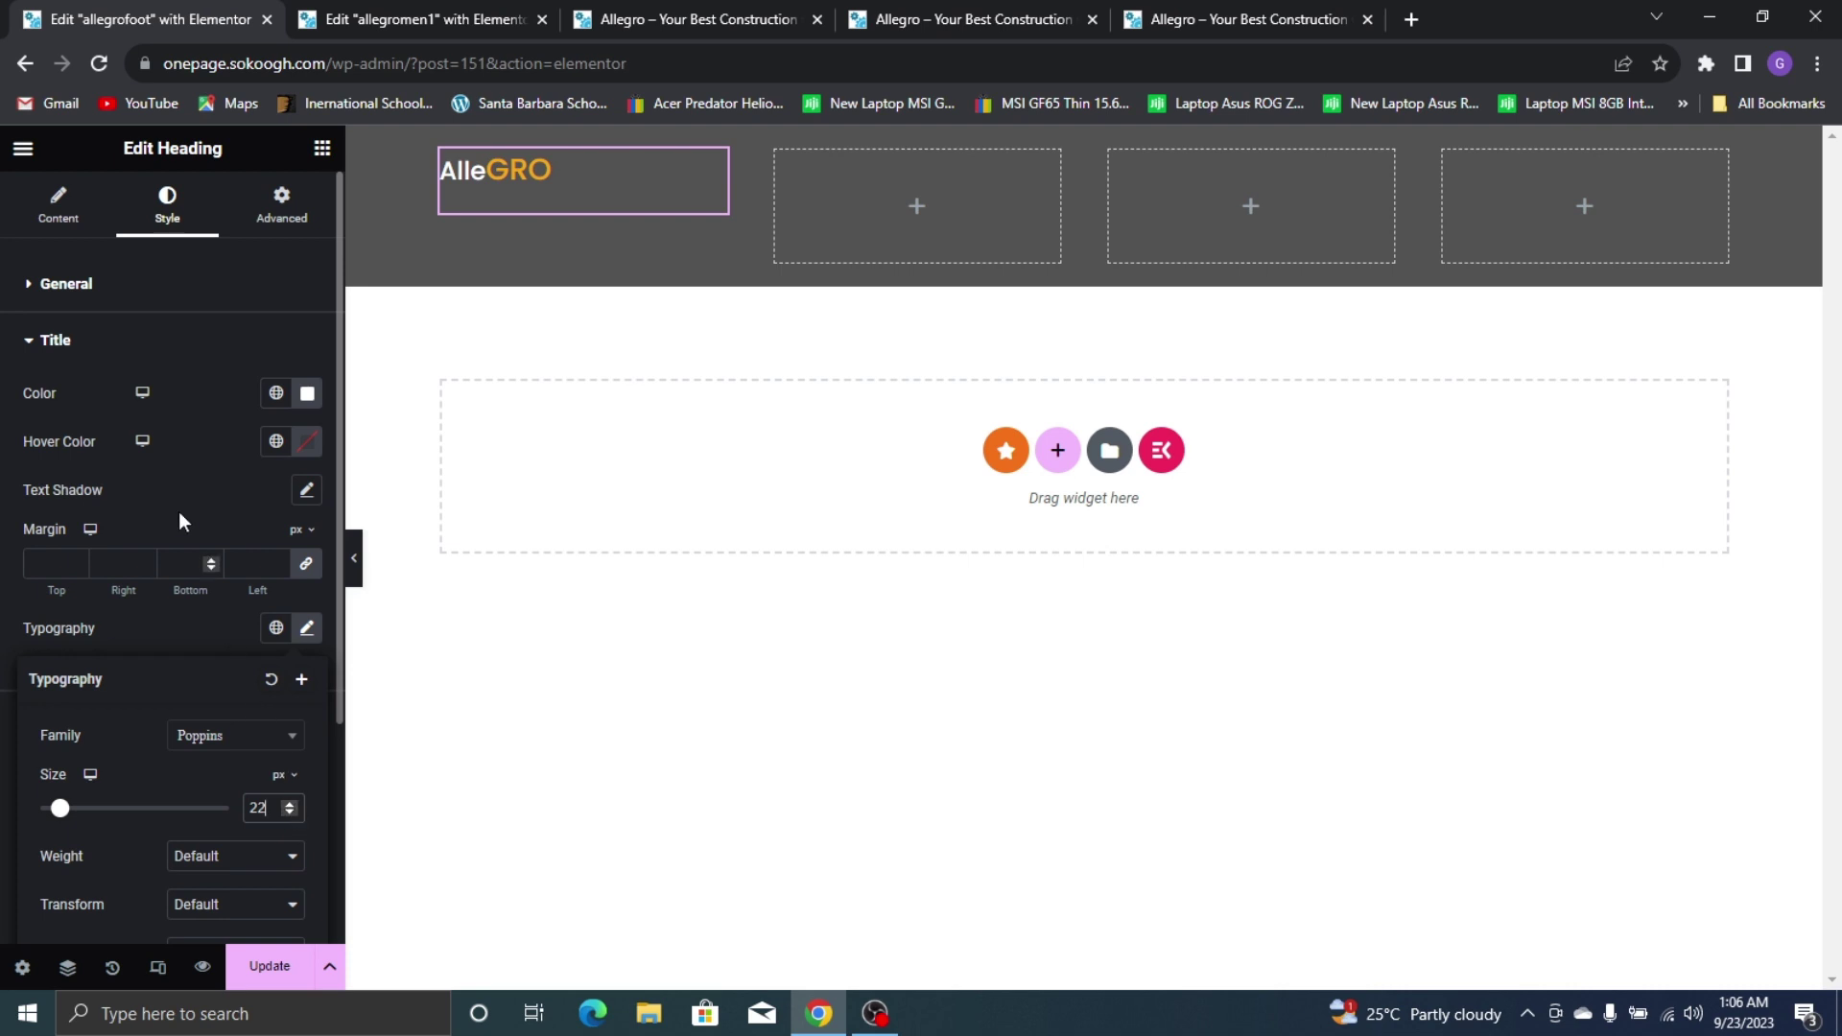
{"action": "scroll", "coordinate": [159, 511], "scroll_direction": "down", "scroll_amount": 3}
{"action": "left_click", "coordinate": [178, 317]}
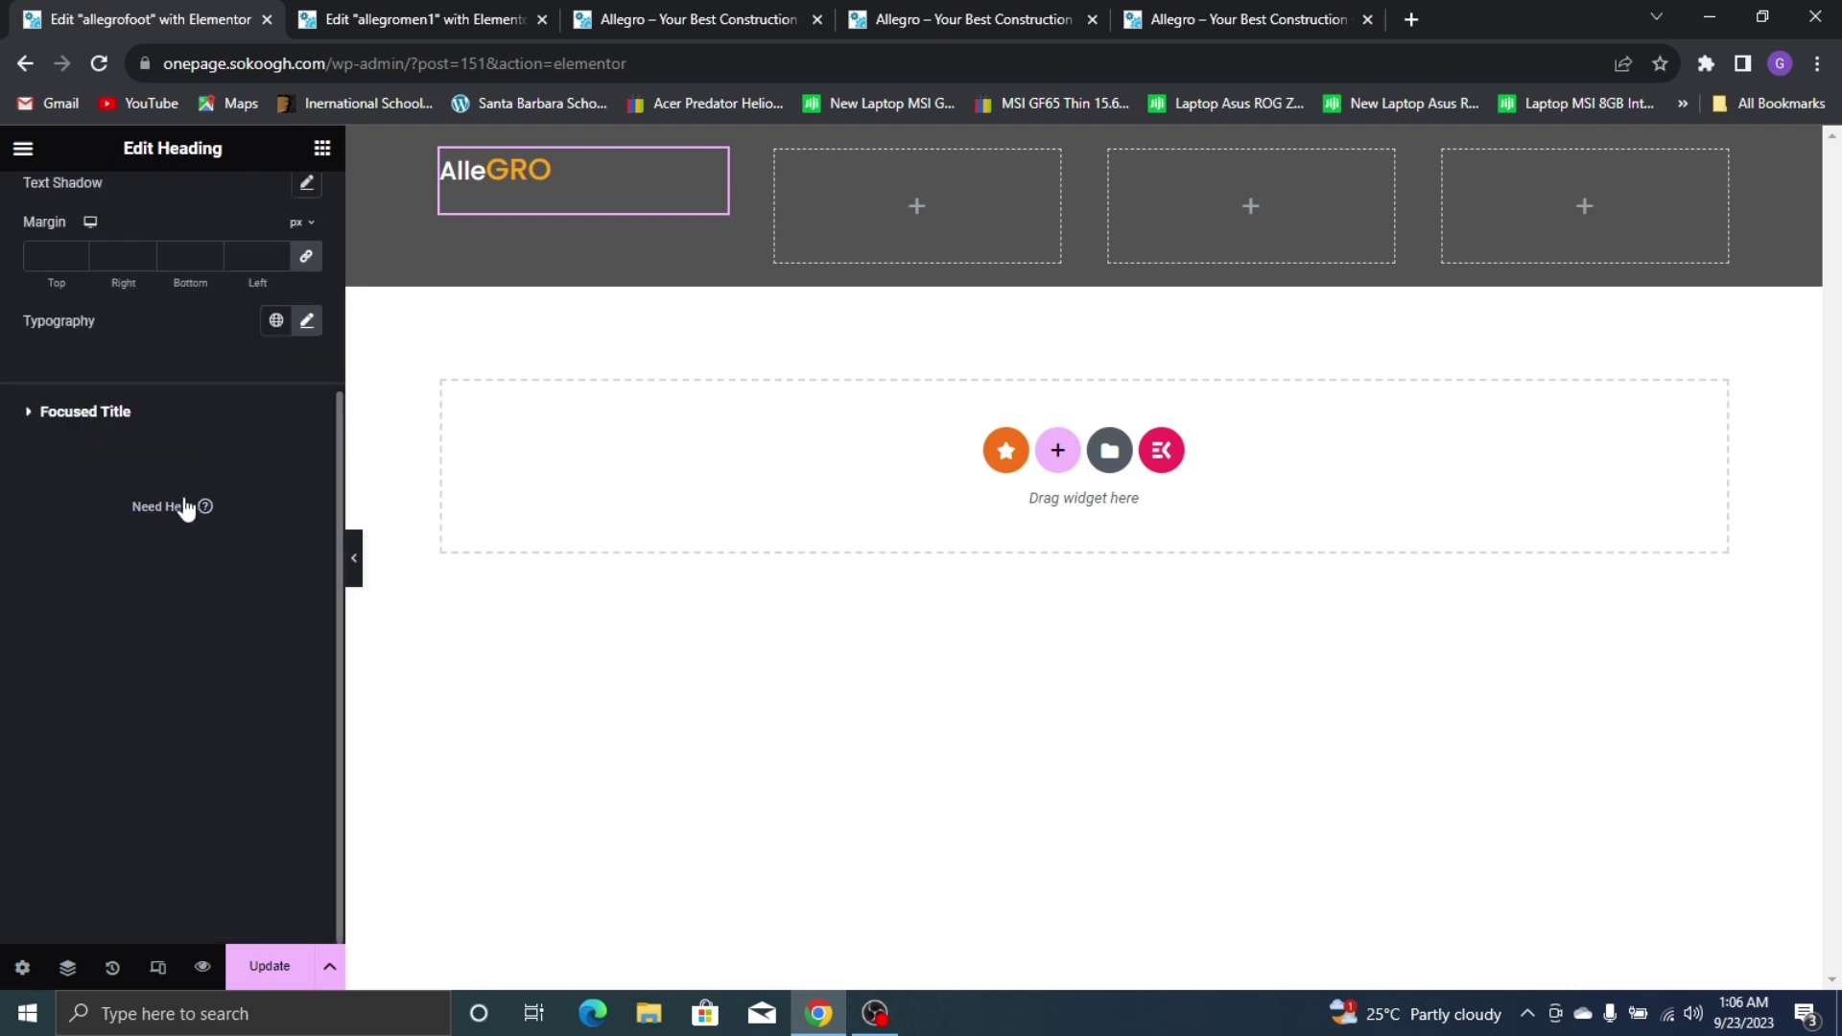
Set the orange GRO focused title typography size to 22 px as well
{"action": "left_click", "coordinate": [85, 410]}
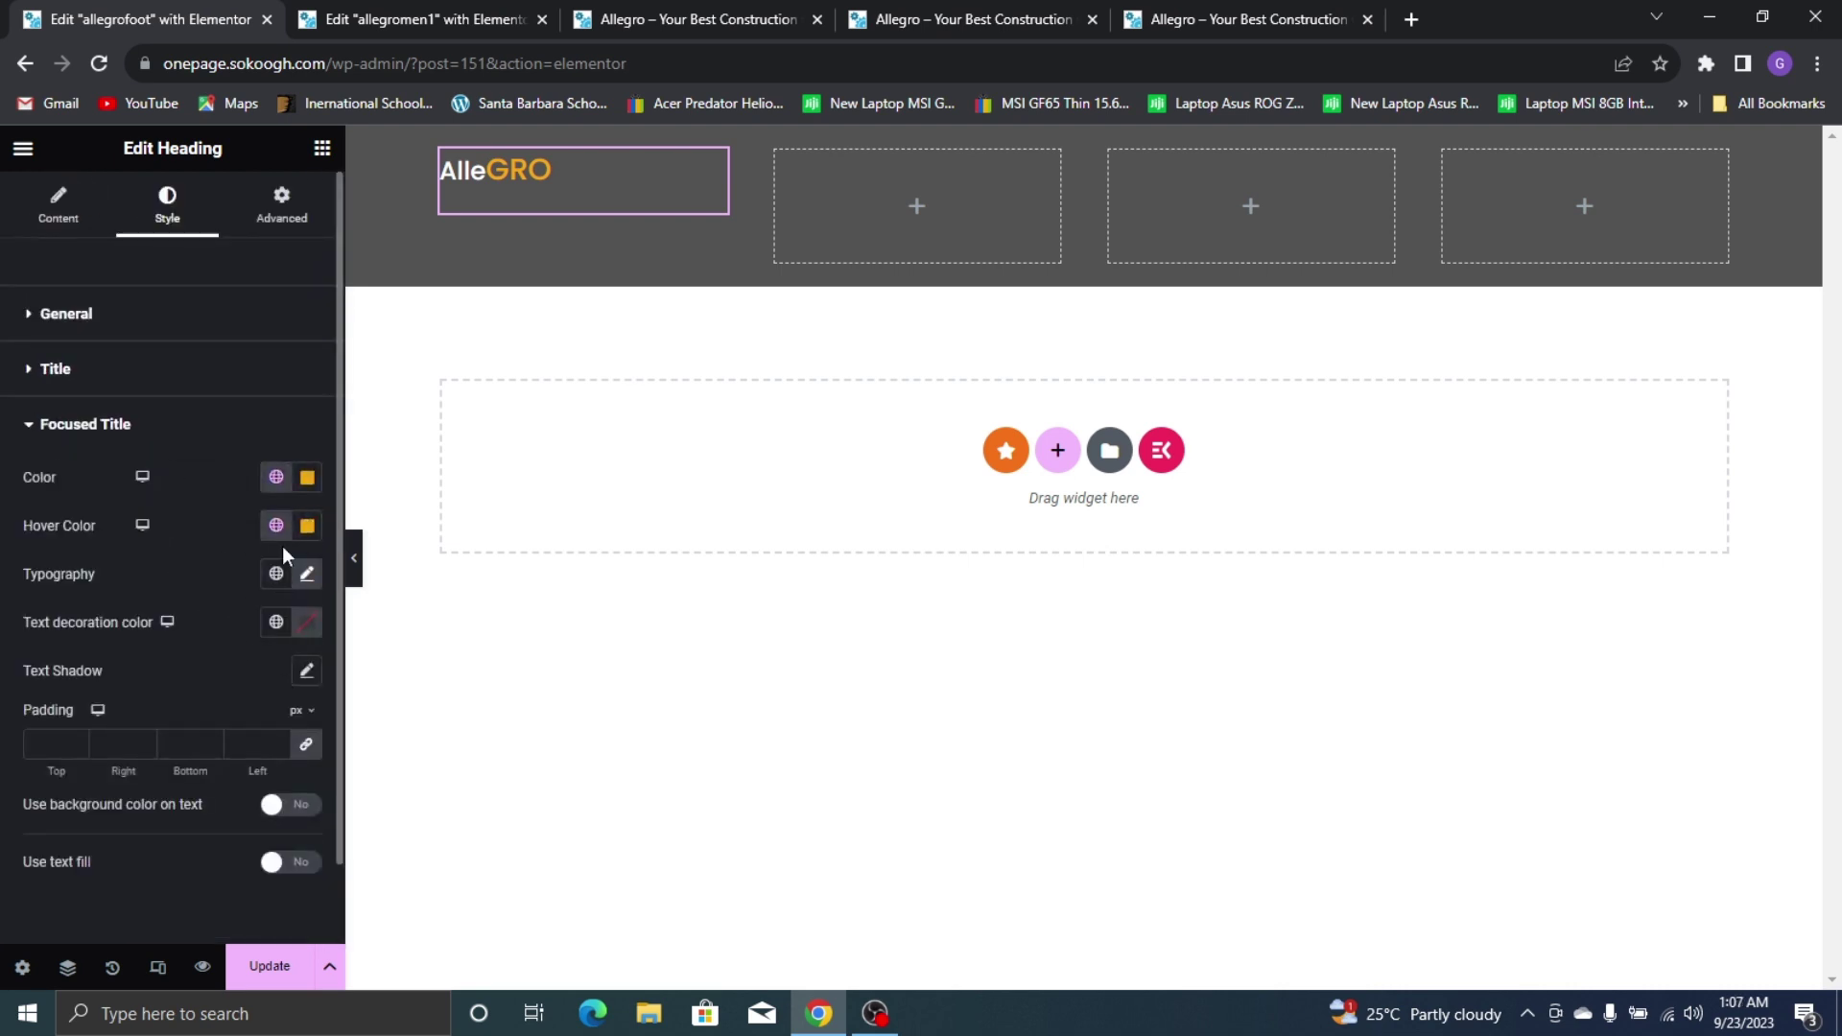
{"action": "left_click", "coordinate": [307, 576]}
{"action": "left_click", "coordinate": [289, 757]}
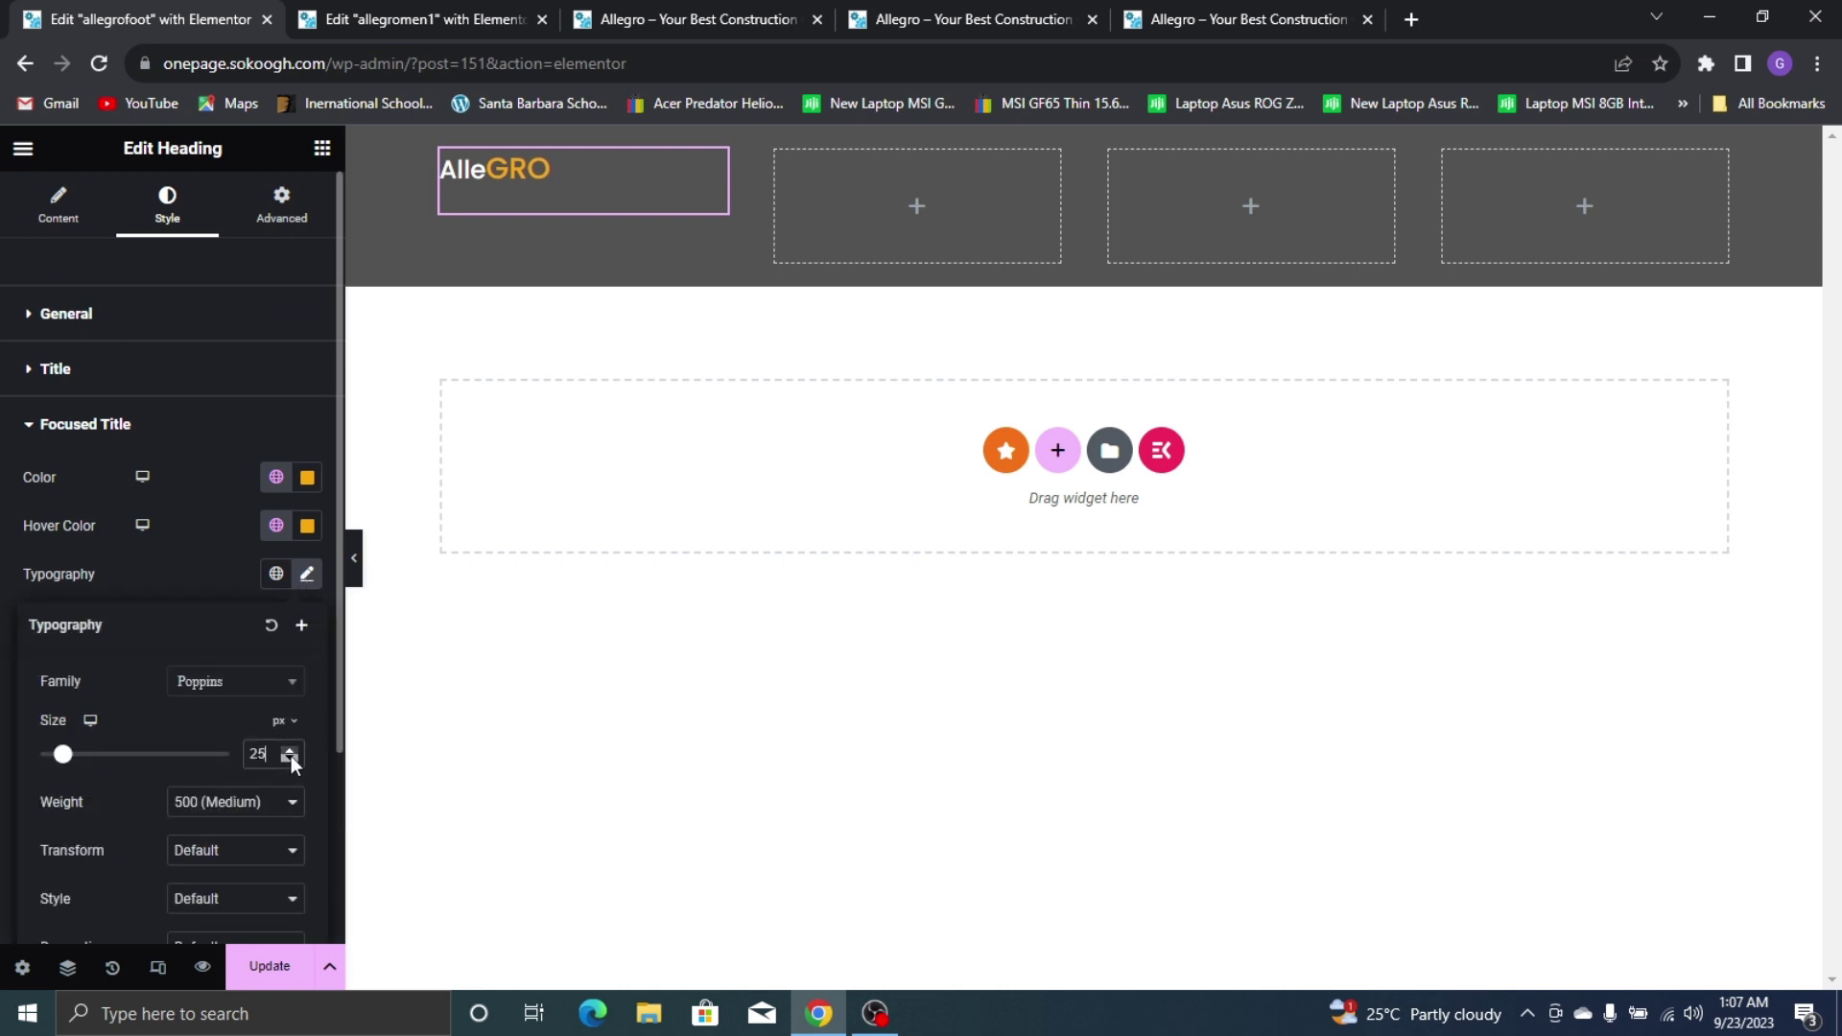
{"action": "left_click", "coordinate": [289, 758]}
{"action": "left_click", "coordinate": [290, 758]}
{"action": "left_click", "coordinate": [290, 758]}
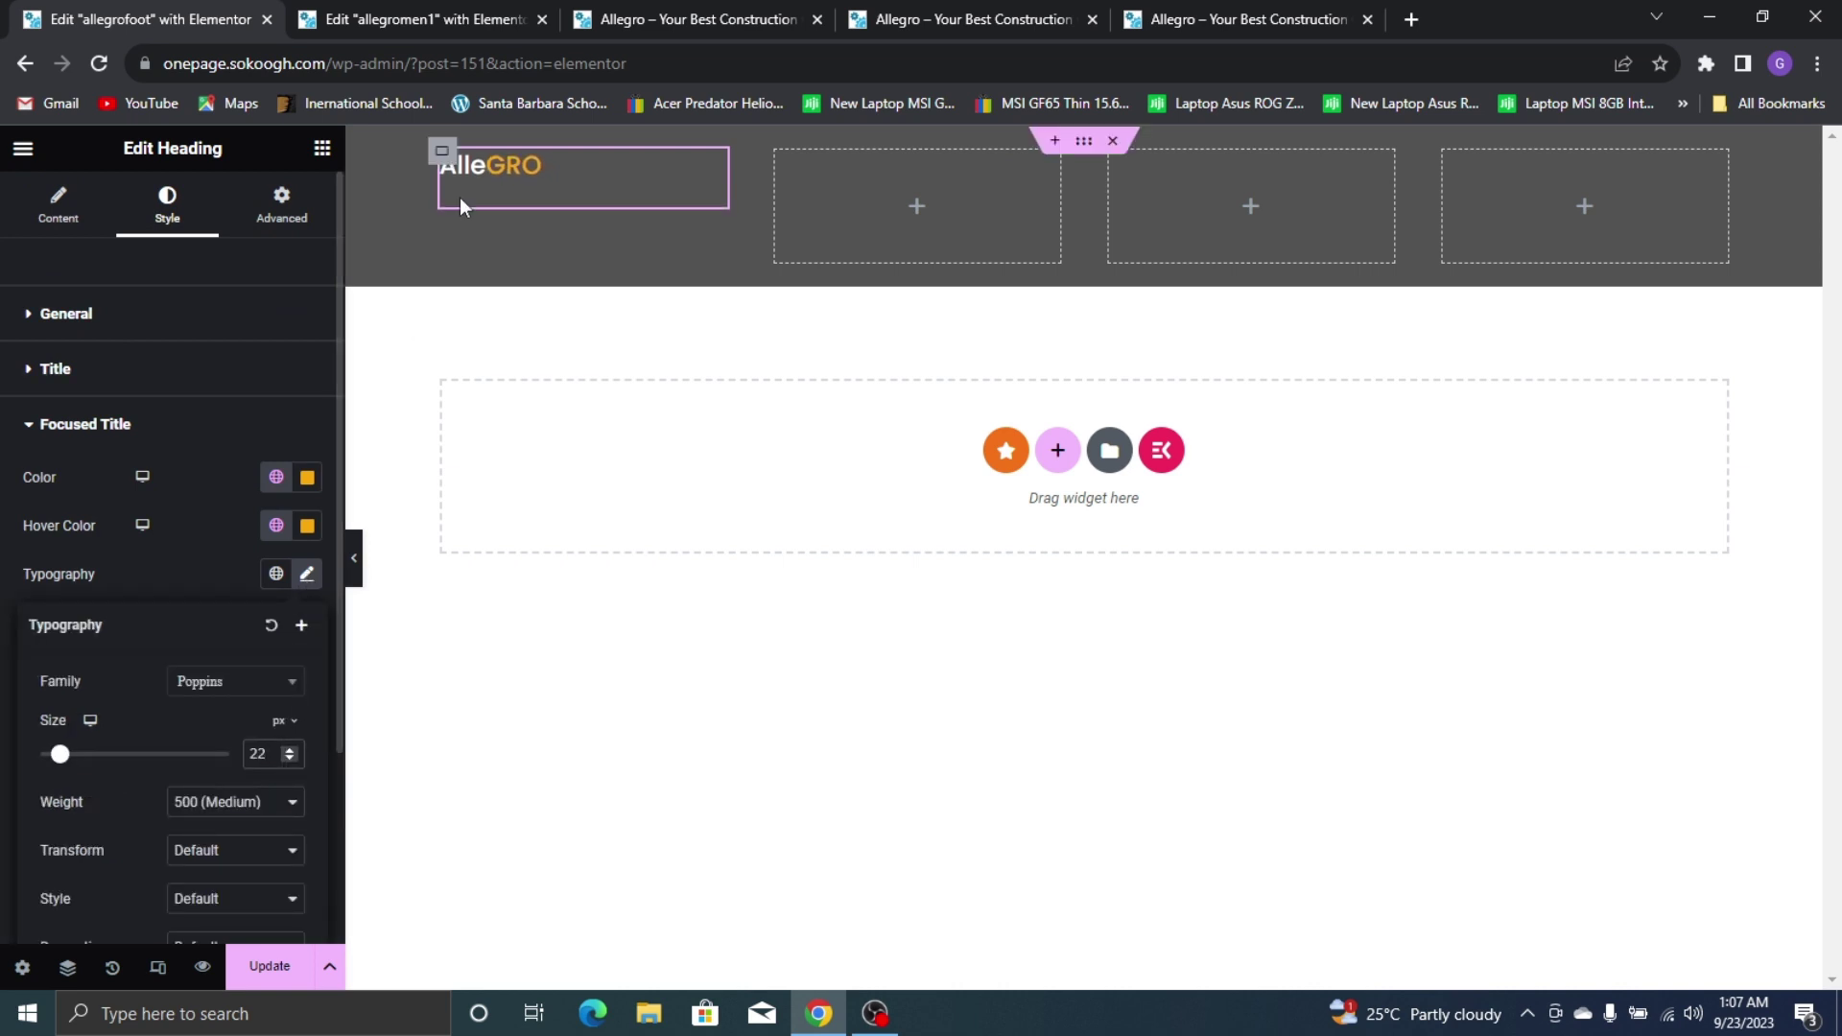
{"action": "left_click", "coordinate": [198, 484]}
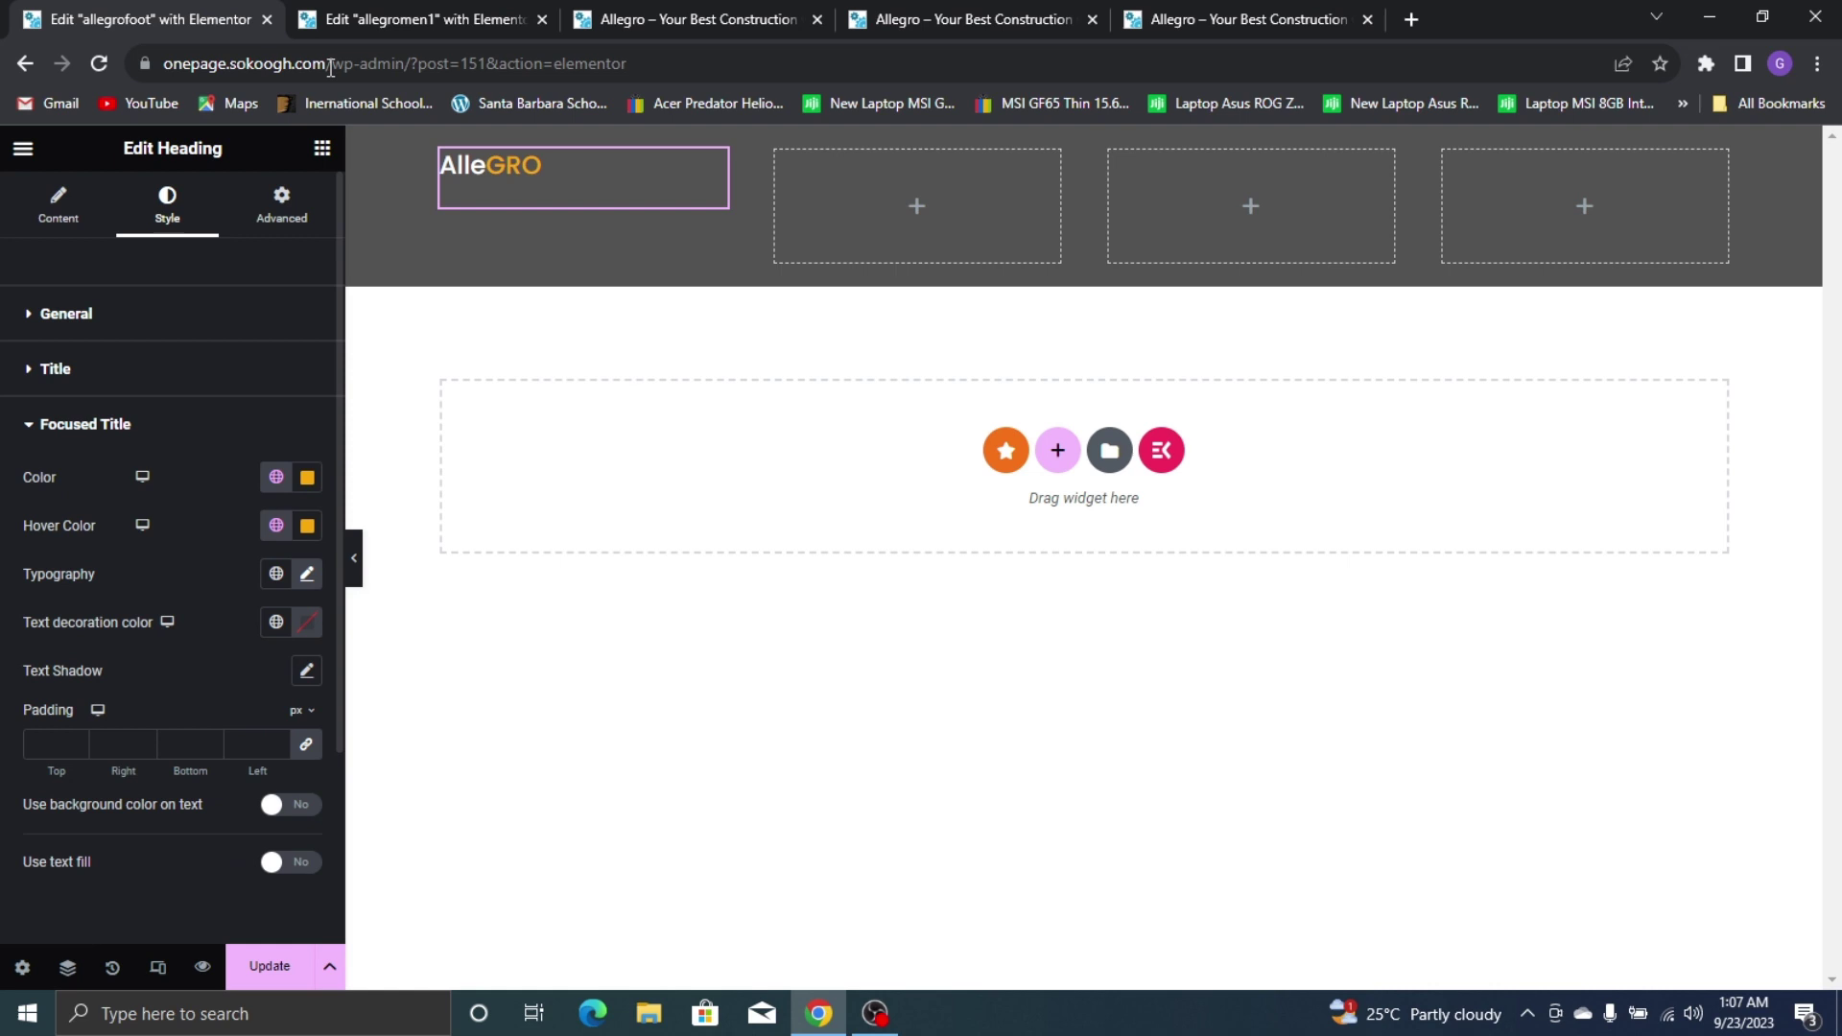
{"action": "left_click", "coordinate": [324, 148]}
{"action": "scroll", "coordinate": [173, 748], "scroll_direction": "down", "scroll_amount": 4}
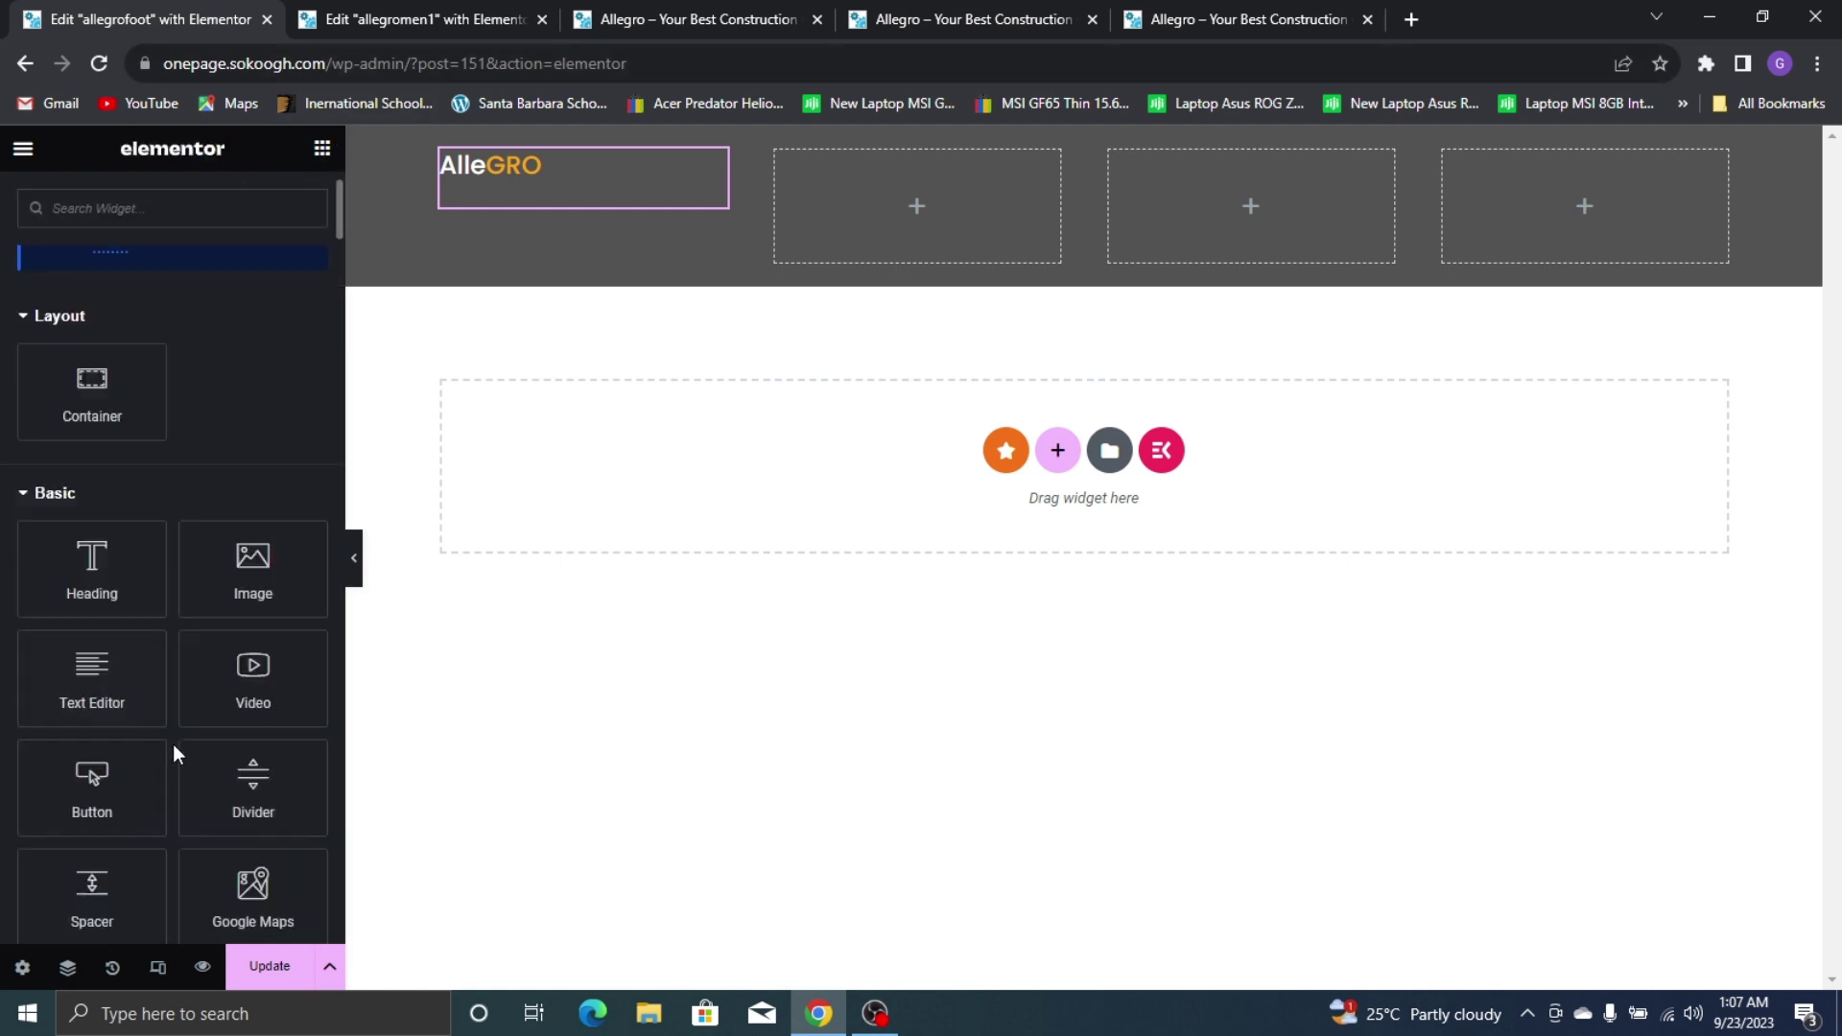
Drop a Divider under the AlleGRO heading and narrow its width to about 15%
{"action": "left_click_drag", "start_coordinate": [253, 555], "coordinate": [563, 182]}
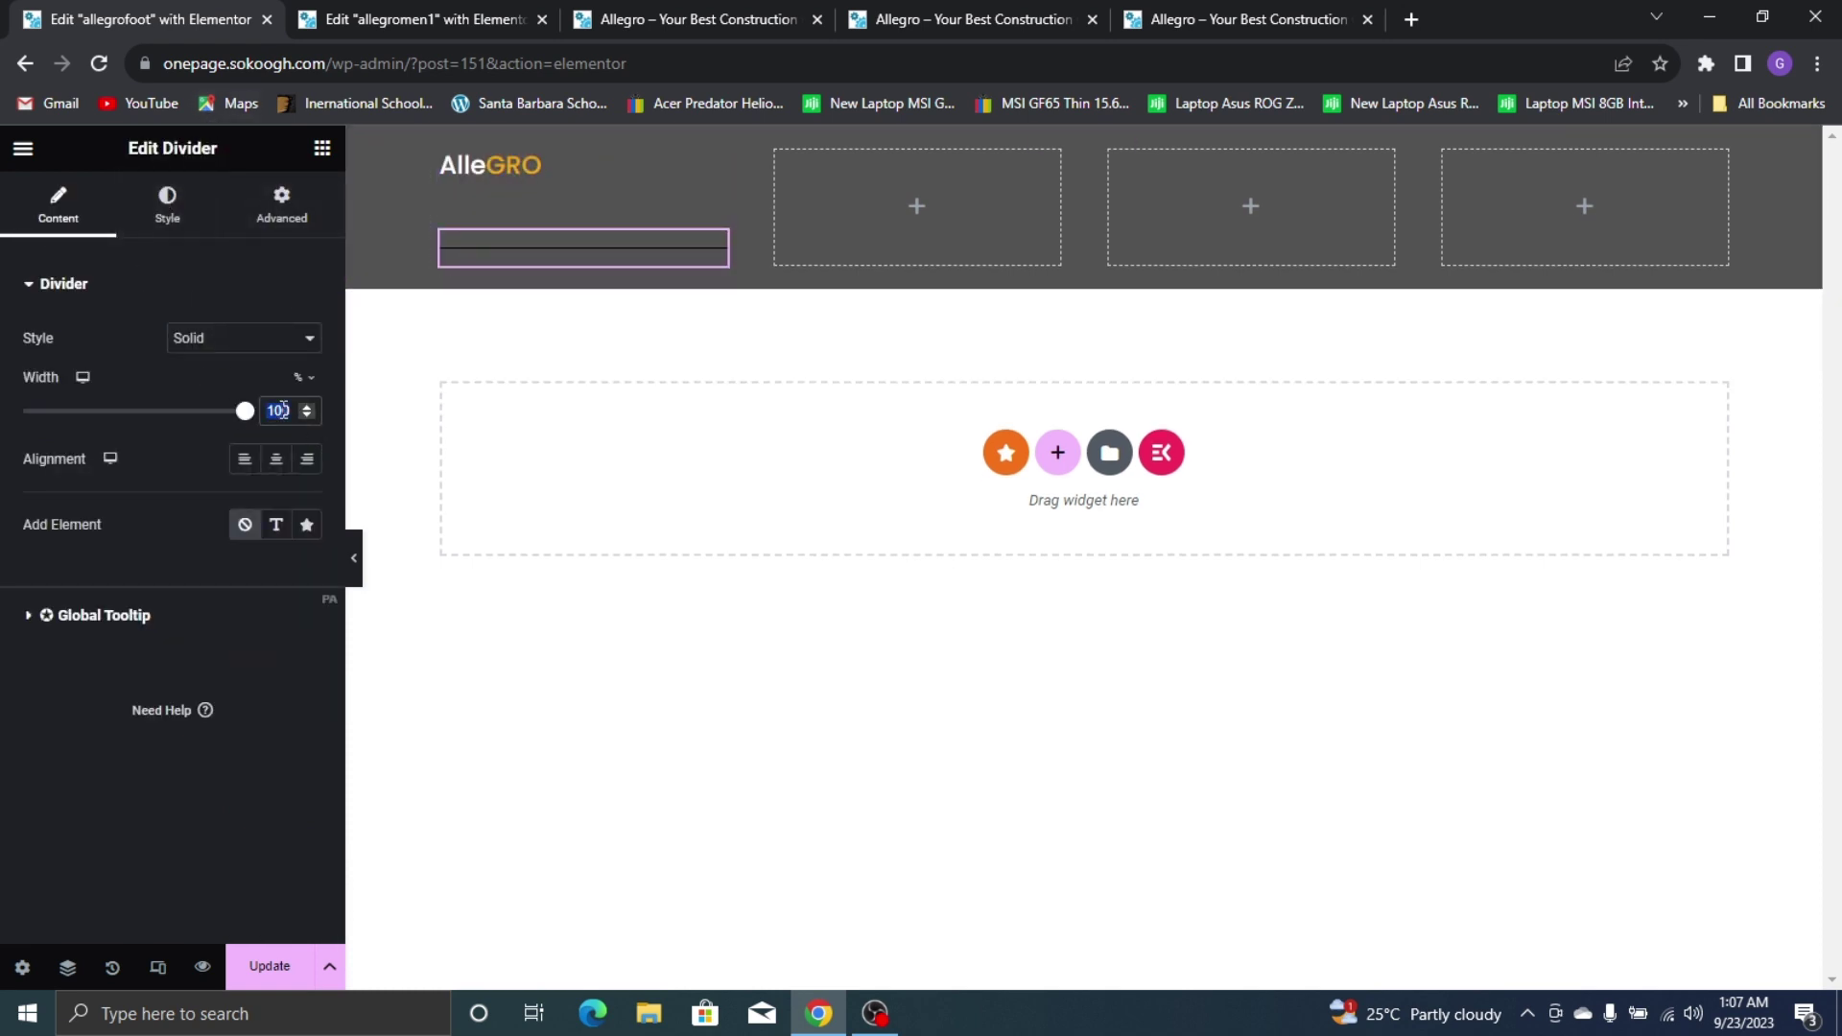
{"action": "type", "text": "13"}
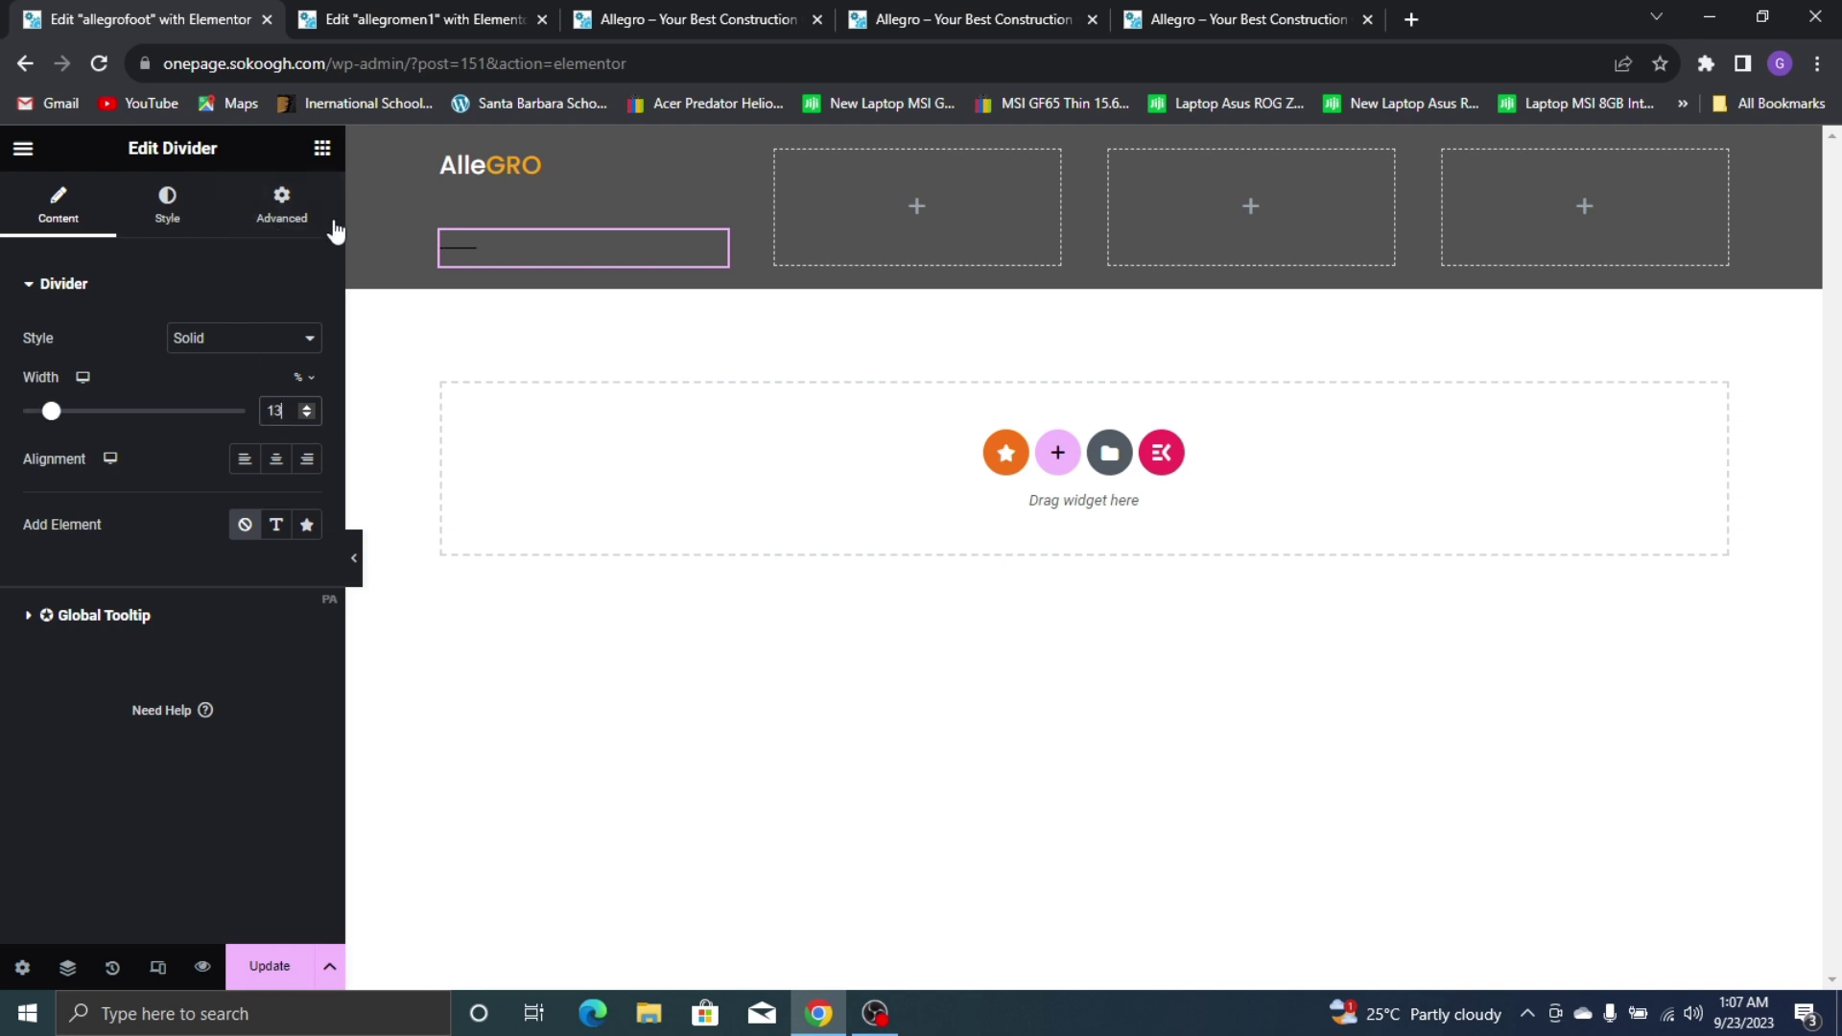
{"action": "key", "text": "BackSpace"}
{"action": "type", "text": "4"}
{"action": "left_click", "coordinate": [1119, 11]}
{"action": "left_click", "coordinate": [13, 11]}
{"action": "key", "text": "Down"}
{"action": "key", "text": "Down"}
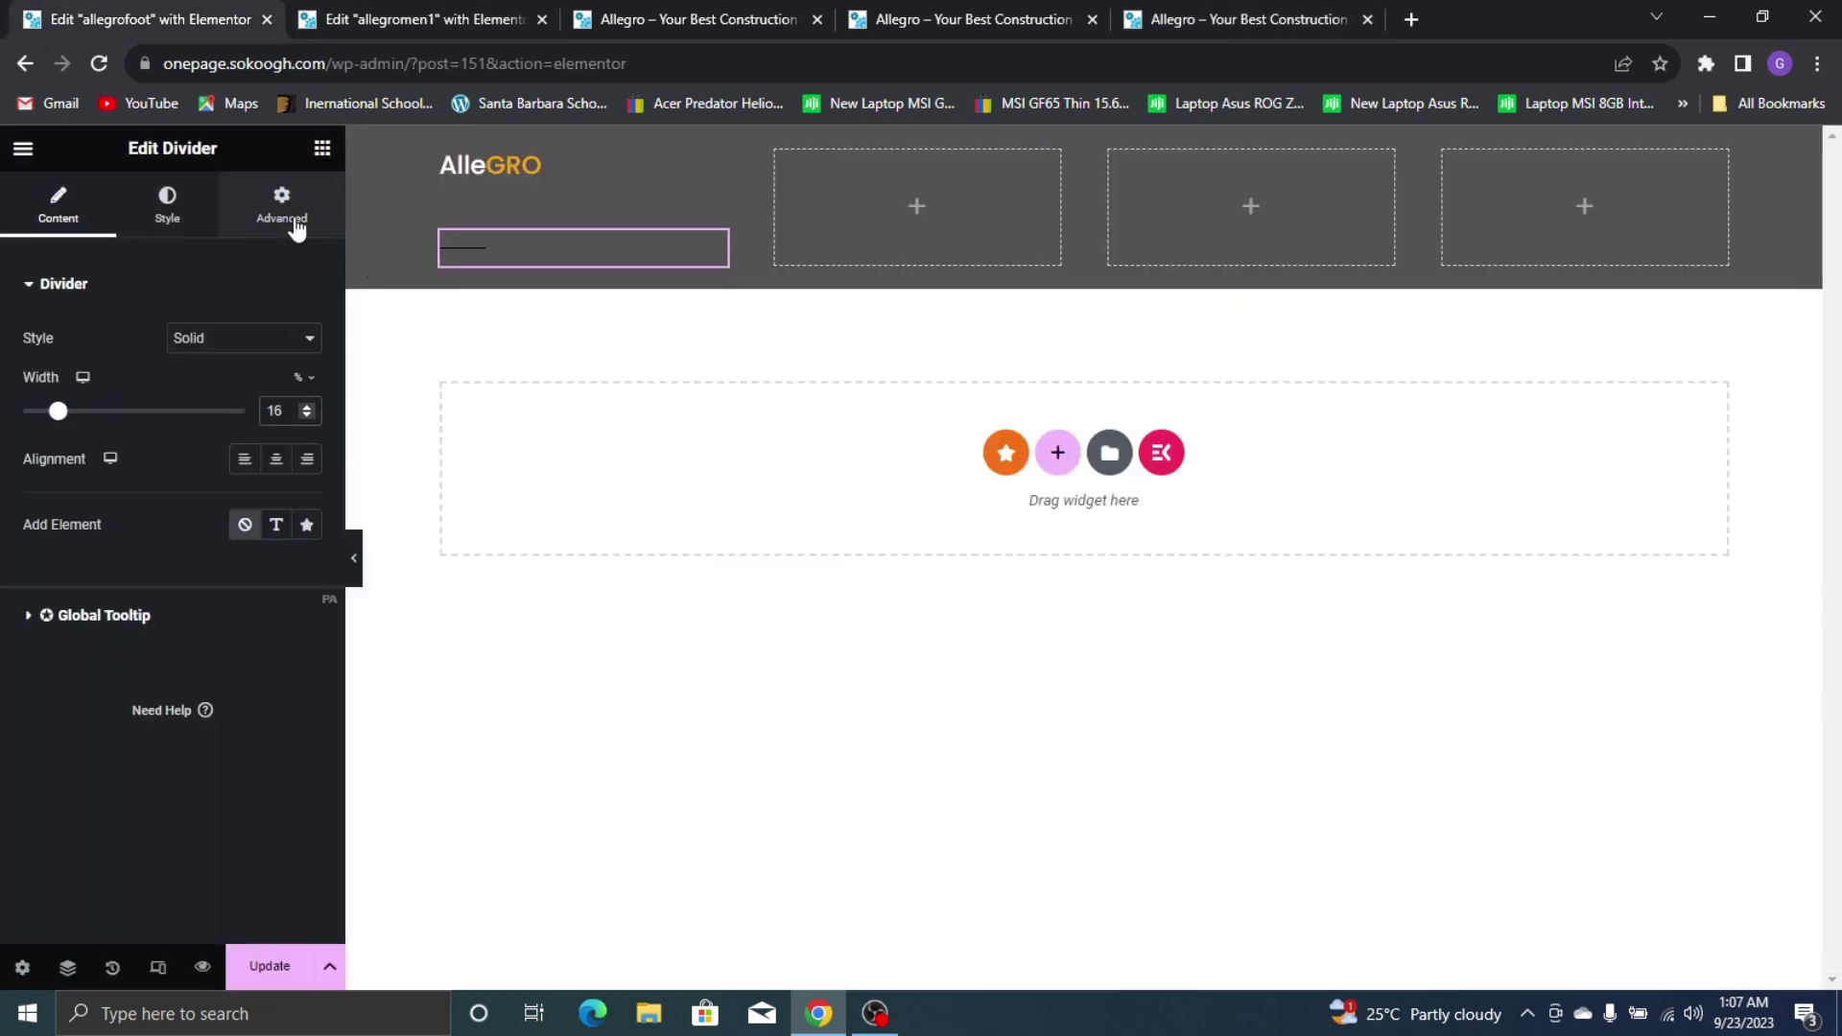
{"action": "key", "text": "Down"}
Colour the divider line with the global Yellow
{"action": "left_click", "coordinate": [206, 209]}
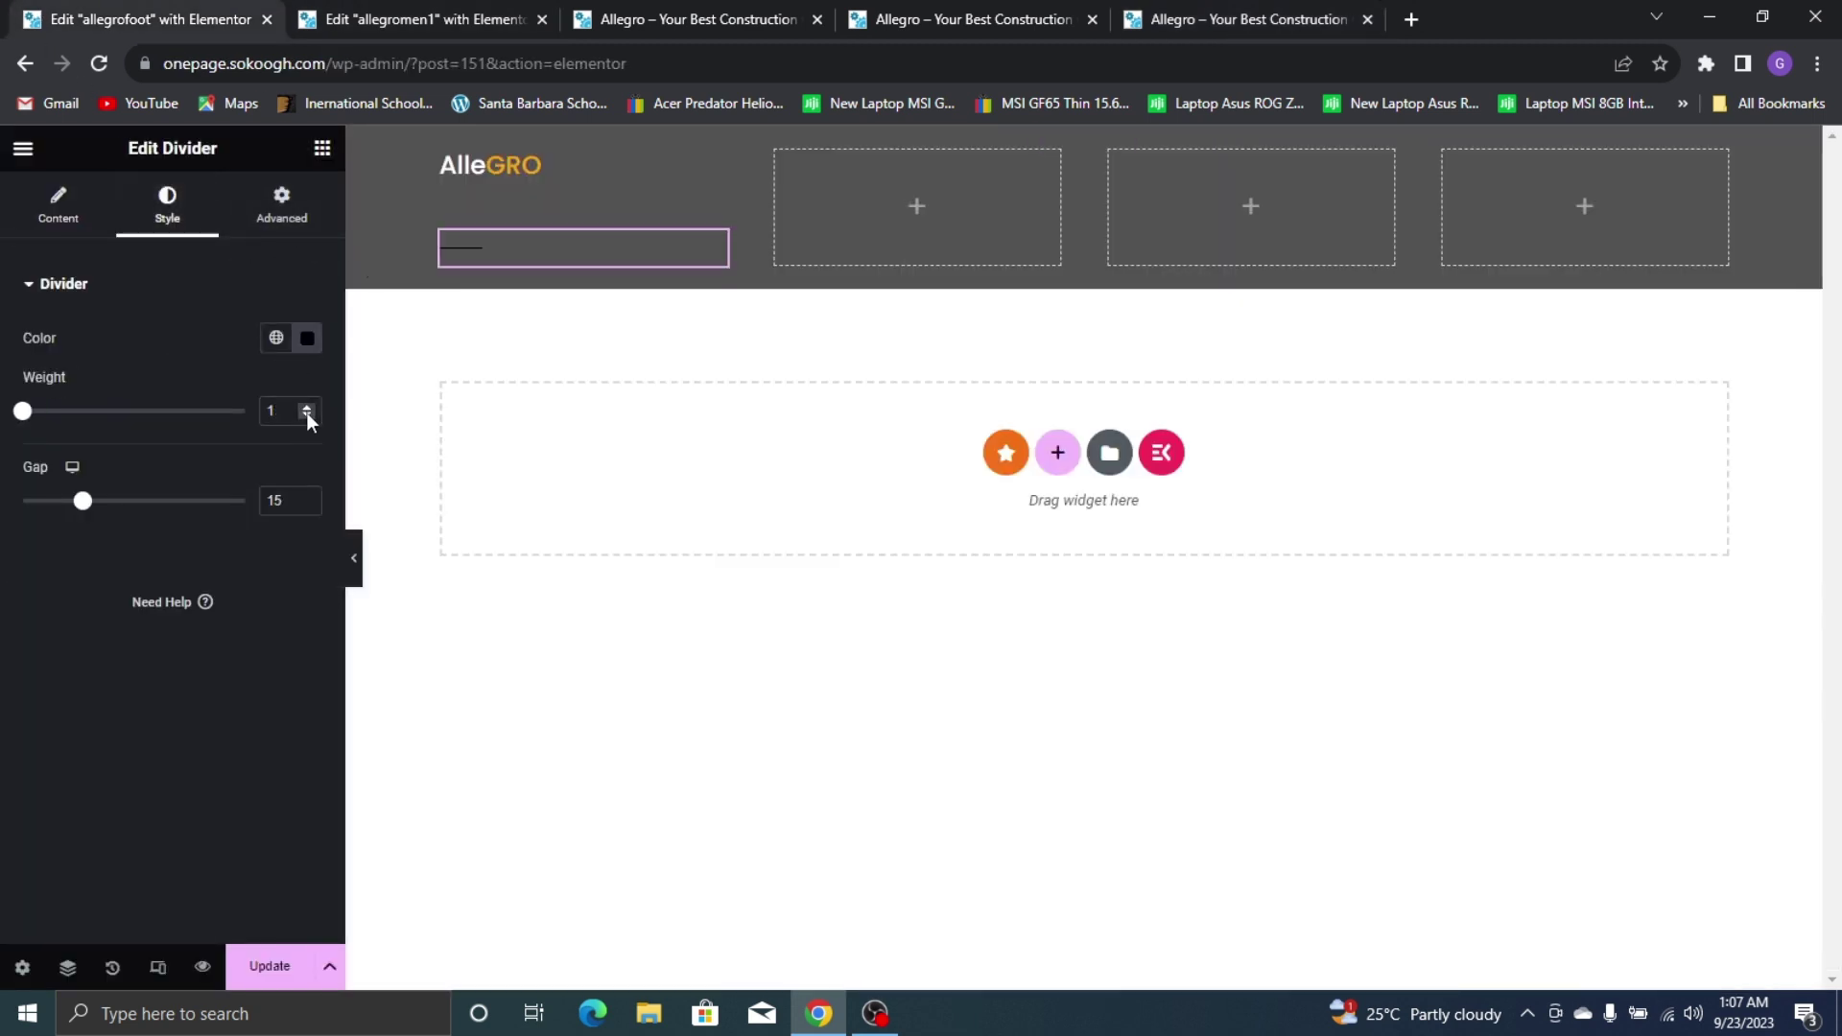
{"action": "left_click", "coordinate": [276, 339]}
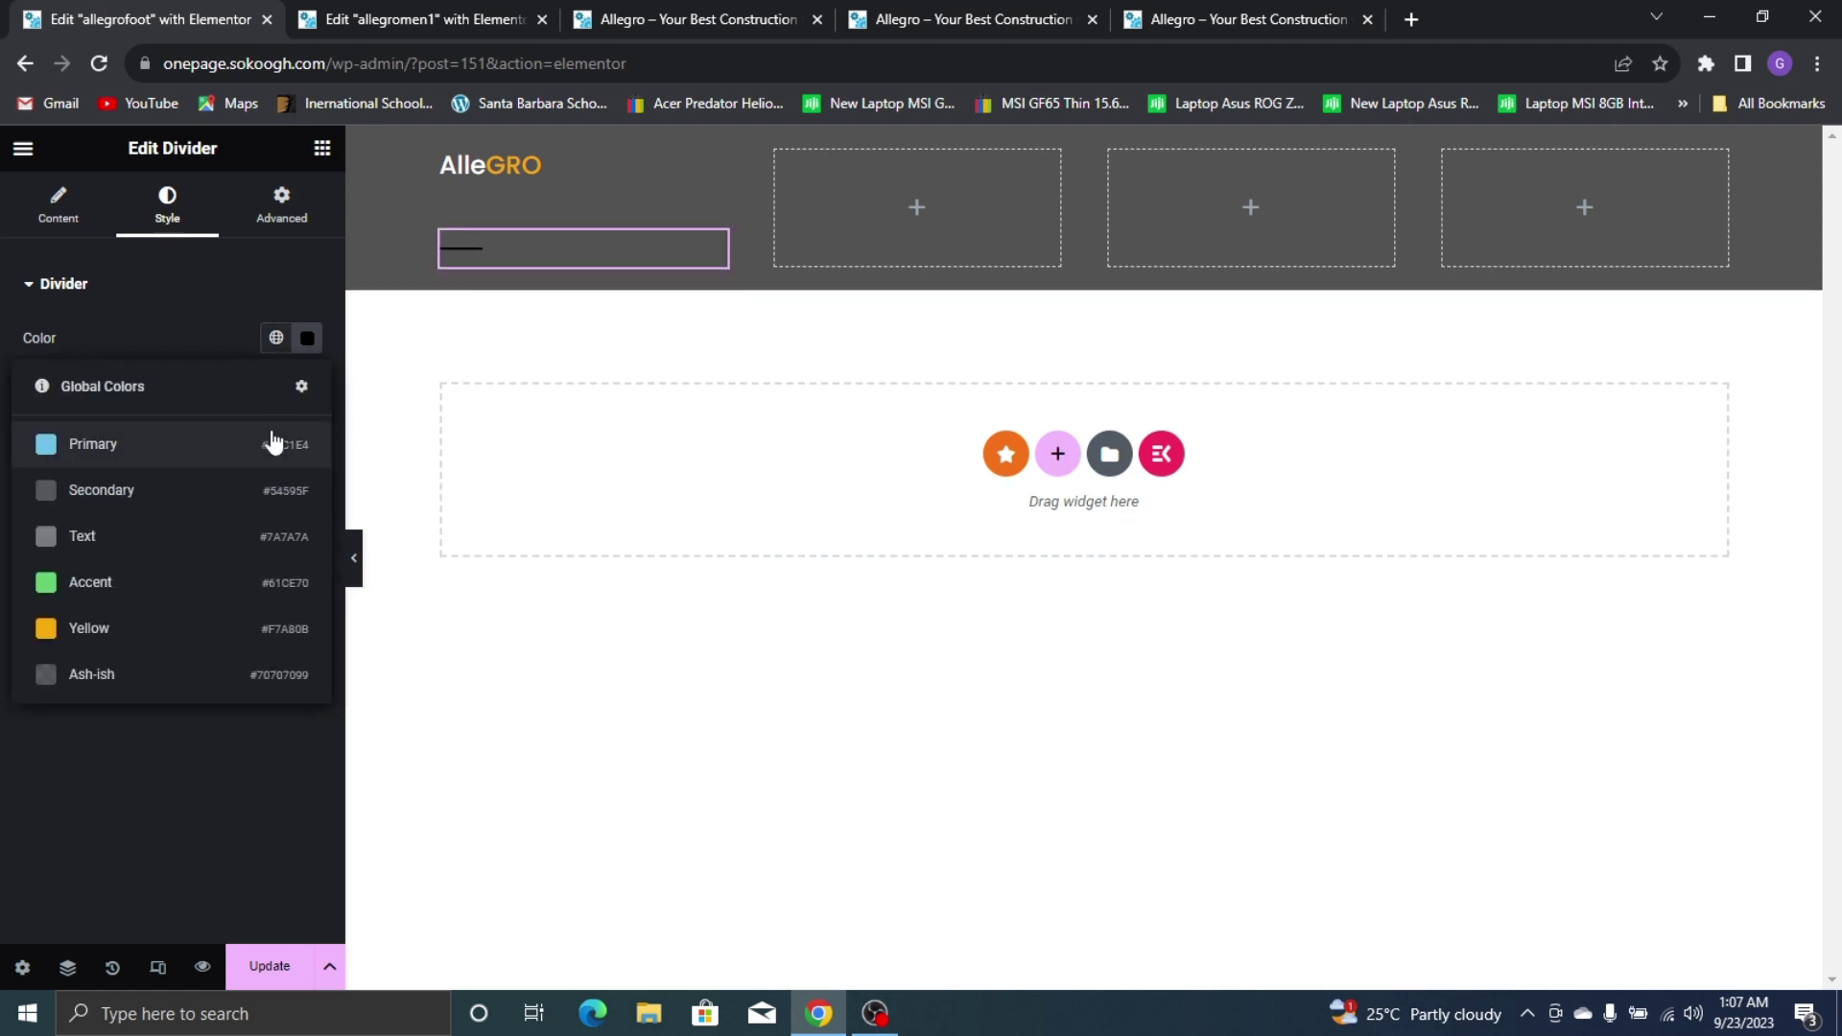
{"action": "left_click", "coordinate": [134, 631]}
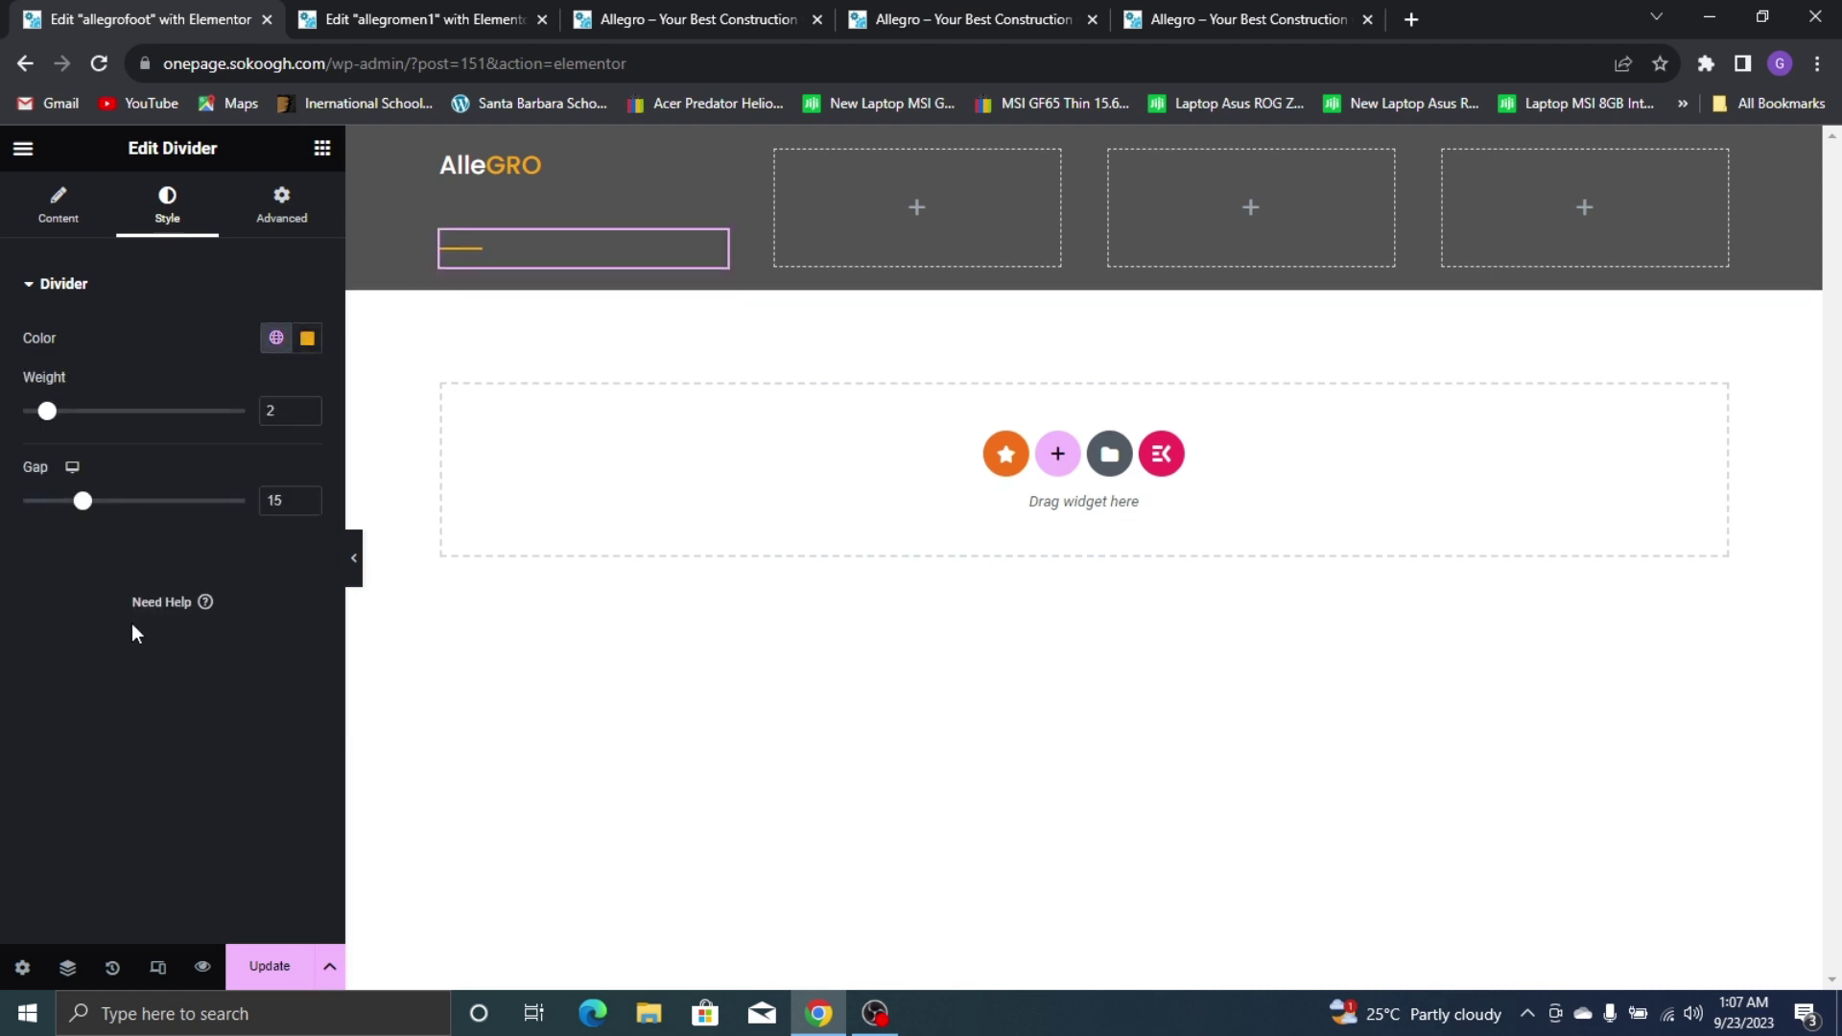
{"action": "left_click", "coordinate": [1065, 3]}
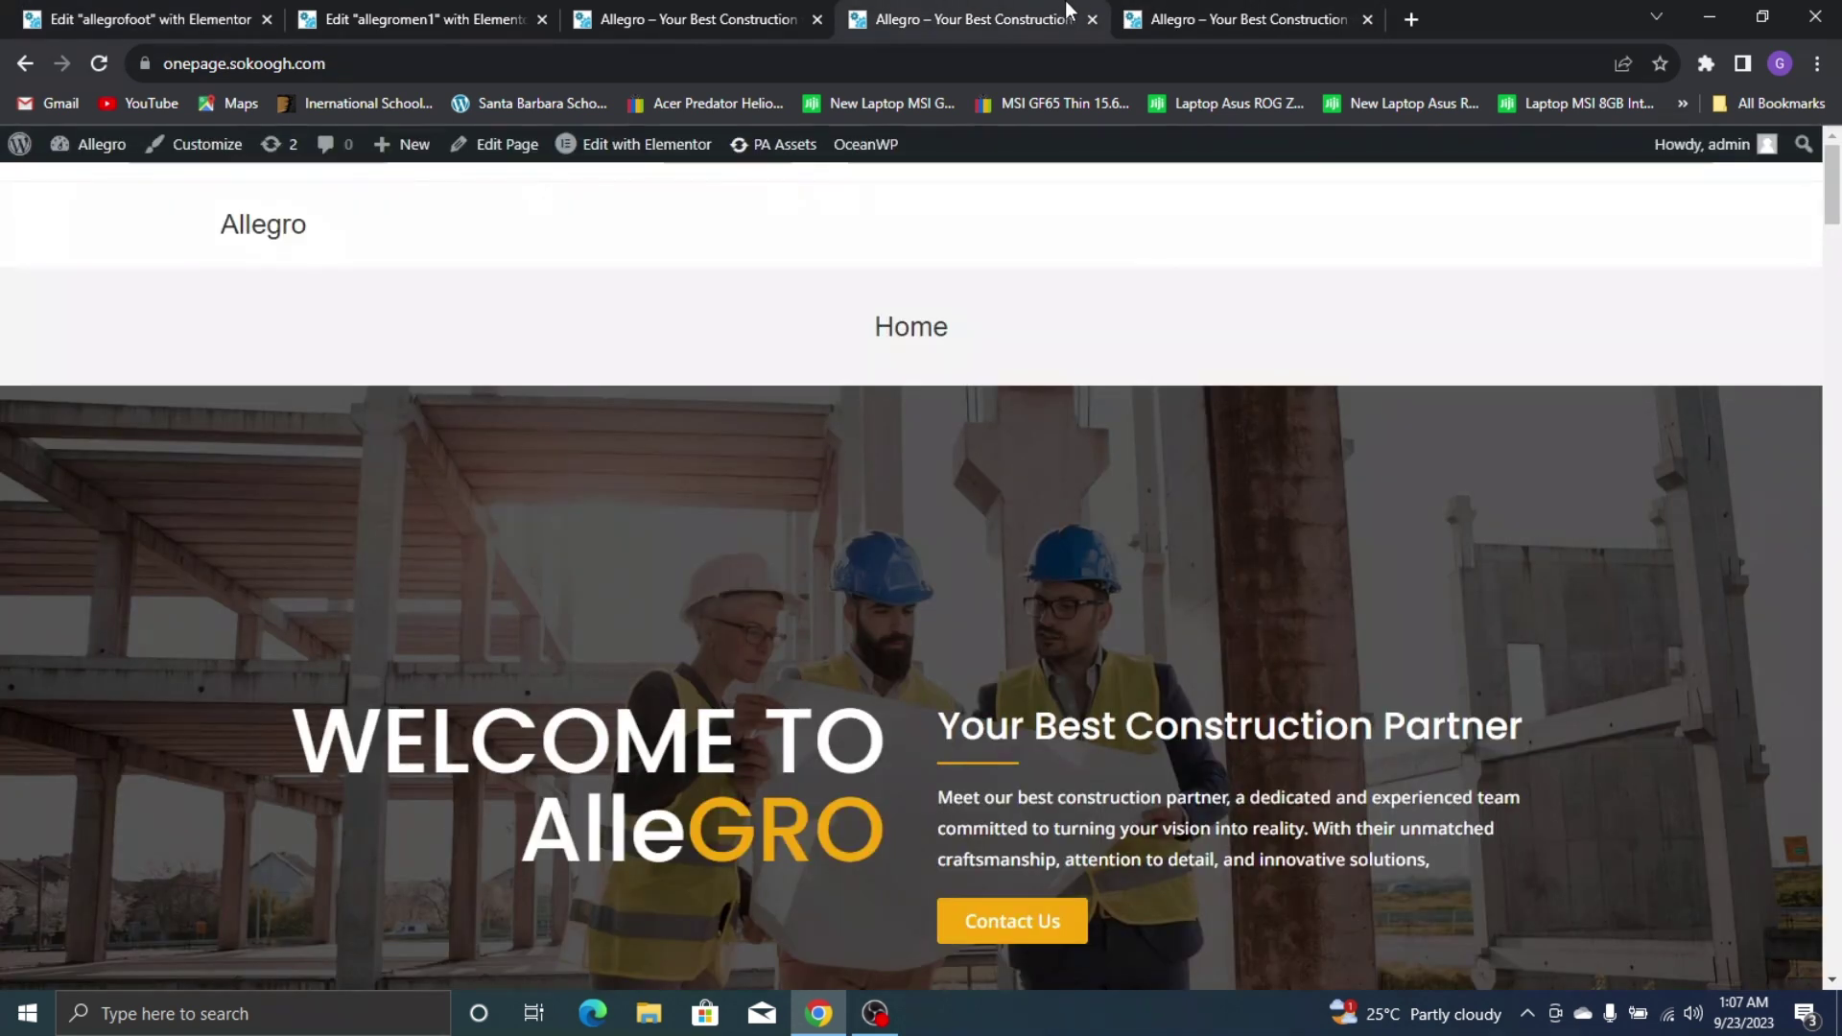
{"action": "key", "text": "ctrl+Tab"}
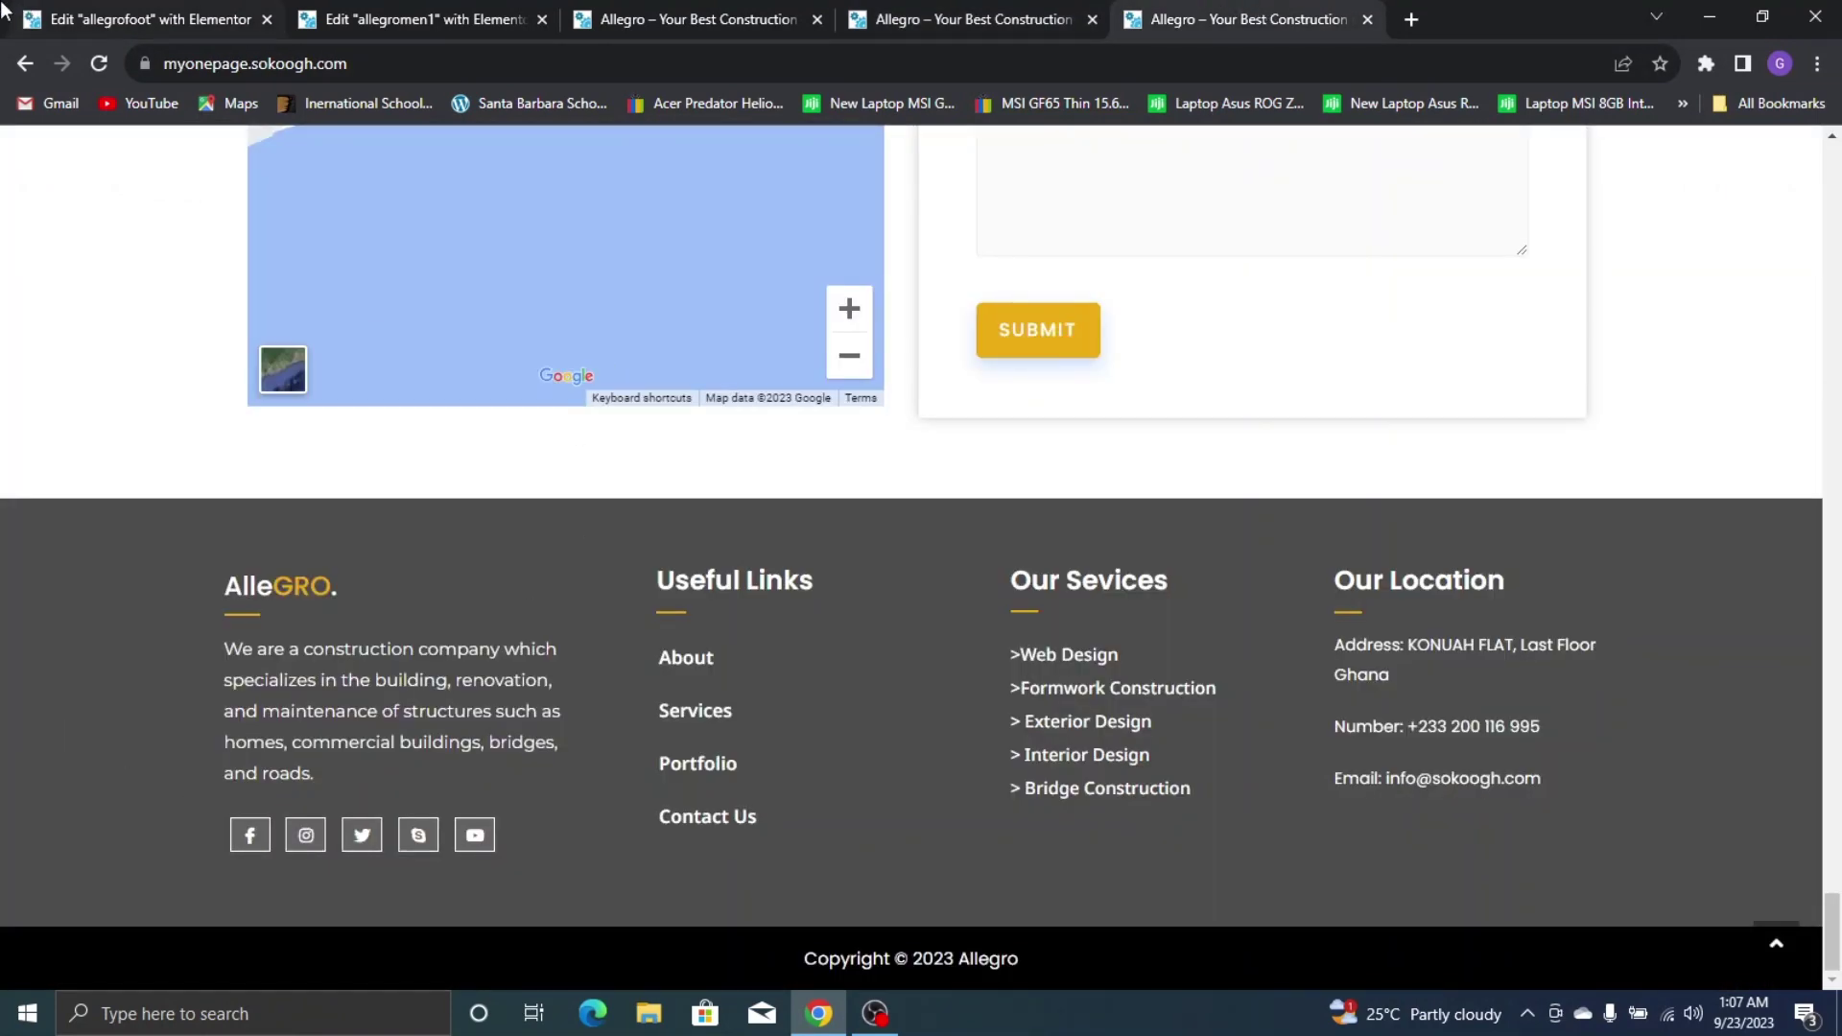
{"action": "key", "text": "ctrl+Tab"}
{"action": "left_click", "coordinate": [322, 148]}
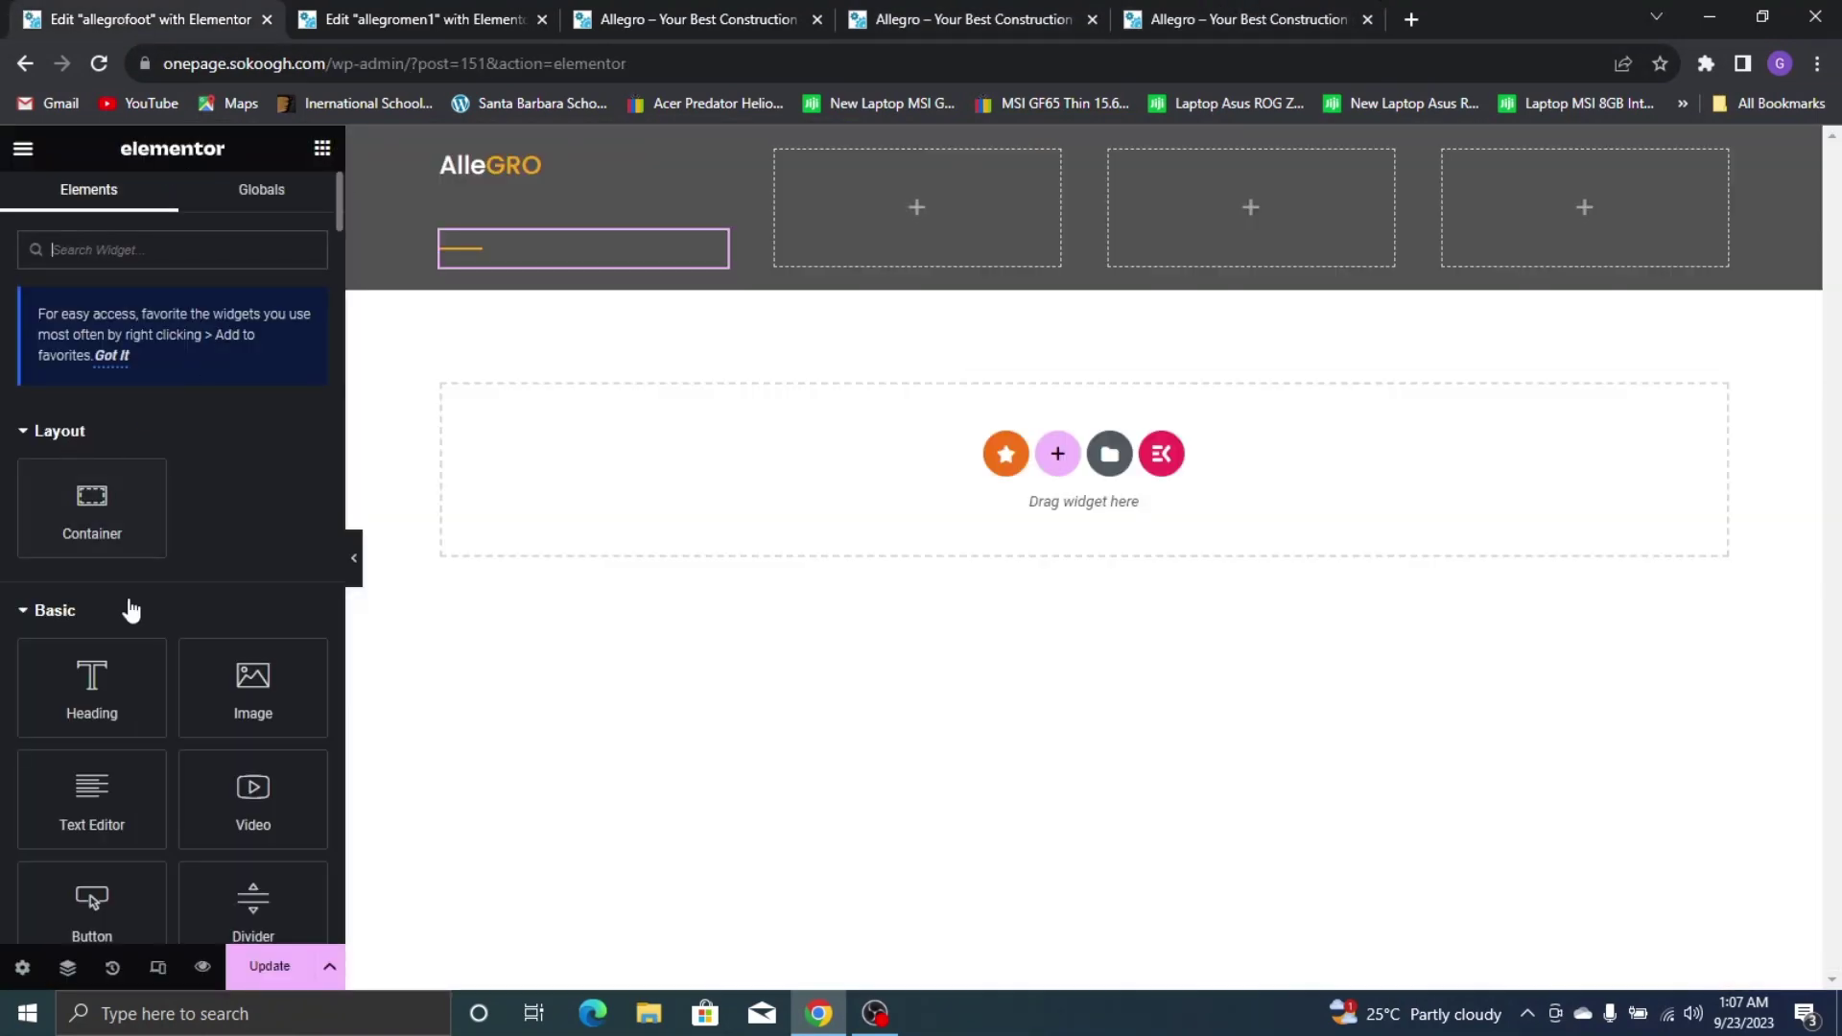
Add a Text Editor under the divider and paste the live footer's company description paragraph
{"action": "left_click_drag", "start_coordinate": [91, 832], "coordinate": [568, 257]}
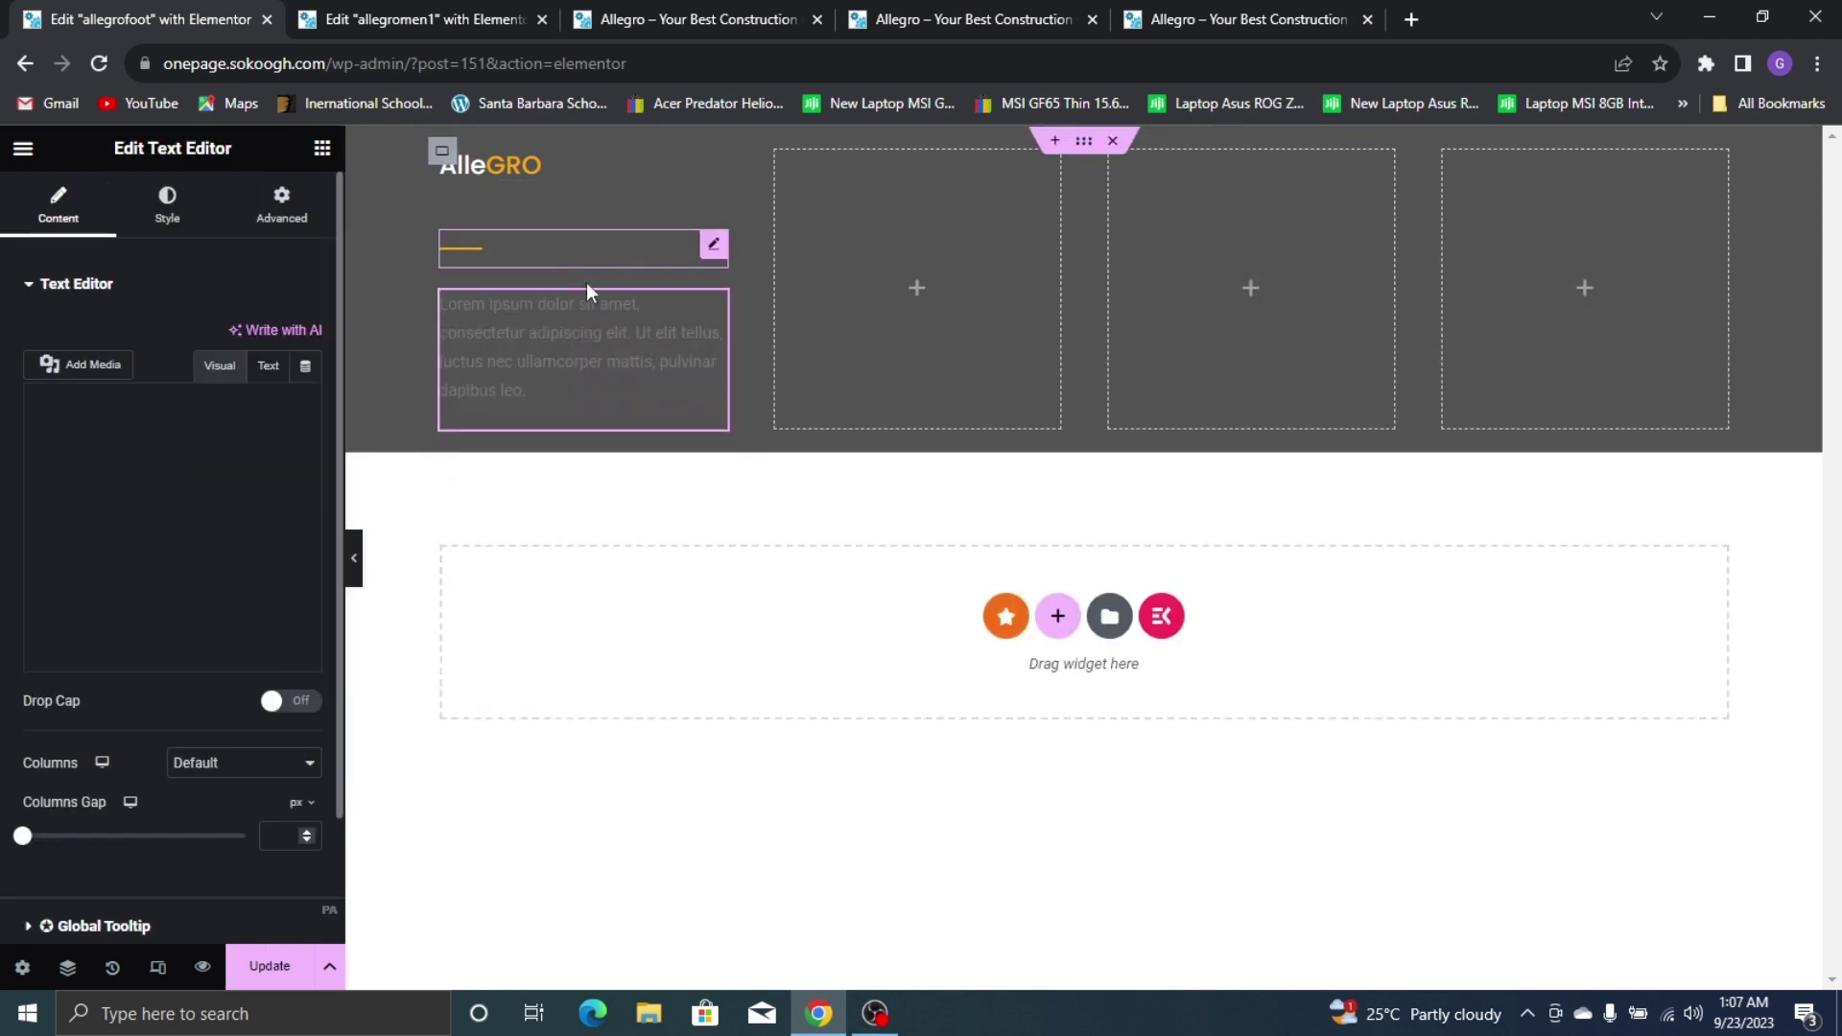
{"action": "left_click", "coordinate": [1276, 8]}
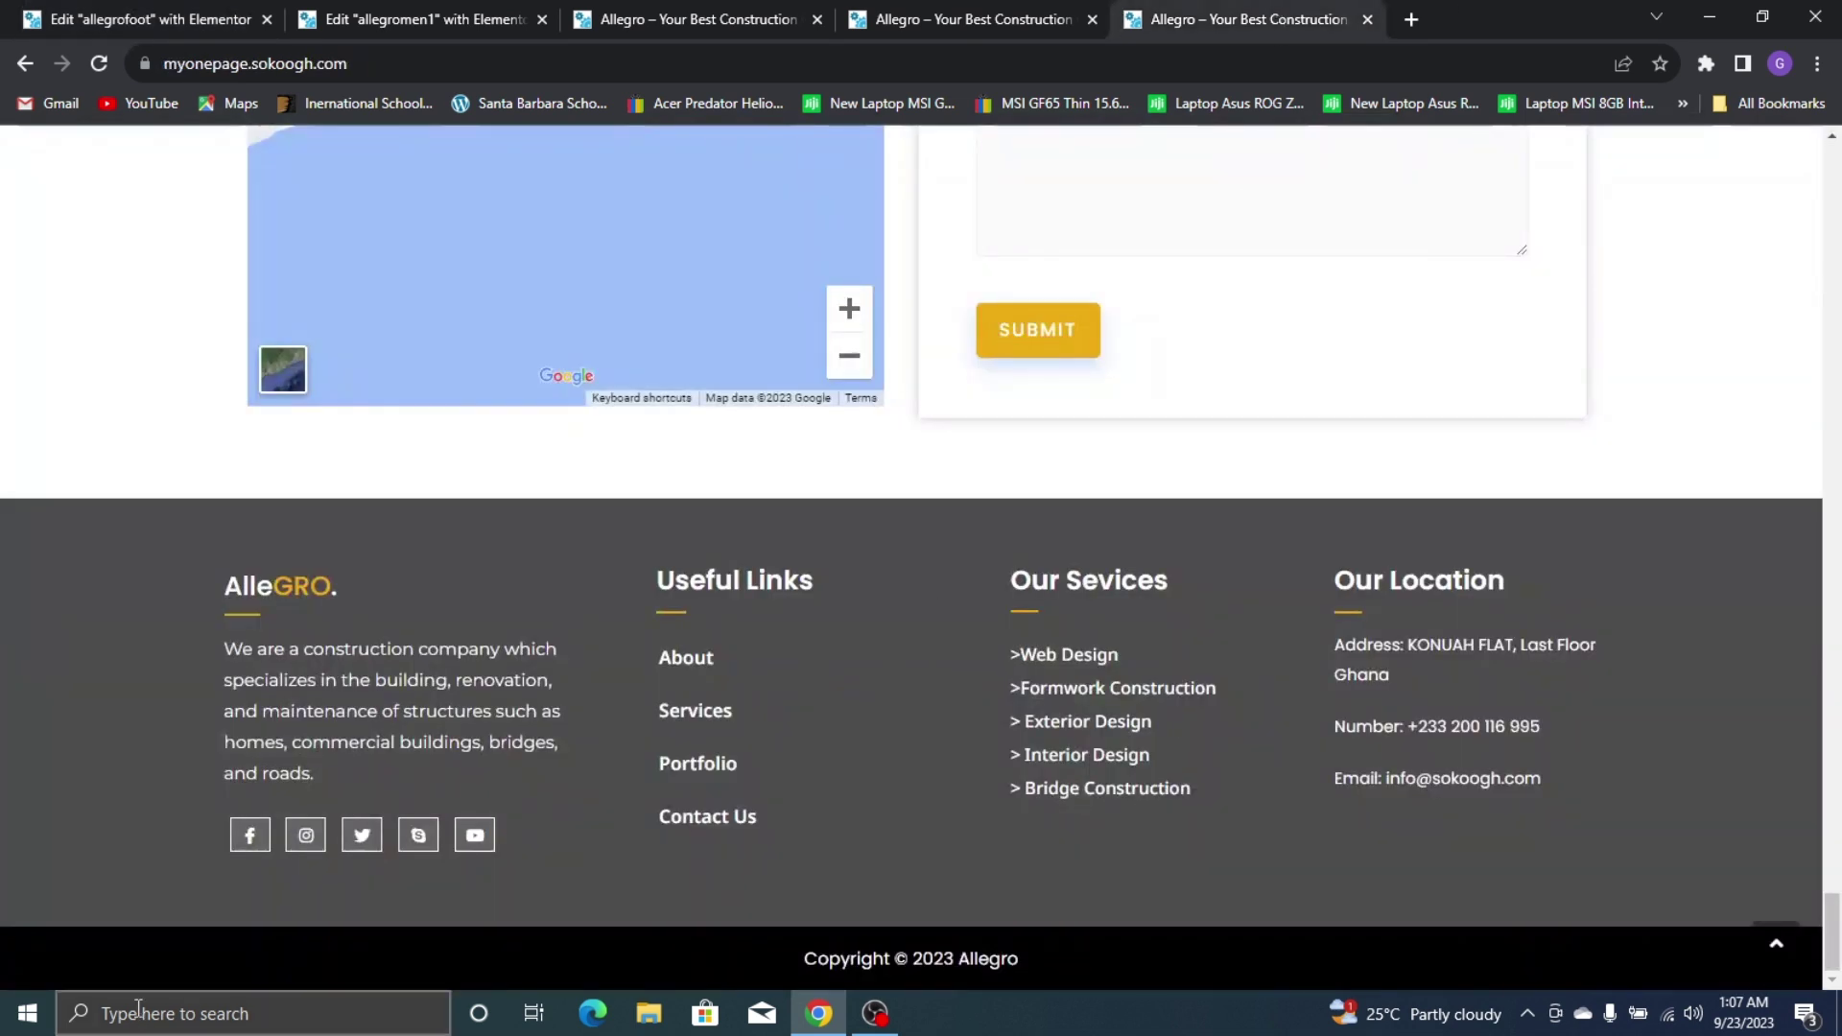
{"action": "triple_click", "coordinate": [249, 714]}
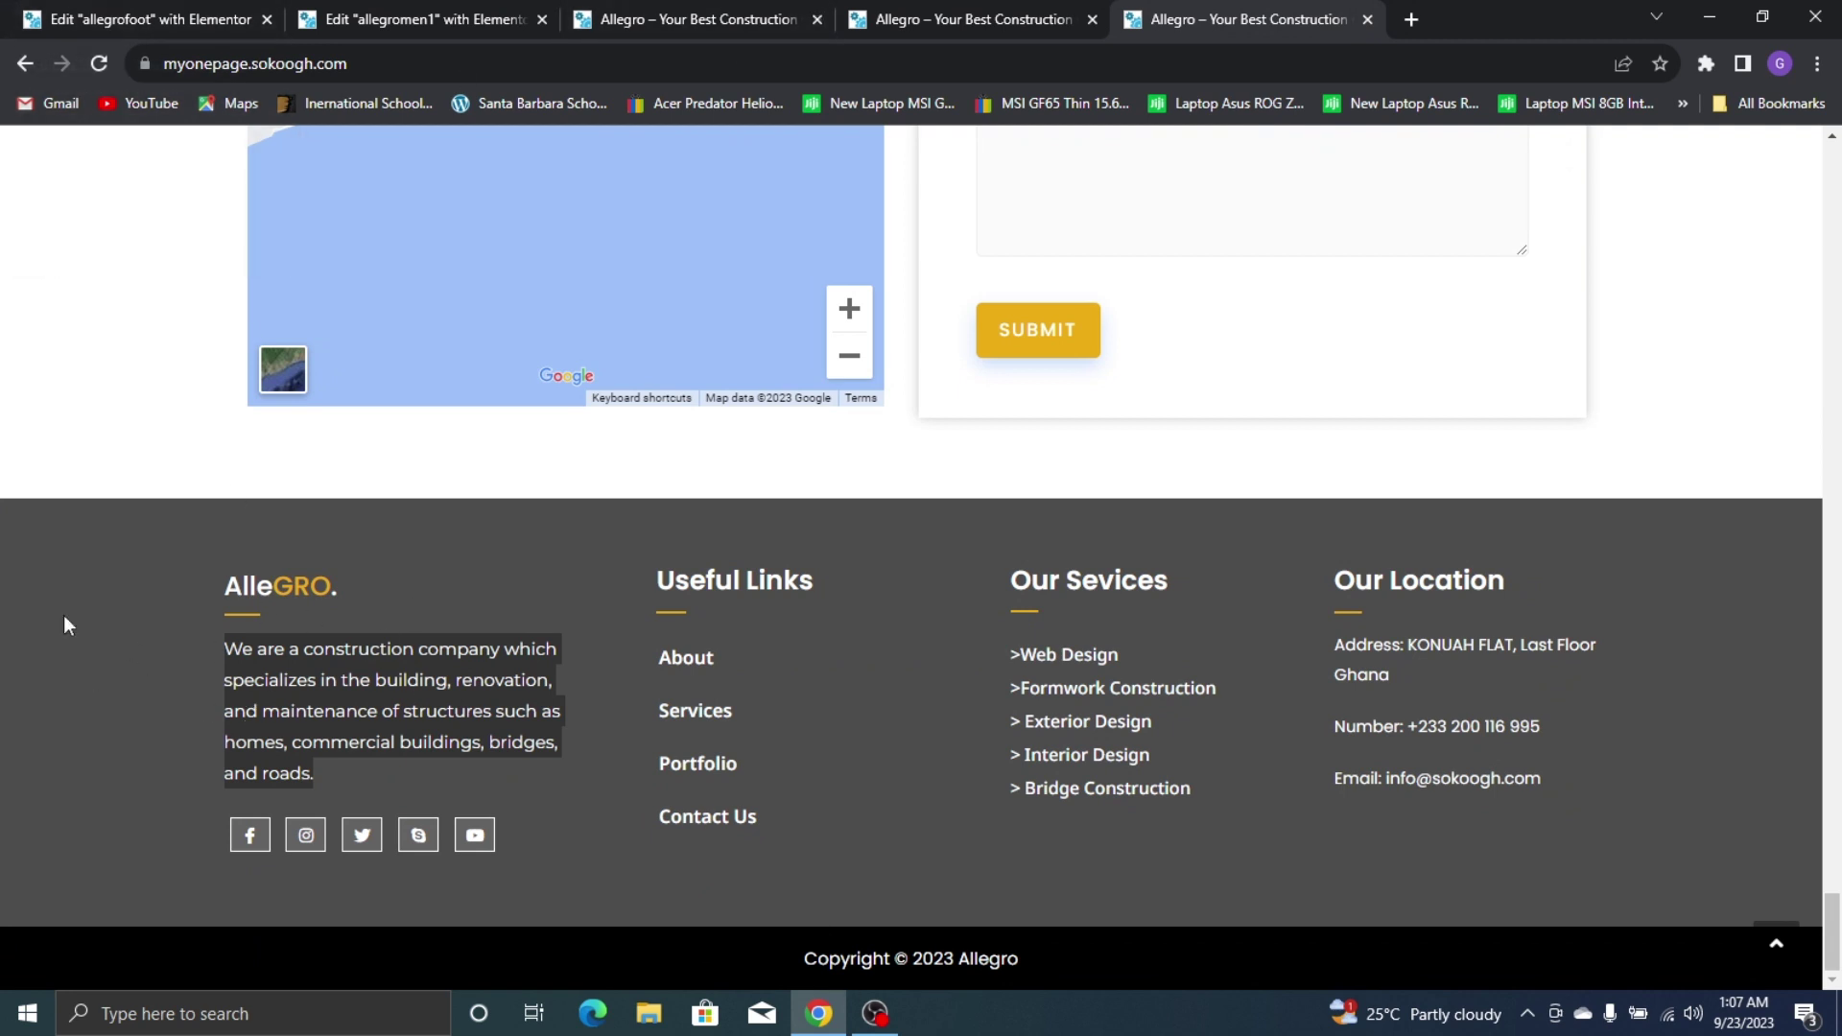
{"action": "triple_click", "coordinate": [437, 690]}
{"action": "key", "text": "ctrl+c"}
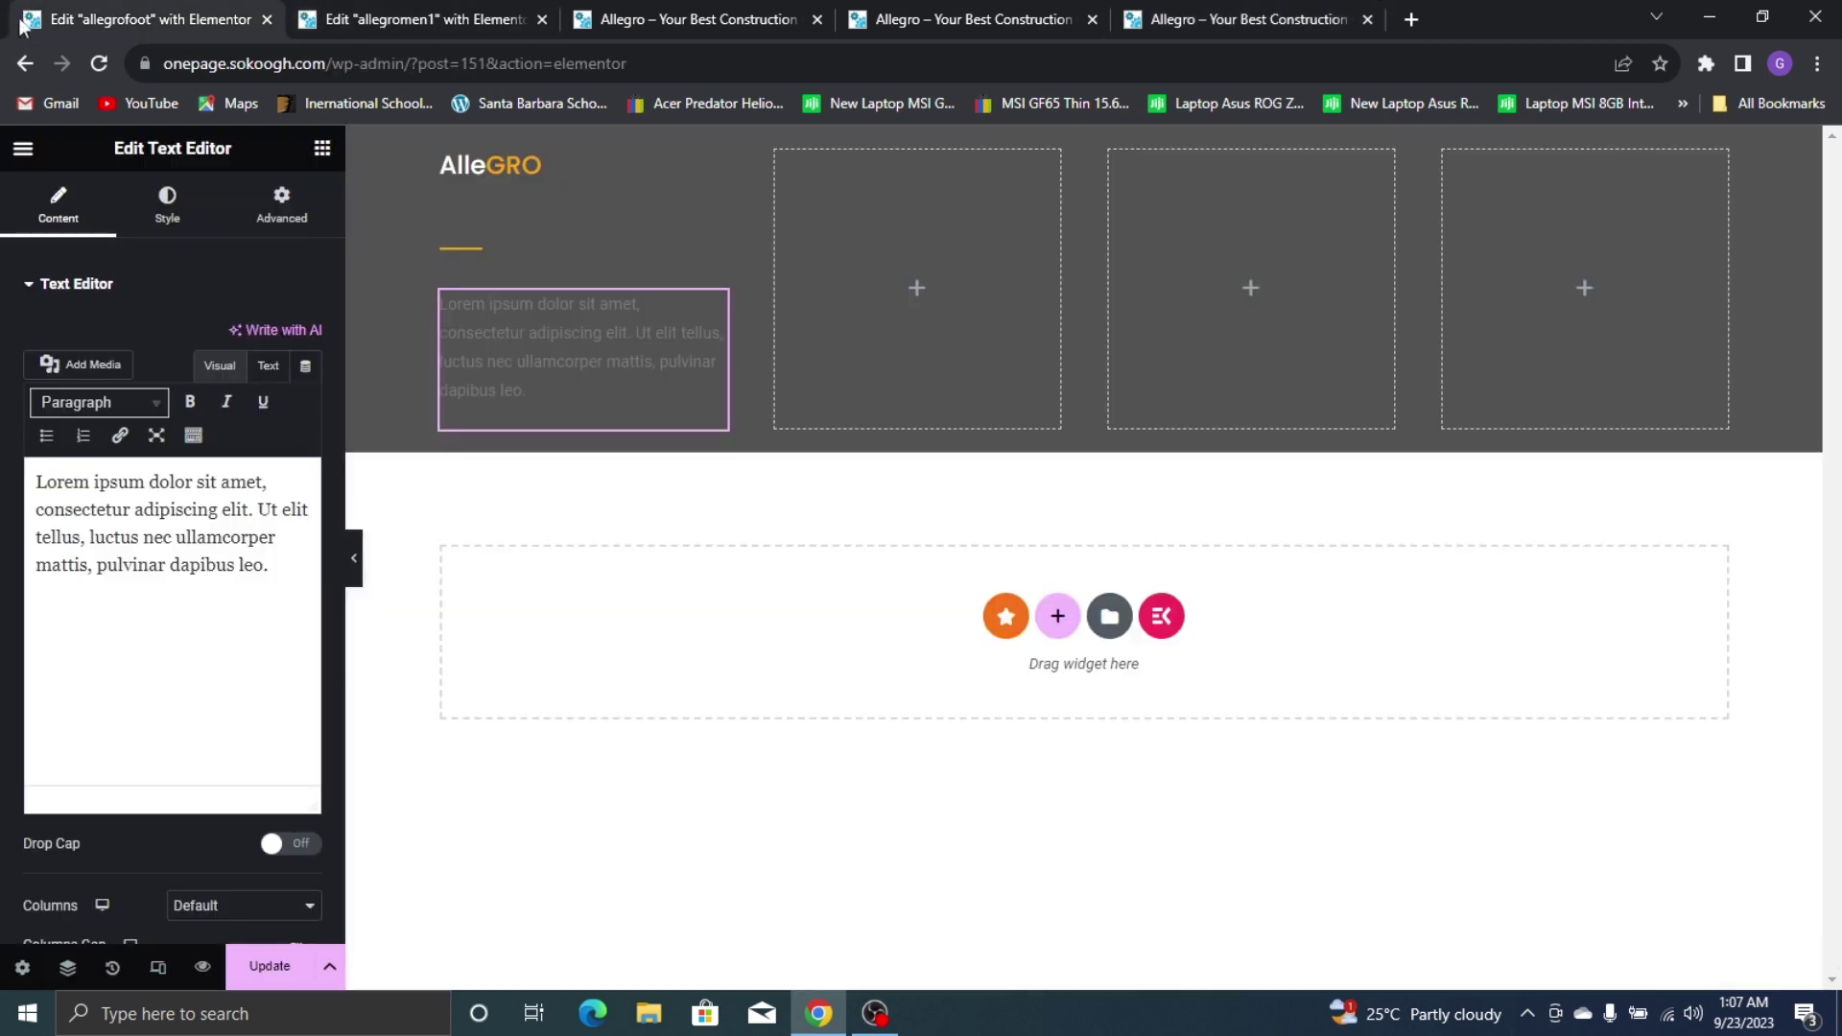
{"action": "left_click", "coordinate": [105, 19]}
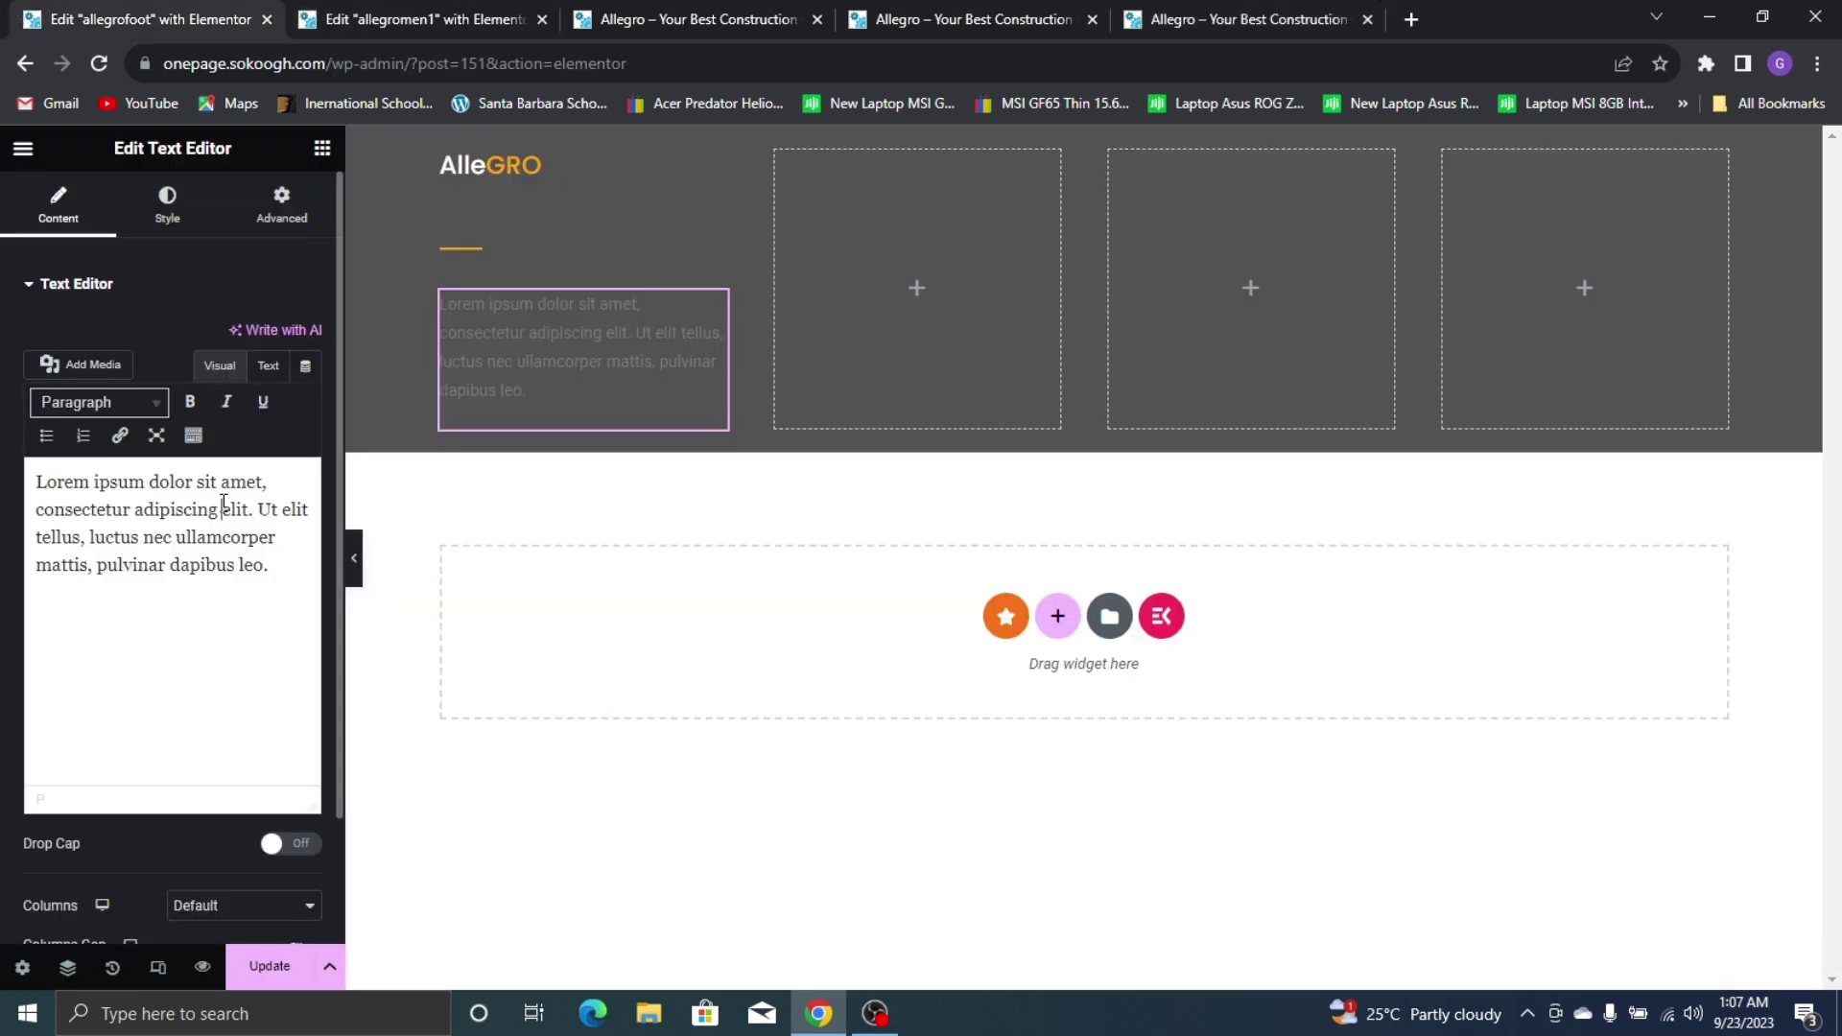
{"action": "key", "text": "ctrl+a"}
{"action": "key", "text": "ctrl+v"}
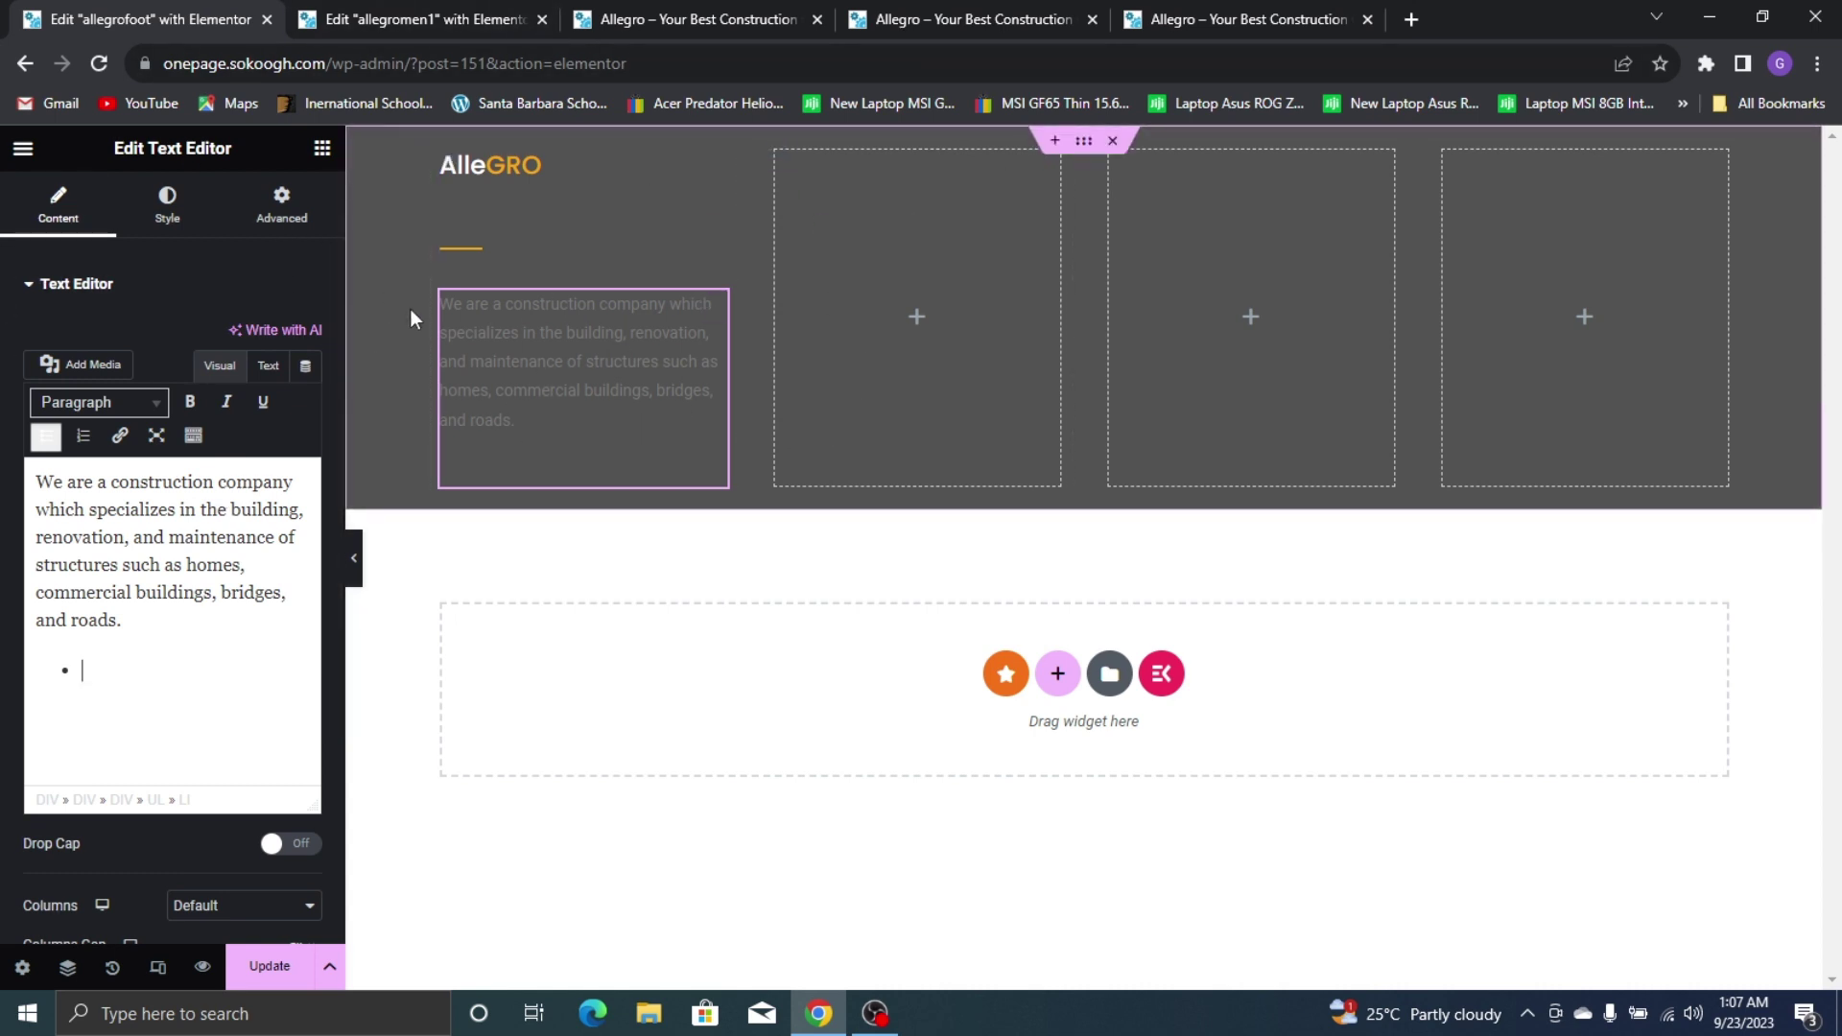
{"action": "left_click", "coordinate": [1223, 11]}
{"action": "left_click", "coordinate": [238, 16]}
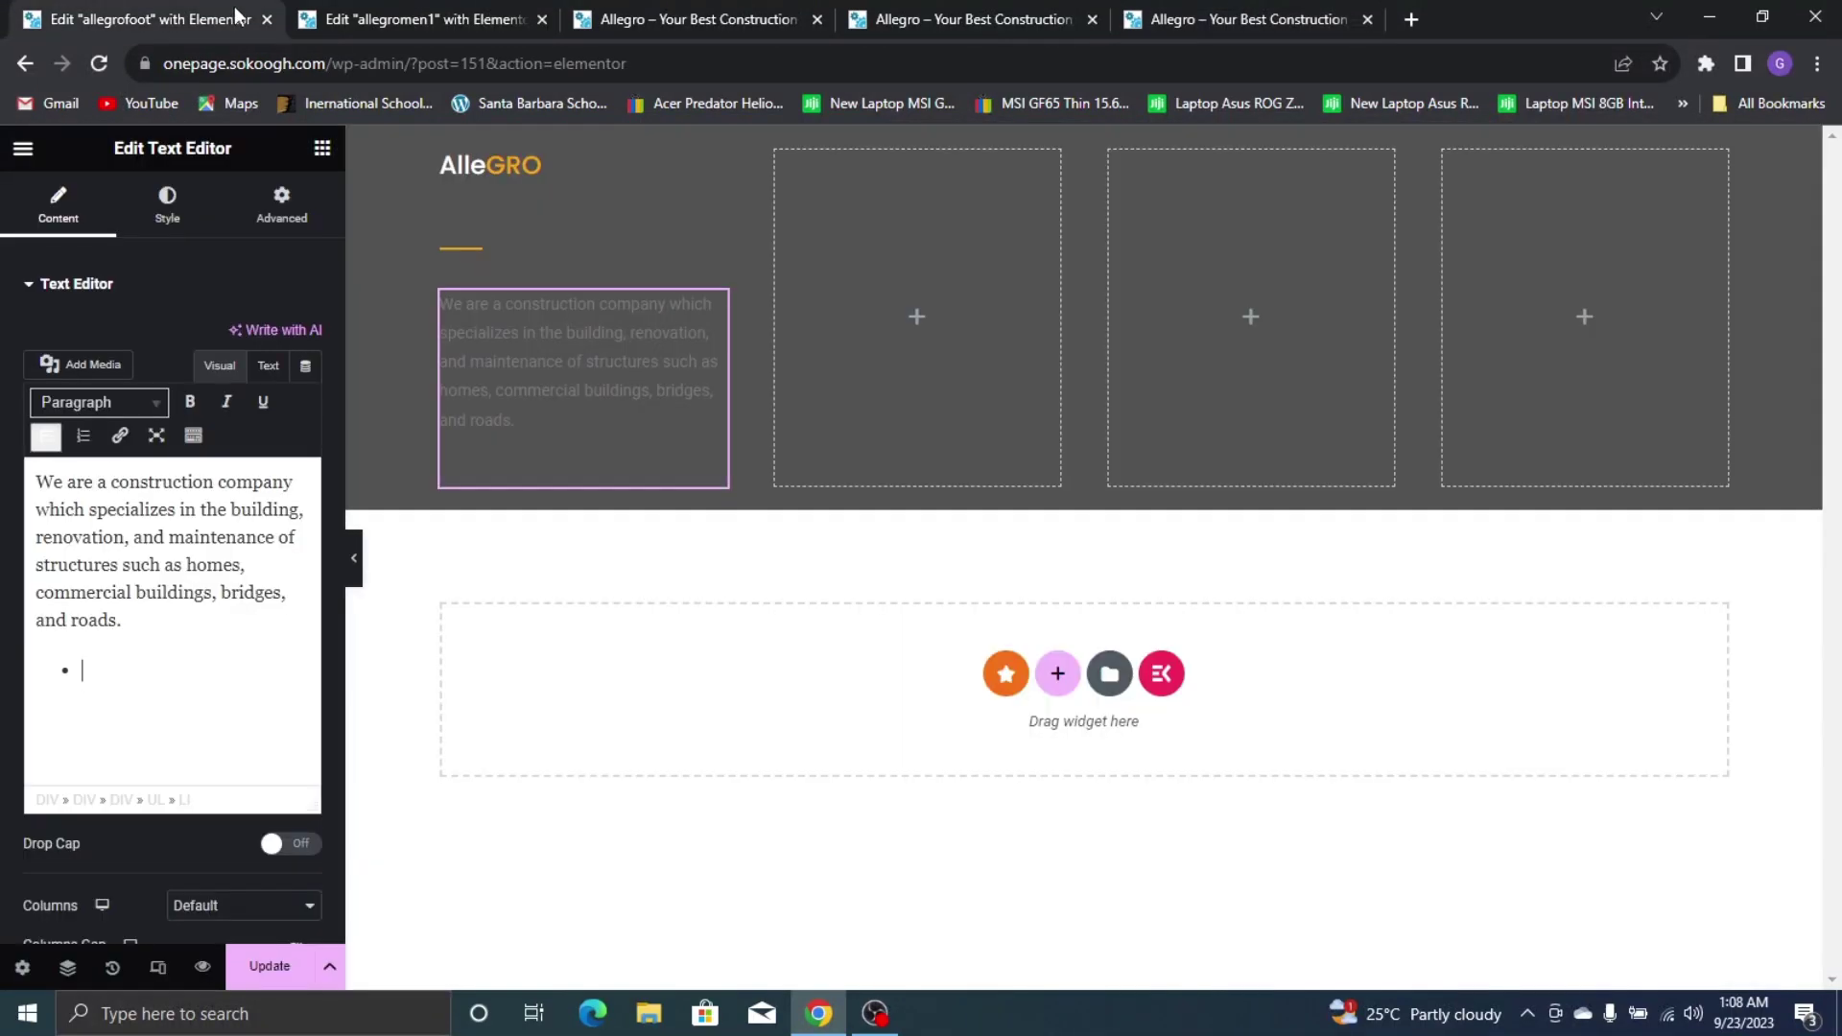
{"action": "left_click", "coordinate": [321, 148]}
{"action": "left_click", "coordinate": [196, 233]}
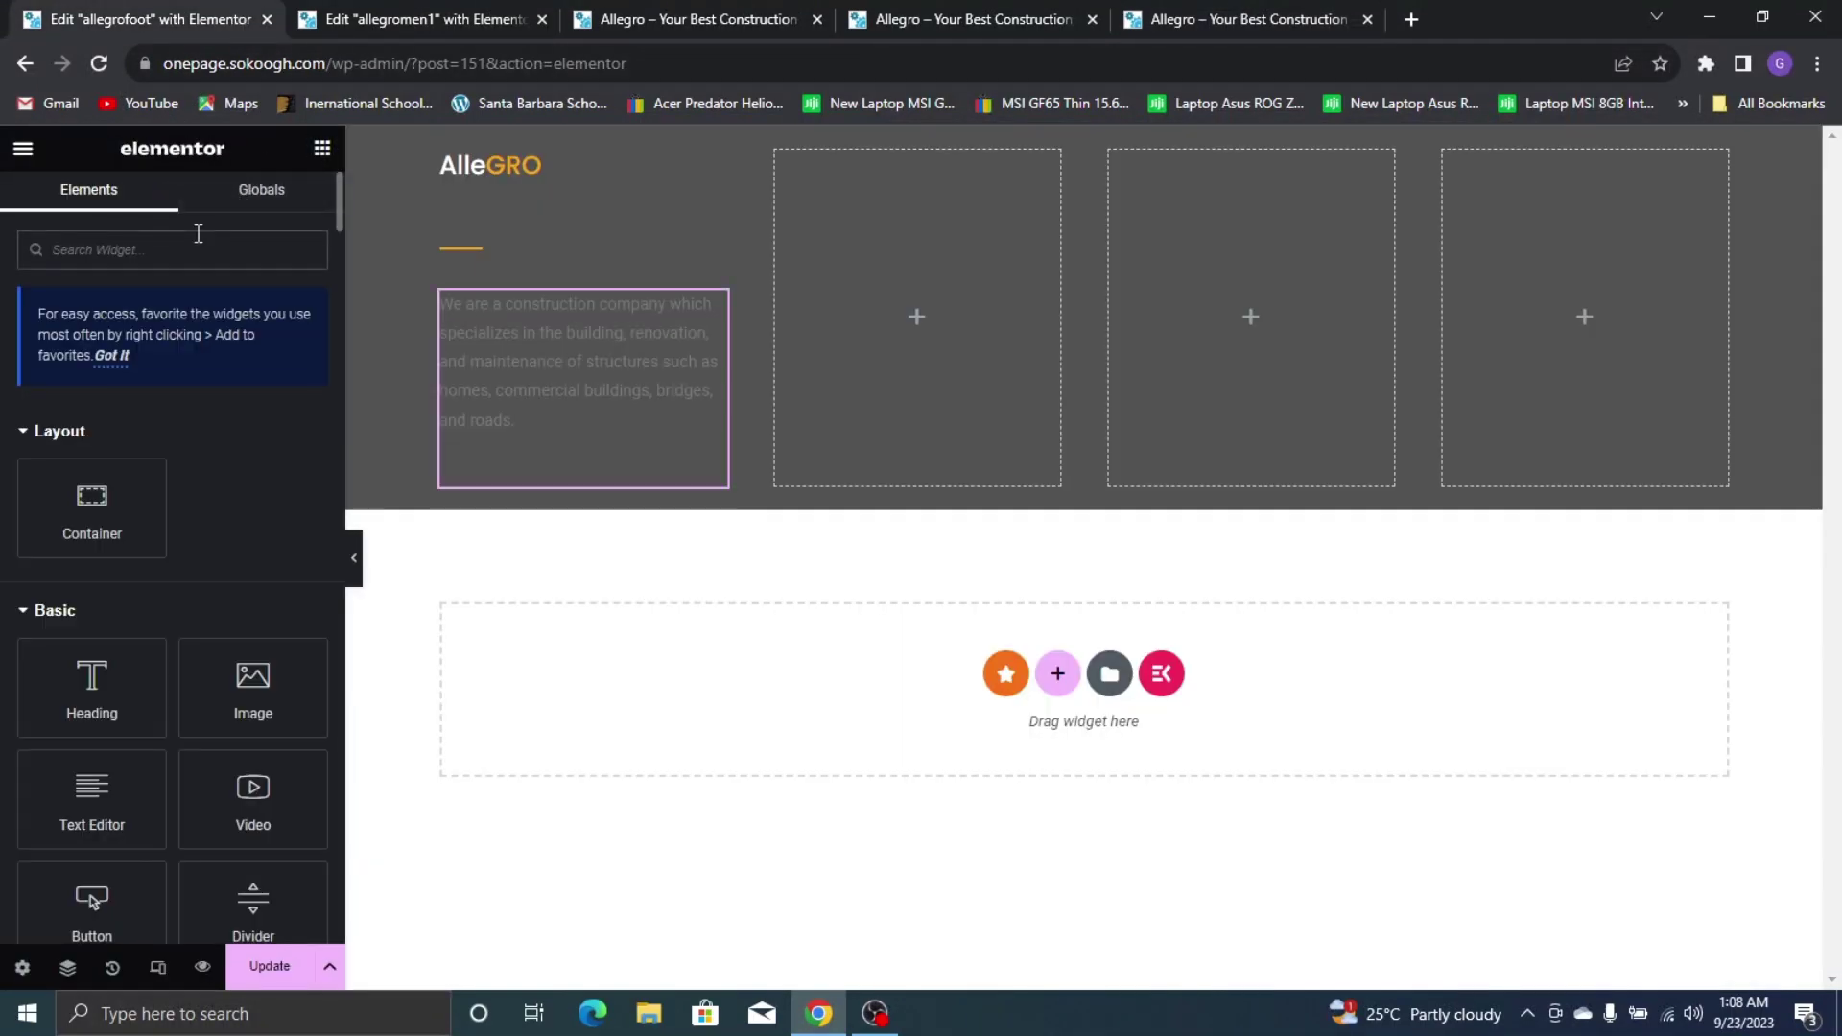
Add plain Facebook, Twitter and LinkedIn Social Icons below the text, deleting the coloured icon block
{"action": "type", "text": "social"}
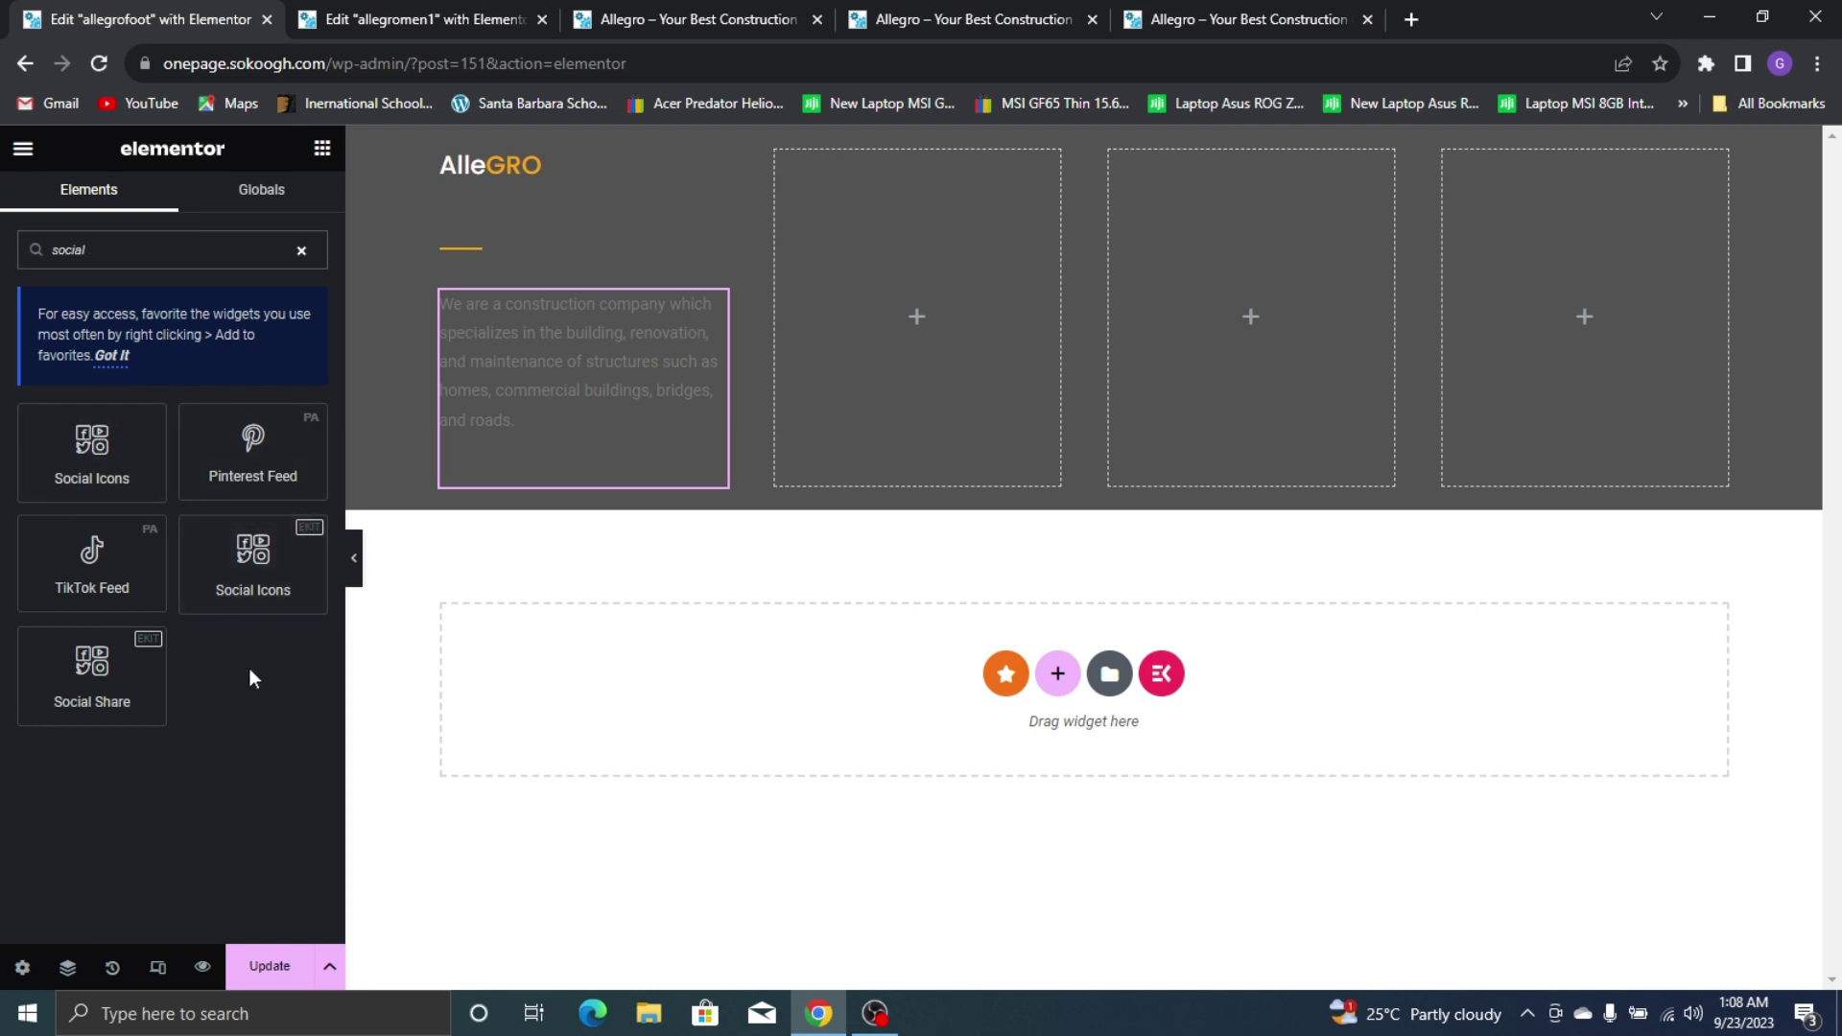
{"action": "left_click_drag", "start_coordinate": [116, 415], "coordinate": [603, 538]}
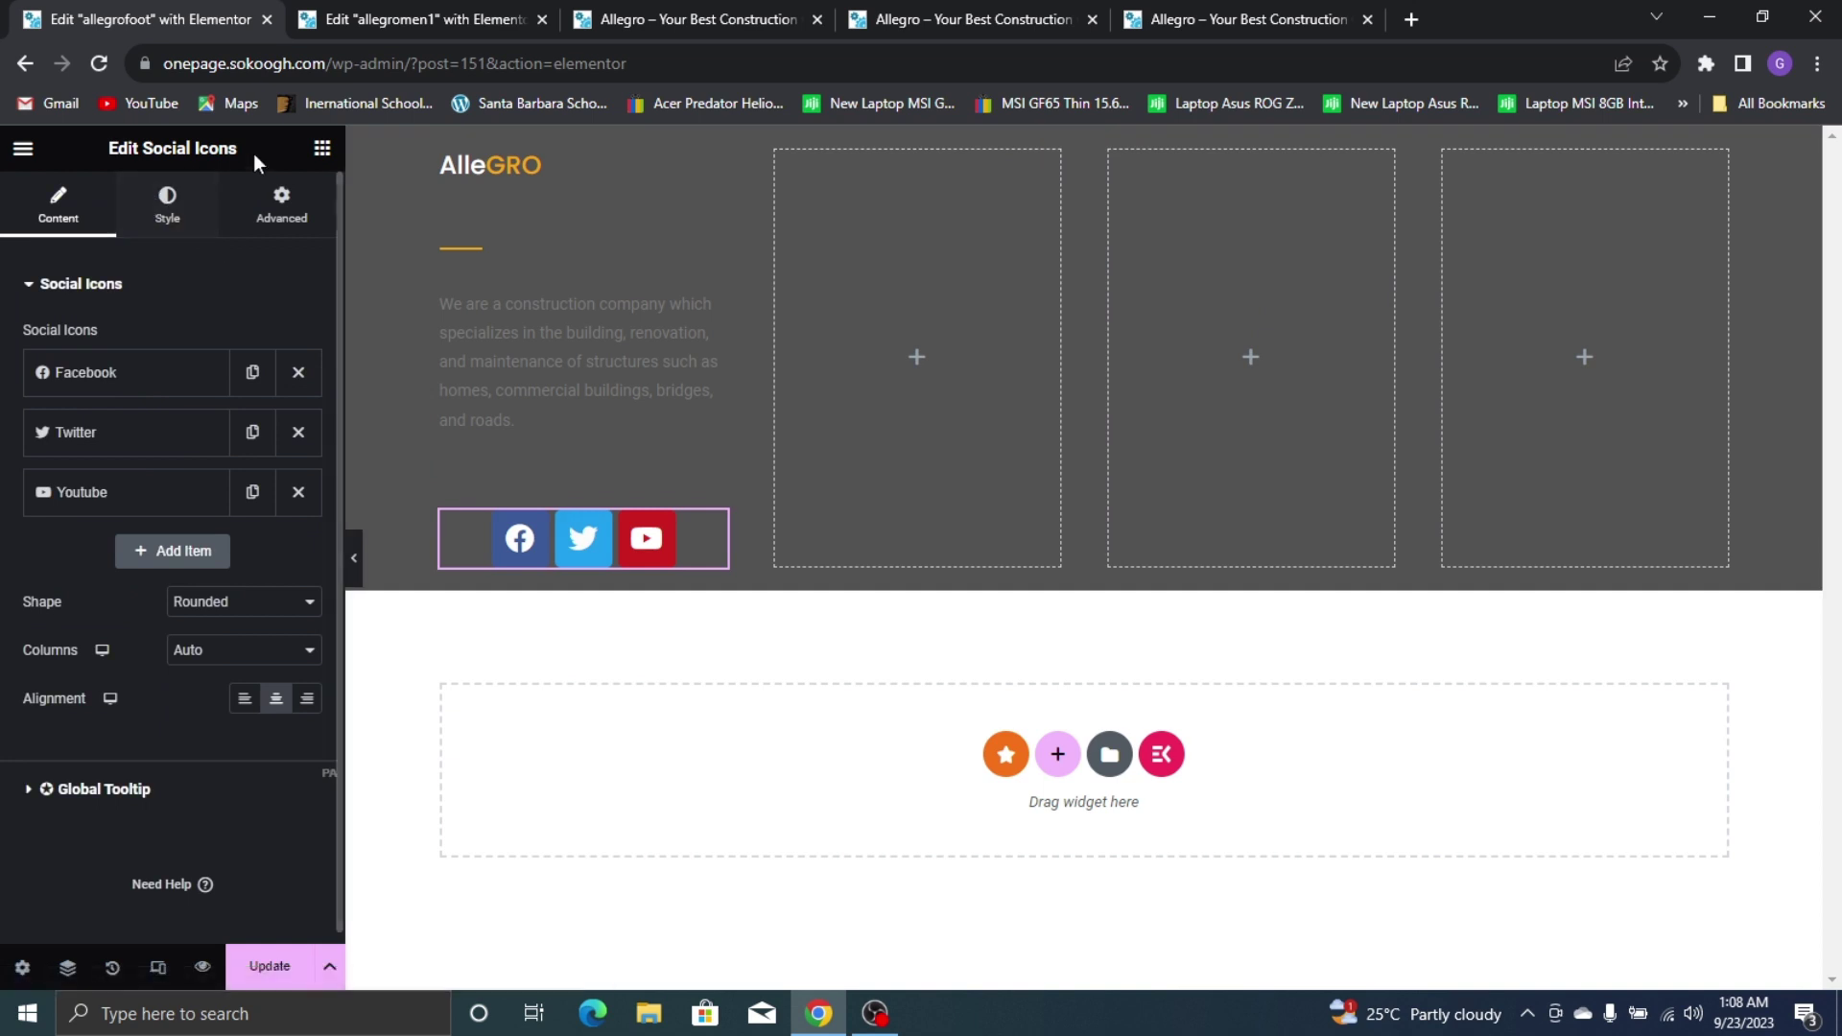
{"action": "left_click", "coordinate": [321, 148]}
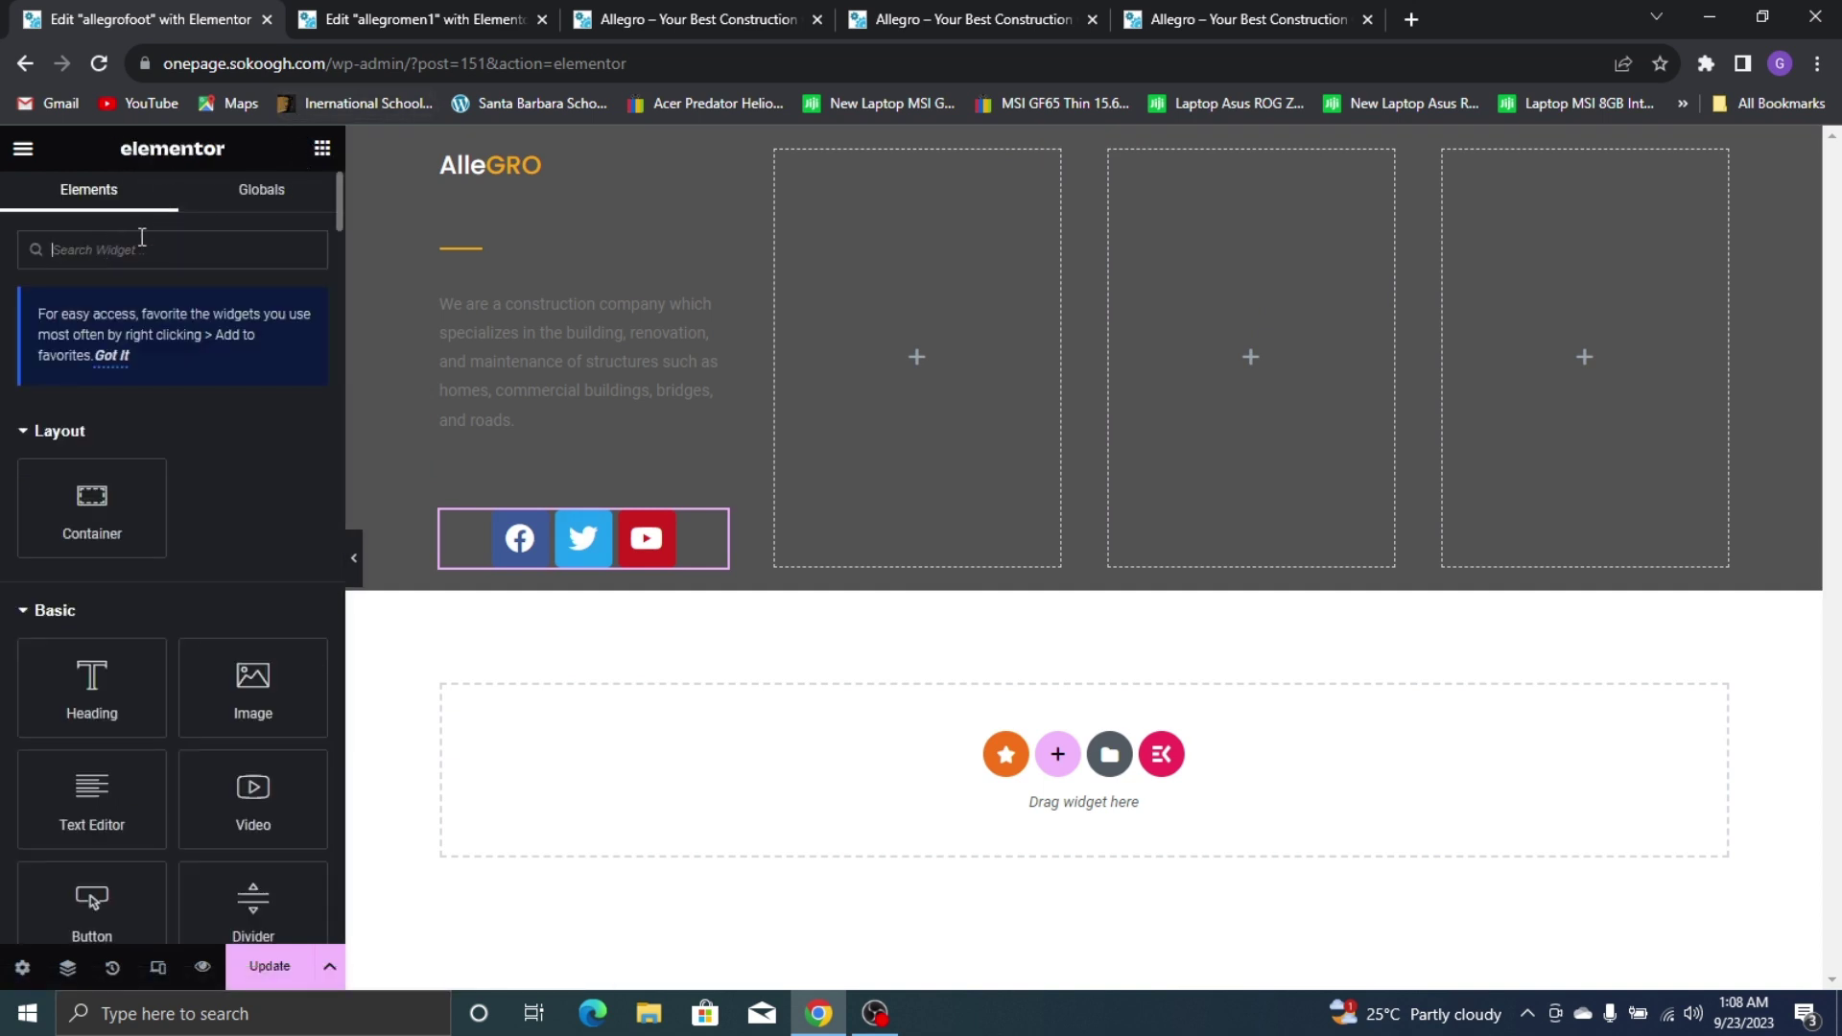
{"action": "type", "text": "social"}
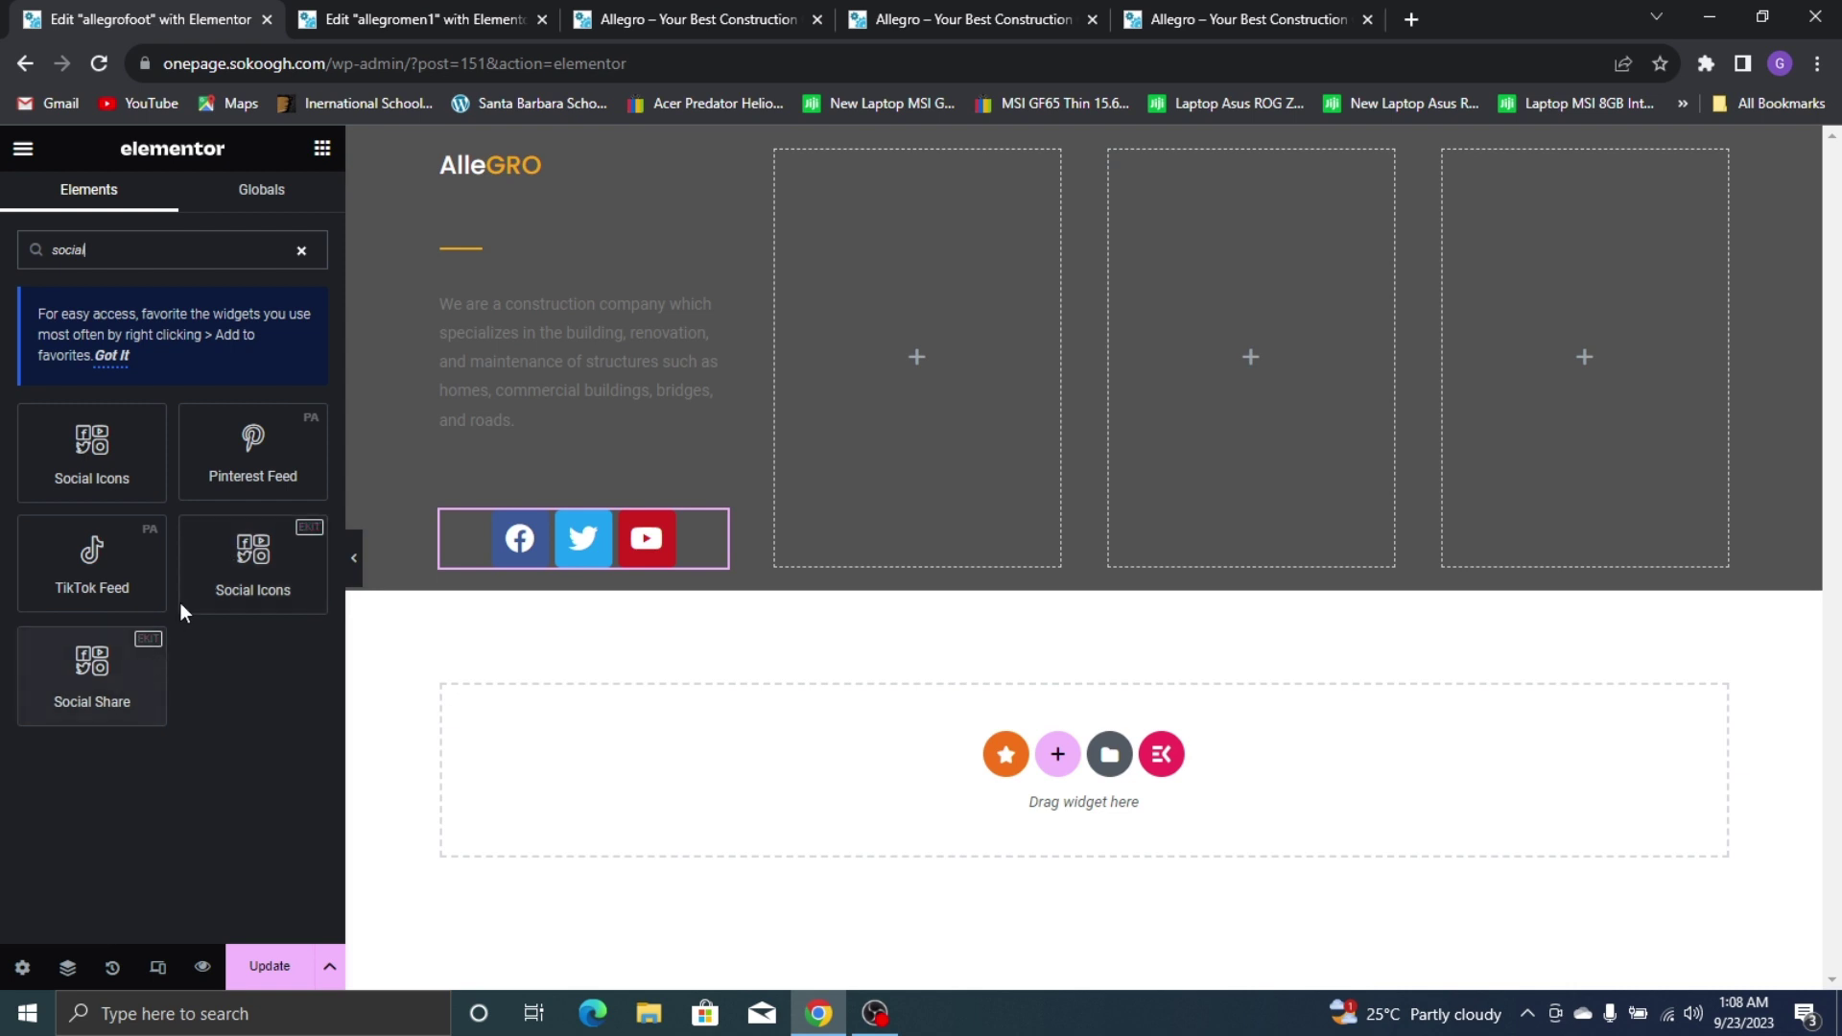
{"action": "left_click_drag", "start_coordinate": [205, 572], "coordinate": [487, 558]}
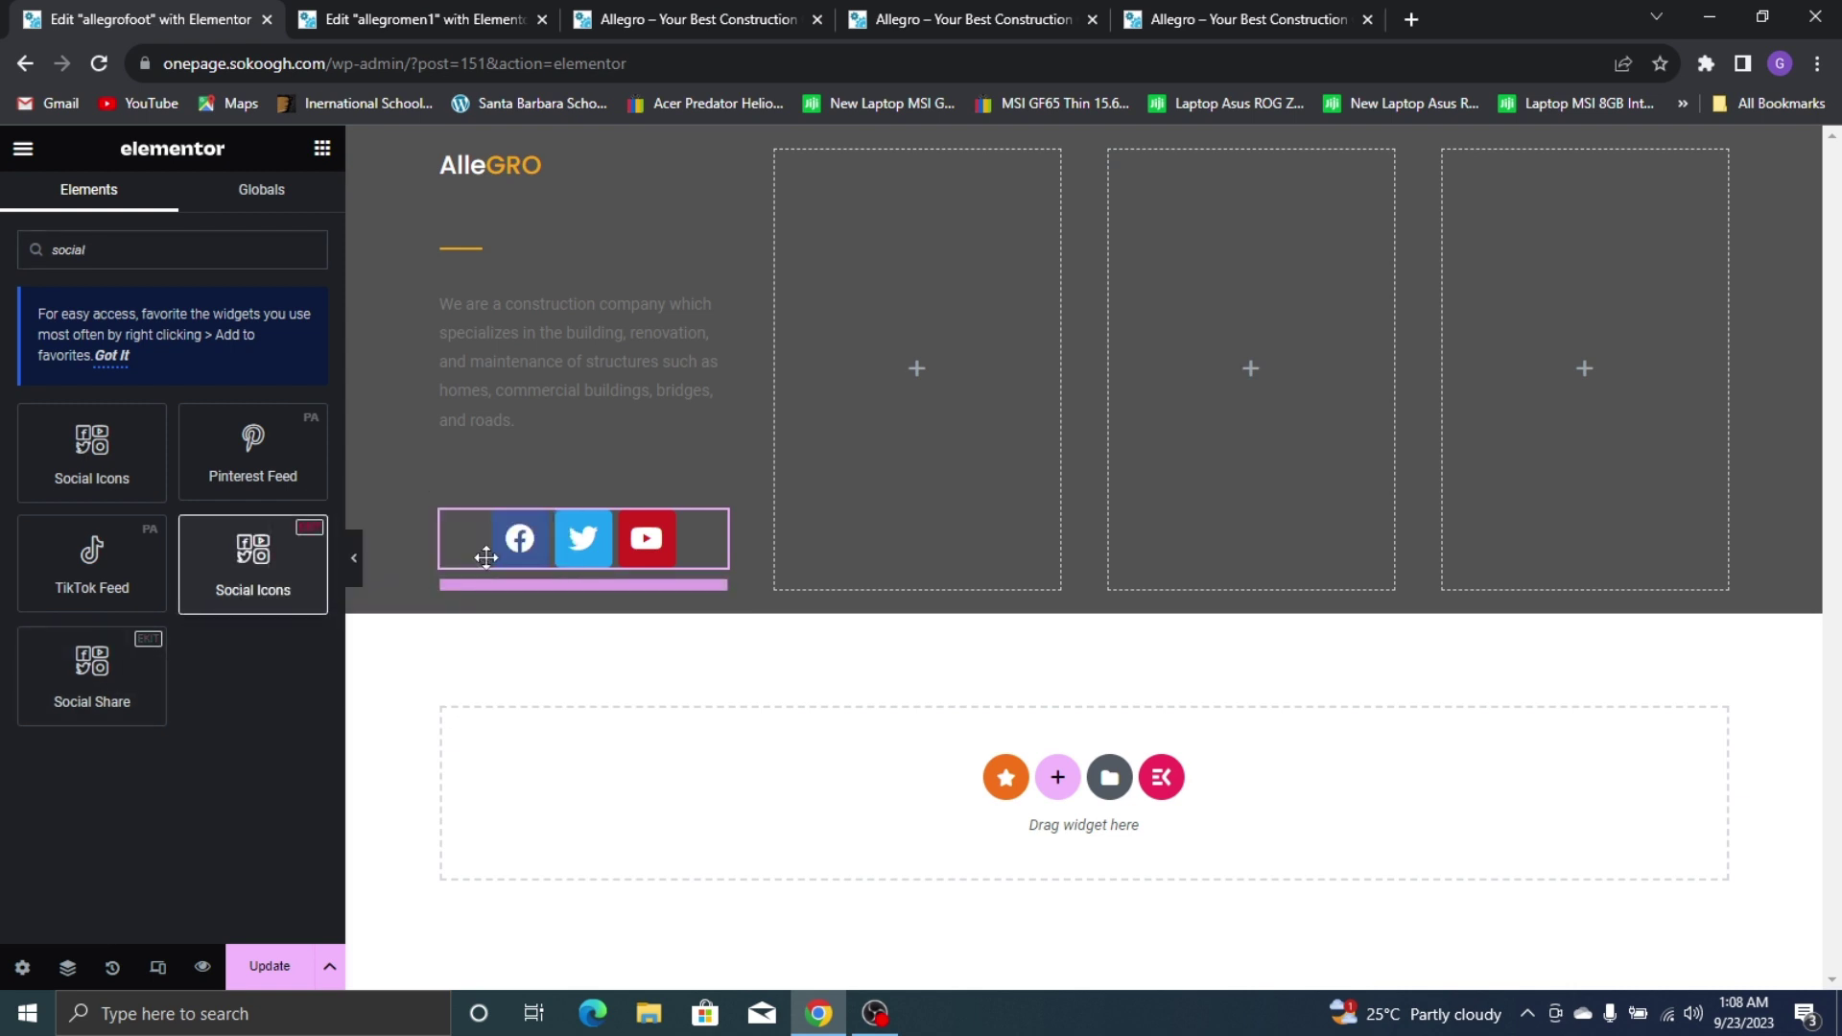
{"action": "left_click_drag", "start_coordinate": [615, 651], "coordinate": [600, 614]}
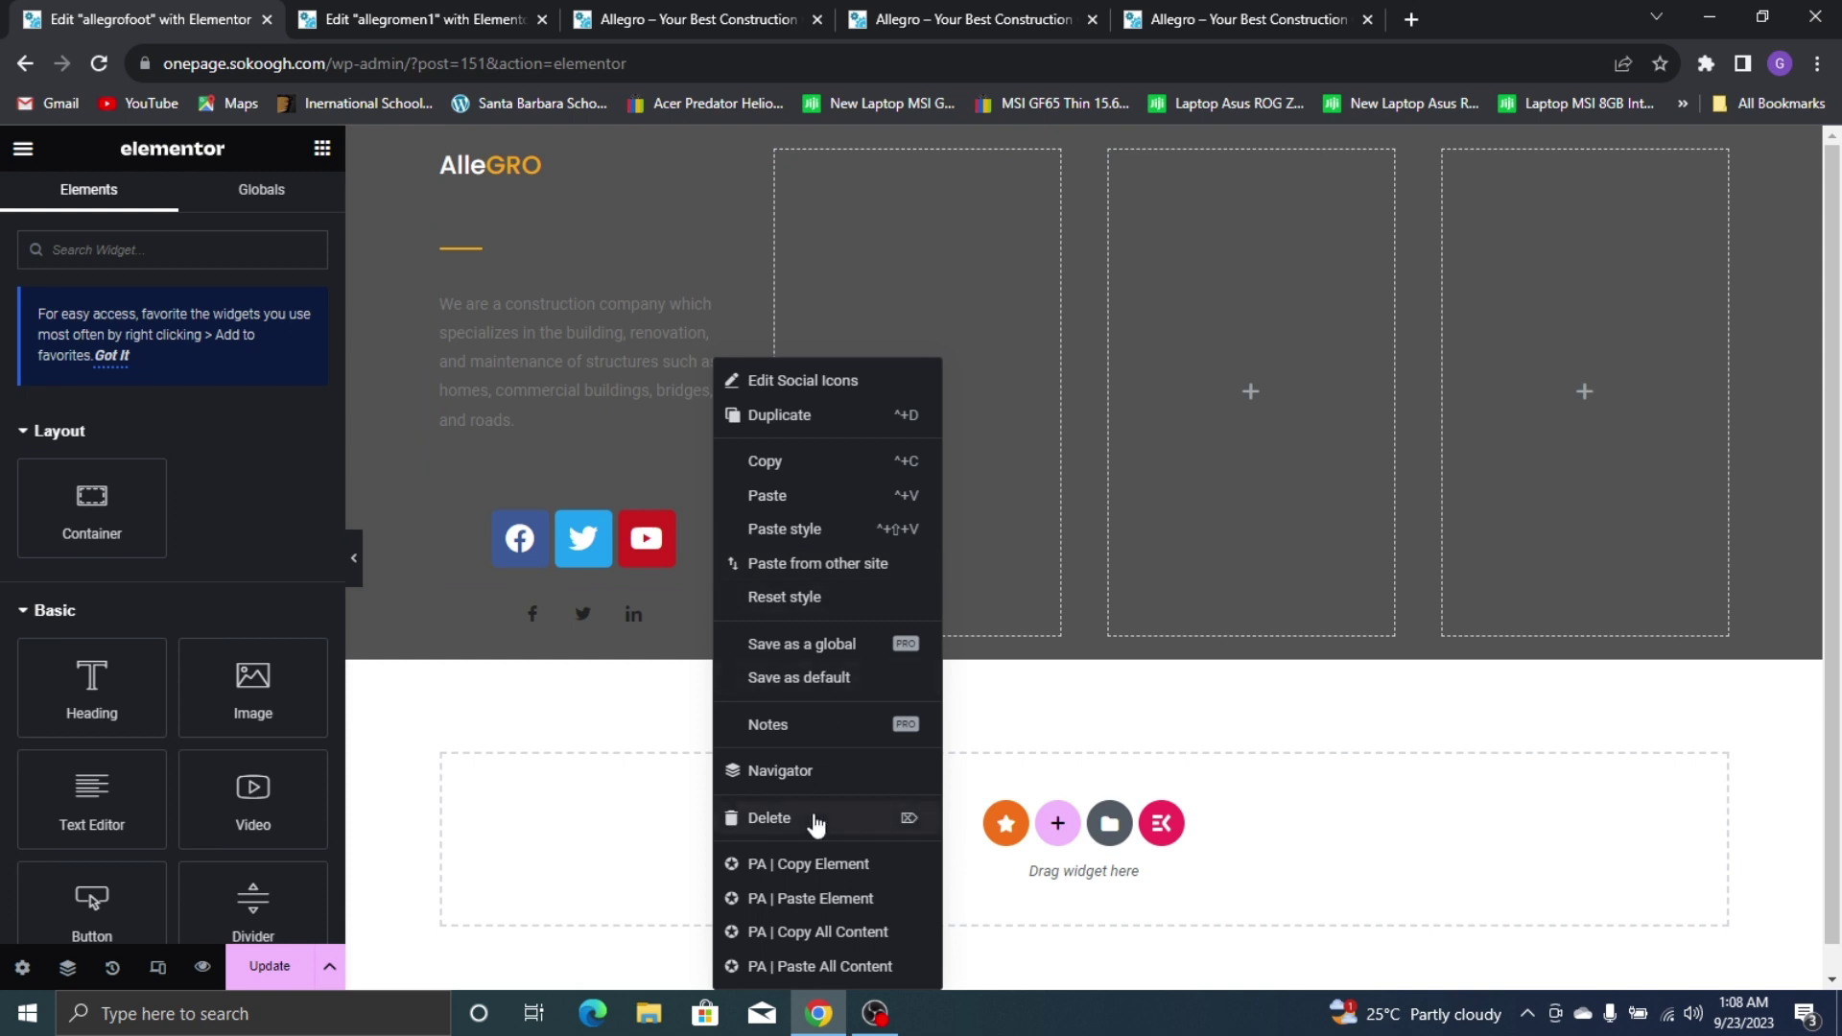
{"action": "left_click", "coordinate": [814, 819]}
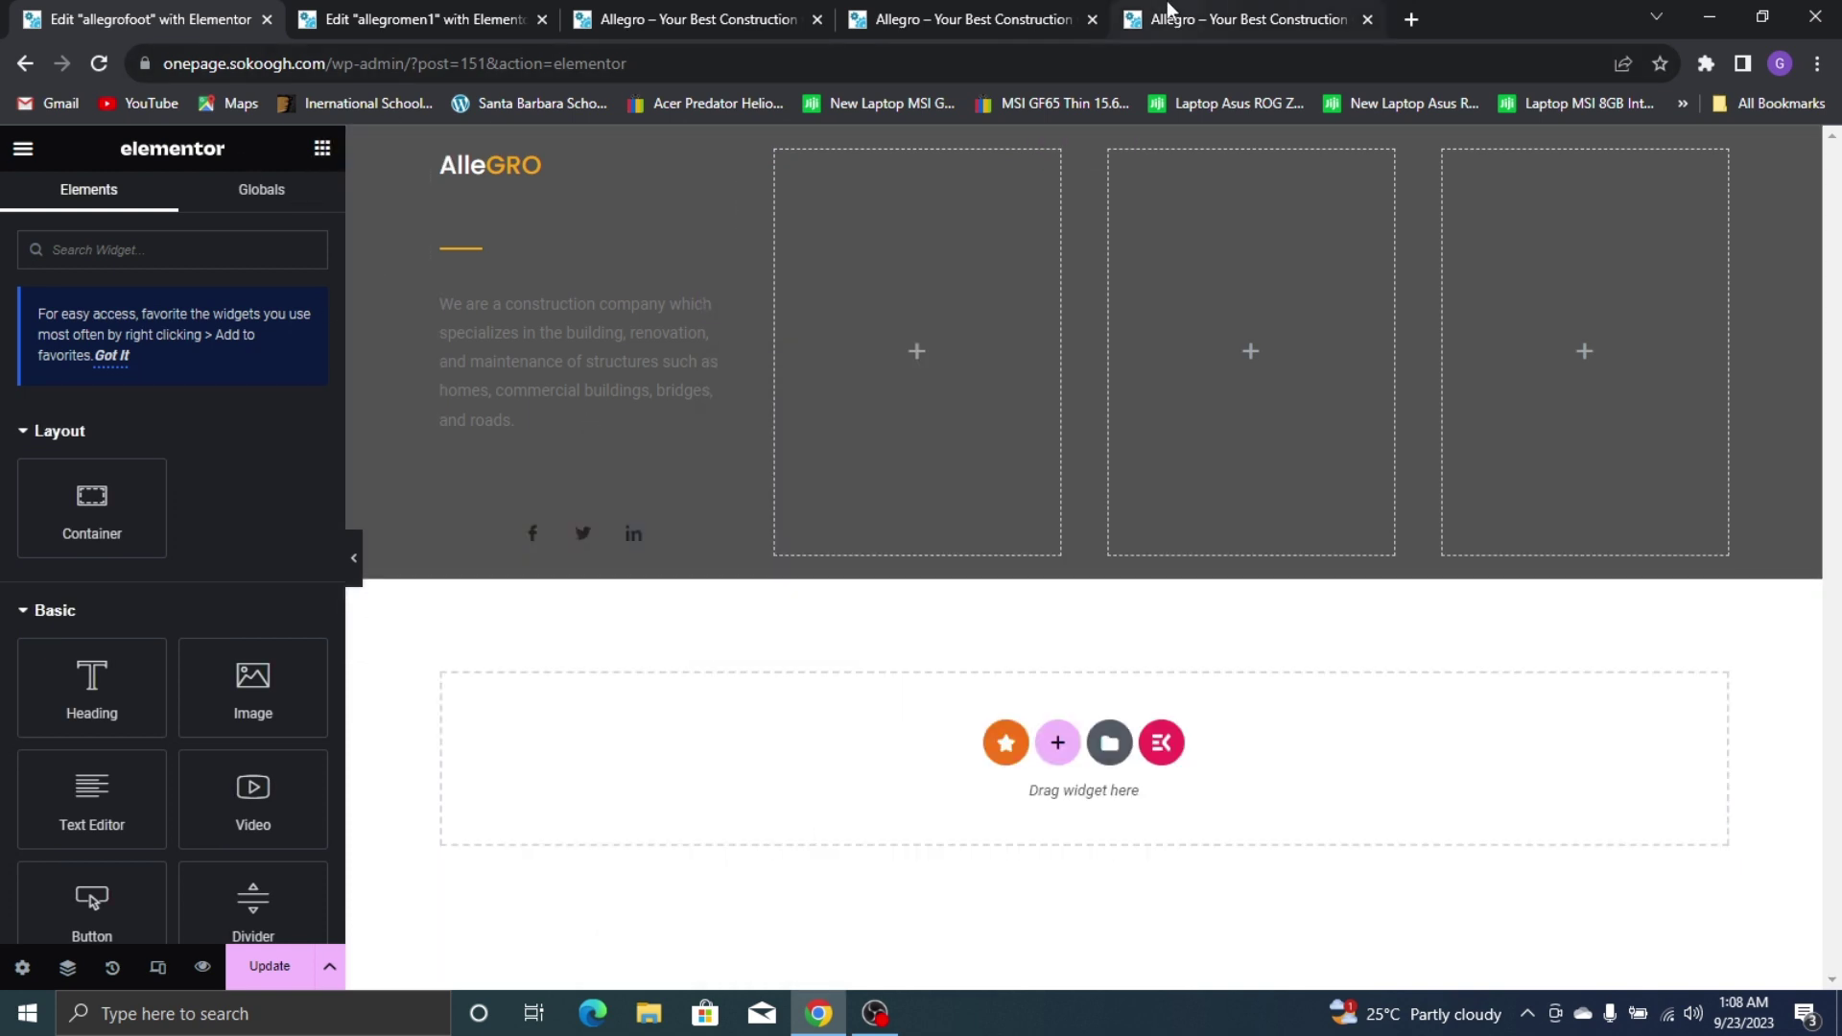
{"action": "left_click", "coordinate": [1175, 13]}
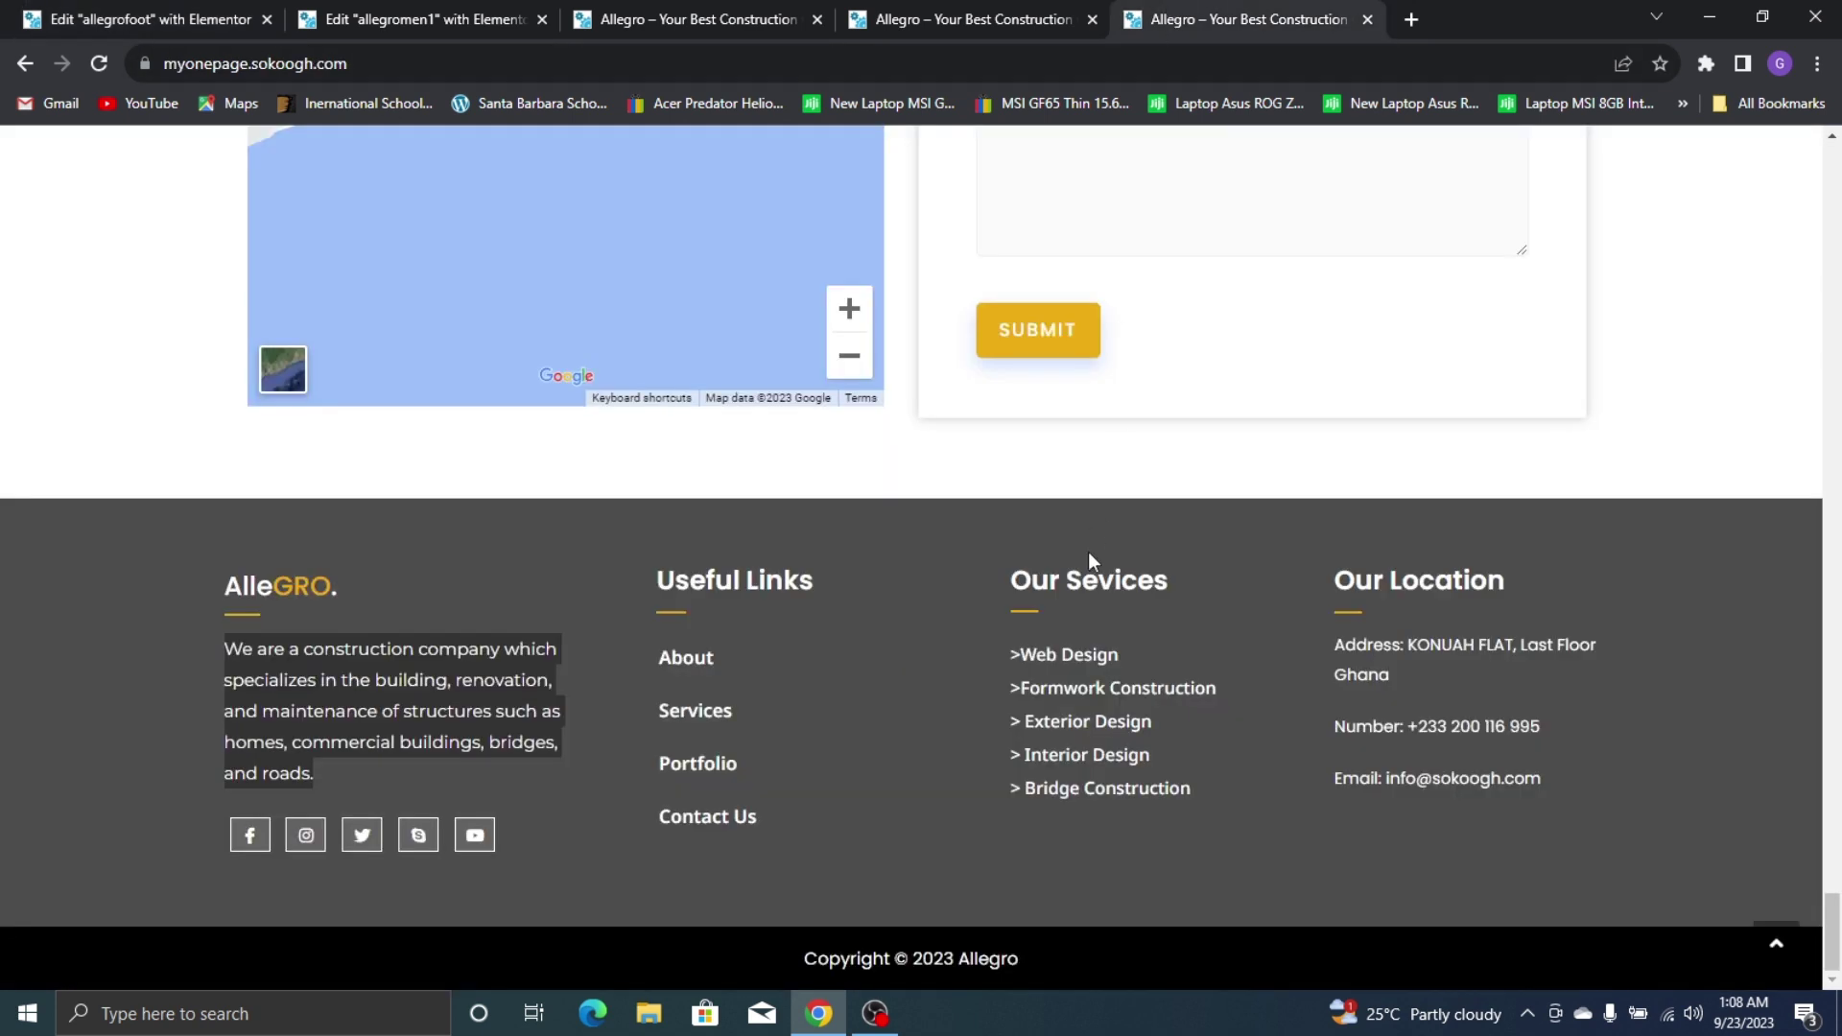
{"action": "left_click", "coordinate": [740, 597]}
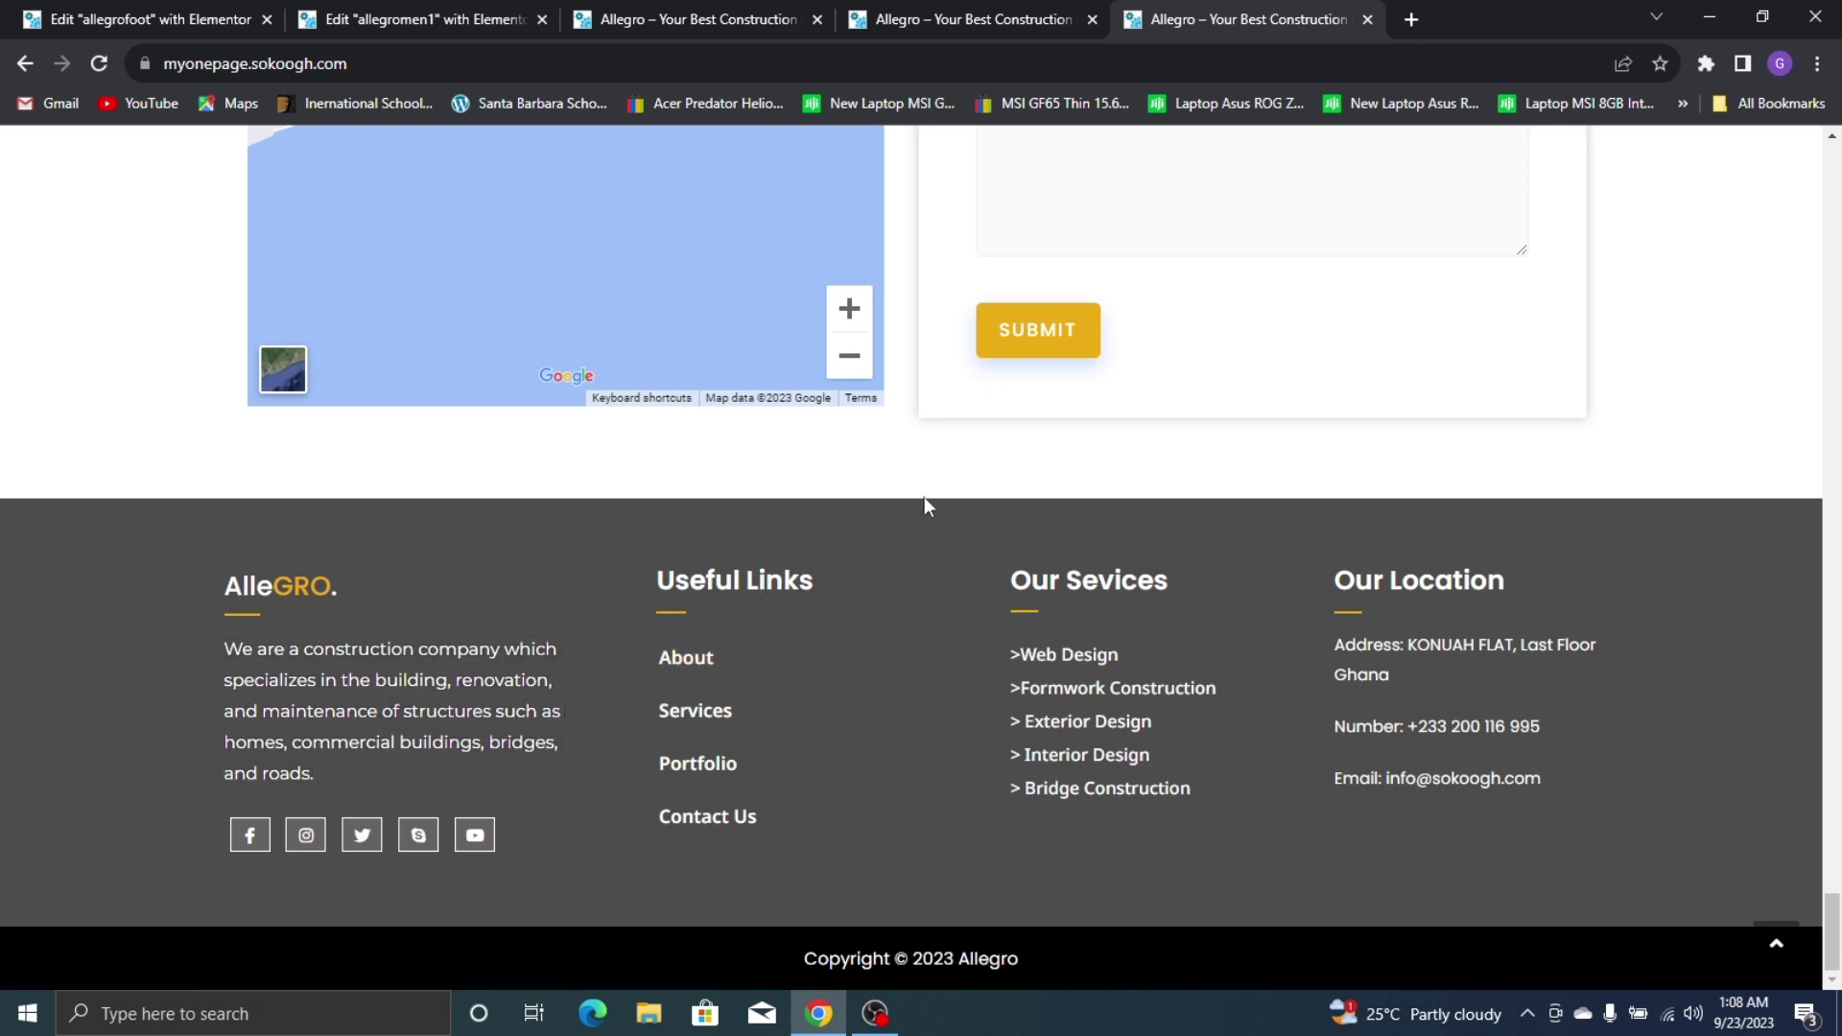
{"action": "left_click", "coordinate": [120, 11]}
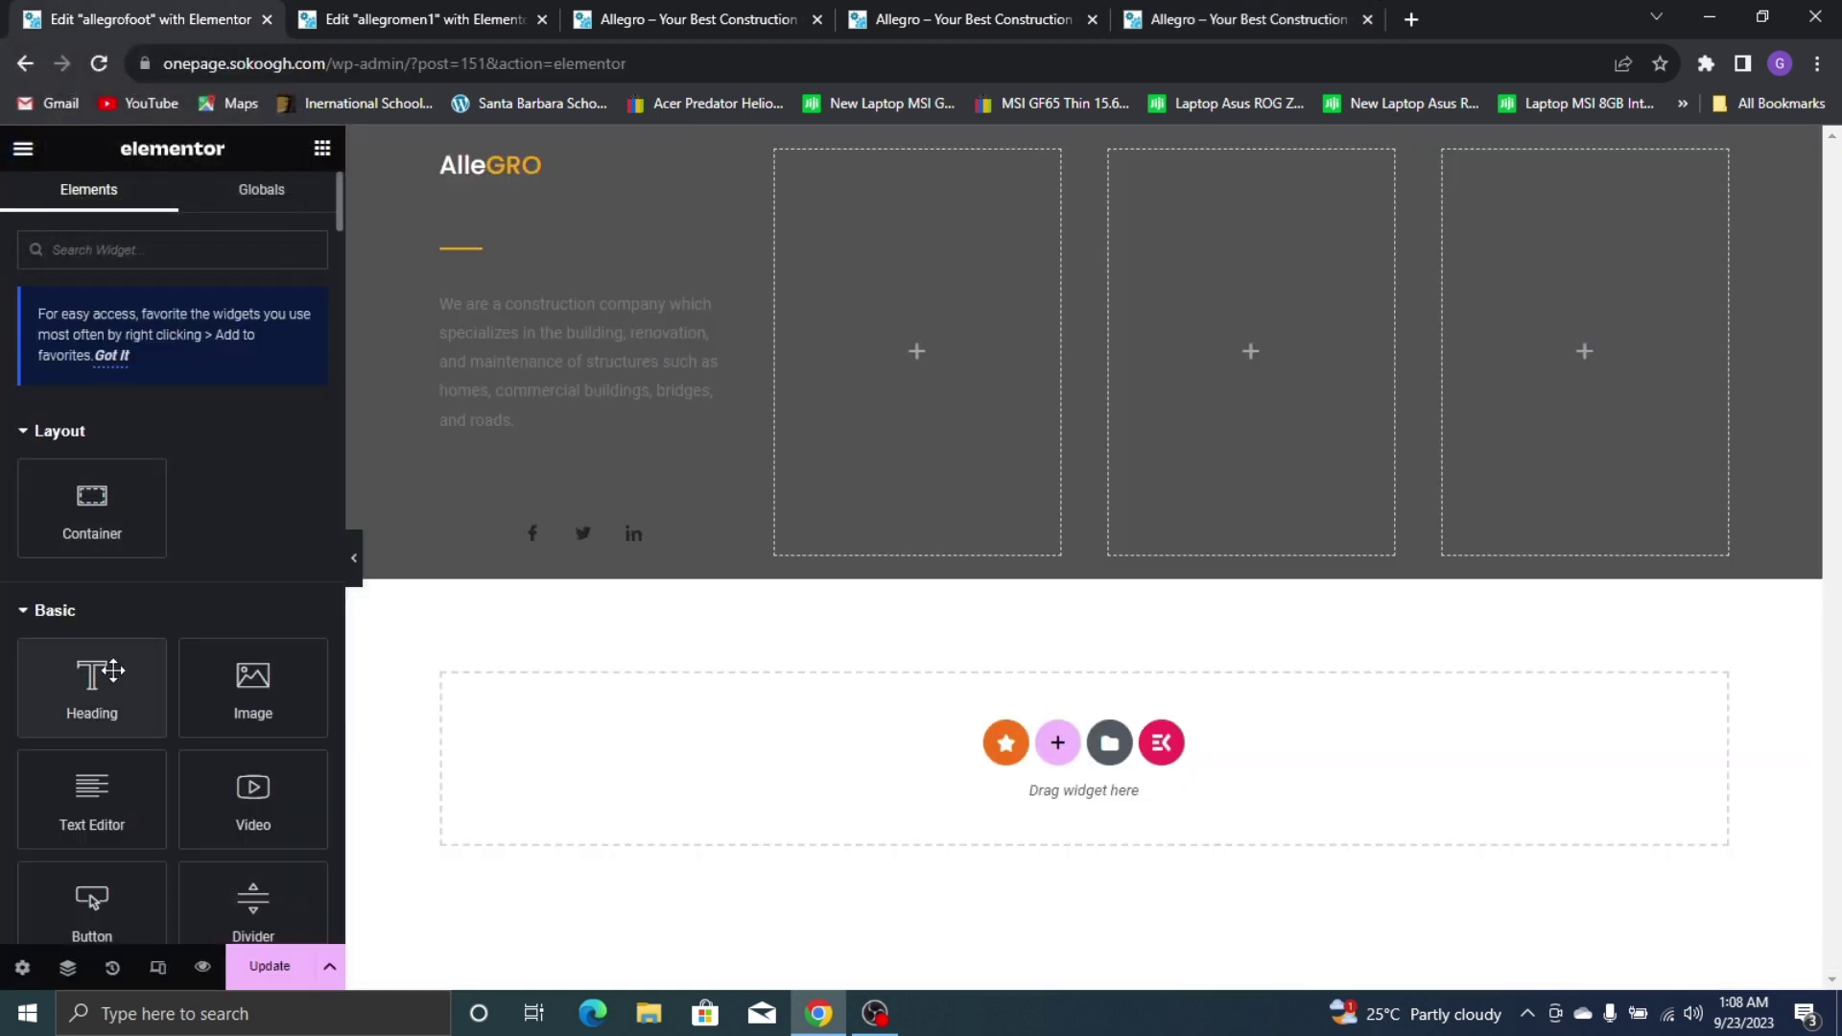
Add a heading titled 'Useful Links' to the second column and colour it white #FFFFFF
{"action": "left_click_drag", "start_coordinate": [48, 672], "coordinate": [964, 222]}
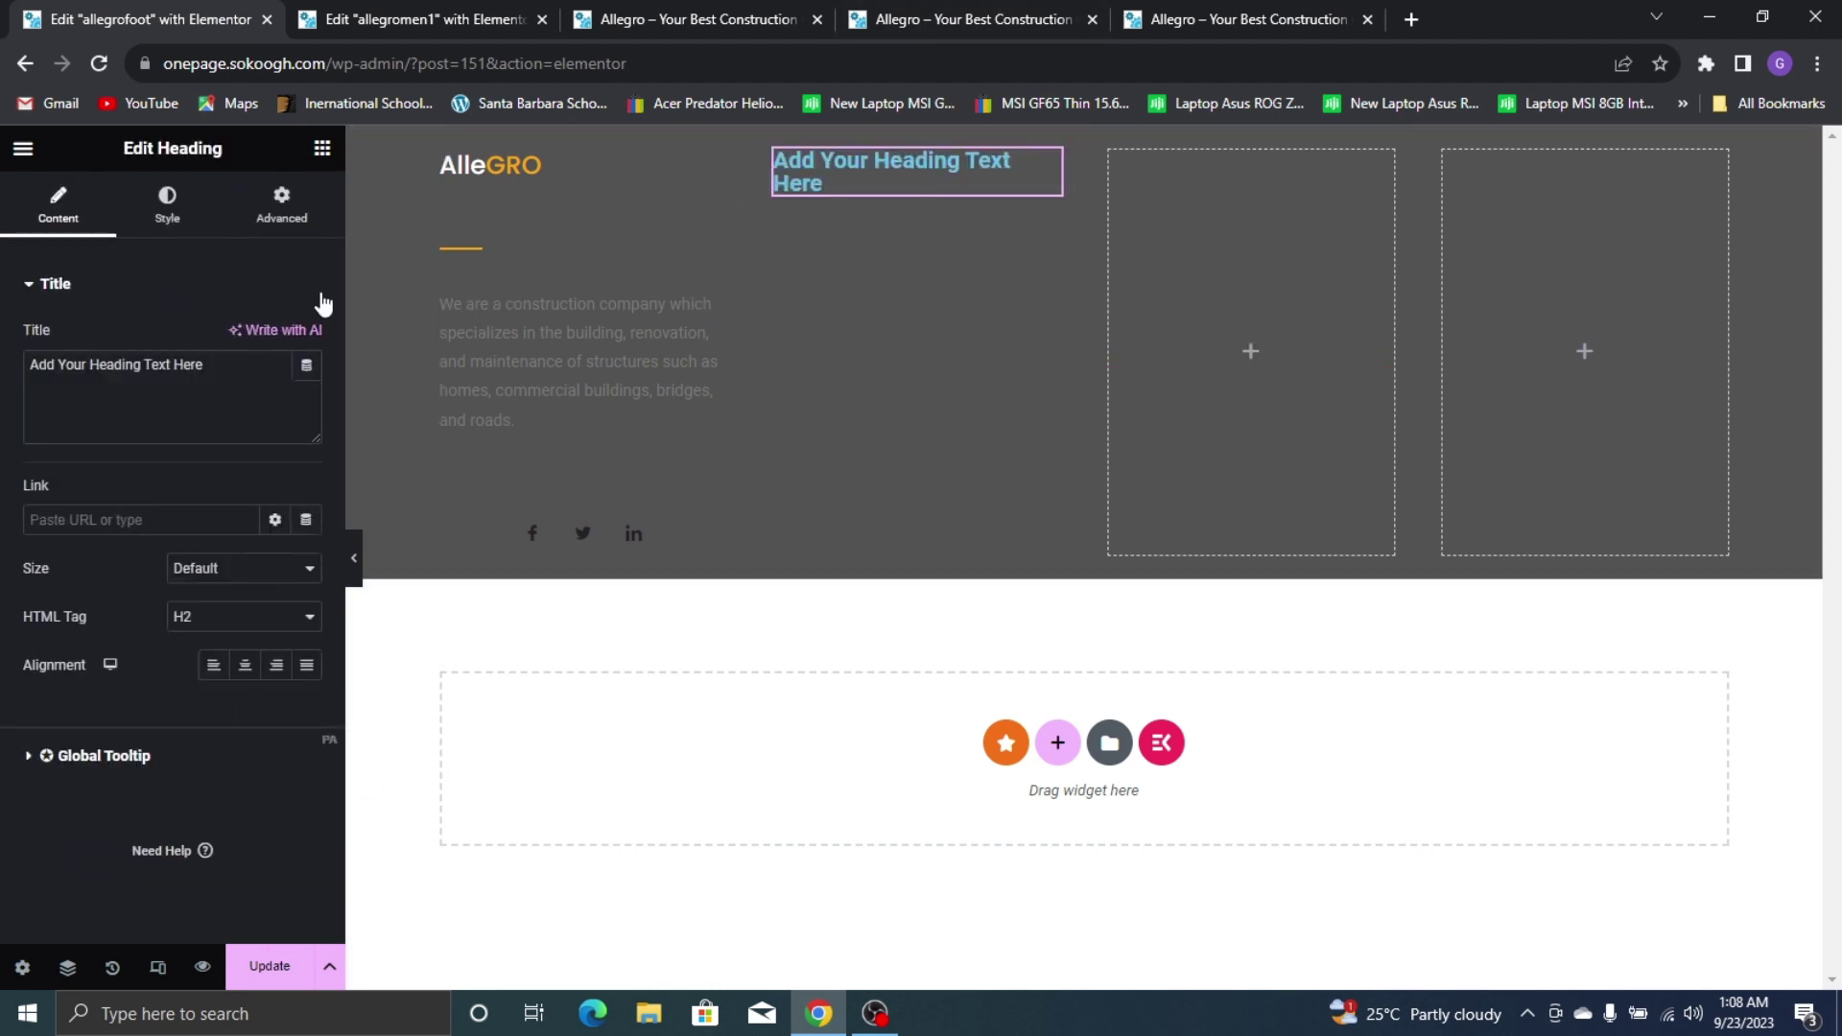
{"action": "triple_click", "coordinate": [219, 377]}
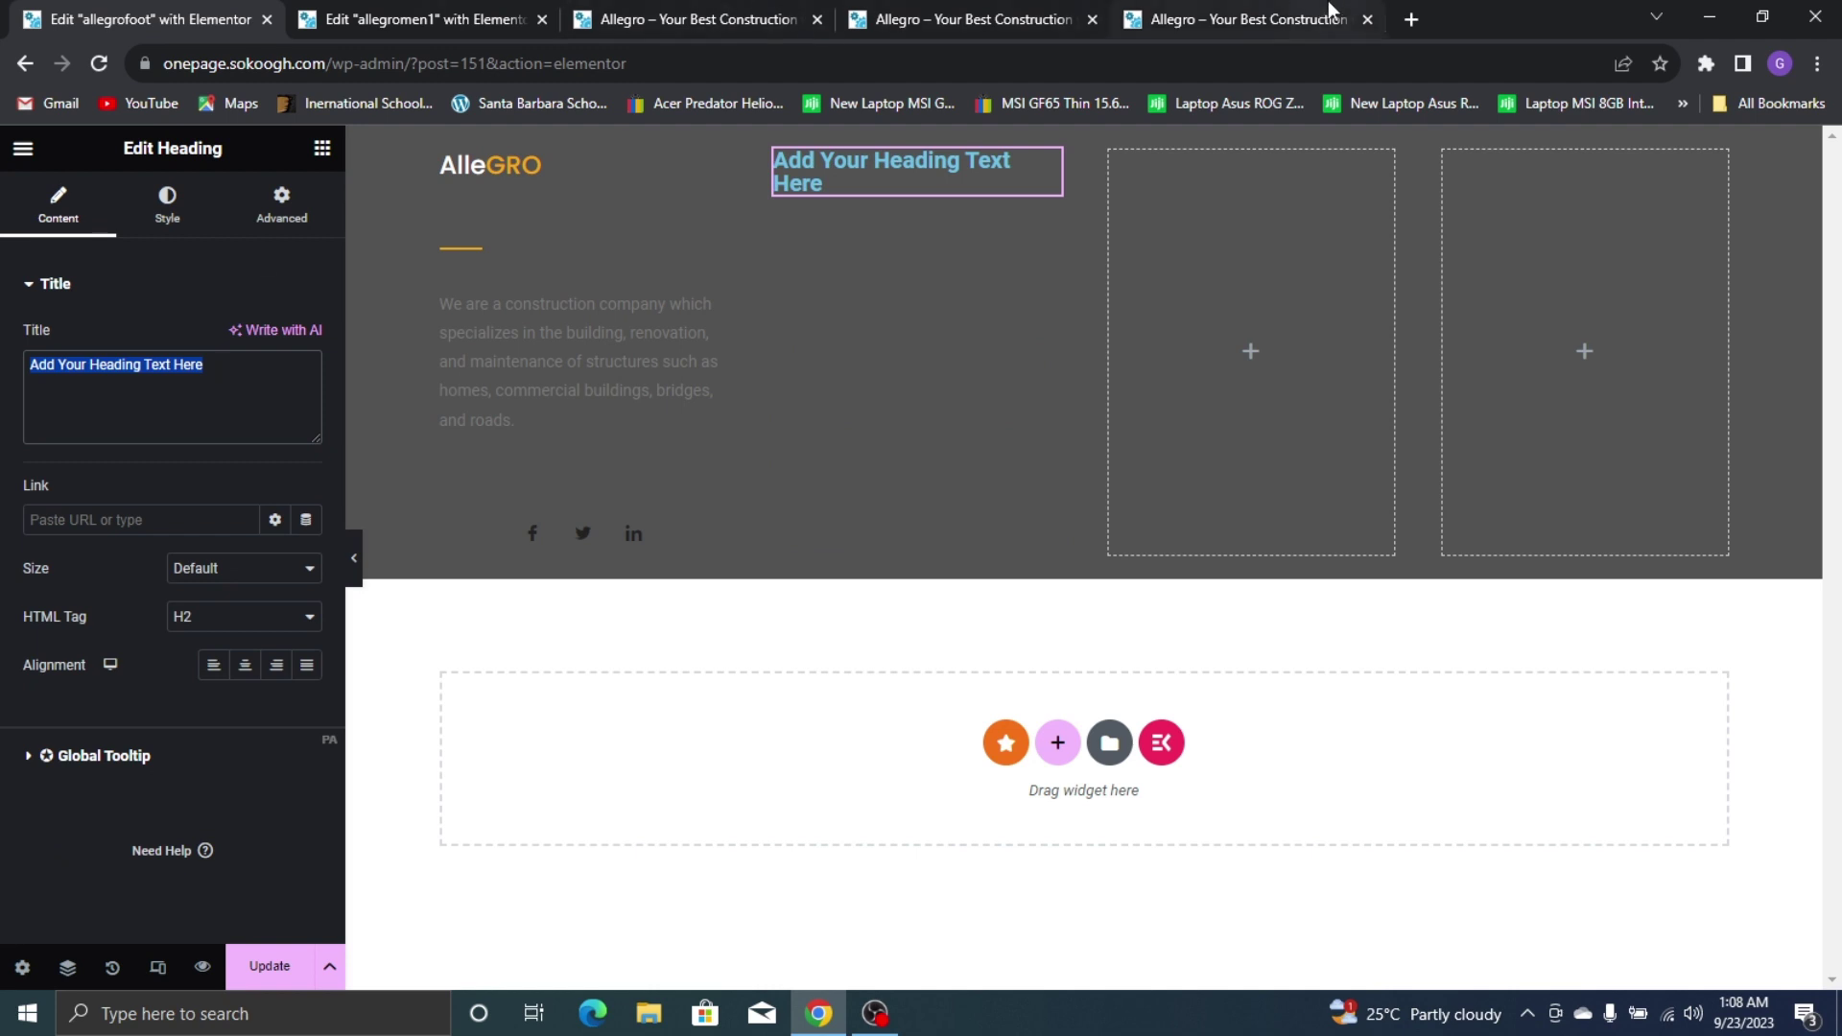
{"action": "left_click", "coordinate": [1238, 19]}
{"action": "left_click", "coordinate": [144, 19]}
{"action": "type", "text": "U"}
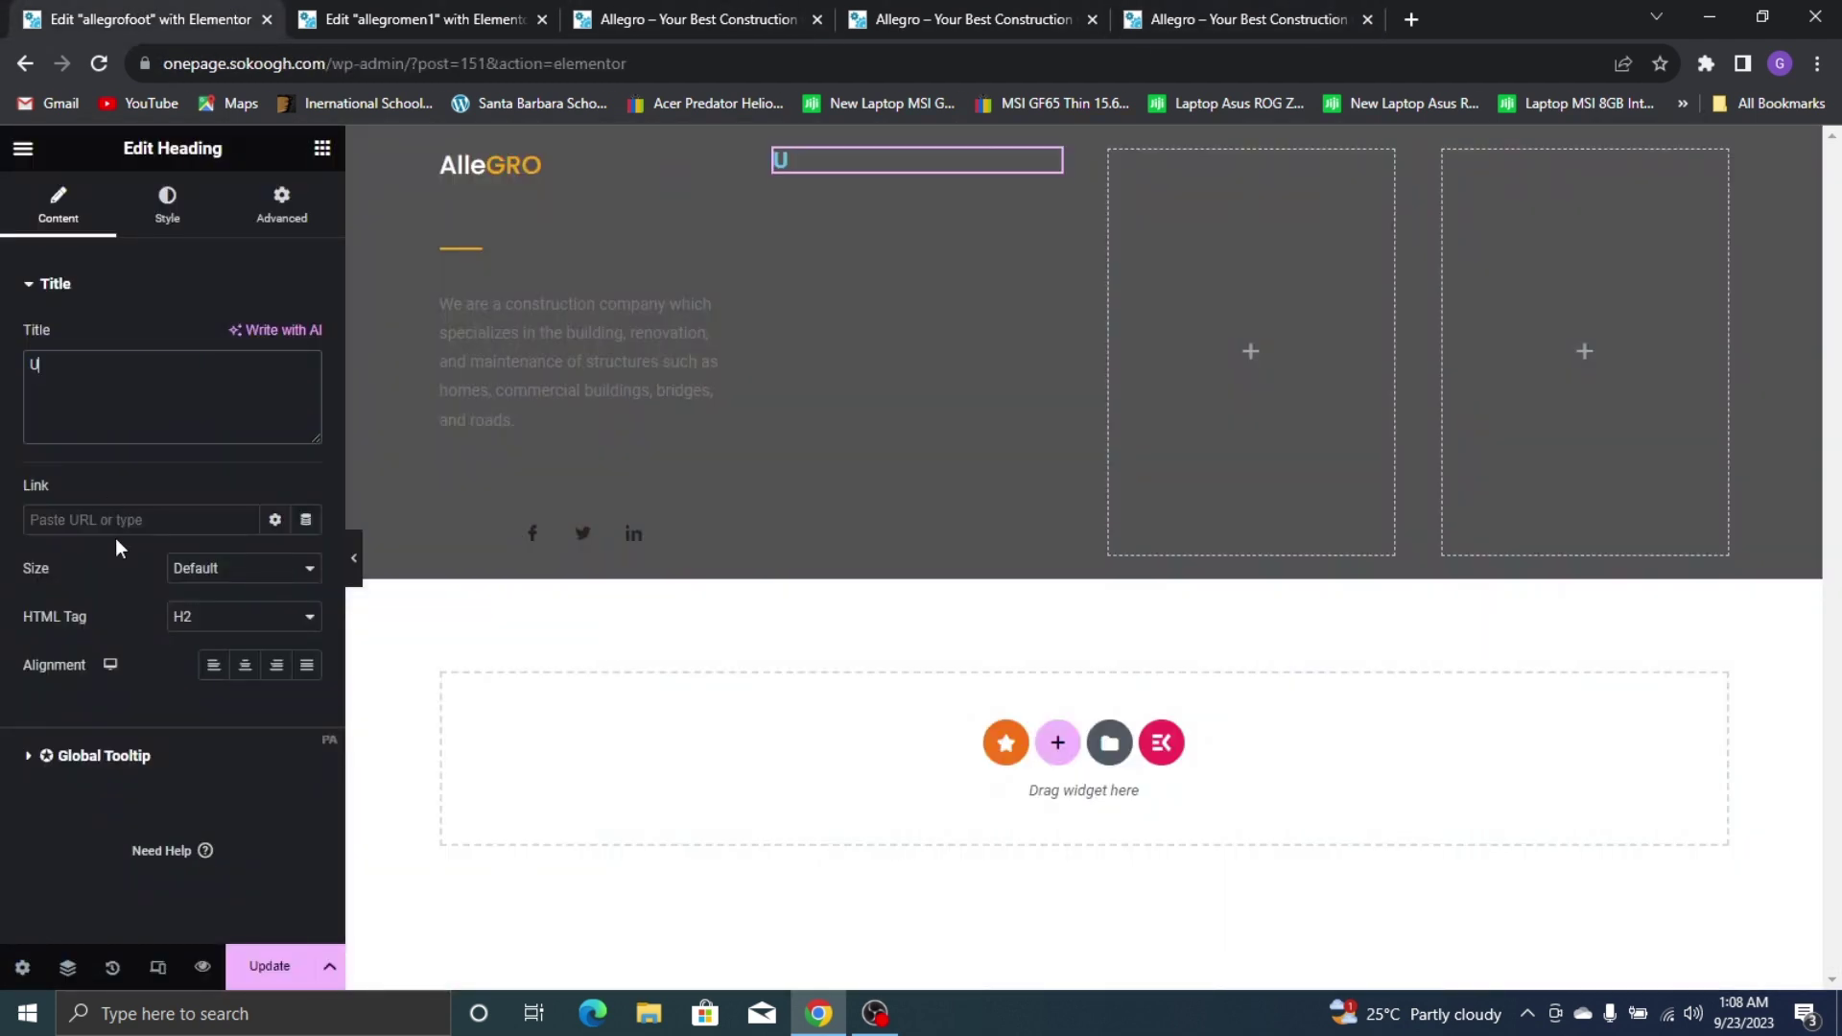
{"action": "type", "text": "seful Links"}
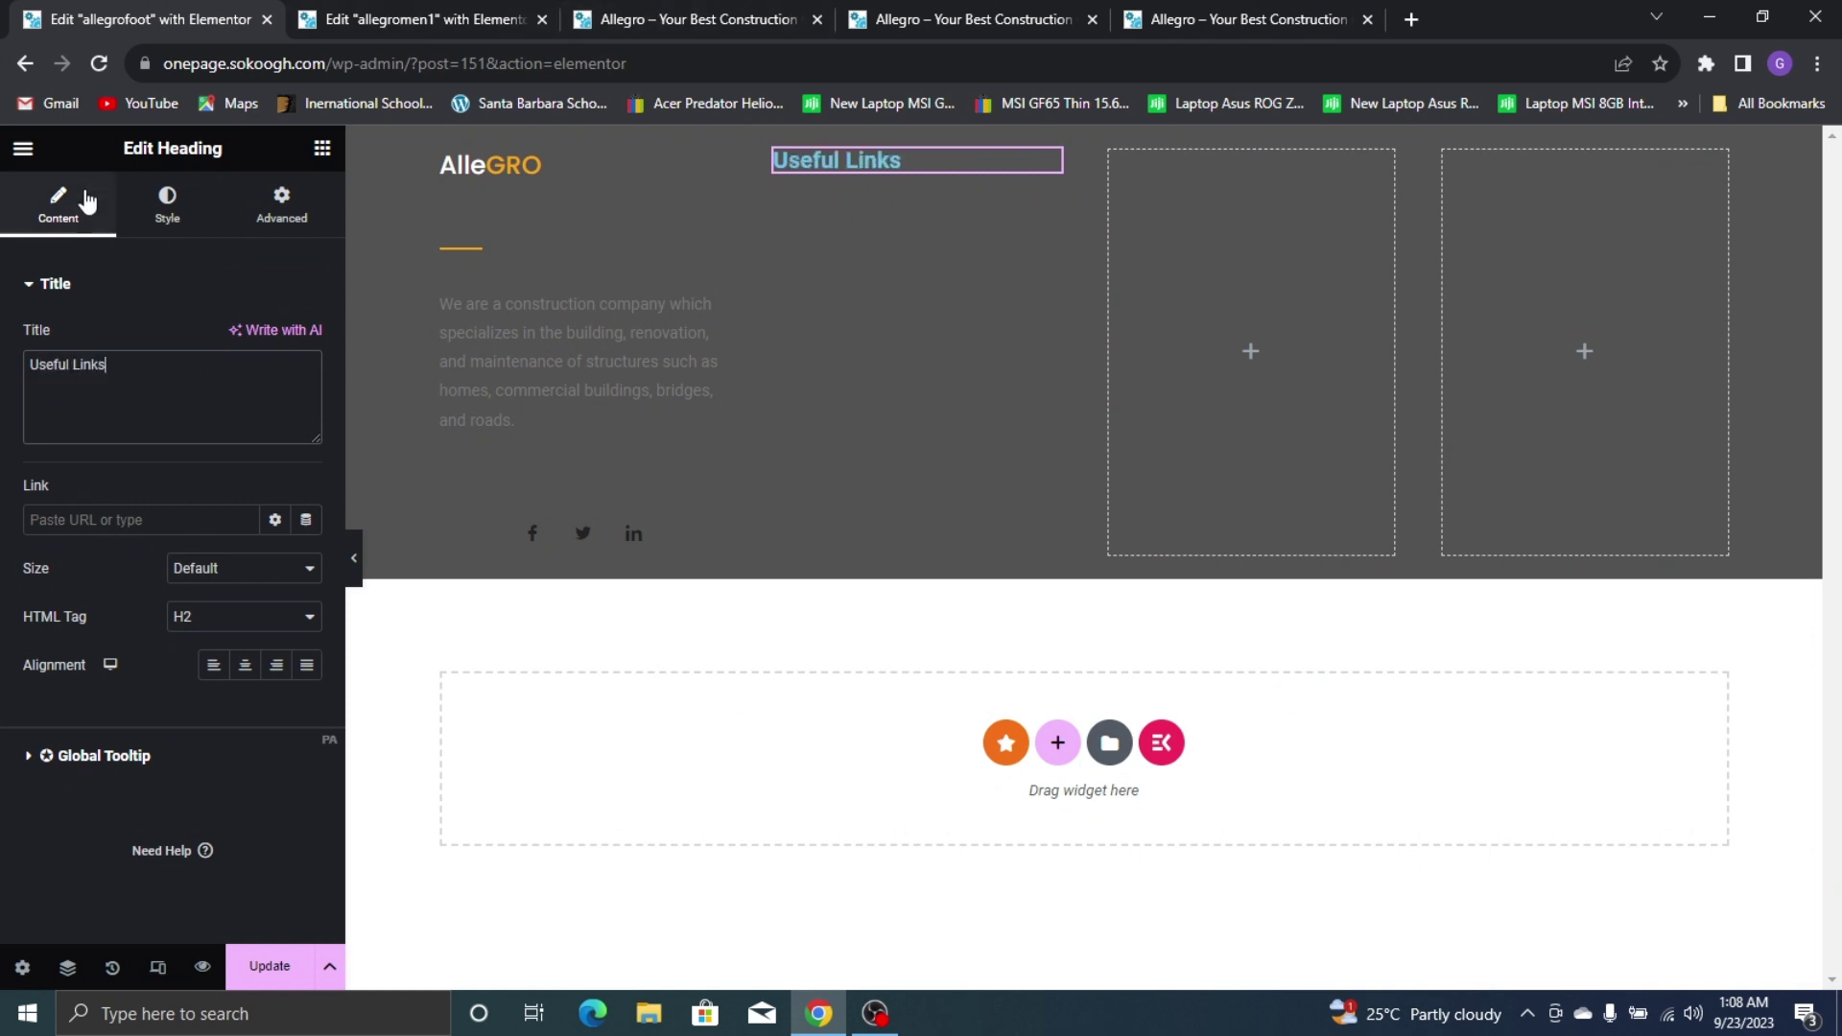
{"action": "left_click", "coordinate": [166, 204]}
{"action": "left_click", "coordinate": [274, 337]}
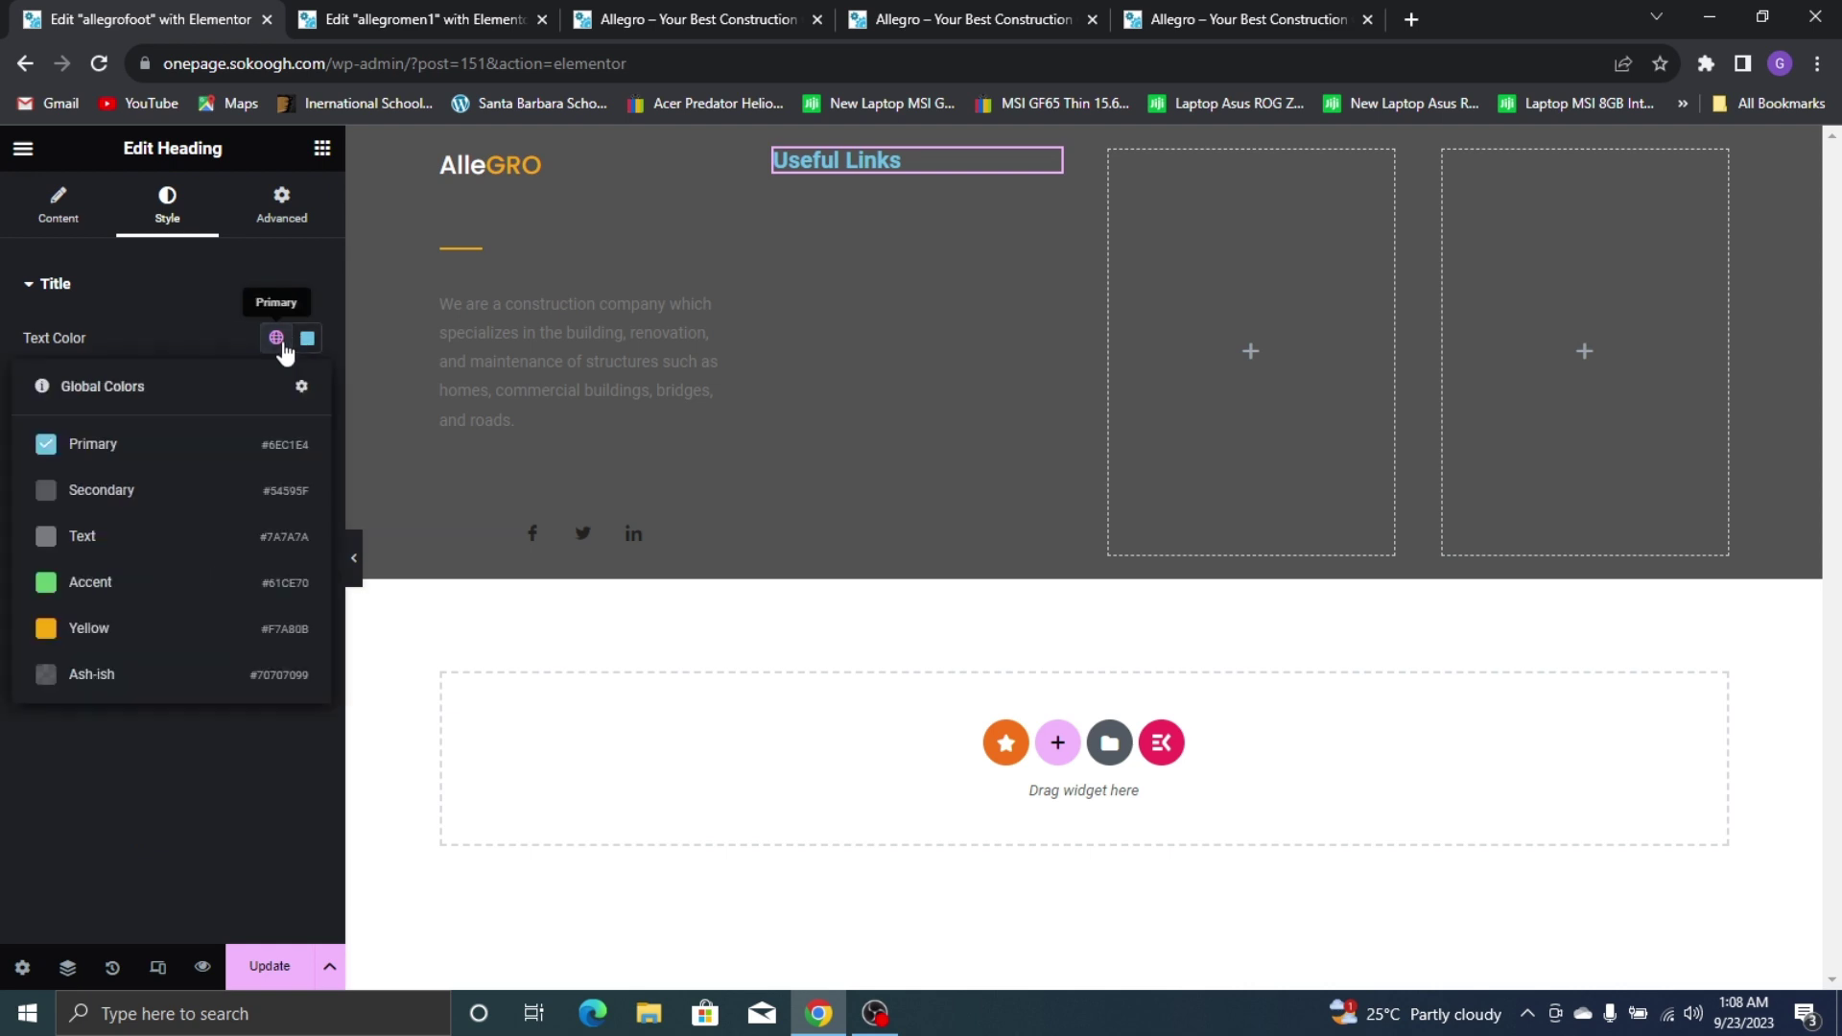
{"action": "left_click", "coordinate": [304, 343]}
{"action": "type", "text": "#FFFFFF"}
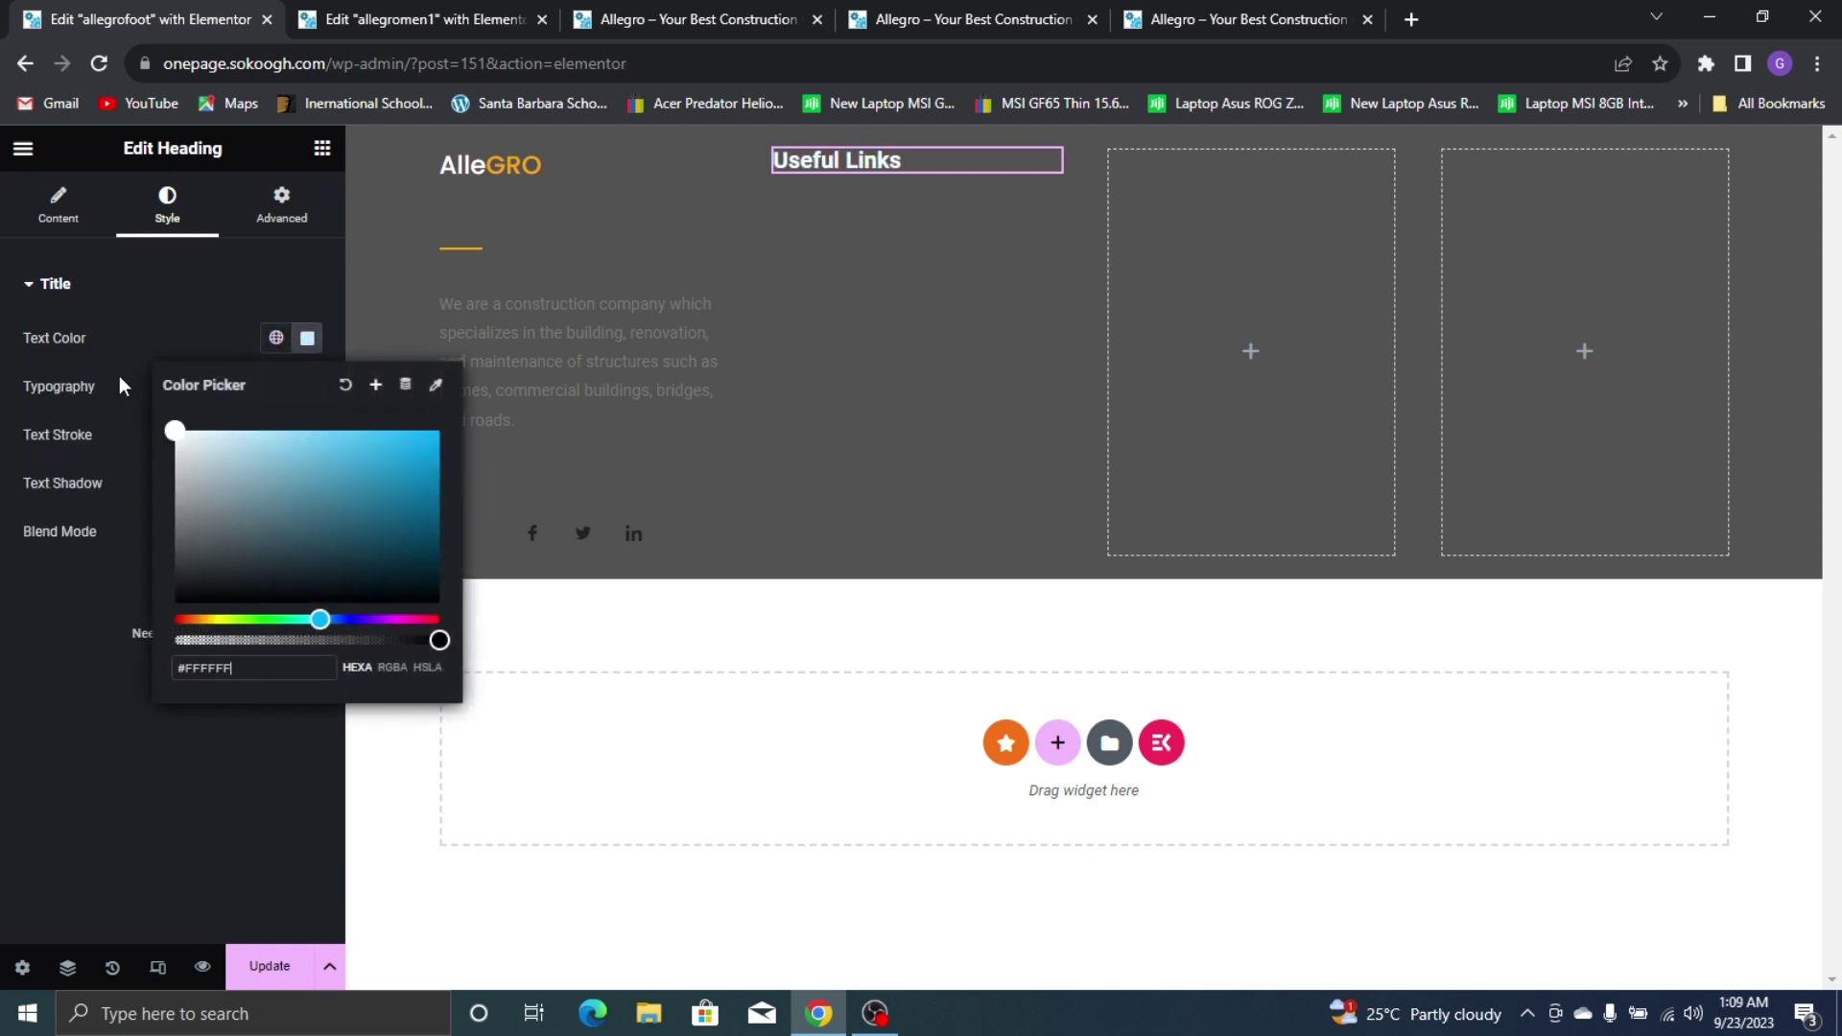
{"action": "left_click", "coordinate": [152, 341]}
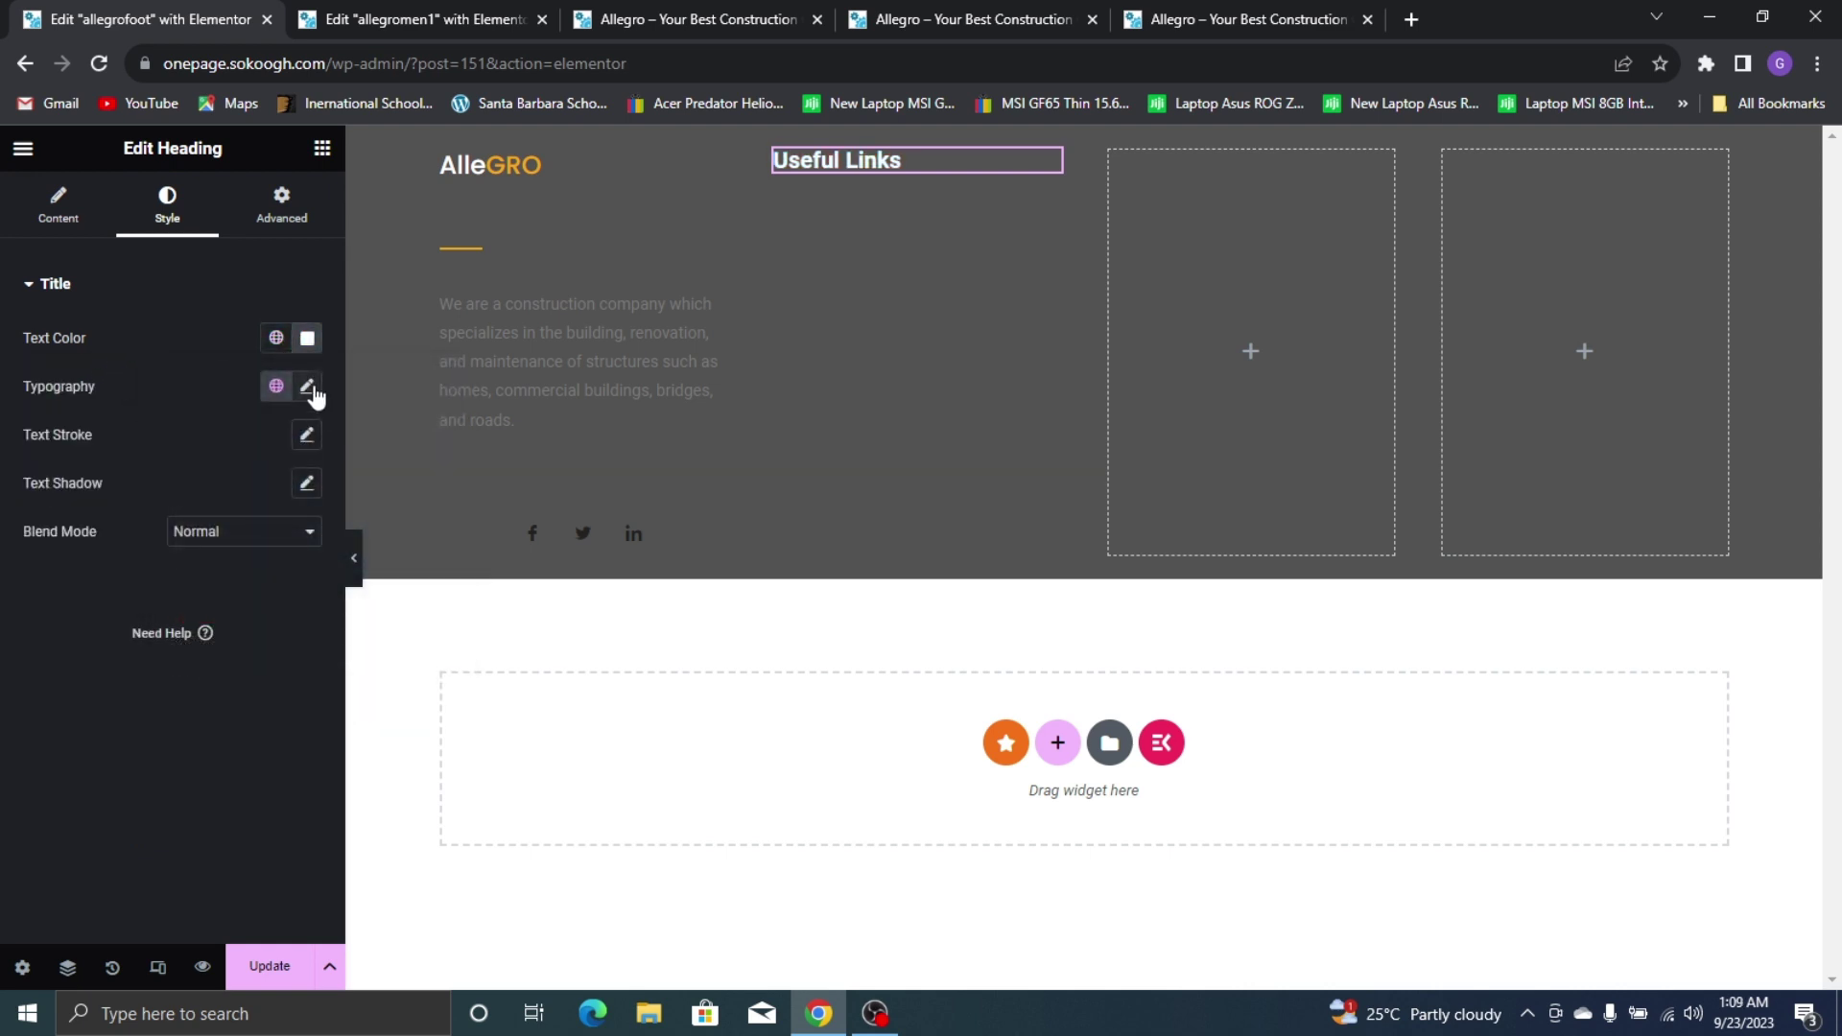
Set the Useful Links heading font to Poppins at size 22, then copy the widget
{"action": "left_click", "coordinate": [307, 386]}
{"action": "left_click", "coordinate": [274, 494]}
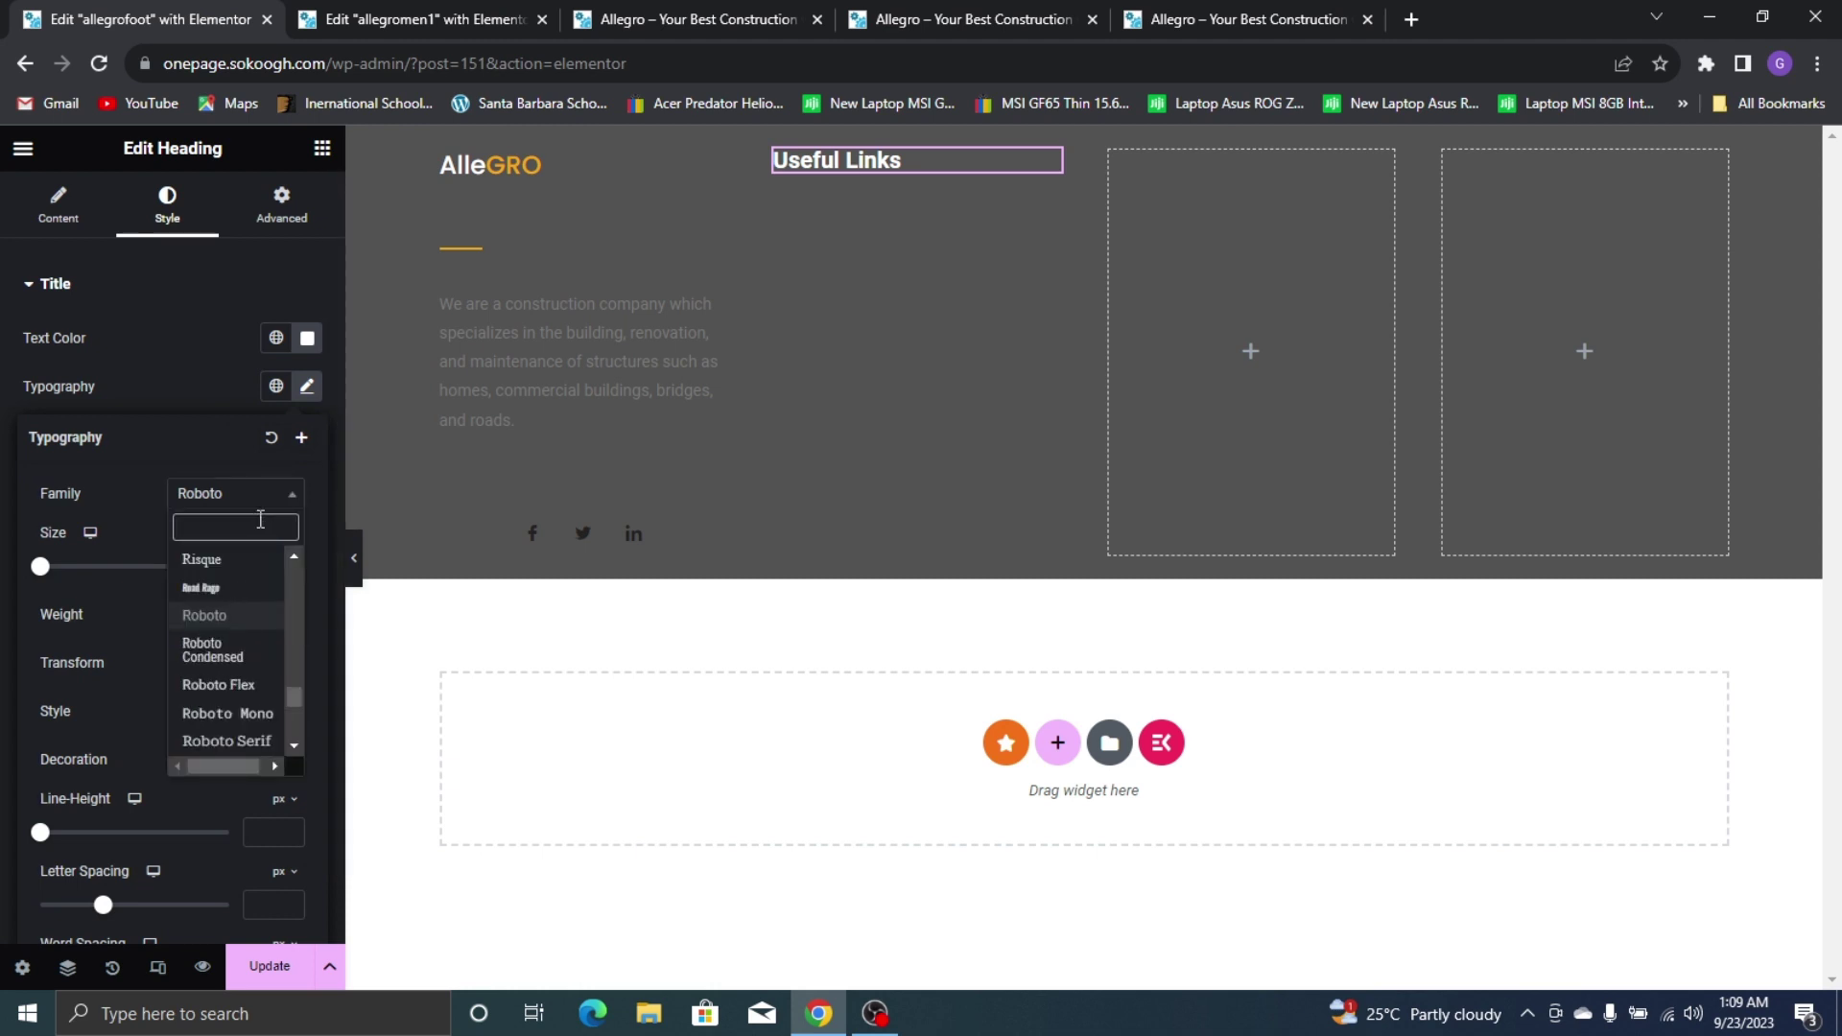
{"action": "type", "text": "popp"}
{"action": "left_click", "coordinate": [246, 586]}
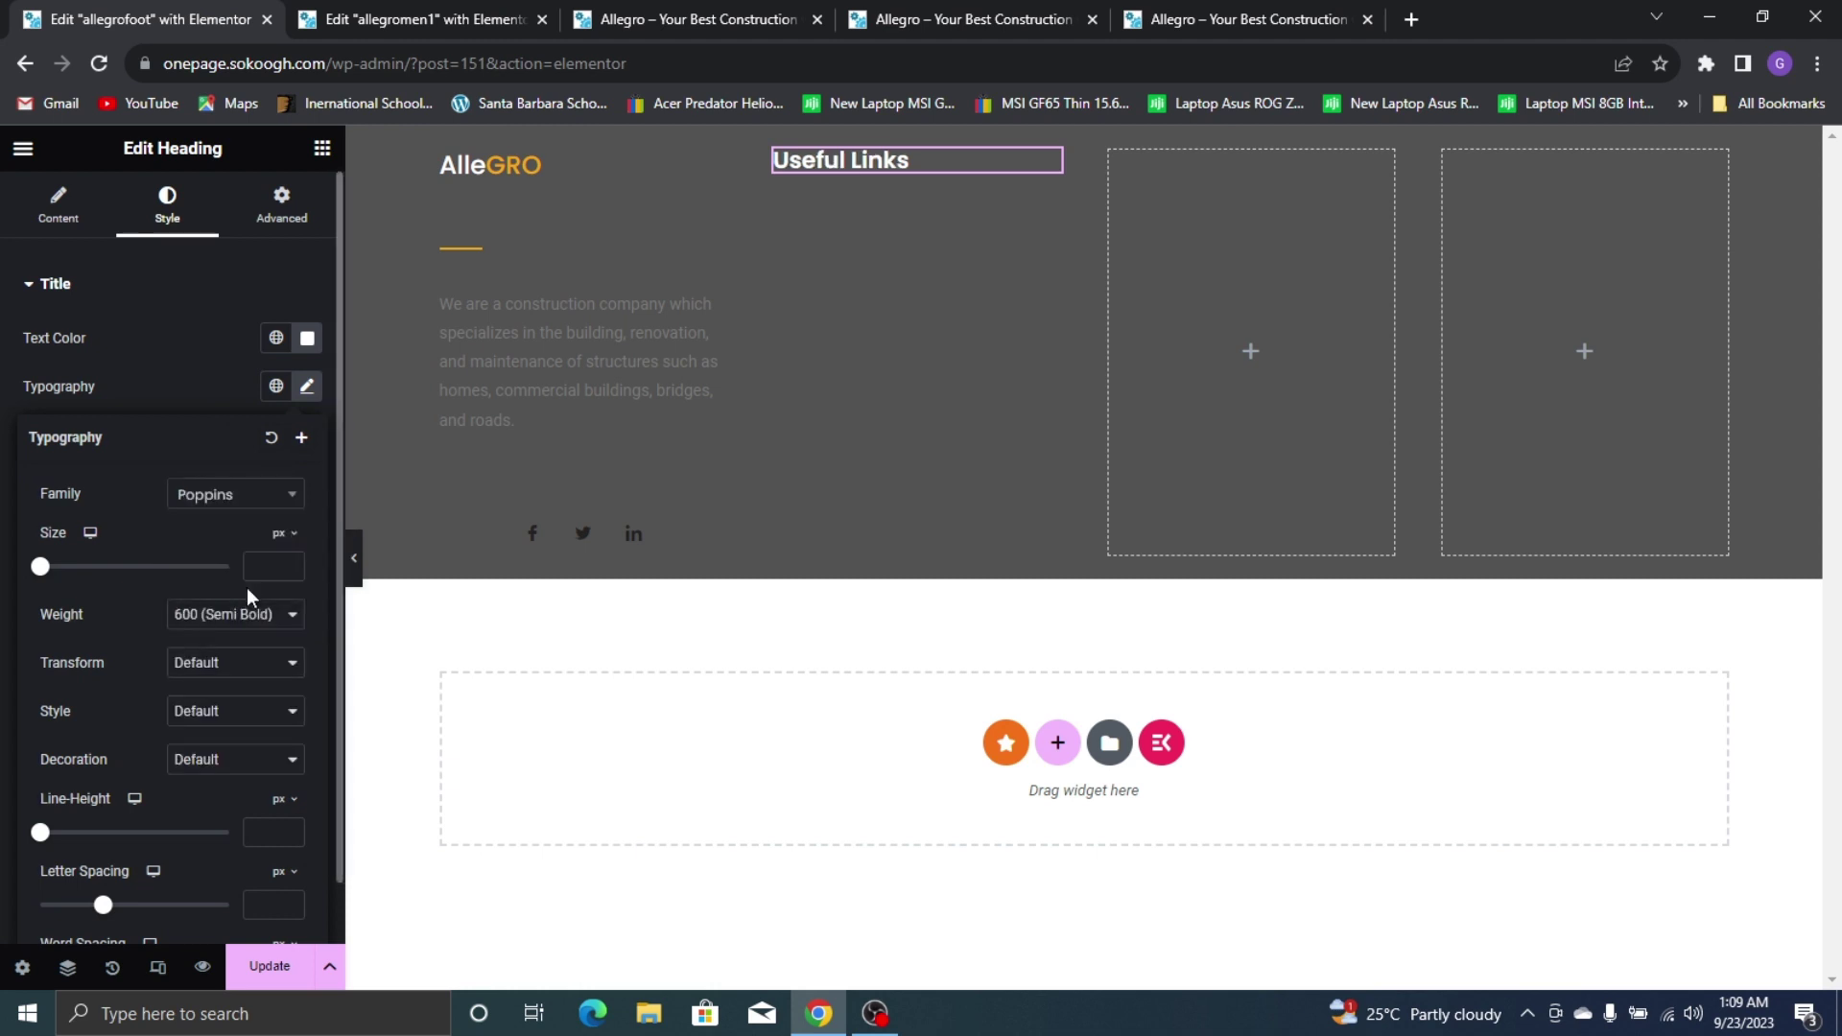
{"action": "left_click", "coordinate": [266, 580]}
{"action": "type", "text": "15"}
{"action": "key", "text": "BackSpace"}
{"action": "key", "text": "BackSpace"}
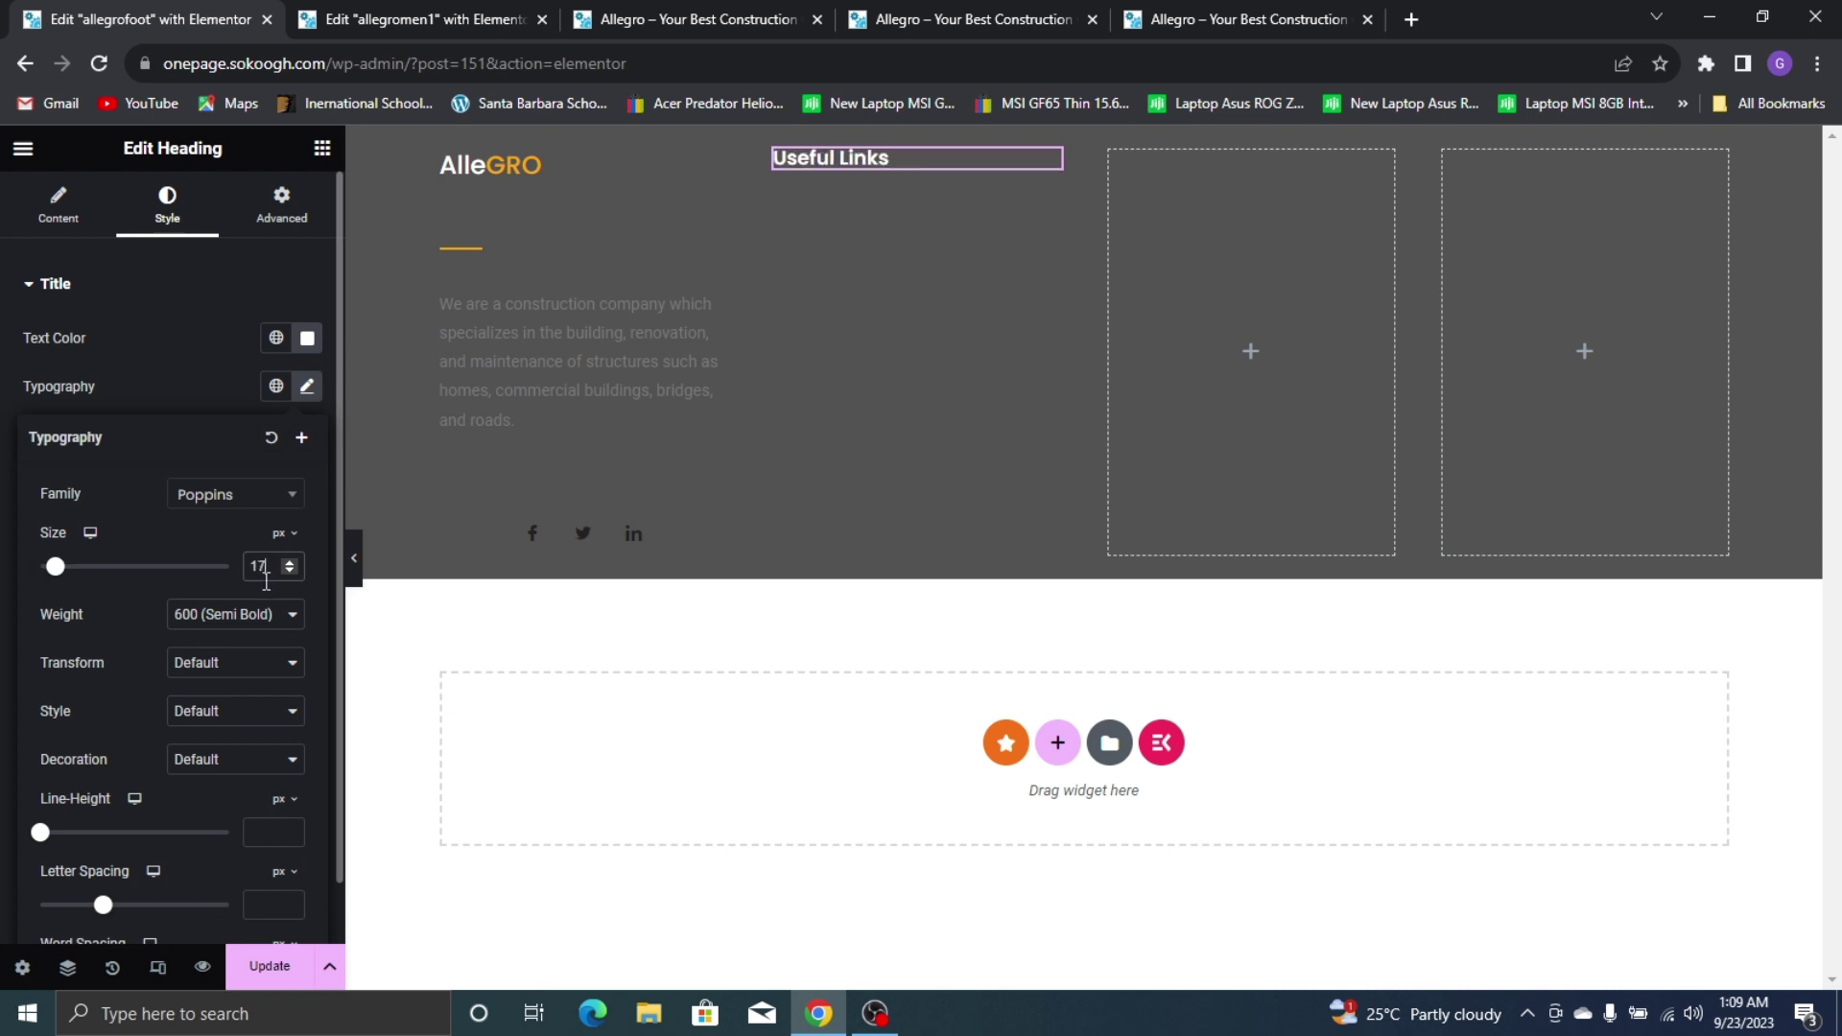
{"action": "type", "text": "22"}
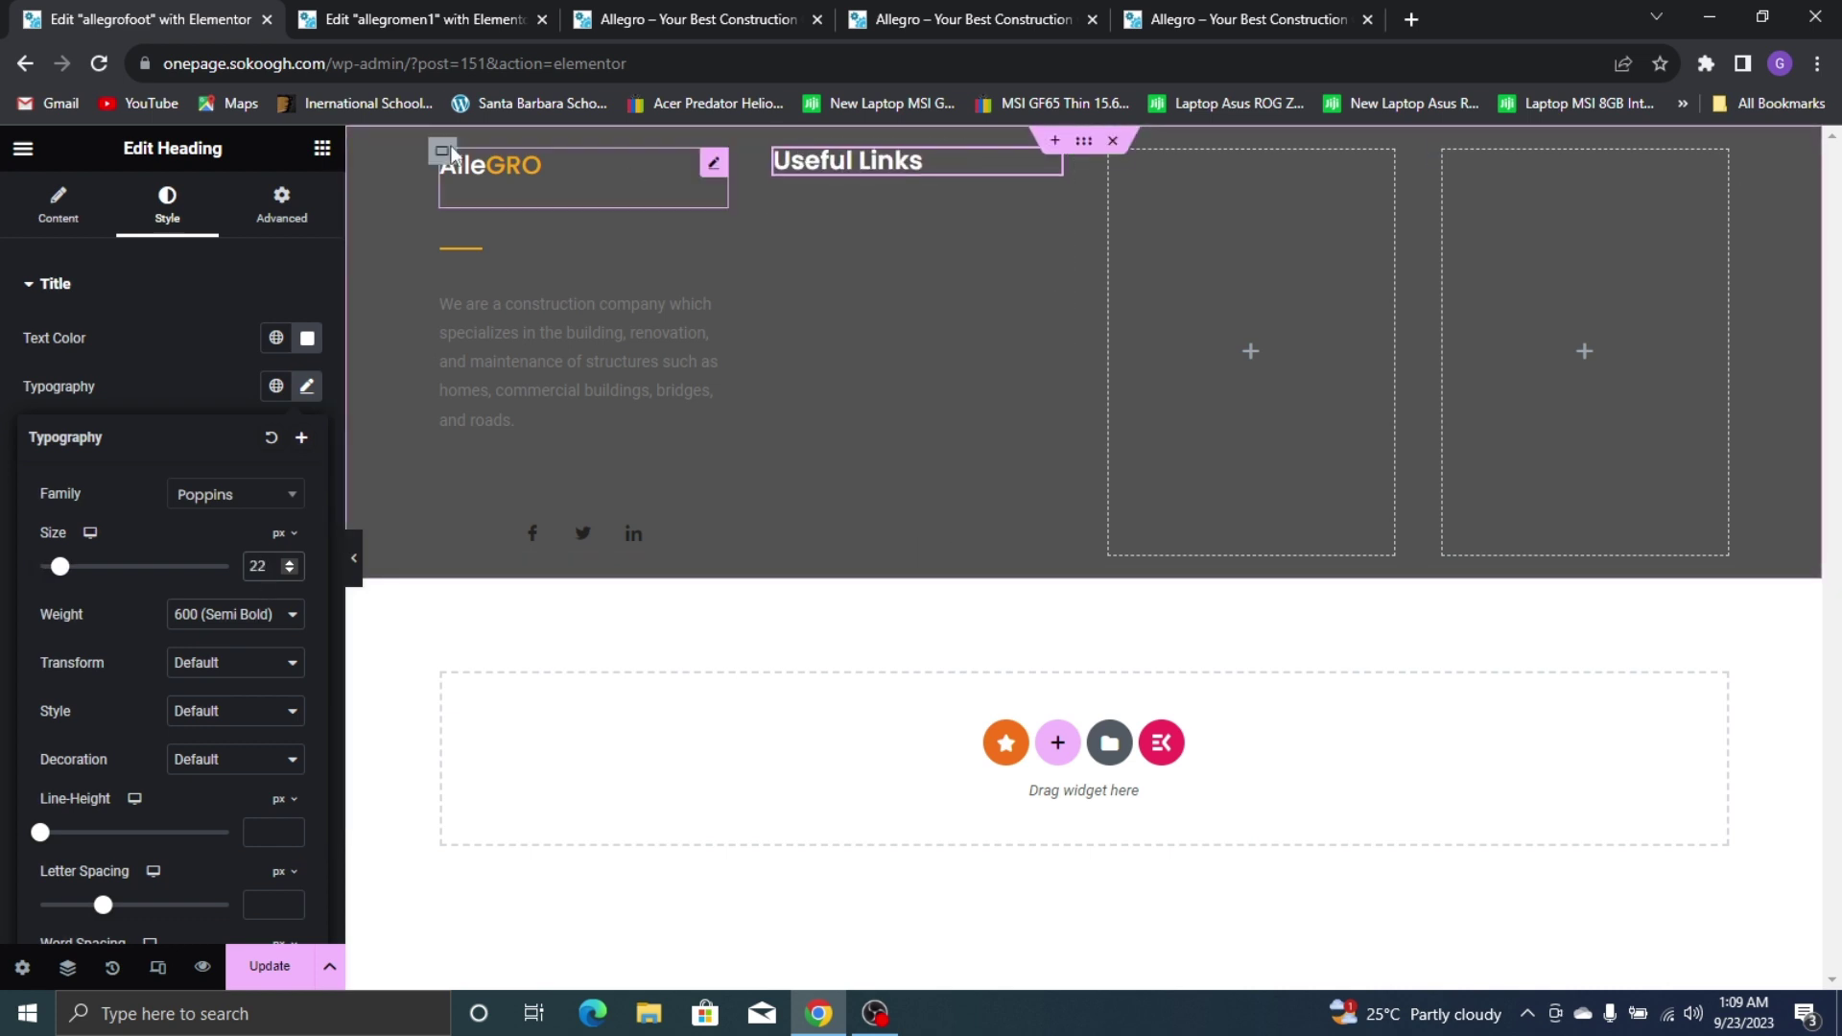
{"action": "left_click", "coordinate": [1059, 150]}
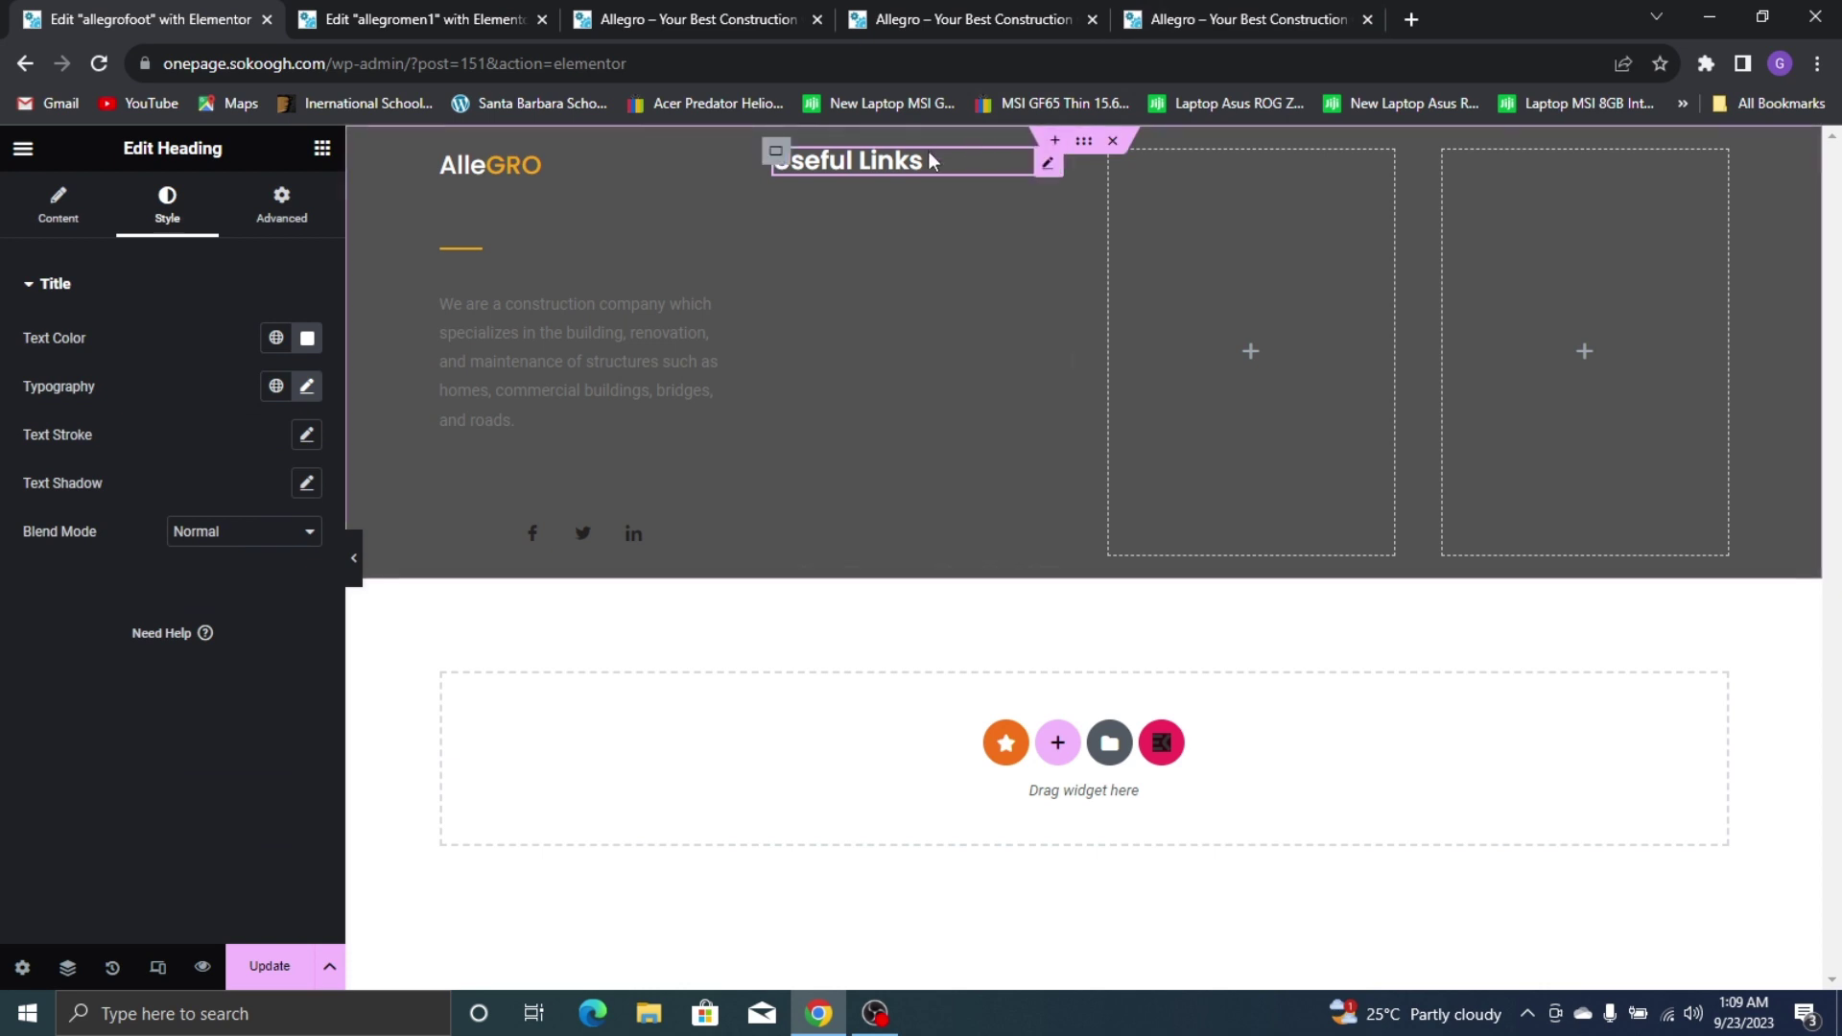
{"action": "right_click", "coordinate": [928, 157]}
{"action": "left_click", "coordinate": [1001, 264]}
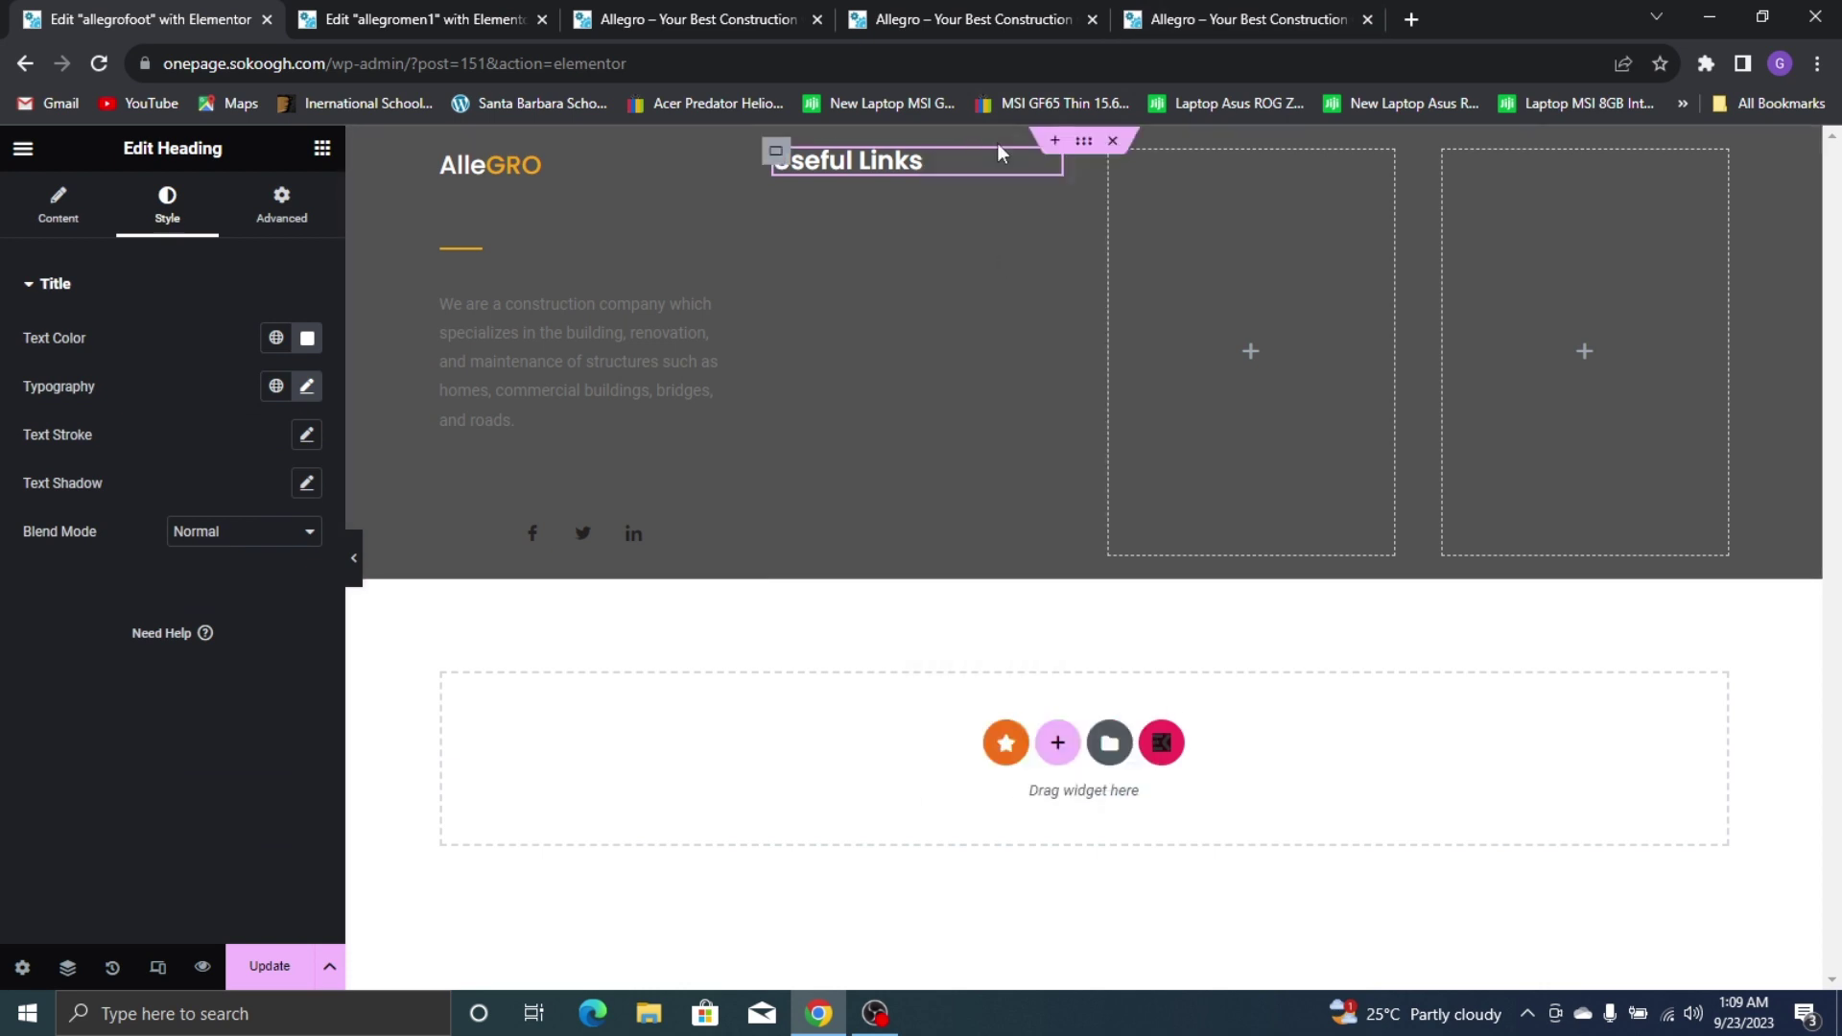
Paste copies of the Useful Links heading into the third and fourth footer columns
{"action": "left_click", "coordinate": [1237, 19]}
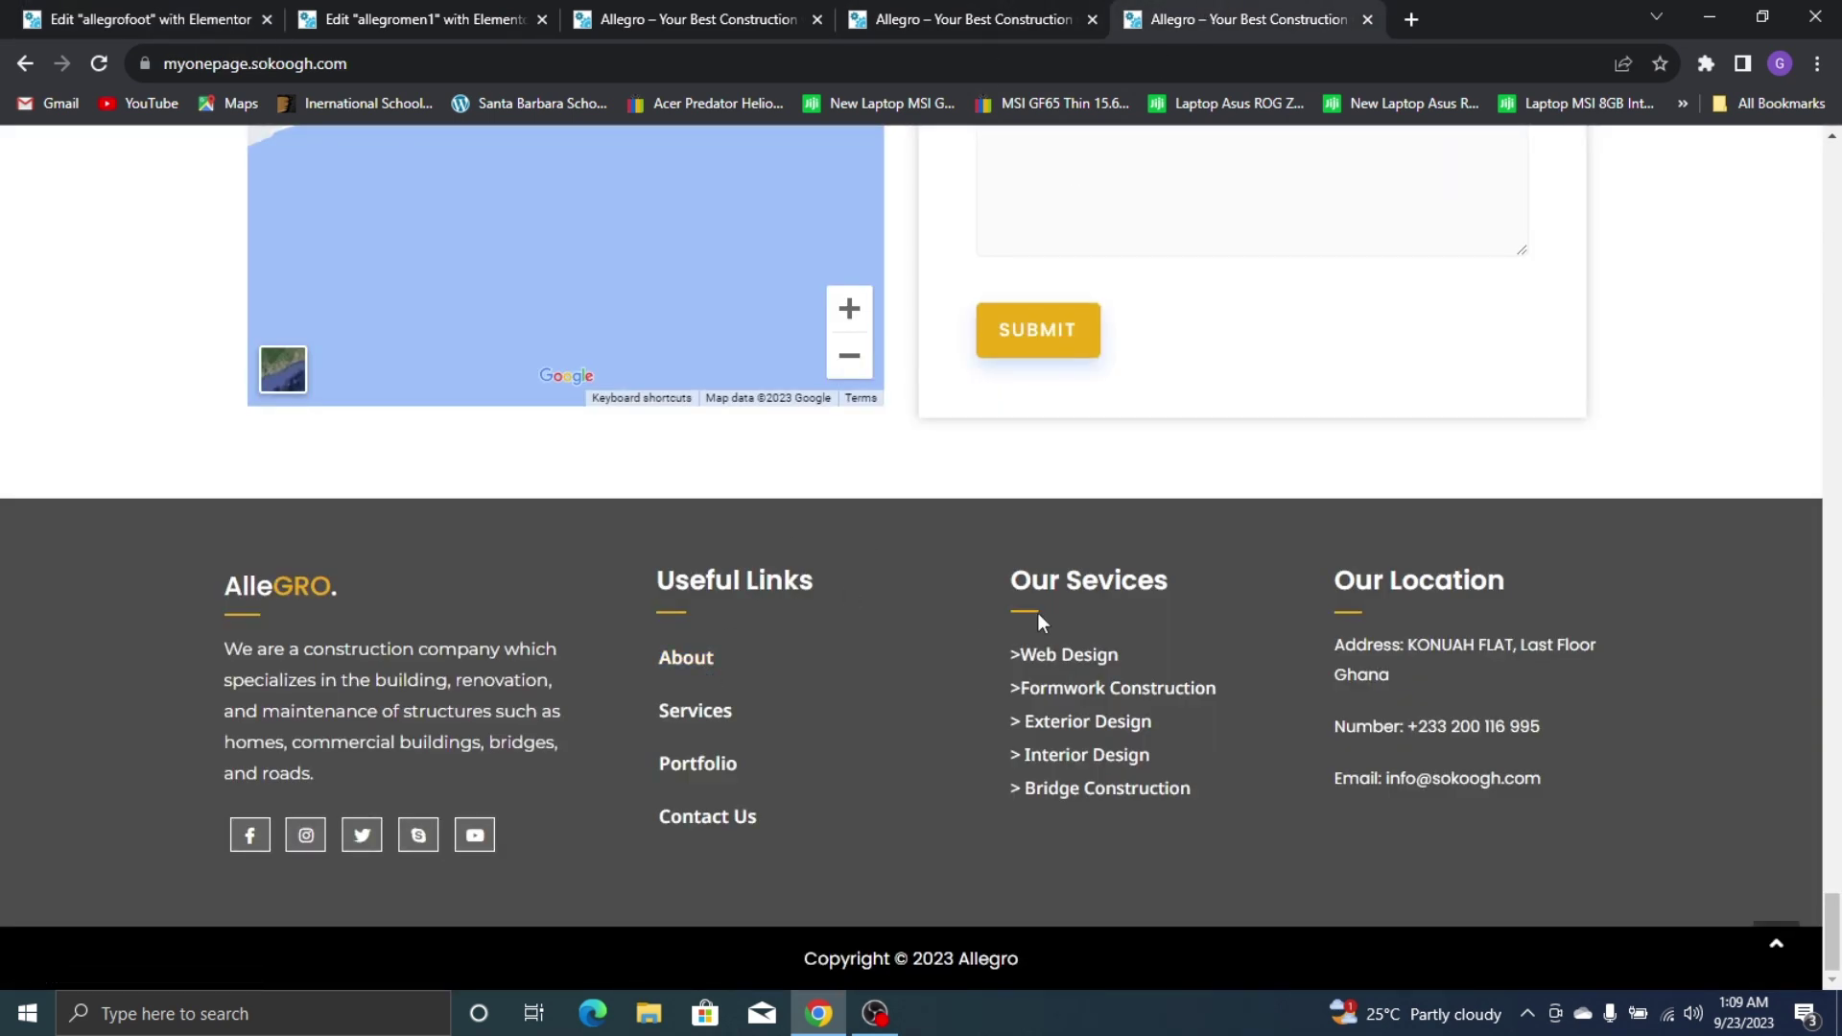
{"action": "left_click", "coordinate": [67, 9]}
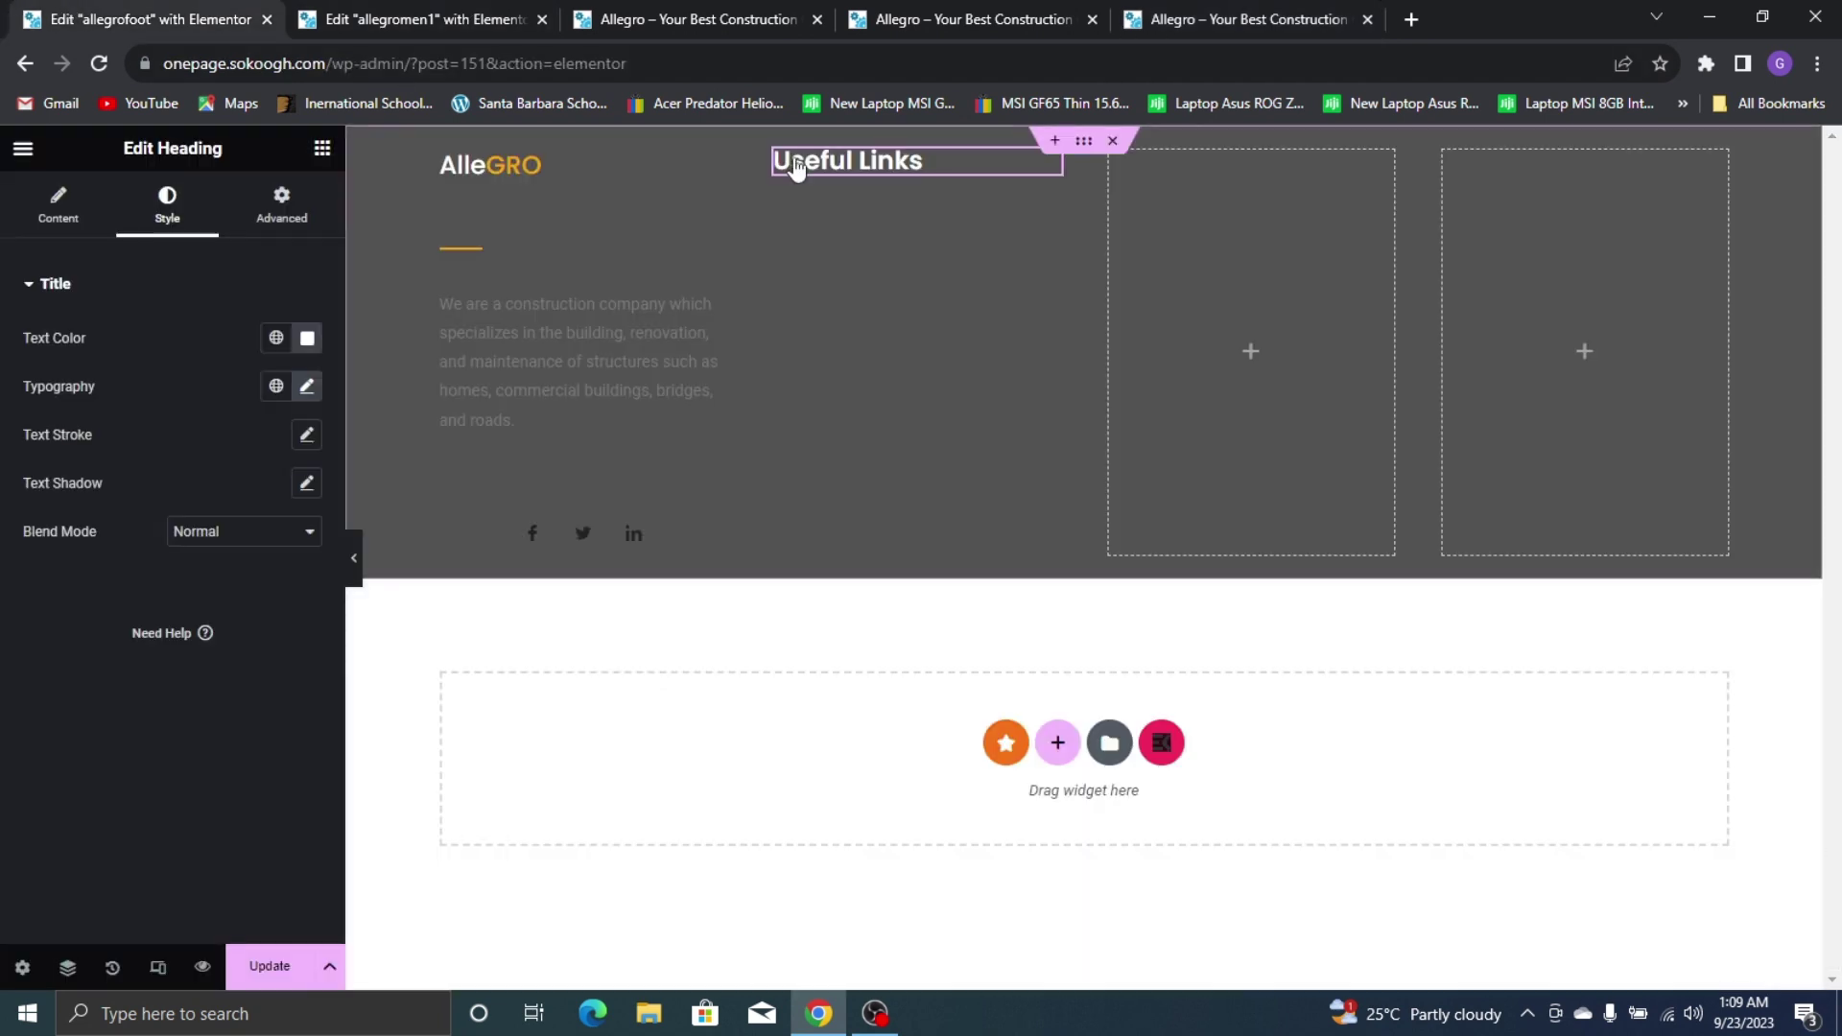
{"action": "right_click", "coordinate": [844, 160]}
{"action": "left_click", "coordinate": [920, 263]}
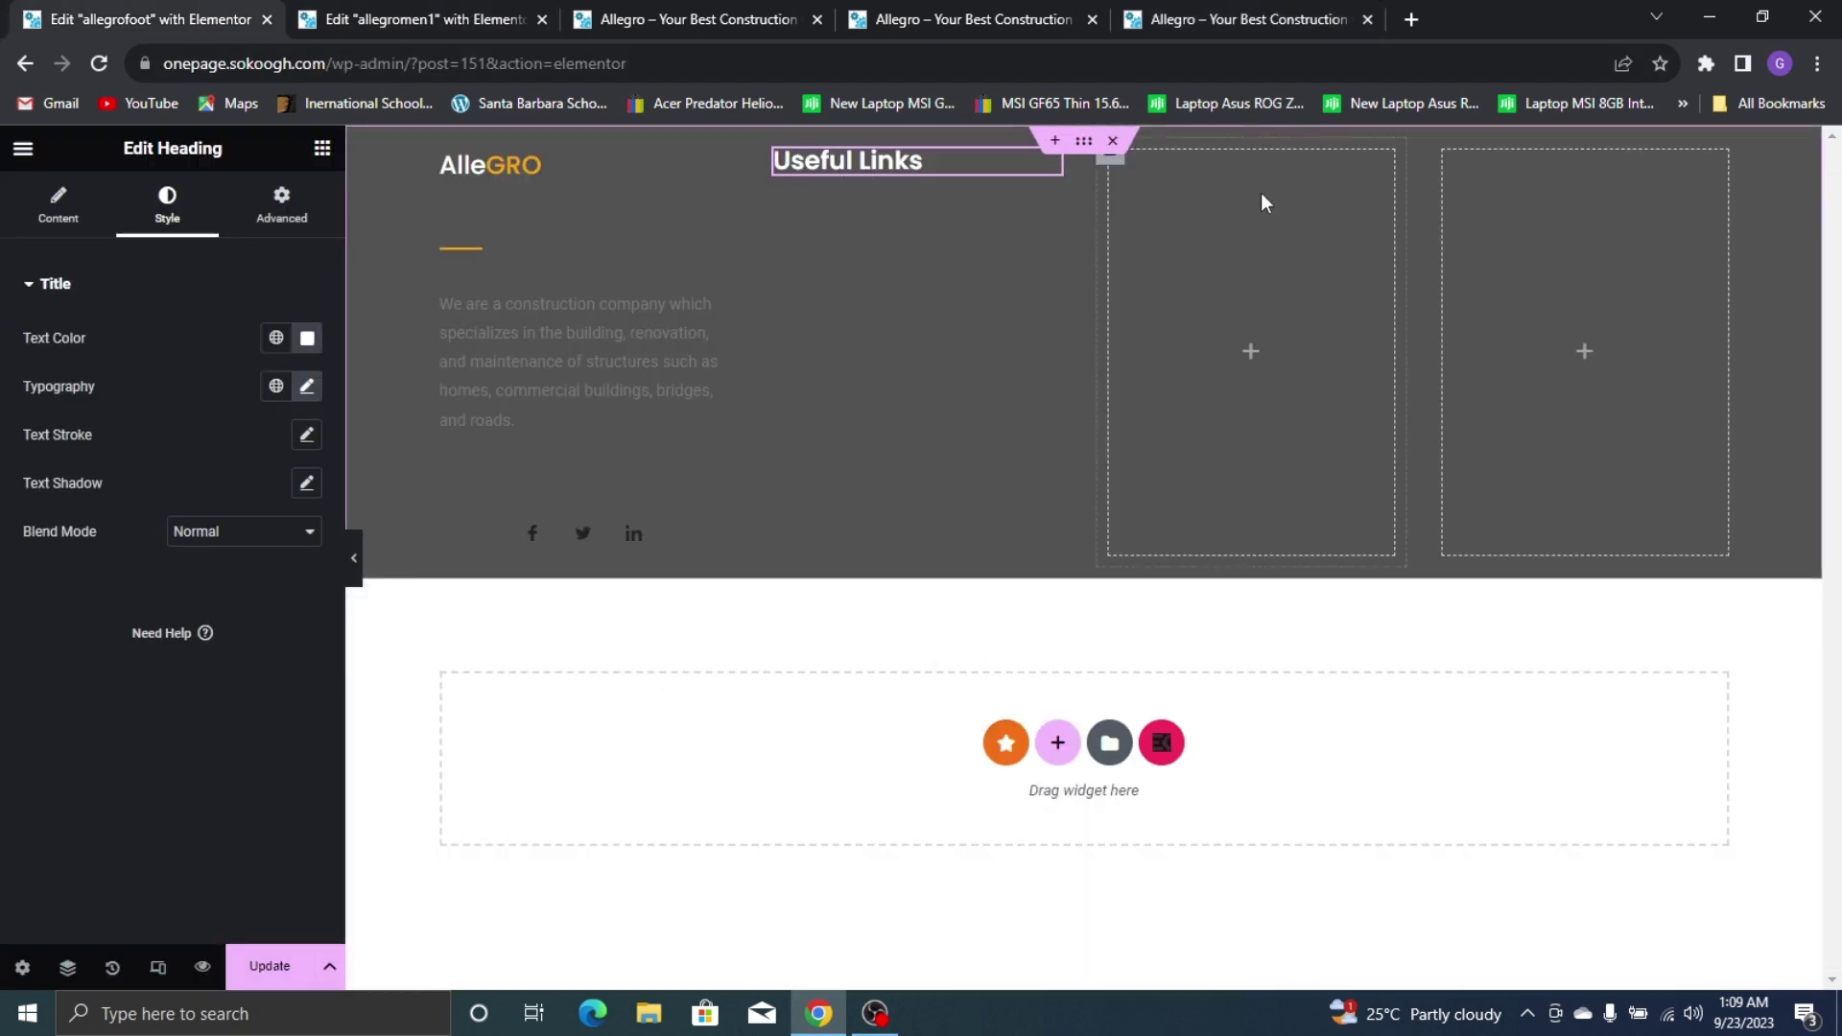
{"action": "right_click", "coordinate": [1260, 193]}
{"action": "left_click", "coordinate": [1317, 377]}
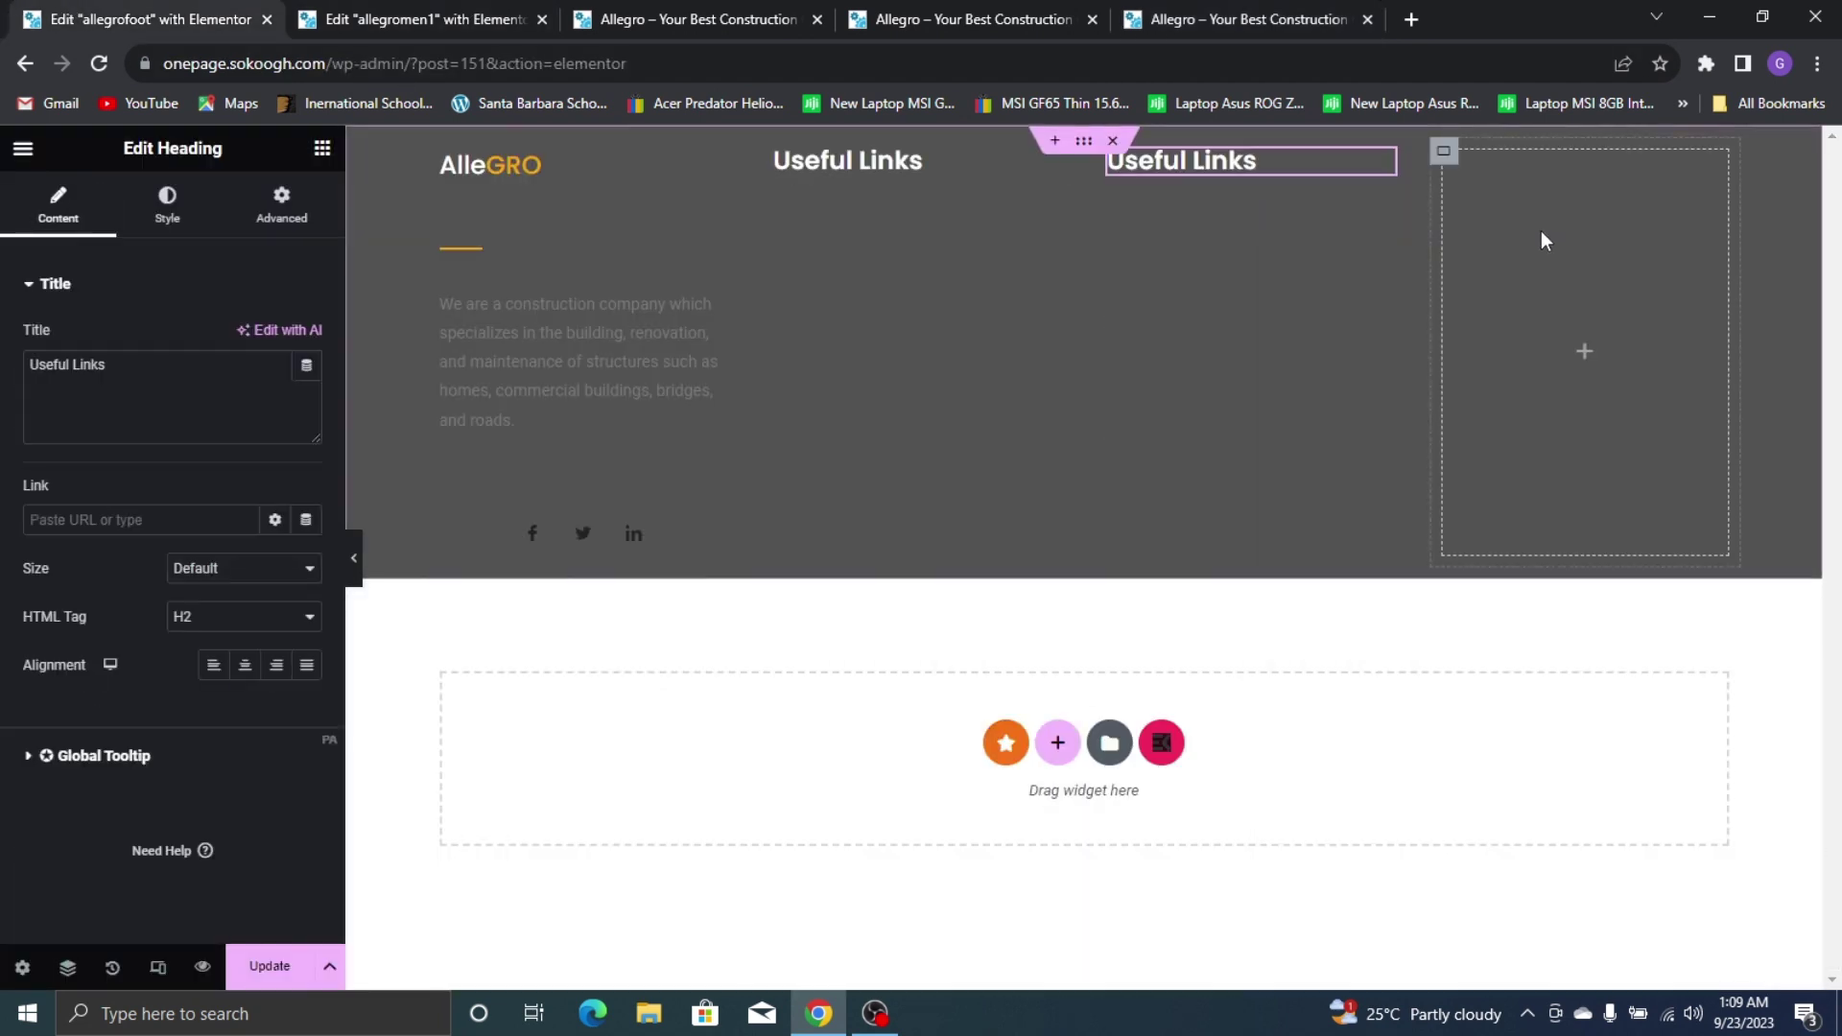
{"action": "right_click", "coordinate": [1541, 230]}
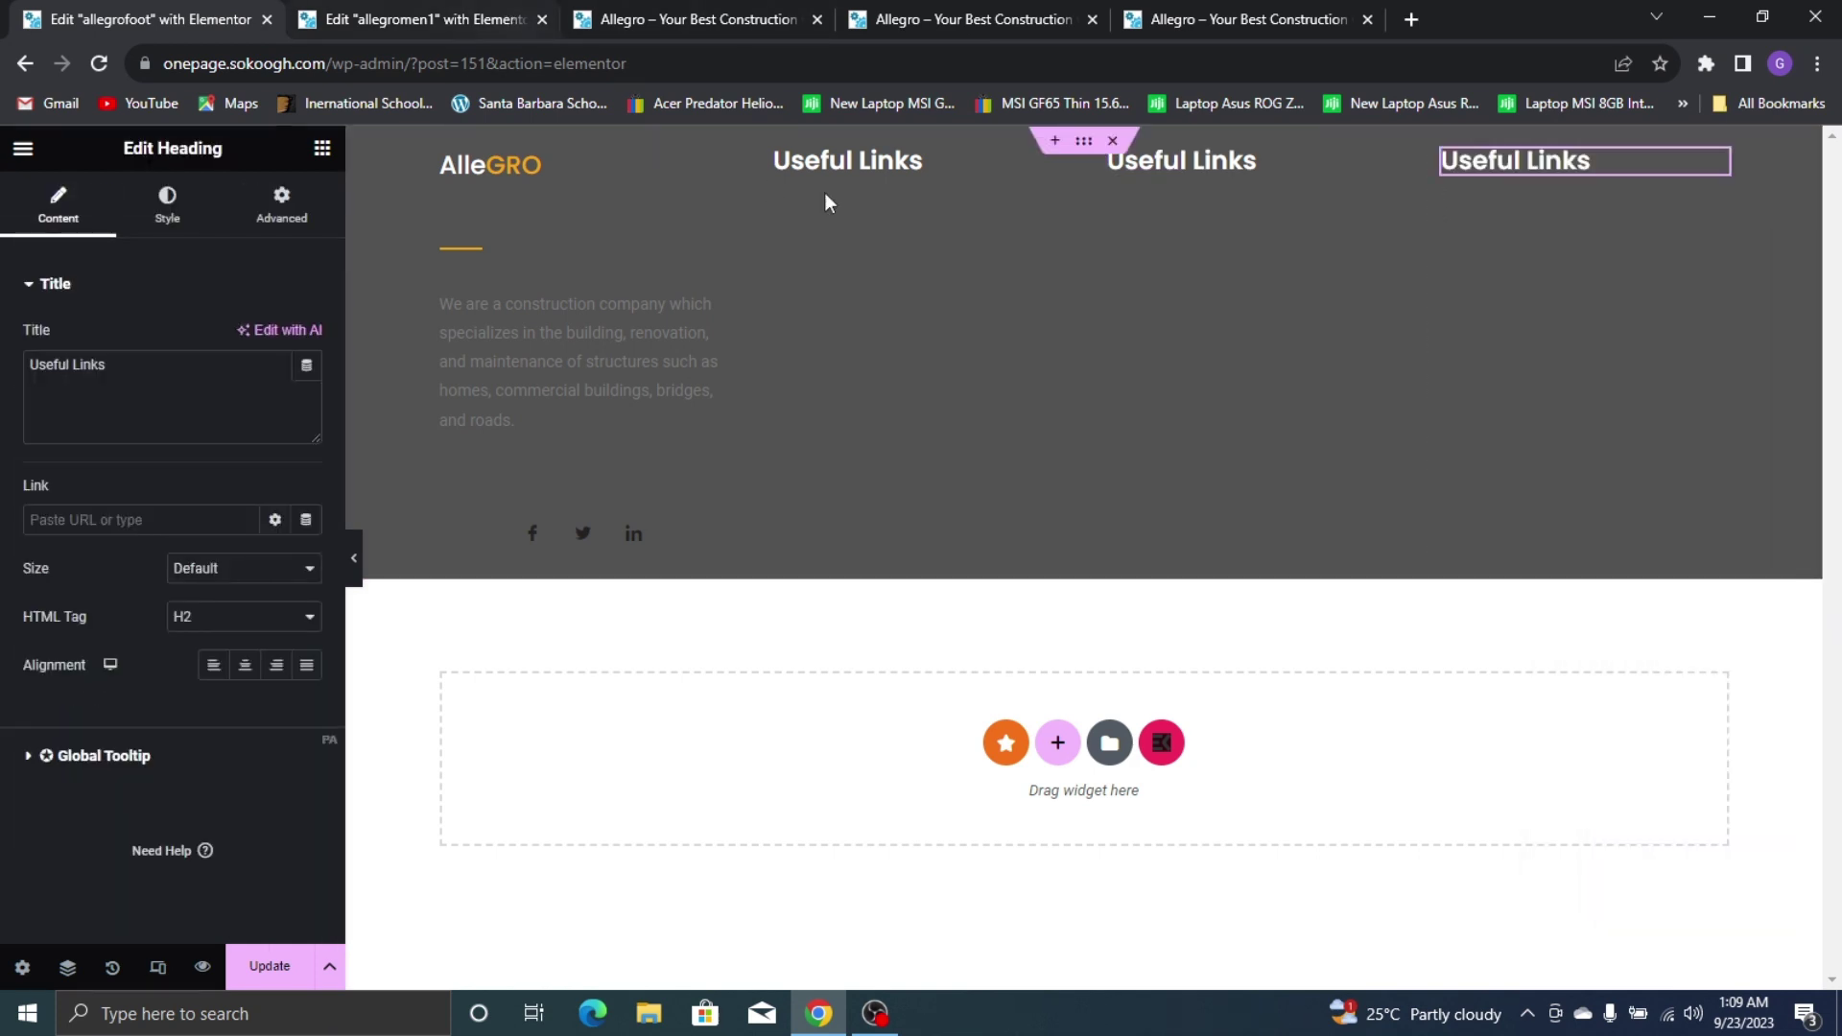
{"action": "left_click", "coordinate": [1126, 169]}
Retitle the third column heading 'Our Sevices' and the fourth 'Our Location'
{"action": "left_click", "coordinate": [1184, 10]}
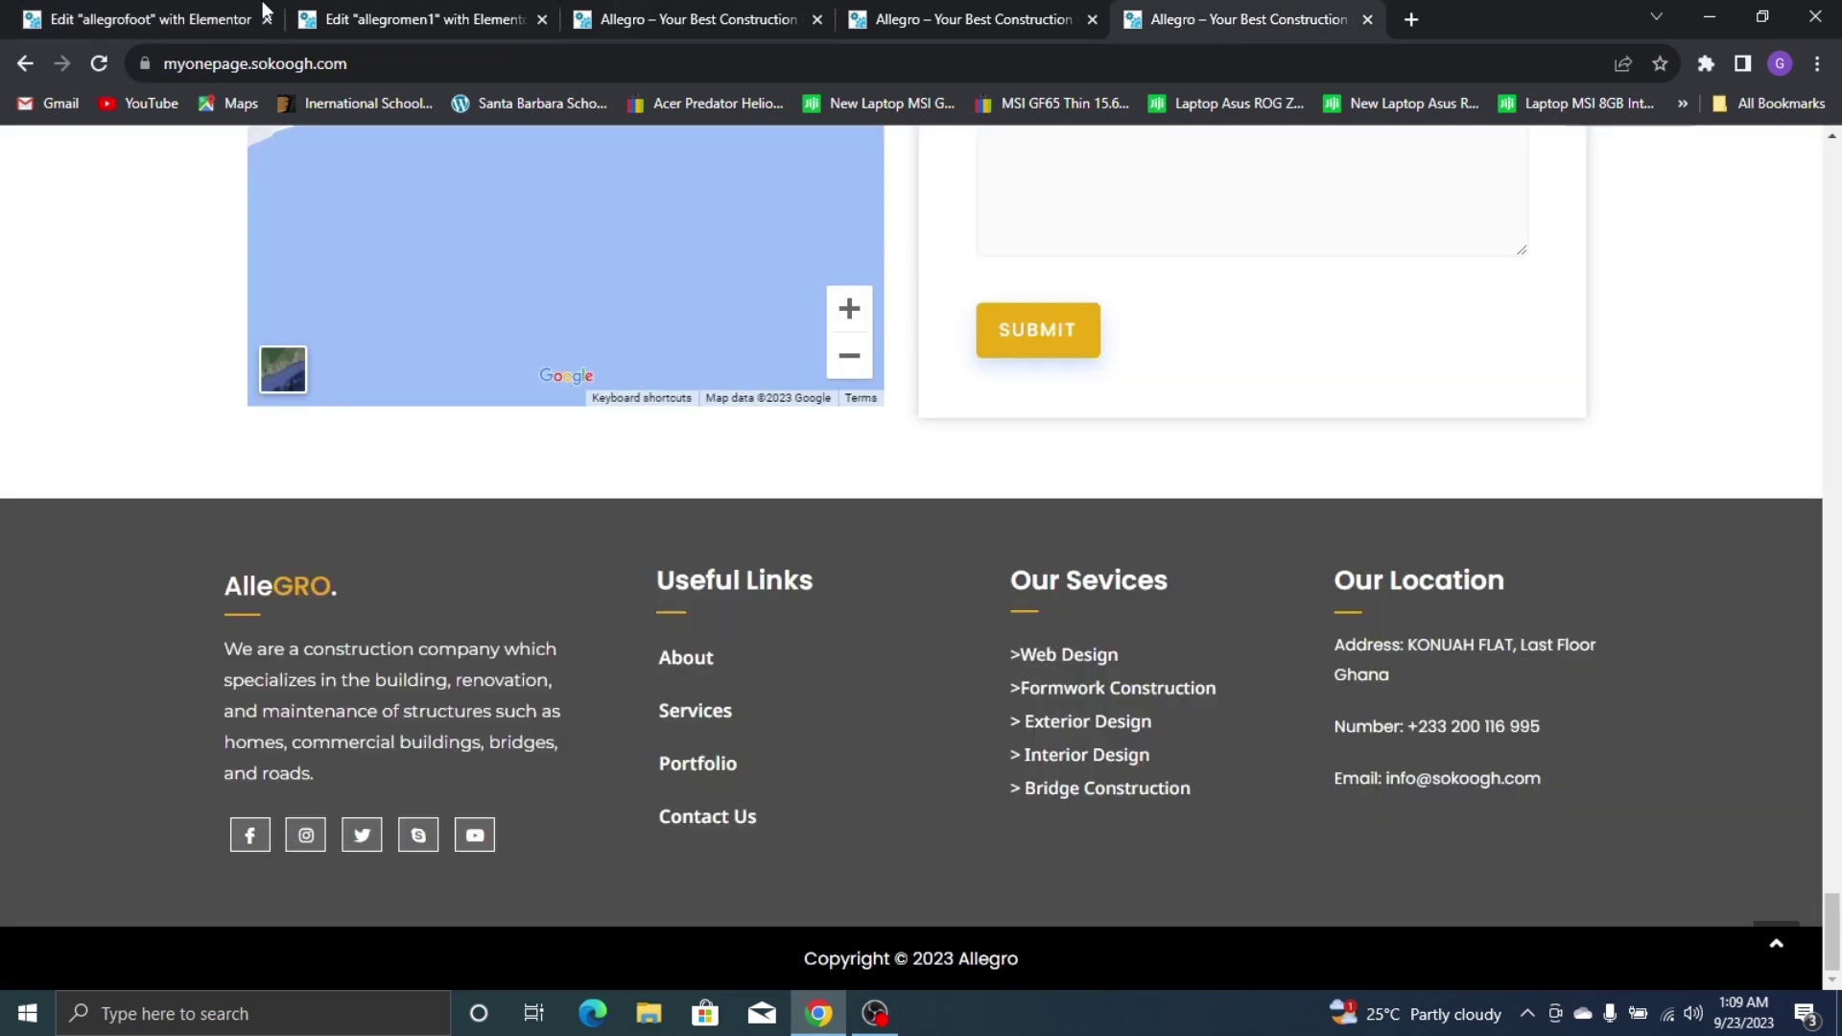
{"action": "left_click", "coordinate": [29, 19]}
{"action": "triple_click", "coordinate": [106, 359]}
{"action": "type", "text": "Our Sevices"}
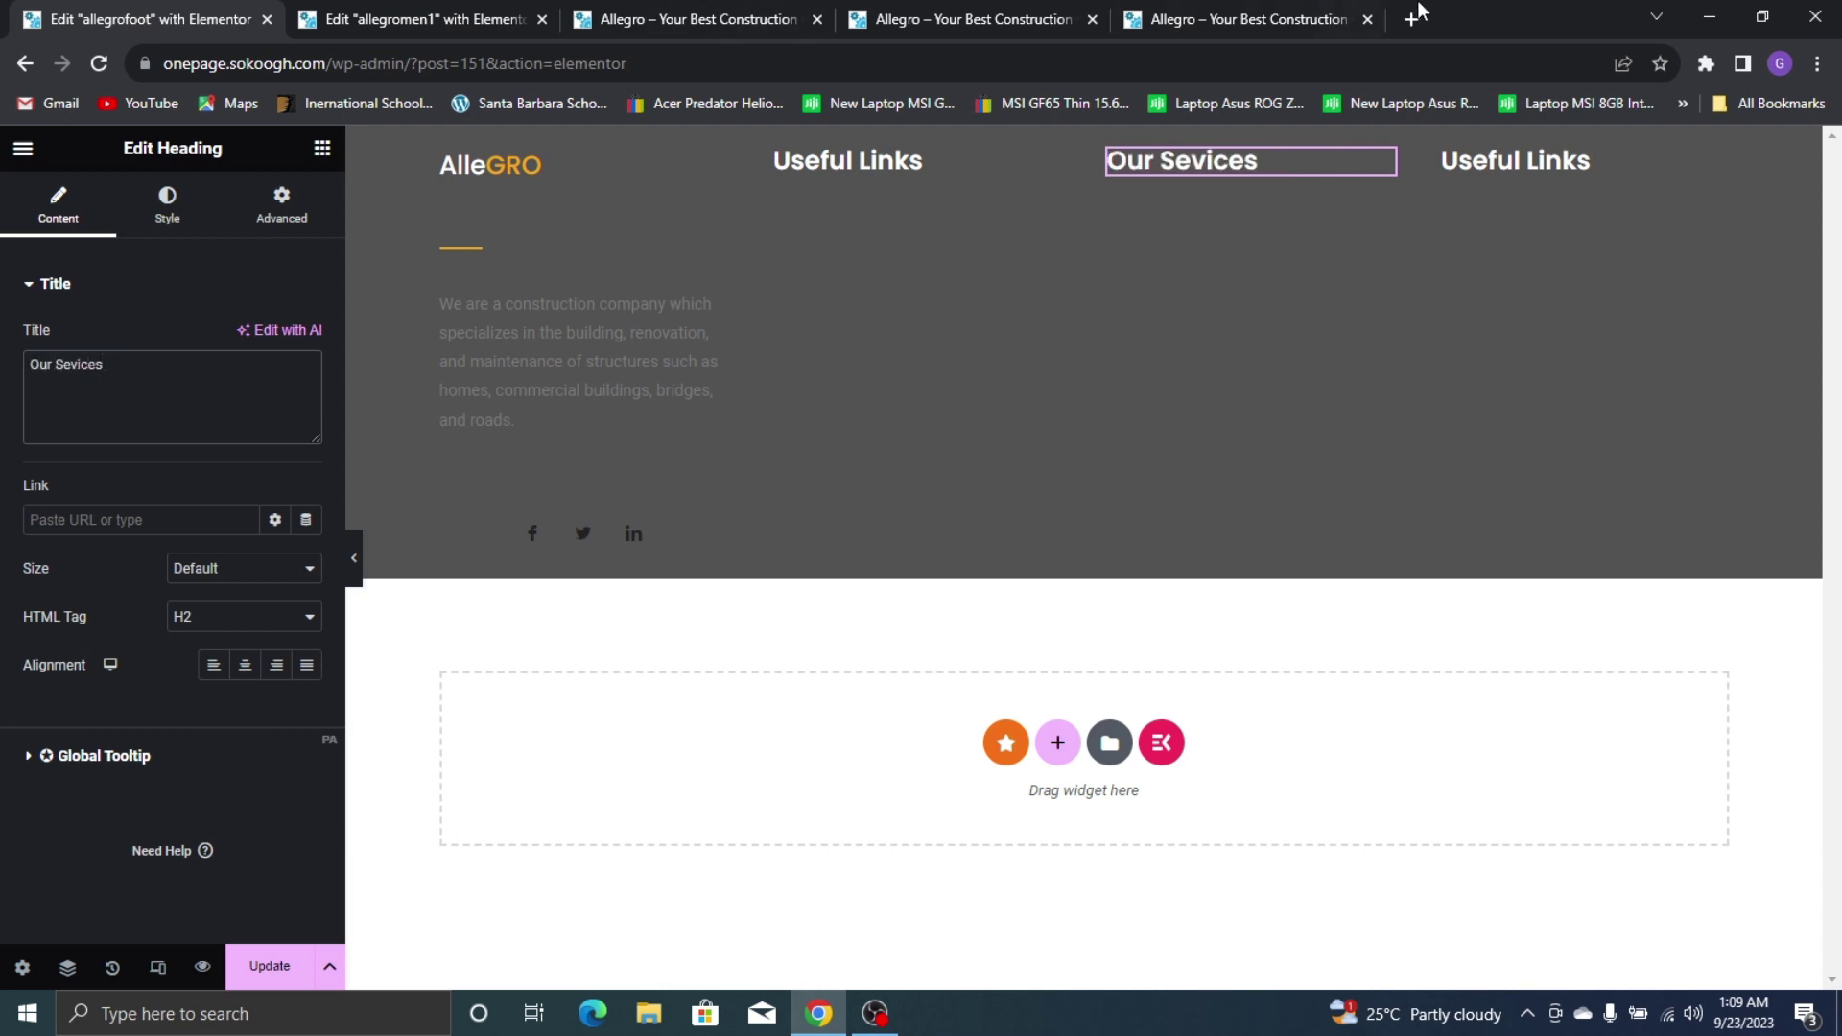
{"action": "left_click", "coordinate": [1199, 8]}
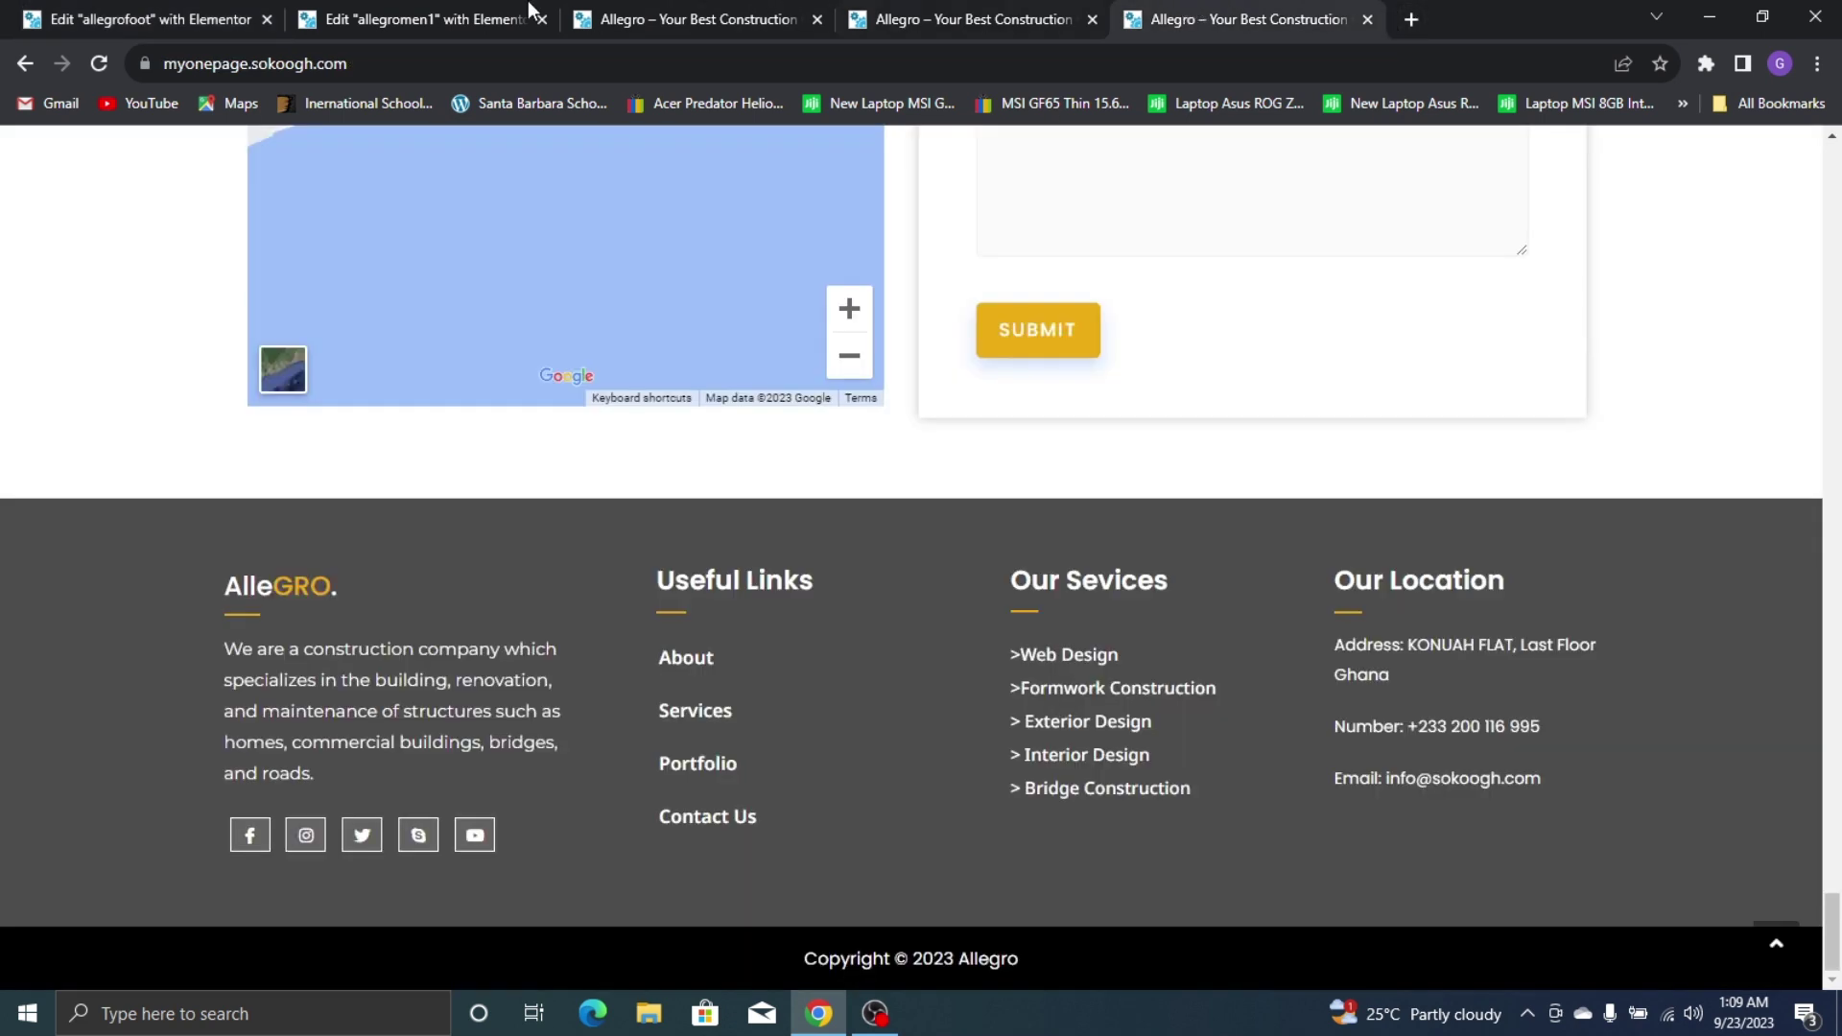
{"action": "left_click", "coordinate": [29, 9]}
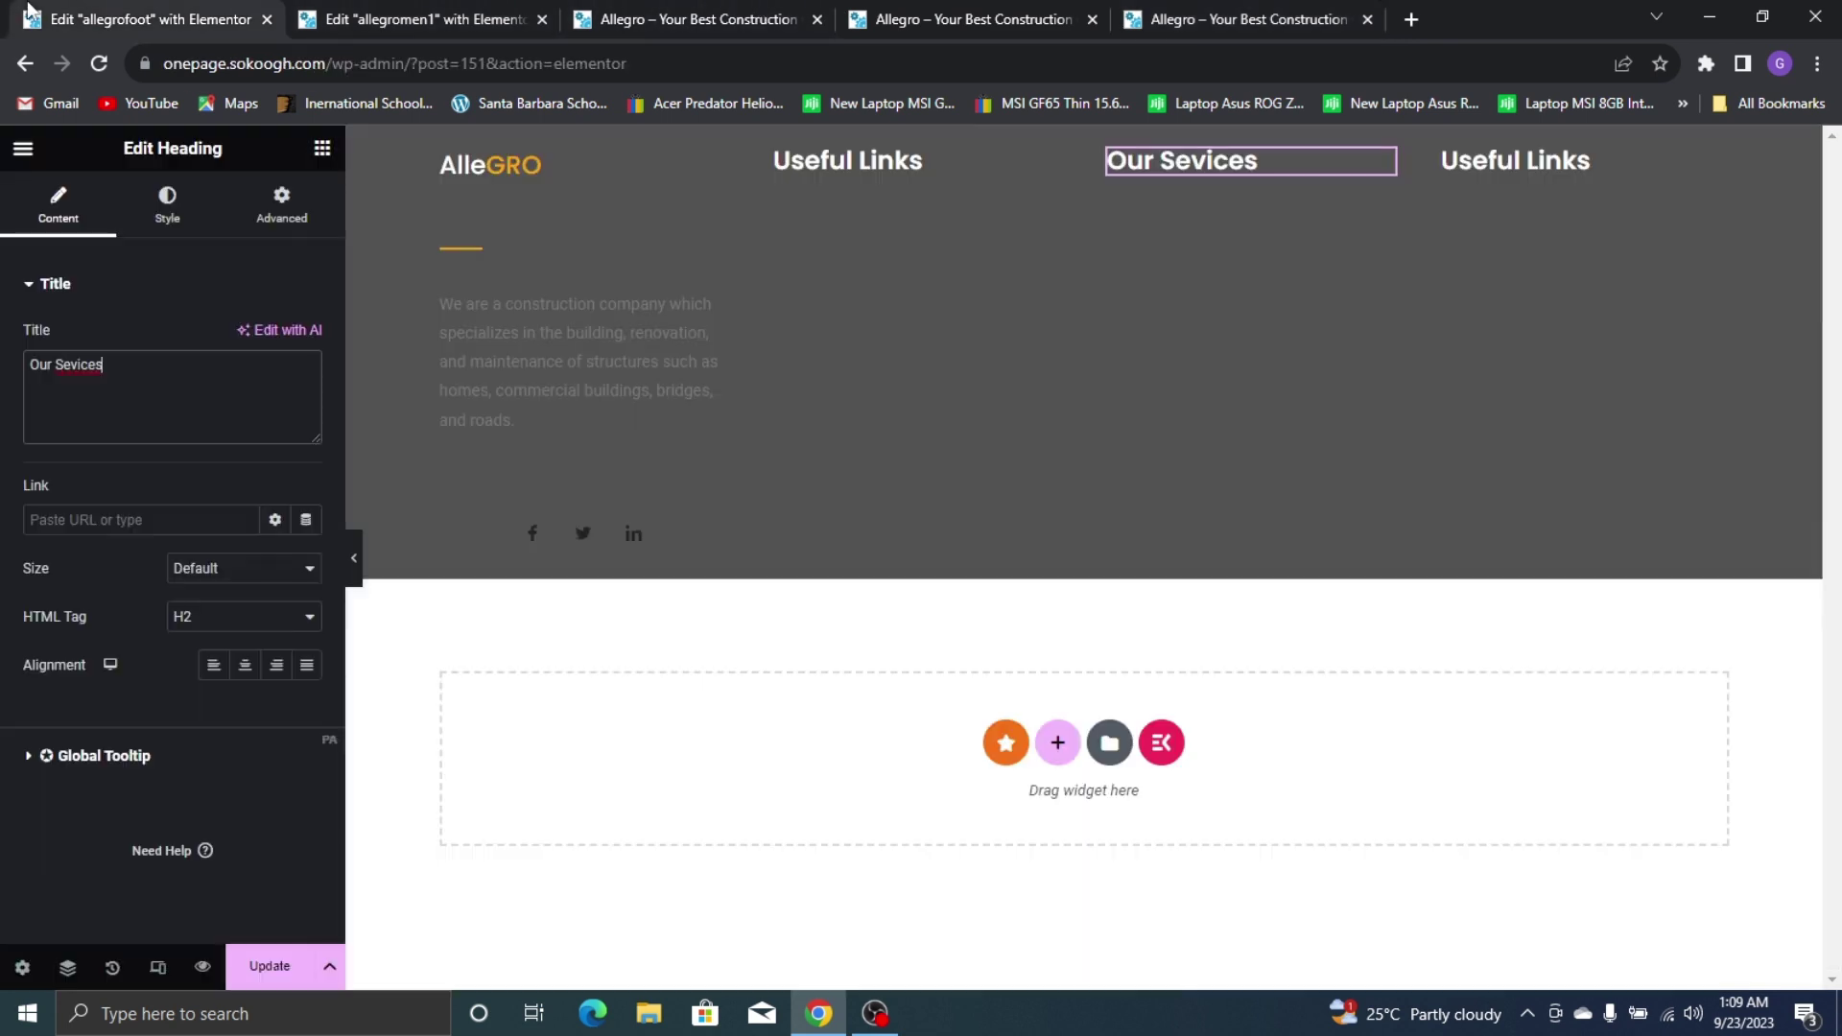
{"action": "left_click", "coordinate": [1544, 161]}
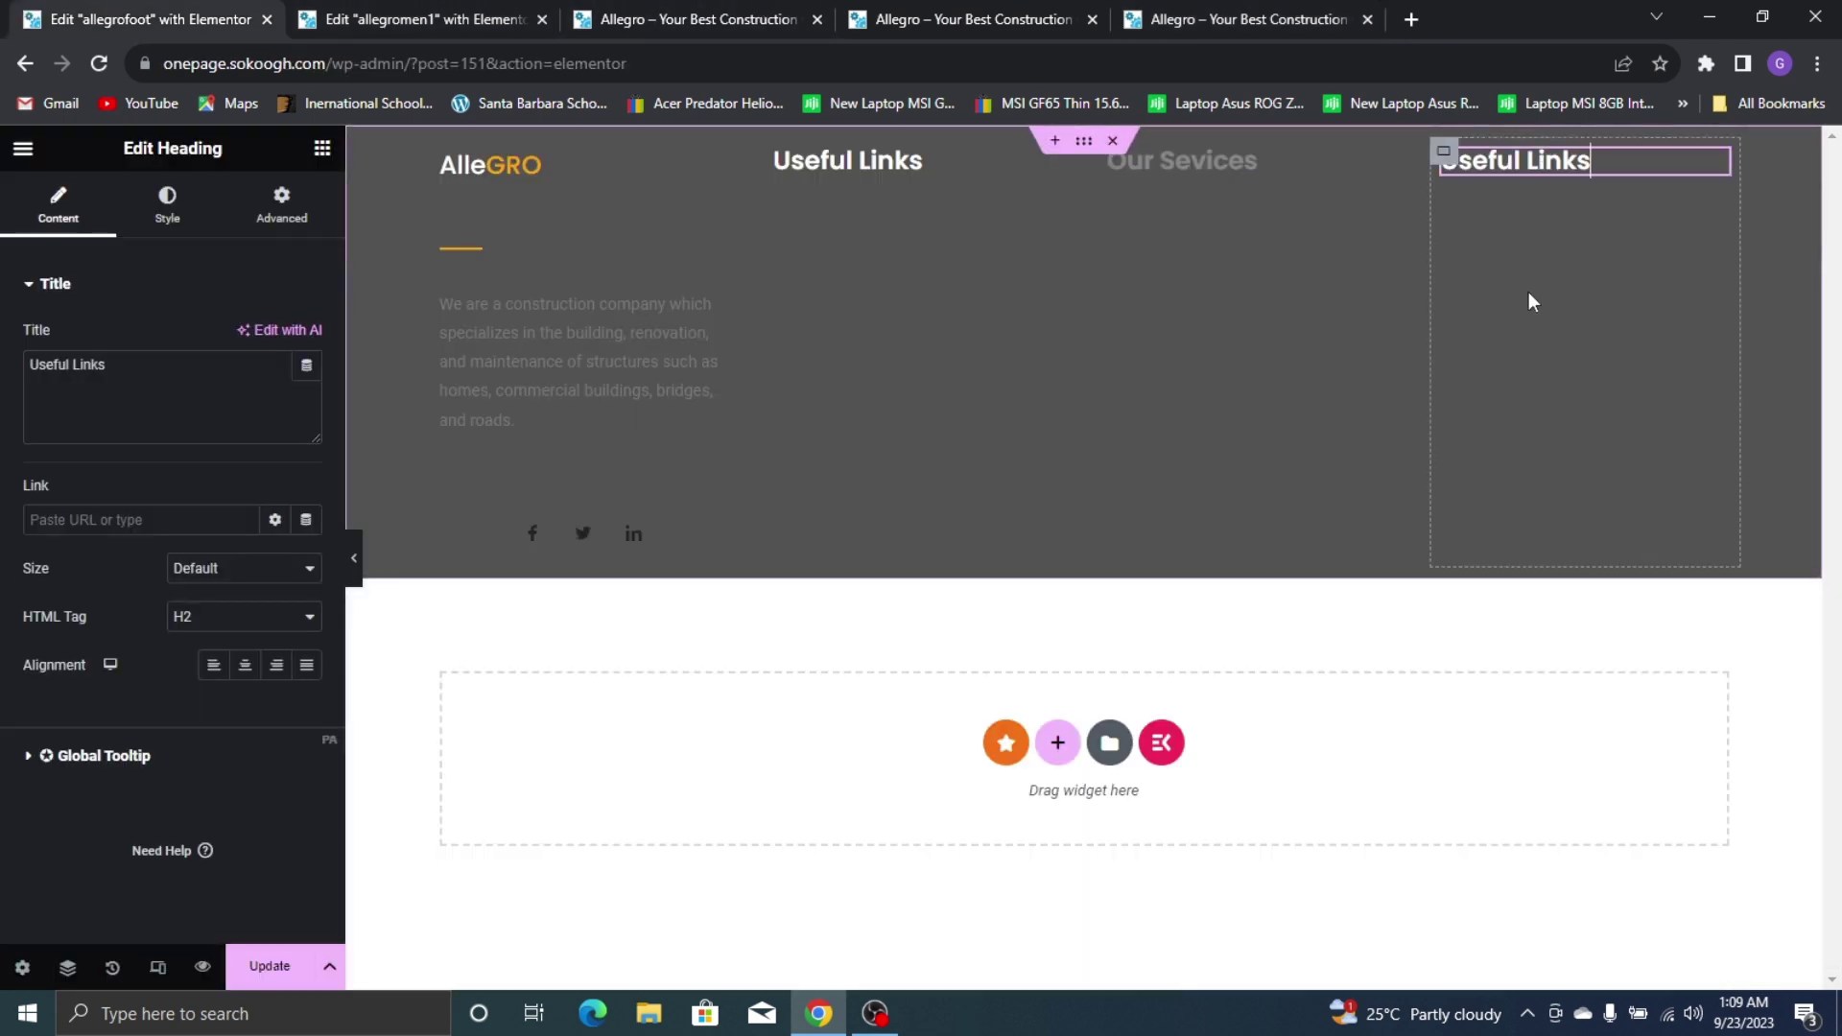
{"action": "triple_click", "coordinate": [185, 395]}
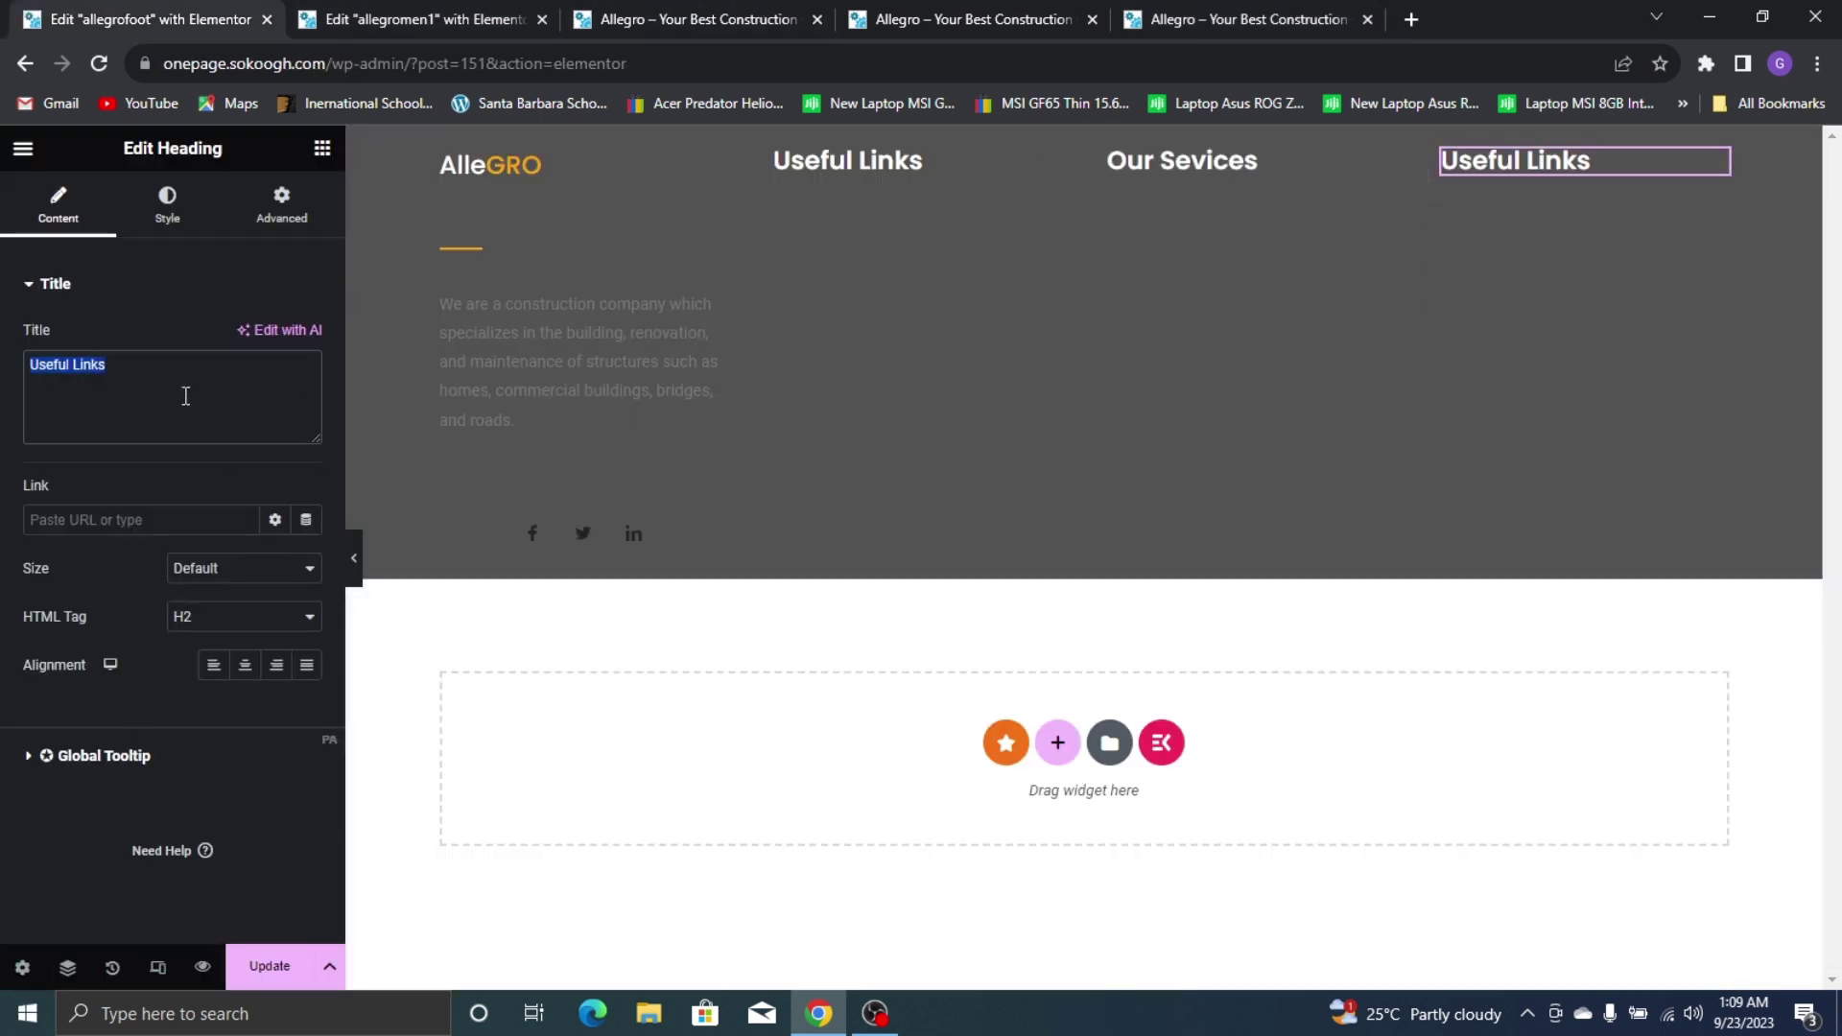
{"action": "type", "text": "Our Location"}
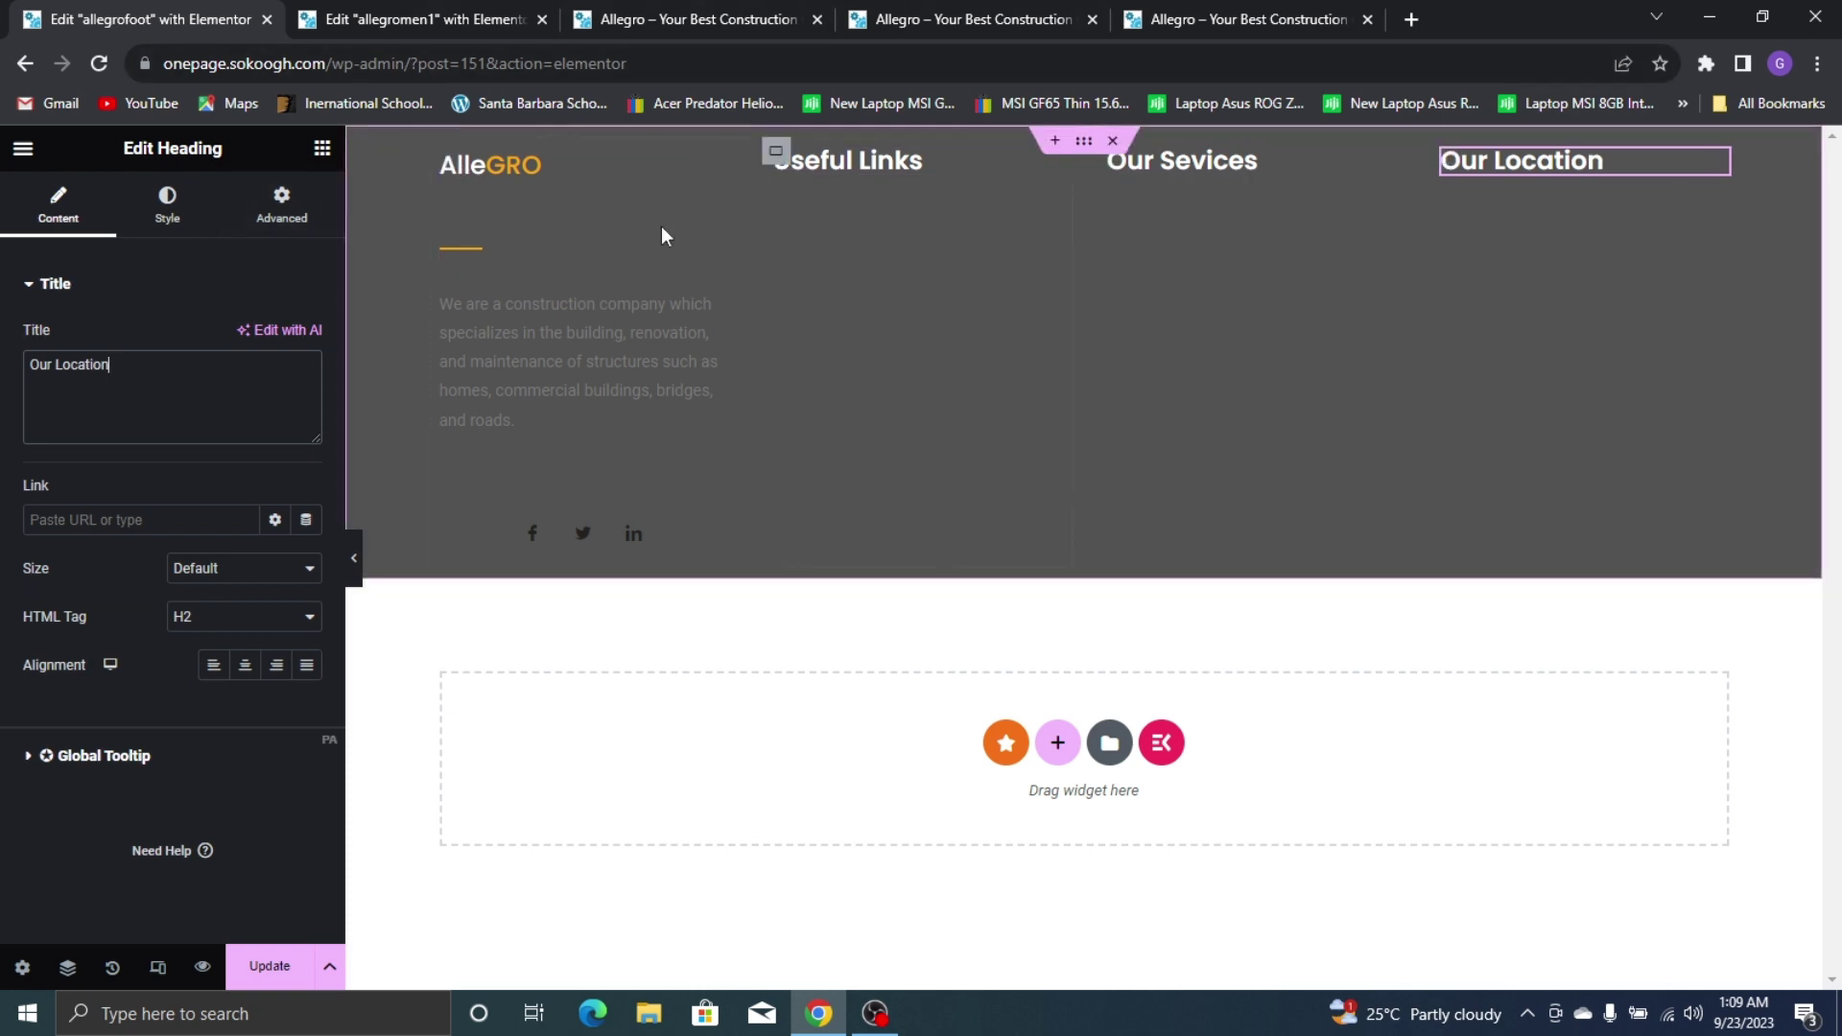
{"action": "left_click", "coordinate": [442, 153]}
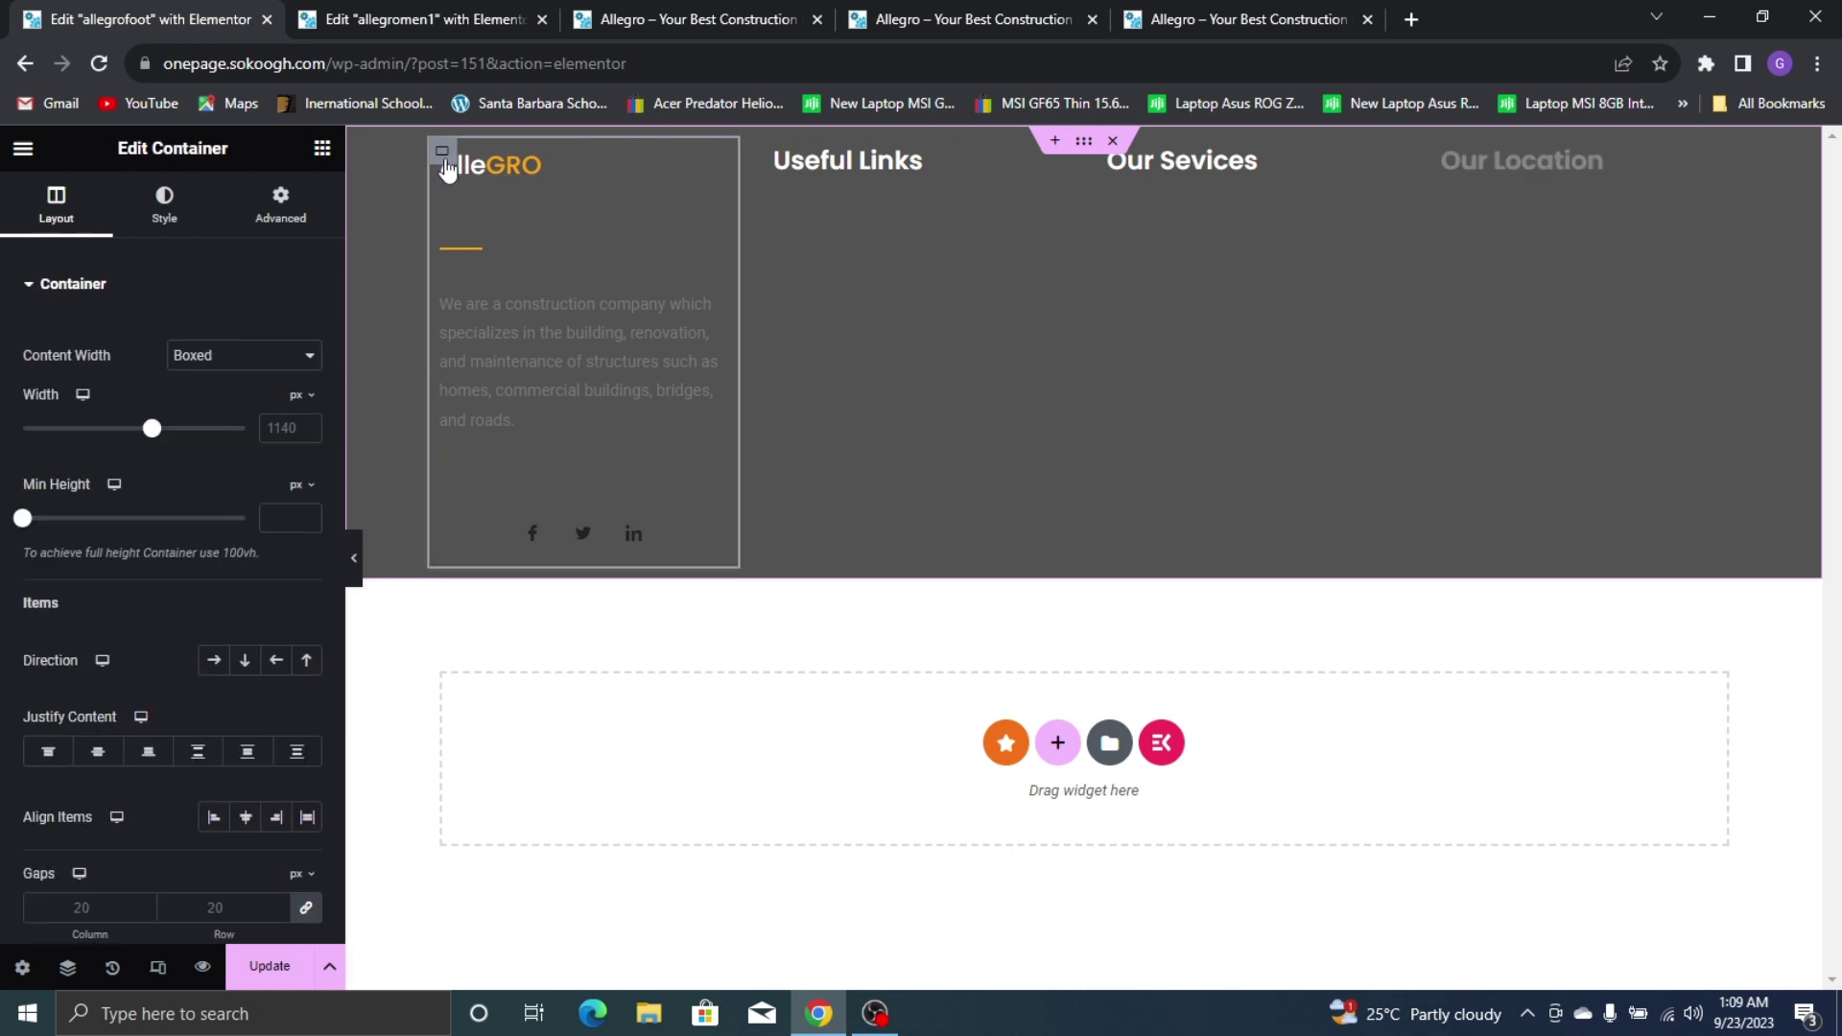
Set the AlleGRO column's gaps to 0 and remove the empty bullet line from its paragraph
{"action": "scroll", "coordinate": [256, 407], "scroll_direction": "down", "scroll_amount": 3}
{"action": "left_click", "coordinate": [307, 564]}
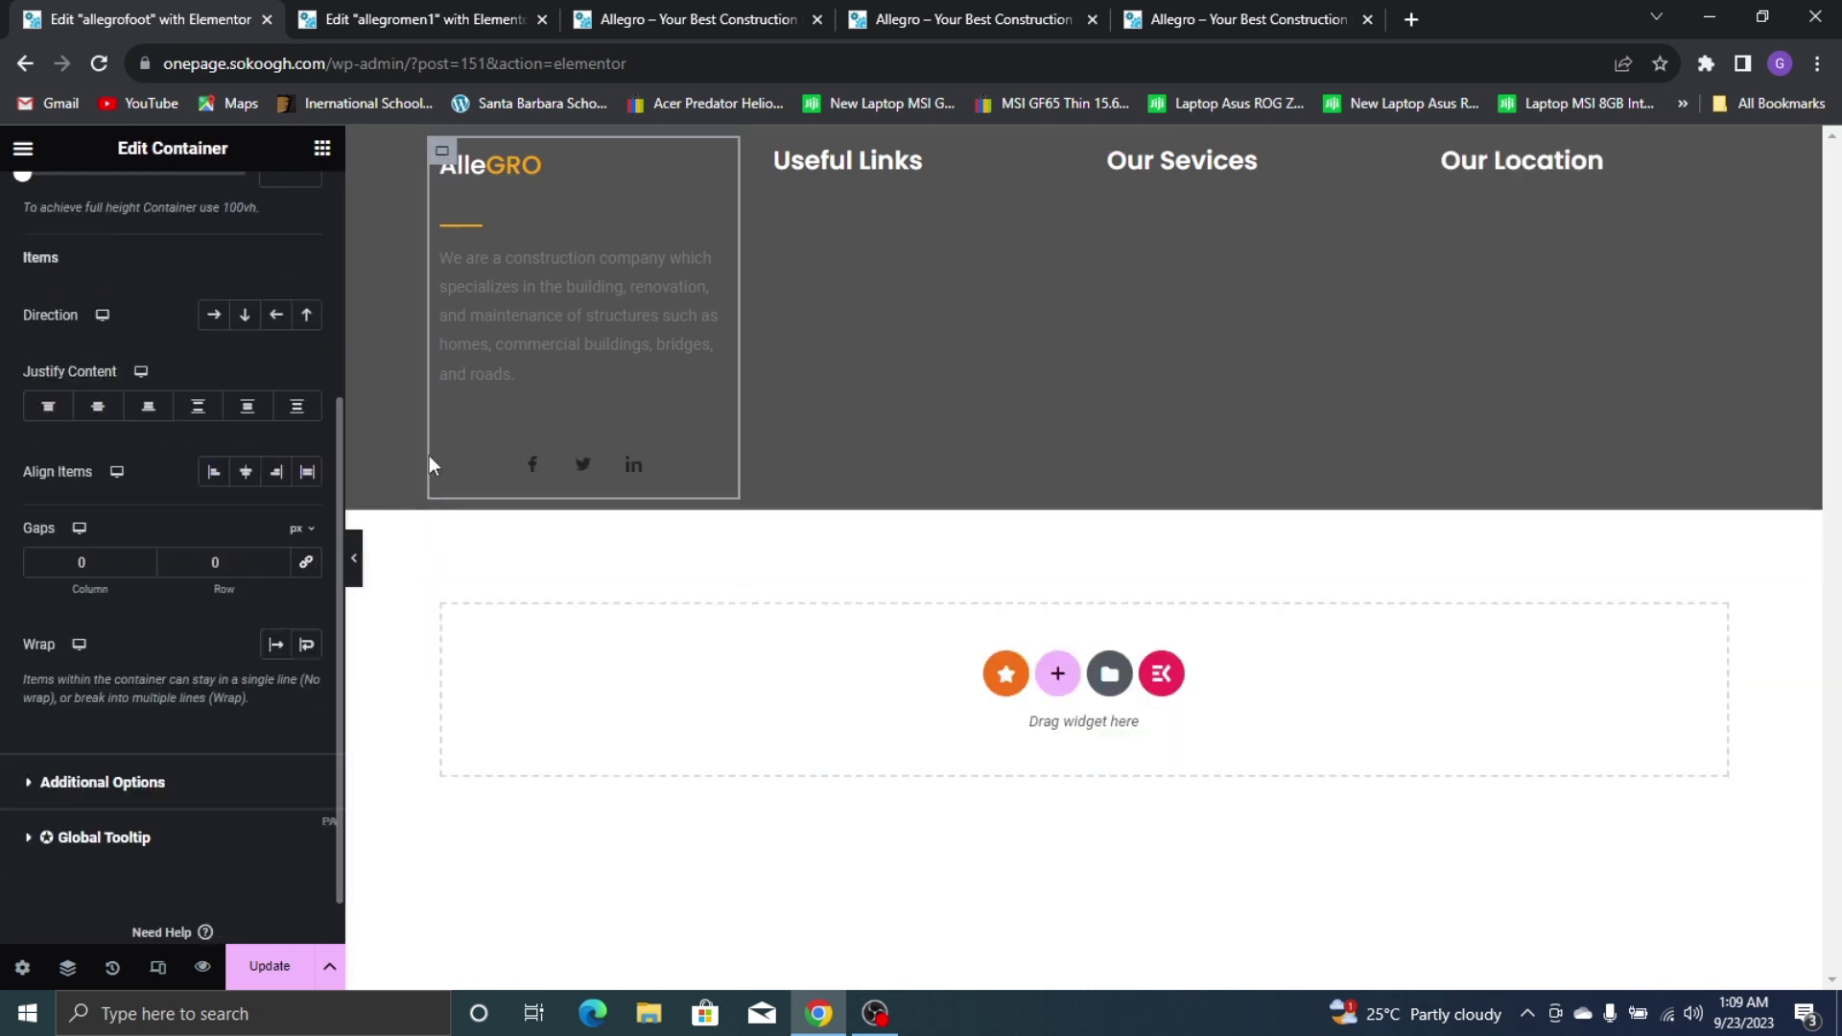
{"action": "left_click", "coordinate": [612, 290]}
{"action": "left_click", "coordinate": [240, 663]}
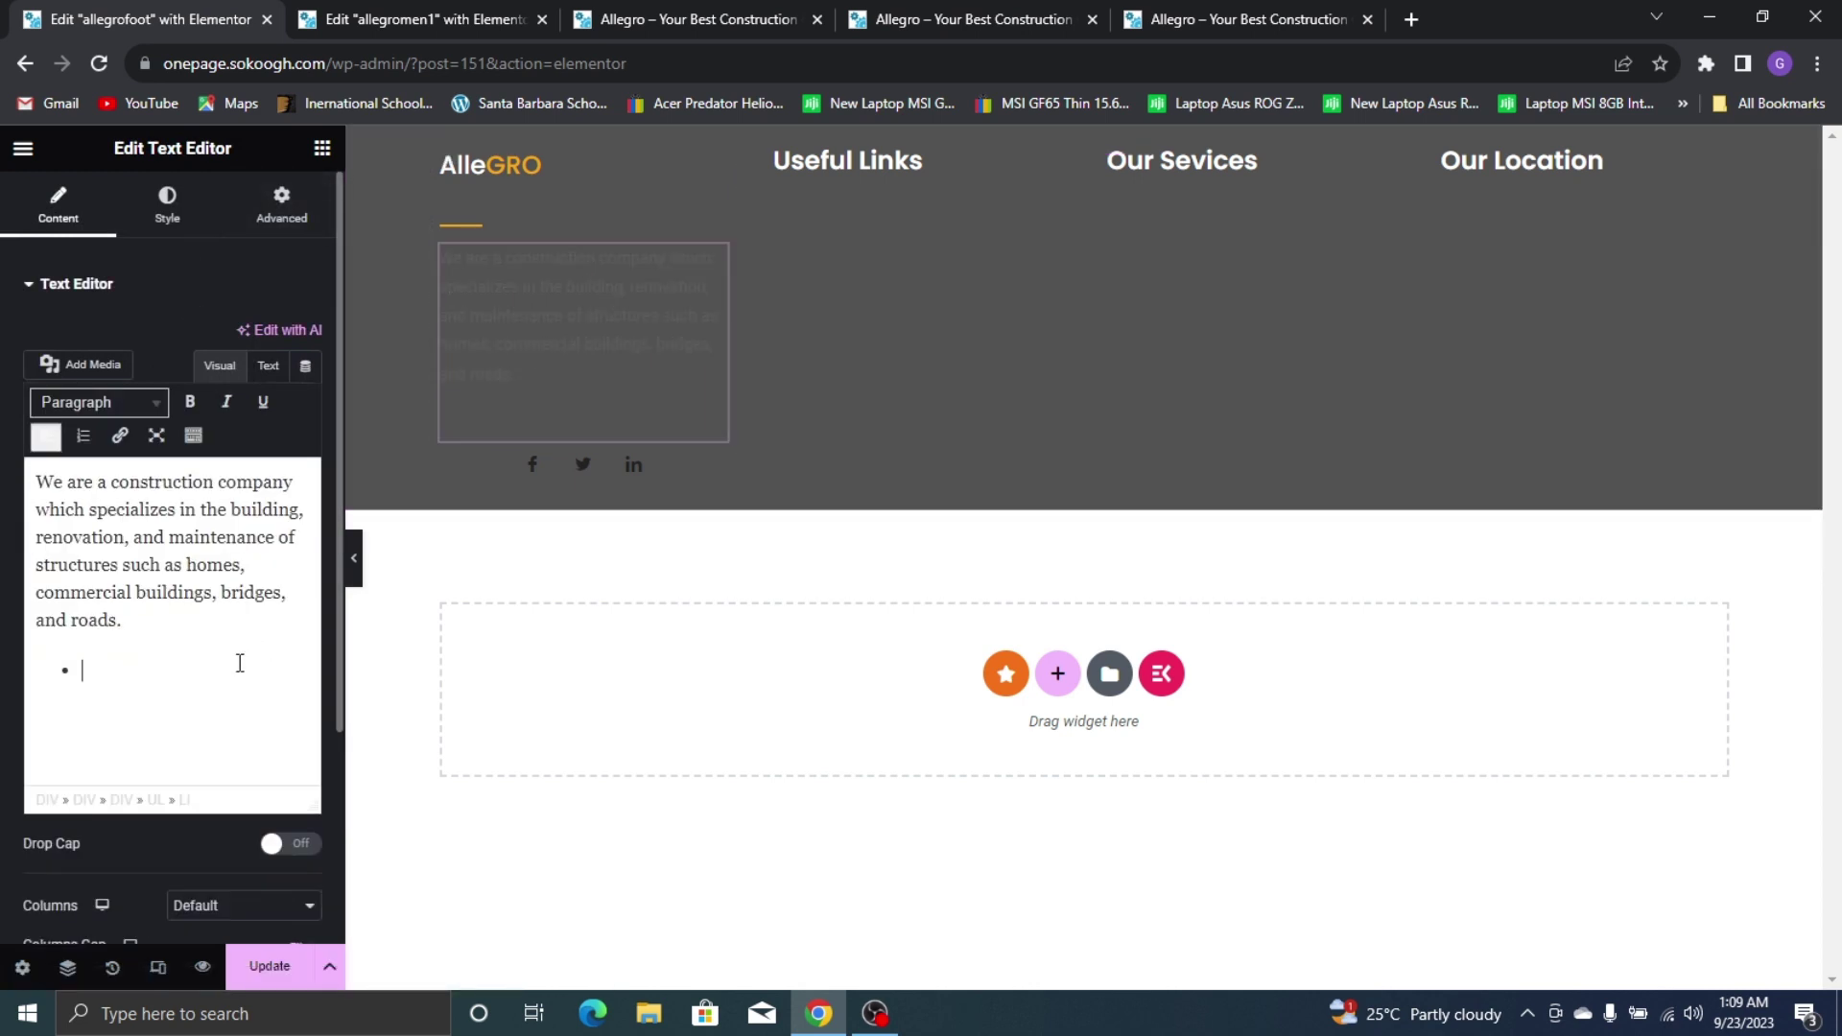
{"action": "key", "text": "BackSpace"}
{"action": "key", "text": "BackSpace"}
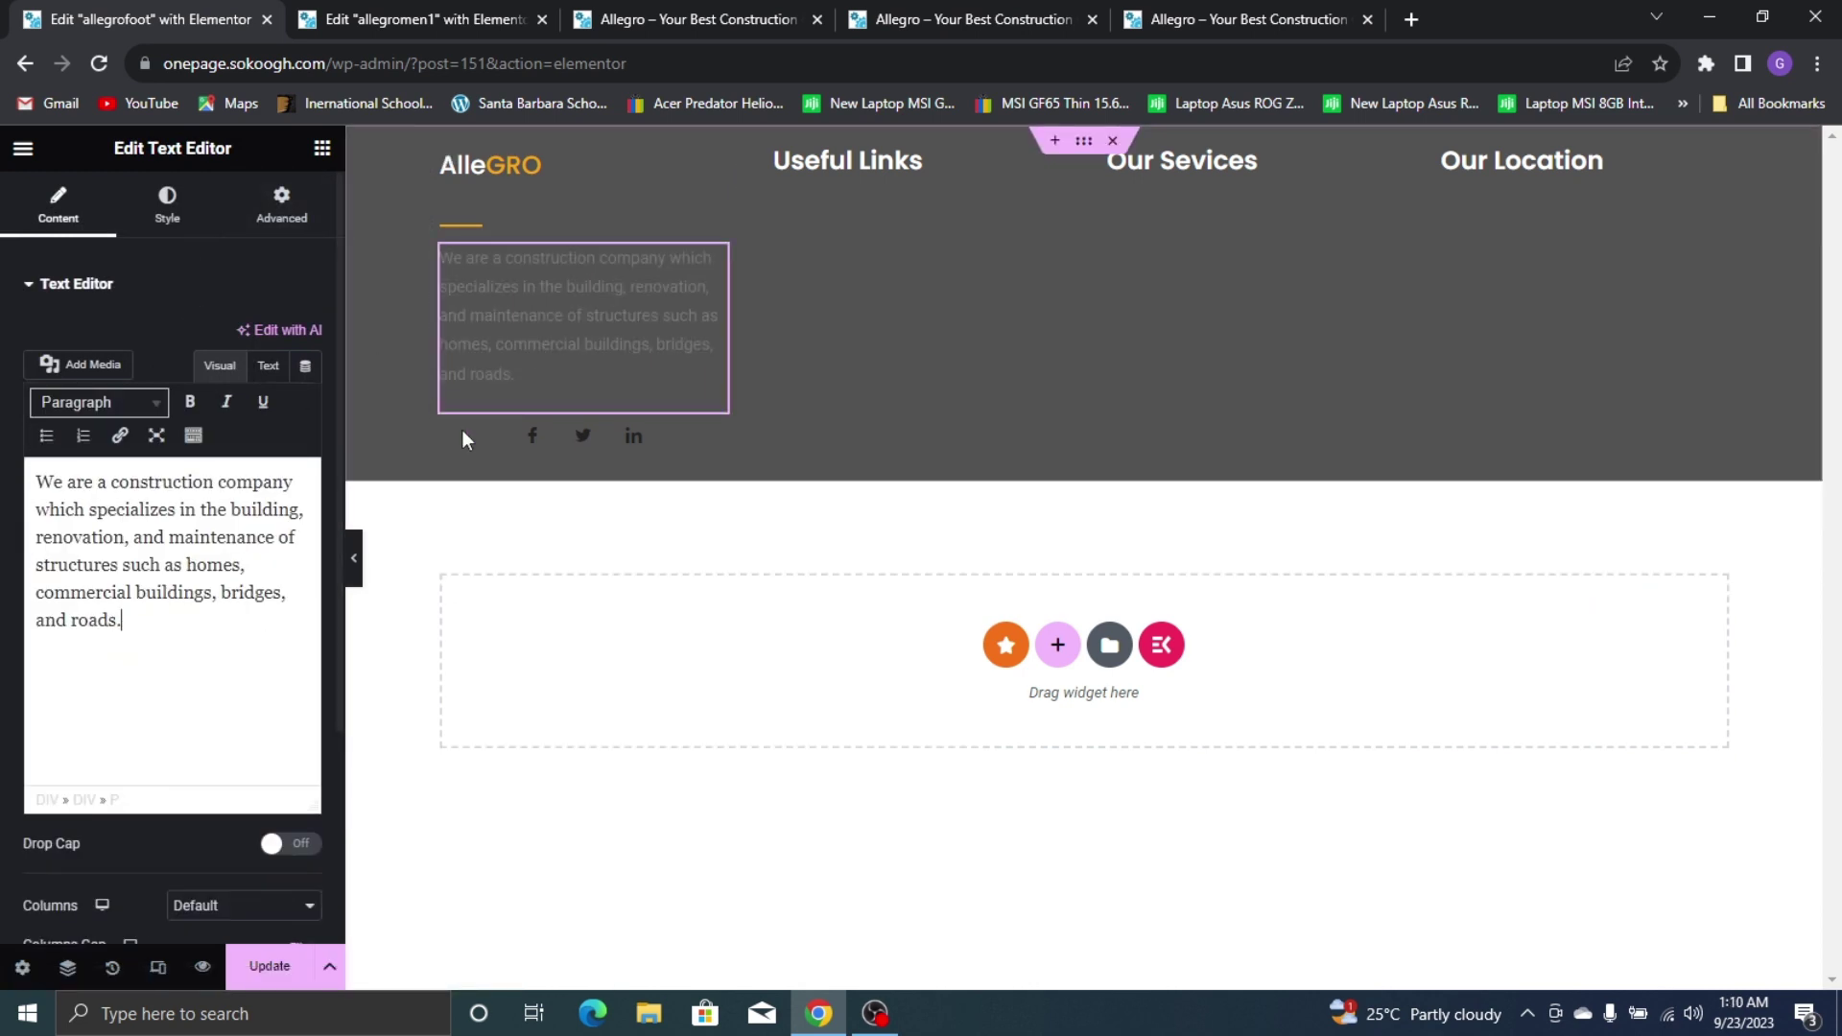
Make the paragraph's text colour #FFFFFF
{"action": "left_click", "coordinate": [167, 203]}
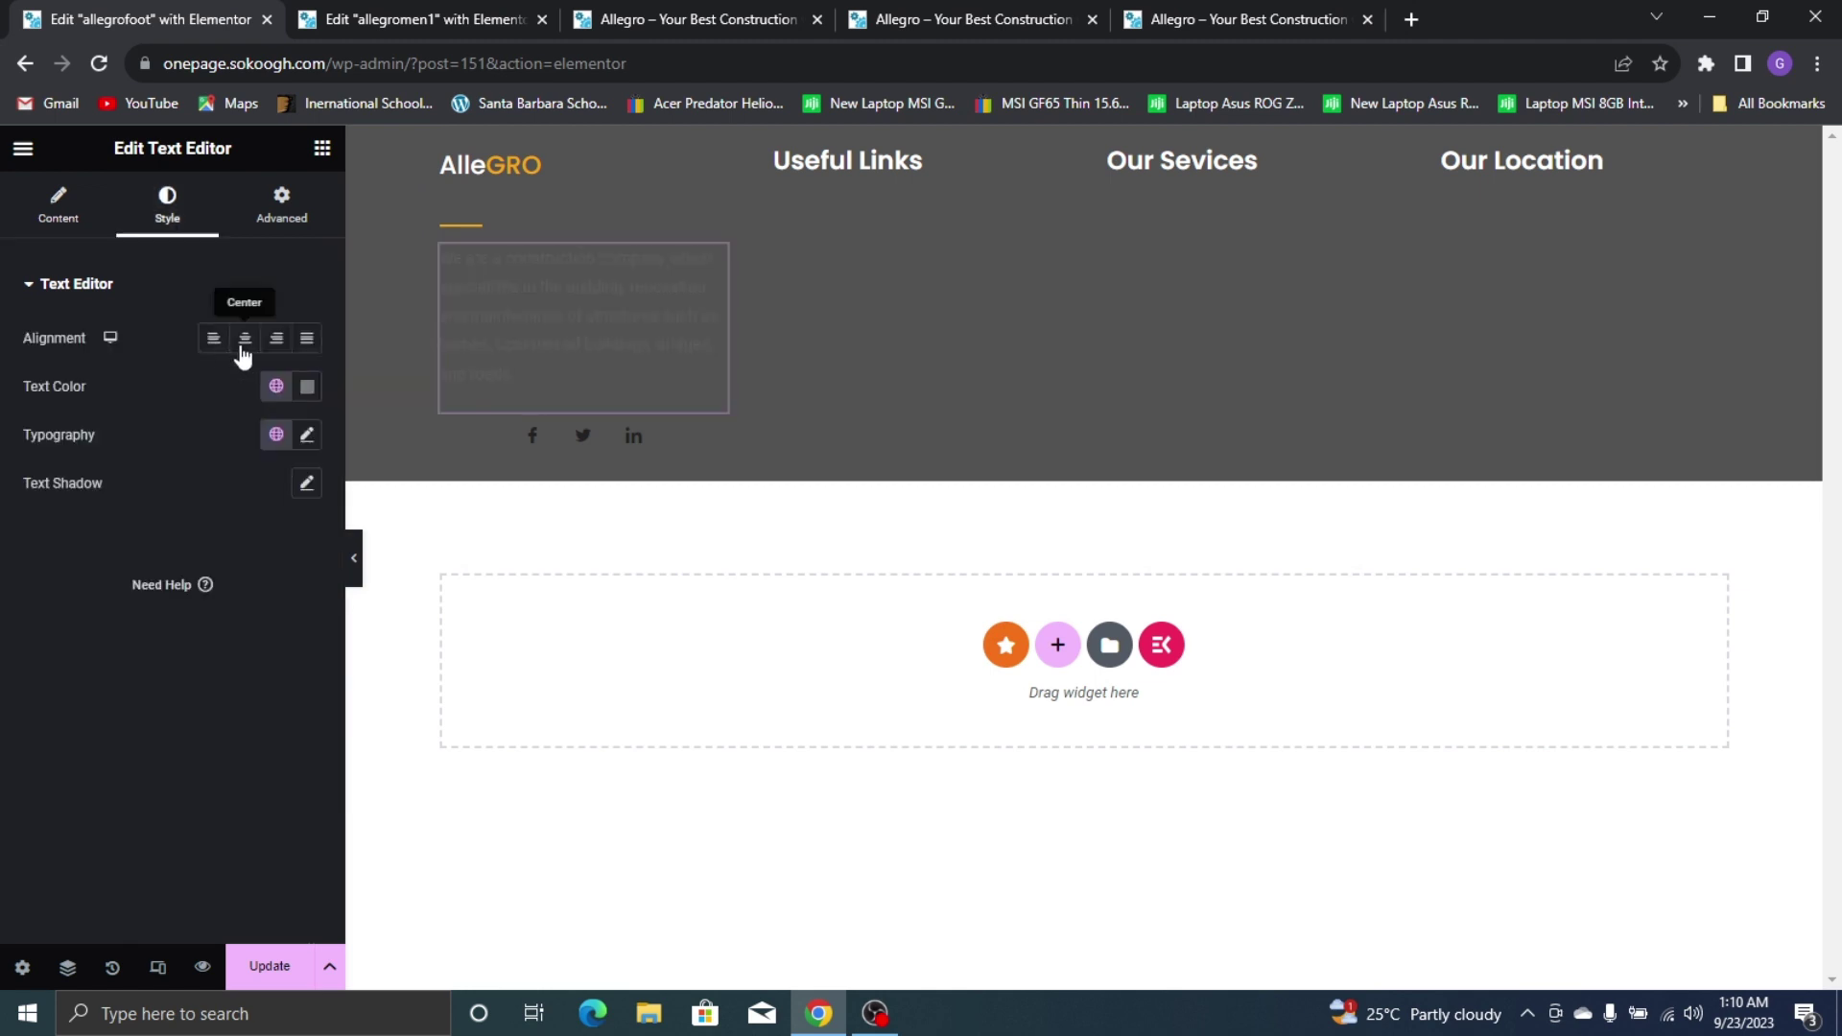
{"action": "left_click", "coordinate": [277, 387]}
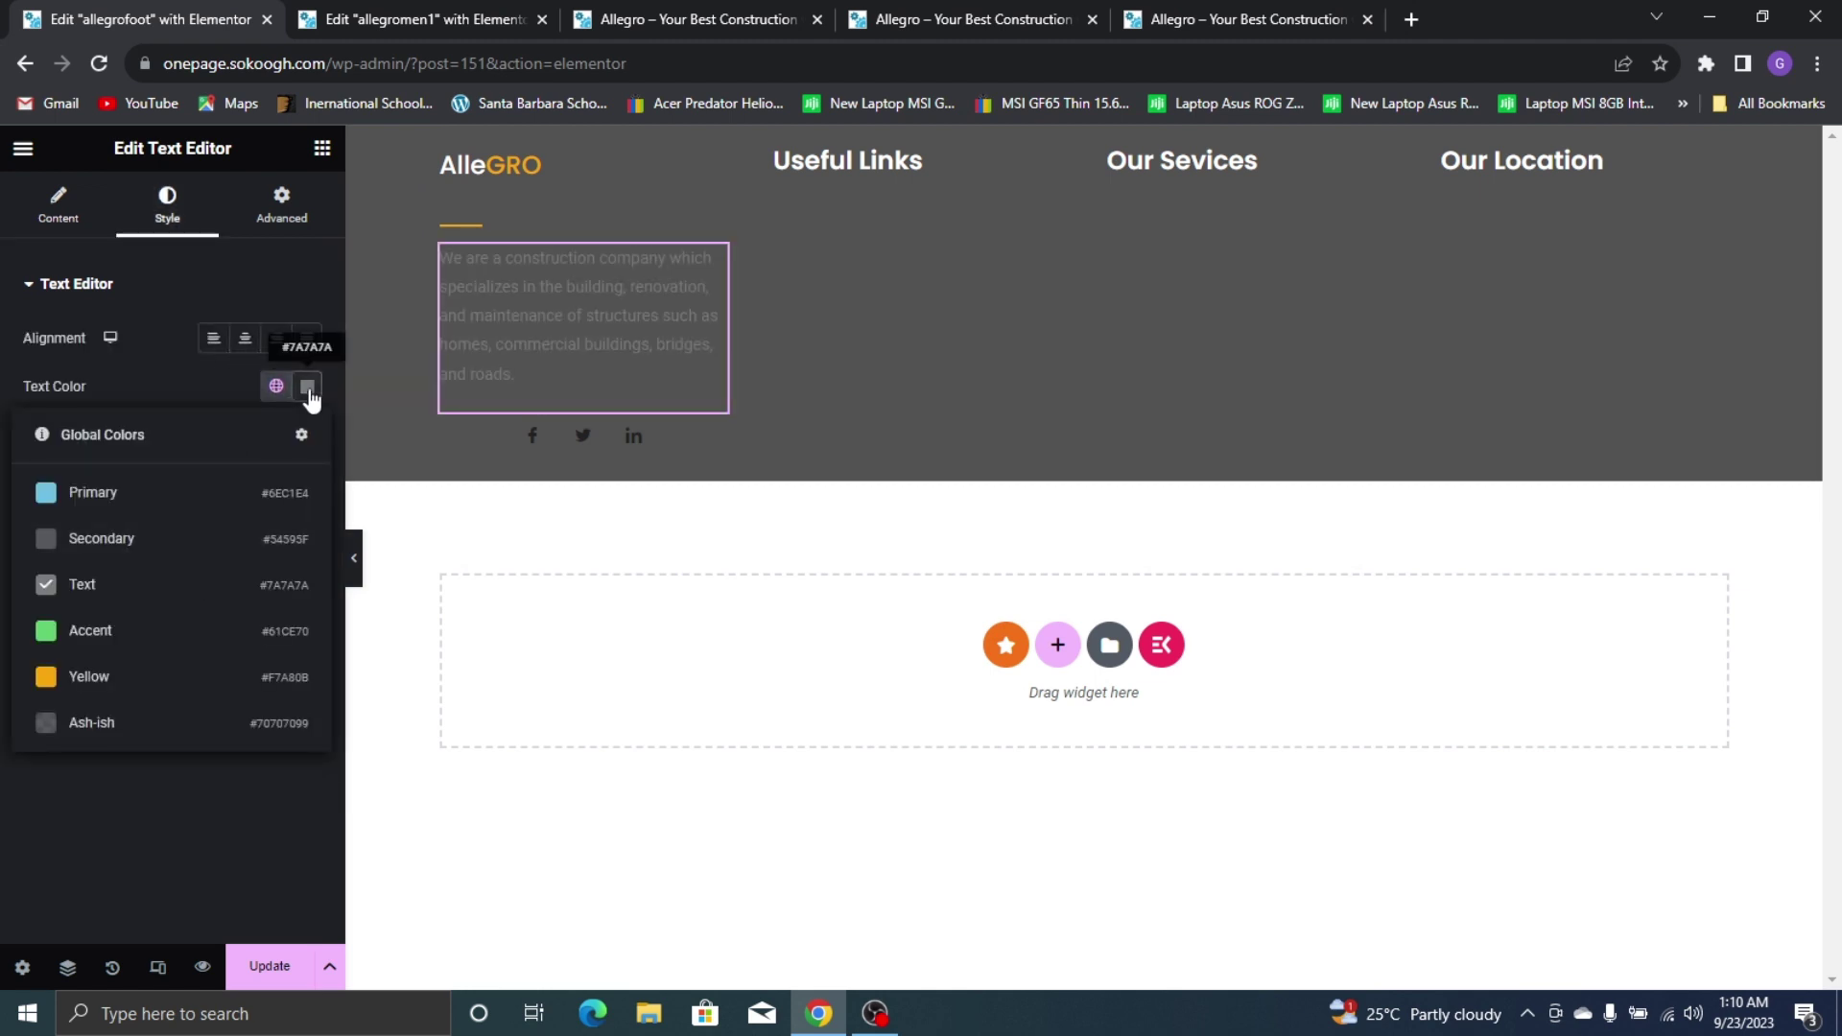
{"action": "left_click", "coordinate": [308, 386]}
{"action": "type", "text": "#FFFFFF"}
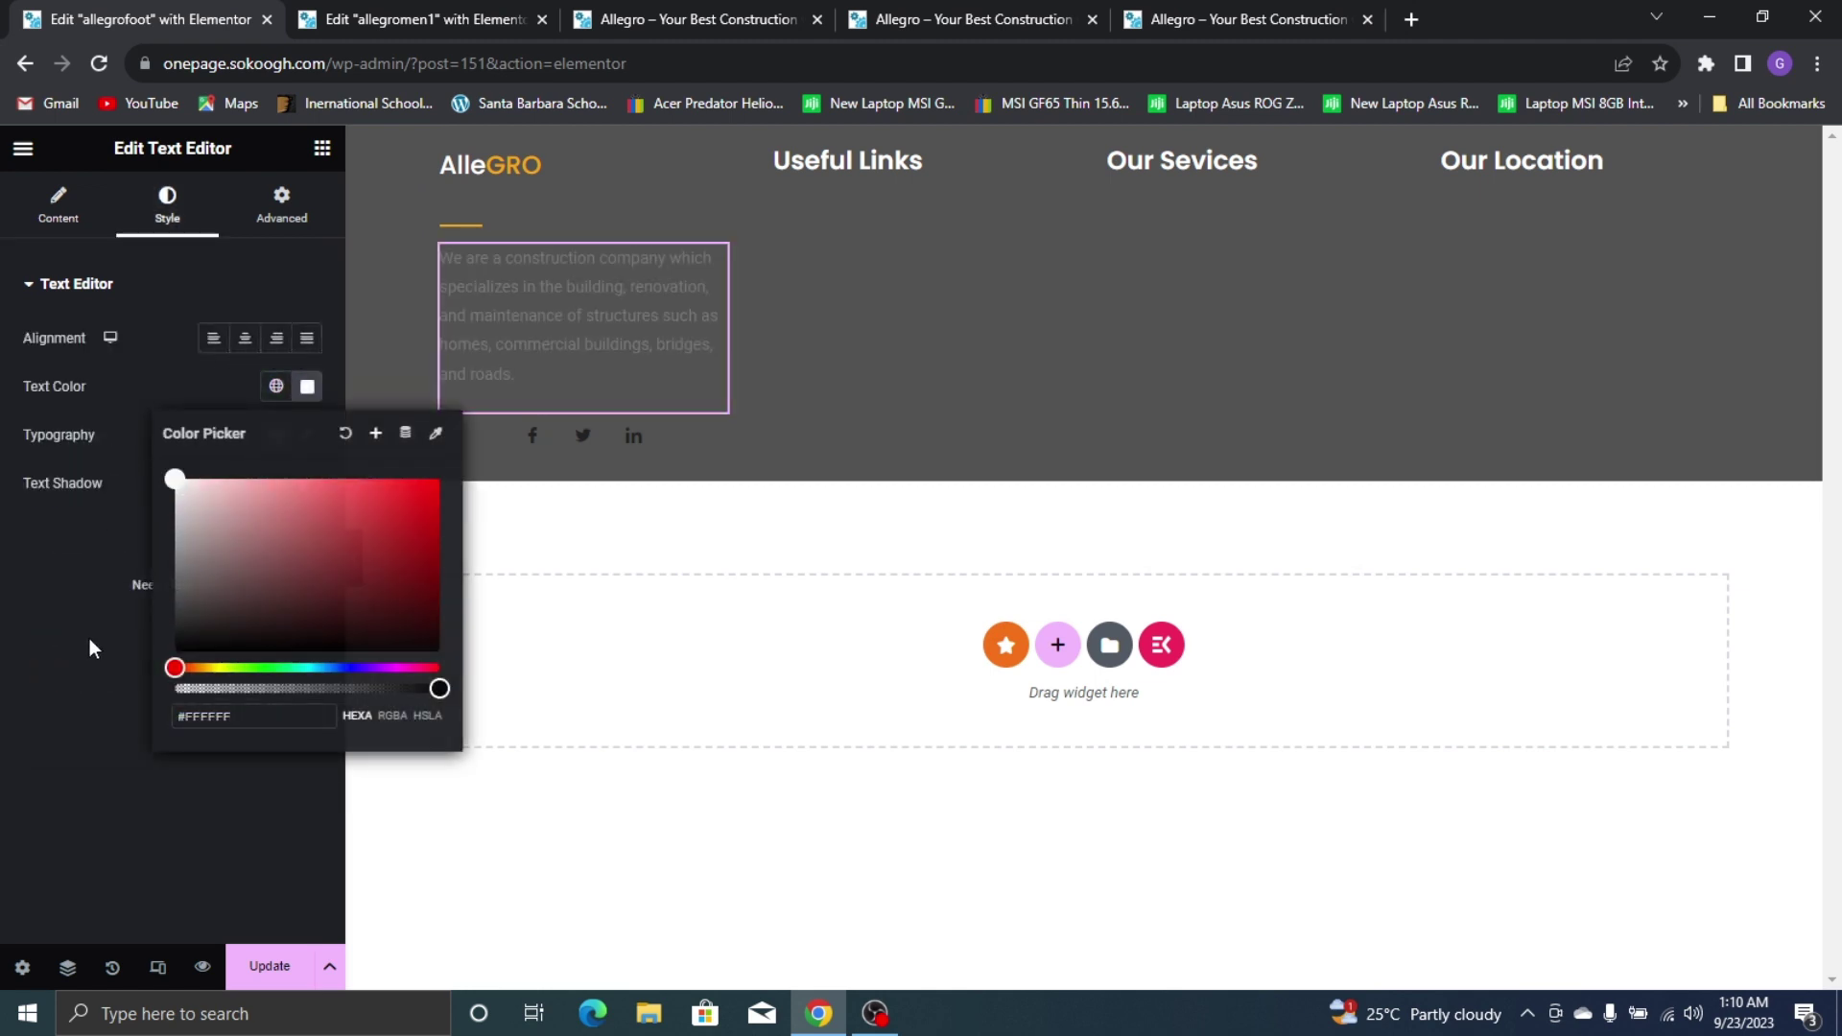
{"action": "left_click", "coordinate": [90, 641]}
{"action": "left_click", "coordinate": [70, 211]}
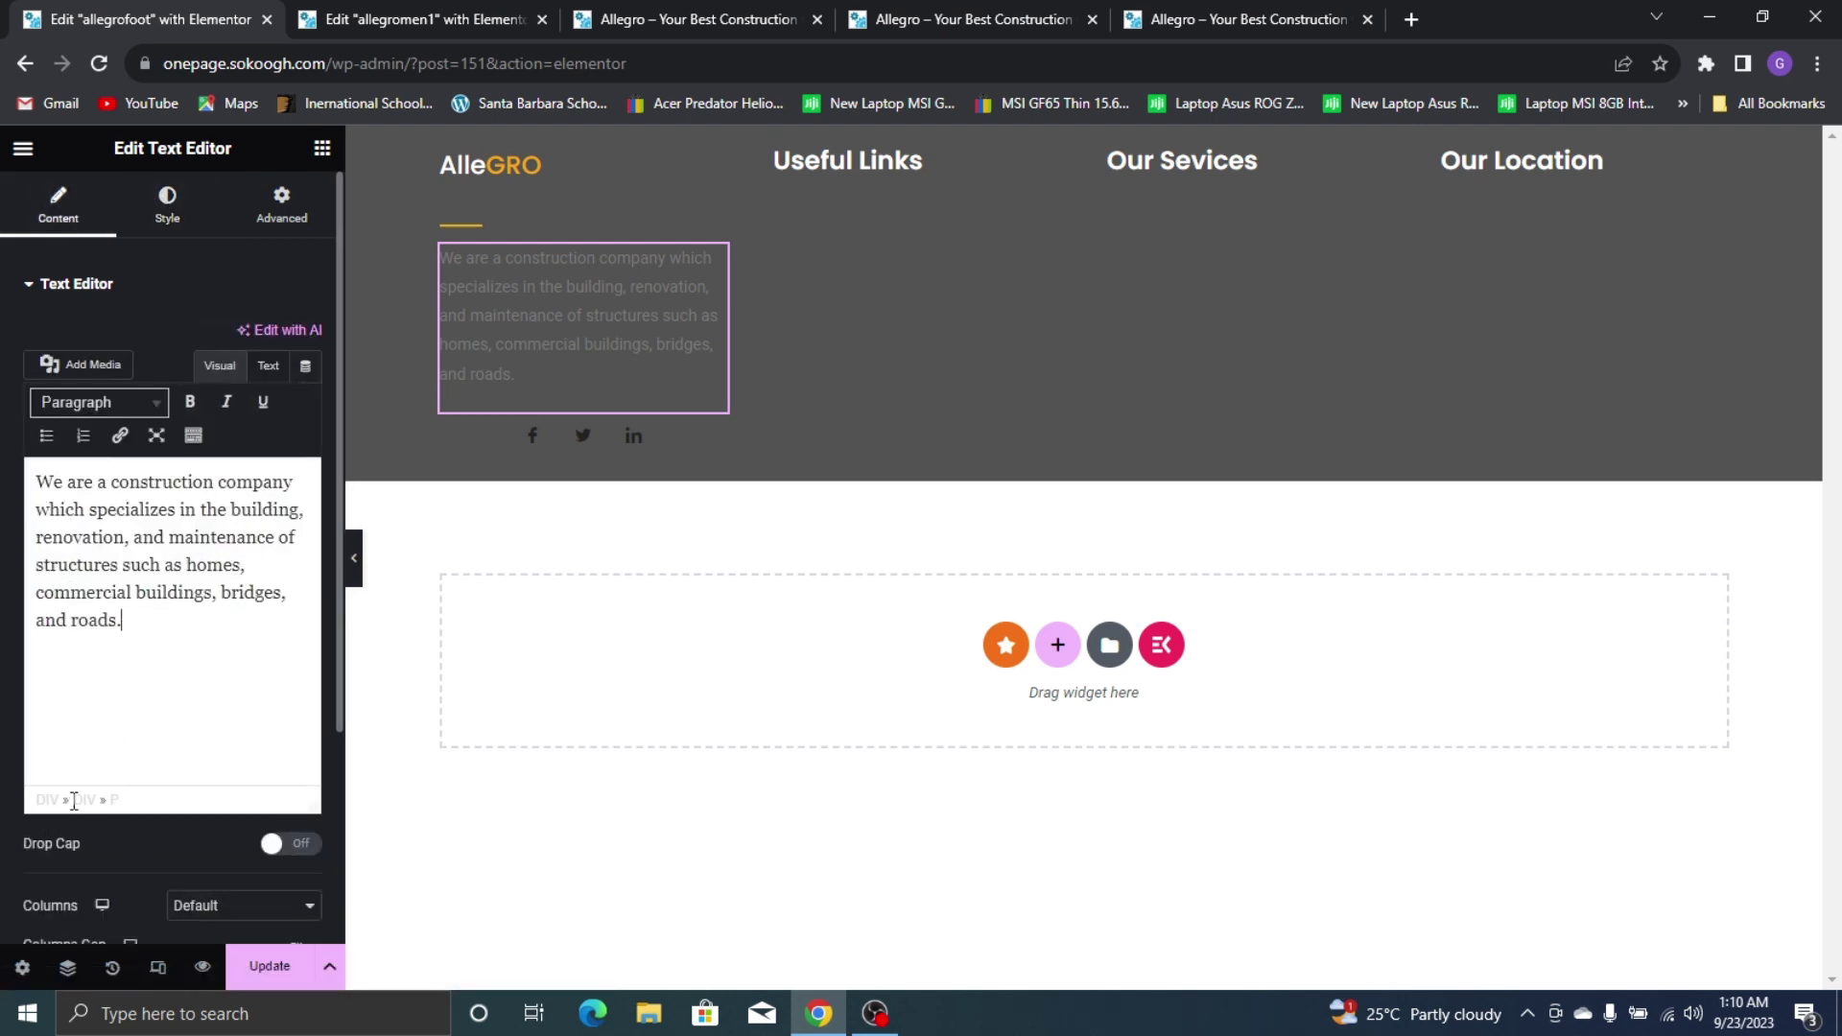
Delete the paragraph block and add a new text block below the social icons
{"action": "right_click", "coordinate": [718, 257]}
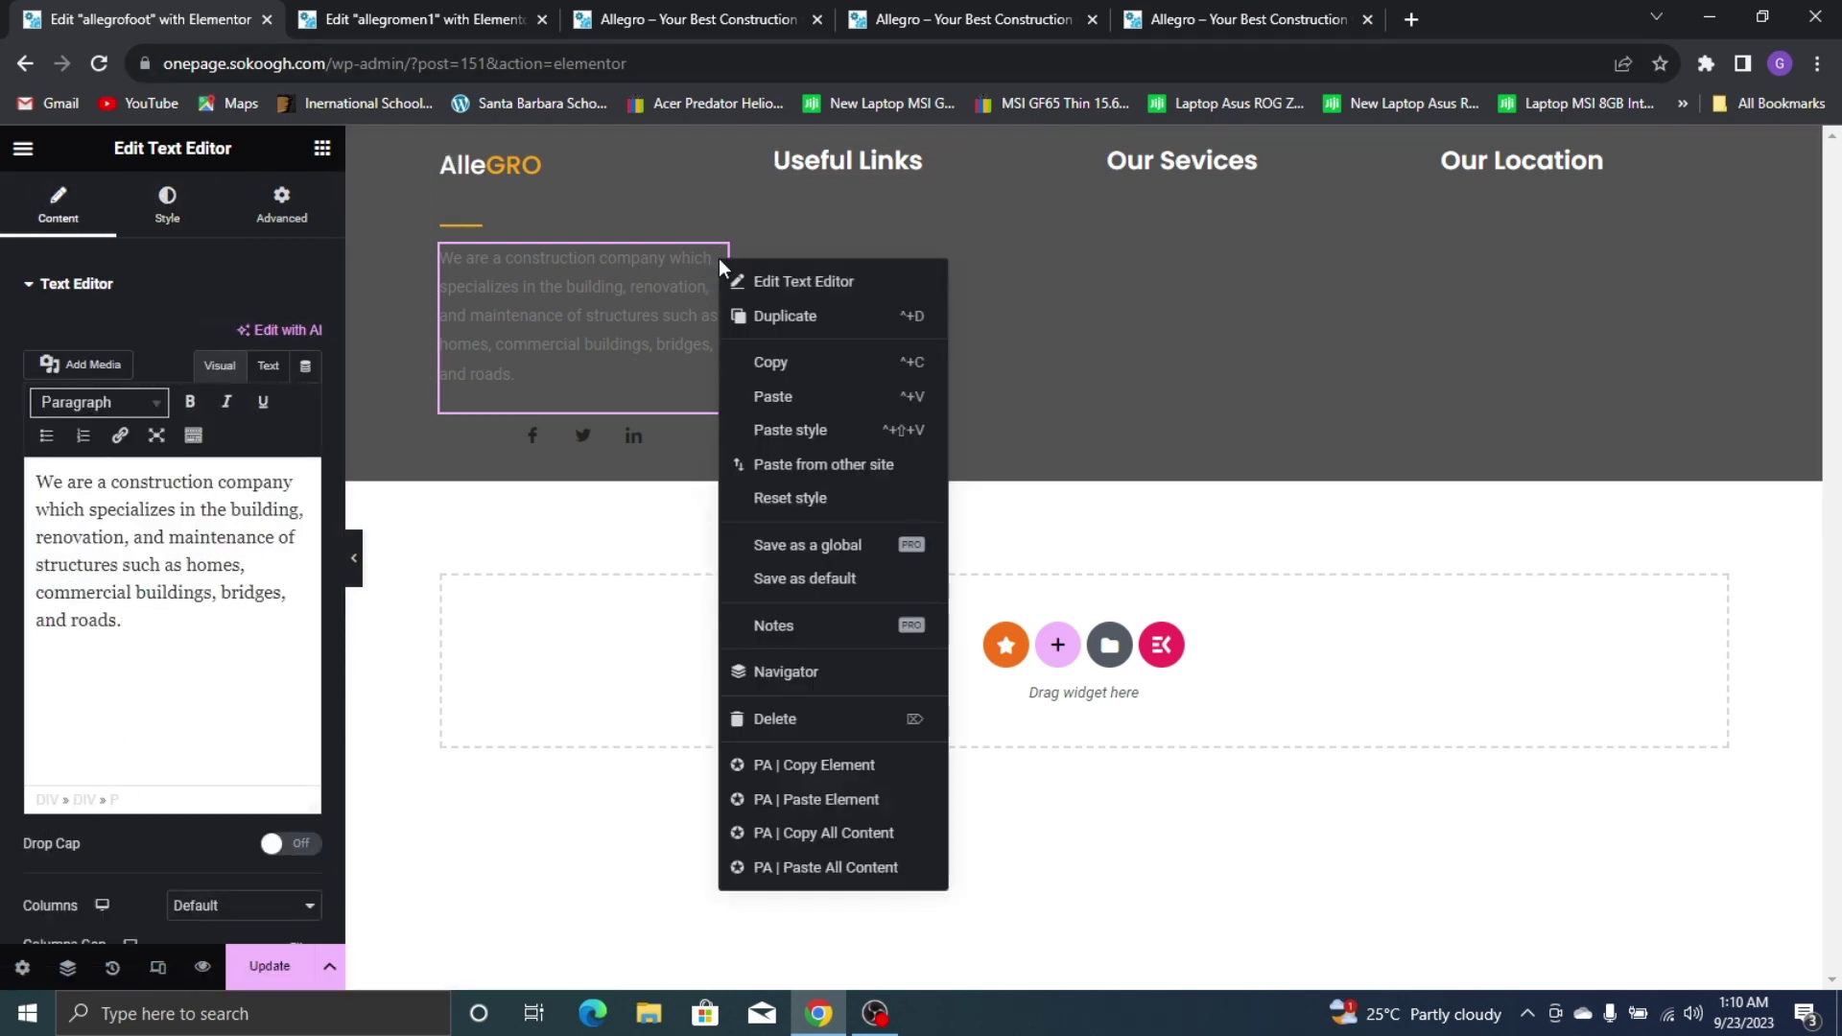
{"action": "left_click", "coordinate": [773, 719]}
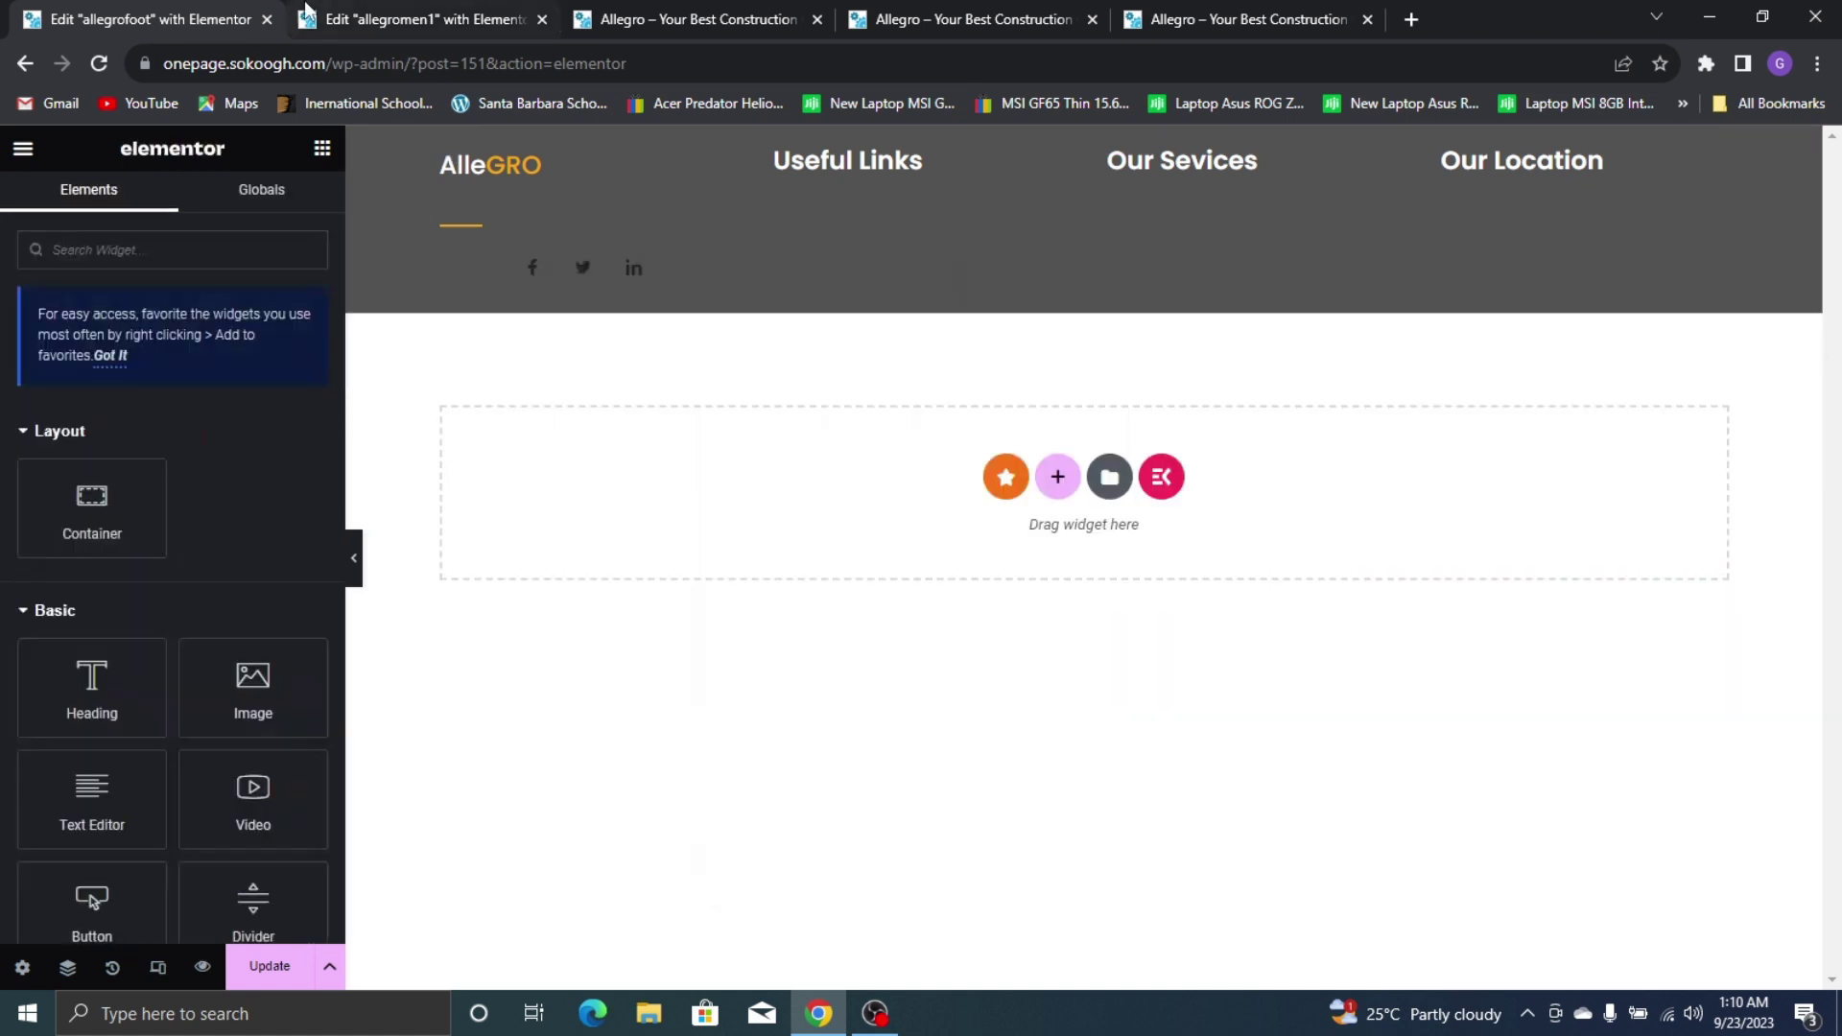
{"action": "left_click_drag", "start_coordinate": [92, 792], "coordinate": [566, 257]}
Copy the live footer's description into the new text block, then undo the paste
{"action": "left_click", "coordinate": [1263, 11]}
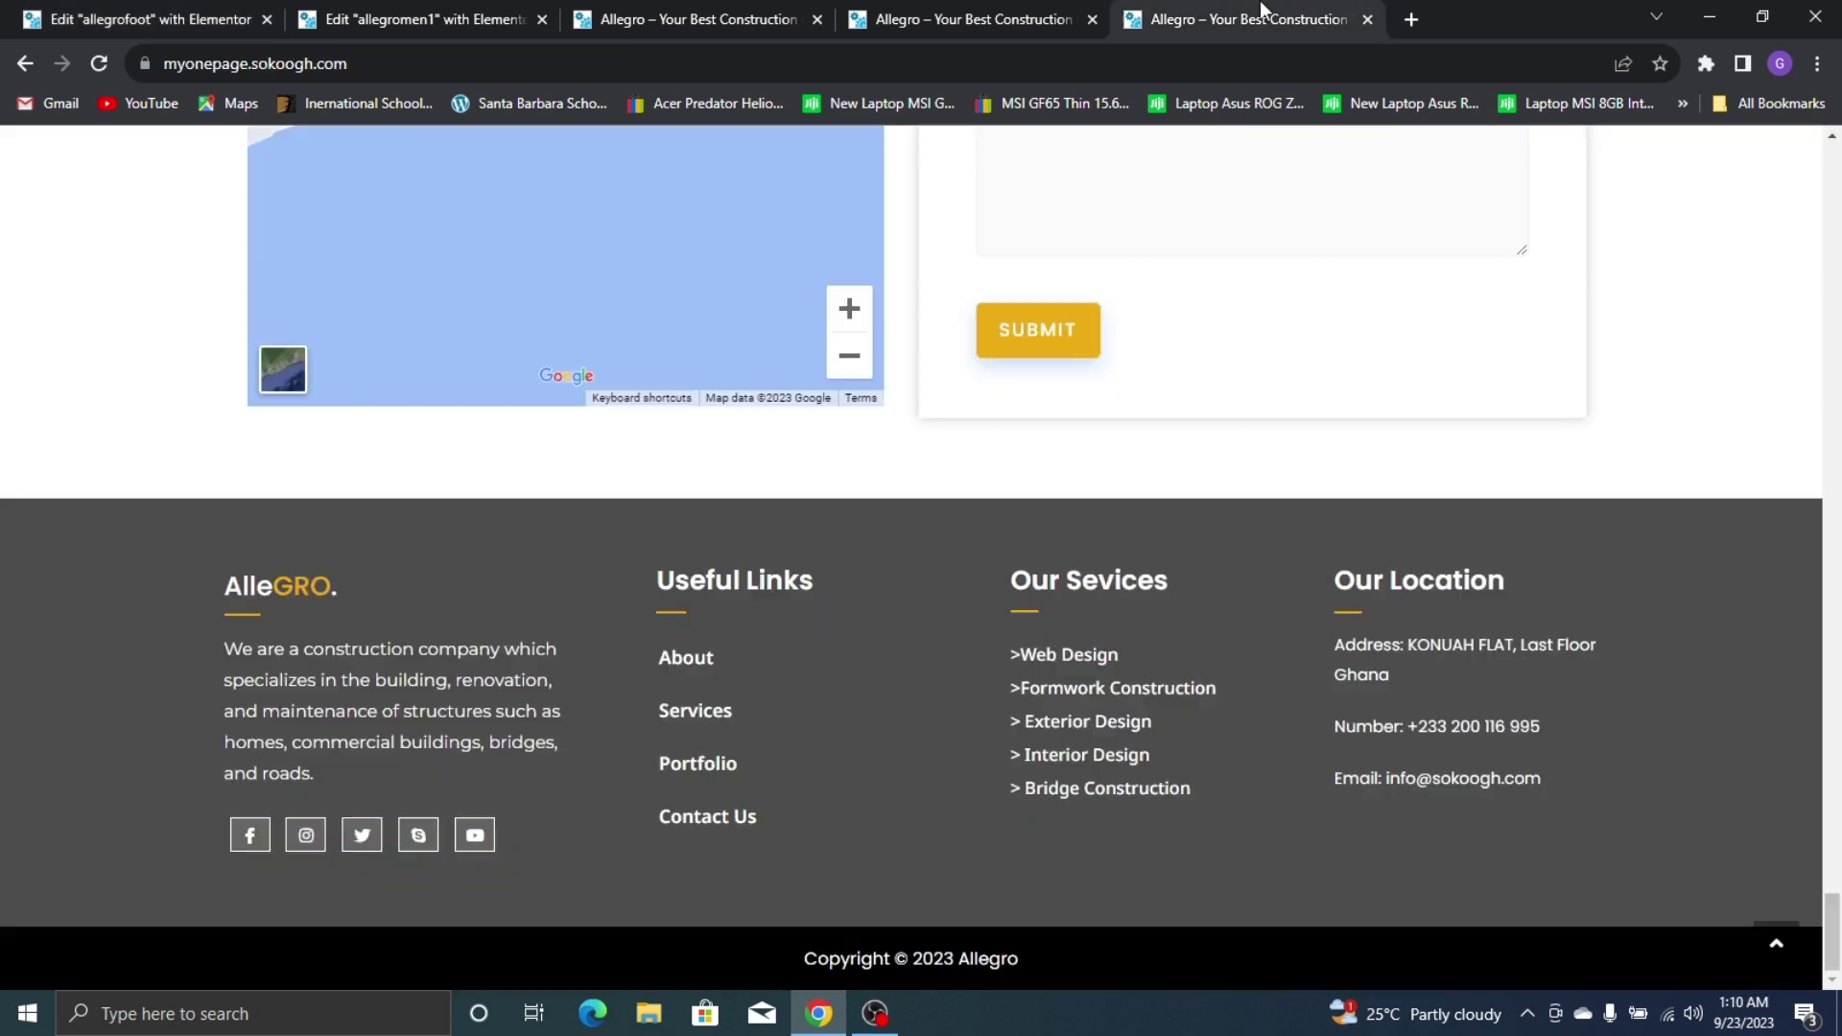
{"action": "triple_click", "coordinate": [432, 651]}
{"action": "right_click", "coordinate": [420, 707]}
{"action": "left_click", "coordinate": [453, 727]}
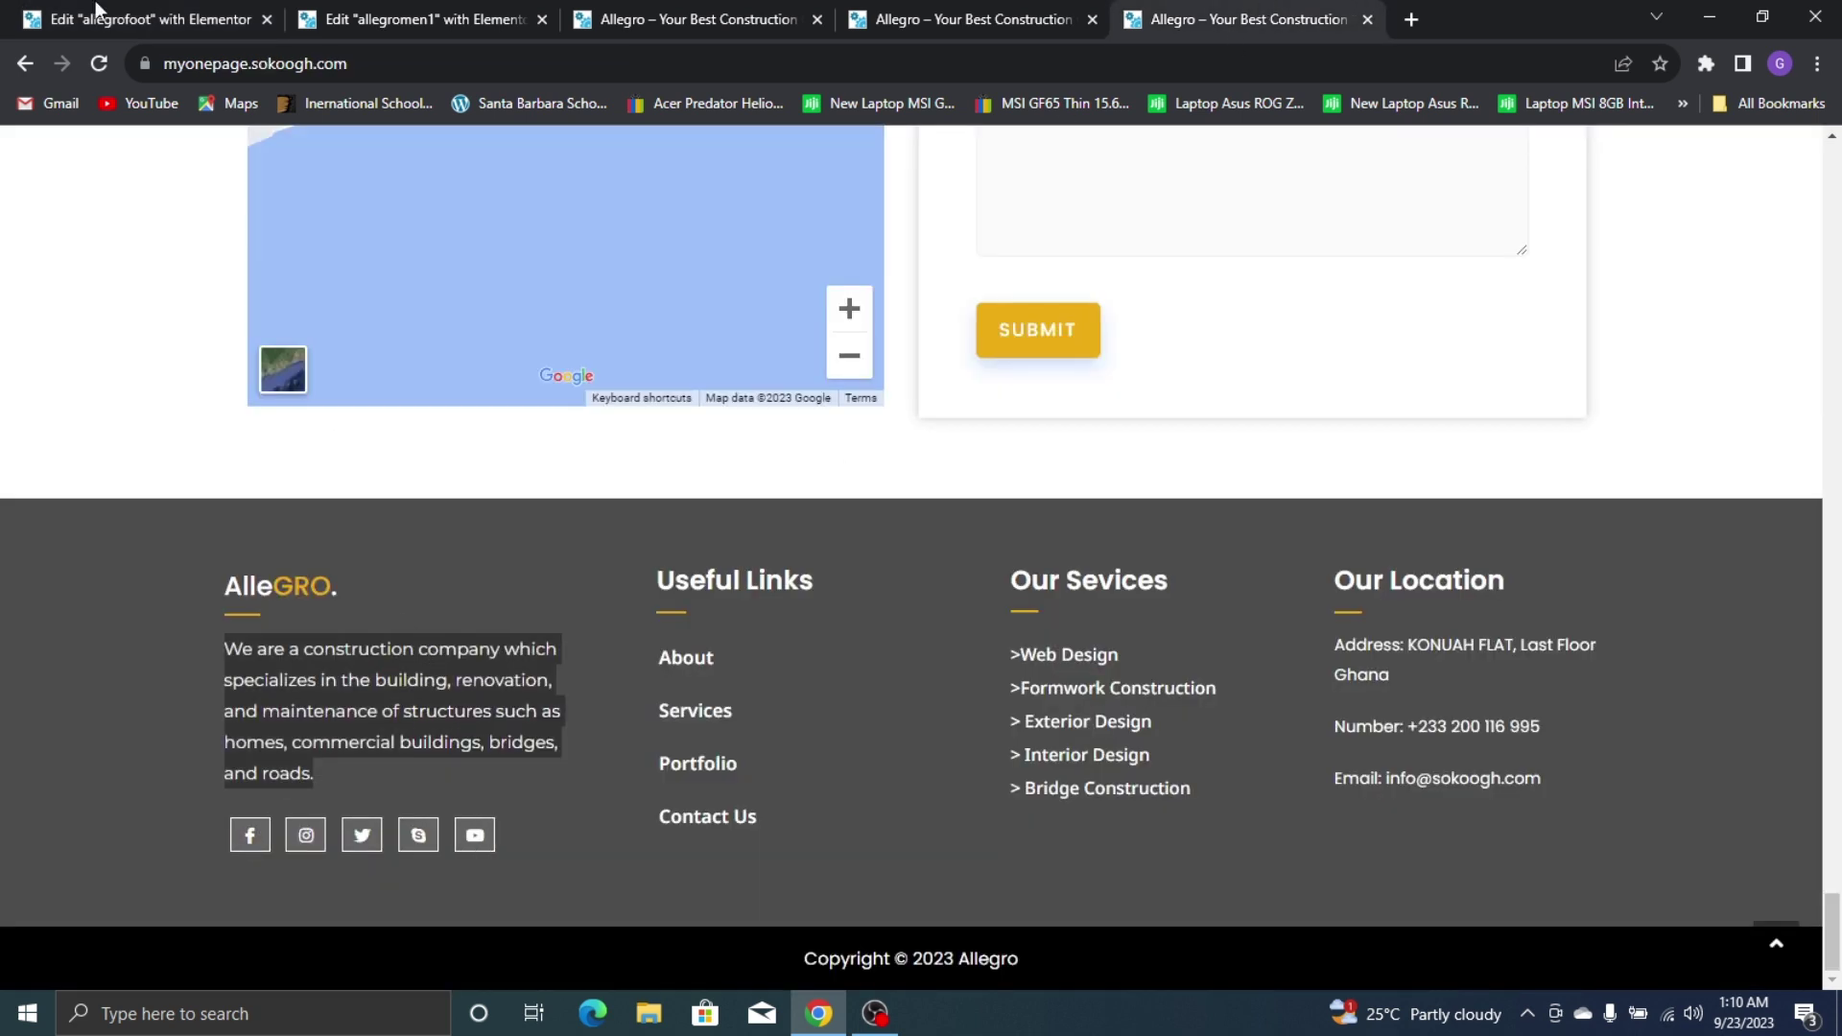
{"action": "left_click", "coordinate": [144, 20]}
{"action": "key", "text": "ctrl+a"}
{"action": "key", "text": "ctrl+v"}
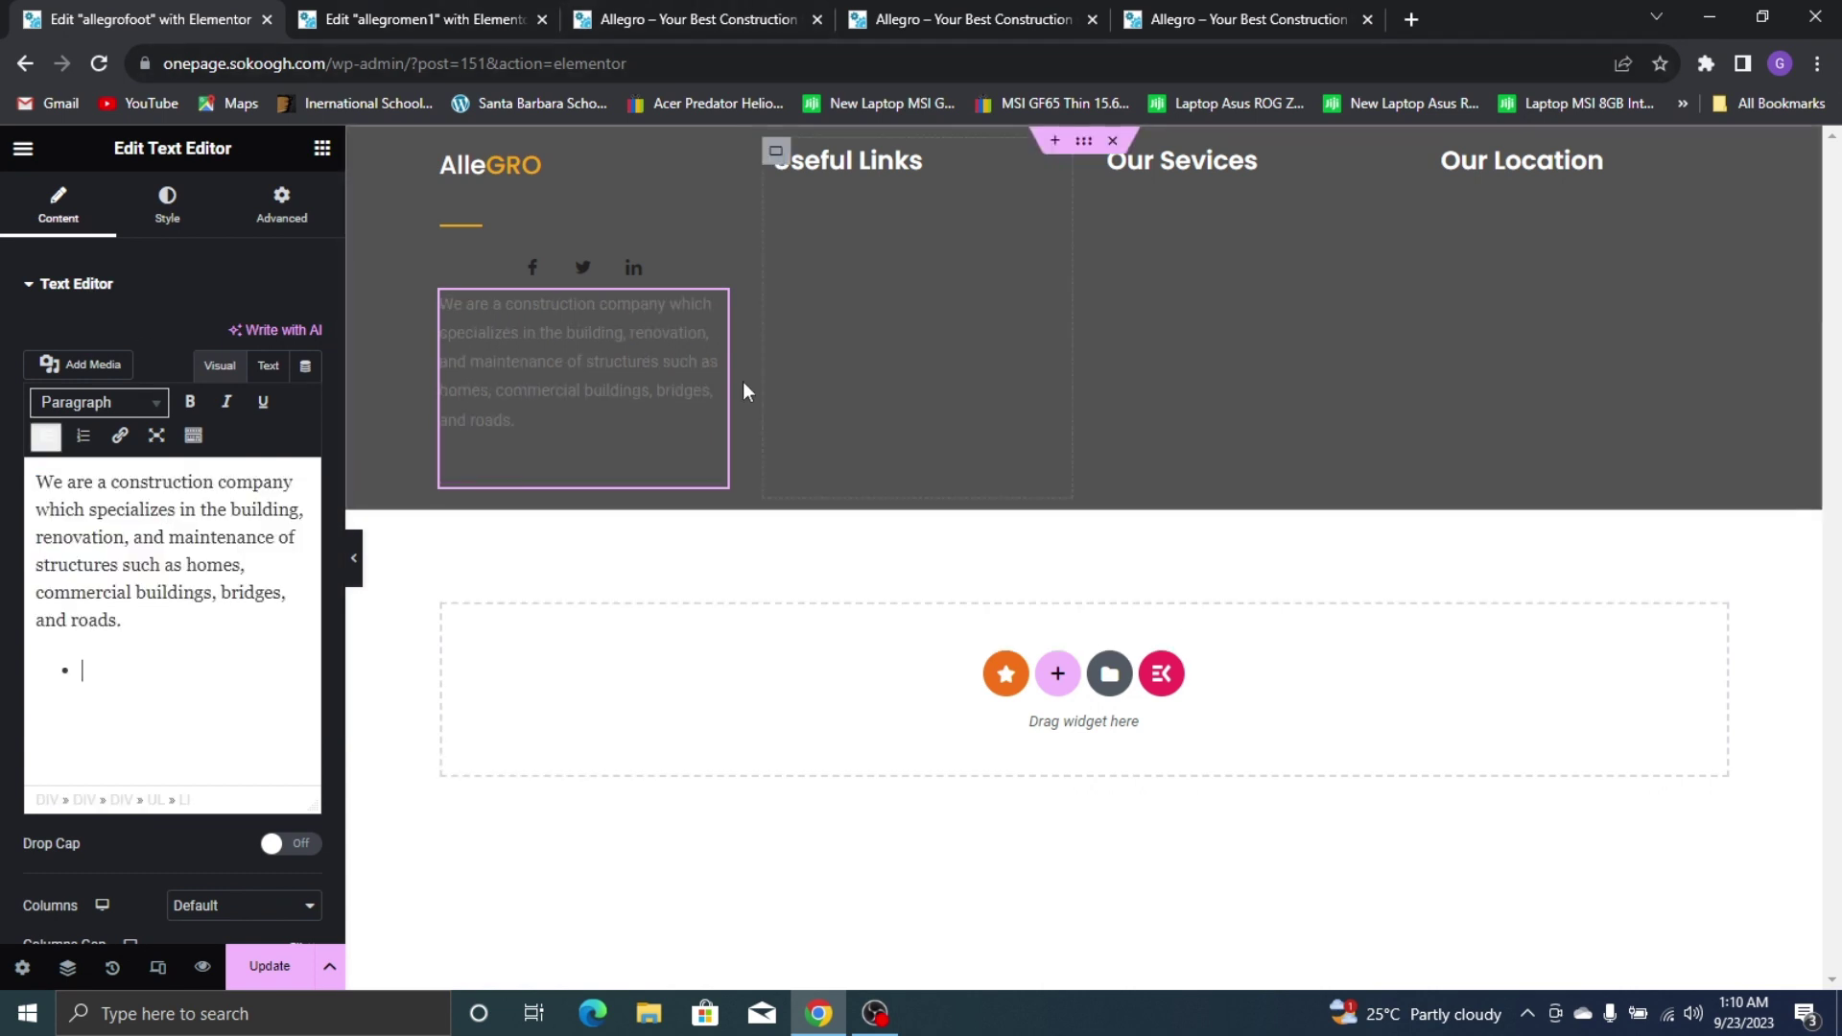
{"action": "key", "text": "ctrl+z"}
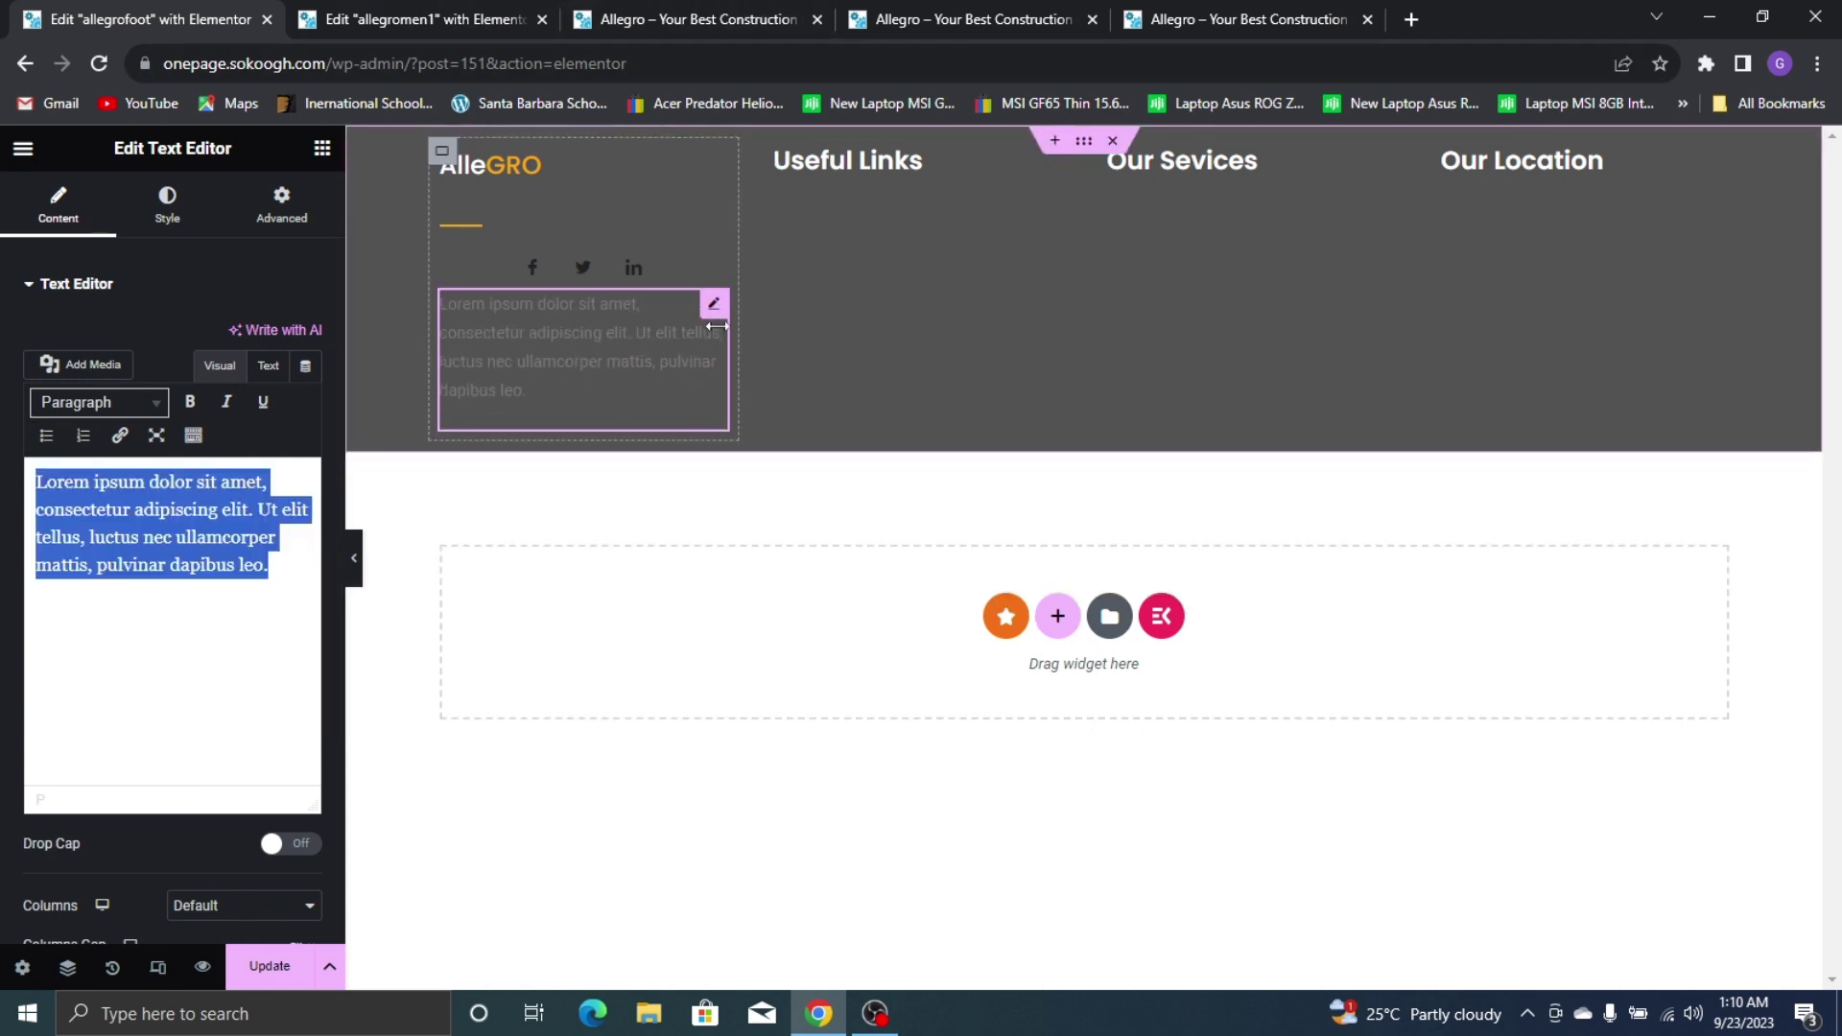
Double the Lorem ipsum text into one longer paragraph and trim the surplus ending
{"action": "left_click", "coordinate": [263, 558]}
{"action": "triple_click", "coordinate": [191, 538]}
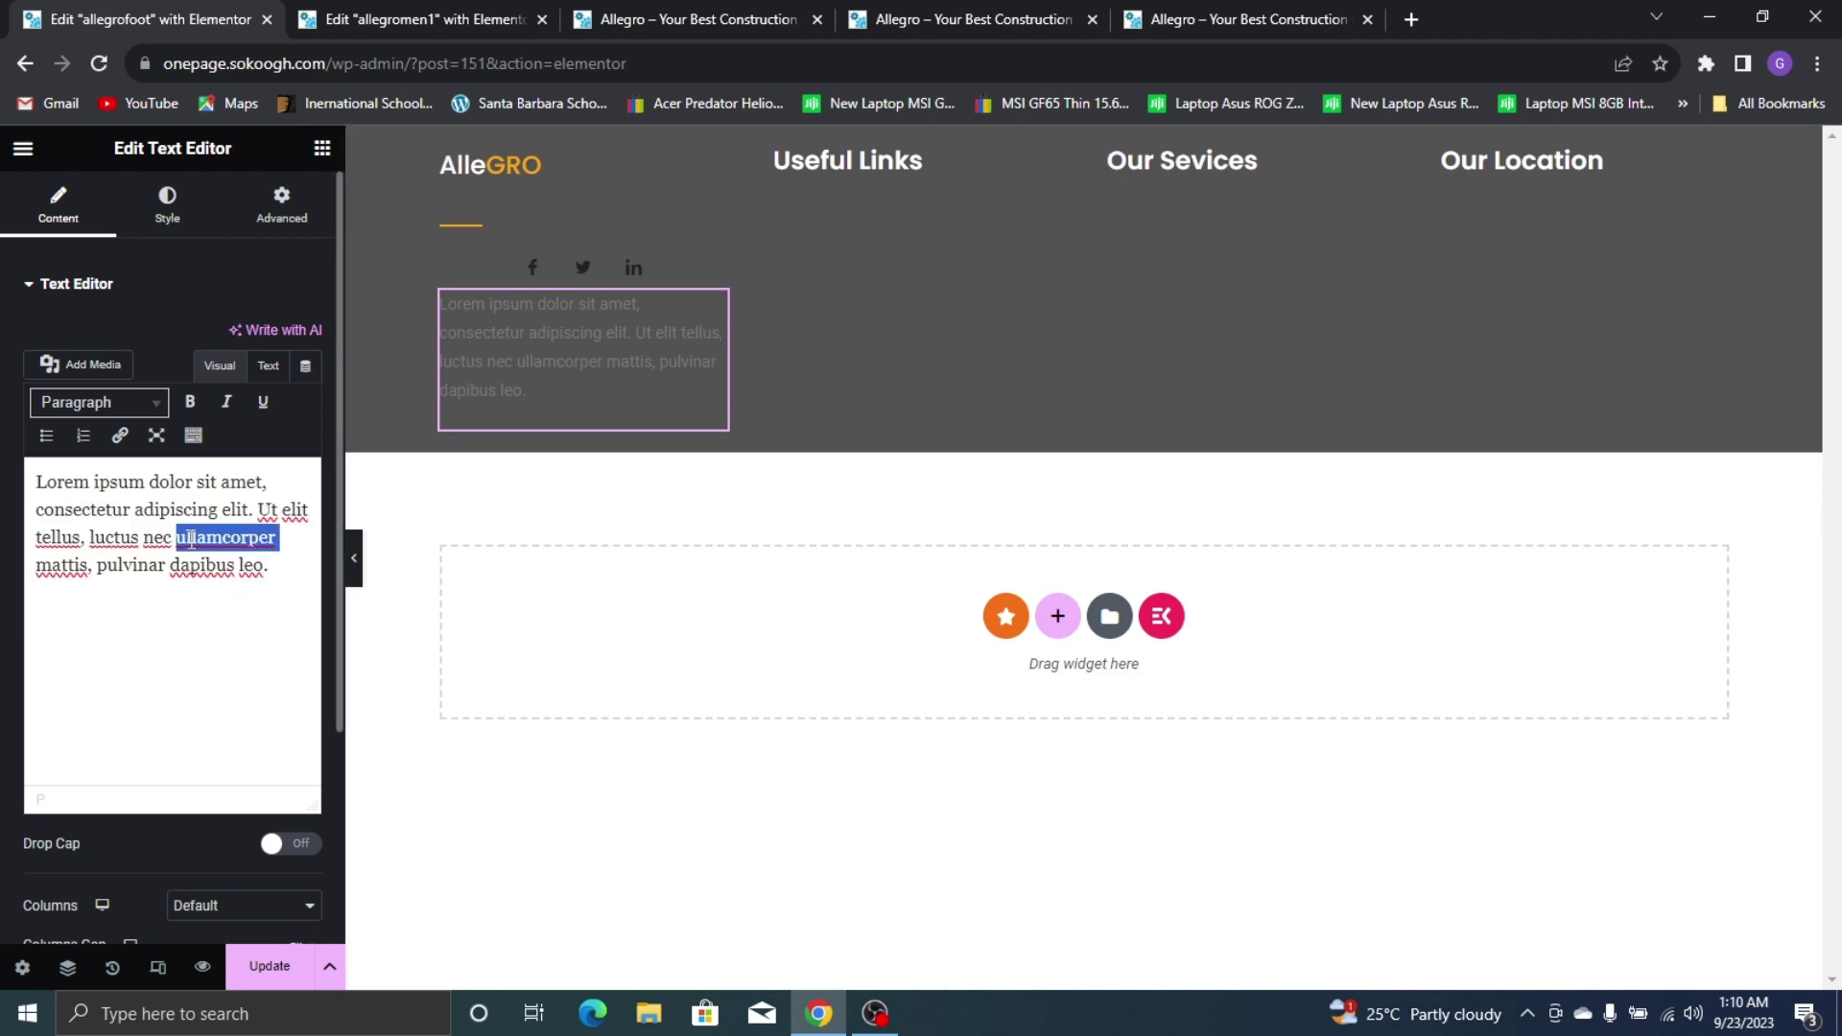
{"action": "left_click", "coordinate": [297, 568]}
{"action": "key", "text": "Return"}
{"action": "key", "text": "ctrl+v"}
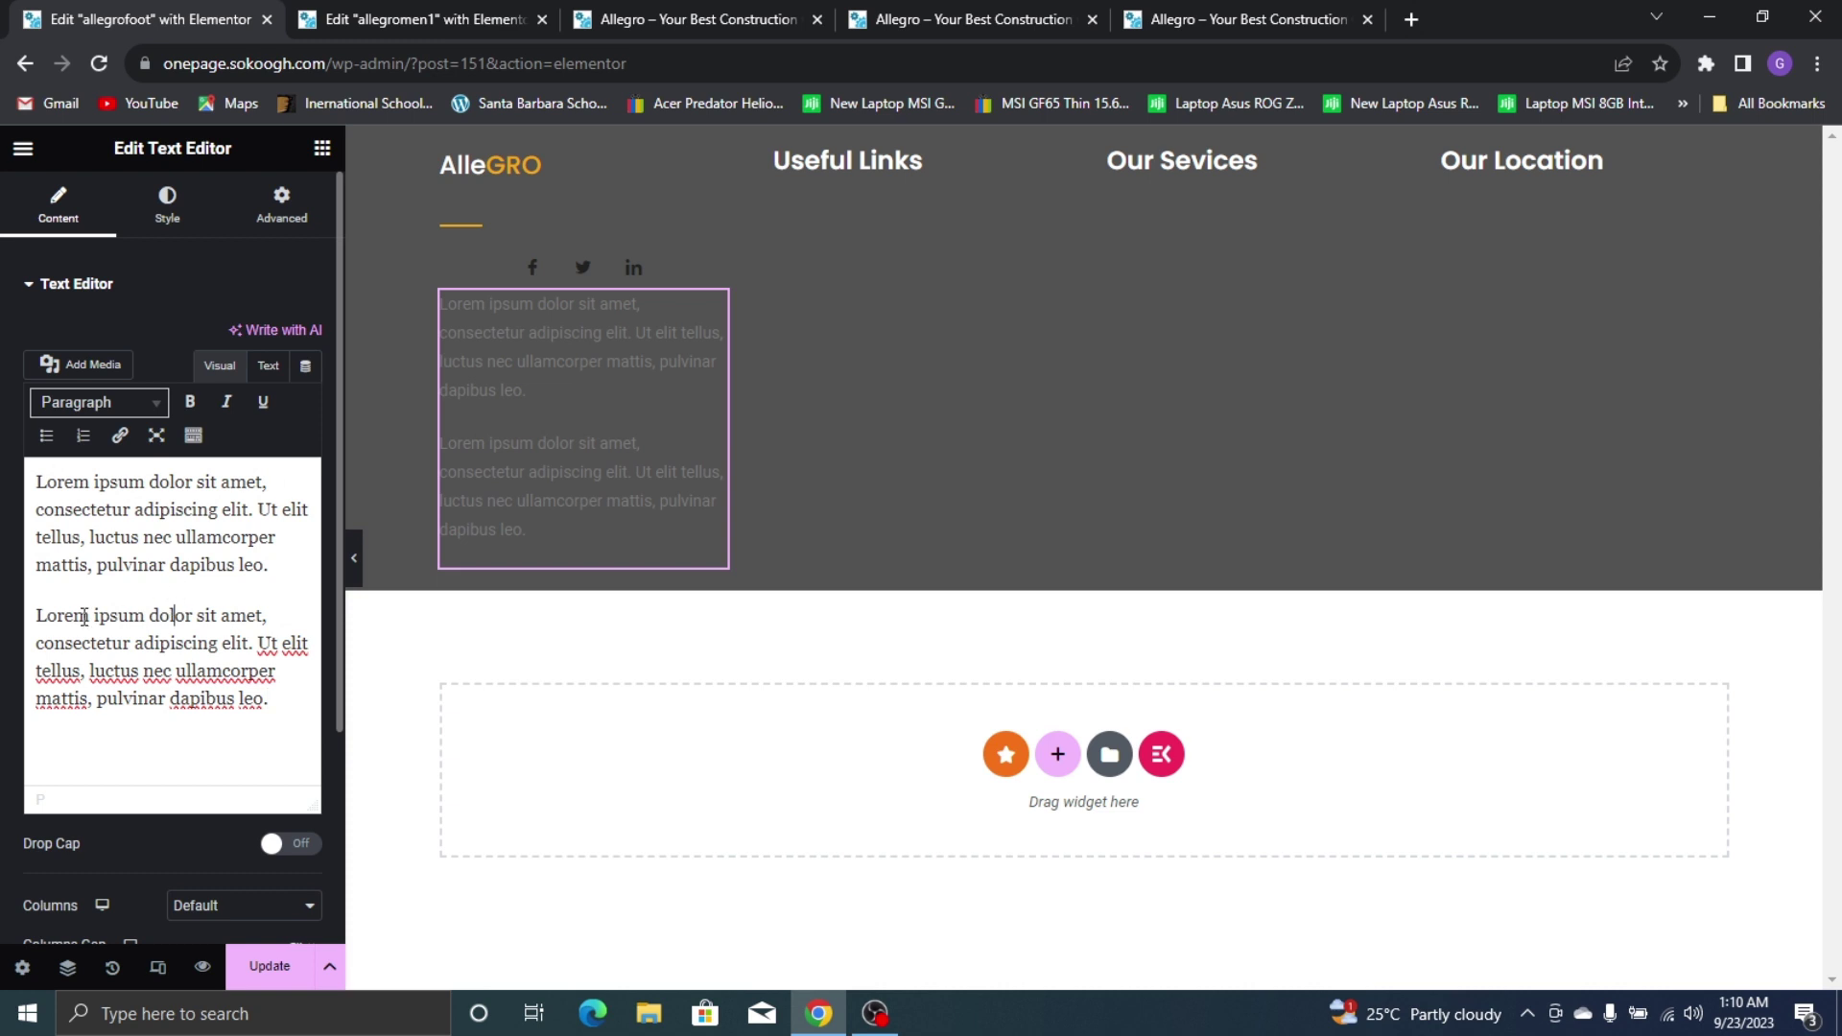
{"action": "key", "text": "BackSpace"}
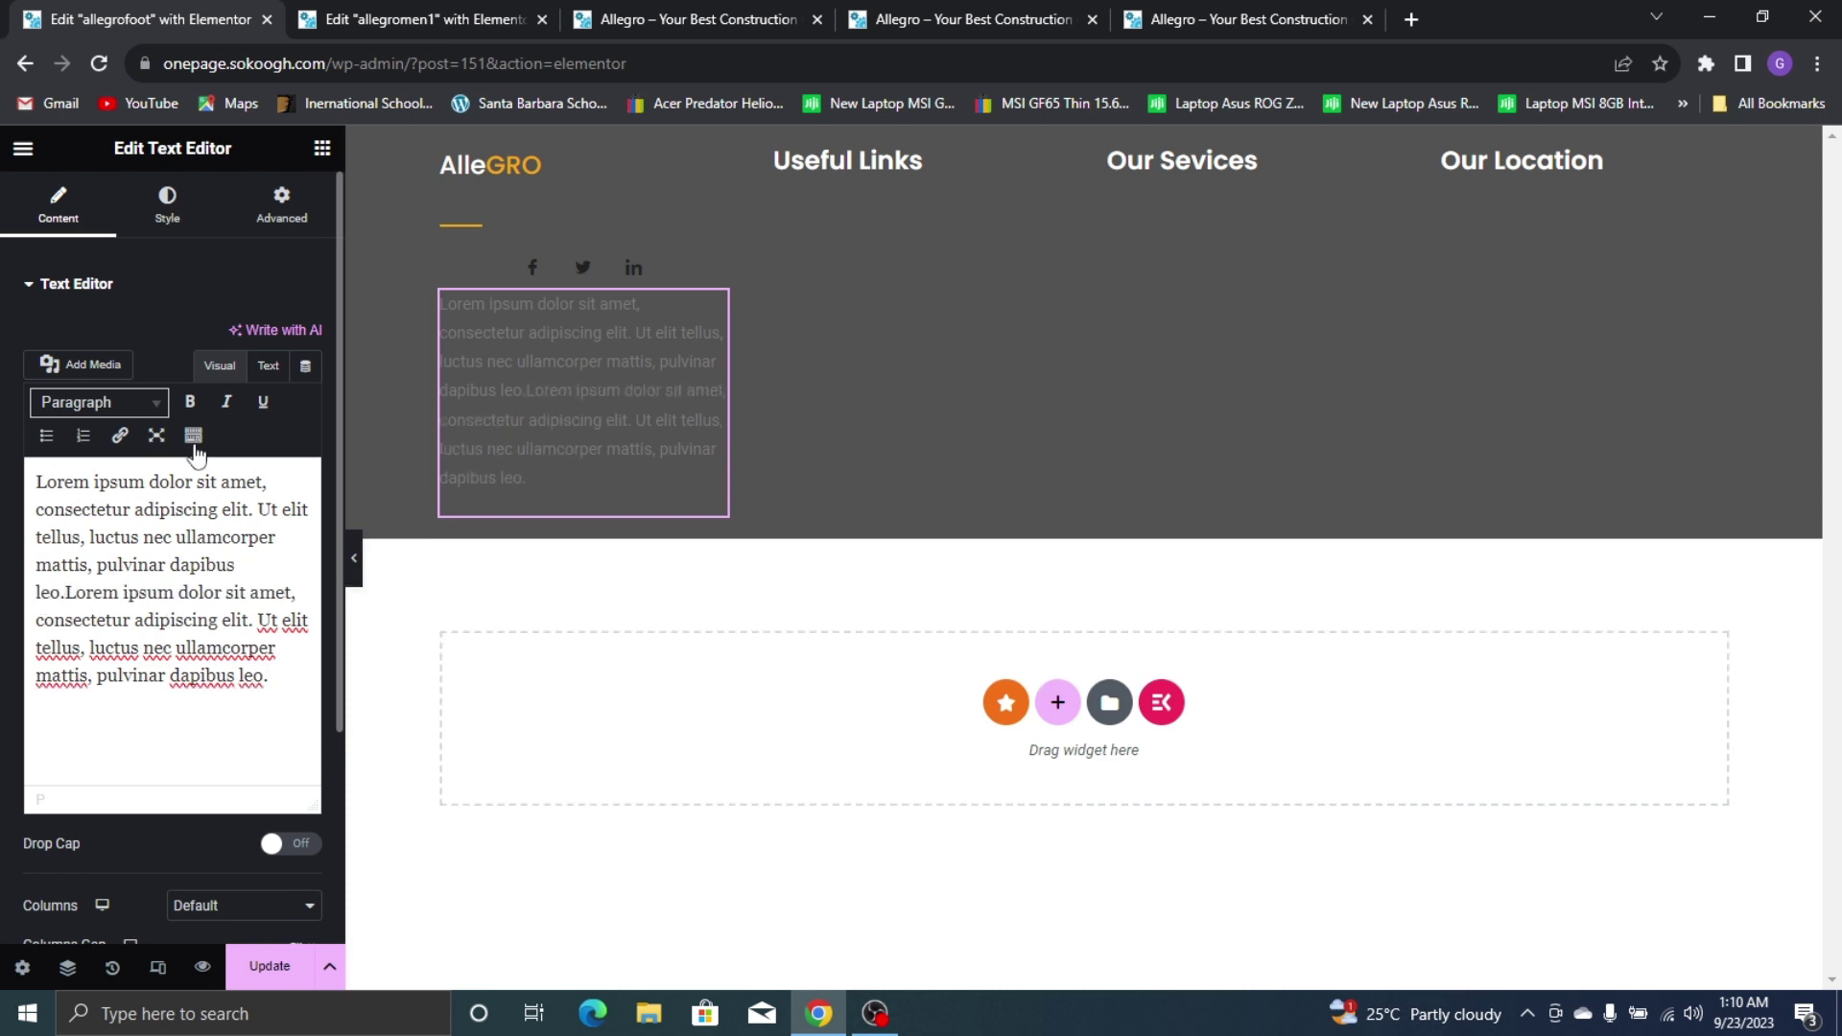
{"action": "left_click_drag", "start_coordinate": [293, 674], "coordinate": [32, 658]}
{"action": "key", "text": "BackSpace"}
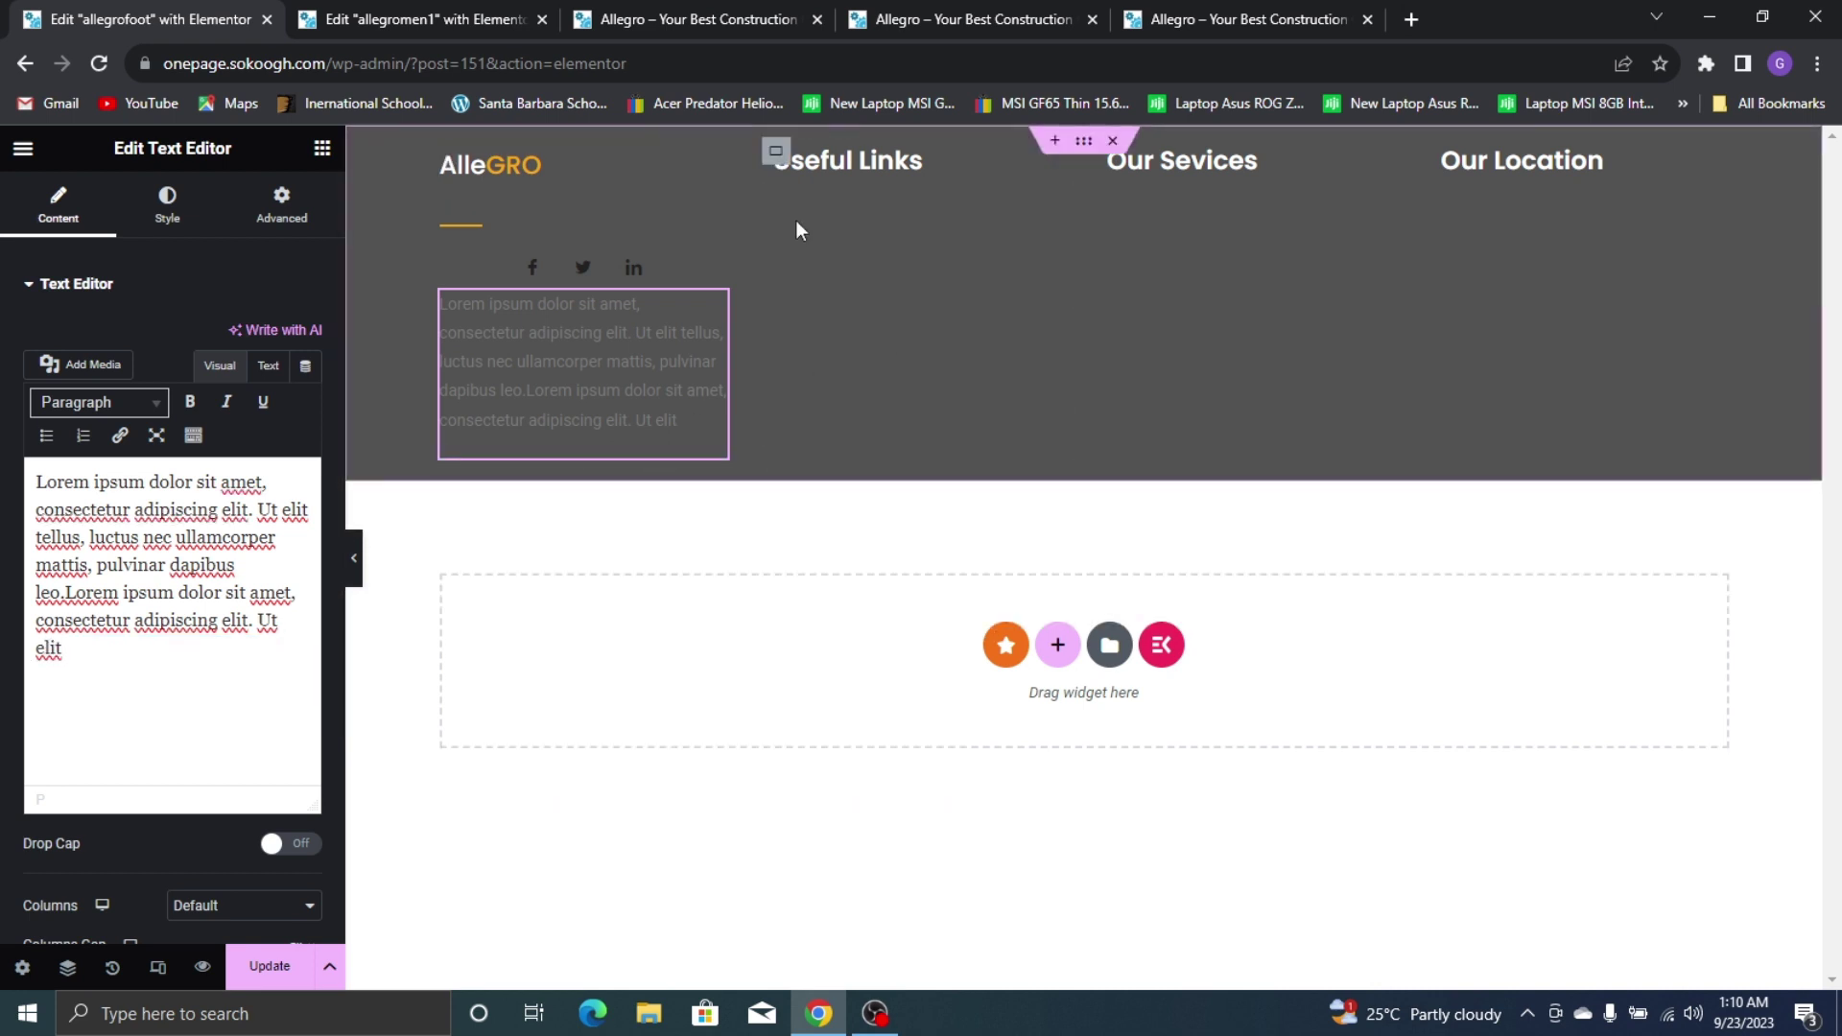
Move the social icons below the Lorem ipsum text block
{"action": "left_click_drag", "start_coordinate": [712, 312], "coordinate": [696, 251]}
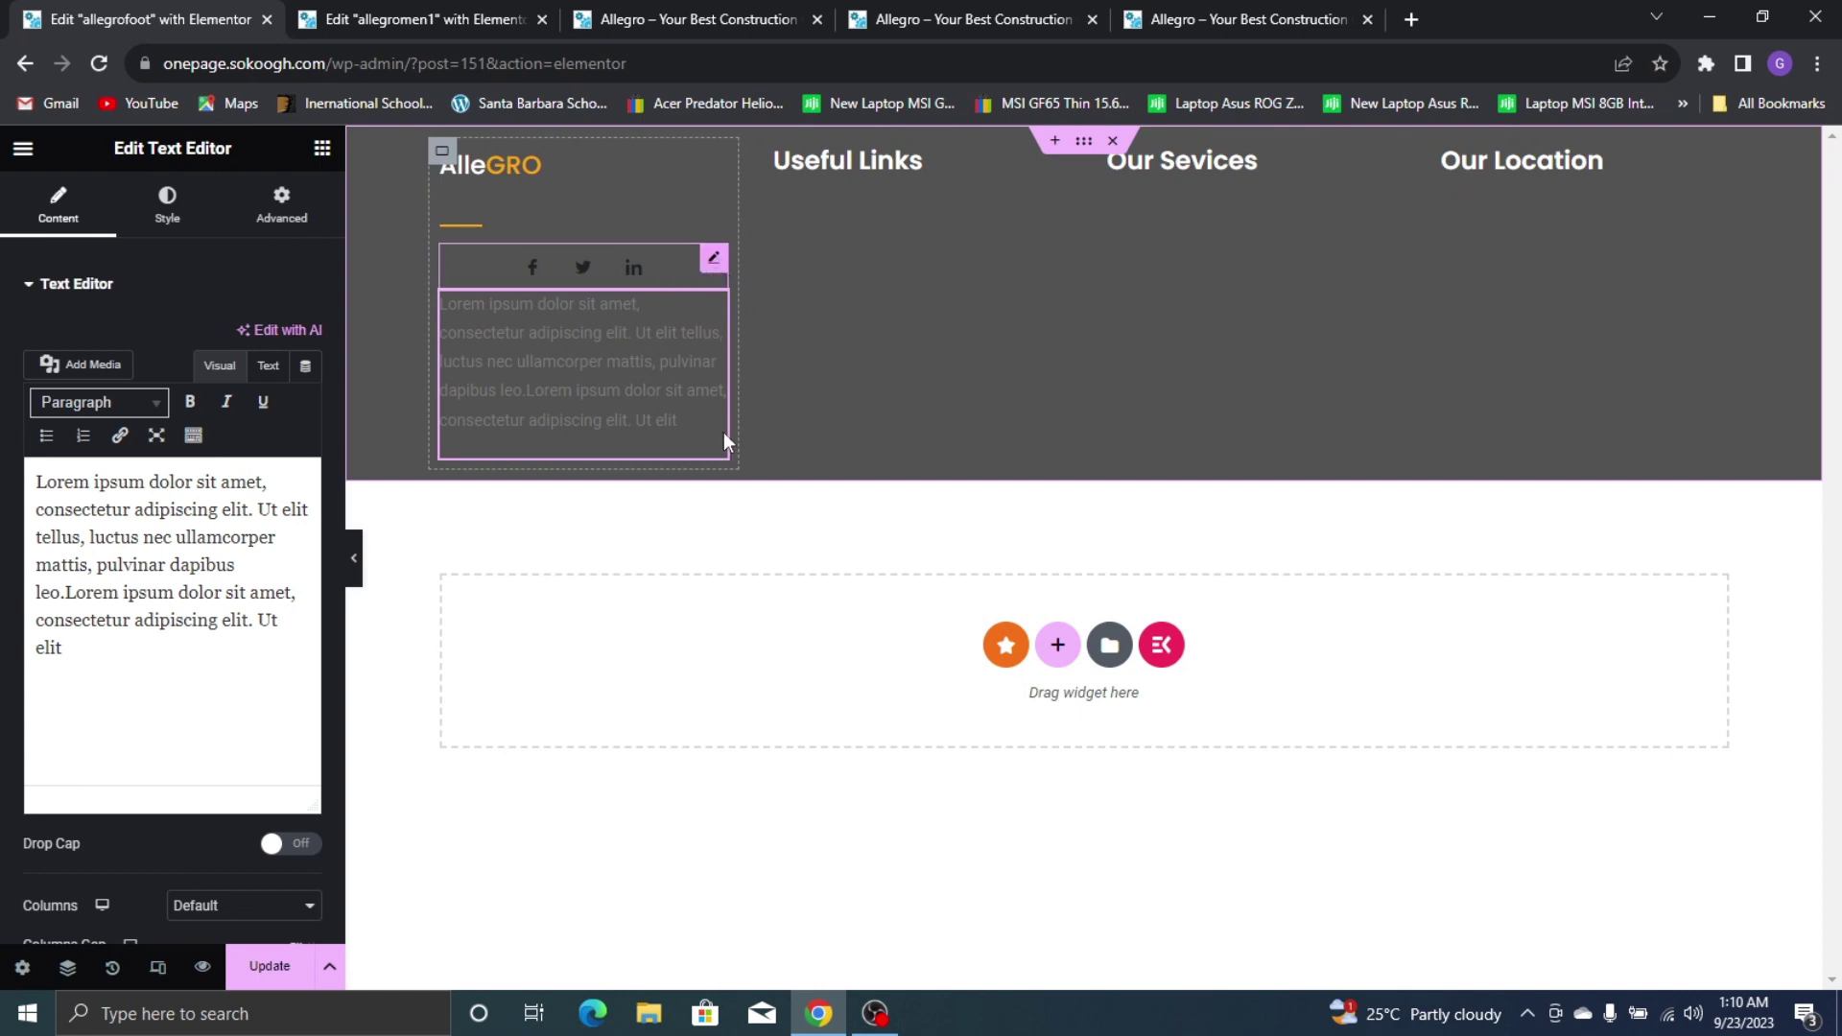
{"action": "left_click", "coordinate": [721, 266]}
{"action": "mouse_move", "coordinate": [717, 270]}
{"action": "left_mouse_down"}
{"action": "mouse_move", "coordinate": [725, 401]}
{"action": "mouse_move", "coordinate": [682, 430]}
{"action": "mouse_move", "coordinate": [516, 447]}
{"action": "mouse_move", "coordinate": [552, 456]}
{"action": "mouse_move", "coordinate": [689, 412]}
{"action": "mouse_move", "coordinate": [706, 328]}
{"action": "mouse_move", "coordinate": [655, 542]}
{"action": "mouse_move", "coordinate": [580, 419]}
{"action": "mouse_move", "coordinate": [510, 462]}
{"action": "mouse_move", "coordinate": [532, 226]}
{"action": "mouse_move", "coordinate": [516, 407]}
{"action": "mouse_move", "coordinate": [550, 330]}
{"action": "mouse_move", "coordinate": [539, 382]}
{"action": "left_mouse_up"}
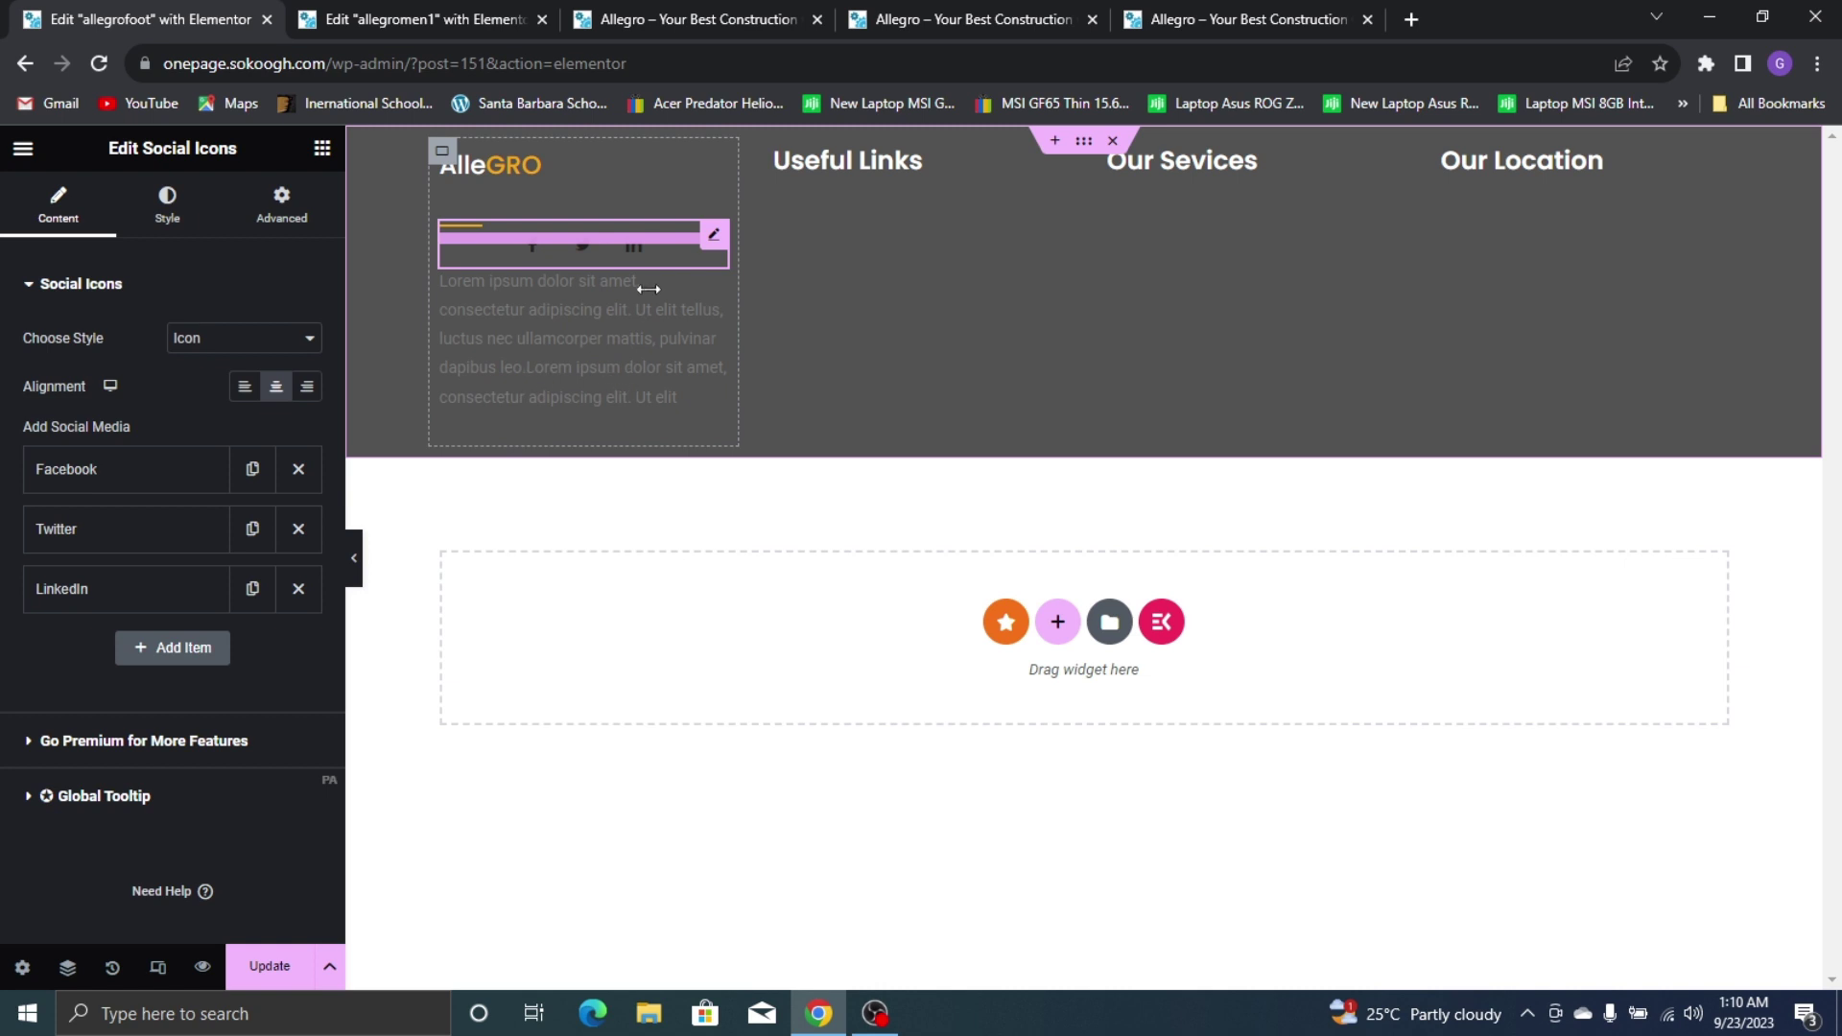
{"action": "left_click", "coordinate": [585, 305]}
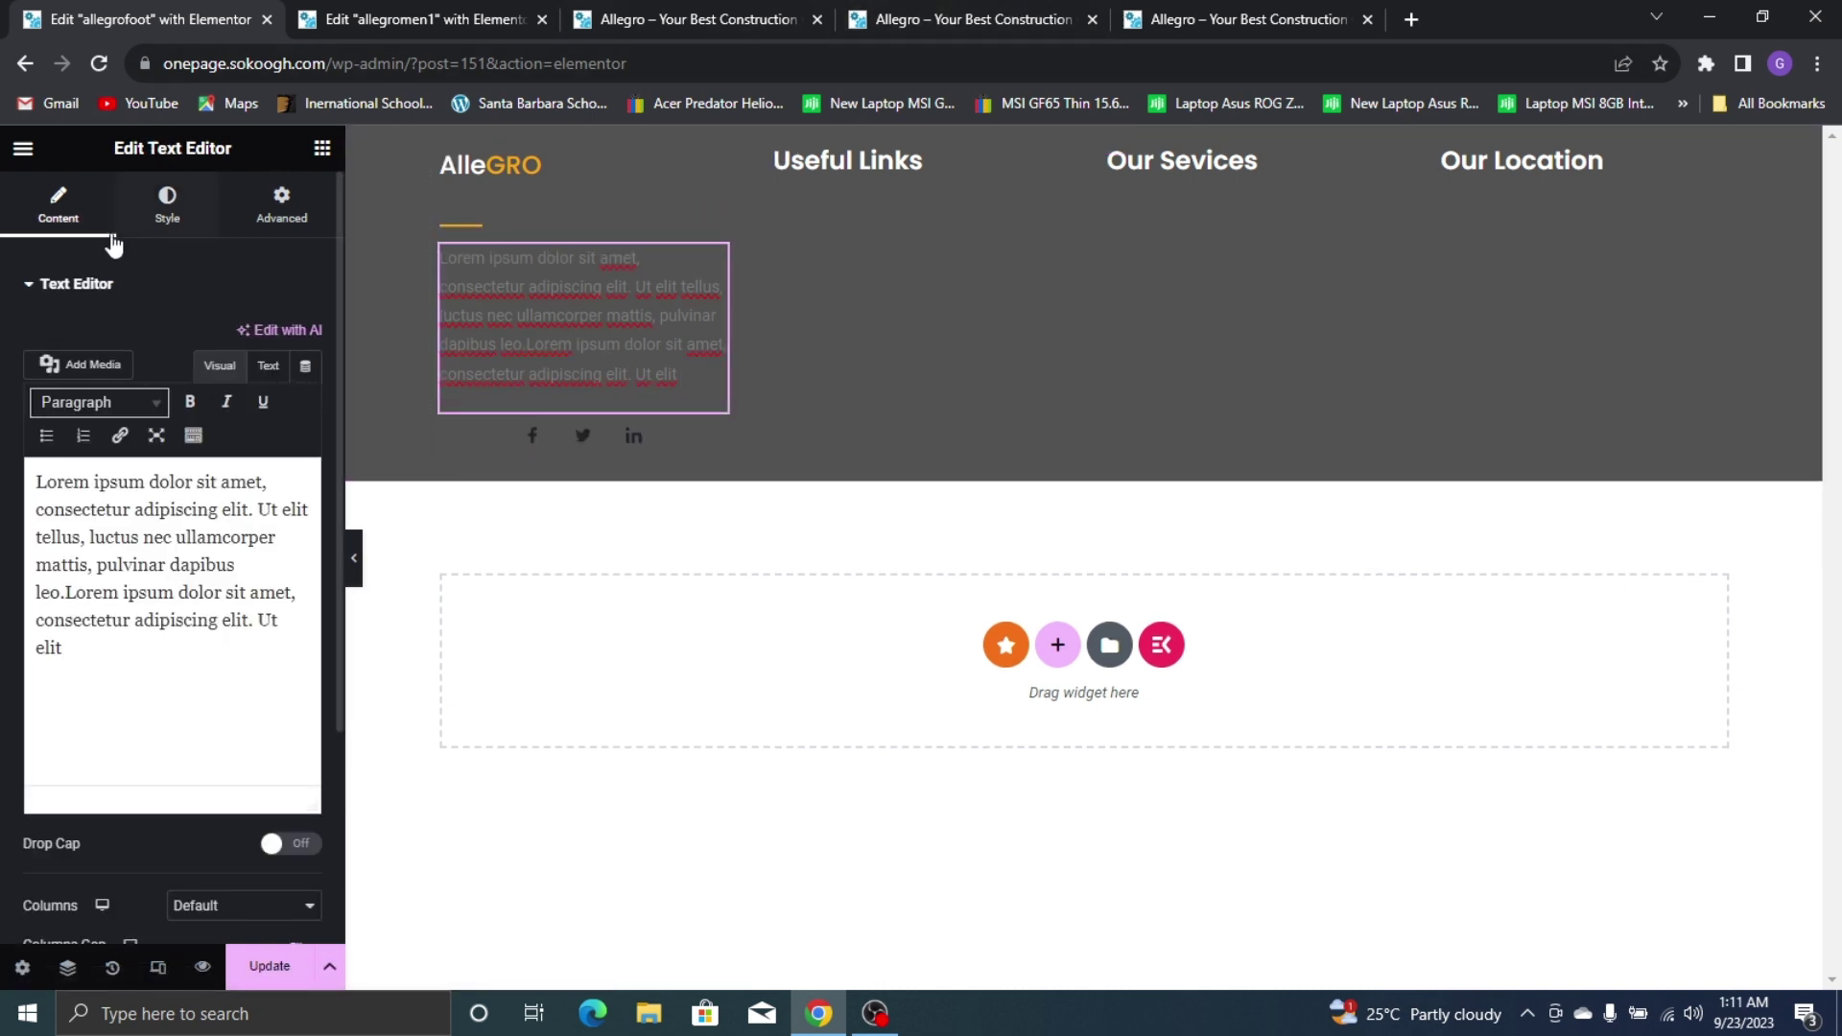
Make the description paragraph's text colour white
{"action": "left_click", "coordinate": [167, 204]}
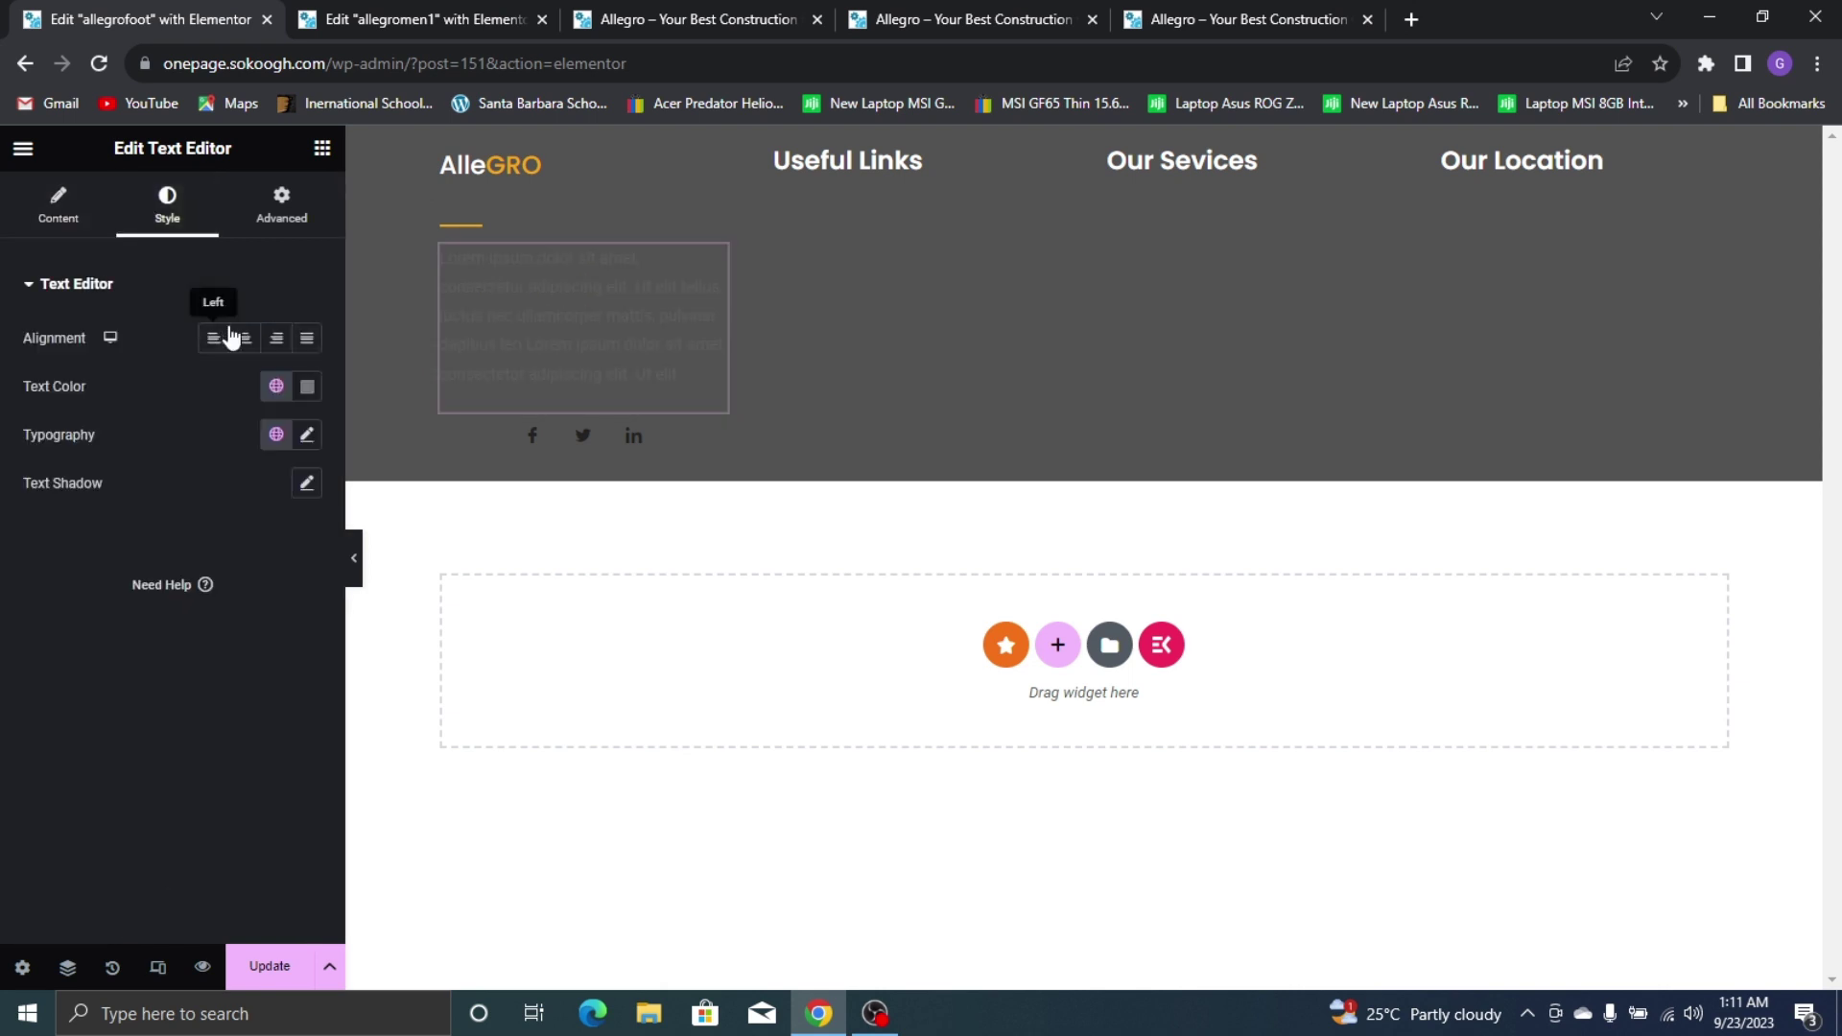
{"action": "left_click", "coordinate": [277, 387]}
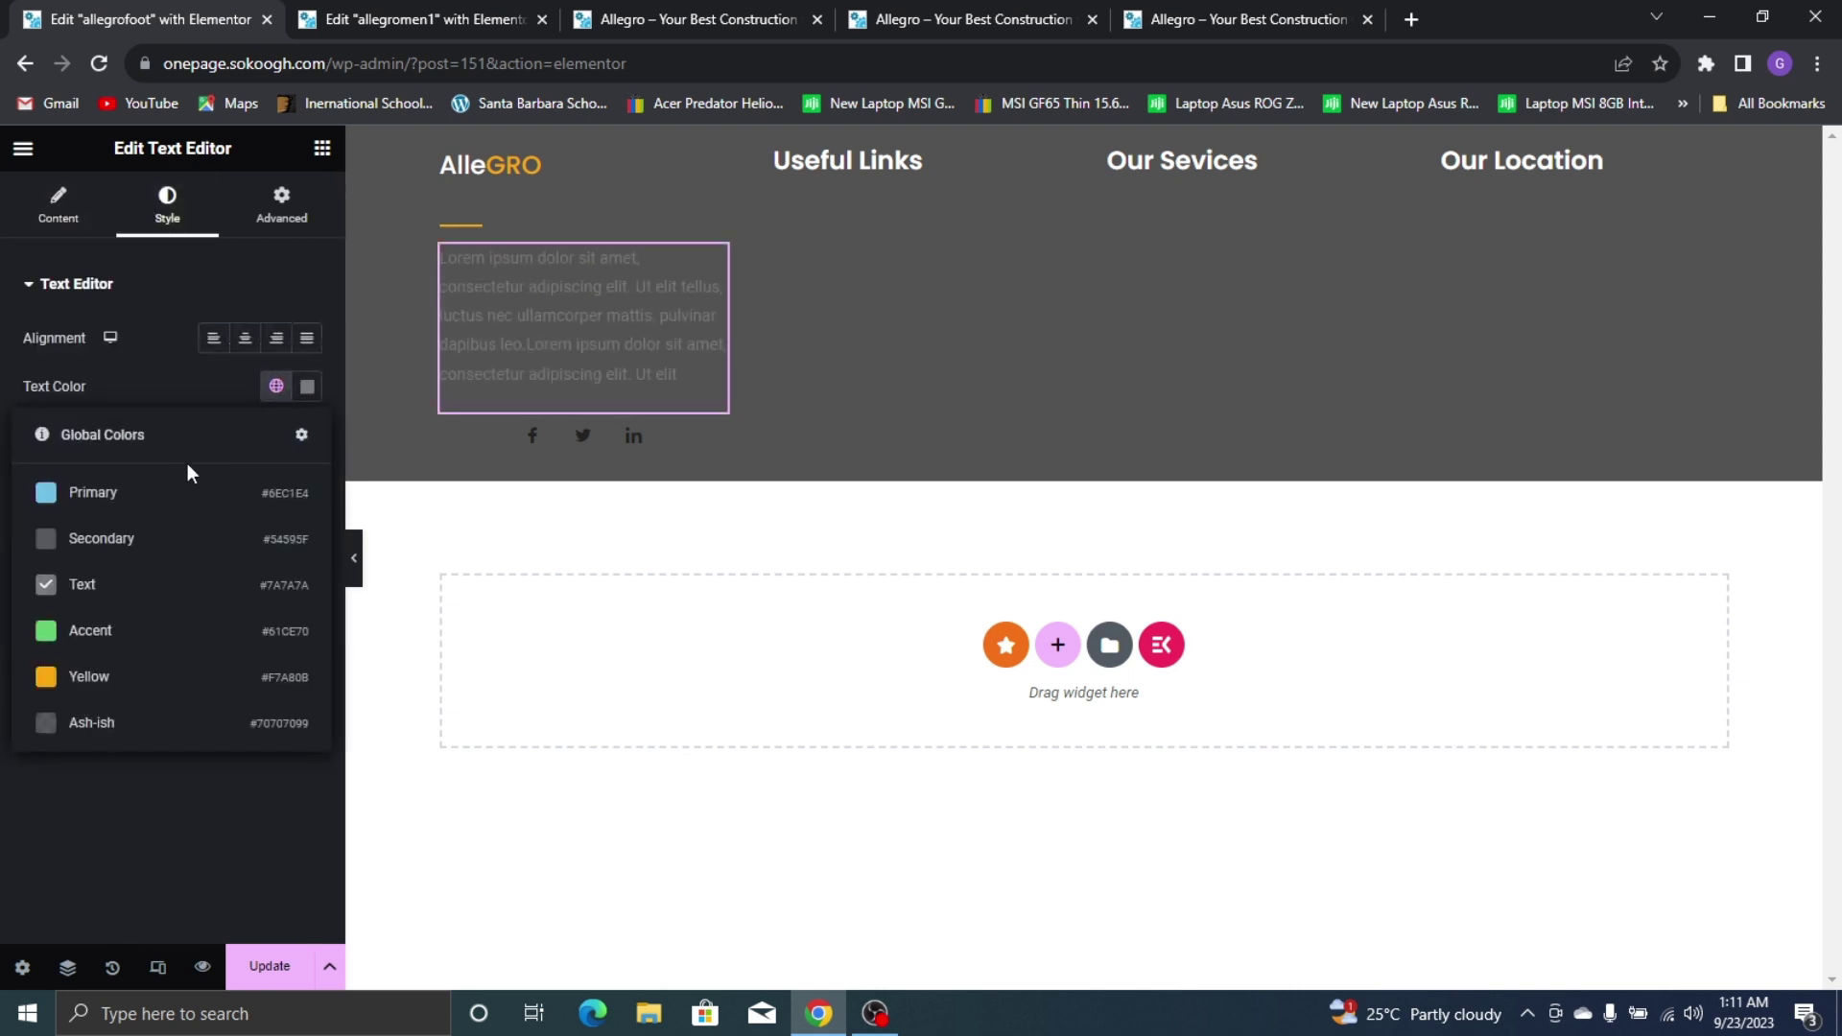
{"action": "left_click", "coordinate": [305, 389]}
{"action": "key", "text": "ctrl+v"}
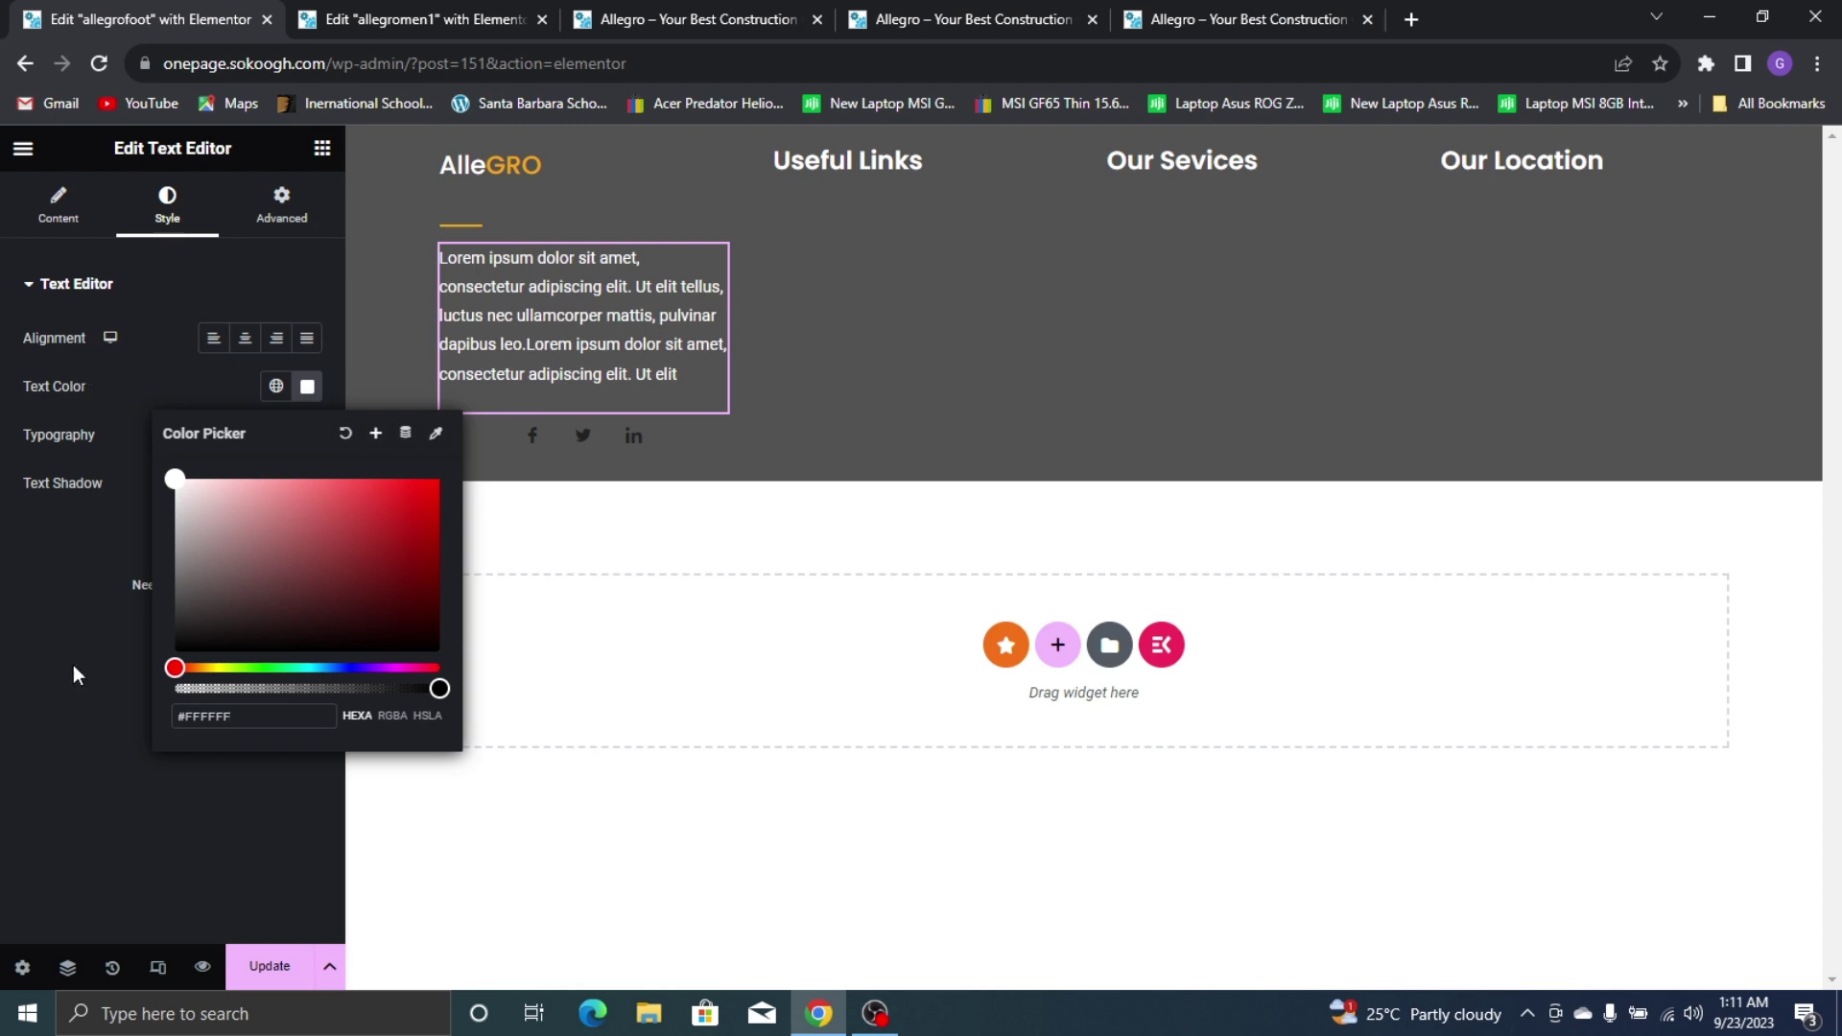
{"action": "left_click", "coordinate": [73, 671]}
Set the paragraph typography to Montserrat at 15 px and narrow the first column
{"action": "left_click", "coordinate": [308, 438]}
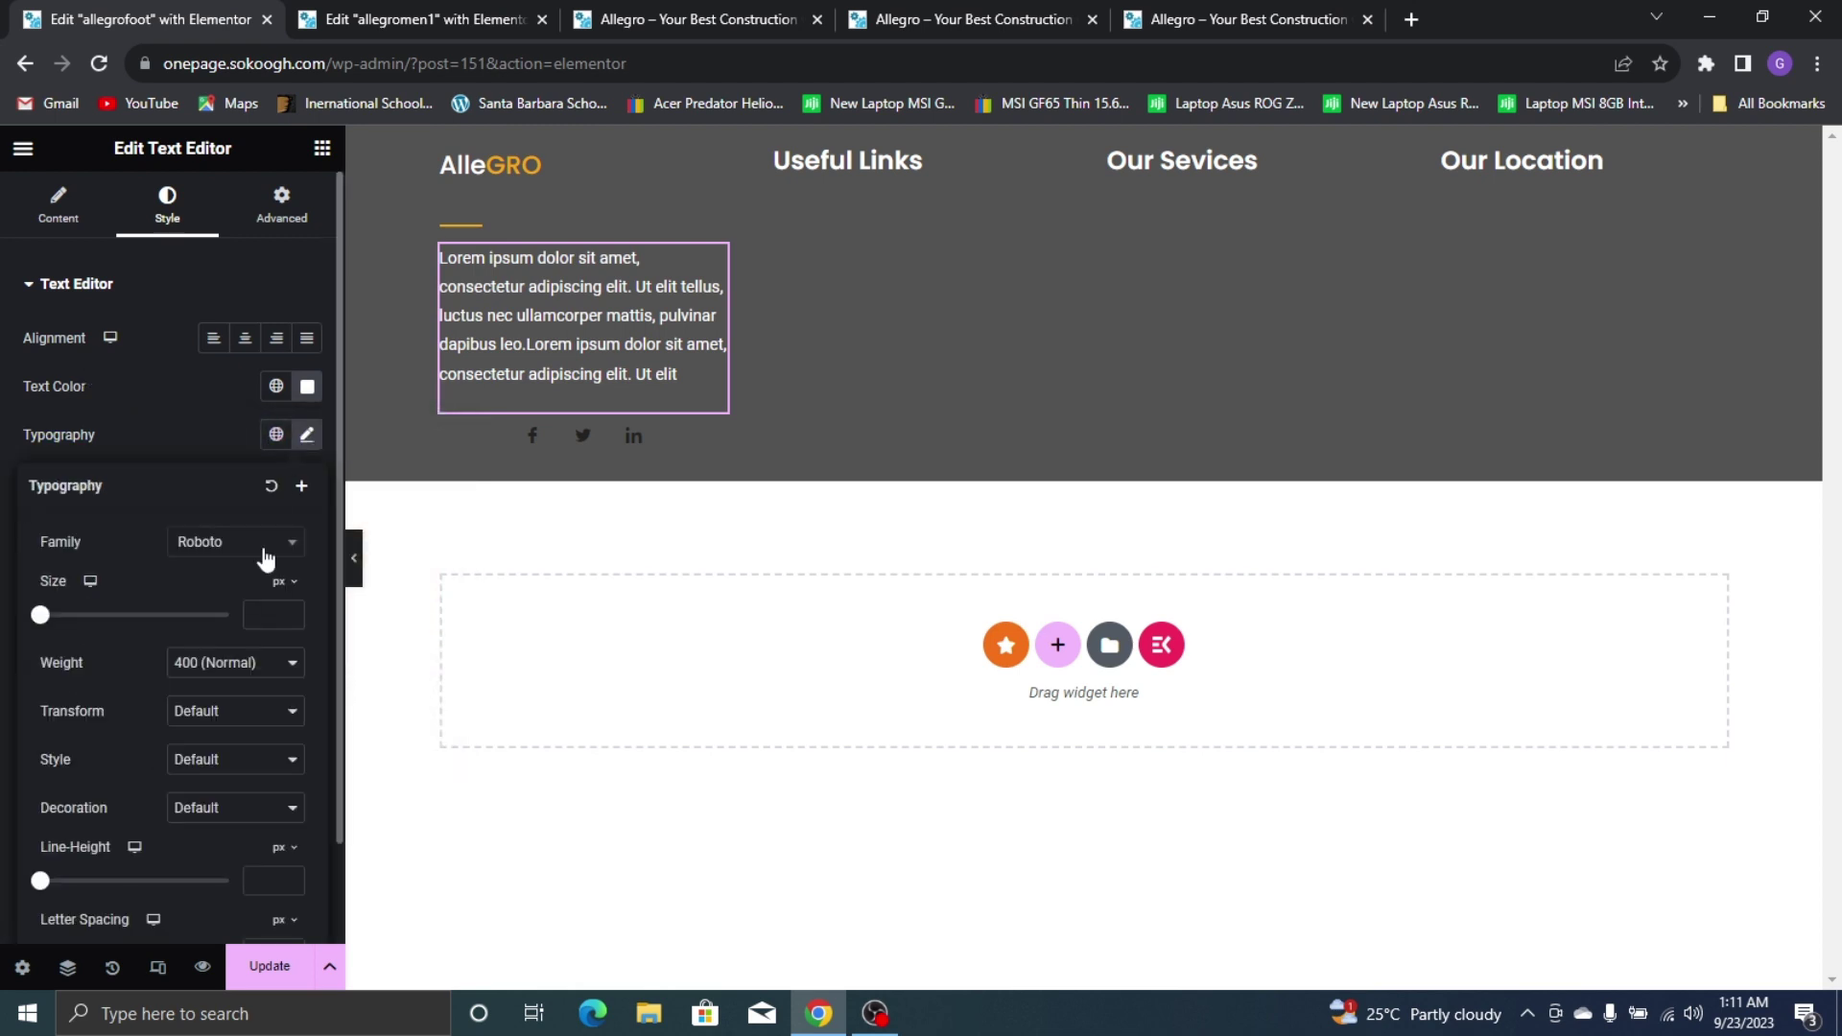
{"action": "left_click", "coordinate": [240, 549]}
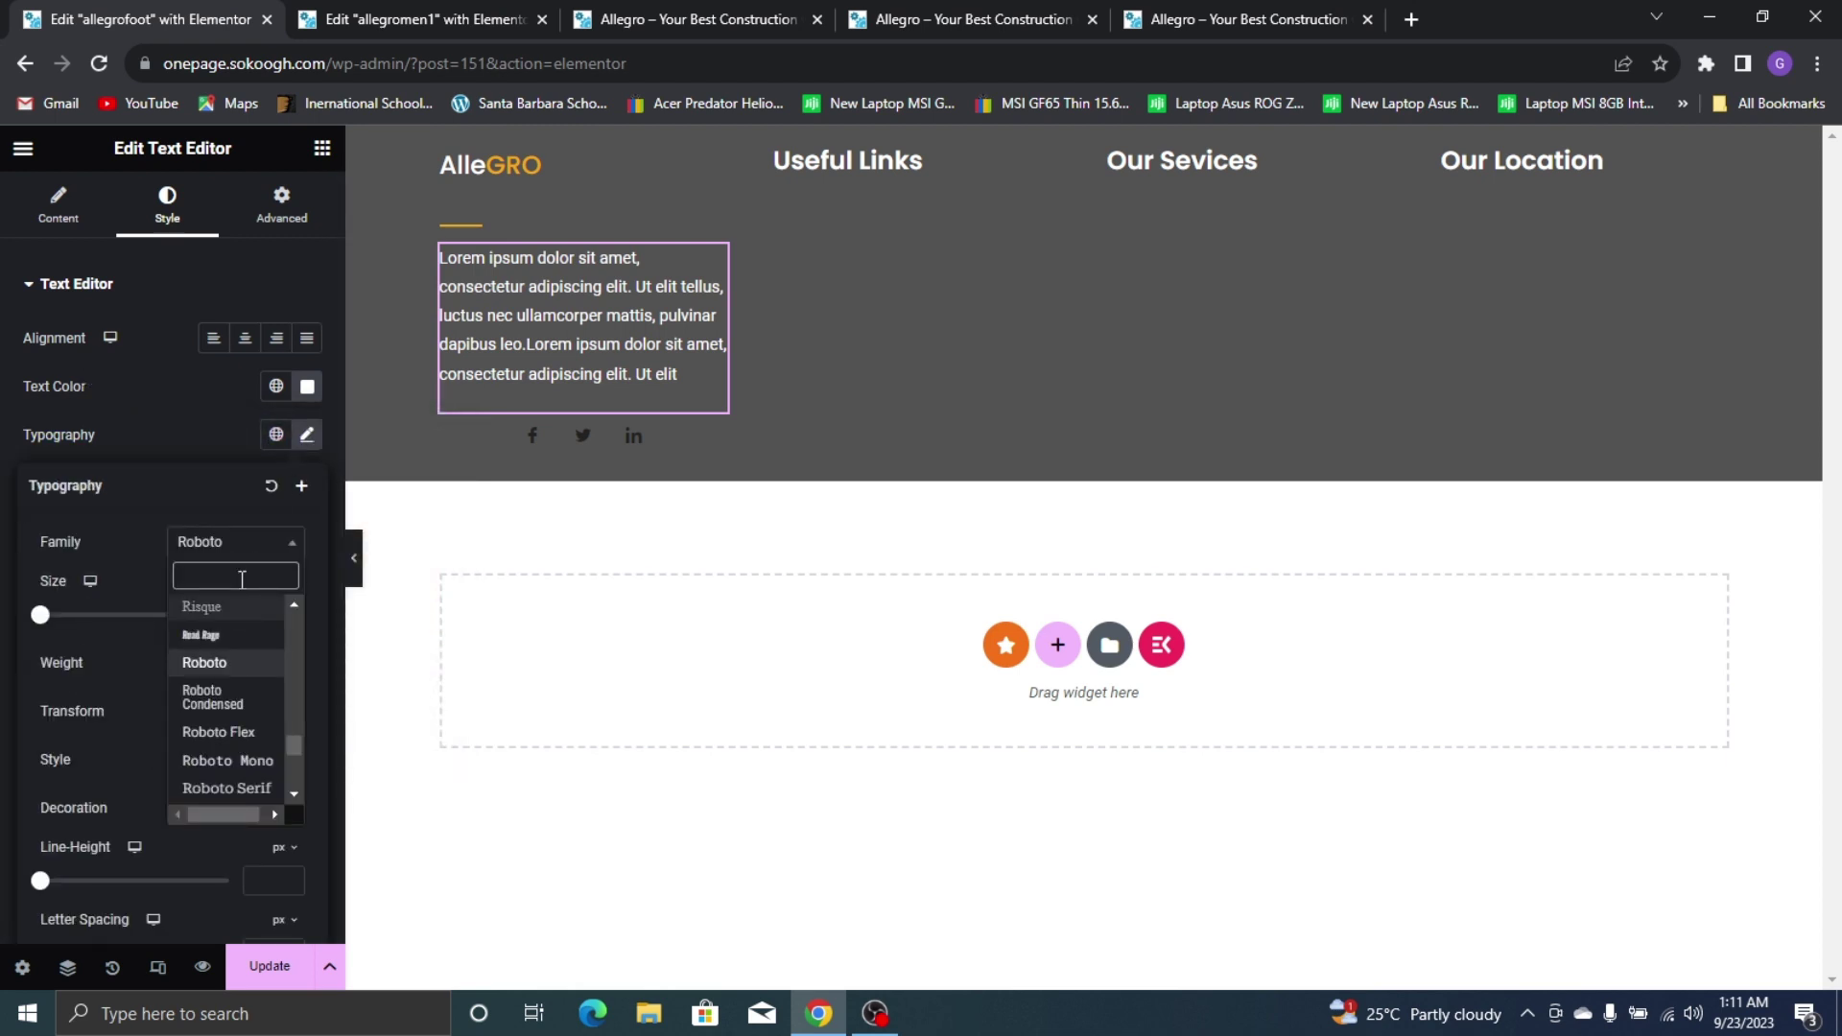
{"action": "type", "text": "mont"}
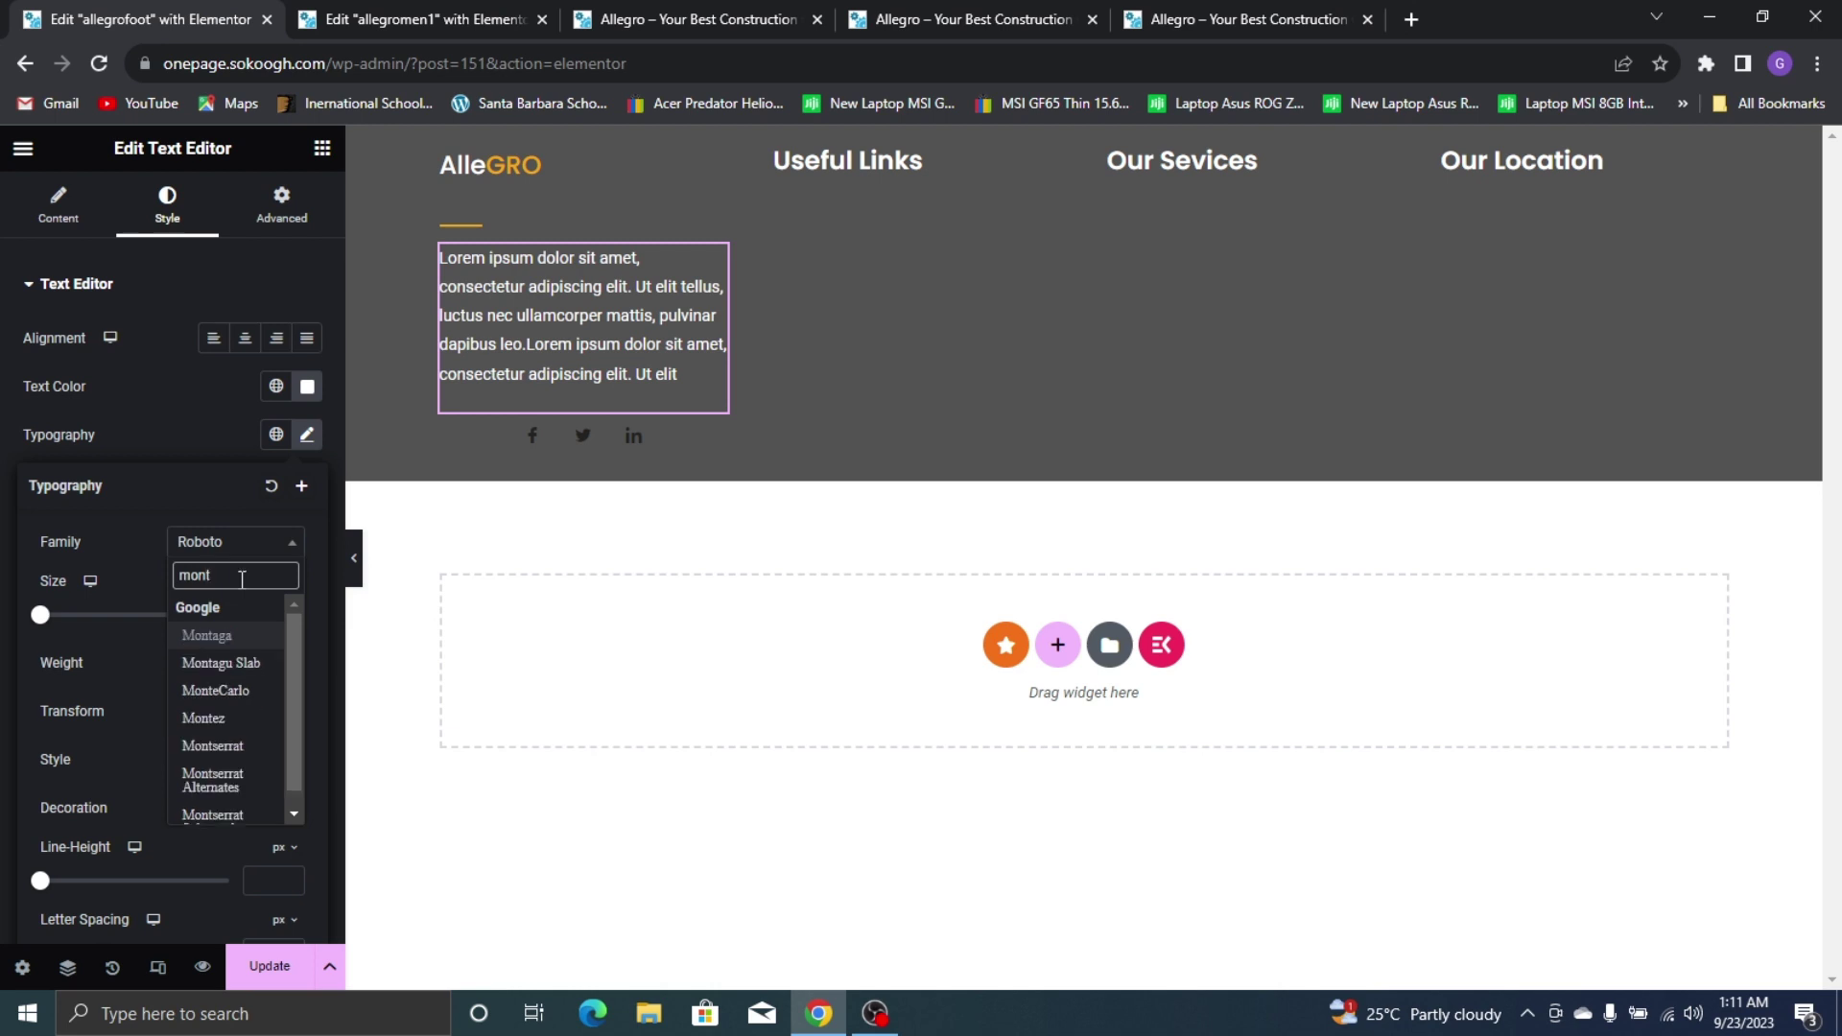
{"action": "left_click", "coordinate": [230, 747]}
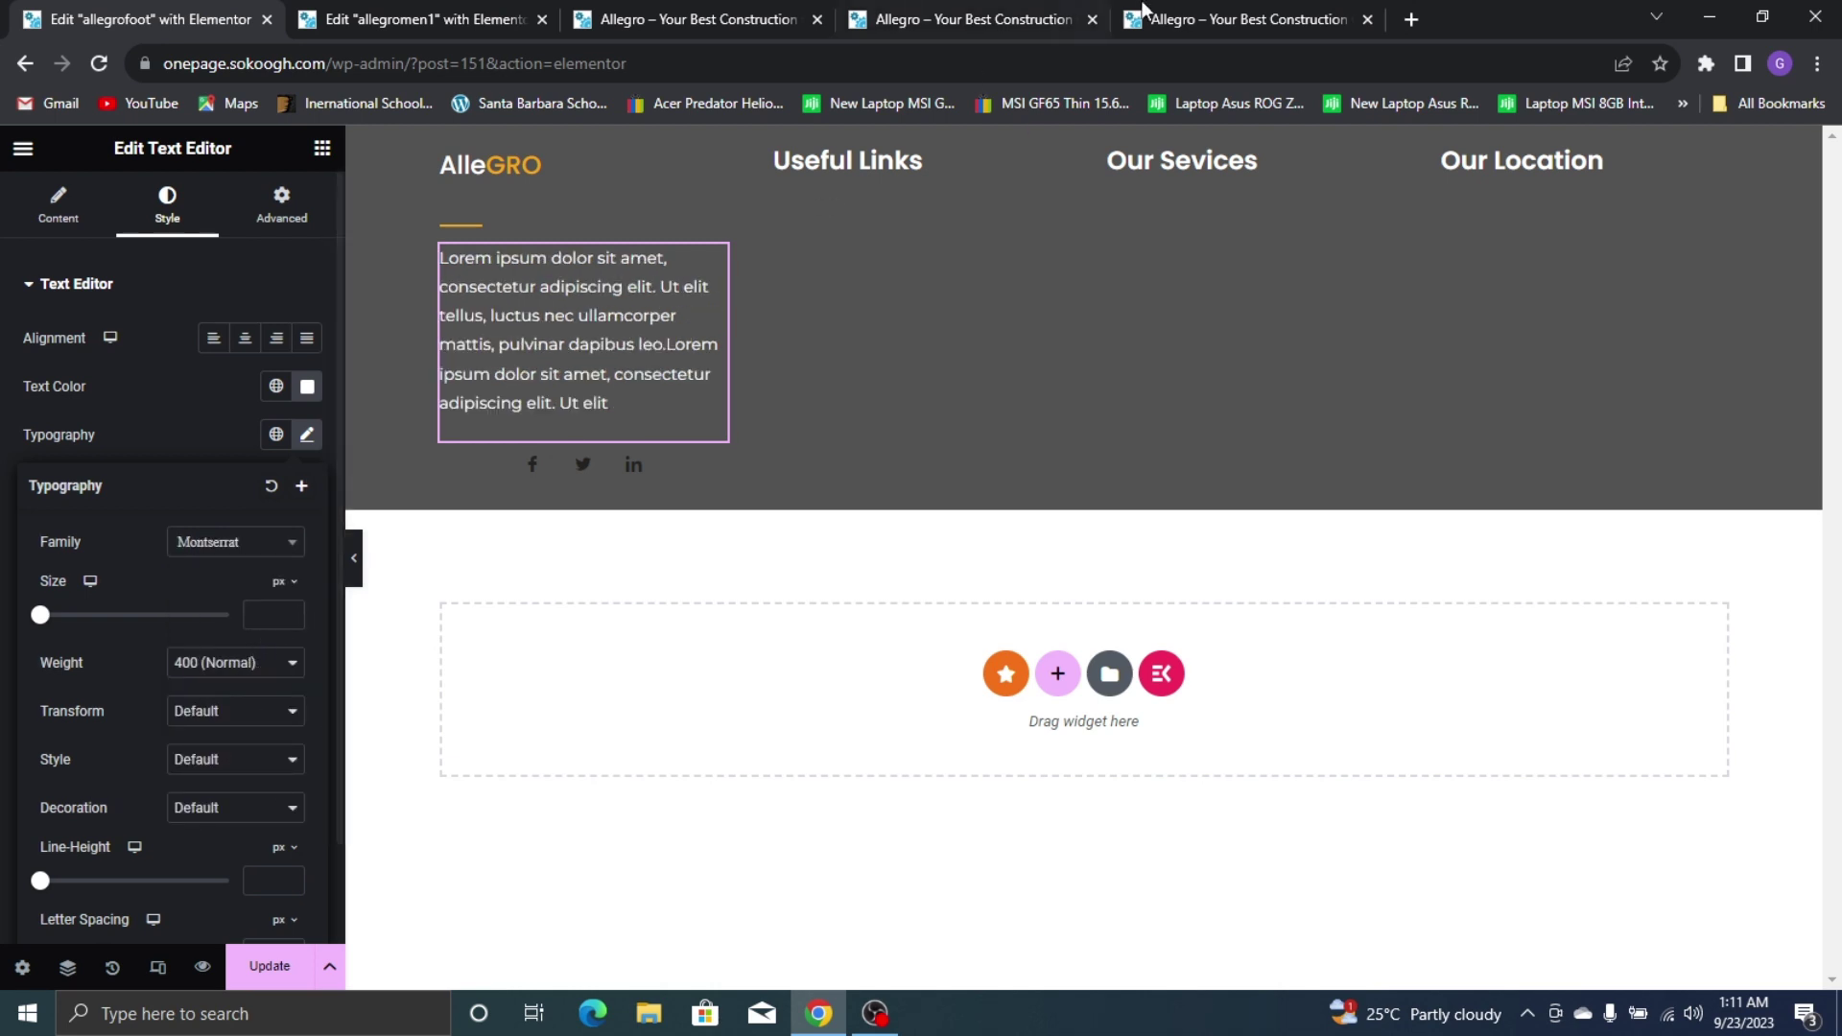
{"action": "left_click", "coordinate": [1189, 15]}
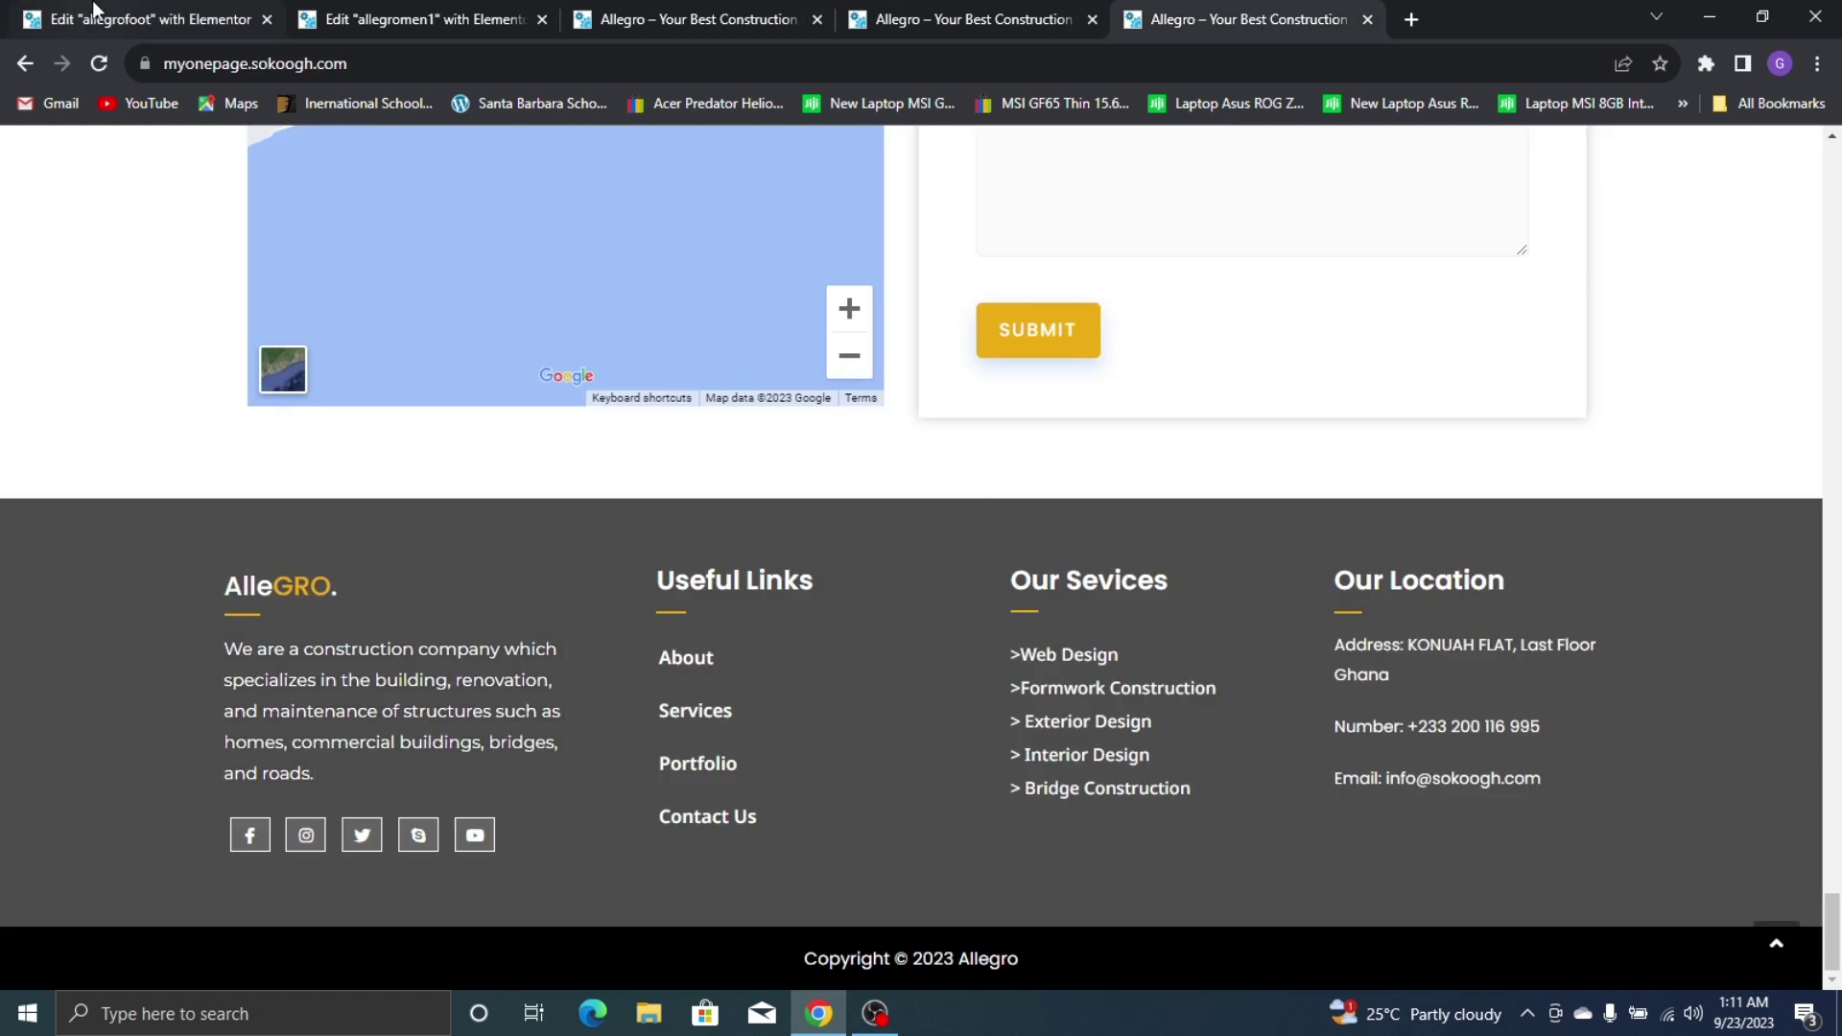
{"action": "left_click", "coordinate": [96, 17]}
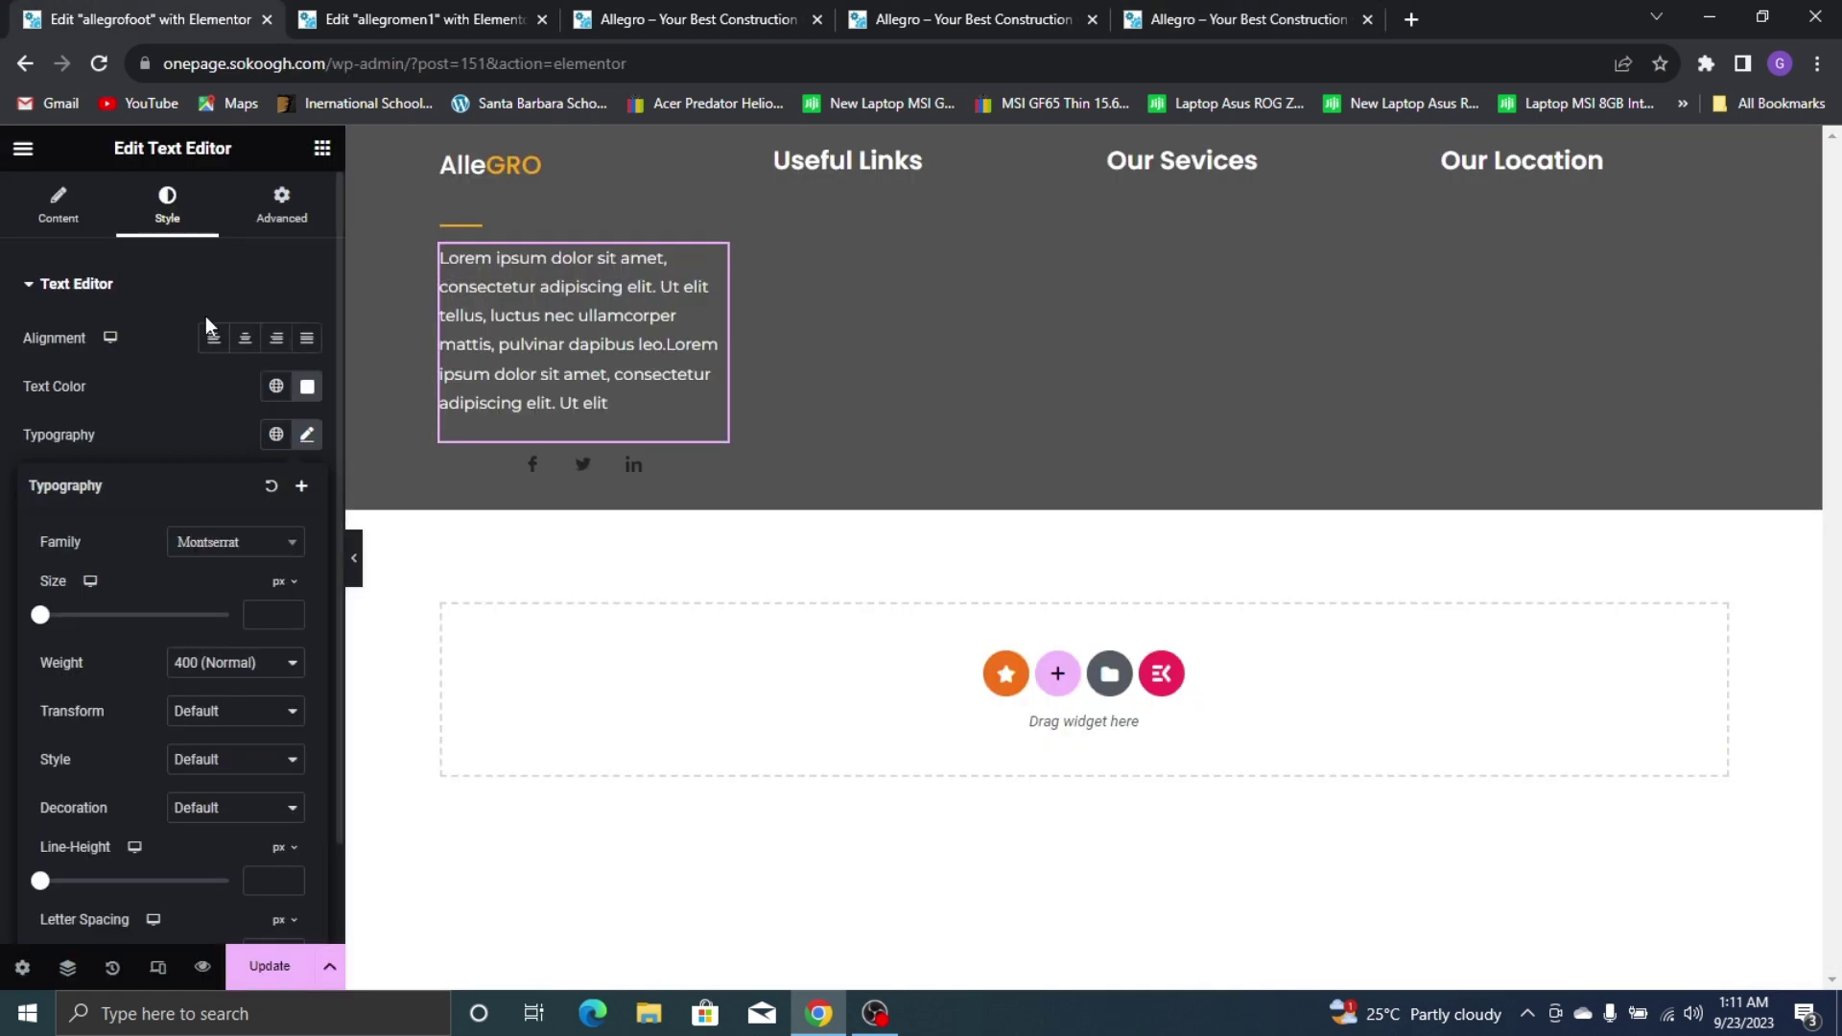
{"action": "left_click", "coordinate": [257, 615]}
{"action": "type", "text": "1"}
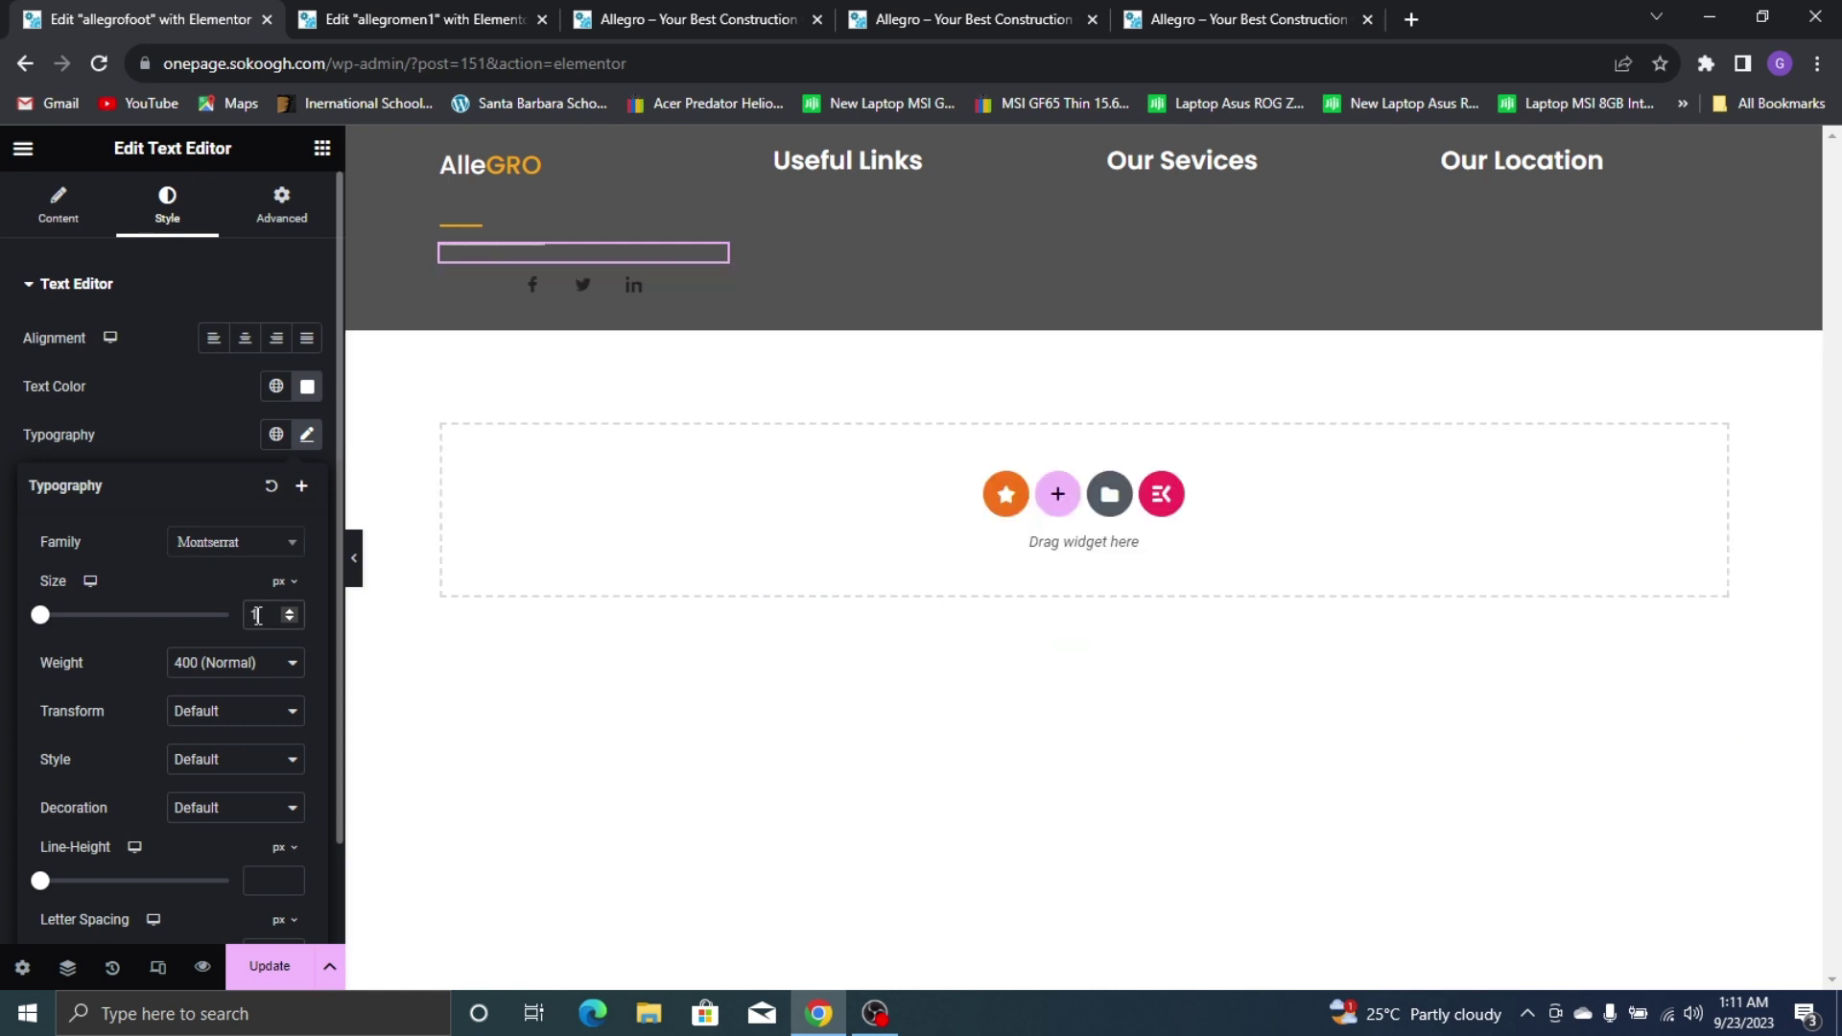
{"action": "type", "text": "8"}
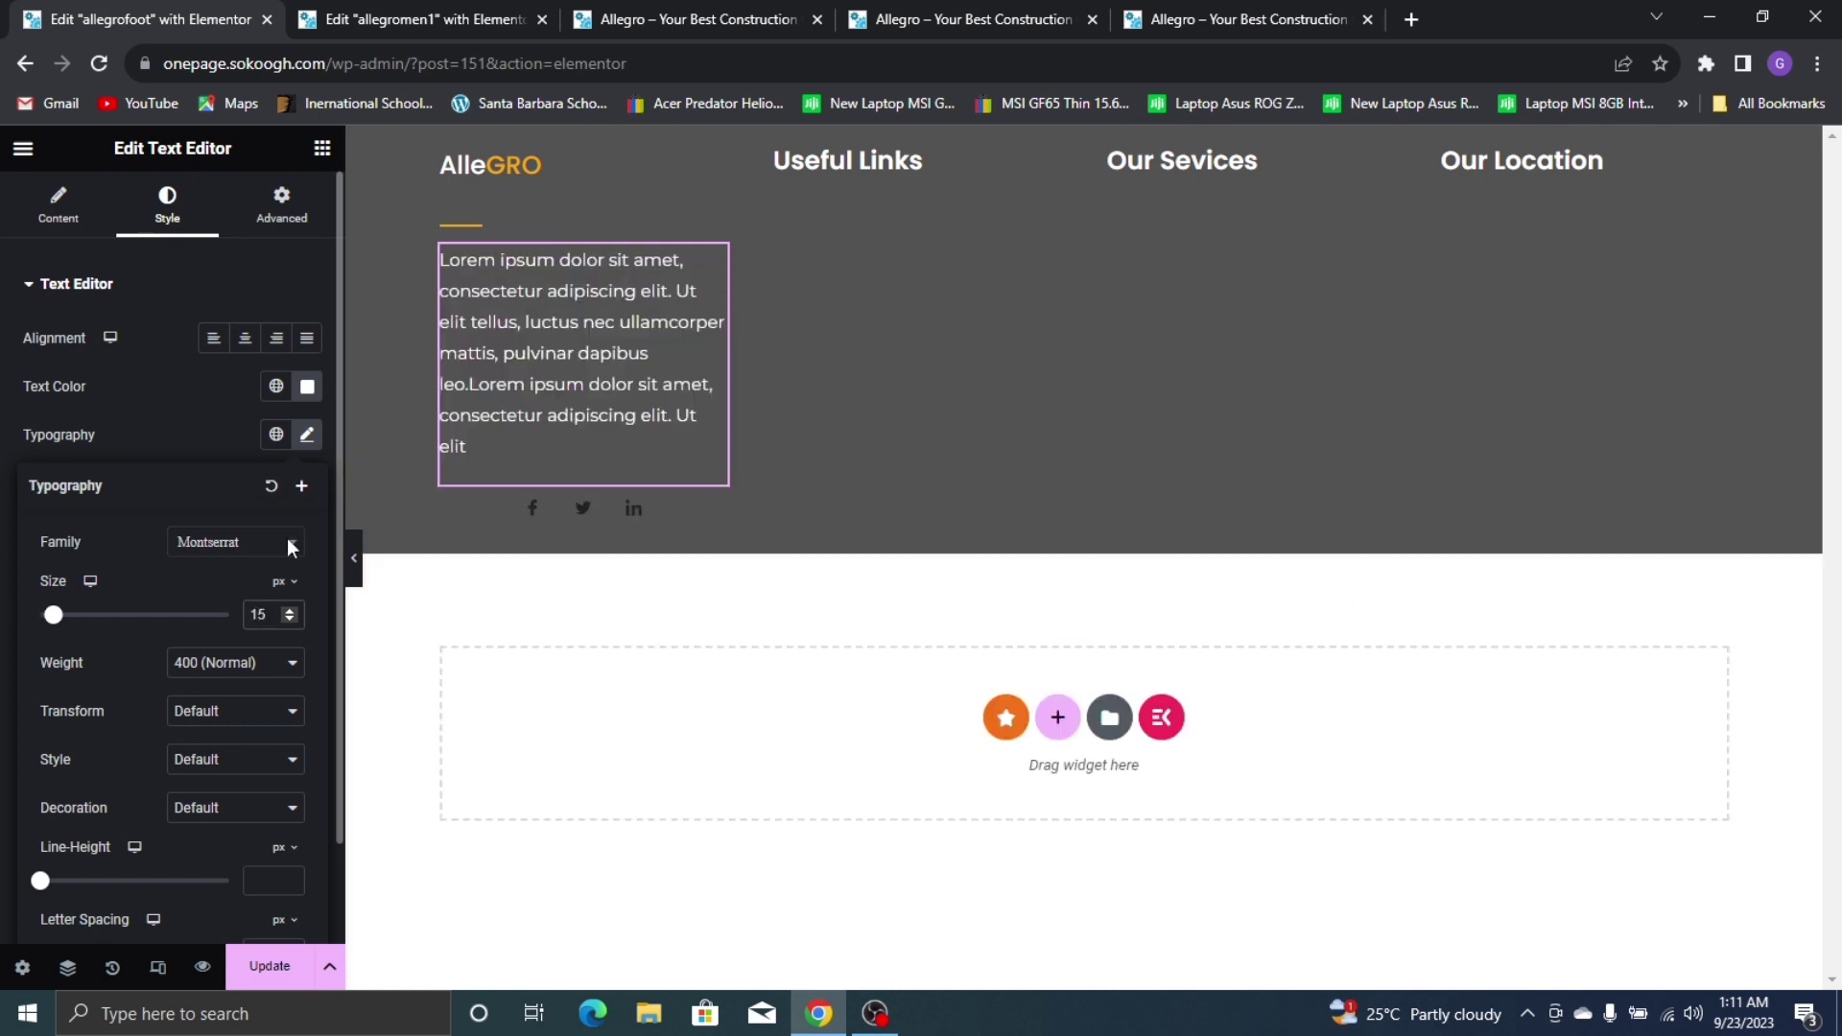
{"action": "left_click_drag", "start_coordinate": [729, 356], "coordinate": [769, 351]}
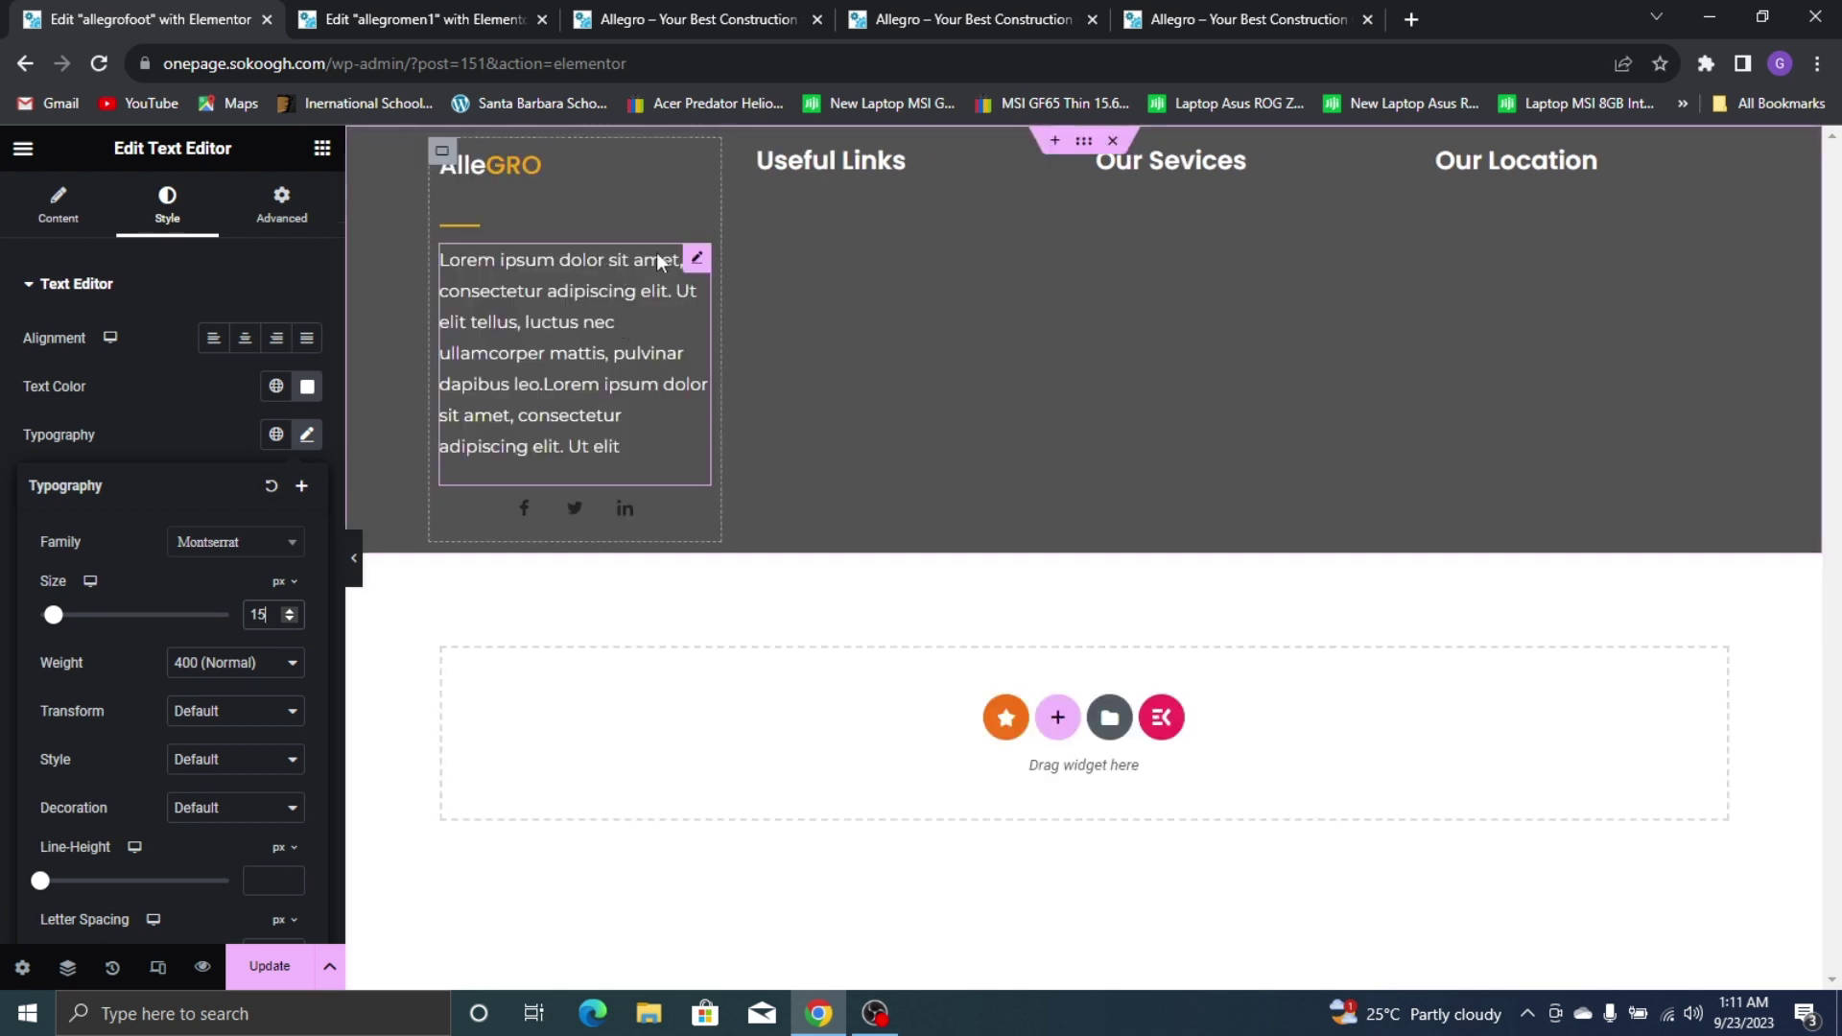
{"action": "left_click", "coordinate": [697, 259]}
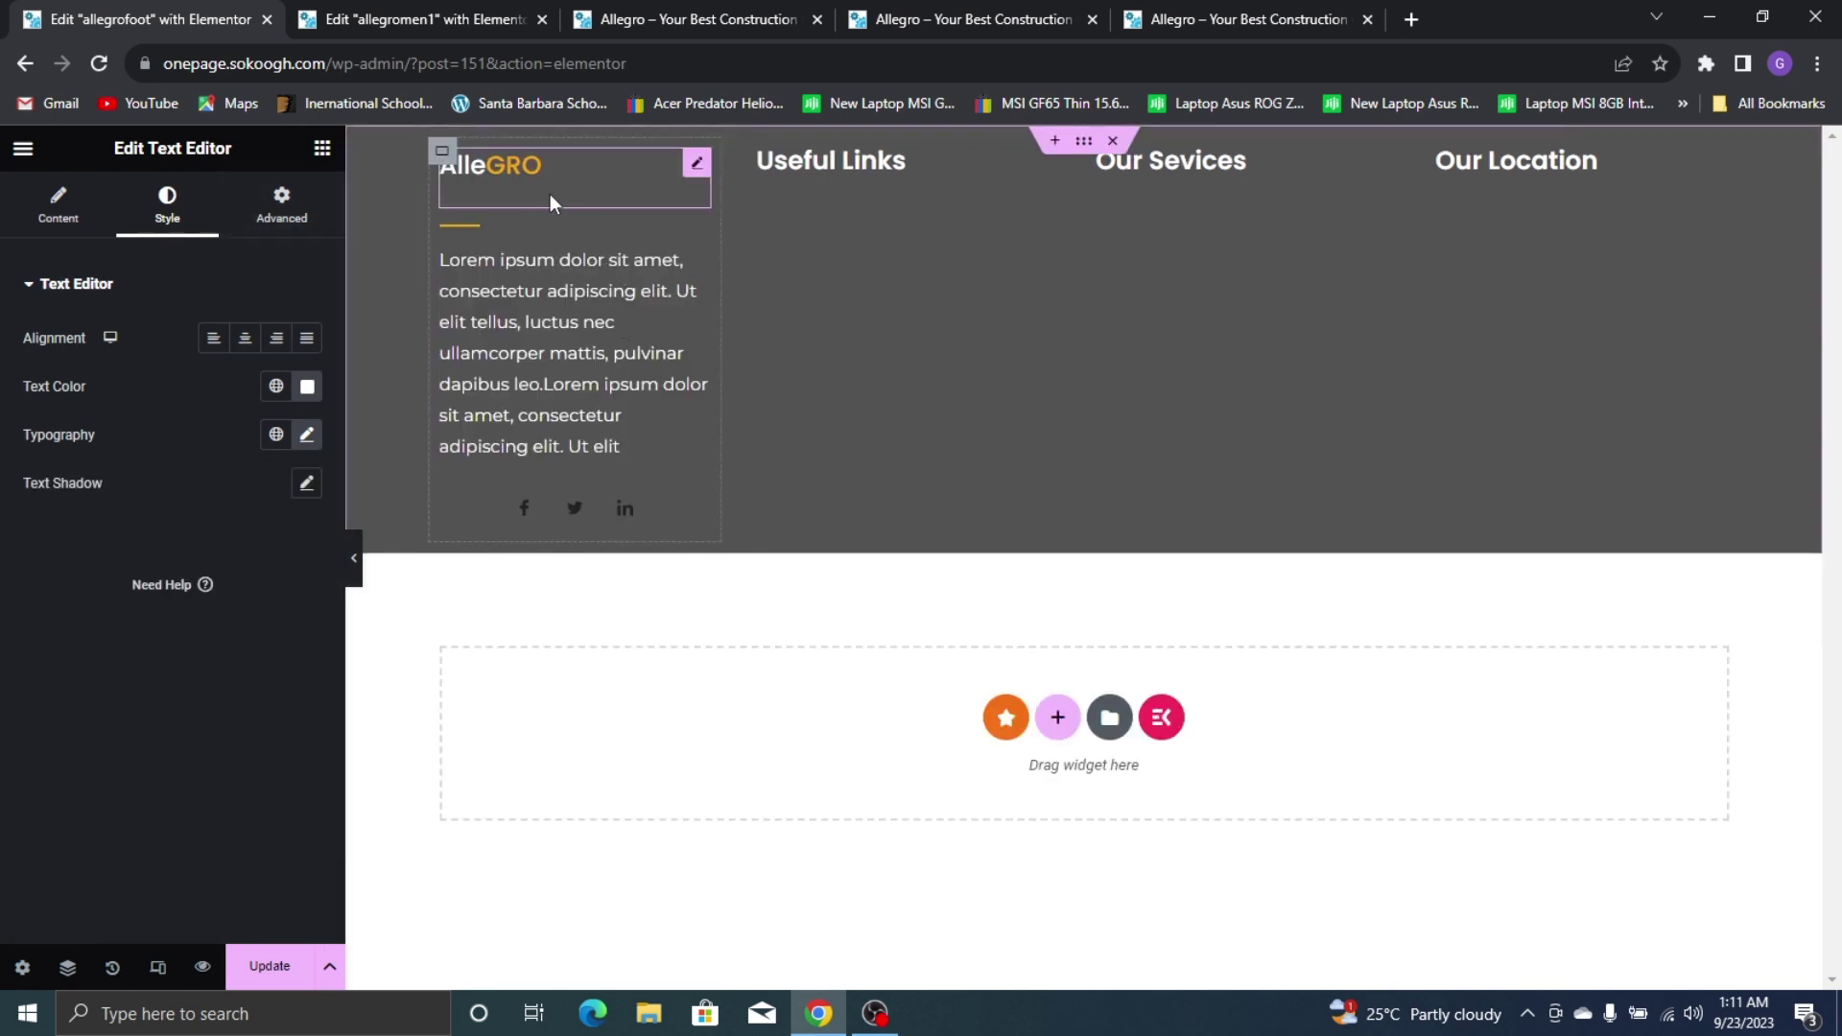
Set the first footer column's width to 26.6
{"action": "left_click", "coordinate": [443, 151]}
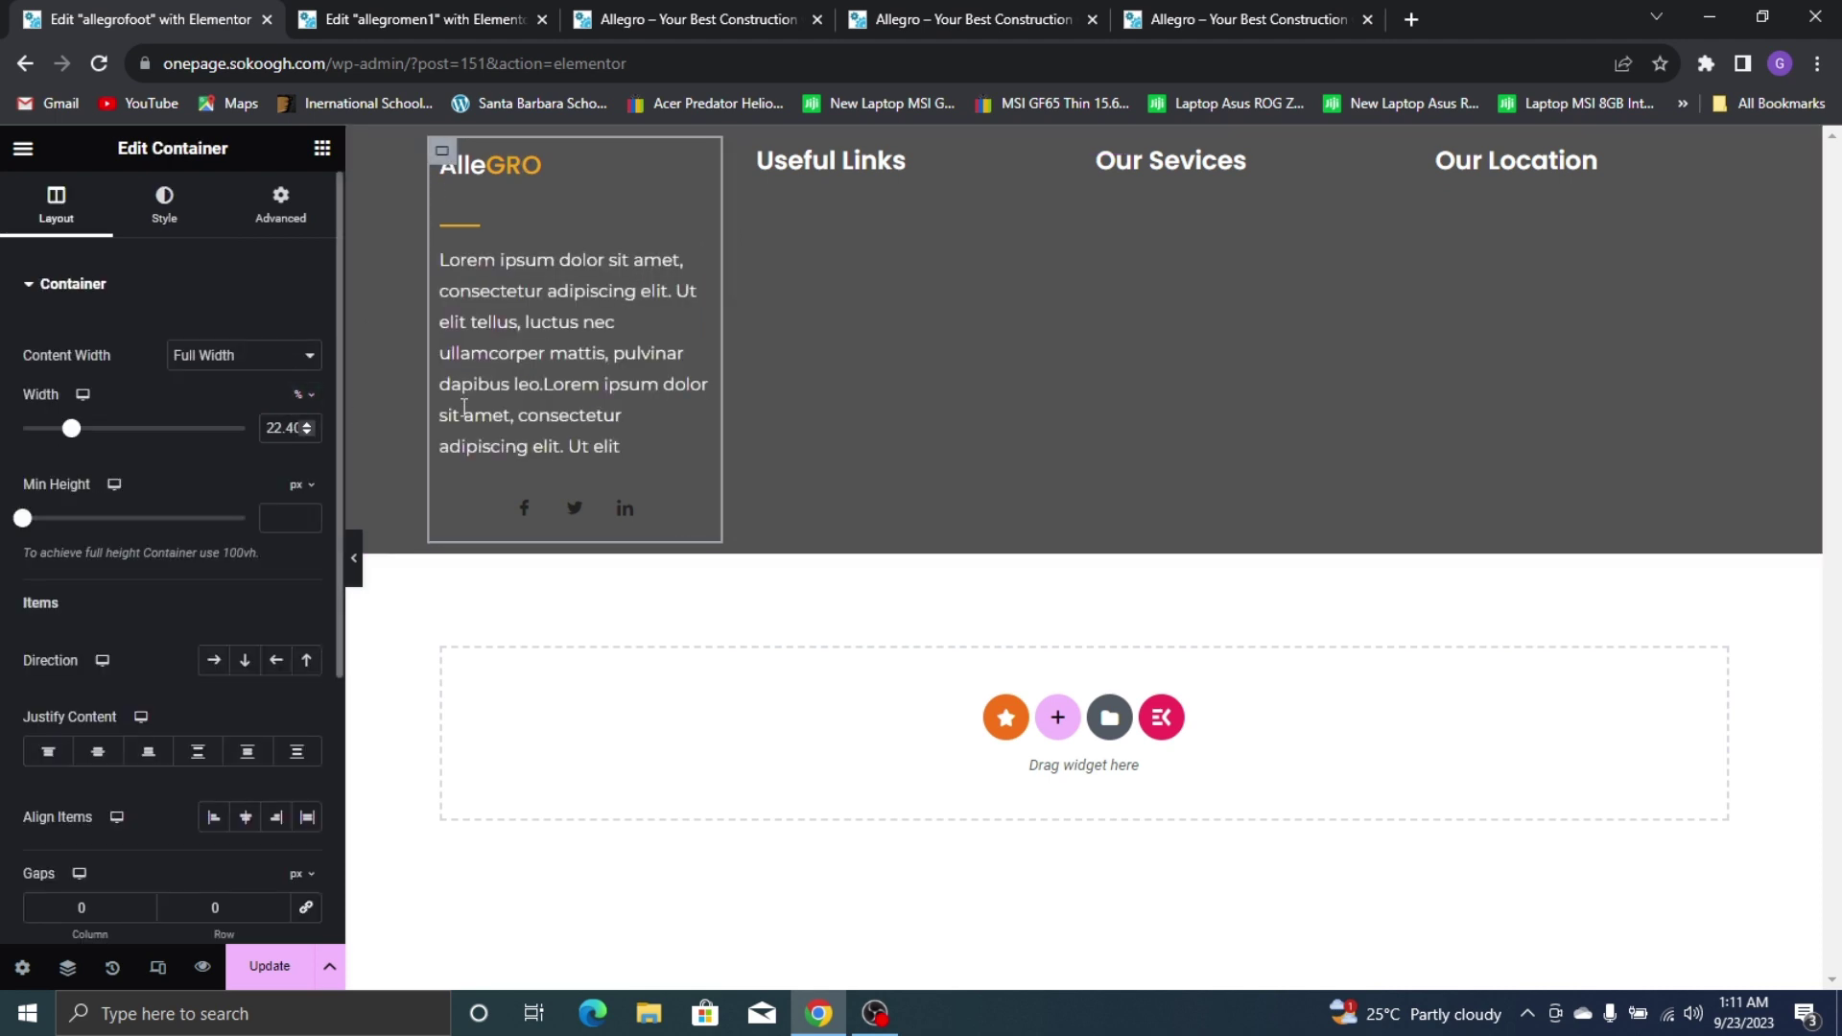
{"action": "left_click_drag", "start_coordinate": [716, 329], "coordinate": [795, 329]}
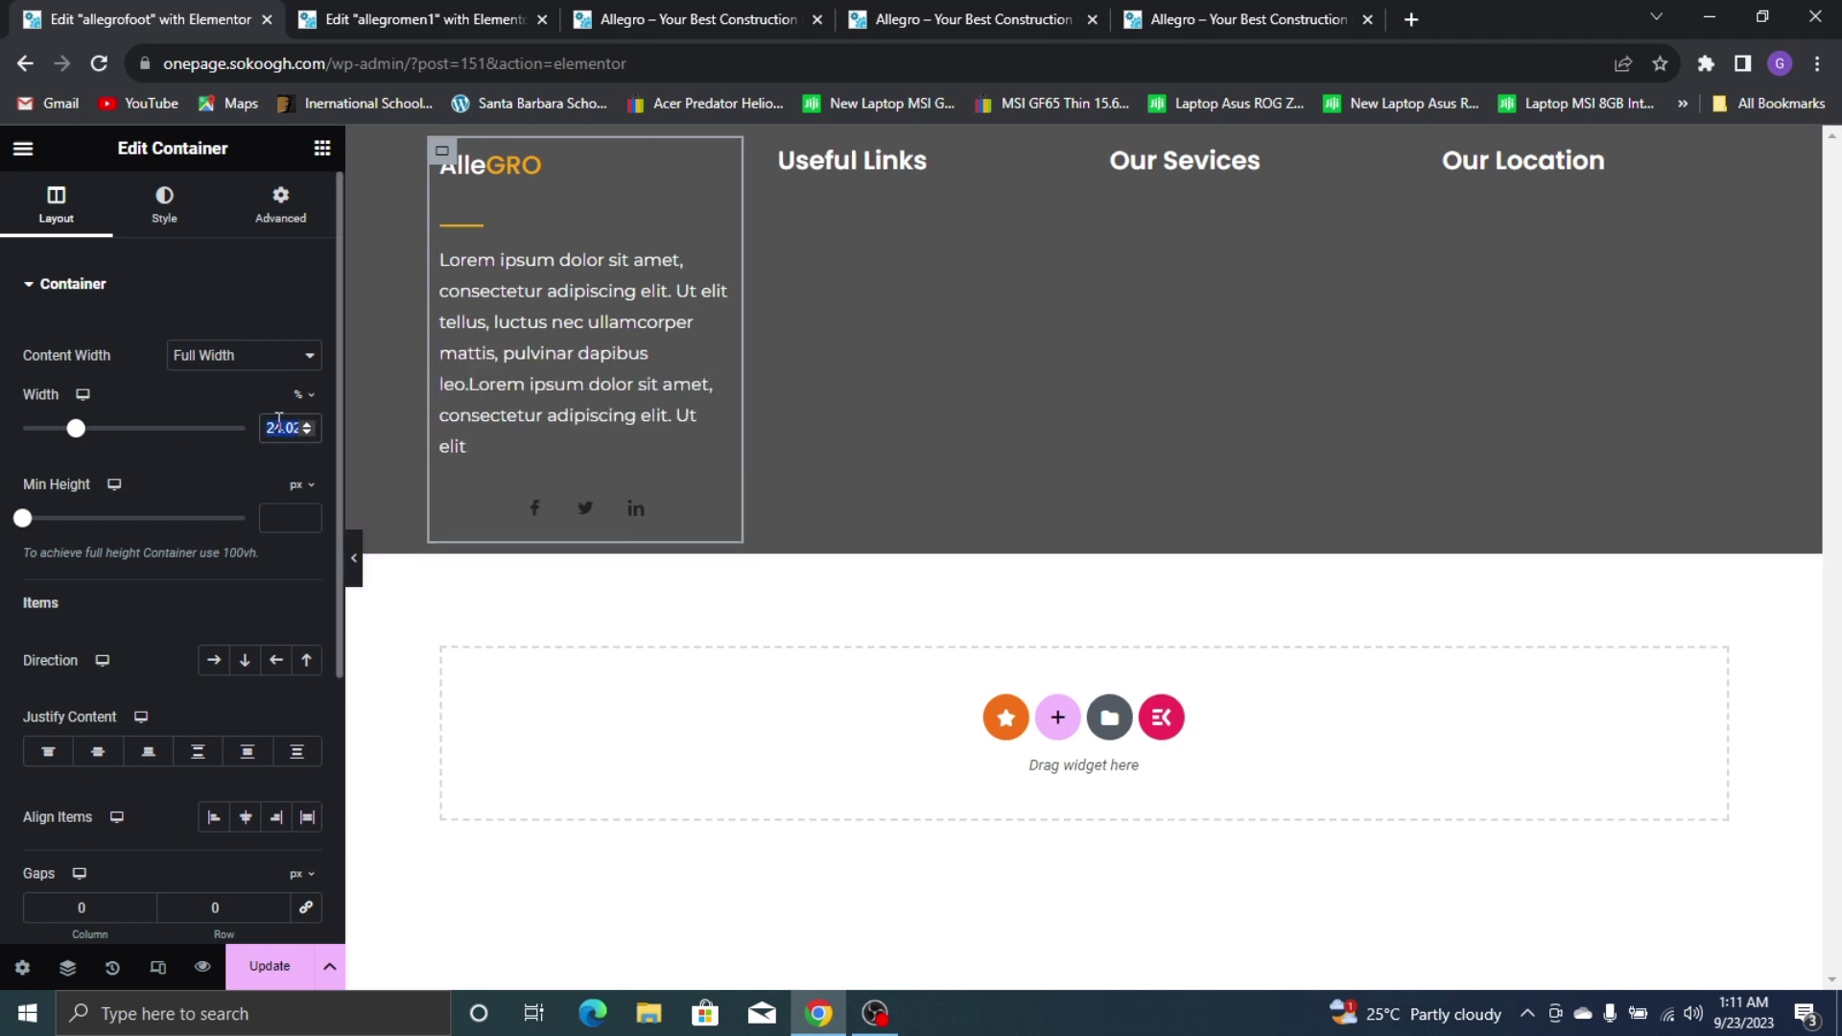
{"action": "type", "text": "26.6"}
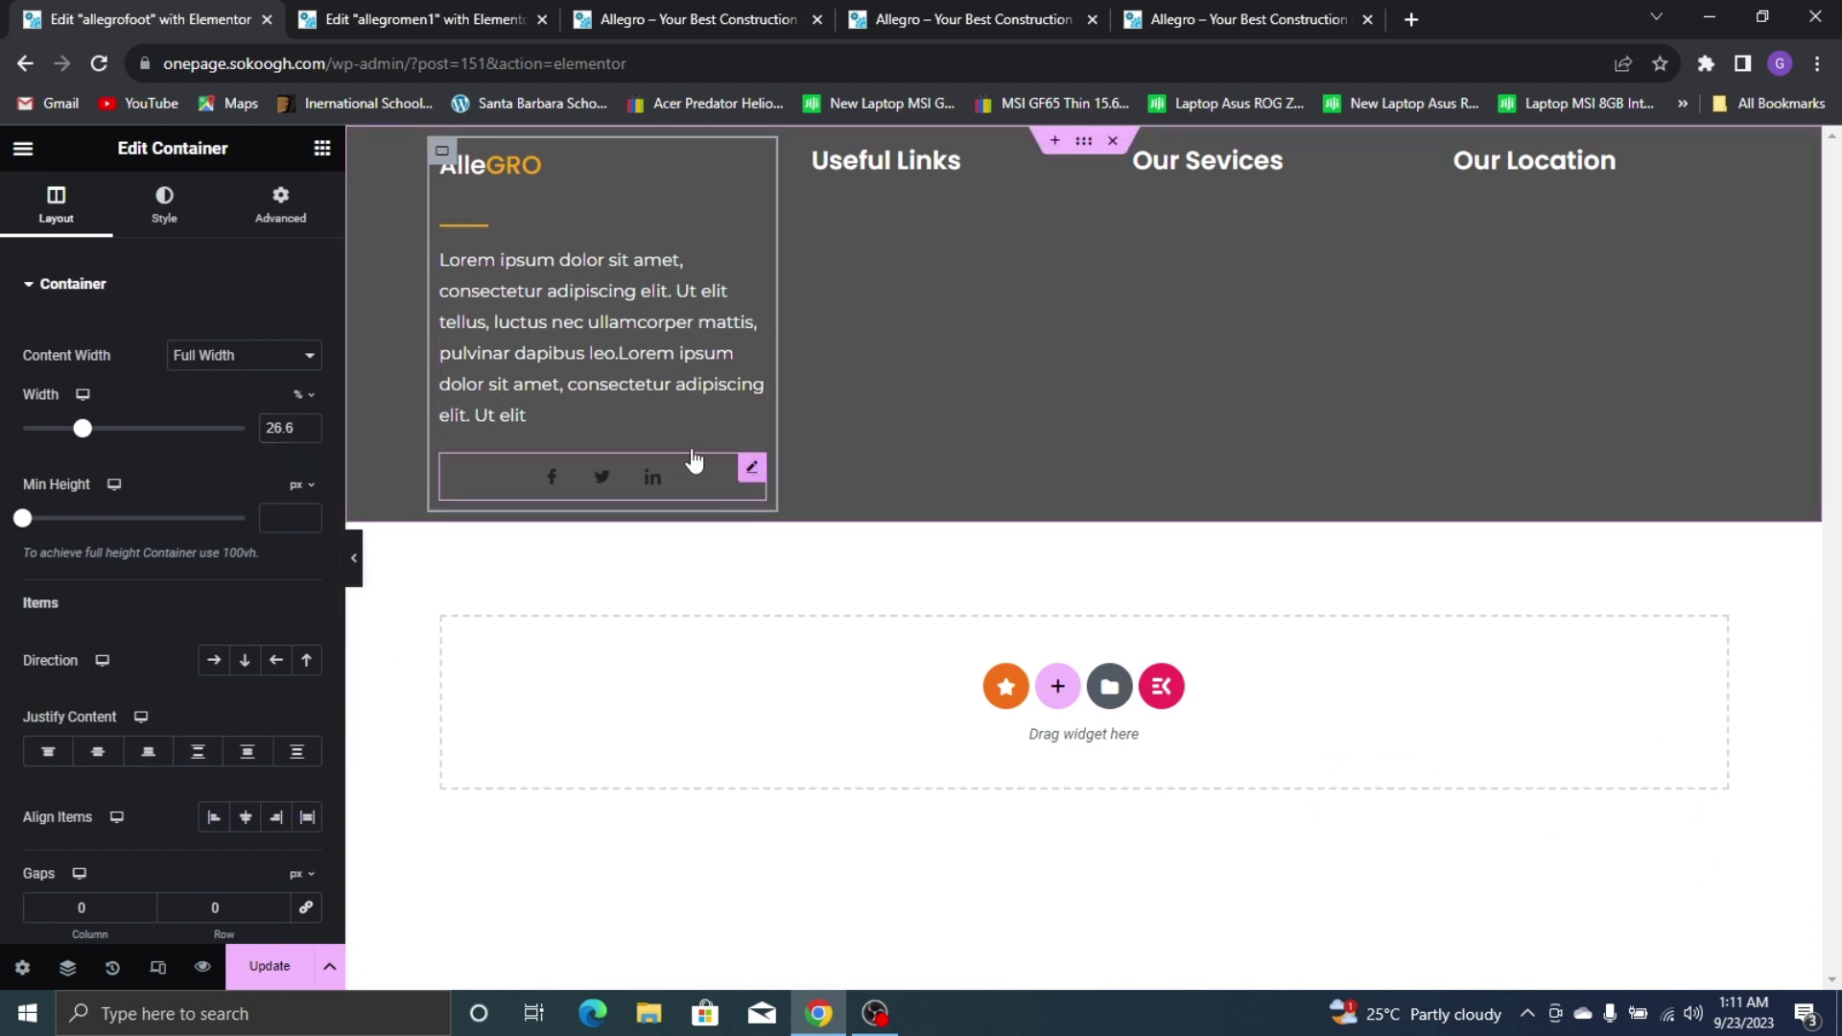
Remove the Twitter and LinkedIn social icons, leaving only Facebook
{"action": "left_click", "coordinate": [752, 470]}
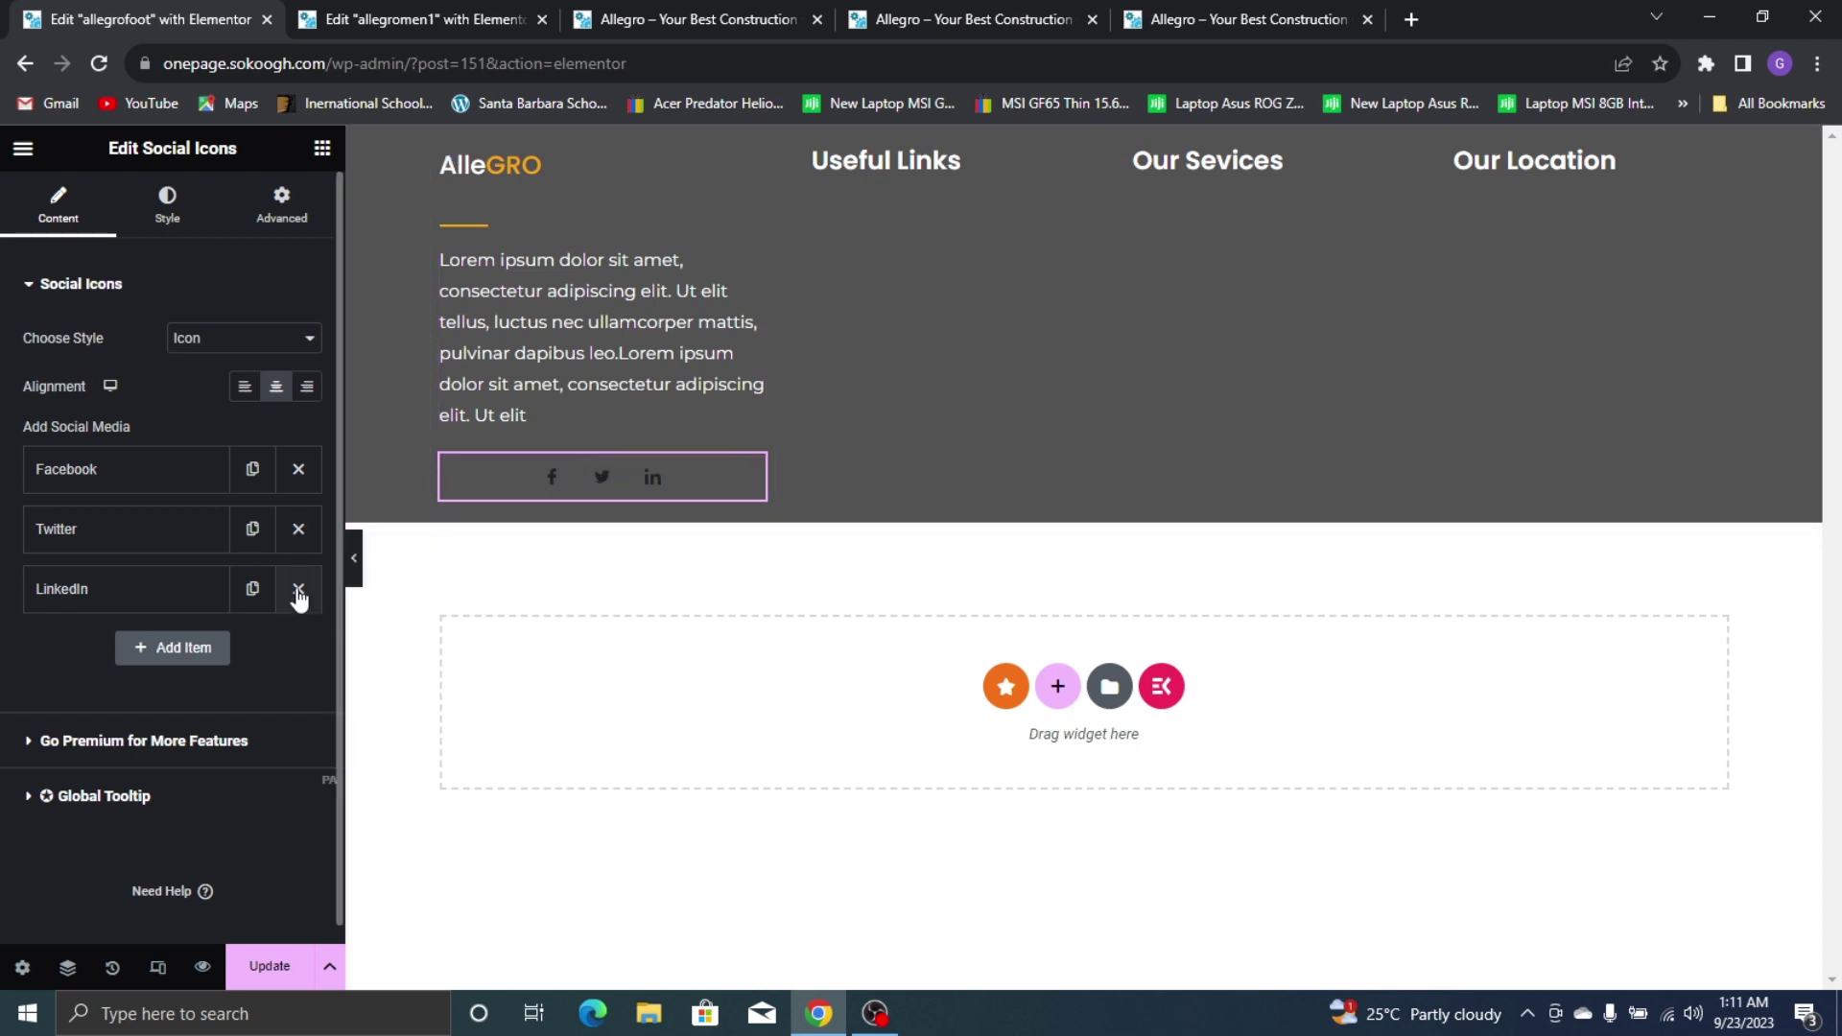
{"action": "left_click", "coordinate": [874, 29]}
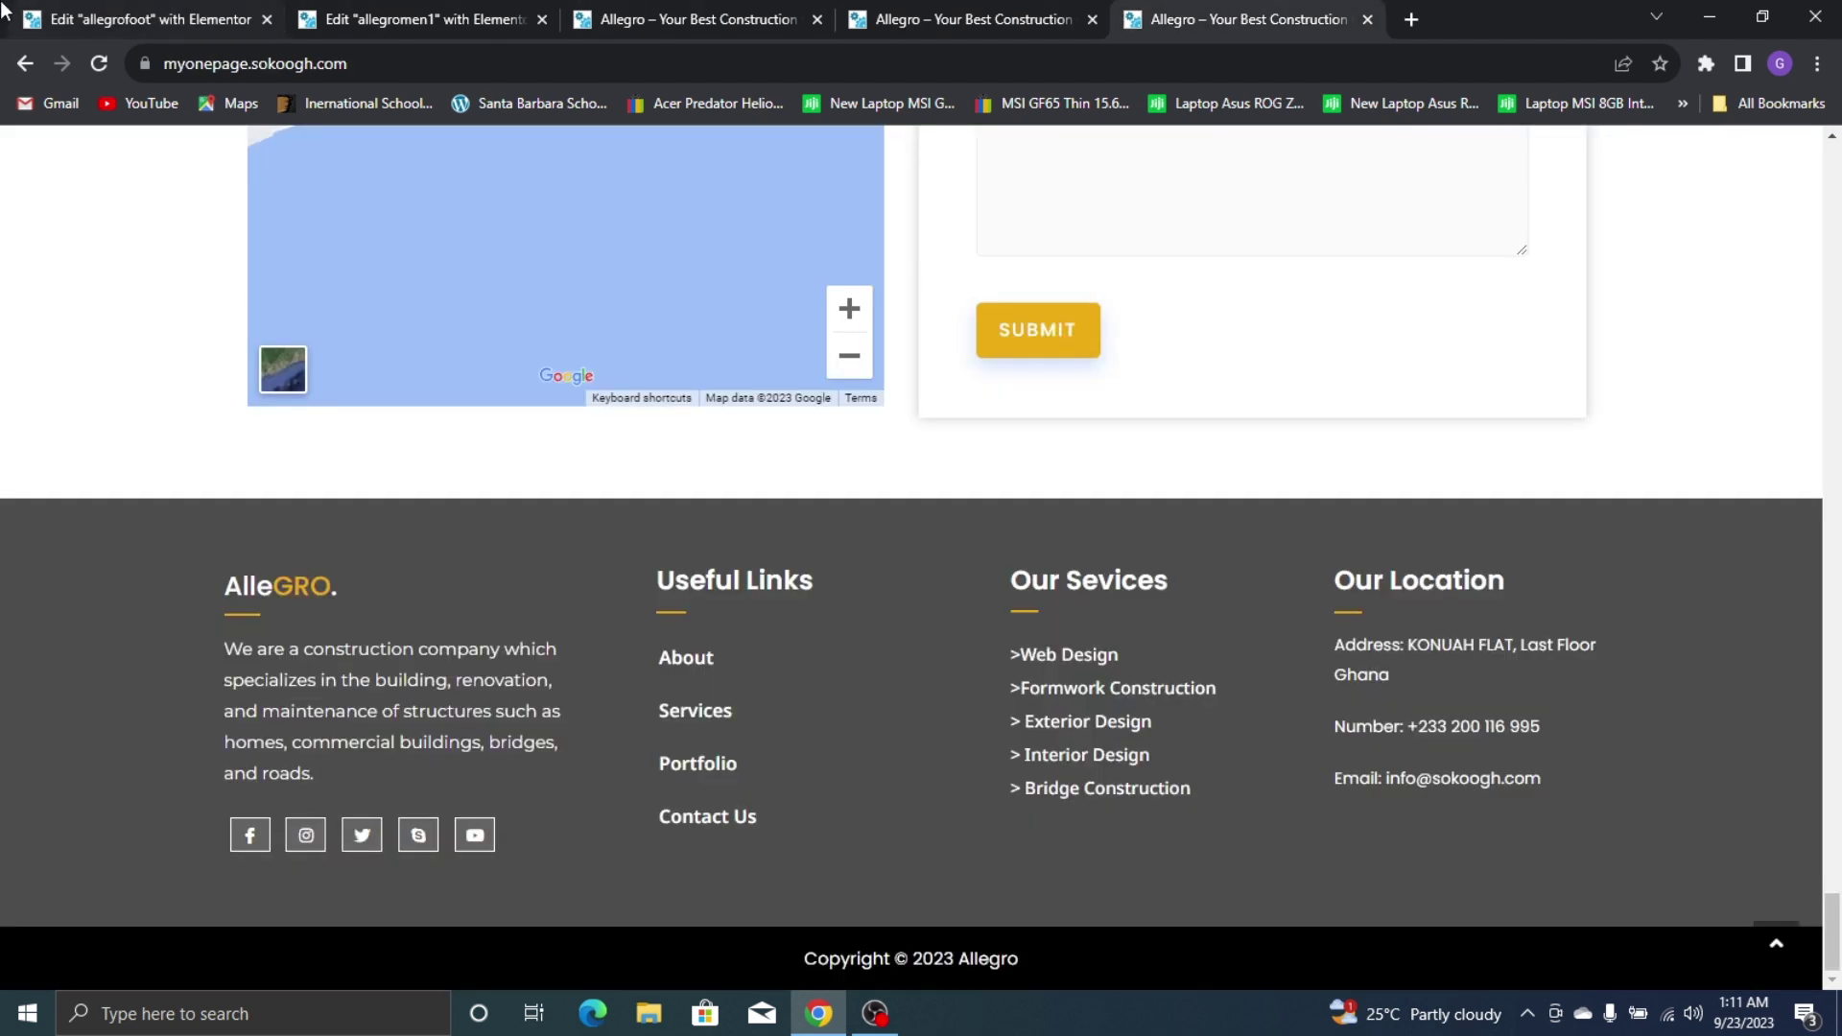
{"action": "key", "text": "ctrl+1"}
{"action": "left_click", "coordinate": [298, 528]}
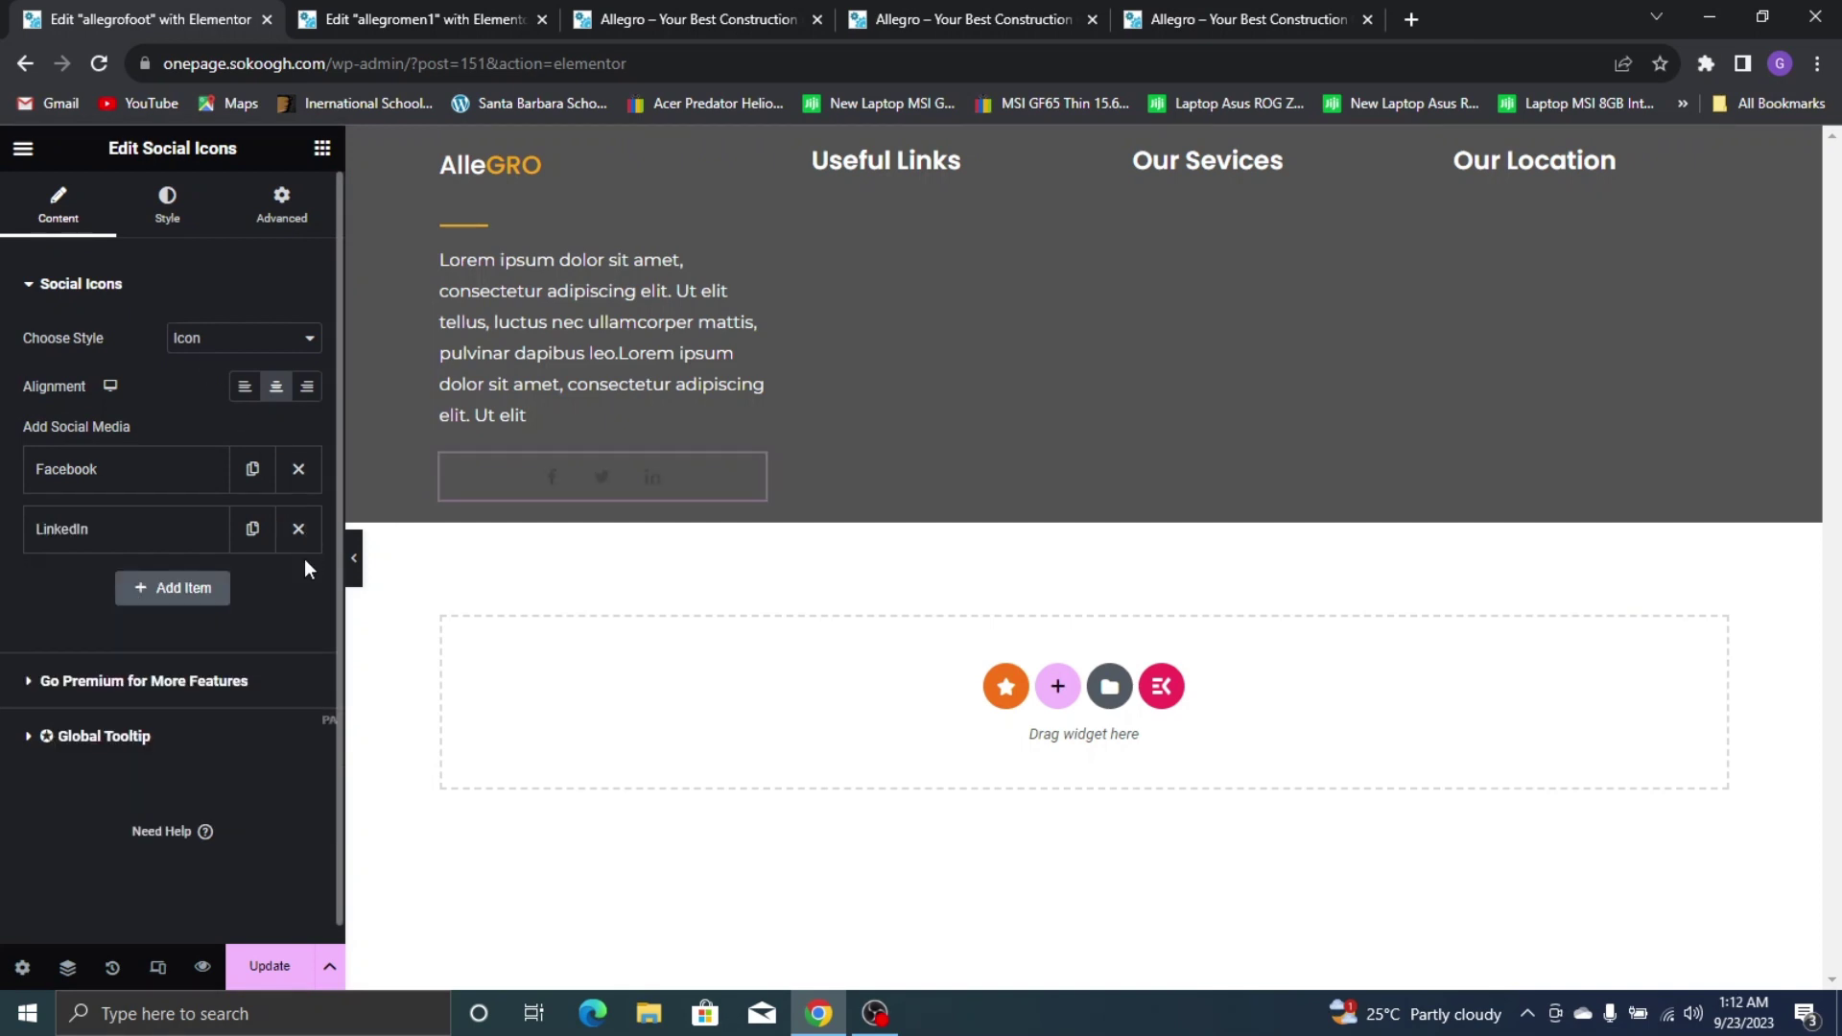
{"action": "left_click", "coordinate": [298, 528]}
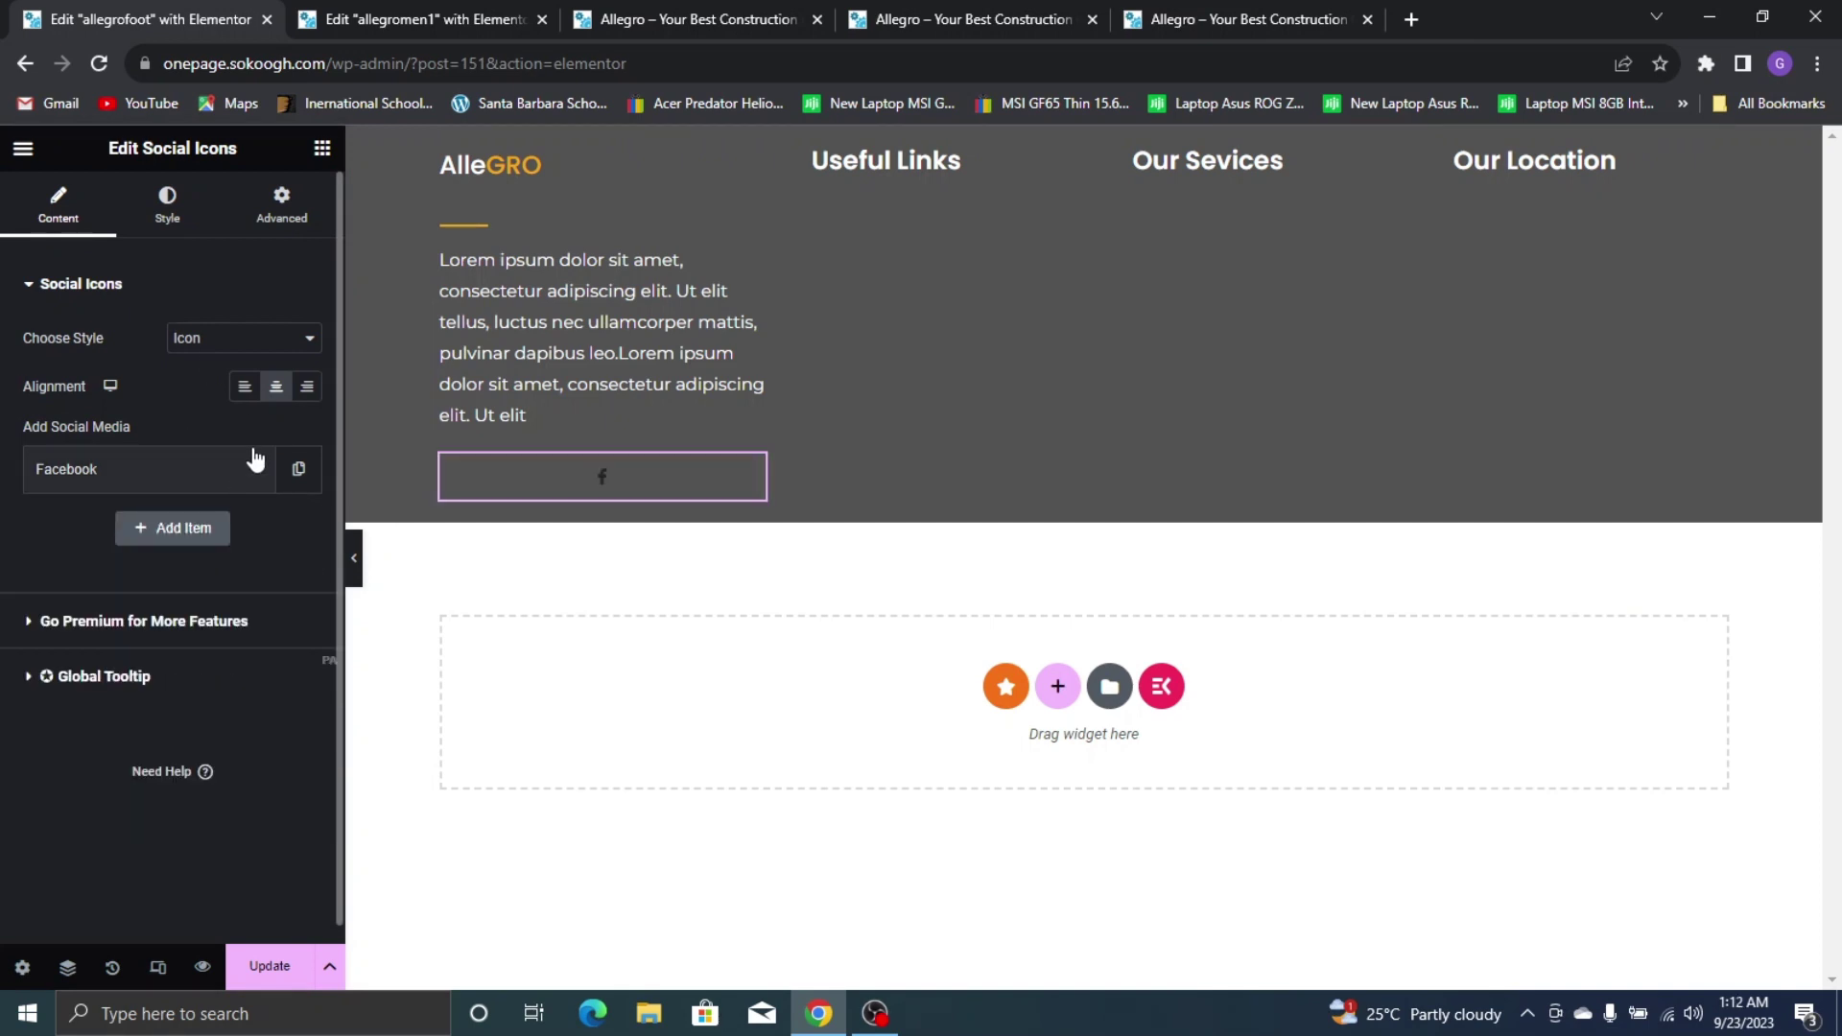
{"action": "left_click", "coordinate": [214, 480]}
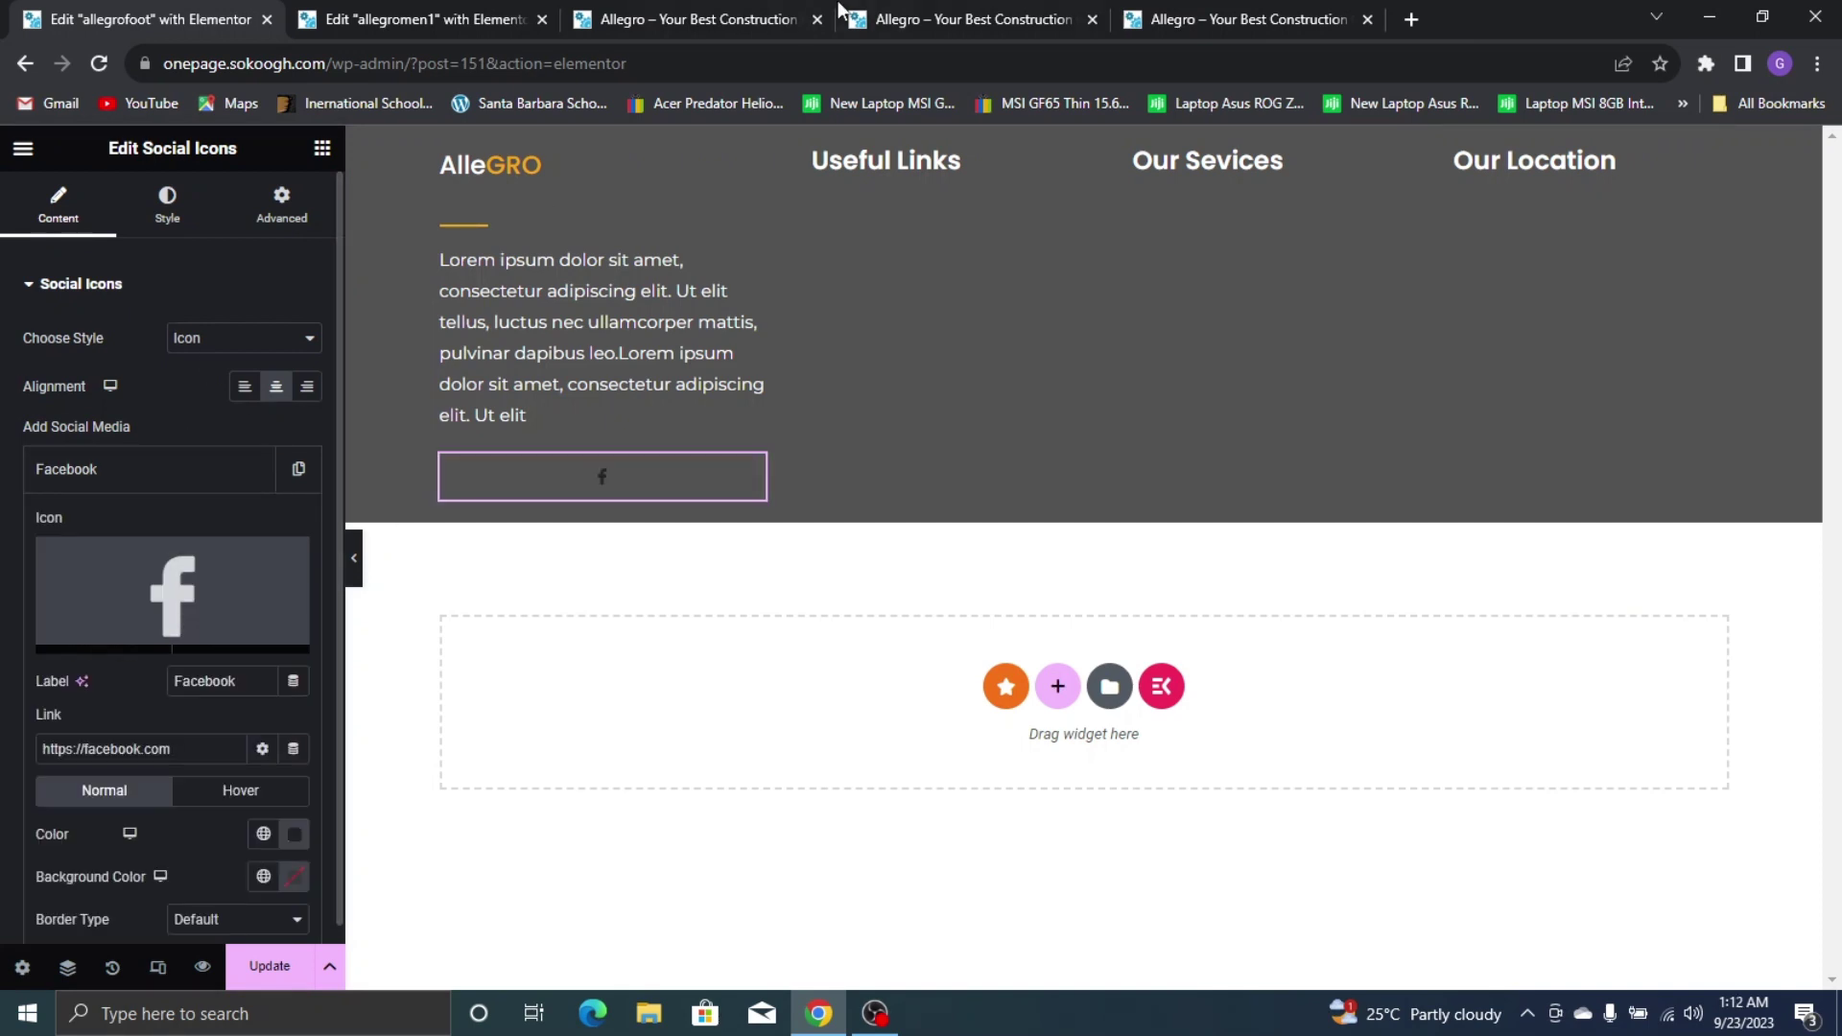
Make the Facebook icon's colour white
{"action": "left_click", "coordinate": [1267, 11]}
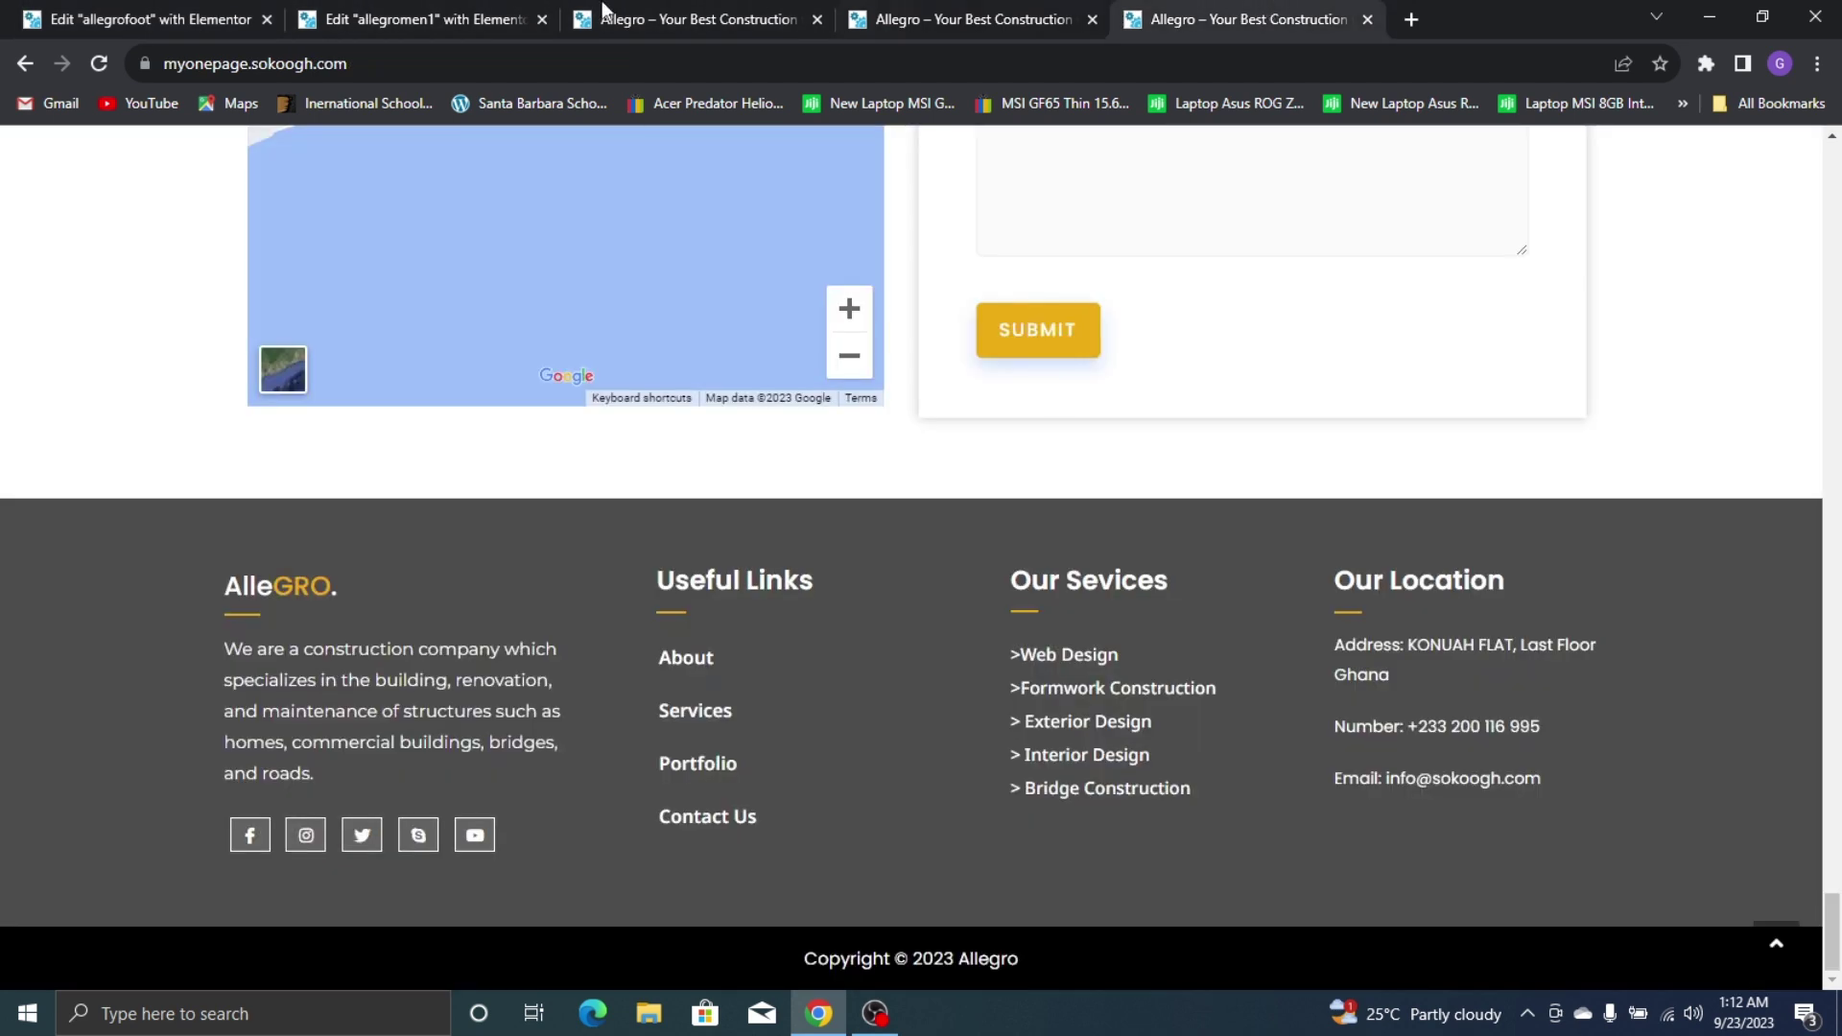
{"action": "left_click", "coordinate": [39, 14]}
{"action": "mouse_move", "coordinate": [237, 614]}
{"action": "scroll", "coordinate": [230, 619], "scroll_direction": "down", "scroll_amount": 1}
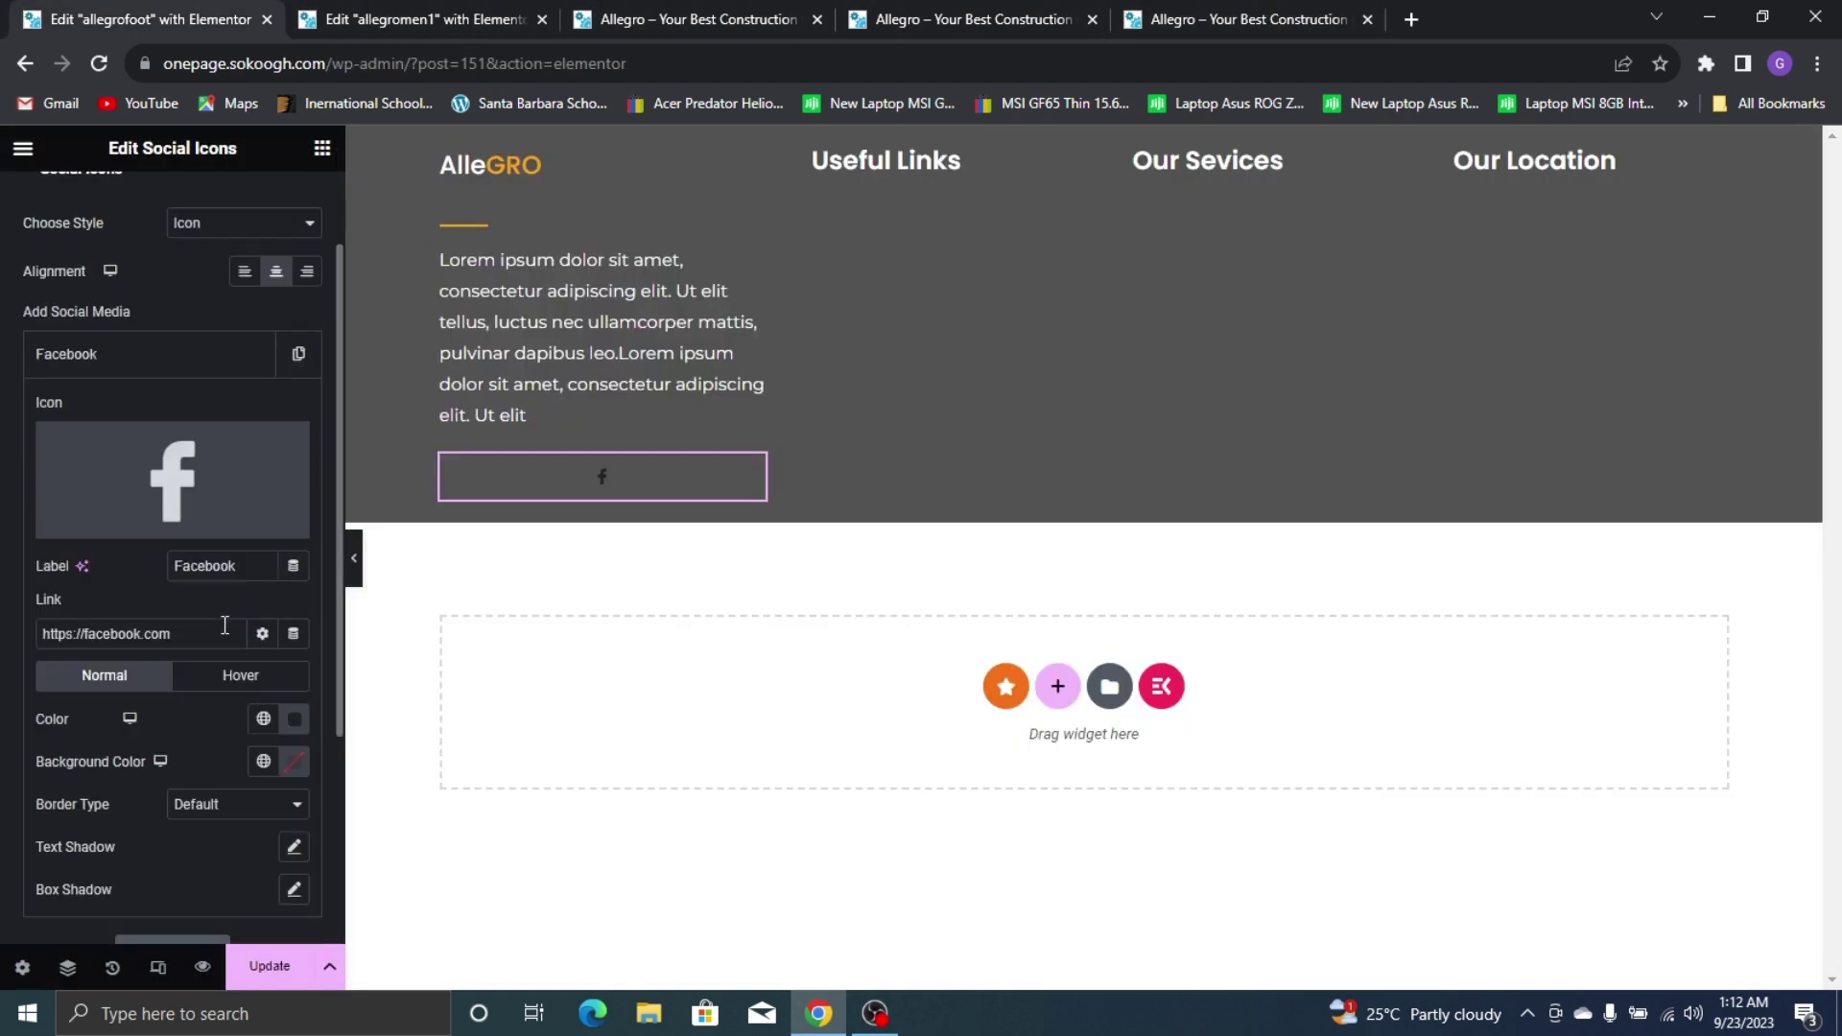
{"action": "left_click", "coordinate": [264, 721]}
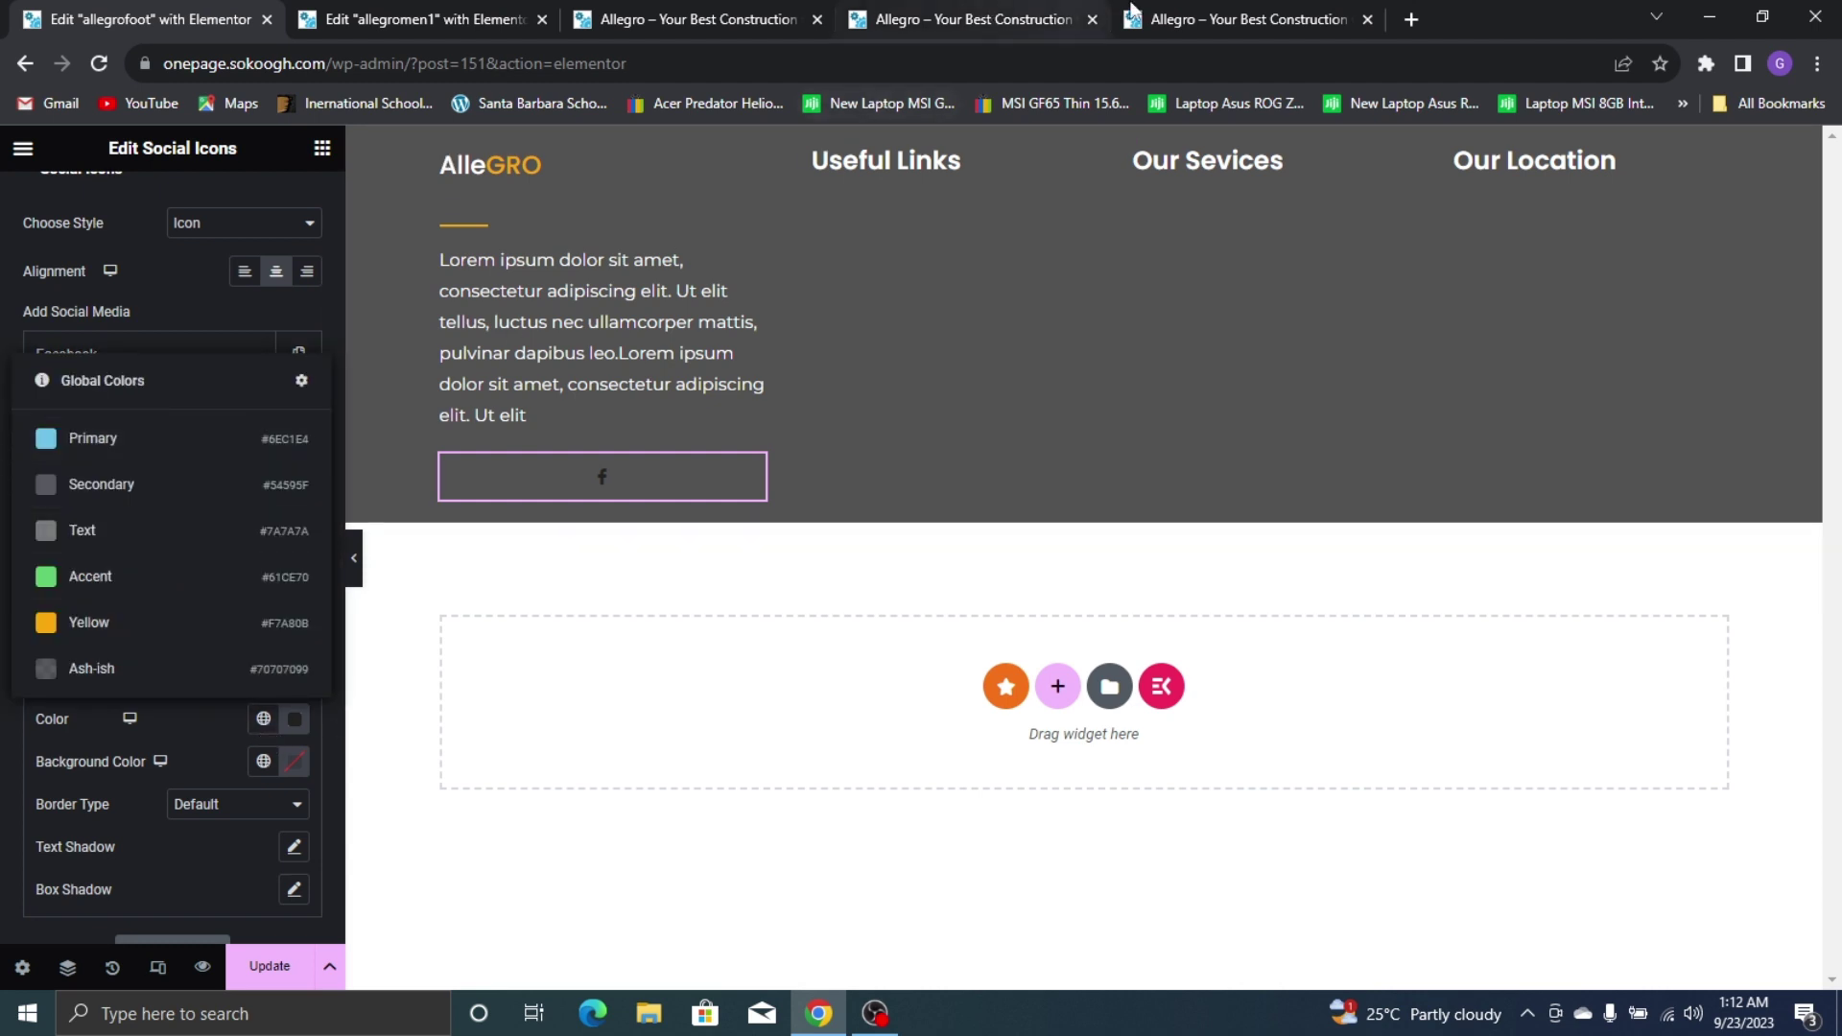
{"action": "left_click", "coordinate": [1247, 16]}
{"action": "left_click", "coordinate": [96, 4]}
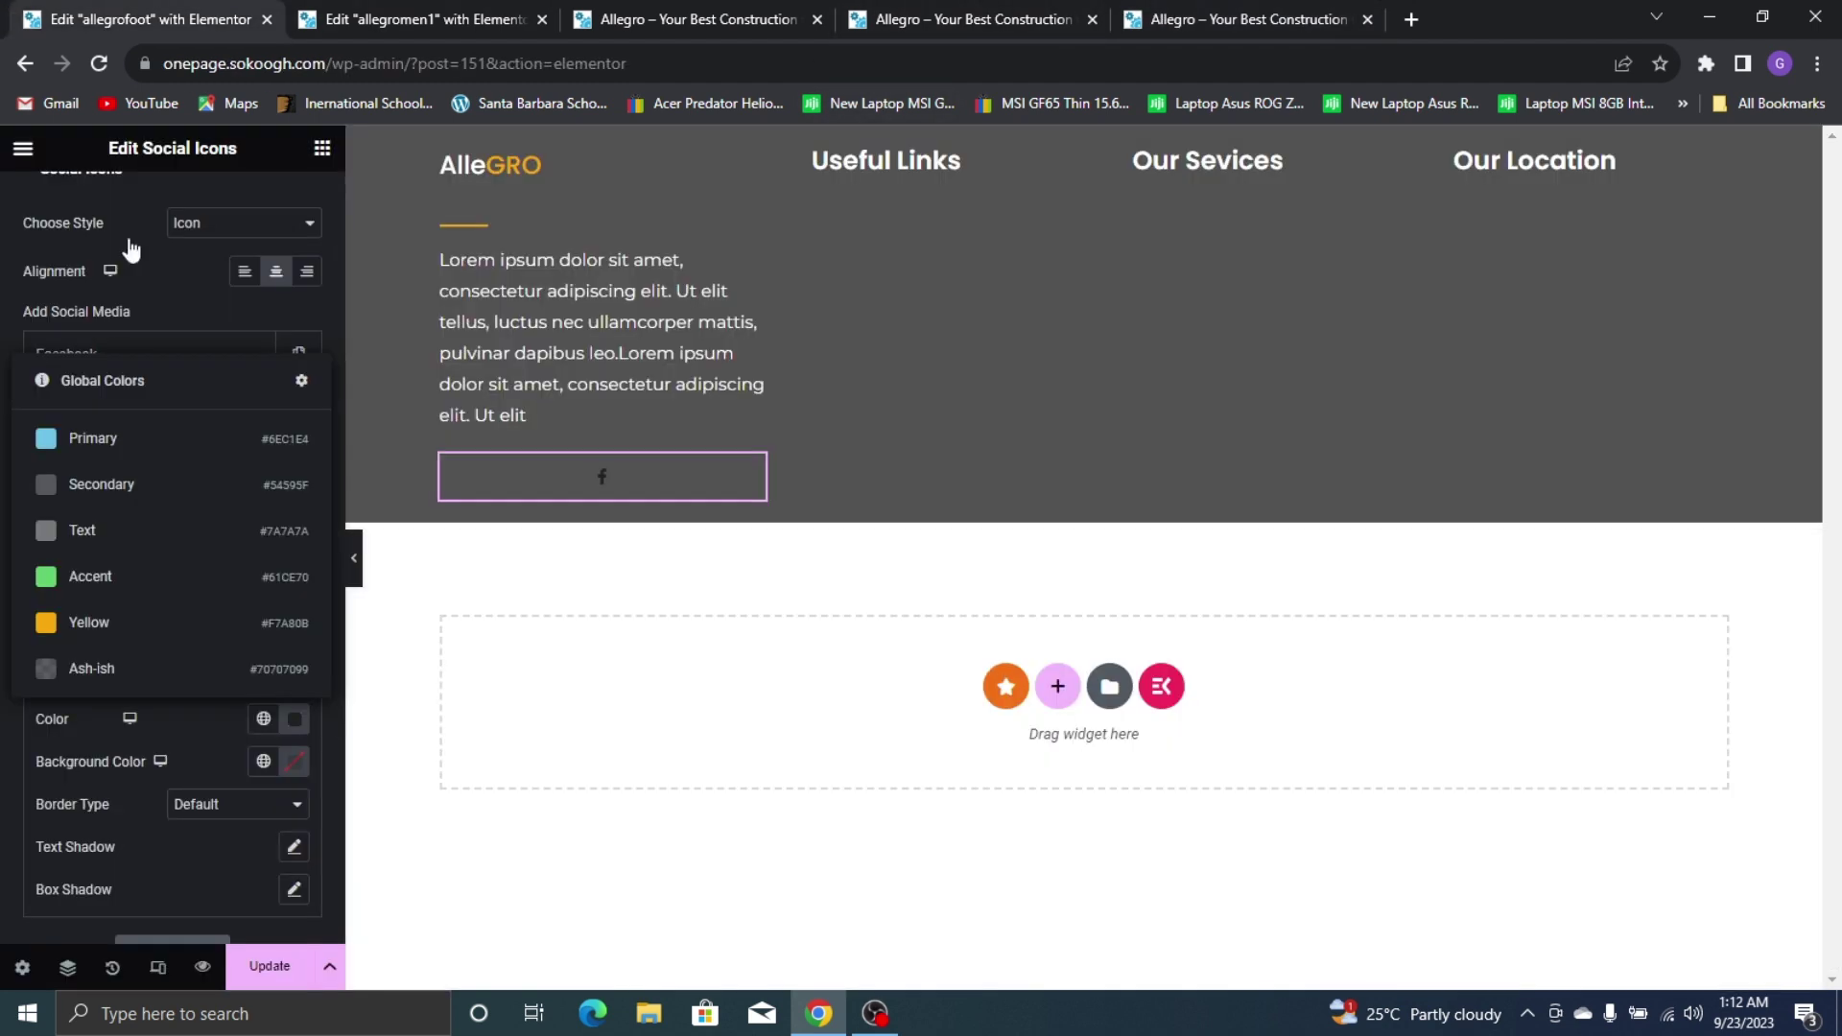
{"action": "left_click", "coordinate": [293, 727]}
{"action": "left_click_drag", "start_coordinate": [247, 542], "coordinate": [113, 413]}
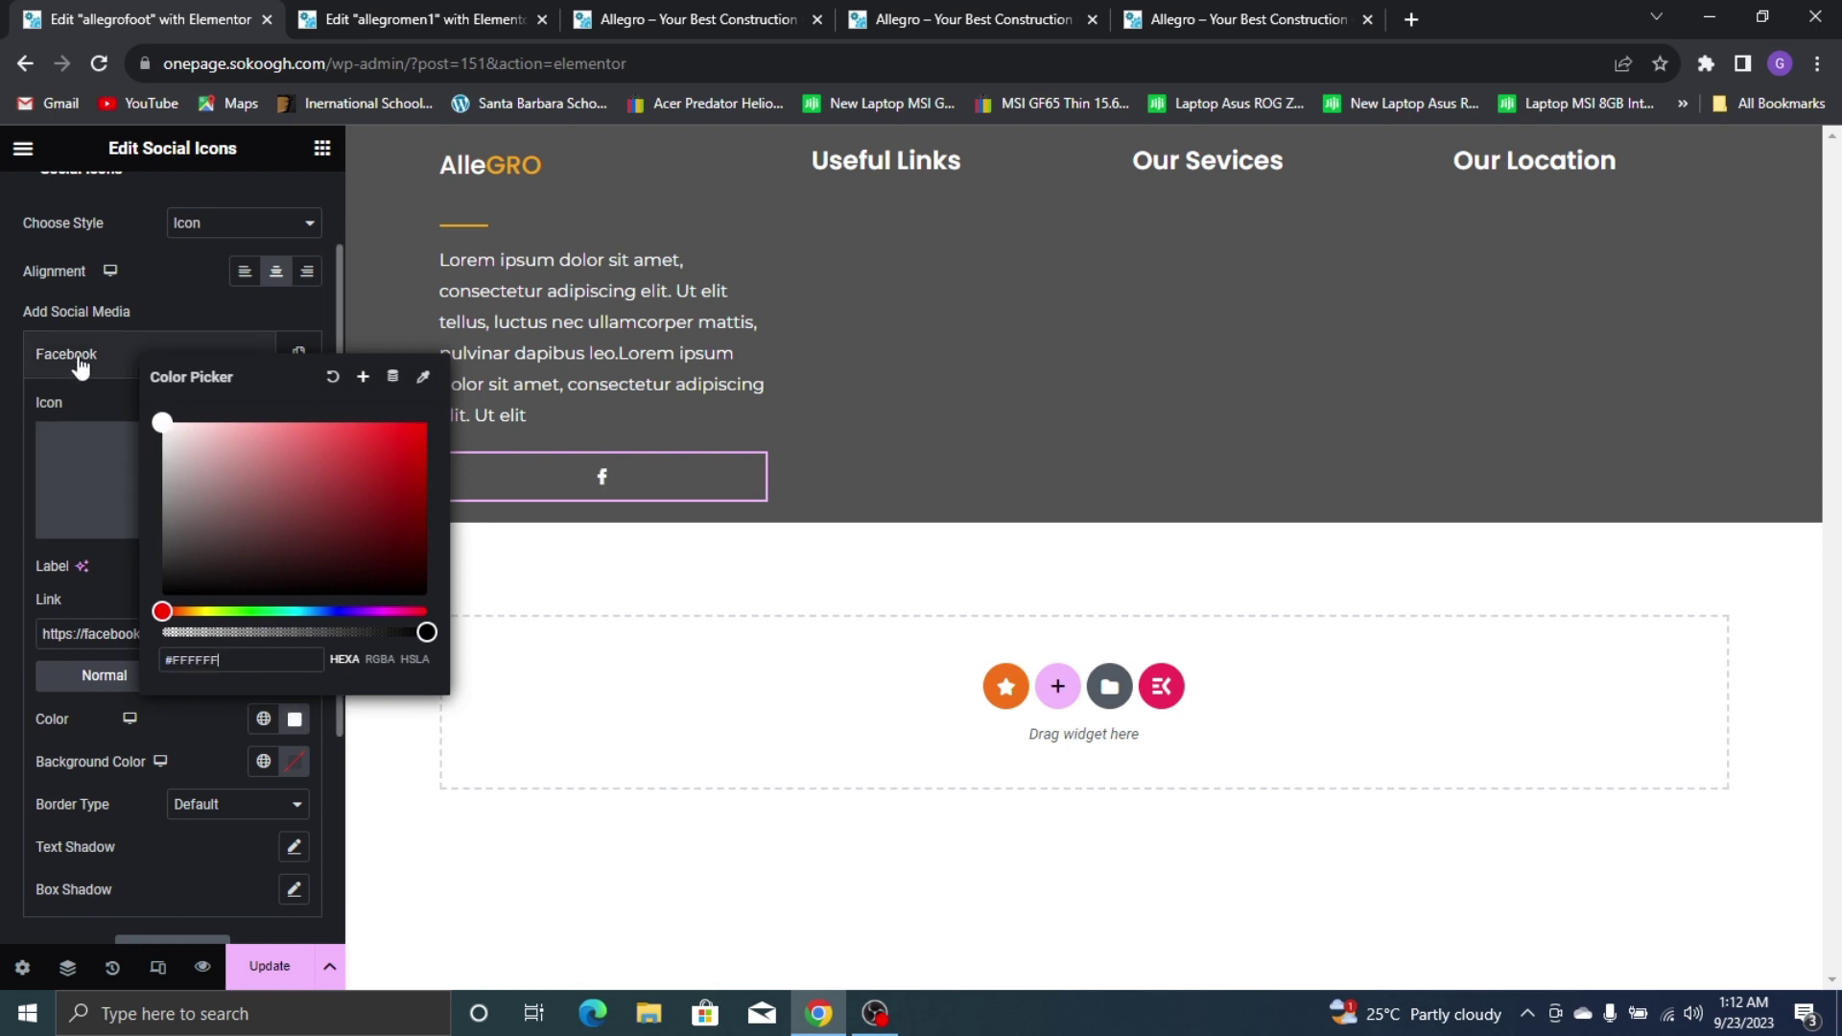
{"action": "left_click", "coordinate": [203, 834]}
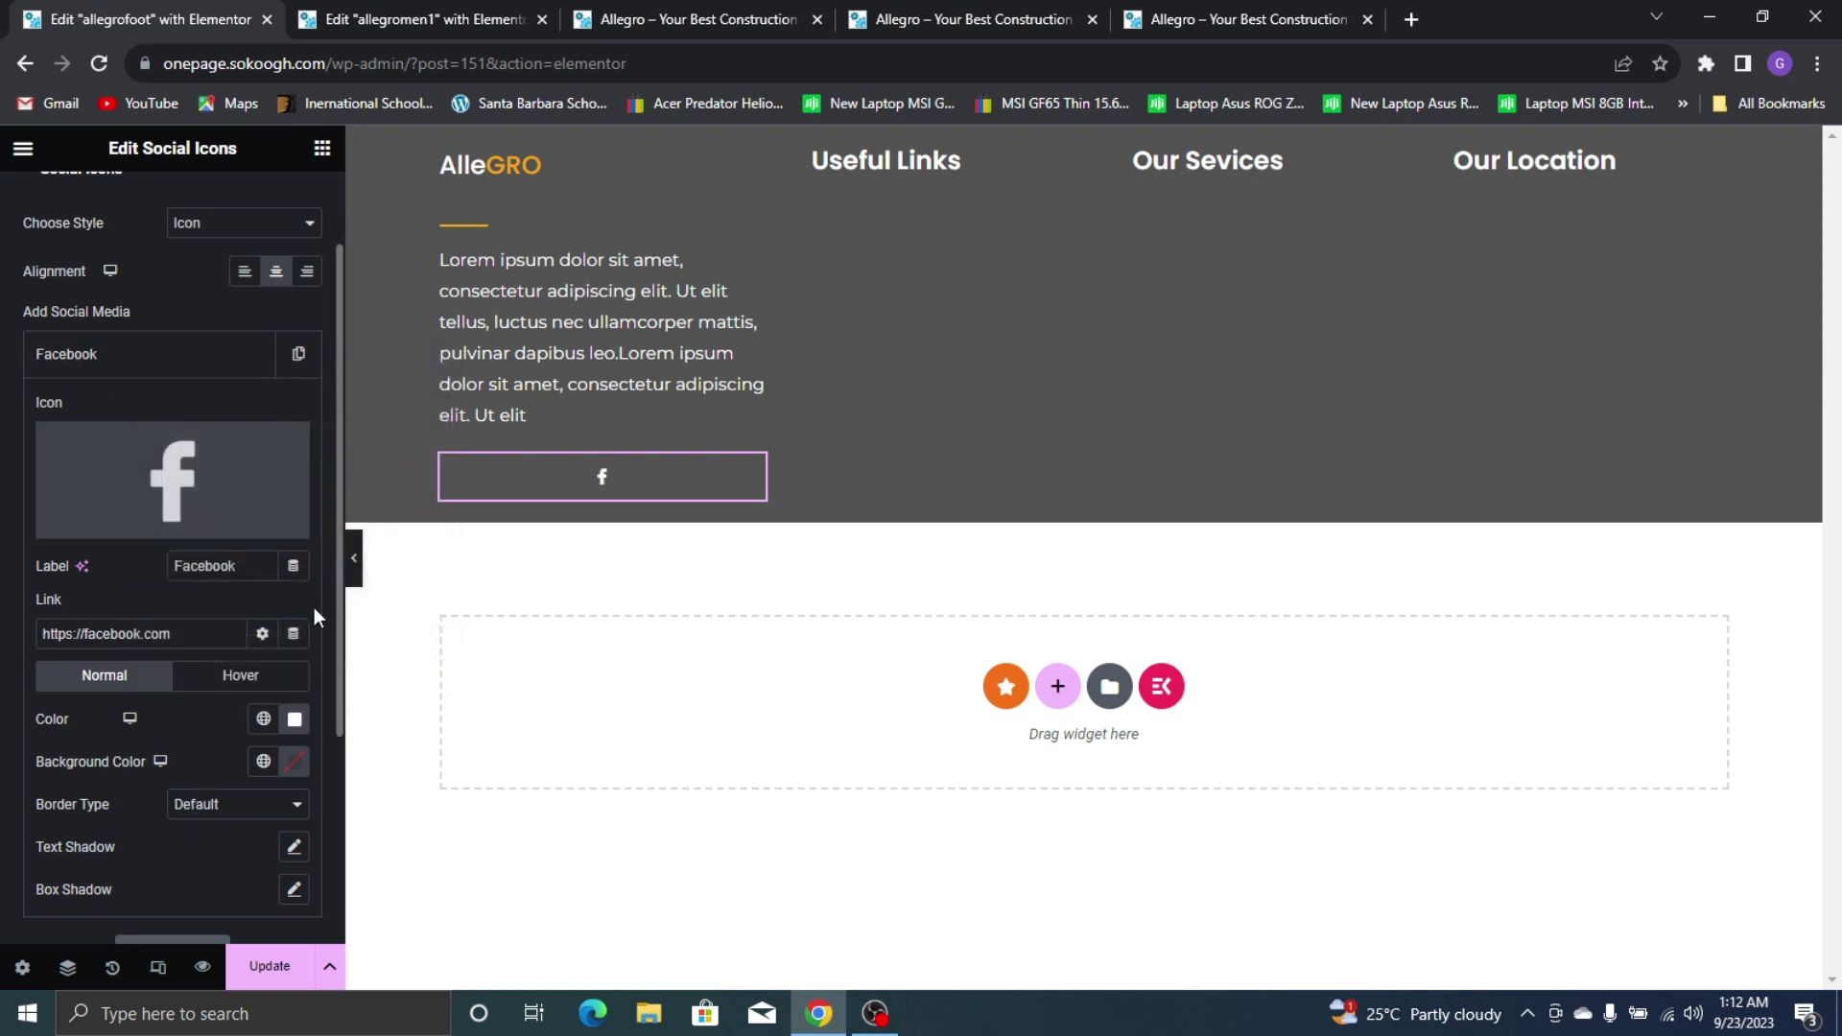
Give the Facebook icon a solid 1 px border
{"action": "left_click", "coordinate": [244, 811]}
{"action": "left_click", "coordinate": [236, 843]}
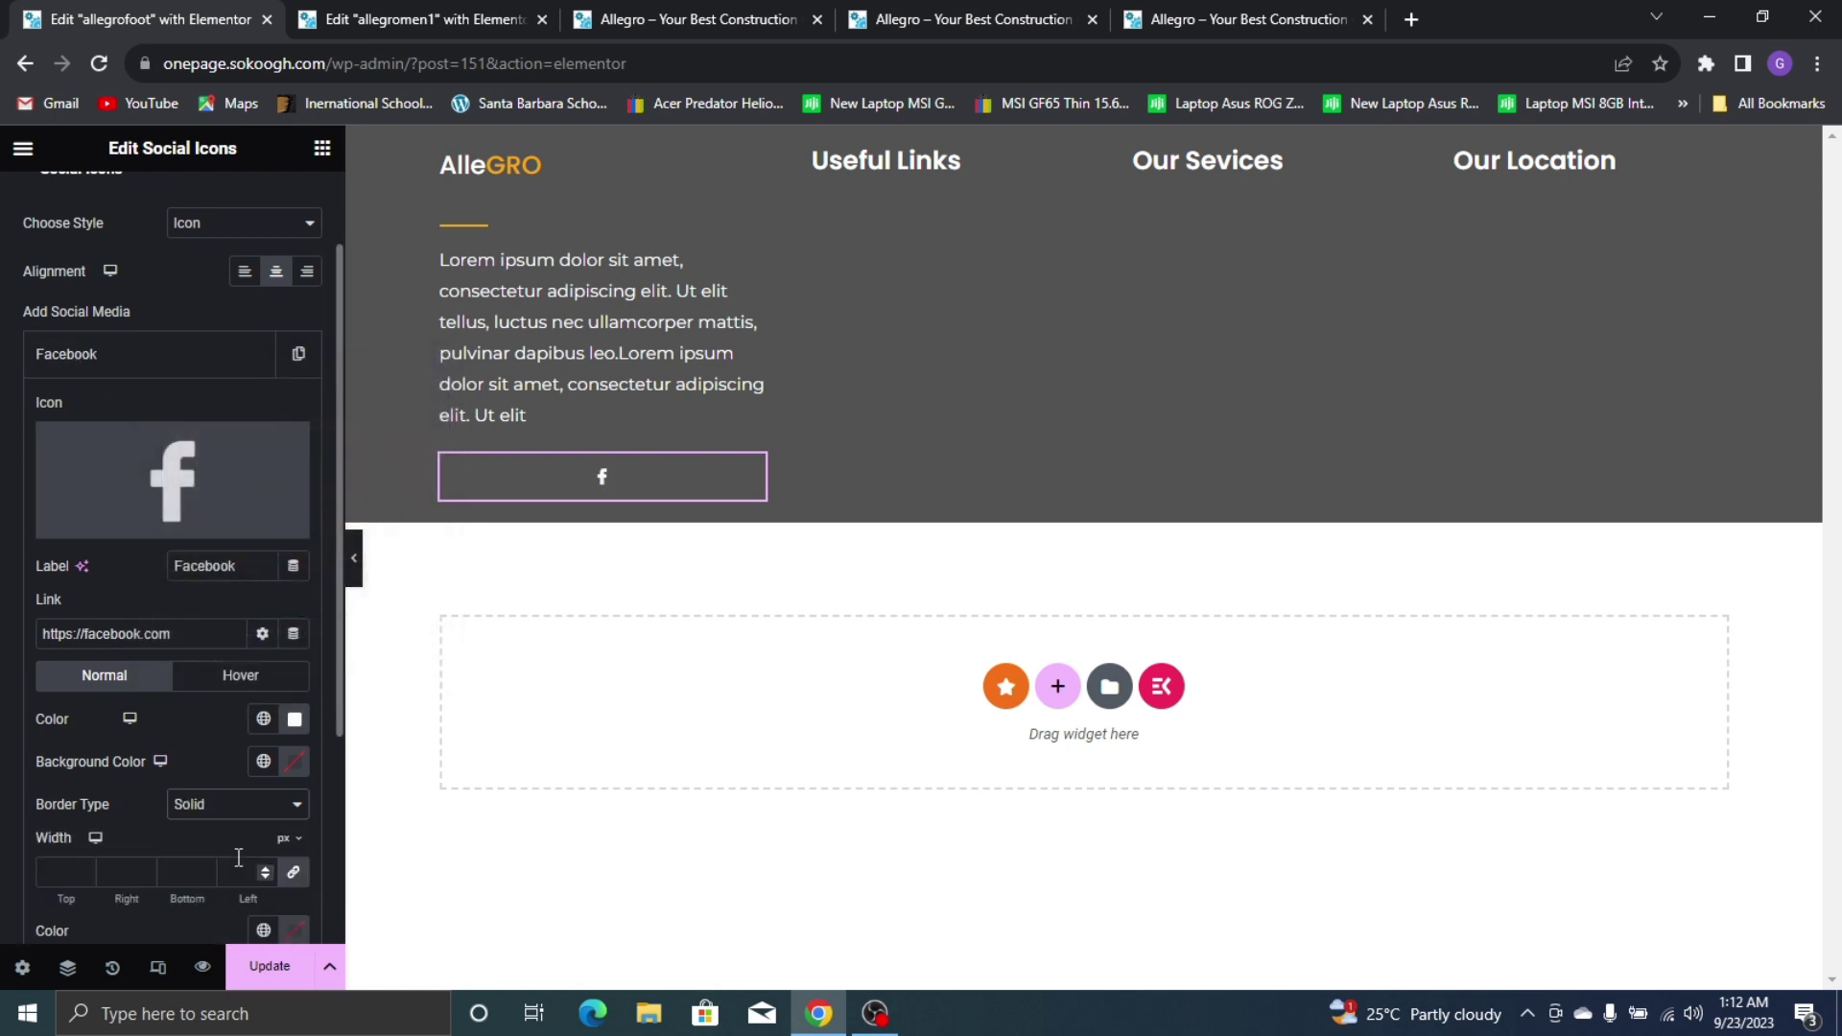
{"action": "scroll", "coordinate": [258, 781], "scroll_direction": "down", "scroll_amount": 3}
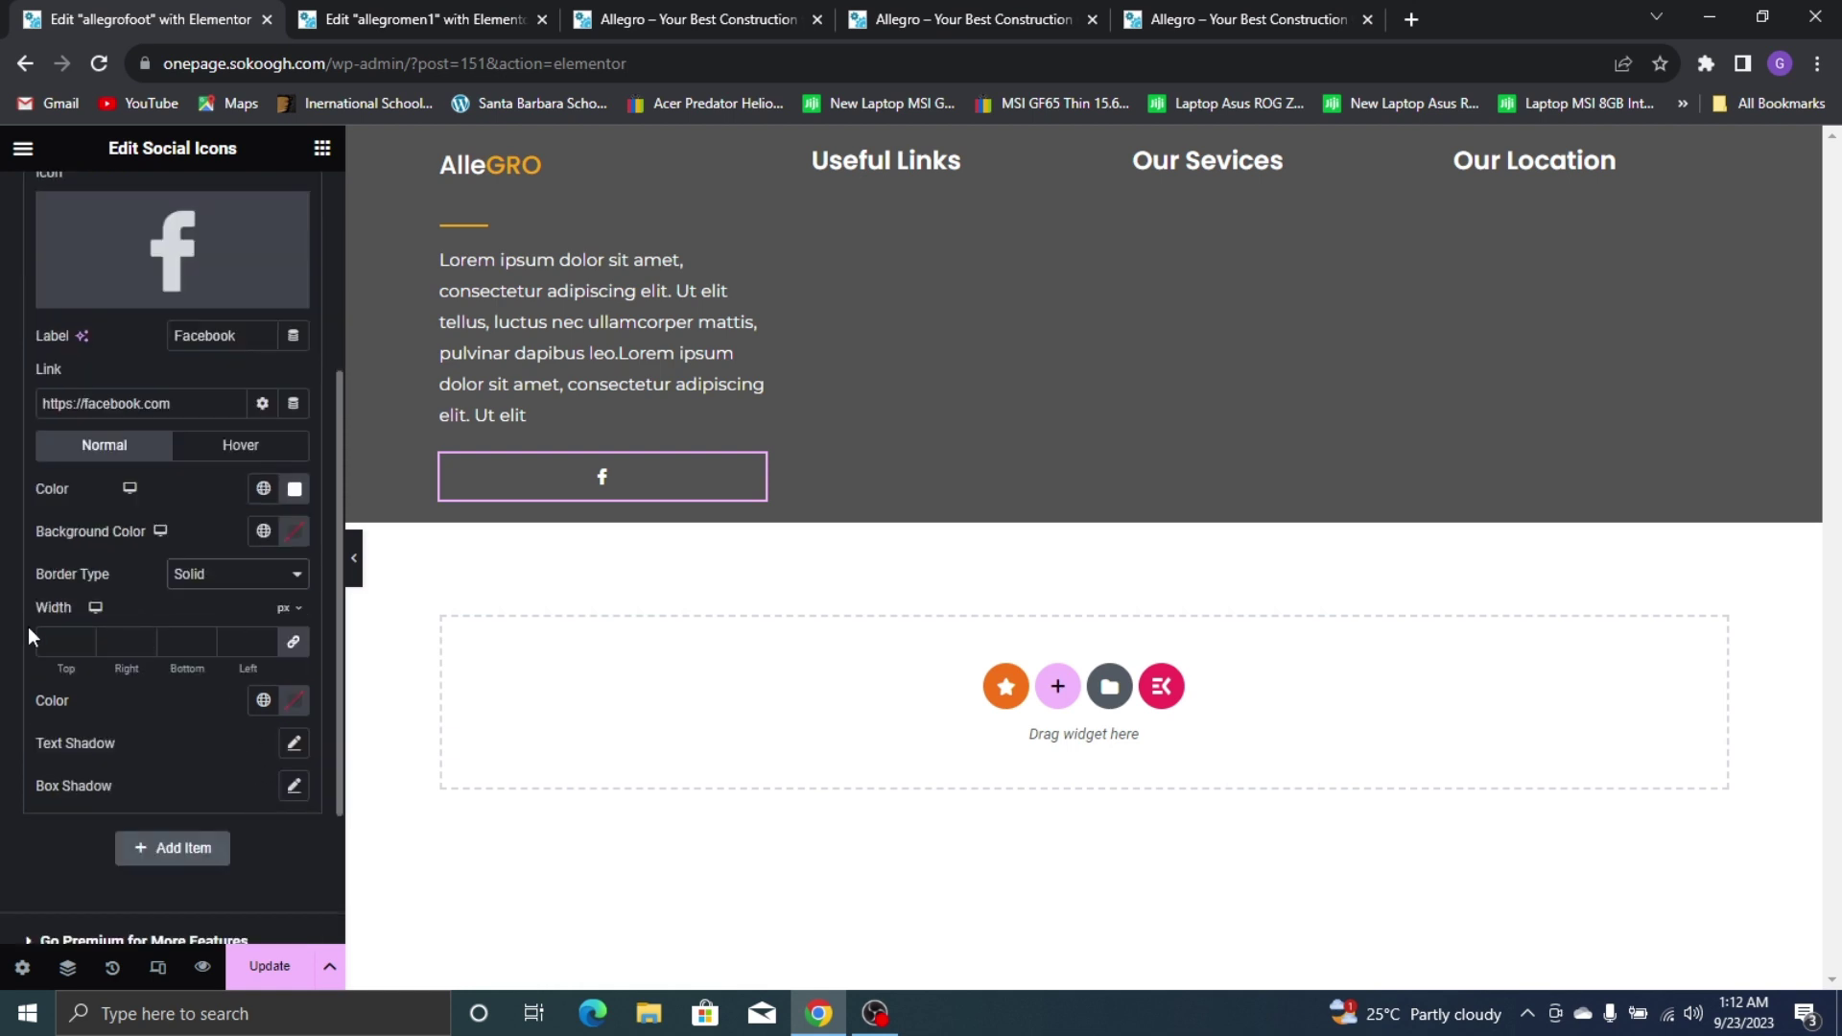
{"action": "left_click", "coordinate": [58, 640]}
{"action": "type", "text": "1"}
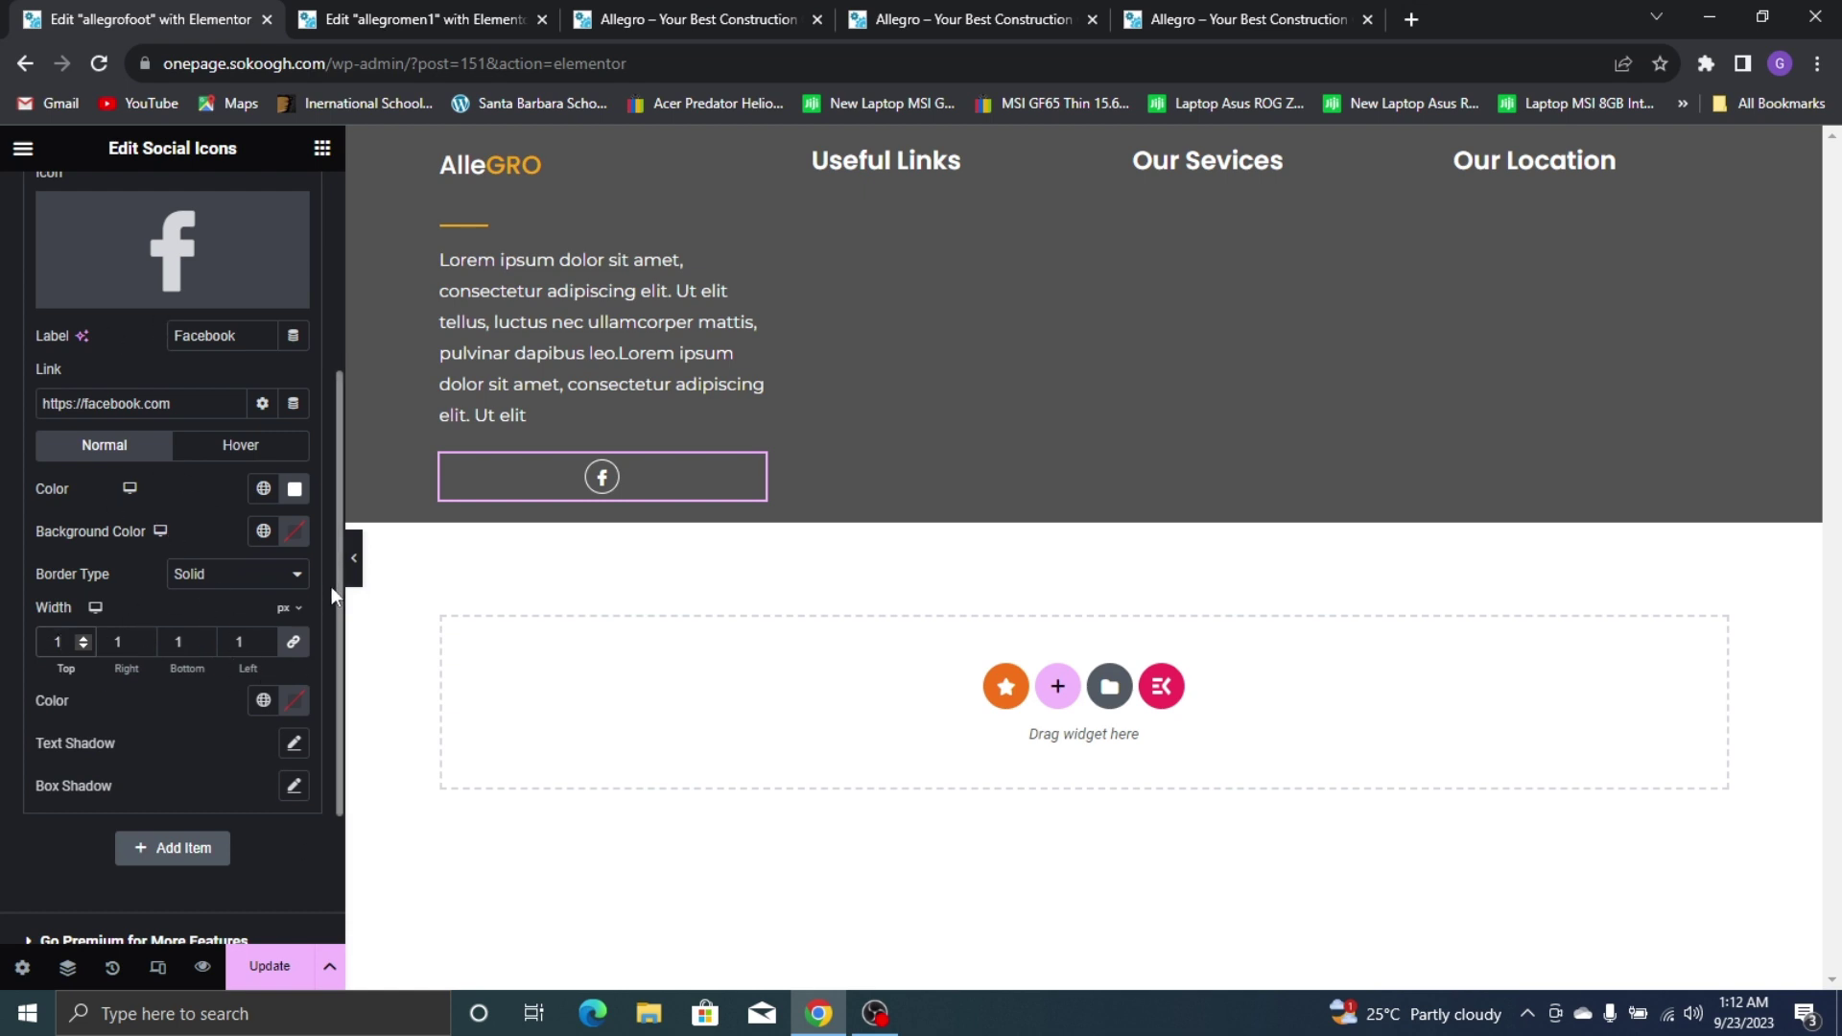
{"action": "mouse_move", "coordinate": [165, 232]}
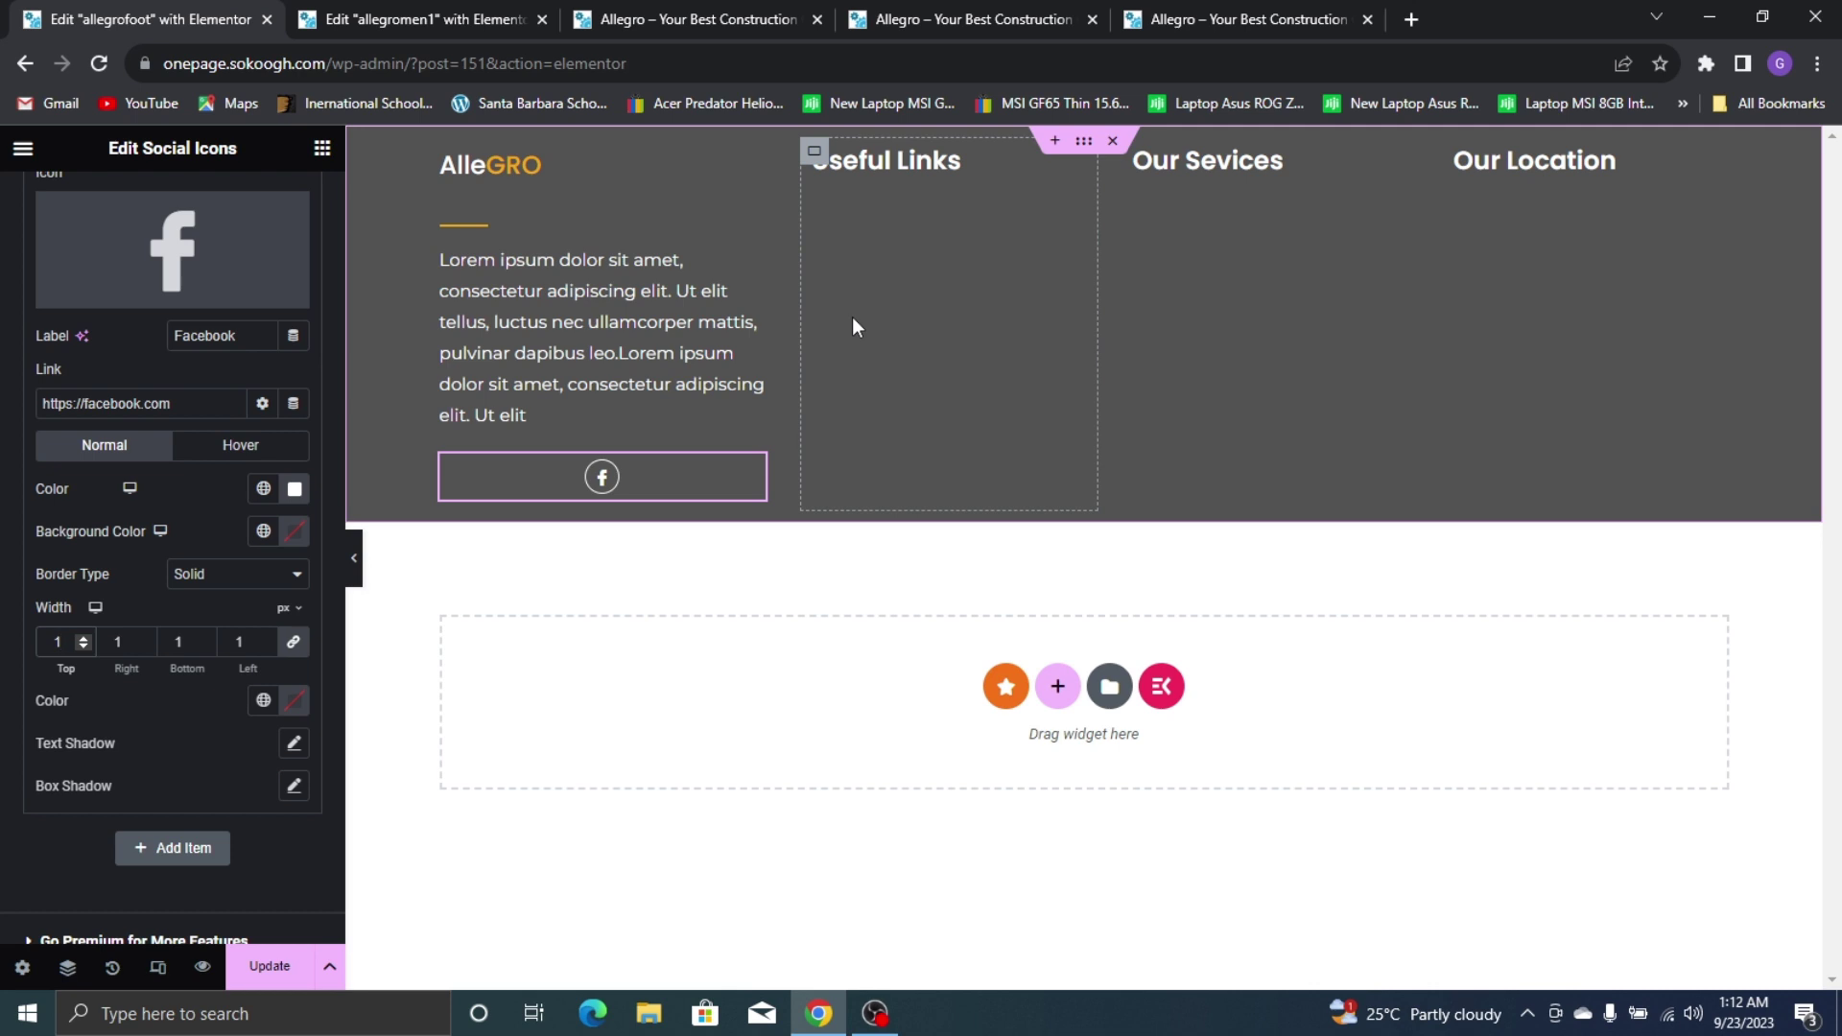
{"action": "left_click", "coordinate": [1199, 19]}
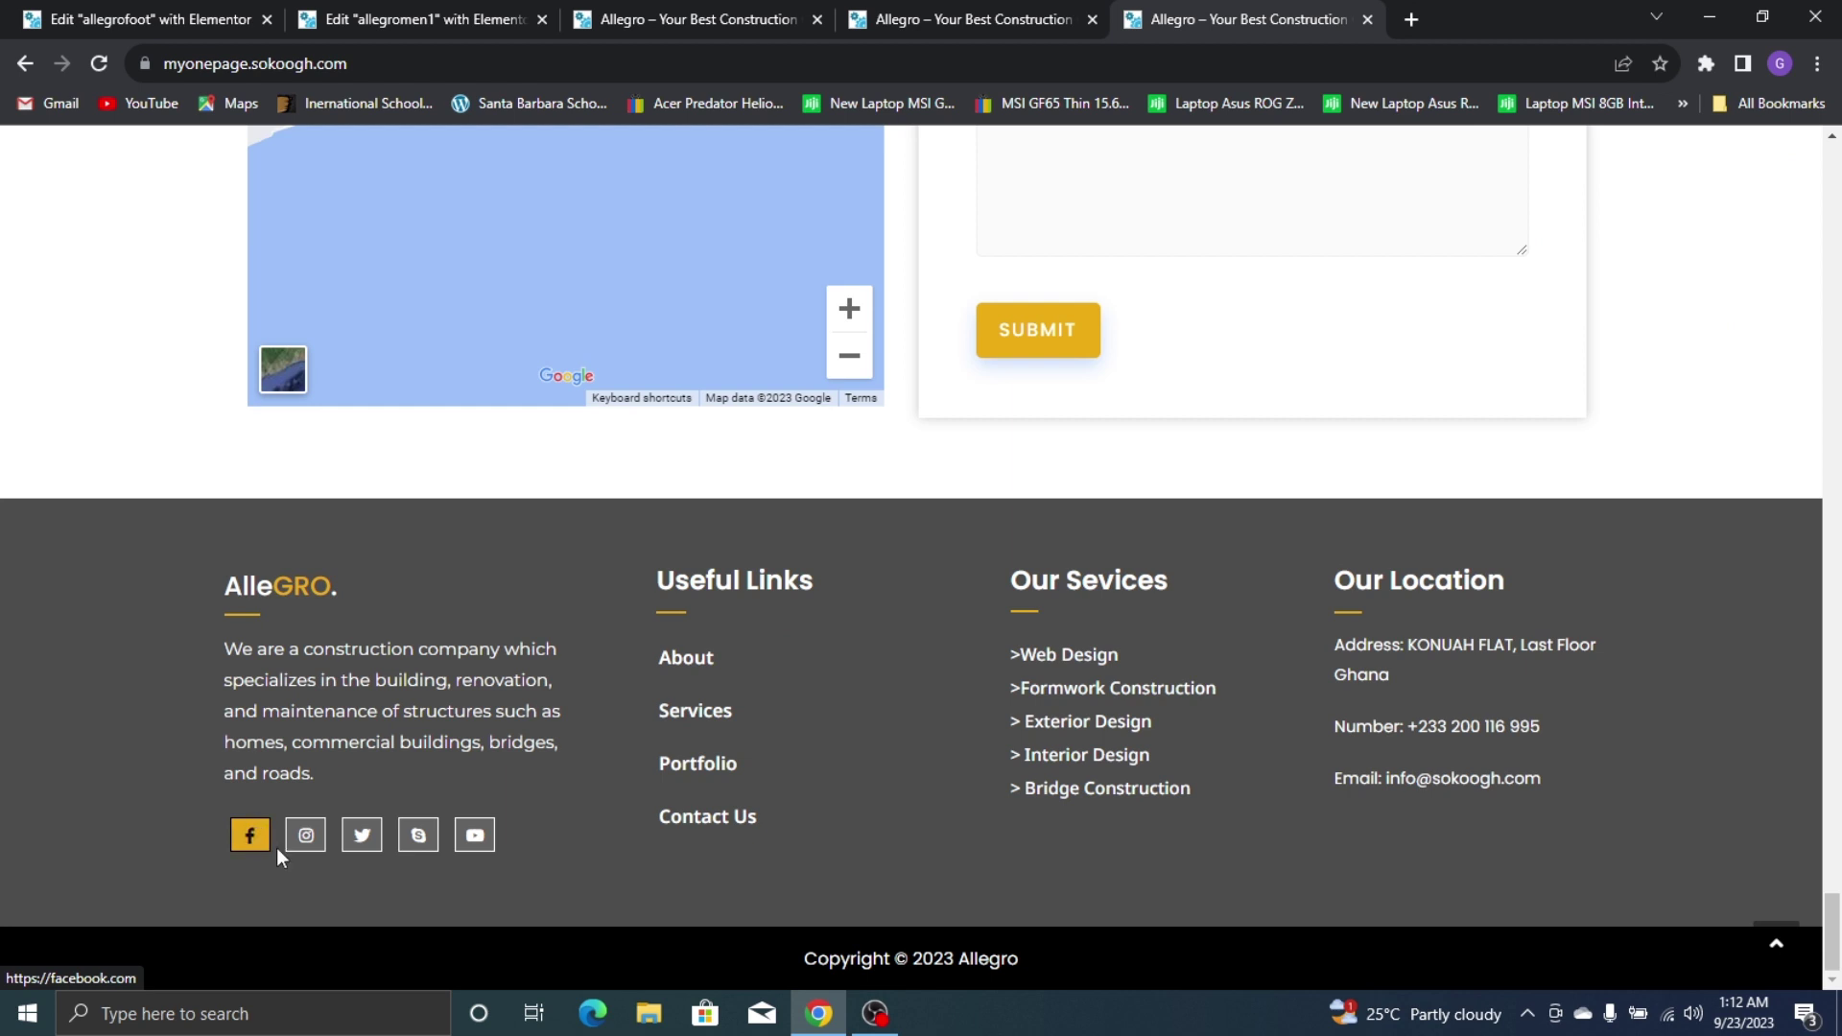
{"action": "left_click", "coordinate": [148, 19]}
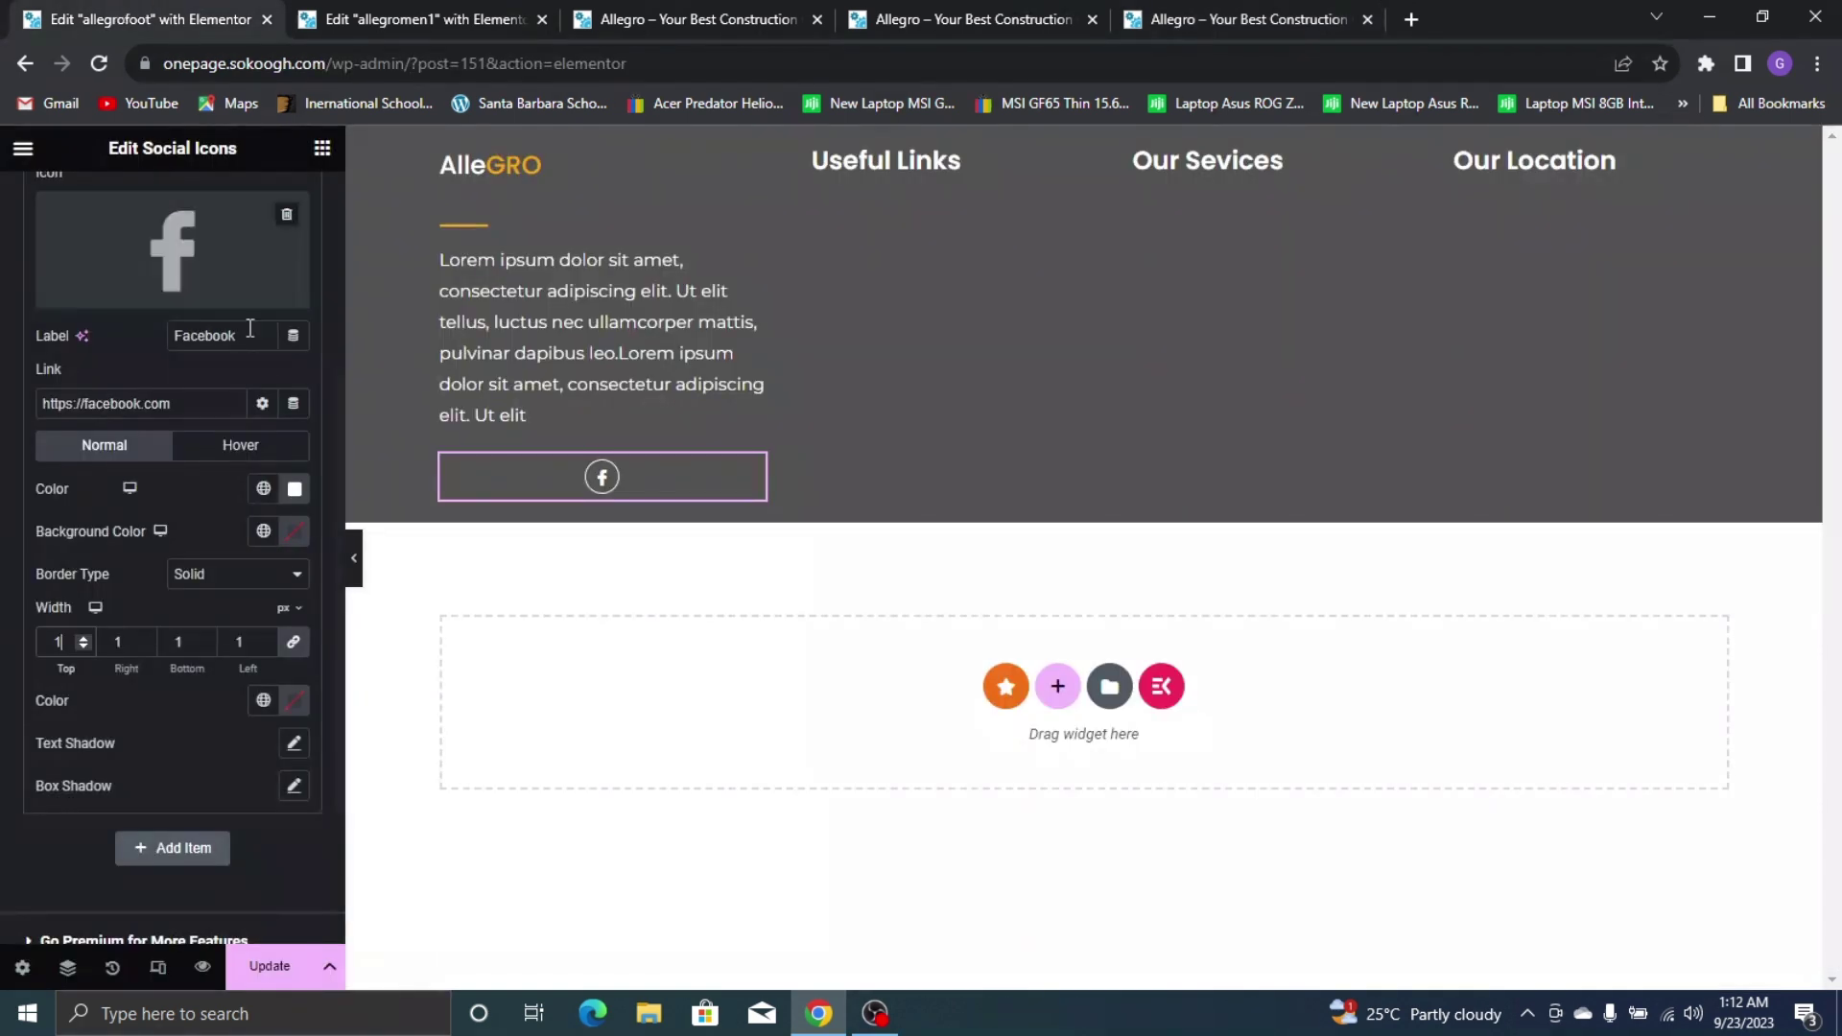
Set the icon's hover colour to black and hover background to global Yellow
{"action": "left_click", "coordinate": [252, 450]}
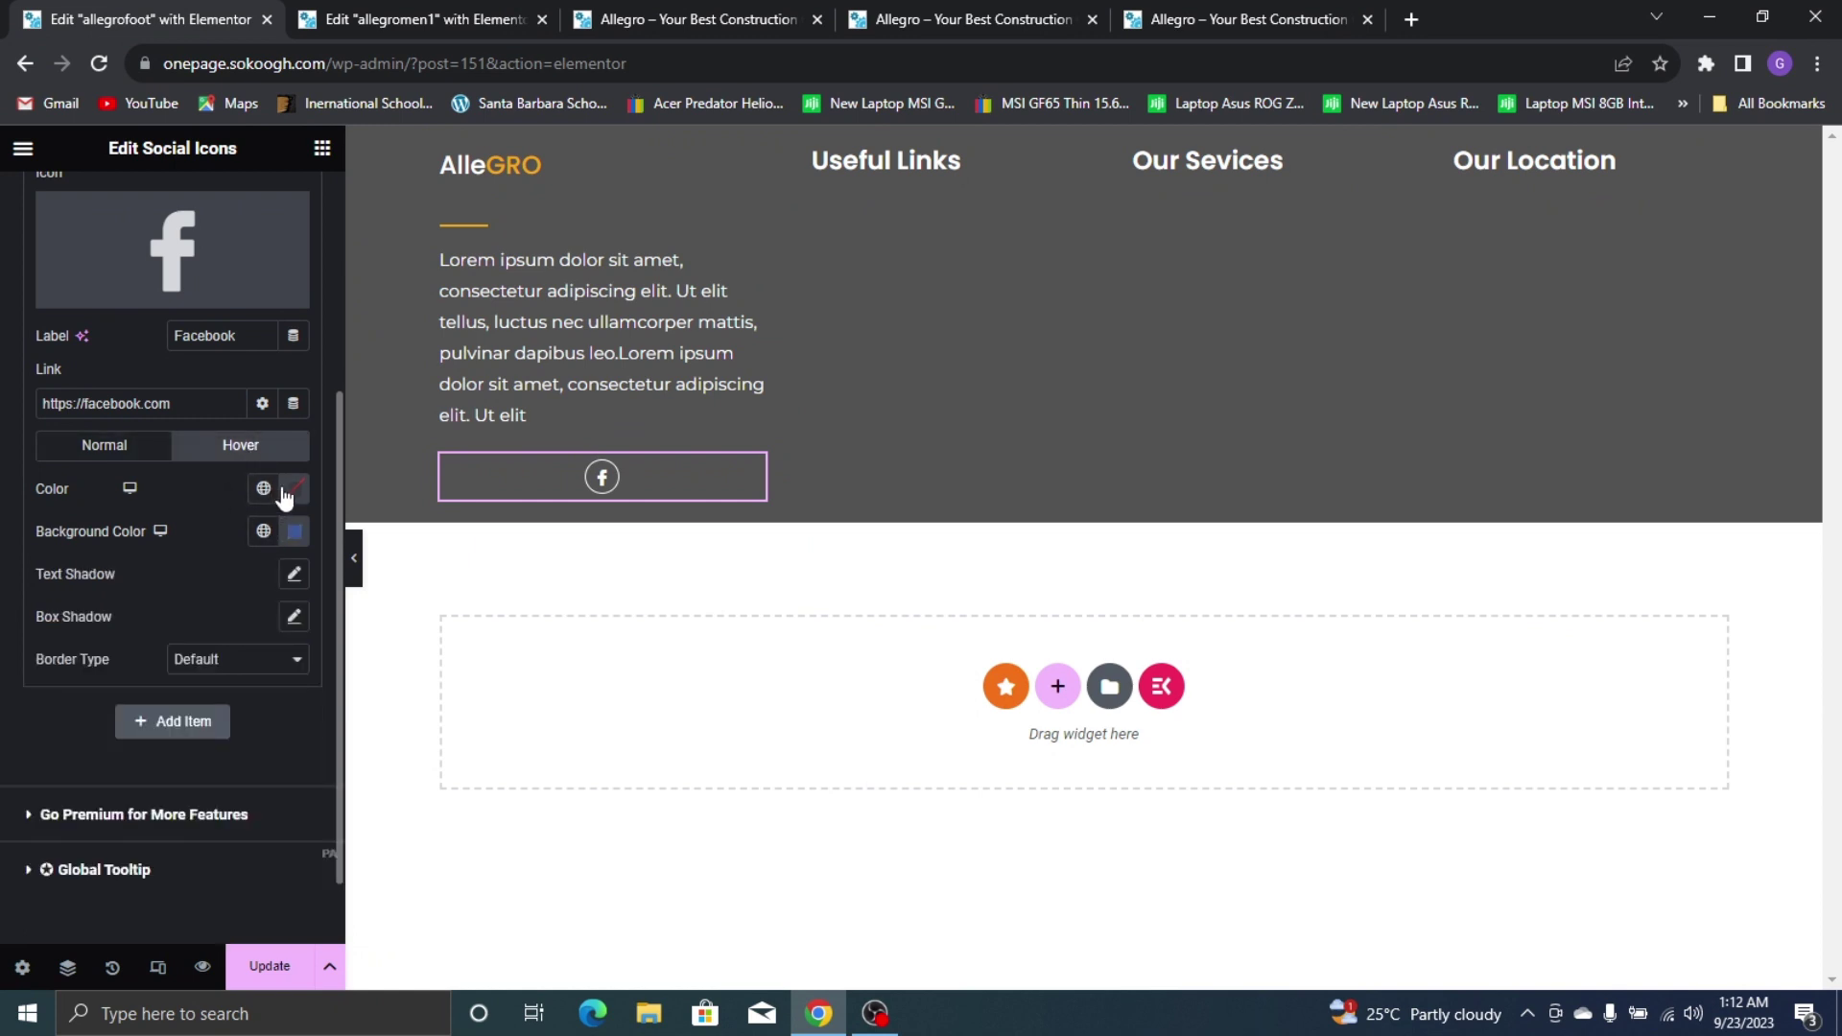
{"action": "left_click", "coordinate": [263, 488]}
{"action": "left_click", "coordinate": [293, 491]}
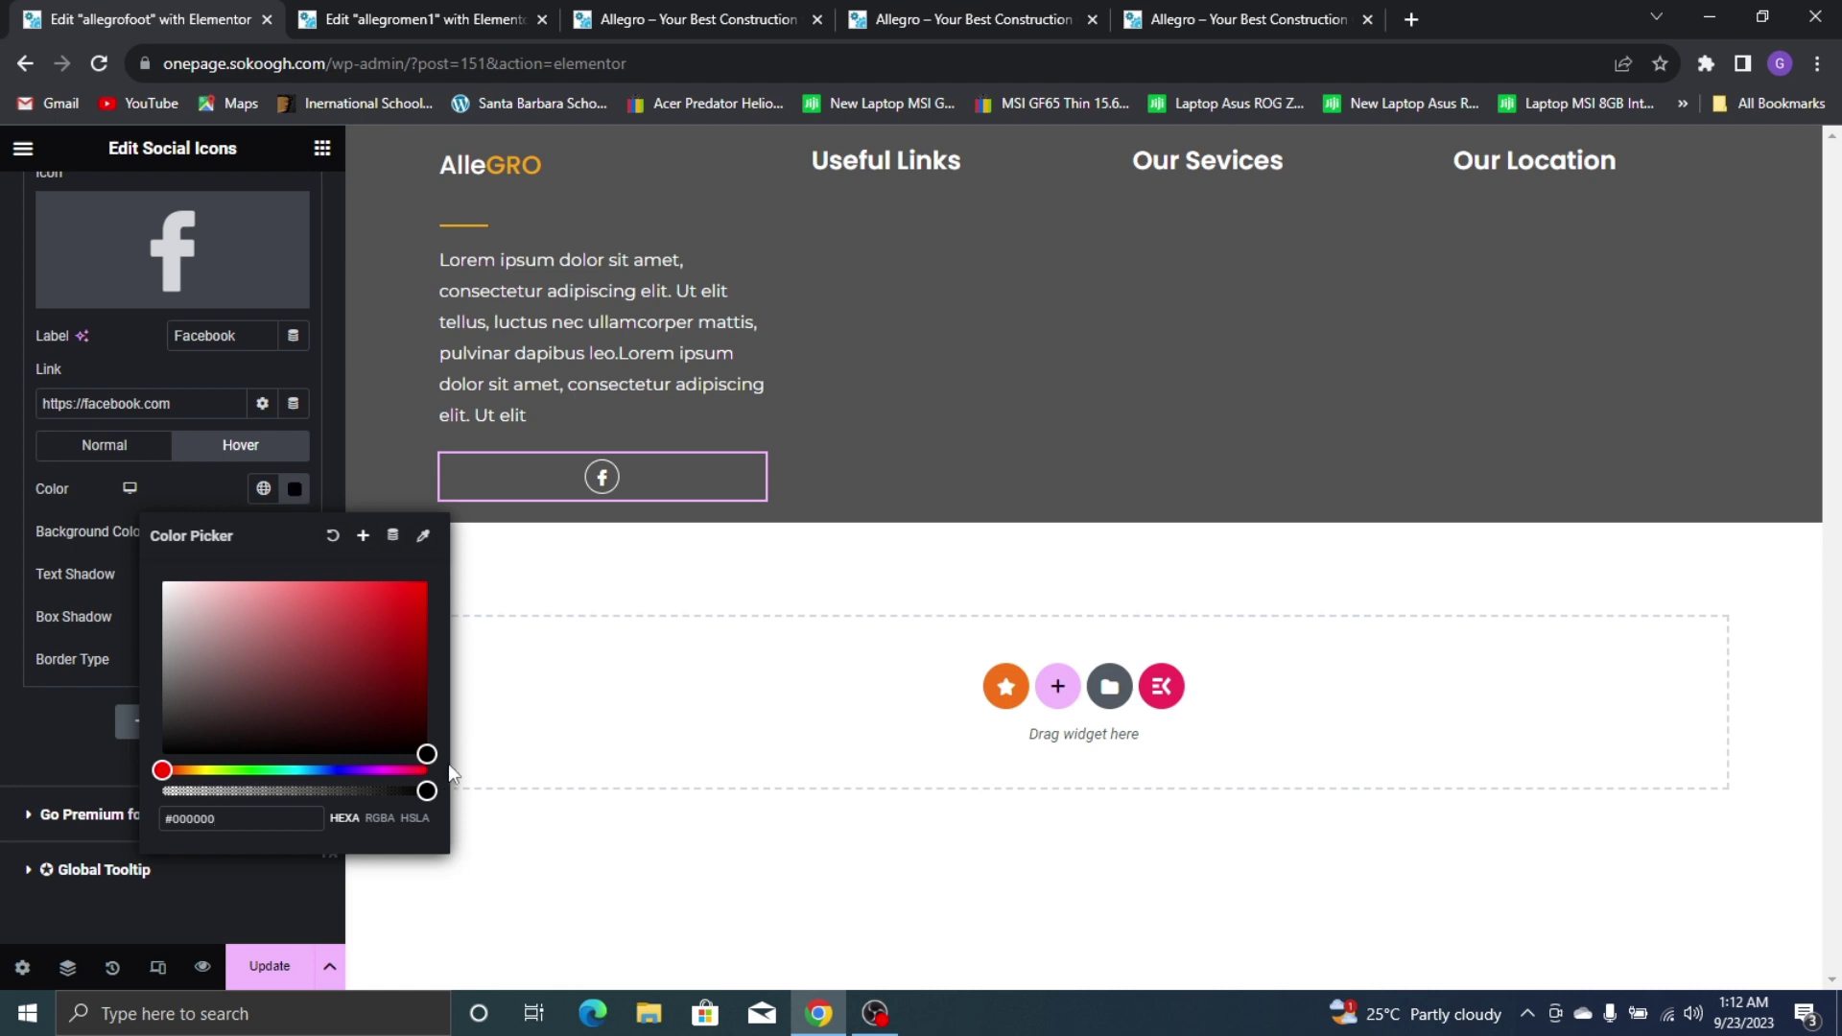
{"action": "left_click", "coordinate": [192, 489]}
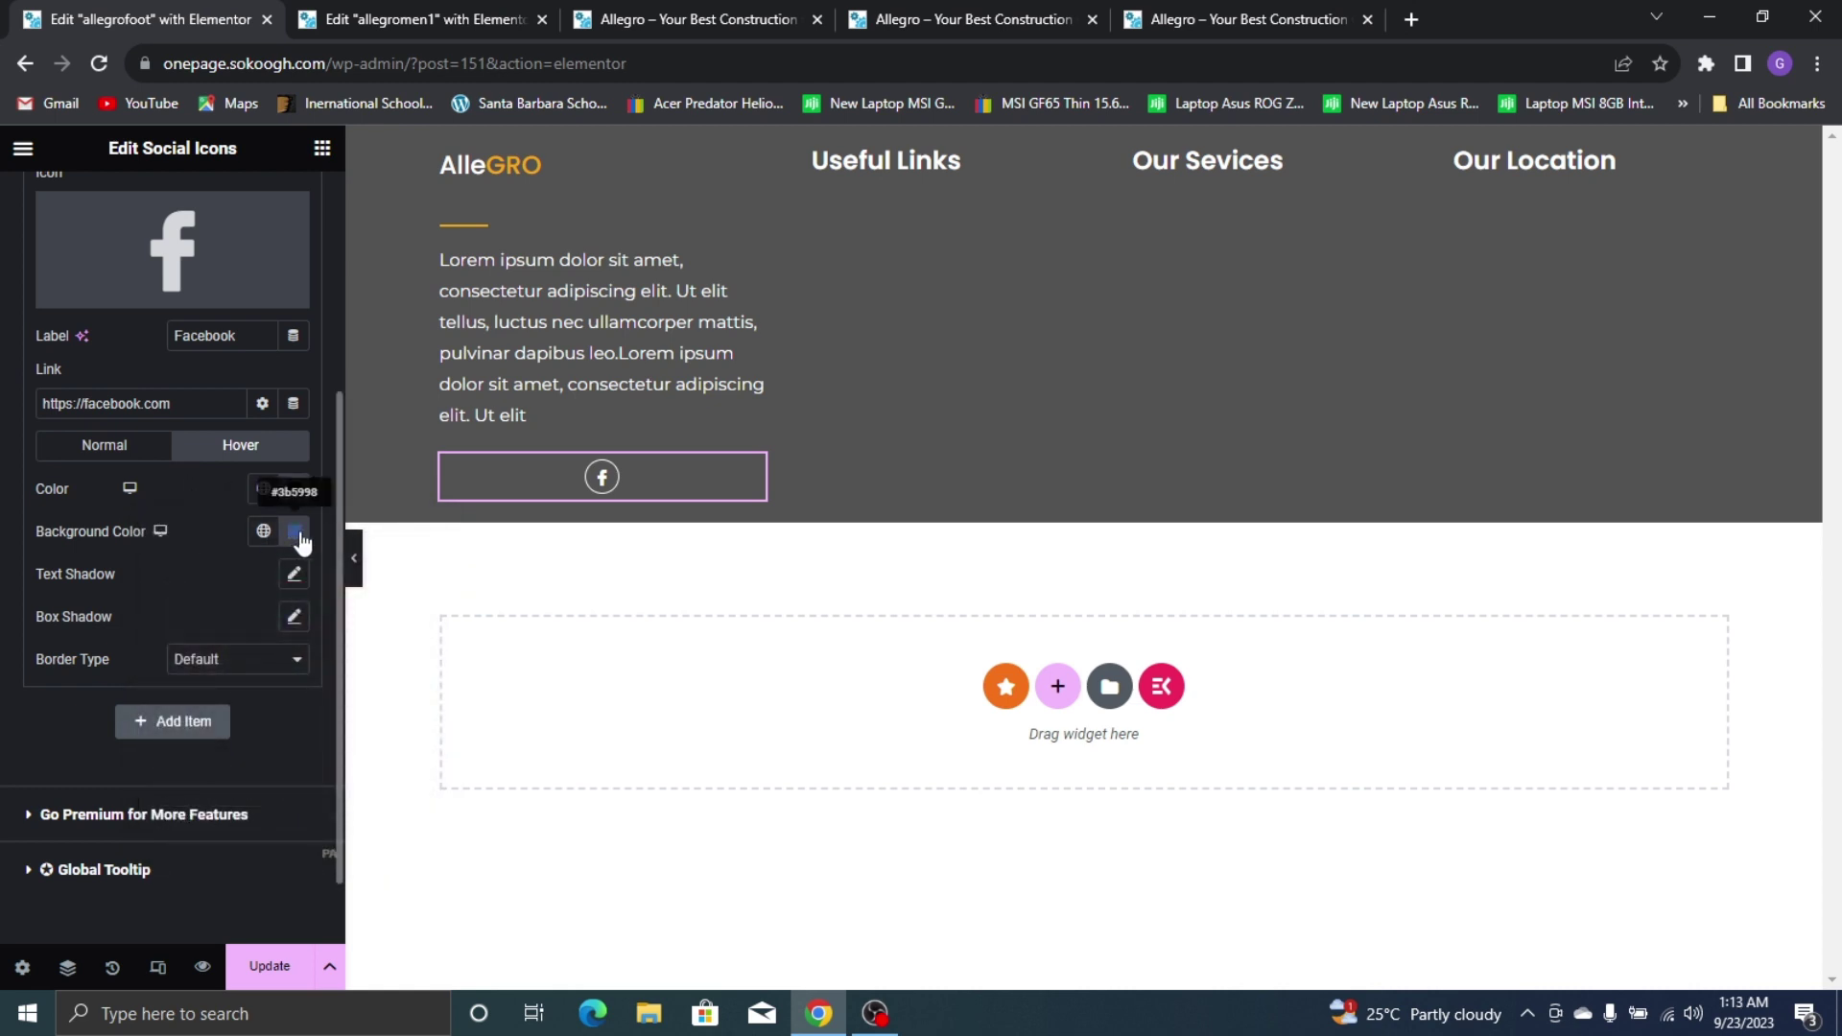
{"action": "left_click", "coordinate": [291, 532]}
{"action": "left_click", "coordinate": [264, 532]}
{"action": "left_click", "coordinate": [195, 818]}
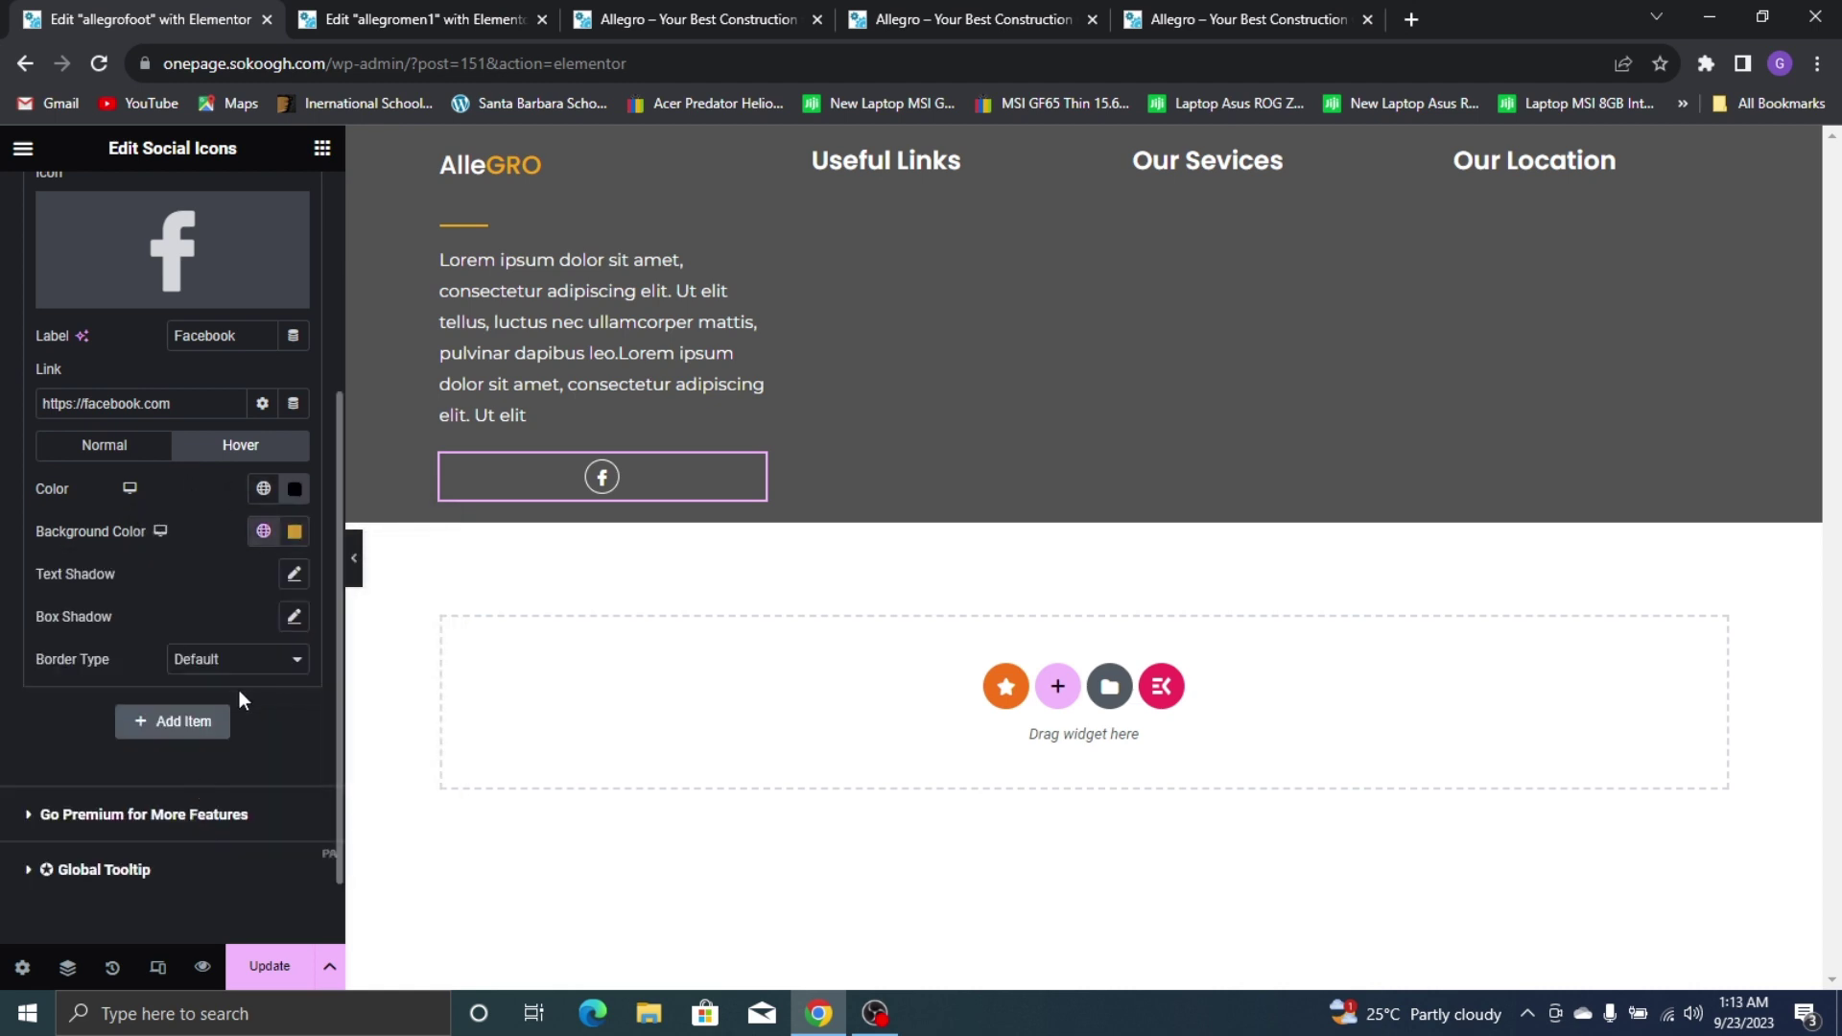
Give the hover state a solid 1 px near-black border
{"action": "left_click", "coordinate": [259, 659]}
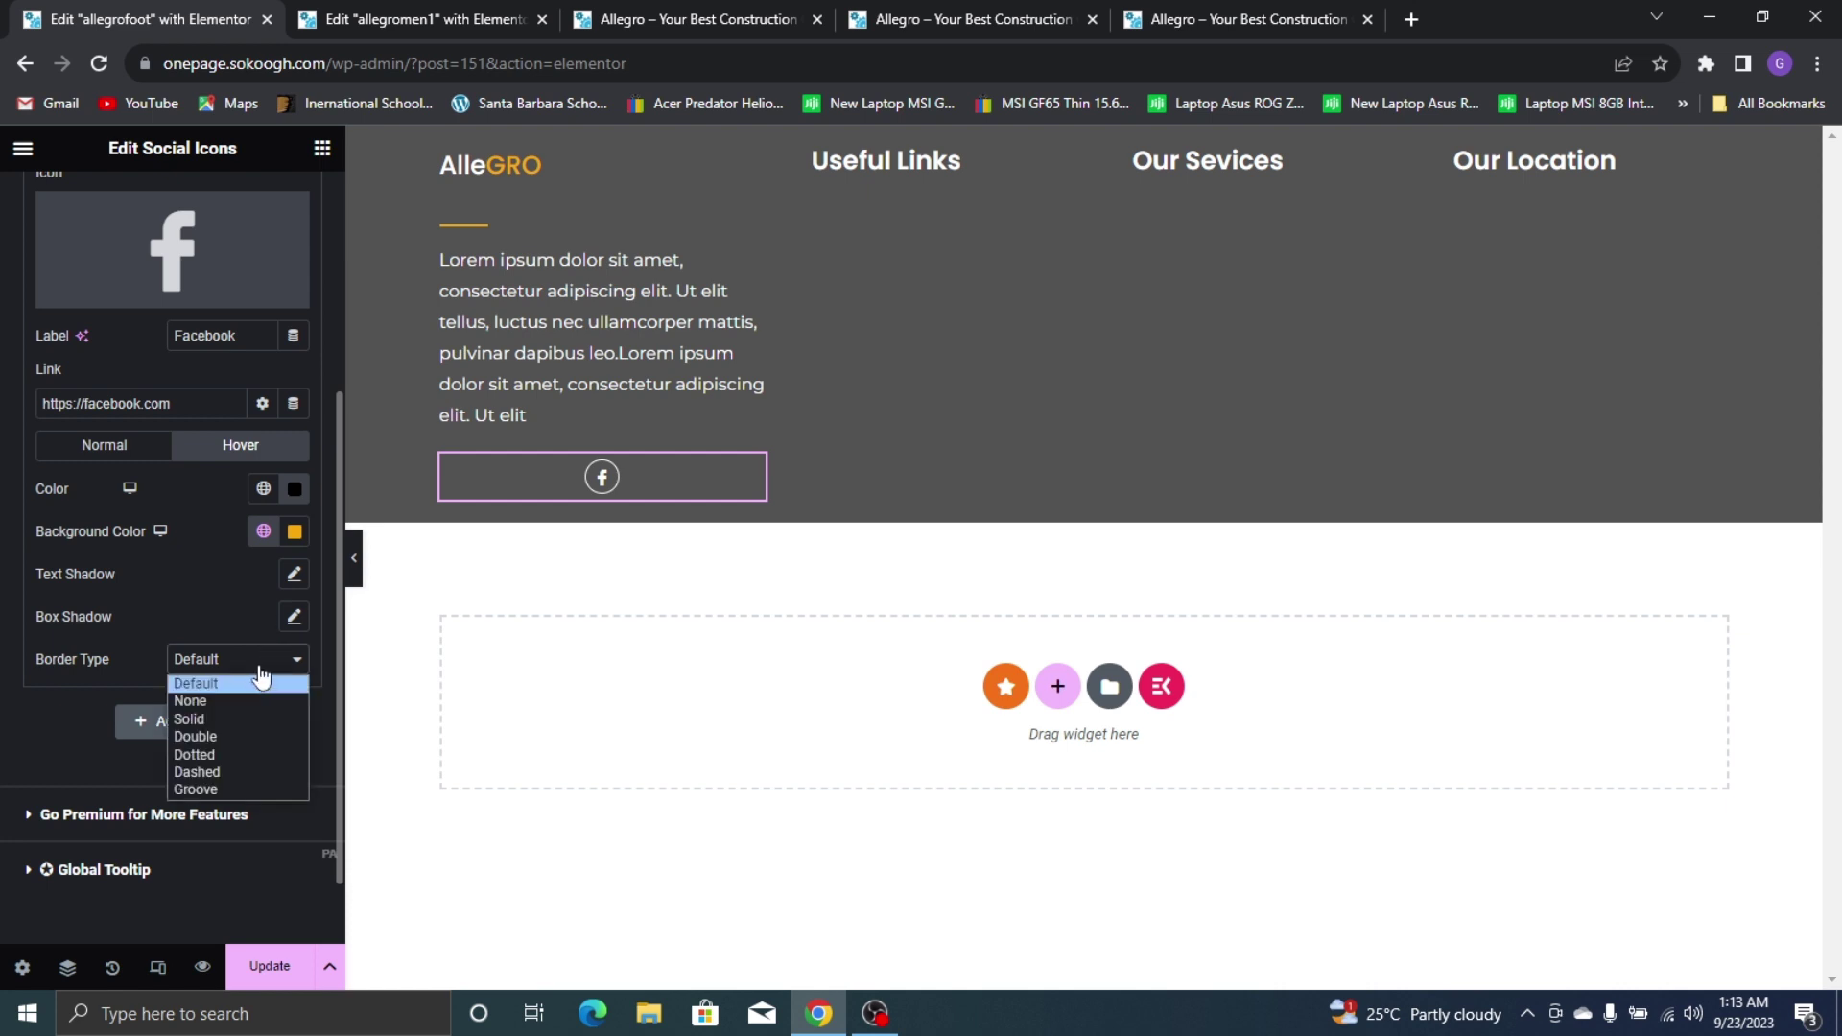
{"action": "left_click", "coordinate": [246, 719]}
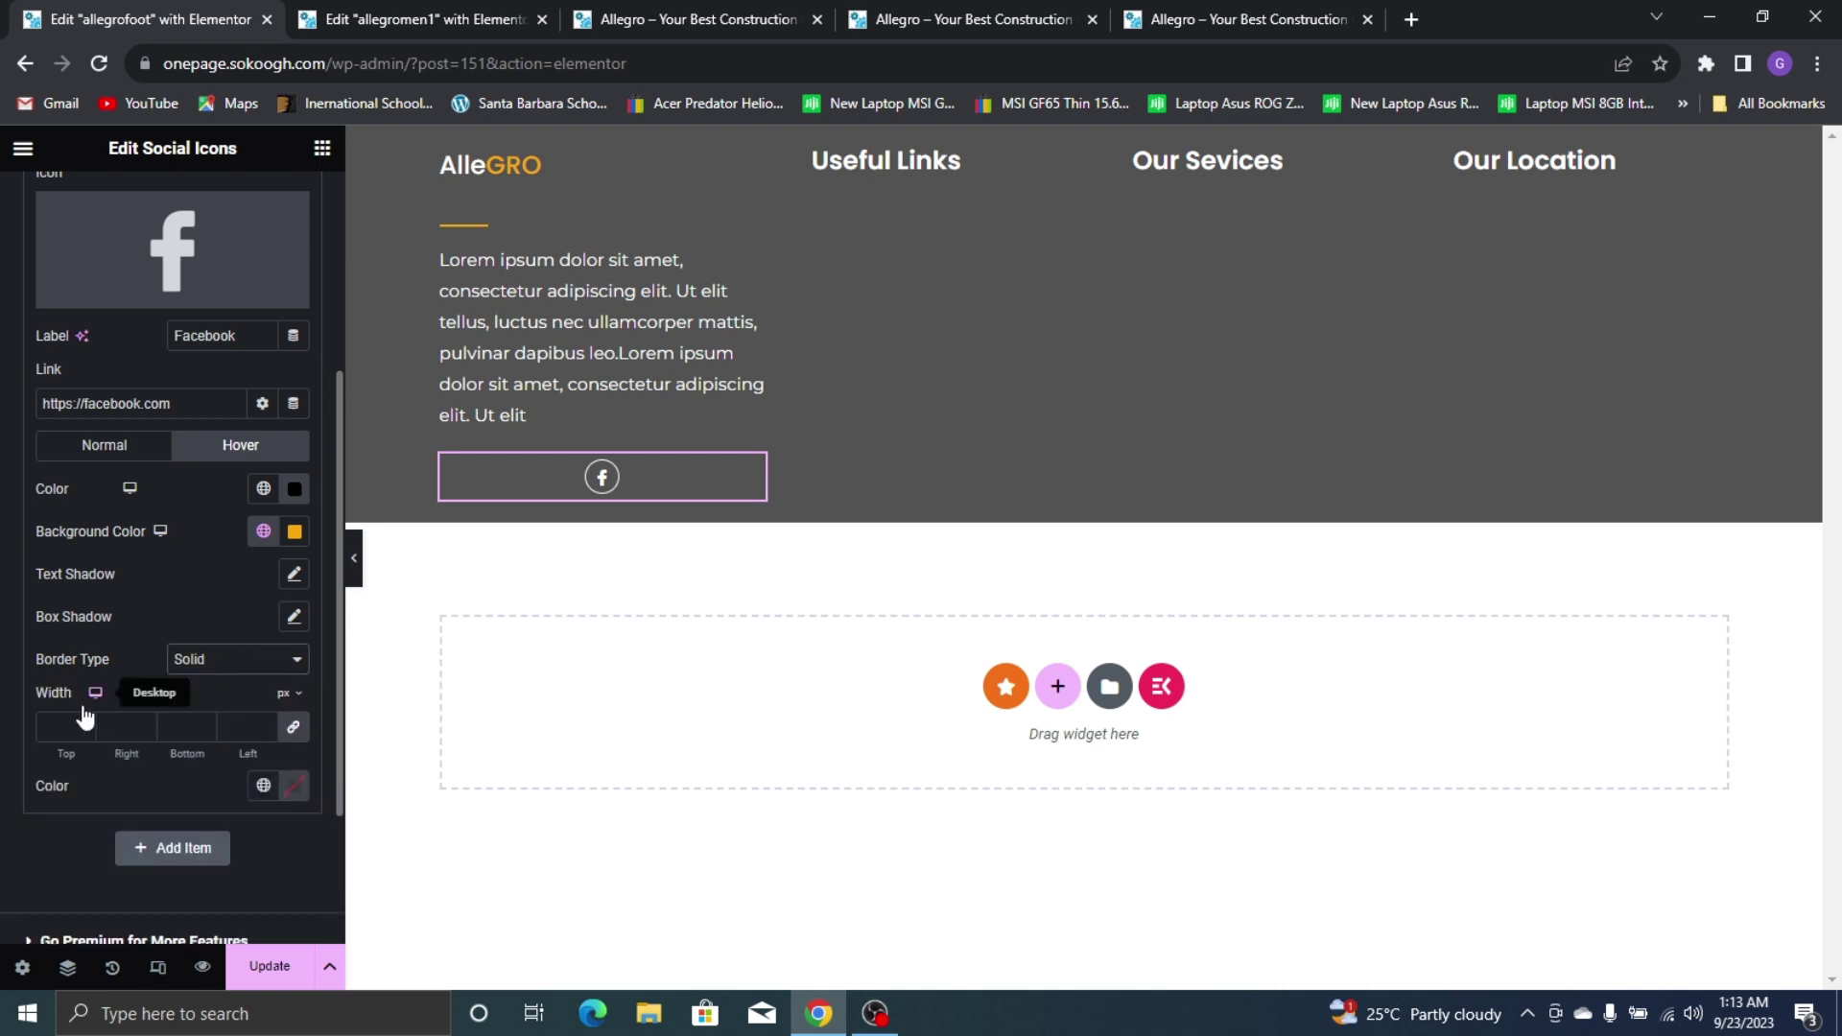
{"action": "left_click", "coordinate": [73, 722]}
{"action": "type", "text": "1"}
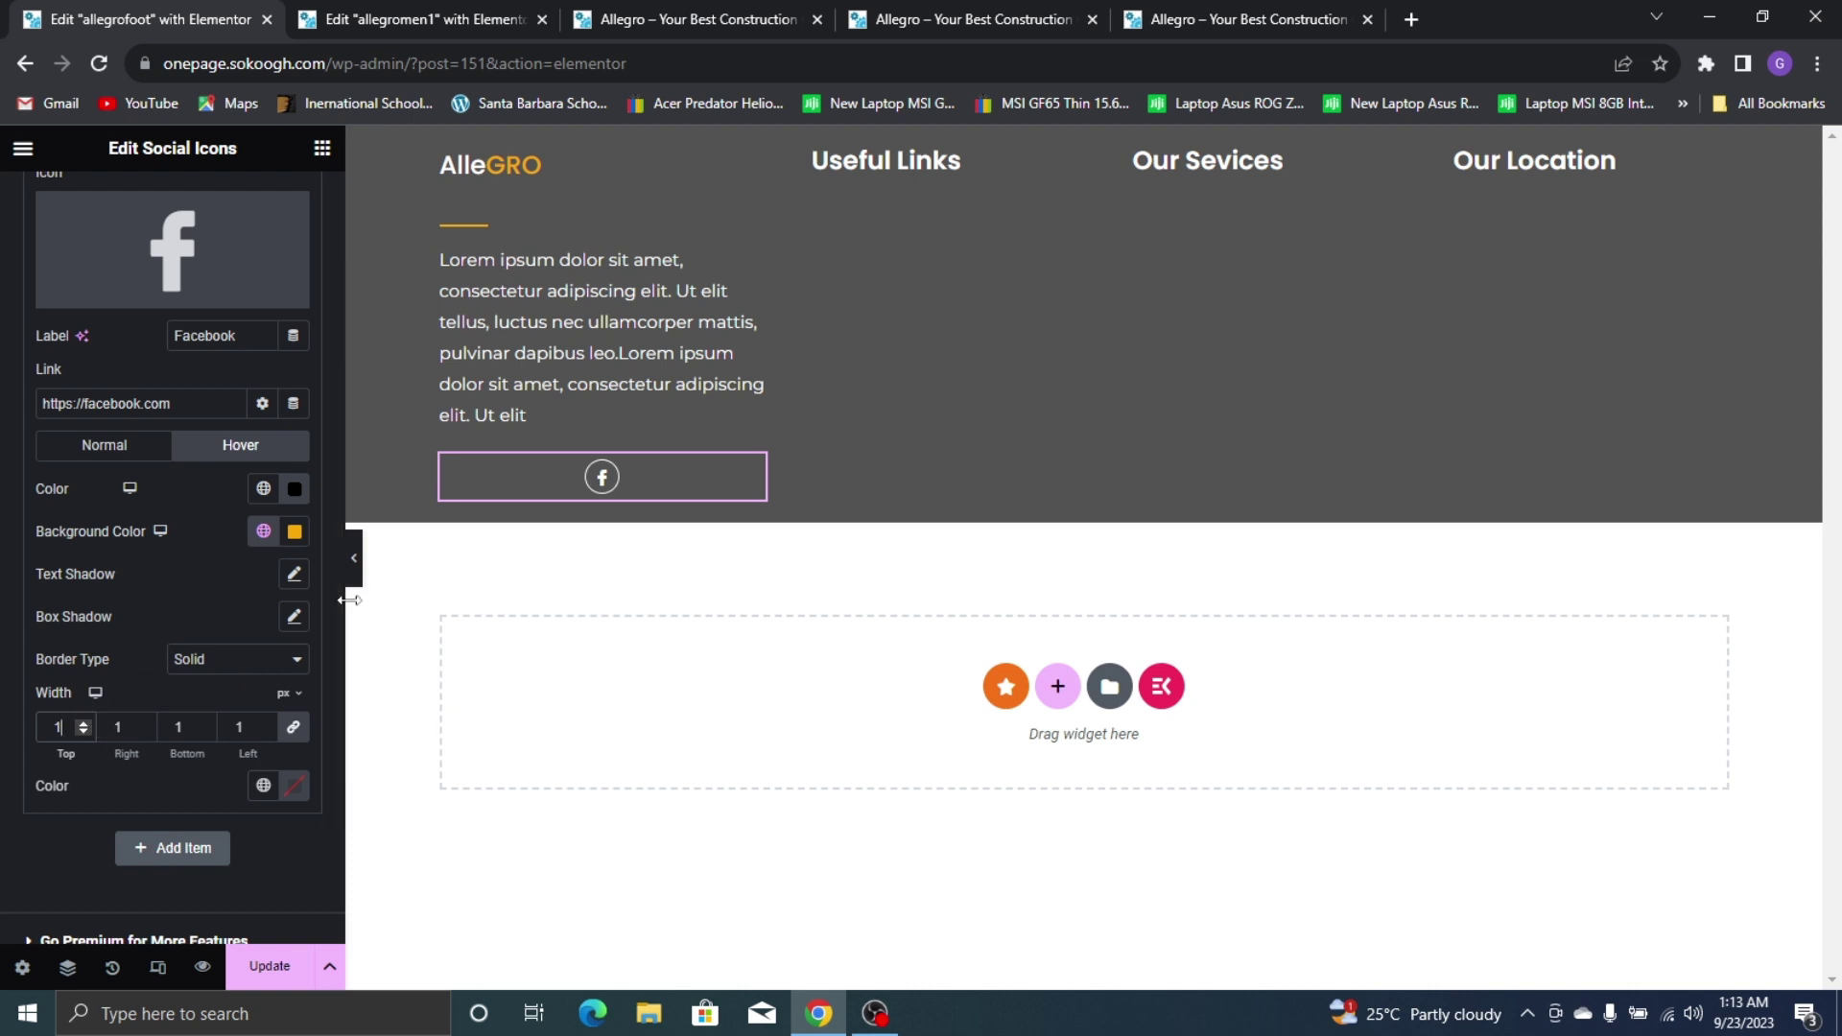
{"action": "left_click", "coordinate": [291, 789]}
{"action": "left_click_drag", "start_coordinate": [329, 636], "coordinate": [443, 670]}
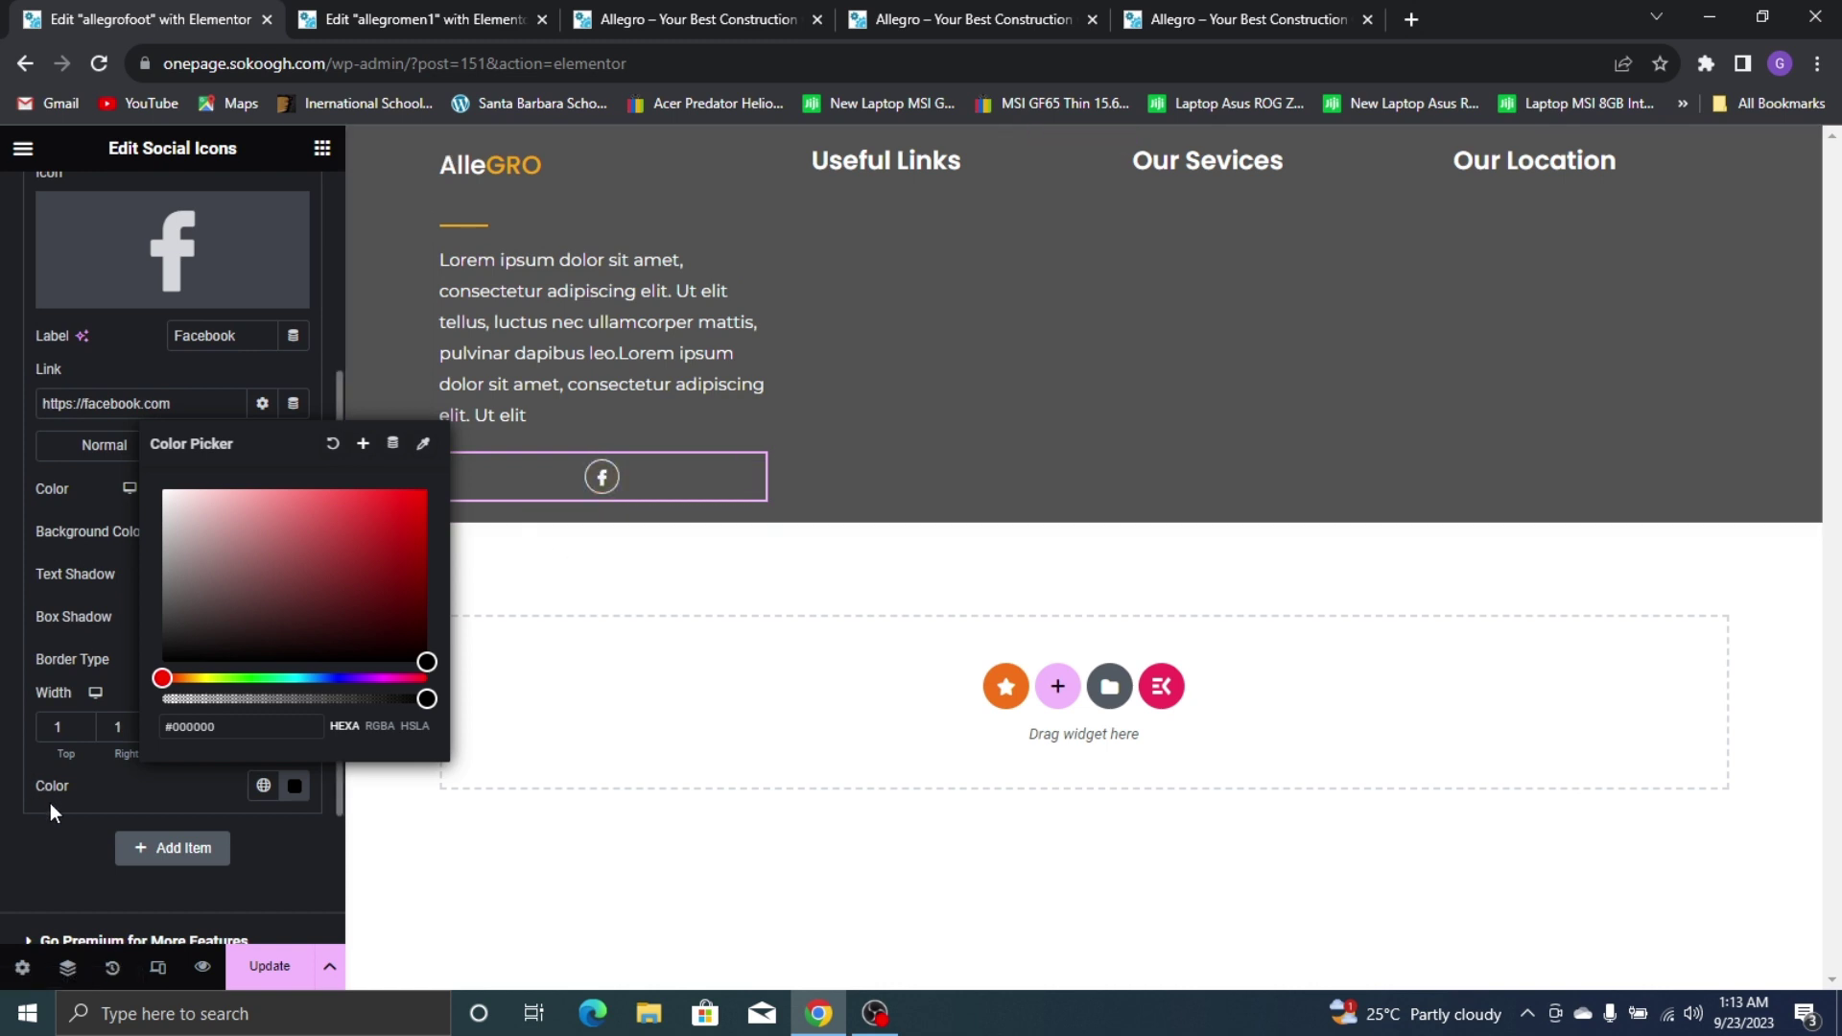
{"action": "left_click", "coordinate": [112, 785]}
{"action": "scroll", "coordinate": [121, 406], "scroll_direction": "up", "scroll_amount": 5}
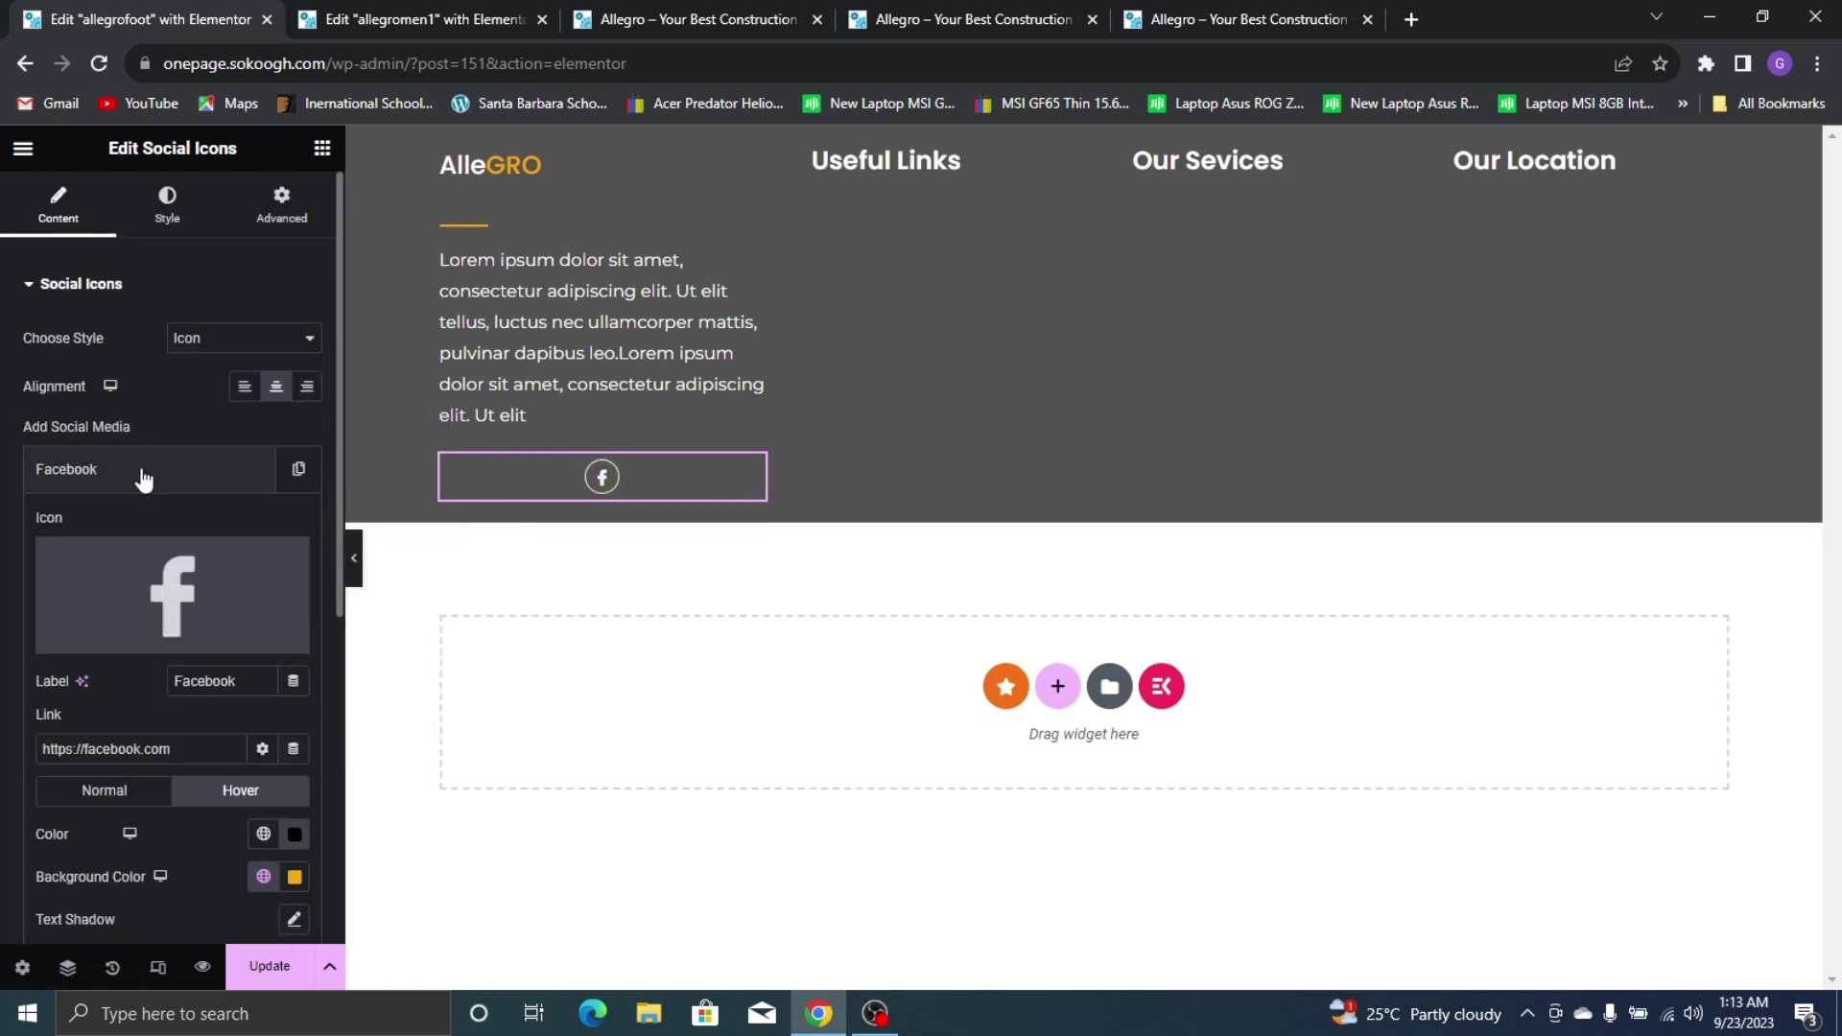
Duplicate the Facebook item into five social icons and align the row left
{"action": "left_click", "coordinate": [217, 478]}
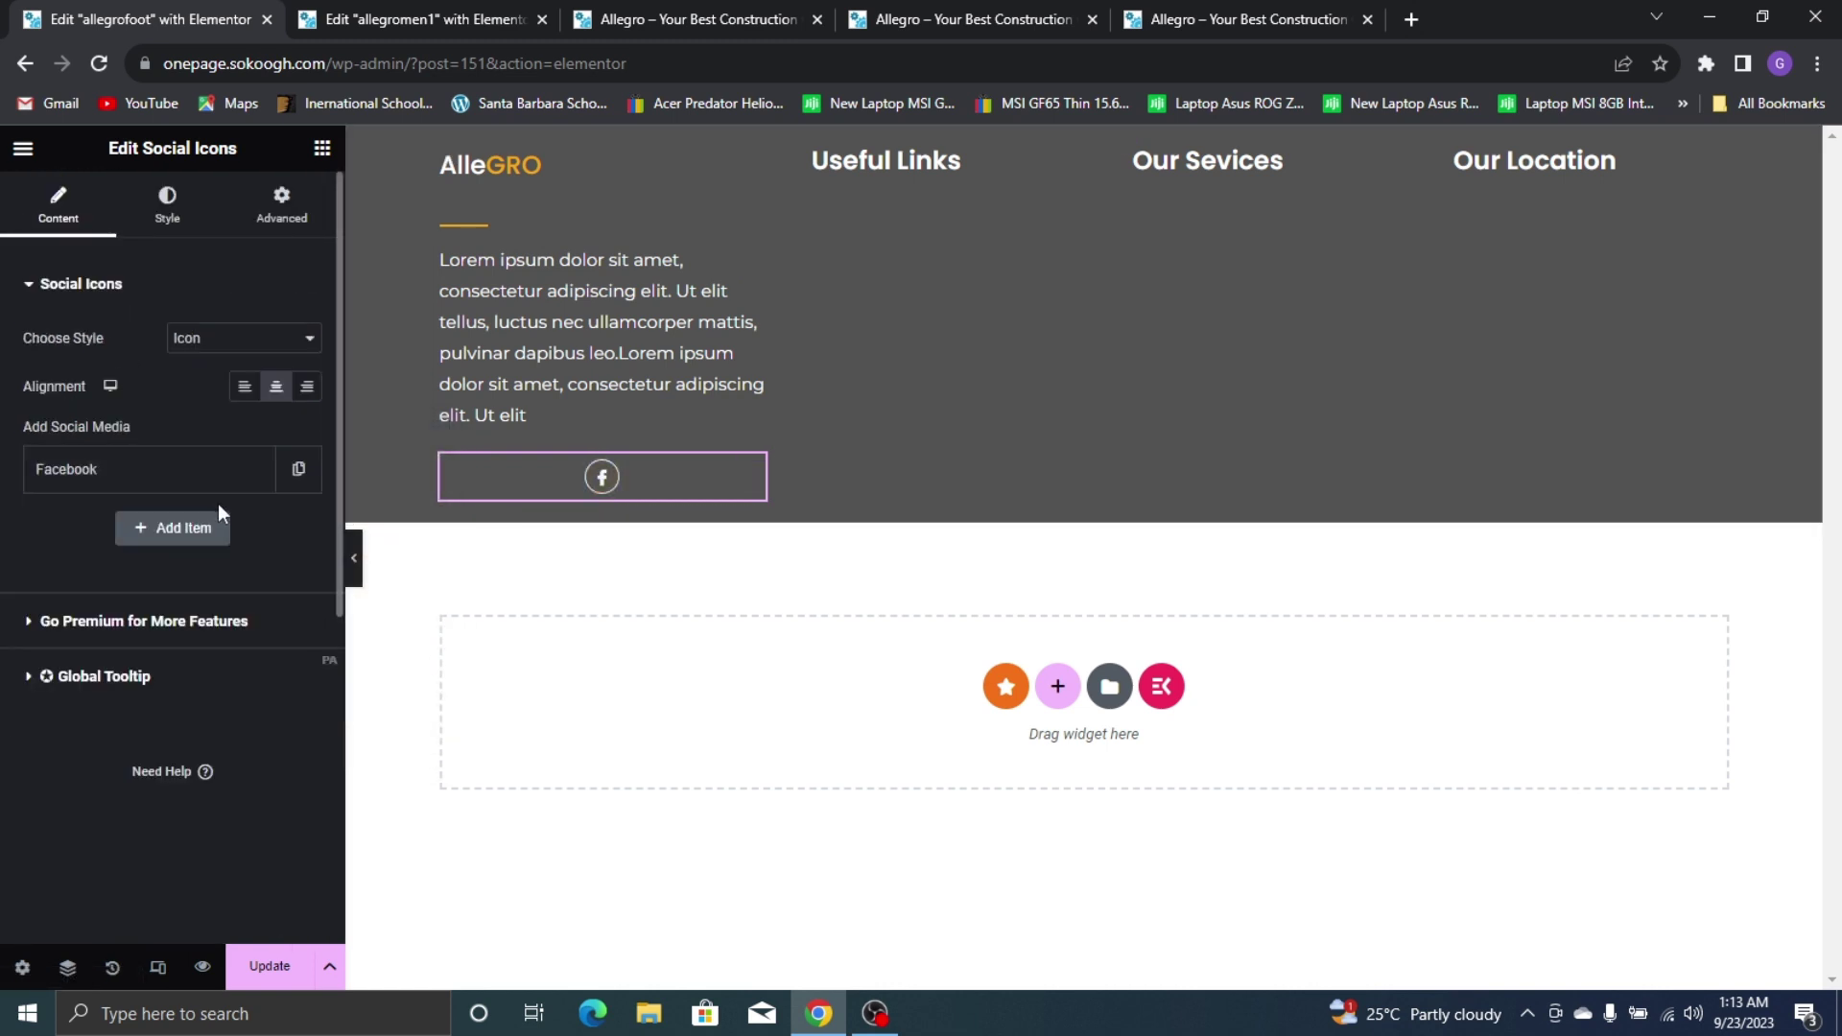
{"action": "left_click", "coordinate": [297, 469]}
{"action": "left_click", "coordinate": [1180, 19]}
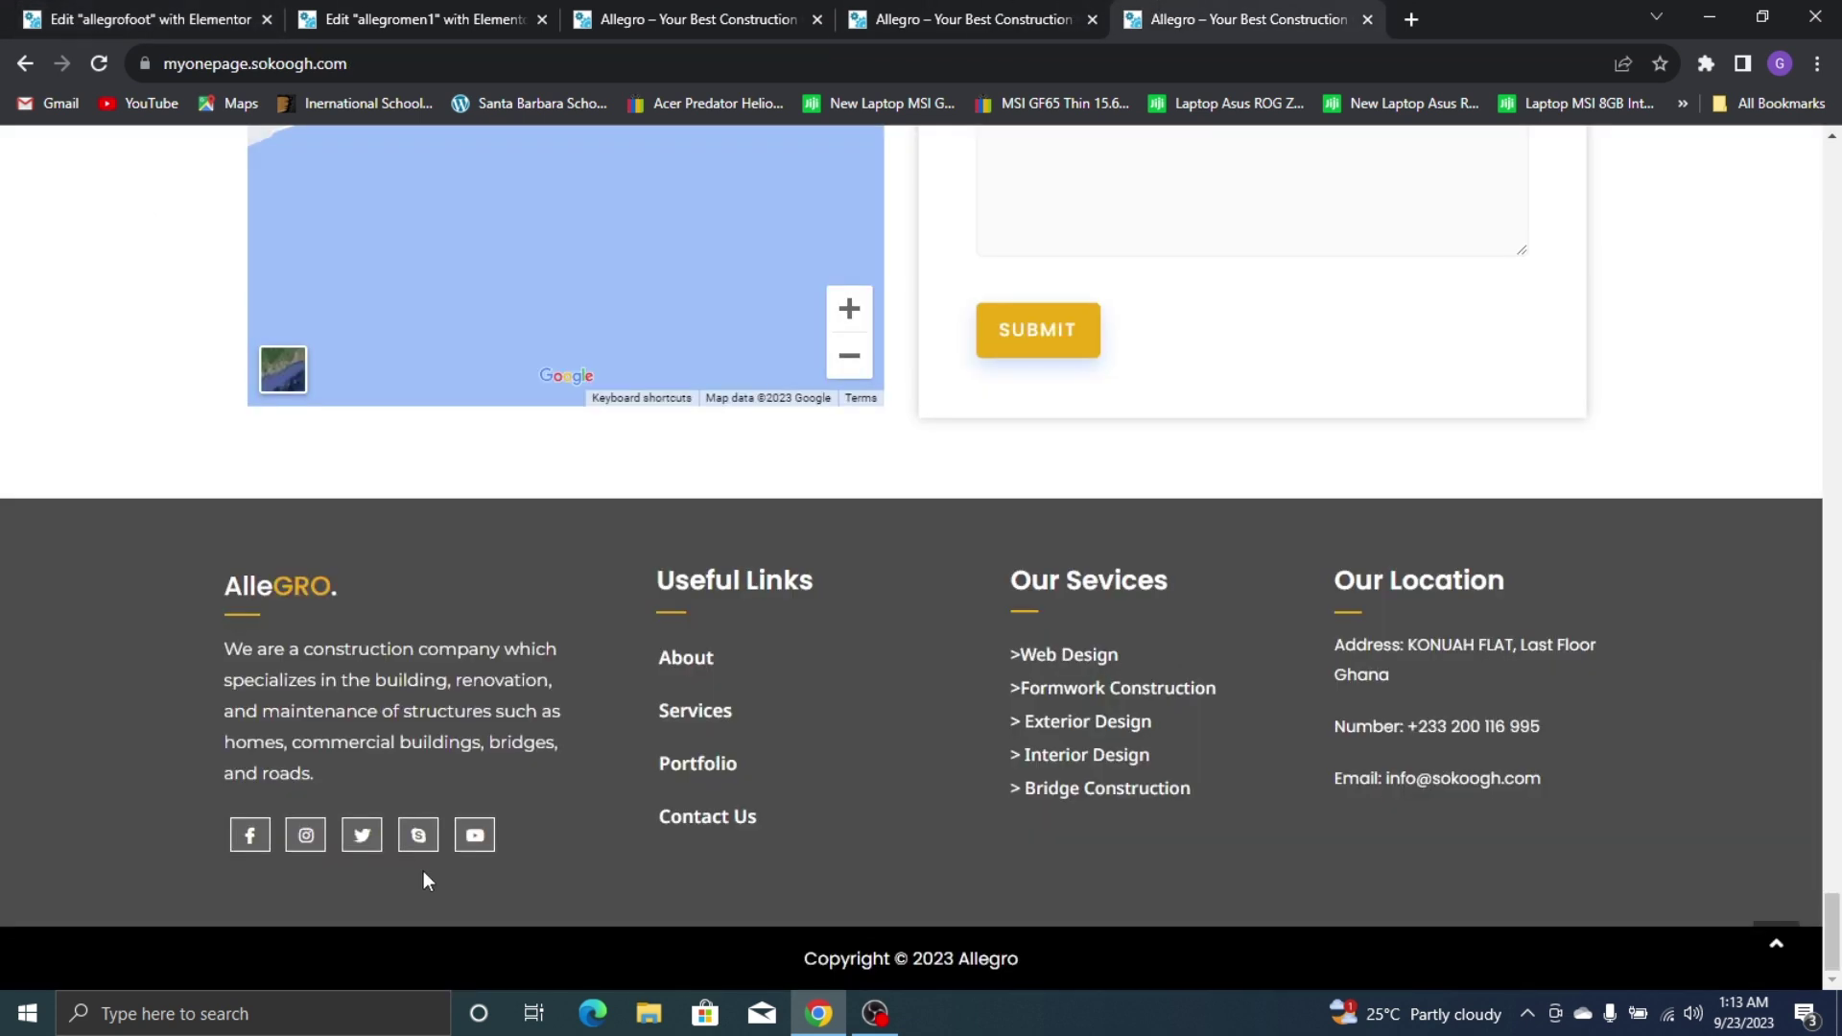
{"action": "left_click", "coordinate": [58, 20]}
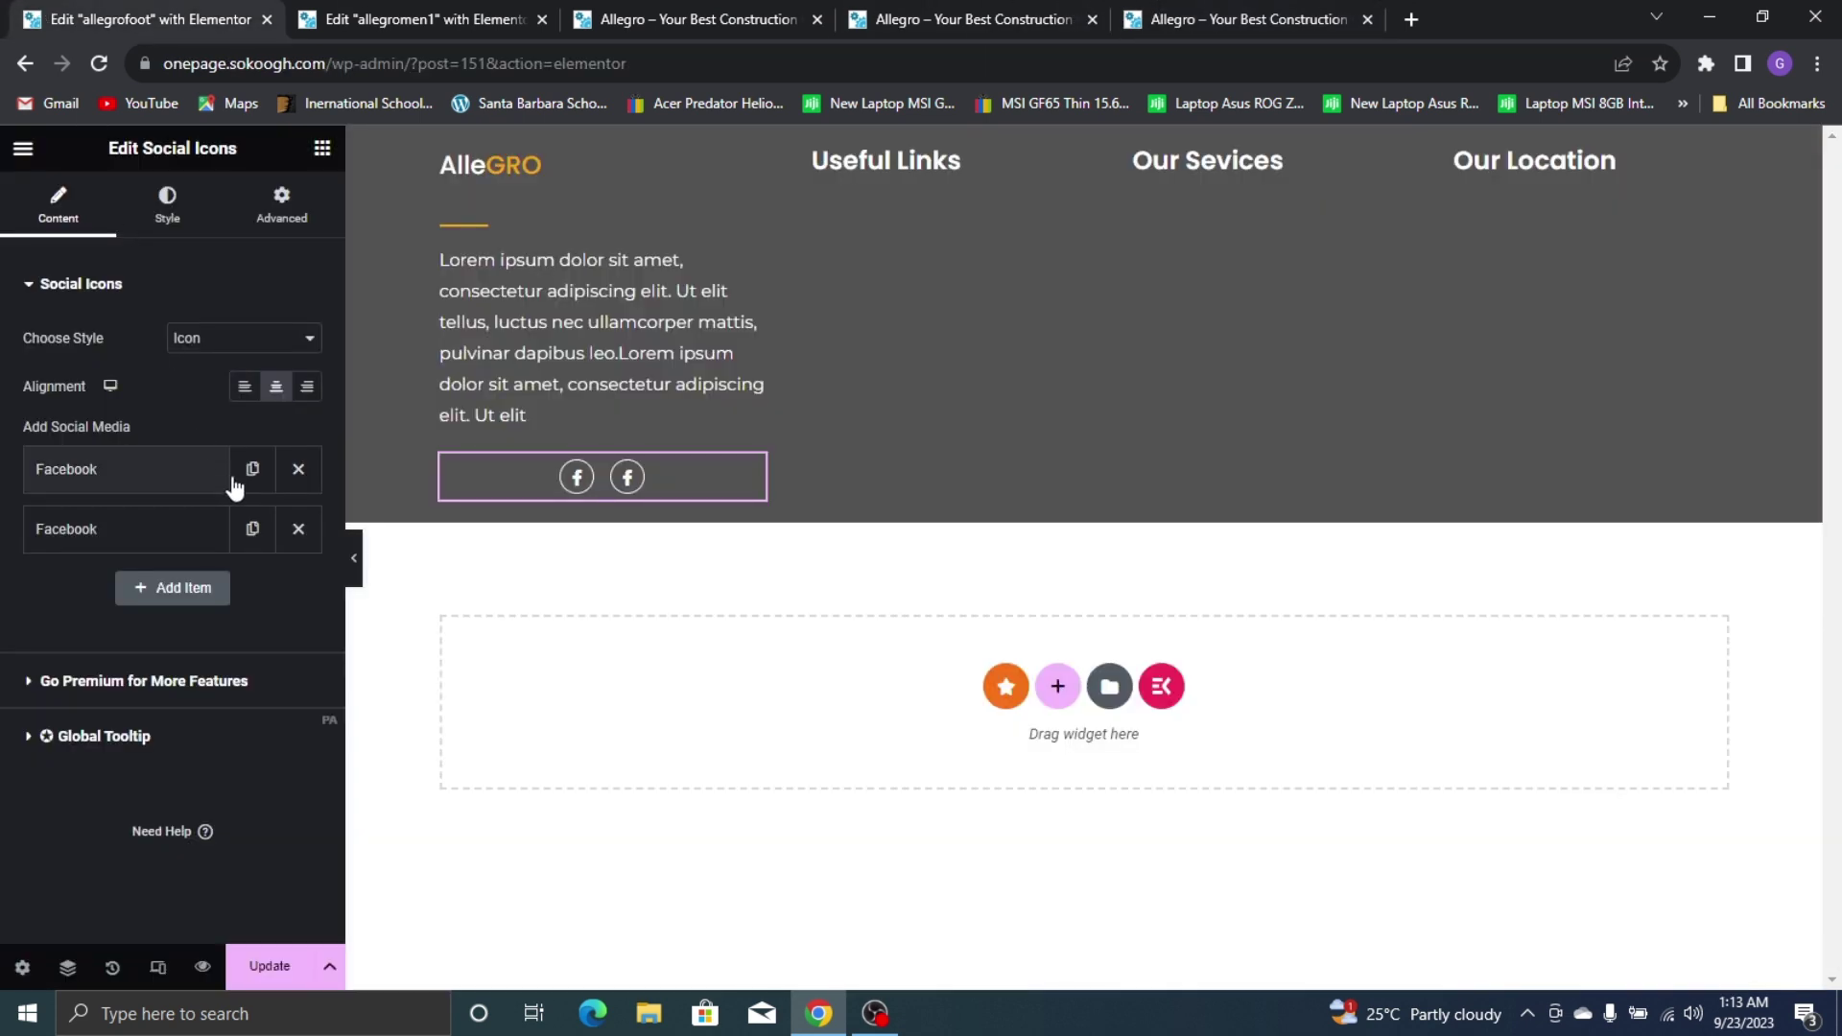
{"action": "left_click", "coordinate": [252, 531]}
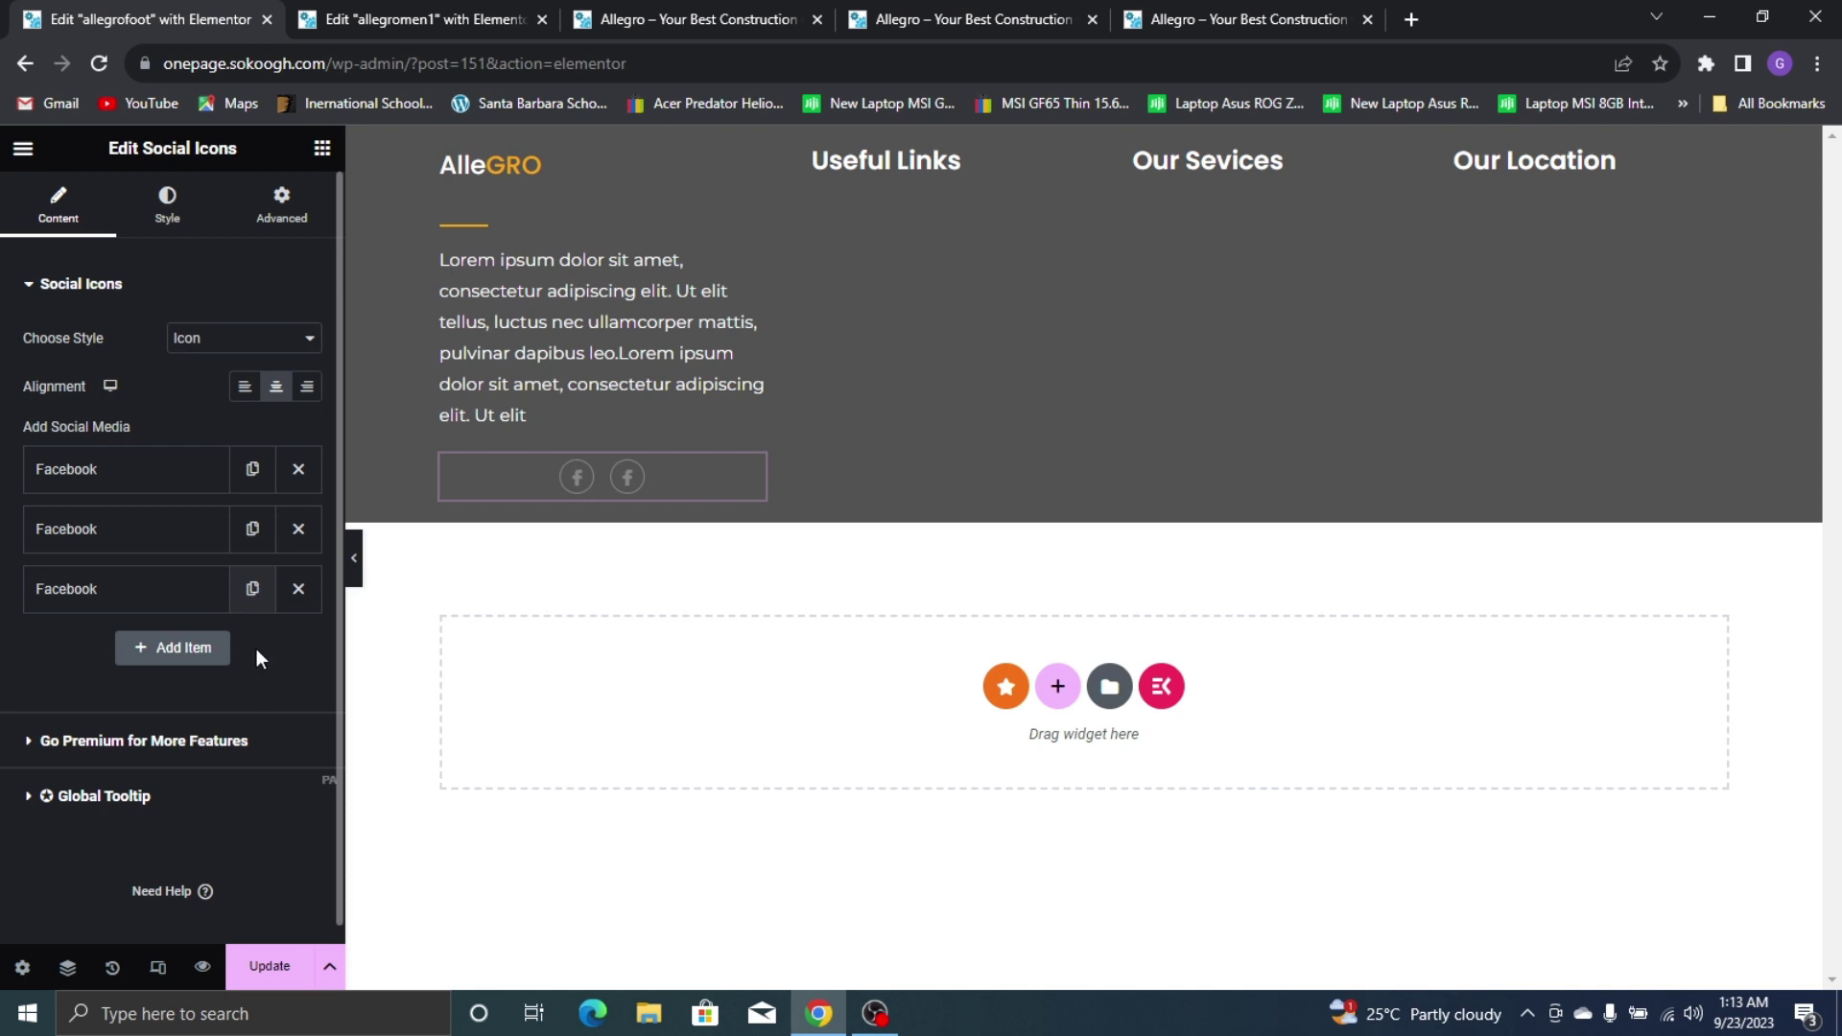
{"action": "left_click", "coordinate": [252, 588]}
{"action": "left_click", "coordinate": [253, 650]}
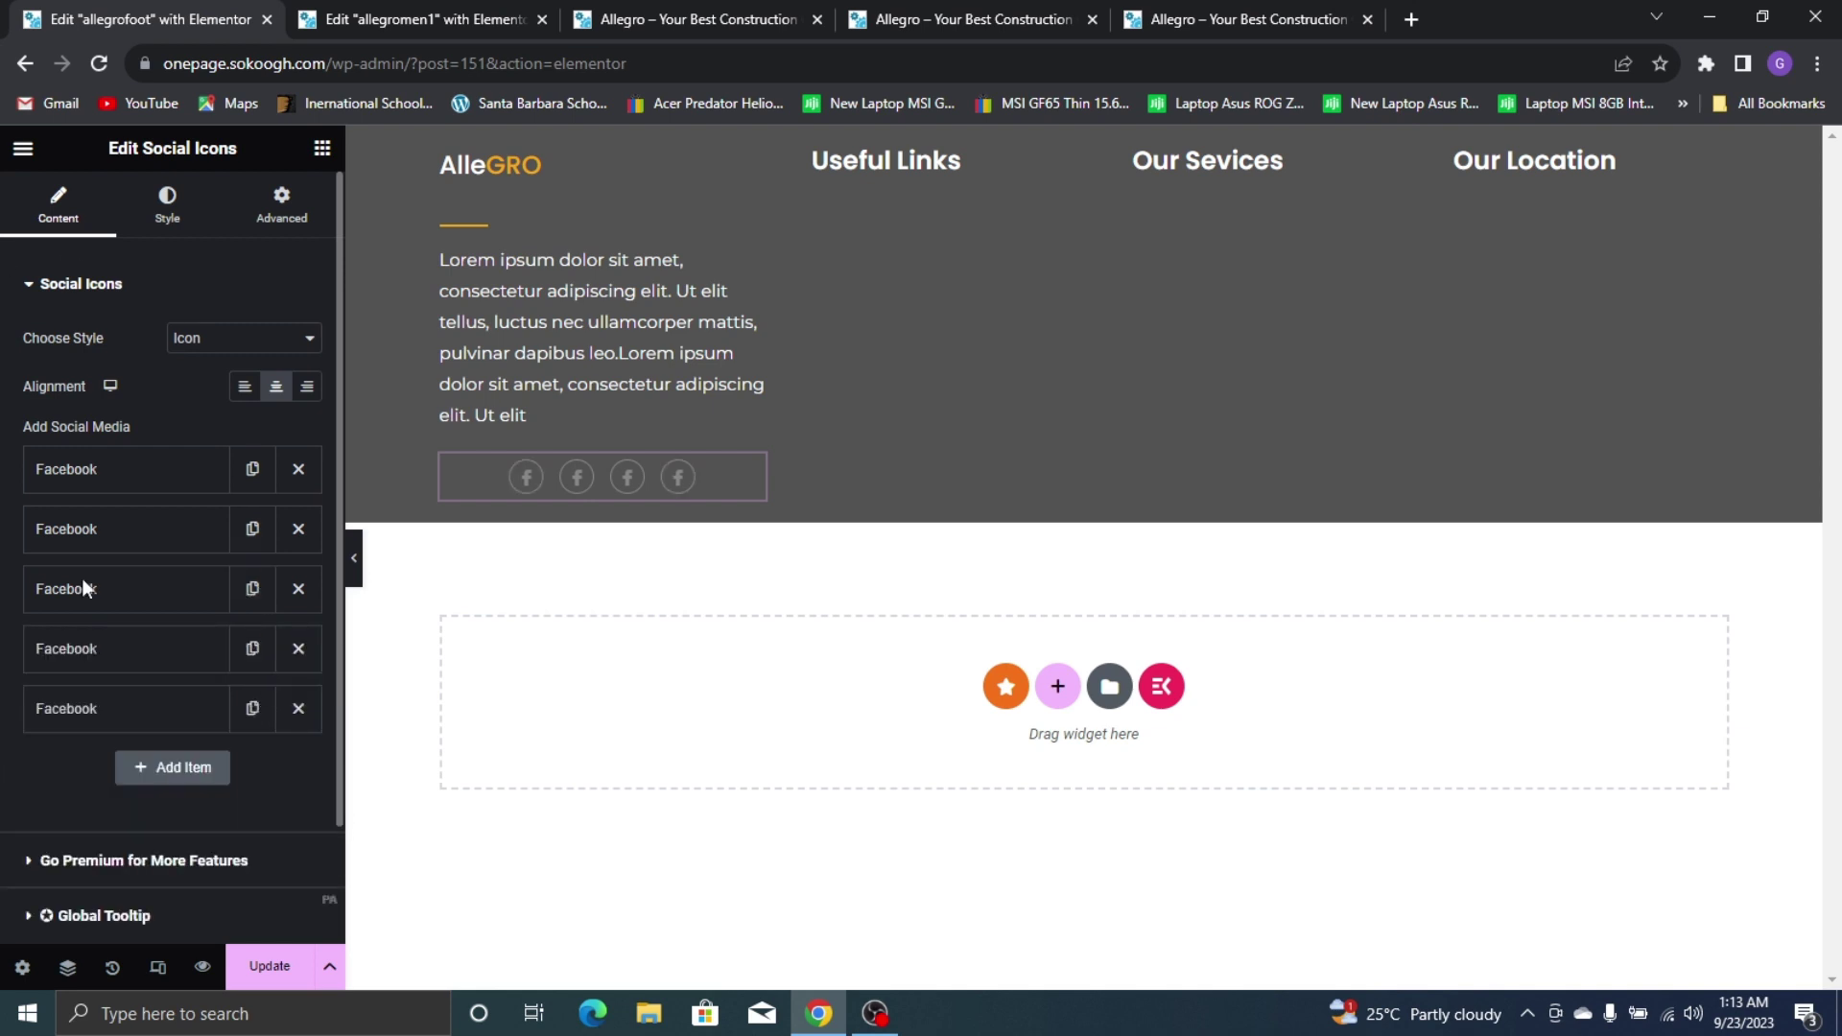
{"action": "left_click", "coordinate": [245, 386]}
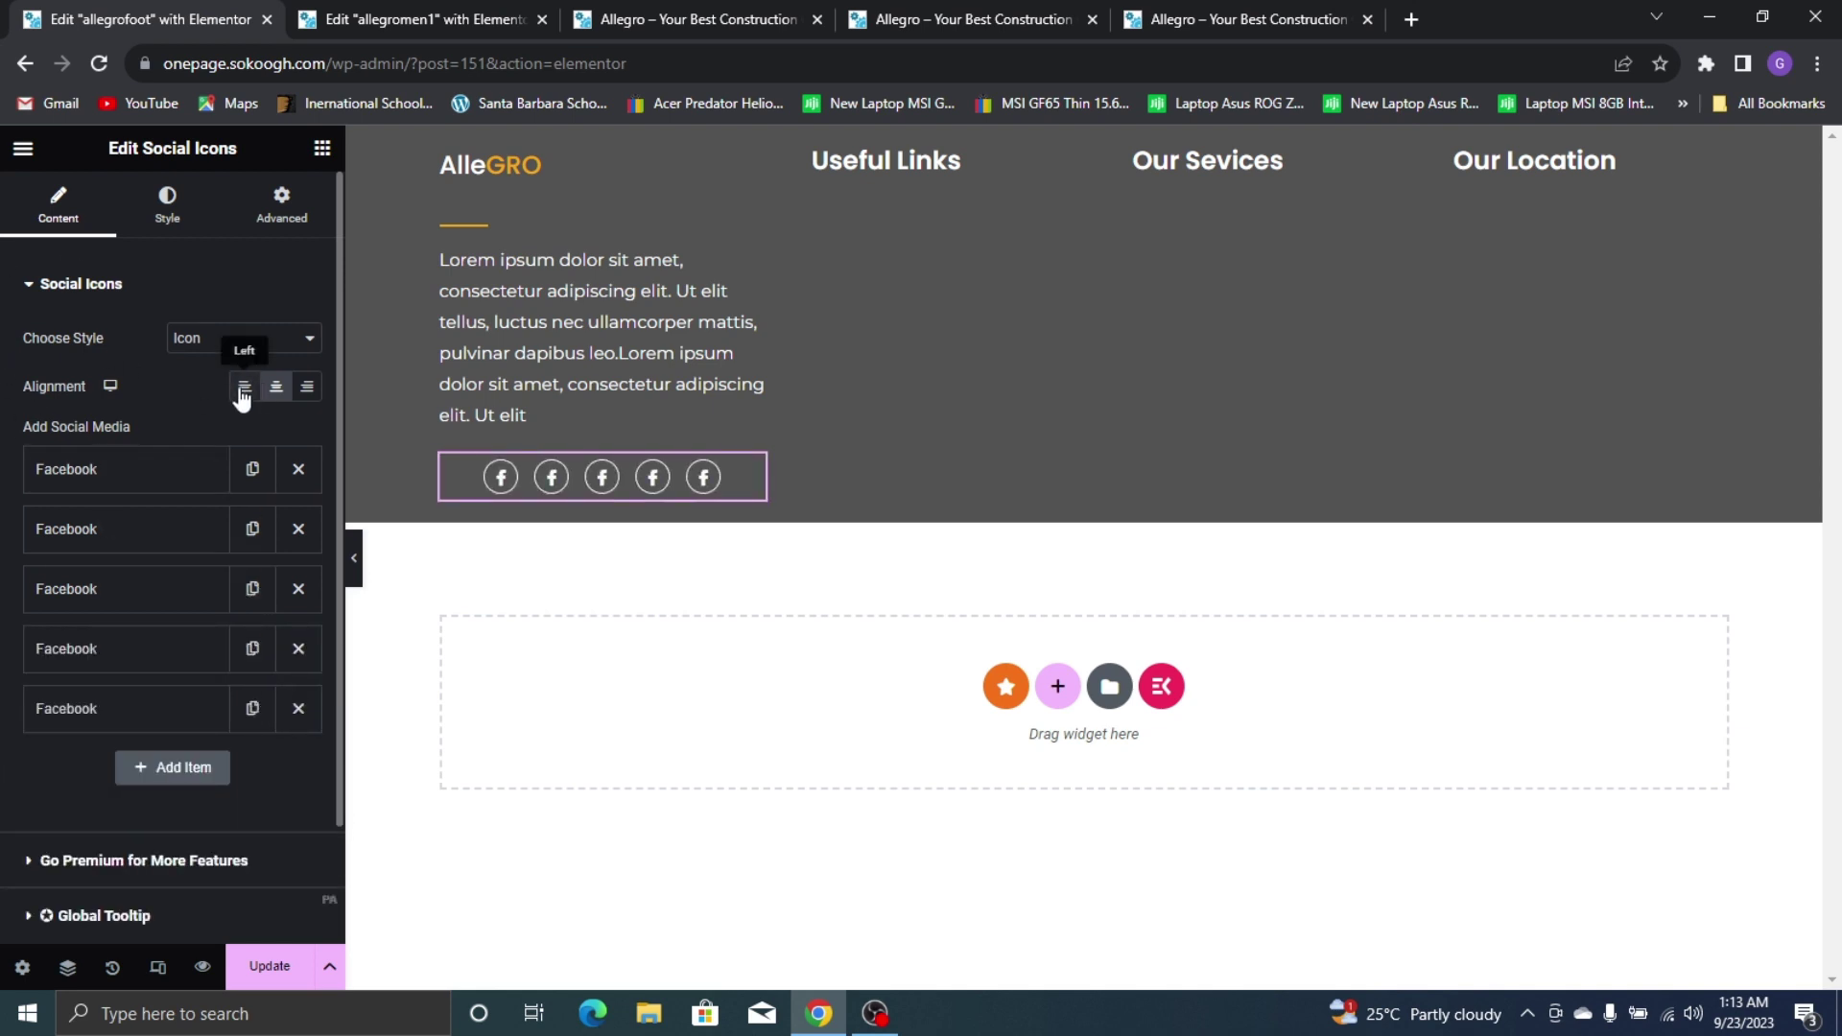
{"action": "left_click", "coordinate": [1190, 2]}
{"action": "left_click", "coordinate": [22, 12]}
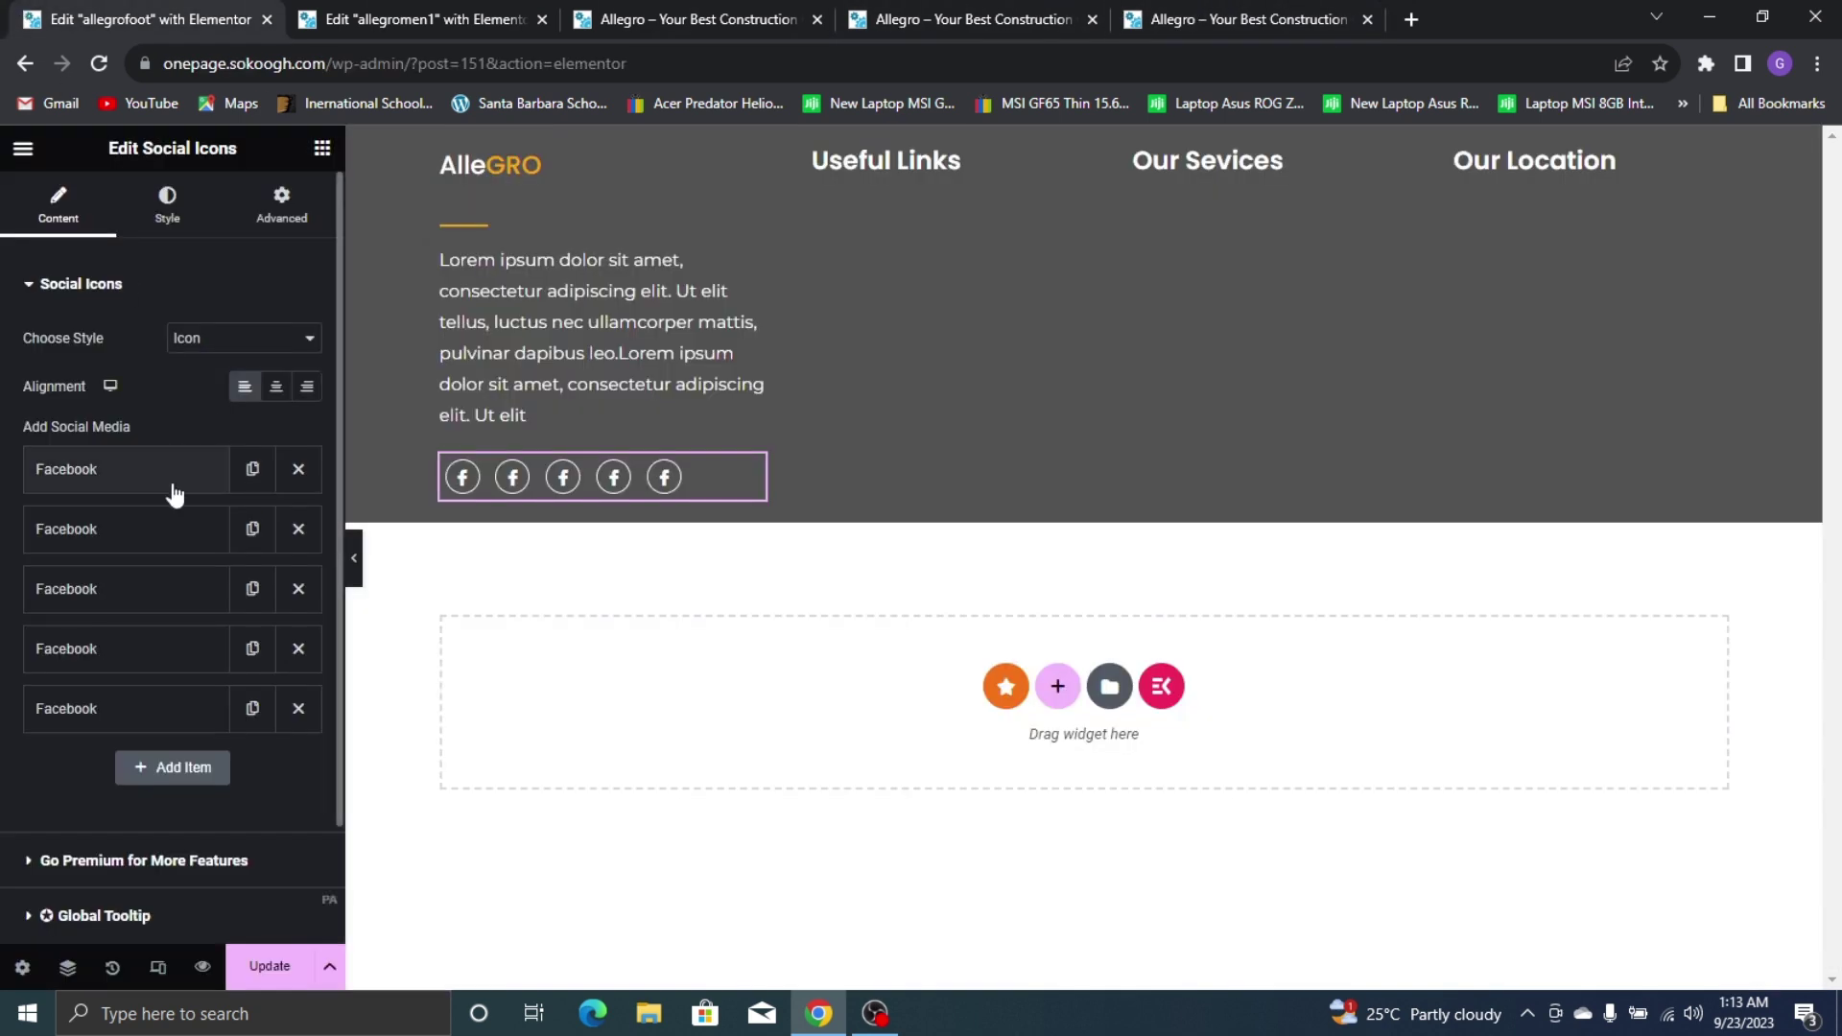
Replace the second item's icon with Instagram from the Icon Library
{"action": "left_click", "coordinate": [167, 548]}
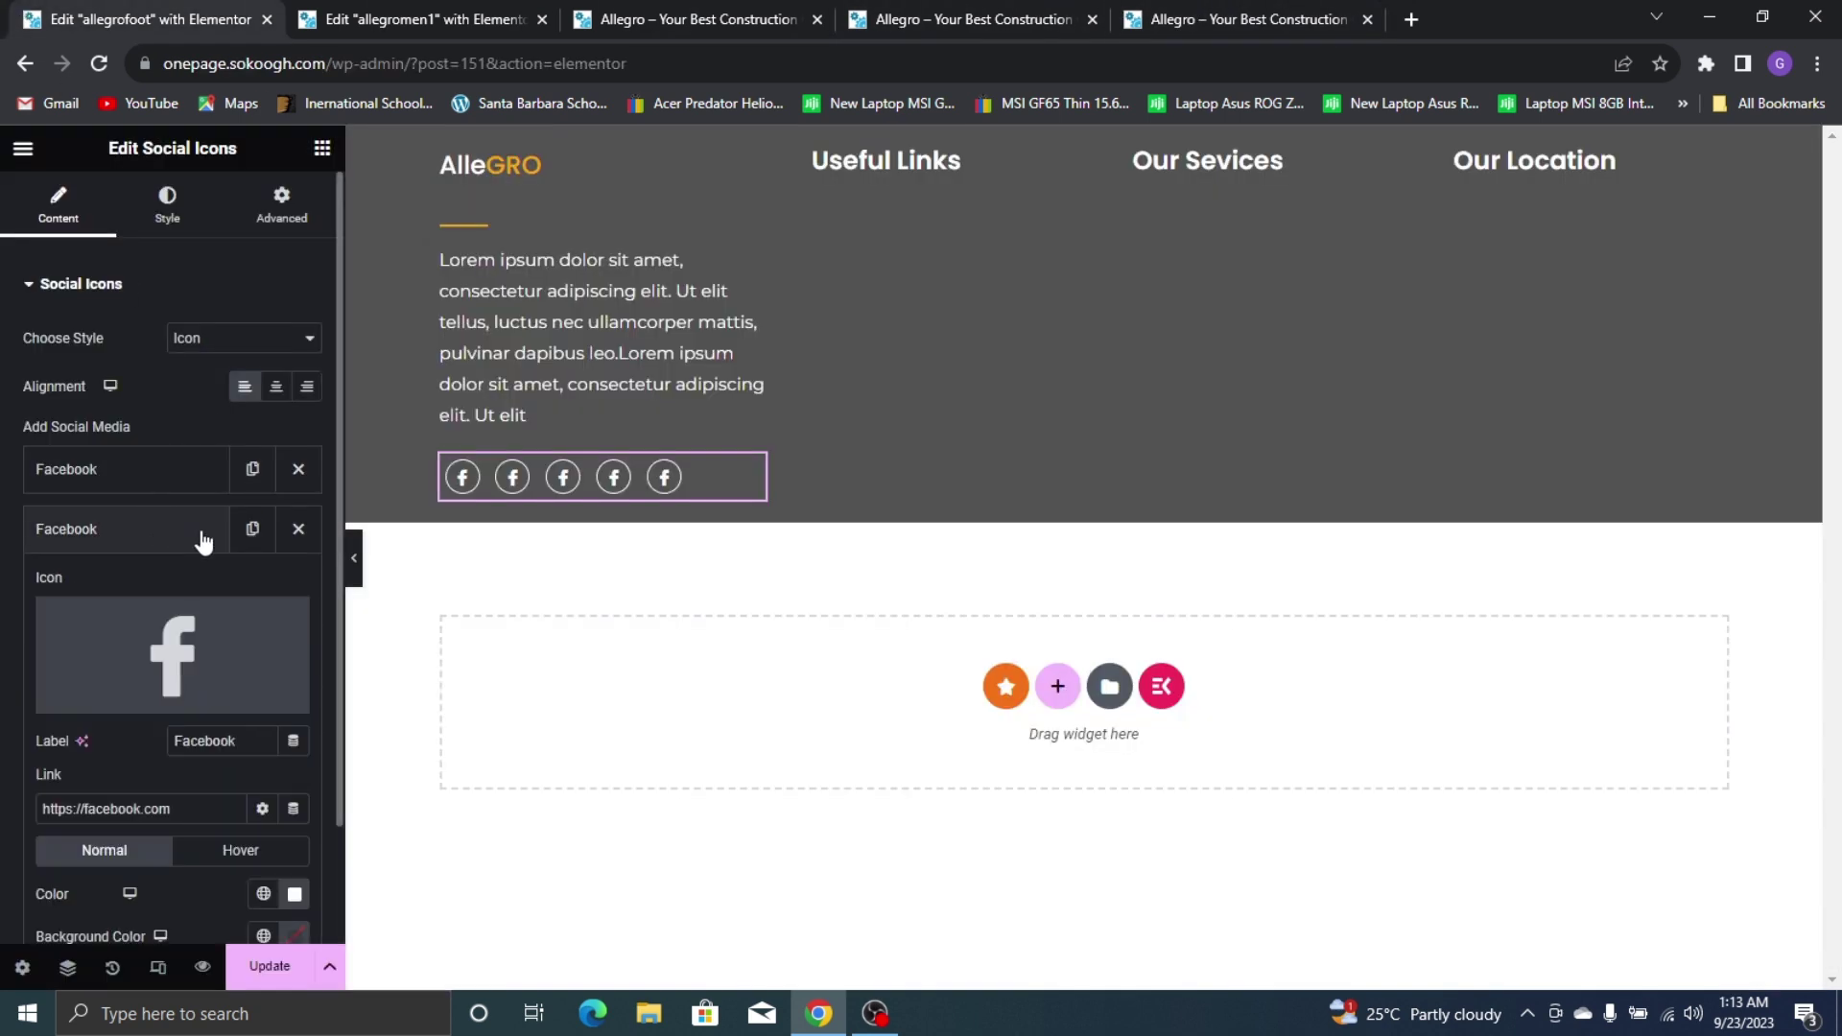
{"action": "left_click", "coordinate": [198, 630]}
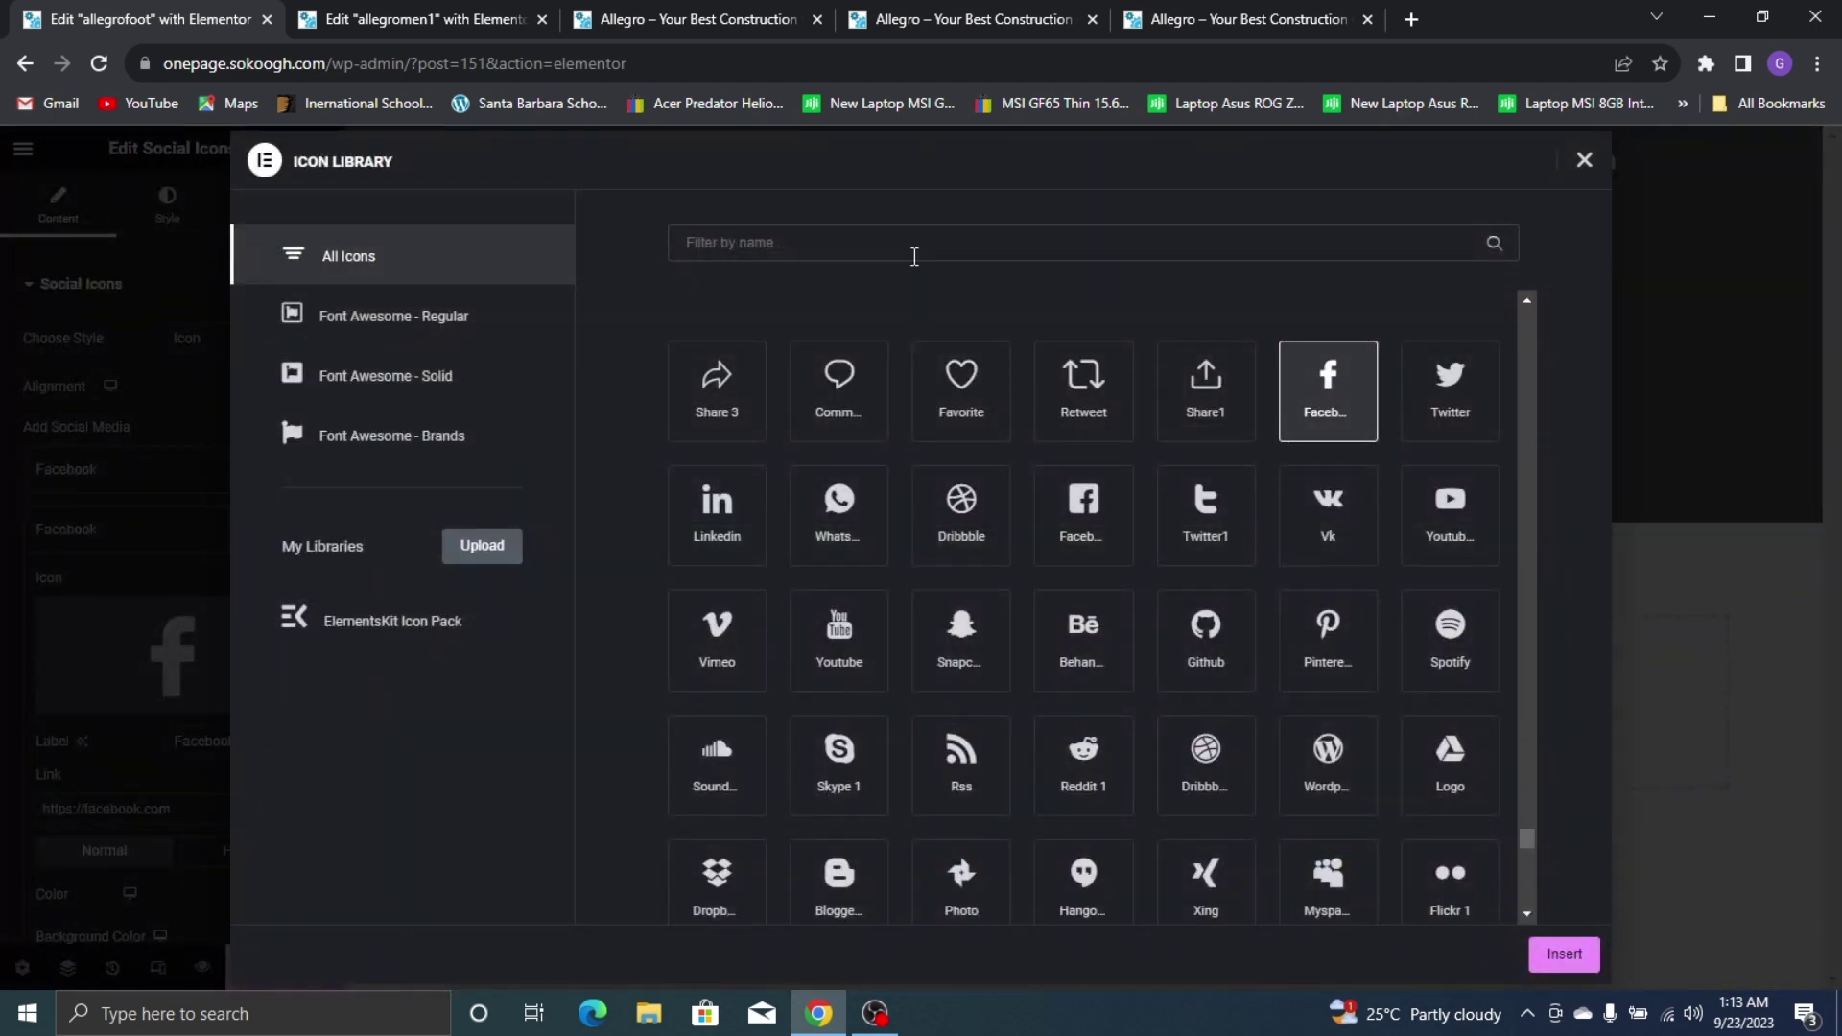
{"action": "left_click", "coordinate": [1194, 20]}
{"action": "left_click", "coordinate": [5, 12]}
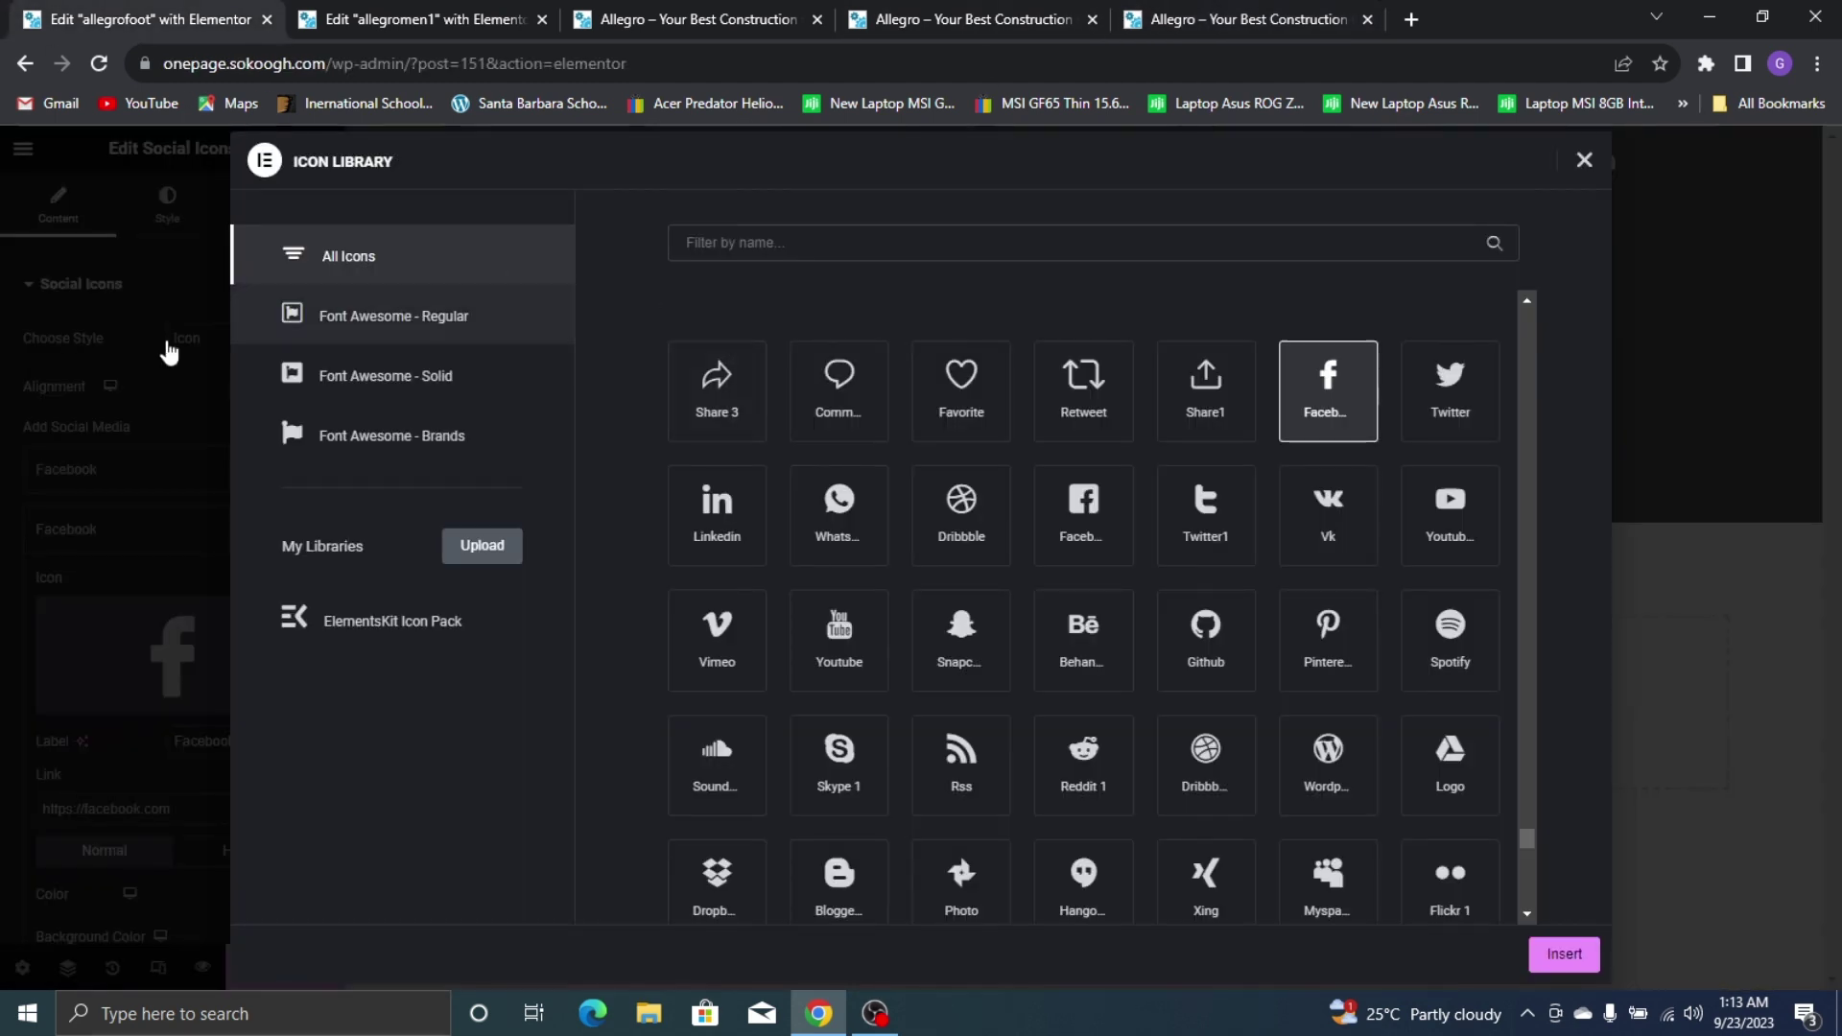
{"action": "left_click", "coordinate": [886, 230]}
{"action": "type", "text": "instag"}
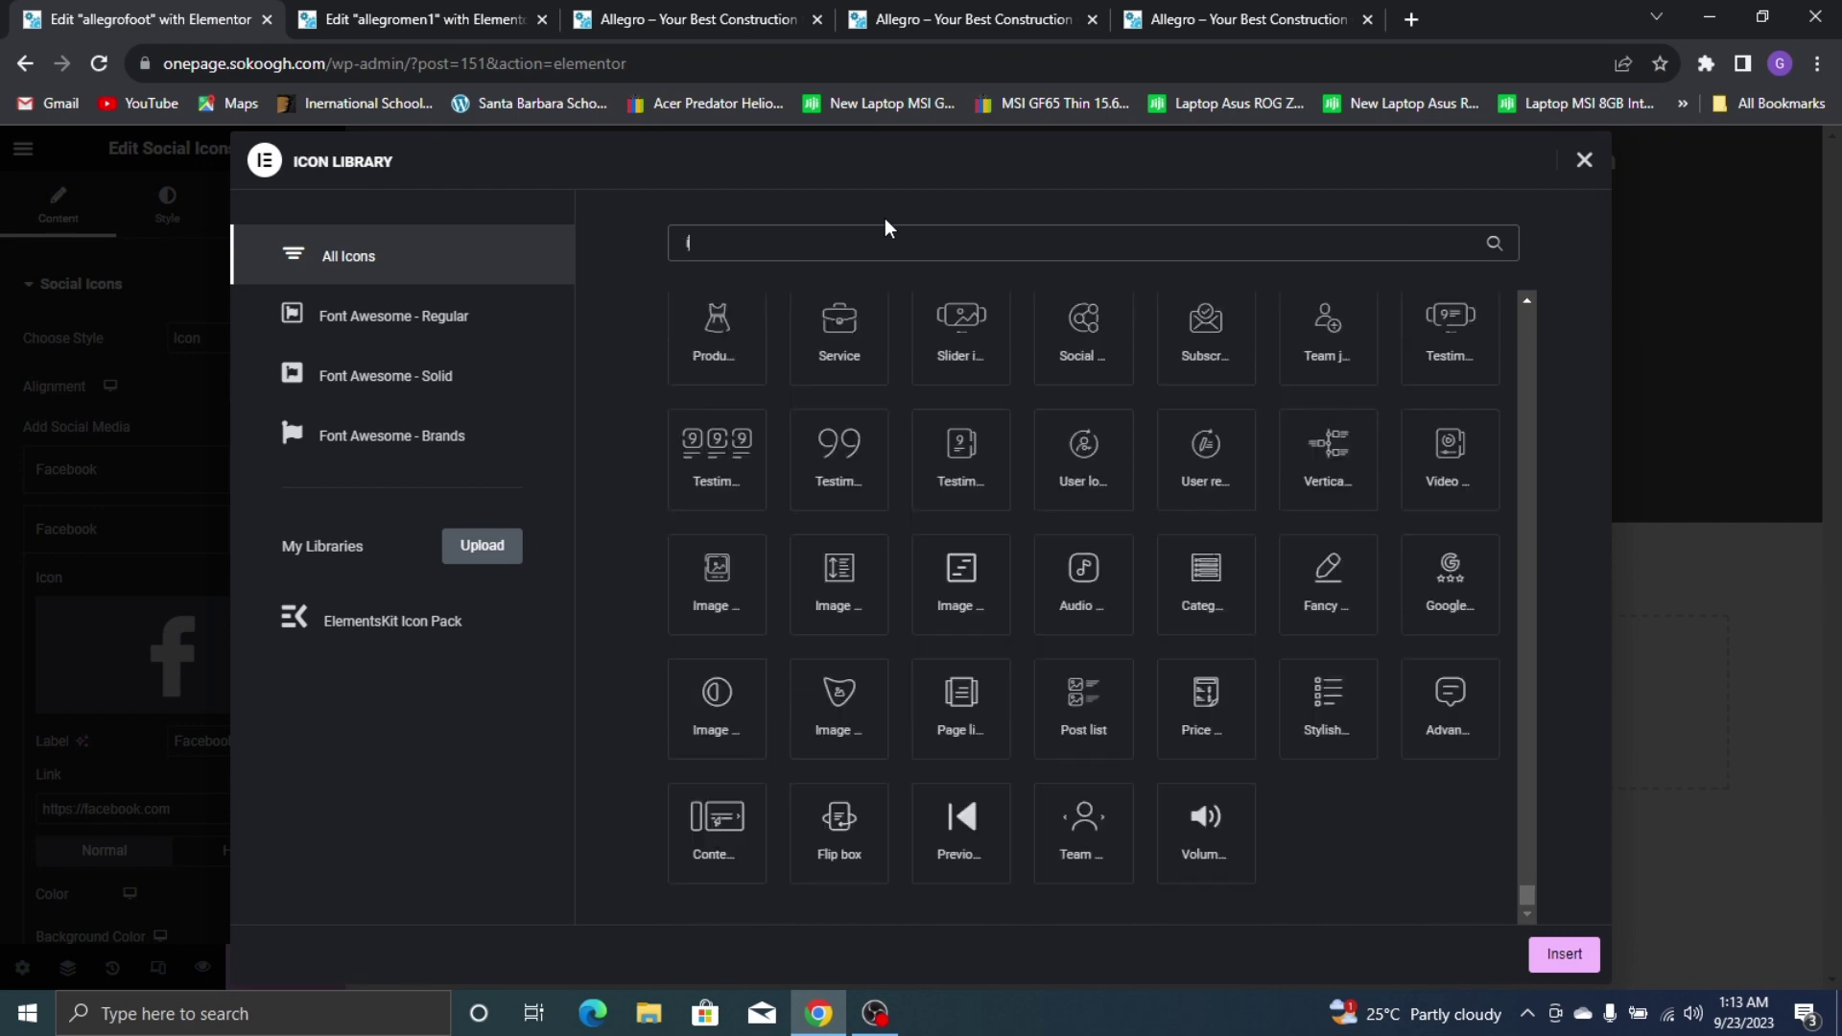
{"action": "left_click", "coordinate": [708, 374]}
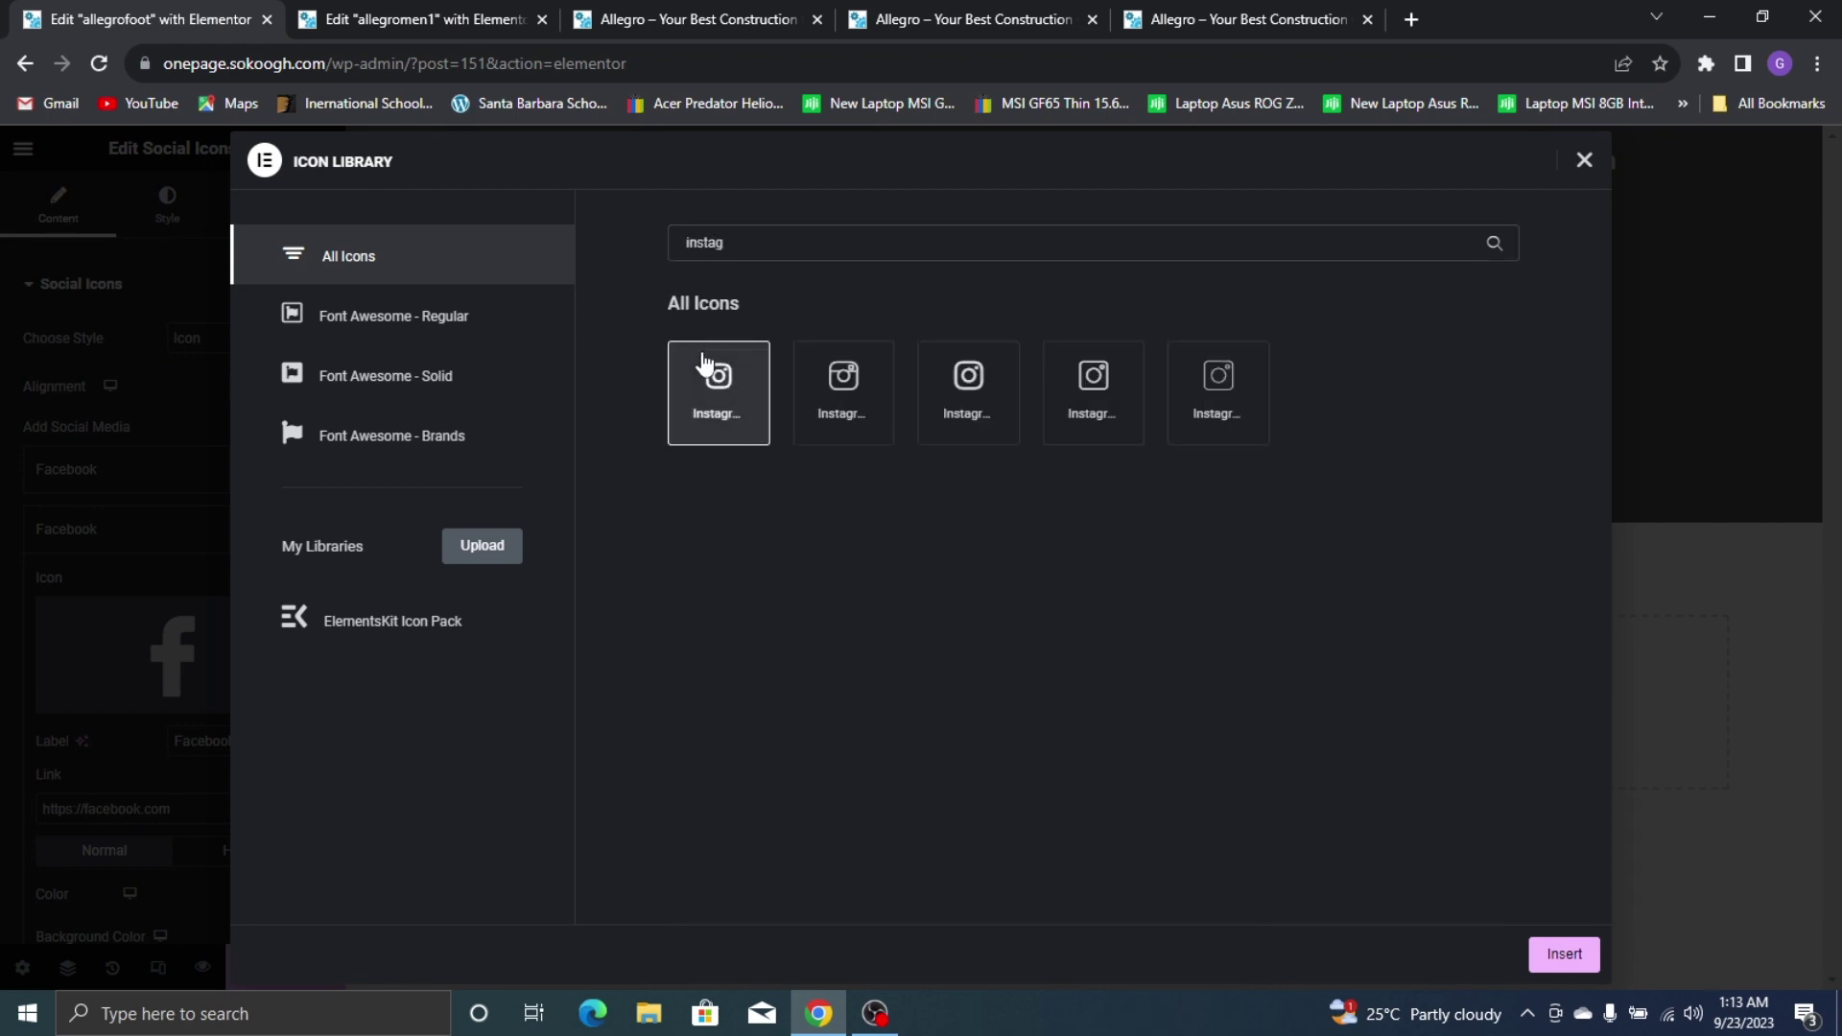
{"action": "left_click", "coordinate": [1562, 954]}
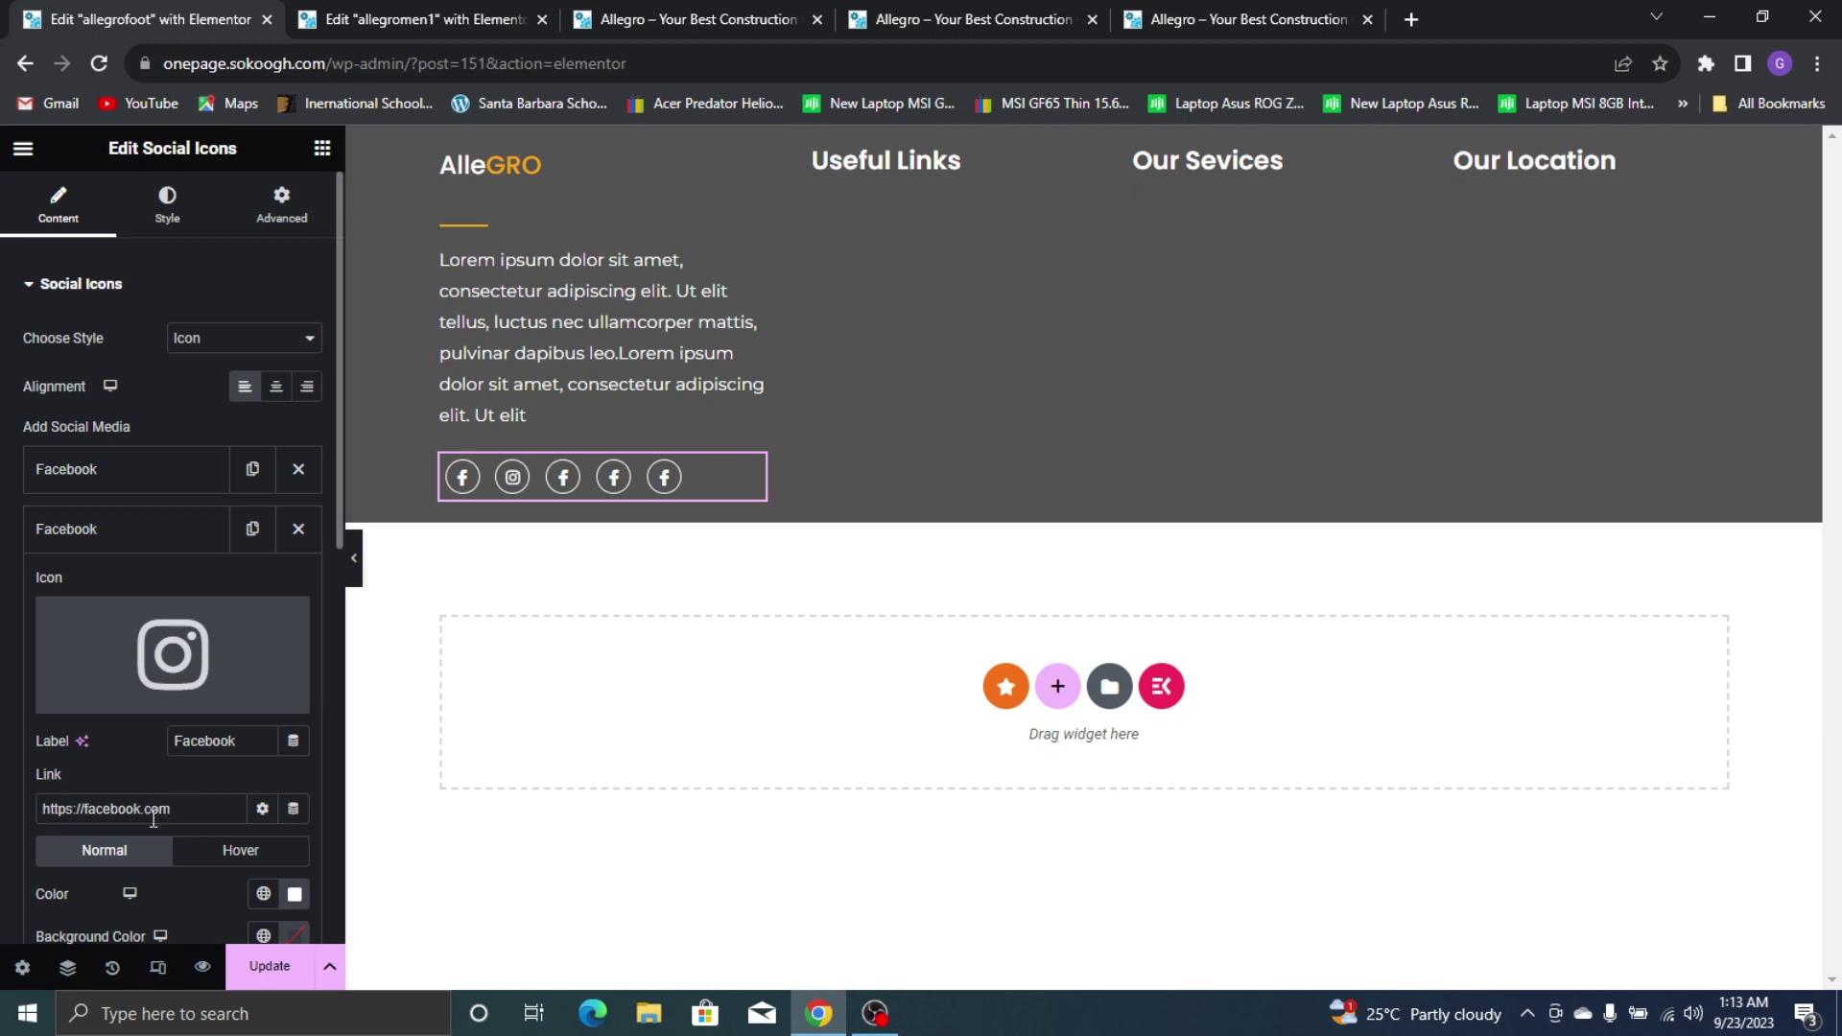
{"action": "left_click_drag", "start_coordinate": [142, 809], "coordinate": [71, 815]}
{"action": "type", "text": "instag"}
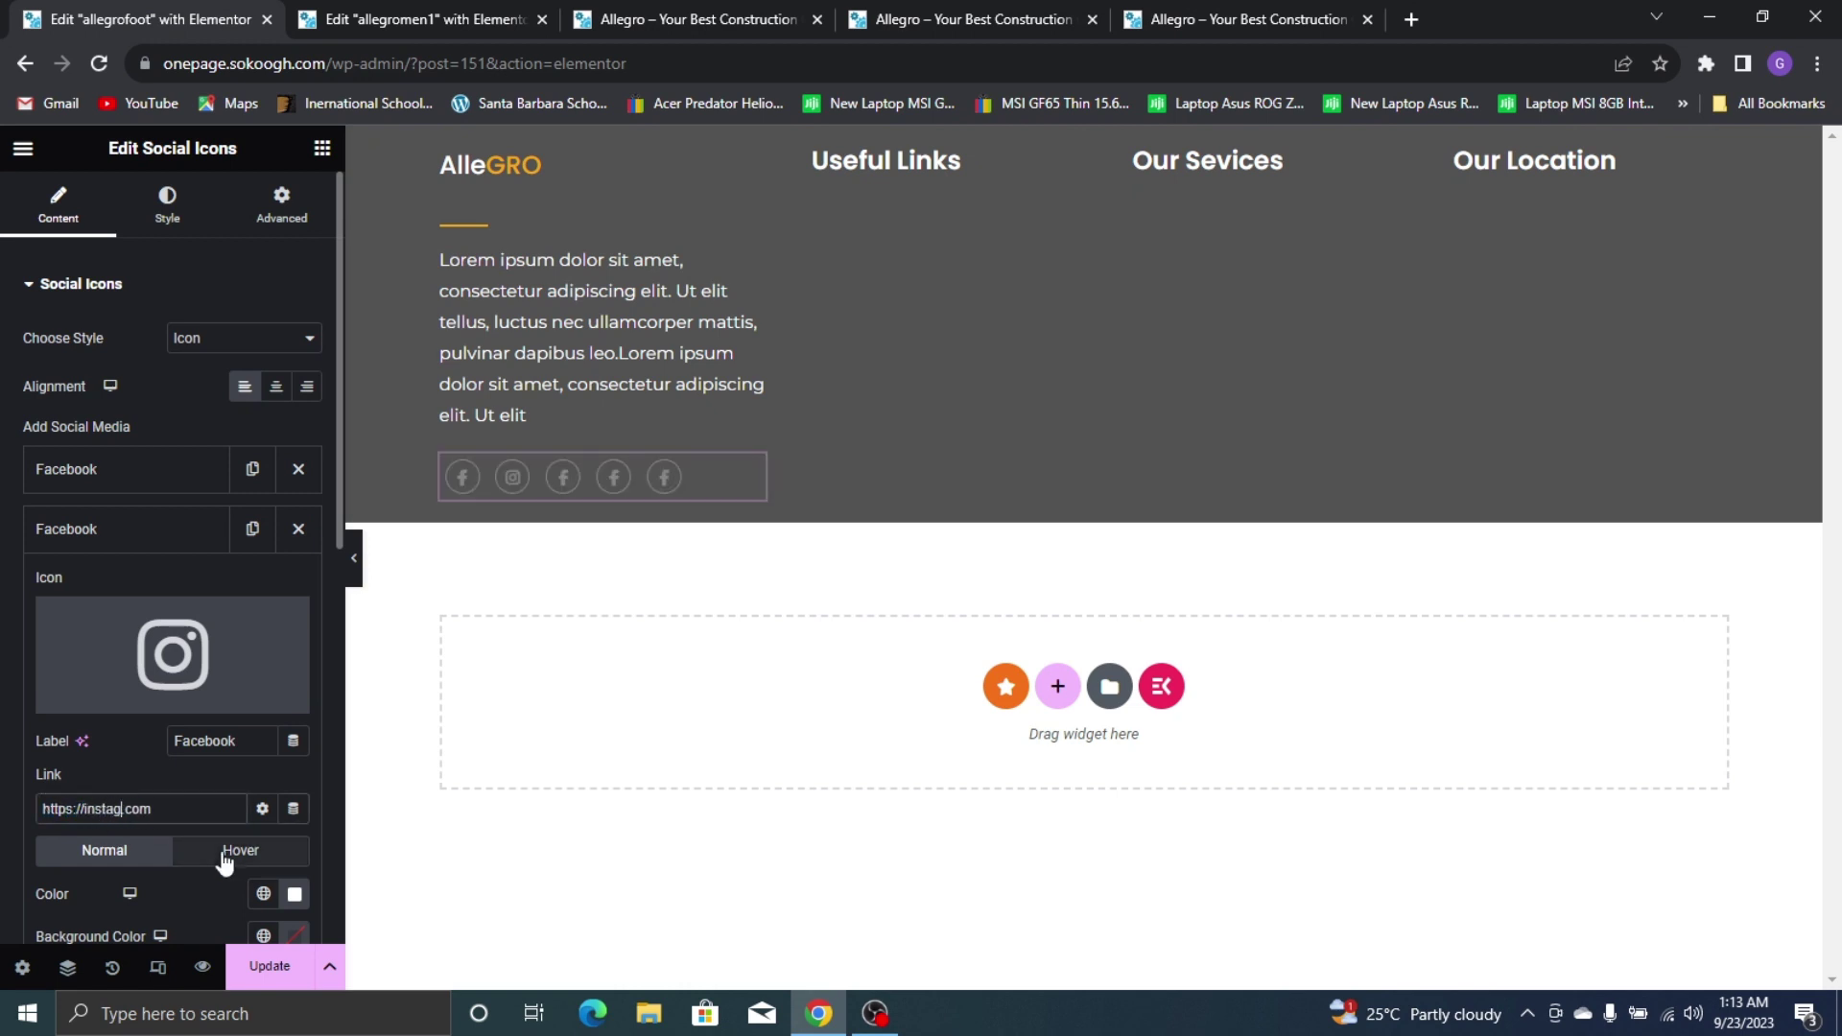
{"action": "type", "text": "ram"}
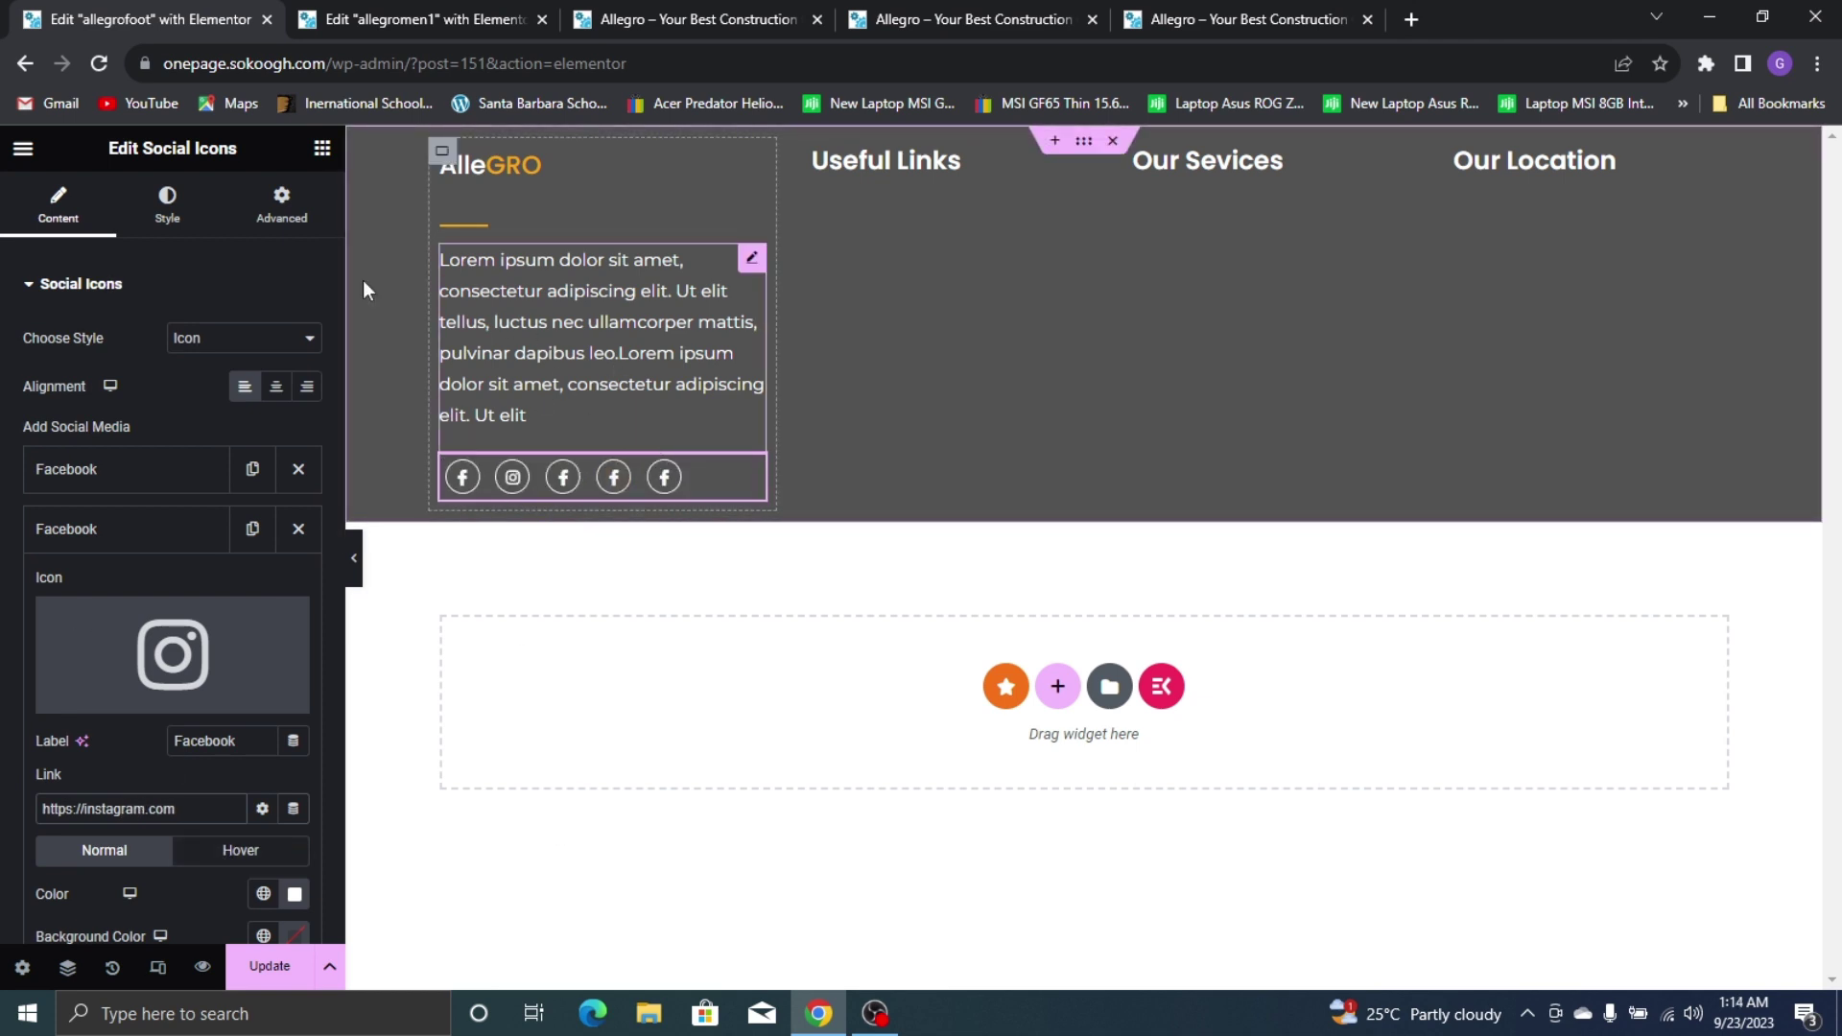
{"action": "scroll", "coordinate": [196, 288], "scroll_direction": "down", "scroll_amount": 6}
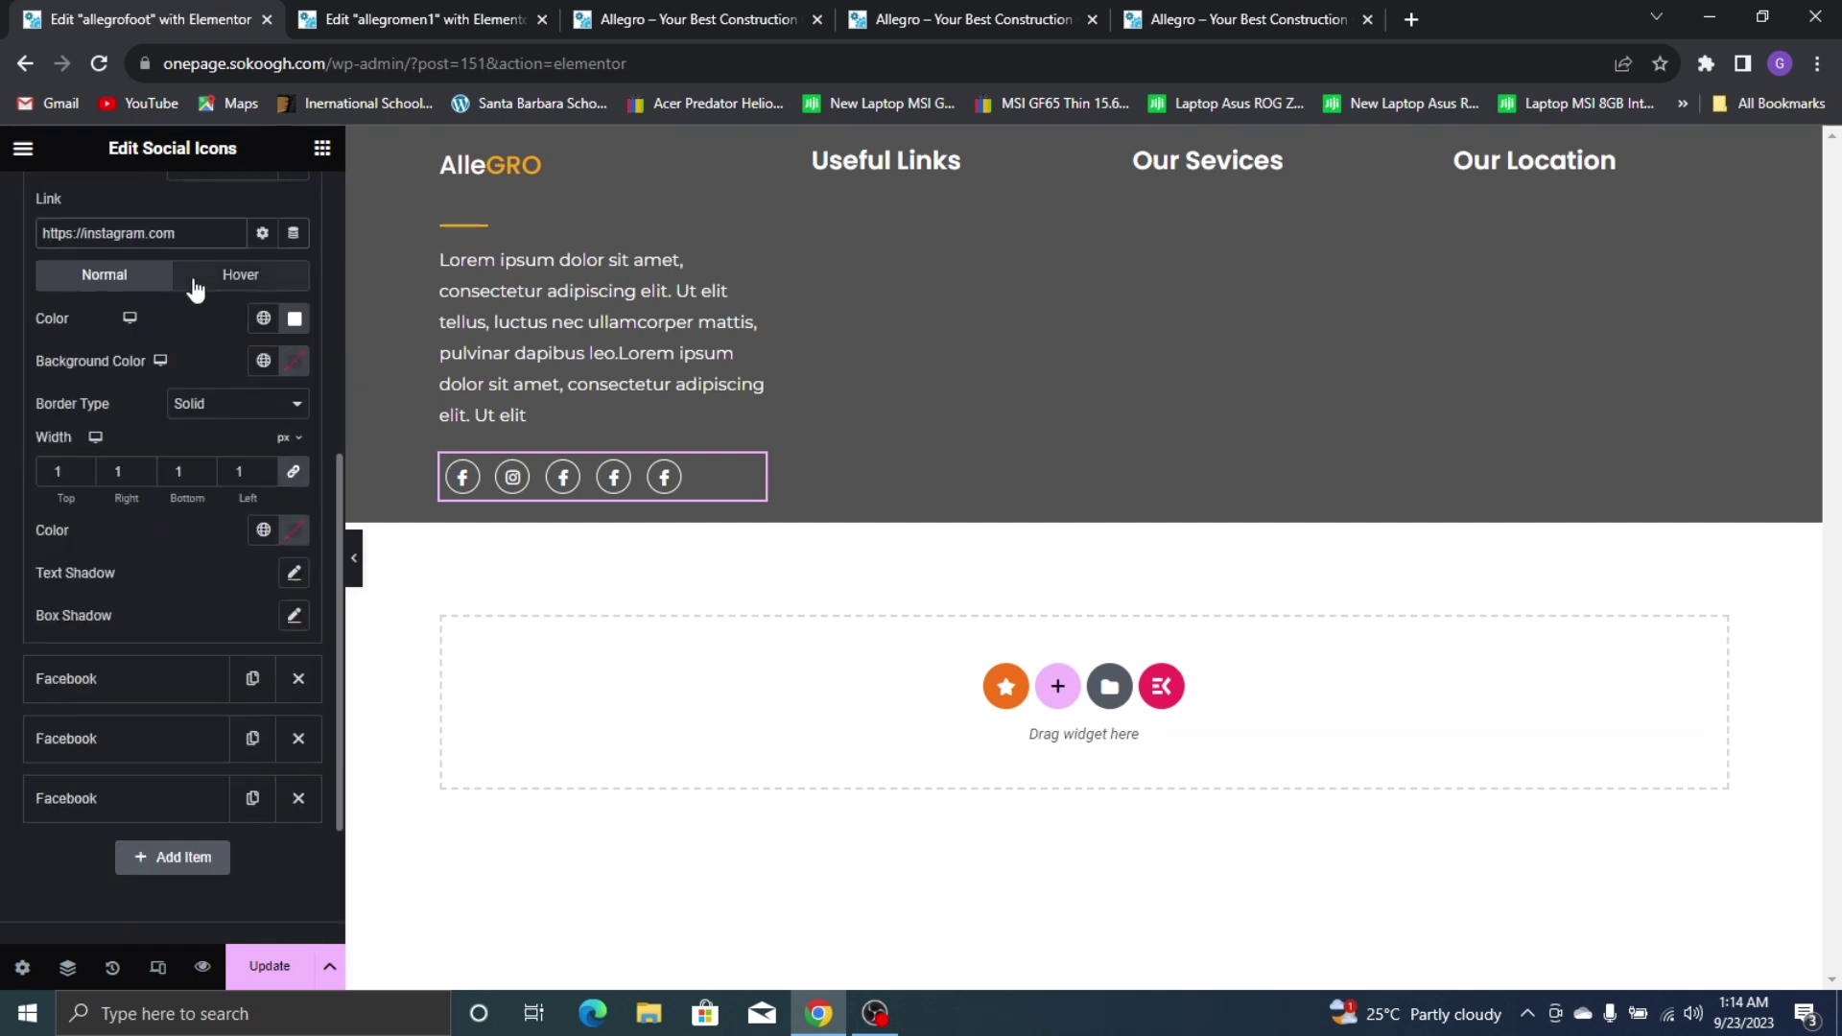
{"action": "scroll", "coordinate": [233, 345], "scroll_direction": "down", "scroll_amount": 2}
{"action": "scroll", "coordinate": [204, 343], "scroll_direction": "up", "scroll_amount": 8}
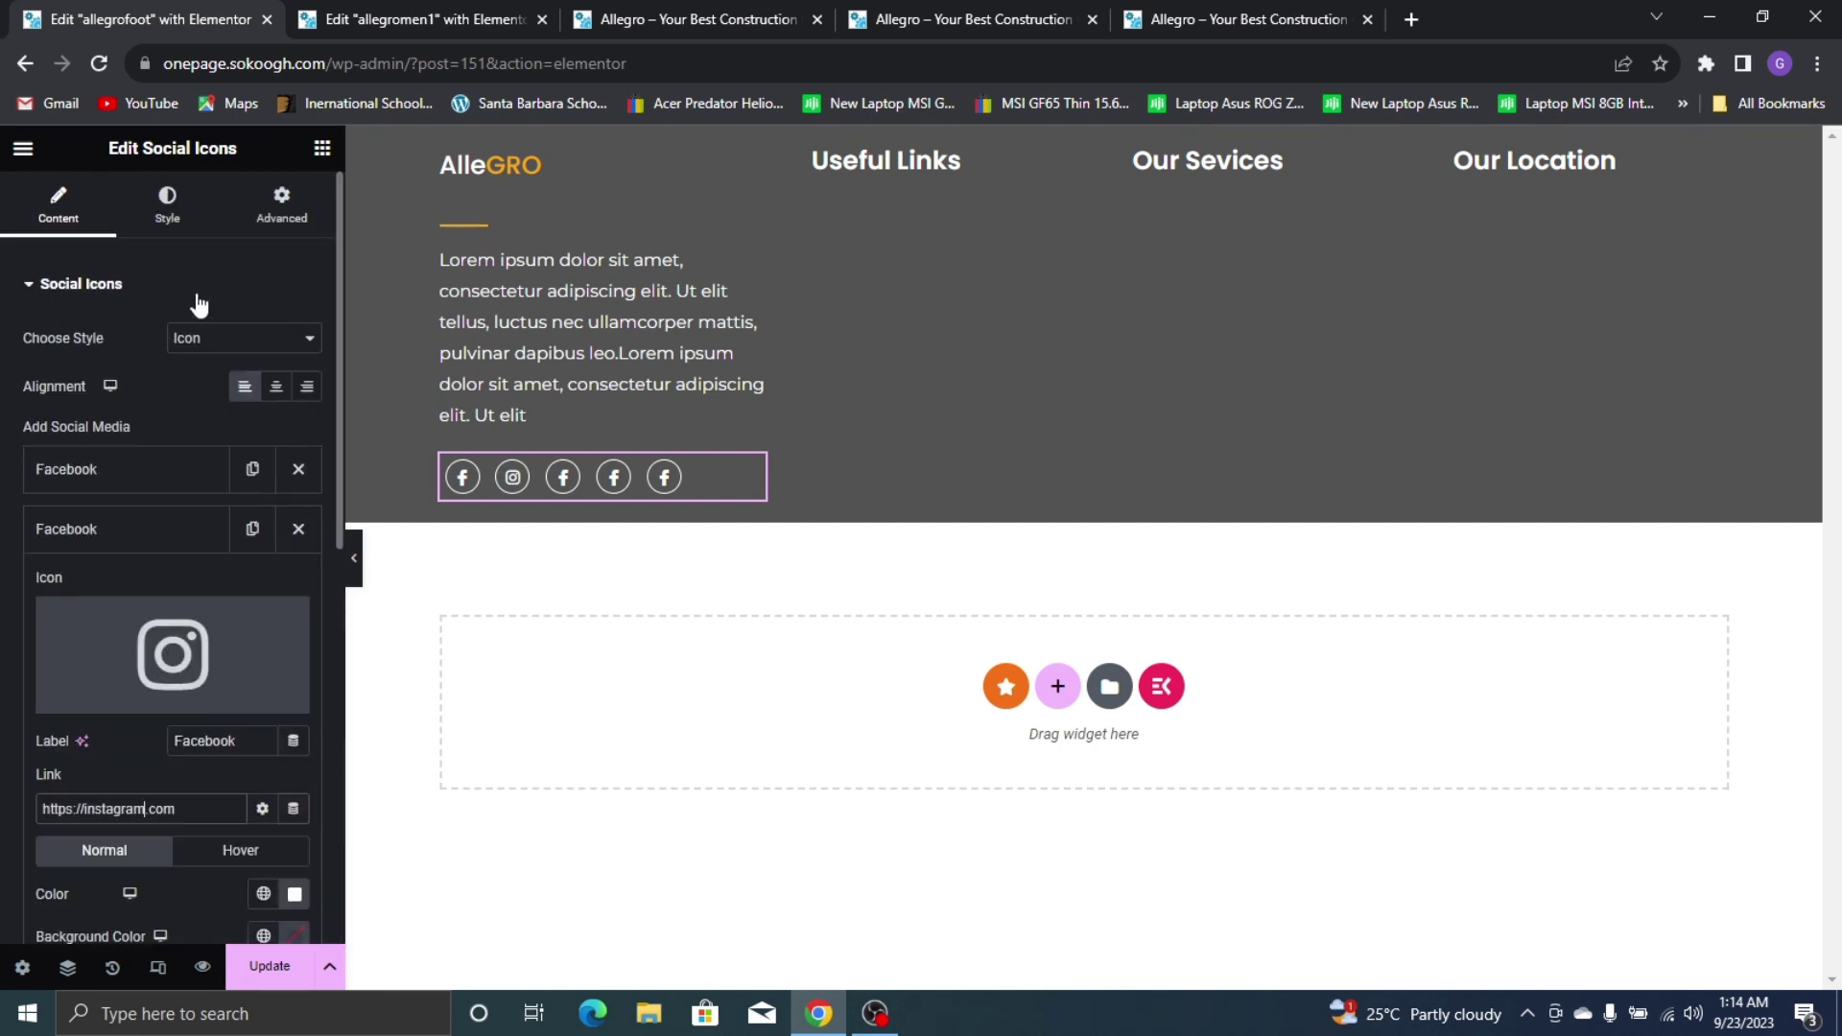
Try a uniform 1 px padding on the social icons, comparing with the live site footer
{"action": "left_click", "coordinate": [167, 201]}
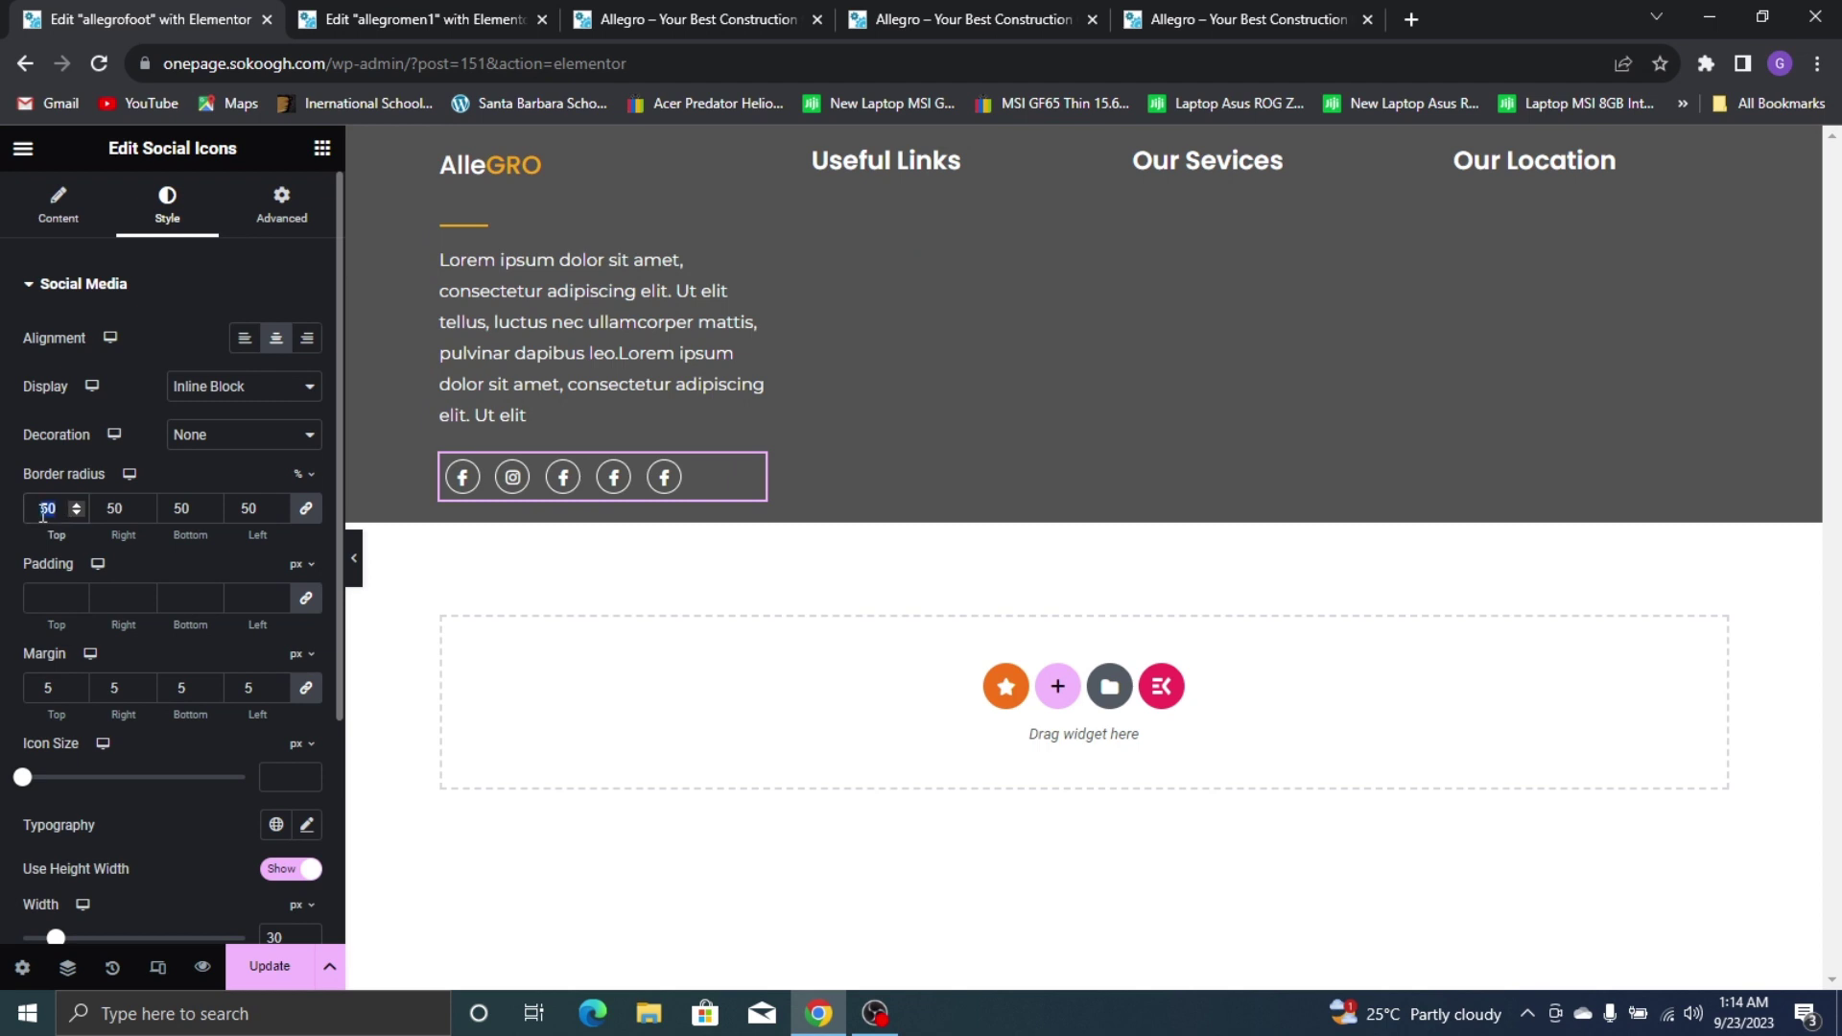
{"action": "type", "text": "1"}
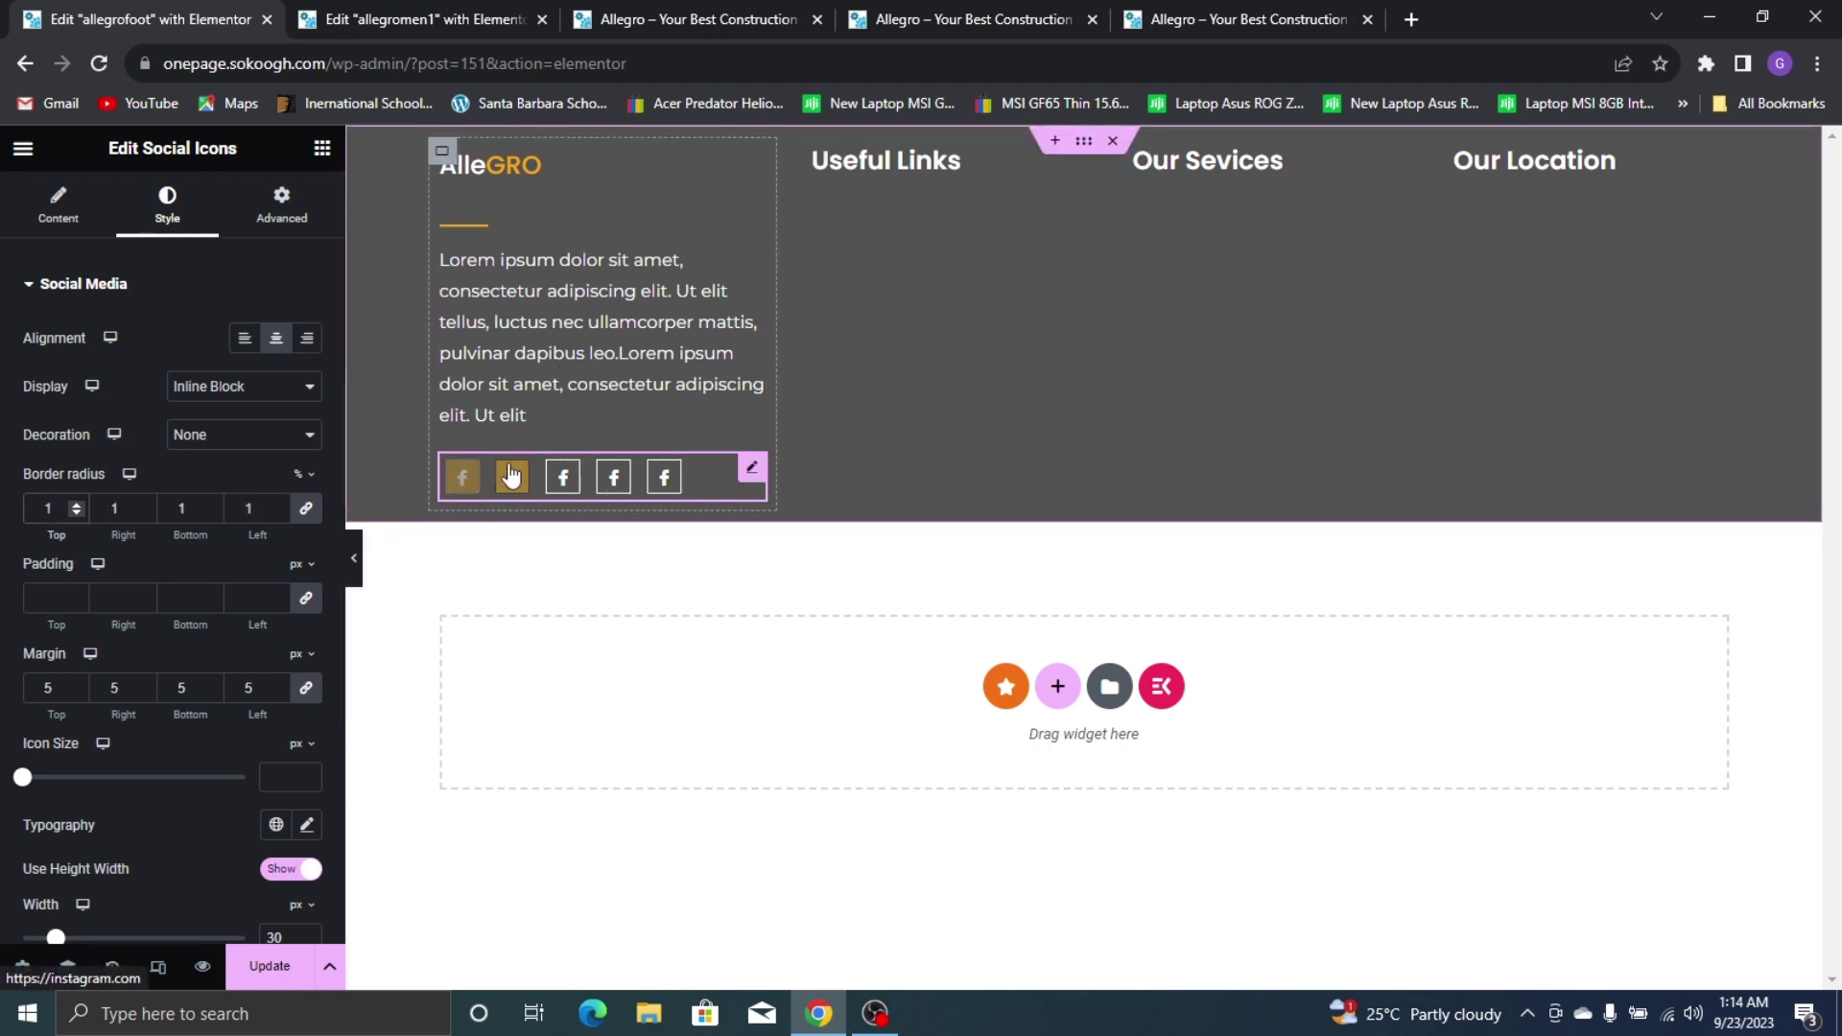
{"action": "left_click", "coordinate": [1190, 13]}
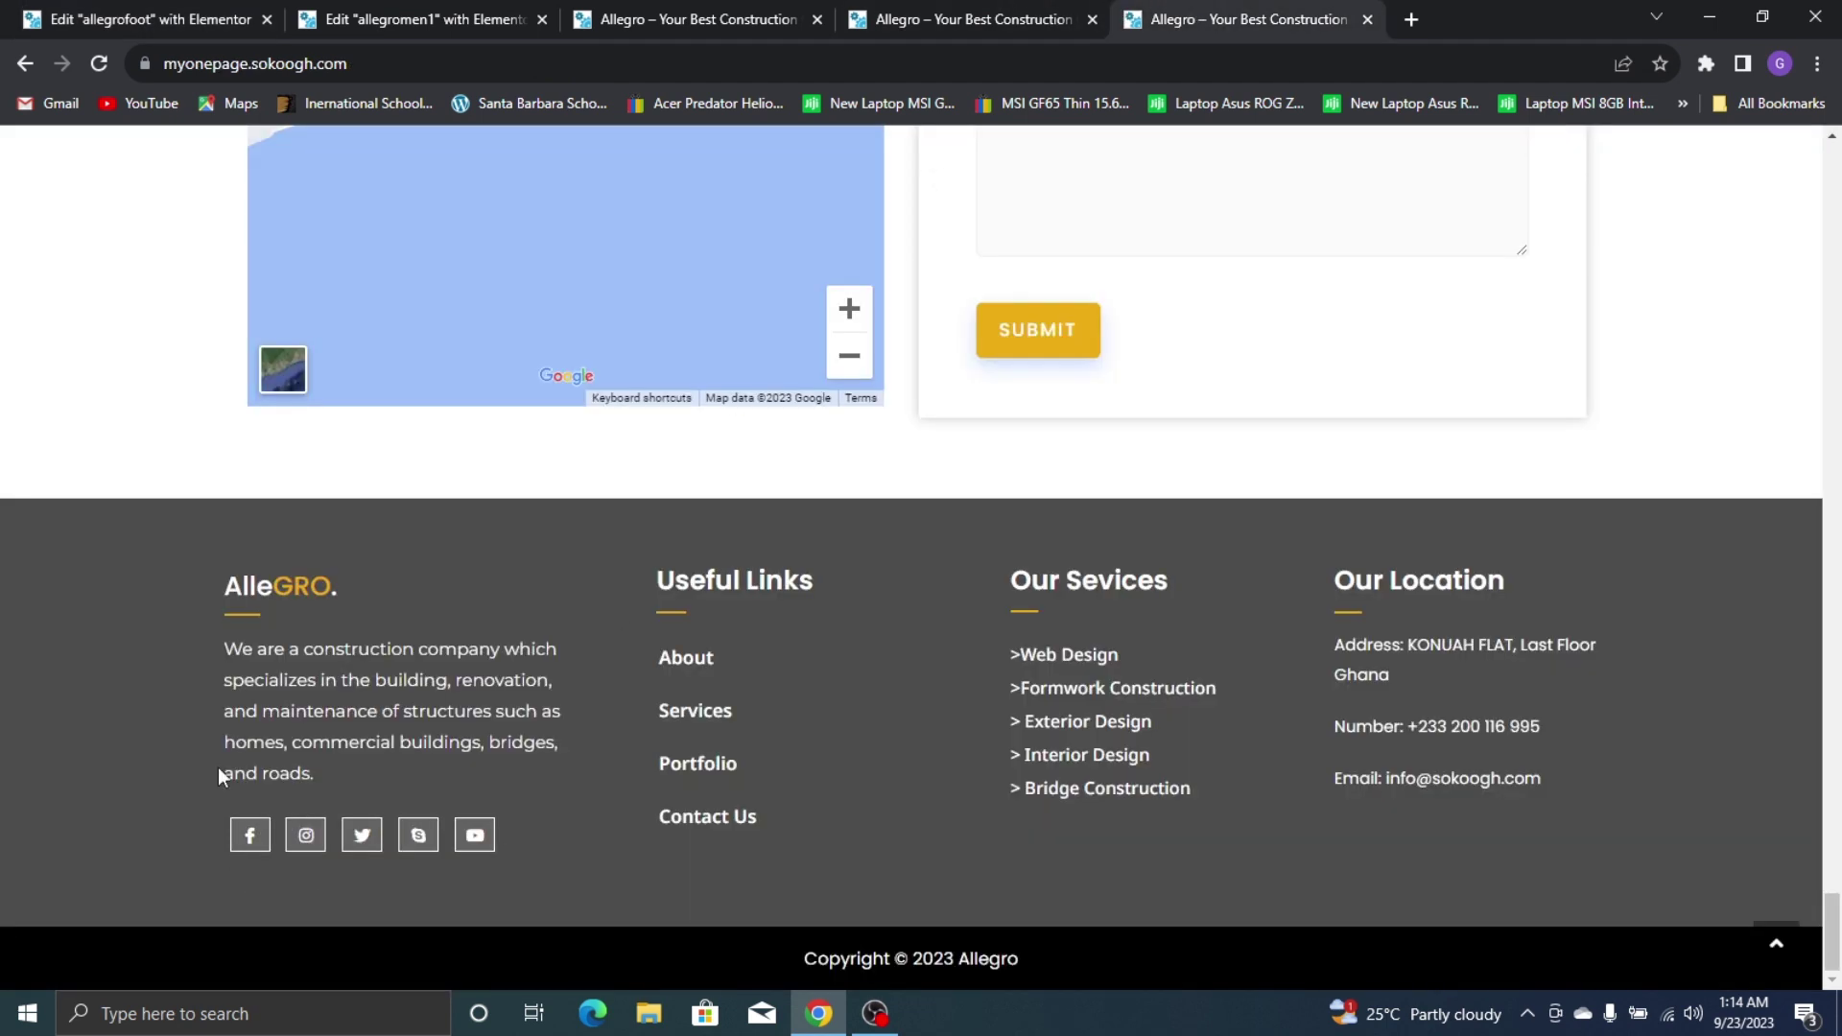
{"action": "left_click", "coordinate": [58, 19]}
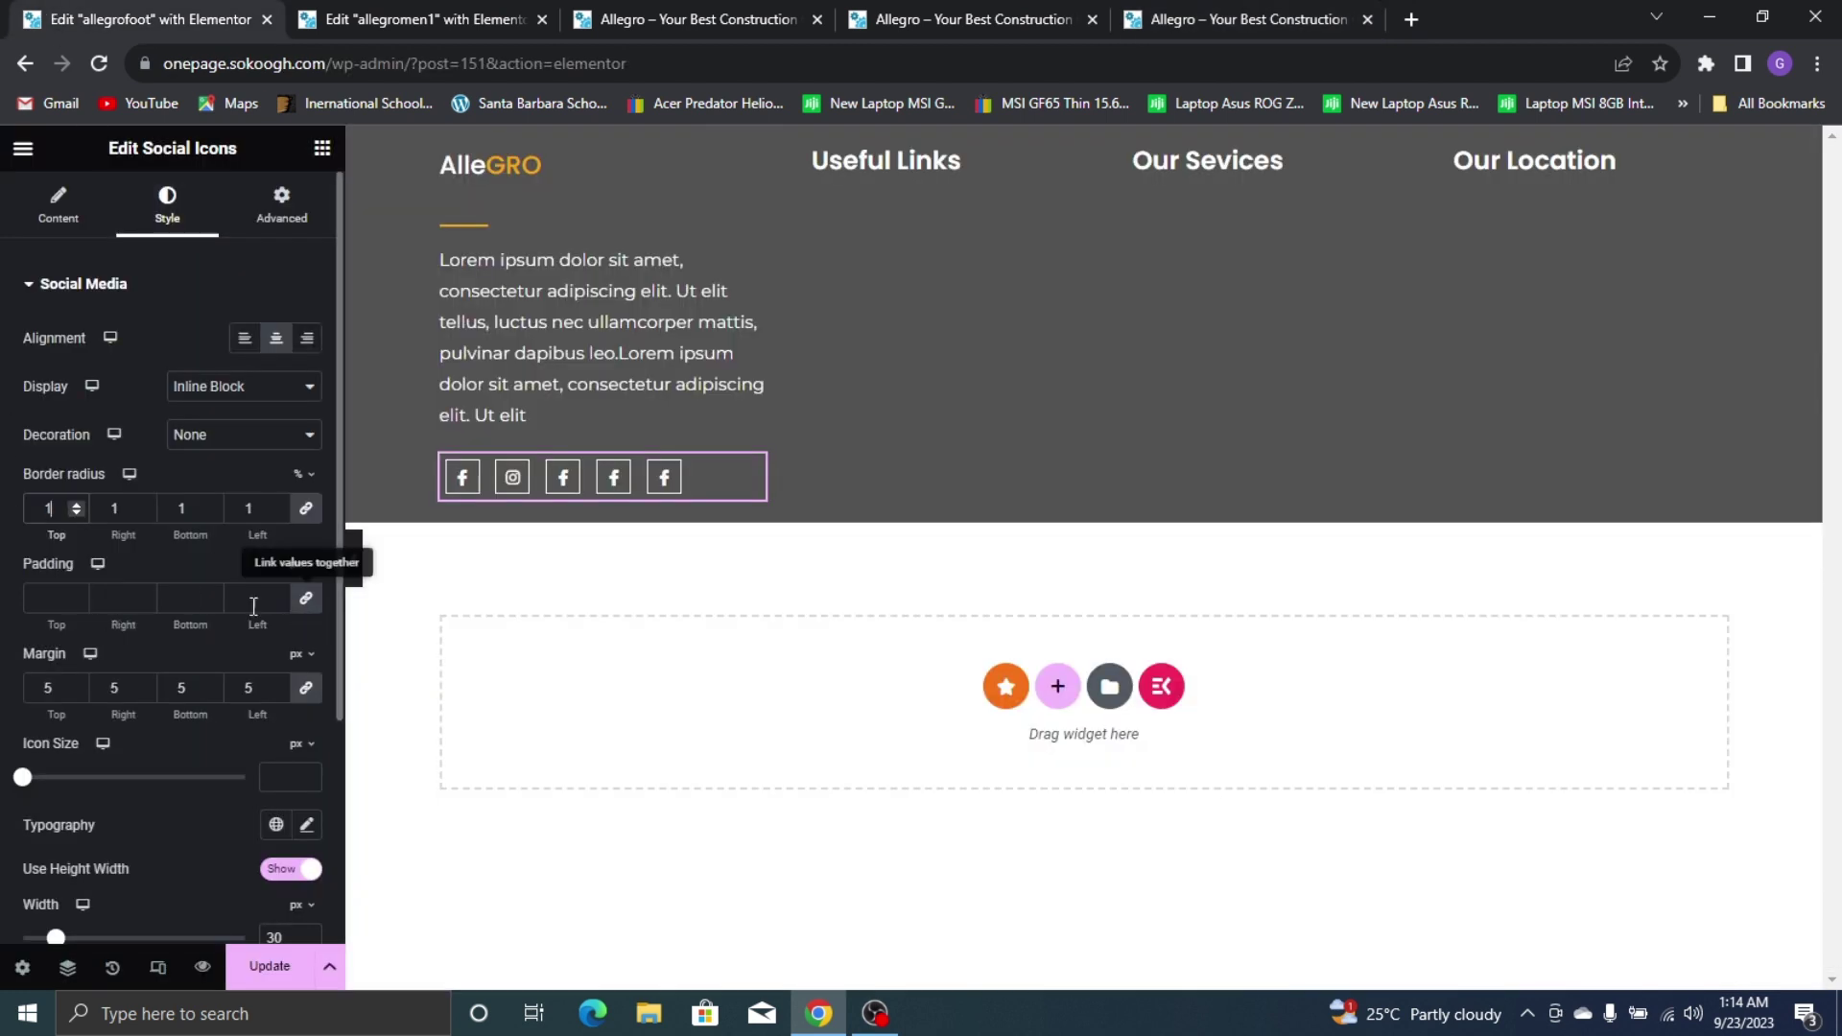
{"action": "left_click", "coordinate": [69, 597]}
{"action": "type", "text": "1"}
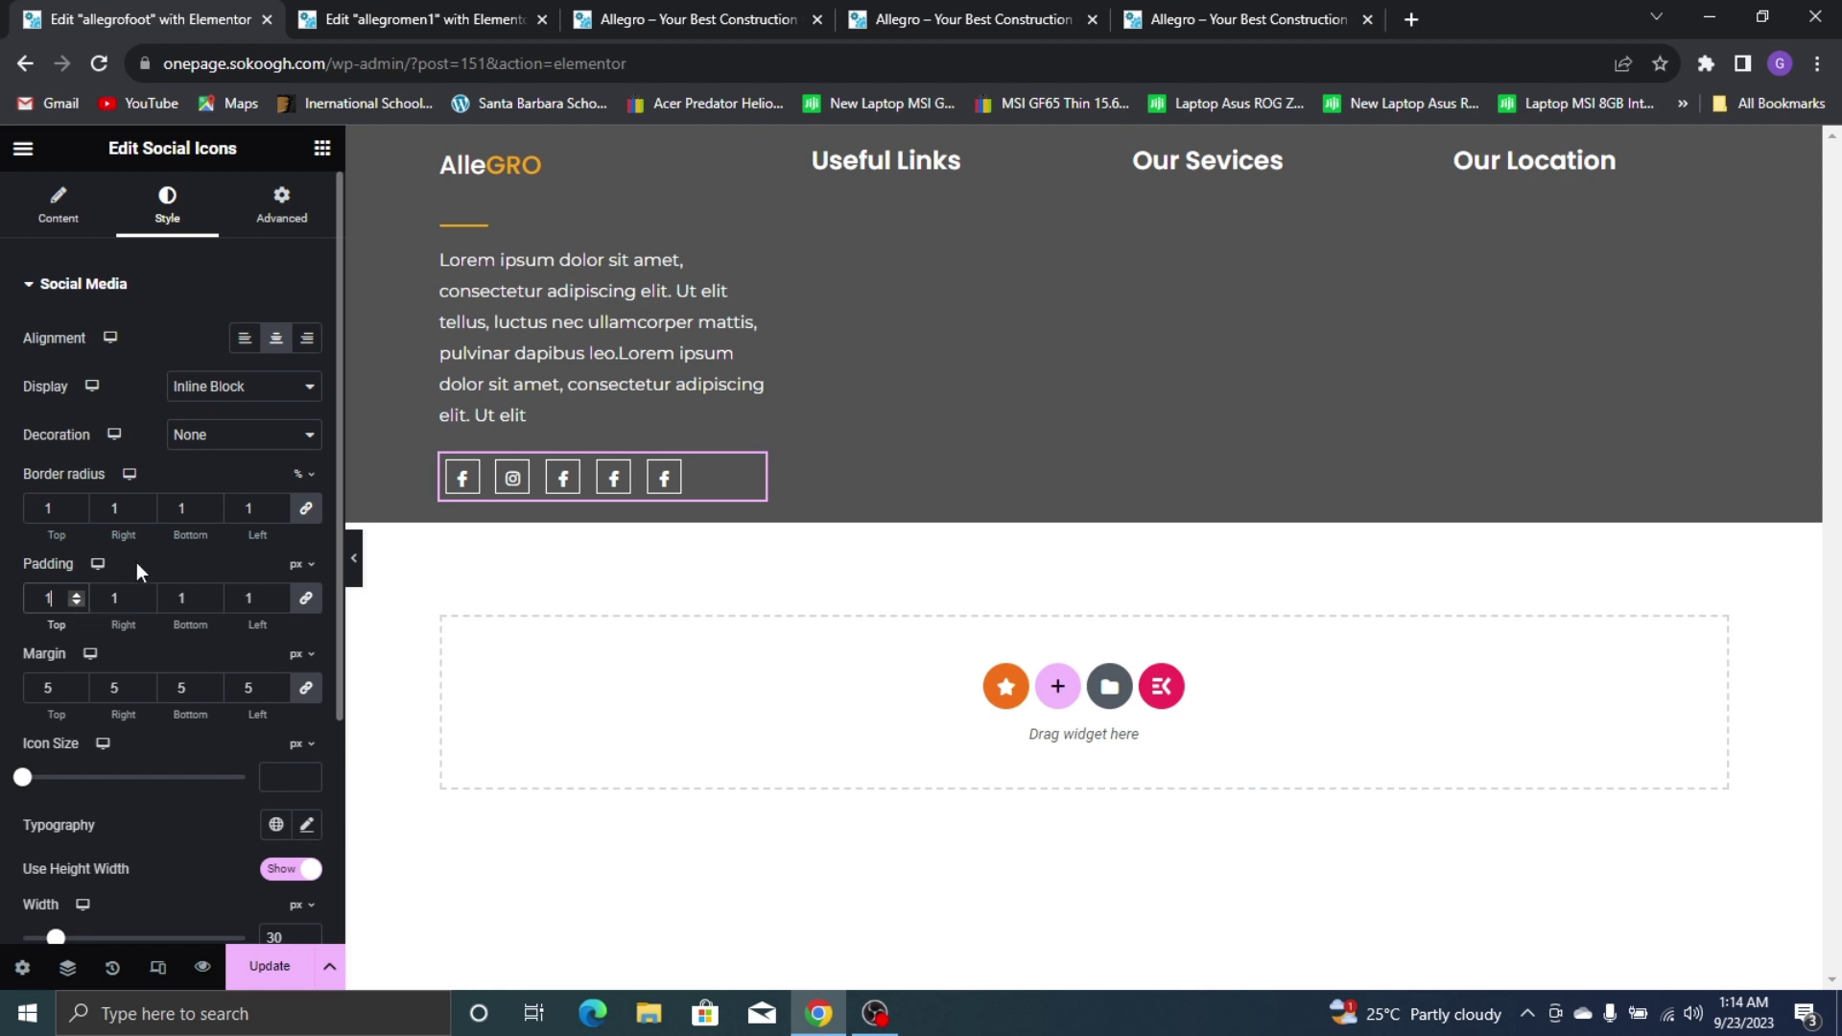
{"action": "left_click", "coordinate": [1245, 11]}
{"action": "left_click", "coordinate": [5, 11]}
Unlink the icon padding sides and raise the right padding to 10 px
{"action": "left_click", "coordinate": [308, 601]}
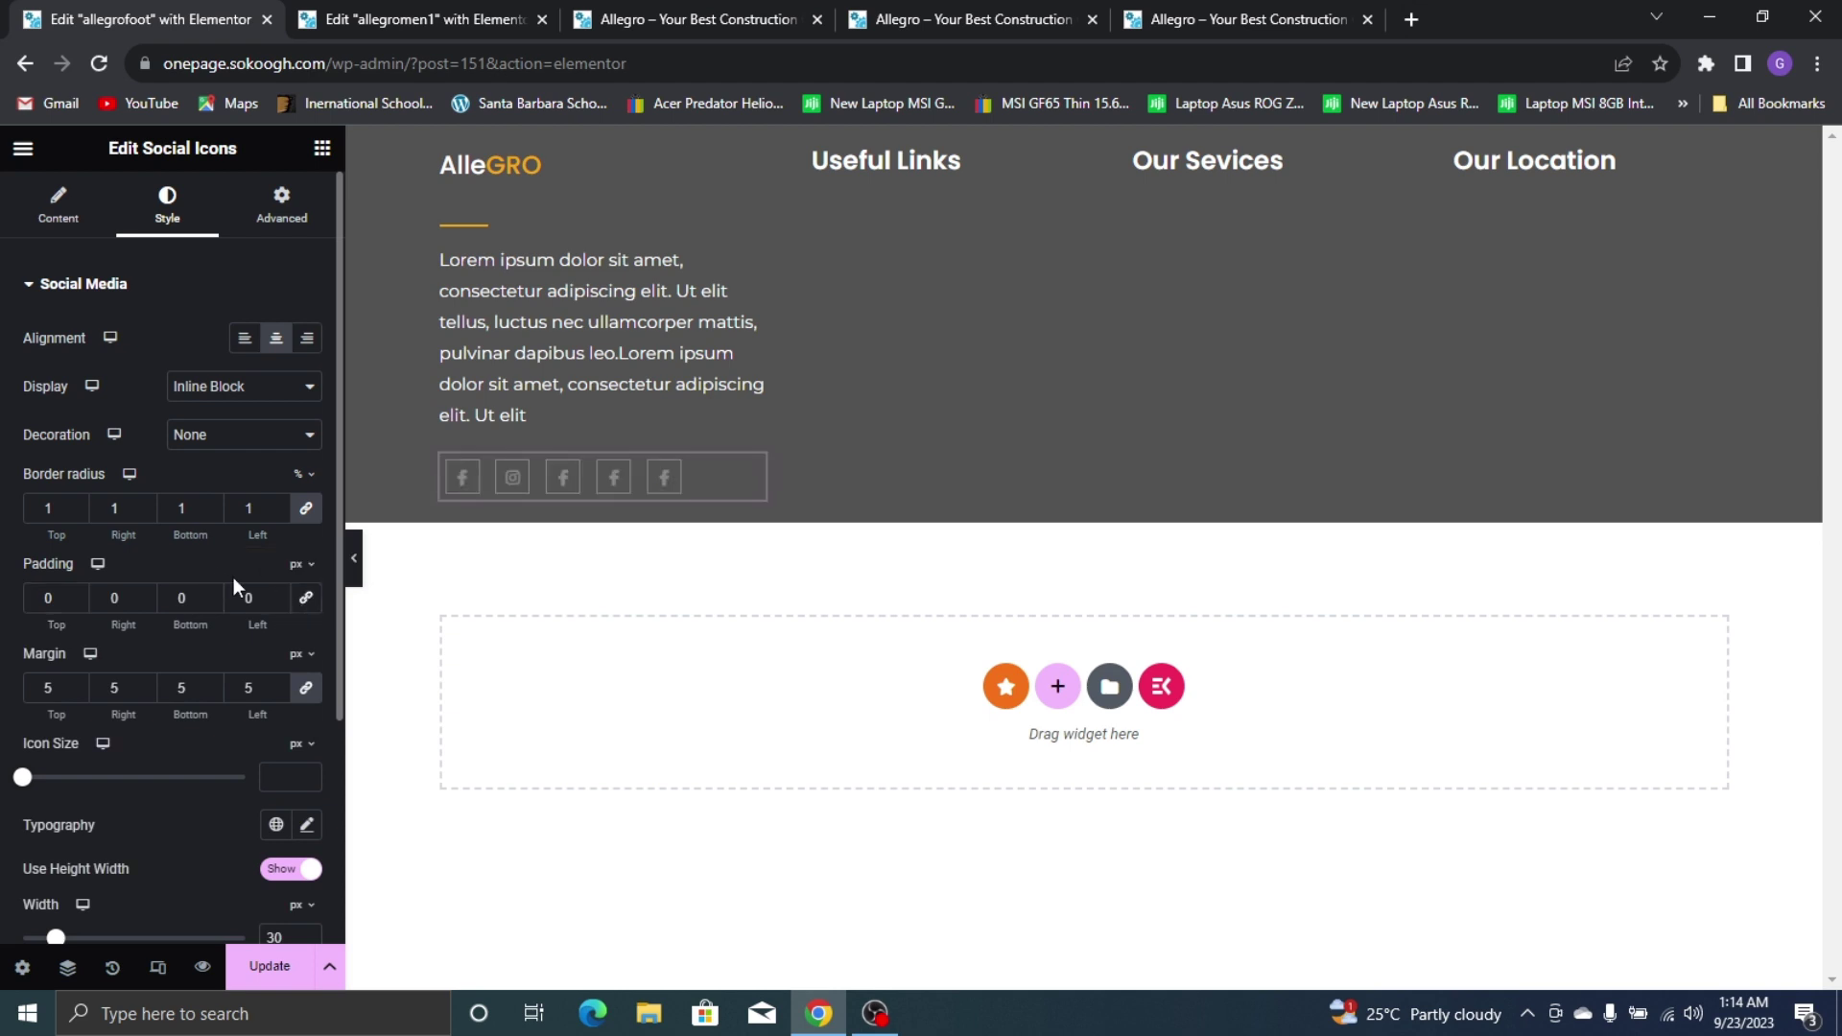
{"action": "left_click", "coordinate": [278, 594]}
{"action": "left_click", "coordinate": [278, 594]}
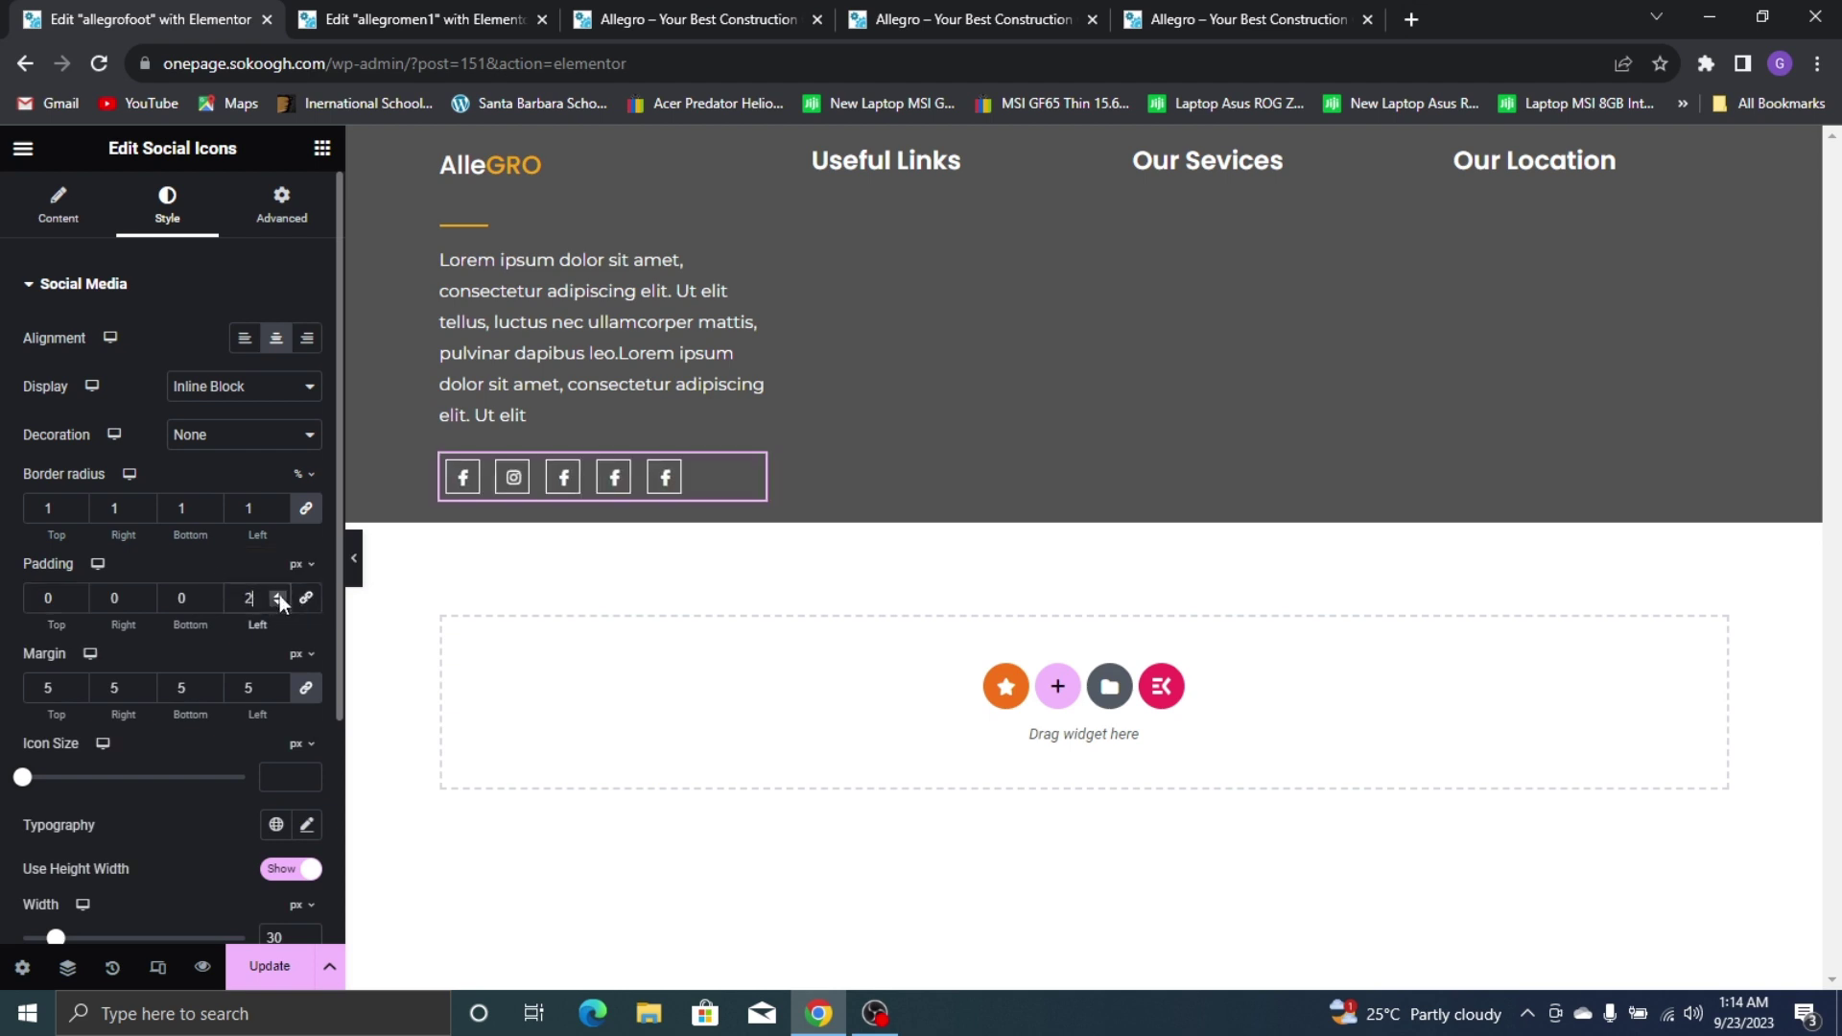
{"action": "left_click", "coordinate": [278, 594]}
{"action": "left_click", "coordinate": [278, 594]}
{"action": "left_click", "coordinate": [278, 594]}
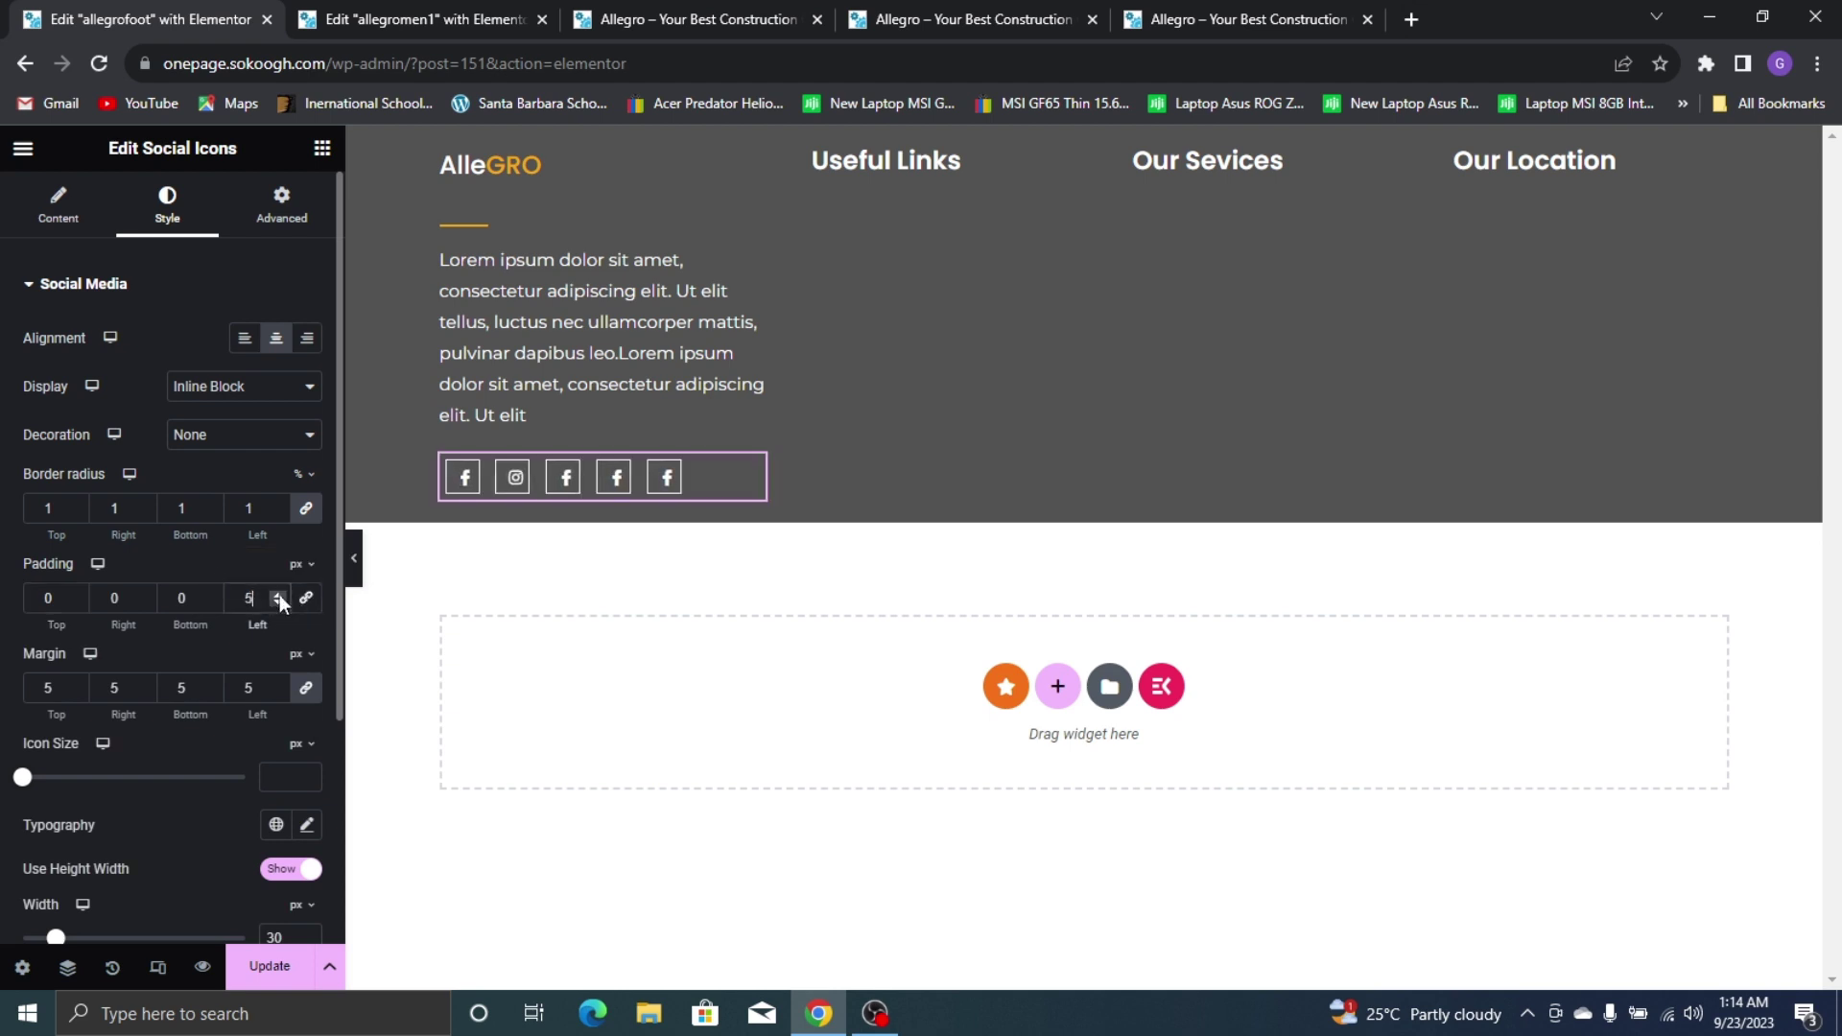
{"action": "left_click", "coordinate": [145, 594]}
{"action": "left_click", "coordinate": [145, 594]}
{"action": "left_click", "coordinate": [145, 594]}
{"action": "left_click", "coordinate": [145, 594]}
{"action": "left_click", "coordinate": [145, 594]}
{"action": "left_click", "coordinate": [145, 594]}
{"action": "left_click", "coordinate": [145, 594]}
{"action": "left_click", "coordinate": [145, 593]}
{"action": "left_click", "coordinate": [144, 594]}
{"action": "left_click", "coordinate": [145, 593]}
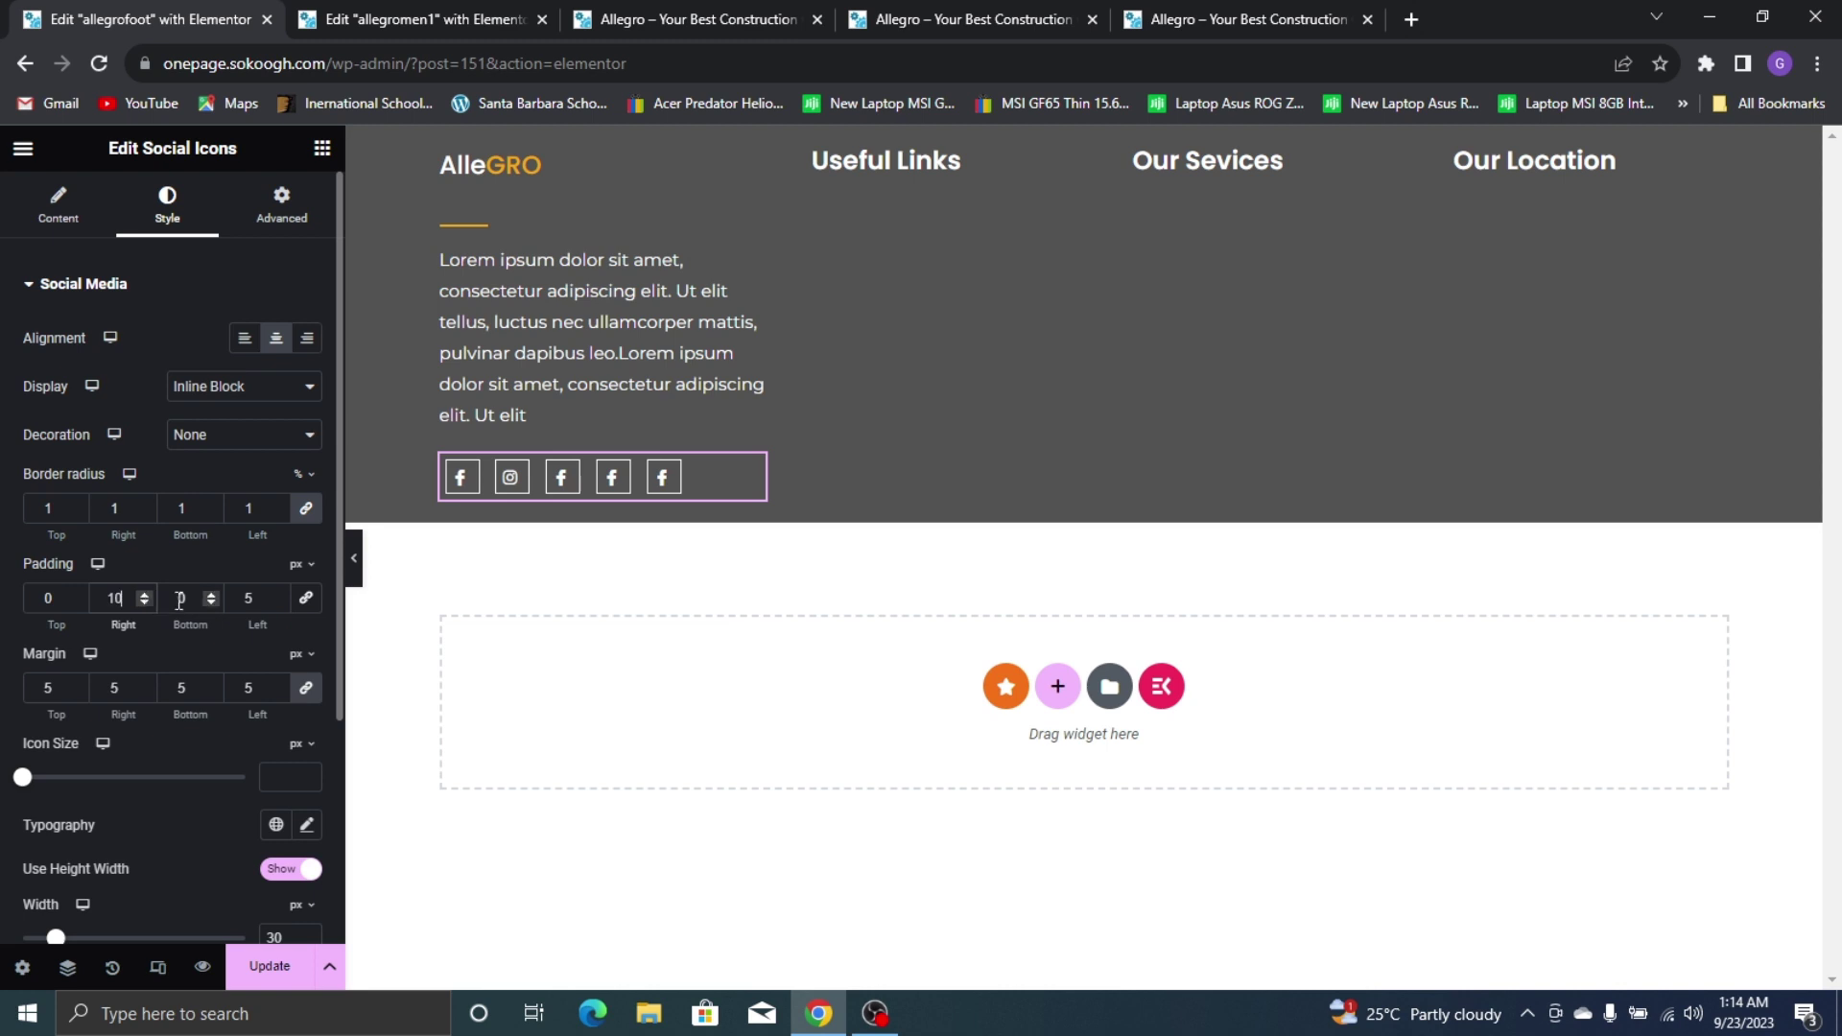
Settle the icons' left padding at 7 px after previewing the footer, then save
{"action": "left_click", "coordinate": [274, 595]}
{"action": "left_click", "coordinate": [274, 595]}
{"action": "left_click", "coordinate": [274, 595]}
{"action": "left_click", "coordinate": [275, 595]}
{"action": "left_click", "coordinate": [275, 595]}
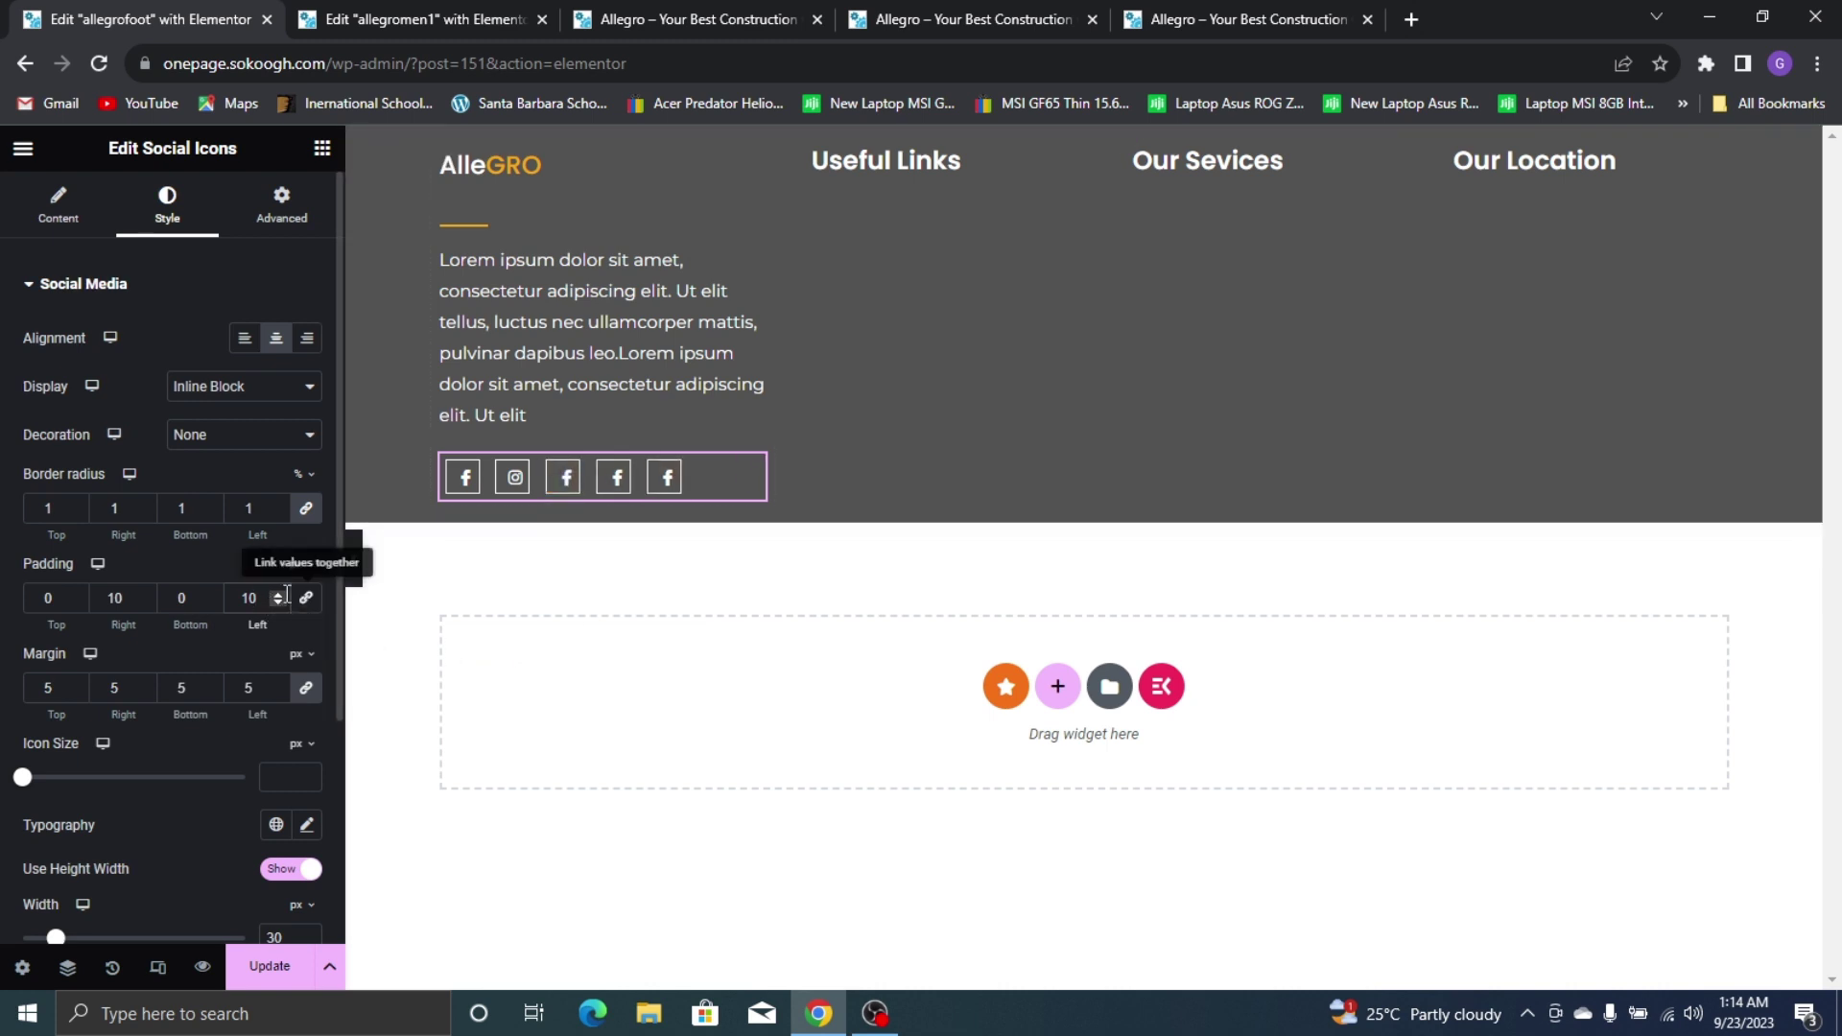
{"action": "left_click", "coordinate": [277, 603]}
{"action": "left_click", "coordinate": [277, 603]}
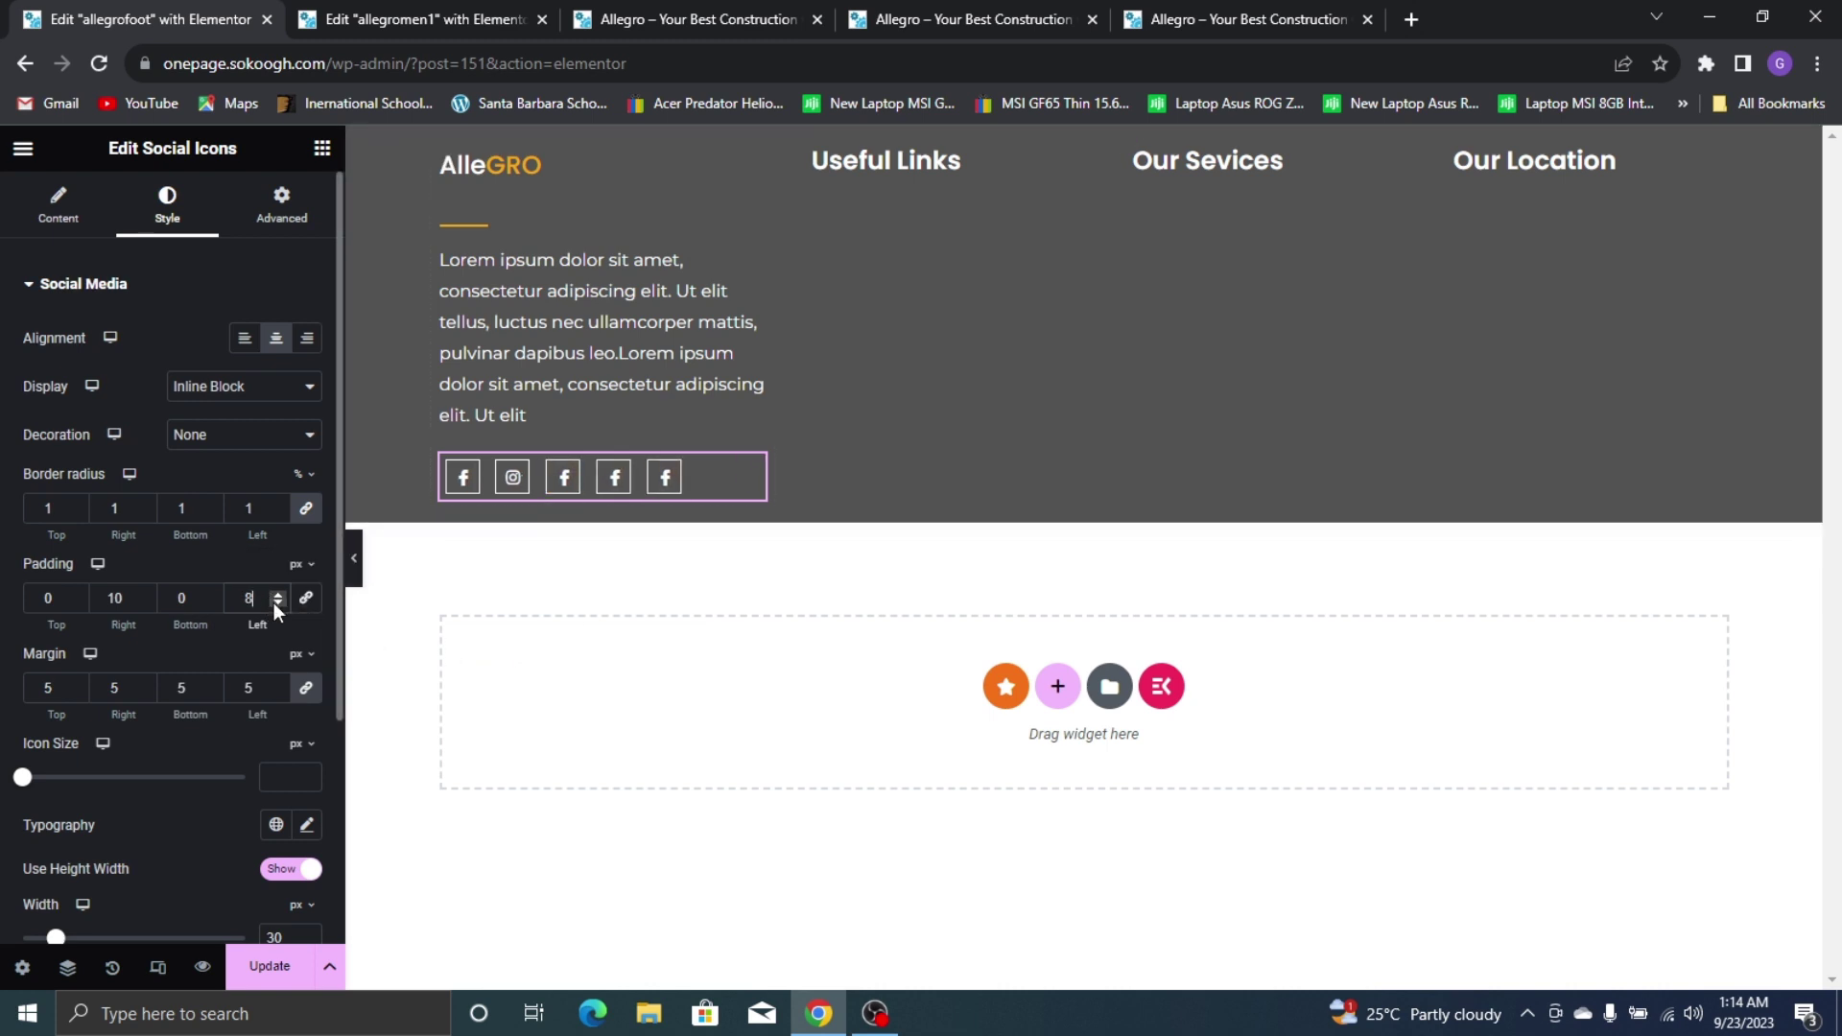
{"action": "left_click", "coordinate": [213, 593]}
{"action": "left_click", "coordinate": [213, 593]}
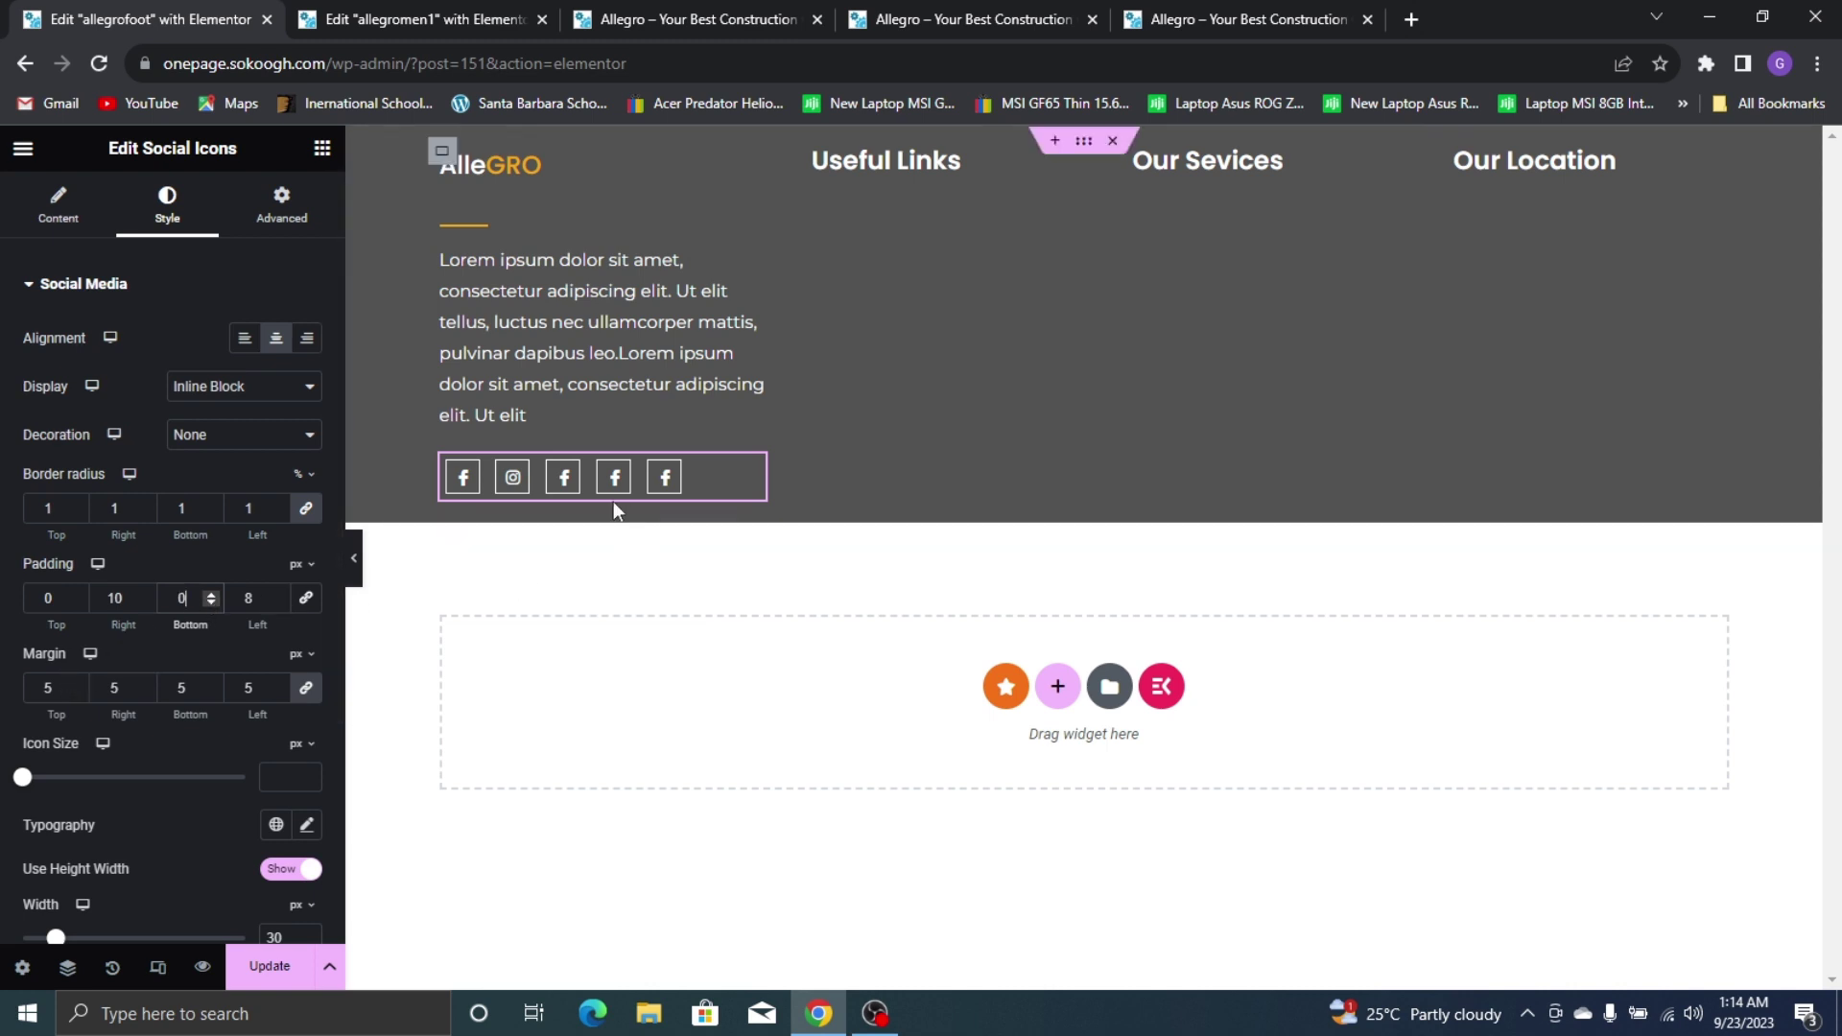
{"action": "left_click", "coordinate": [354, 557]}
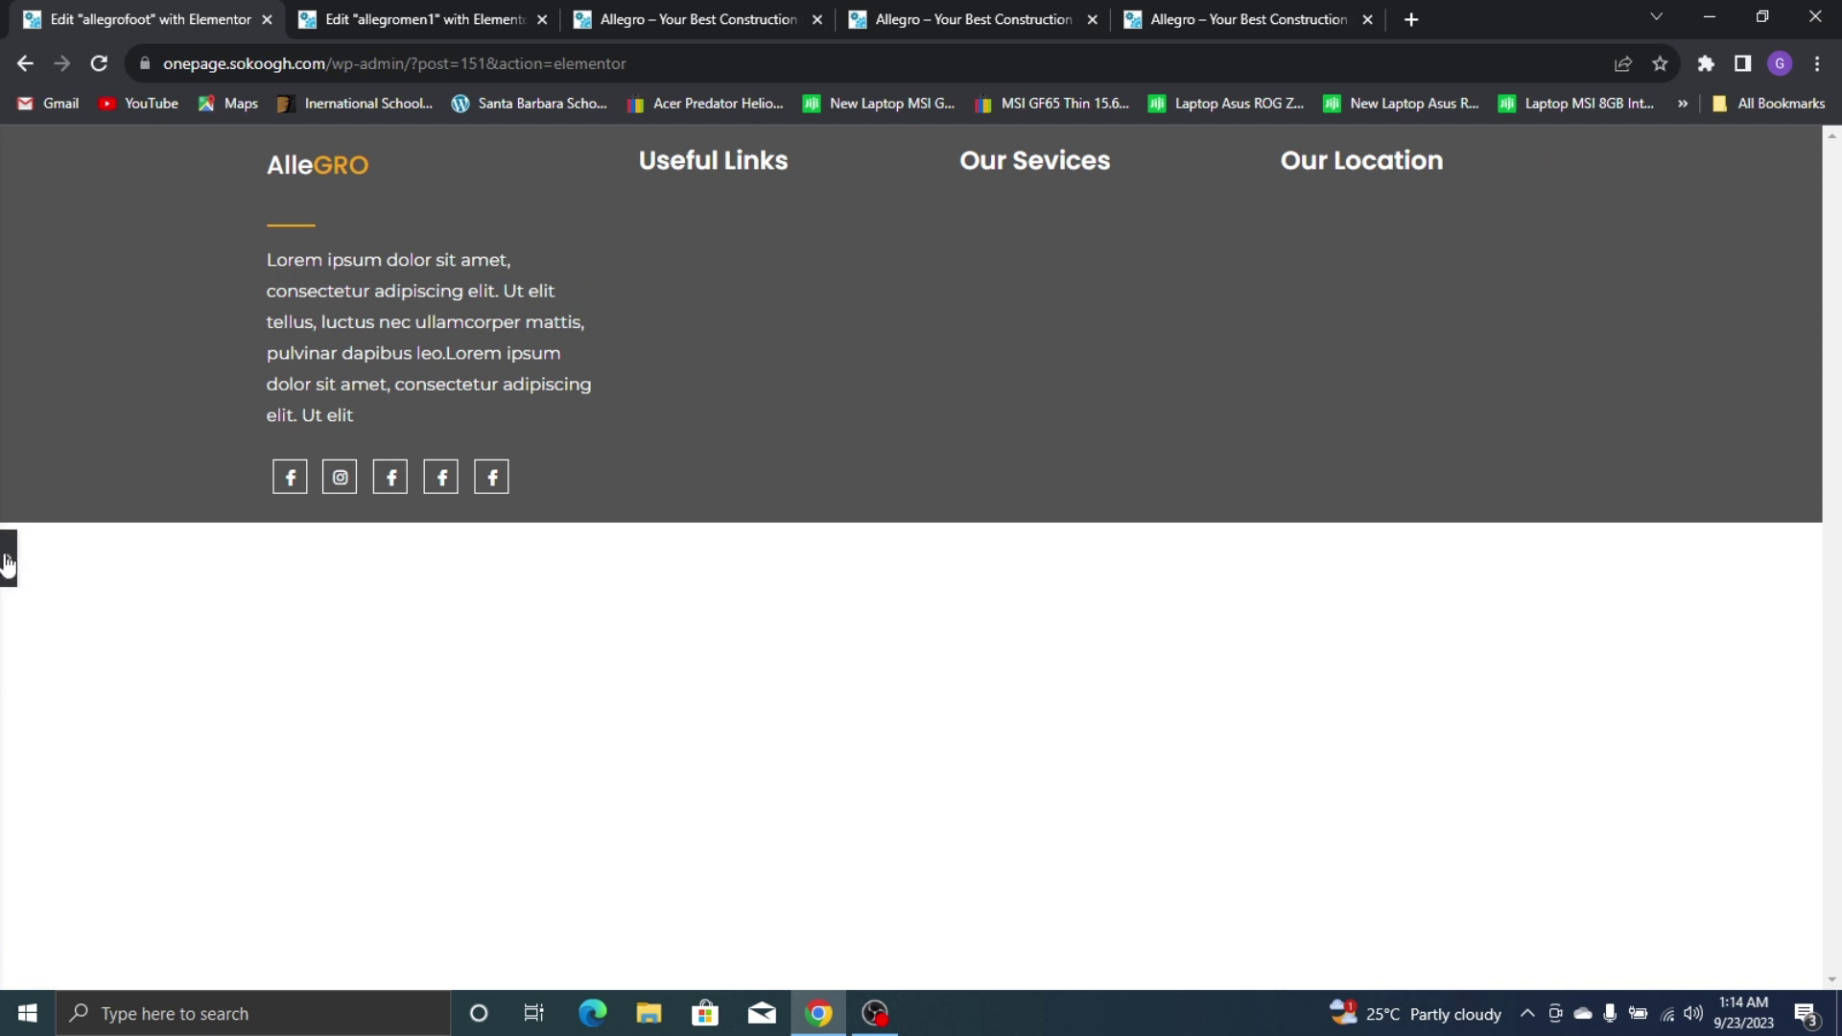
{"action": "left_click", "coordinate": [9, 554]}
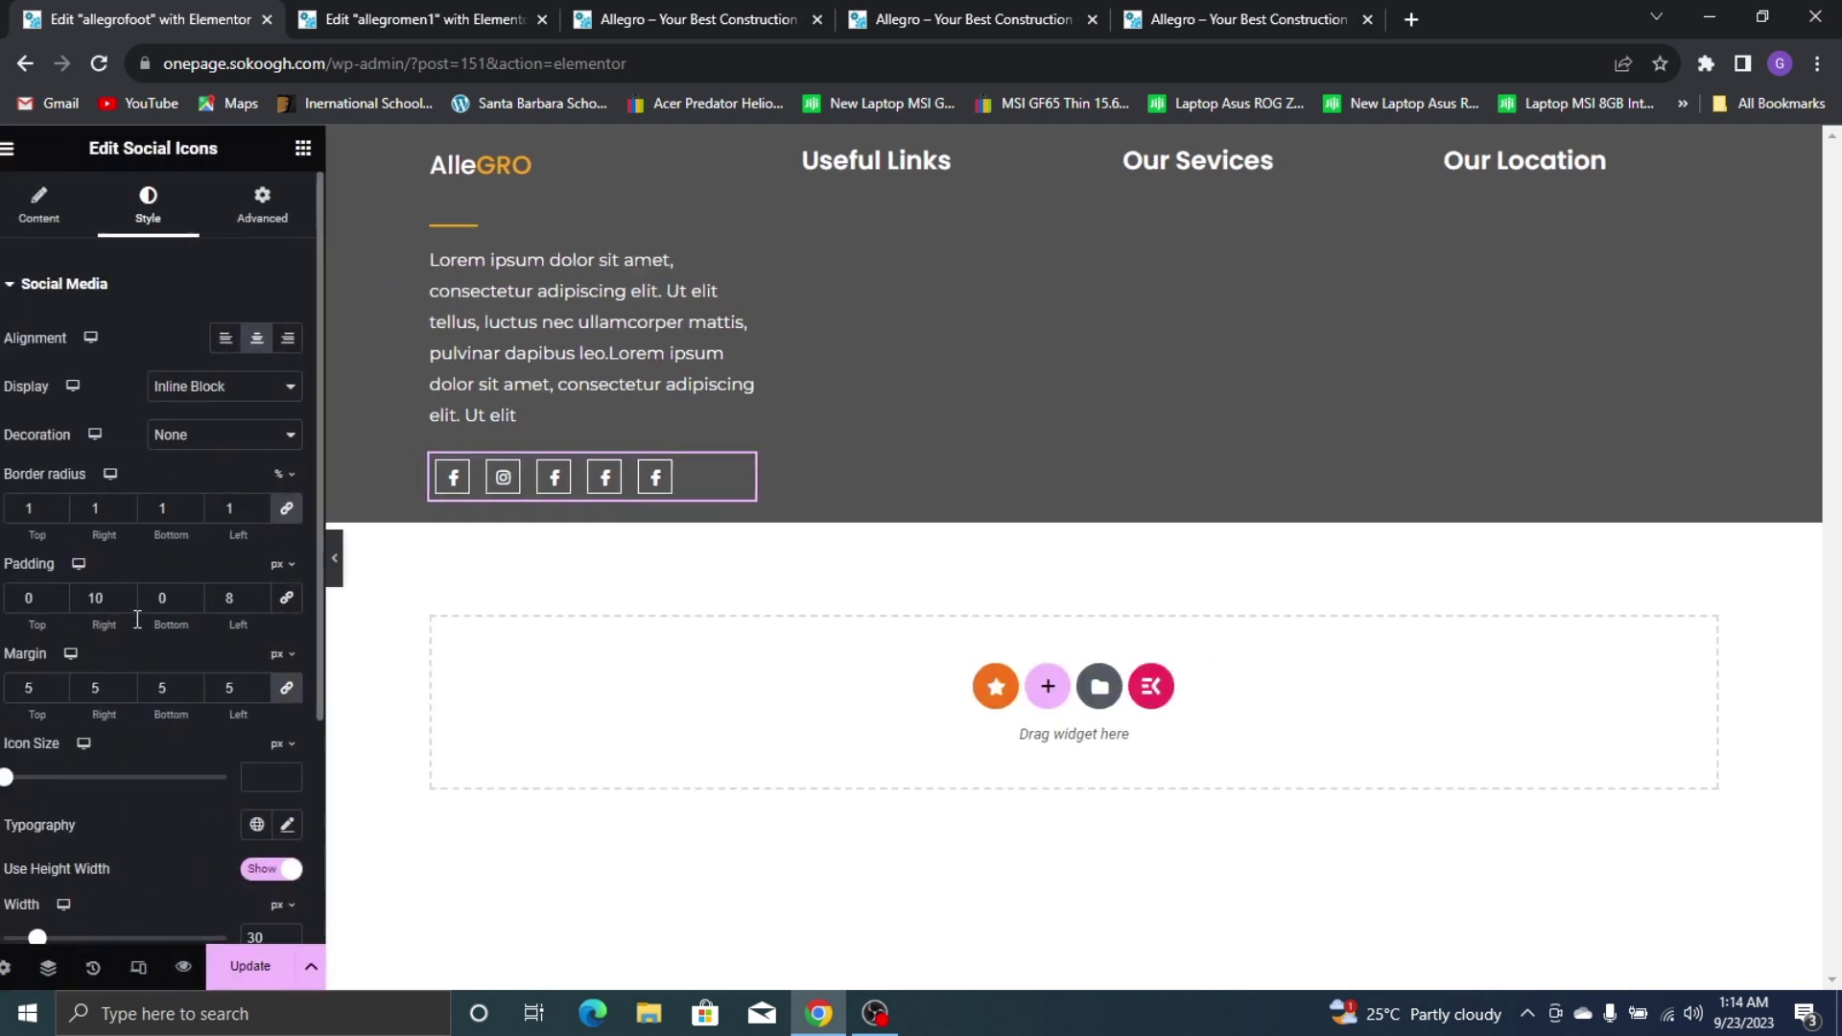
{"action": "left_click", "coordinate": [273, 601]}
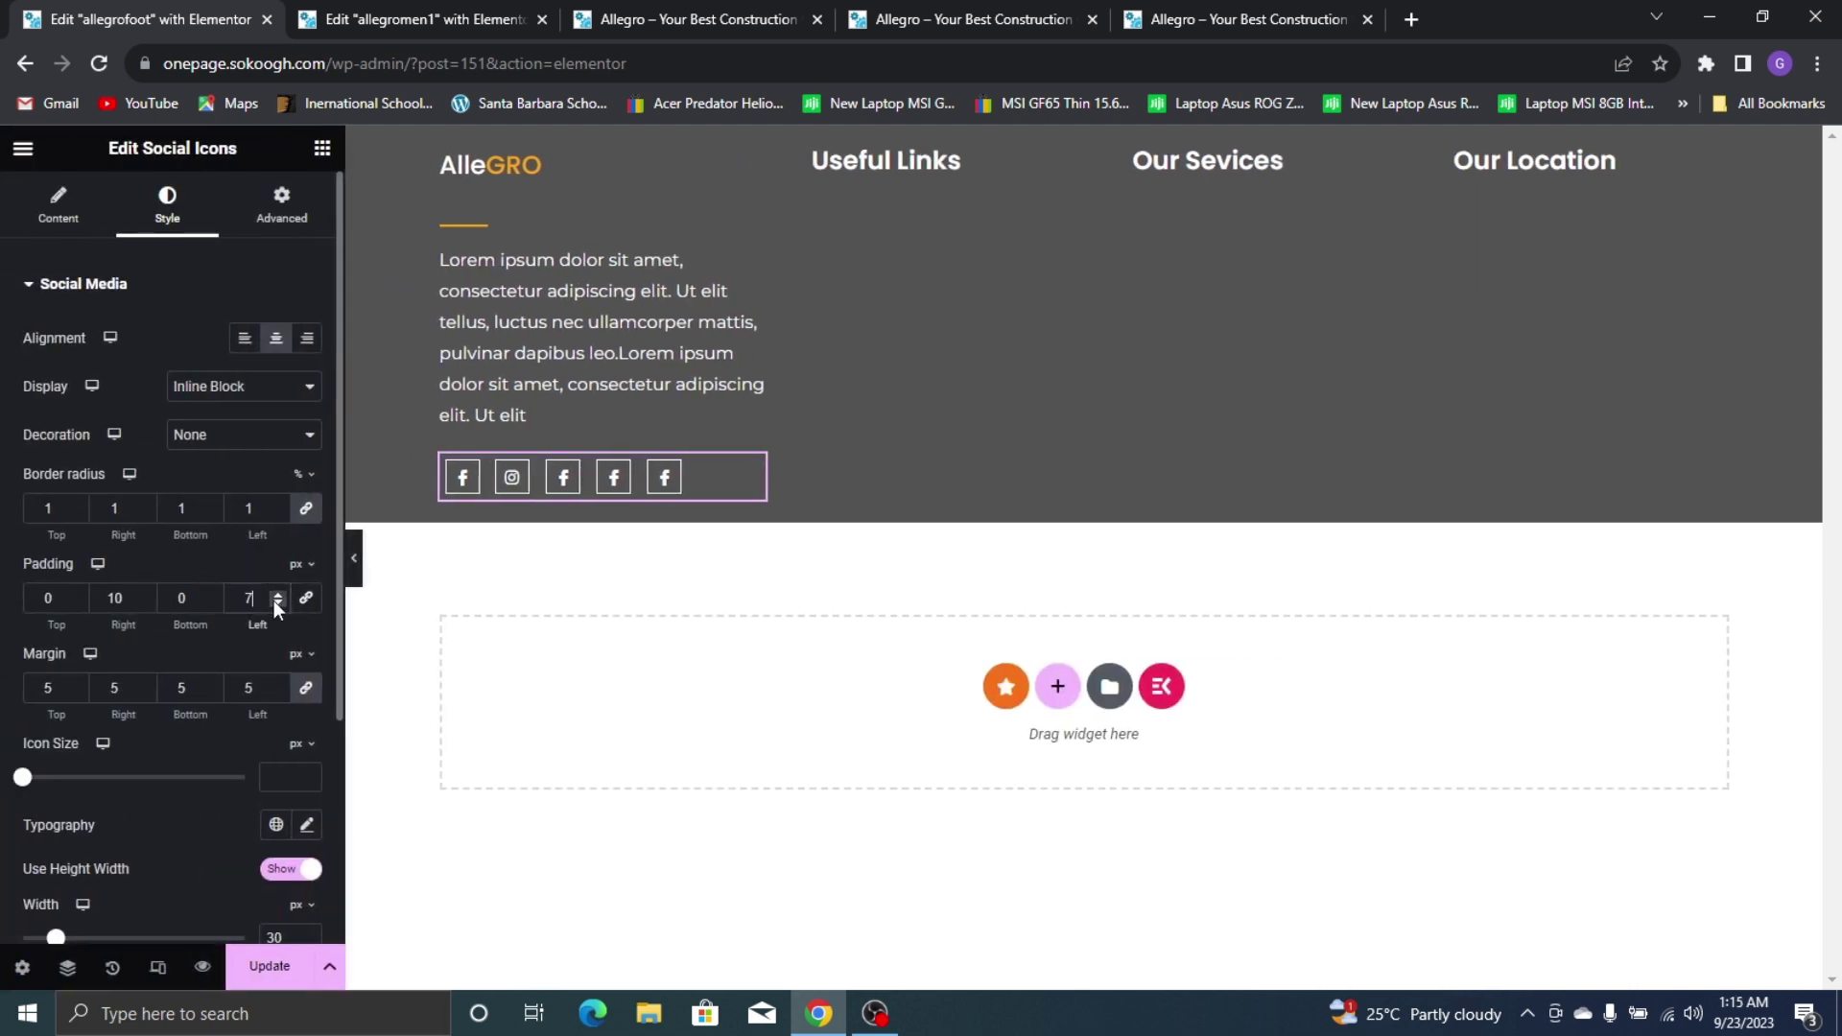
{"action": "left_click", "coordinate": [274, 602]}
{"action": "left_click", "coordinate": [279, 594]}
{"action": "left_click", "coordinate": [268, 971]}
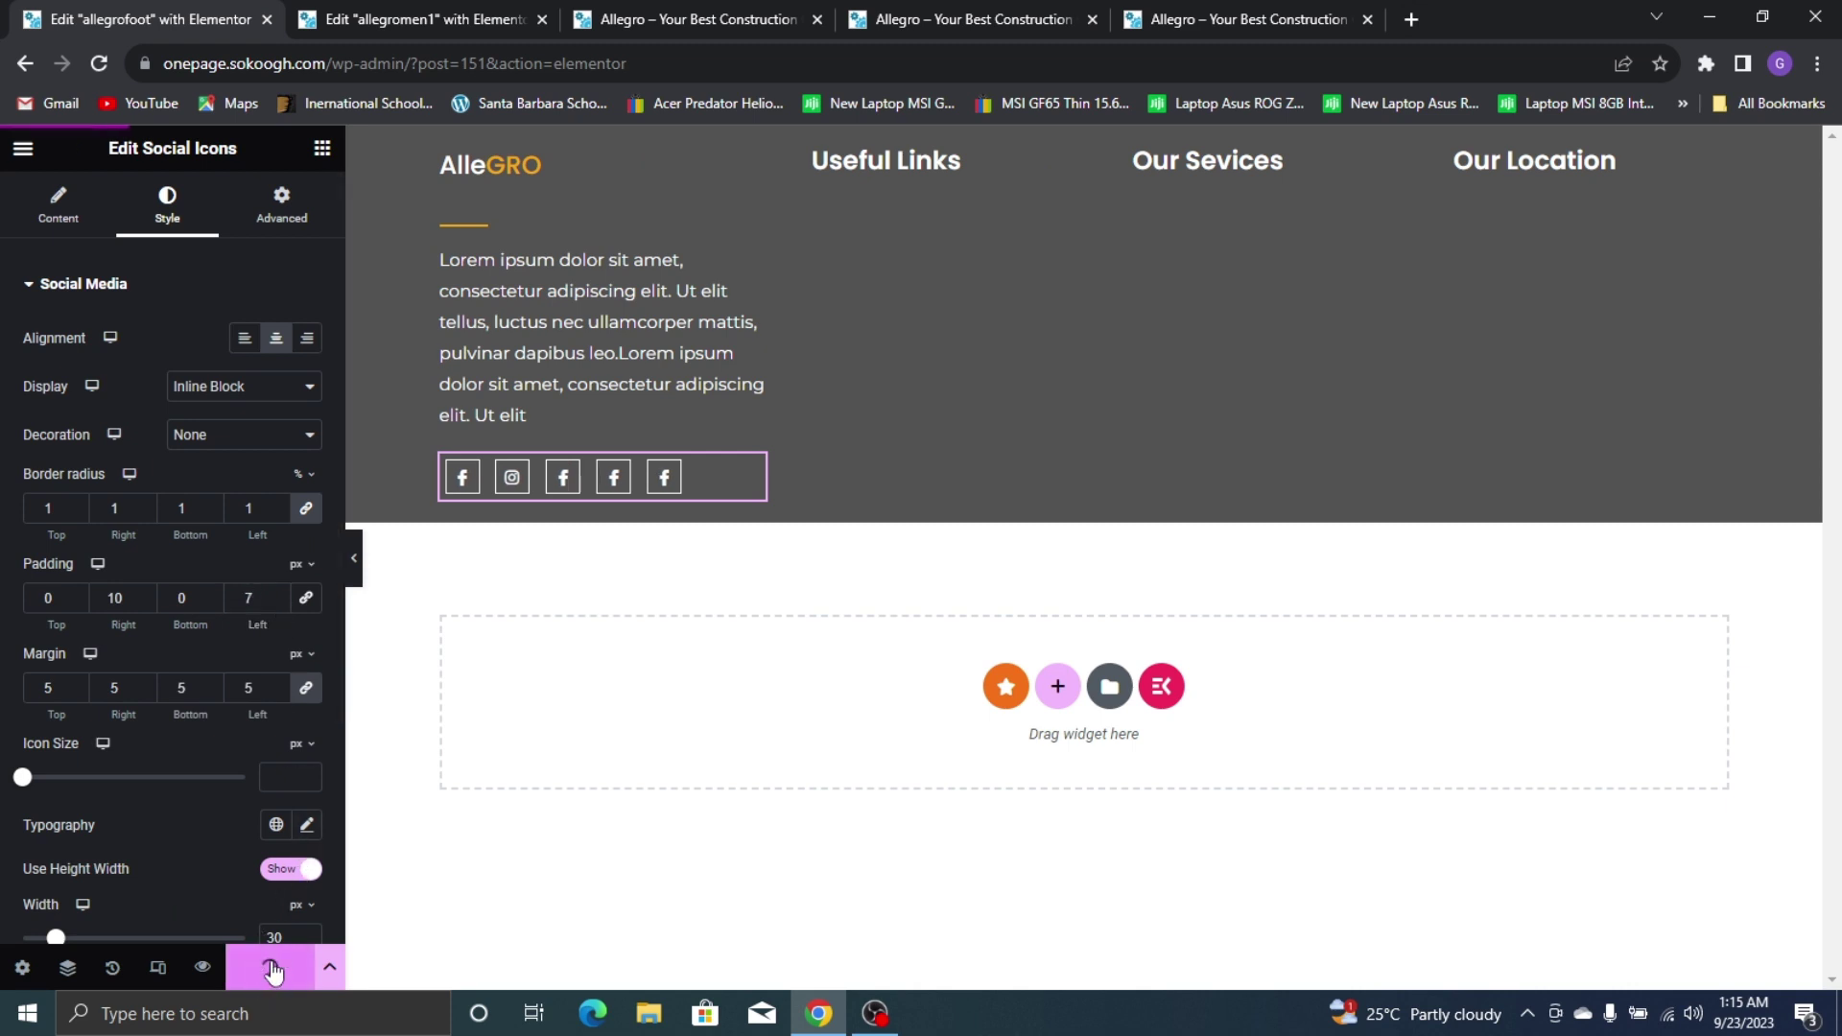
Set the social icon size to 12 px
{"action": "scroll", "coordinate": [123, 765], "scroll_direction": "down", "scroll_amount": 3}
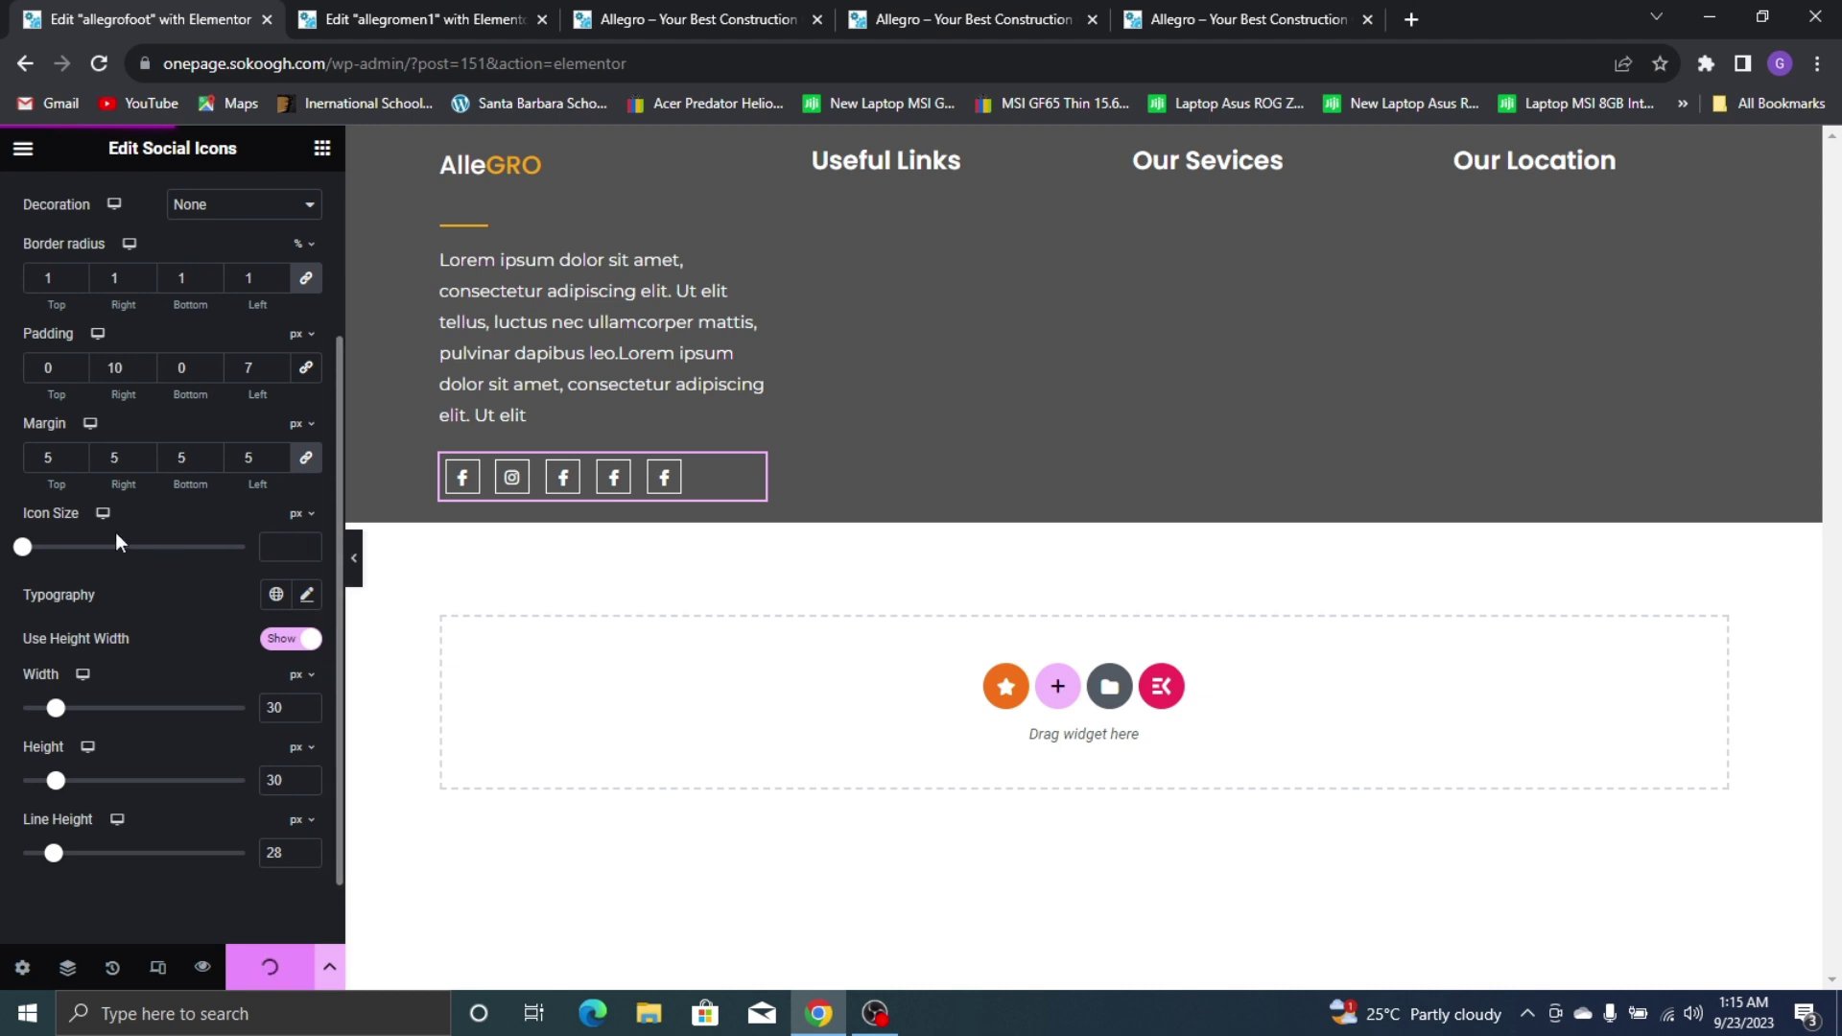
{"action": "left_click_drag", "start_coordinate": [29, 556], "coordinate": [53, 554]}
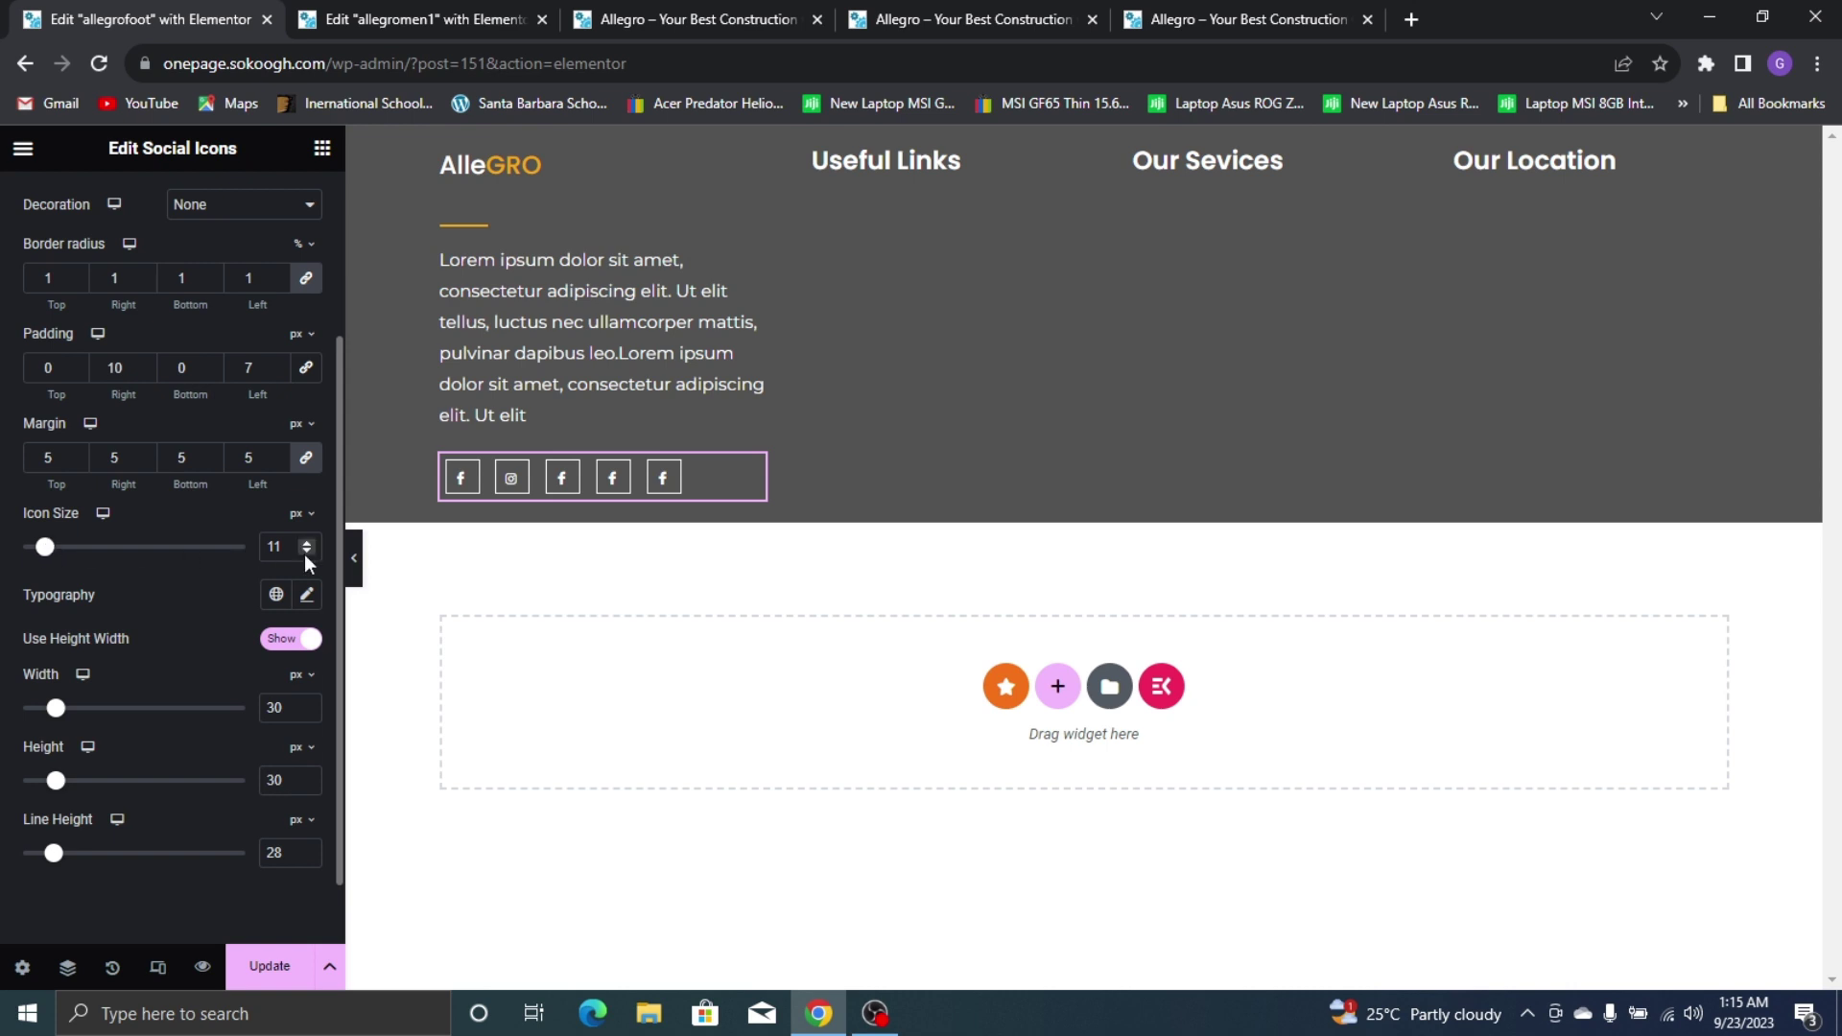
{"action": "left_click", "coordinate": [309, 545]}
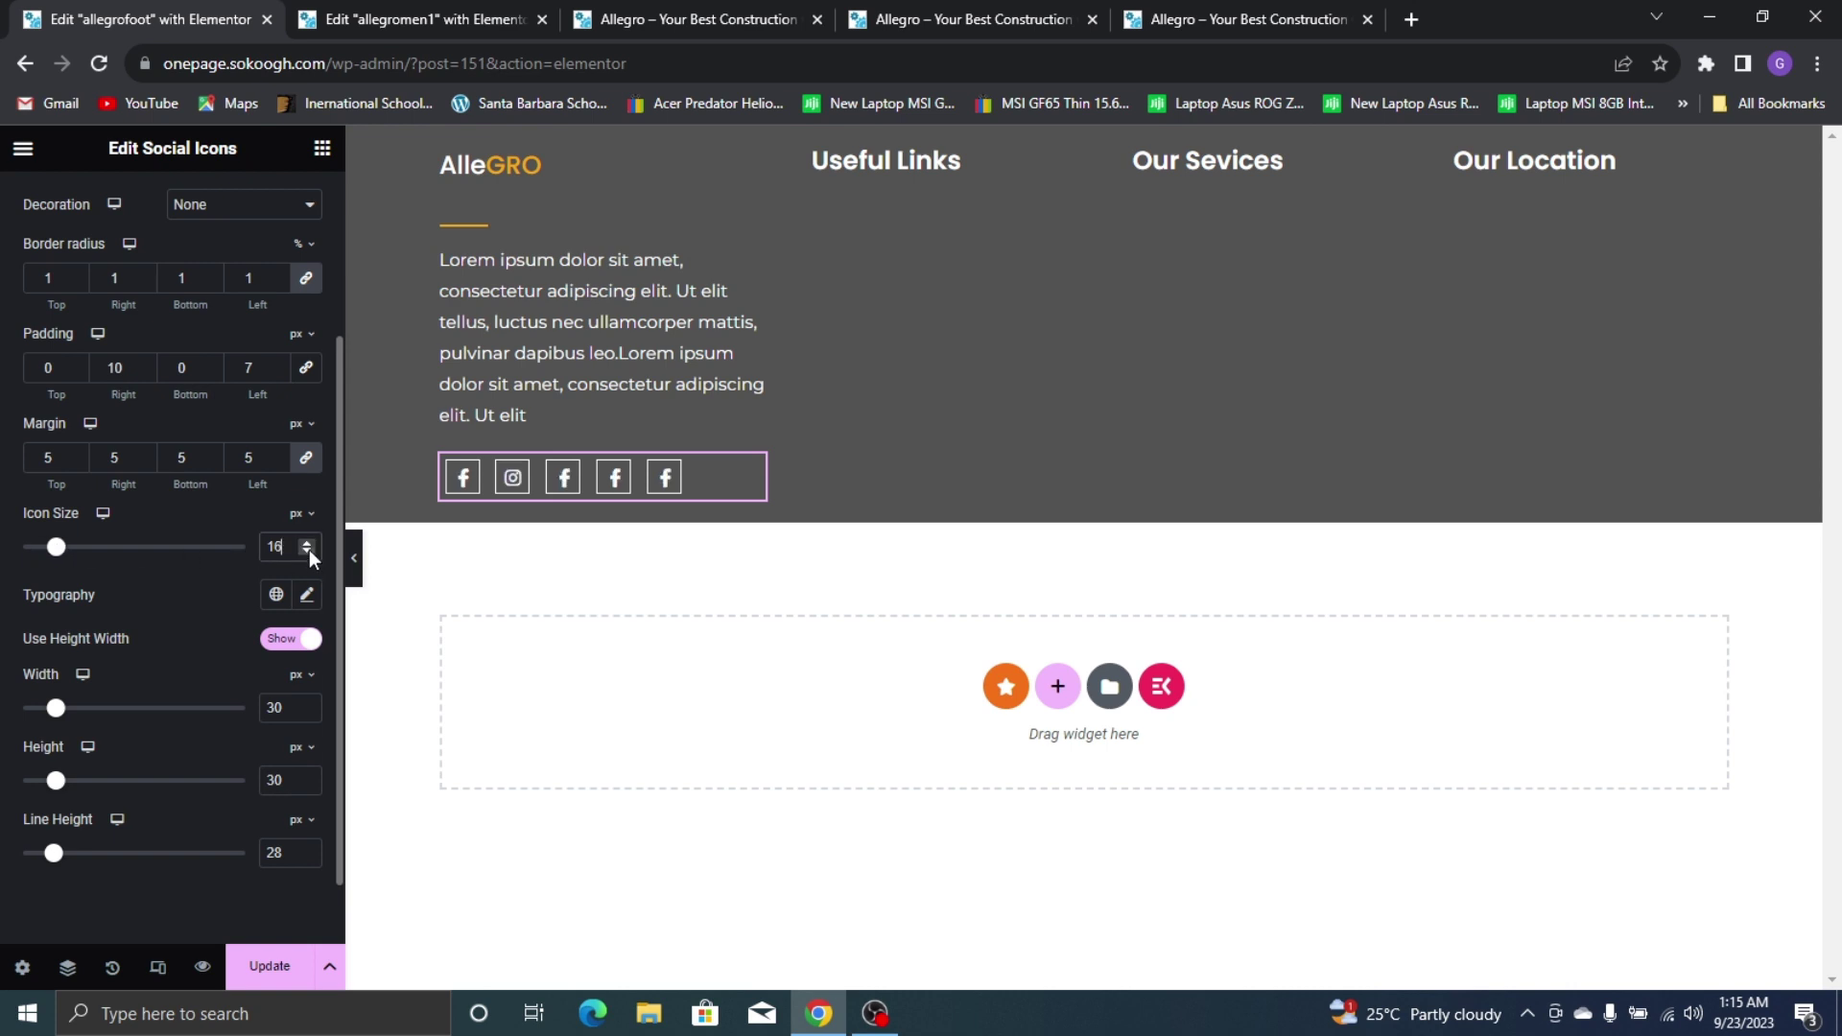
{"action": "left_click", "coordinate": [308, 552]}
{"action": "left_click", "coordinate": [307, 543]}
{"action": "left_click", "coordinate": [308, 552]}
{"action": "left_click", "coordinate": [295, 558]}
{"action": "key", "text": "Up"}
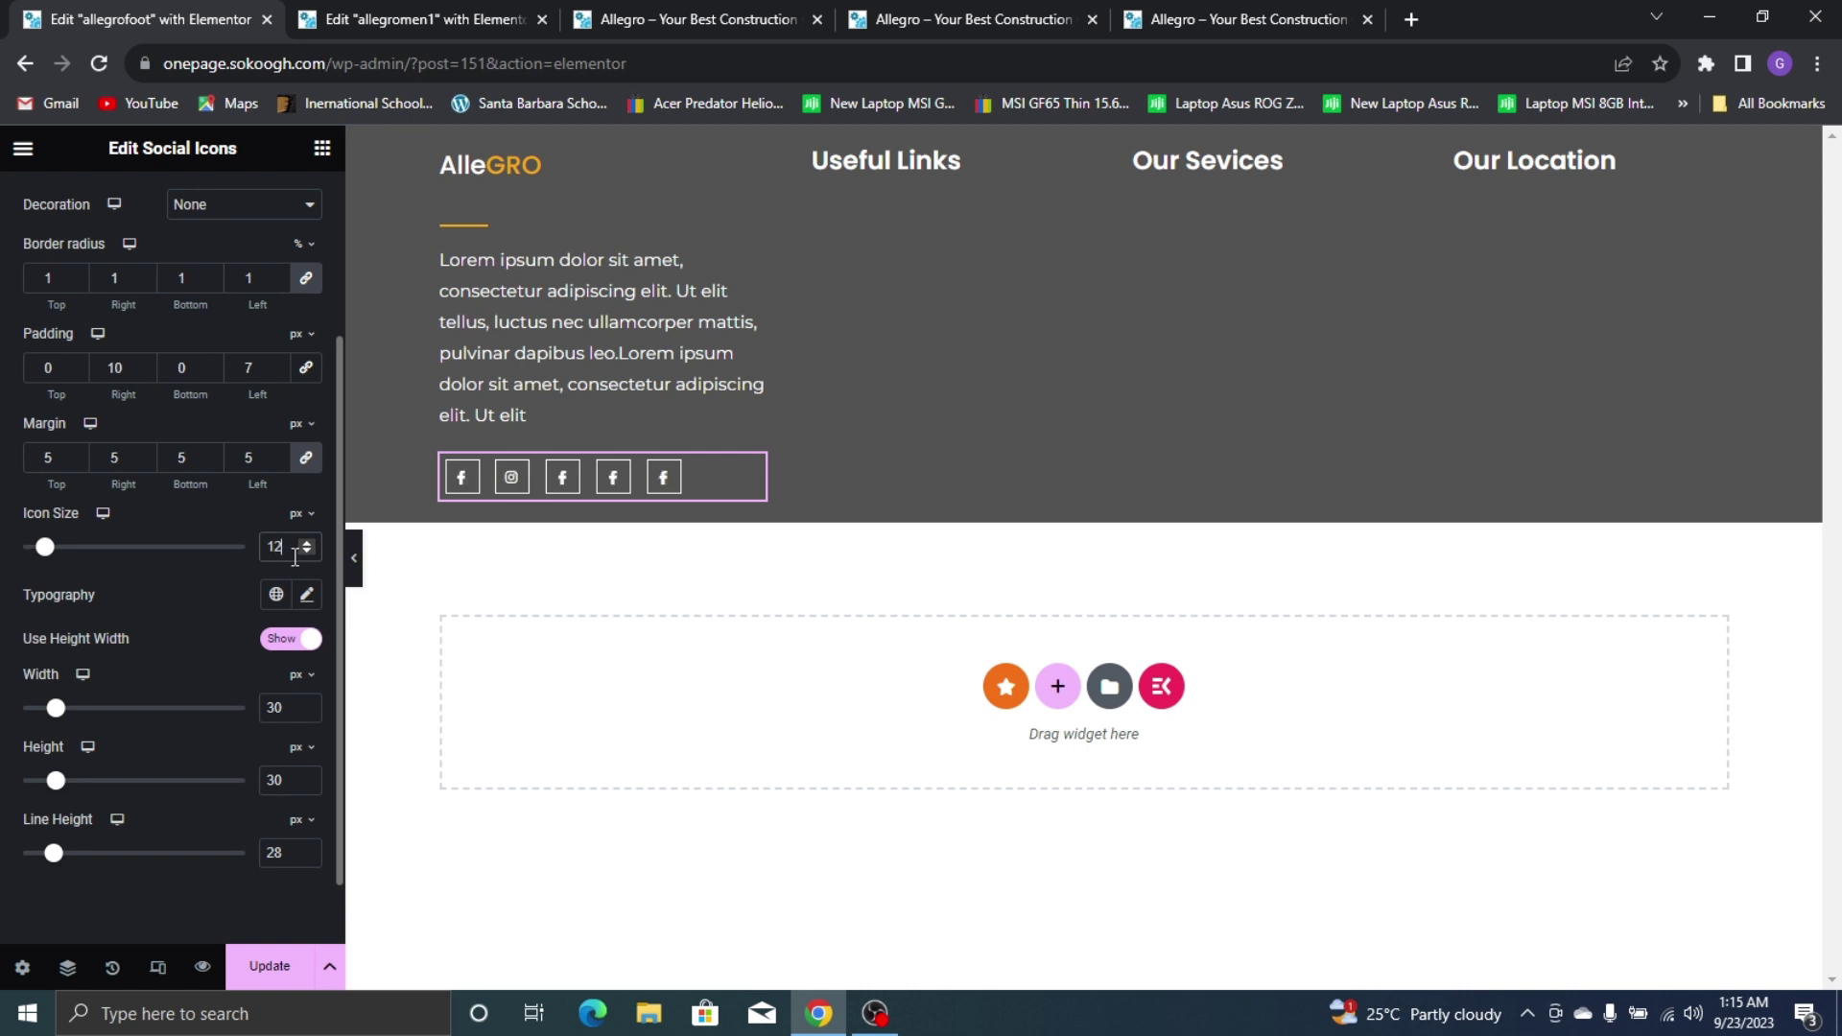
Update the footer template and compare the icons with the live site
{"action": "left_click", "coordinate": [270, 966]}
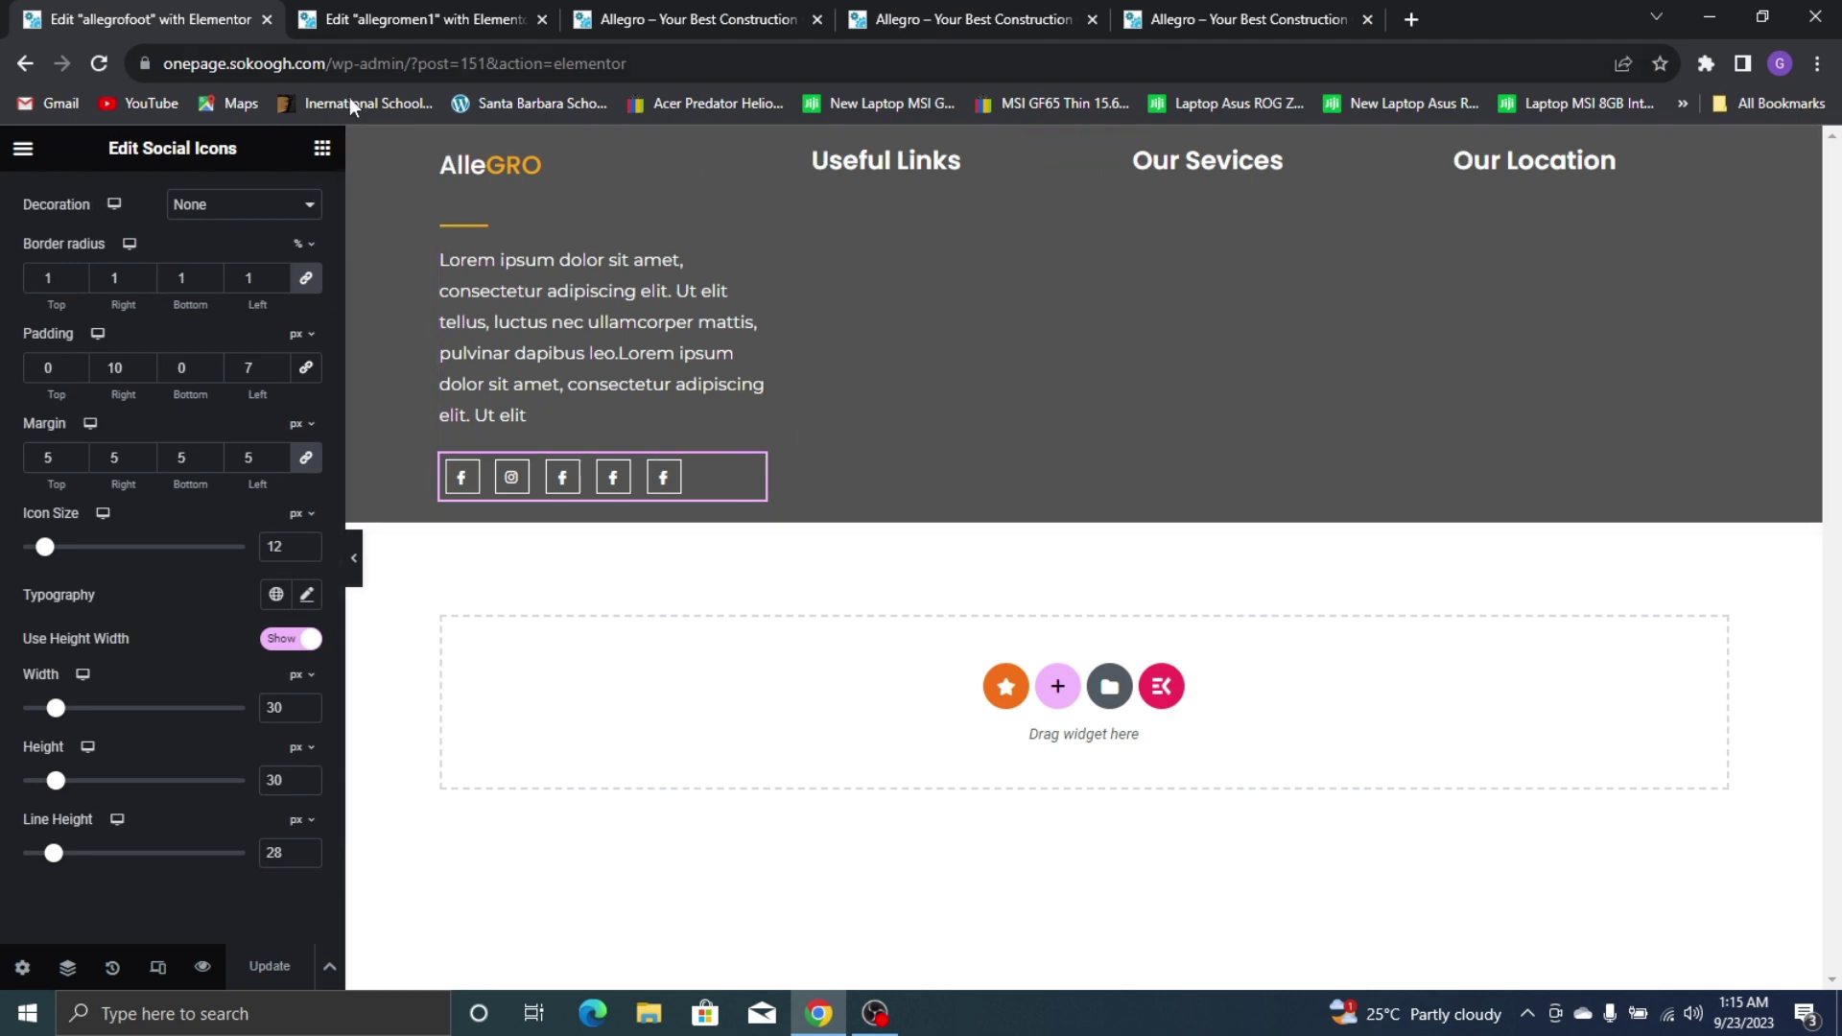
{"action": "left_click", "coordinate": [1233, 19]}
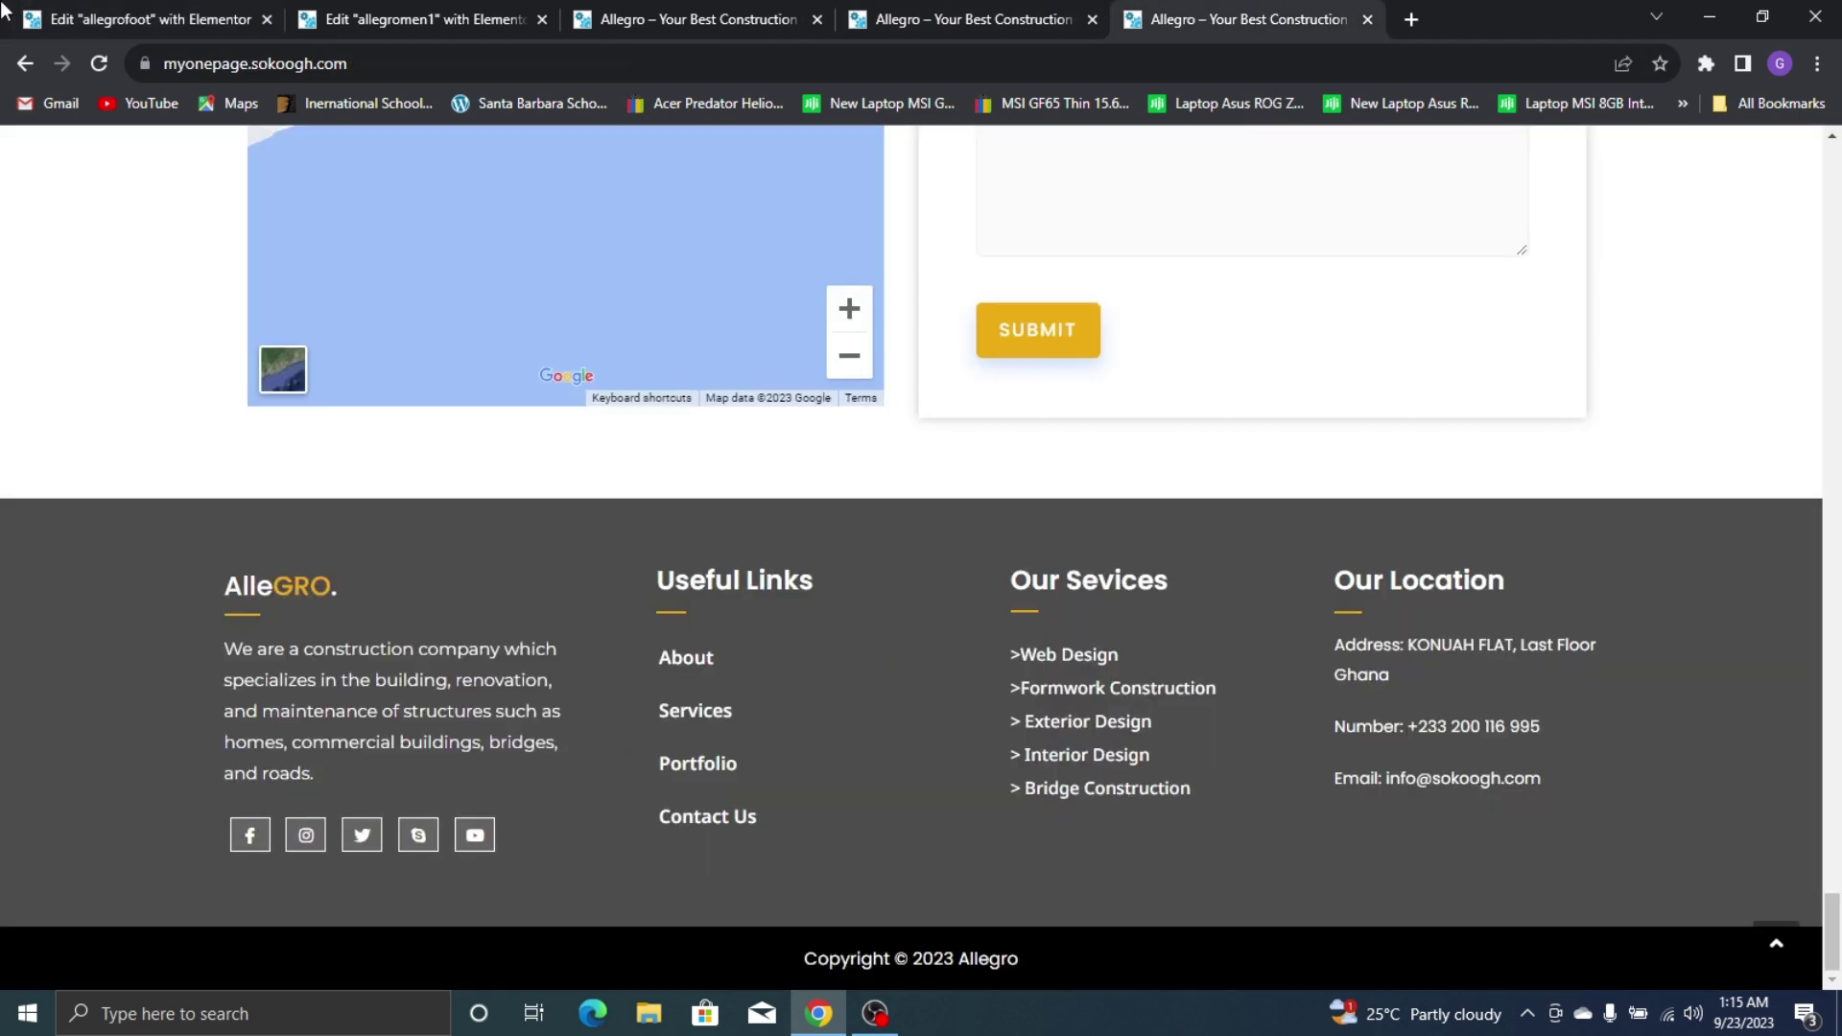
{"action": "key", "text": "ctrl+1"}
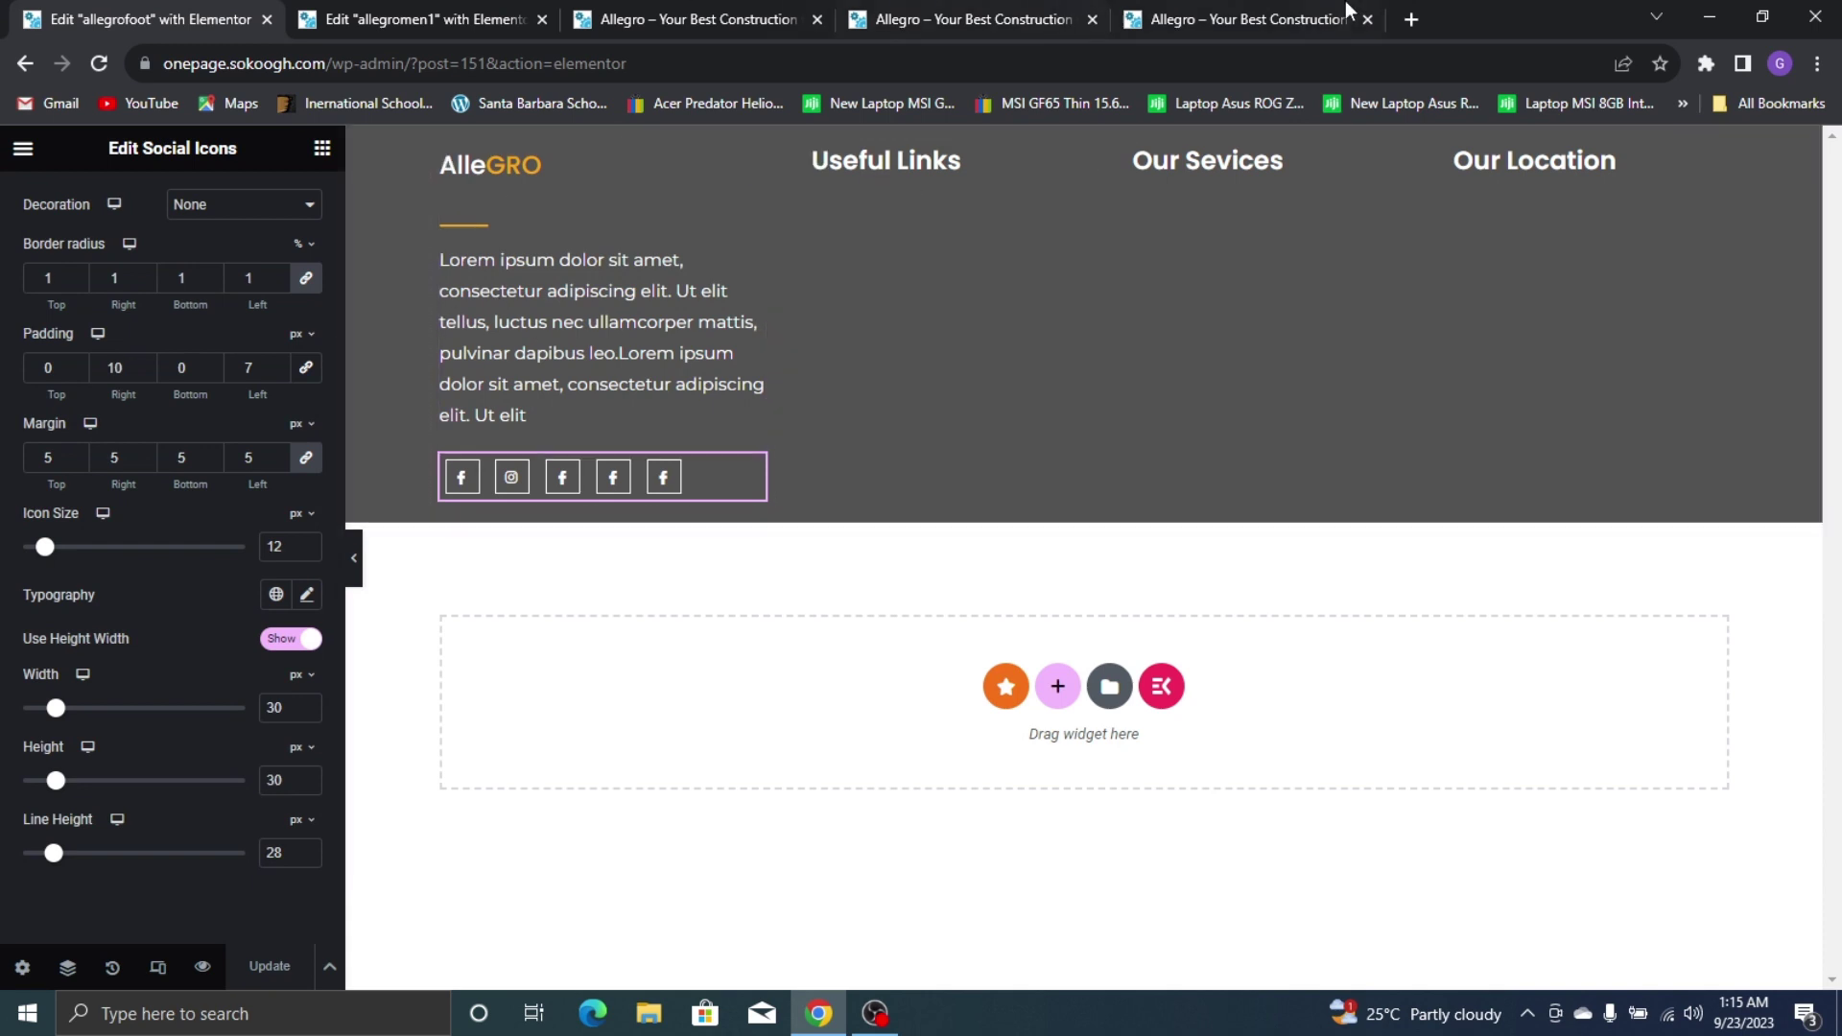
{"action": "left_click", "coordinate": [1348, 19]}
Reset the orange divider's margins to 0 with a -22 top margin to sit closer to AlleGRO
{"action": "left_click", "coordinate": [38, 20]}
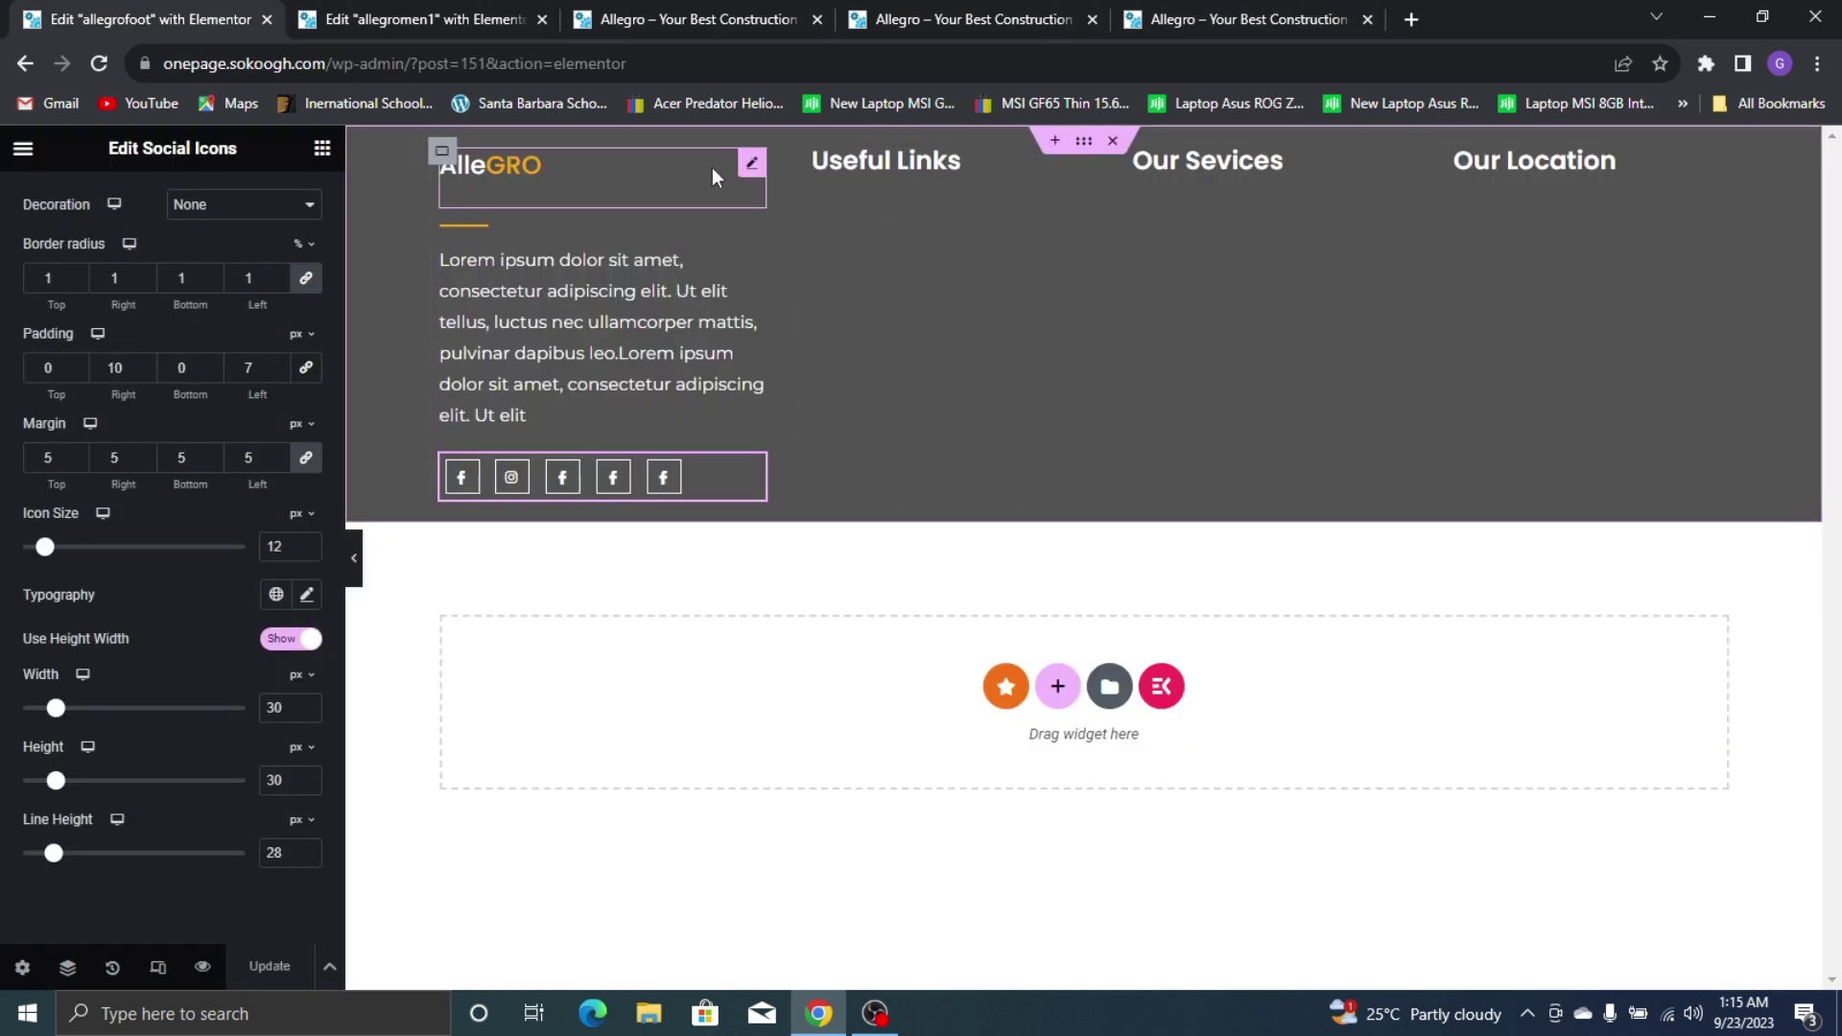
{"action": "left_click", "coordinate": [752, 227]}
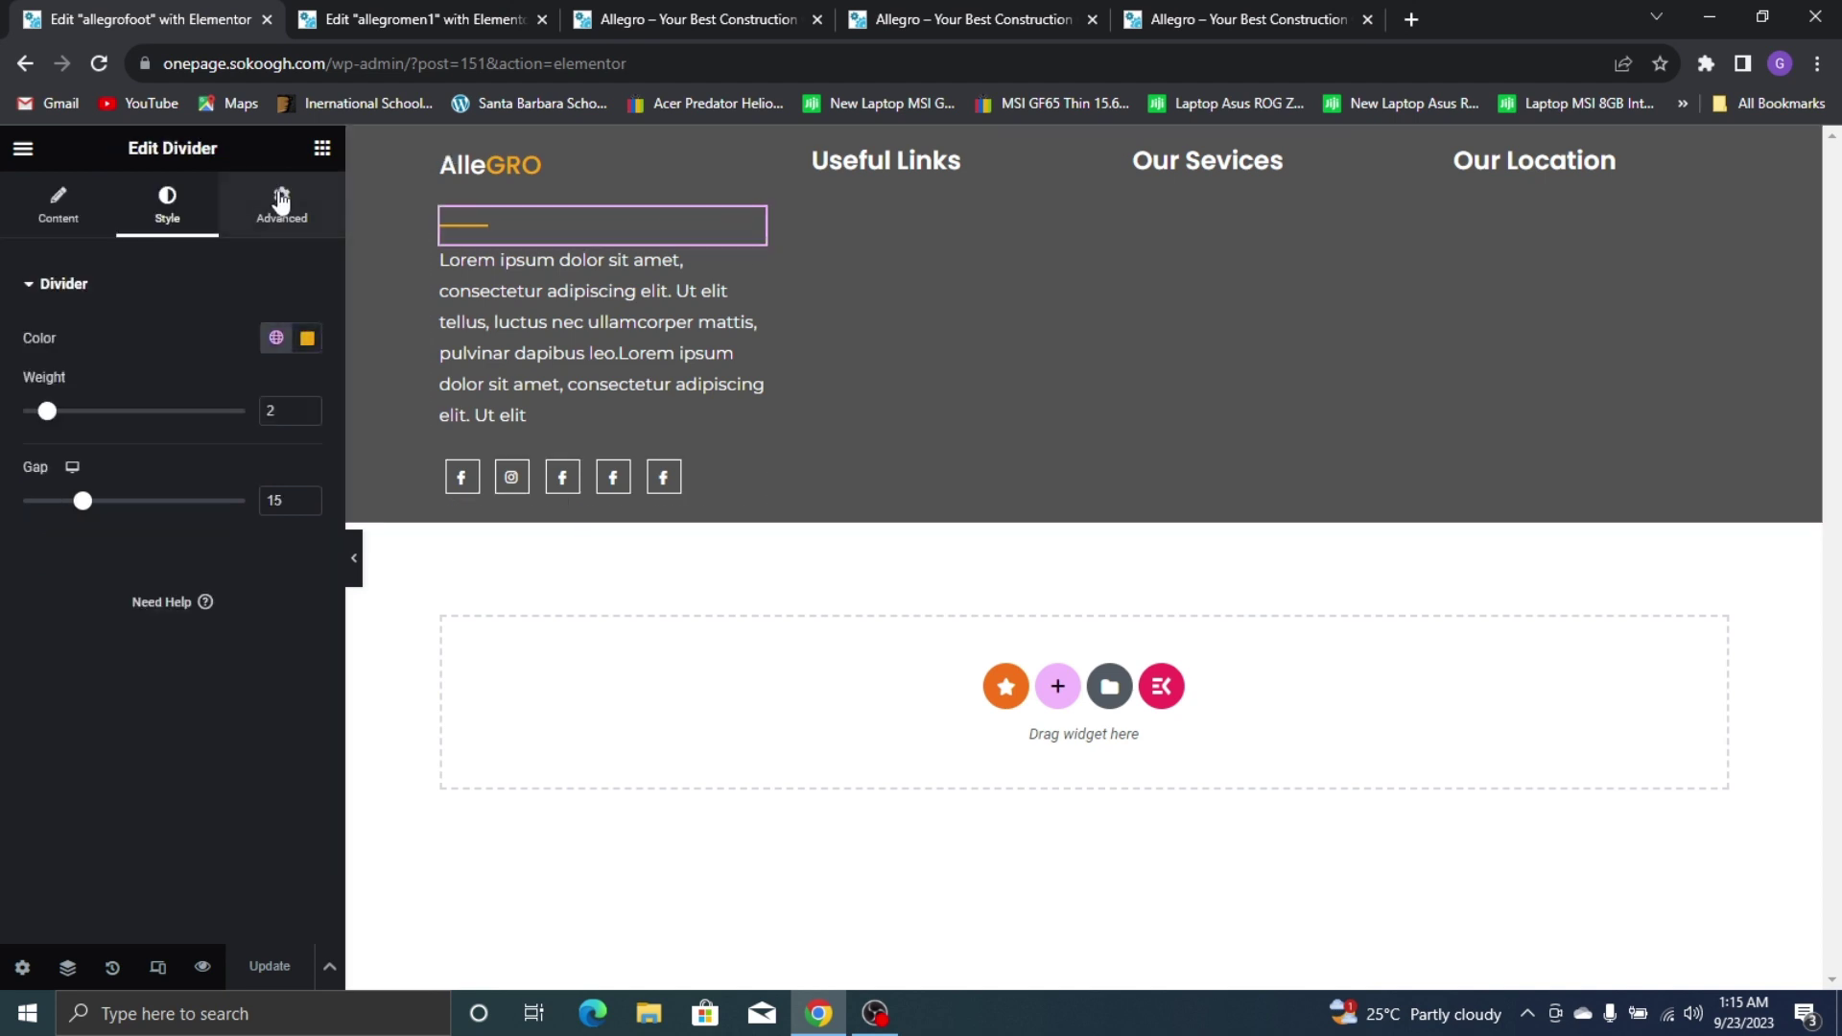
{"action": "left_click", "coordinate": [281, 202]}
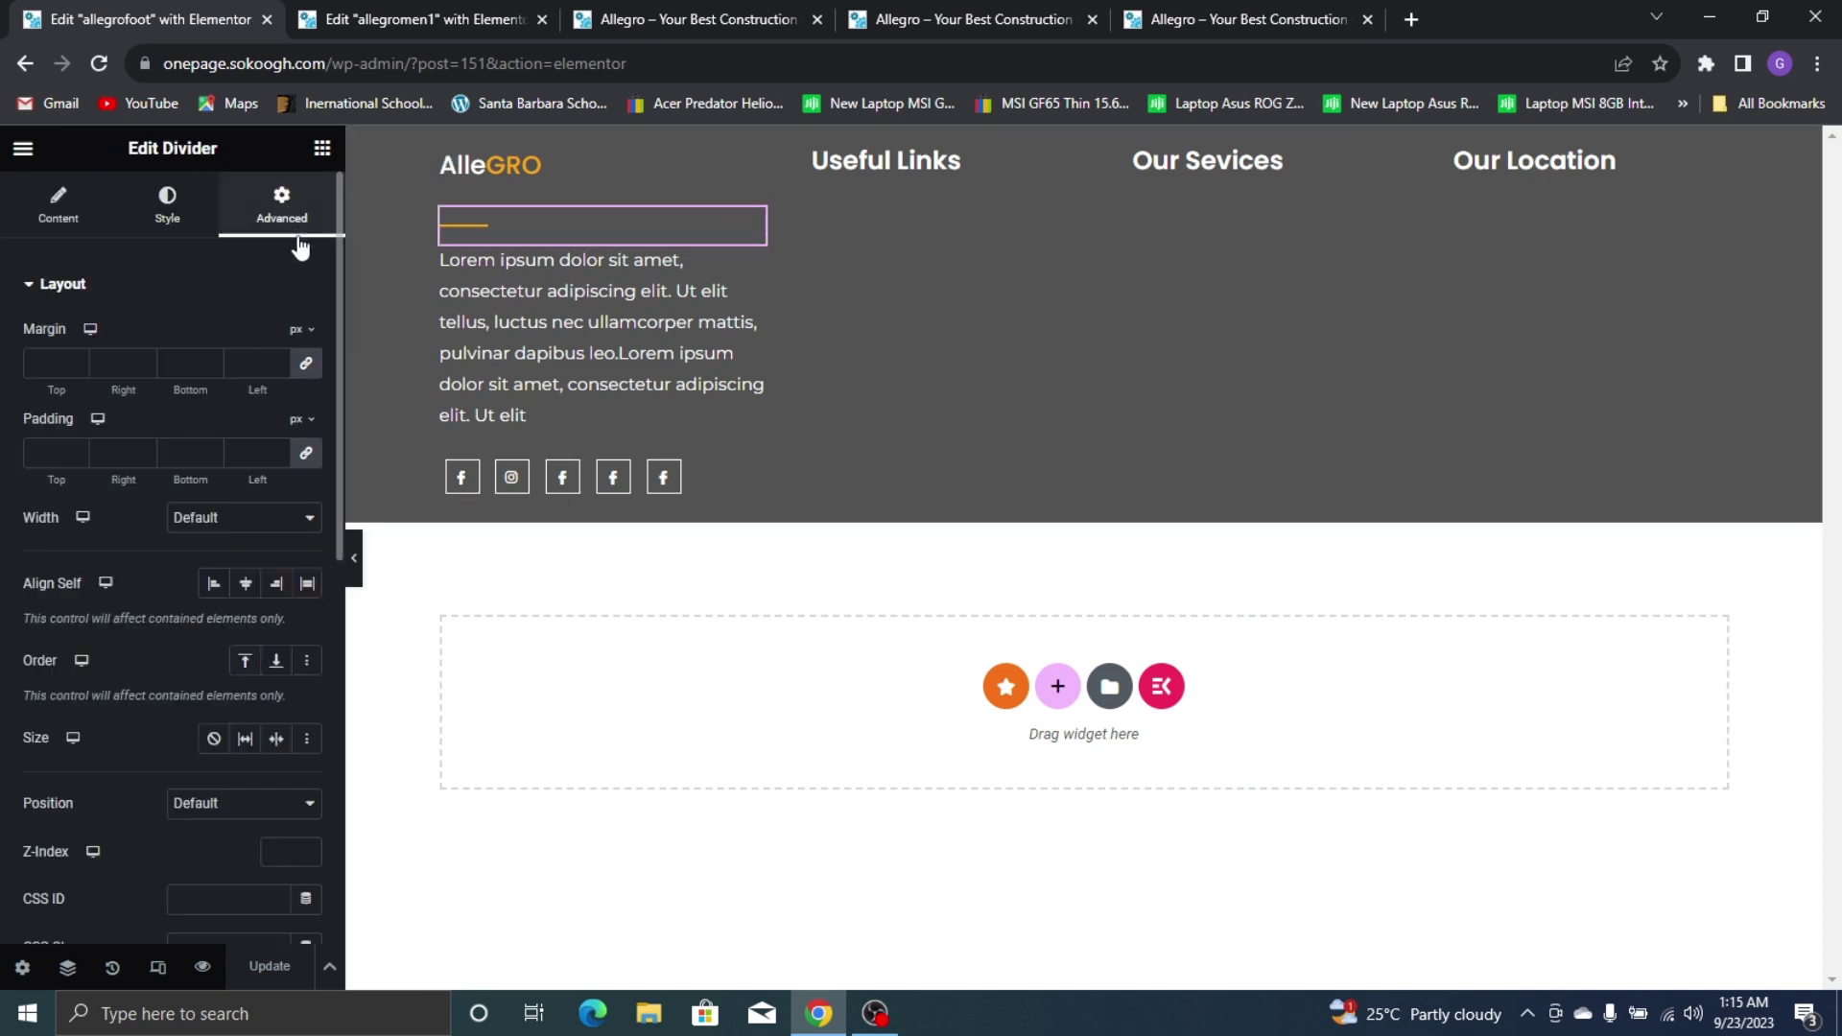
{"action": "left_click", "coordinate": [305, 363]}
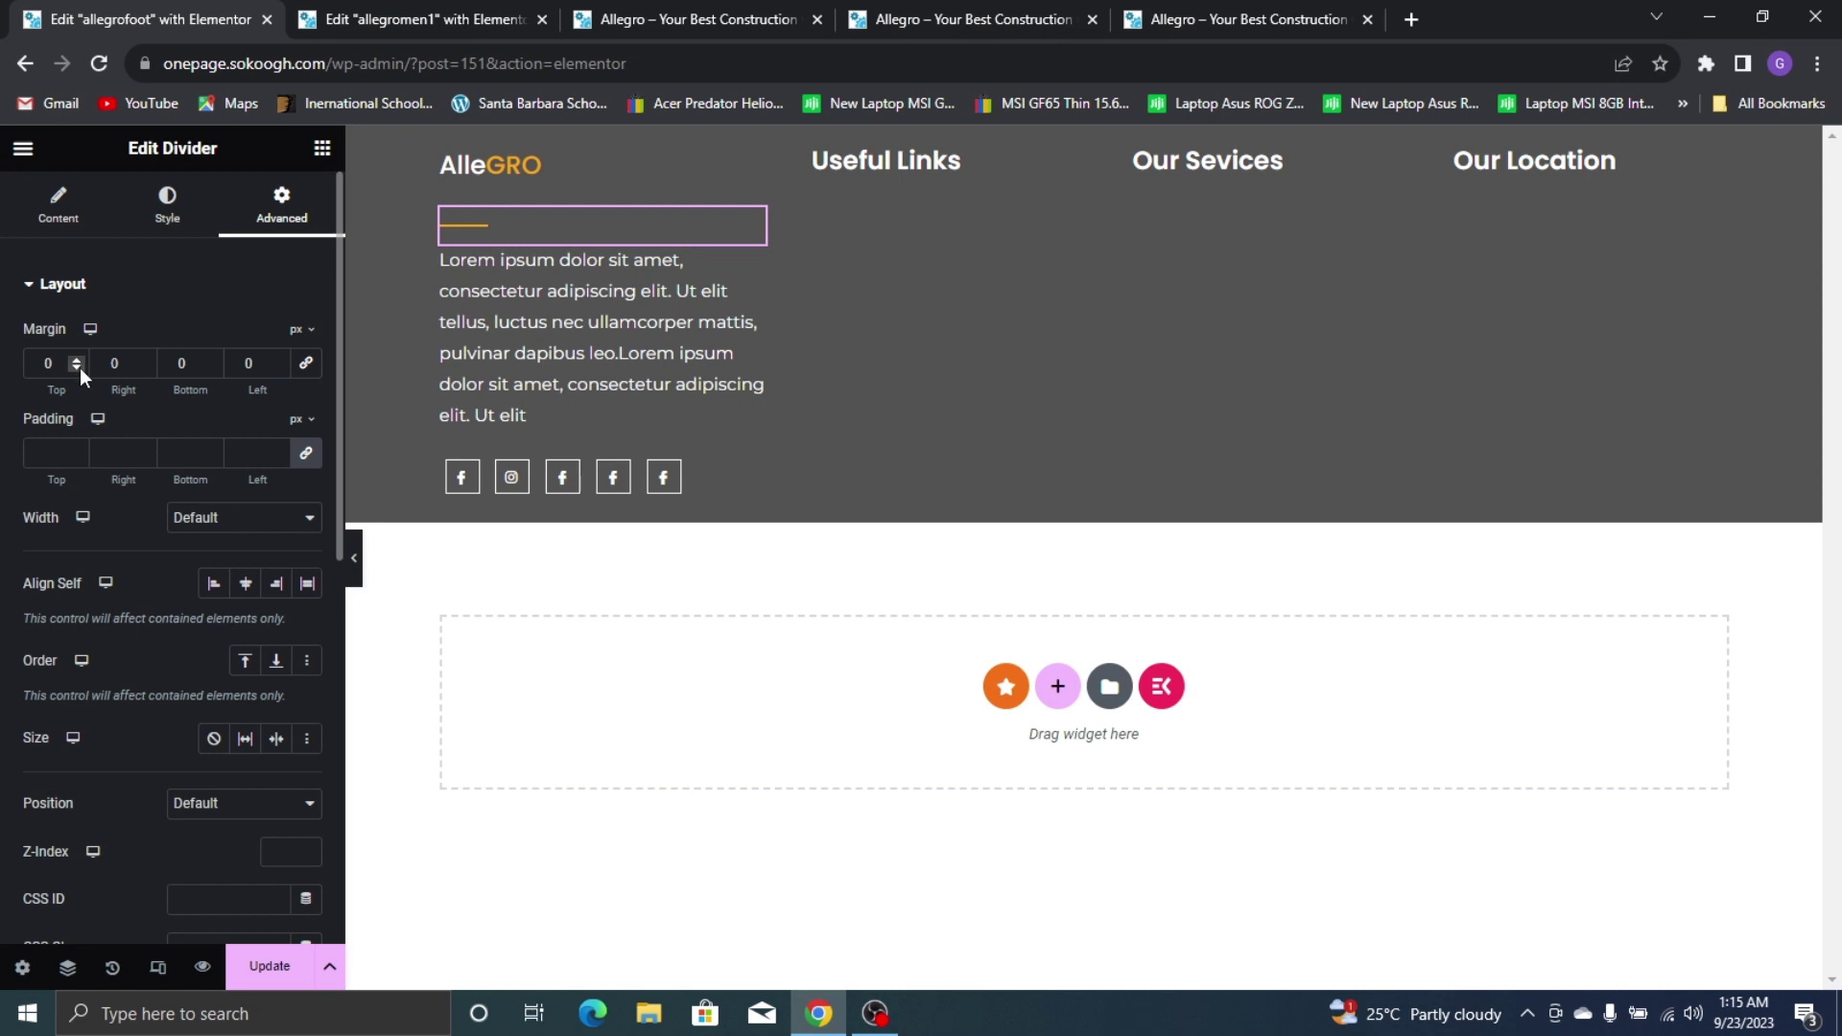
{"action": "left_click_drag", "start_coordinate": [78, 367], "coordinate": [79, 366]}
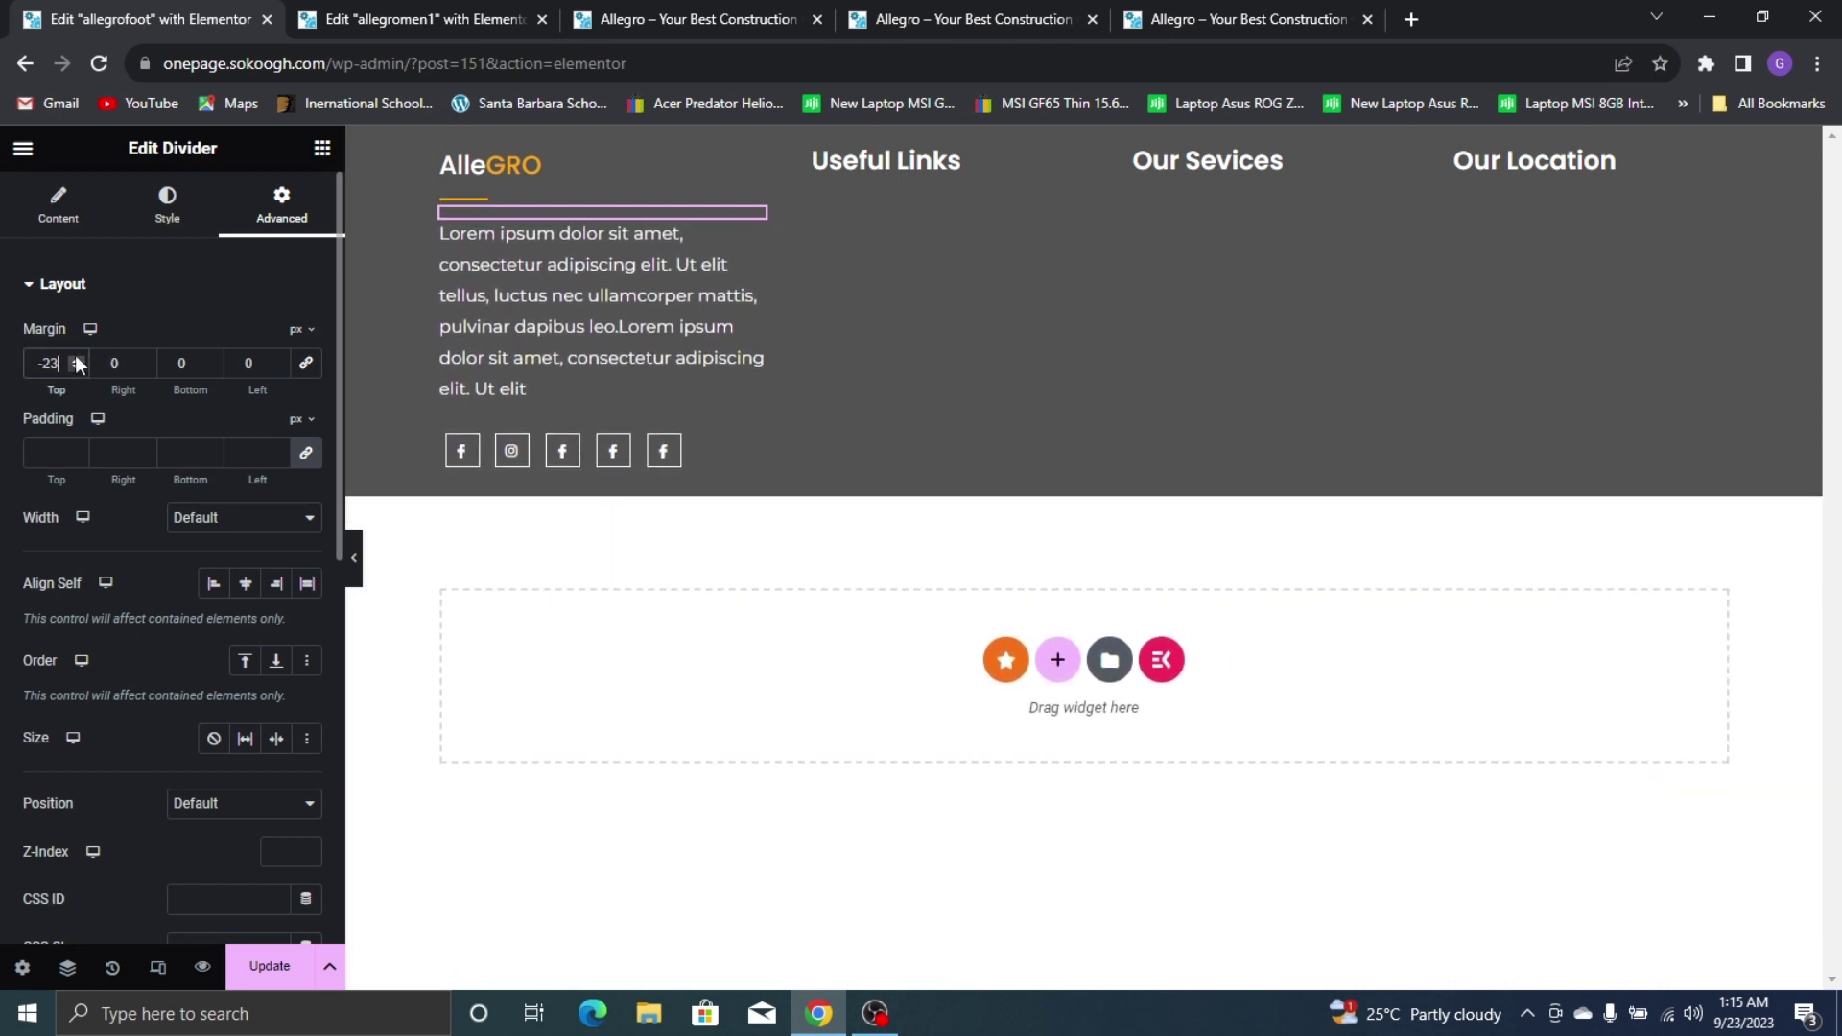
{"action": "left_click", "coordinate": [76, 357]}
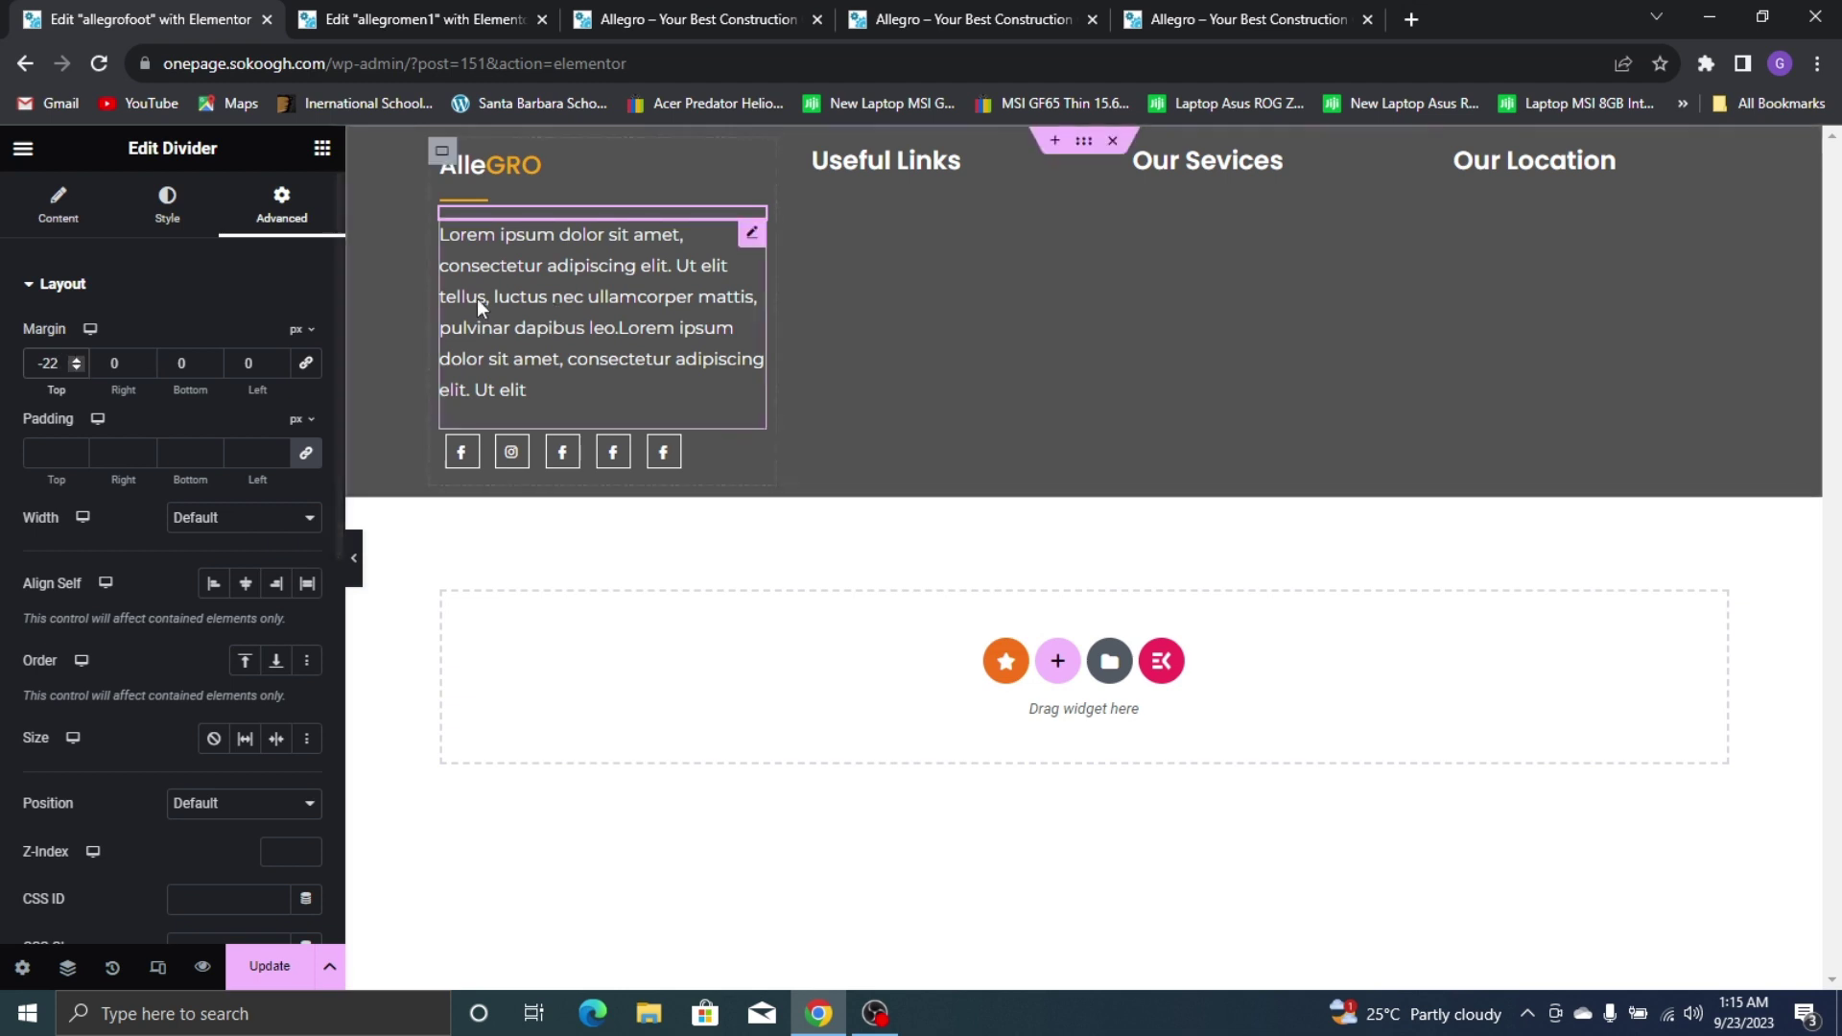
Copy the divider and paste it into the Useful Links, Our Sevices and Our Location columns
{"action": "right_click", "coordinate": [602, 216]}
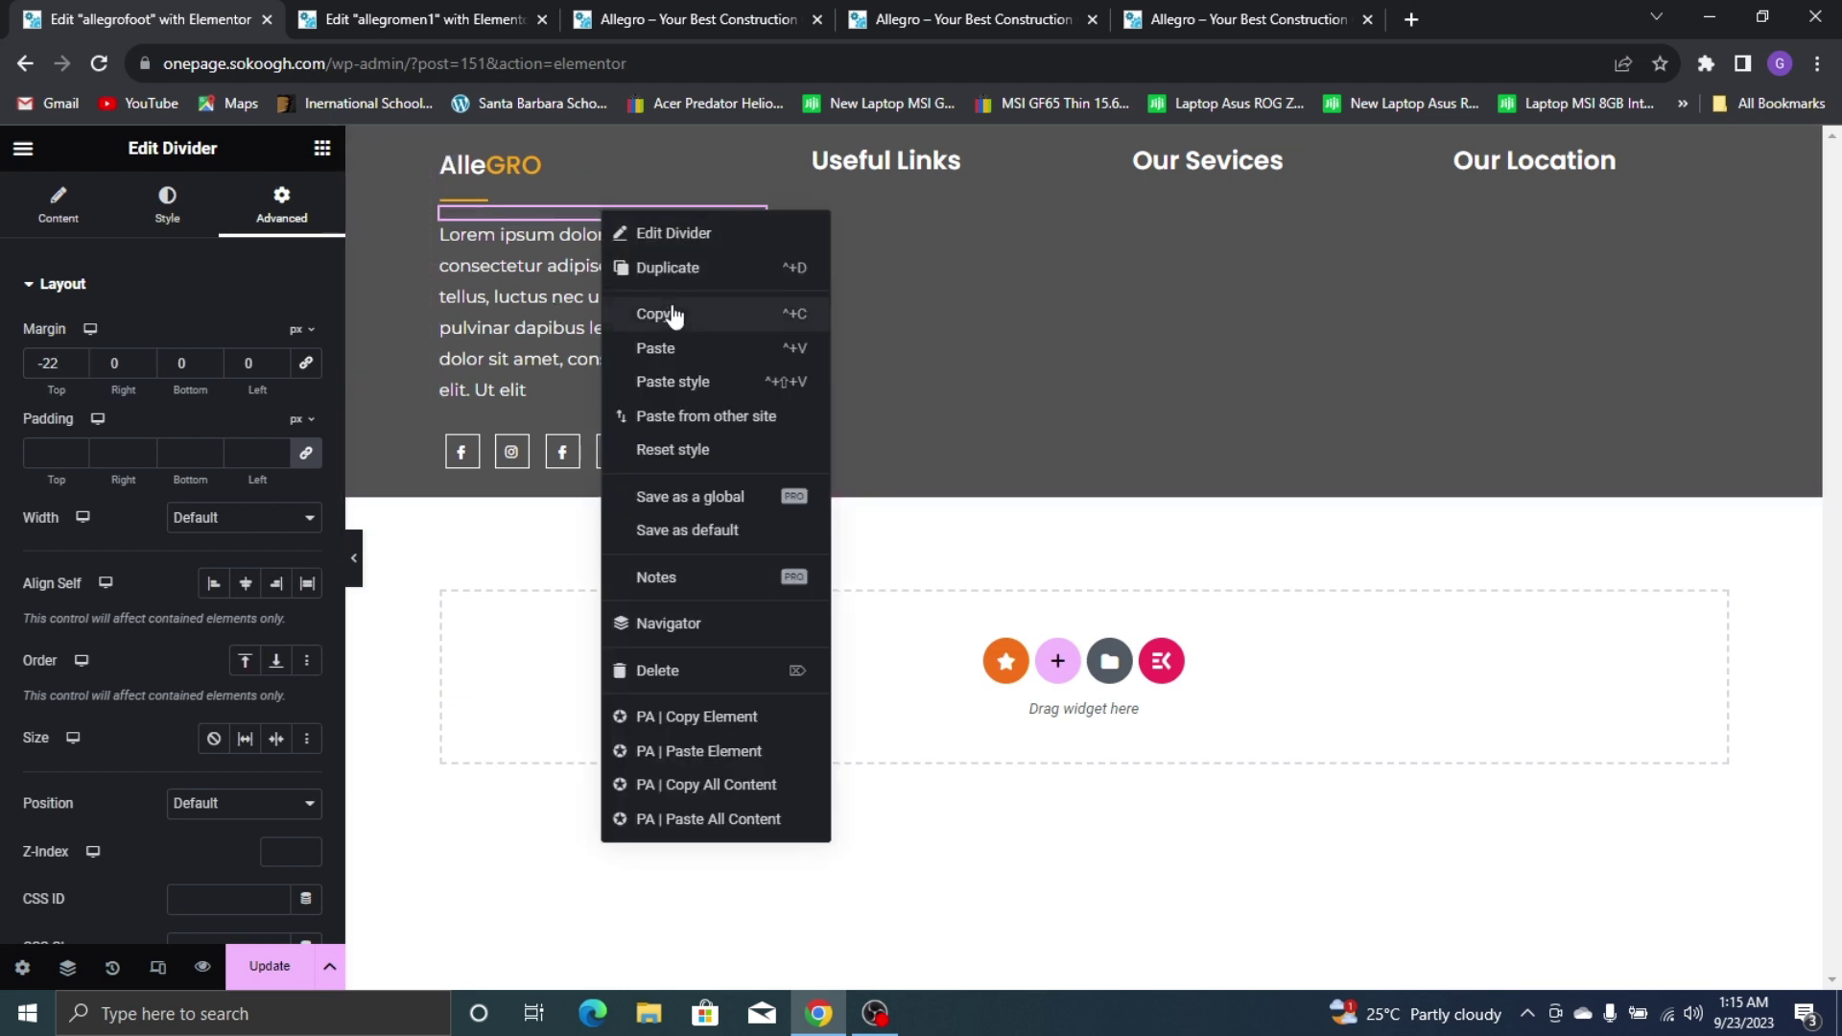
{"action": "left_click", "coordinate": [678, 313]}
{"action": "right_click", "coordinate": [938, 288]}
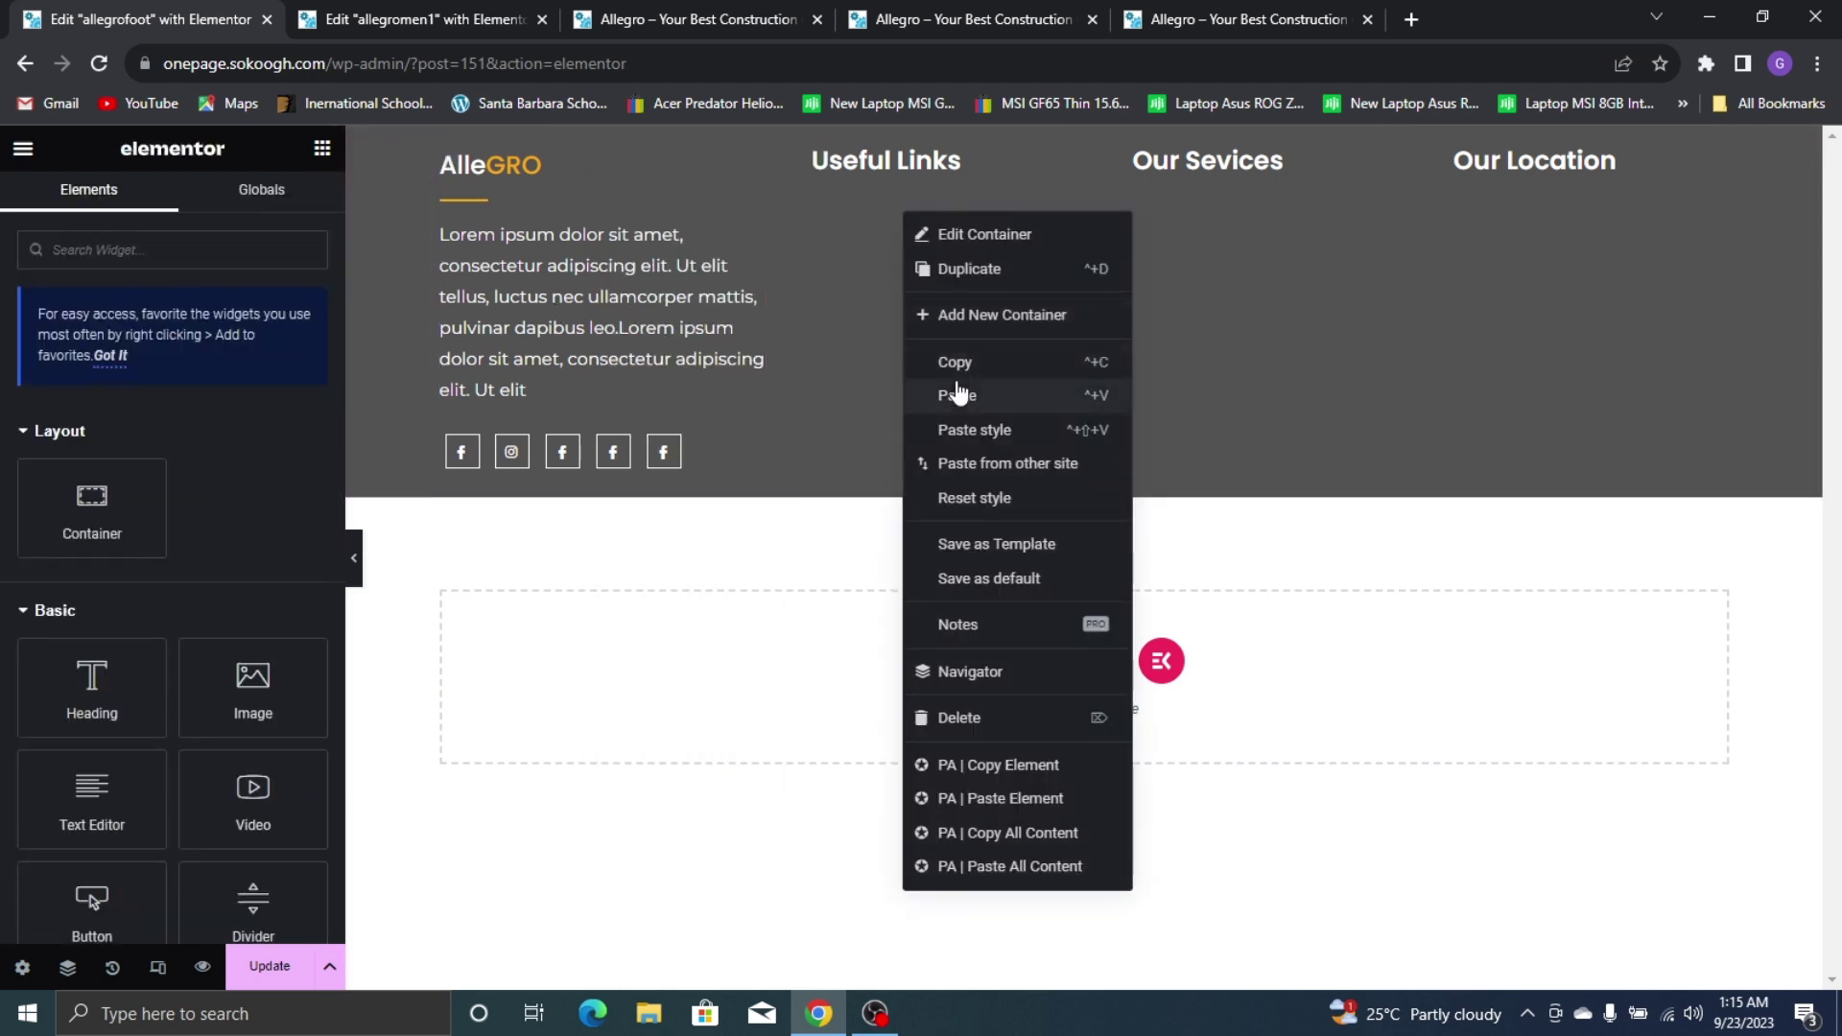
{"action": "left_click", "coordinate": [952, 395]}
{"action": "right_click", "coordinate": [1211, 204]}
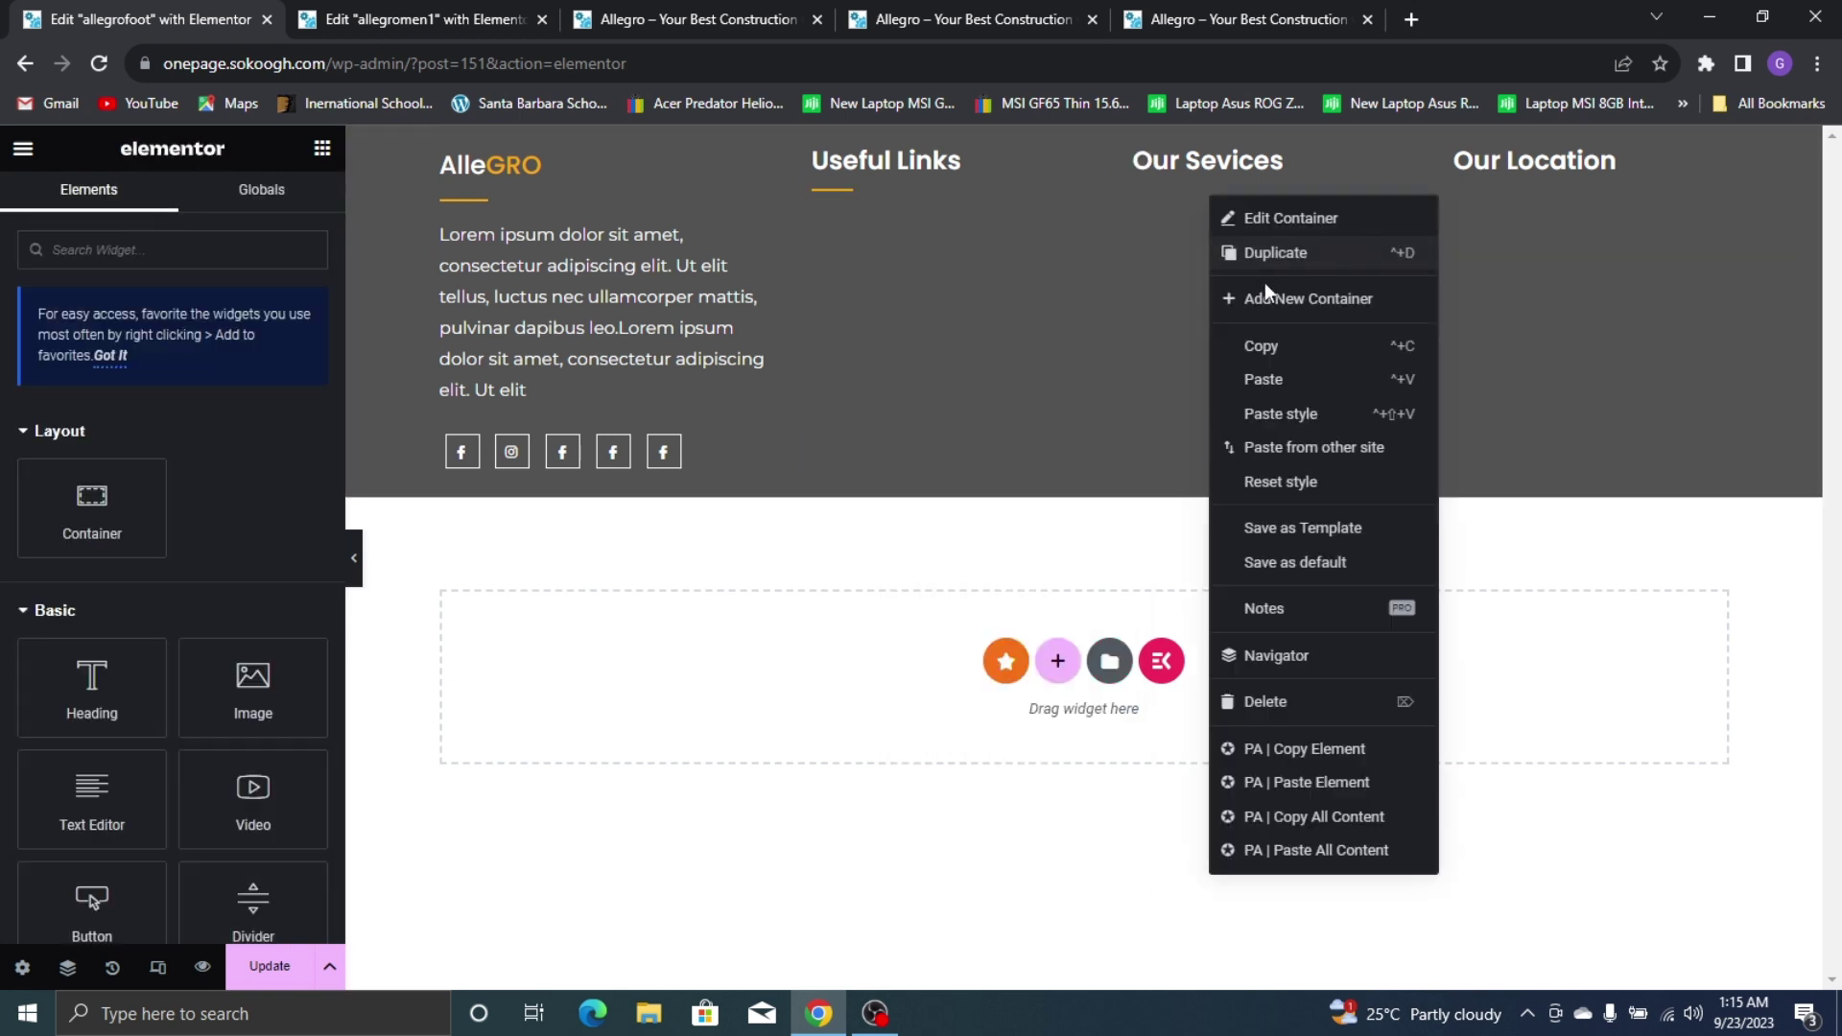
{"action": "left_click", "coordinate": [1286, 372]}
{"action": "right_click", "coordinate": [1514, 208]}
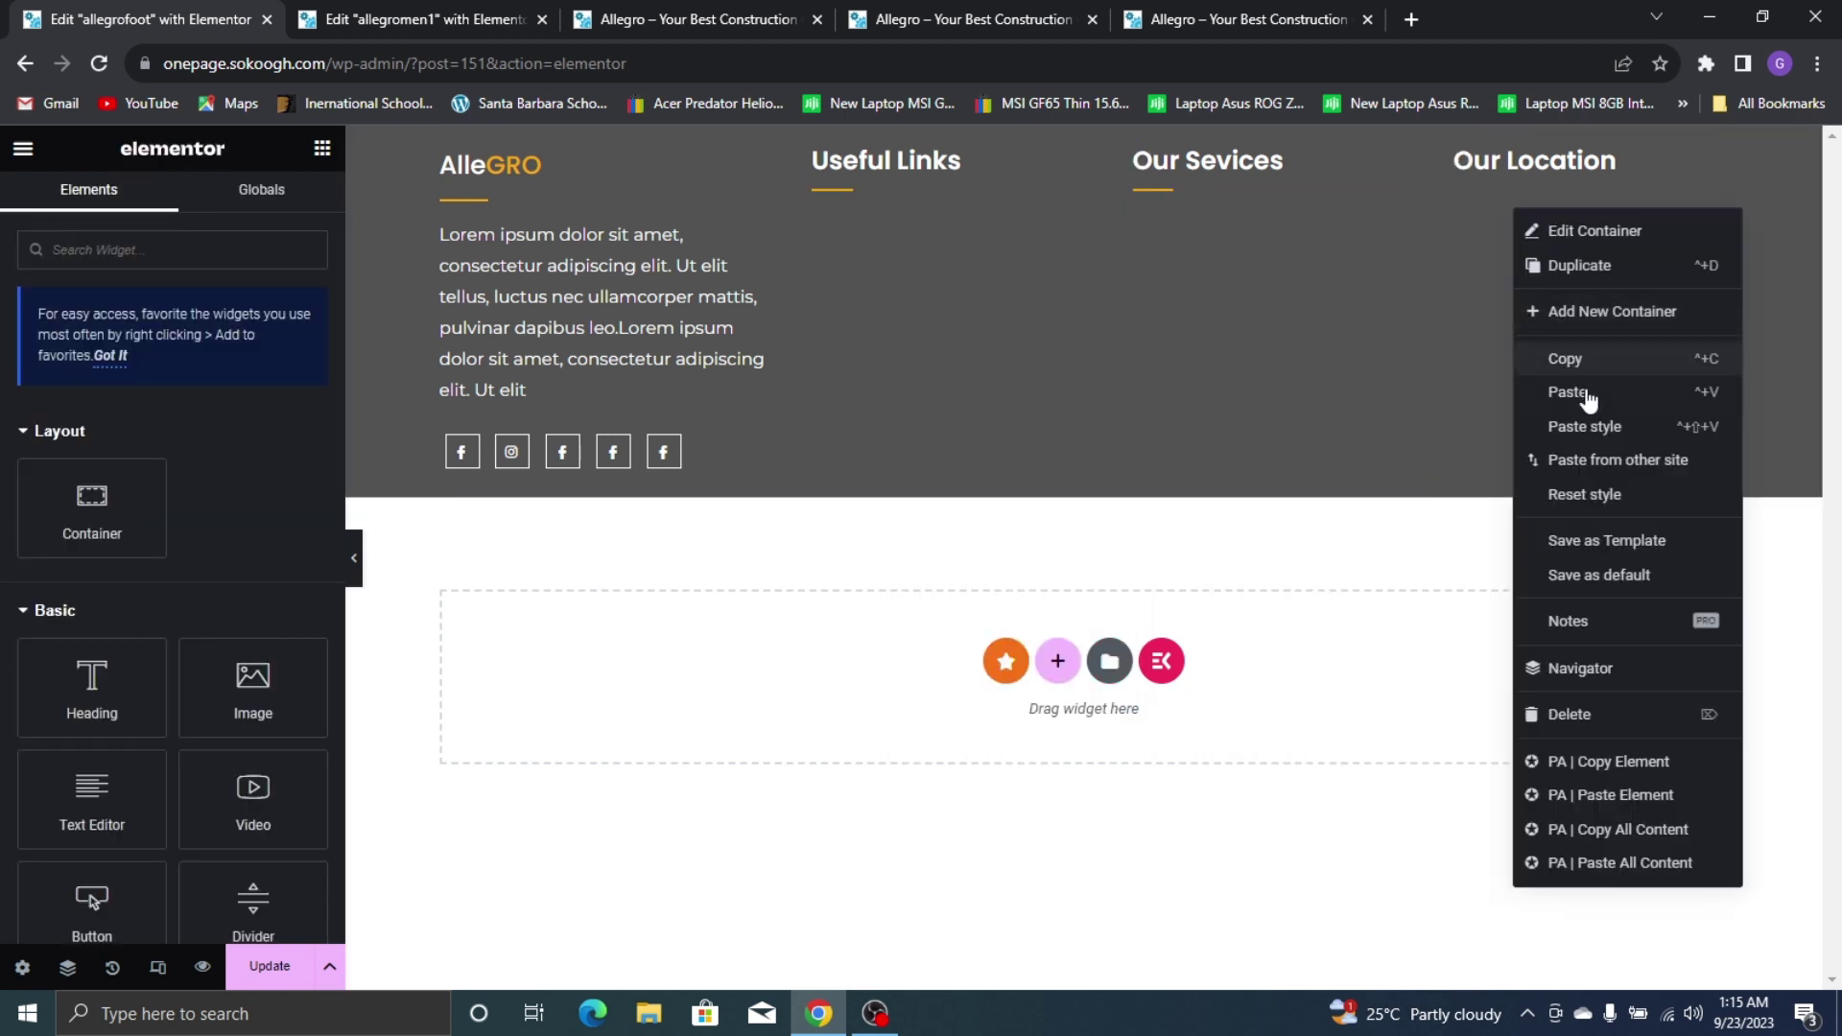
{"action": "left_click", "coordinate": [1574, 393]}
{"action": "left_click", "coordinate": [1182, 9]}
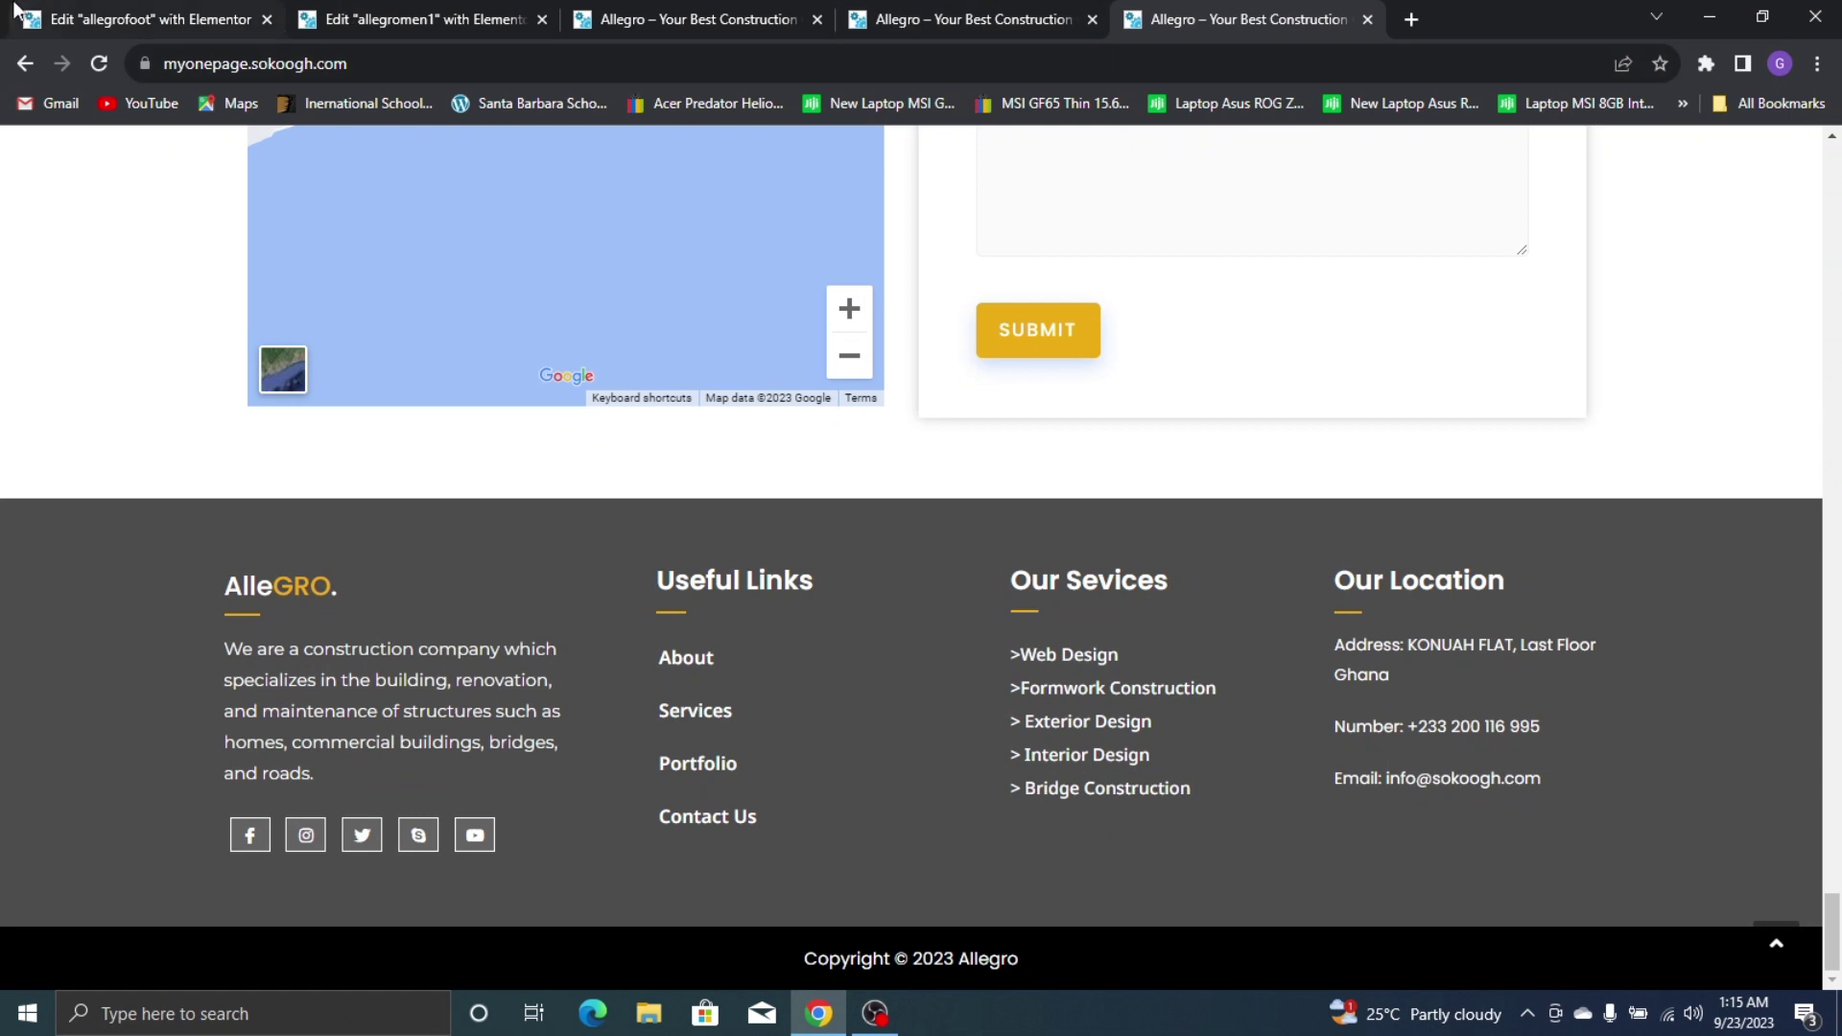
{"action": "left_click", "coordinate": [39, 18]}
{"action": "left_click", "coordinate": [313, 150]}
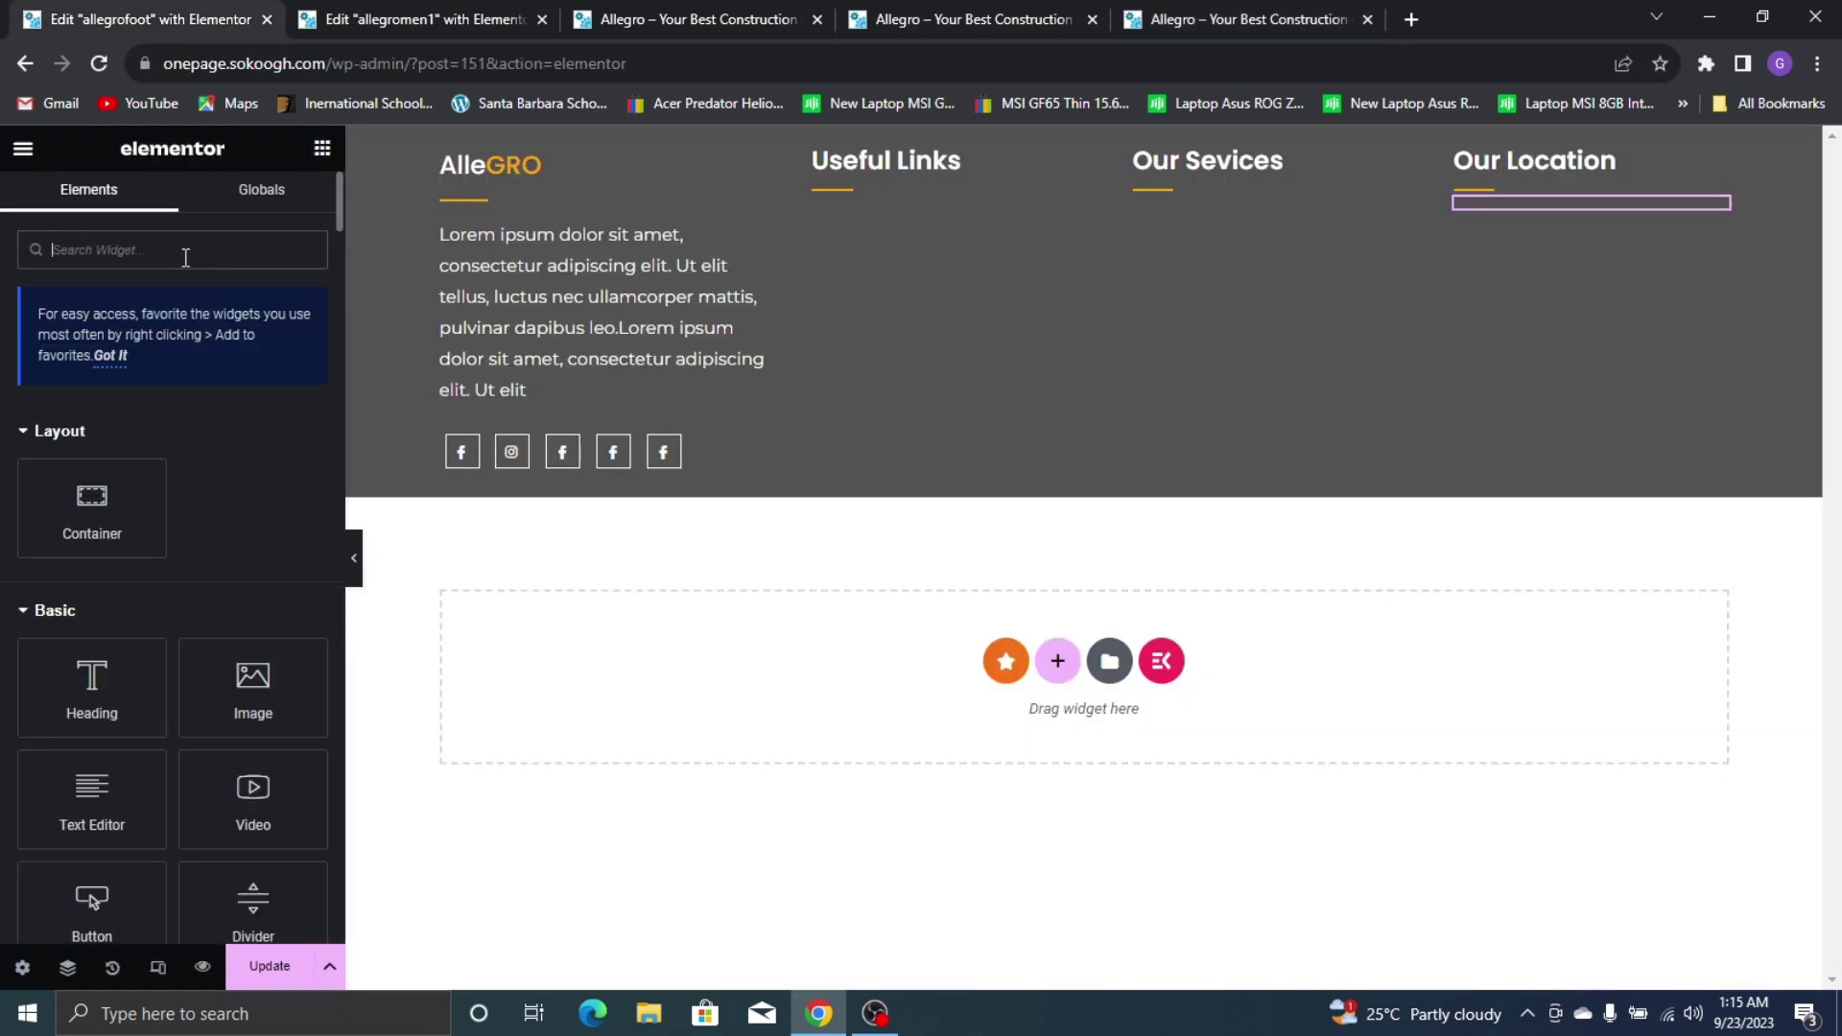
Place a Navigation Menu widget under Useful Links and set its layout to Vertical
{"action": "left_click", "coordinate": [186, 251]}
{"action": "type", "text": "menu"}
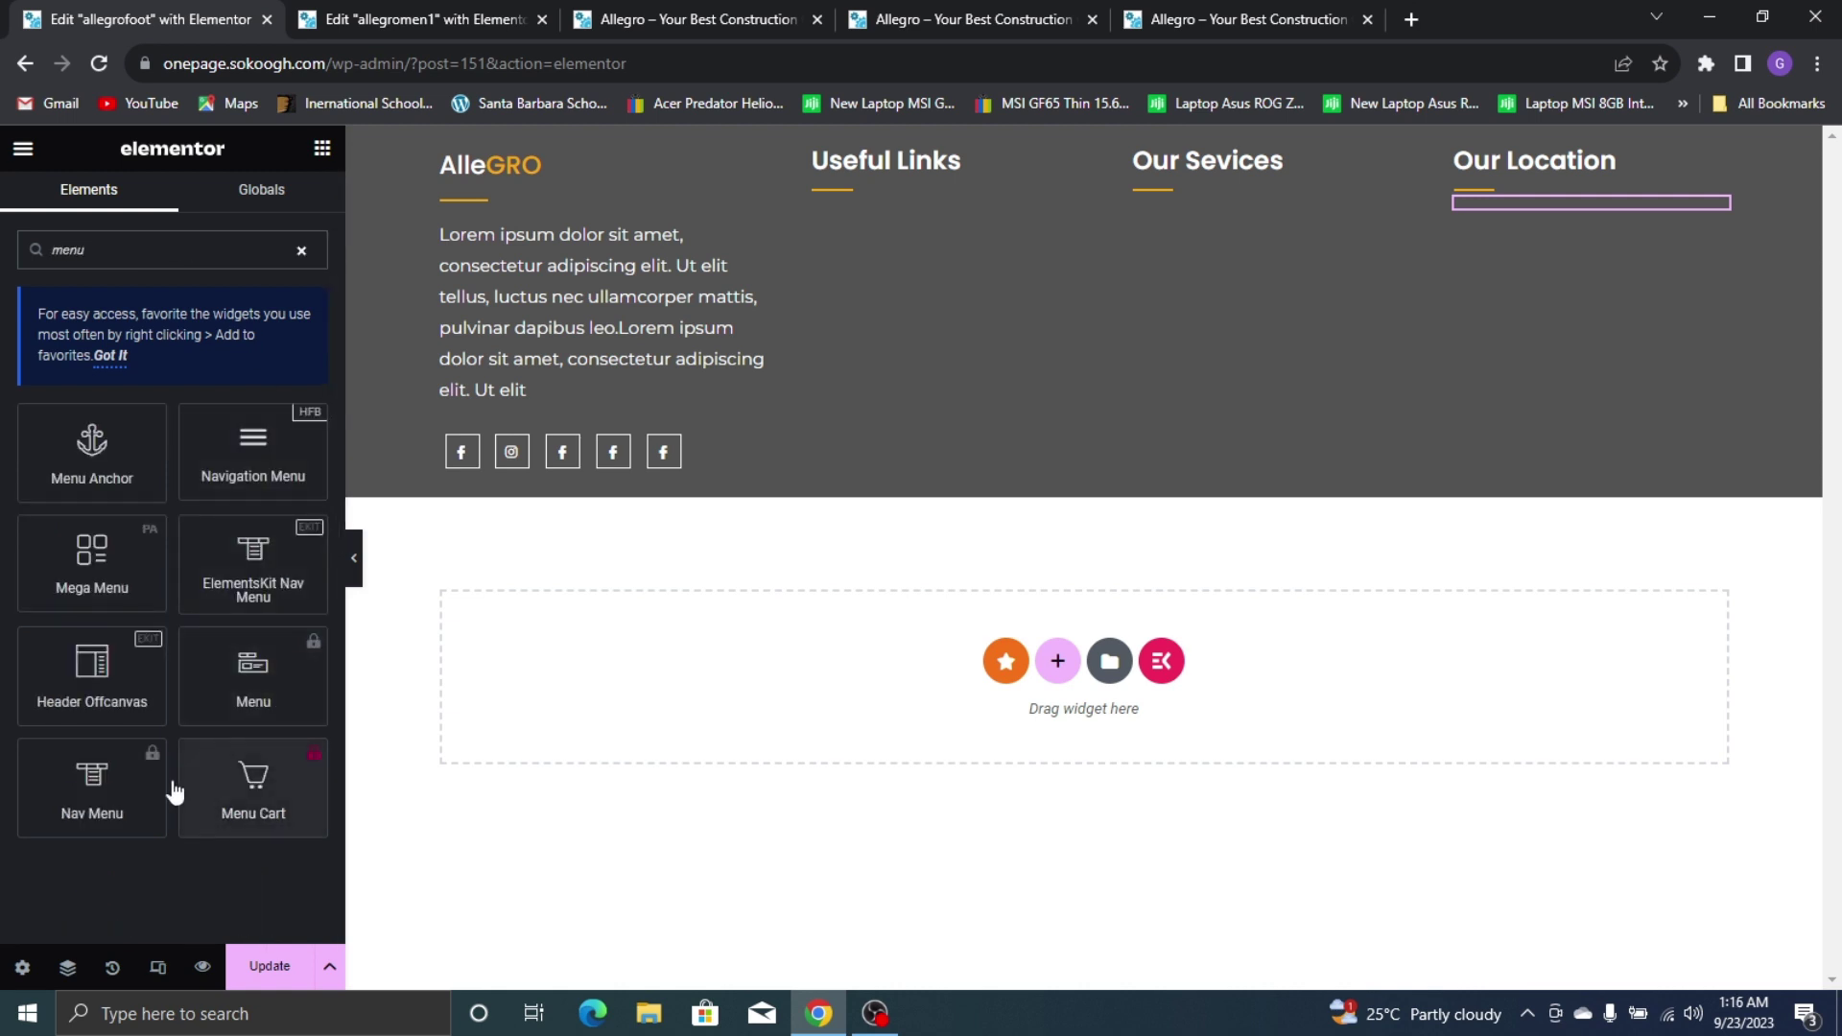
{"action": "left_click_drag", "start_coordinate": [264, 455], "coordinate": [908, 204]}
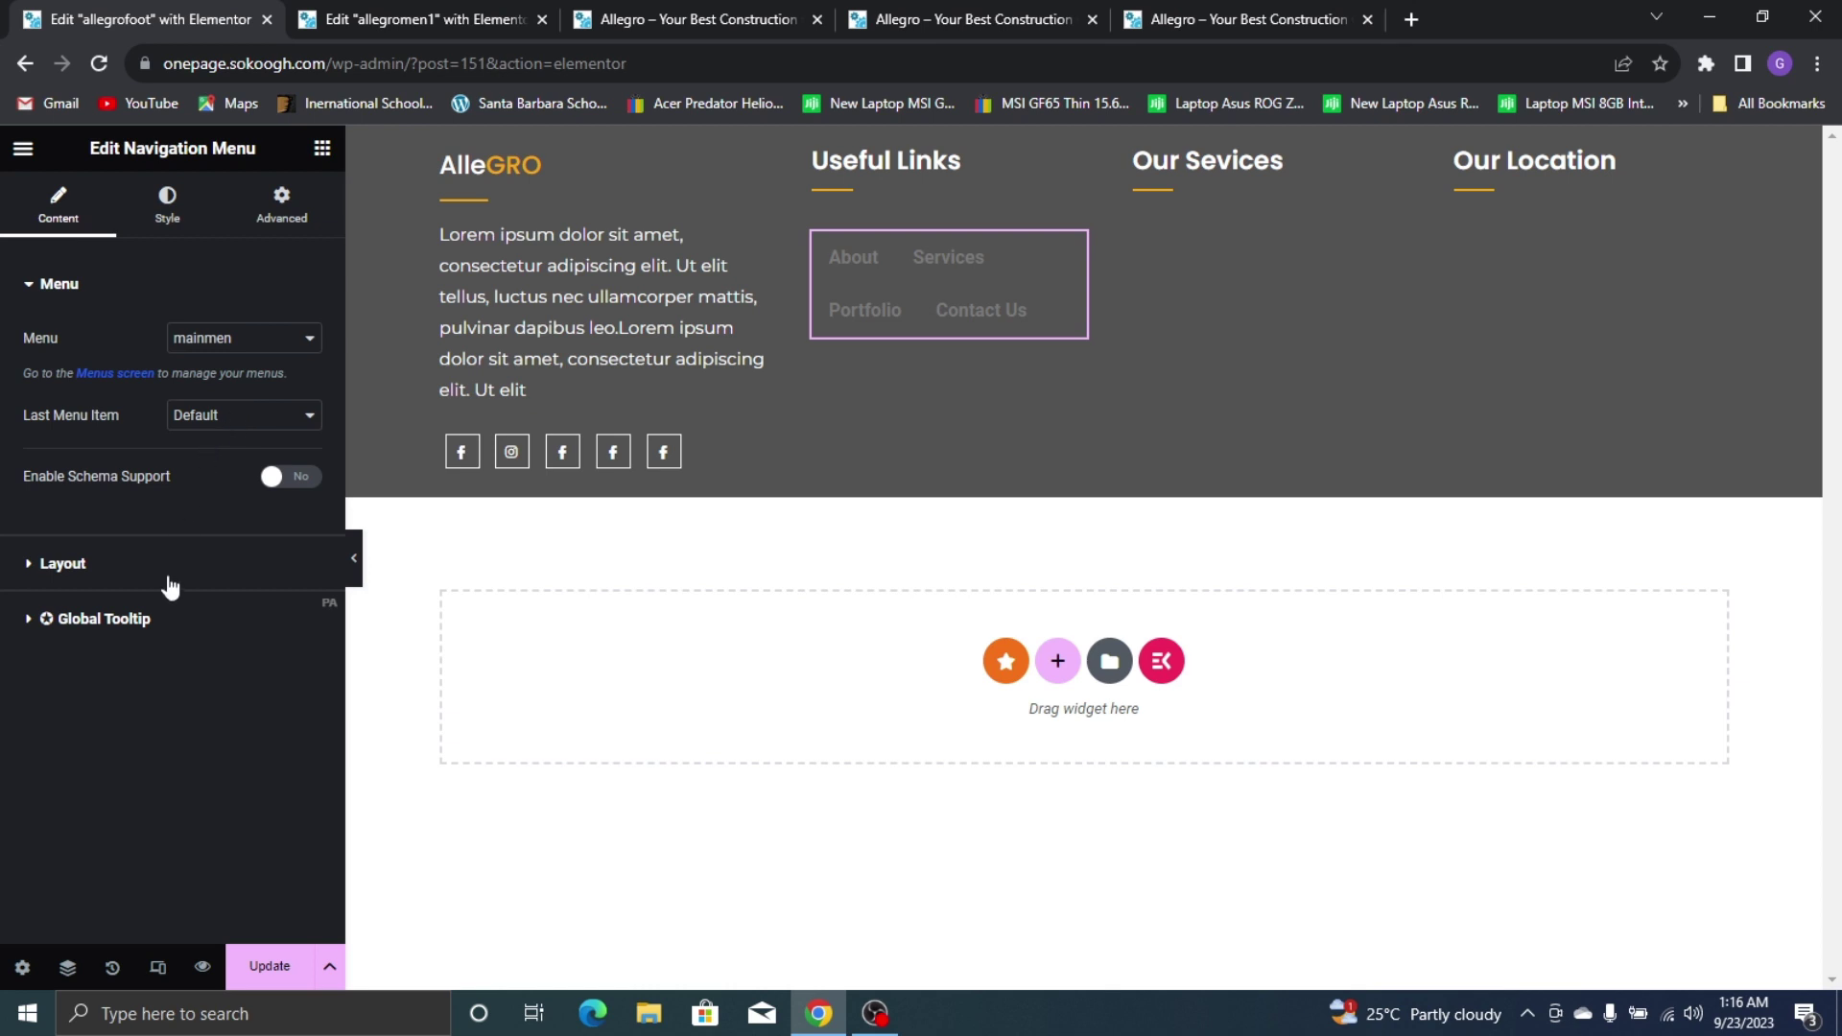
{"action": "left_click", "coordinate": [170, 581]}
{"action": "left_click", "coordinate": [247, 413]}
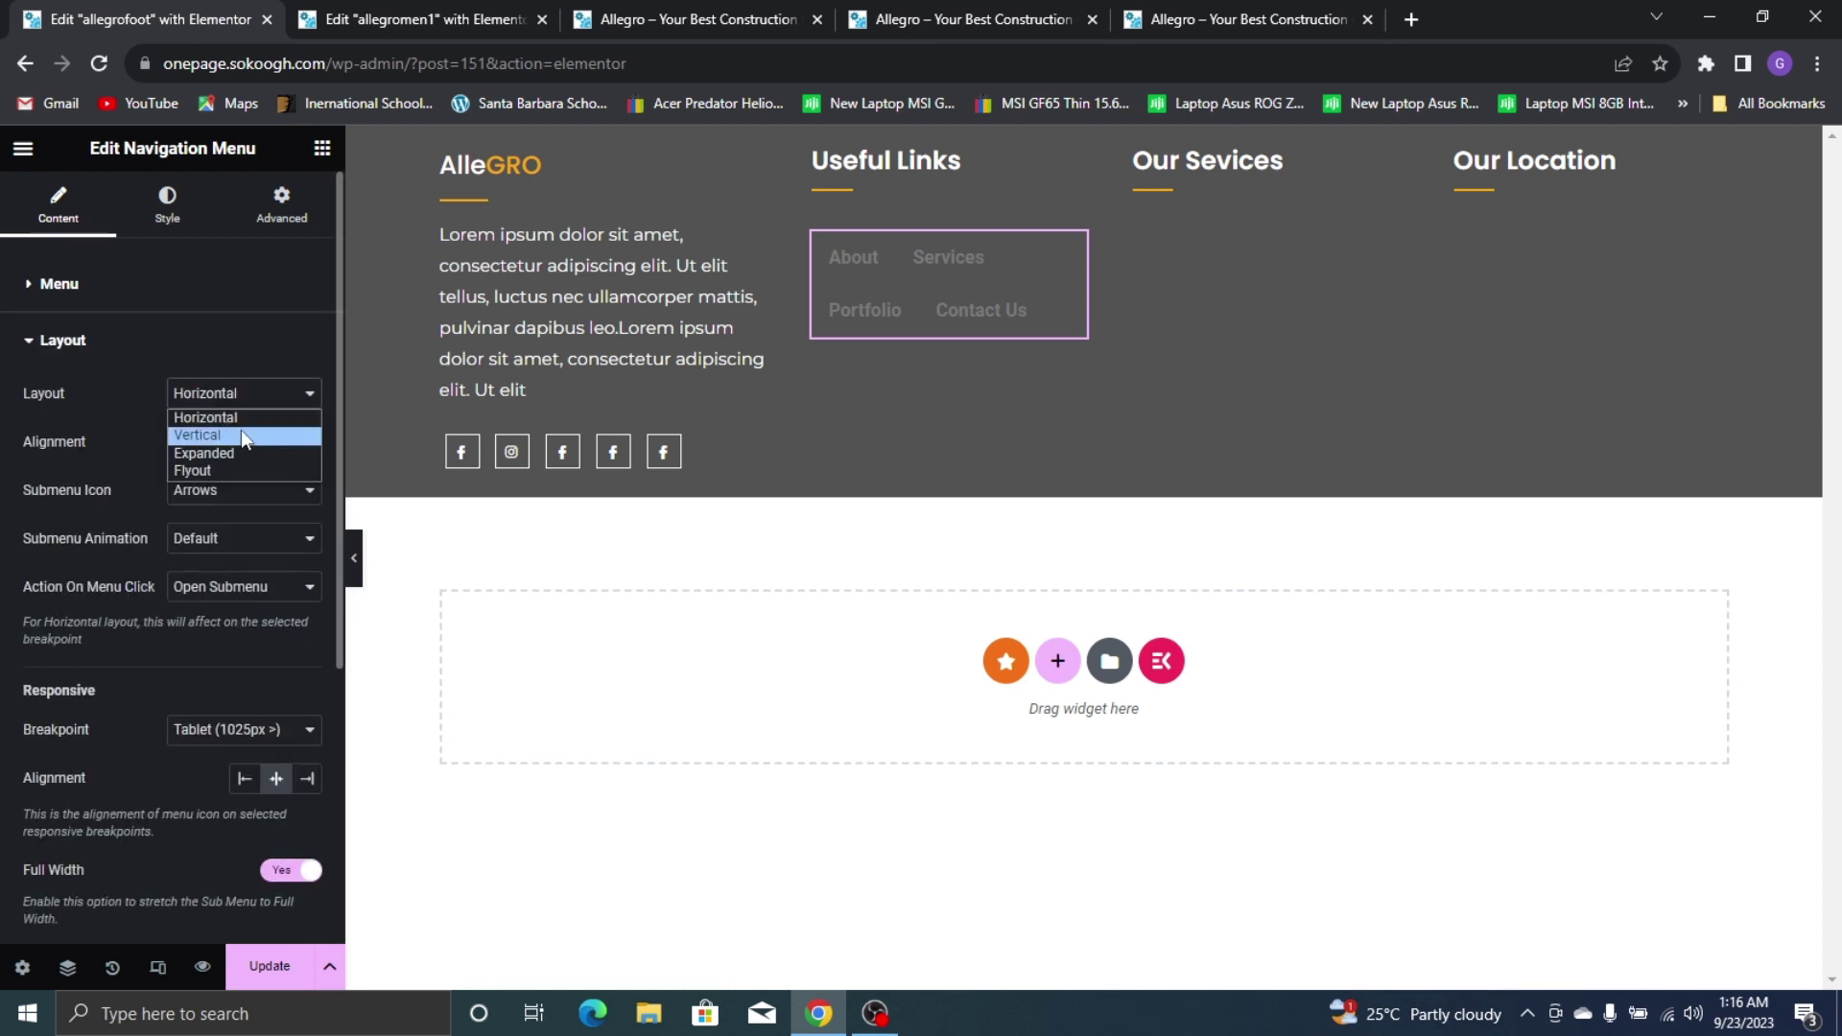
{"action": "left_click", "coordinate": [239, 430]}
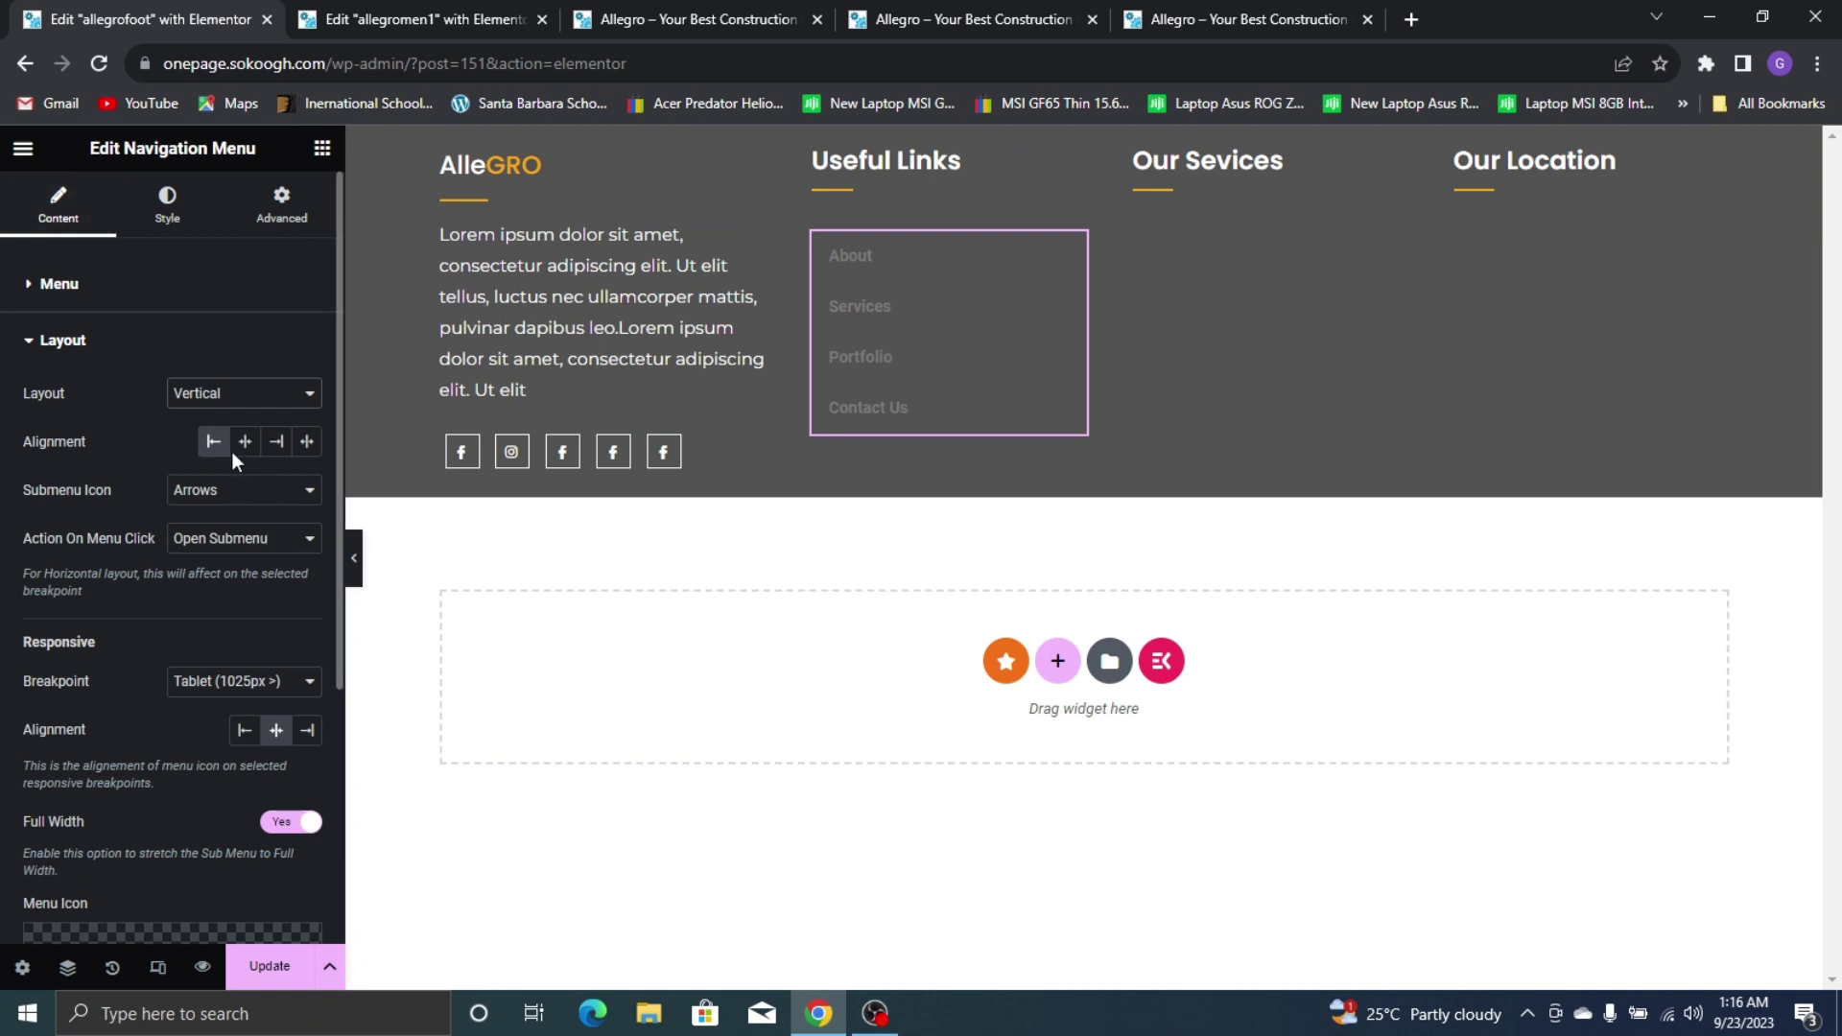
{"action": "scroll", "coordinate": [109, 460], "scroll_direction": "down", "scroll_amount": 3}
{"action": "scroll", "coordinate": [154, 422], "scroll_direction": "up", "scroll_amount": 5}
{"action": "left_click", "coordinate": [167, 201]}
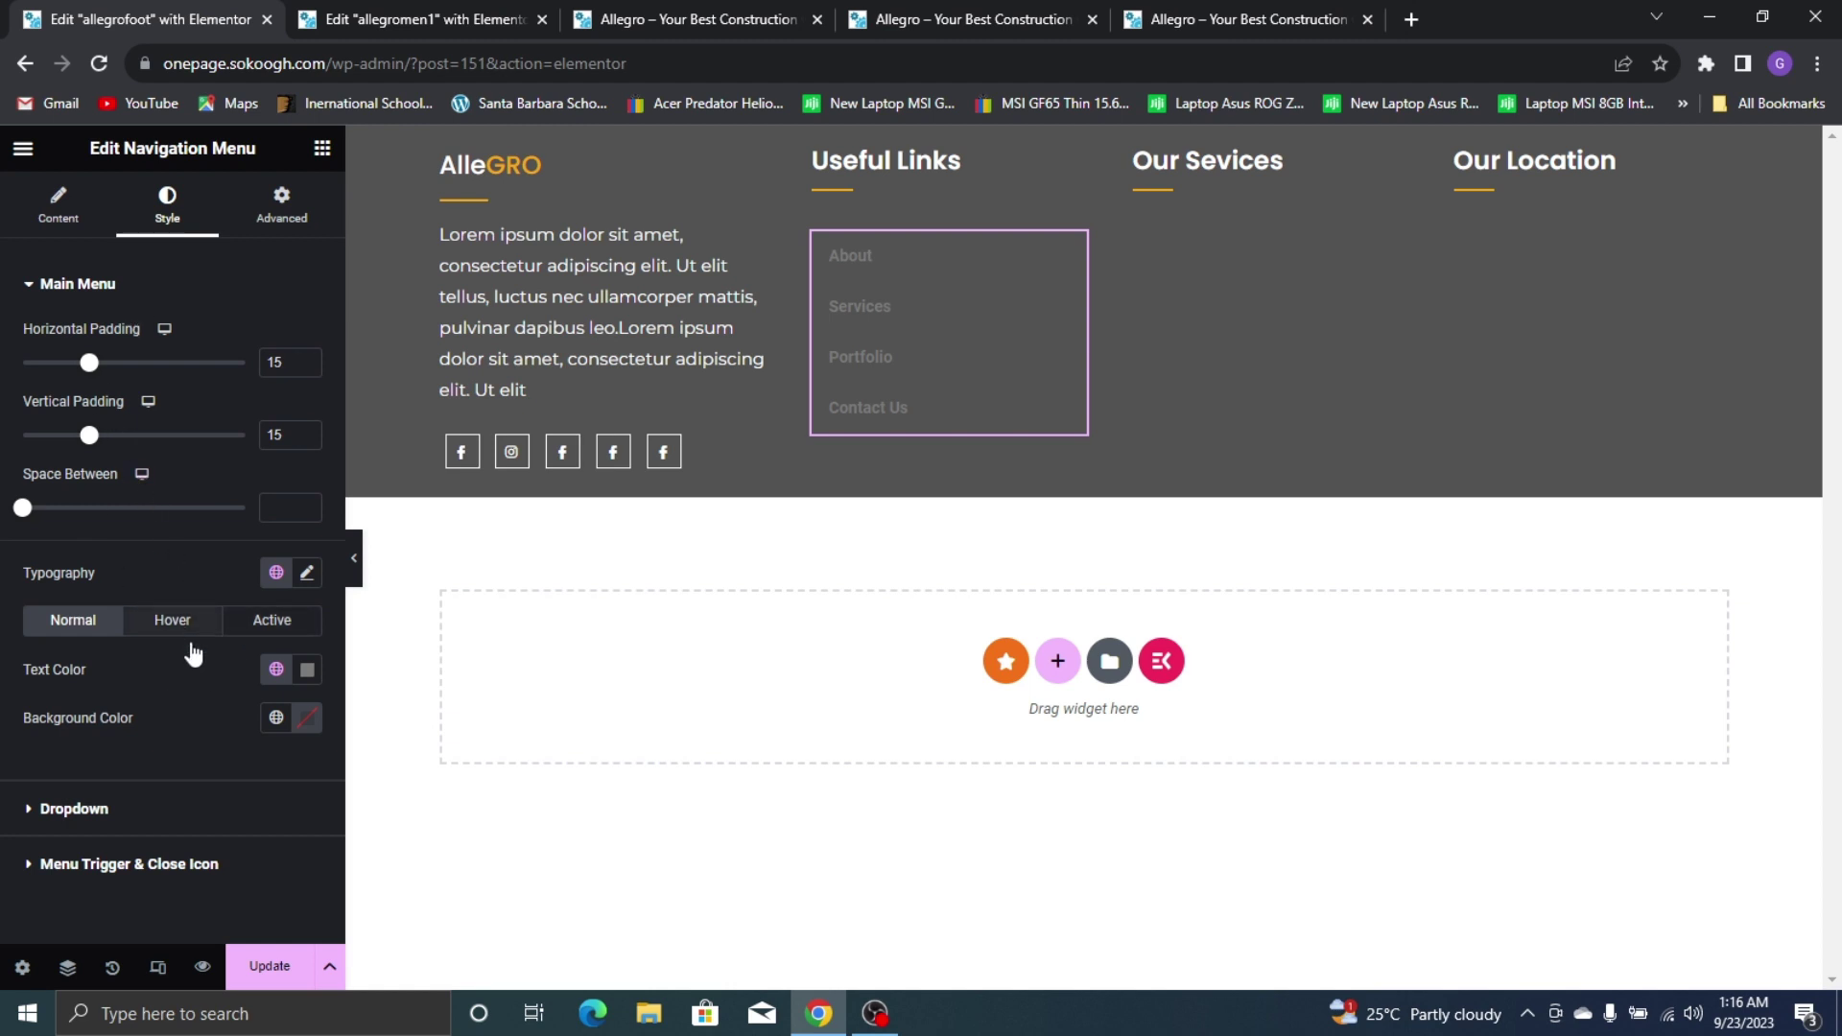
Make the menu link text white (#FFFFFF) and turn it global Yellow on hover
{"action": "left_click", "coordinate": [277, 669]}
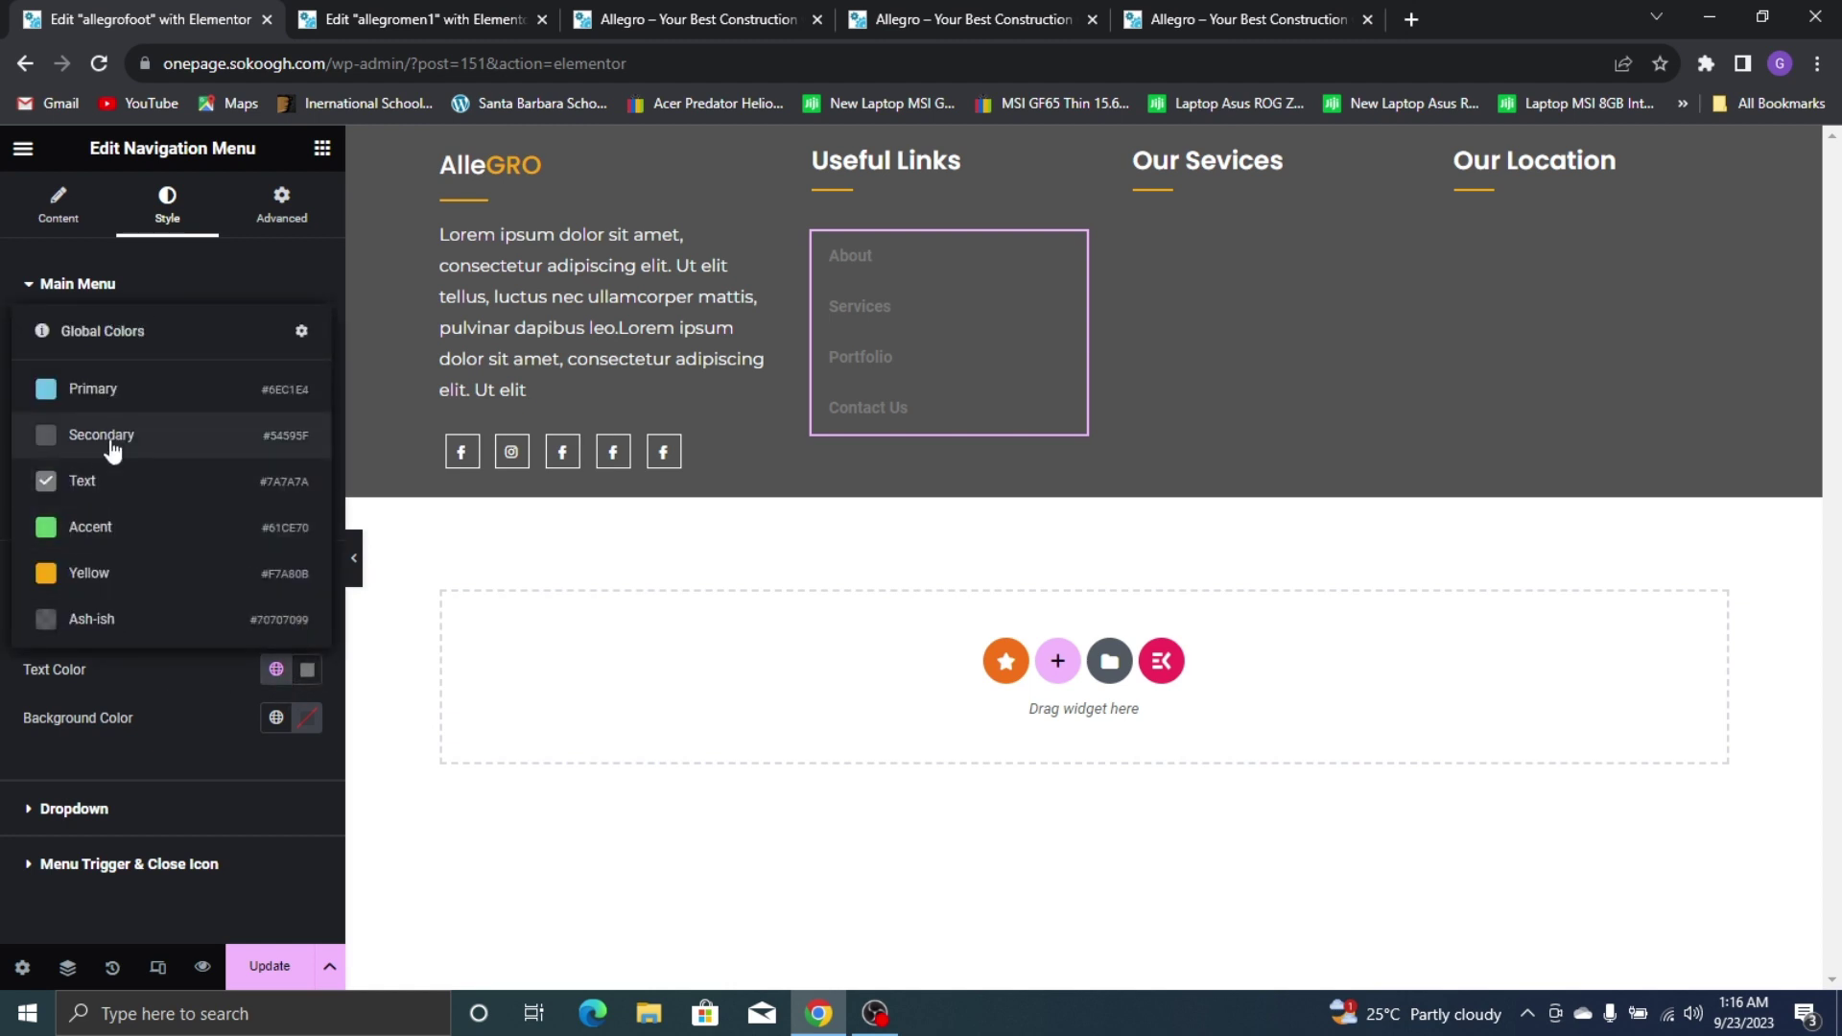
{"action": "left_click", "coordinate": [307, 670]}
{"action": "left_click_drag", "start_coordinate": [175, 462], "coordinate": [114, 314]}
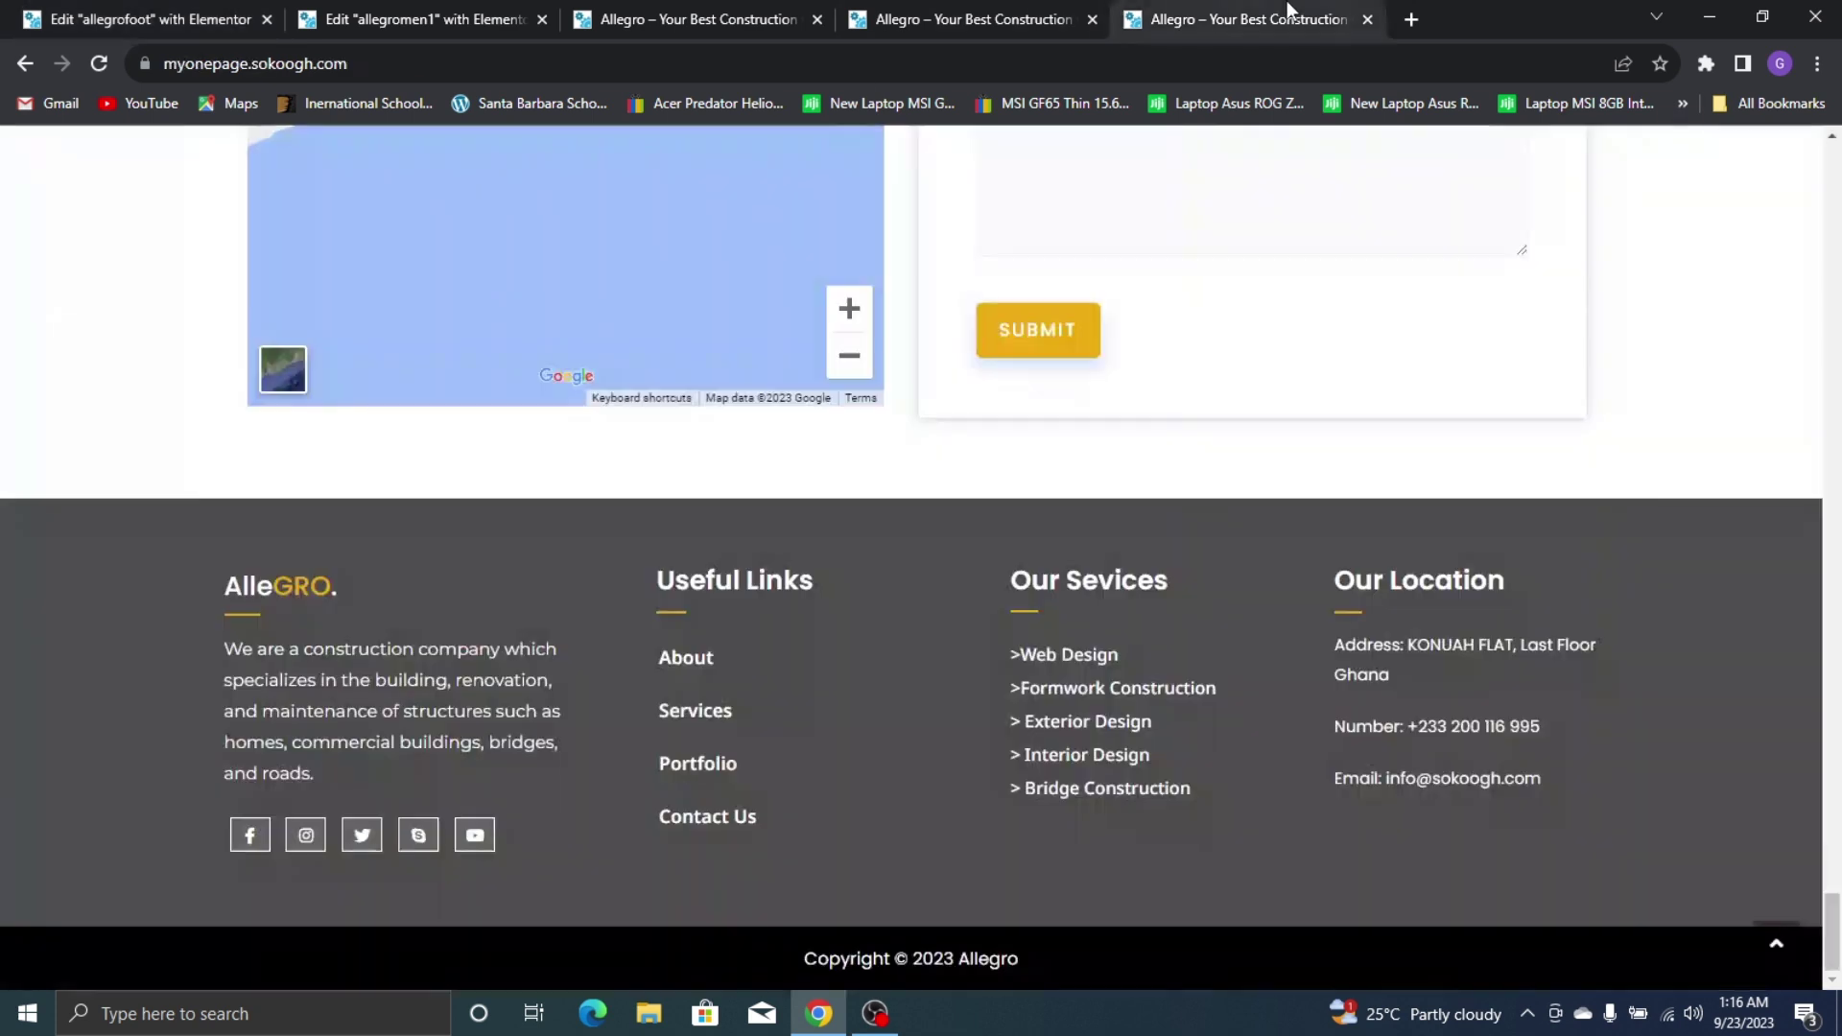
{"action": "left_click", "coordinate": [1247, 19]}
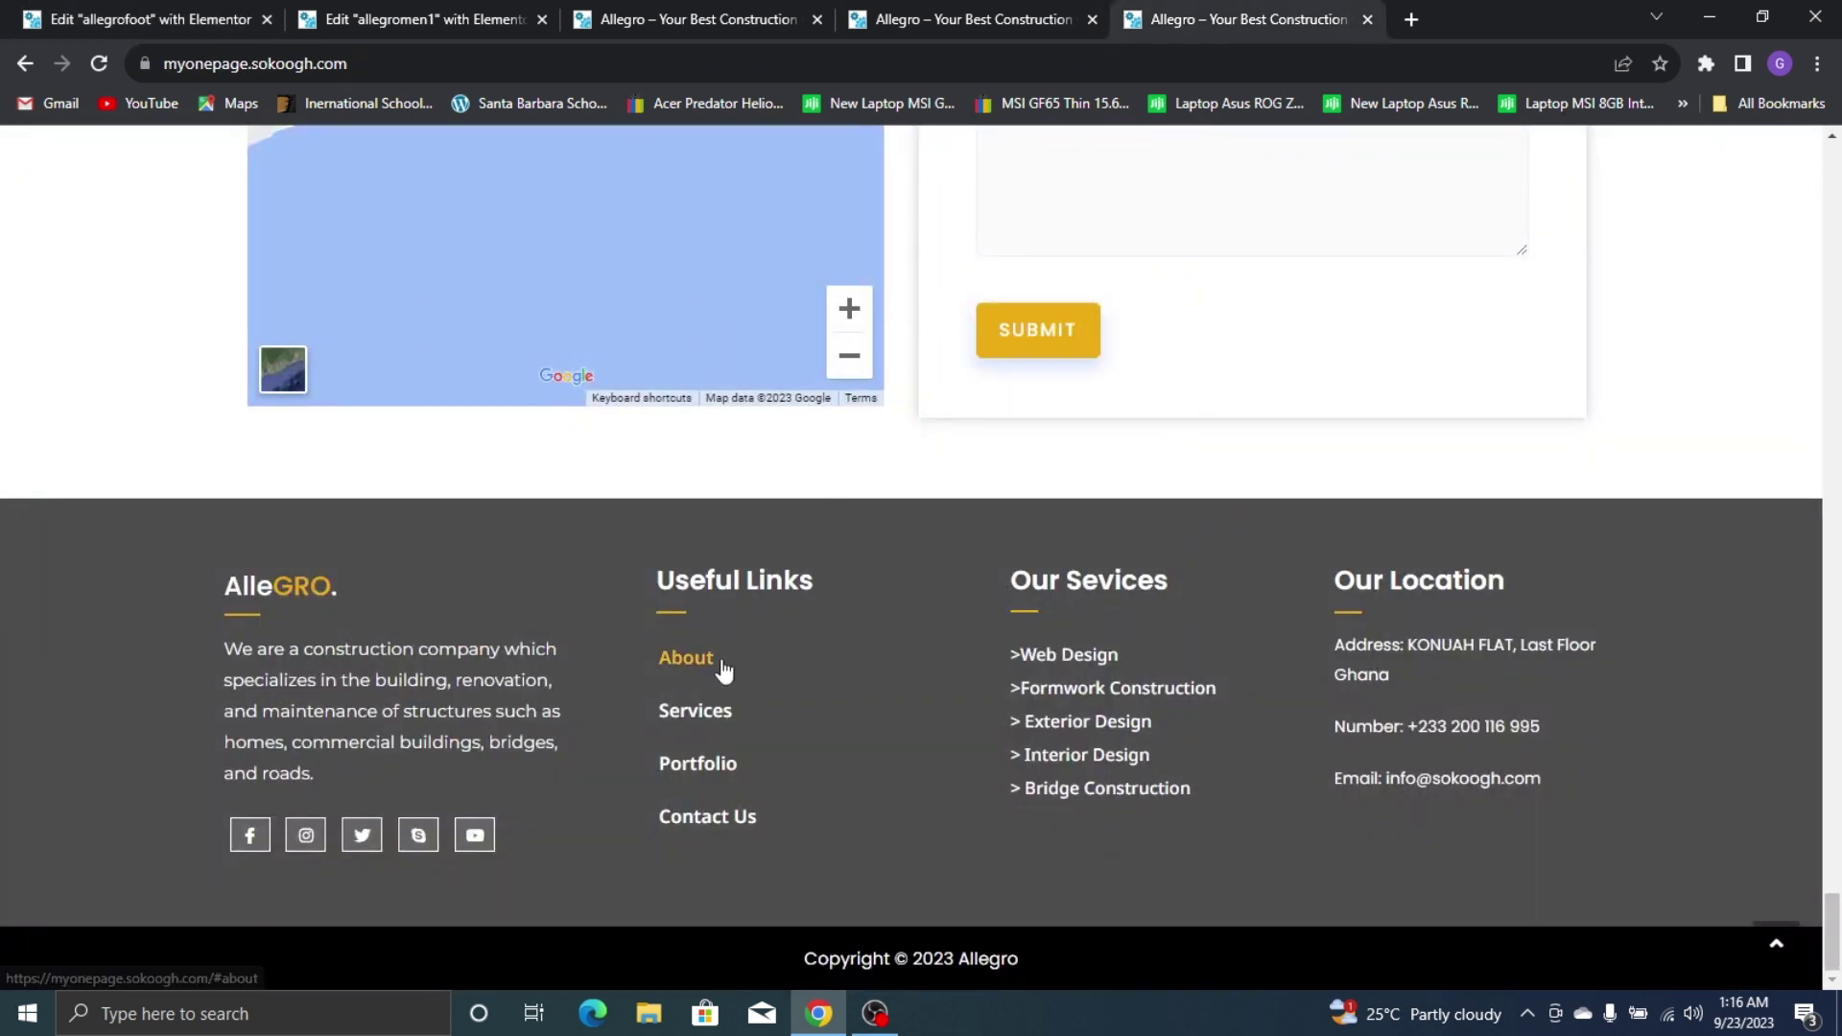
{"action": "left_click", "coordinate": [5, 13]}
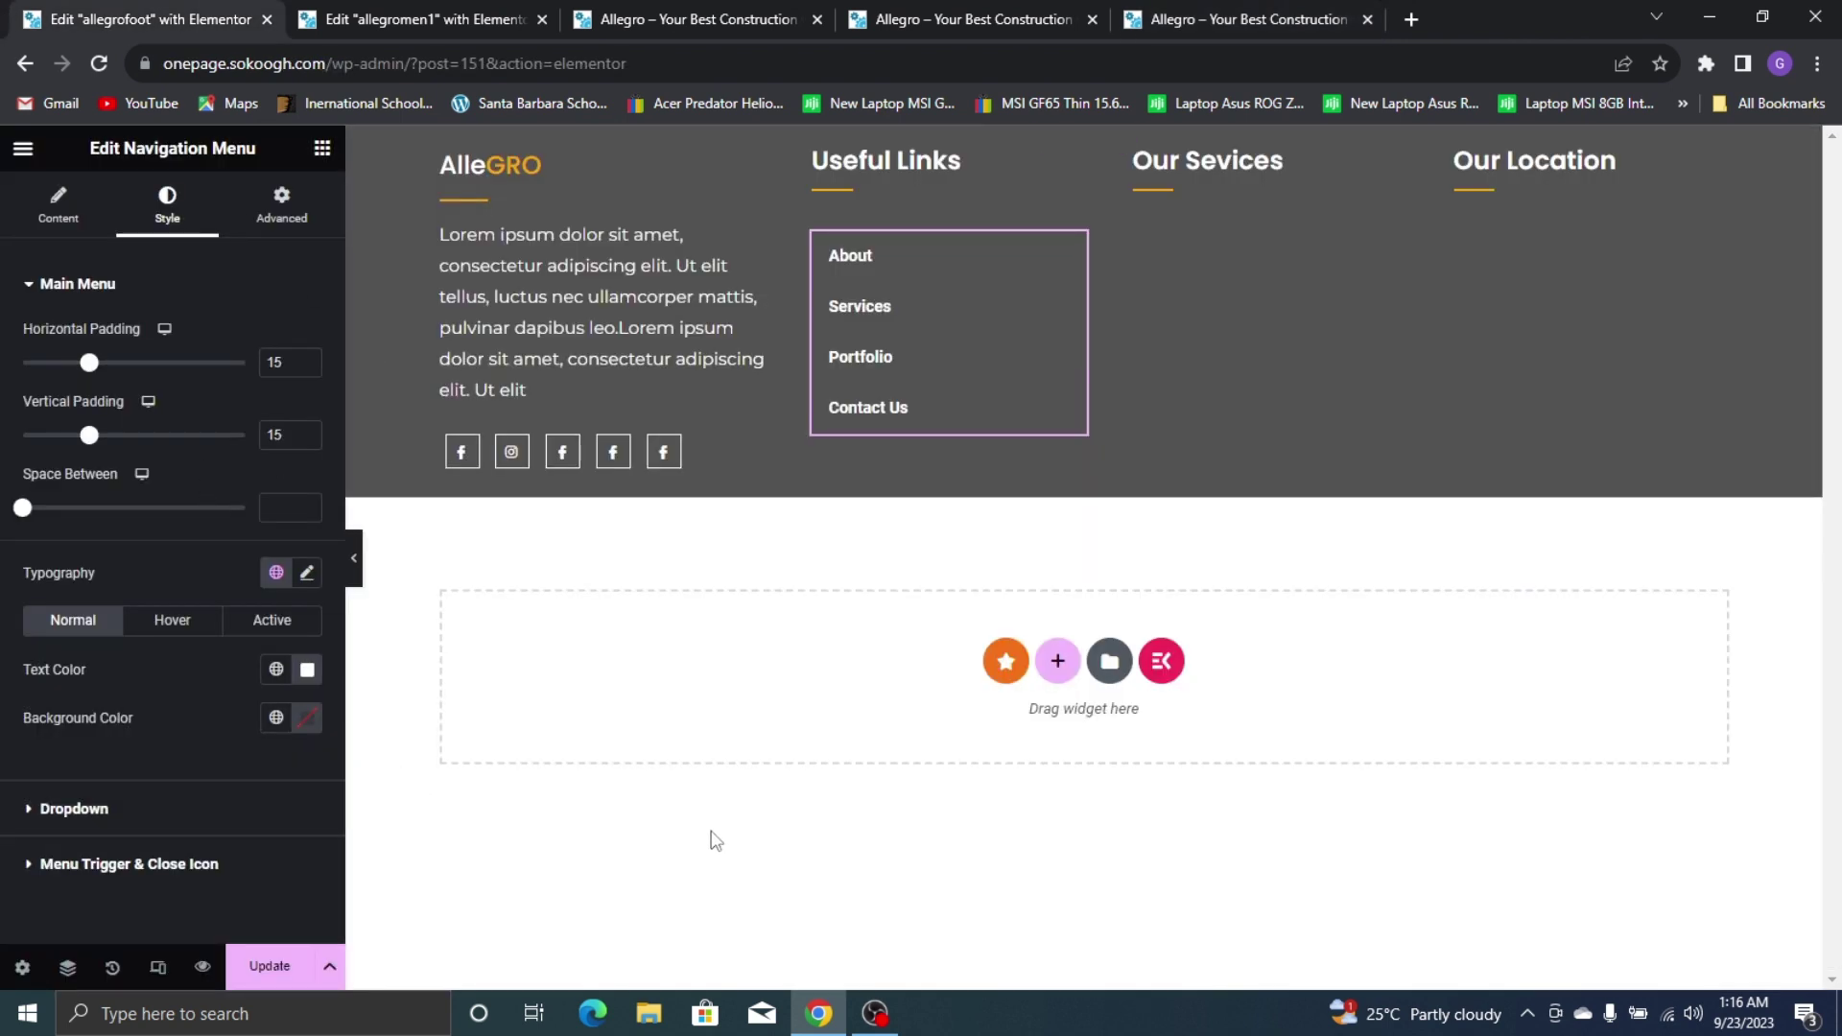
{"action": "left_click", "coordinate": [172, 620]}
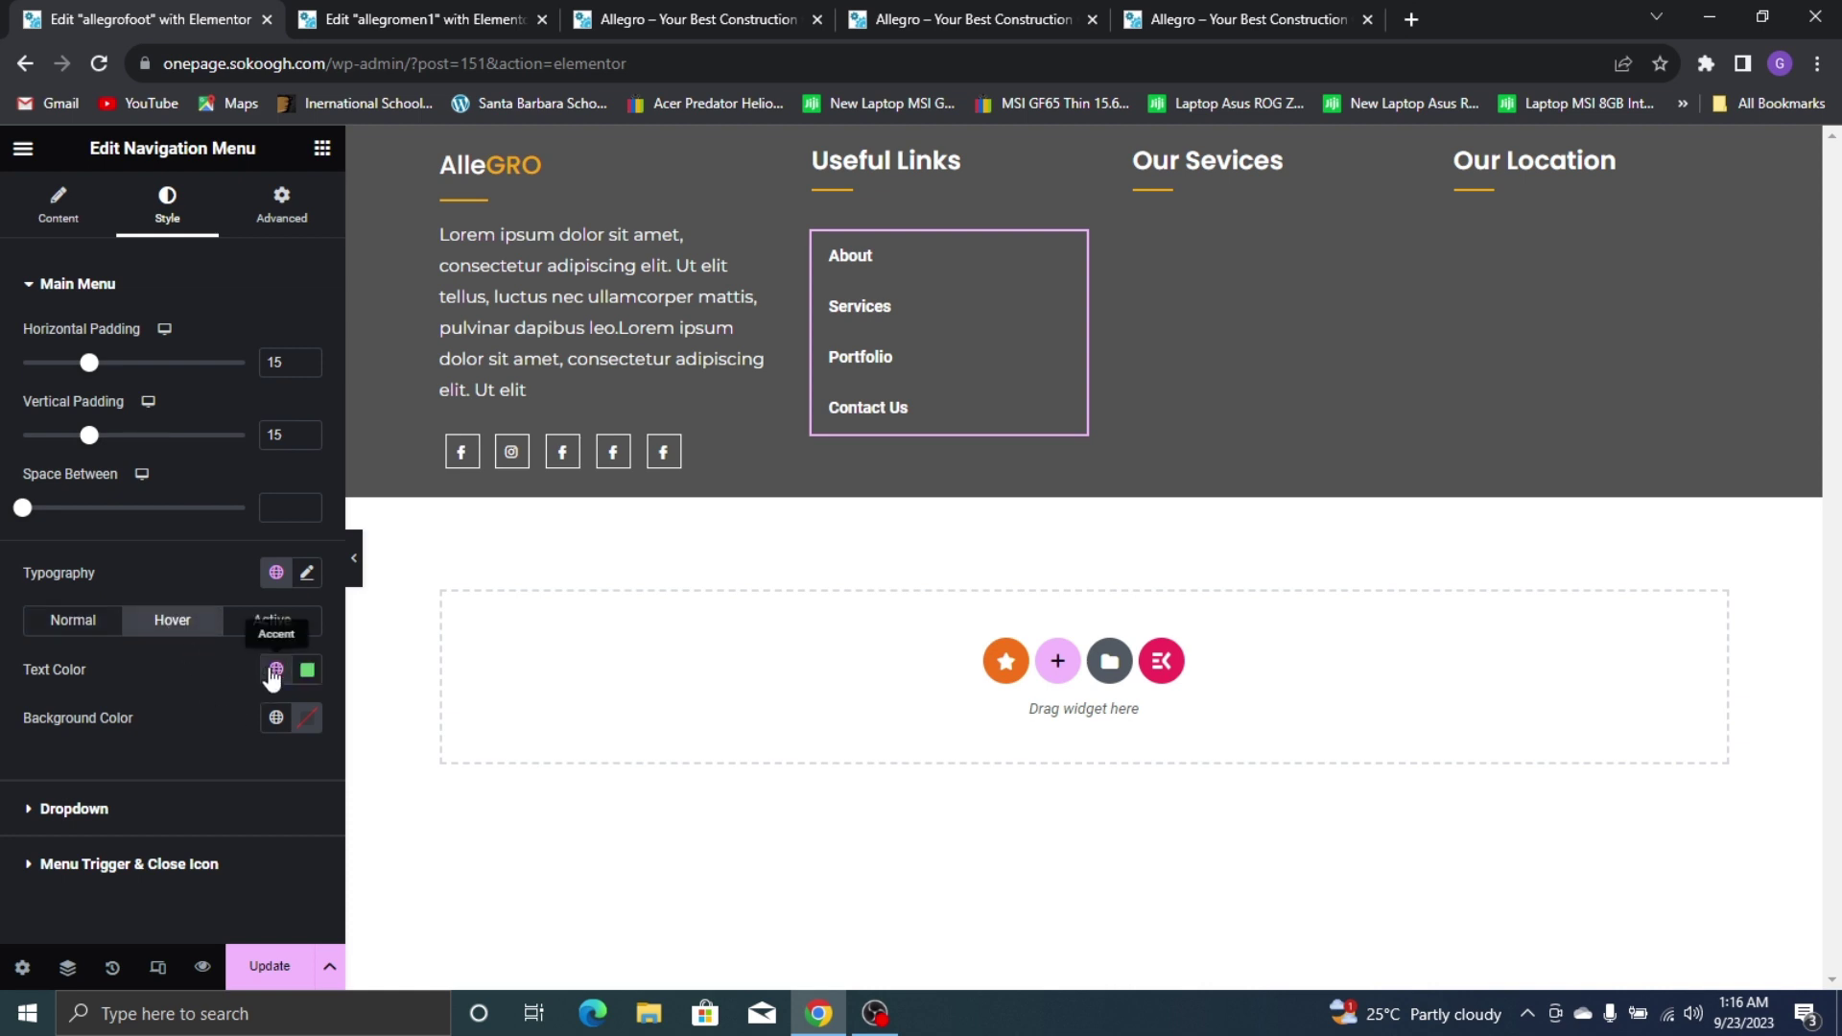
{"action": "left_click", "coordinate": [275, 670]}
{"action": "left_click", "coordinate": [78, 574]}
Set the menu typography to Noto Sans at 16 px
{"action": "left_click", "coordinate": [307, 573]}
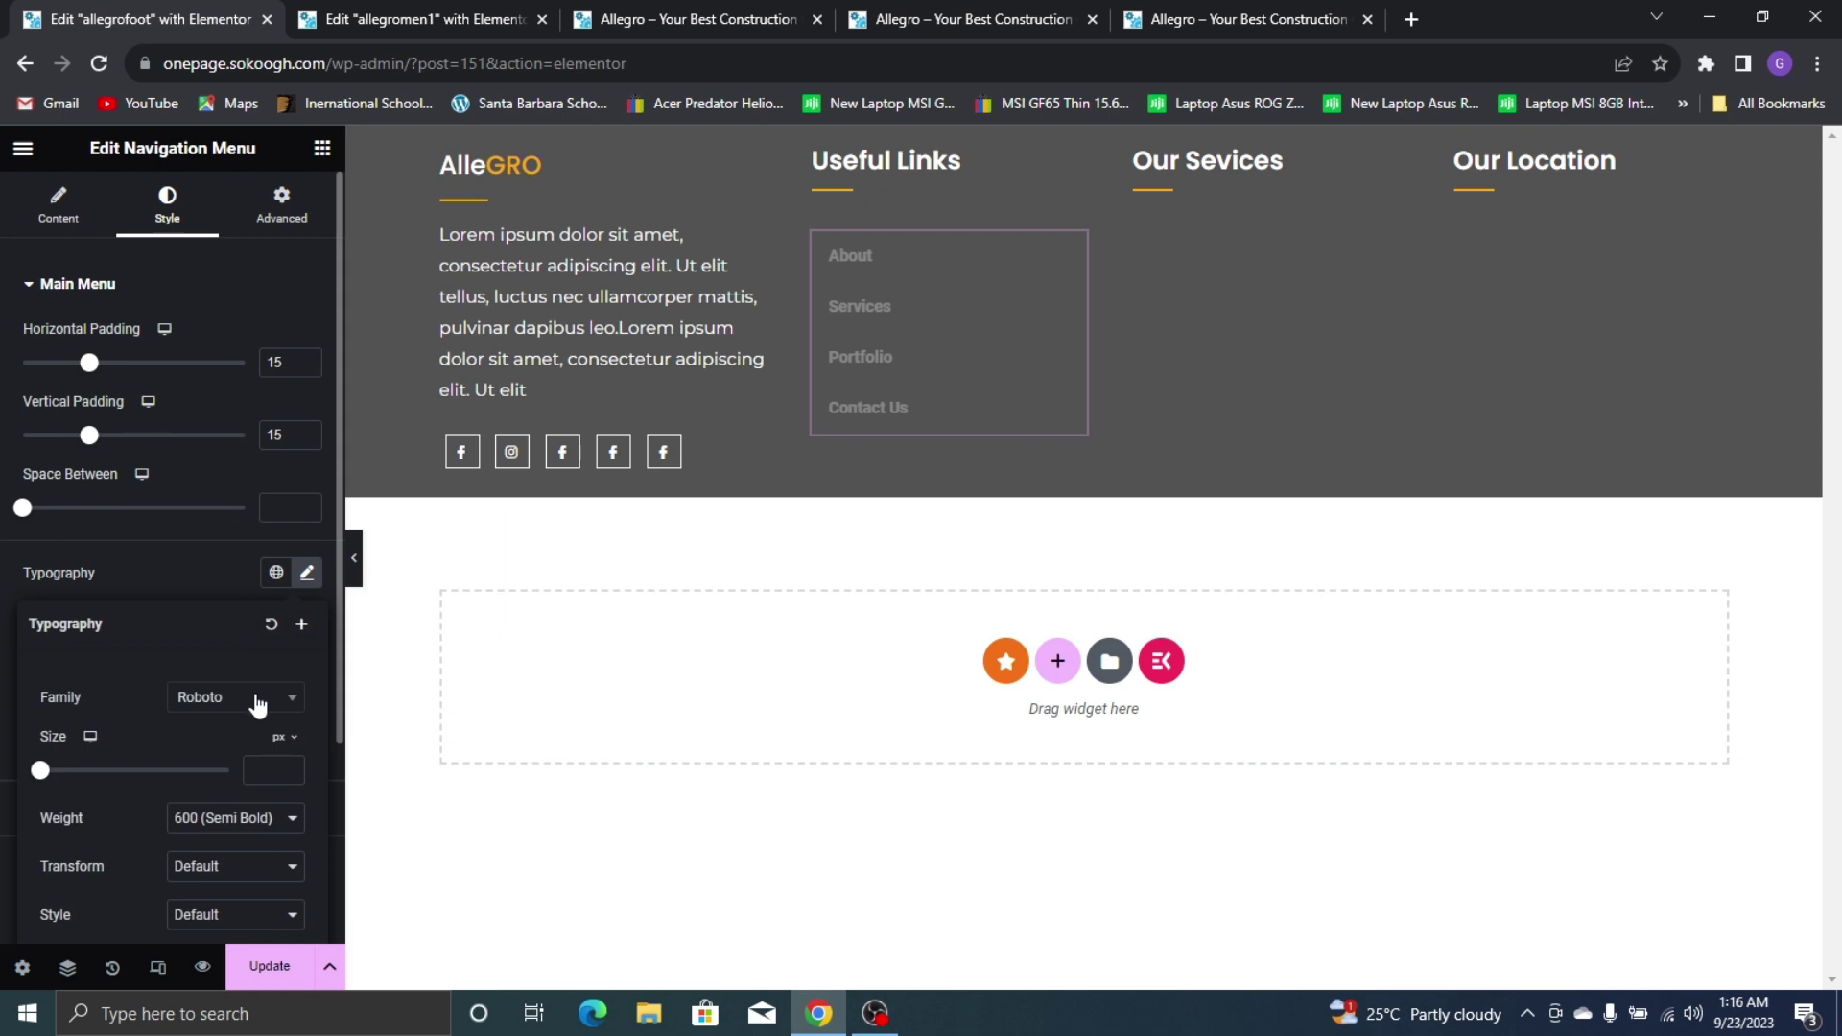
{"action": "left_click", "coordinate": [257, 706]}
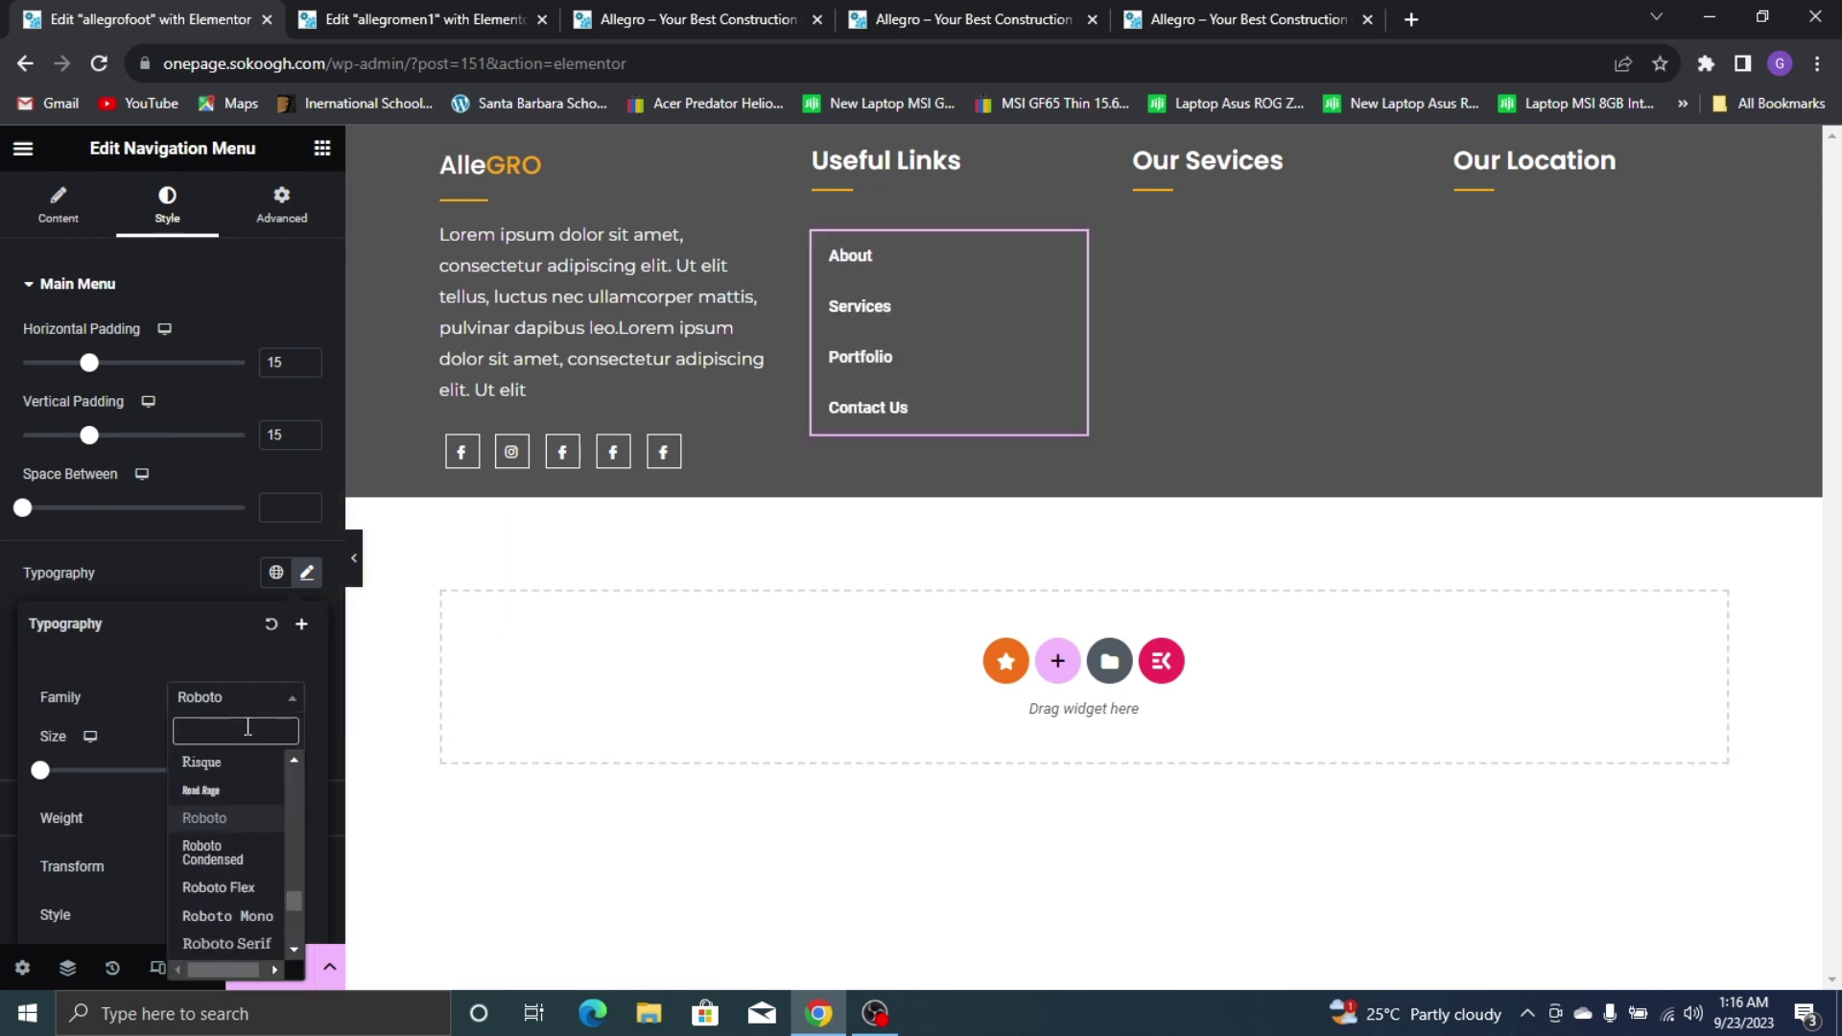
{"action": "left_click", "coordinate": [1251, 6]}
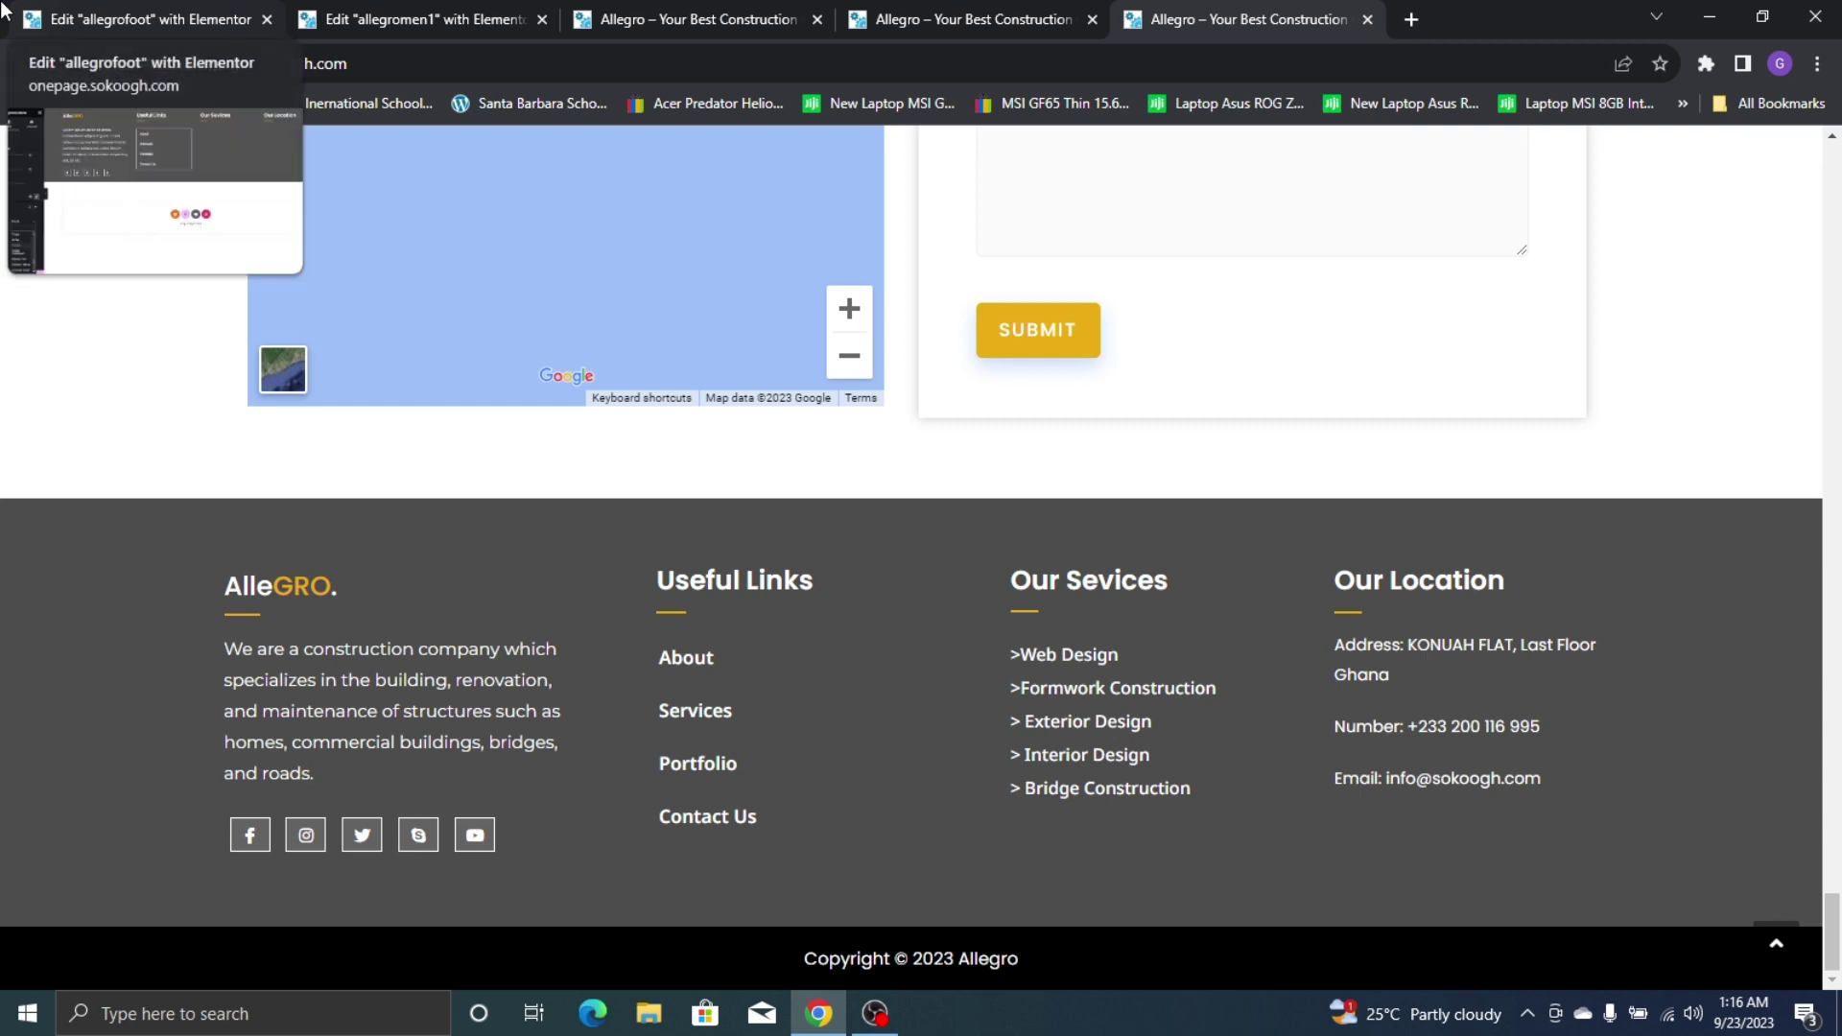
{"action": "left_click", "coordinate": [6, 13]}
{"action": "type", "text": "no"}
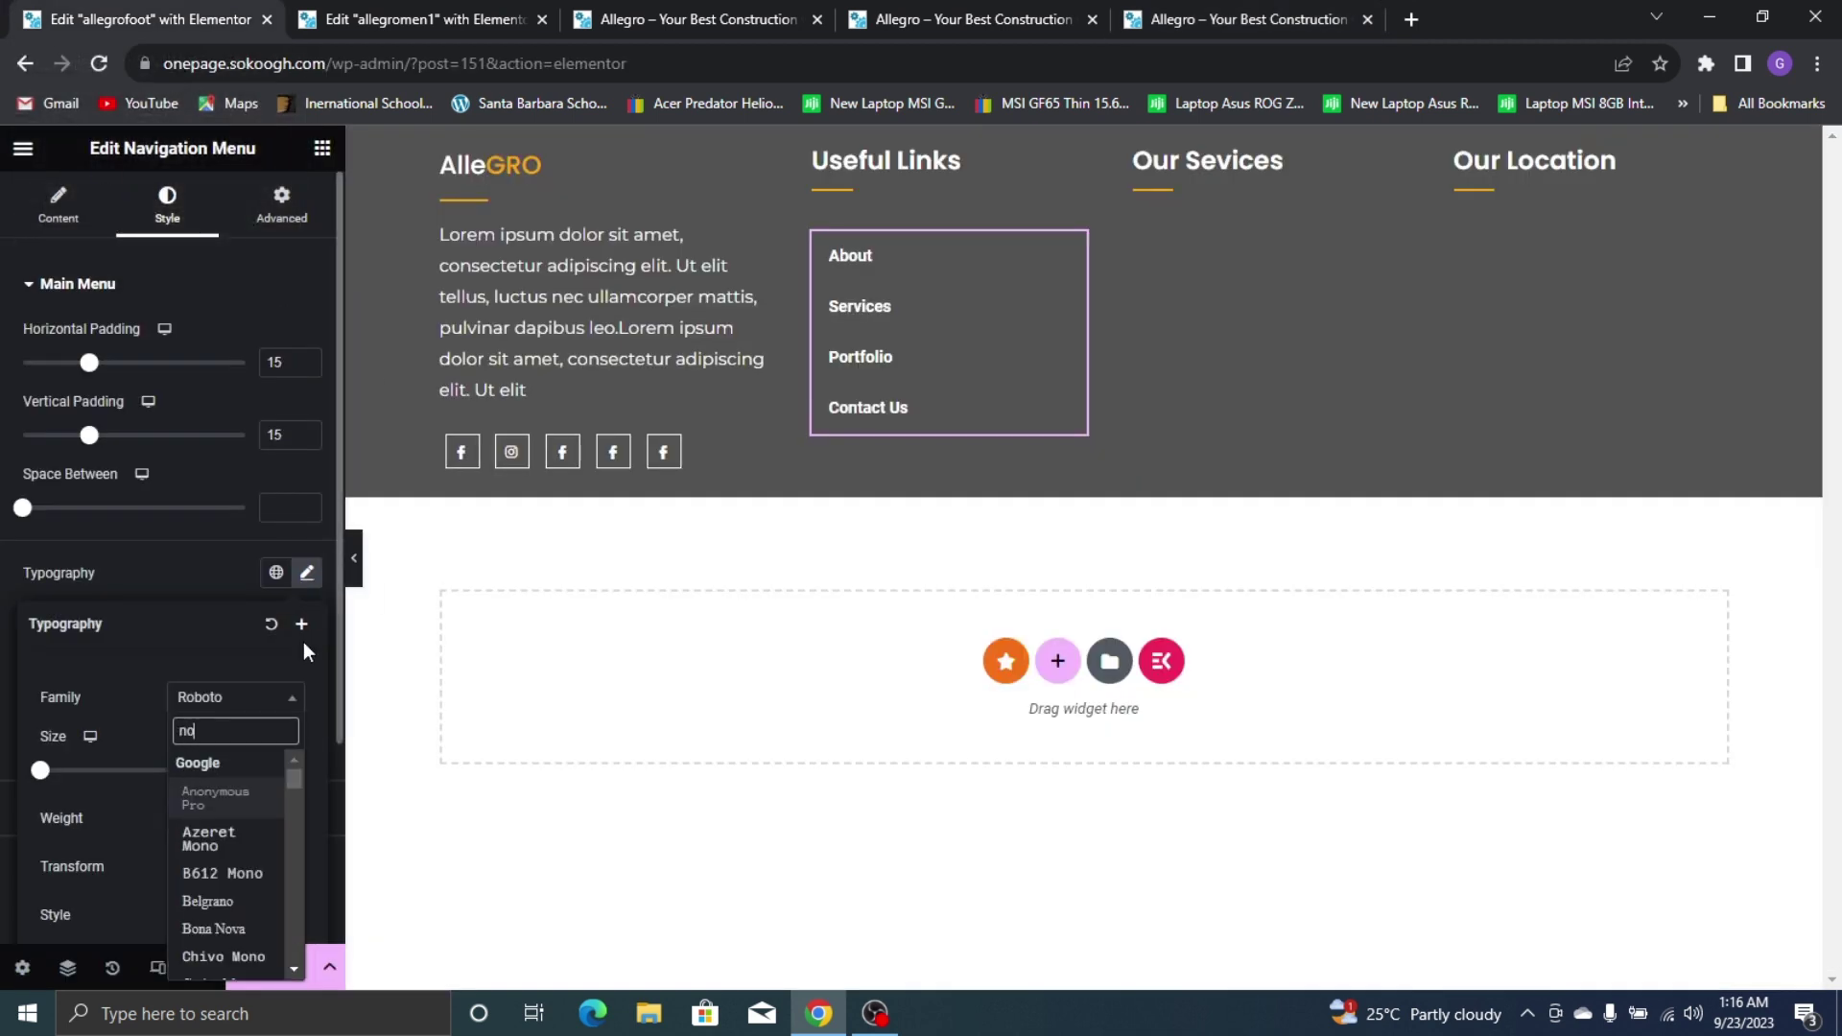
{"action": "type", "text": "to sans"}
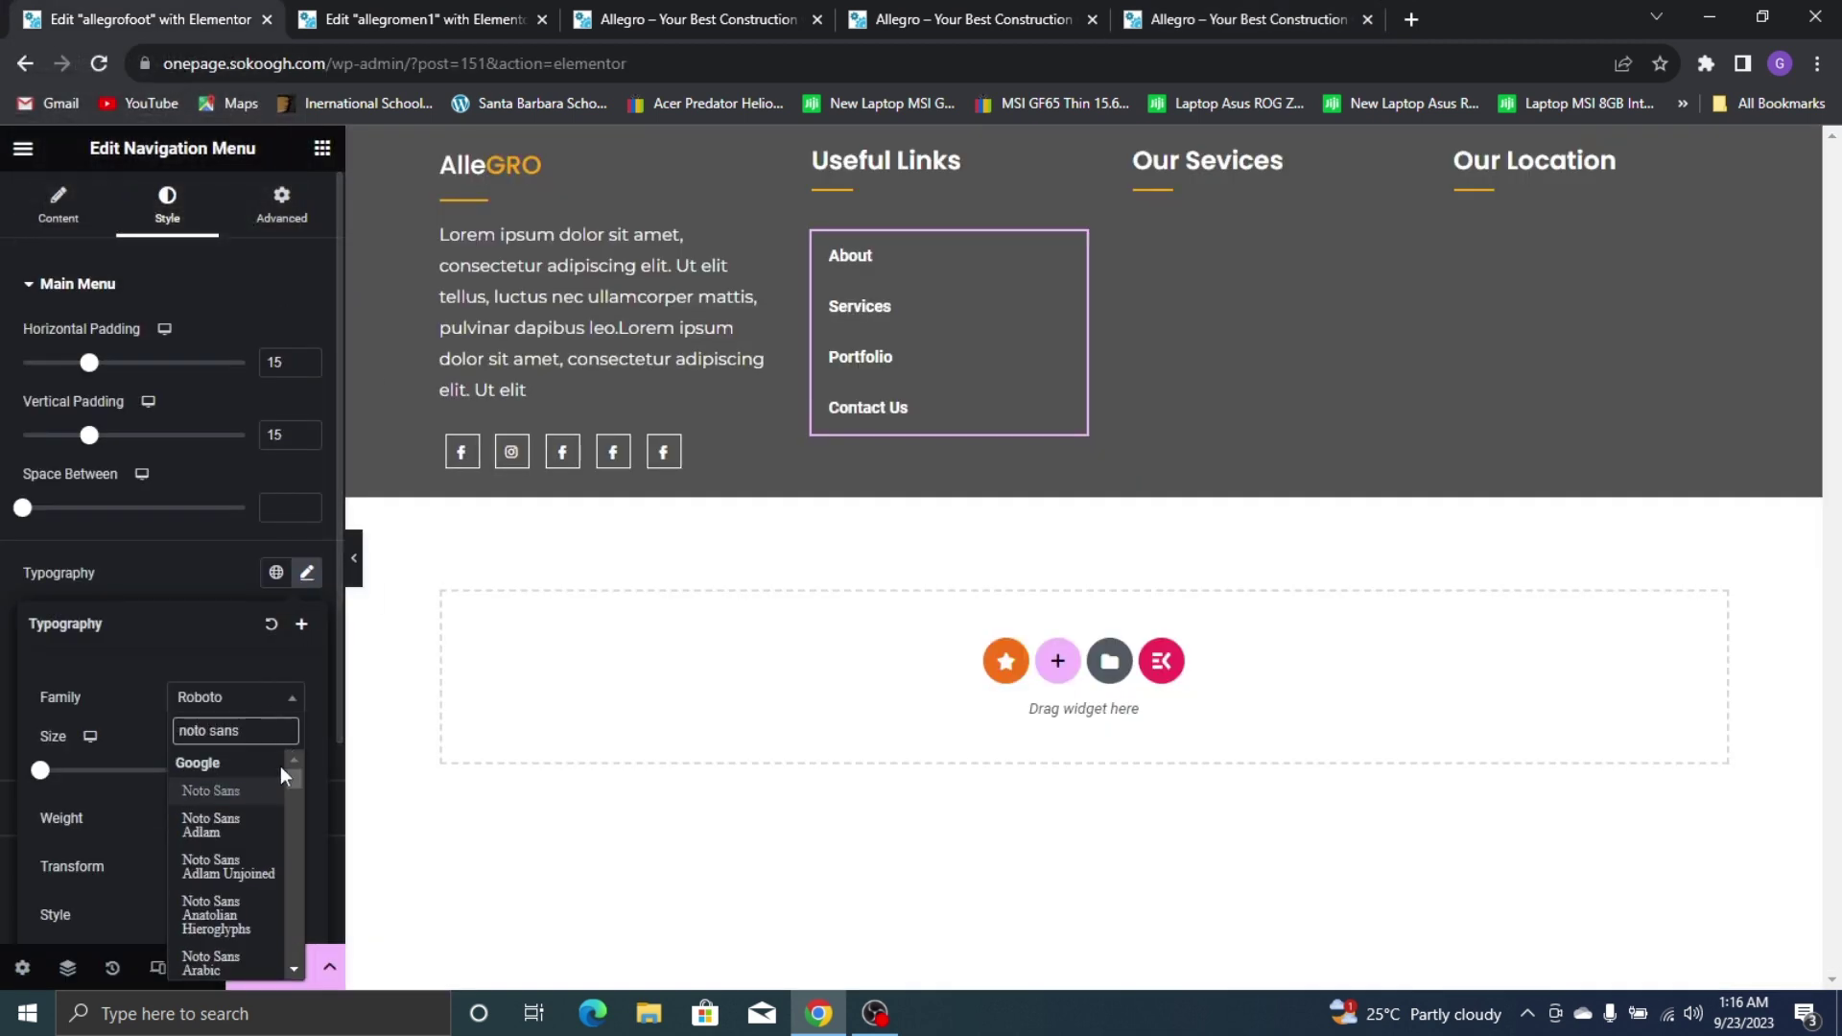
{"action": "left_click", "coordinate": [235, 790]}
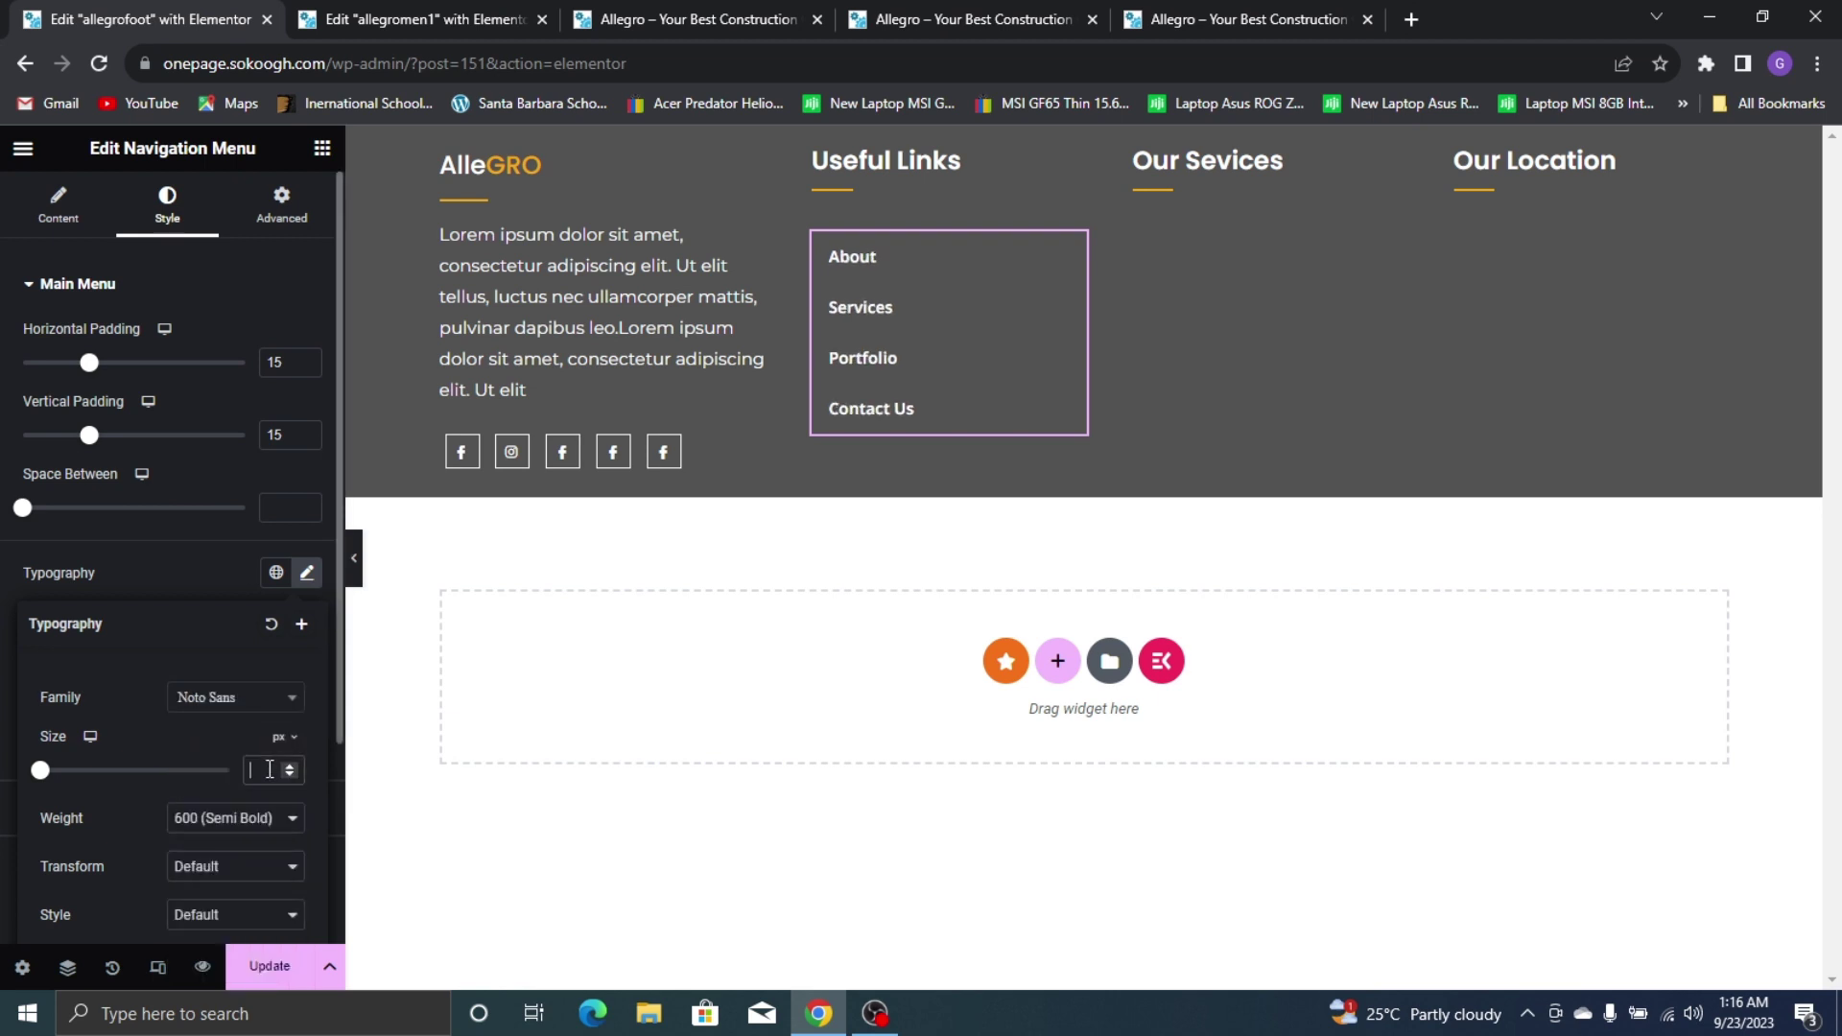
{"action": "type", "text": "145"}
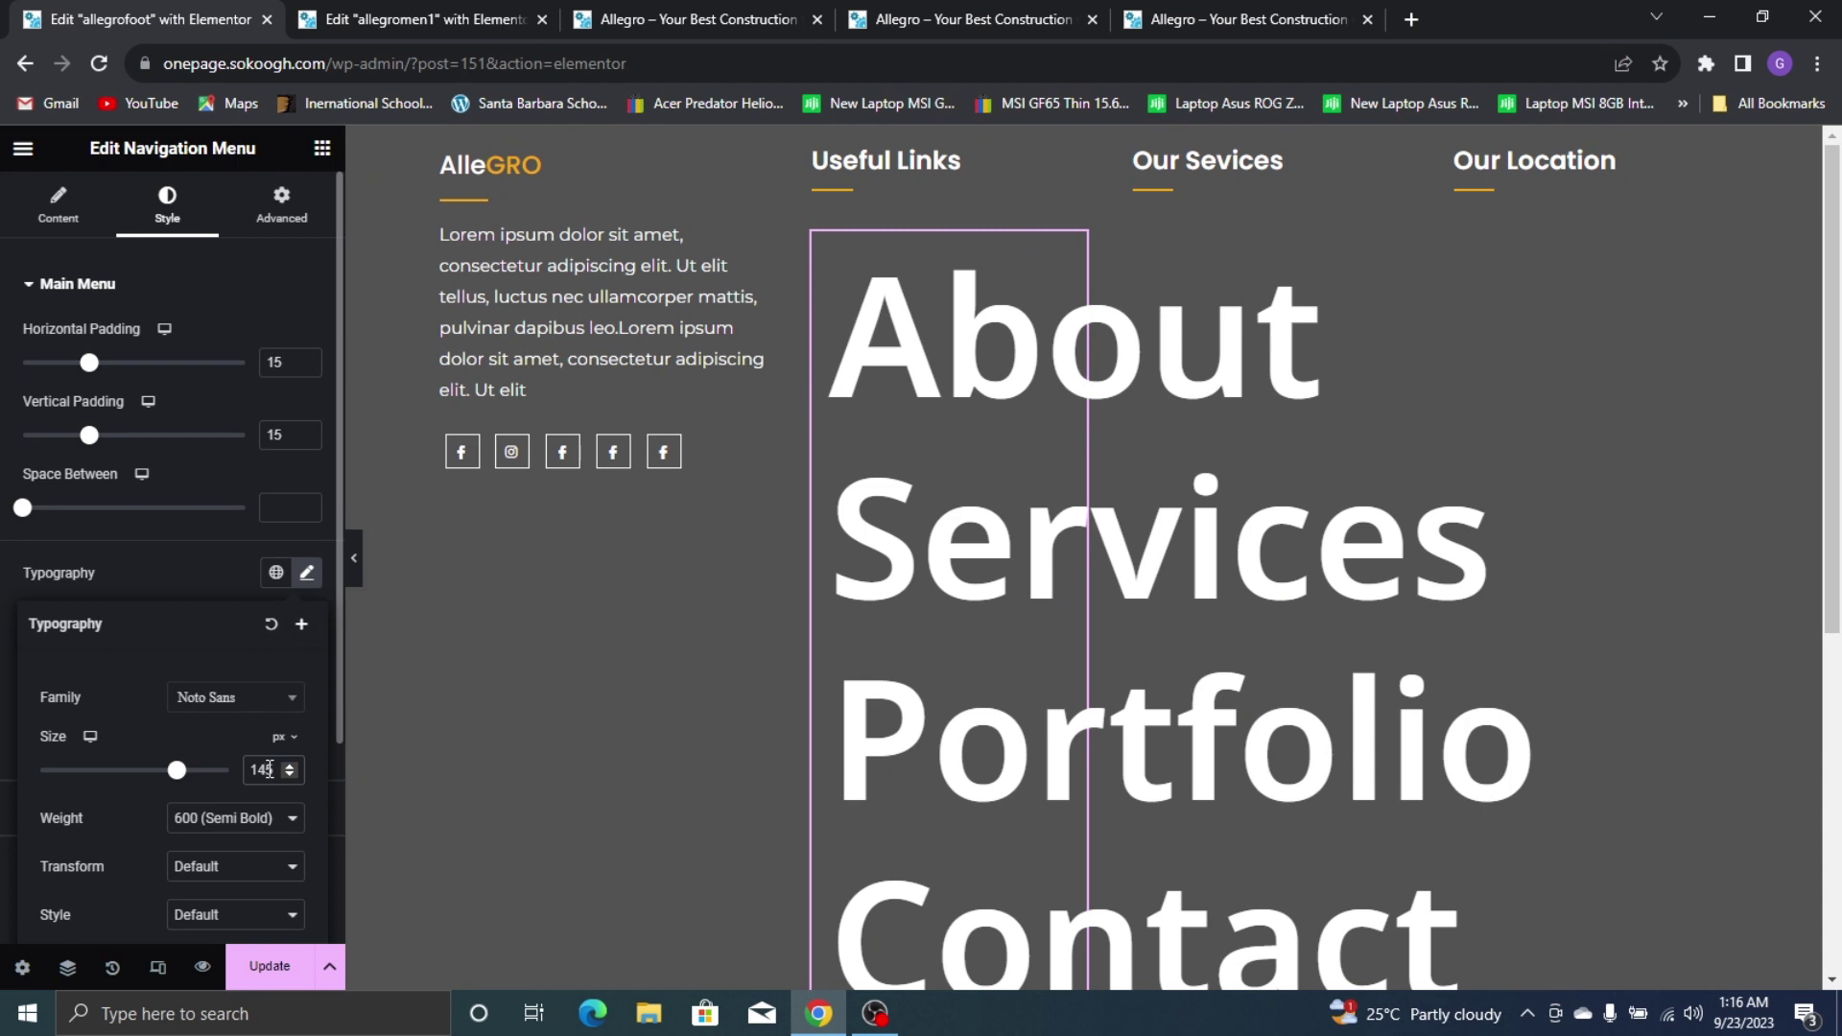
{"action": "key", "text": "BackSpace"}
{"action": "key", "text": "Up"}
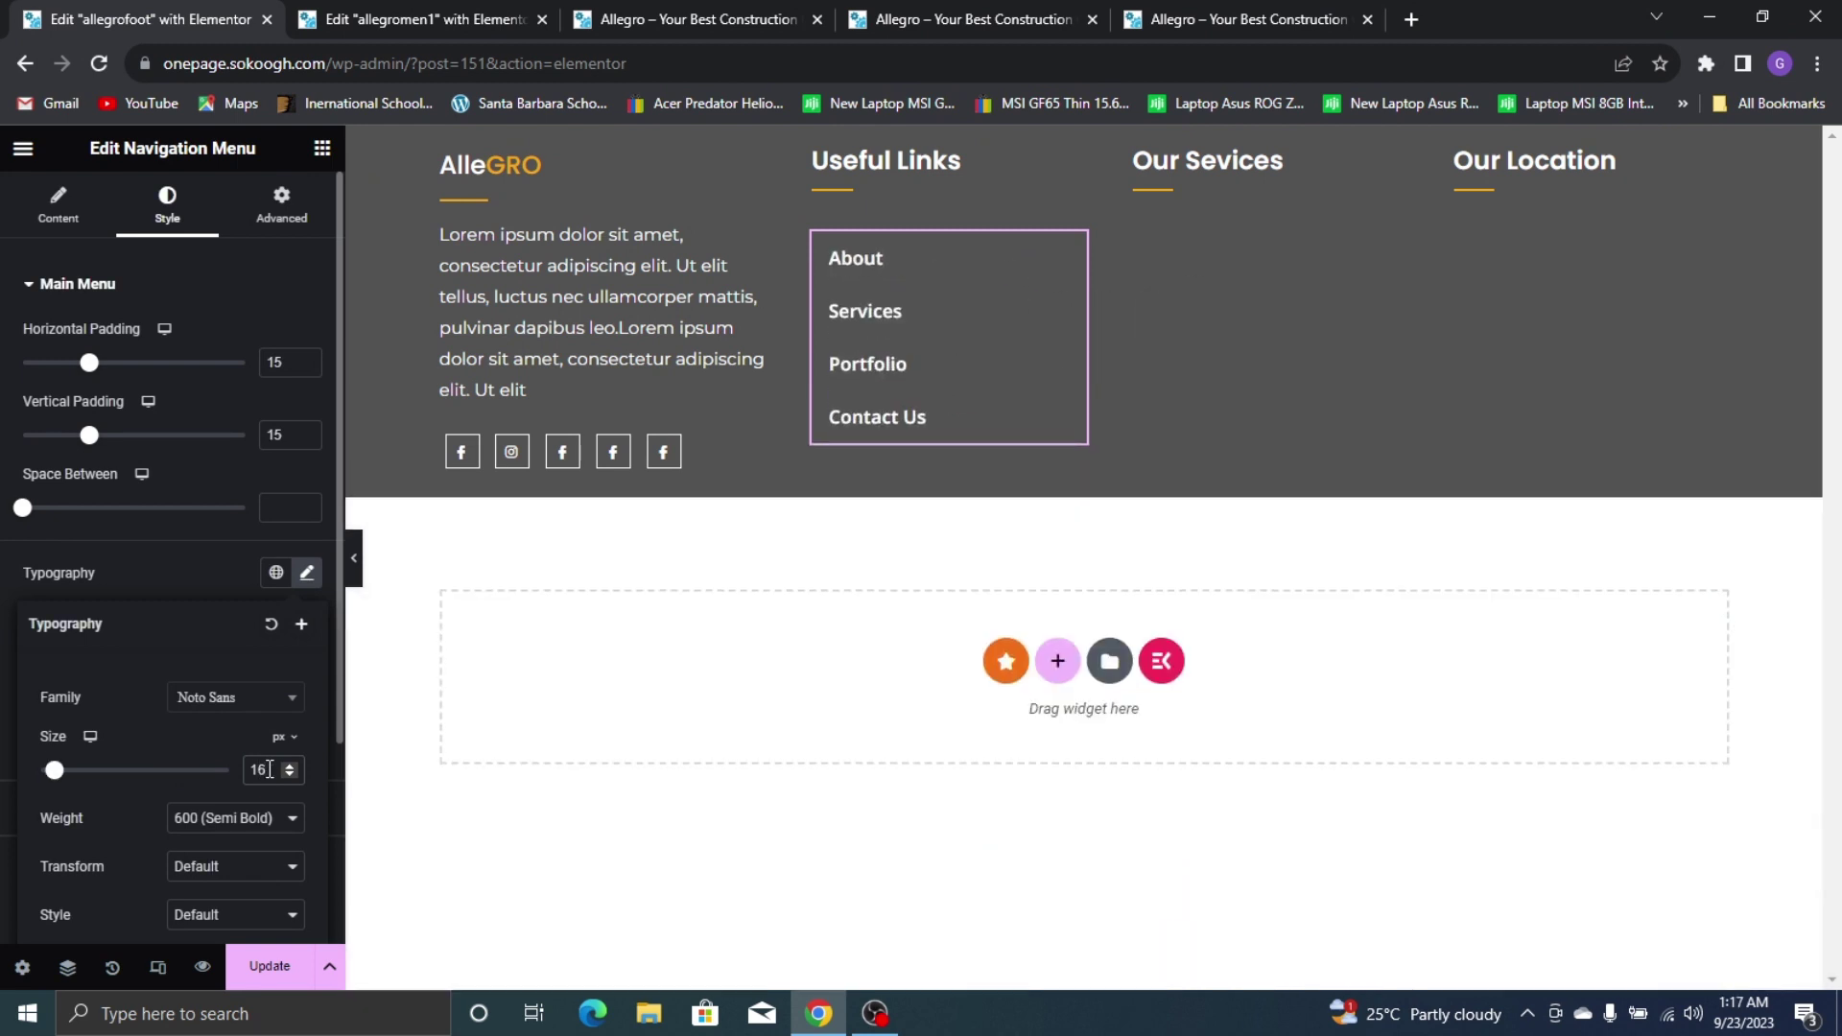
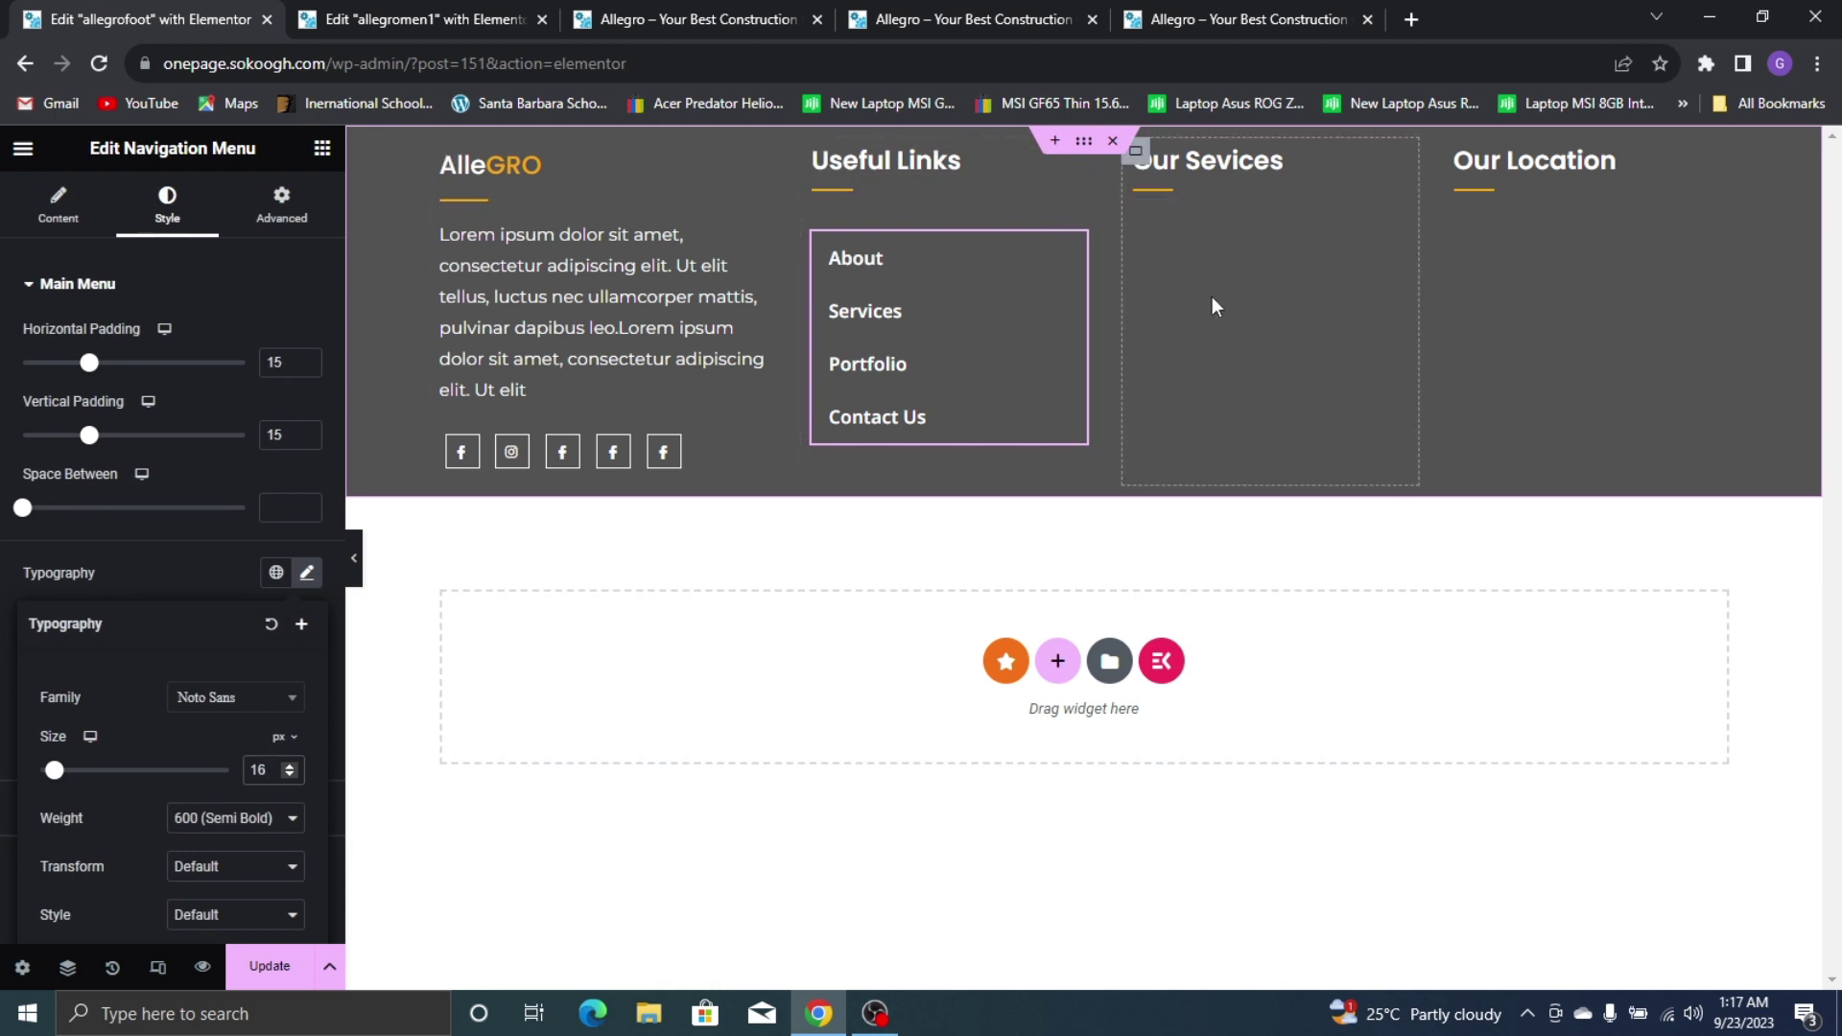
Compare against the live site's footer, then bring up the Elements widget list in the editor
{"action": "left_click", "coordinate": [1190, 23]}
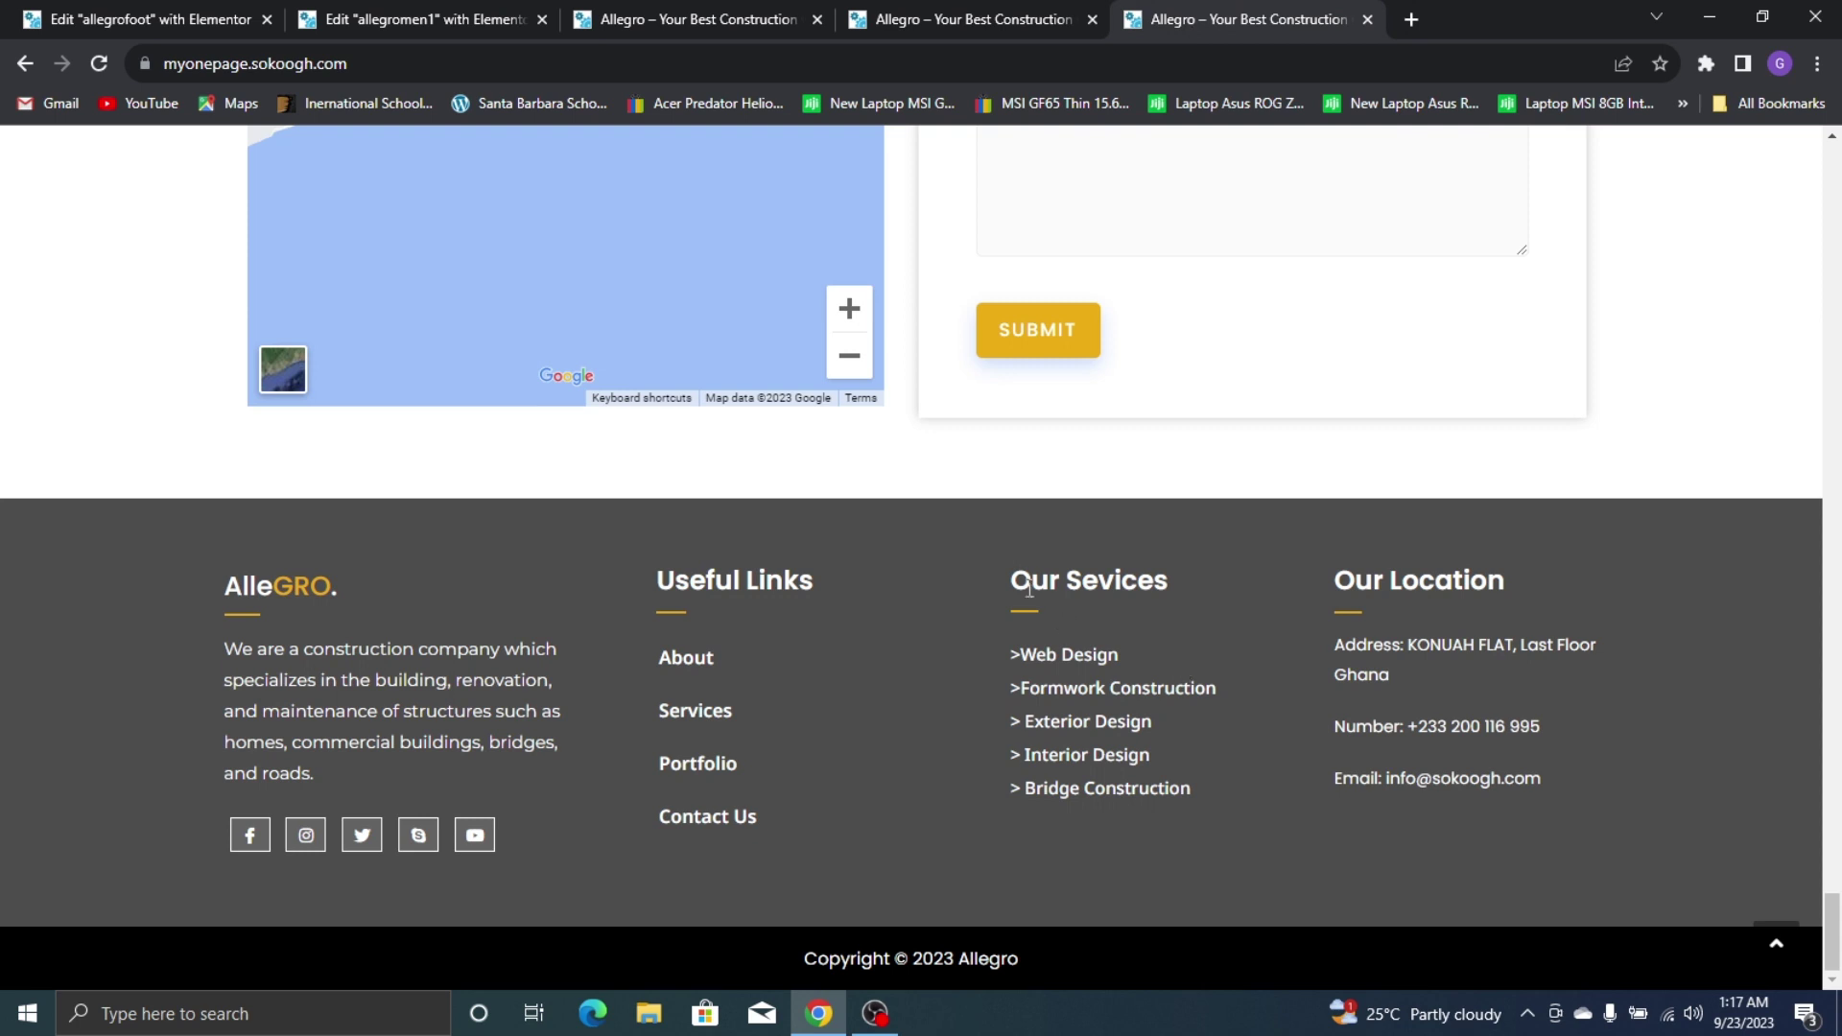
{"action": "left_click", "coordinate": [61, 11]}
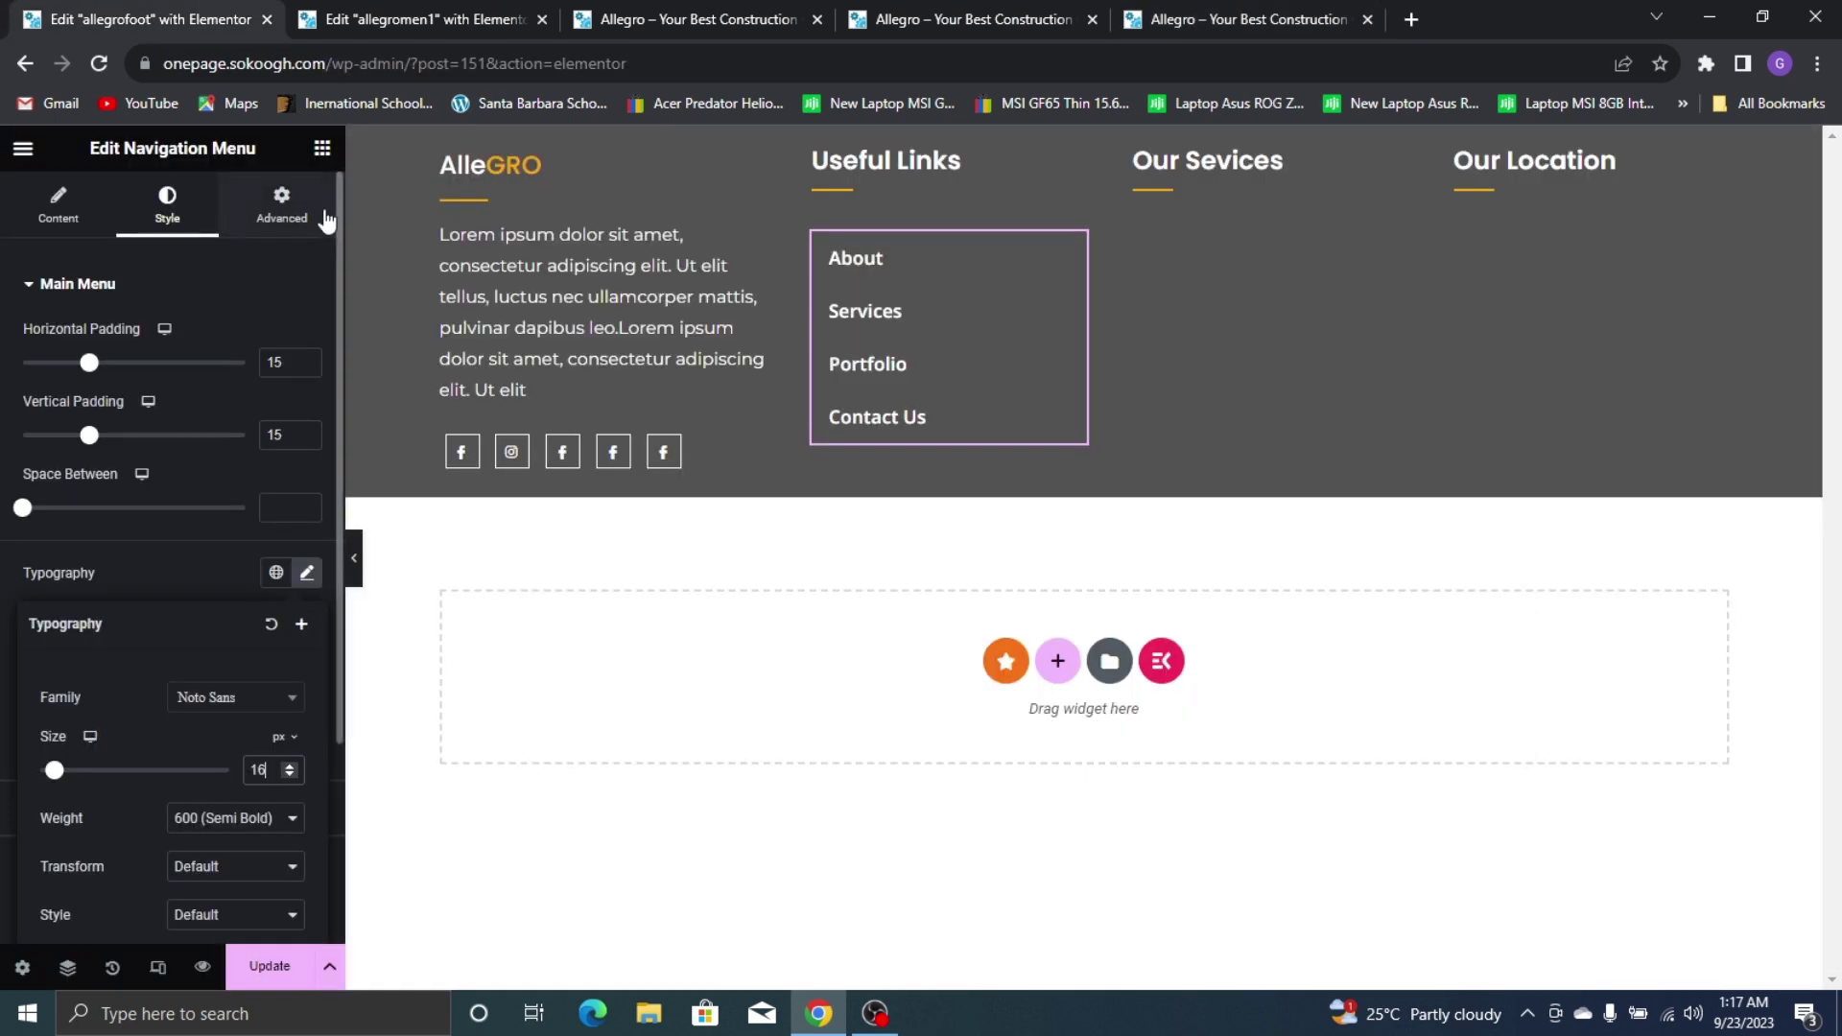
{"action": "left_click", "coordinate": [322, 148]}
Drop a Heading widget into the Our Sevices column with the divider moved above it
{"action": "left_click_drag", "start_coordinate": [92, 679], "coordinate": [1238, 217]}
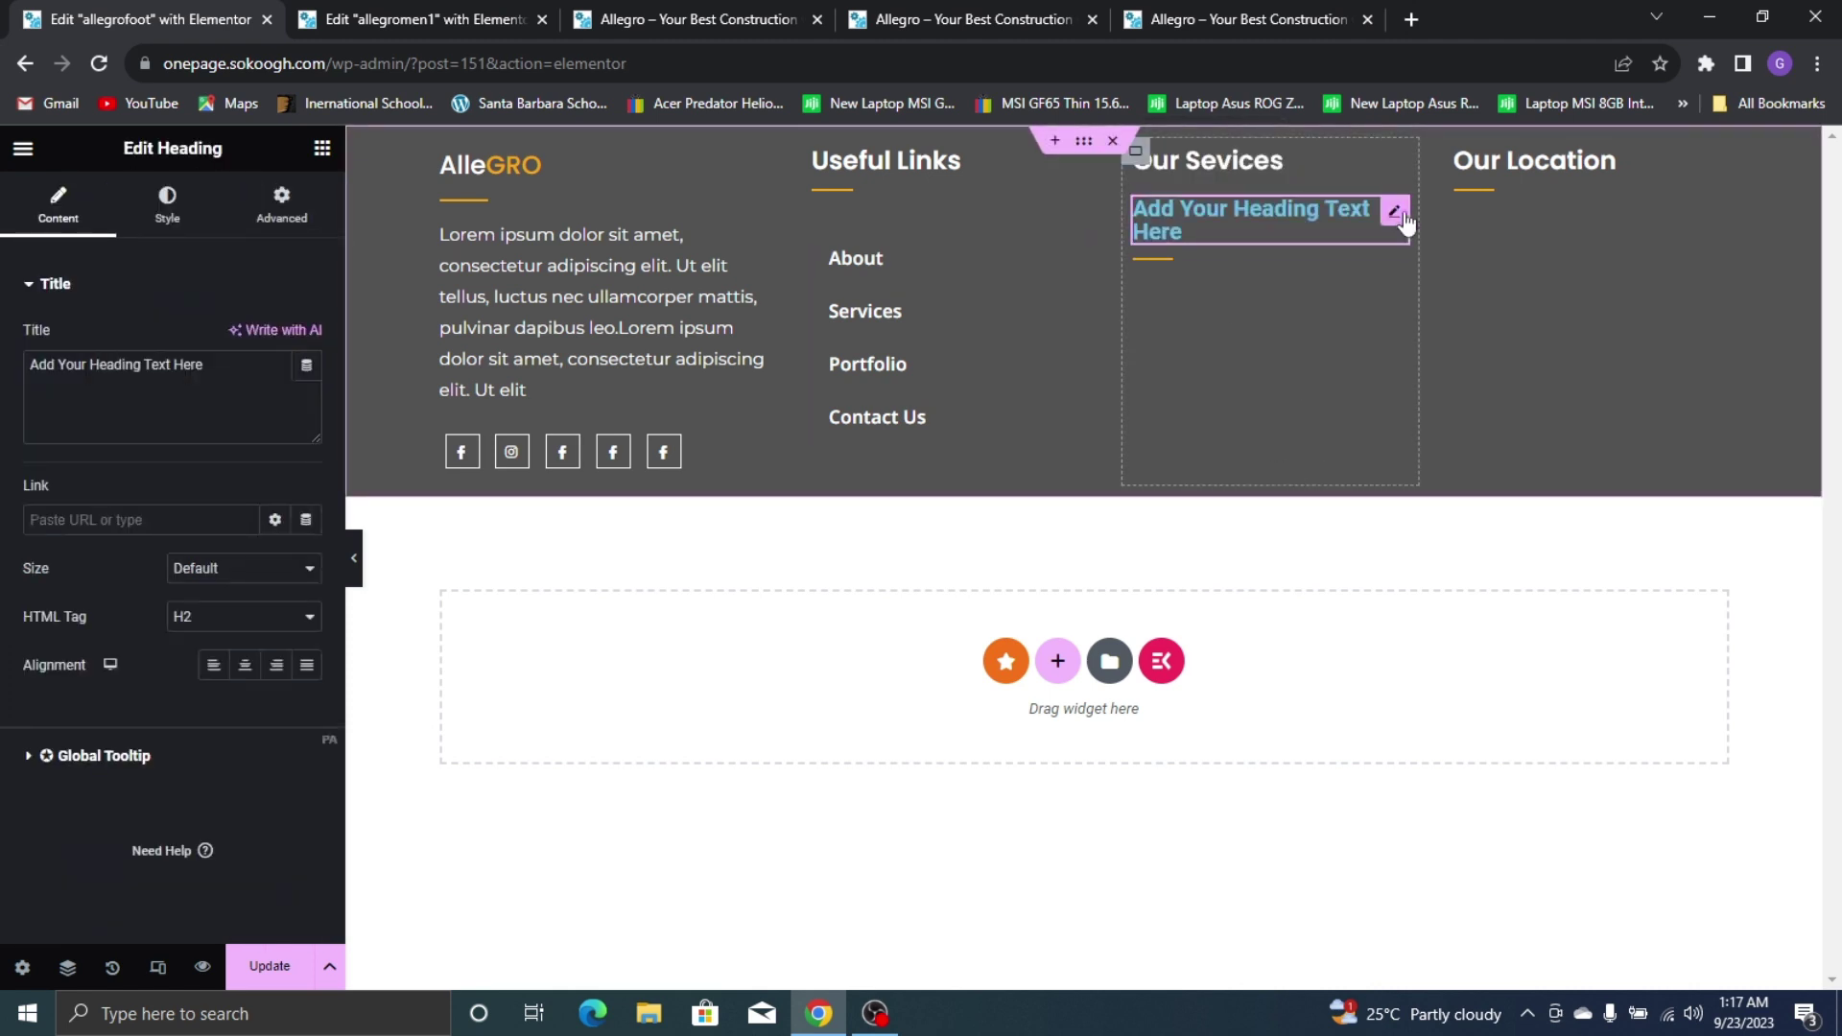
{"action": "left_click_drag", "start_coordinate": [1391, 235], "coordinate": [1262, 181]}
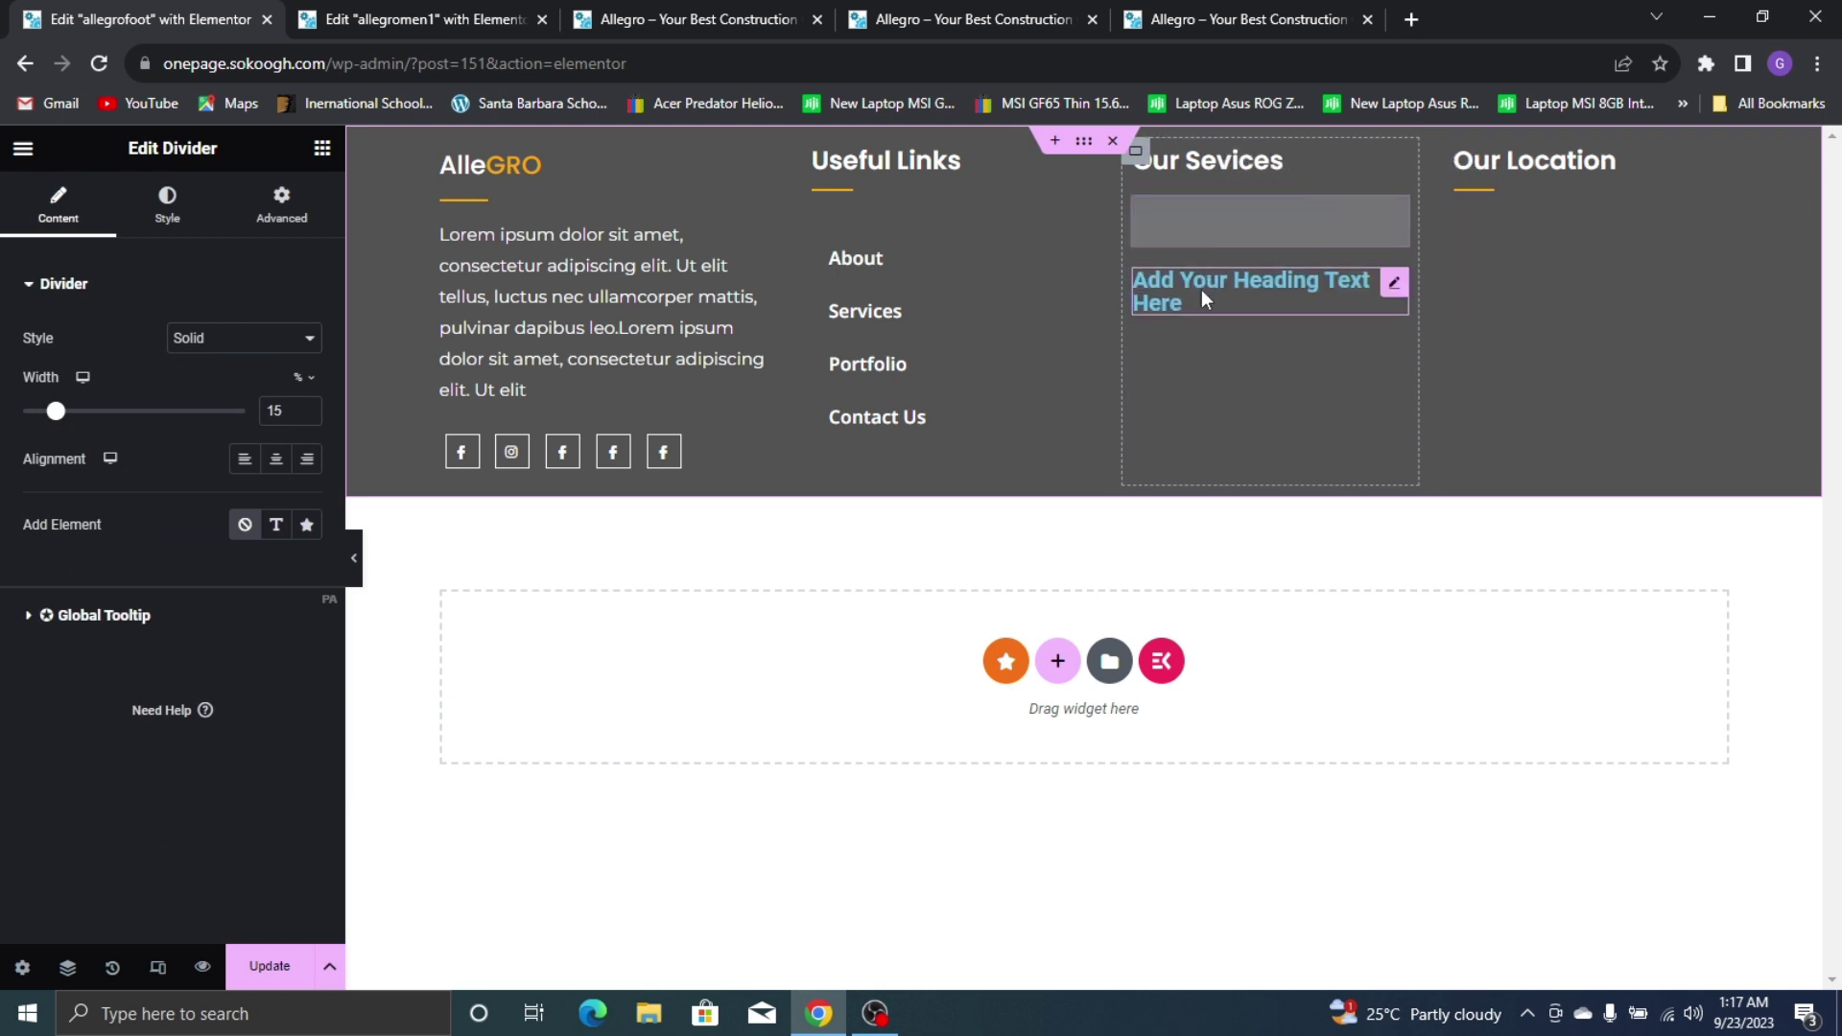
{"action": "left_click", "coordinate": [1210, 270]}
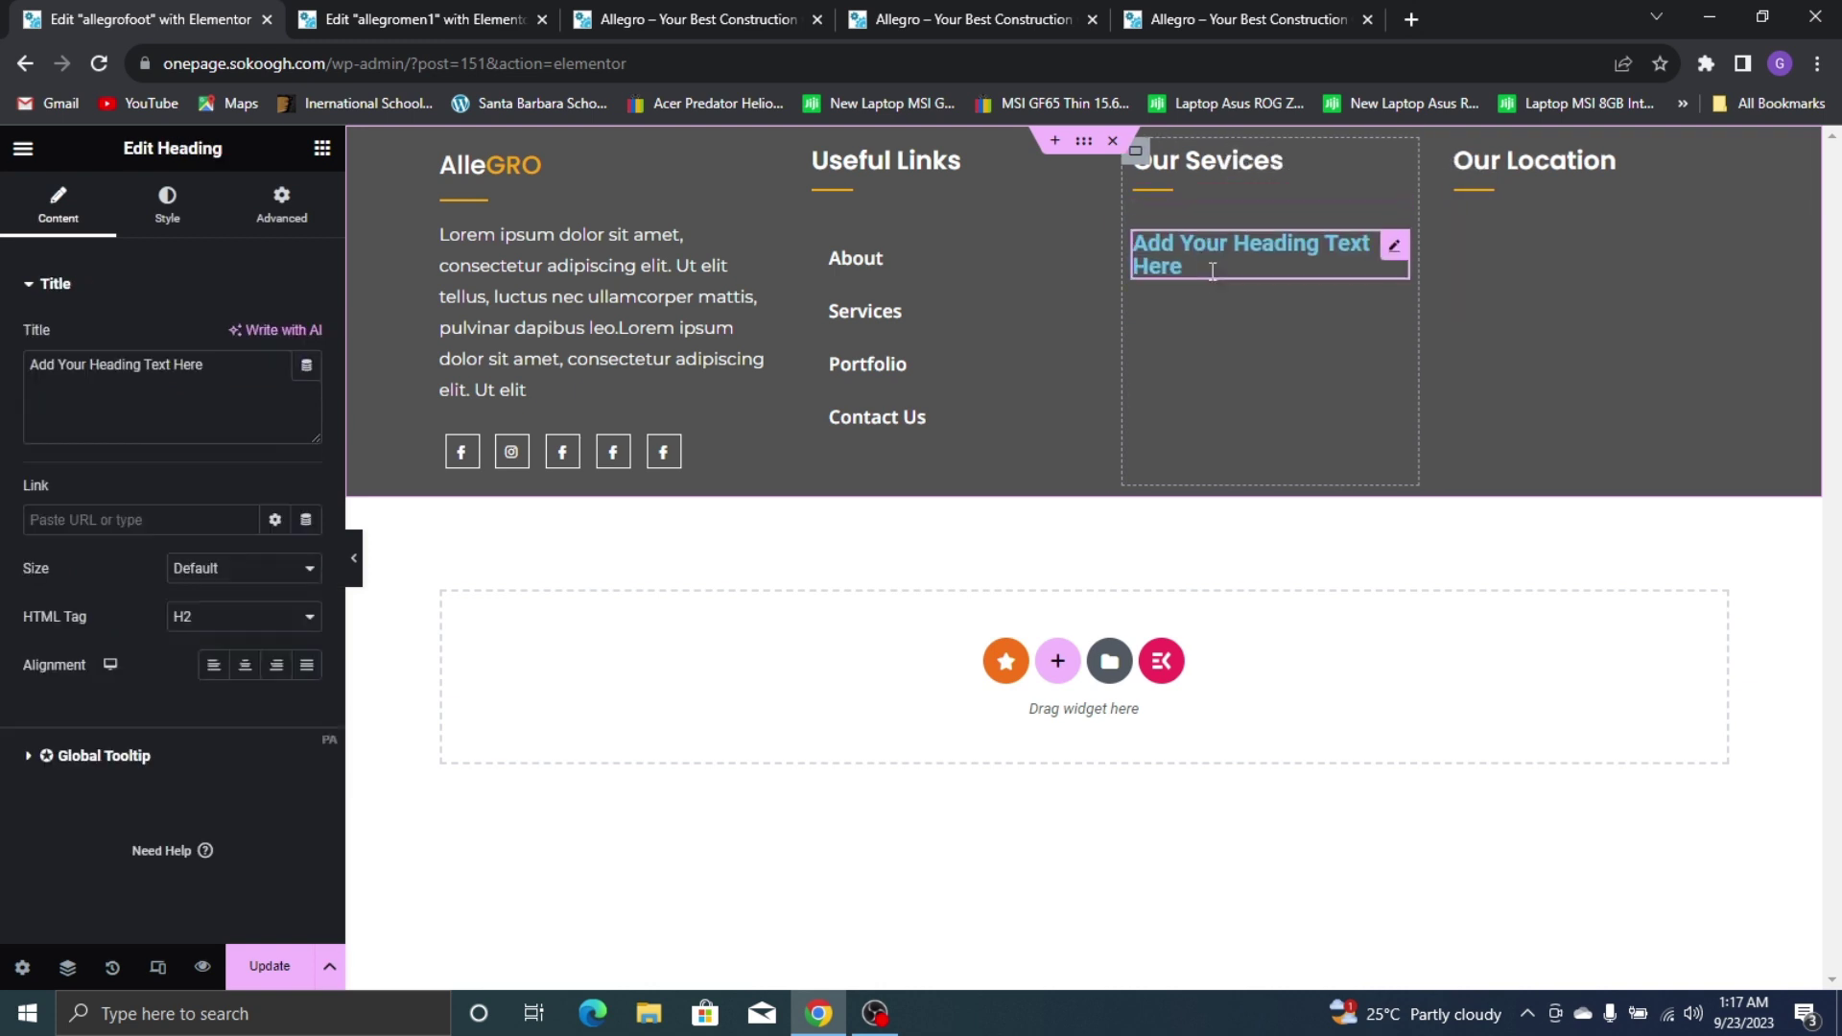
Replace the heading's placeholder text with '>Web Design', matching the live site's services list
{"action": "triple_click", "coordinate": [168, 396]}
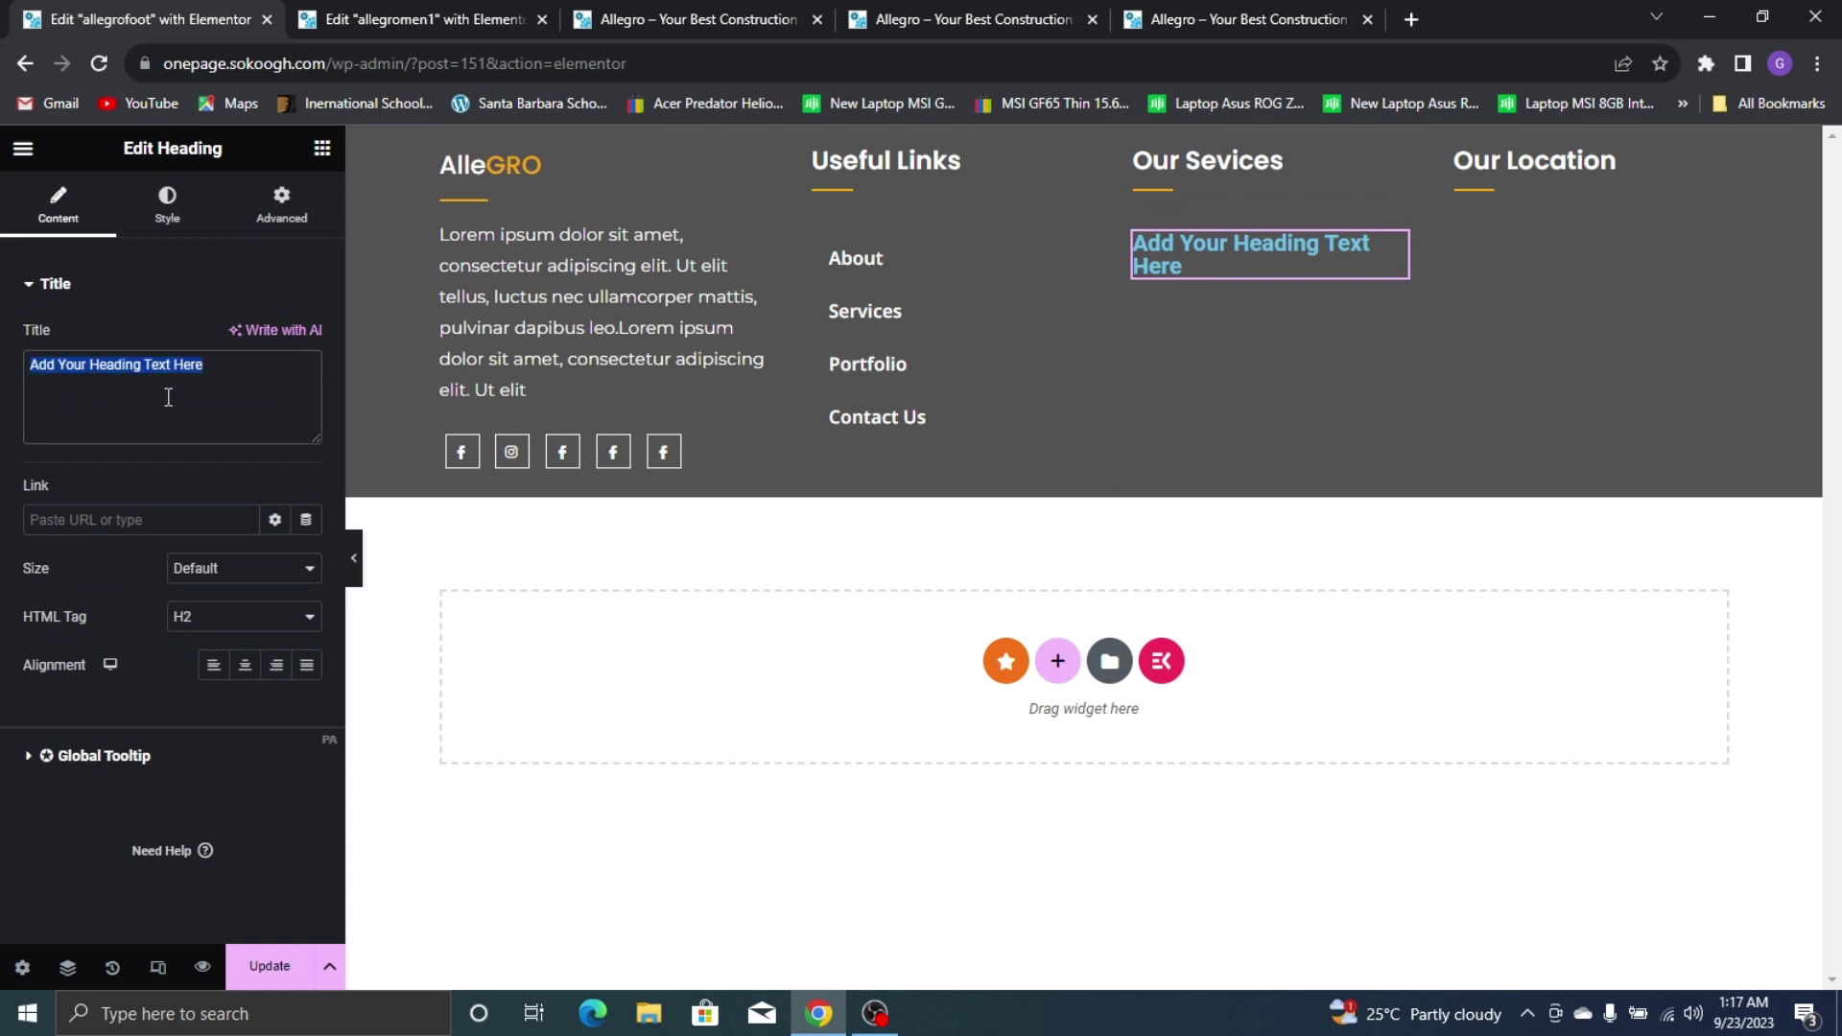
{"action": "type", "text": "<"}
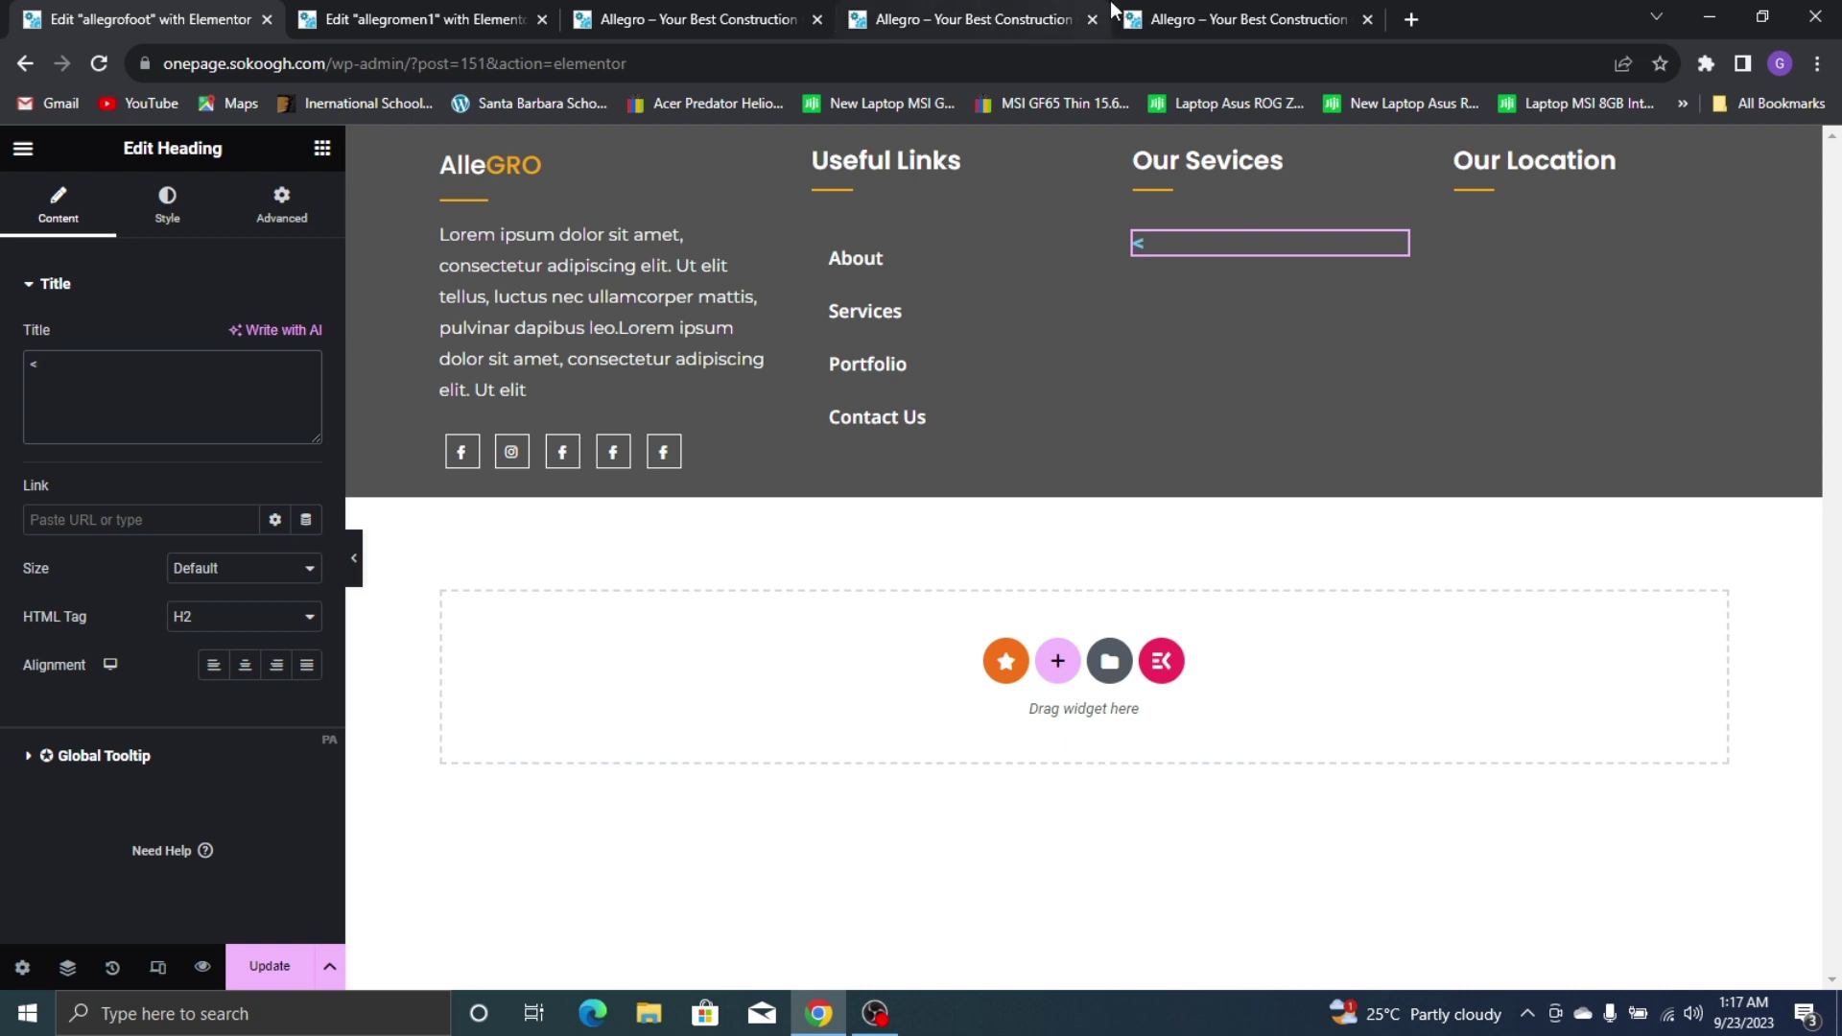
{"action": "left_click", "coordinate": [1154, 12]}
{"action": "left_click", "coordinate": [156, 11]}
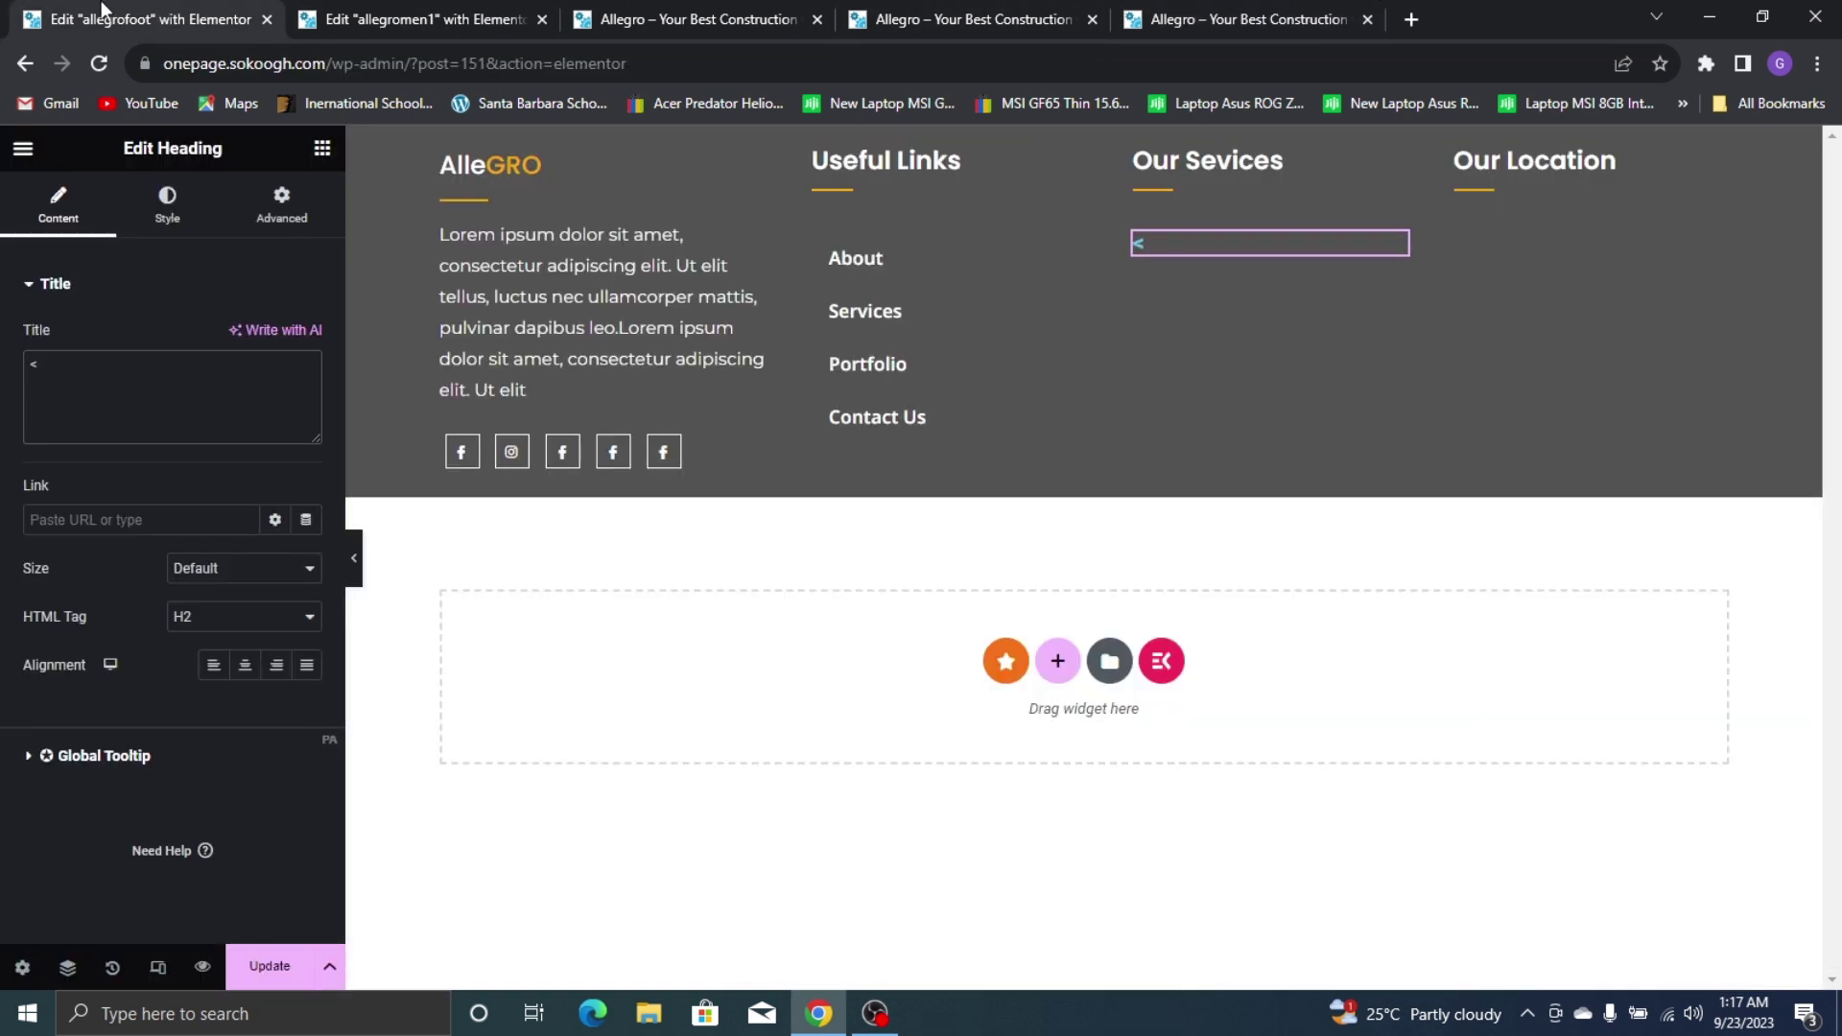
{"action": "left_click", "coordinate": [1238, 16]}
{"action": "left_click", "coordinate": [144, 15]}
{"action": "key", "text": "BackSpace"}
{"action": "type", "text": ">Web De"}
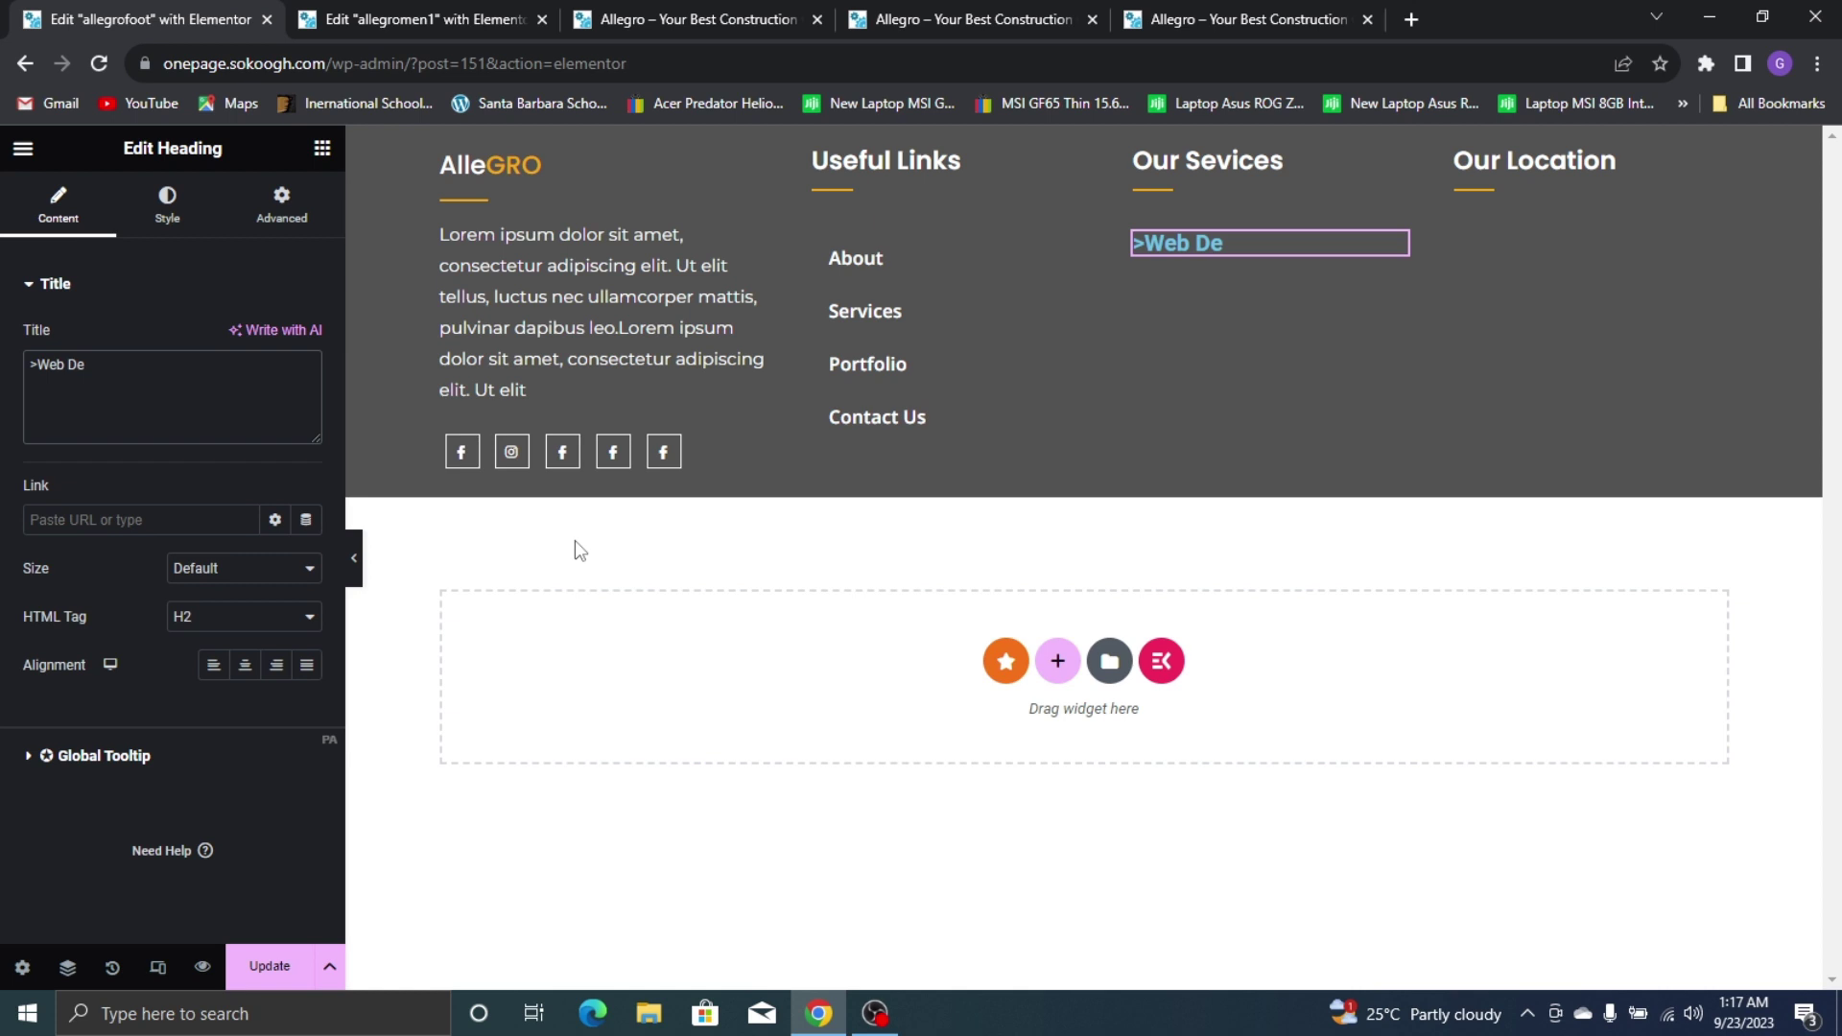
{"action": "type", "text": "sign"}
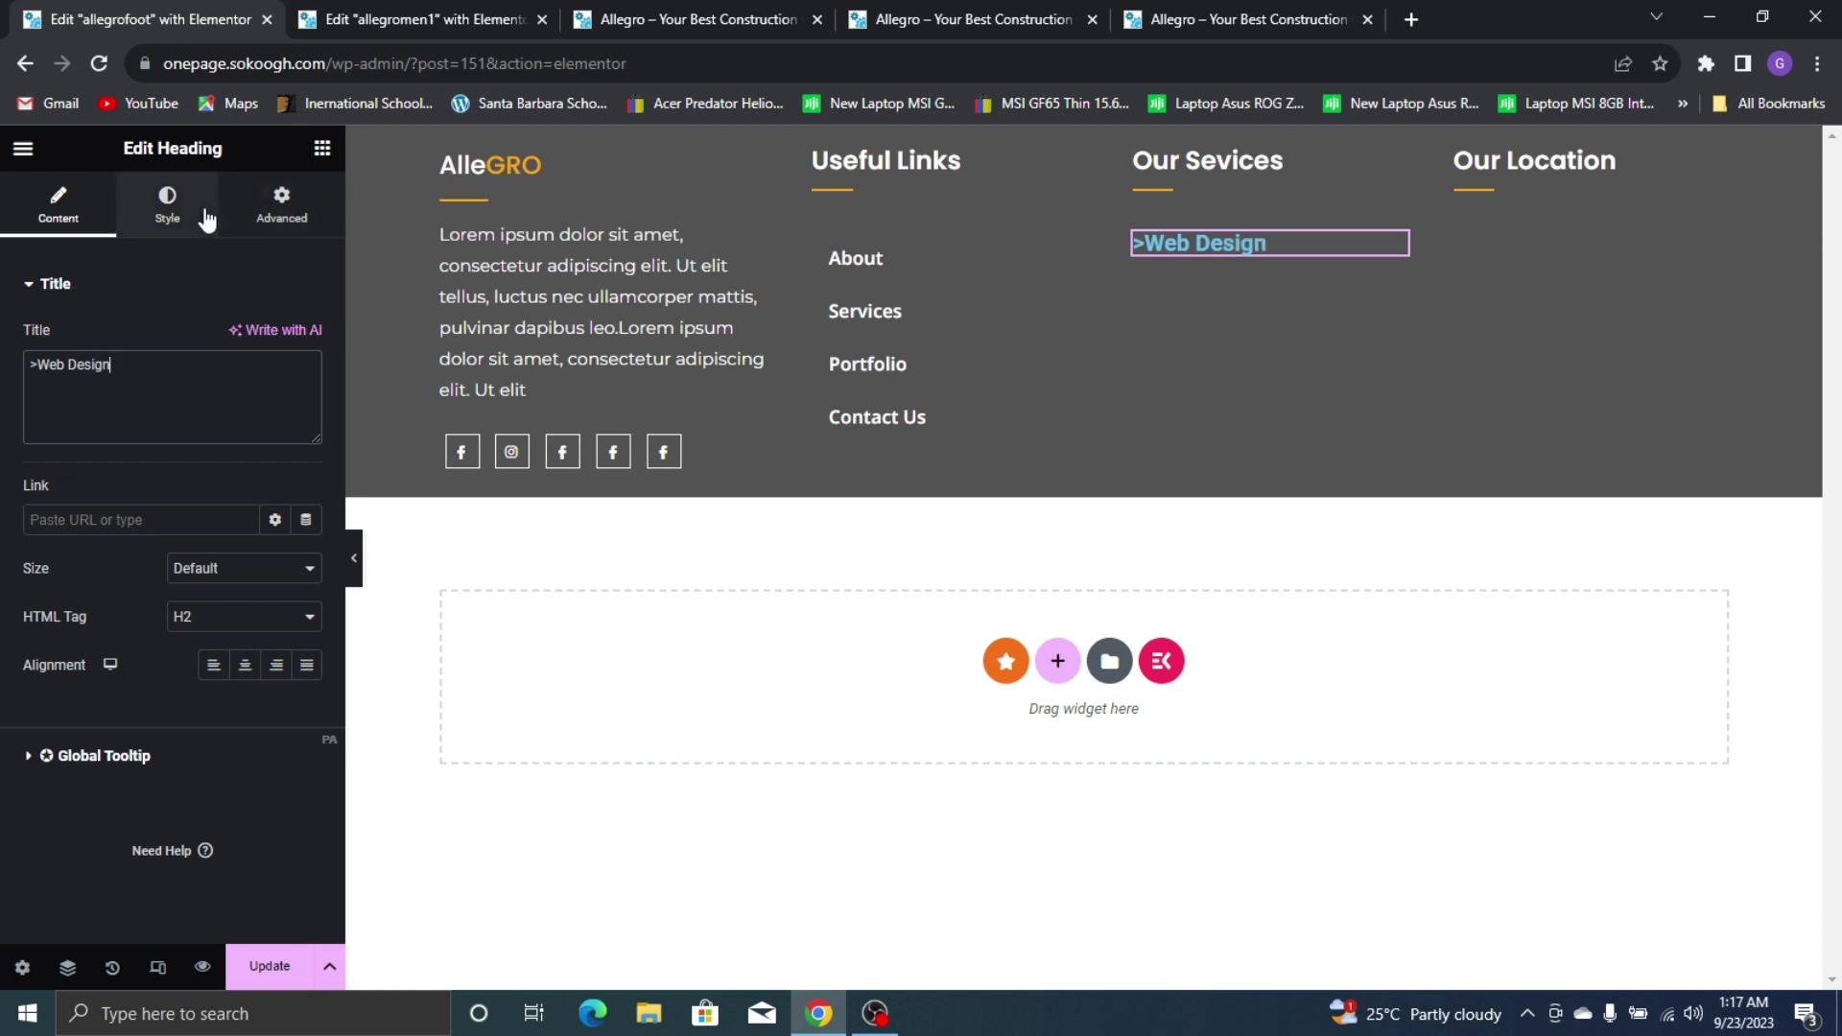
Set the >Web Design heading's text colour to white (#FFFFFF)
{"action": "left_click", "coordinate": [167, 204]}
{"action": "left_click", "coordinate": [303, 339]}
{"action": "left_click", "coordinate": [172, 423]}
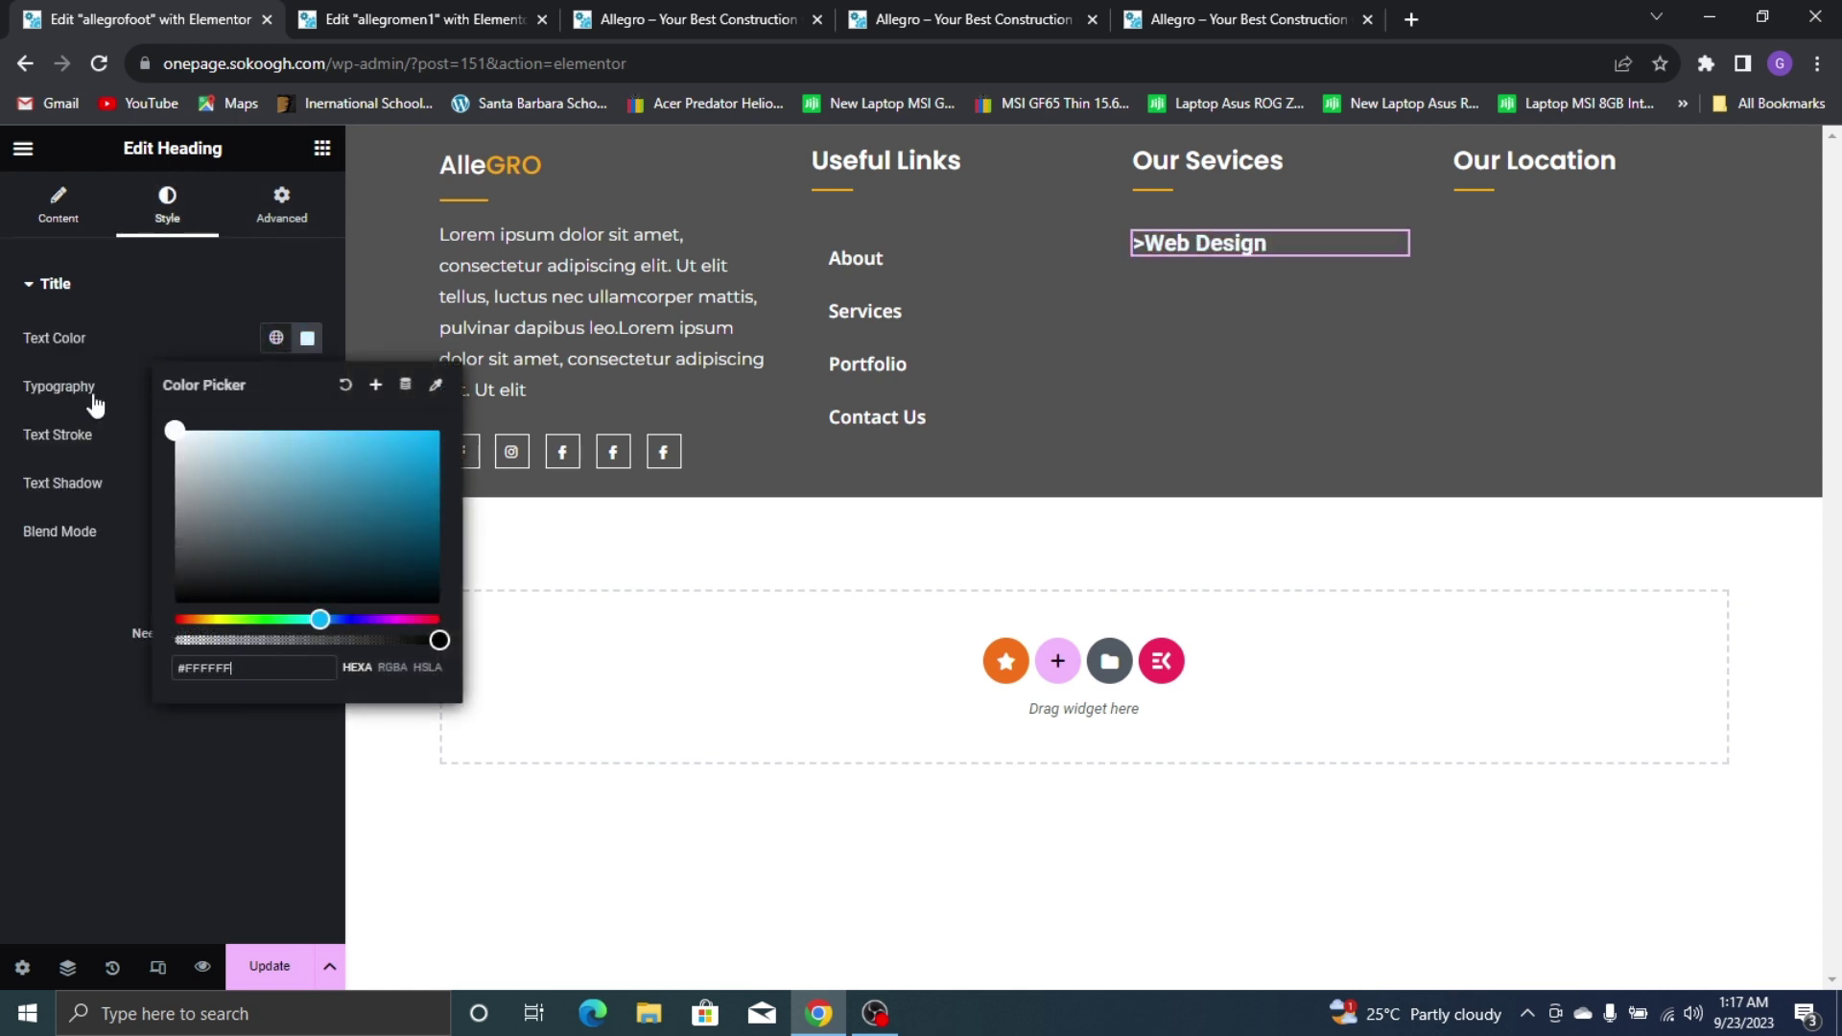
{"action": "left_click", "coordinate": [67, 551]}
Set the heading typography to Noto Sans at 15 px
{"action": "left_click", "coordinate": [306, 387]}
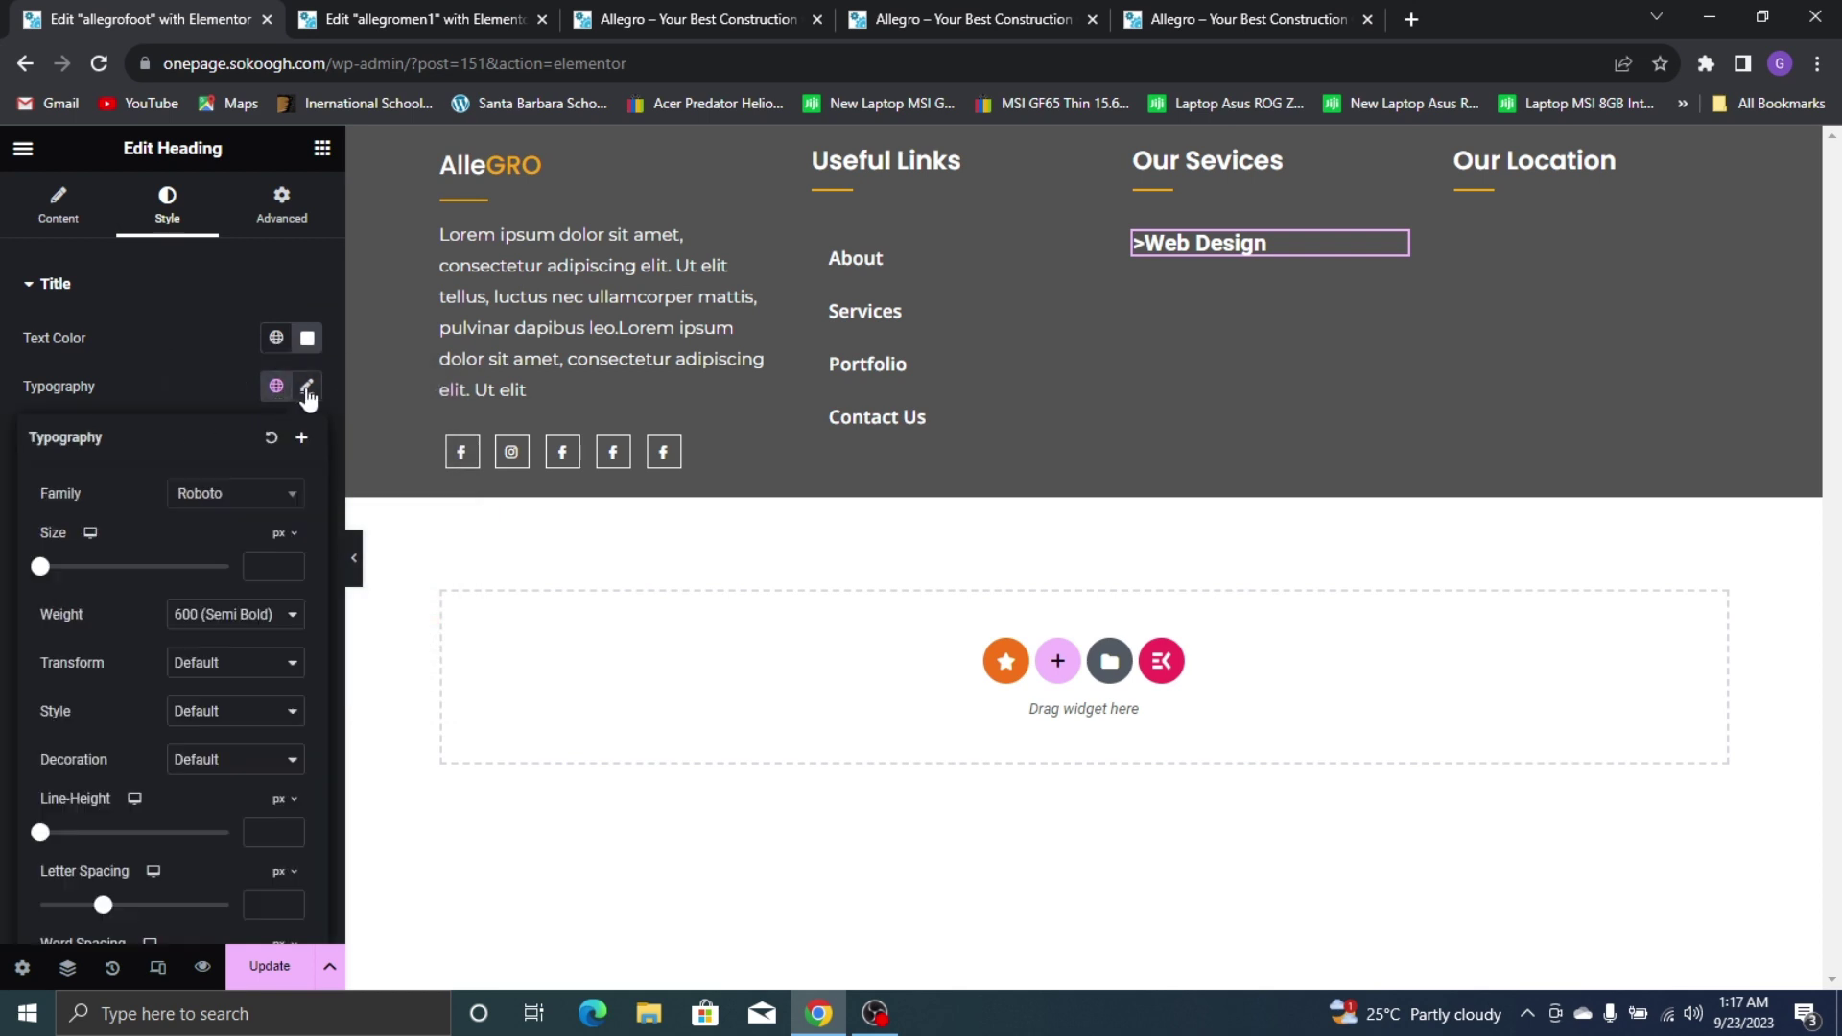
{"action": "left_click", "coordinate": [1182, 14]}
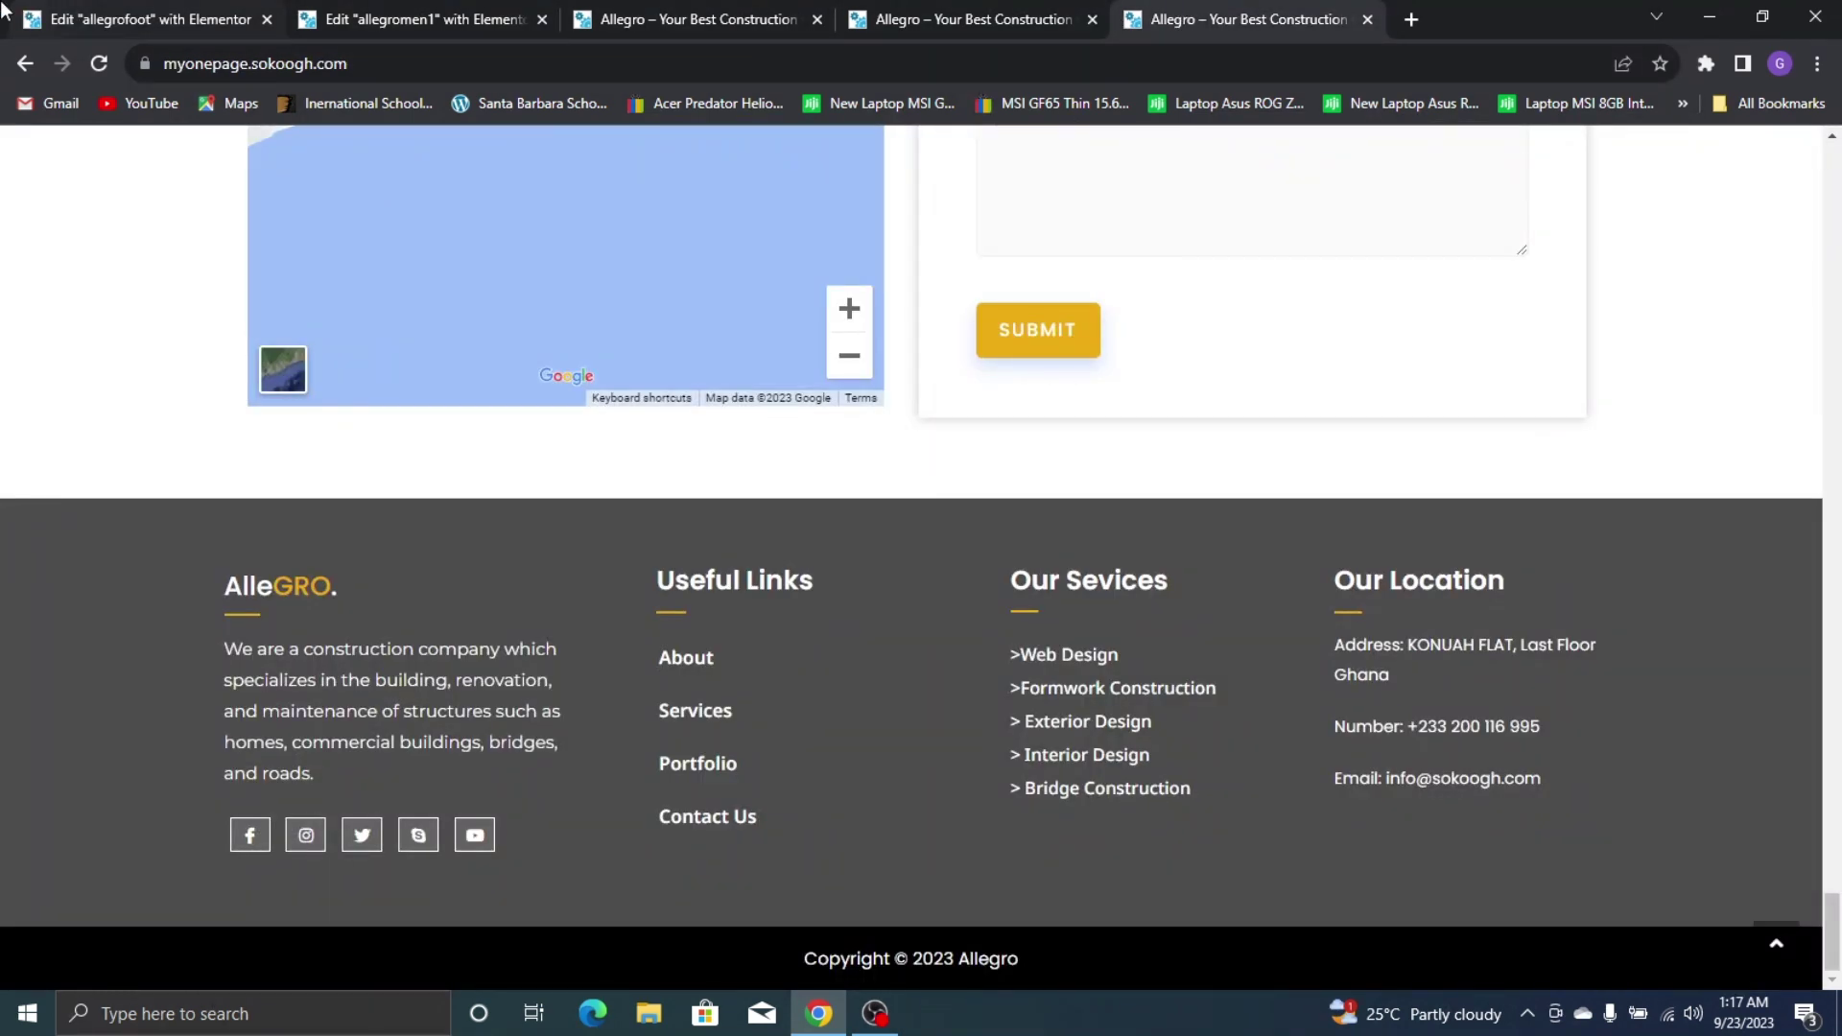
{"action": "left_click", "coordinate": [29, 17]}
{"action": "left_click", "coordinate": [273, 493]}
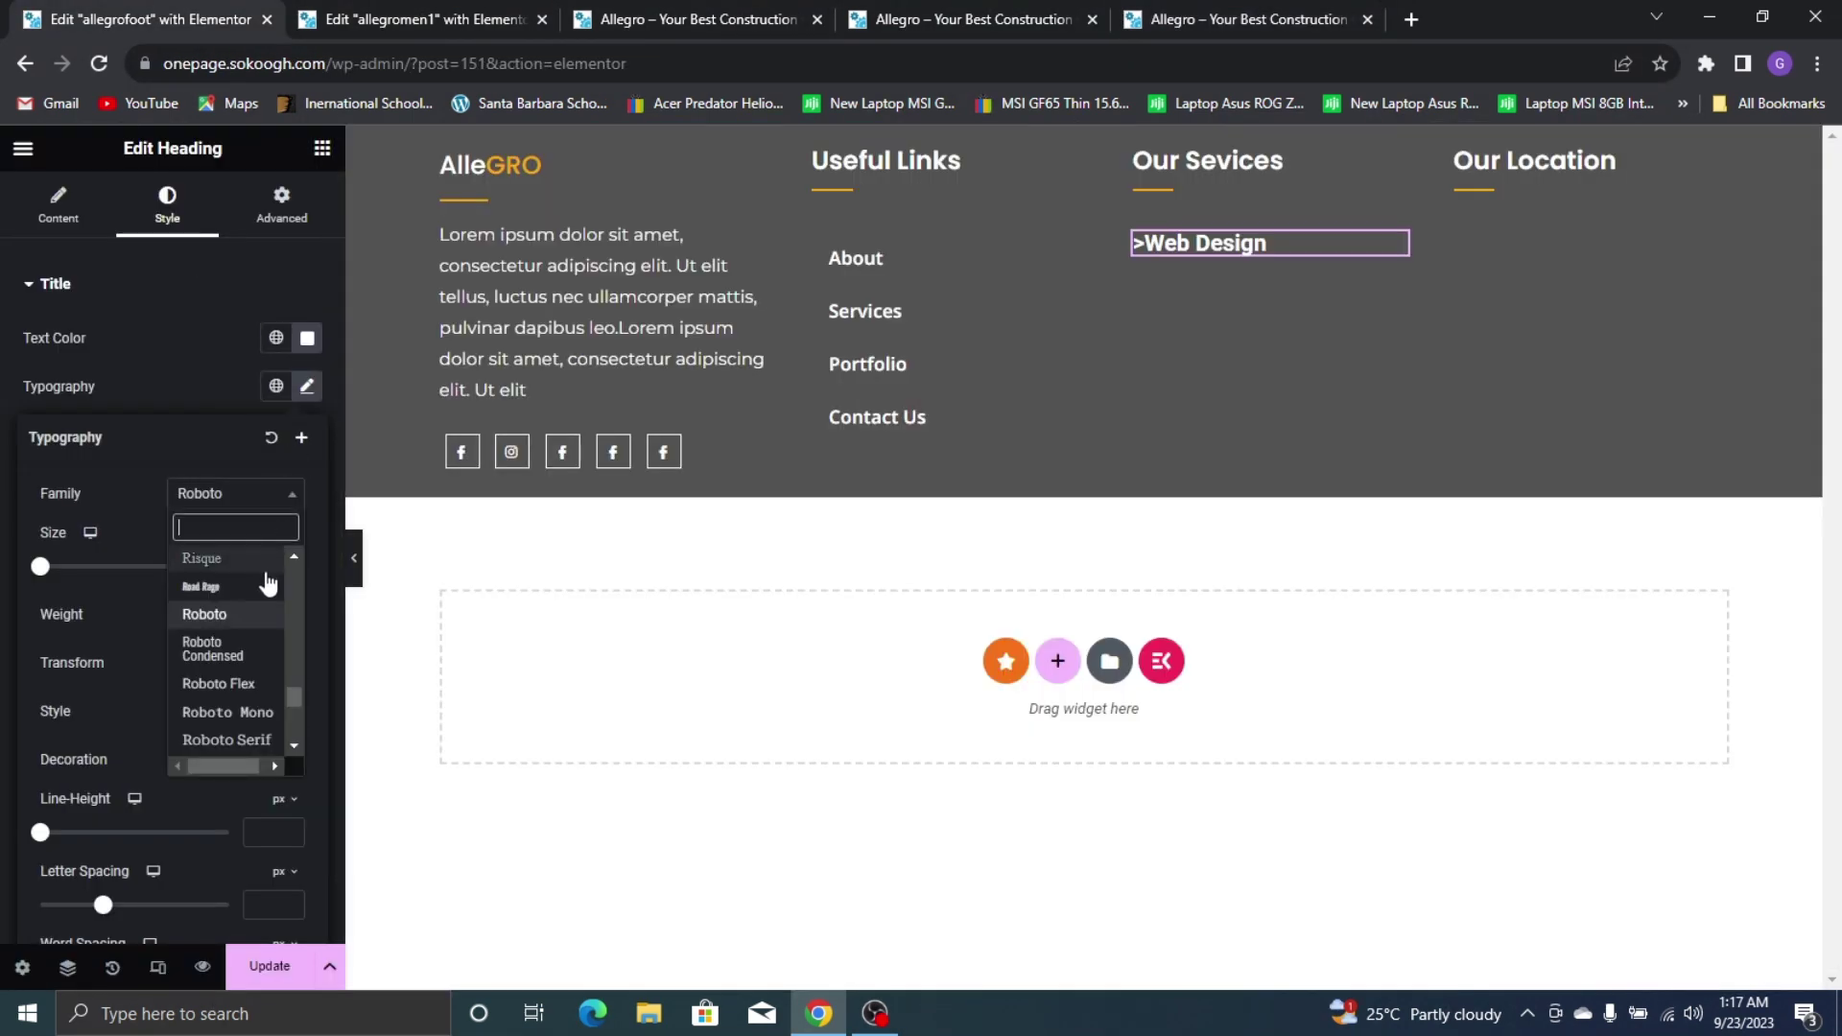
{"action": "type", "text": "noto sa"}
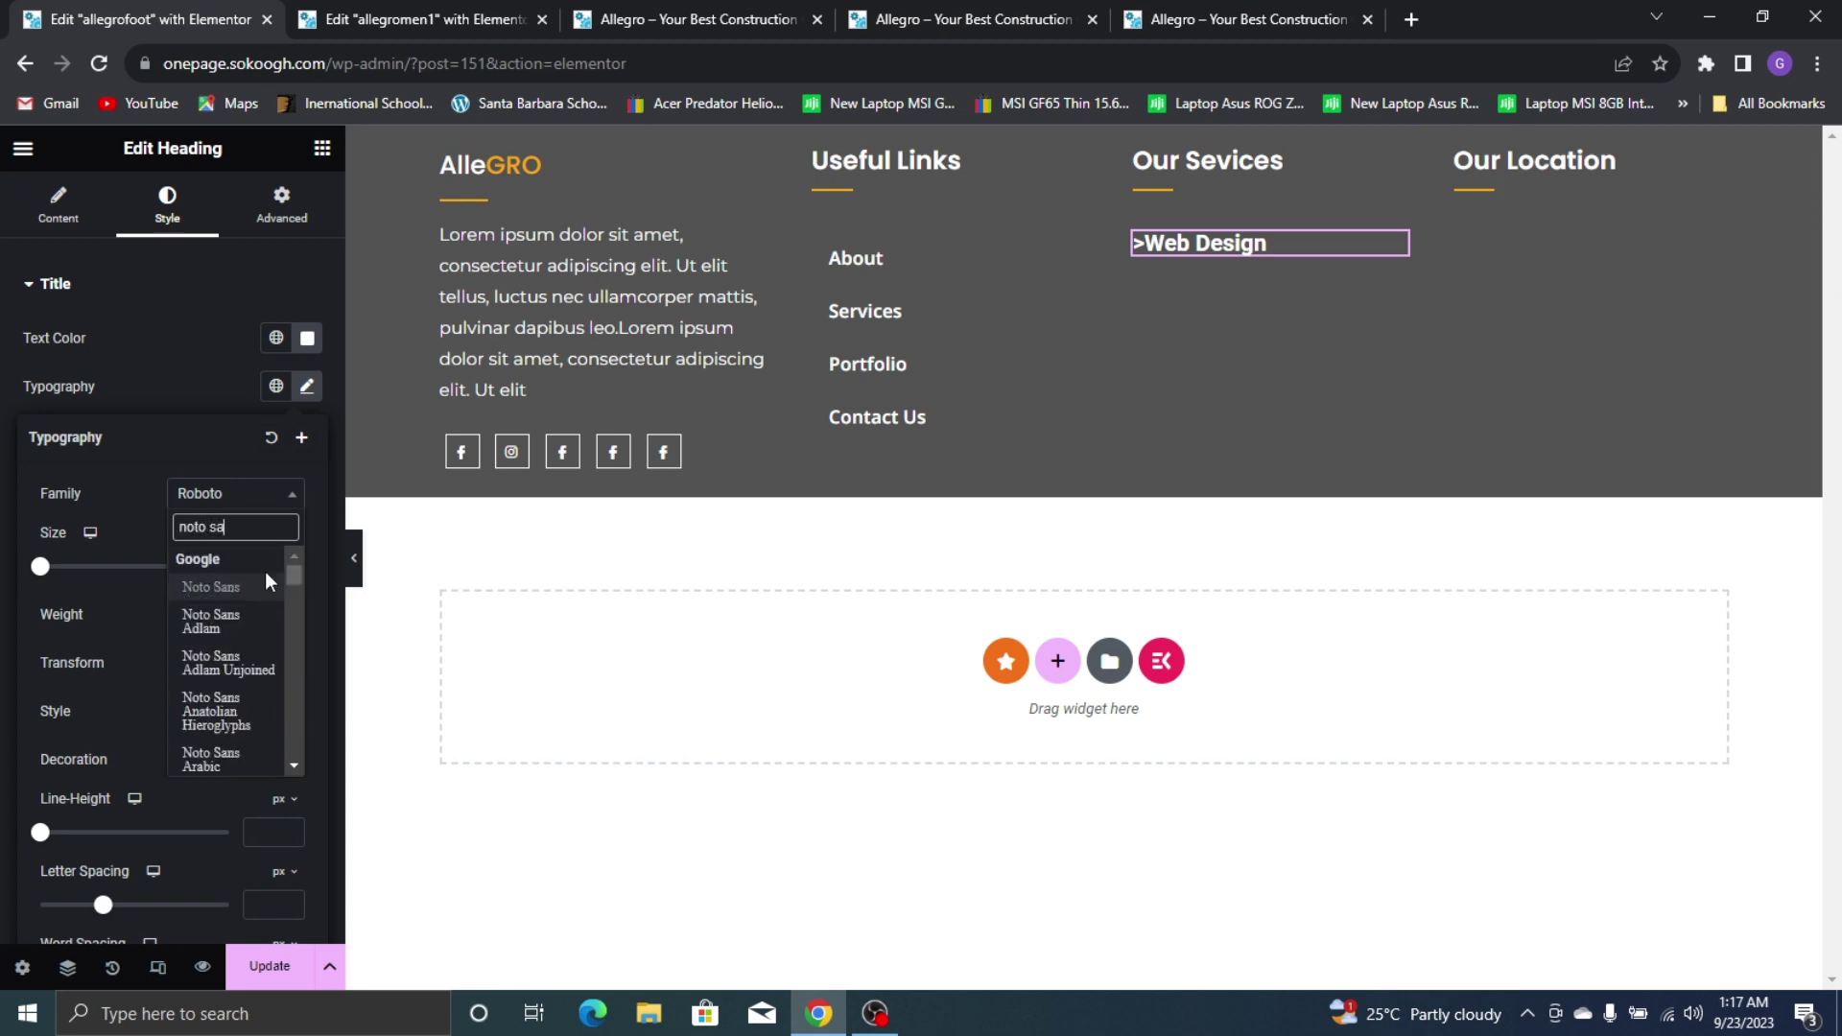
{"action": "left_click", "coordinate": [261, 589]}
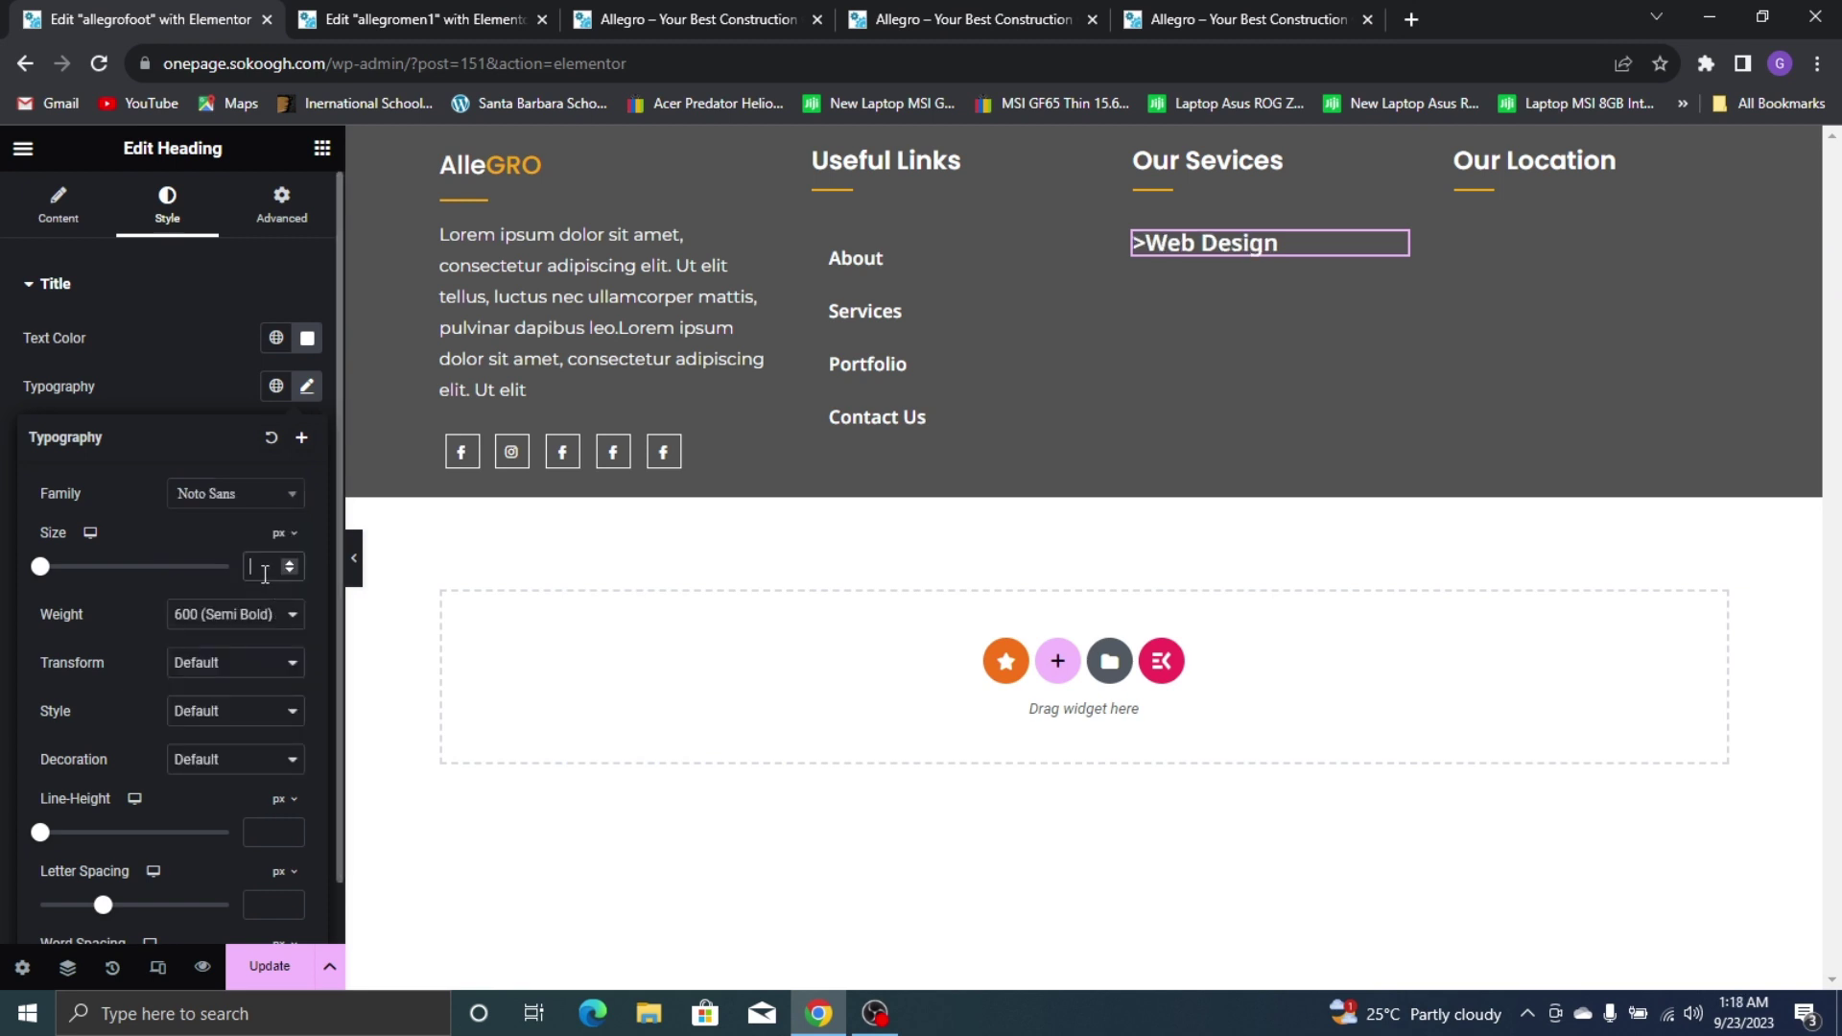
{"action": "type", "text": "15"}
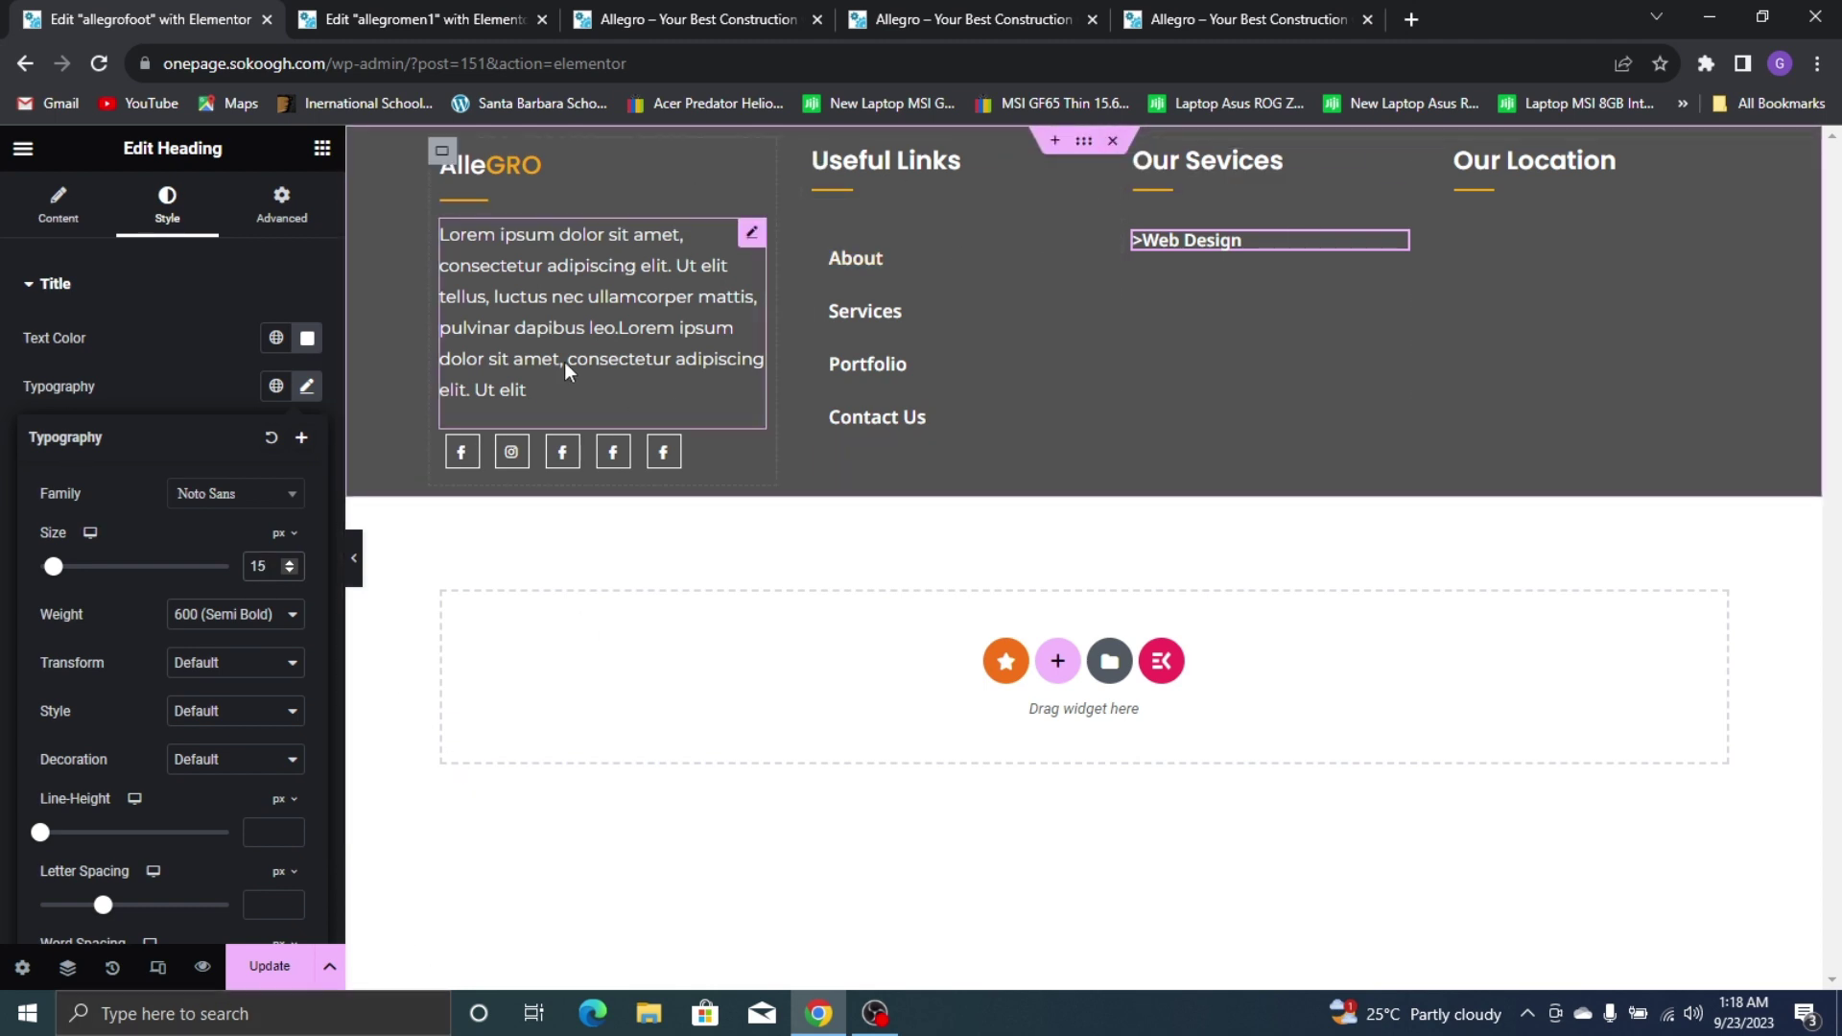
Duplicate the >Web Design heading, undoing an accidental duplicate of the whole column
{"action": "right_click", "coordinate": [1268, 245]}
{"action": "left_click", "coordinate": [1290, 305]}
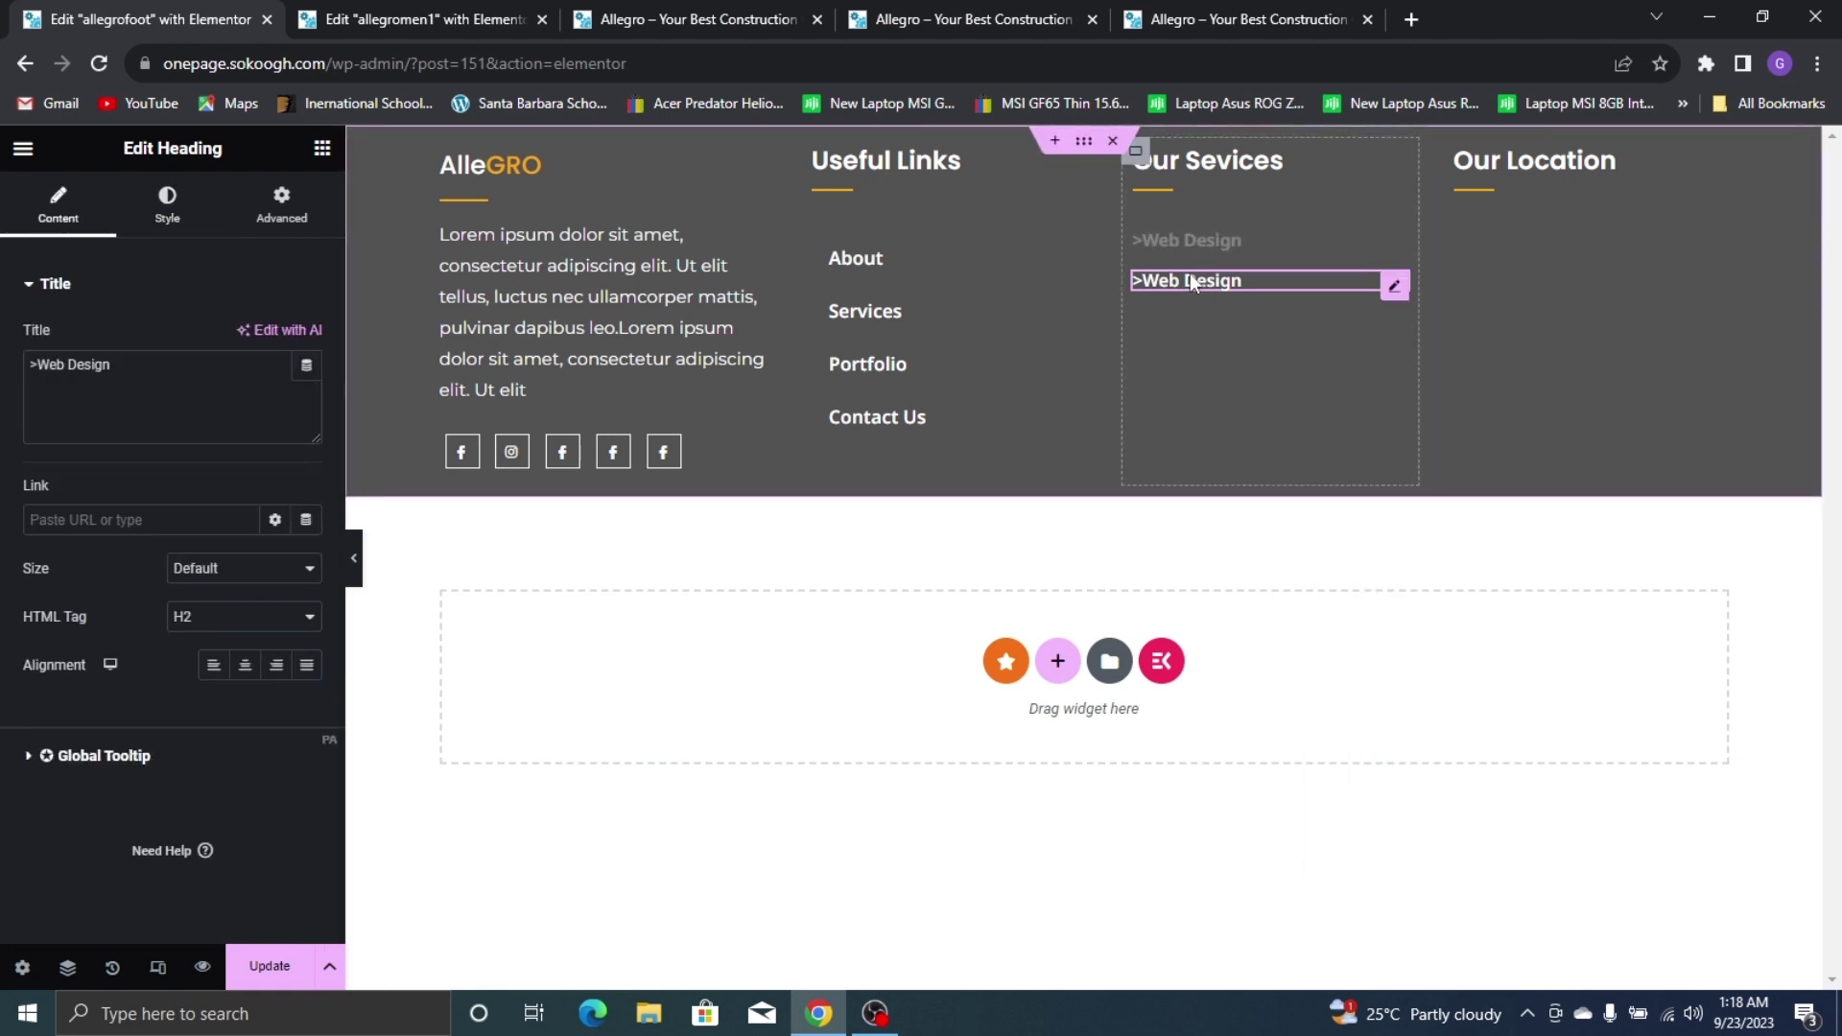
{"action": "right_click", "coordinate": [1190, 274]}
{"action": "left_click", "coordinate": [1287, 17]}
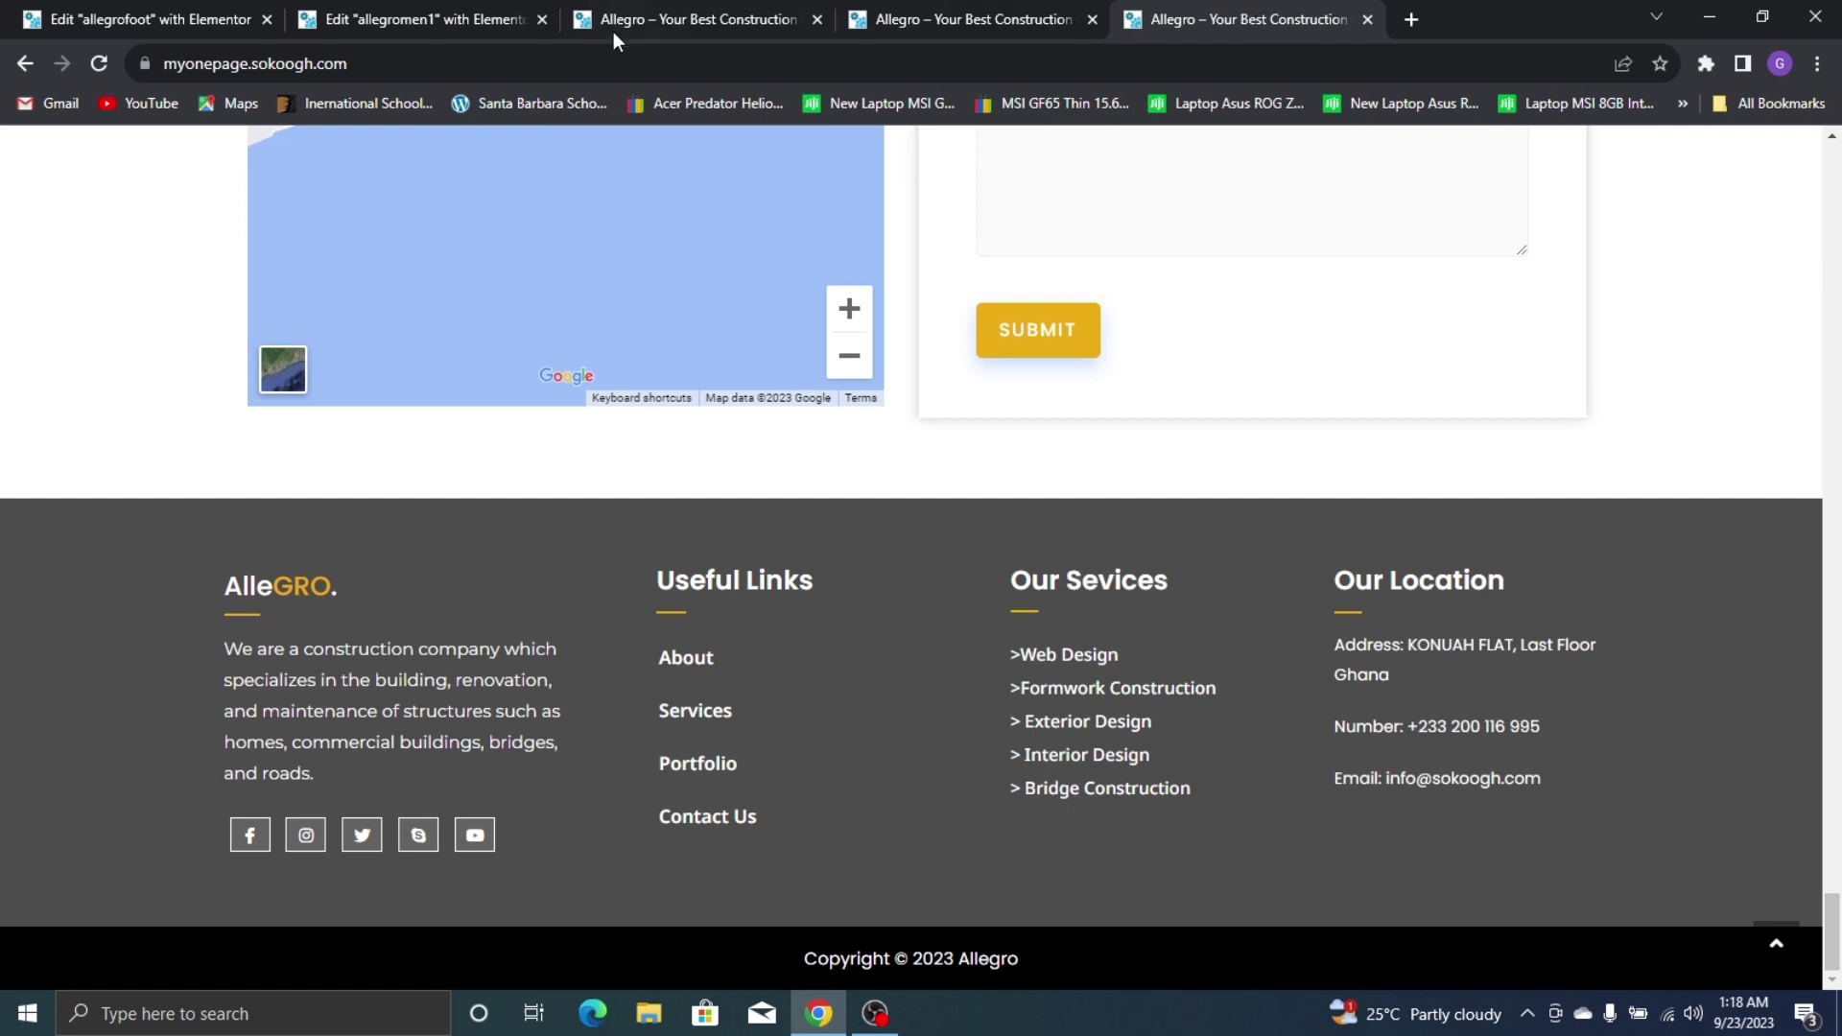
{"action": "left_click", "coordinate": [144, 19]}
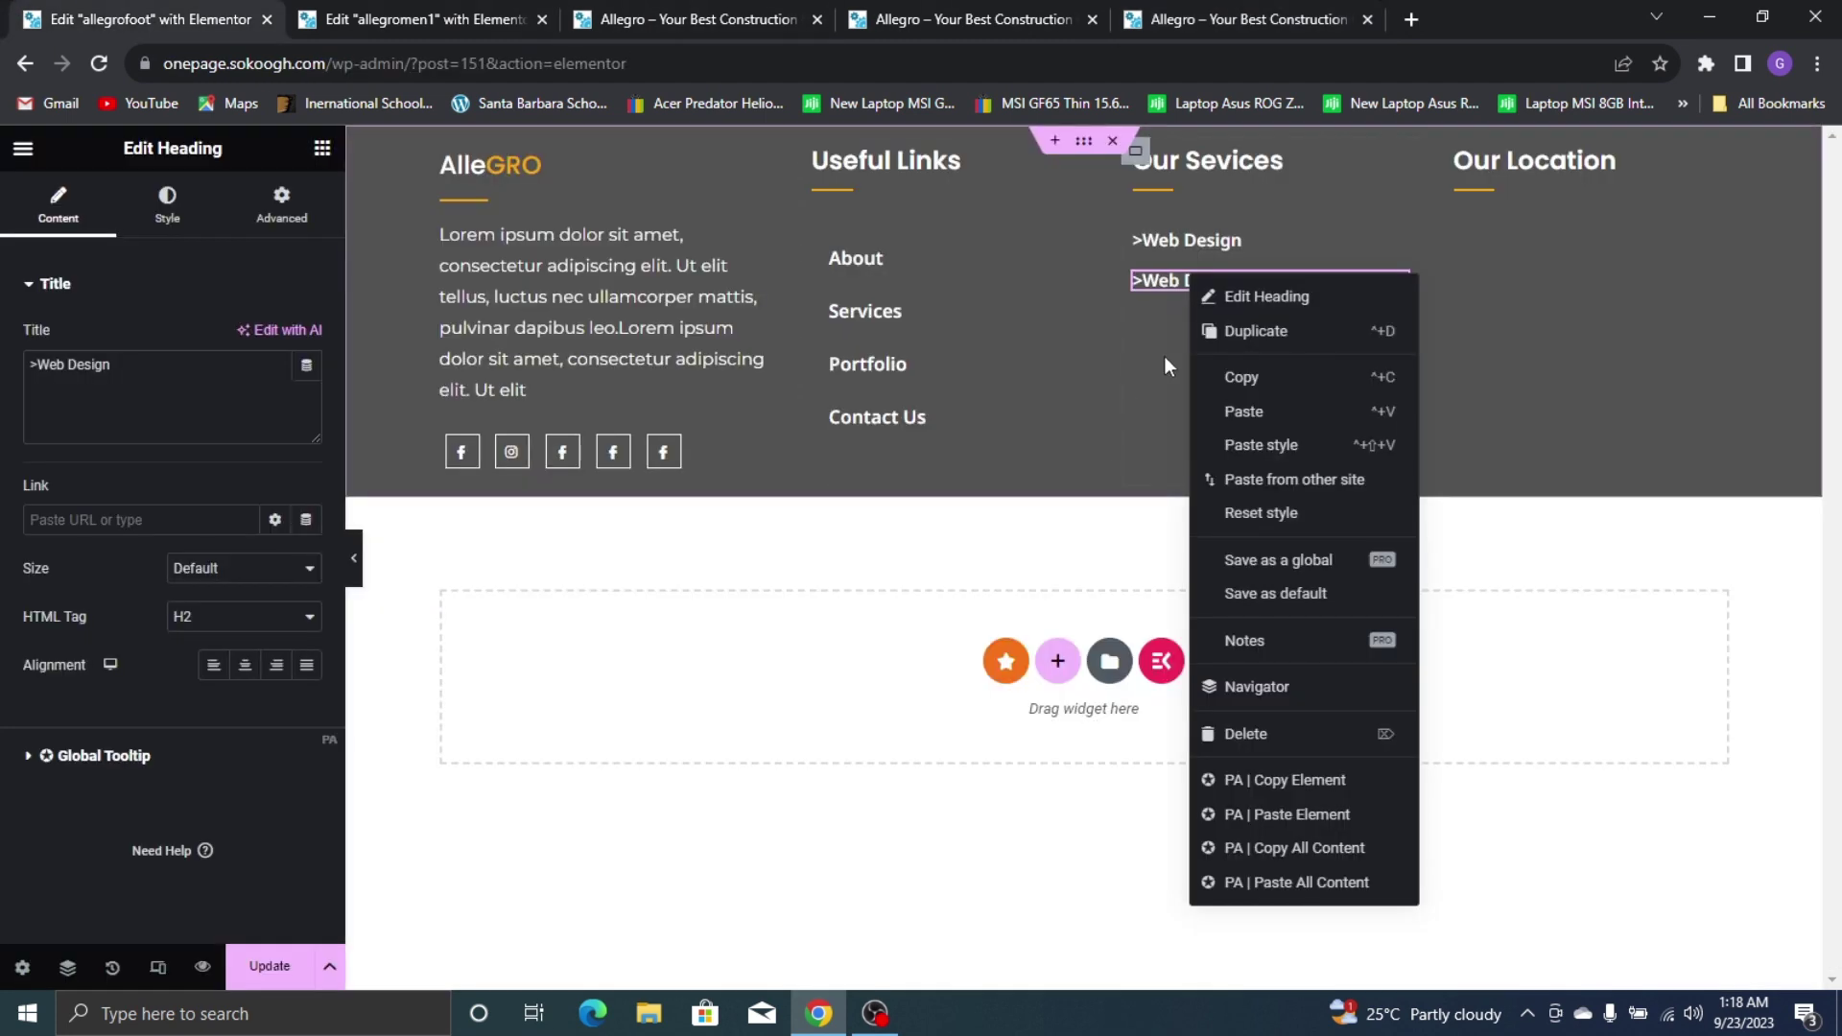
{"action": "right_click", "coordinate": [1130, 271]}
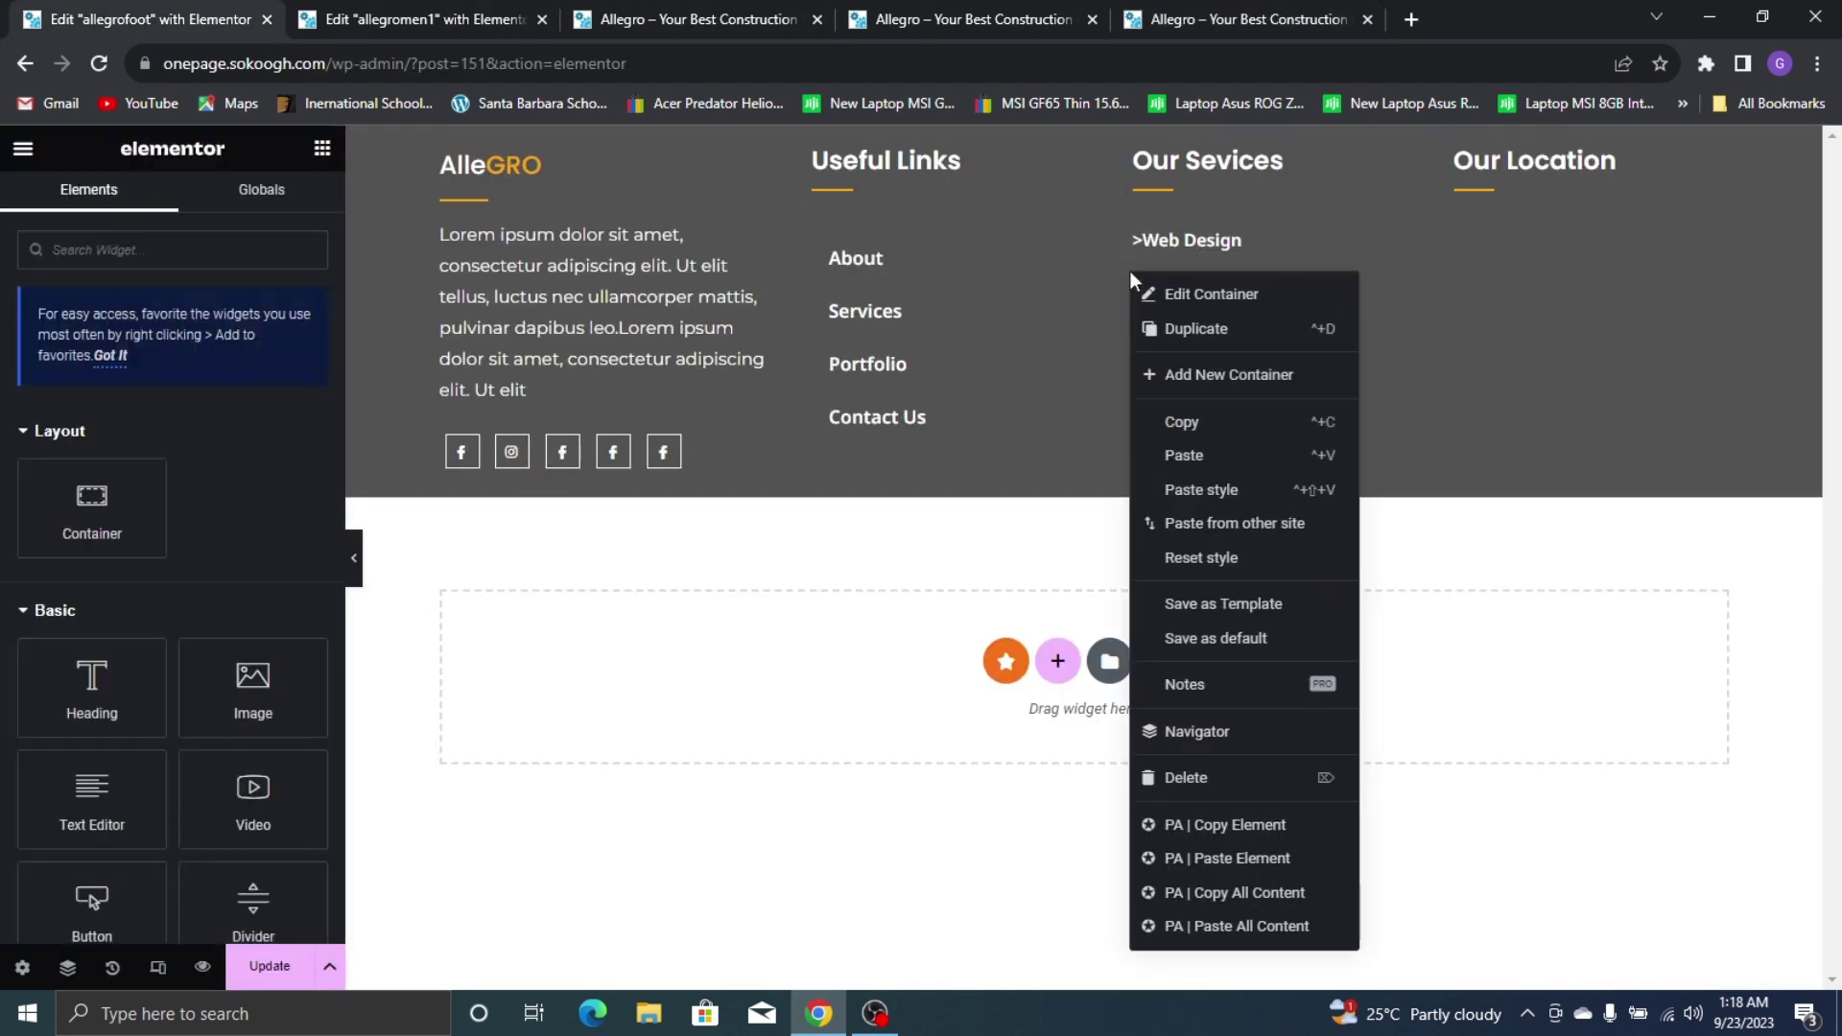
{"action": "left_click", "coordinate": [1214, 319]}
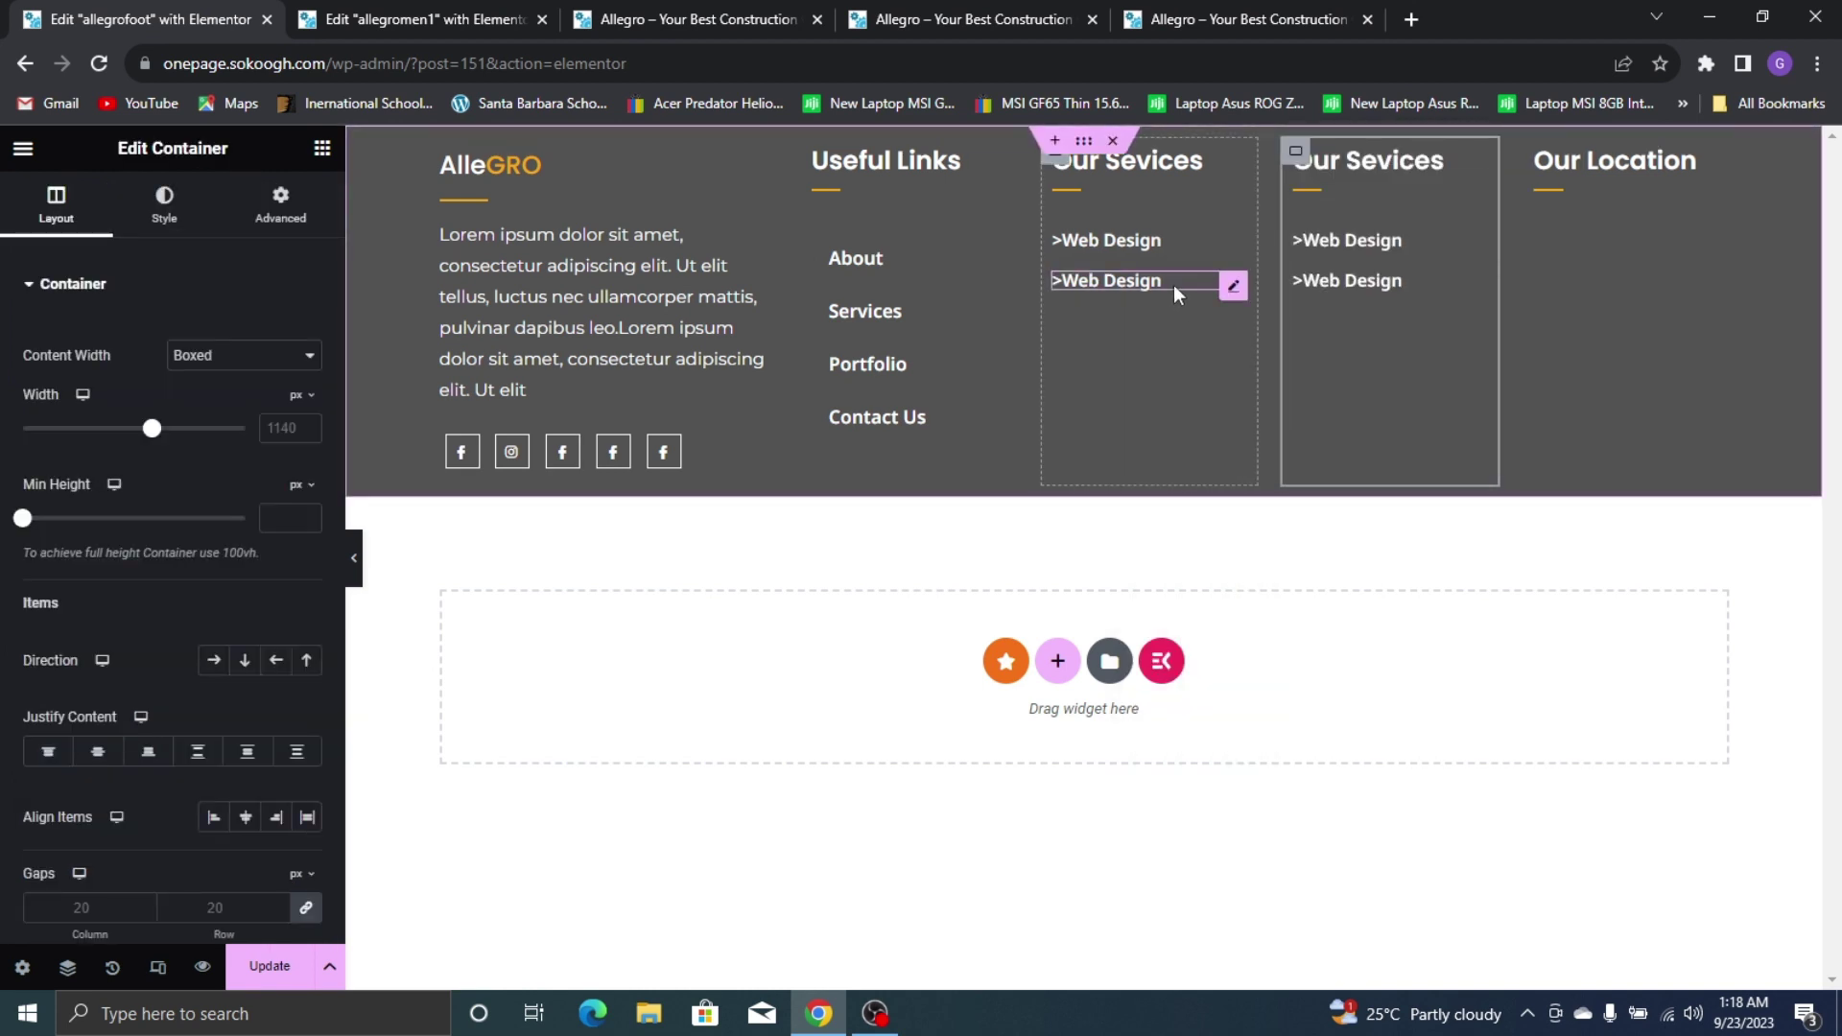
{"action": "key", "text": "ctrl+z"}
Copy the >Web Design heading and paste it three more times, giving five stacked links
{"action": "right_click", "coordinate": [1194, 280]}
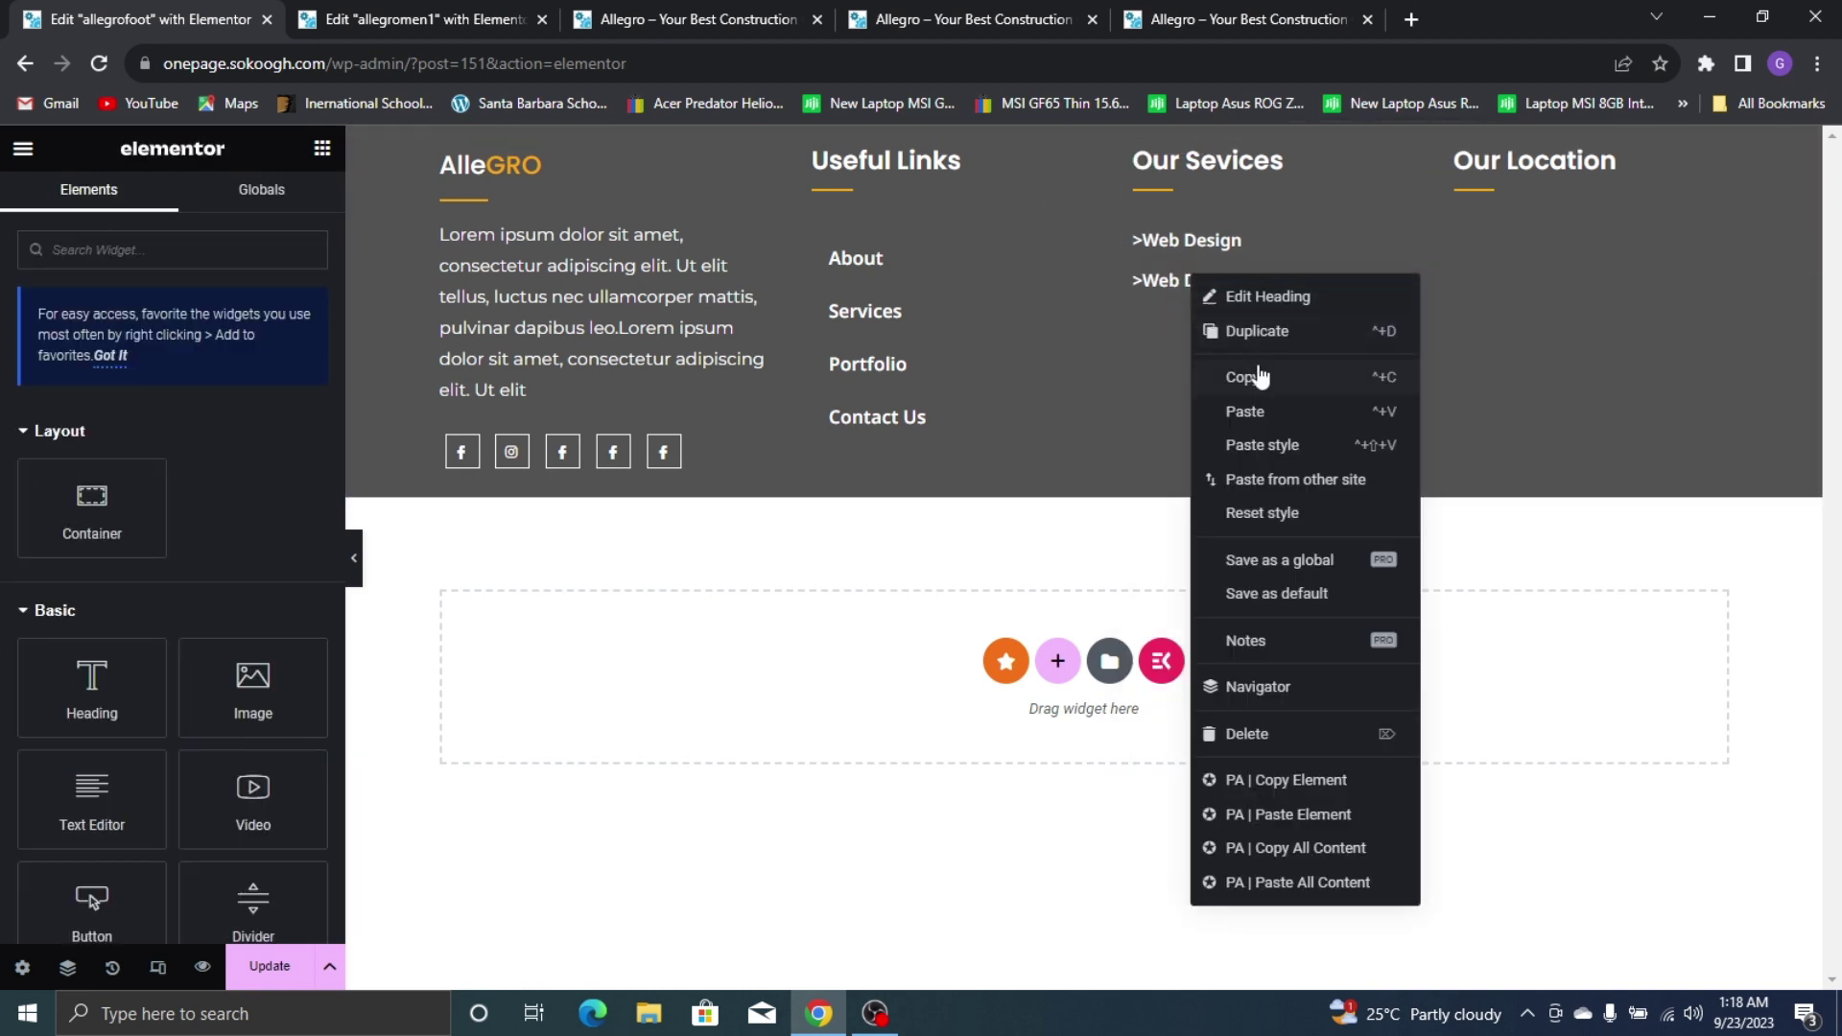
{"action": "left_click", "coordinate": [1259, 376]}
{"action": "right_click", "coordinate": [1213, 318]}
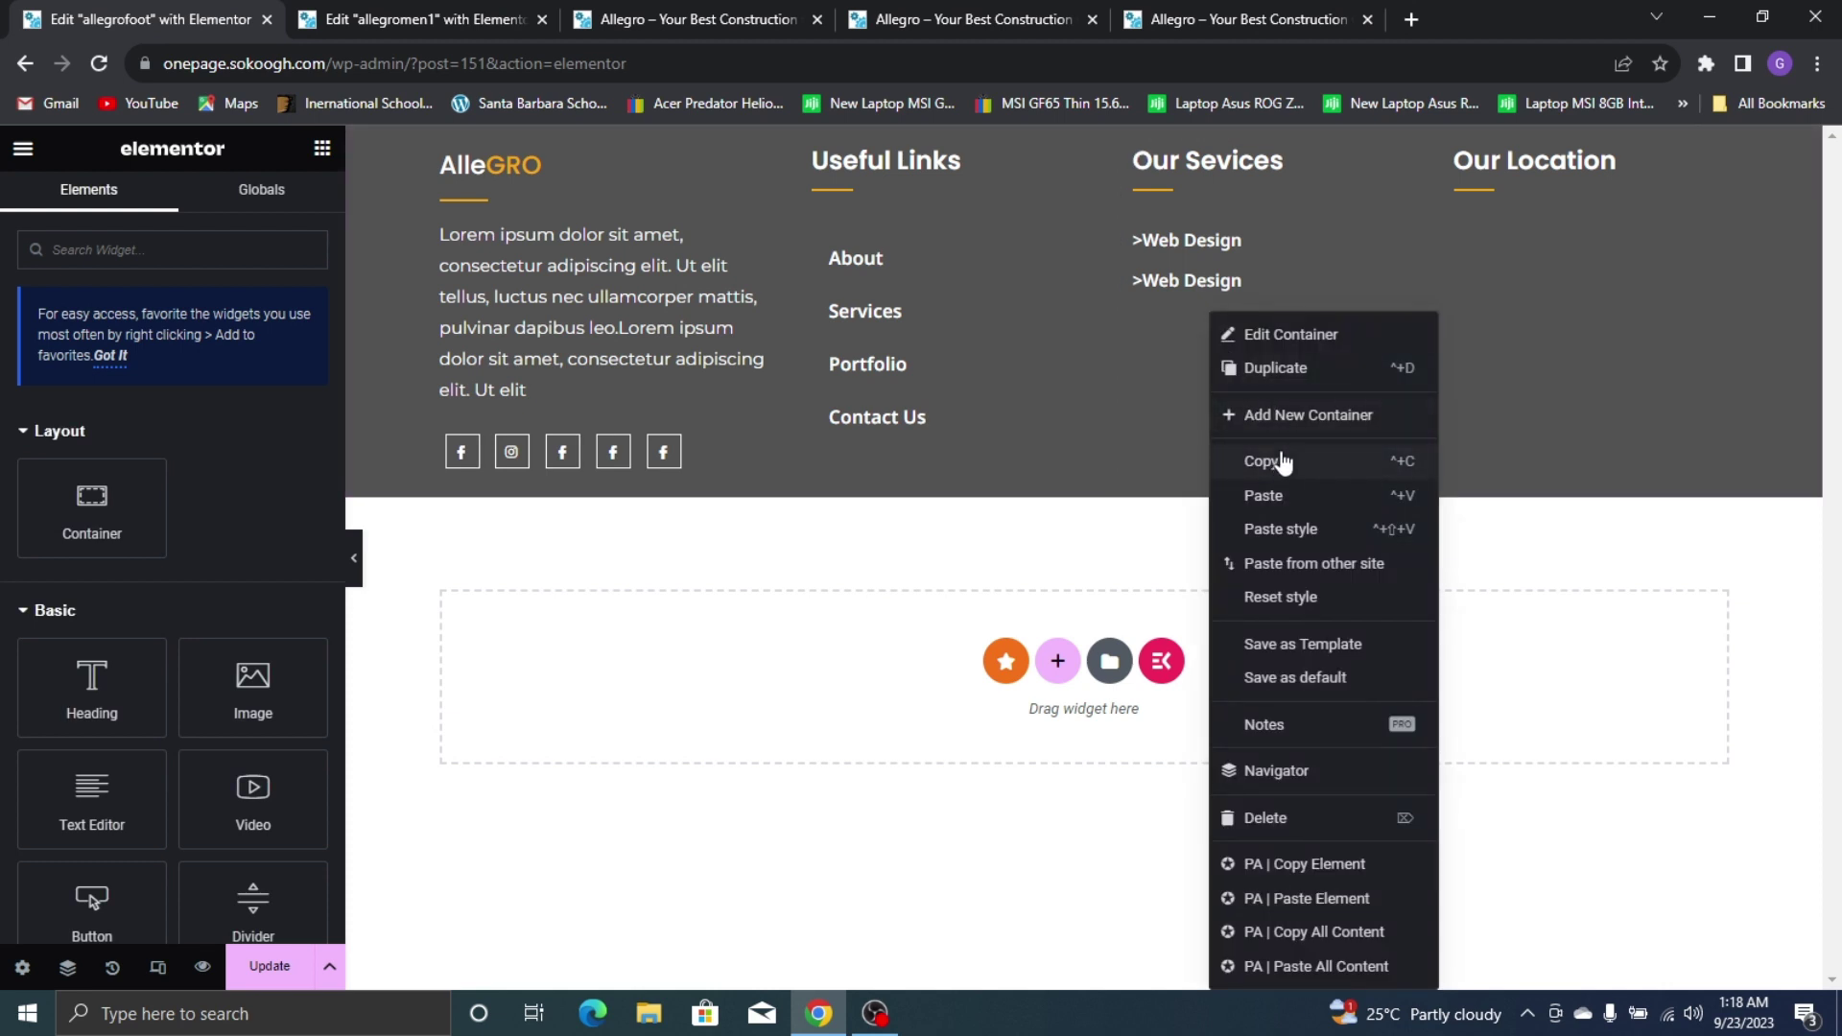
{"action": "left_click", "coordinate": [1291, 496]}
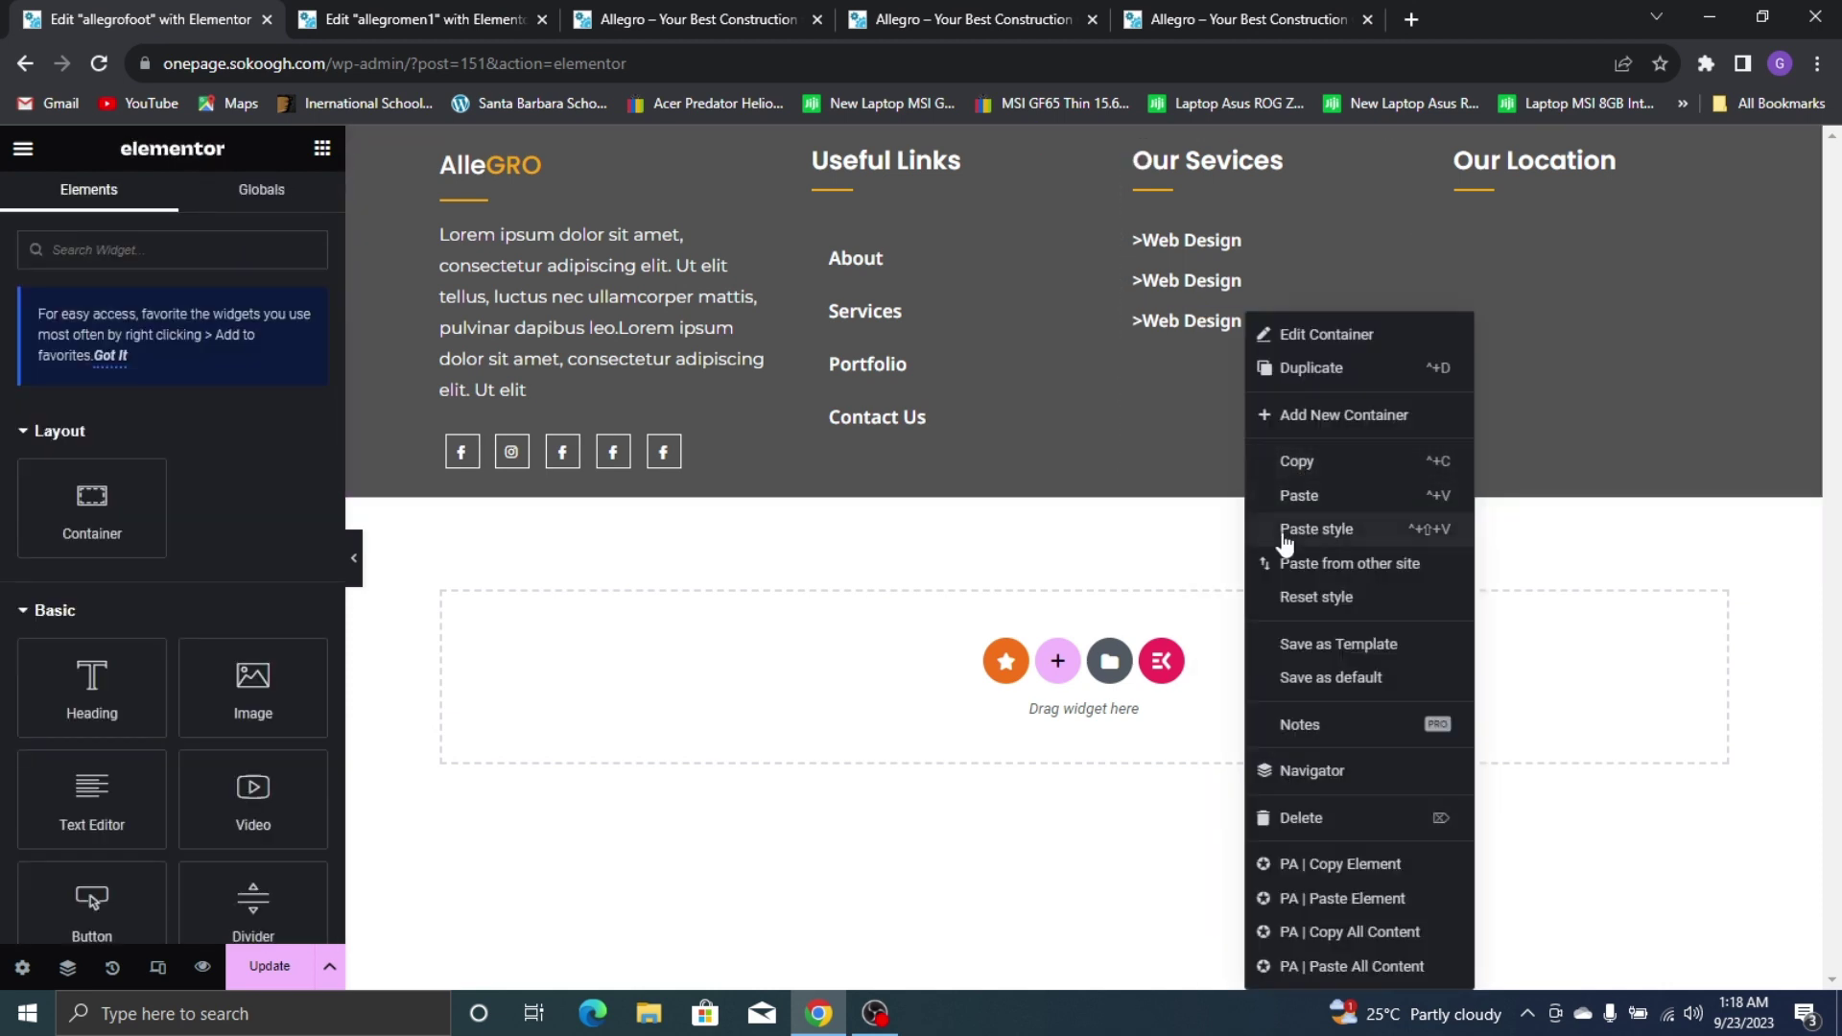
{"action": "left_click", "coordinate": [1301, 496]}
{"action": "right_click", "coordinate": [1205, 428]}
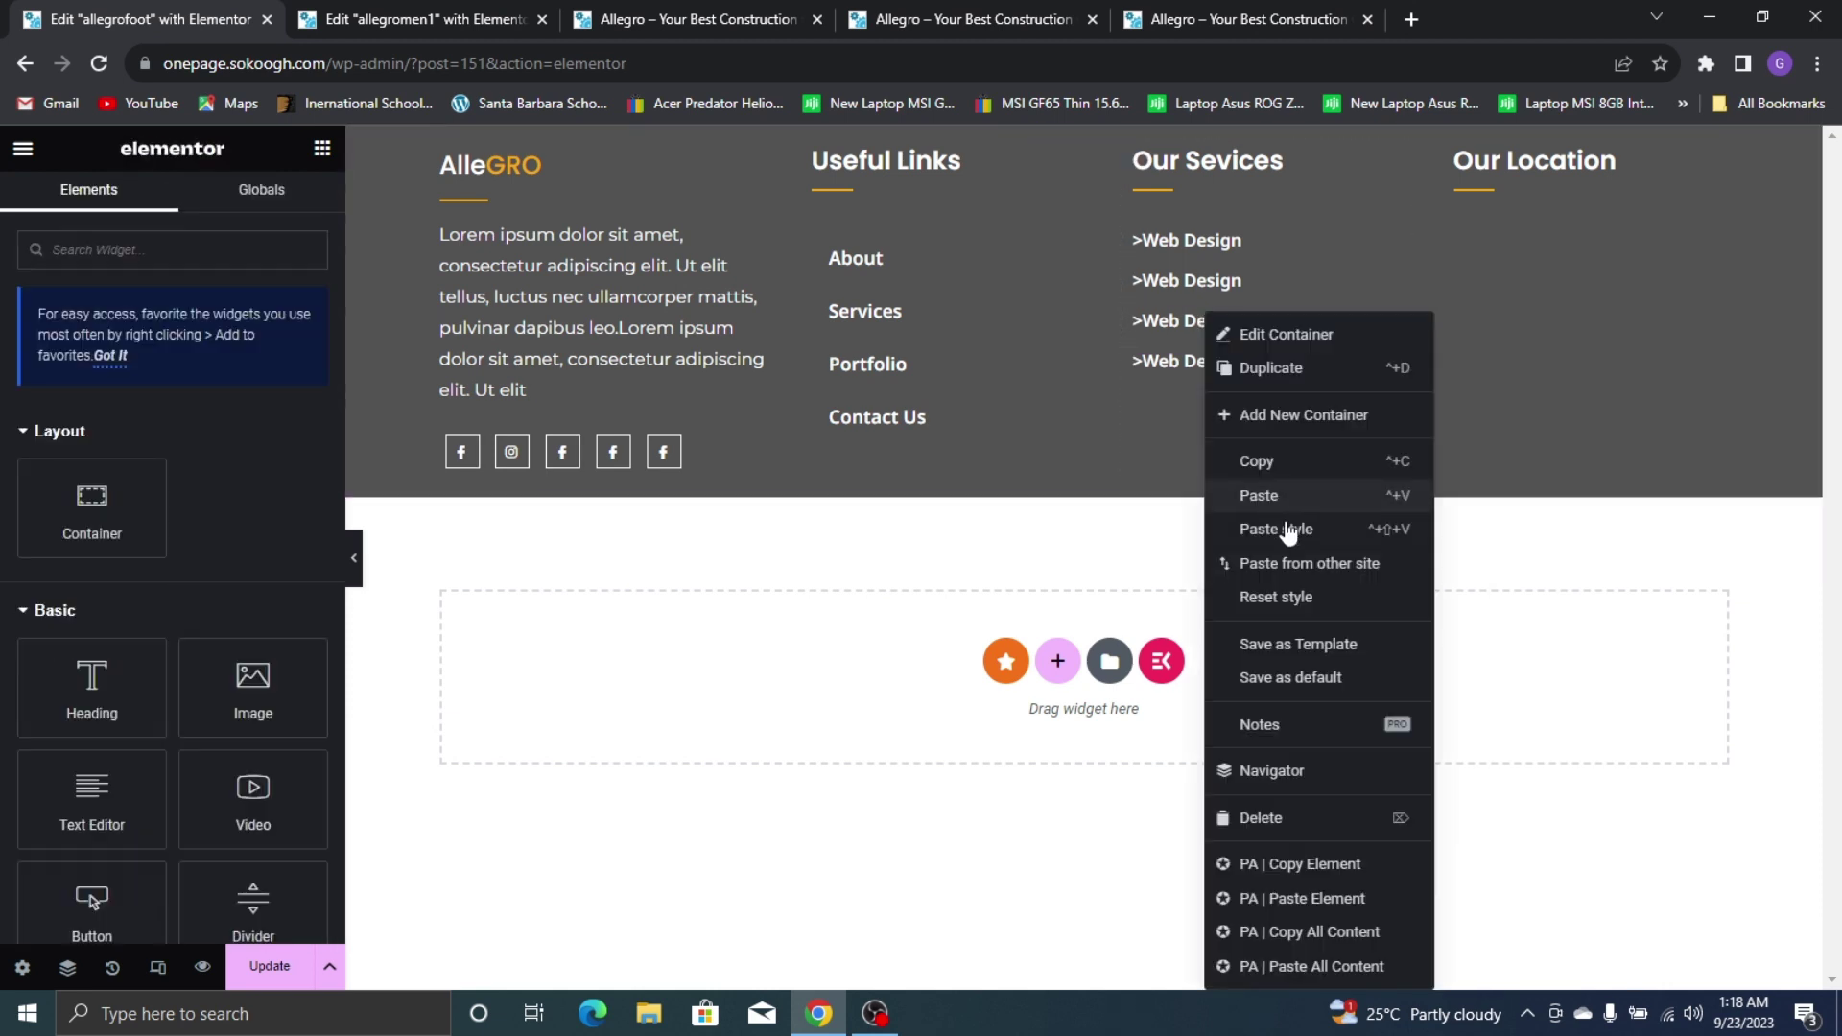
{"action": "left_click", "coordinate": [1282, 496]}
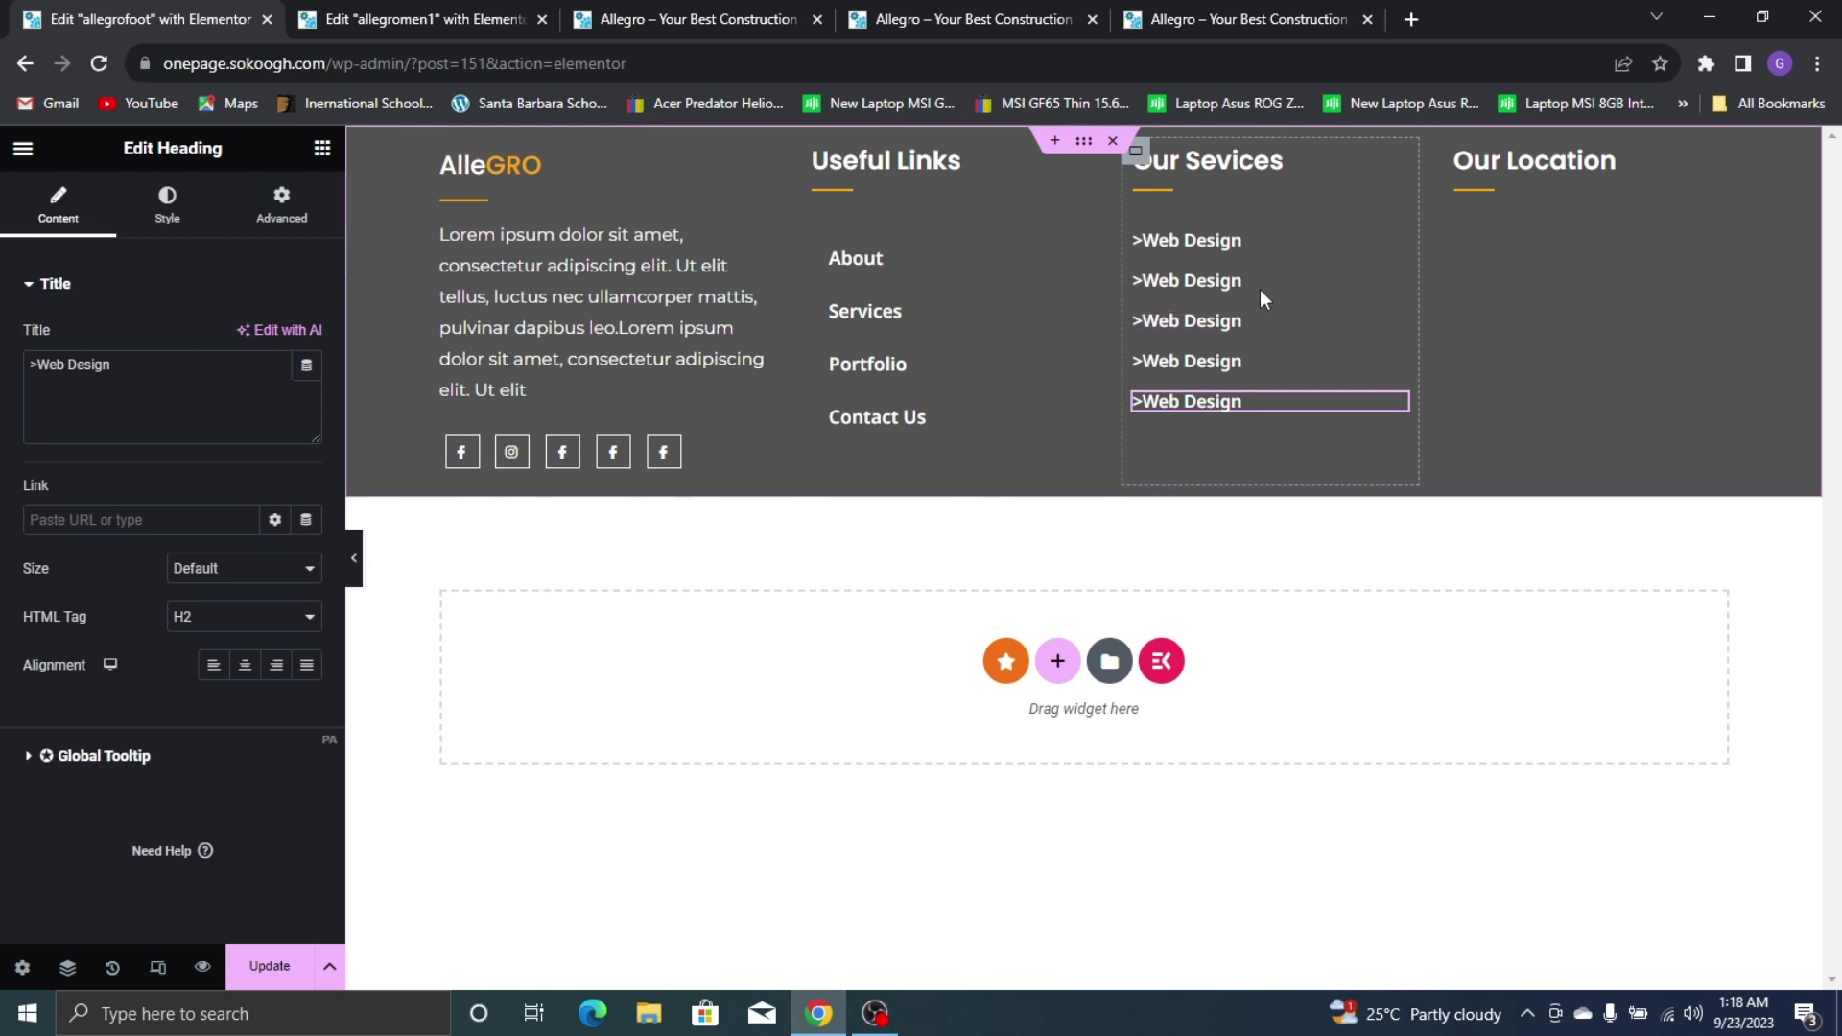
Retitle the second service heading '>Formwork Construction', correcting the 'Constrcution' typo
{"action": "left_click", "coordinate": [1180, 19]}
{"action": "left_click", "coordinate": [5, 11]}
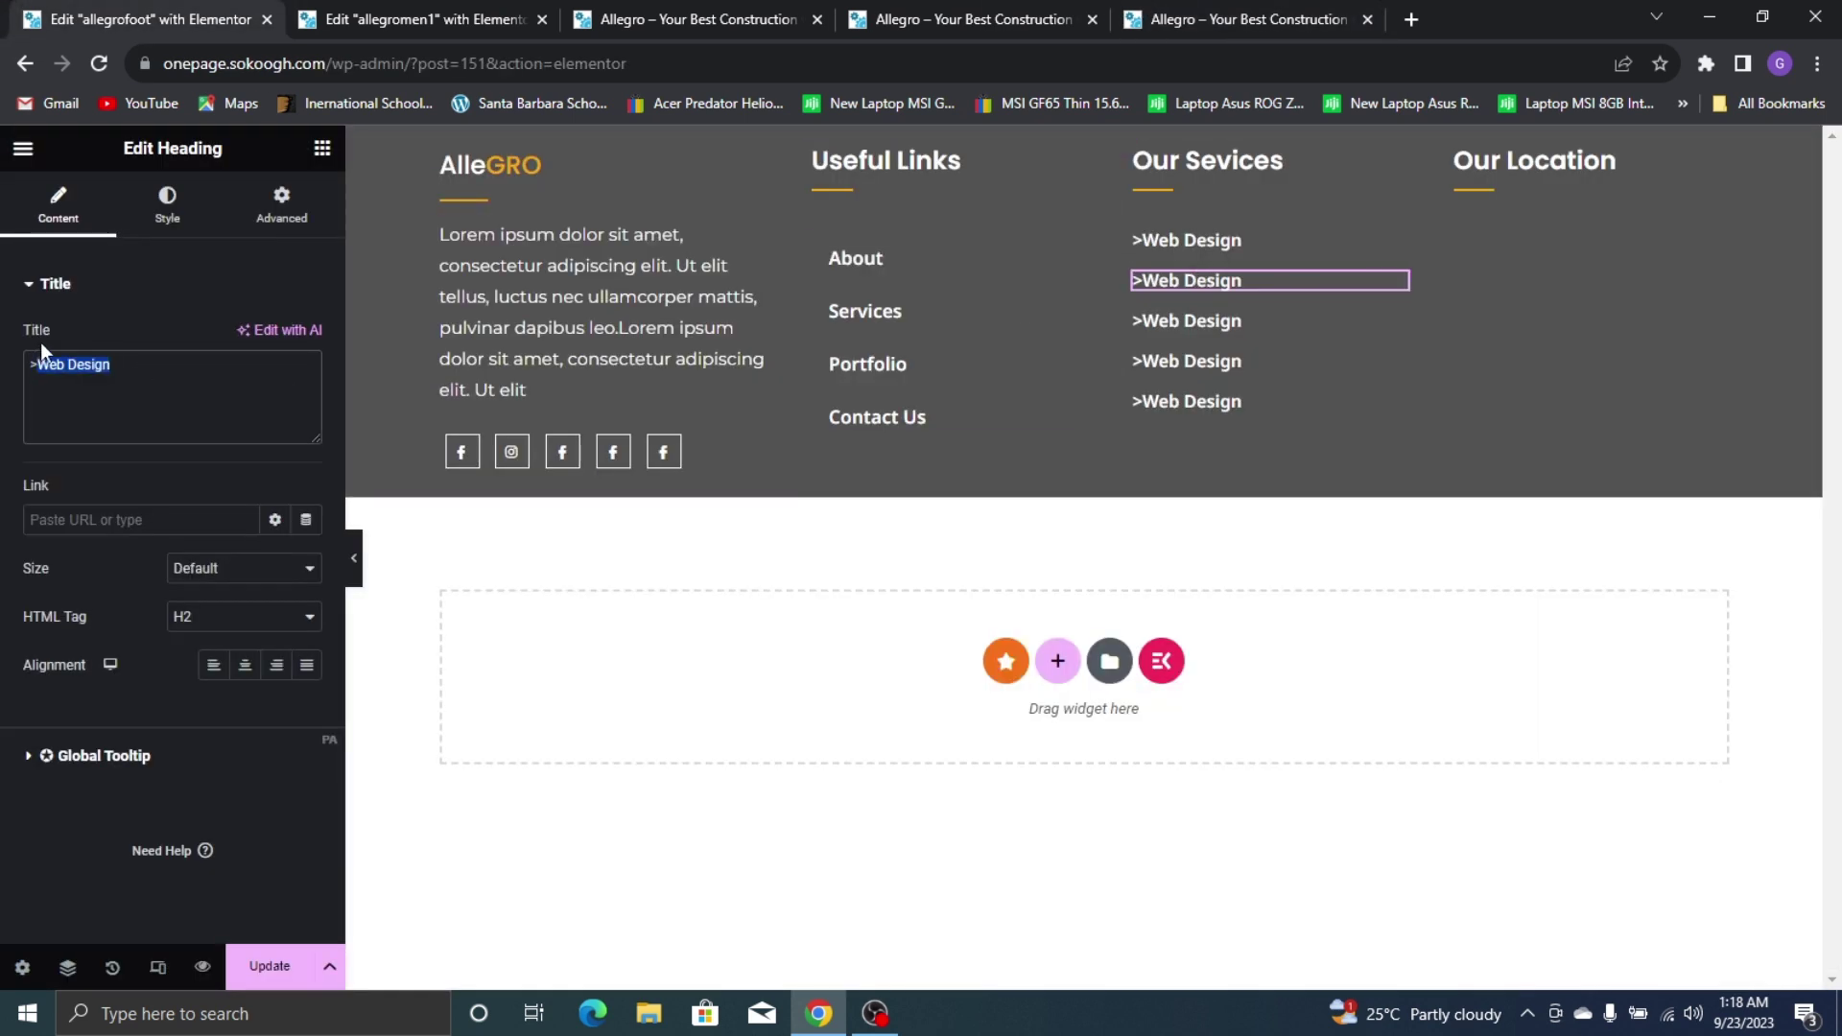
{"action": "type", "text": "Formwork Constrcution"}
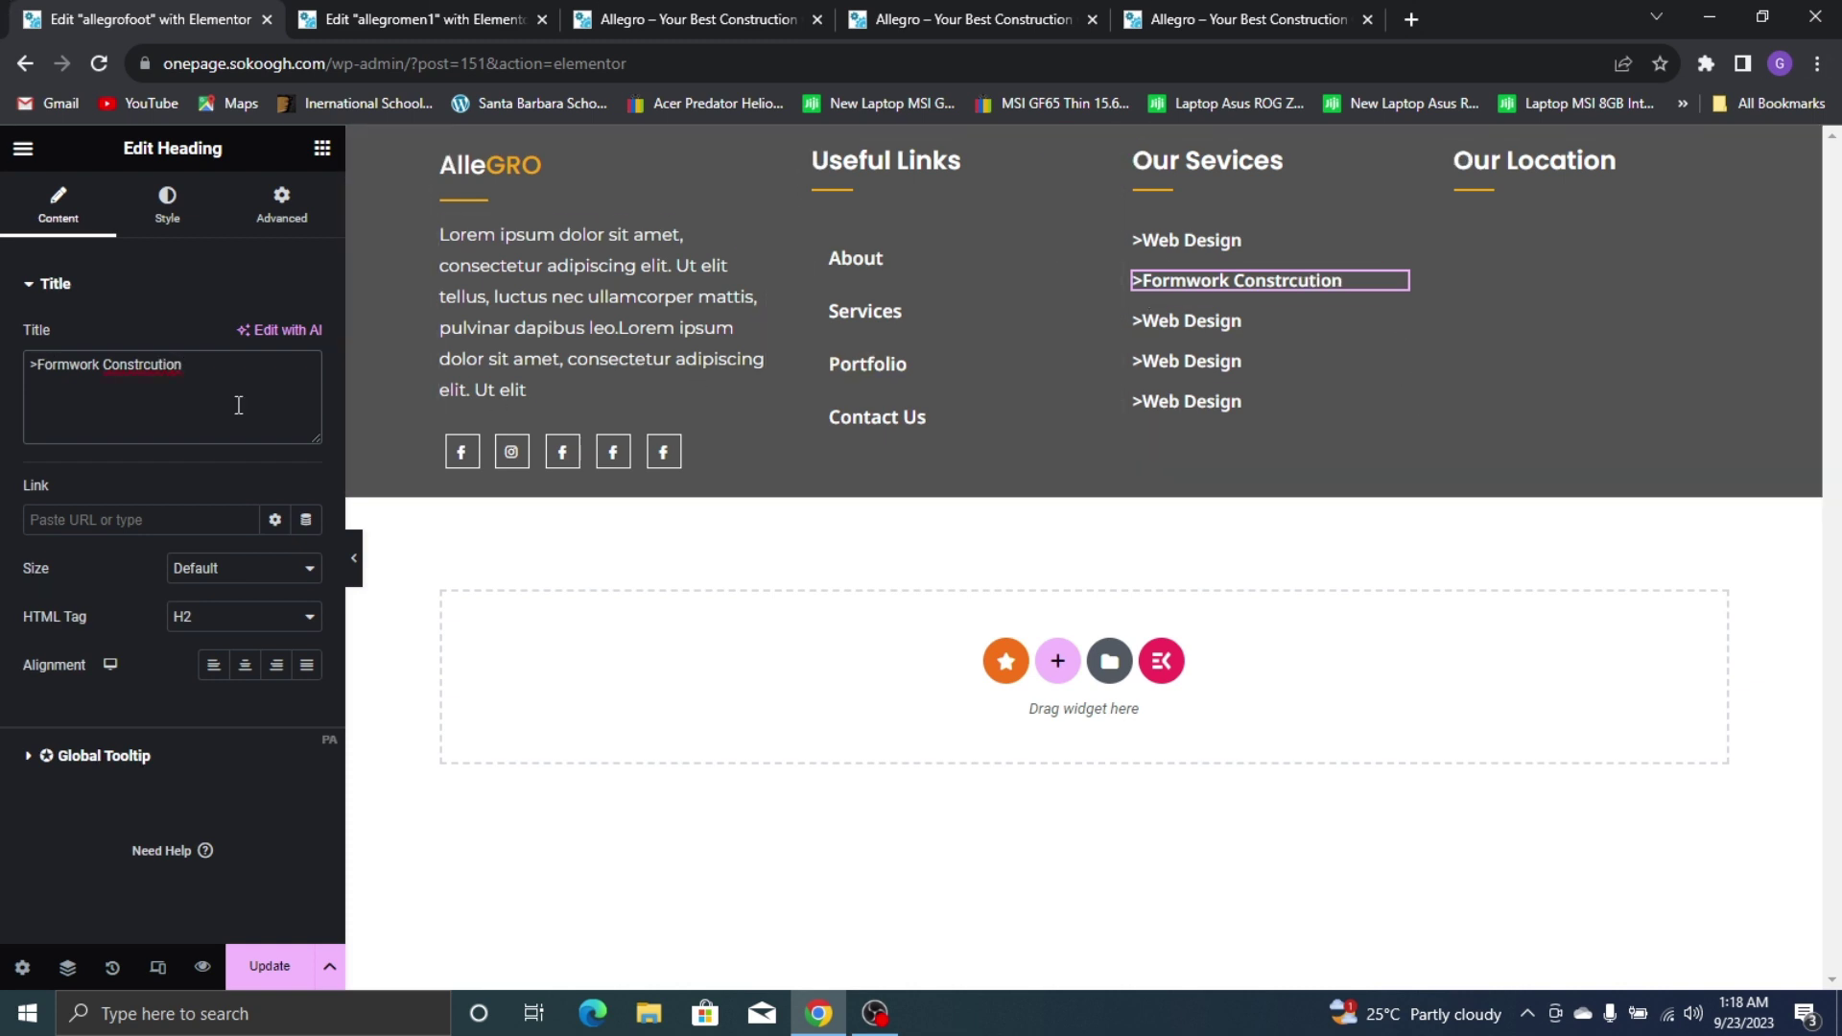
{"action": "right_click", "coordinate": [121, 372]}
{"action": "left_click", "coordinate": [190, 393]}
{"action": "left_click", "coordinate": [1159, 15]}
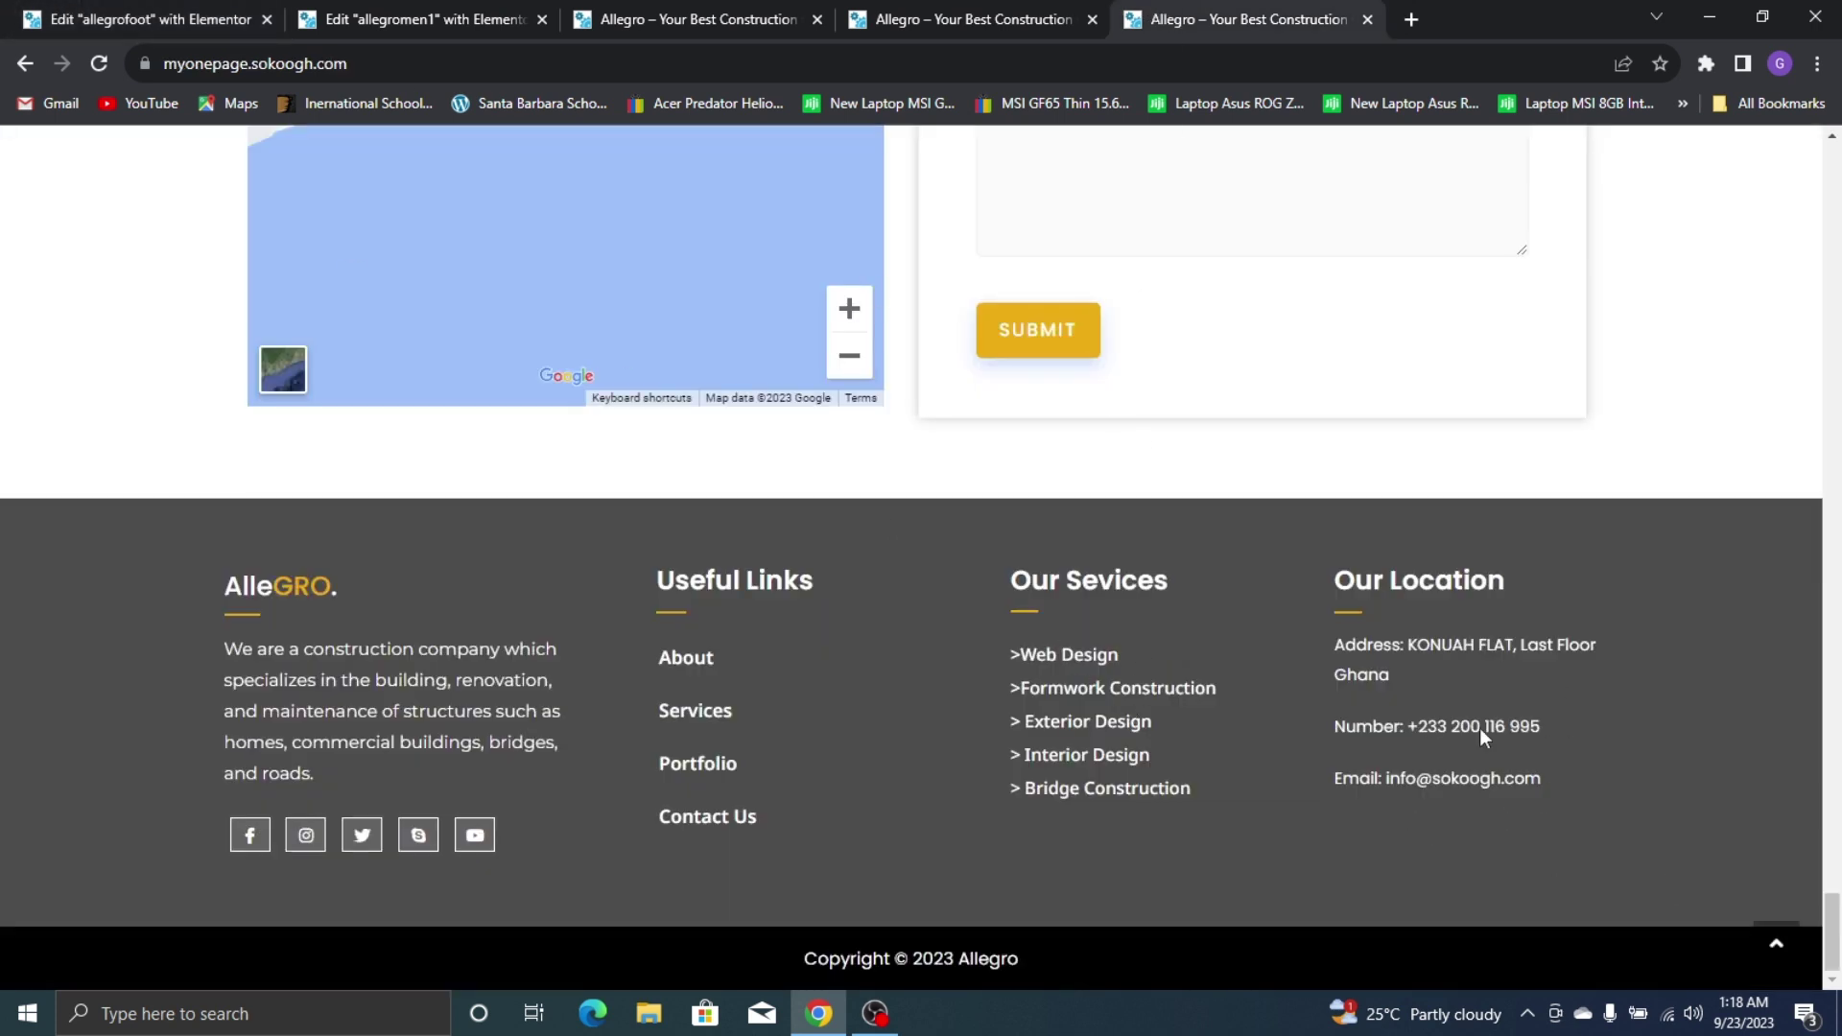
{"action": "left_click", "coordinate": [8, 14]}
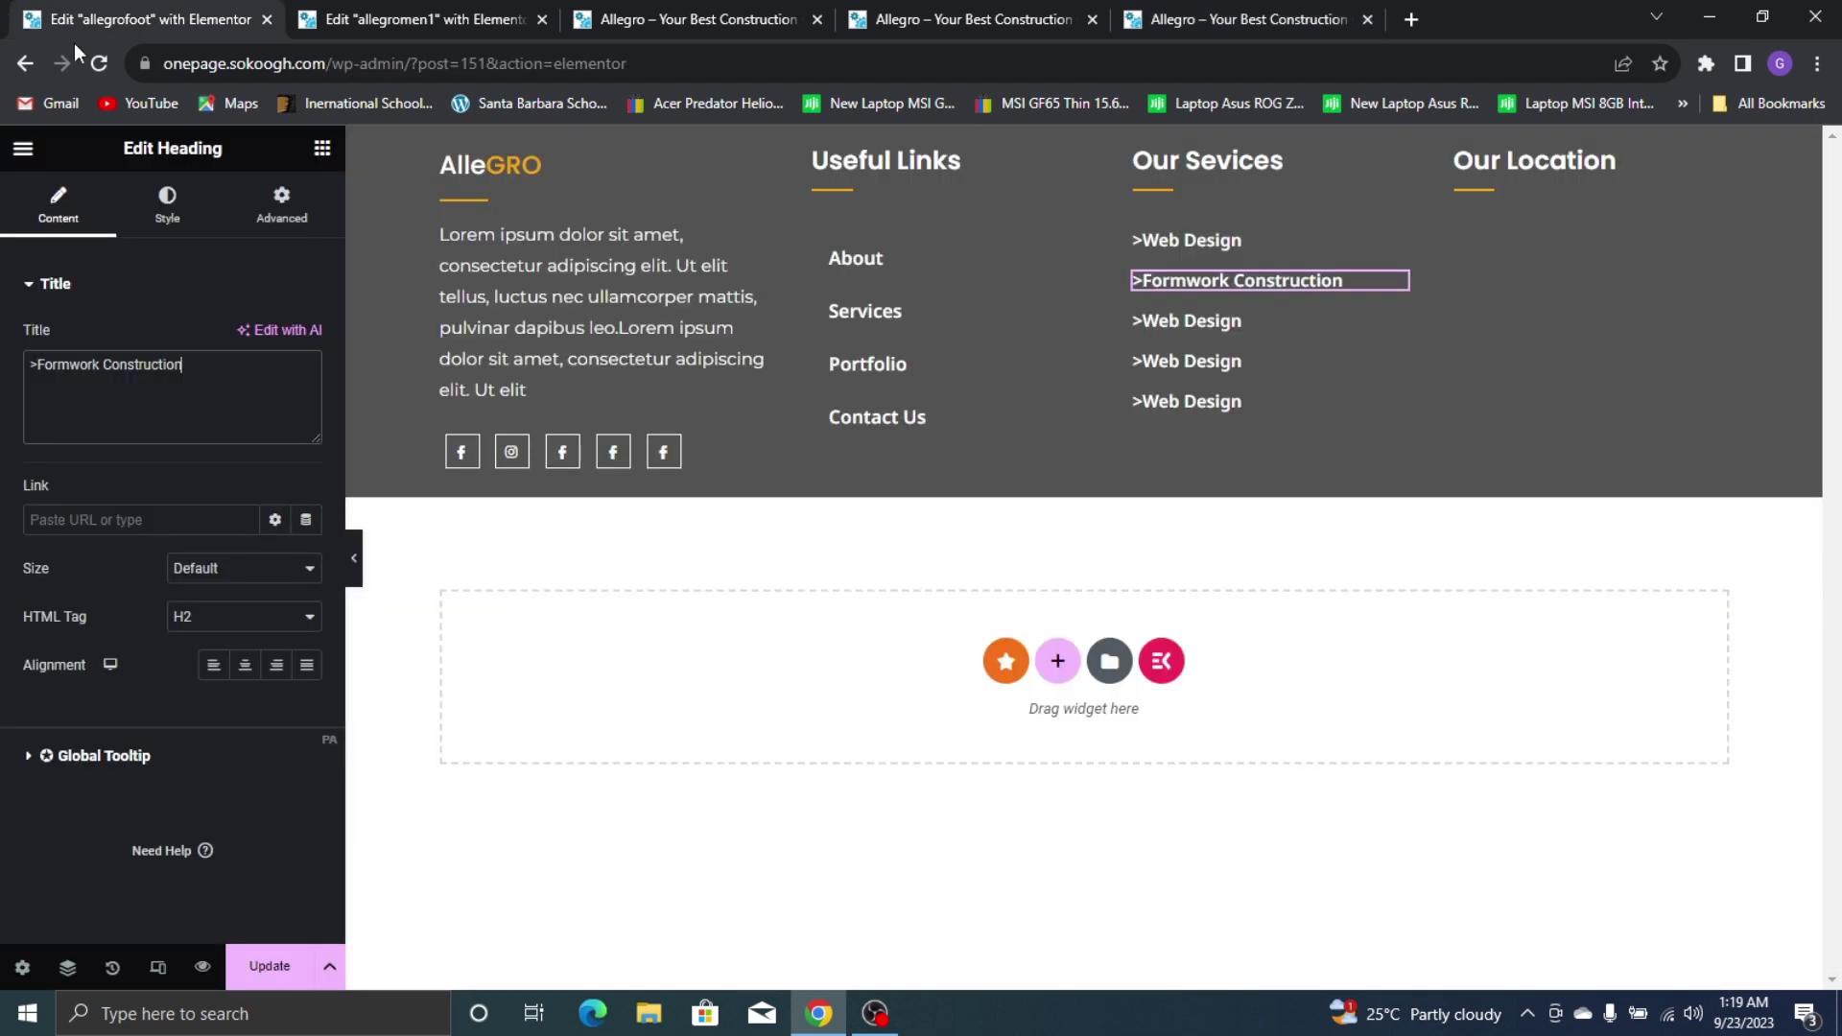
{"action": "left_click", "coordinate": [322, 148]}
Drop a Heading widget into the Our Location column with the divider above it
{"action": "left_click_drag", "start_coordinate": [93, 687], "coordinate": [1540, 196]}
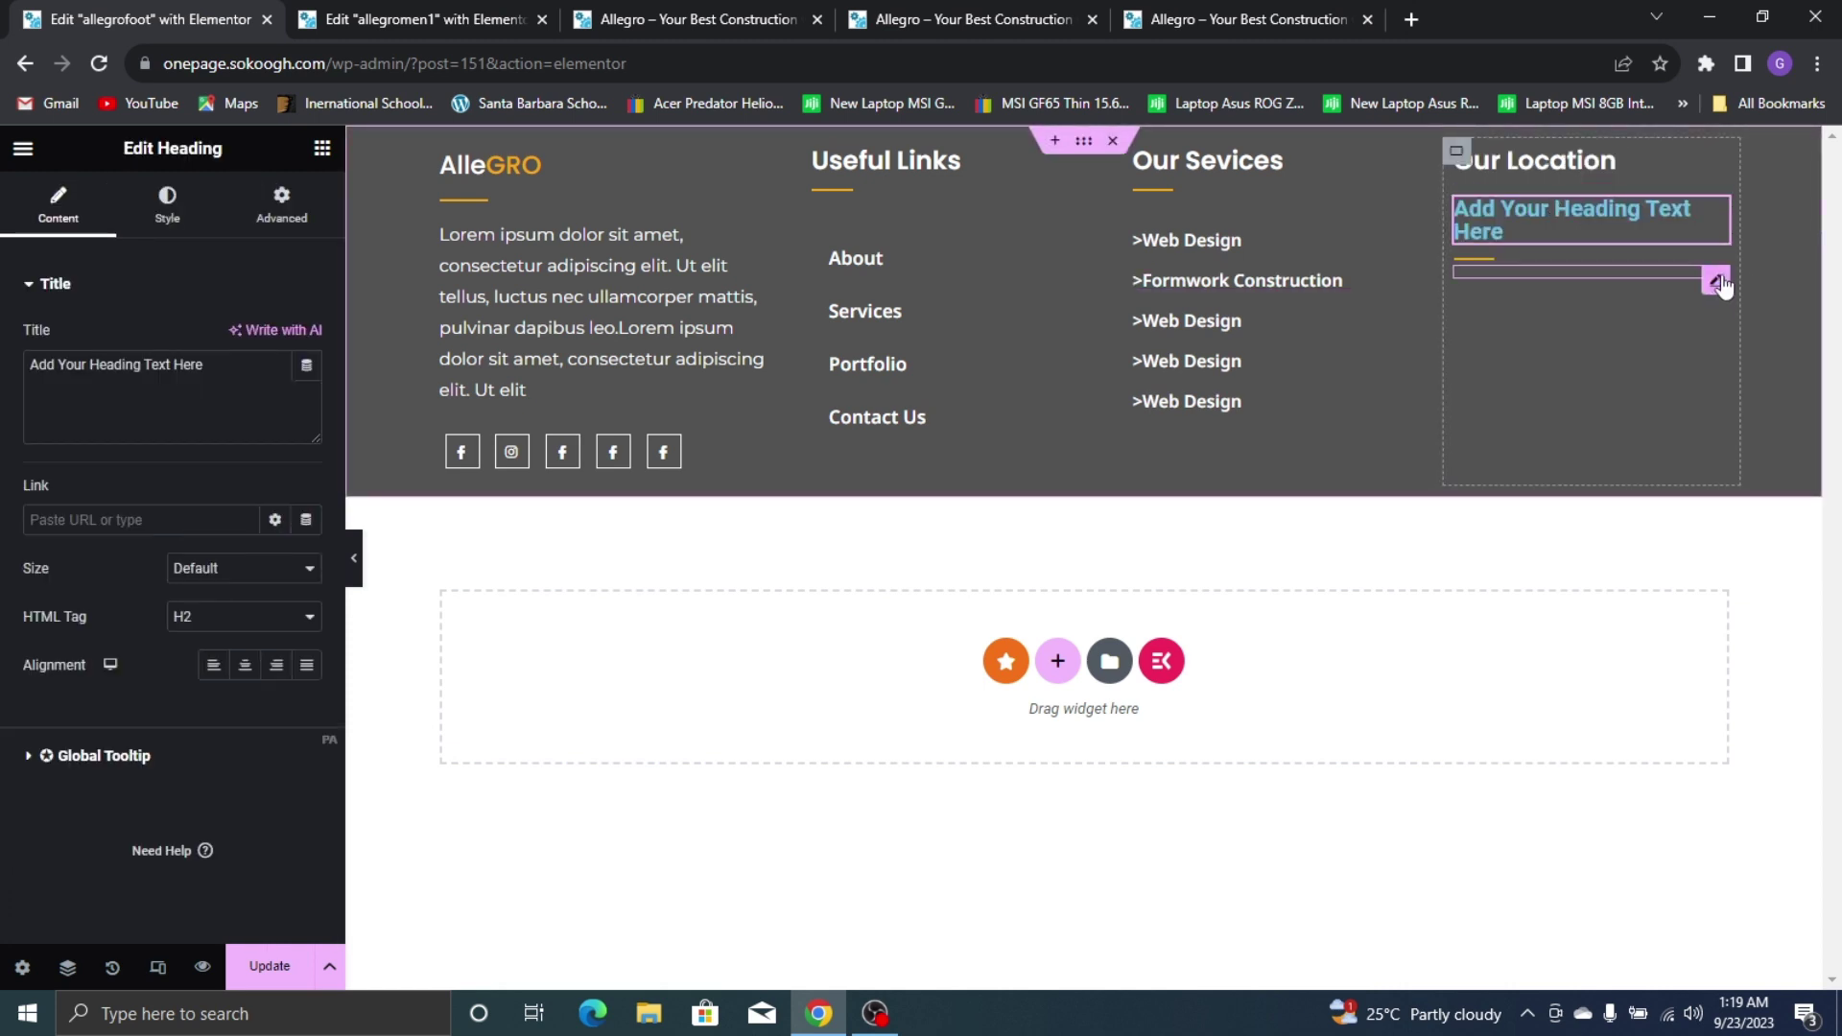
{"action": "left_click_drag", "start_coordinate": [1715, 283], "coordinate": [1415, 187]}
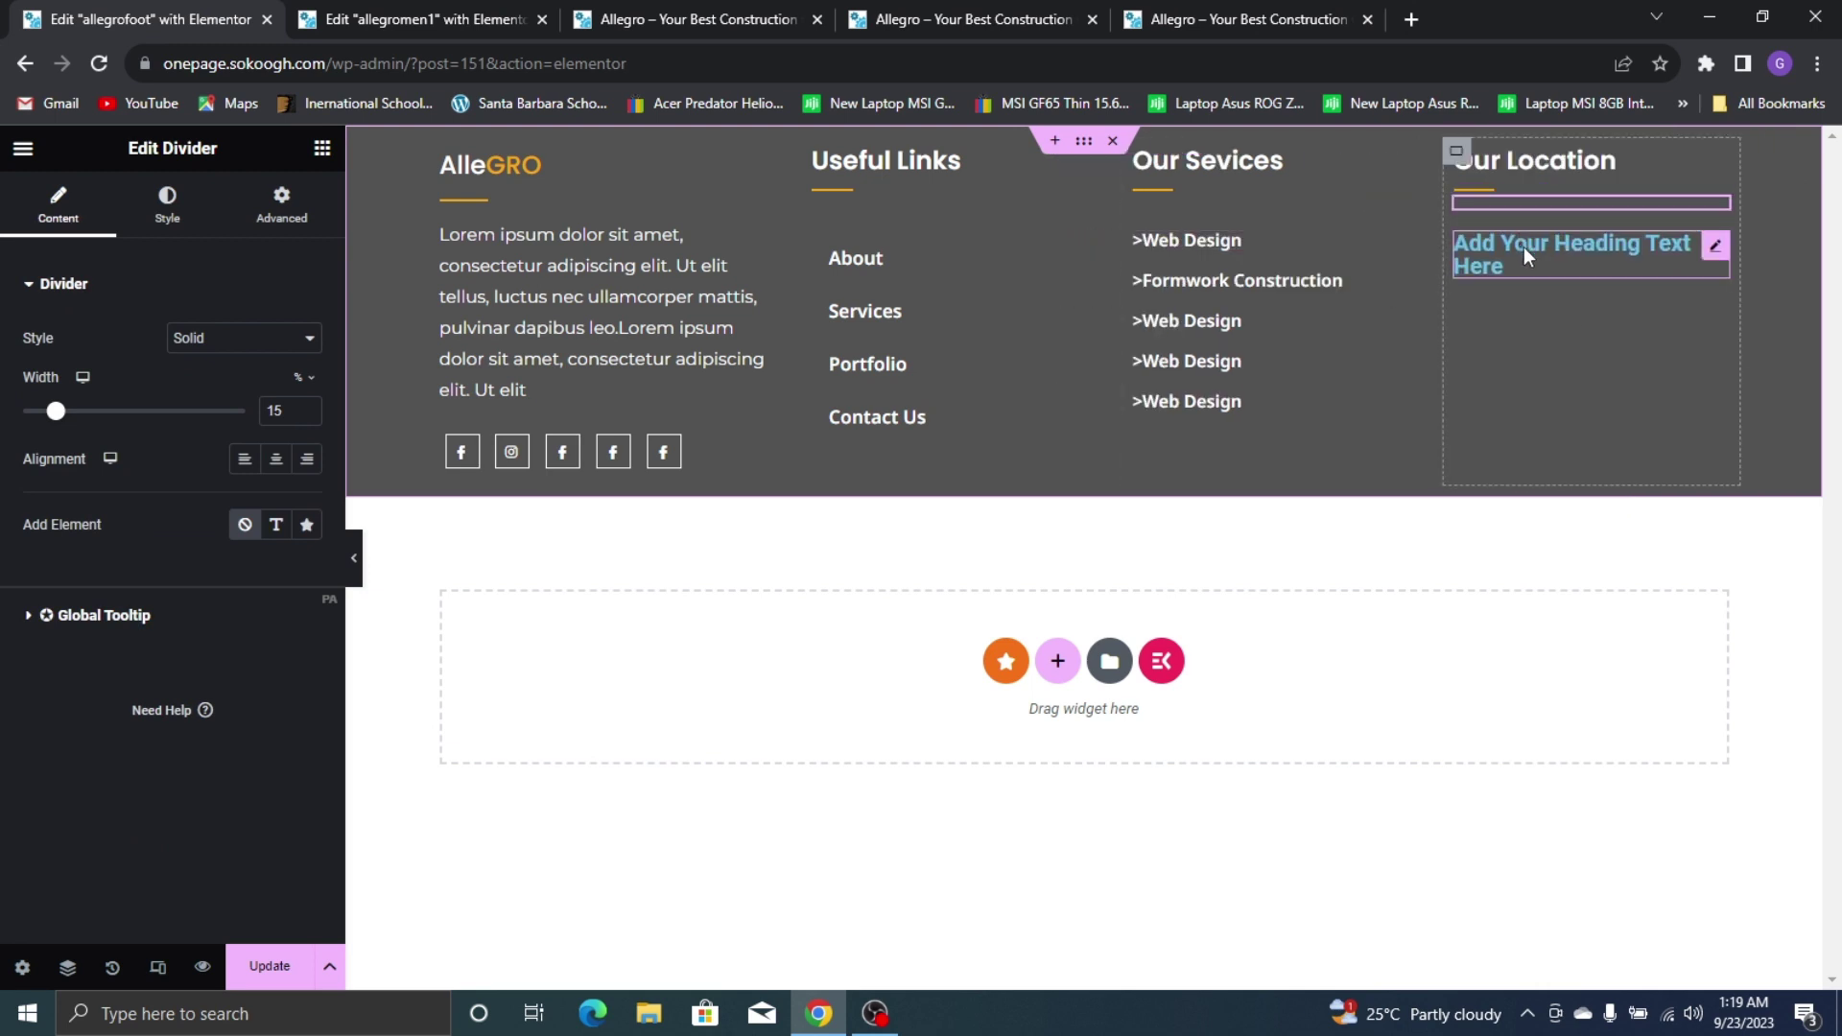
{"action": "left_click", "coordinate": [1524, 246]}
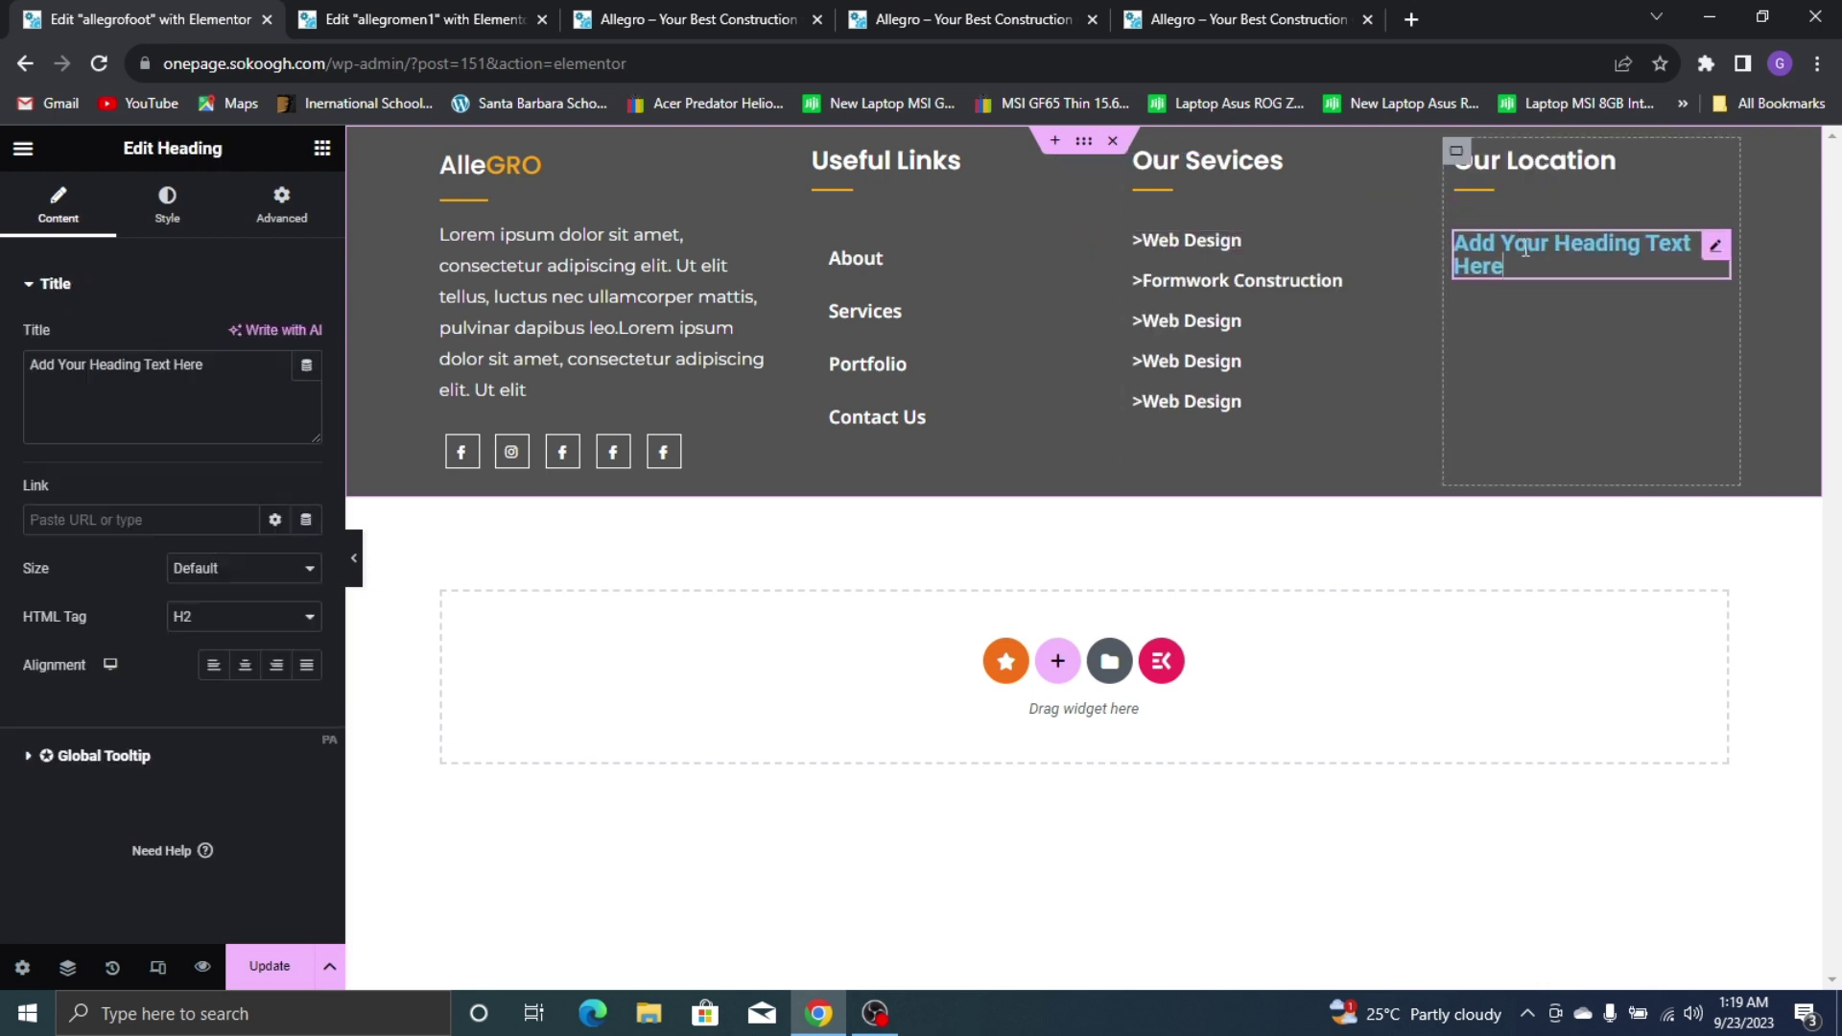
Copy the >Web Design heading and paste its style onto the new Our Location heading
{"action": "left_click", "coordinate": [1229, 244]}
{"action": "left_click", "coordinate": [1235, 36]}
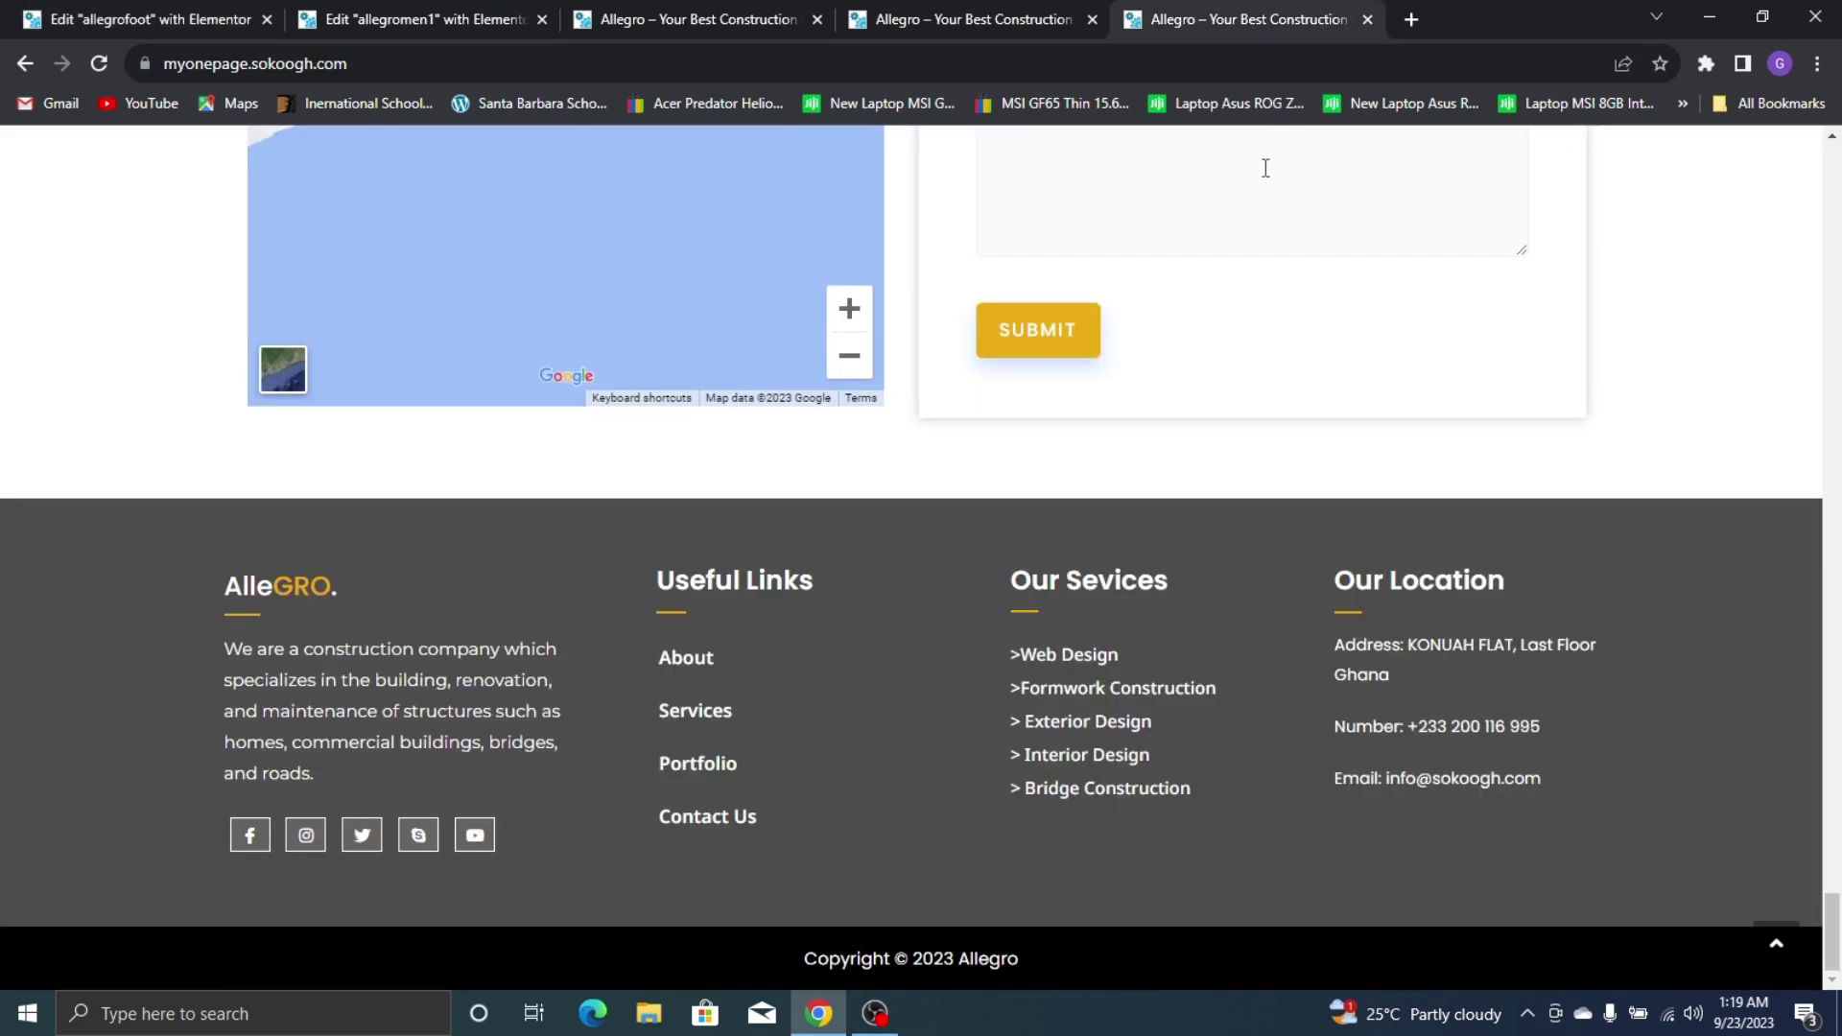
{"action": "left_click", "coordinate": [4, 13]}
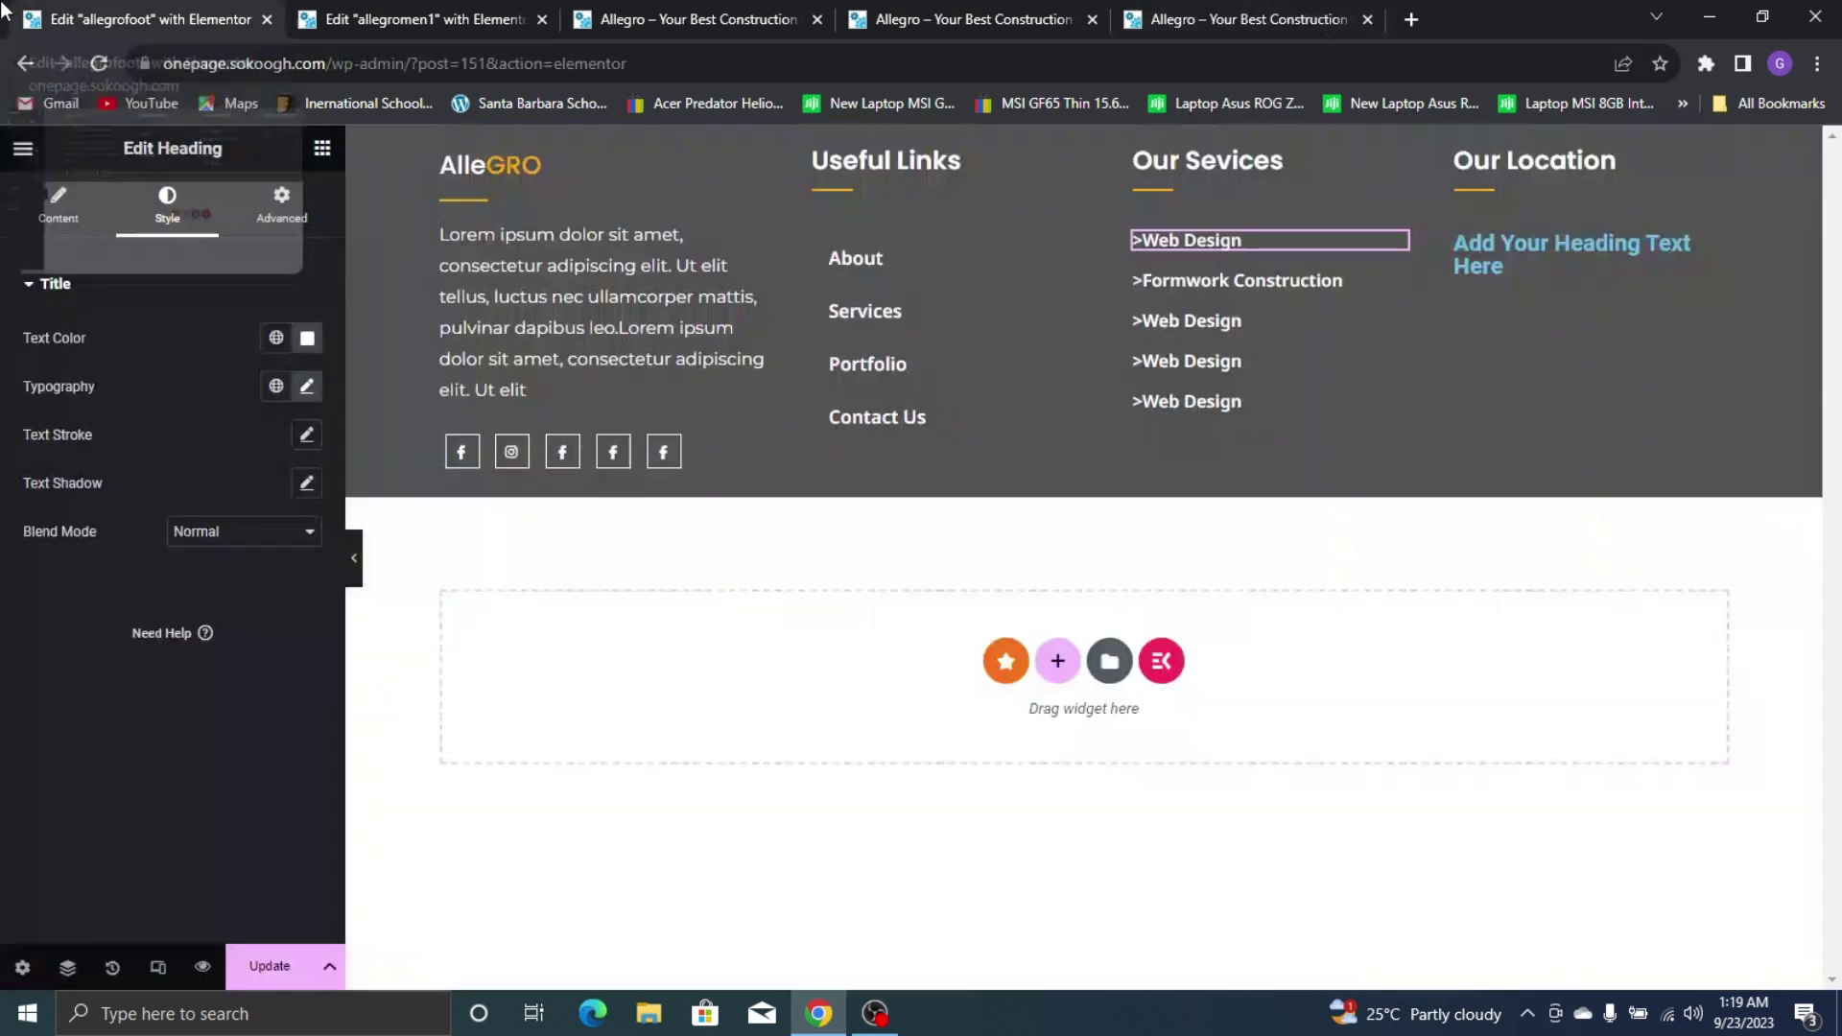
{"action": "right_click", "coordinate": [1260, 245]}
{"action": "left_click", "coordinate": [1347, 380]}
{"action": "right_click", "coordinate": [1532, 270]}
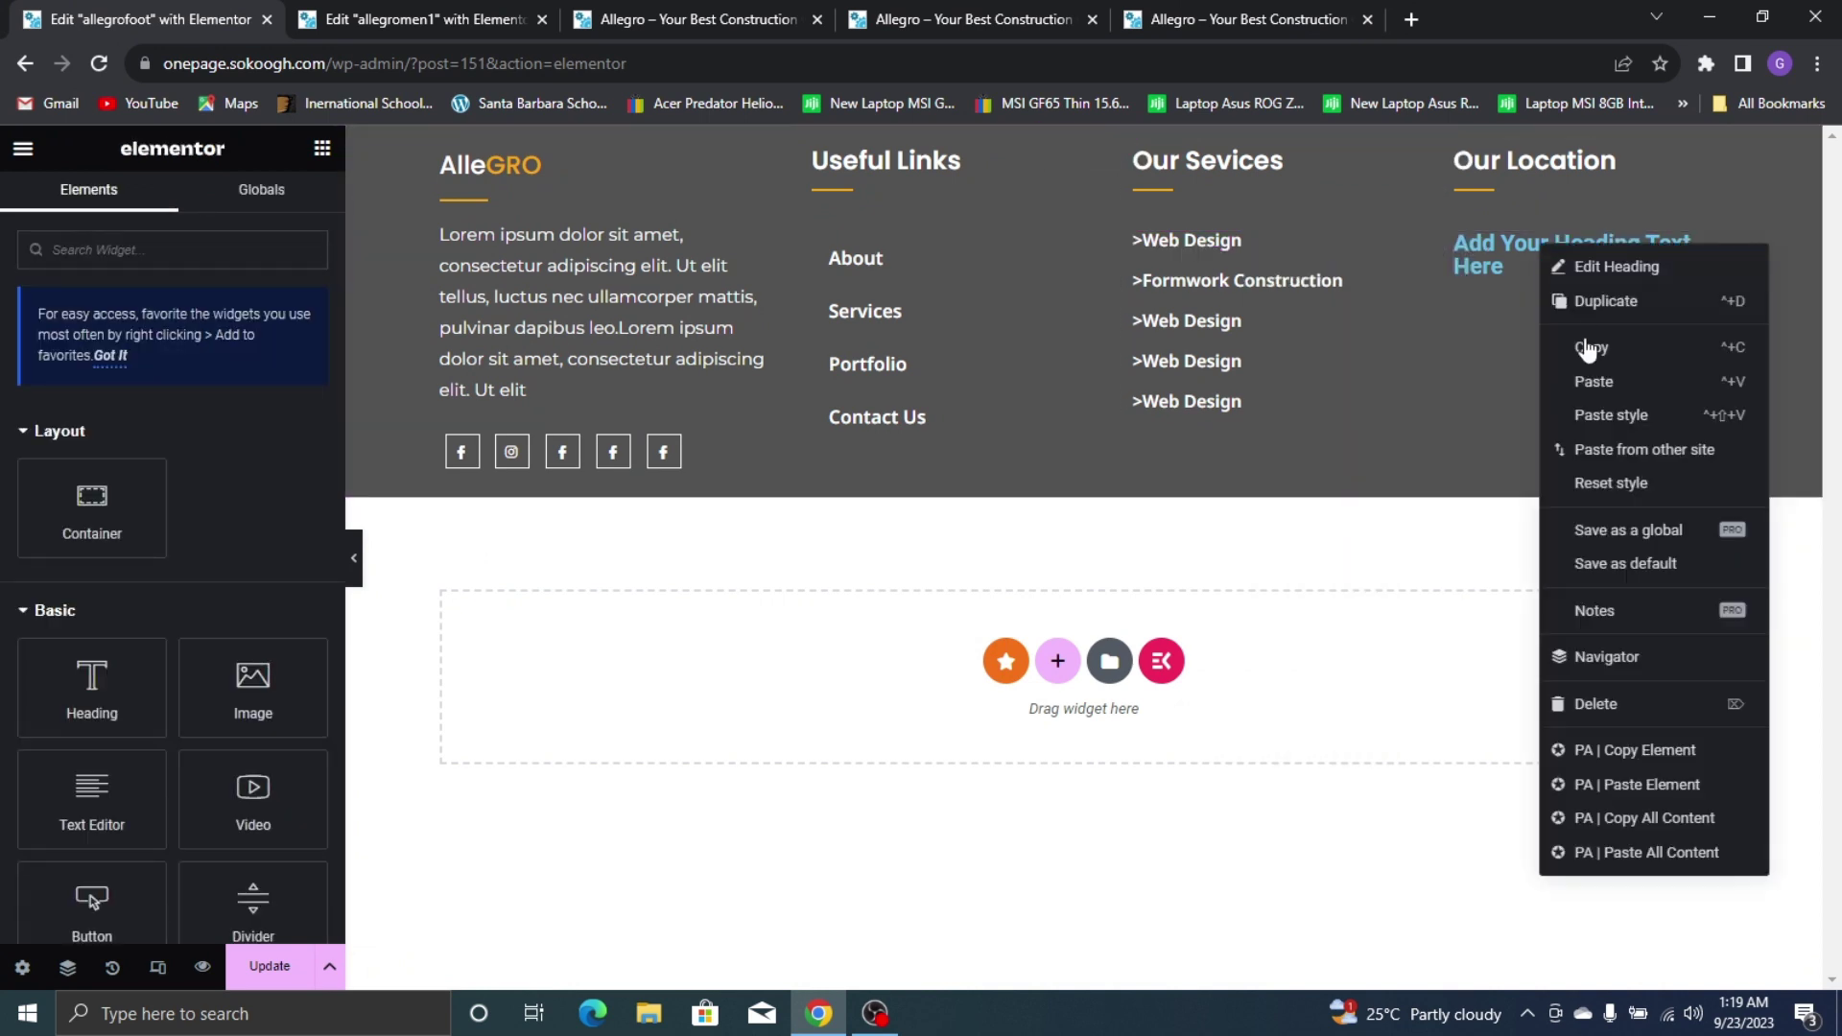
{"action": "left_click", "coordinate": [1608, 412]}
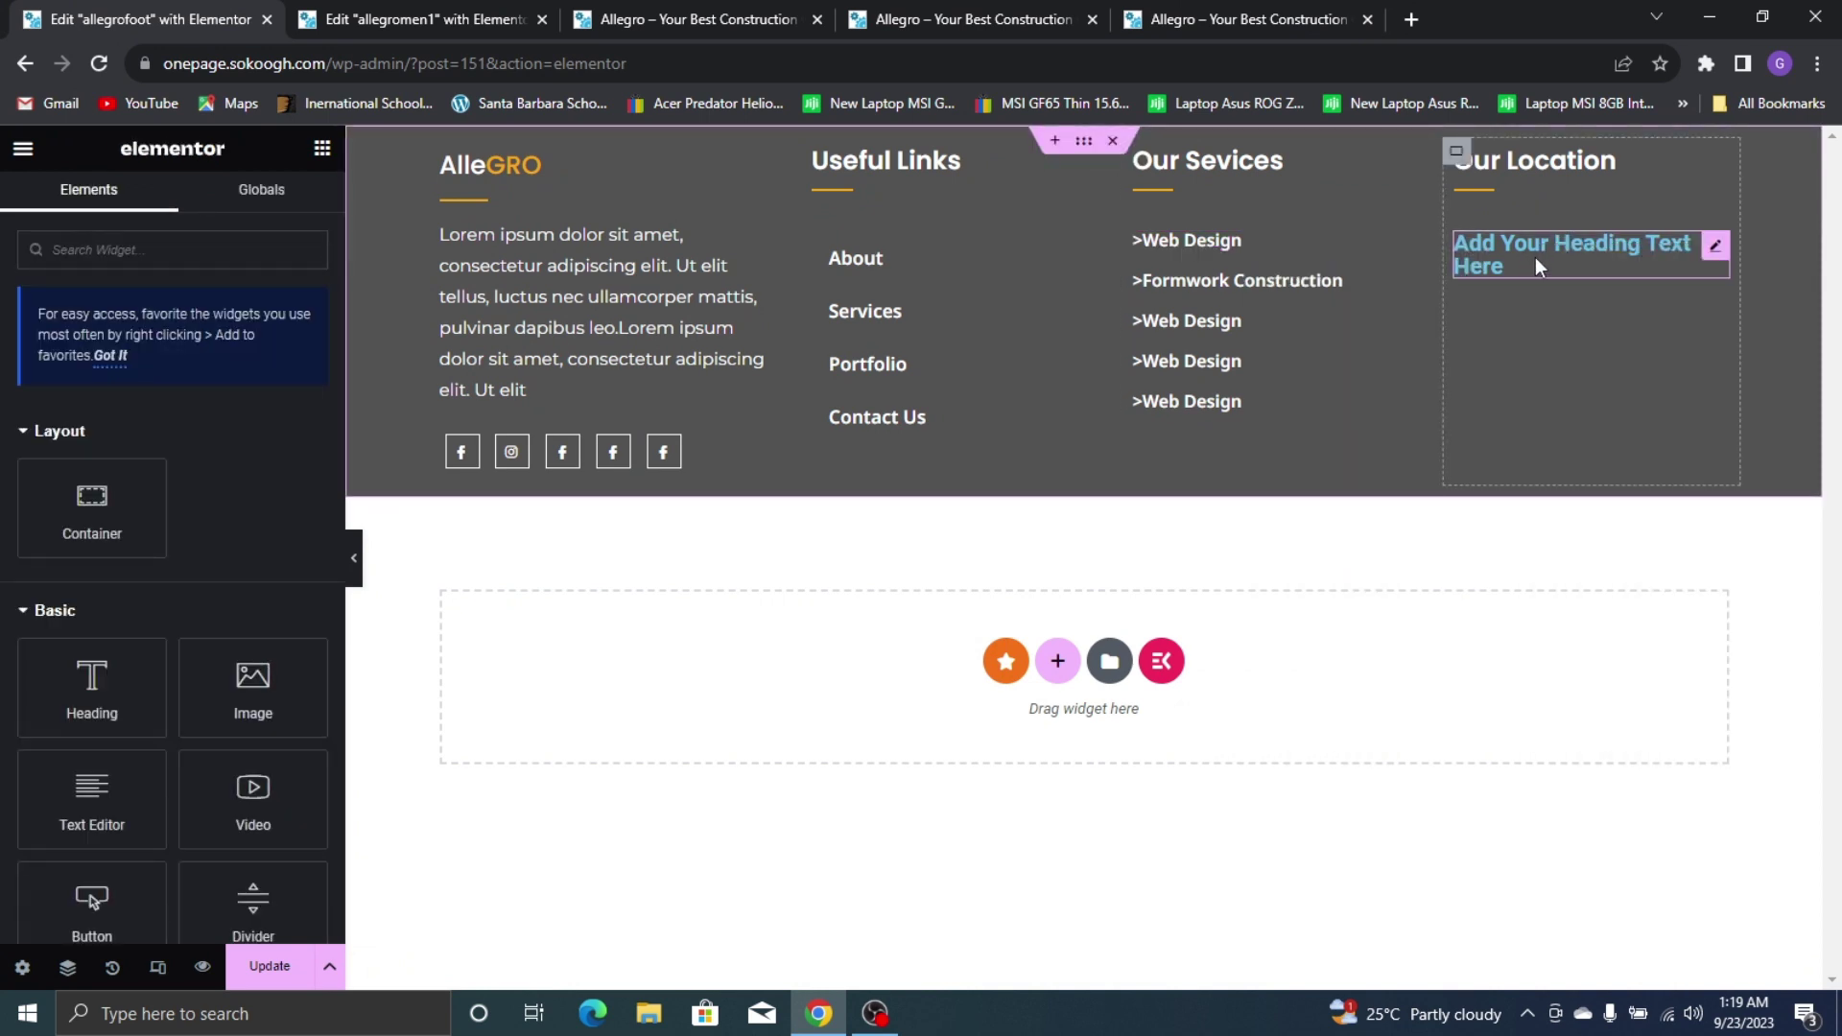
{"action": "right_click", "coordinate": [1311, 252]}
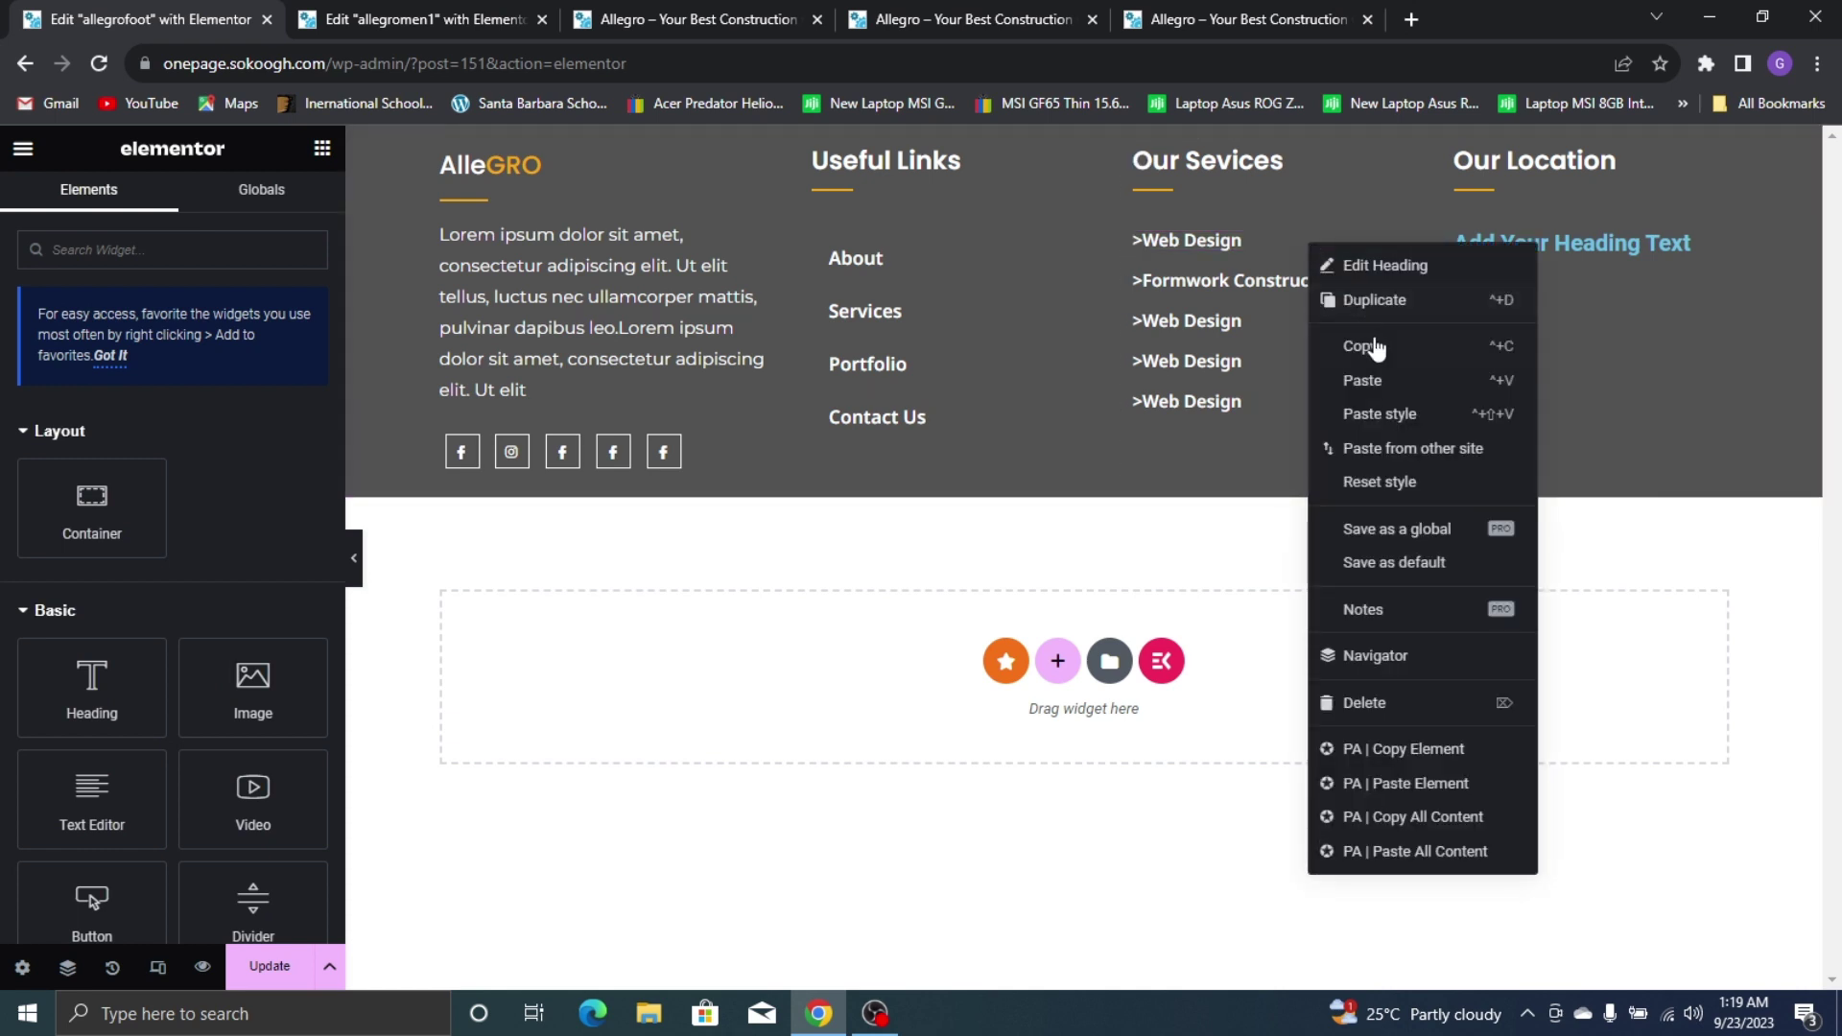
{"action": "left_click", "coordinate": [1343, 348]}
{"action": "right_click", "coordinate": [1521, 252]}
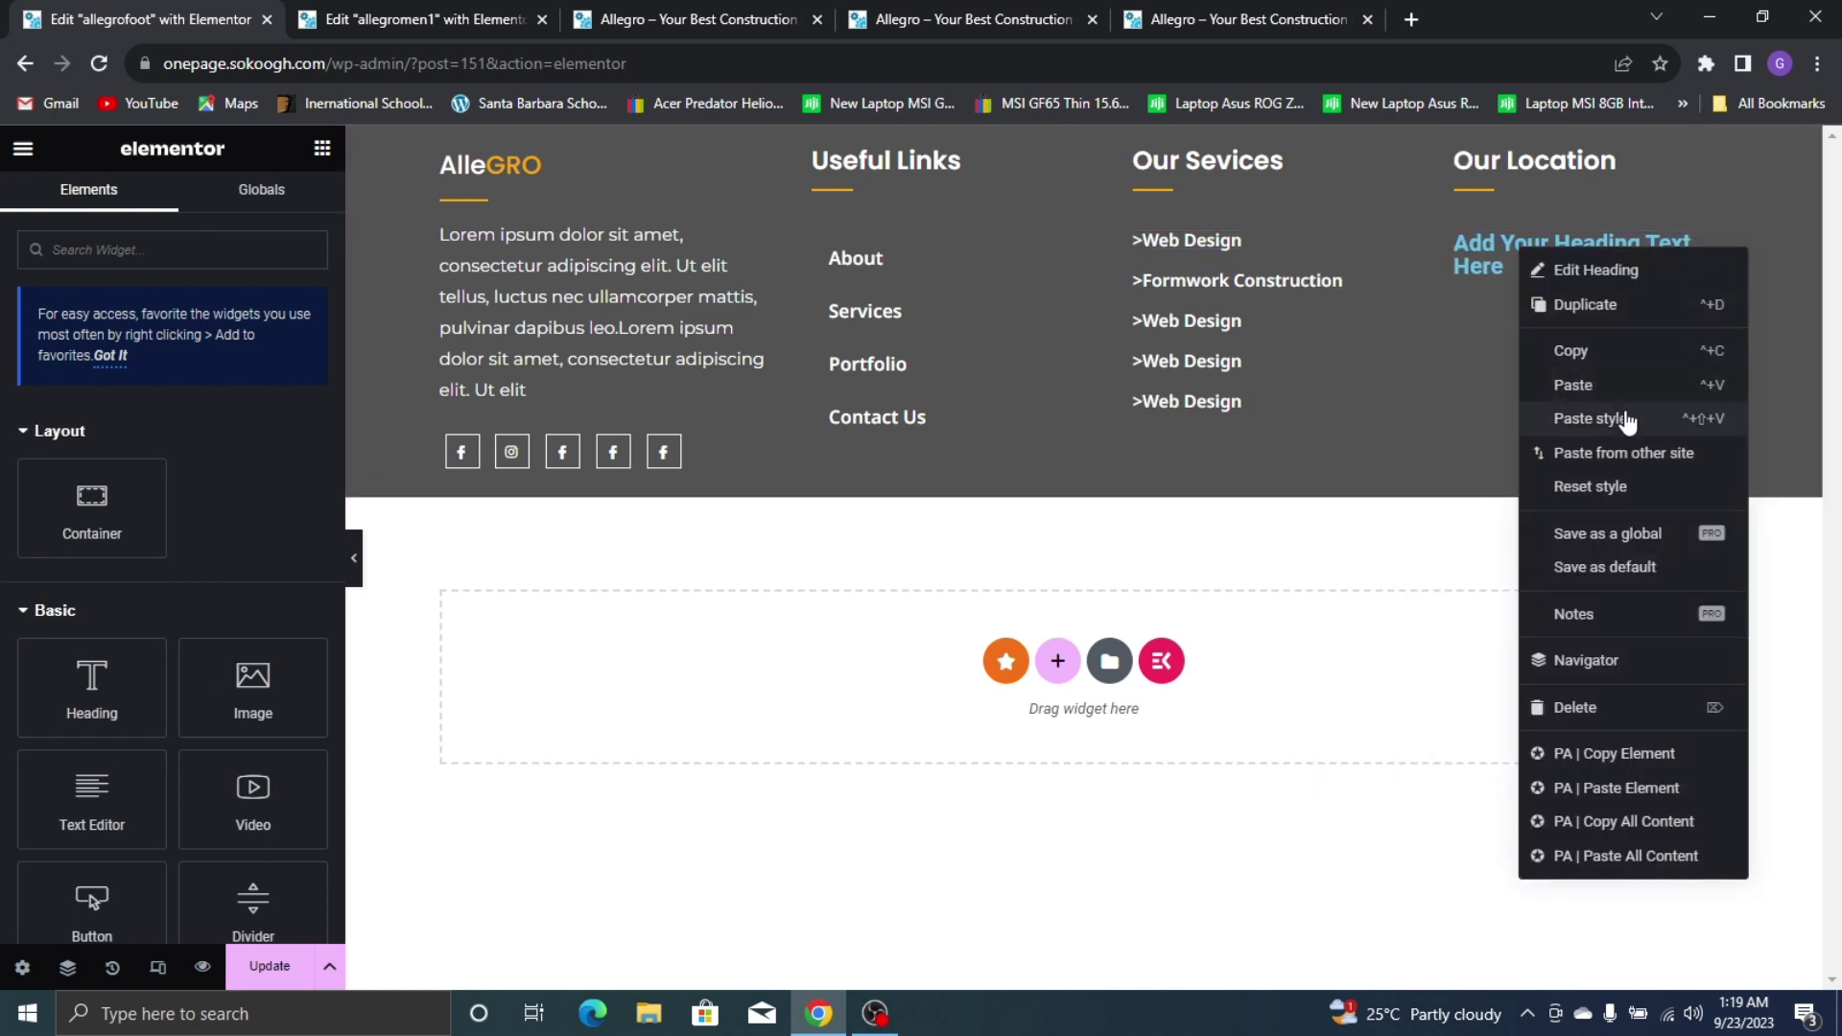
{"action": "left_click", "coordinate": [1621, 419]}
Replace the heading's placeholder with the 'Address:' line copied from the live site's footer
{"action": "left_click", "coordinate": [1518, 232]}
{"action": "left_click", "coordinate": [1238, 20]}
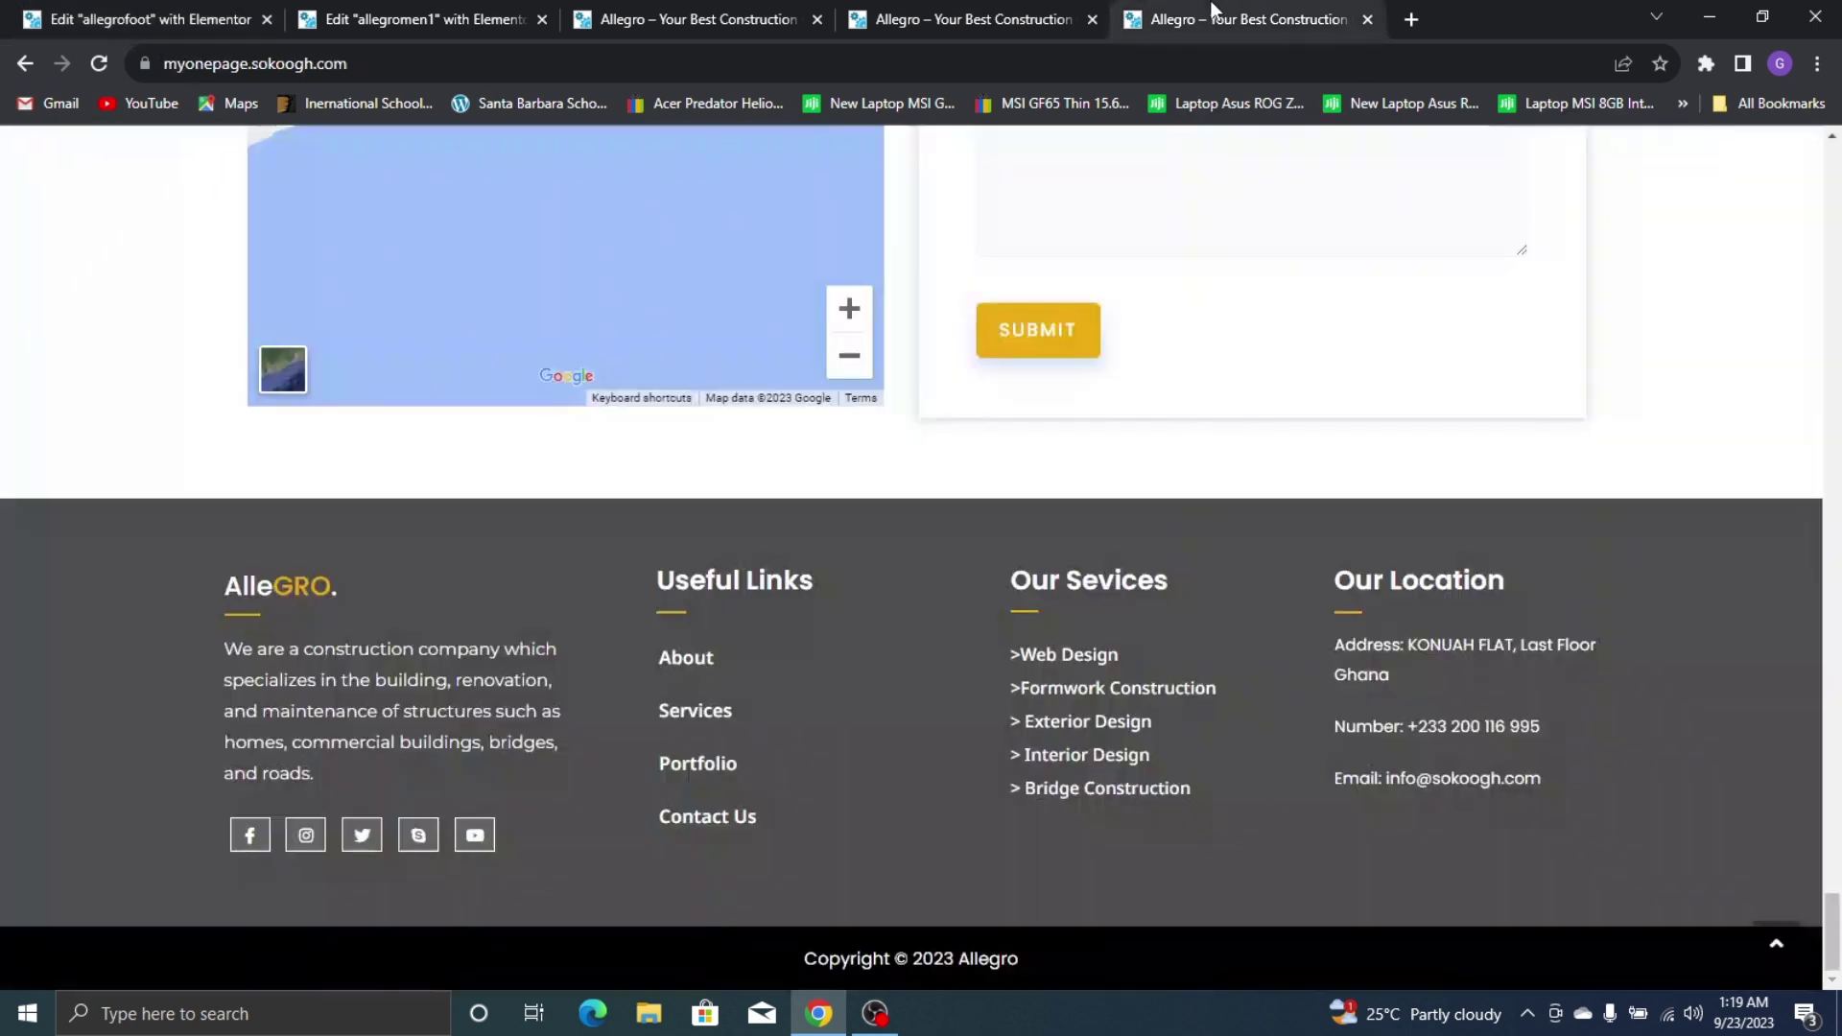
{"action": "left_click", "coordinate": [5, 9]}
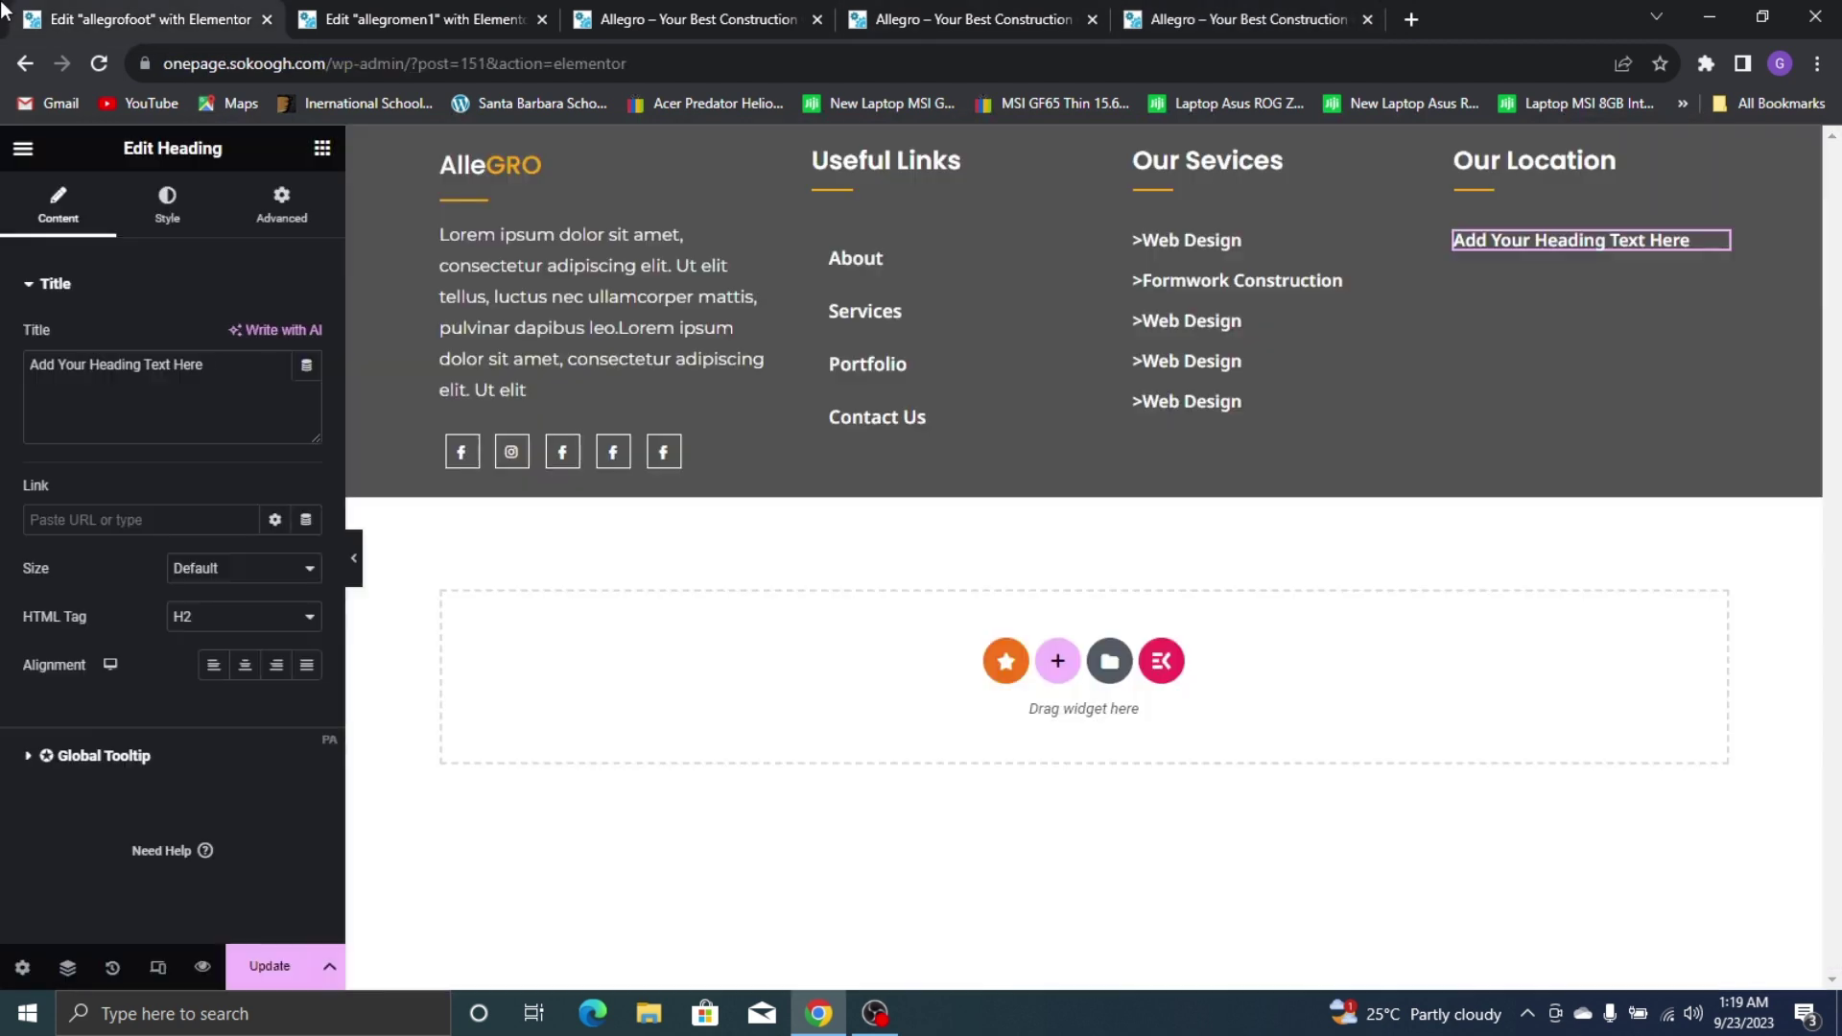
{"action": "left_click", "coordinate": [115, 370]}
{"action": "key", "text": "ctrl+a"}
{"action": "type", "text": "A"}
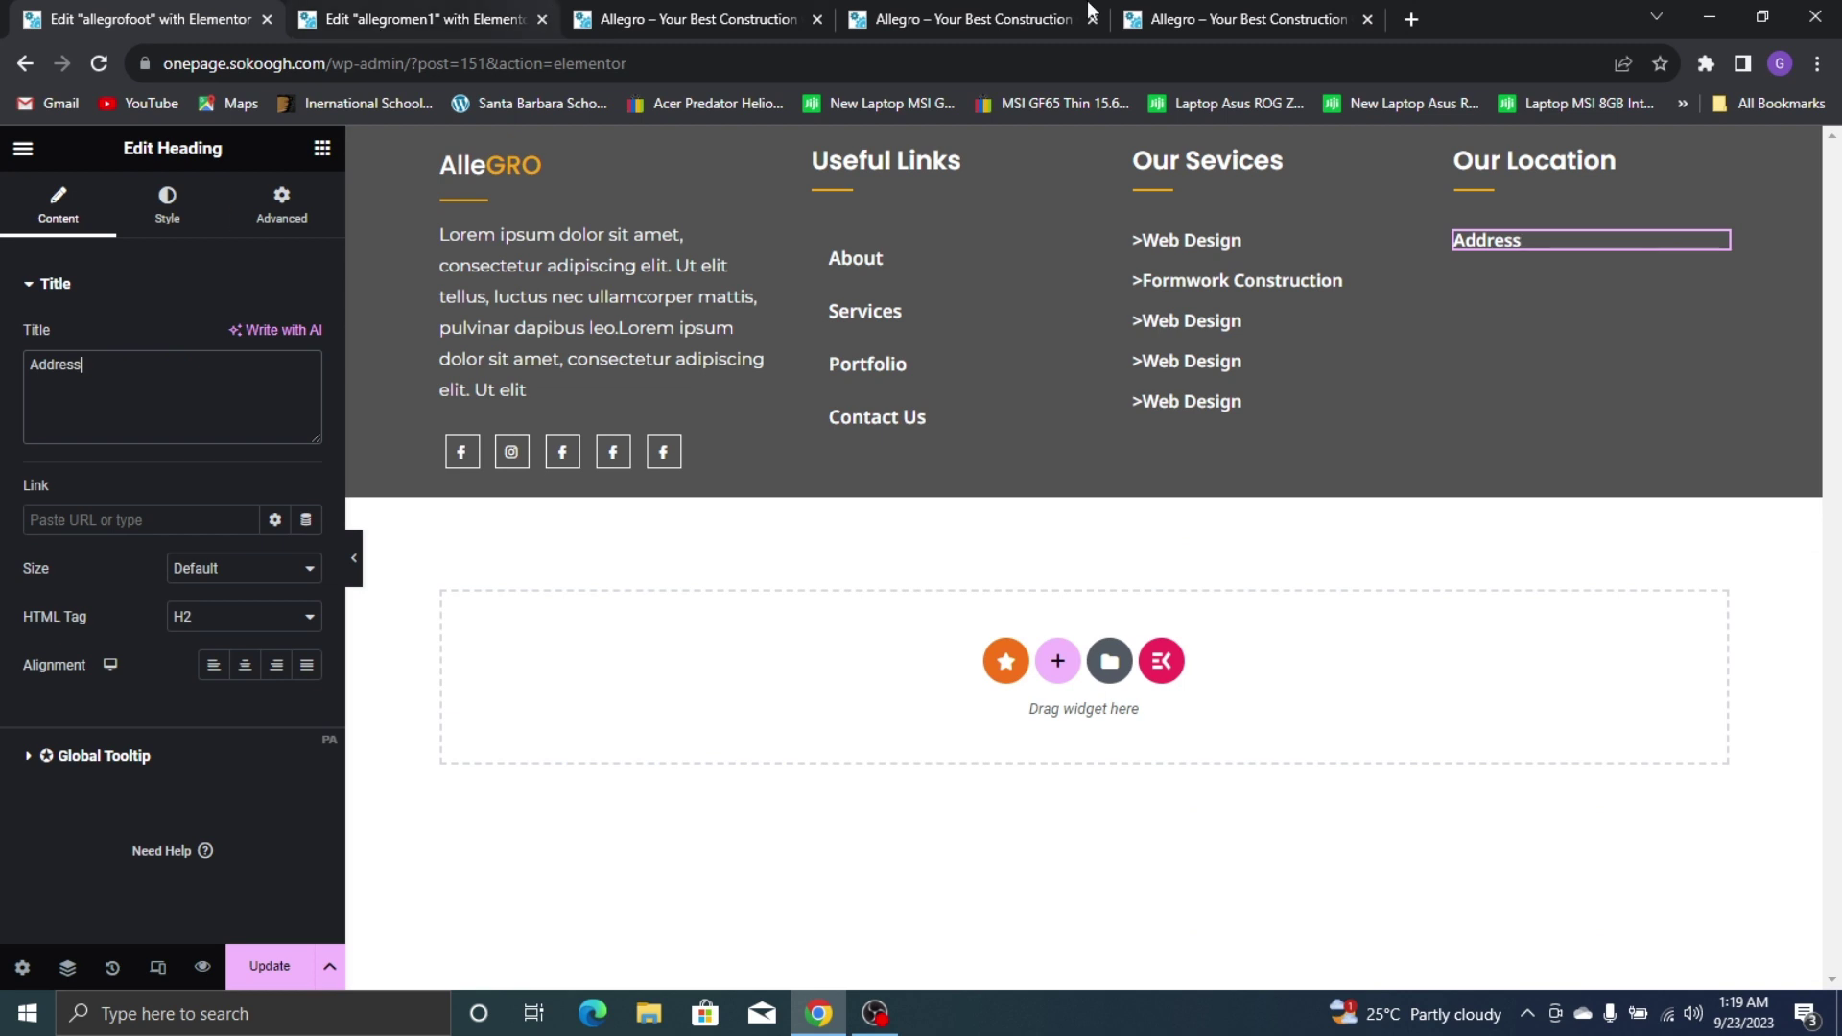
{"action": "left_click", "coordinate": [1276, 8]}
{"action": "left_click", "coordinate": [5, 9]}
{"action": "type", "text": ": KONUAH FLAT"}
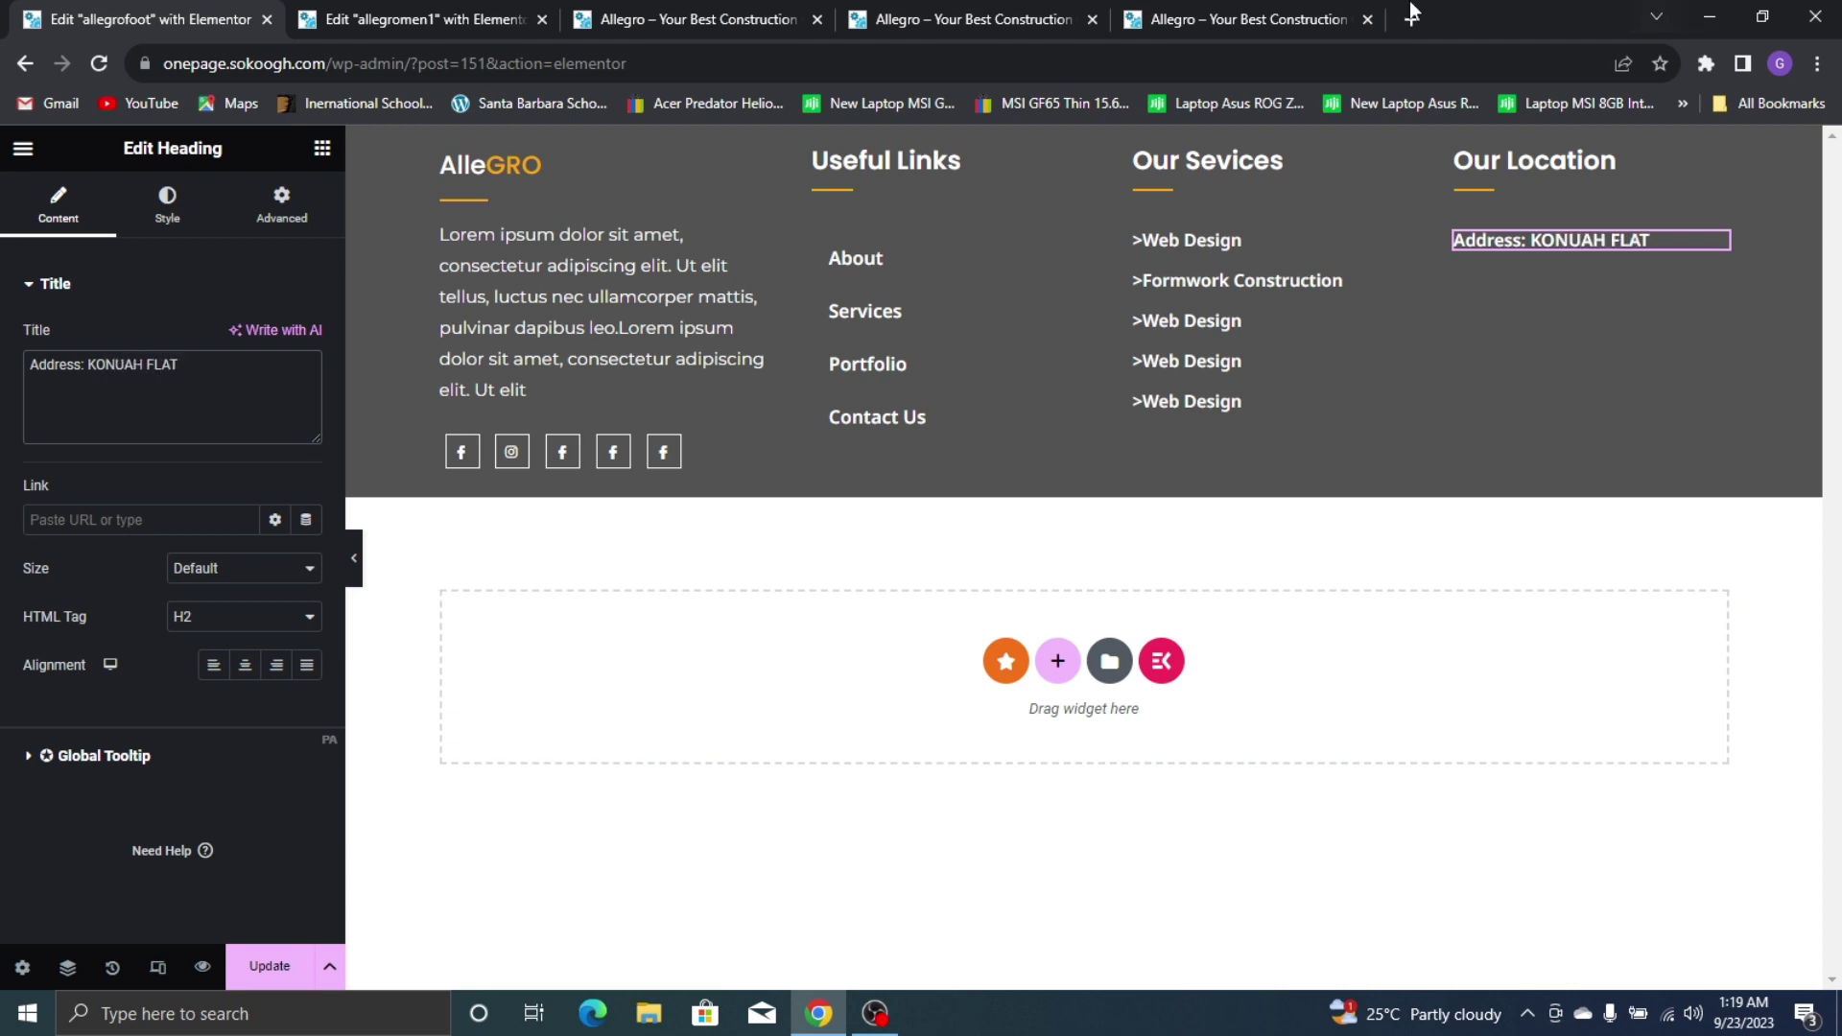
{"action": "left_click", "coordinate": [1256, 14]}
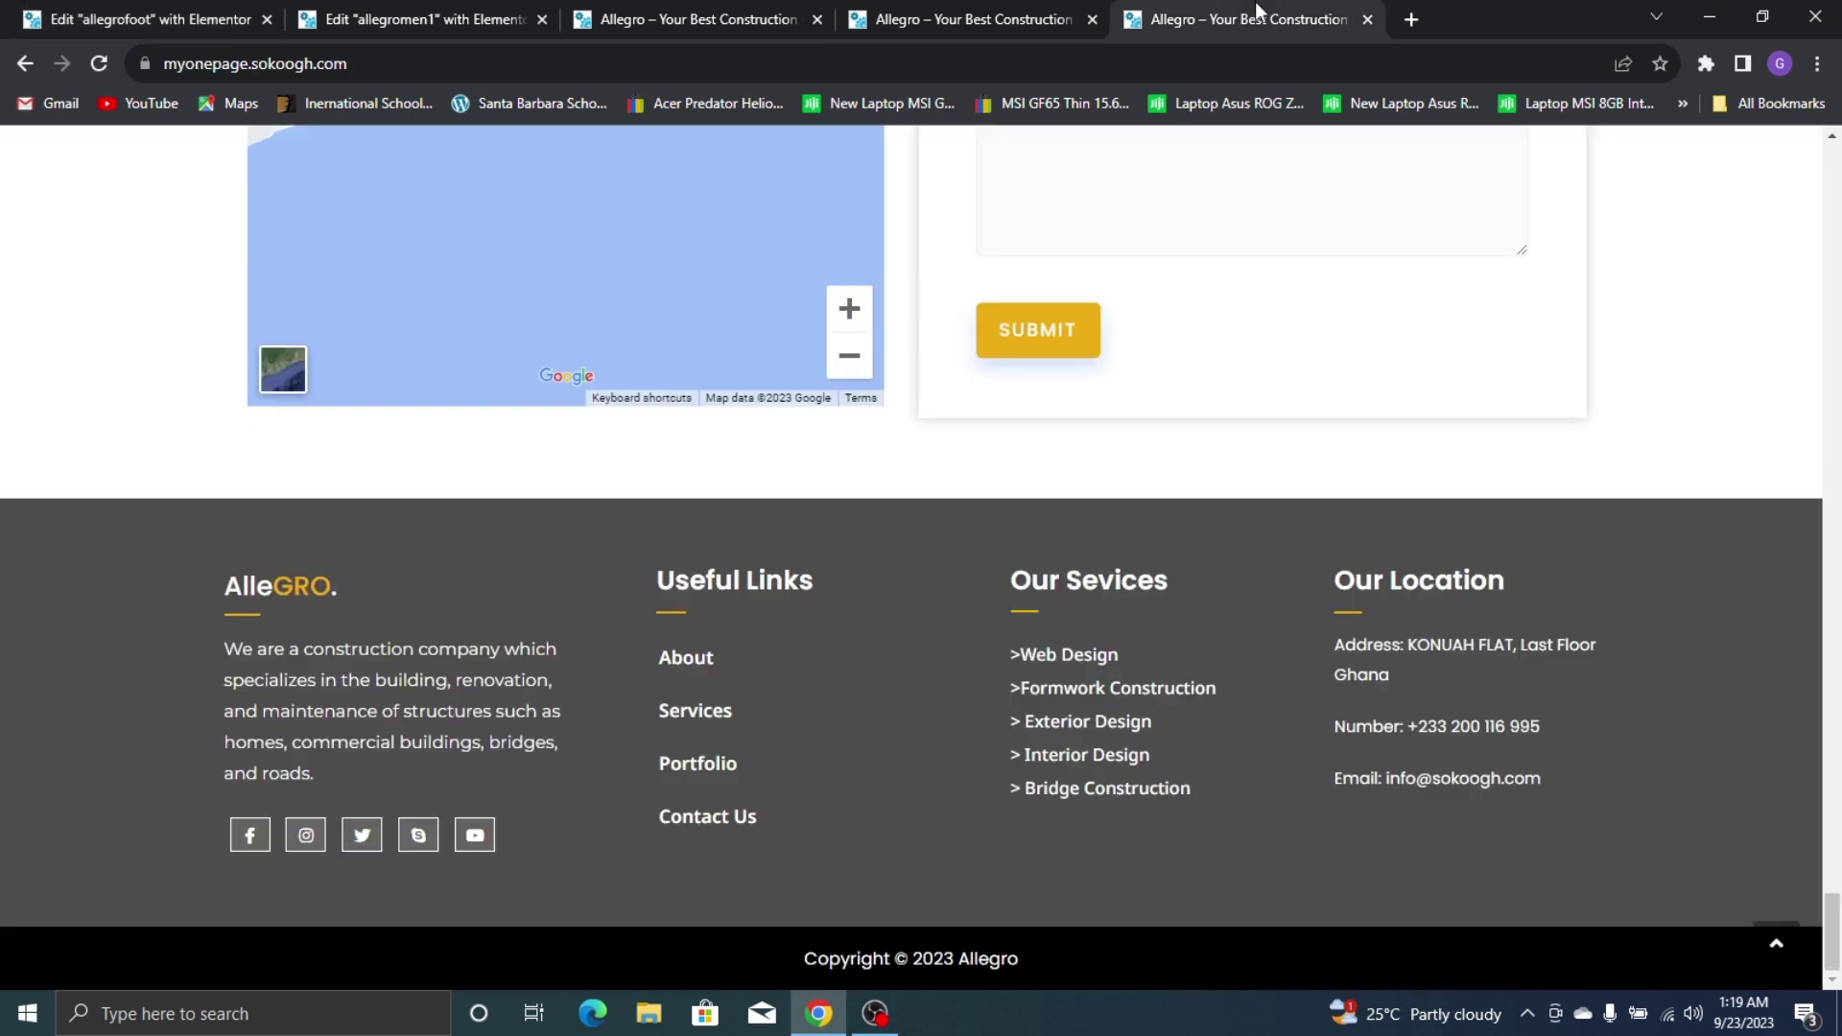
{"action": "left_click", "coordinate": [945, 11]}
{"action": "left_click", "coordinate": [10, 14]}
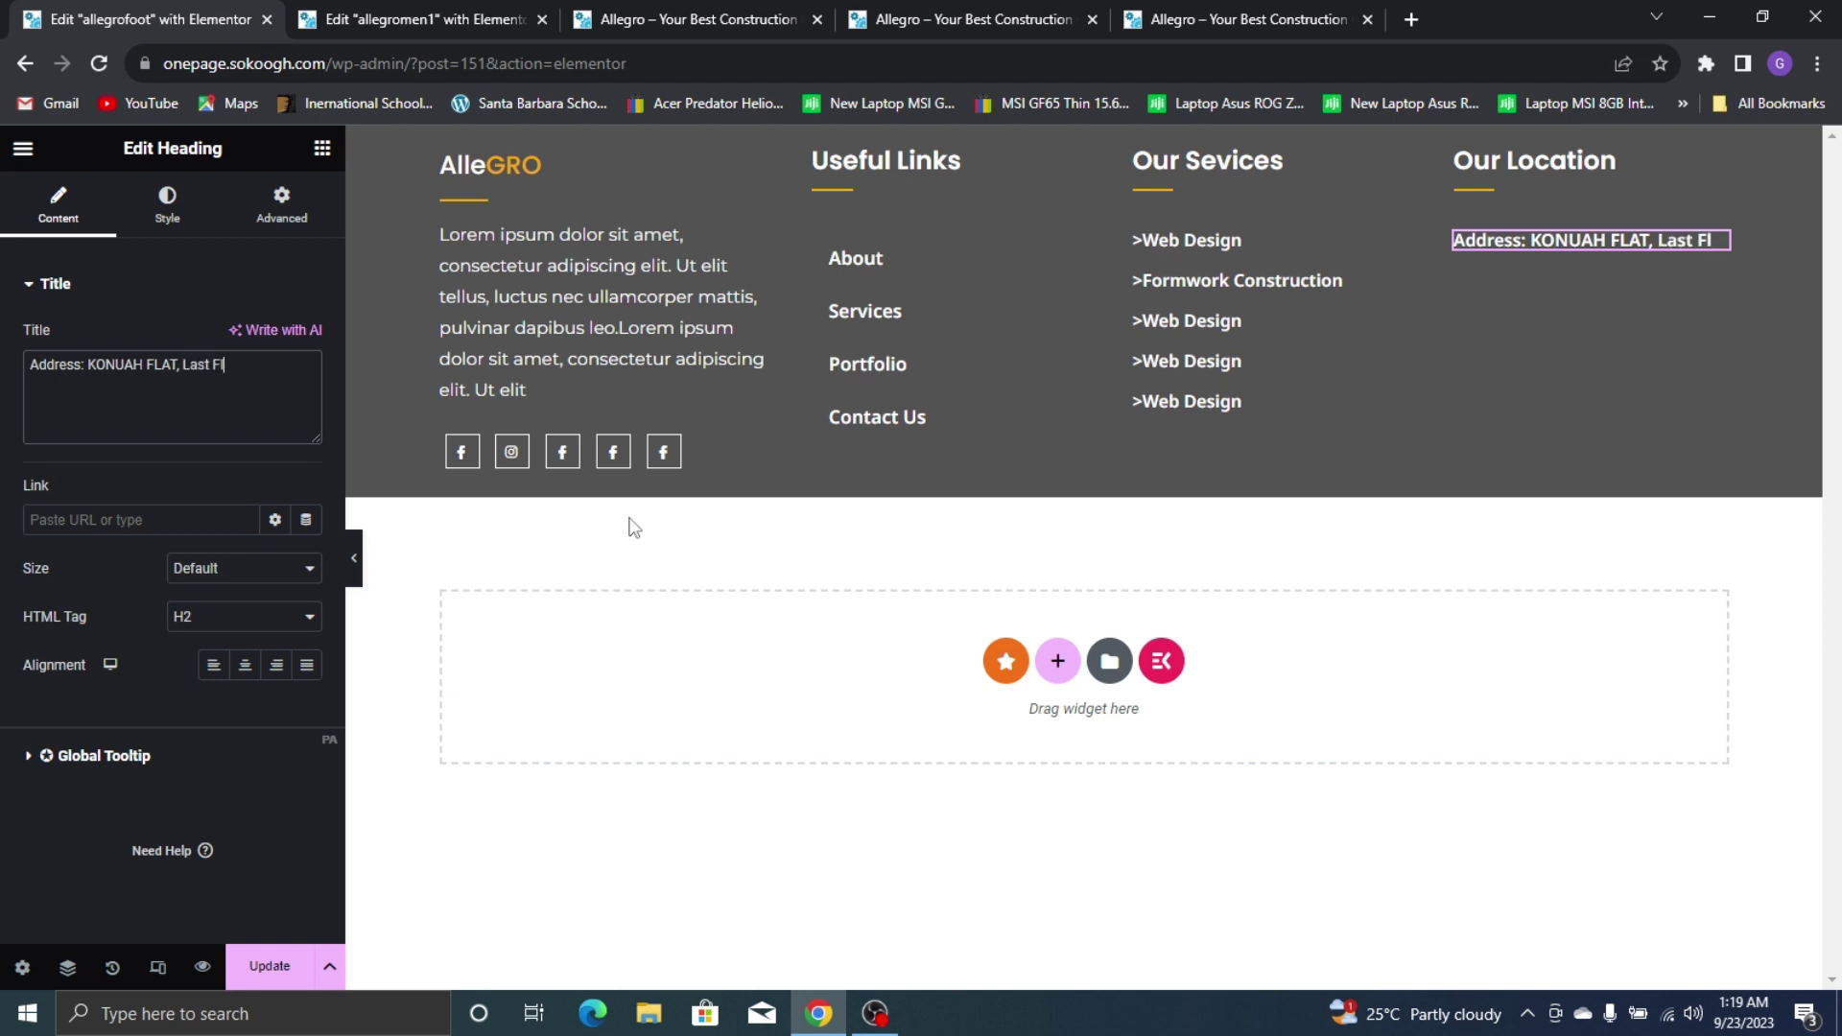
{"action": "left_click", "coordinate": [1270, 4]}
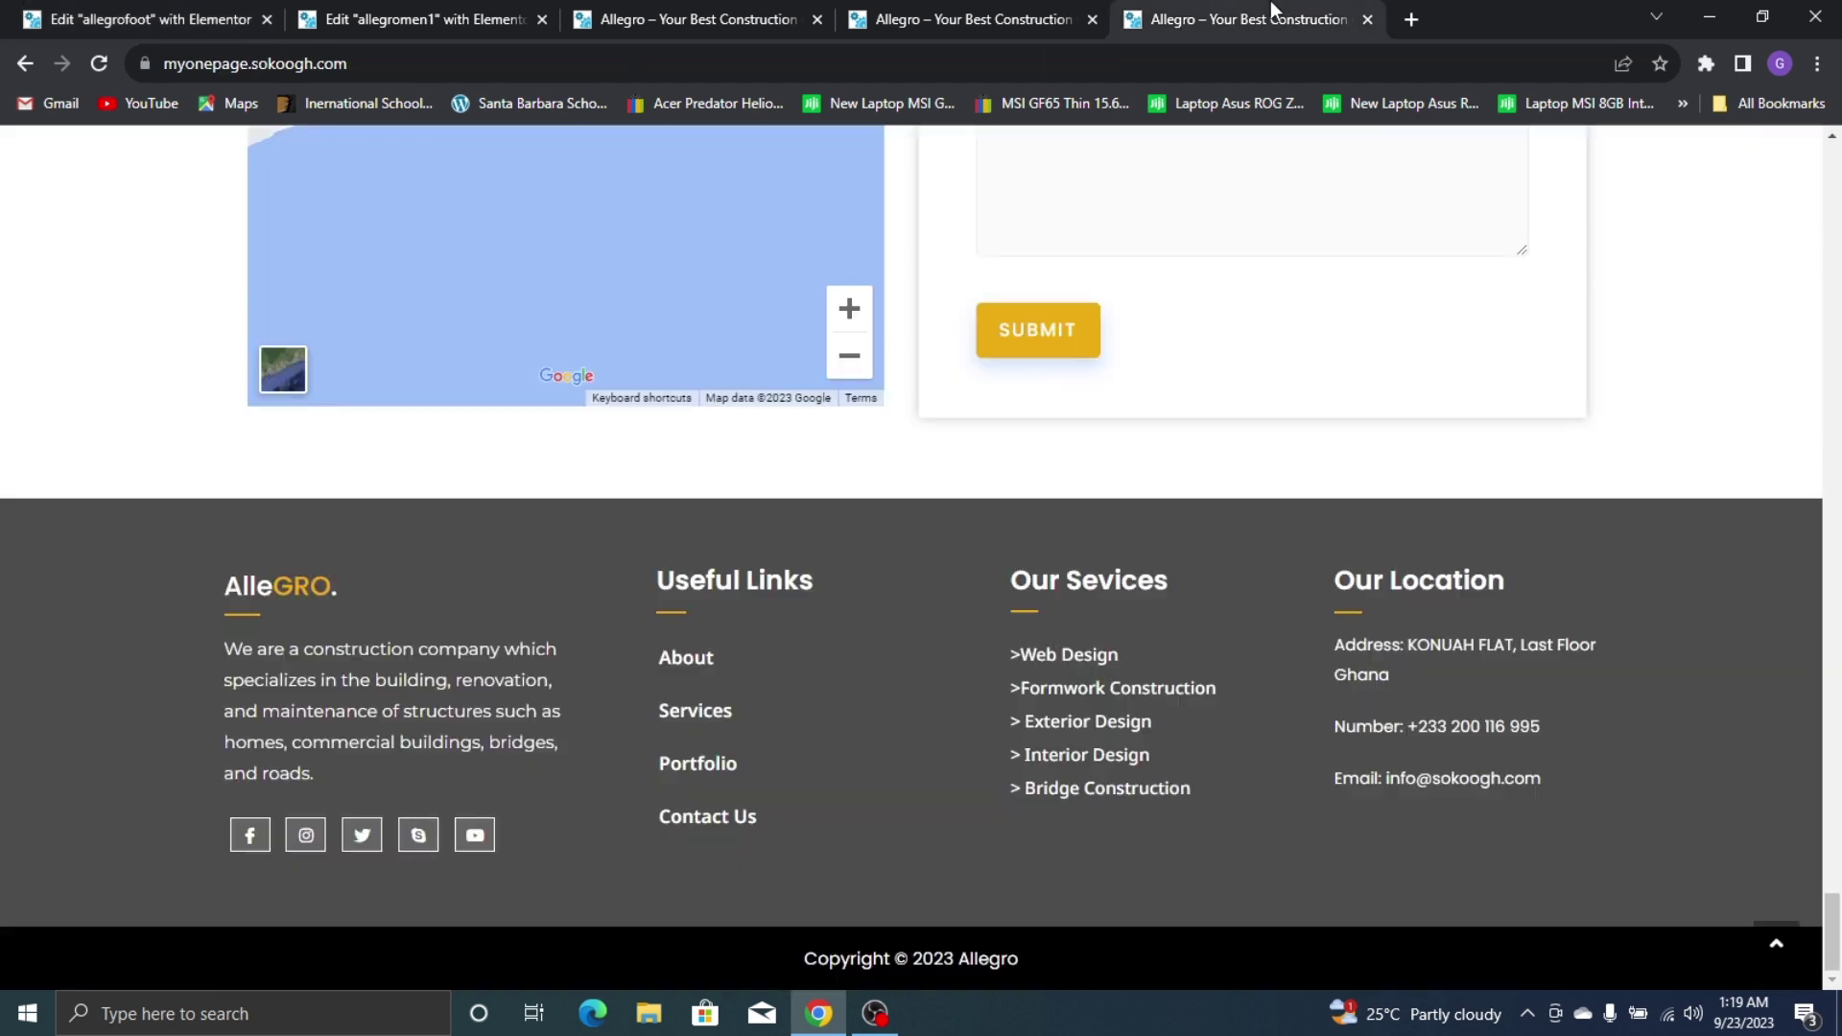
{"action": "left_click", "coordinate": [913, 4]}
{"action": "left_click", "coordinate": [157, 9]}
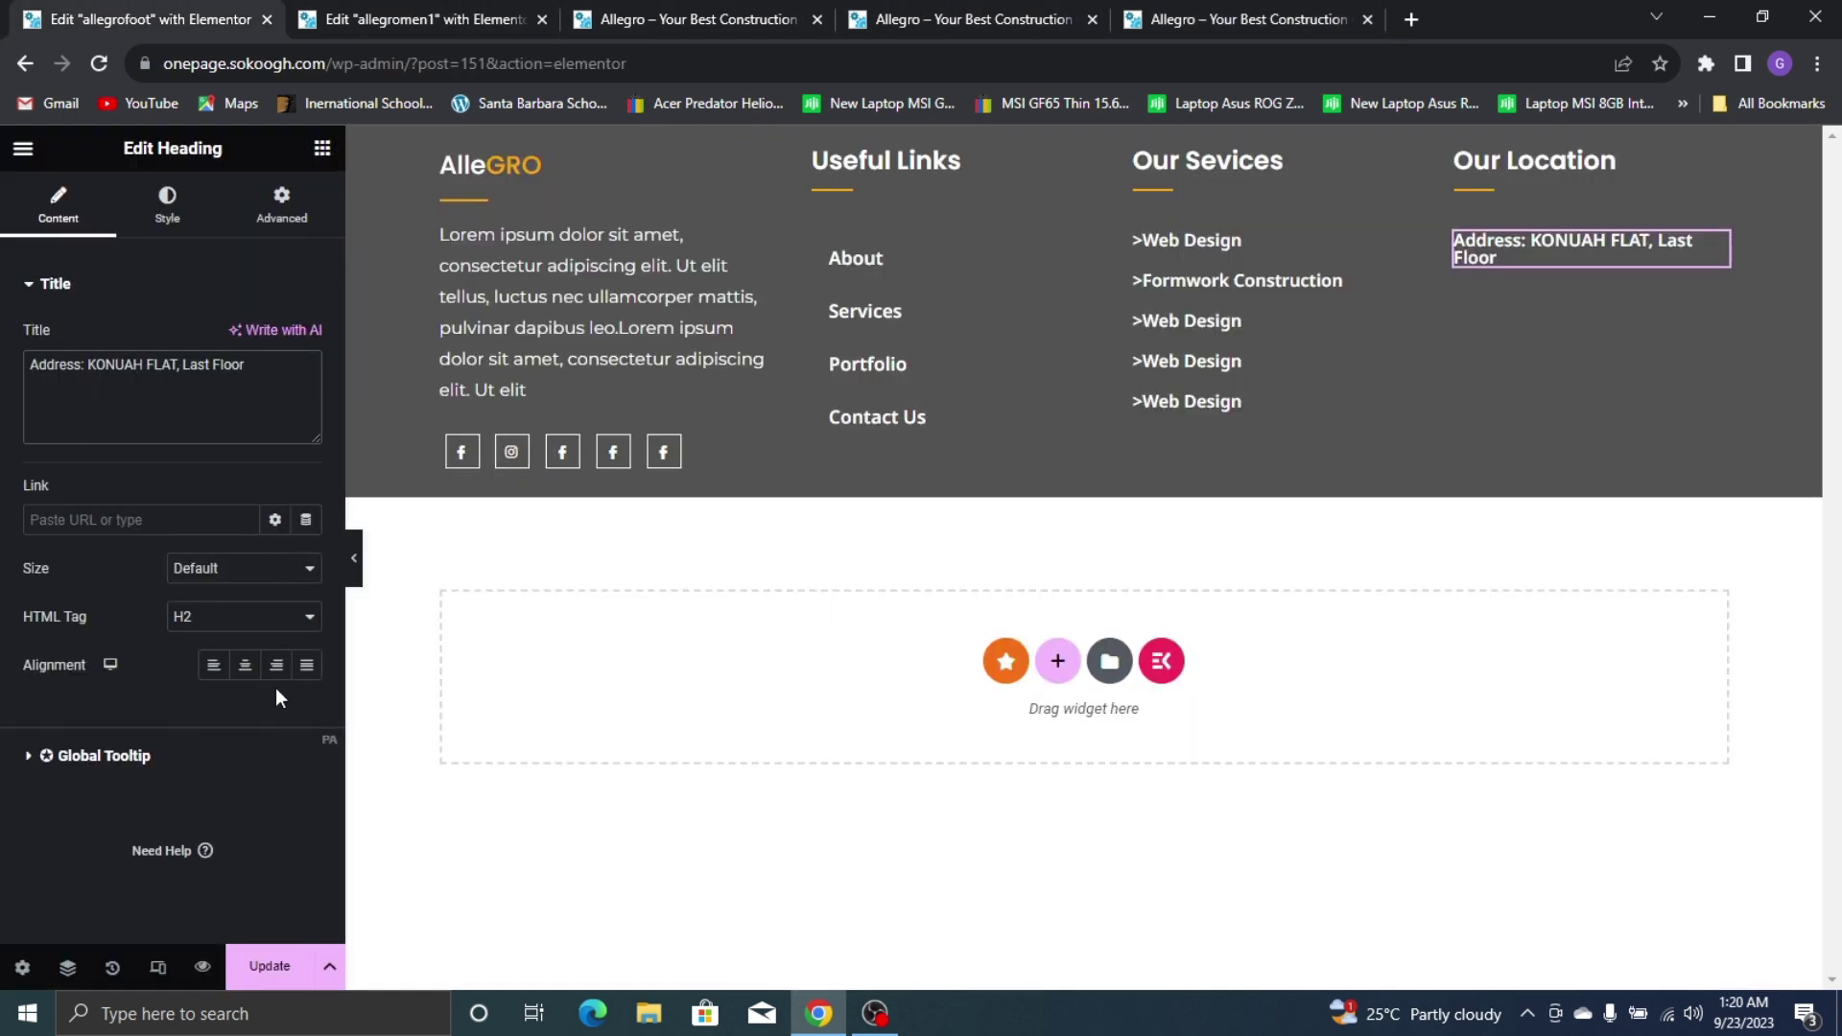
{"action": "type", "text": "ana"}
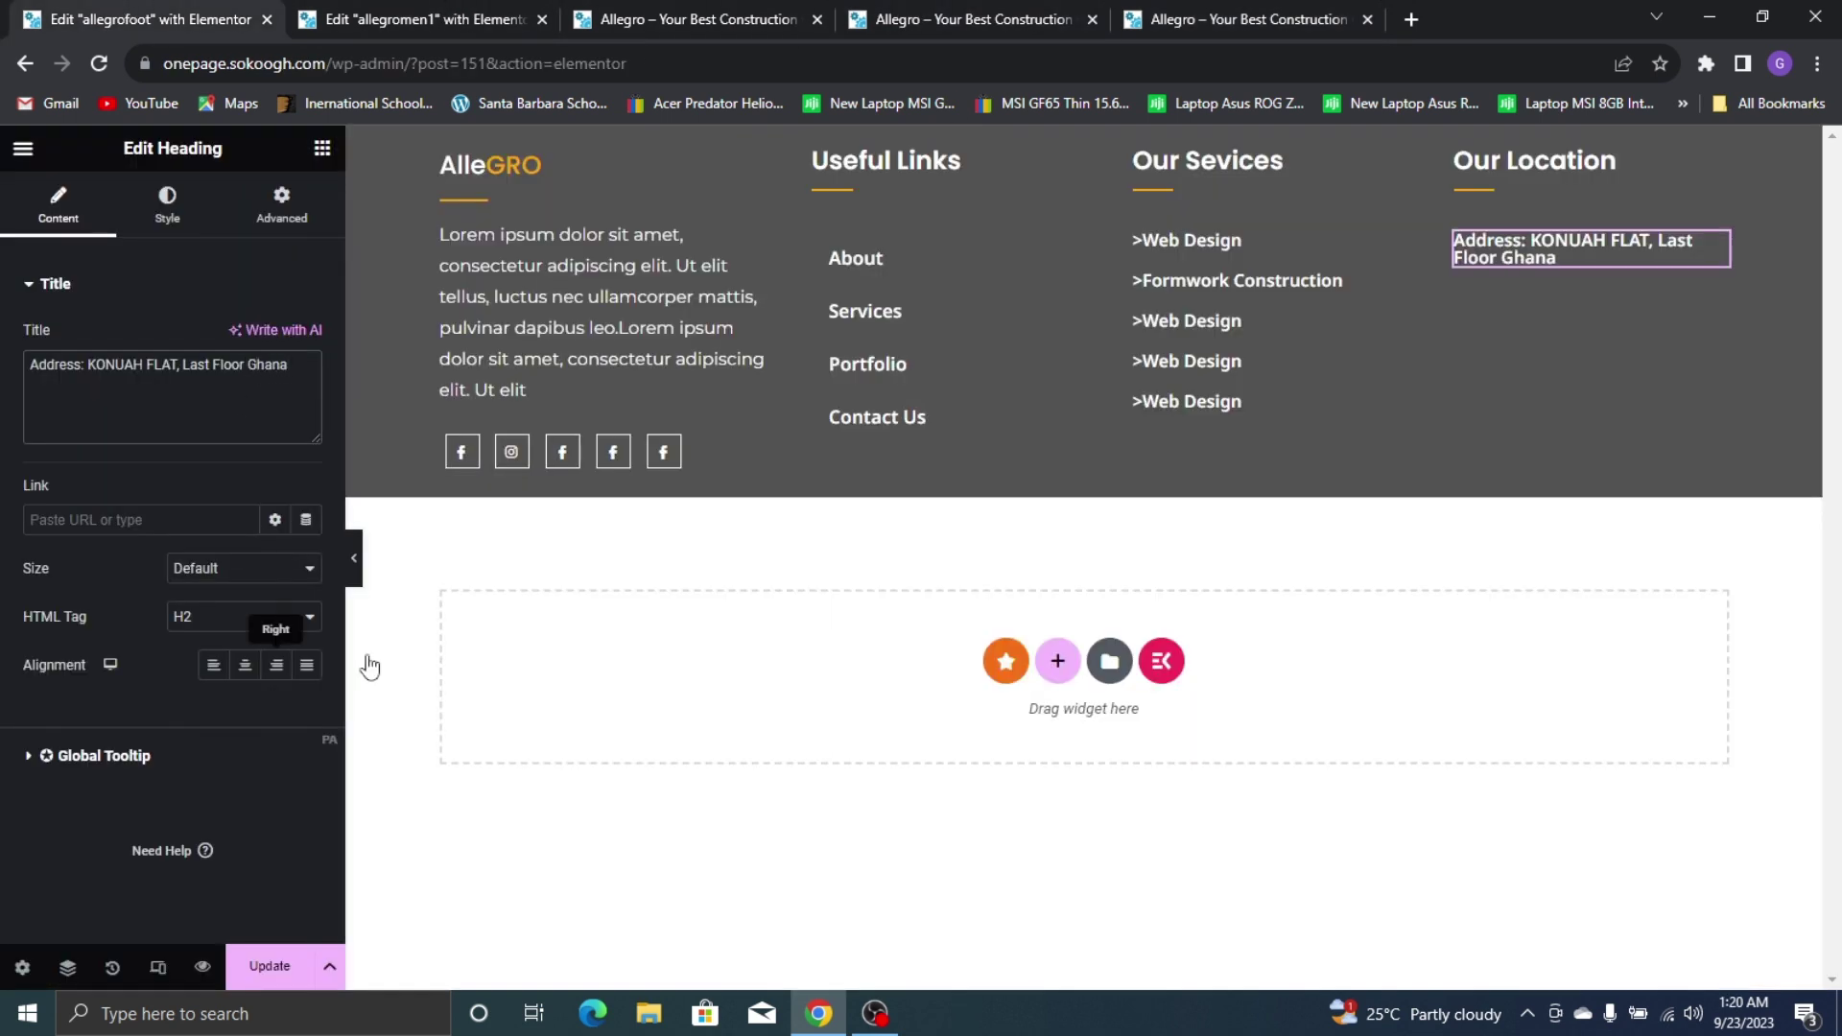
{"action": "left_click", "coordinate": [1456, 150]}
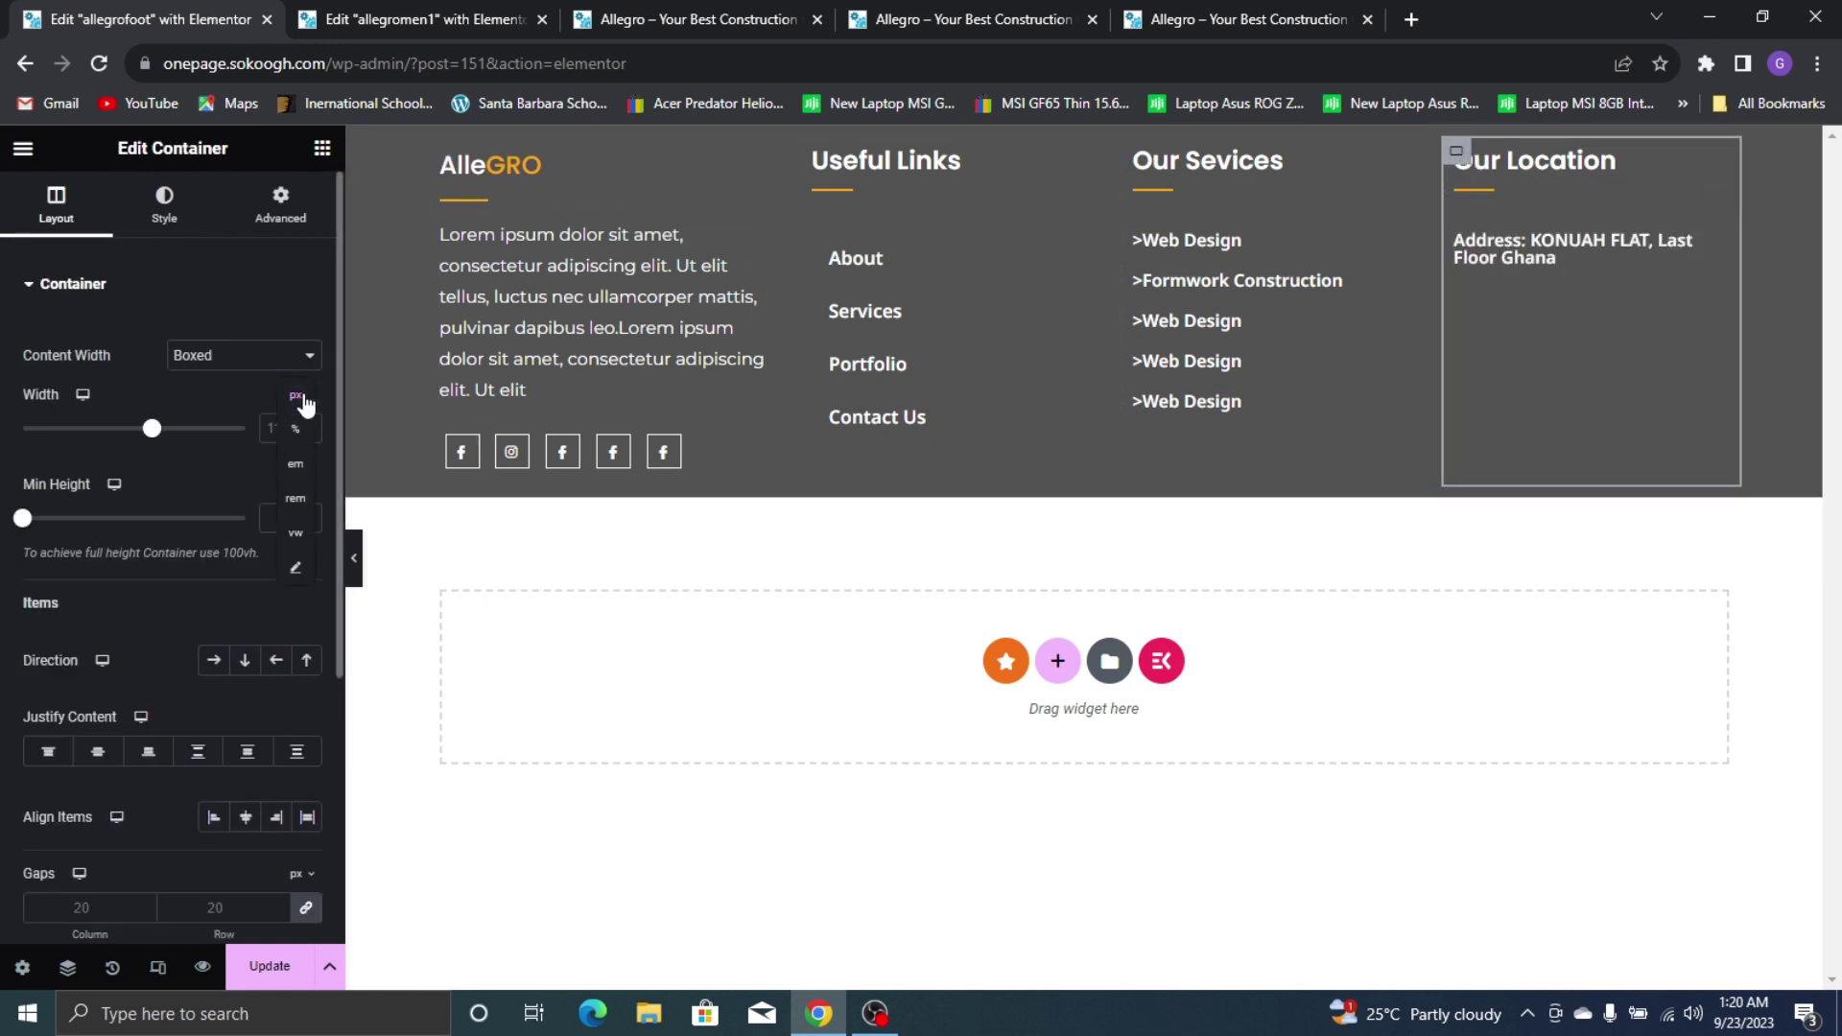
Raise the Our Location column's width setting step by step to 100%
{"action": "left_click", "coordinate": [298, 415]}
{"action": "left_click", "coordinate": [305, 425]}
{"action": "left_click", "coordinate": [306, 425]}
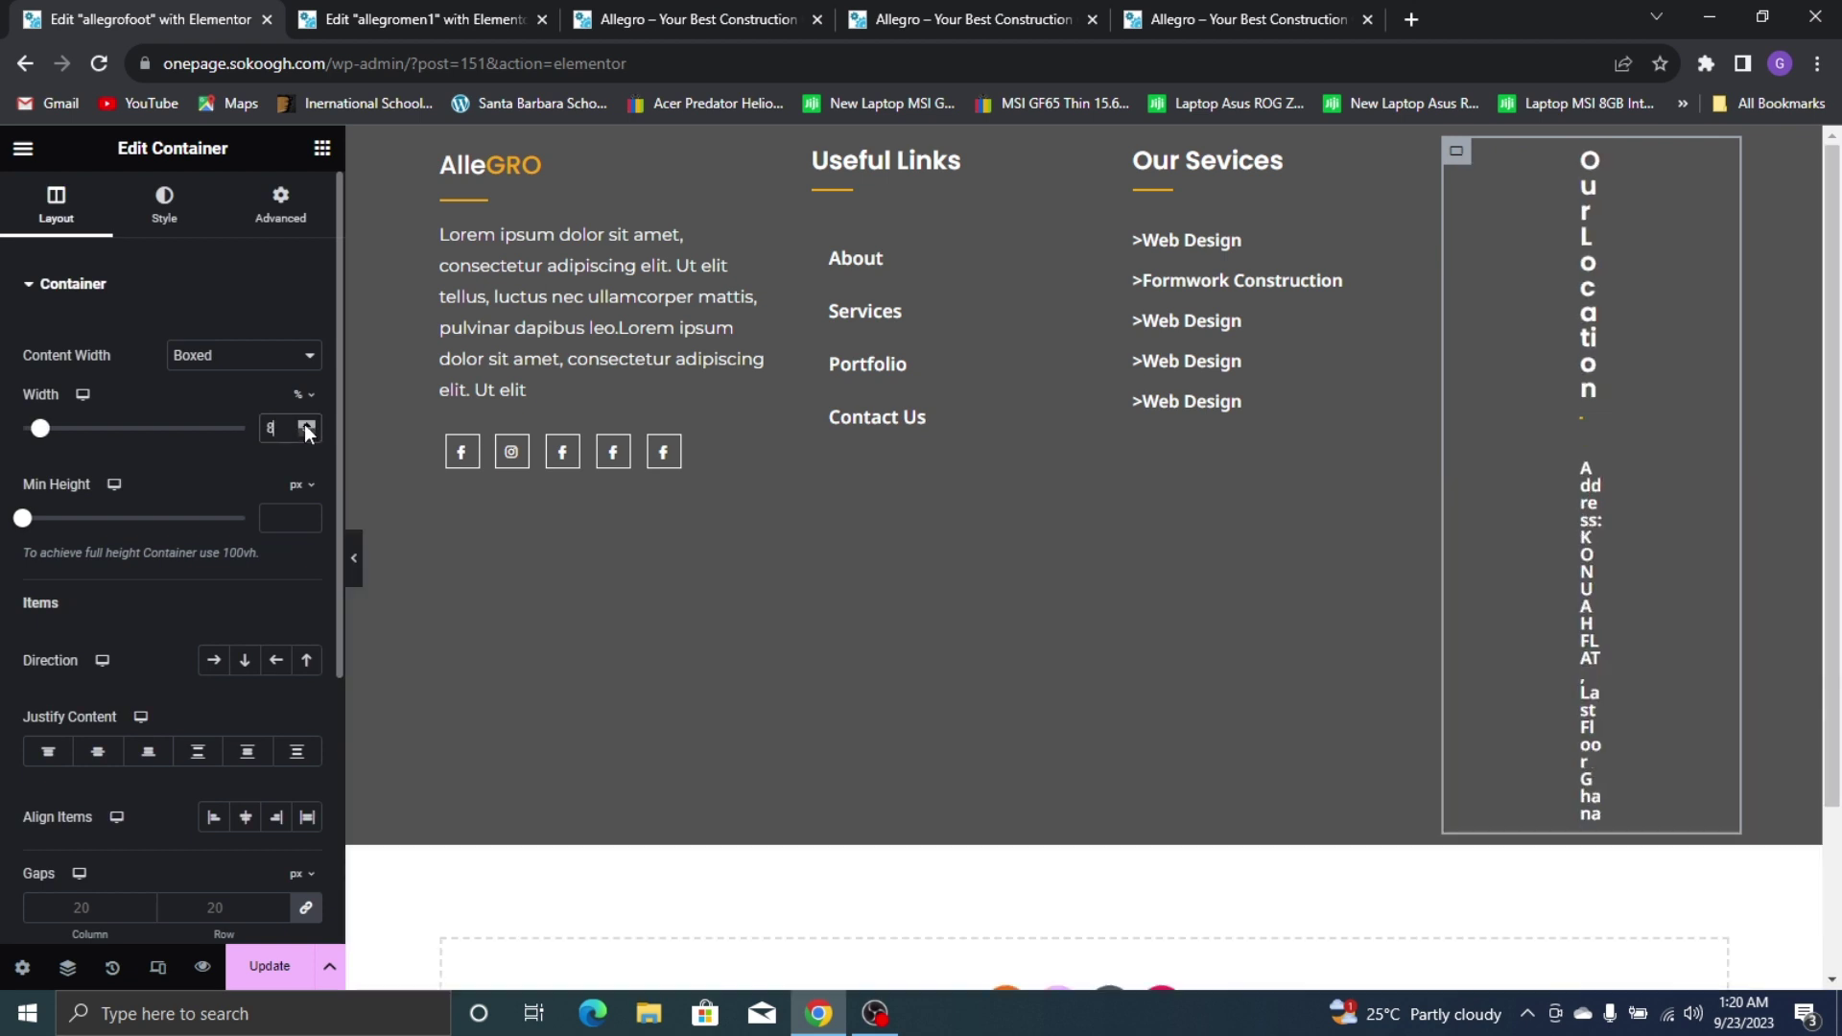
{"action": "left_click", "coordinate": [305, 425]}
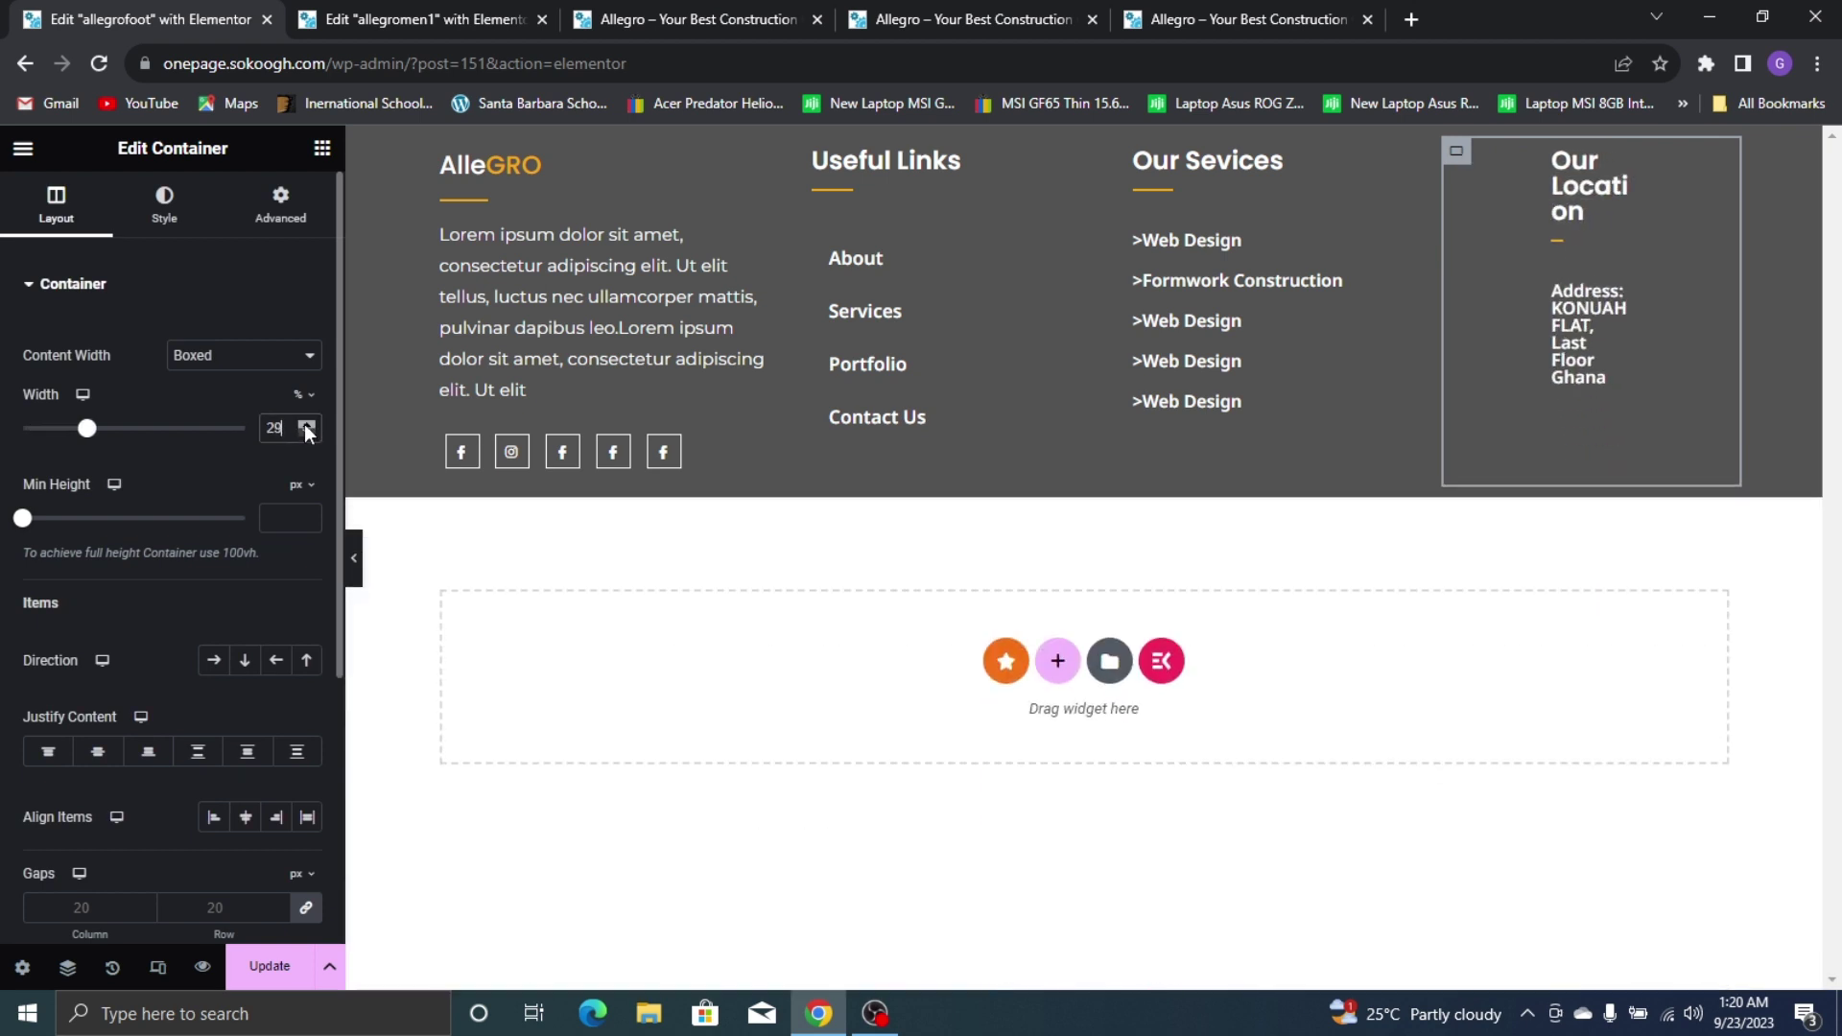
{"action": "left_click", "coordinate": [306, 426]}
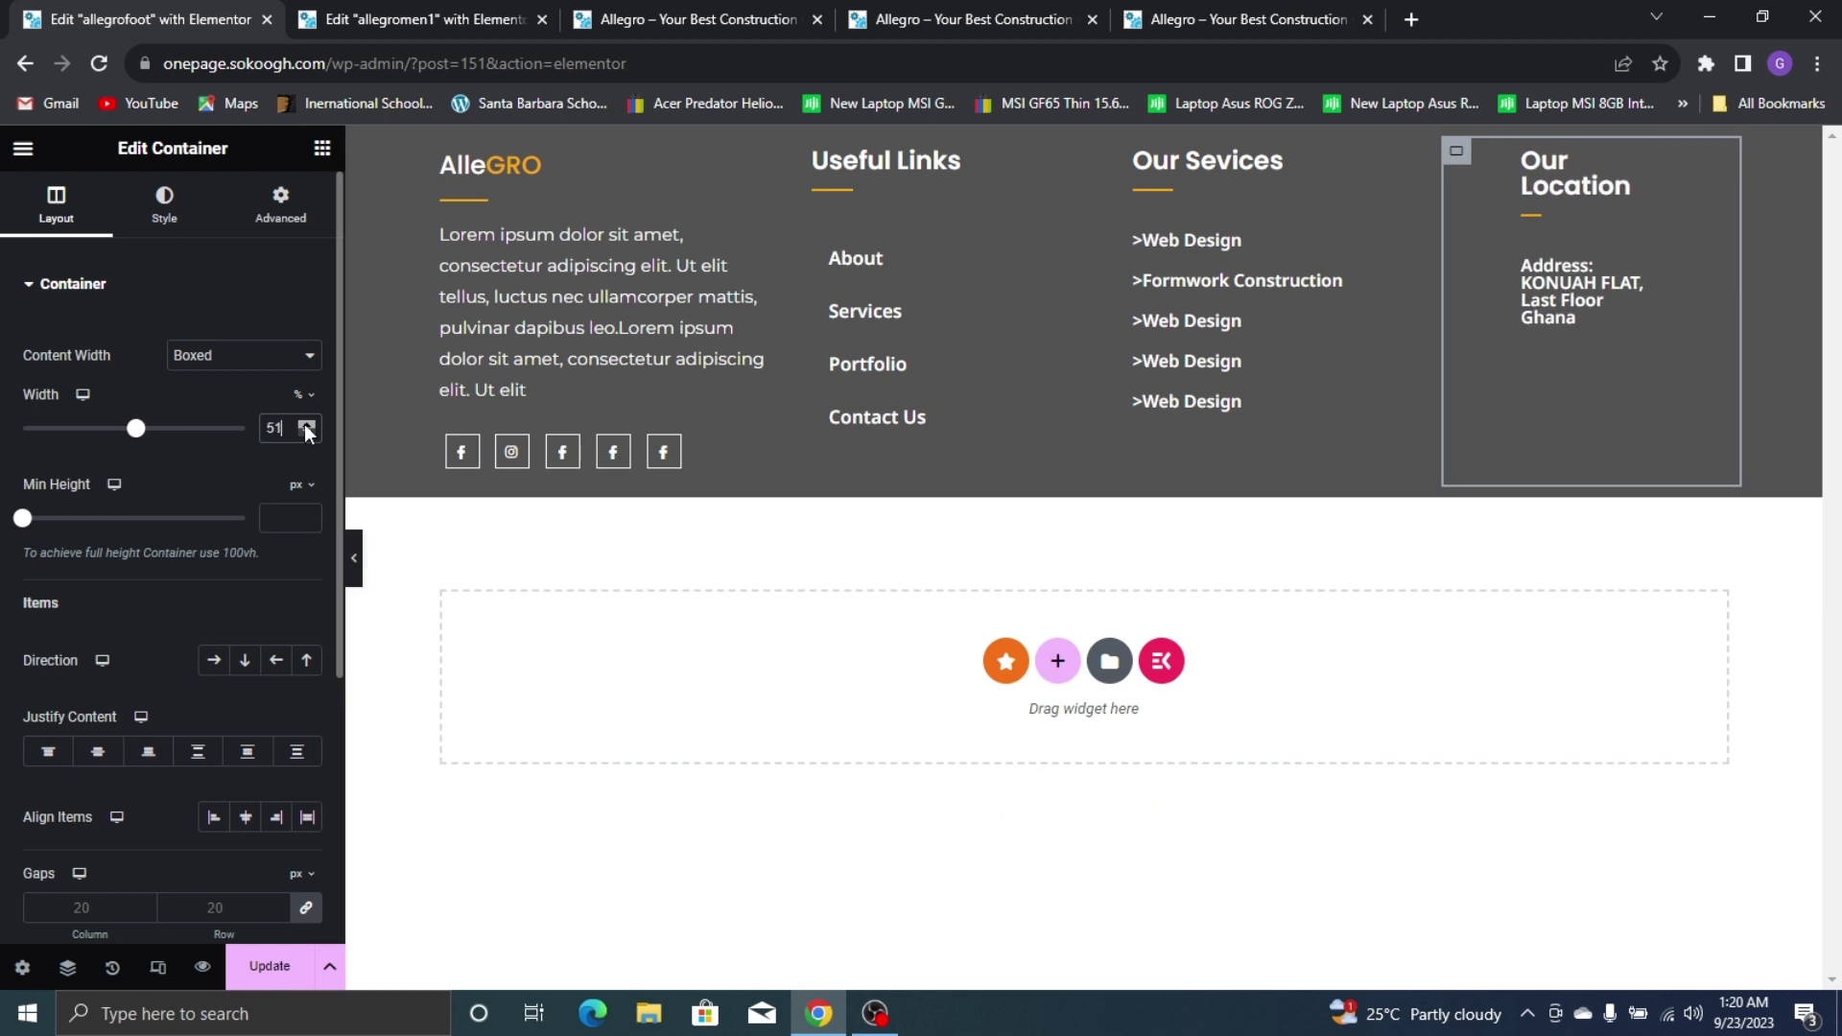
{"action": "left_click", "coordinate": [306, 426]}
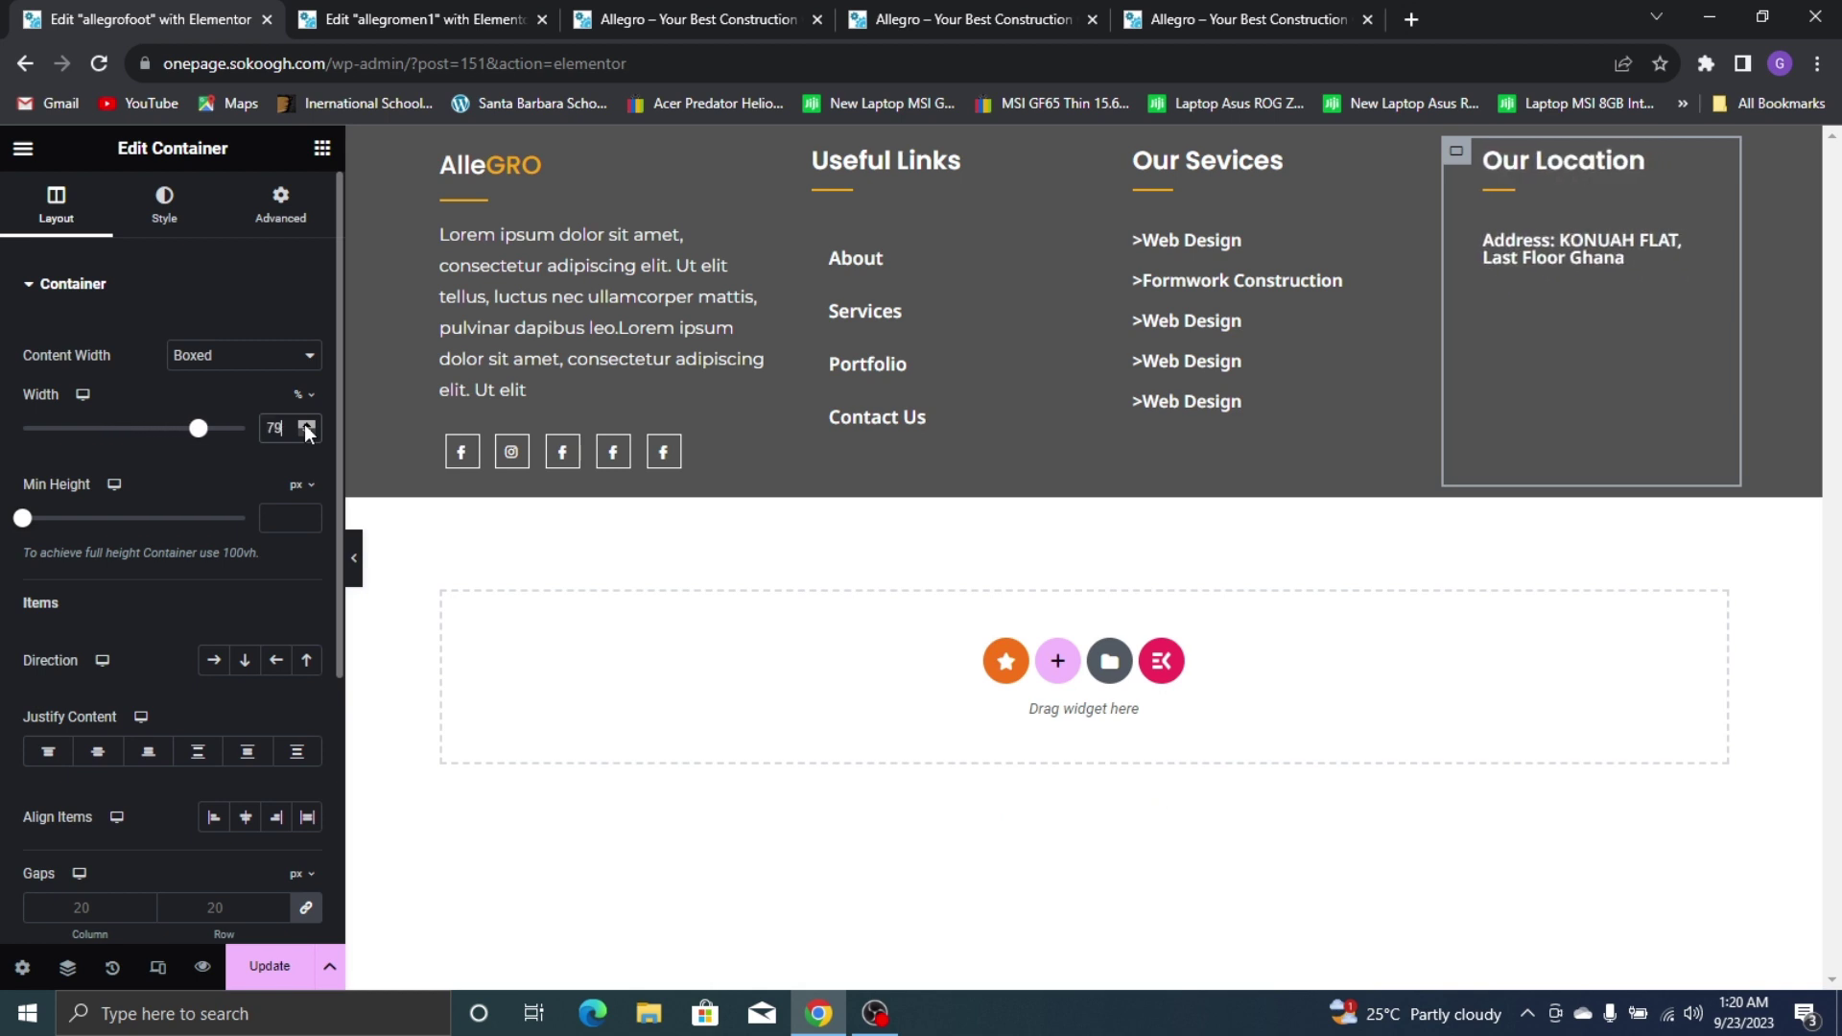
{"action": "left_click", "coordinate": [306, 426]}
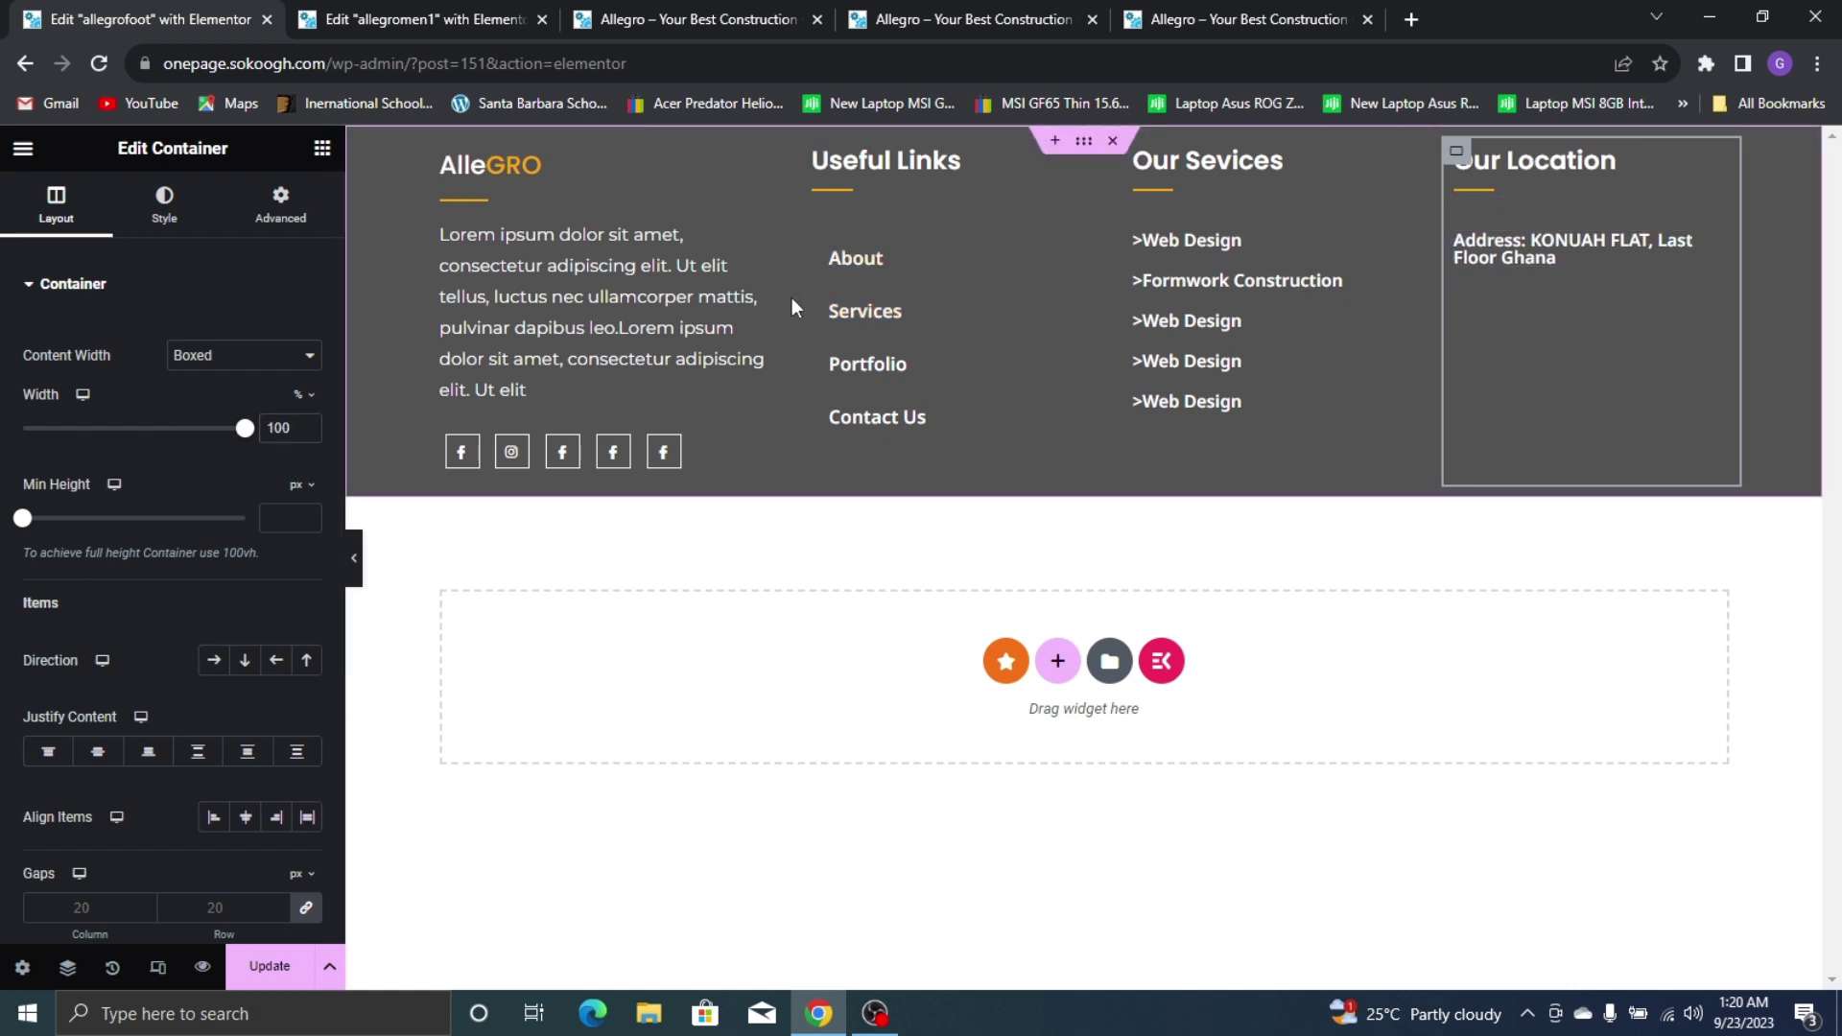
Set the first footer column's width to 25%
{"action": "left_click", "coordinate": [744, 180]}
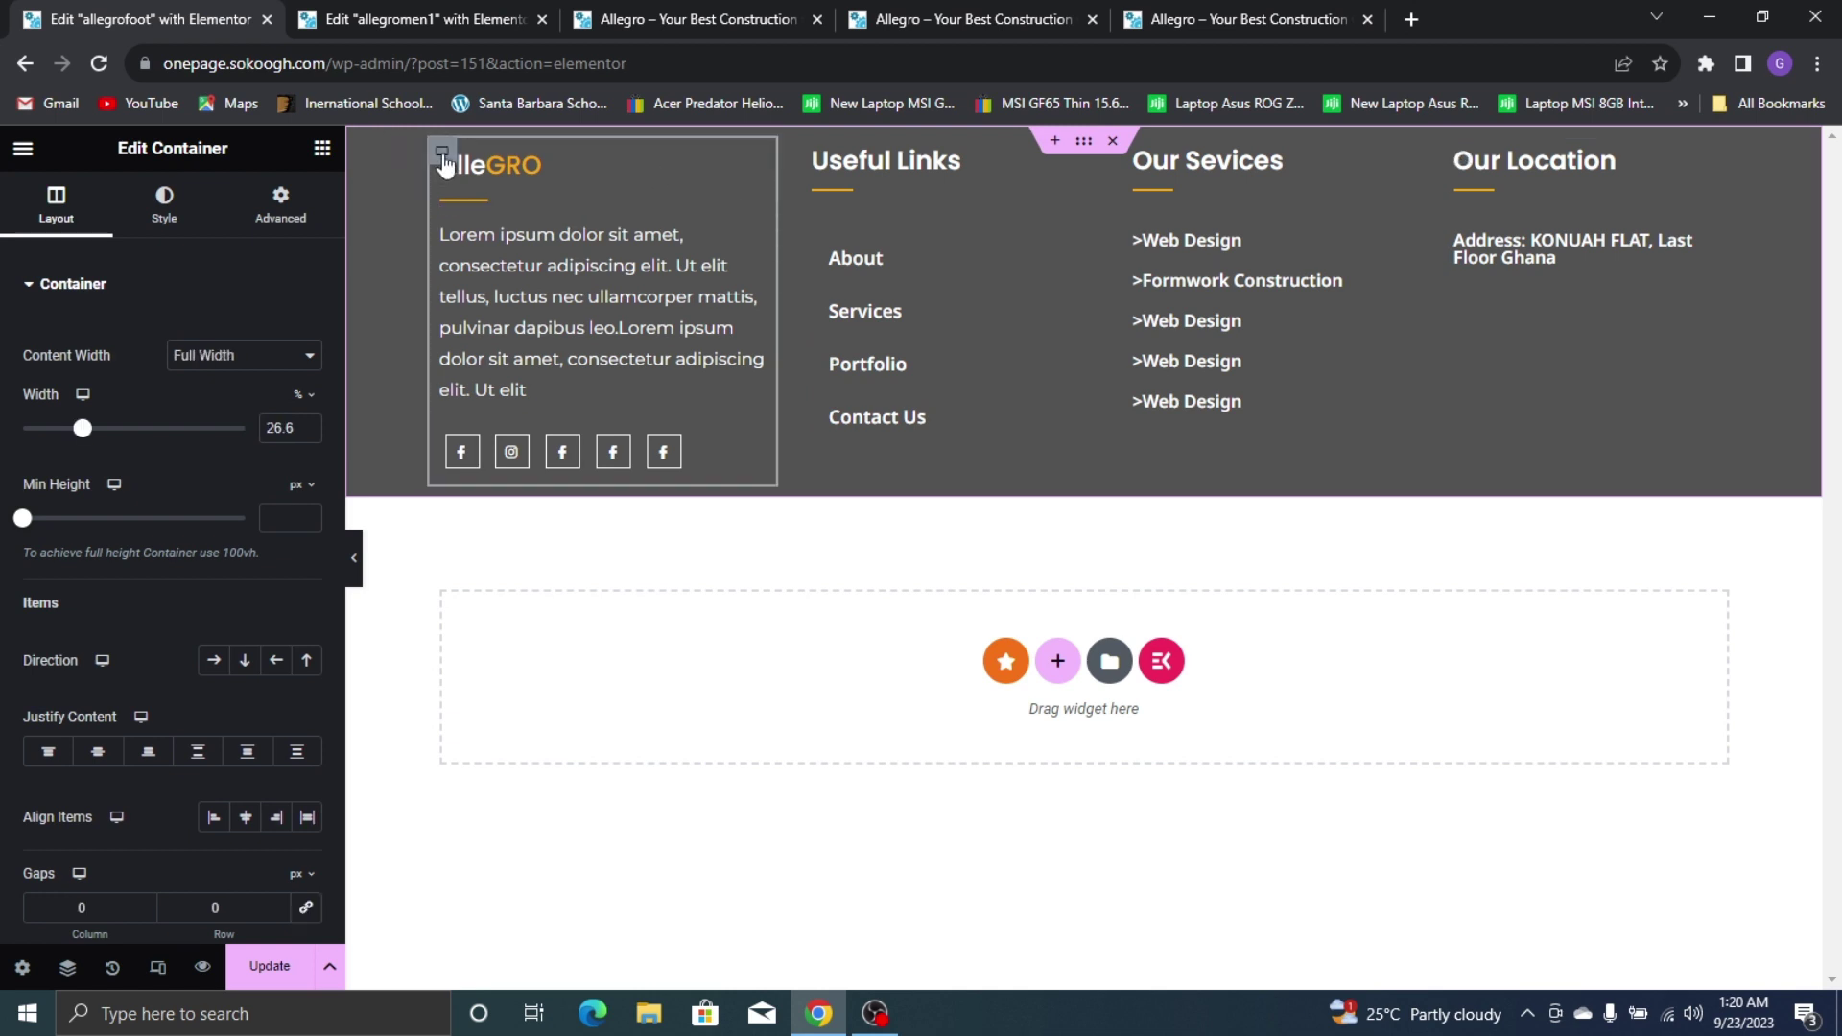
{"action": "left_click", "coordinate": [311, 430]}
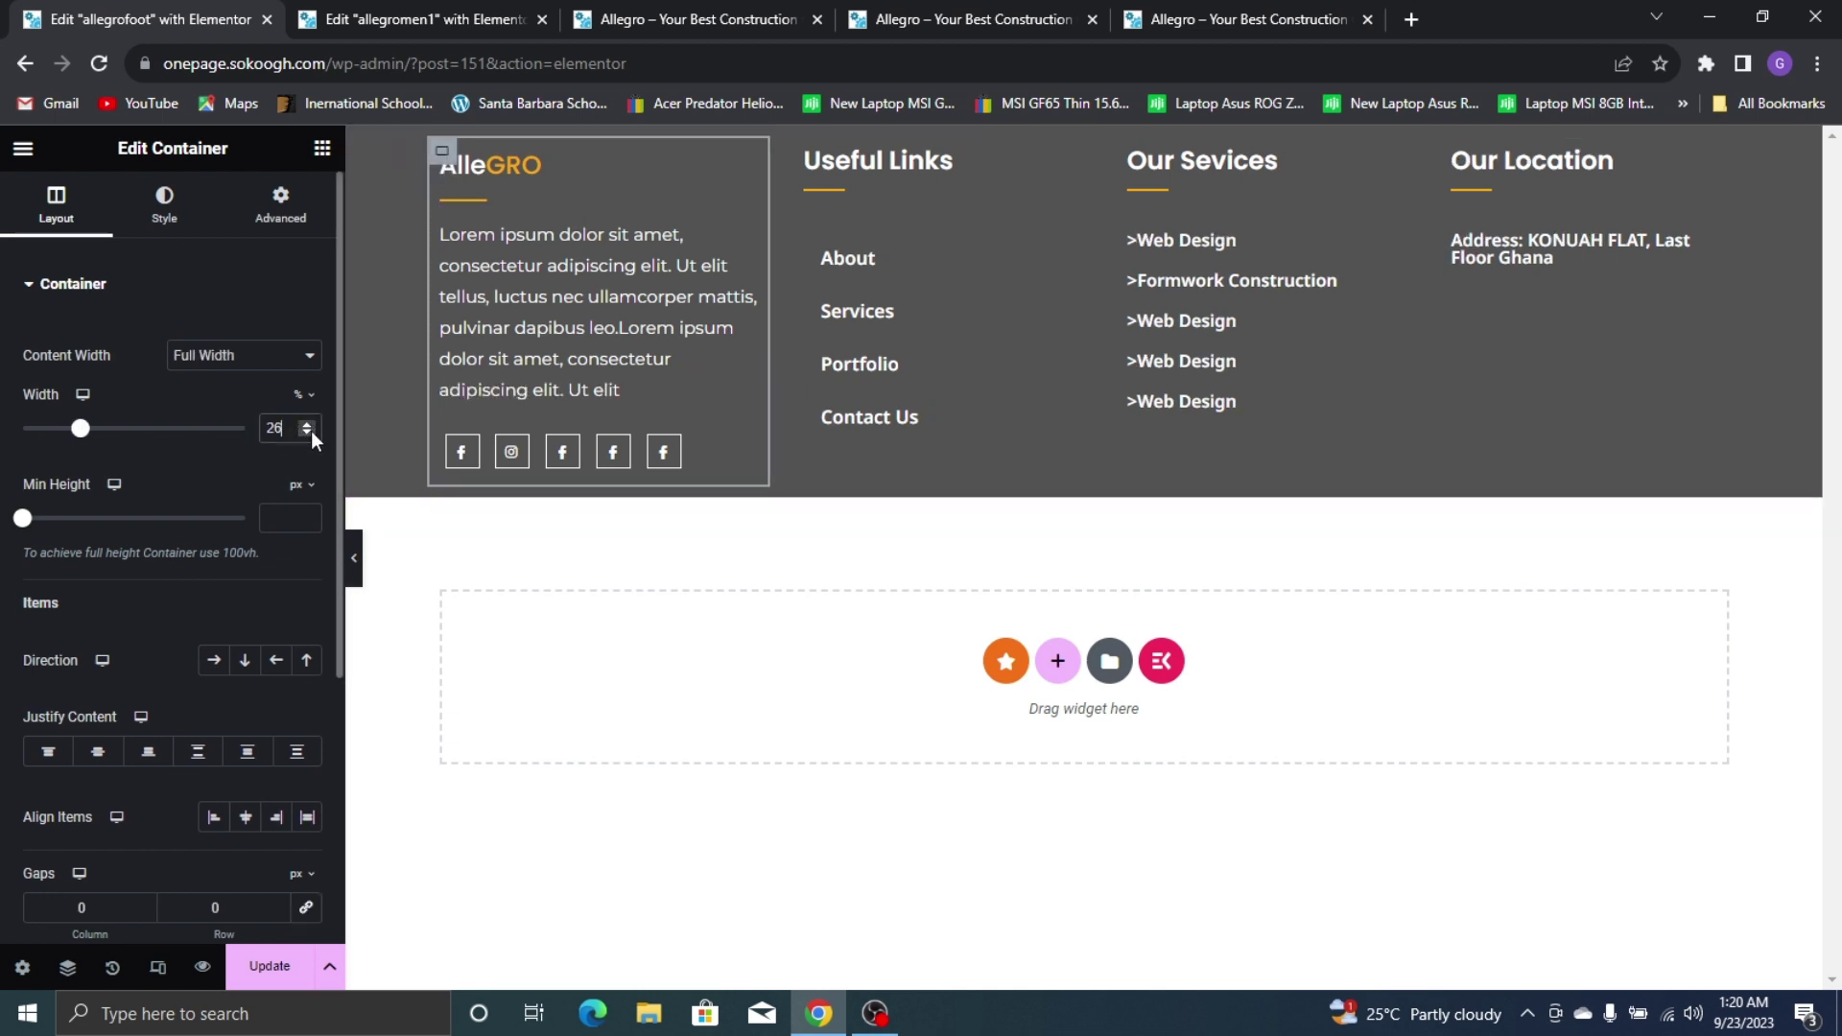
{"action": "left_click", "coordinate": [311, 429]}
{"action": "left_click", "coordinate": [311, 430]}
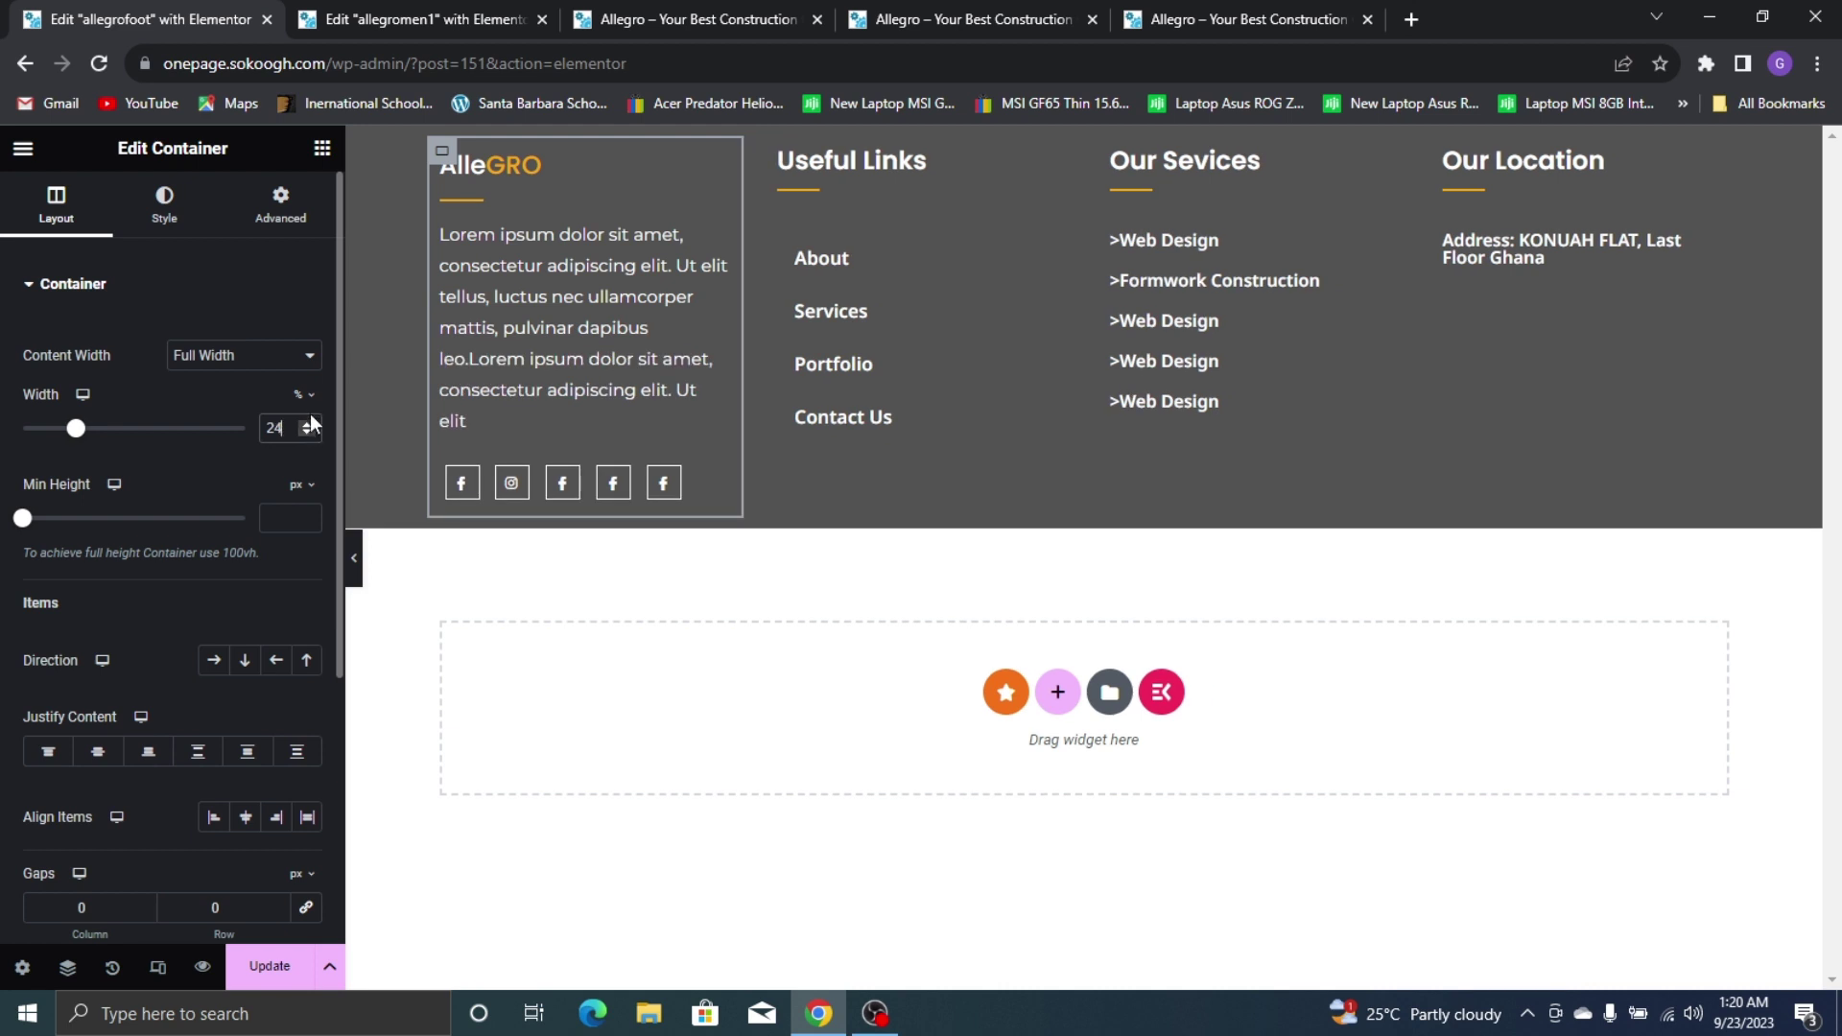
{"action": "left_click", "coordinate": [310, 423]}
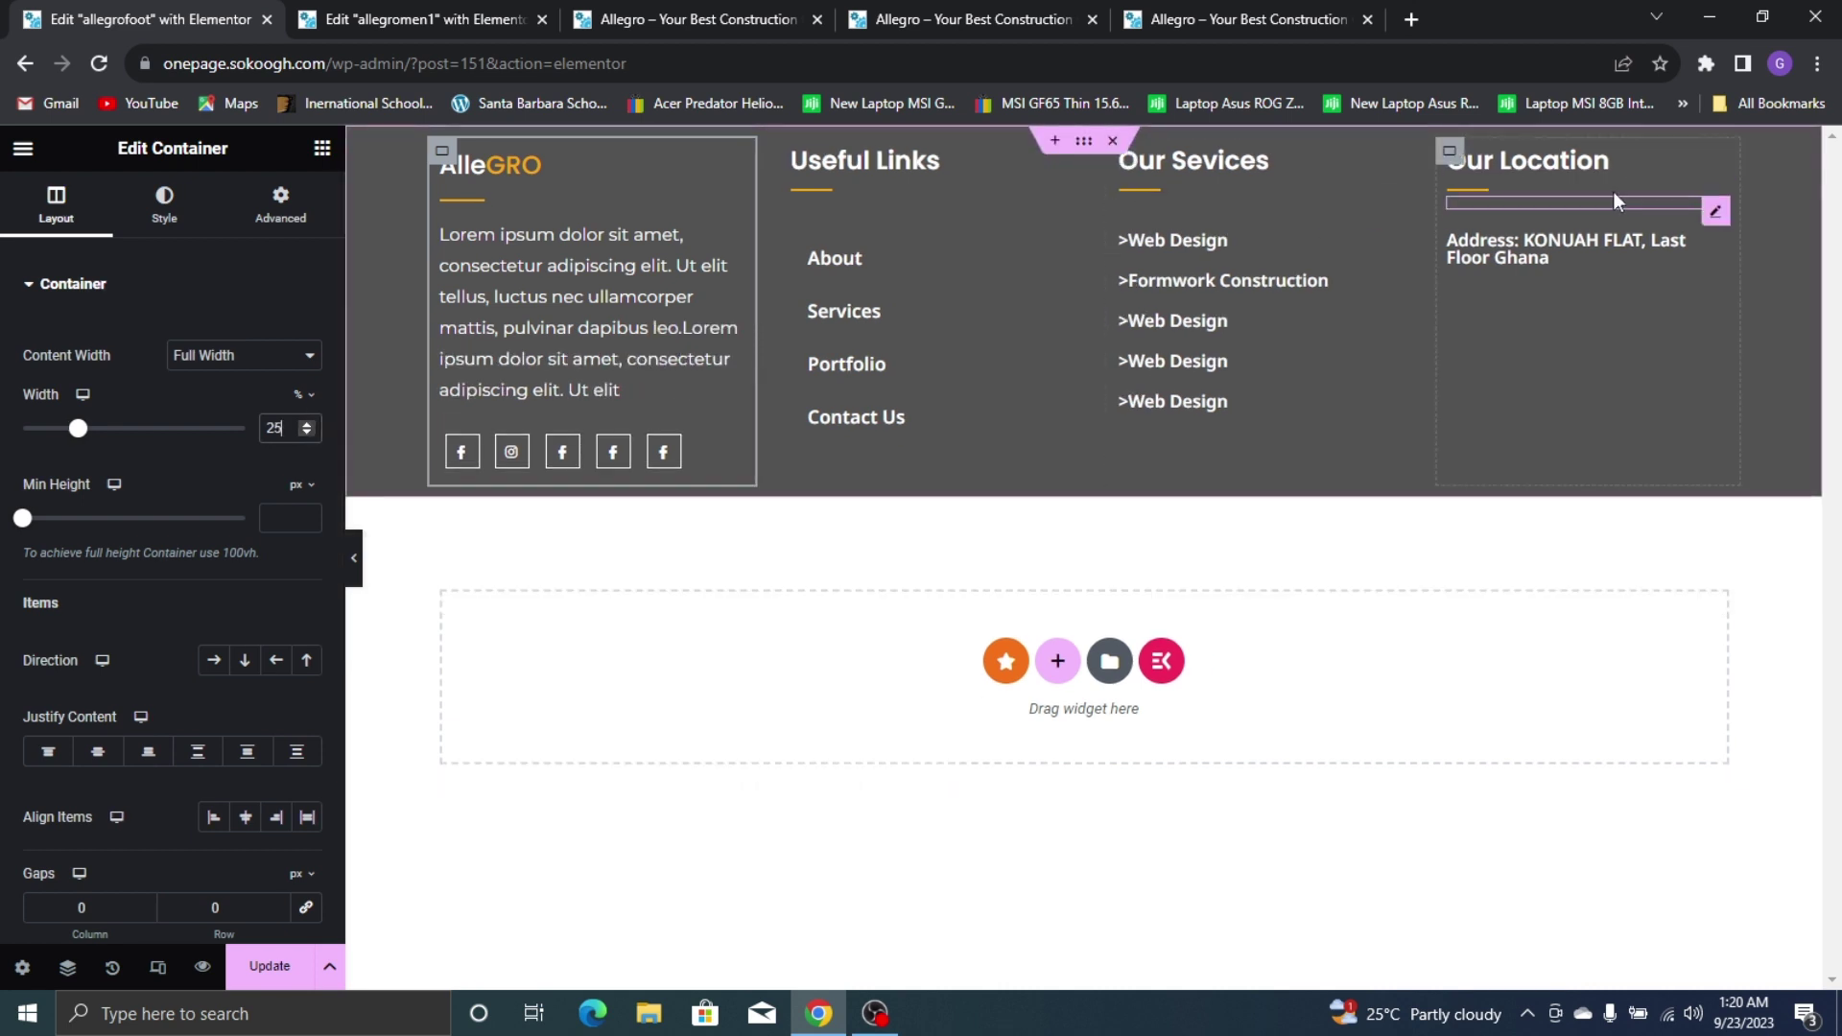
Drag to narrow the Our Location column, comparing the result with the live site's footer
{"action": "left_click", "coordinate": [1448, 151]}
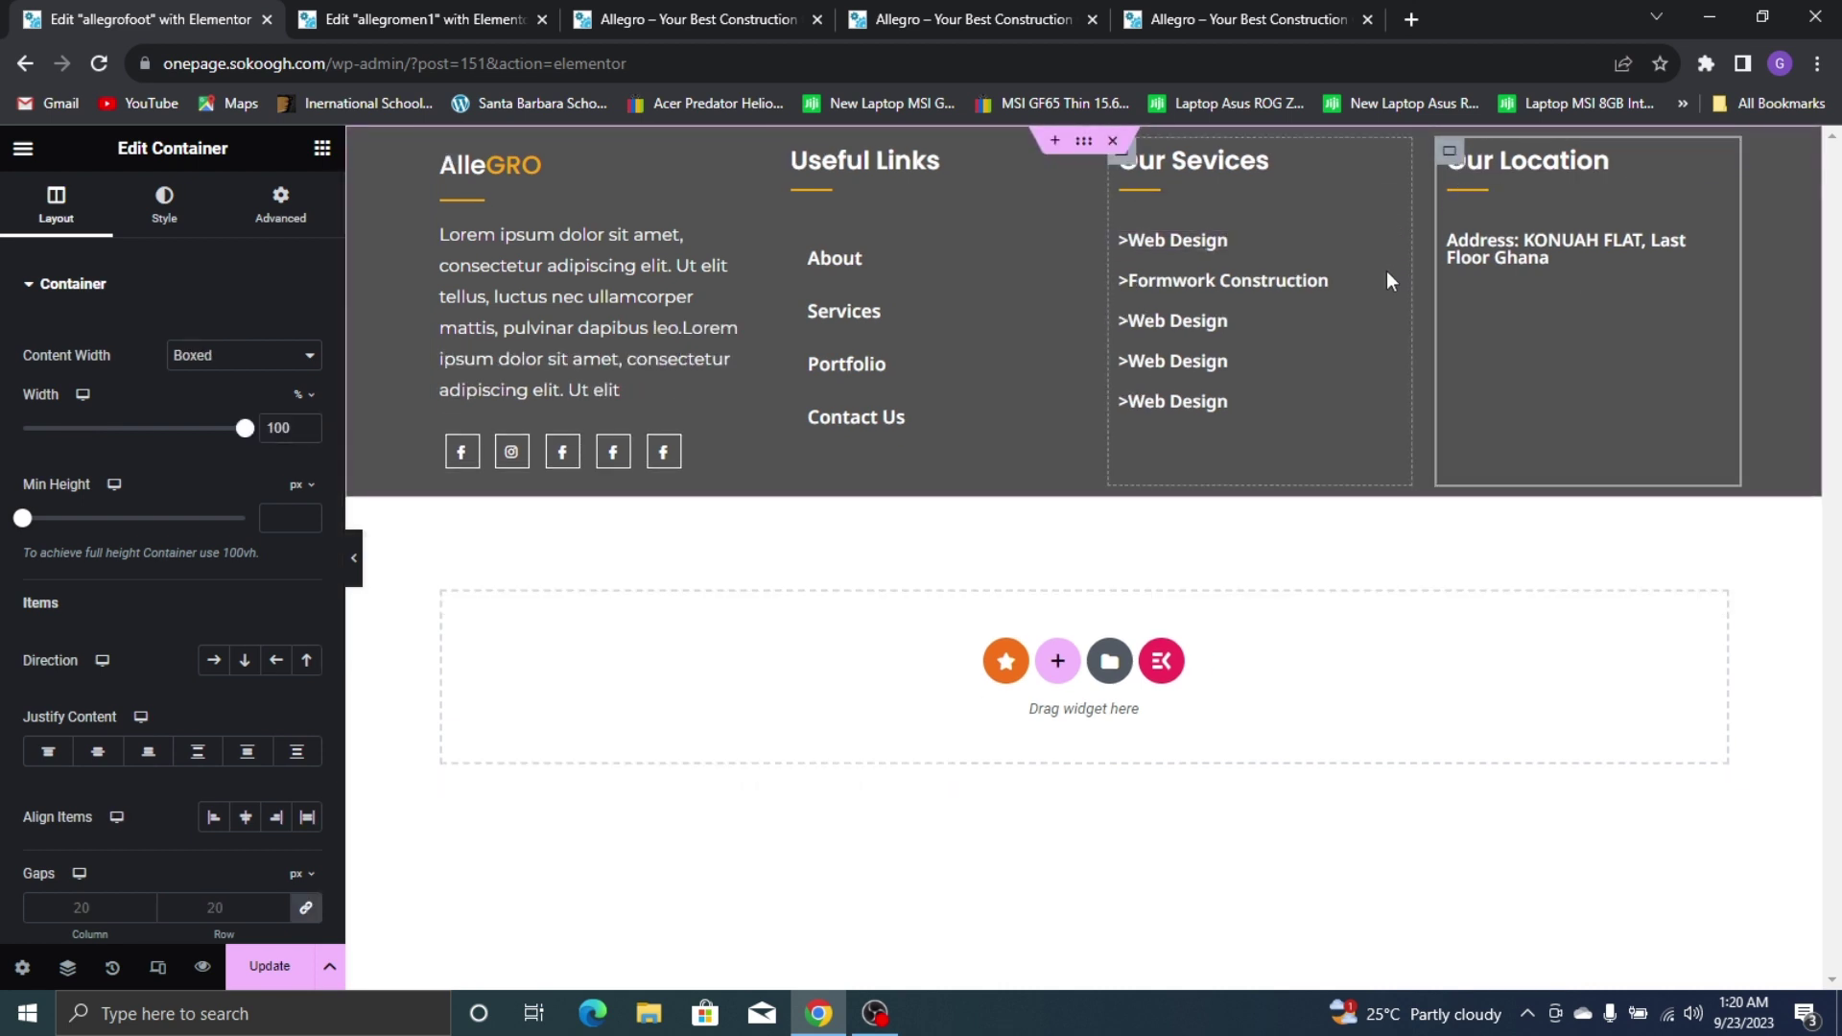
{"action": "left_click_drag", "start_coordinate": [1412, 278], "coordinate": [1409, 279]}
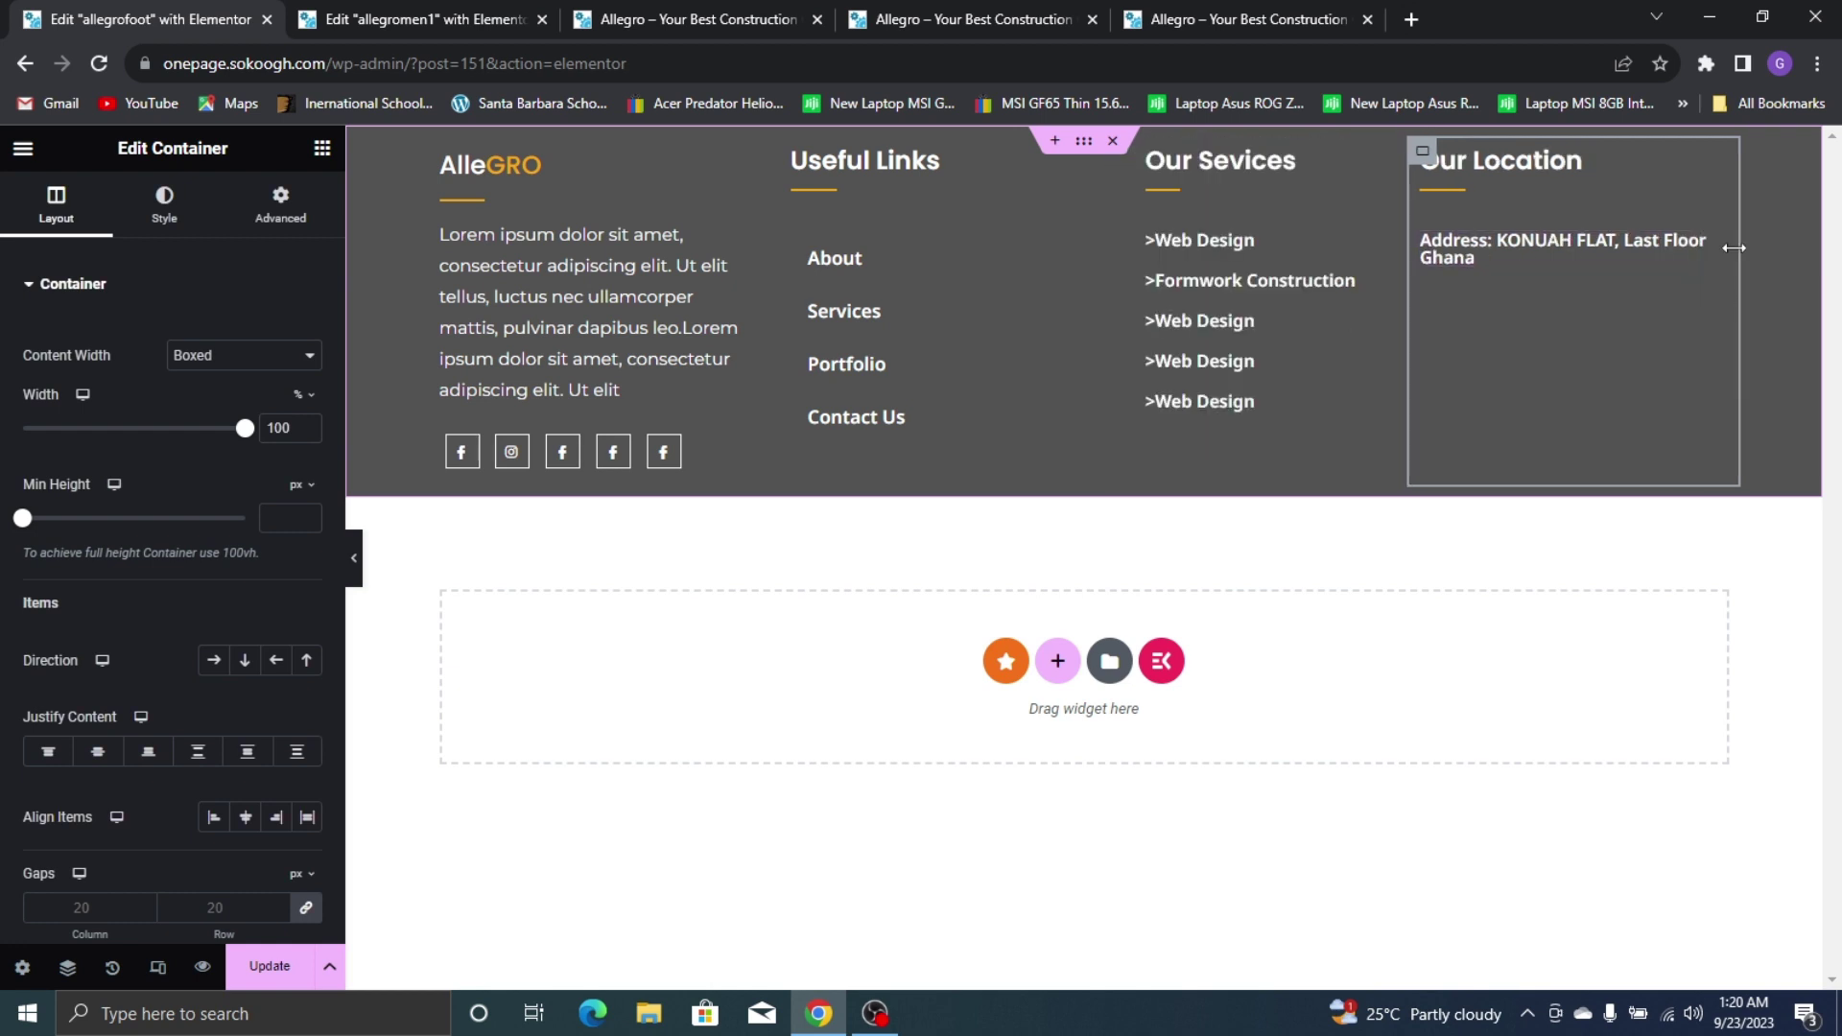
{"action": "left_click", "coordinate": [1276, 4]}
{"action": "key", "text": "ctrl+1"}
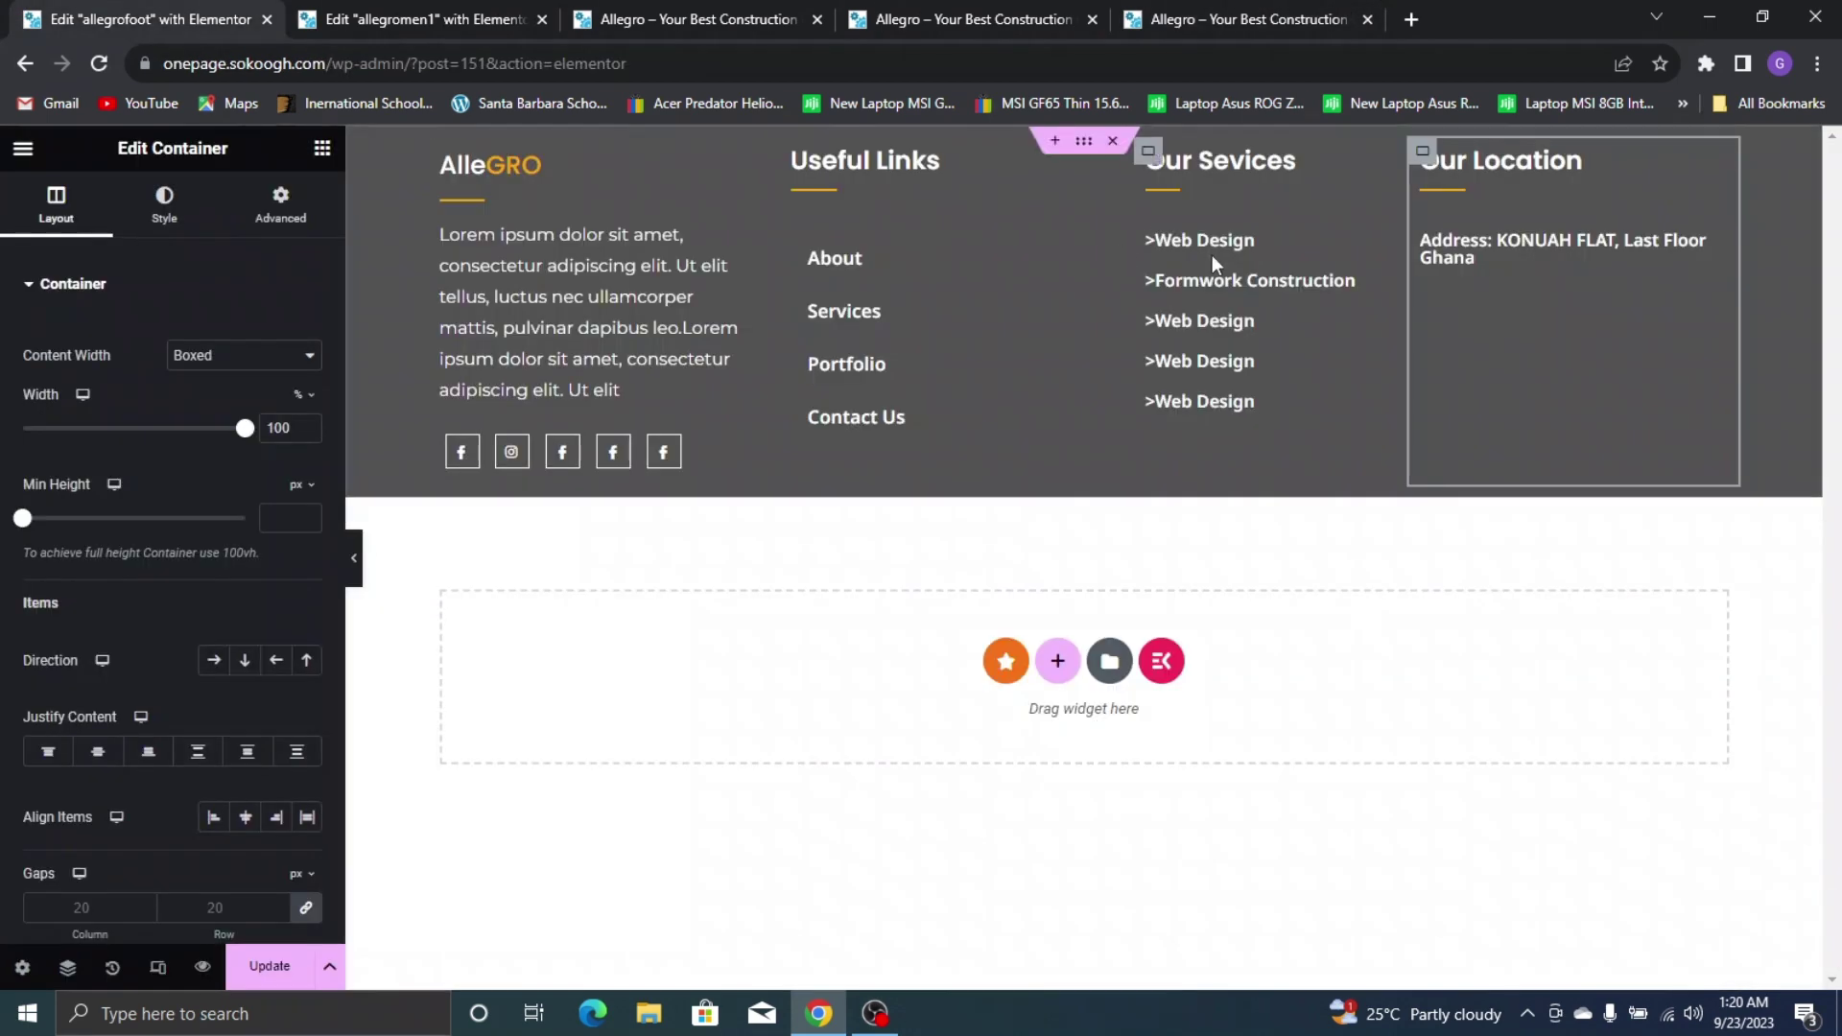
{"action": "left_click", "coordinate": [1324, 9]}
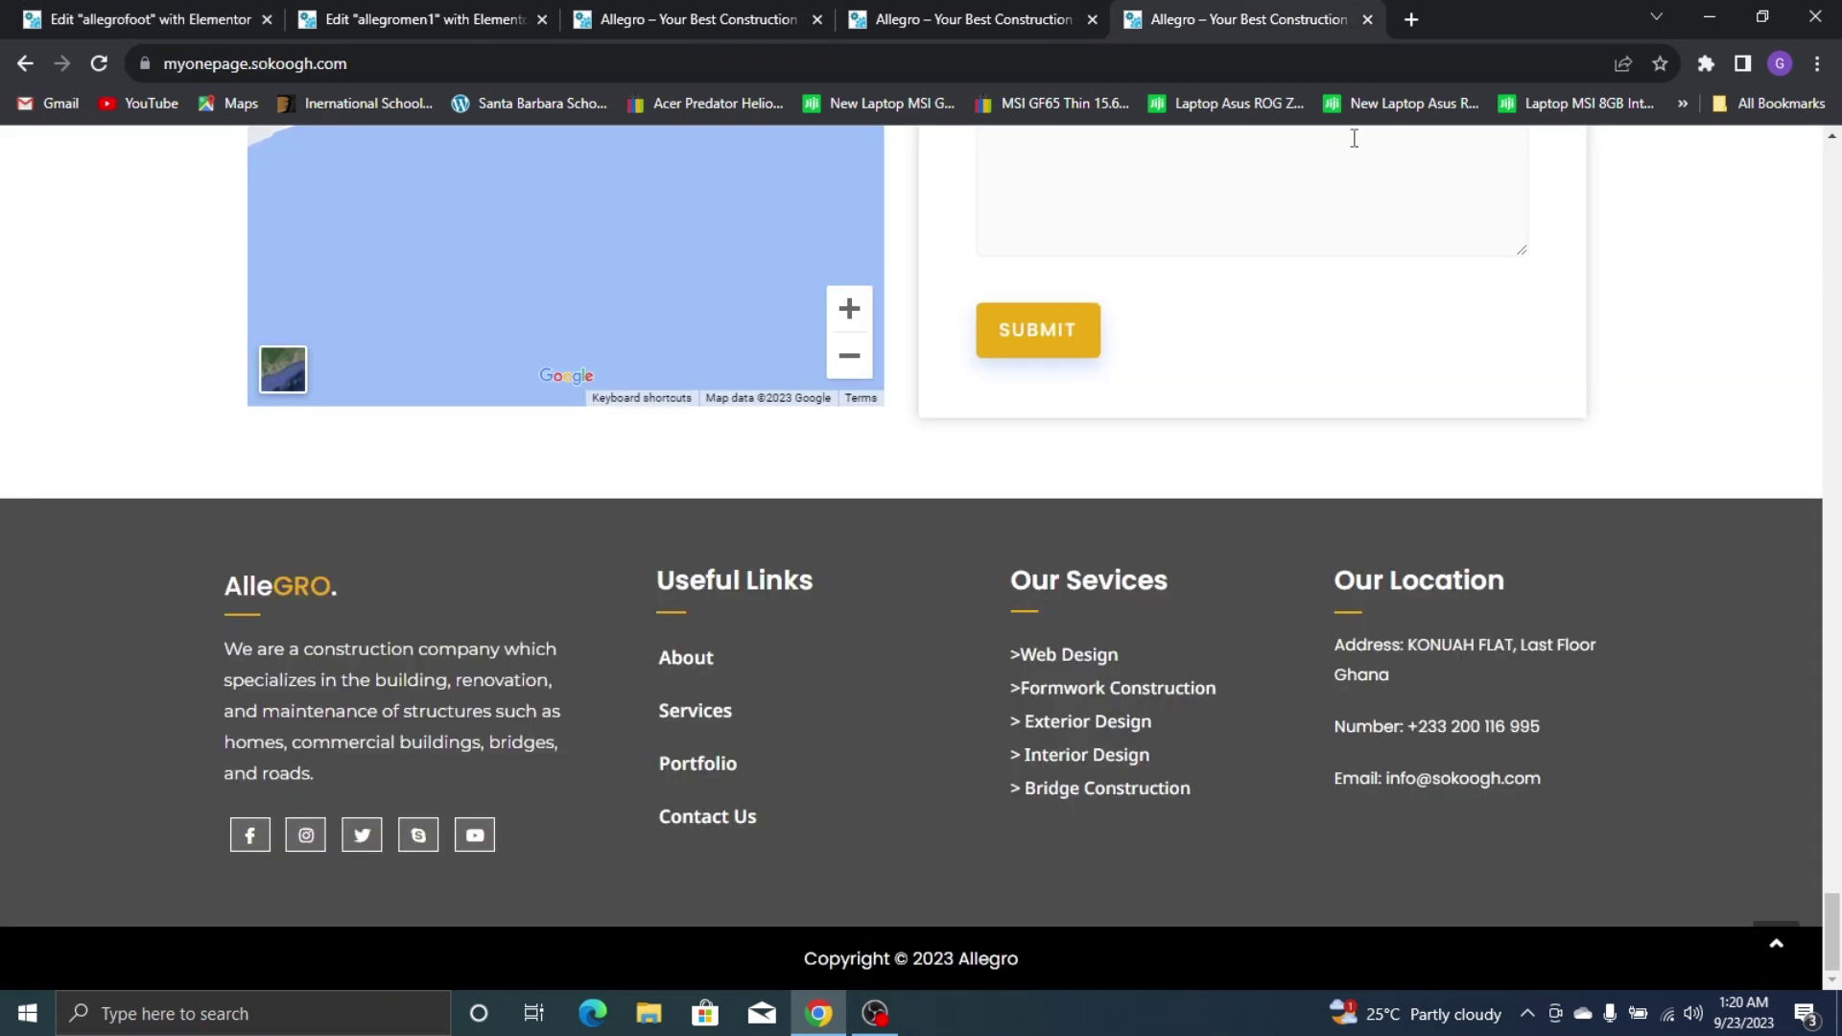
{"action": "left_click", "coordinate": [39, 18]}
{"action": "left_click", "coordinate": [164, 203]}
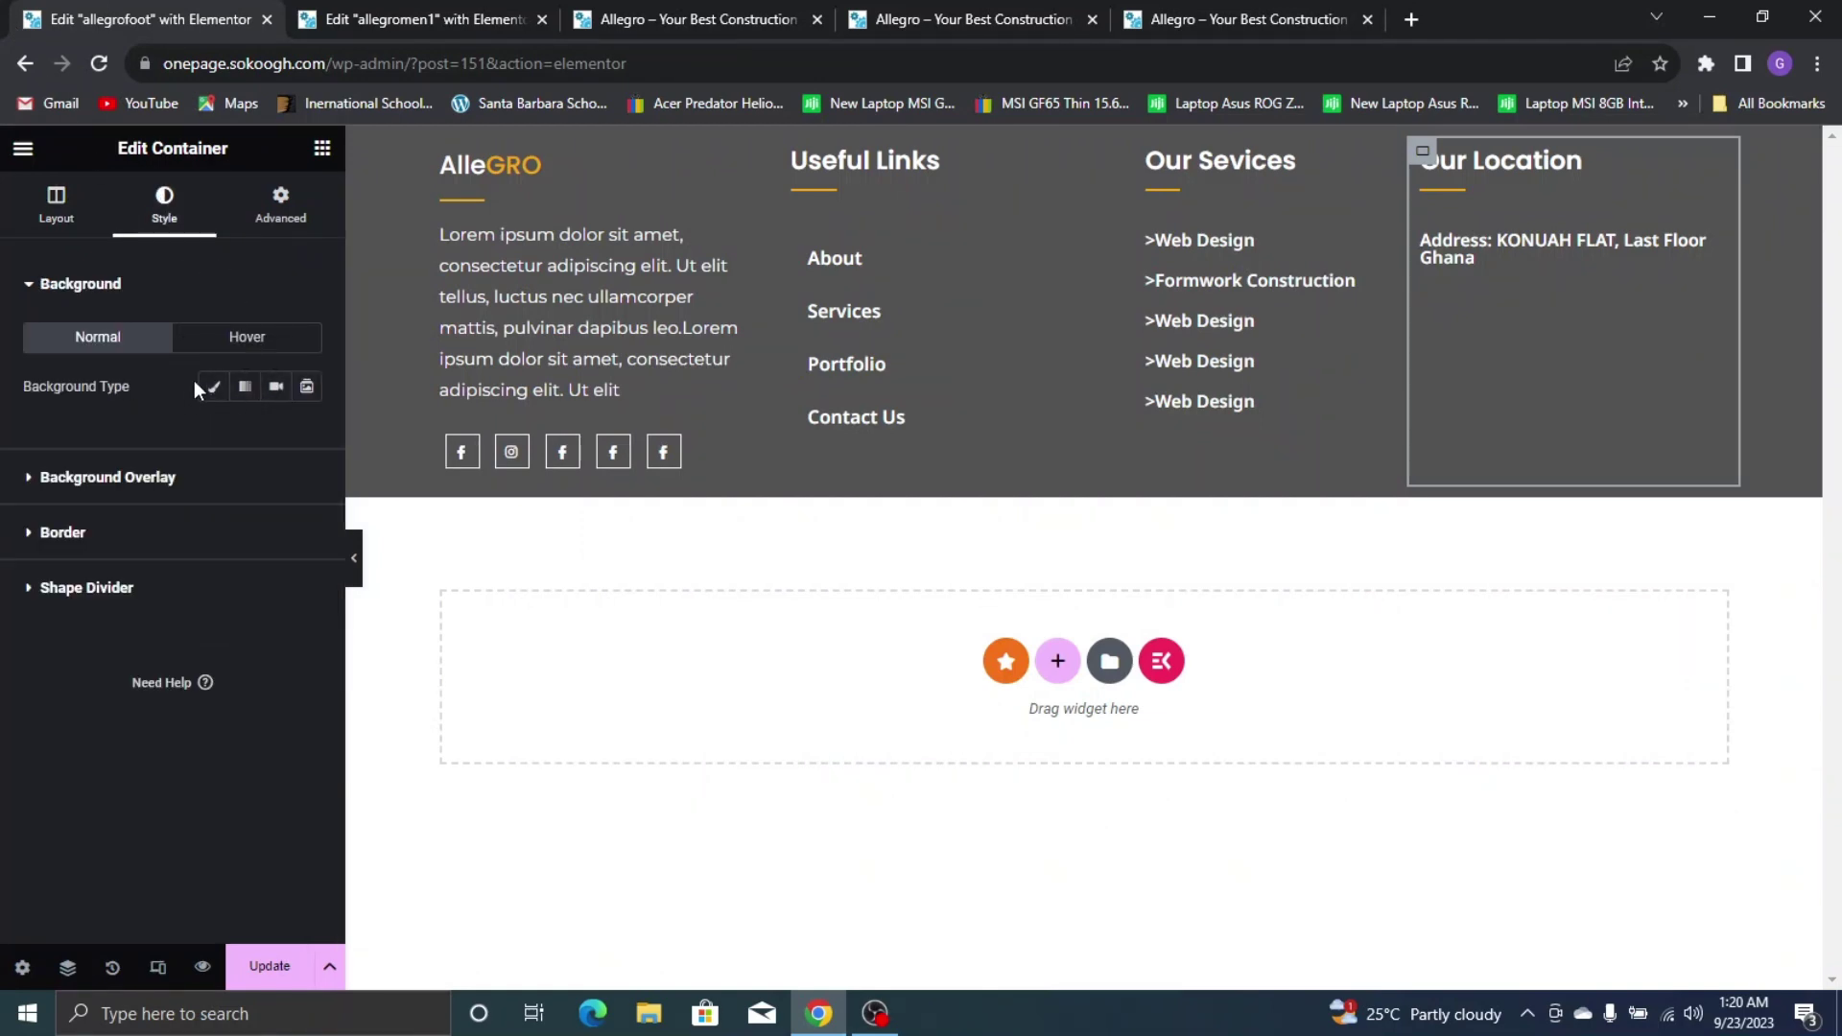
Set the address heading's font weight to 500 (Medium)
{"action": "left_click", "coordinate": [1471, 250]}
{"action": "left_click", "coordinate": [162, 206]}
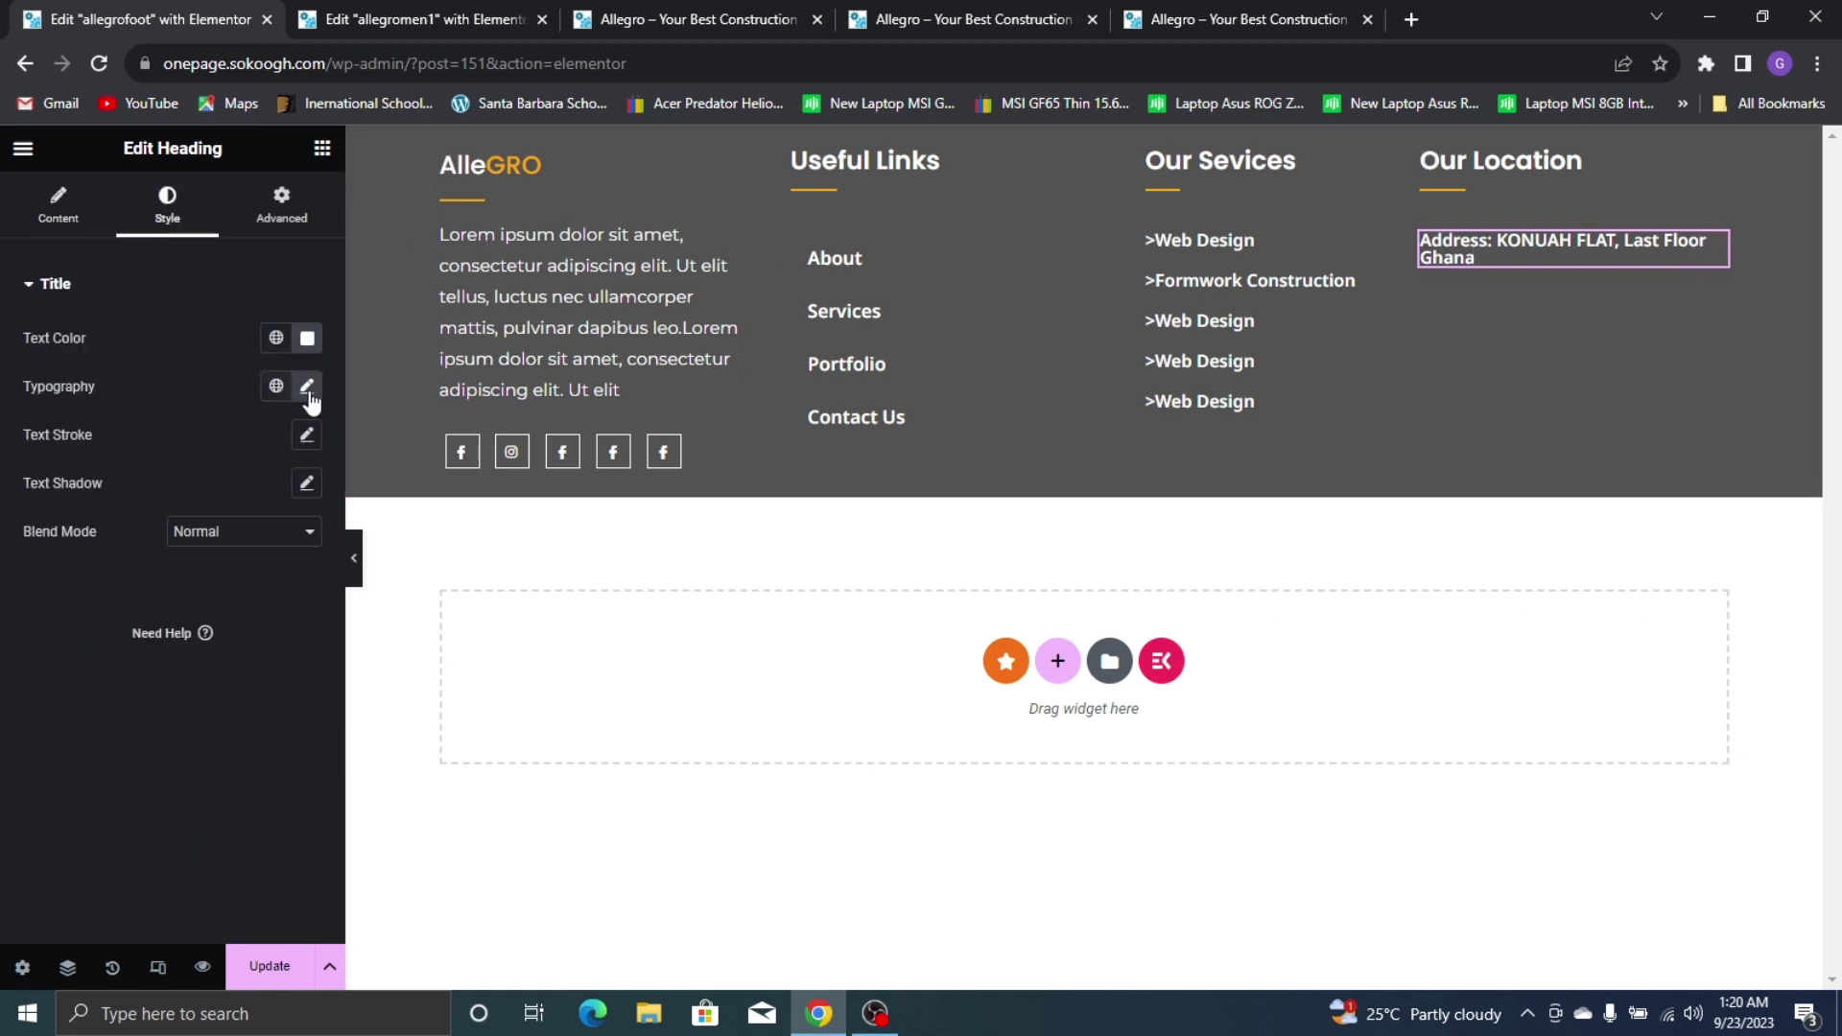
{"action": "left_click", "coordinate": [307, 387]}
{"action": "left_click", "coordinate": [251, 615]}
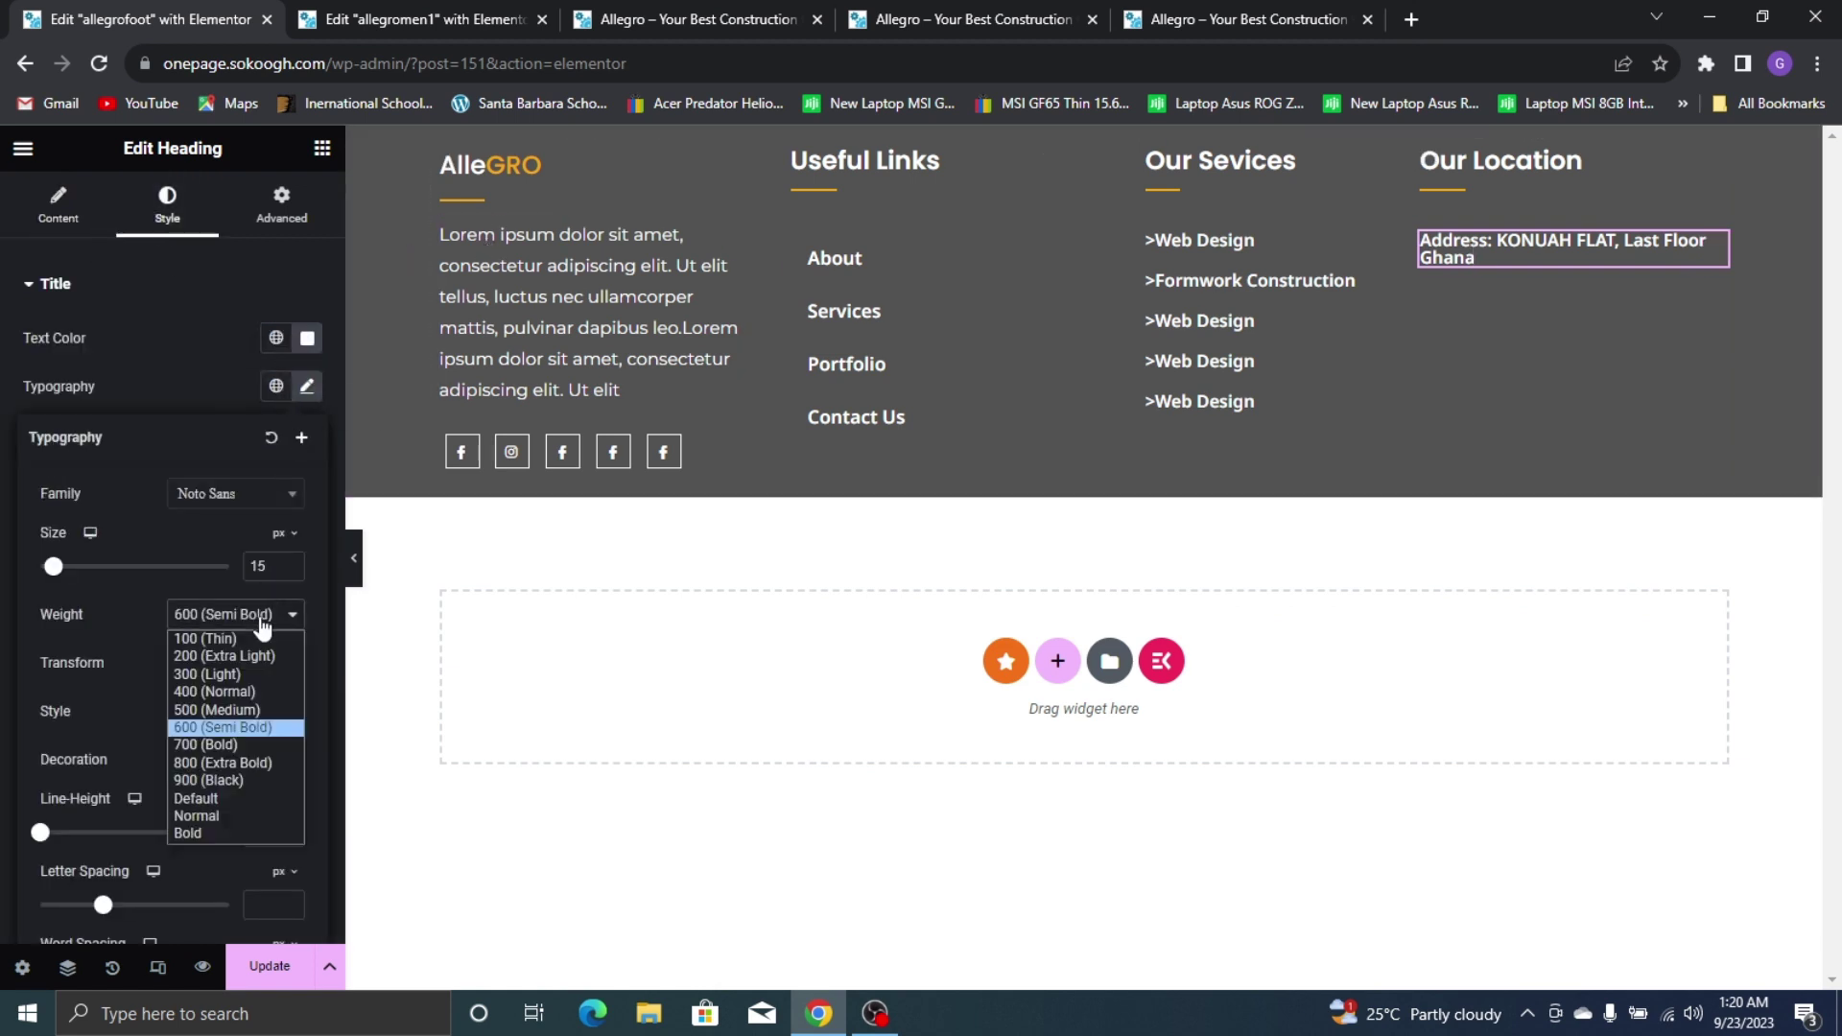
{"action": "left_click", "coordinate": [234, 714]}
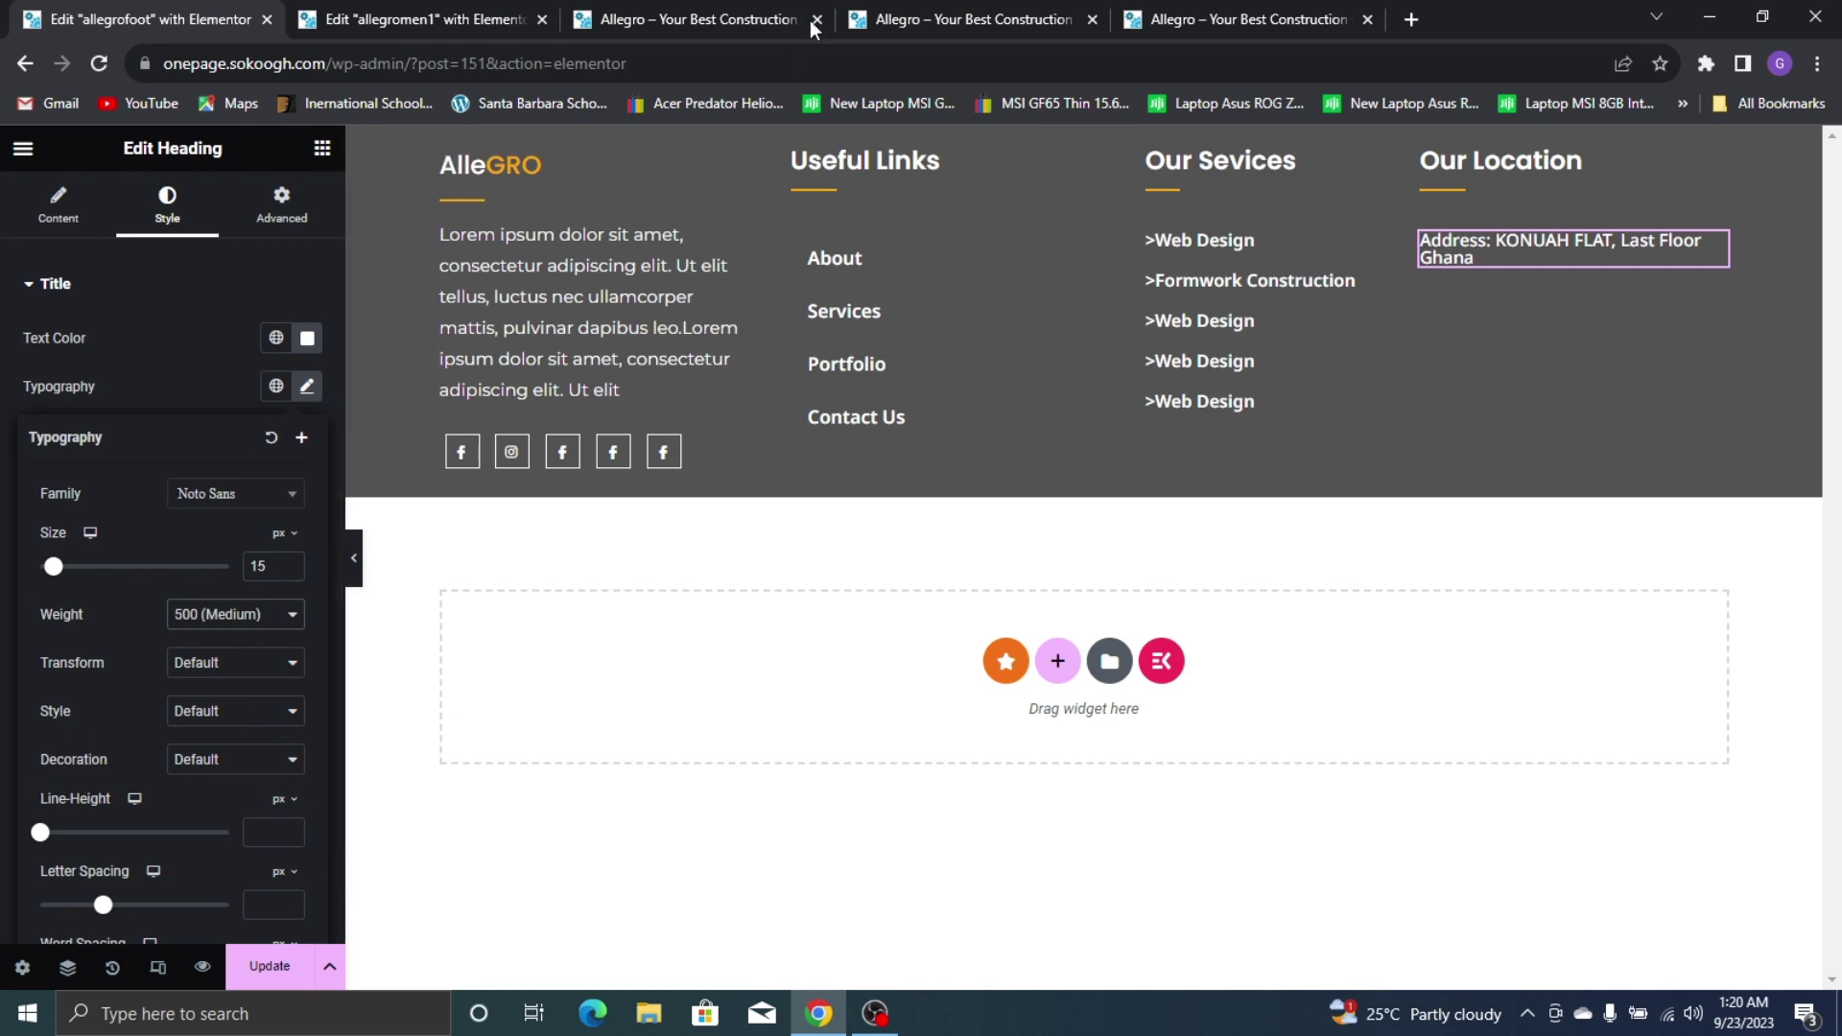
{"action": "left_click", "coordinate": [1343, 18]}
{"action": "left_click", "coordinate": [28, 19]}
{"action": "left_click", "coordinate": [1176, 18]}
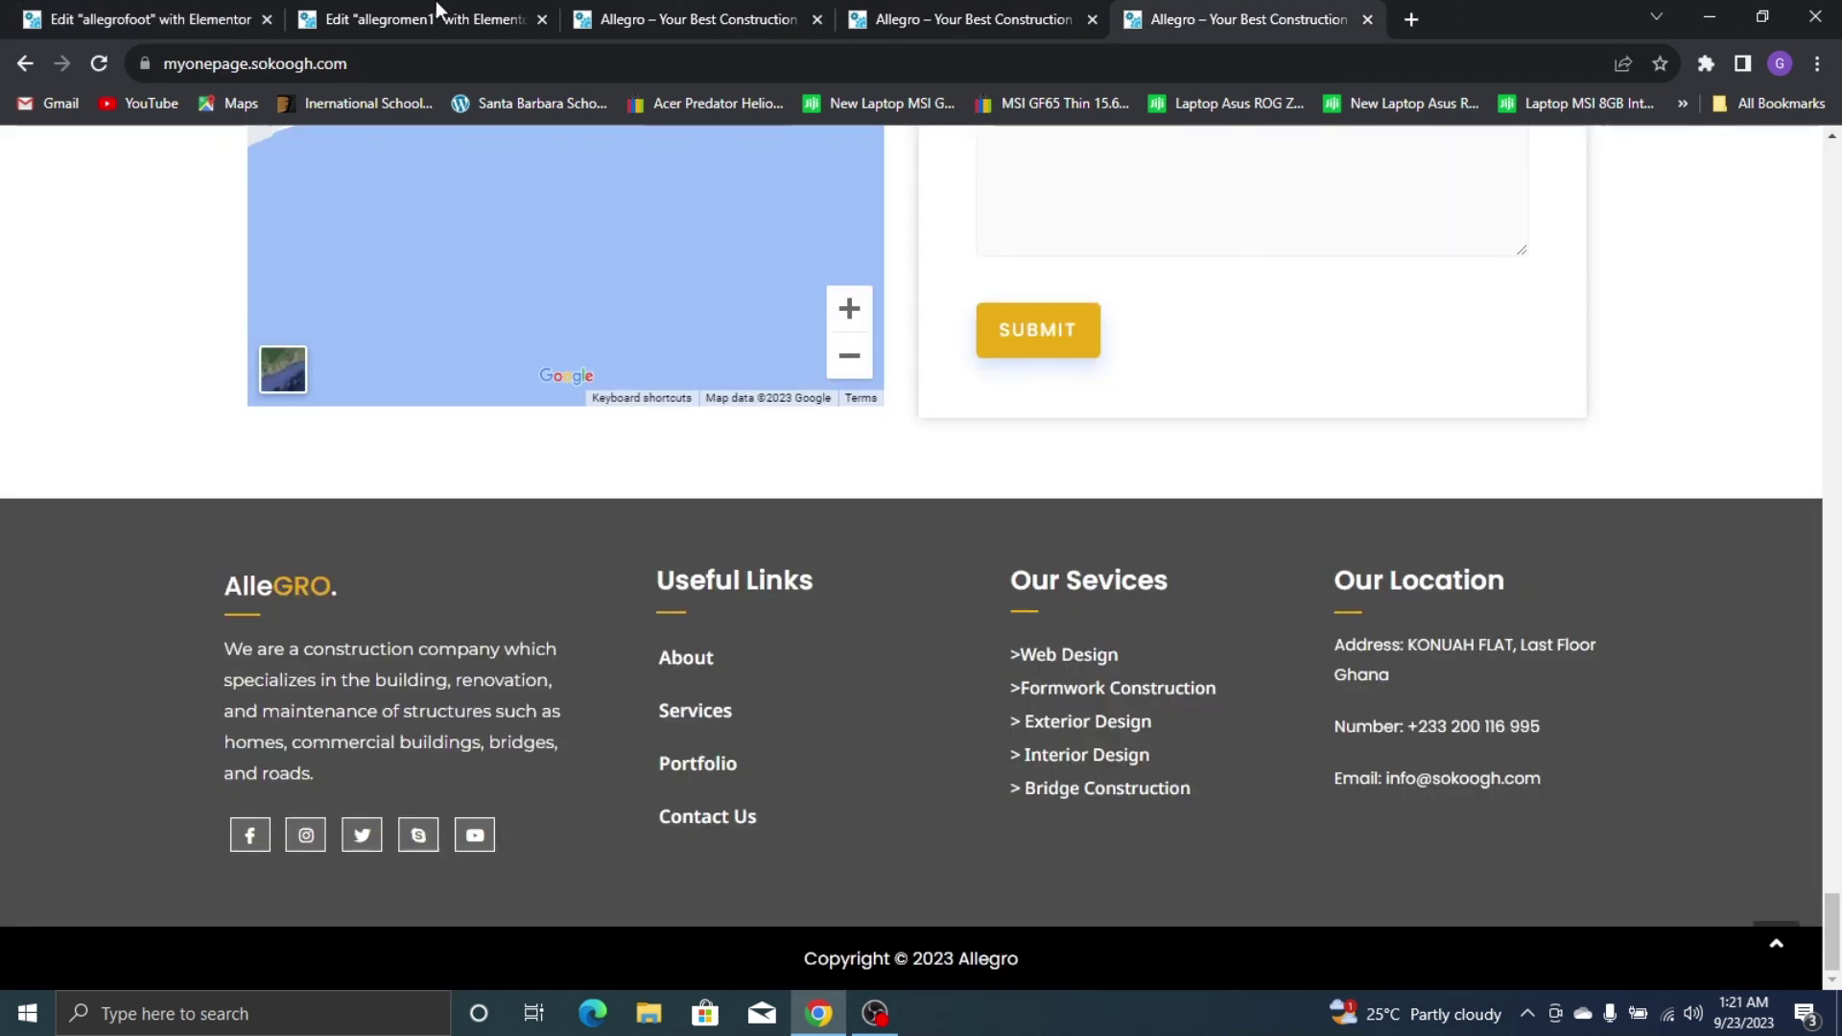
{"action": "left_click", "coordinate": [38, 19]}
Duplicate the address heading twice, giving three lines in Our Location
{"action": "right_click", "coordinate": [1493, 246]}
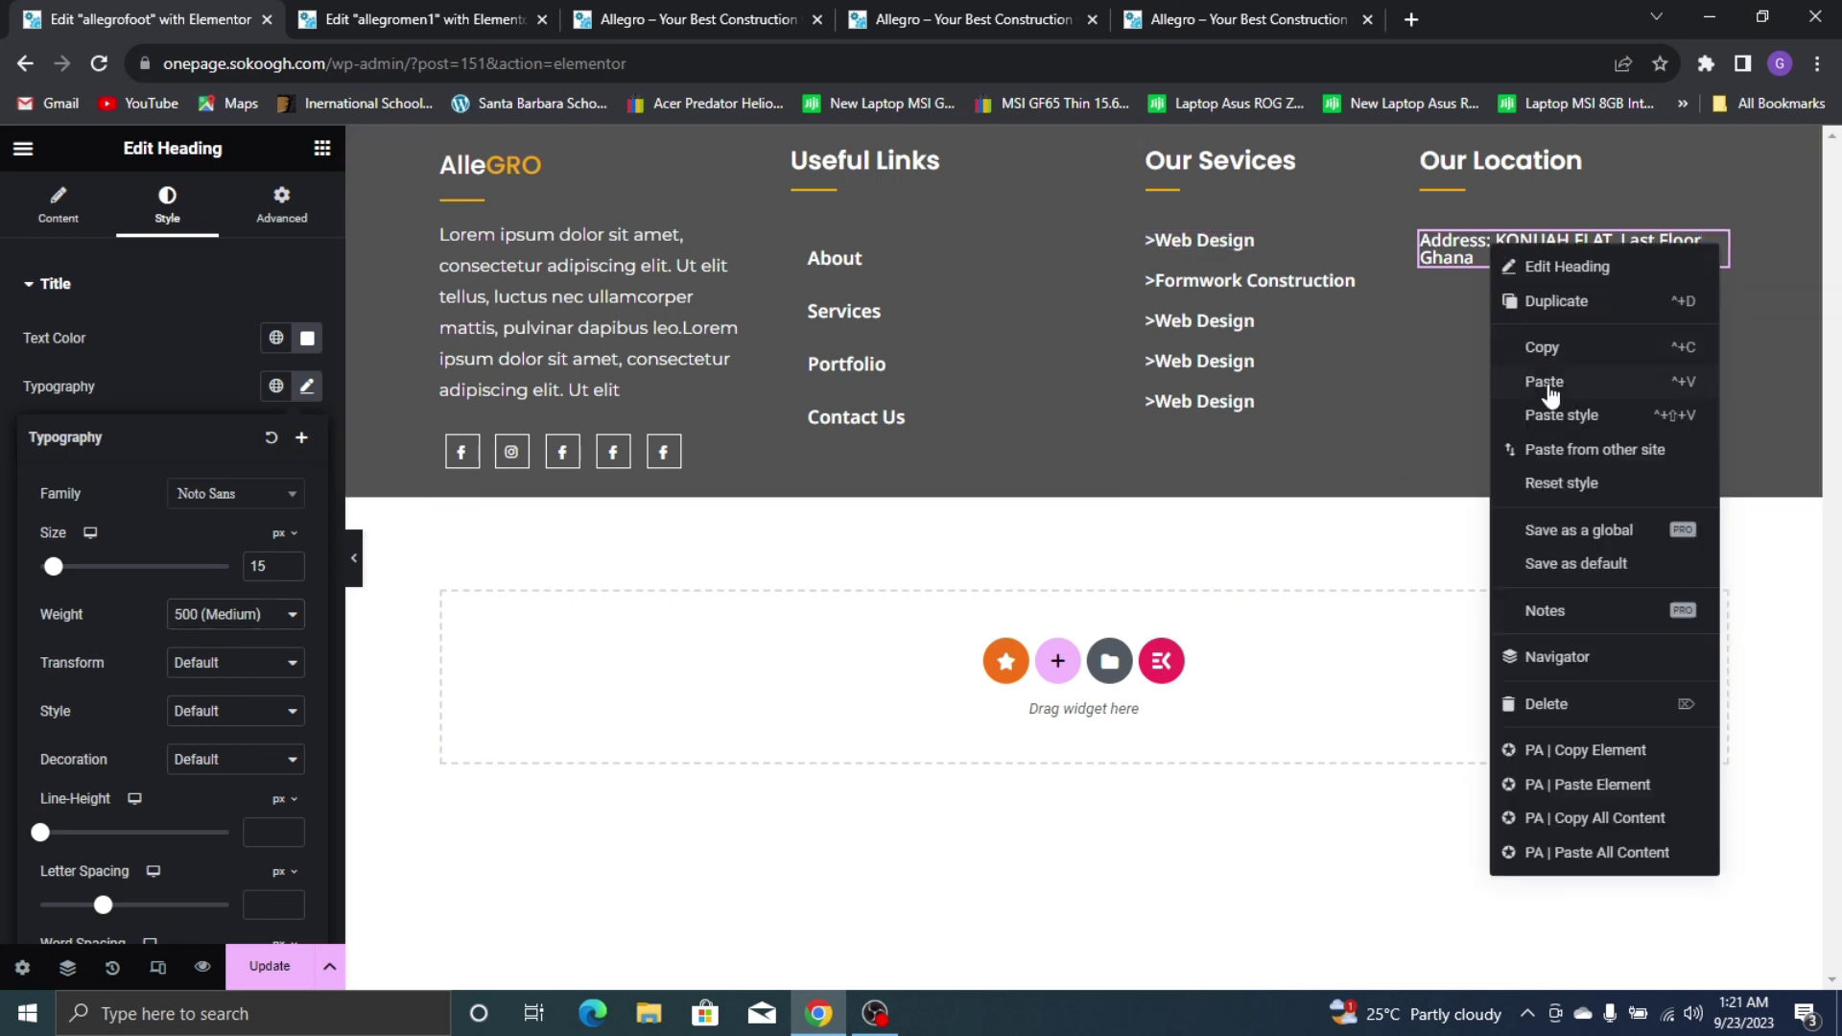
{"action": "left_click", "coordinate": [1580, 313]}
{"action": "right_click", "coordinate": [1536, 317]}
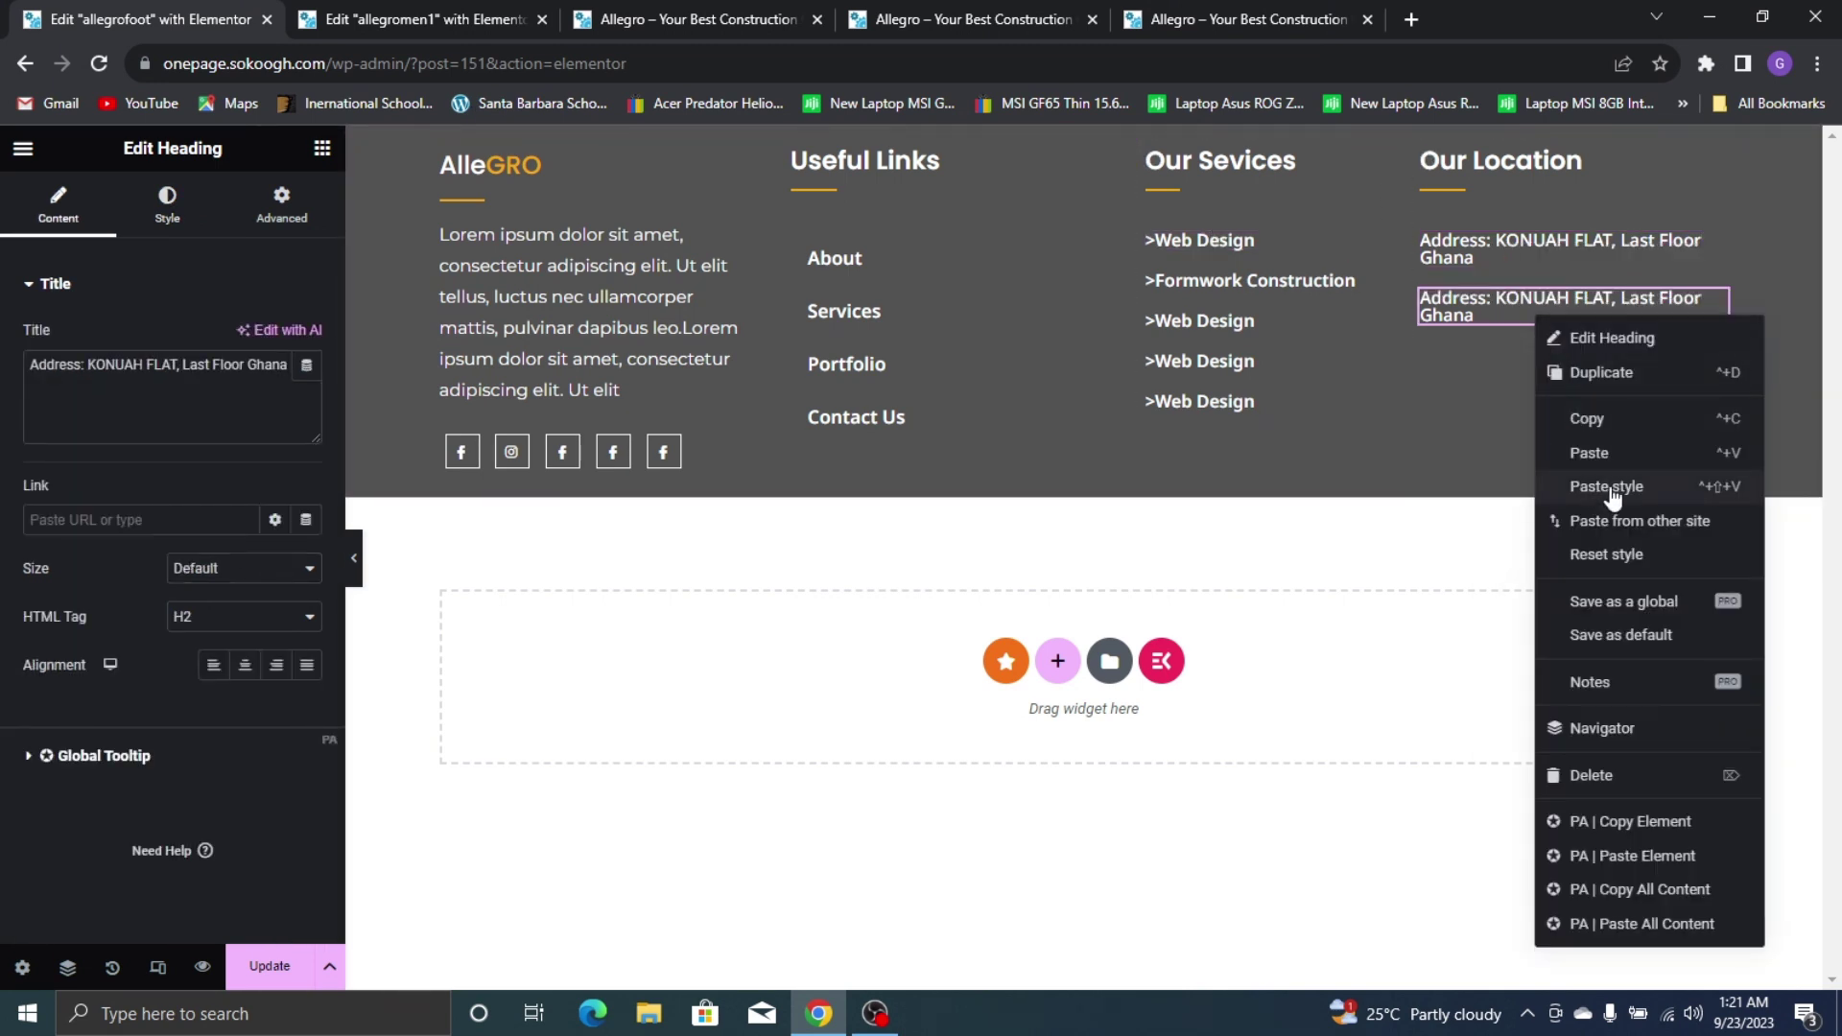
{"action": "left_click", "coordinate": [1616, 374]}
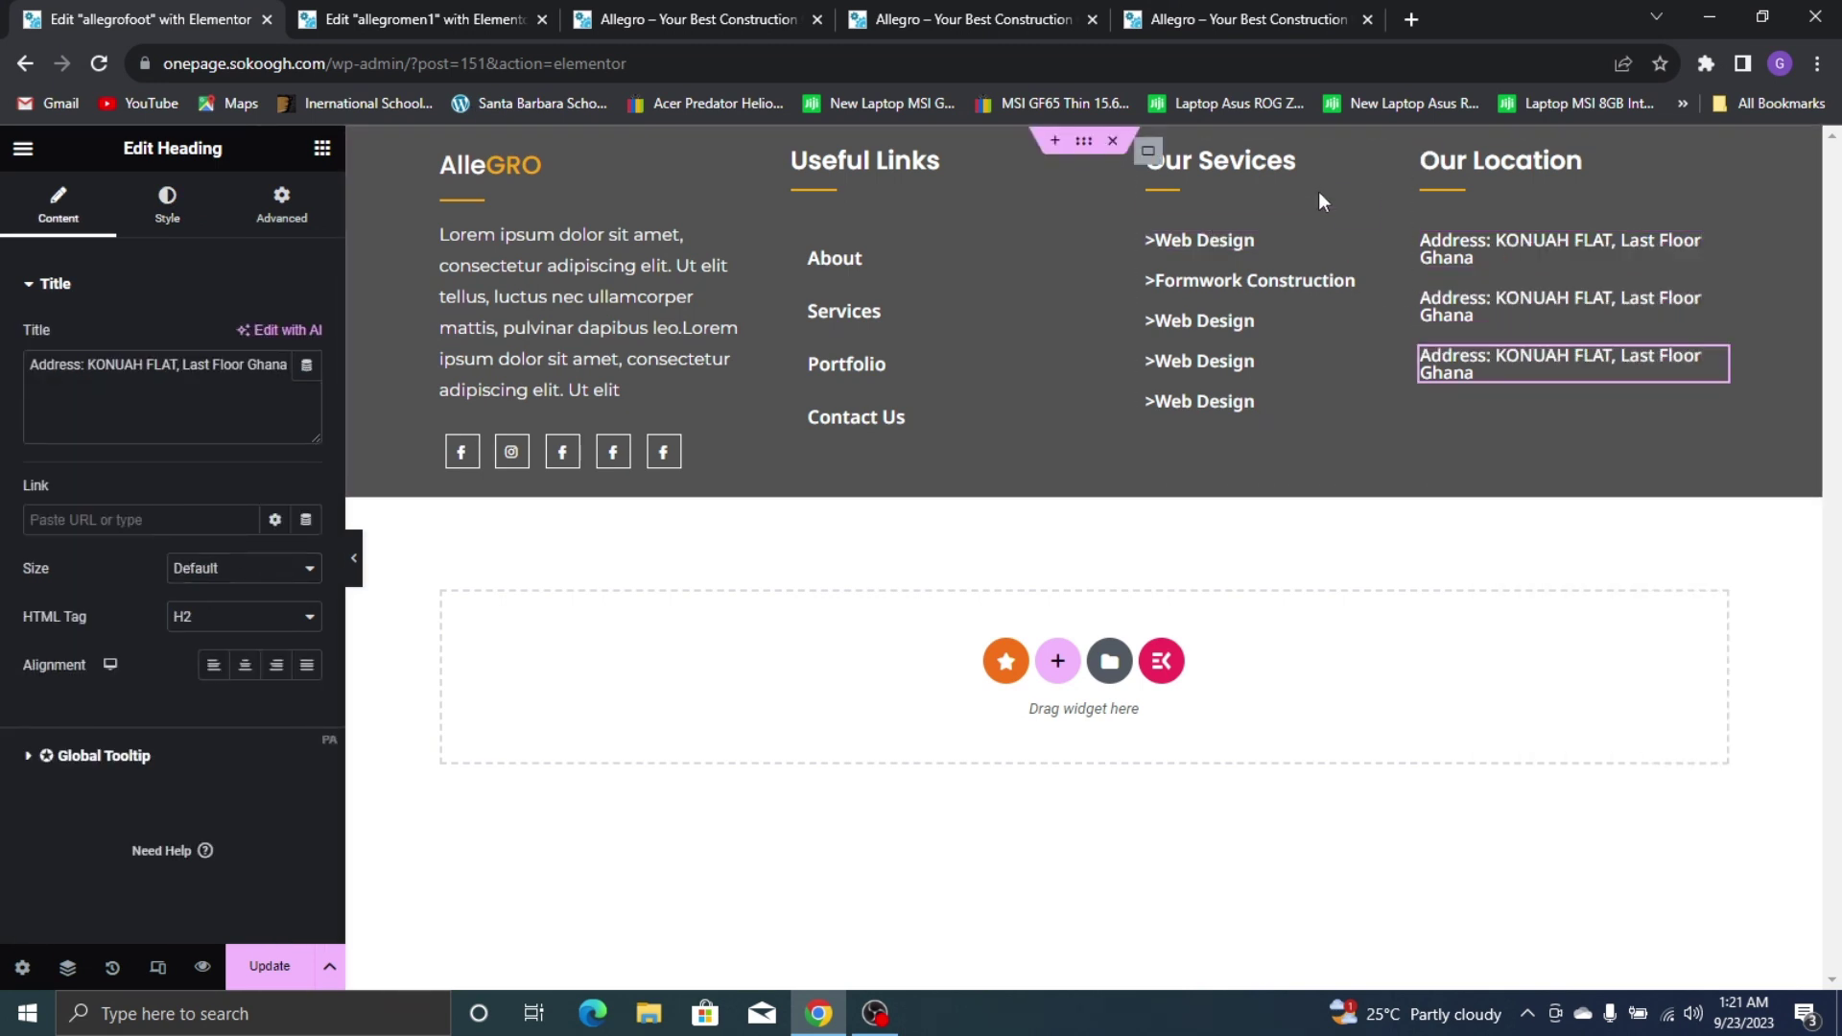
{"action": "left_click", "coordinate": [1169, 10]}
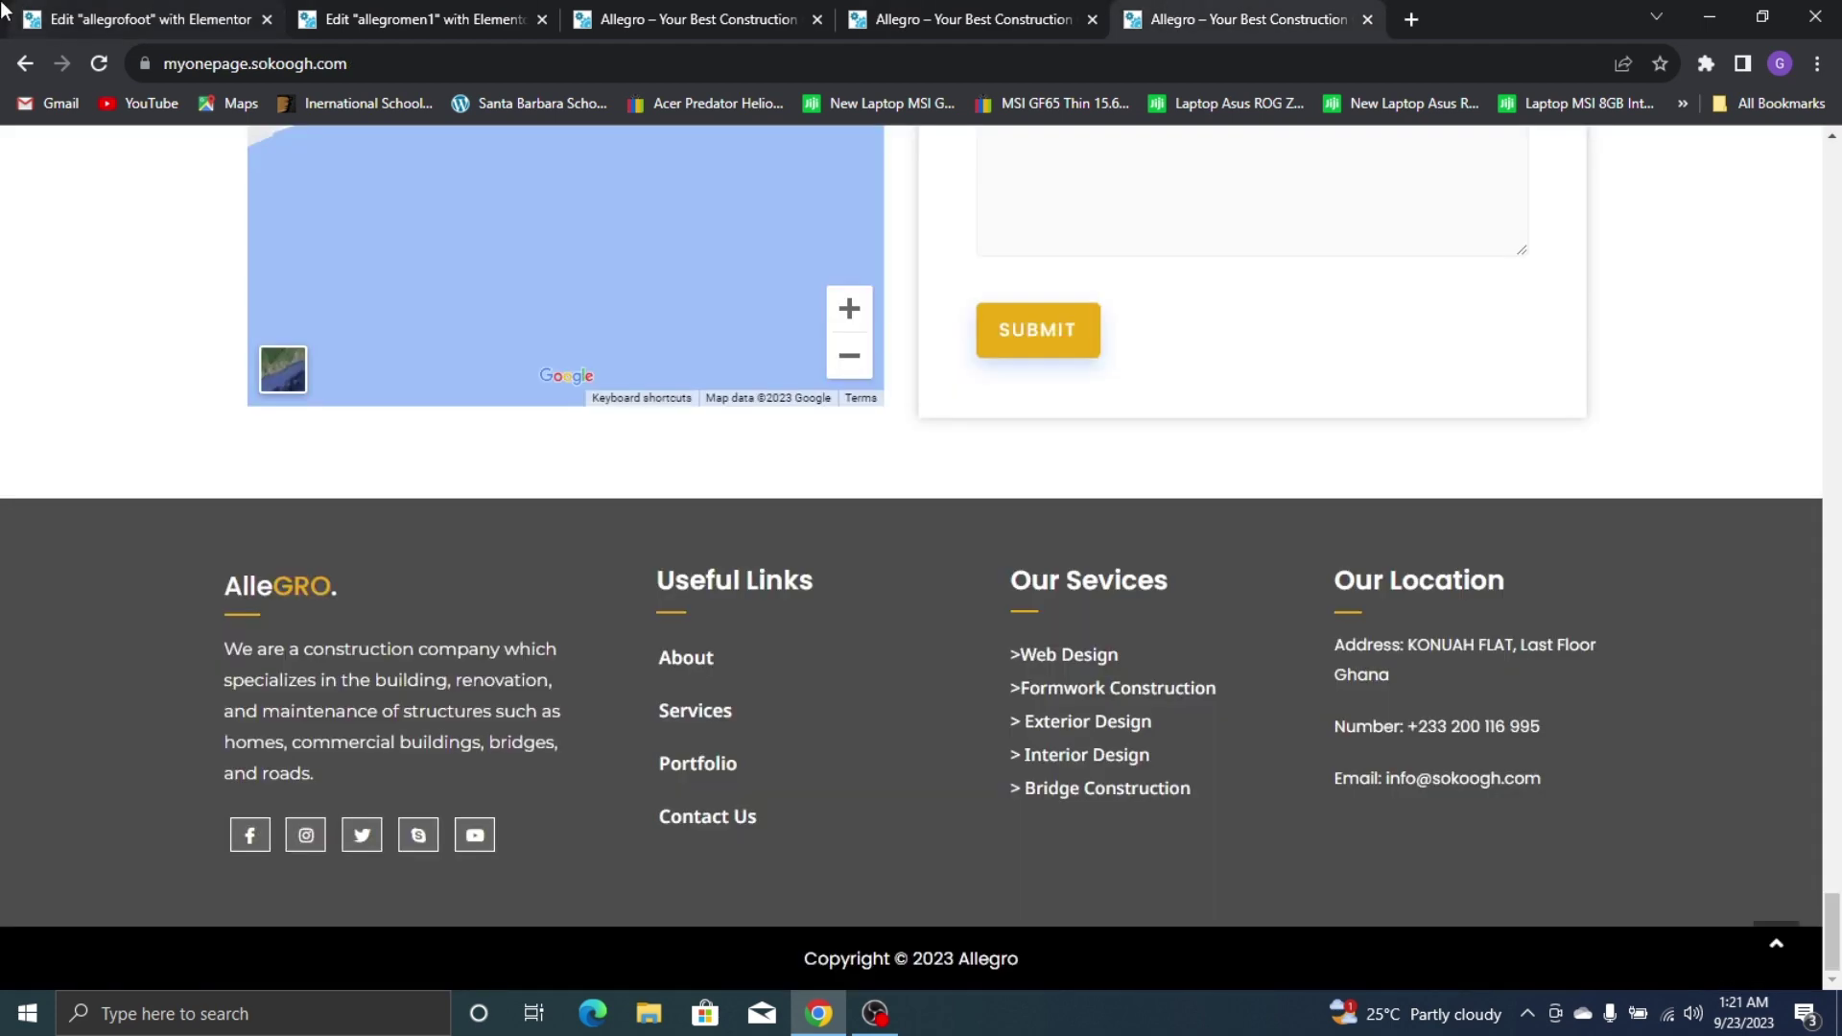
{"action": "left_click", "coordinate": [134, 19]}
Change the second line to 'Number' followed by the phone number from the live site
{"action": "left_click", "coordinate": [1539, 296]}
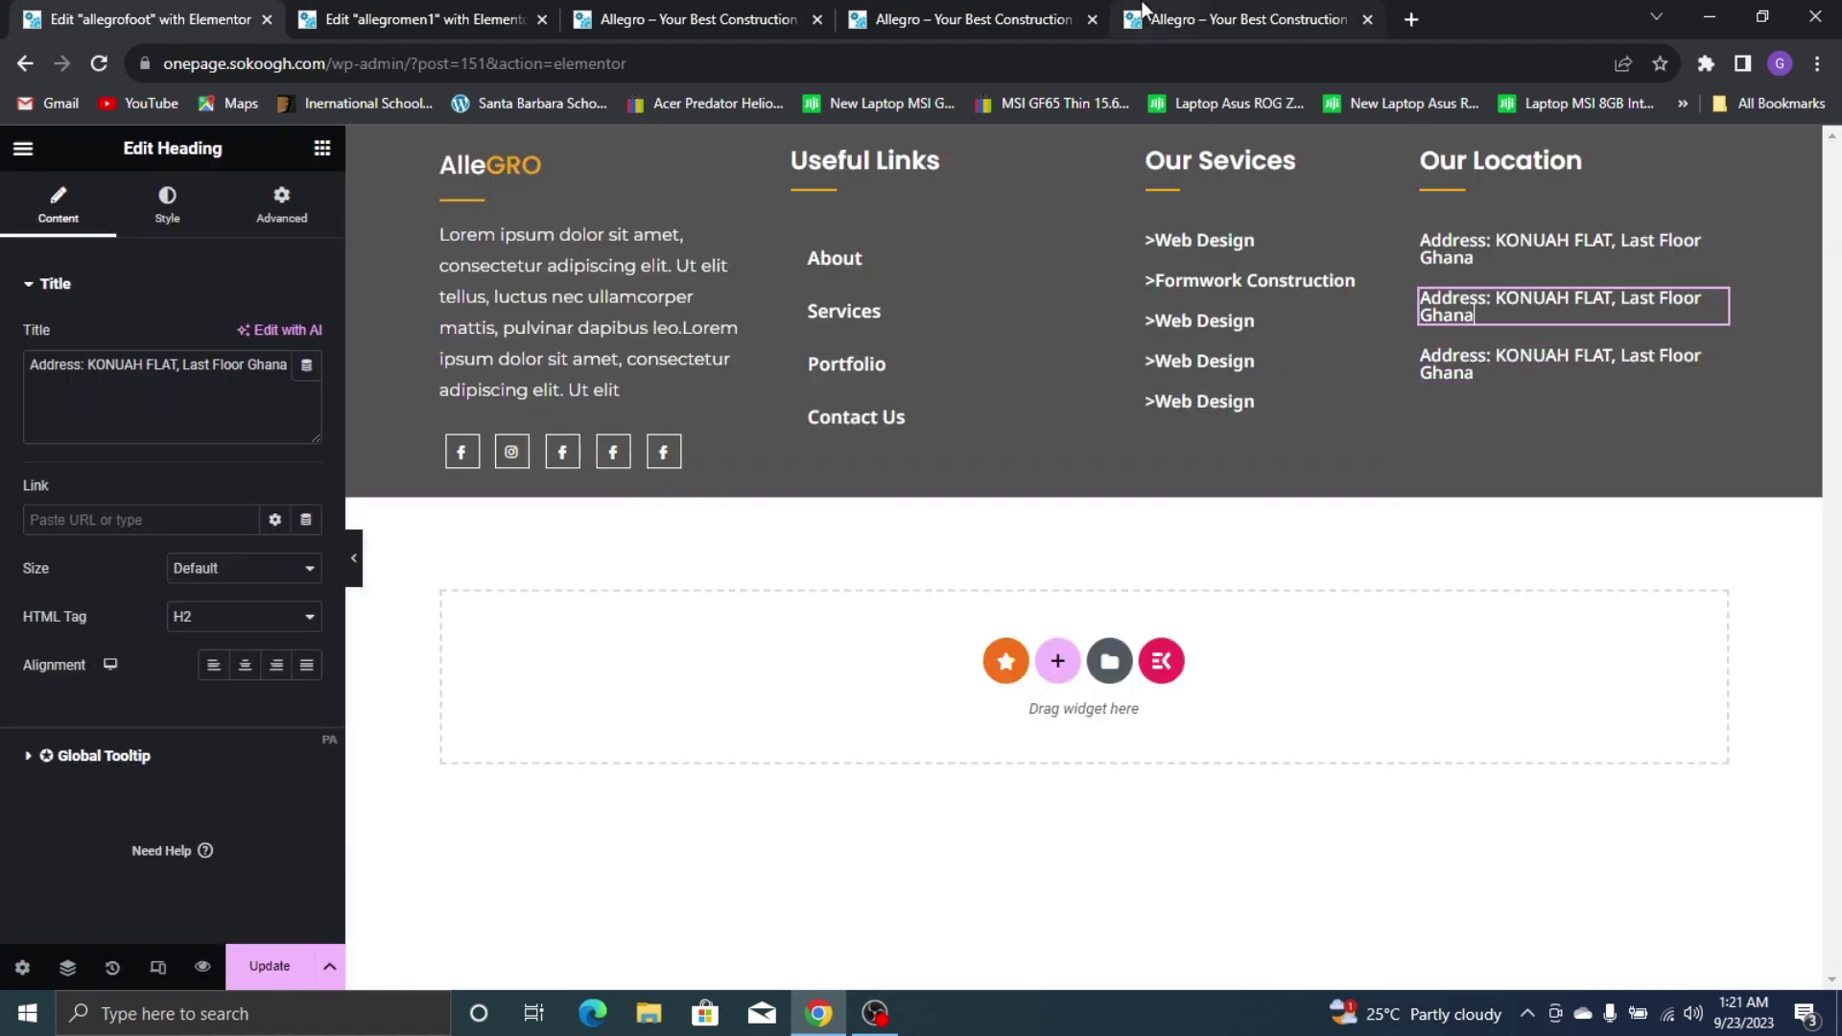
{"action": "left_click", "coordinate": [1142, 10]}
{"action": "left_click", "coordinate": [11, 13]}
{"action": "left_click", "coordinate": [150, 396]}
{"action": "key", "text": "ctrl+a"}
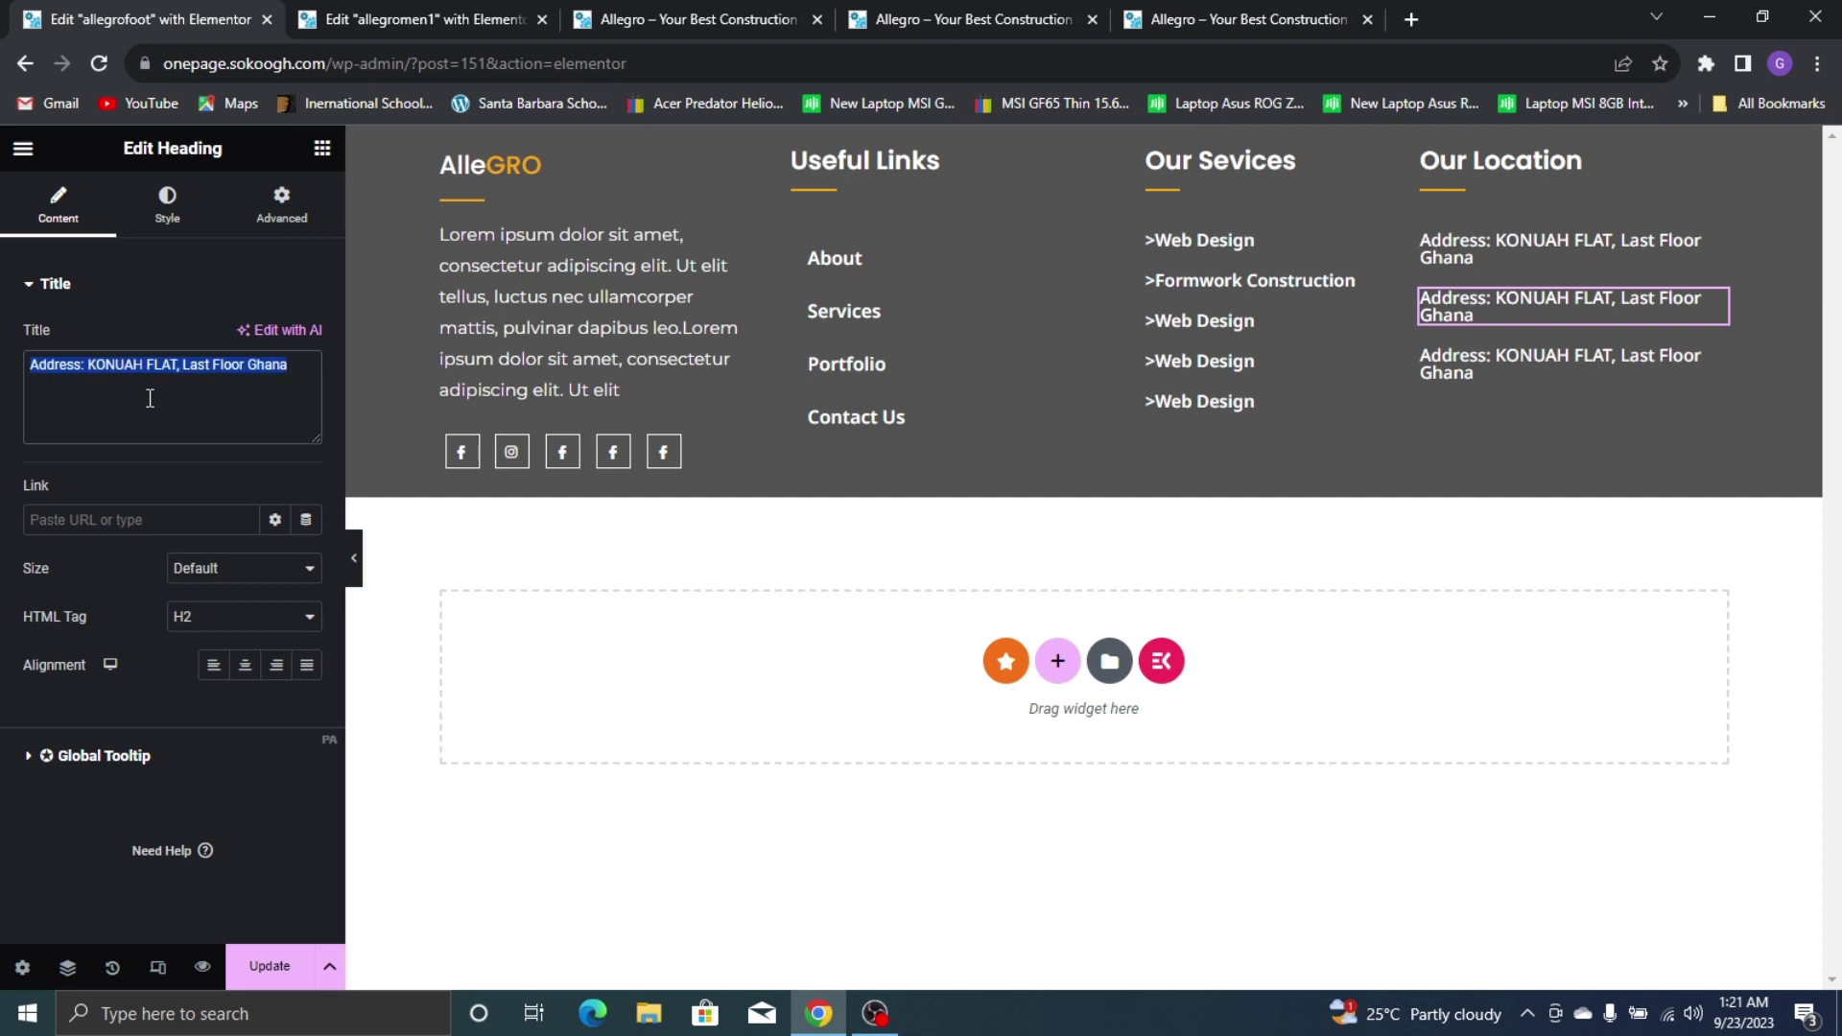
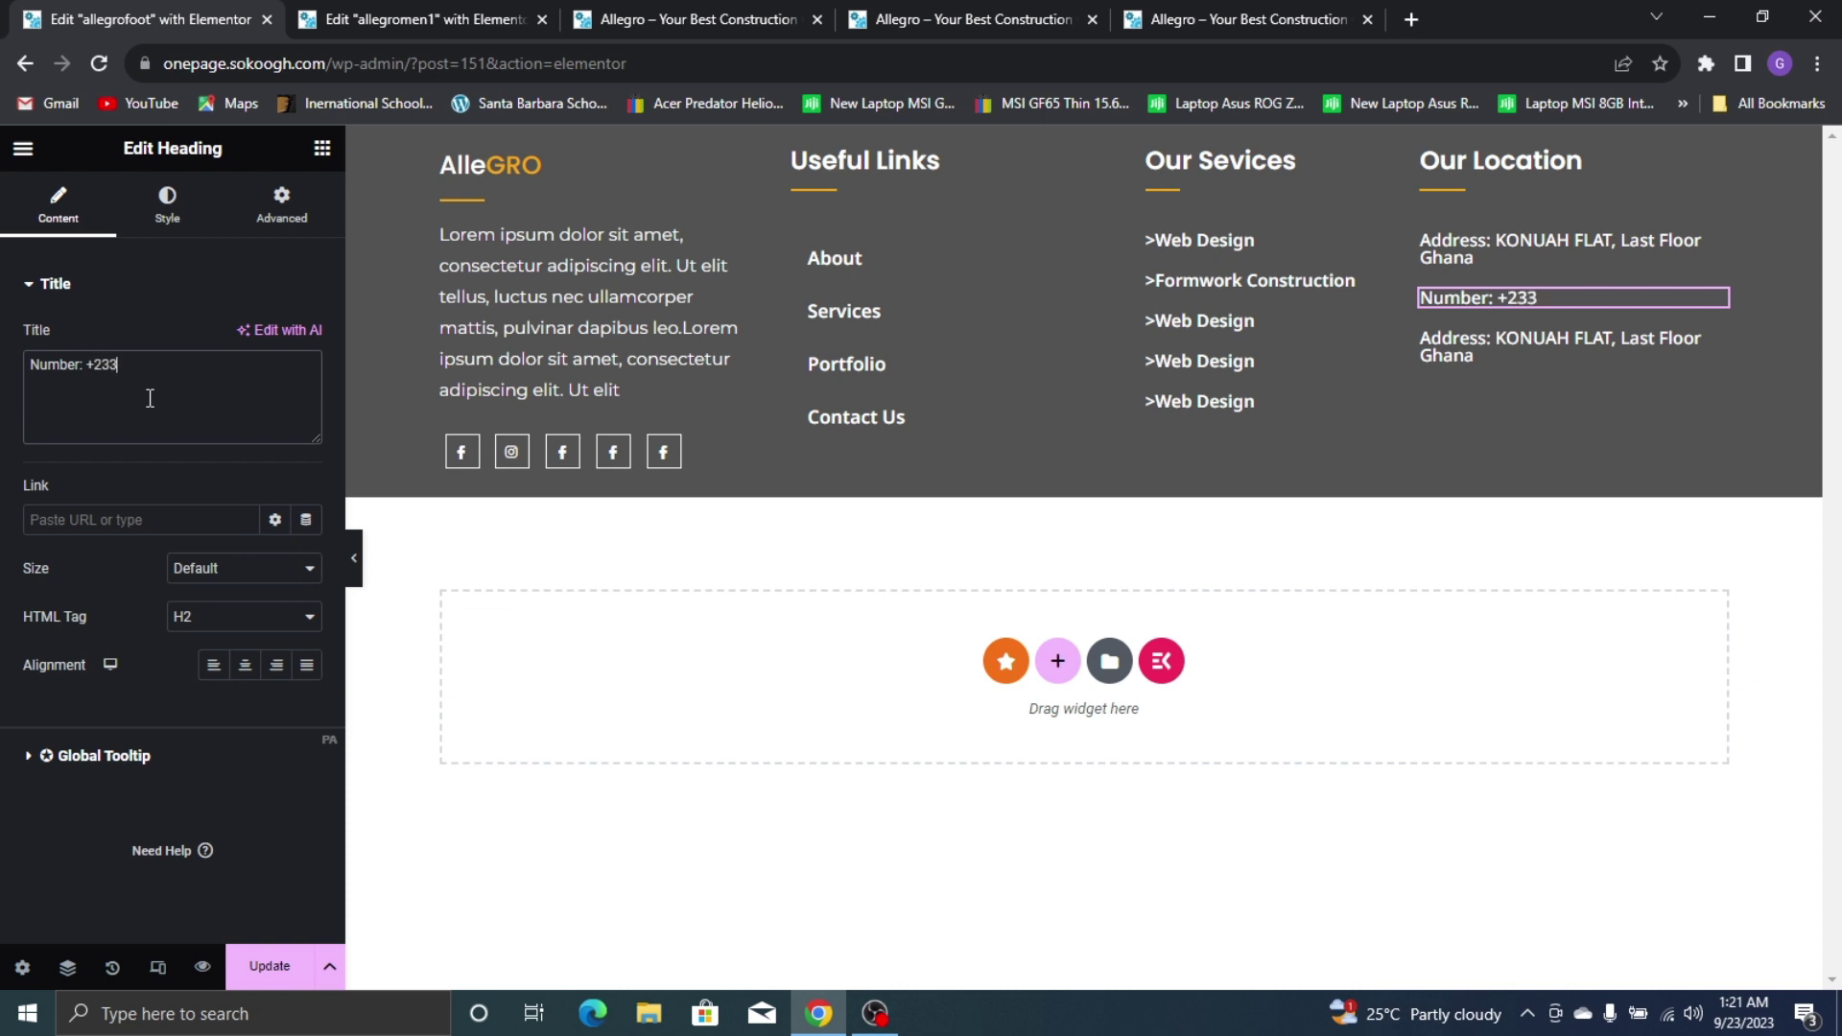
{"action": "left_click", "coordinate": [1285, 13]}
{"action": "left_click", "coordinate": [2, 4]}
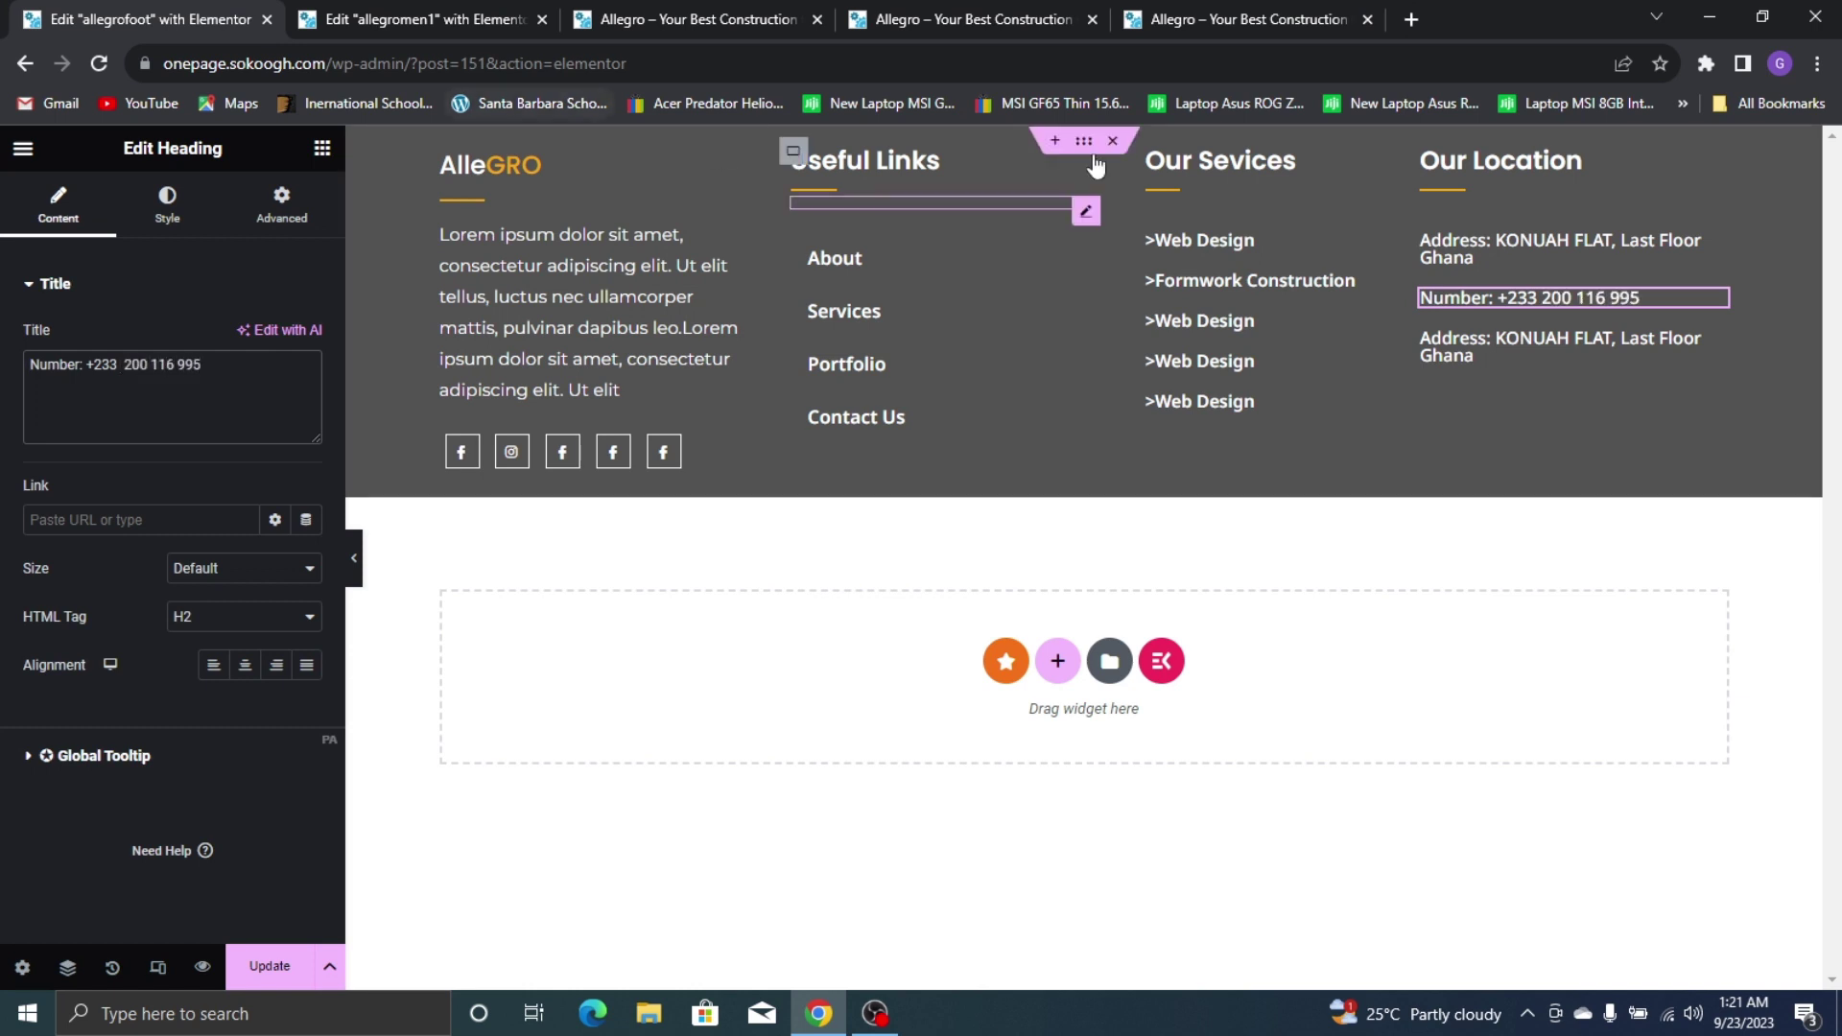
Change the third line to 'Email:' followed by the contact e-mail address
{"action": "left_click", "coordinate": [1451, 353]}
{"action": "left_click", "coordinate": [1263, 11]}
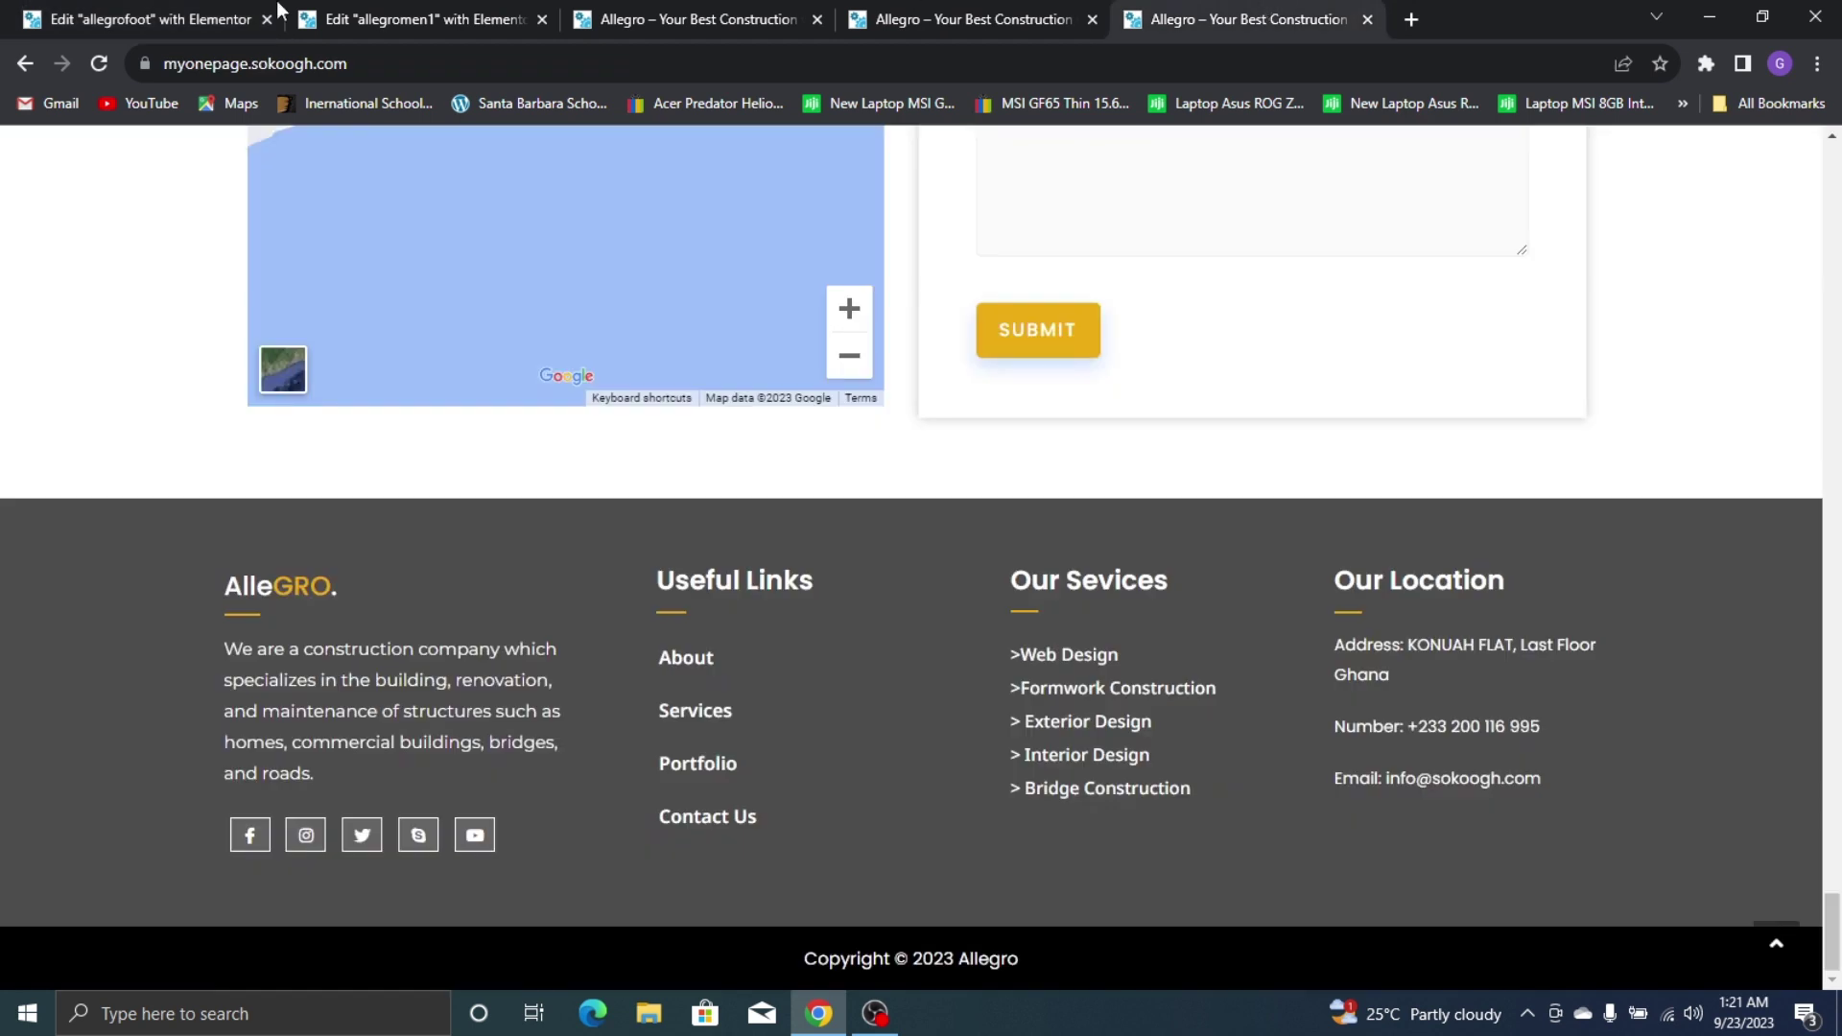
{"action": "left_click", "coordinate": [199, 15]}
{"action": "left_click", "coordinate": [209, 434]}
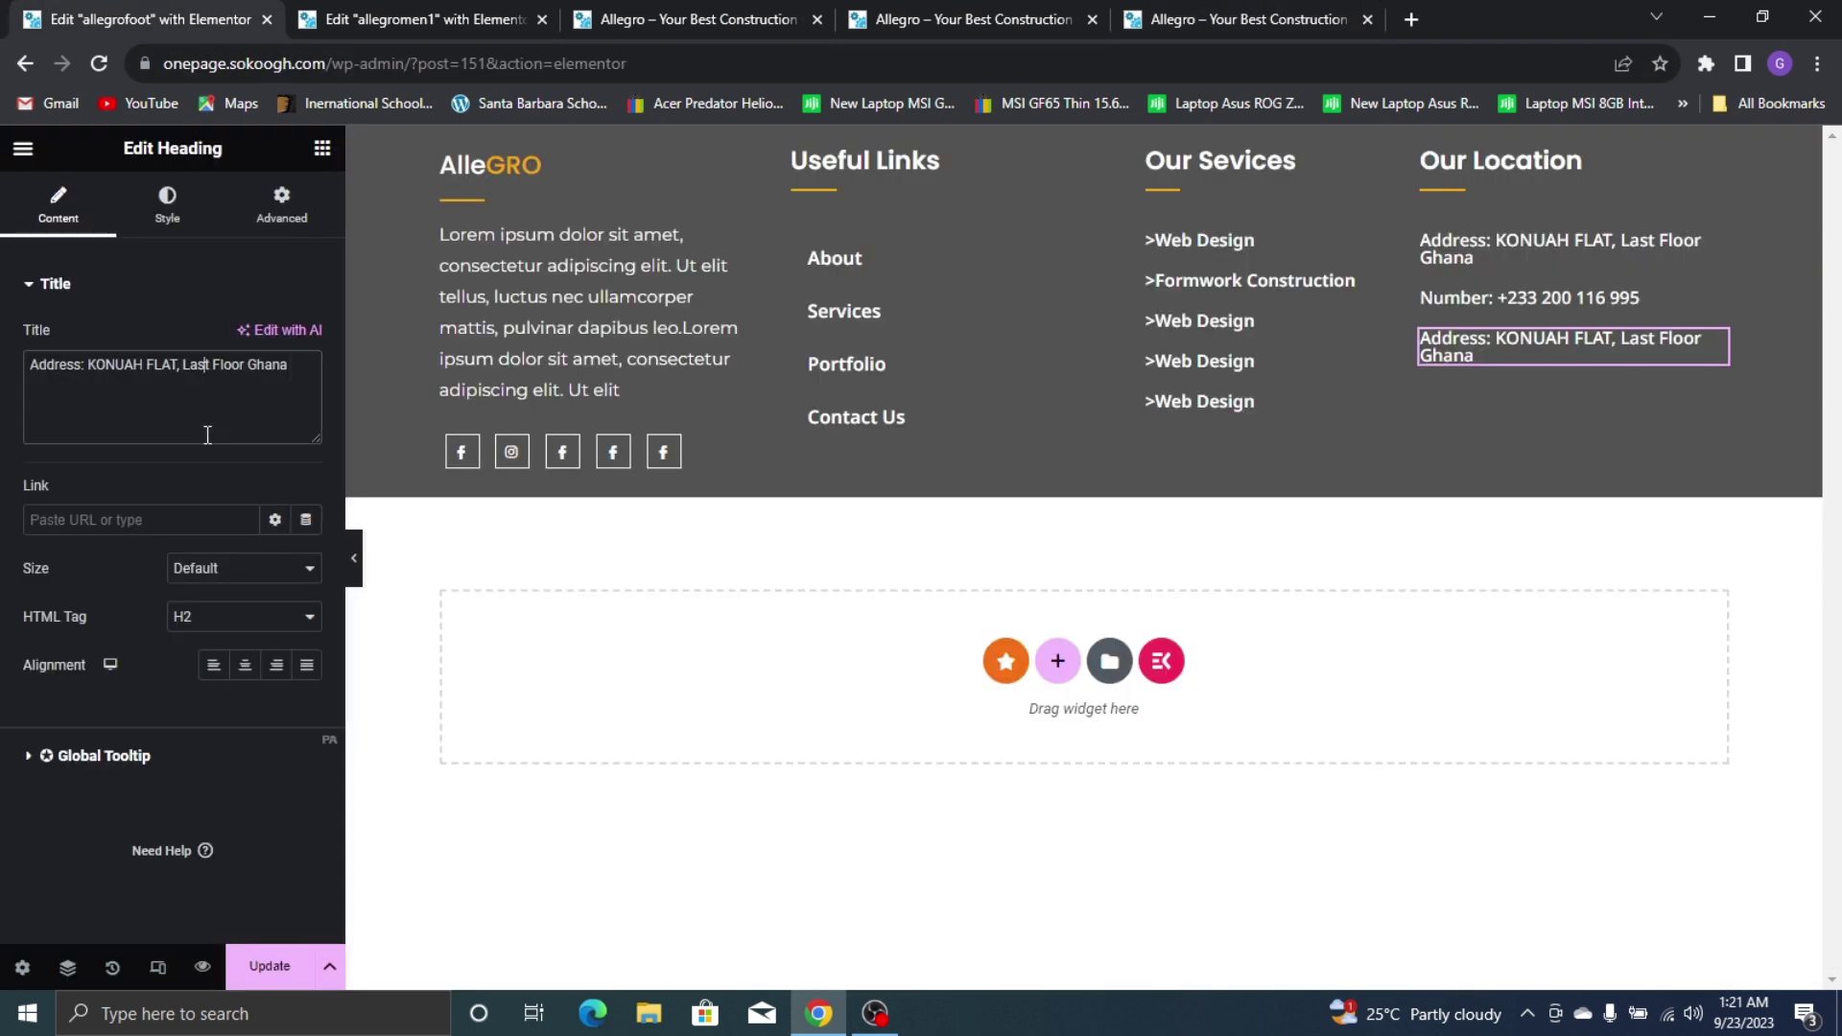
{"action": "key", "text": "ctrl+a"}
{"action": "type", "text": "Ema"}
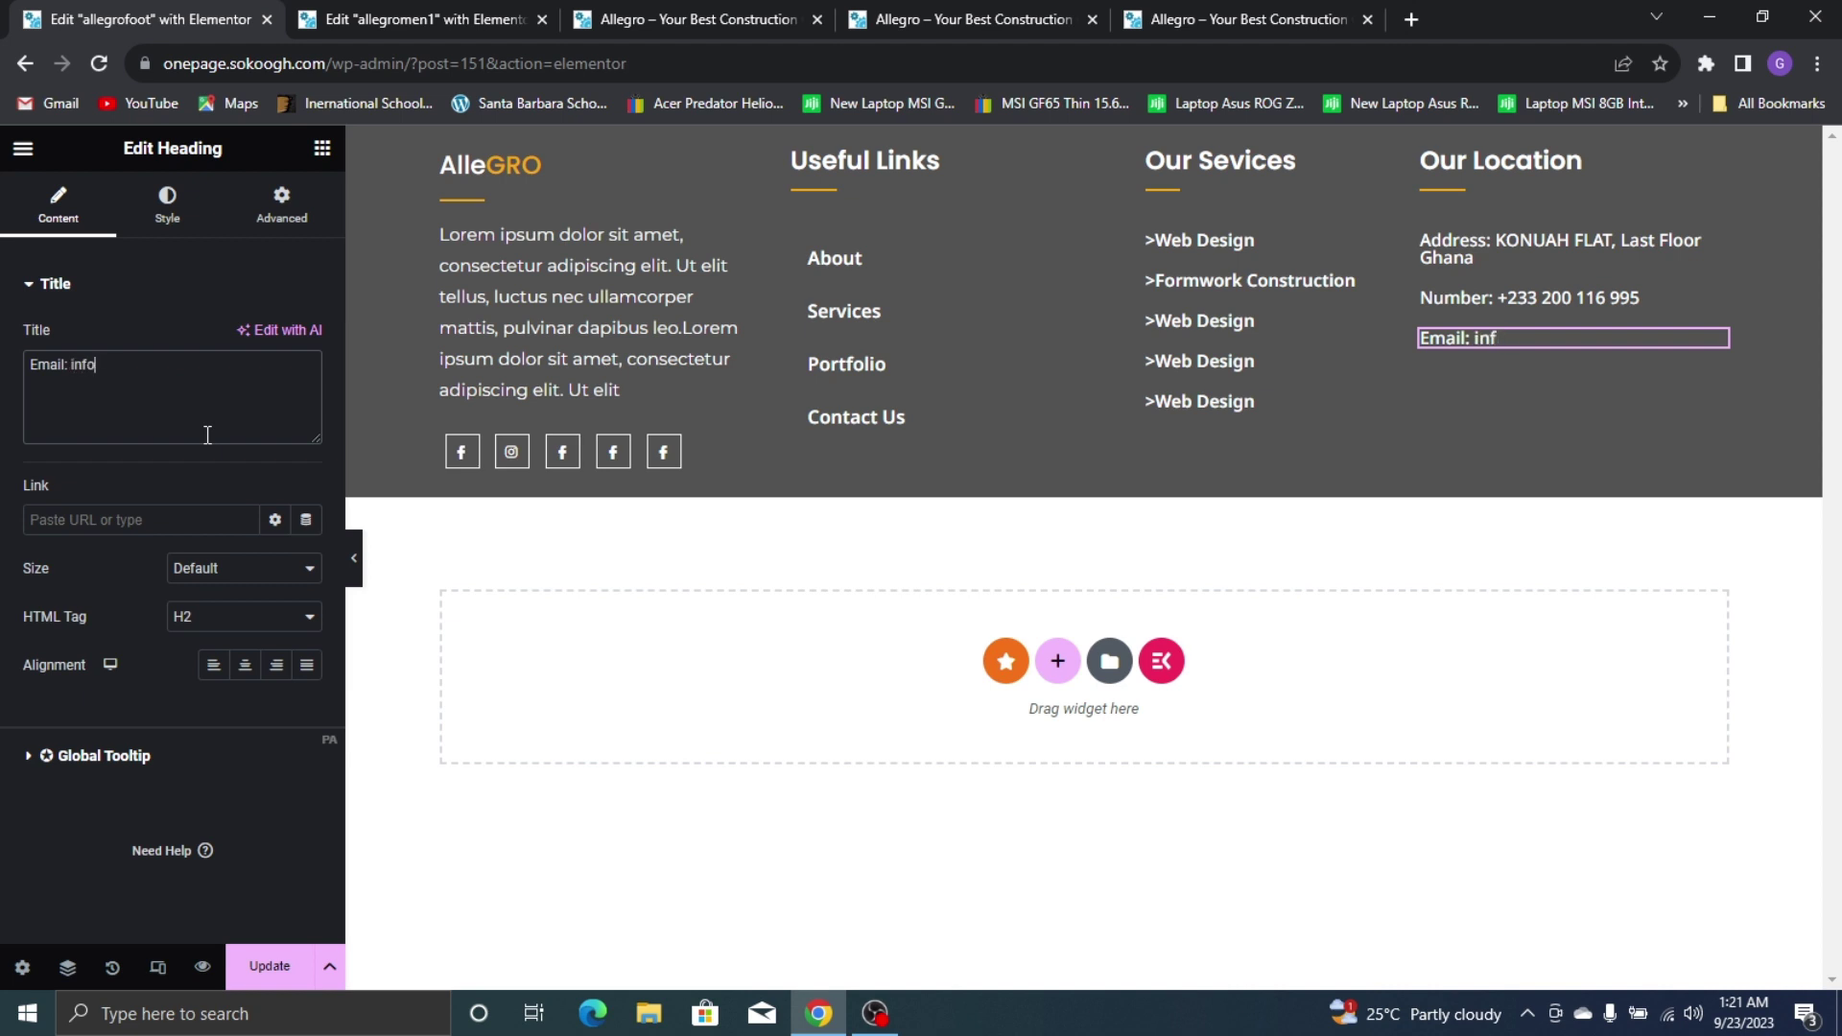
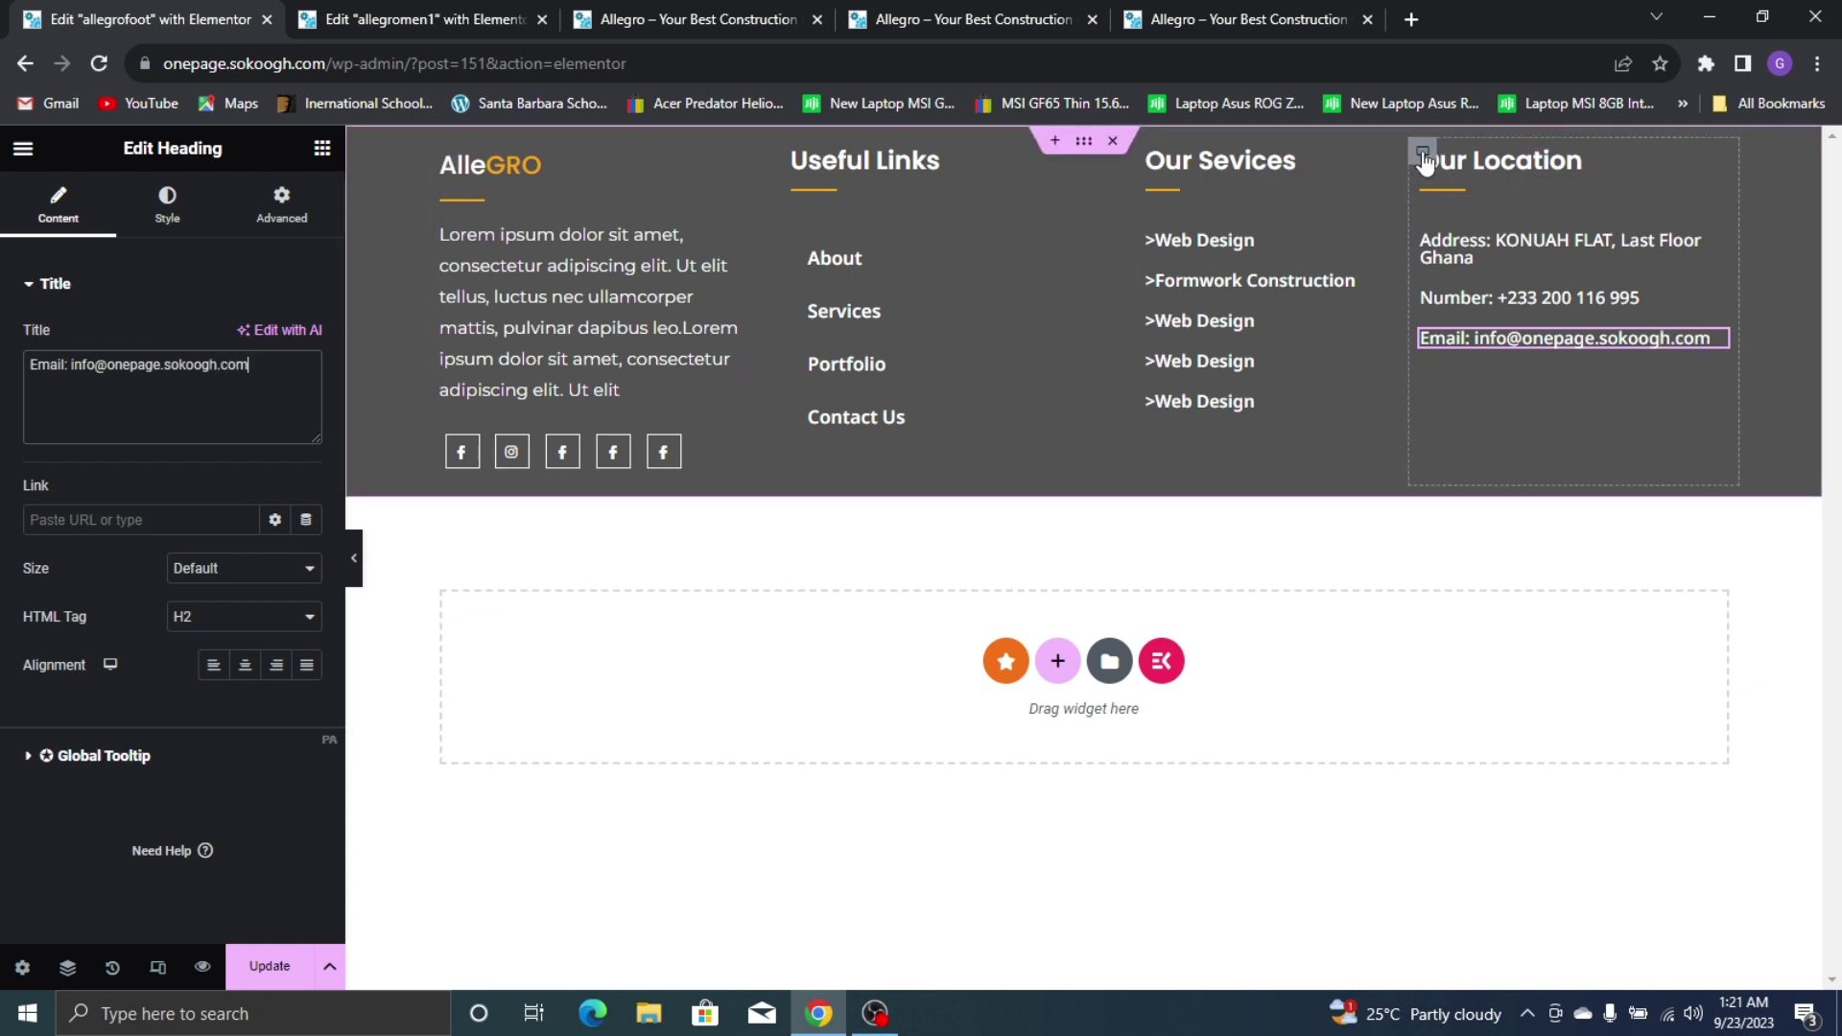
{"action": "left_click", "coordinate": [1423, 156]}
Set the Our Location column's row gap to 27px
{"action": "left_click", "coordinate": [55, 213]}
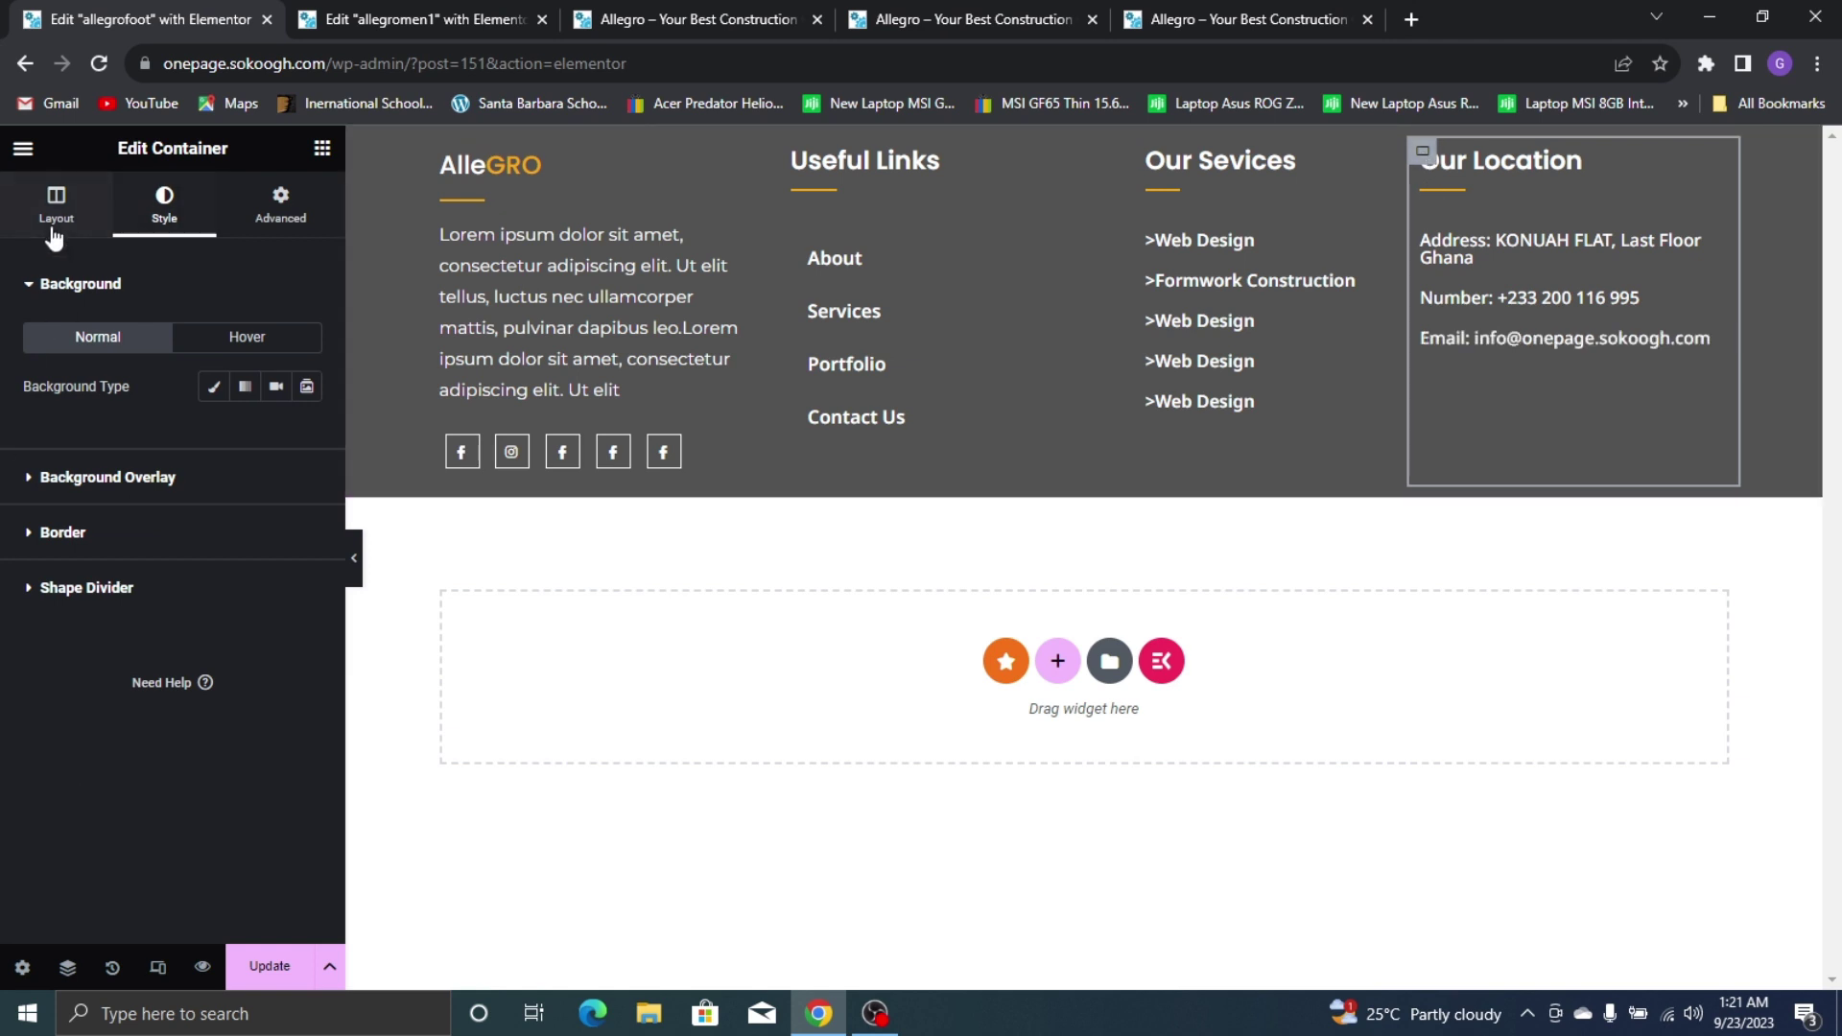
{"action": "scroll", "coordinate": [239, 834], "scroll_direction": "down", "scroll_amount": 3}
{"action": "left_click", "coordinate": [305, 566]}
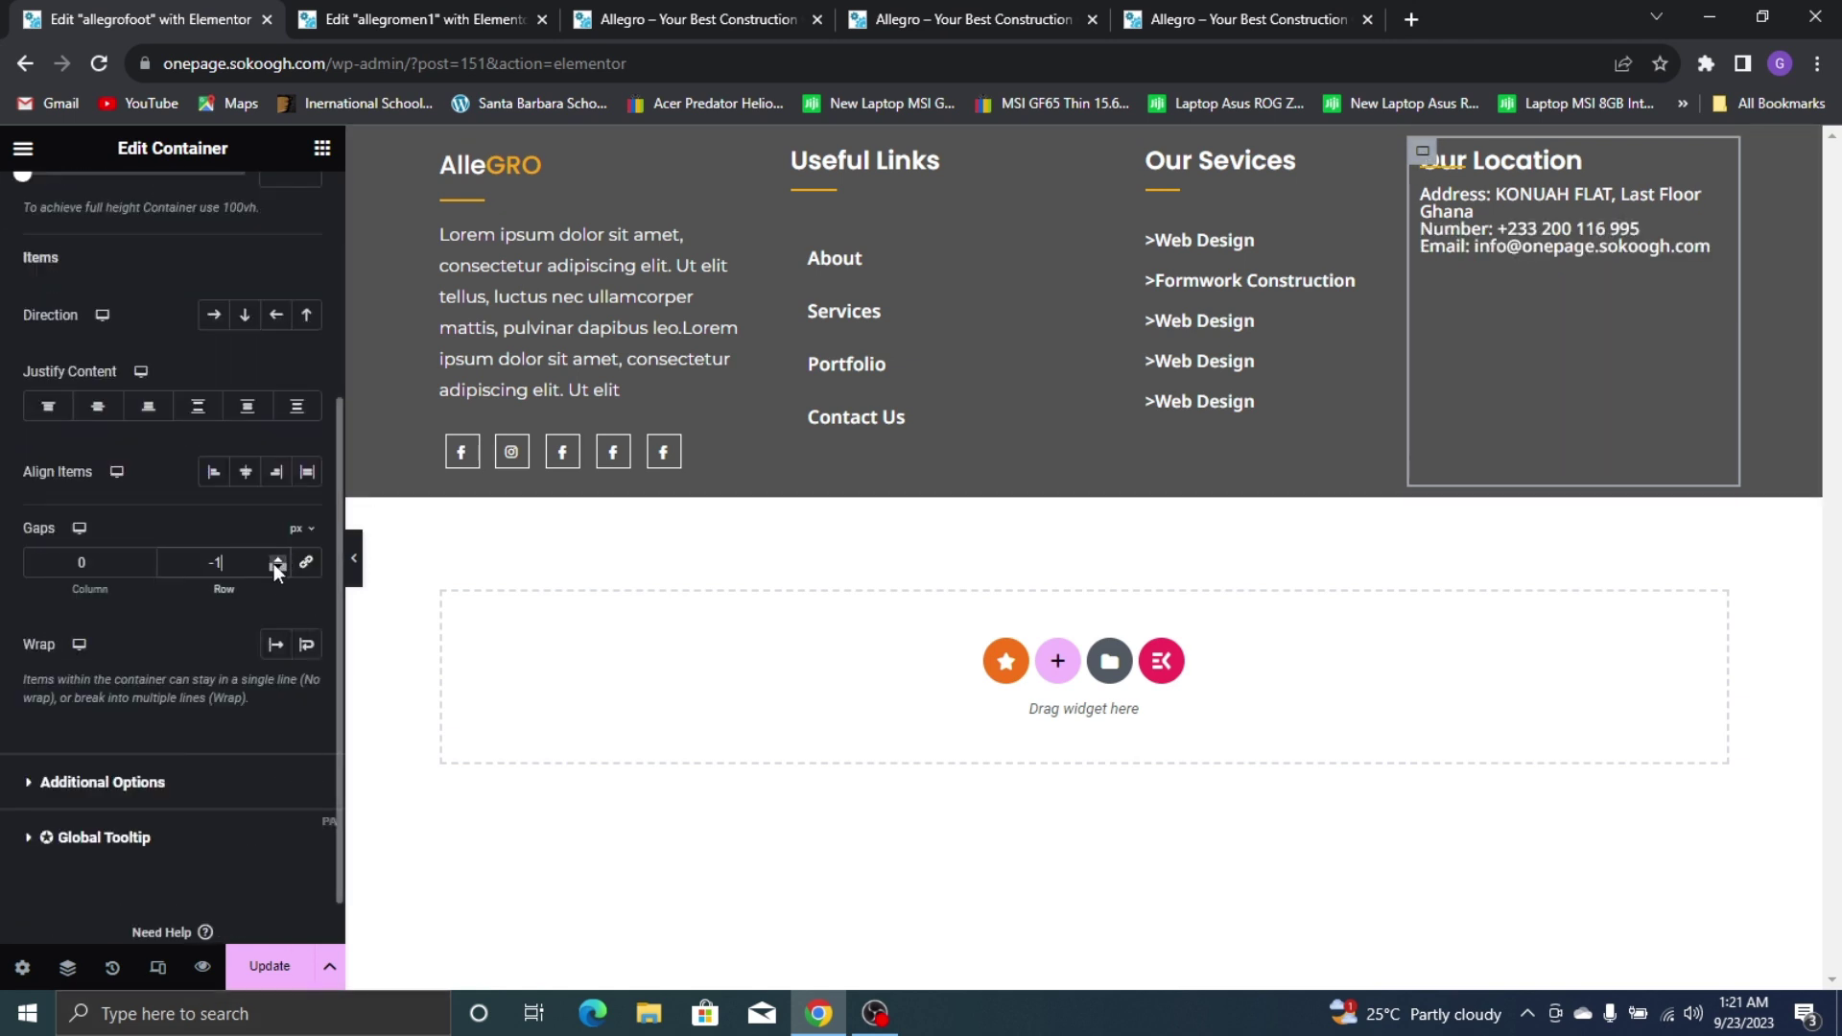
{"action": "left_click", "coordinate": [276, 557]}
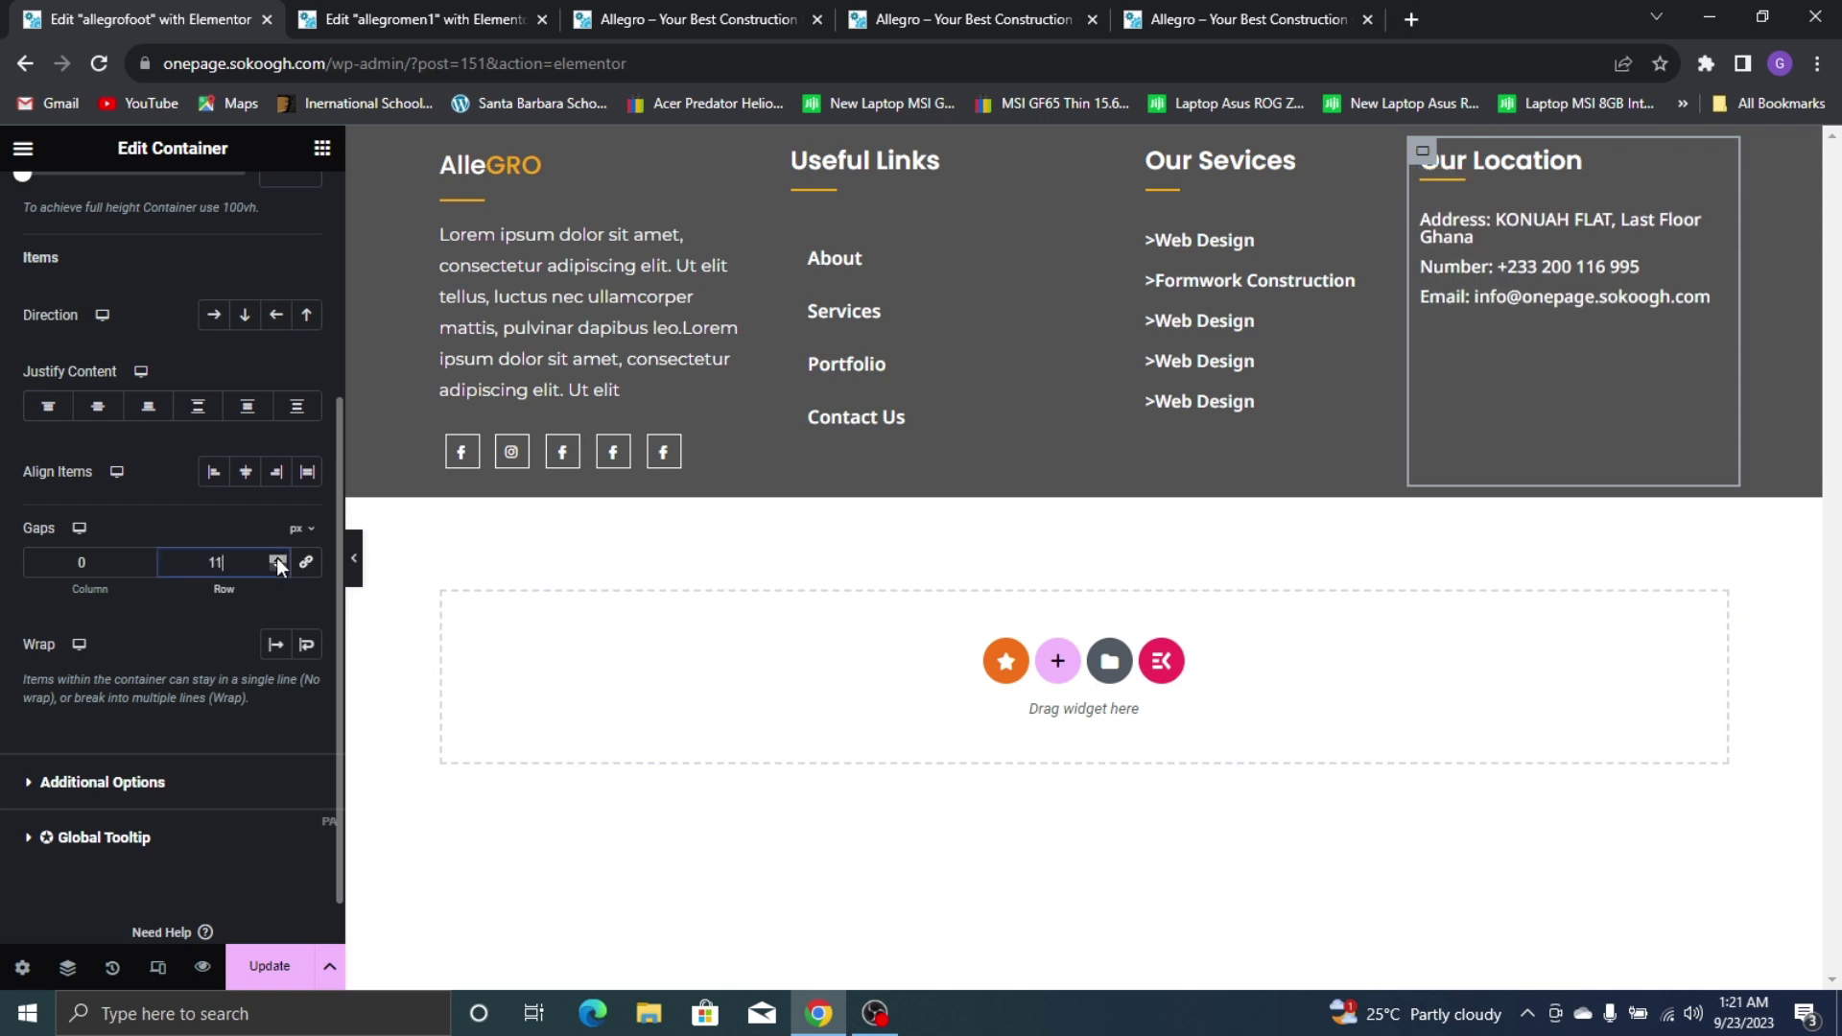
{"action": "left_click", "coordinate": [276, 559]}
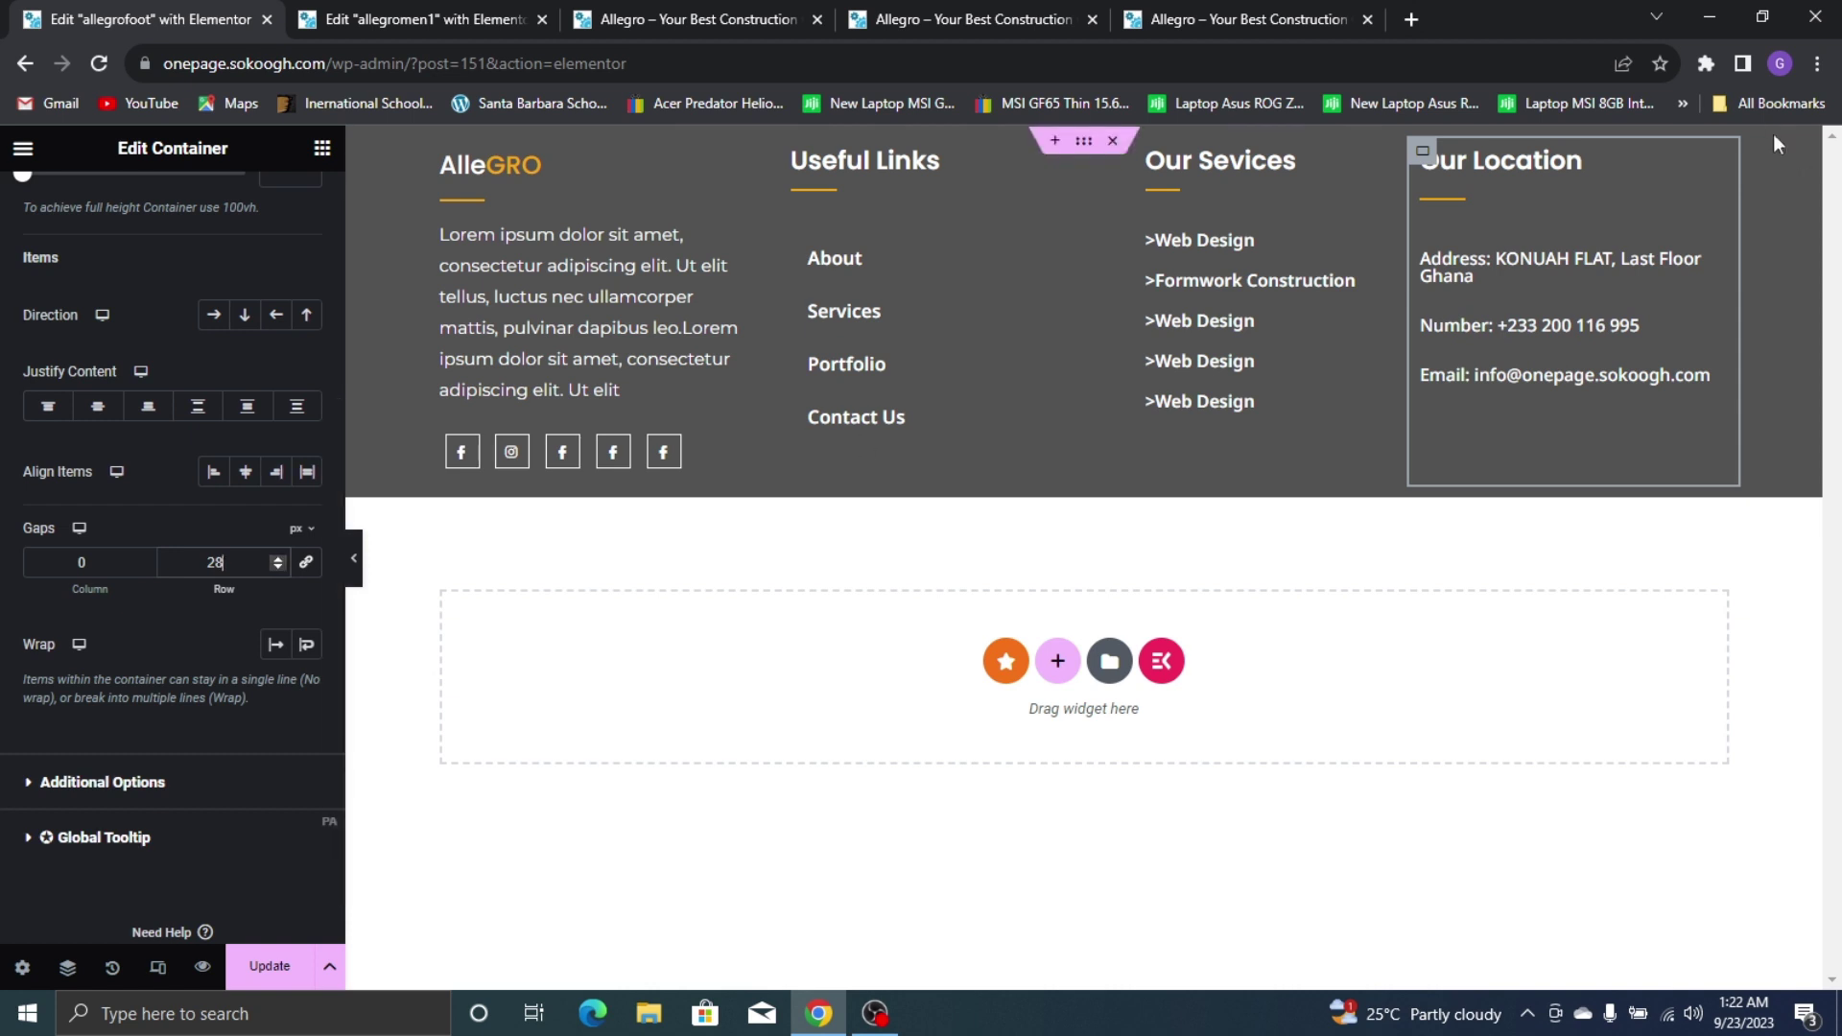
{"action": "left_click", "coordinate": [278, 566]}
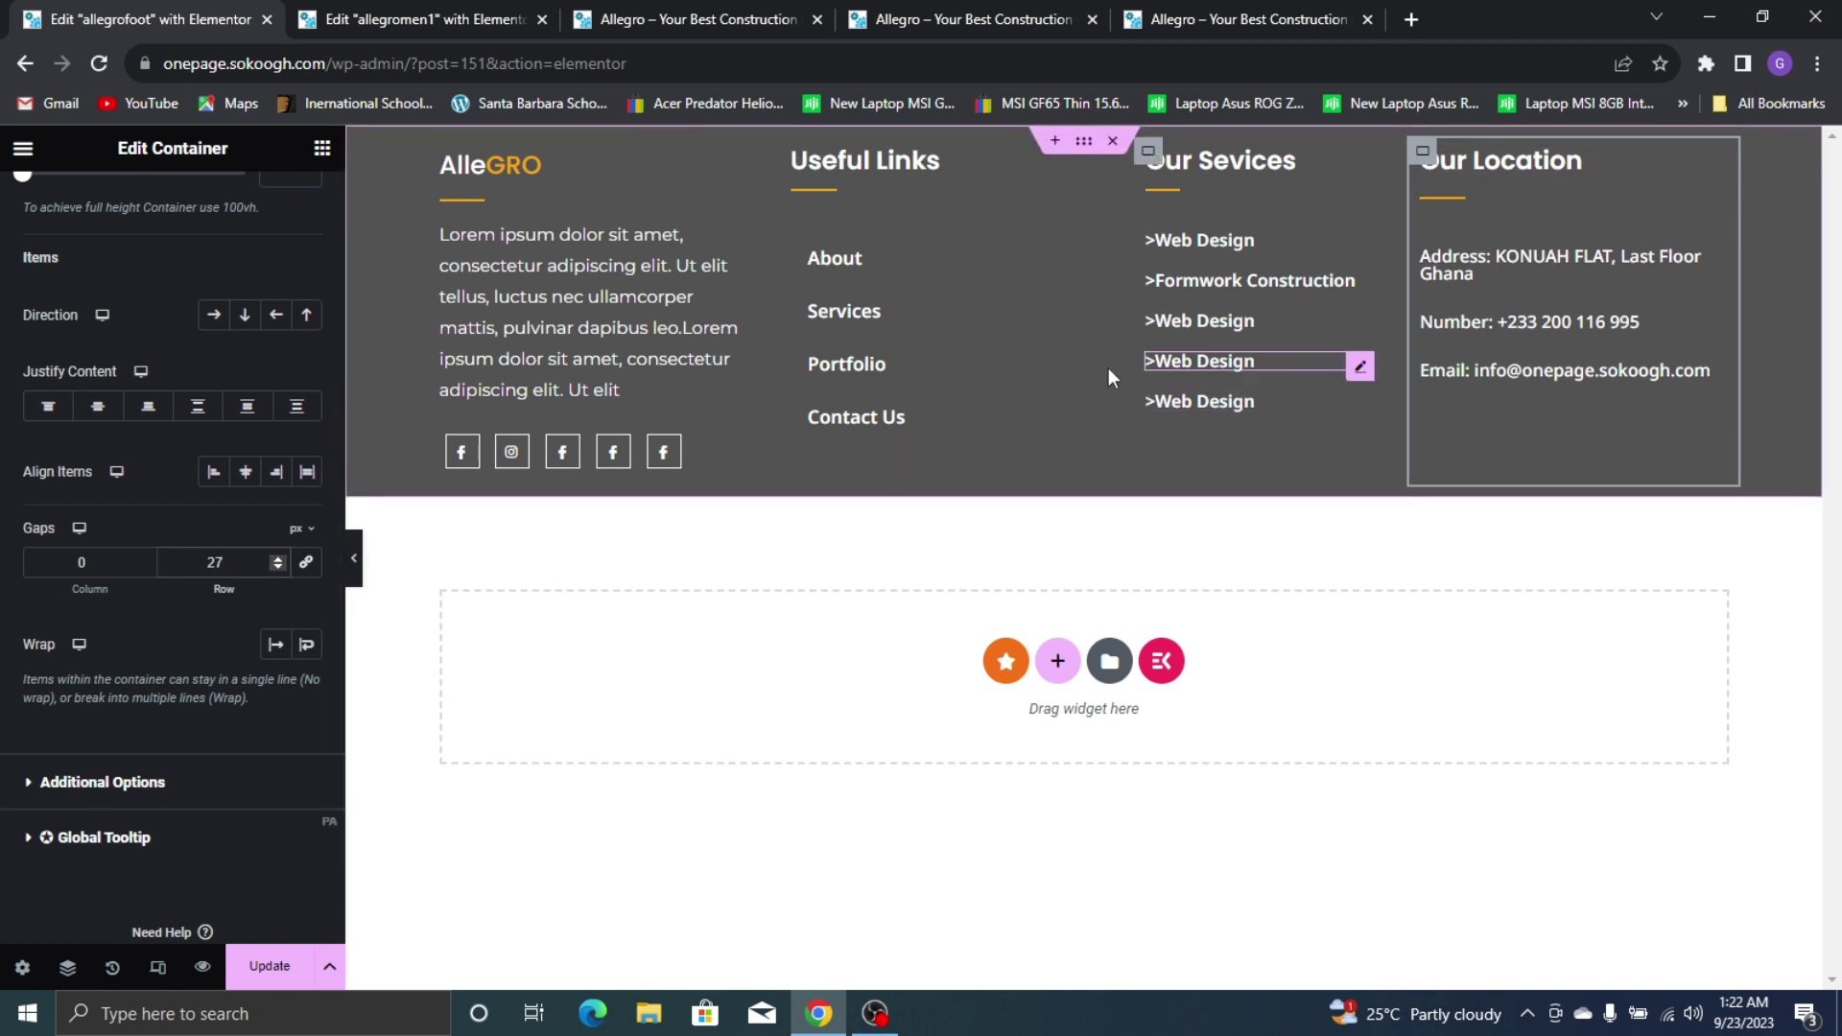
Give the Our Location underline divider a -25px top margin
{"action": "left_click", "coordinate": [1487, 192]}
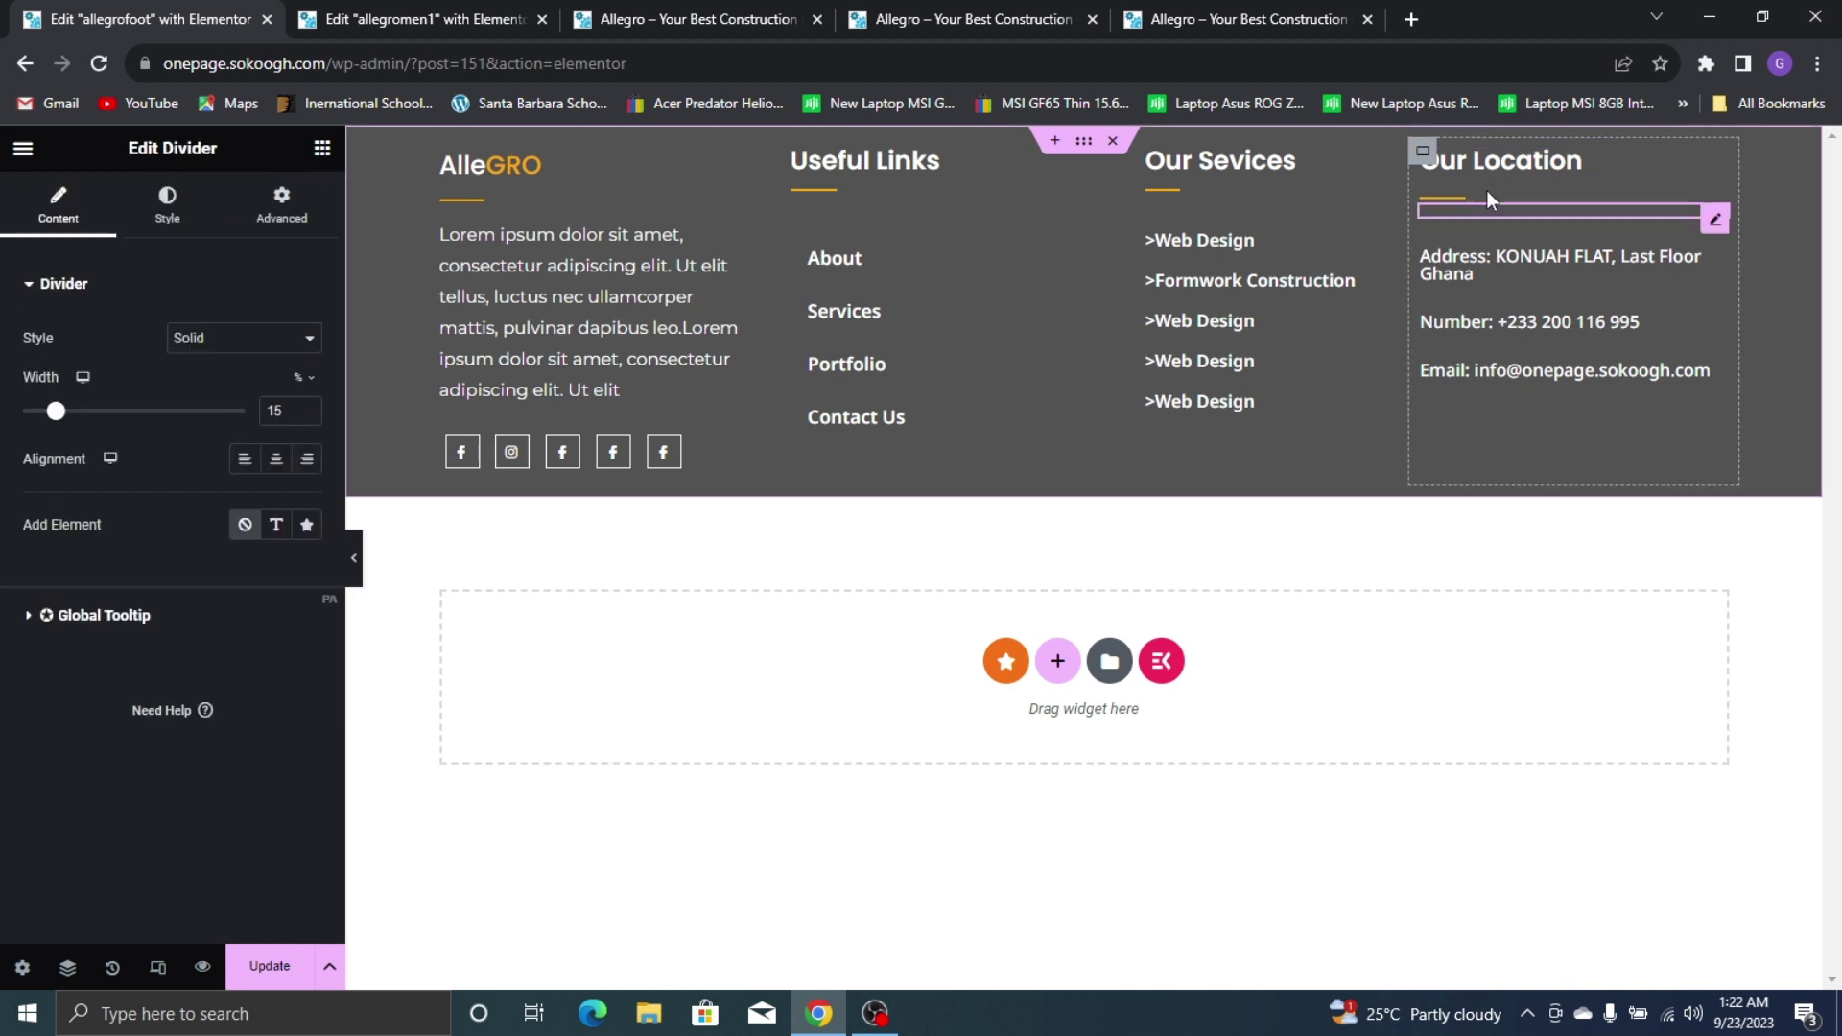
{"action": "left_click", "coordinate": [245, 226]}
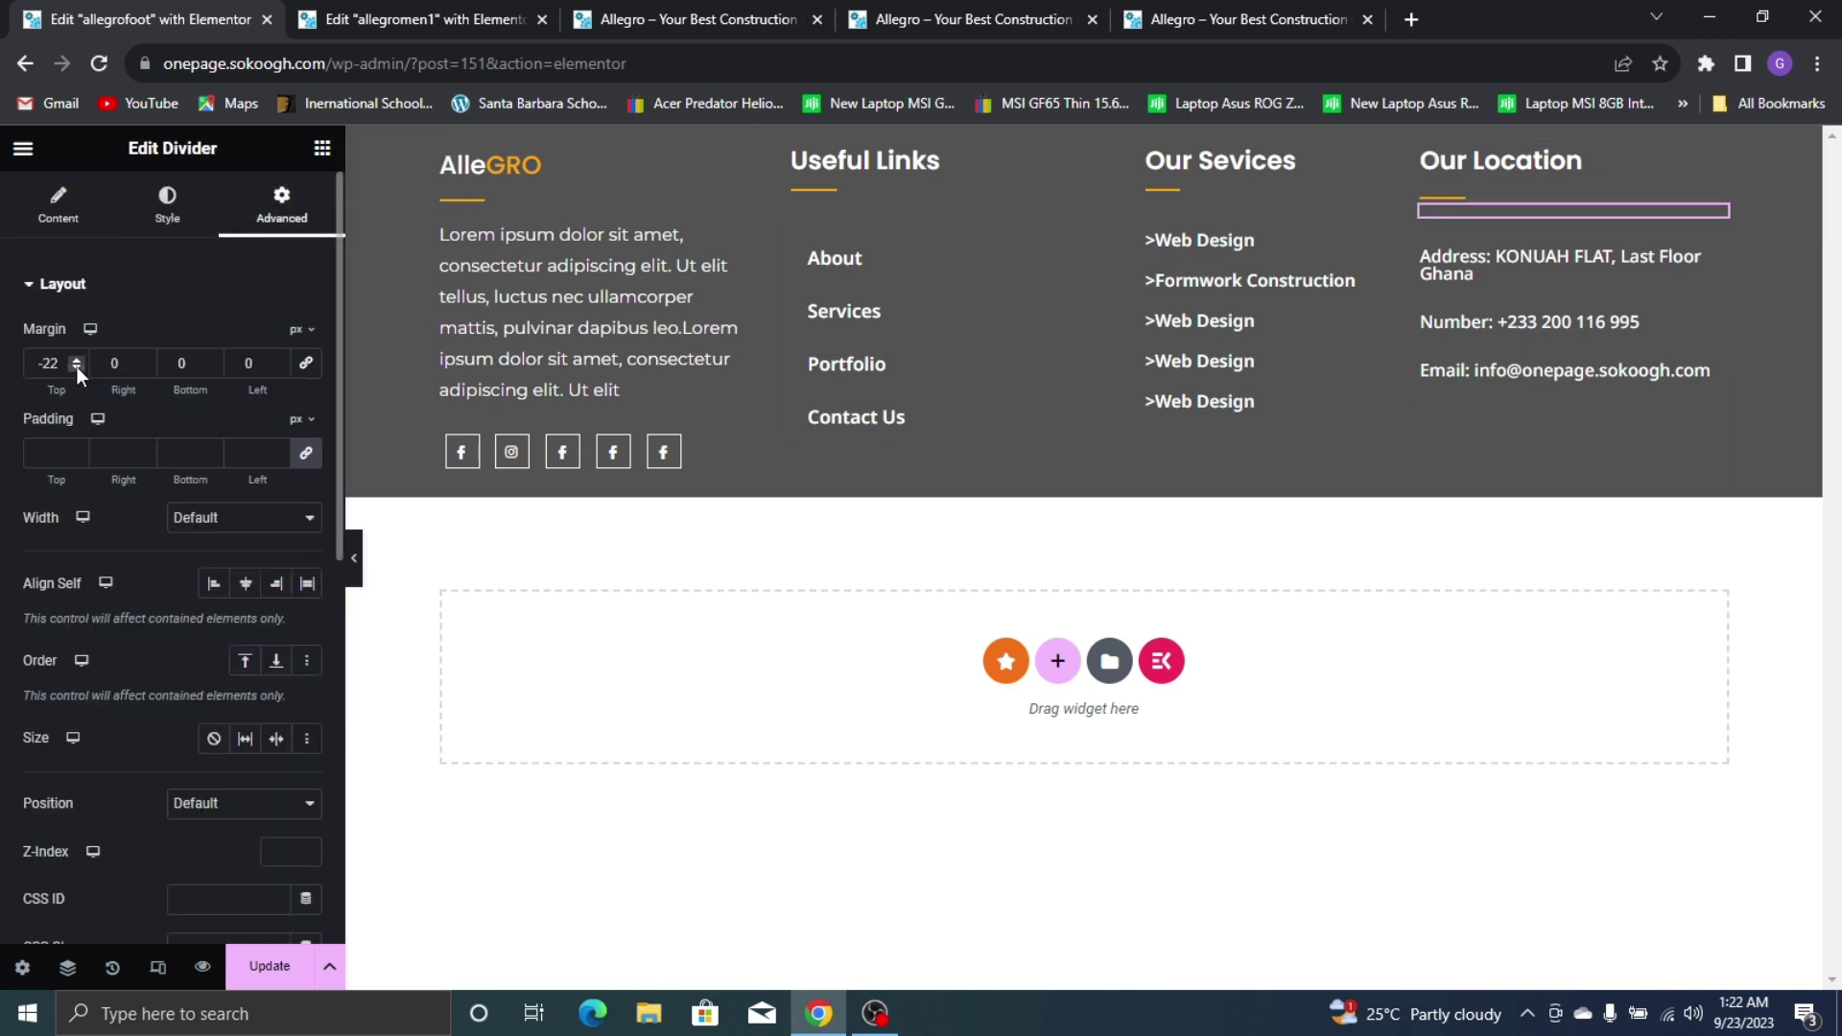
{"action": "left_click", "coordinate": [77, 367]}
{"action": "left_click", "coordinate": [77, 367]}
{"action": "left_click", "coordinate": [76, 368]}
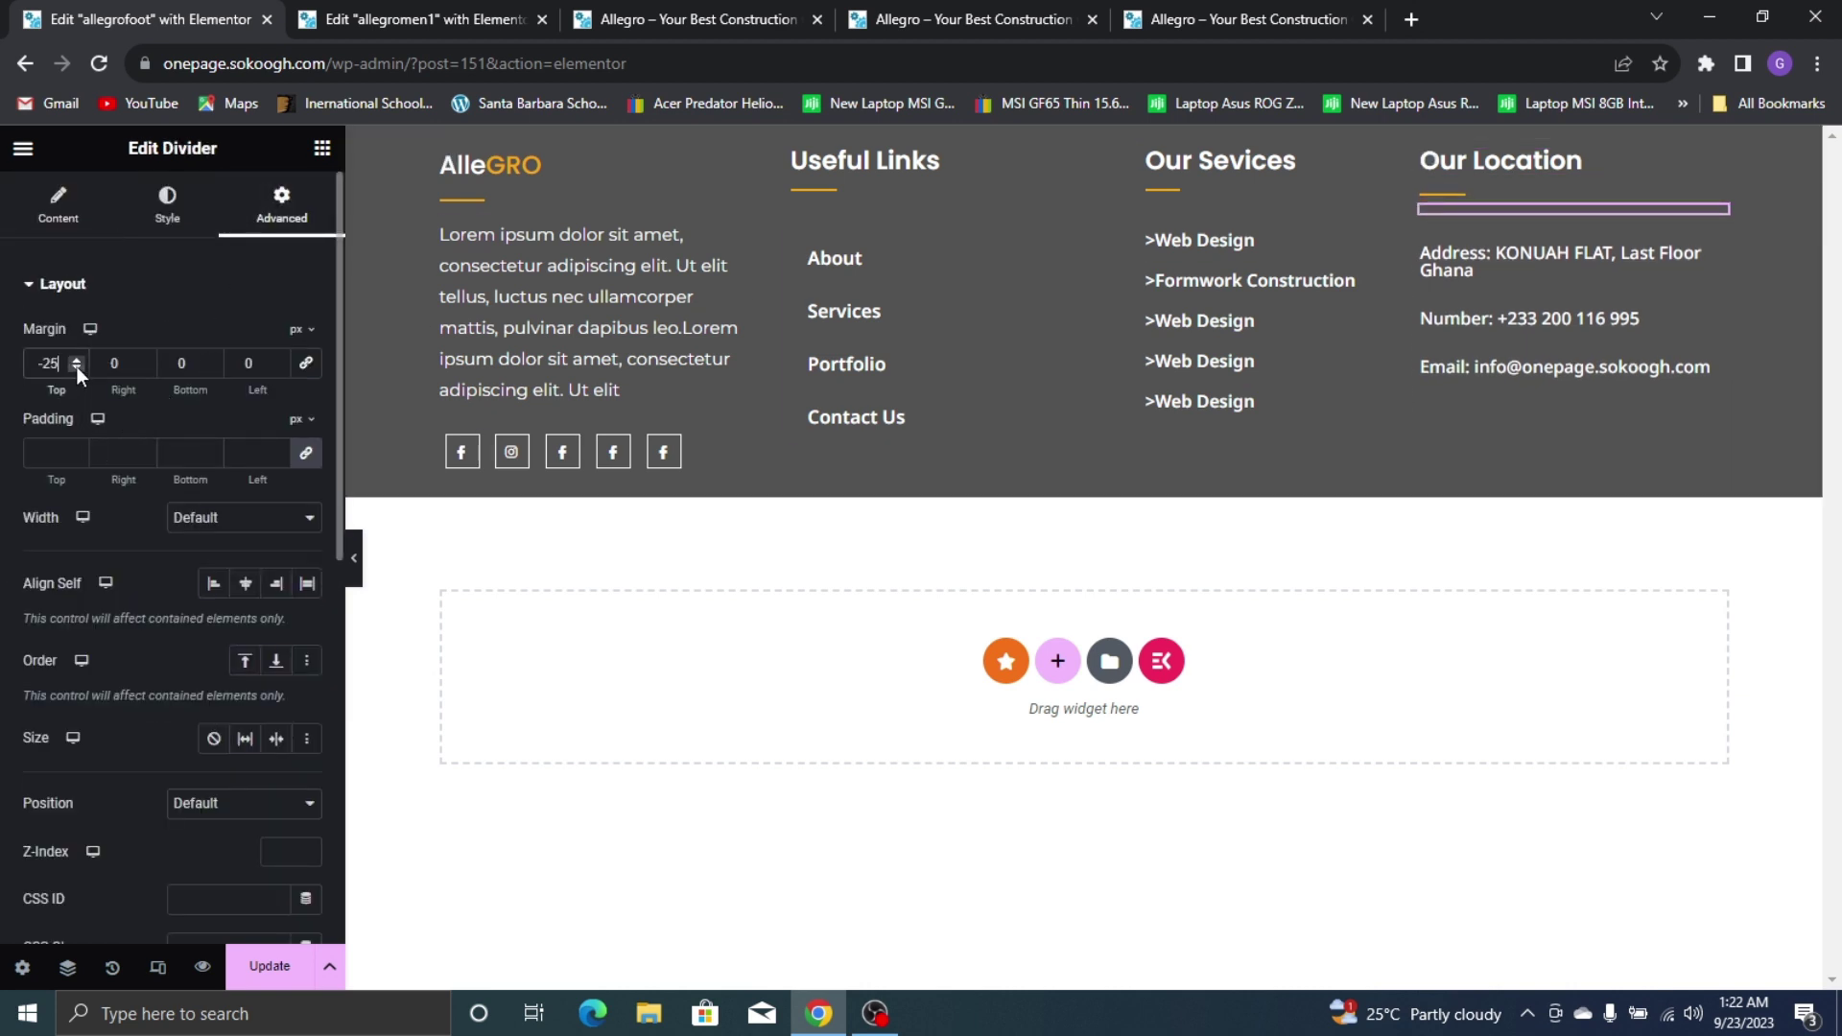
{"action": "left_click", "coordinate": [1556, 317]}
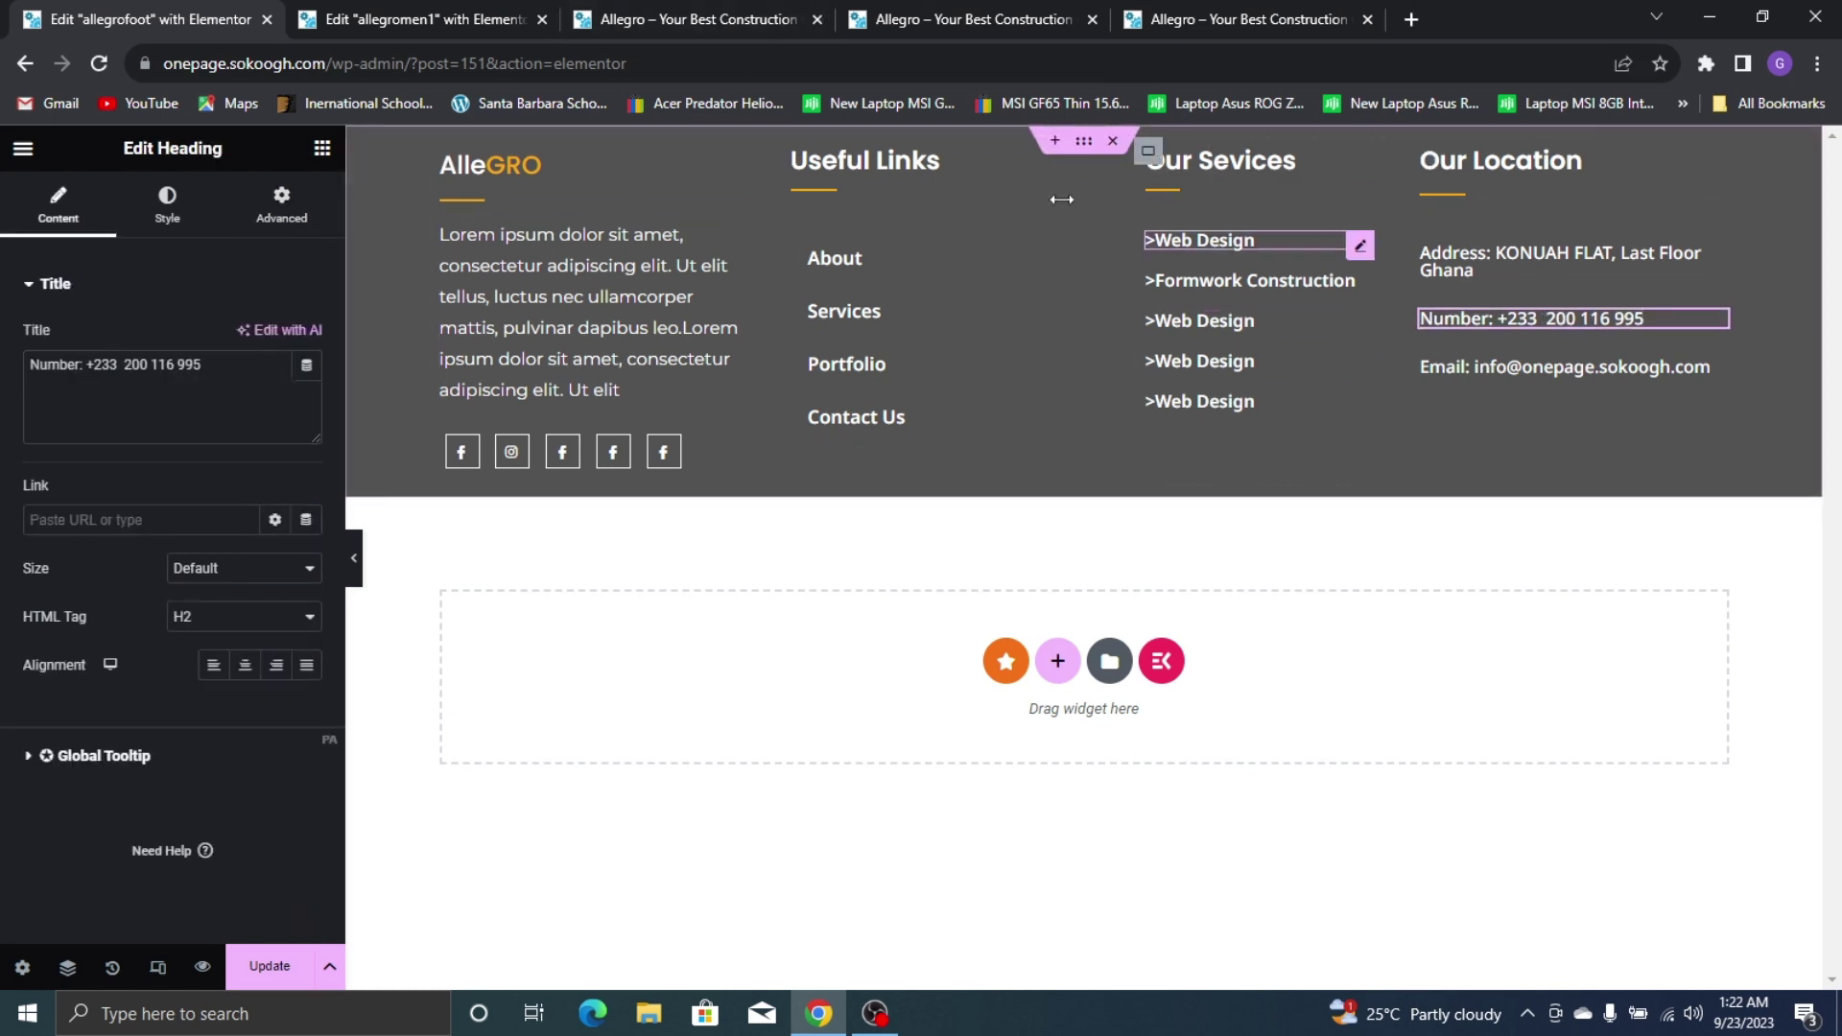
{"action": "left_click", "coordinate": [1096, 143]}
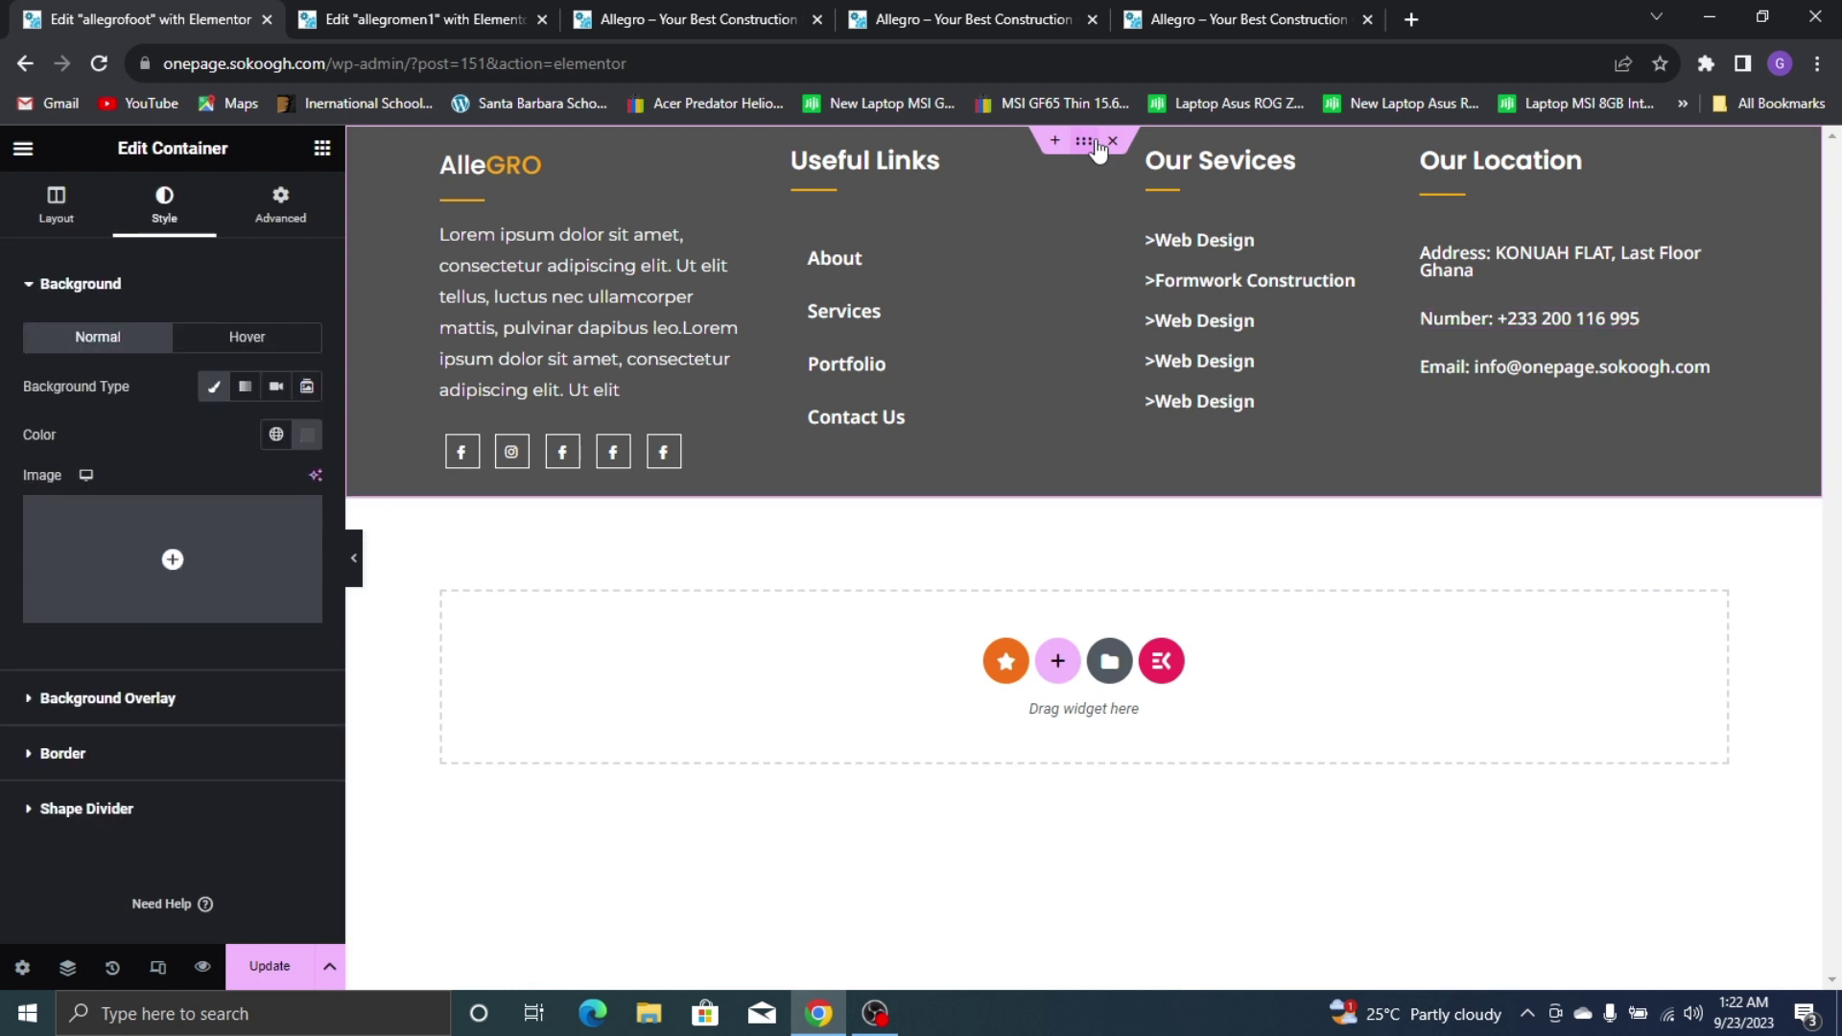
Pad the footer container 50px top and bottom with 0px at the sides
{"action": "left_click", "coordinate": [280, 204]}
{"action": "left_click", "coordinate": [96, 463]}
{"action": "type", "text": "0"}
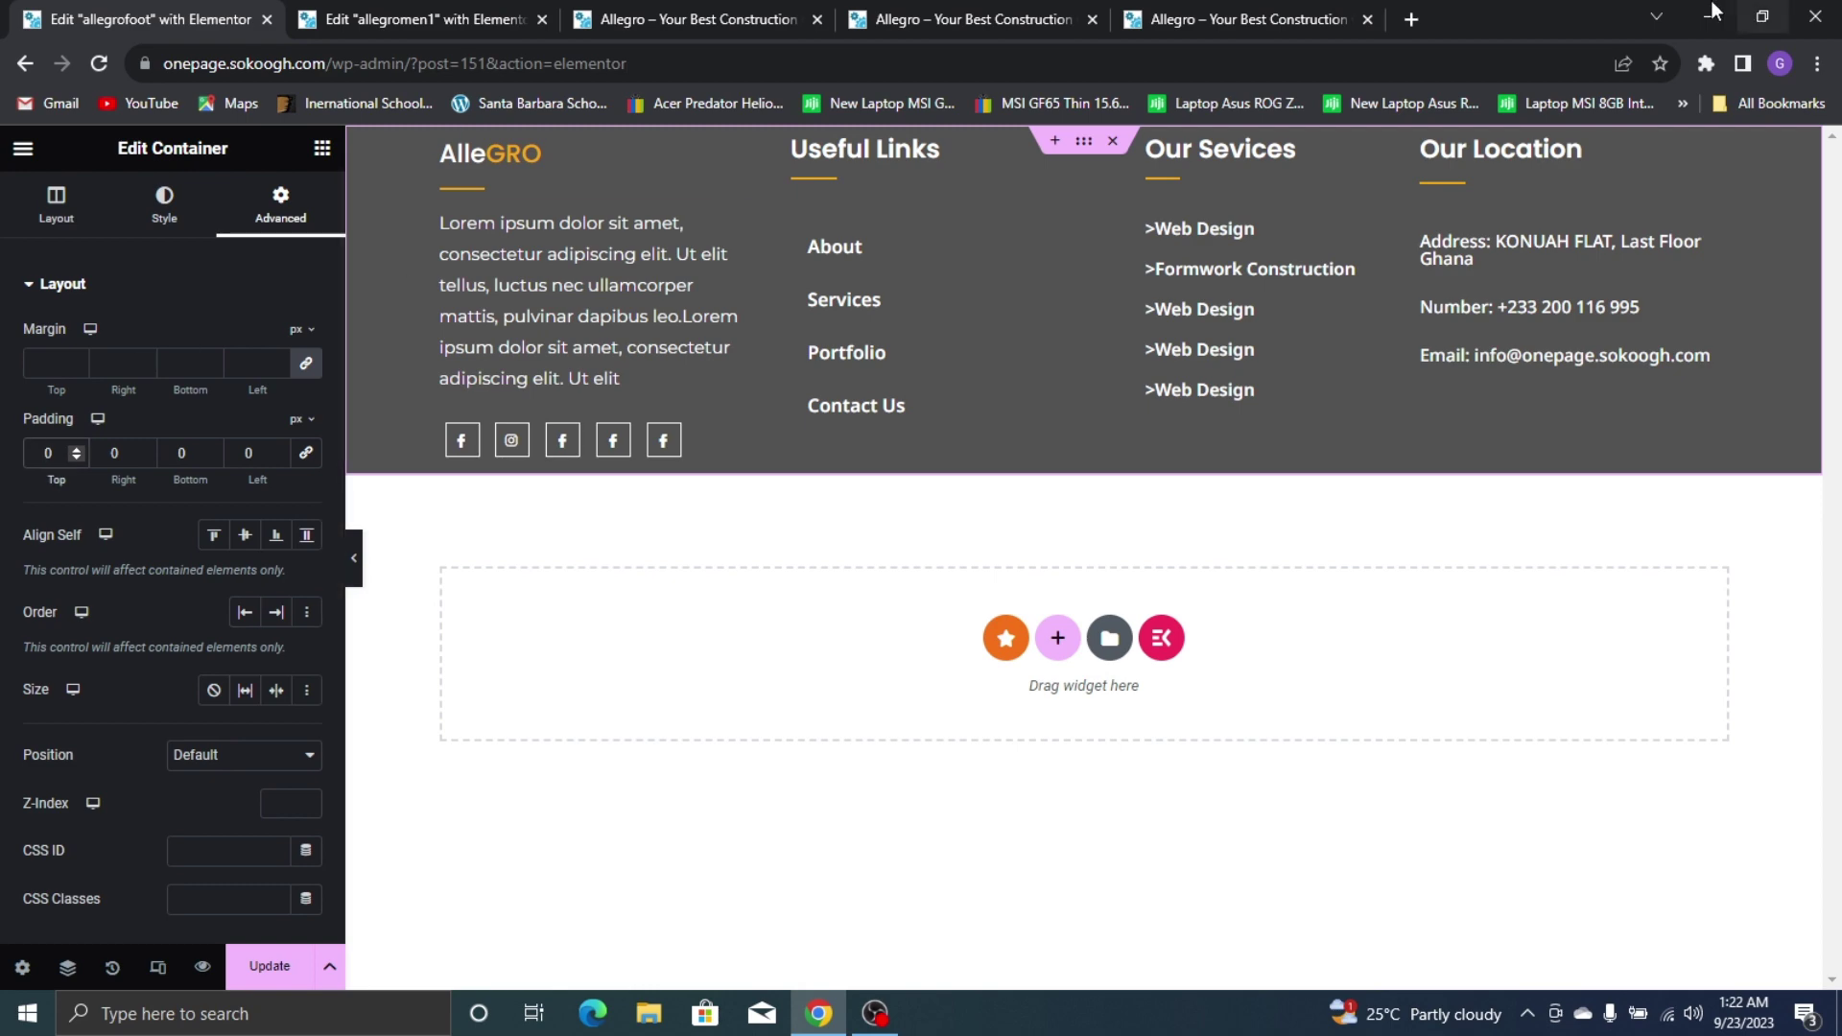
{"action": "left_click", "coordinate": [1194, 12]}
{"action": "left_click", "coordinate": [27, 14]}
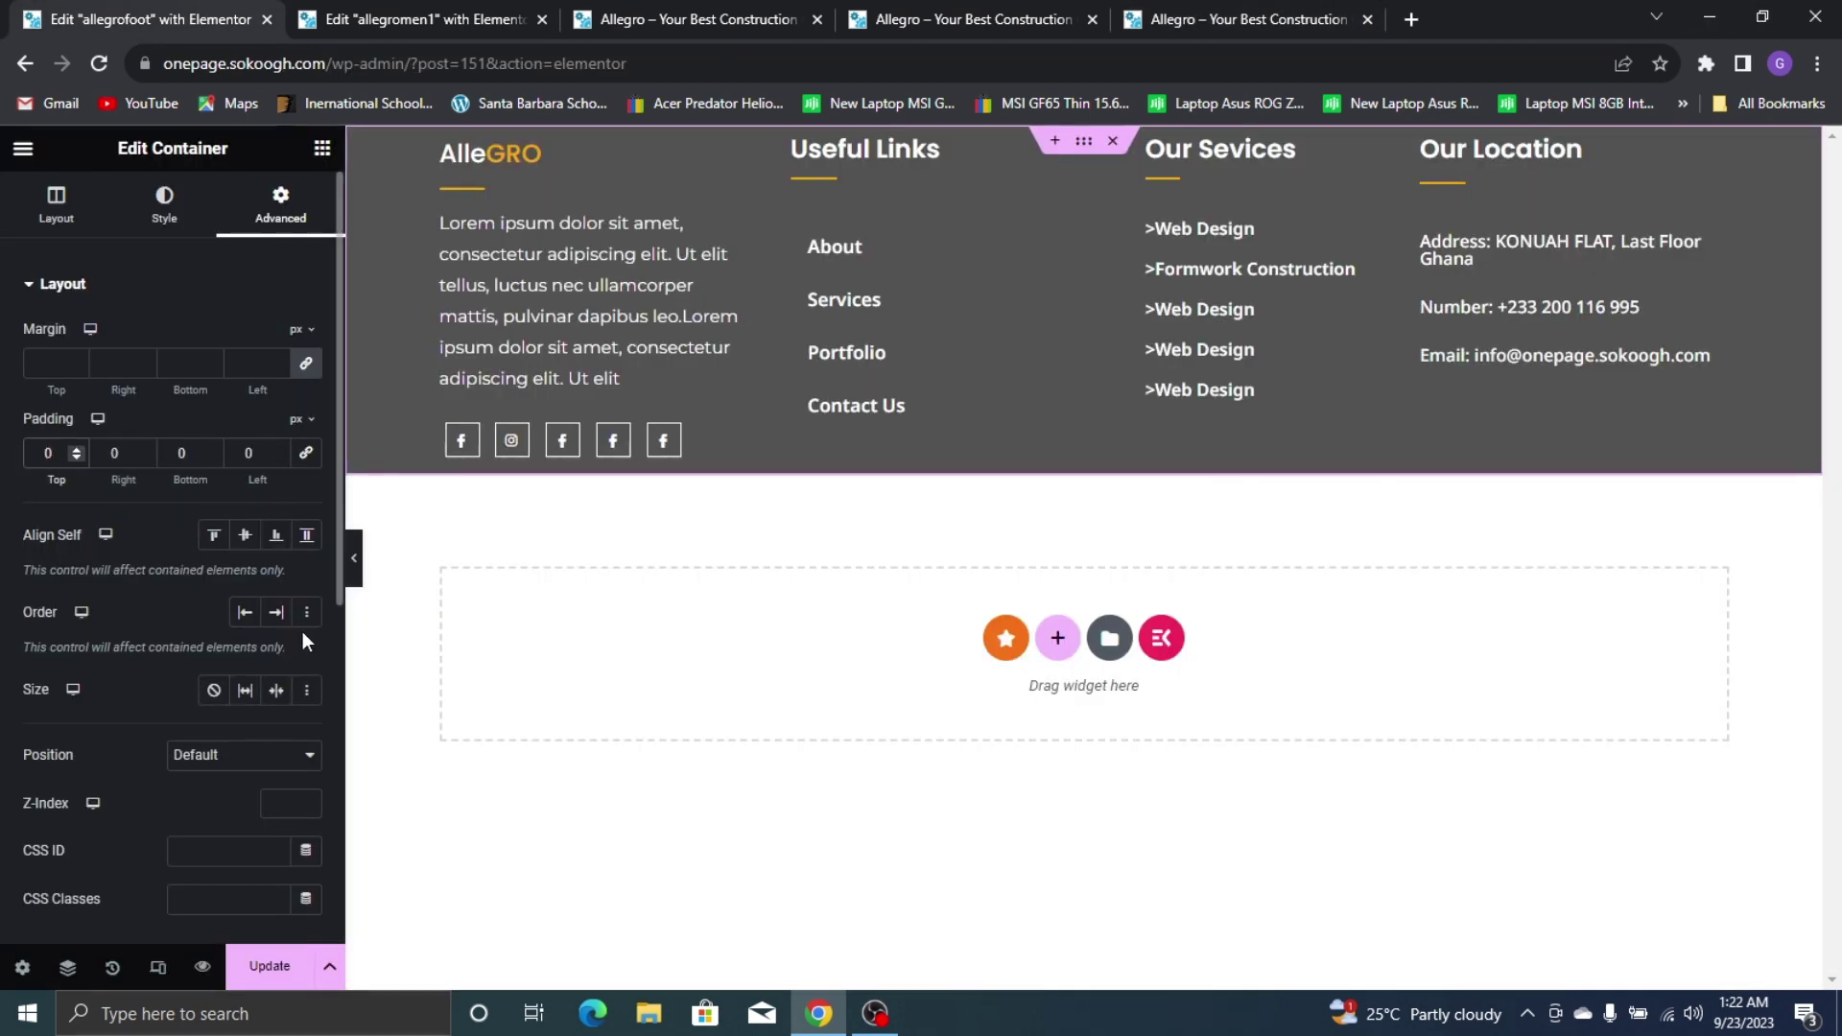
{"action": "type", "text": "50"}
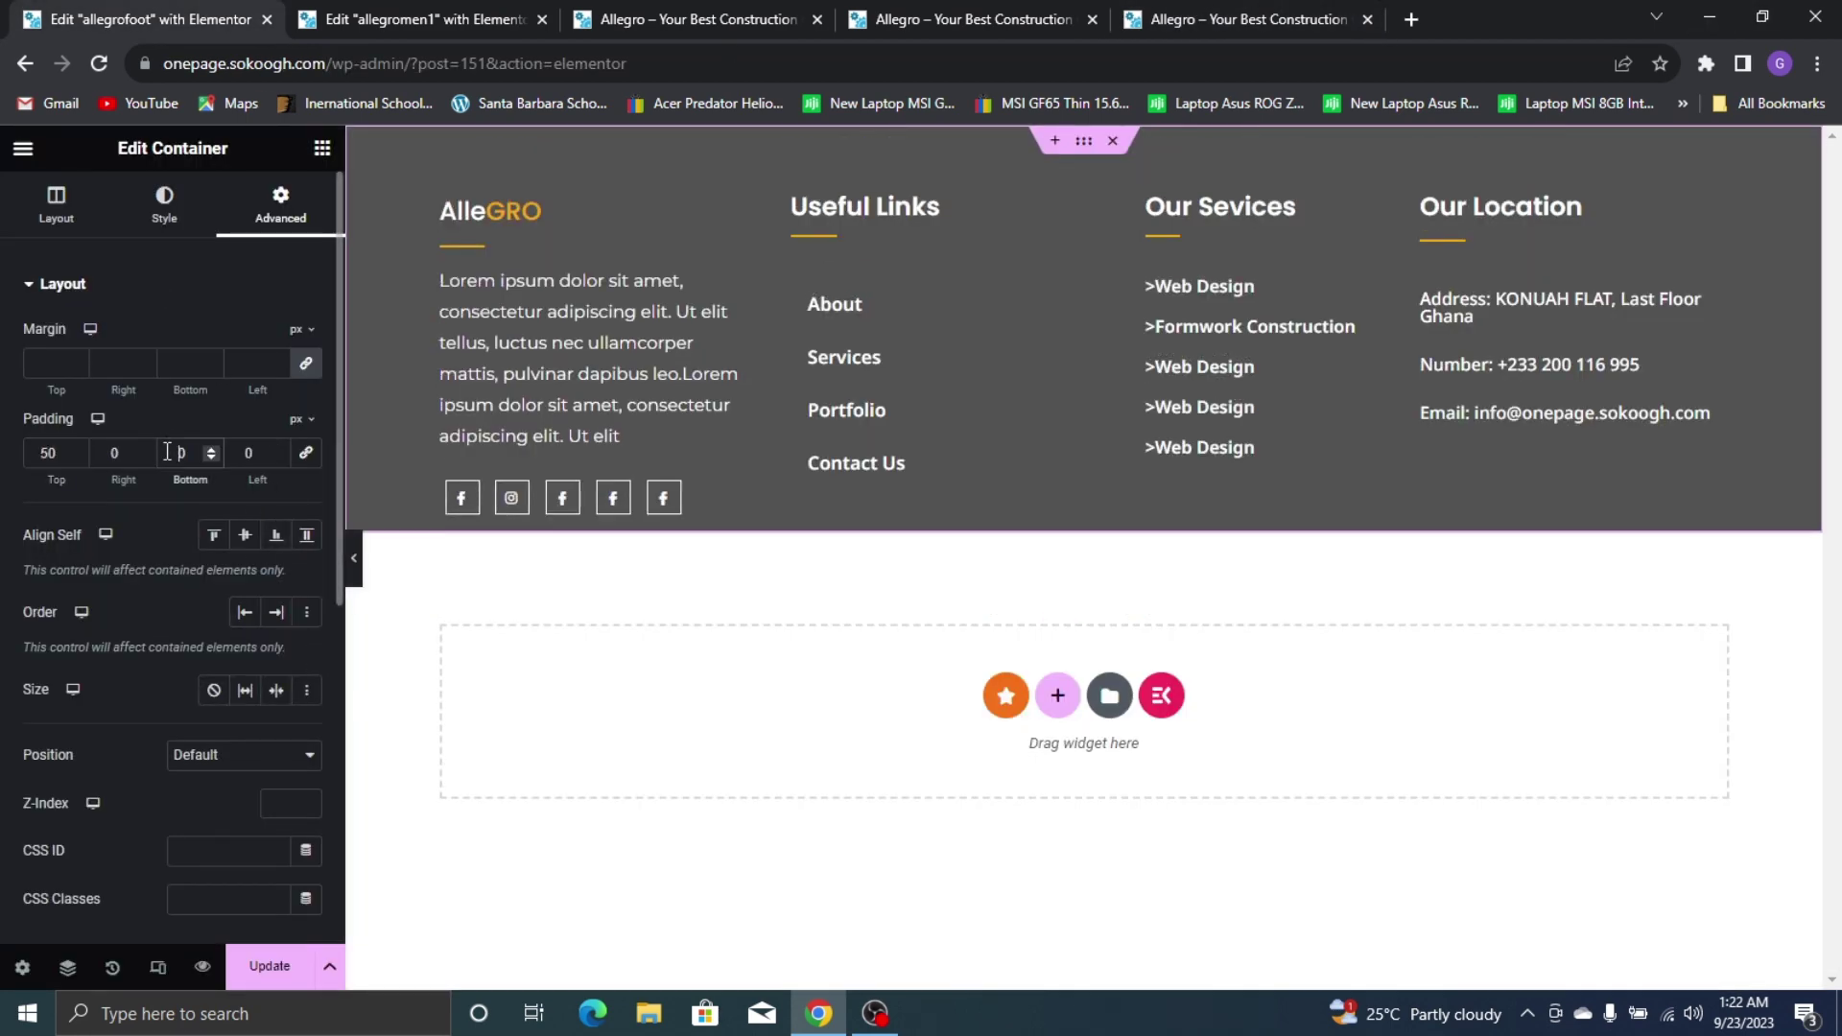
{"action": "type", "text": "50"}
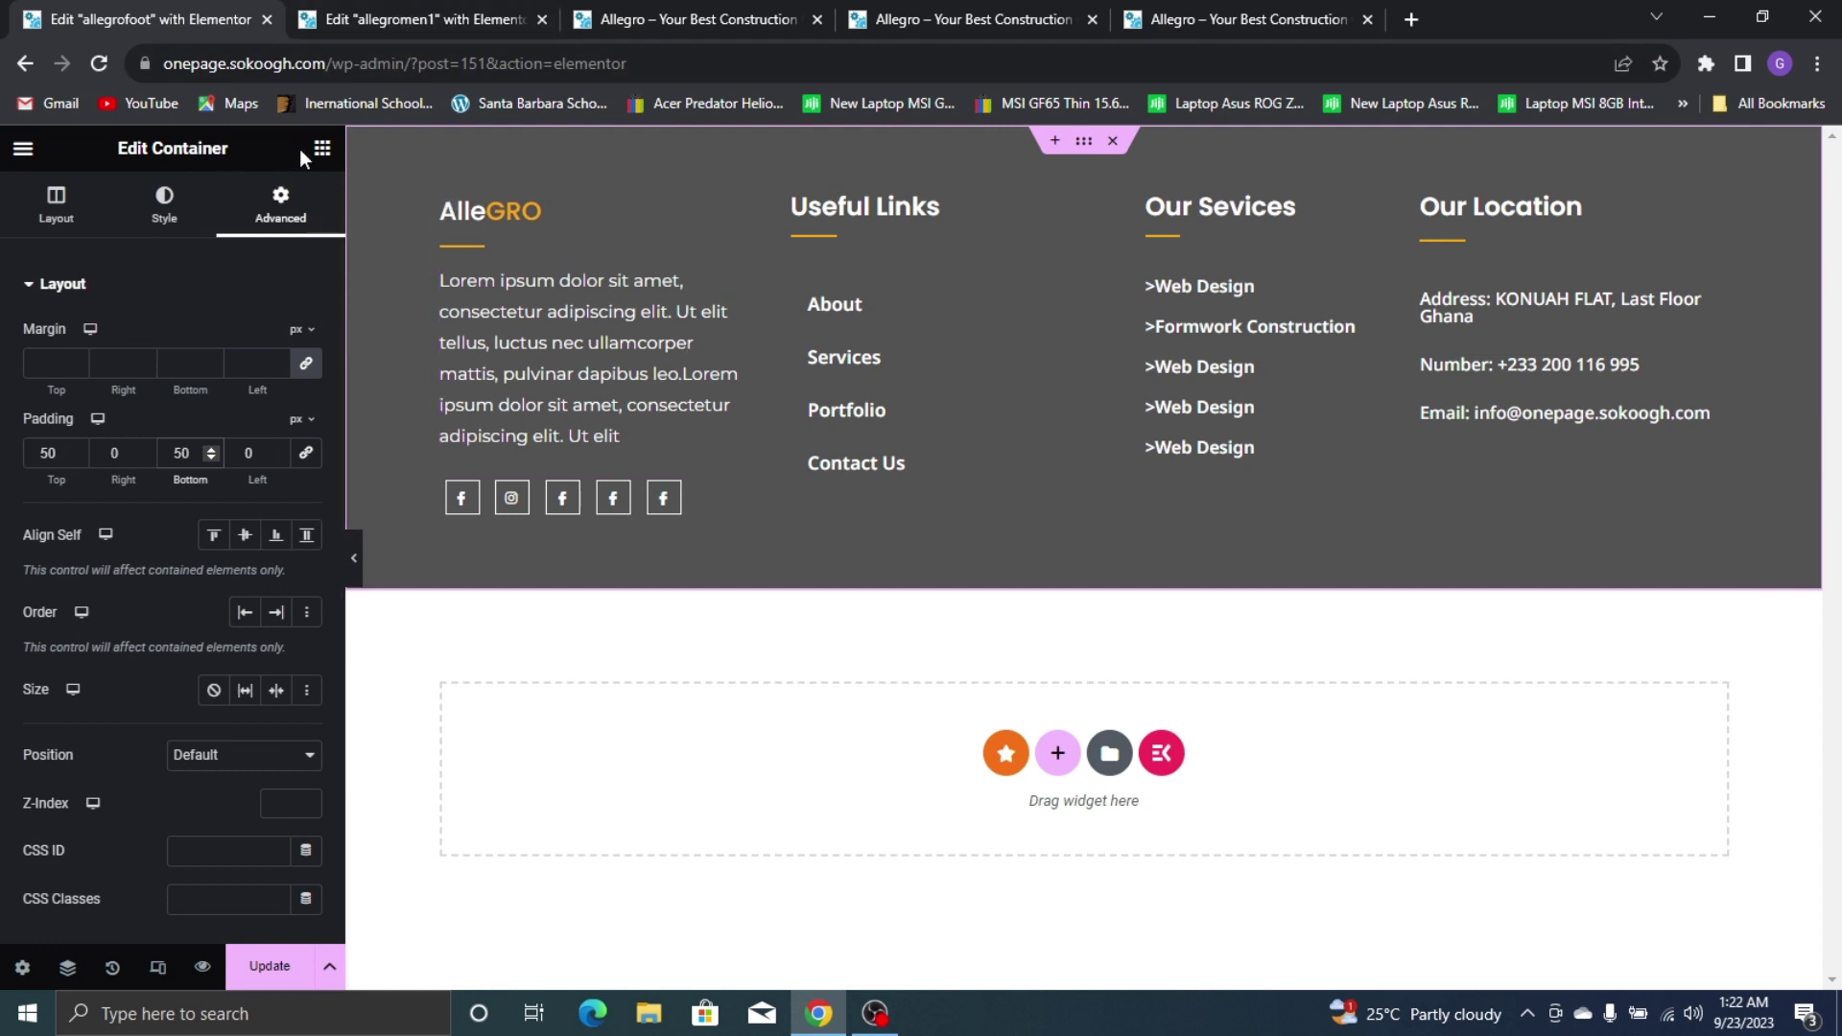
{"action": "left_click", "coordinate": [321, 149]}
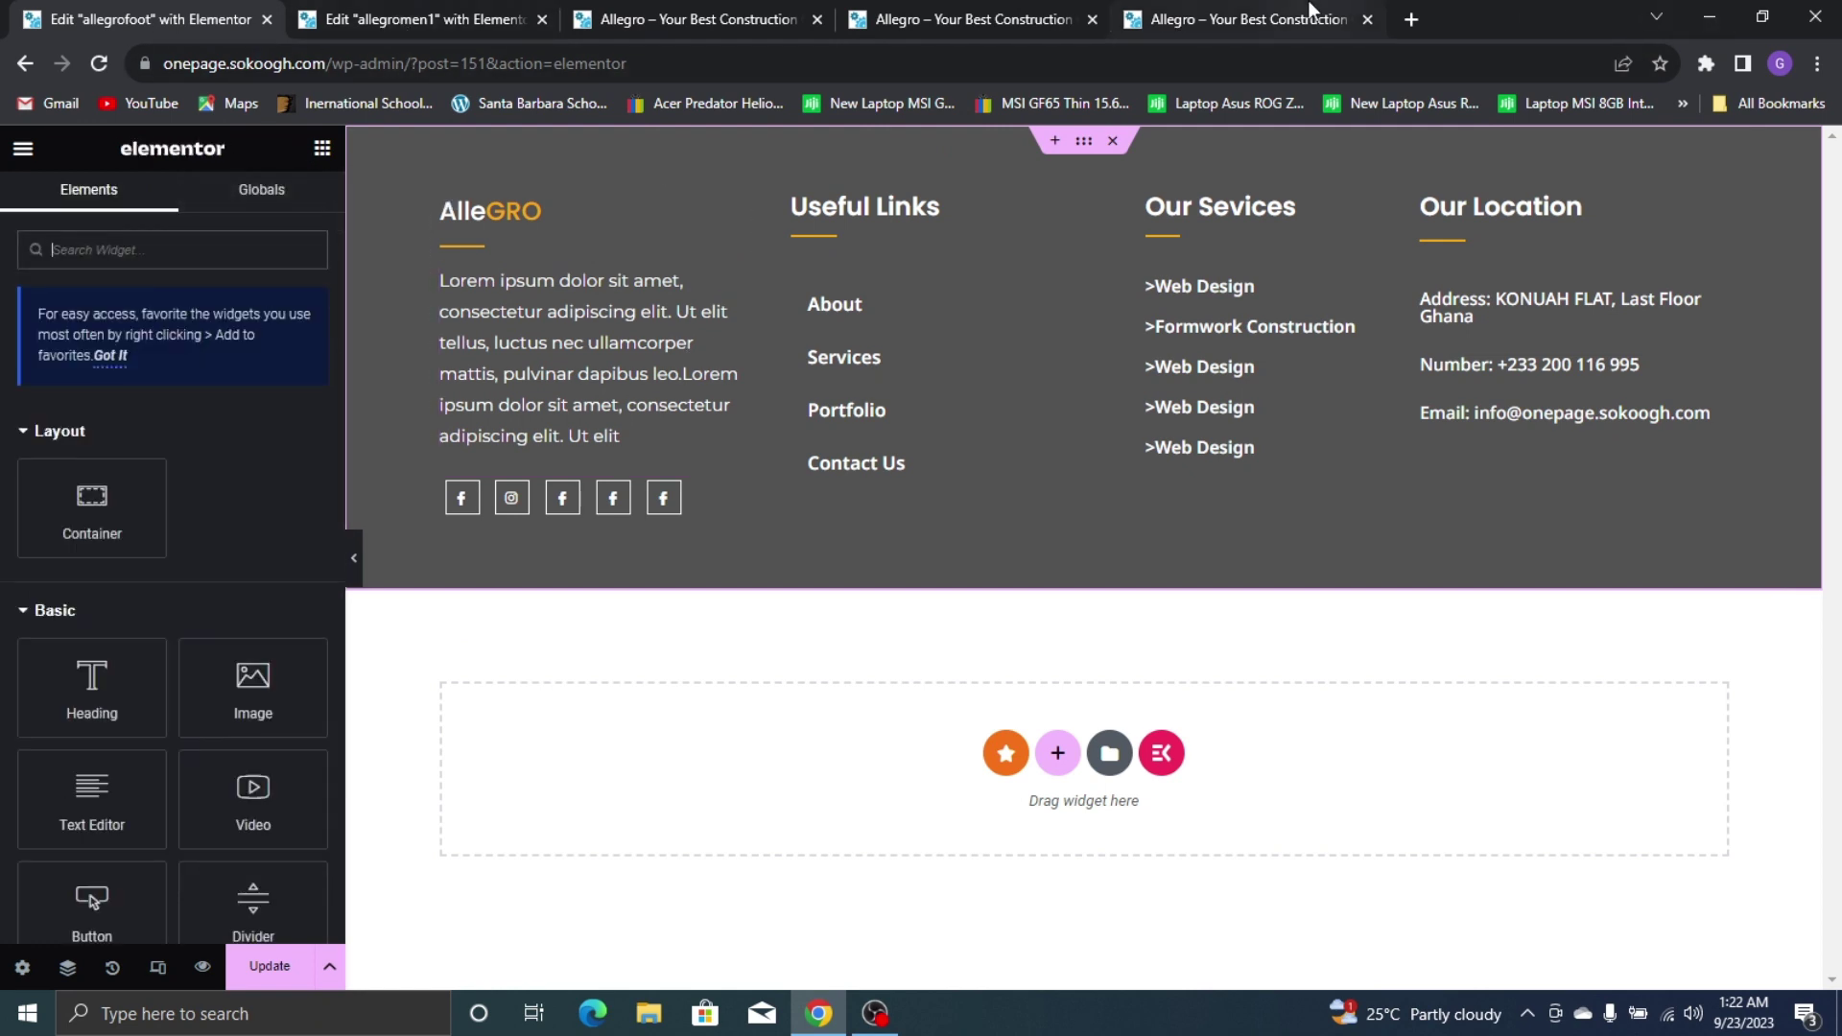
{"action": "left_click", "coordinate": [1247, 19]}
{"action": "left_click", "coordinate": [261, 13]}
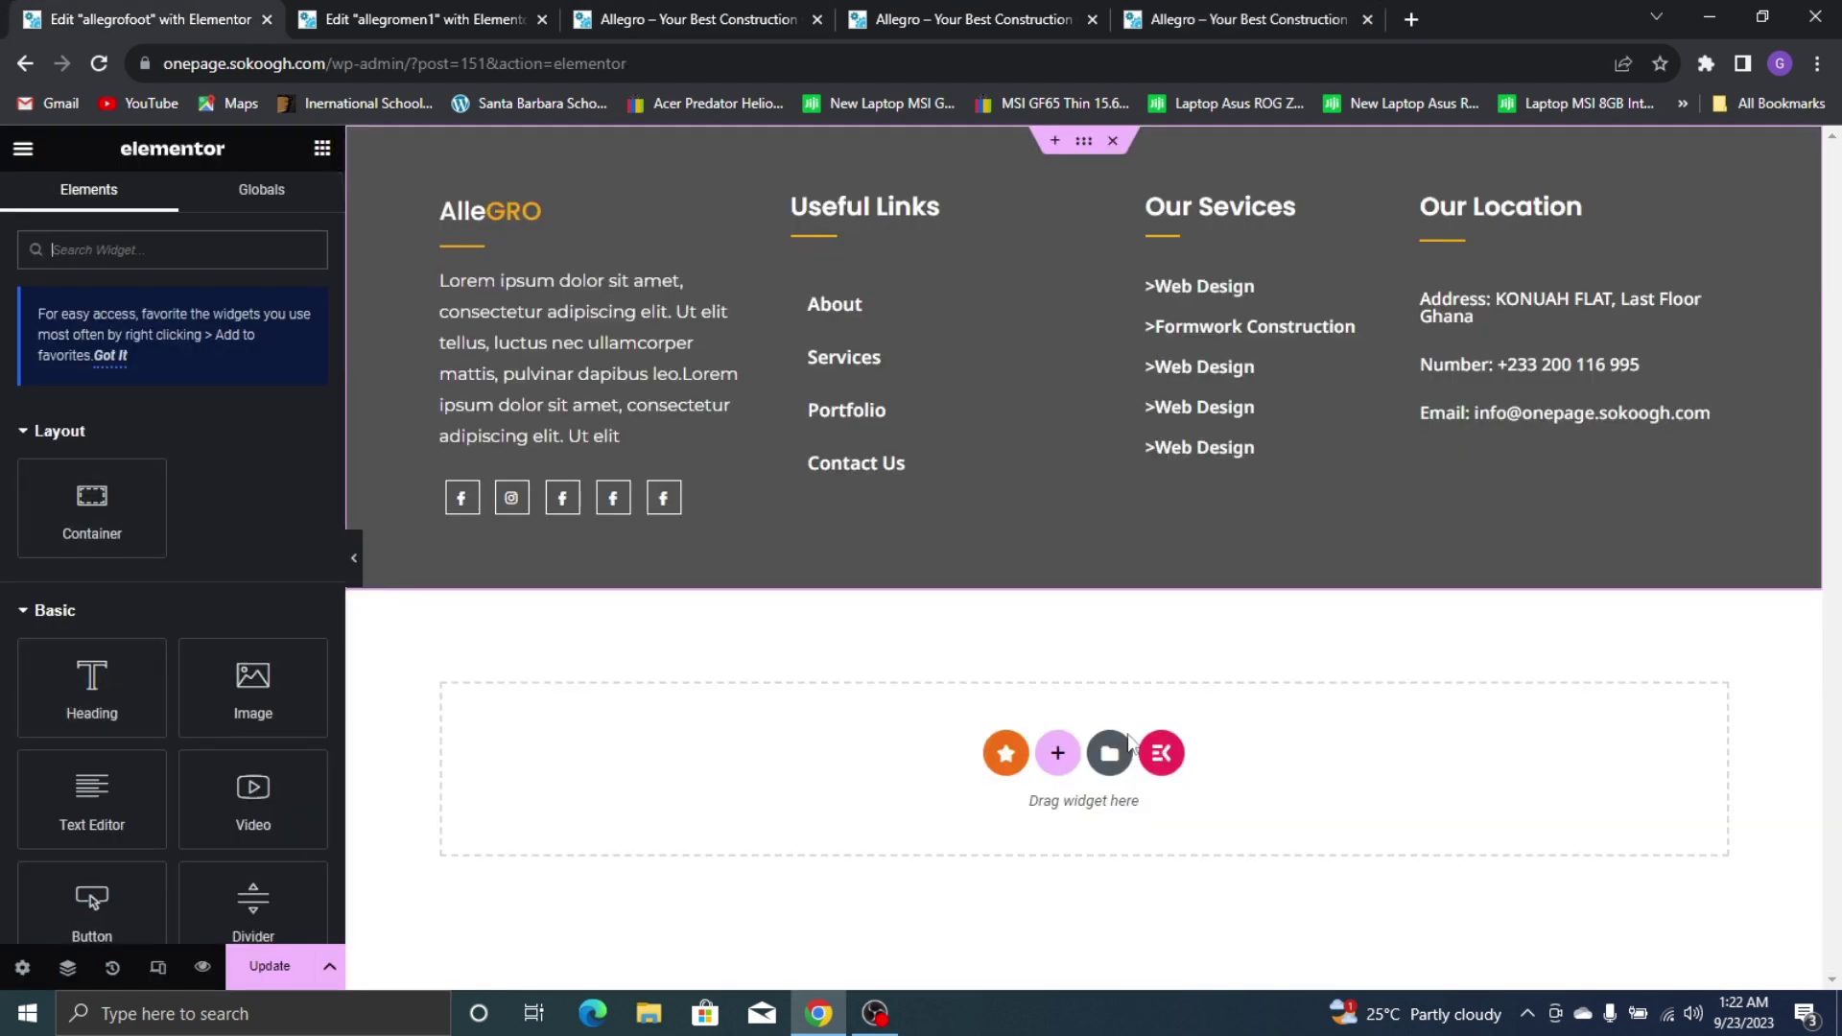
Add a single-column container below the footer columns
{"action": "left_click", "coordinate": [1057, 752]}
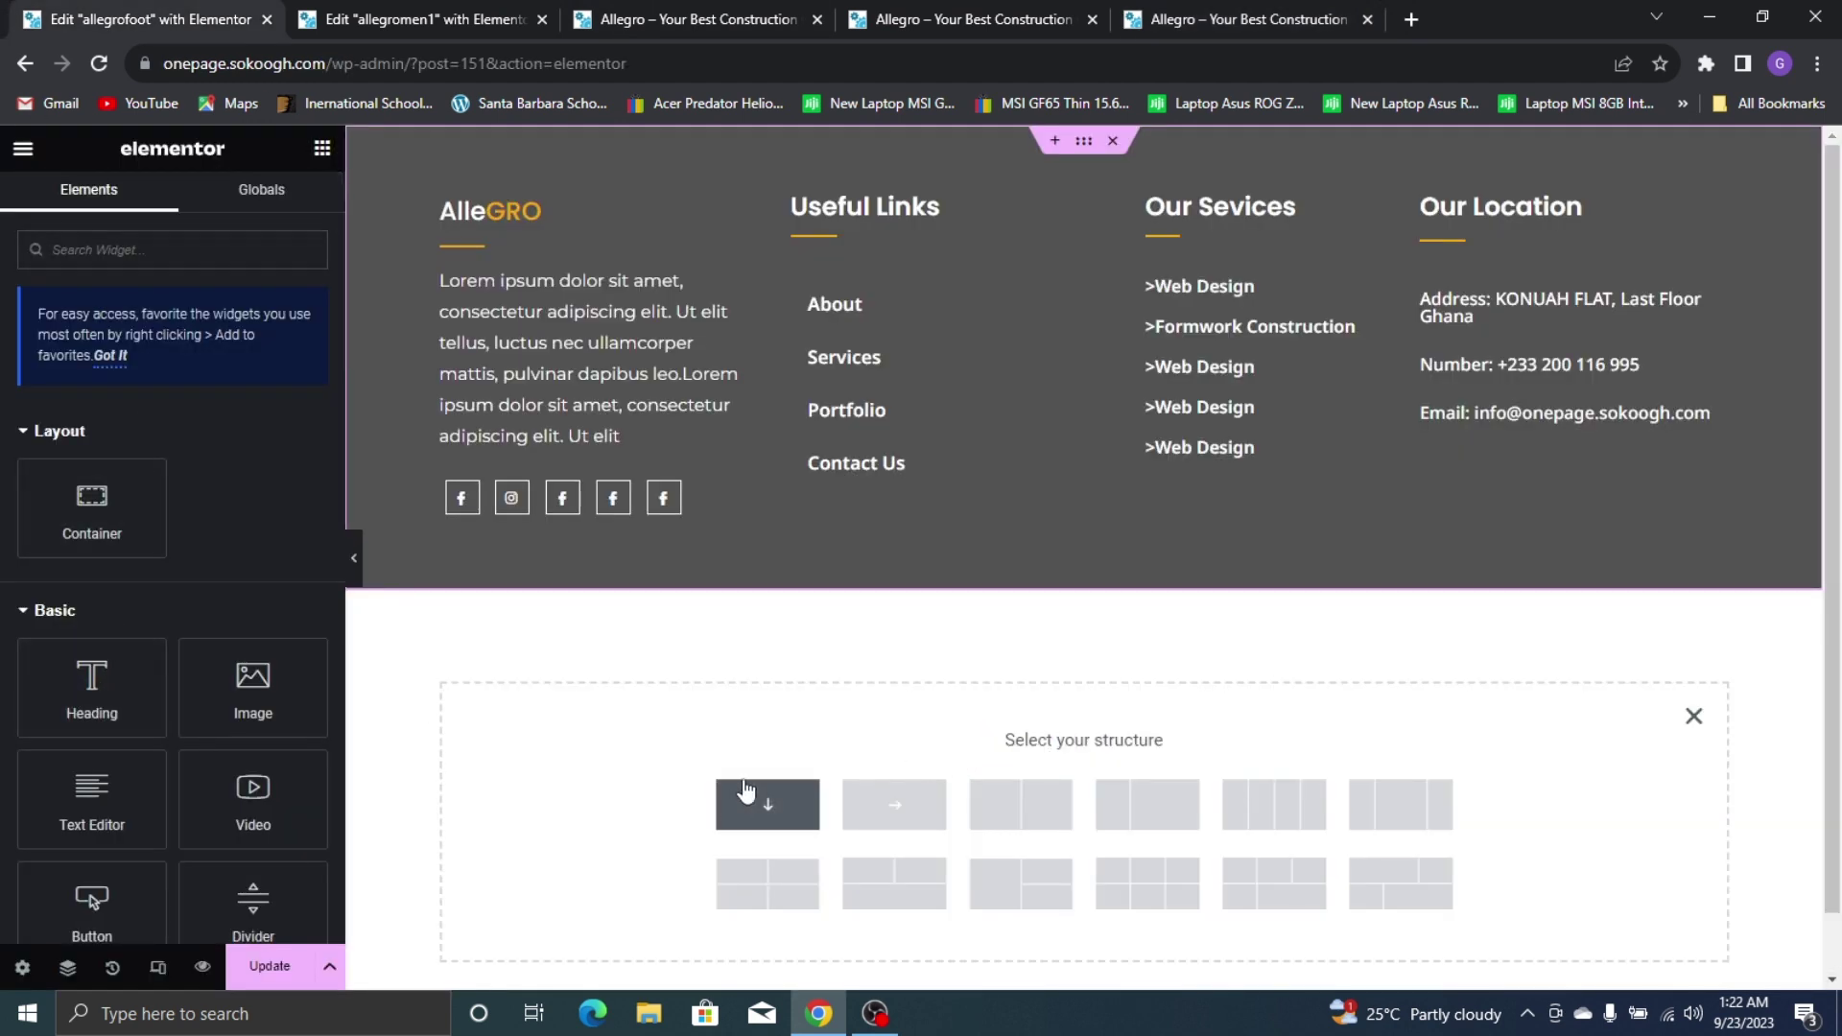
{"action": "left_click", "coordinate": [745, 792]}
{"action": "left_click", "coordinate": [1235, 11]}
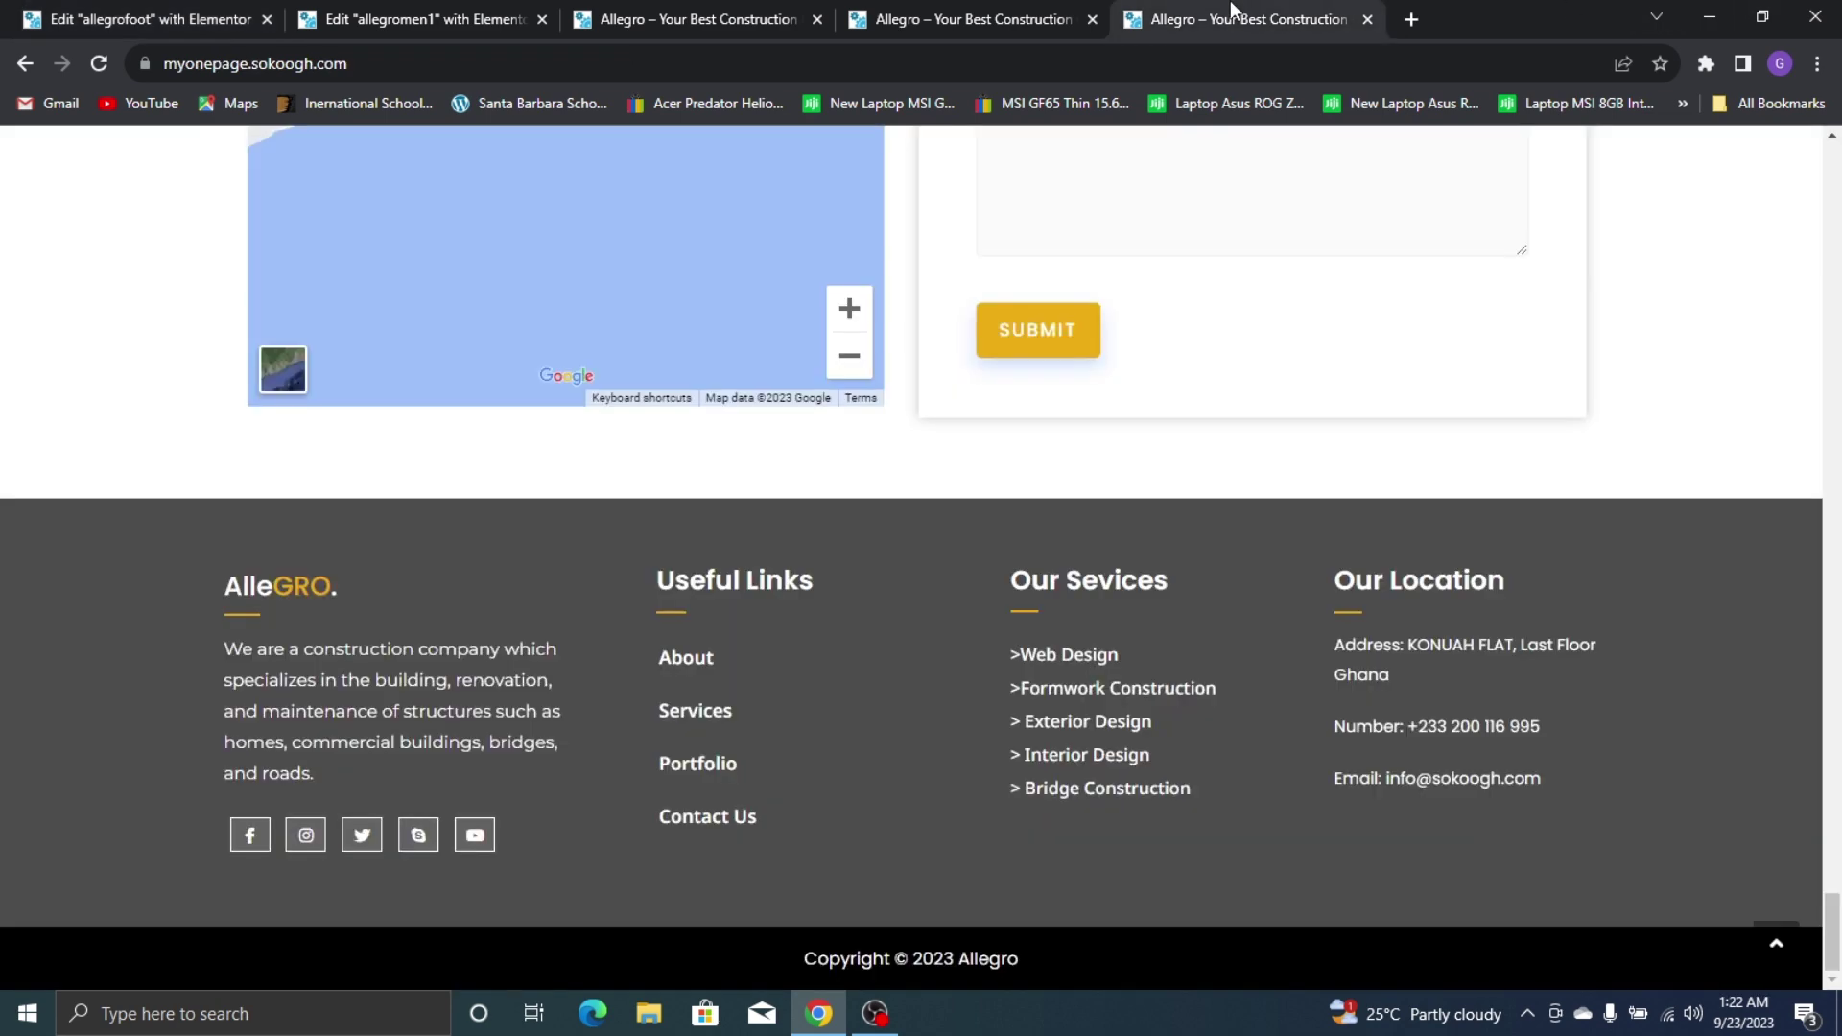
{"action": "left_click", "coordinate": [410, 13]}
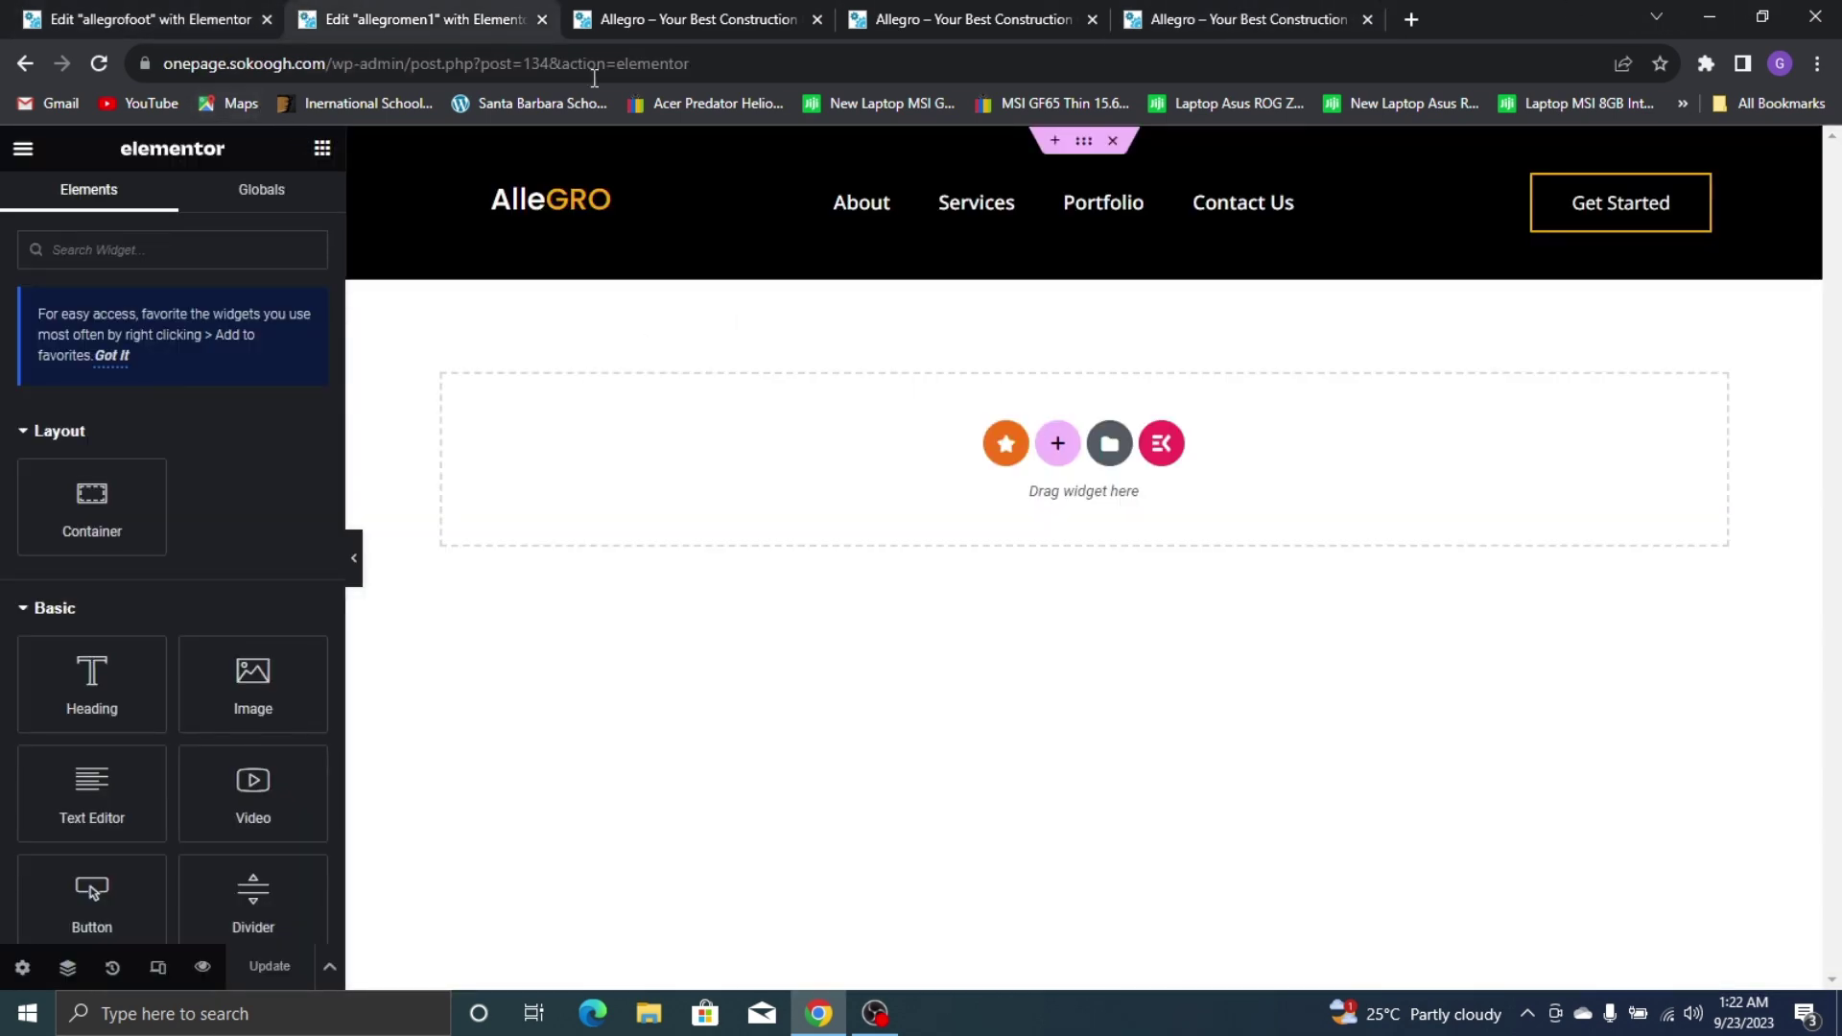
{"action": "left_click", "coordinate": [144, 19]}
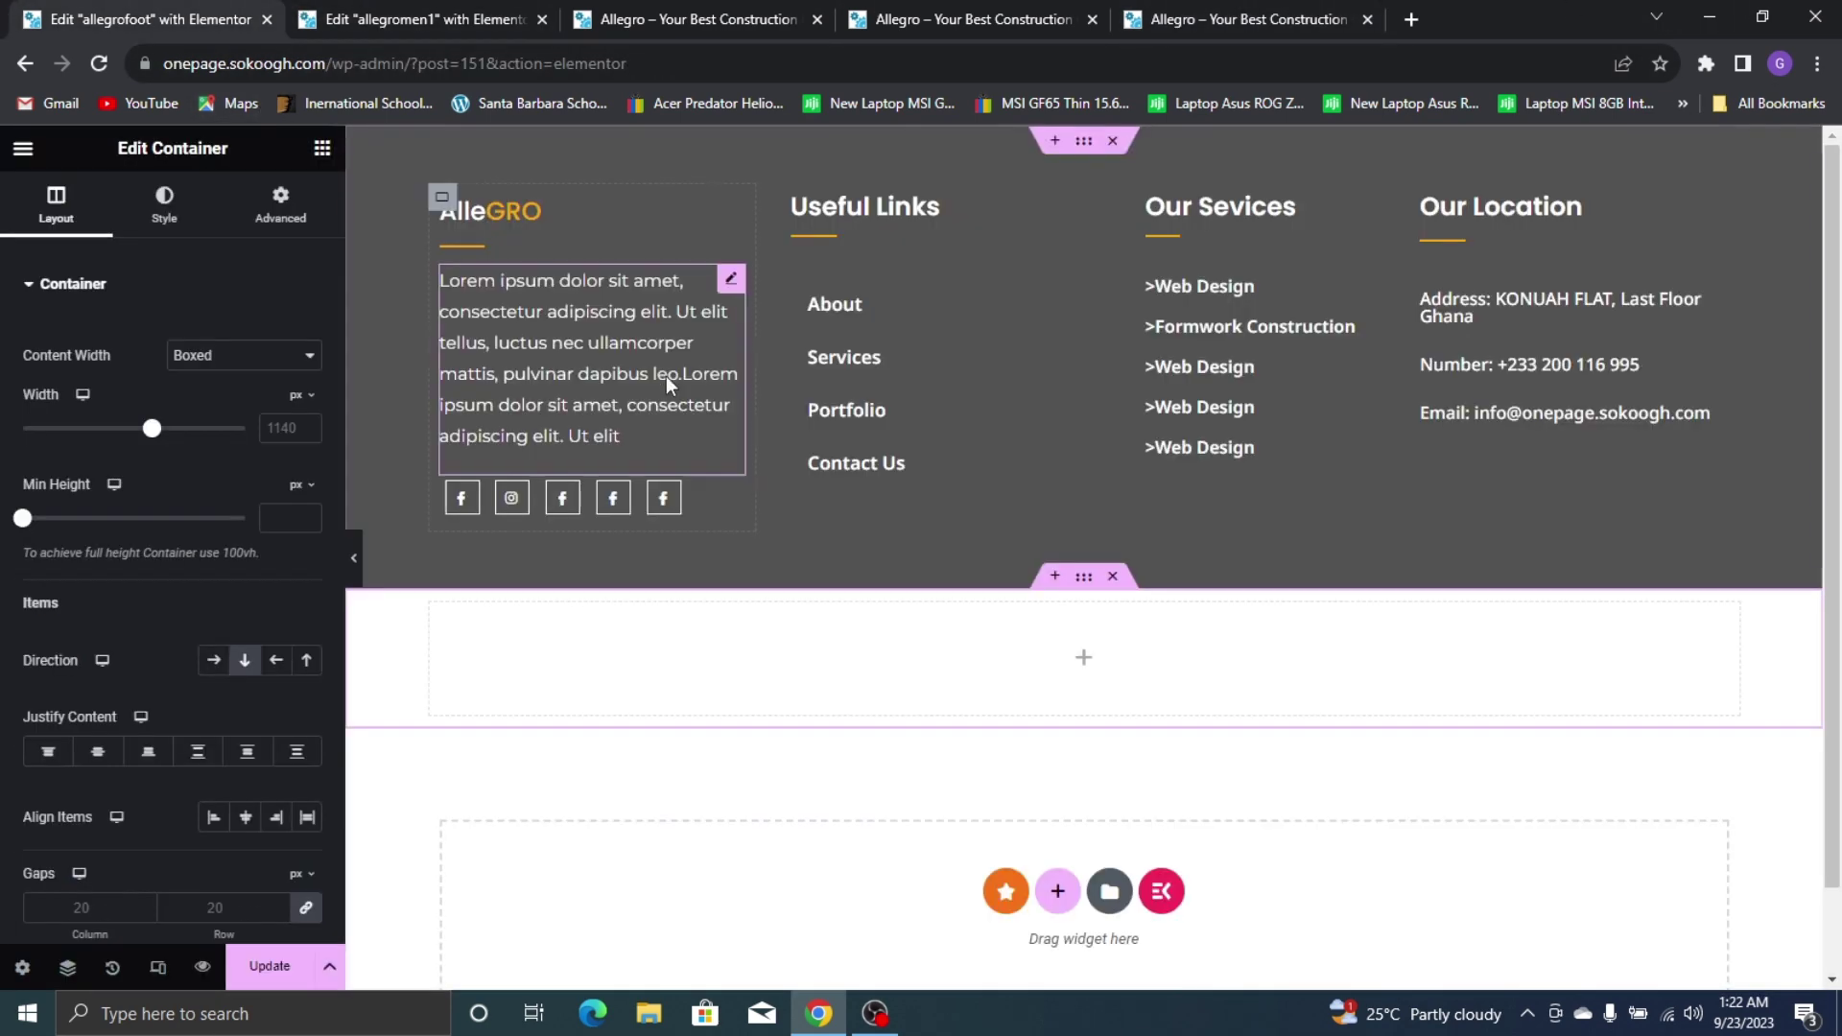
Give the new container a solid #000000 black background
{"action": "left_click", "coordinate": [165, 229]}
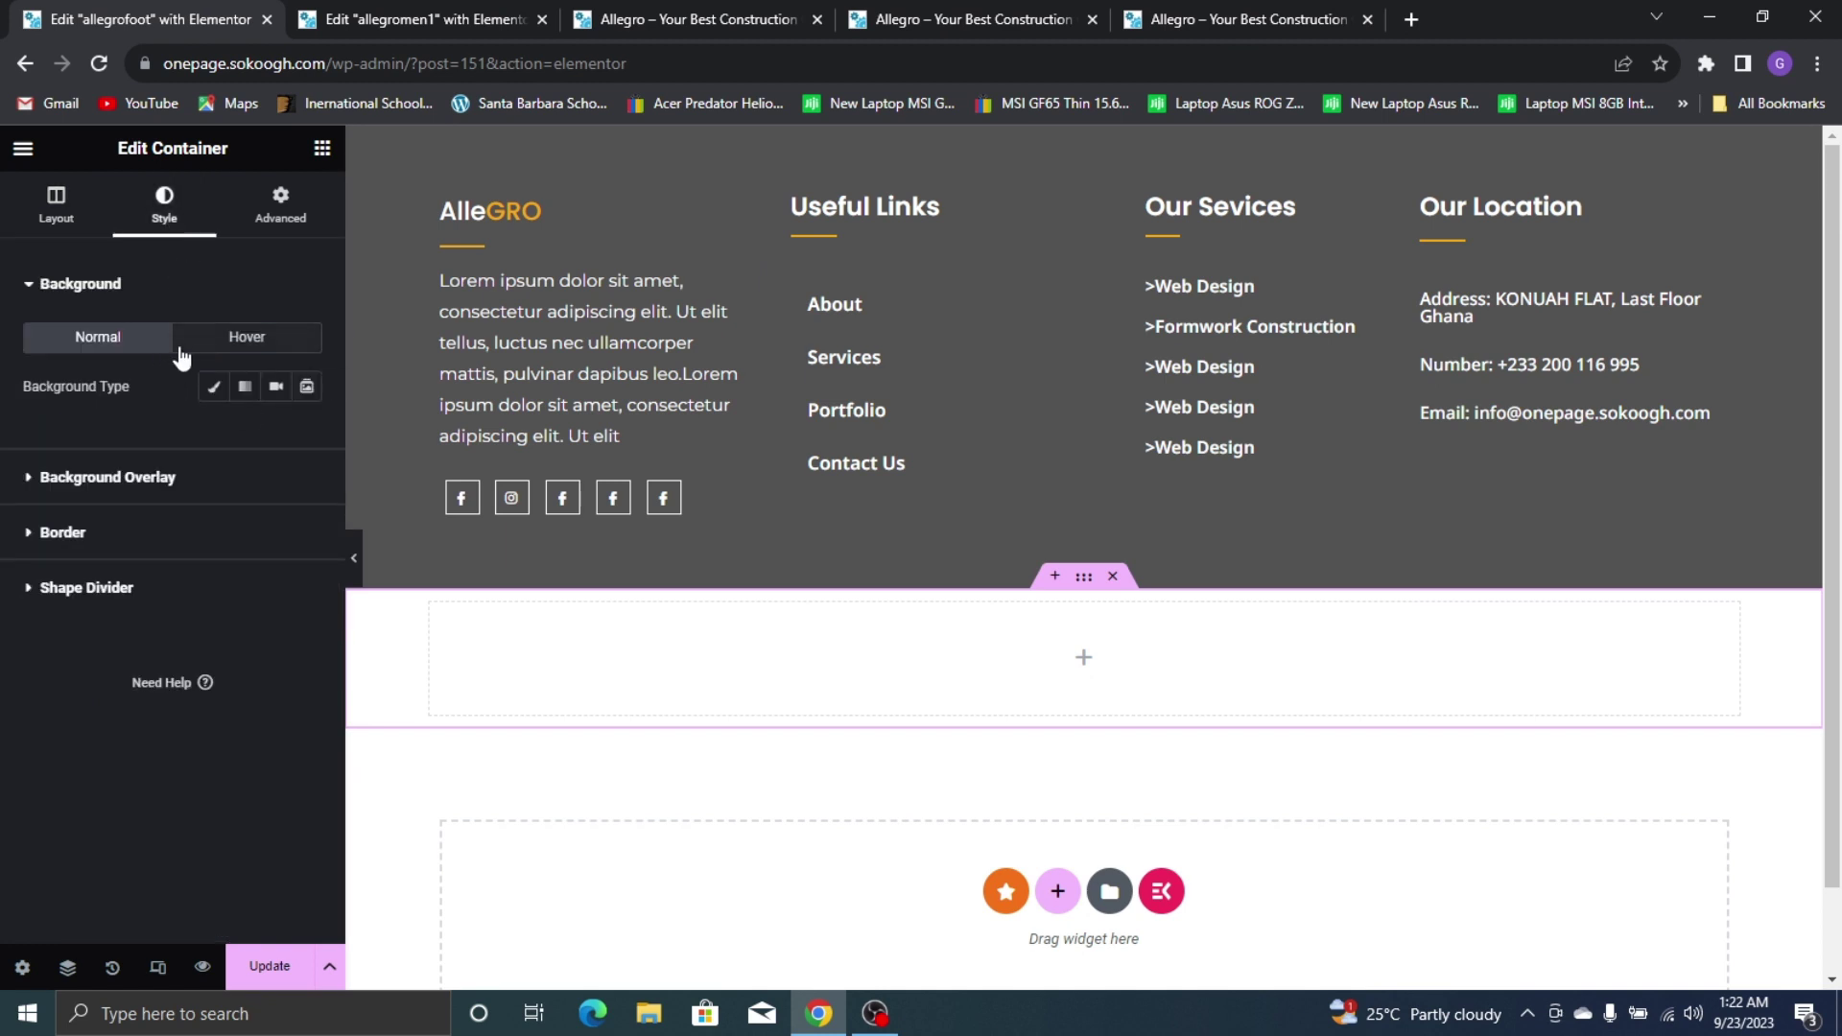
{"action": "left_click", "coordinate": [214, 387]}
{"action": "left_click", "coordinate": [276, 435]}
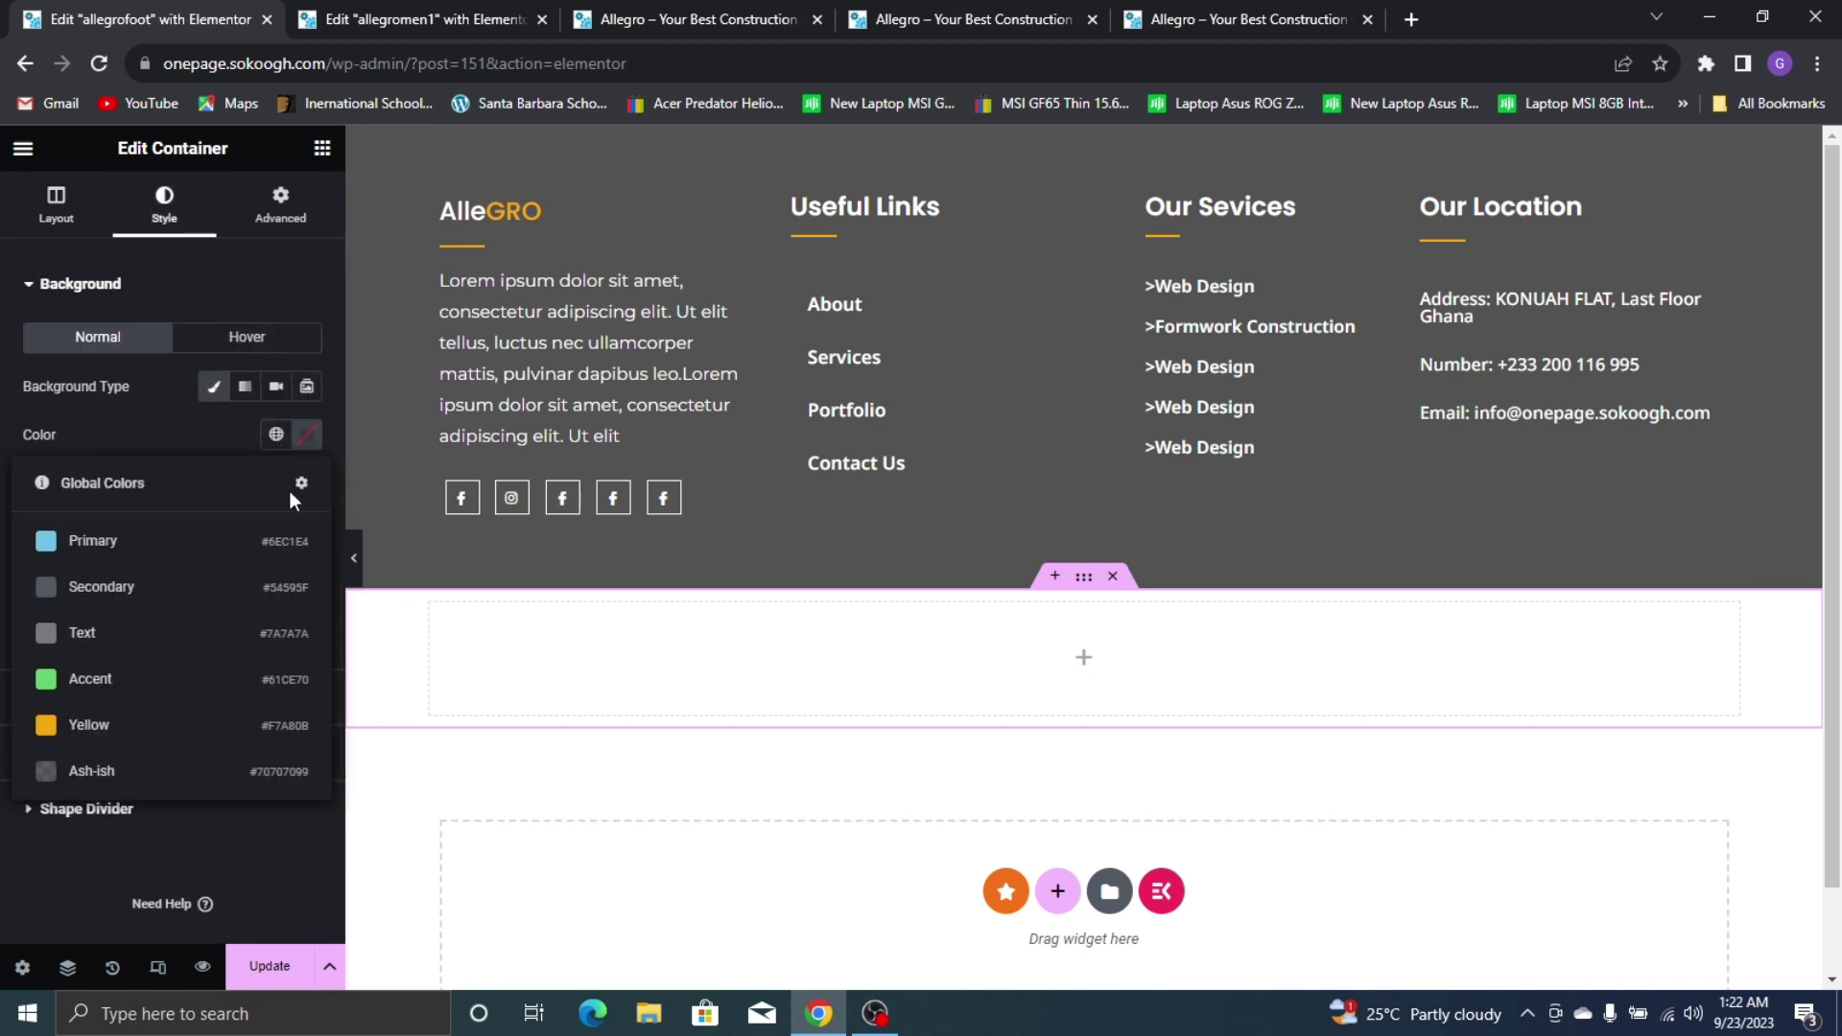
{"action": "left_click", "coordinate": [307, 435]}
{"action": "left_click", "coordinate": [432, 700]}
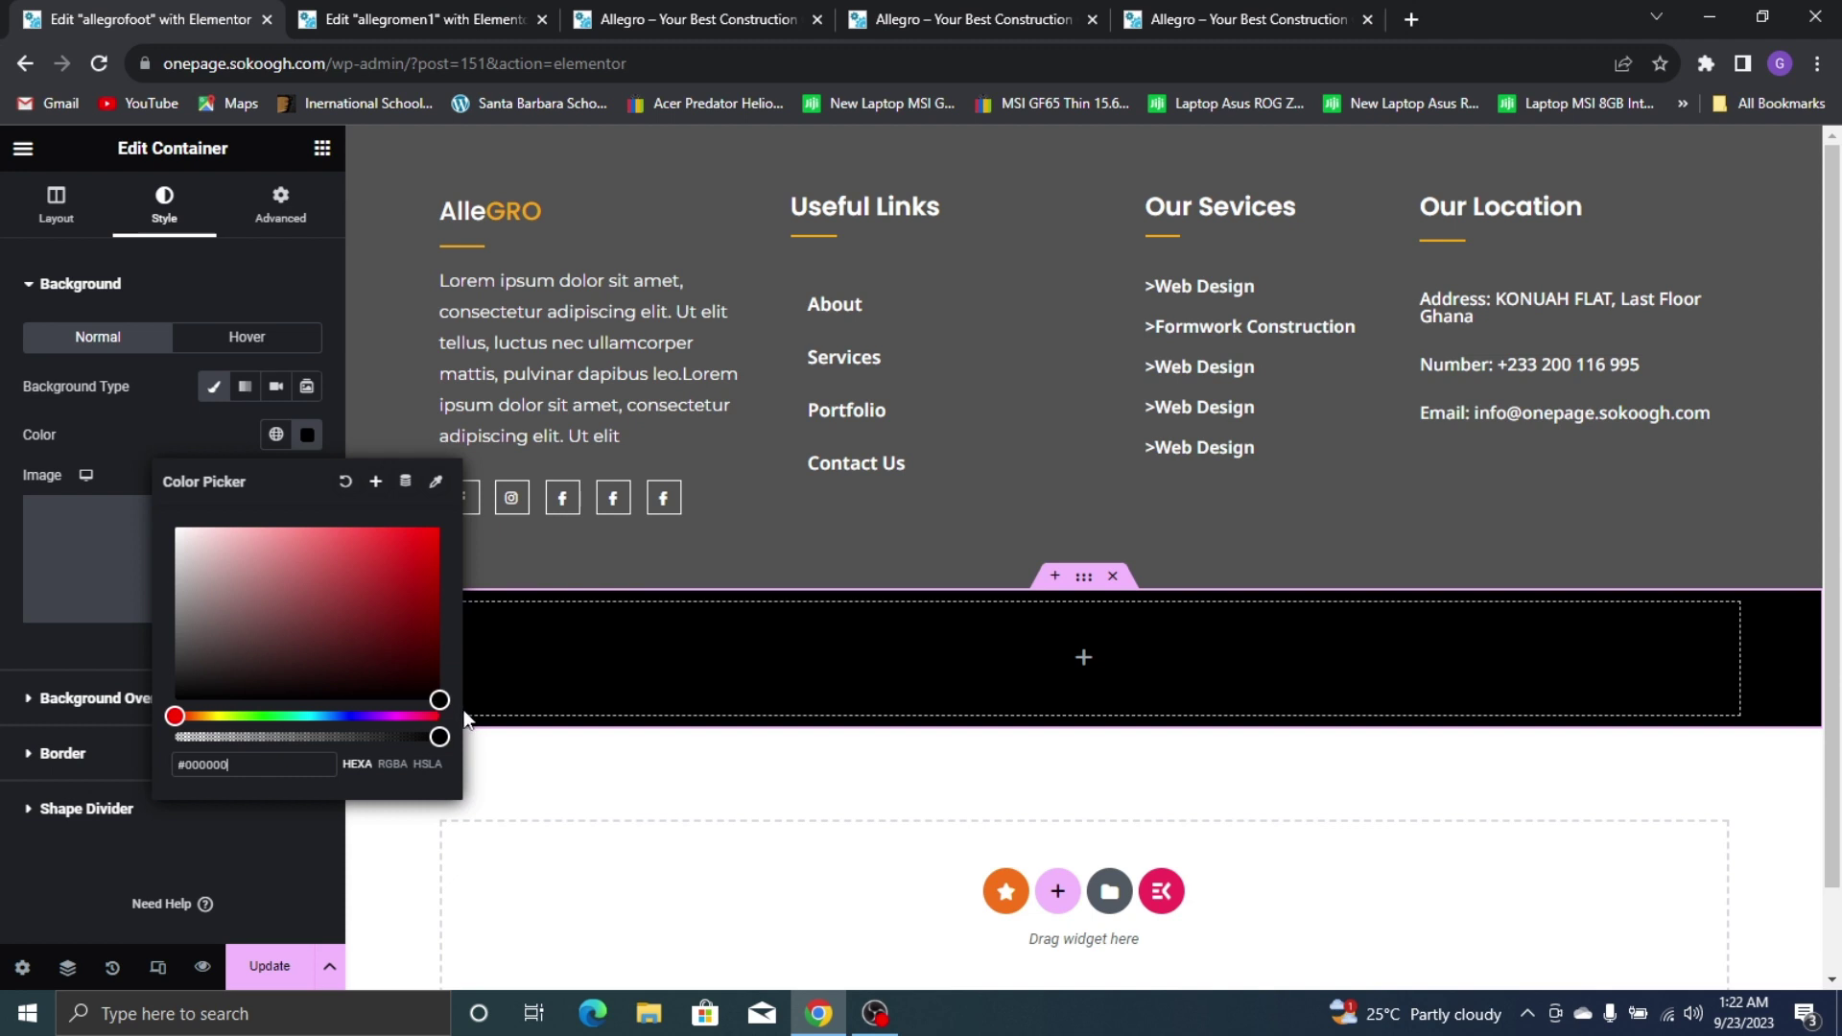
{"action": "left_click", "coordinate": [452, 706]}
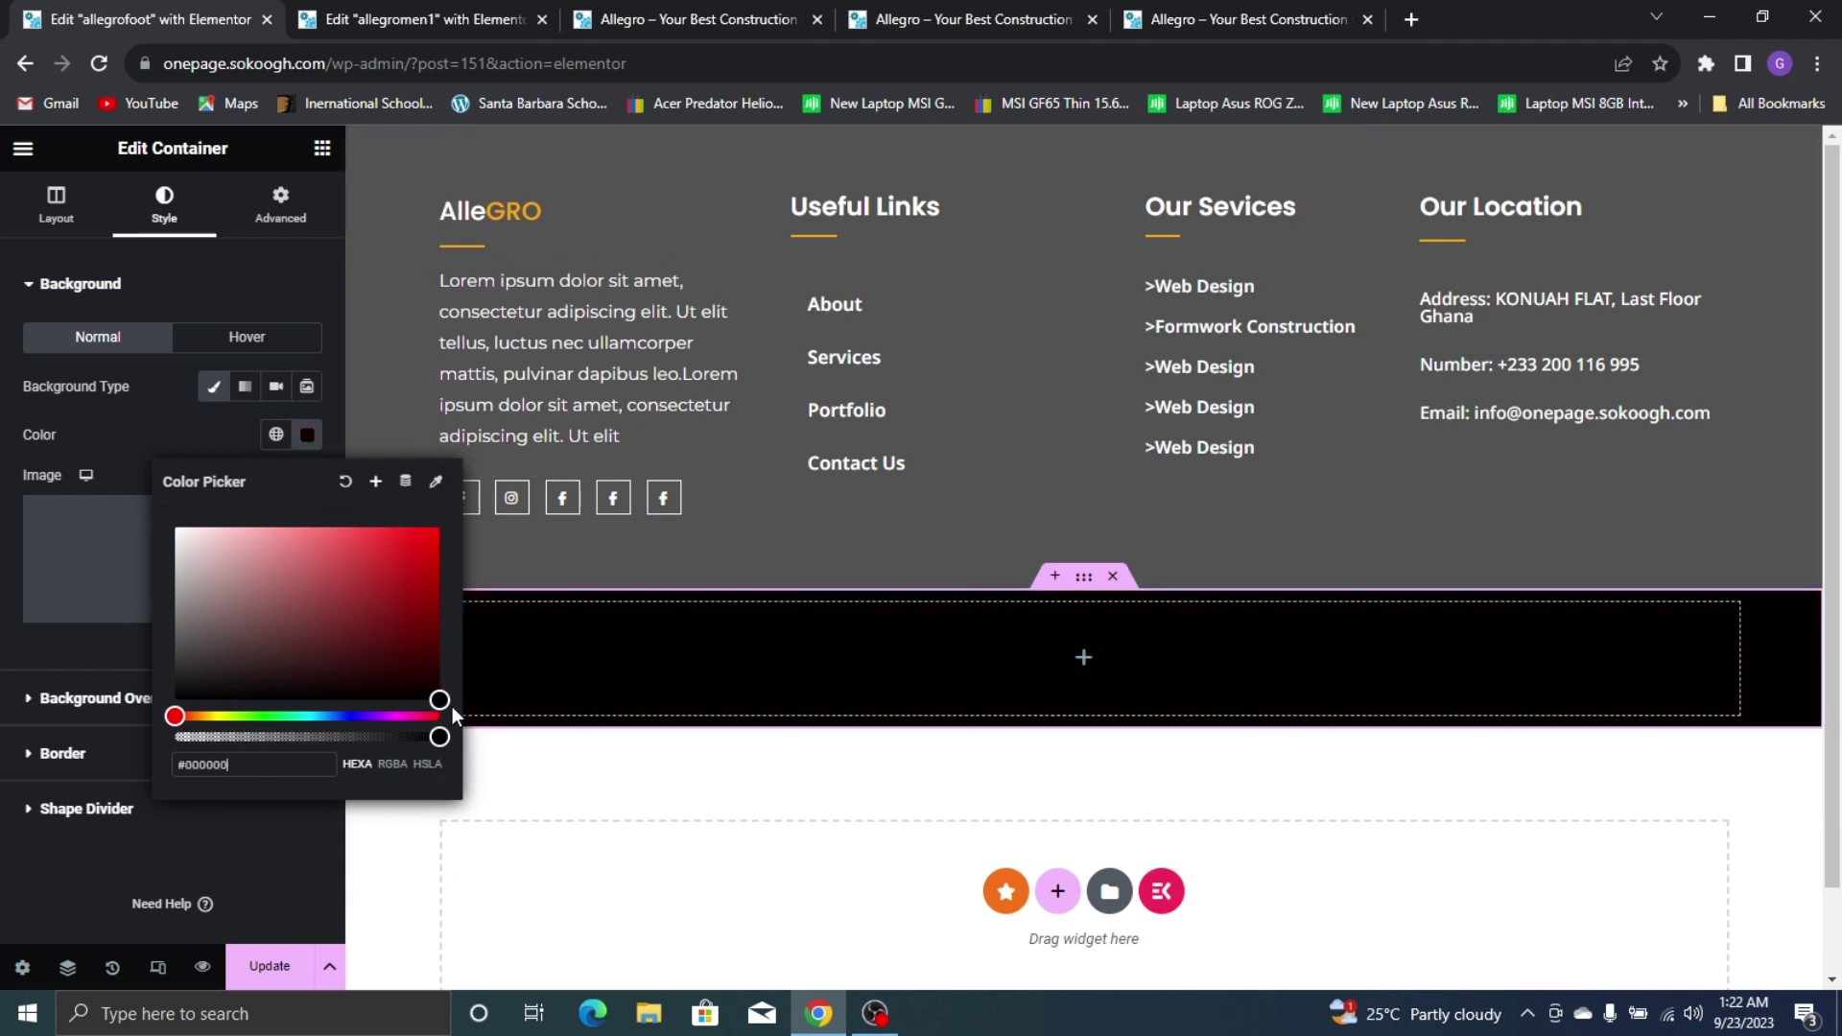
{"action": "left_click", "coordinate": [93, 220]}
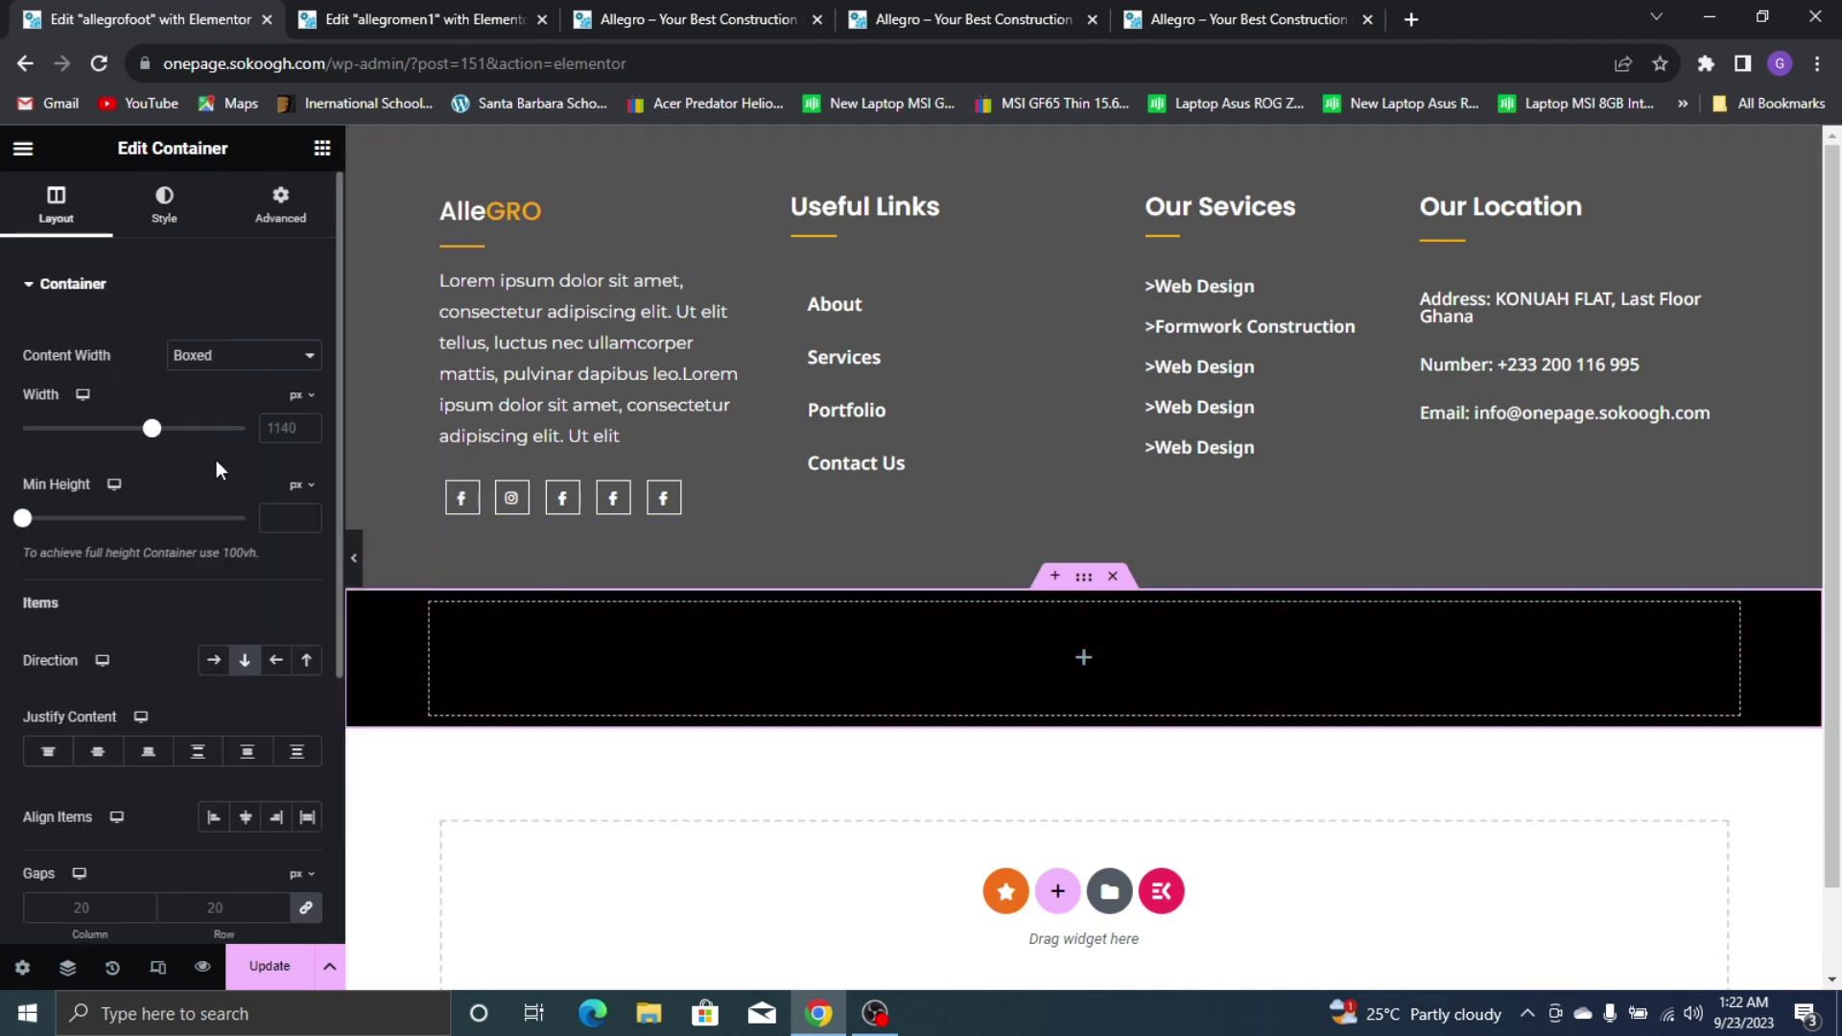
Set the black strip's padding to 0 and its minimum height to 67px
{"action": "left_click", "coordinate": [275, 212]}
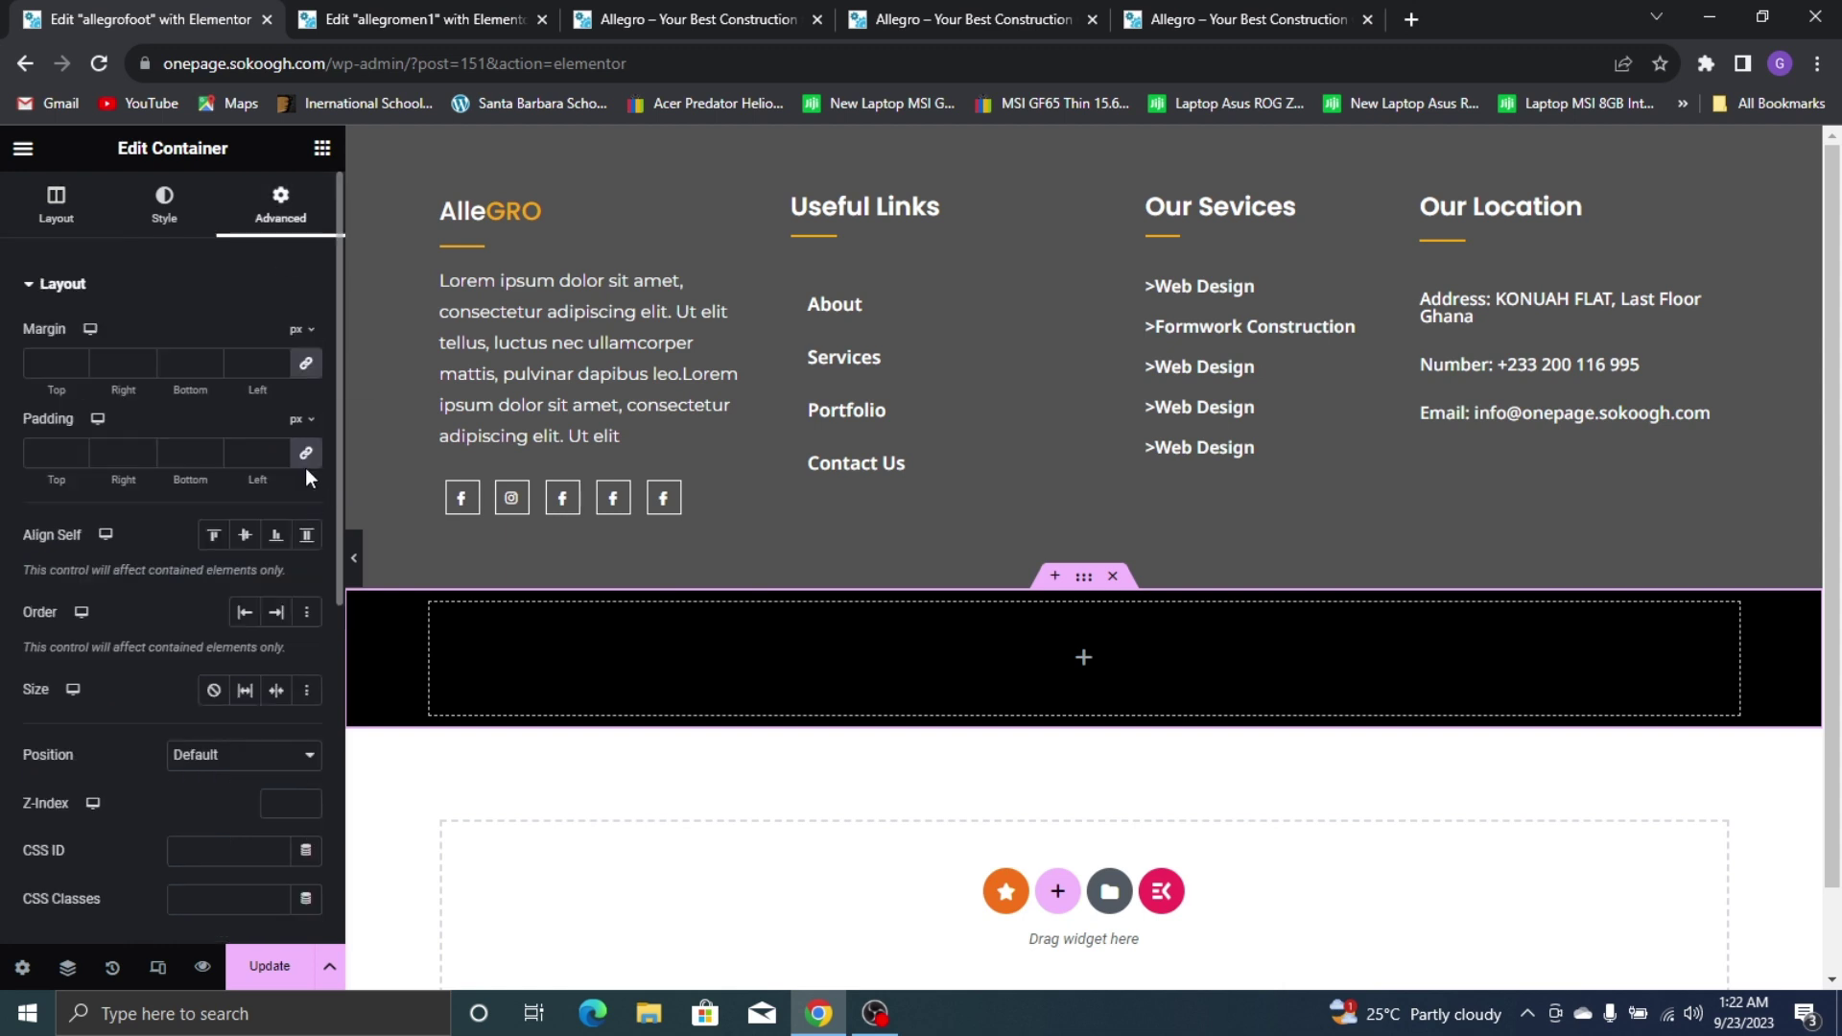
{"action": "left_click", "coordinate": [303, 461]}
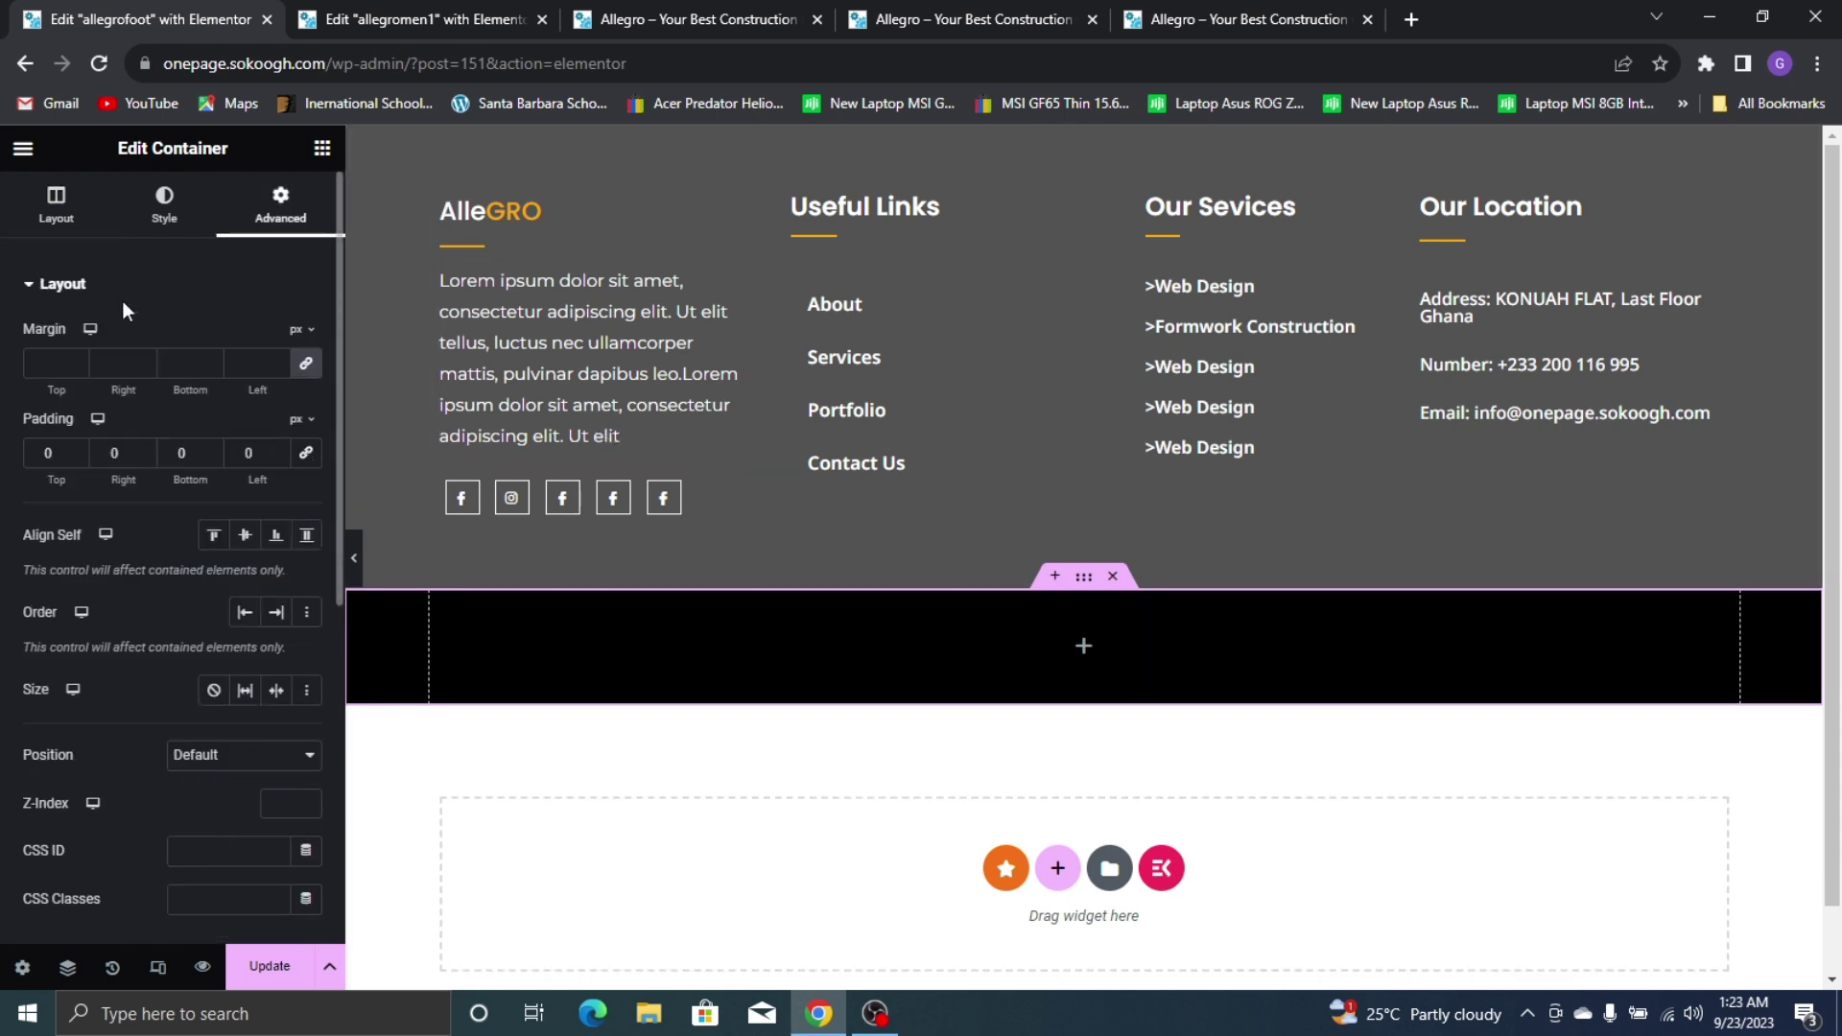
{"action": "left_click", "coordinate": [21, 207]}
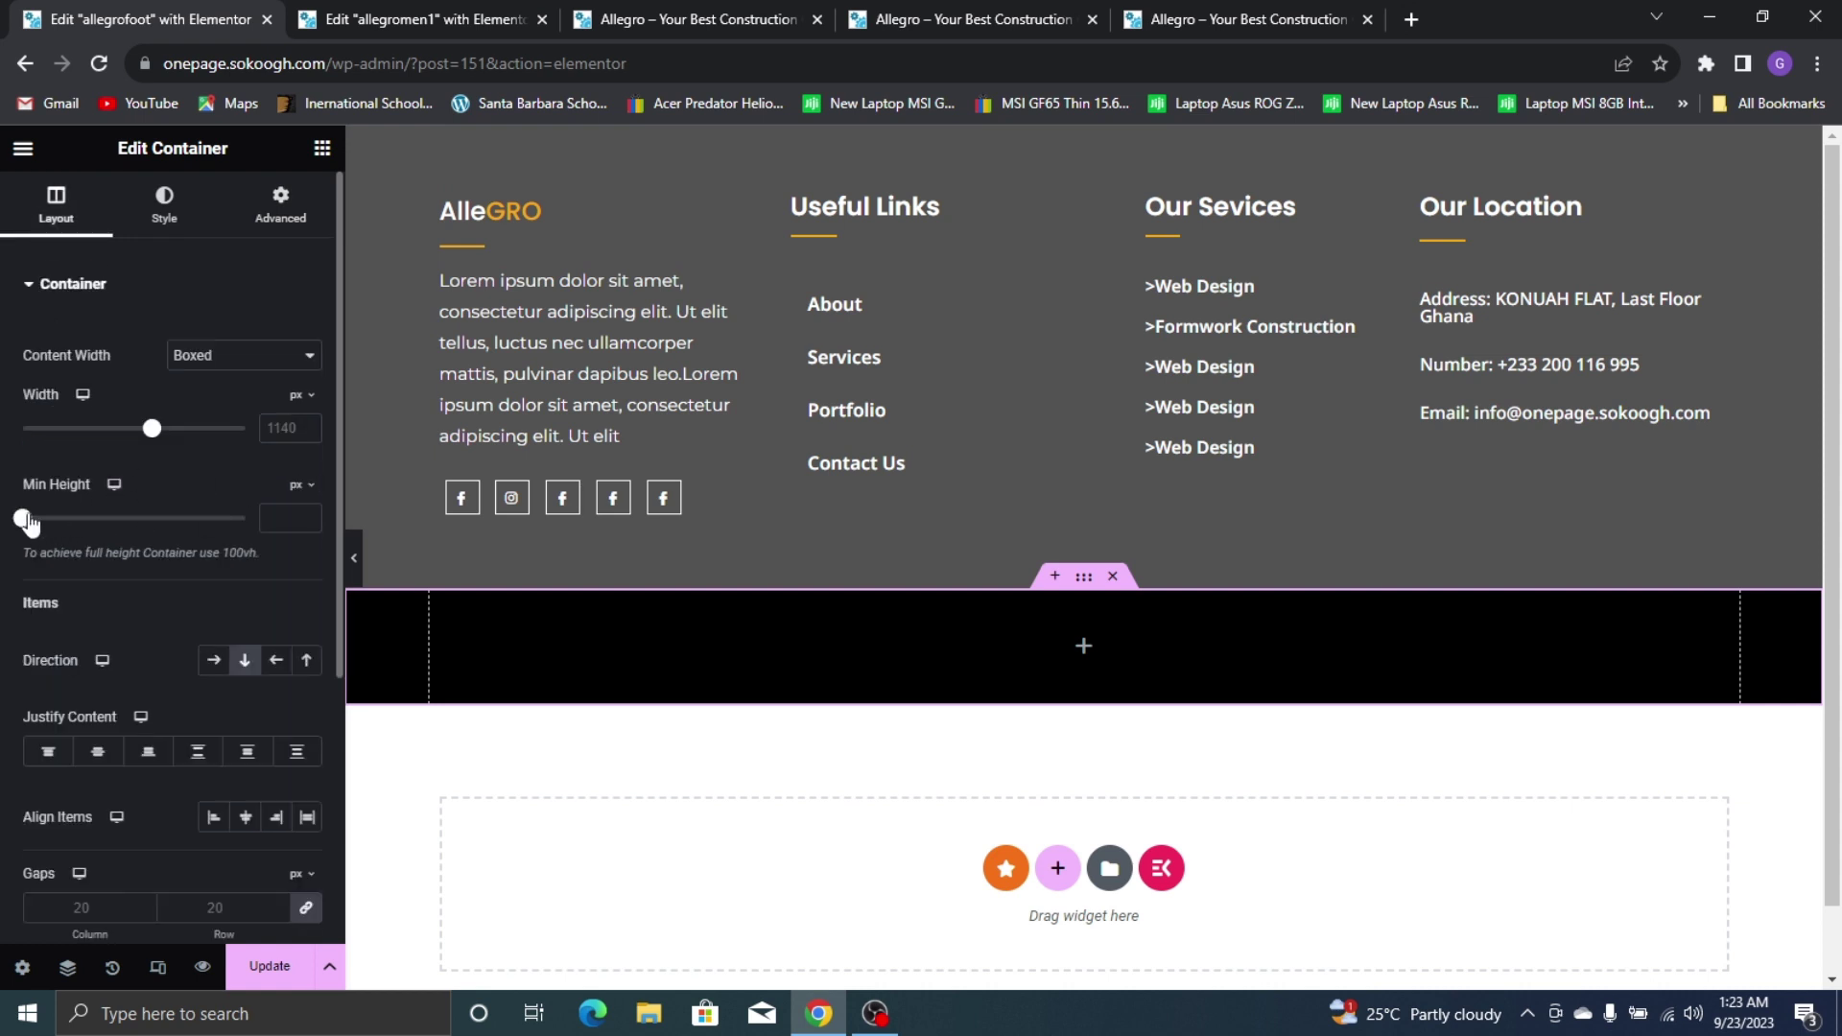
{"action": "left_click_drag", "start_coordinate": [28, 522], "coordinate": [38, 527]}
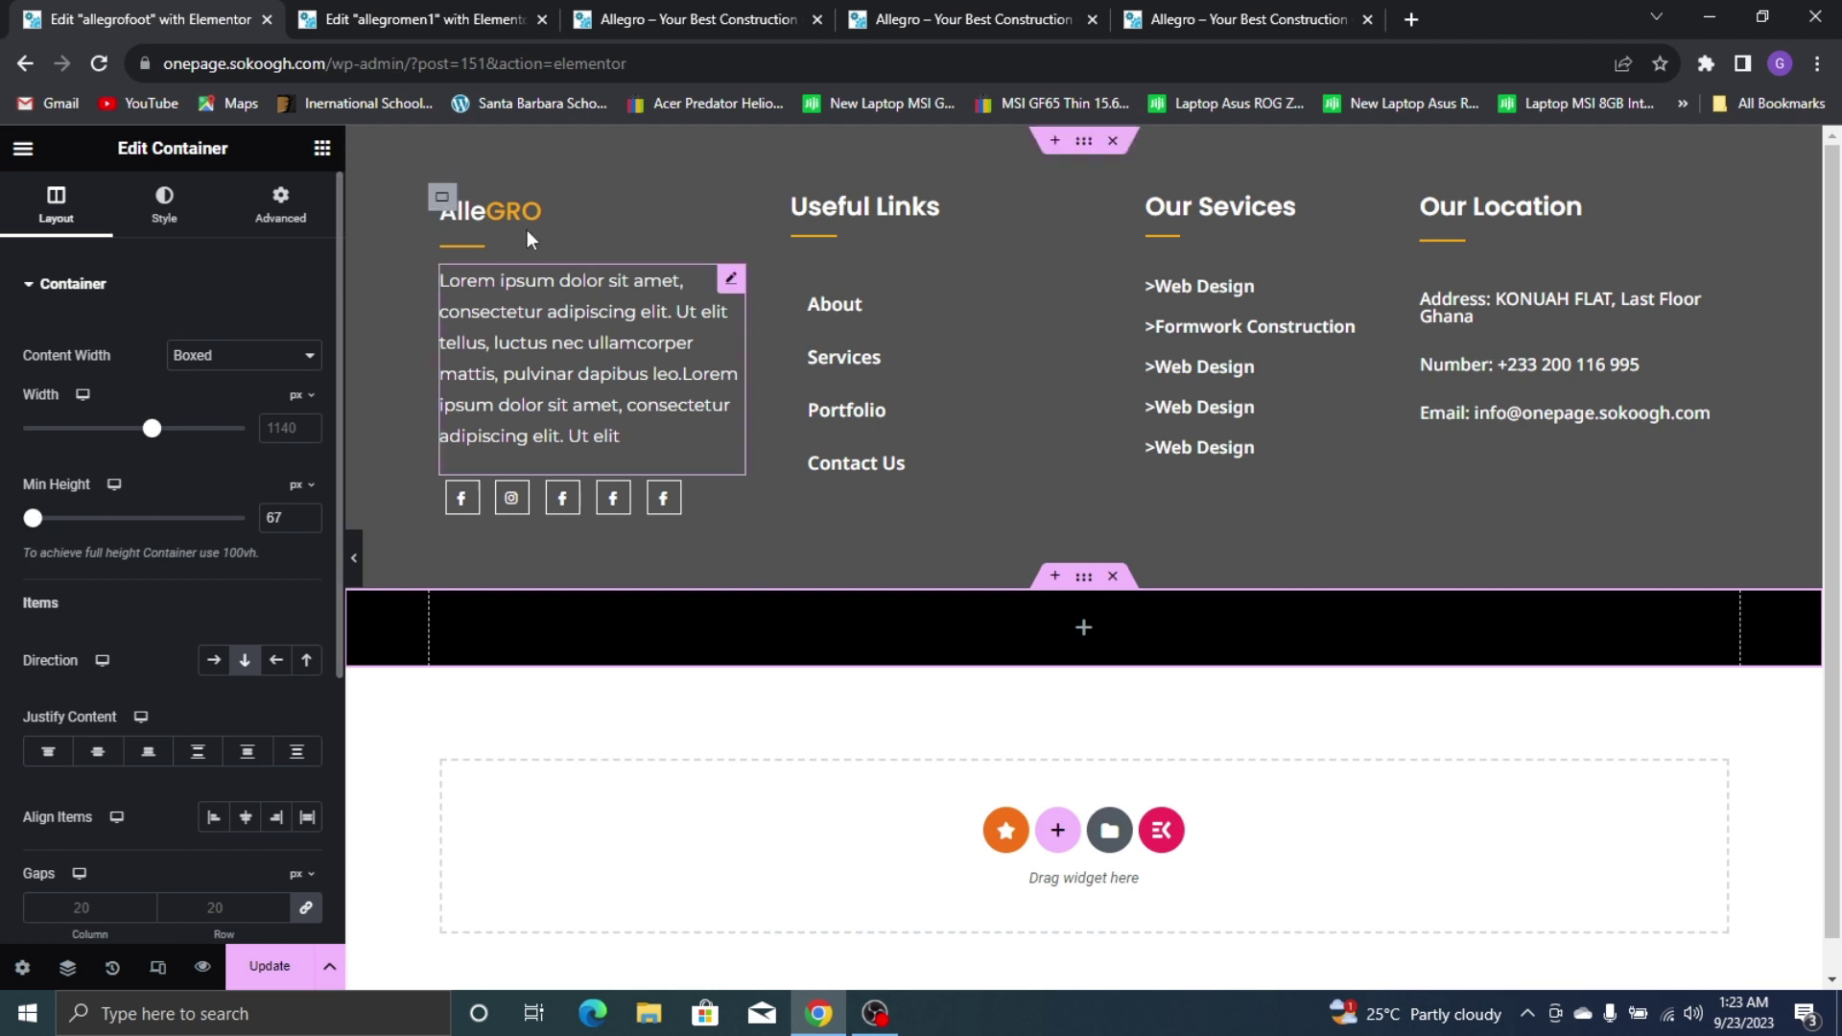
{"action": "left_click", "coordinate": [321, 149]}
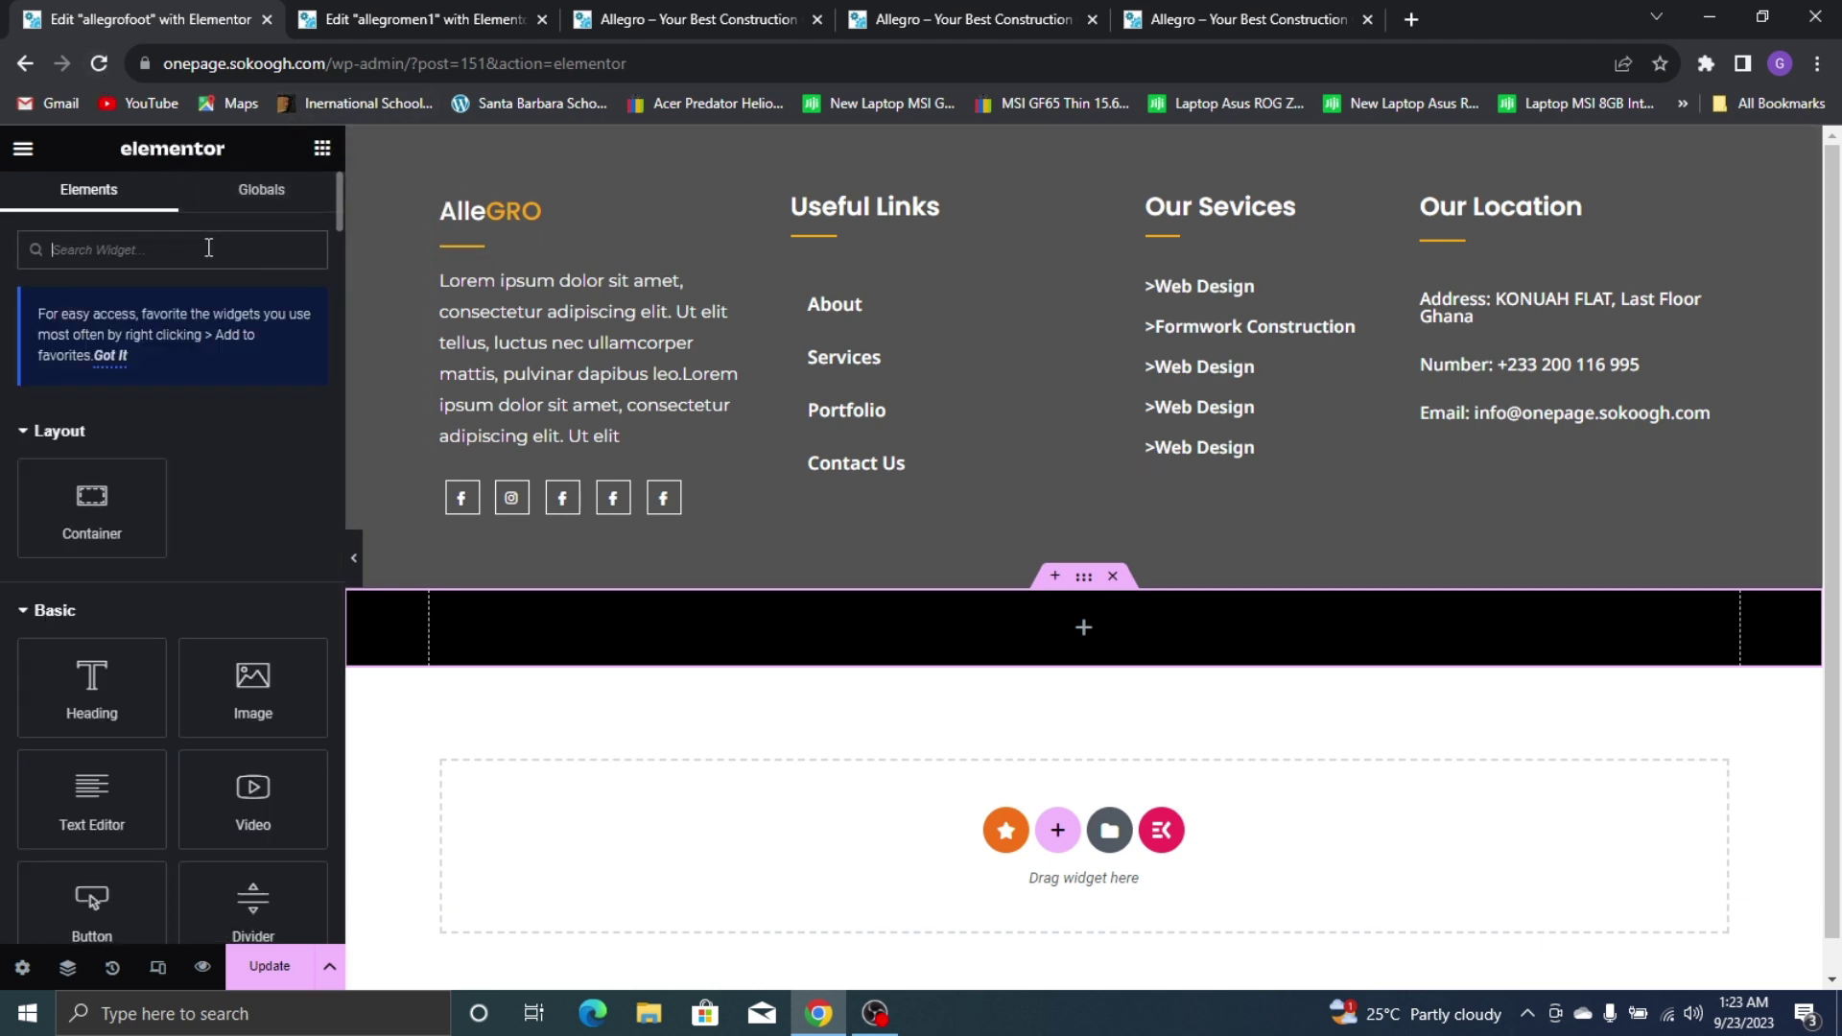
Place a Copyright widget in the black strip and delete its 'Powered by' part
{"action": "type", "text": "cop"}
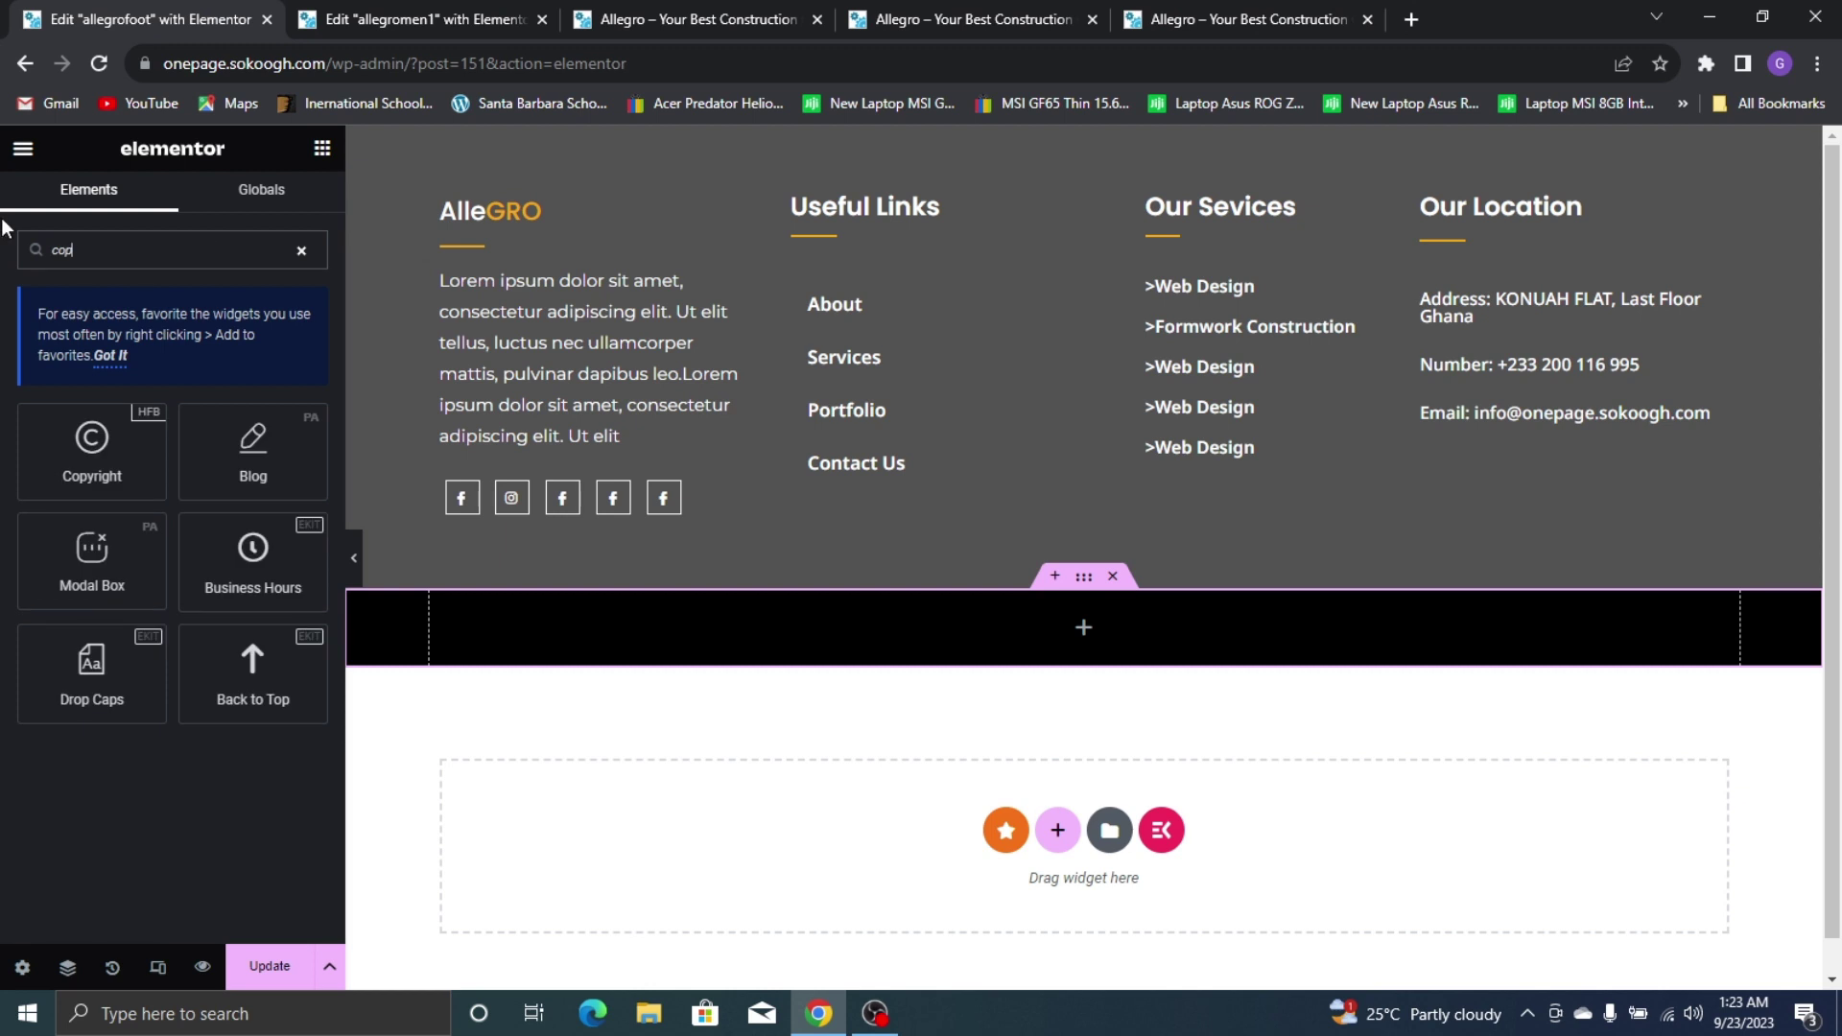
{"action": "left_click_drag", "start_coordinate": [93, 451], "coordinate": [721, 623]}
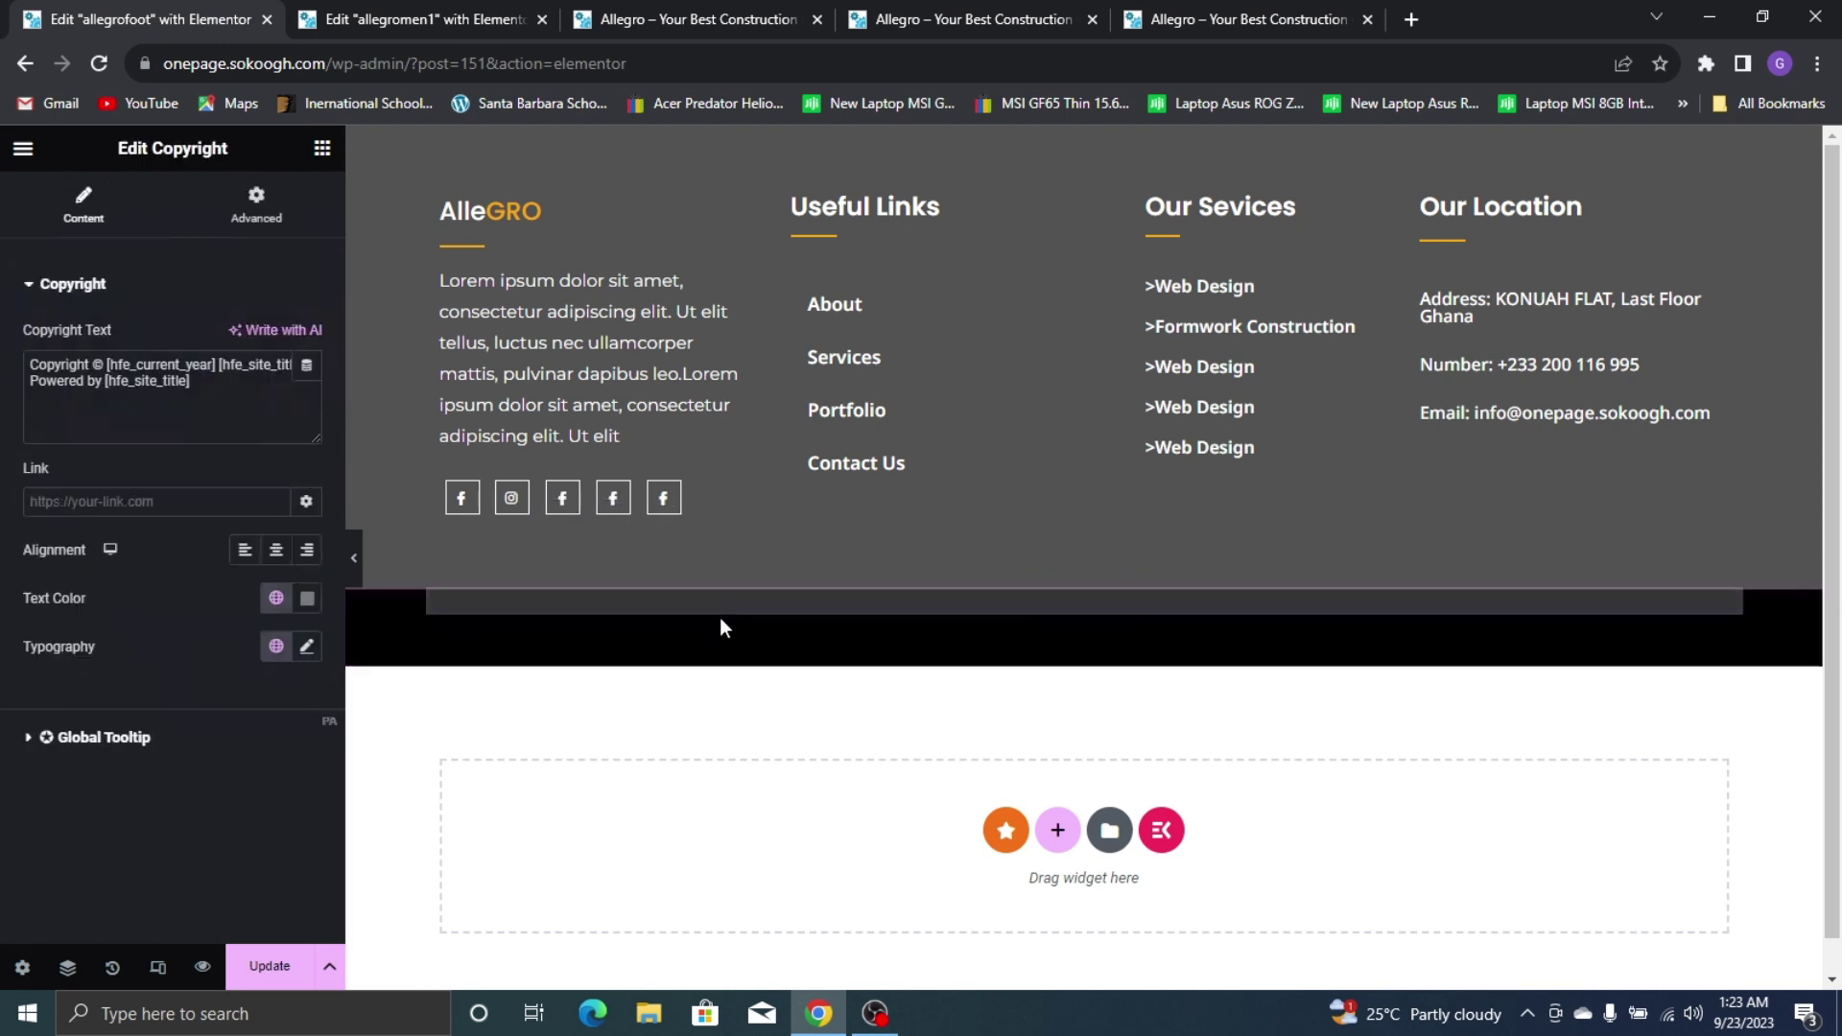
{"action": "left_click", "coordinate": [1226, 10]}
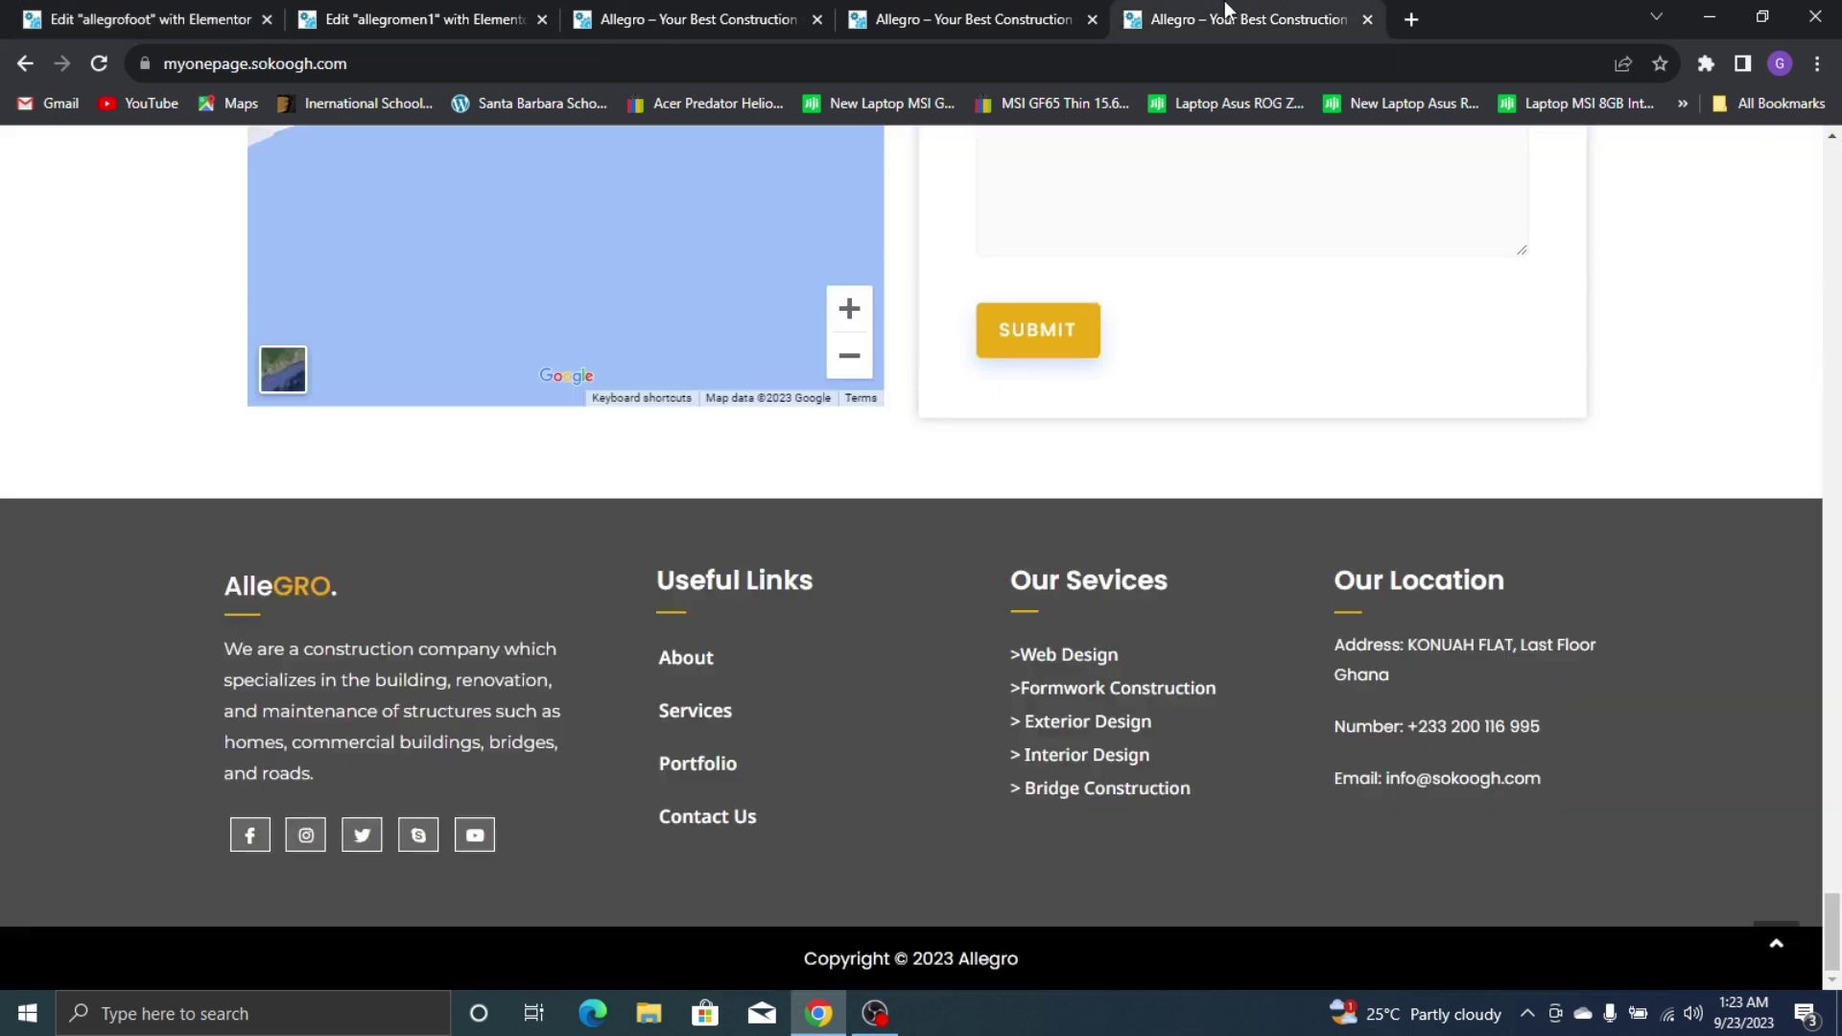
{"action": "left_click", "coordinate": [4, 9]}
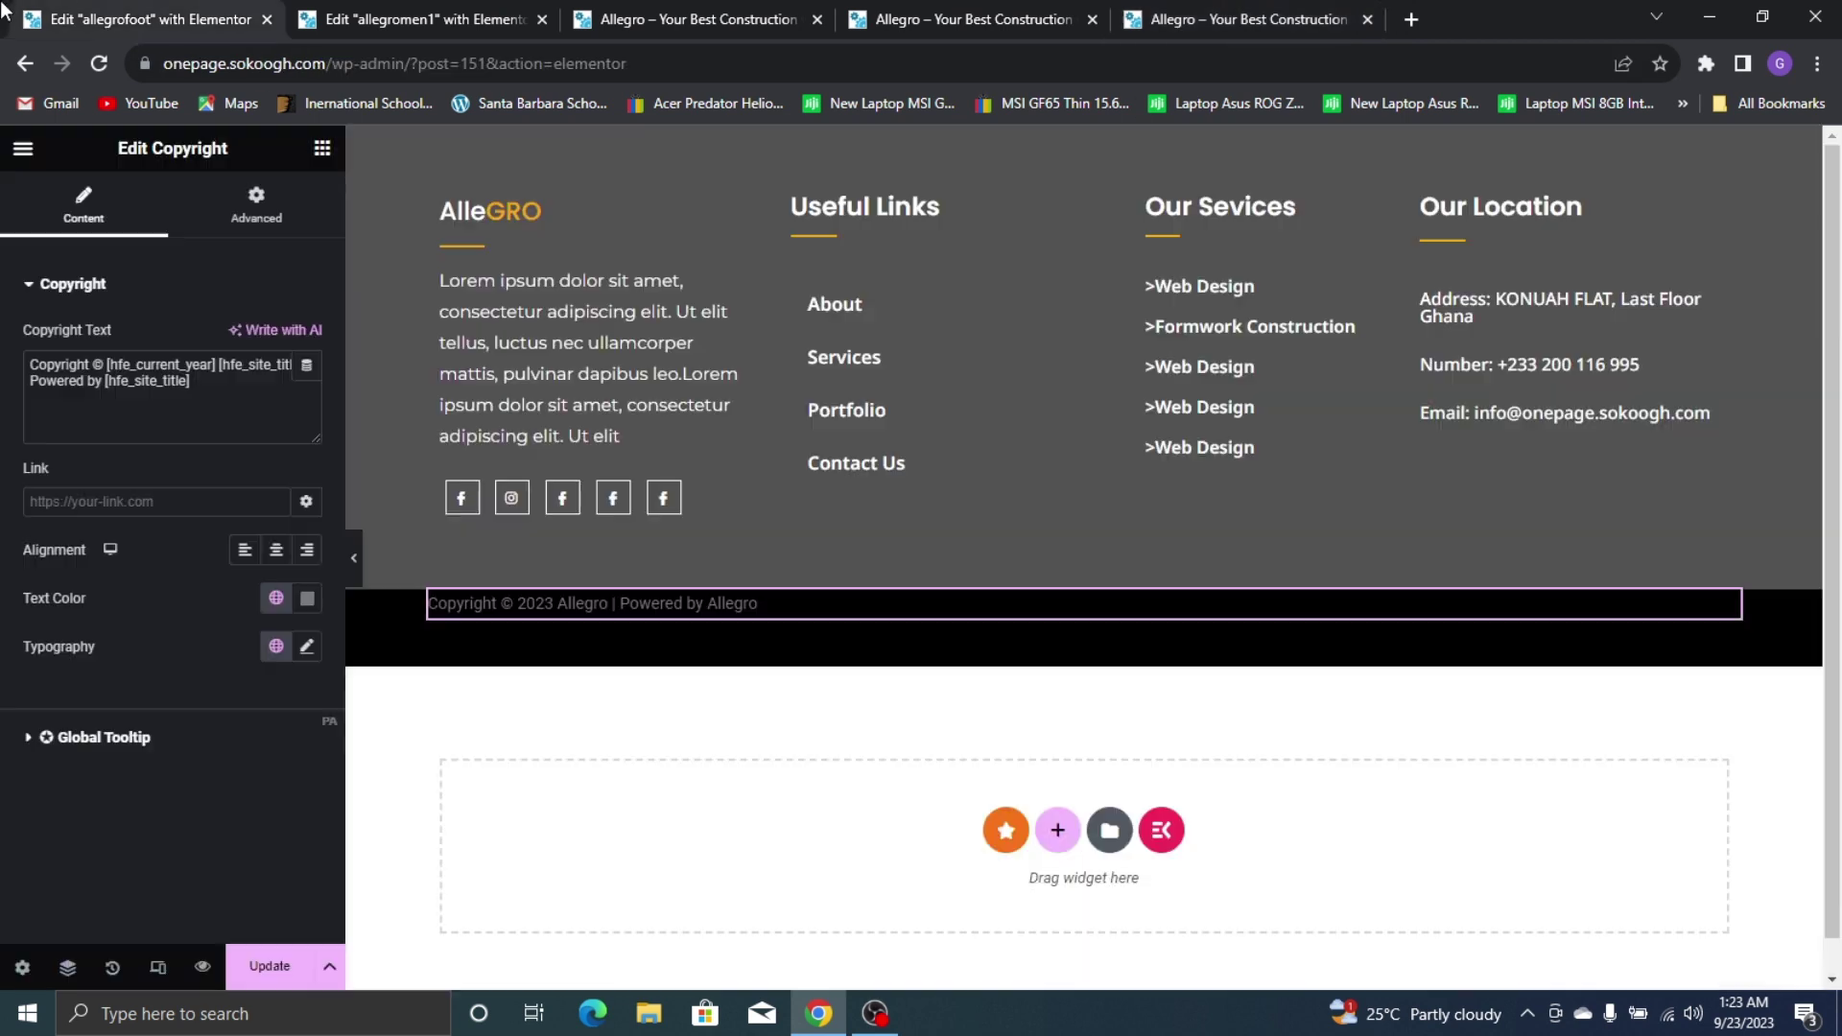
{"action": "left_click", "coordinate": [212, 388]}
{"action": "left_click_drag", "start_coordinate": [177, 394], "coordinate": [46, 394]}
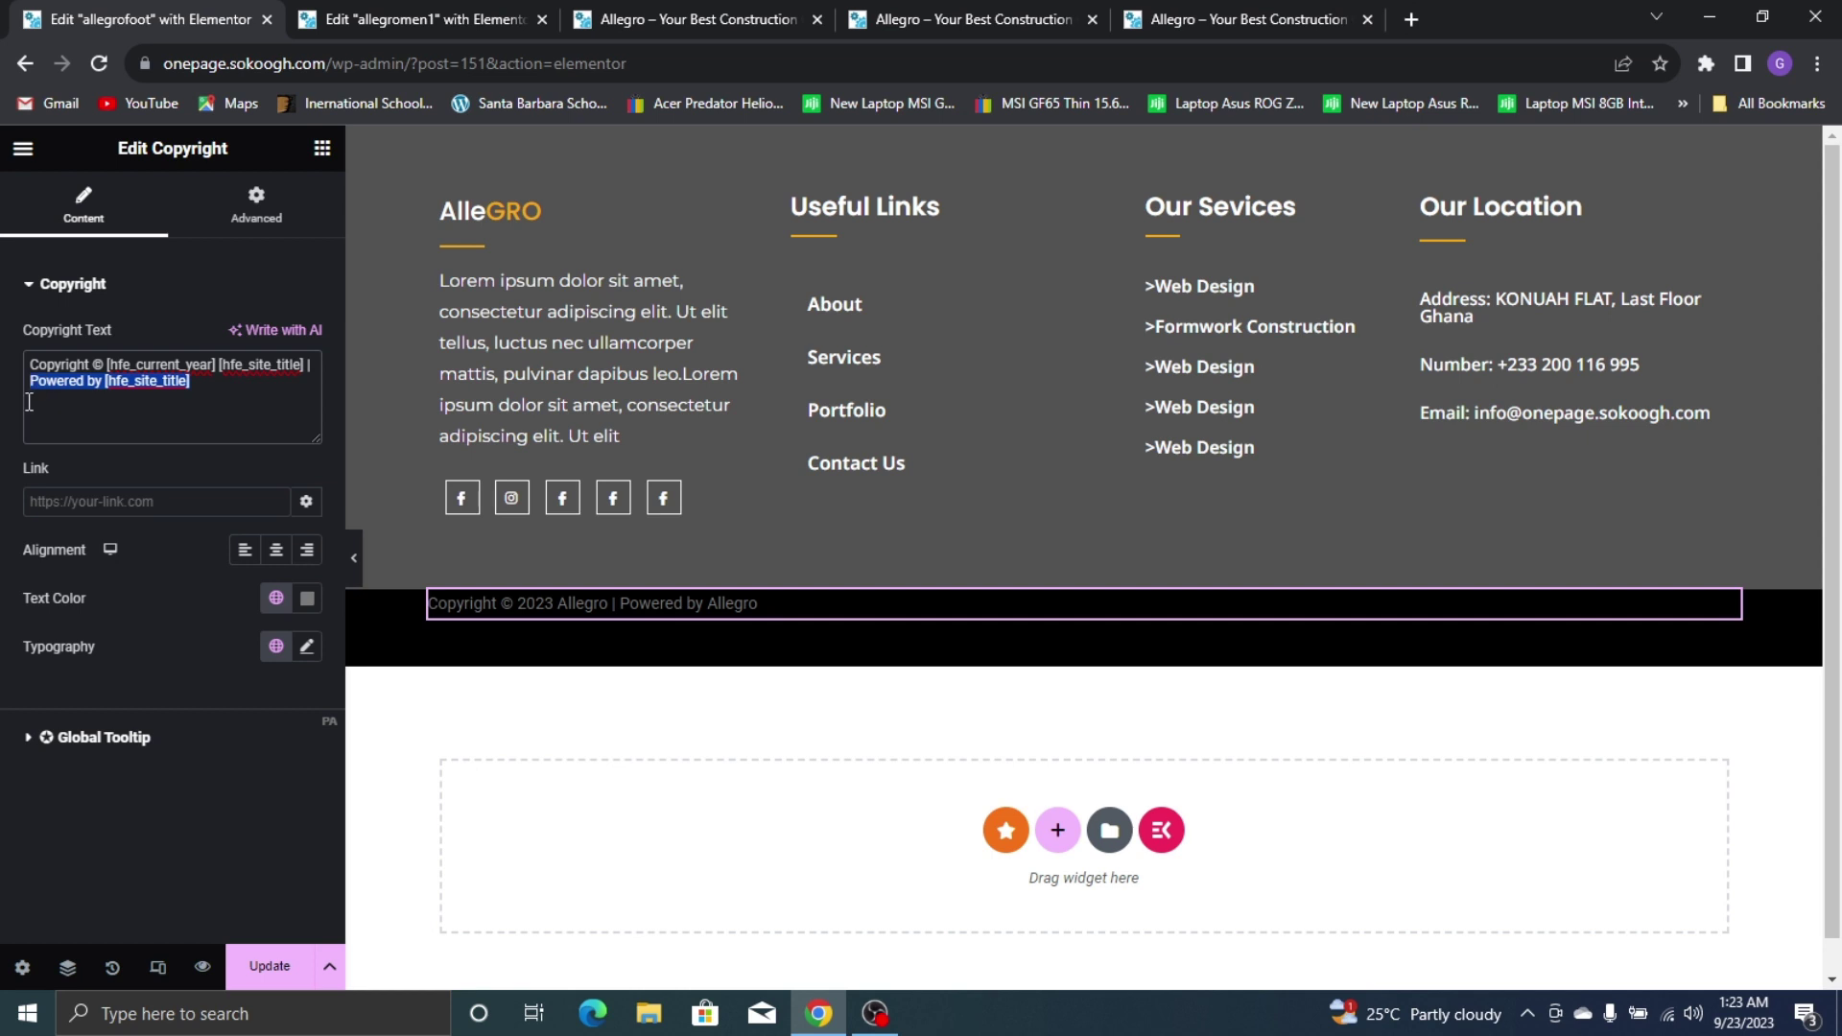
{"action": "key", "text": "BackSpace"}
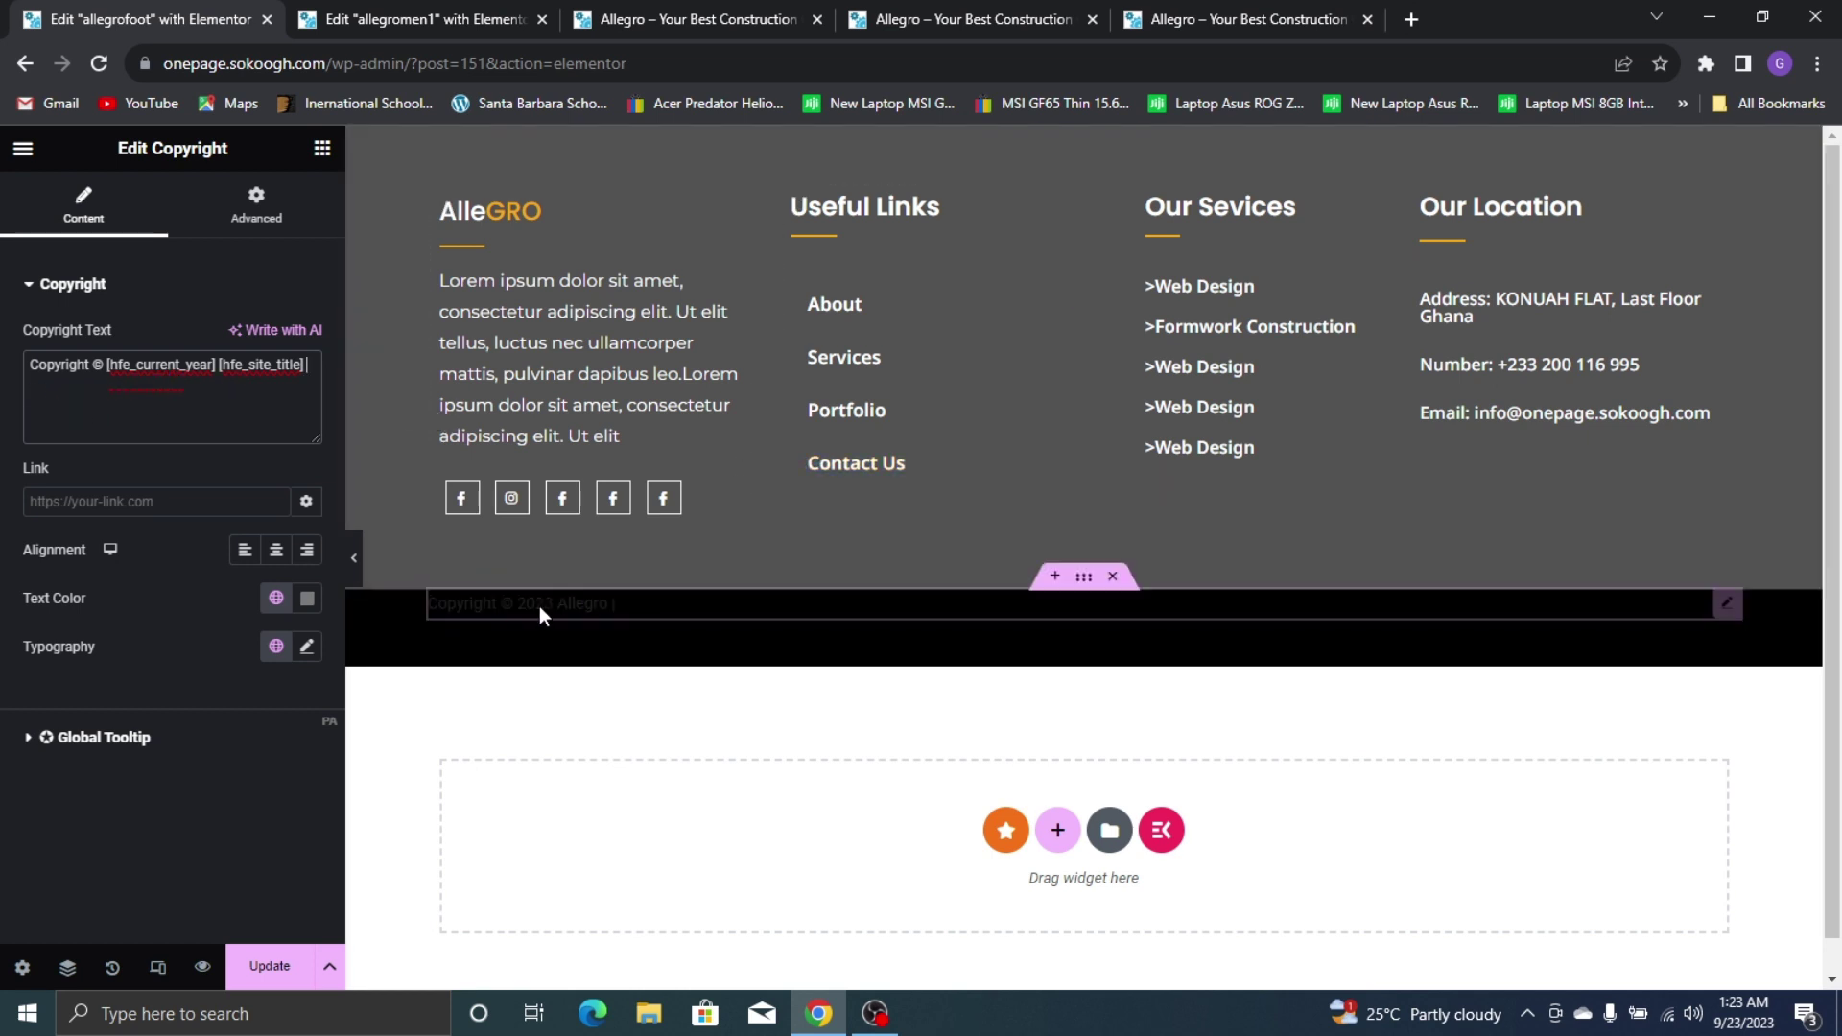
{"action": "key", "text": "BackSpace"}
{"action": "key", "text": "BackSpace"}
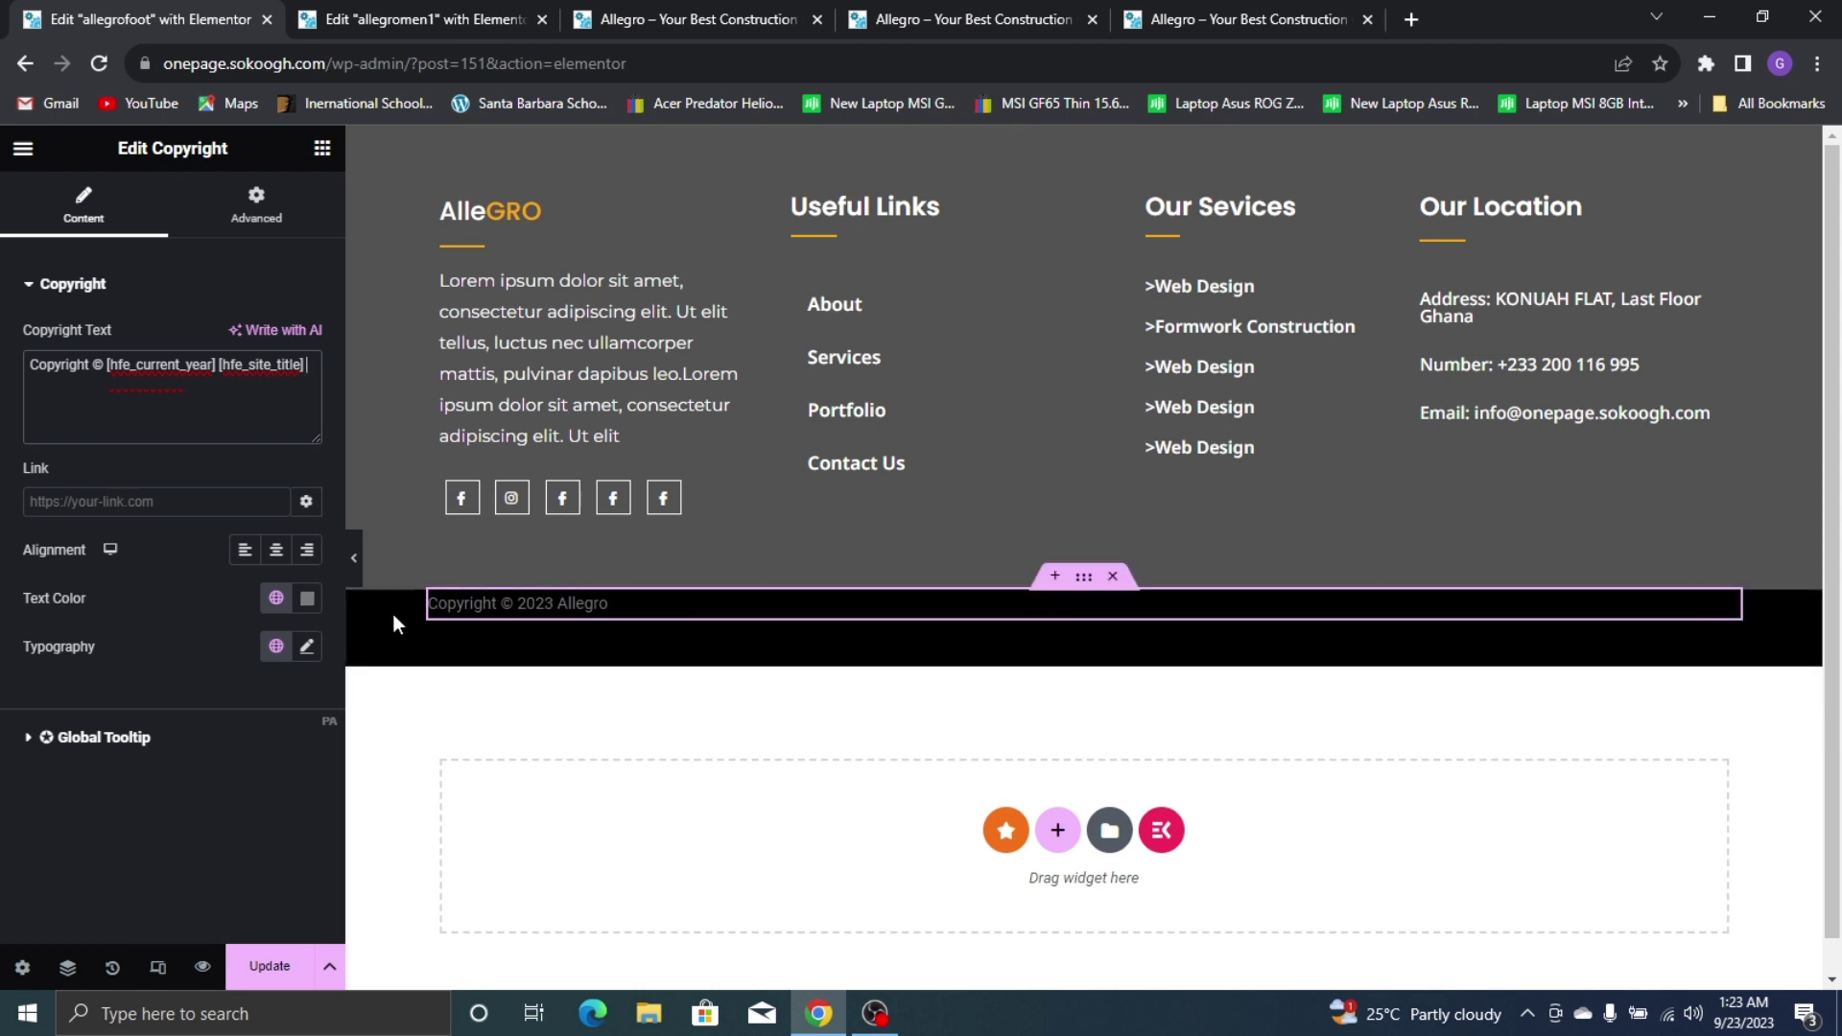
Centre the copyright line and make its text white
{"action": "left_click", "coordinate": [275, 550]}
{"action": "left_click", "coordinate": [307, 598]}
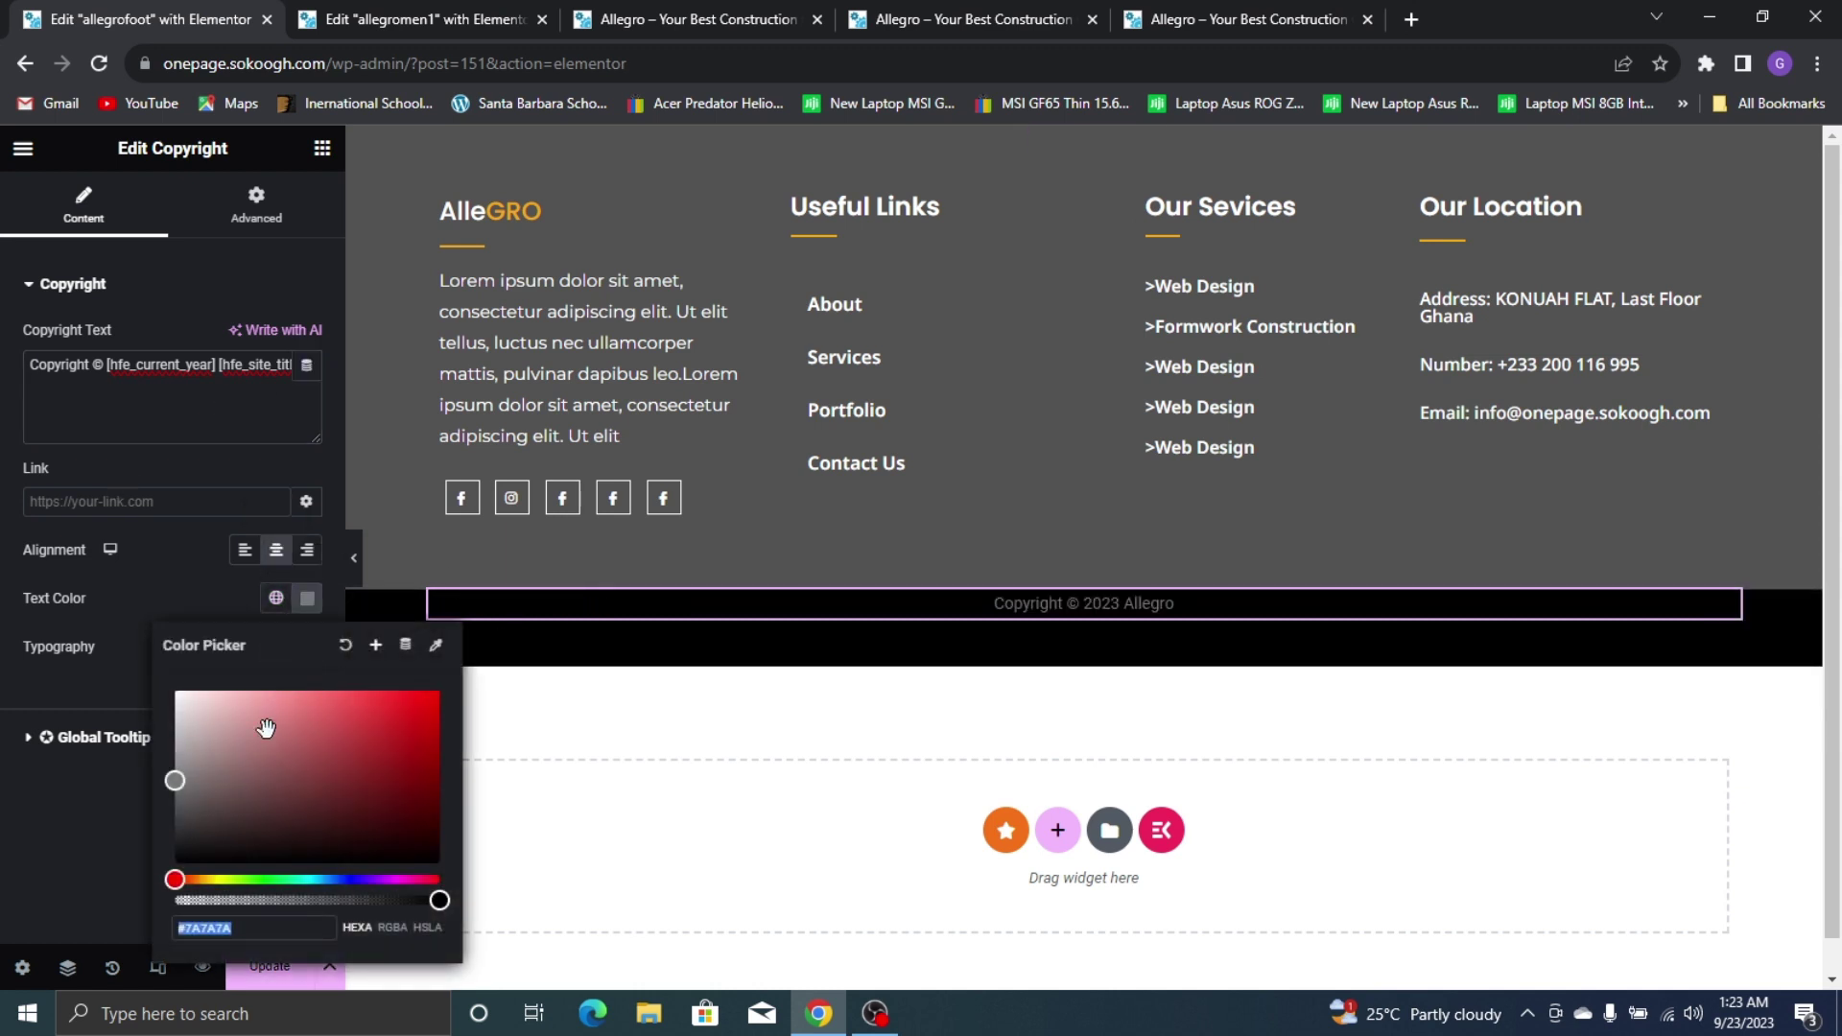
{"action": "left_click_drag", "start_coordinate": [265, 728], "coordinate": [43, 572]}
{"action": "left_click", "coordinate": [211, 604]}
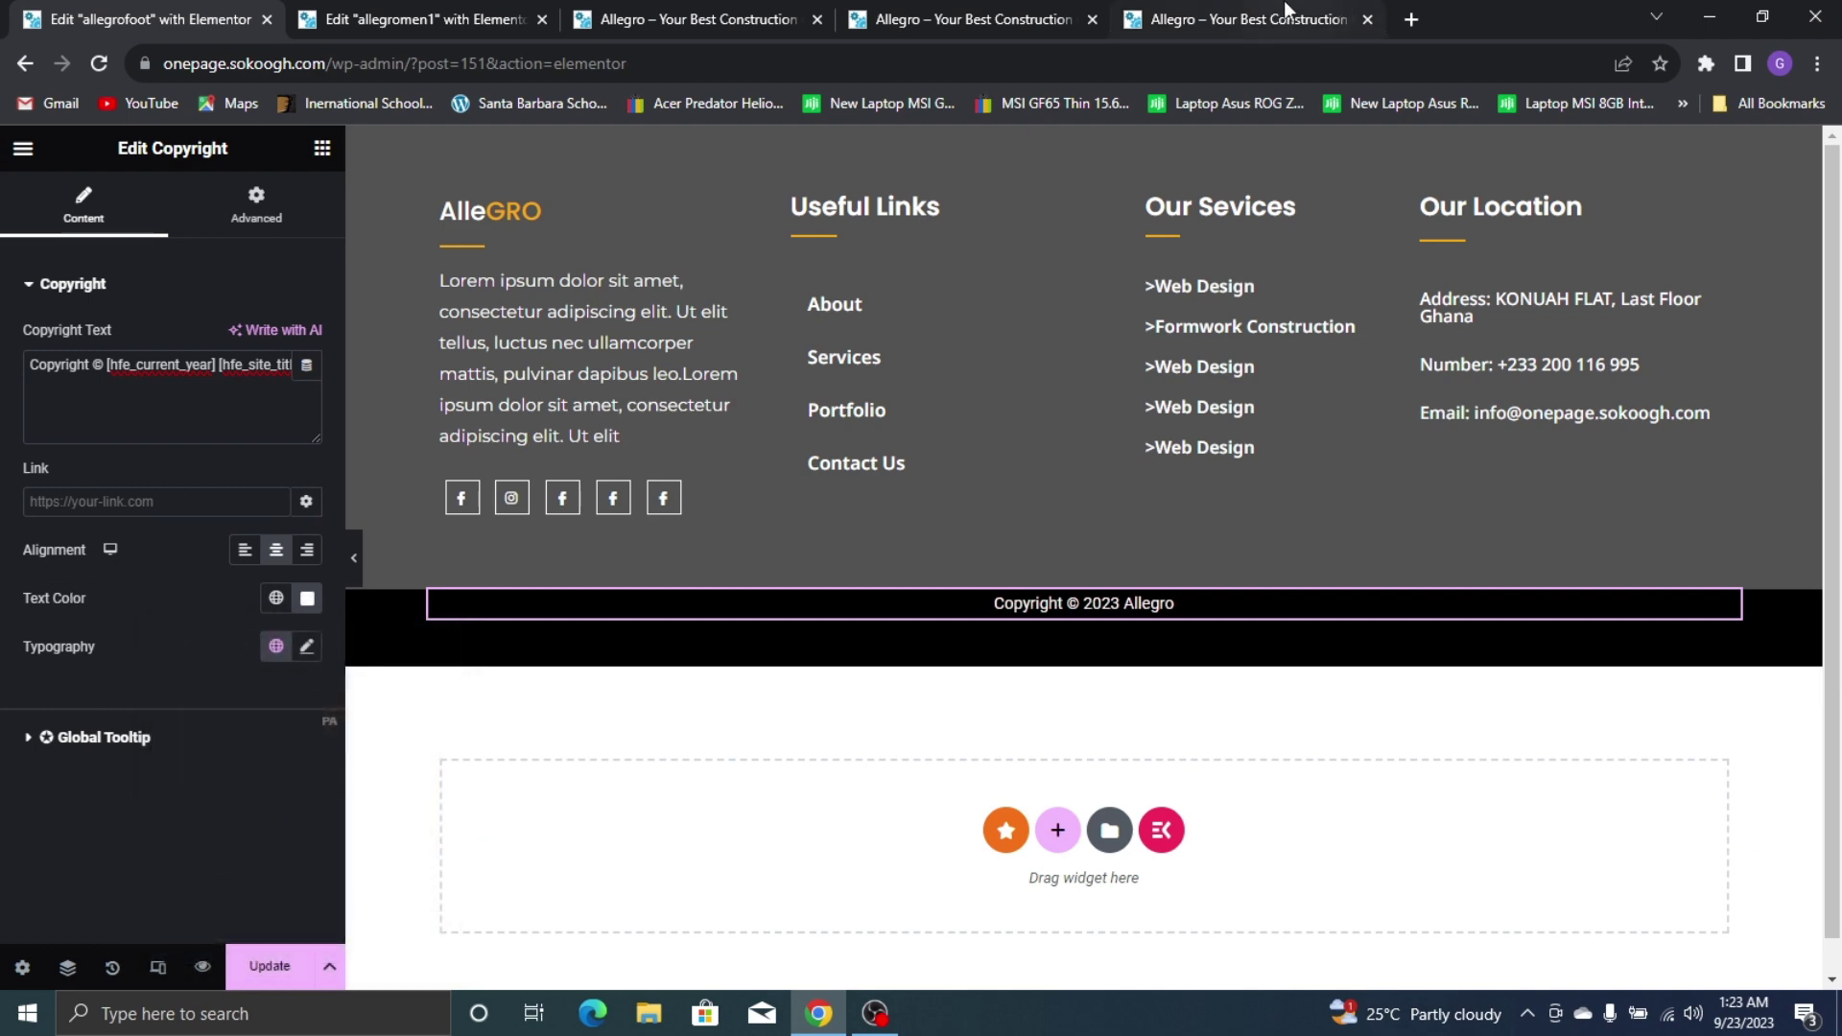
{"action": "left_click", "coordinate": [1285, 9]}
{"action": "left_click", "coordinate": [29, 19]}
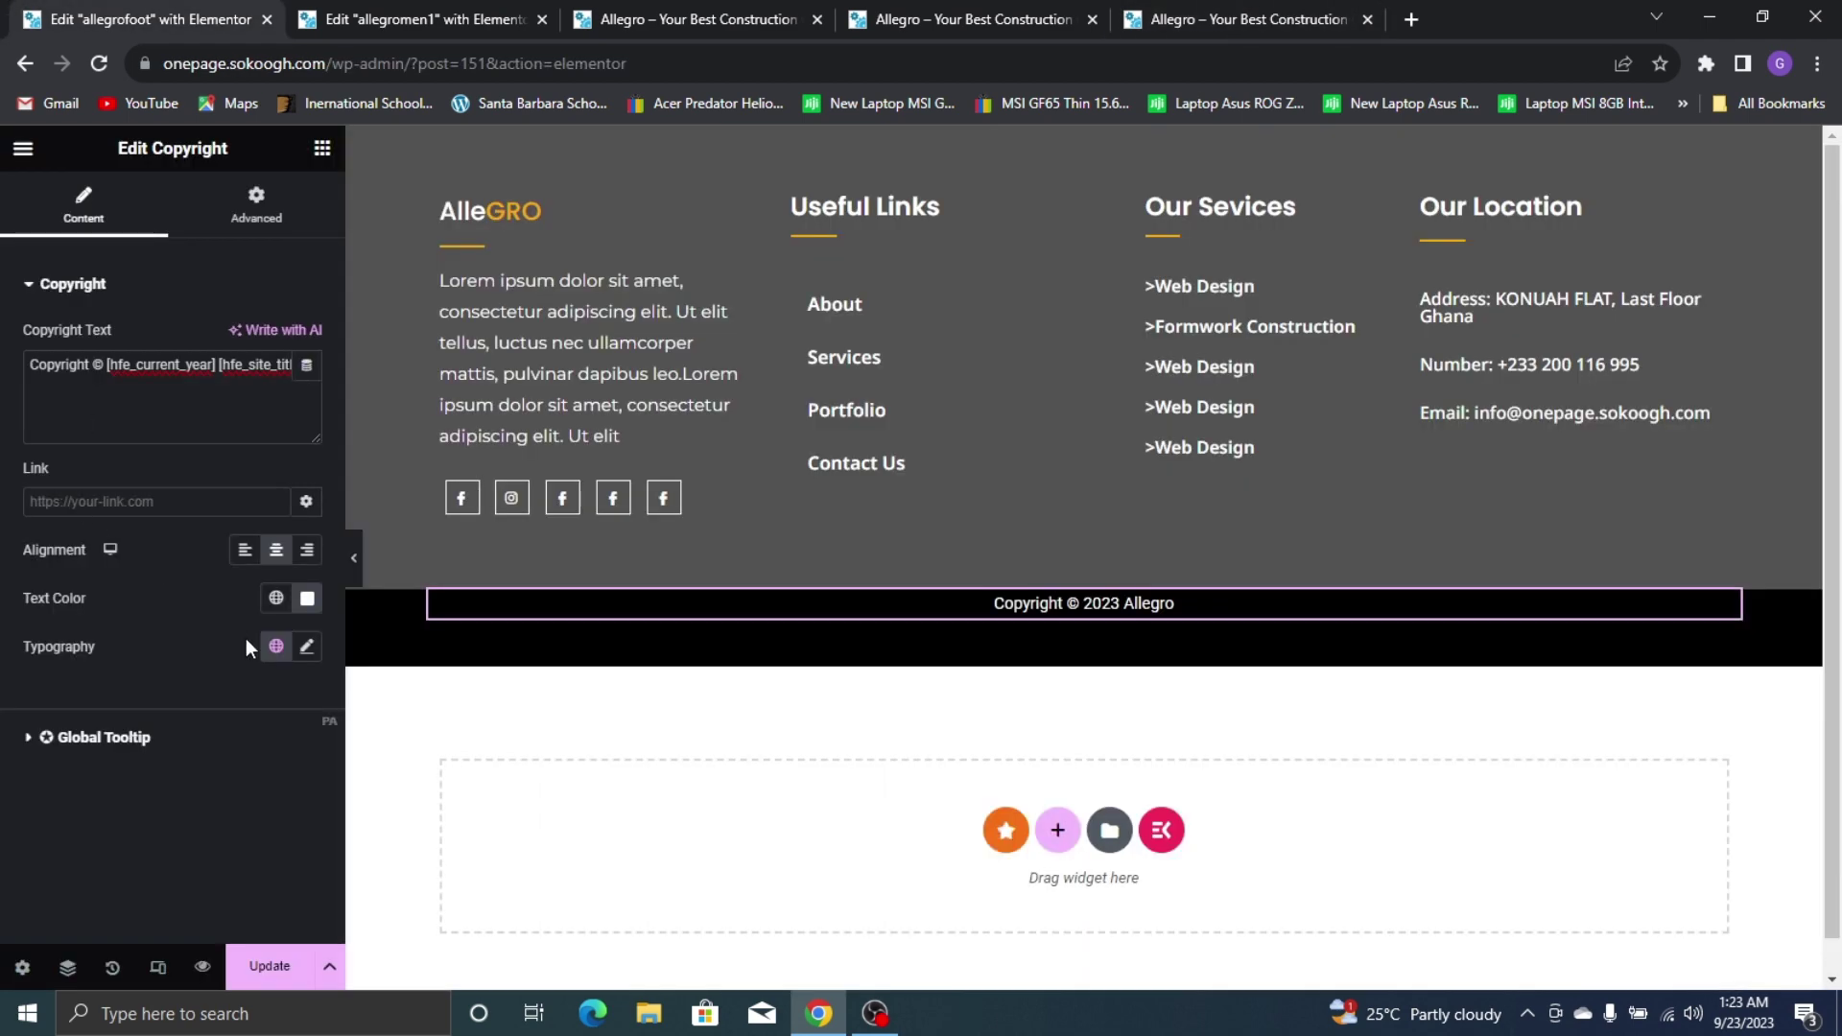
Set the copyright typography to Poppins at 15px
{"action": "left_click", "coordinate": [276, 646]}
{"action": "left_click", "coordinate": [307, 648]}
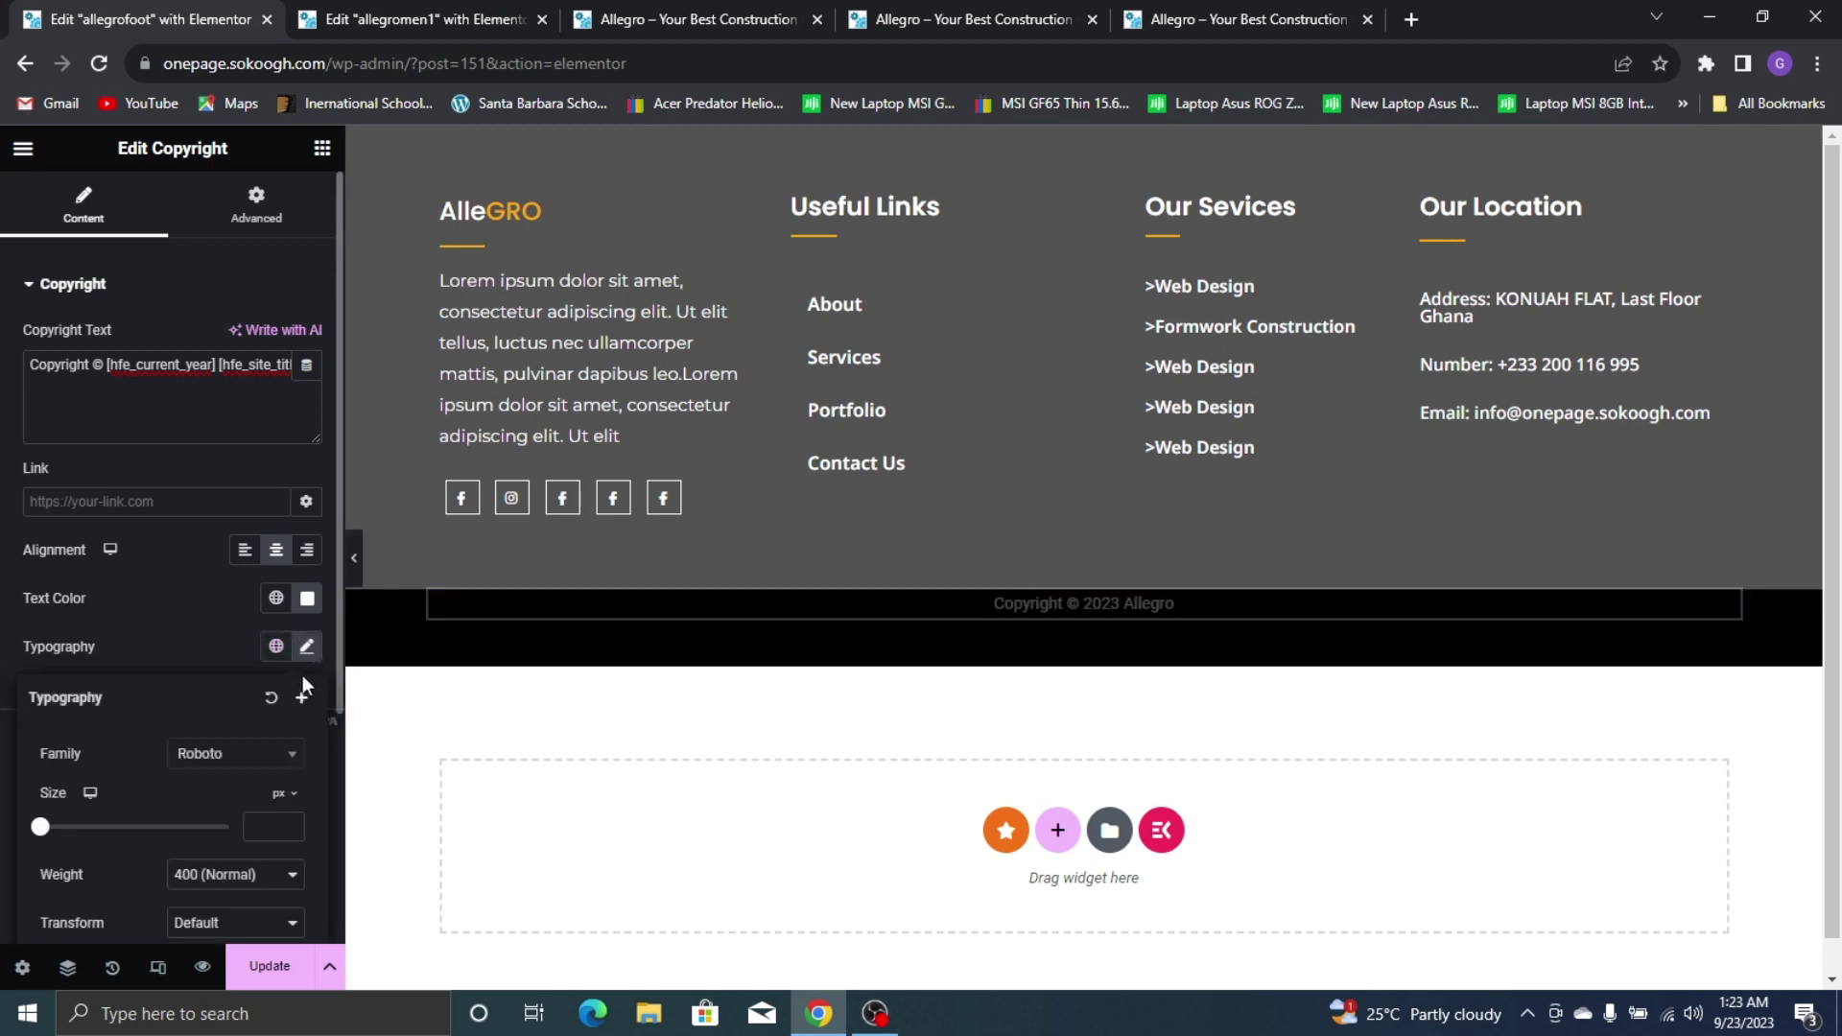
{"action": "left_click", "coordinate": [273, 755]}
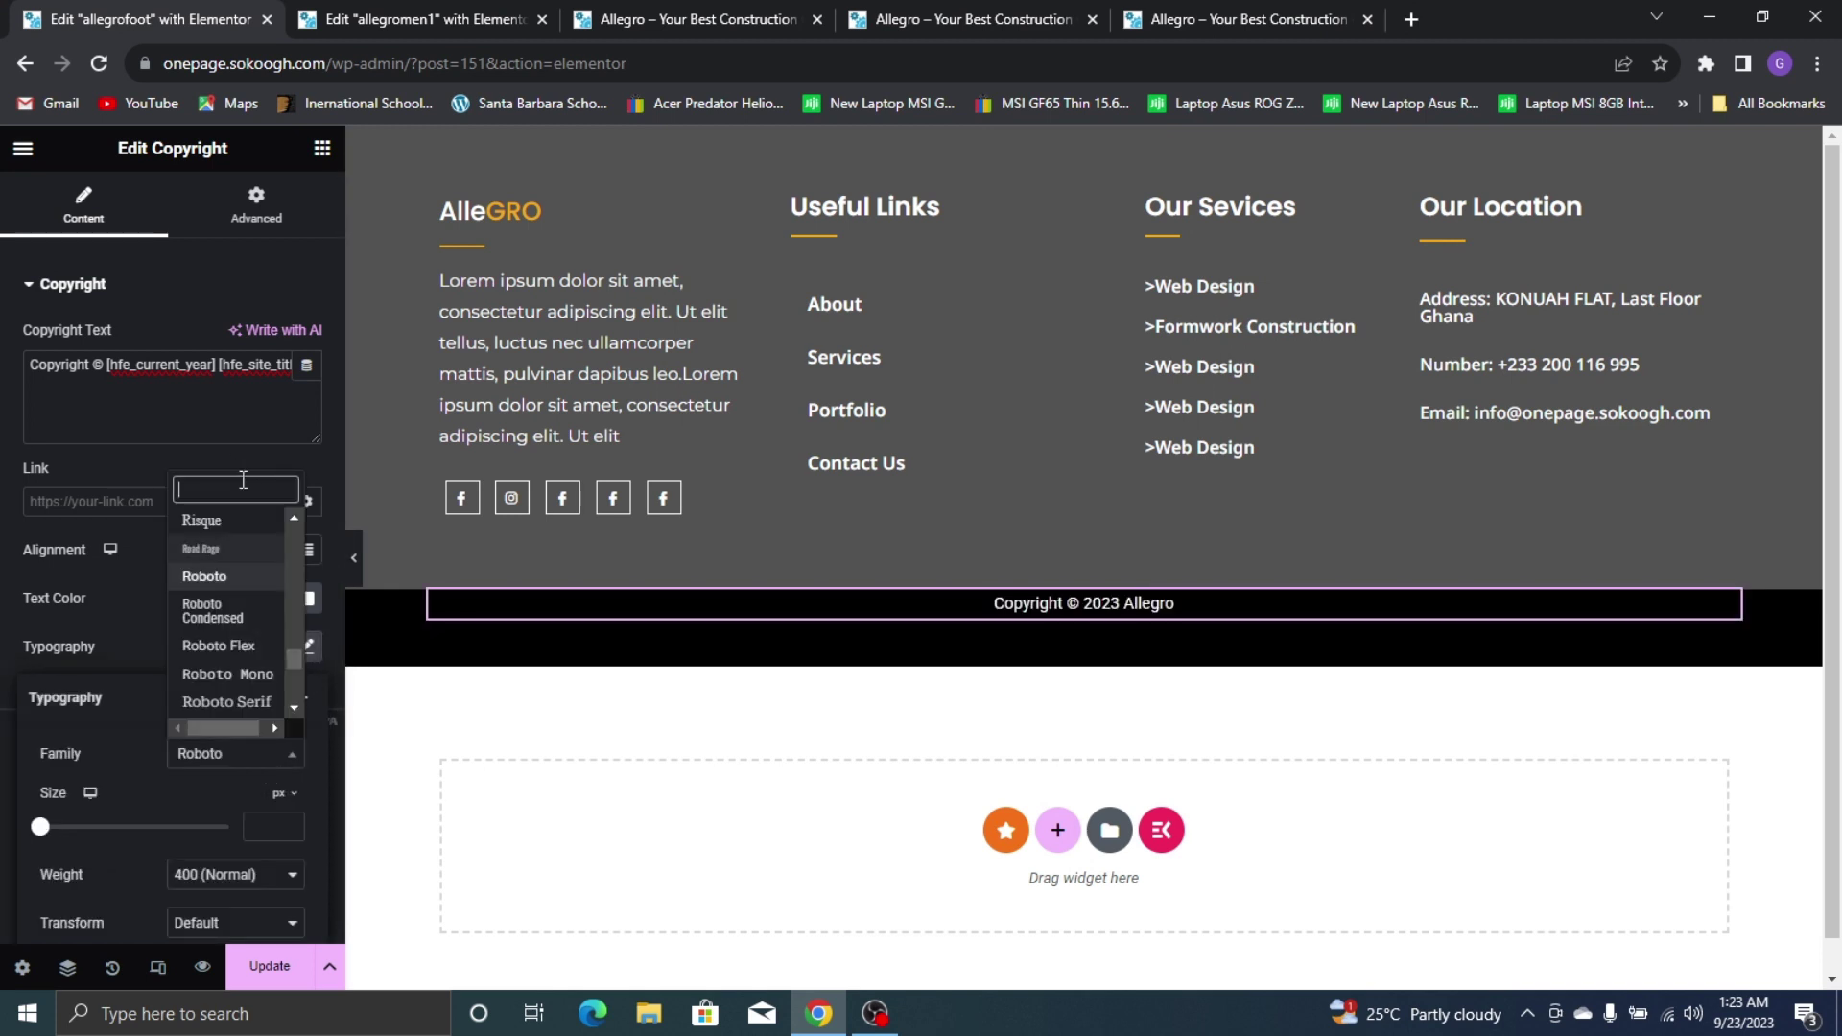
{"action": "type", "text": "popp"}
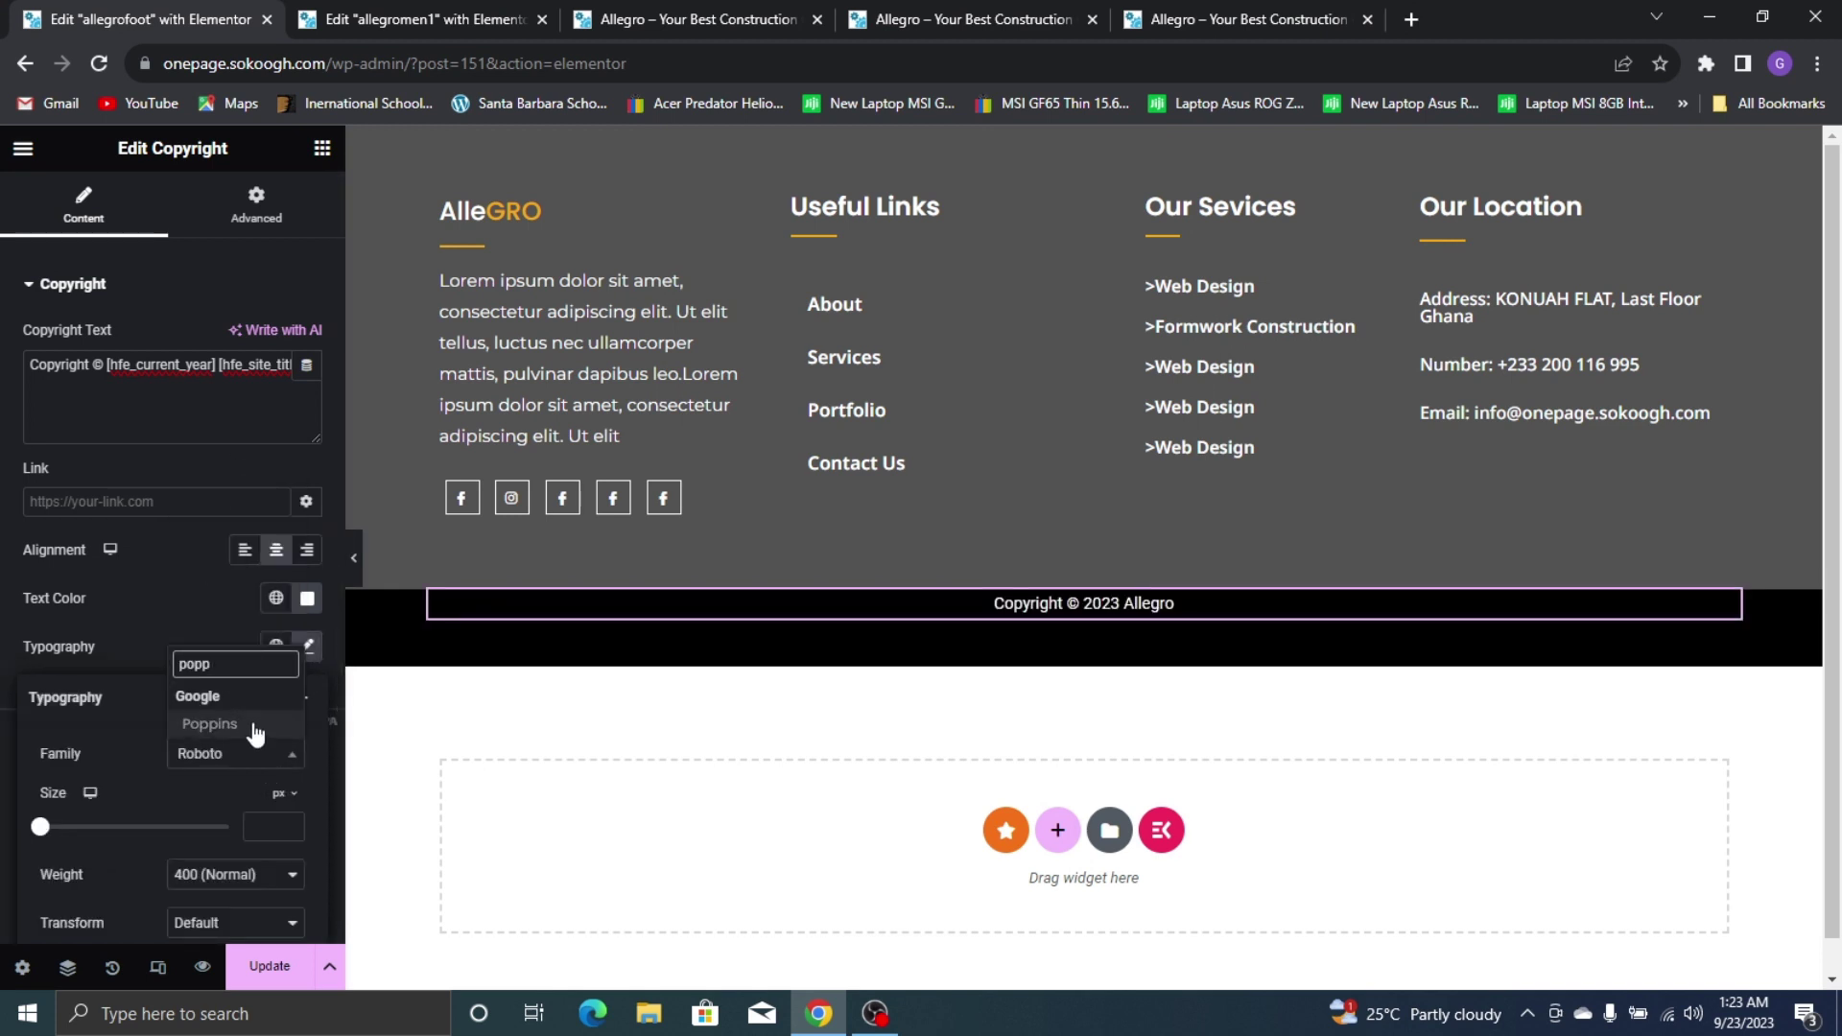
{"action": "left_click", "coordinate": [231, 727]}
{"action": "left_click", "coordinate": [271, 827]}
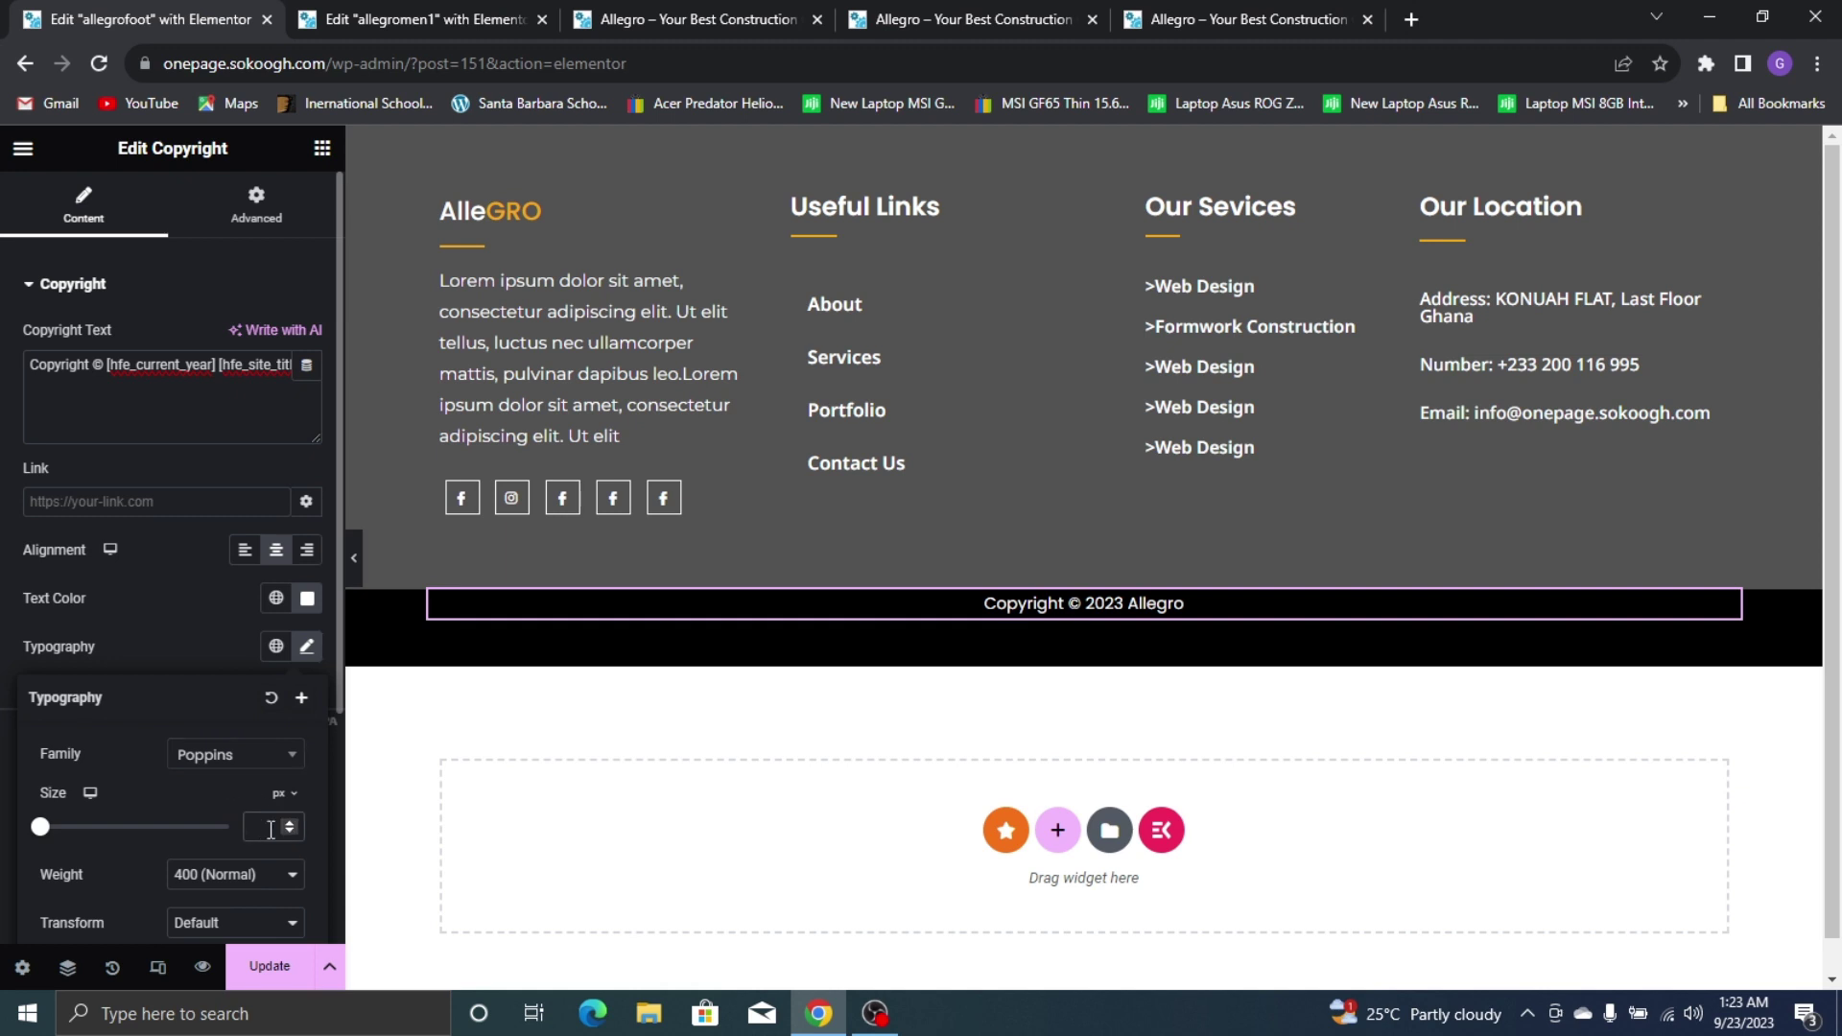
{"action": "type", "text": "15"}
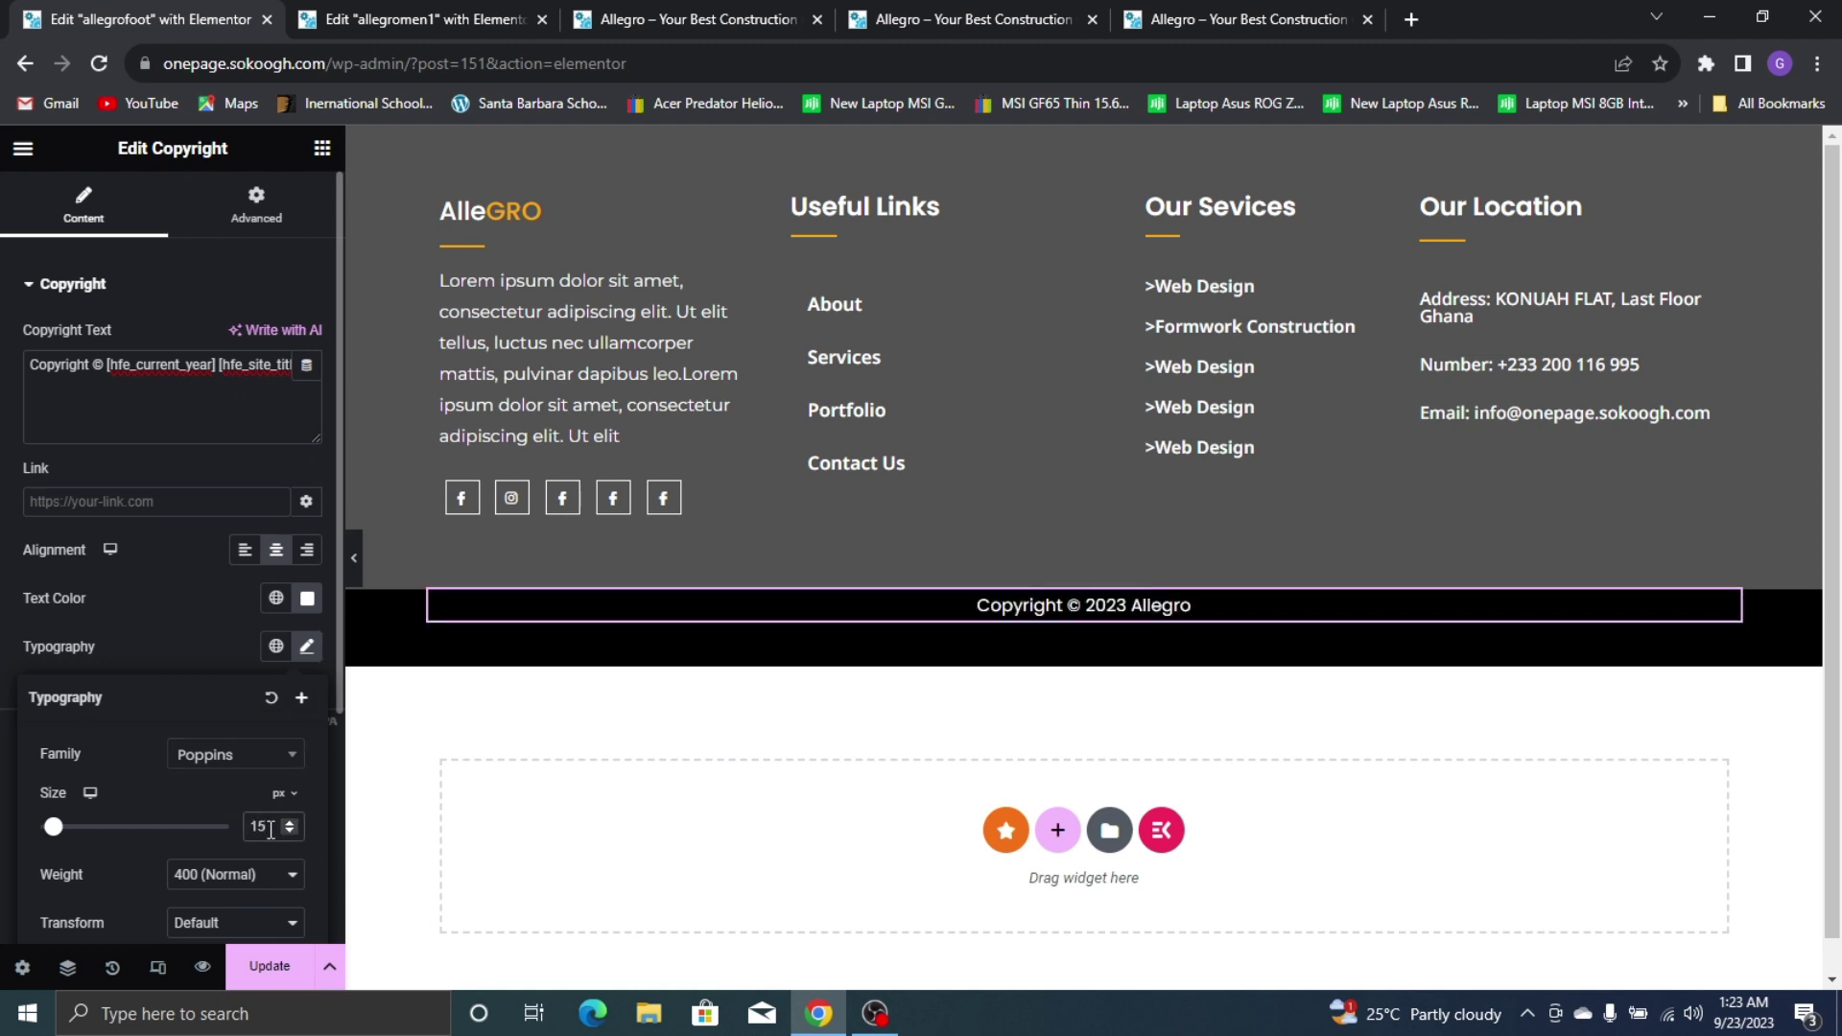
{"action": "key", "text": "Up"}
{"action": "key", "text": "Down"}
{"action": "left_click", "coordinate": [176, 580]}
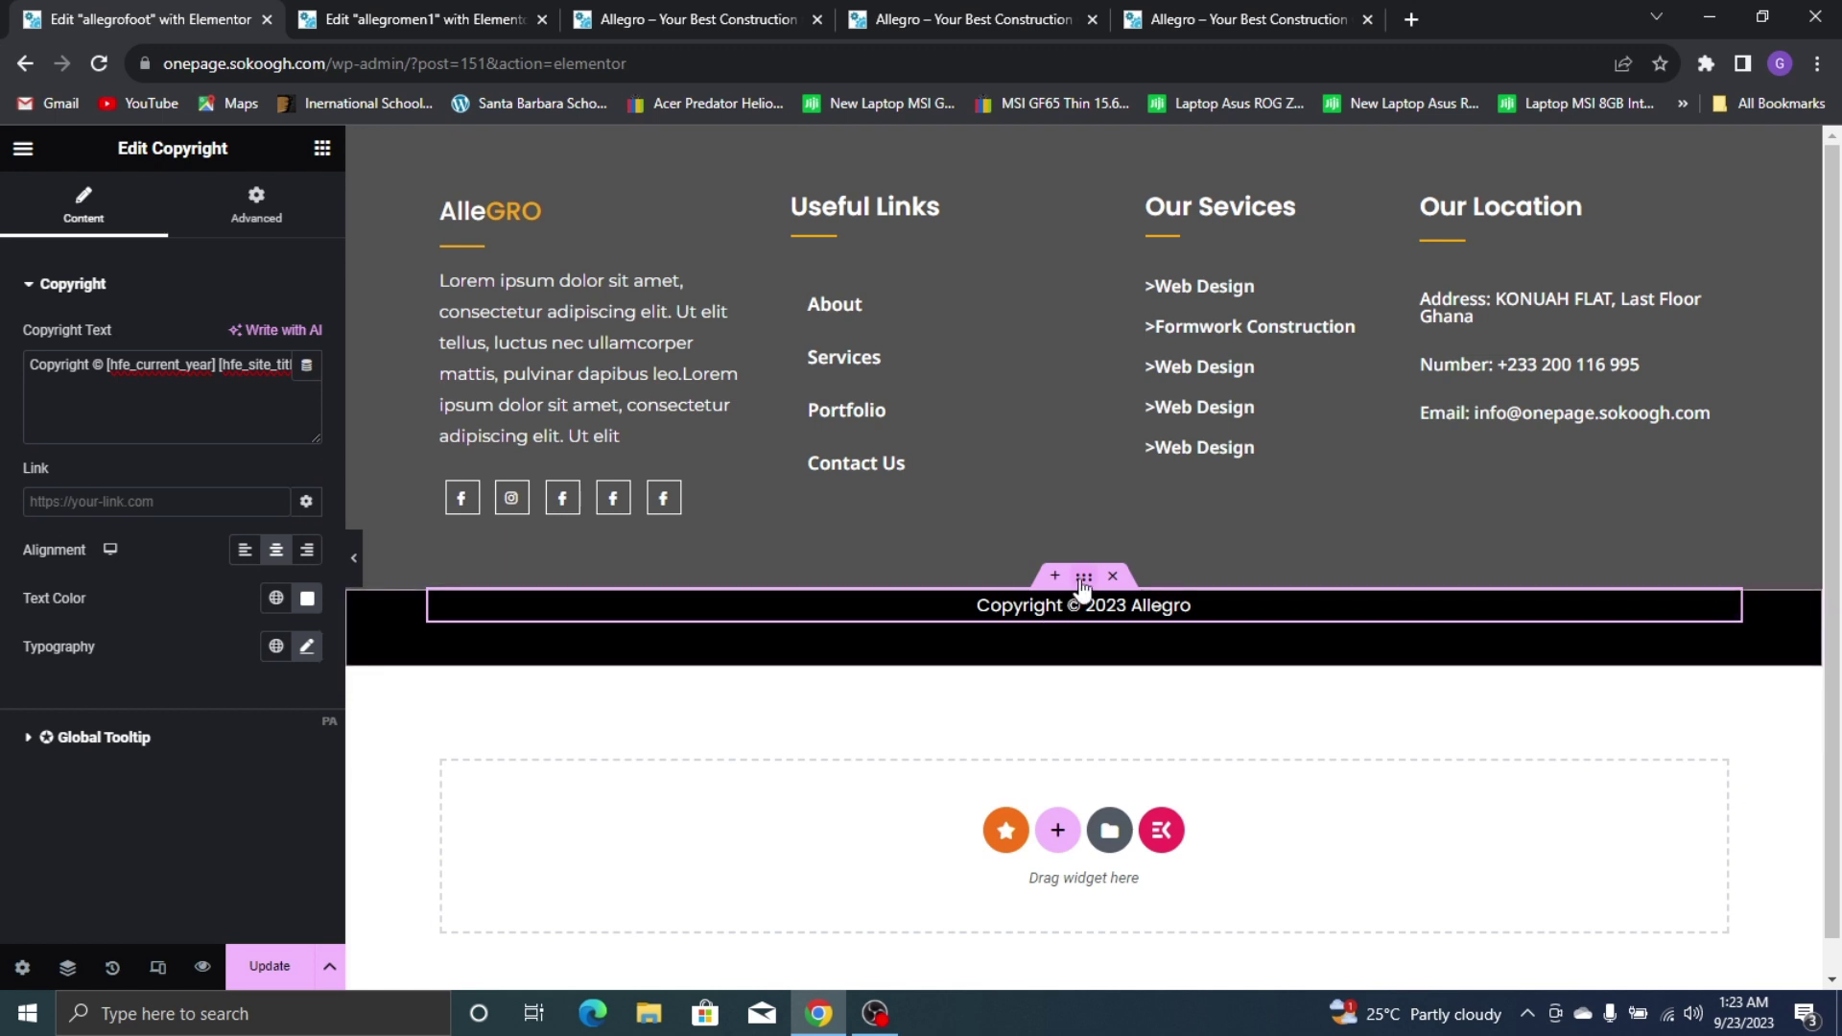
Set the copyright container's gaps to 0 and minimum height to 52px
{"action": "left_click", "coordinate": [1083, 580]}
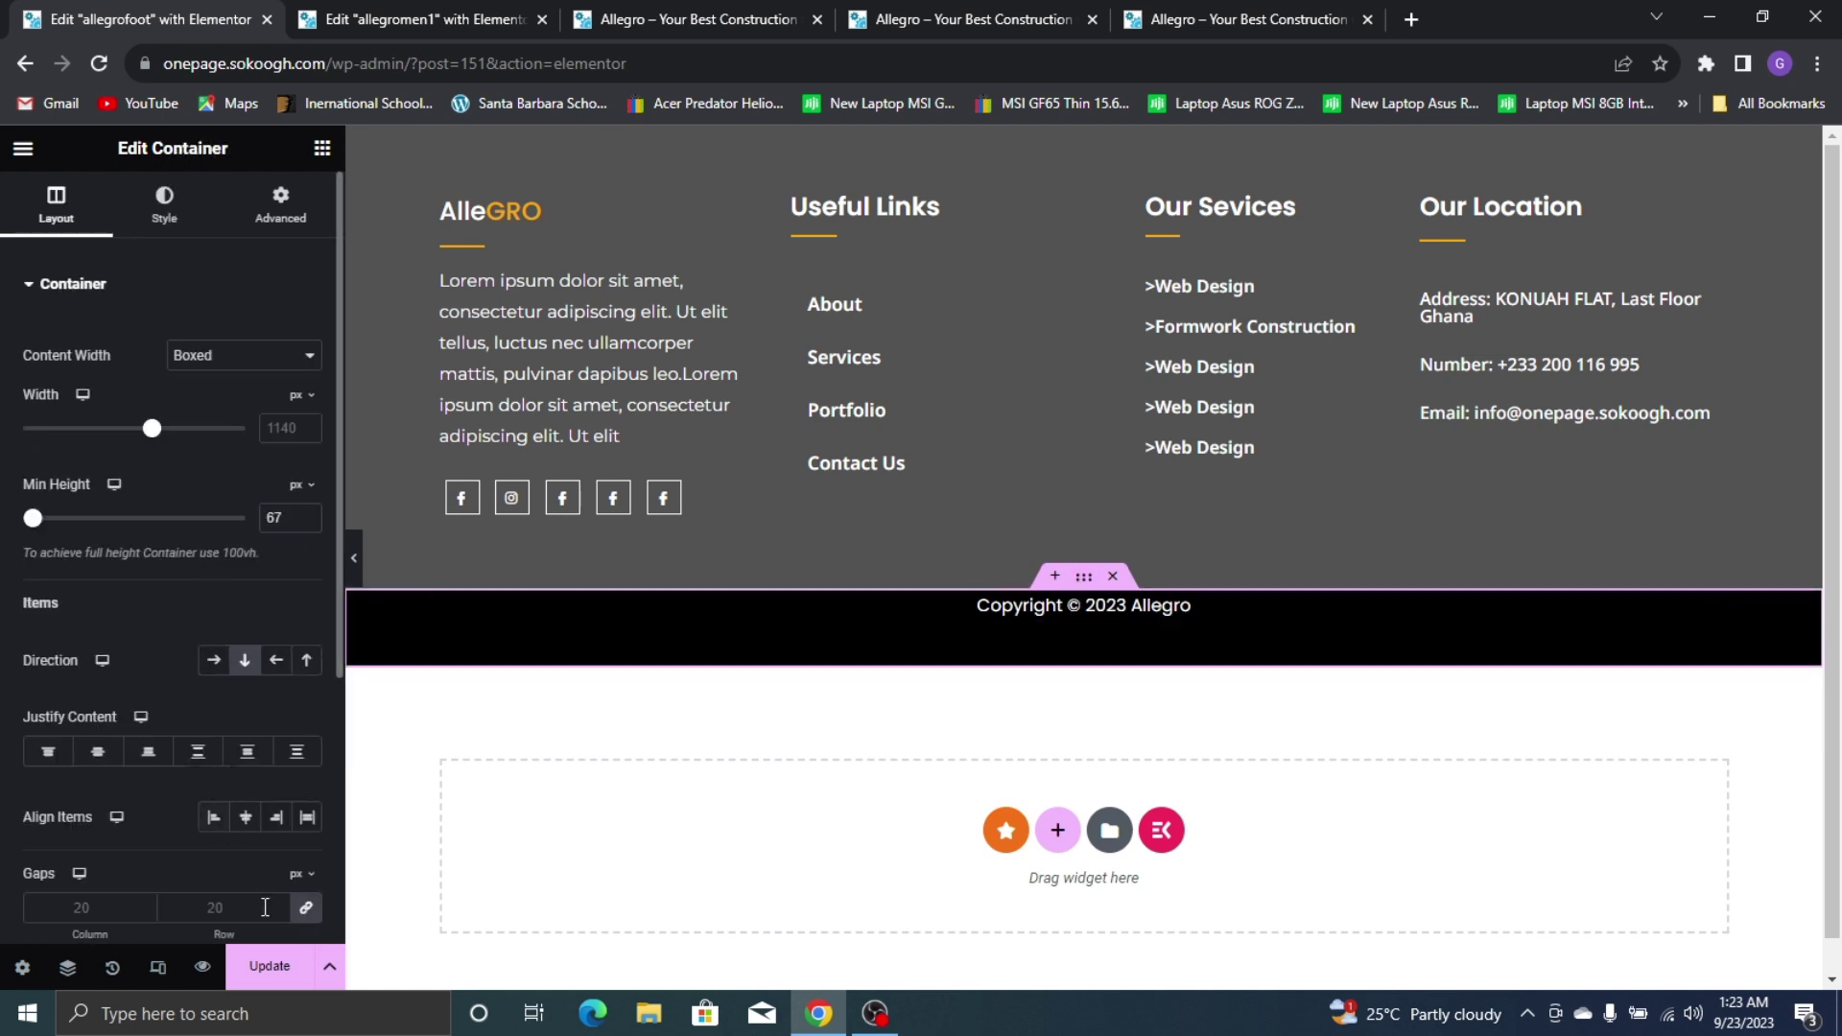
{"action": "left_click", "coordinate": [305, 908]}
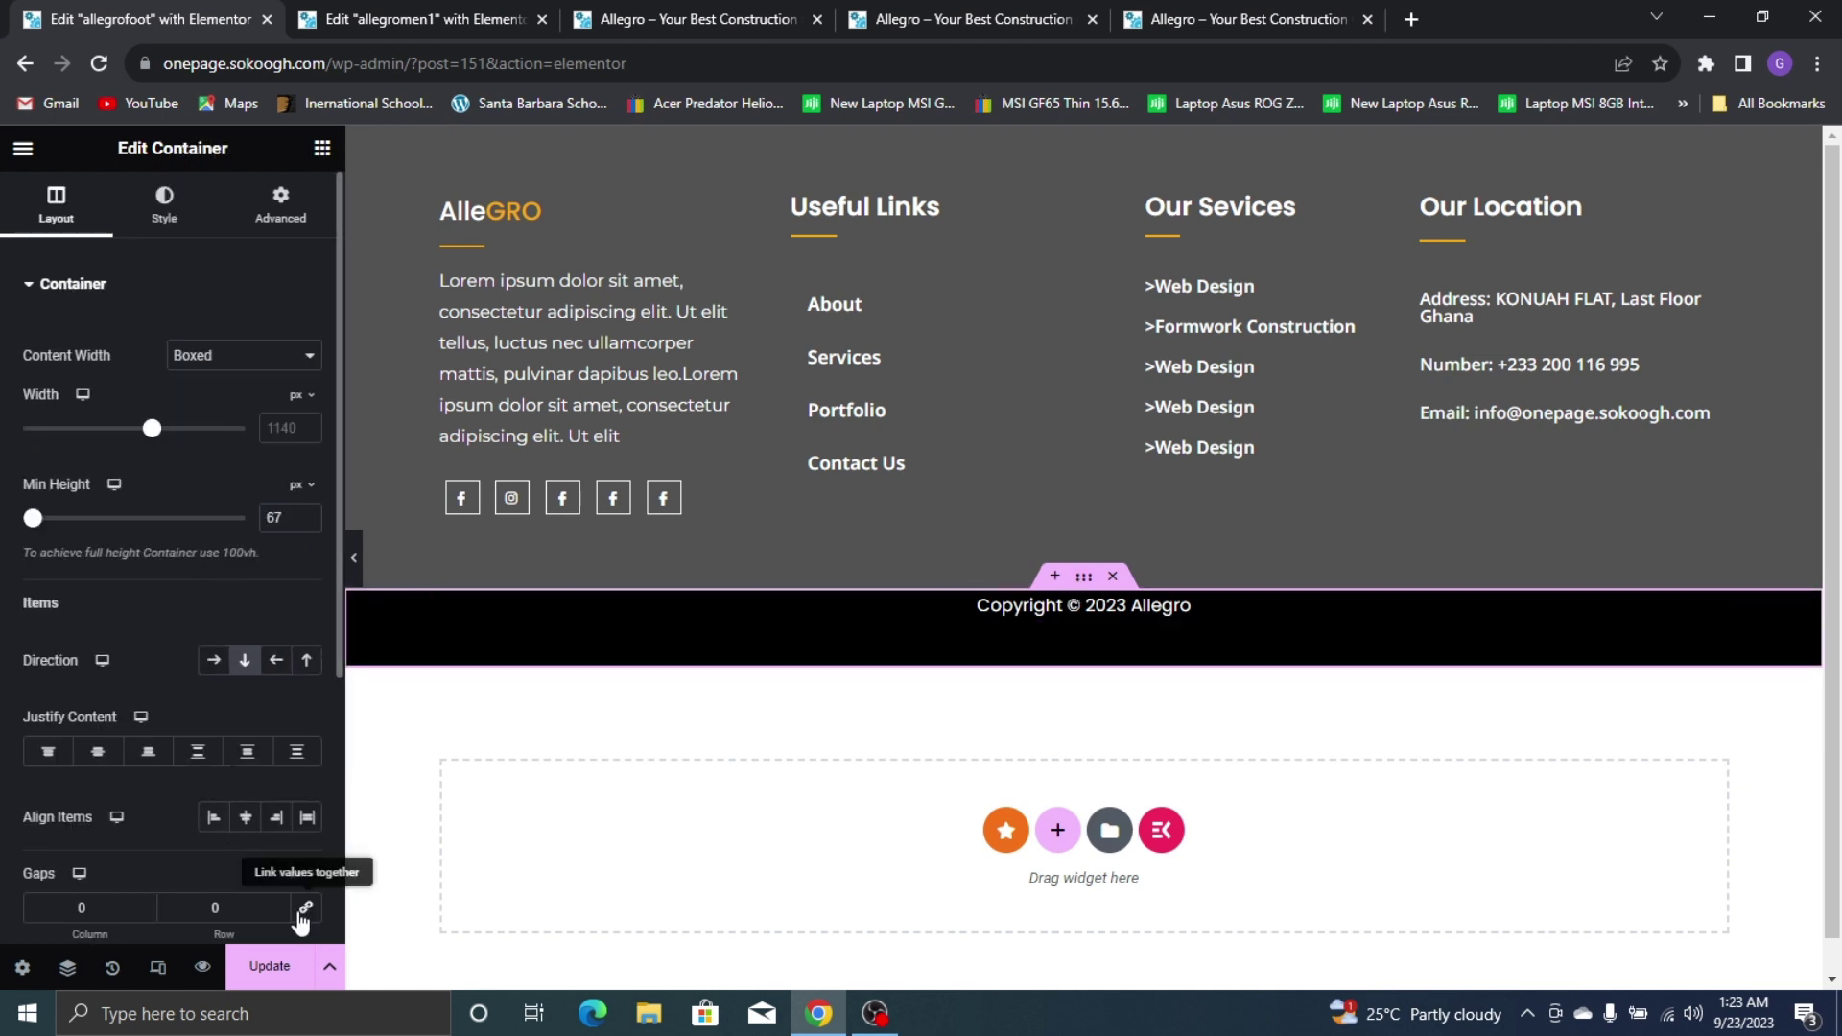
{"action": "left_click", "coordinate": [278, 197]}
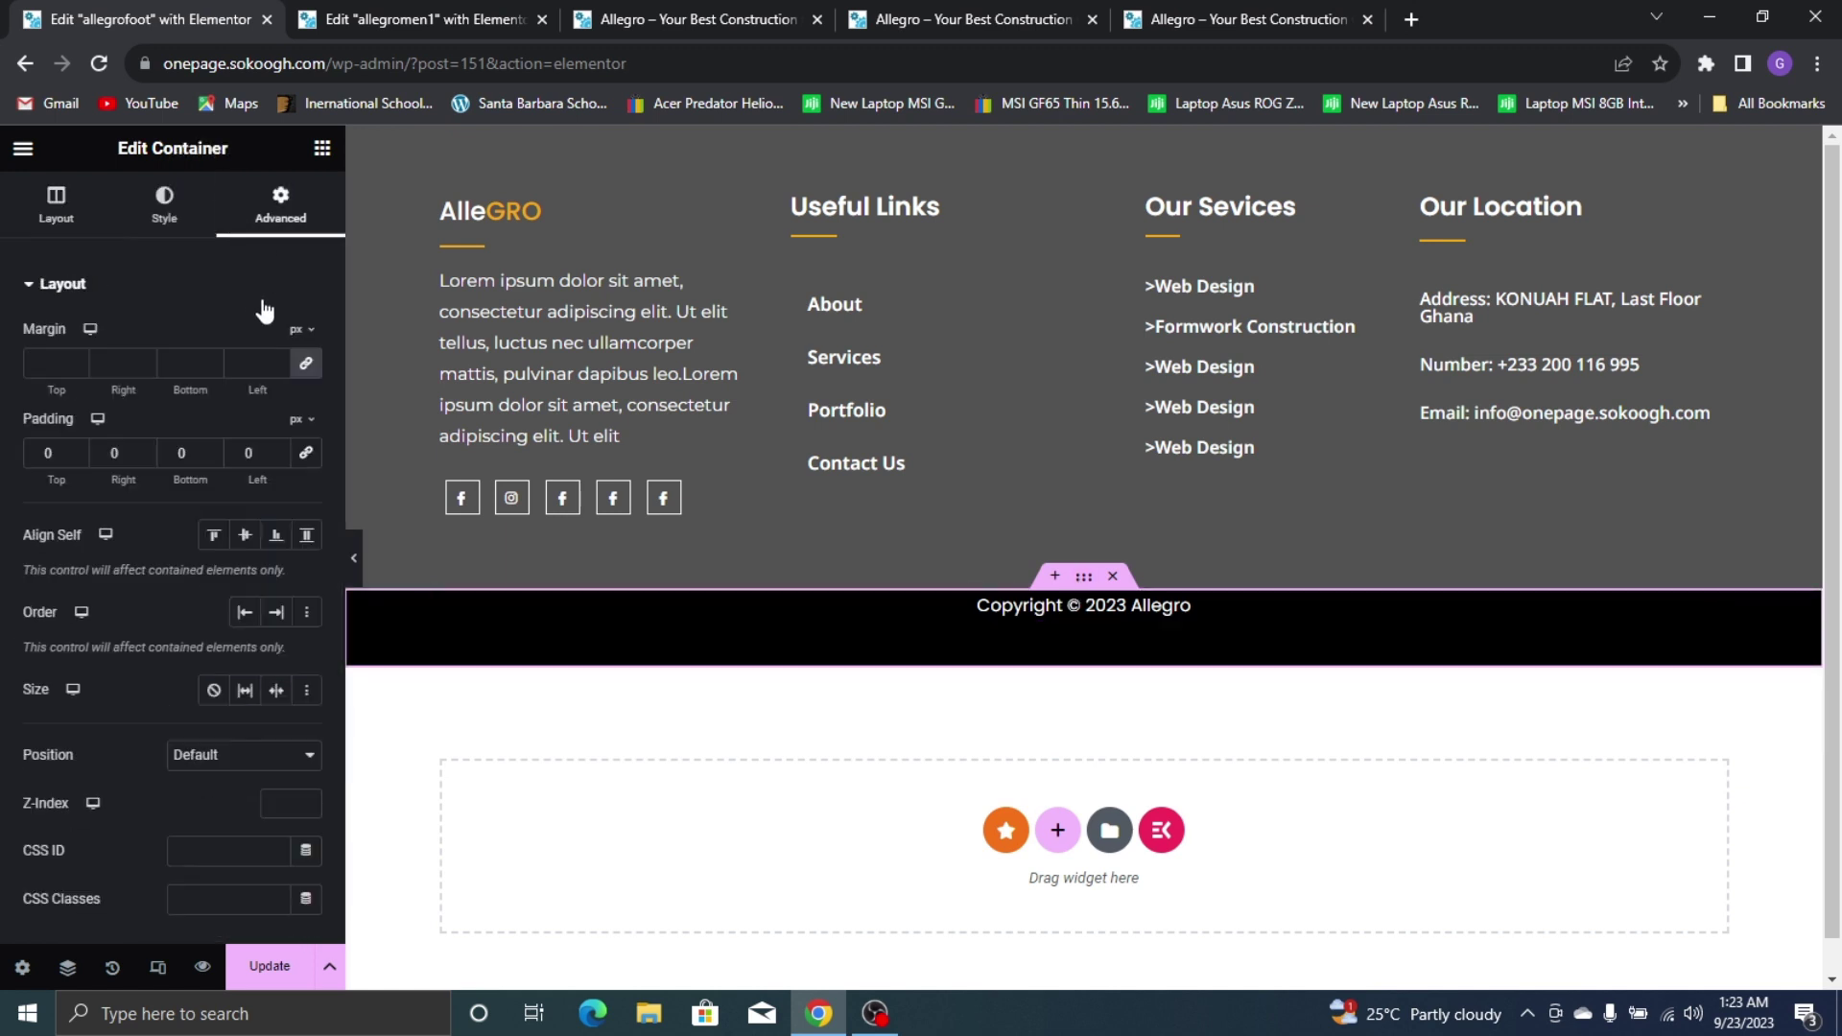
{"action": "left_click", "coordinate": [55, 203]}
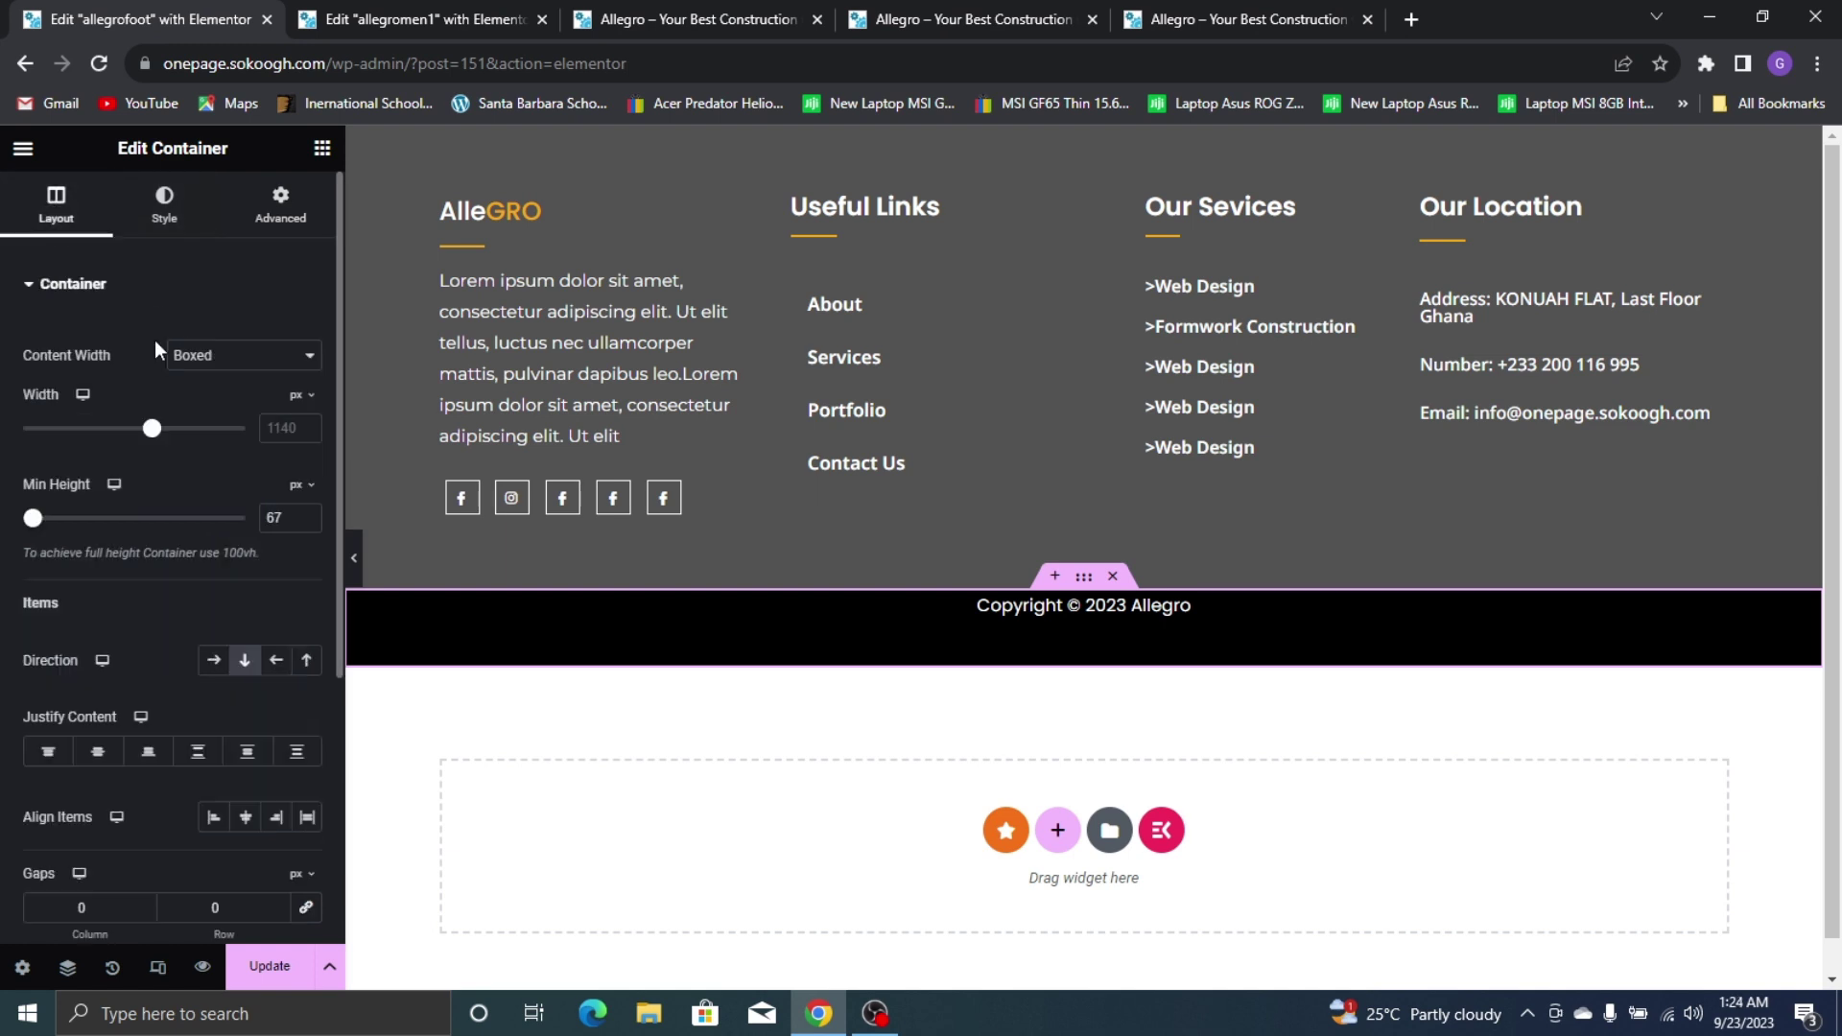
{"action": "left_click", "coordinate": [302, 521]}
{"action": "left_click", "coordinate": [302, 521]}
{"action": "left_click", "coordinate": [302, 521]}
{"action": "left_click", "coordinate": [302, 521]}
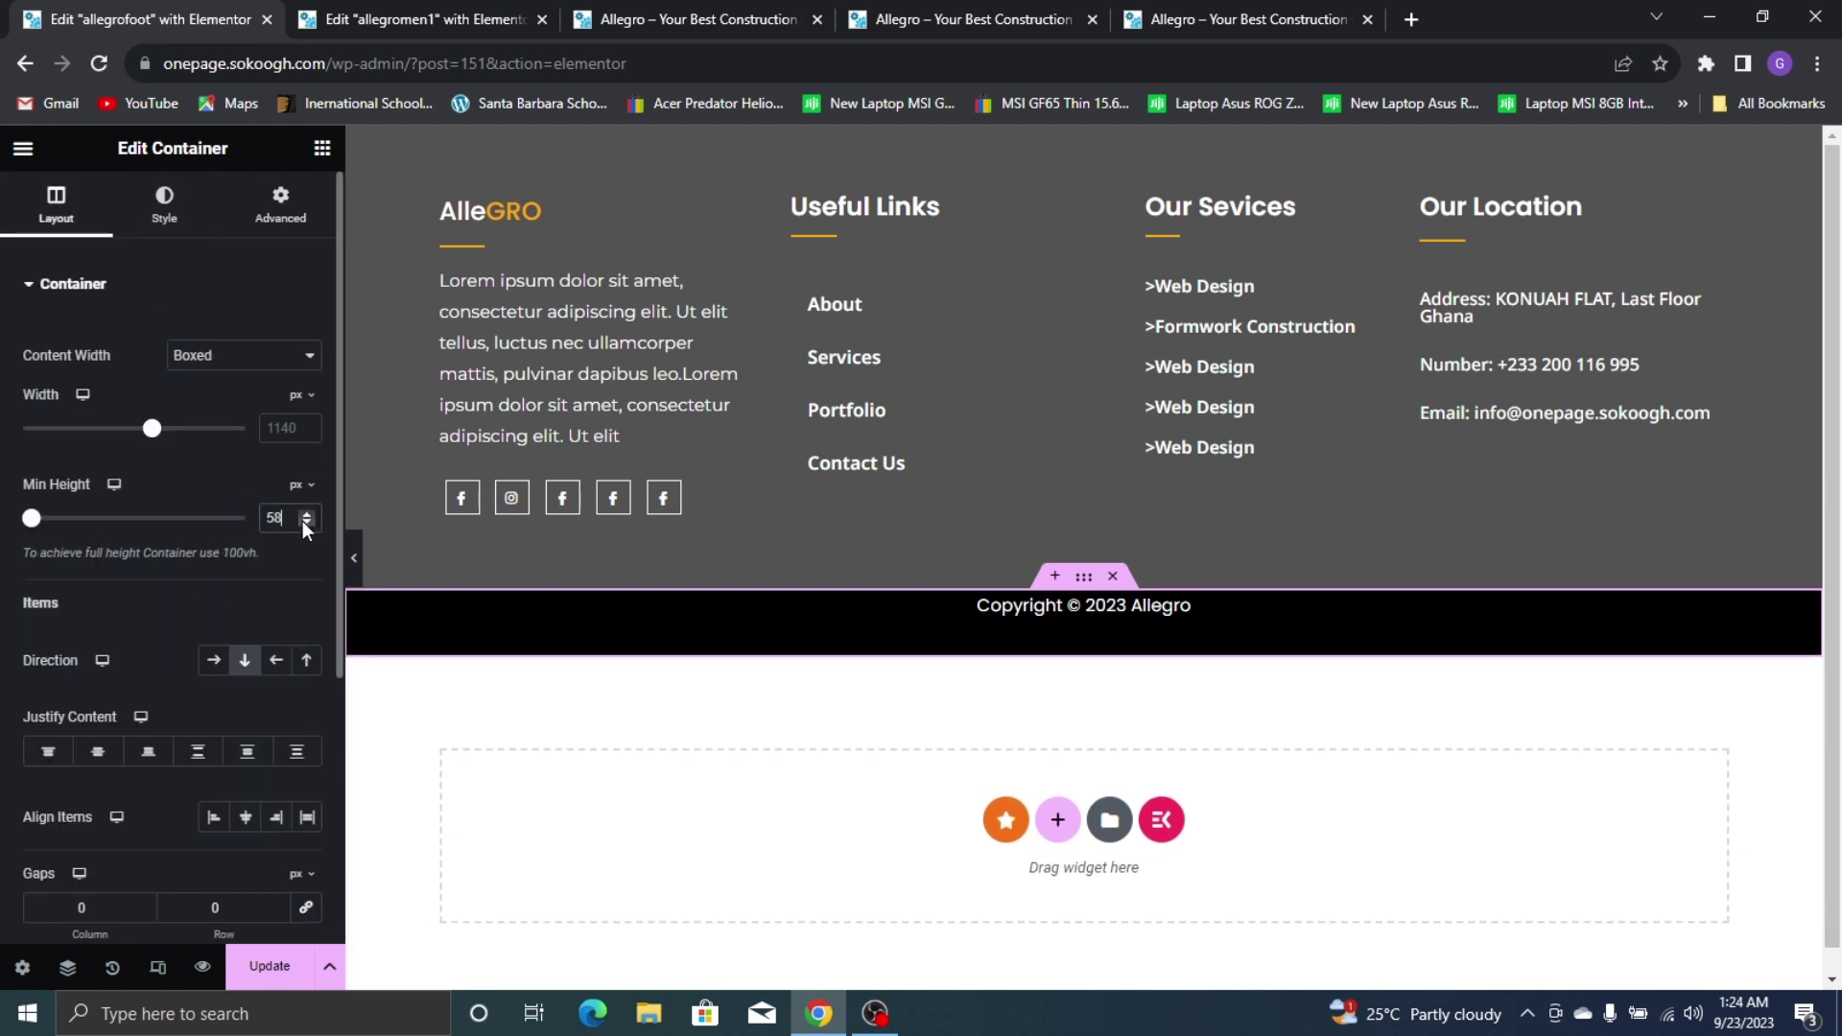
{"action": "left_click", "coordinate": [302, 521]}
{"action": "left_click", "coordinate": [302, 521]}
{"action": "left_click", "coordinate": [302, 521]}
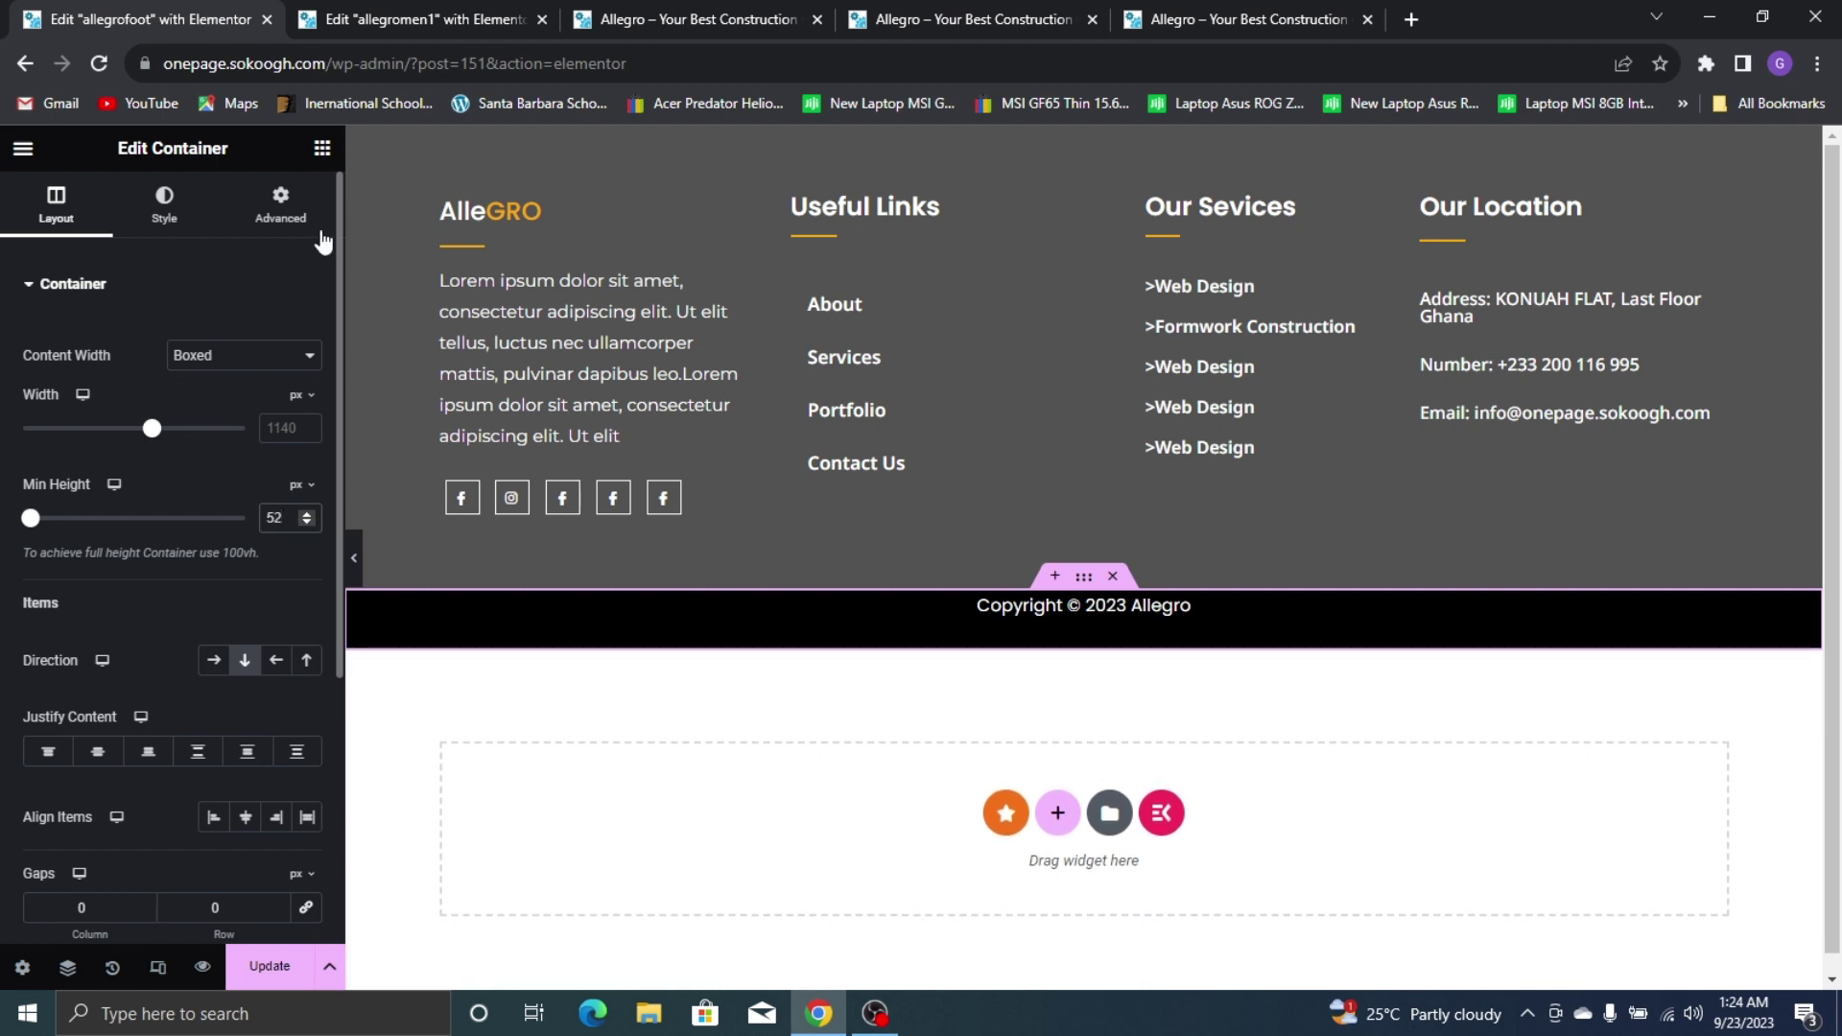
Add 9px top padding to the copyright bar and update the footer
{"action": "left_click", "coordinate": [281, 211]}
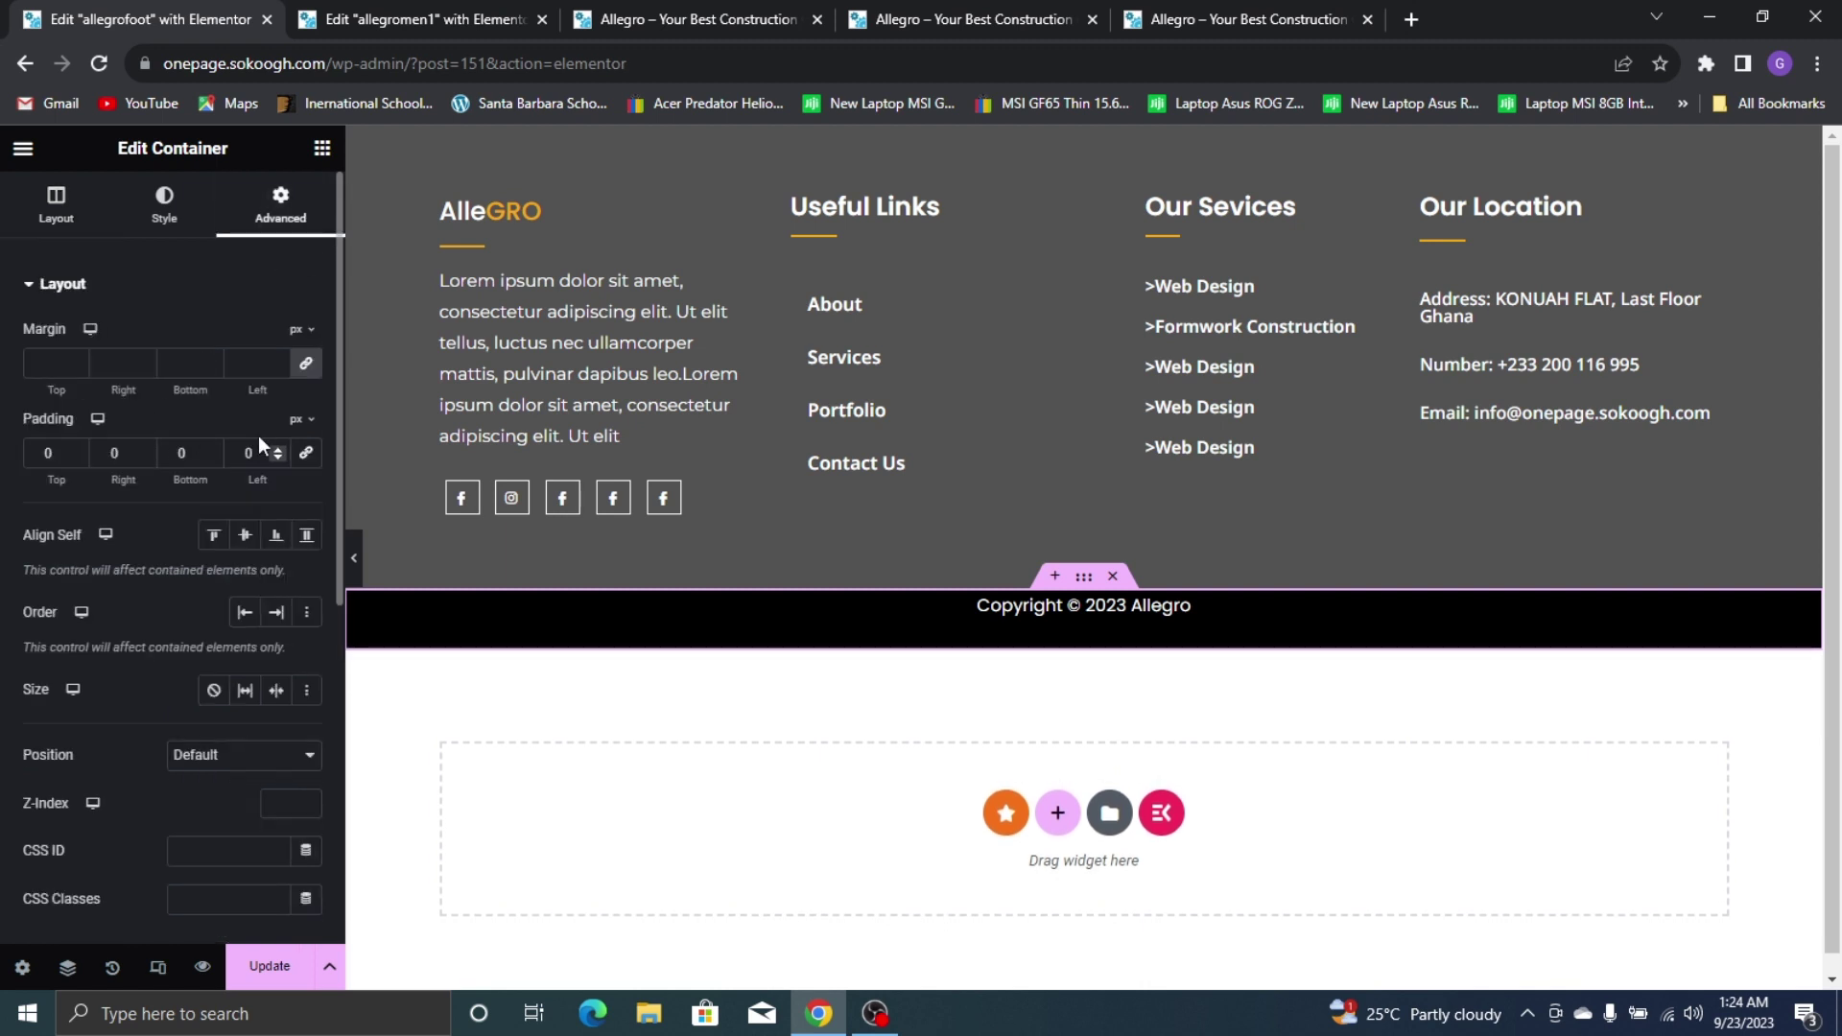
{"action": "left_click", "coordinate": [77, 451]}
{"action": "left_click", "coordinate": [77, 451]}
{"action": "left_click", "coordinate": [77, 451]}
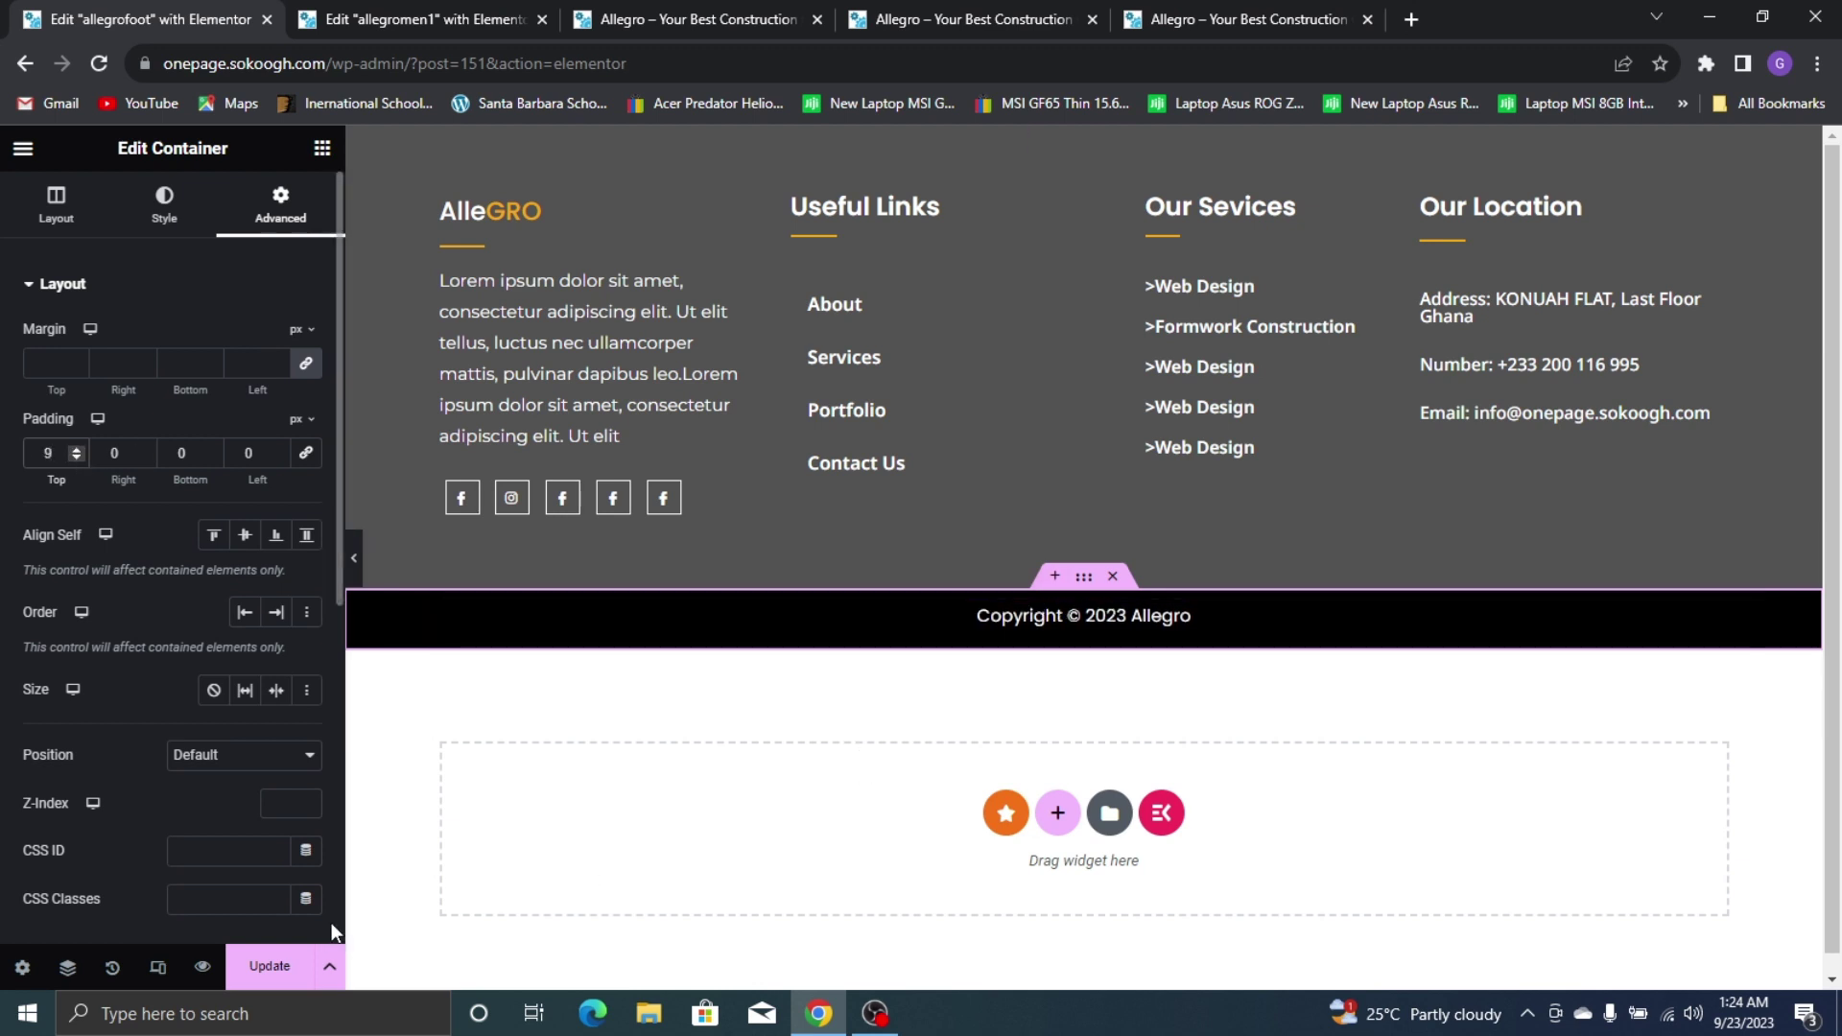
{"action": "left_click", "coordinate": [288, 969]}
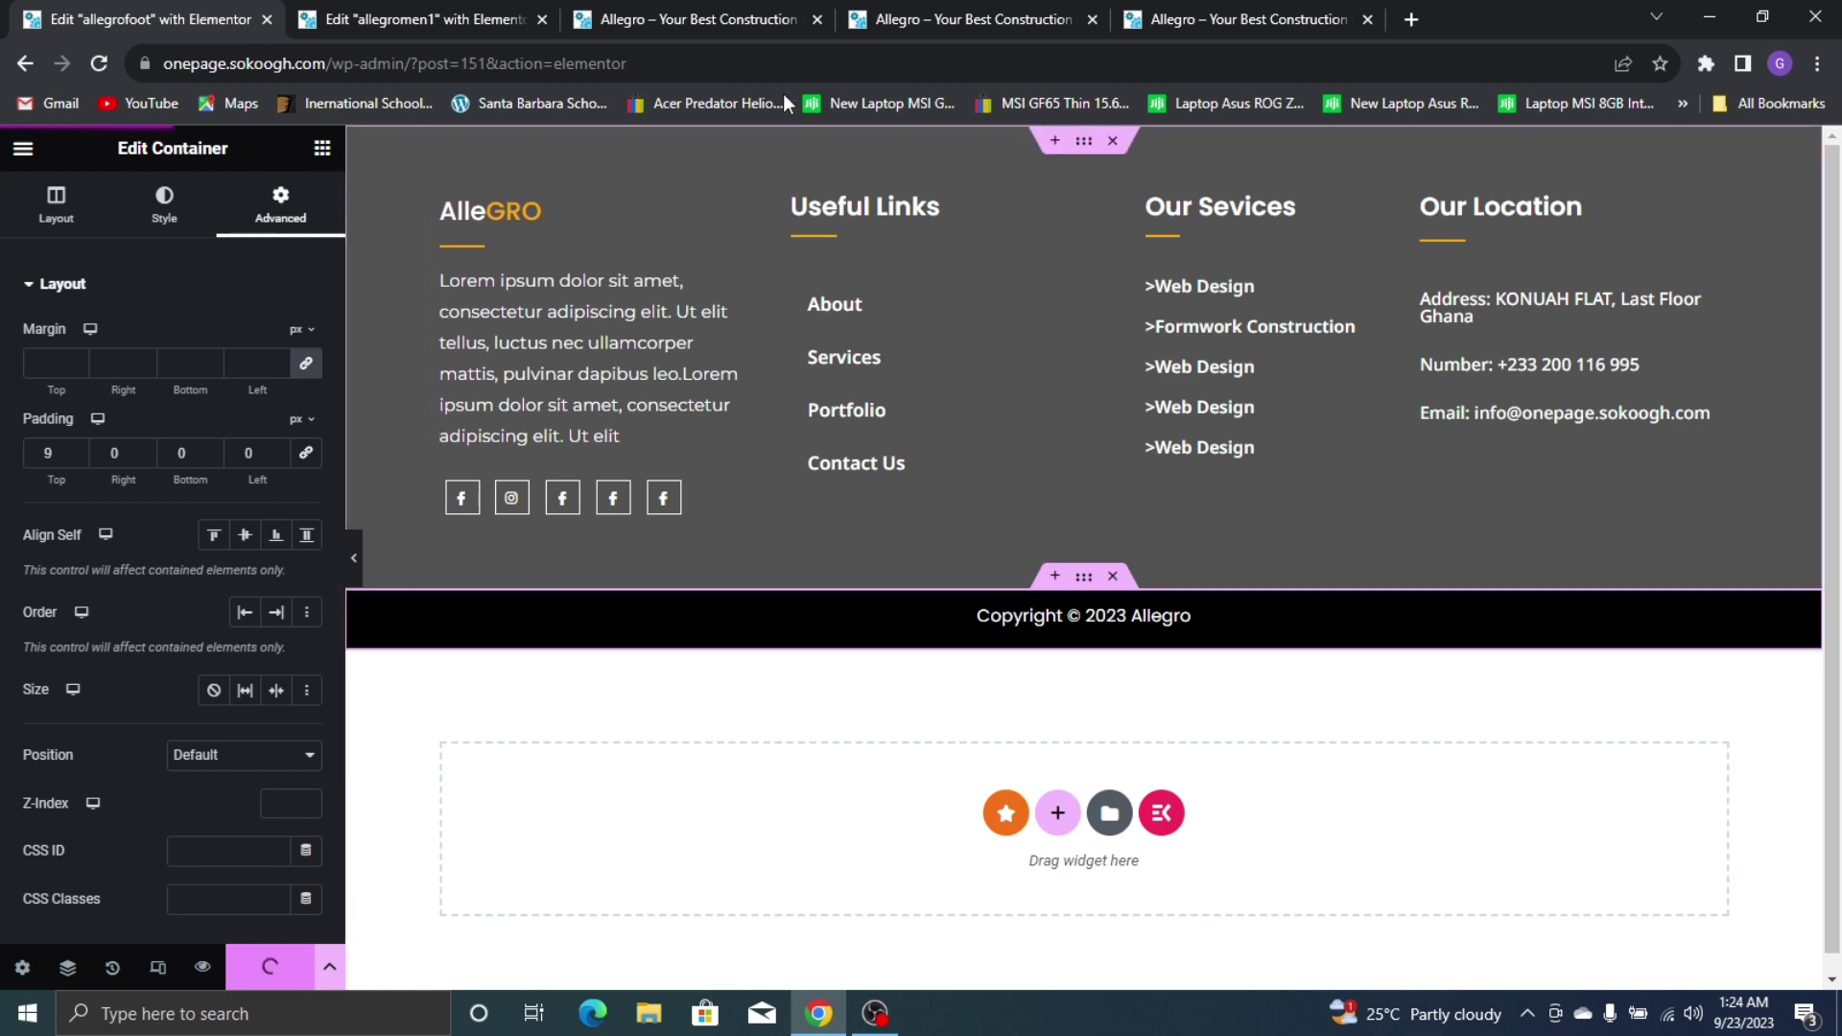
{"action": "left_click", "coordinate": [950, 19]}
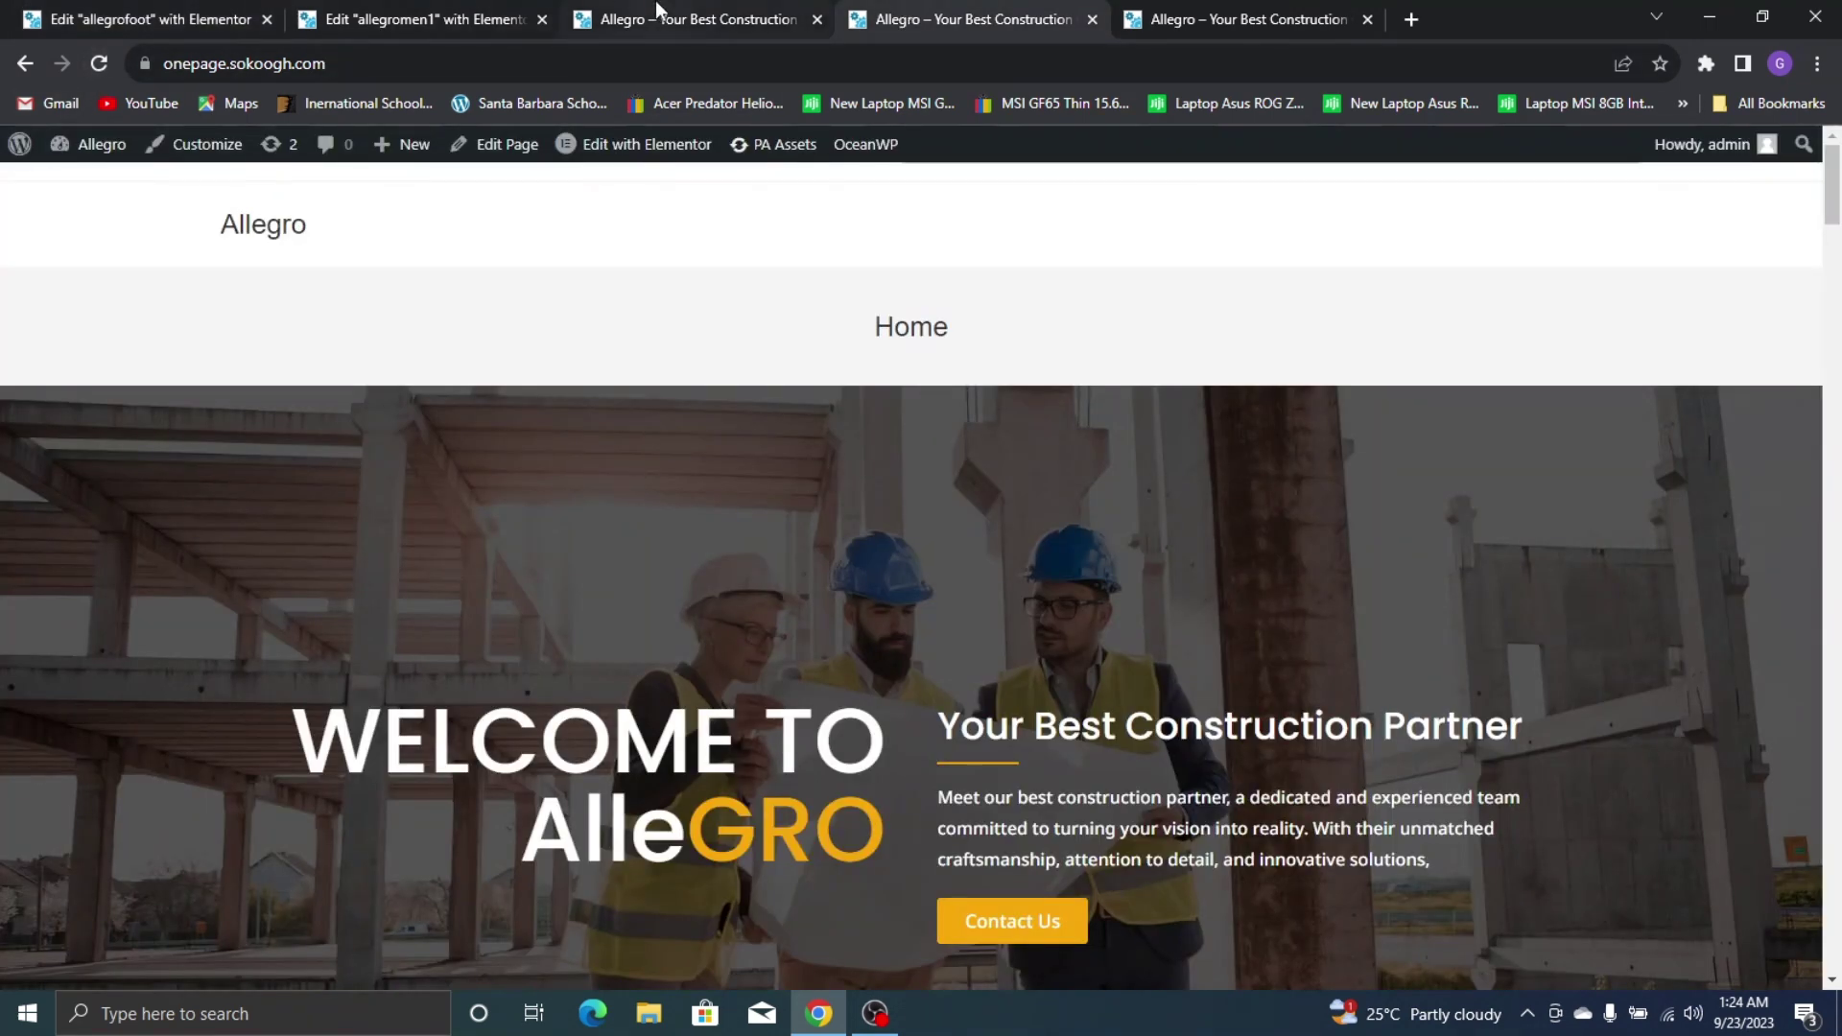
Reload the live Allegro homepage, check the black copyright footer, then return to the top
{"action": "left_click", "coordinate": [662, 13]}
{"action": "left_click", "coordinate": [99, 65]}
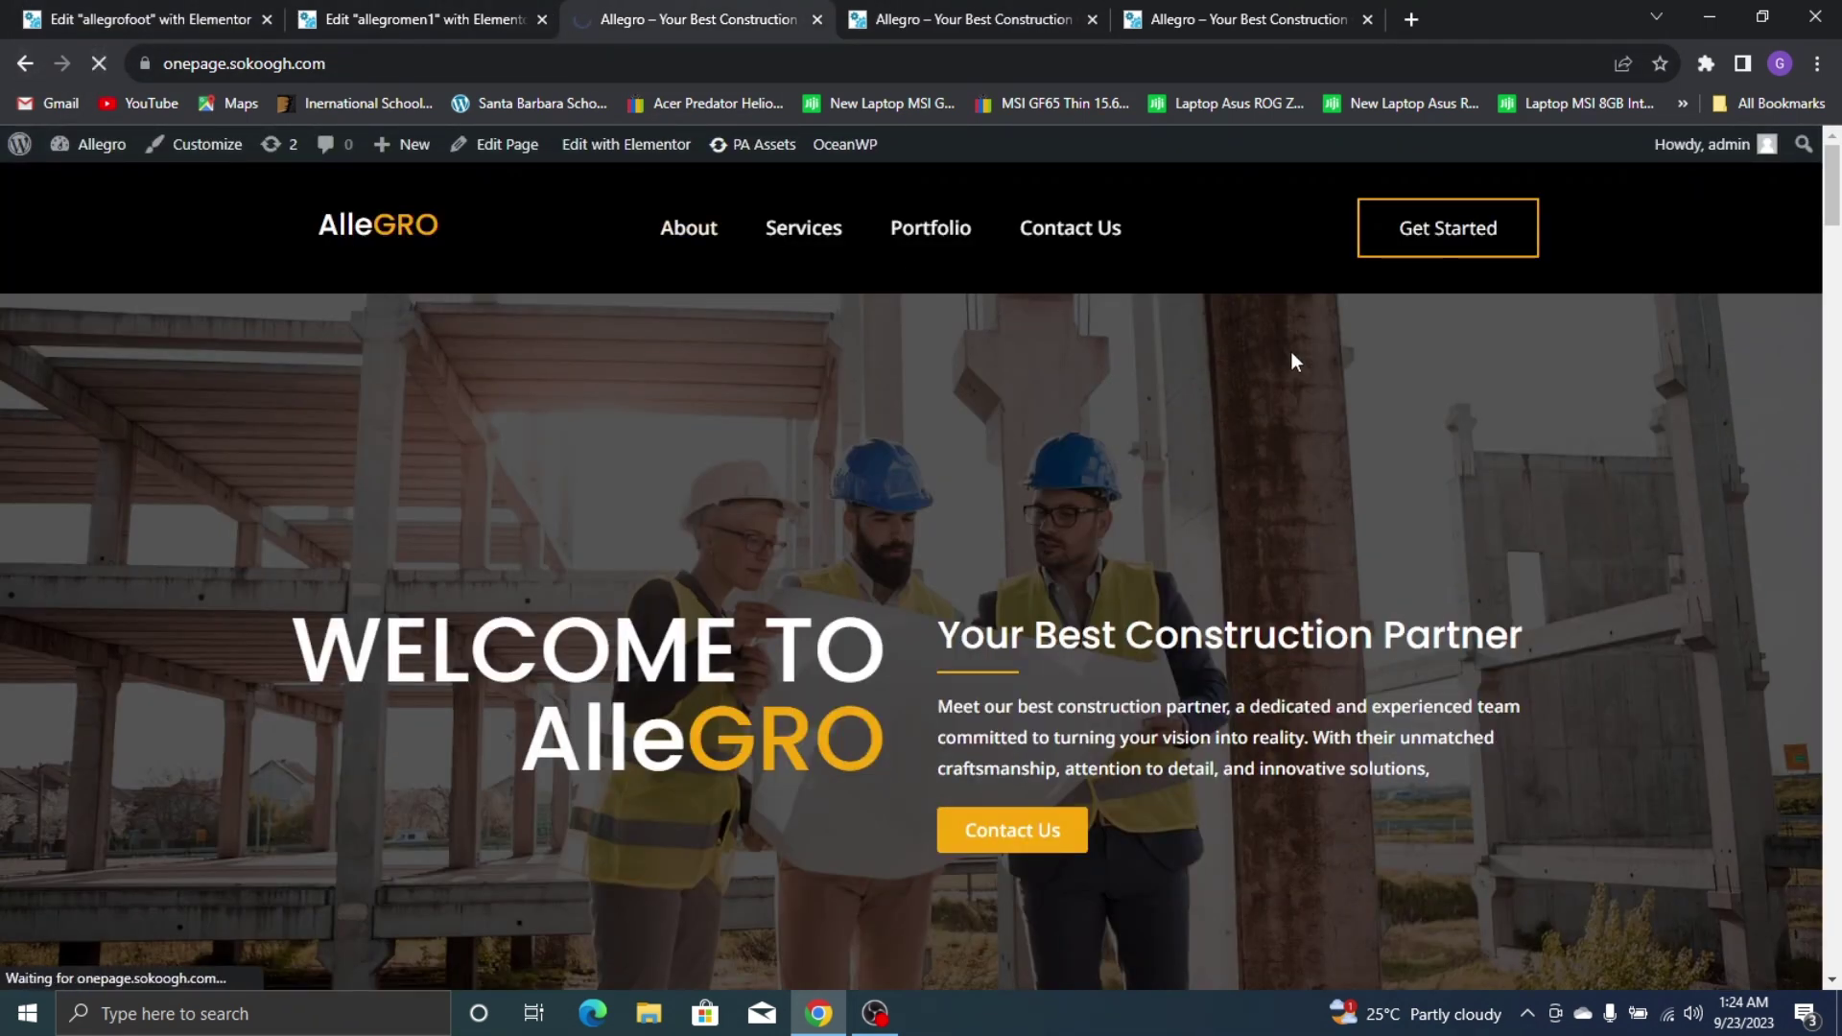
{"action": "scroll", "coordinate": [1092, 418], "scroll_direction": "down", "scroll_amount": 3}
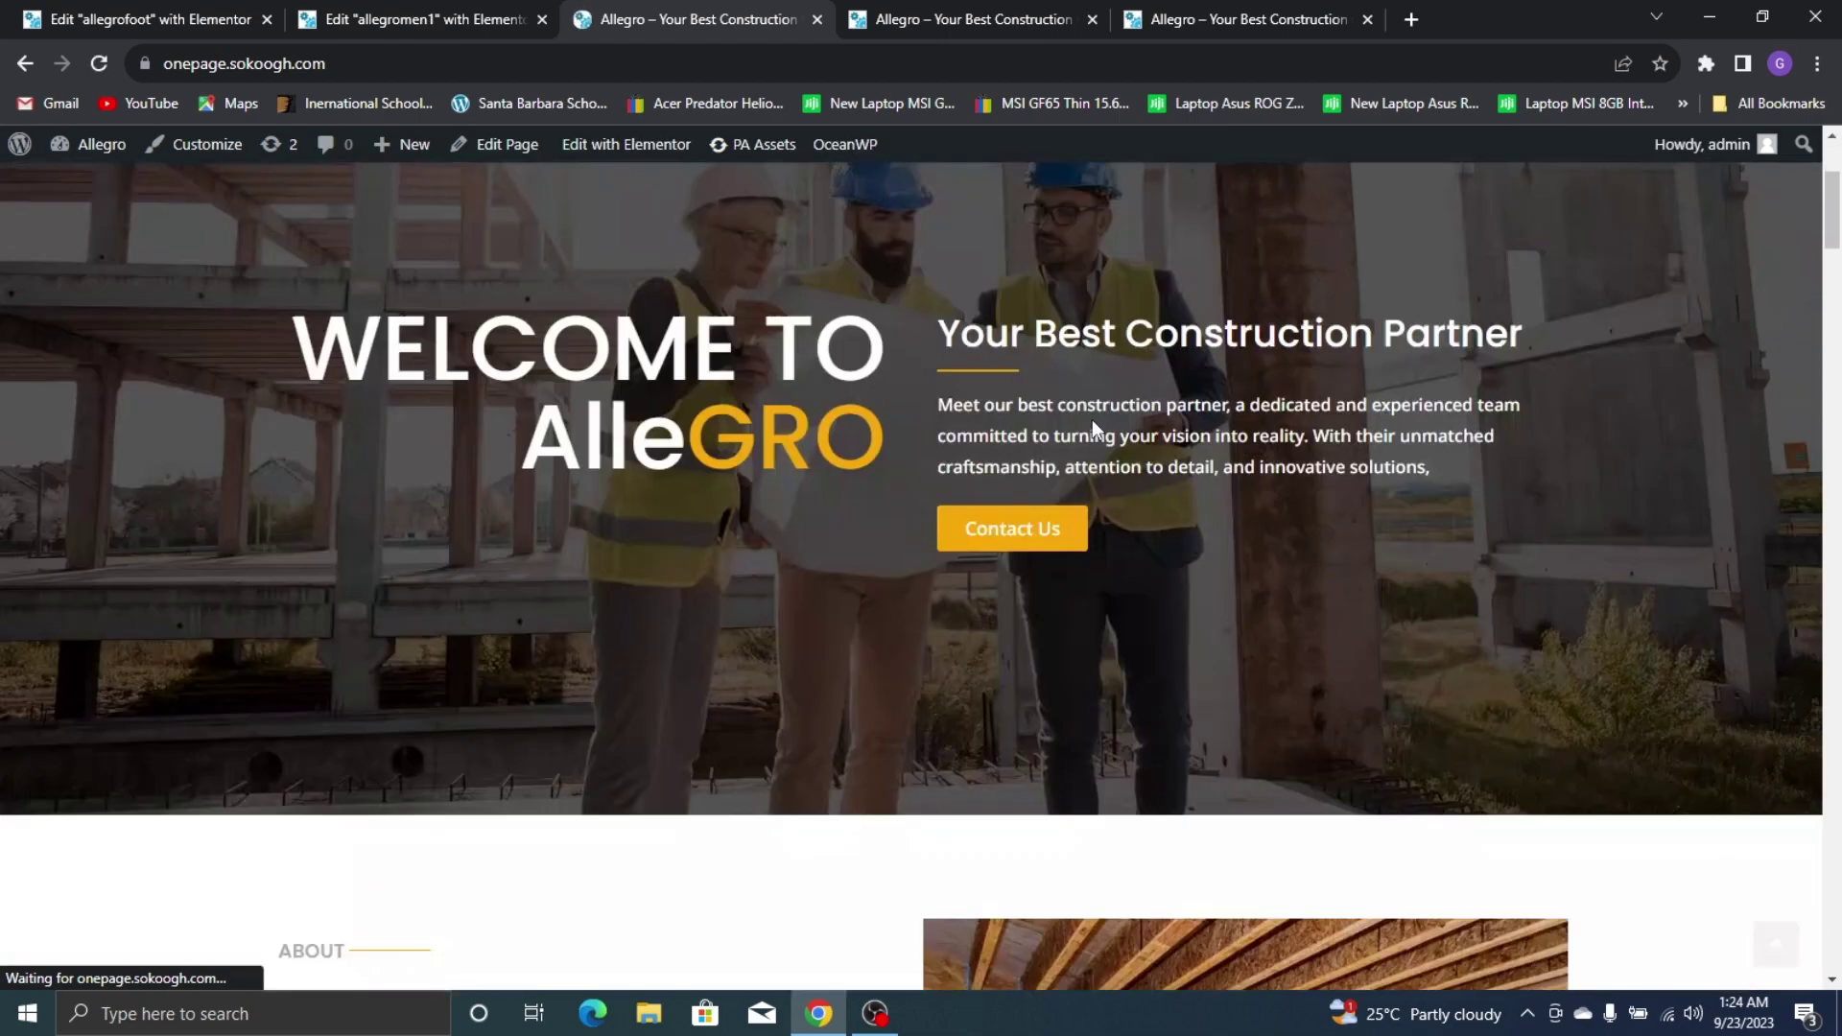
{"action": "scroll", "coordinate": [632, 199], "scroll_direction": "up", "scroll_amount": 1}
{"action": "scroll", "coordinate": [830, 420], "scroll_direction": "down", "scroll_amount": 15}
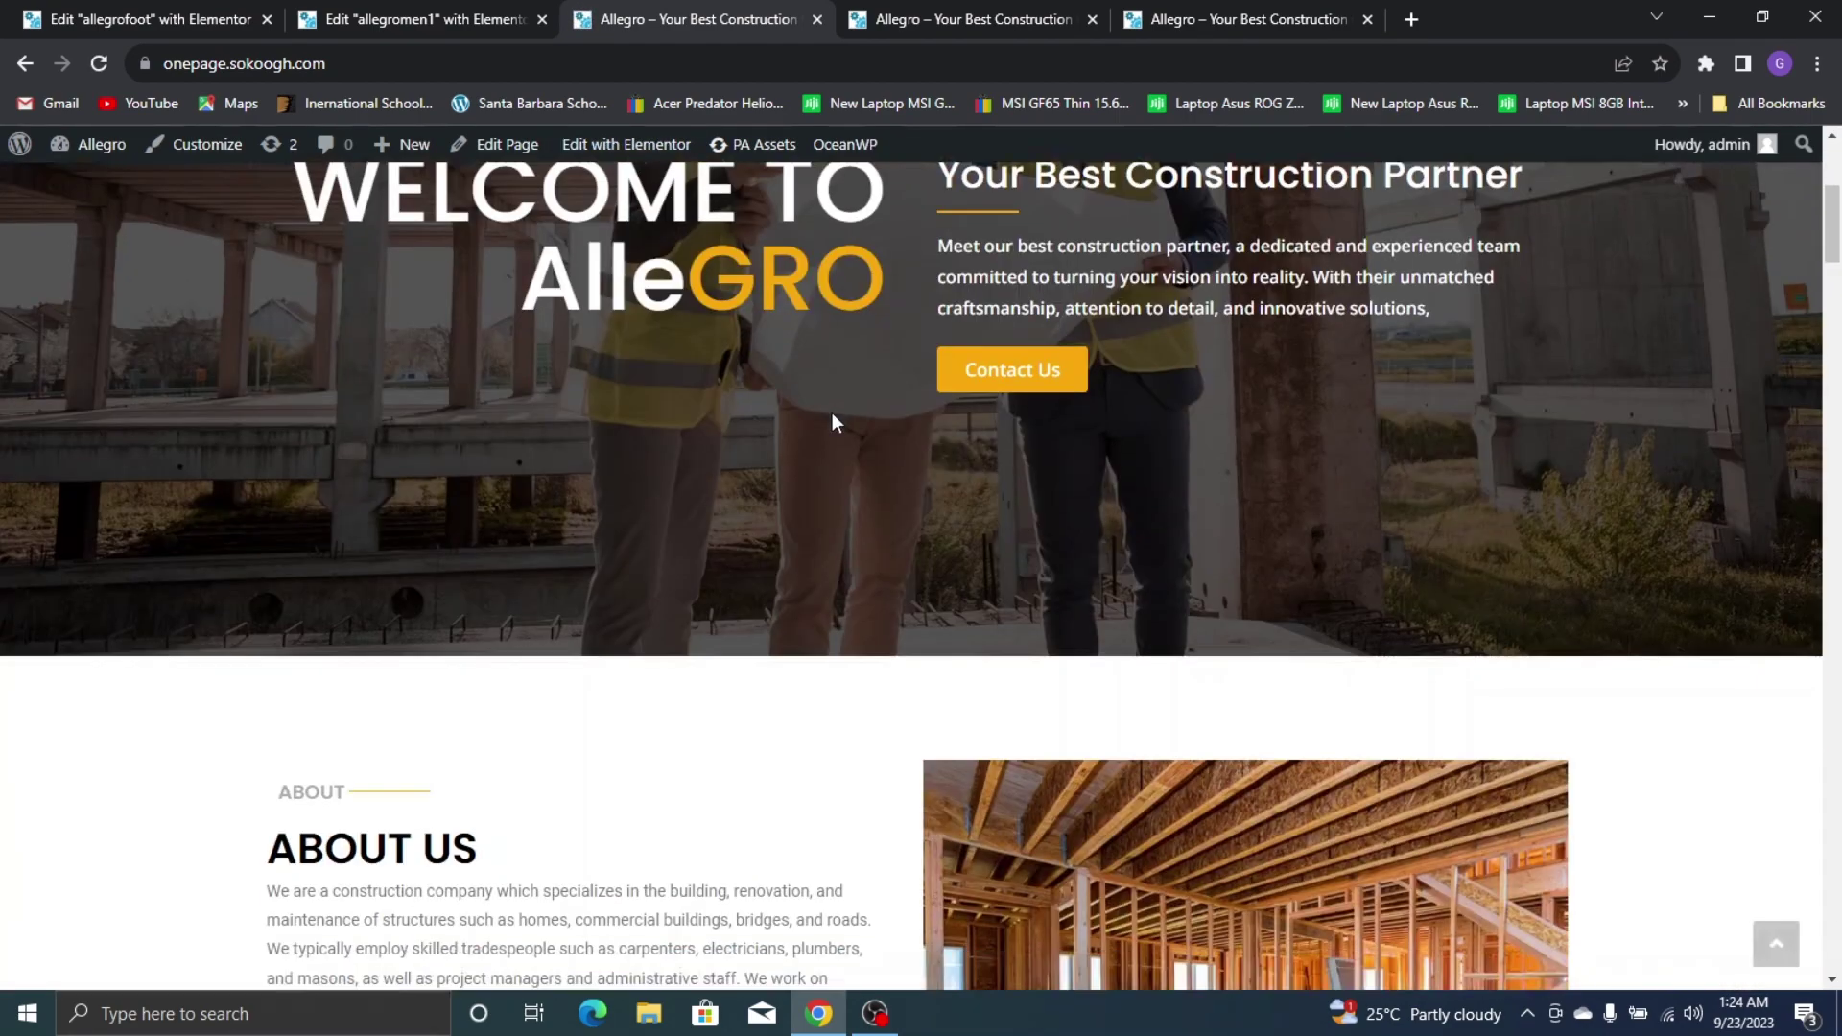
{"action": "scroll", "coordinate": [938, 495], "scroll_direction": "down", "scroll_amount": 20}
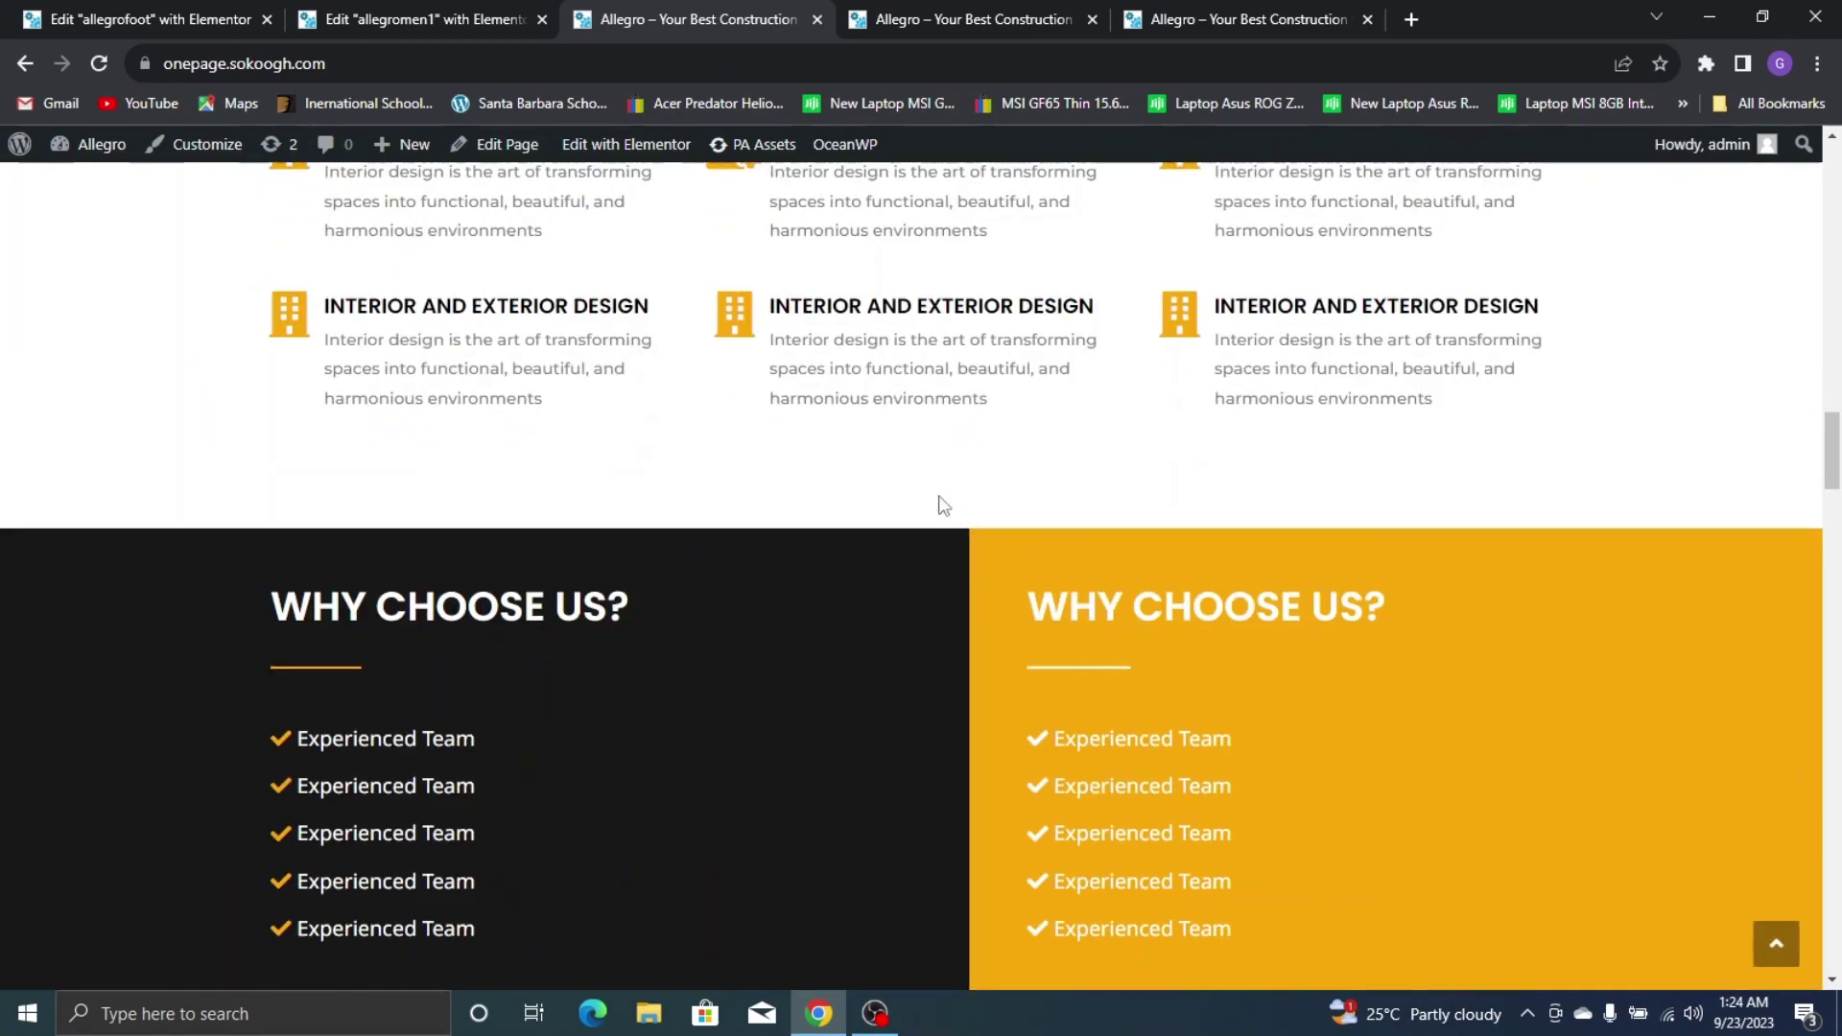
{"action": "scroll", "coordinate": [938, 499], "scroll_direction": "down", "scroll_amount": 20}
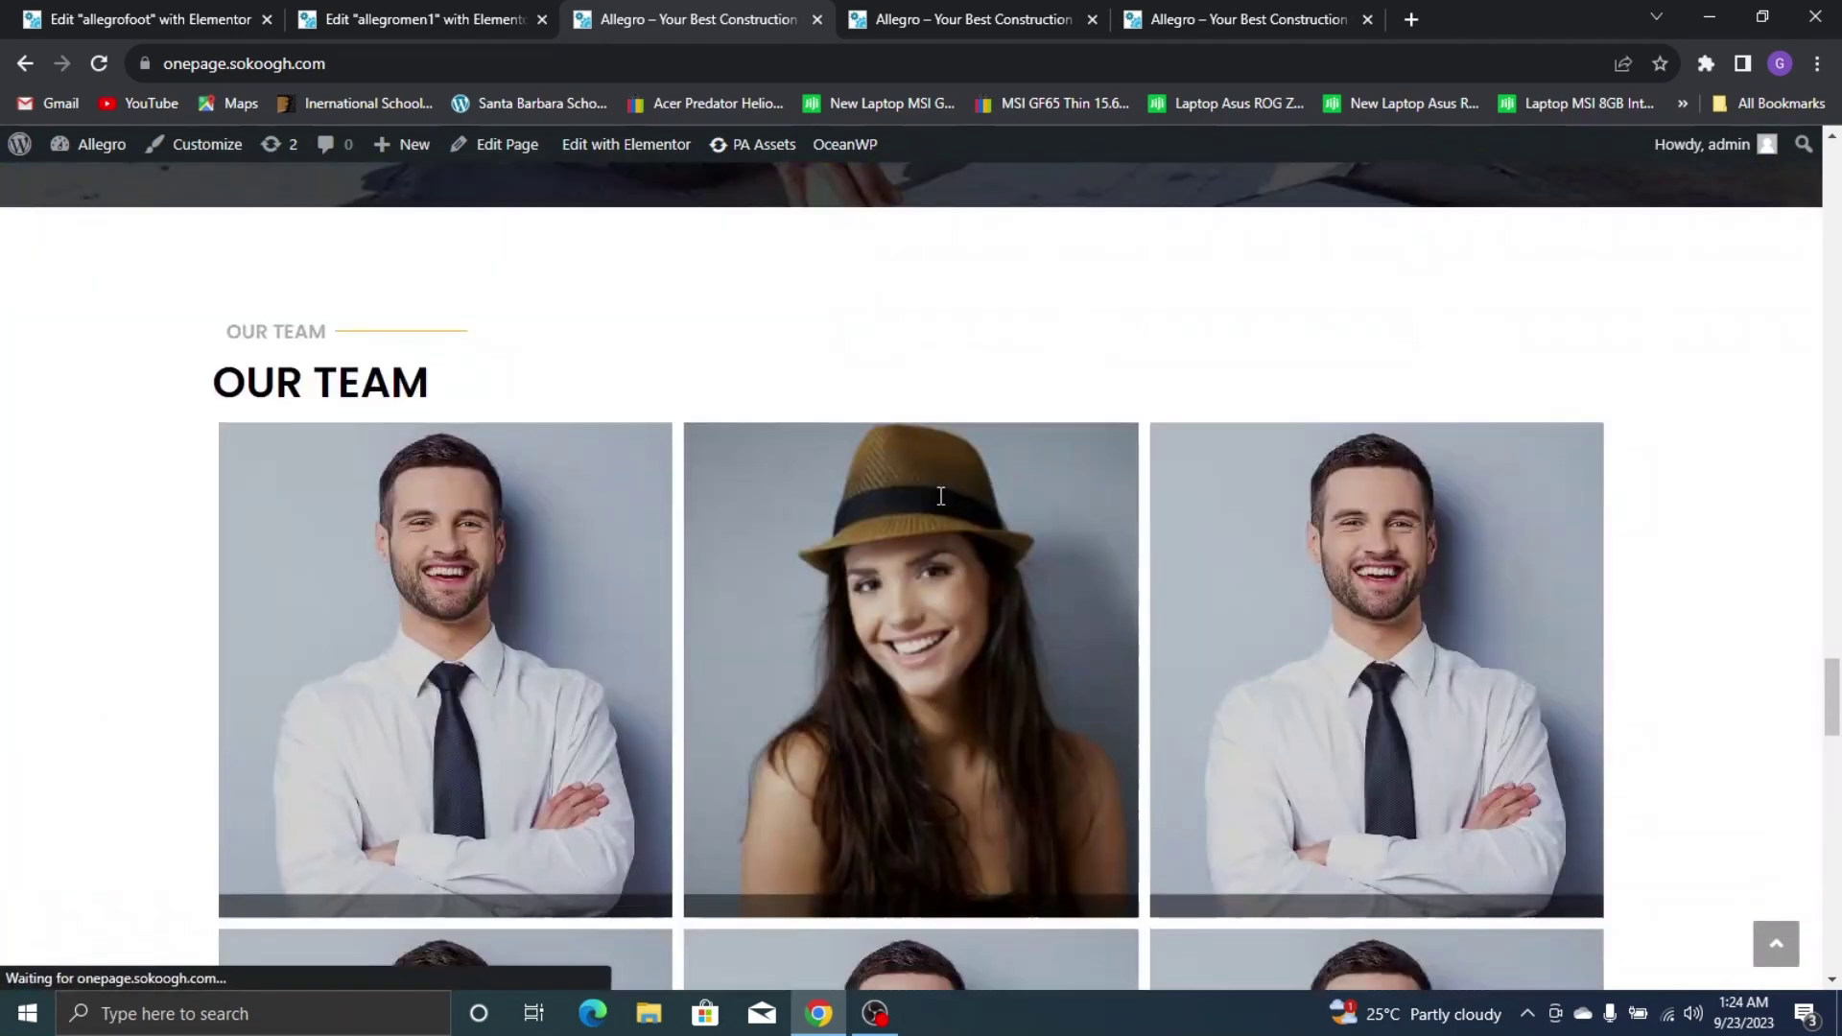
{"action": "scroll", "coordinate": [942, 496], "scroll_direction": "down", "scroll_amount": 8}
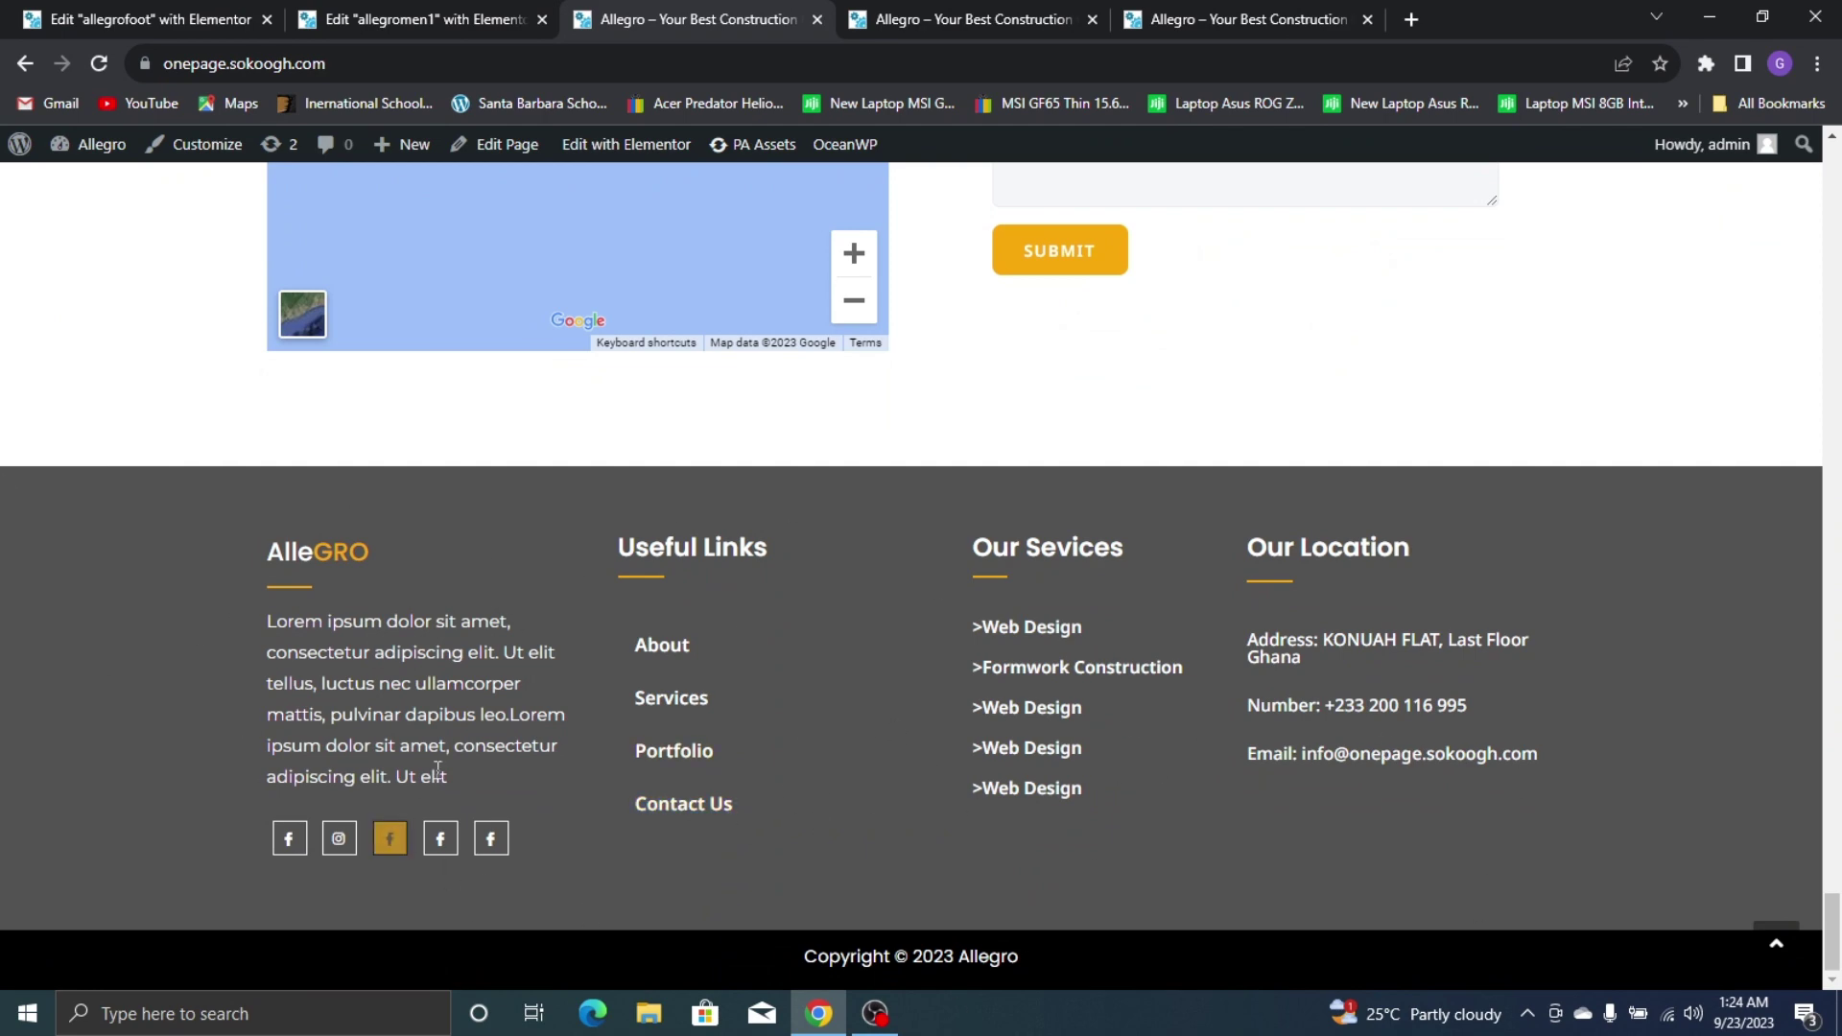
{"action": "scroll", "coordinate": [438, 767], "scroll_direction": "up", "scroll_amount": 15}
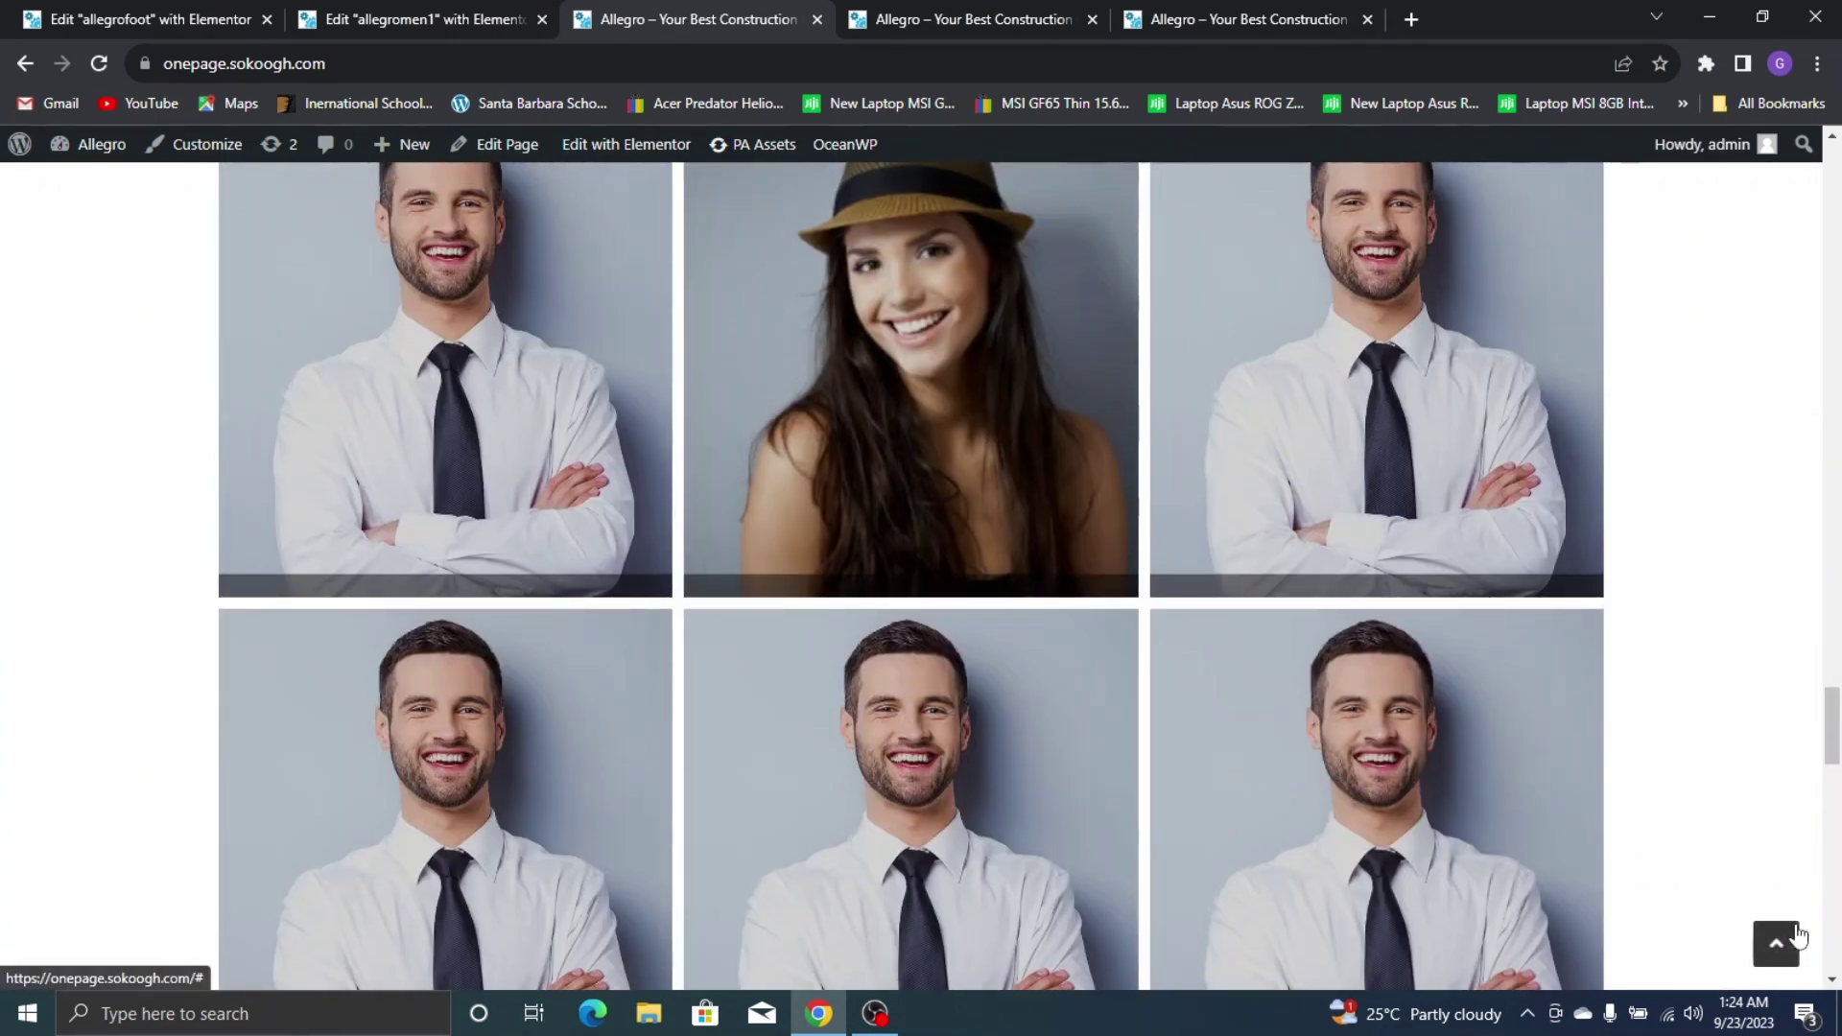
{"action": "left_click", "coordinate": [1794, 937]}
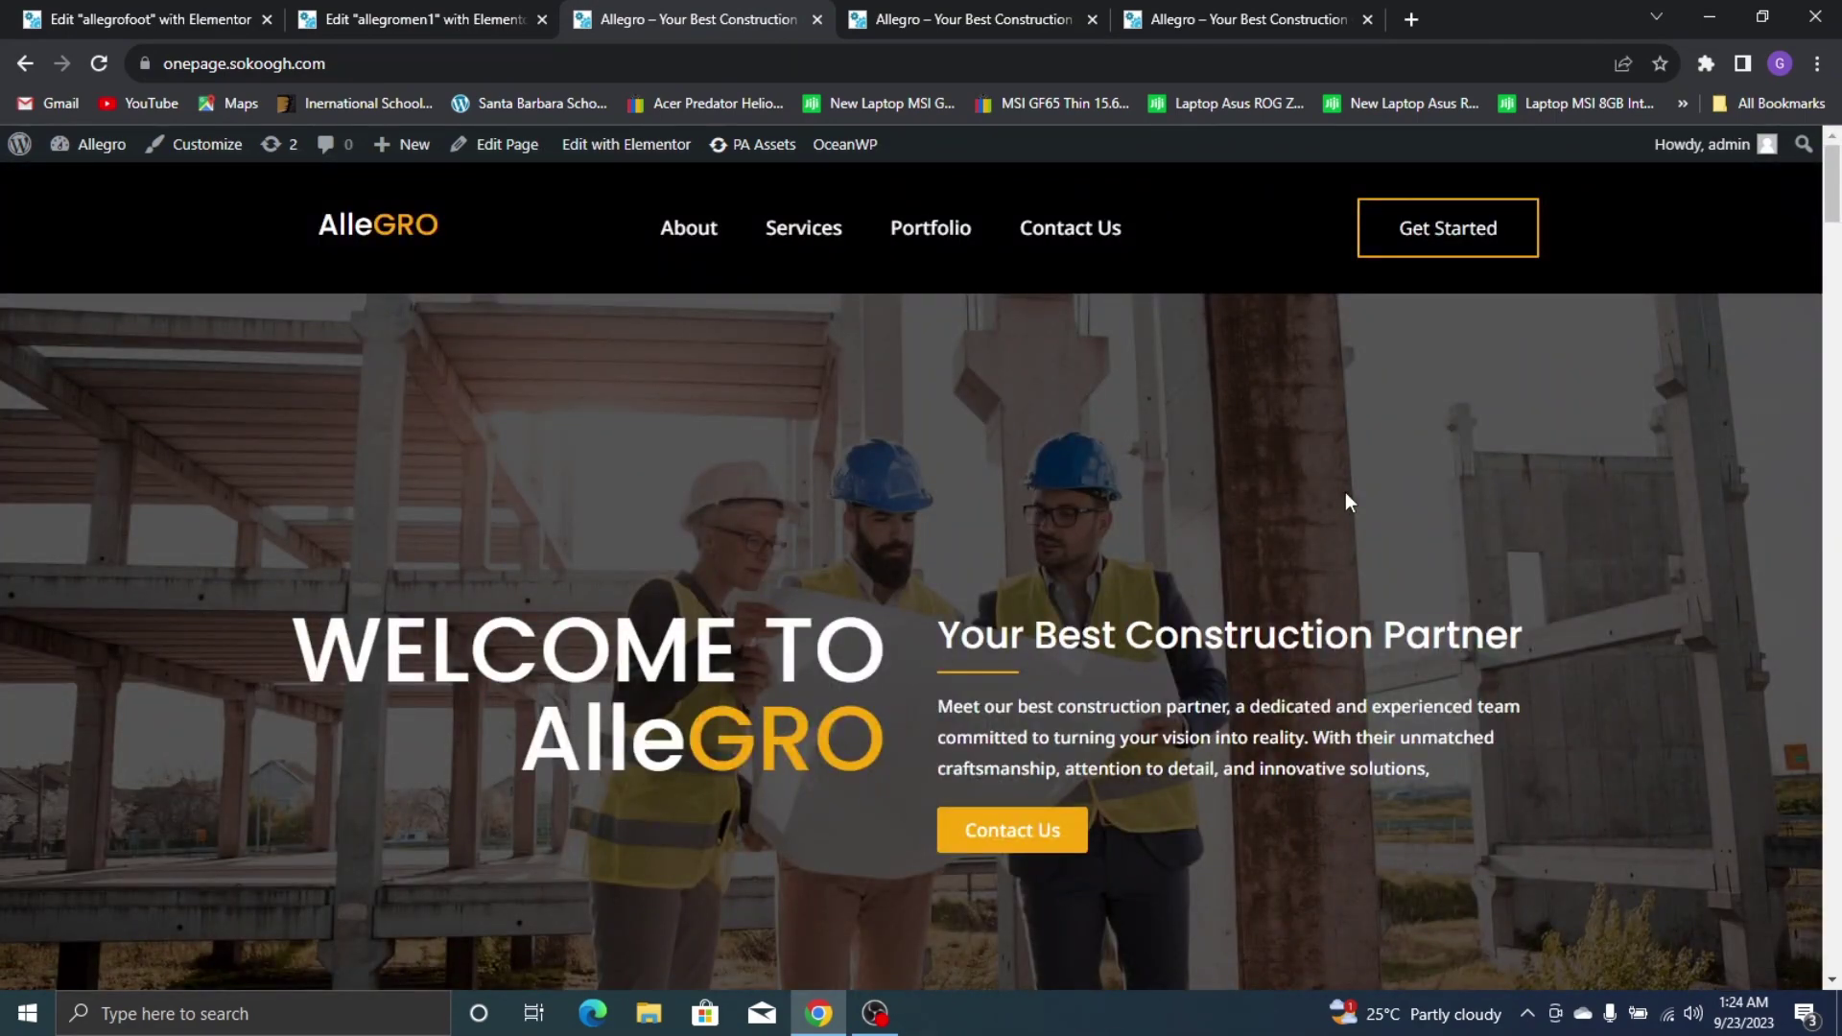
Exit the Elementor editor to the dashboard and open the Allegro site in a new tab
{"action": "left_click", "coordinate": [5, 9]}
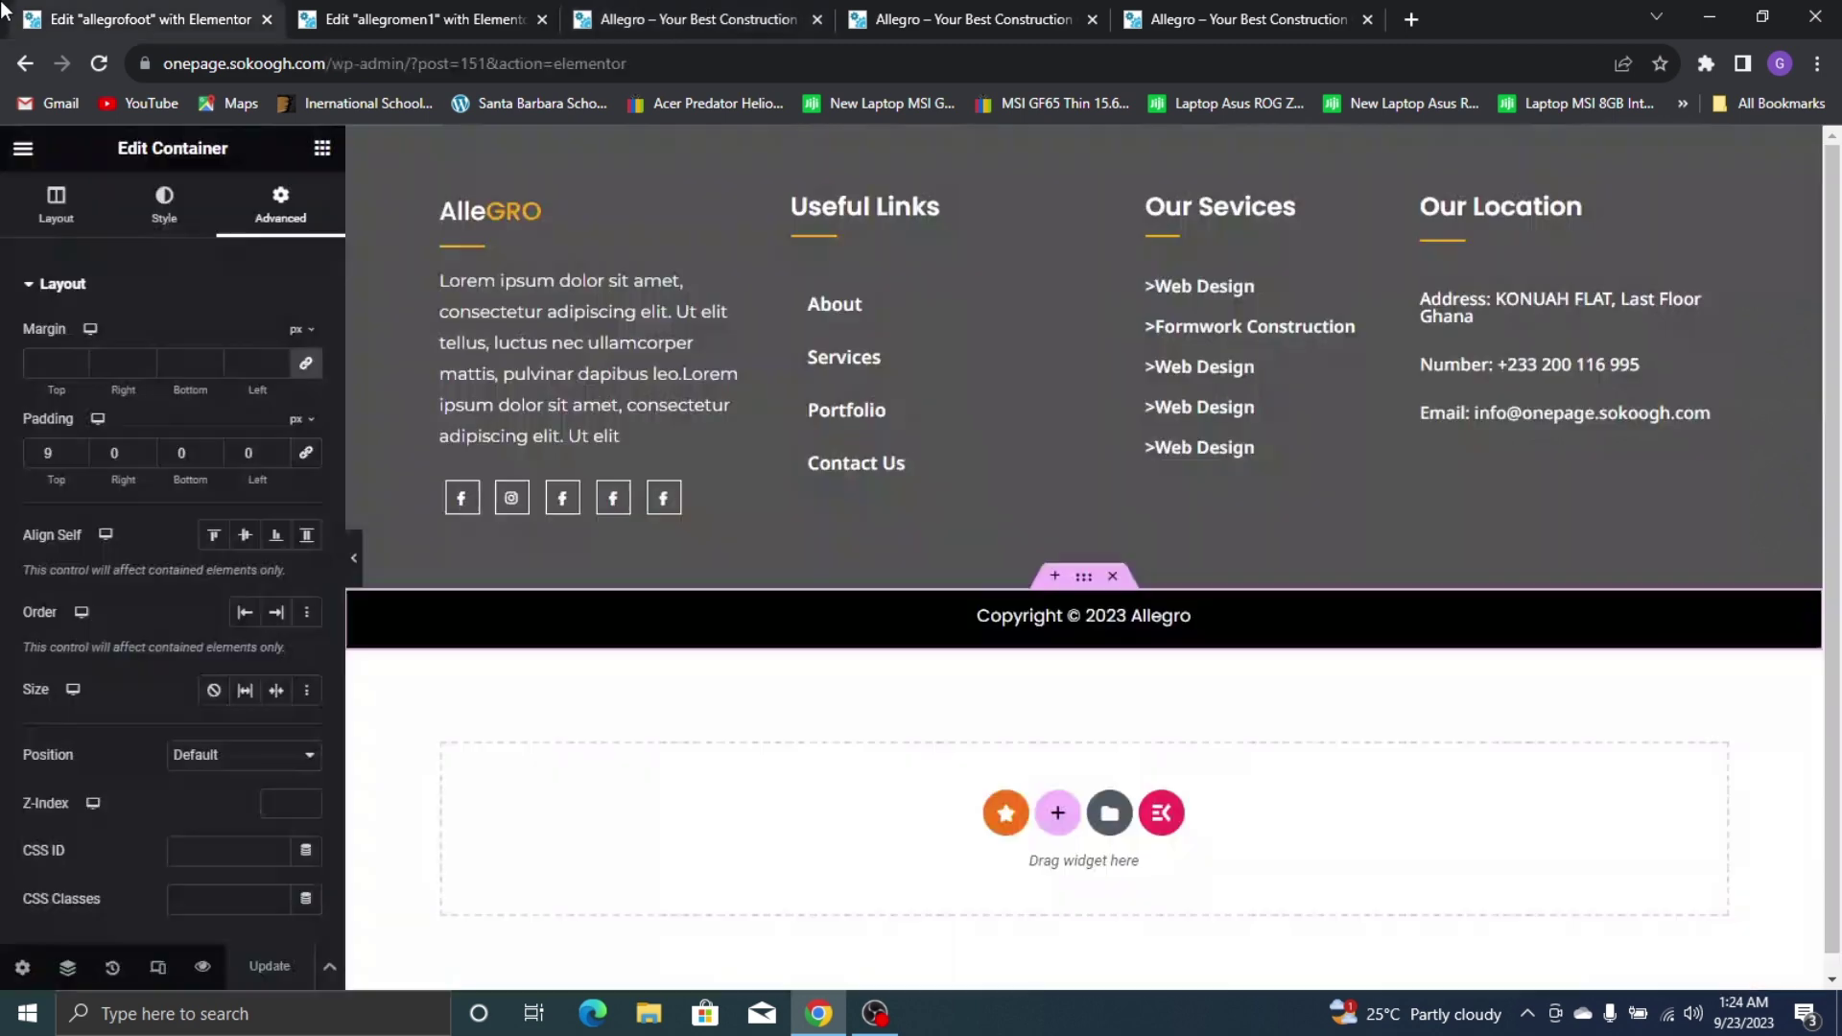
{"action": "left_click", "coordinate": [19, 146]}
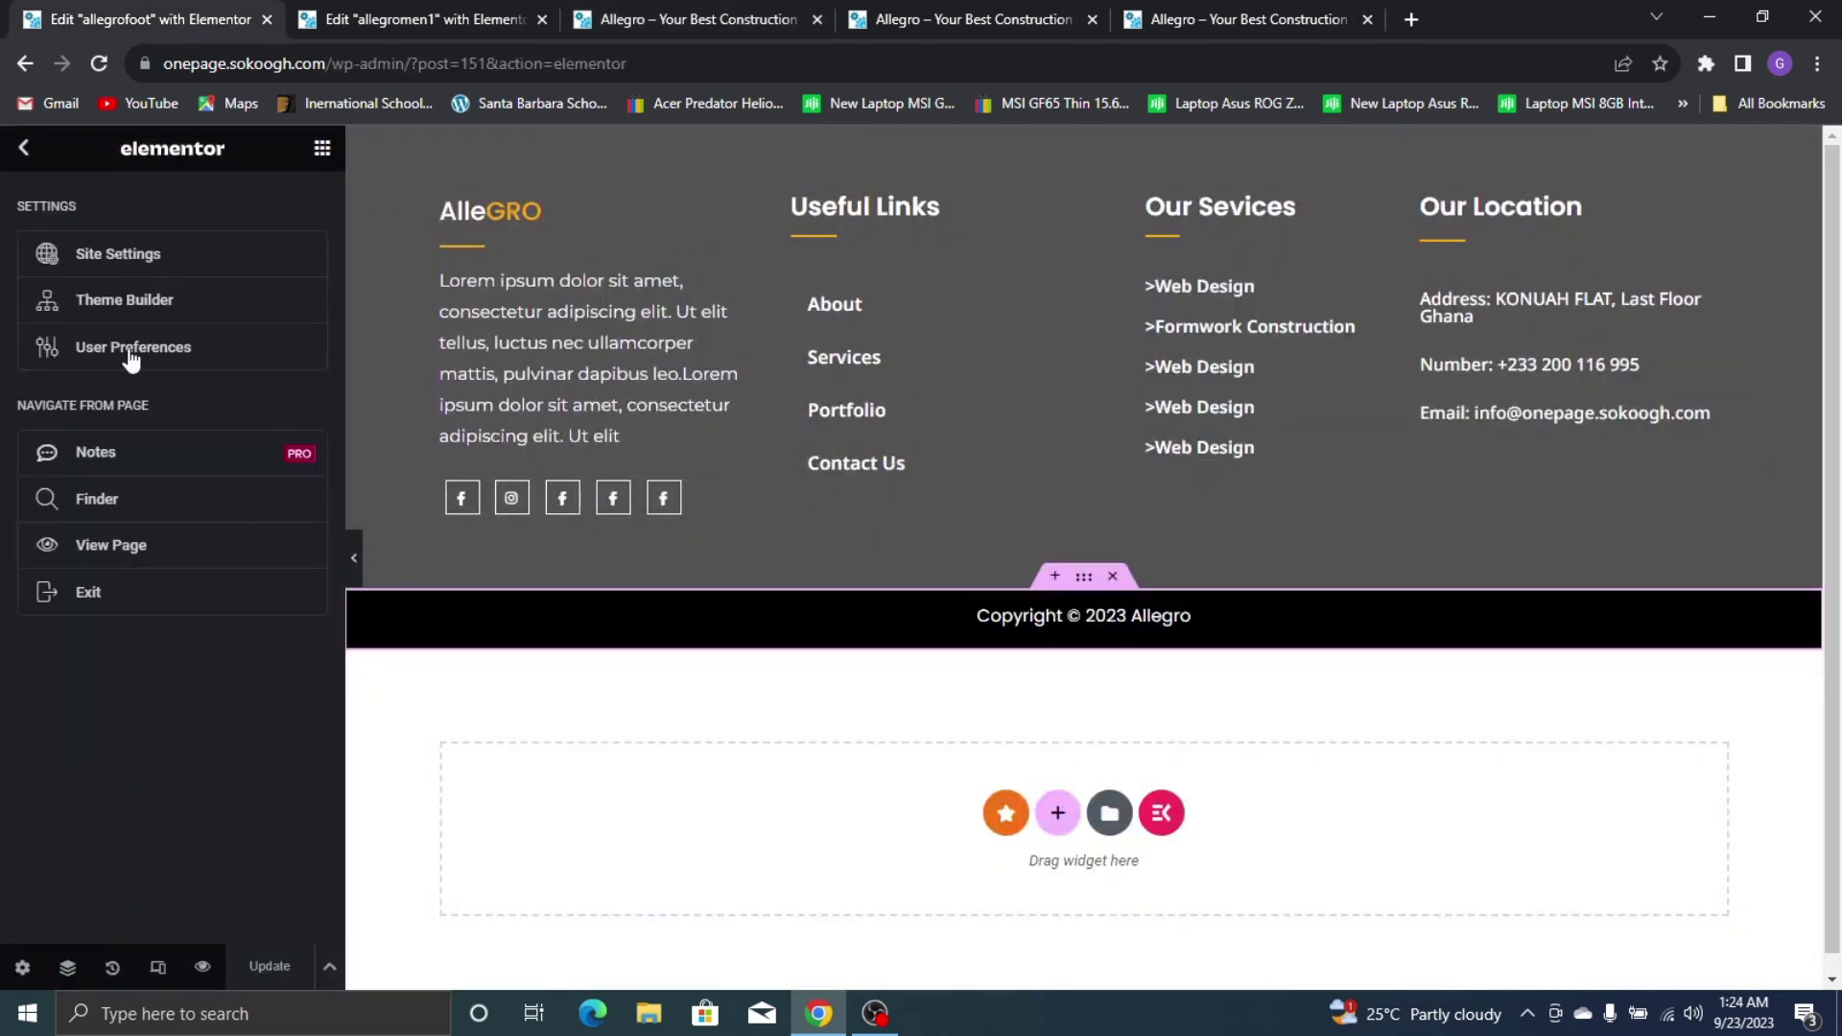
{"action": "left_click", "coordinate": [176, 593]}
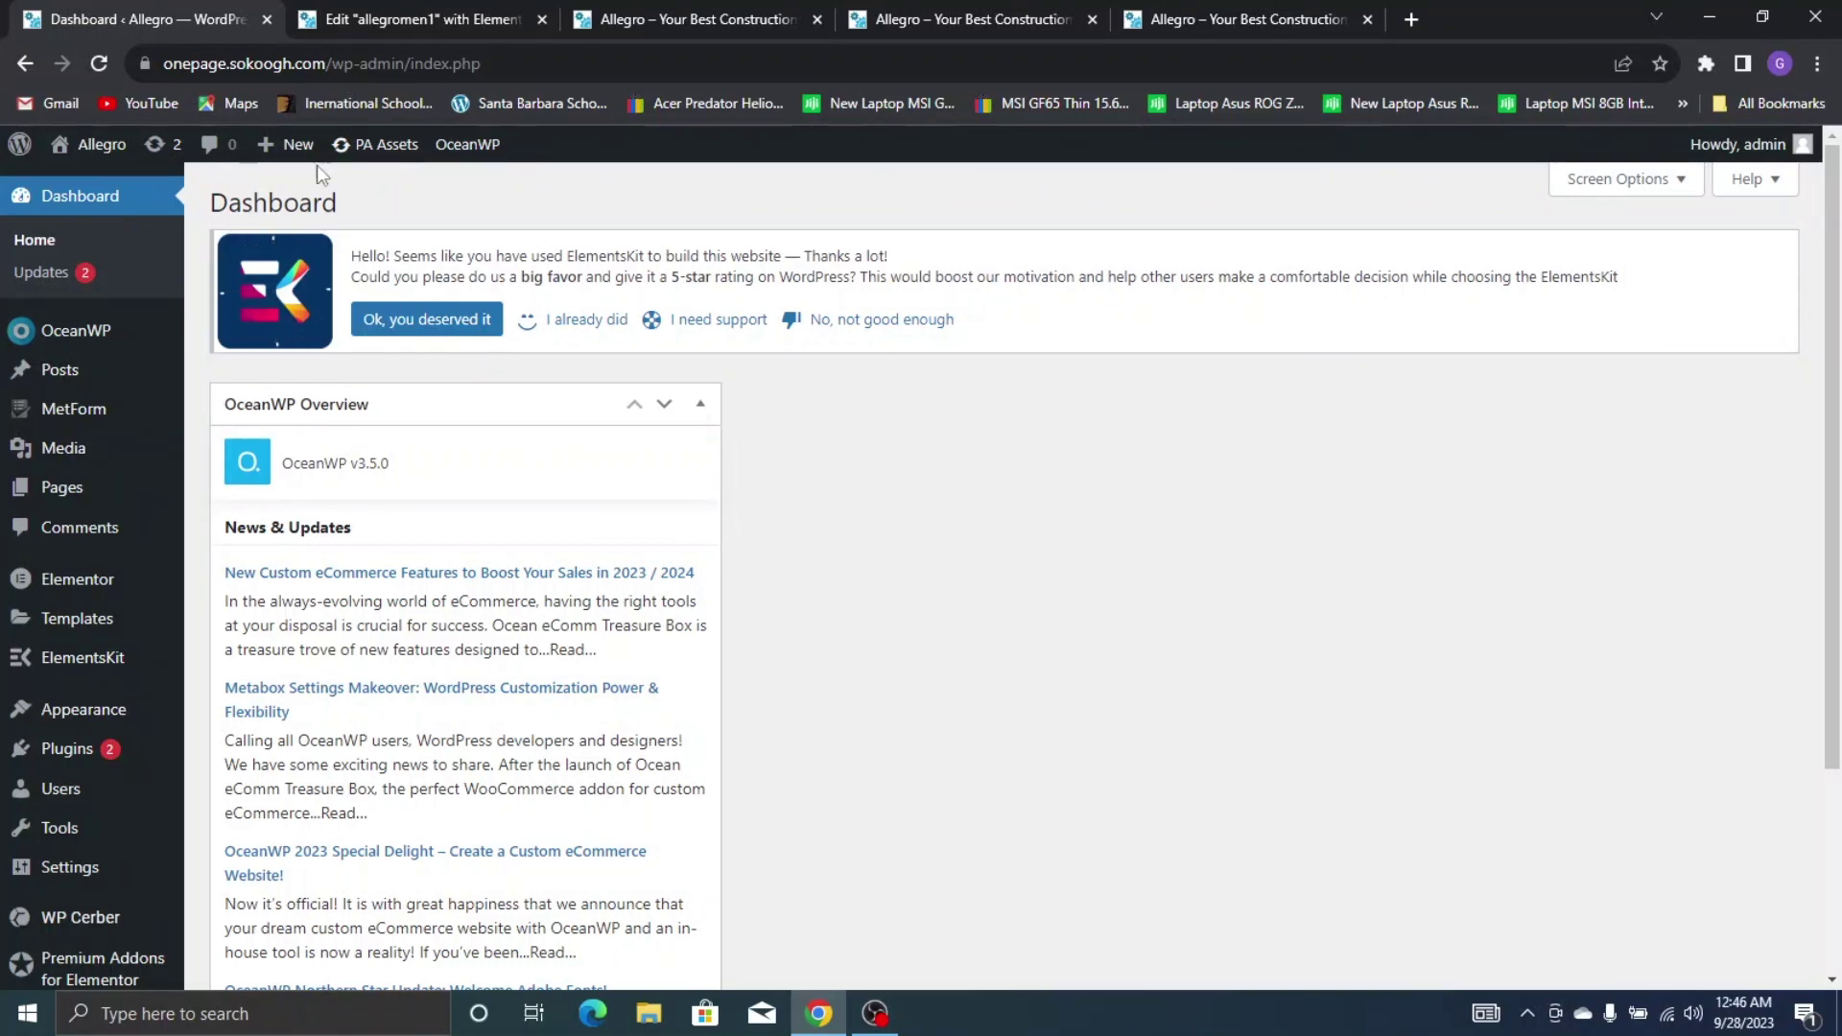
{"action": "mouse_move", "coordinate": [103, 146]}
{"action": "right_click", "coordinate": [132, 193]}
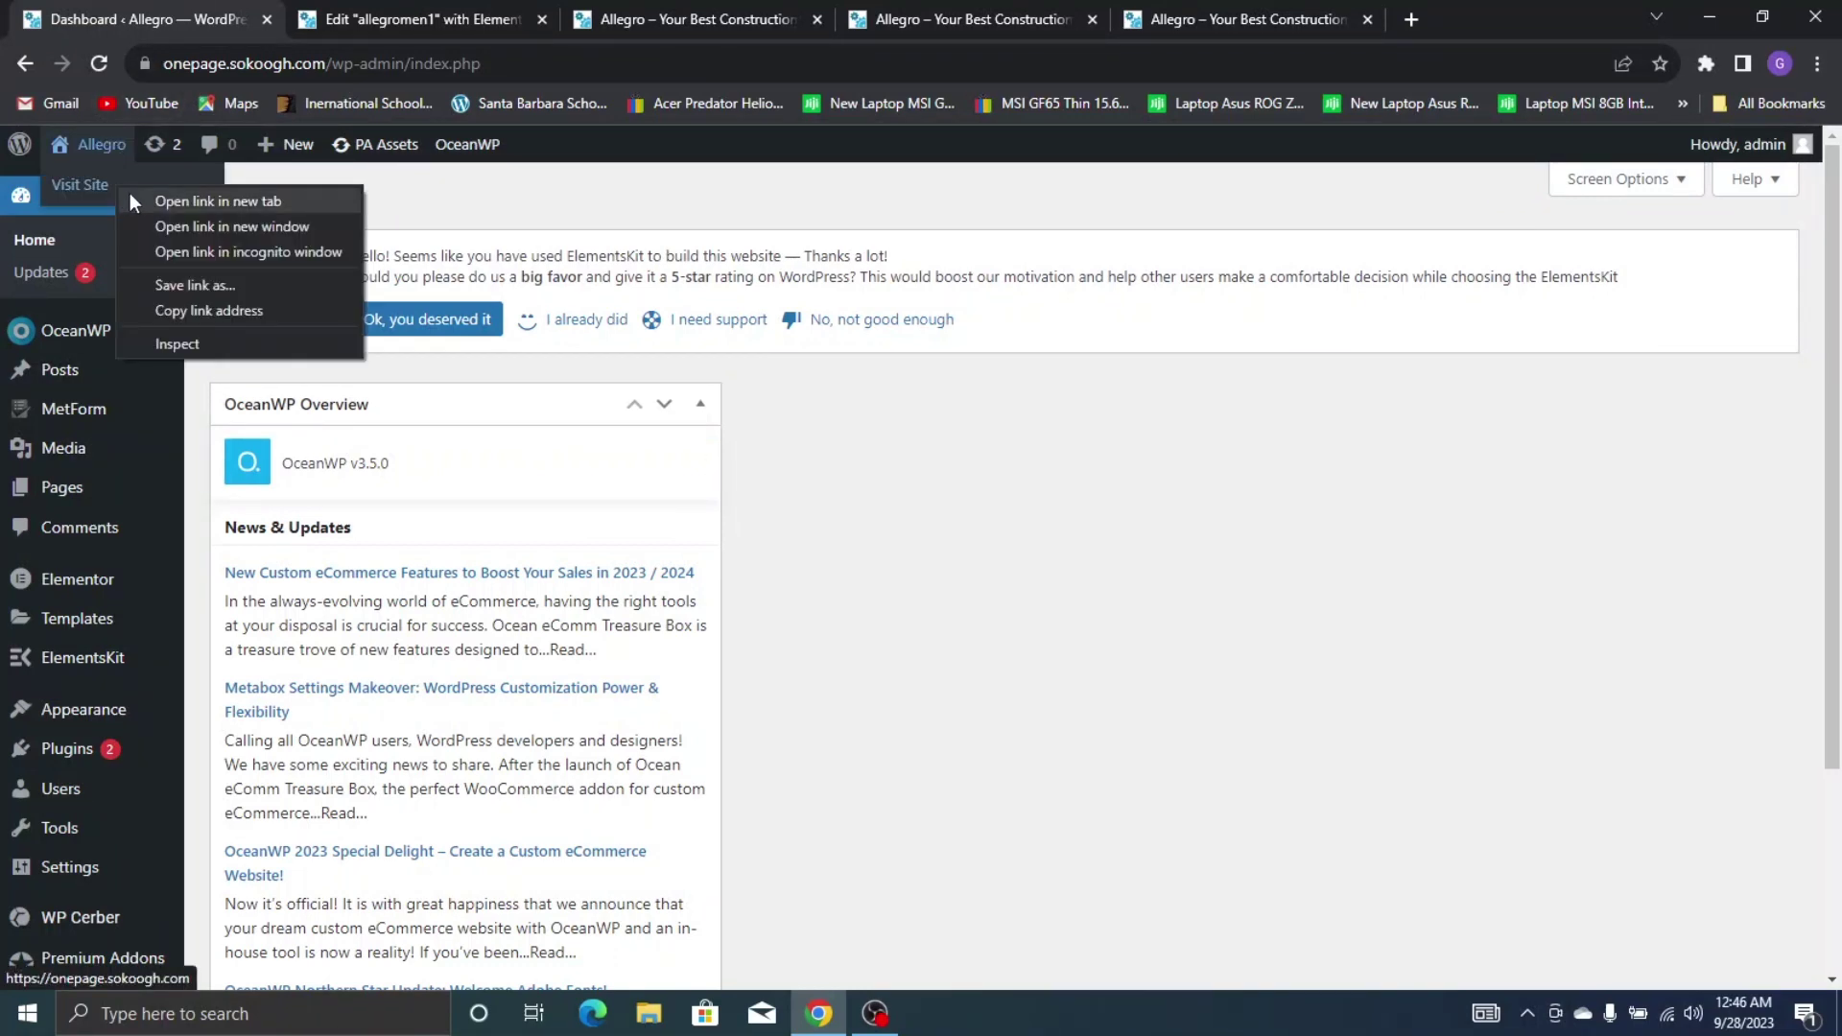
{"action": "left_click", "coordinate": [135, 202]}
{"action": "left_click", "coordinate": [418, 4]}
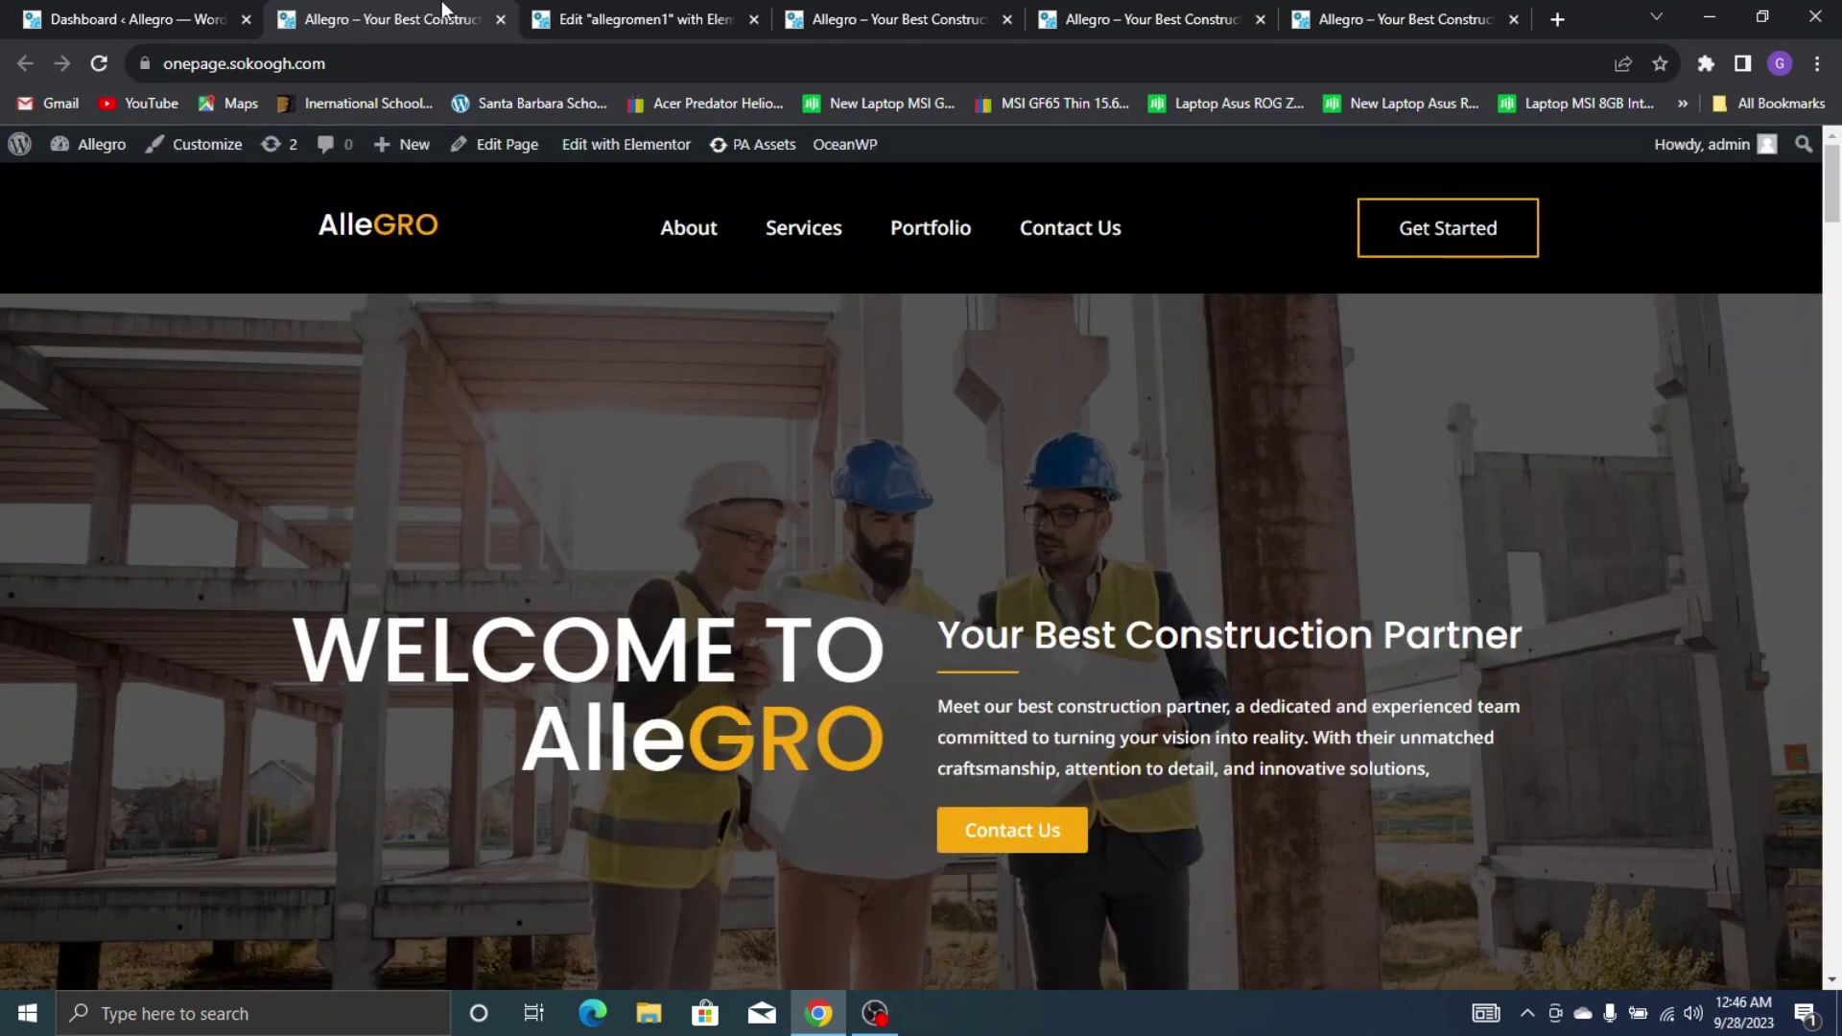
Launch Edit with Elementor for the Home page from the admin bar
{"action": "left_click", "coordinate": [577, 151]}
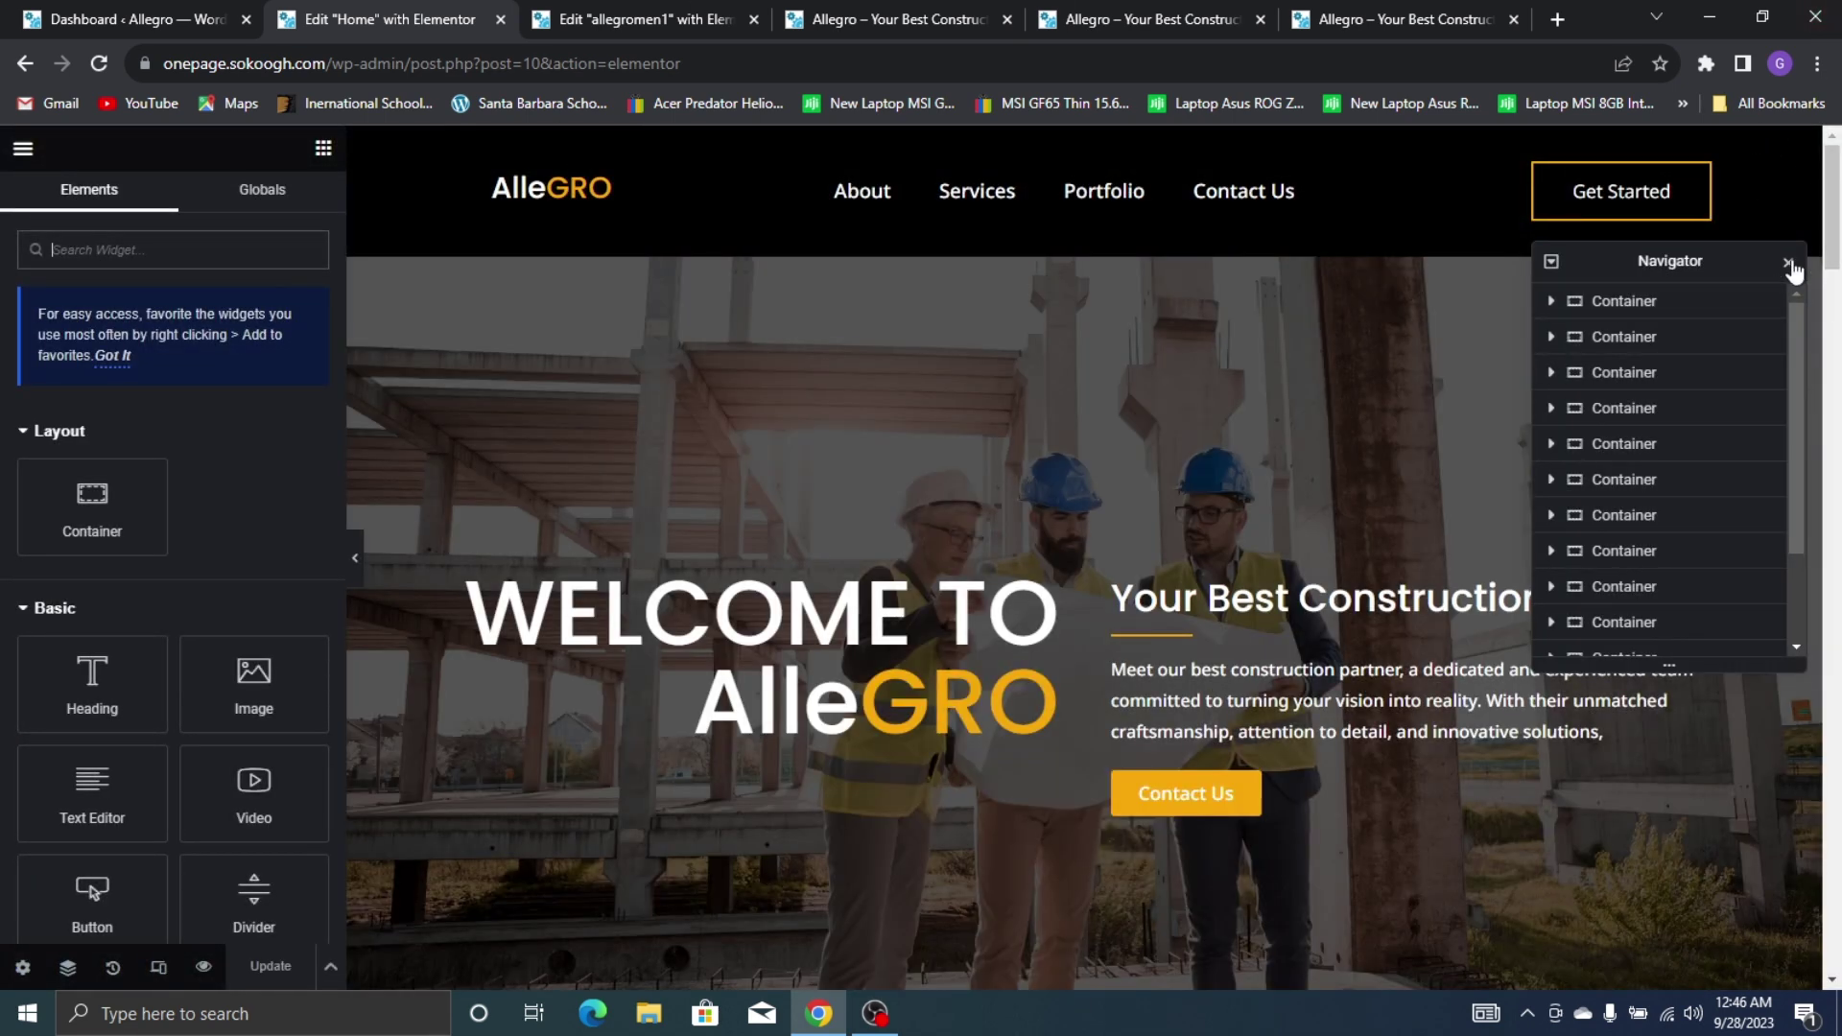
Switch the Elementor preview to mobile portrait width
{"action": "left_click", "coordinate": [1788, 262]}
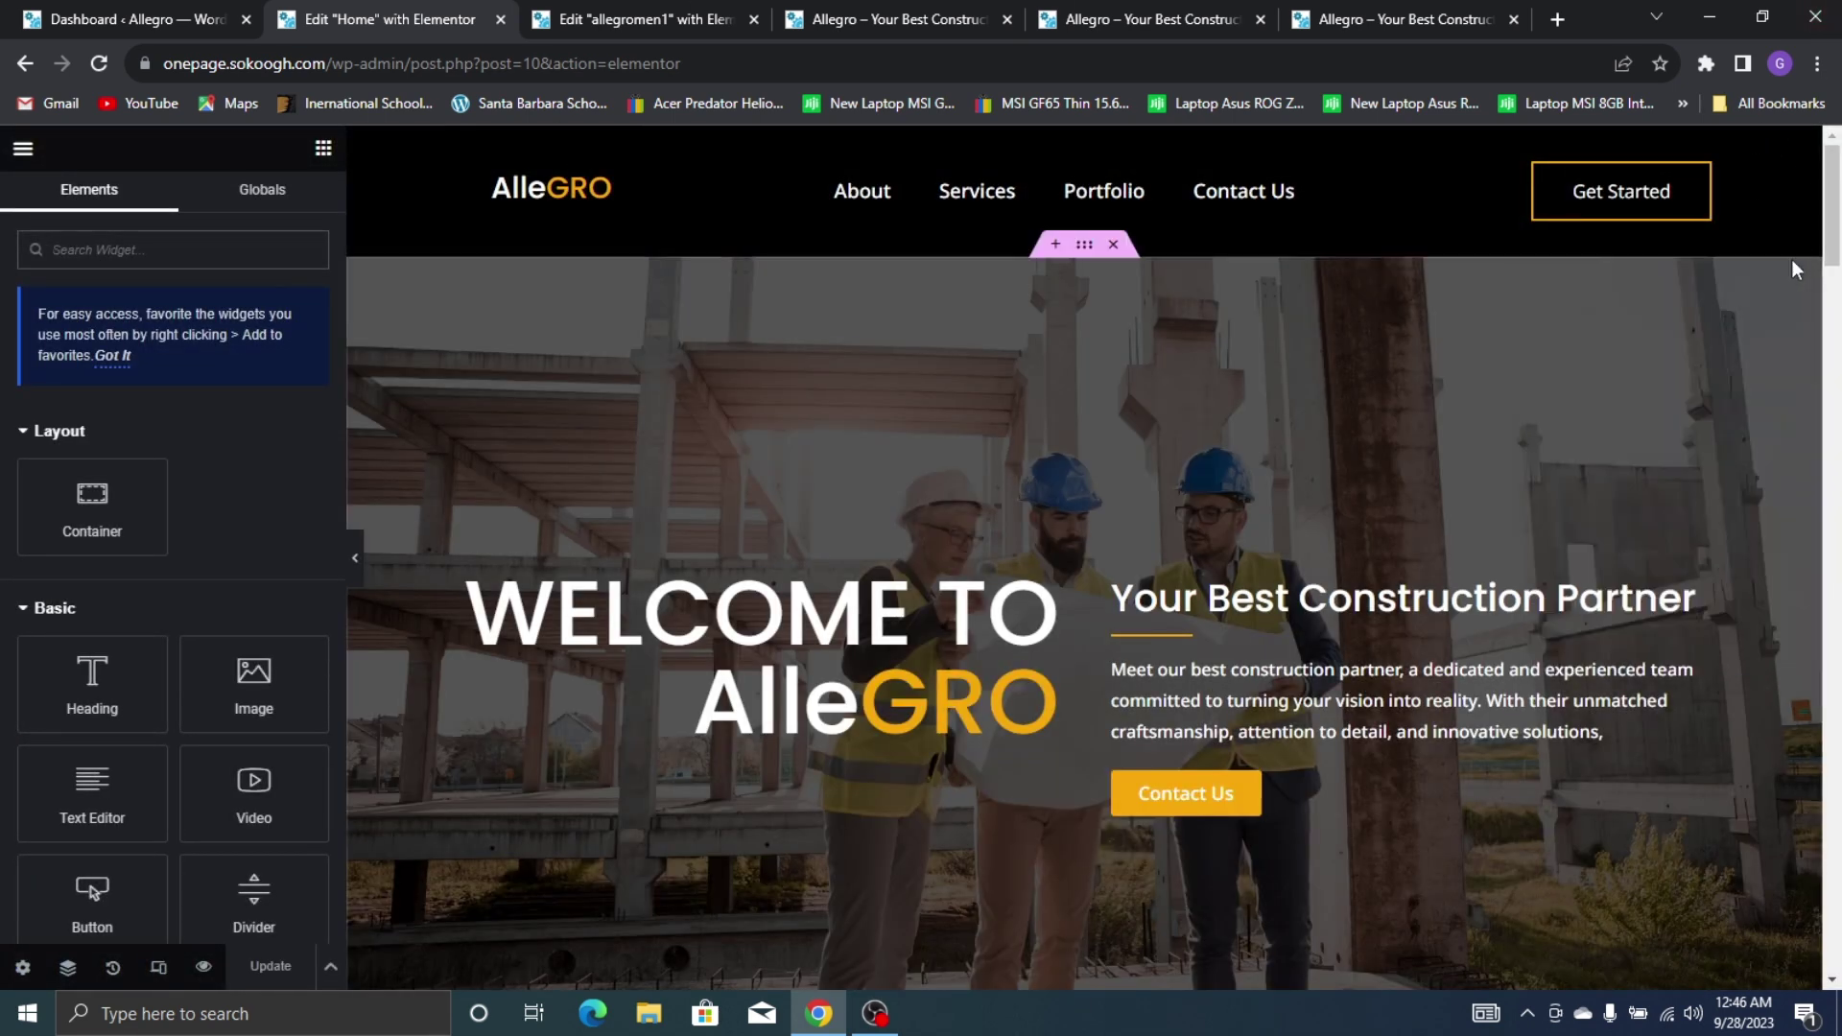
{"action": "left_click", "coordinate": [158, 967]}
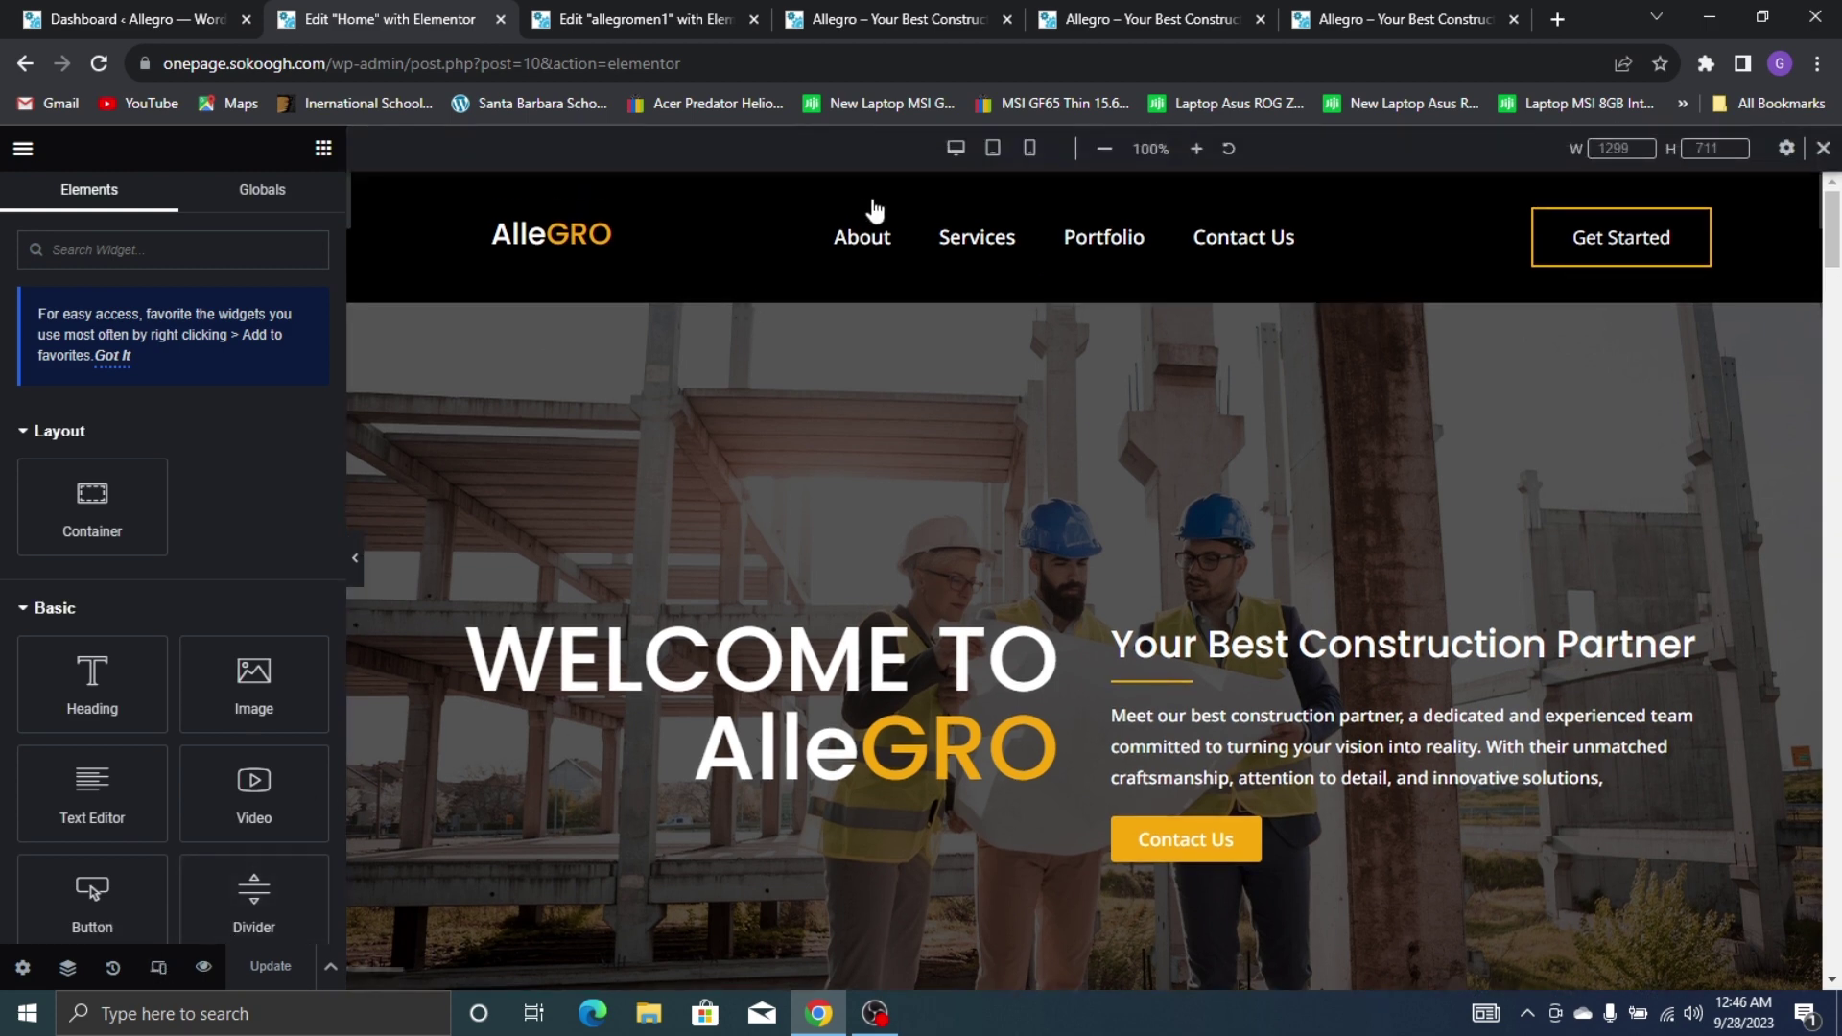
{"action": "left_click", "coordinate": [1030, 148]}
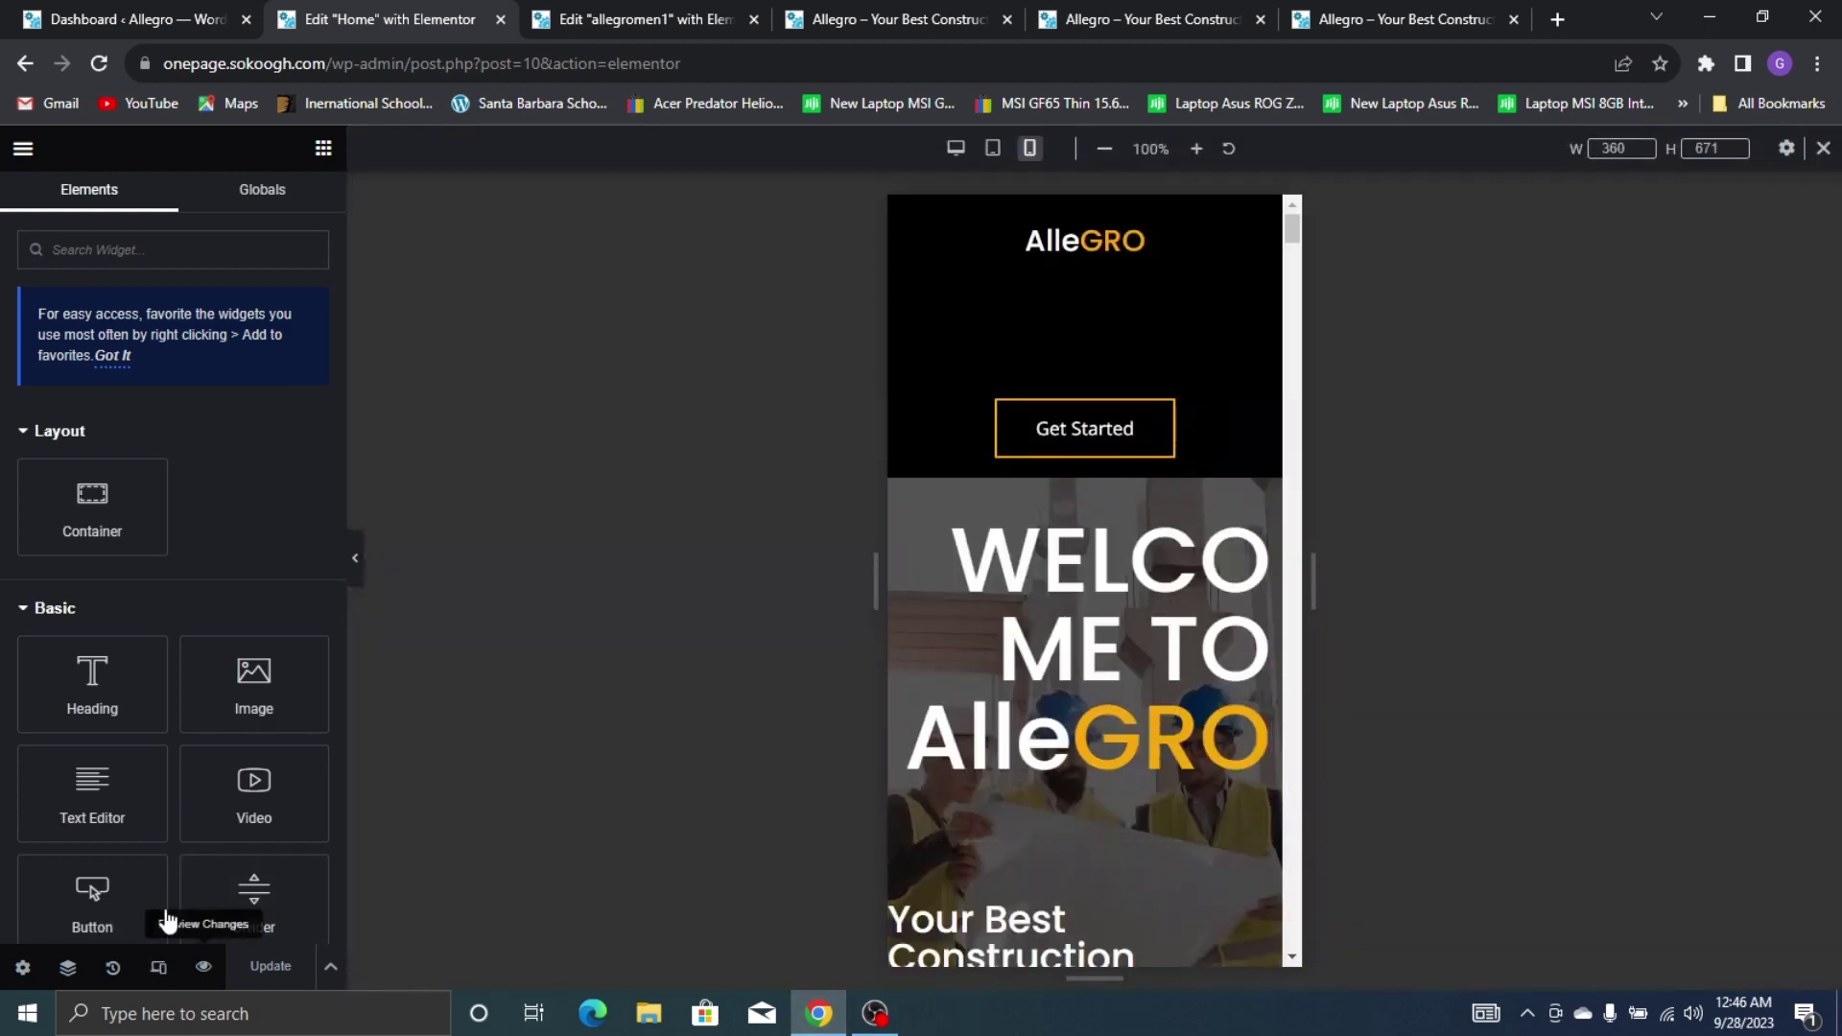
{"action": "scroll", "coordinate": [1151, 480], "scroll_direction": "down", "scroll_amount": 5}
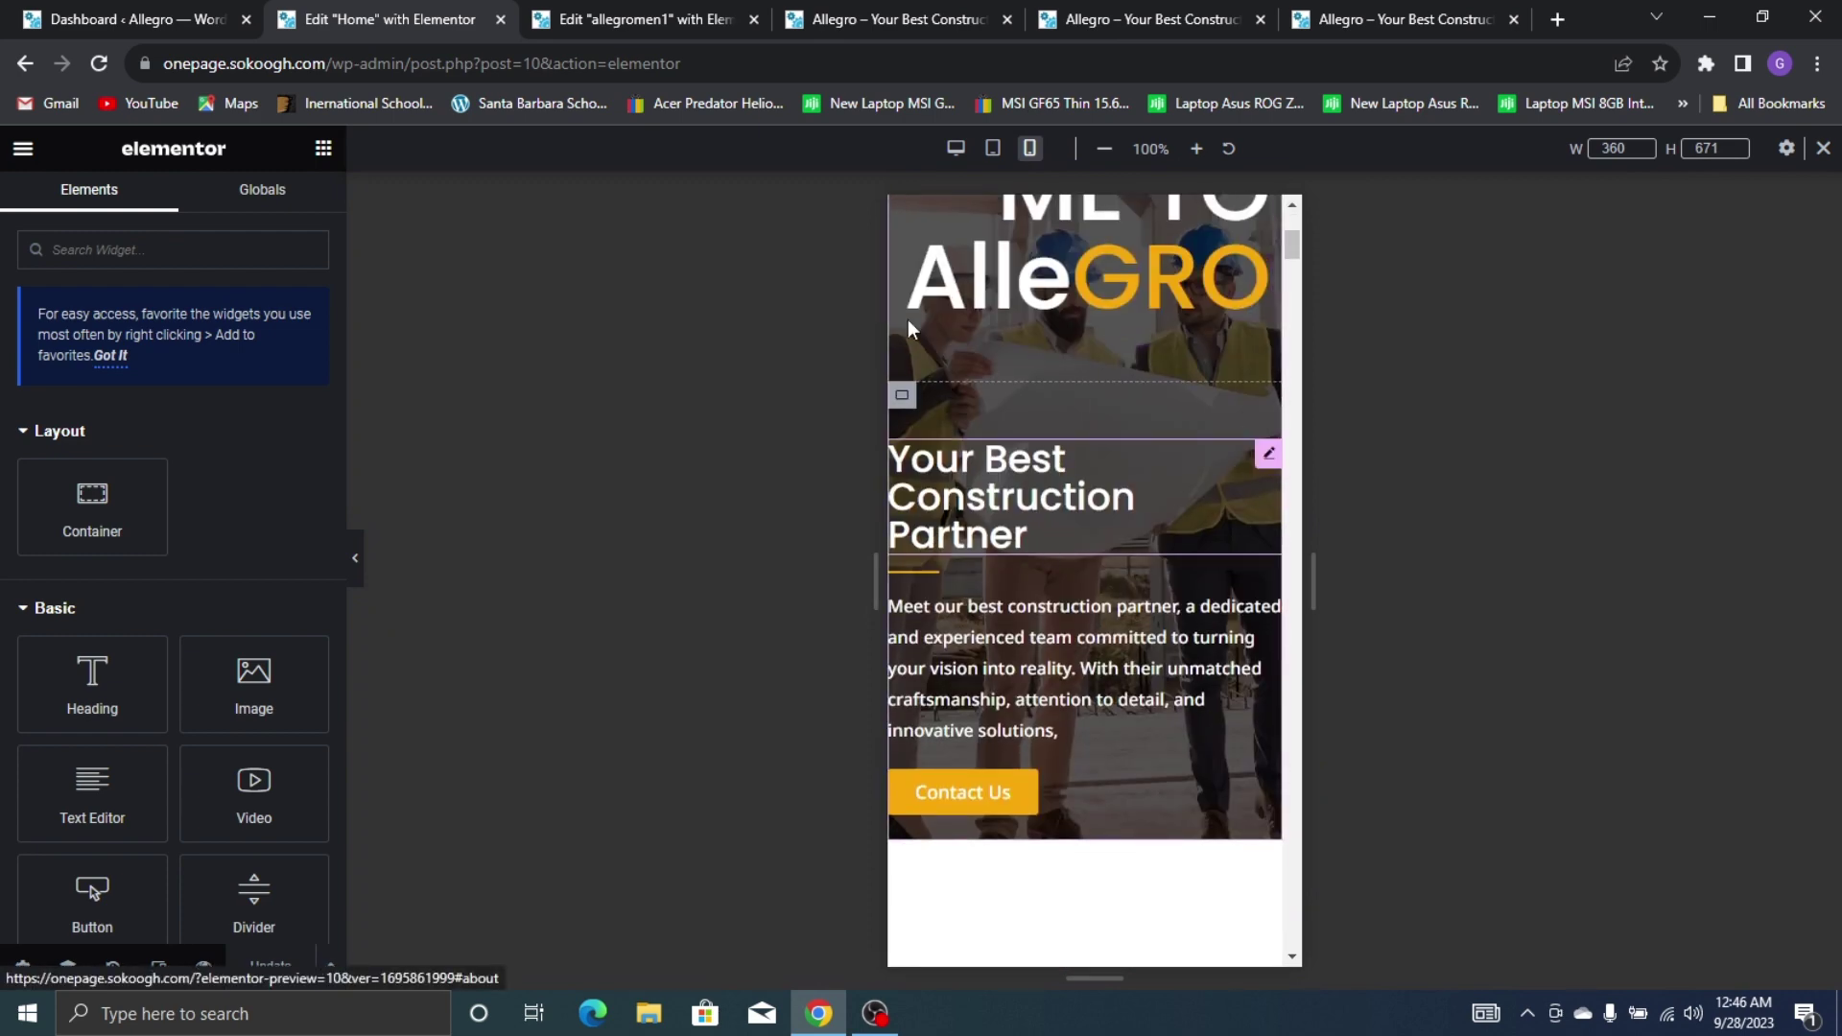
{"action": "scroll", "coordinate": [1138, 458], "scroll_direction": "up", "scroll_amount": 5}
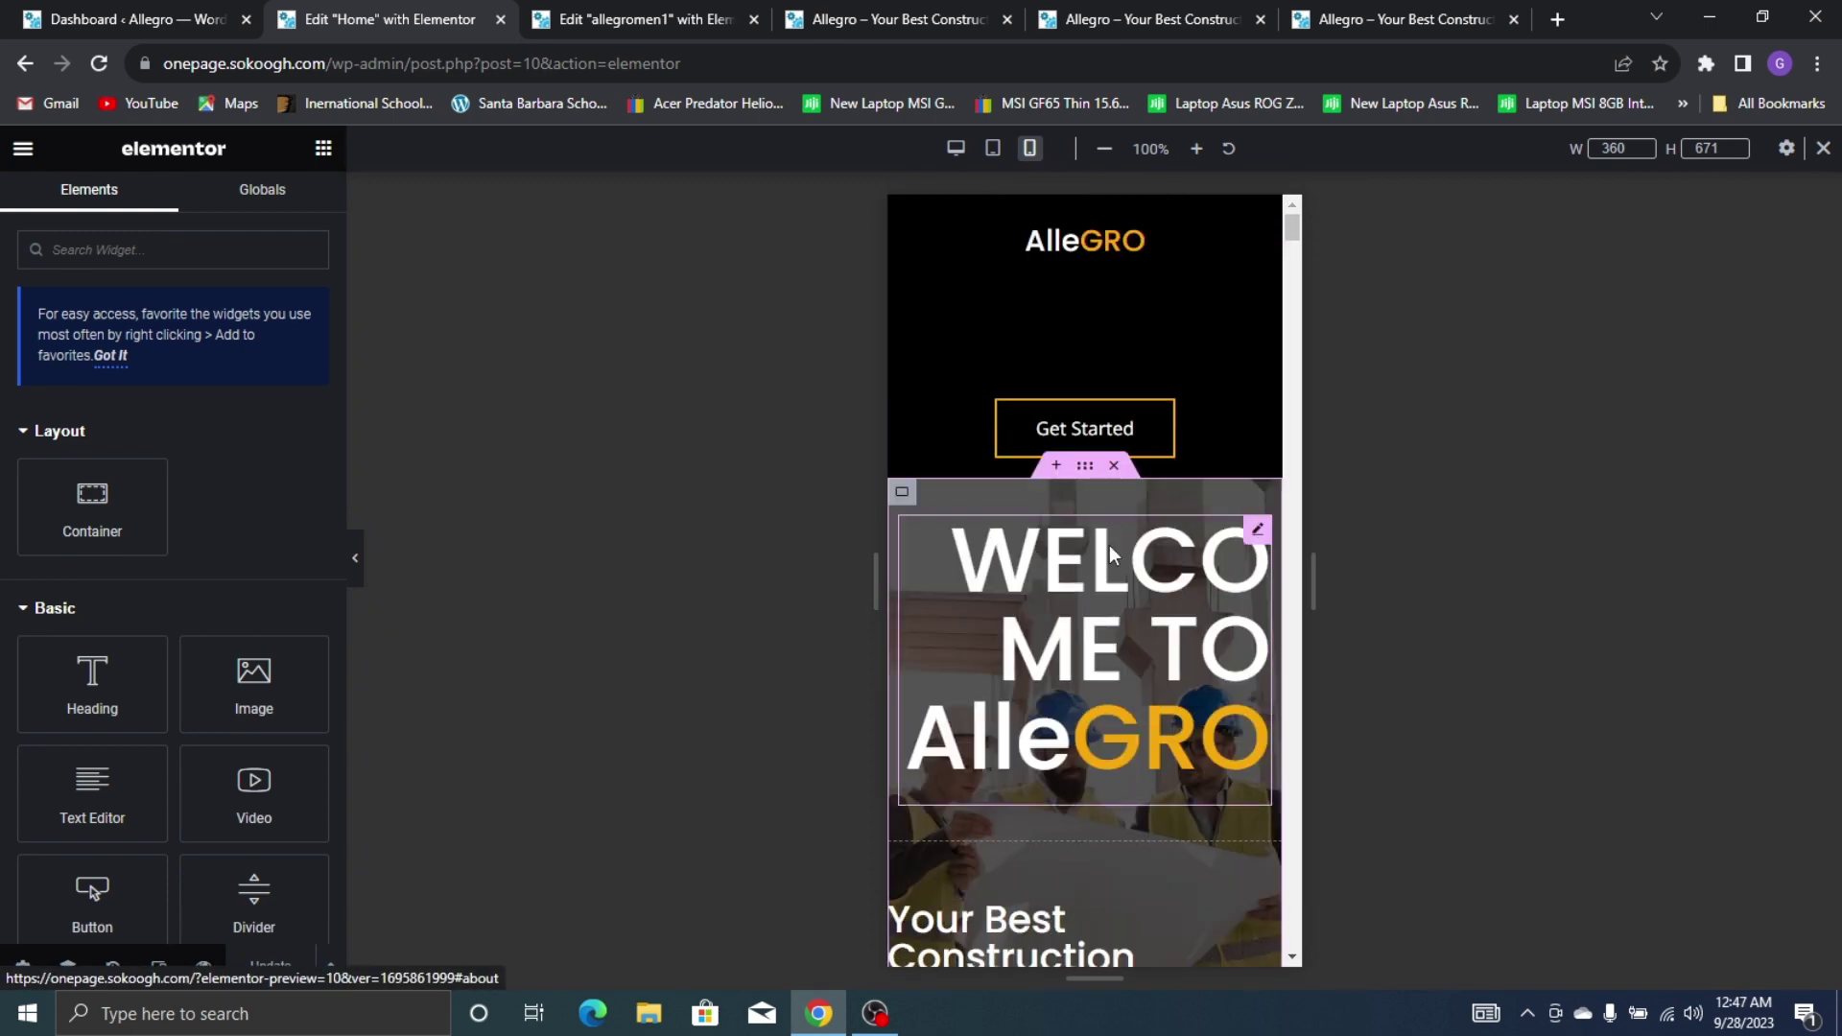
Set the WELCOME TO AlleGRO hero heading to Hide on Mobile Portrait
{"action": "left_click", "coordinate": [1257, 529]}
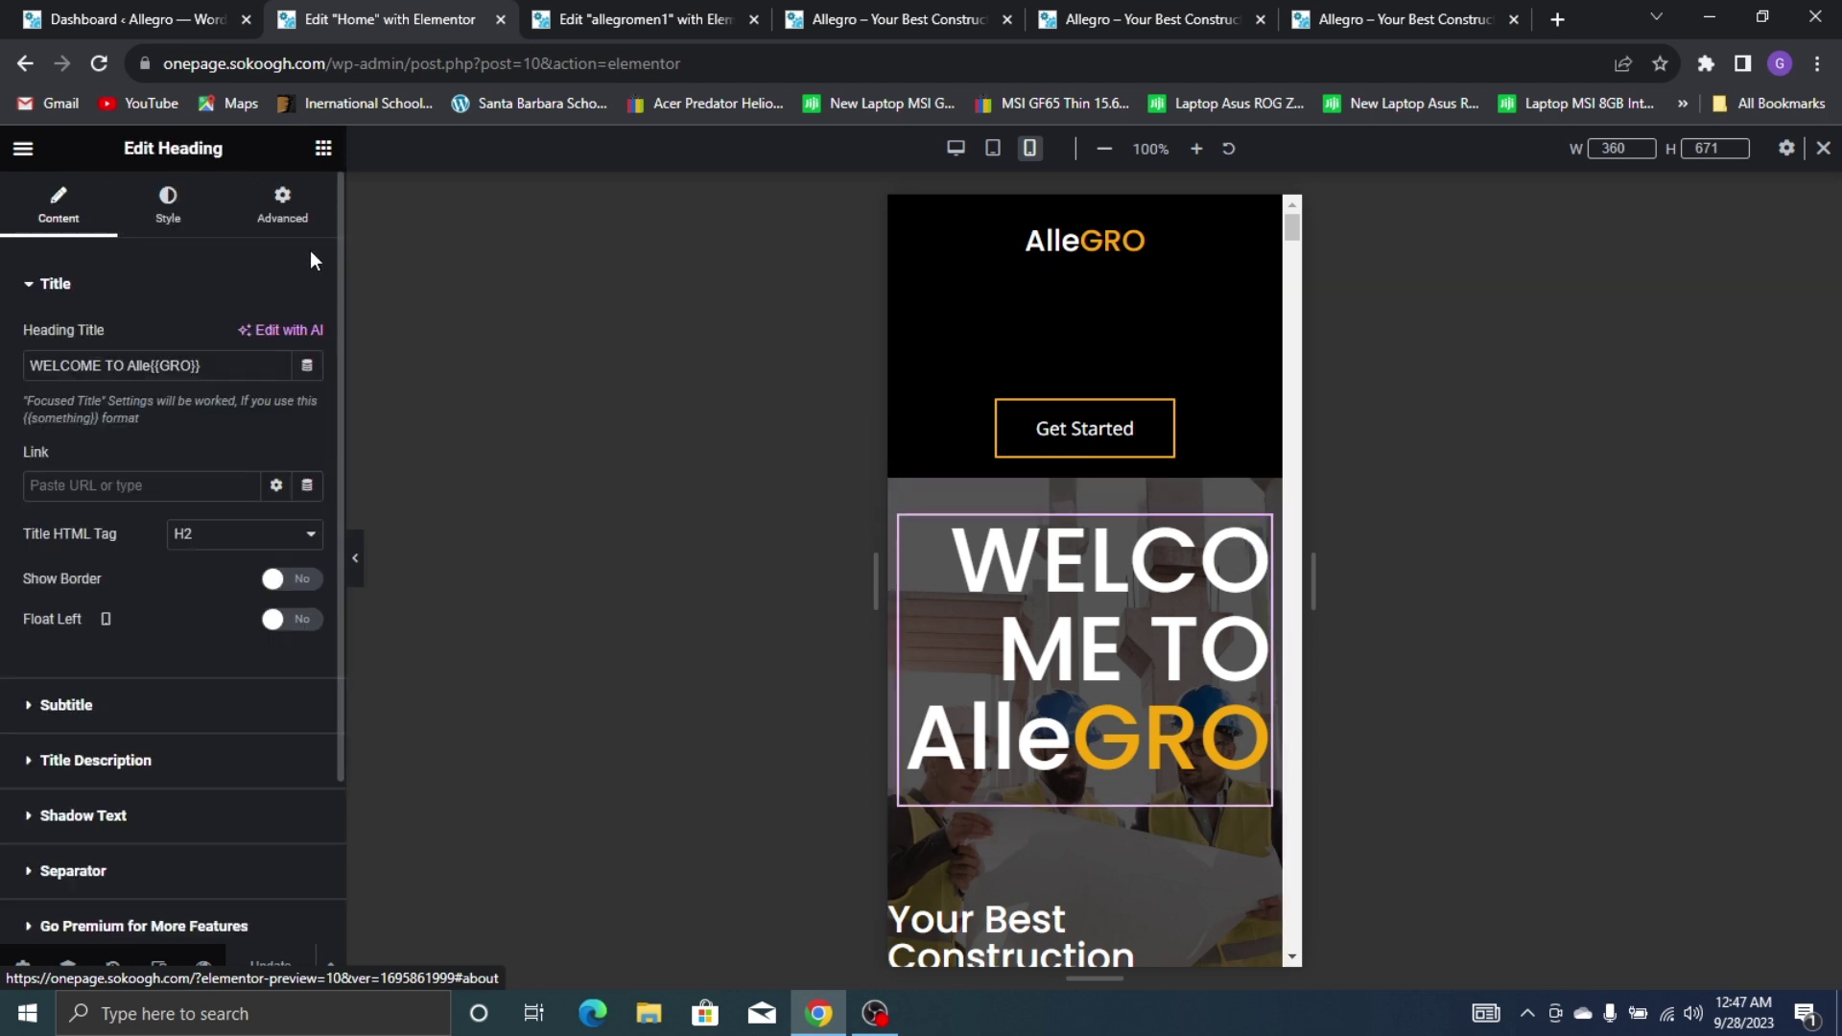
{"action": "left_click", "coordinate": [282, 200]}
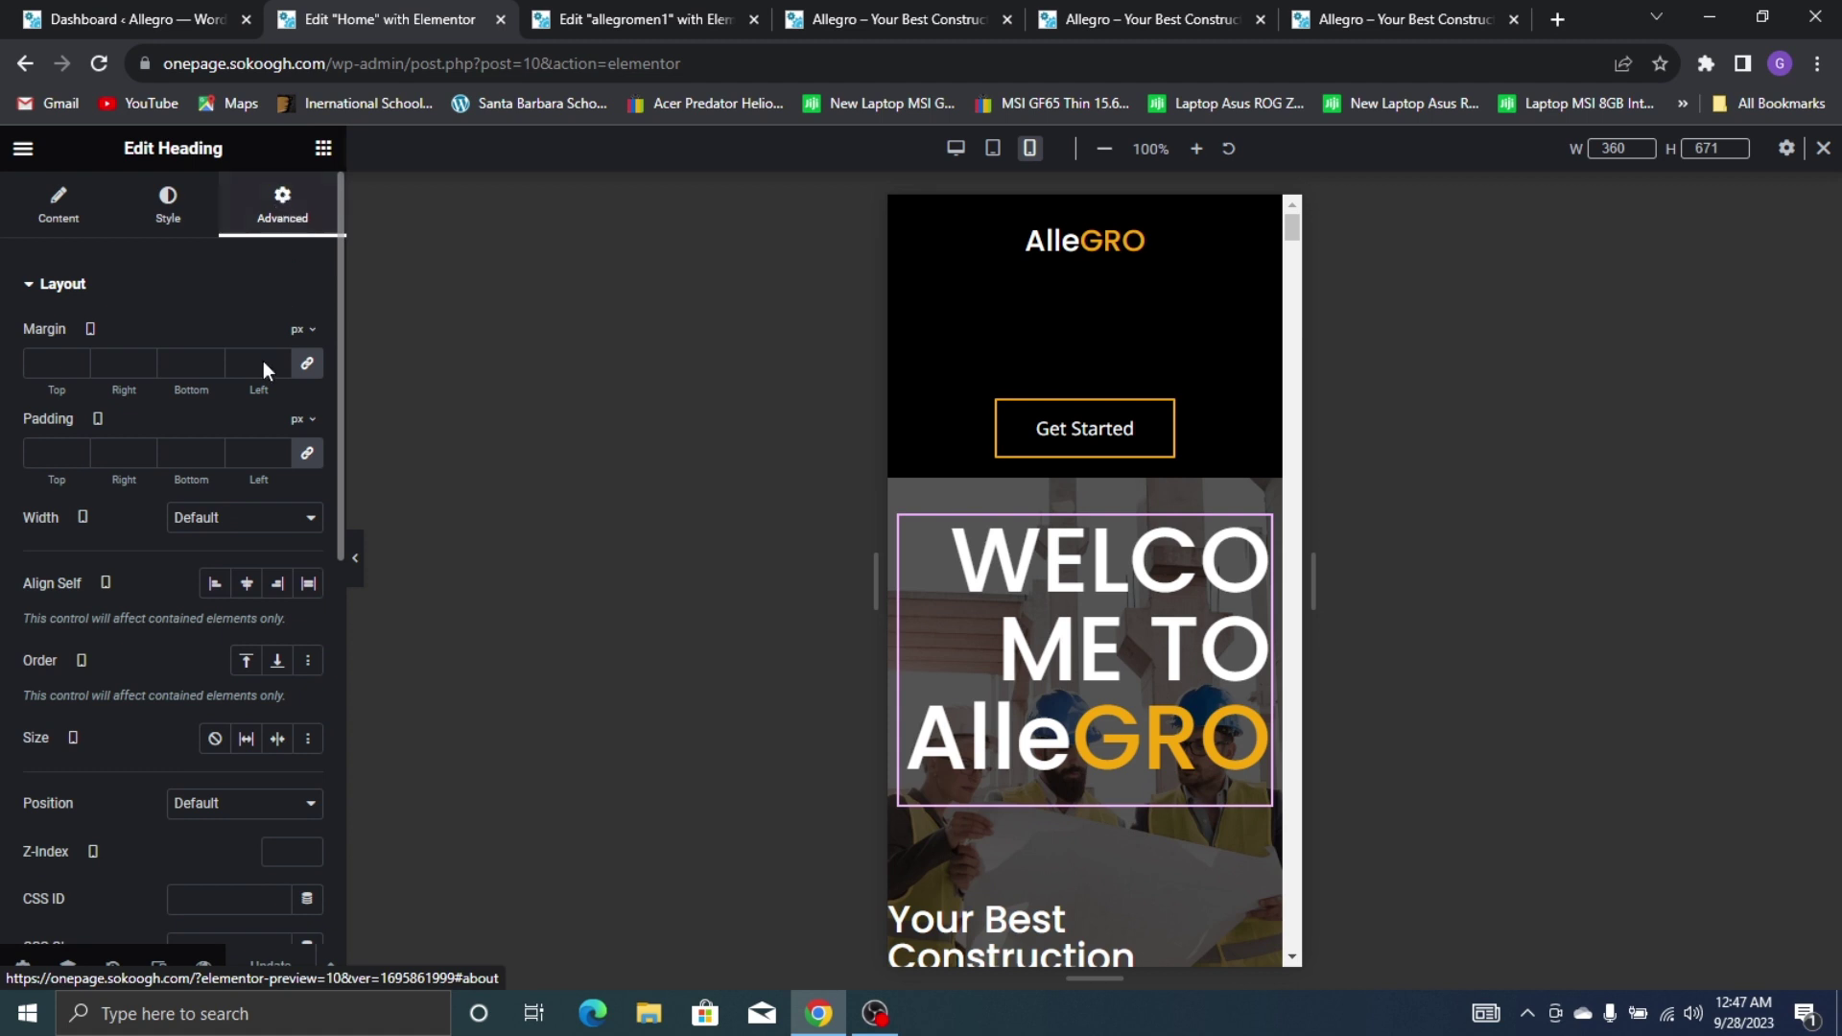
{"action": "scroll", "coordinate": [142, 523], "scroll_direction": "down", "scroll_amount": 3}
{"action": "scroll", "coordinate": [142, 524], "scroll_direction": "down", "scroll_amount": 3}
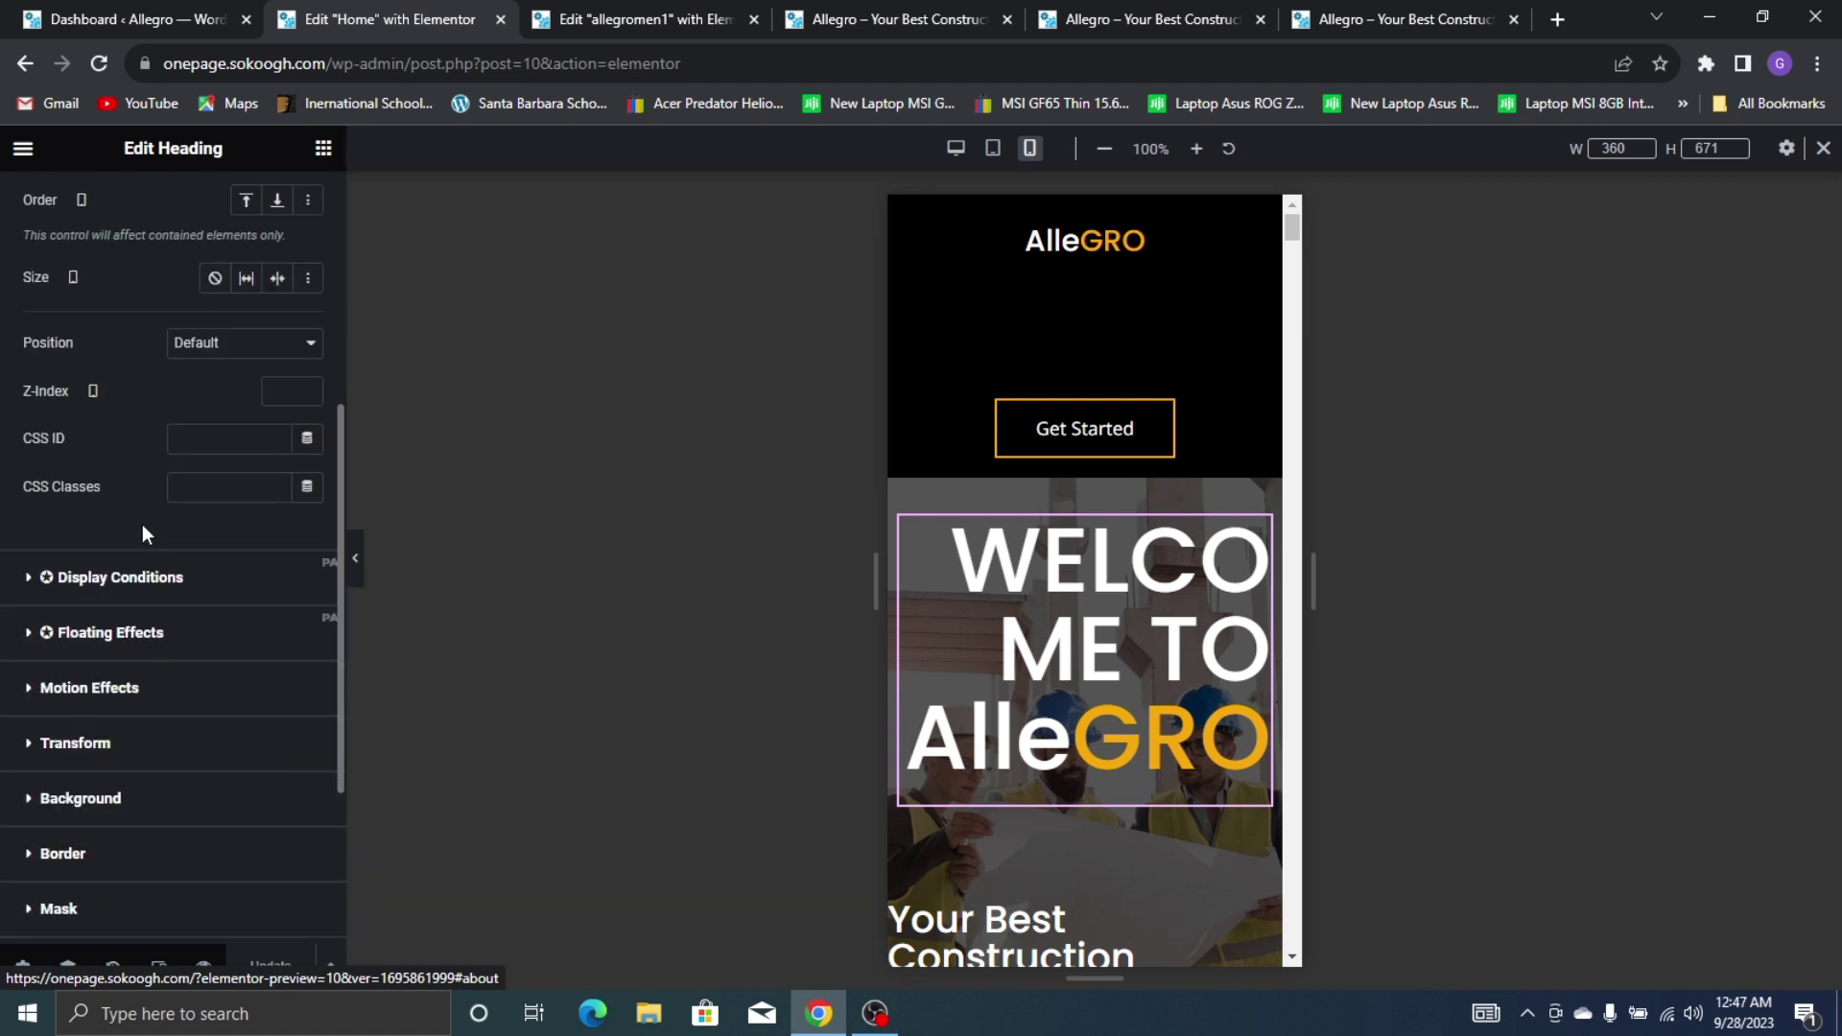
{"action": "scroll", "coordinate": [142, 534], "scroll_direction": "down", "scroll_amount": 3}
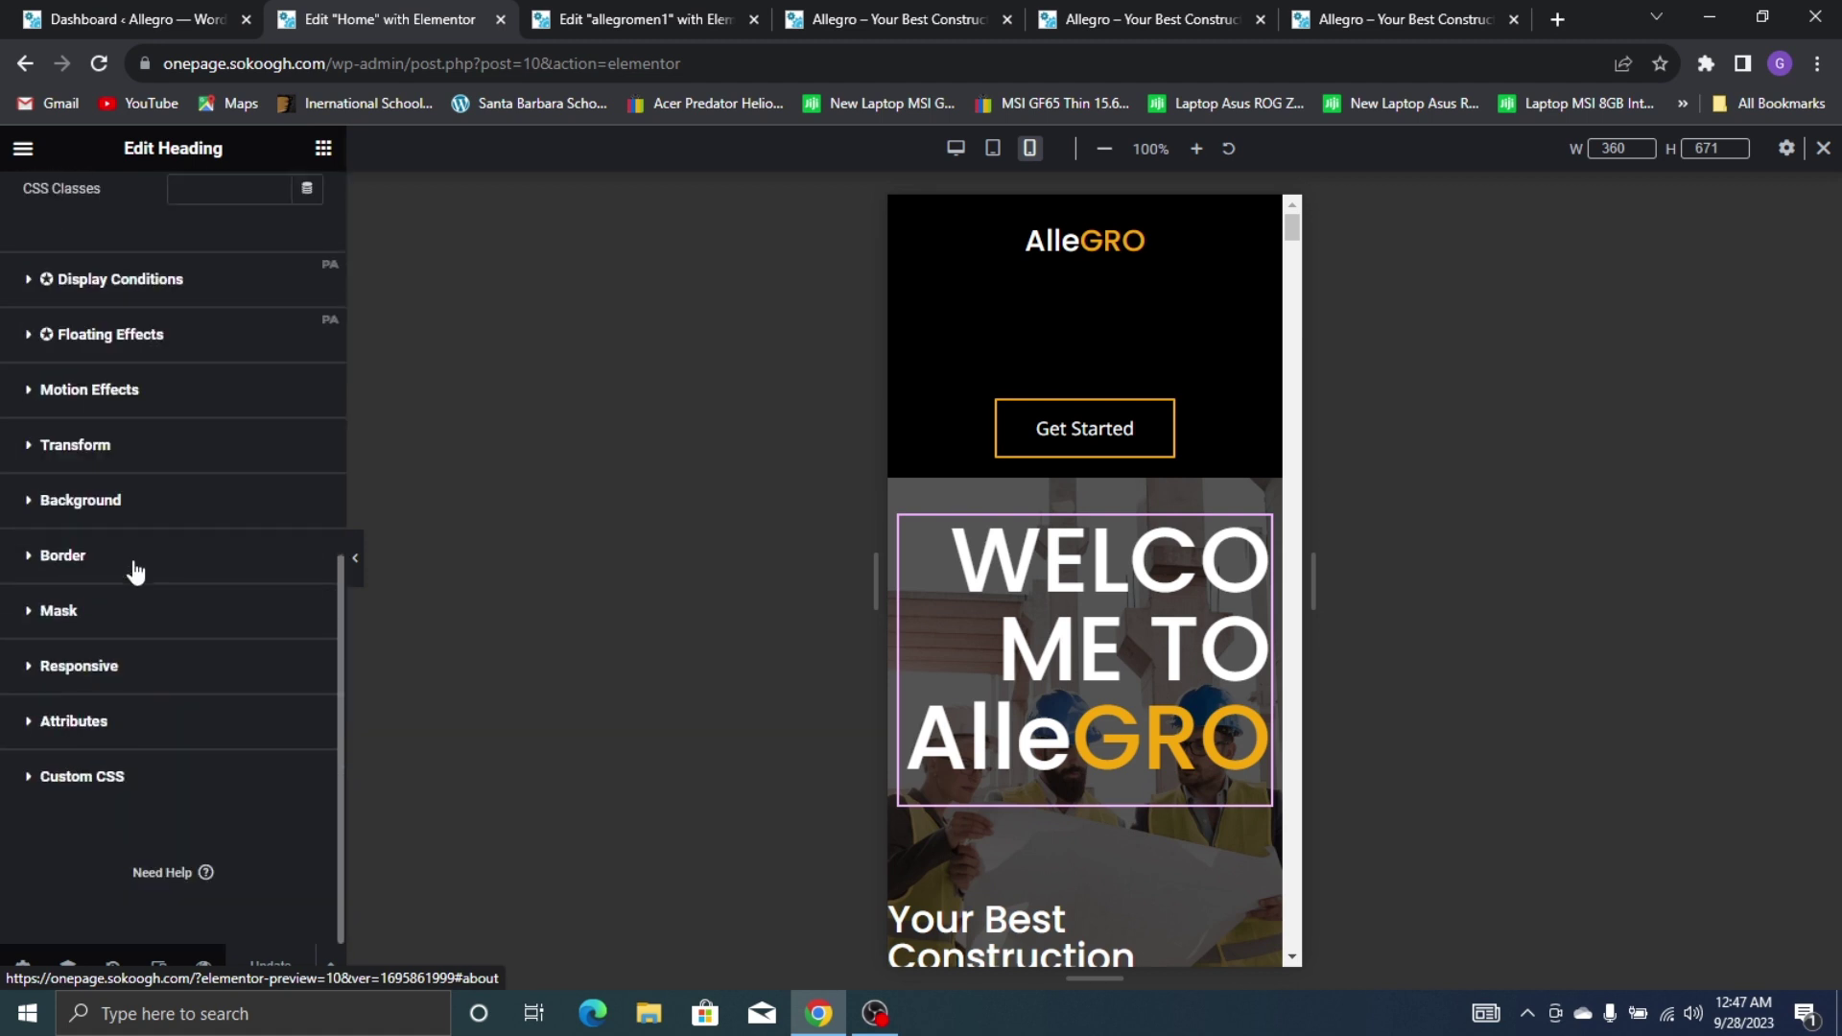
{"action": "left_click", "coordinate": [191, 679]}
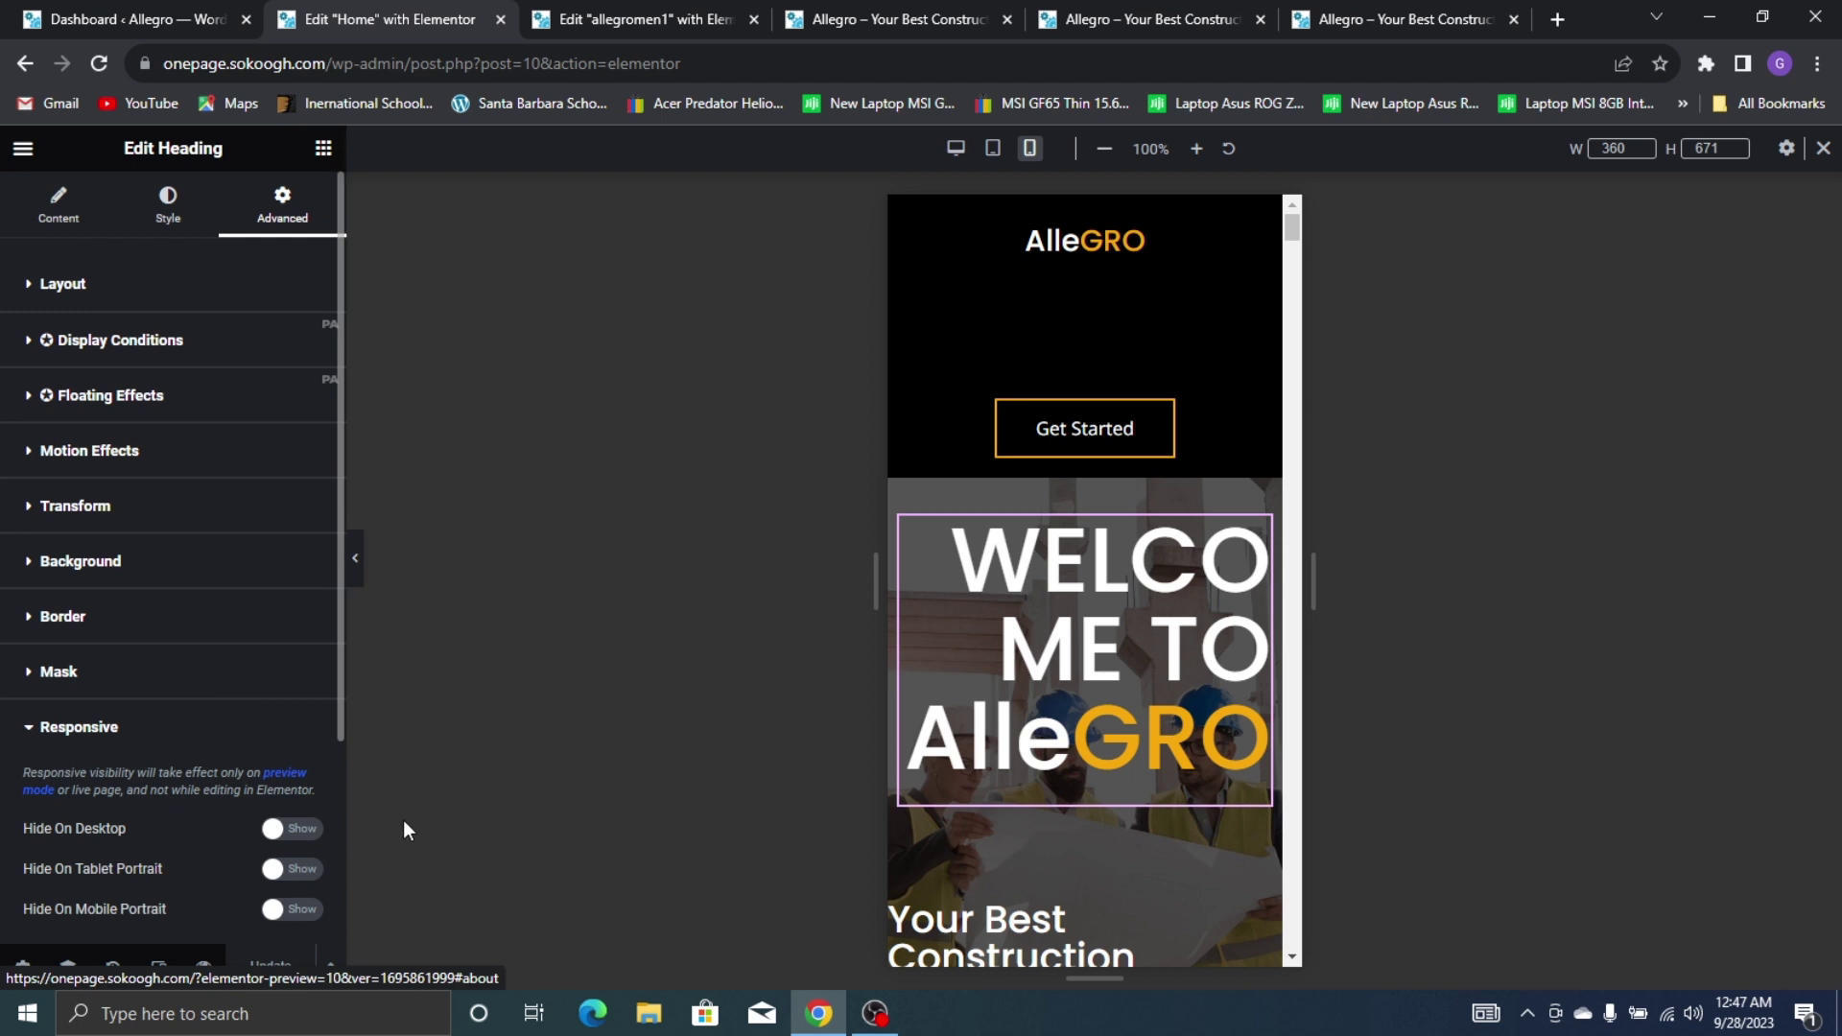
{"action": "left_click", "coordinate": [293, 910]}
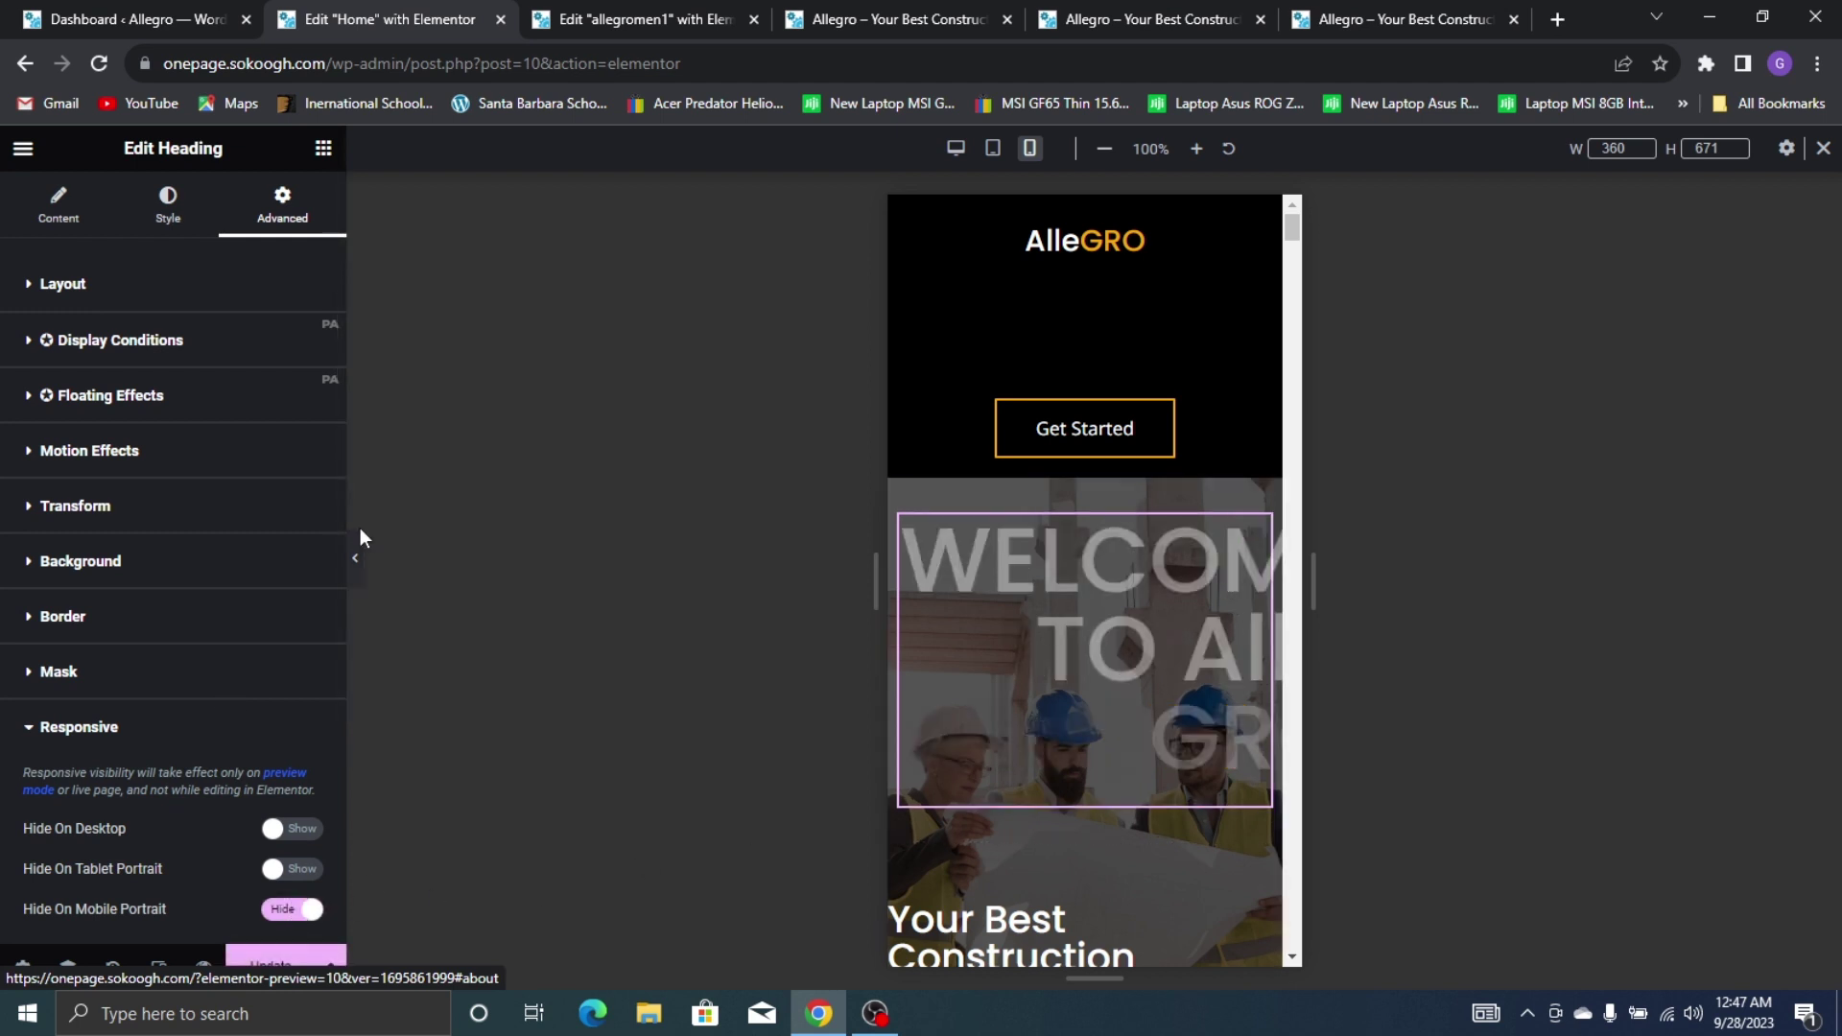
Add a centred white 'WELCOME TO' heading above Your Best Construction Partner
{"action": "left_click", "coordinate": [331, 151]}
{"action": "scroll", "coordinate": [1016, 492], "scroll_direction": "down", "scroll_amount": 2}
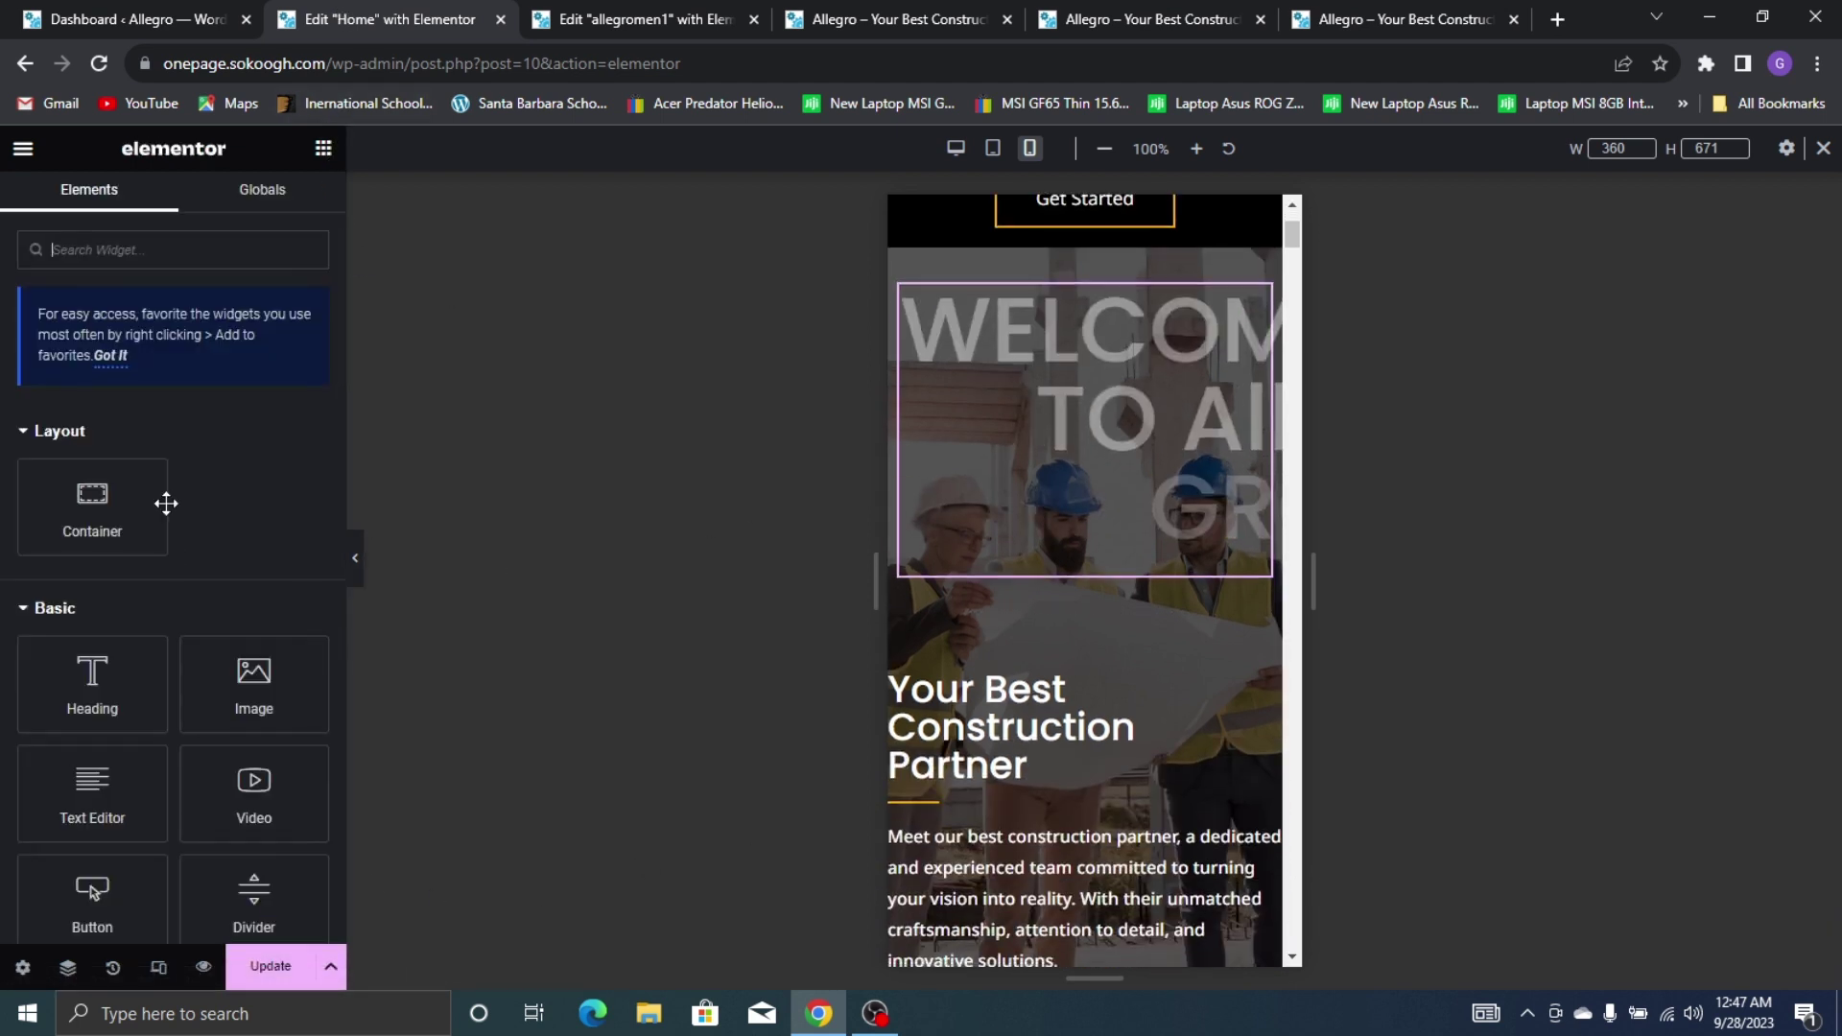
{"action": "left_click_drag", "start_coordinate": [87, 683], "coordinate": [1019, 669]}
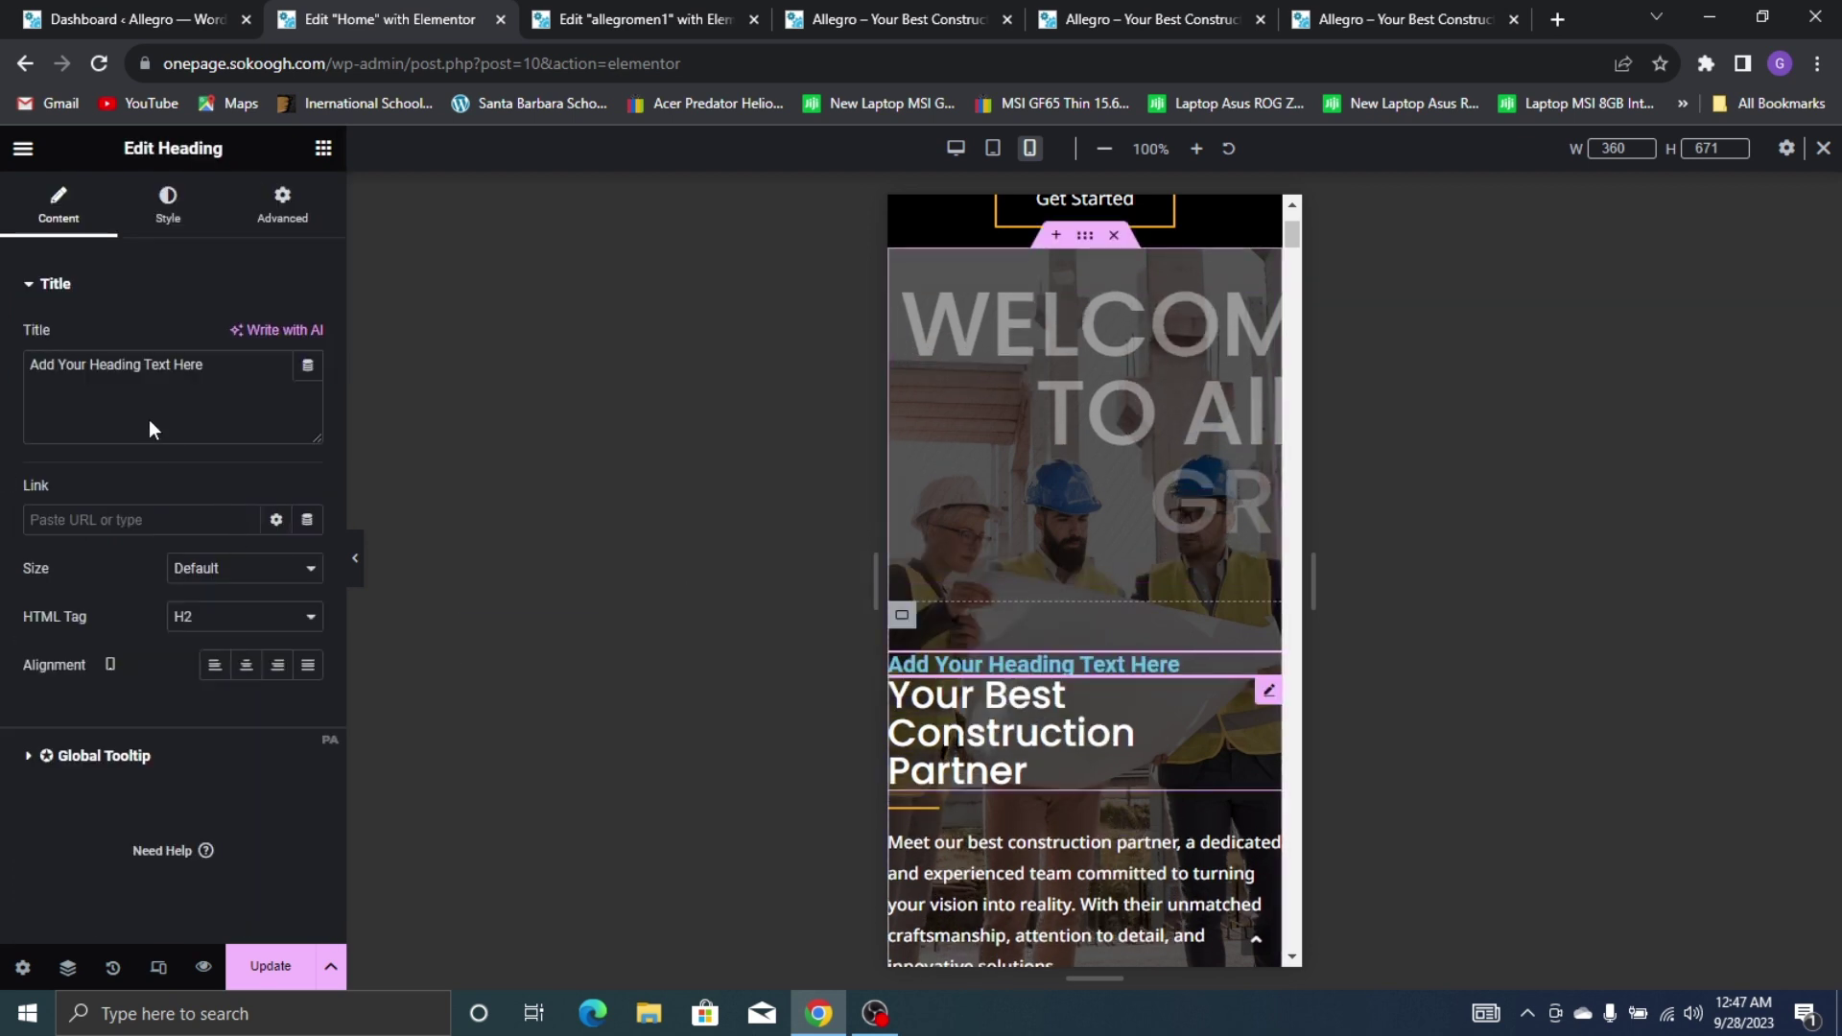
{"action": "triple_click", "coordinate": [170, 374]}
{"action": "type", "text": "WE"}
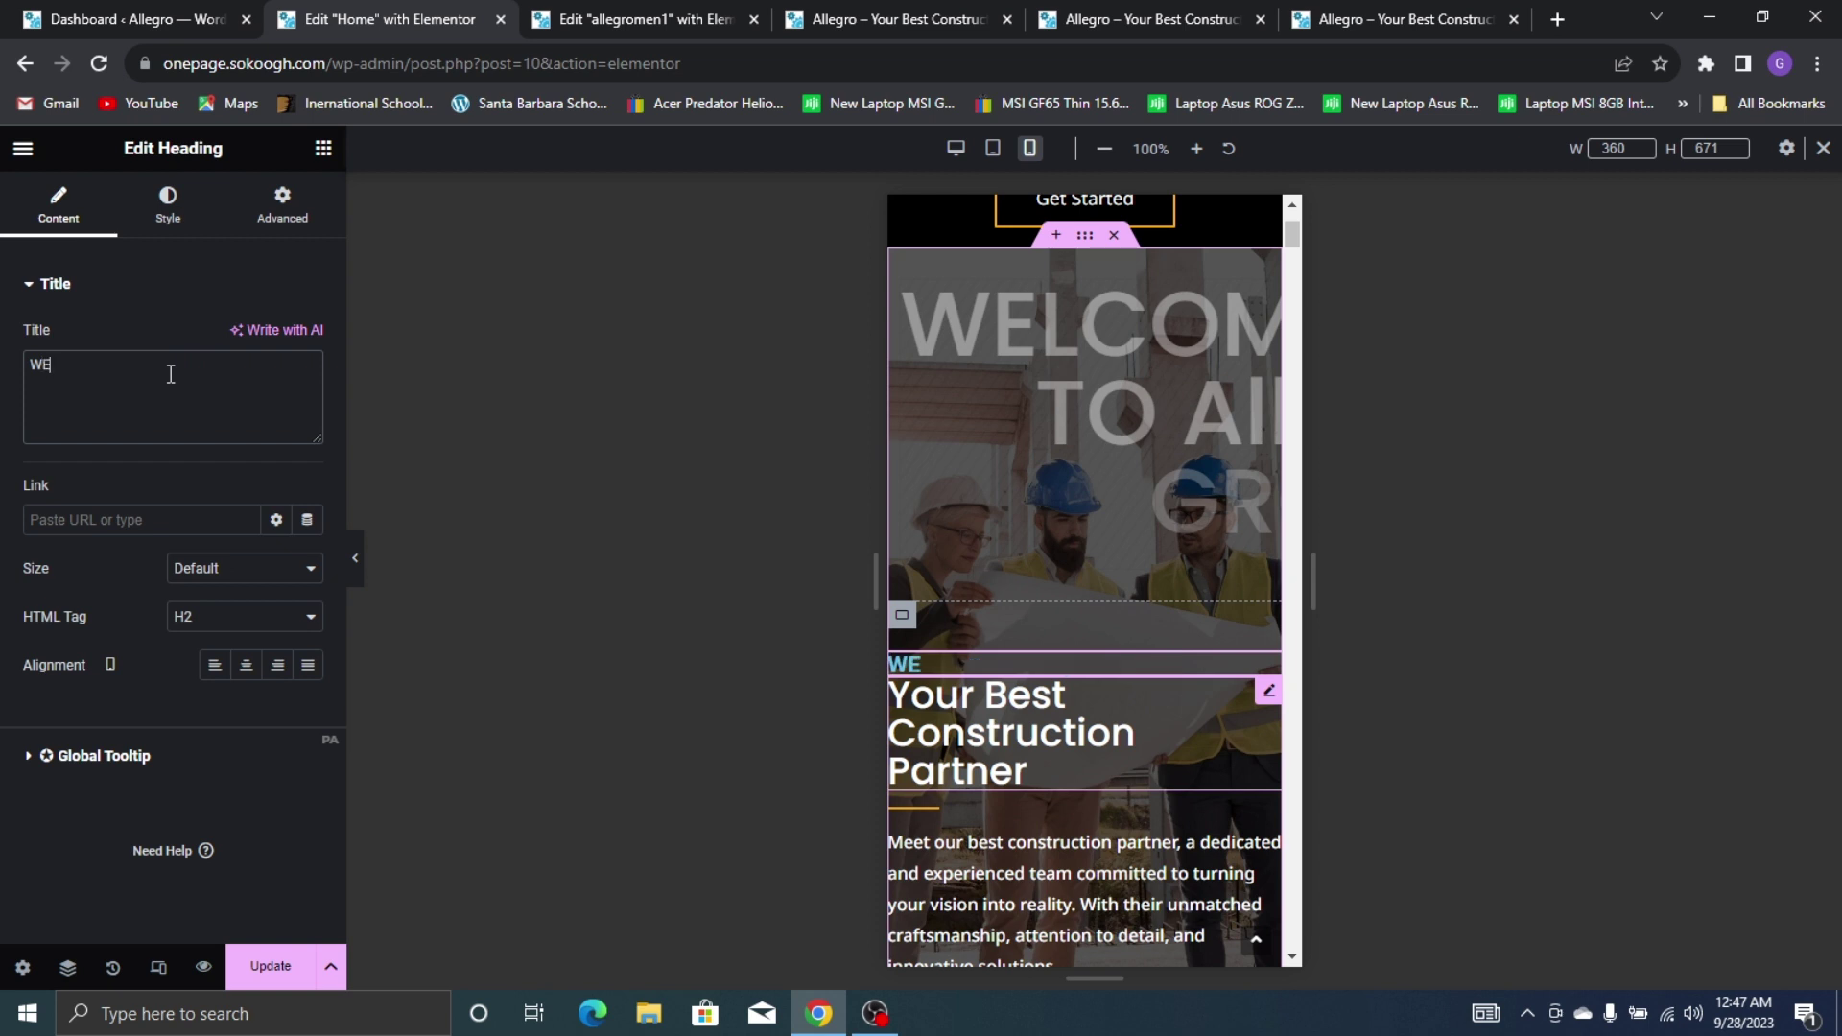
{"action": "type", "text": "LCOME TO"}
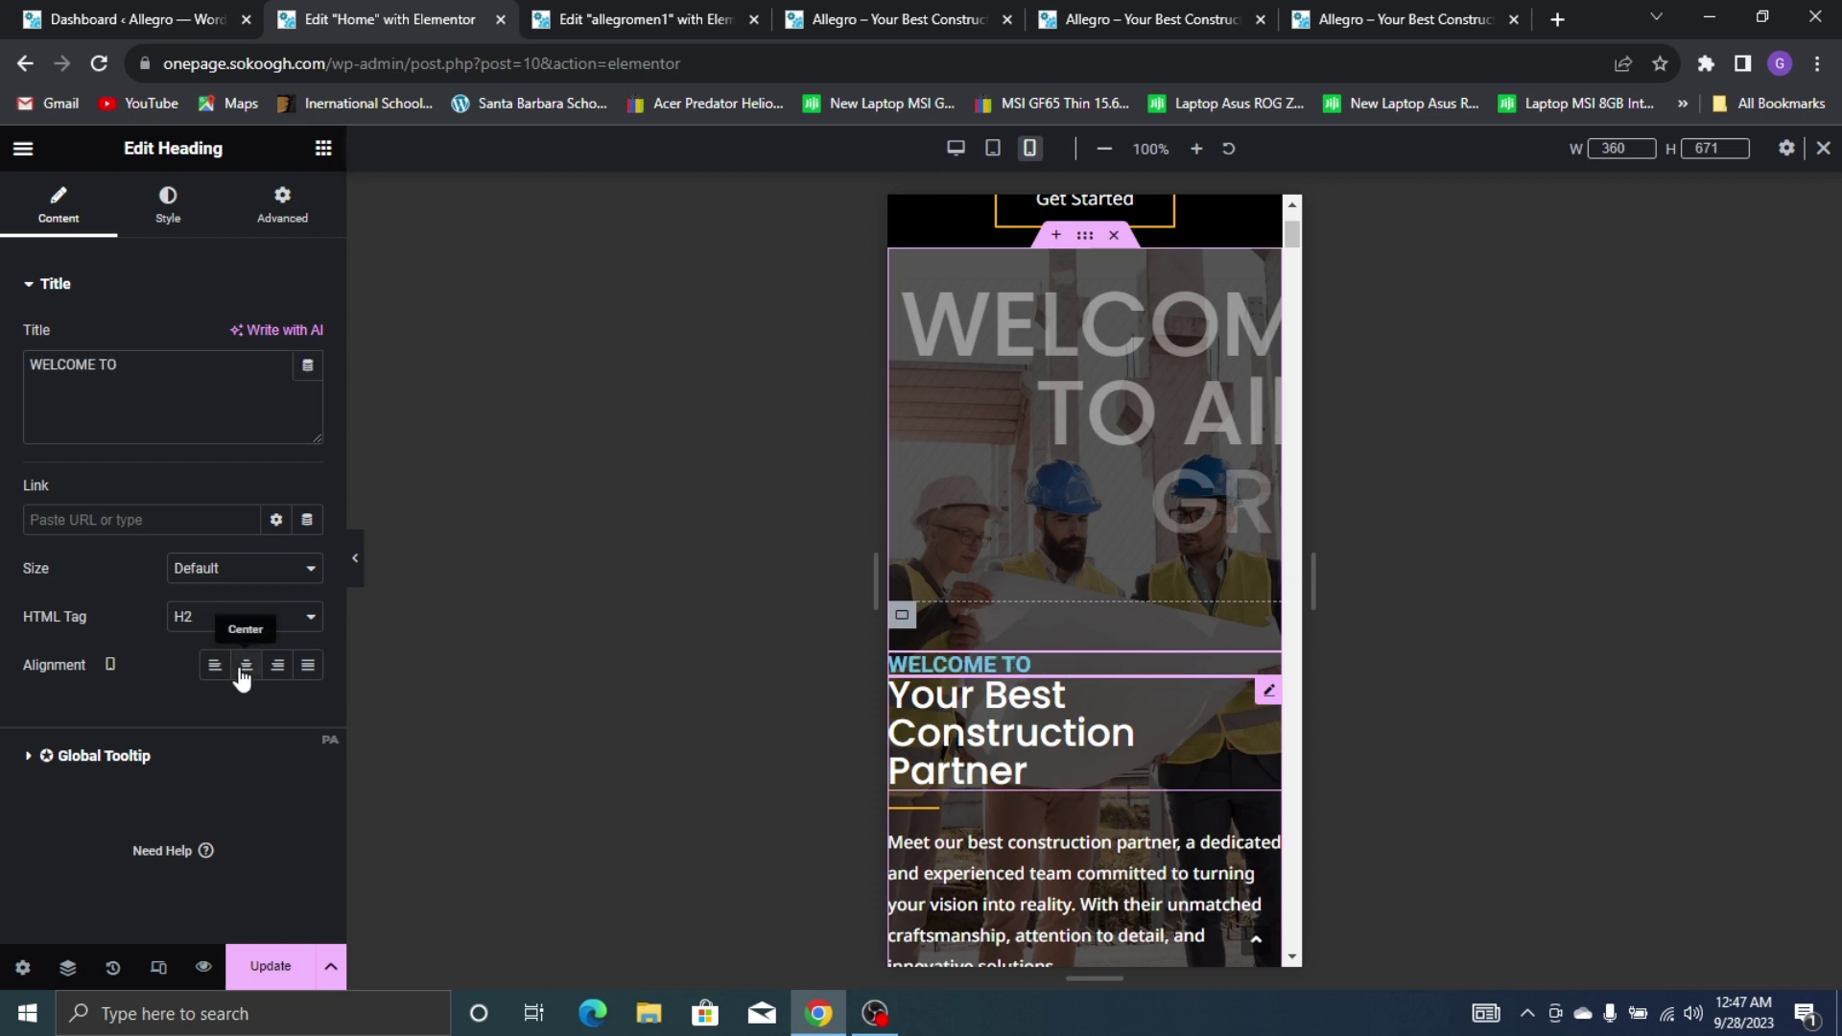
{"action": "left_click", "coordinate": [246, 665]}
{"action": "left_click", "coordinate": [161, 217]}
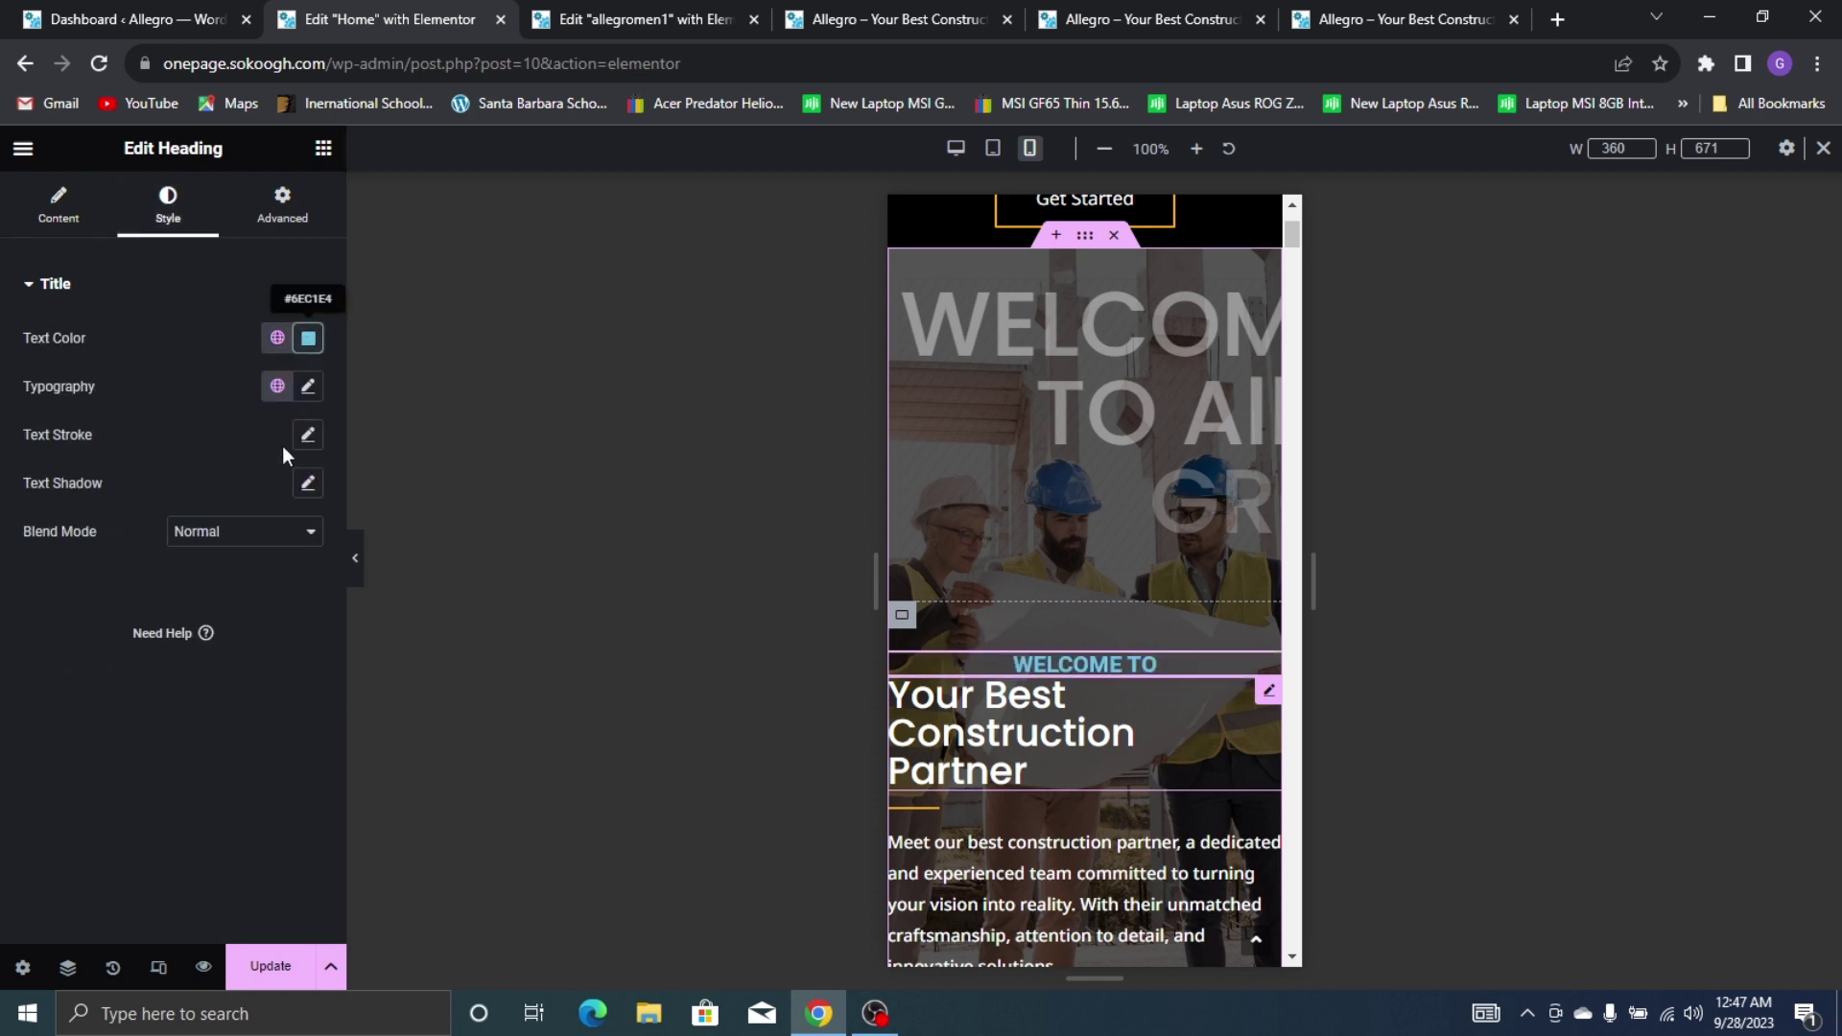
{"action": "left_click", "coordinate": [308, 338]}
{"action": "left_click_drag", "start_coordinate": [315, 424], "coordinate": [67, 354]}
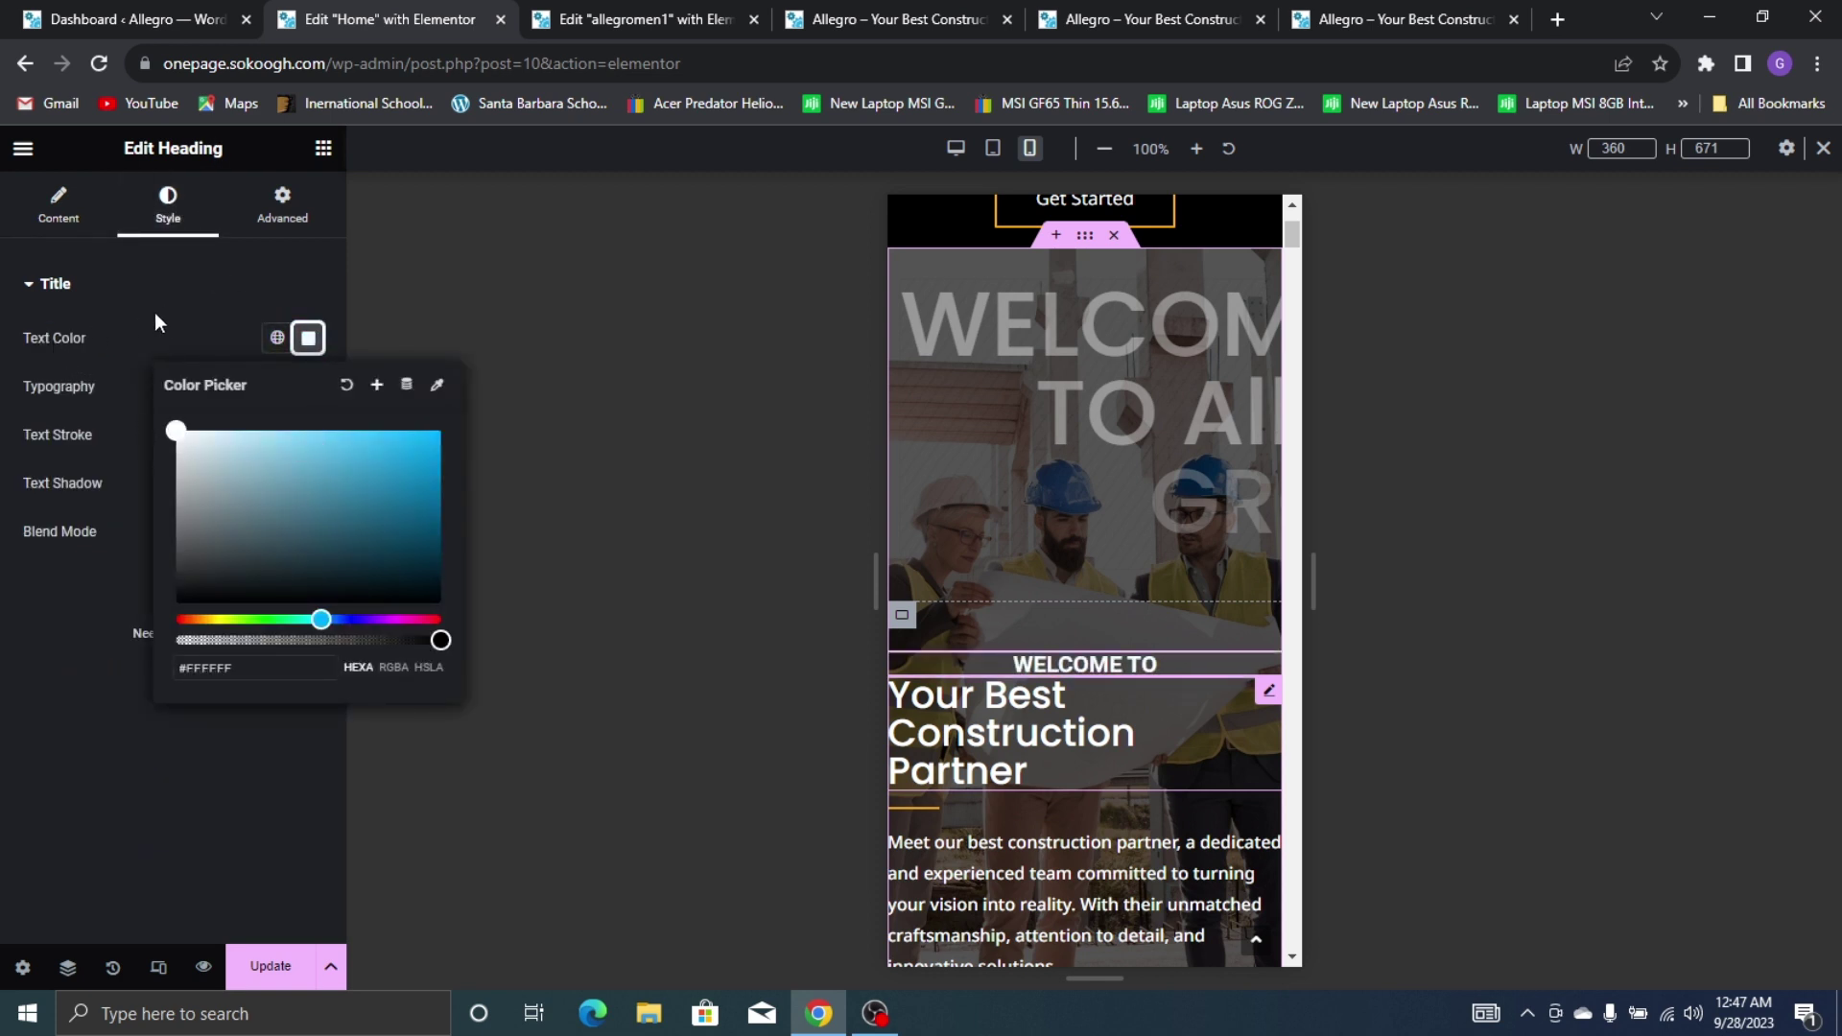
{"action": "left_click", "coordinate": [152, 391]}
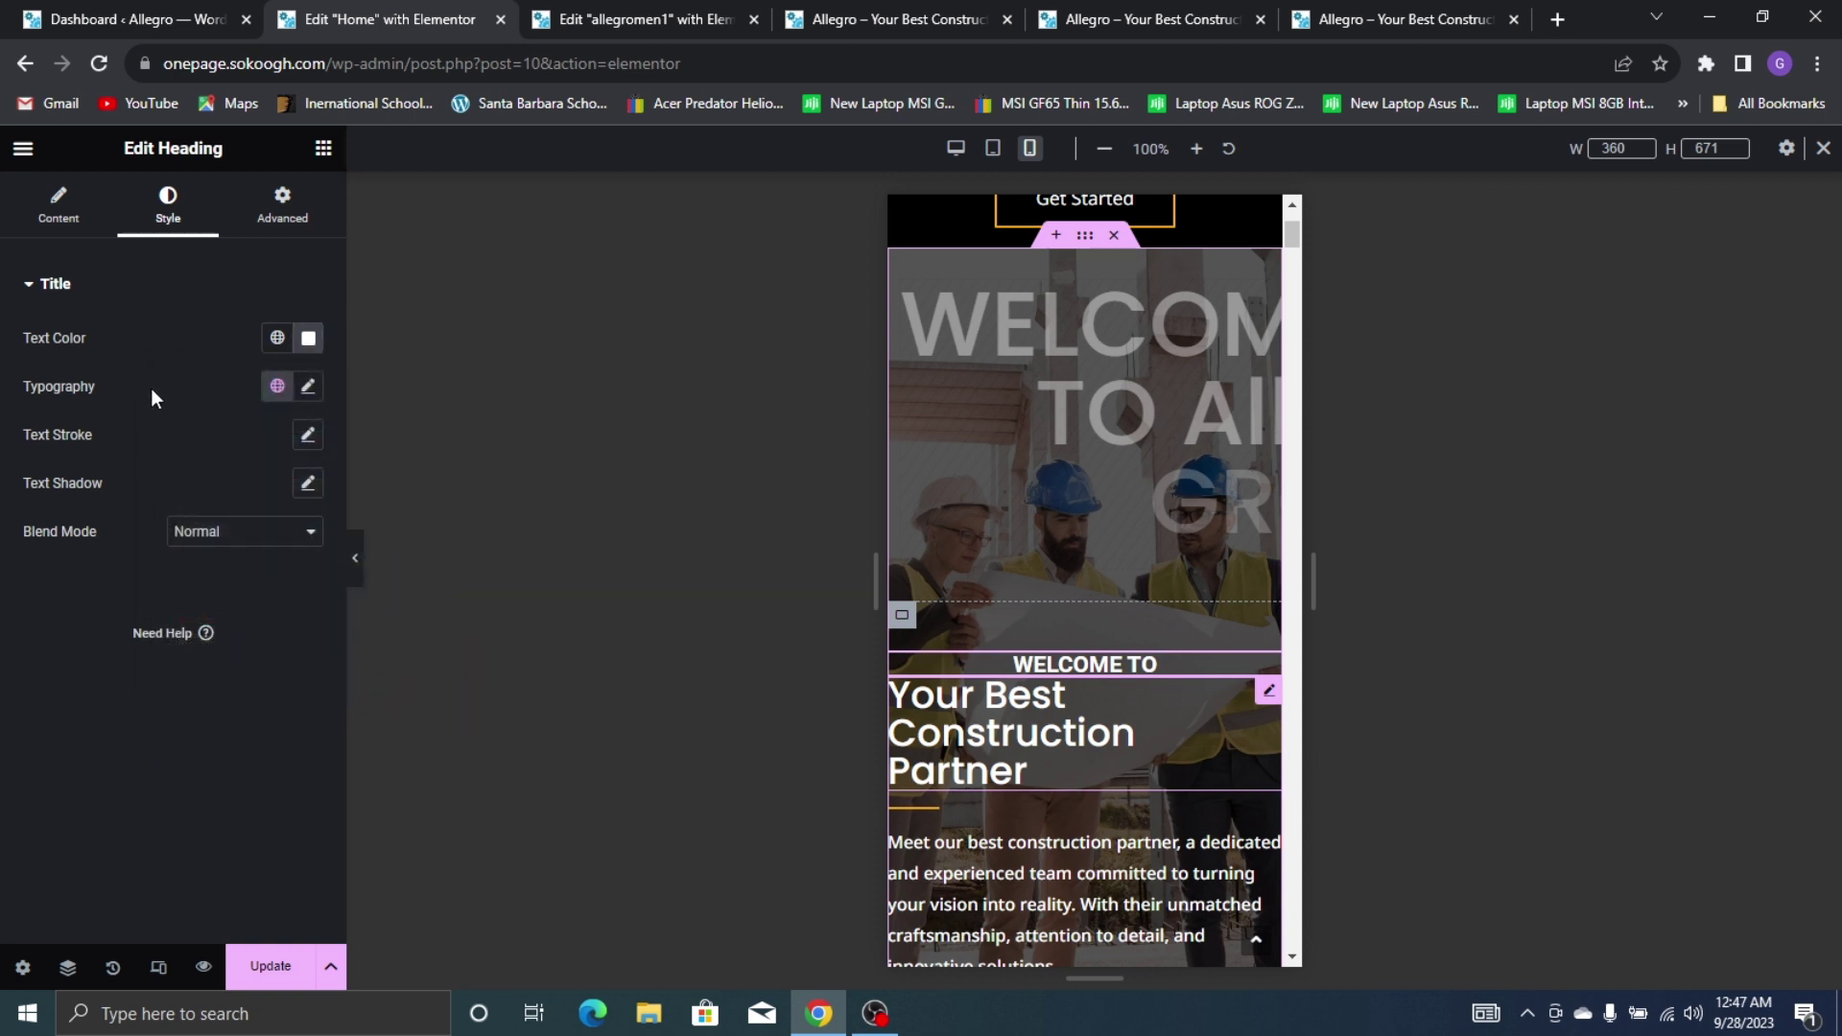
Set the WELCOME TO heading to Poppins, 36px, weight 500 Medium
{"action": "left_click", "coordinate": [308, 387]}
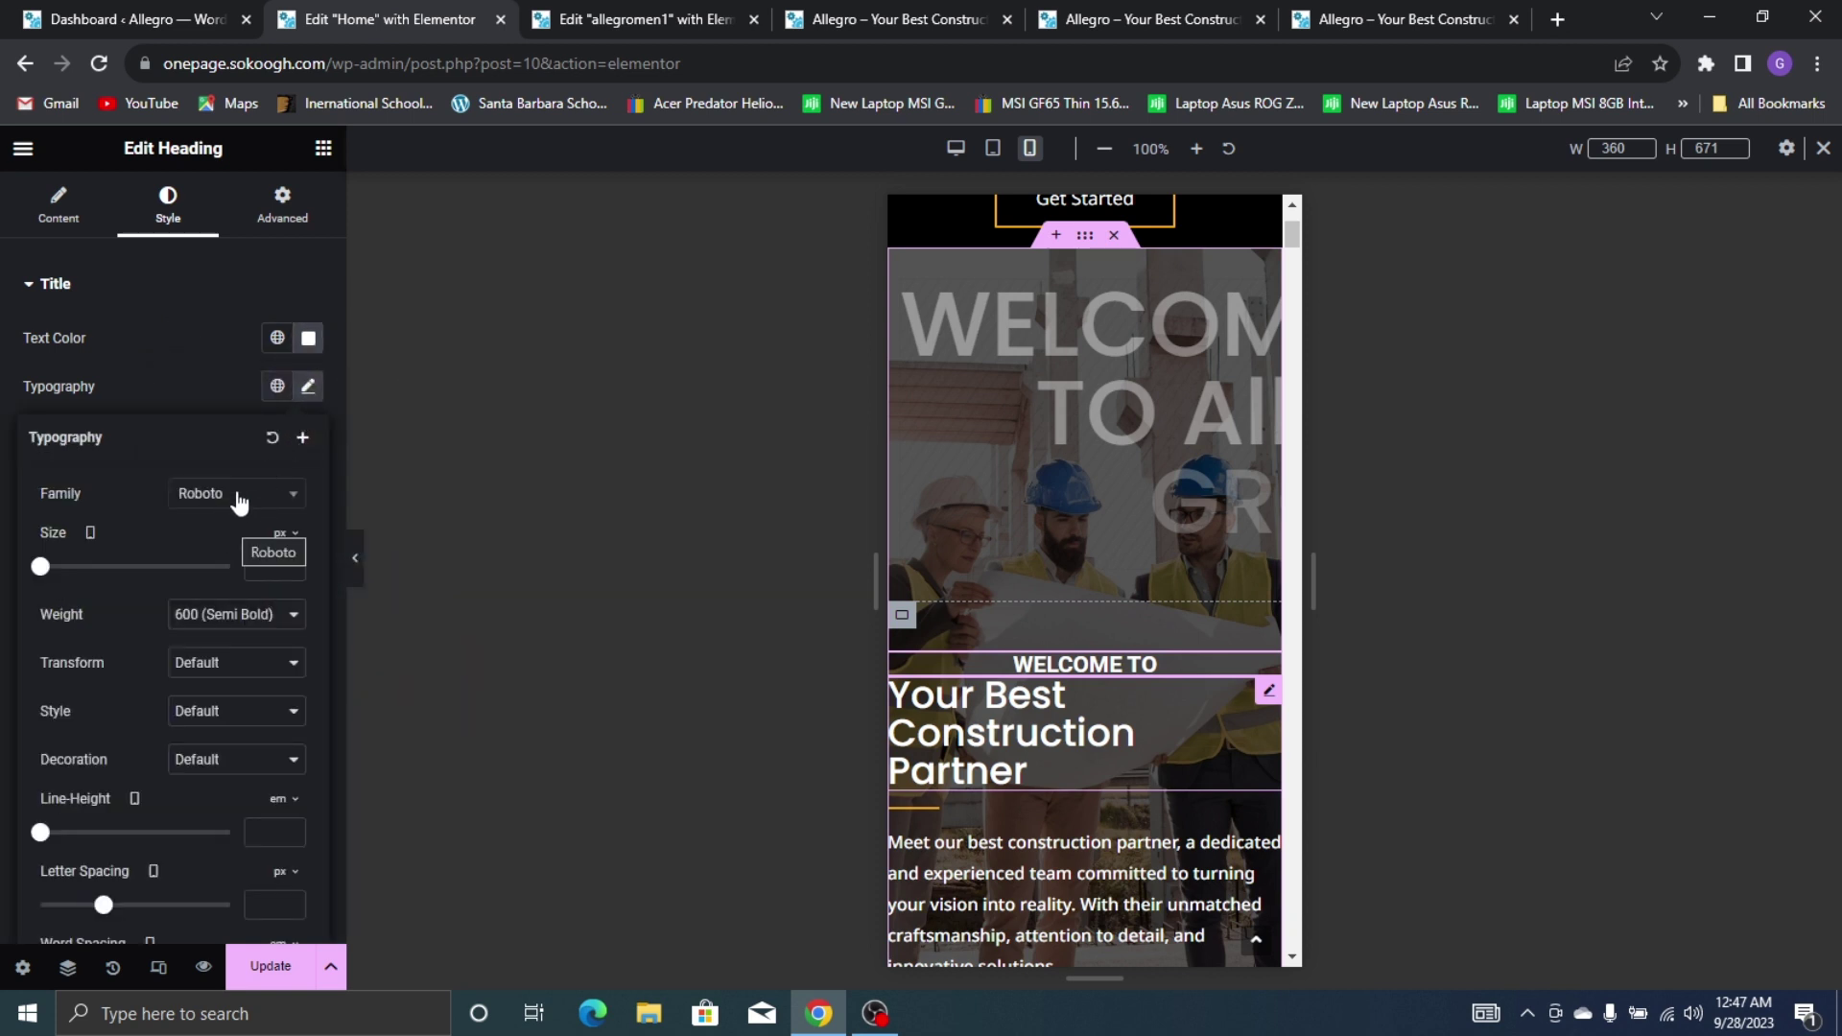
{"action": "left_click", "coordinate": [240, 495]}
{"action": "type", "text": "POPP"}
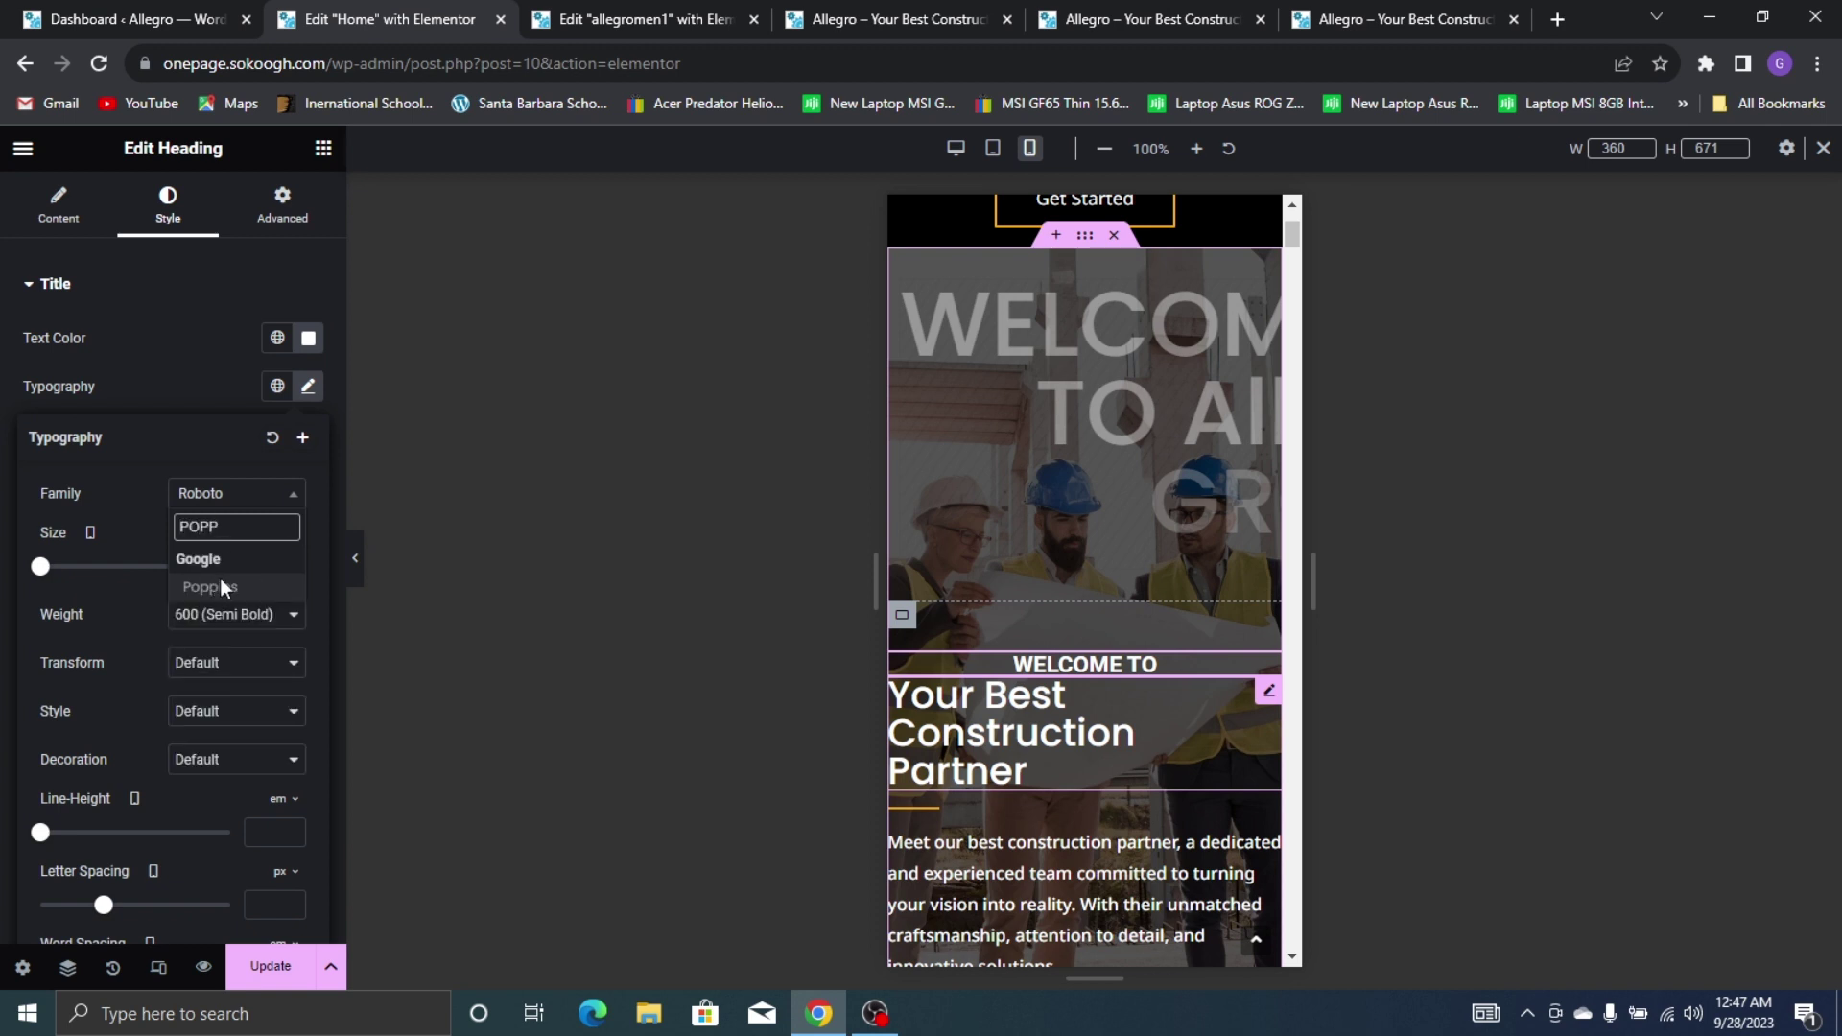
{"action": "left_click", "coordinate": [220, 585]}
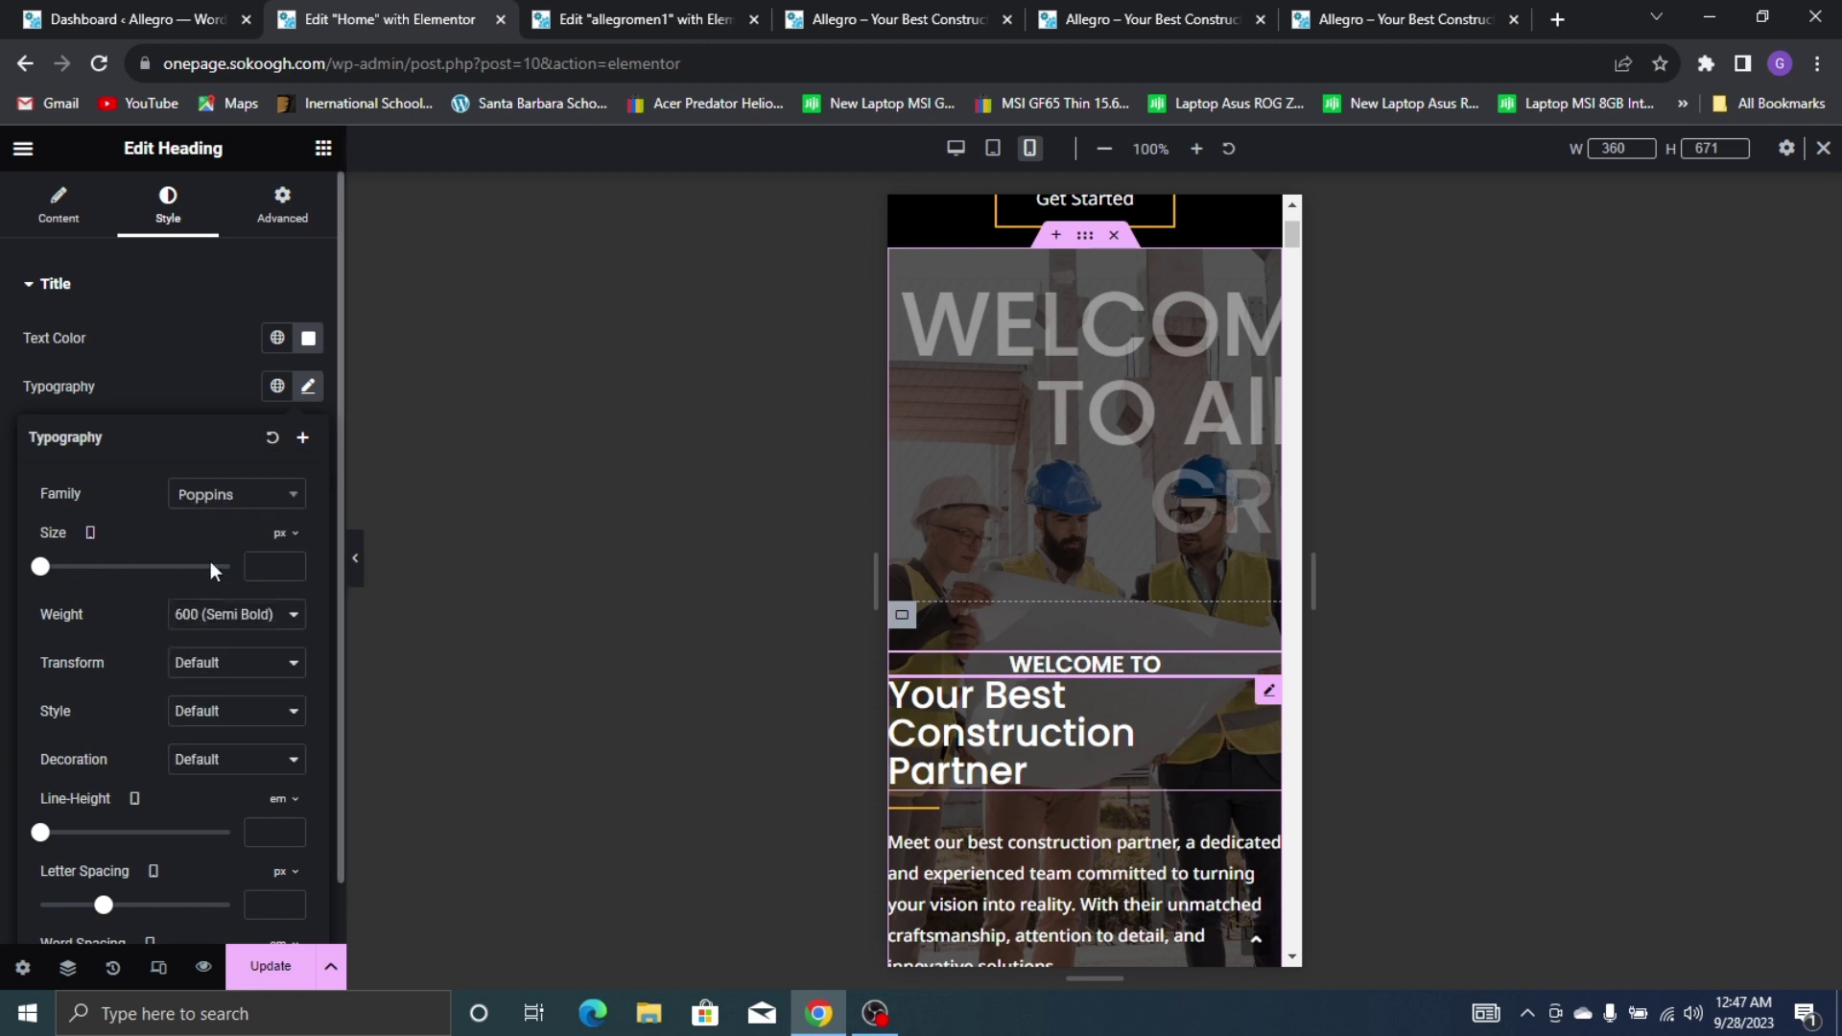
{"action": "left_click", "coordinate": [273, 566]}
{"action": "type", "text": "35"}
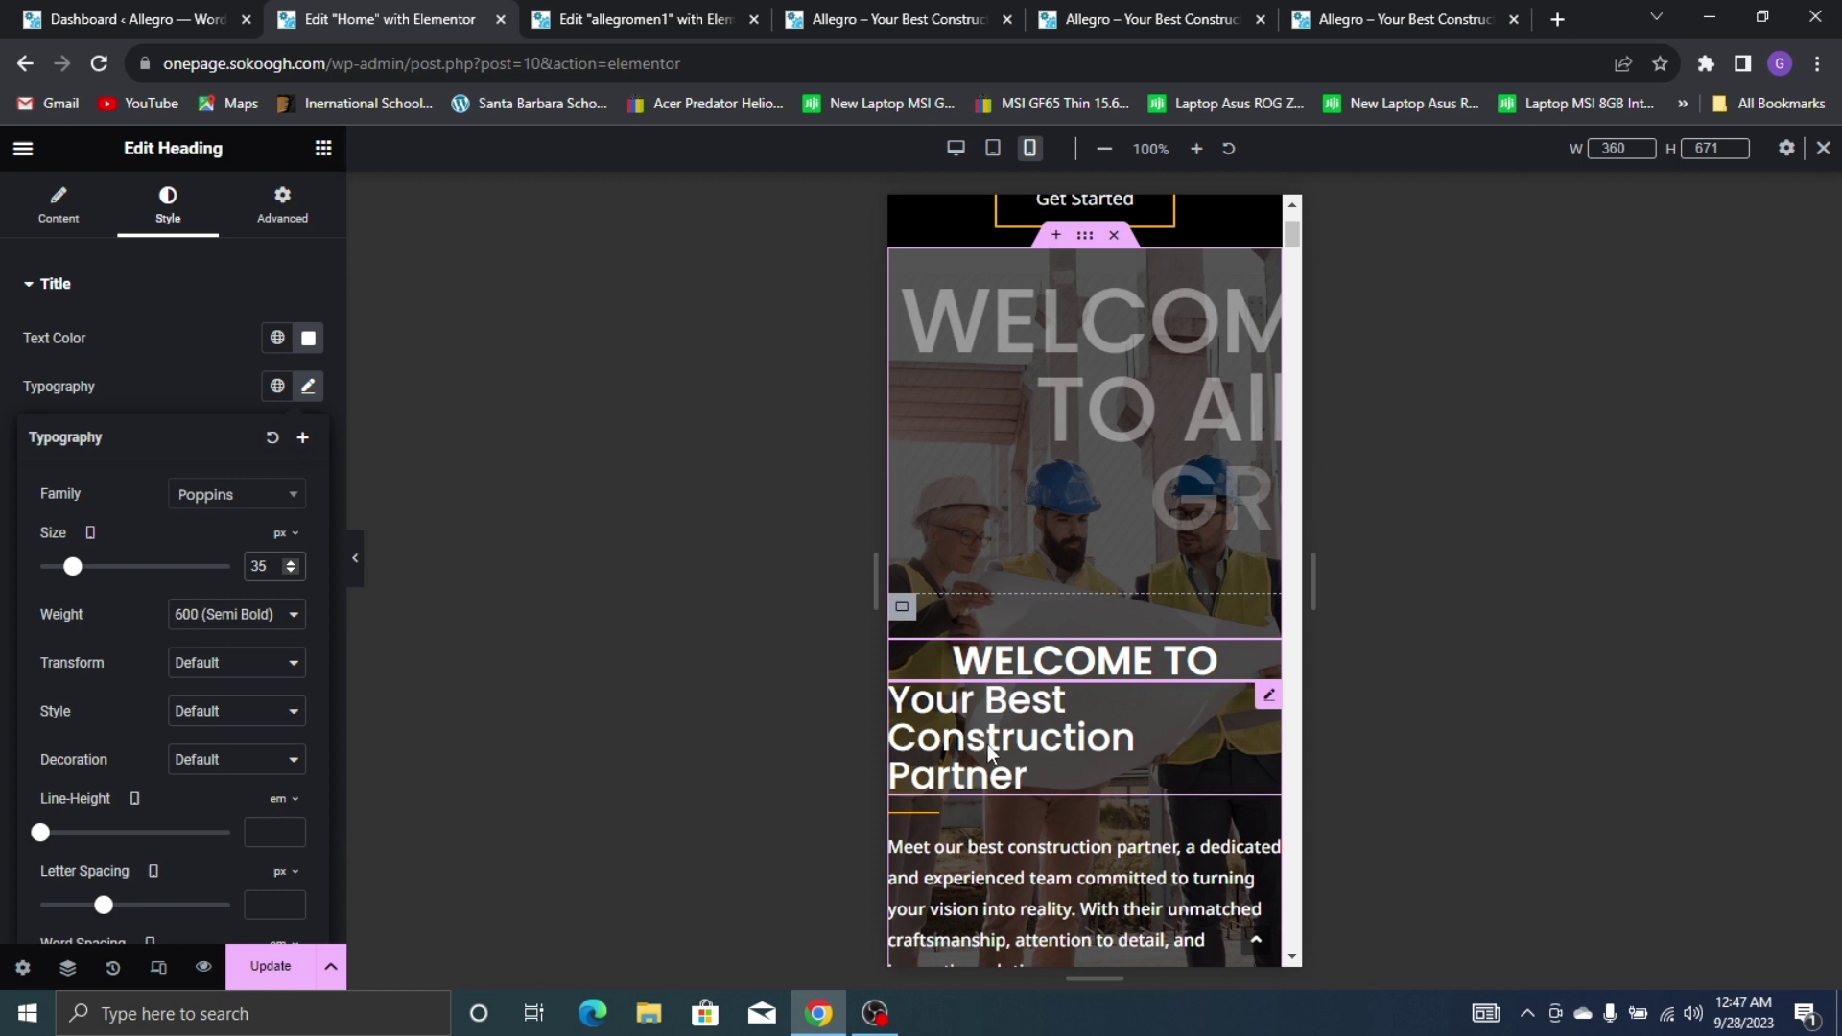
{"action": "key", "text": "Up"}
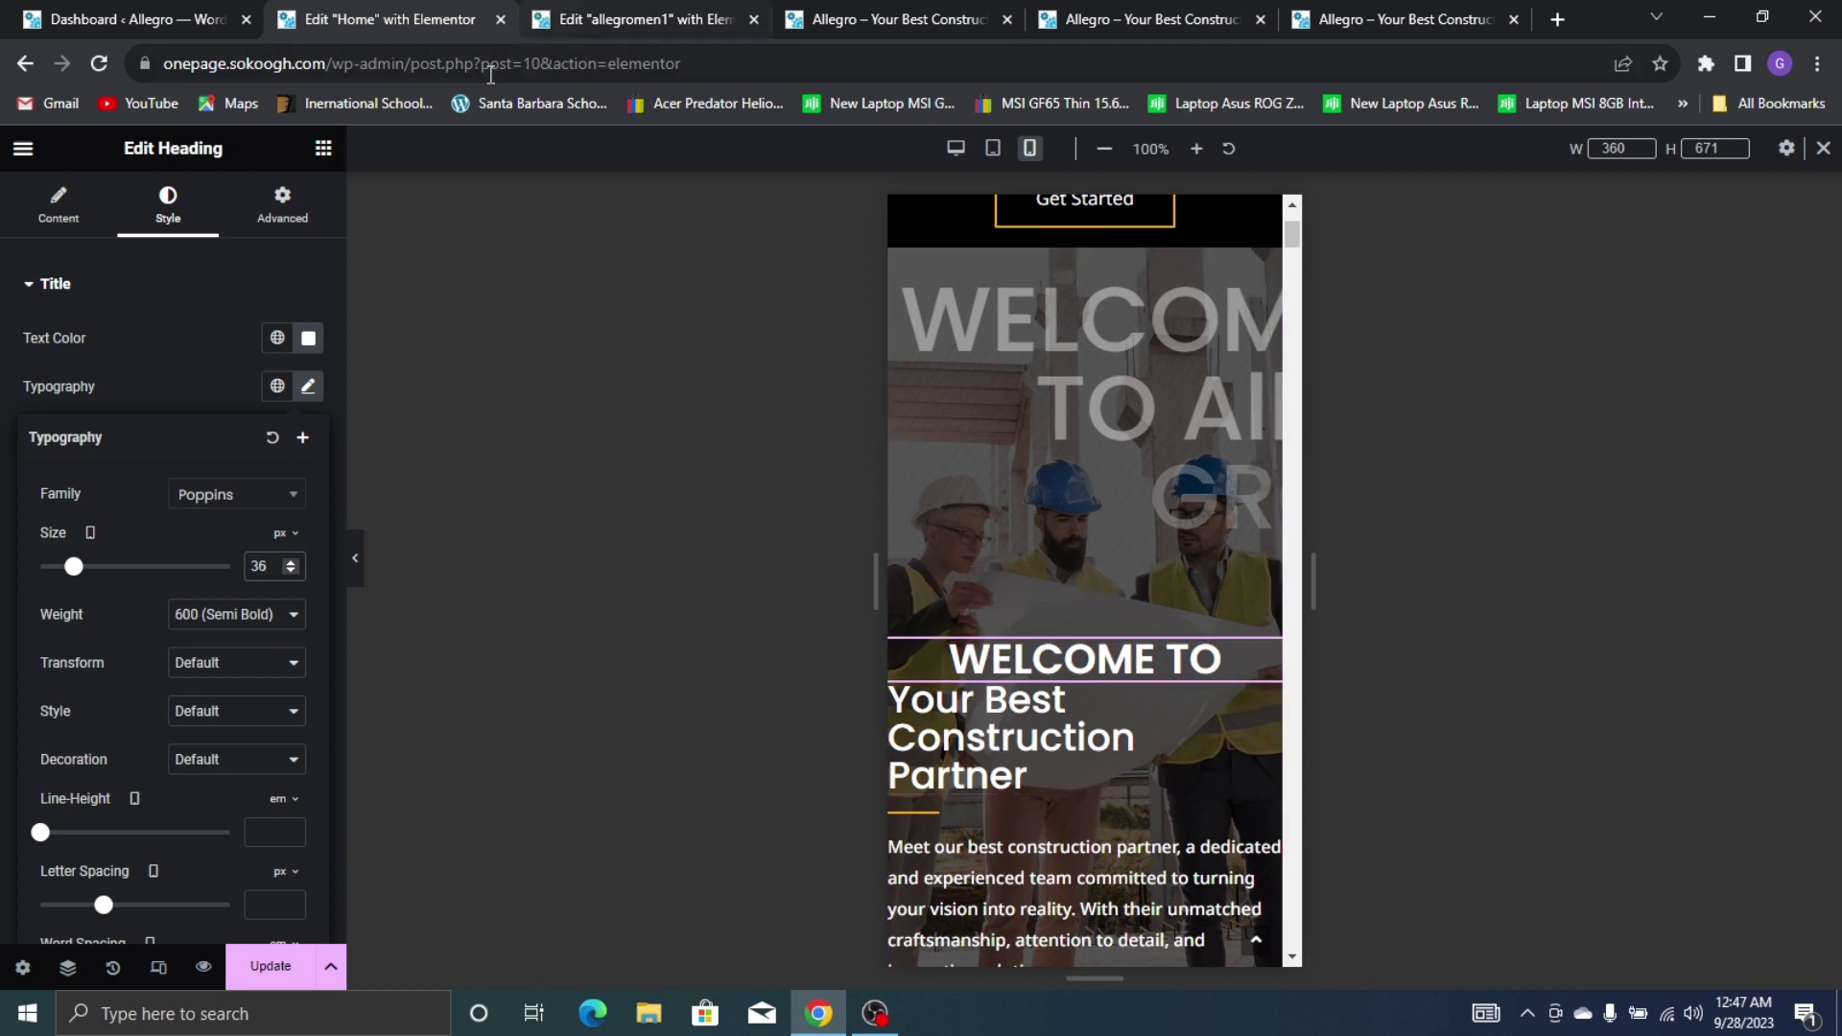
{"action": "left_click", "coordinate": [259, 612]}
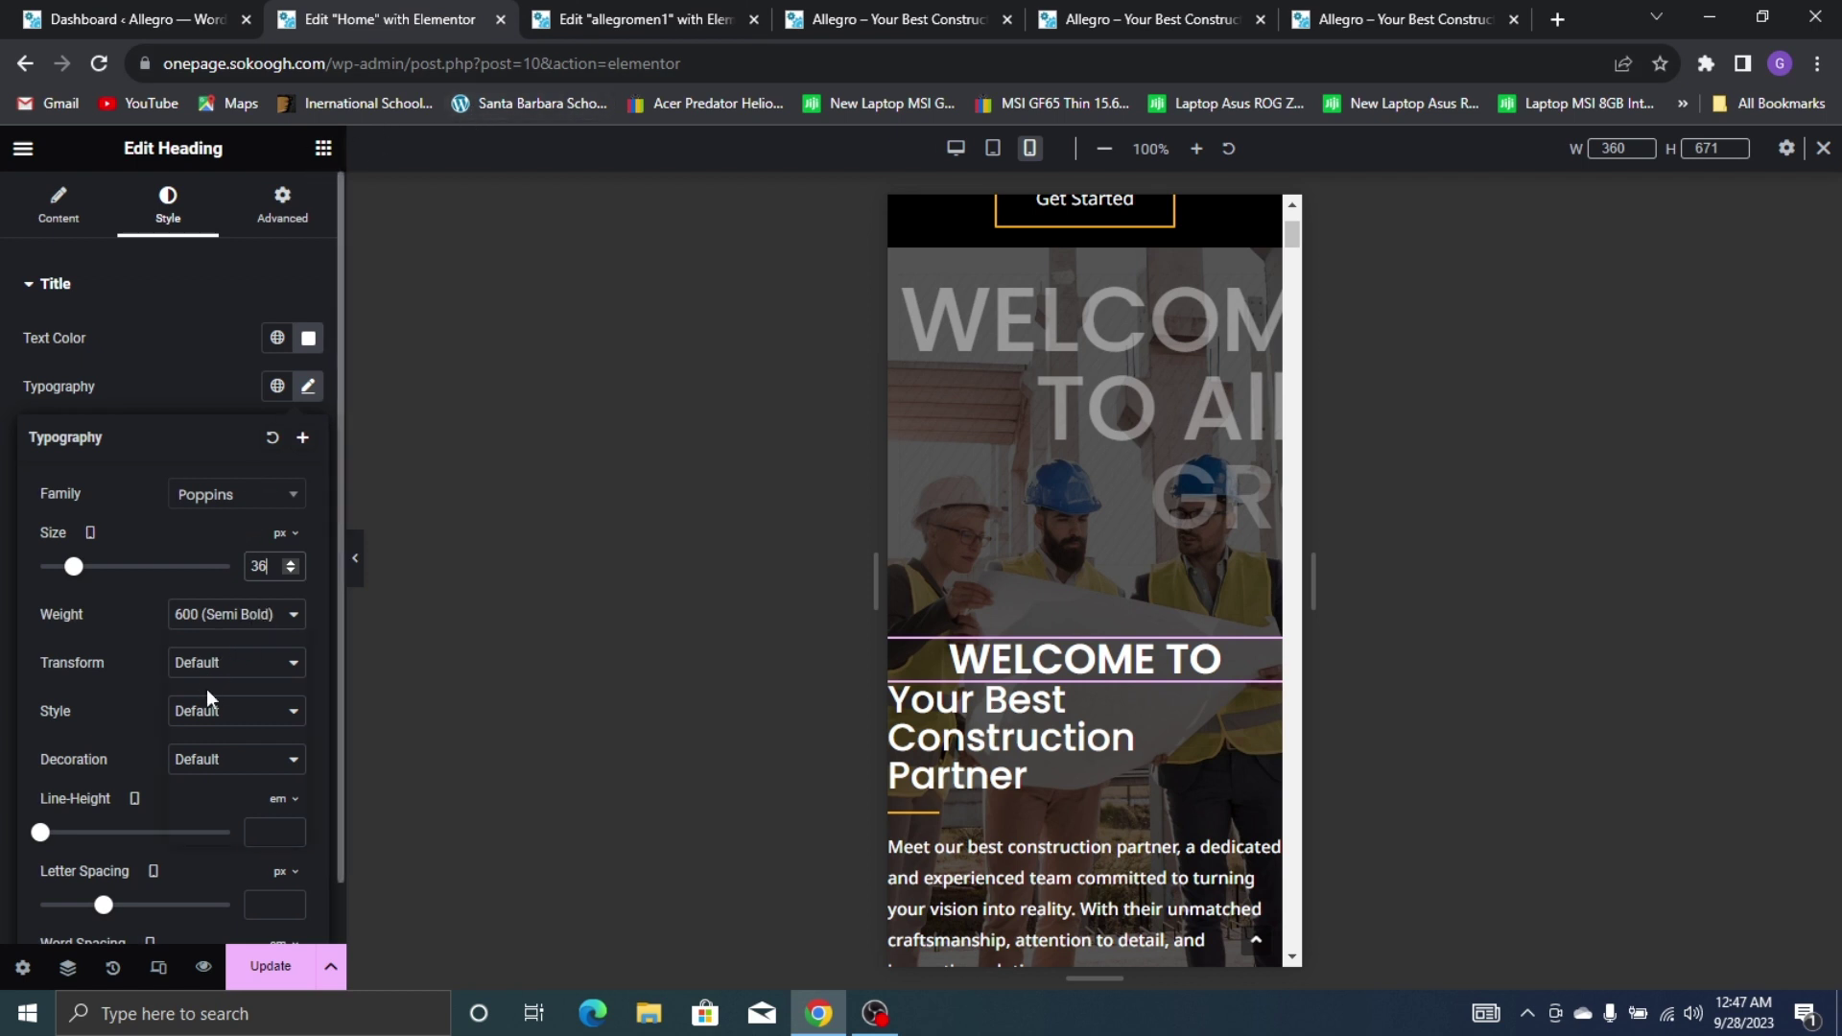
{"action": "left_click", "coordinate": [239, 712]}
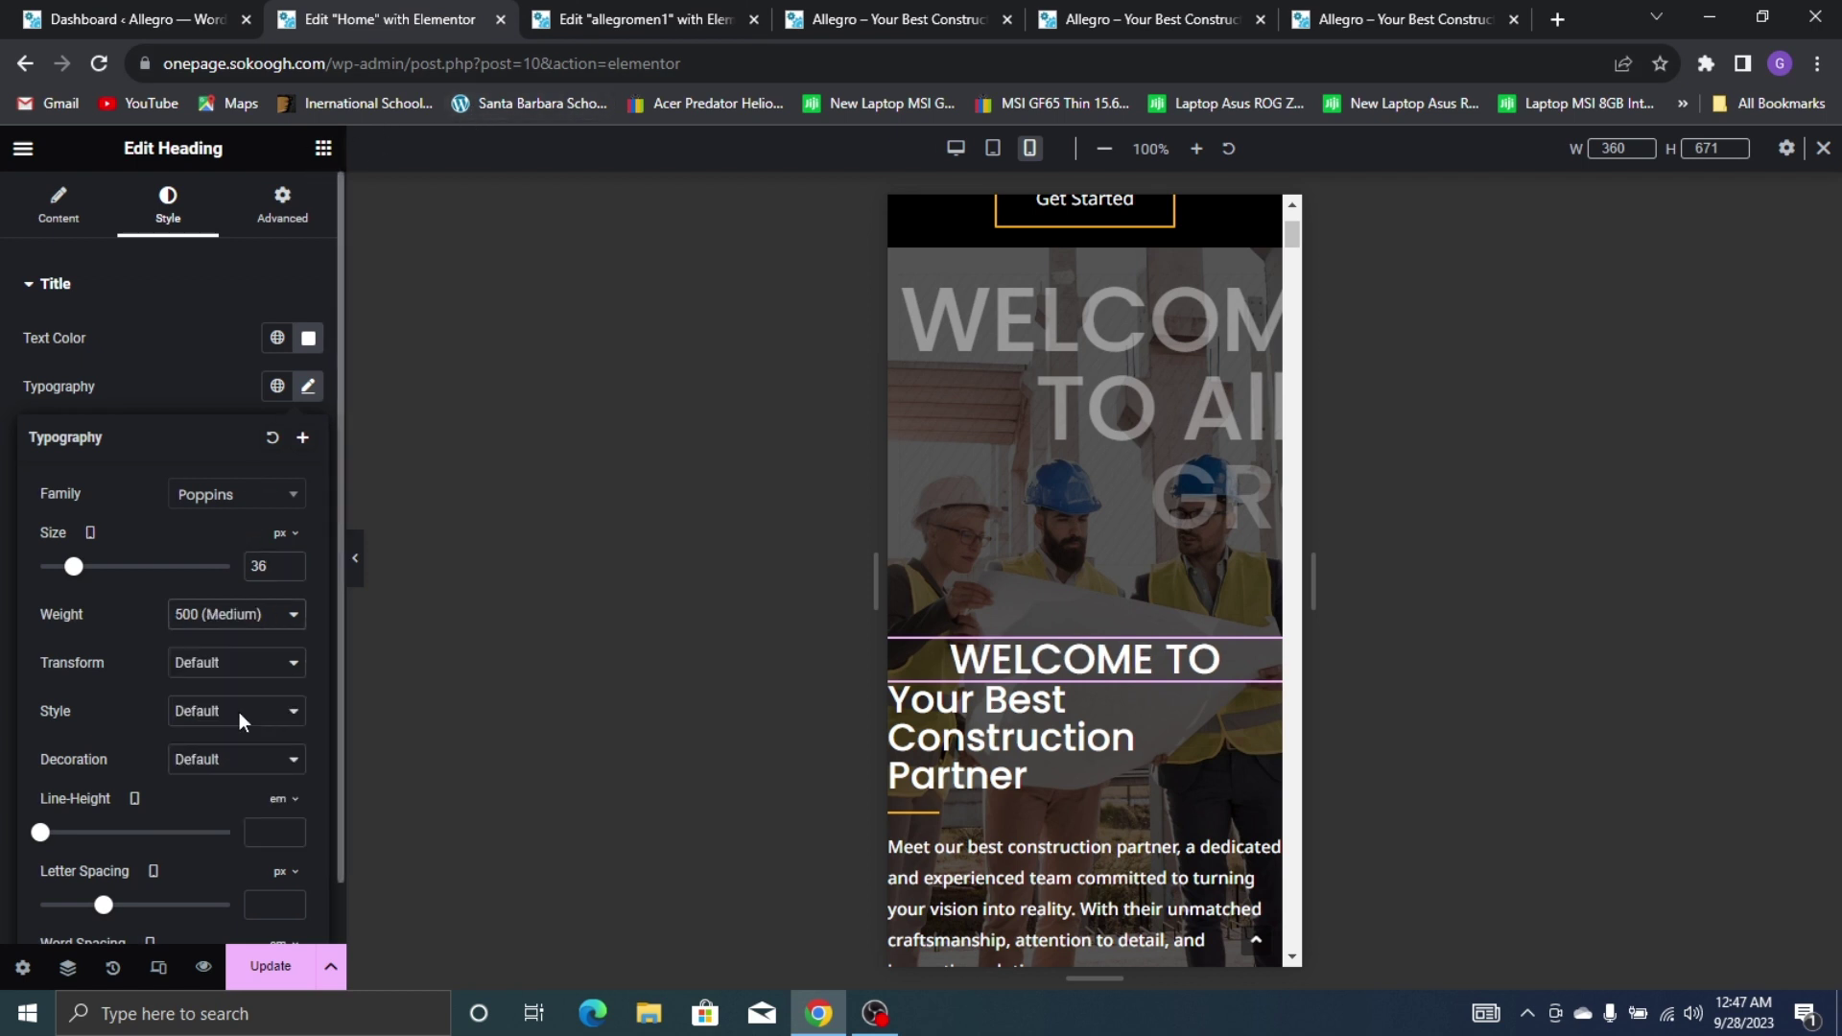
{"action": "key", "text": "Delete"}
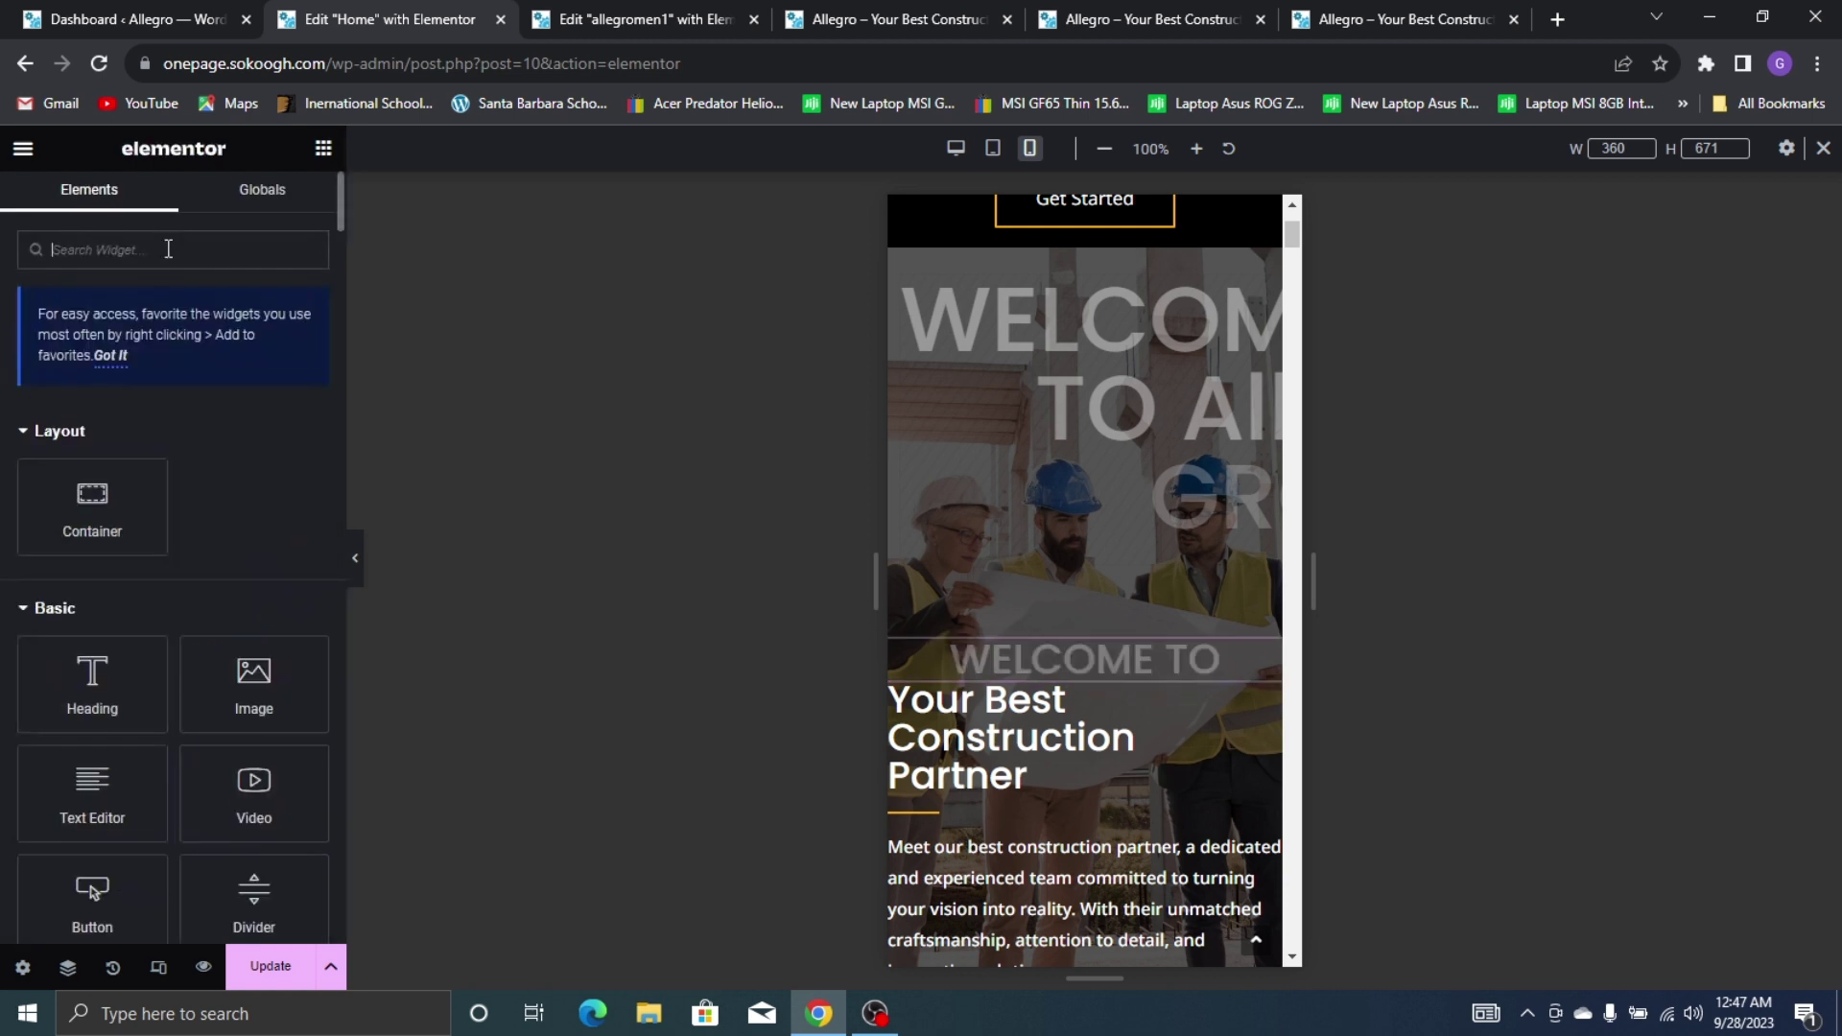
Add a Heading widget and position it just below WELCOME TO
{"action": "type", "text": "HEADING"}
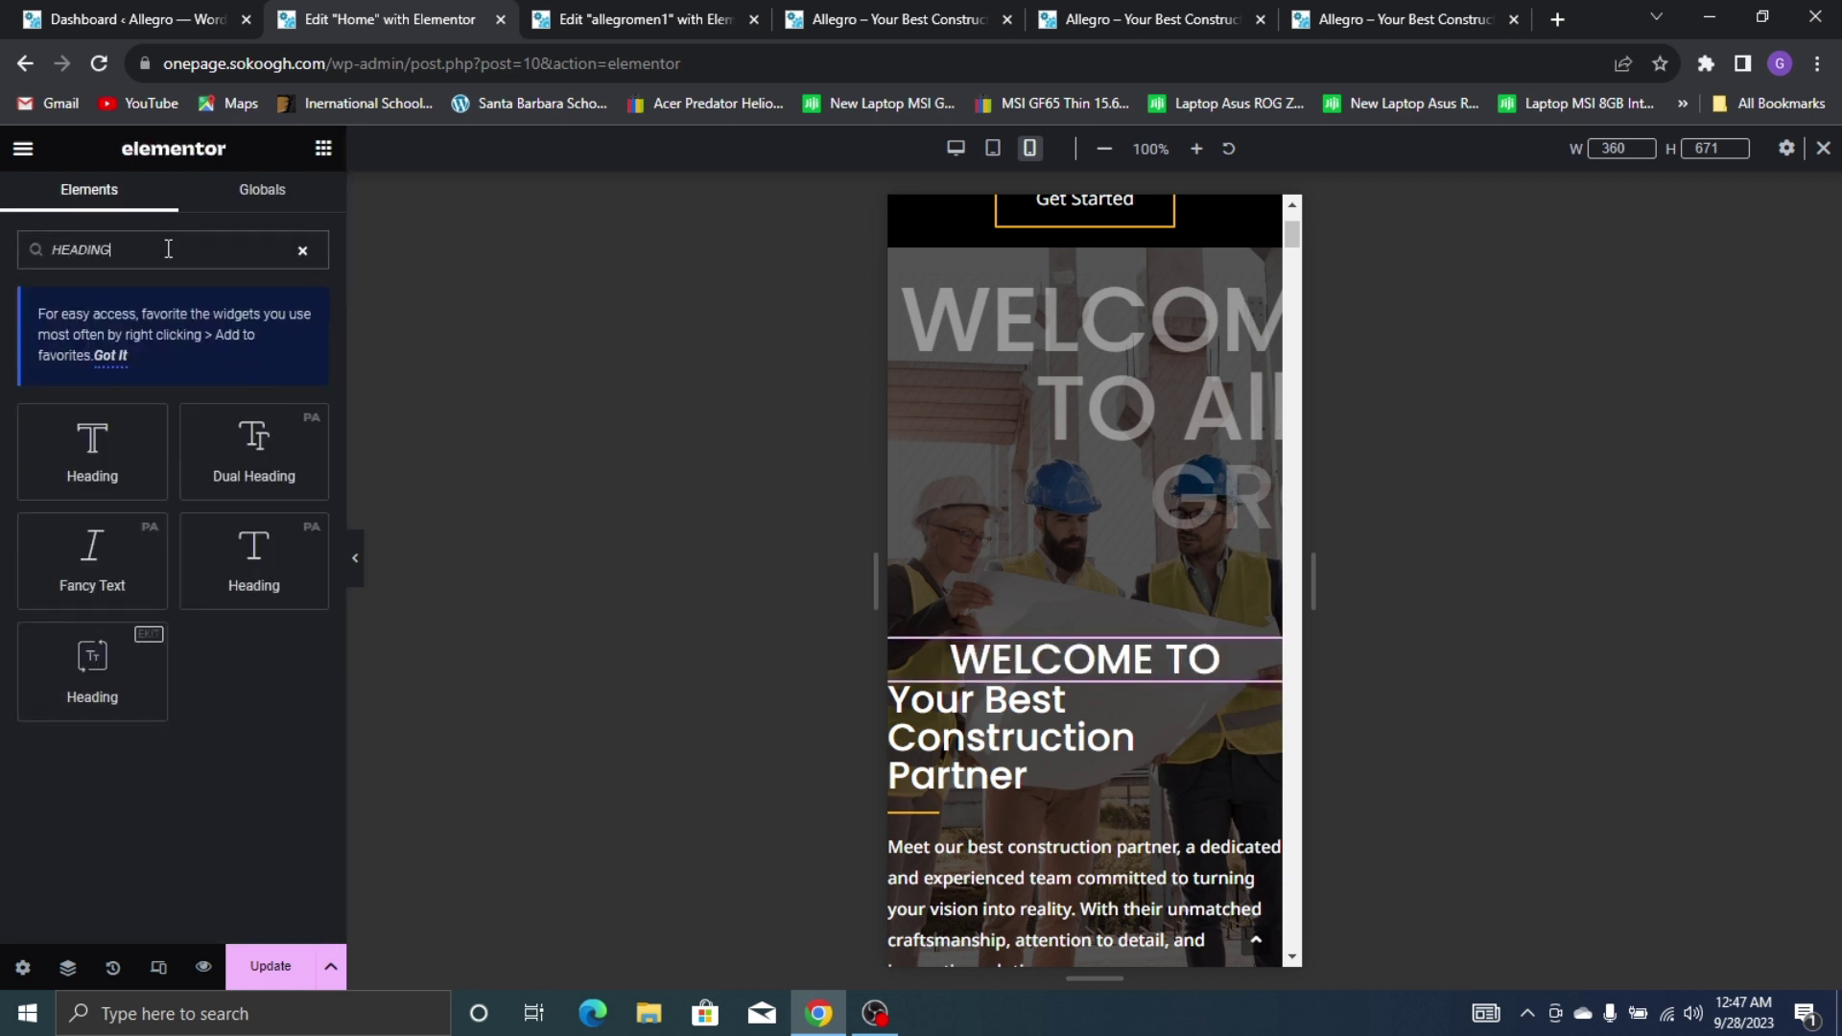
{"action": "left_click_drag", "start_coordinate": [88, 683], "coordinate": [1121, 676]}
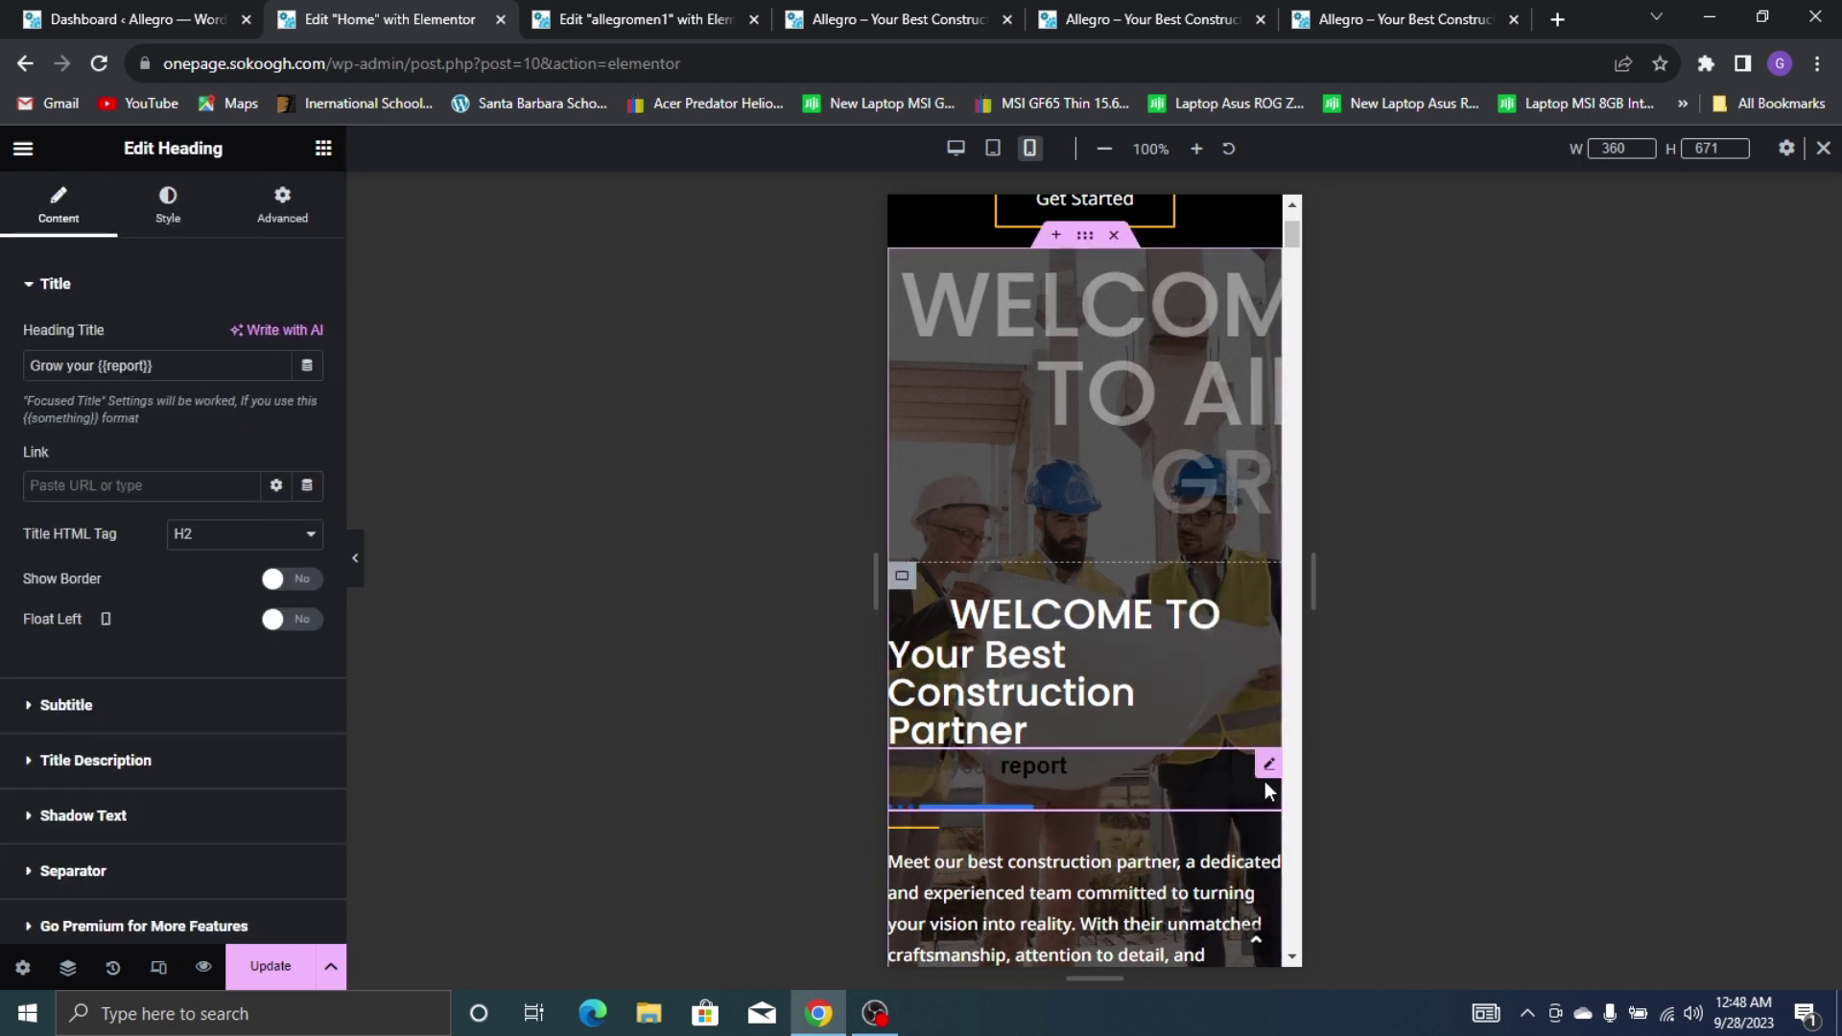
{"action": "left_click_drag", "start_coordinate": [1266, 764], "coordinate": [1219, 667]}
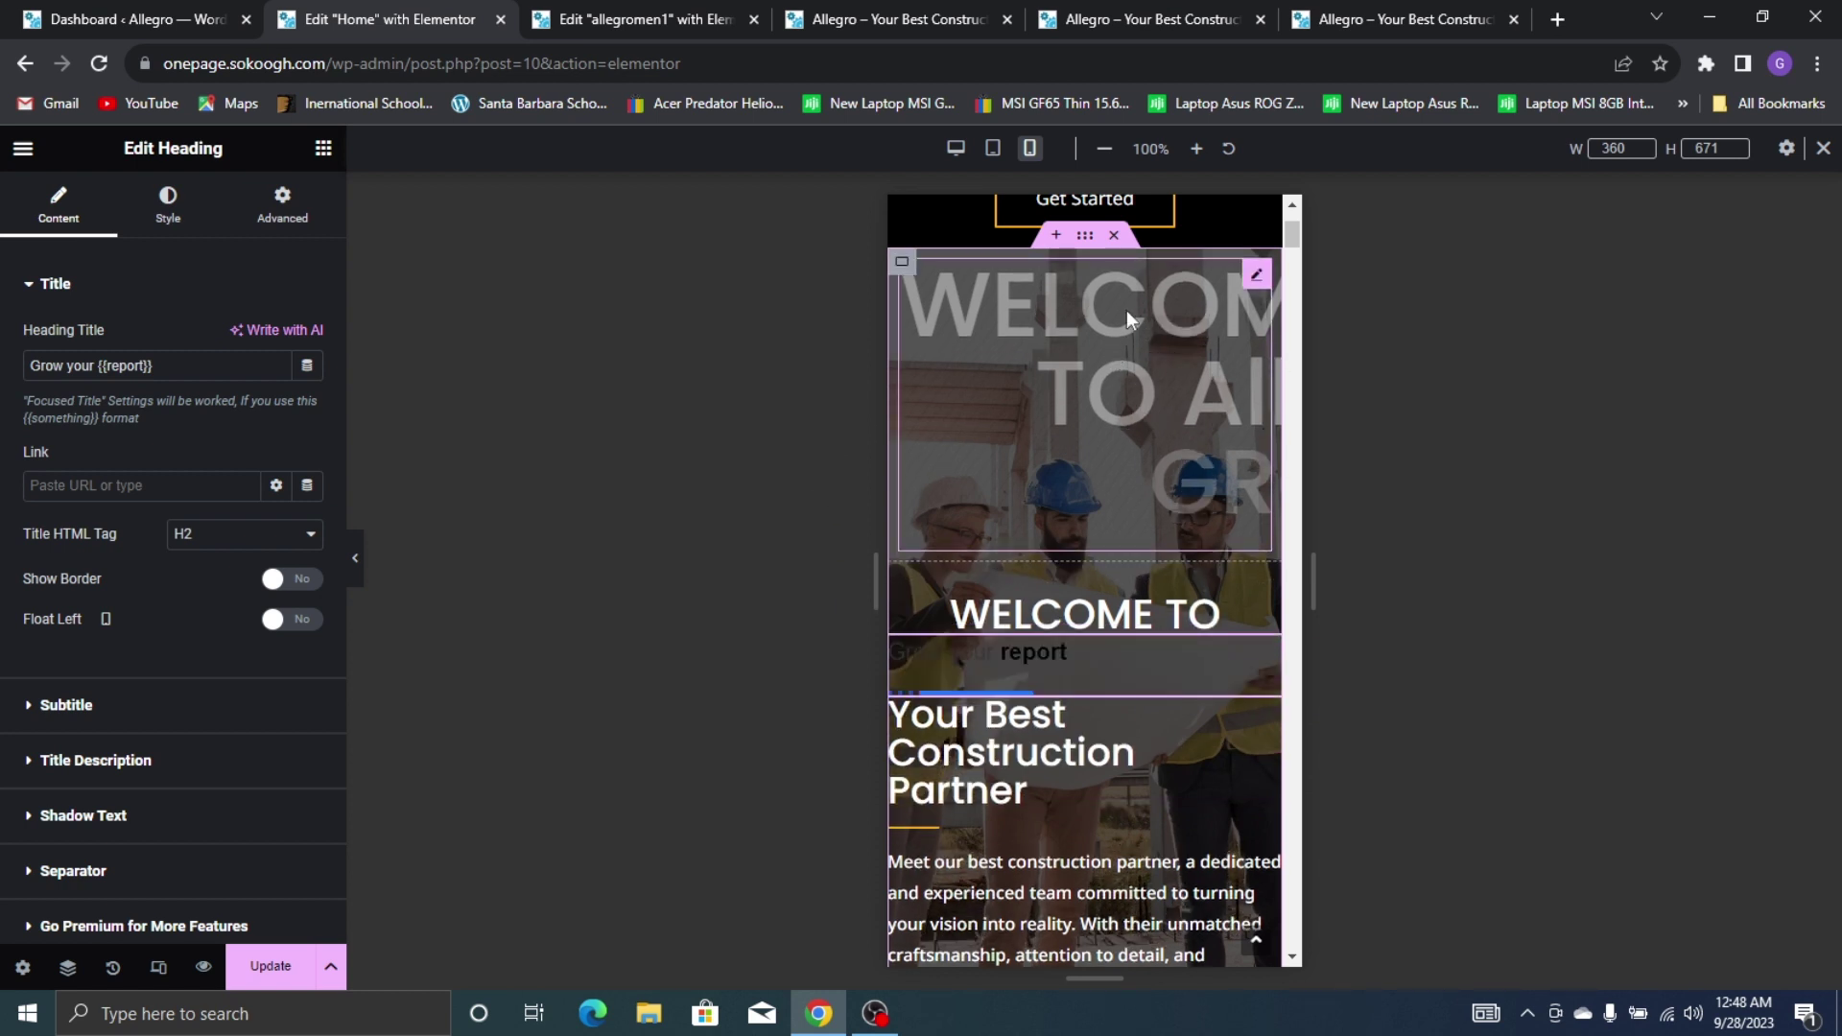
Copy the hero heading's style and paste it onto the new heading
{"action": "right_click", "coordinate": [1146, 324]}
{"action": "left_click", "coordinate": [1165, 412]}
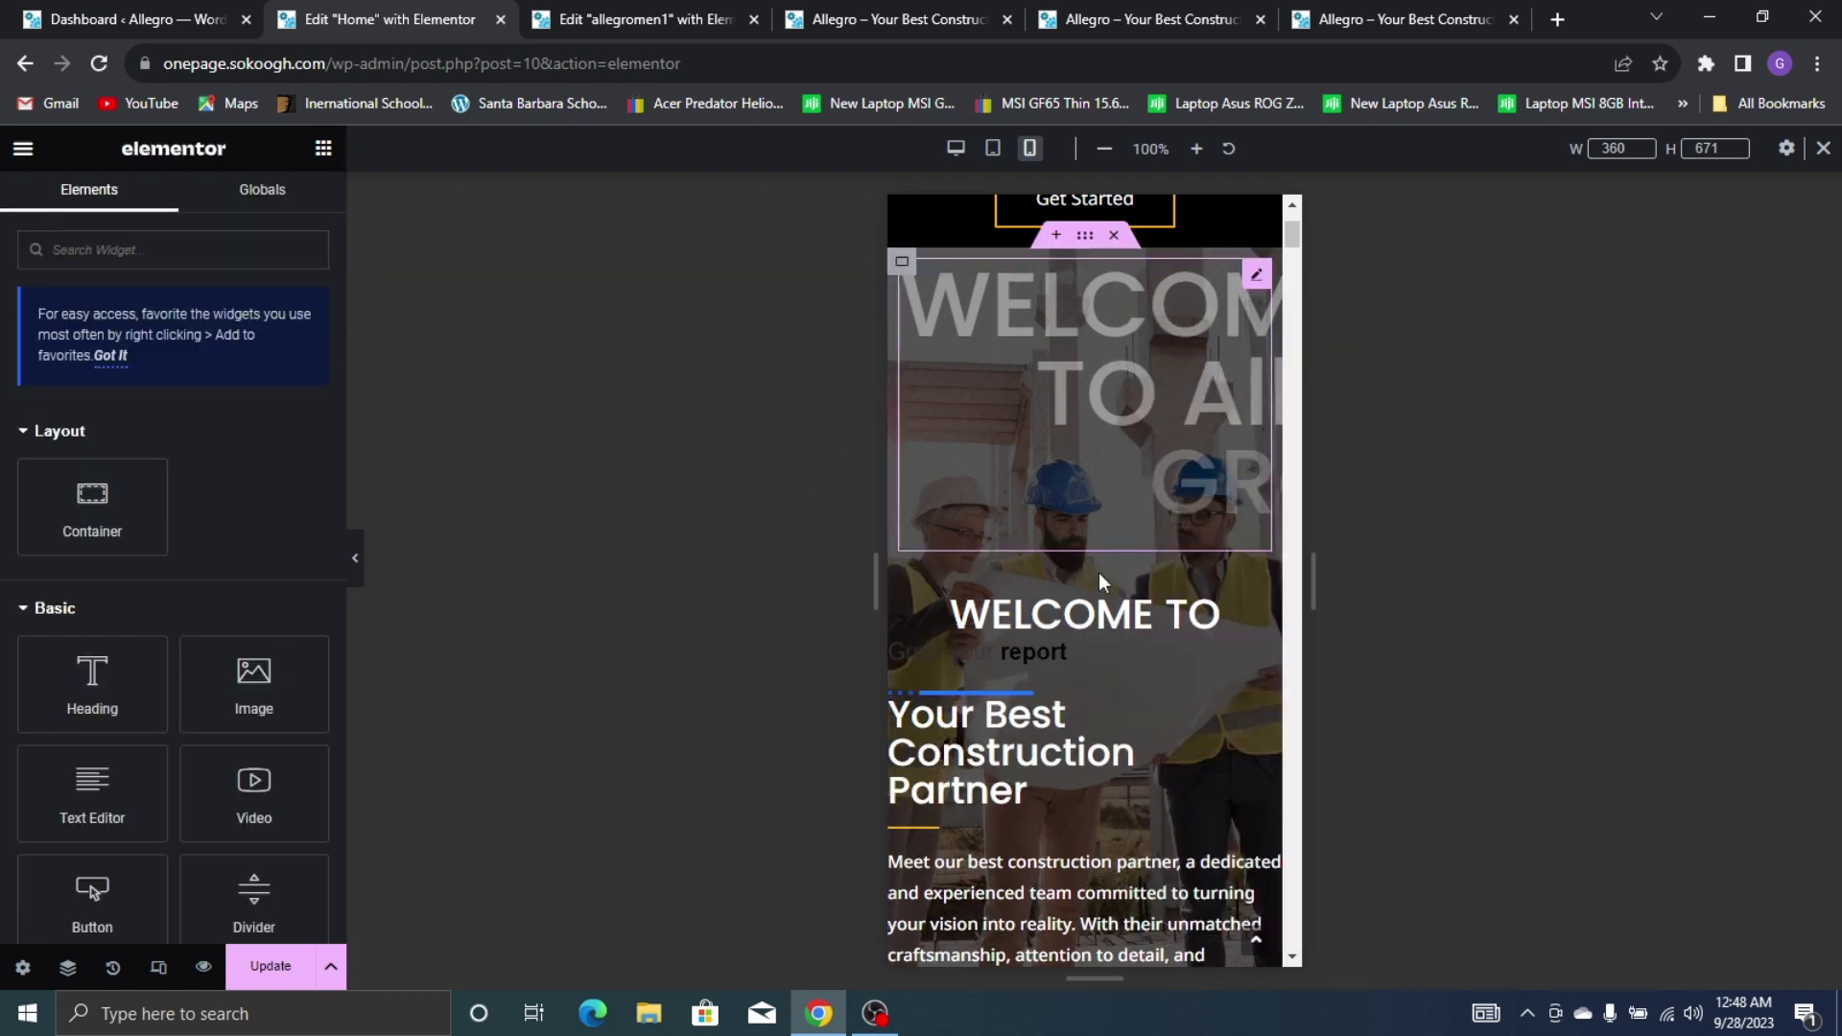
{"action": "right_click", "coordinate": [1015, 654]}
{"action": "left_click", "coordinate": [1111, 526]}
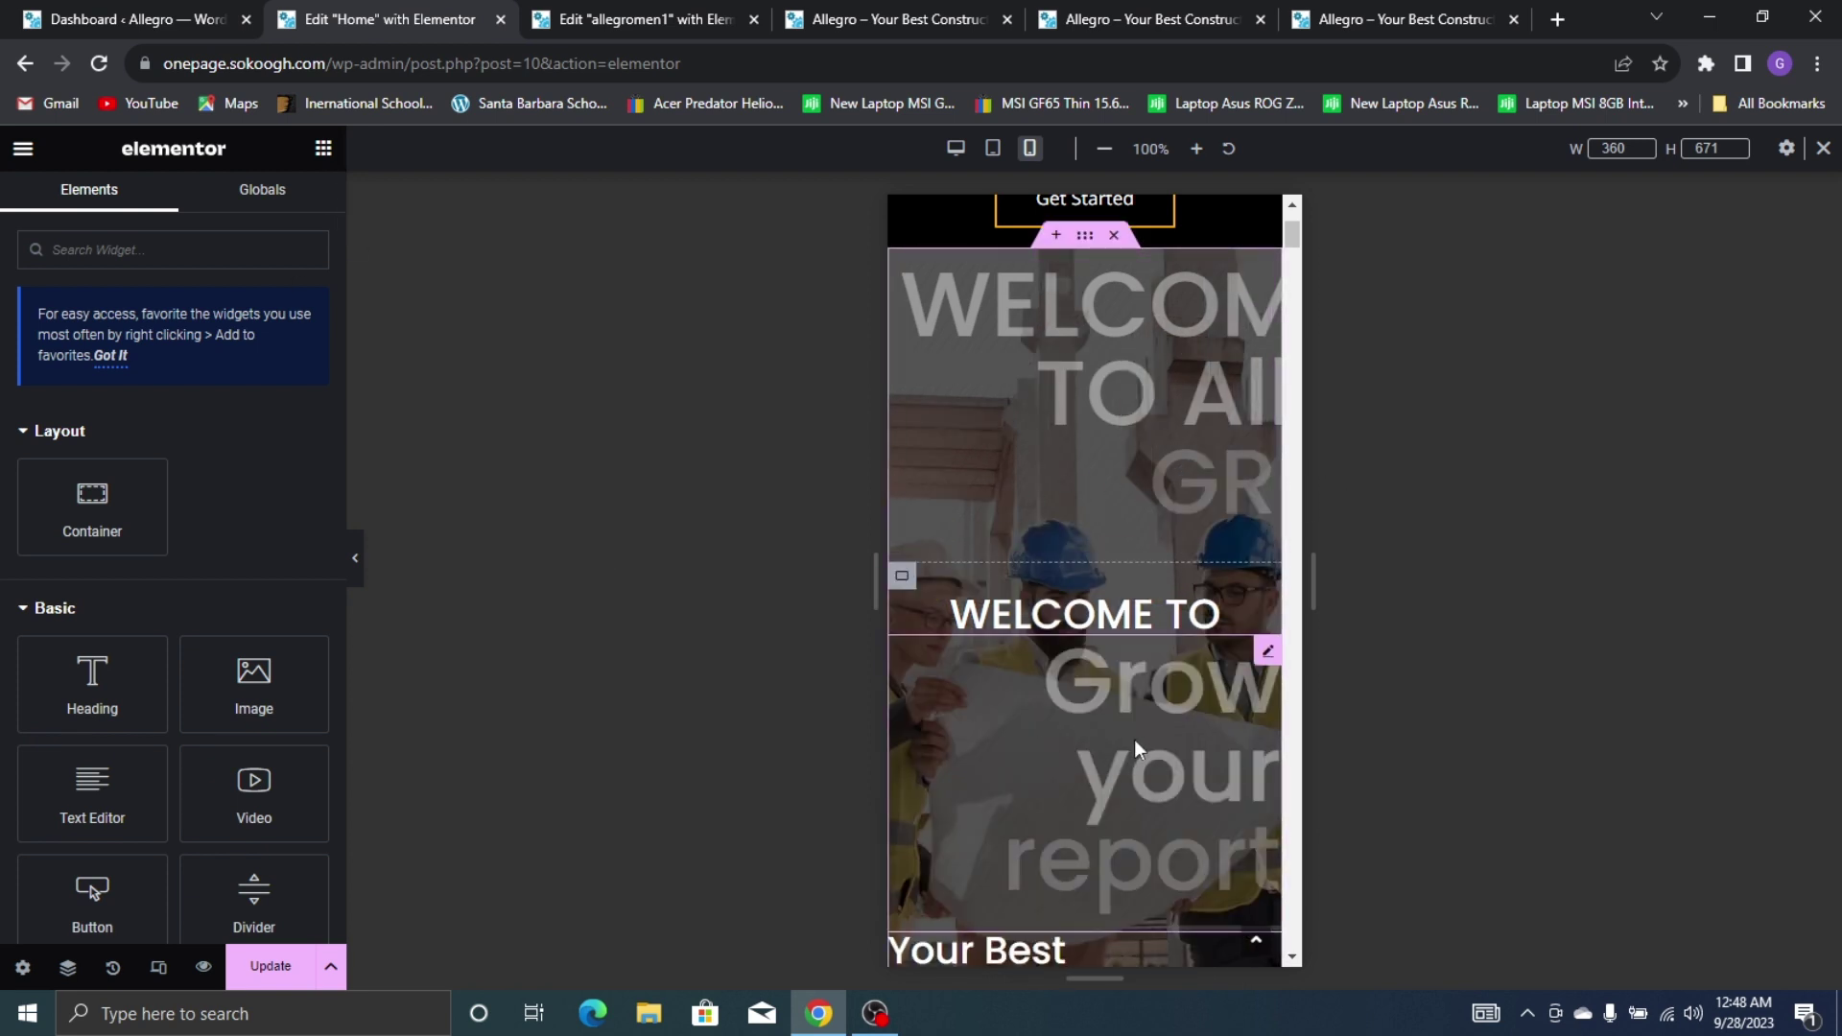
Turn off Hide On Mobile Portrait for the hidden hero heading
{"action": "left_click", "coordinate": [1135, 748]}
{"action": "left_click", "coordinate": [278, 199]}
{"action": "scroll", "coordinate": [85, 758], "scroll_direction": "down", "scroll_amount": 6}
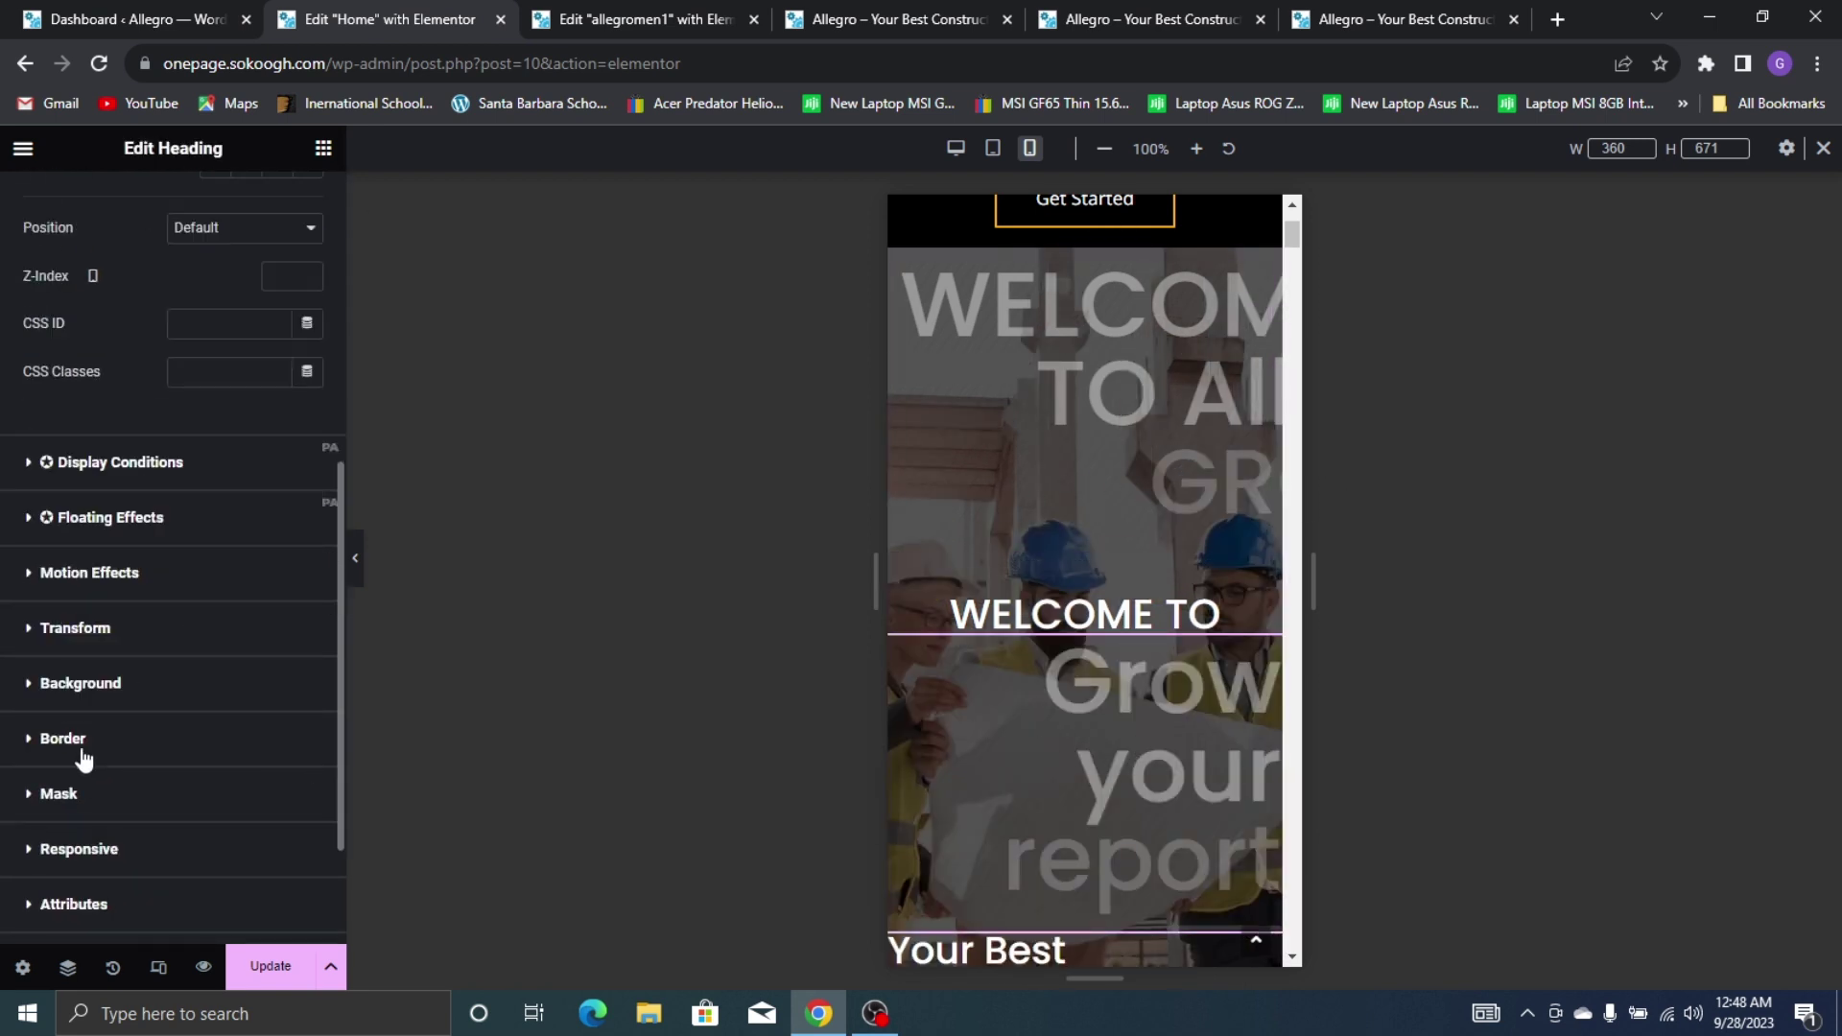
{"action": "left_click", "coordinate": [102, 850]}
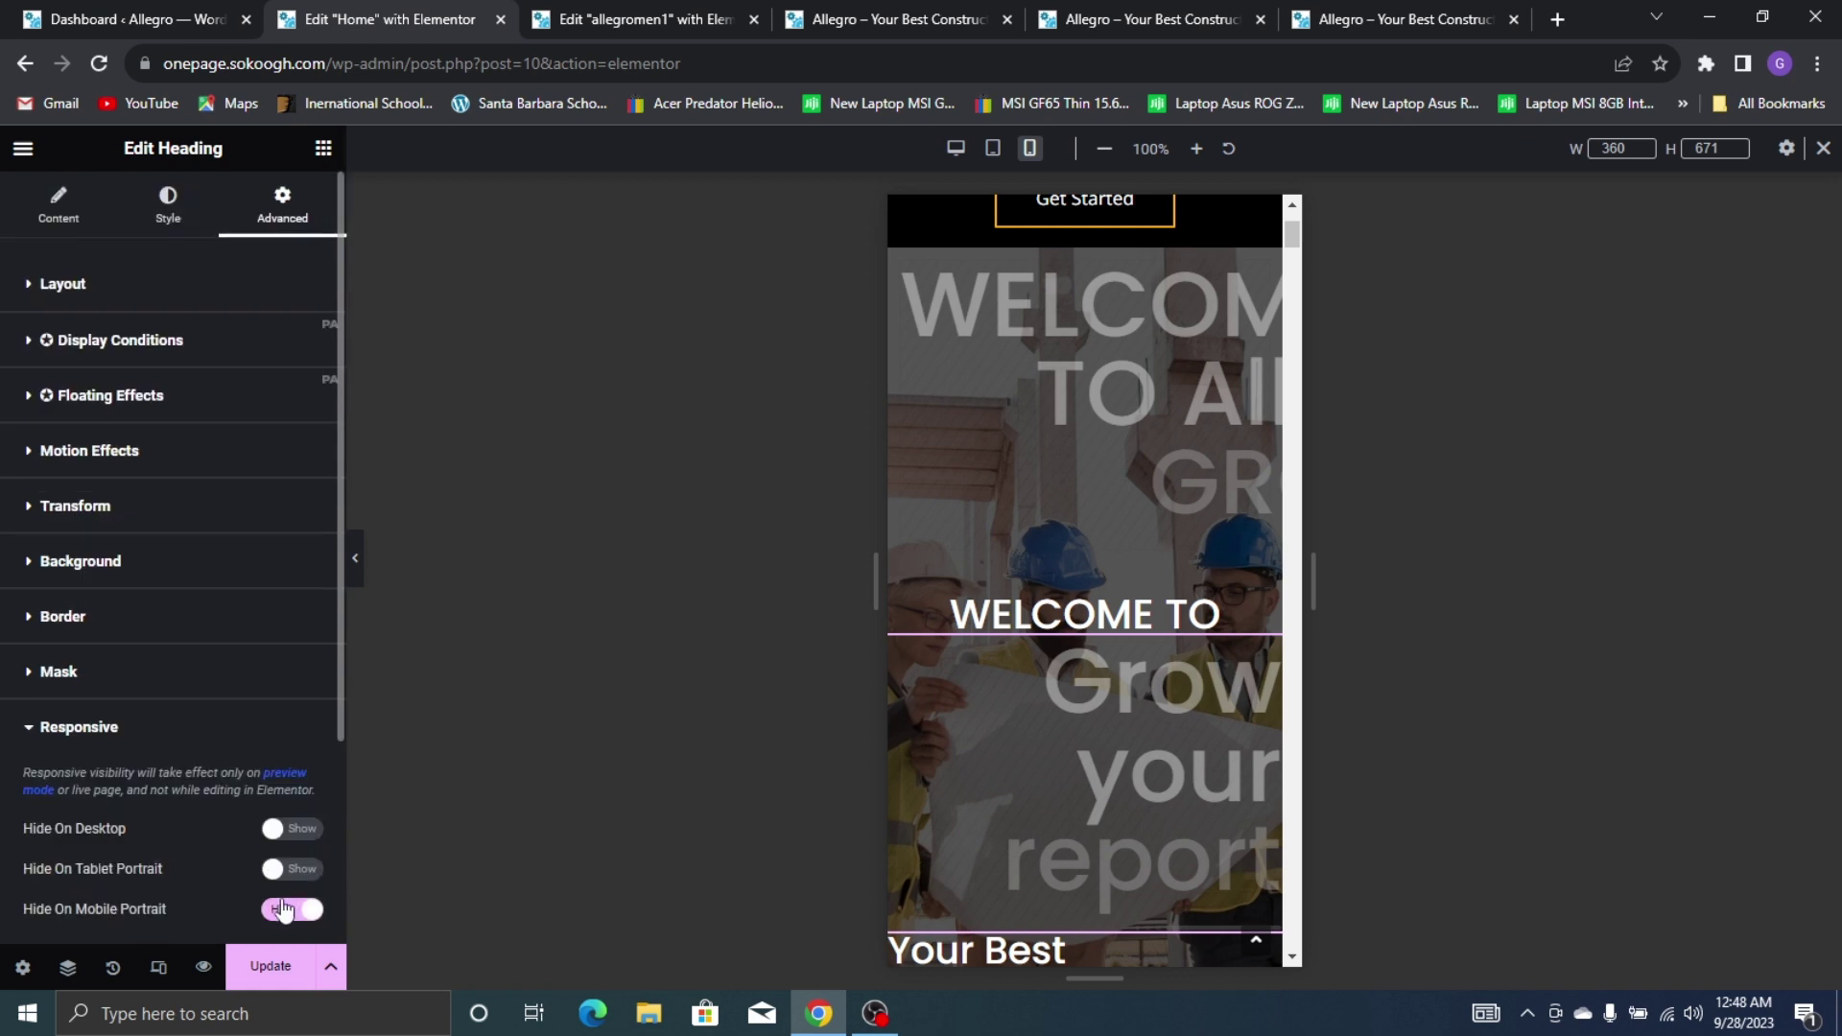
{"action": "left_click", "coordinate": [293, 909]}
Replace 'Grow your' in the heading title with Alle{{GRO}}
{"action": "left_click", "coordinate": [59, 203]}
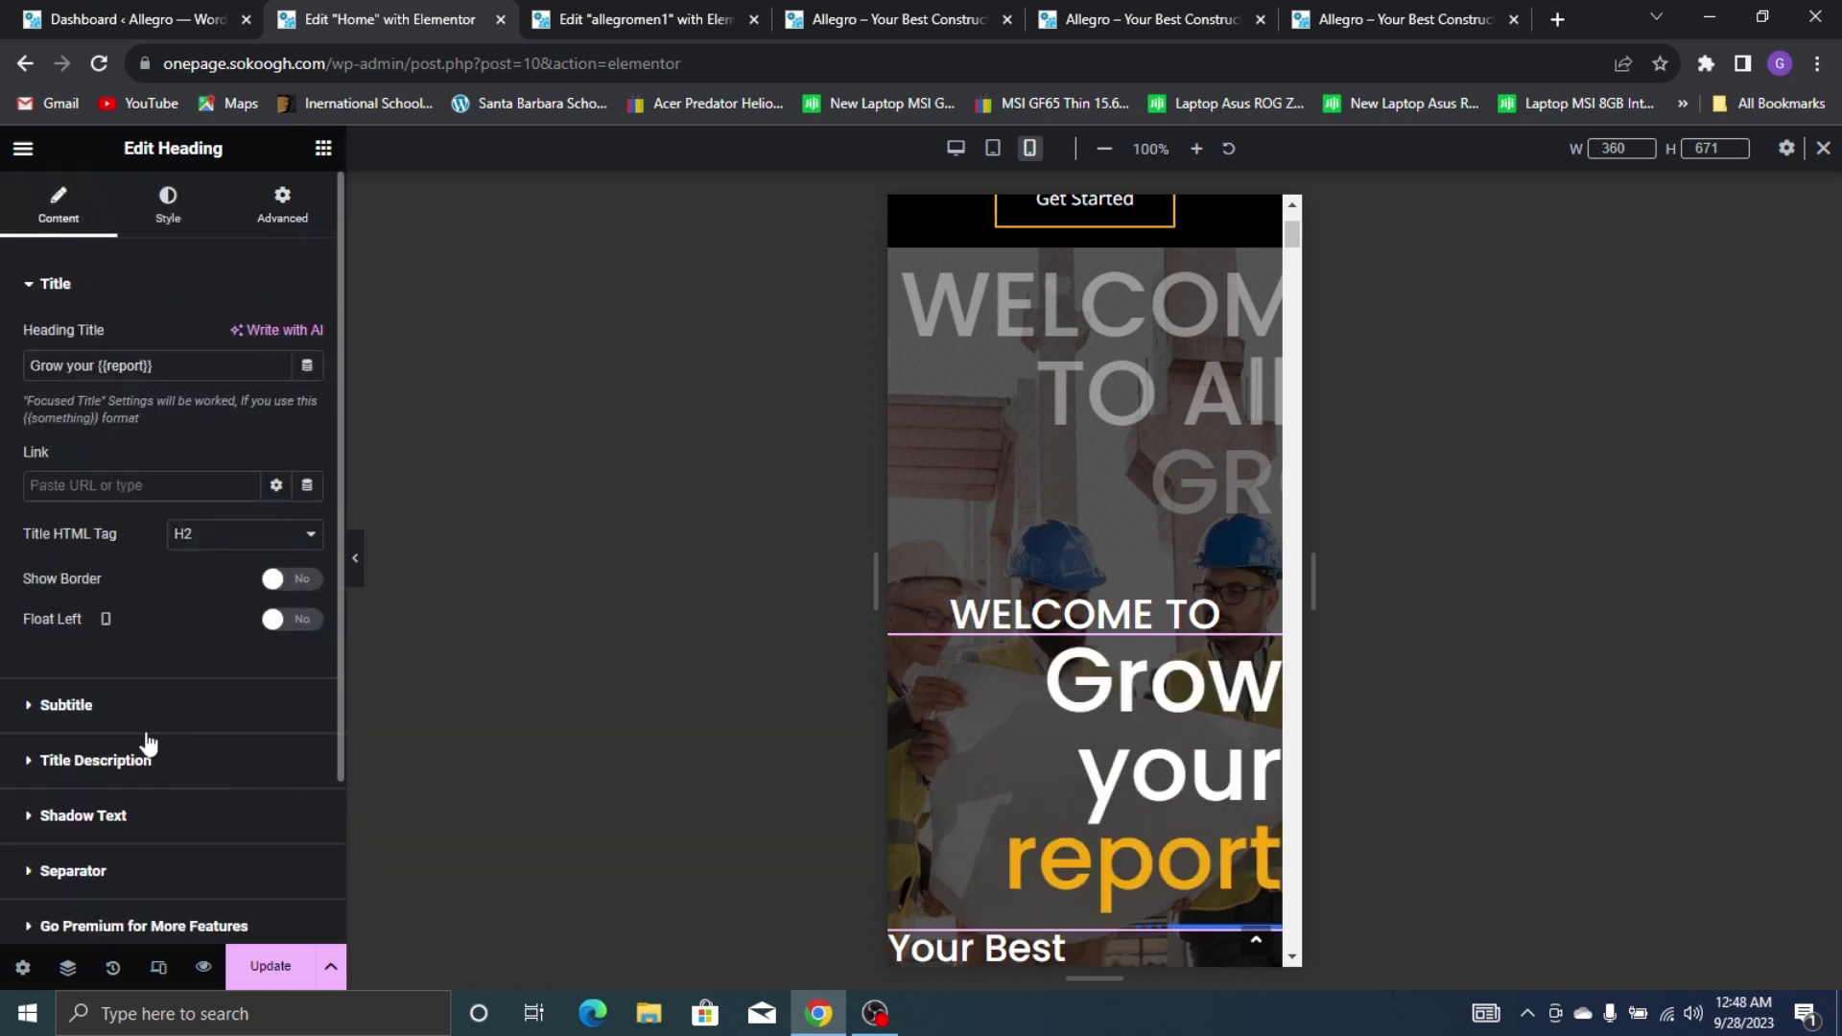
{"action": "left_click_drag", "start_coordinate": [98, 364], "coordinate": [5, 341]}
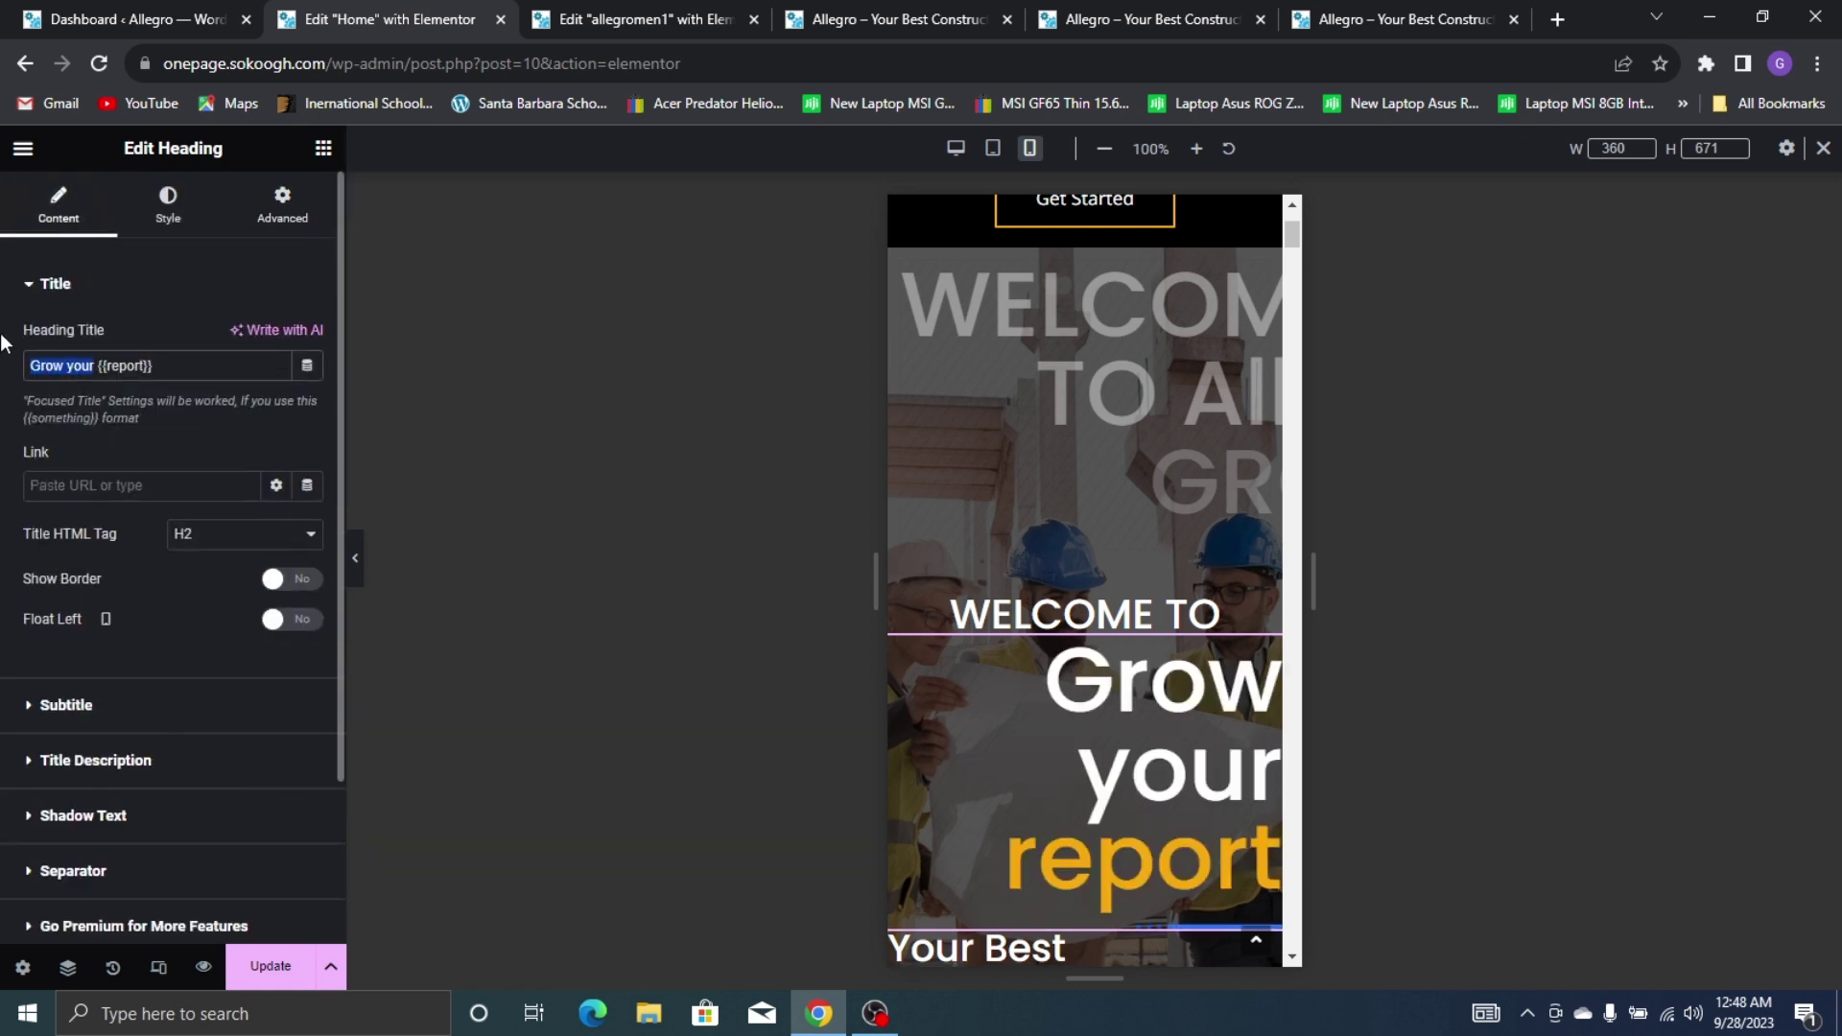
{"action": "key", "text": "BackSpace"}
{"action": "type", "text": "Alle{{"}
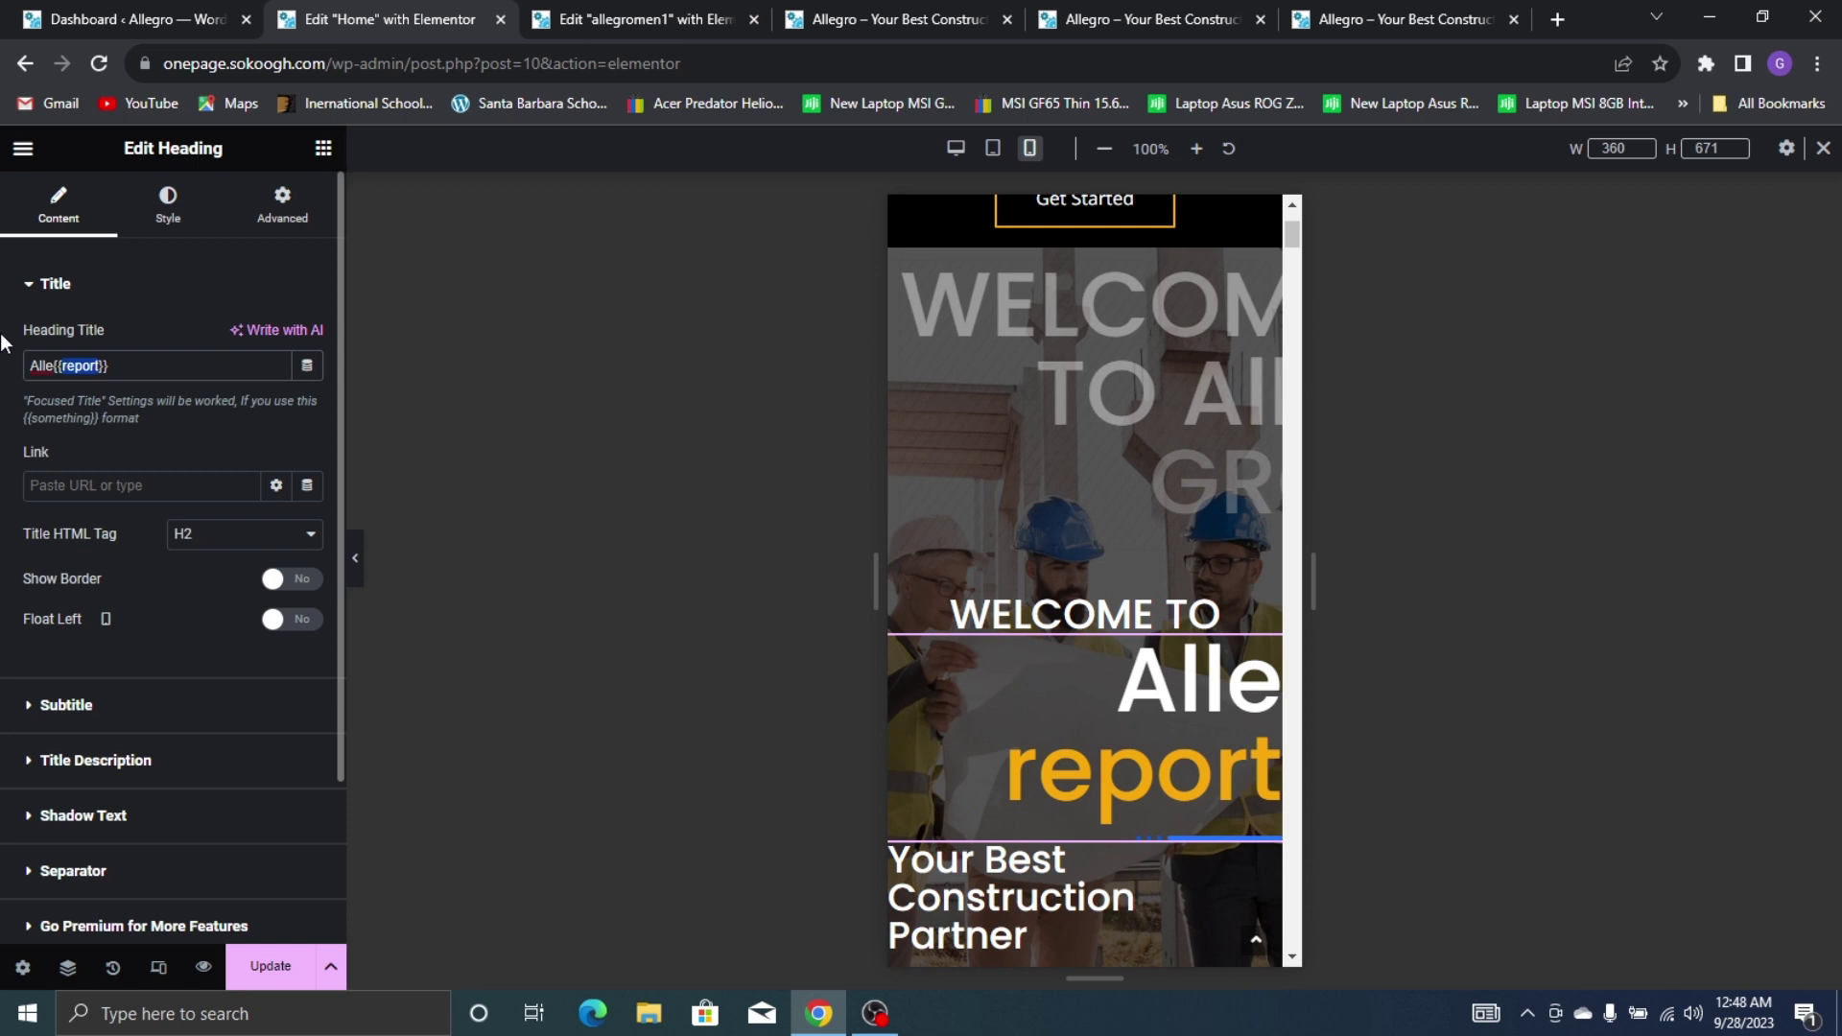
{"action": "type", "text": "GRO"}
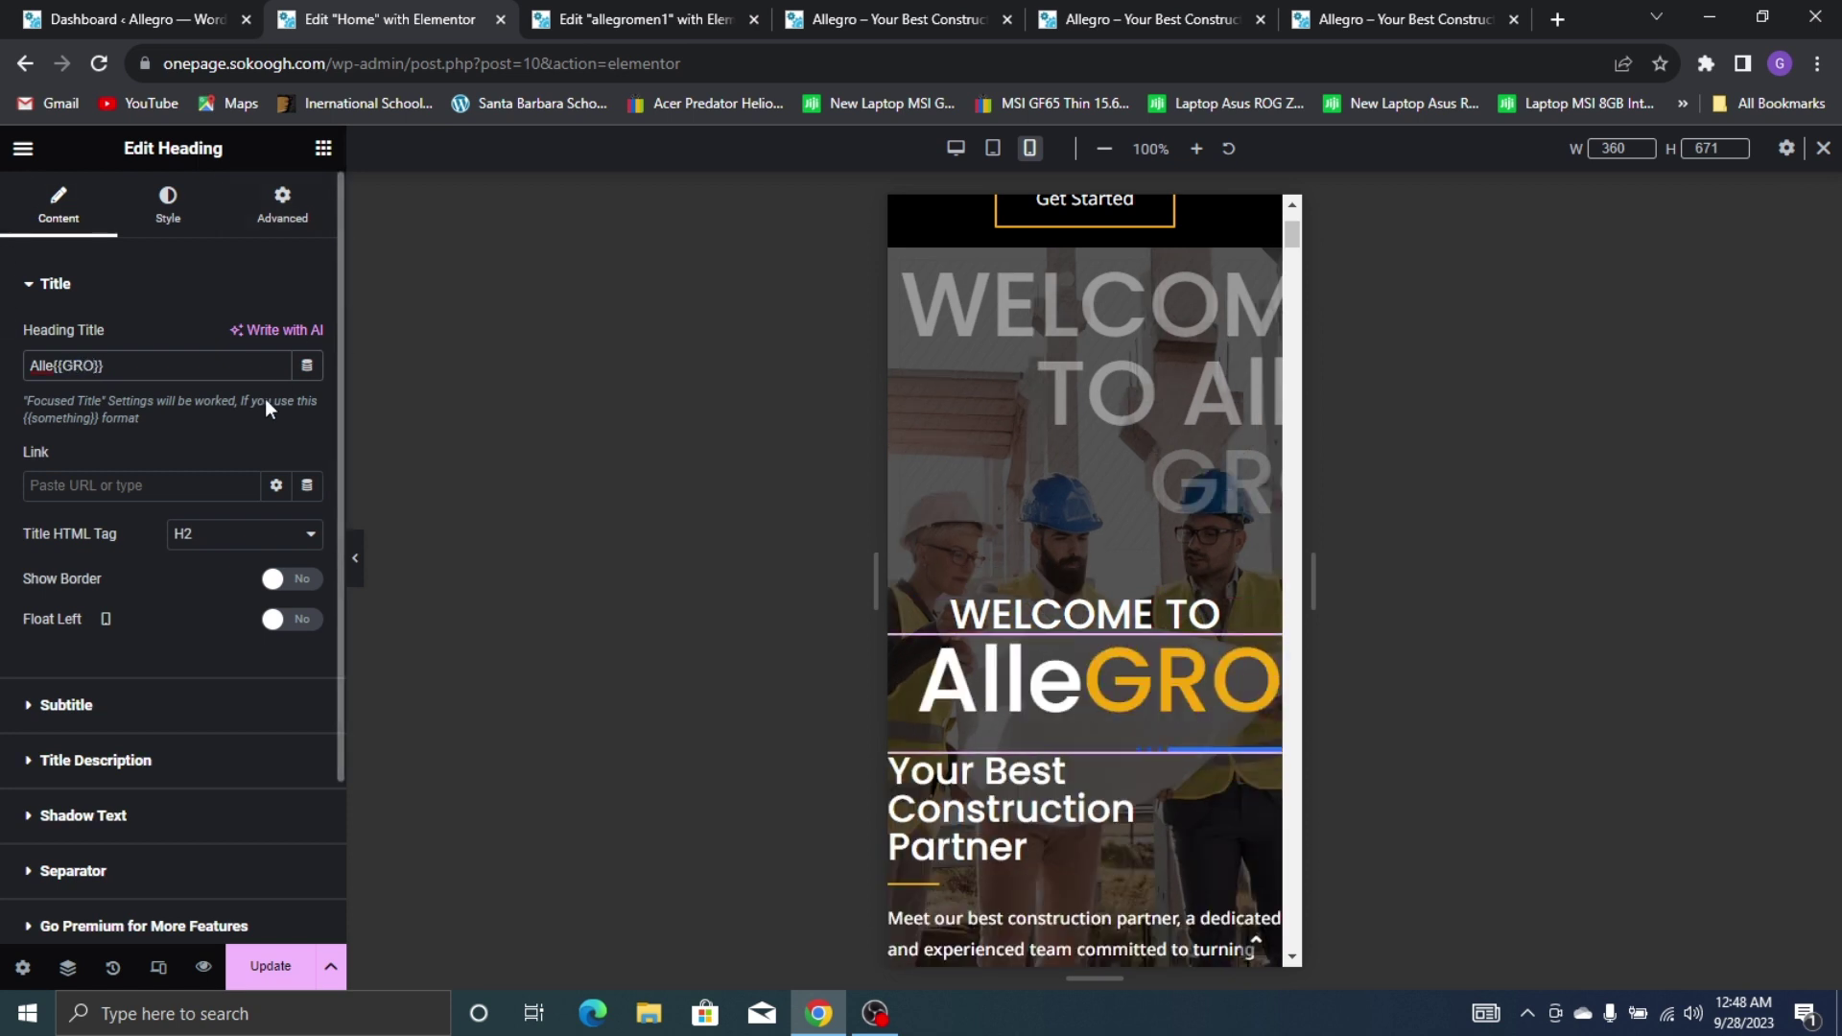
{"action": "scroll", "coordinate": [221, 460], "scroll_direction": "down", "scroll_amount": 2}
{"action": "left_click", "coordinate": [133, 662]}
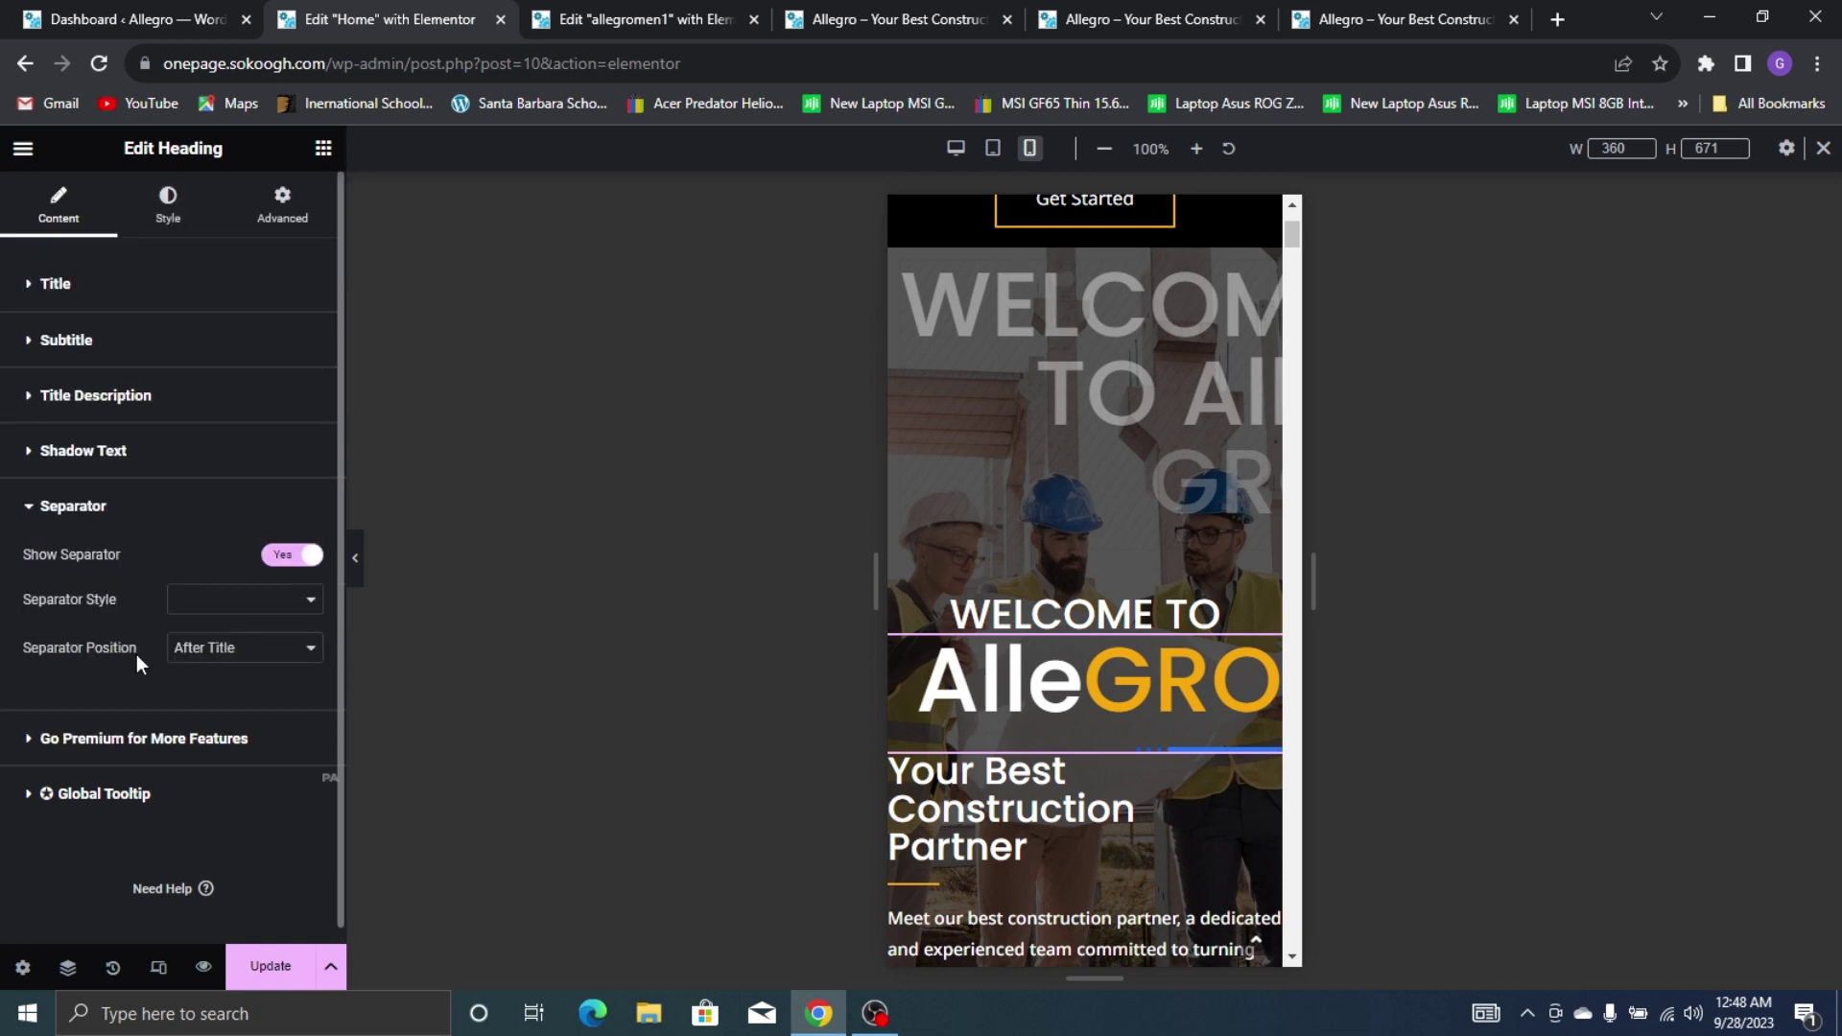
Turn off the heading's separator and set the Alle title size to 36 px
{"action": "left_click", "coordinate": [290, 555]}
{"action": "left_click", "coordinate": [169, 203]}
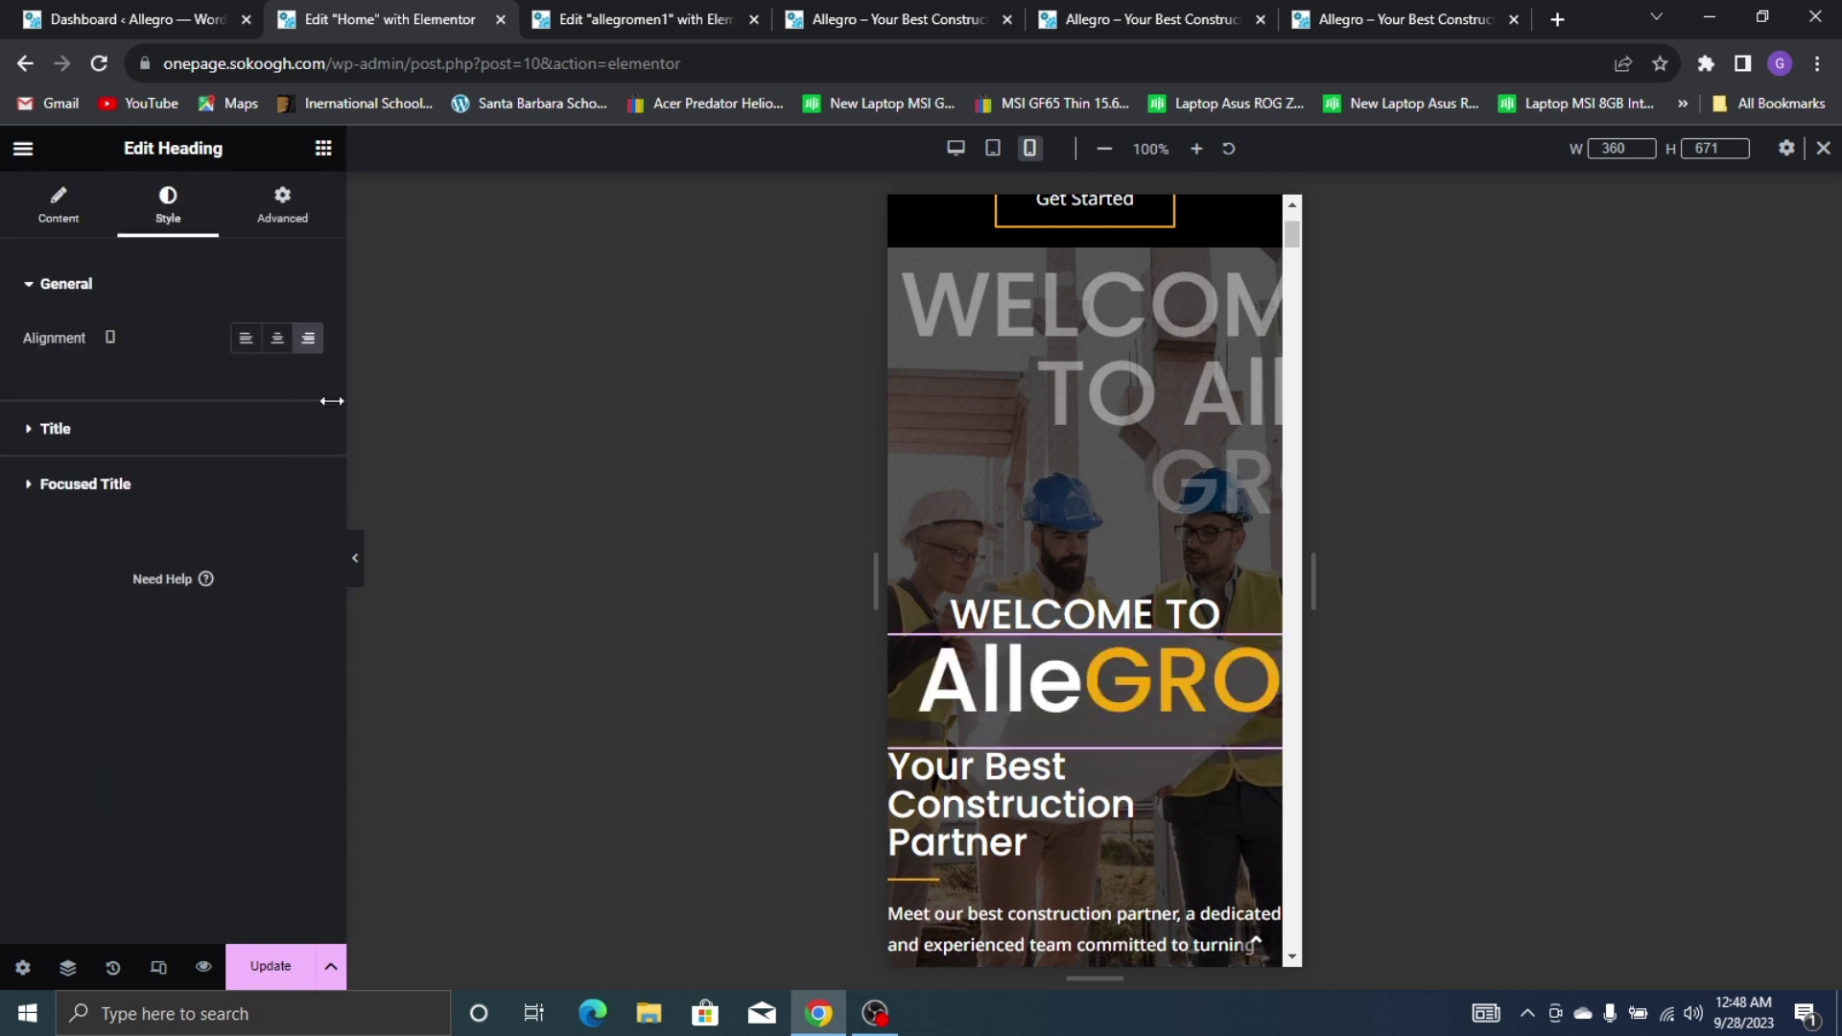
{"action": "left_click", "coordinate": [221, 447]}
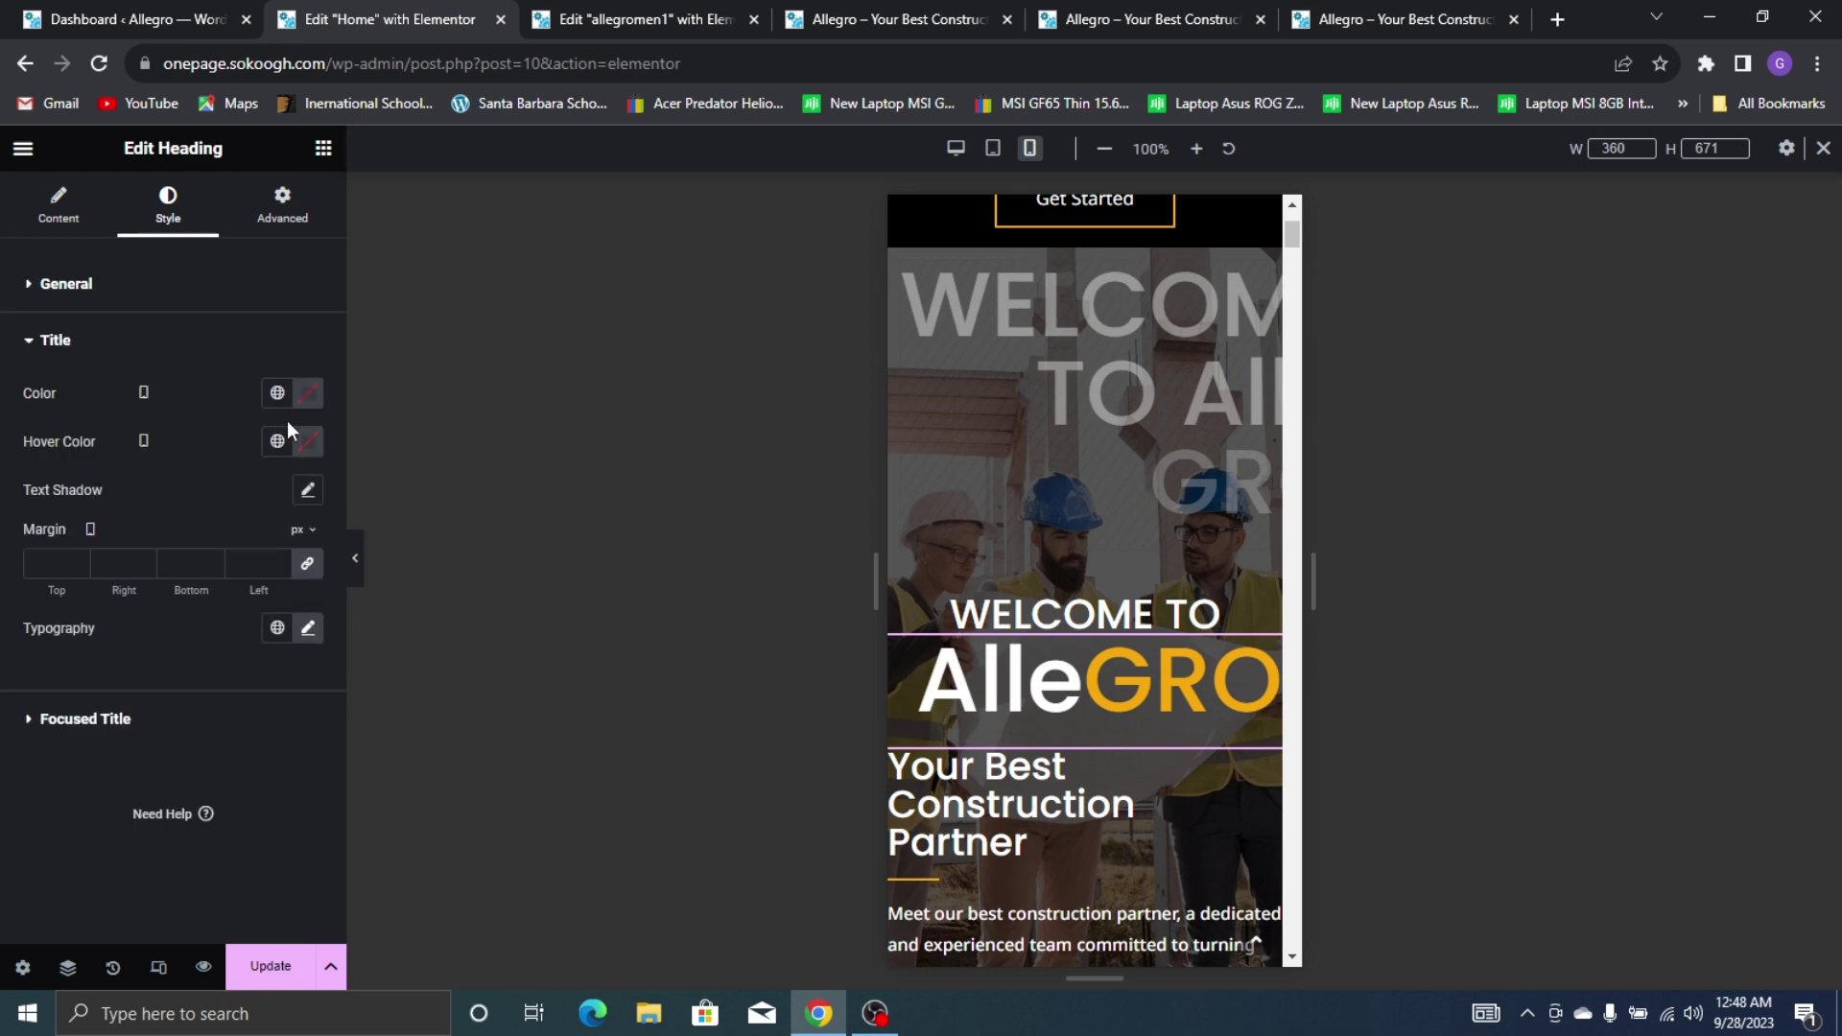
{"action": "left_click", "coordinate": [307, 628]}
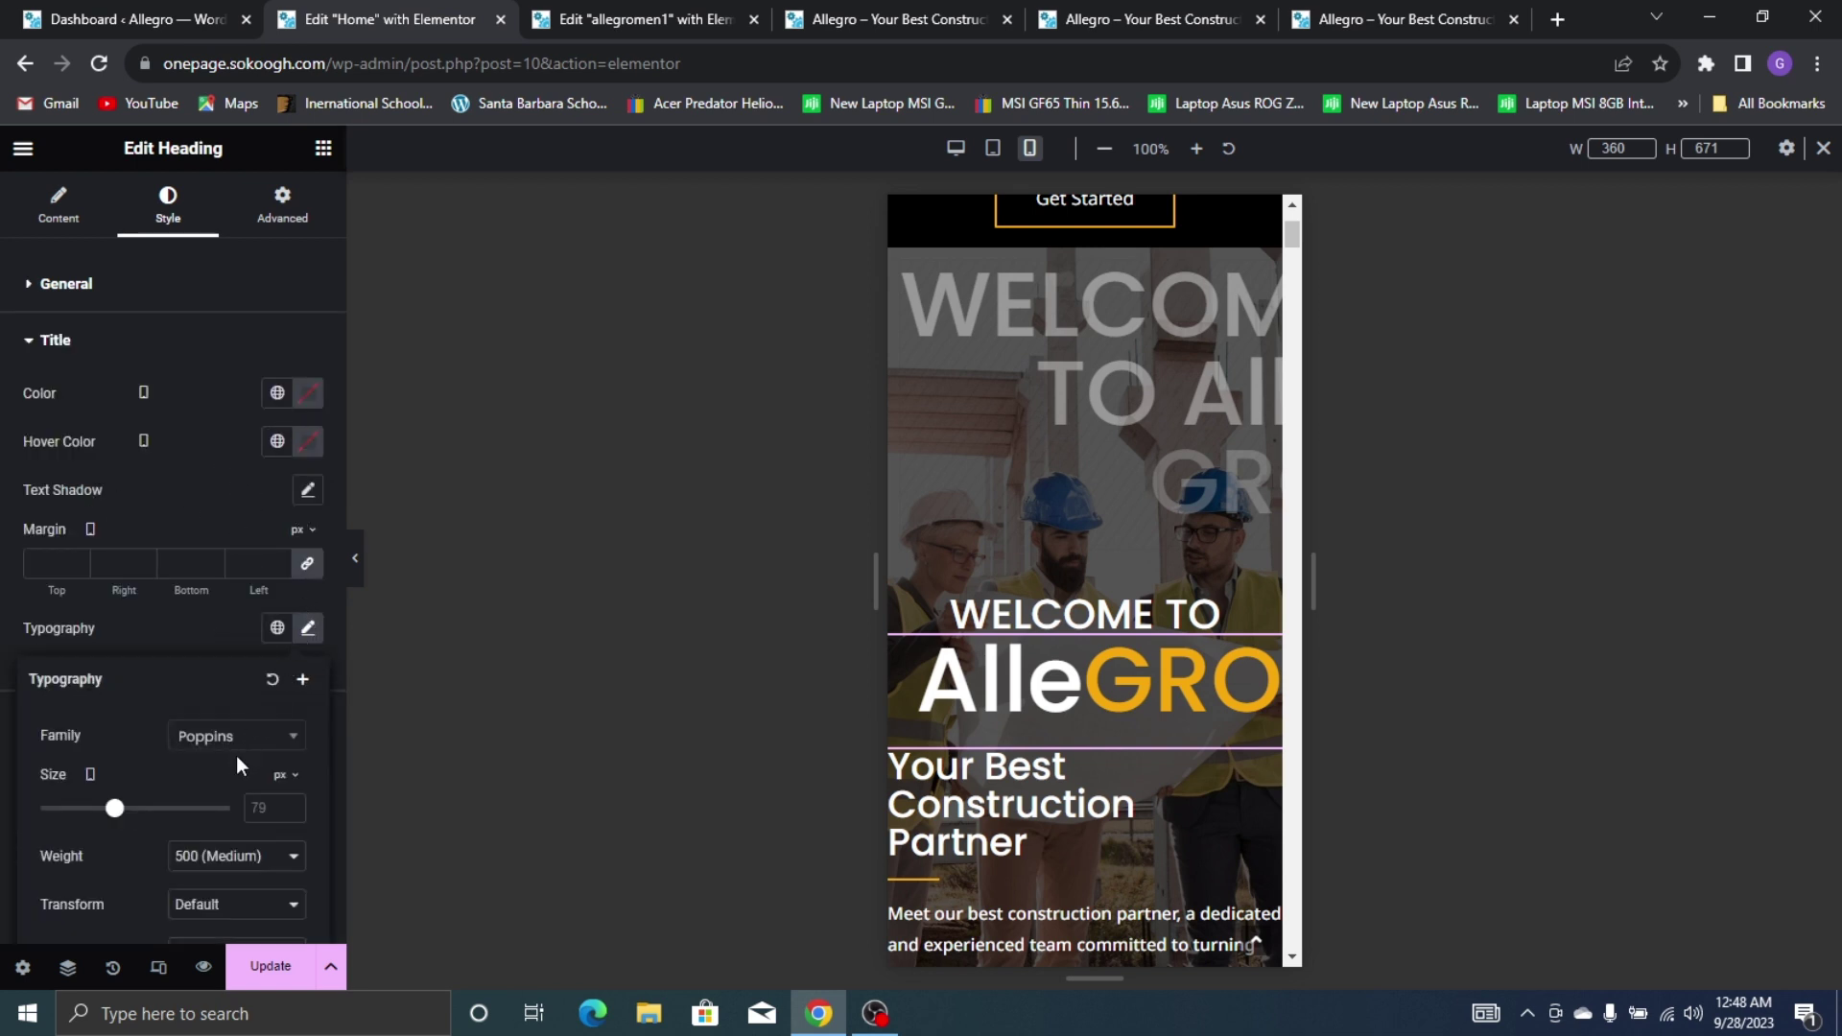
{"action": "left_click", "coordinate": [270, 793]}
{"action": "type", "text": "36"}
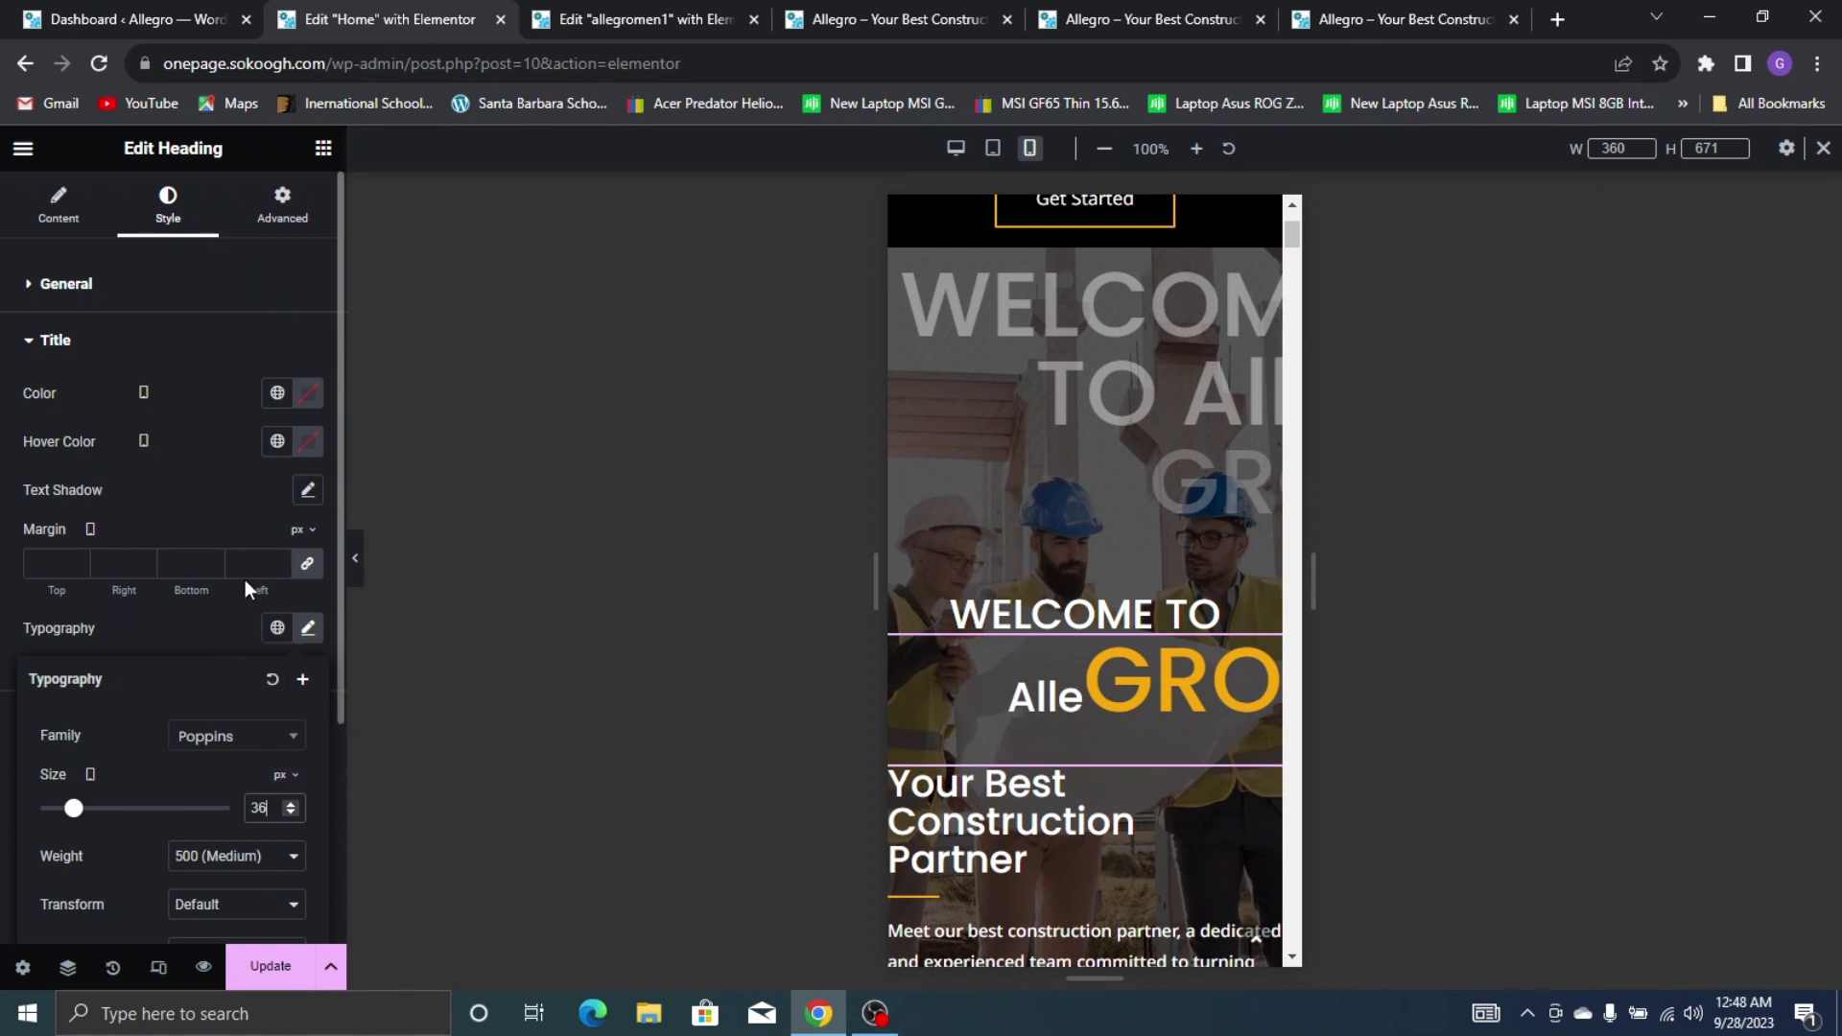
{"action": "left_click", "coordinate": [207, 632]}
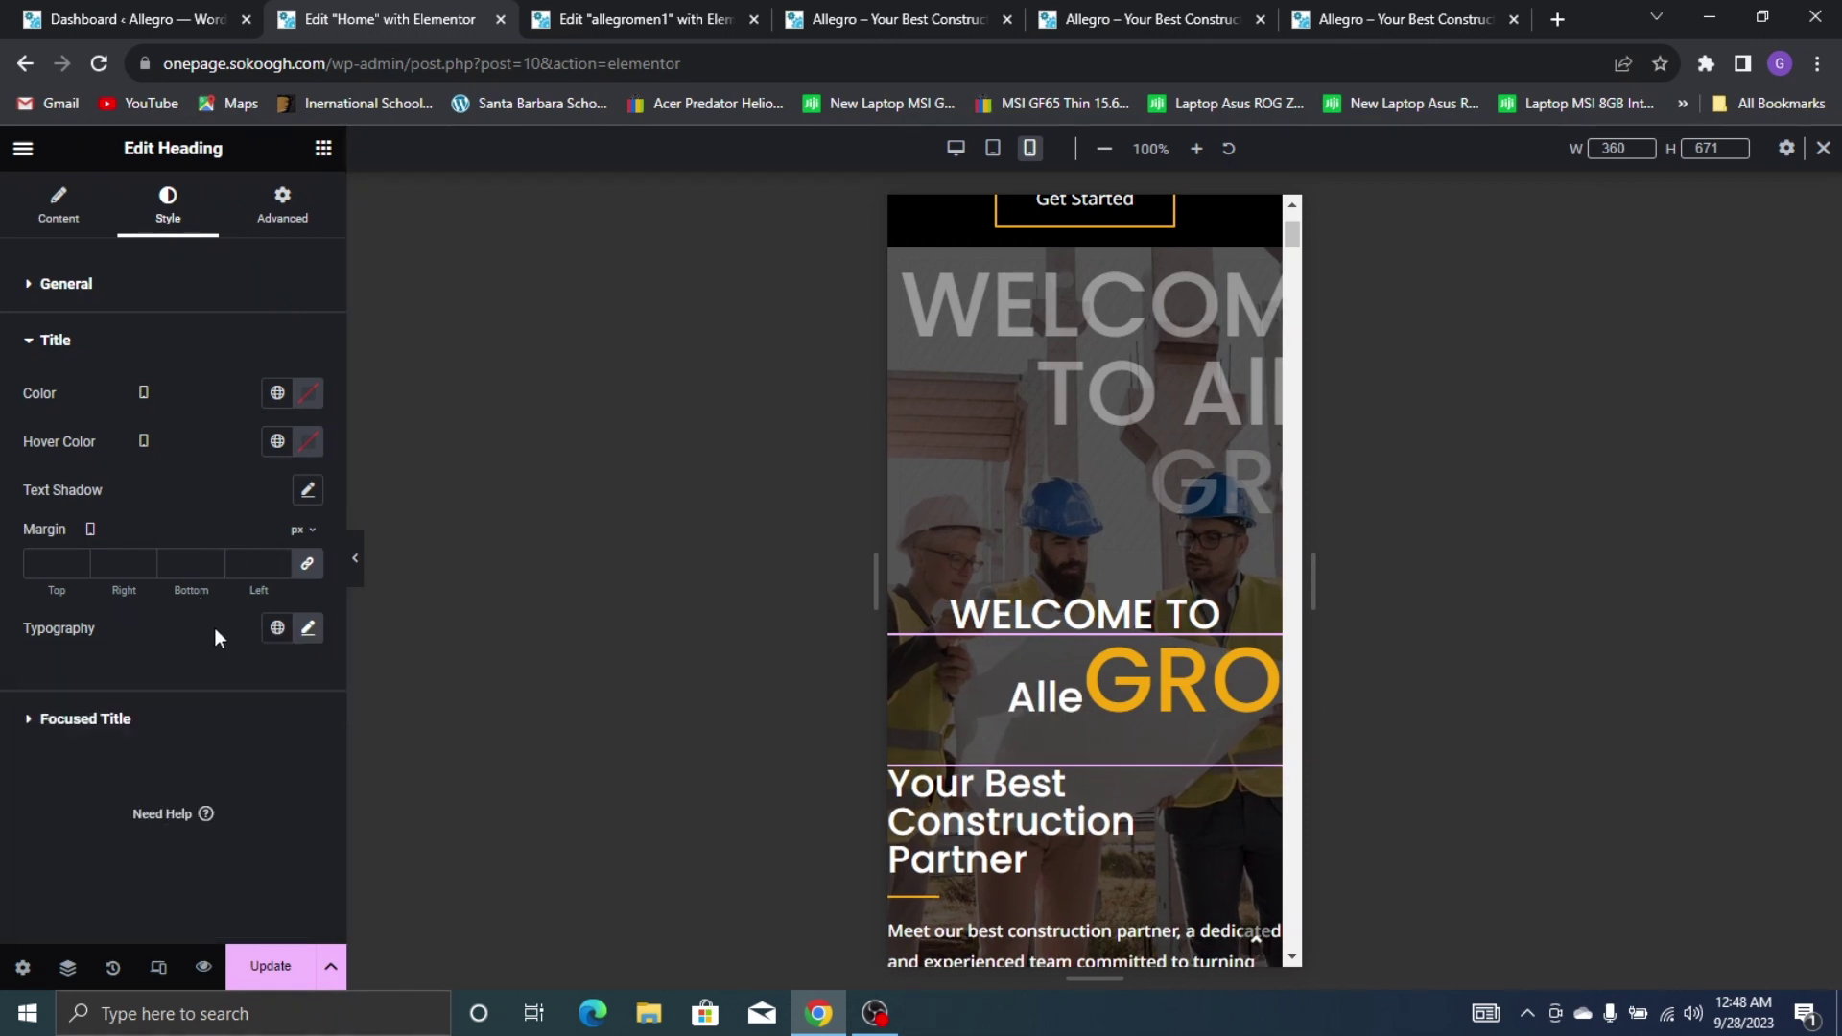
Set the focused GRO title's typography size to 36 px
{"action": "left_click", "coordinate": [293, 705]}
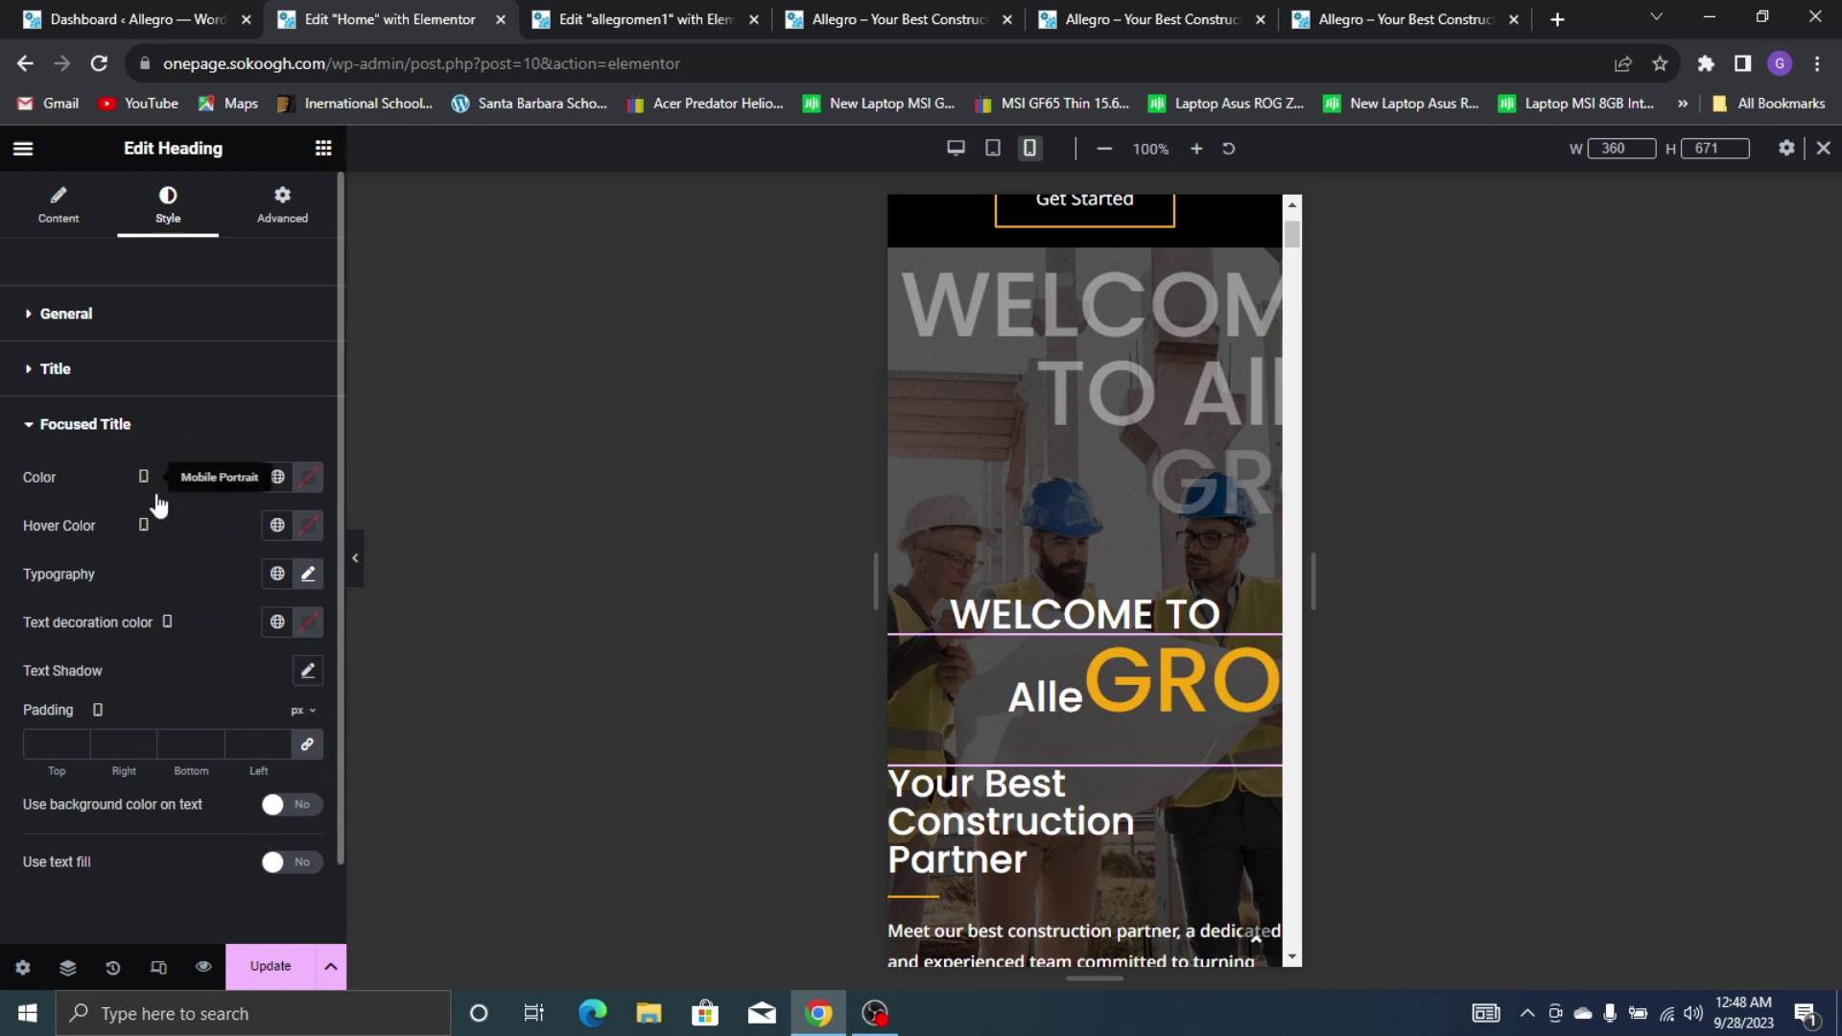
{"action": "left_click", "coordinate": [307, 574]}
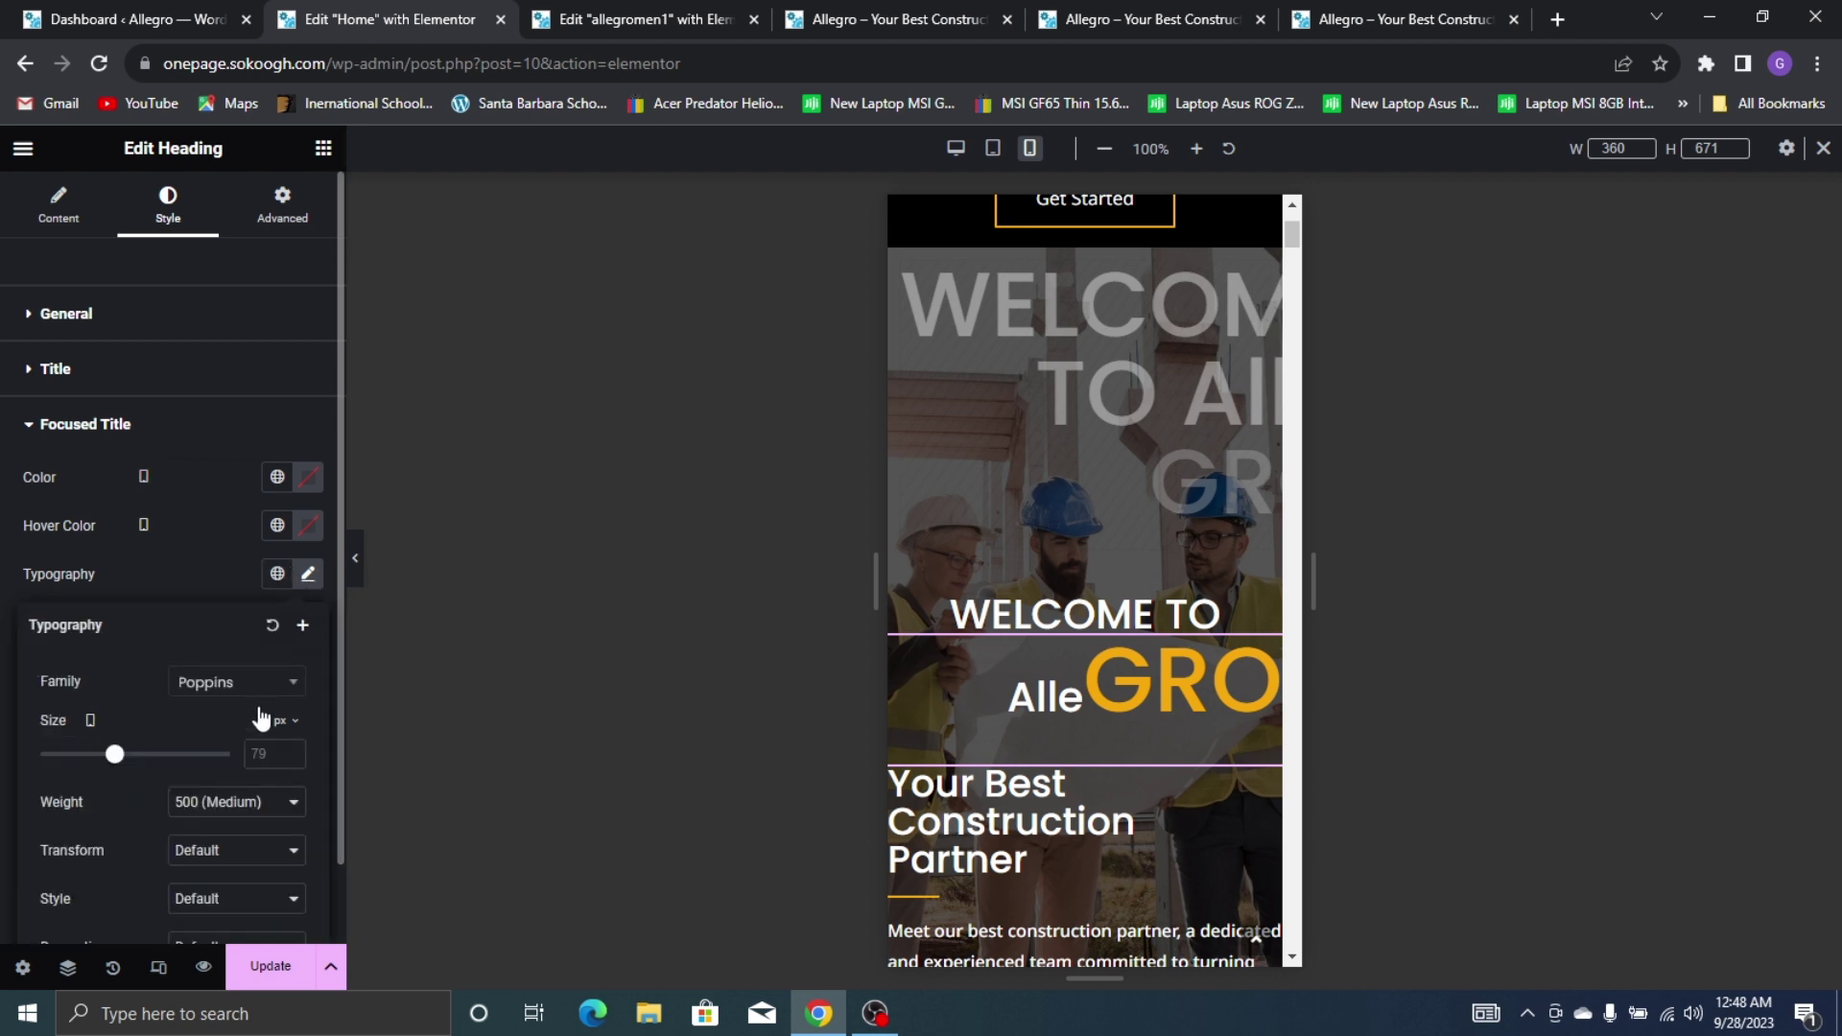
{"action": "double_click", "coordinate": [273, 758]}
{"action": "type", "text": "36"}
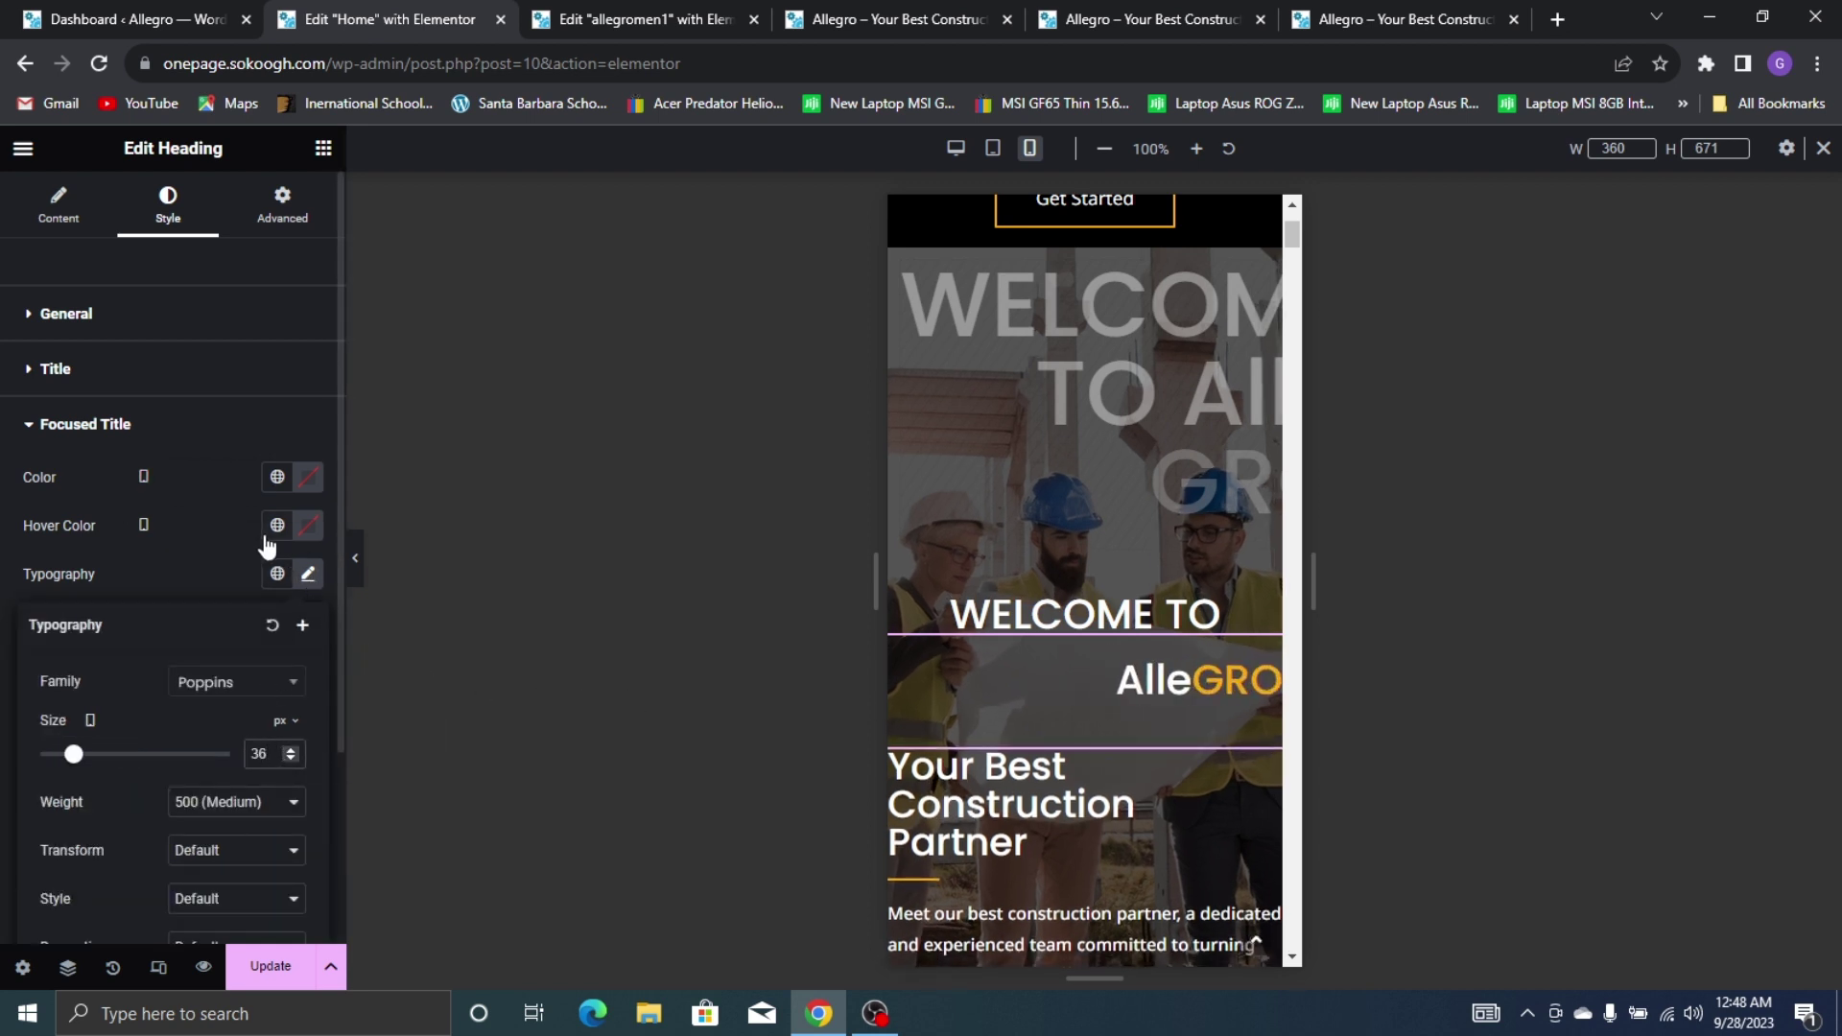
{"action": "left_click", "coordinate": [221, 432]}
Centre-align the AlleGRO heading
{"action": "left_click", "coordinate": [112, 319]}
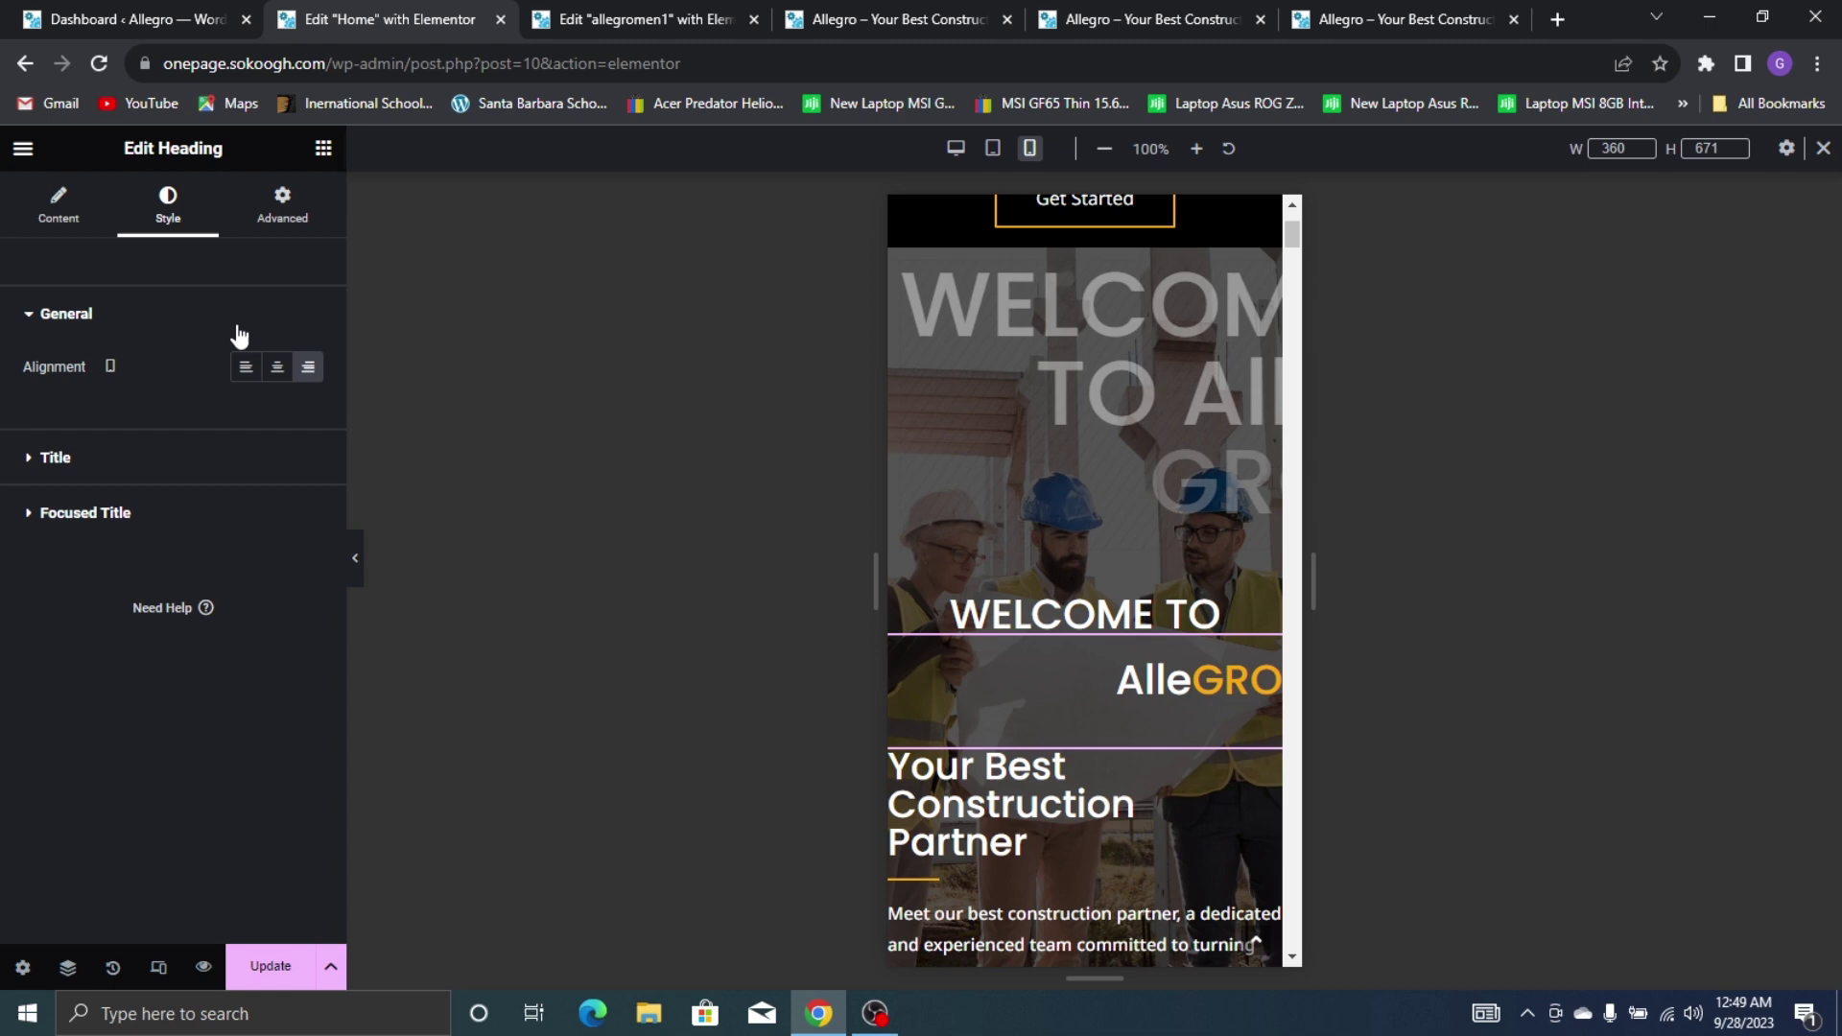
{"action": "left_click", "coordinate": [274, 372]}
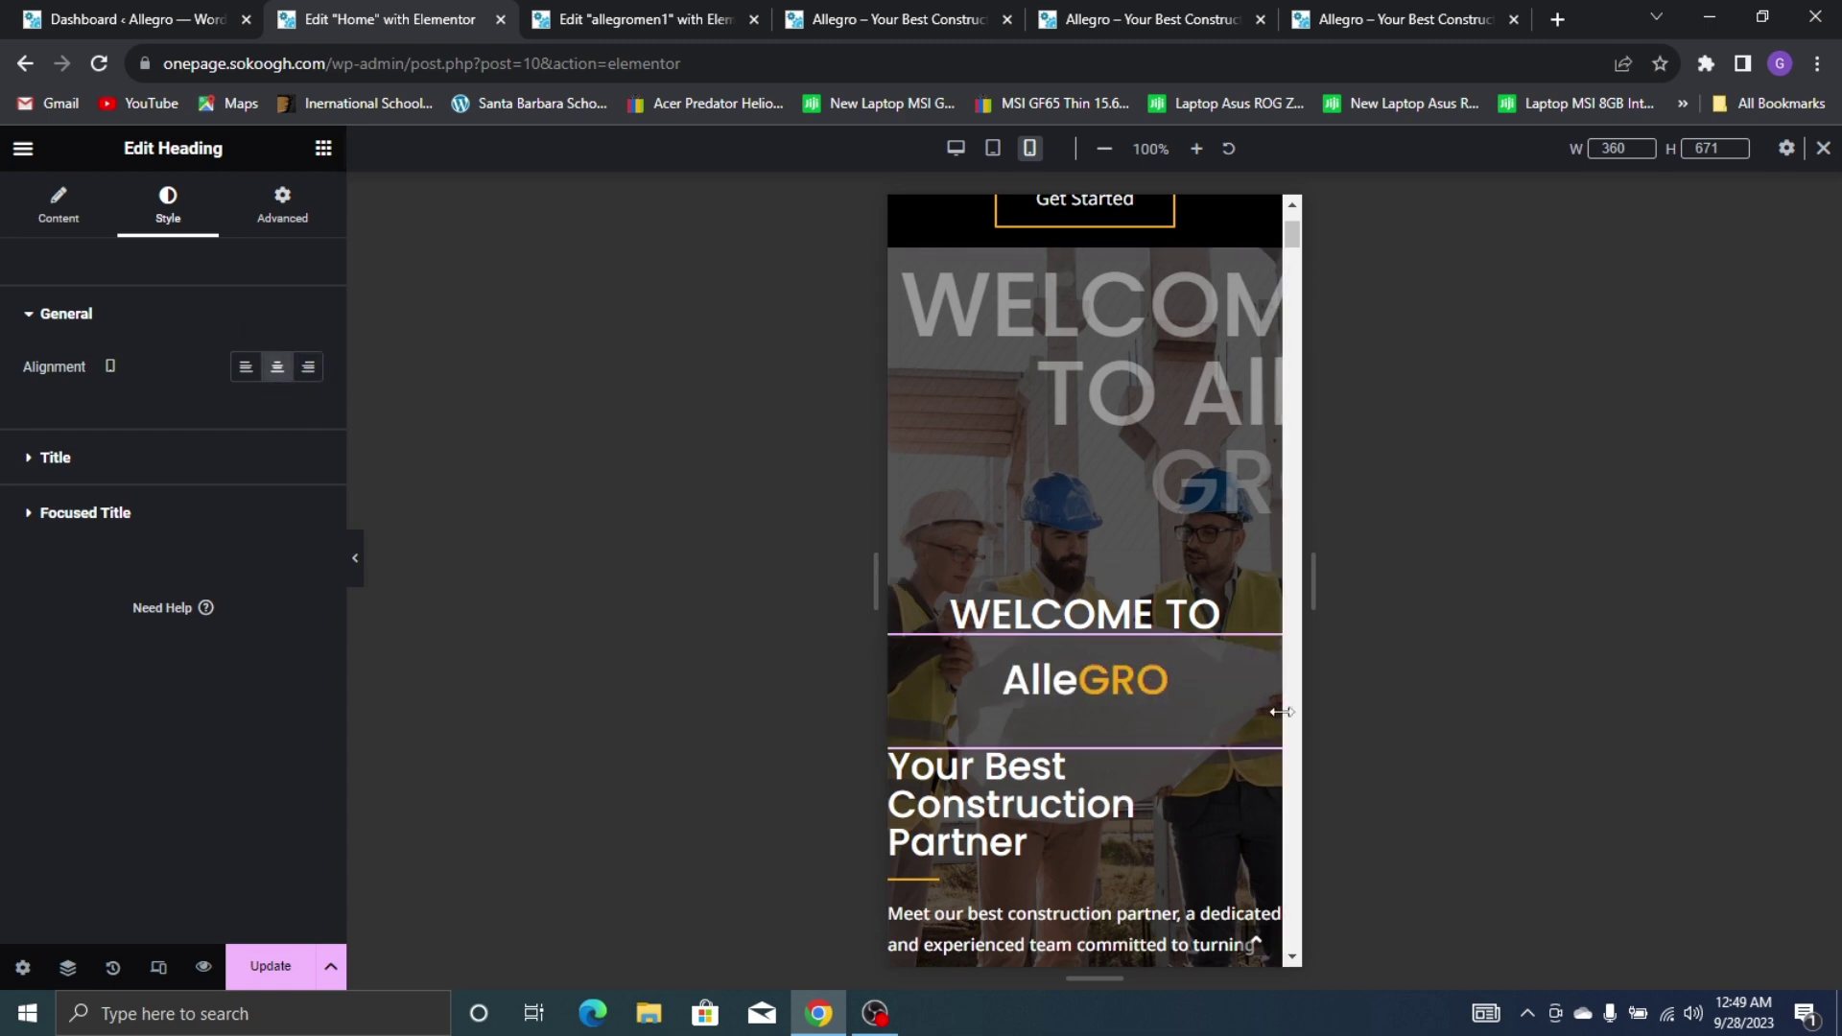
{"action": "scroll", "coordinate": [1055, 672], "scroll_direction": "down", "scroll_amount": 3}
{"action": "scroll", "coordinate": [1048, 691], "scroll_direction": "up", "scroll_amount": 2}
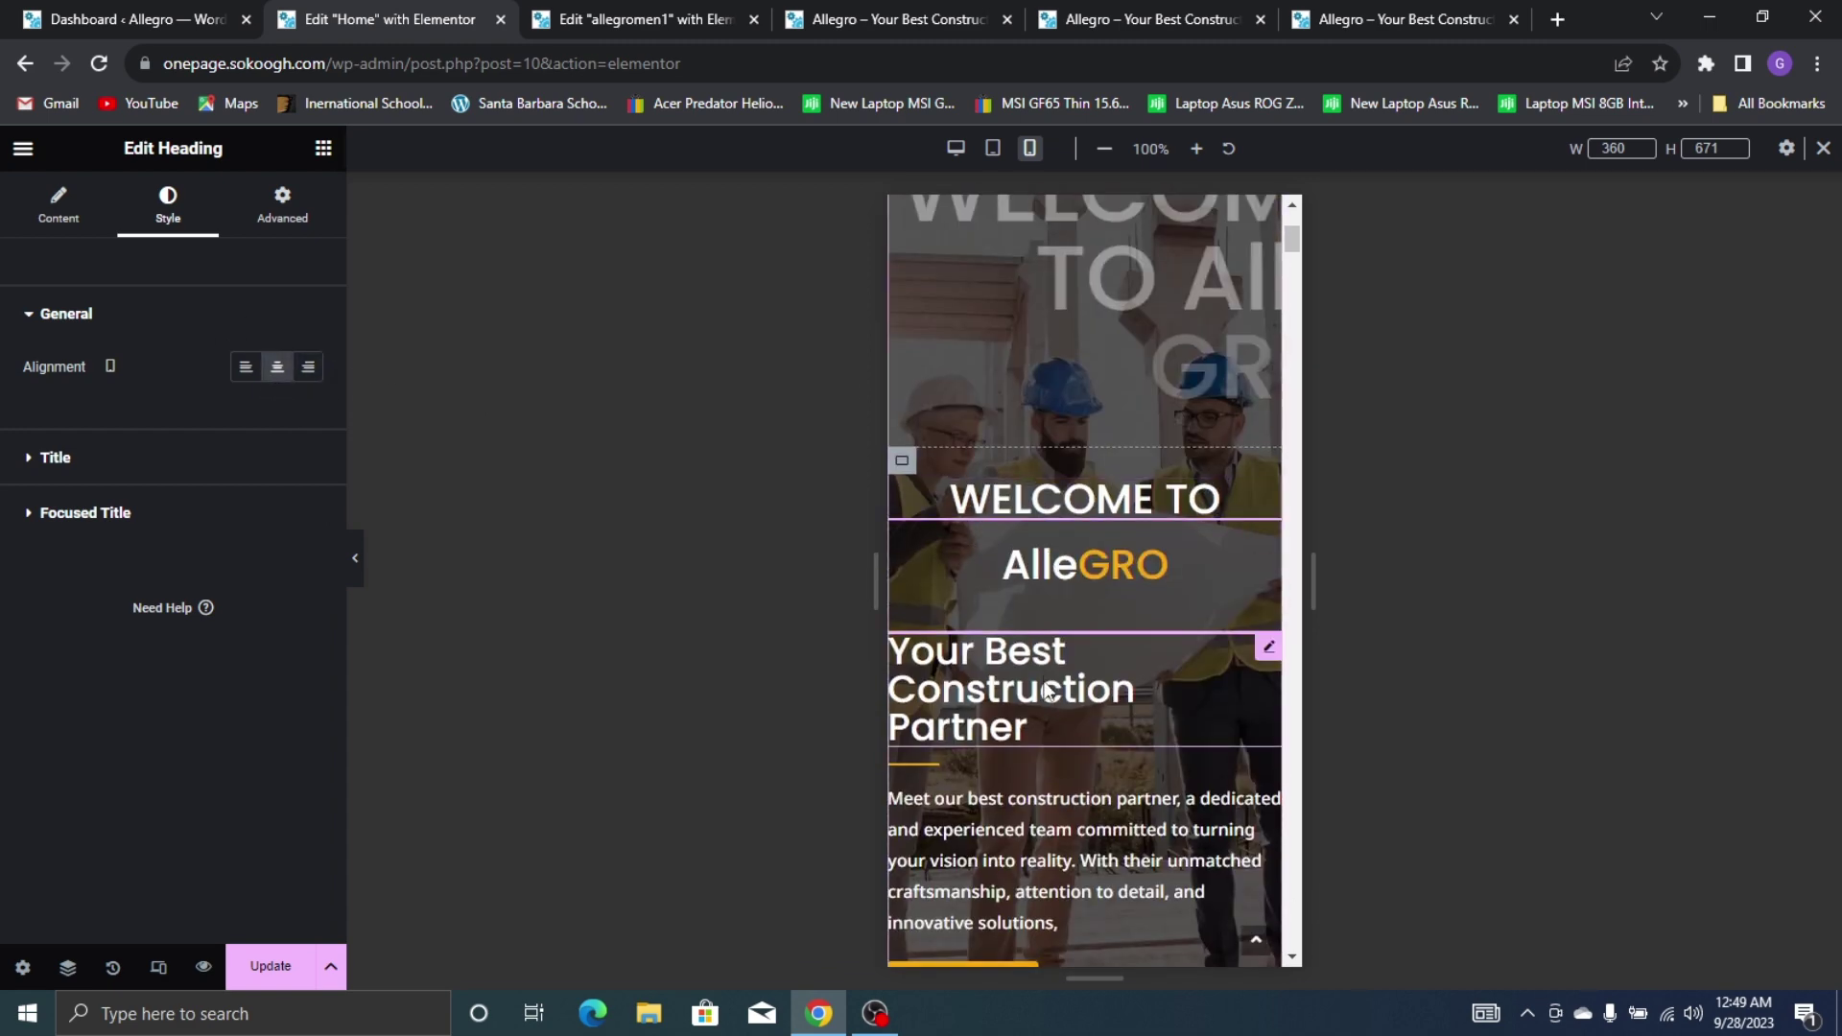
{"action": "left_click", "coordinate": [1049, 691]}
Centre the Your Best Construction Partner heading and set its size to 22 px
{"action": "left_click", "coordinate": [250, 664]}
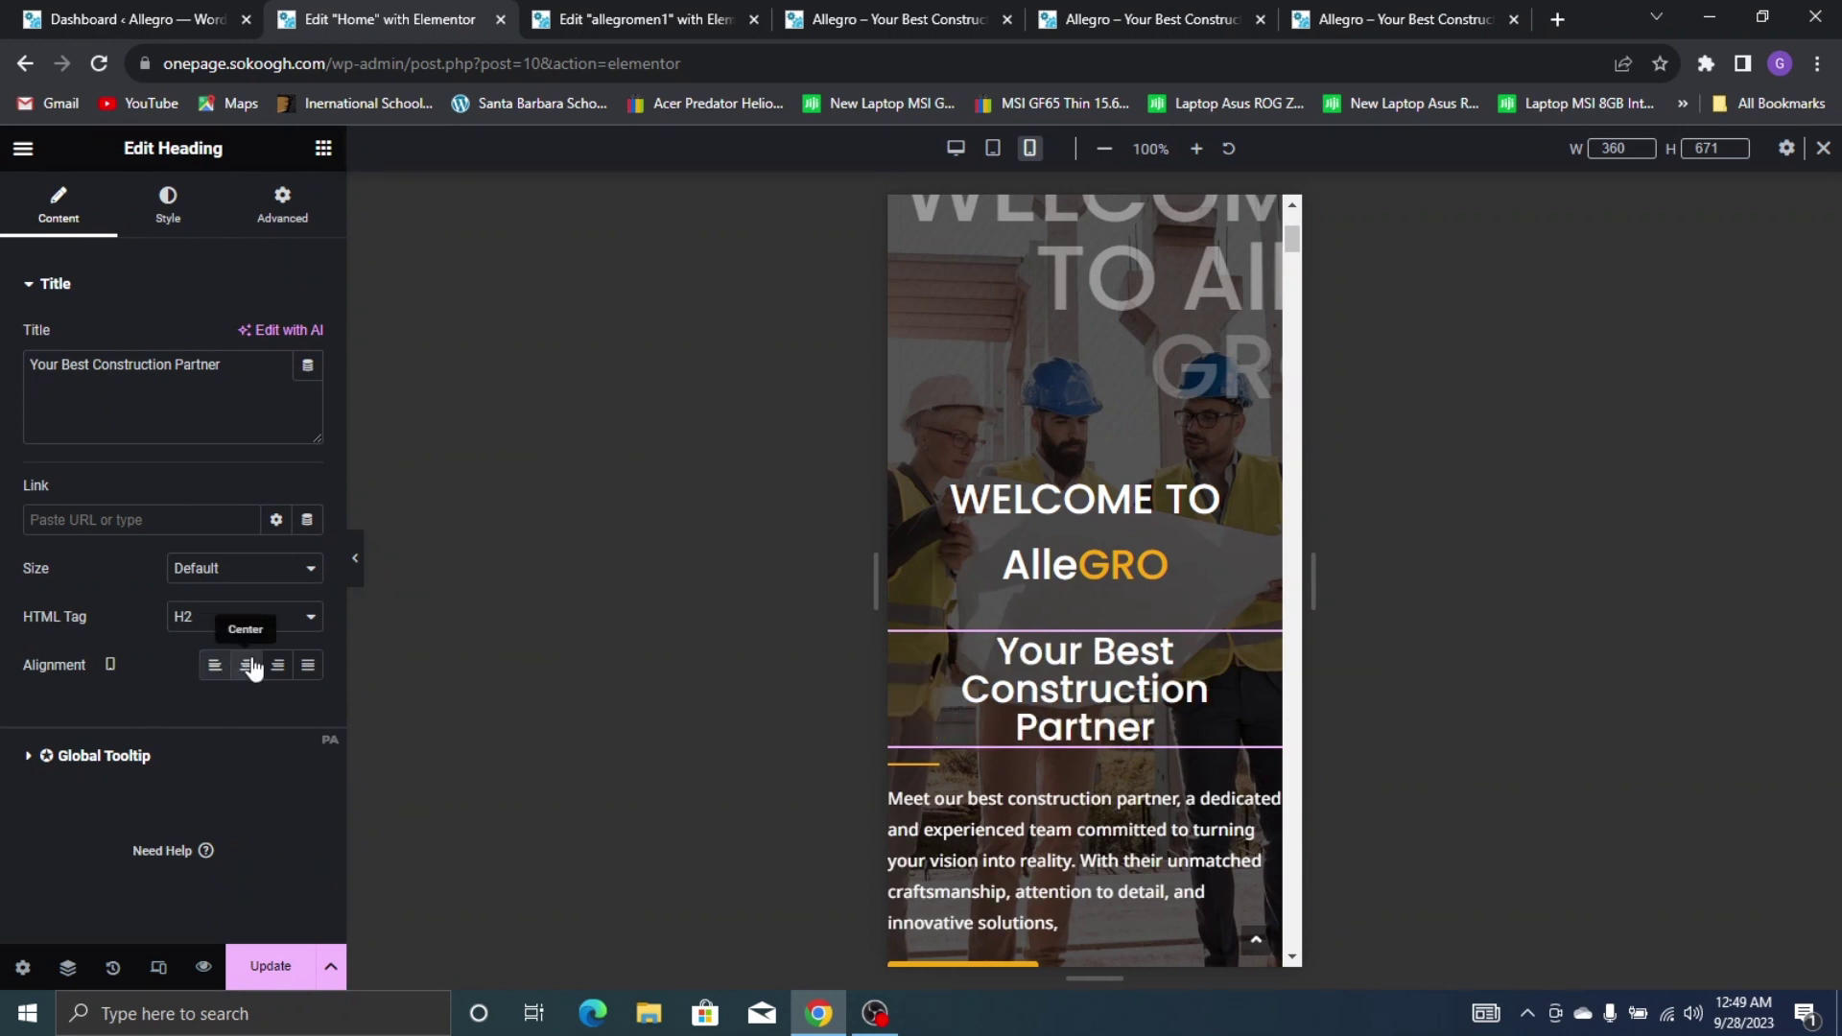
{"action": "left_click", "coordinate": [168, 206]}
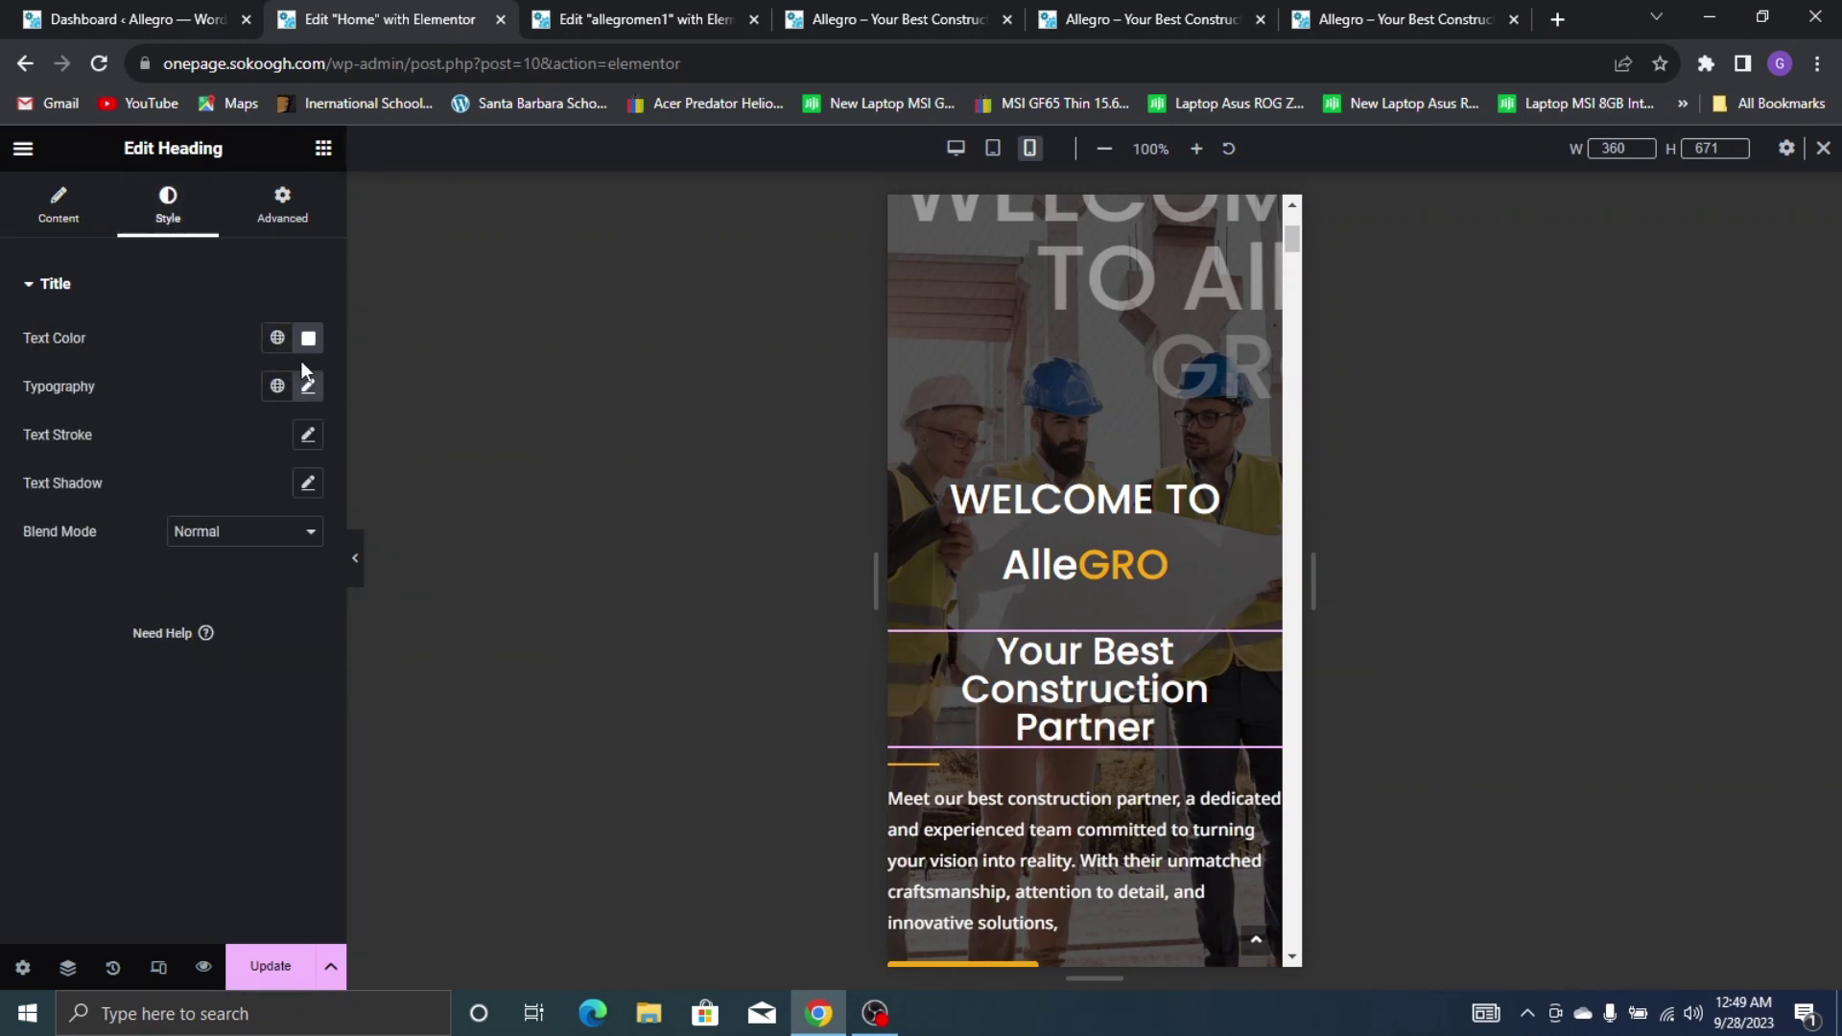
{"action": "left_click", "coordinate": [307, 386]}
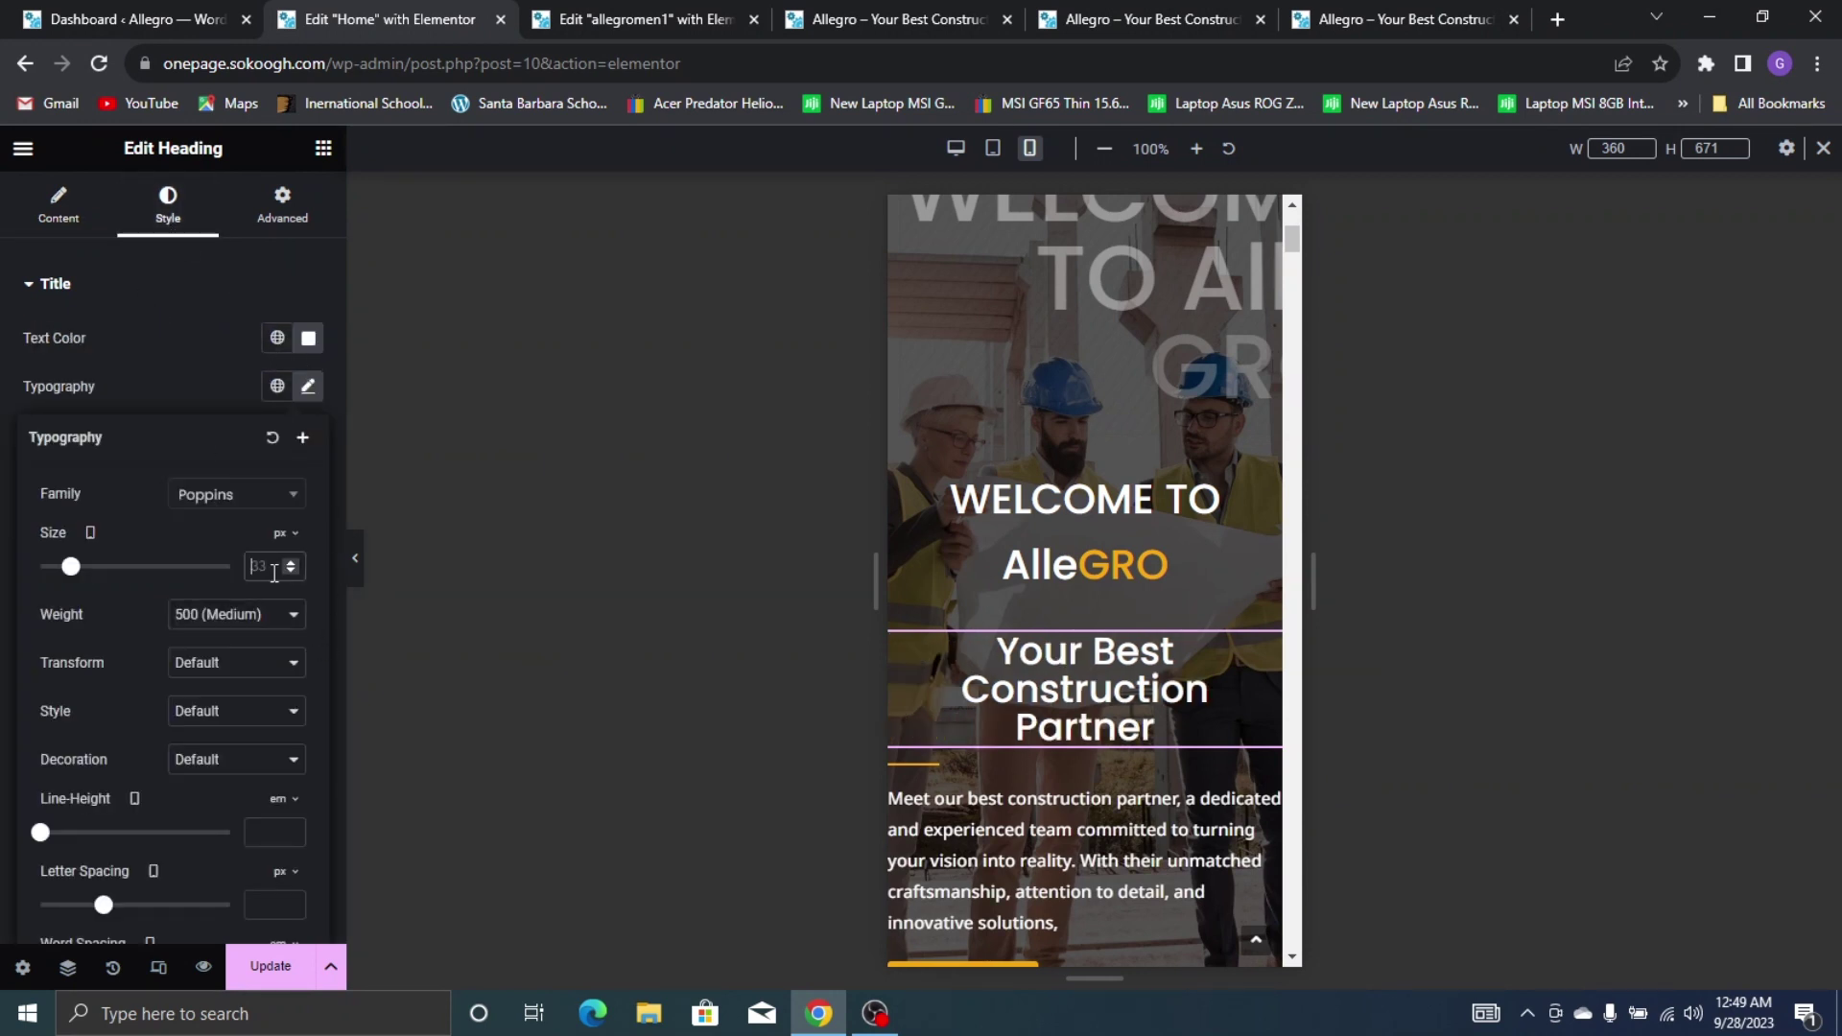
{"action": "left_click_drag", "start_coordinate": [70, 566], "coordinate": [61, 568]}
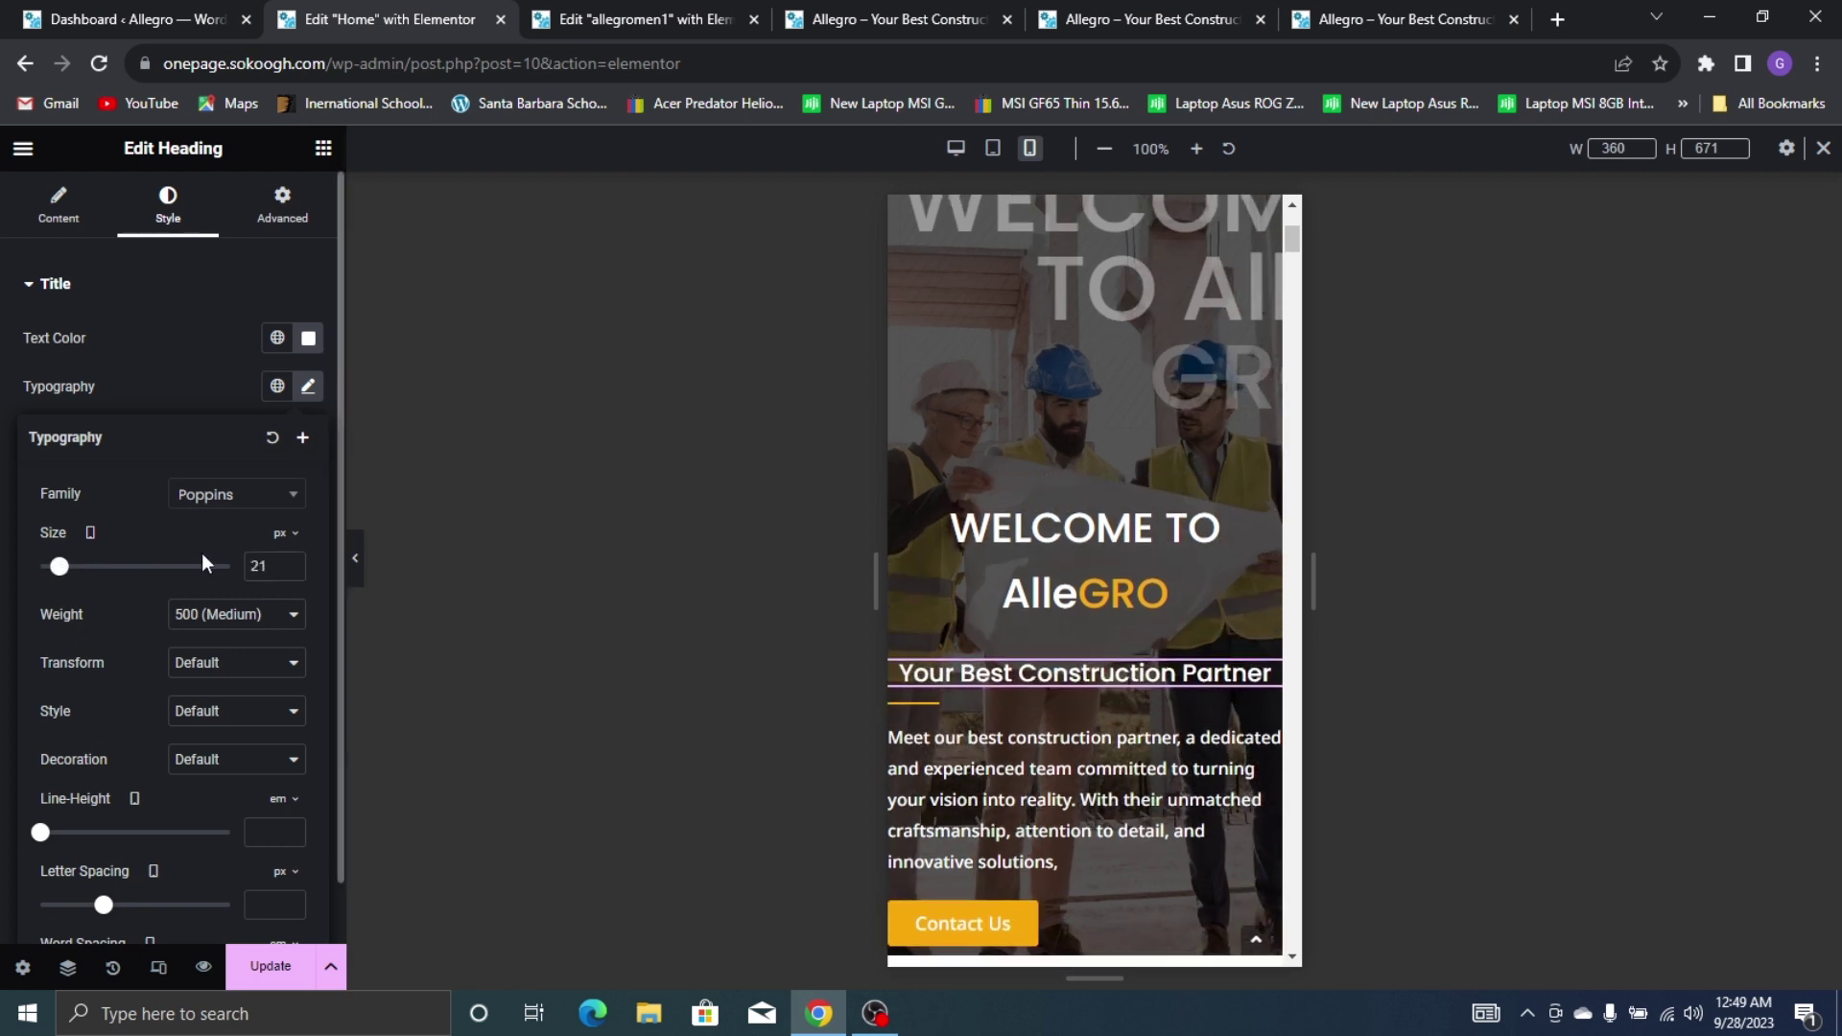
{"action": "left_click", "coordinate": [291, 563]}
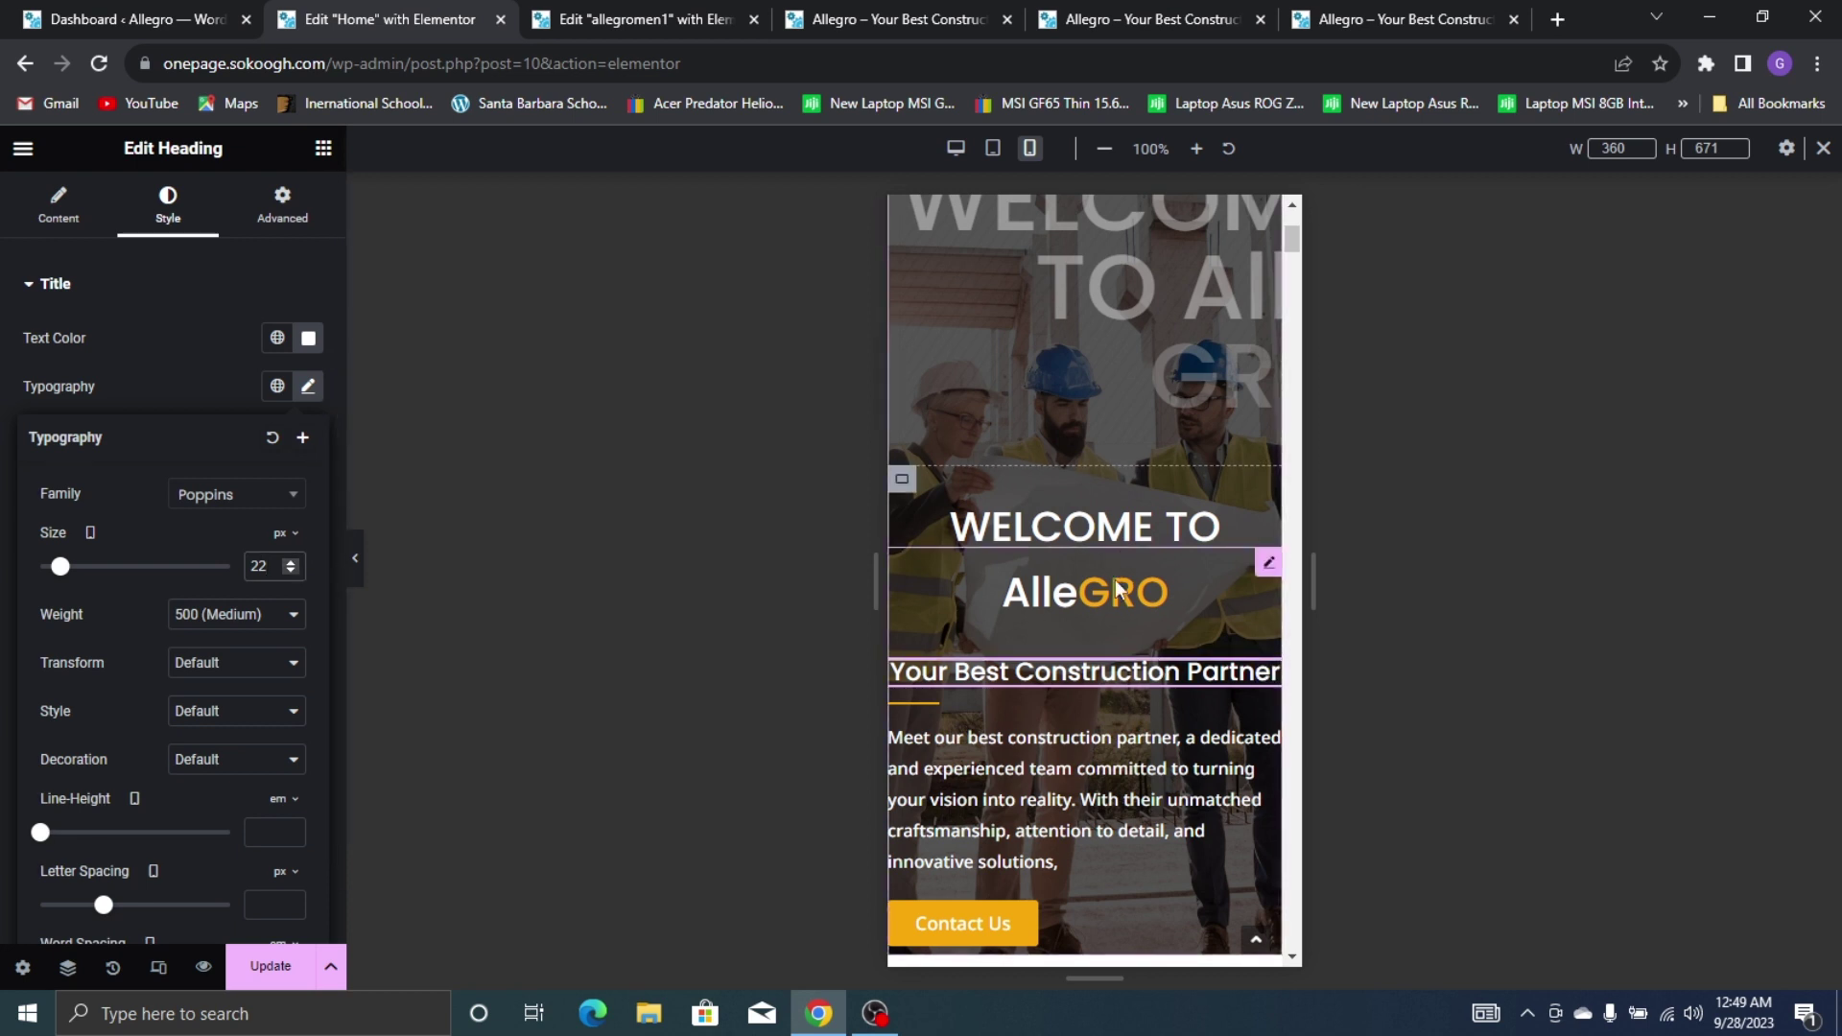
Centre the divider, intro paragraph and Contact Us button beneath the heading
{"action": "left_click", "coordinate": [945, 706]}
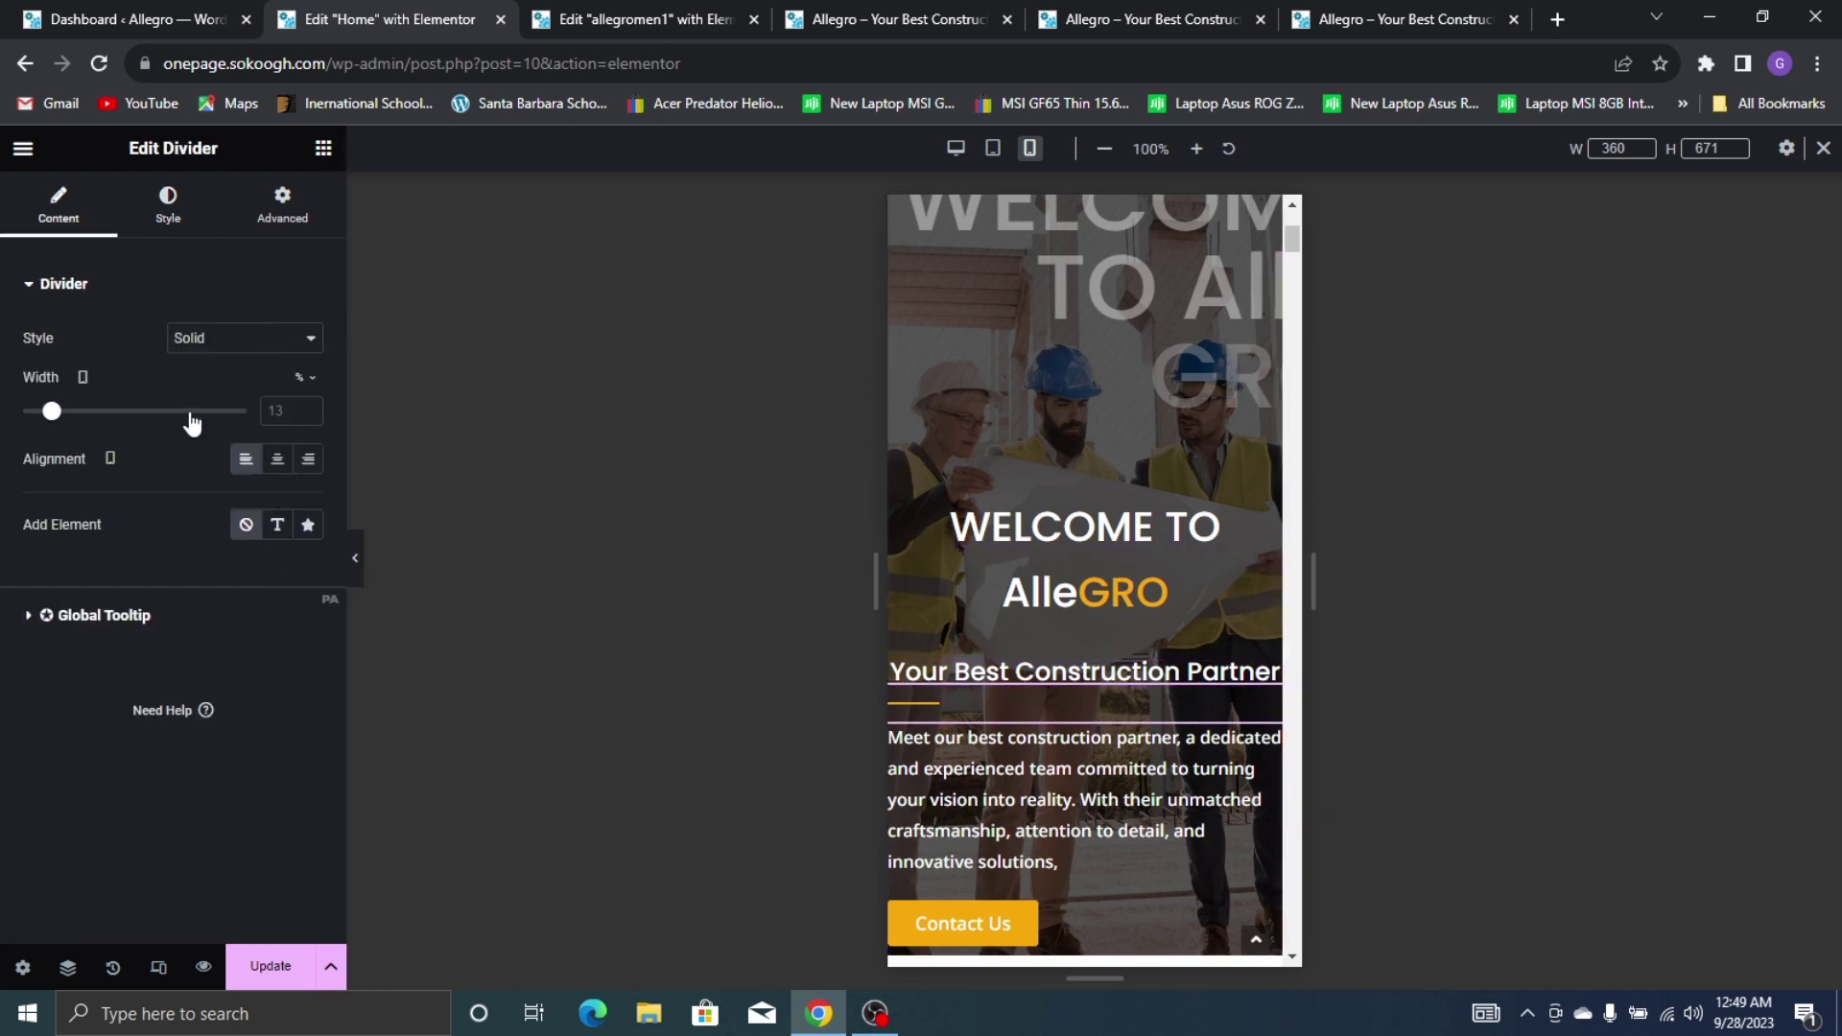
{"action": "left_click", "coordinate": [278, 459]}
{"action": "left_click", "coordinate": [1028, 766]}
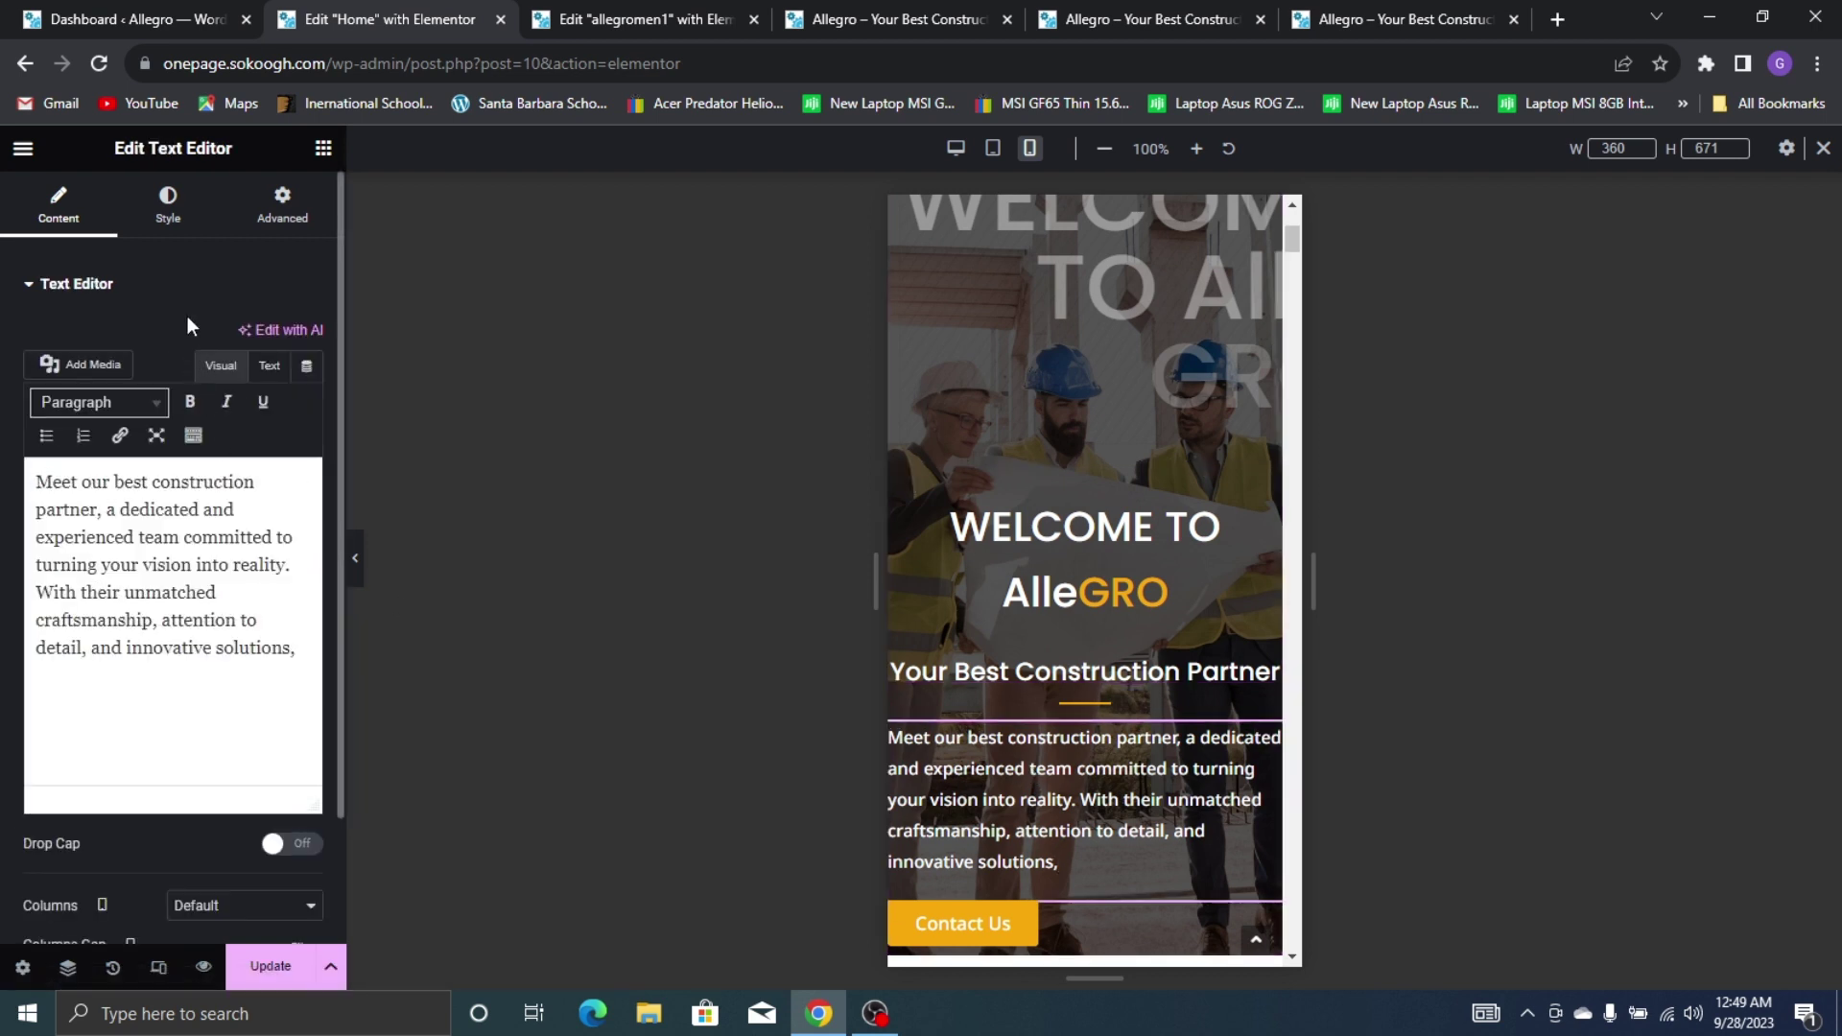
{"action": "left_click", "coordinate": [168, 206]}
{"action": "left_click", "coordinate": [246, 338]}
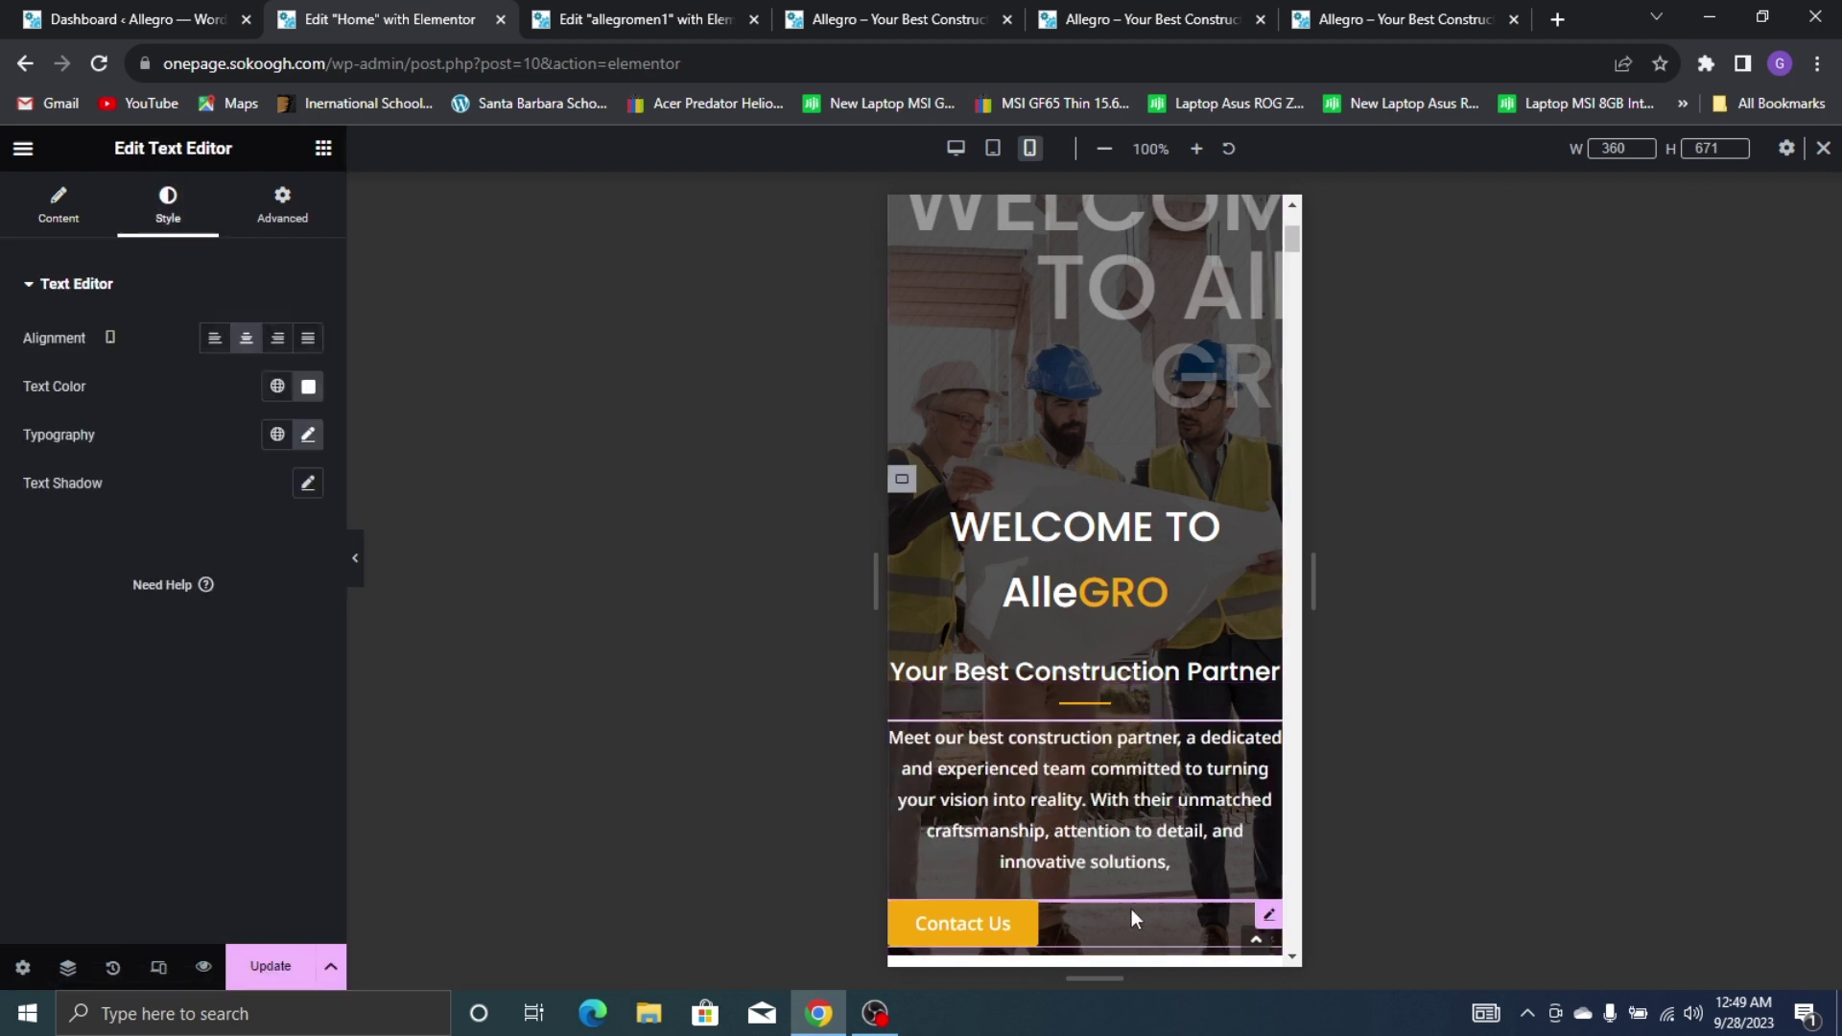
{"action": "left_click", "coordinate": [962, 923]}
{"action": "left_click", "coordinate": [246, 509]}
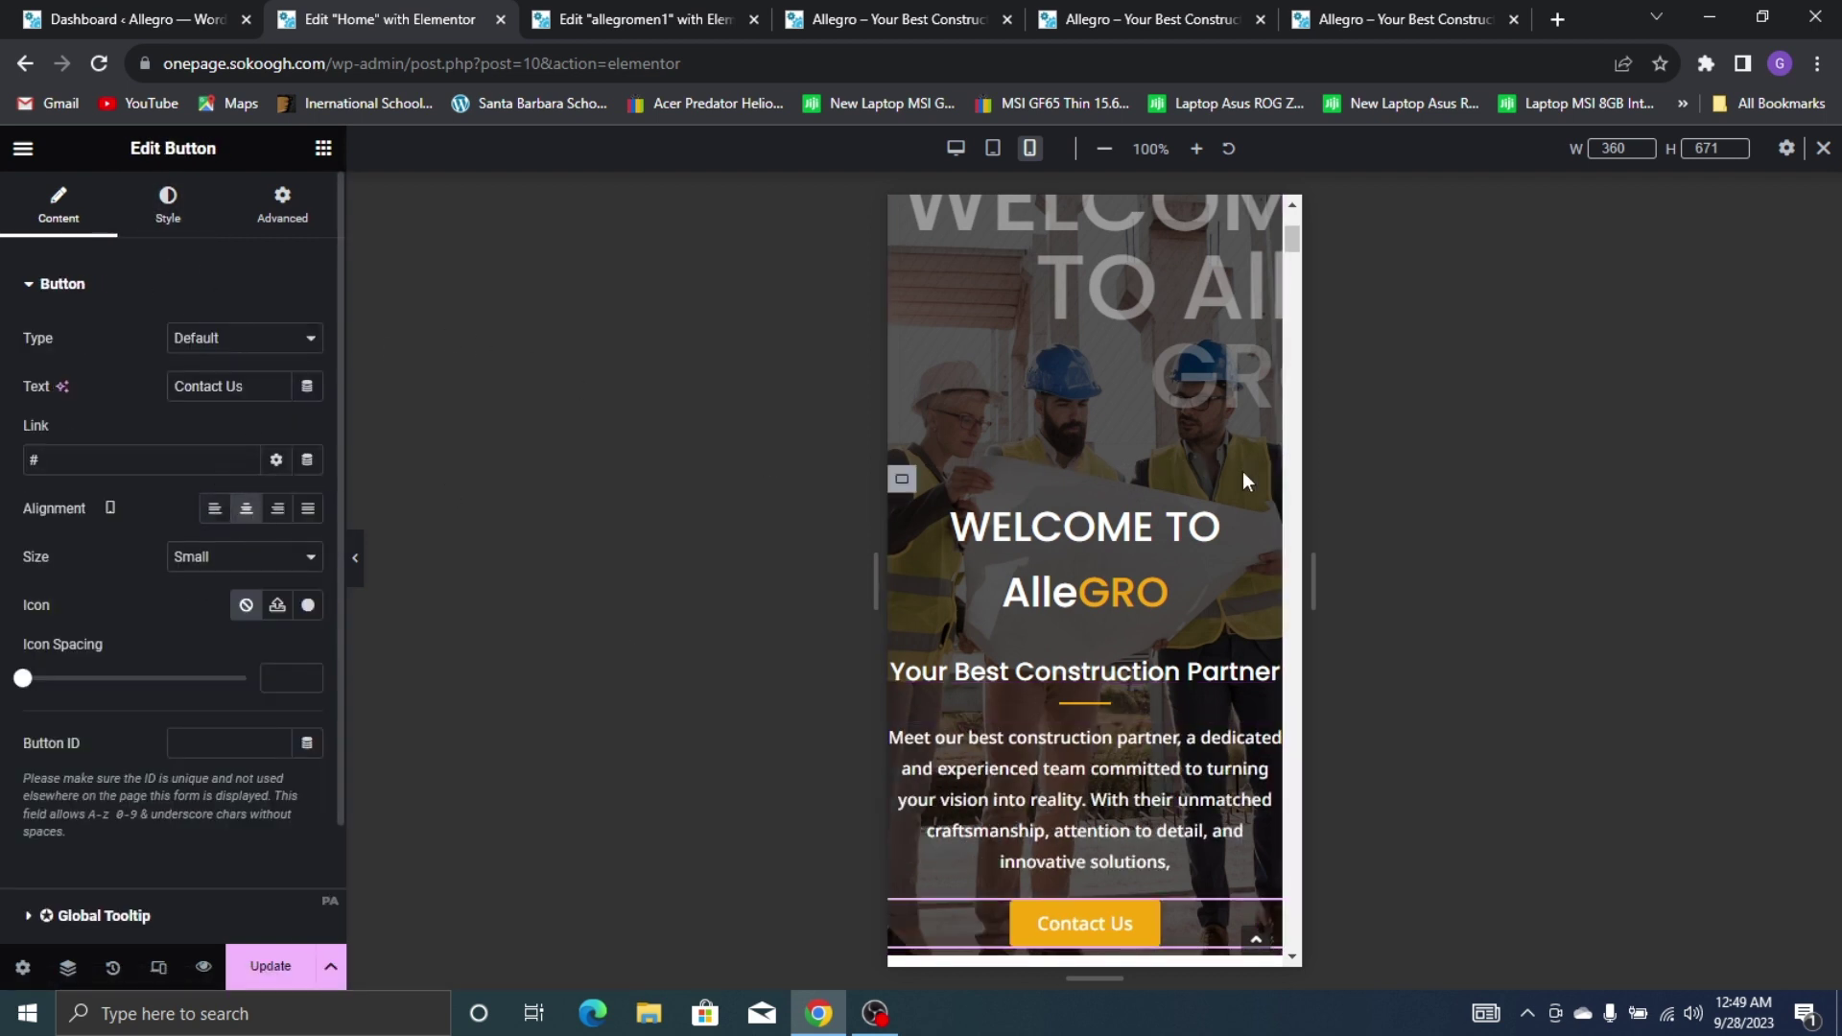
{"action": "scroll", "coordinate": [1172, 499], "scroll_direction": "down", "scroll_amount": 1}
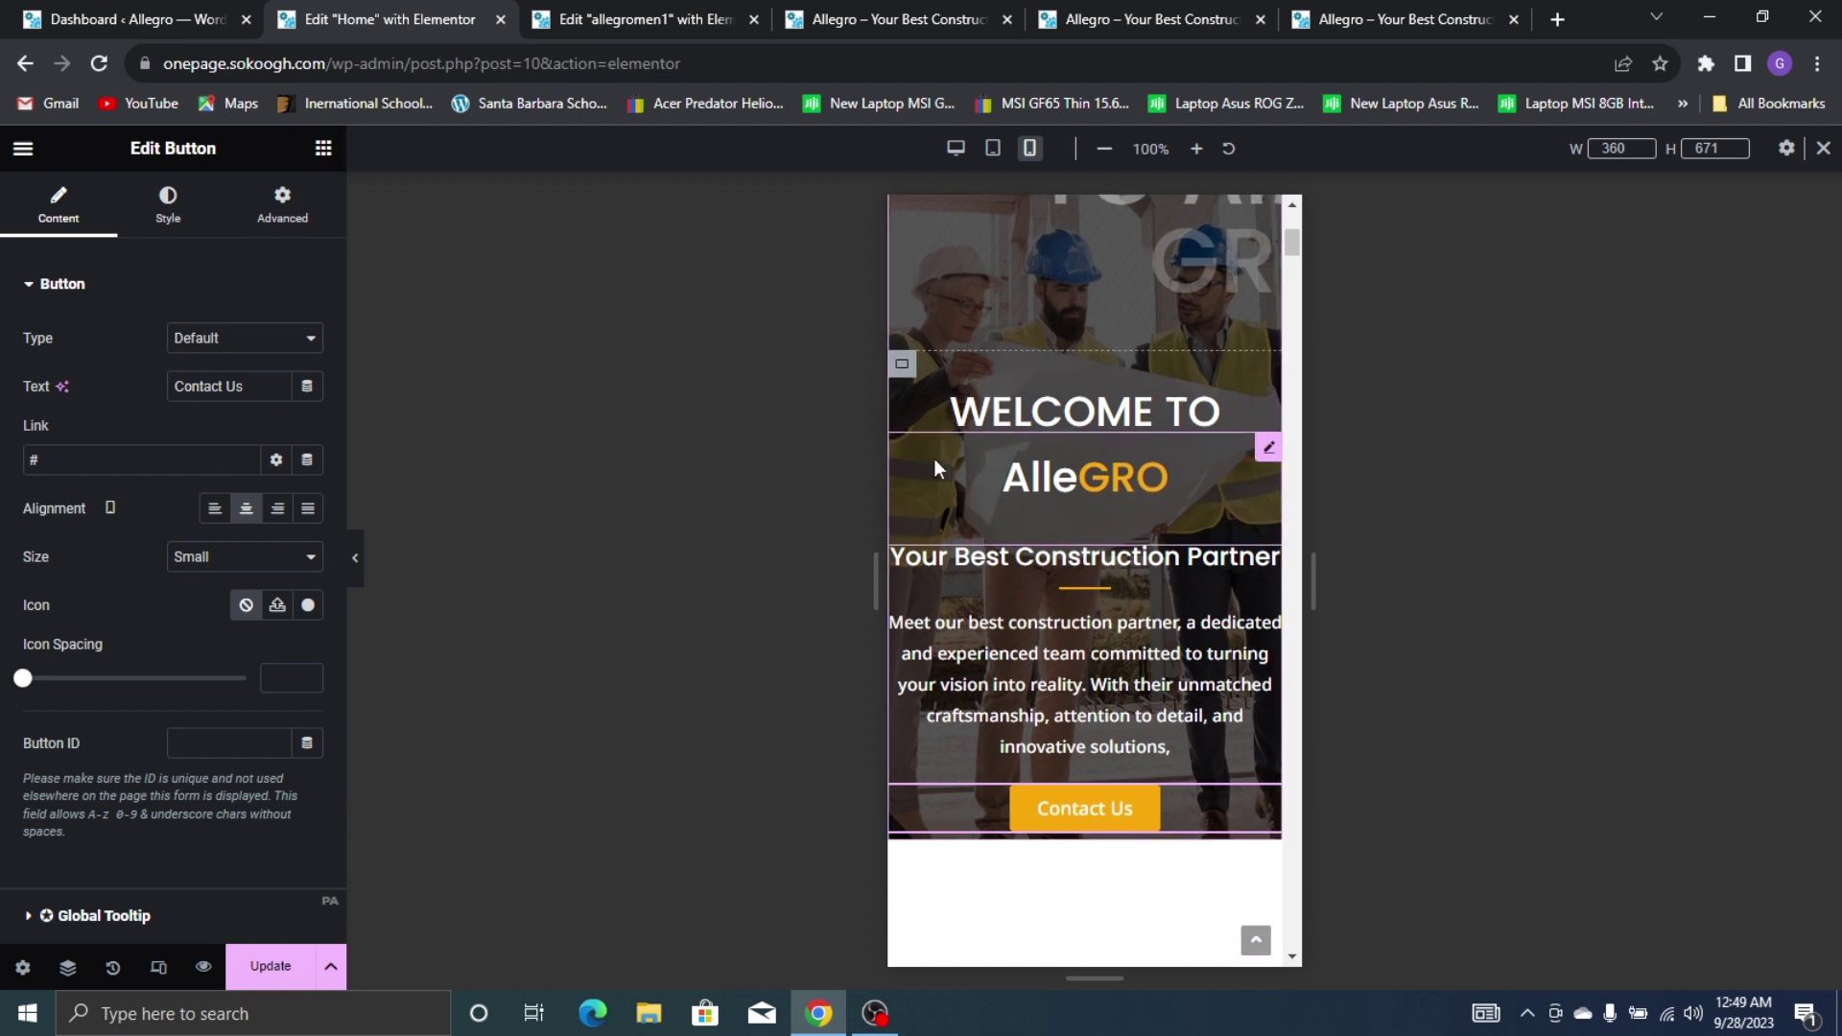
Toggle the hero text container's gap linking and inspect its background style
{"action": "left_click", "coordinate": [902, 364]}
{"action": "scroll", "coordinate": [135, 499], "scroll_direction": "down", "scroll_amount": 4}
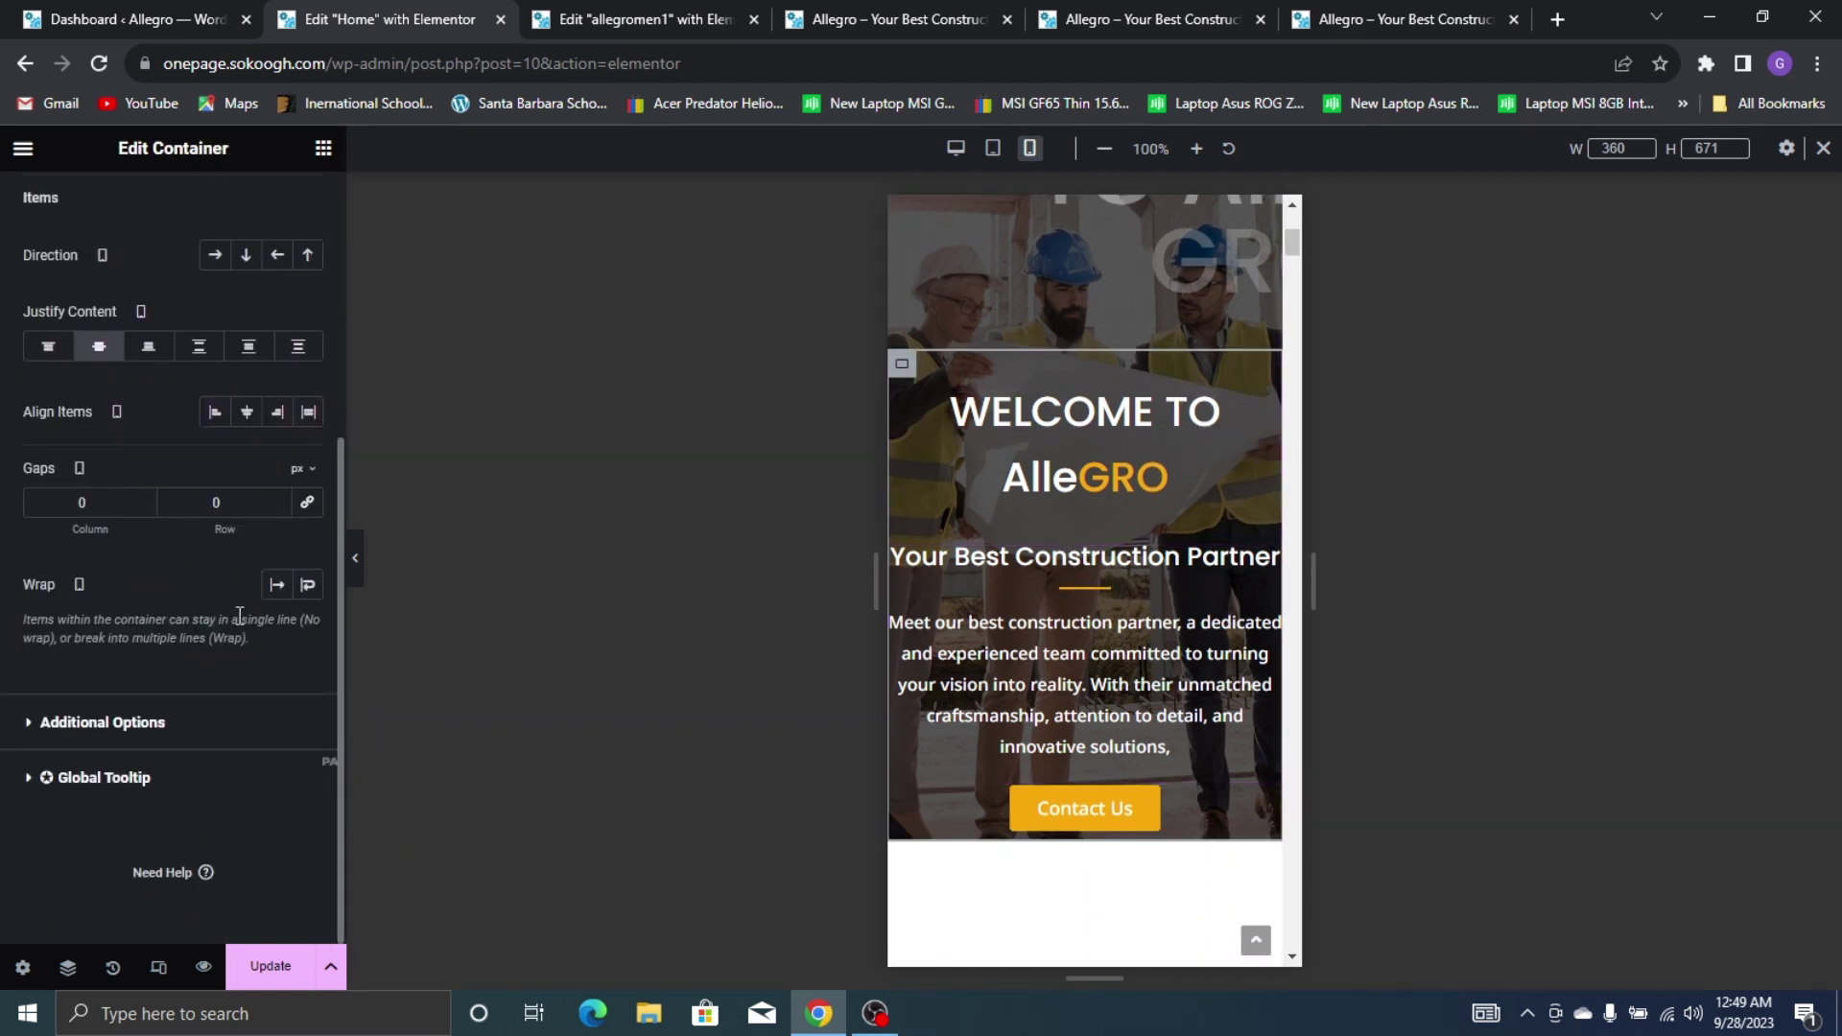
{"action": "left_click", "coordinate": [305, 508]}
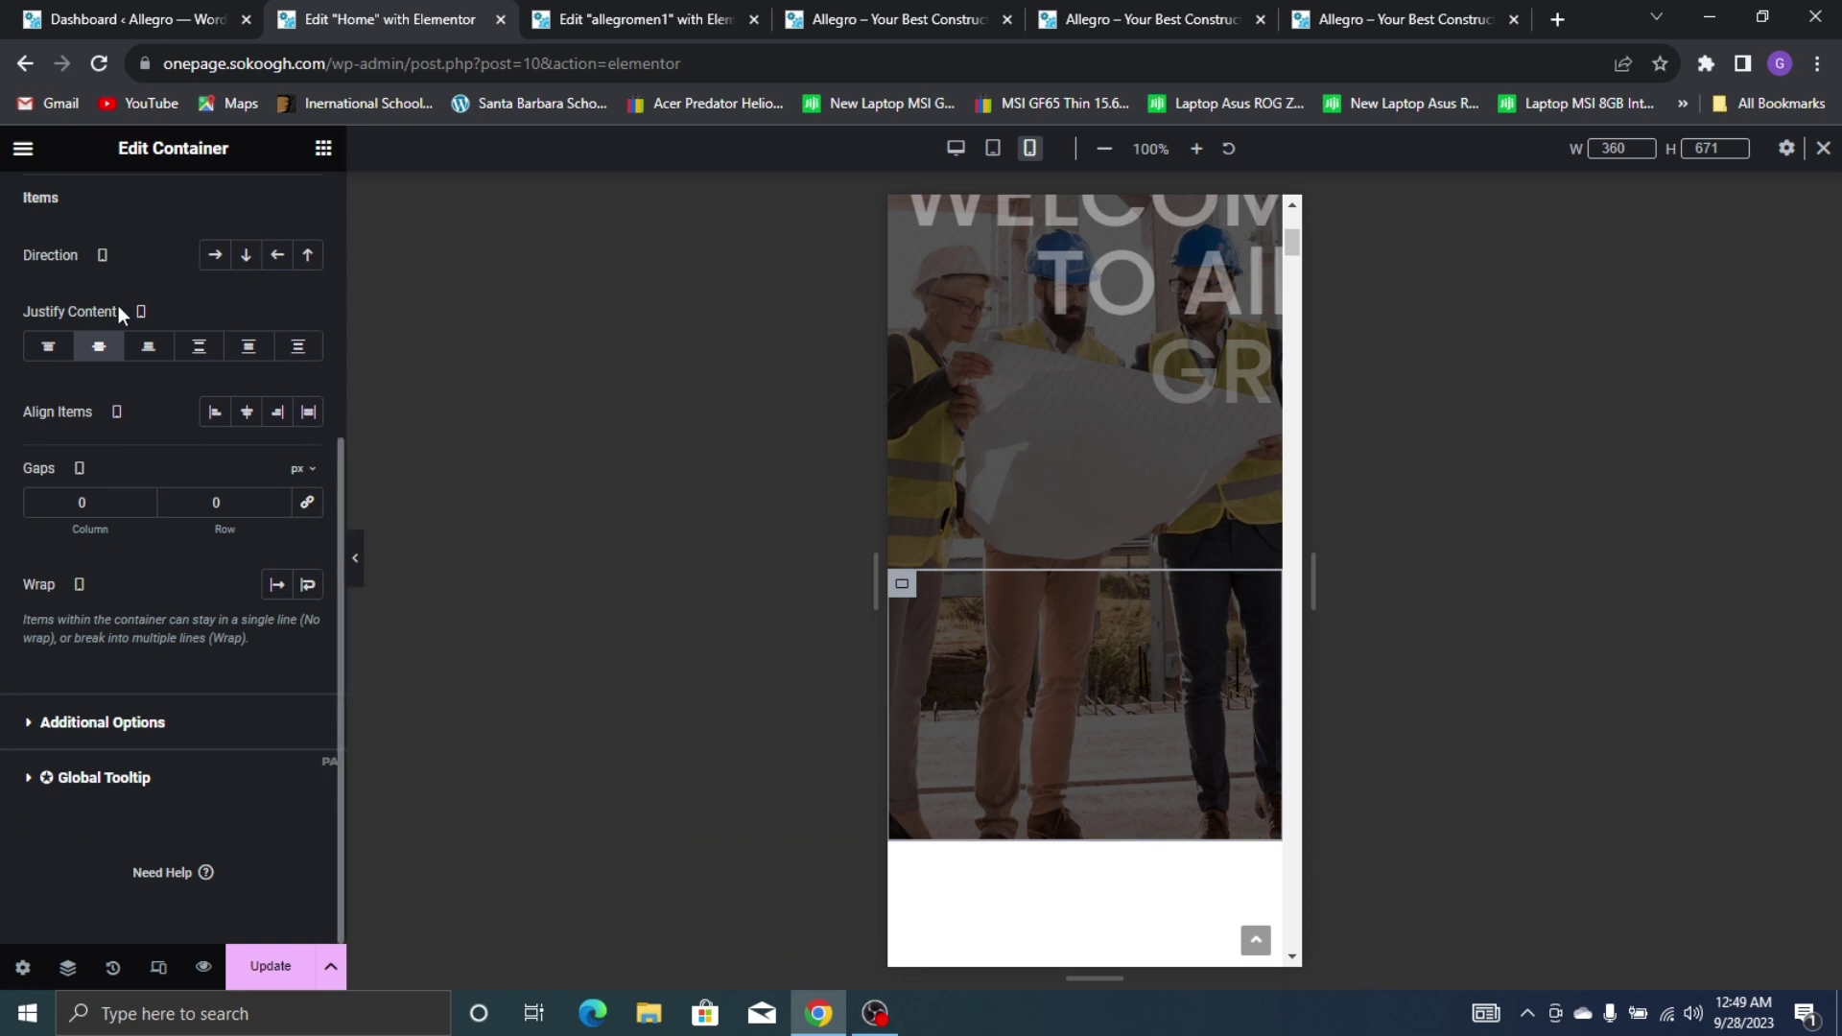
{"action": "scroll", "coordinate": [118, 308], "scroll_direction": "up", "scroll_amount": 4}
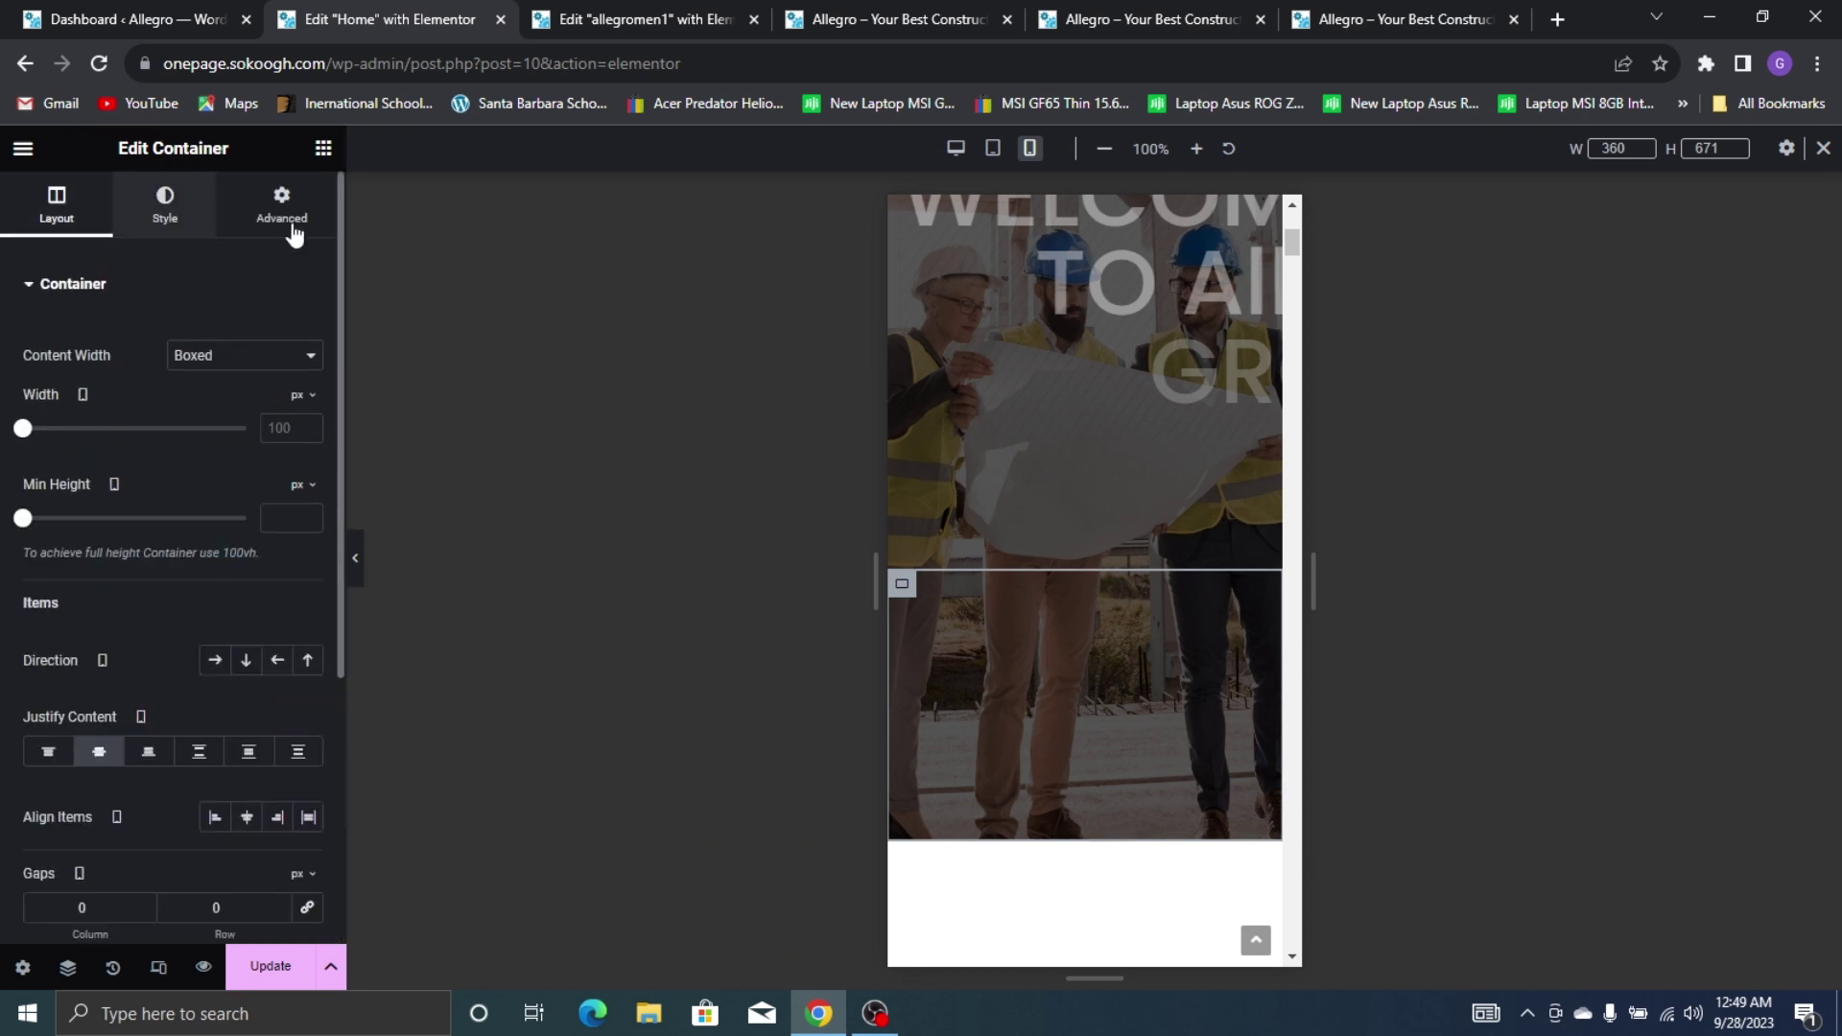
{"action": "left_click", "coordinate": [168, 206]}
{"action": "scroll", "coordinate": [1173, 476], "scroll_direction": "down", "scroll_amount": 3}
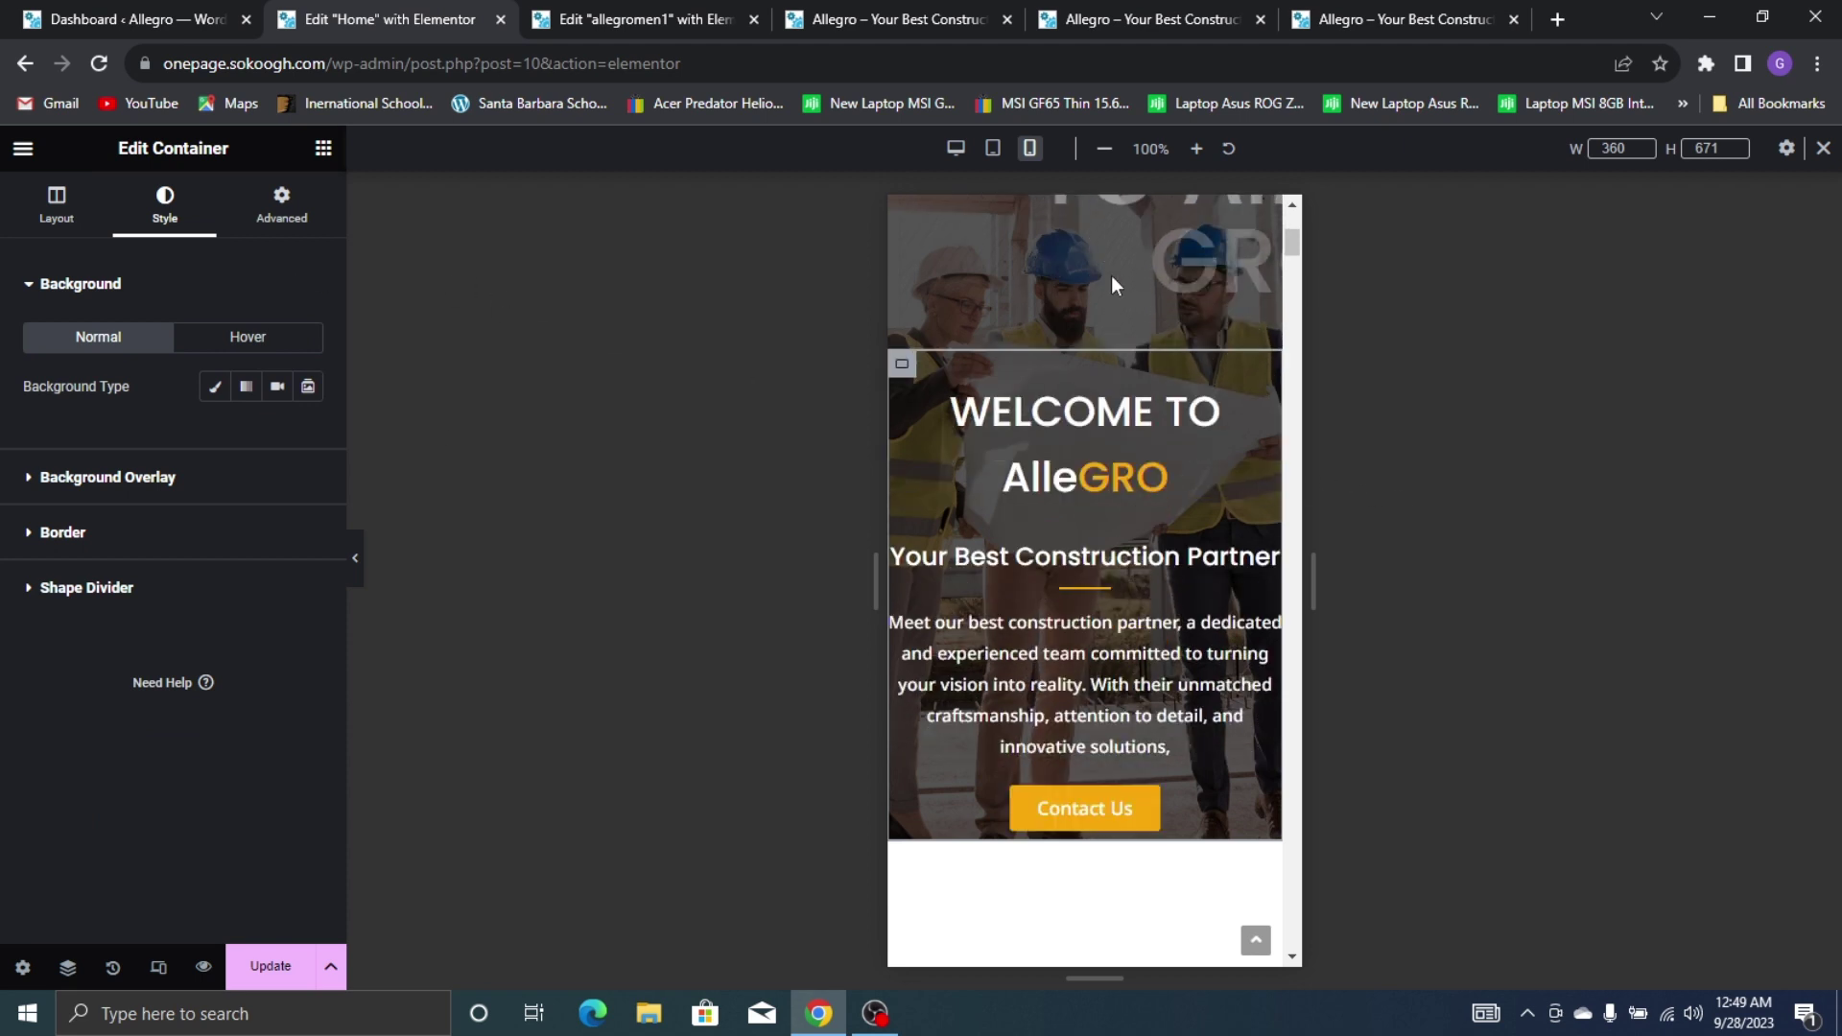
{"action": "scroll", "coordinate": [961, 378], "scroll_direction": "up", "scroll_amount": 5}
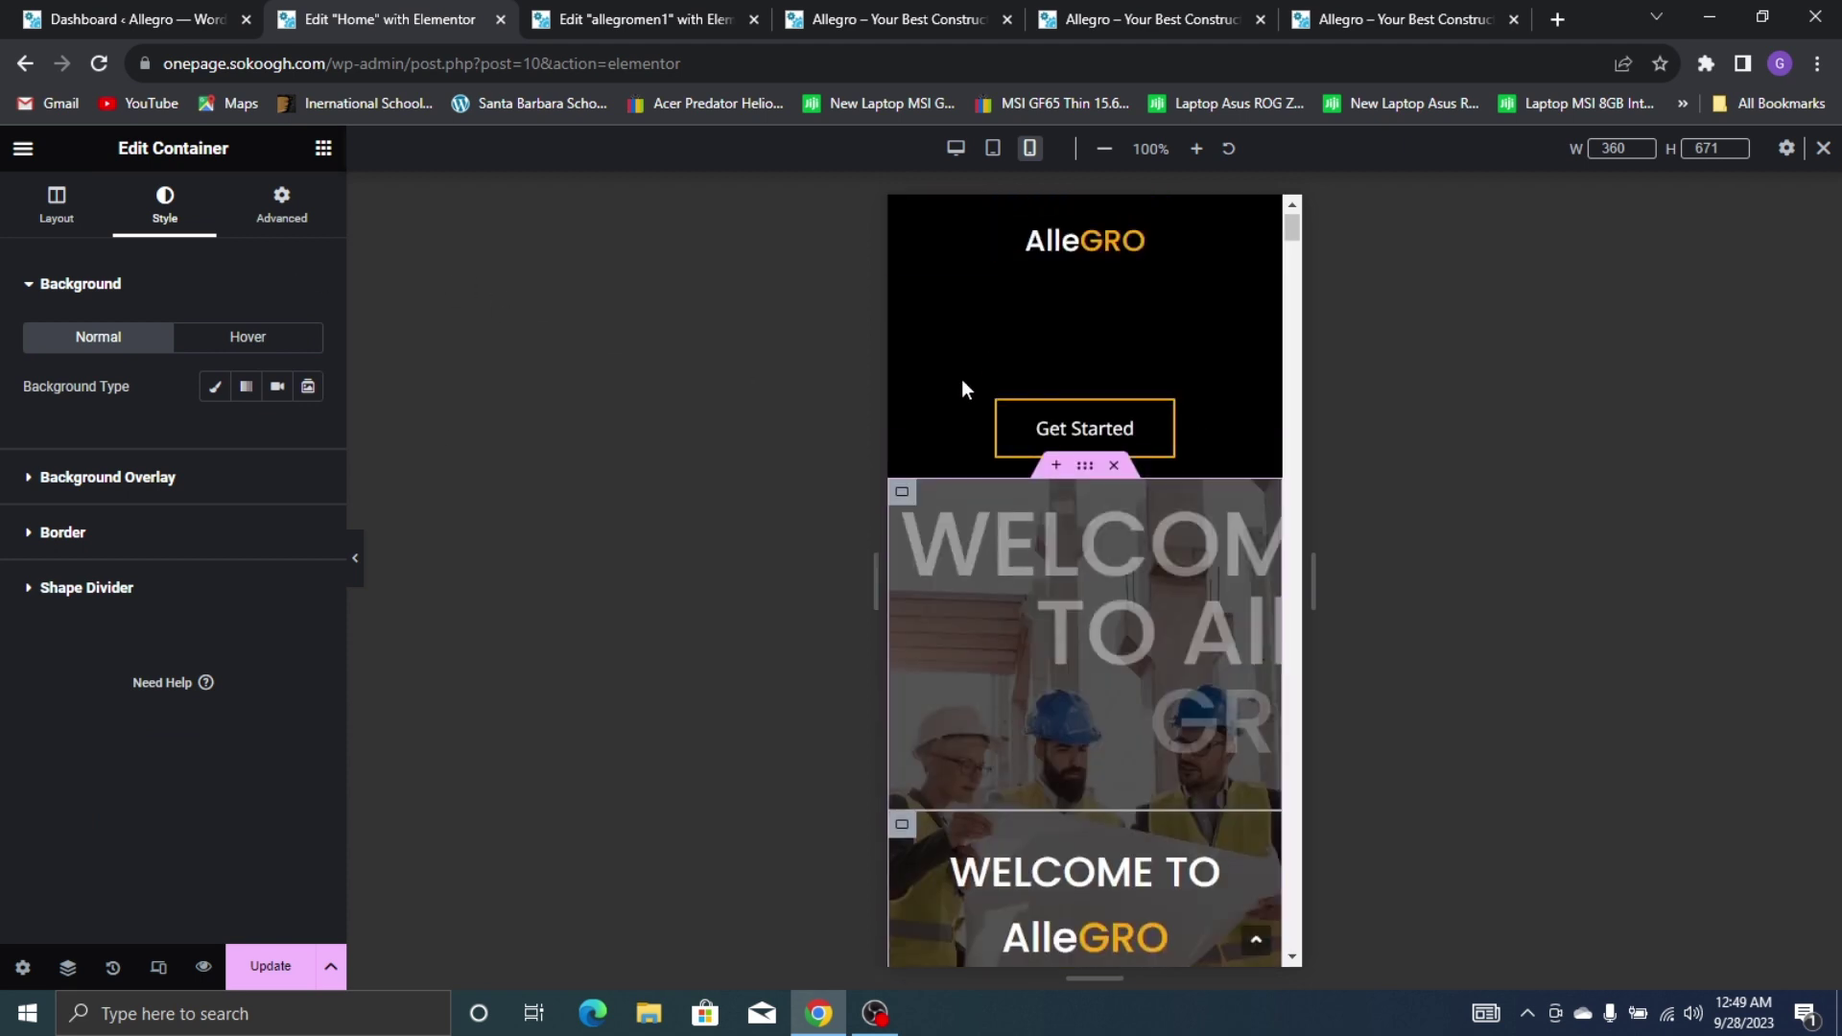
Lower the hero section's minimum height to 596 px and preview it
{"action": "left_click", "coordinate": [1086, 471]}
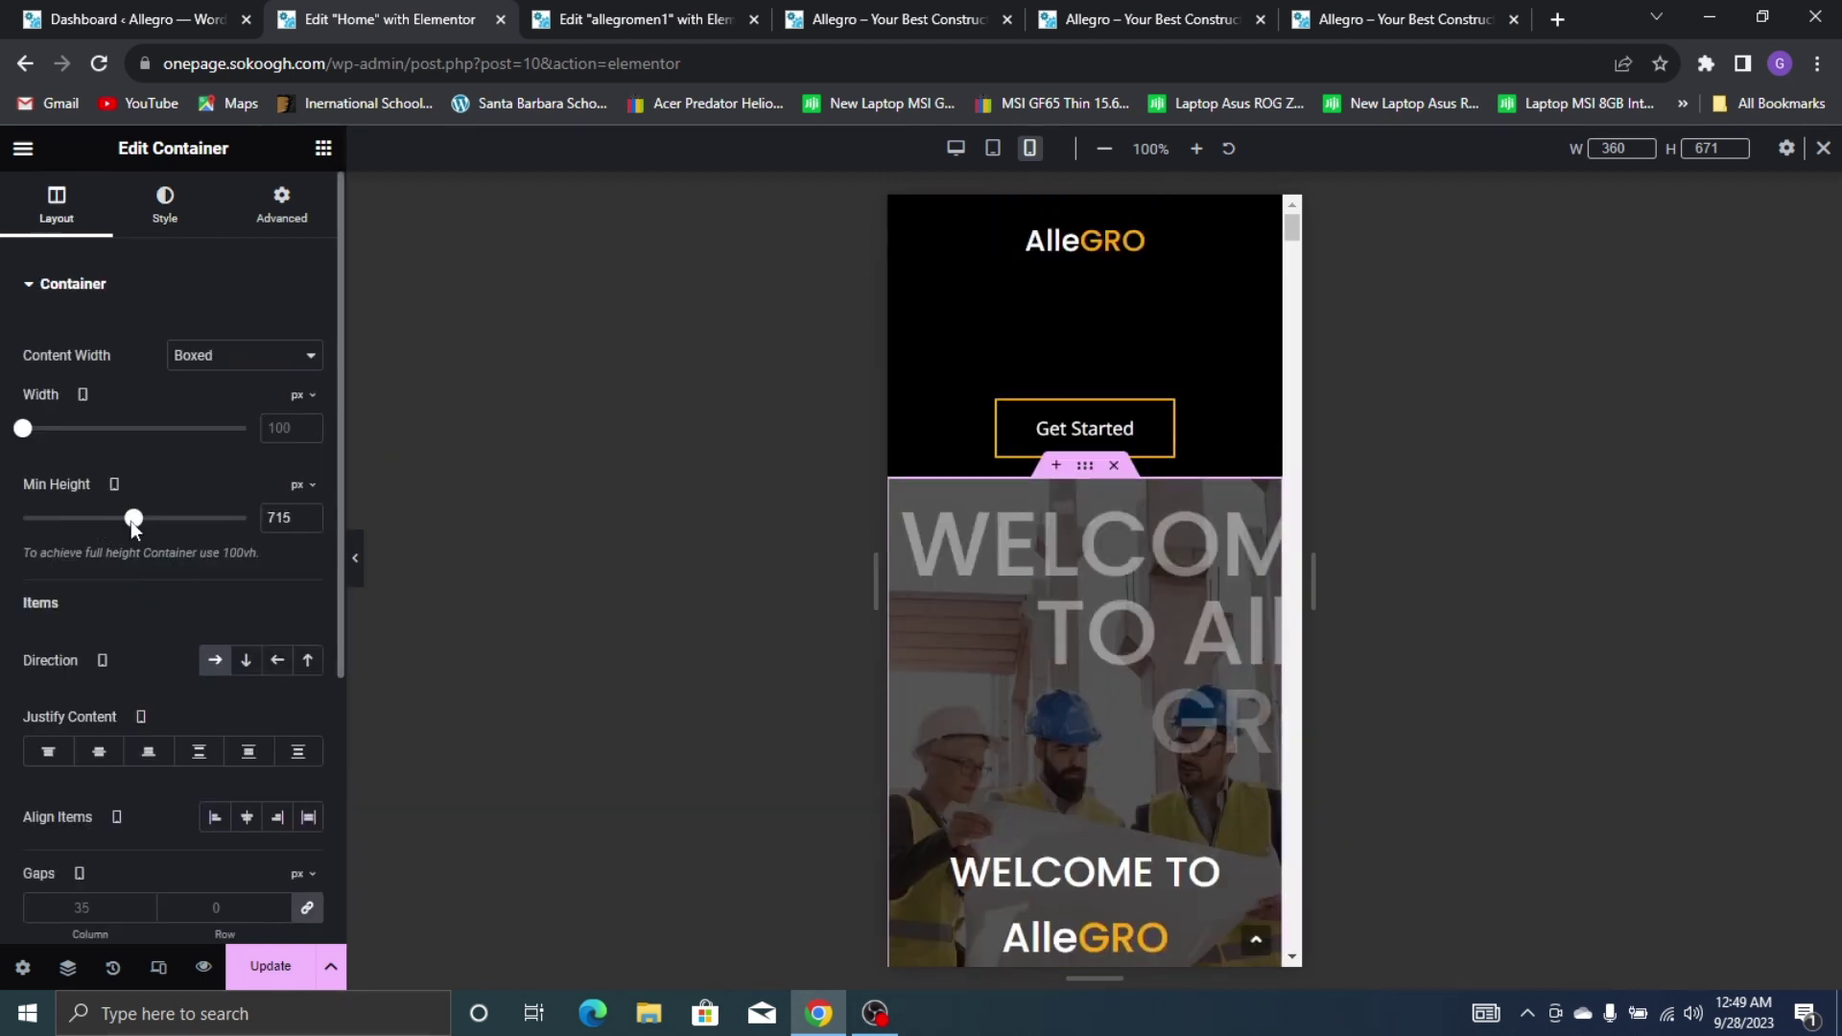
{"action": "left_click_drag", "start_coordinate": [123, 520], "coordinate": [115, 518]}
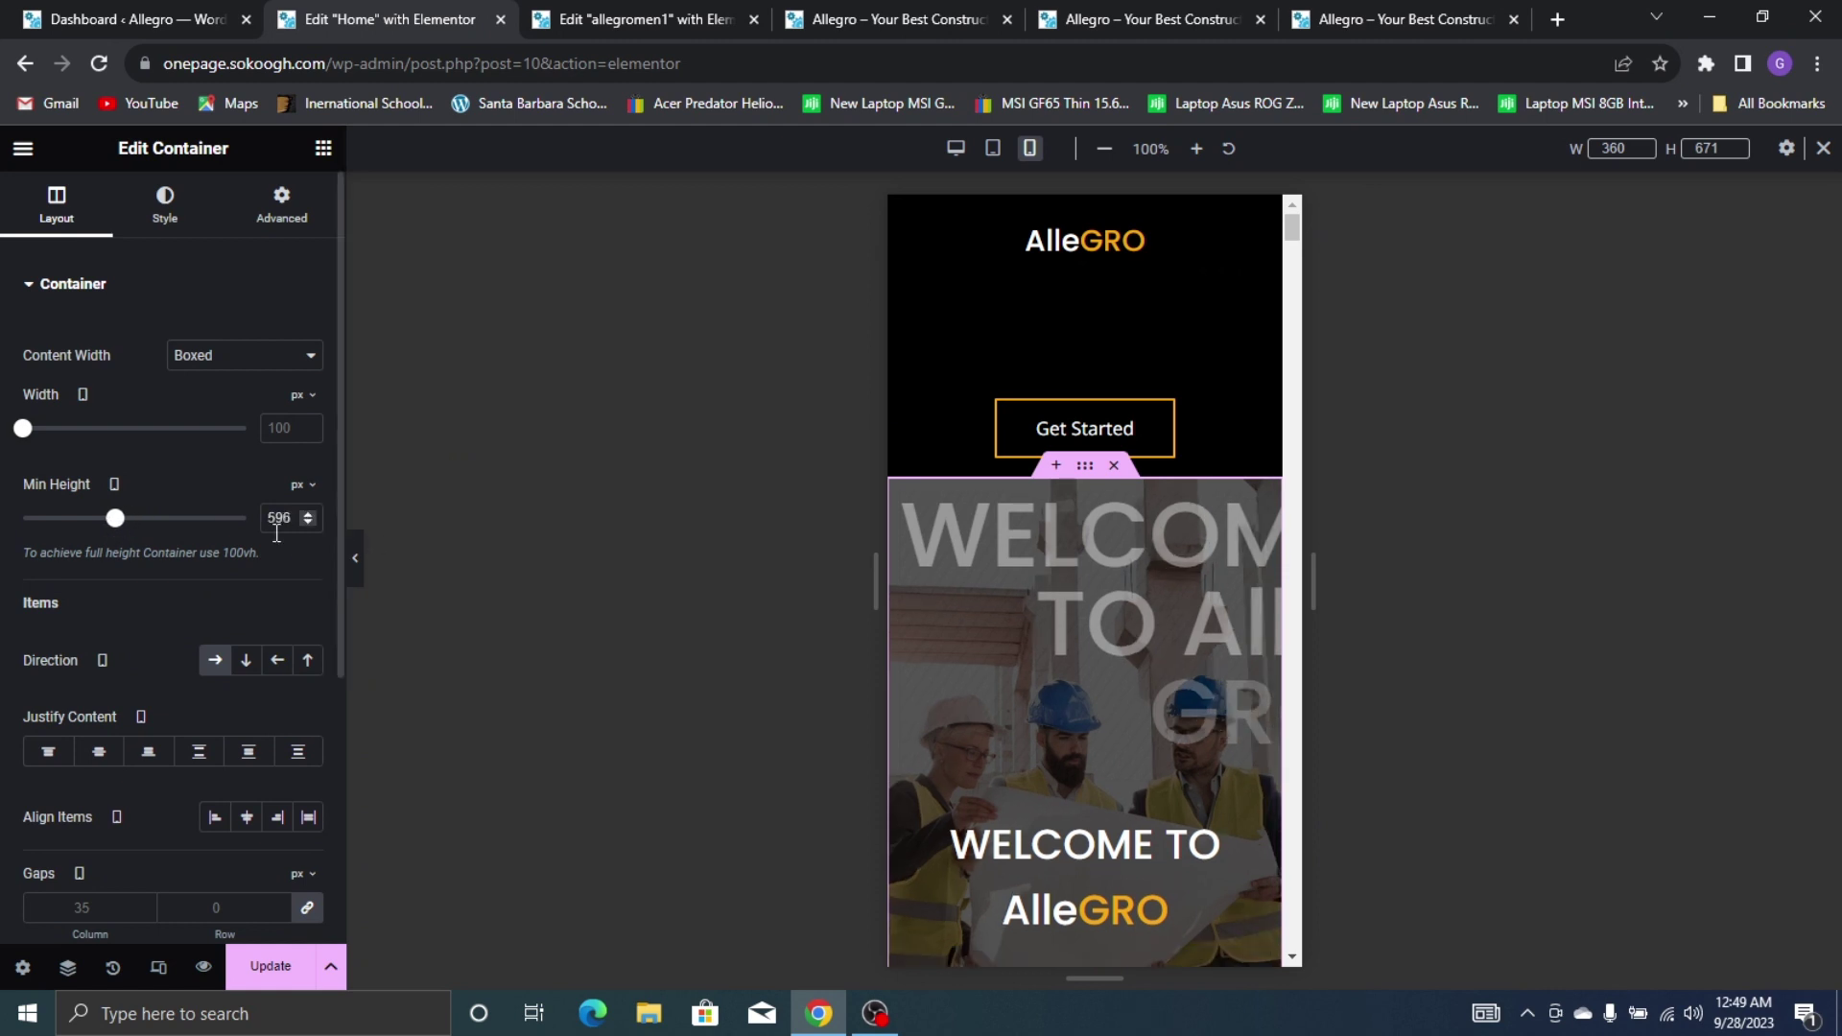
{"action": "left_click", "coordinate": [356, 564]}
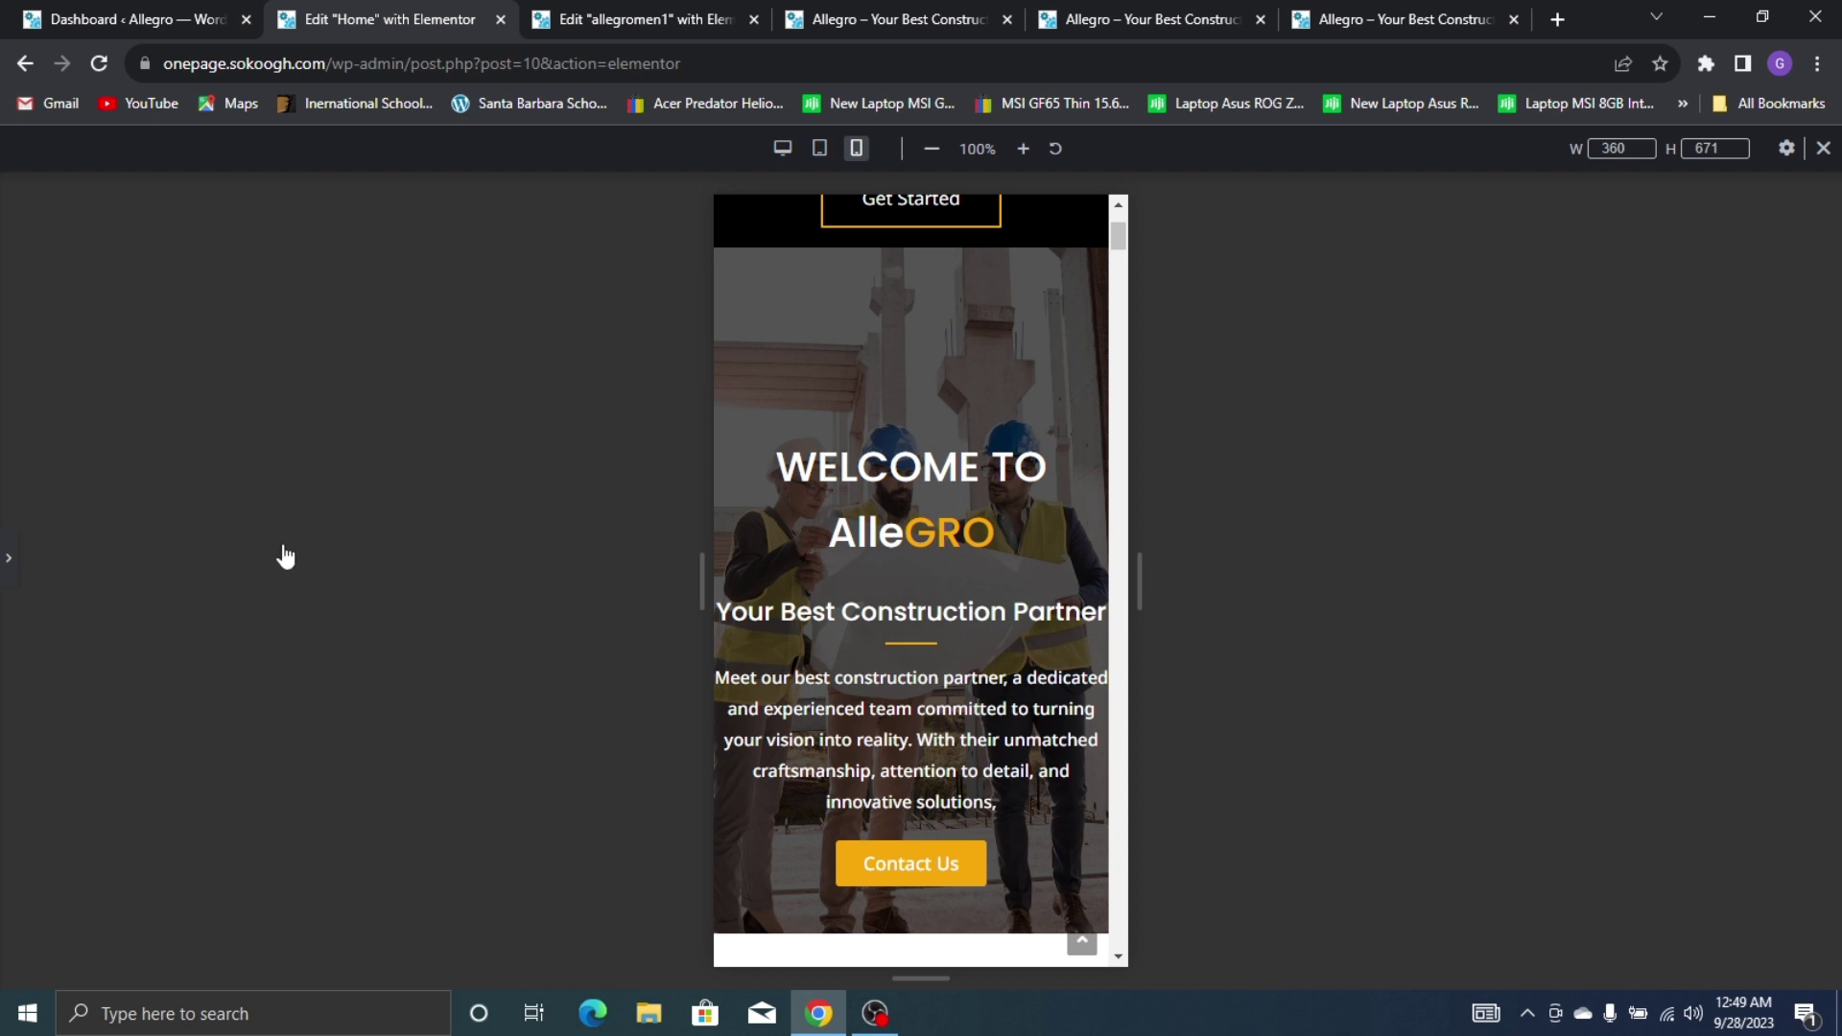
Set the hero section's minimum height to 489 px and preview it
{"action": "left_click", "coordinate": [8, 562]}
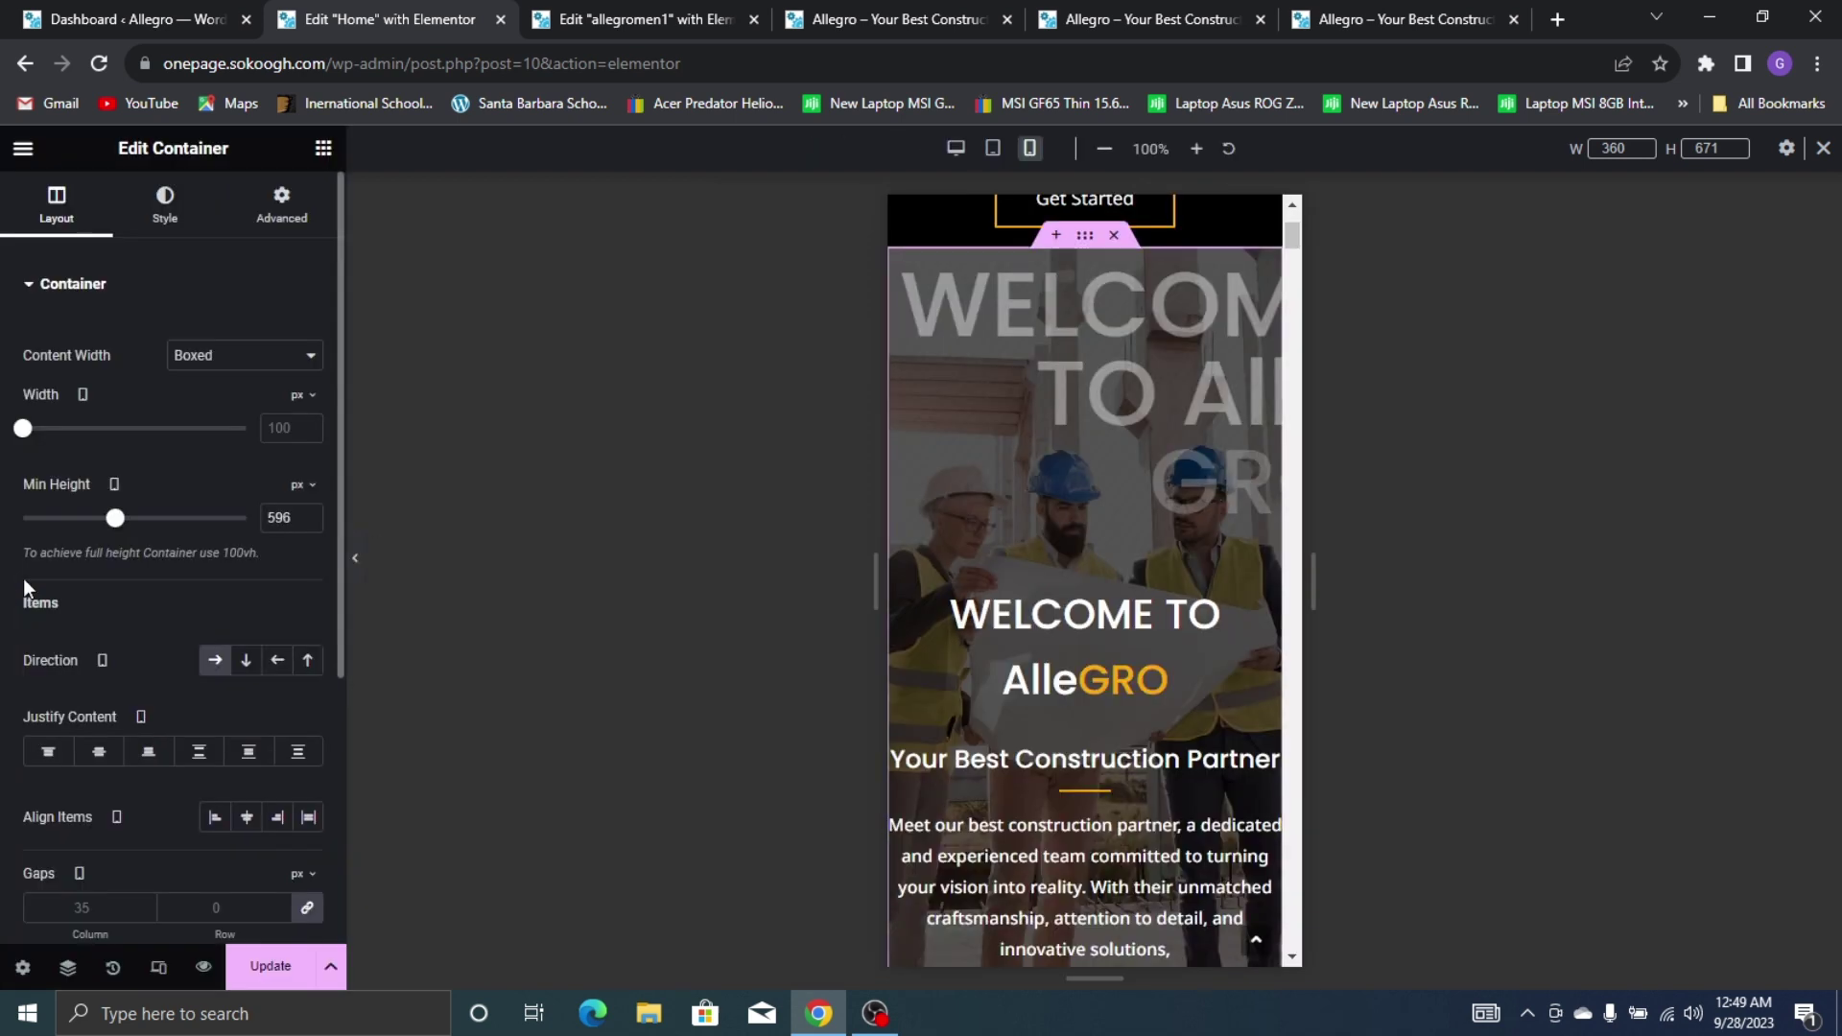
{"action": "double_click", "coordinate": [278, 518]}
{"action": "type", "text": "4"}
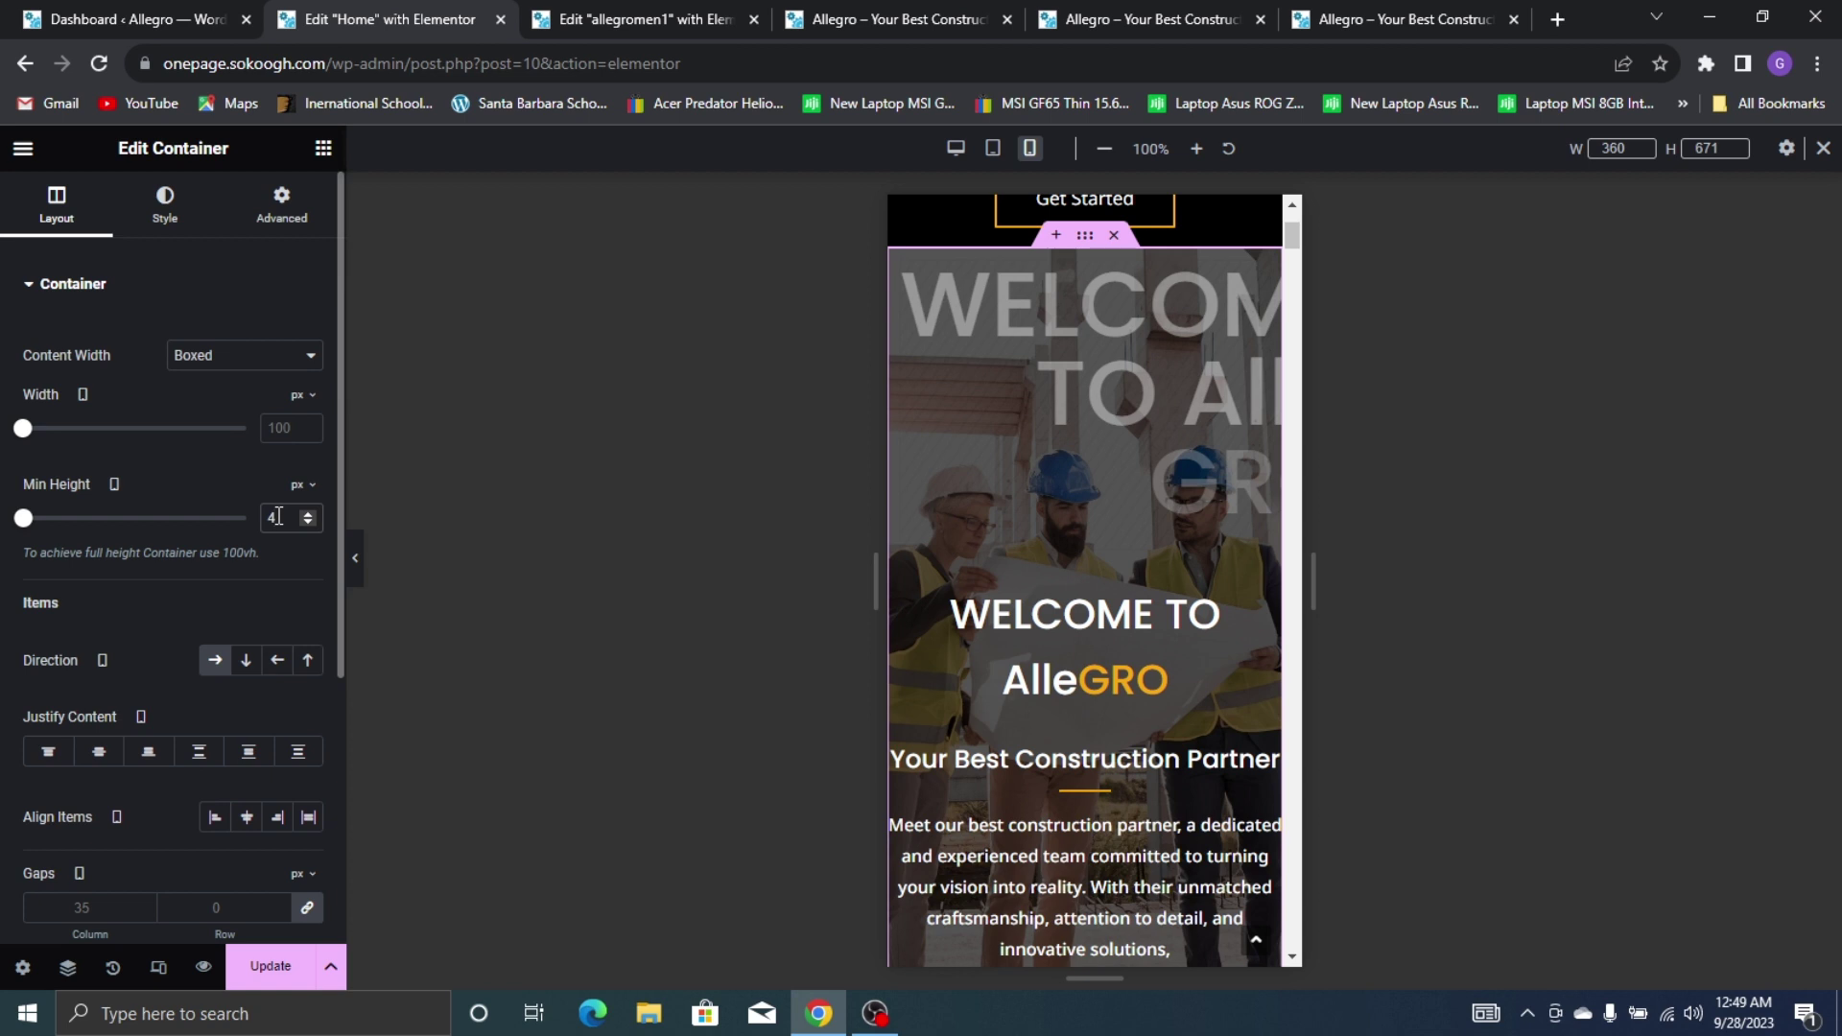
{"action": "type", "text": "89"}
{"action": "left_click", "coordinate": [357, 561]}
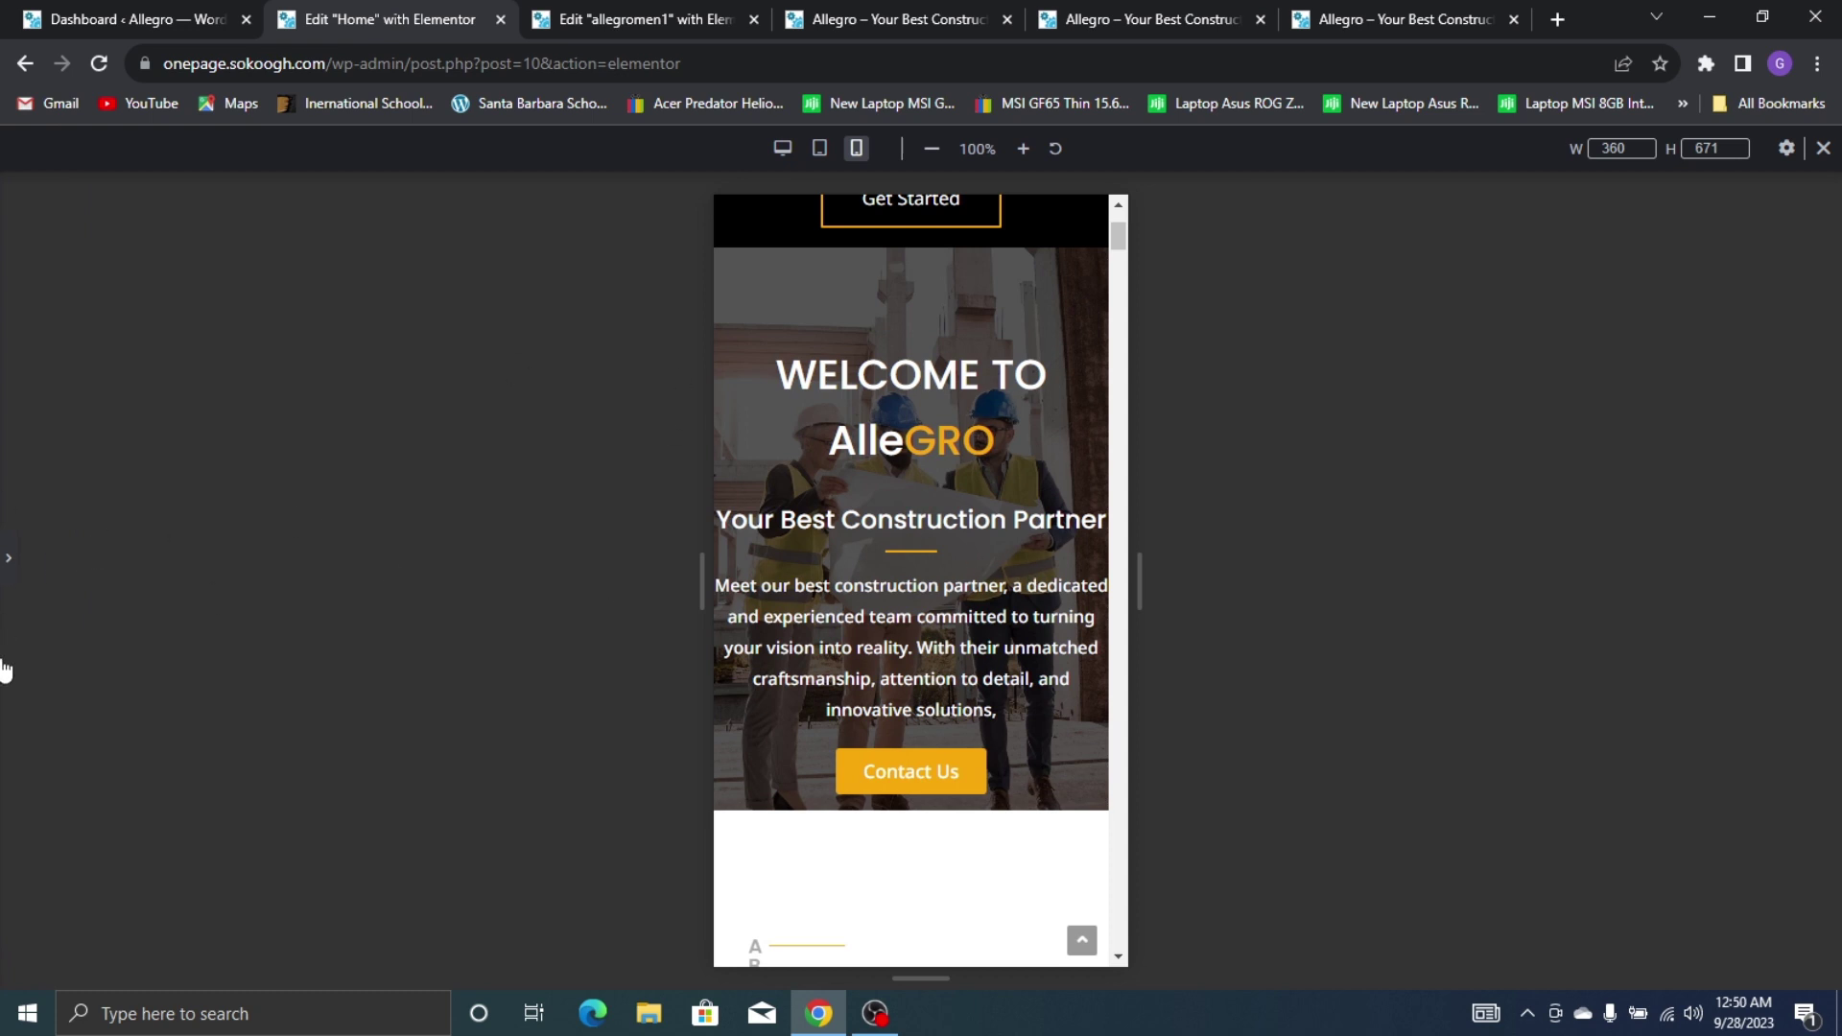
Give the hero 40 px top and 50 px bottom padding, then update the page
{"action": "left_click", "coordinate": [8, 561]}
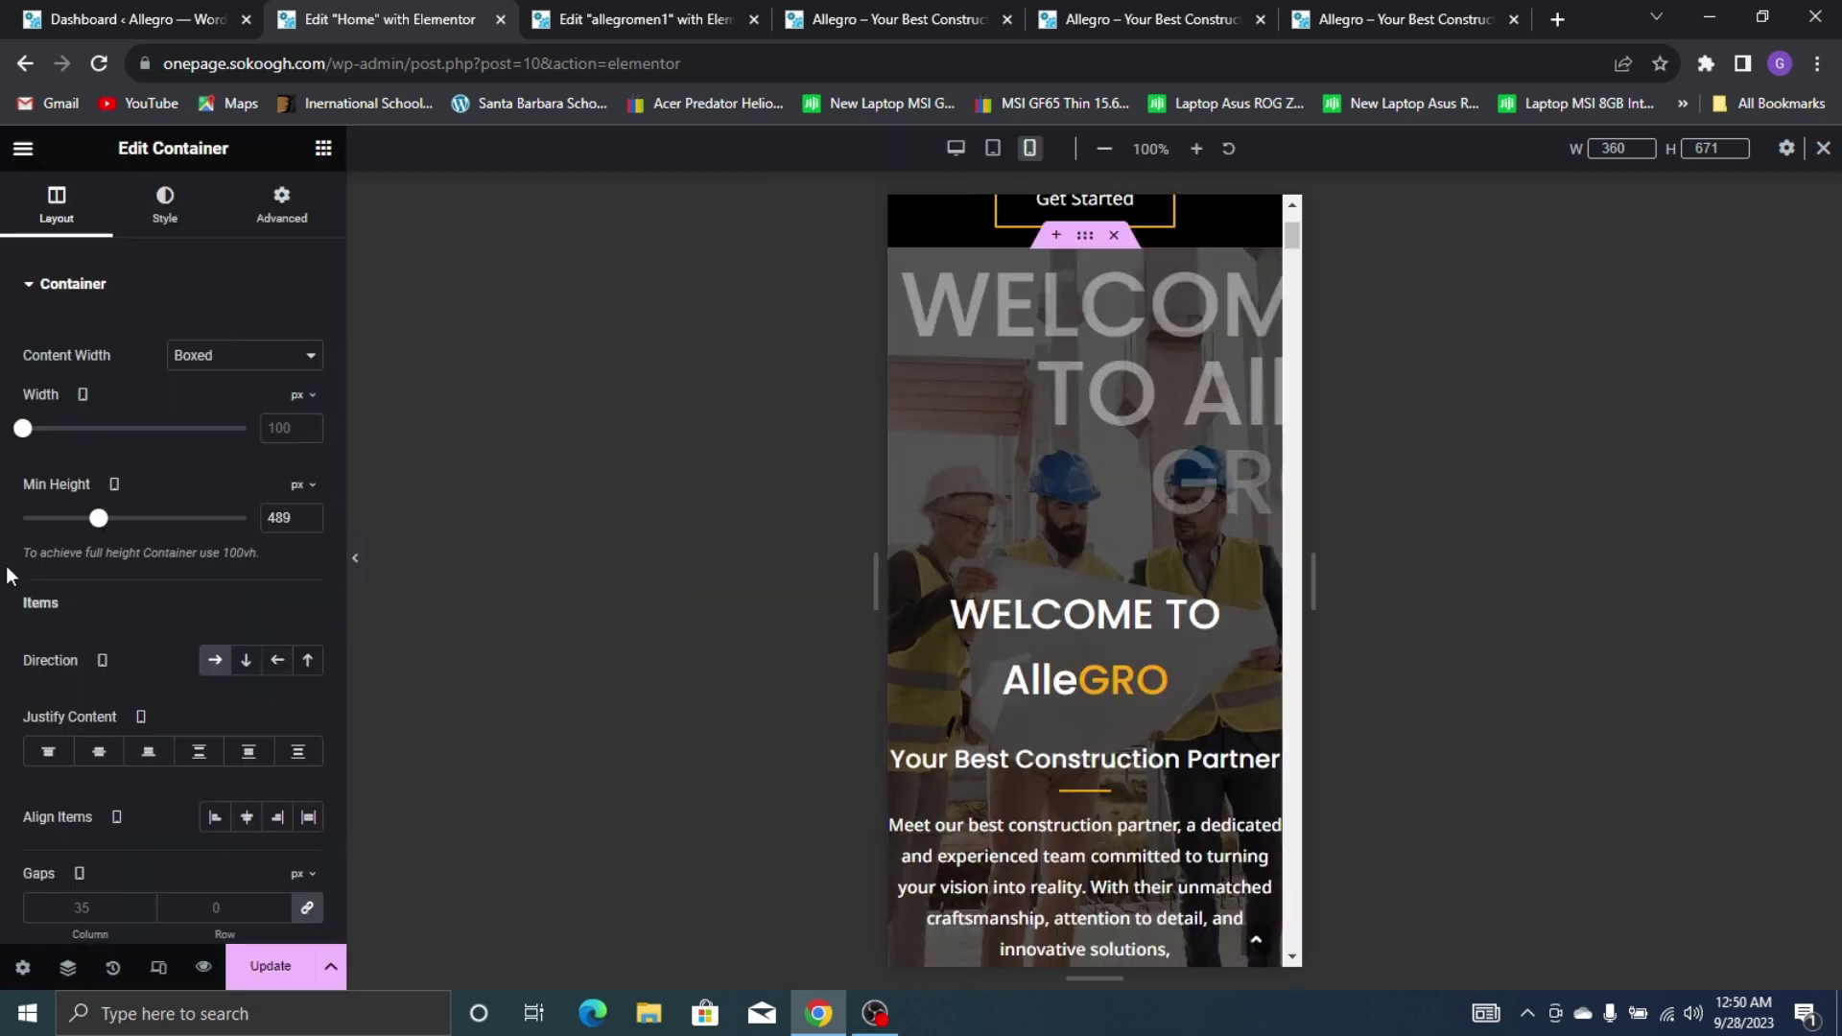
{"action": "left_click", "coordinate": [267, 222]}
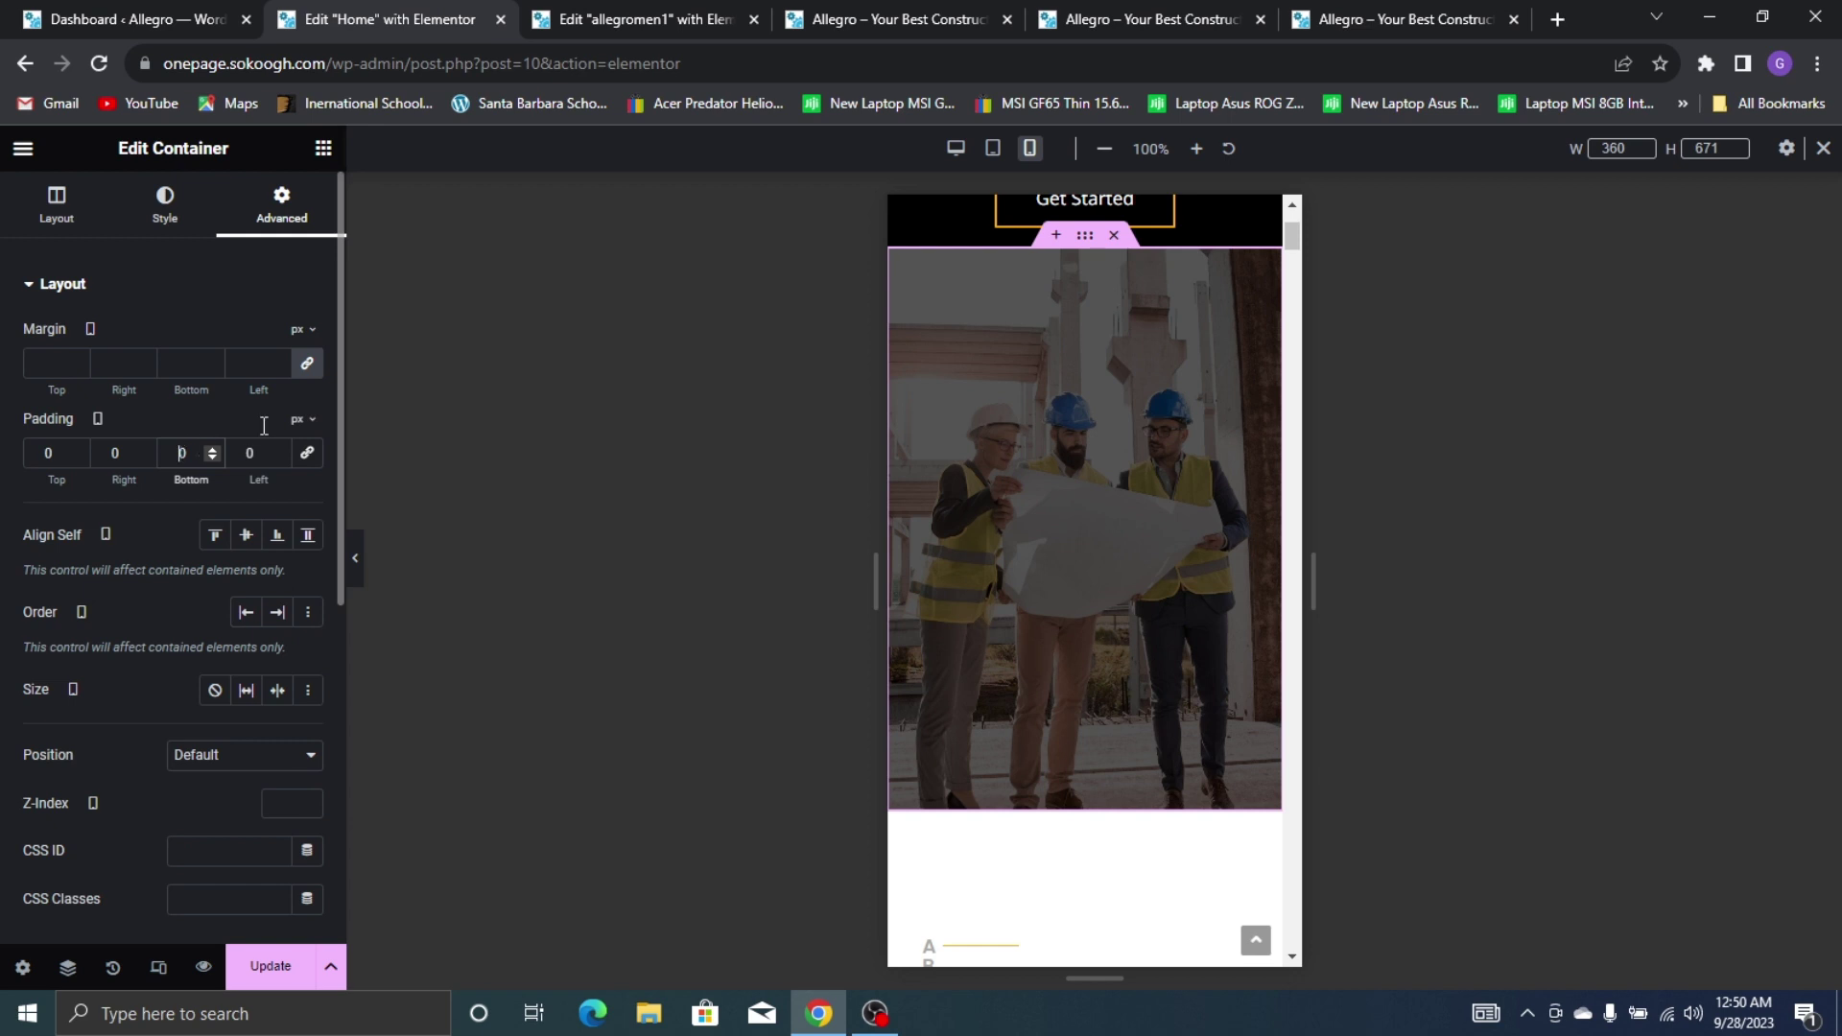
{"action": "type", "text": "5"}
{"action": "left_click", "coordinate": [36, 451]}
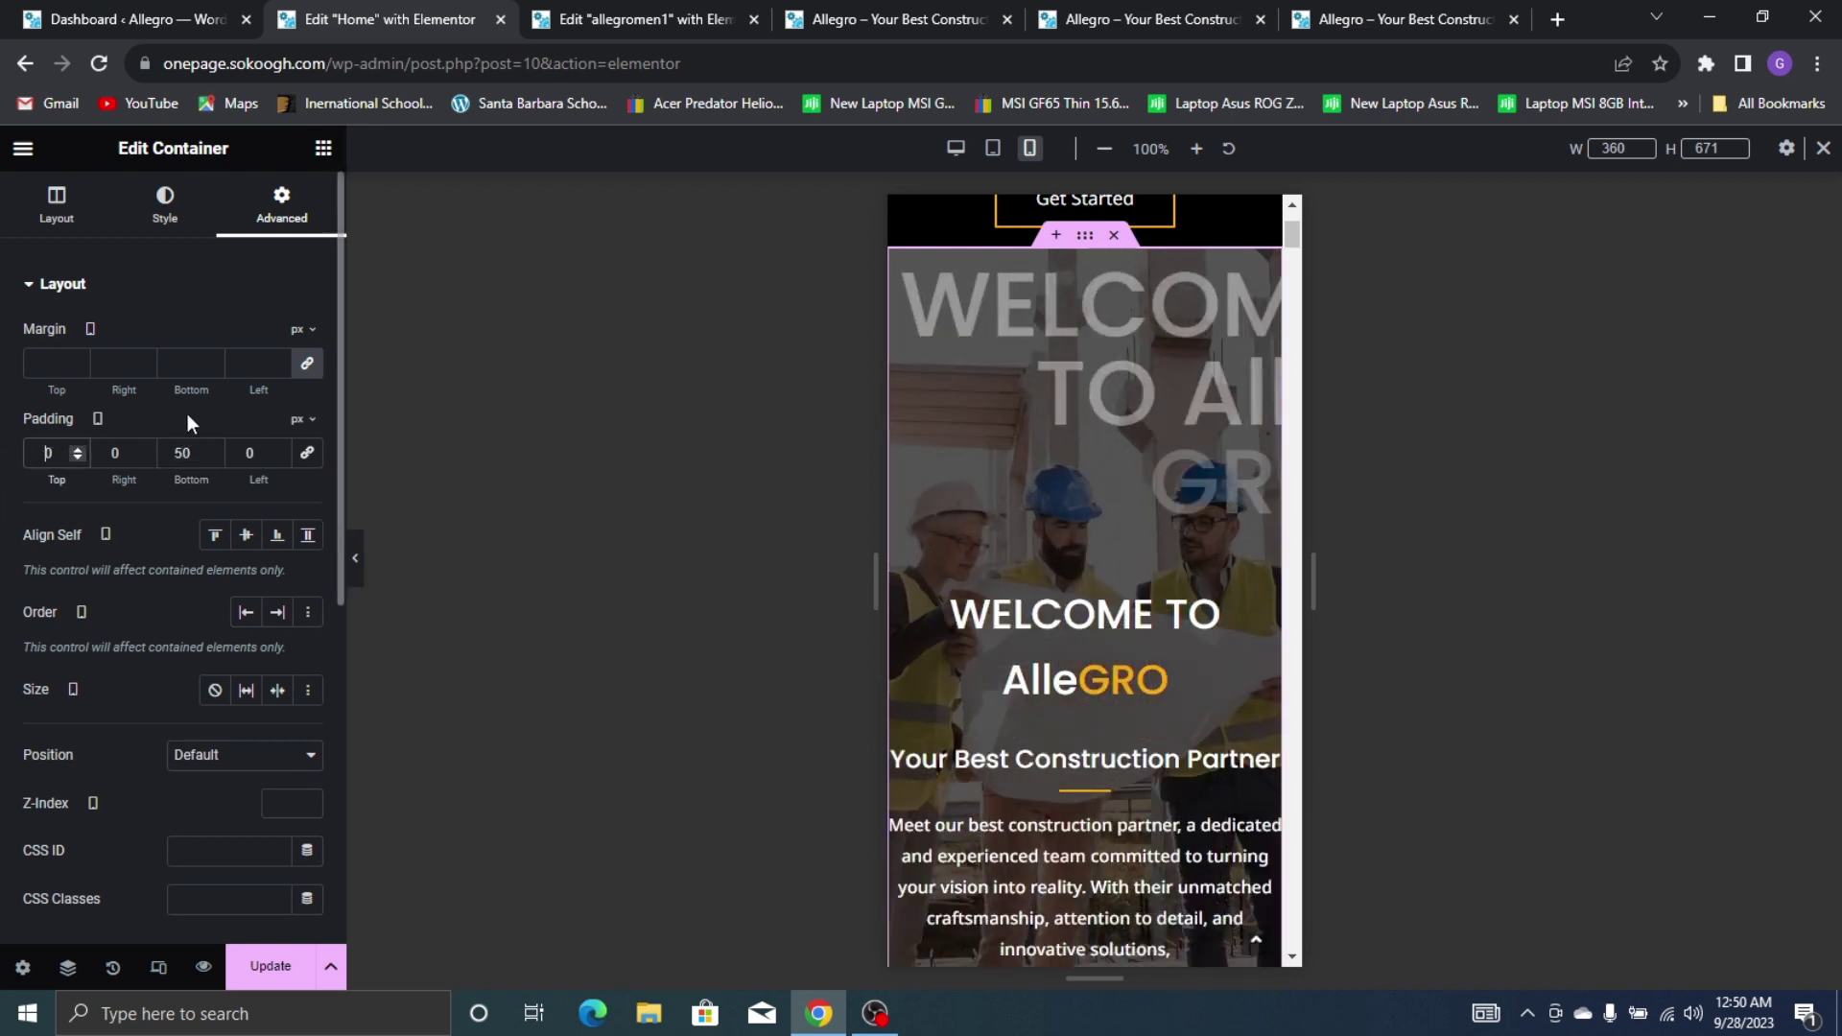
{"action": "type", "text": "4"}
{"action": "left_click", "coordinate": [354, 566]}
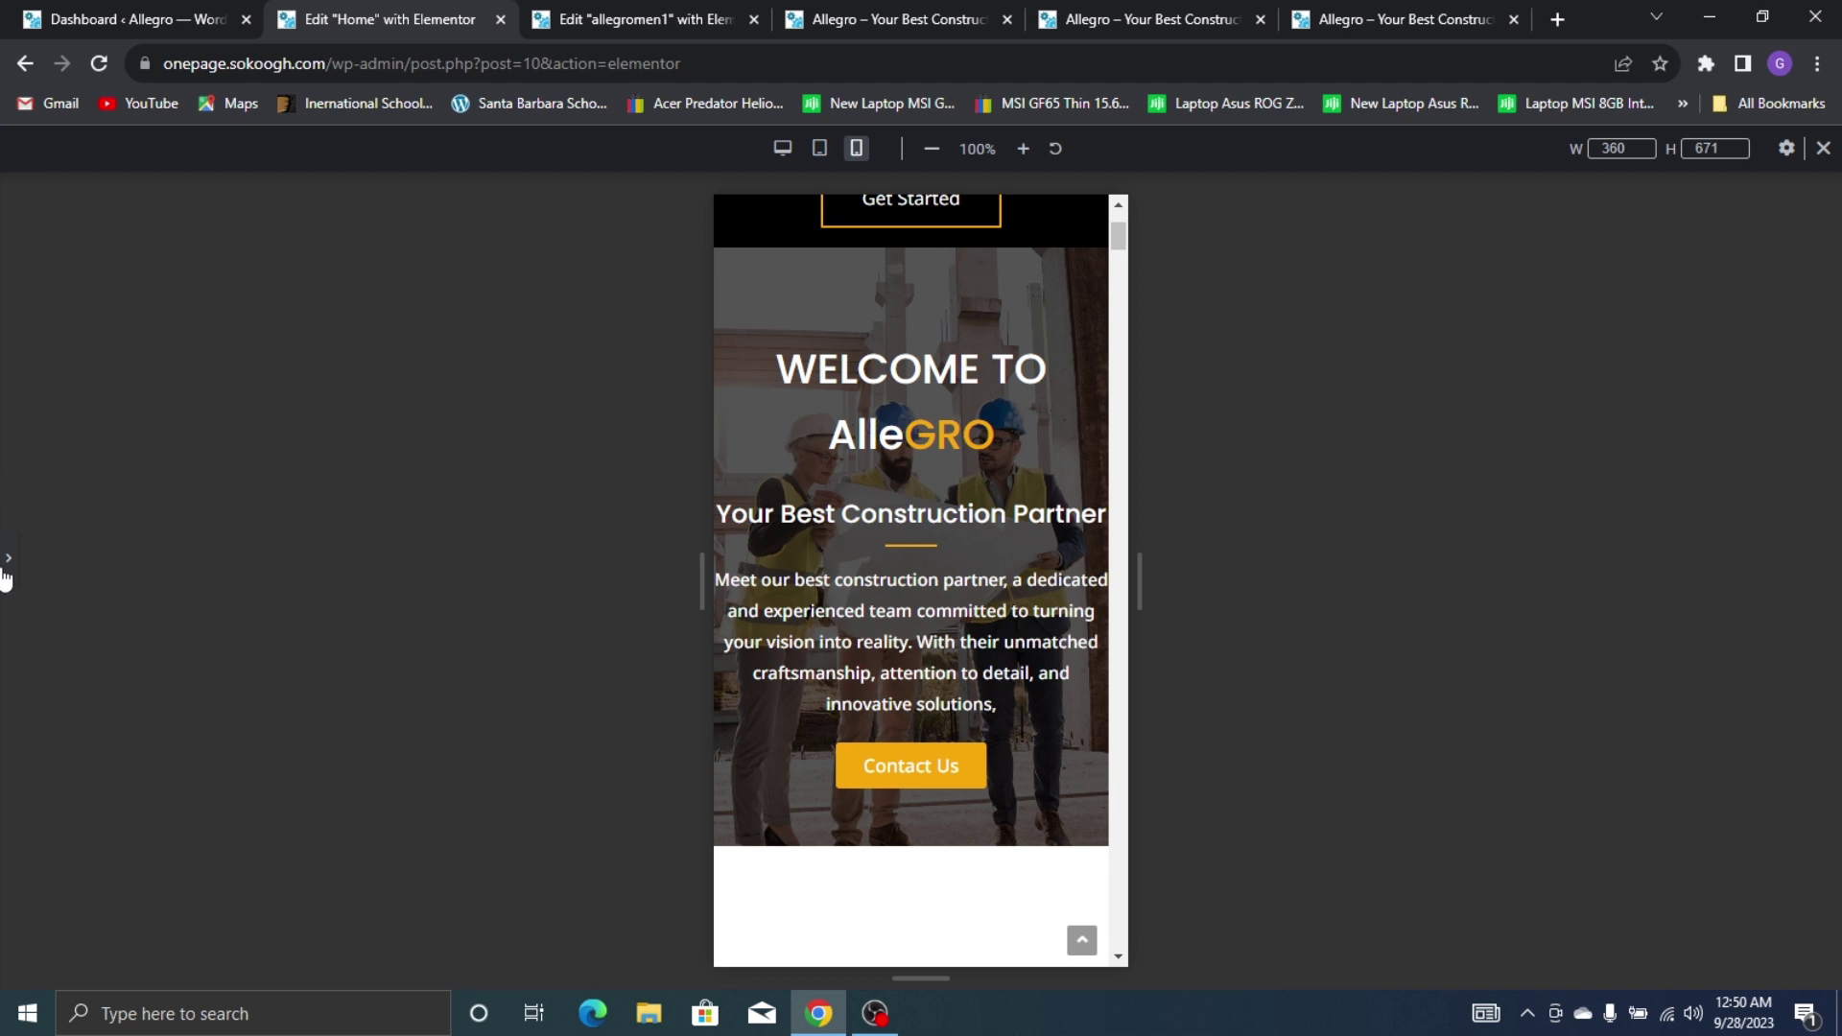
{"action": "left_click", "coordinate": [17, 557]}
{"action": "left_click", "coordinate": [271, 967]}
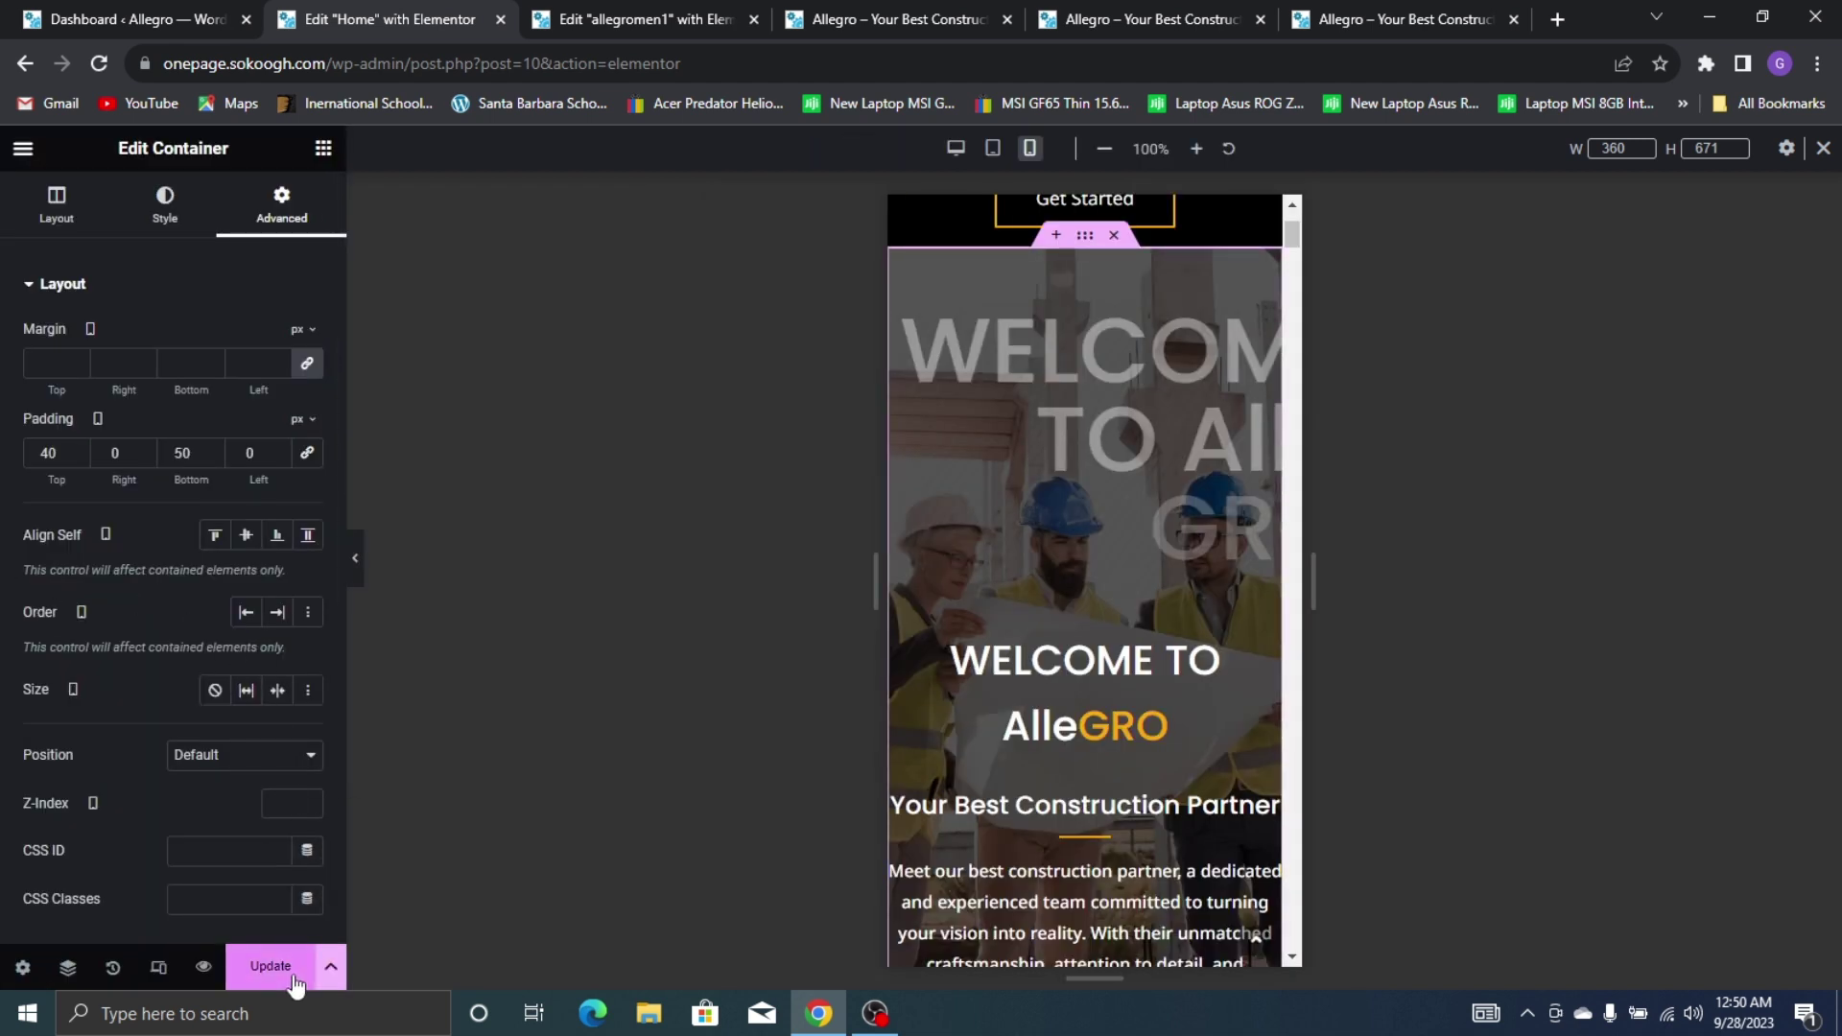
{"action": "scroll", "coordinate": [1167, 785], "scroll_direction": "down", "scroll_amount": 3}
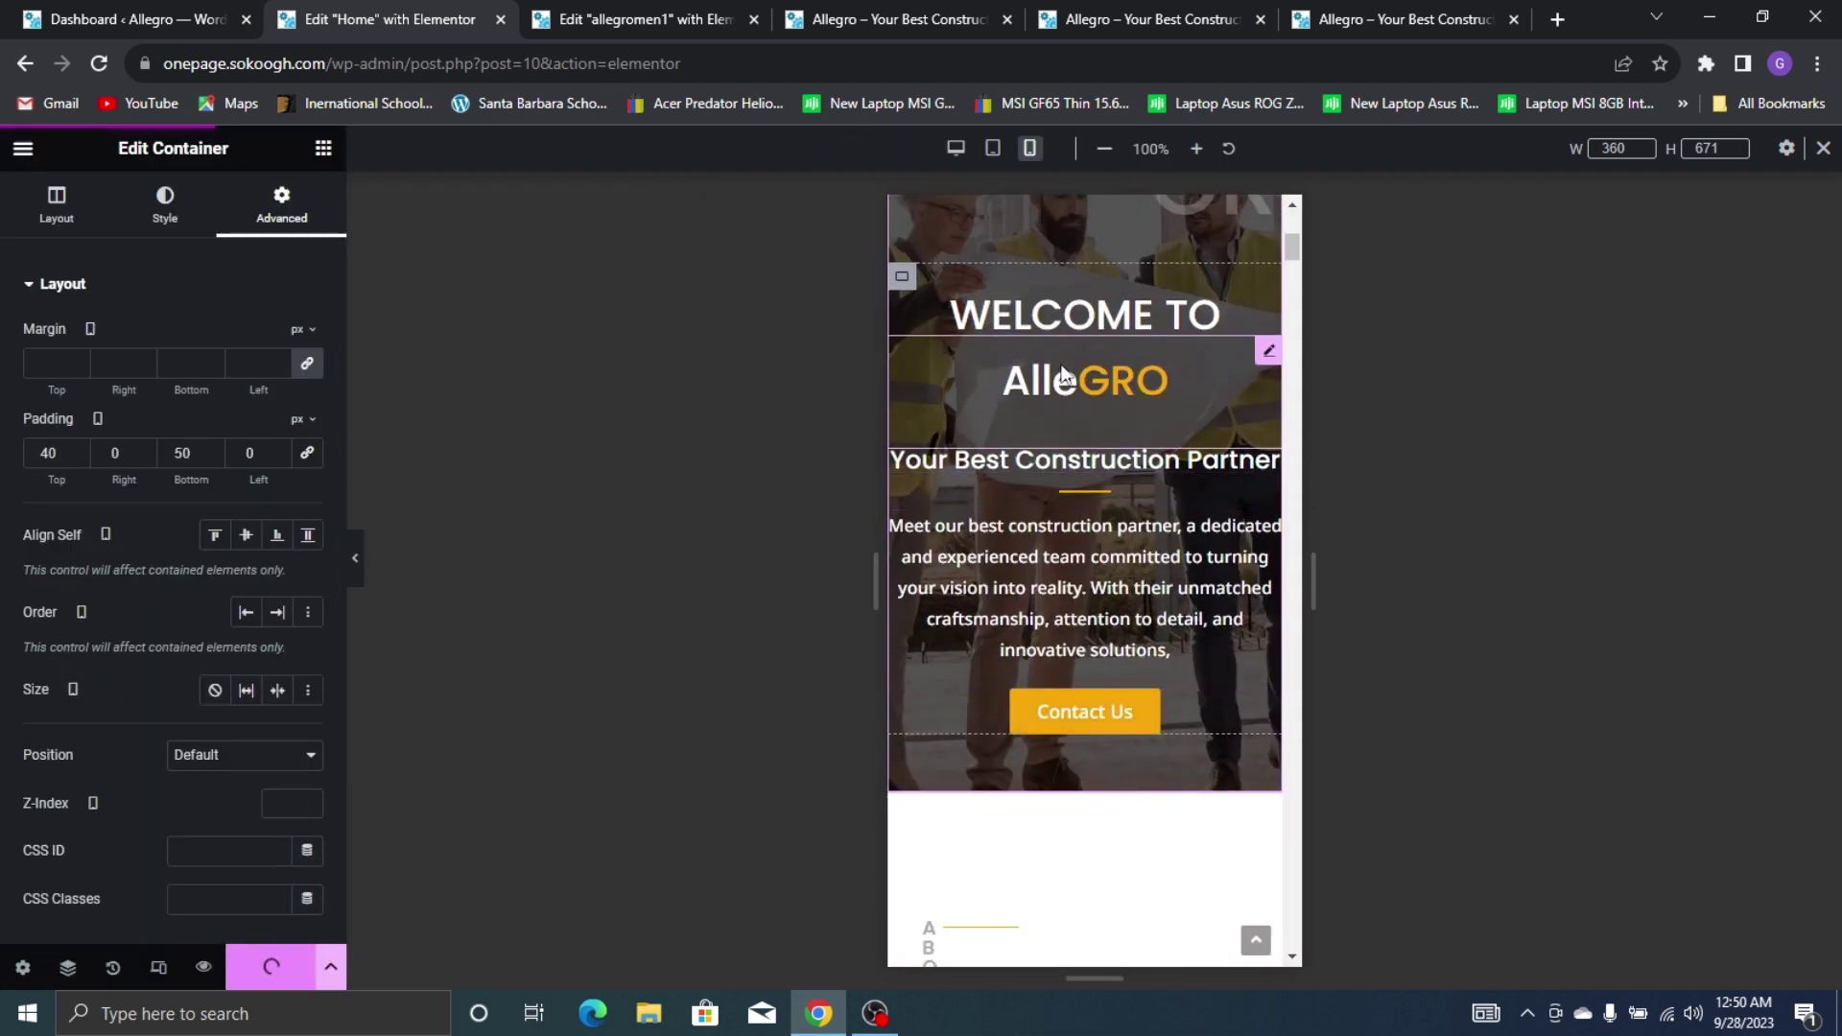
Zero the AlleGRO heading's padding, set its top margin to -15 px, and update
{"action": "left_click", "coordinate": [1063, 375]}
{"action": "left_click", "coordinate": [284, 203]}
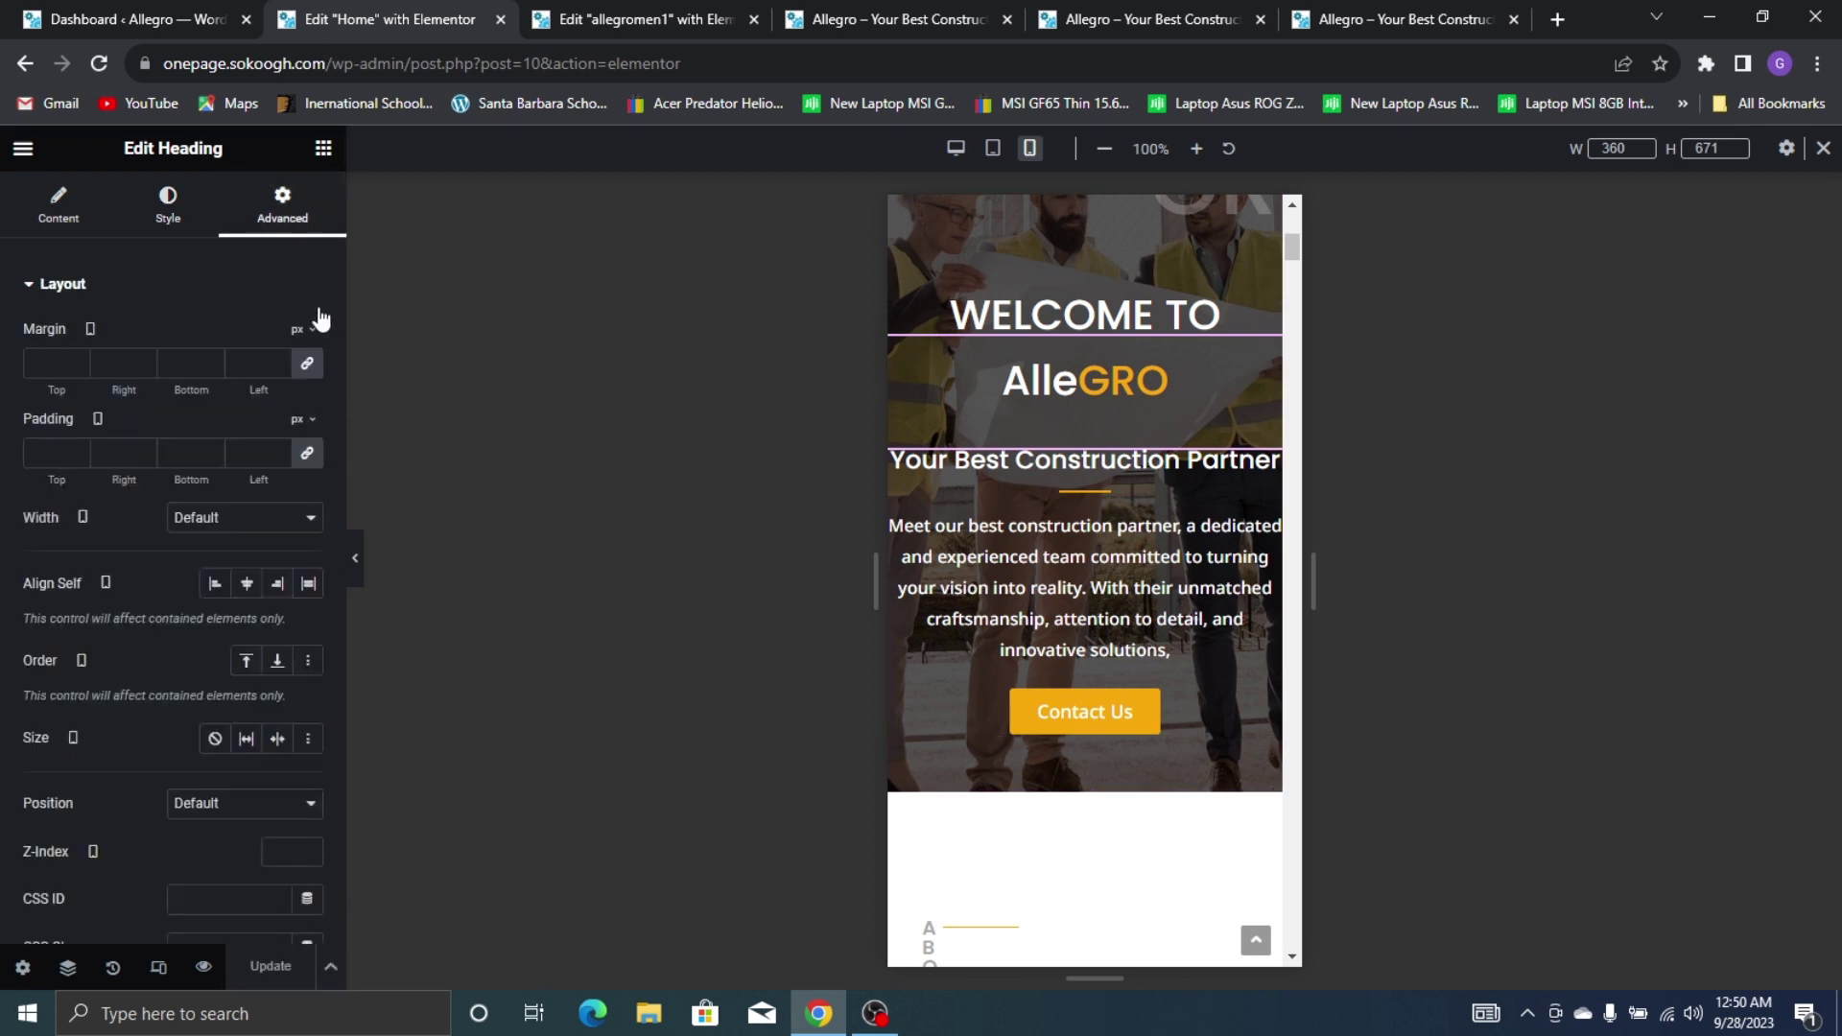
{"action": "left_click", "coordinate": [307, 455]}
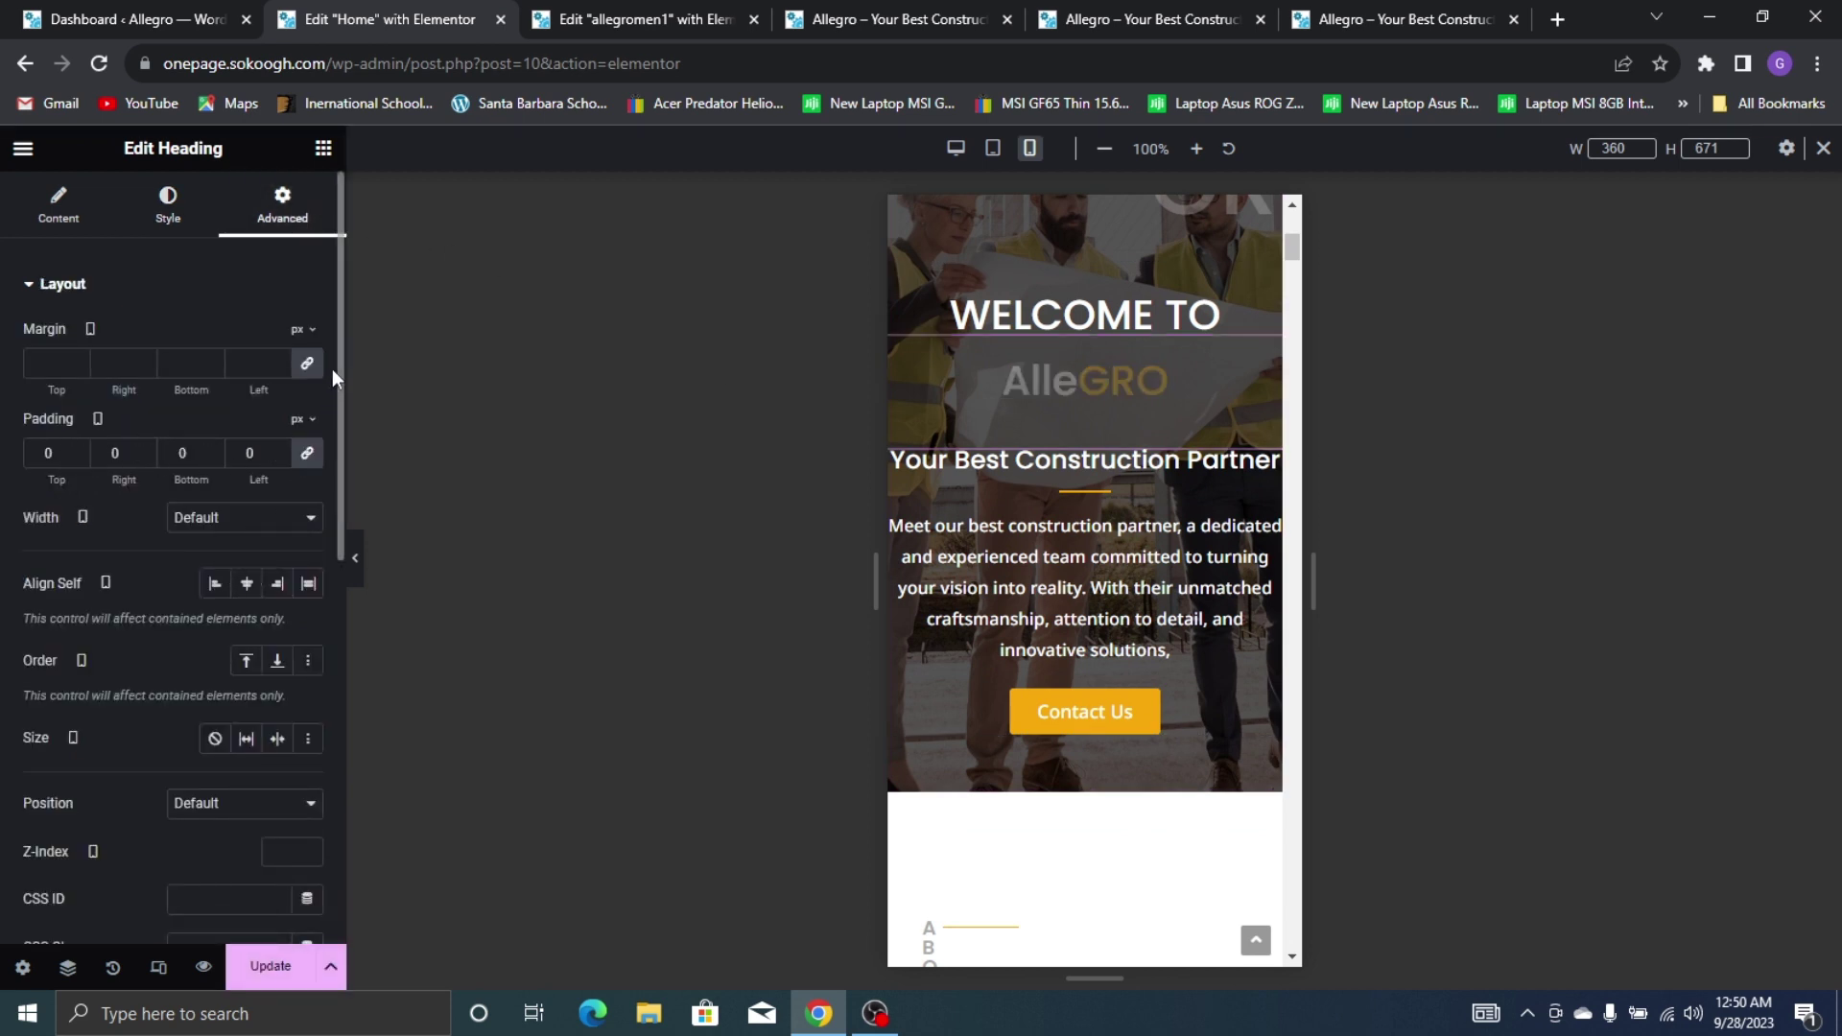
{"action": "left_click", "coordinate": [307, 362]}
{"action": "left_click", "coordinate": [77, 368]}
{"action": "left_click", "coordinate": [76, 369]}
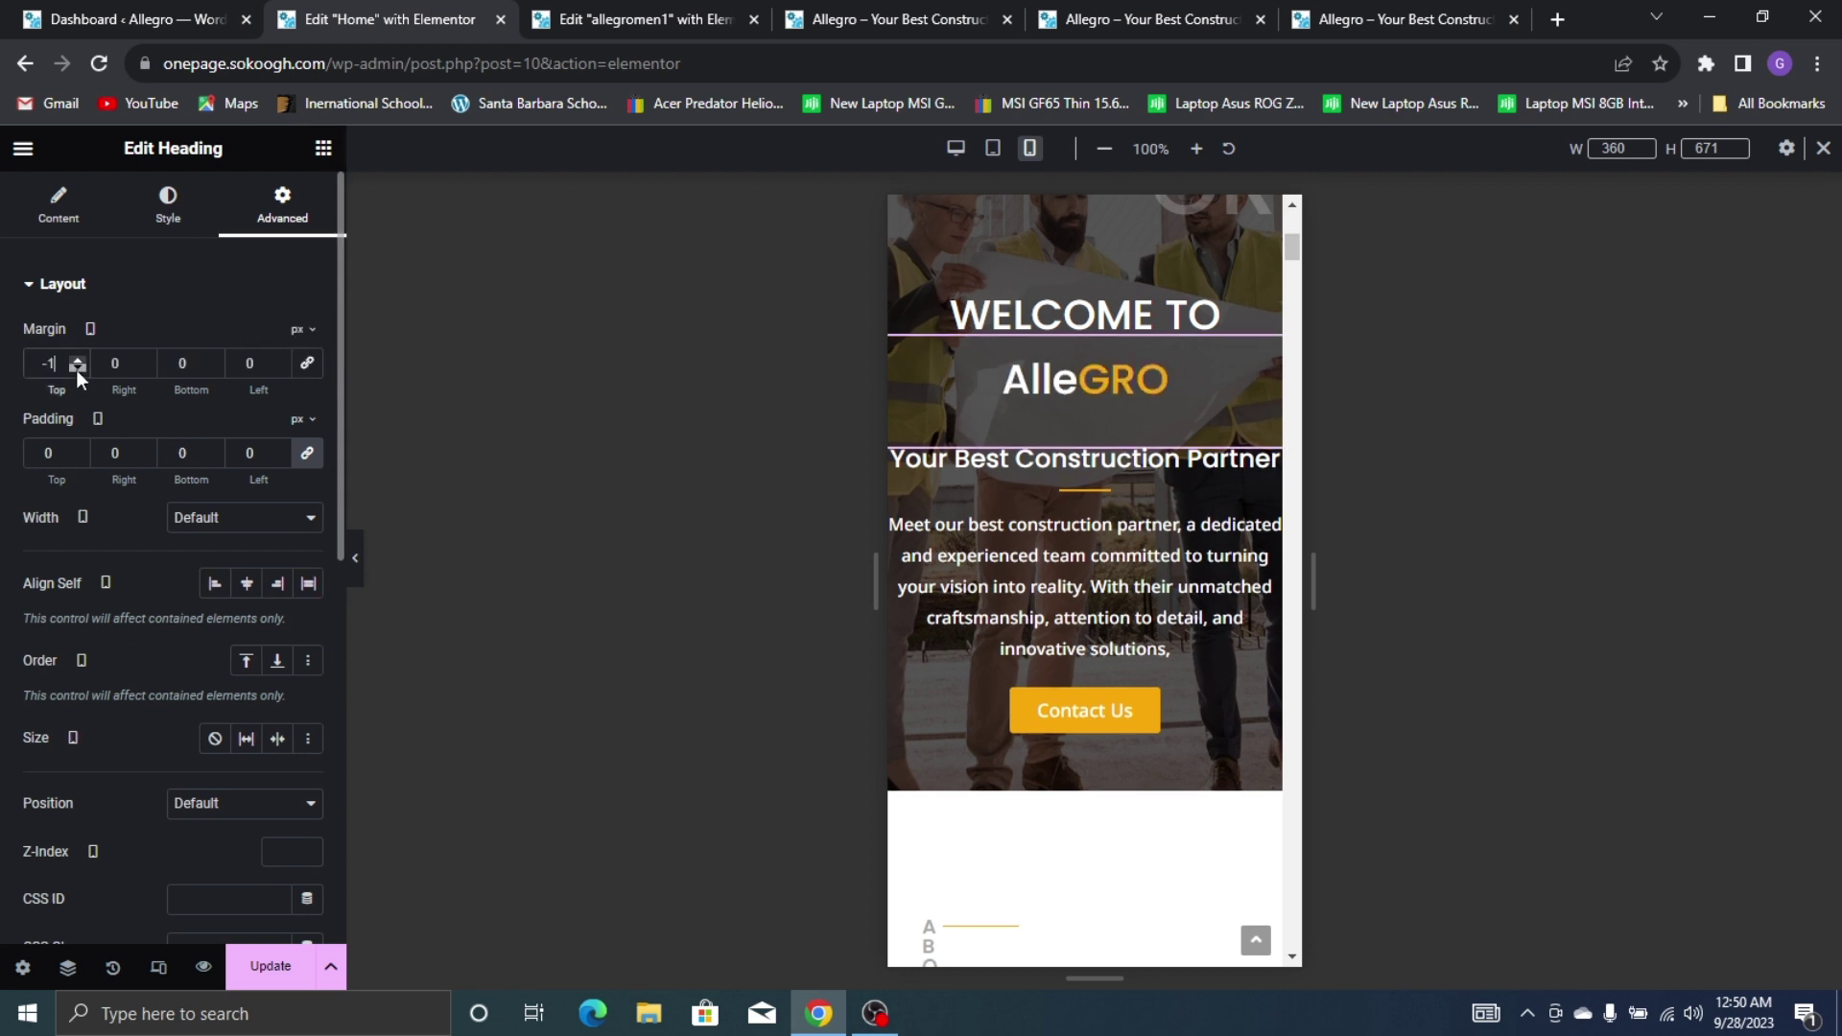
{"action": "left_click", "coordinate": [77, 368]}
{"action": "left_click", "coordinate": [76, 368]}
{"action": "left_click", "coordinate": [77, 369]}
{"action": "left_click", "coordinate": [77, 368]}
{"action": "left_click", "coordinate": [77, 368]}
{"action": "left_click", "coordinate": [77, 369]}
{"action": "left_click", "coordinate": [77, 368]}
{"action": "left_click", "coordinate": [76, 368]}
{"action": "left_click", "coordinate": [77, 369]}
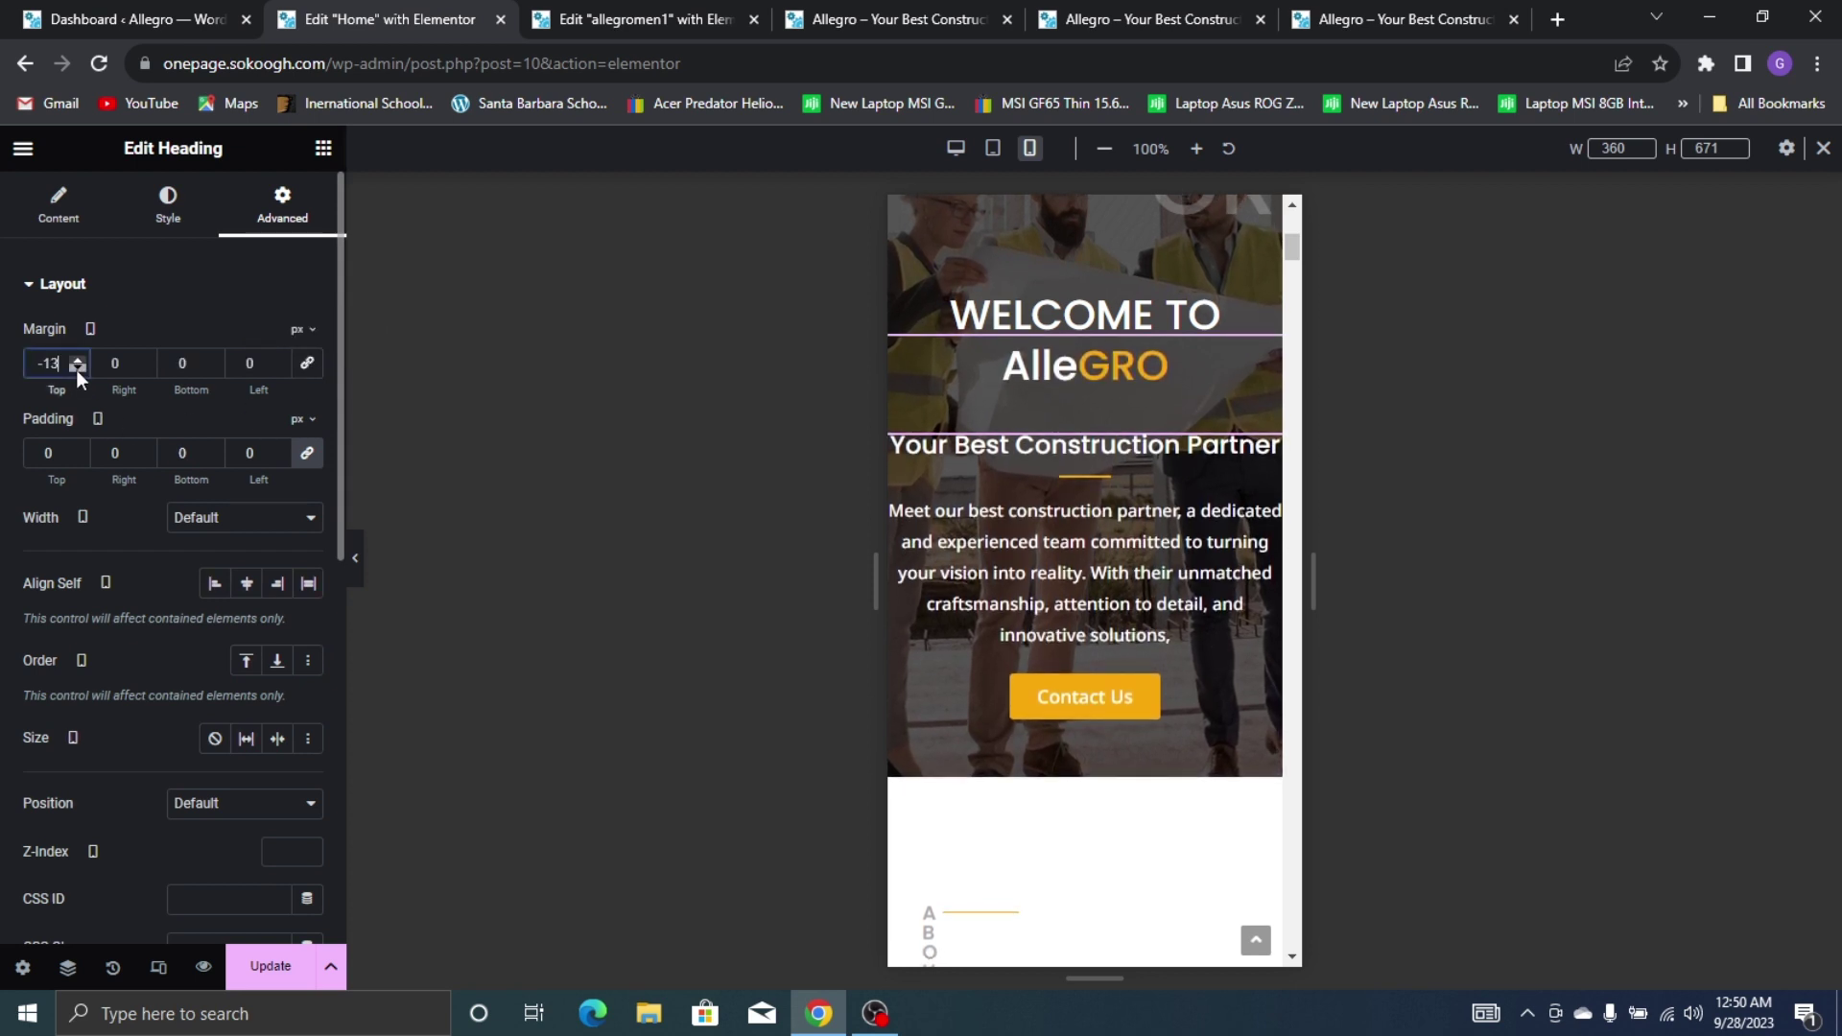
{"action": "left_click", "coordinate": [77, 369]}
{"action": "left_click", "coordinate": [77, 368]}
{"action": "left_click", "coordinate": [278, 964]}
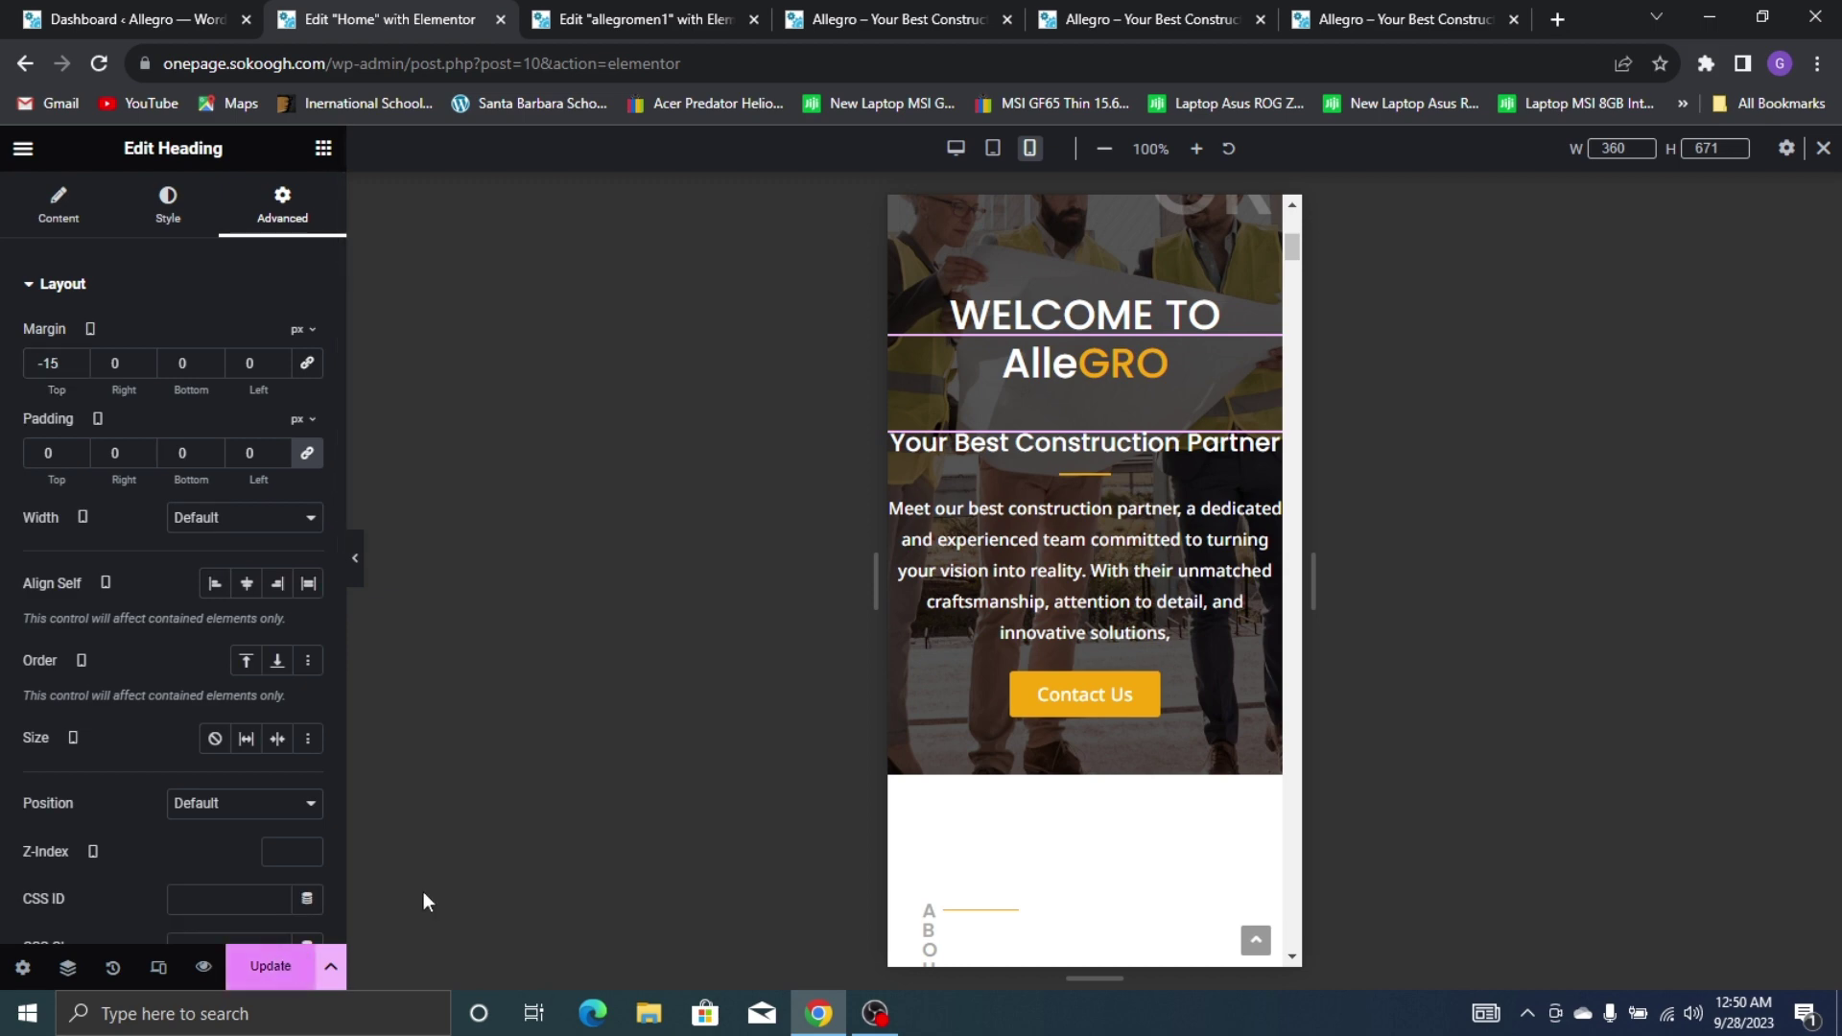
{"action": "scroll", "coordinate": [1061, 319], "scroll_direction": "down", "scroll_amount": 8}
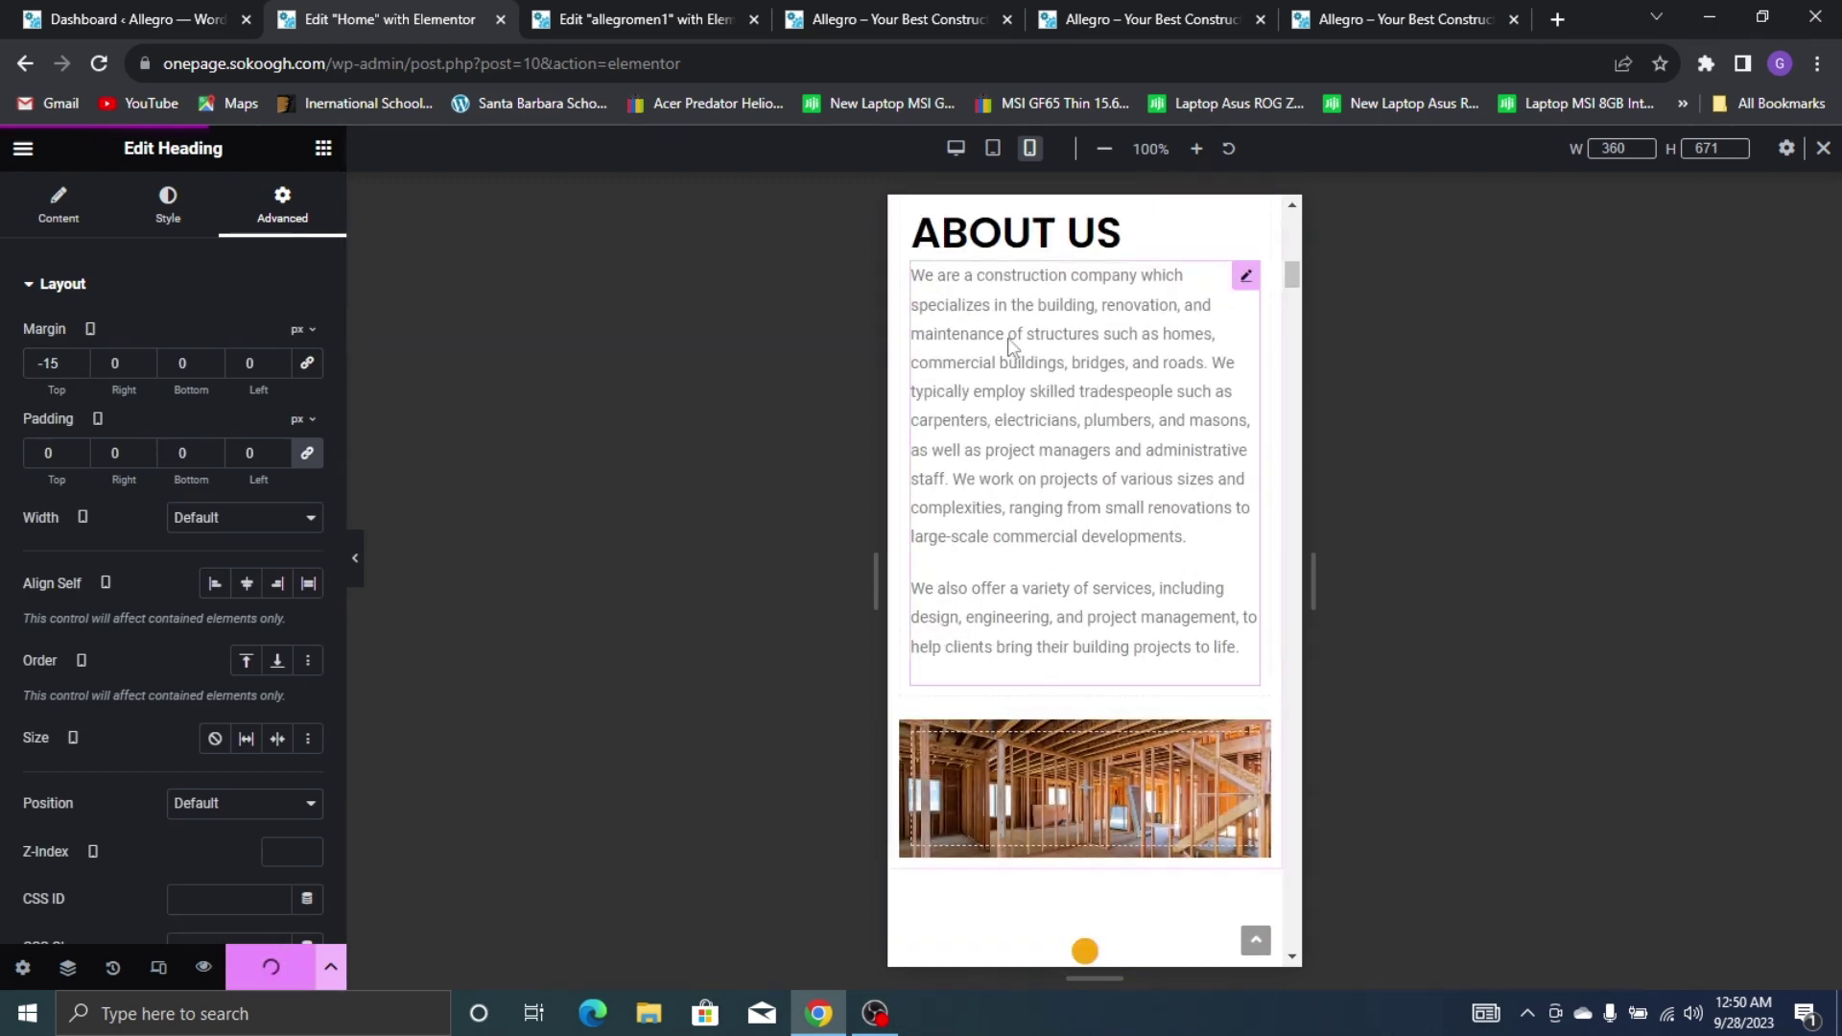
Widen the ABOUT label to read horizontally and centre the ABOUT US heading
{"action": "scroll", "coordinate": [921, 576], "scroll_direction": "up", "scroll_amount": 6}
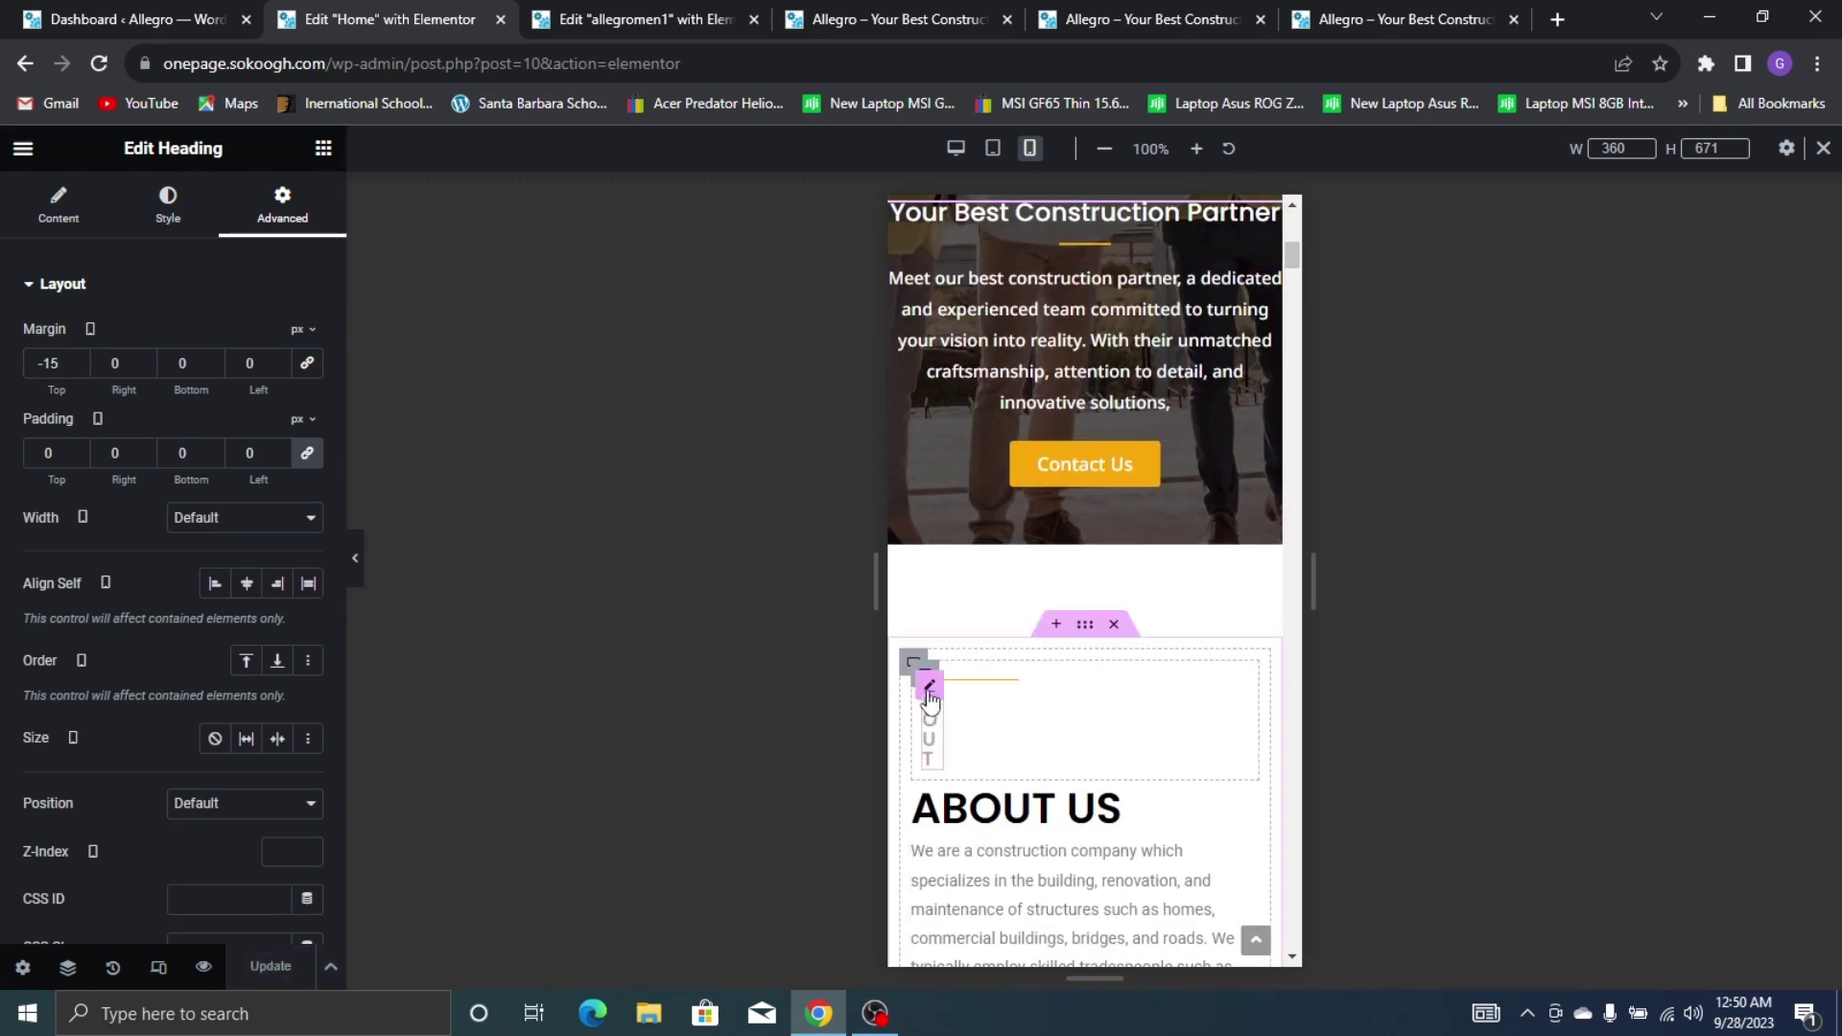
{"action": "left_click", "coordinate": [928, 684]}
{"action": "left_click", "coordinate": [282, 207]}
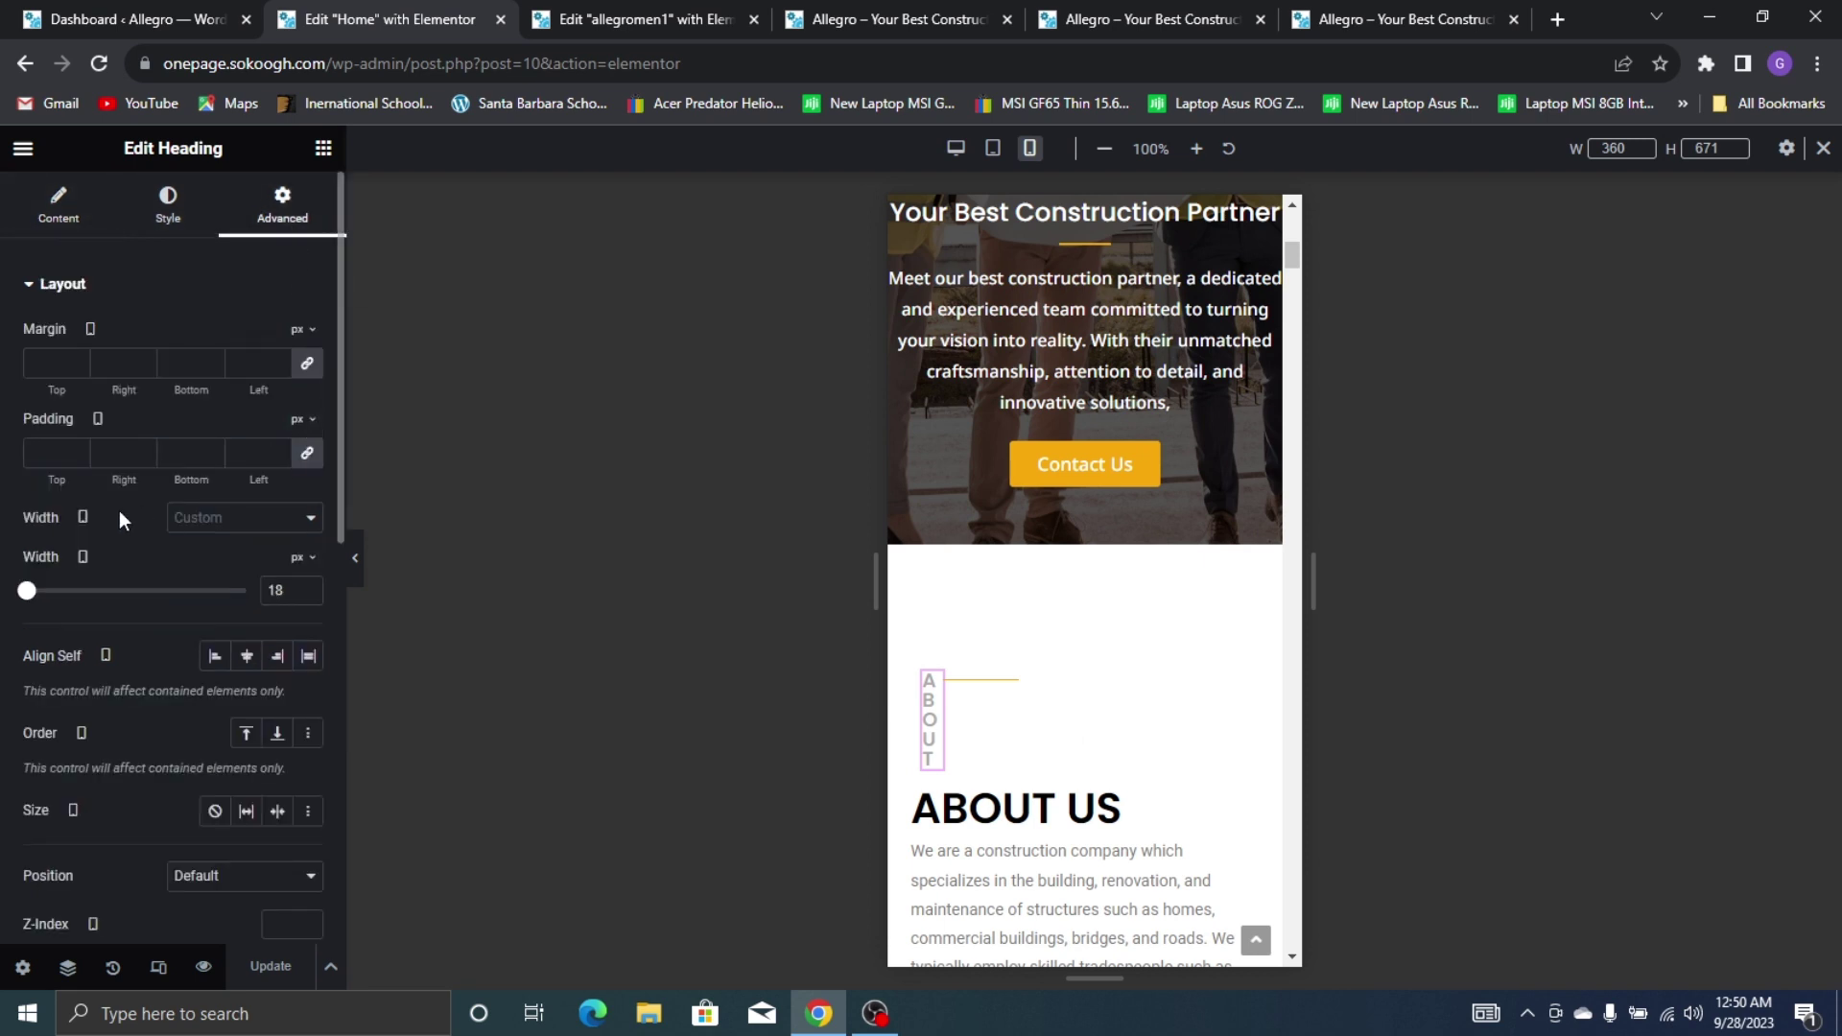
{"action": "left_click_drag", "start_coordinate": [29, 593], "coordinate": [37, 609]}
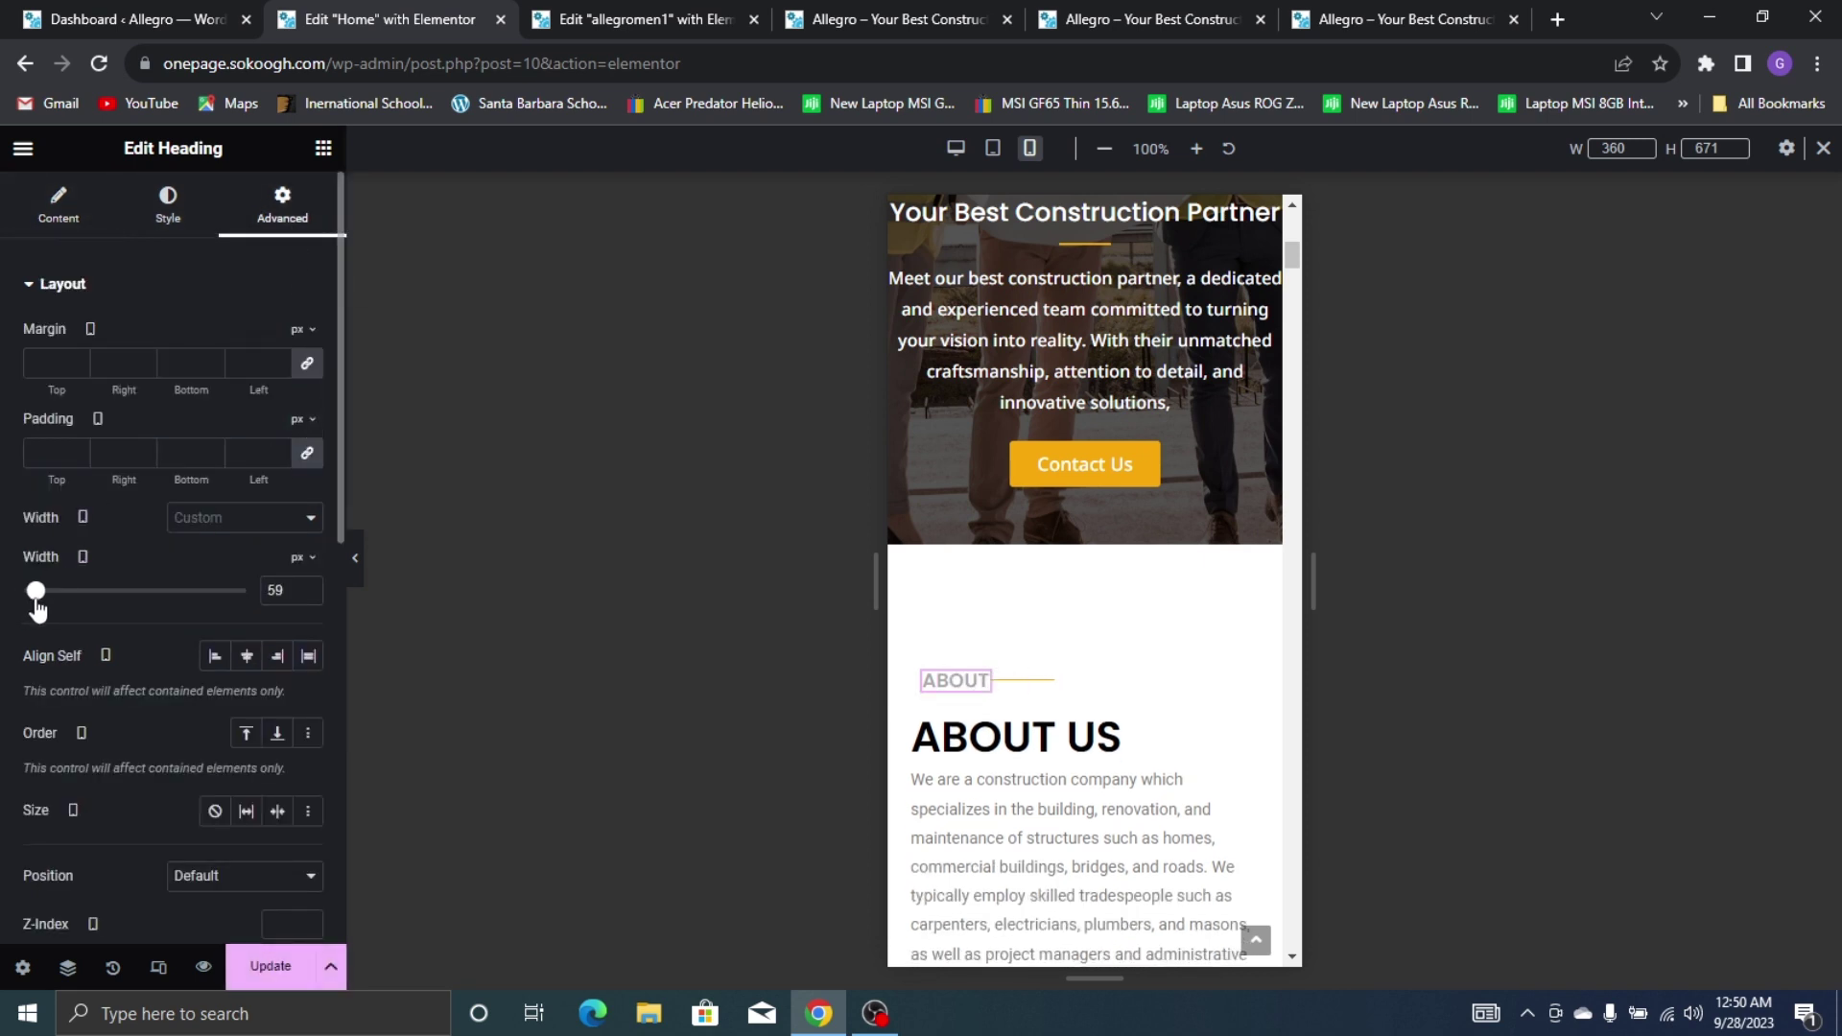
{"action": "scroll", "coordinate": [921, 614], "scroll_direction": "down", "scroll_amount": 3}
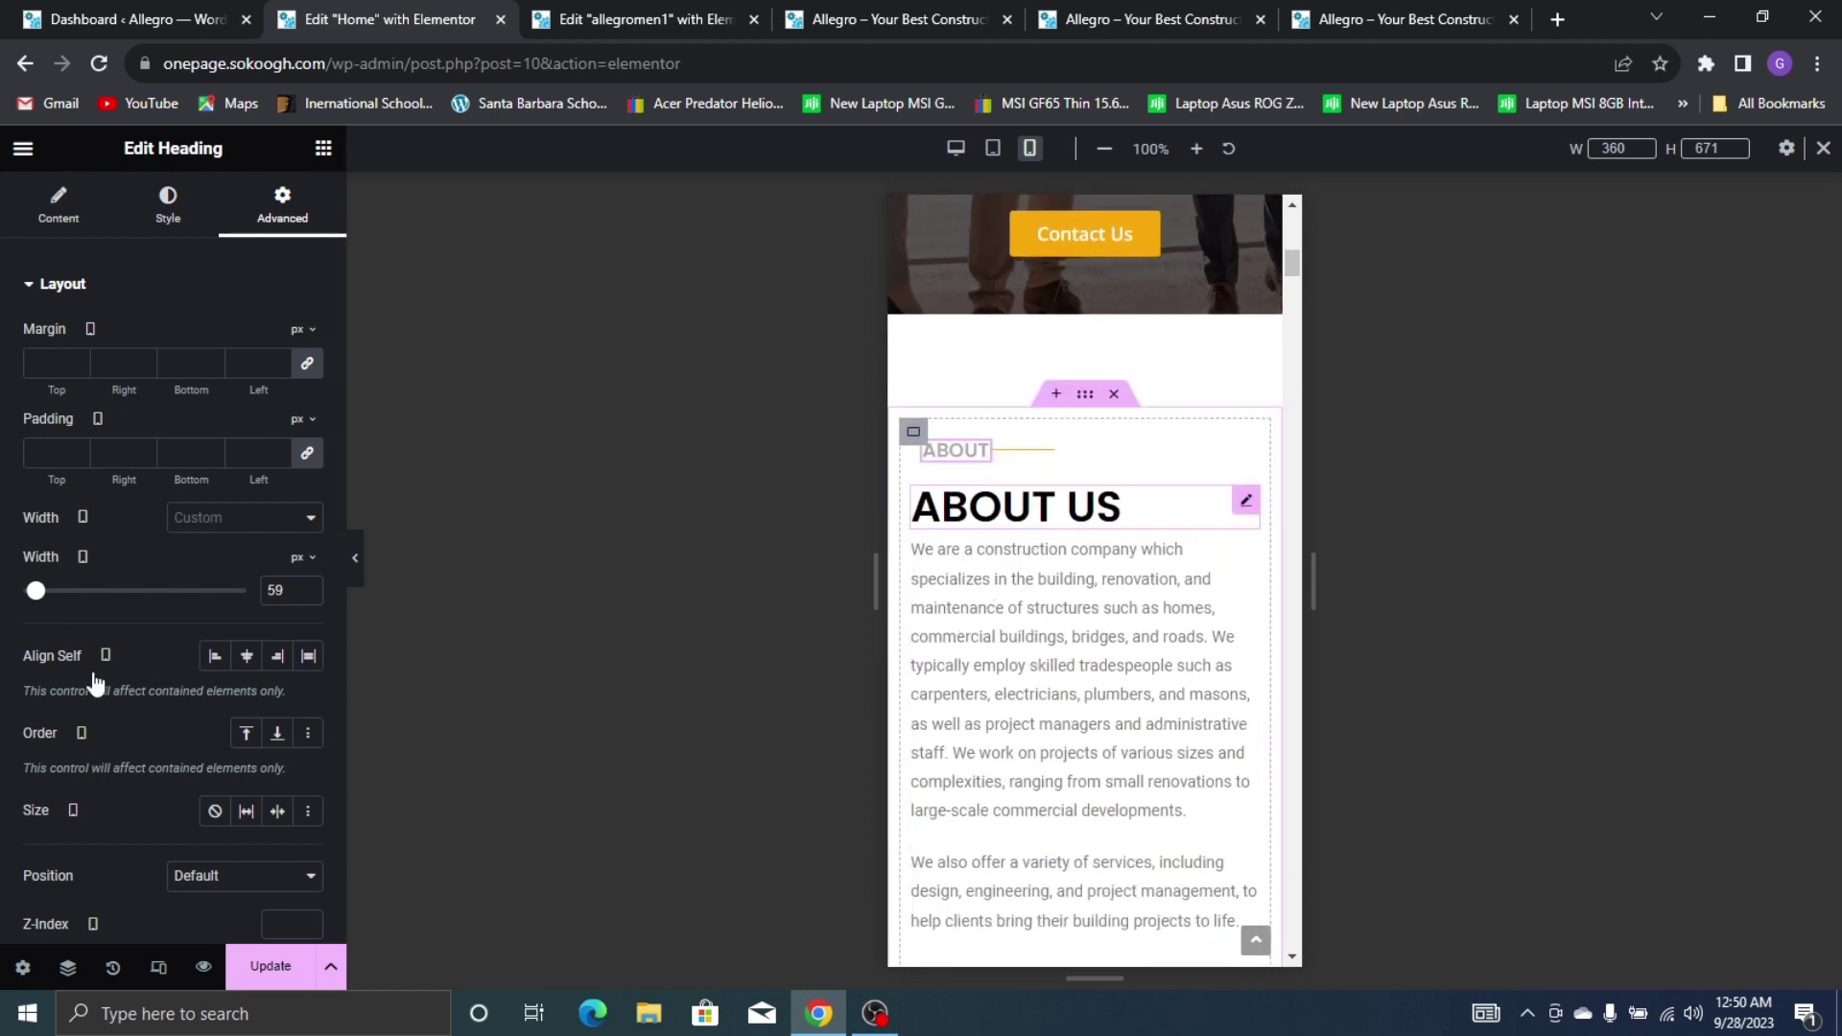
{"action": "left_click", "coordinate": [247, 668]}
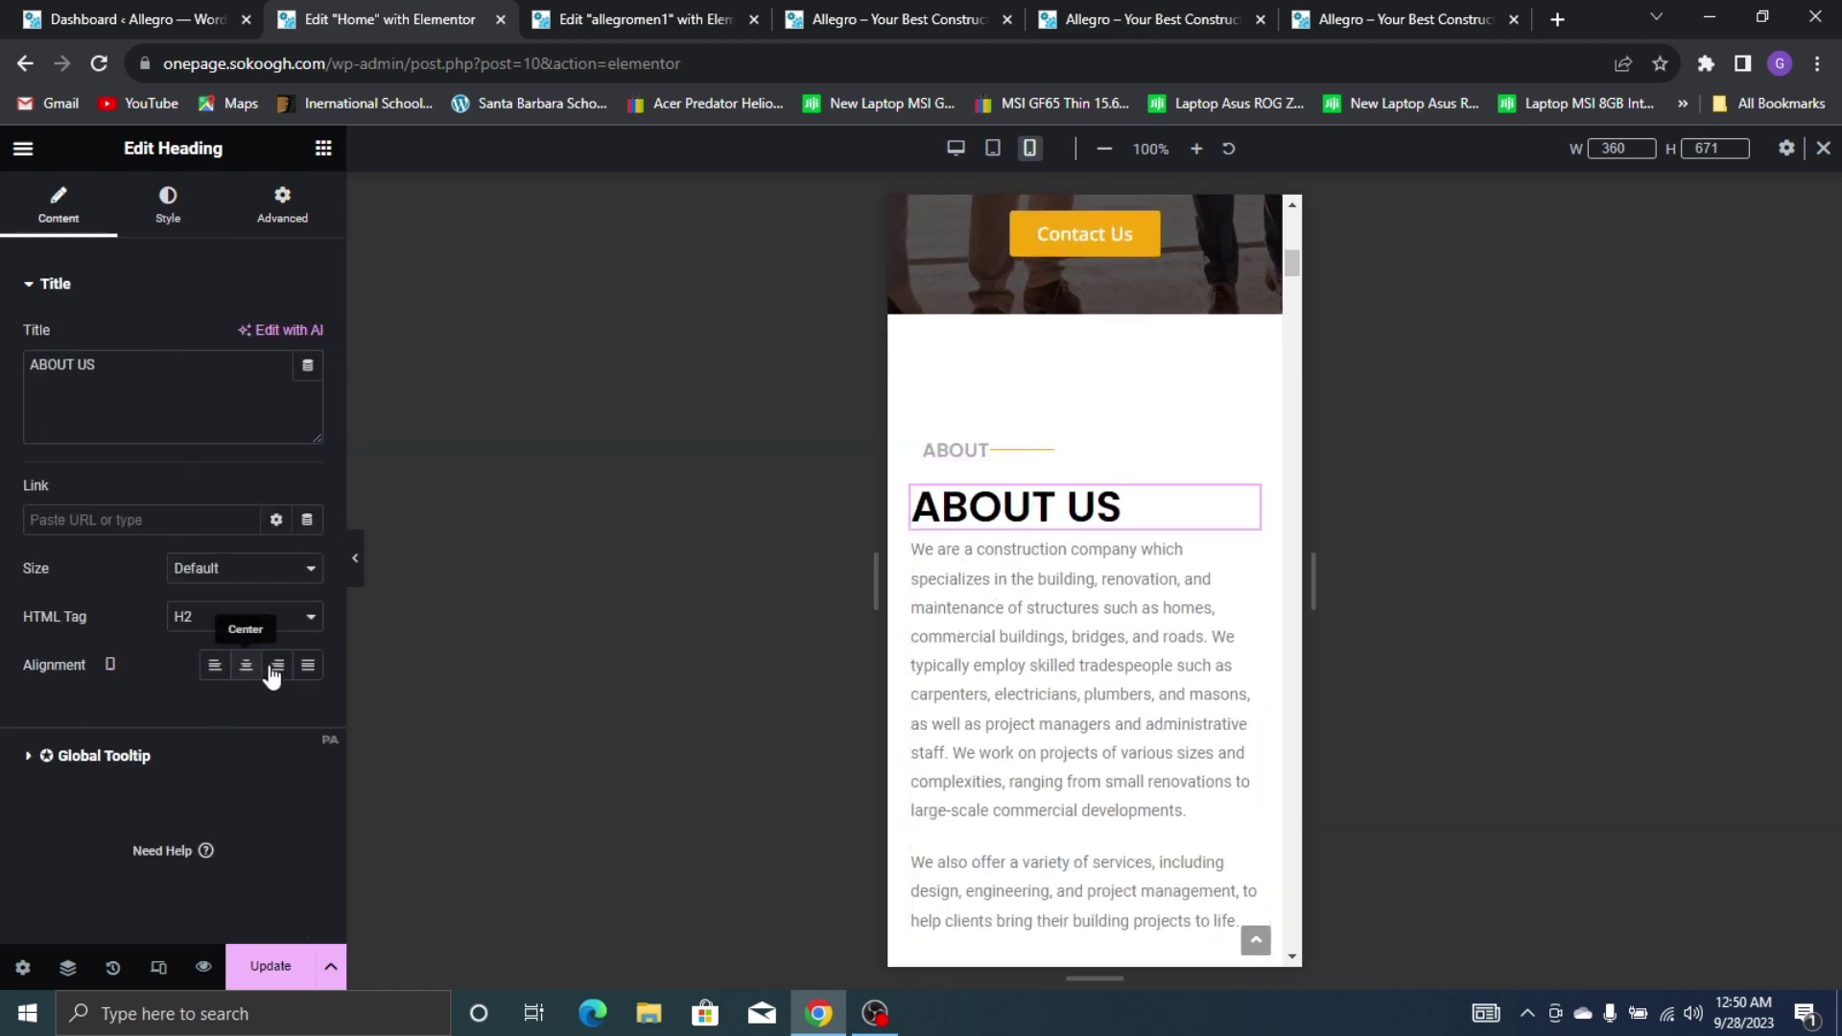
Centre the About Us paragraph and give the construction image container a 222 px minimum height
{"action": "left_click", "coordinate": [1137, 649]}
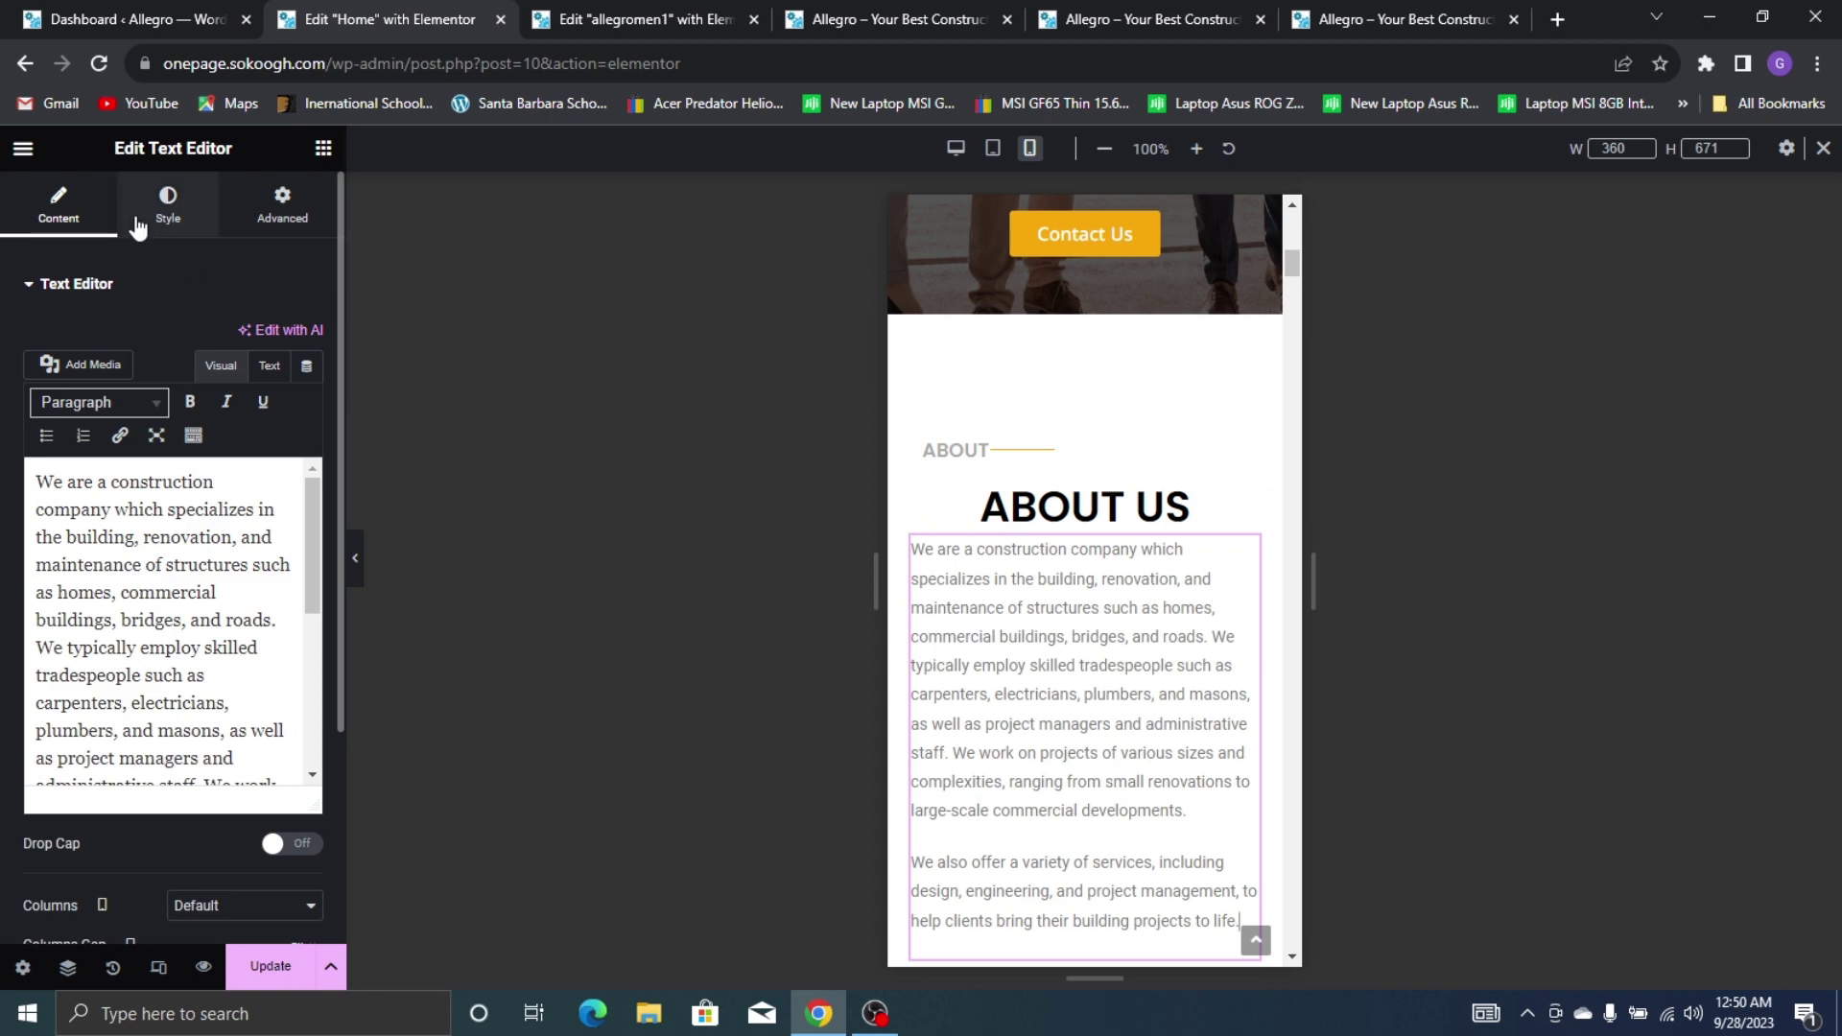
{"action": "left_click", "coordinate": [166, 209]}
{"action": "scroll", "coordinate": [1084, 575], "scroll_direction": "down", "scroll_amount": 5}
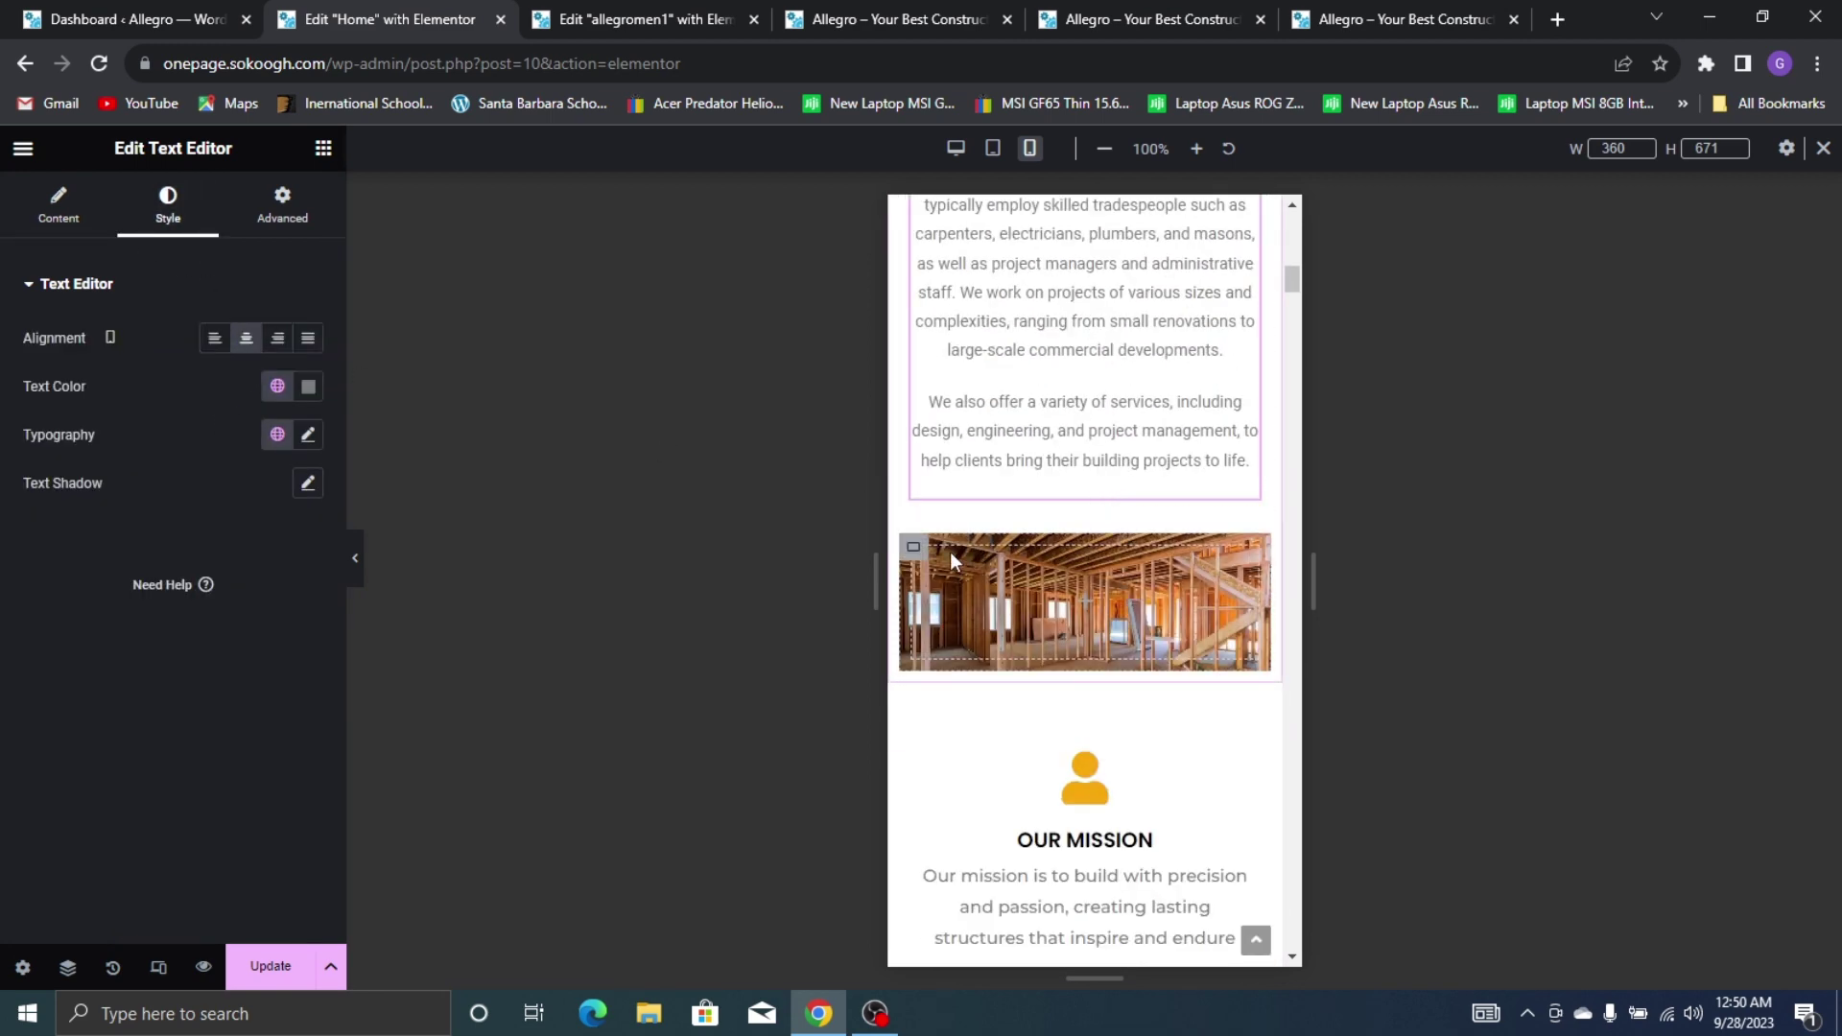
{"action": "left_click", "coordinate": [913, 547]}
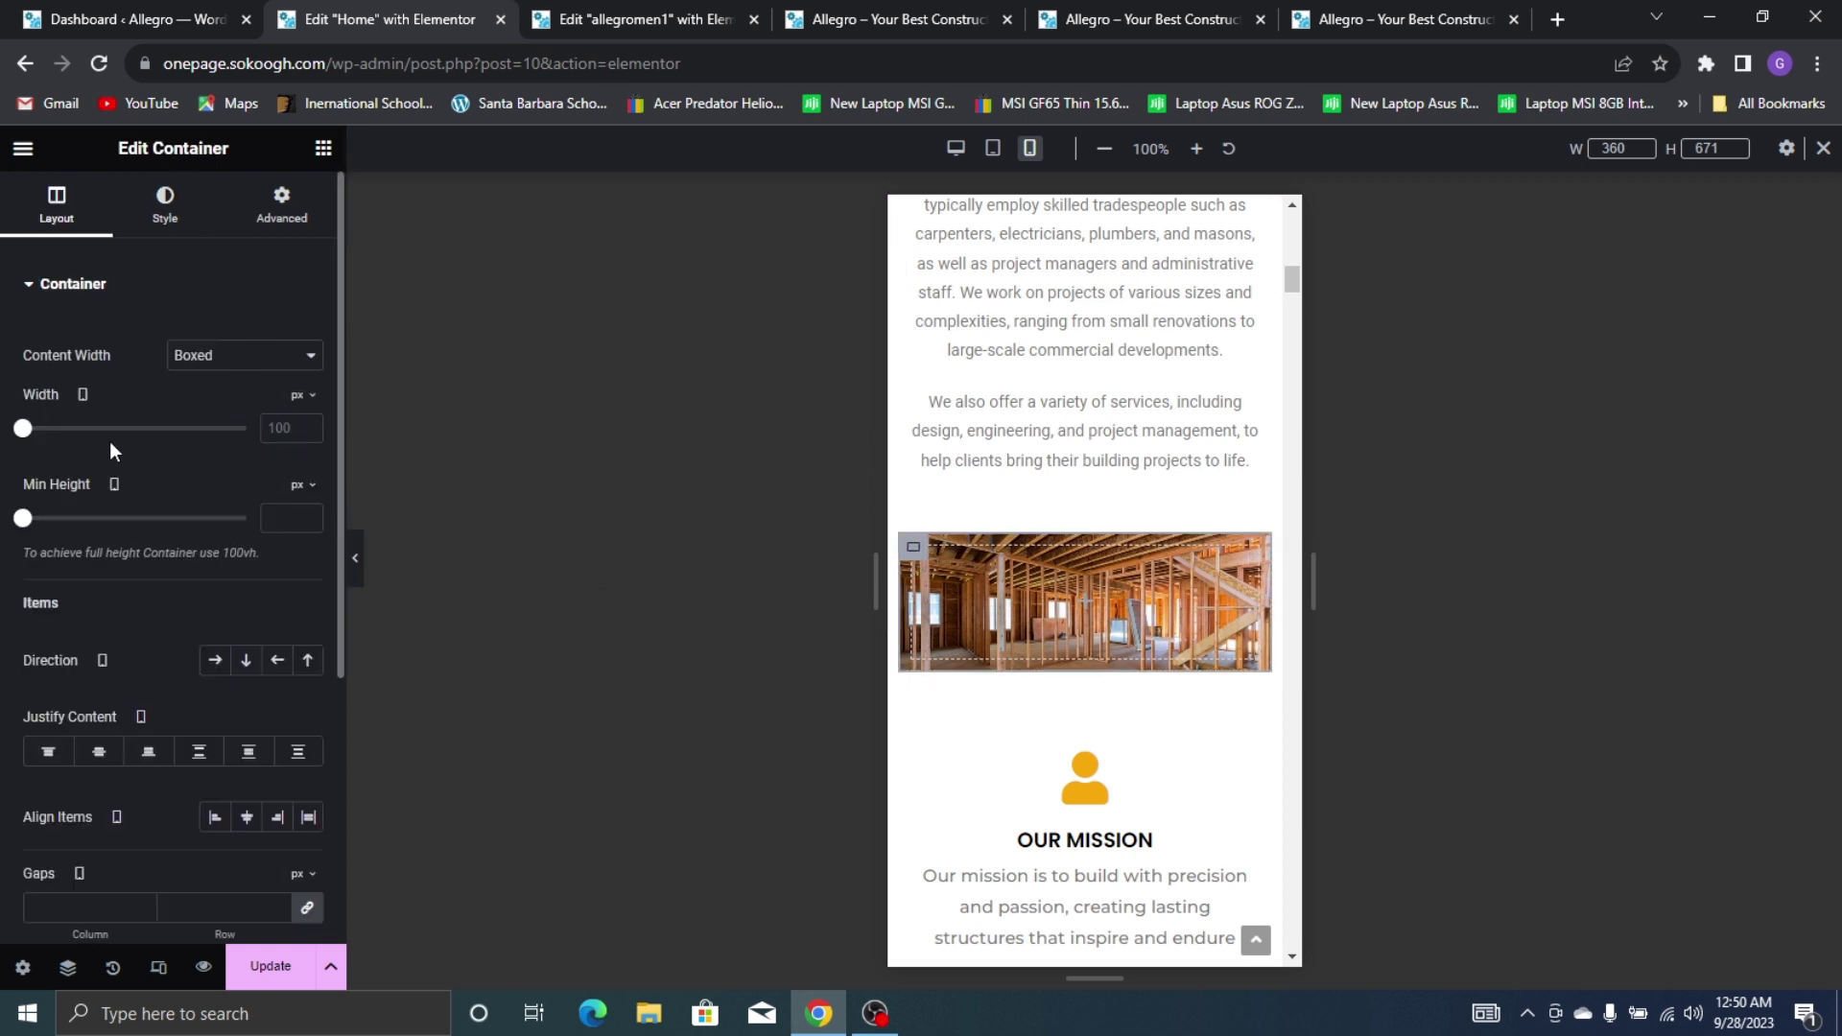
{"action": "left_click_drag", "start_coordinate": [19, 526], "coordinate": [54, 539]}
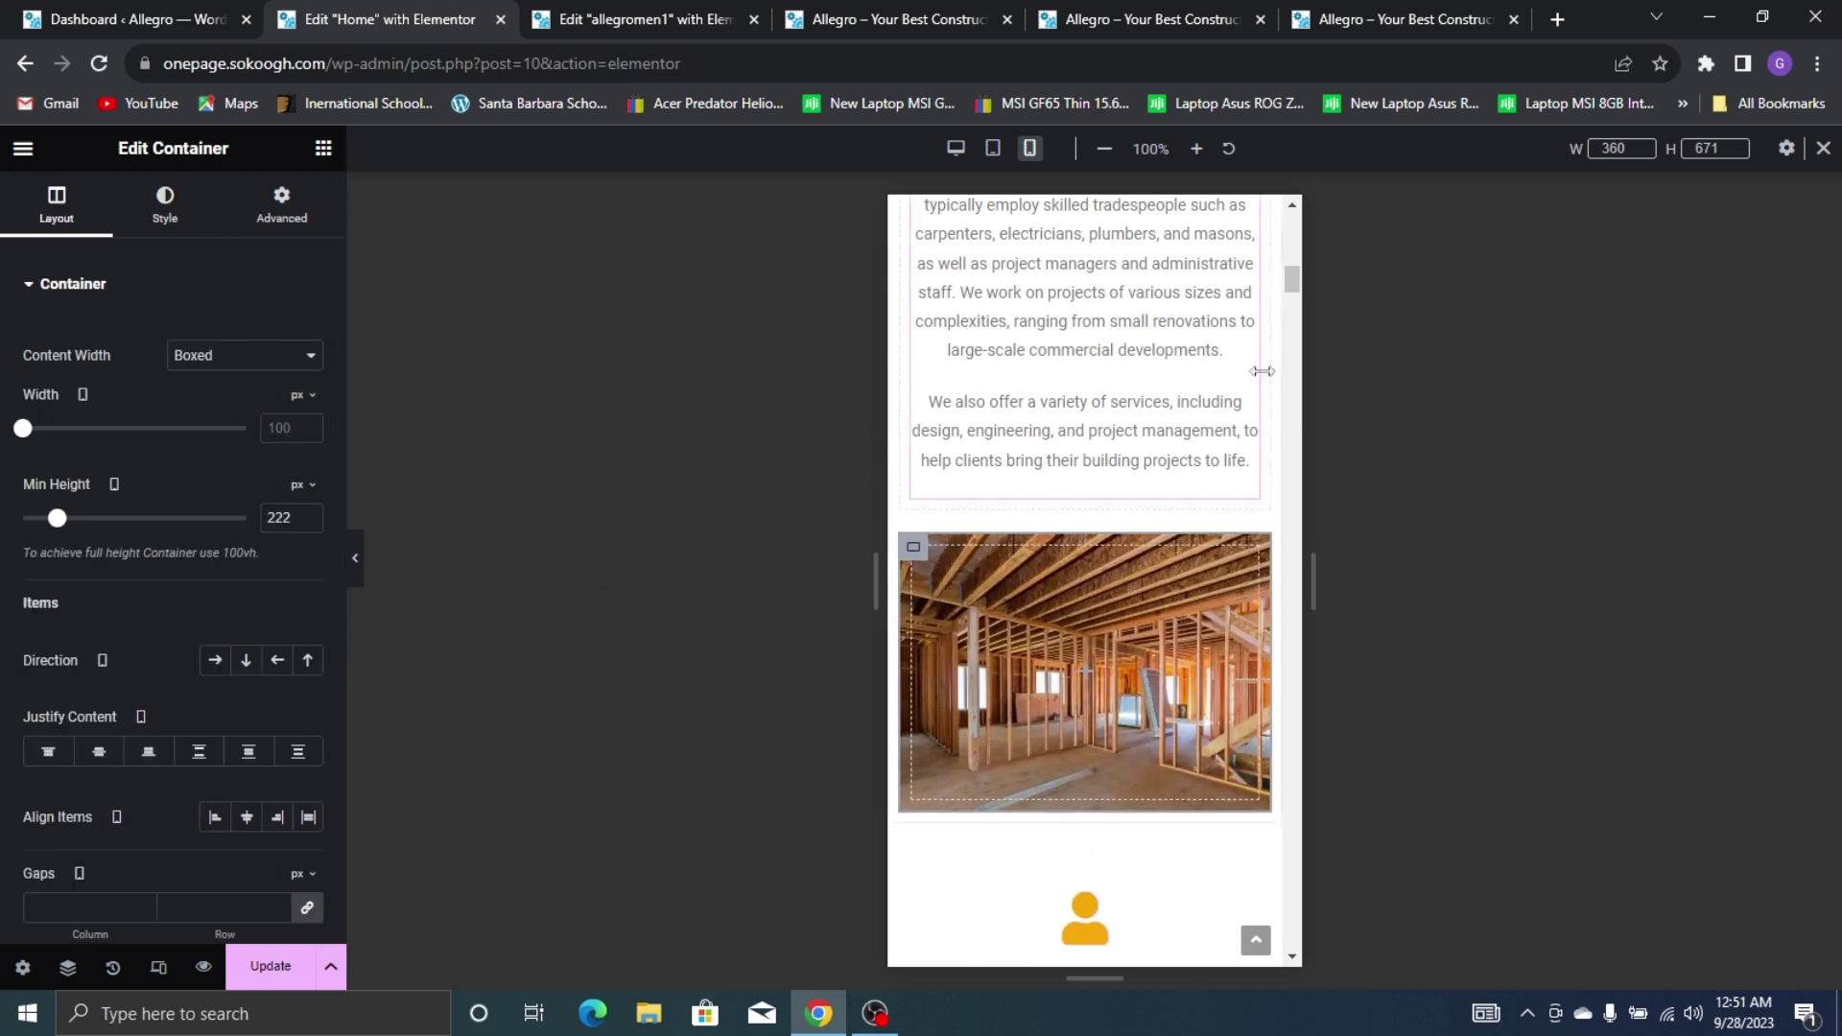
{"action": "scroll", "coordinate": [1186, 443], "scroll_direction": "down", "scroll_amount": 12}
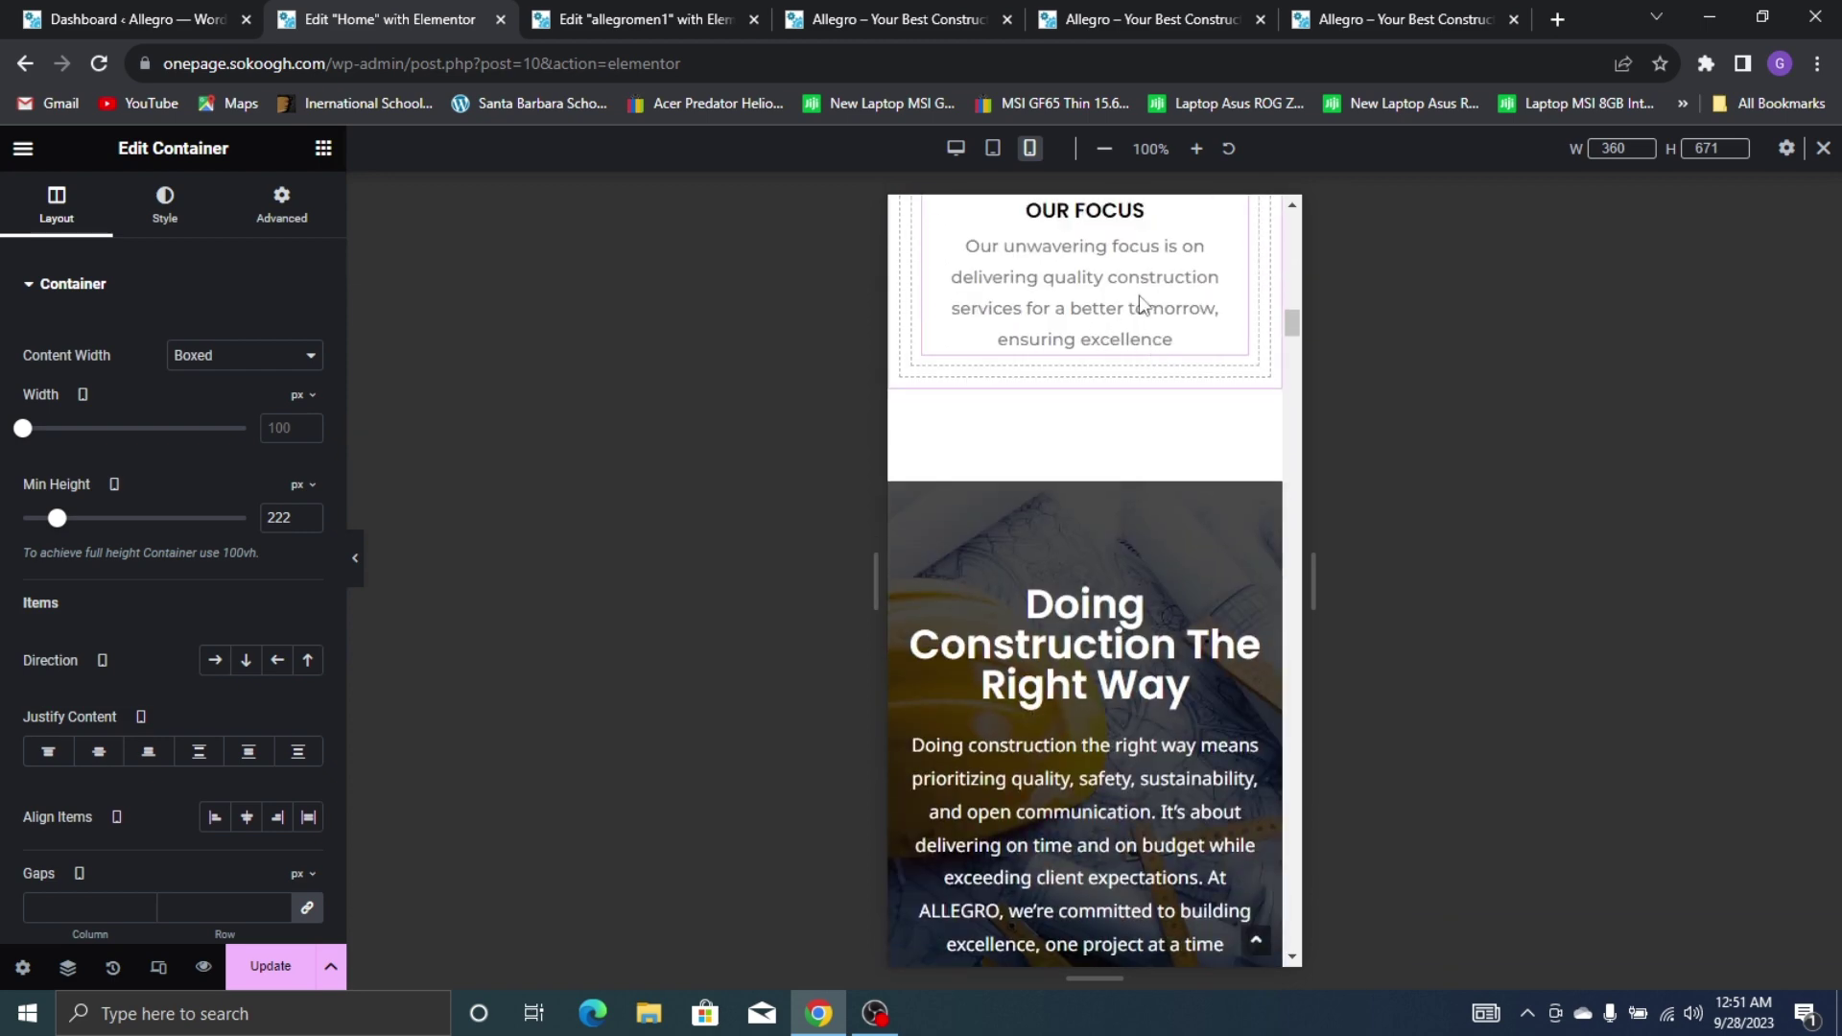
{"action": "scroll", "coordinate": [1143, 304], "scroll_direction": "down", "scroll_amount": 5}
{"action": "scroll", "coordinate": [1143, 298], "scroll_direction": "up", "scroll_amount": 3}
Reduce the Doing Construction The Right Way heading from 35 to 25 px, keeping weight 600
{"action": "left_click", "coordinate": [1085, 398]}
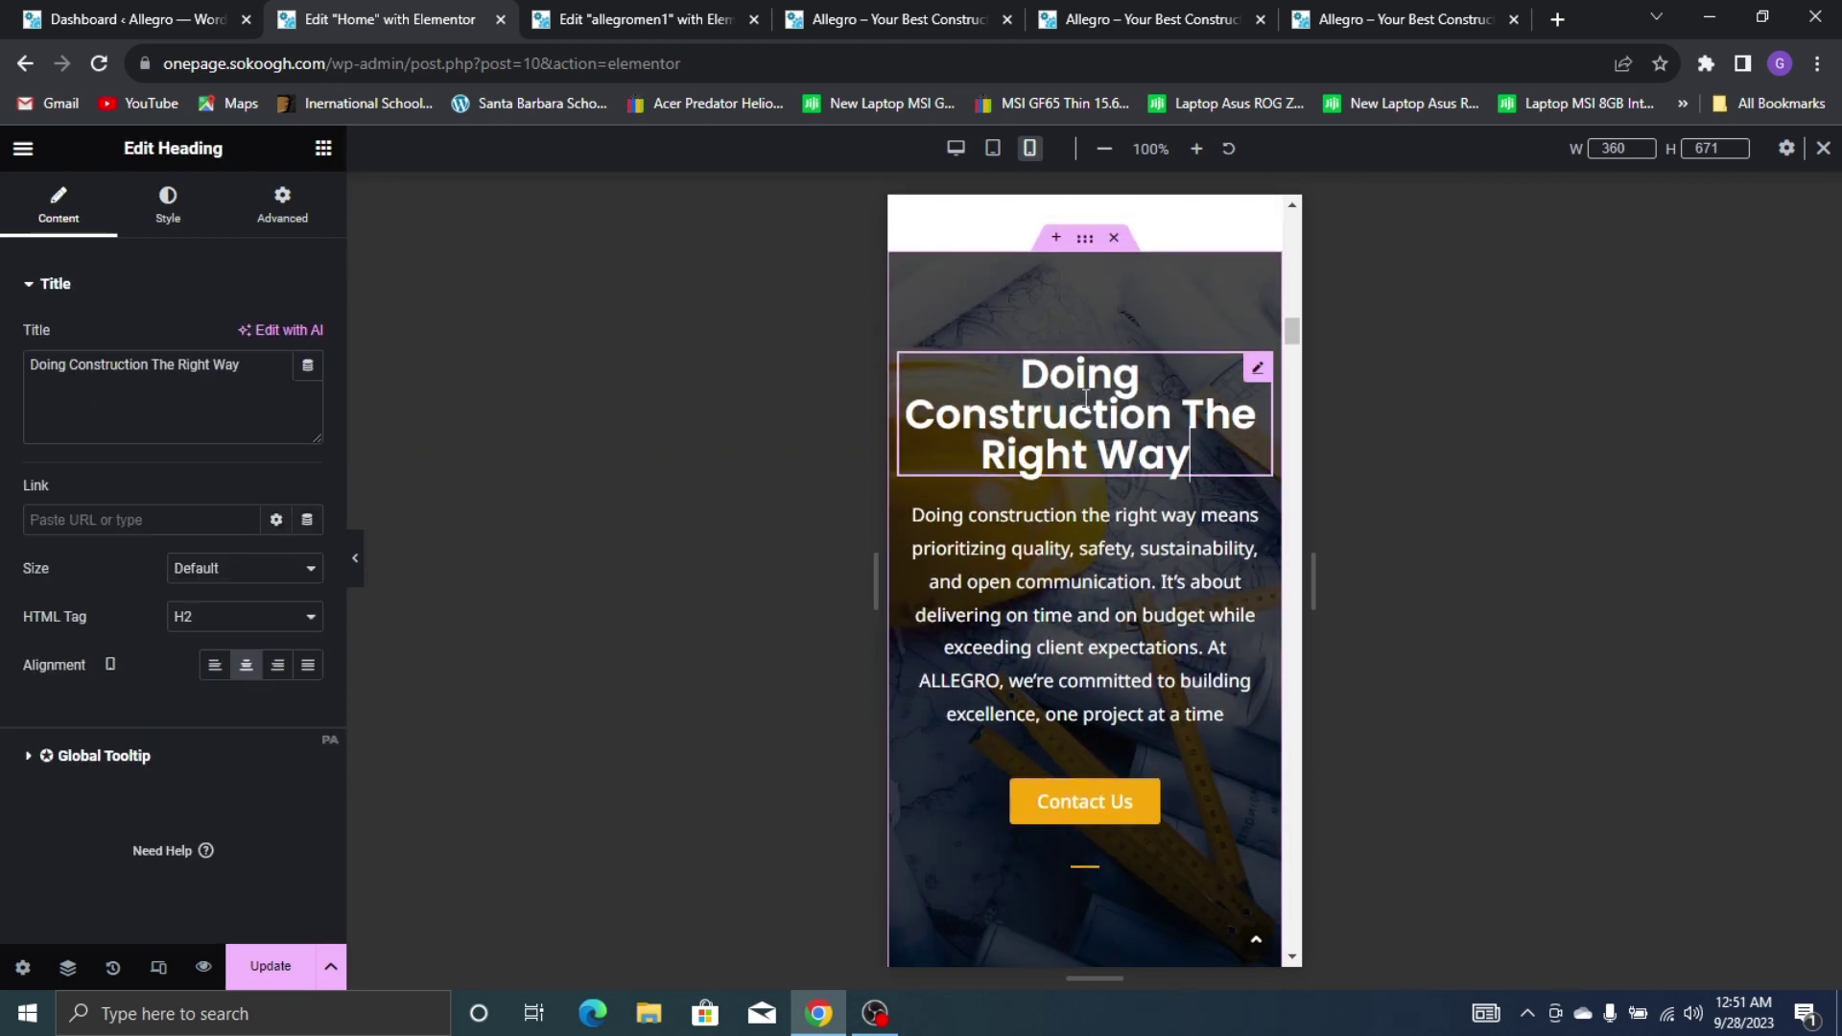
{"action": "left_click", "coordinate": [171, 213]}
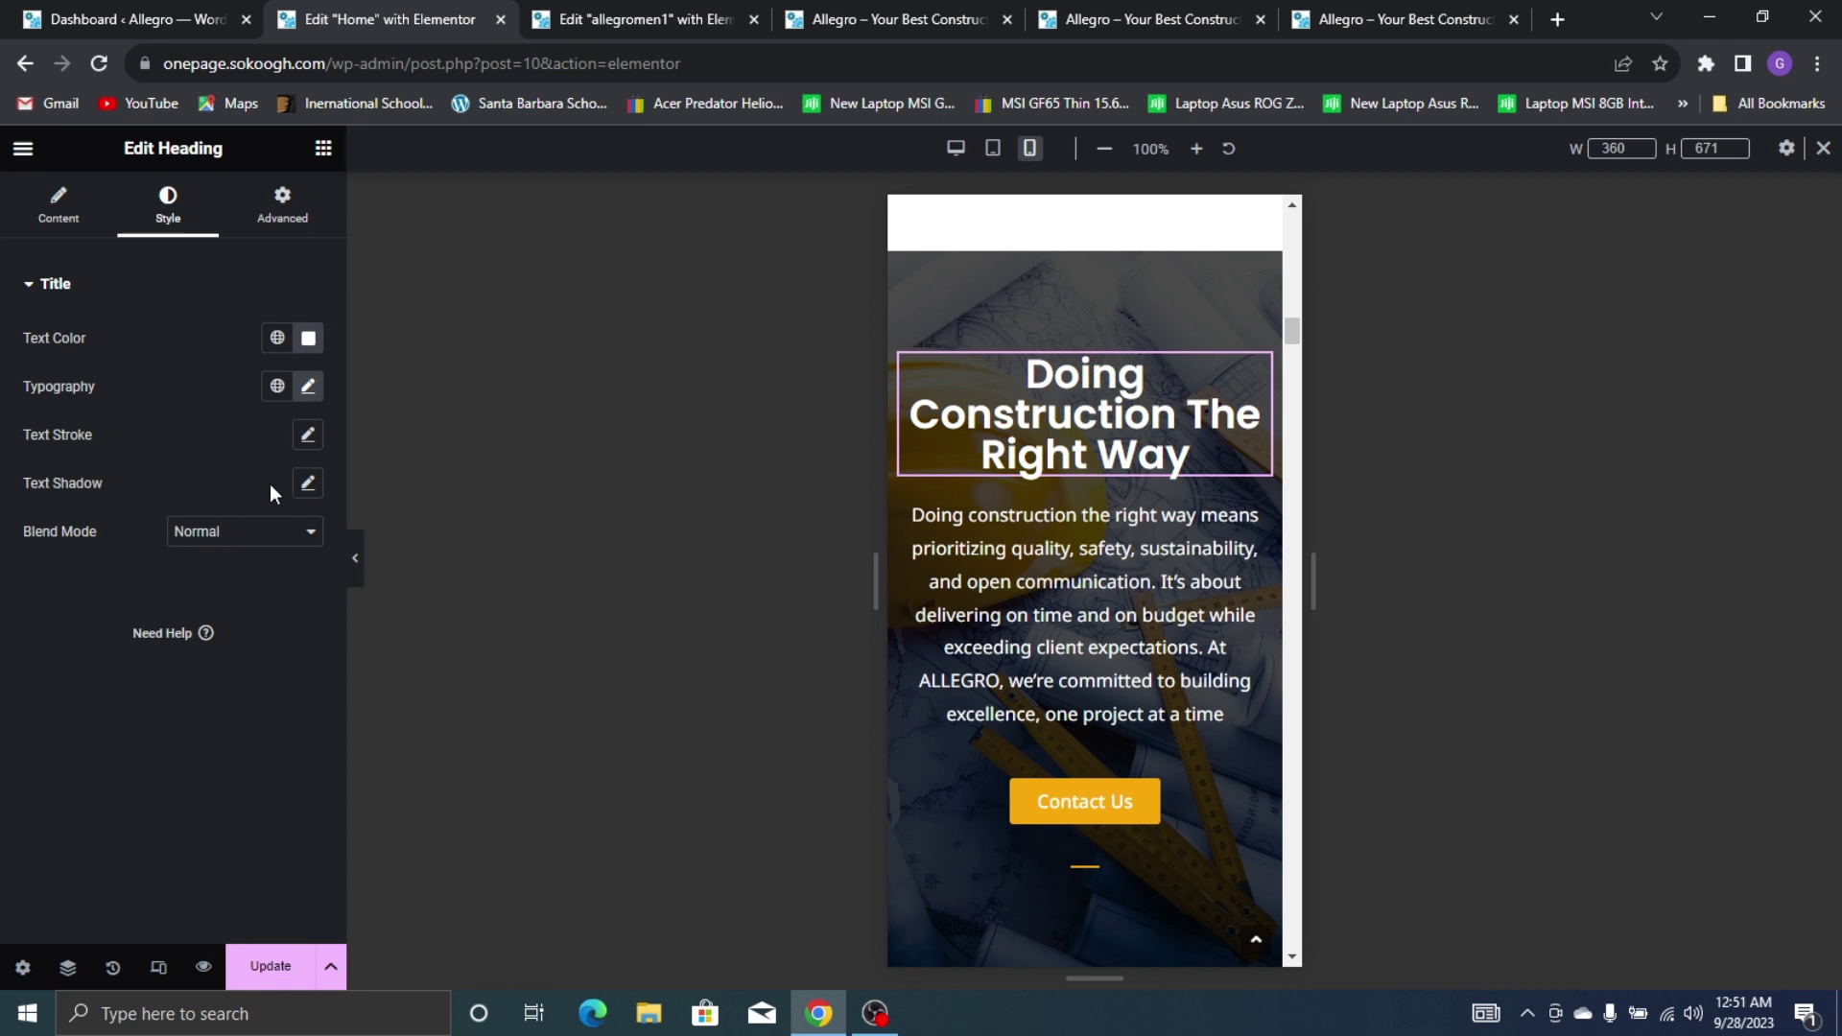
{"action": "left_click", "coordinate": [311, 393]}
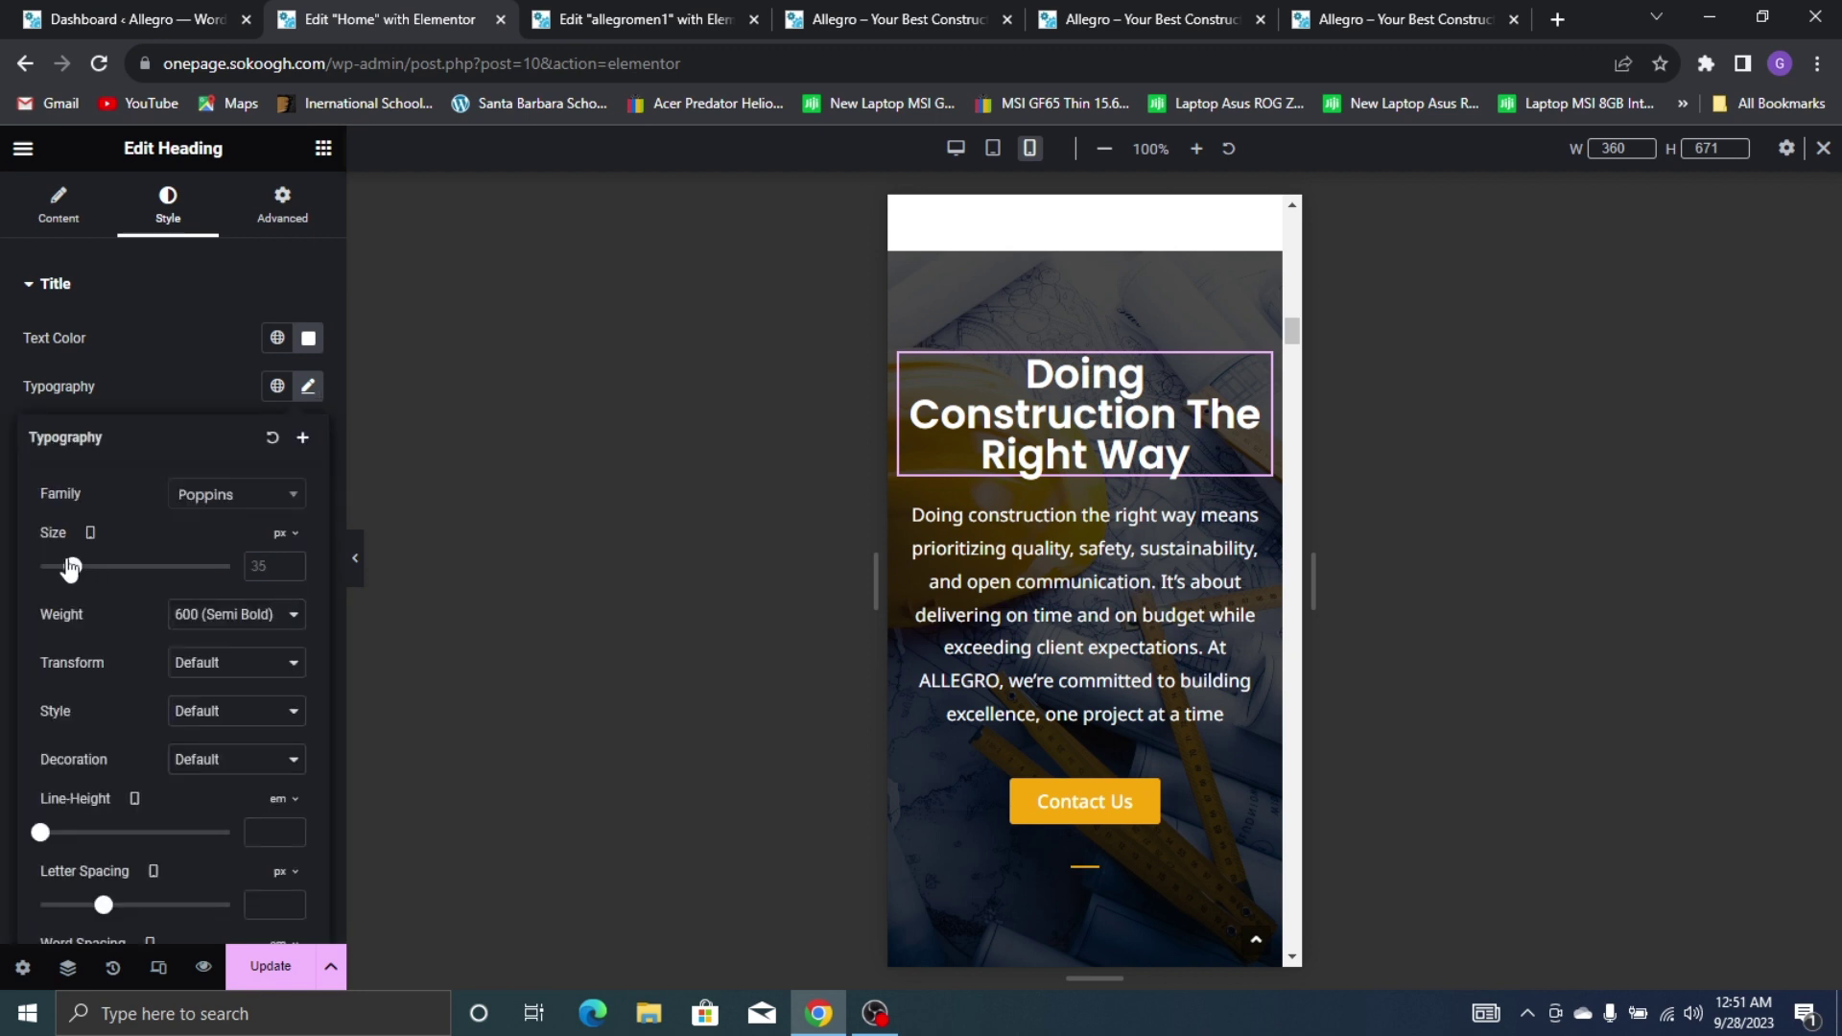
{"action": "left_click_drag", "start_coordinate": [70, 568], "coordinate": [63, 567]}
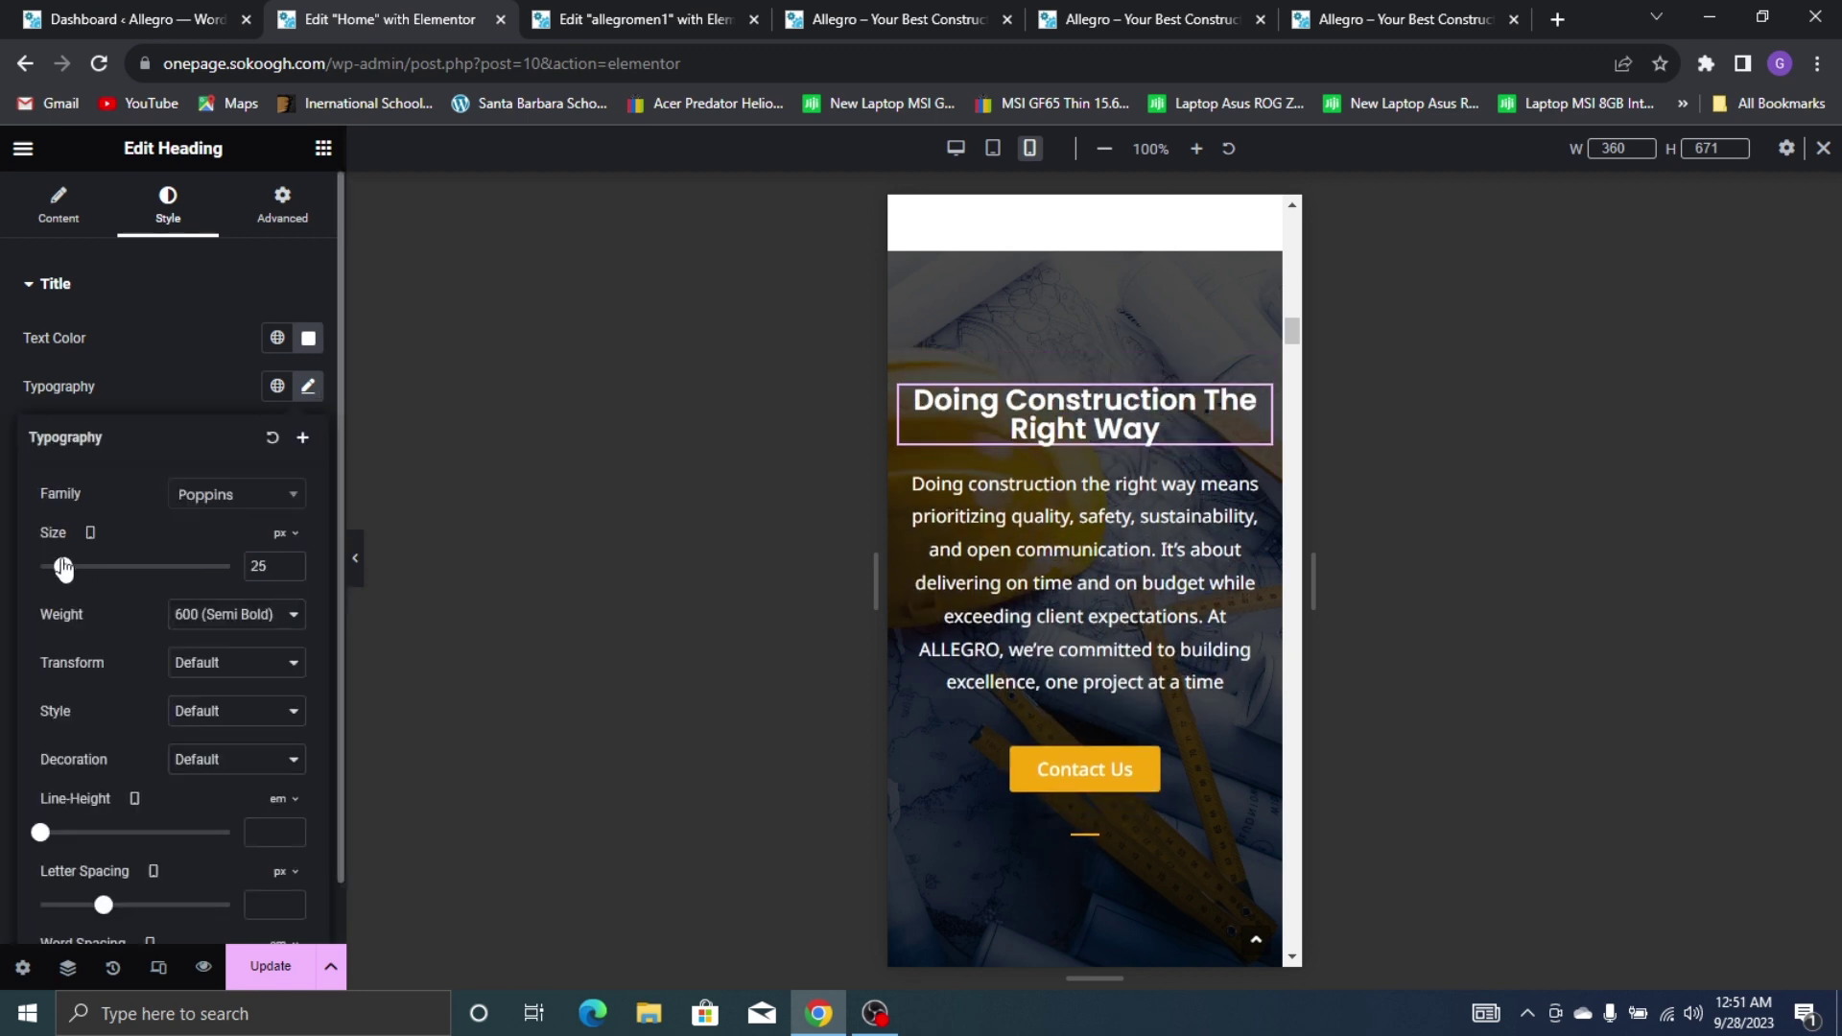
{"action": "left_click", "coordinate": [284, 604]}
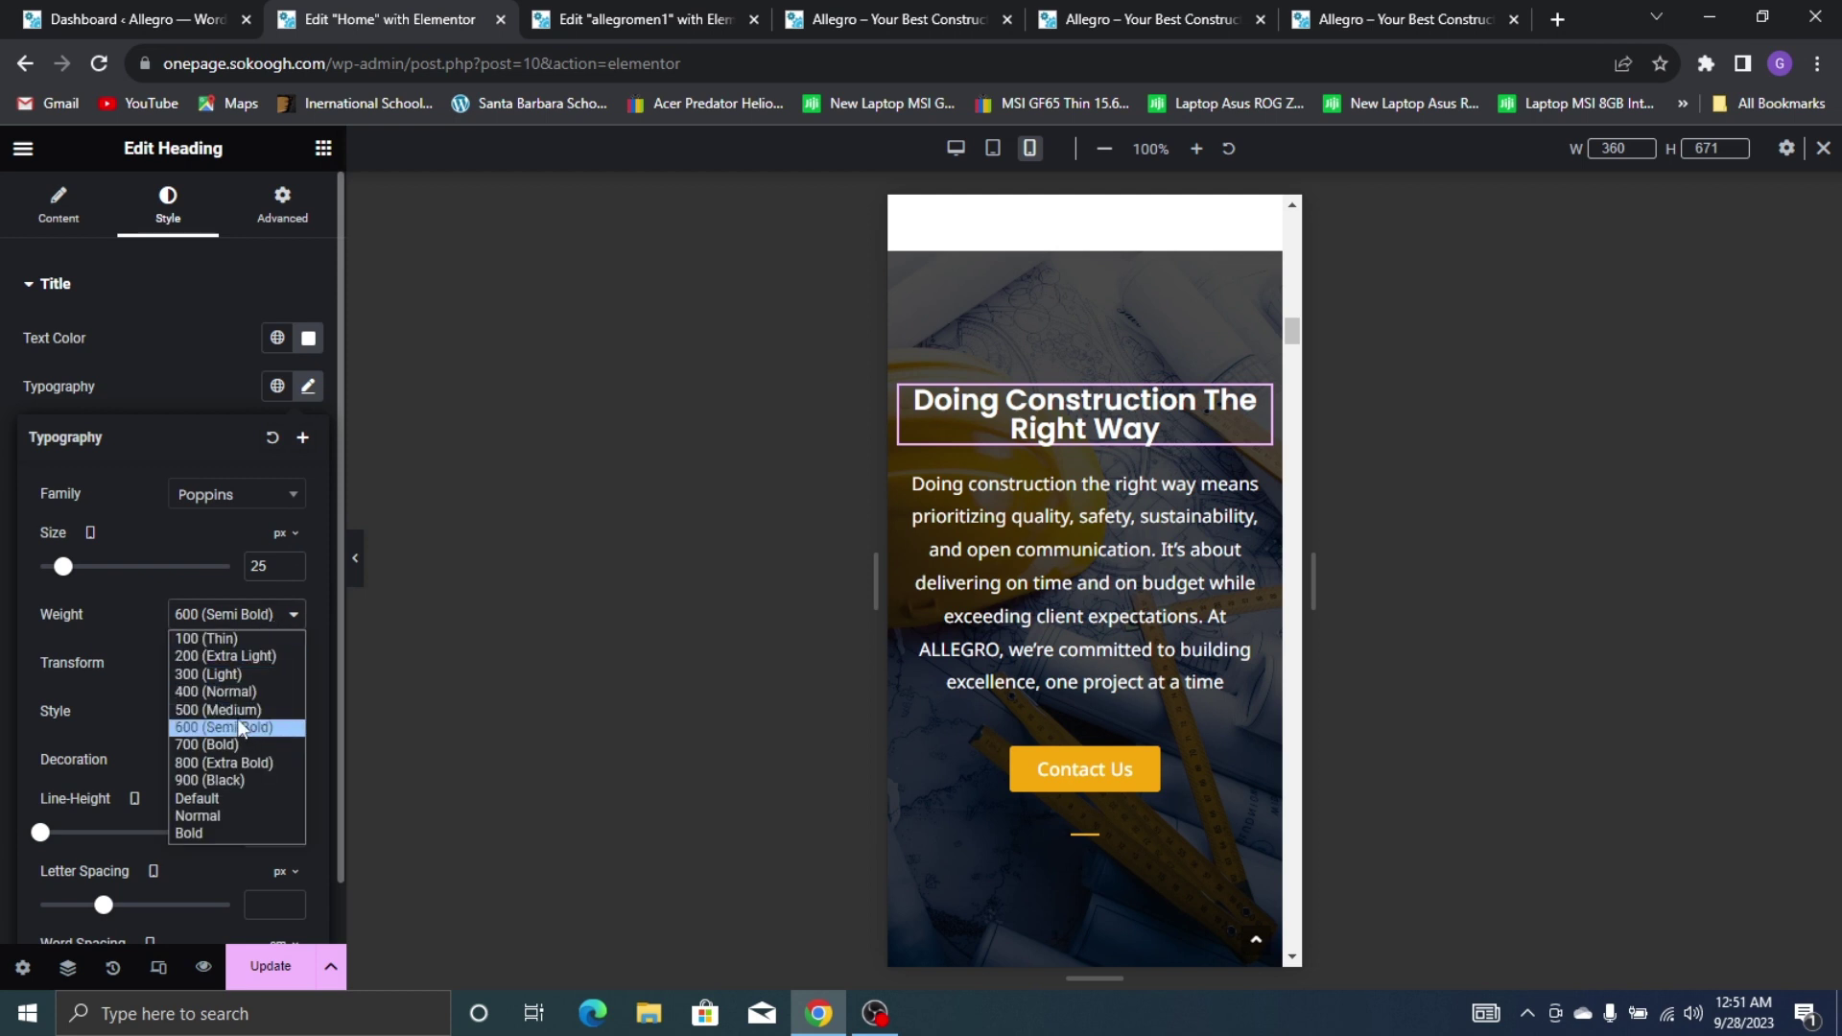
{"action": "left_click", "coordinate": [171, 544]}
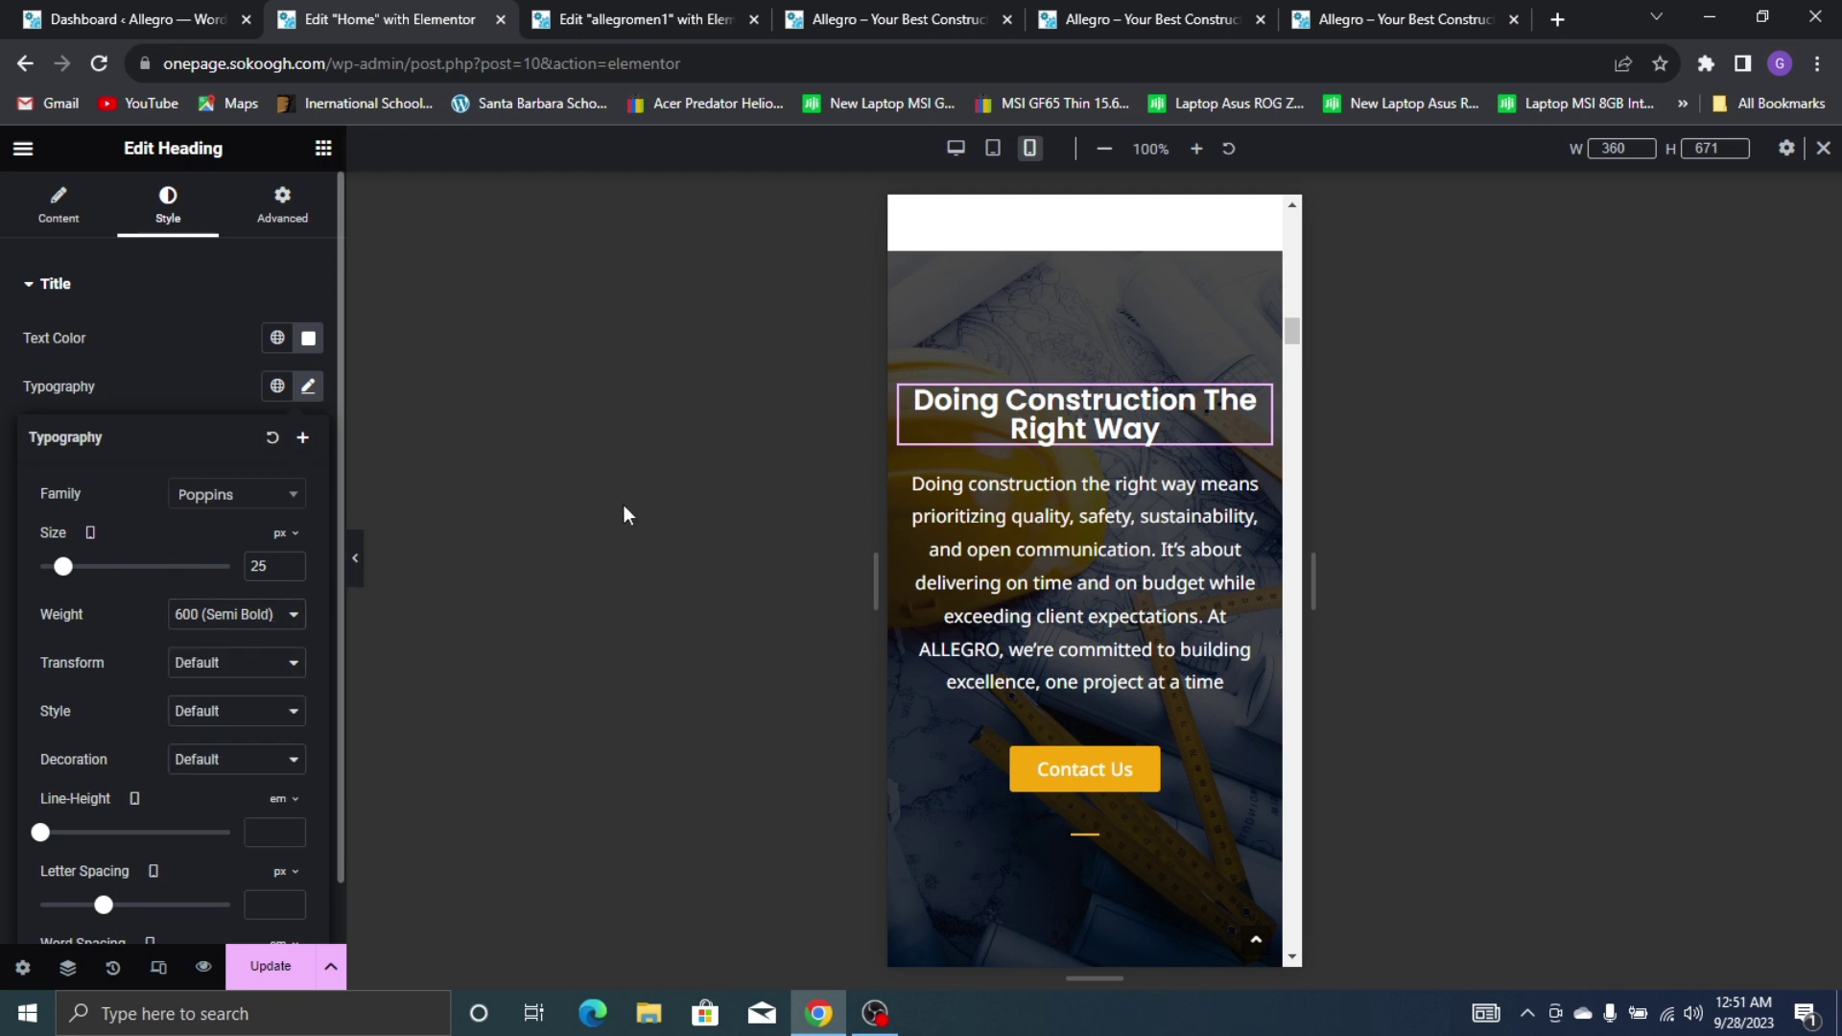
{"action": "left_click", "coordinate": [194, 389]}
{"action": "scroll", "coordinate": [1148, 551], "scroll_direction": "down", "scroll_amount": 3}
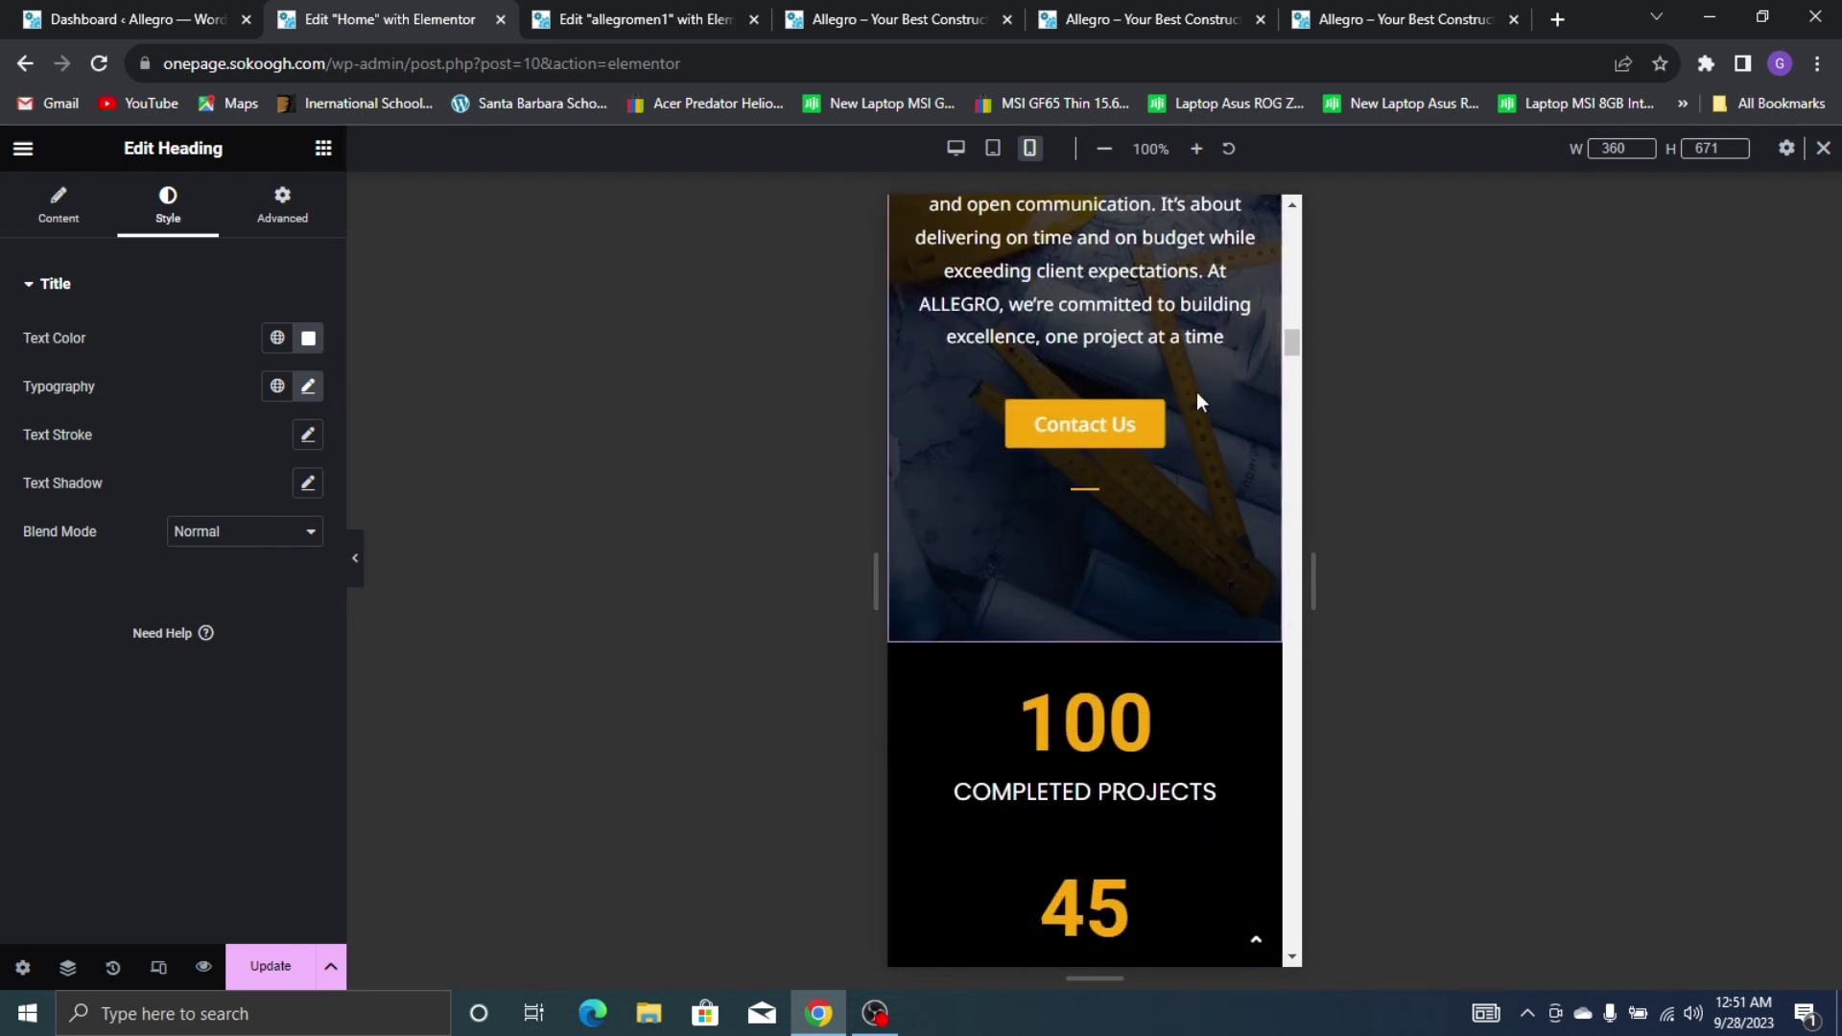
Widen the small SERVICES label to about 86 px so it fits one line
{"action": "scroll", "coordinate": [1190, 479], "scroll_direction": "down", "scroll_amount": 5}
{"action": "scroll", "coordinate": [1192, 461], "scroll_direction": "down", "scroll_amount": 5}
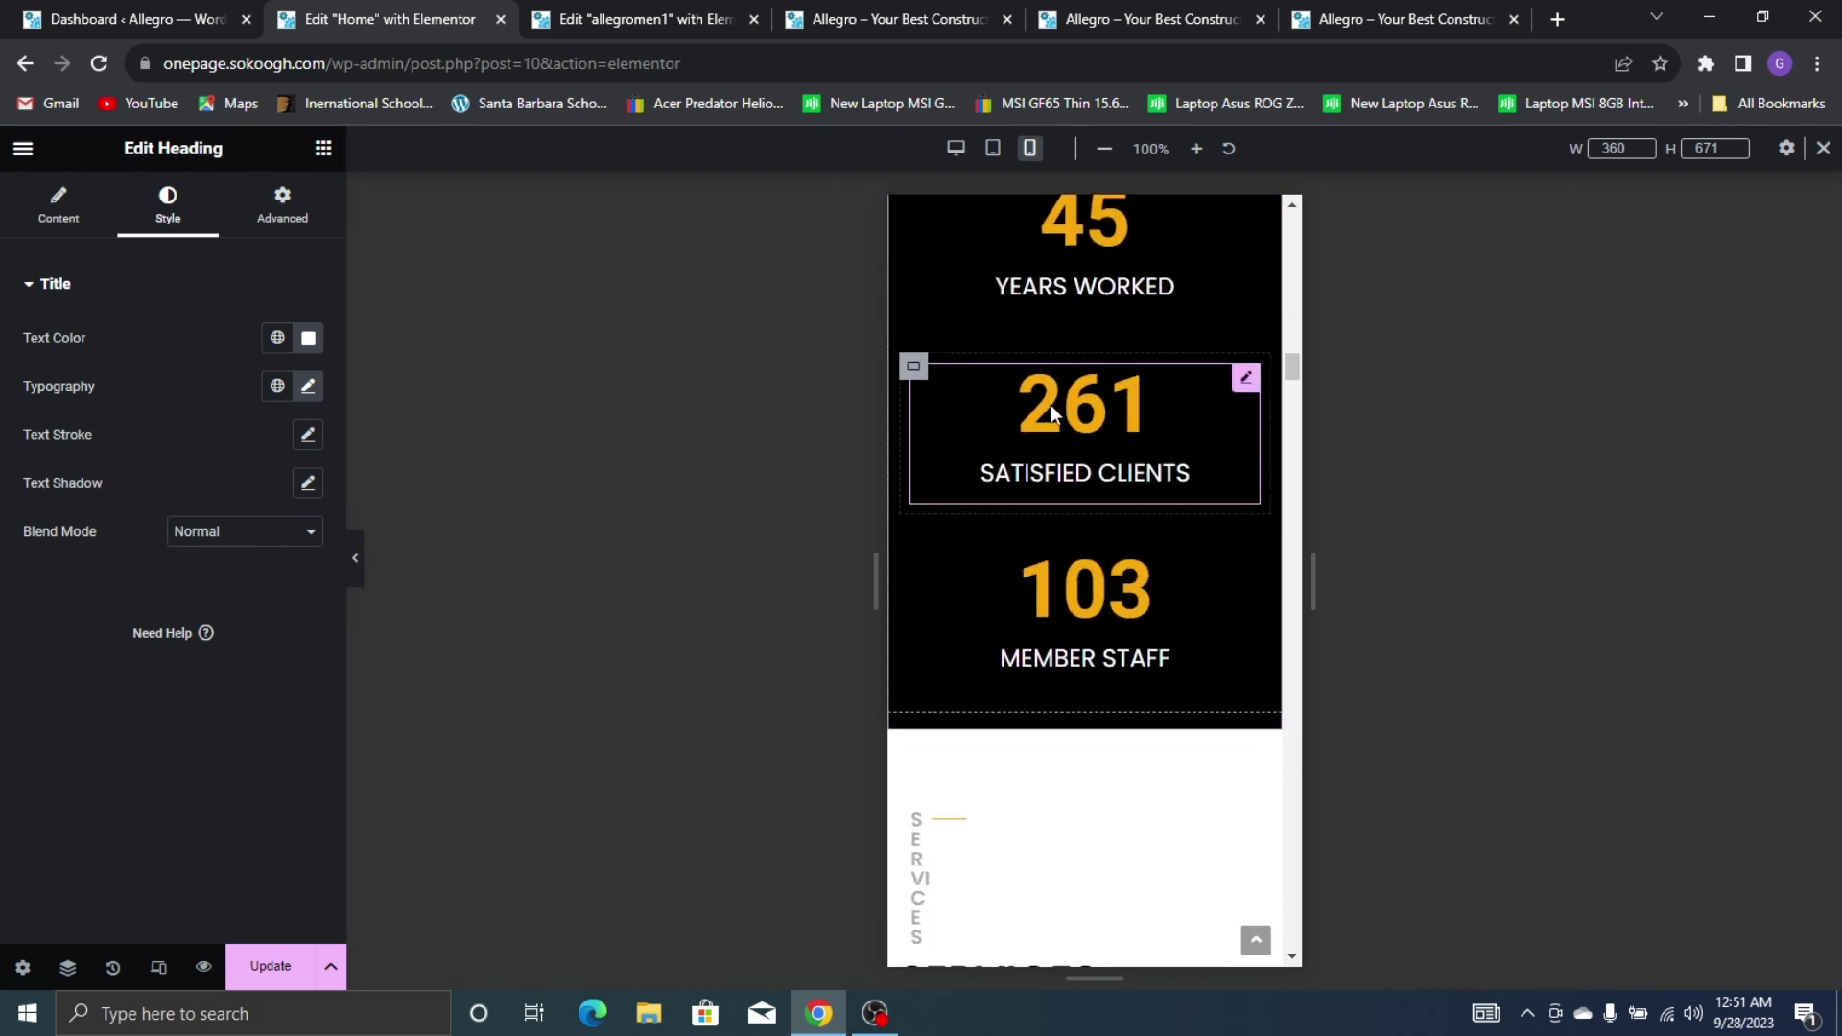
{"action": "left_click", "coordinate": [916, 297]}
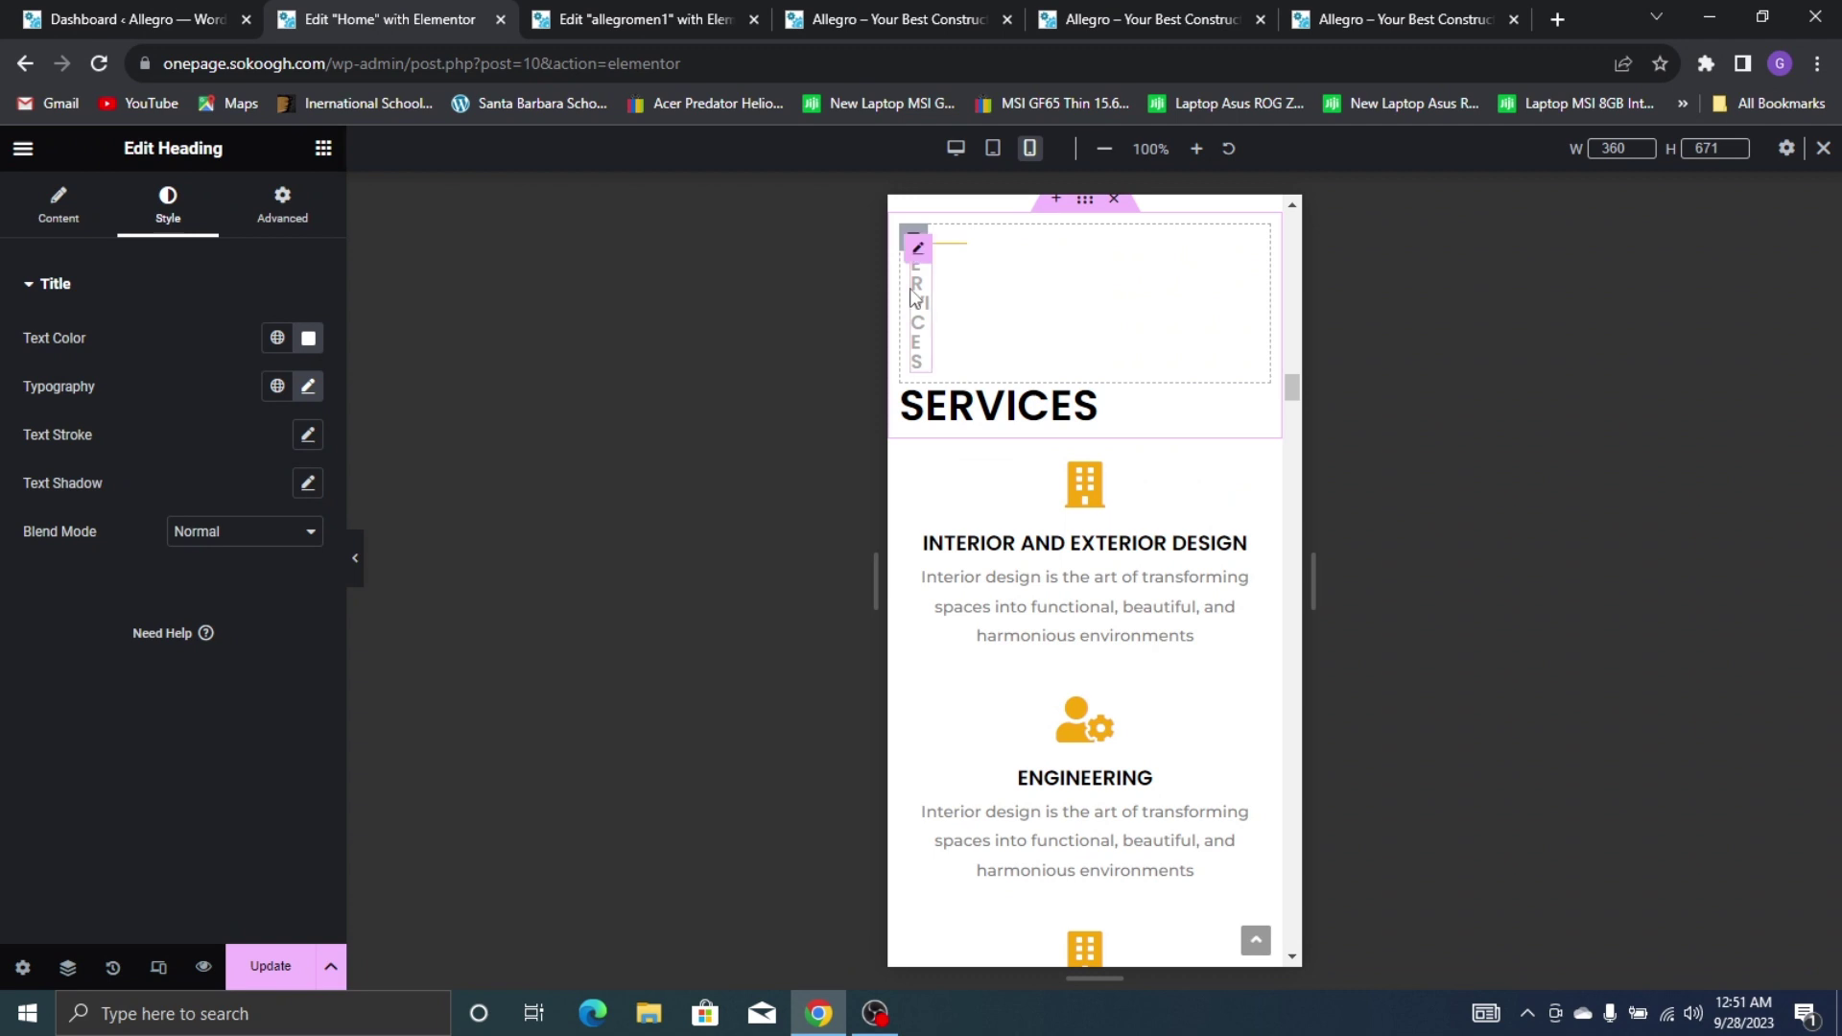
{"action": "left_click", "coordinate": [282, 203]}
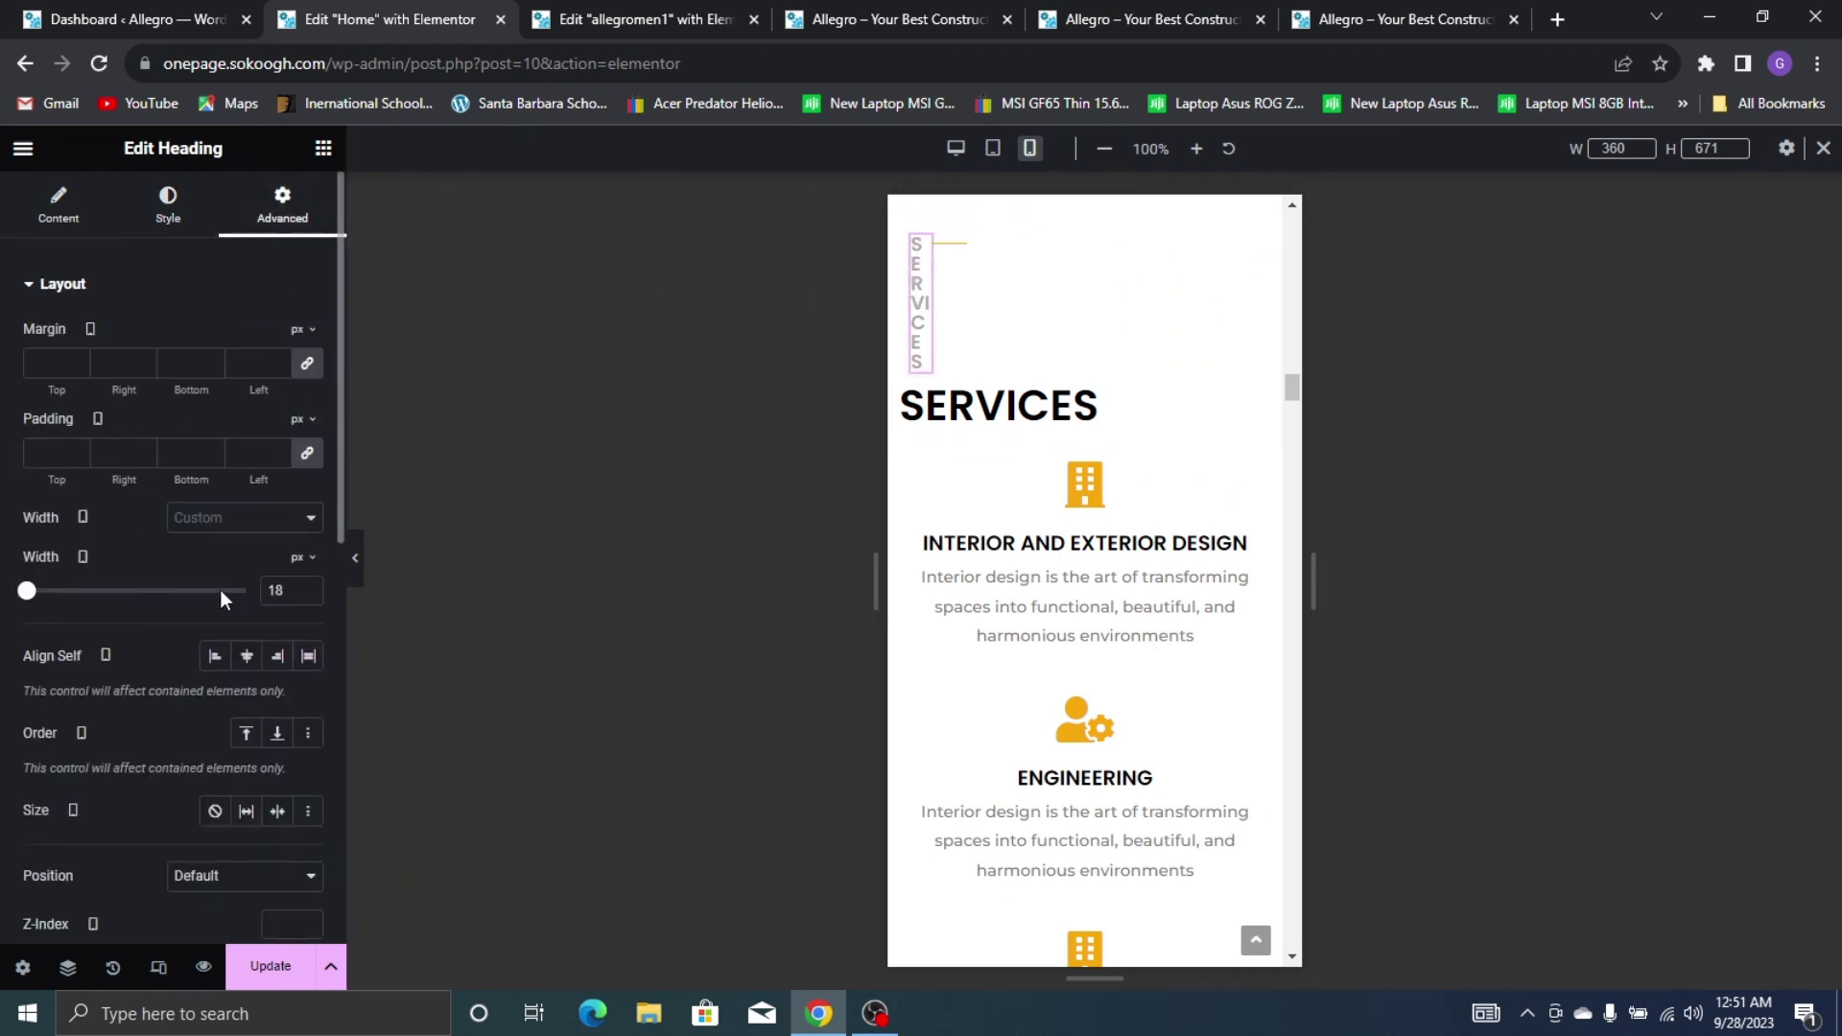
{"action": "left_click", "coordinate": [307, 587]}
{"action": "left_click", "coordinate": [307, 587]}
{"action": "left_click", "coordinate": [307, 587]}
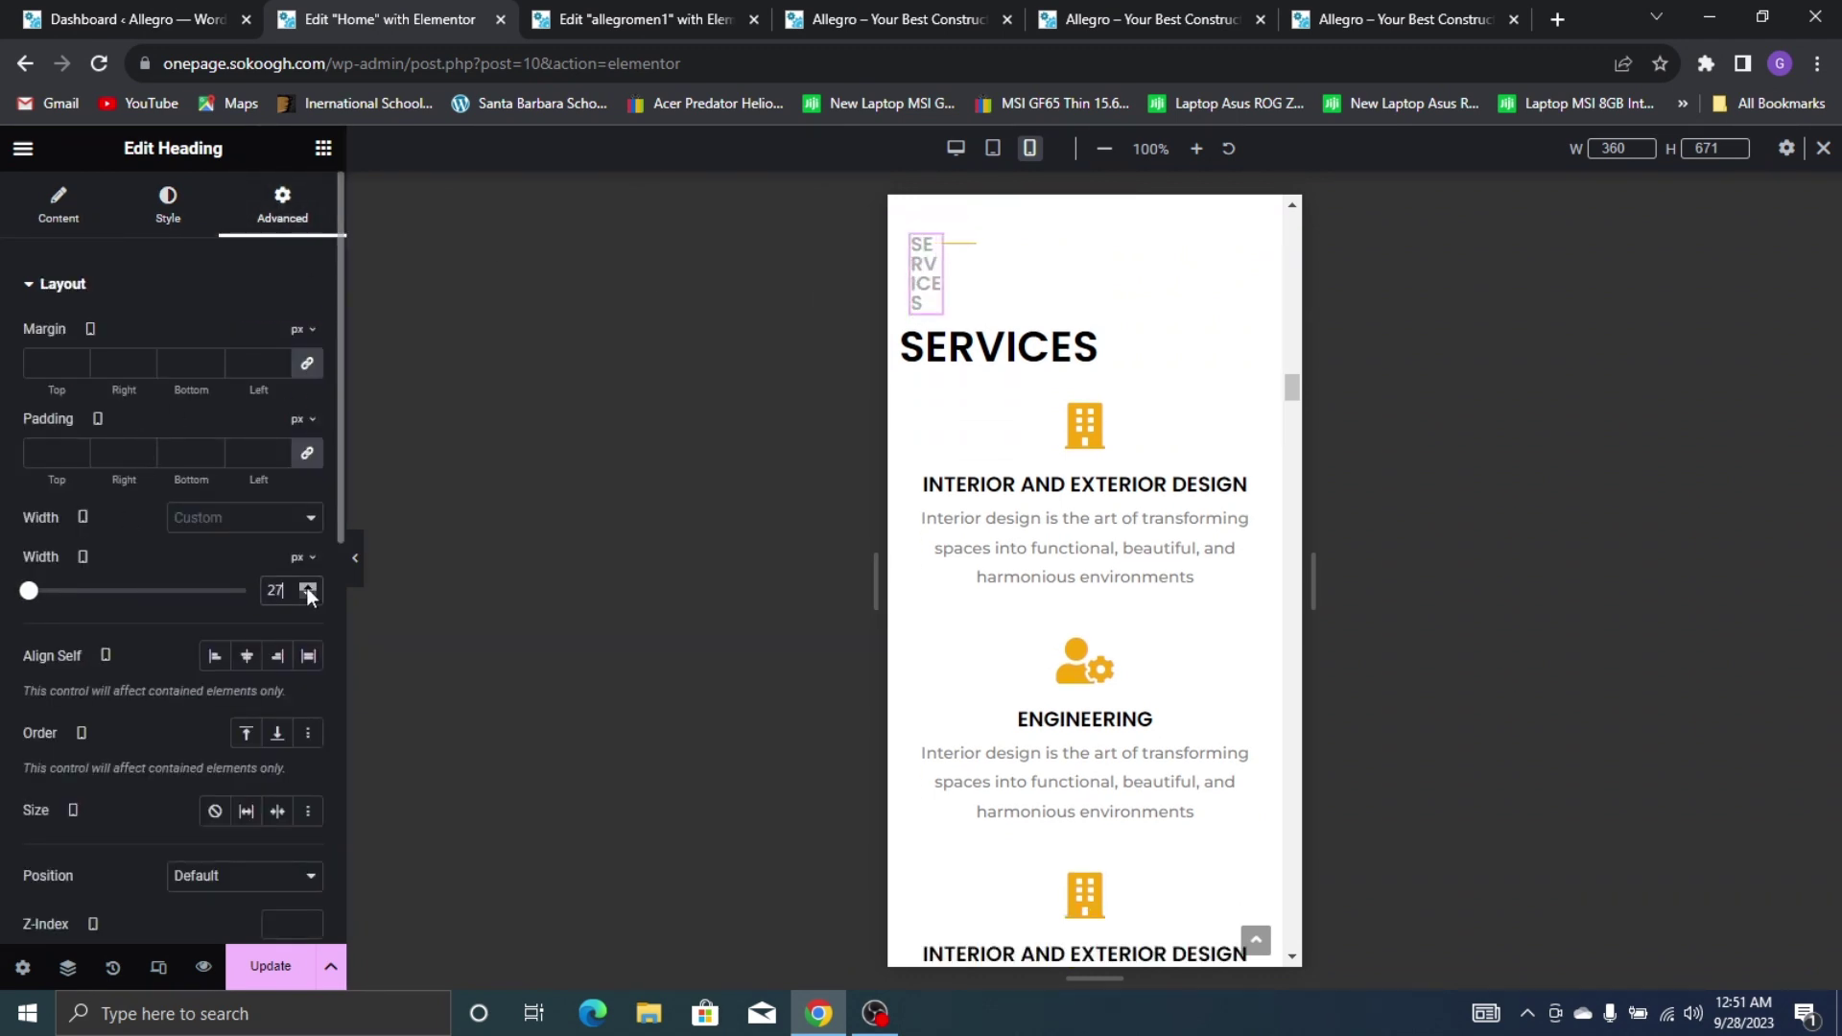
{"action": "left_click", "coordinate": [307, 588]}
{"action": "left_click", "coordinate": [307, 587]}
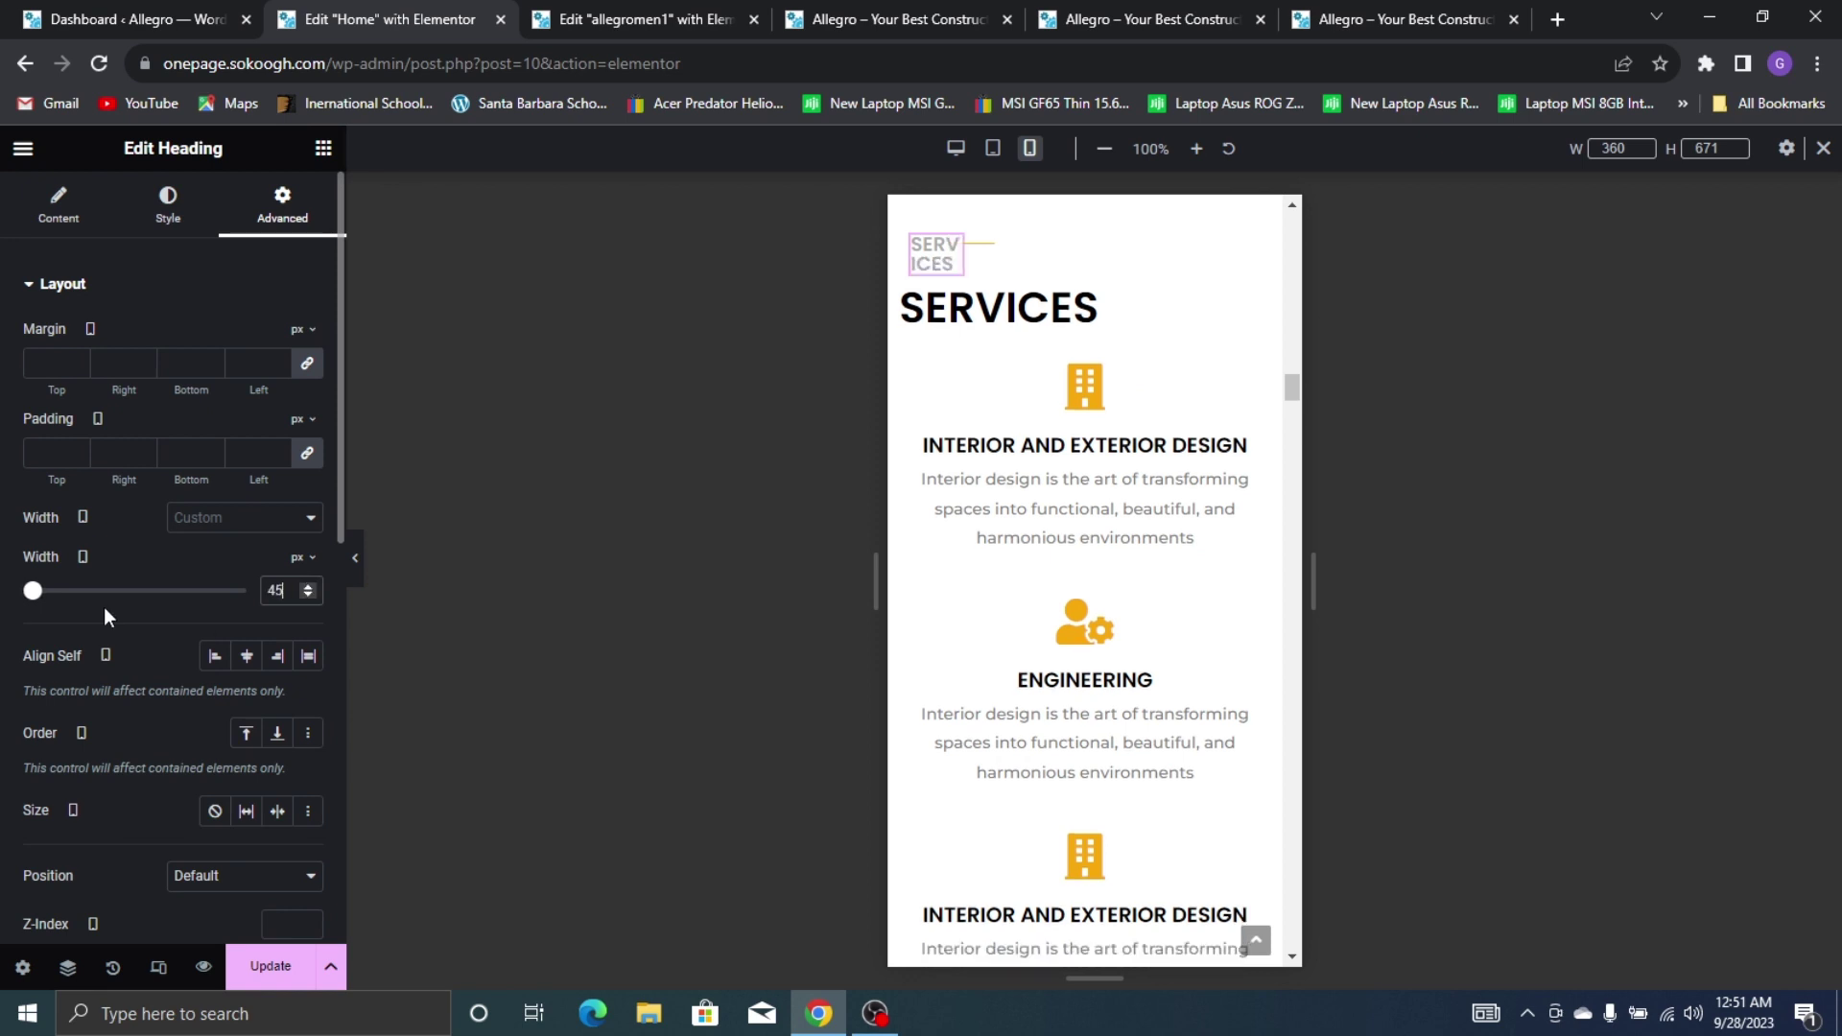
{"action": "left_click_drag", "start_coordinate": [33, 591], "coordinate": [53, 603]}
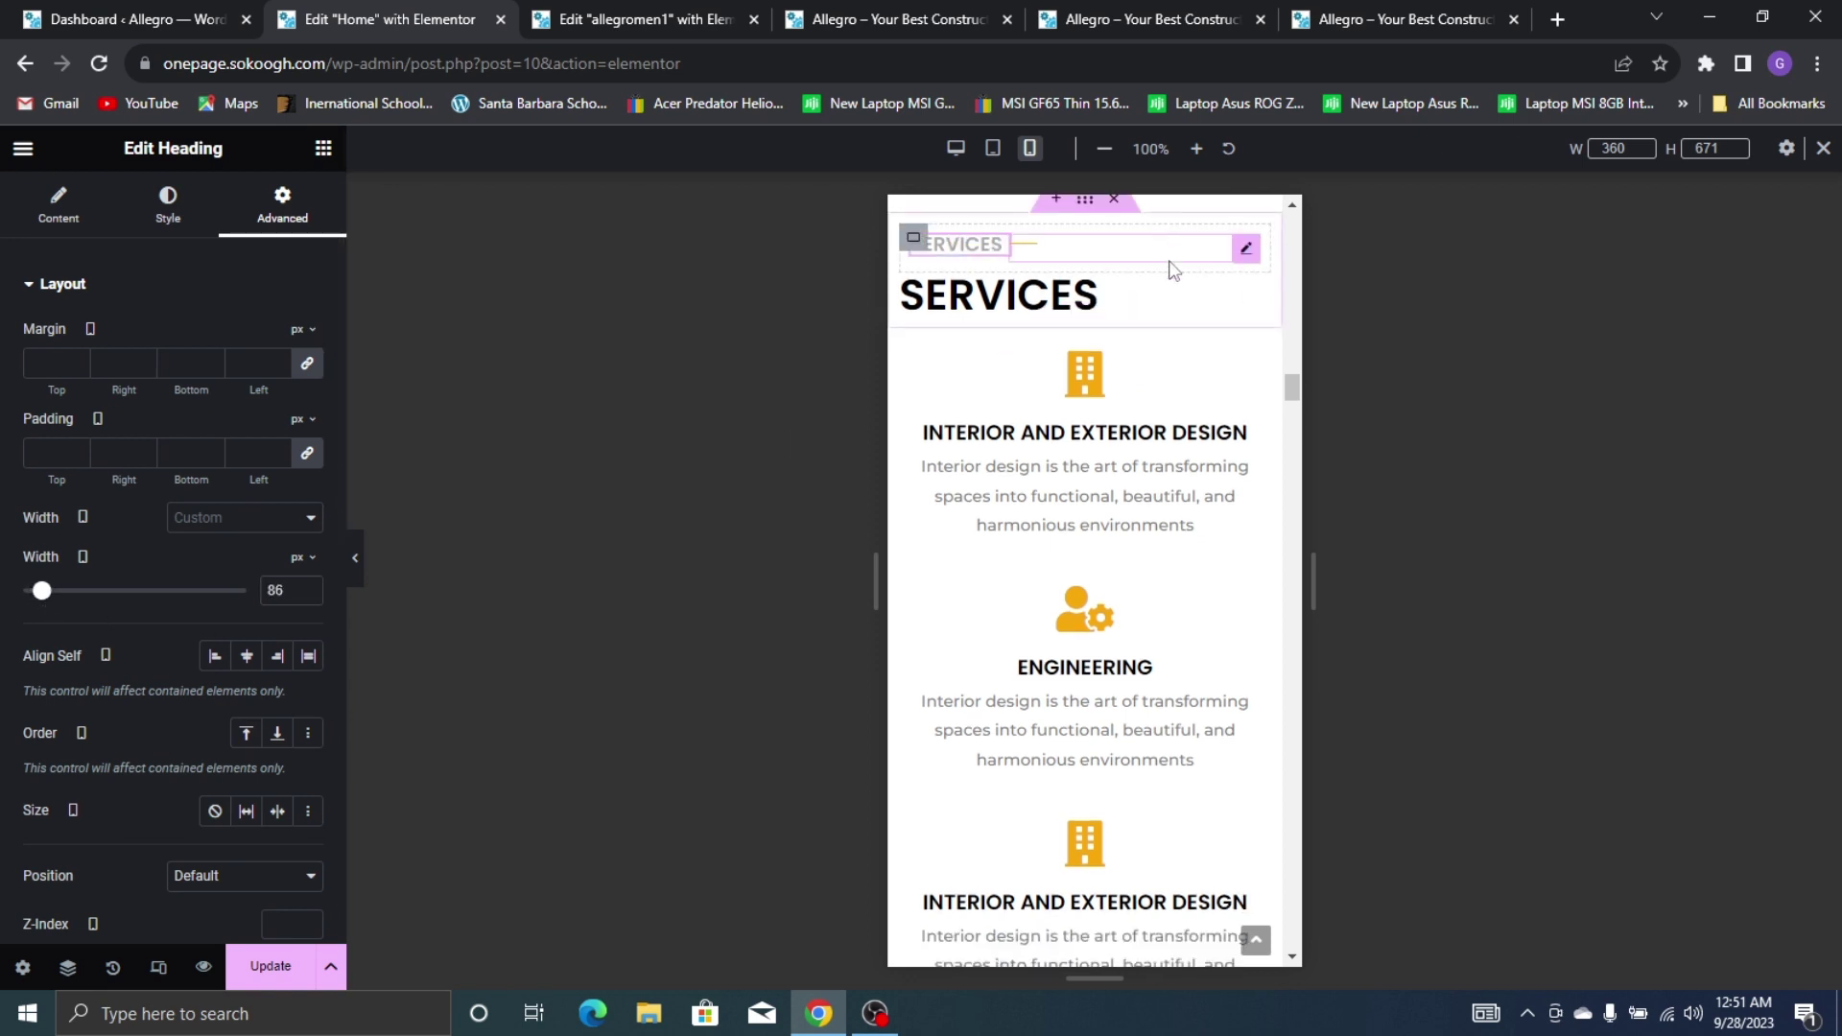
Centre the large SERVICES heading
{"action": "left_click", "coordinate": [1097, 305]}
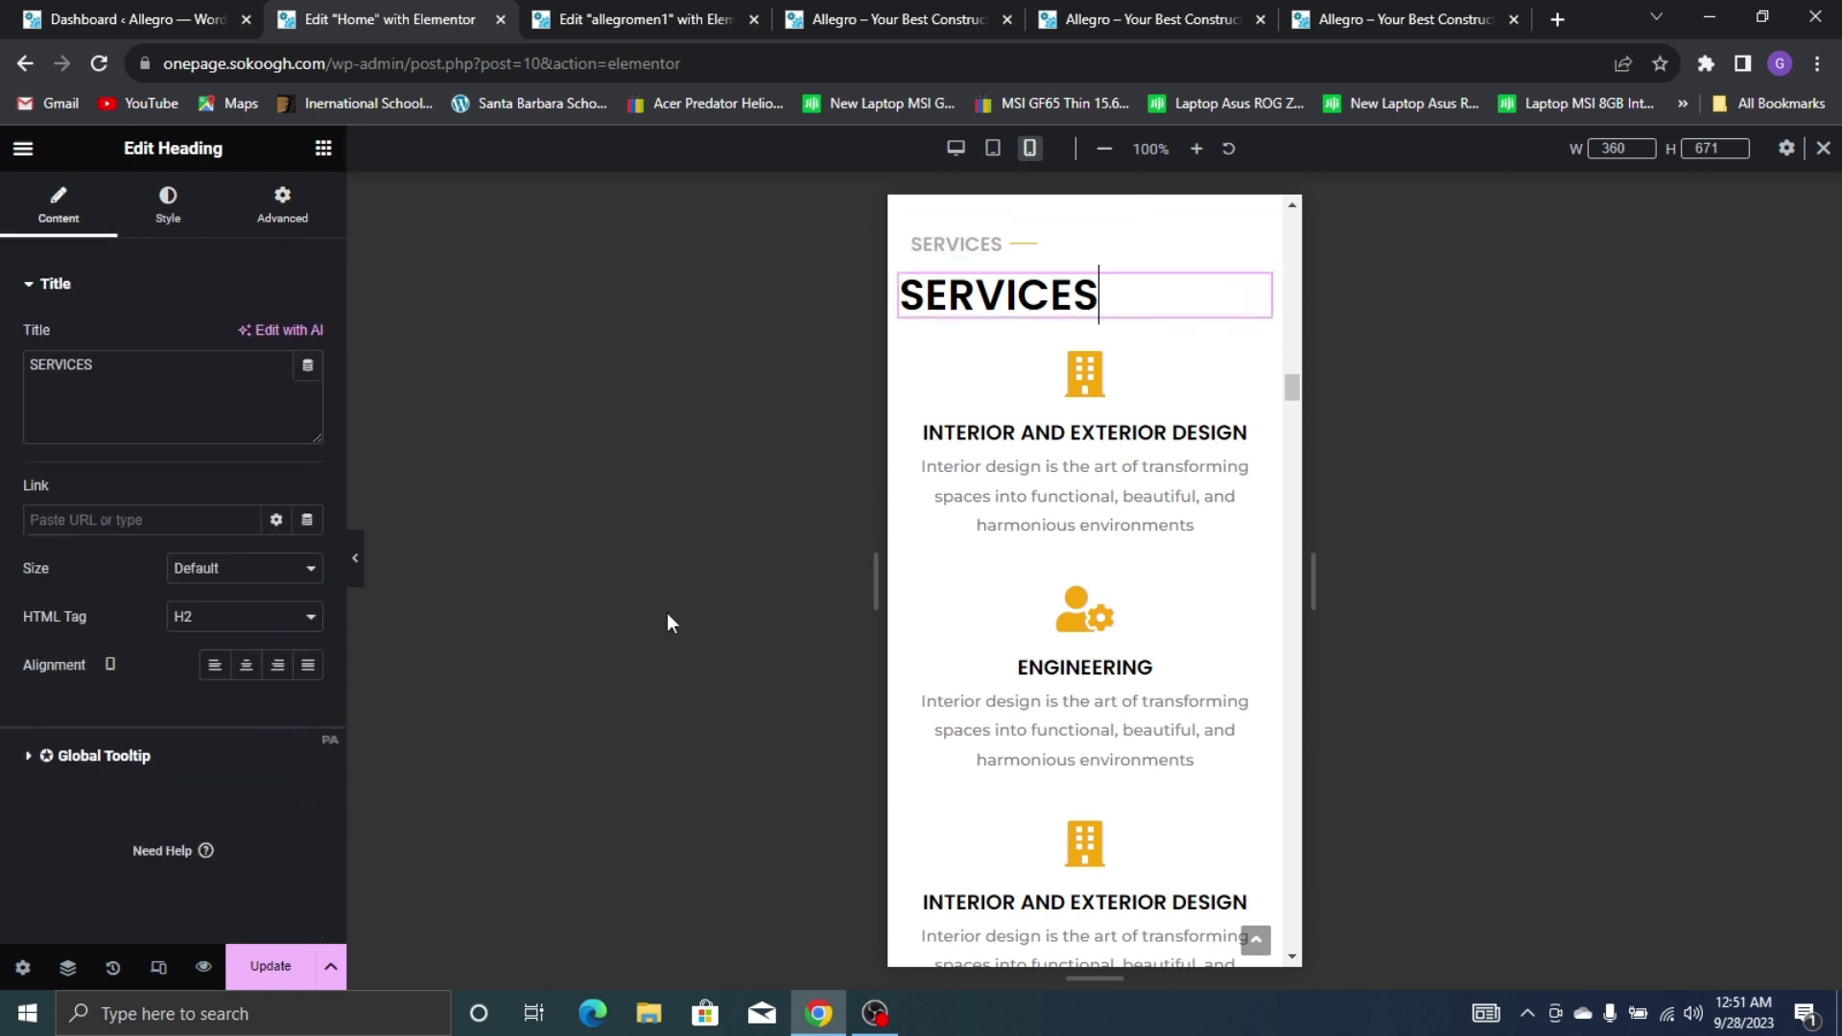
{"action": "left_click", "coordinate": [247, 665]}
{"action": "scroll", "coordinate": [1162, 410], "scroll_direction": "down", "scroll_amount": 10}
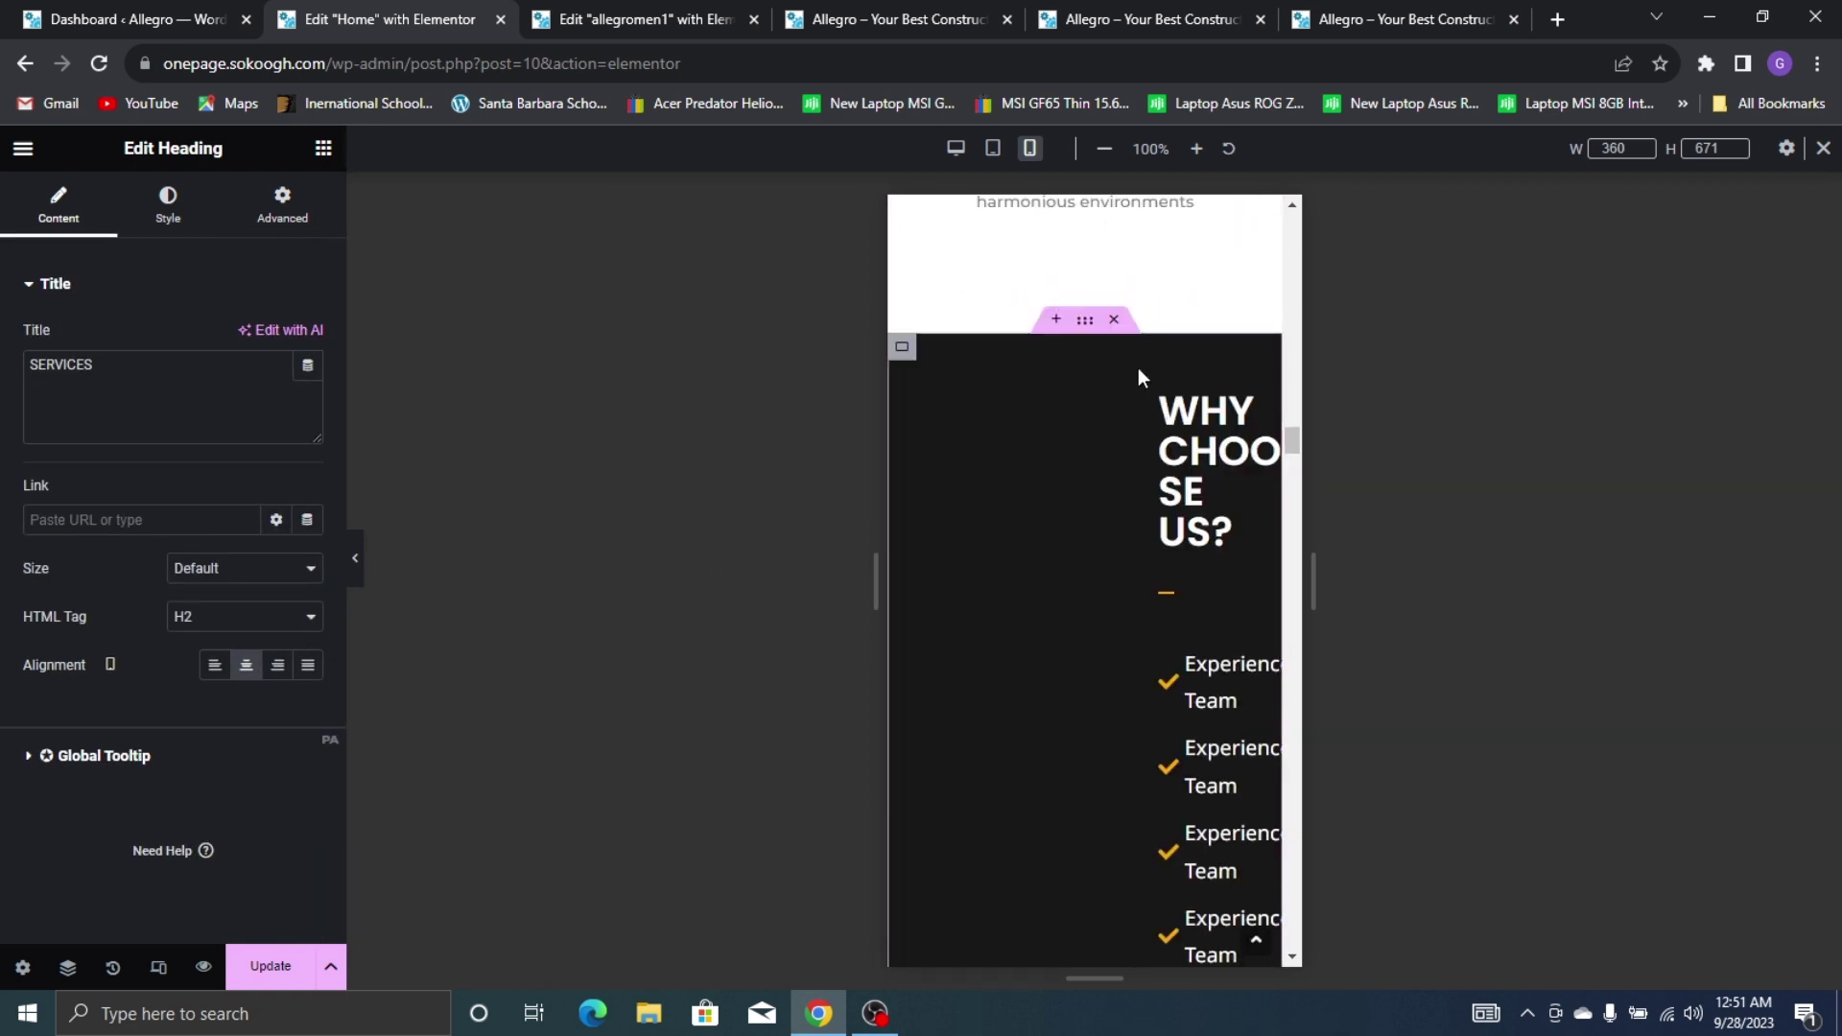
{"action": "scroll", "coordinate": [1137, 366], "scroll_direction": "up", "scroll_amount": 5}
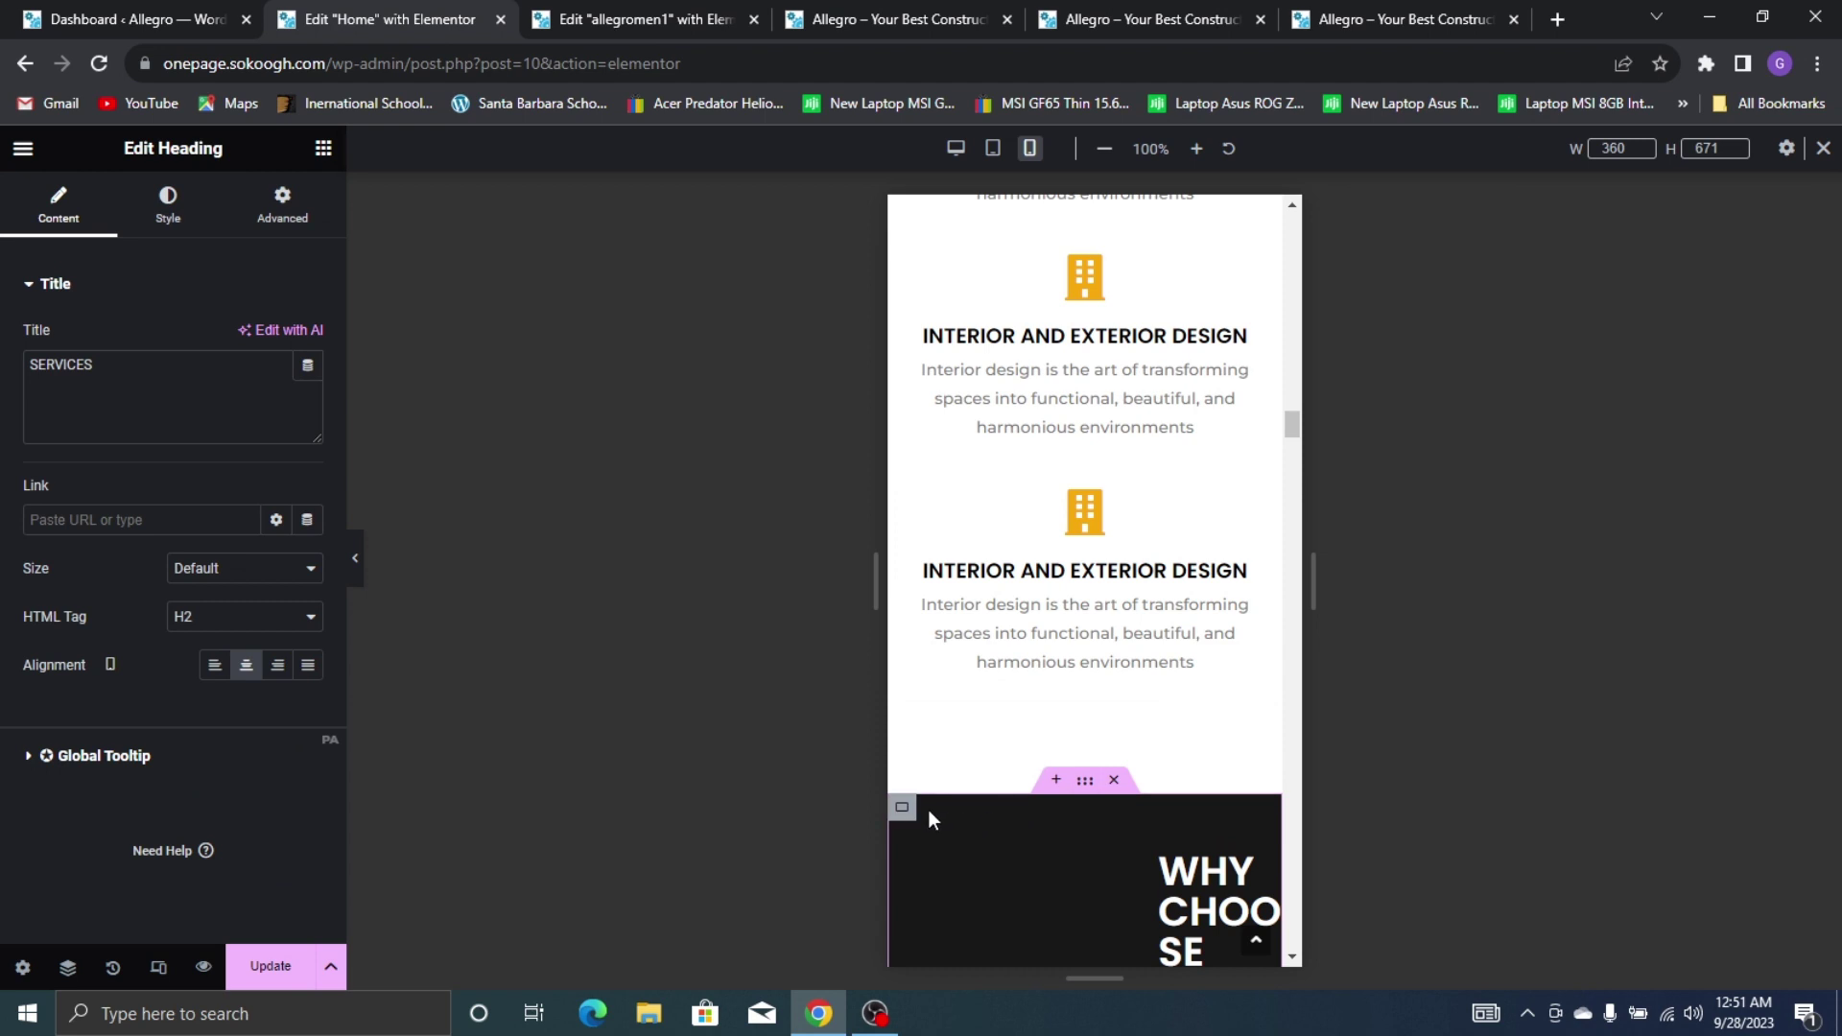
Clear the padding on both the dark and the yellow Why Choose Us sections
{"action": "left_click", "coordinate": [903, 811]}
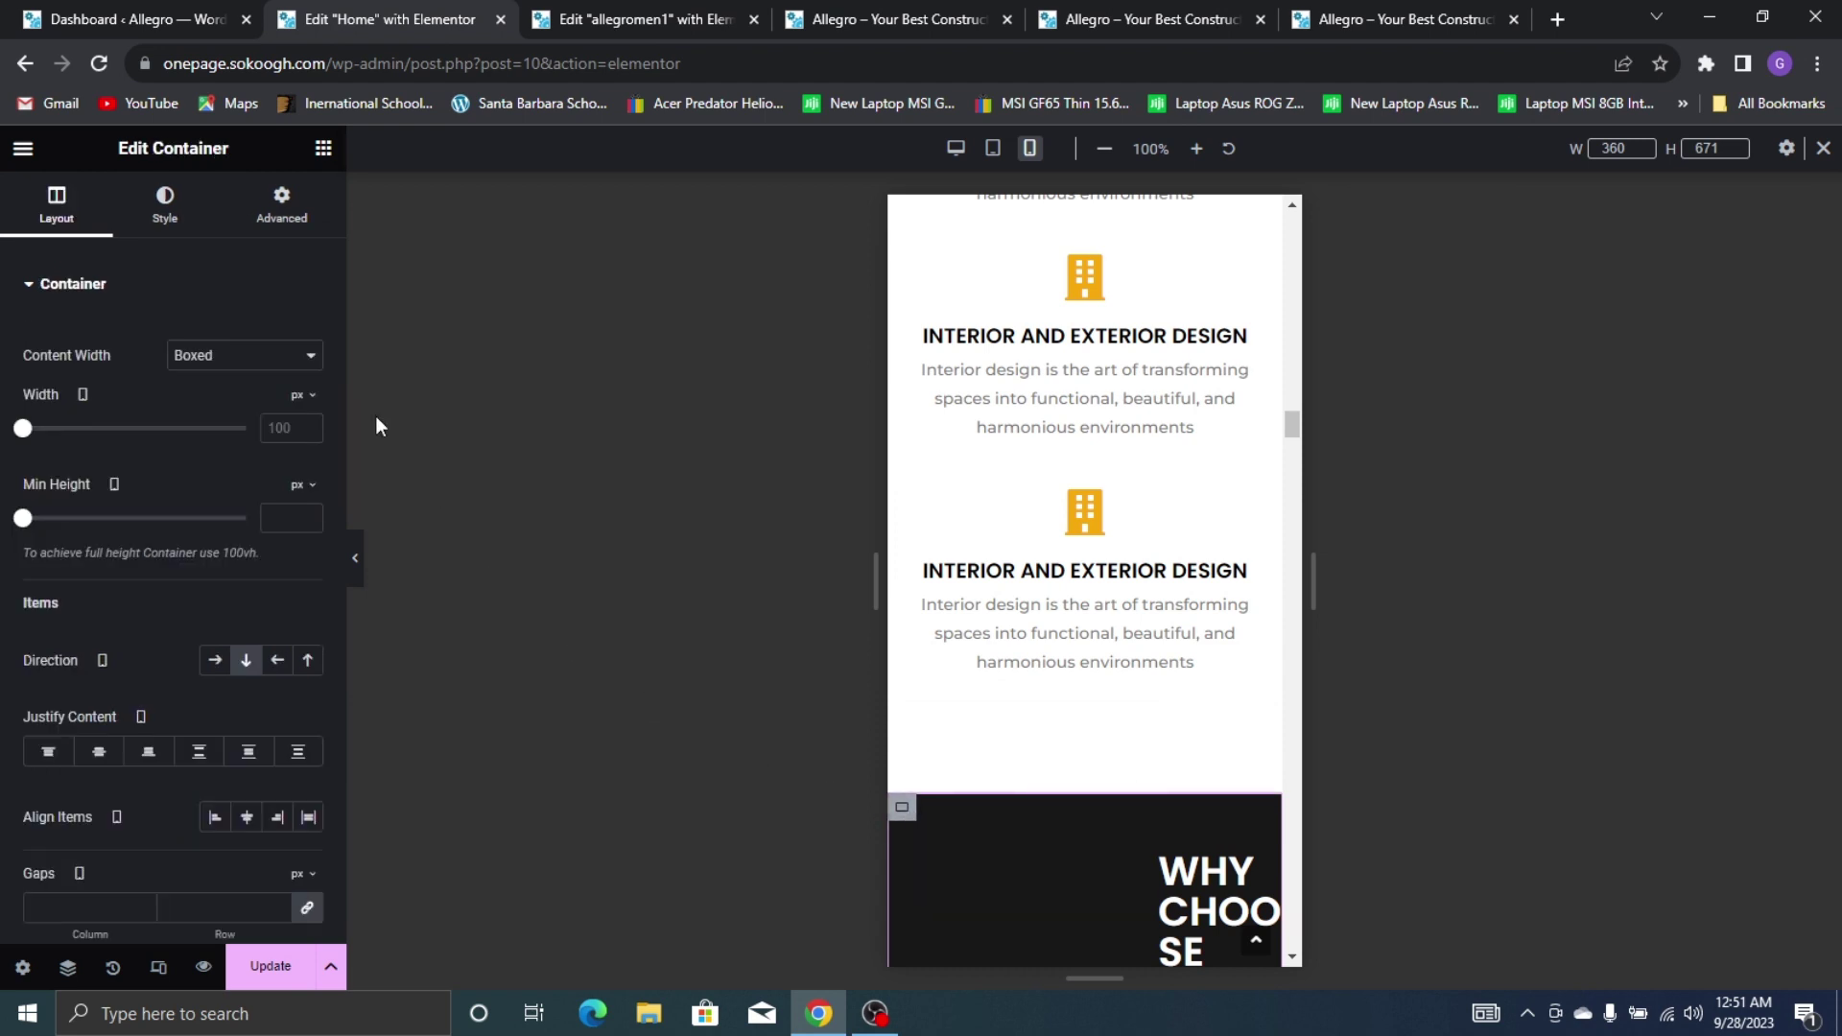
{"action": "left_click", "coordinate": [278, 219]}
{"action": "left_click", "coordinate": [306, 455]}
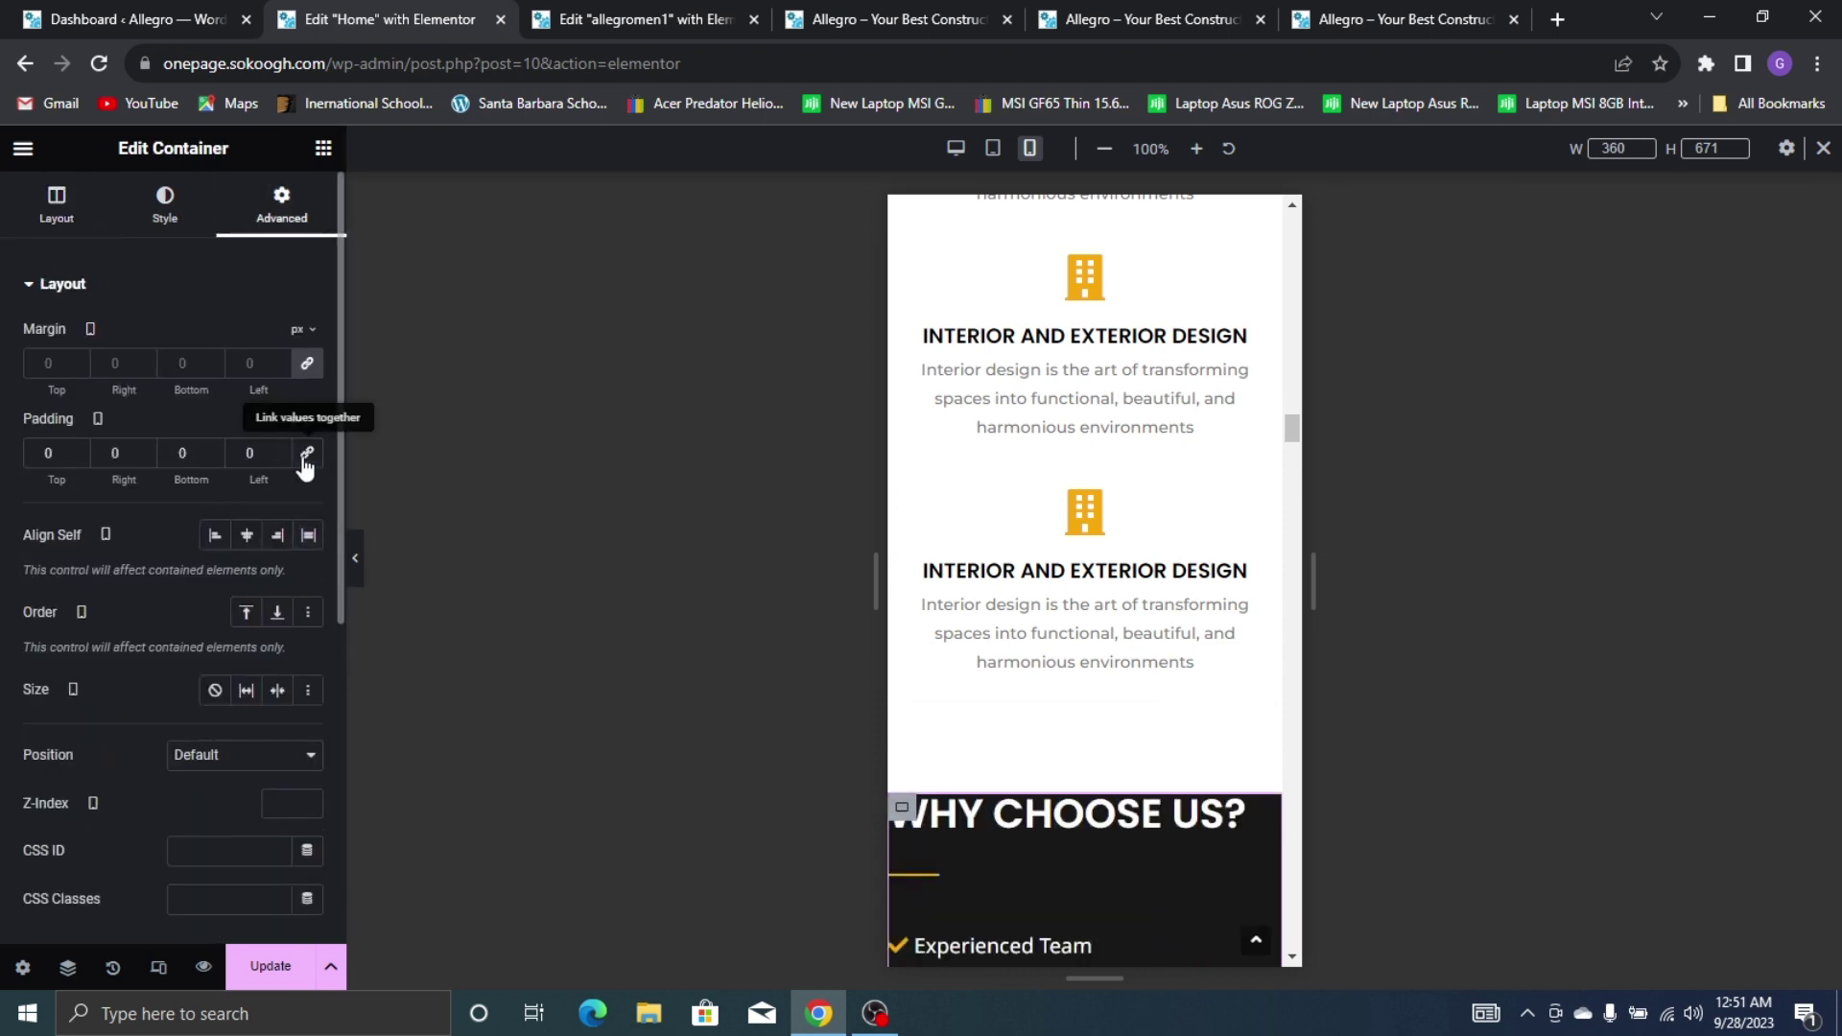
{"action": "scroll", "coordinate": [1173, 633], "scroll_direction": "down", "scroll_amount": 5}
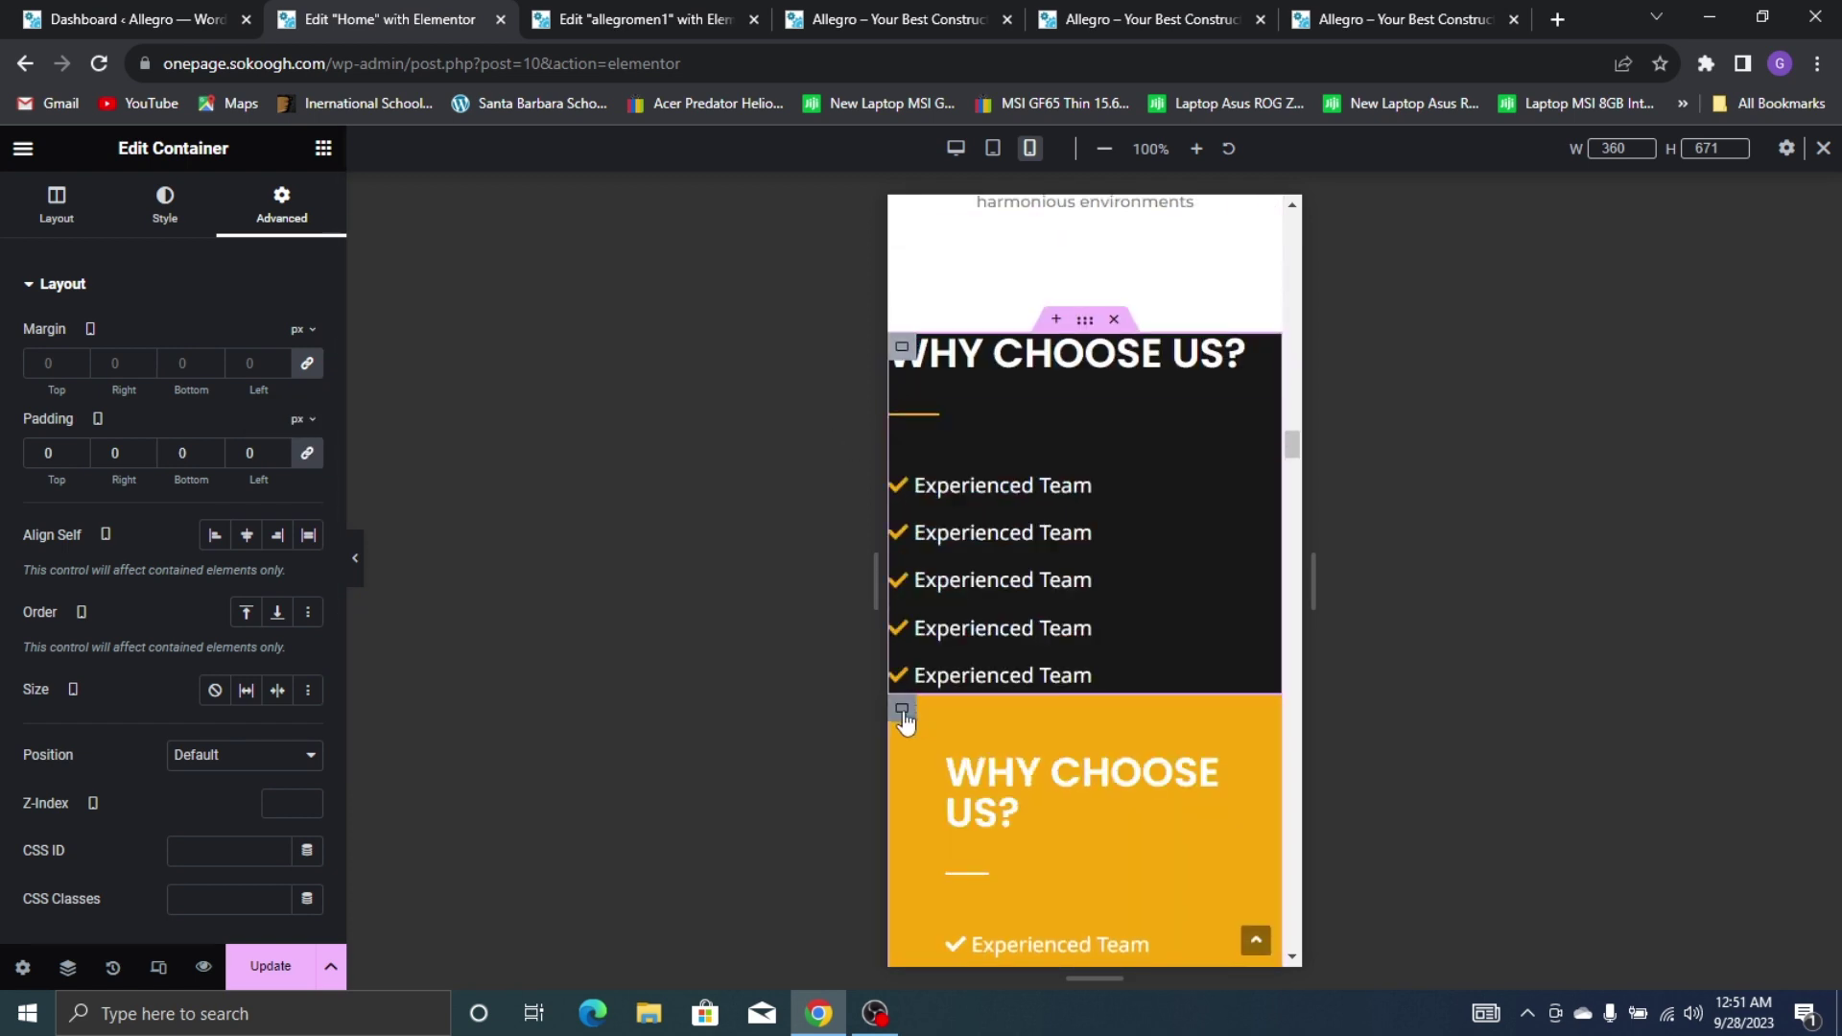
{"action": "left_click", "coordinate": [902, 710]}
{"action": "left_click", "coordinate": [278, 213]}
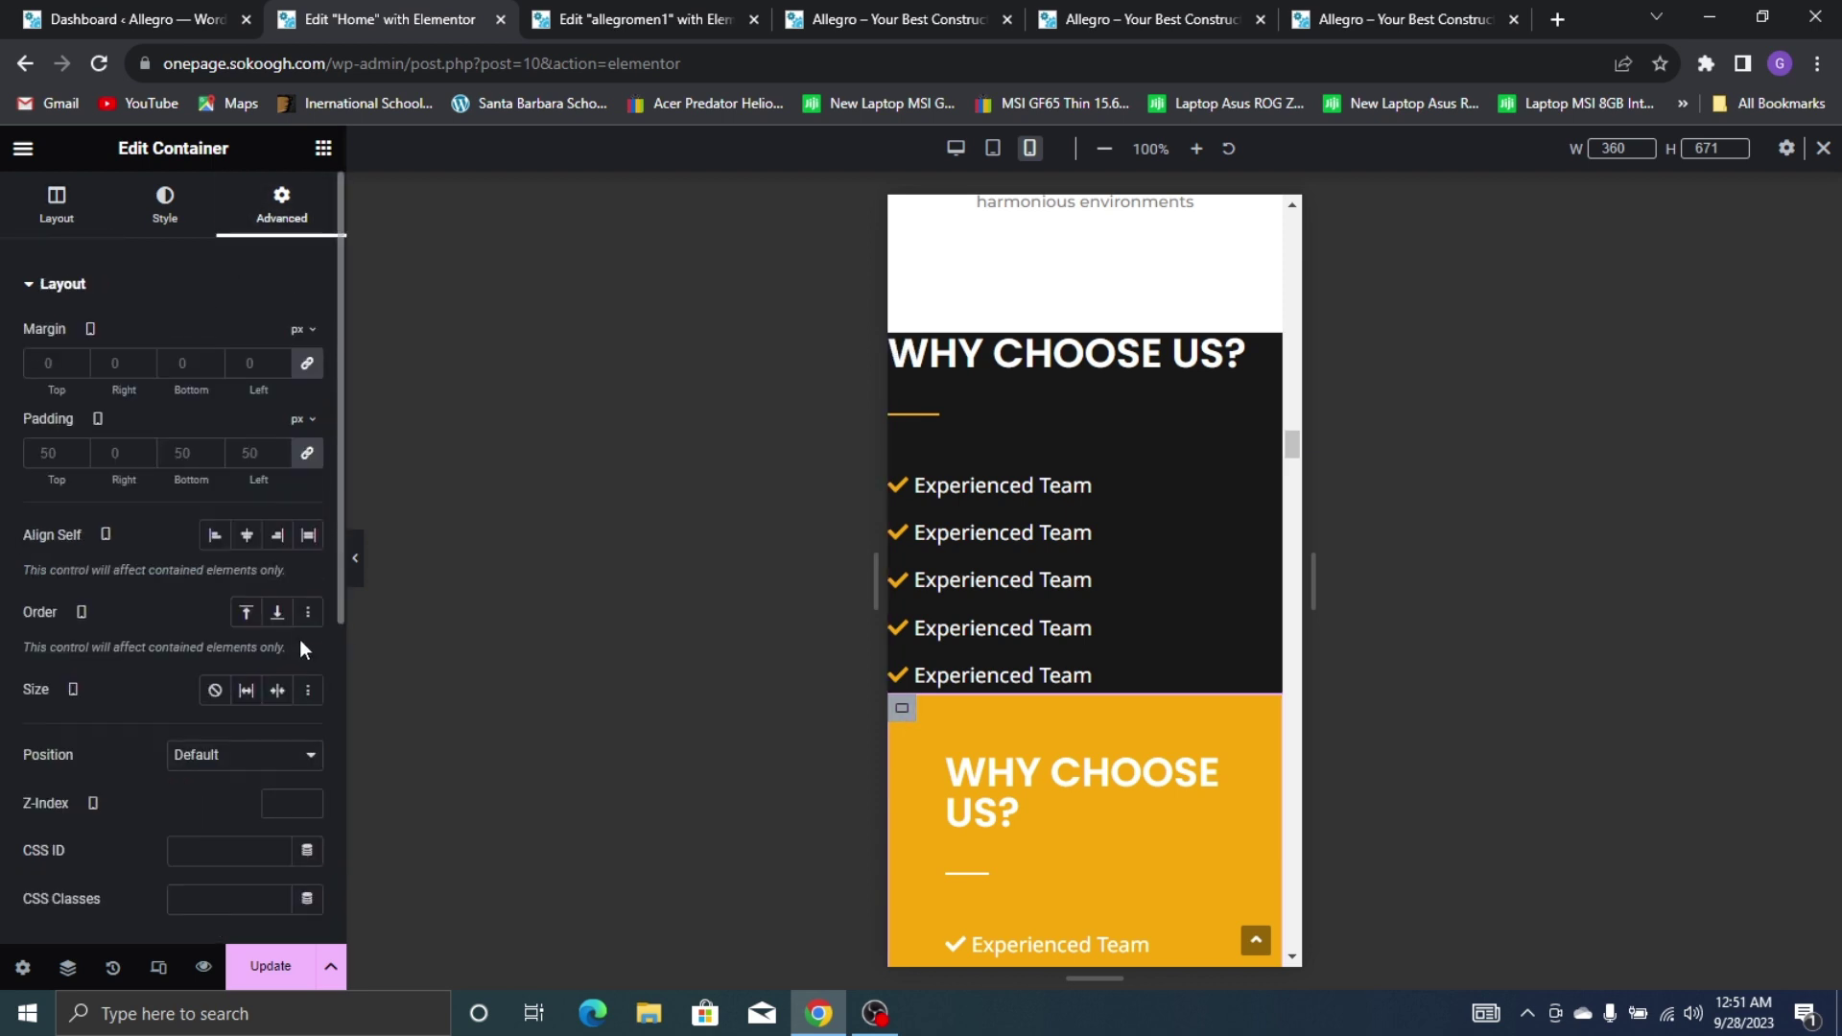
{"action": "left_click", "coordinate": [307, 454]}
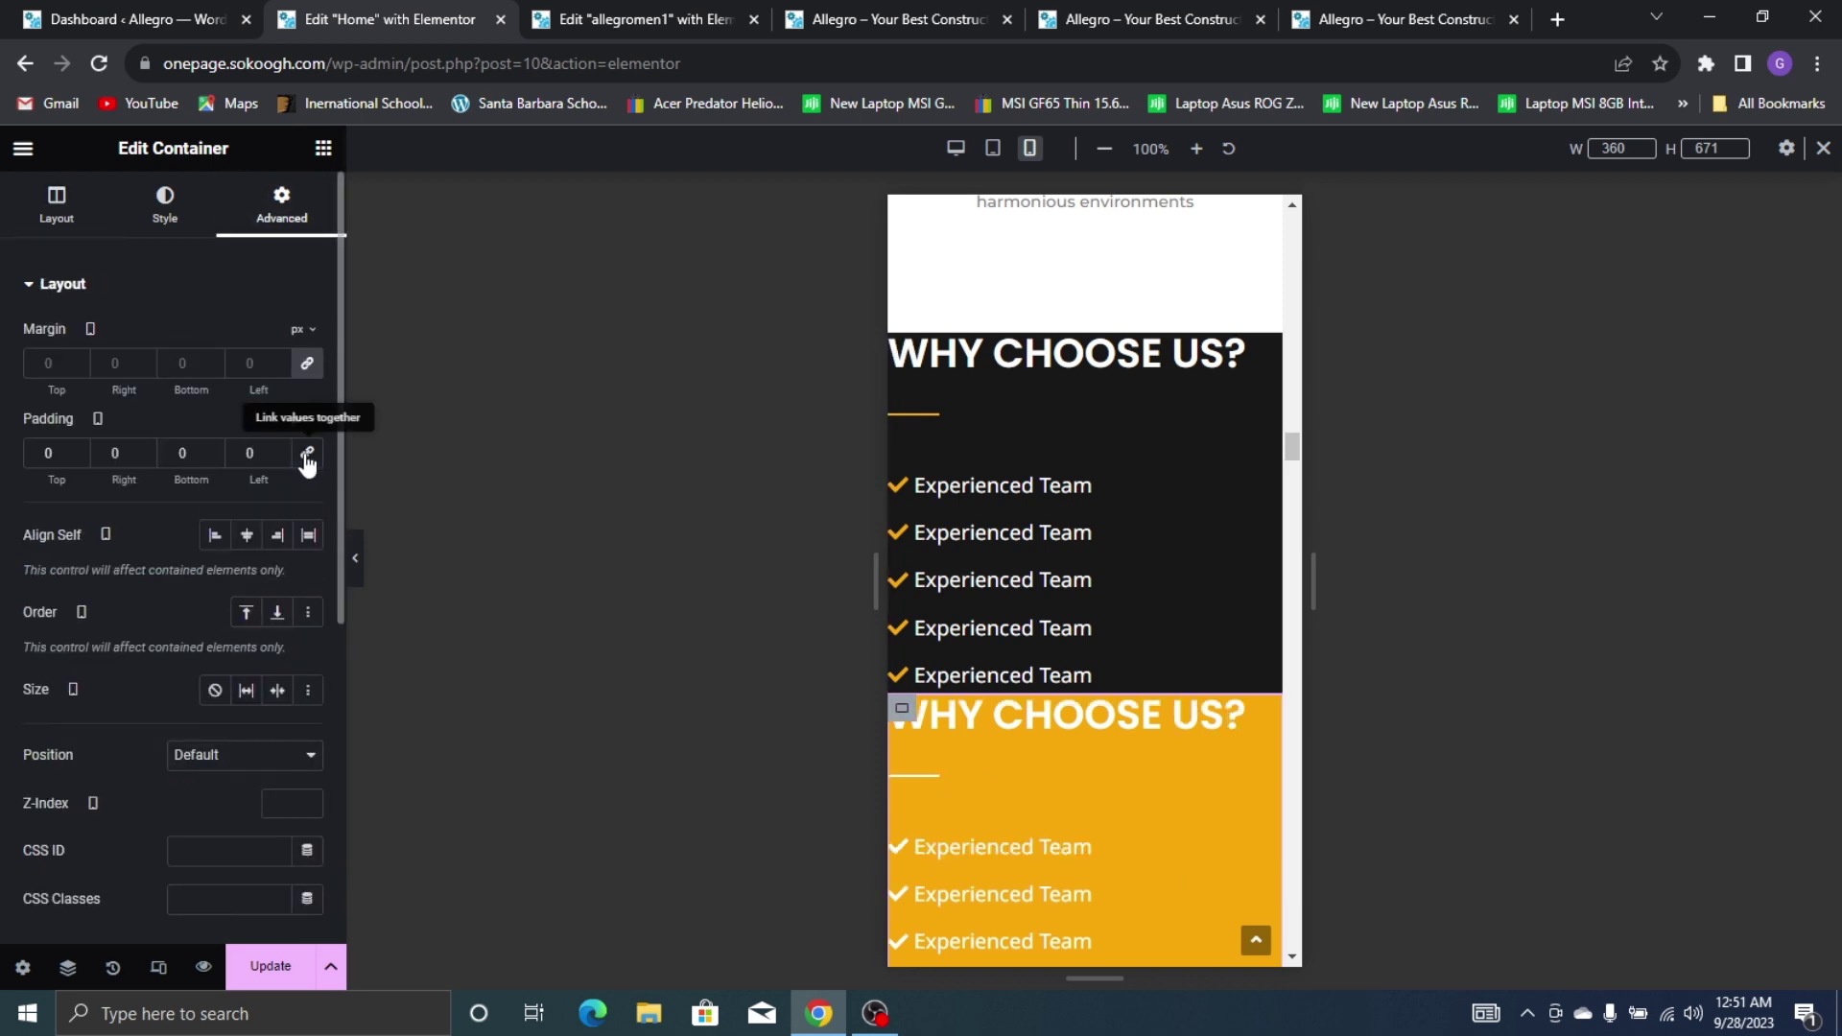
Give the dark Why Choose Us section 50 px padding on all sides
{"action": "left_click", "coordinate": [1069, 411]}
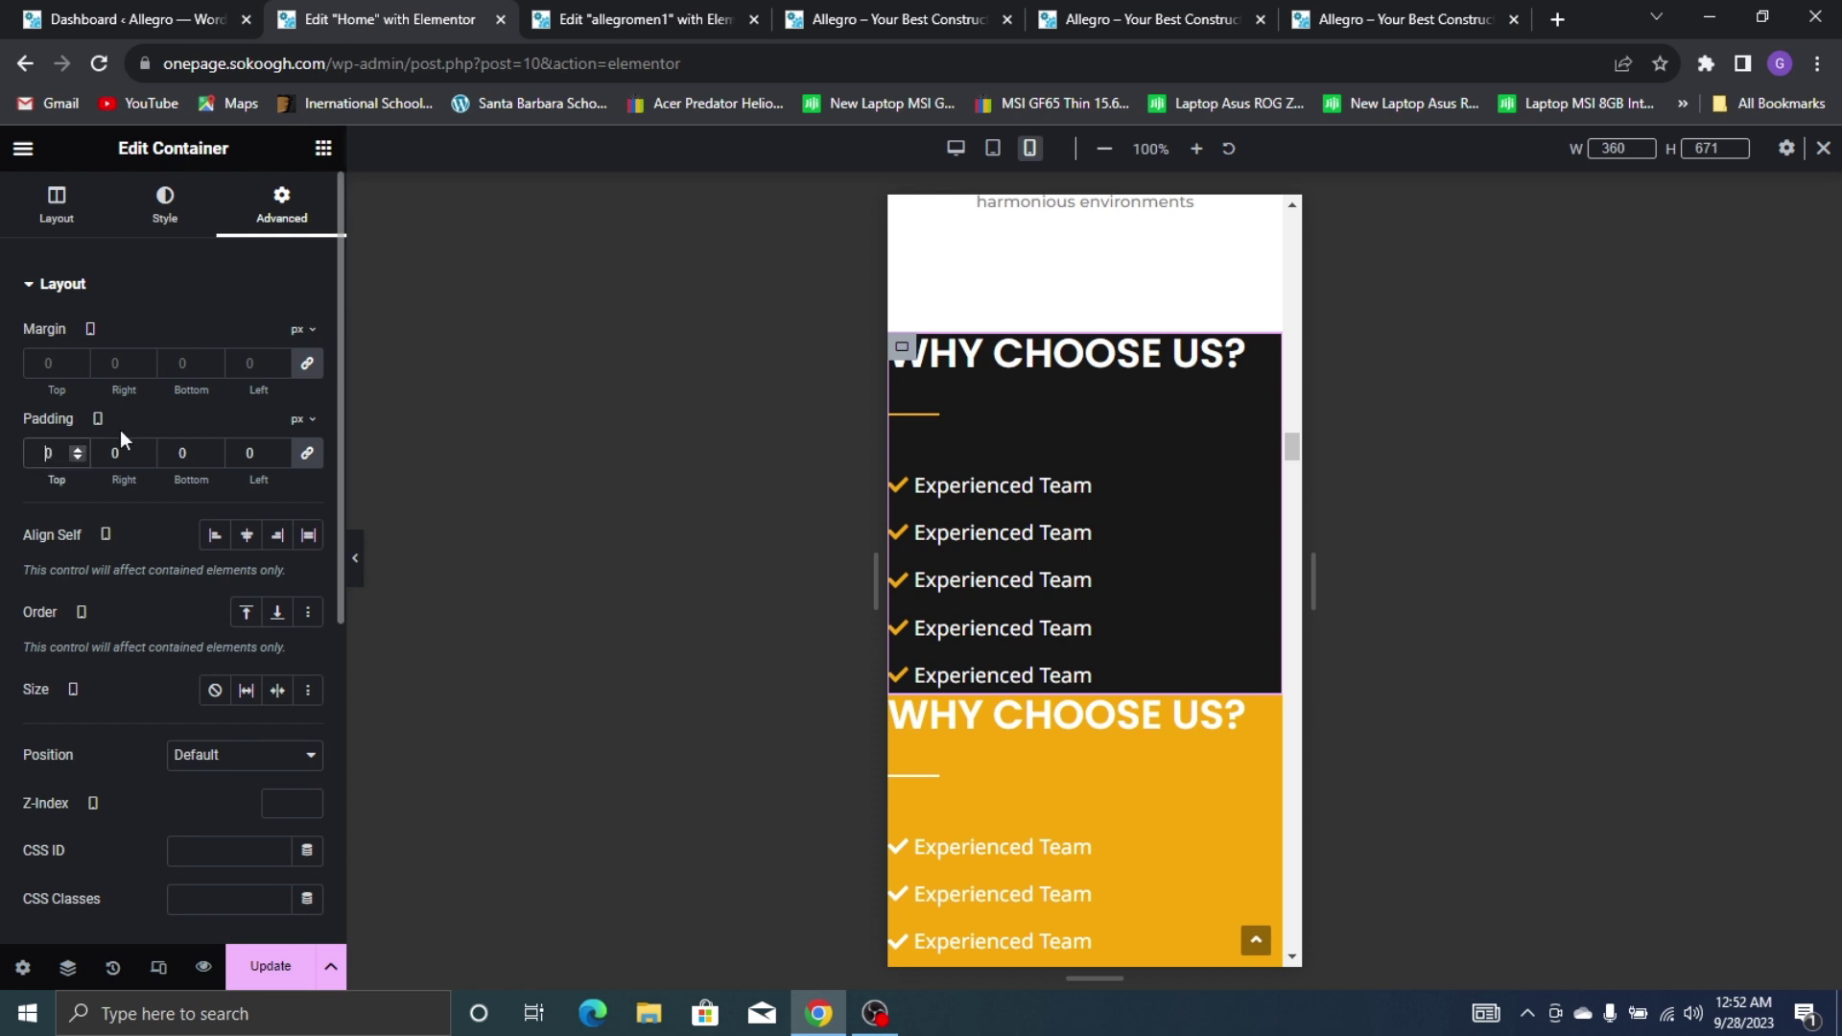
{"action": "type", "text": "50"}
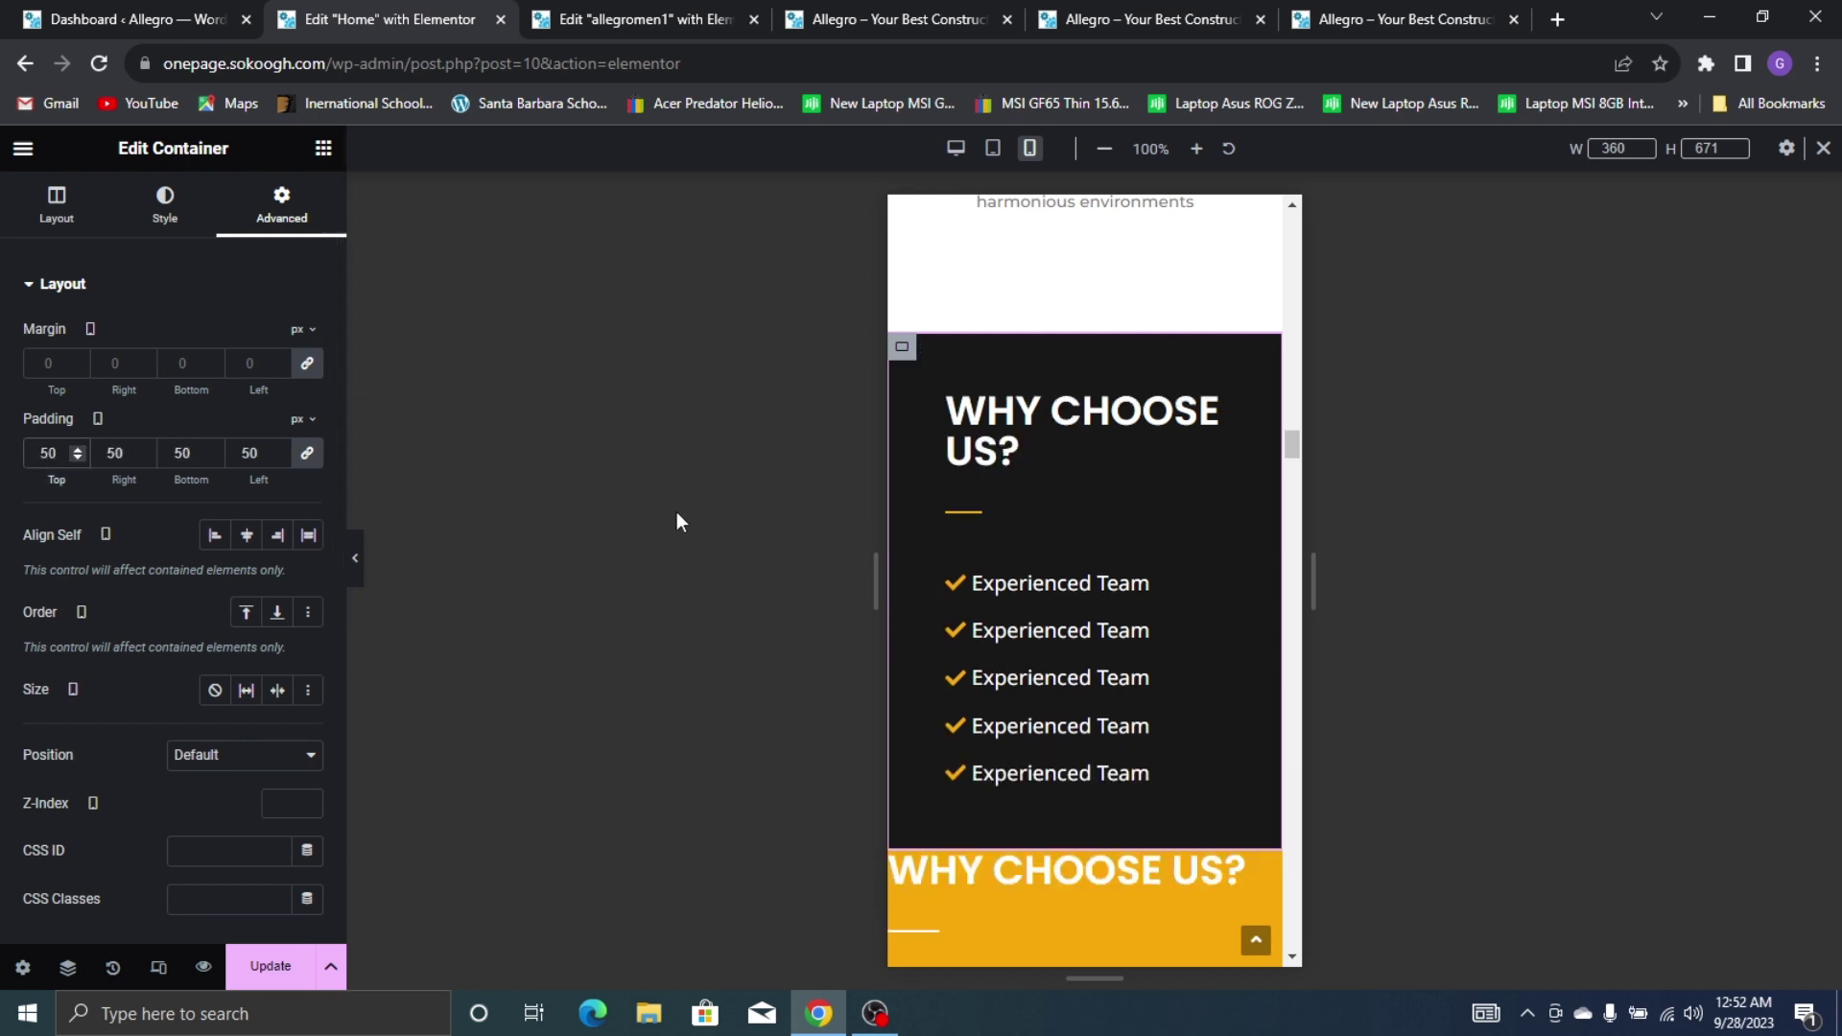
{"action": "left_click", "coordinate": [306, 453]}
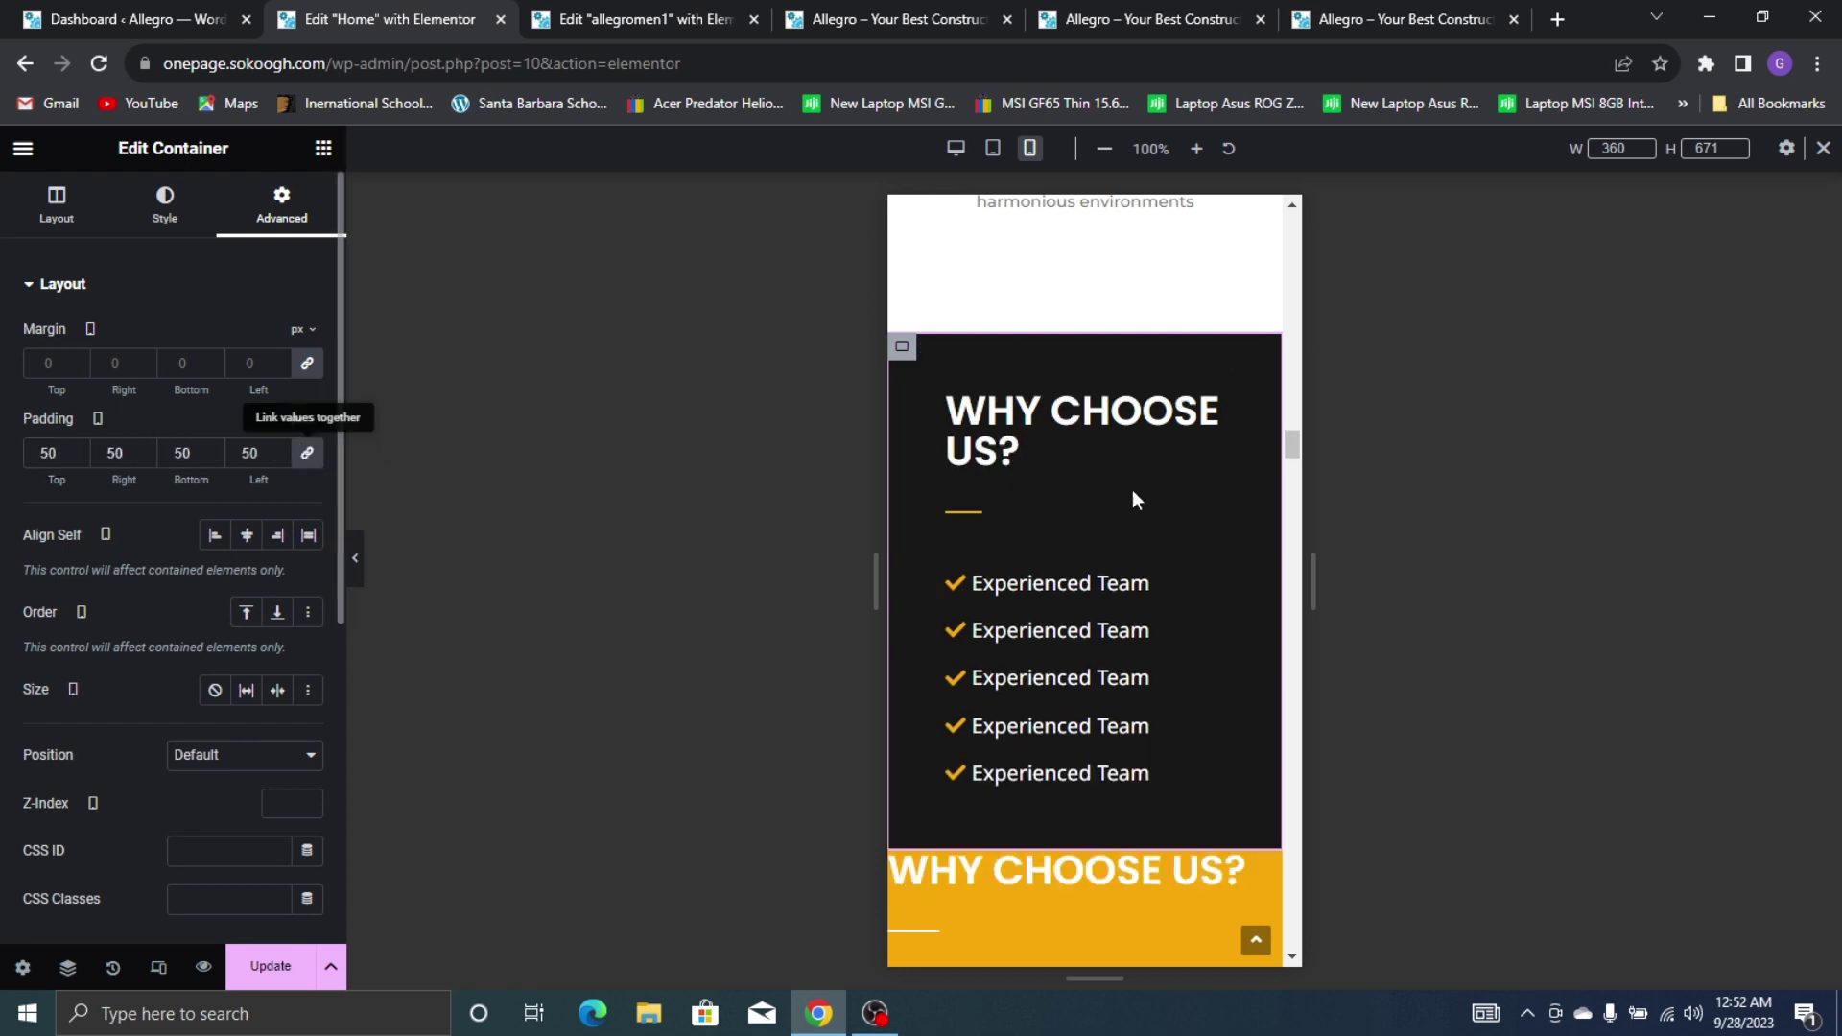
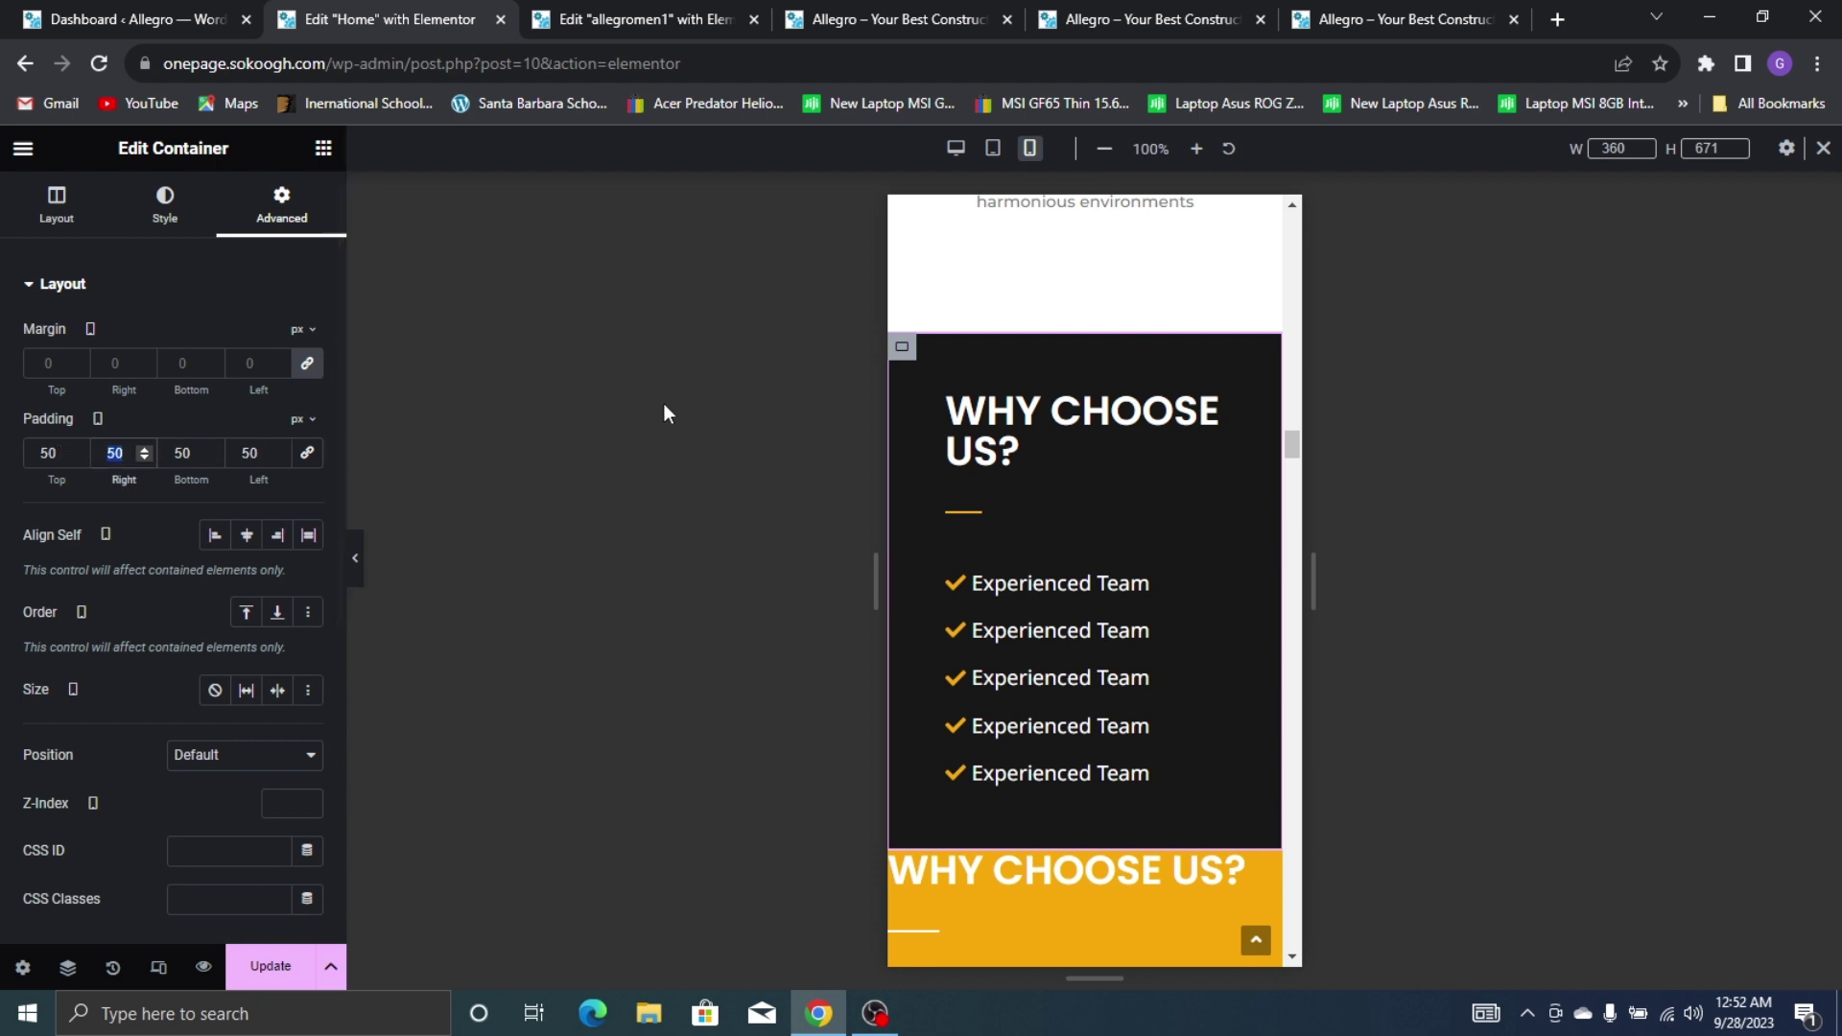
Set the dark section's mobile padding to 50/0/50/28 so its heading fits on one line
{"action": "key", "text": "Tab"}
{"action": "key", "text": "Tab"}
{"action": "type", "text": "0"}
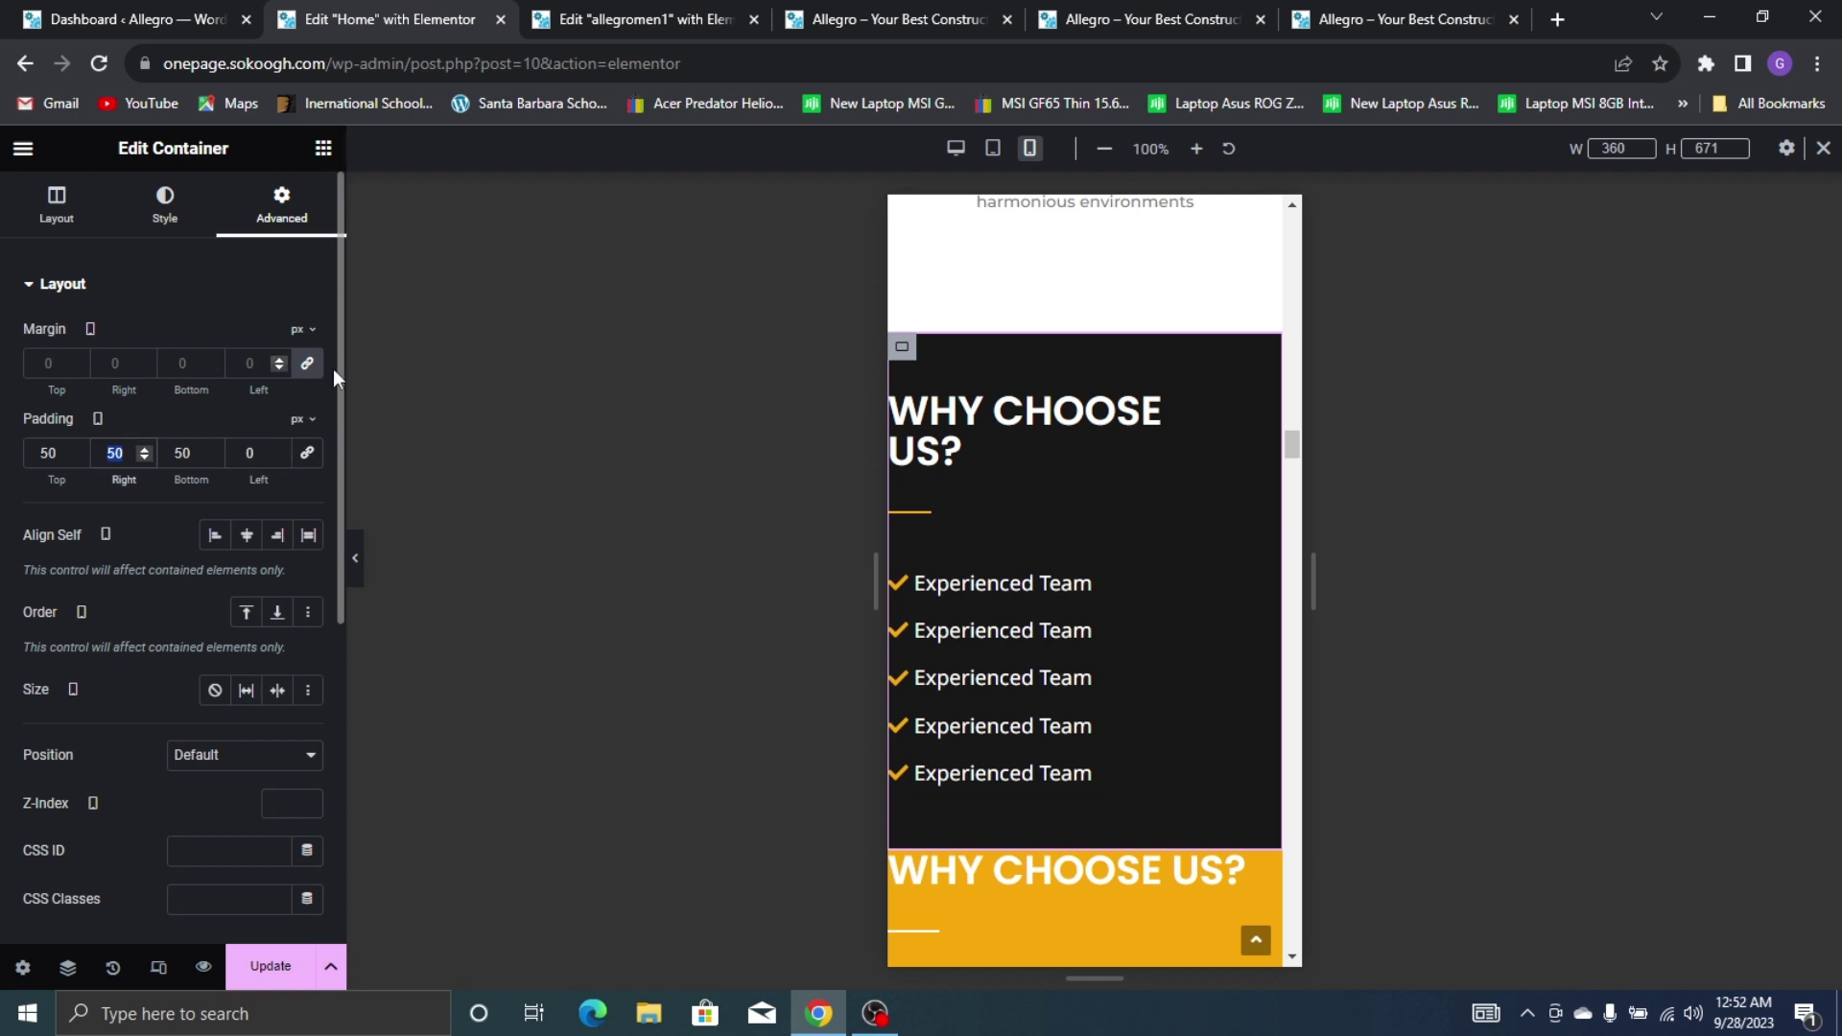
{"action": "type", "text": "0"}
{"action": "left_click", "coordinate": [240, 452]}
{"action": "type", "text": "4"}
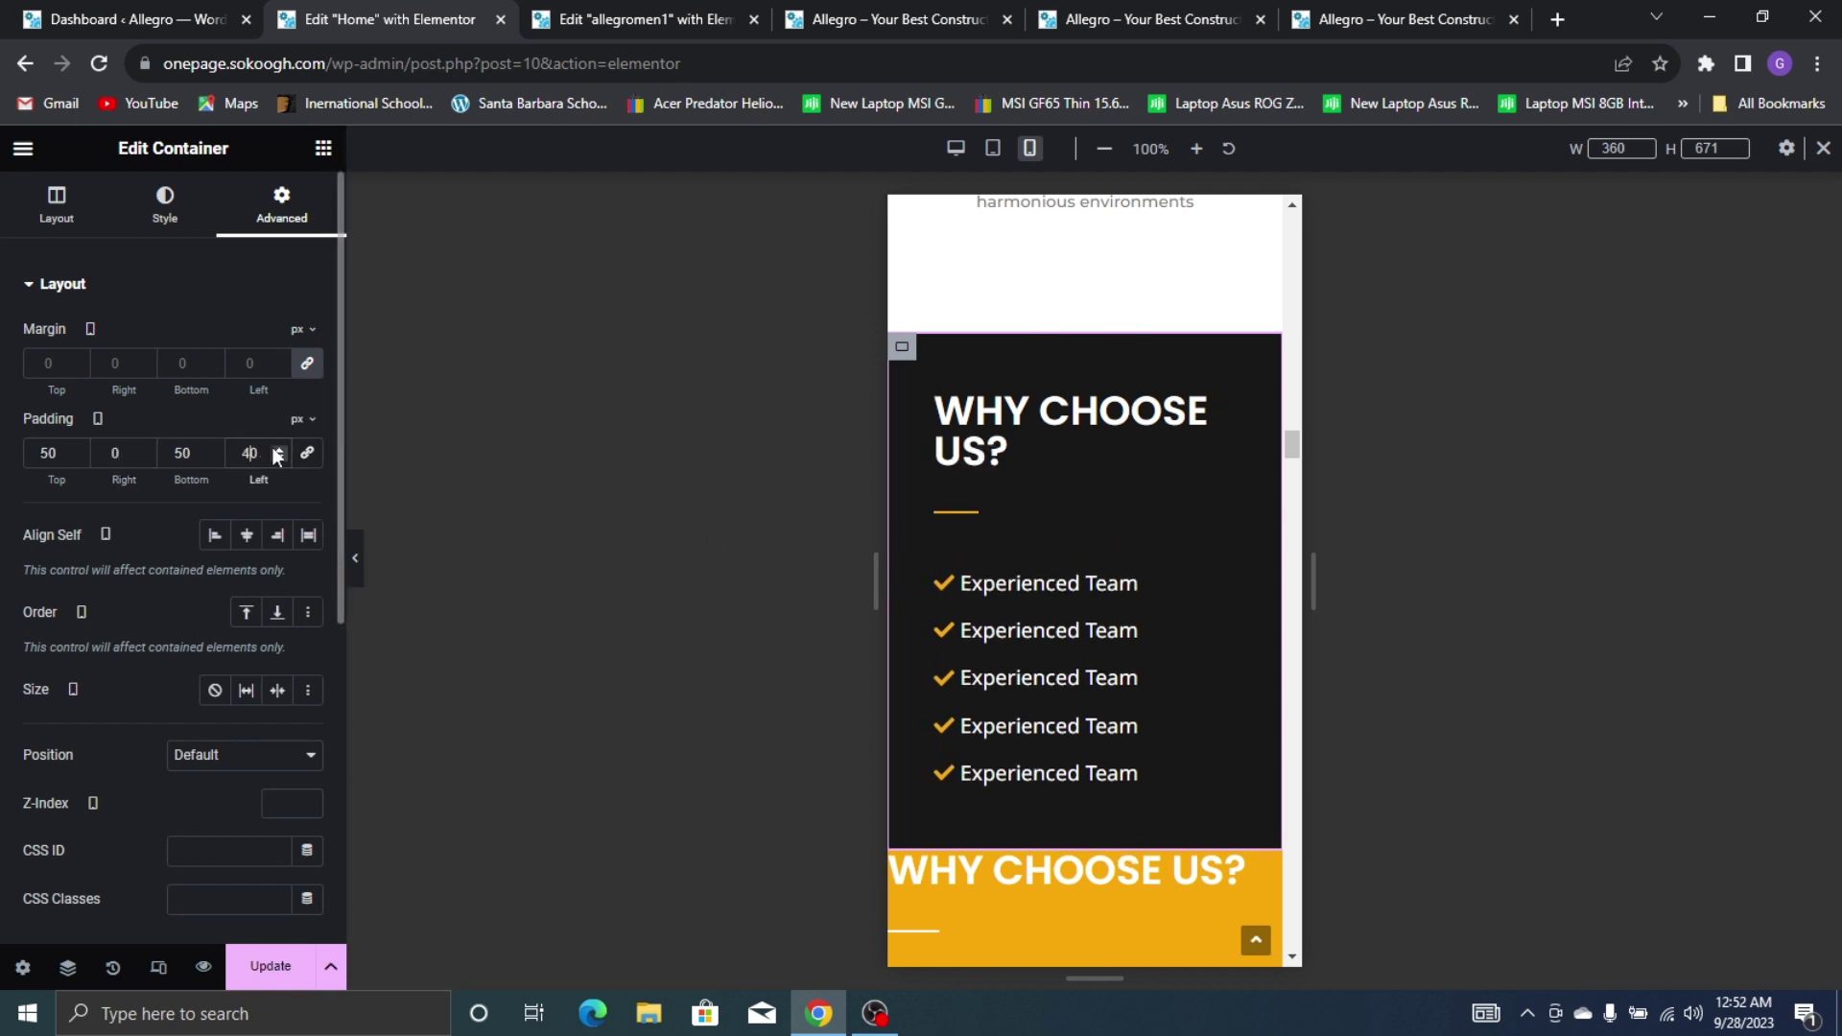
{"action": "left_click", "coordinate": [281, 459]}
{"action": "left_click", "coordinate": [281, 458]}
{"action": "left_click", "coordinate": [281, 458]}
{"action": "left_click", "coordinate": [281, 459]}
{"action": "left_click", "coordinate": [281, 458]}
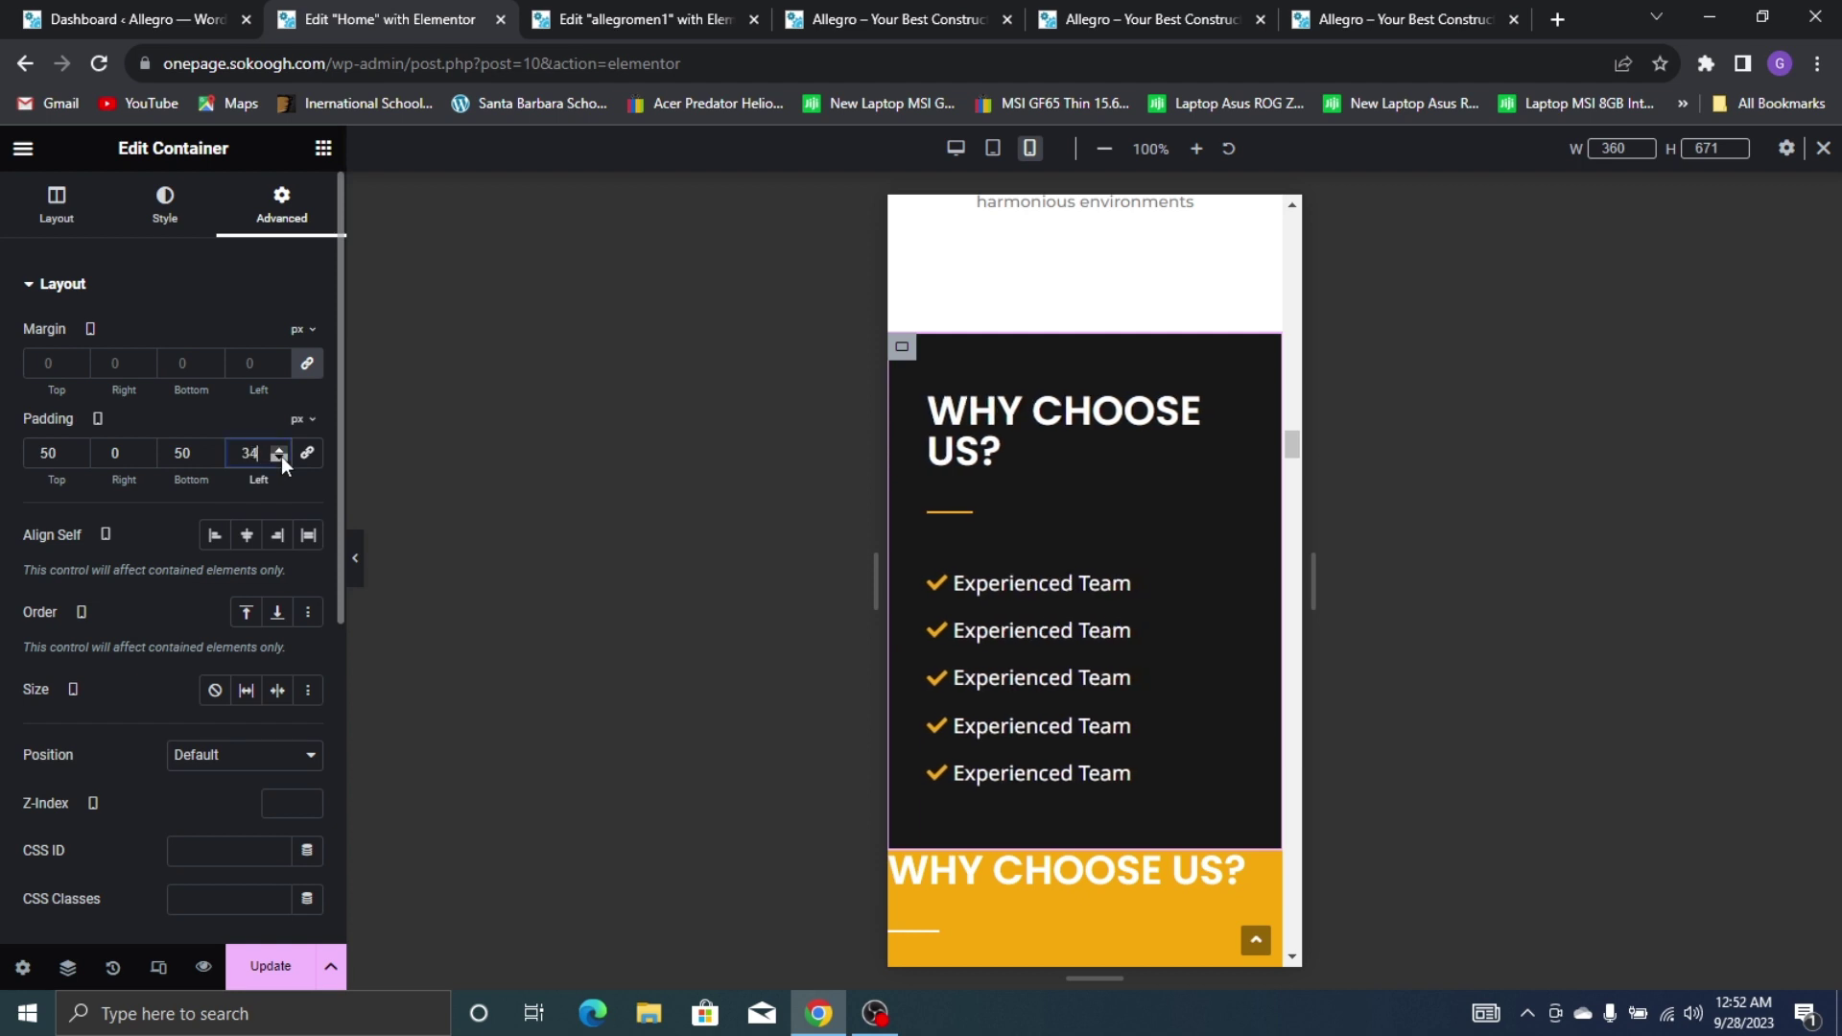
{"action": "left_click", "coordinate": [281, 459]}
{"action": "left_click", "coordinate": [281, 458]}
{"action": "left_click", "coordinate": [281, 458]}
{"action": "left_click", "coordinate": [280, 459]}
{"action": "left_click", "coordinate": [280, 458]}
{"action": "left_click", "coordinate": [280, 458]}
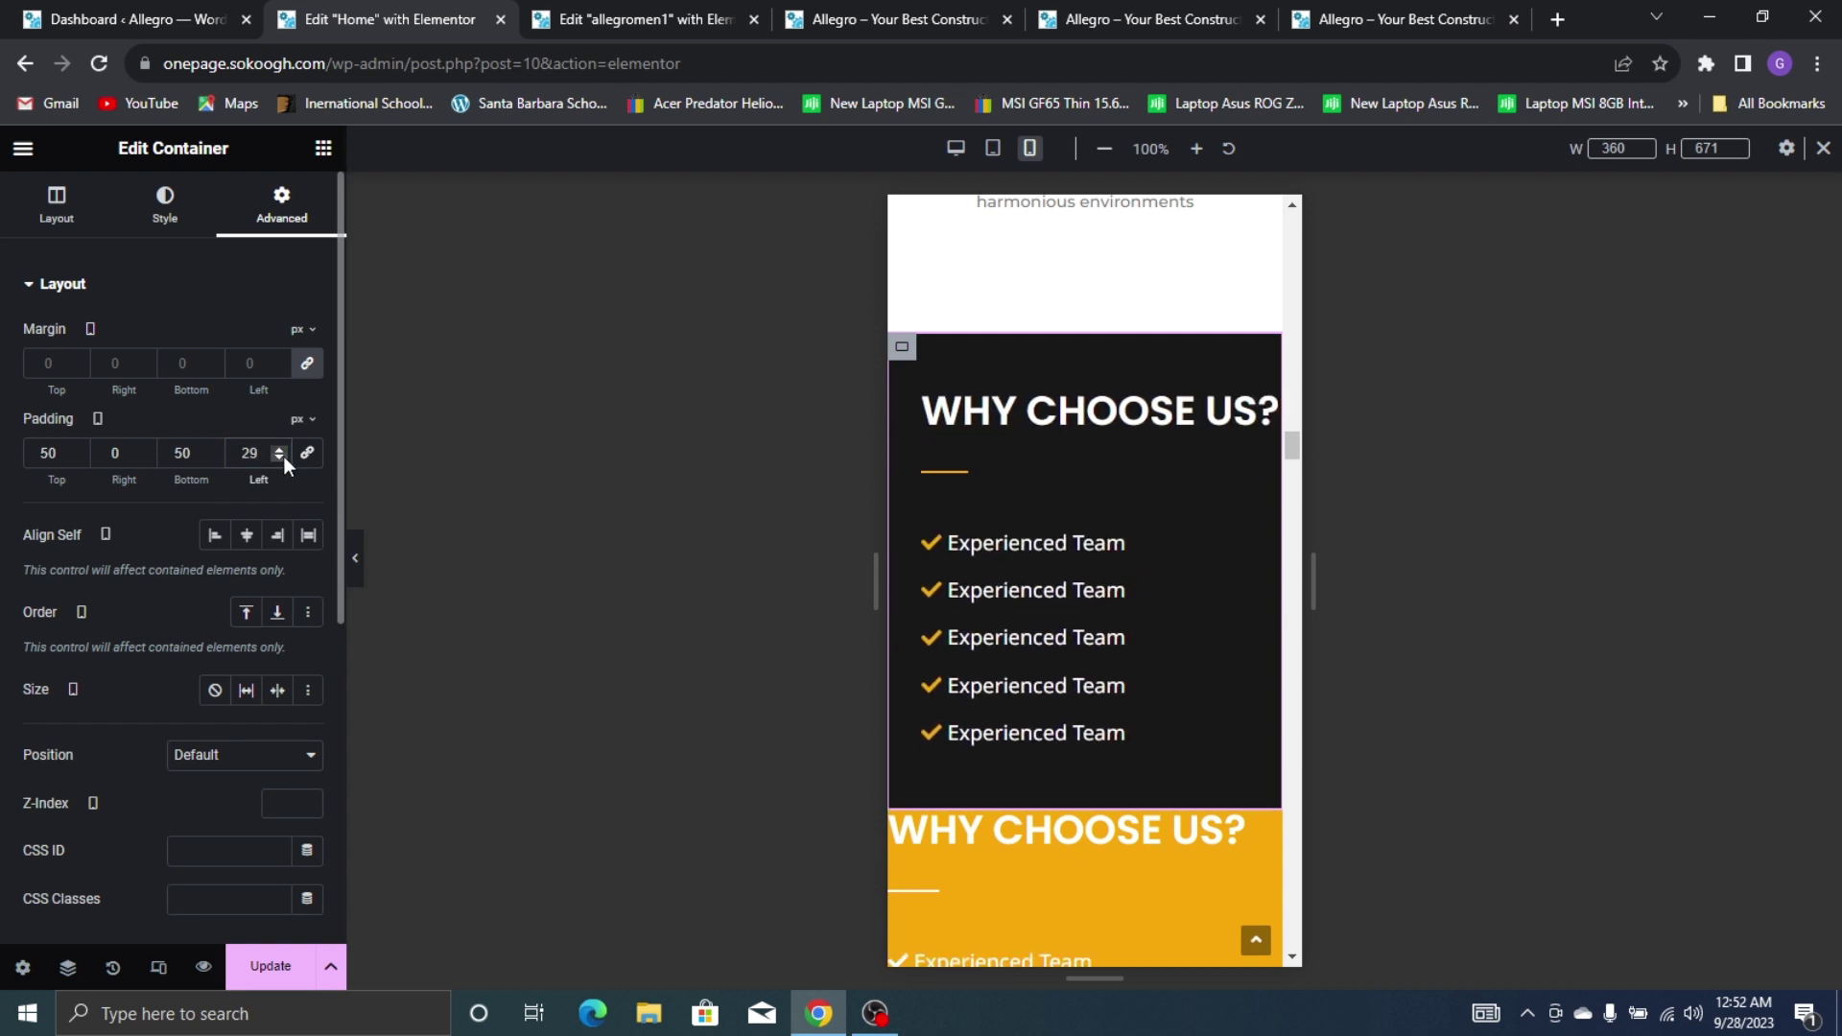
{"action": "left_click", "coordinate": [284, 458]}
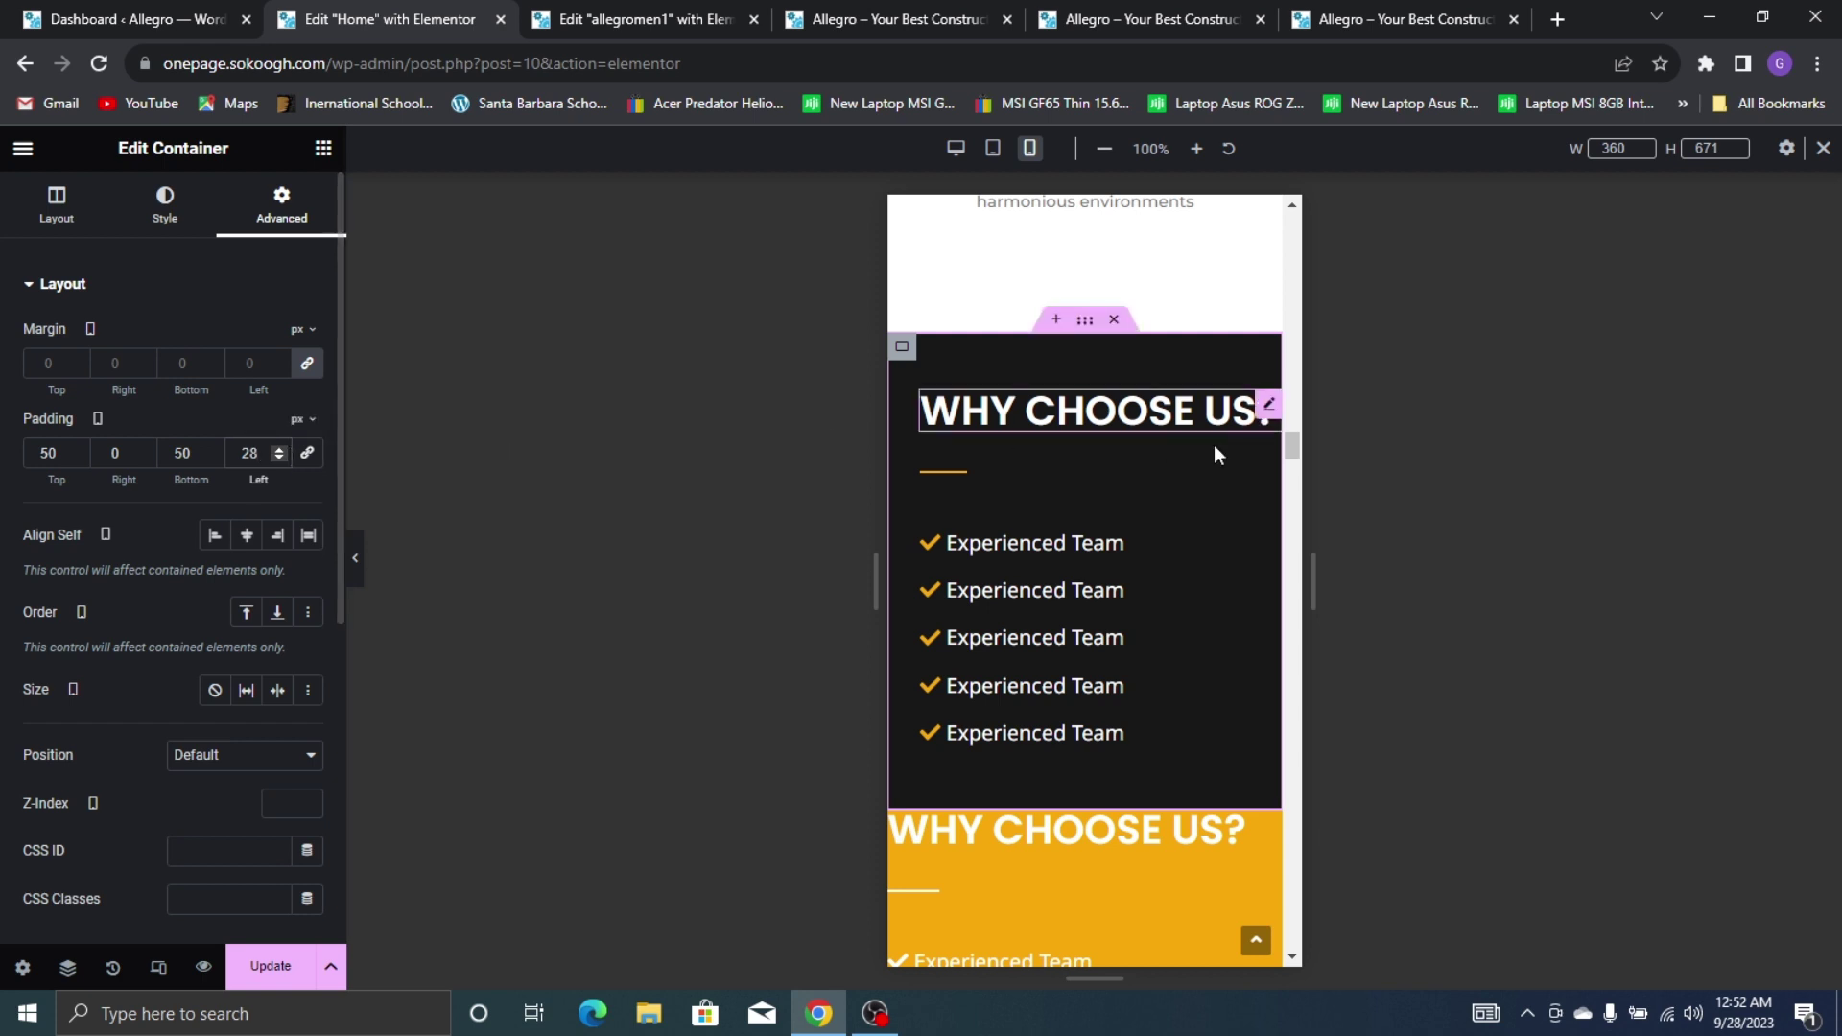
{"action": "scroll", "coordinate": [988, 397], "scroll_direction": "down", "scroll_amount": 2}
{"action": "scroll", "coordinate": [981, 447], "scroll_direction": "up", "scroll_amount": 2}
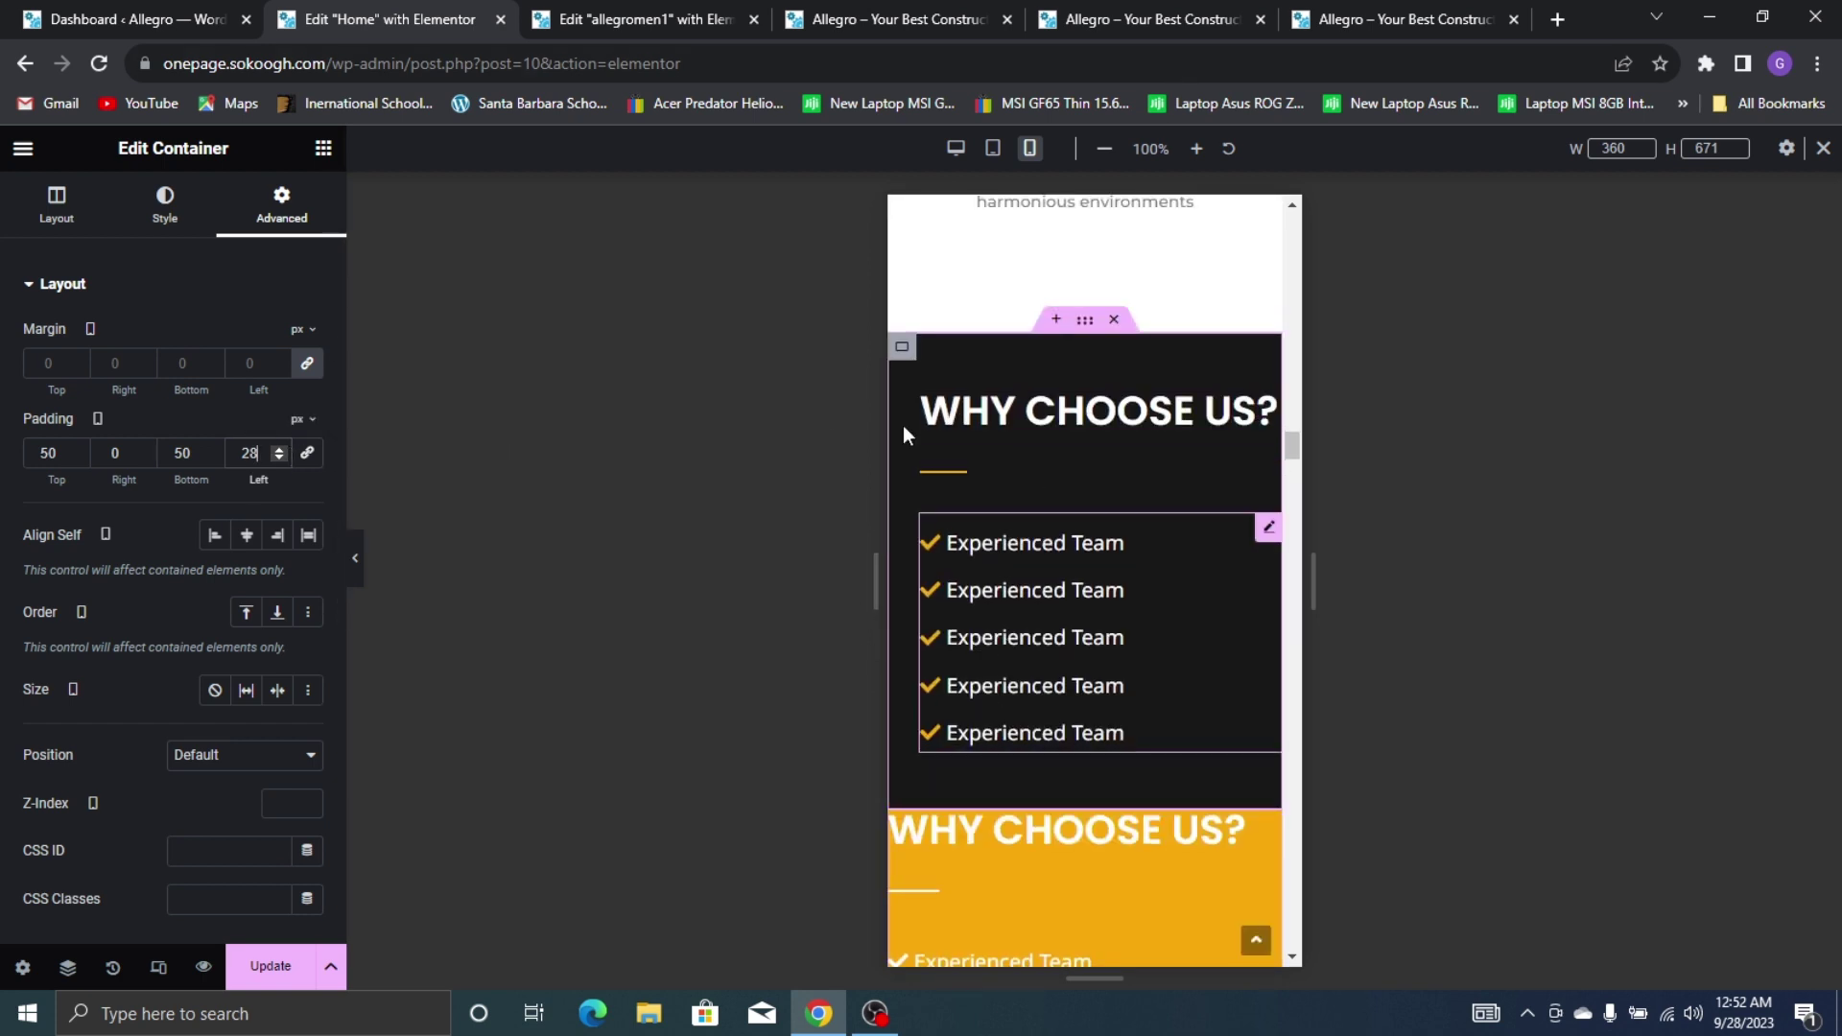
Copy the dark section and paste its style onto the yellow Why Choose Us section
{"action": "right_click", "coordinate": [902, 346]}
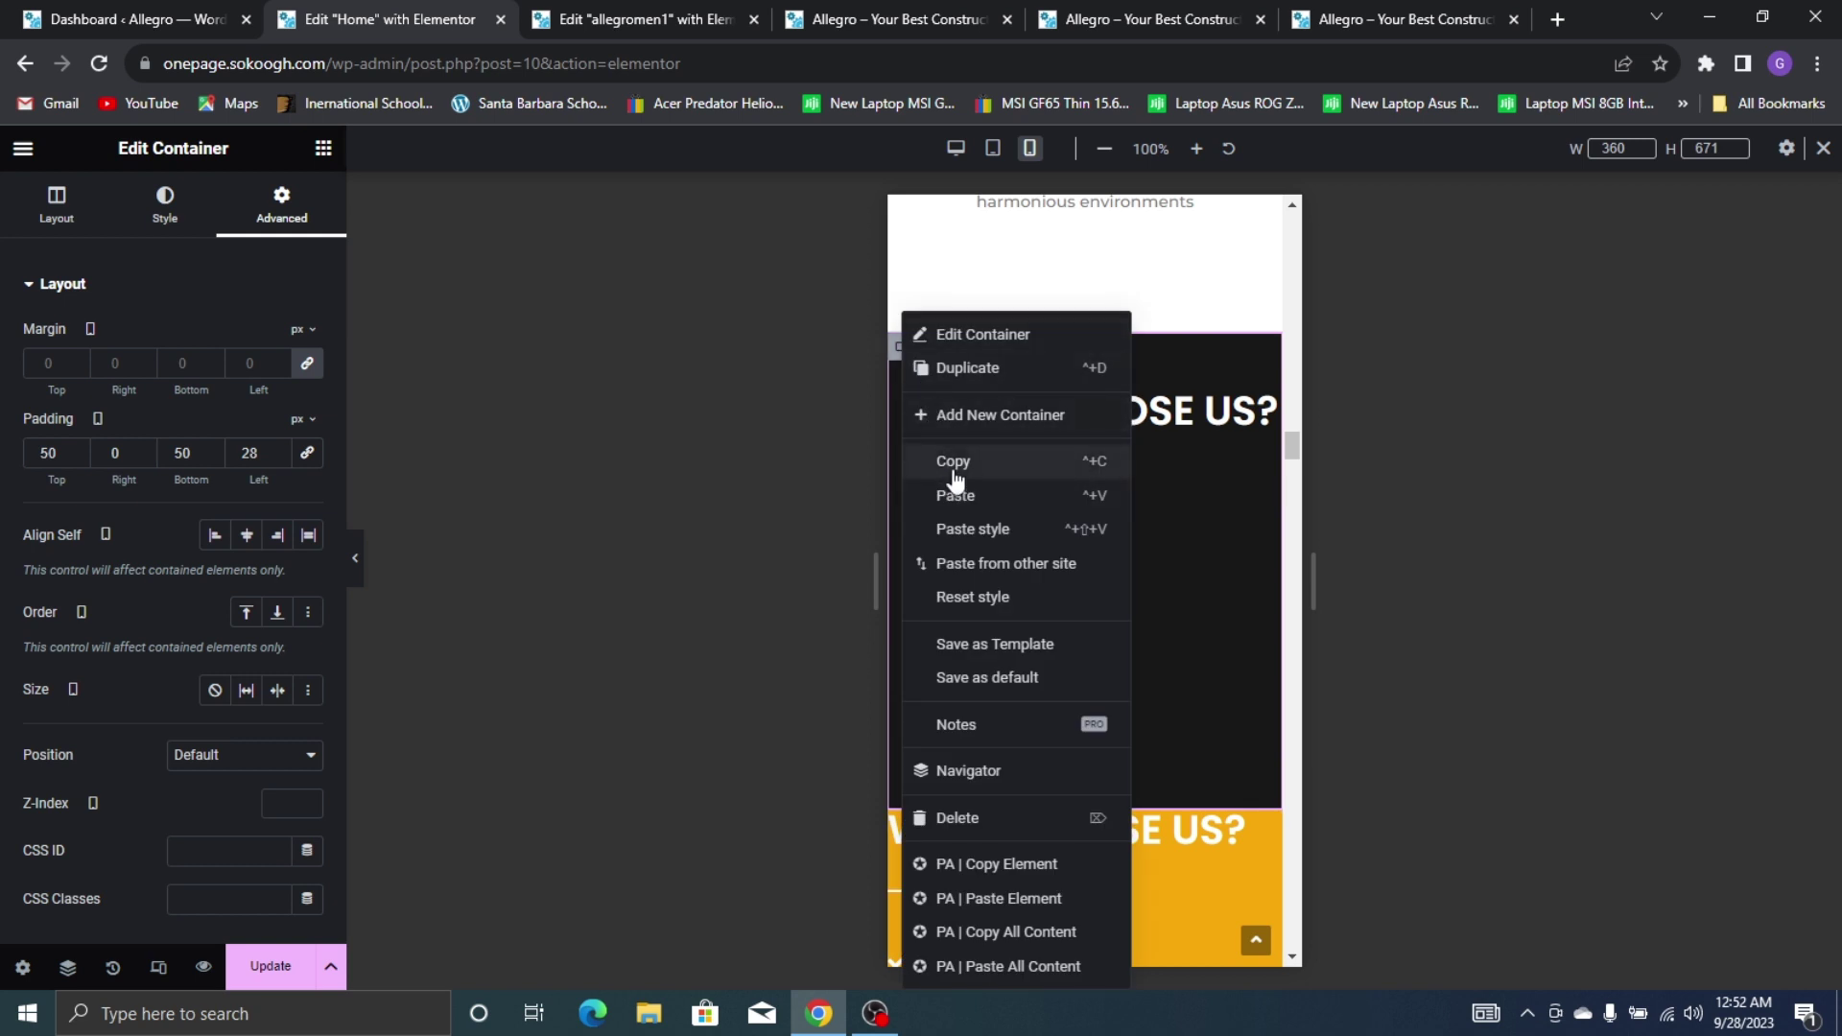
{"action": "left_click", "coordinate": [954, 464]}
{"action": "scroll", "coordinate": [959, 491], "scroll_direction": "down", "scroll_amount": 3}
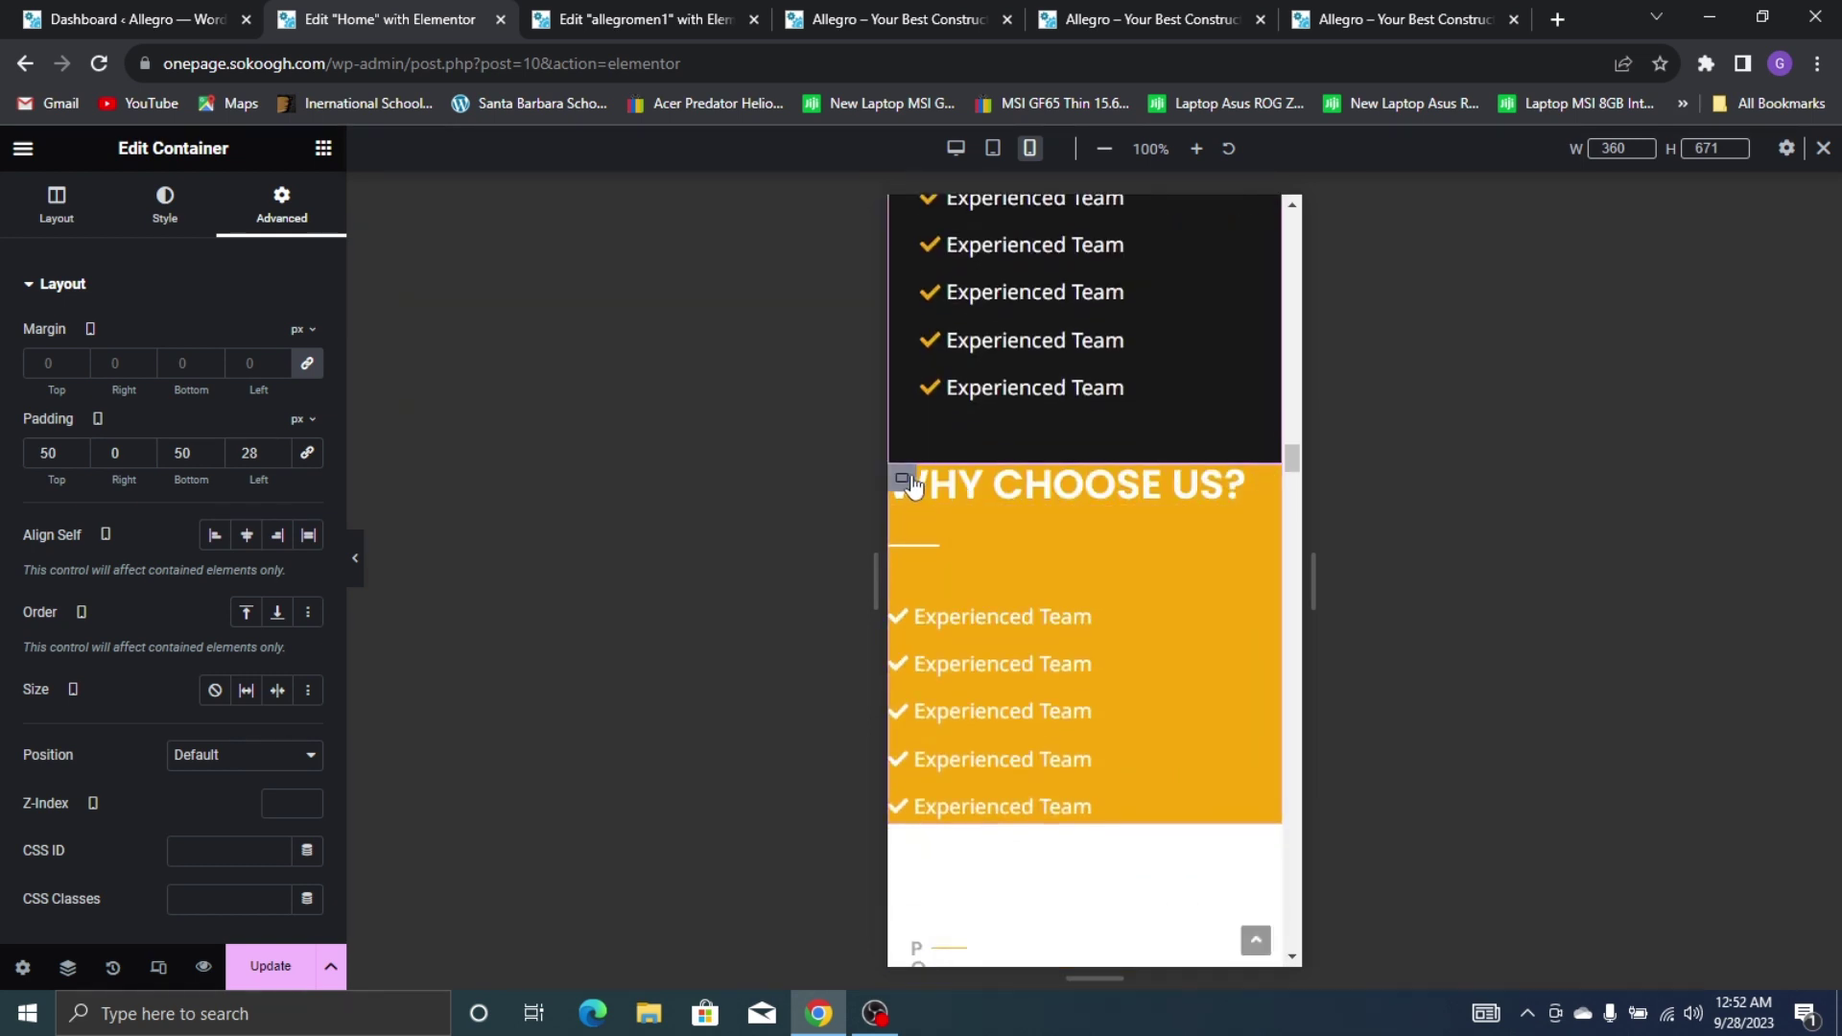
{"action": "right_click", "coordinate": [912, 487]}
{"action": "left_click", "coordinate": [987, 531]}
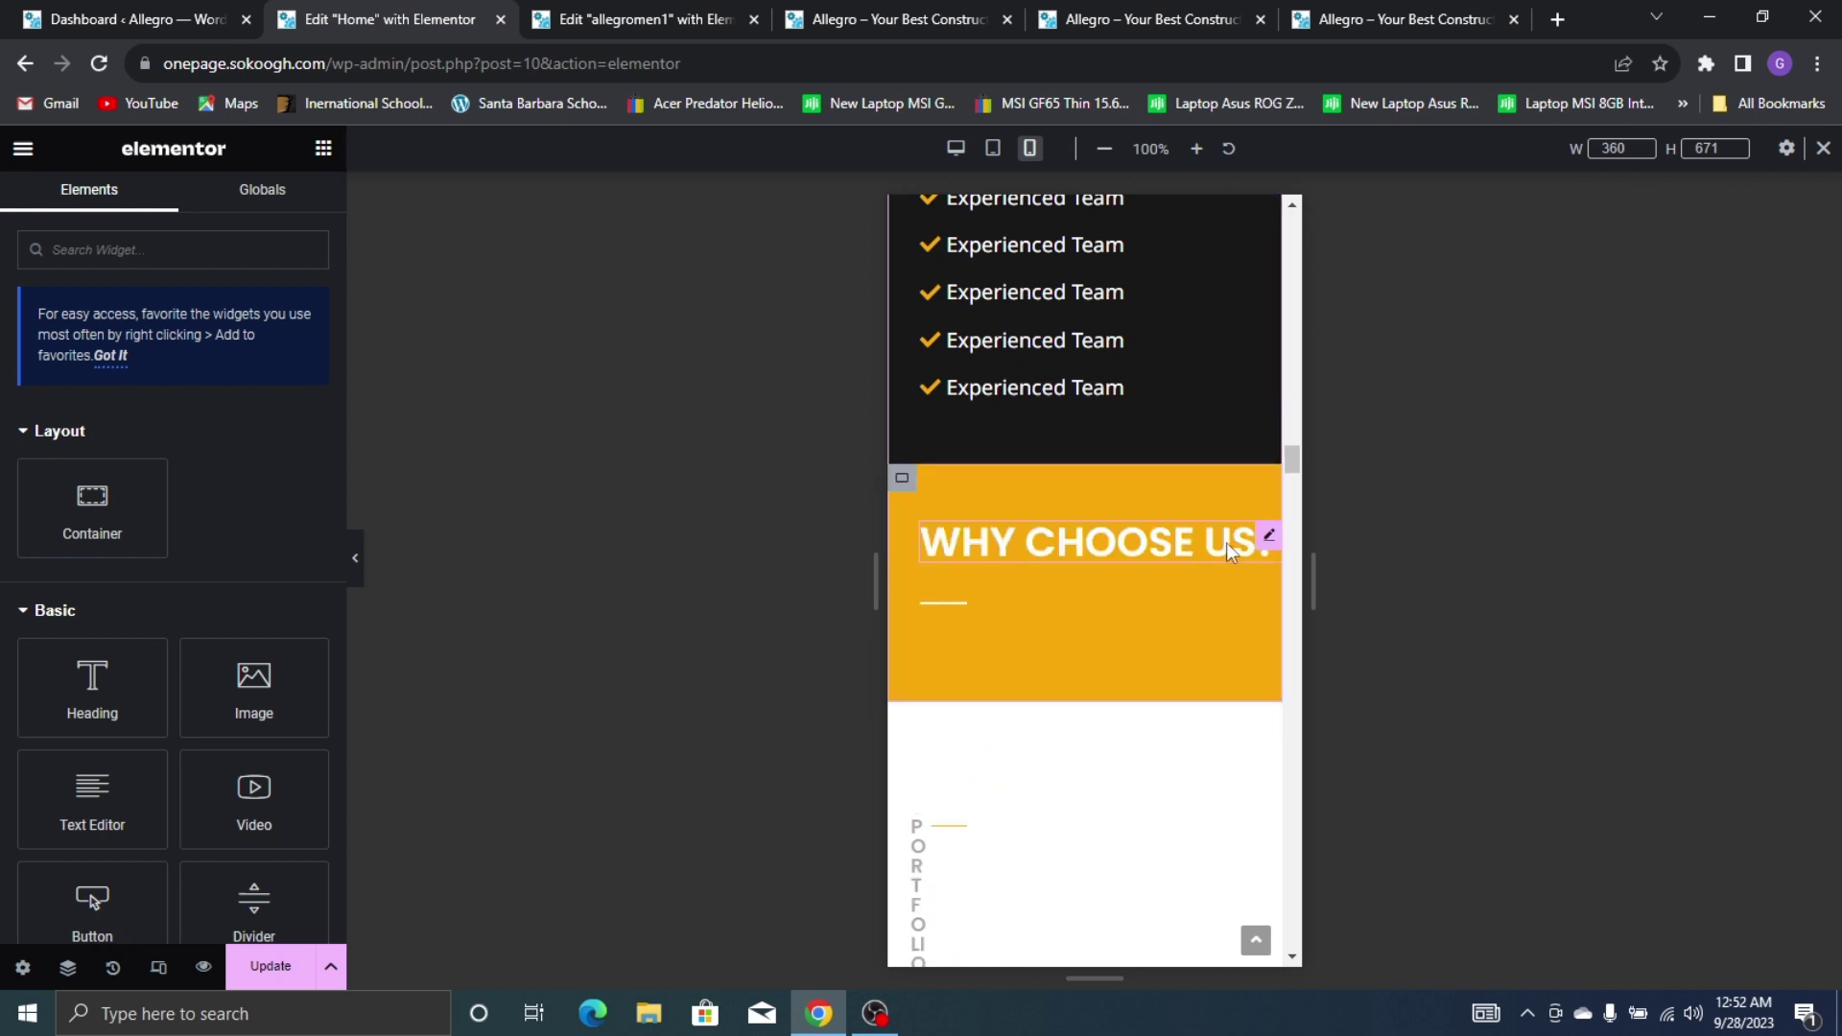
{"action": "scroll", "coordinate": [987, 531], "scroll_direction": "down", "scroll_amount": 4}
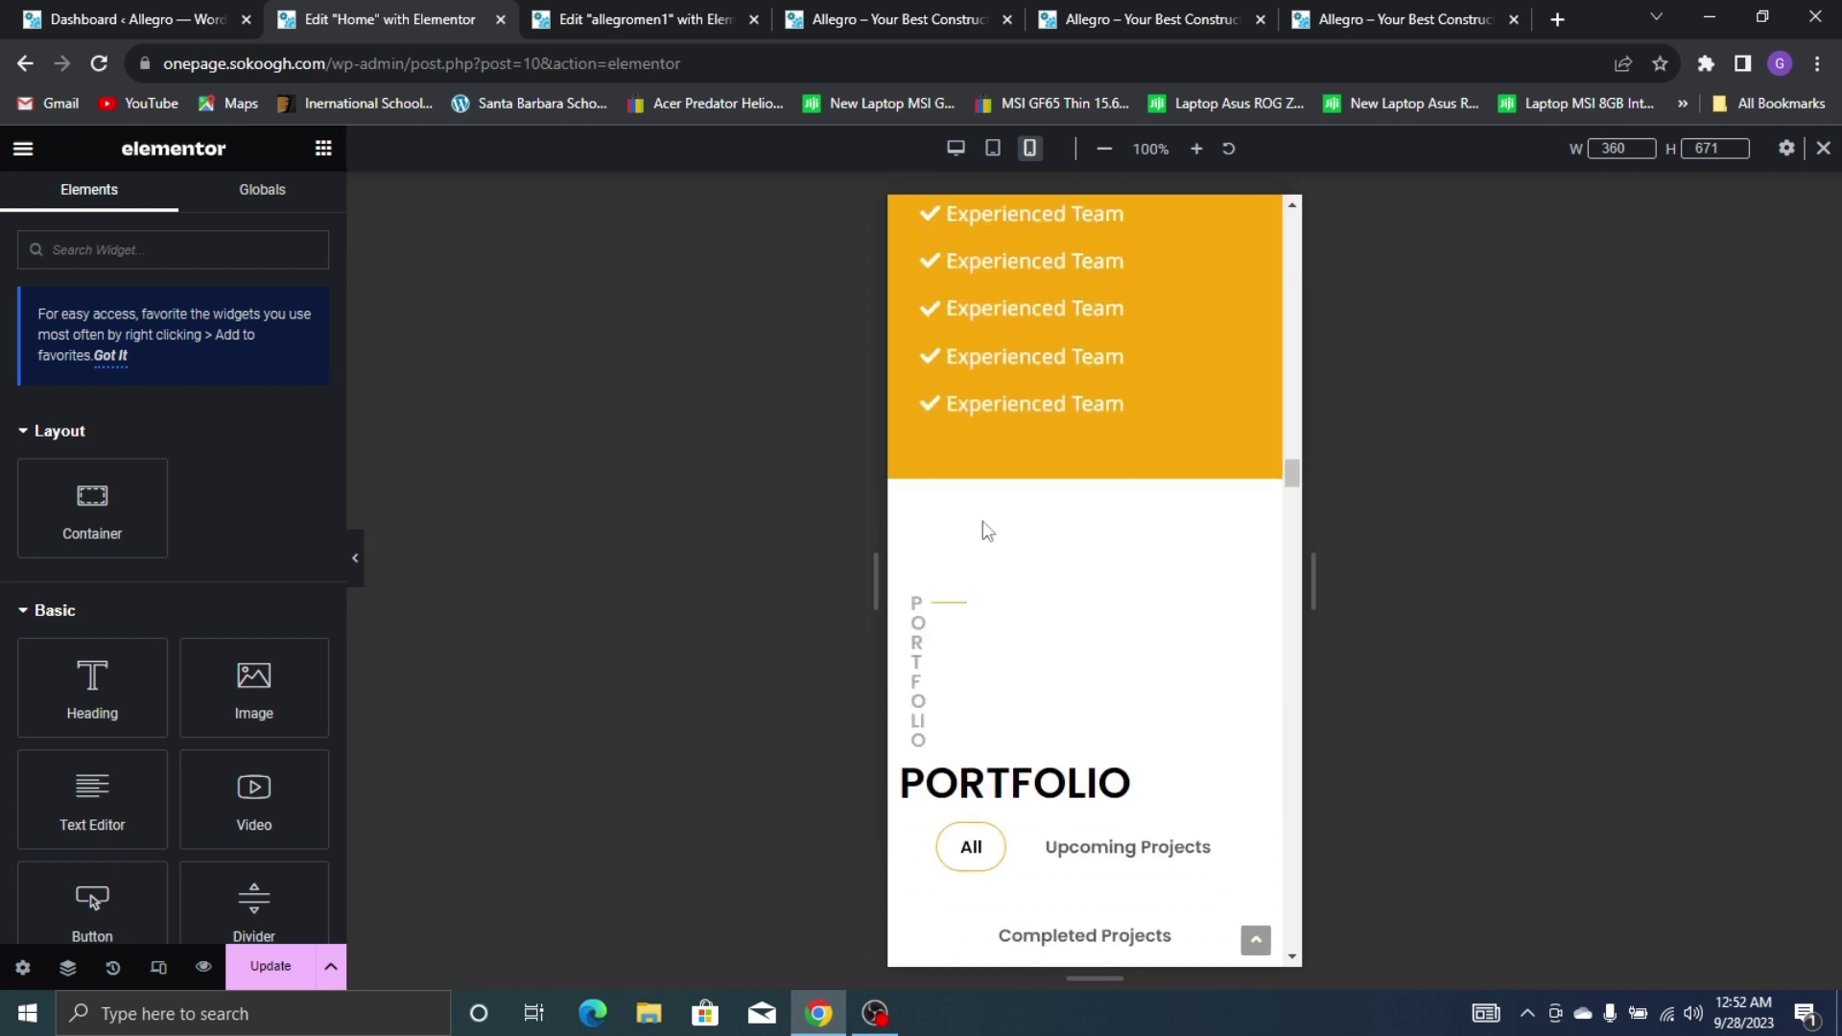
Widen the small PORTFOLIO label to width 100 and lengthen its divider to 21%
{"action": "left_click", "coordinate": [905, 669]}
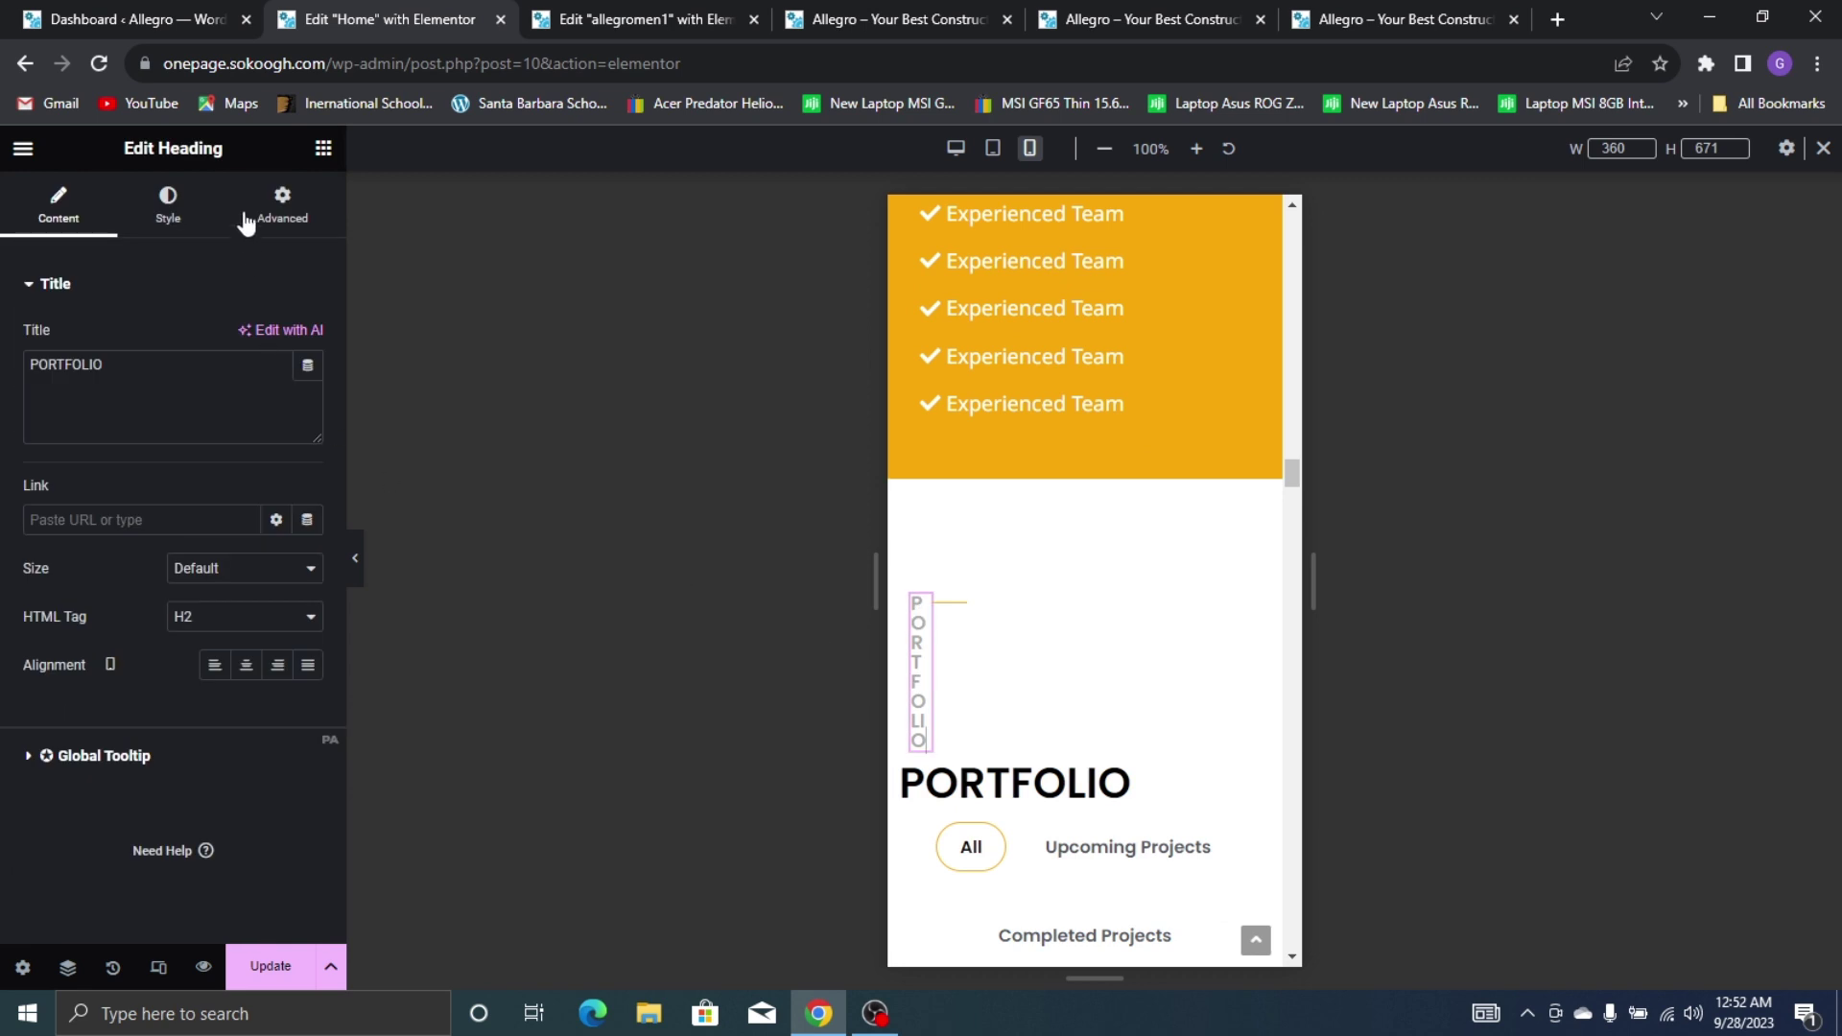
{"action": "left_click", "coordinate": [252, 217]}
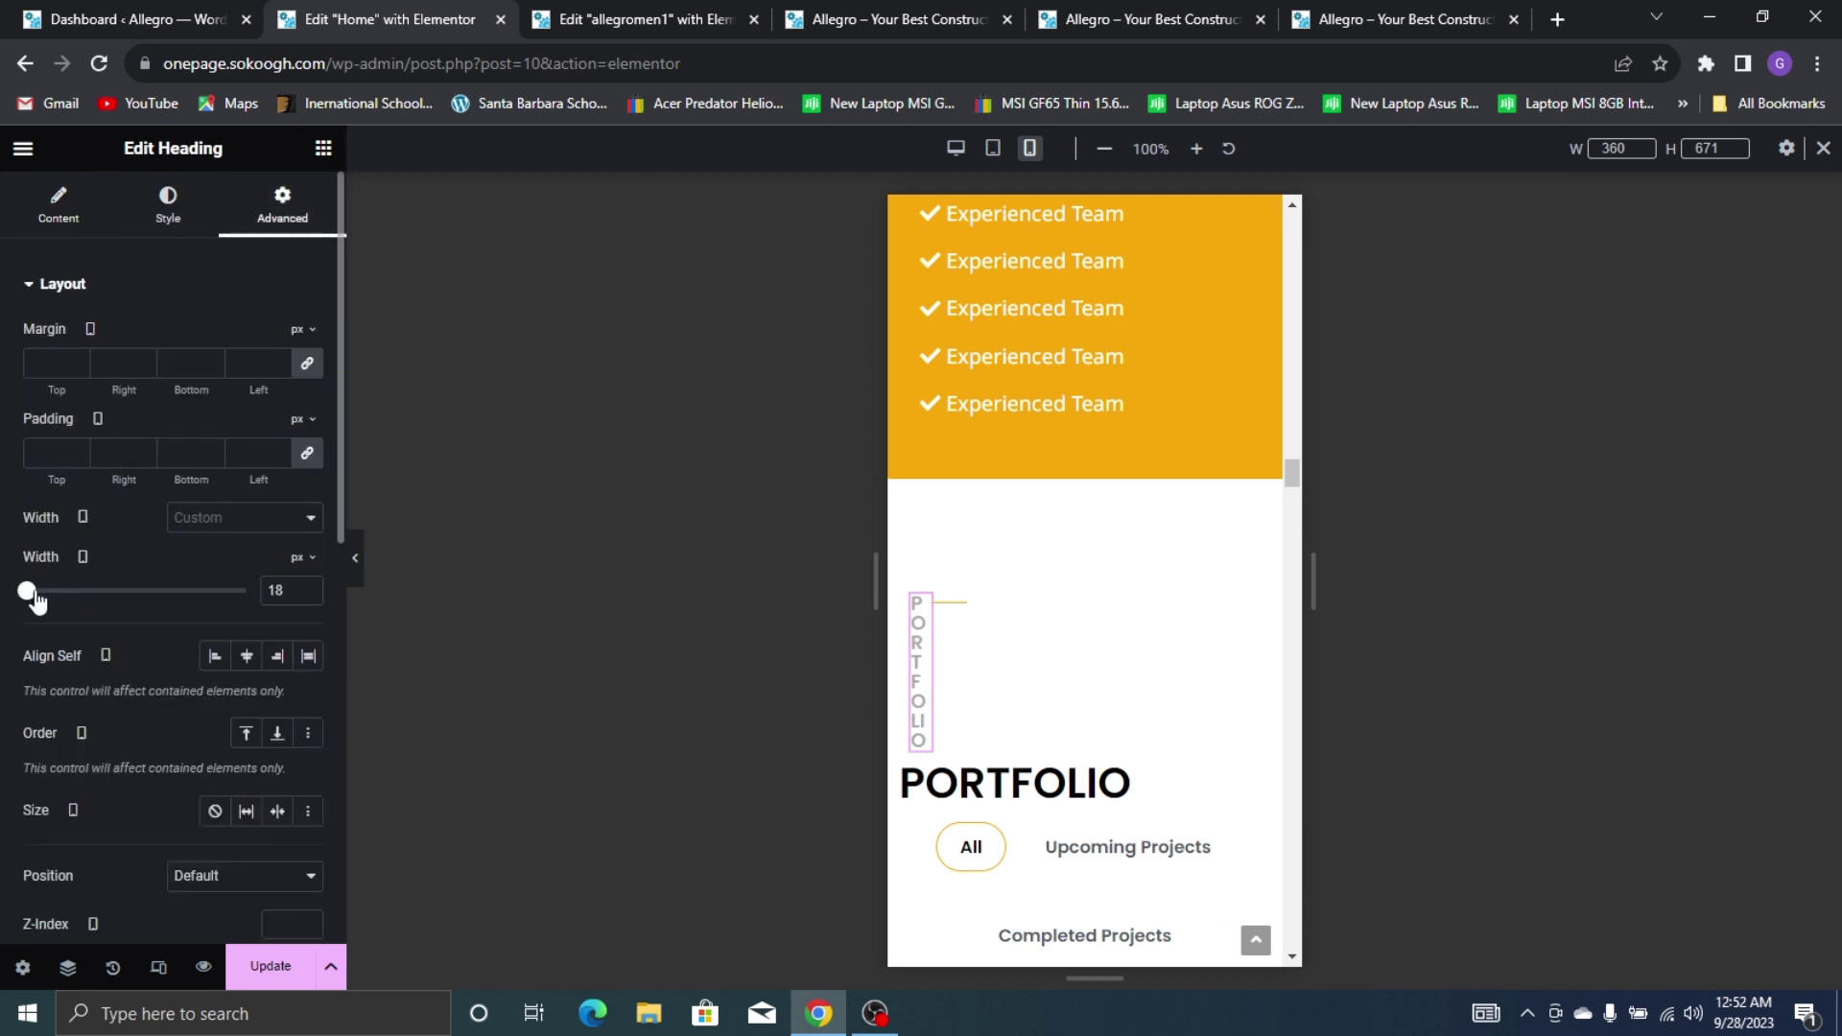
{"action": "left_click_drag", "start_coordinate": [35, 600], "coordinate": [48, 600]}
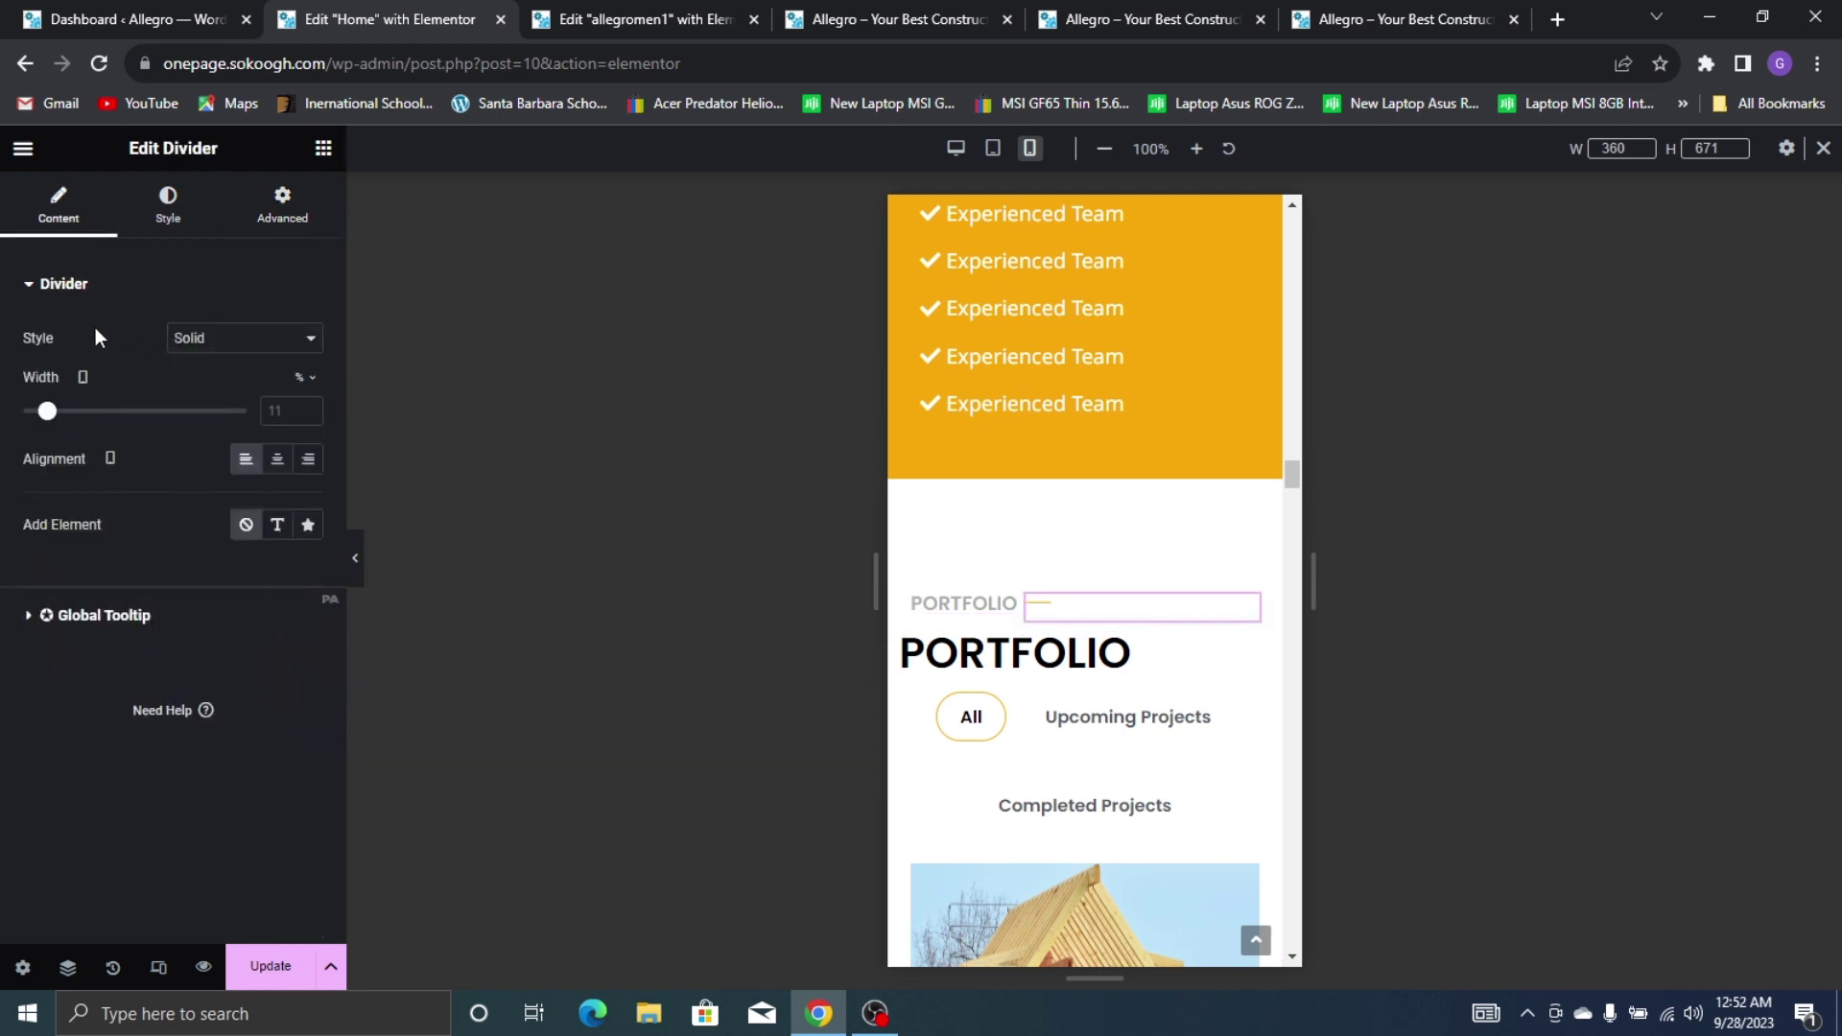
{"action": "left_click_drag", "start_coordinate": [53, 427], "coordinate": [78, 447]}
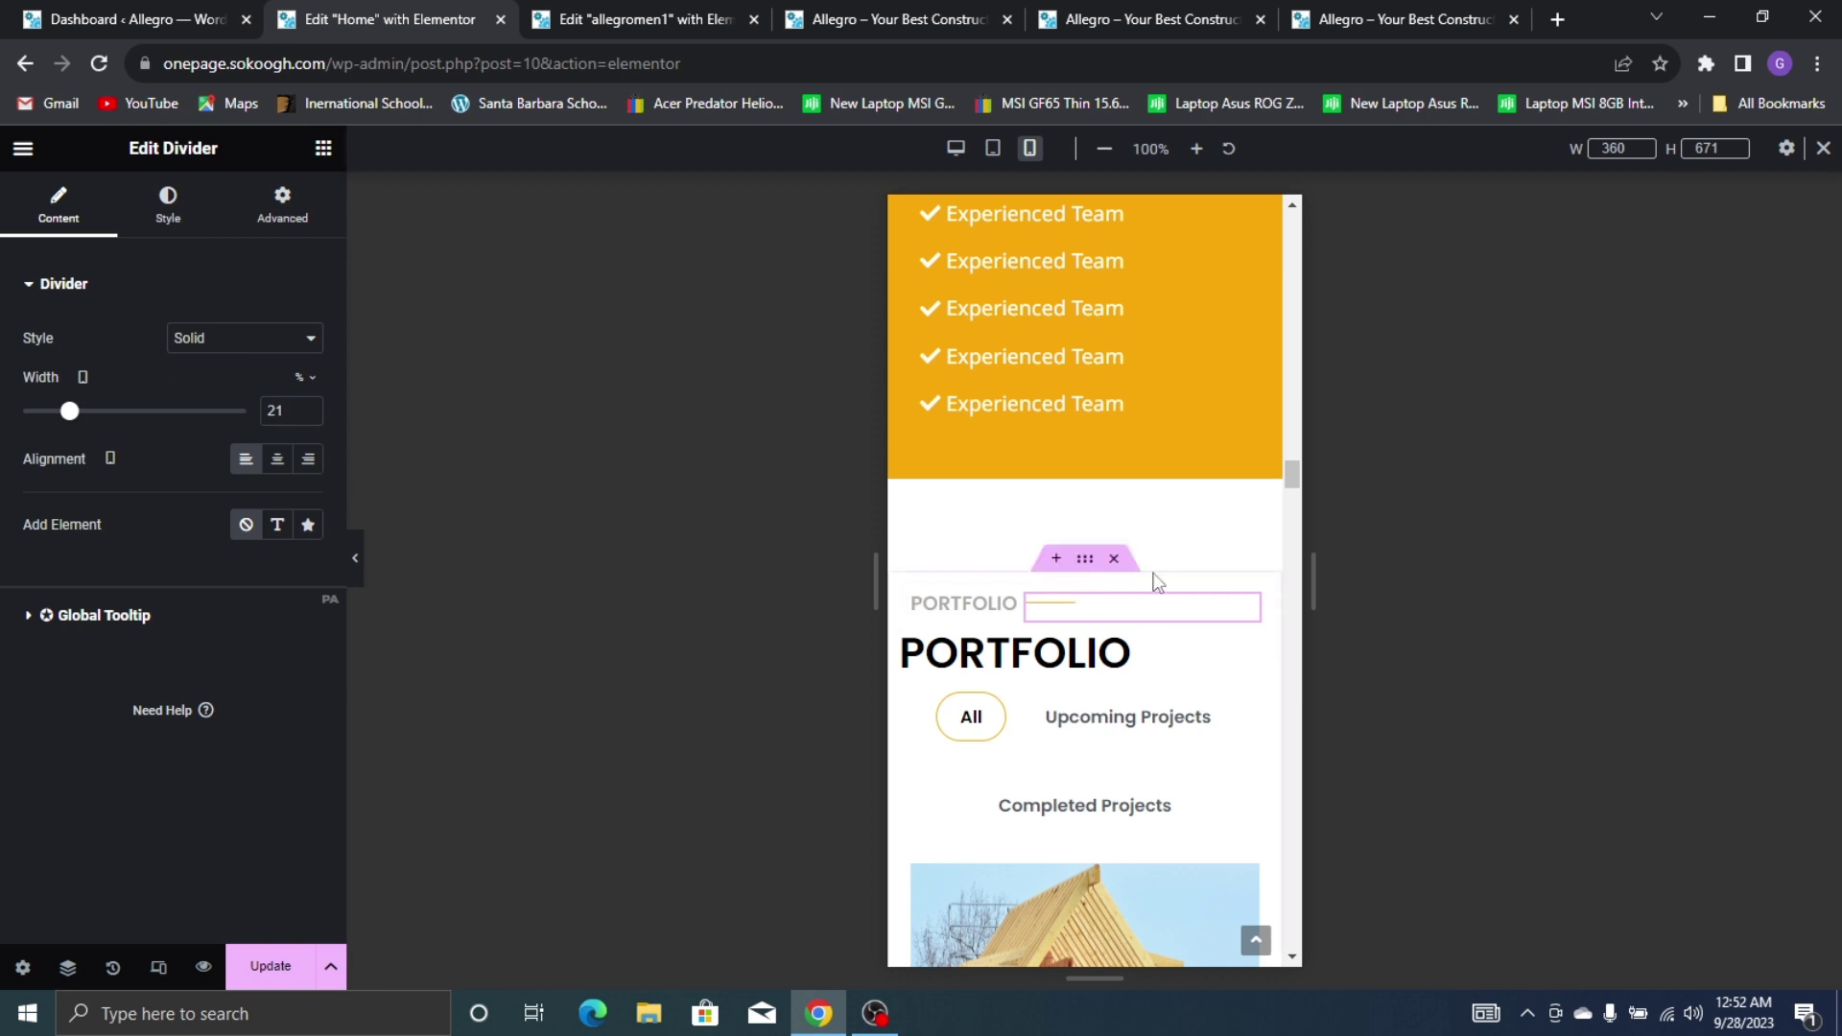
Centre the large PORTFOLIO heading
{"action": "scroll", "coordinate": [1047, 539], "scroll_direction": "down", "scroll_amount": 1}
{"action": "left_click", "coordinate": [1131, 538]}
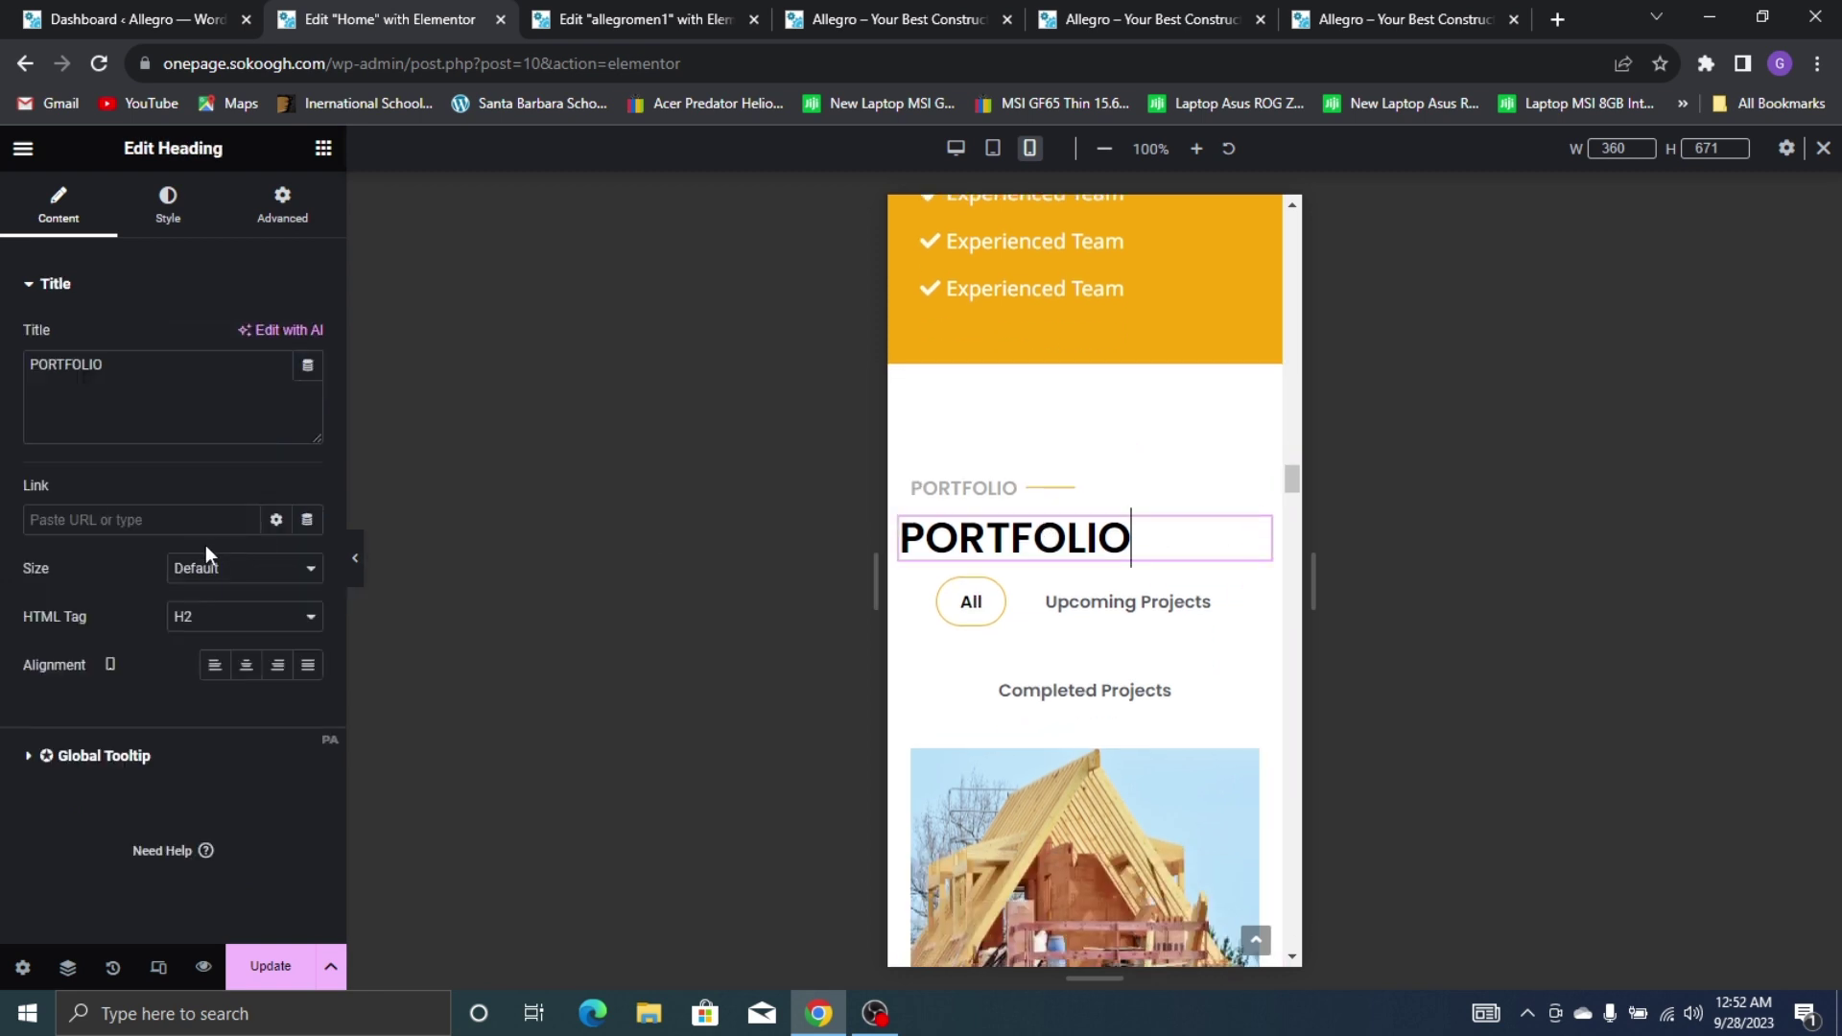
{"action": "left_click", "coordinate": [246, 665]}
Reduce the portfolio Media Grid height to 246 px and review the images
{"action": "scroll", "coordinate": [1198, 547], "scroll_direction": "down", "scroll_amount": 3}
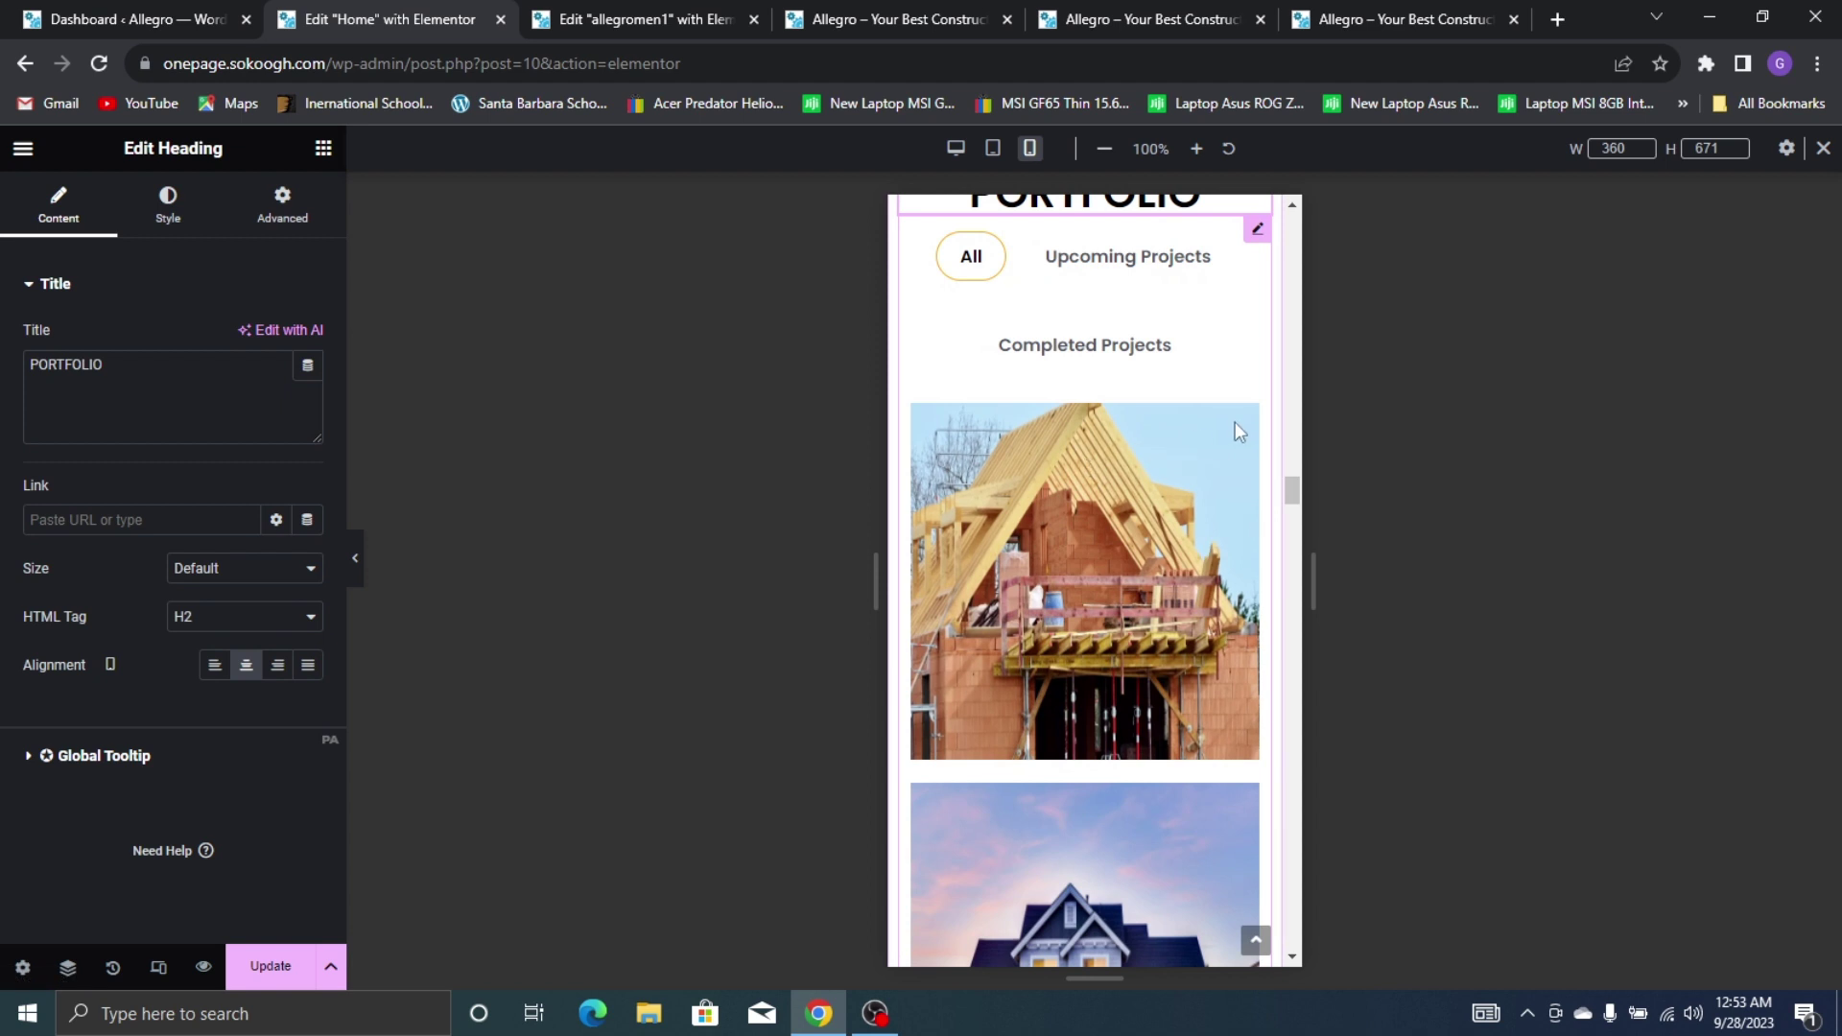
{"action": "left_click", "coordinate": [1257, 233]}
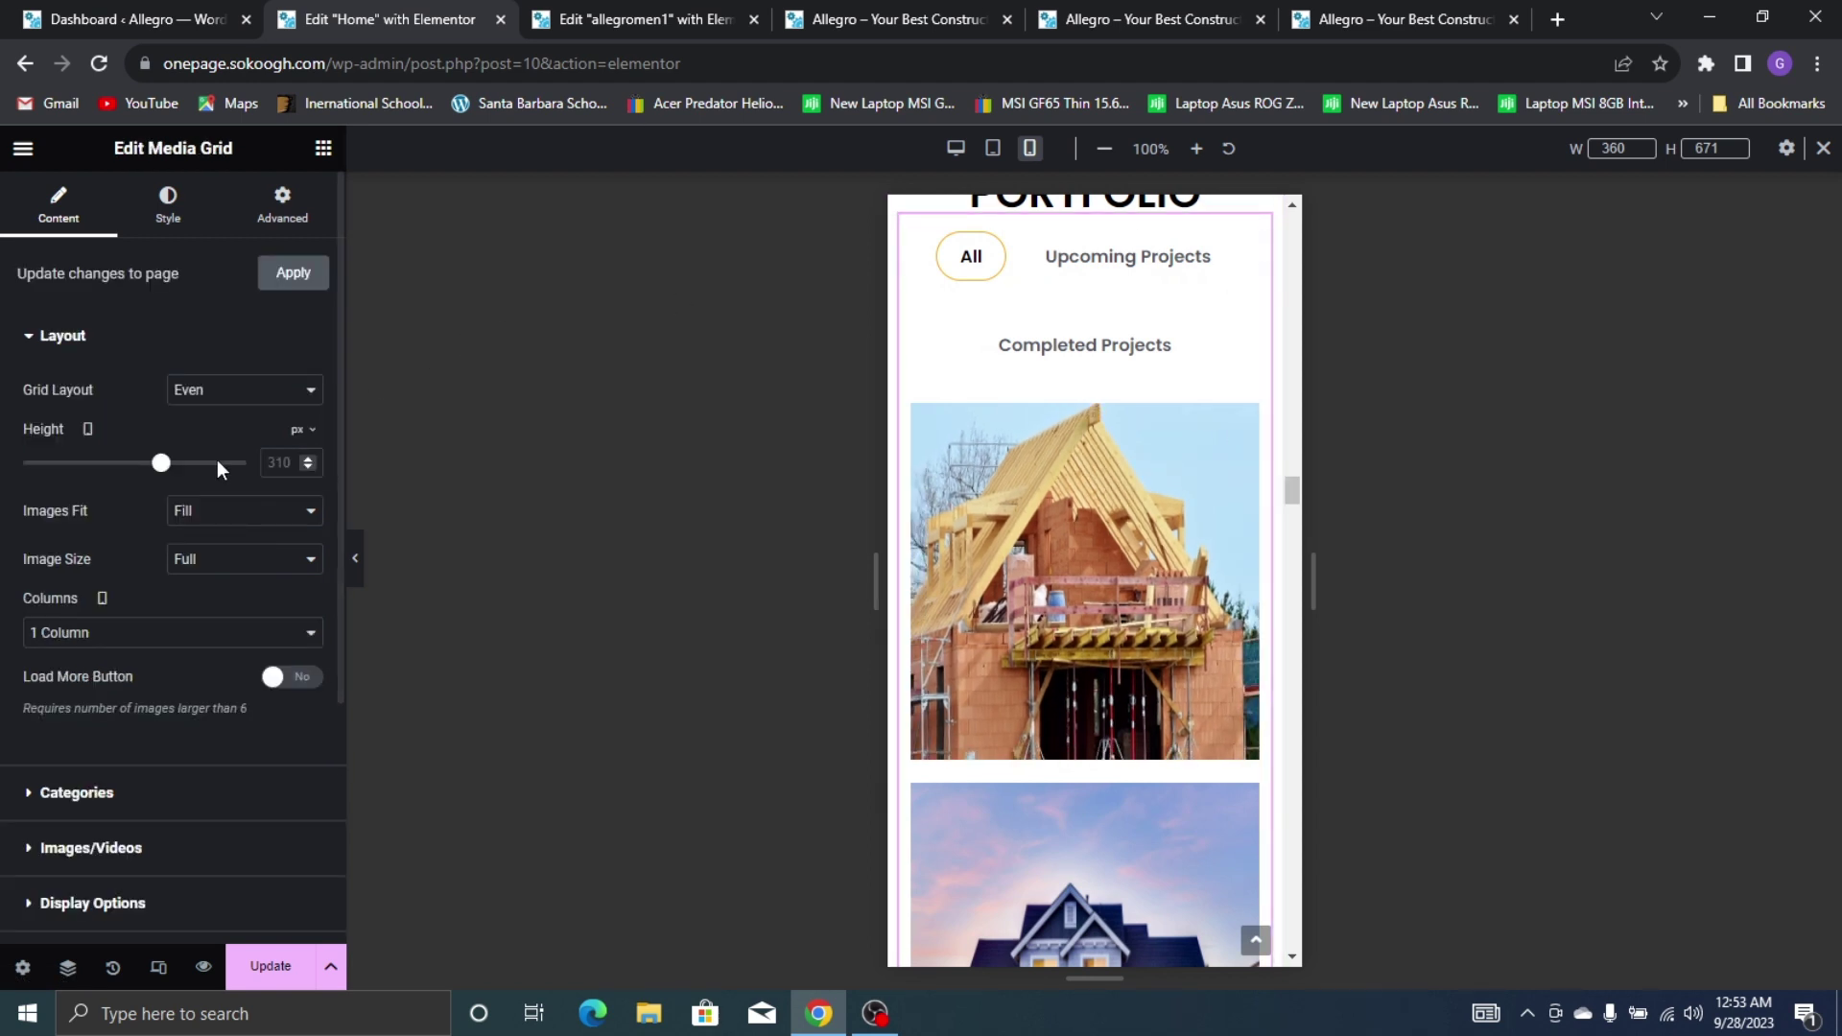
{"action": "left_click_drag", "start_coordinate": [159, 468], "coordinate": [141, 468]}
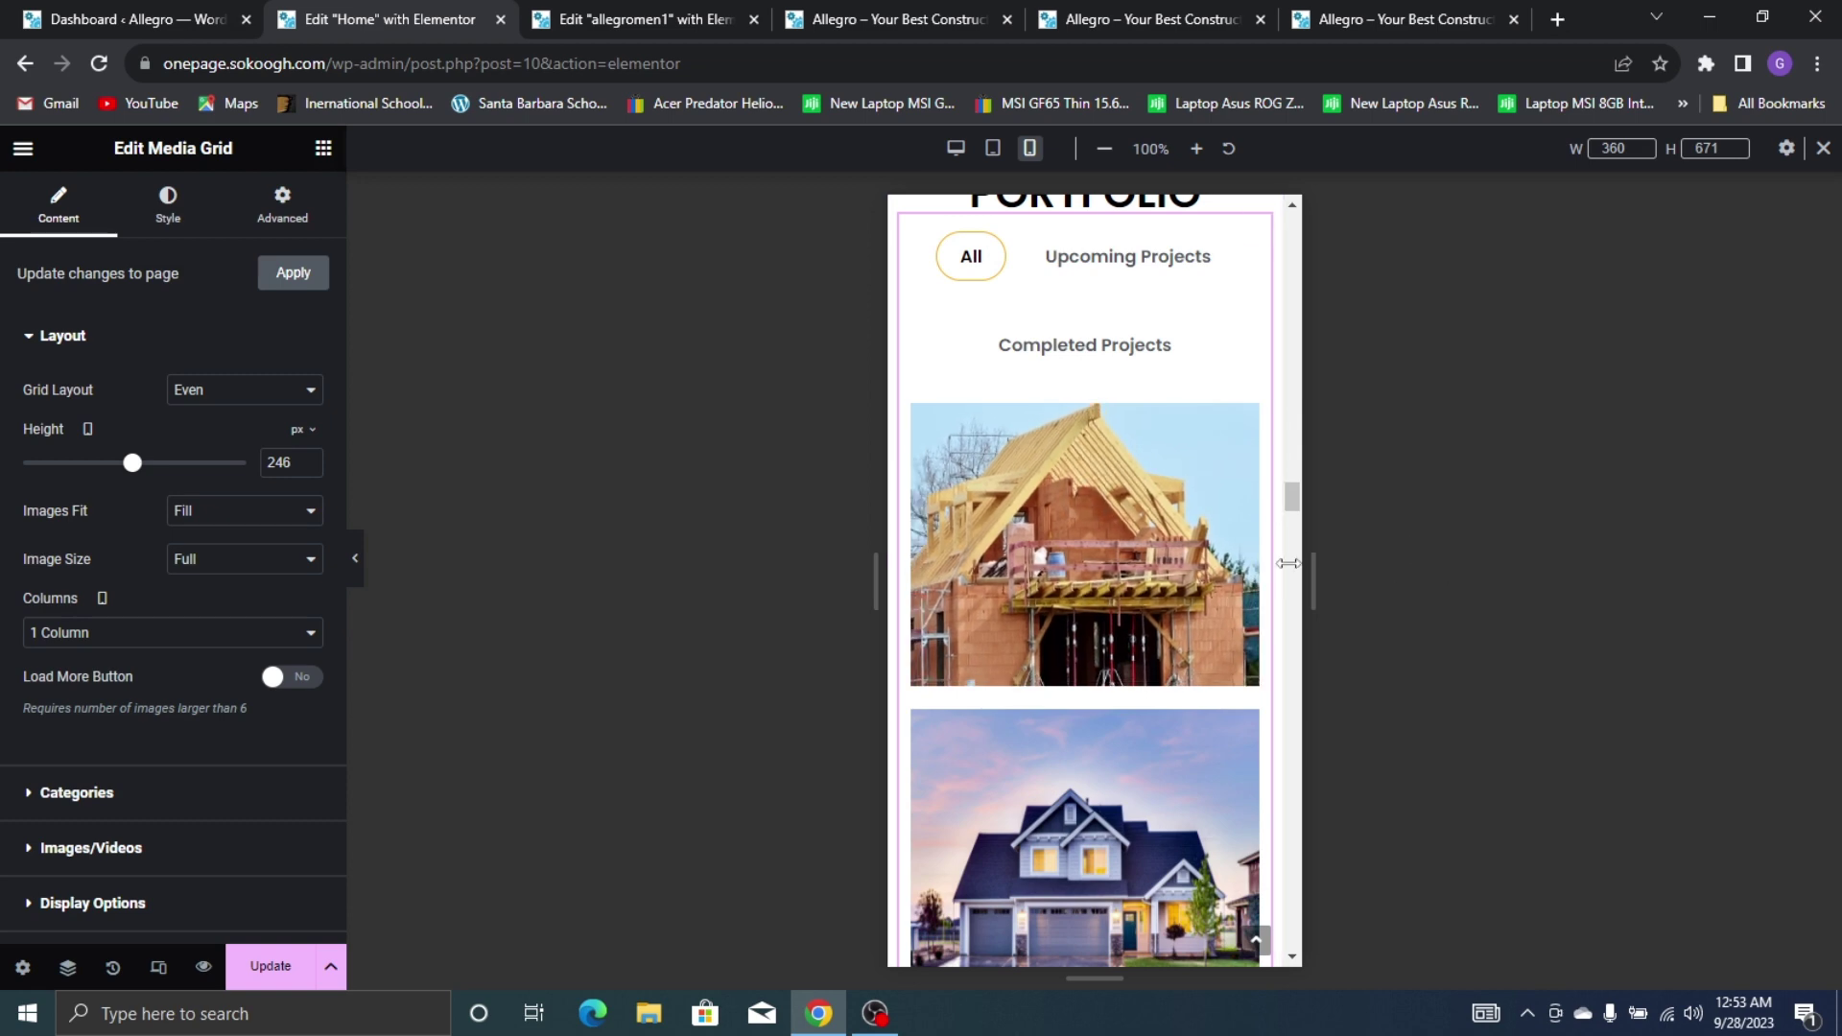
{"action": "scroll", "coordinate": [1029, 485], "scroll_direction": "down", "scroll_amount": 6}
{"action": "scroll", "coordinate": [1052, 469], "scroll_direction": "down", "scroll_amount": 15}
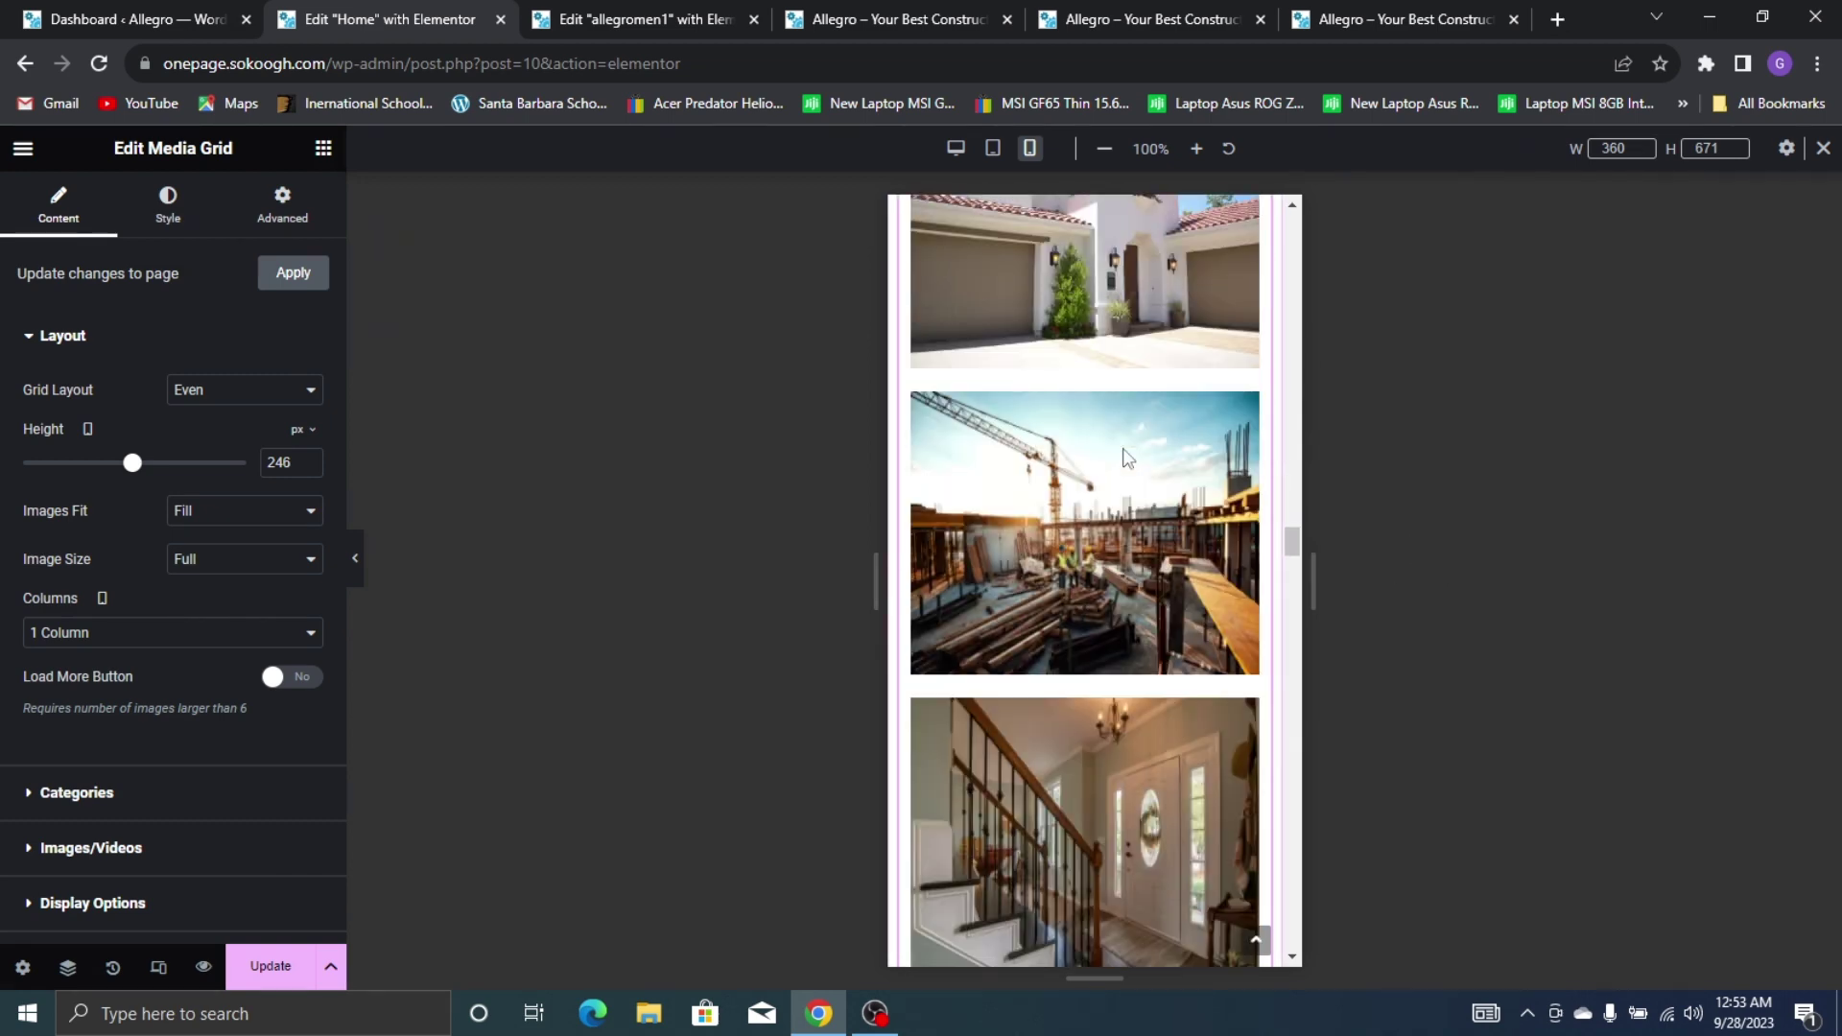
{"action": "scroll", "coordinate": [1110, 396], "scroll_direction": "up", "scroll_amount": 20}
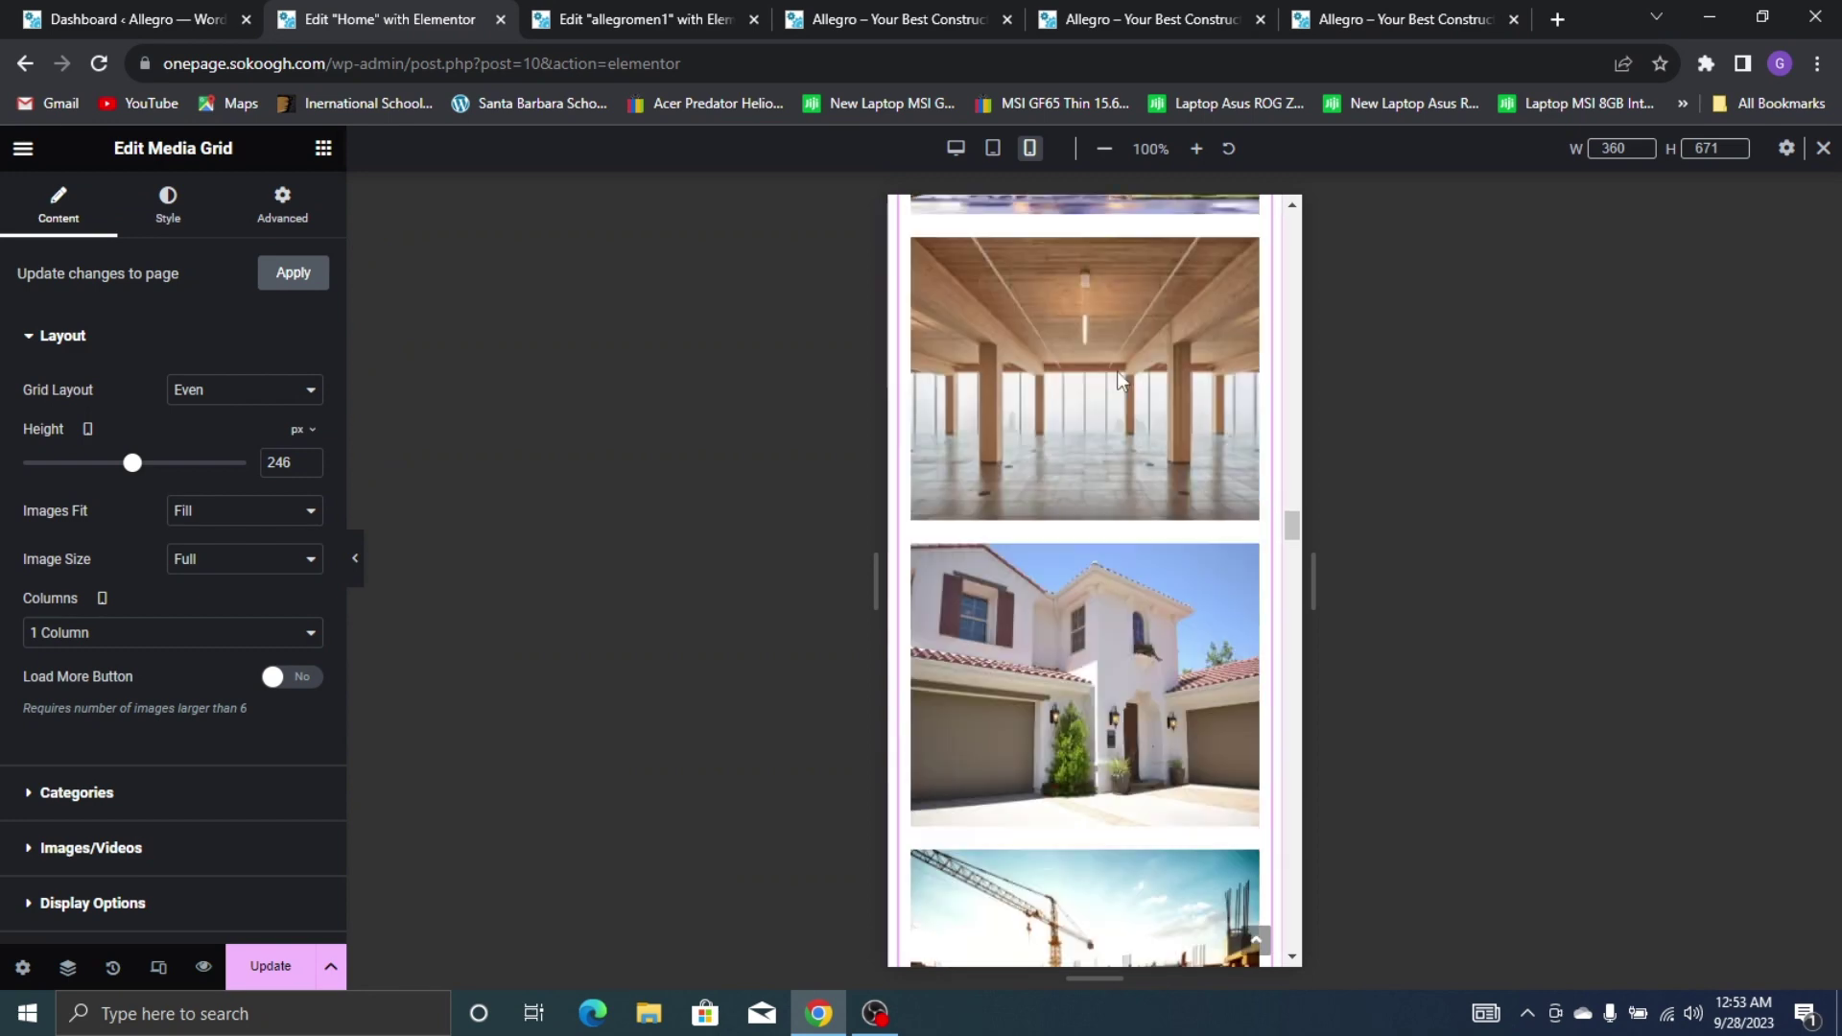
{"action": "scroll", "coordinate": [1200, 384], "scroll_direction": "up", "scroll_amount": 4}
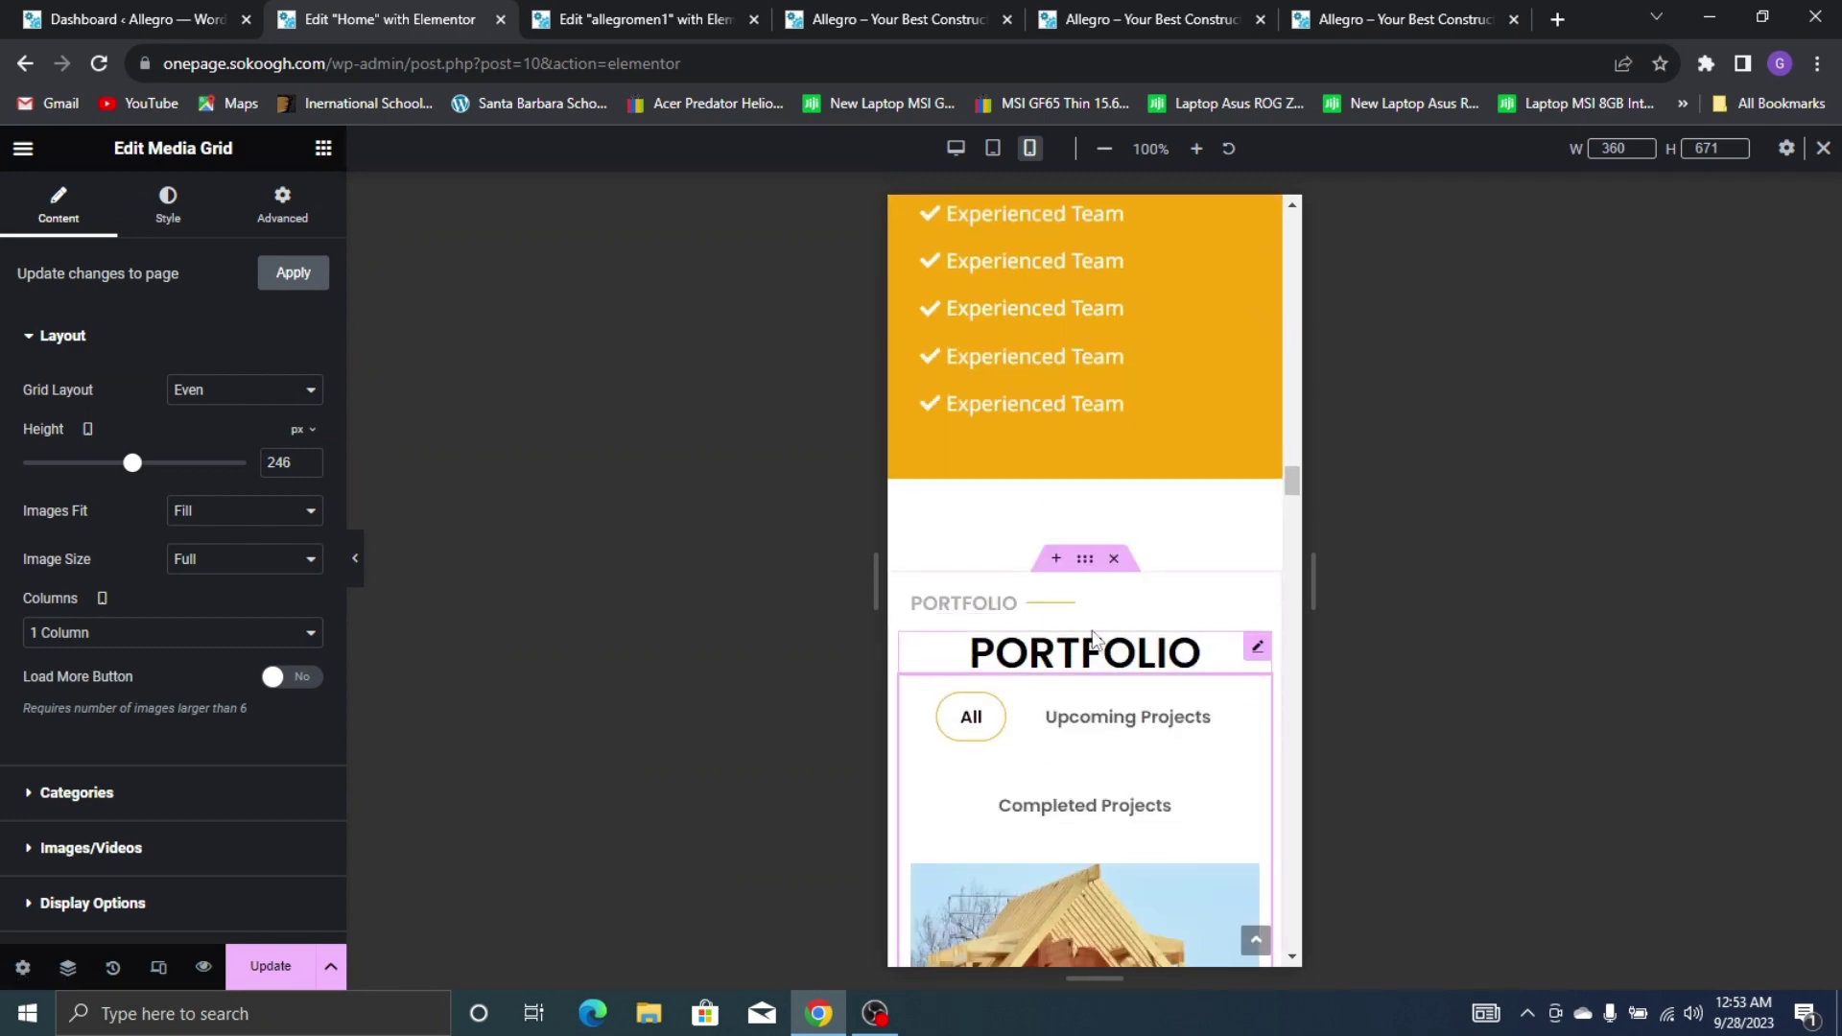
{"action": "scroll", "coordinate": [1218, 480], "scroll_direction": "down", "scroll_amount": 6}
{"action": "scroll", "coordinate": [1232, 554], "scroll_direction": "up", "scroll_amount": 3}
{"action": "scroll", "coordinate": [1231, 555], "scroll_direction": "down", "scroll_amount": 12}
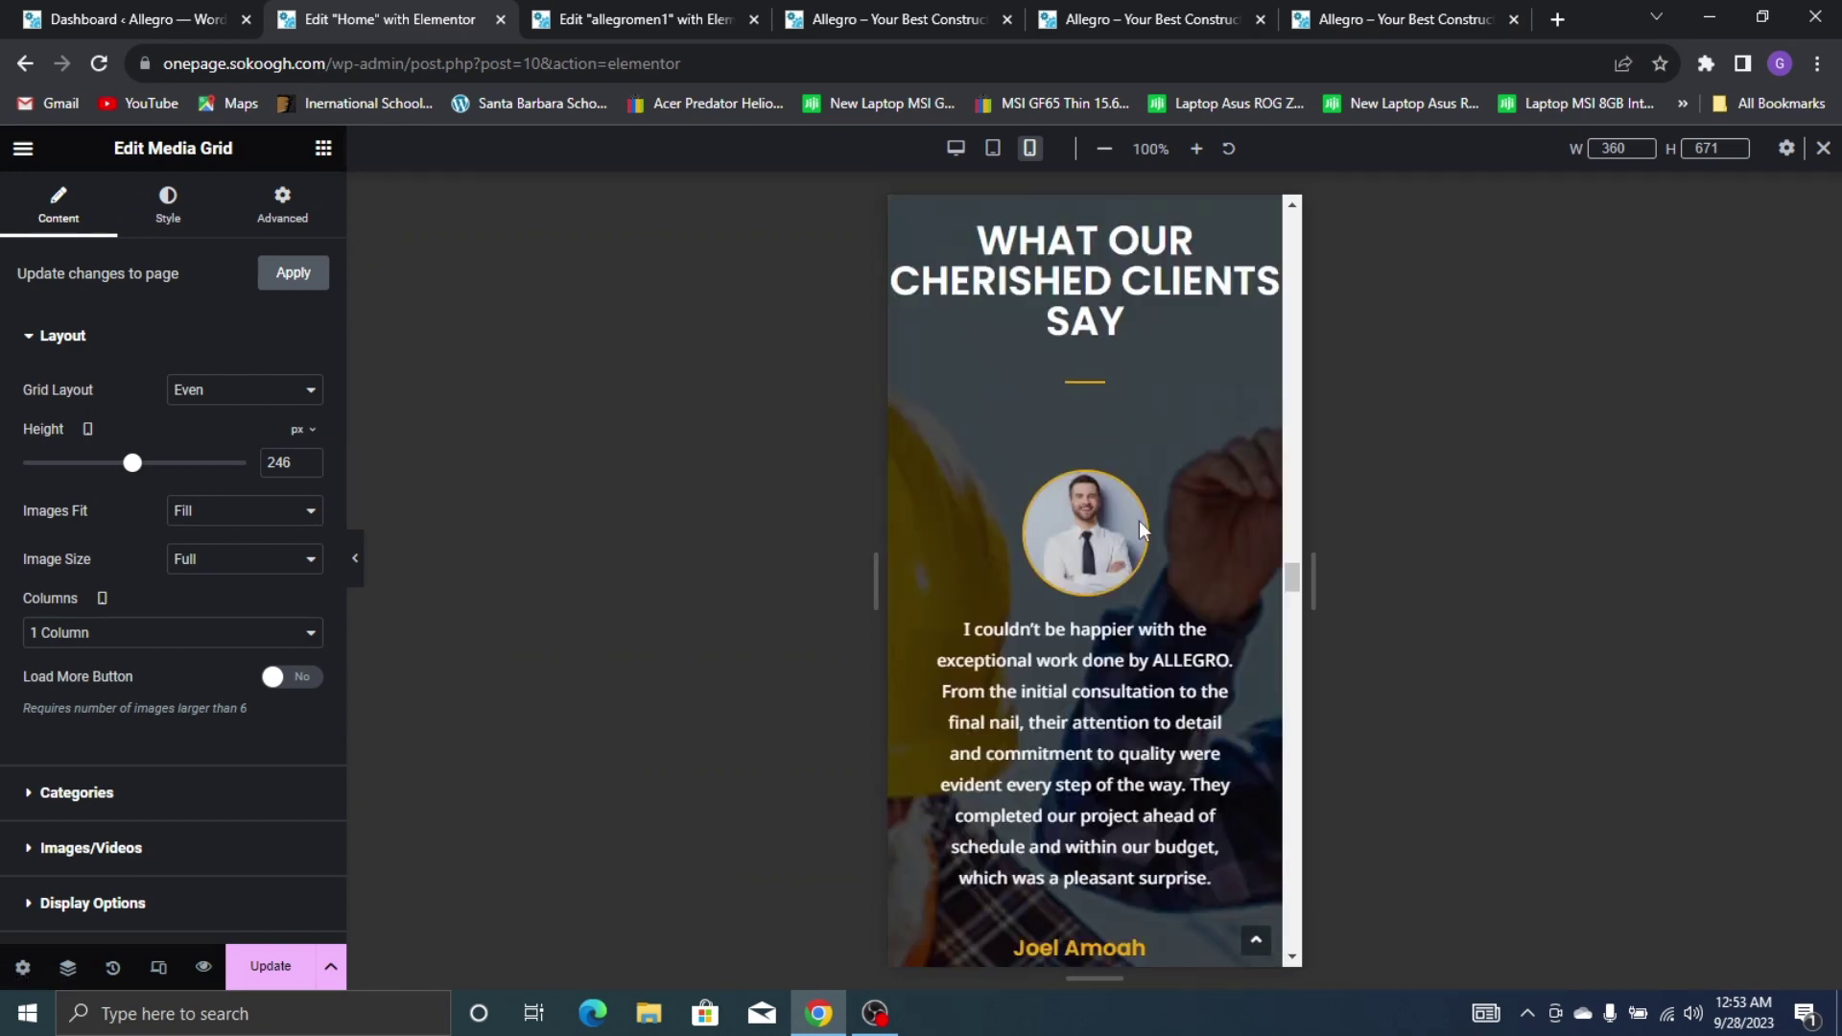
{"action": "scroll", "coordinate": [1065, 320], "scroll_direction": "up", "scroll_amount": 3}
Set the 'What Our Cherished Clients Say' heading font size to 27 px
{"action": "left_click", "coordinate": [1065, 508]}
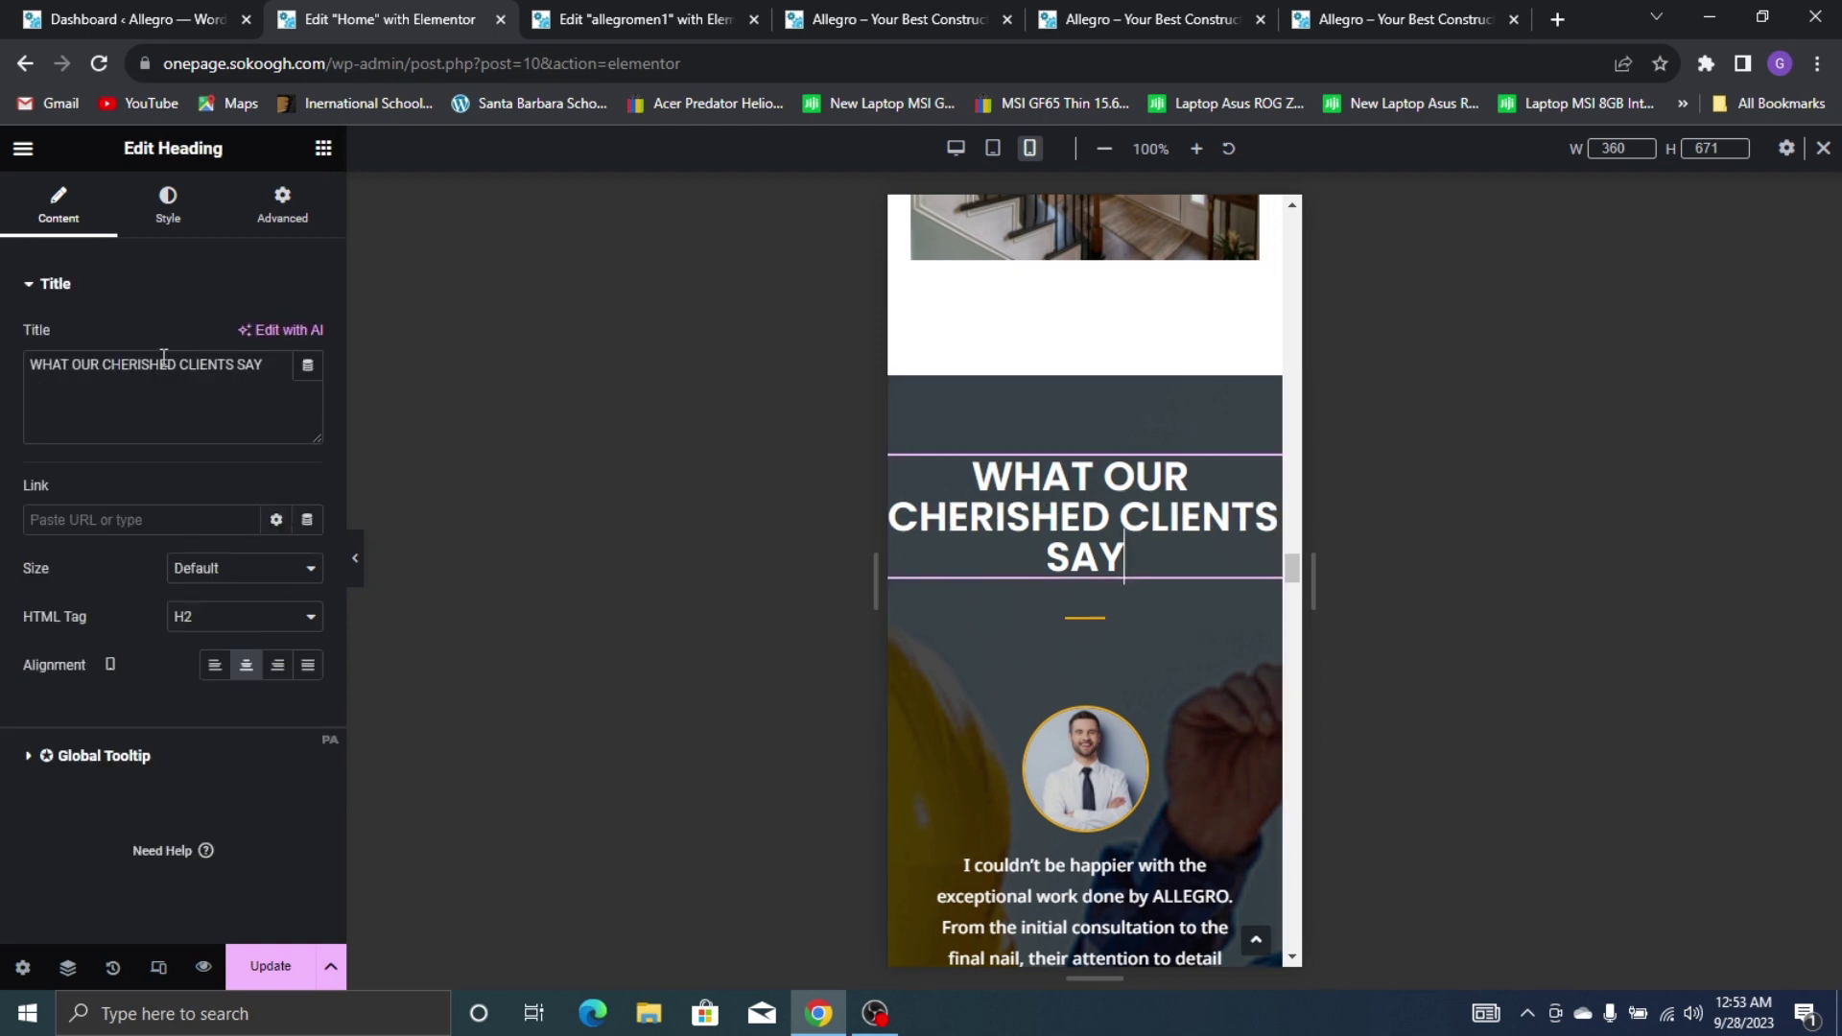
{"action": "left_click", "coordinate": [170, 205]}
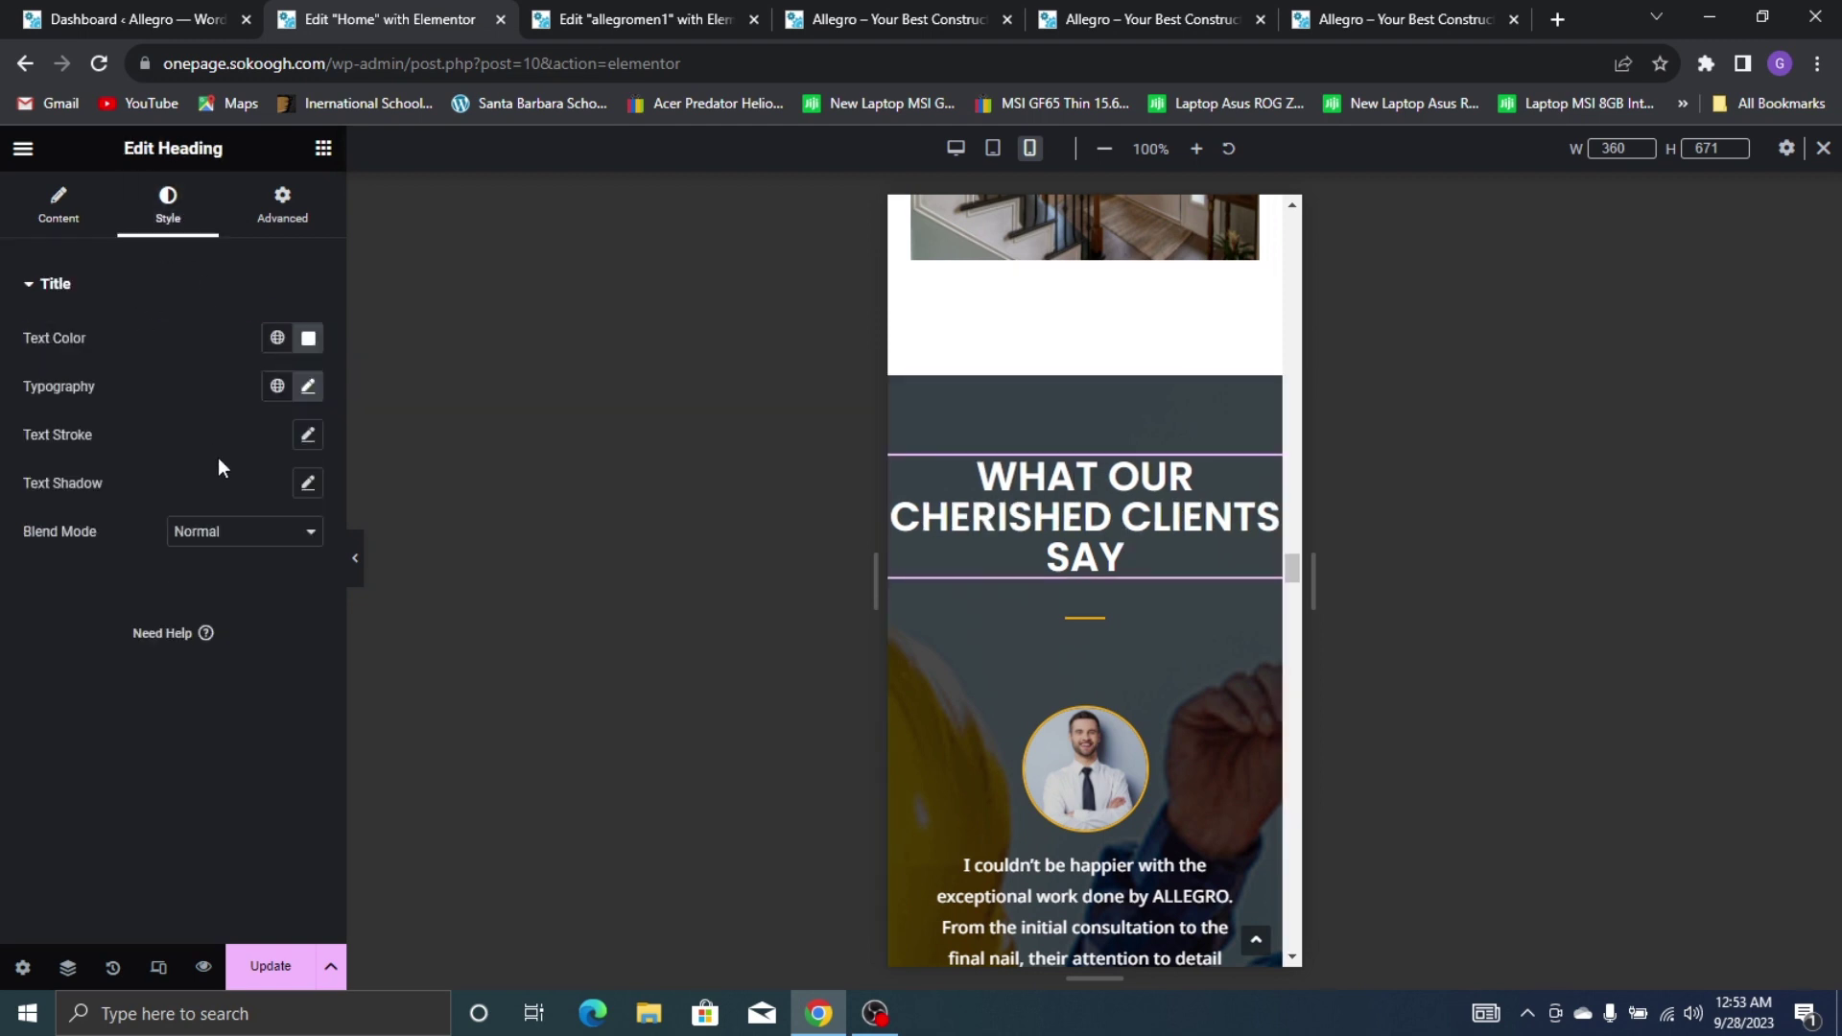
{"action": "left_click", "coordinate": [307, 388]}
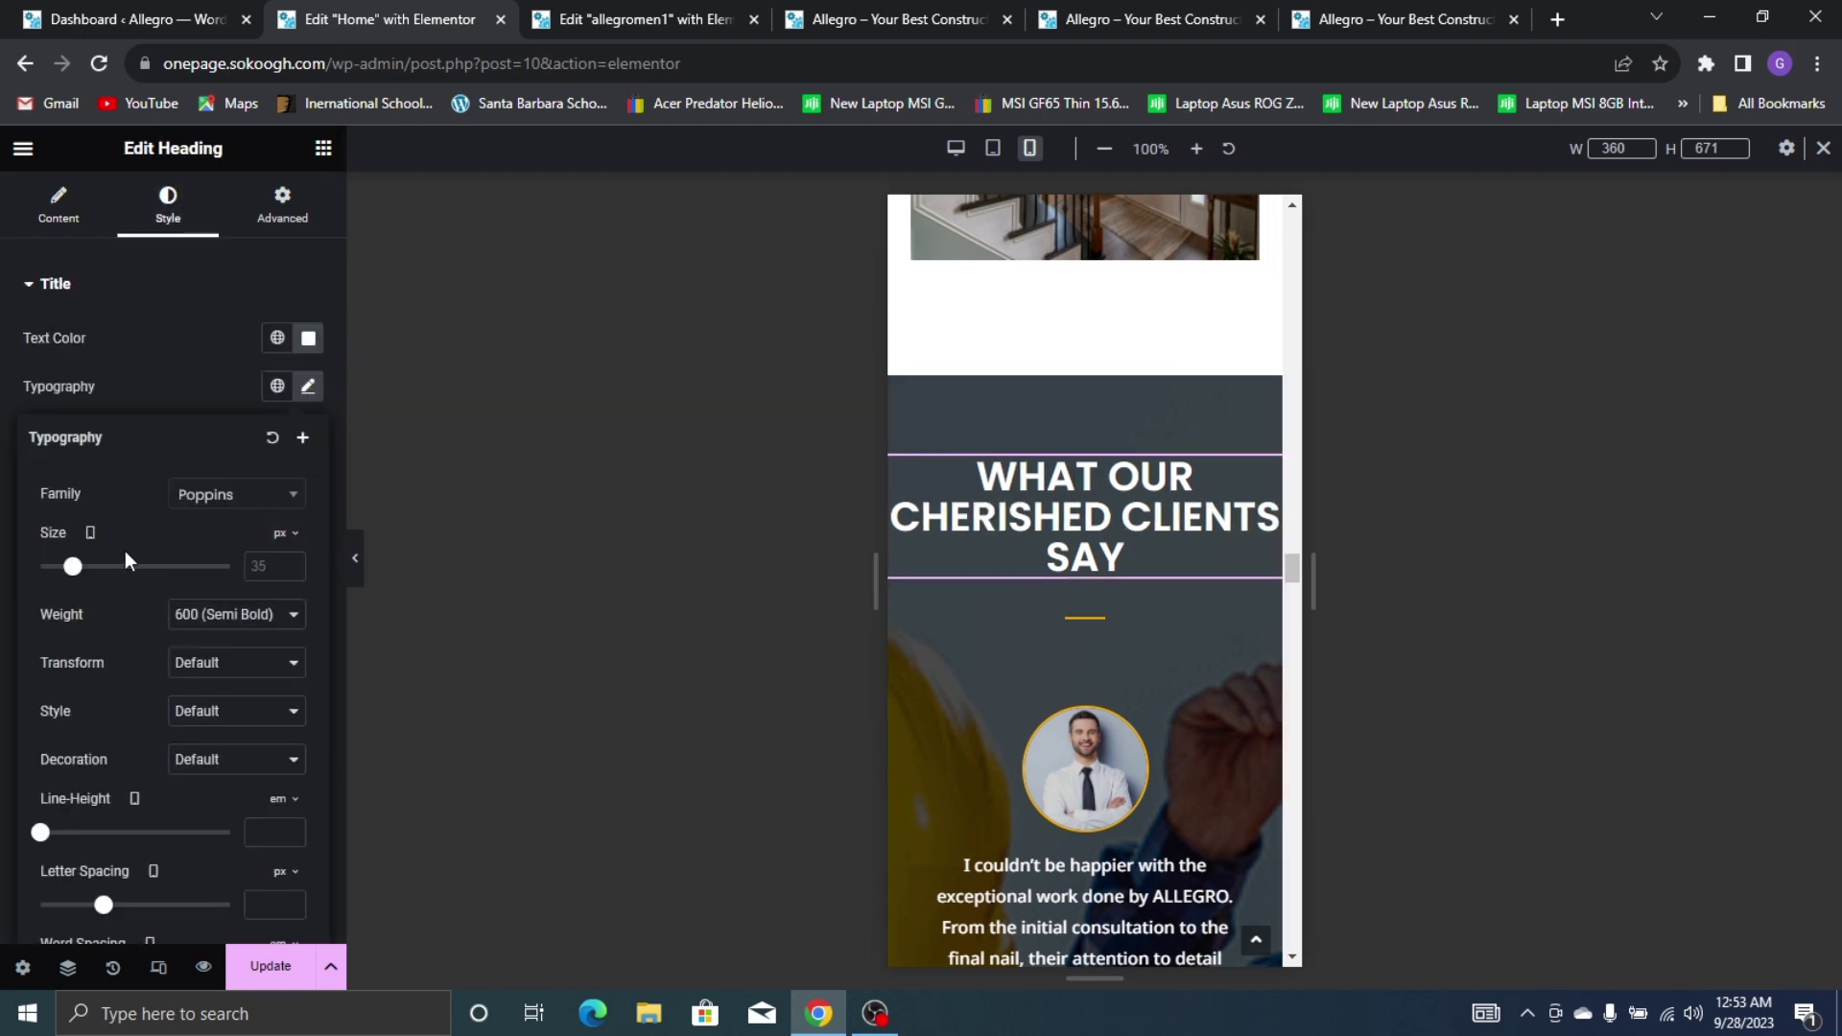
{"action": "left_click_drag", "start_coordinate": [65, 574], "coordinate": [64, 577]}
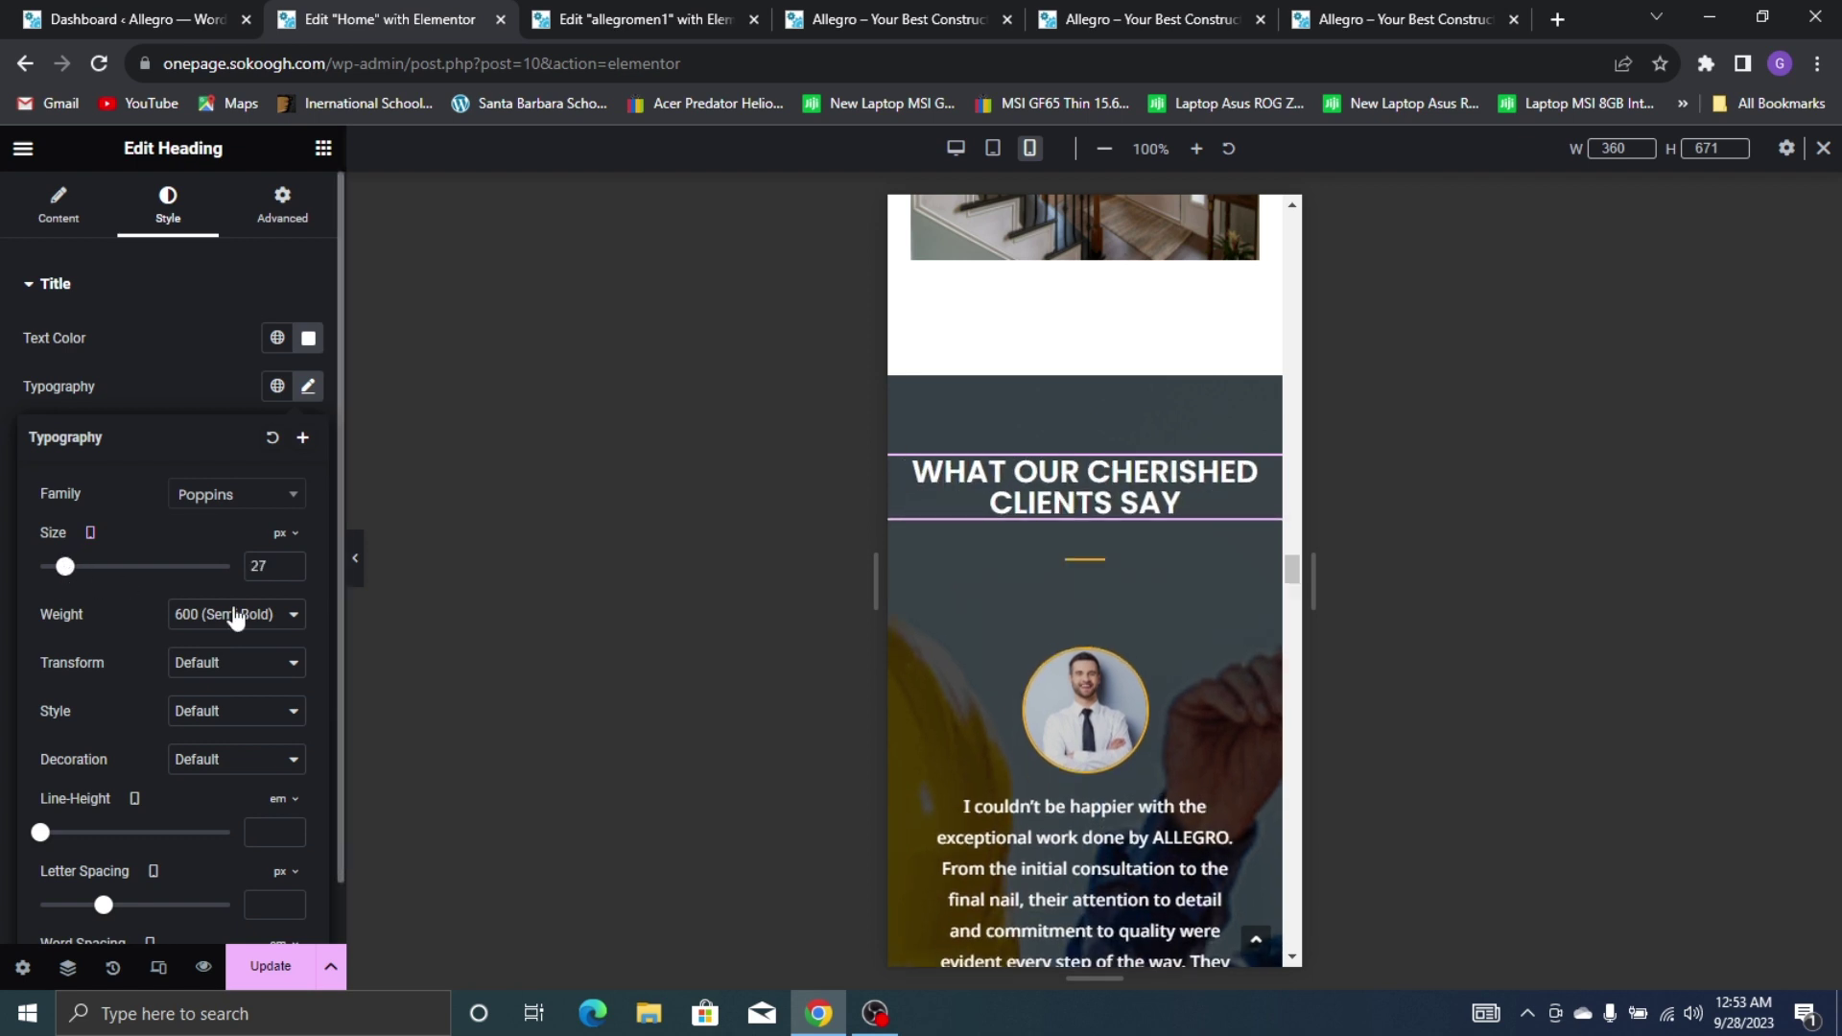
{"action": "left_click", "coordinate": [290, 572]}
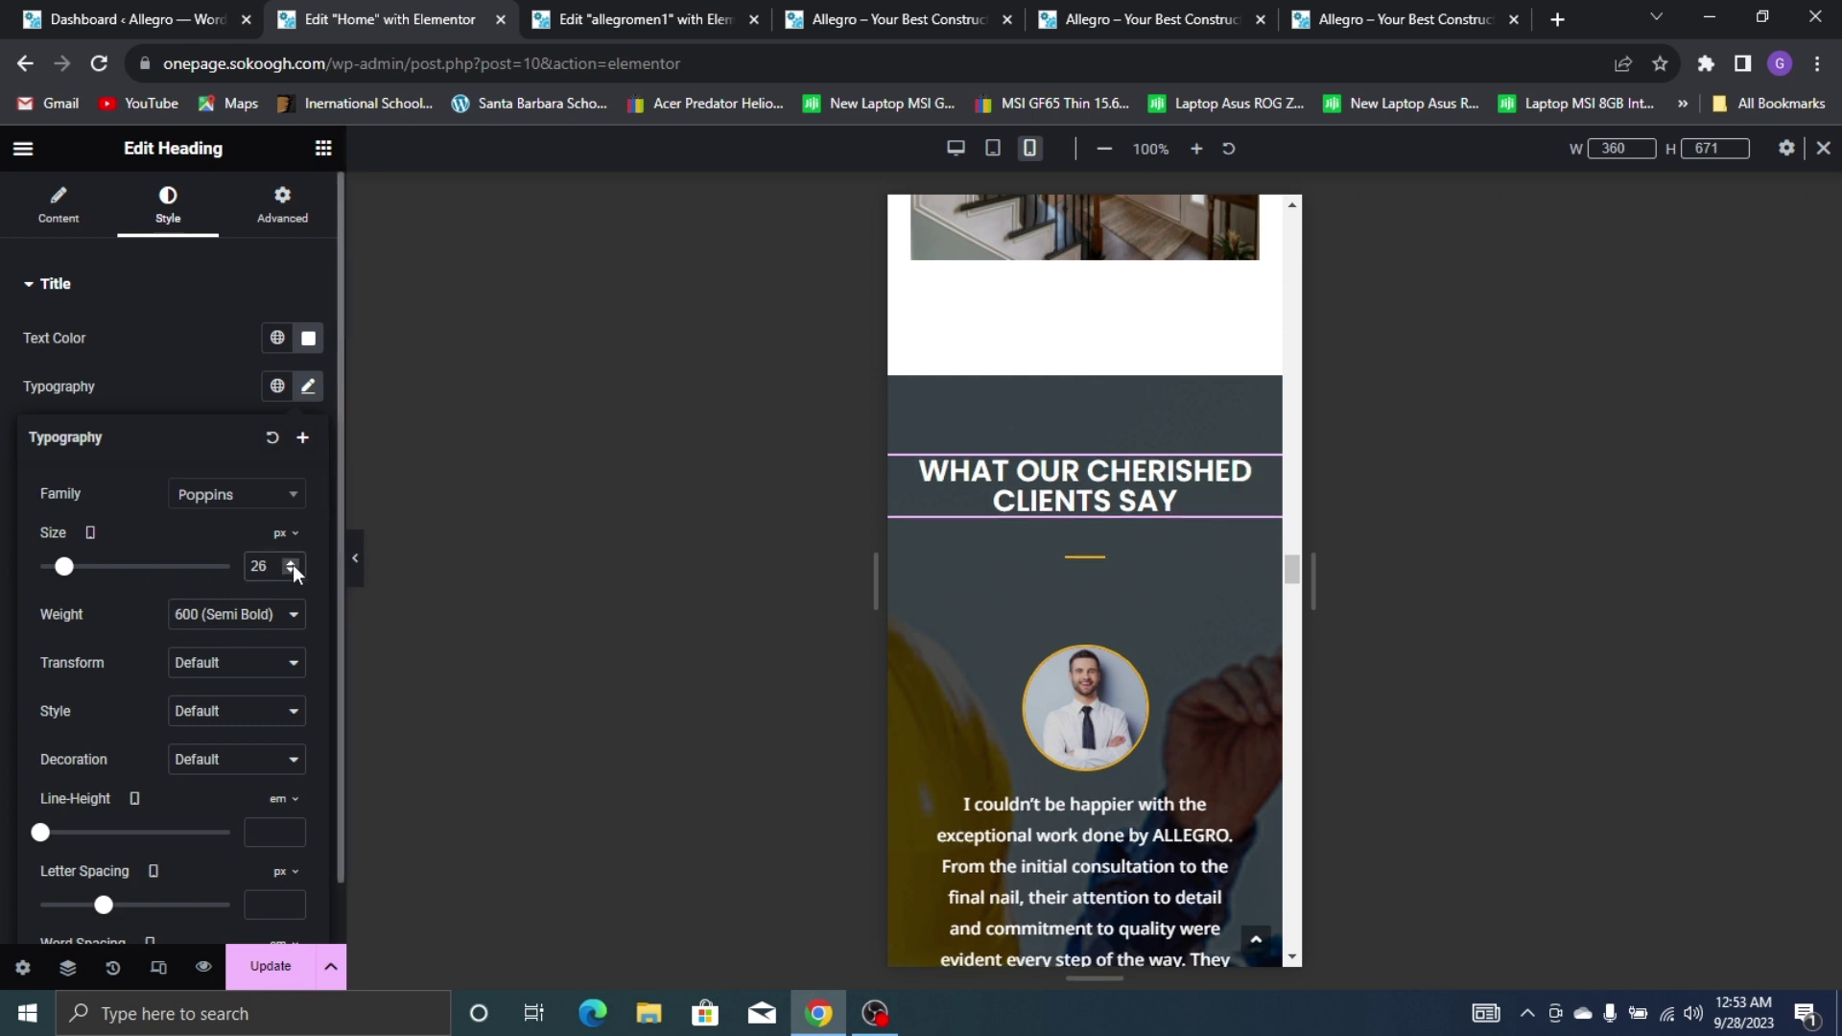
{"action": "left_click", "coordinate": [292, 563]}
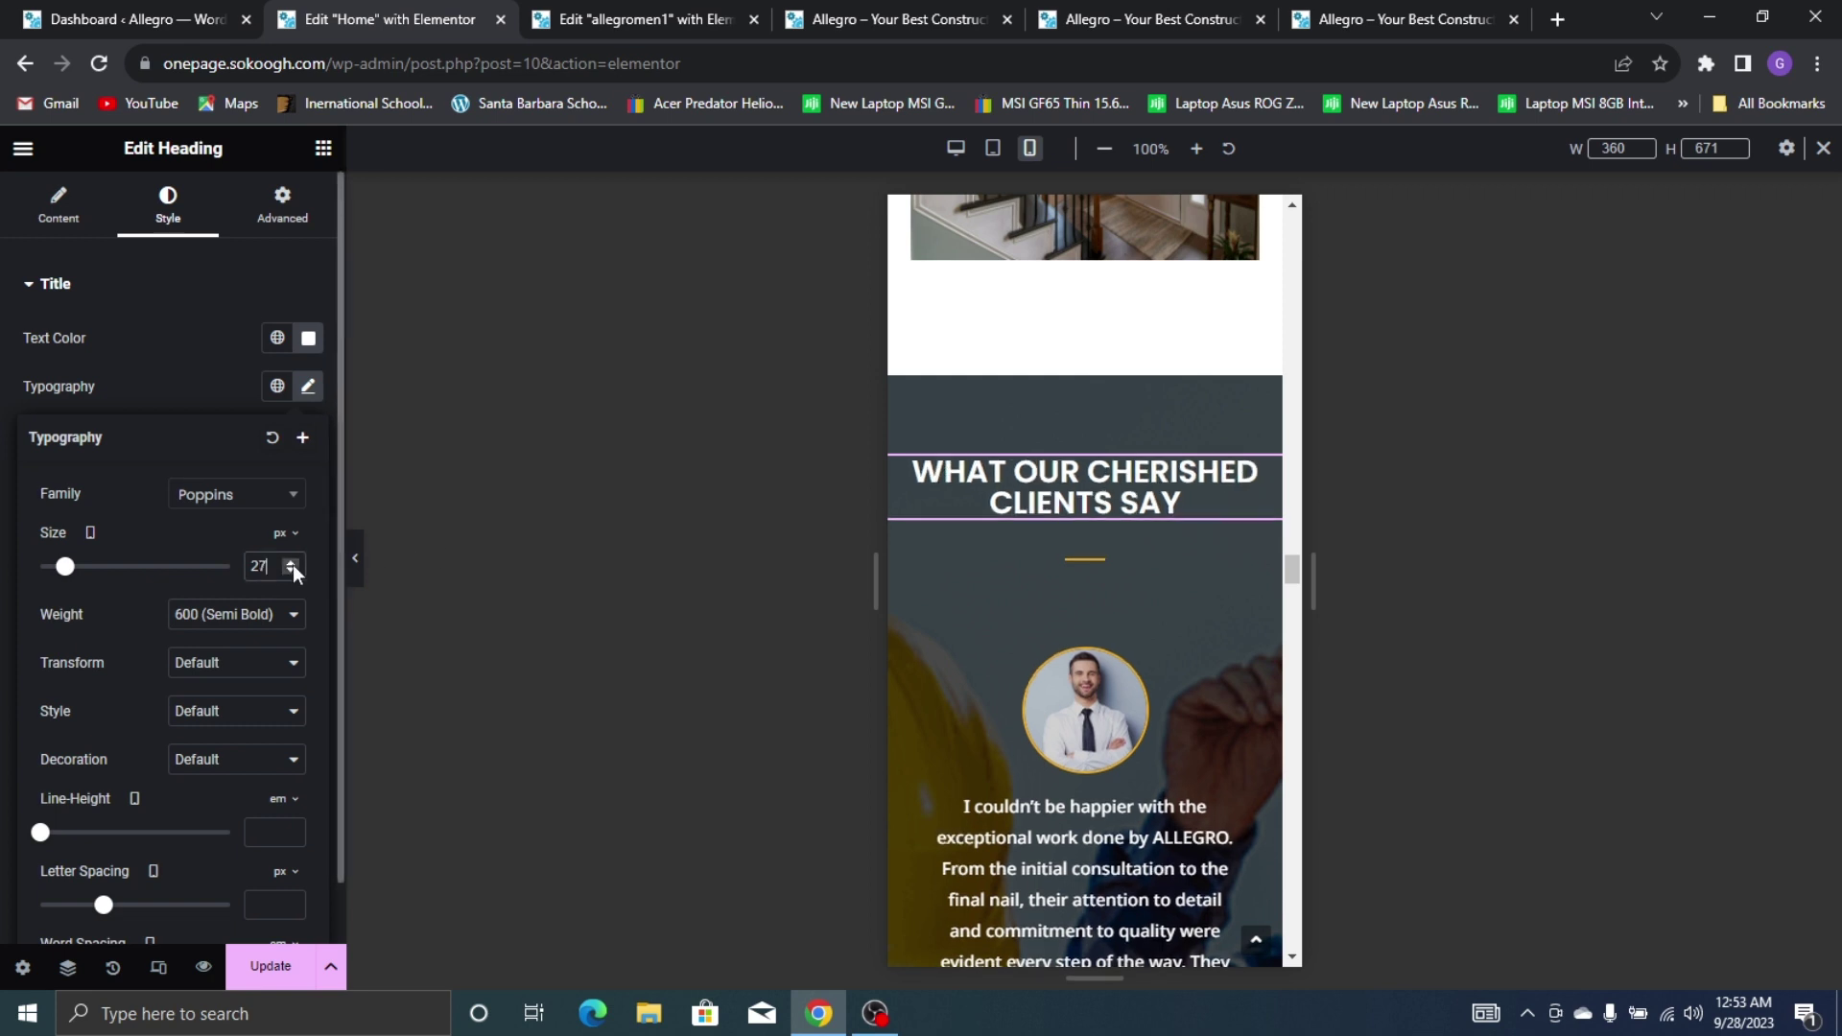
Make the heading weight 500 (Medium) and review the testimonials on mobile
{"action": "left_click", "coordinate": [257, 615]}
{"action": "left_click", "coordinate": [230, 711]}
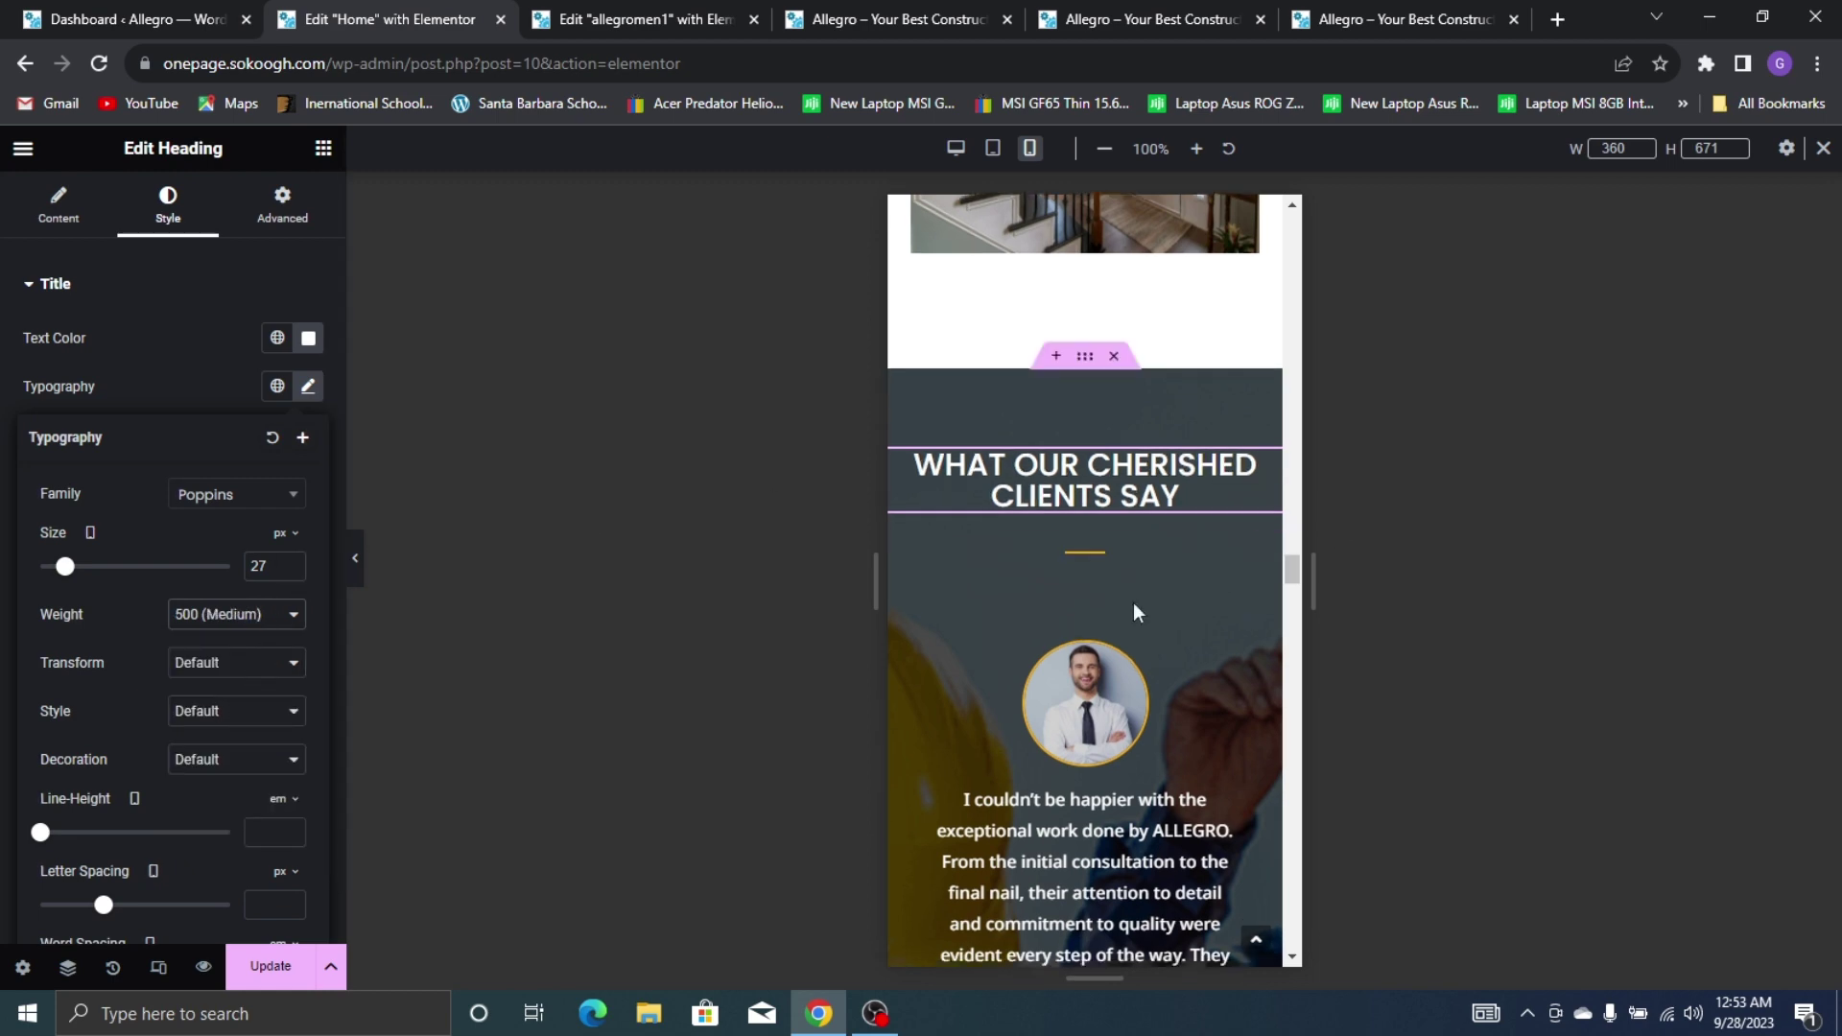
{"action": "scroll", "coordinate": [1169, 509], "scroll_direction": "down", "scroll_amount": 8}
{"action": "scroll", "coordinate": [1169, 509], "scroll_direction": "down", "scroll_amount": 14}
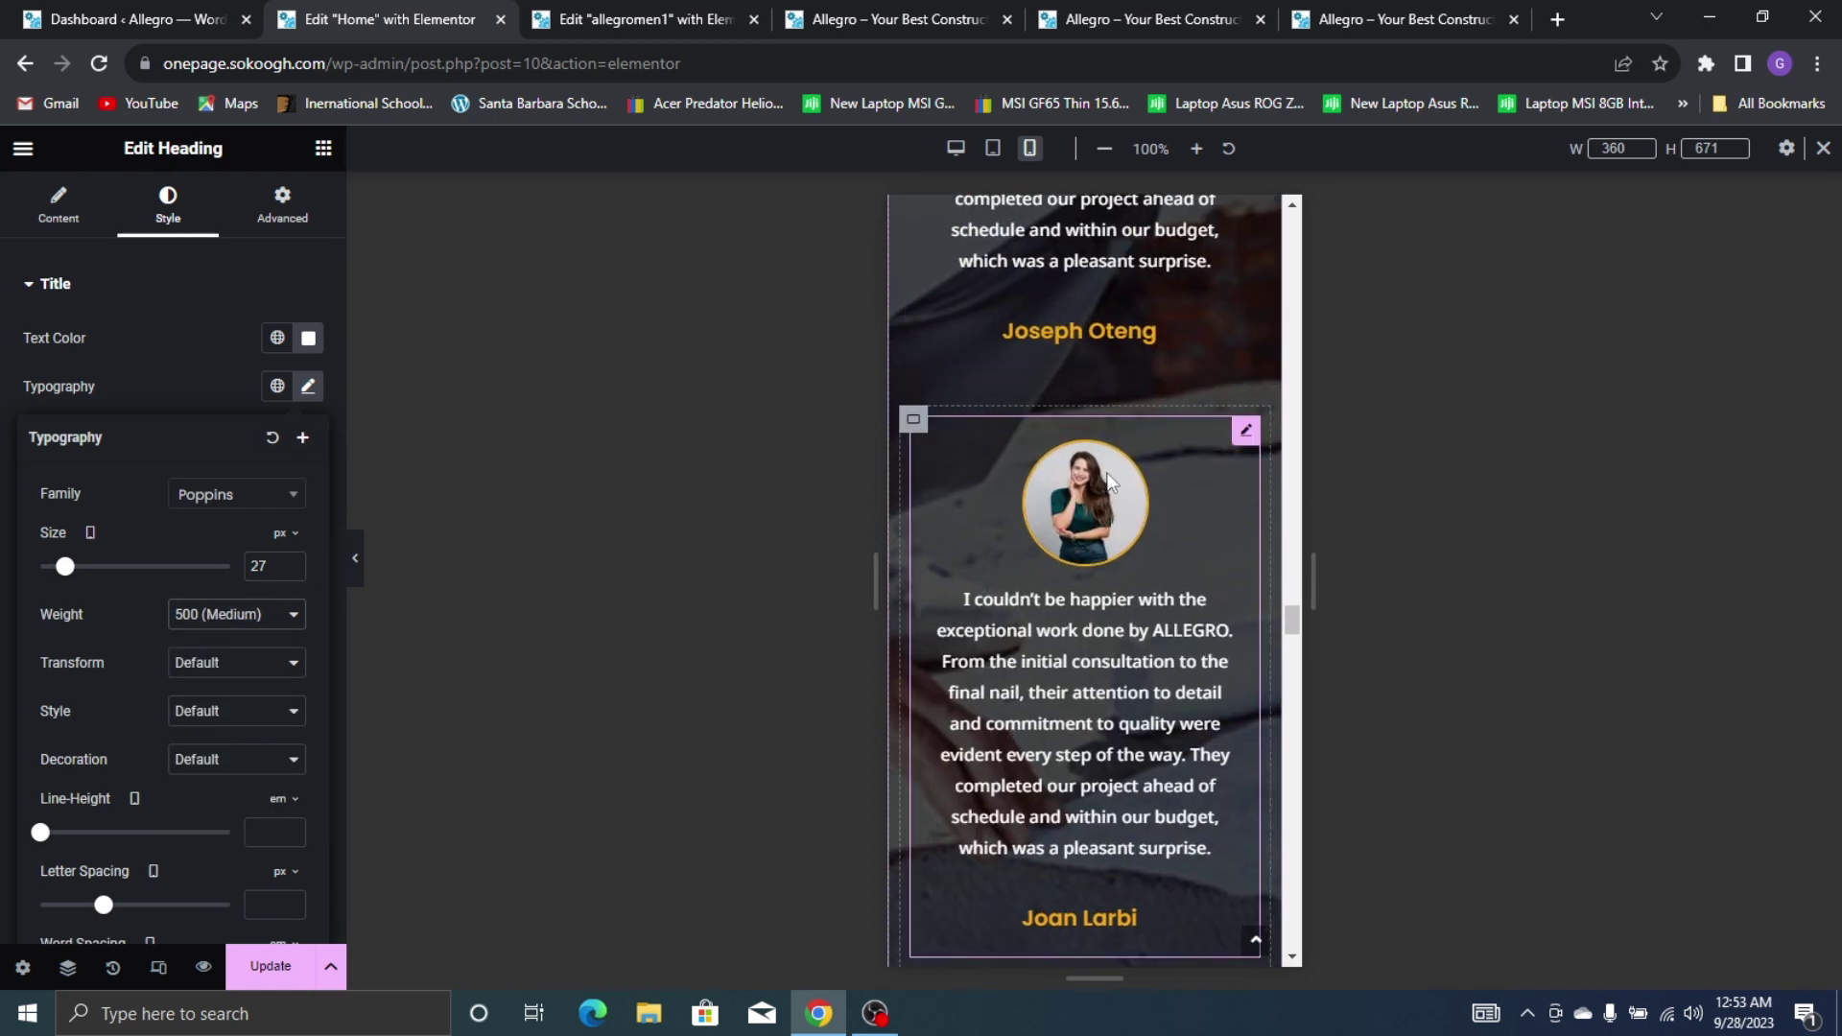
{"action": "scroll", "coordinate": [1065, 539], "scroll_direction": "up", "scroll_amount": 7}
{"action": "scroll", "coordinate": [1113, 367], "scroll_direction": "up", "scroll_amount": 12}
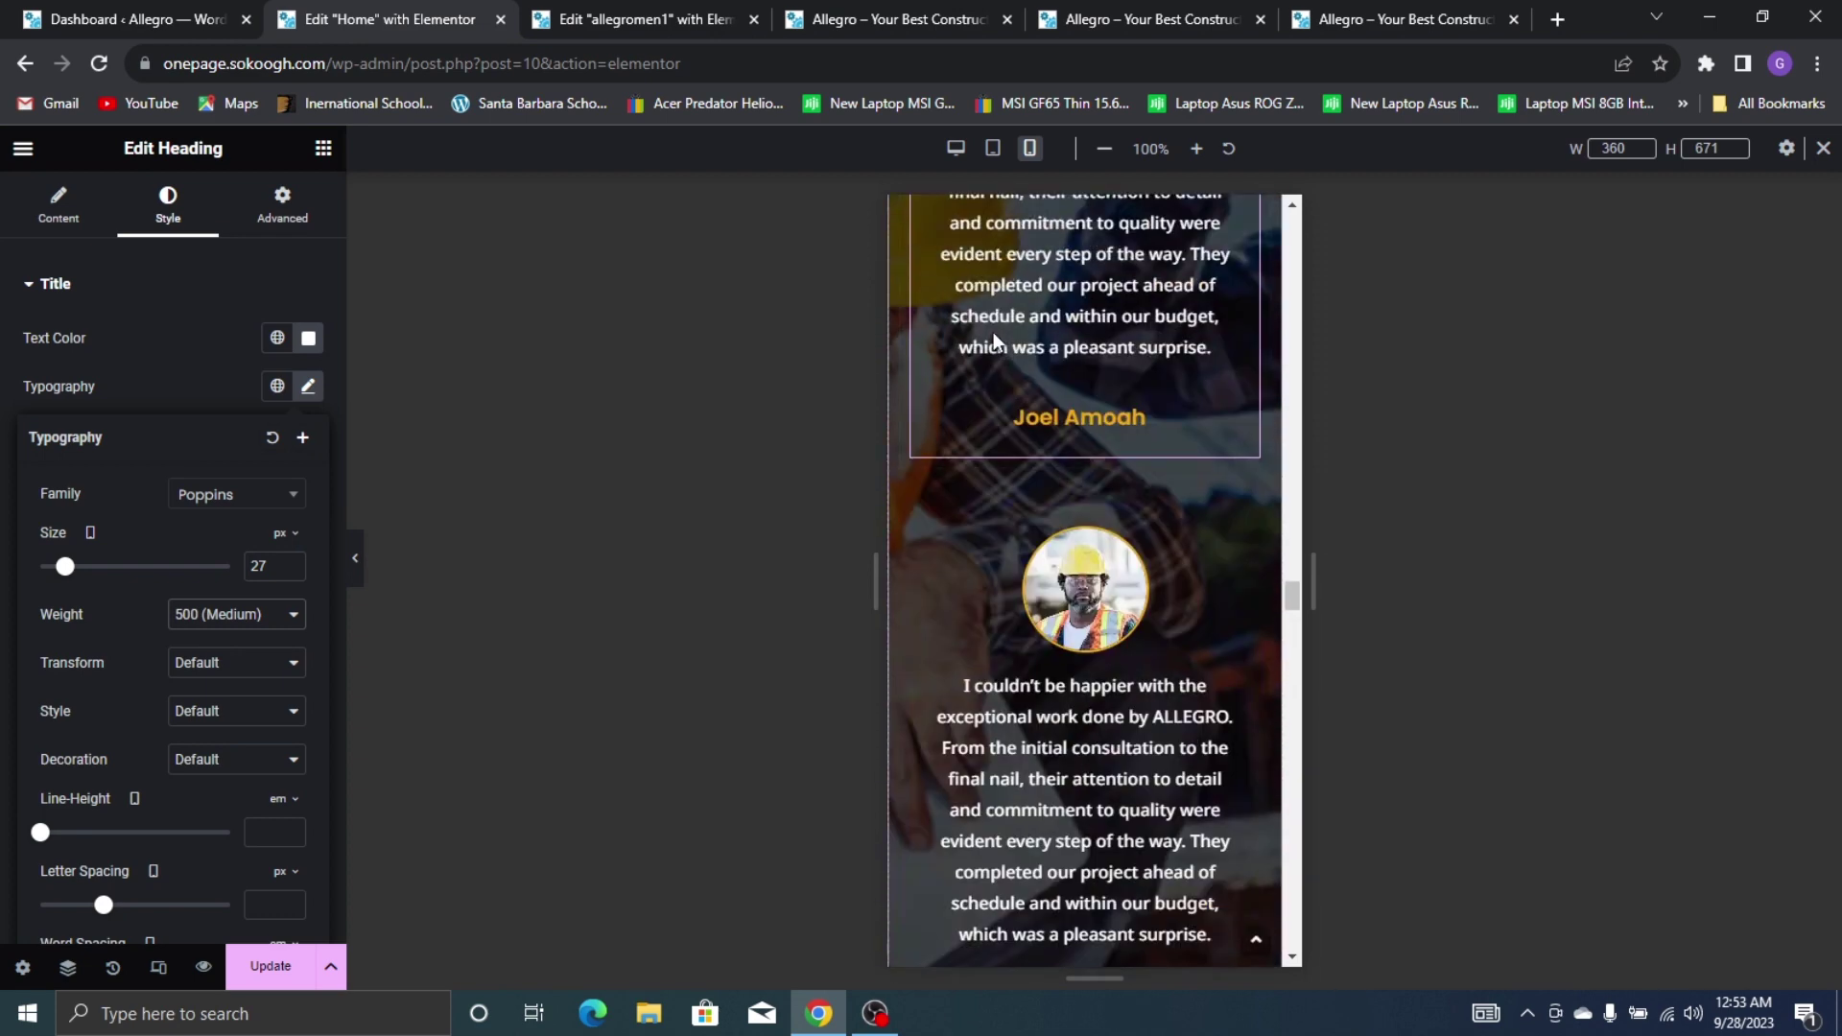
{"action": "scroll", "coordinate": [1160, 383], "scroll_direction": "down", "scroll_amount": 6}
{"action": "scroll", "coordinate": [1123, 457], "scroll_direction": "down", "scroll_amount": 10}
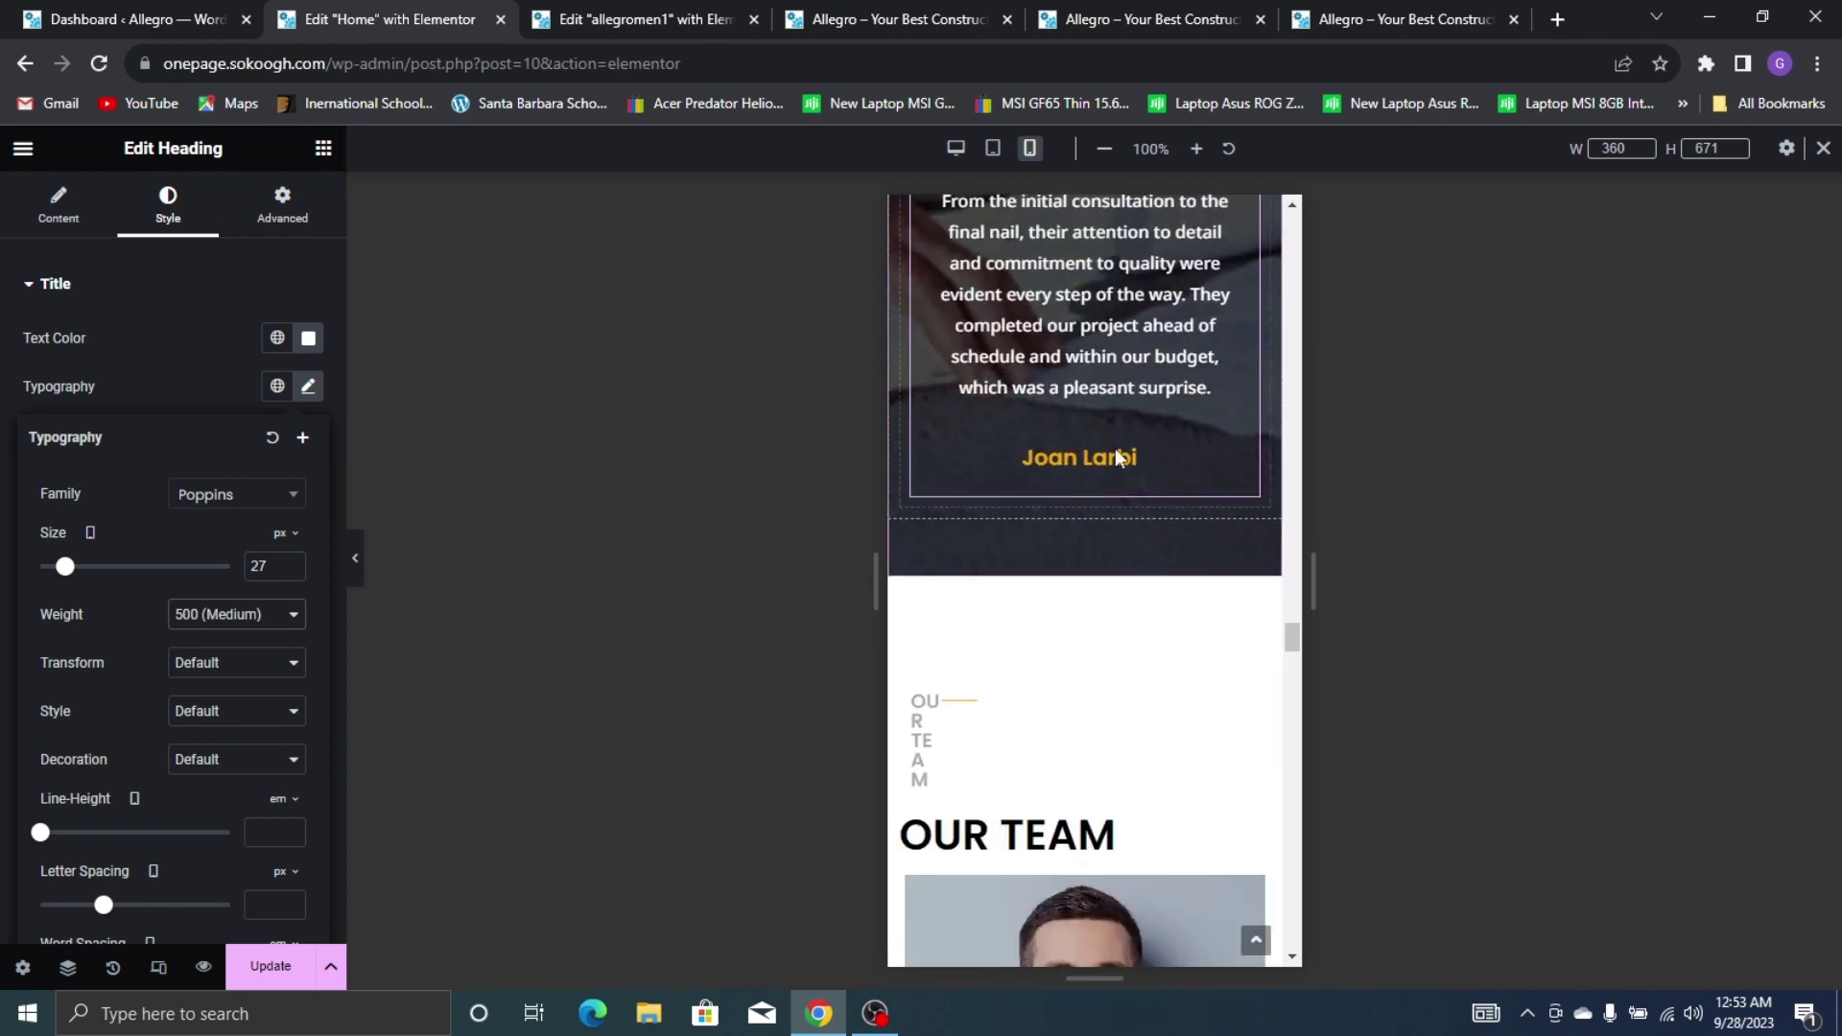
{"action": "scroll", "coordinate": [1008, 336], "scroll_direction": "up", "scroll_amount": 6}
Widen the OUR TEAM label to 91 px so it reads on one line, and centre the OUR TEAM heading
{"action": "left_click", "coordinate": [921, 286]}
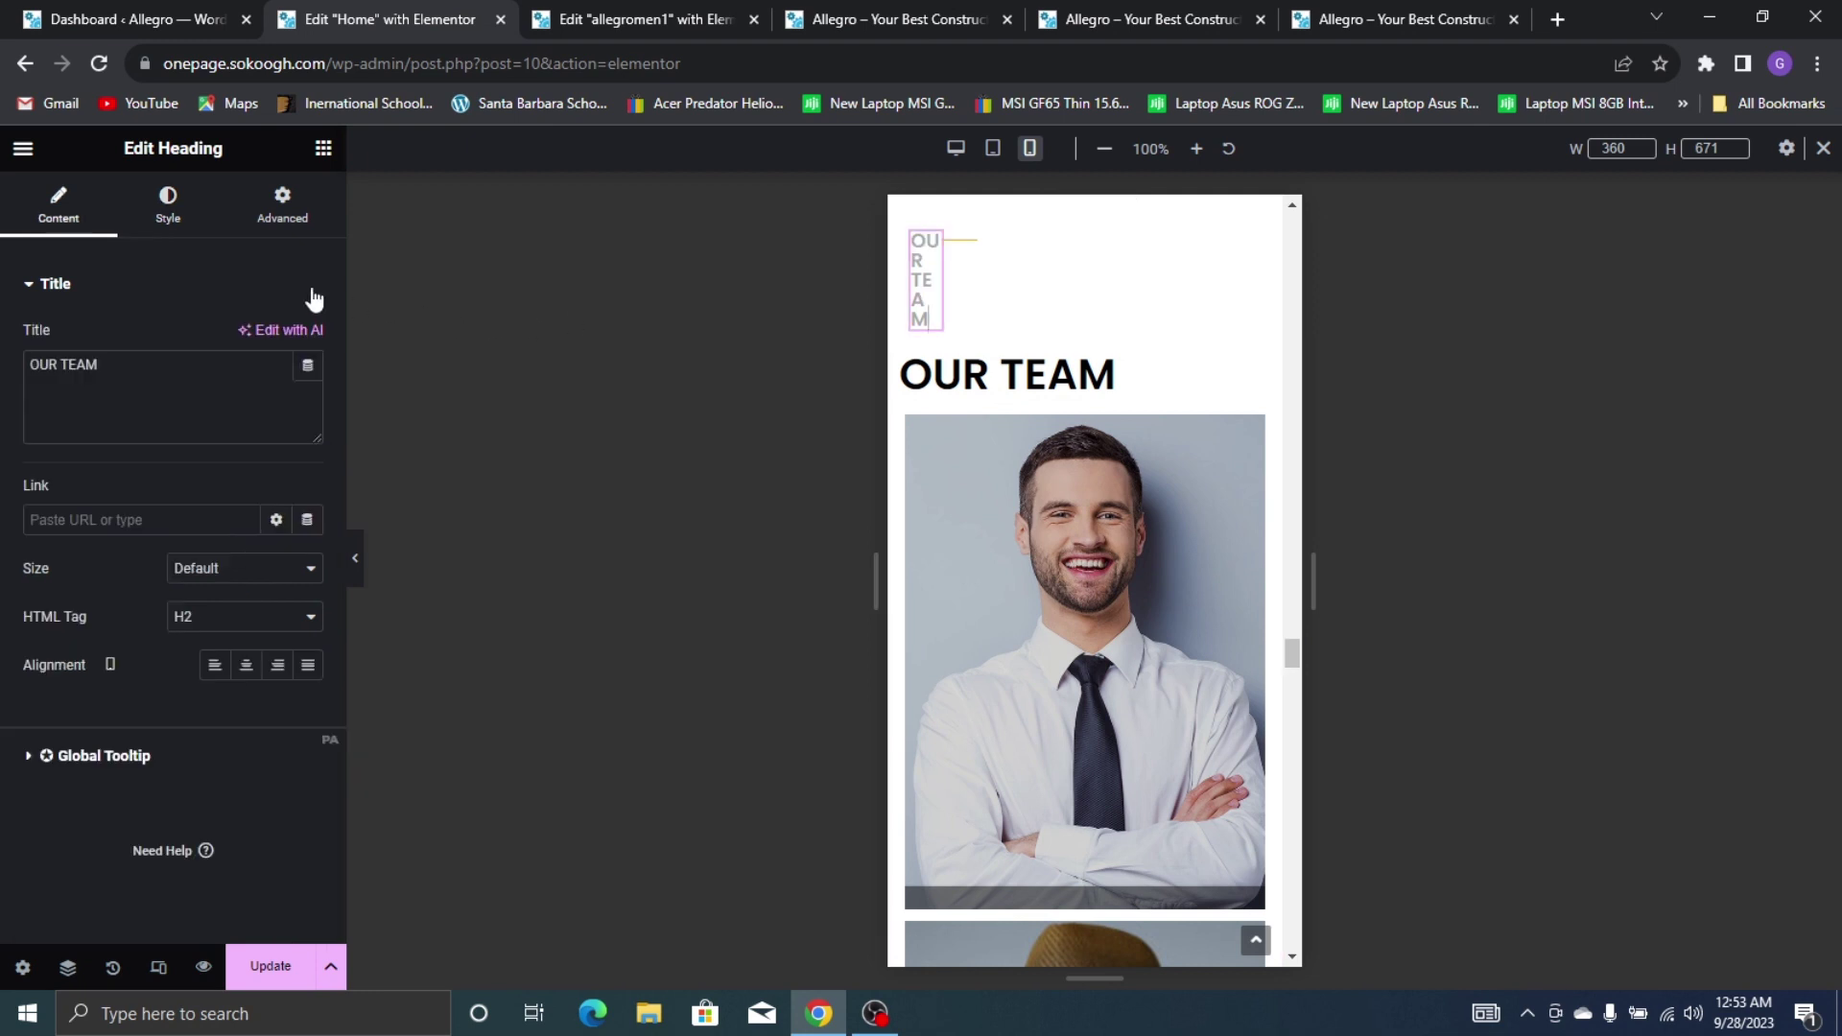
{"action": "left_click", "coordinate": [269, 230]}
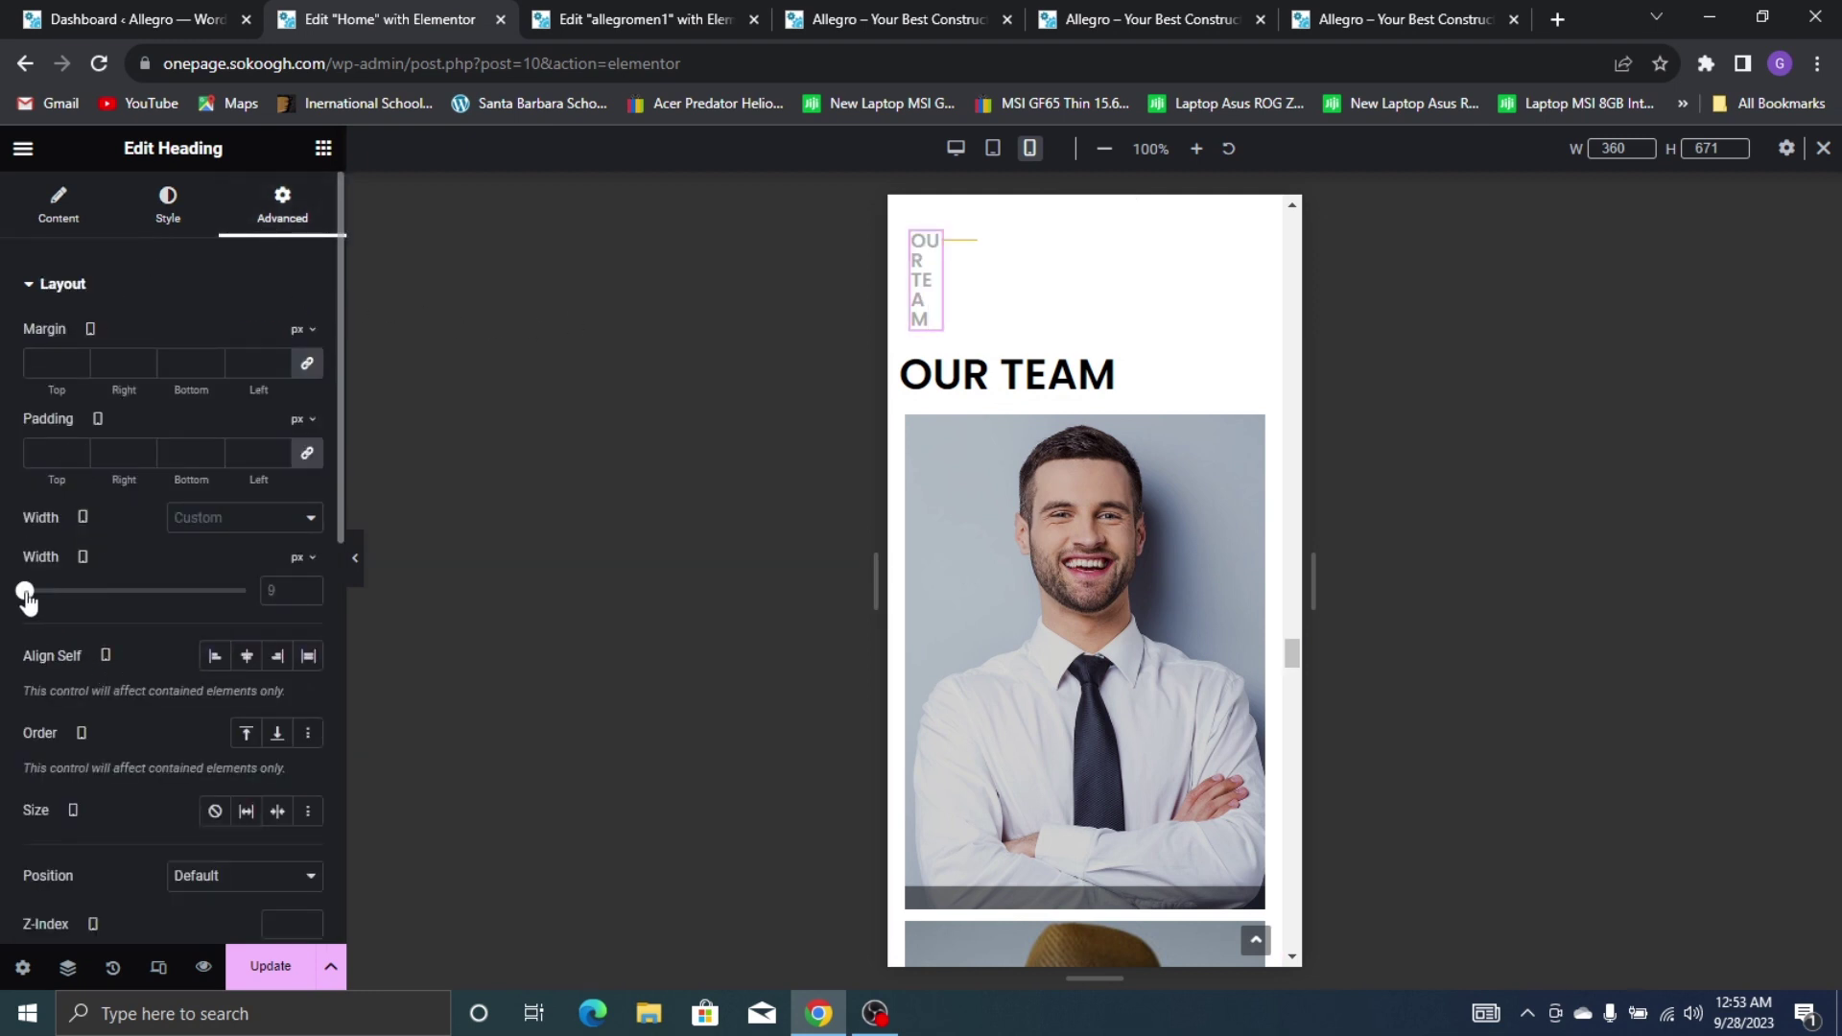
{"action": "left_click_drag", "start_coordinate": [26, 595], "coordinate": [45, 600]}
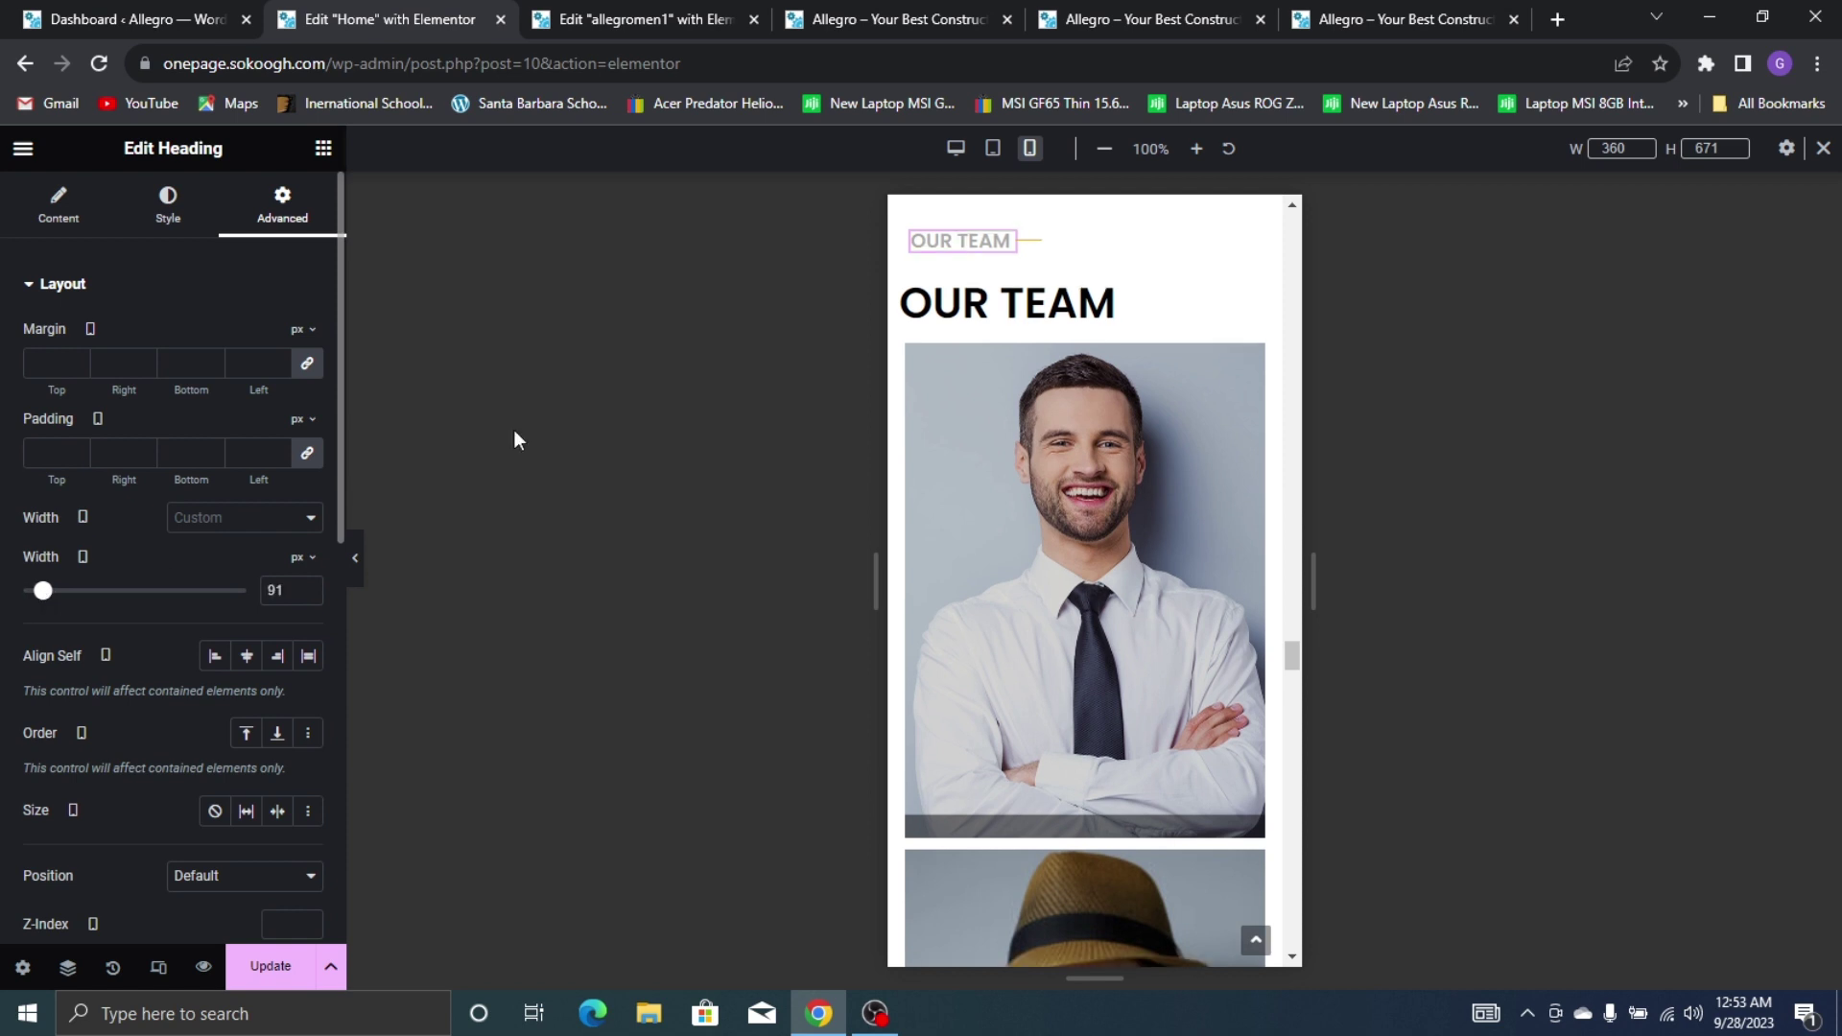
{"action": "left_click", "coordinate": [1132, 243]}
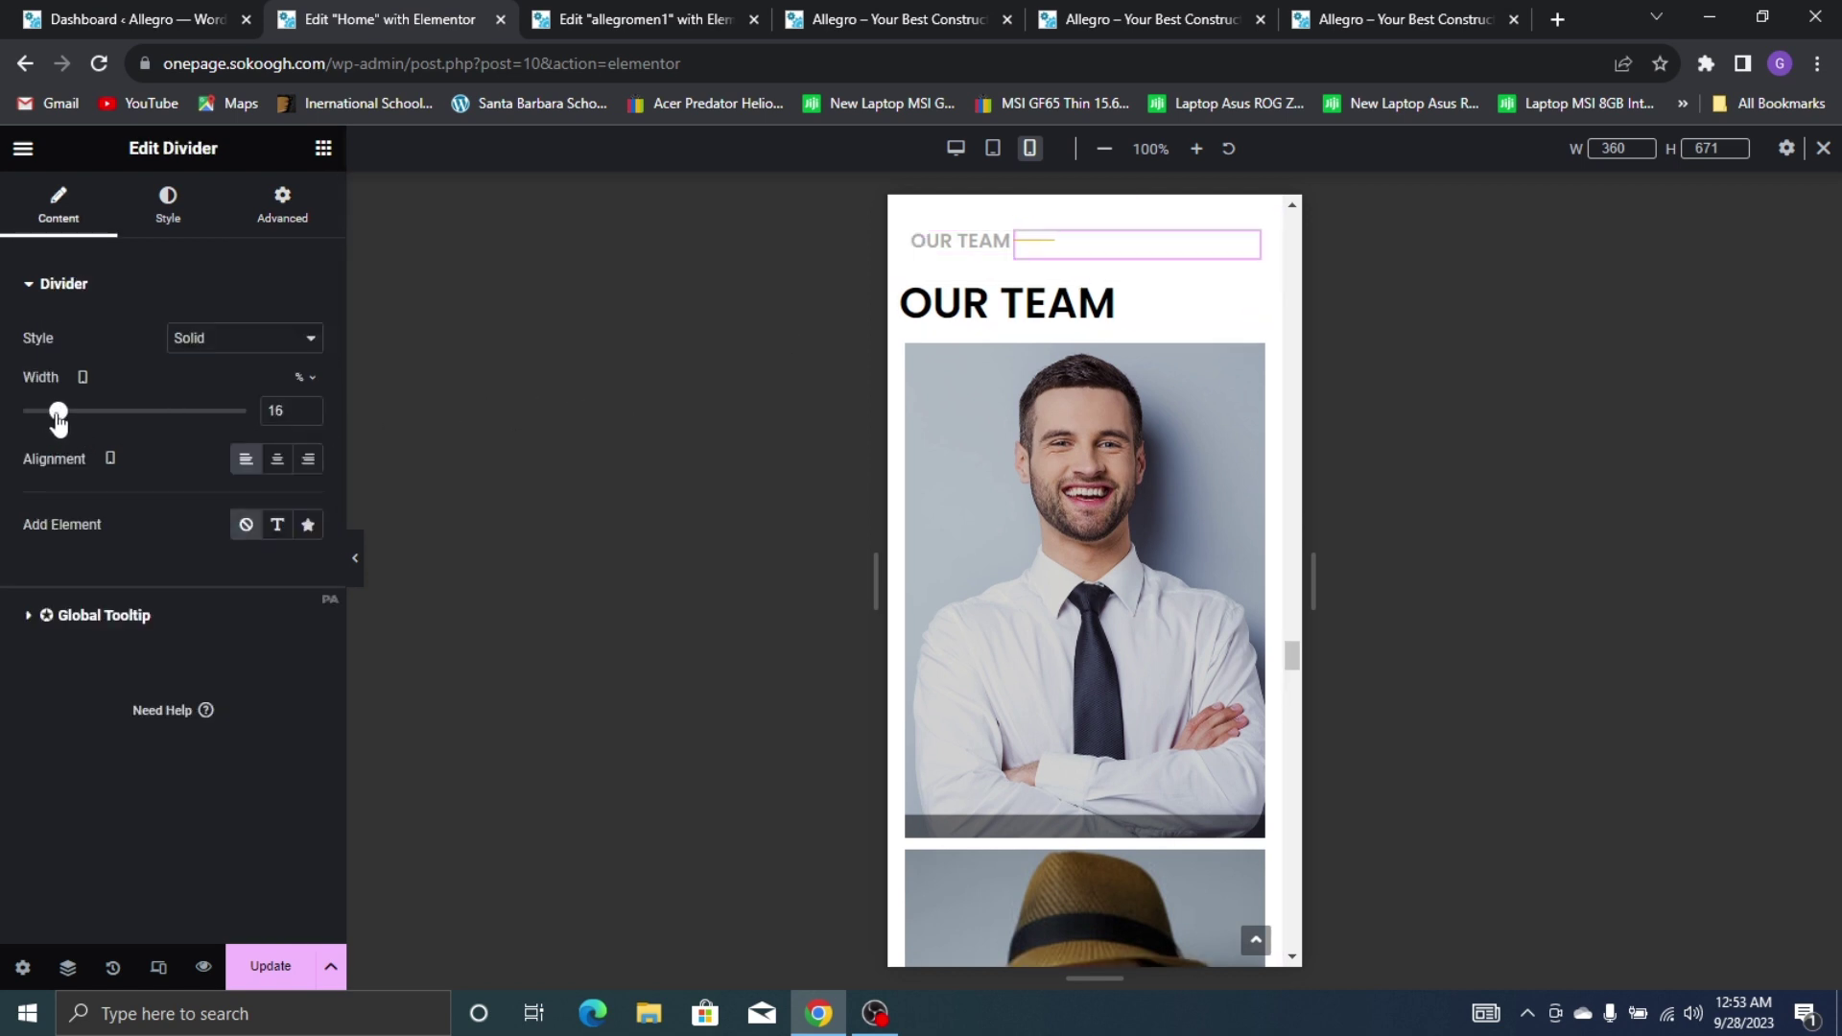
{"action": "left_click", "coordinate": [1127, 304]}
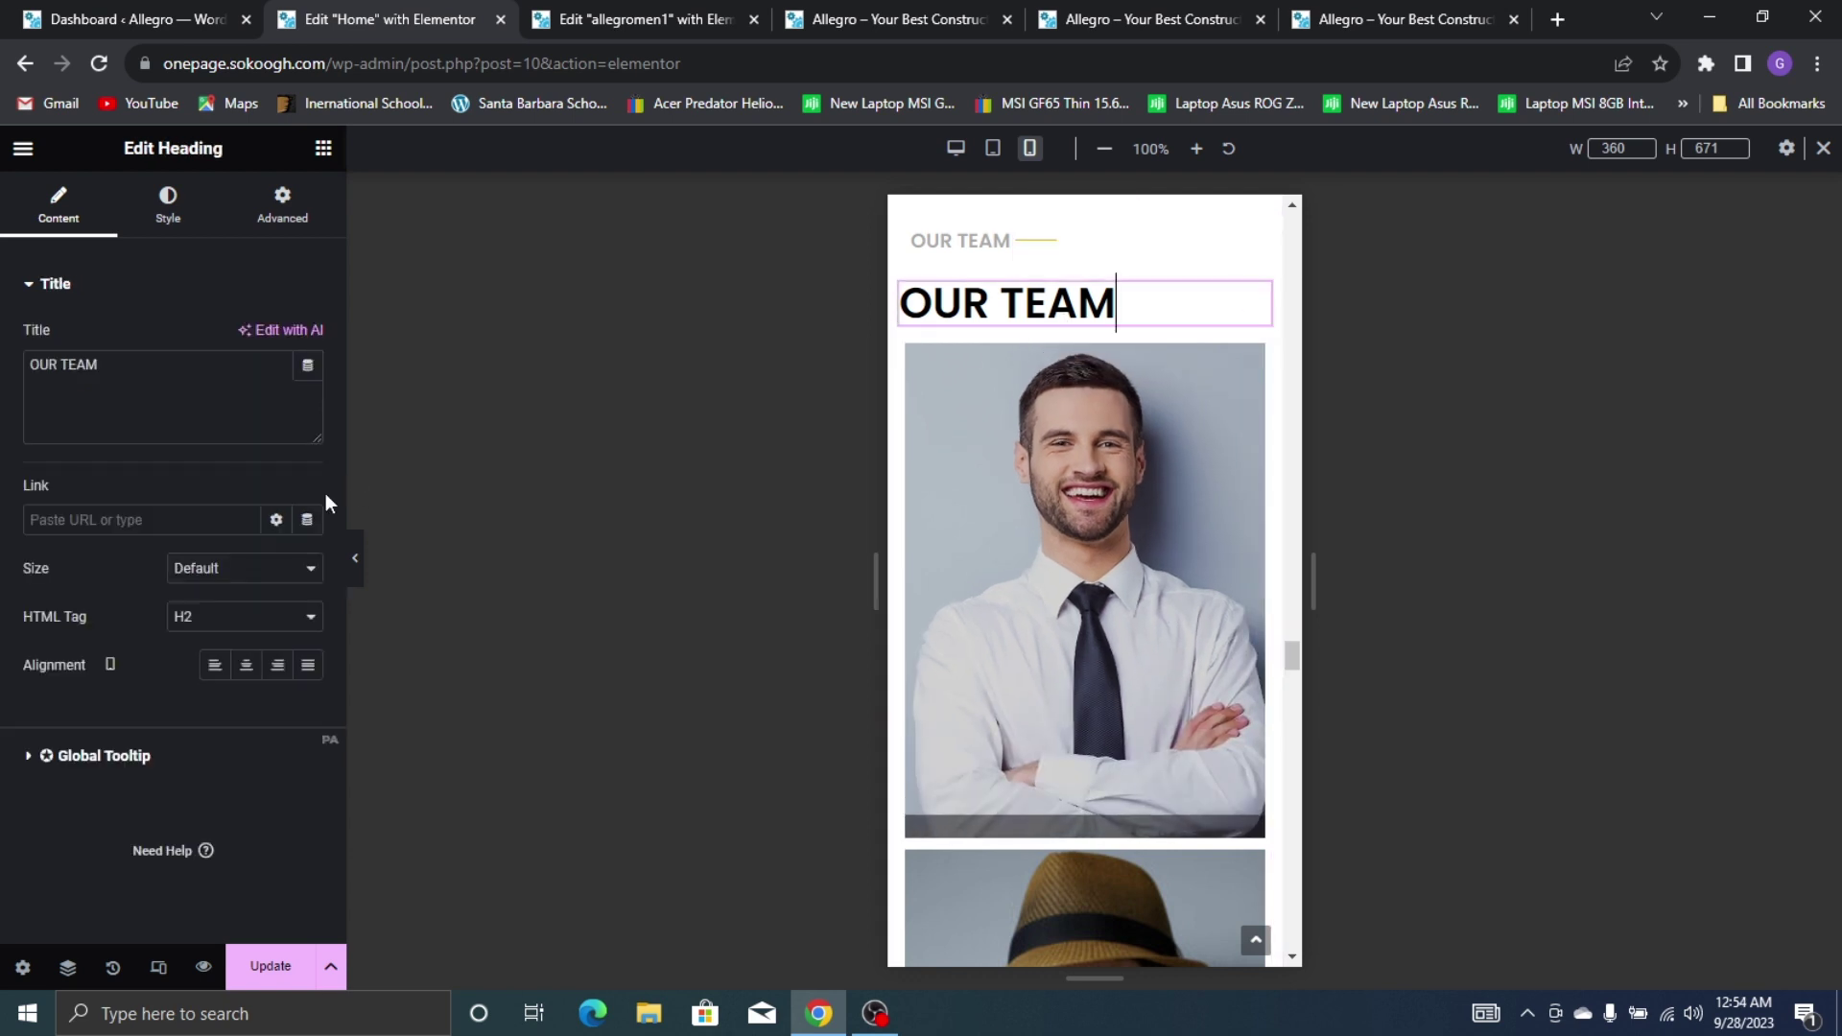
{"action": "left_click", "coordinate": [247, 666]}
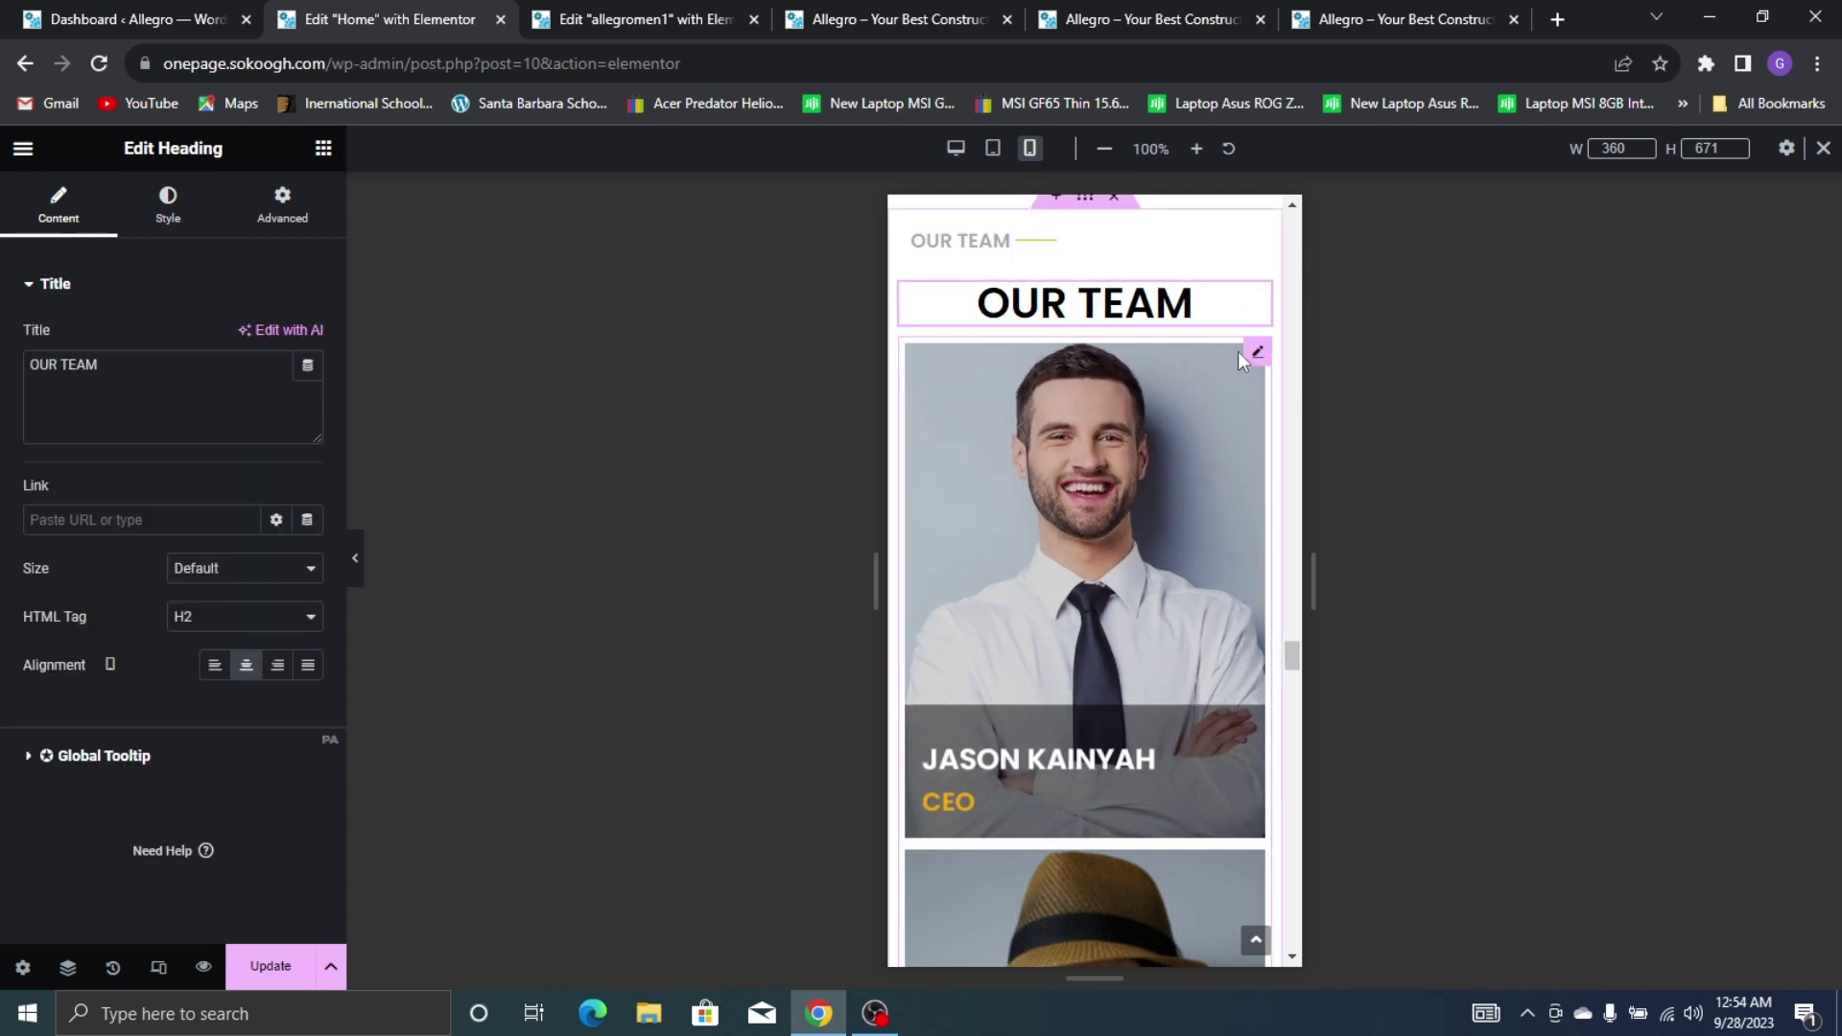
Lower the Team Members cards' custom height to around 246 px
{"action": "left_click", "coordinate": [1254, 354]}
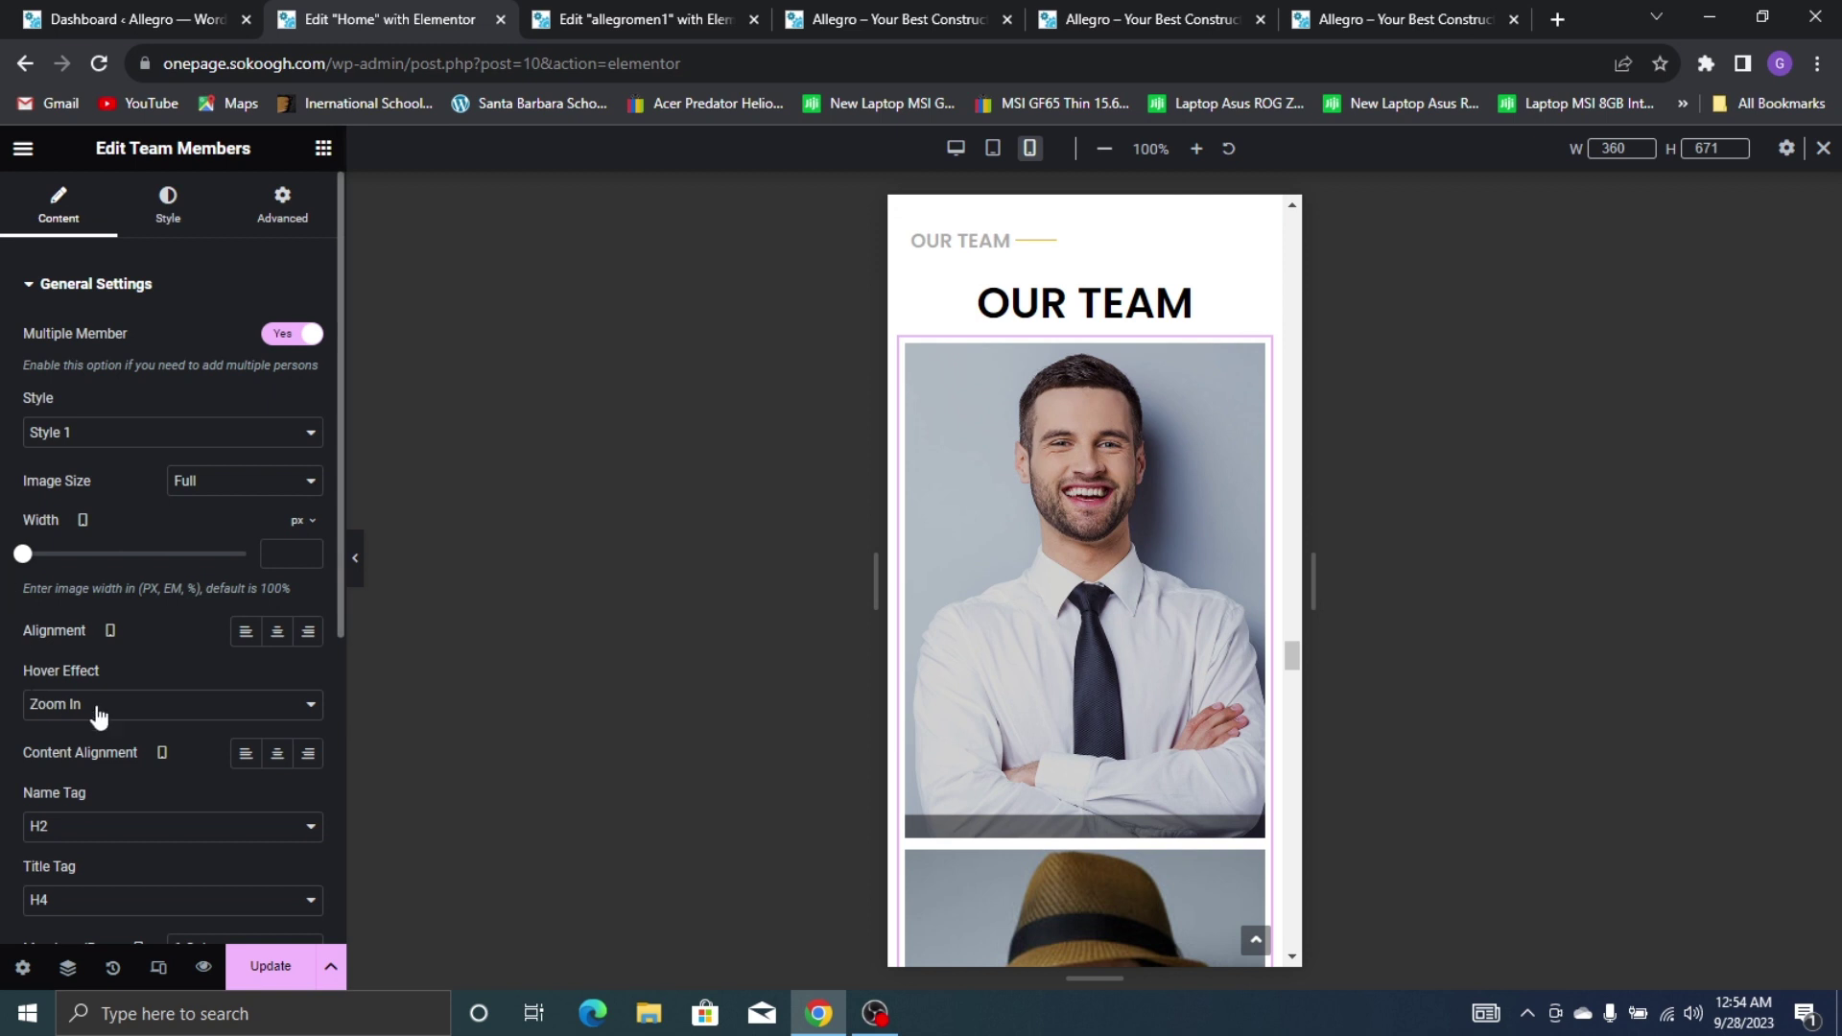
{"action": "scroll", "coordinate": [196, 716], "scroll_direction": "down", "scroll_amount": 3}
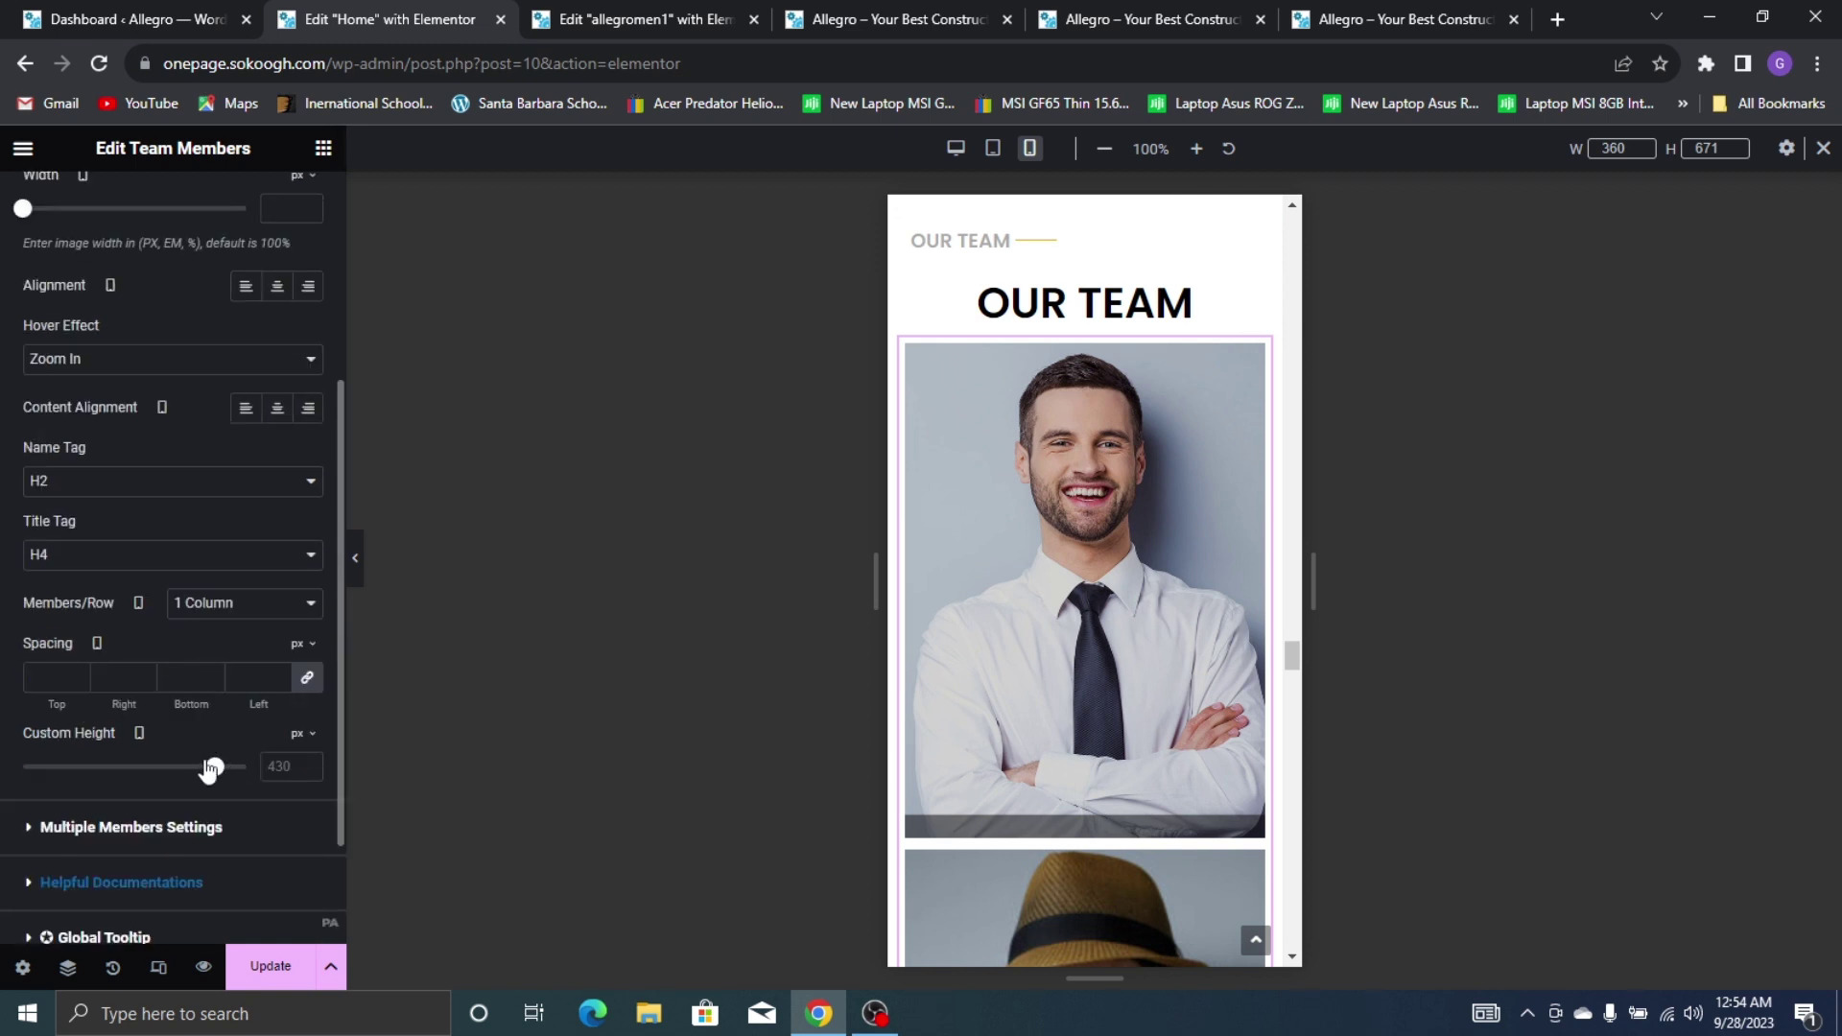
{"action": "left_click_drag", "start_coordinate": [210, 769], "coordinate": [162, 764]}
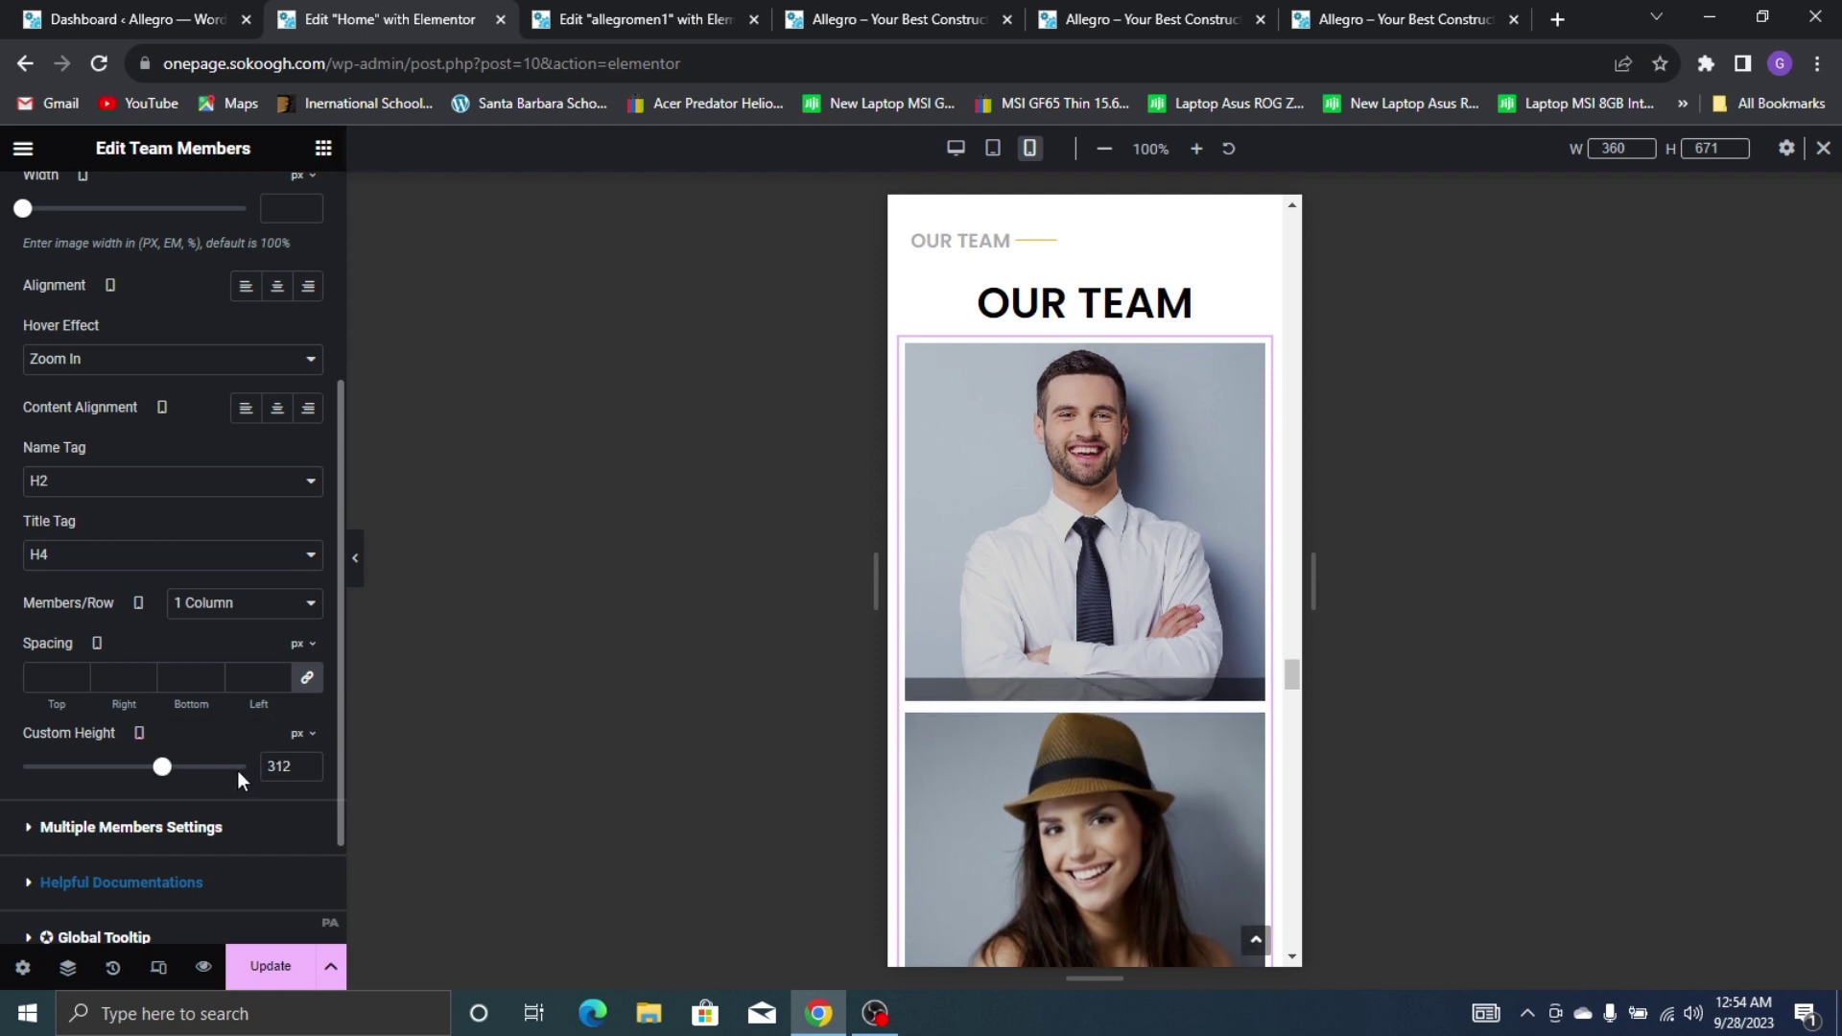
{"action": "double_click", "coordinate": [279, 765]}
{"action": "type", "text": "246"}
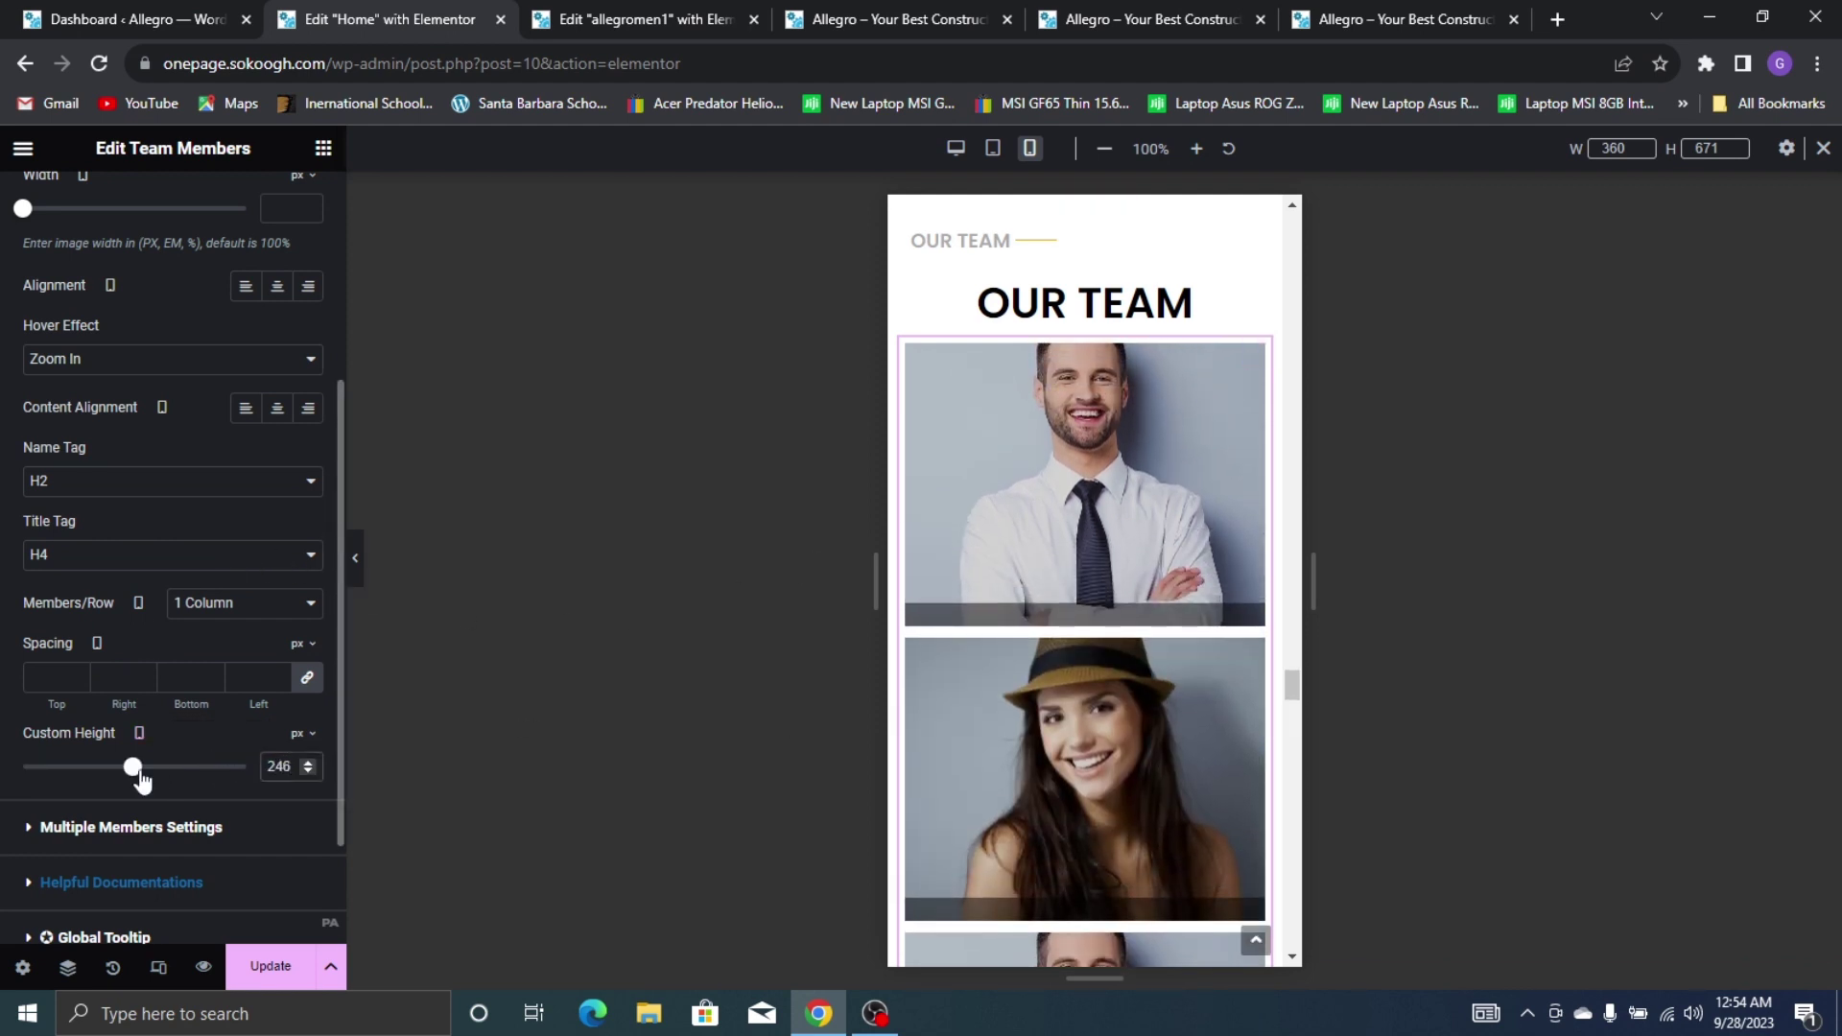
{"action": "left_click_drag", "start_coordinate": [151, 782], "coordinate": [168, 800]}
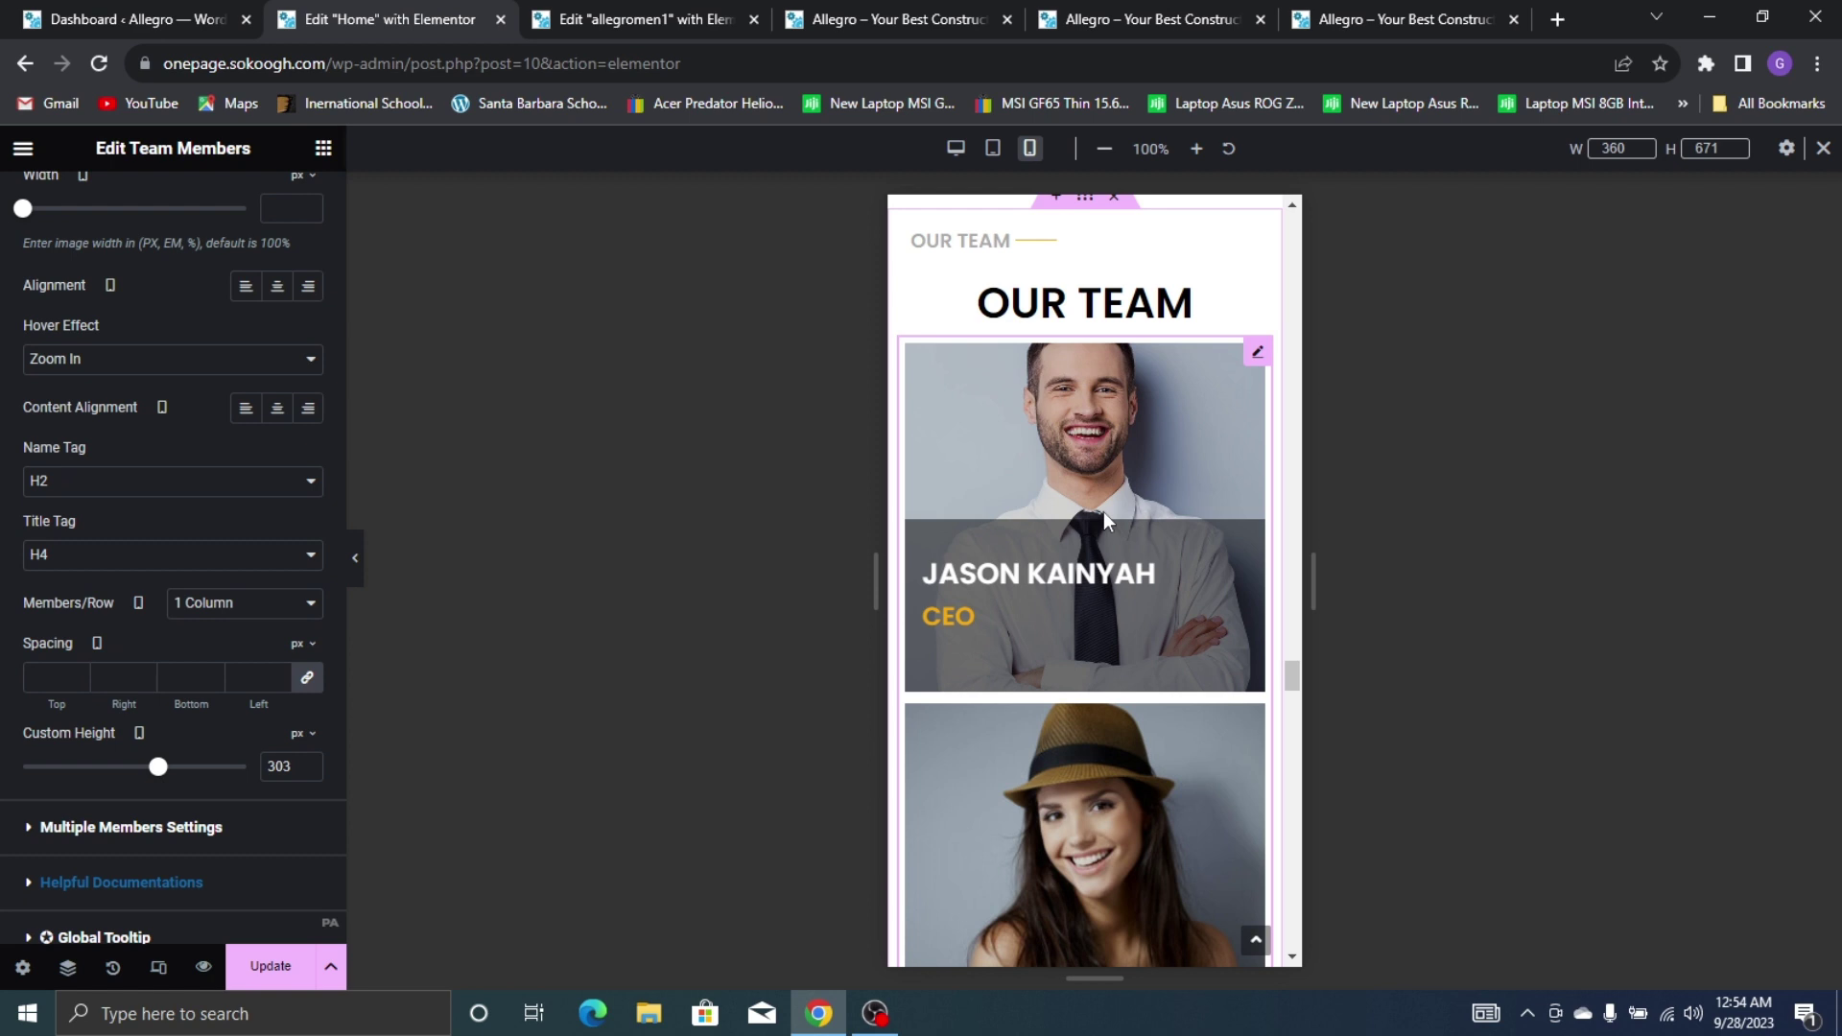
{"action": "scroll", "coordinate": [176, 336], "scroll_direction": "up", "scroll_amount": 1}
{"action": "scroll", "coordinate": [177, 335], "scroll_direction": "up", "scroll_amount": 2}
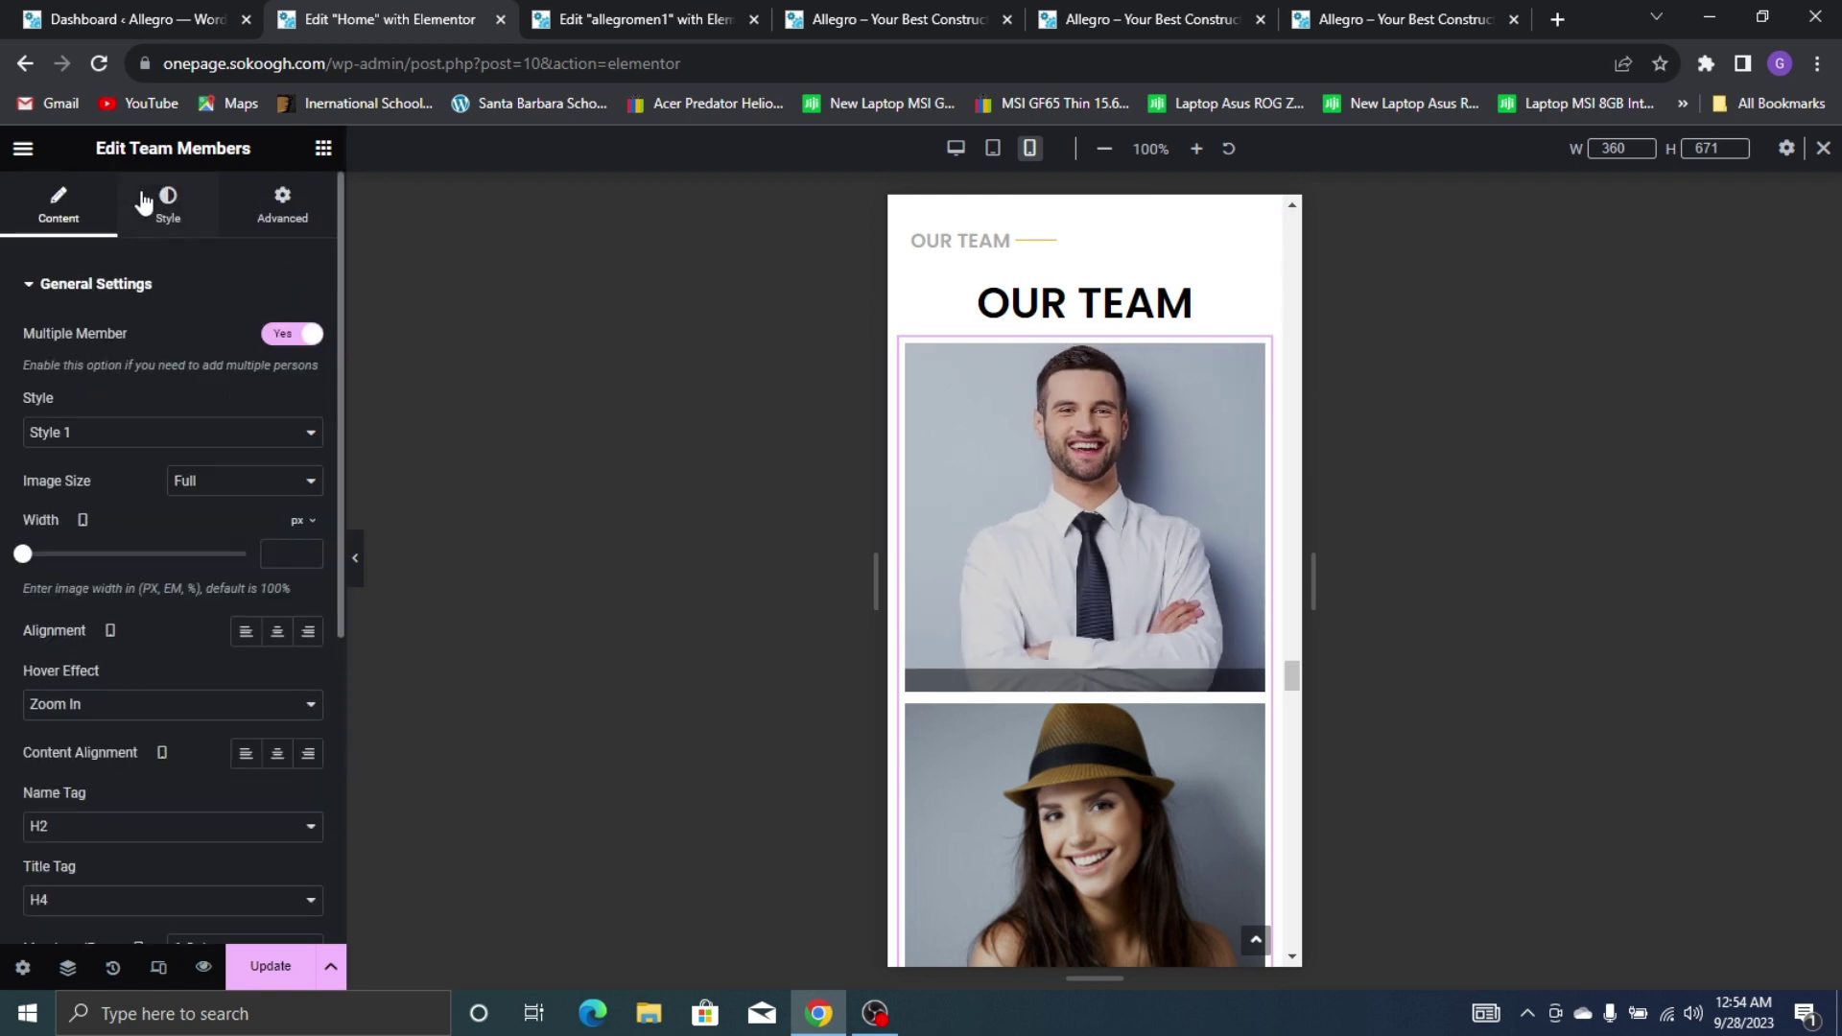
Give the team cards' name overlay content padding of 30 px top and 25 px left
{"action": "left_click", "coordinate": [146, 203]}
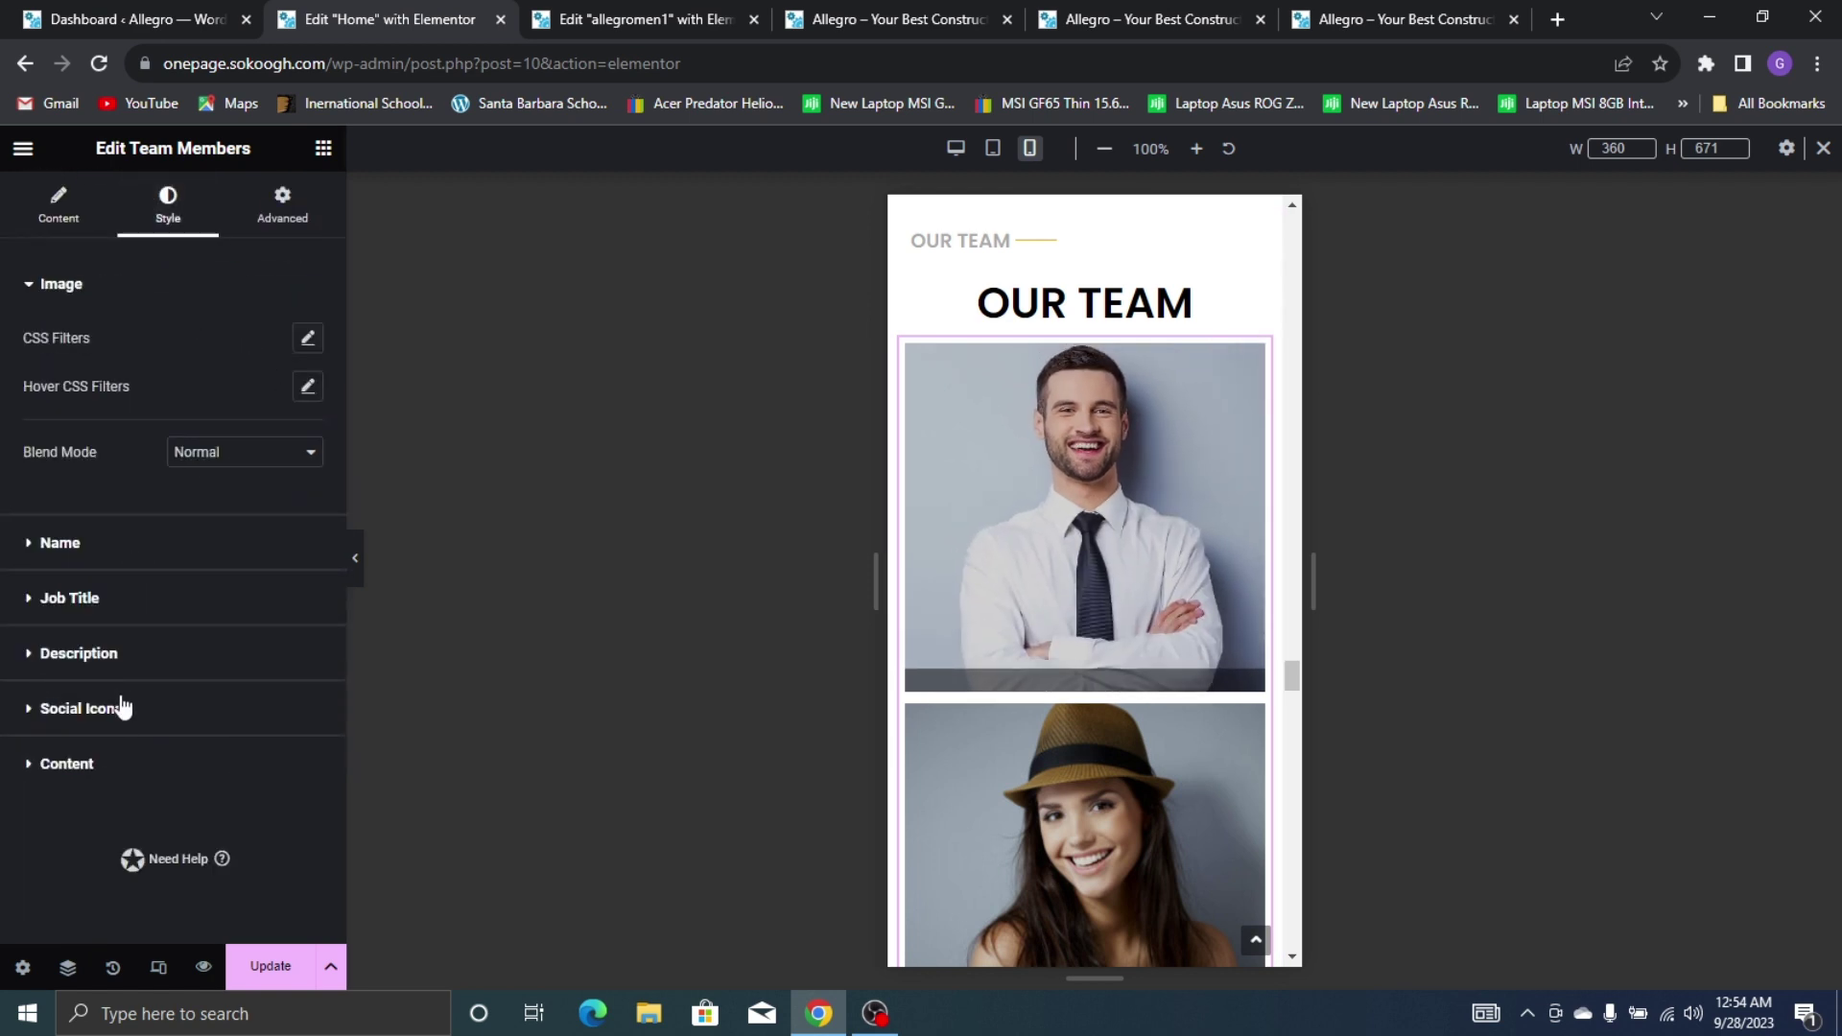
{"action": "left_click", "coordinate": [67, 764]}
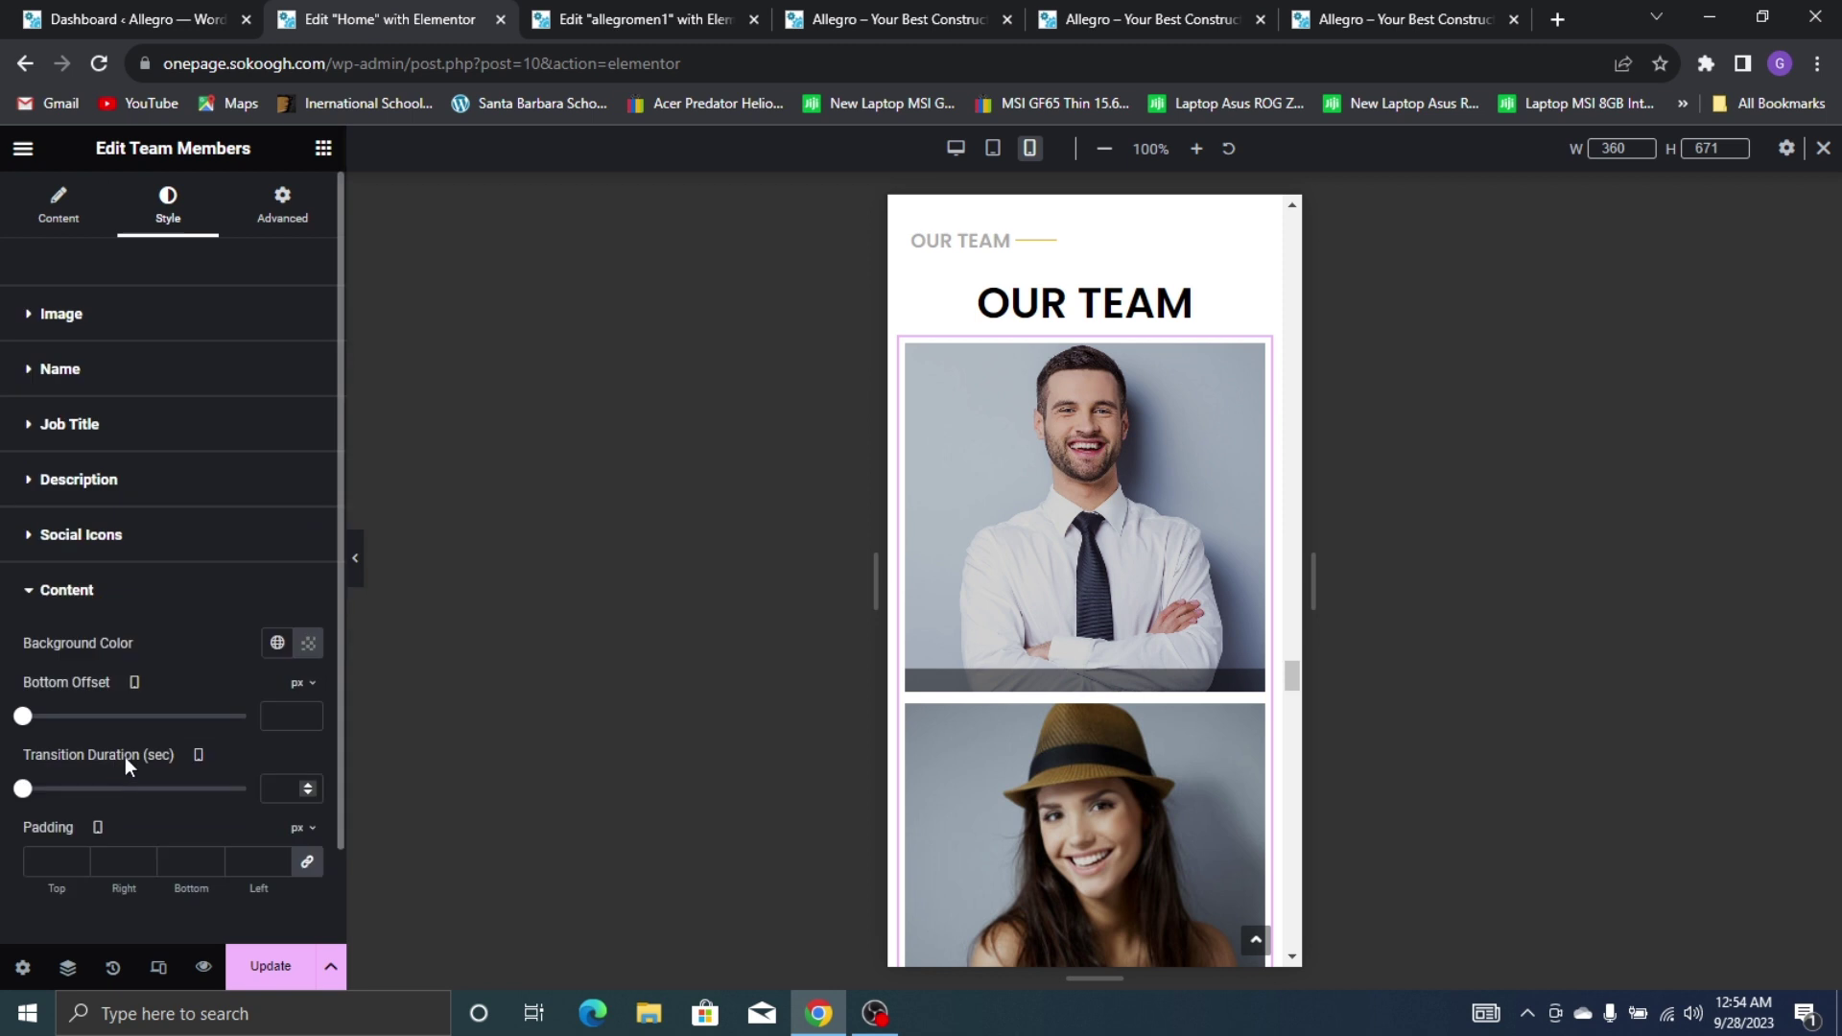
{"action": "left_click", "coordinate": [307, 862]}
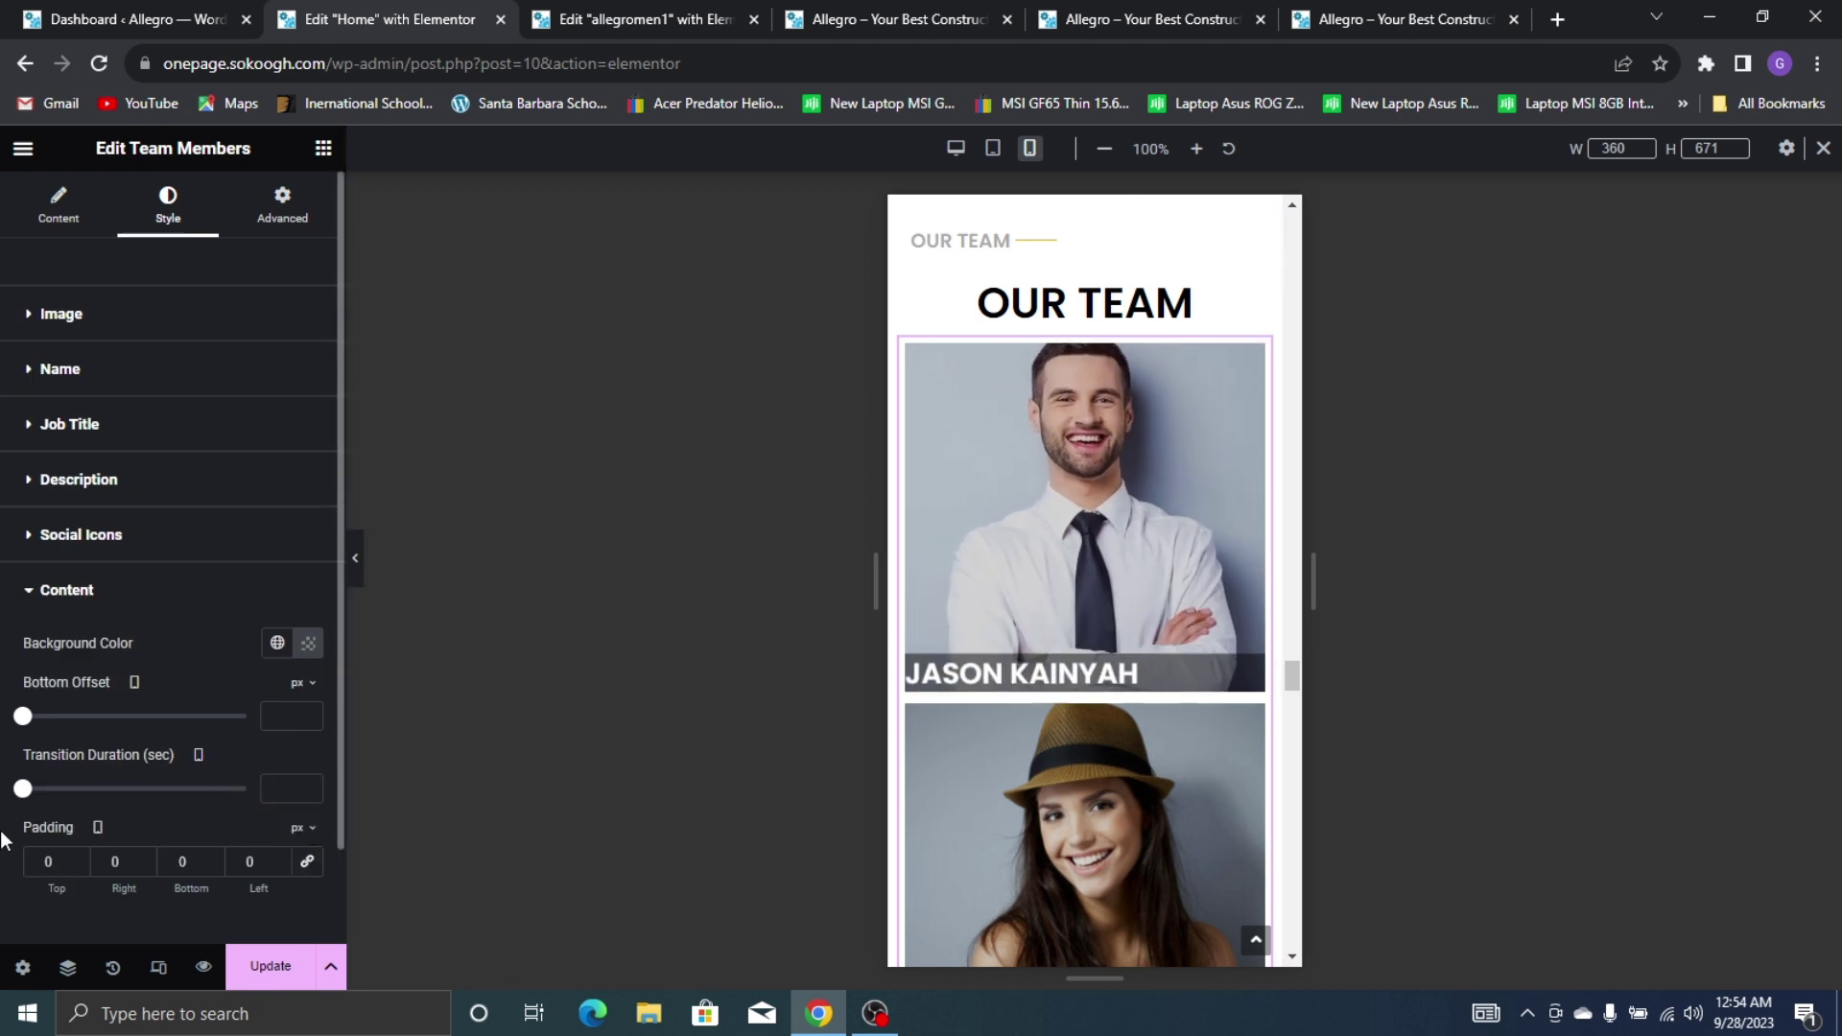
{"action": "type", "text": "3"}
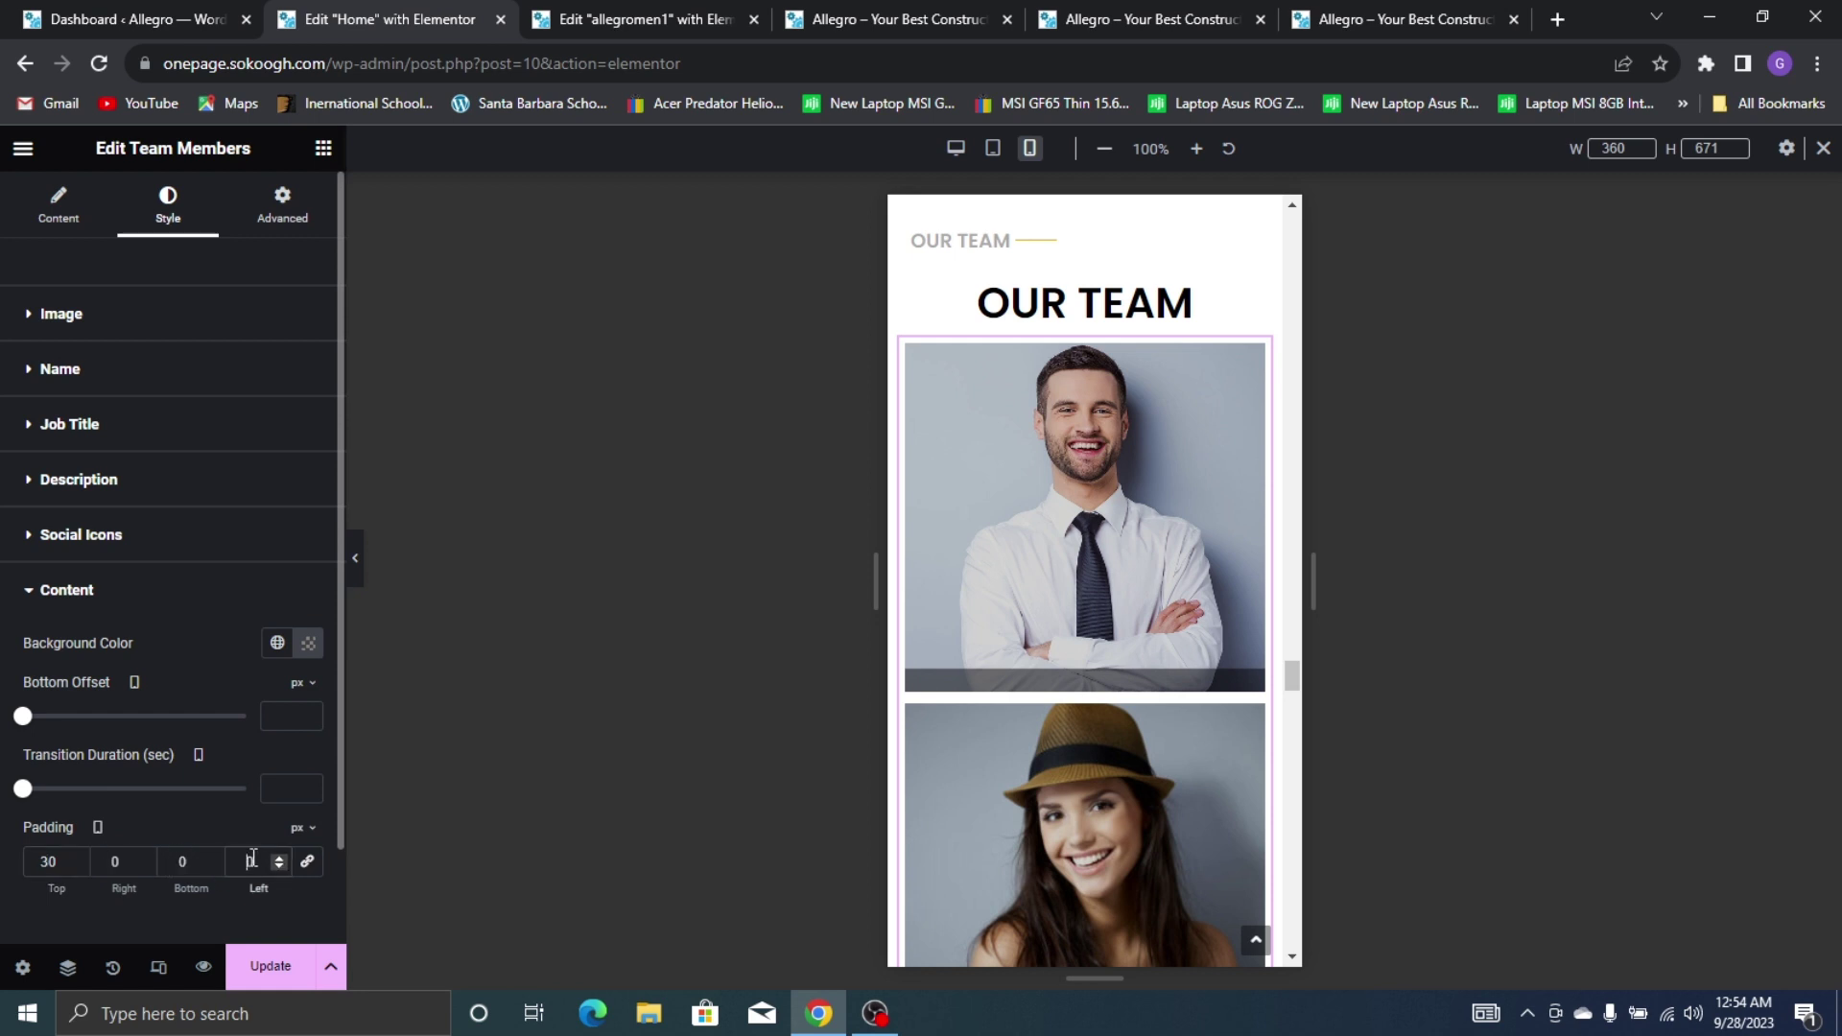
{"action": "type", "text": "3"}
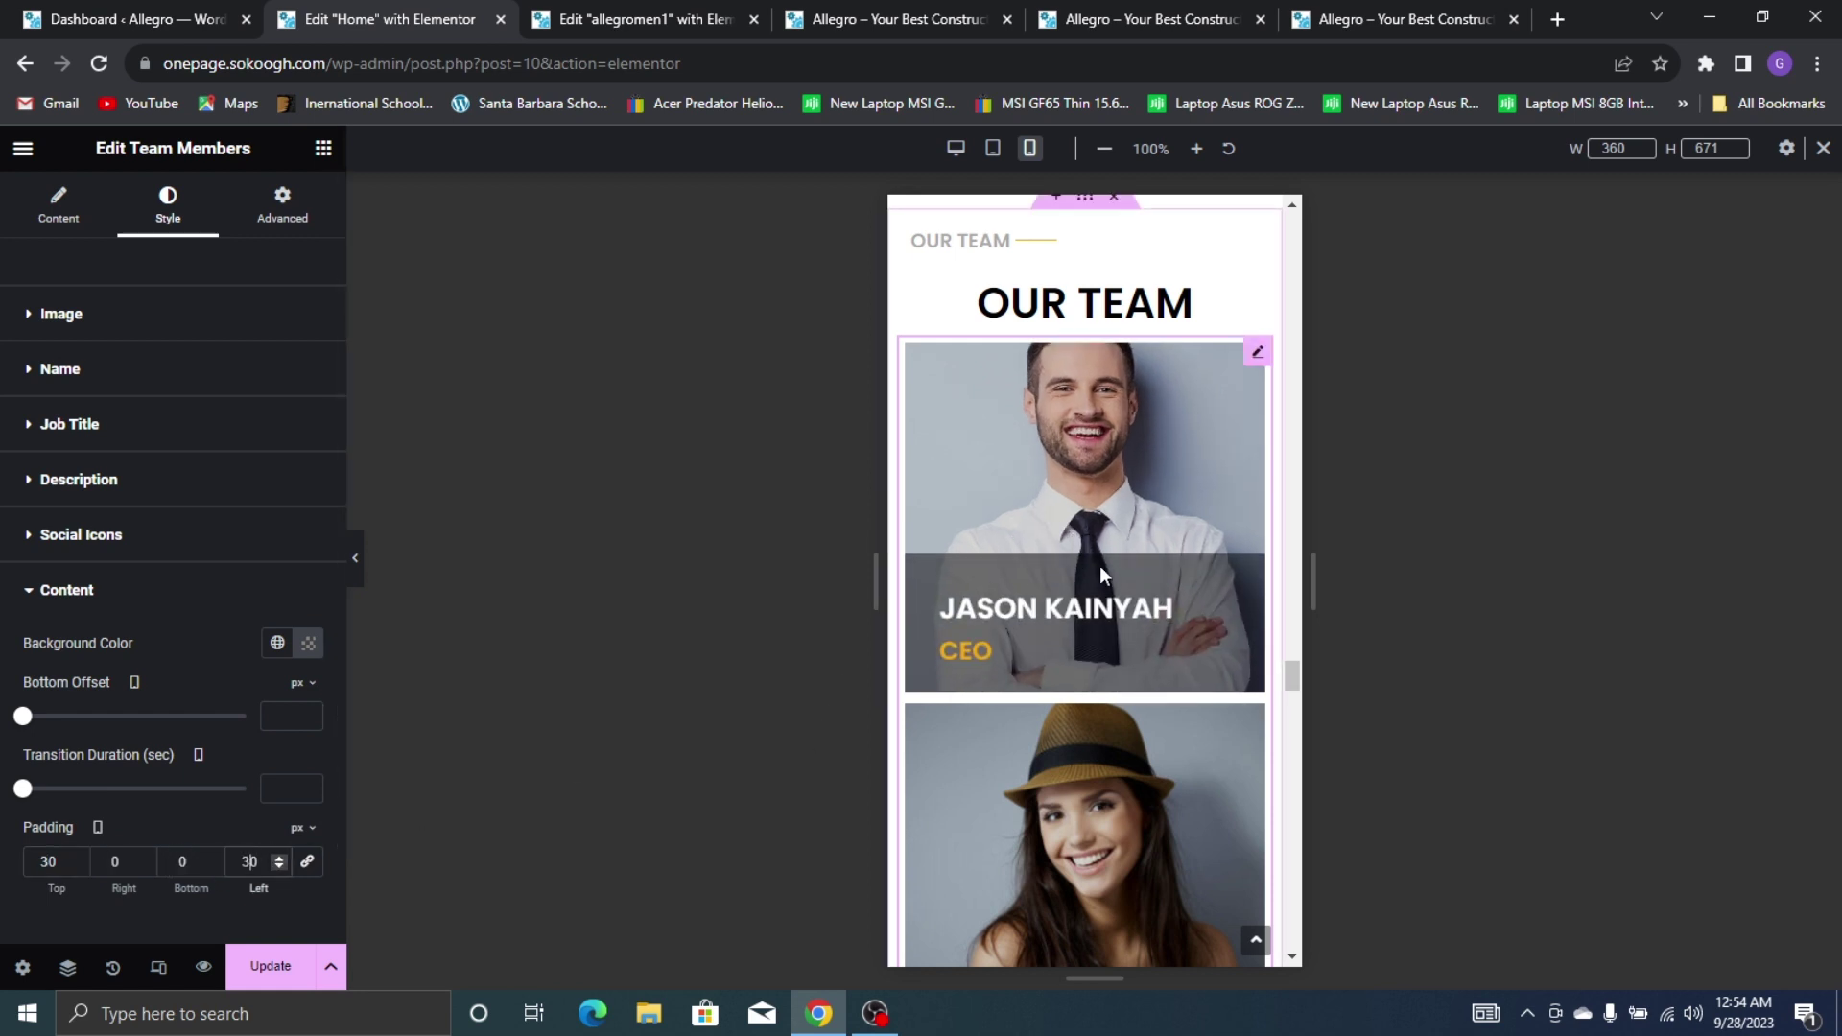
{"action": "scroll", "coordinate": [1174, 583], "scroll_direction": "down", "scroll_amount": 15}
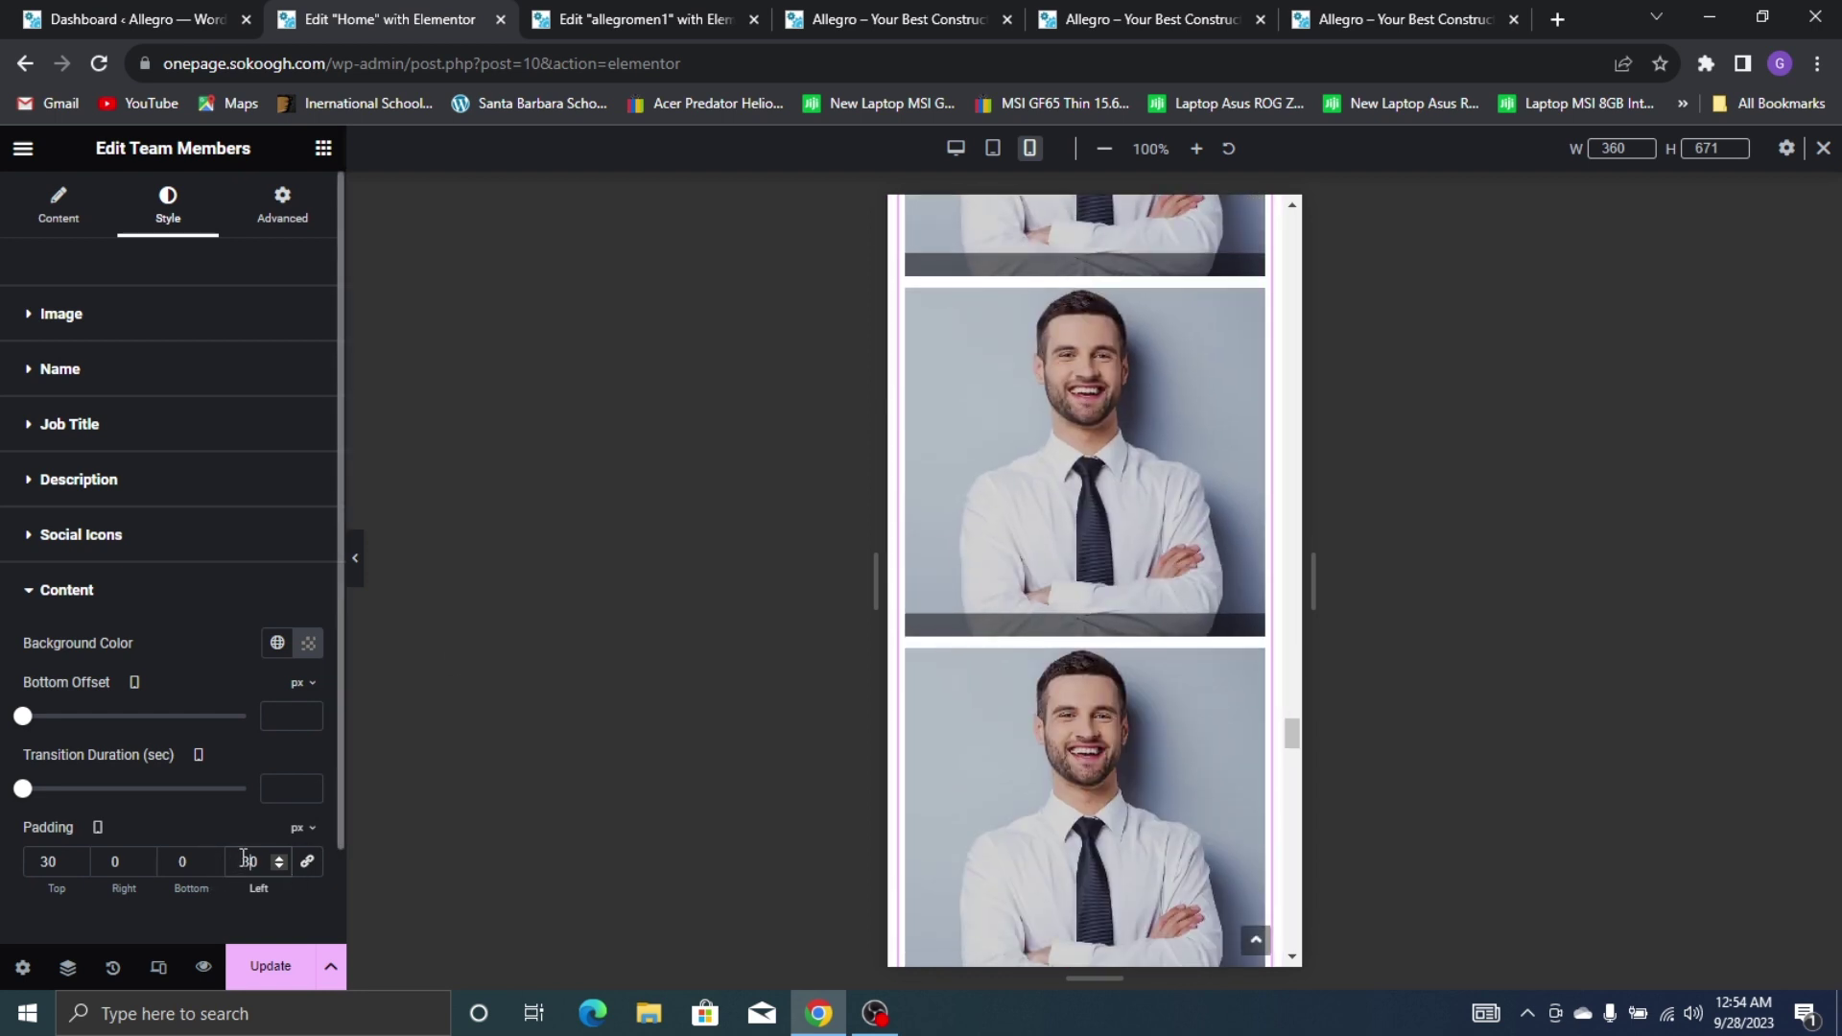
{"action": "type", "text": "25"}
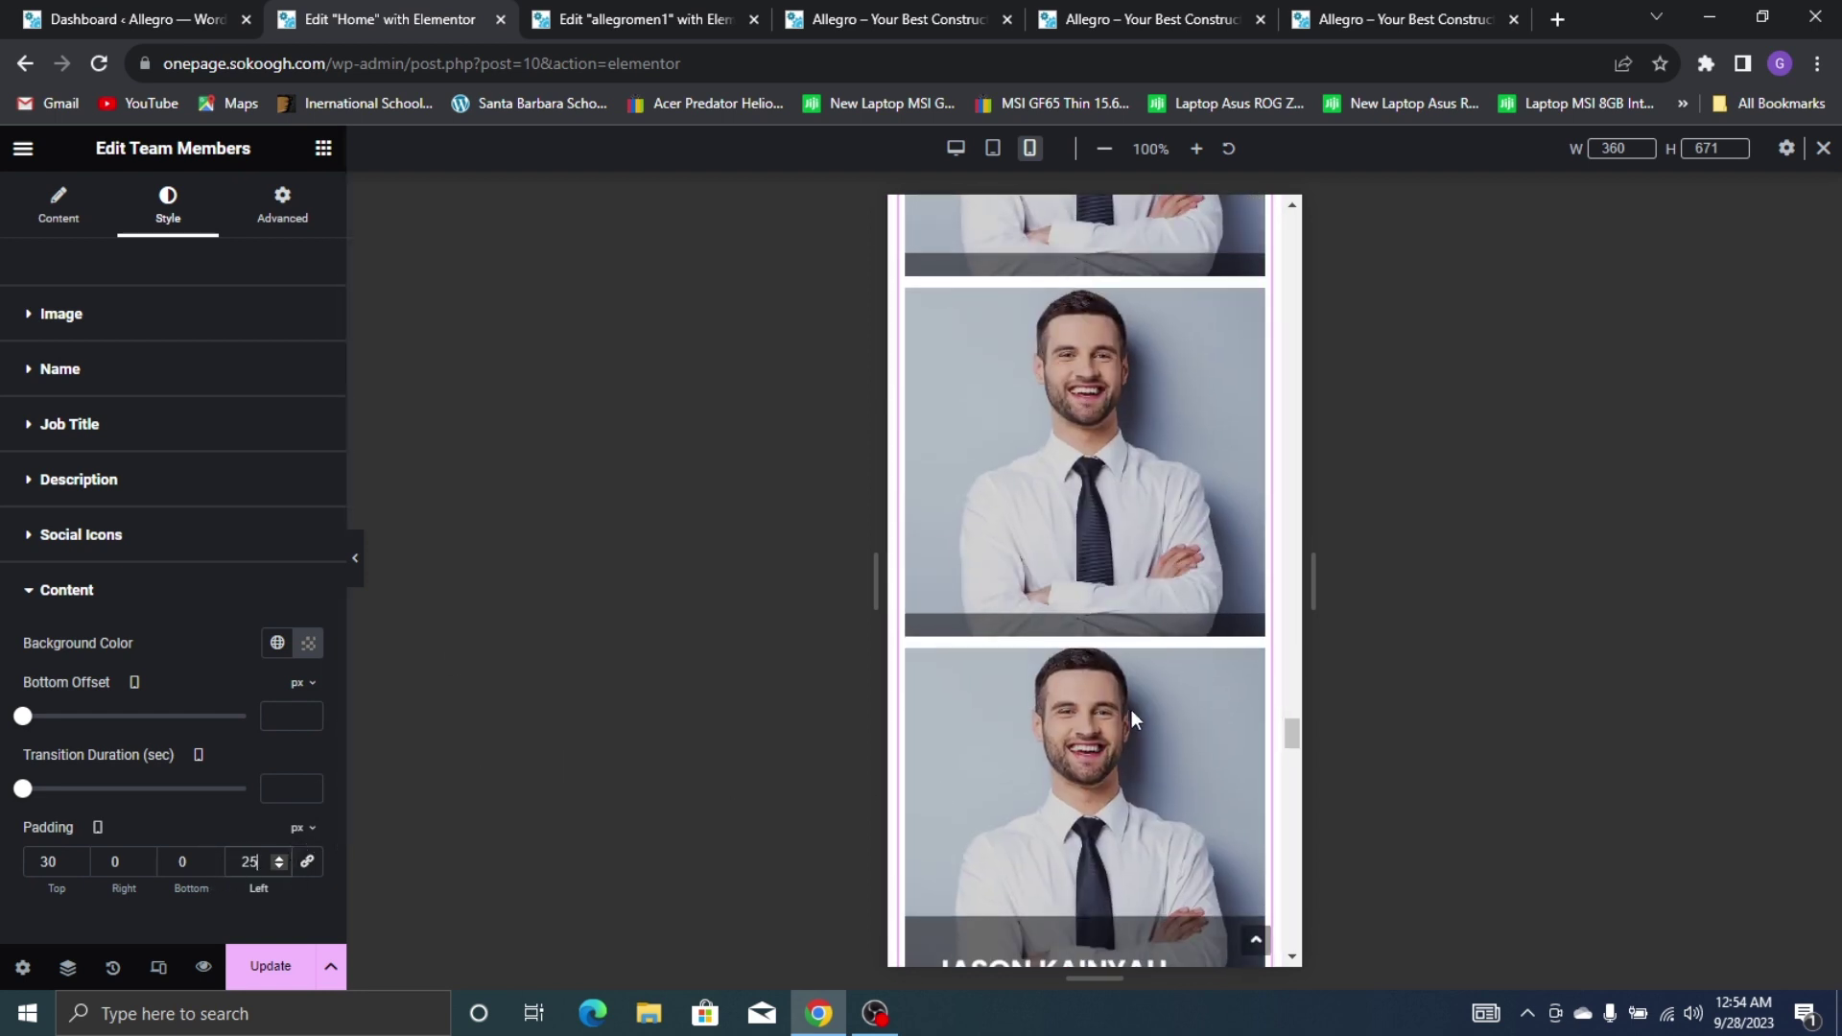
{"action": "scroll", "coordinate": [1138, 700], "scroll_direction": "down", "scroll_amount": 2}
Widen the CONTACT label onto one line, leaving its divider at 17%
{"action": "scroll", "coordinate": [1127, 539], "scroll_direction": "down", "scroll_amount": 5}
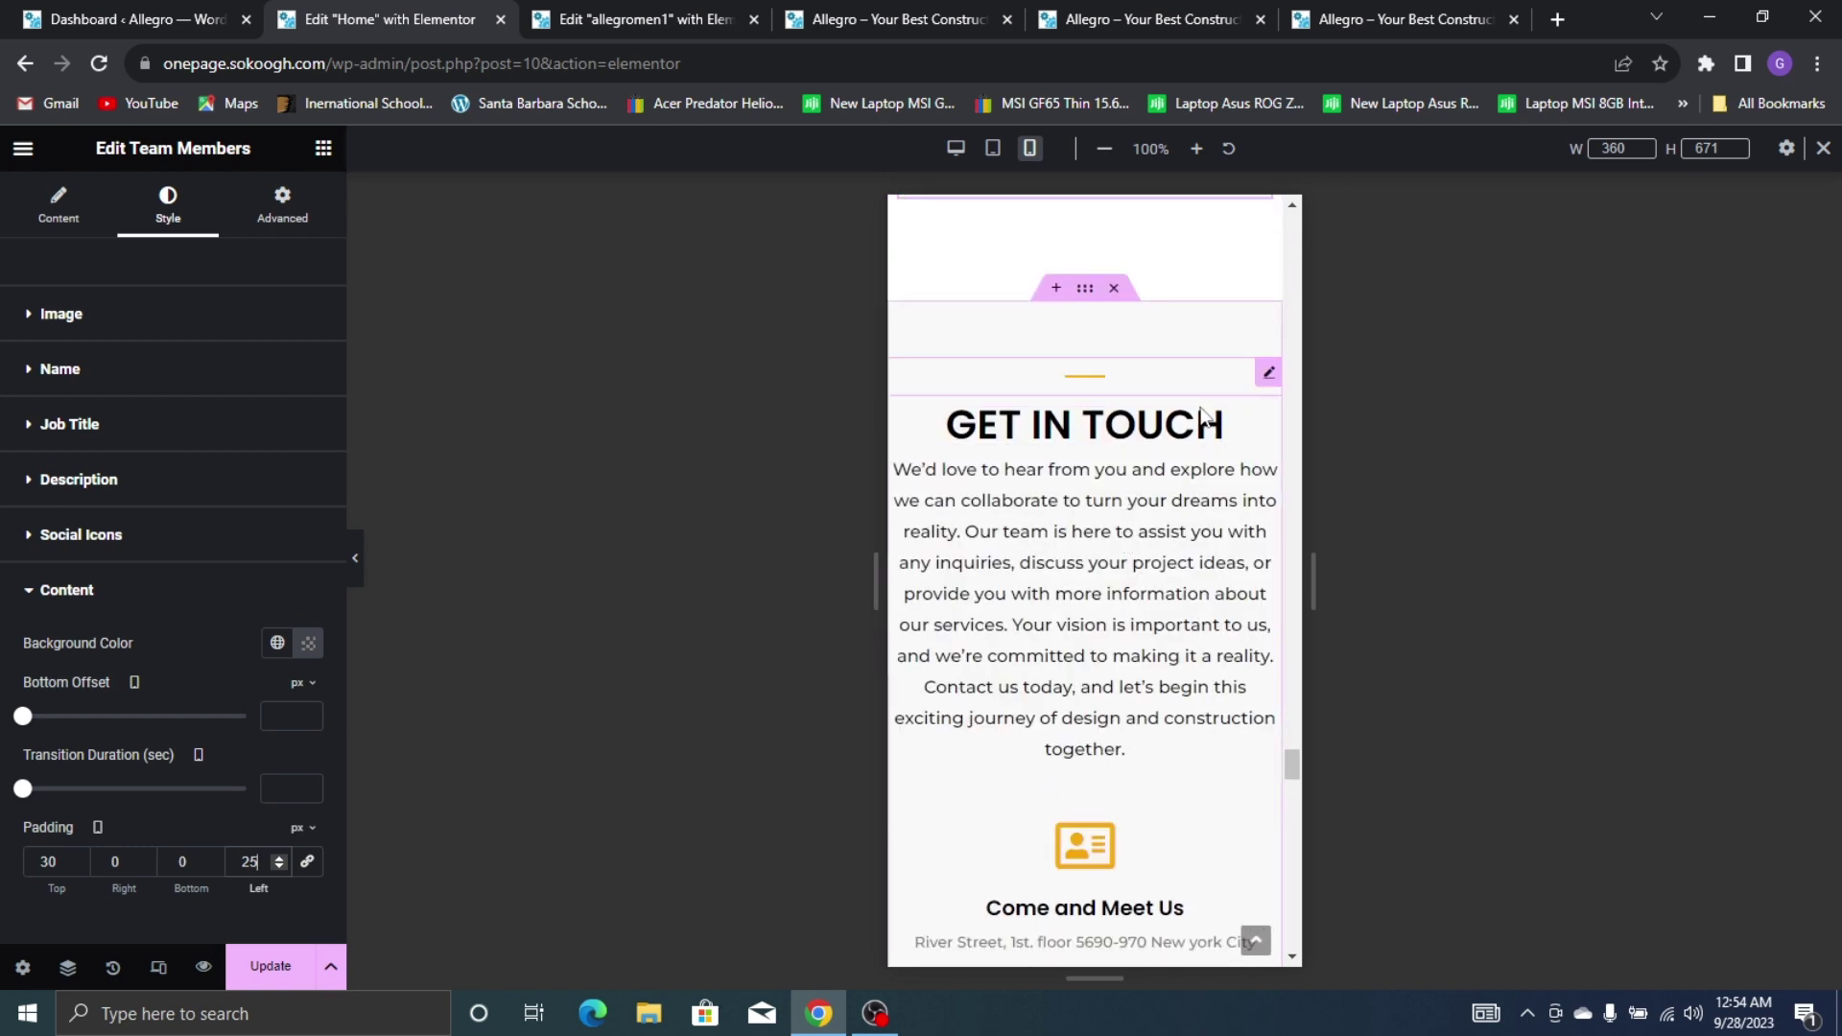
{"action": "scroll", "coordinate": [1123, 384], "scroll_direction": "down", "scroll_amount": 3}
{"action": "scroll", "coordinate": [1122, 384], "scroll_direction": "up", "scroll_amount": 2}
{"action": "scroll", "coordinate": [1135, 325], "scroll_direction": "down", "scroll_amount": 10}
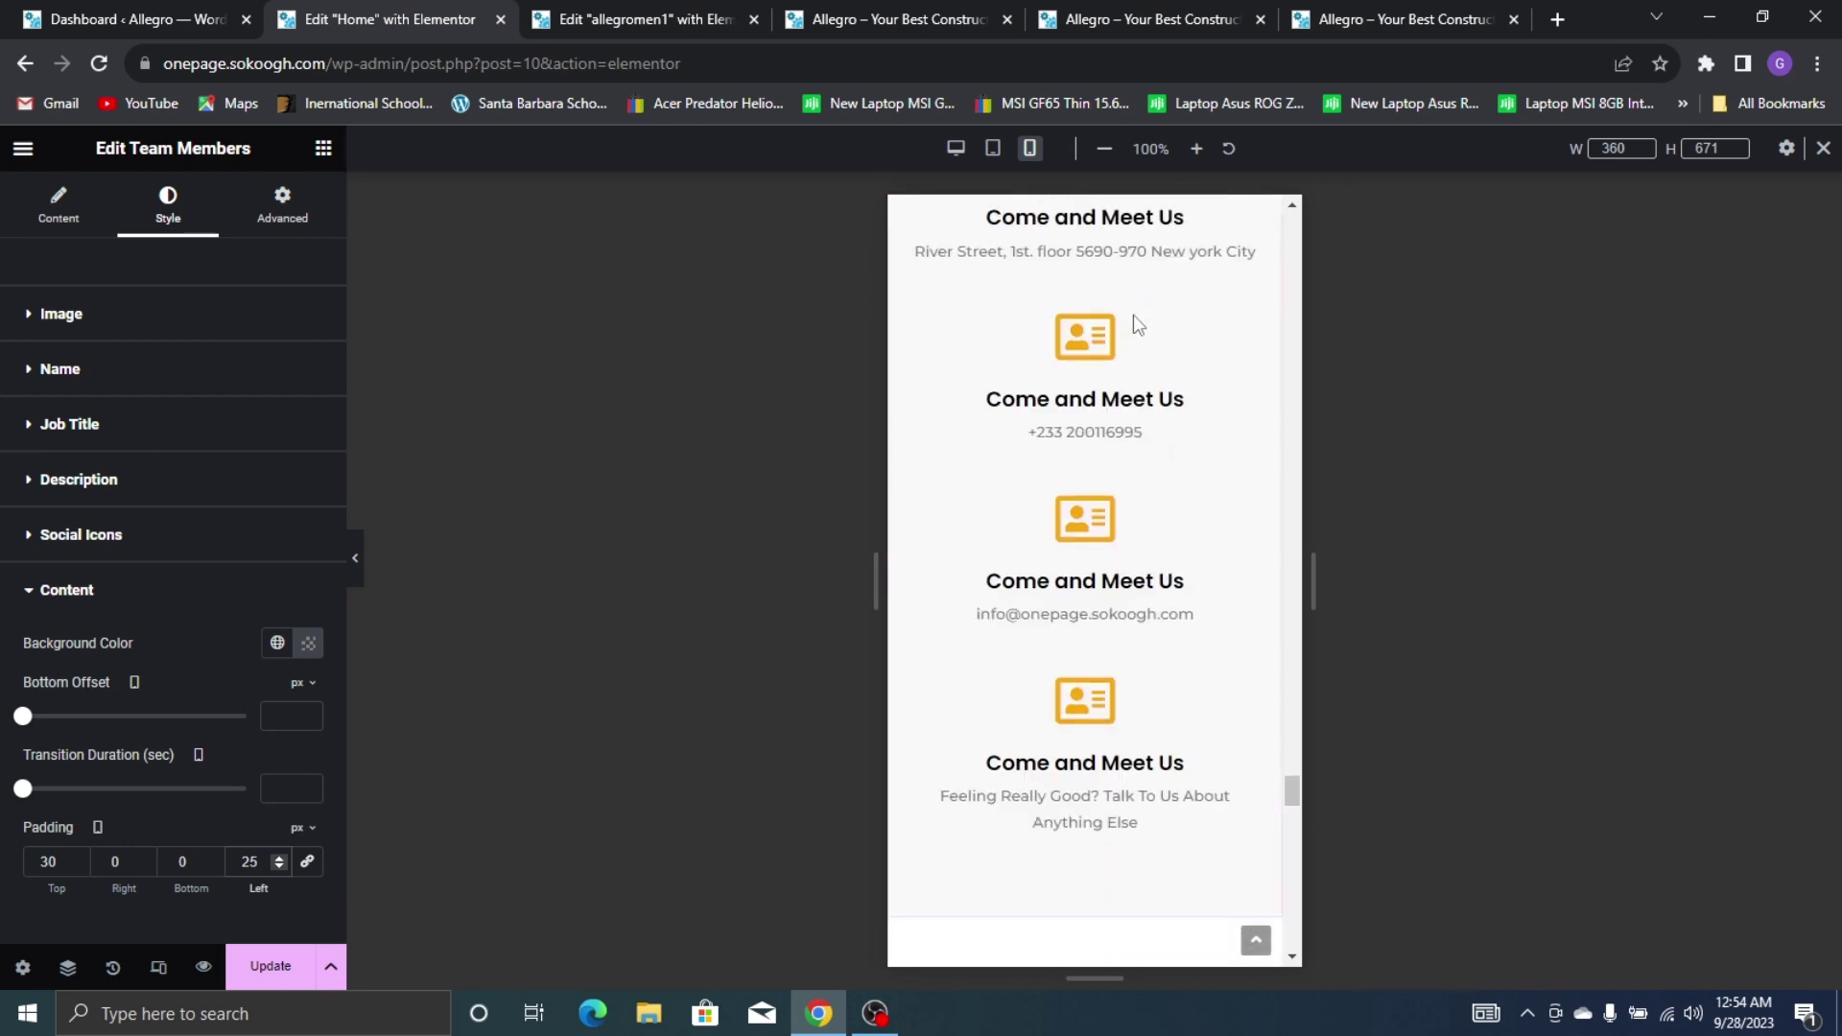
{"action": "scroll", "coordinate": [1081, 246], "scroll_direction": "up", "scroll_amount": 2}
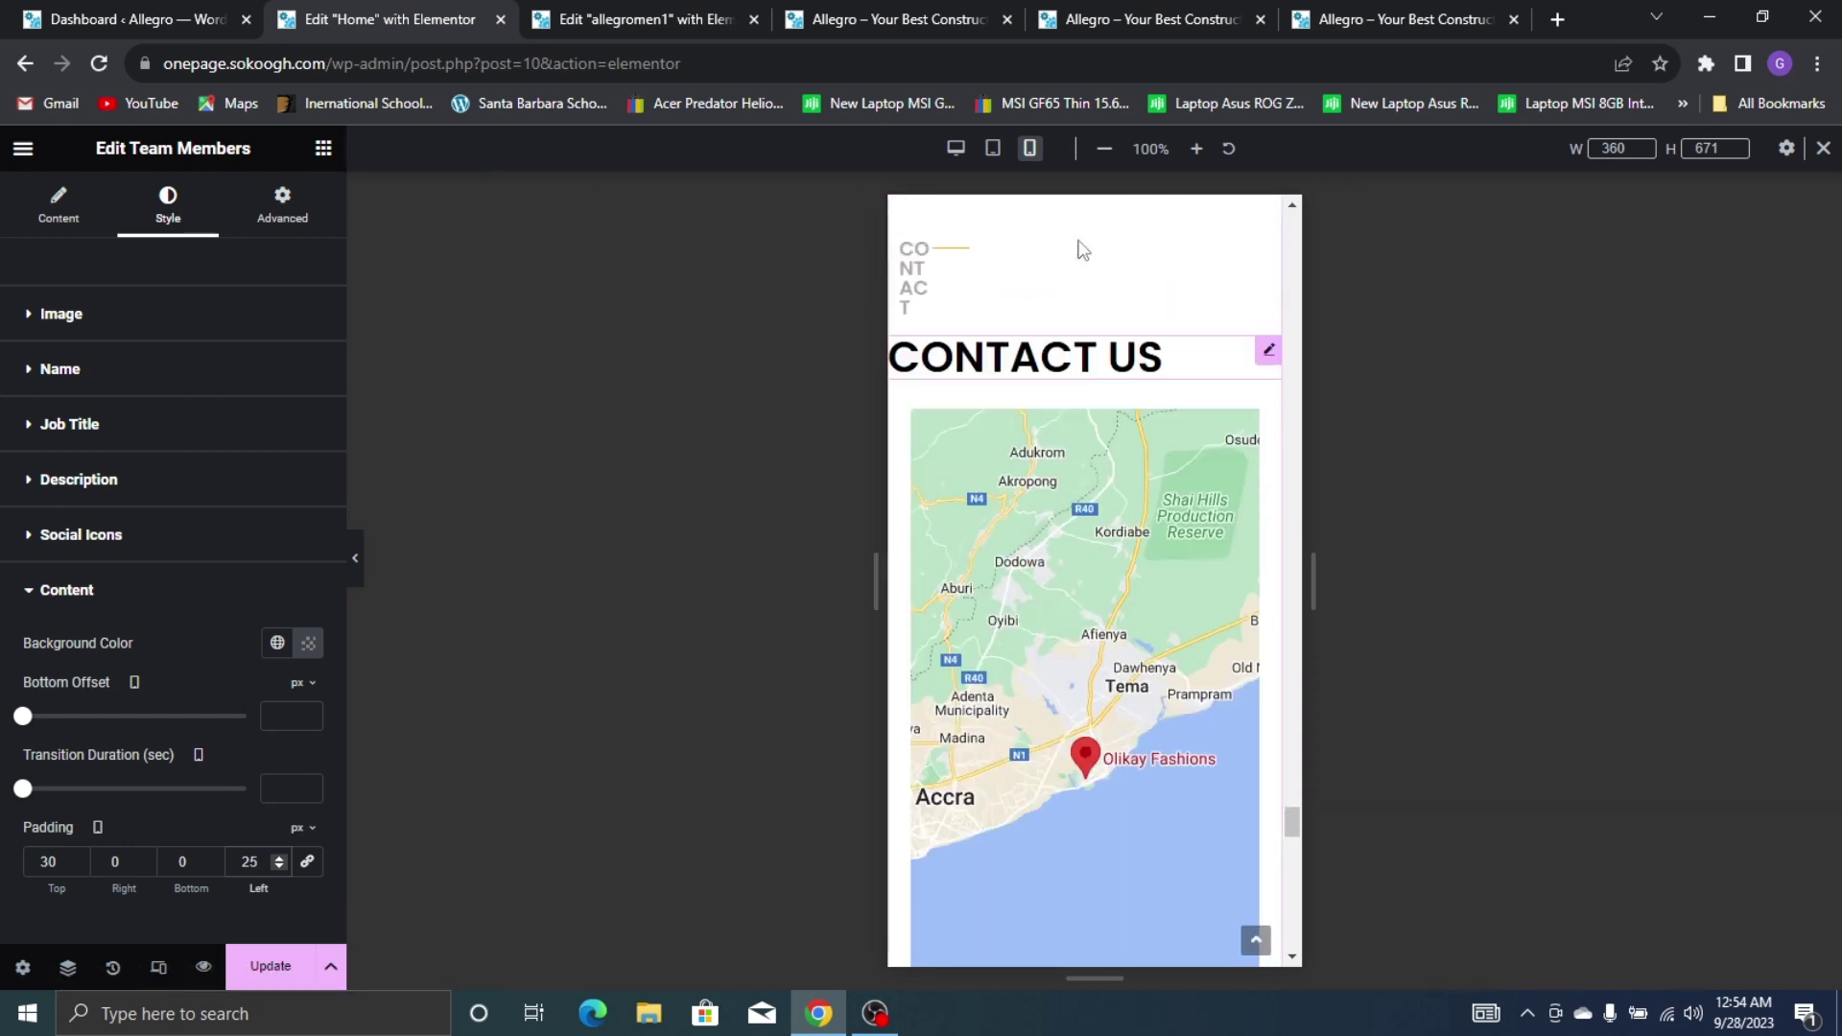
{"action": "left_click", "coordinate": [924, 396]}
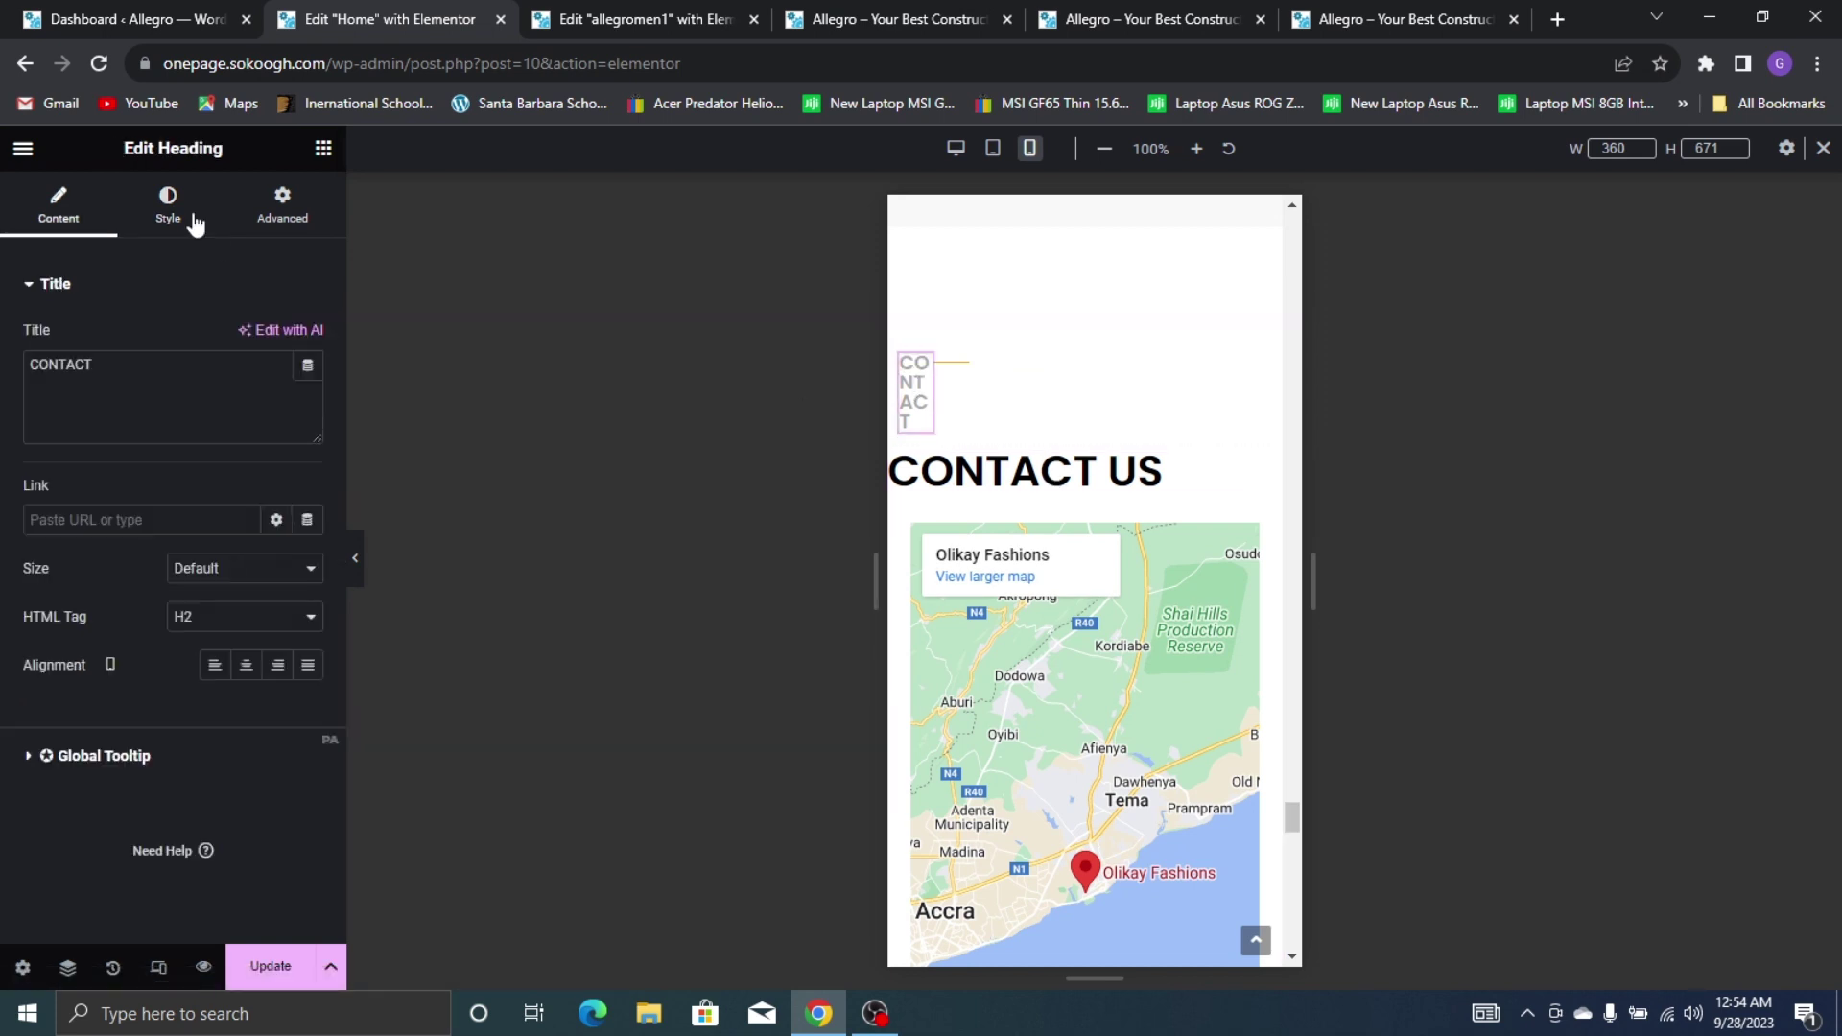
{"action": "left_click", "coordinate": [259, 202]}
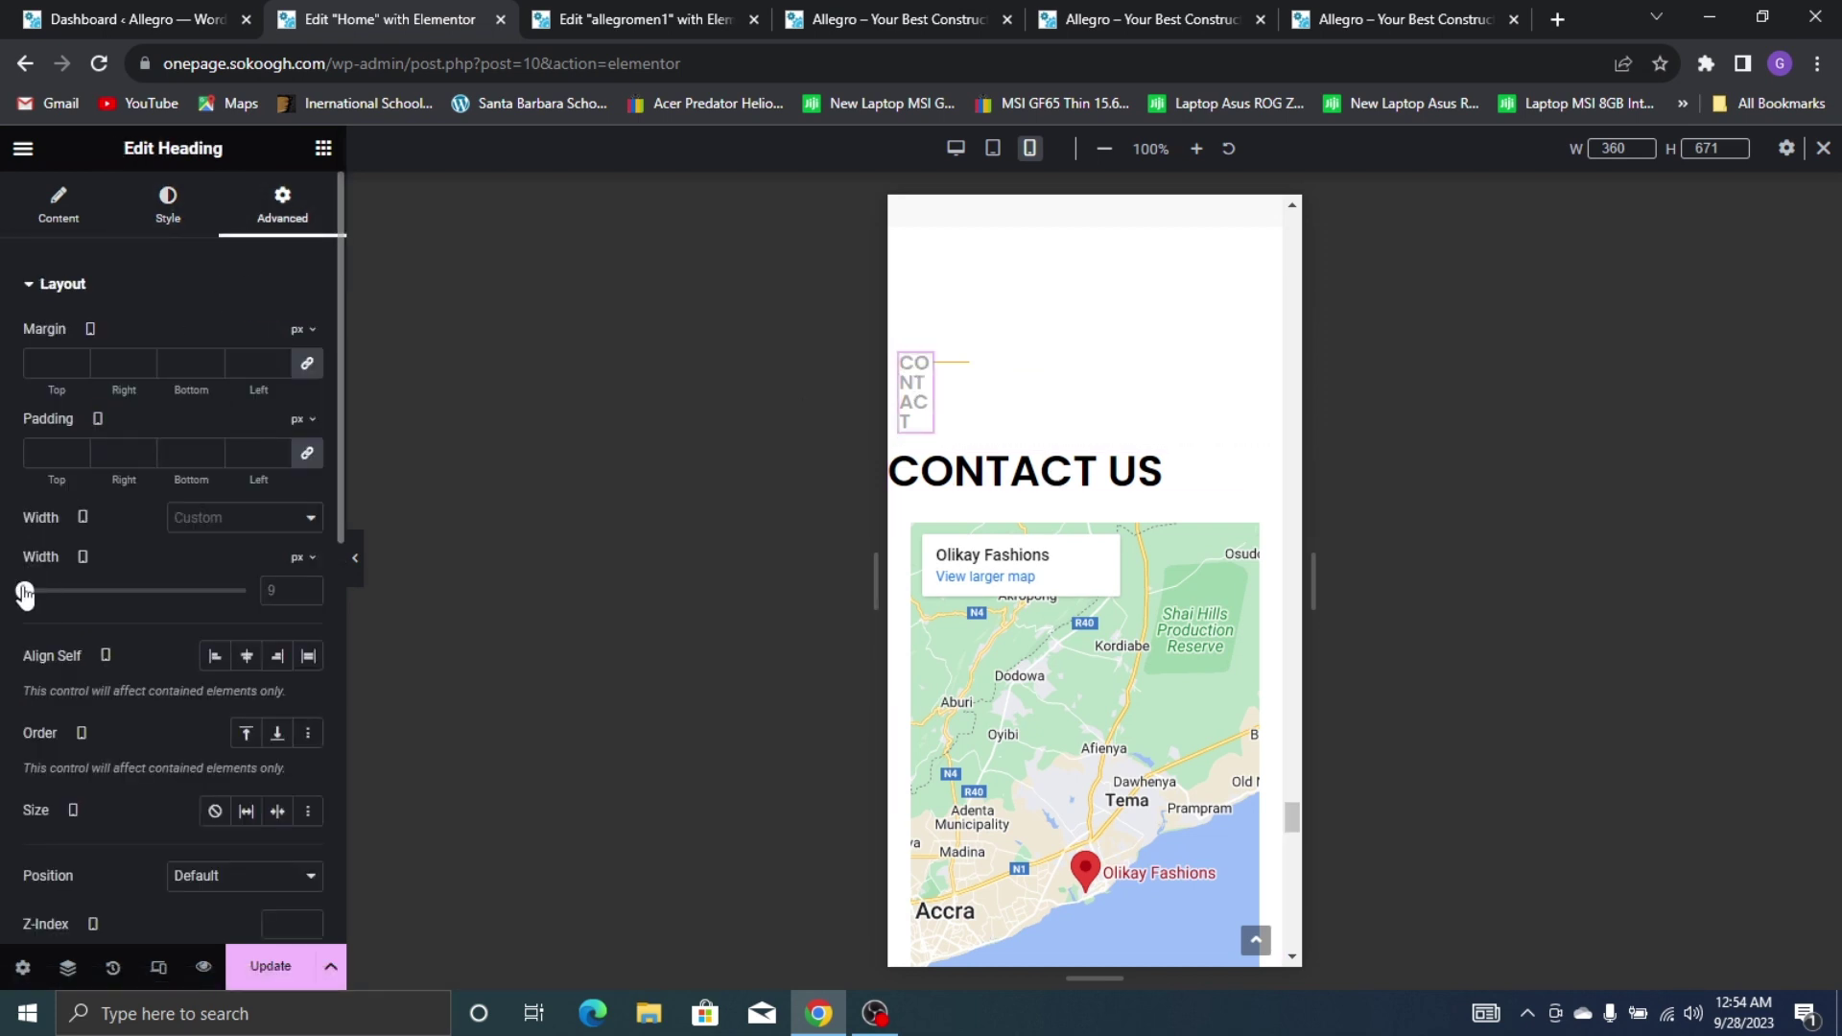
{"action": "left_click_drag", "start_coordinate": [25, 593], "coordinate": [43, 600]}
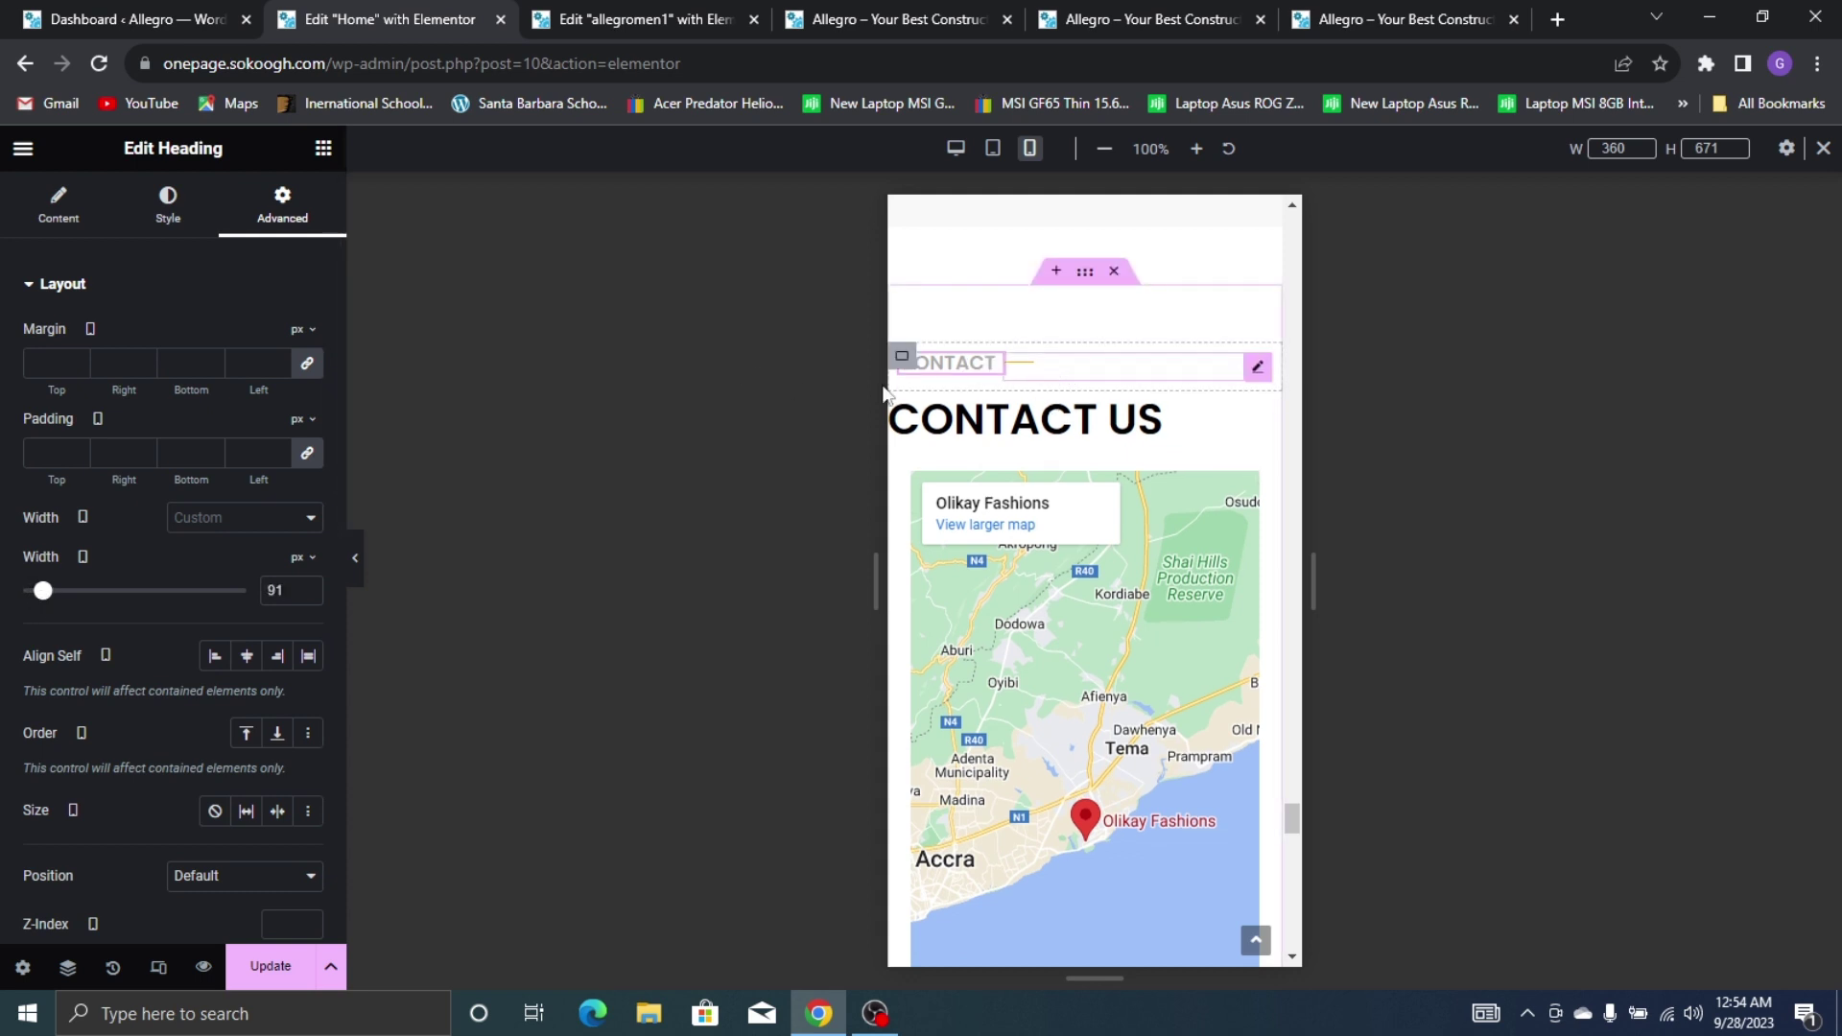
{"action": "left_click", "coordinate": [1019, 363]}
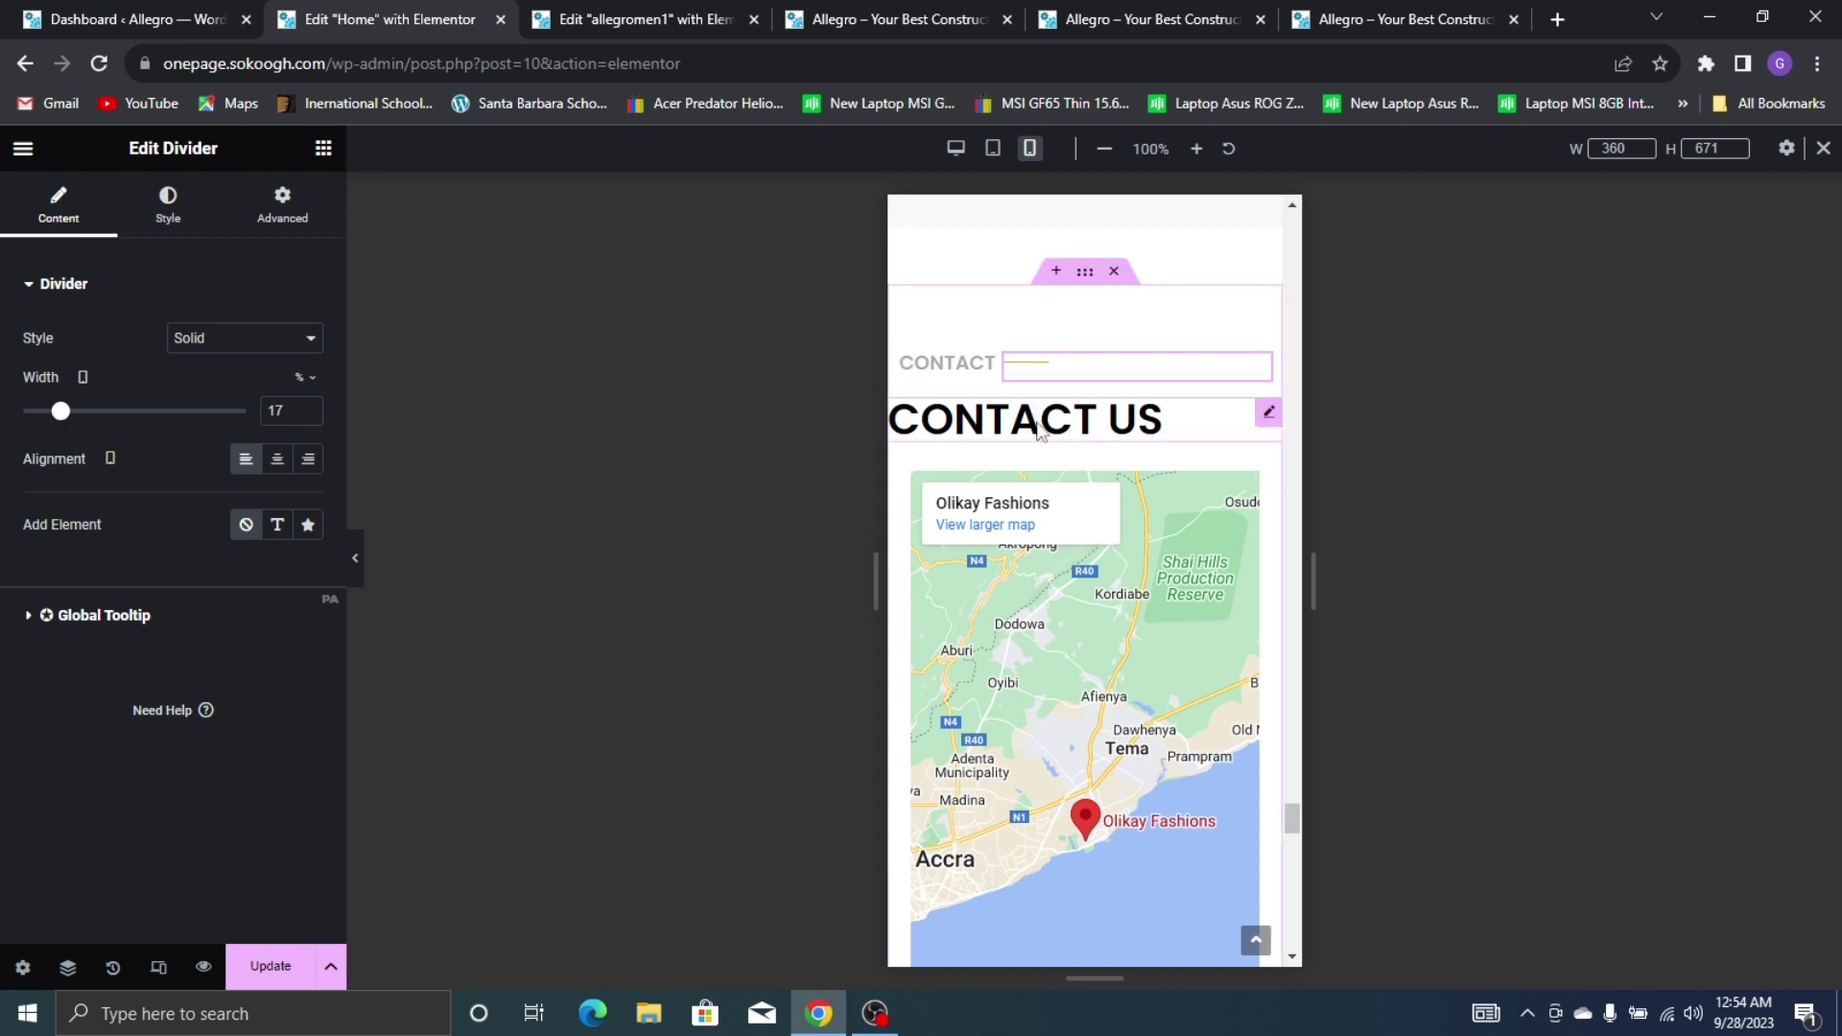
Centre the CONTACT US heading above the map
{"action": "left_click", "coordinate": [1161, 419]}
{"action": "left_click", "coordinate": [247, 666]}
{"action": "scroll", "coordinate": [1243, 317], "scroll_direction": "down", "scroll_amount": 4}
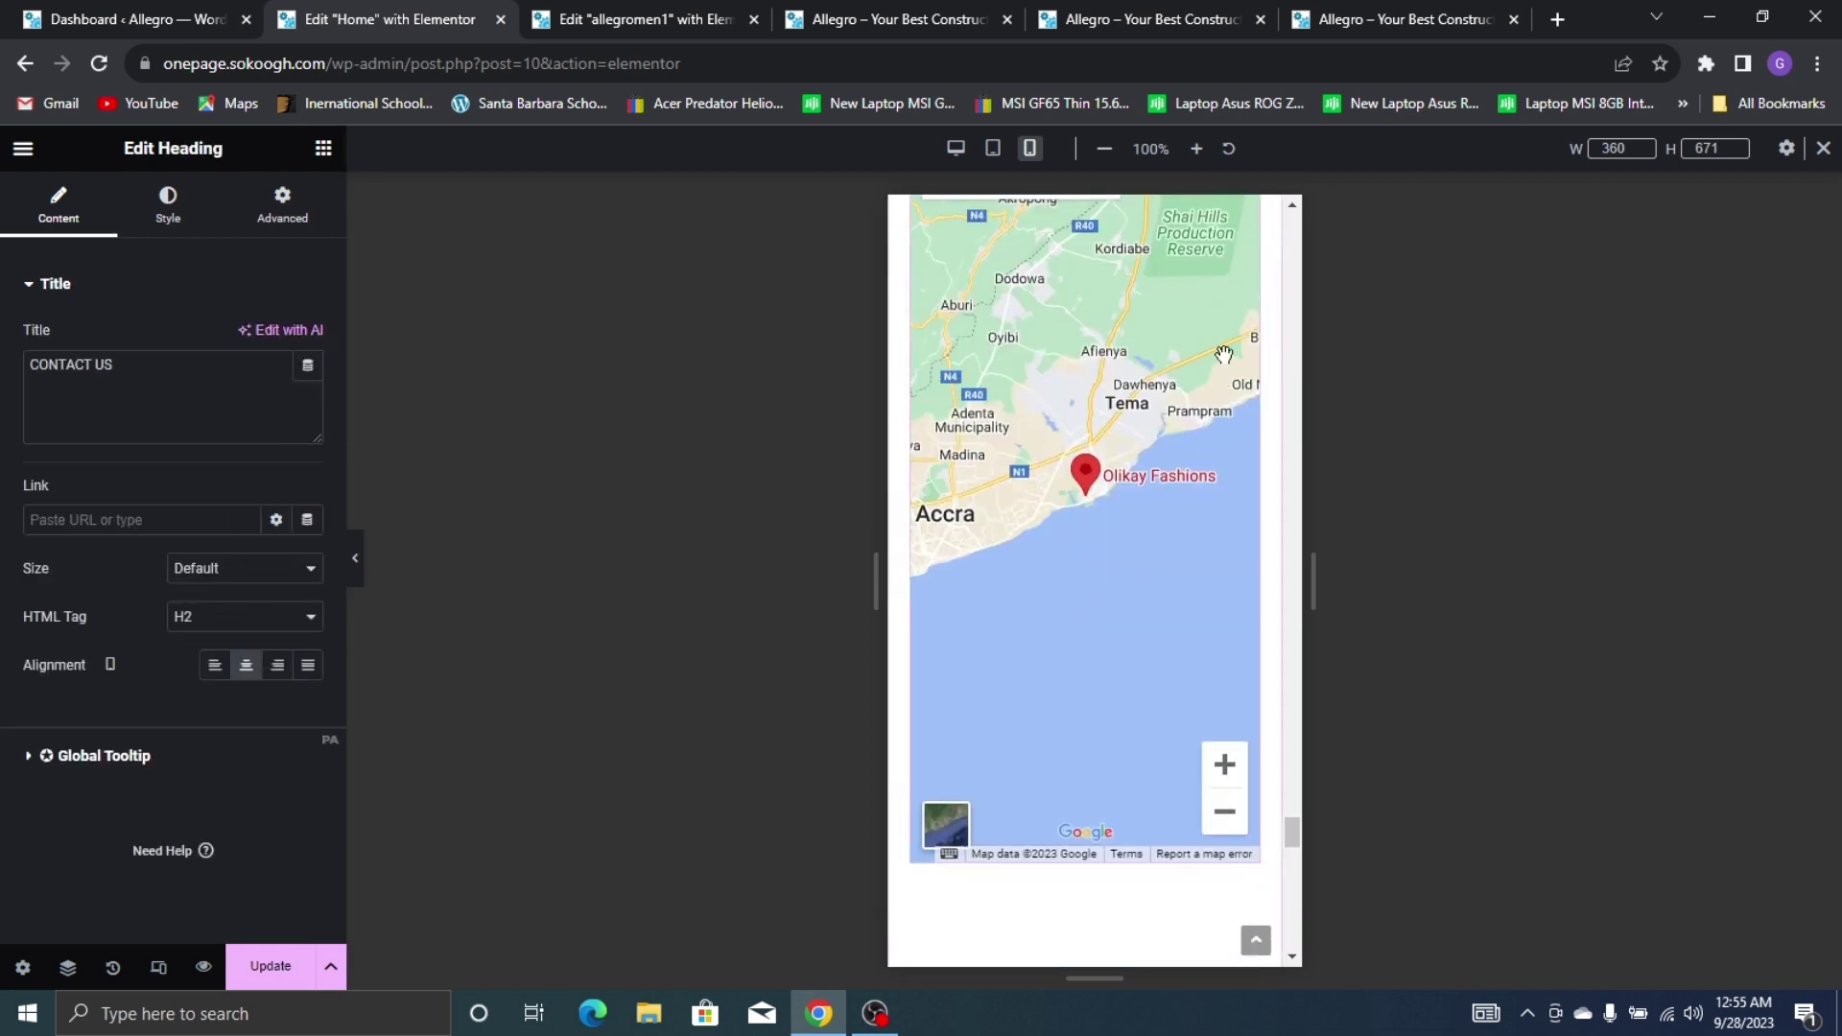
{"action": "scroll", "coordinate": [1242, 317], "scroll_direction": "up", "scroll_amount": 2}
Shorten the Contact map to 388 px tall and select the MetForm contact form widget
{"action": "left_click", "coordinate": [1246, 370]}
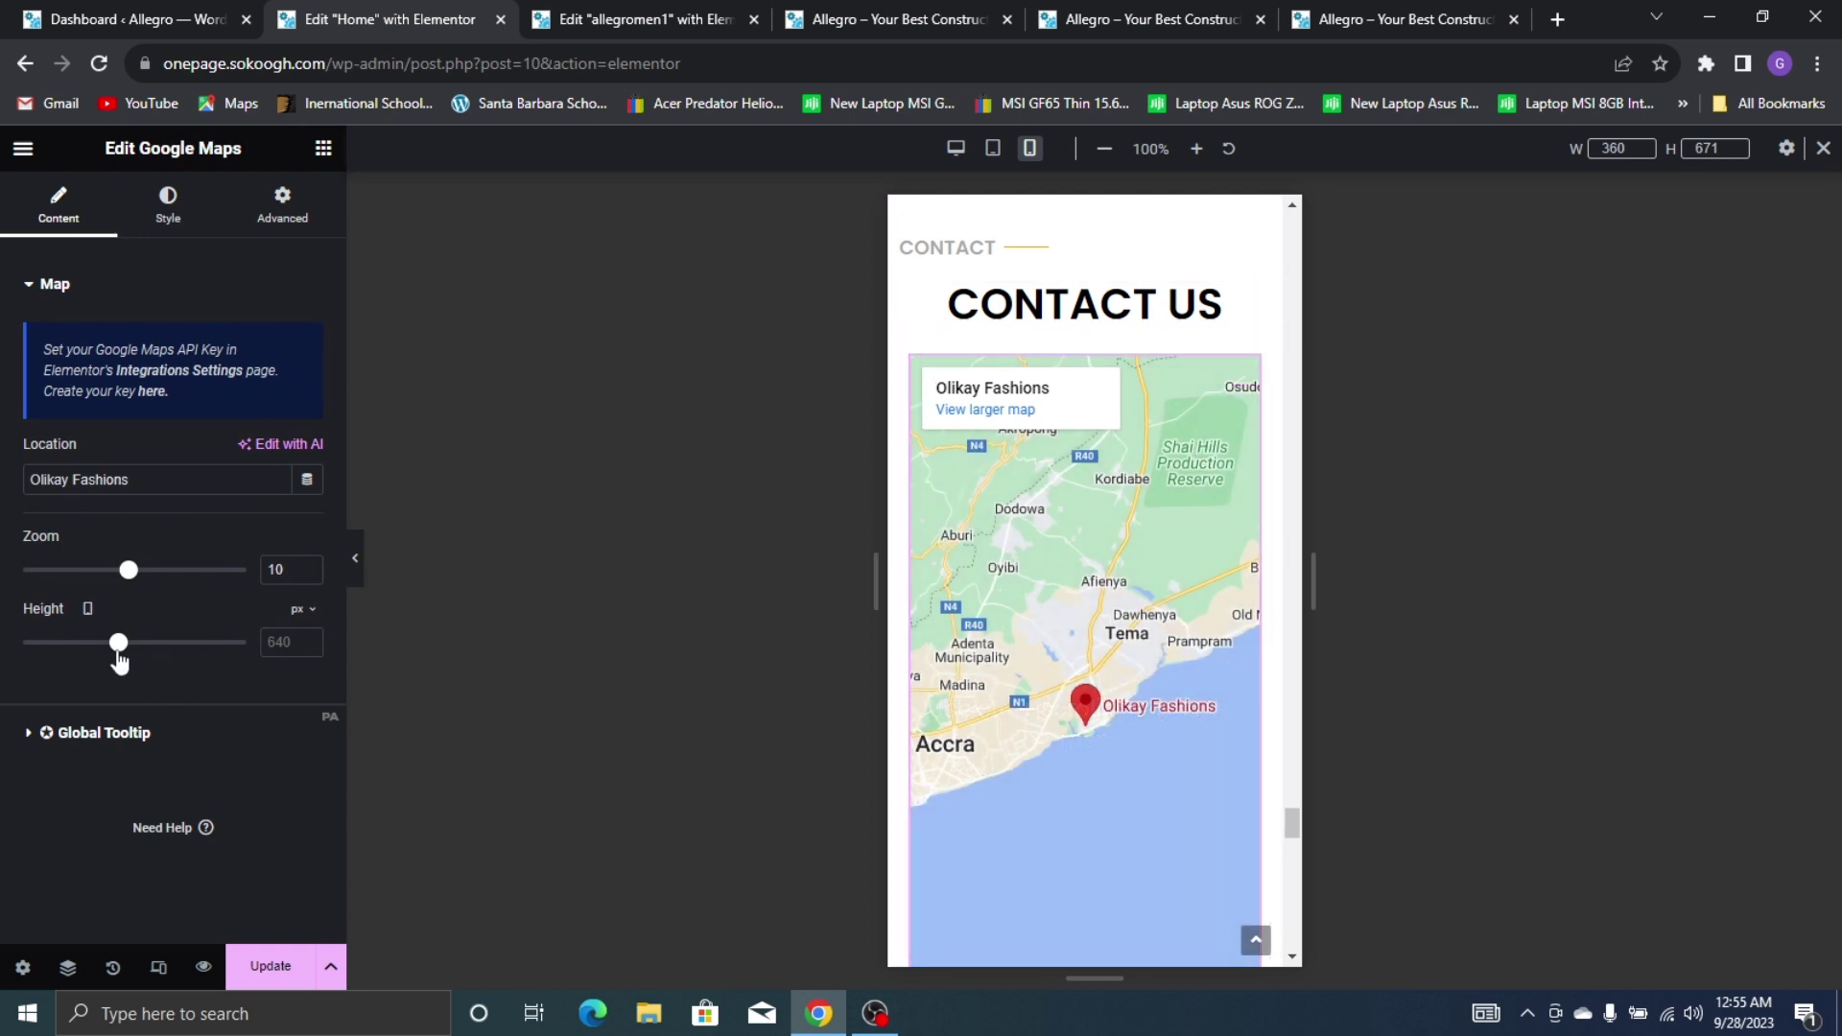
{"action": "left_click_drag", "start_coordinate": [119, 656], "coordinate": [79, 635]}
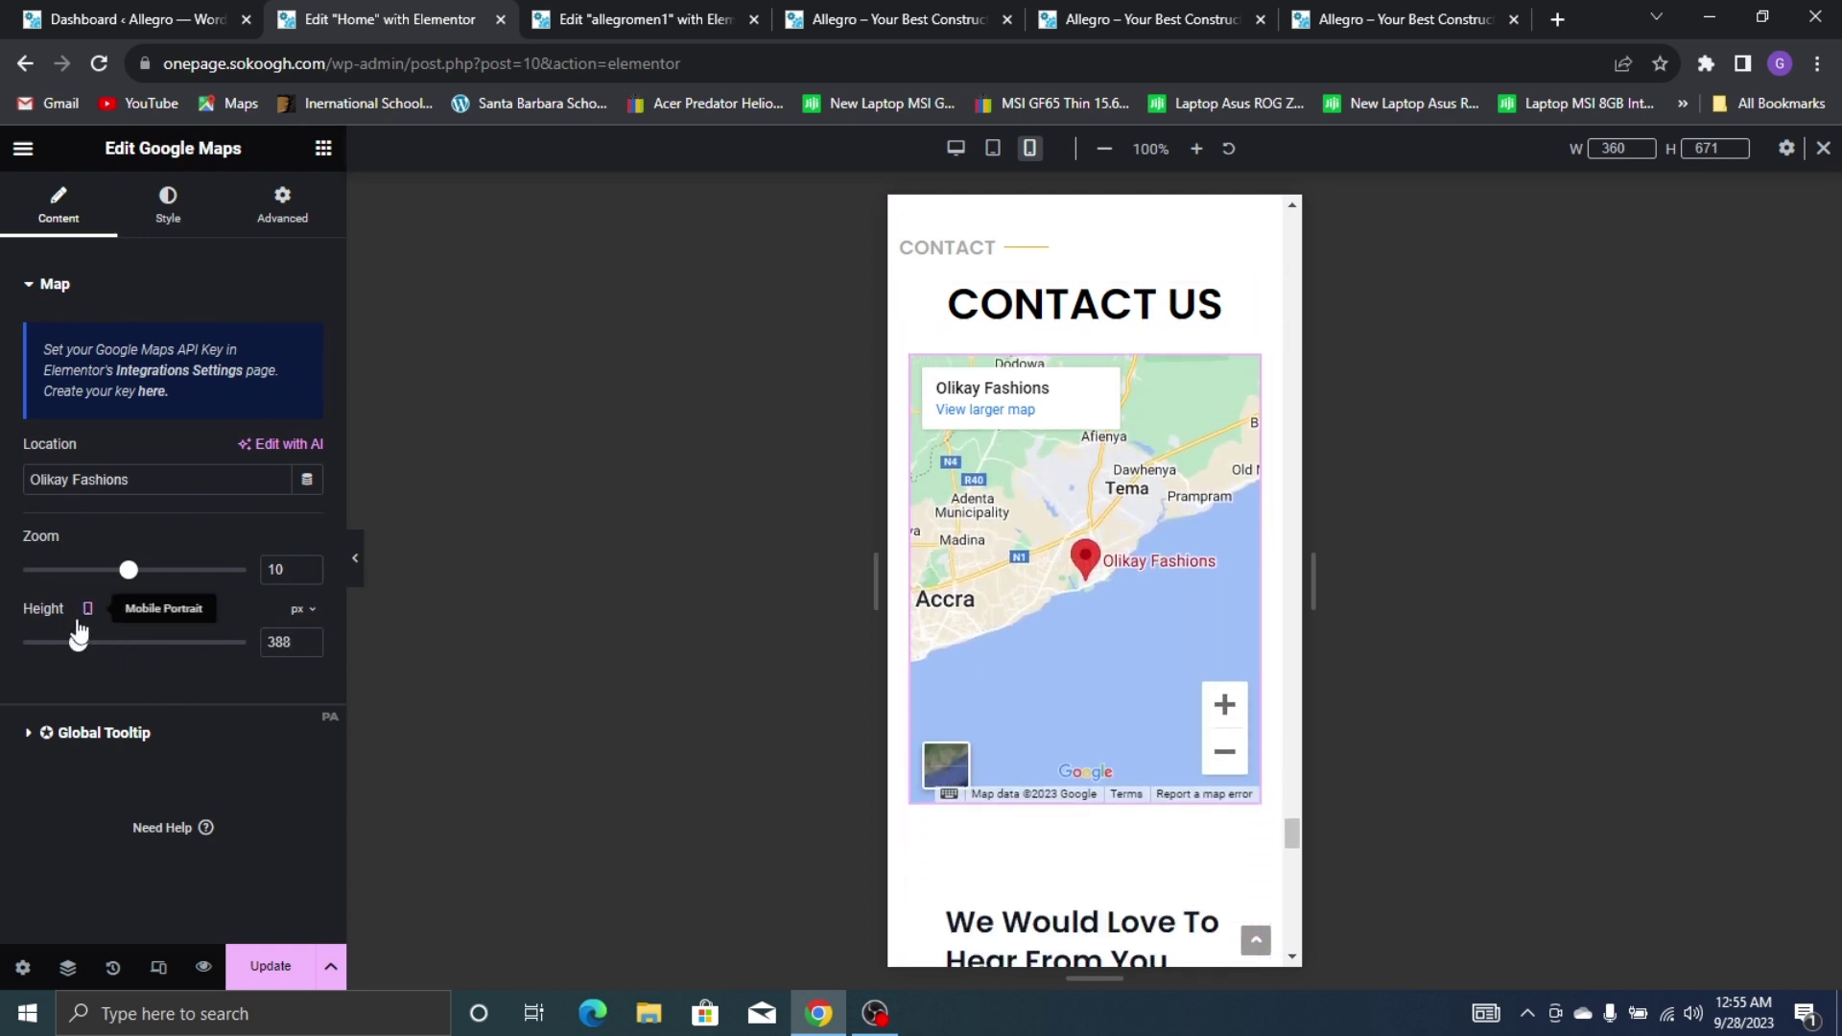
{"action": "scroll", "coordinate": [1184, 497], "scroll_direction": "down", "scroll_amount": 6}
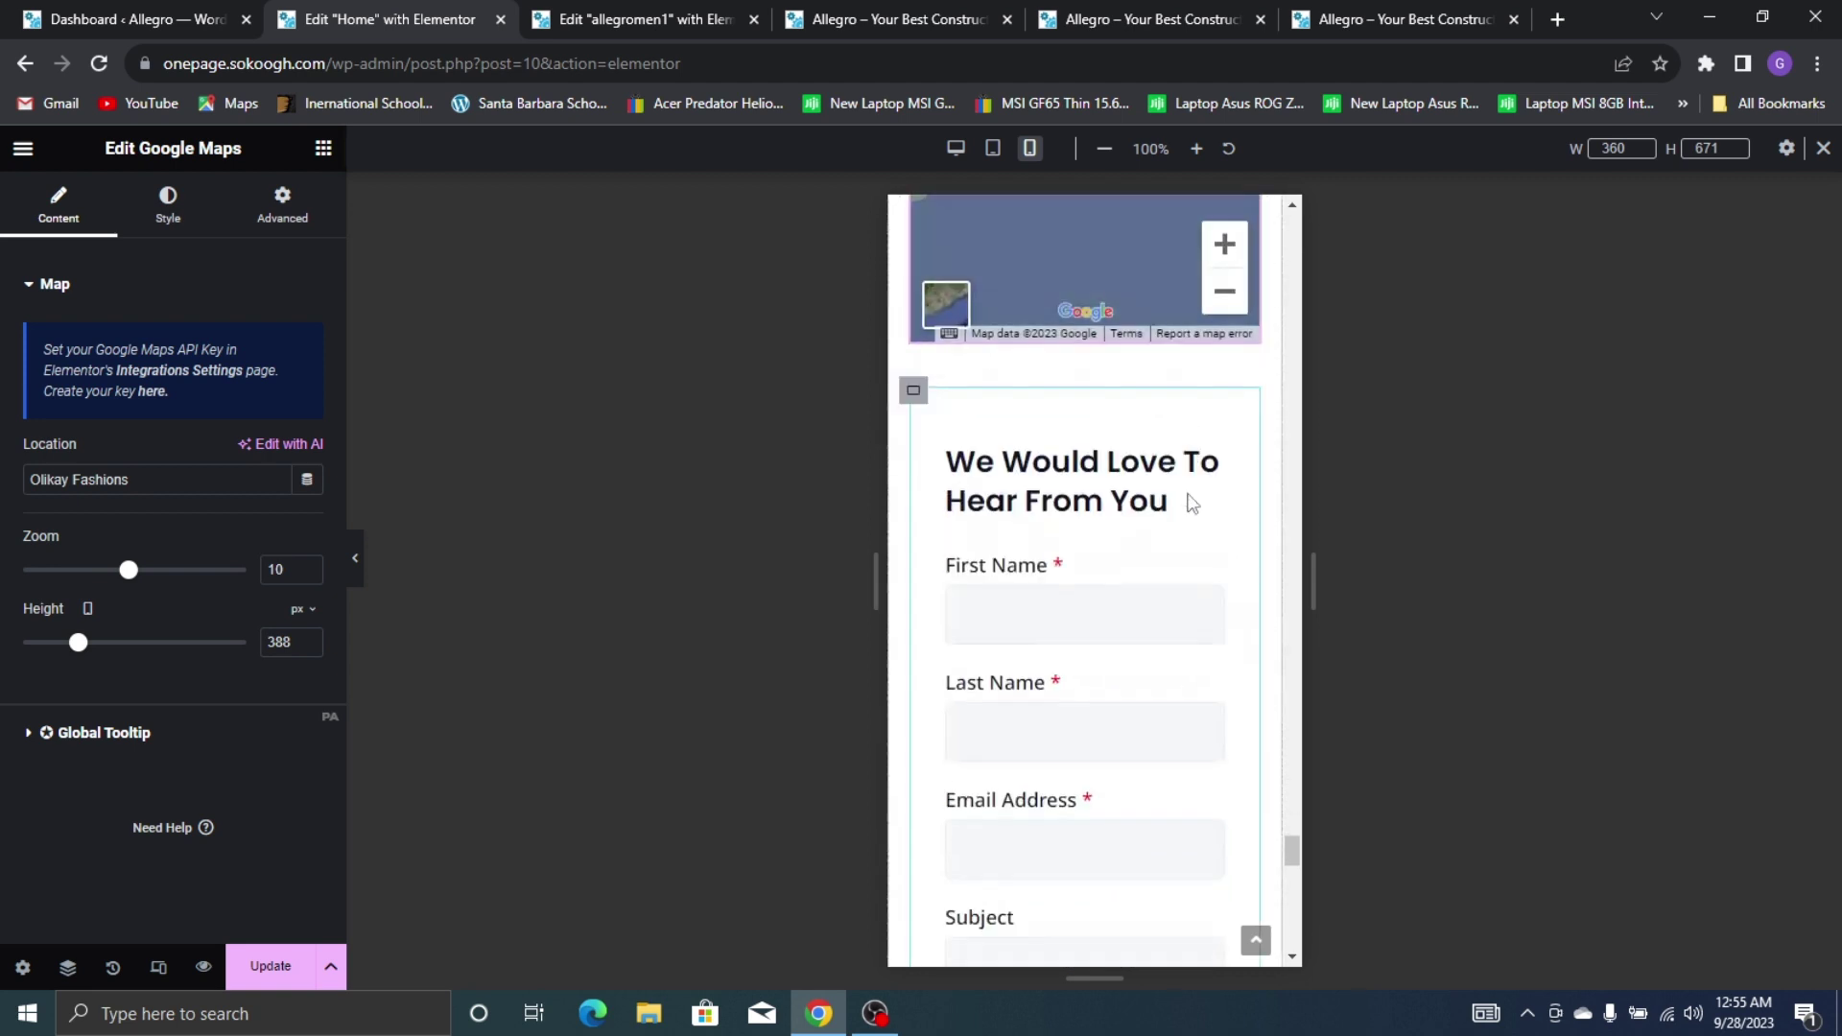
{"action": "scroll", "coordinate": [1096, 464], "scroll_direction": "up", "scroll_amount": 2}
{"action": "left_click", "coordinate": [1096, 413]}
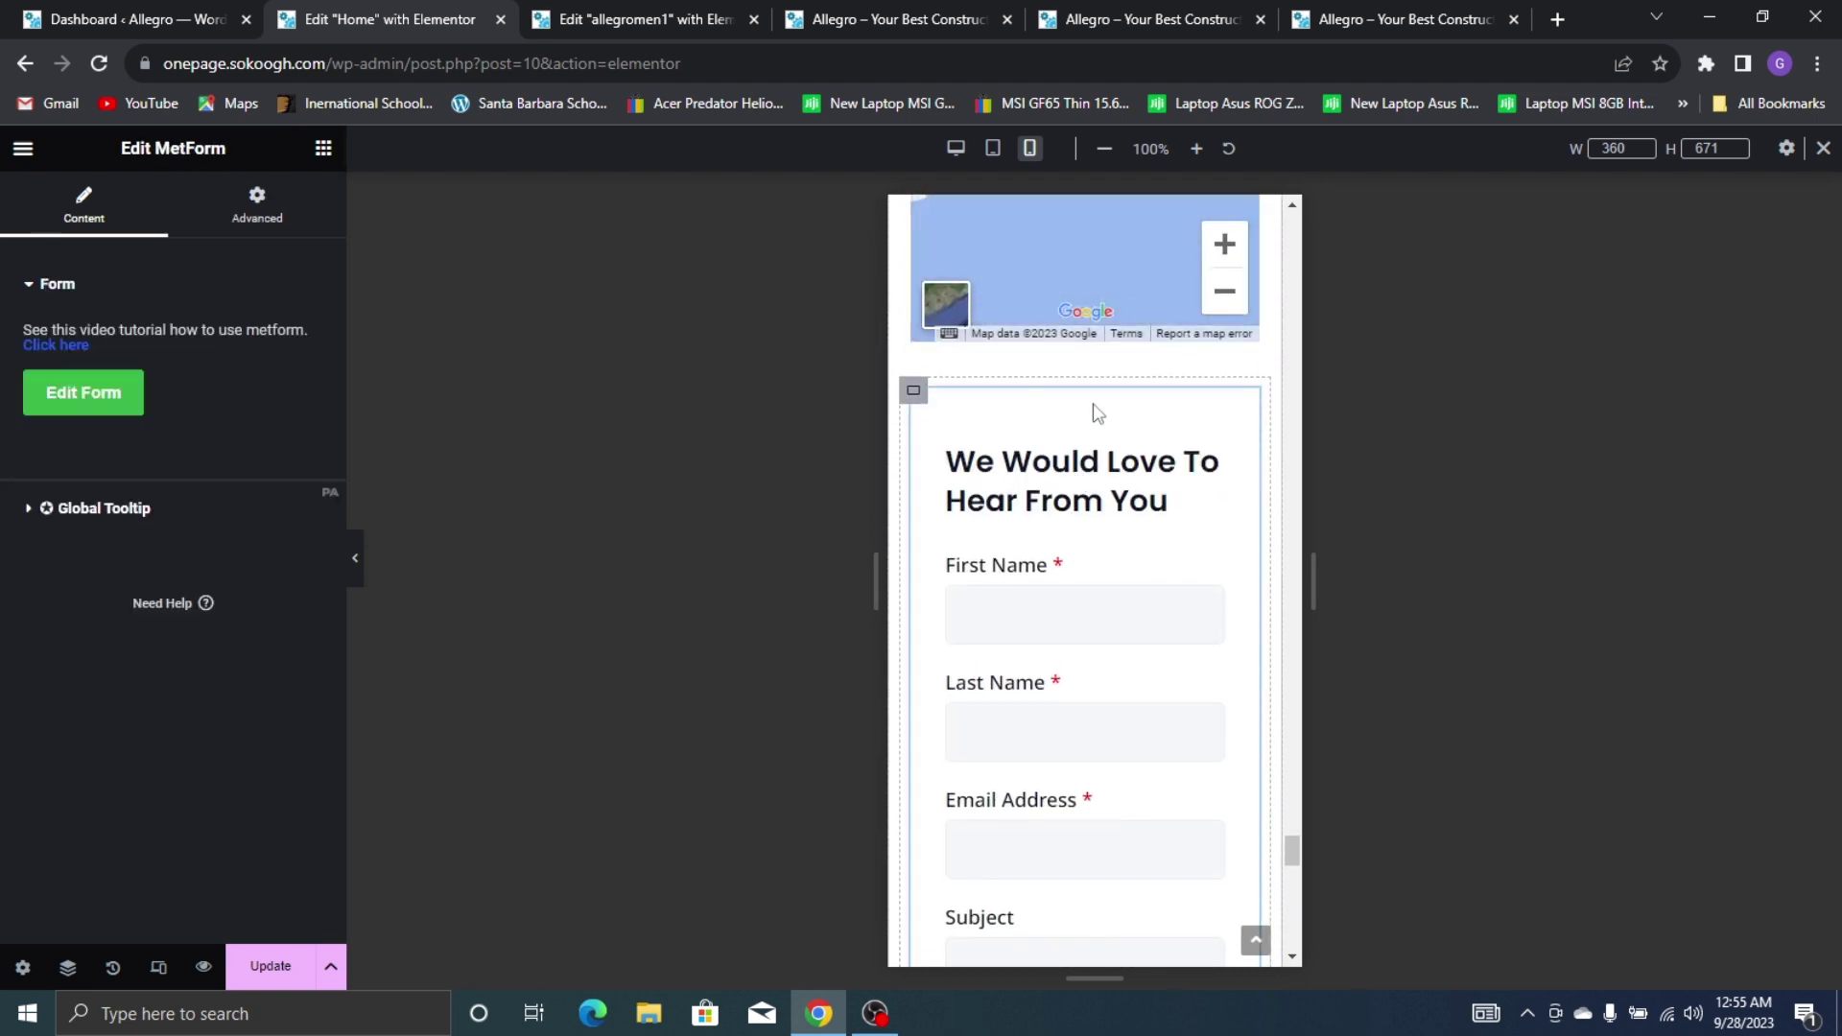
Open the 'We Would Love To Hear From You' form in the MetForm editor via Edit Form
{"action": "left_click", "coordinate": [79, 401]}
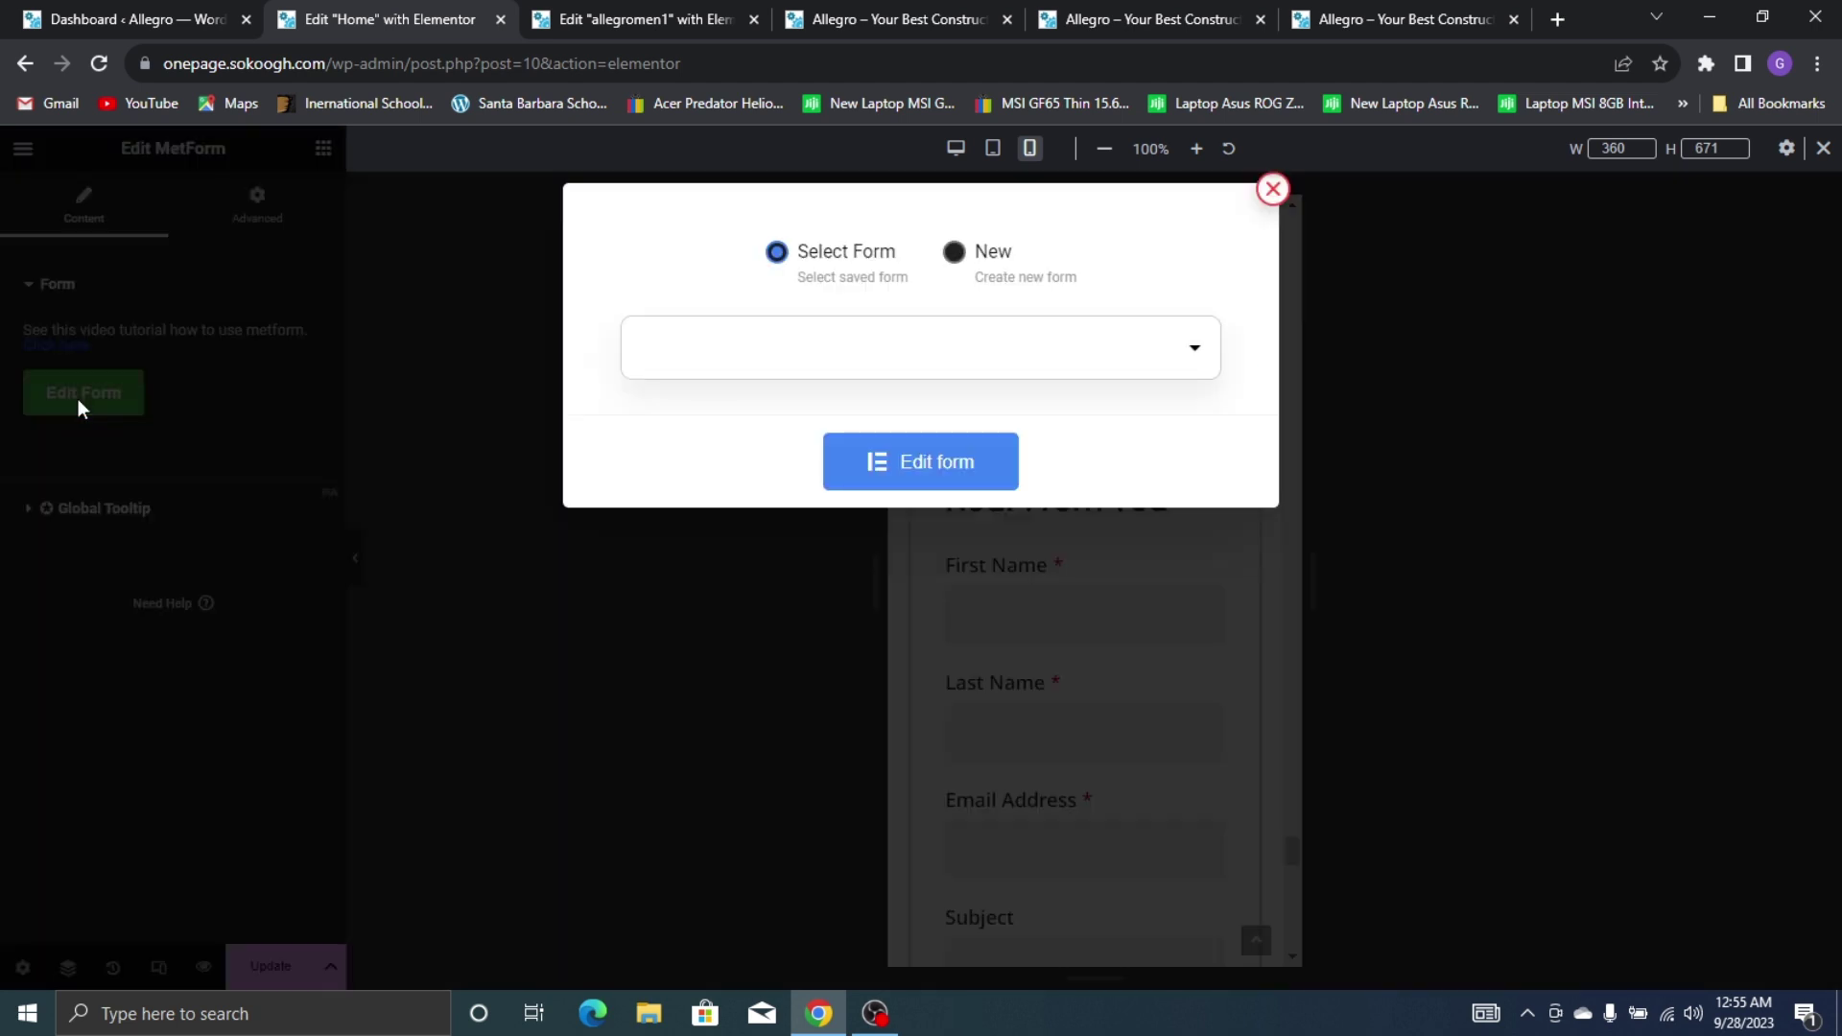
{"action": "left_click", "coordinate": [993, 455]}
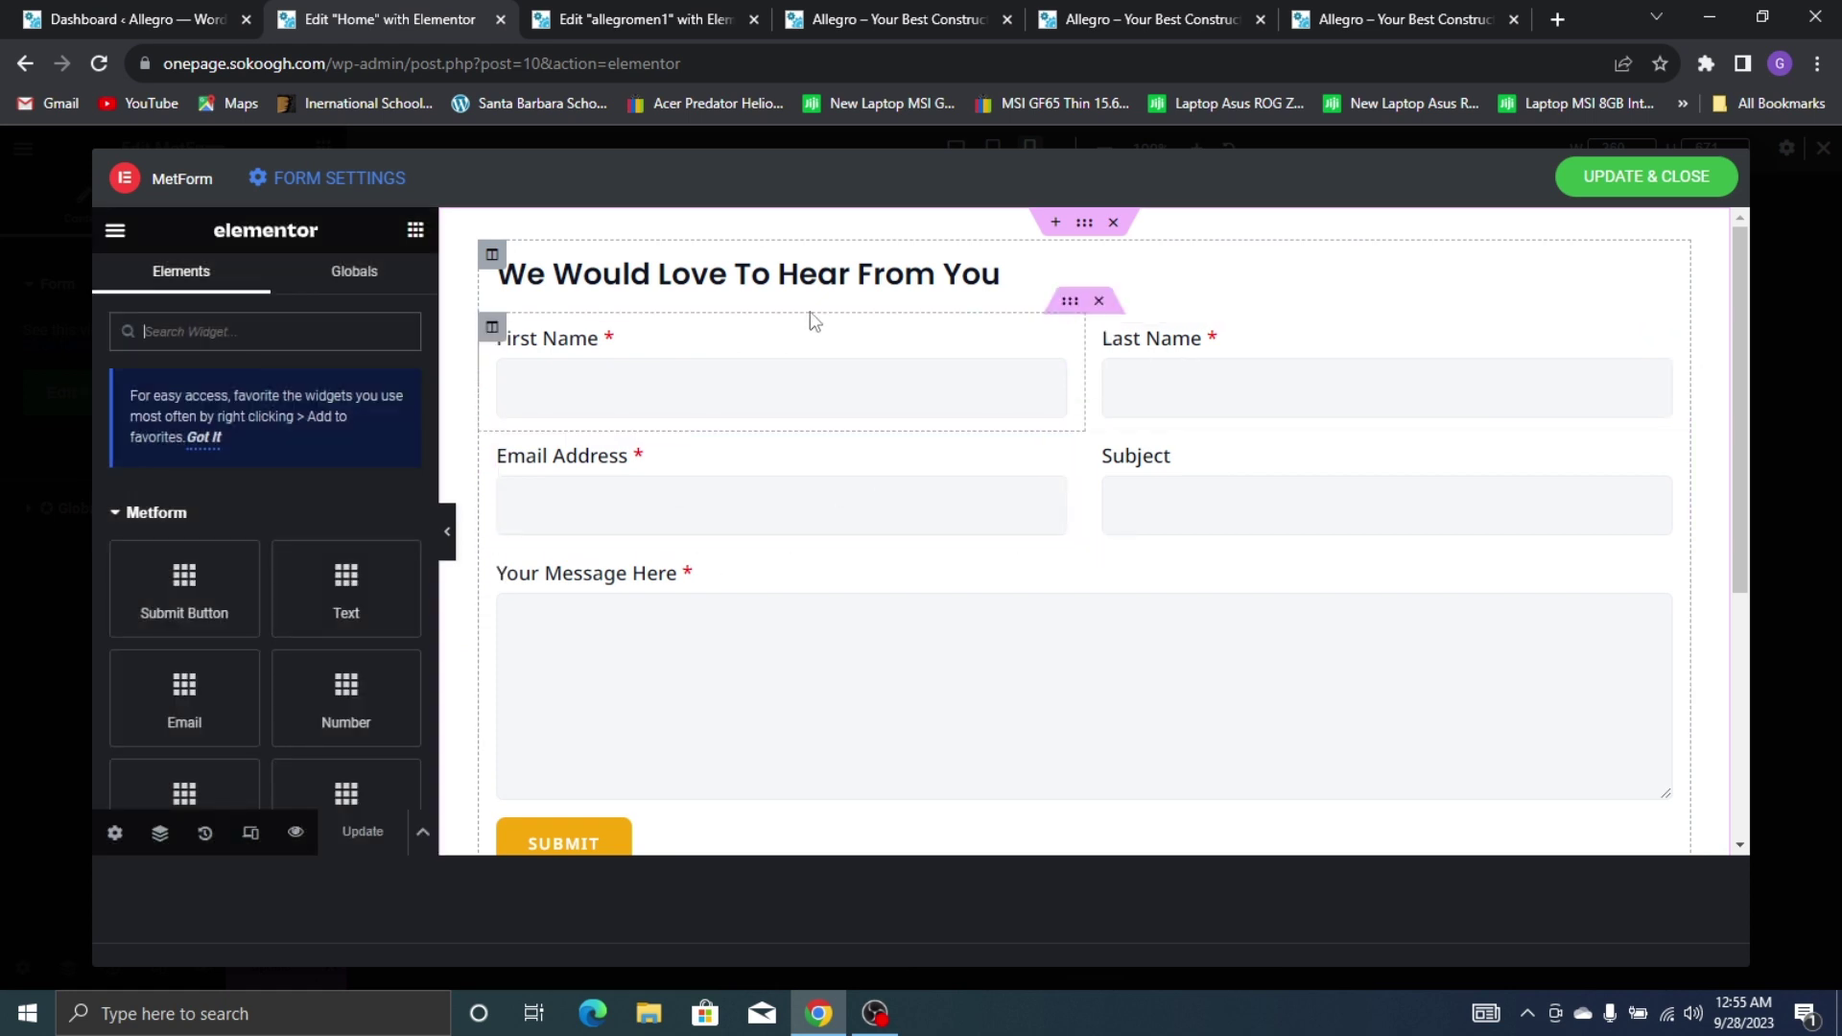
{"action": "scroll", "coordinate": [631, 597], "scroll_direction": "down", "scroll_amount": 4}
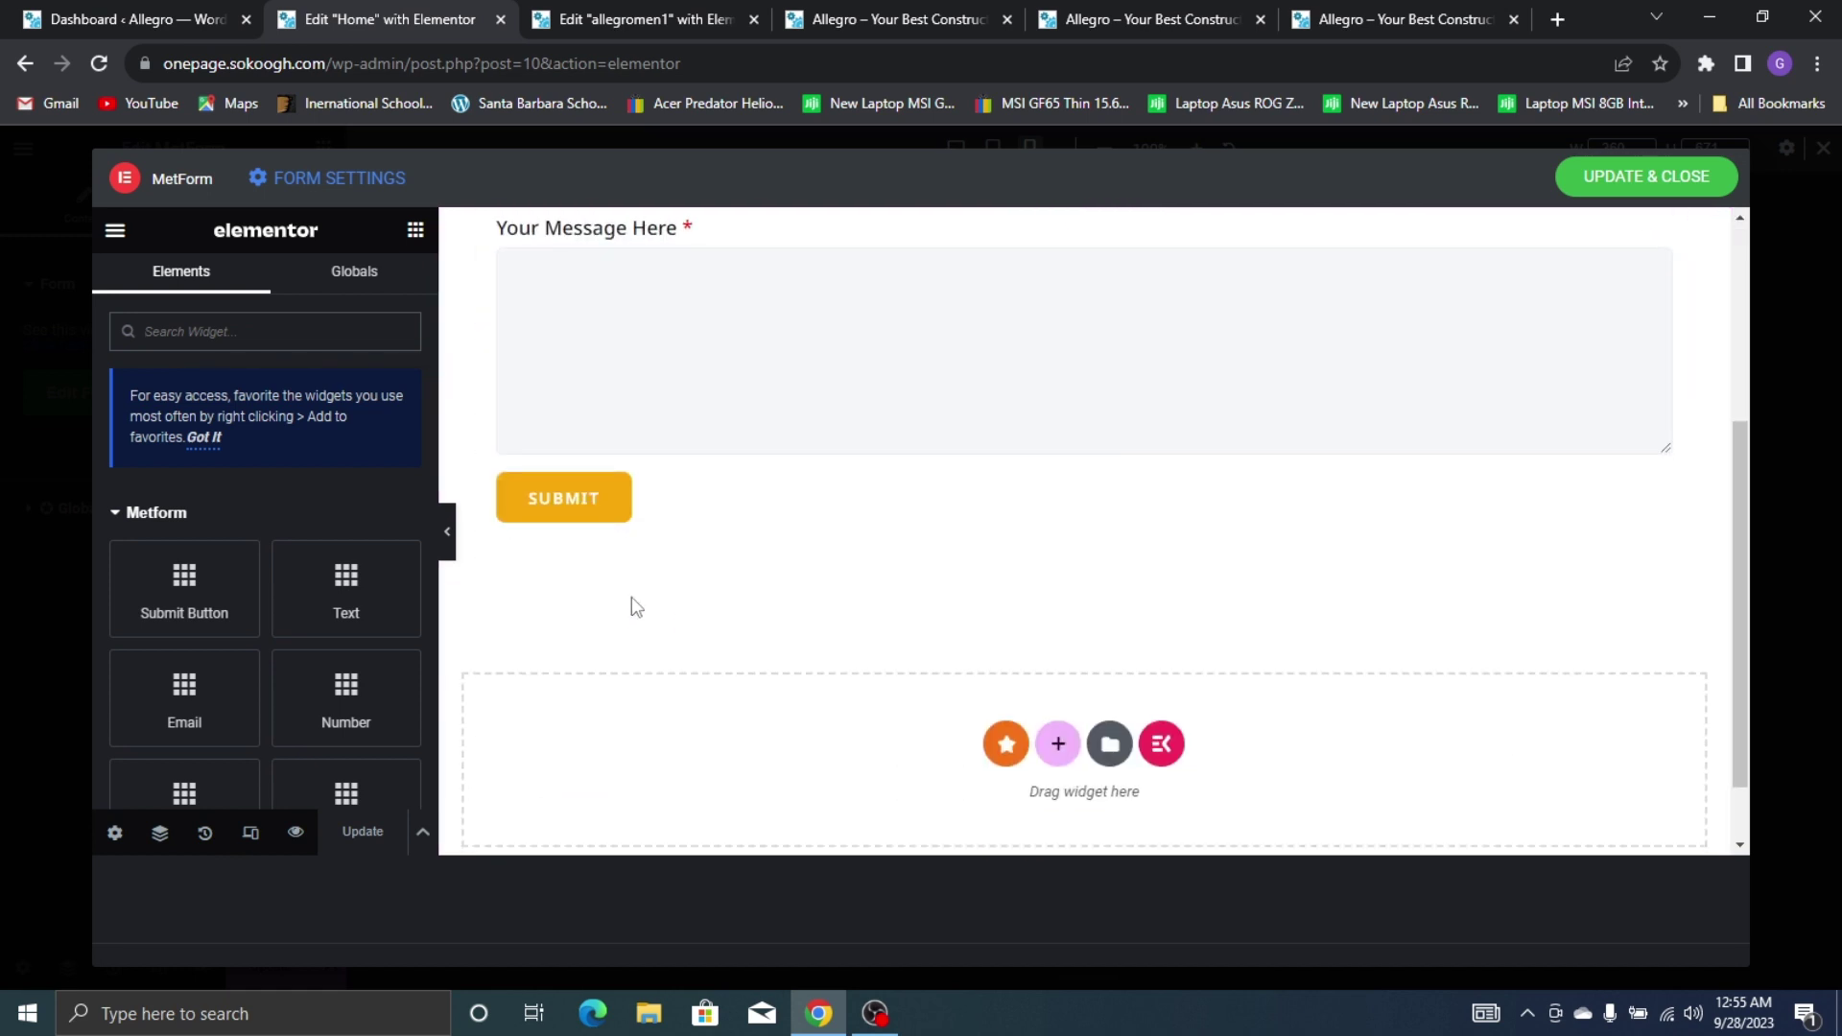
Preview the form at Mobile width and set the Submit button's alignment to Center
{"action": "left_click", "coordinate": [250, 833]}
{"action": "left_click", "coordinate": [1029, 231]}
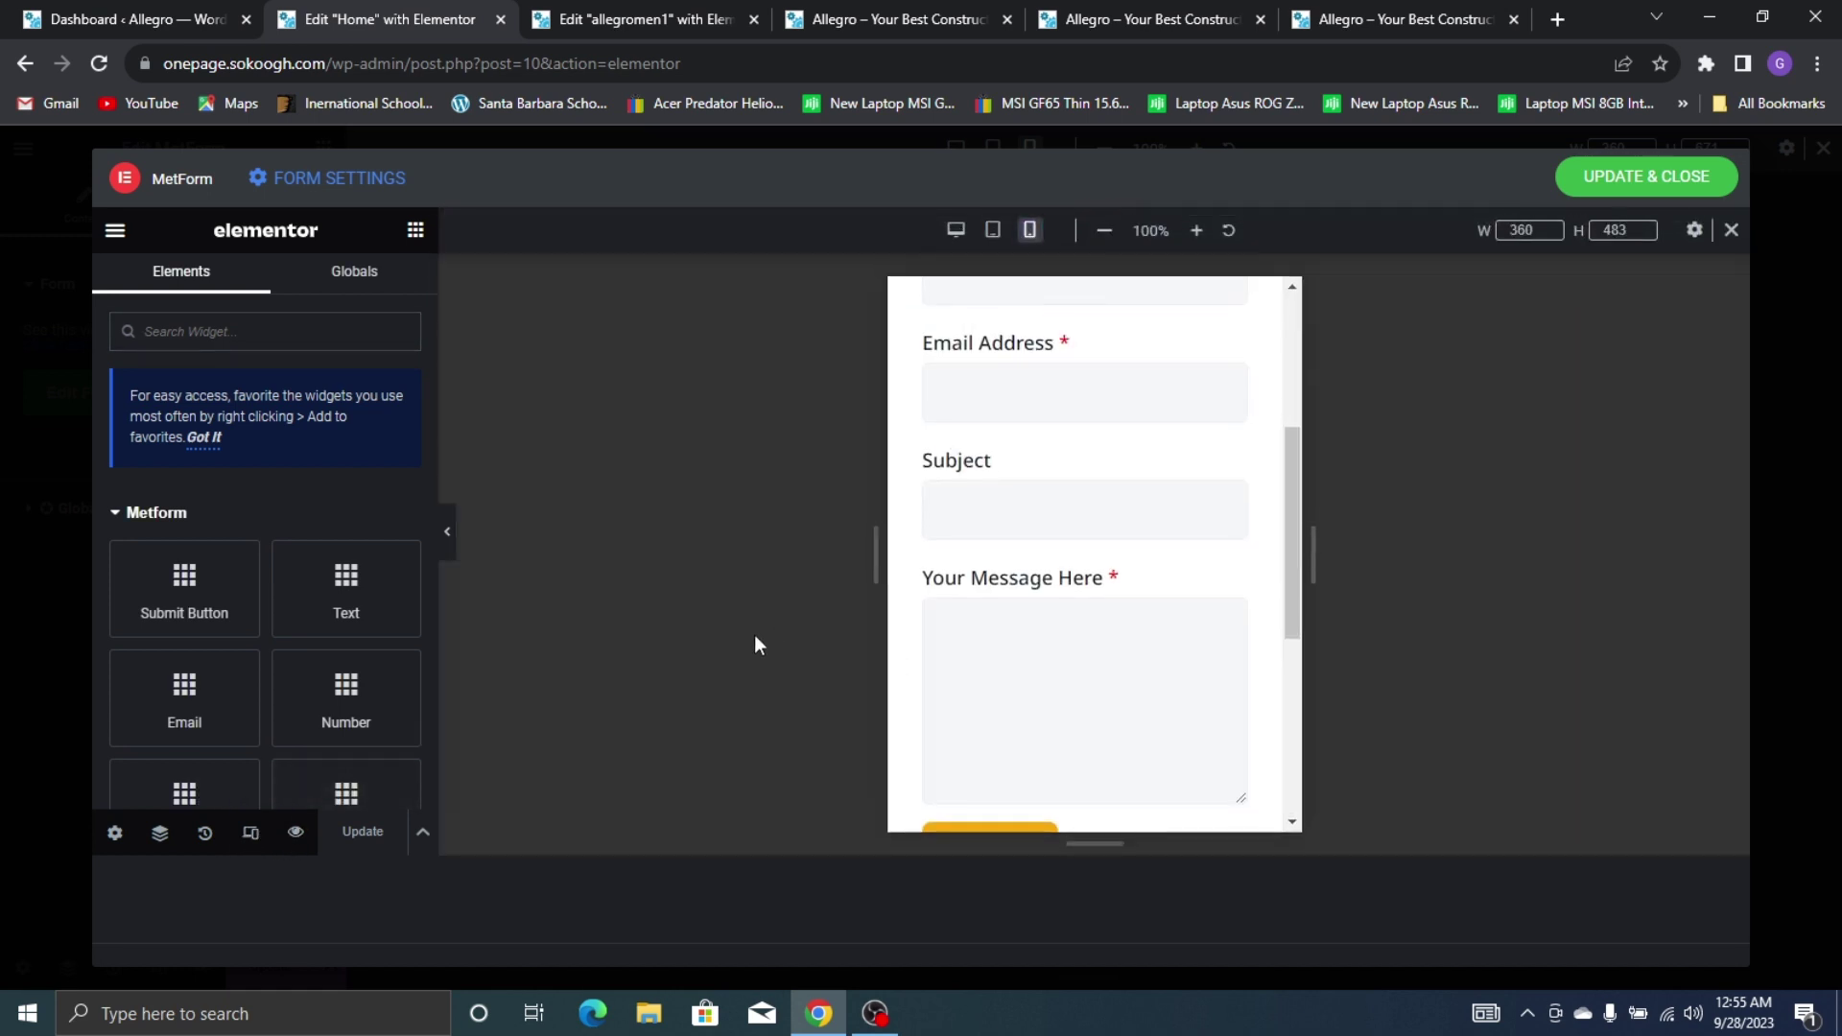
{"action": "scroll", "coordinate": [1104, 554], "scroll_direction": "down", "scroll_amount": 5}
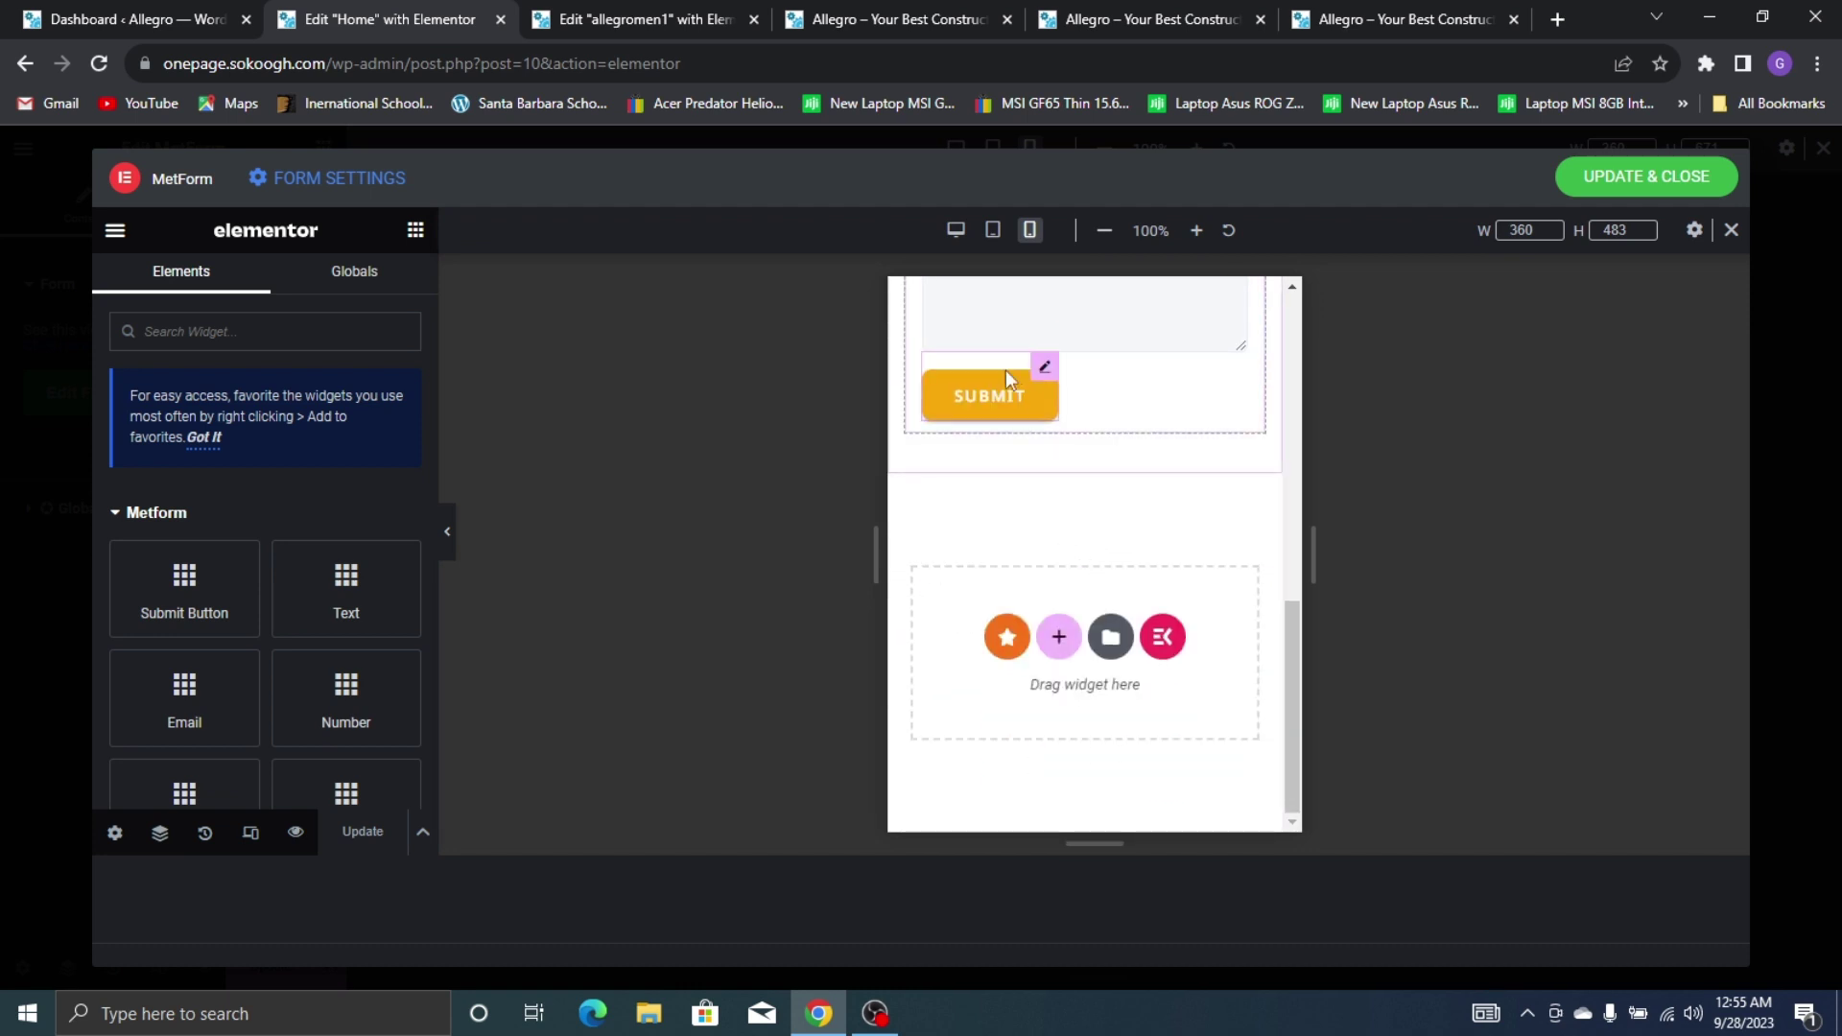
{"action": "left_click", "coordinate": [1045, 365]}
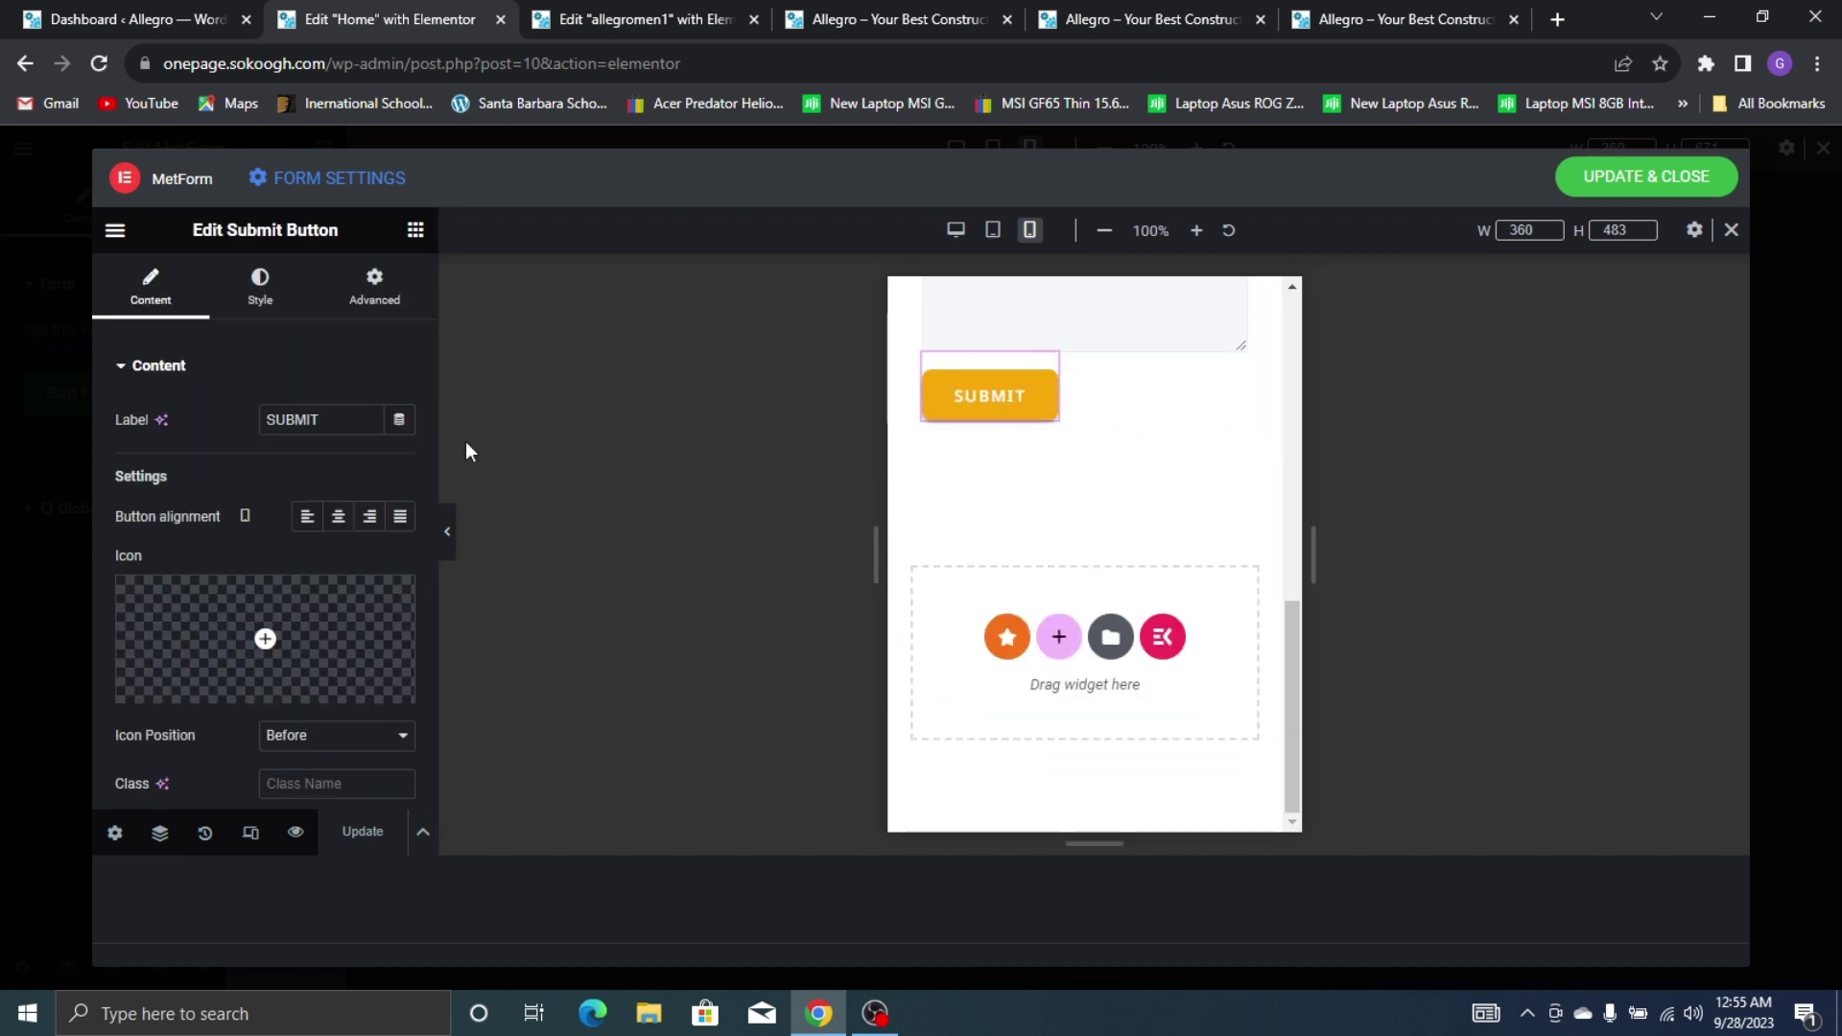
{"action": "left_click", "coordinate": [338, 516]}
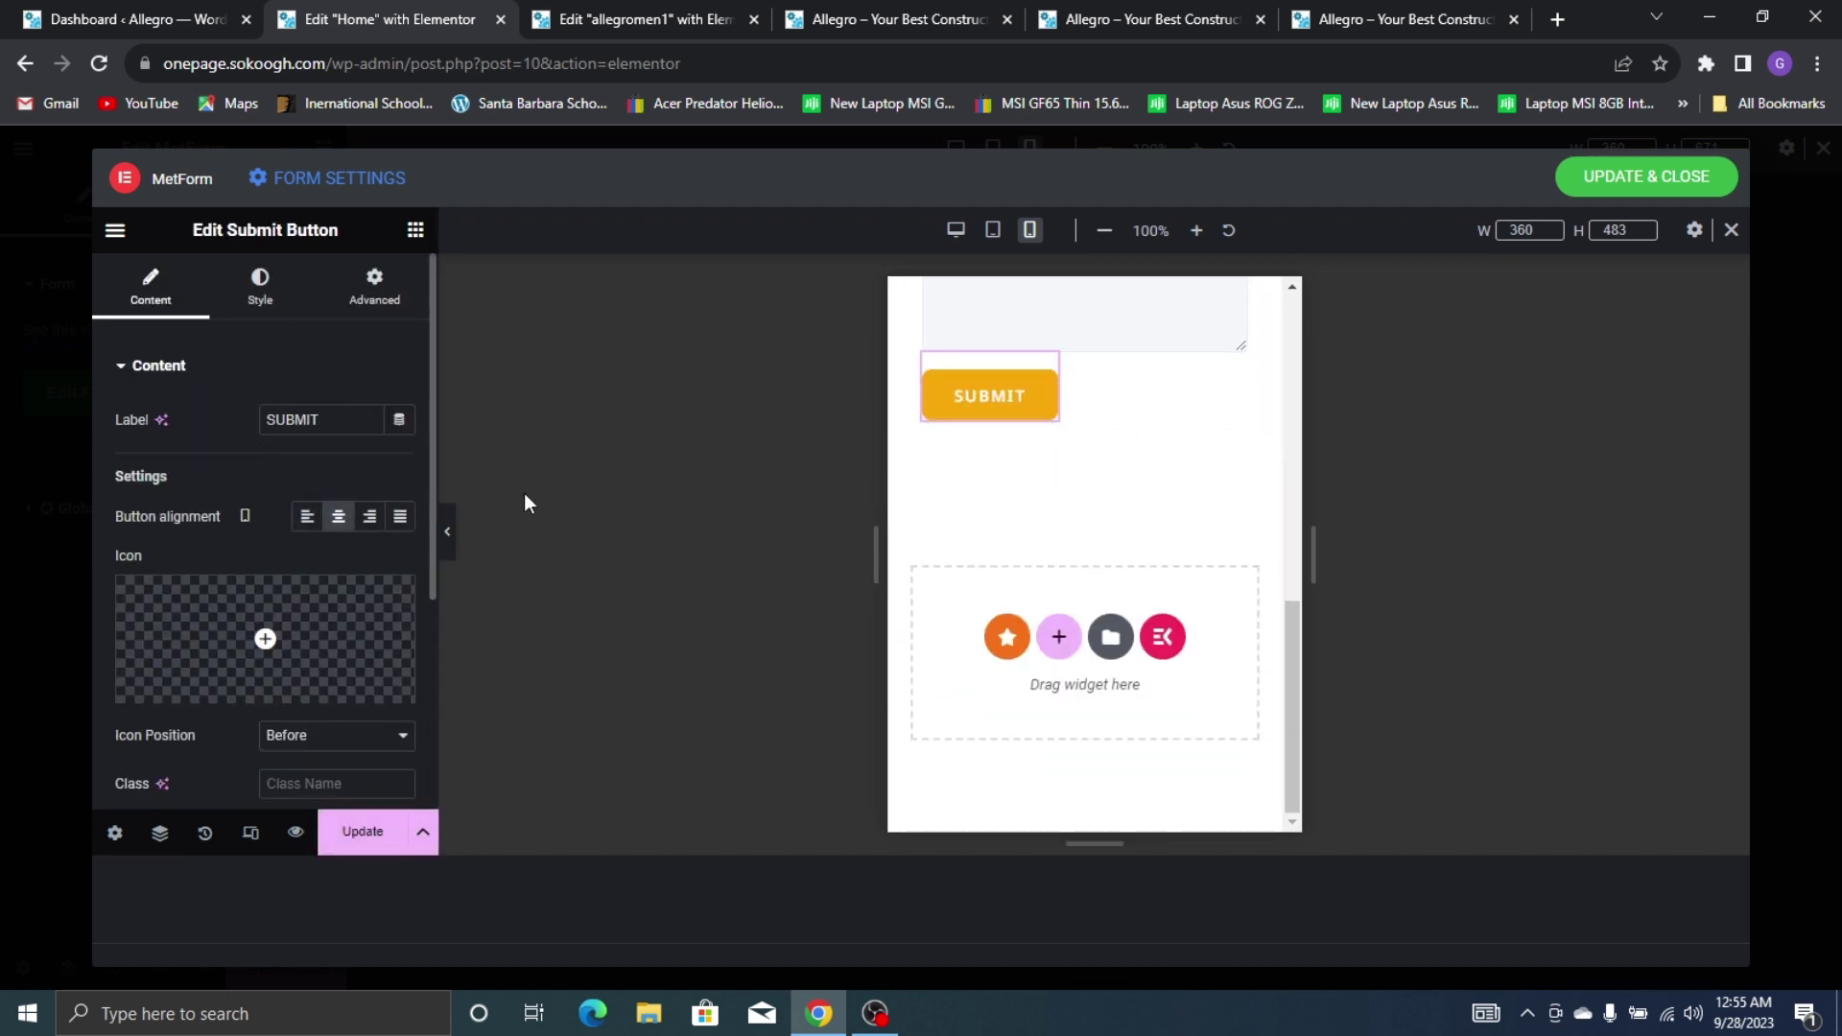
{"action": "left_click", "coordinate": [341, 516]}
{"action": "scroll", "coordinate": [1094, 432], "scroll_direction": "up", "scroll_amount": 5}
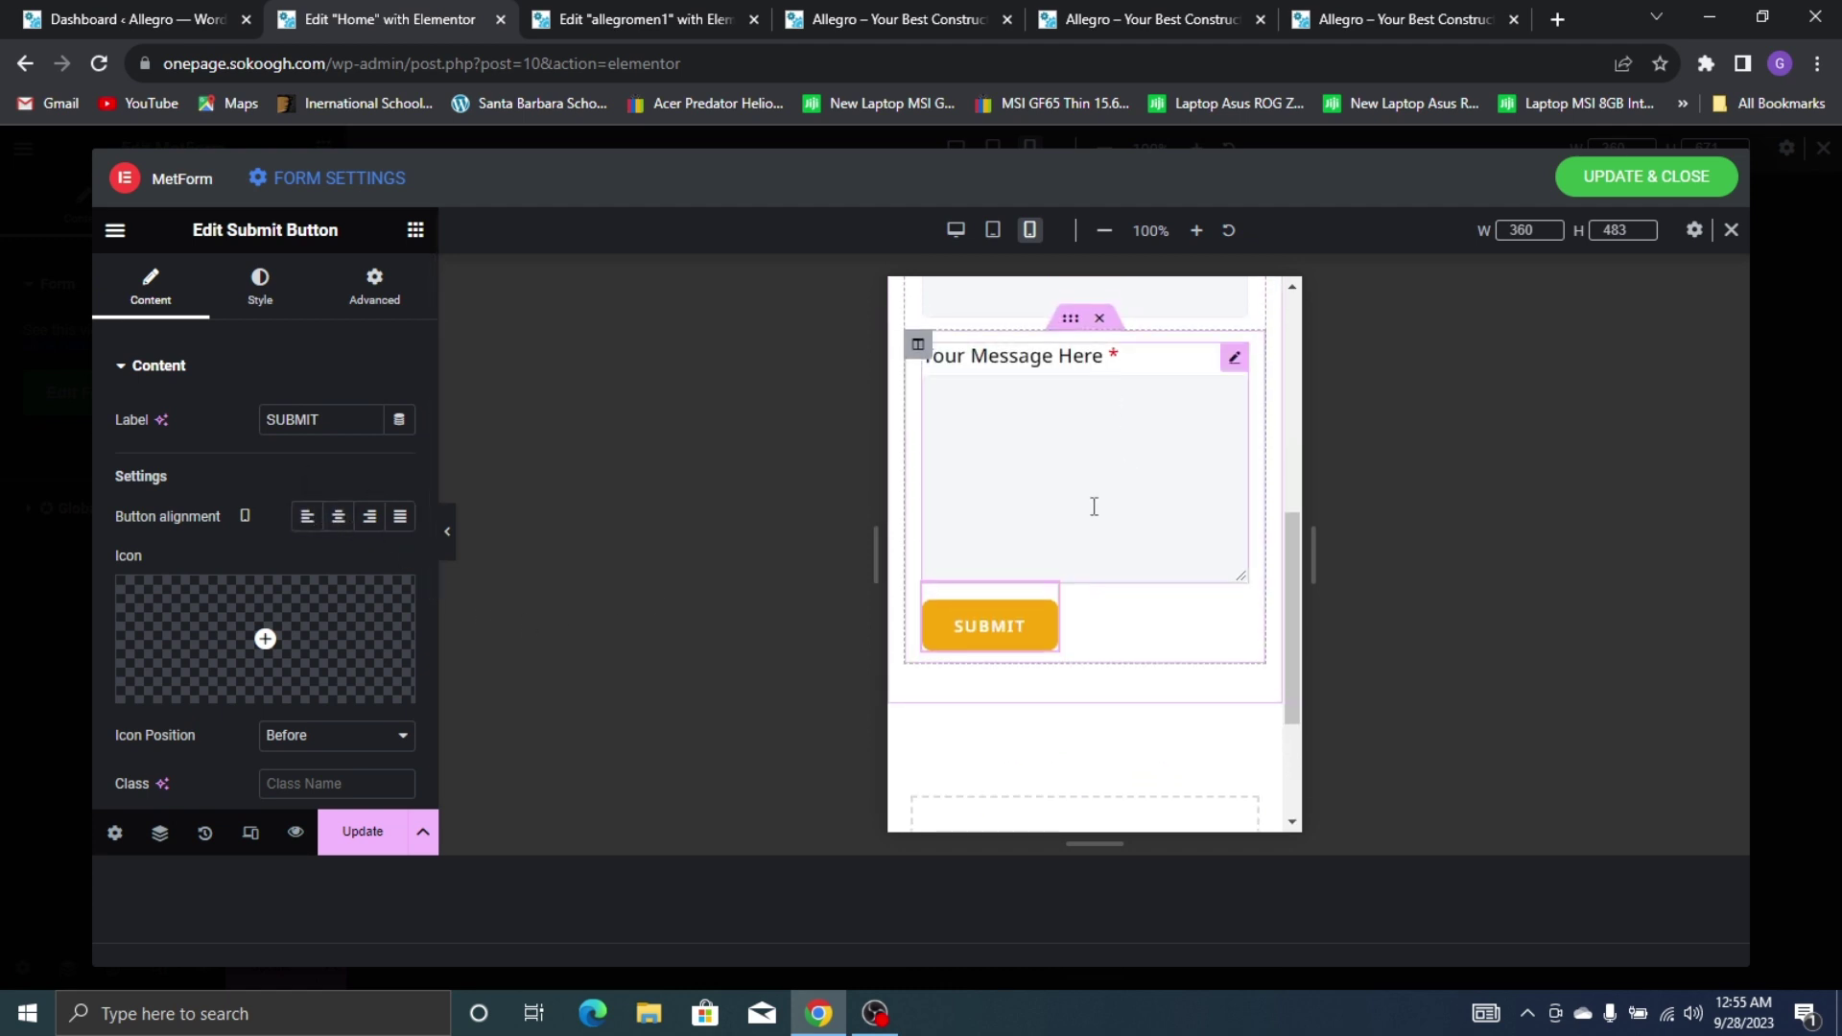
{"action": "scroll", "coordinate": [993, 710], "scroll_direction": "down", "scroll_amount": 4}
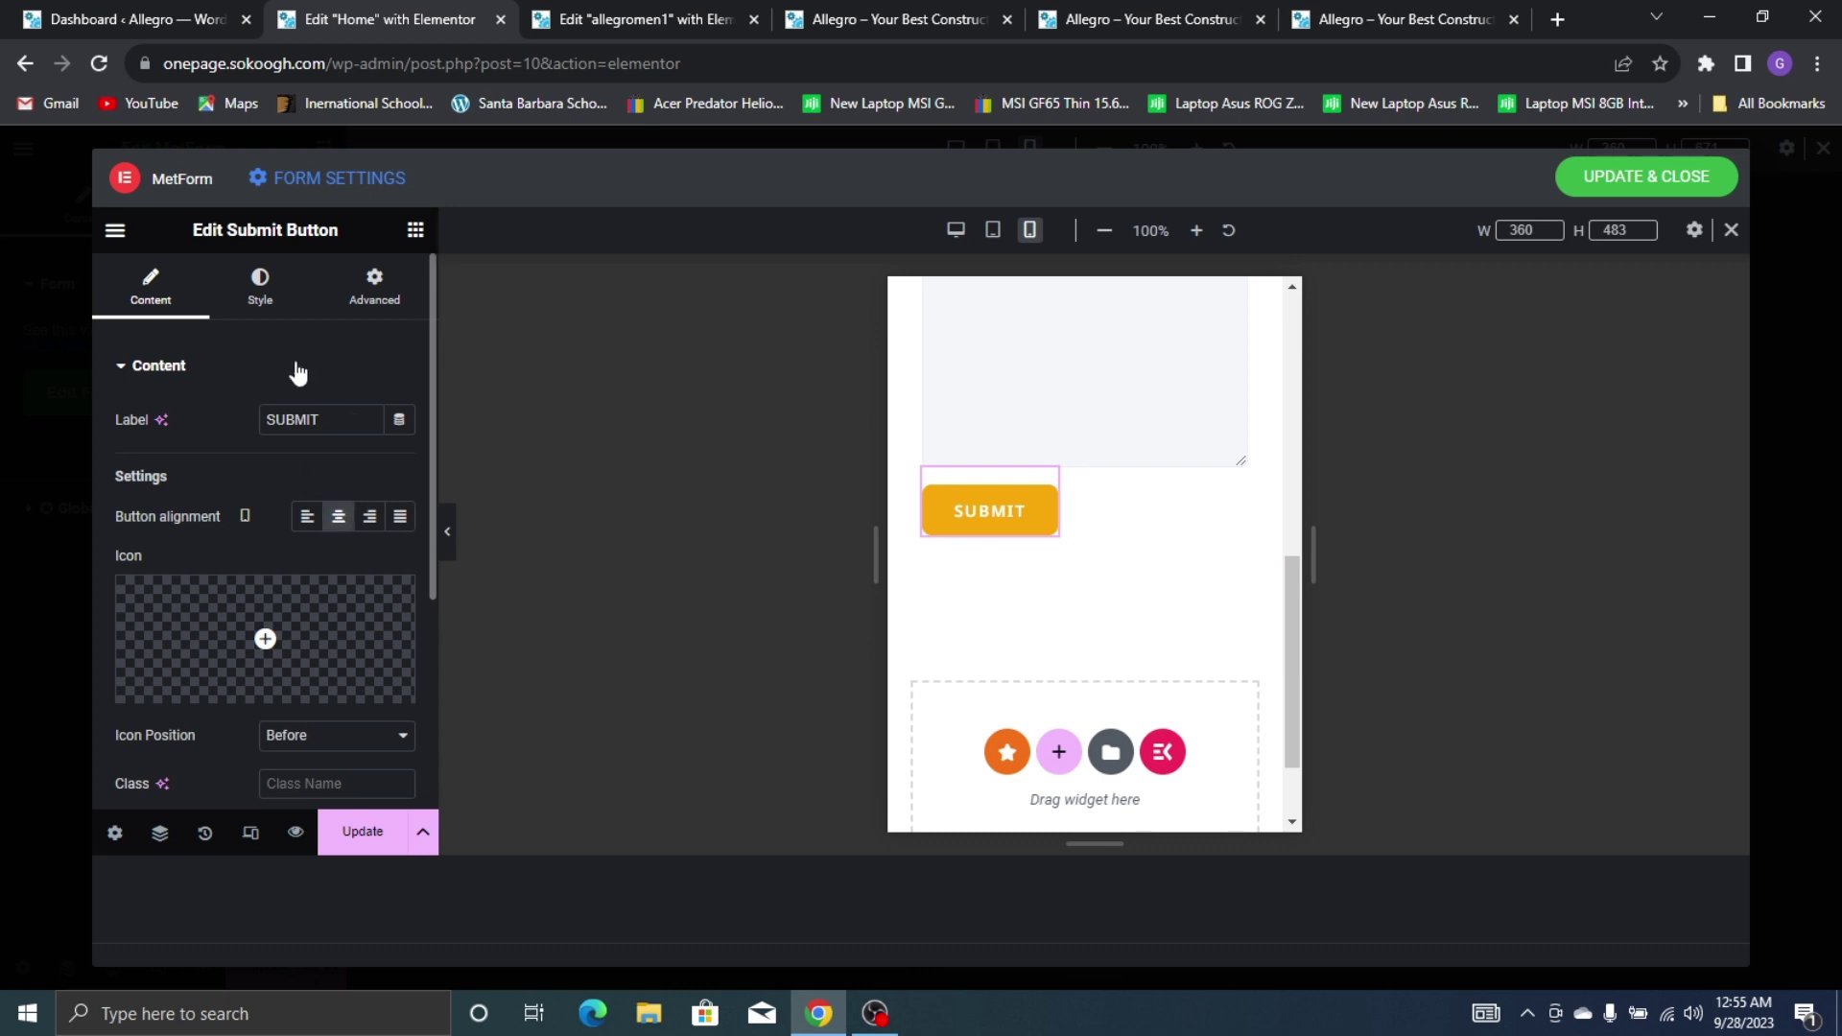
{"action": "left_click", "coordinate": [260, 285]}
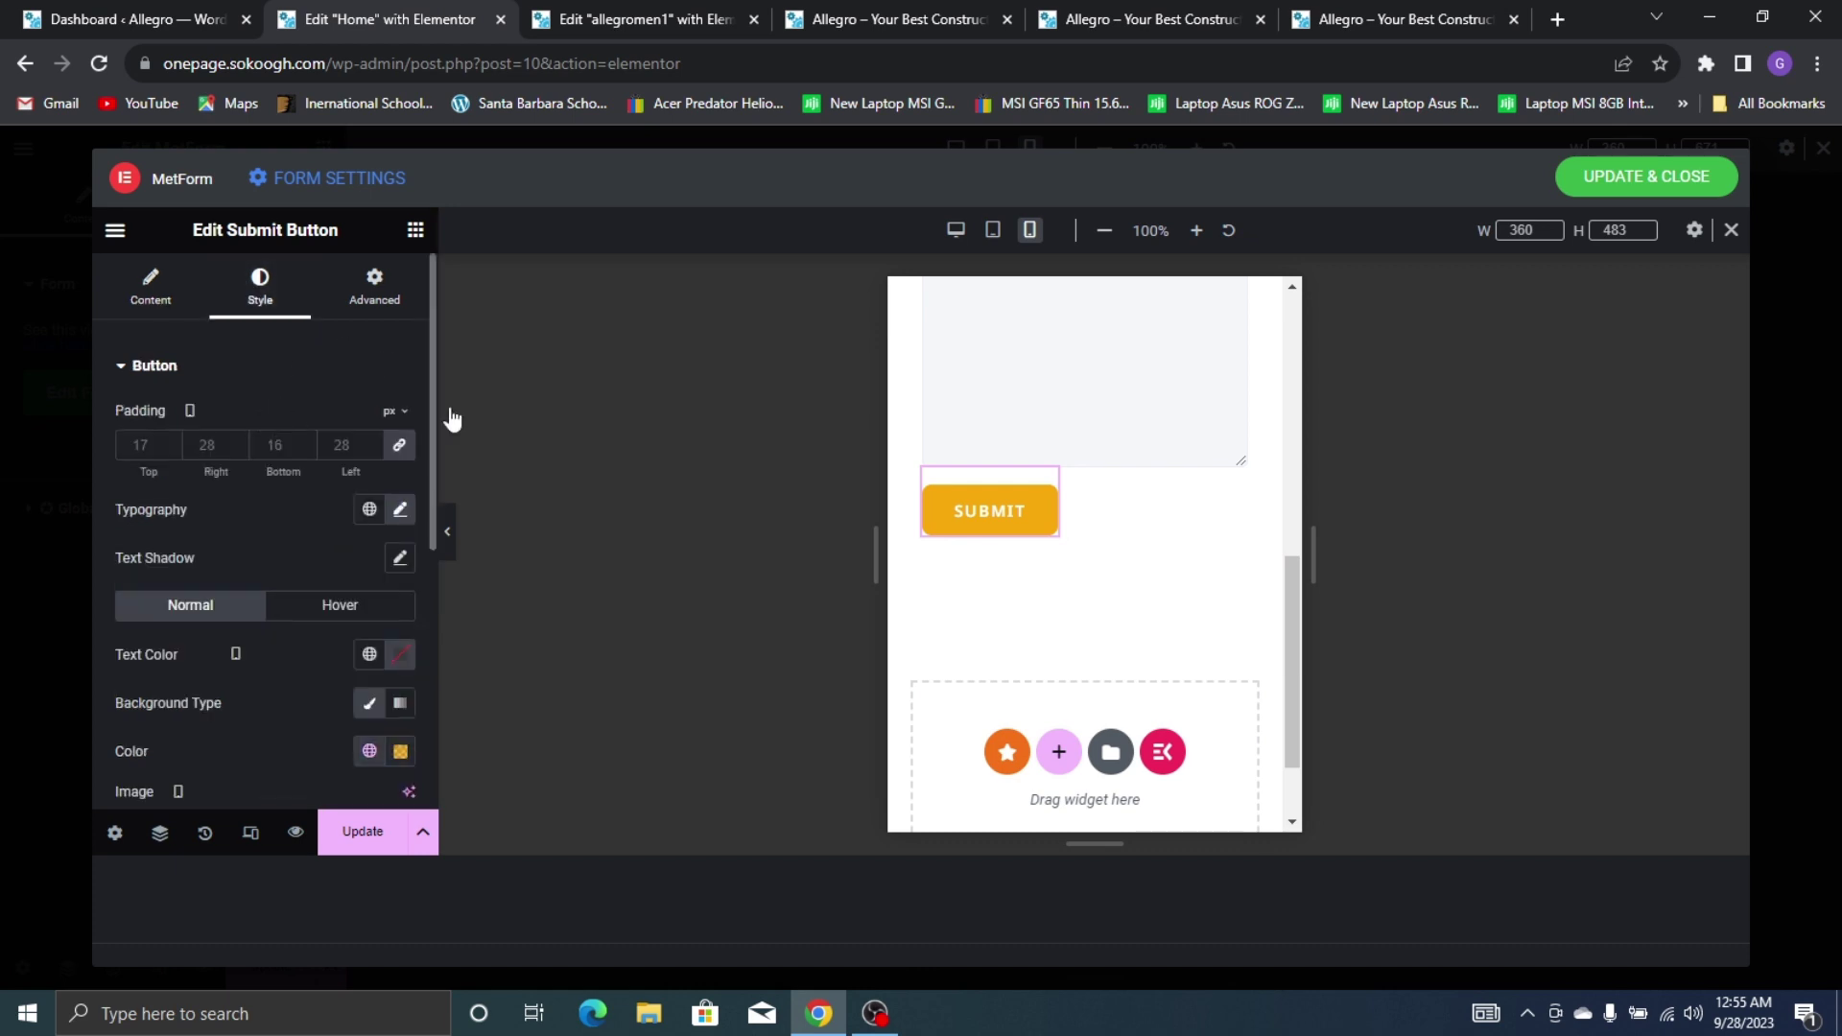
{"action": "scroll", "coordinate": [349, 525], "scroll_direction": "down", "scroll_amount": 5}
{"action": "scroll", "coordinate": [1004, 574], "scroll_direction": "up", "scroll_amount": 10}
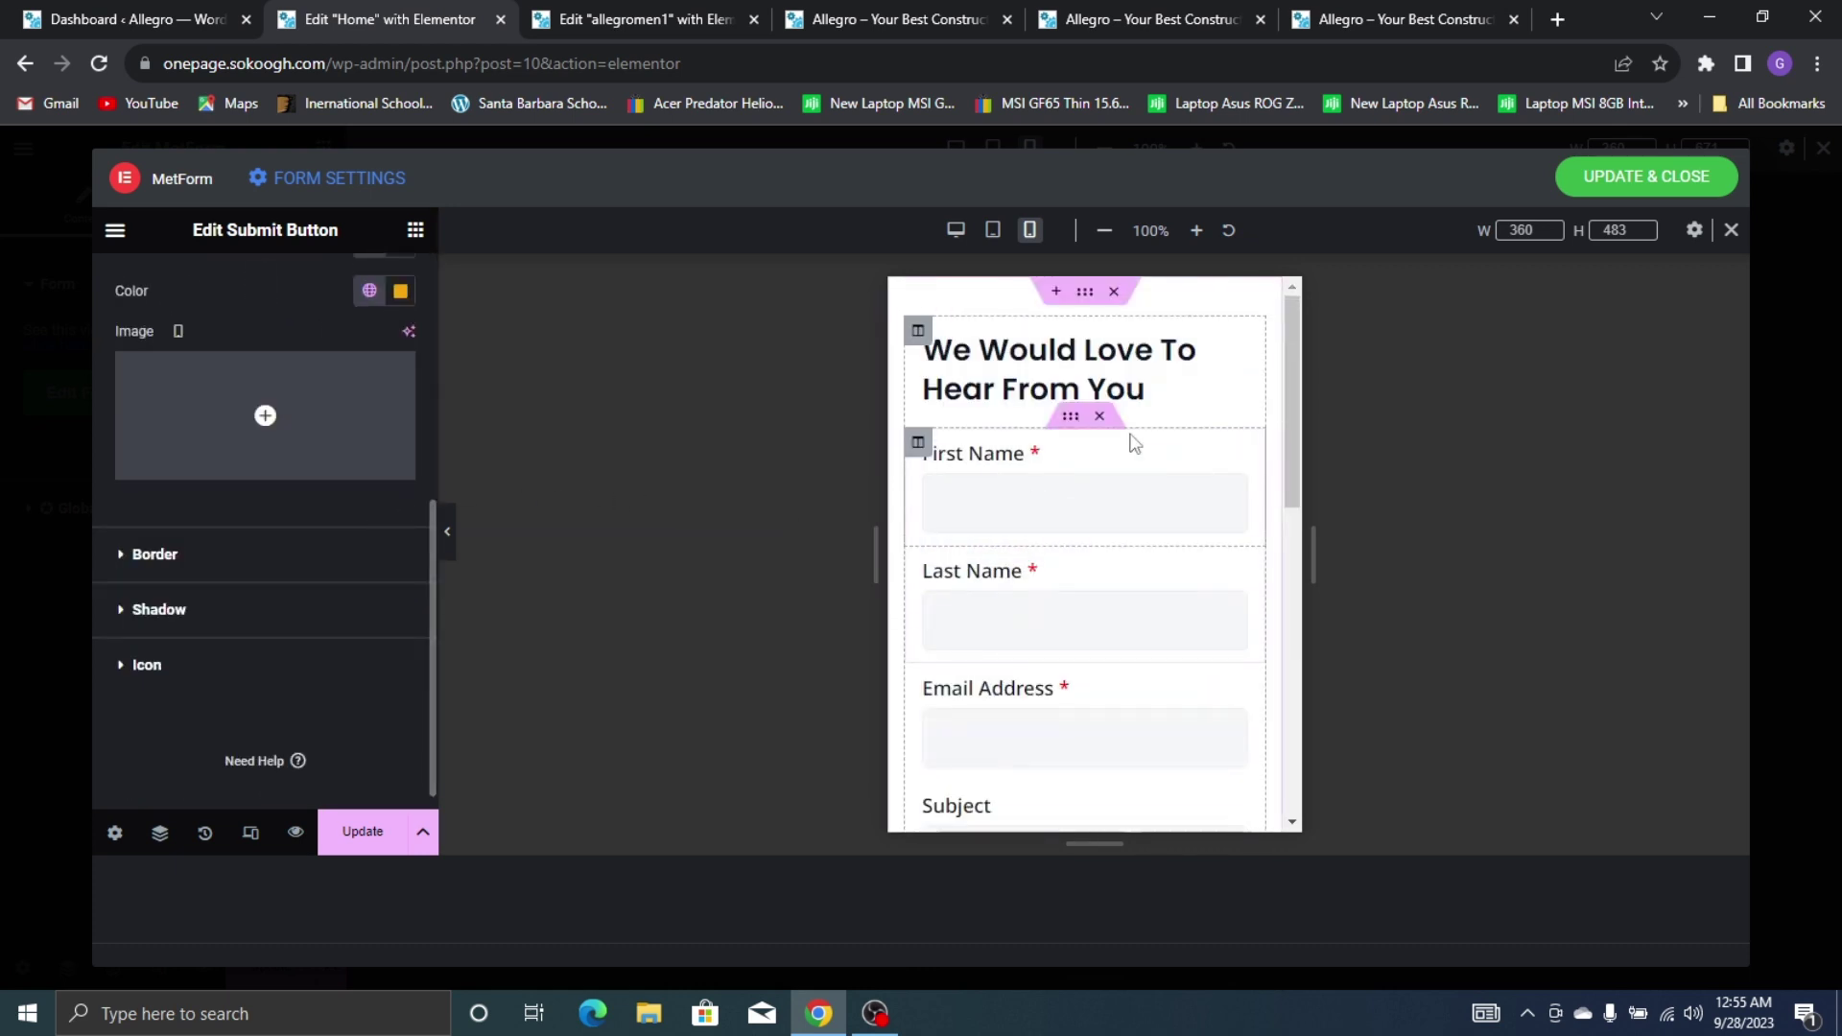
Shrink the 'We Would Love To Hear From You' heading to 21 px and centre it
{"action": "left_click", "coordinate": [1010, 368]}
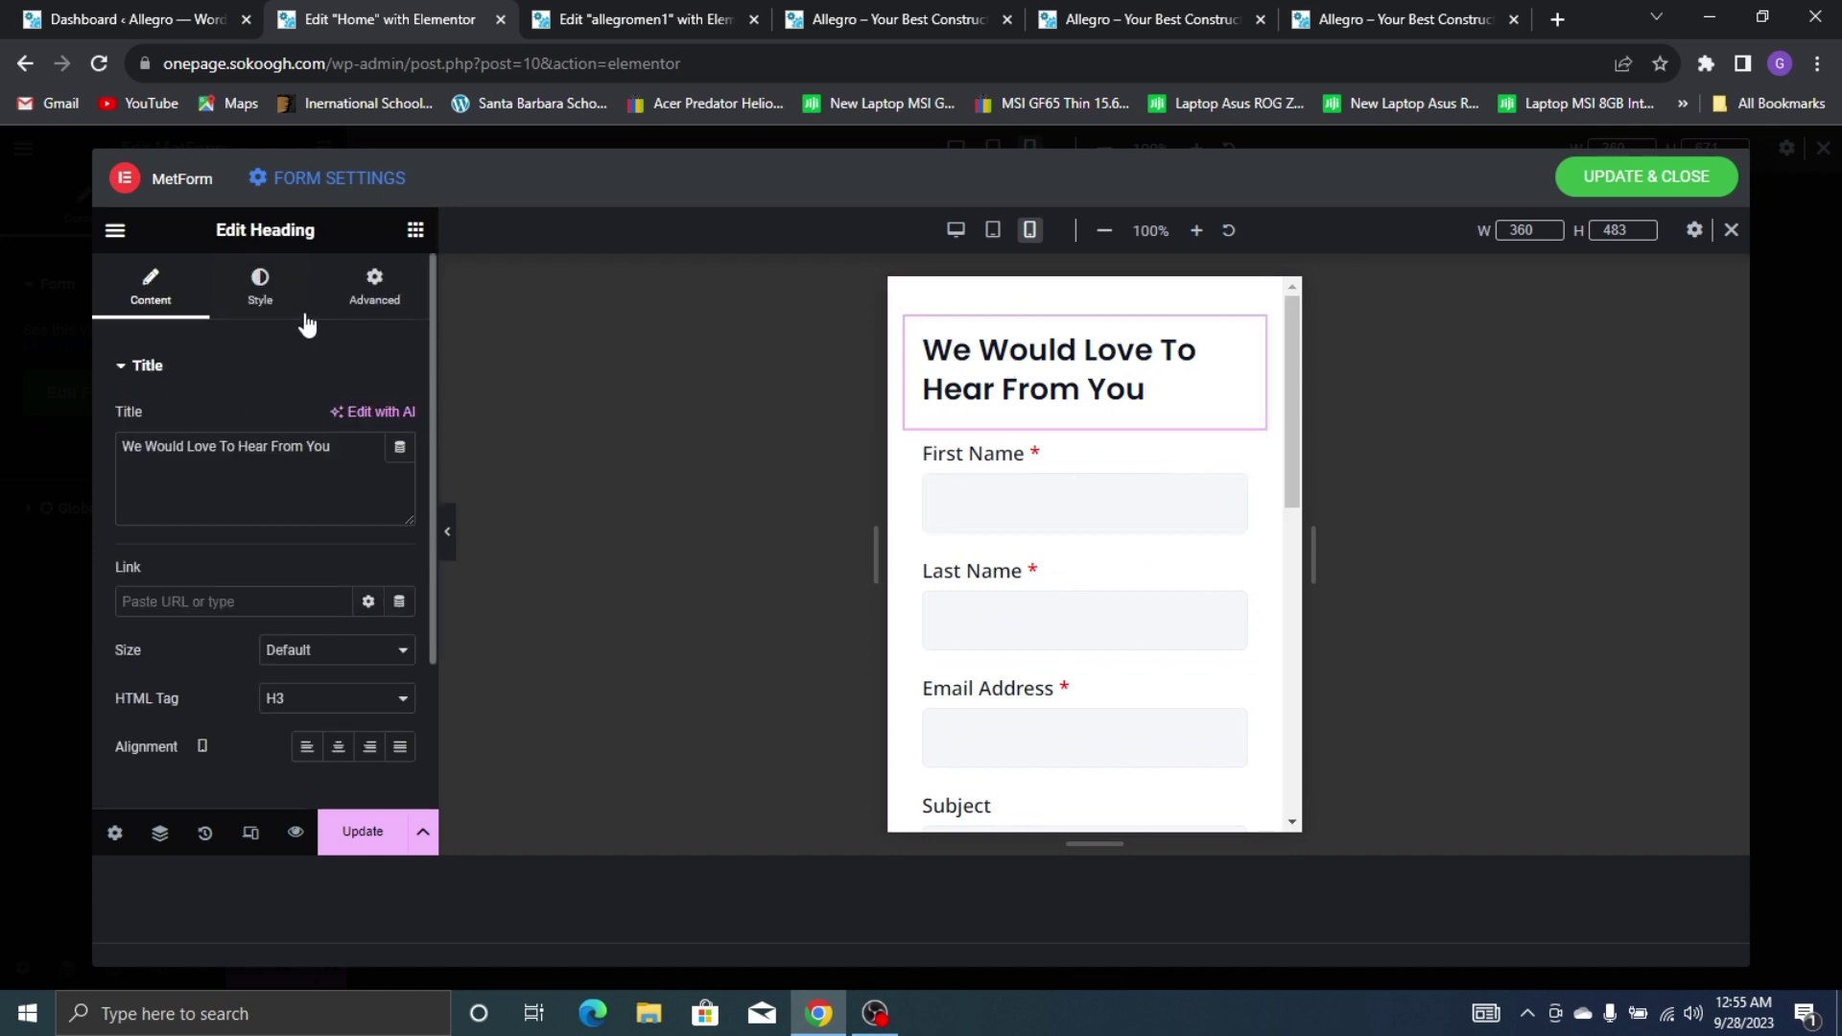
{"action": "left_click", "coordinate": [255, 305]}
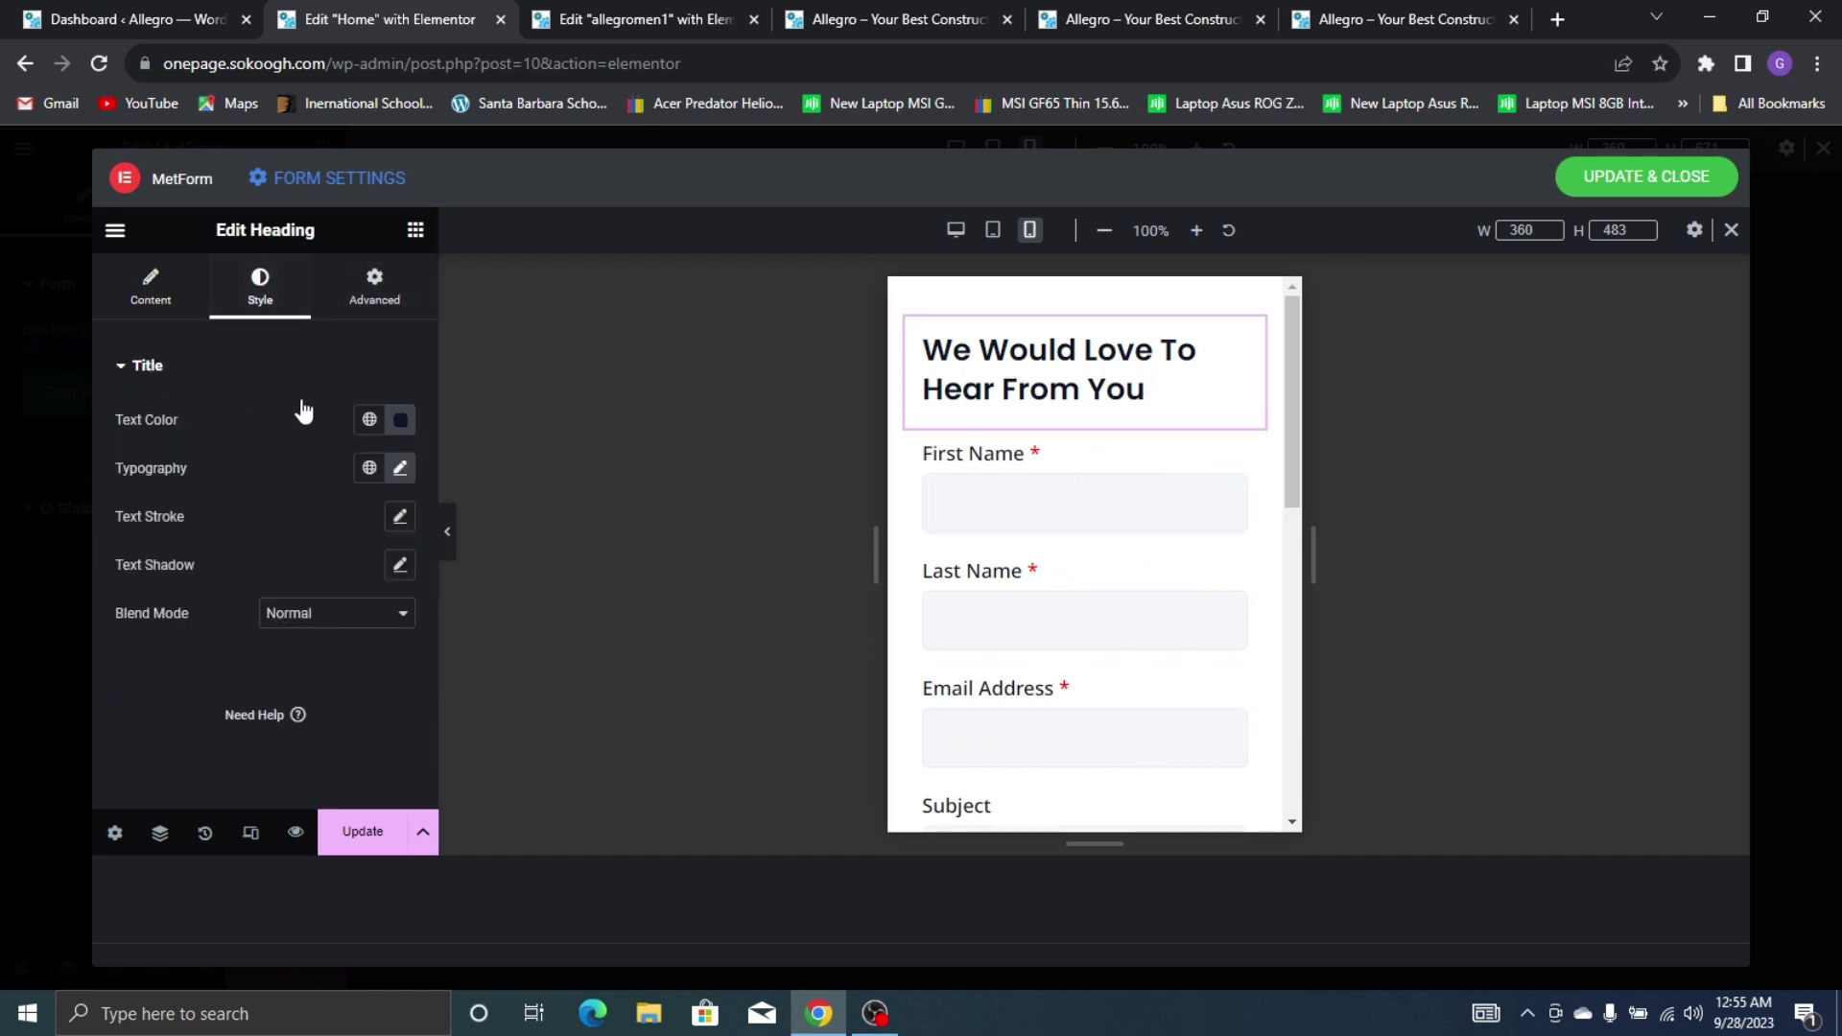
{"action": "left_click", "coordinate": [397, 472]}
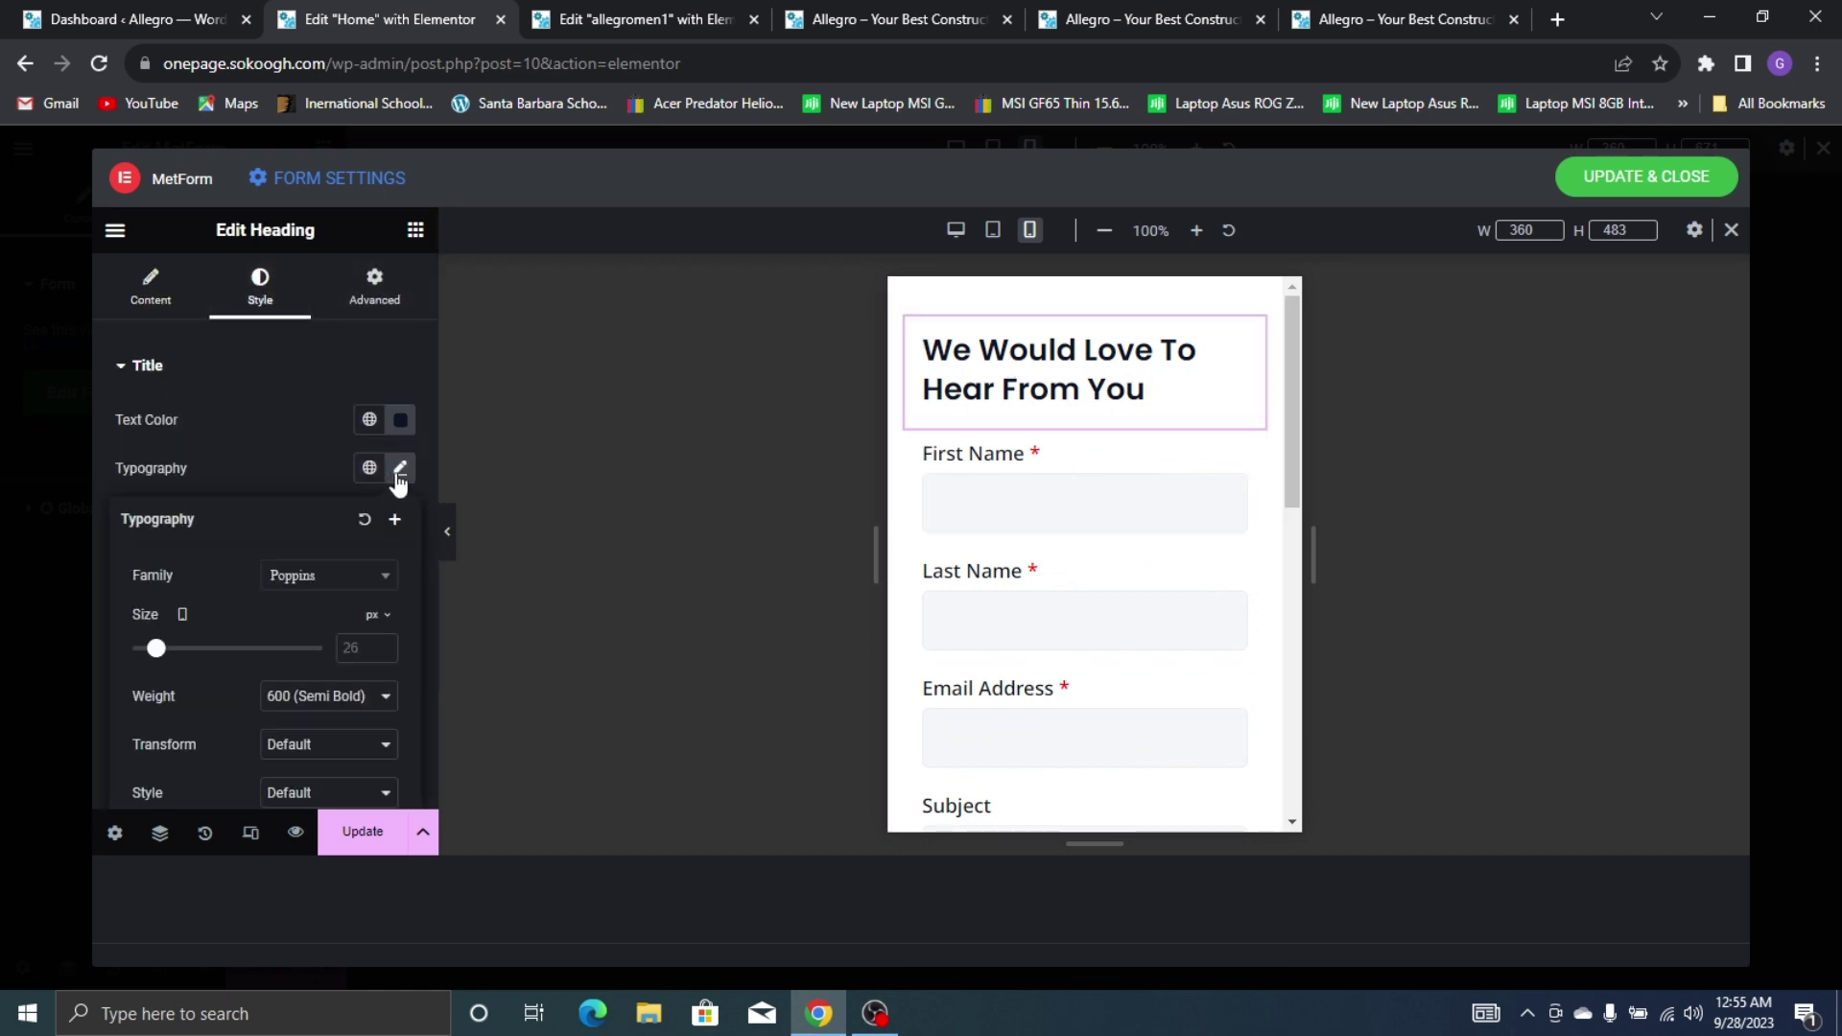
{"action": "left_click", "coordinate": [372, 647]}
{"action": "left_click_drag", "start_coordinate": [153, 657], "coordinate": [147, 664]}
{"action": "left_click", "coordinate": [317, 495]}
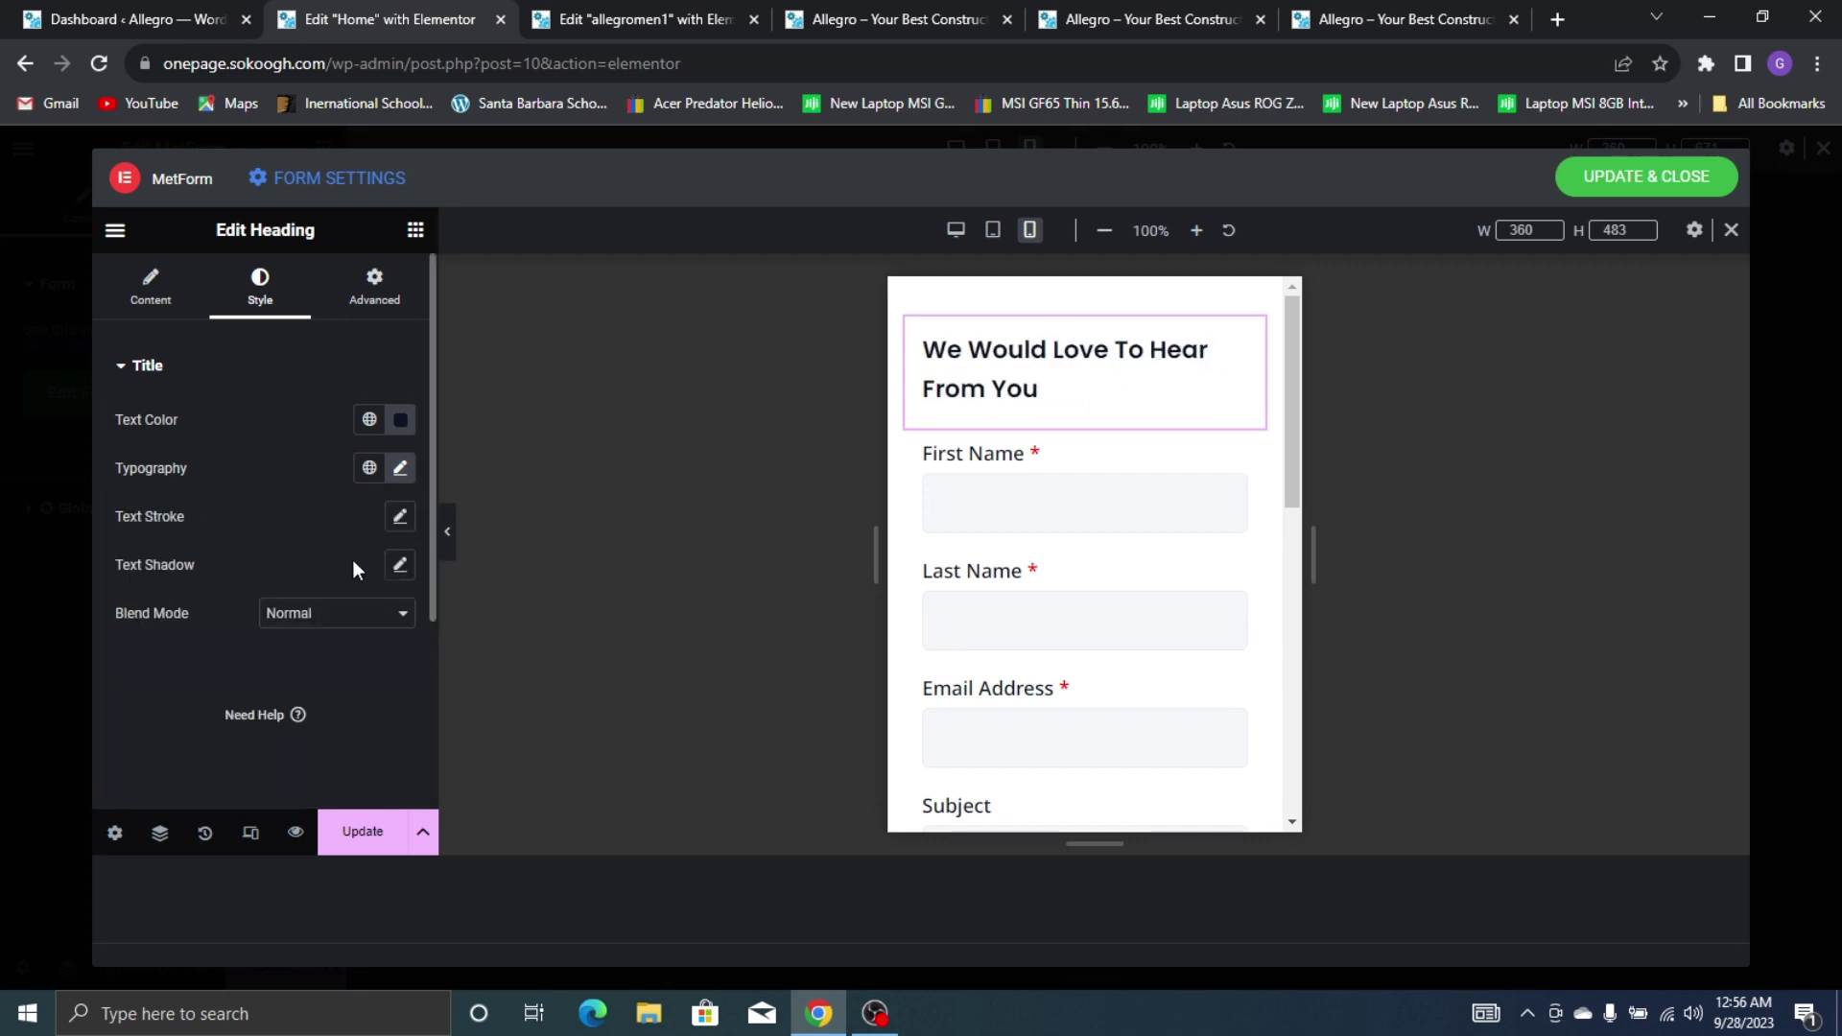
{"action": "left_click", "coordinate": [135, 304]}
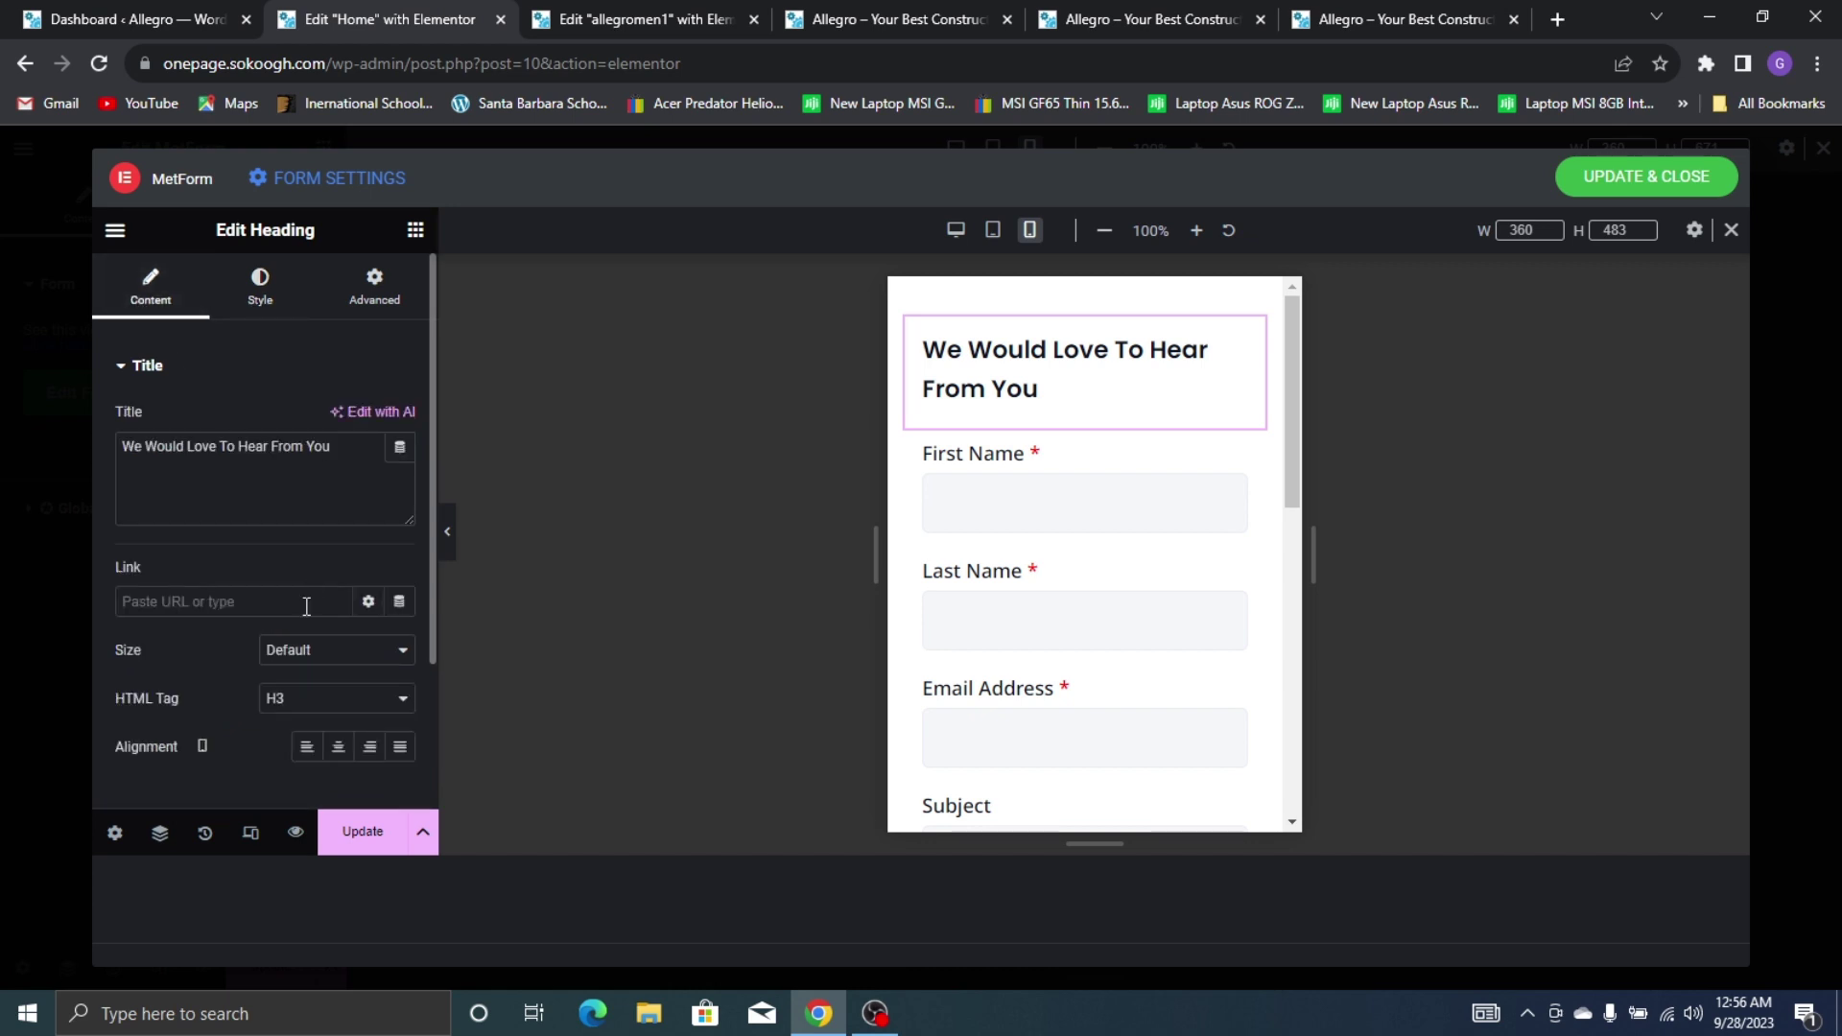
{"action": "left_click", "coordinate": [341, 747]}
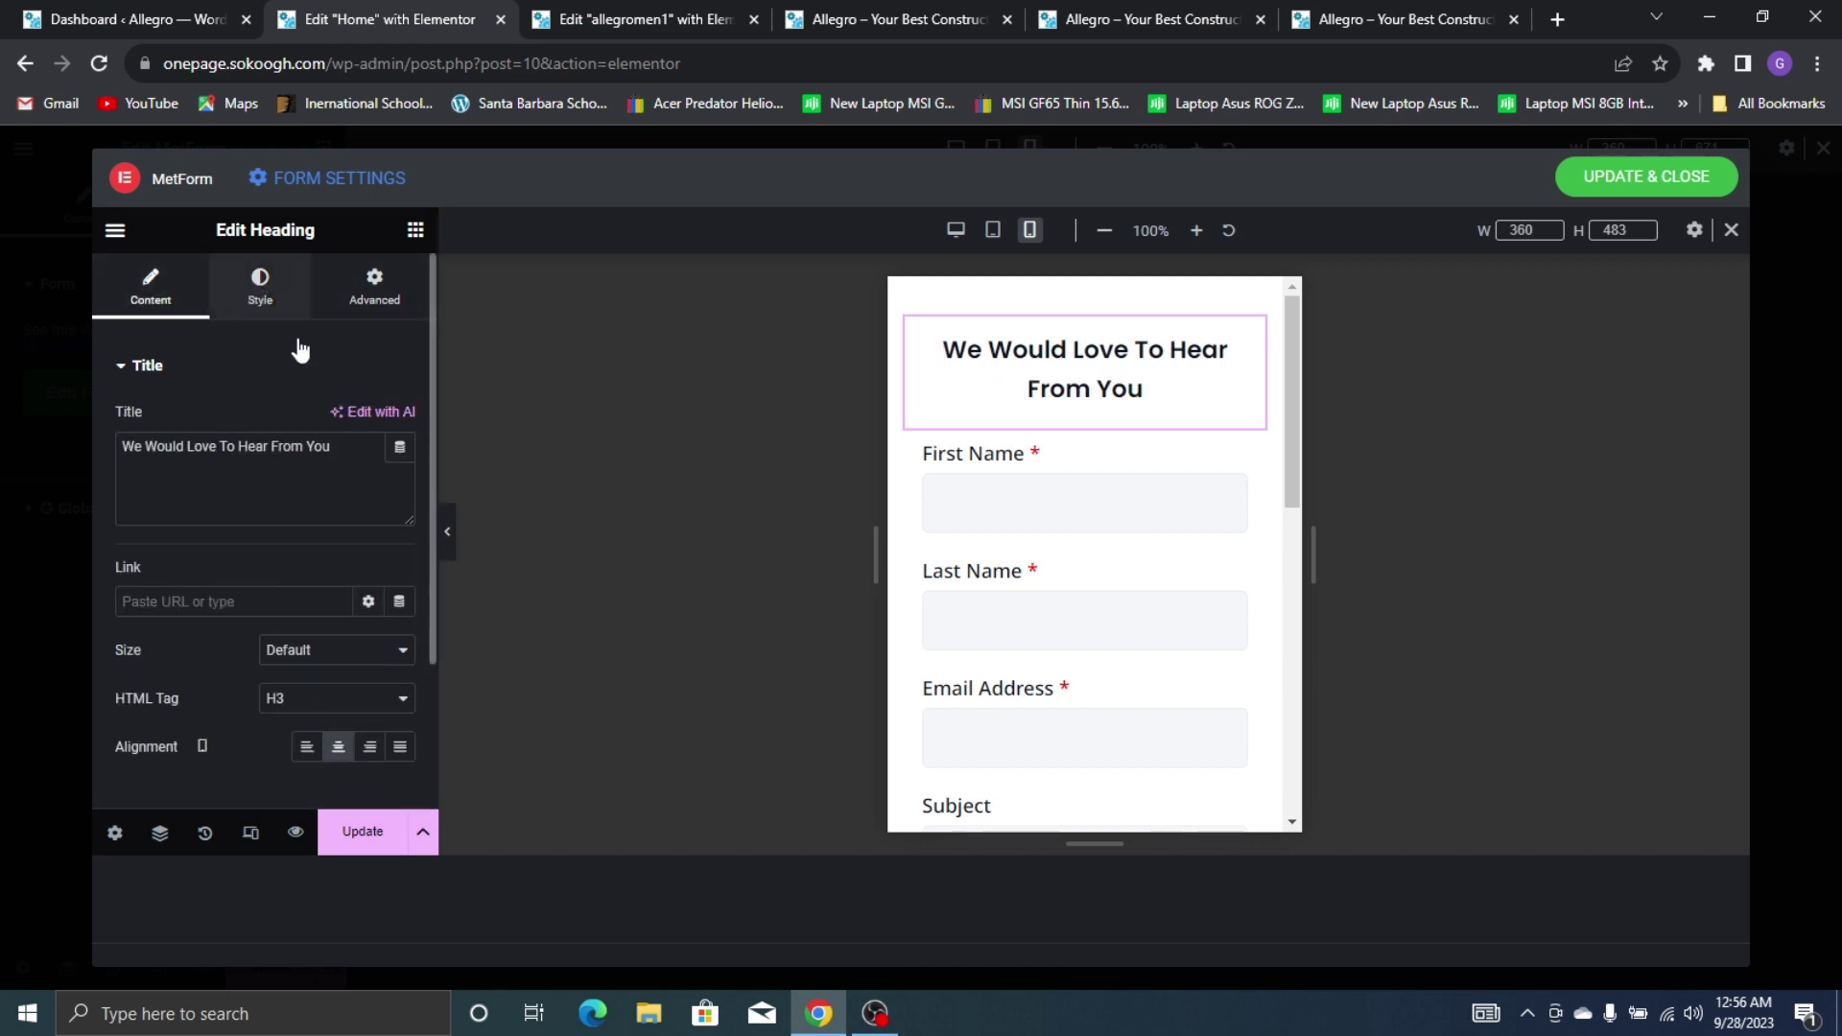
Set the heading's font size to 19 px and line height to 26 px
{"action": "left_click", "coordinate": [267, 292]}
{"action": "left_click", "coordinate": [400, 467]}
{"action": "scroll", "coordinate": [313, 554], "scroll_direction": "down", "scroll_amount": 3}
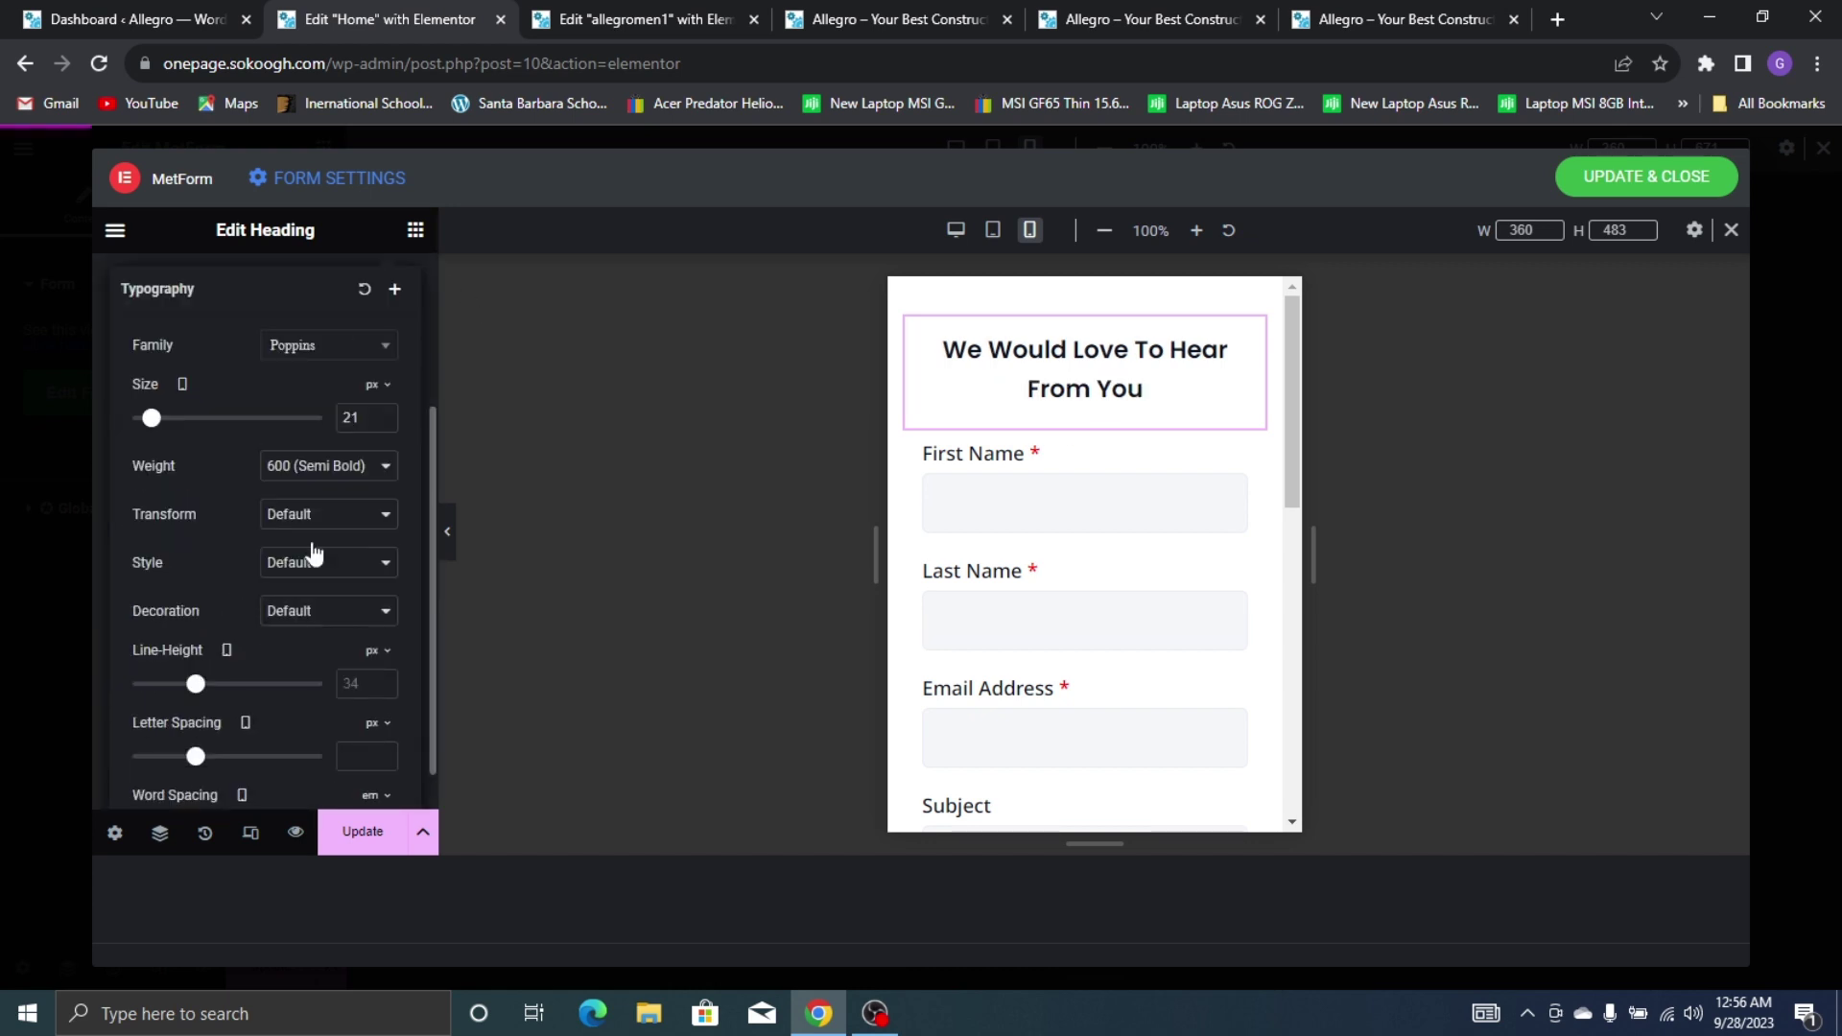
{"action": "left_click", "coordinate": [382, 423]}
{"action": "left_click", "coordinate": [383, 423]}
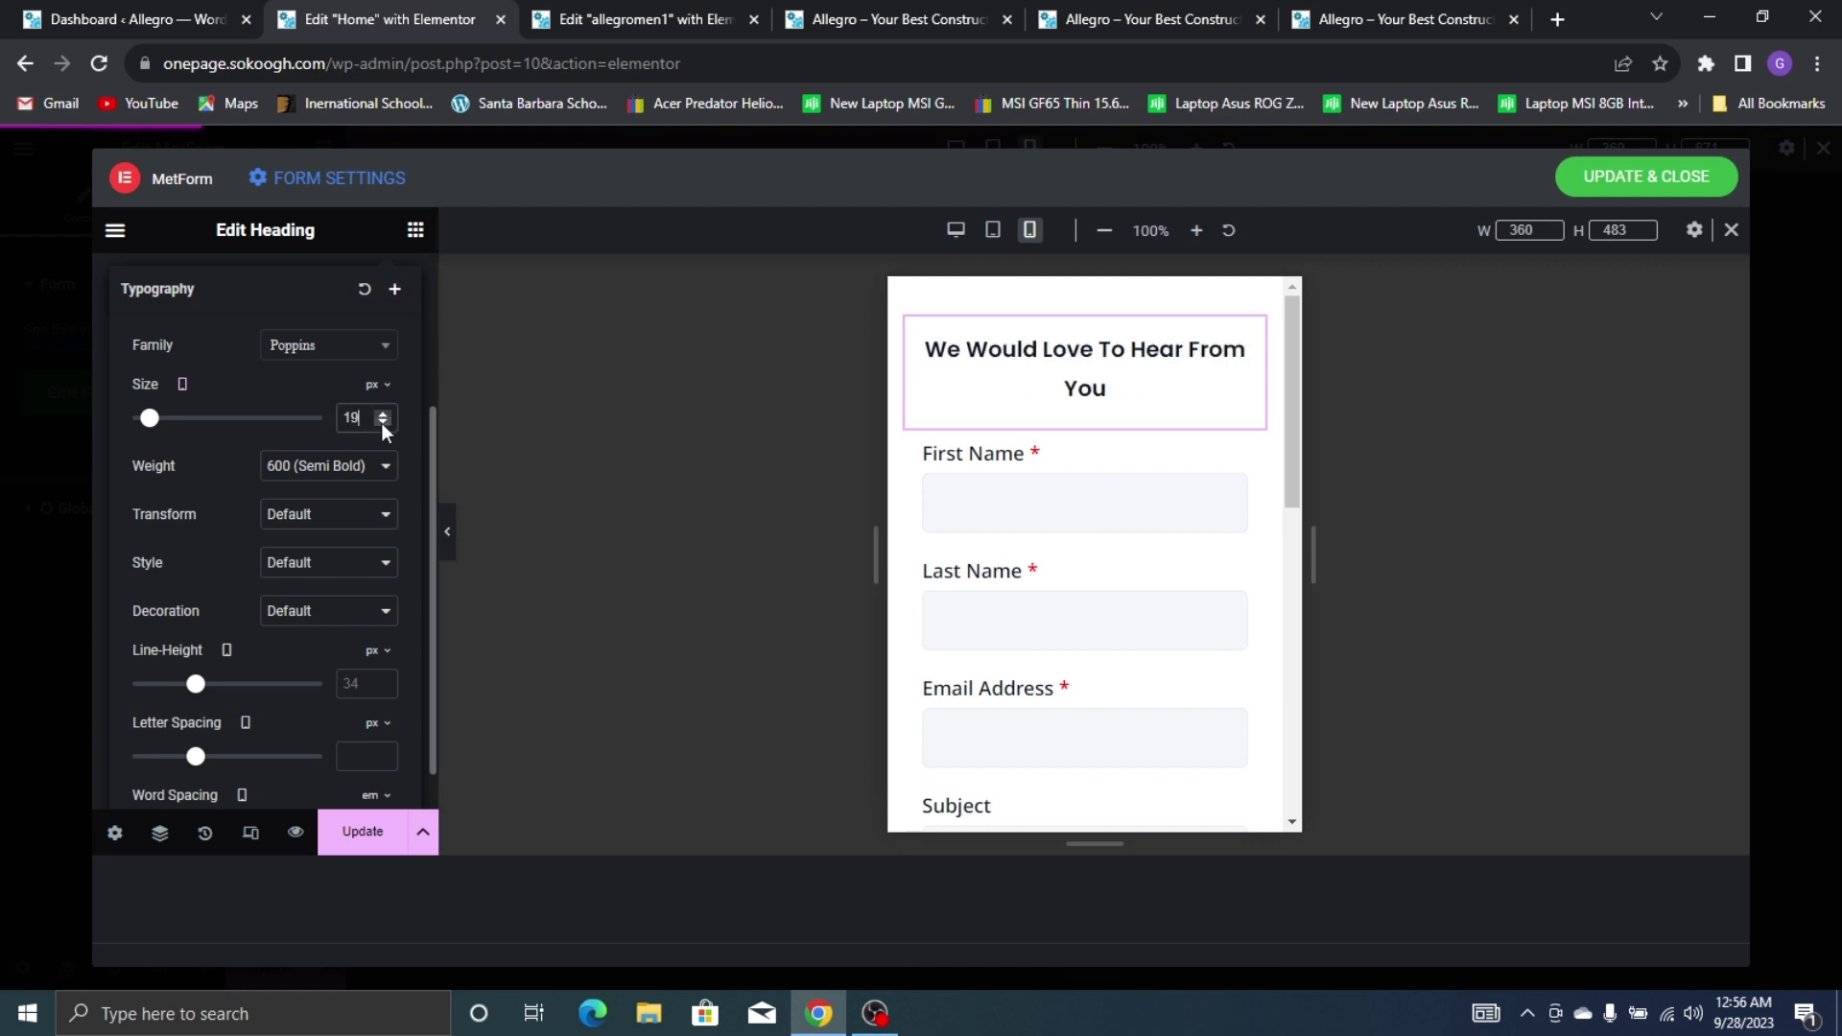
{"action": "left_click_drag", "start_coordinate": [194, 685], "coordinate": [180, 685]}
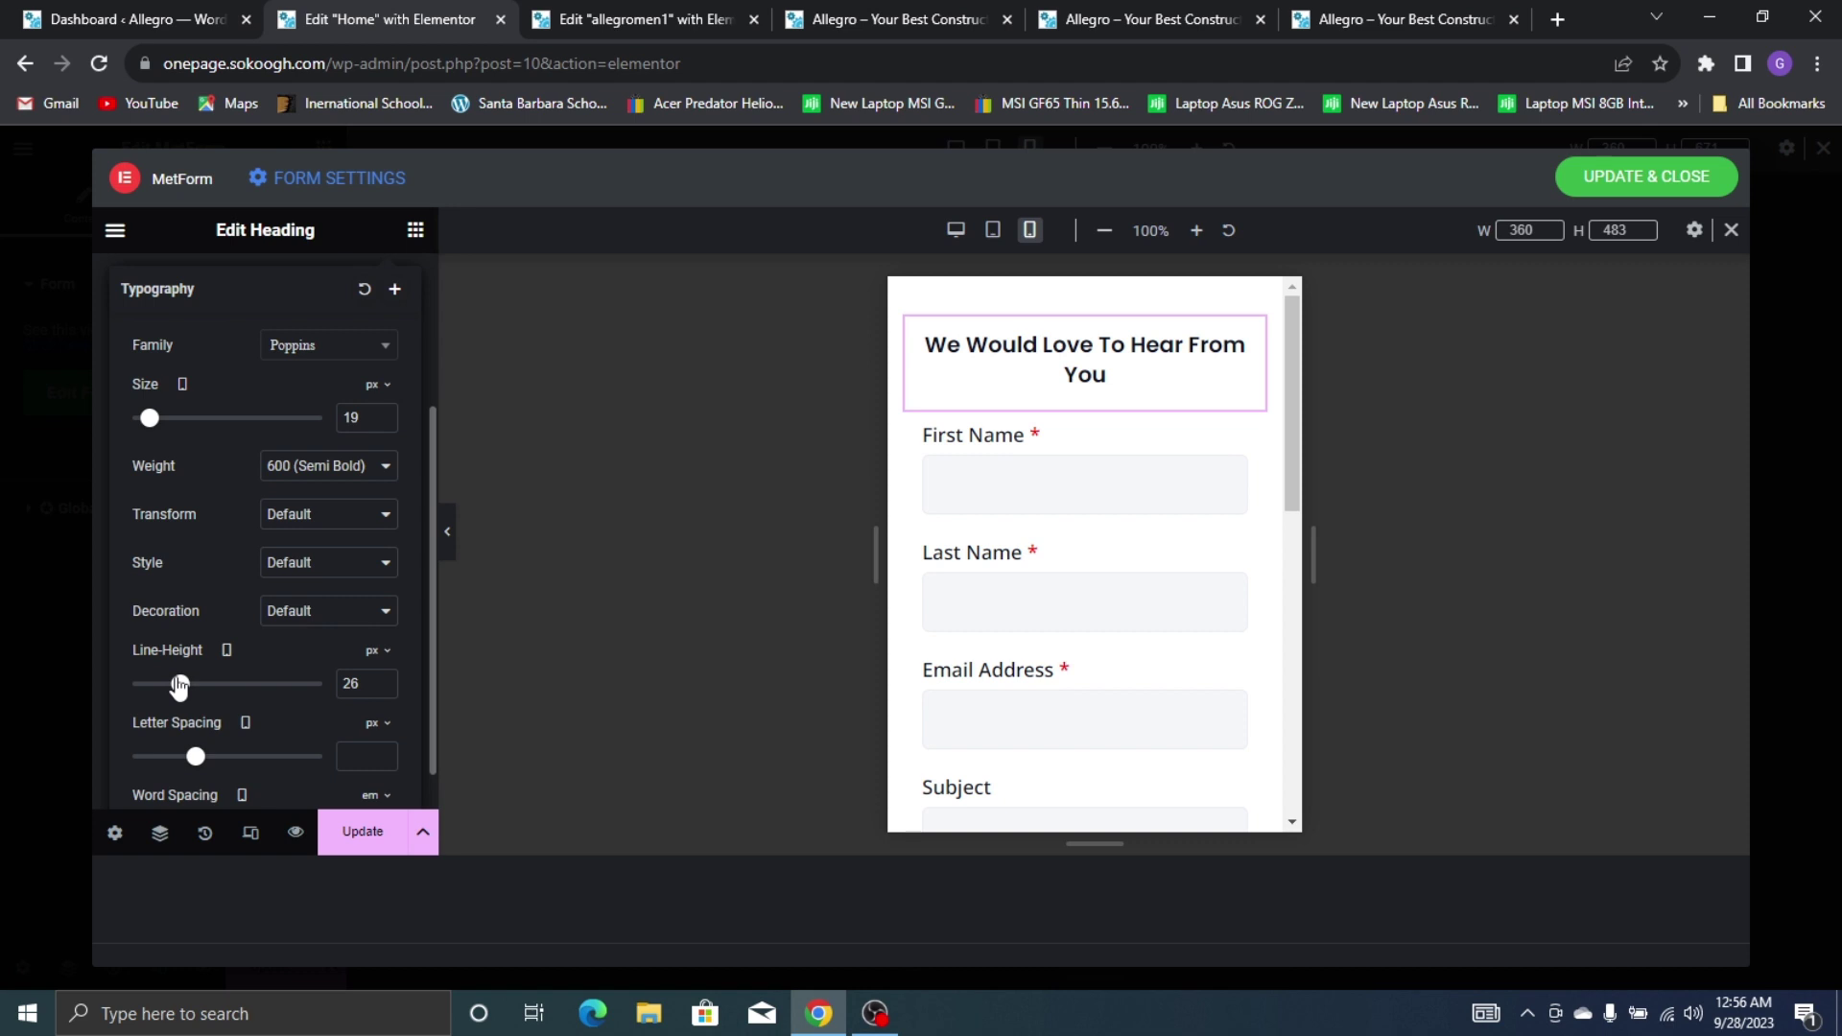
{"action": "scroll", "coordinate": [1038, 460], "scroll_direction": "down", "scroll_amount": 8}
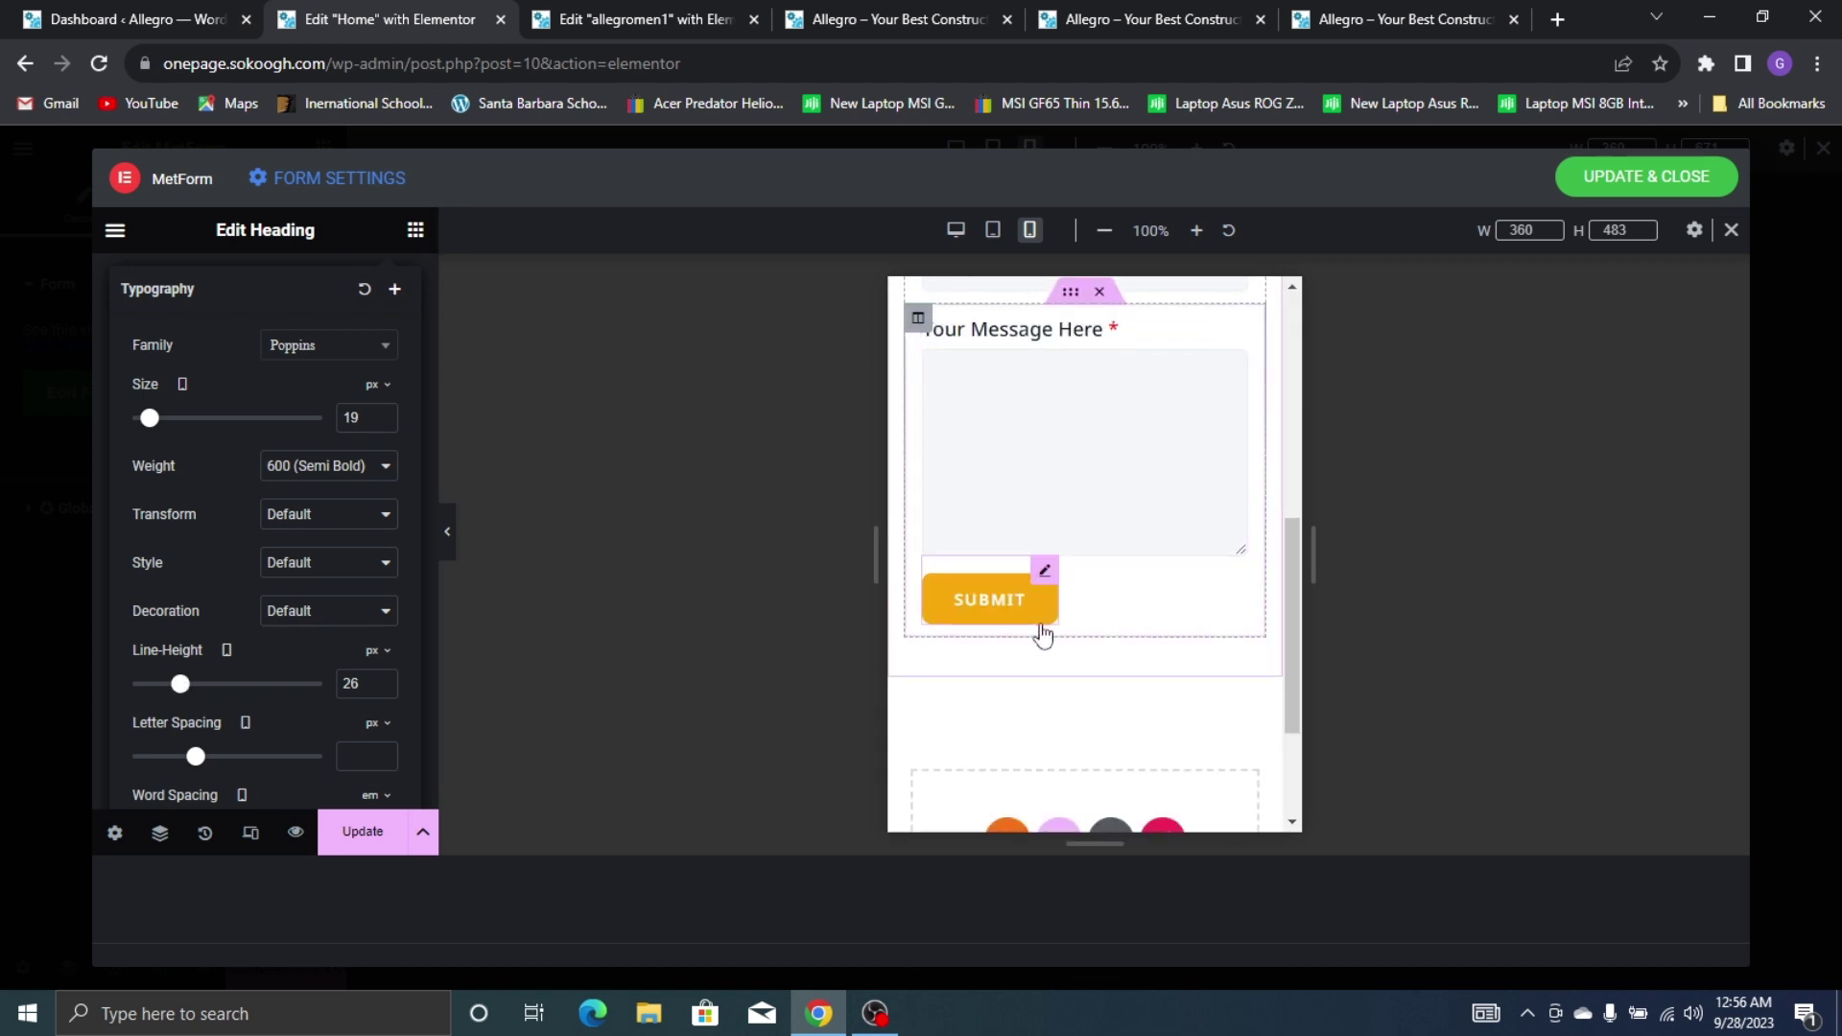
Inspect the settings of the Submit button, message row section and message column
{"action": "left_click", "coordinate": [1045, 573]}
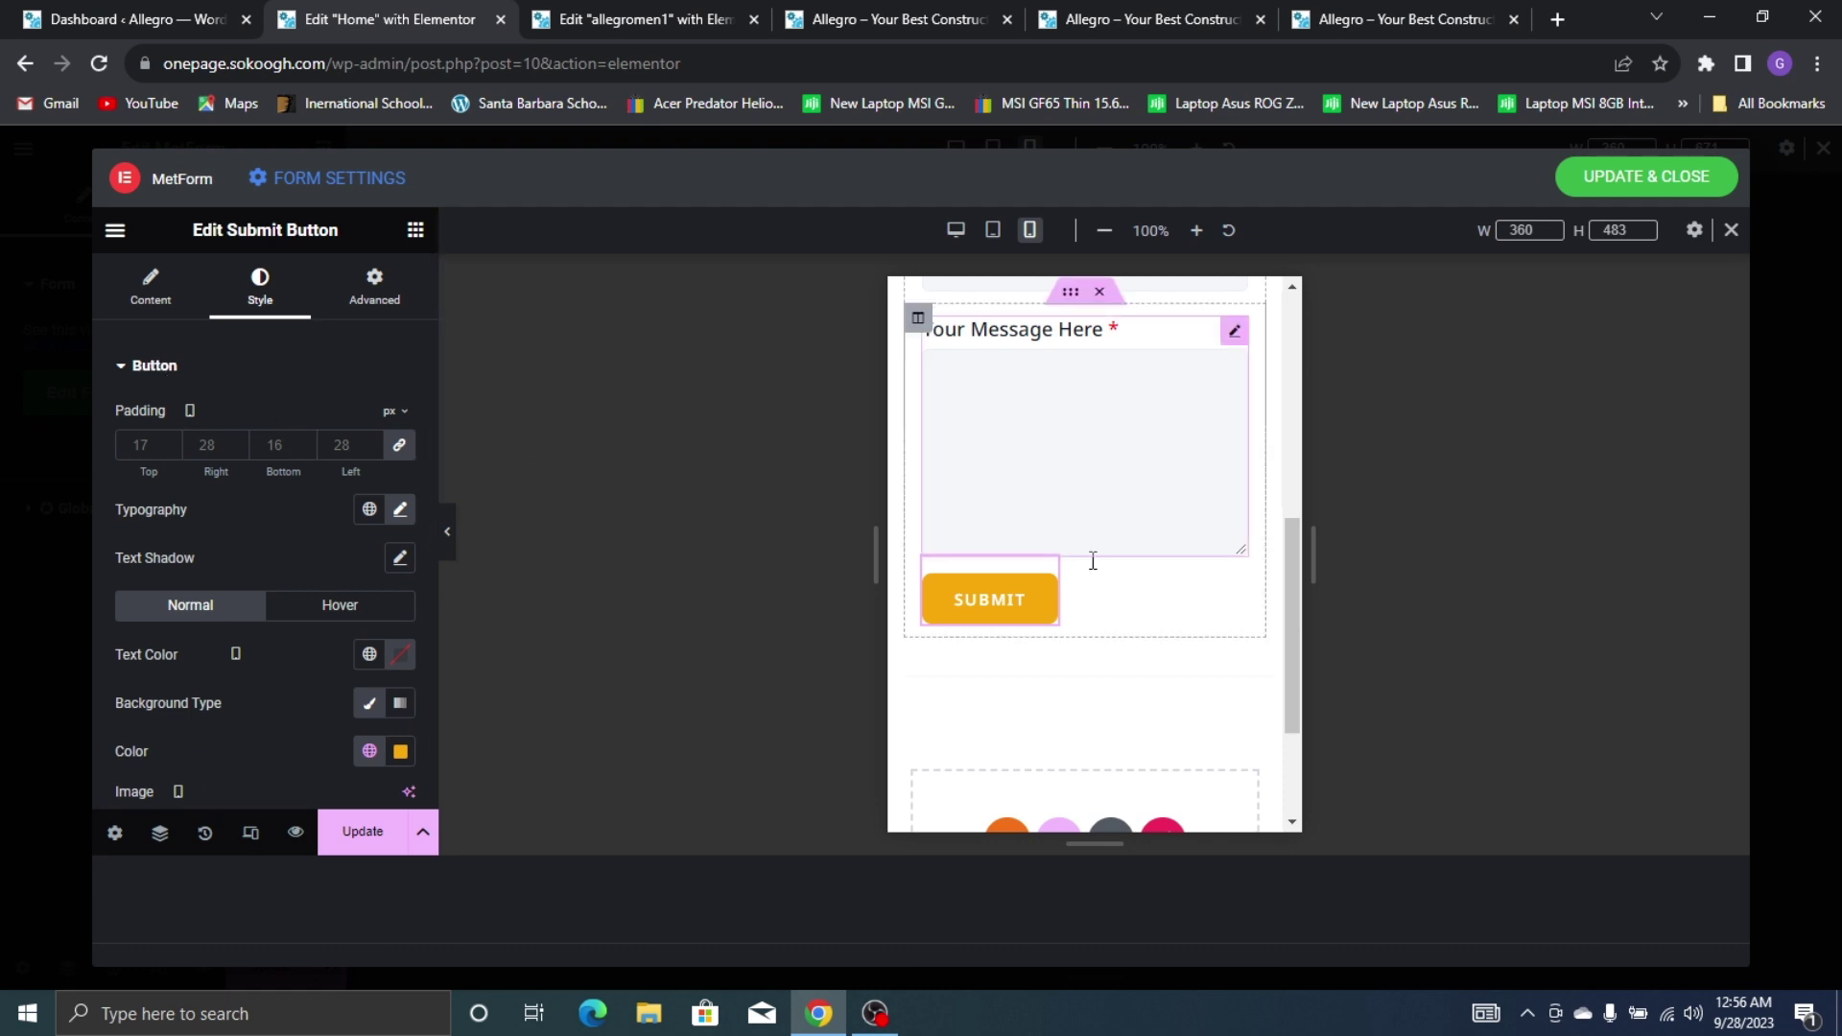
{"action": "left_click", "coordinate": [149, 290]}
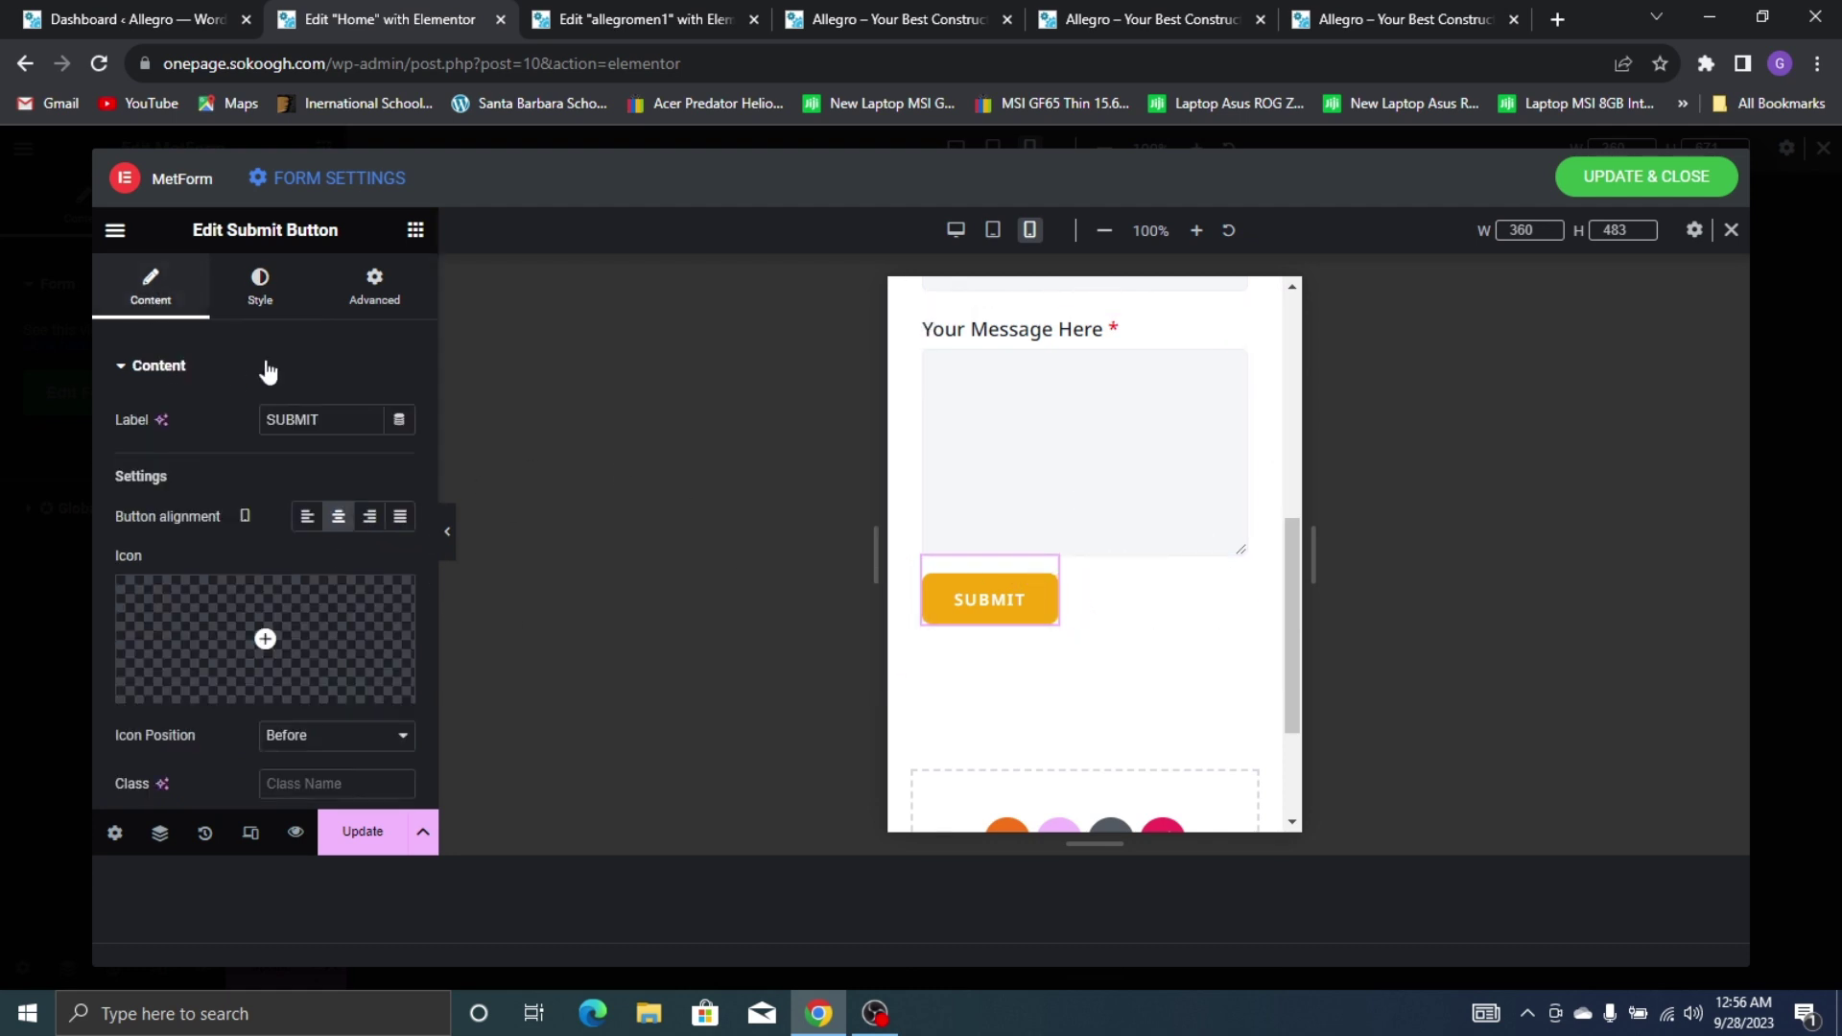
{"action": "scroll", "coordinate": [988, 432], "scroll_direction": "up", "scroll_amount": 3}
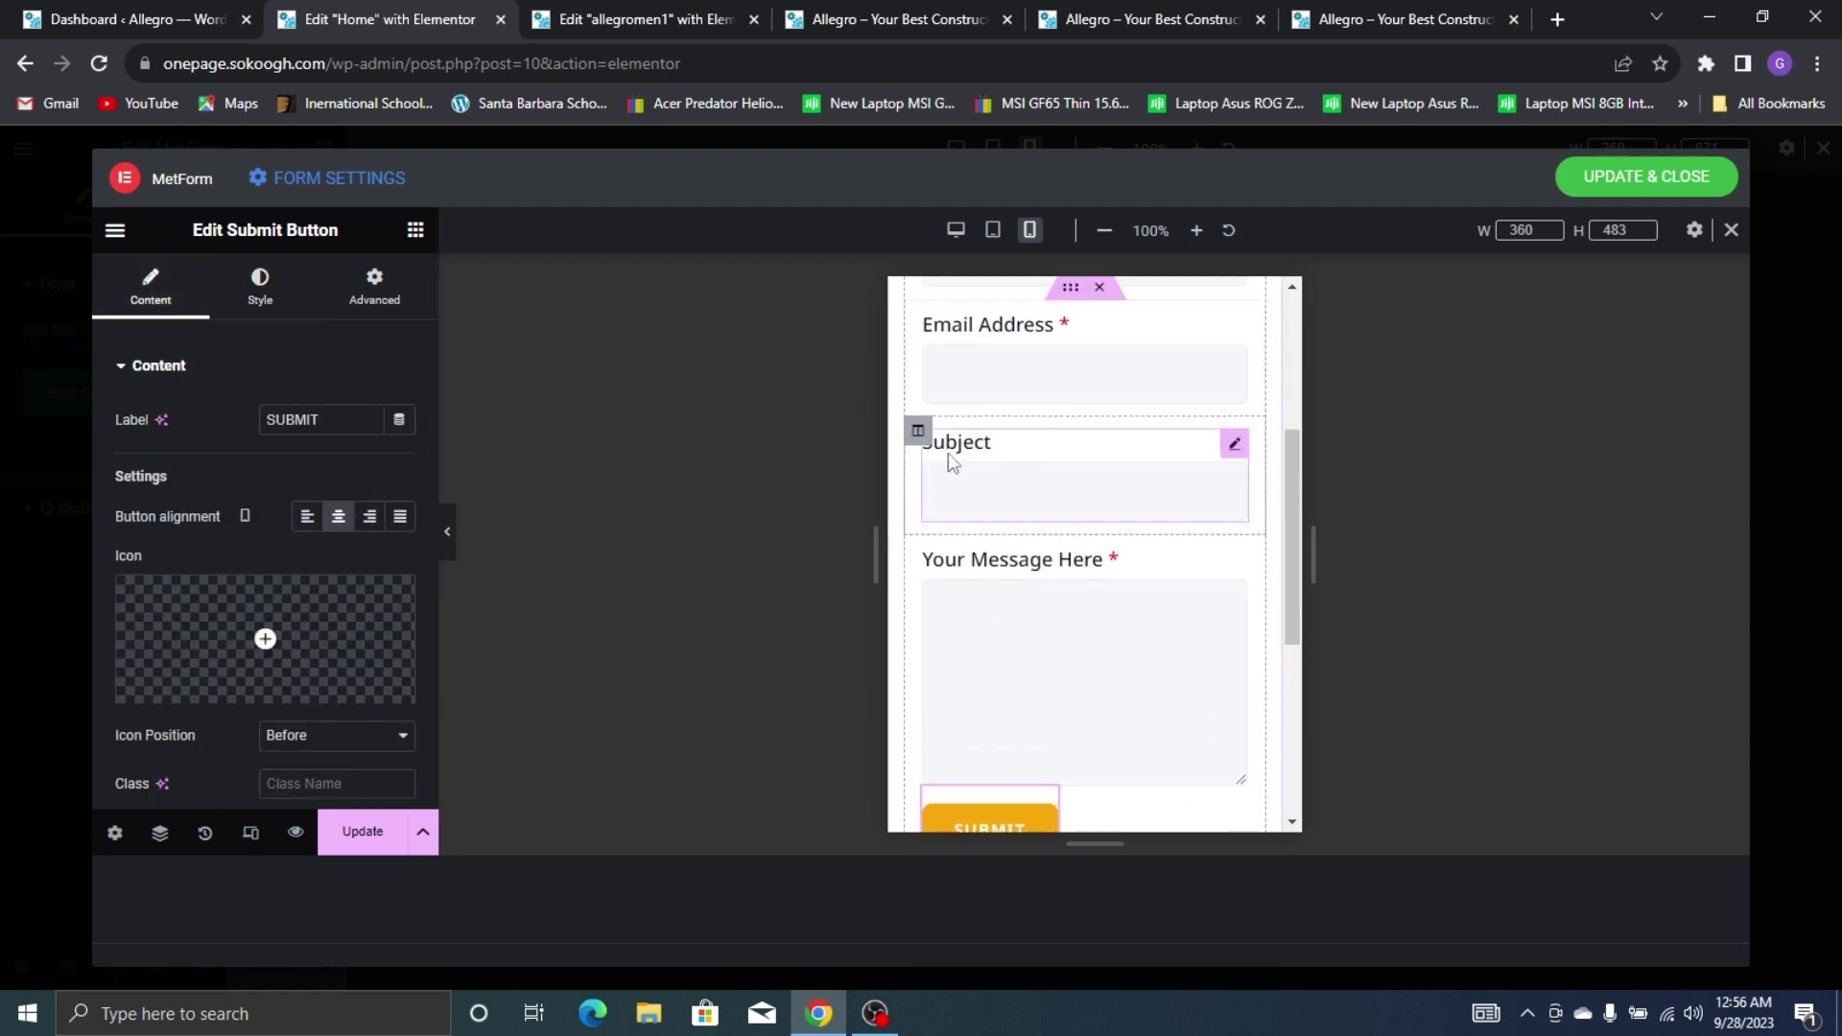
{"action": "left_click", "coordinate": [1062, 529]}
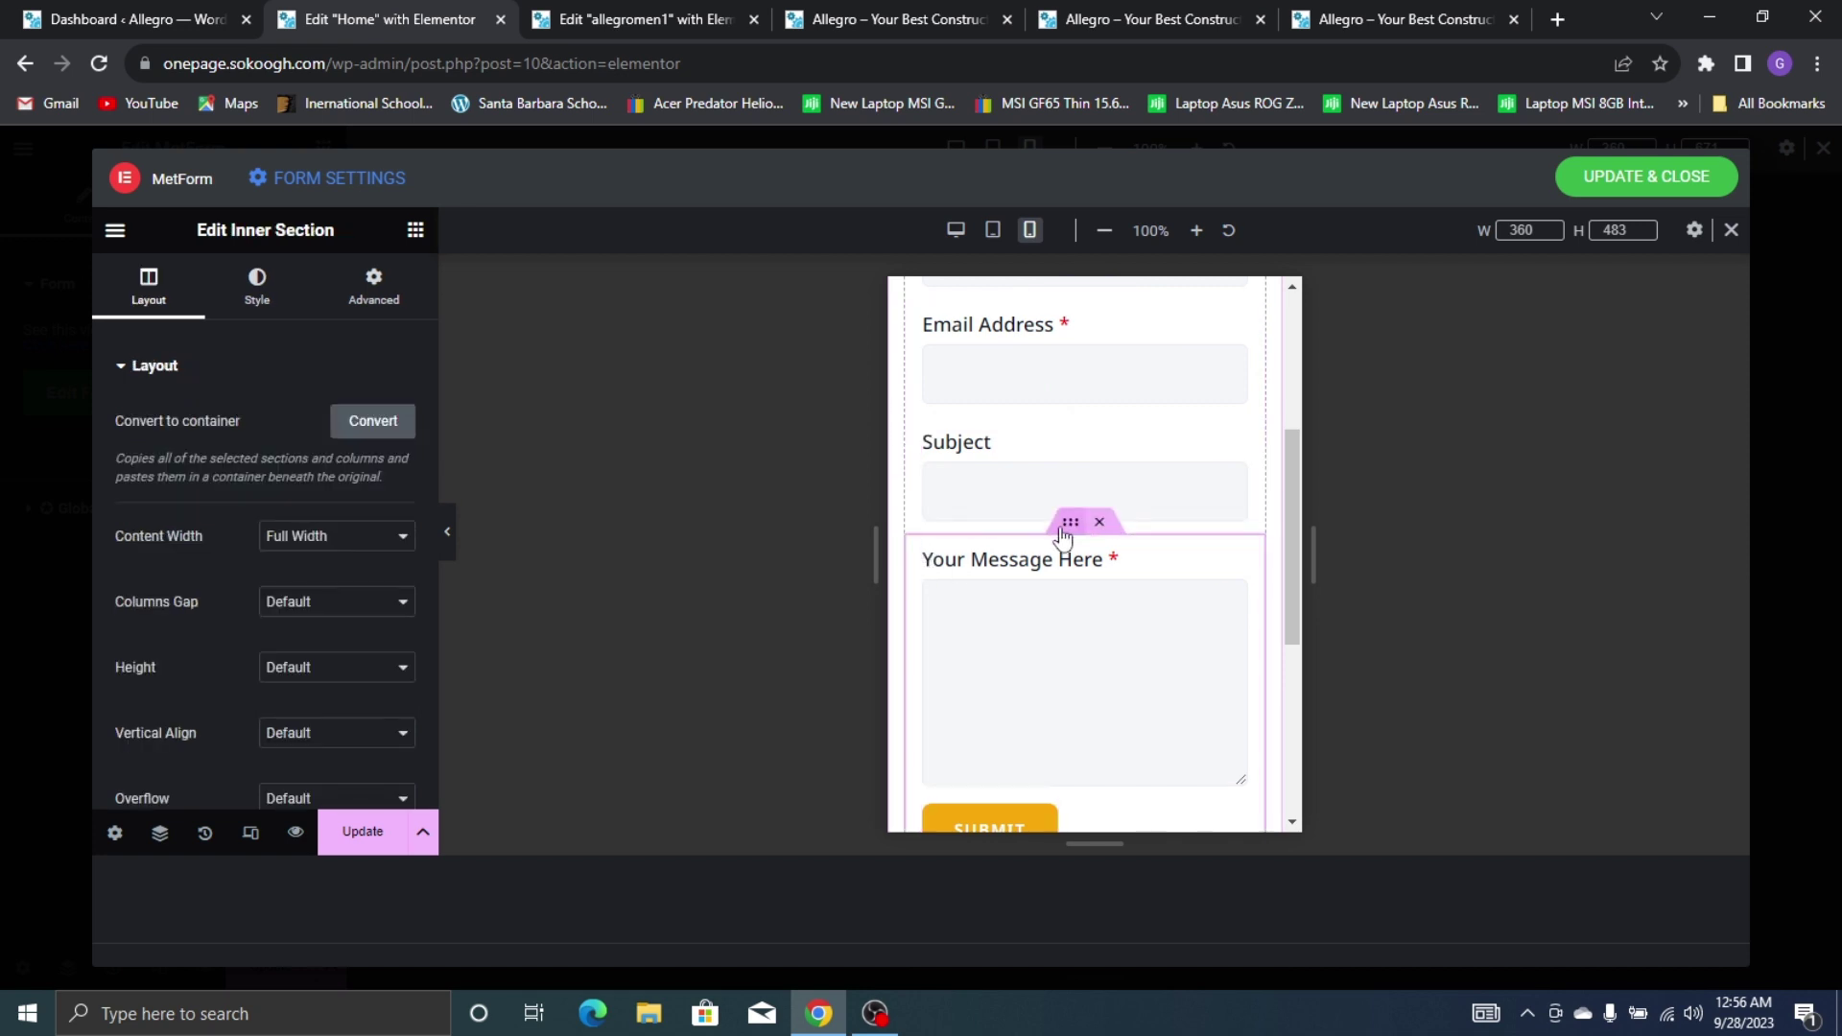
{"action": "scroll", "coordinate": [284, 453], "scroll_direction": "down", "scroll_amount": 5}
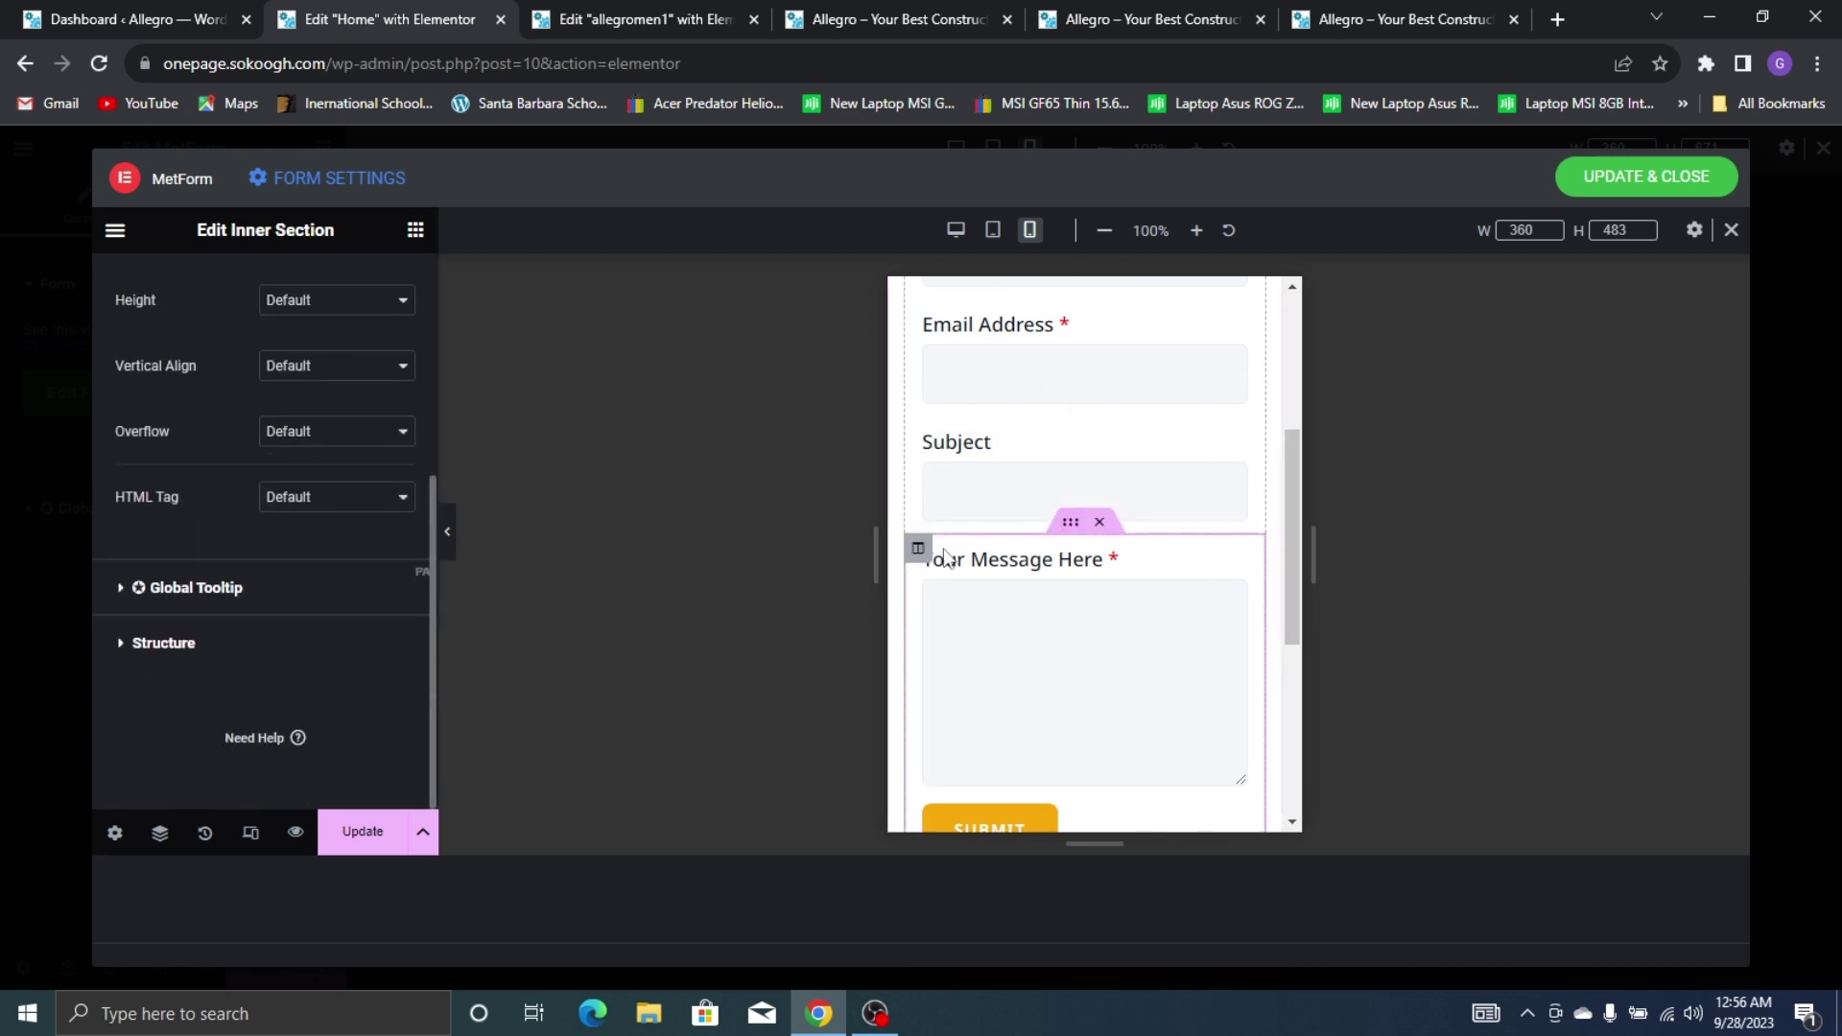
{"action": "left_click", "coordinate": [918, 550]}
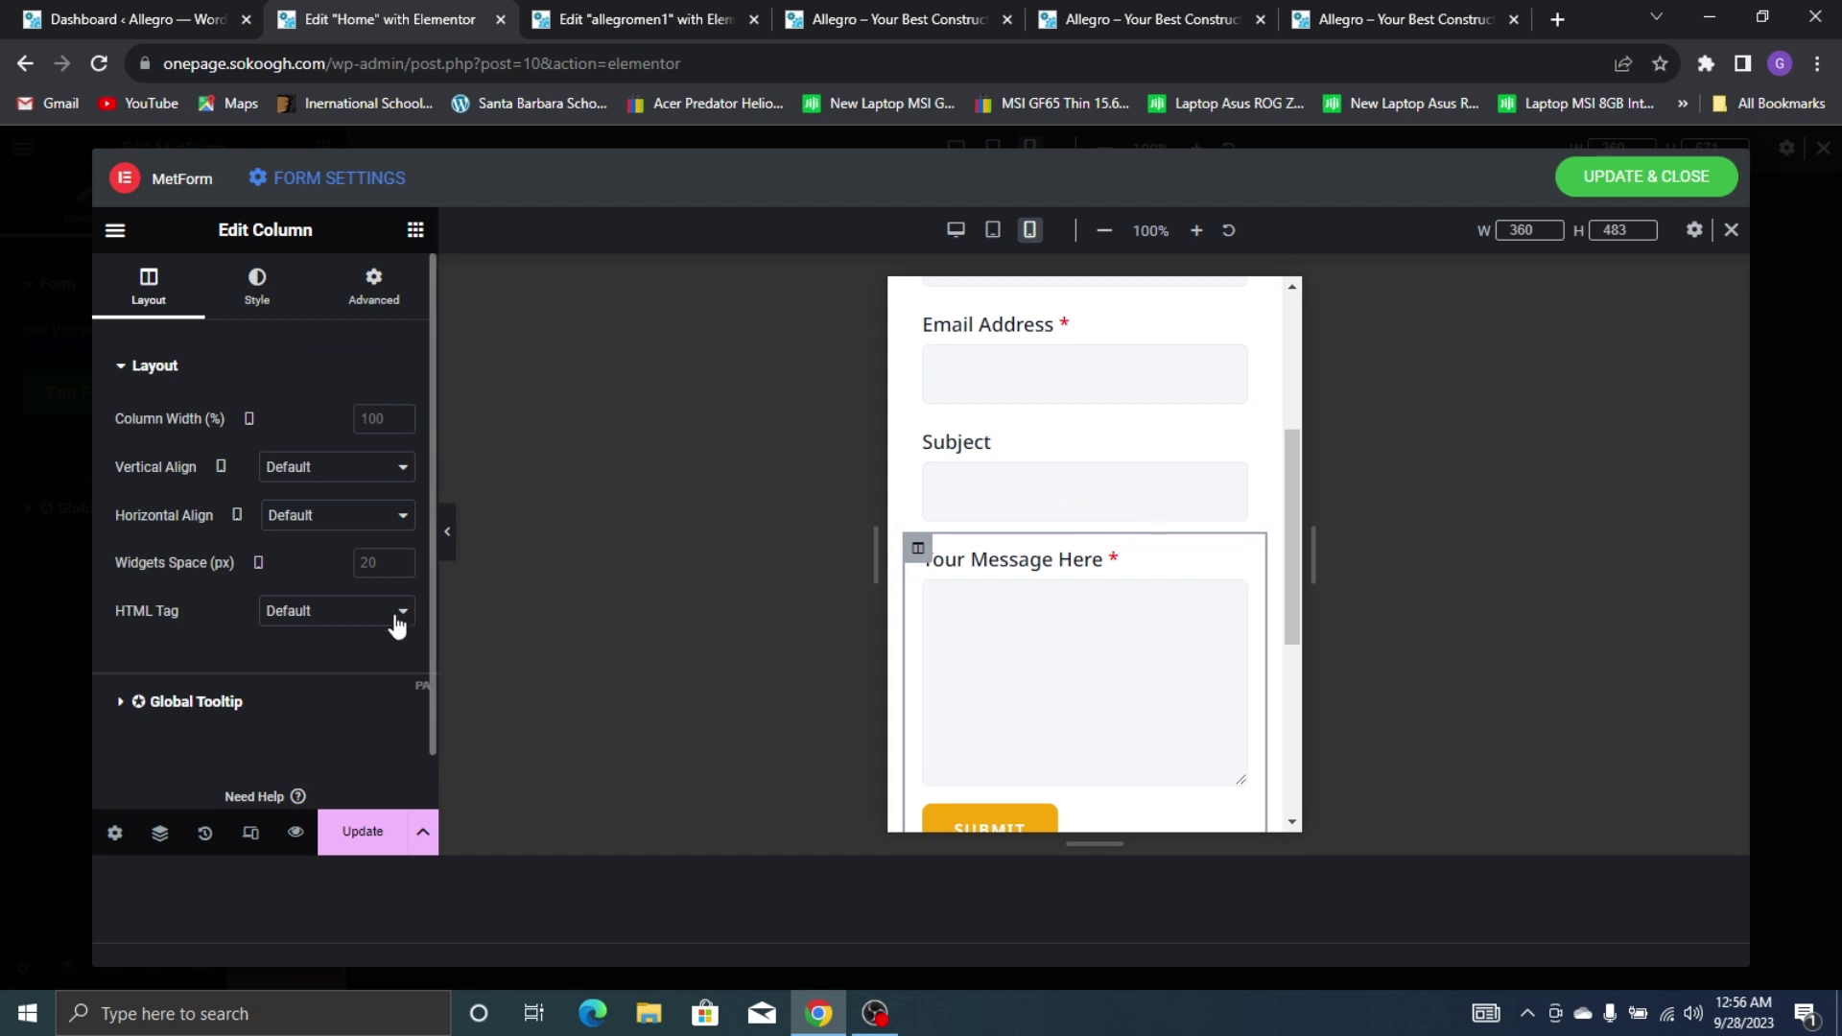
{"action": "scroll", "coordinate": [395, 624], "scroll_direction": "down", "scroll_amount": 1}
{"action": "scroll", "coordinate": [953, 538], "scroll_direction": "down", "scroll_amount": 5}
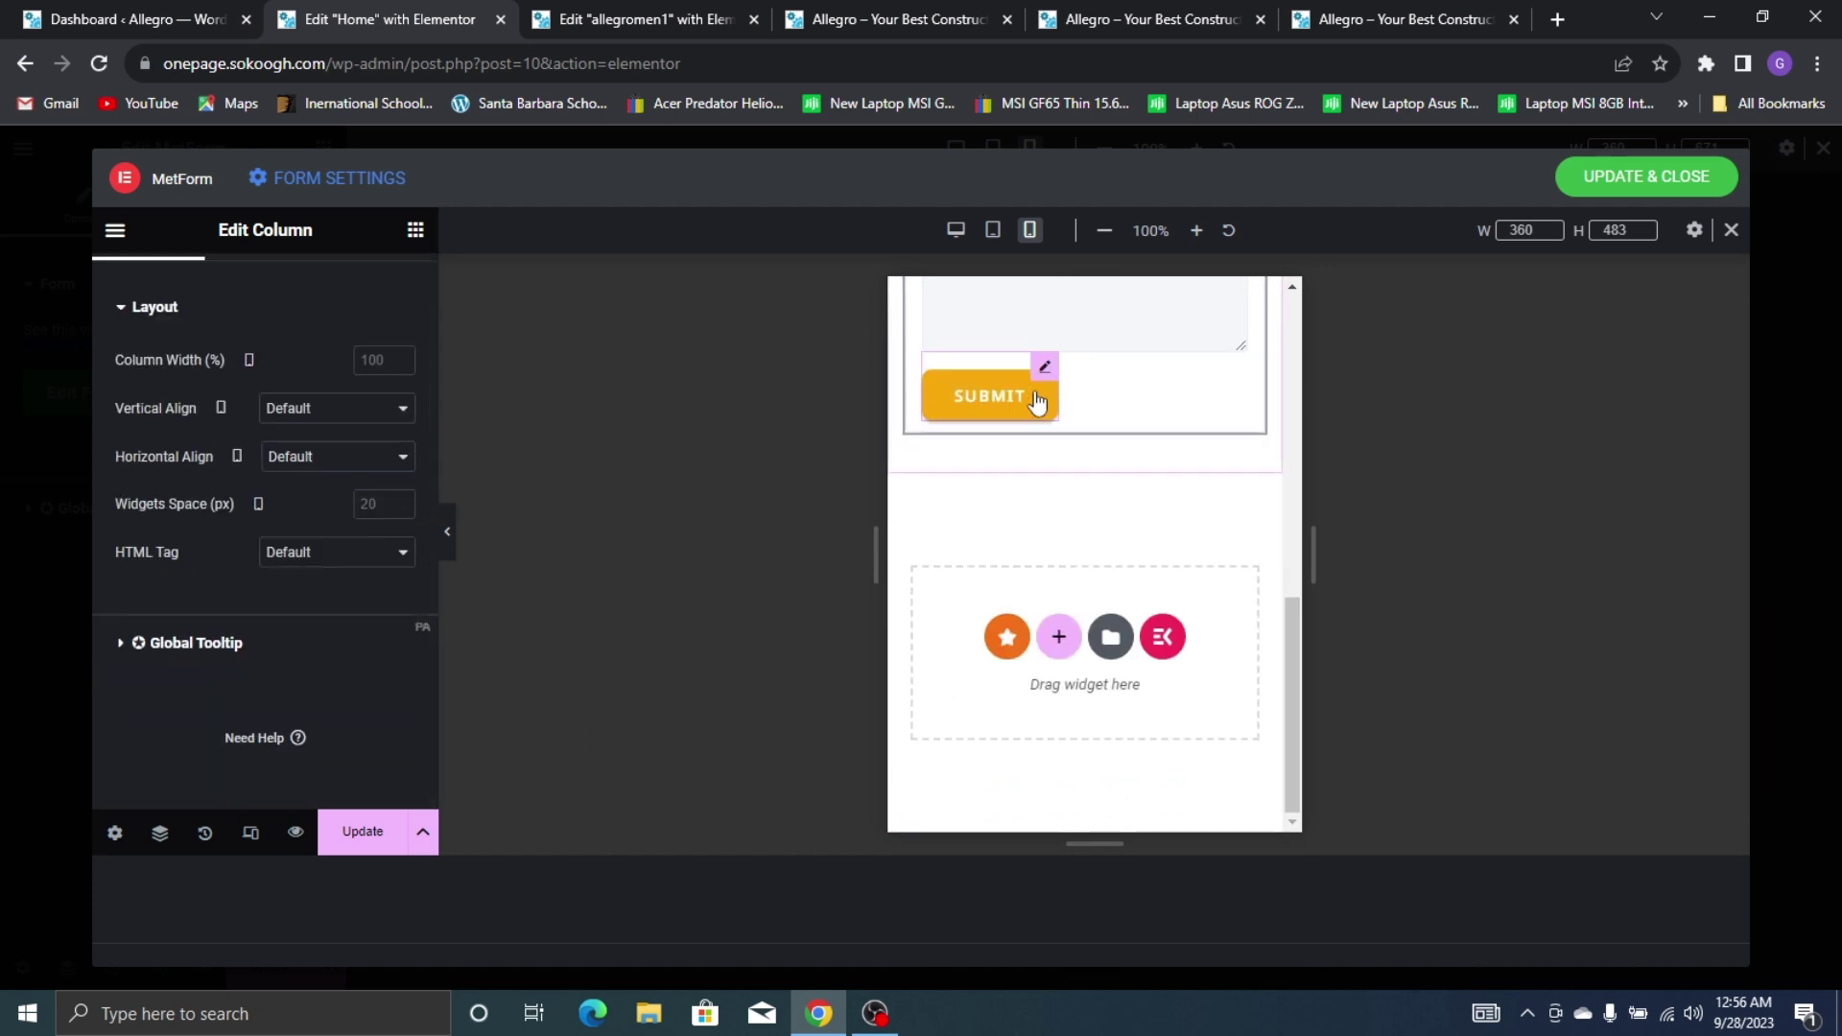
{"action": "left_click", "coordinate": [1043, 363]}
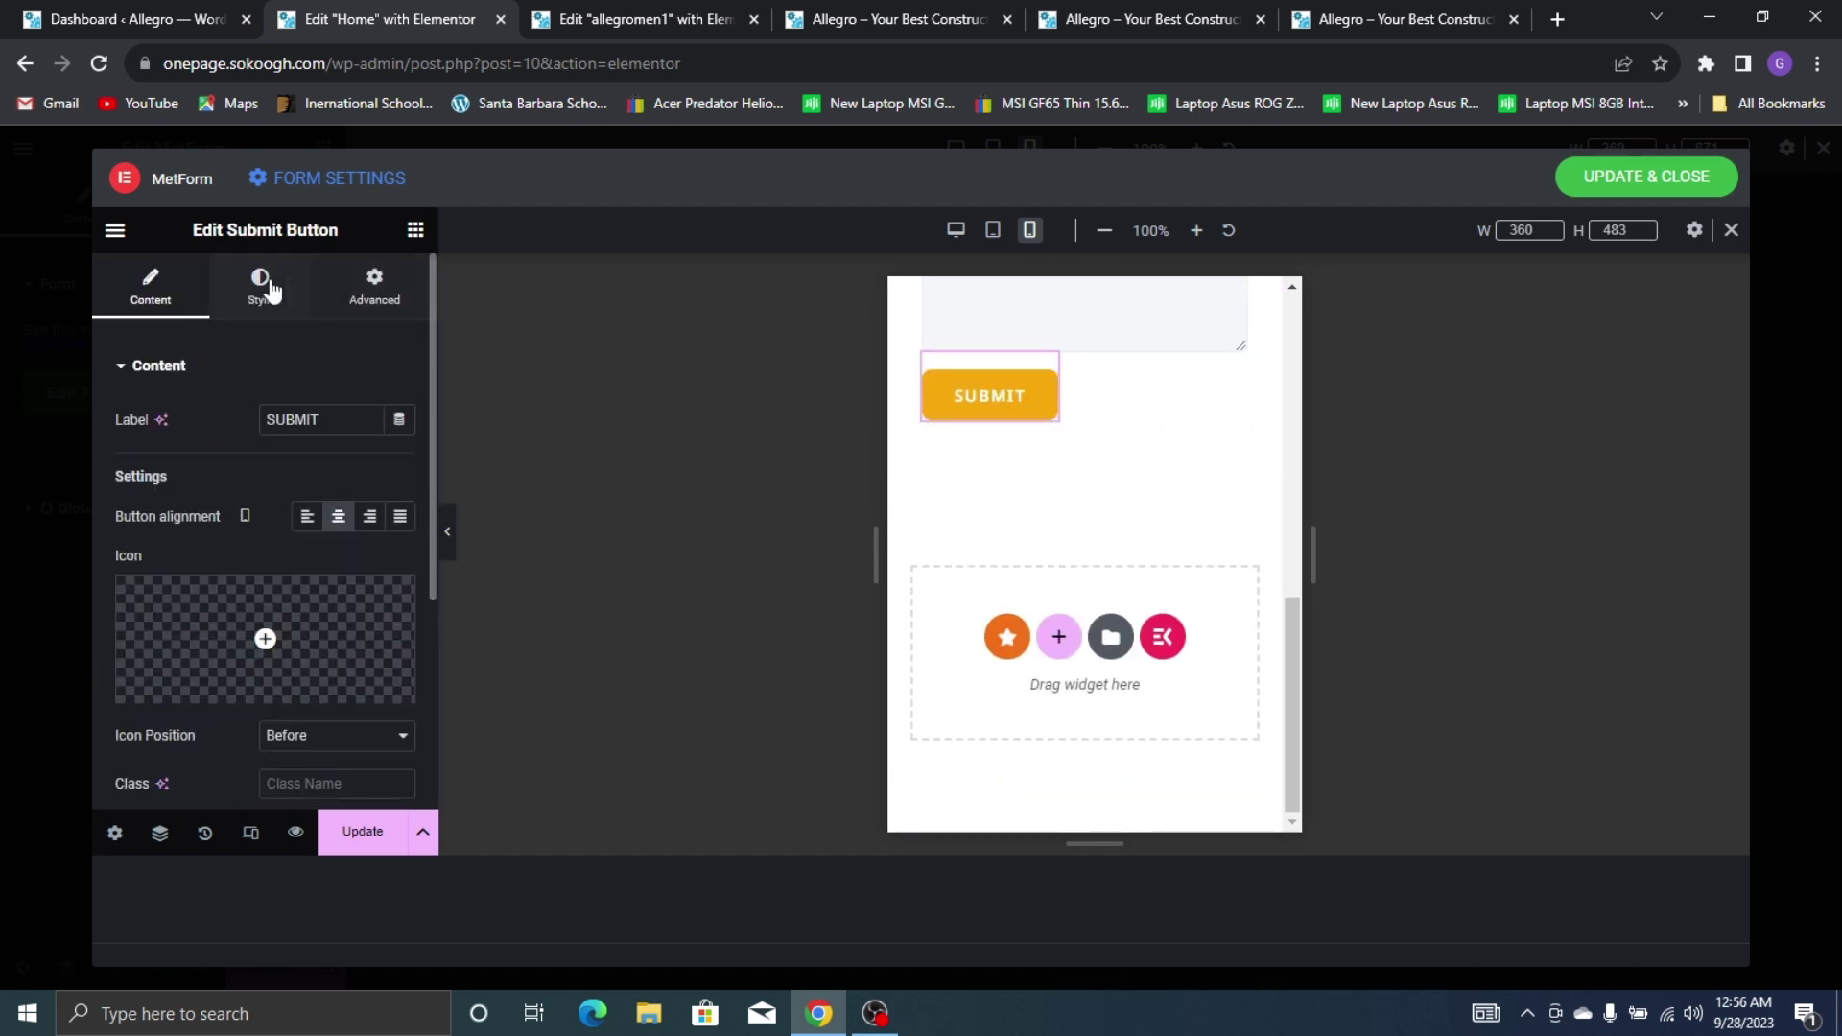
Unlink the Submit button's margin, set Top to 15 px, update the form and close MetForm
{"action": "left_click", "coordinate": [391, 299]}
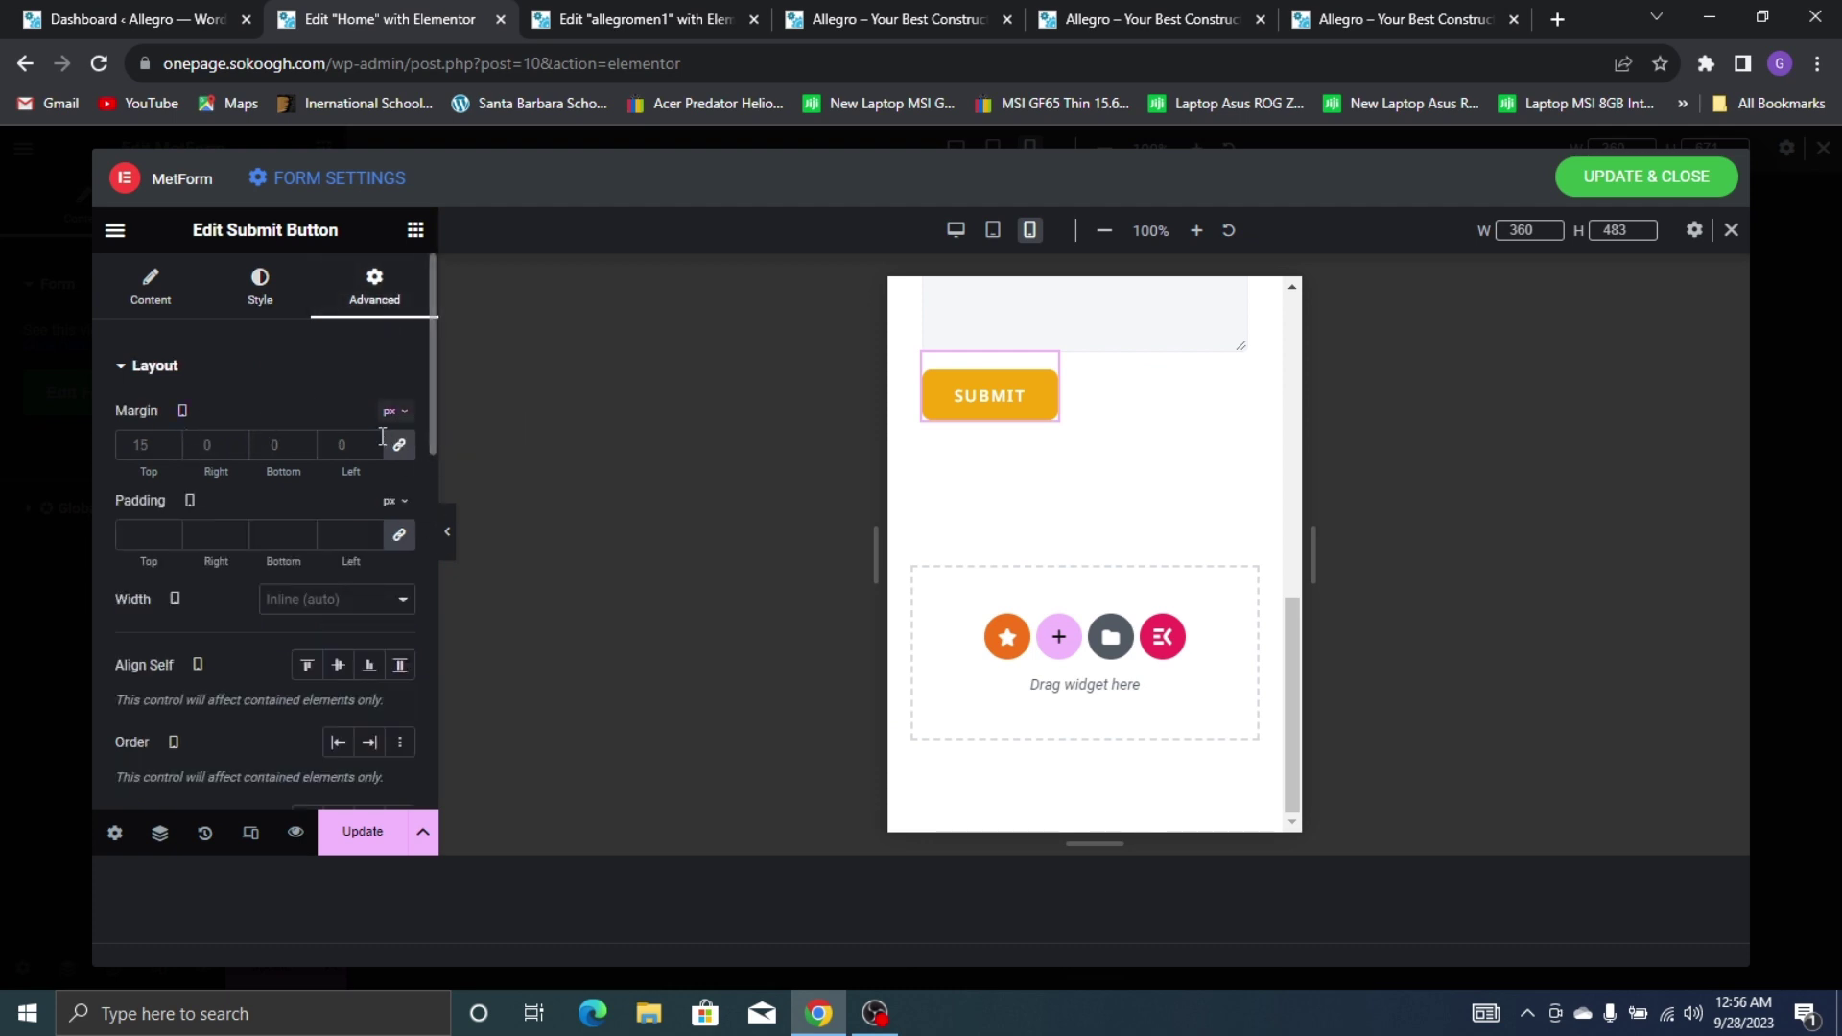
{"action": "left_click", "coordinate": [400, 446]}
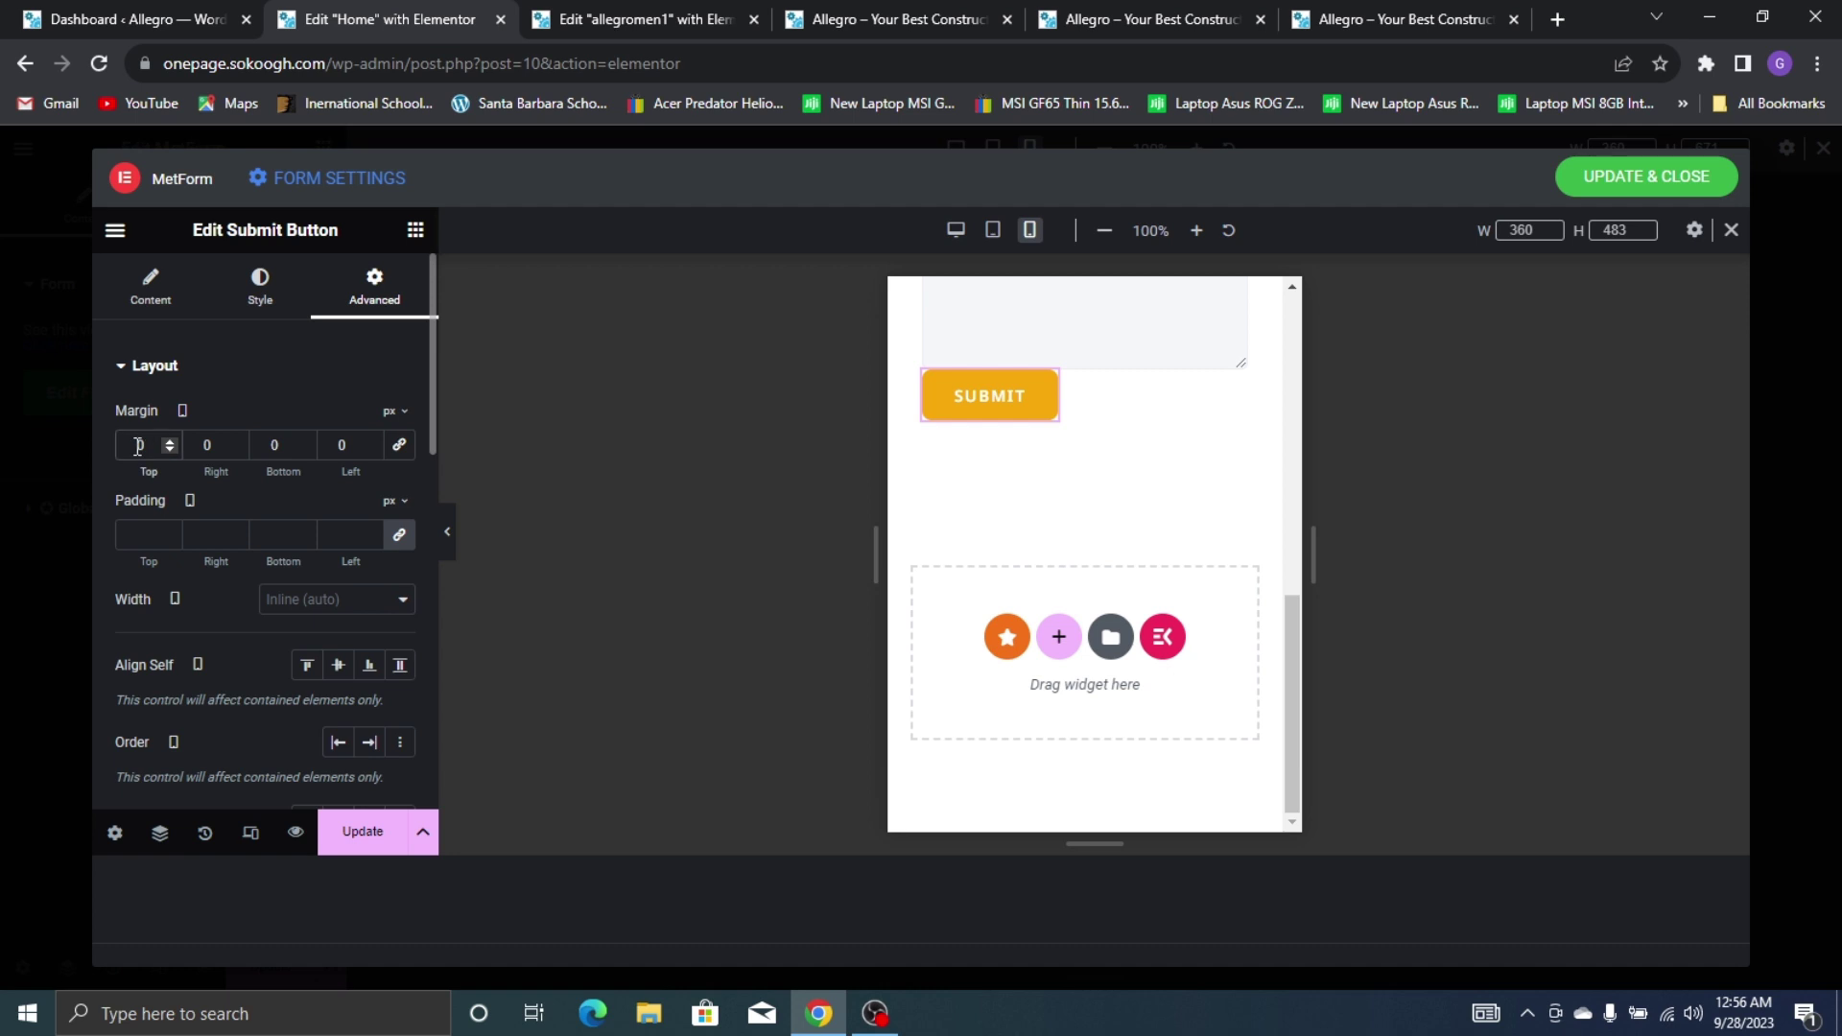
{"action": "double_click", "coordinate": [138, 447]}
{"action": "type", "text": "15"}
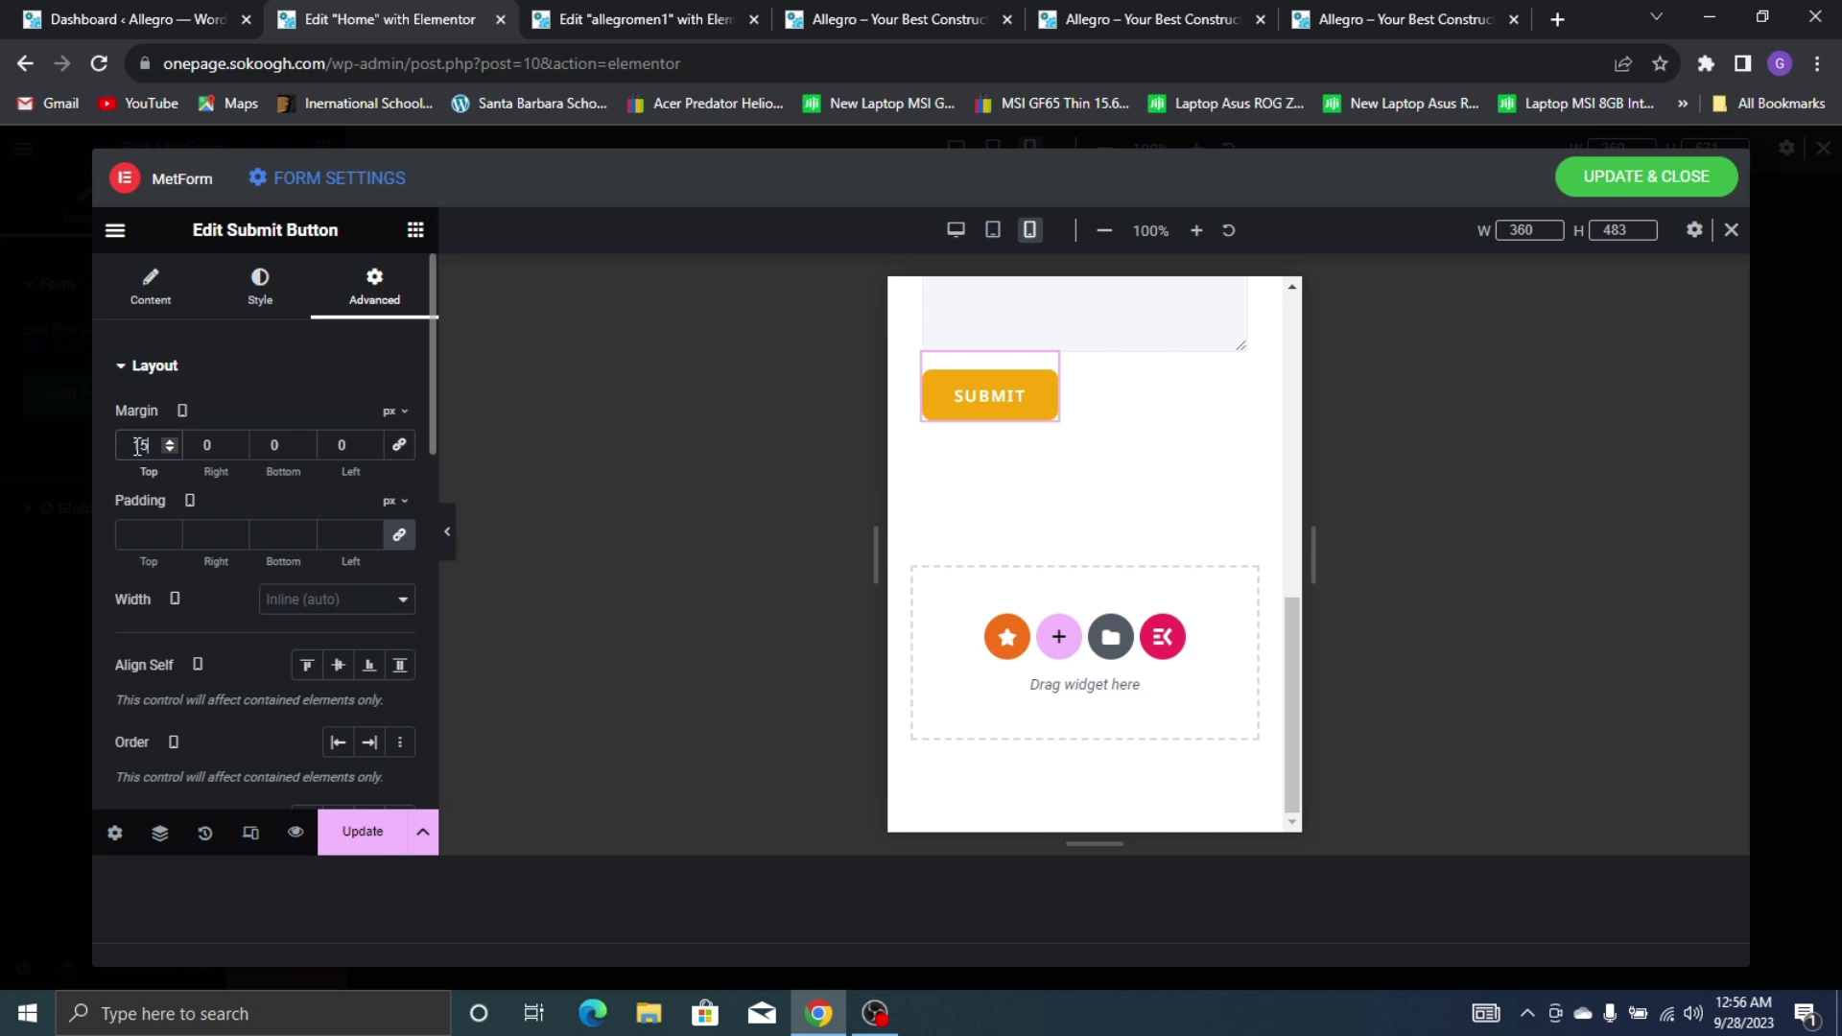
{"action": "left_click", "coordinate": [384, 831]}
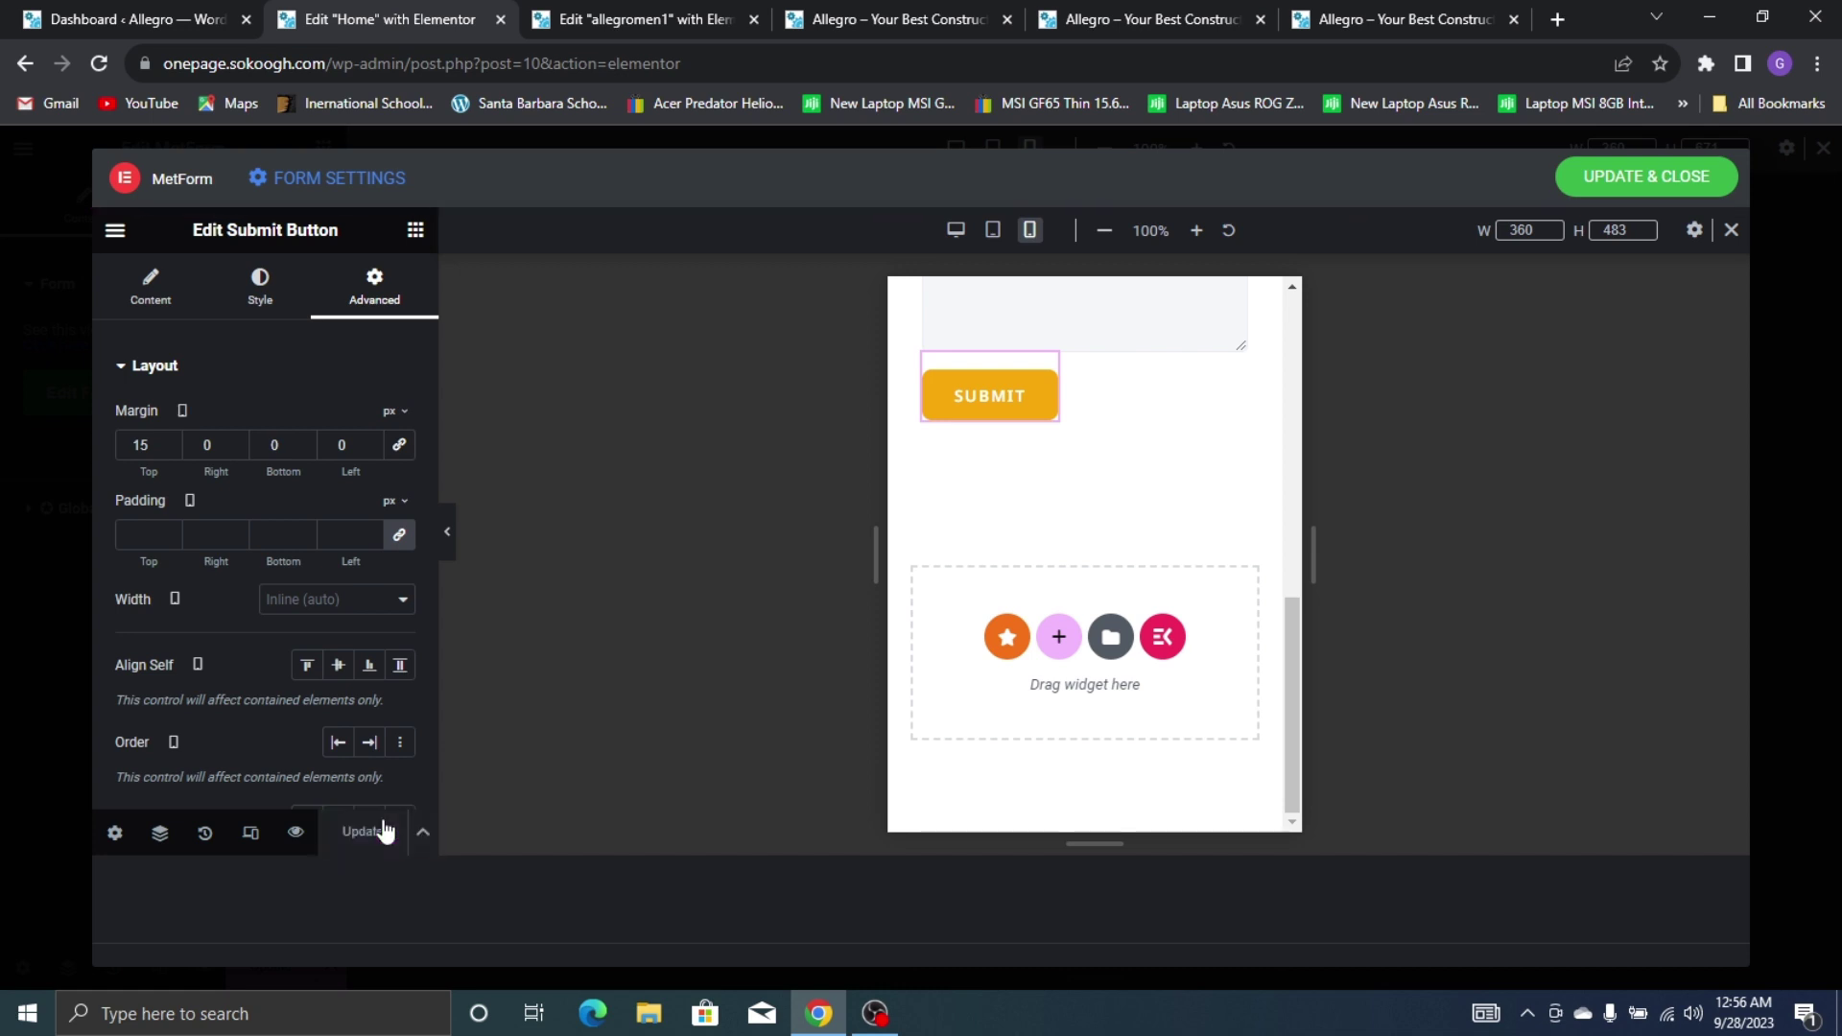
{"action": "left_click", "coordinate": [1670, 170]}
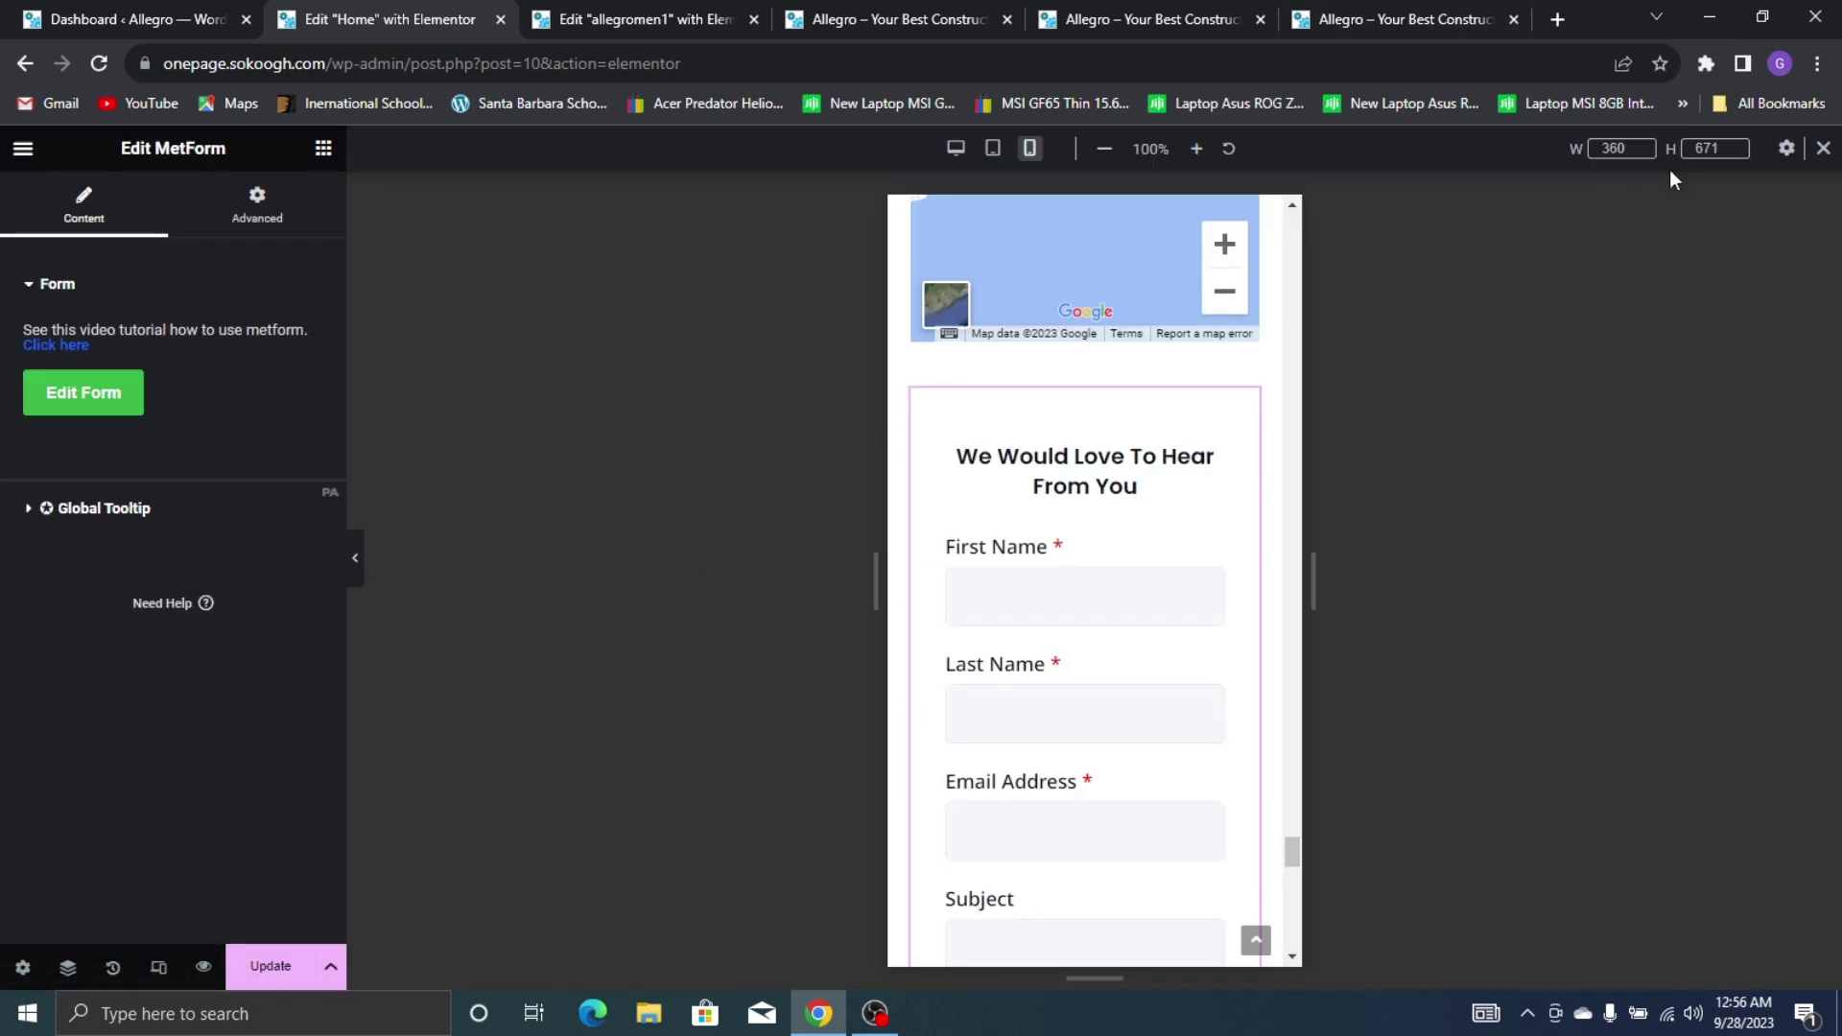
Select the Services container, unlink its margins and enter a top margin of 80
{"action": "scroll", "coordinate": [1085, 424], "scroll_direction": "down", "scroll_amount": 7}
{"action": "scroll", "coordinate": [1086, 297], "scroll_direction": "up", "scroll_amount": 5}
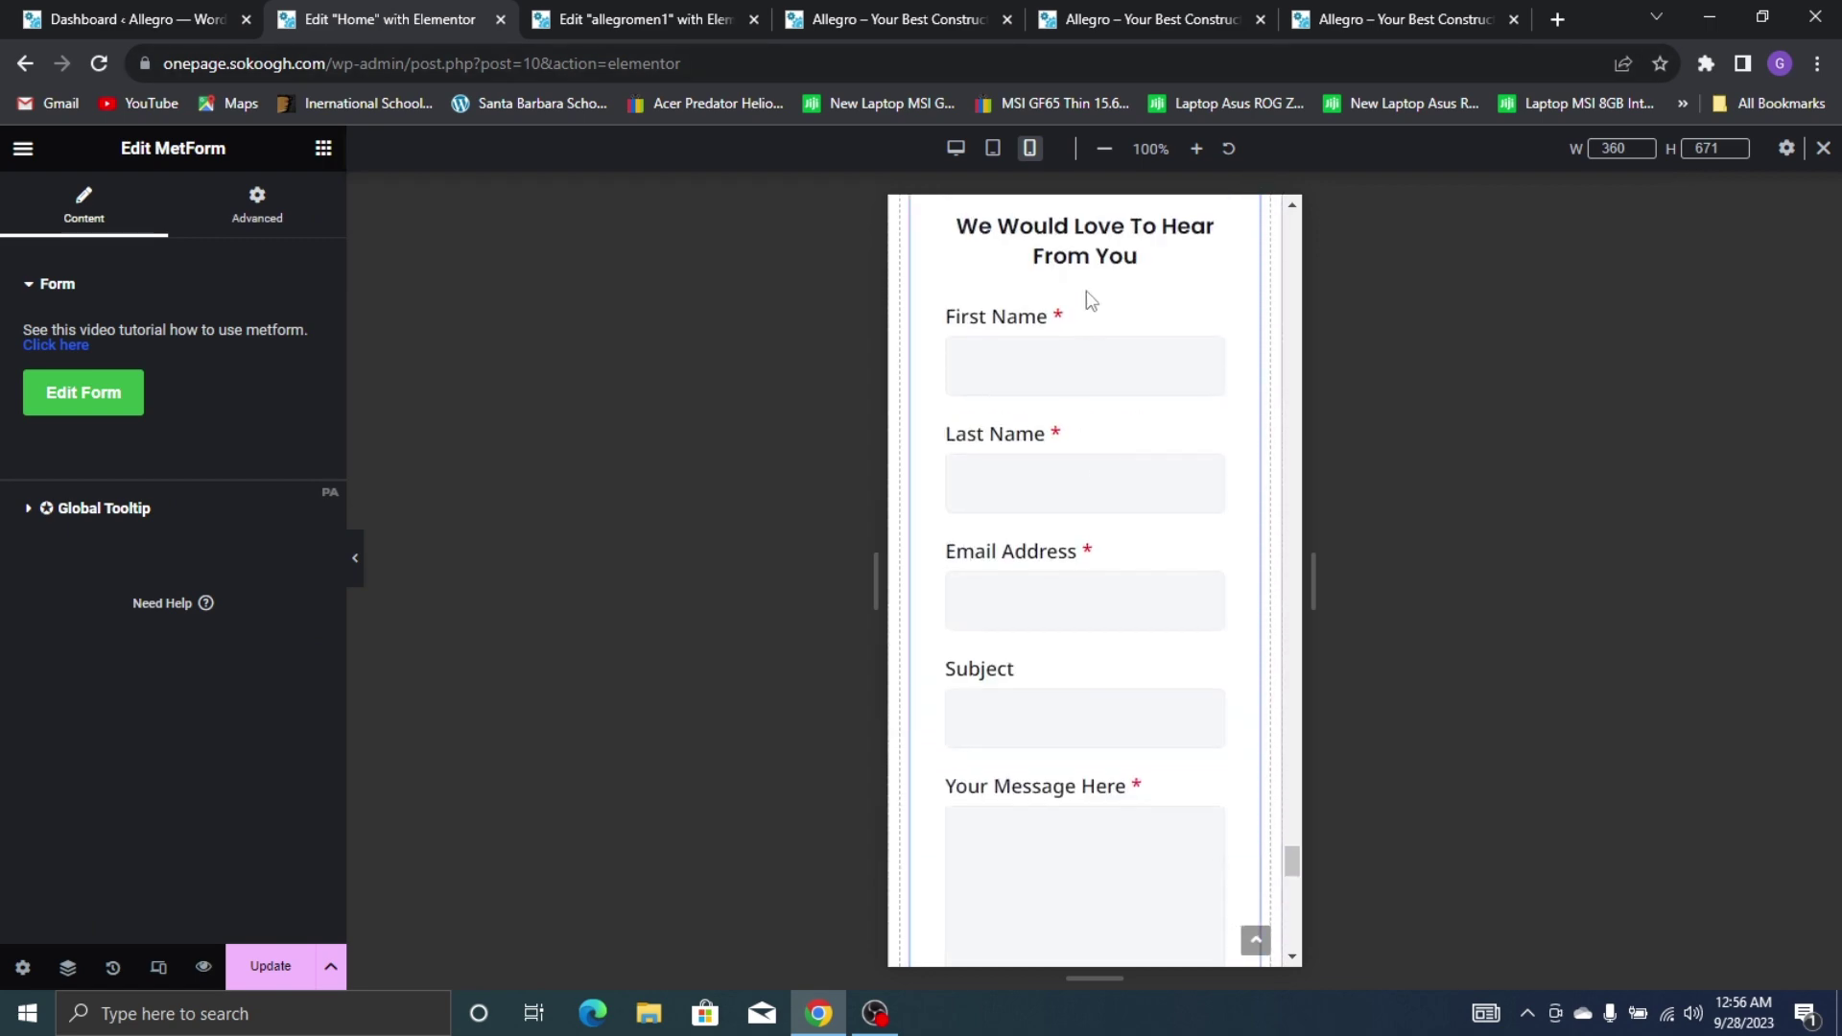
{"action": "scroll", "coordinate": [1110, 398], "scroll_direction": "down", "scroll_amount": 10}
{"action": "scroll", "coordinate": [1118, 422], "scroll_direction": "down", "scroll_amount": 3}
{"action": "scroll", "coordinate": [1161, 398], "scroll_direction": "up", "scroll_amount": 12}
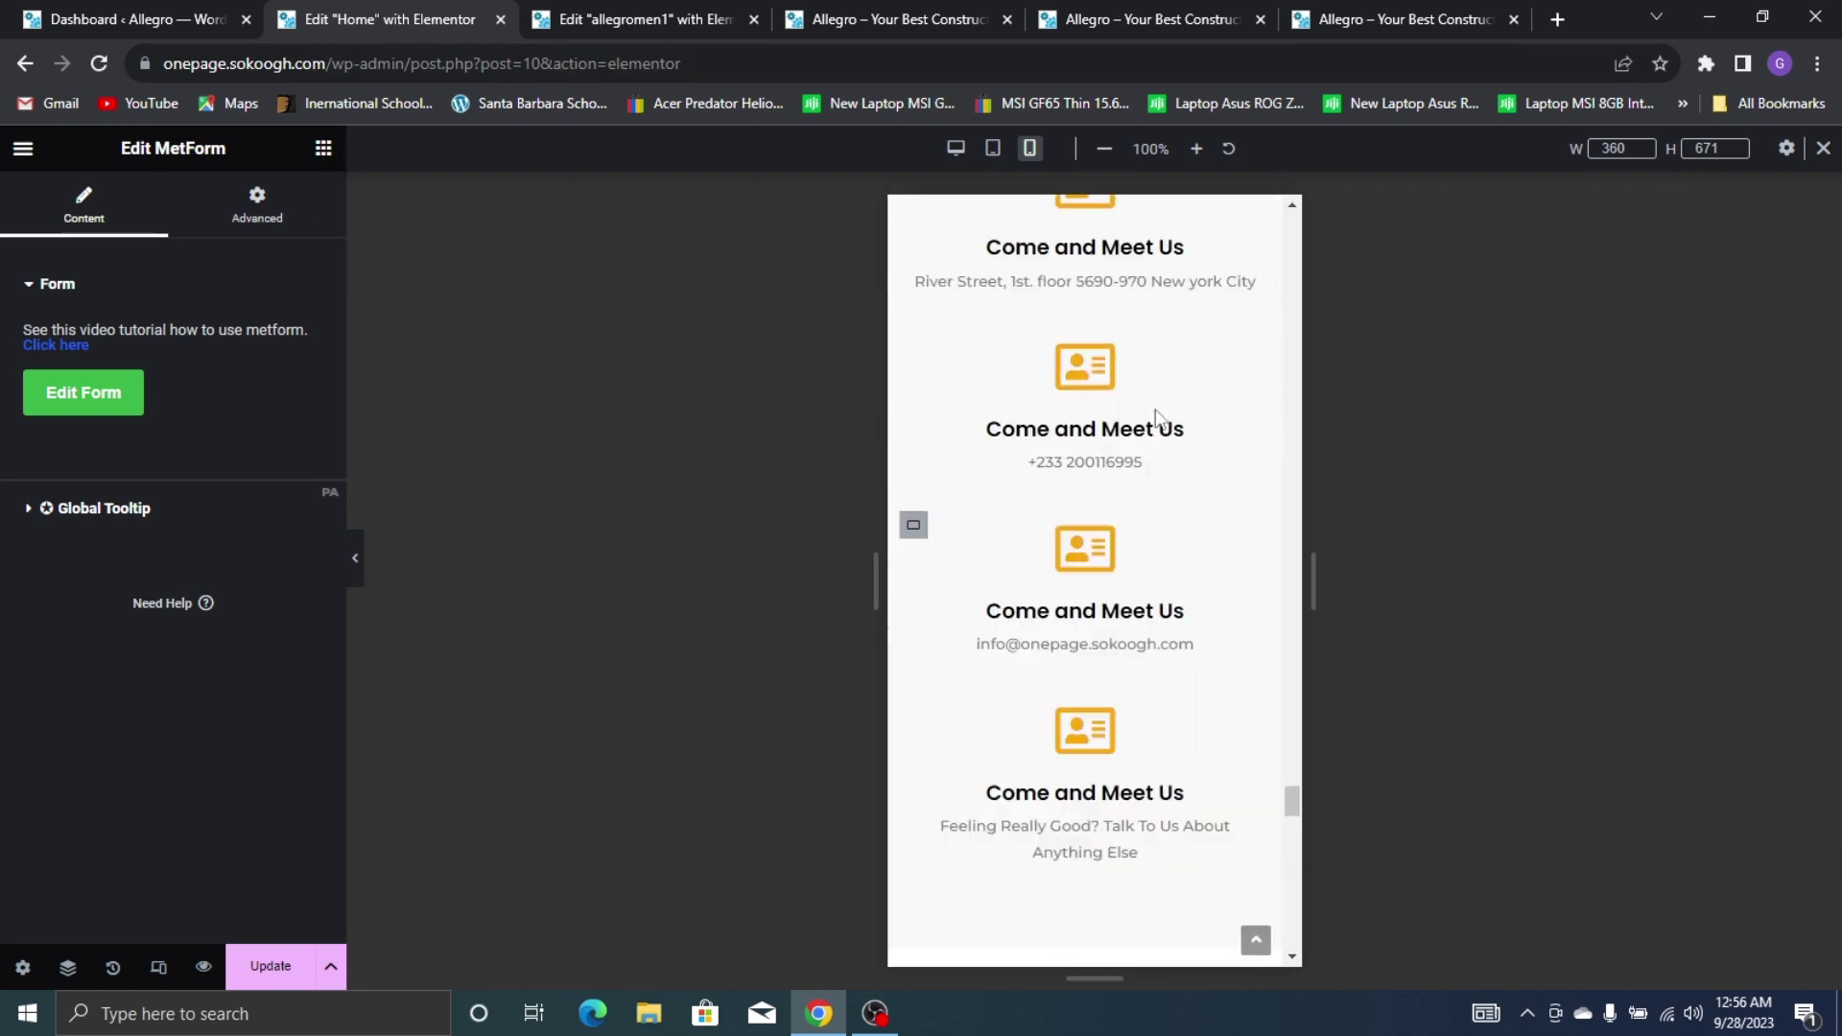
{"action": "scroll", "coordinate": [1154, 424], "scroll_direction": "up", "scroll_amount": 15}
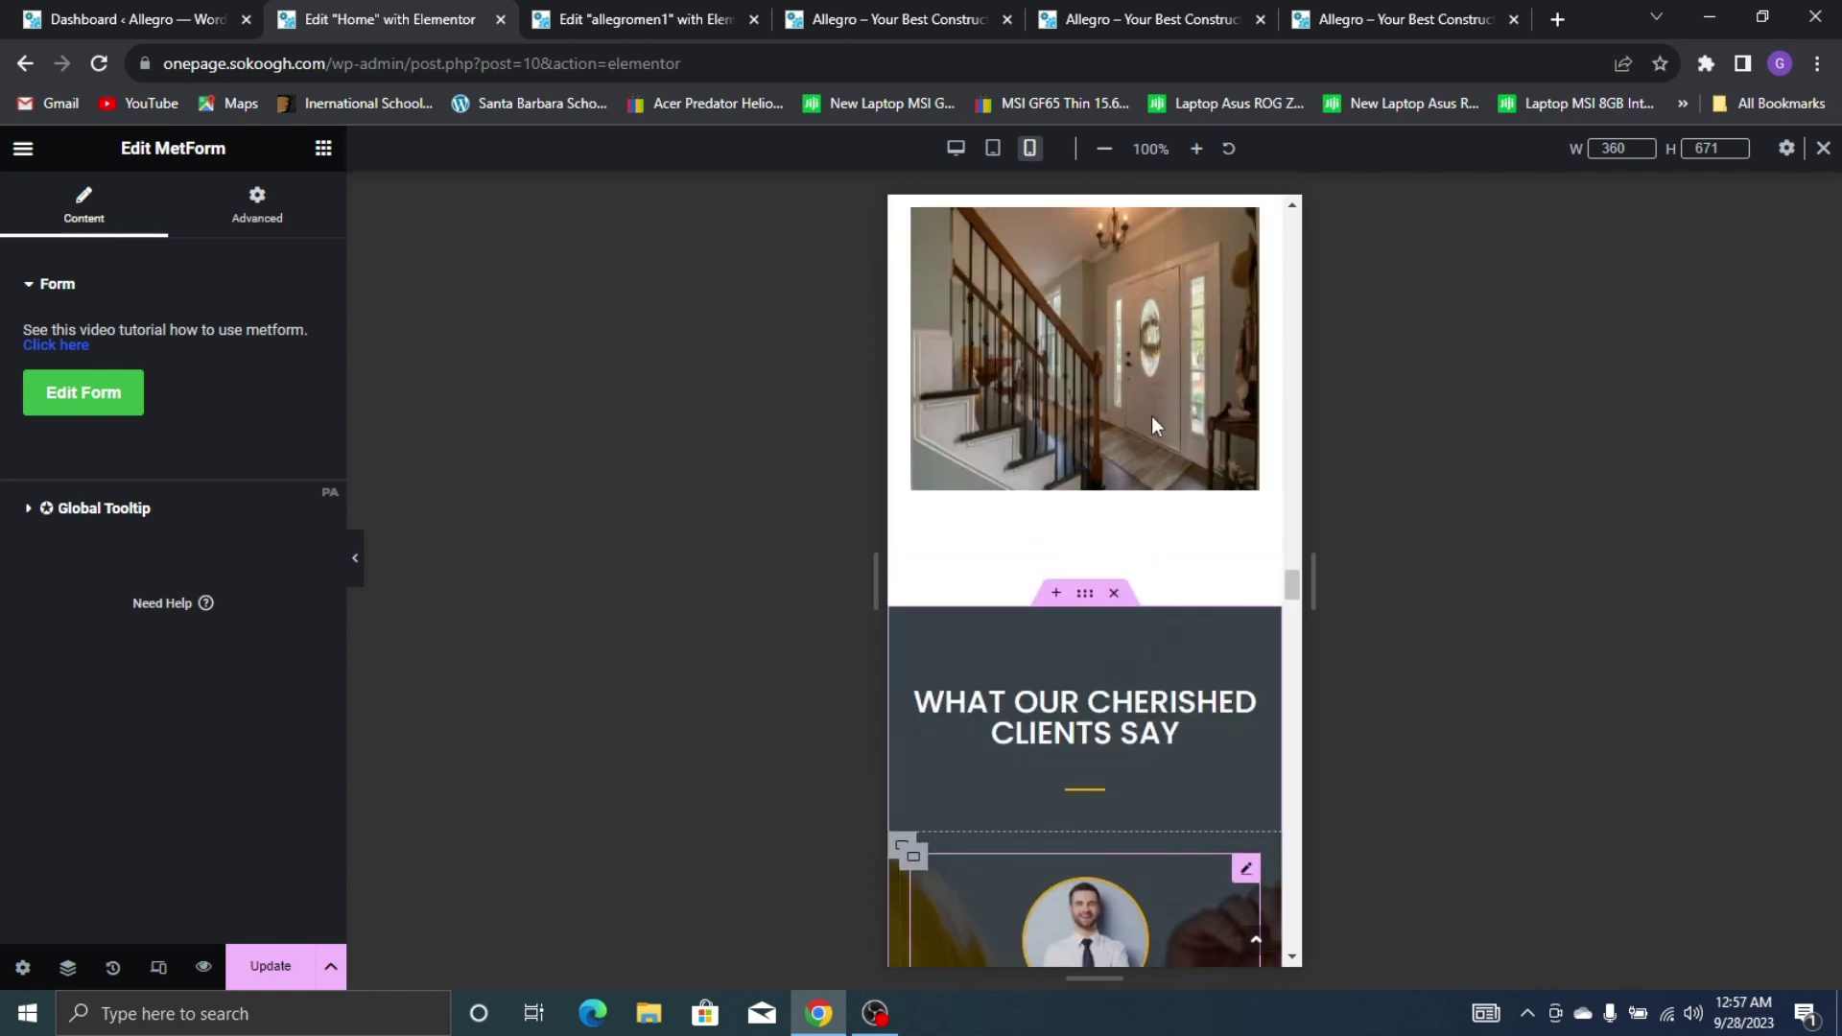
{"action": "scroll", "coordinate": [1151, 422], "scroll_direction": "up", "scroll_amount": 15}
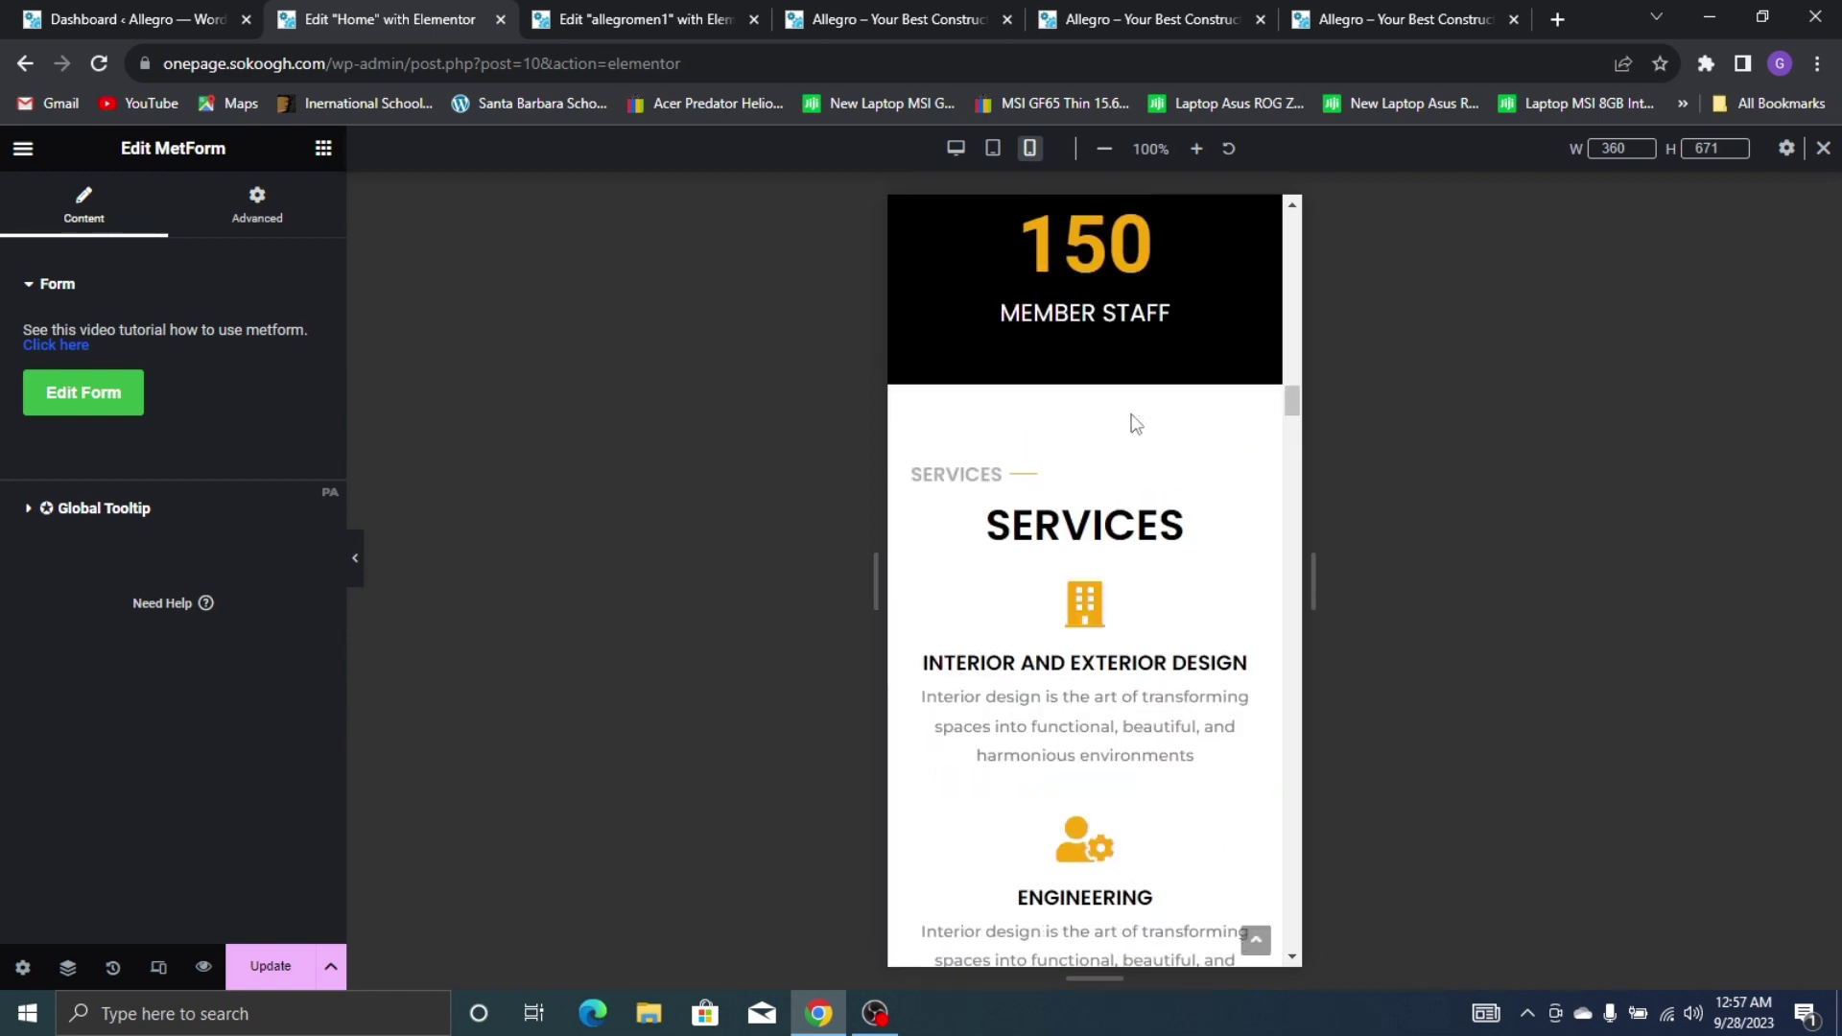
{"action": "scroll", "coordinate": [1113, 429], "scroll_direction": "down", "scroll_amount": 10}
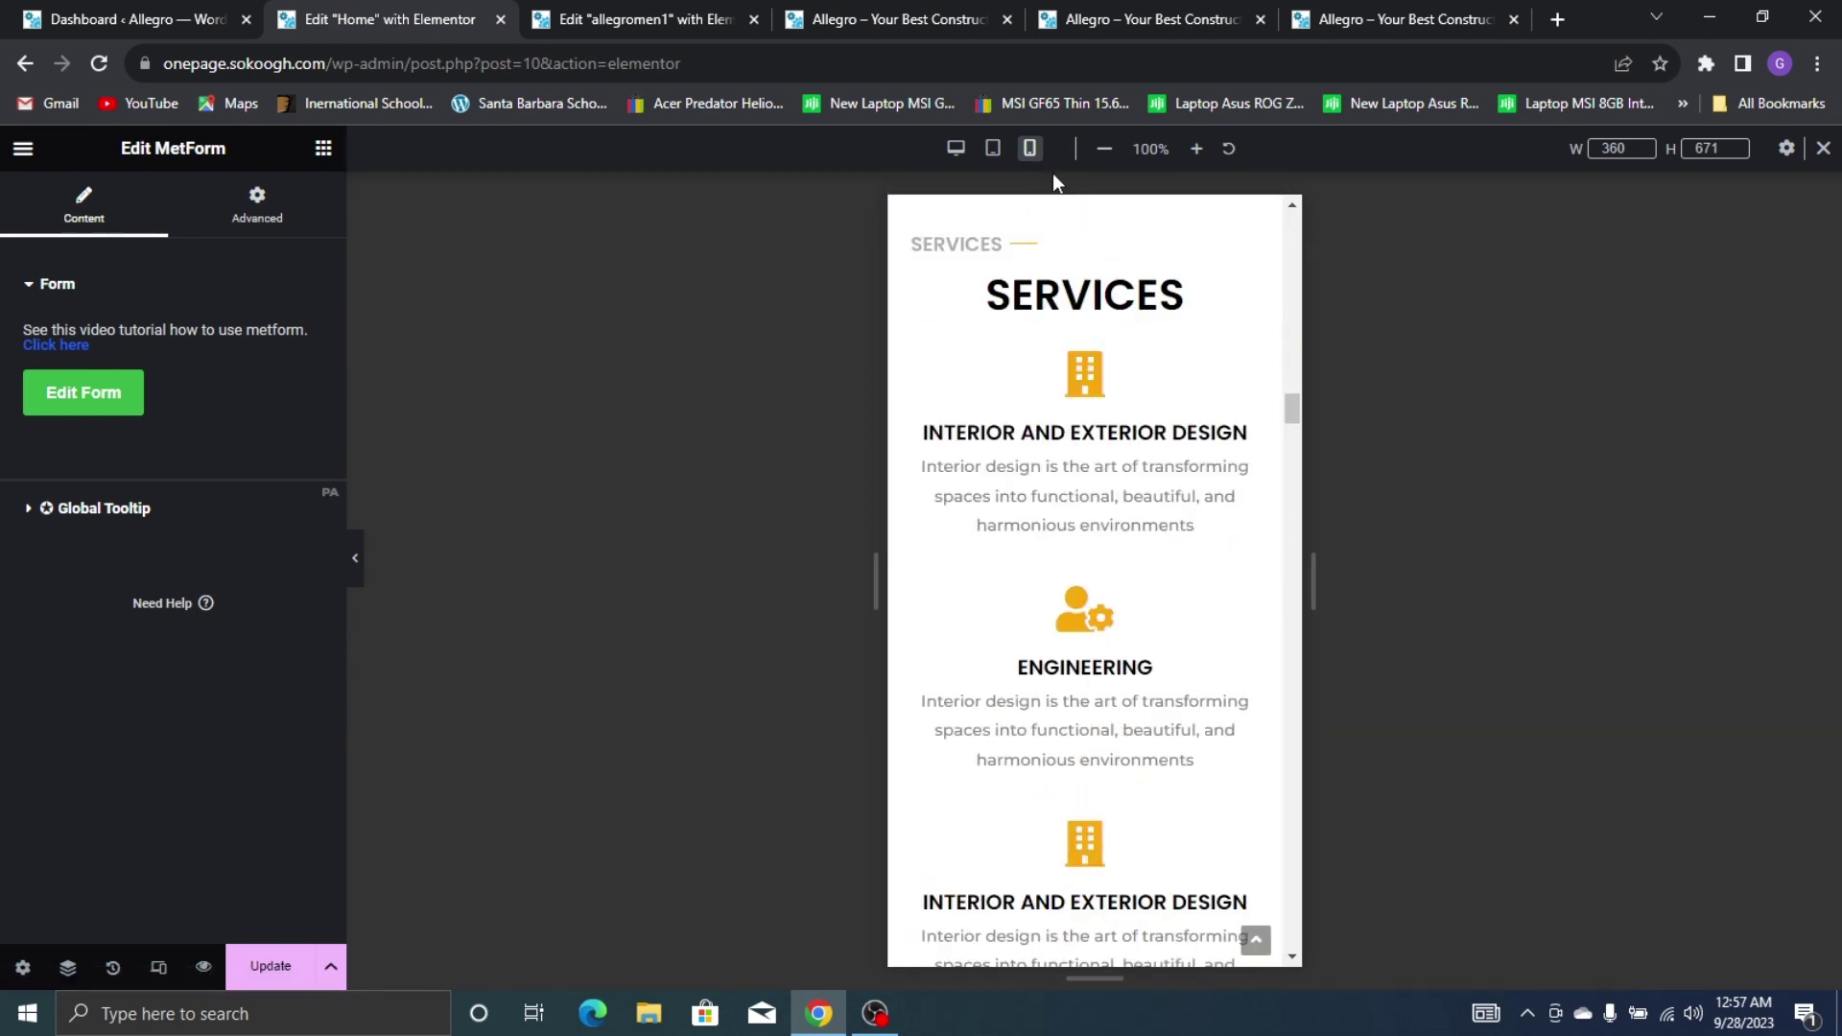
{"action": "scroll", "coordinate": [1099, 319], "scroll_direction": "up", "scroll_amount": 2}
{"action": "scroll", "coordinate": [1099, 320], "scroll_direction": "up", "scroll_amount": 1}
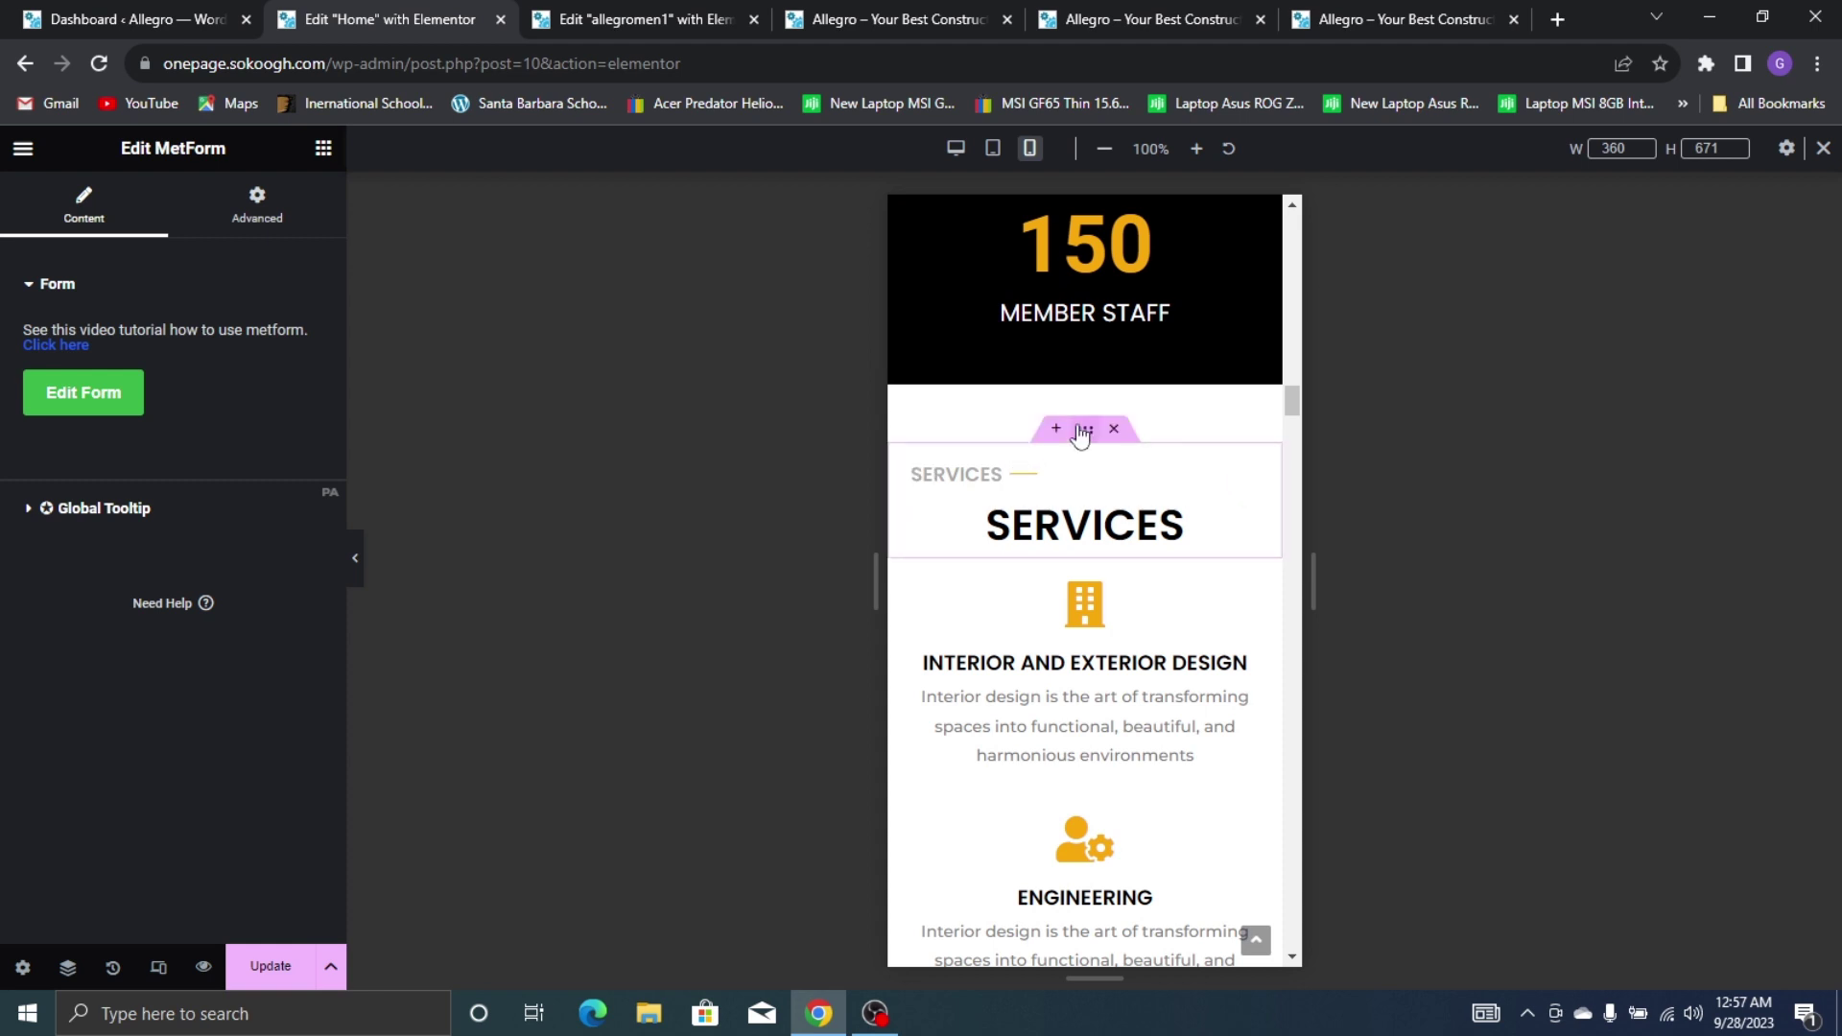
{"action": "left_click", "coordinate": [1082, 431]}
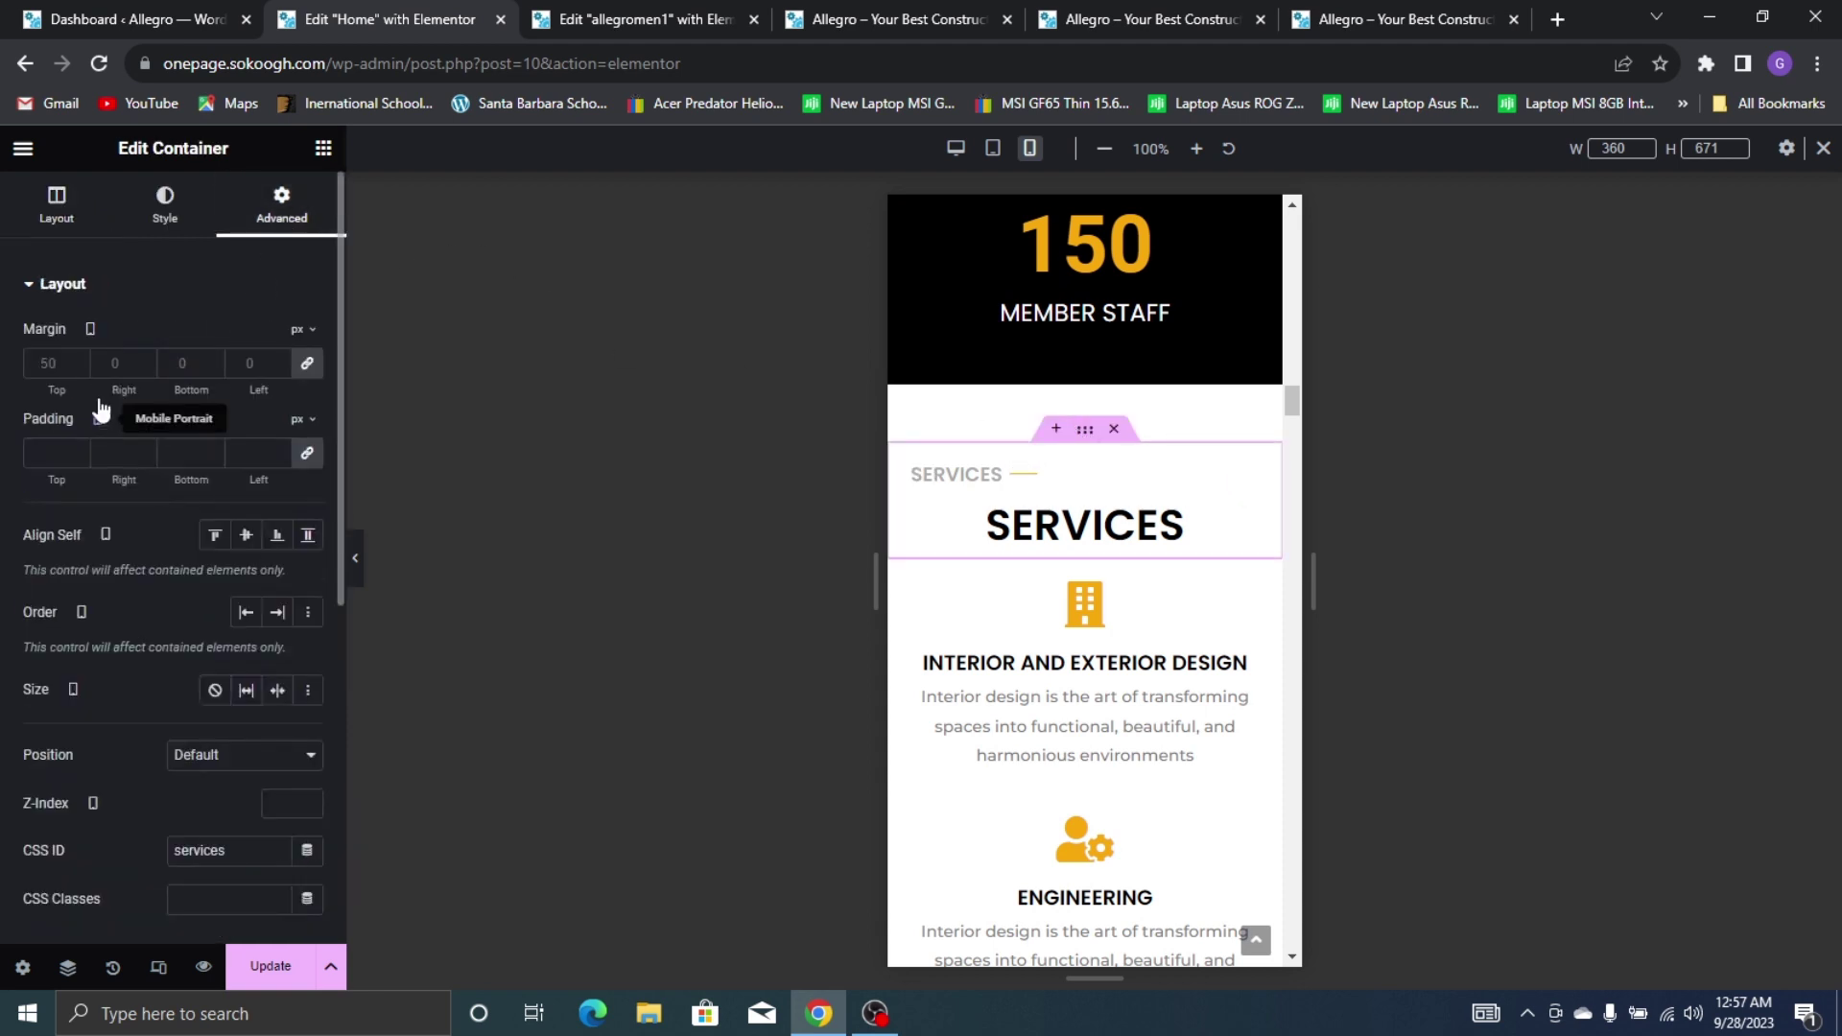
{"action": "left_click", "coordinate": [307, 362]}
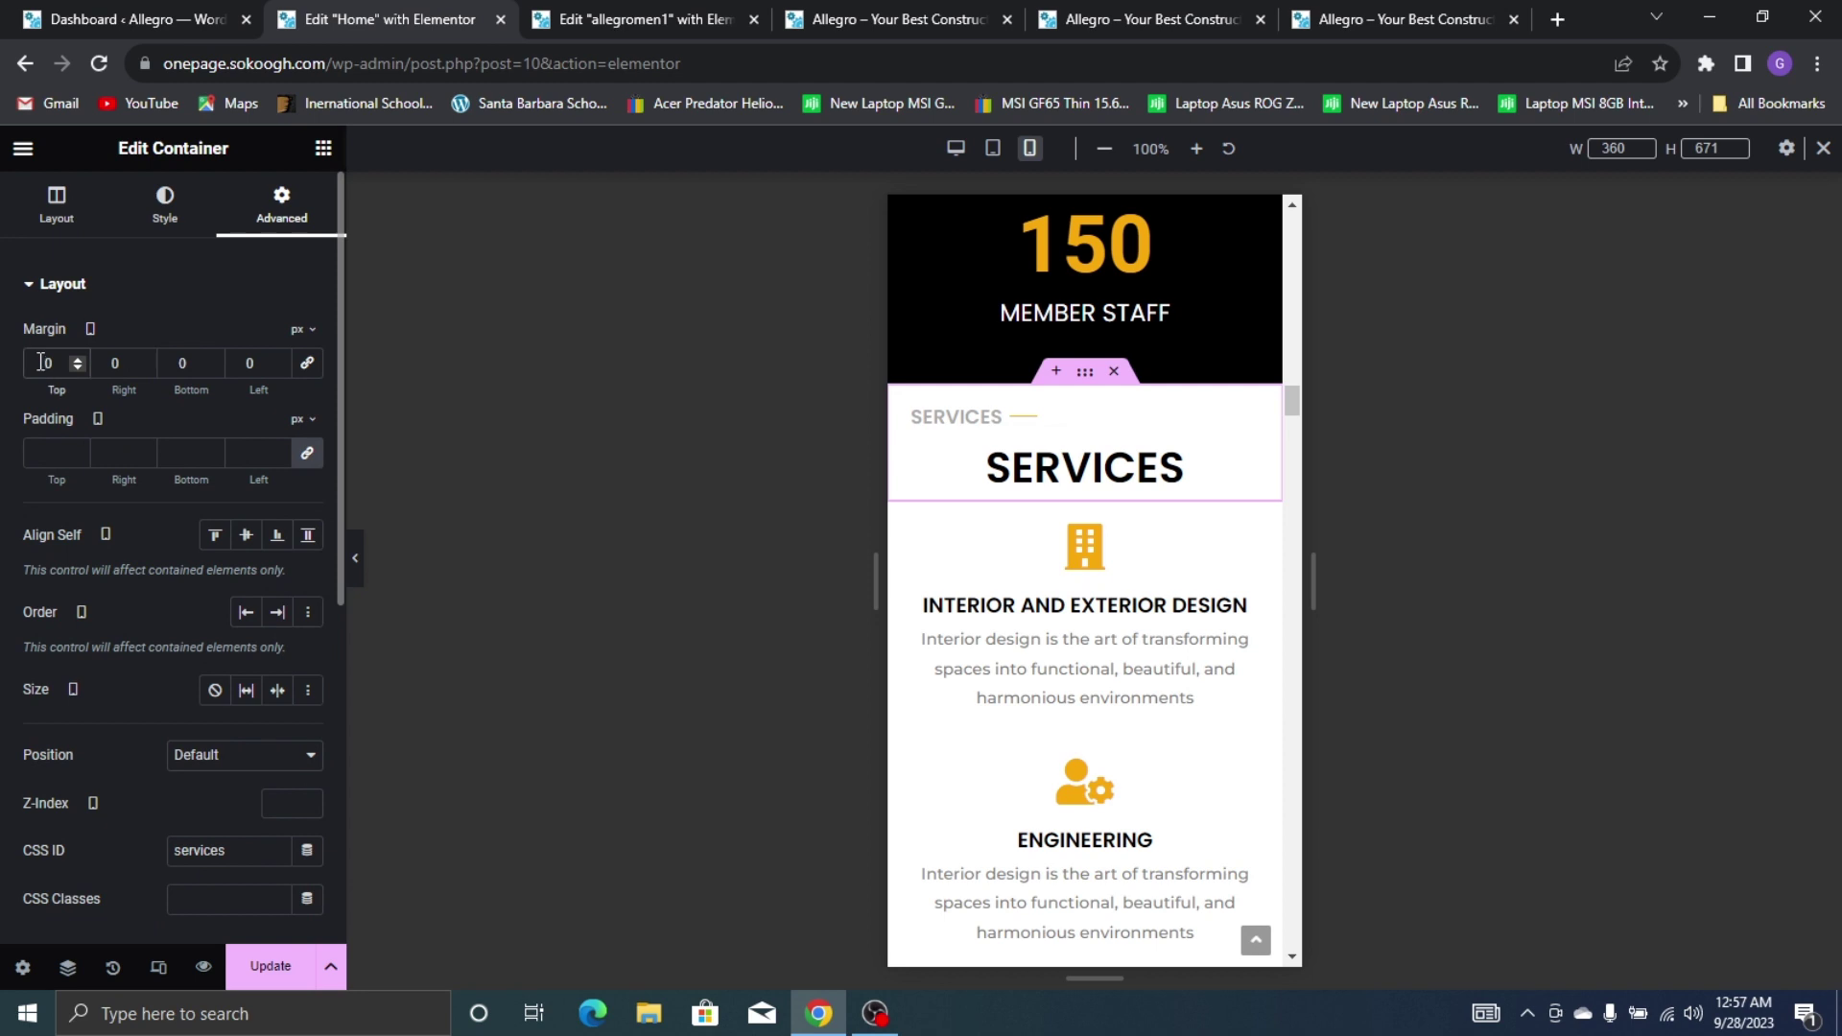
{"action": "left_click", "coordinate": [40, 362]}
{"action": "type", "text": "8"}
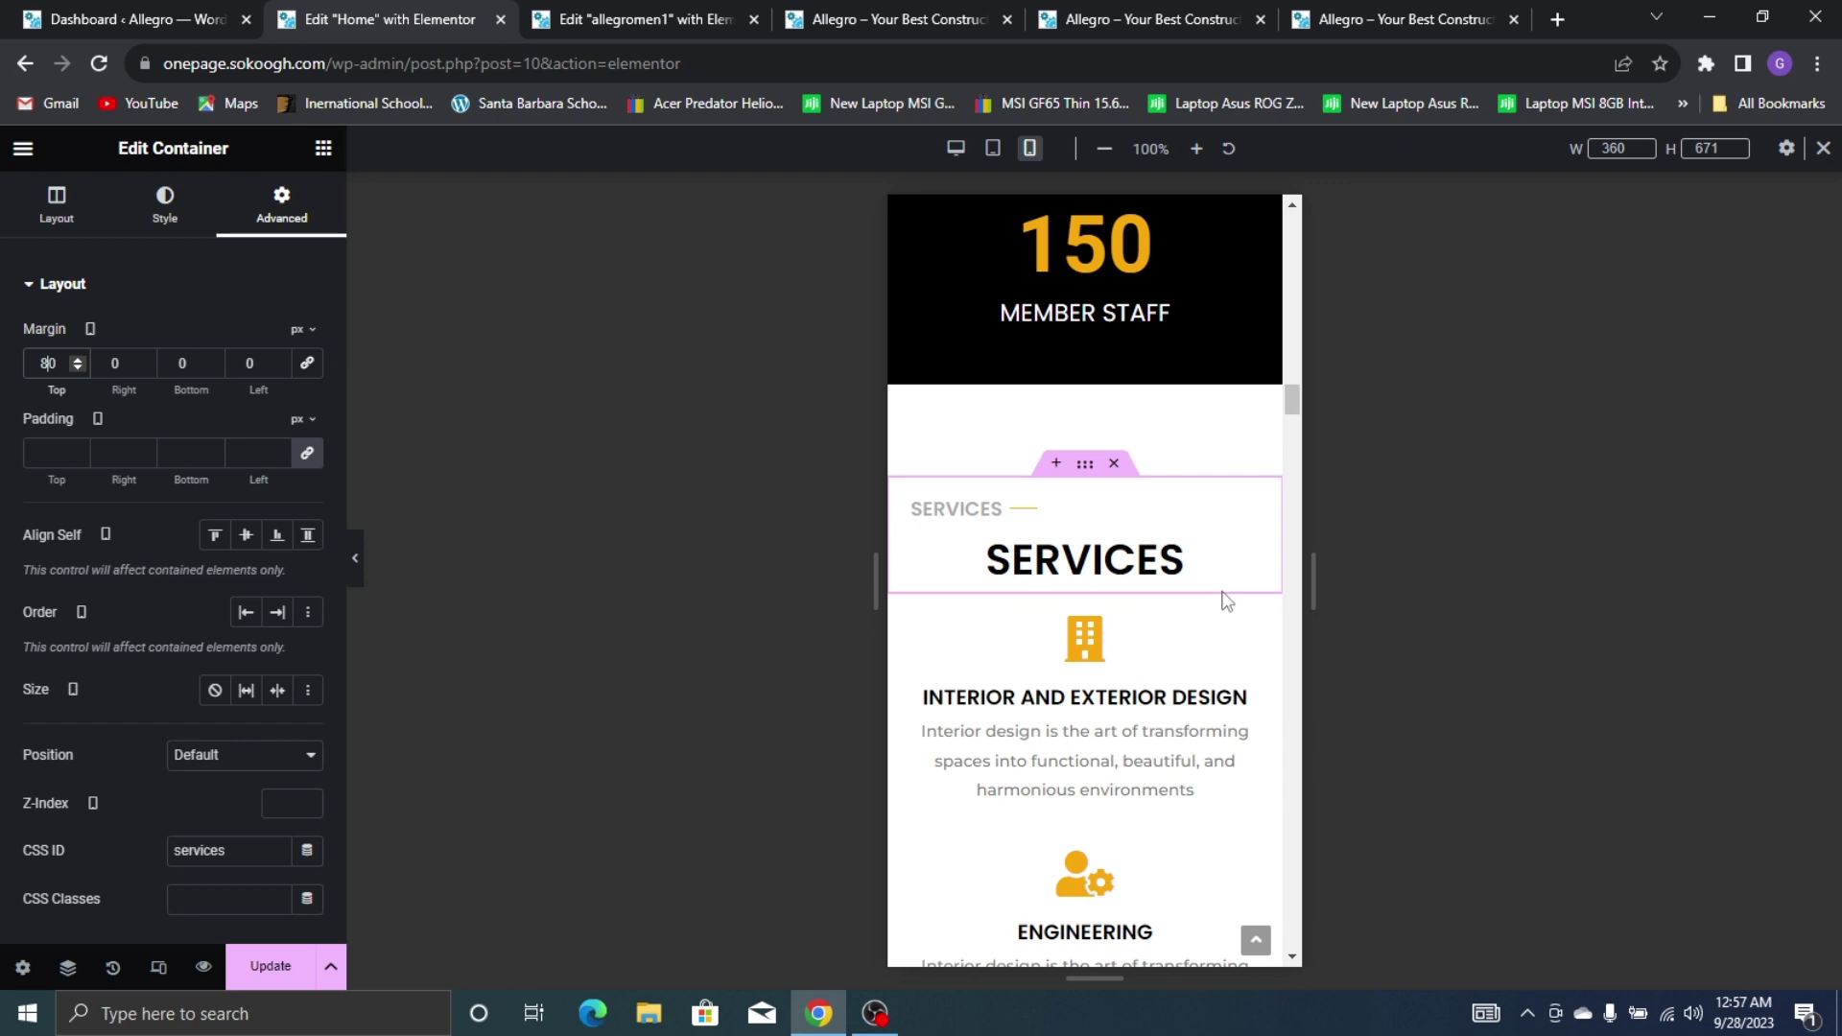
Save the Home page edits with Update
{"action": "scroll", "coordinate": [1225, 600], "scroll_direction": "down", "scroll_amount": 15}
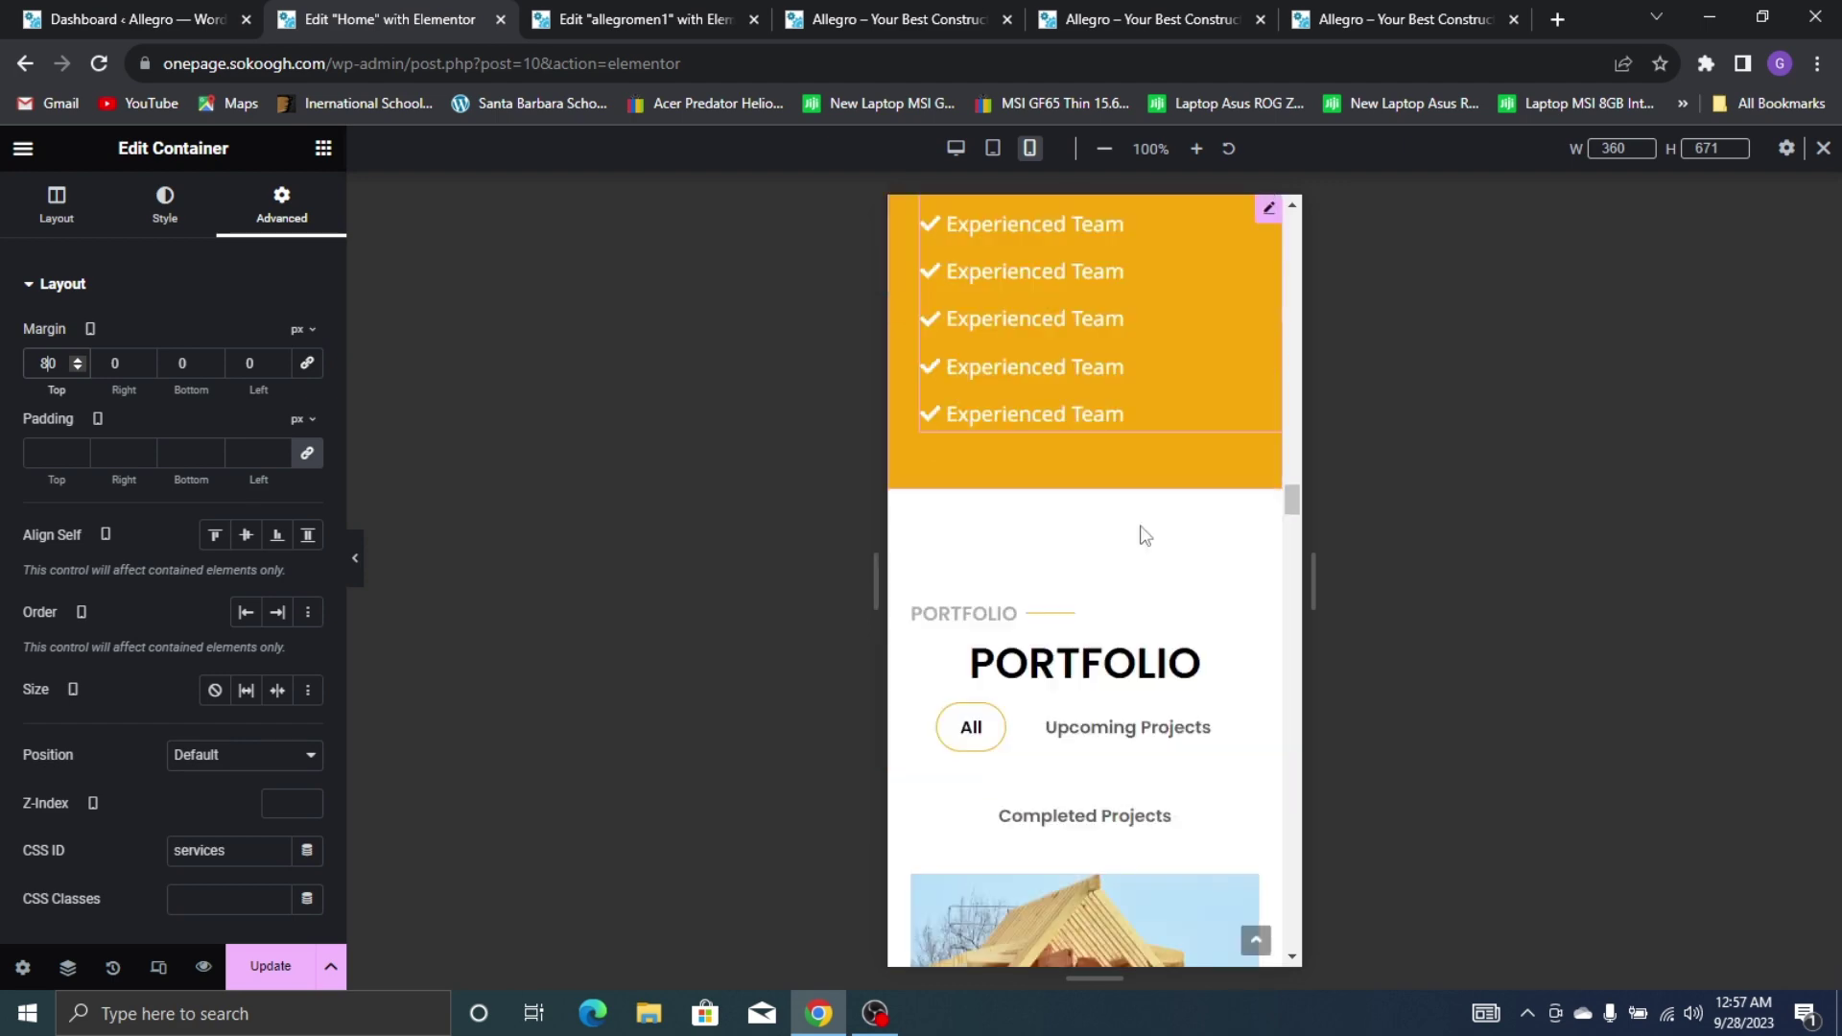
{"action": "scroll", "coordinate": [1146, 538], "scroll_direction": "up", "scroll_amount": 5}
{"action": "scroll", "coordinate": [1143, 529], "scroll_direction": "down", "scroll_amount": 15}
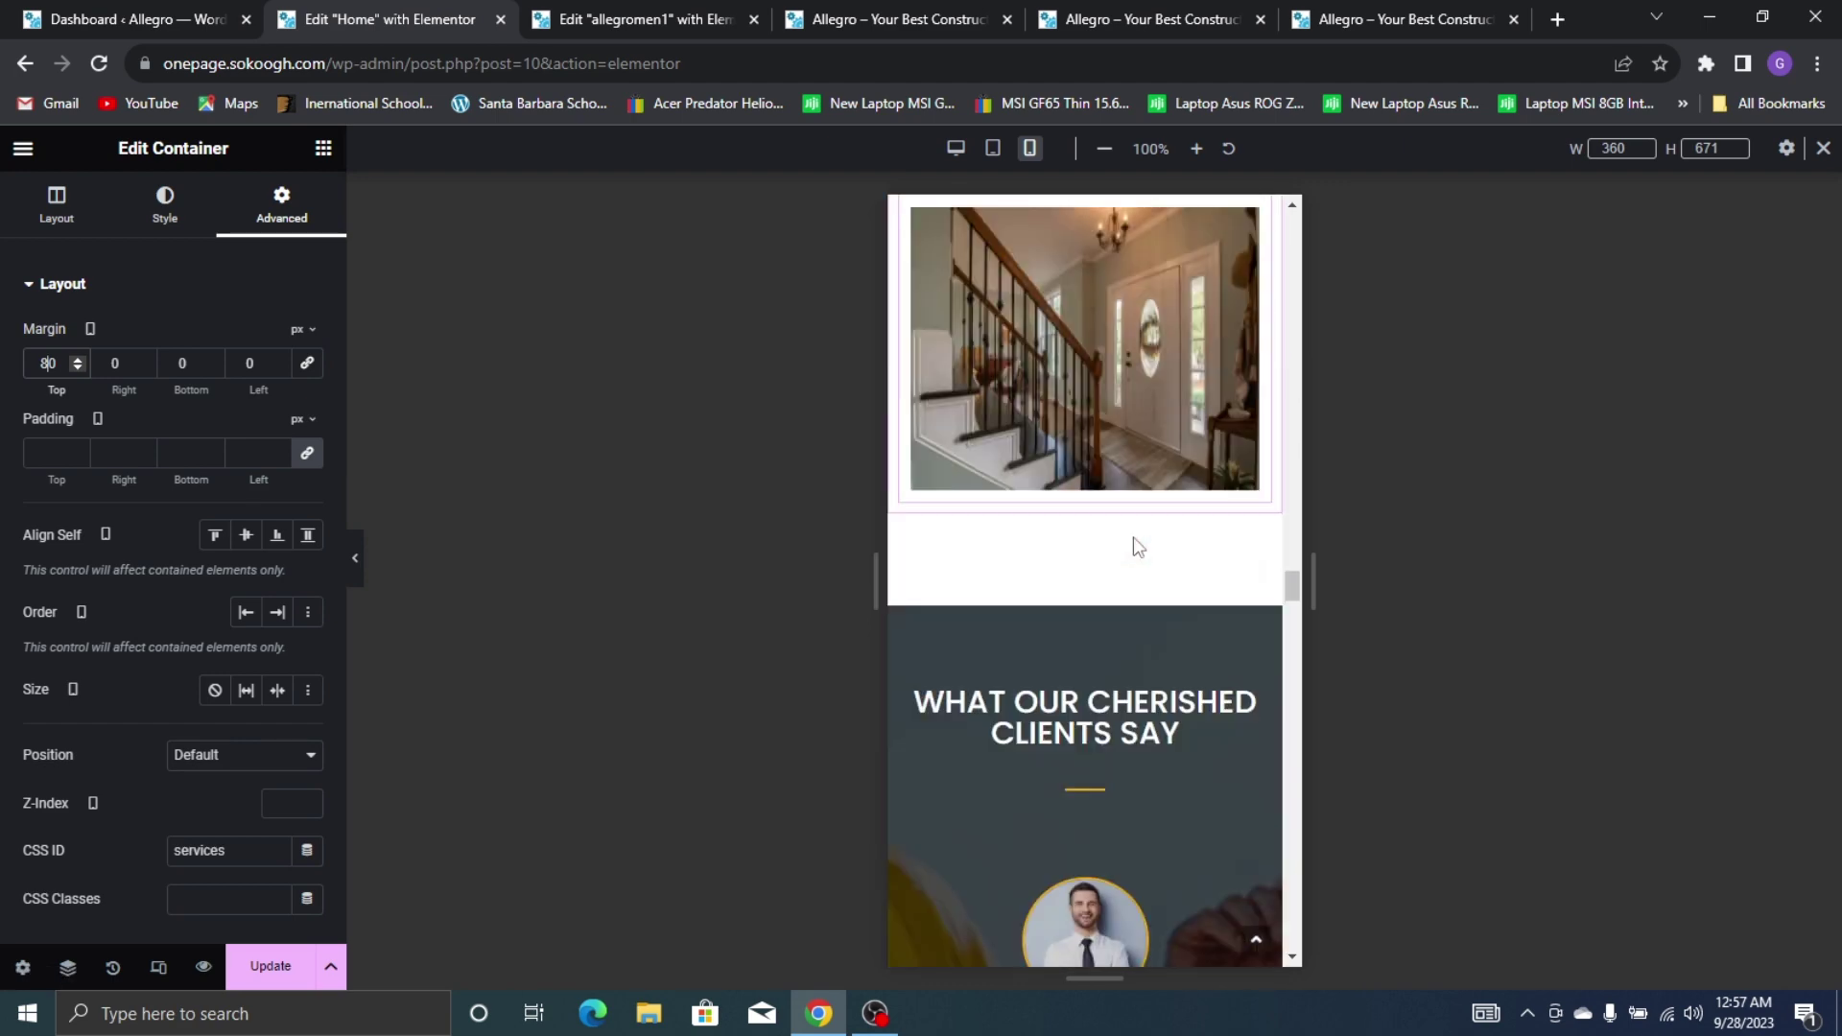
{"action": "scroll", "coordinate": [1137, 549], "scroll_direction": "down", "scroll_amount": 15}
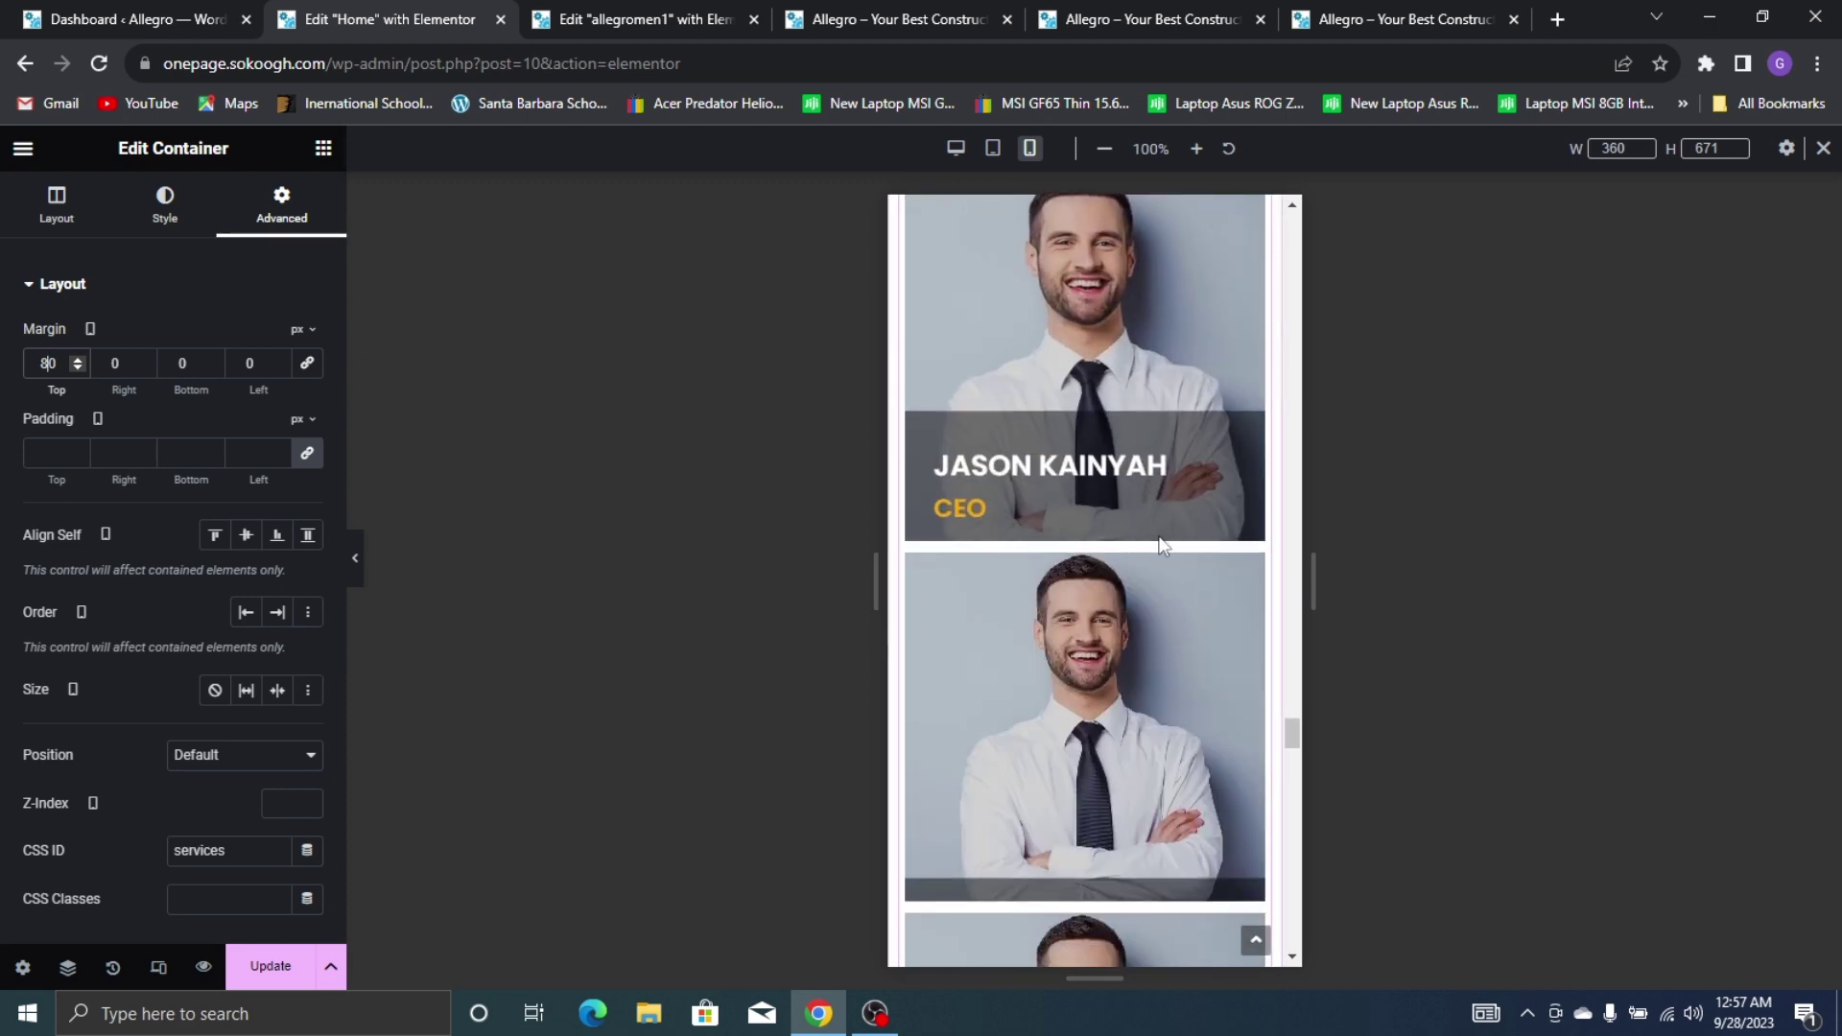
{"action": "scroll", "coordinate": [1147, 509], "scroll_direction": "down", "scroll_amount": 12}
{"action": "scroll", "coordinate": [1138, 492], "scroll_direction": "up", "scroll_amount": 6}
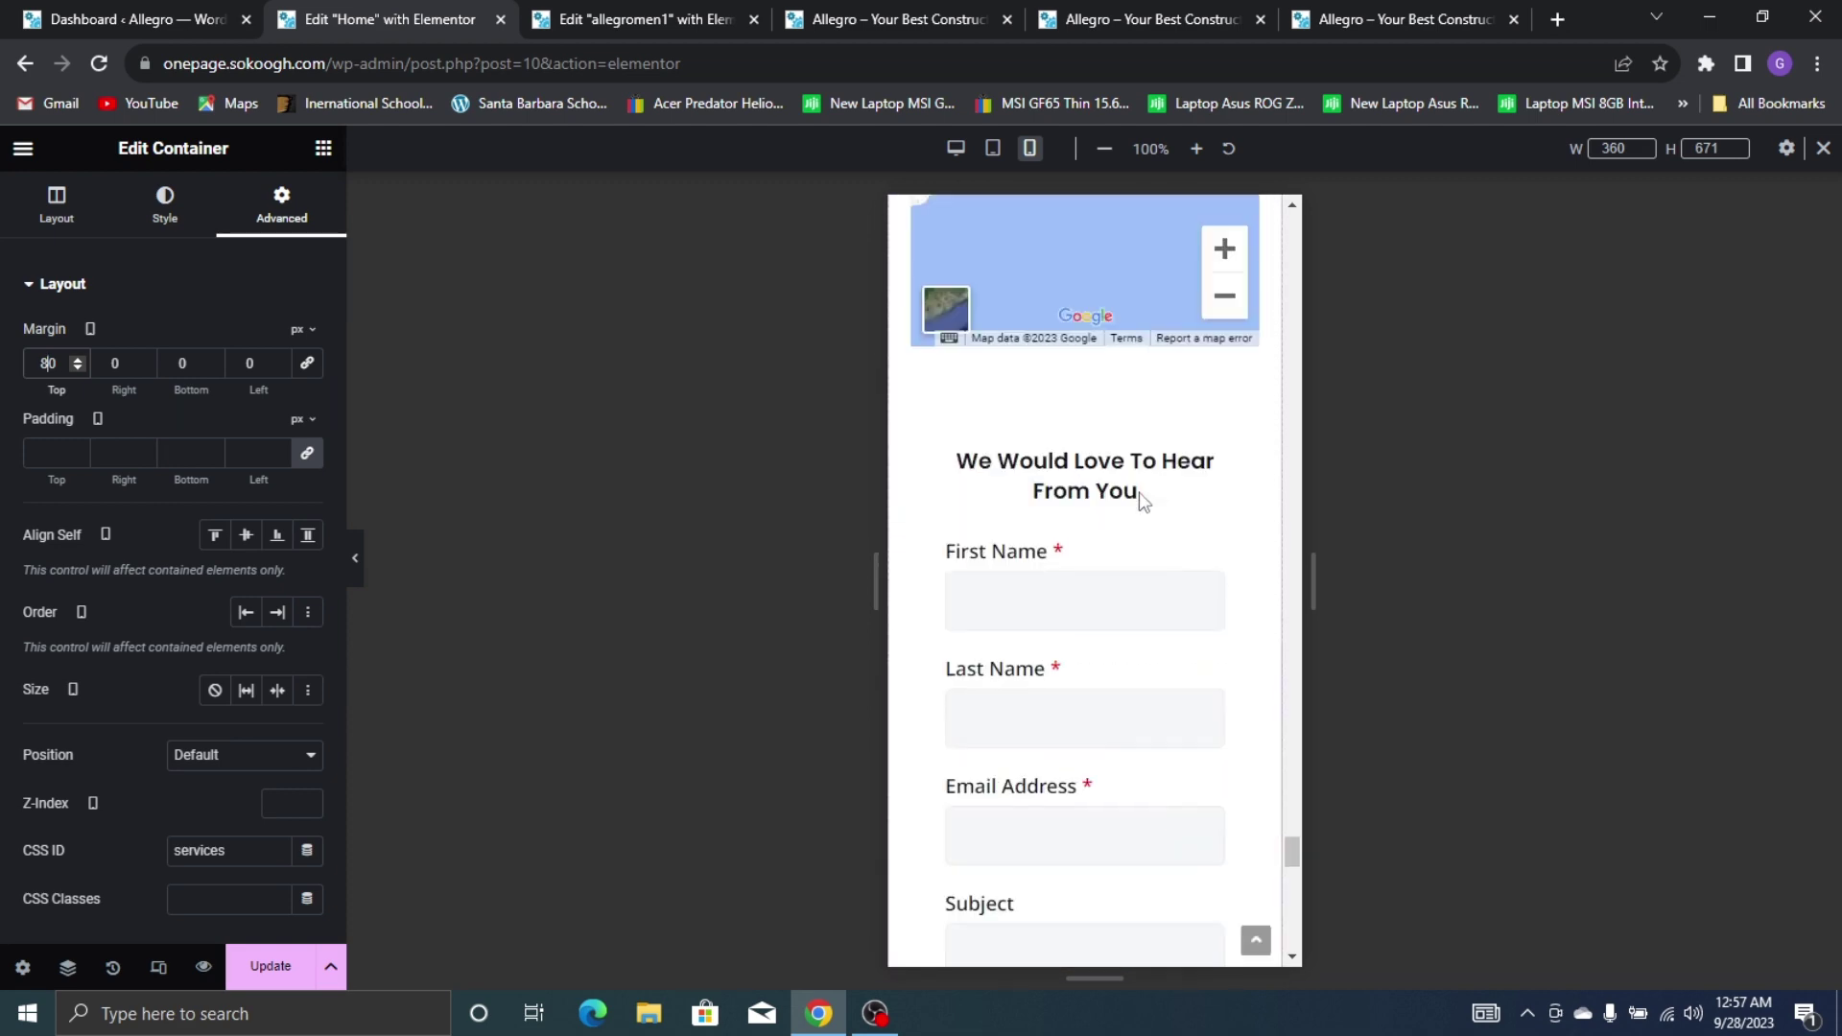
{"action": "scroll", "coordinate": [1139, 494], "scroll_direction": "up", "scroll_amount": 20}
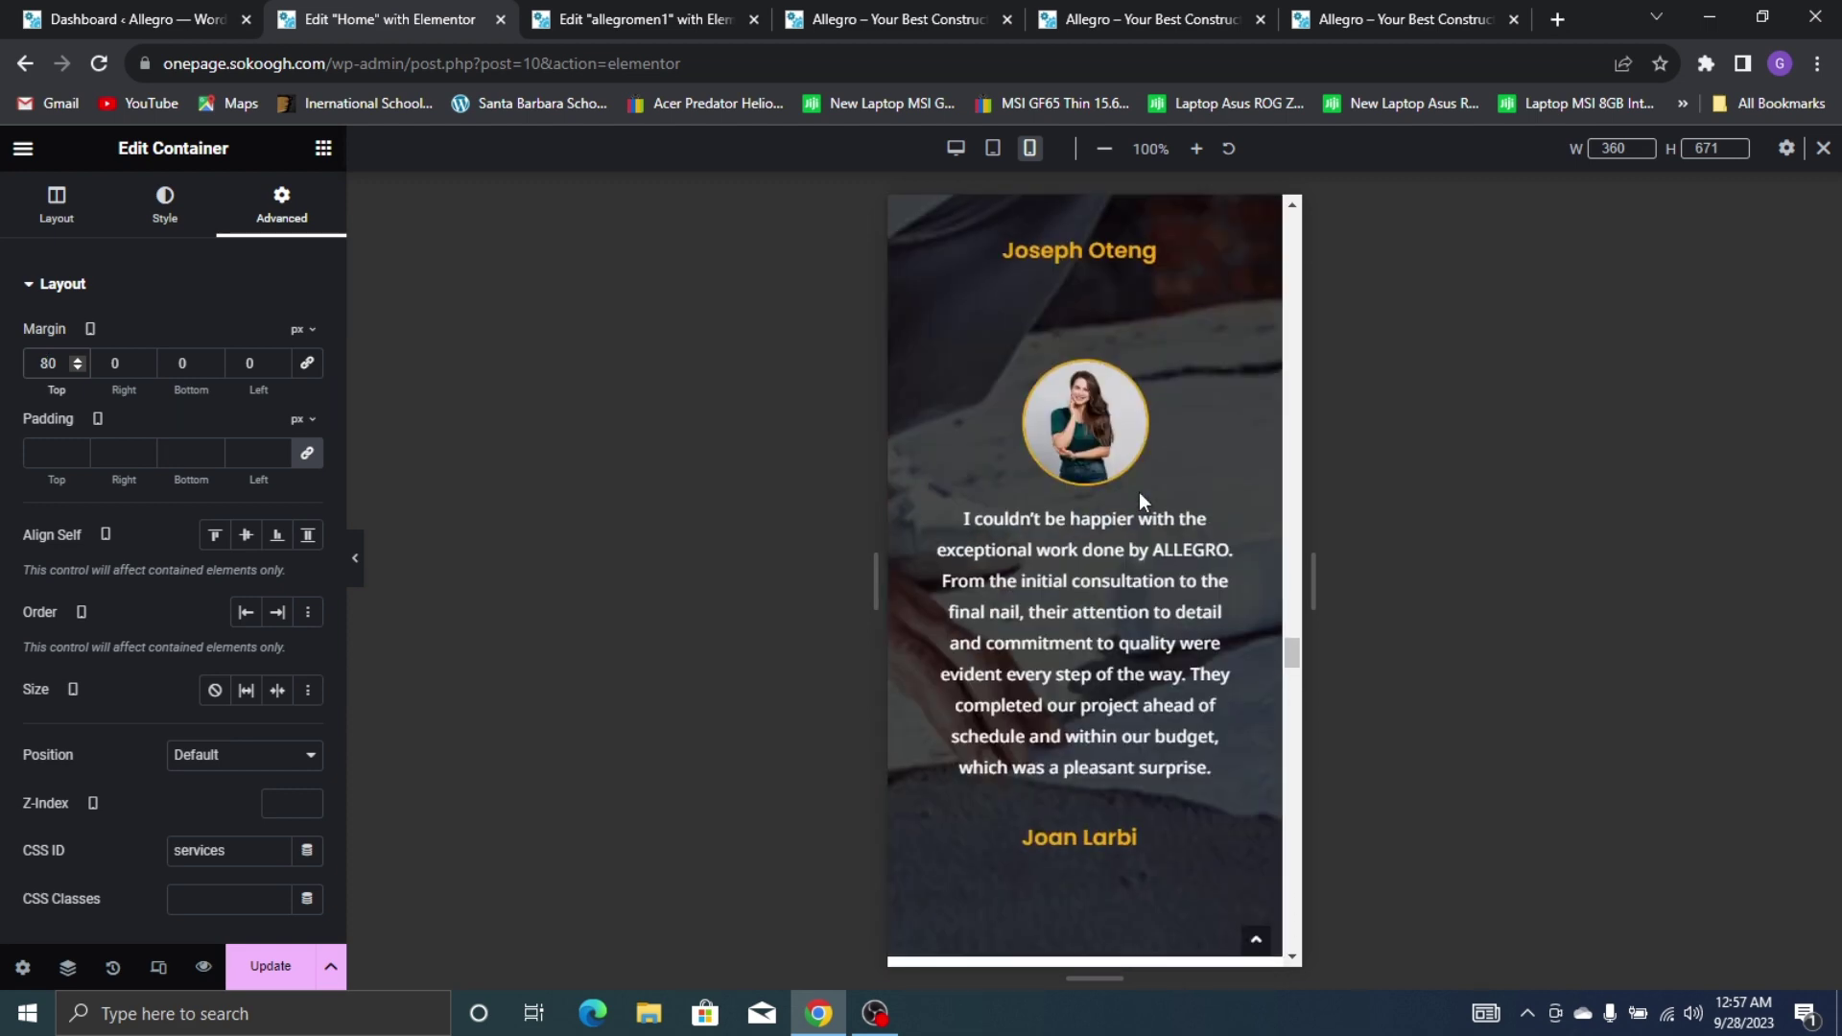
{"action": "scroll", "coordinate": [1140, 493], "scroll_direction": "up", "scroll_amount": 20}
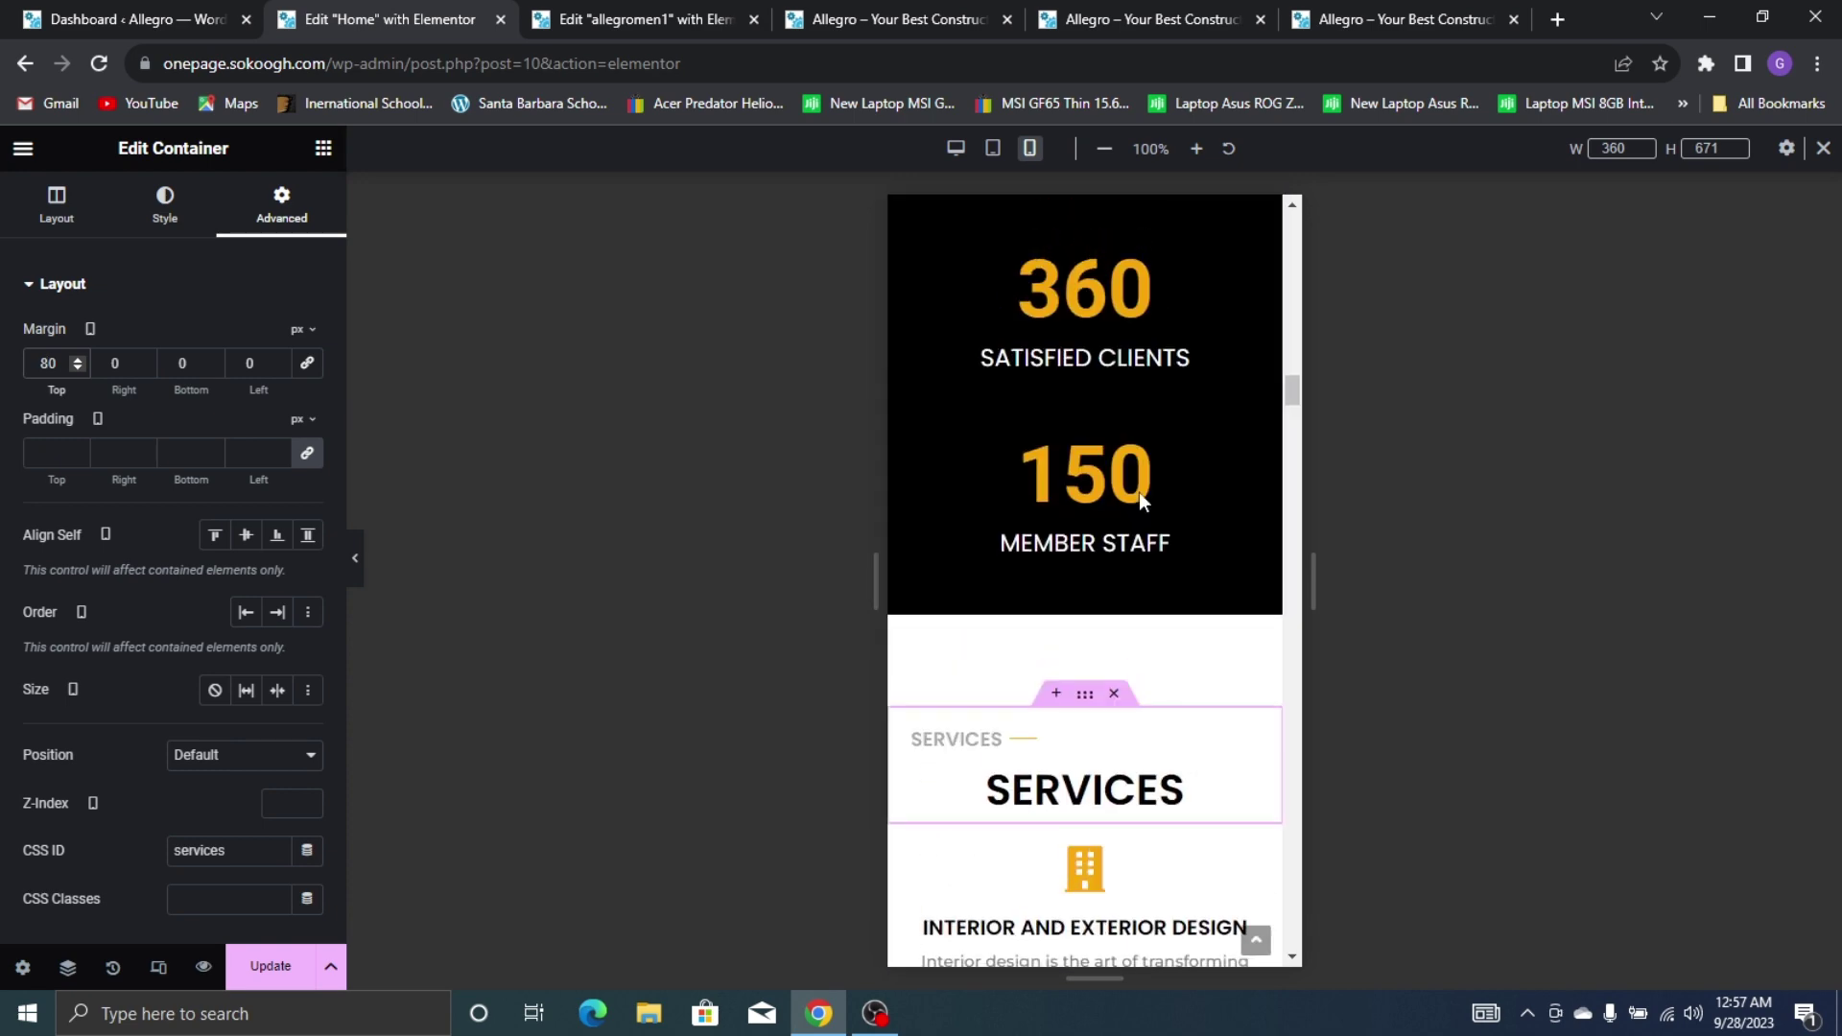
{"action": "scroll", "coordinate": [1138, 492], "scroll_direction": "up", "scroll_amount": 5}
{"action": "left_click", "coordinate": [271, 966]}
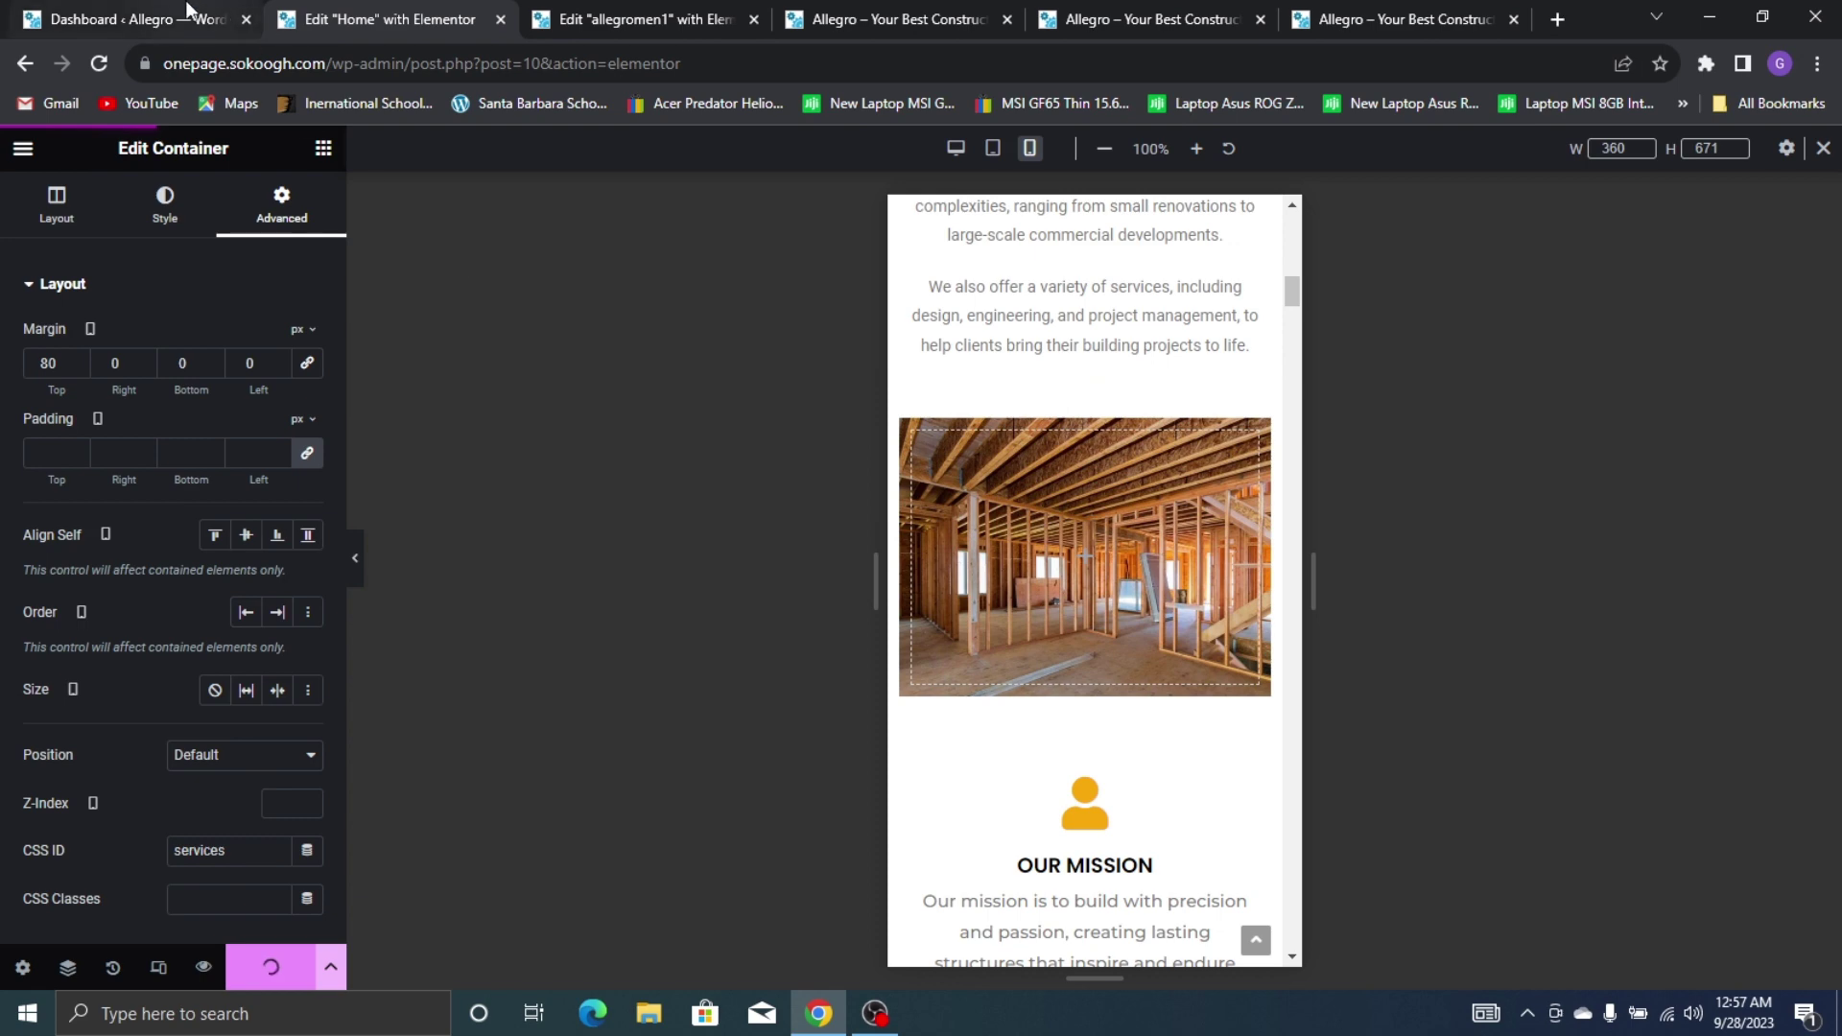
From the Dashboard's ElementsKit Header Footer list, edit the allegromen1 header with Elementor
{"action": "mouse_move", "coordinate": [188, 10]}
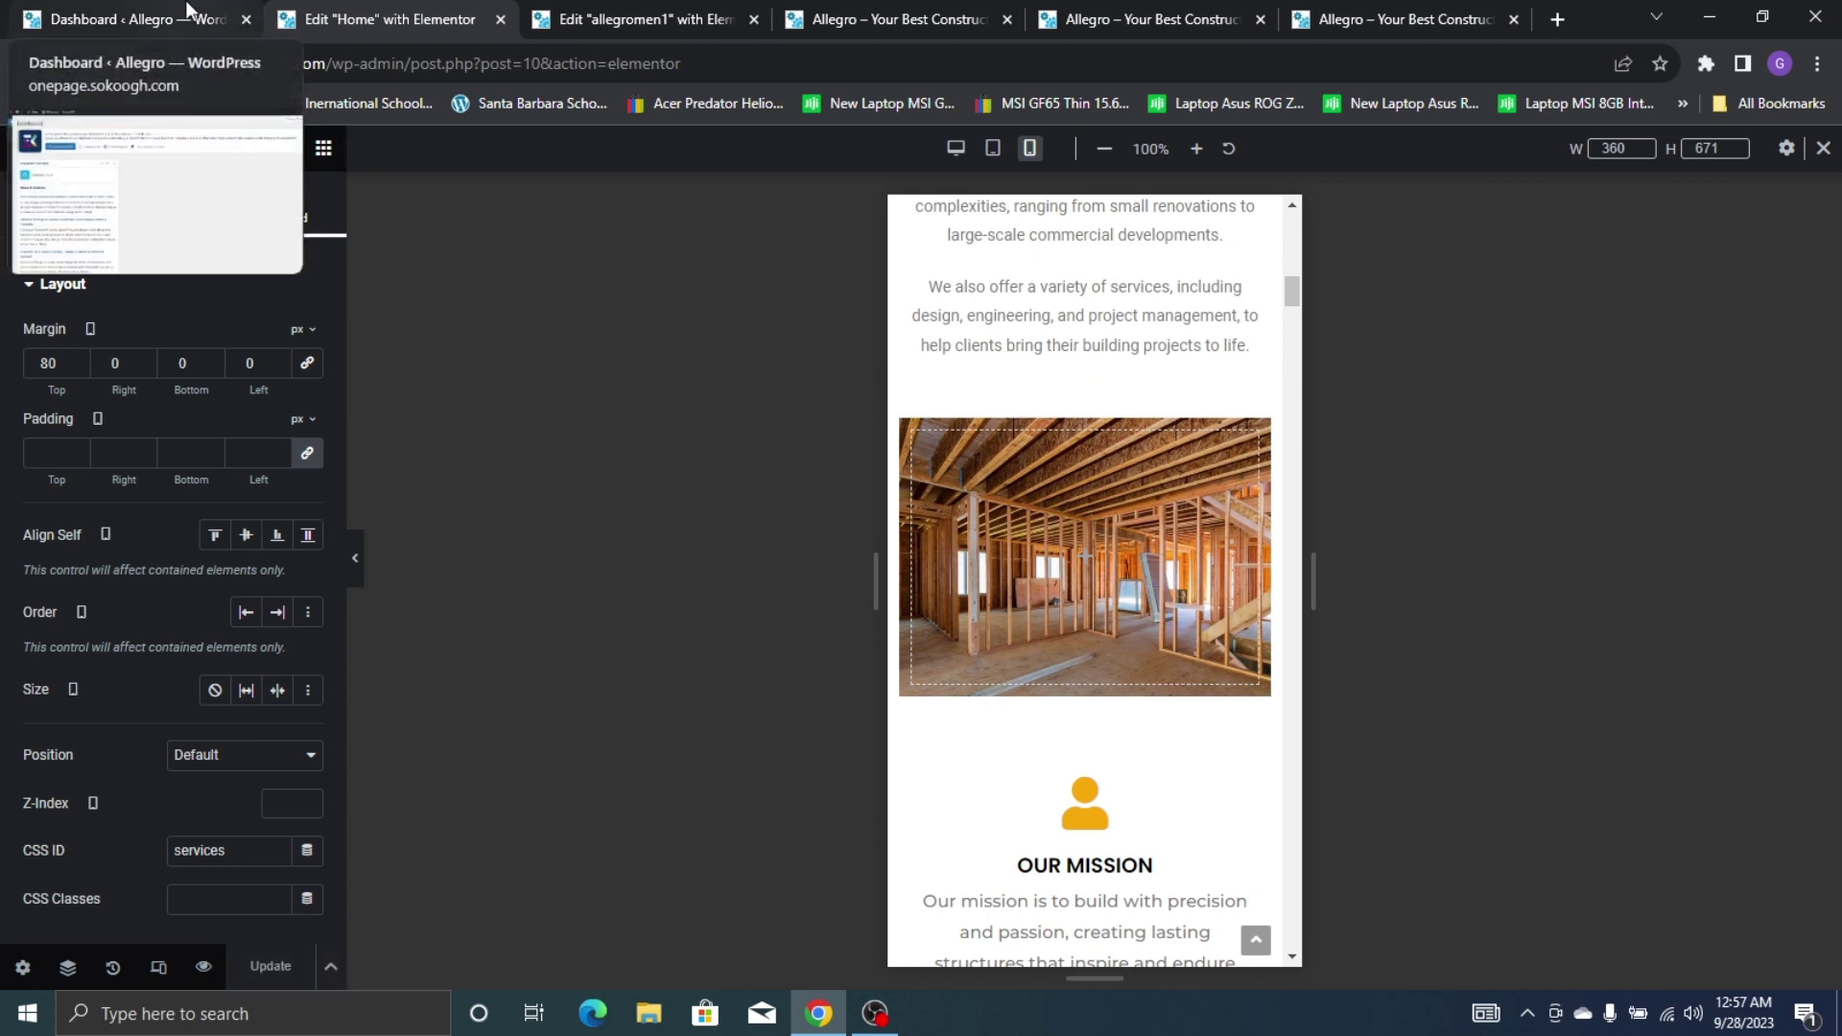
{"action": "left_click", "coordinate": [188, 13]}
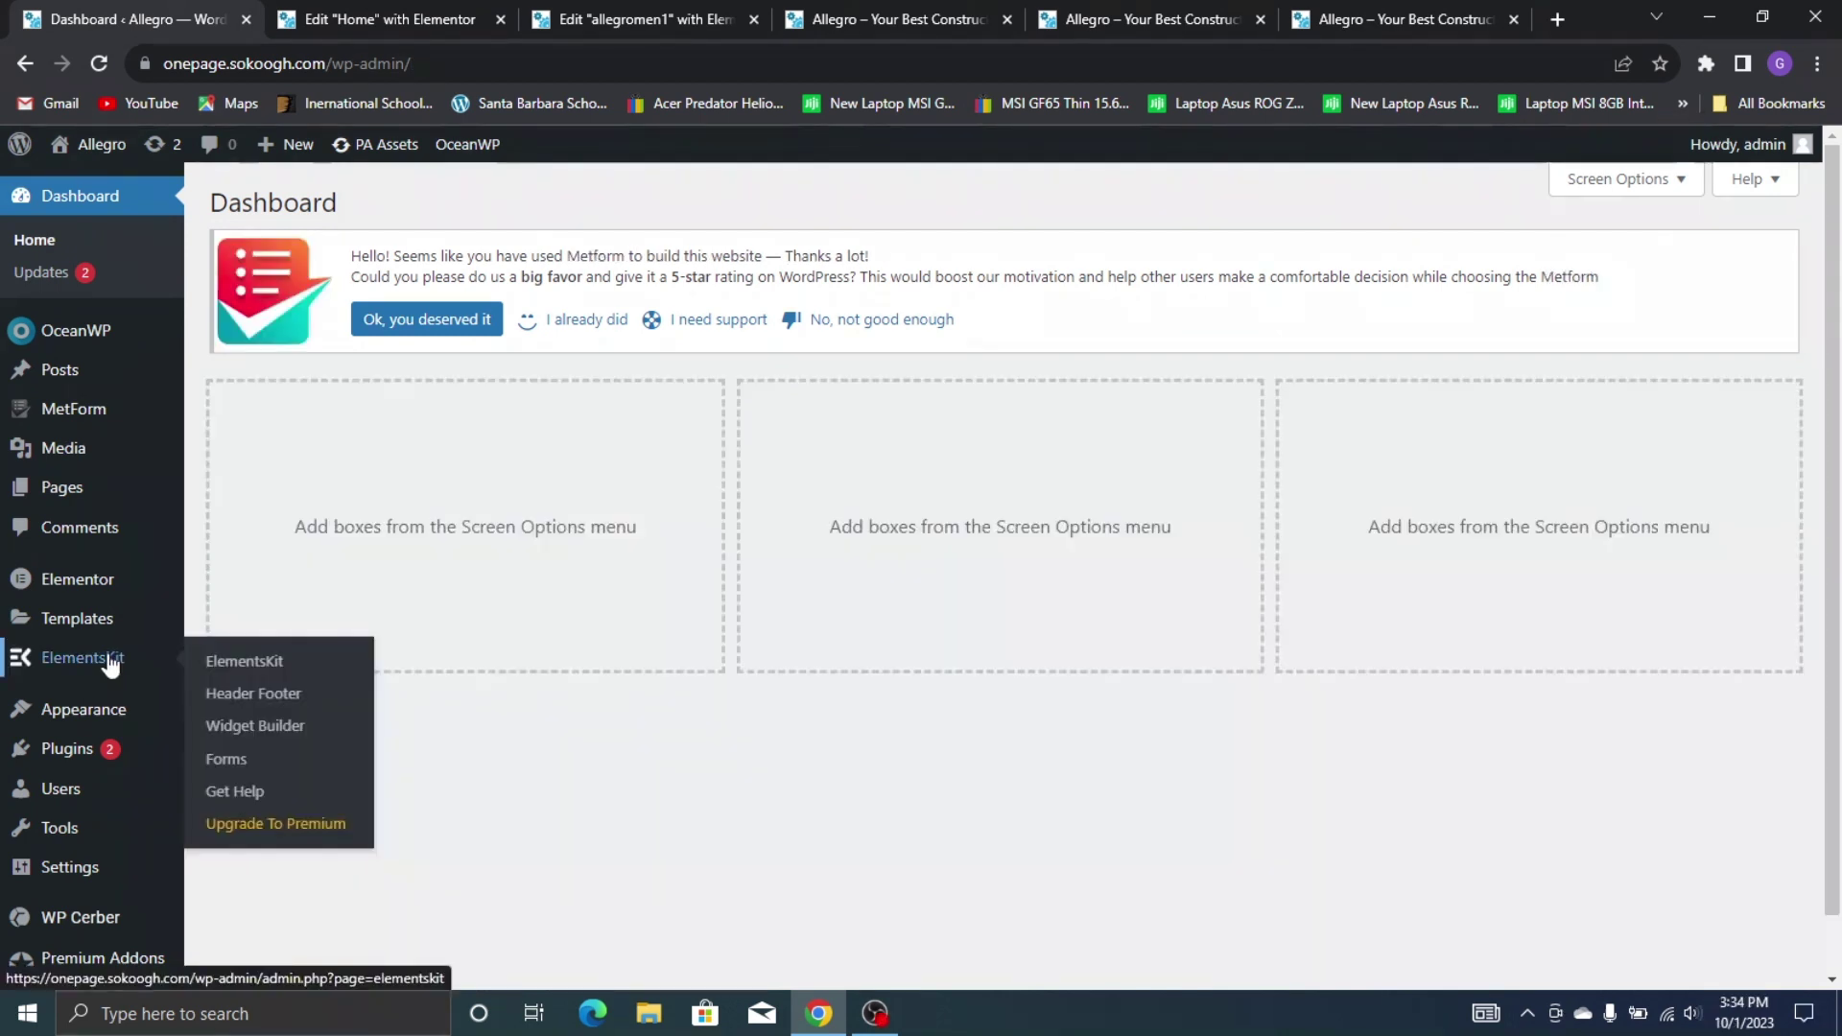
{"action": "left_click", "coordinate": [252, 698]}
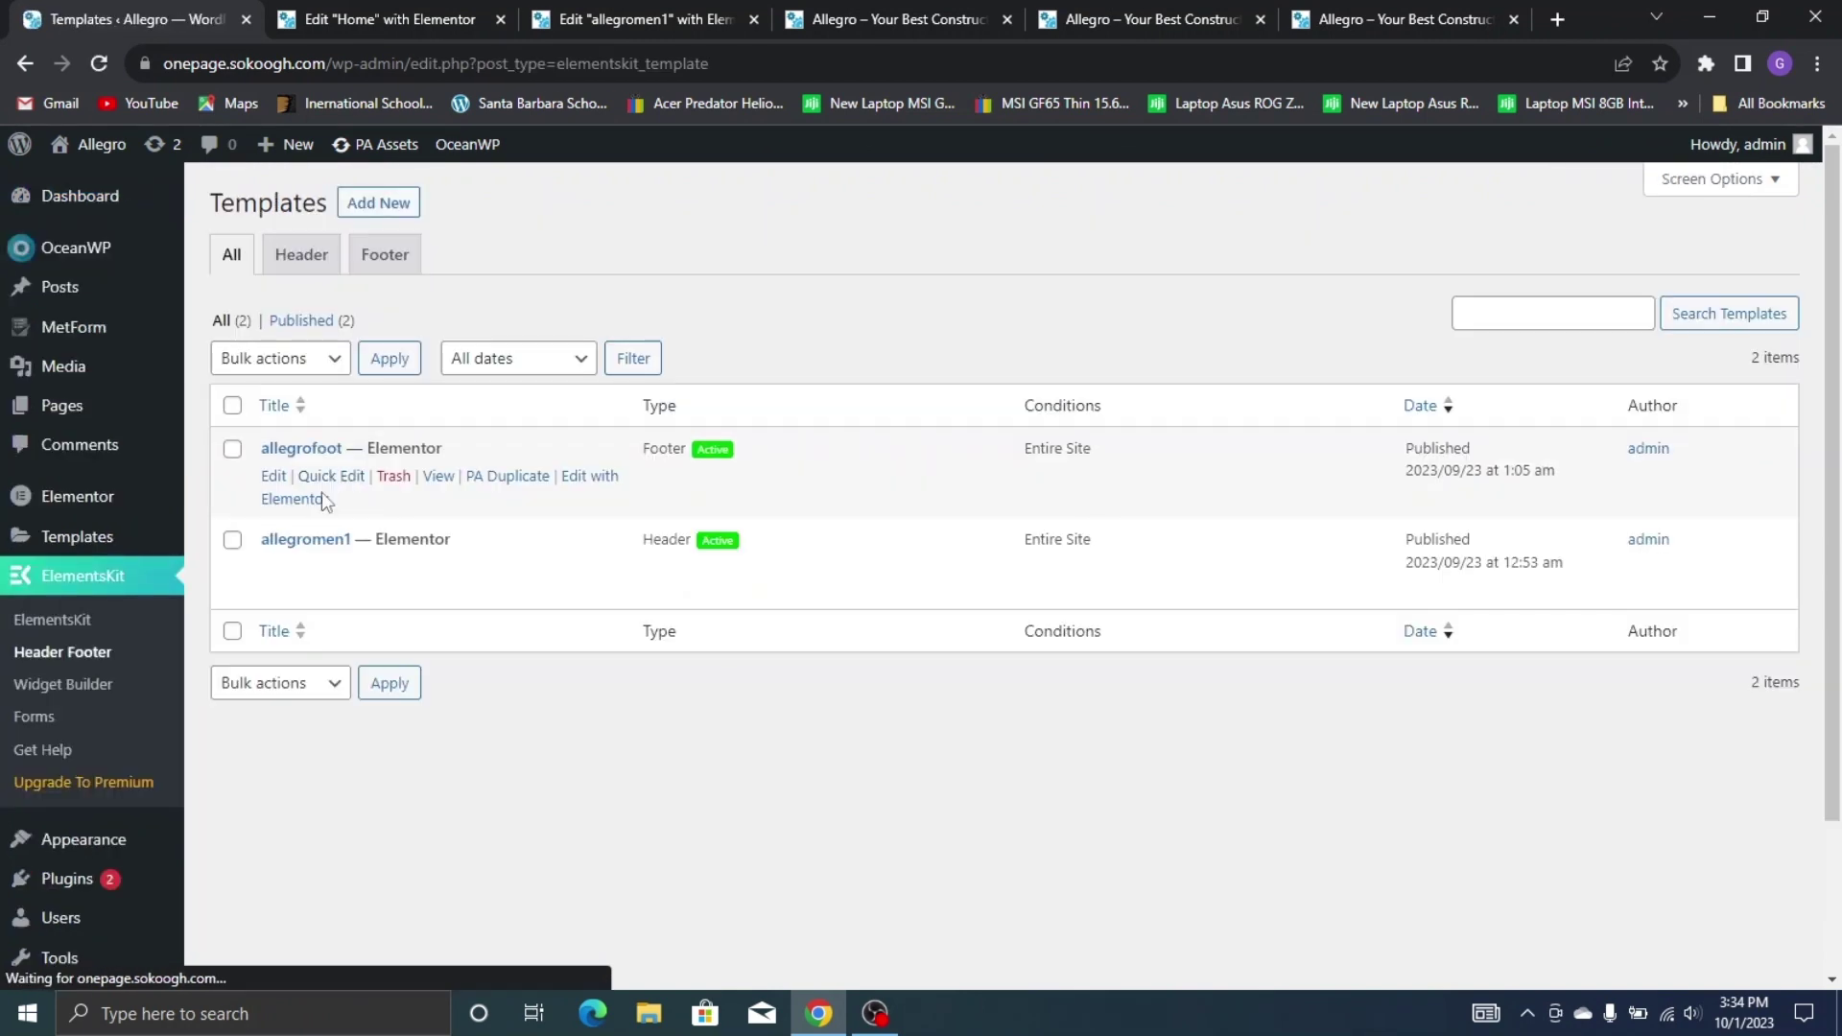
{"action": "left_click", "coordinate": [590, 568]}
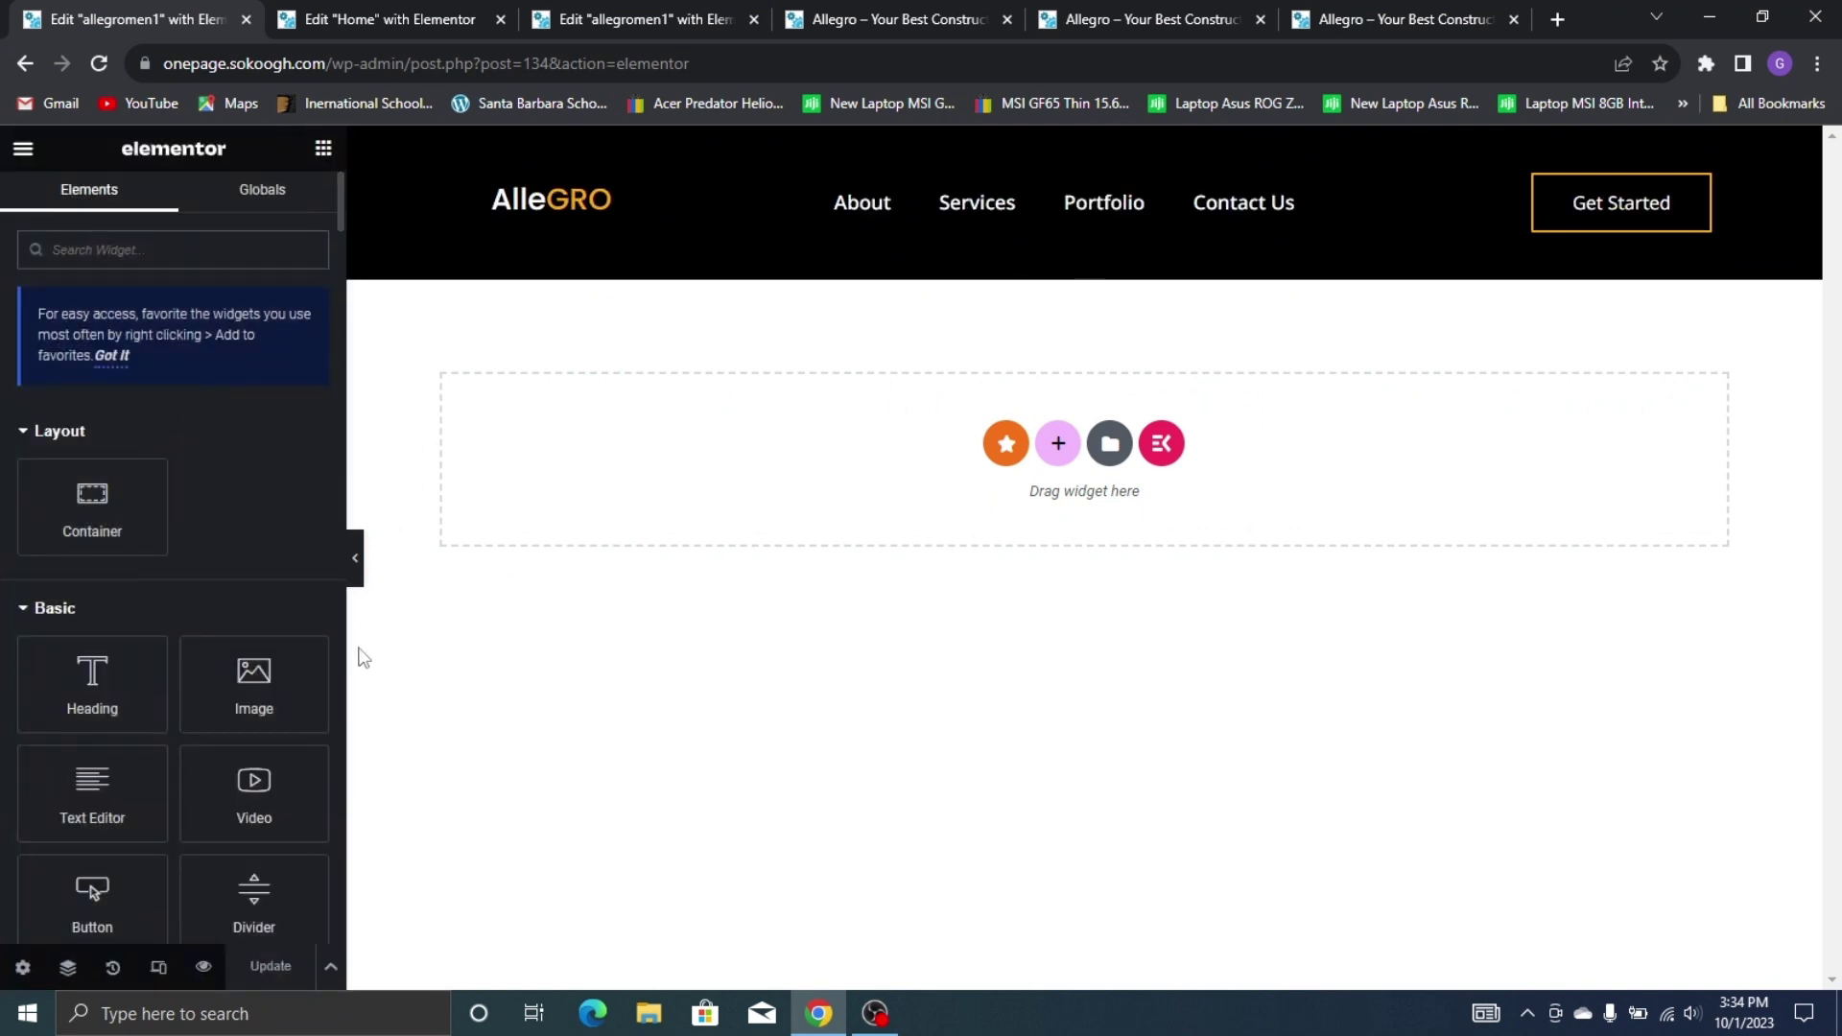
Switch to the mobile preview and hide the Get Started container on mobile
{"action": "left_click", "coordinate": [159, 967]}
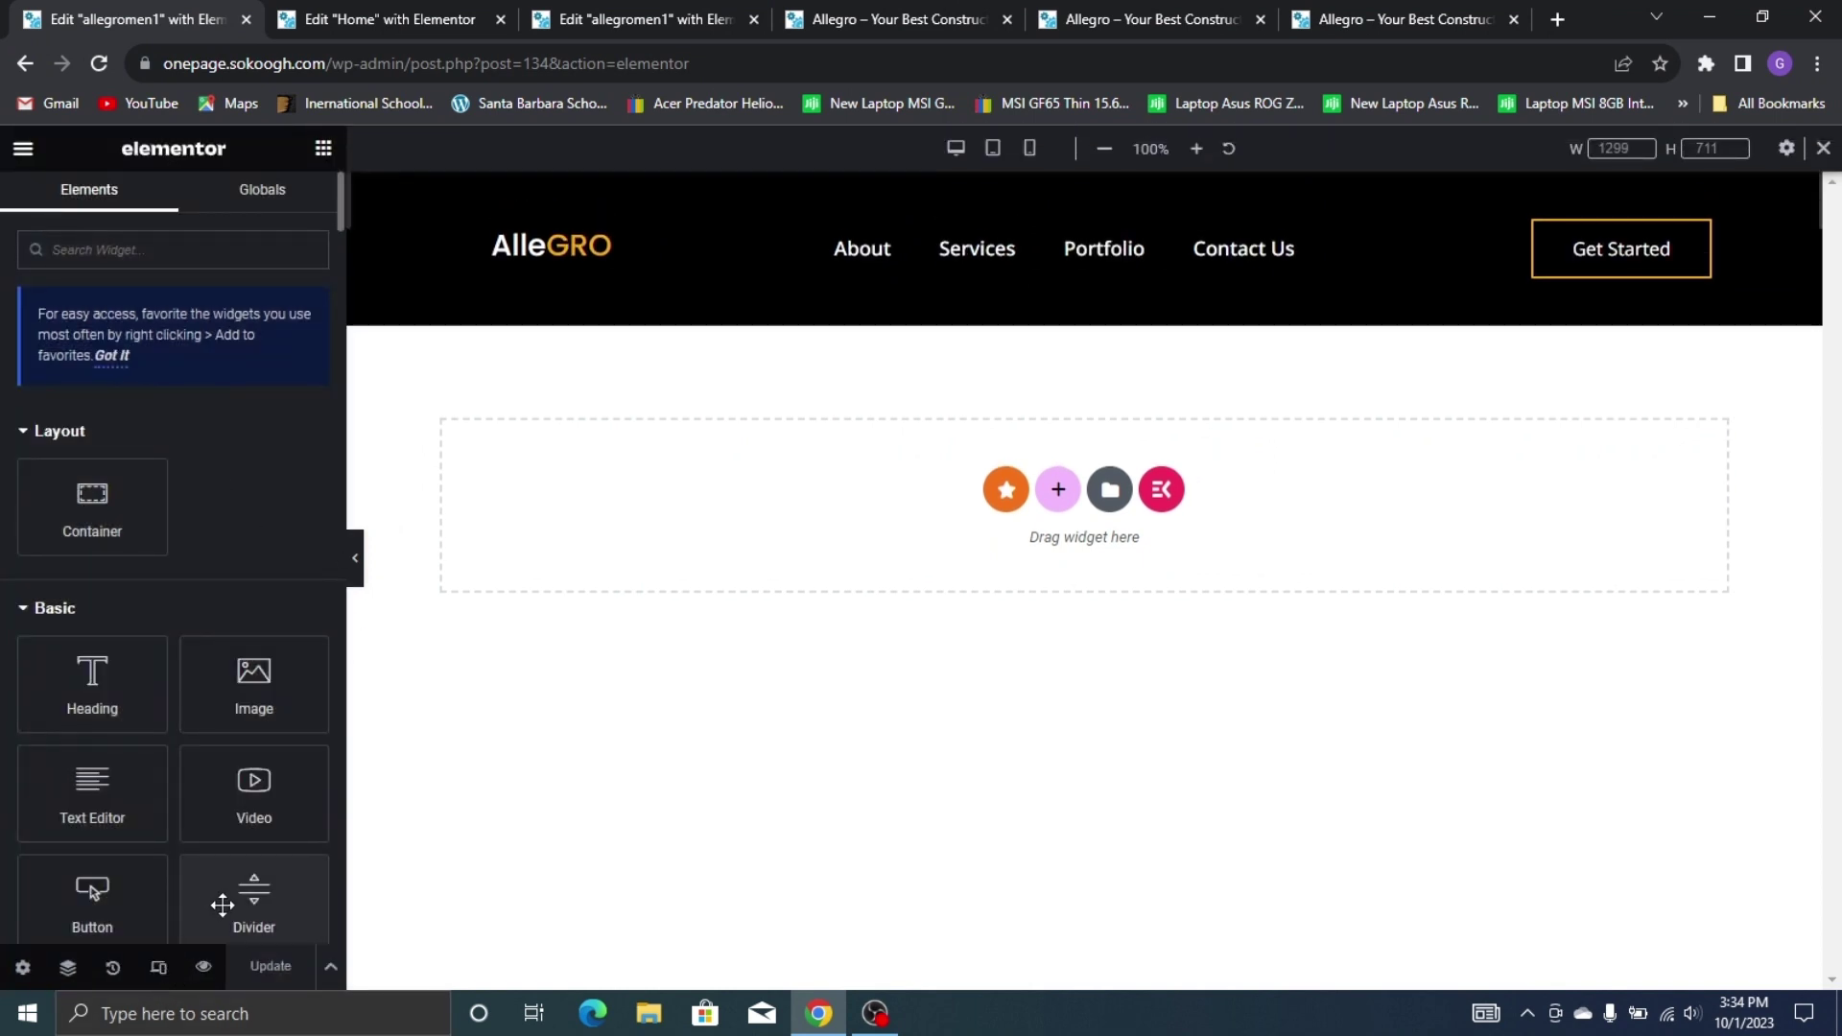
{"action": "left_click", "coordinate": [1029, 147]}
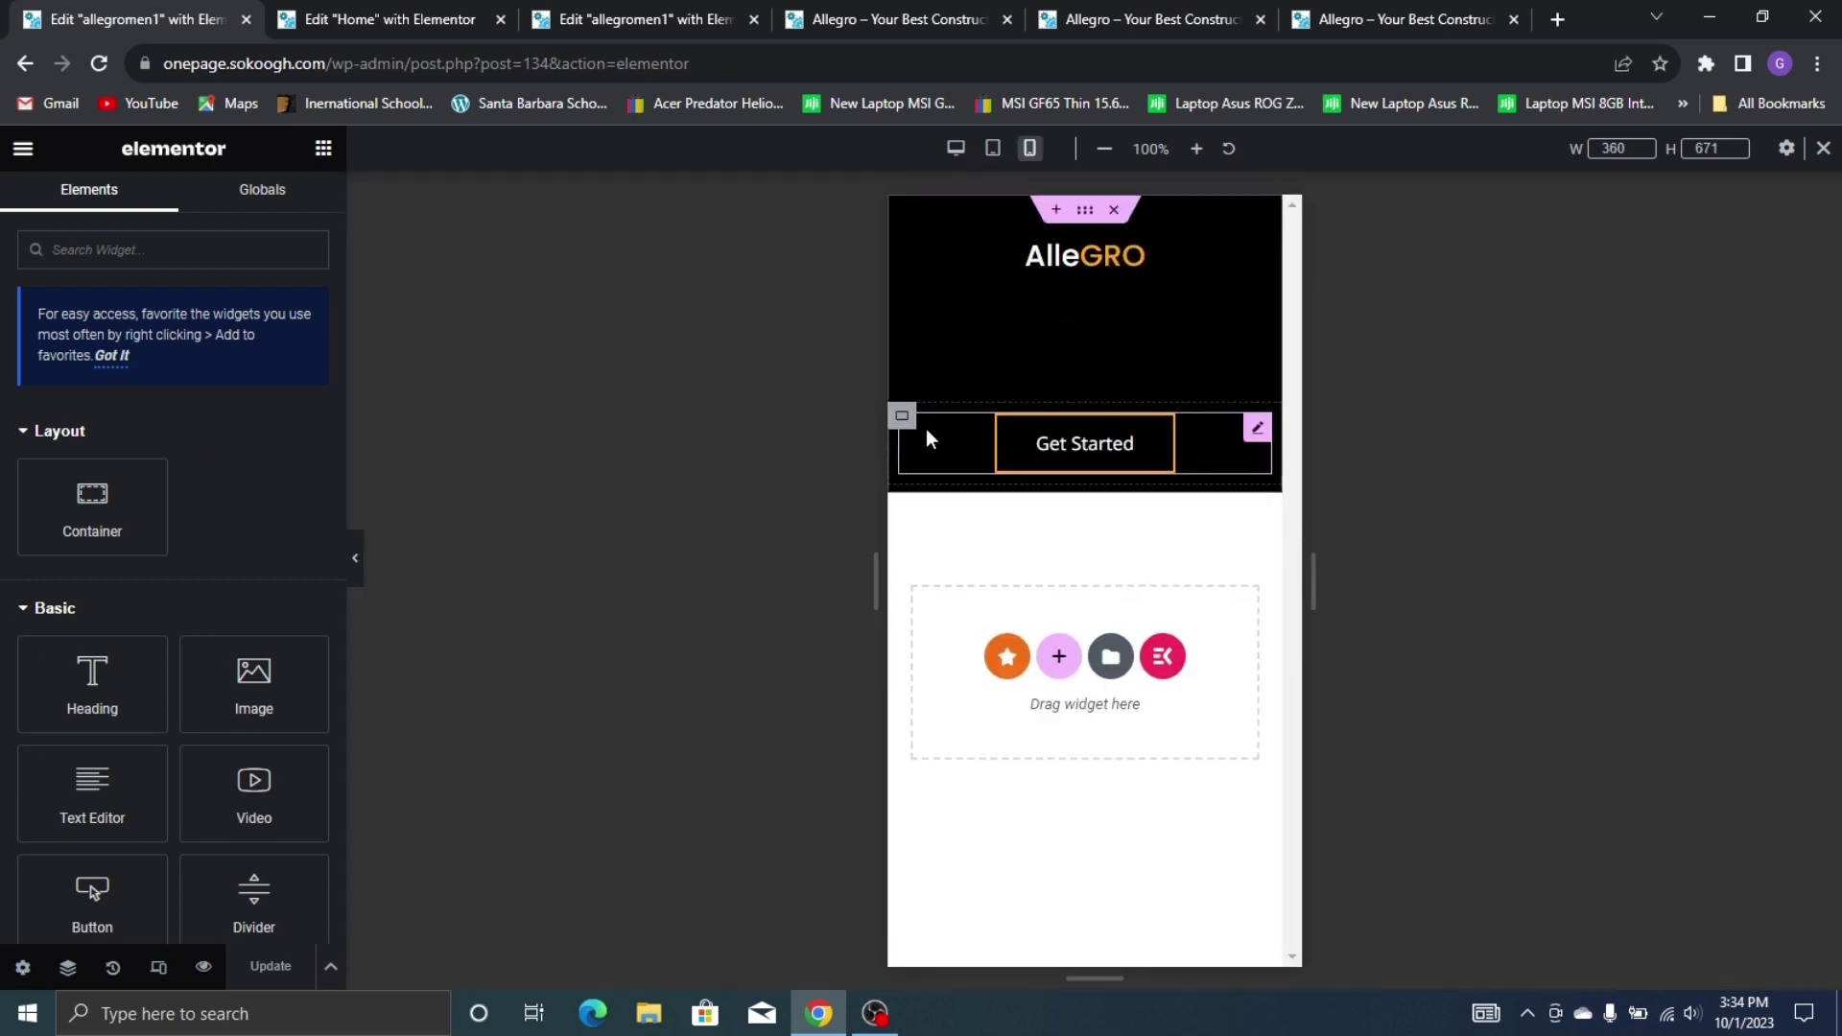
{"action": "left_click", "coordinate": [903, 418]}
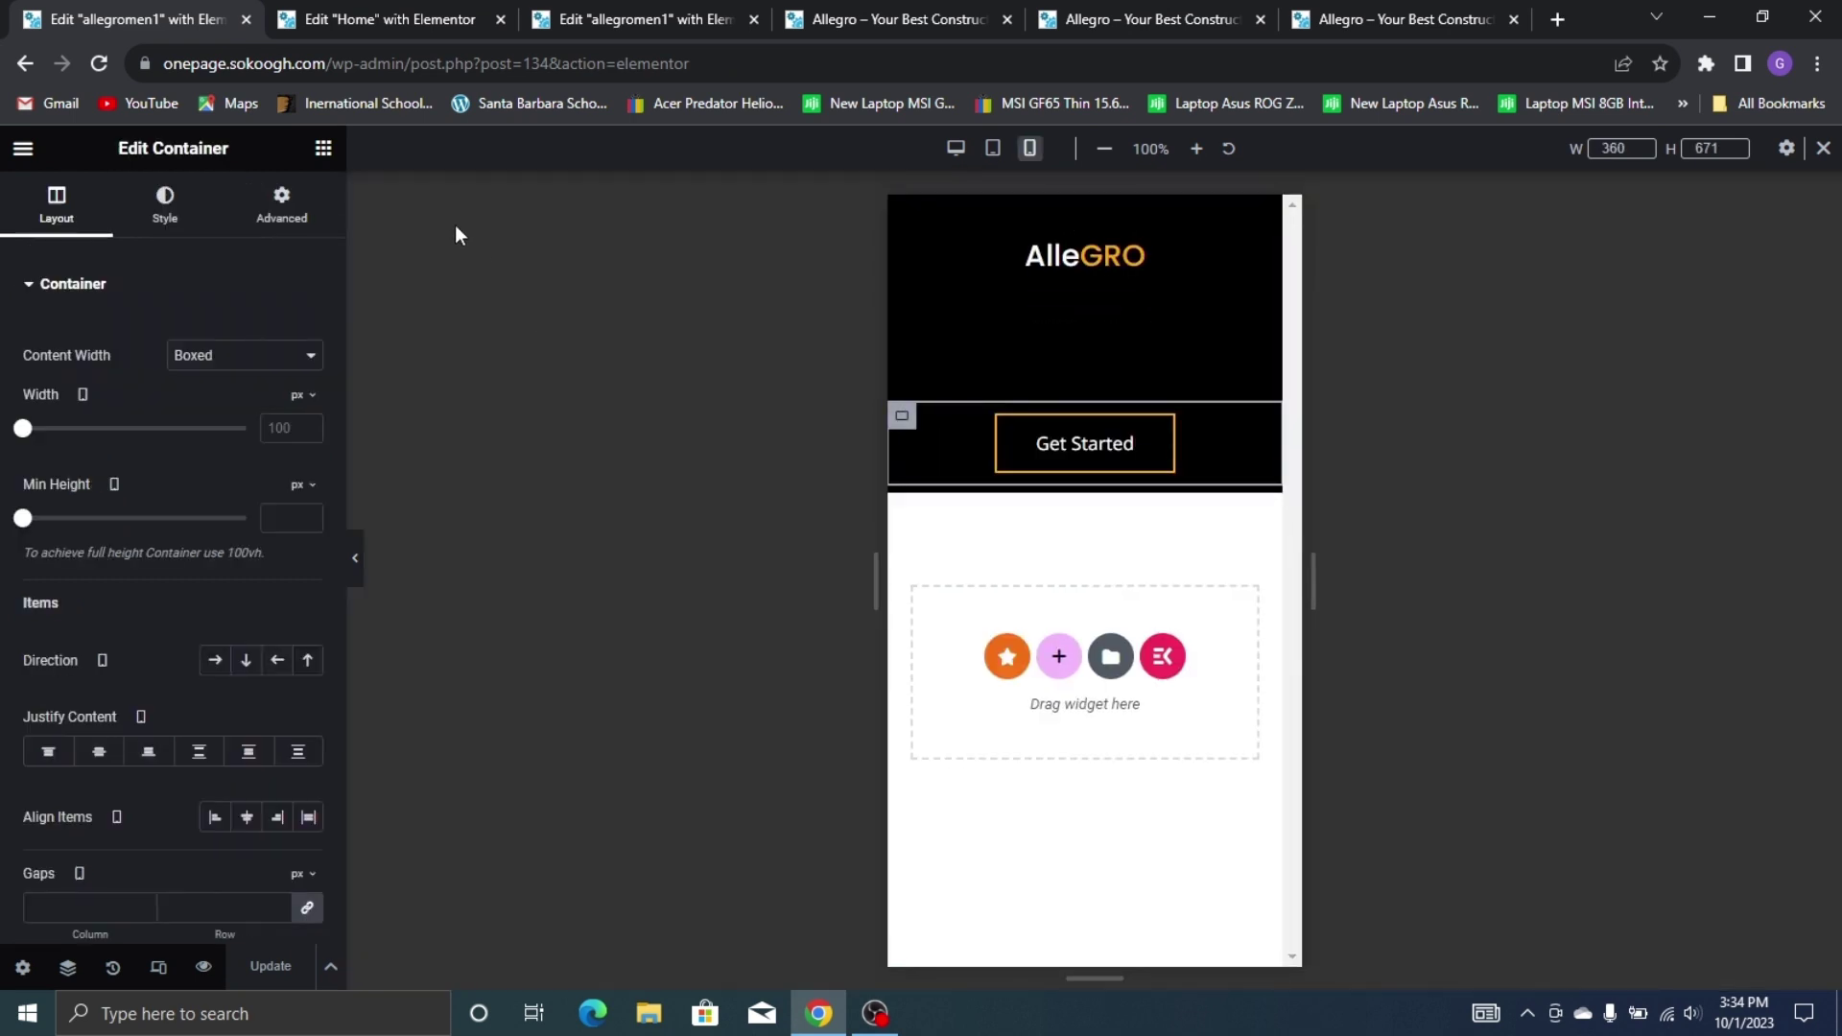
{"action": "left_click", "coordinate": [255, 228]}
{"action": "scroll", "coordinate": [89, 724], "scroll_direction": "down", "scroll_amount": 5}
{"action": "left_click", "coordinate": [82, 666]}
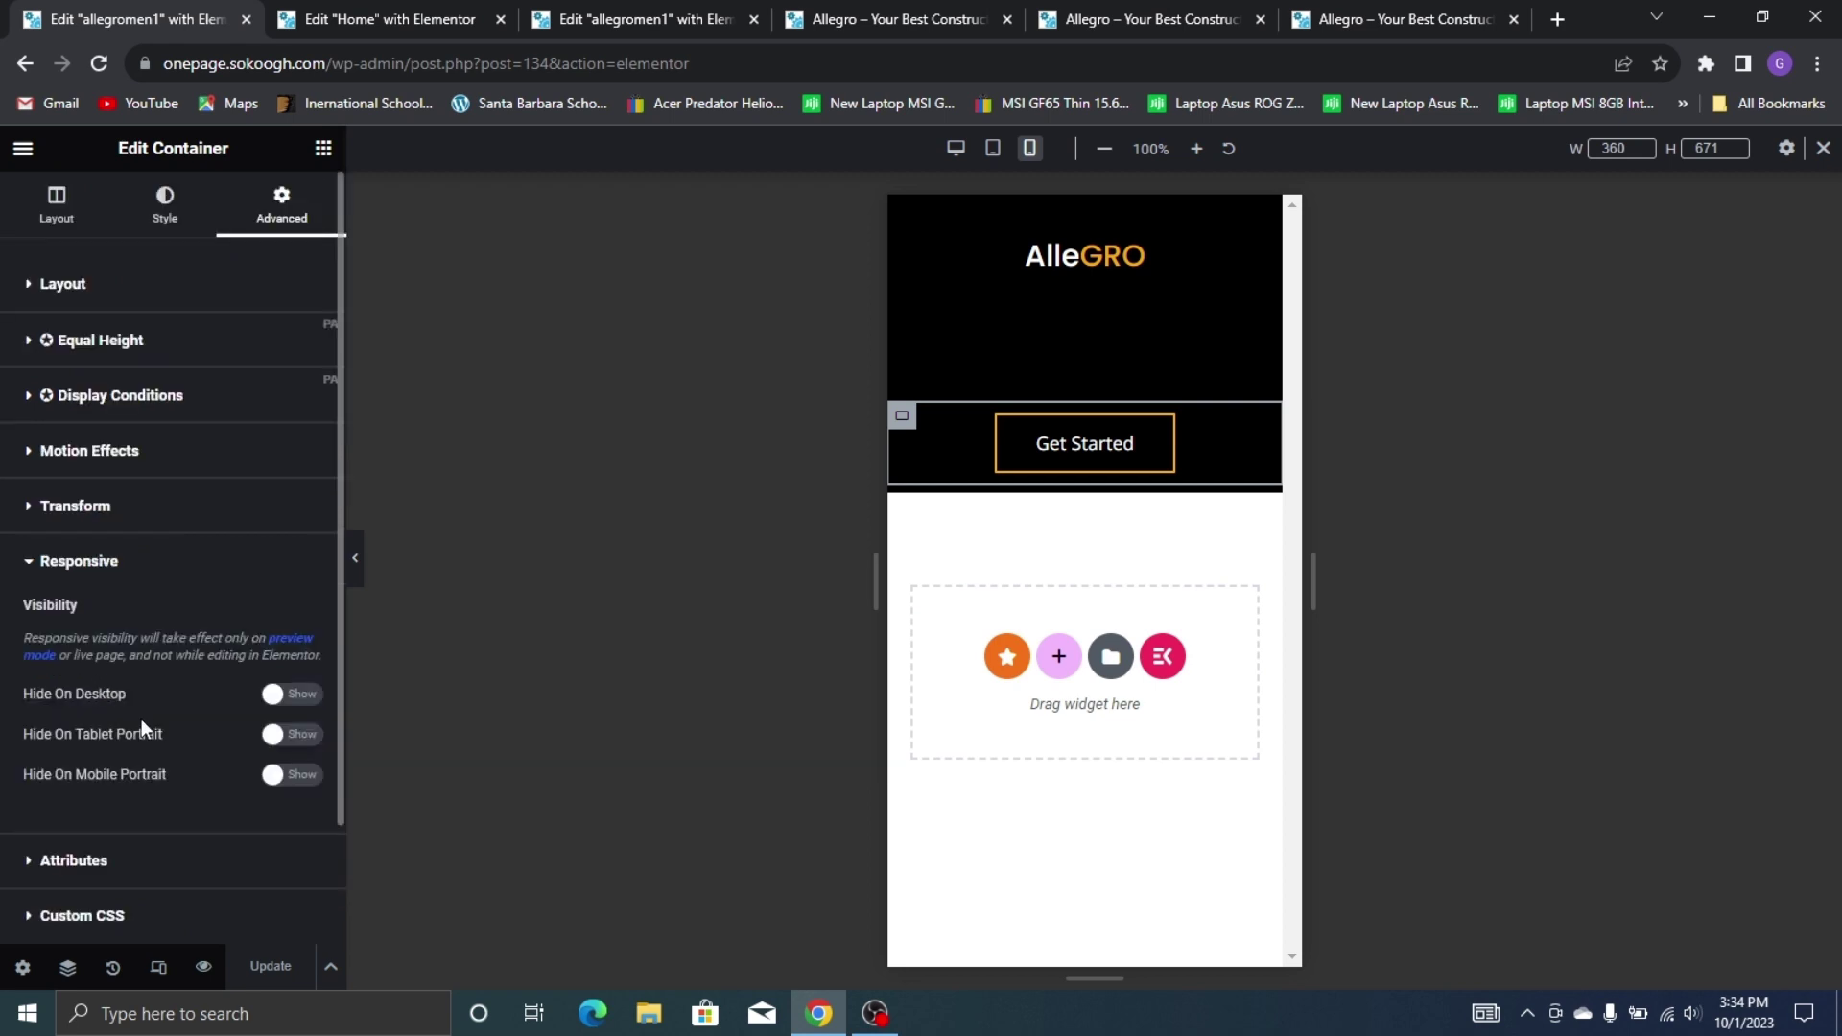
{"action": "left_click", "coordinate": [293, 775]}
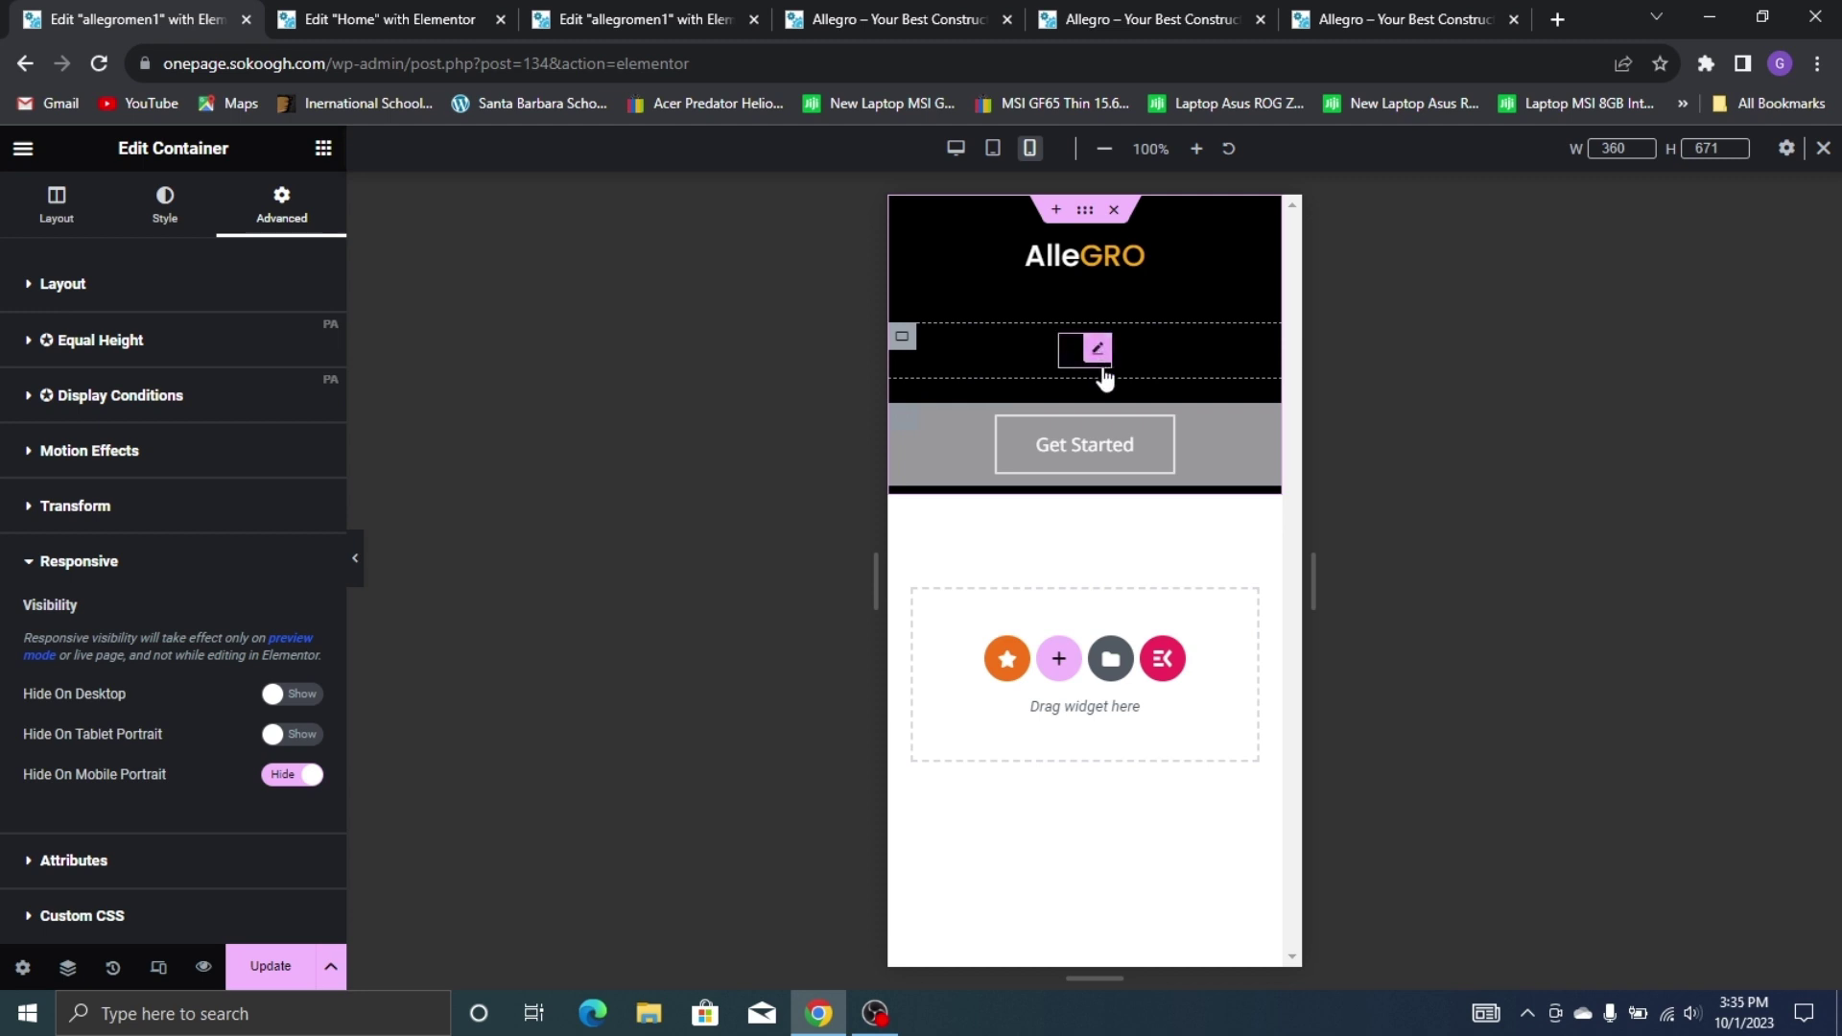
Copy the Nav Menu widget and hide the empty container below the header on mobile portrait
{"action": "right_click", "coordinate": [1100, 365]}
{"action": "left_click", "coordinate": [1136, 454]}
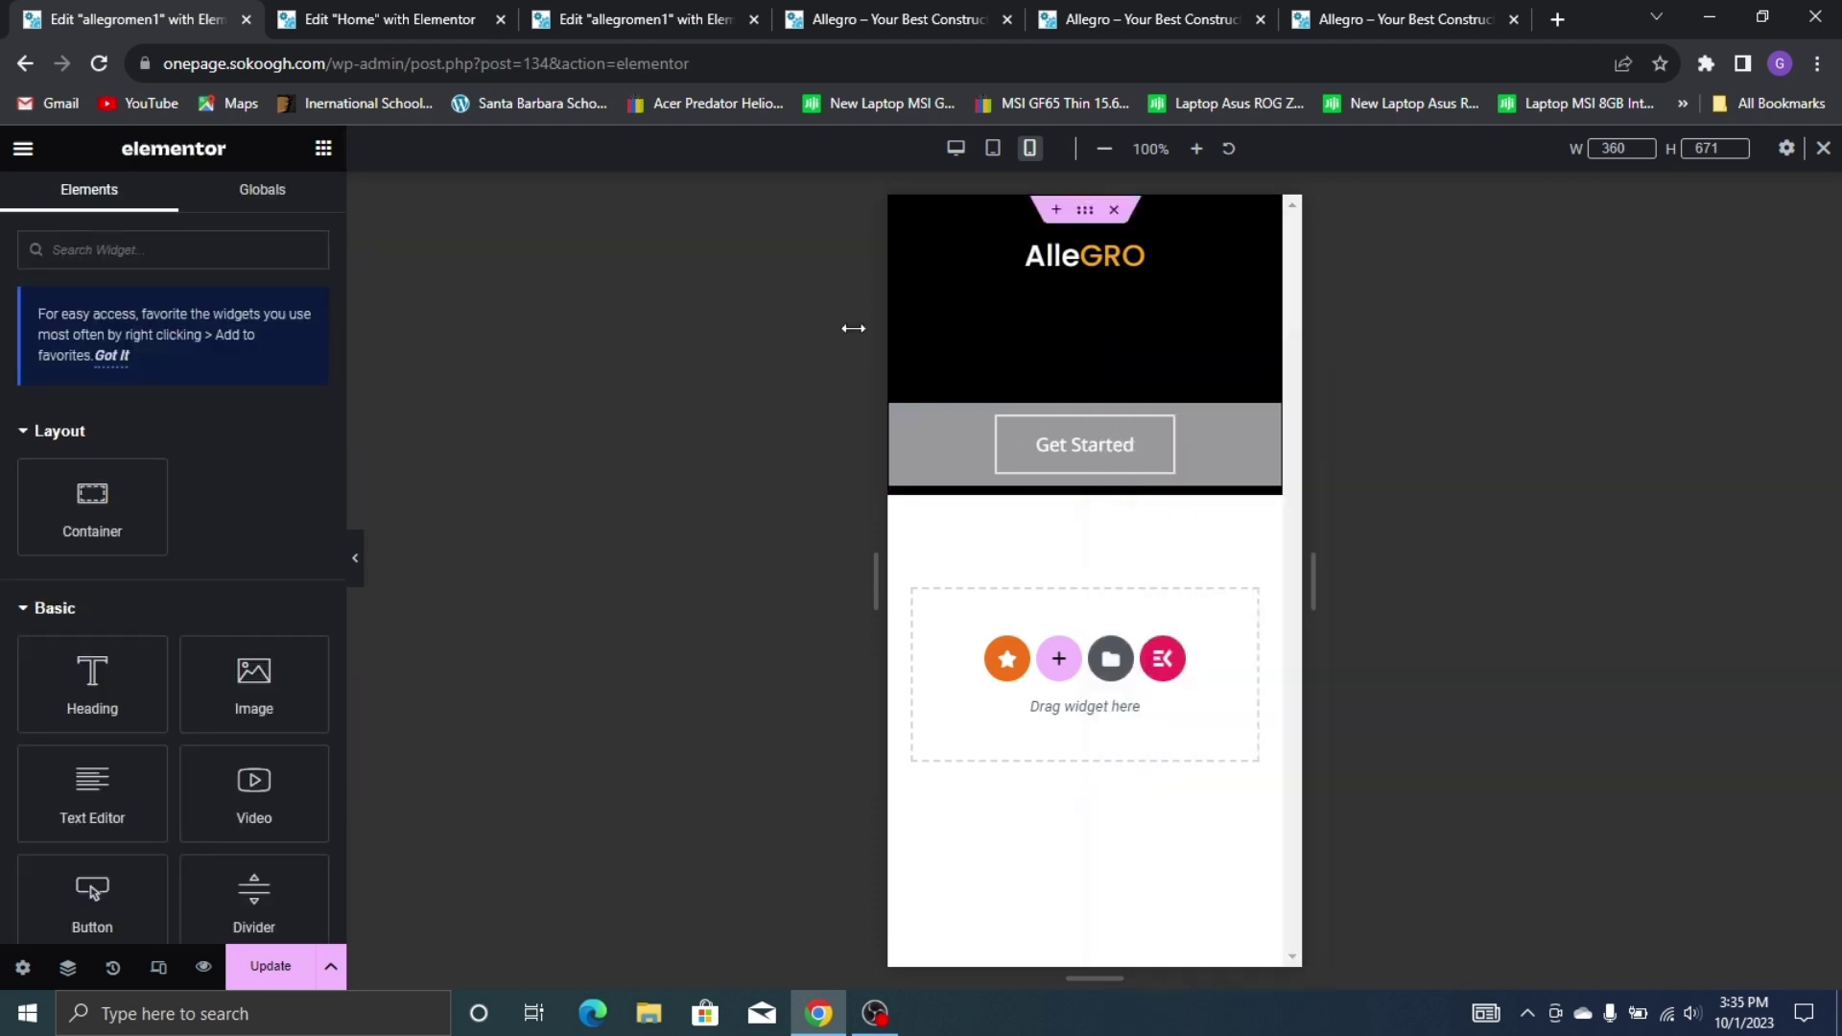
{"action": "left_click", "coordinate": [902, 338]}
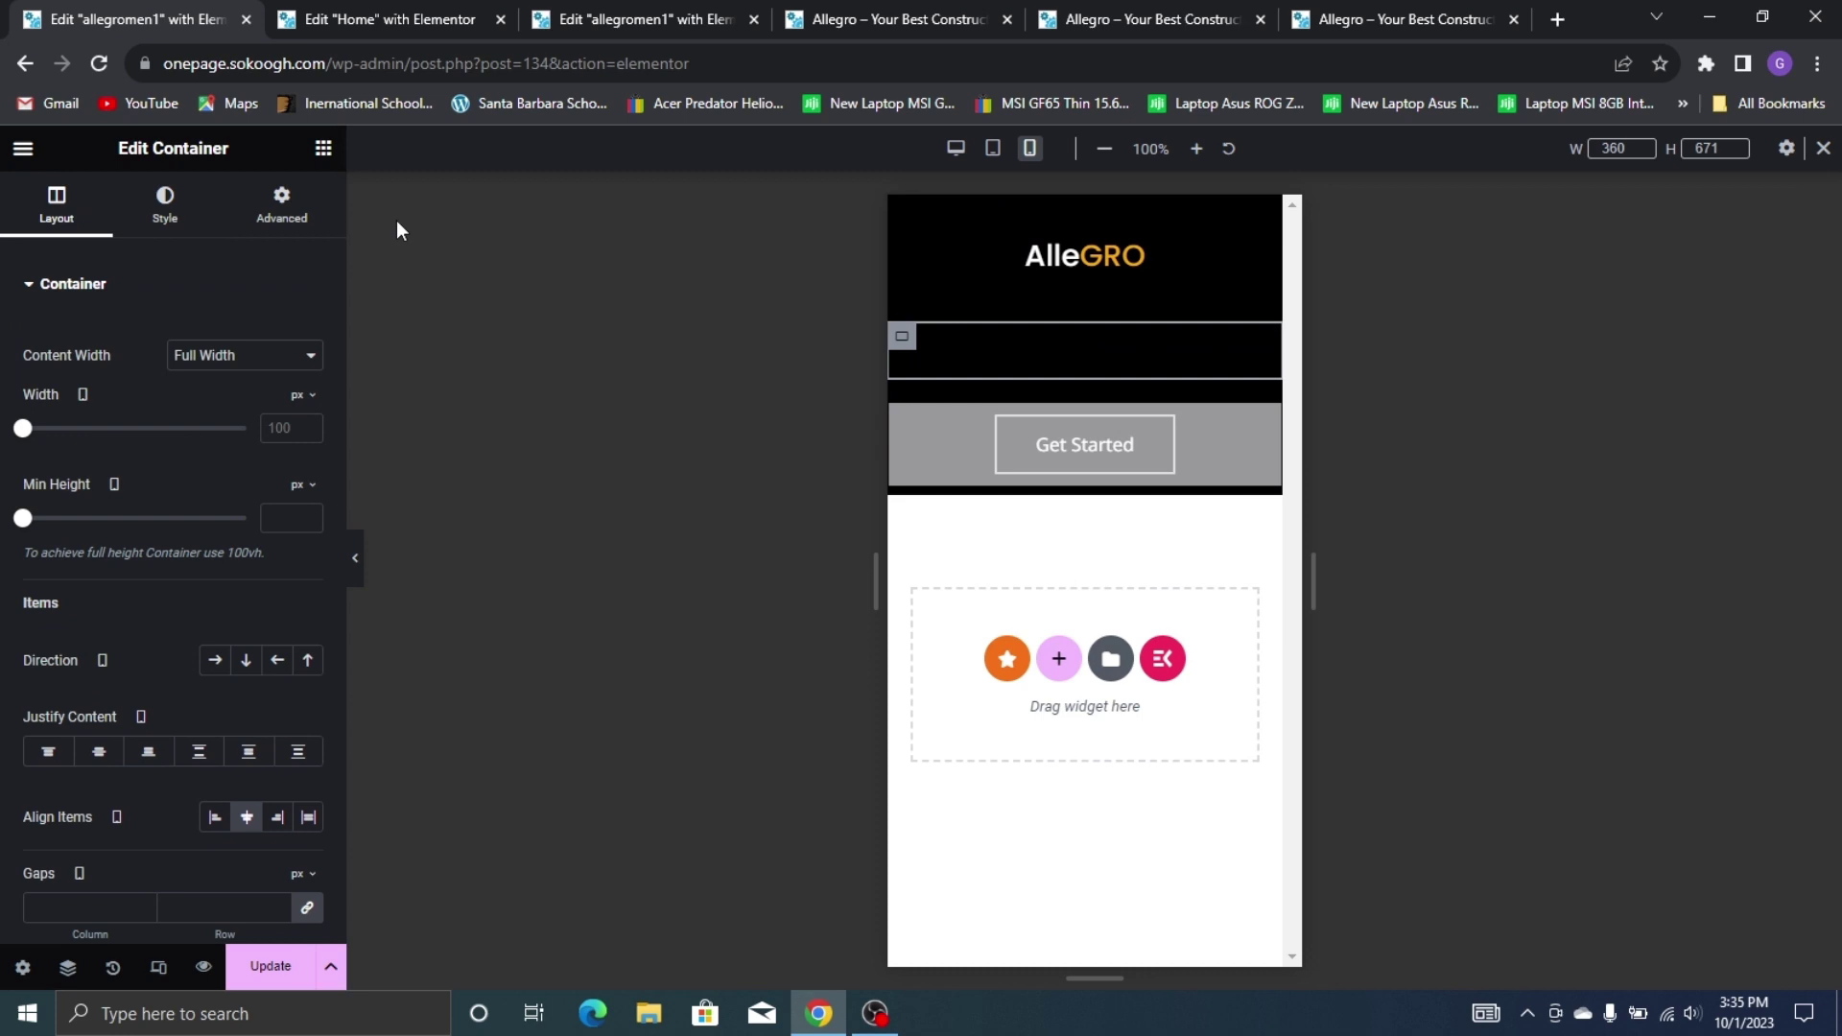
{"action": "left_click", "coordinate": [255, 220]}
{"action": "scroll", "coordinate": [154, 729], "scroll_direction": "down", "scroll_amount": 5}
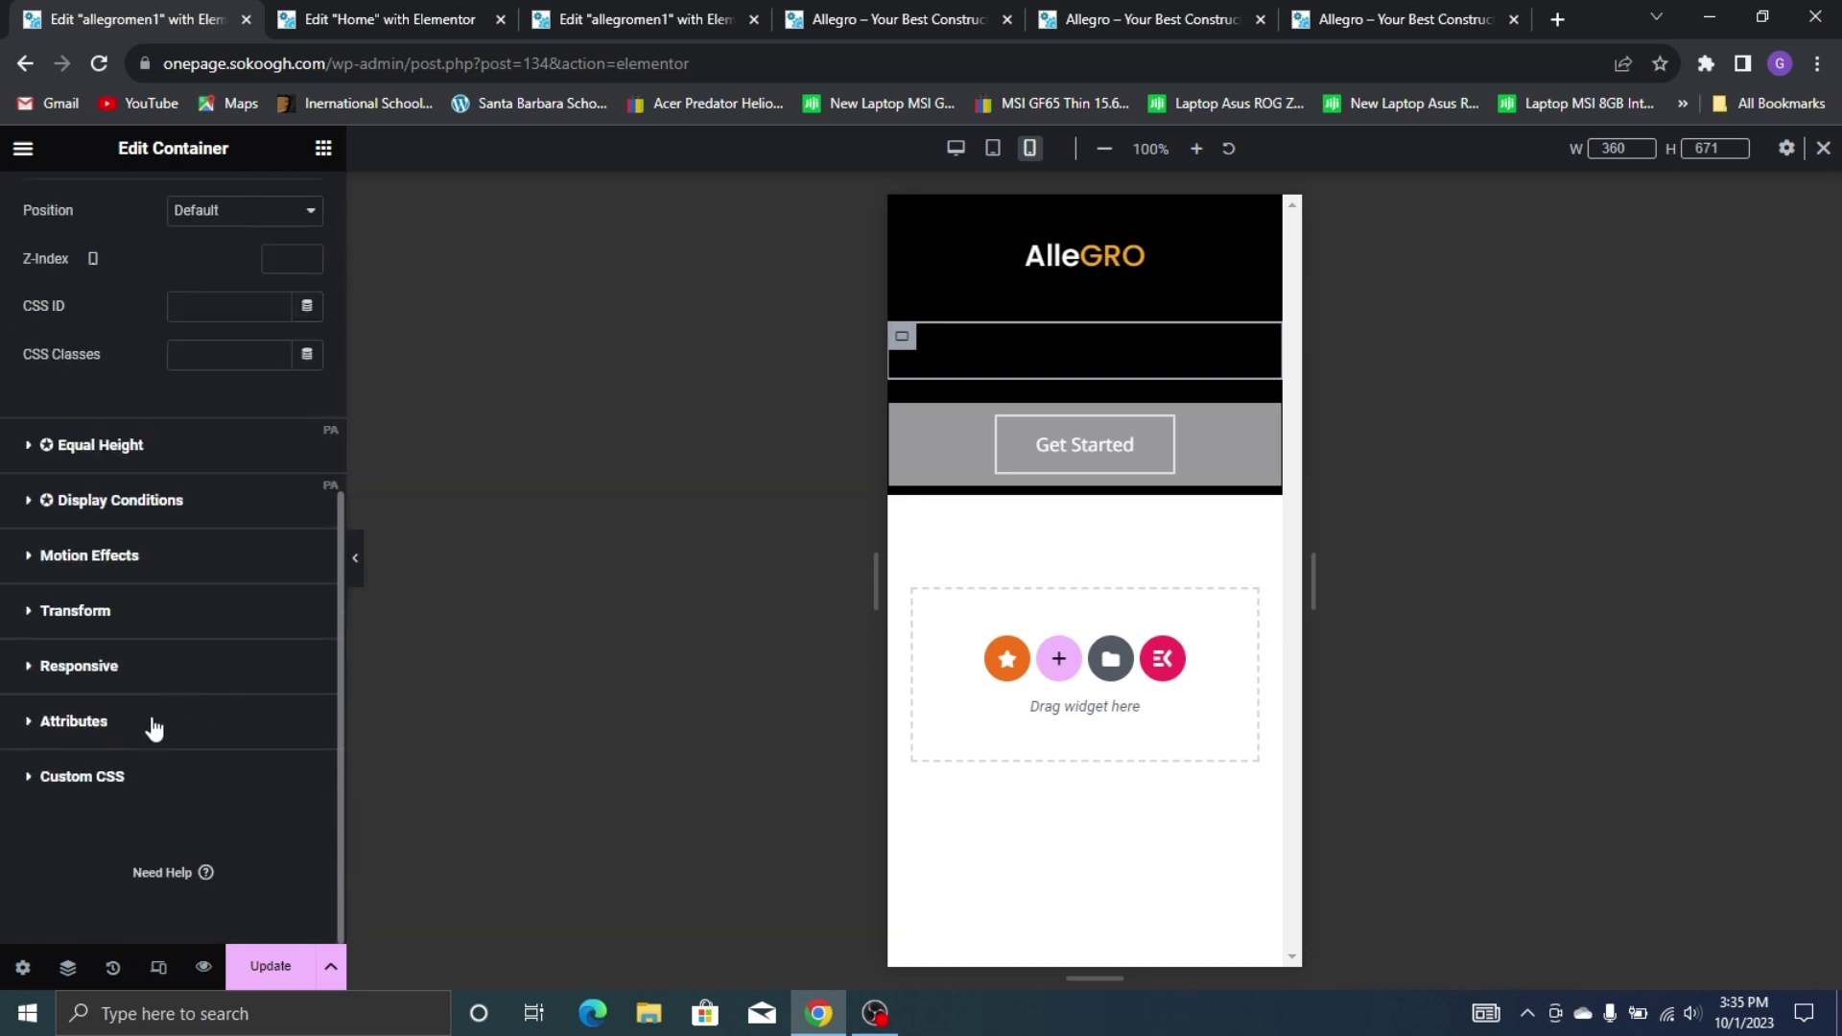
{"action": "left_click", "coordinate": [144, 656]}
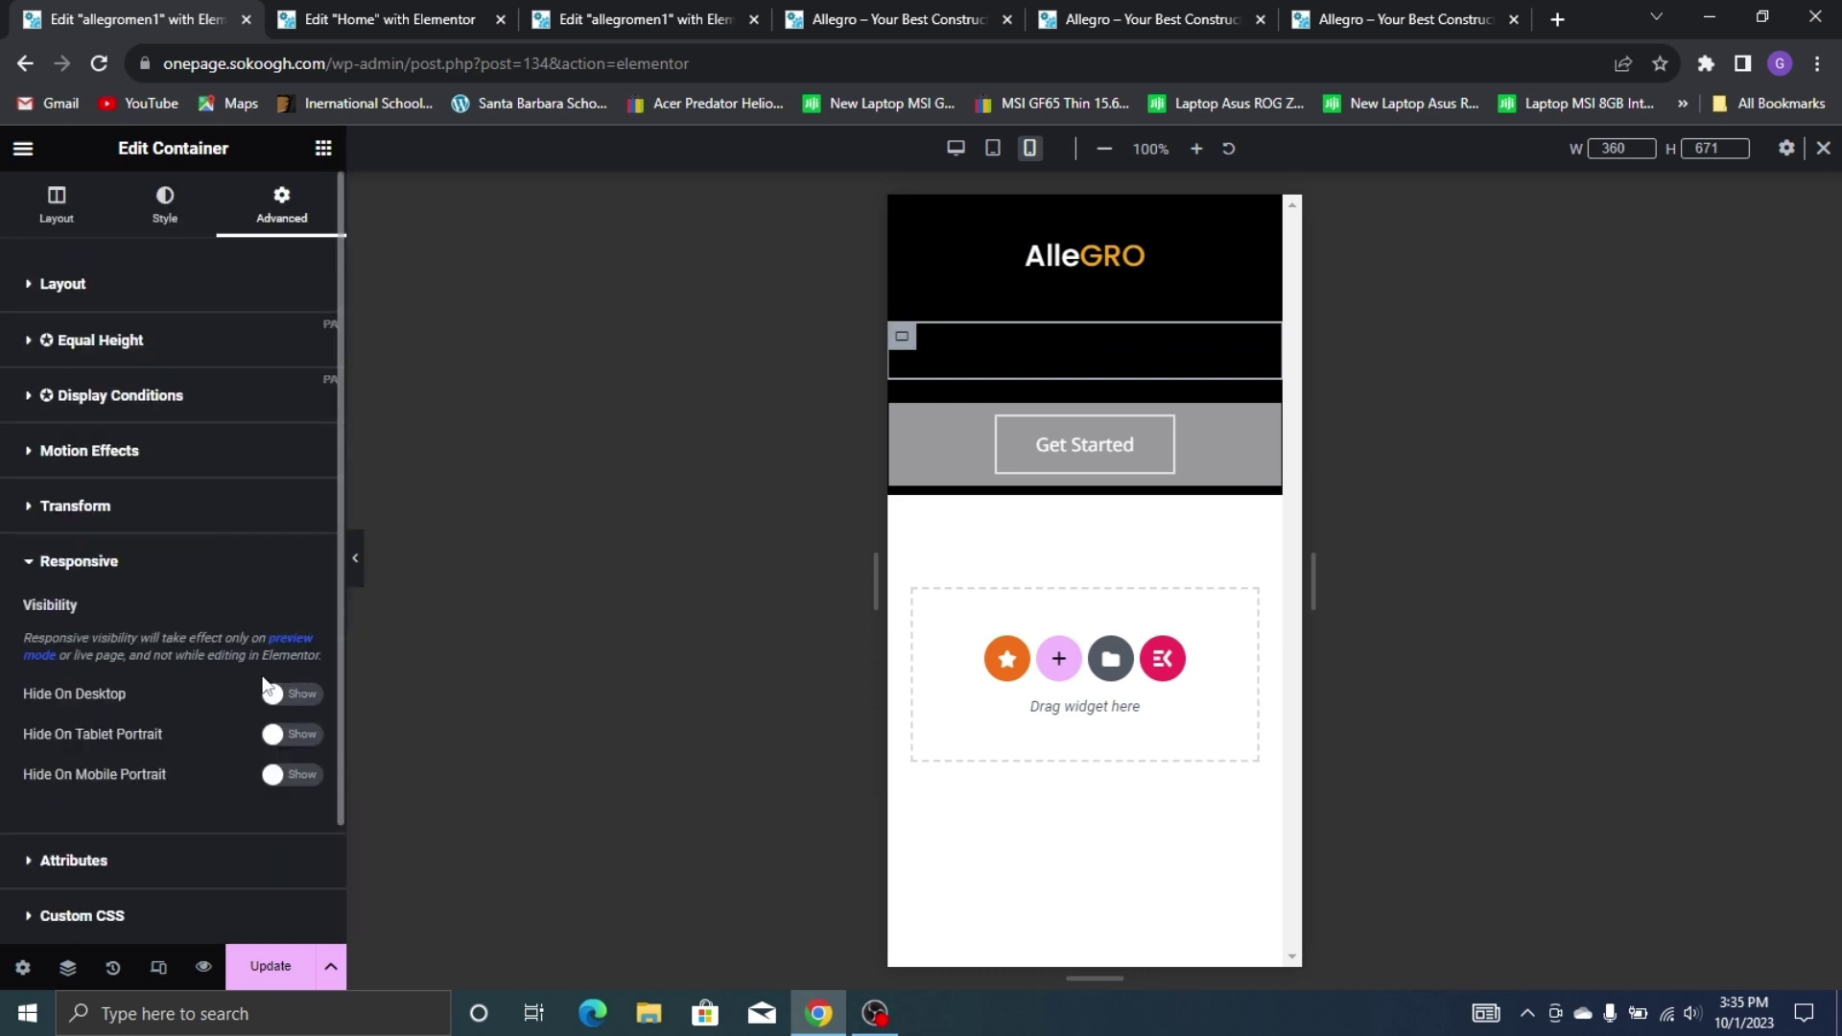
{"action": "left_click", "coordinate": [285, 775]}
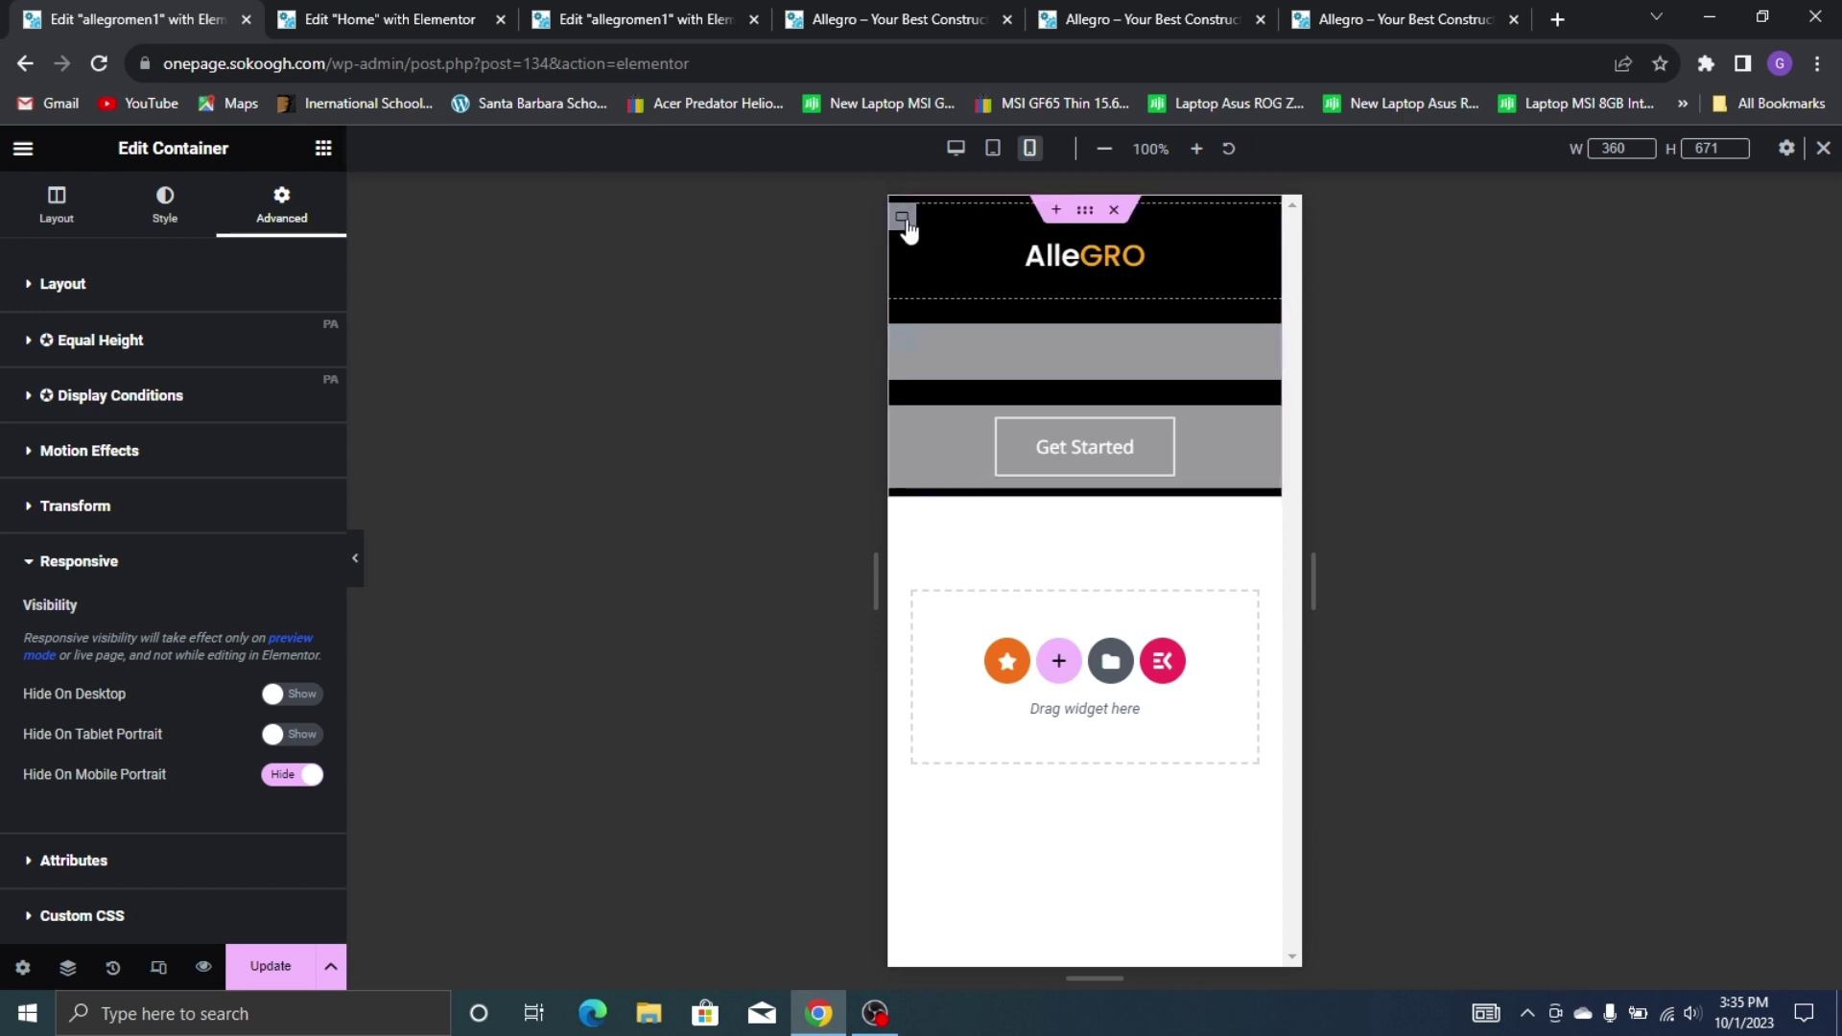
Set the header container's direction to Row and select its Nav Menu widget
{"action": "left_click", "coordinate": [905, 223]}
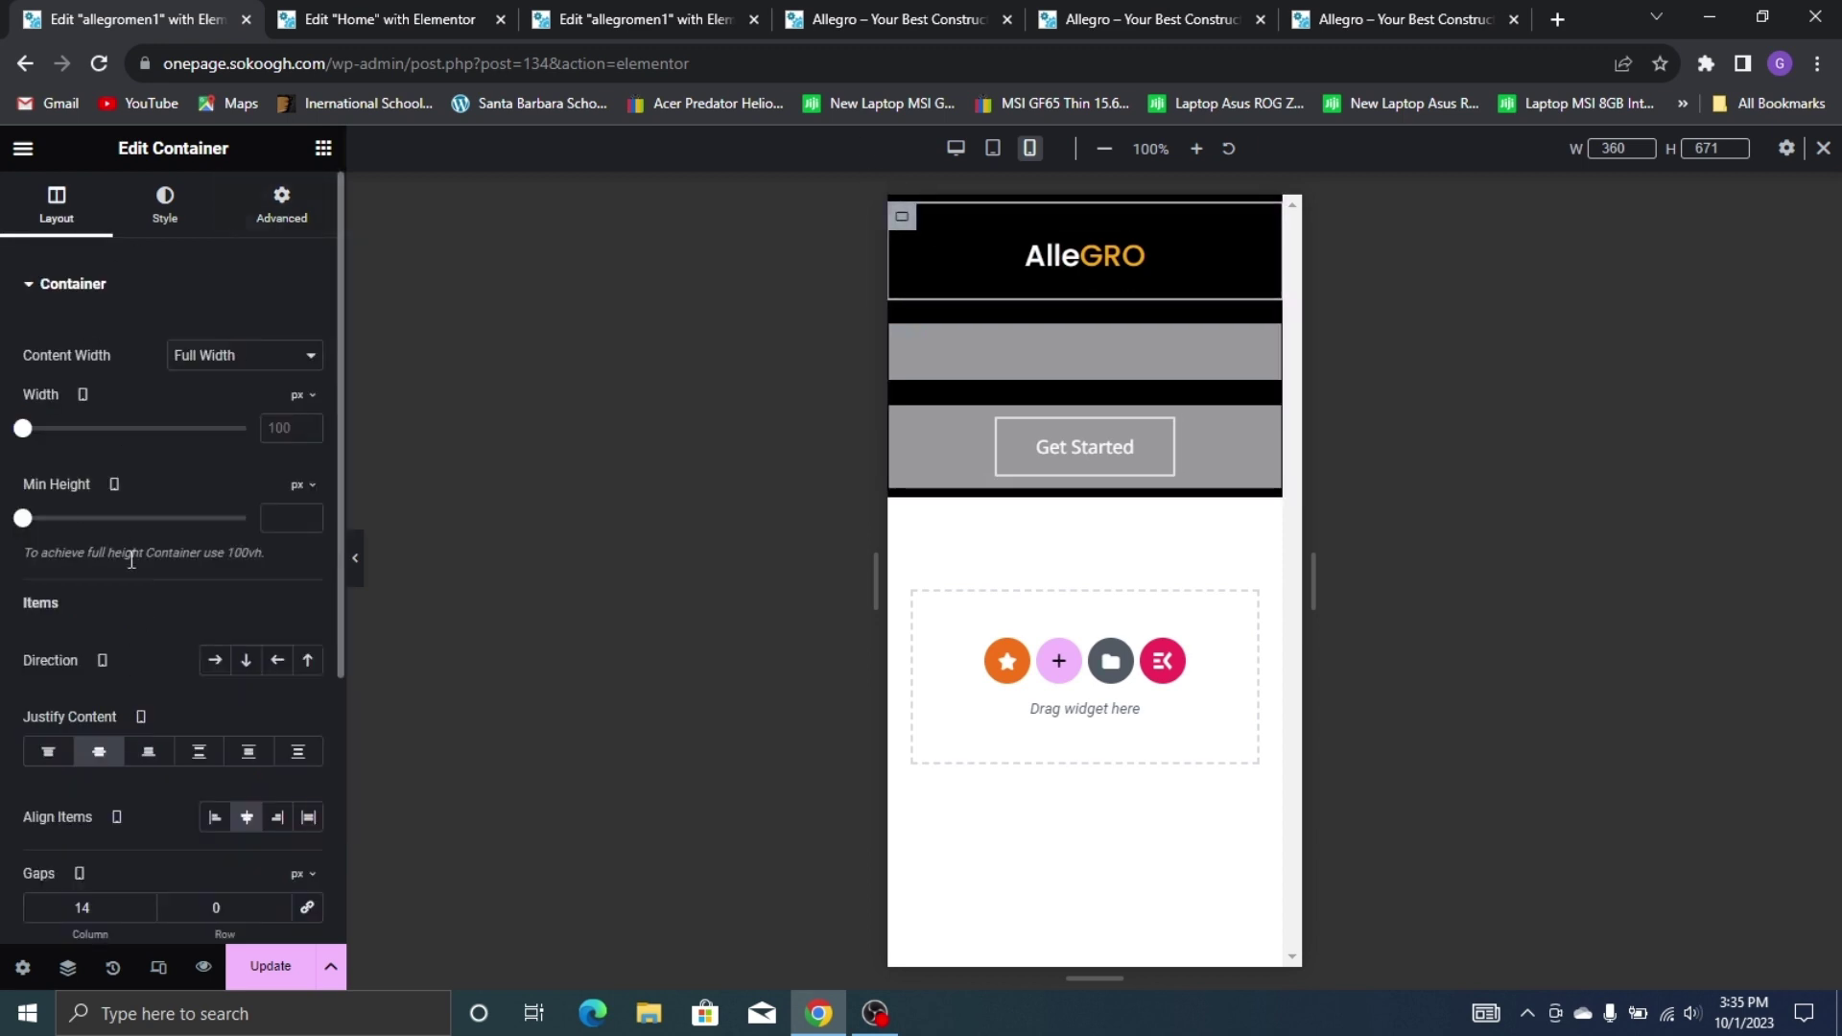
{"action": "left_click", "coordinate": [219, 660]}
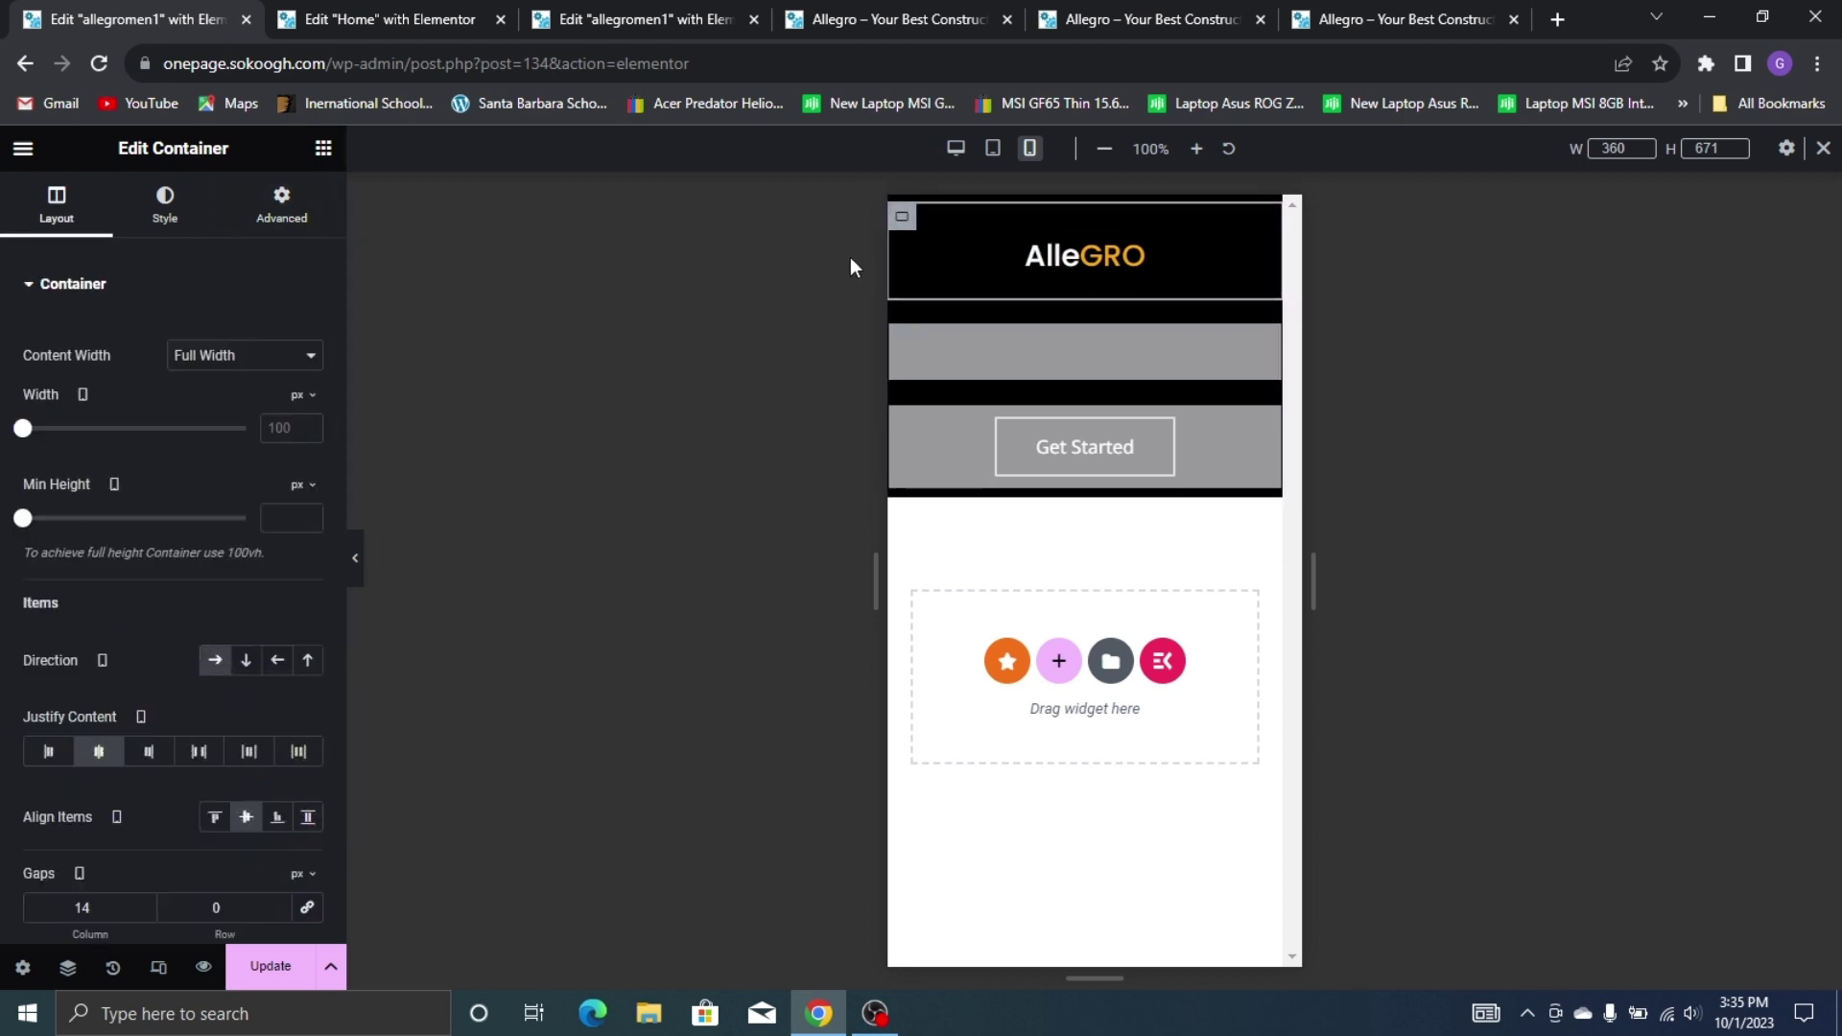
{"action": "right_click", "coordinate": [1189, 241]}
{"action": "left_click", "coordinate": [1163, 257]}
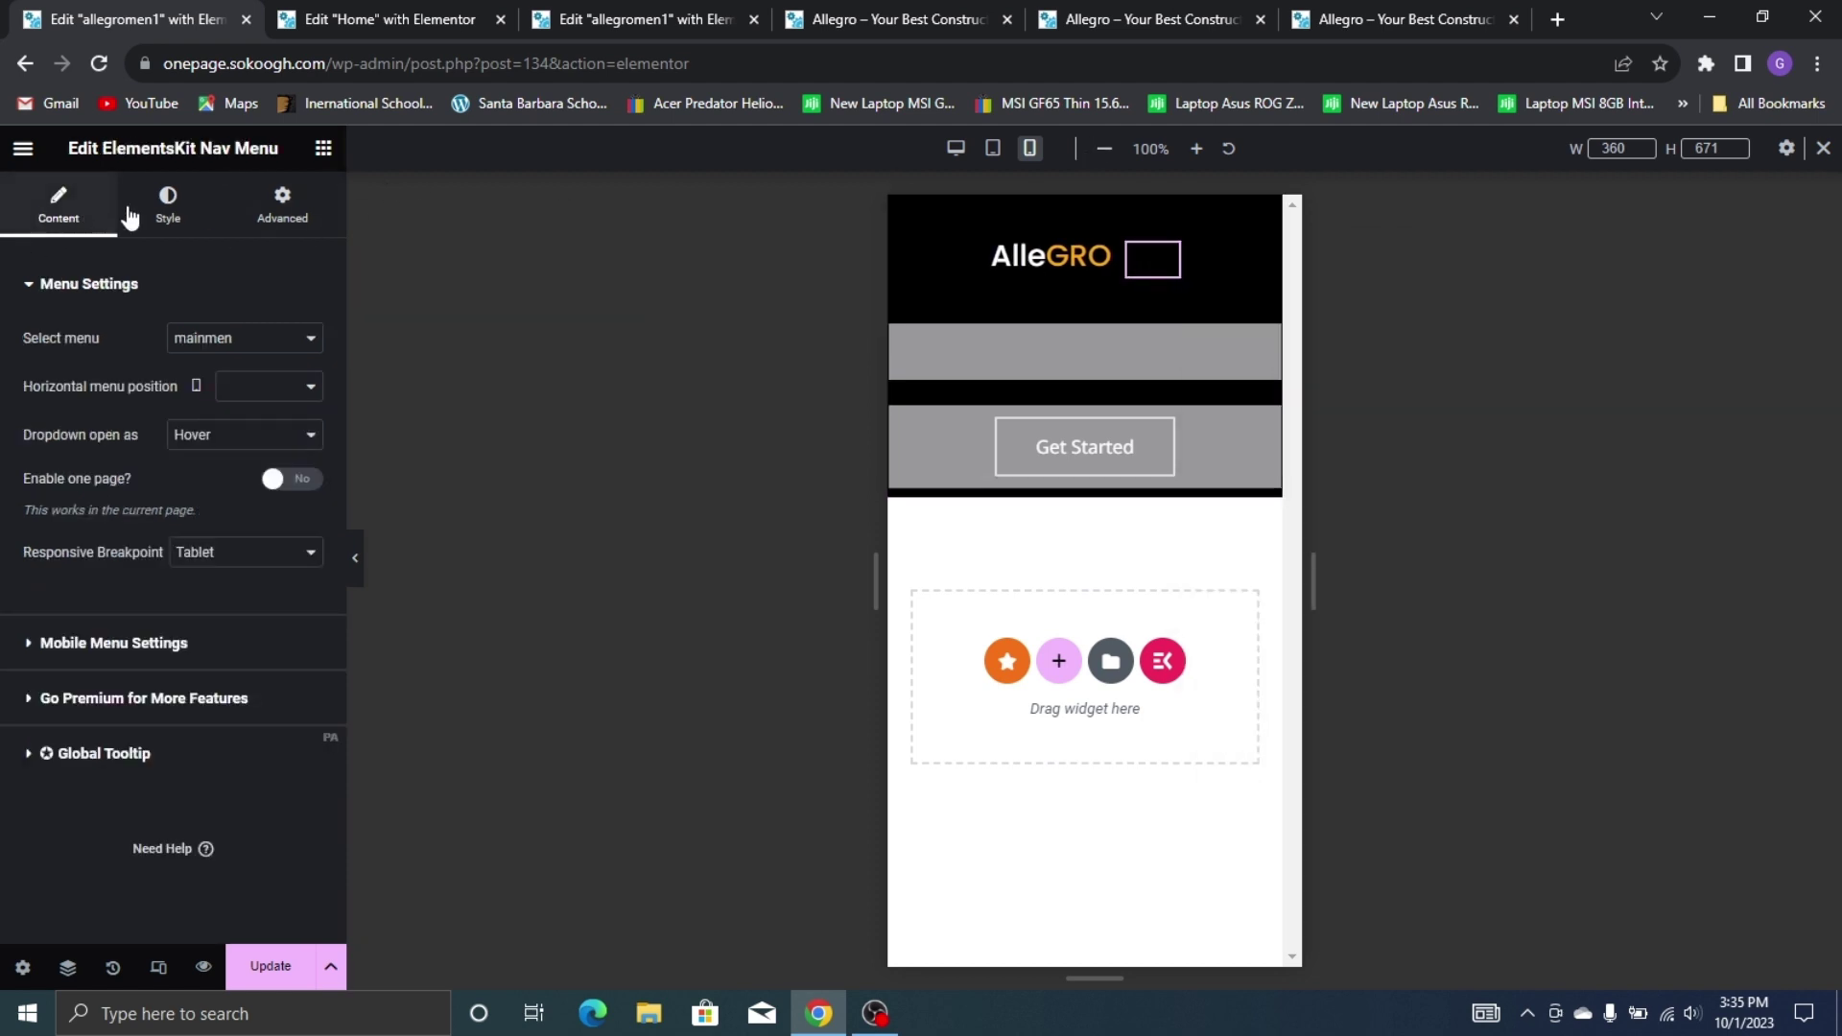
Under Hamburger Style, set both the hamburger and close icon colours to global Yellow
{"action": "left_click", "coordinate": [168, 206]}
{"action": "scroll", "coordinate": [194, 518], "scroll_direction": "down", "scroll_amount": 4}
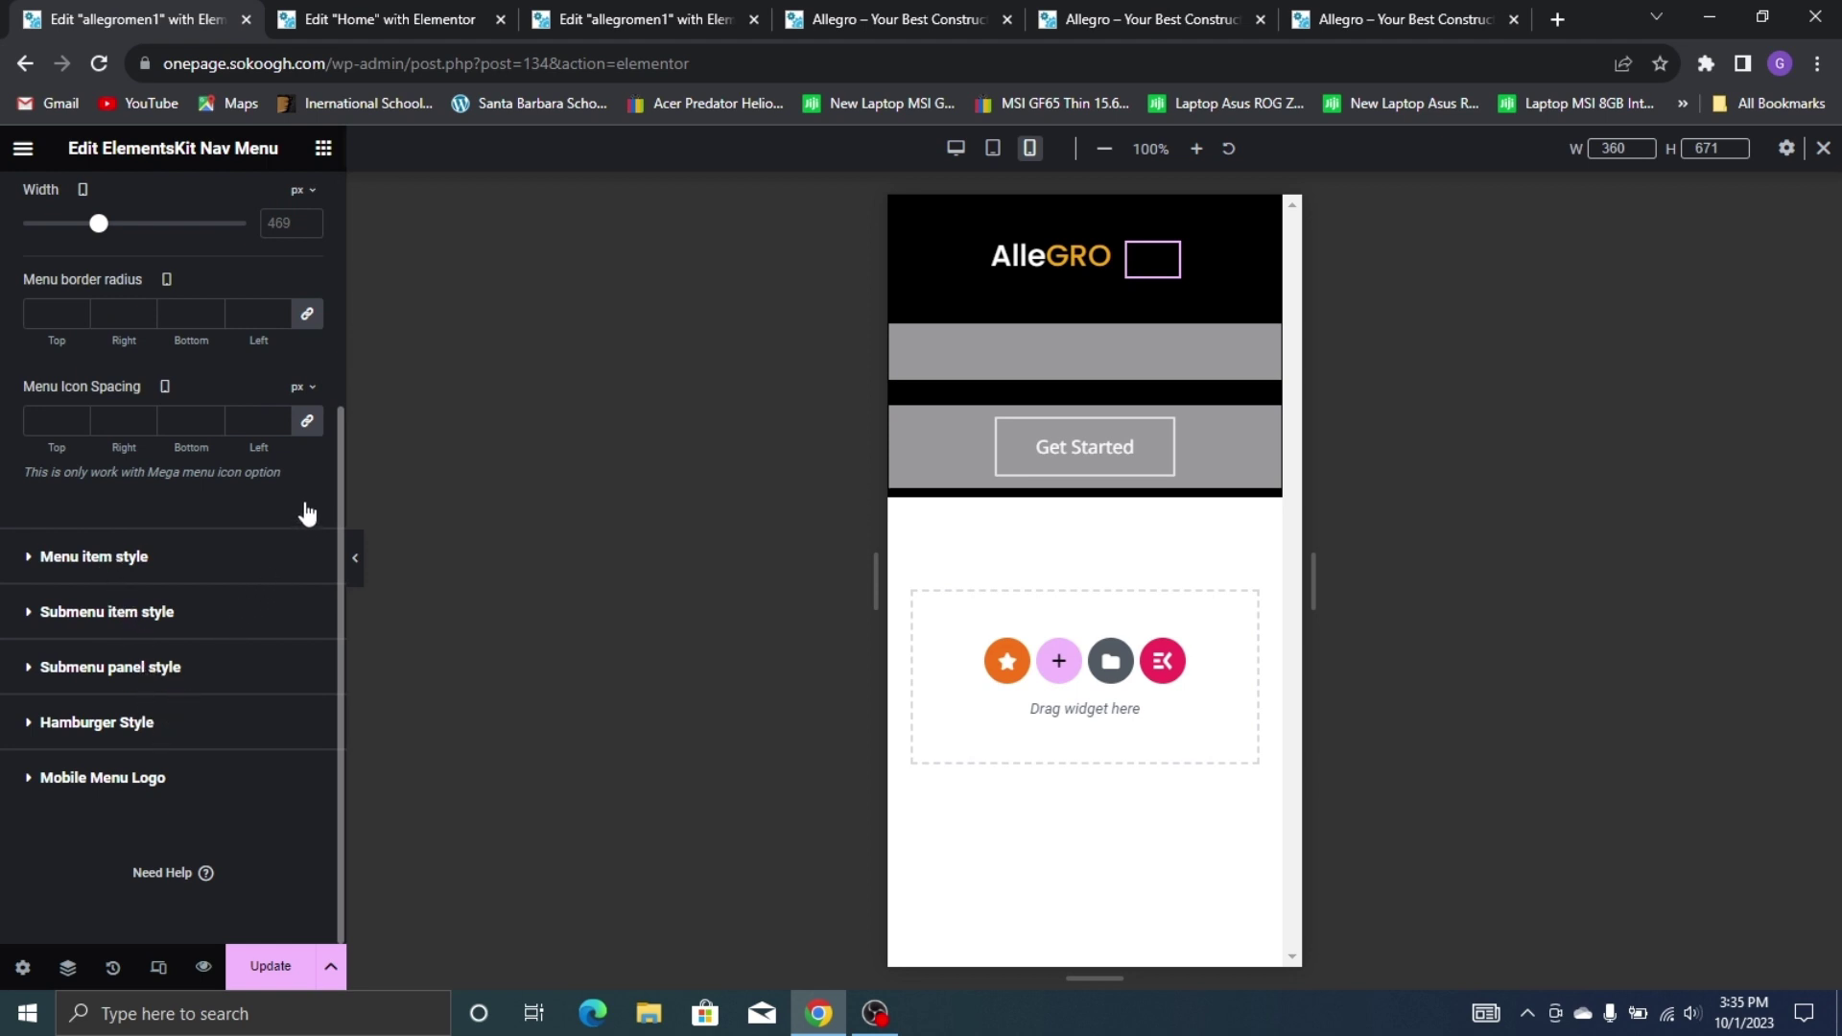
{"action": "left_click", "coordinate": [200, 720]}
{"action": "scroll", "coordinate": [271, 704], "scroll_direction": "down", "scroll_amount": 1}
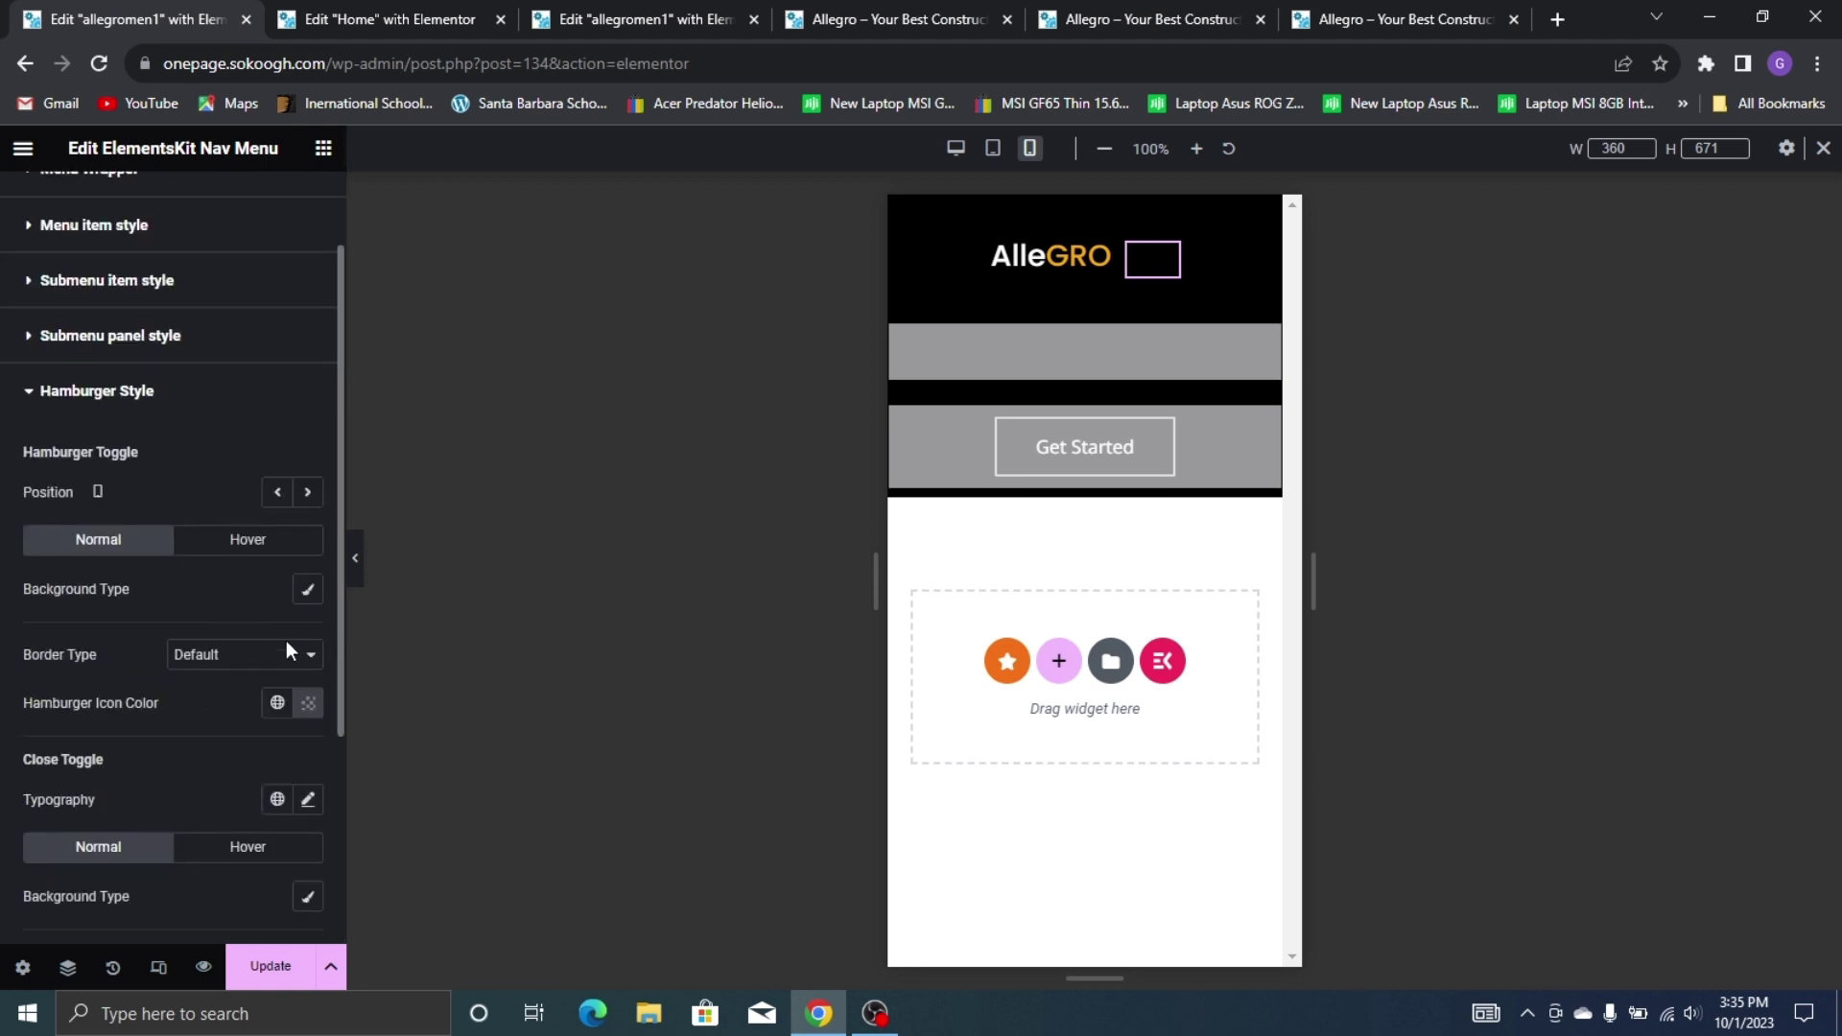
{"action": "left_click", "coordinate": [277, 703]}
{"action": "left_click", "coordinate": [135, 610]}
{"action": "scroll", "coordinate": [222, 689], "scroll_direction": "down", "scroll_amount": 3}
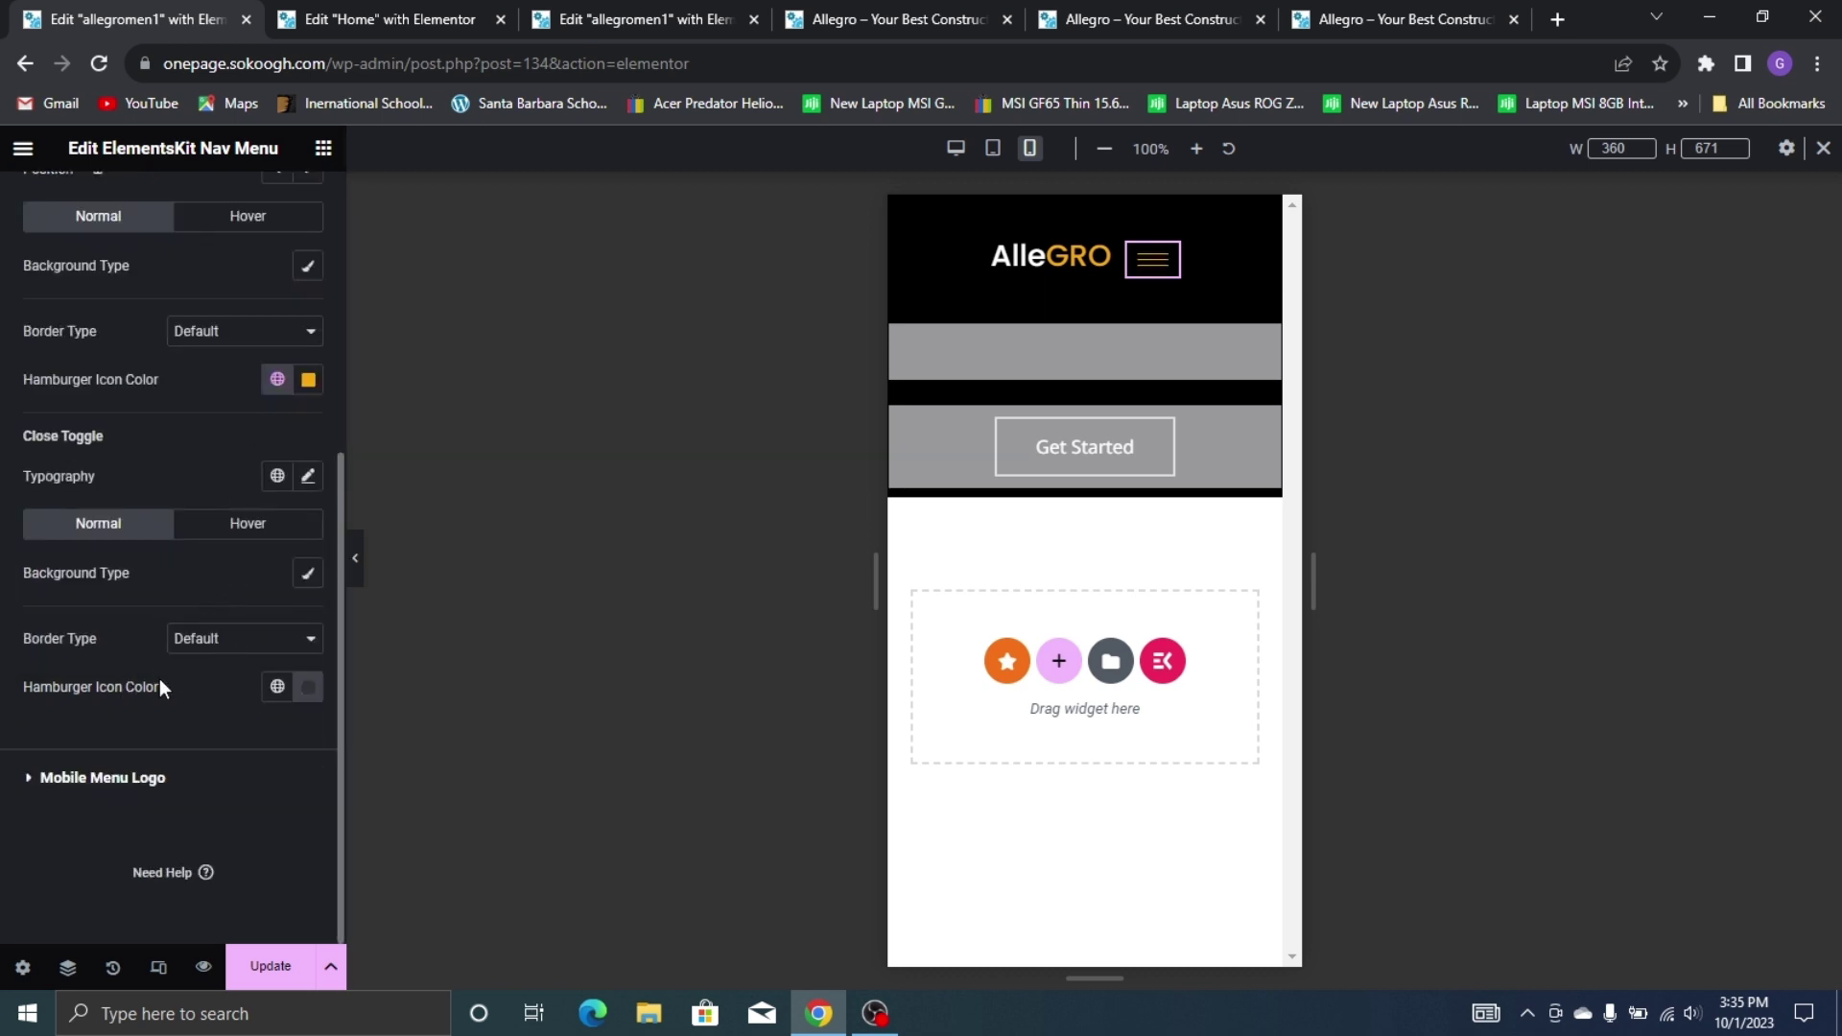
{"action": "left_click", "coordinate": [270, 691]}
{"action": "left_click", "coordinate": [136, 604]}
Return to the Nav Menu's content settings and expand Mobile Menu Settings
{"action": "scroll", "coordinate": [221, 662], "scroll_direction": "up", "scroll_amount": 3}
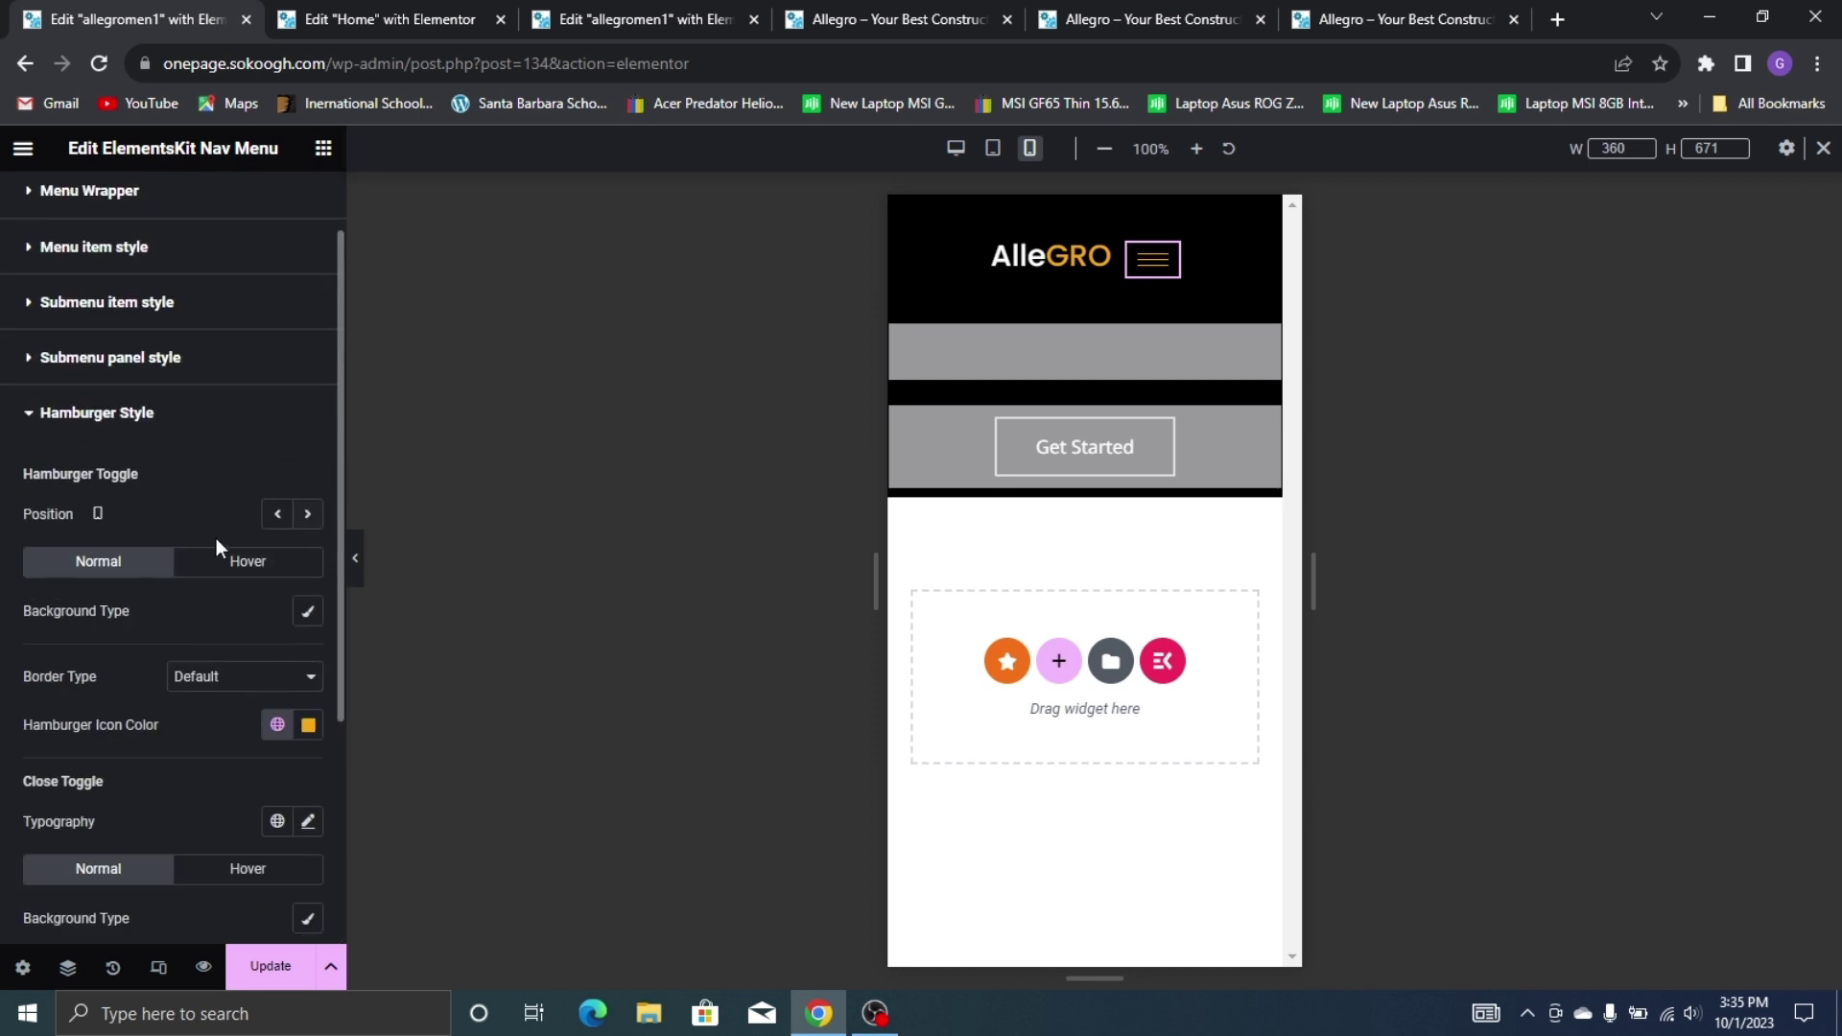
{"action": "scroll", "coordinate": [259, 671], "scroll_direction": "down", "scroll_amount": 1}
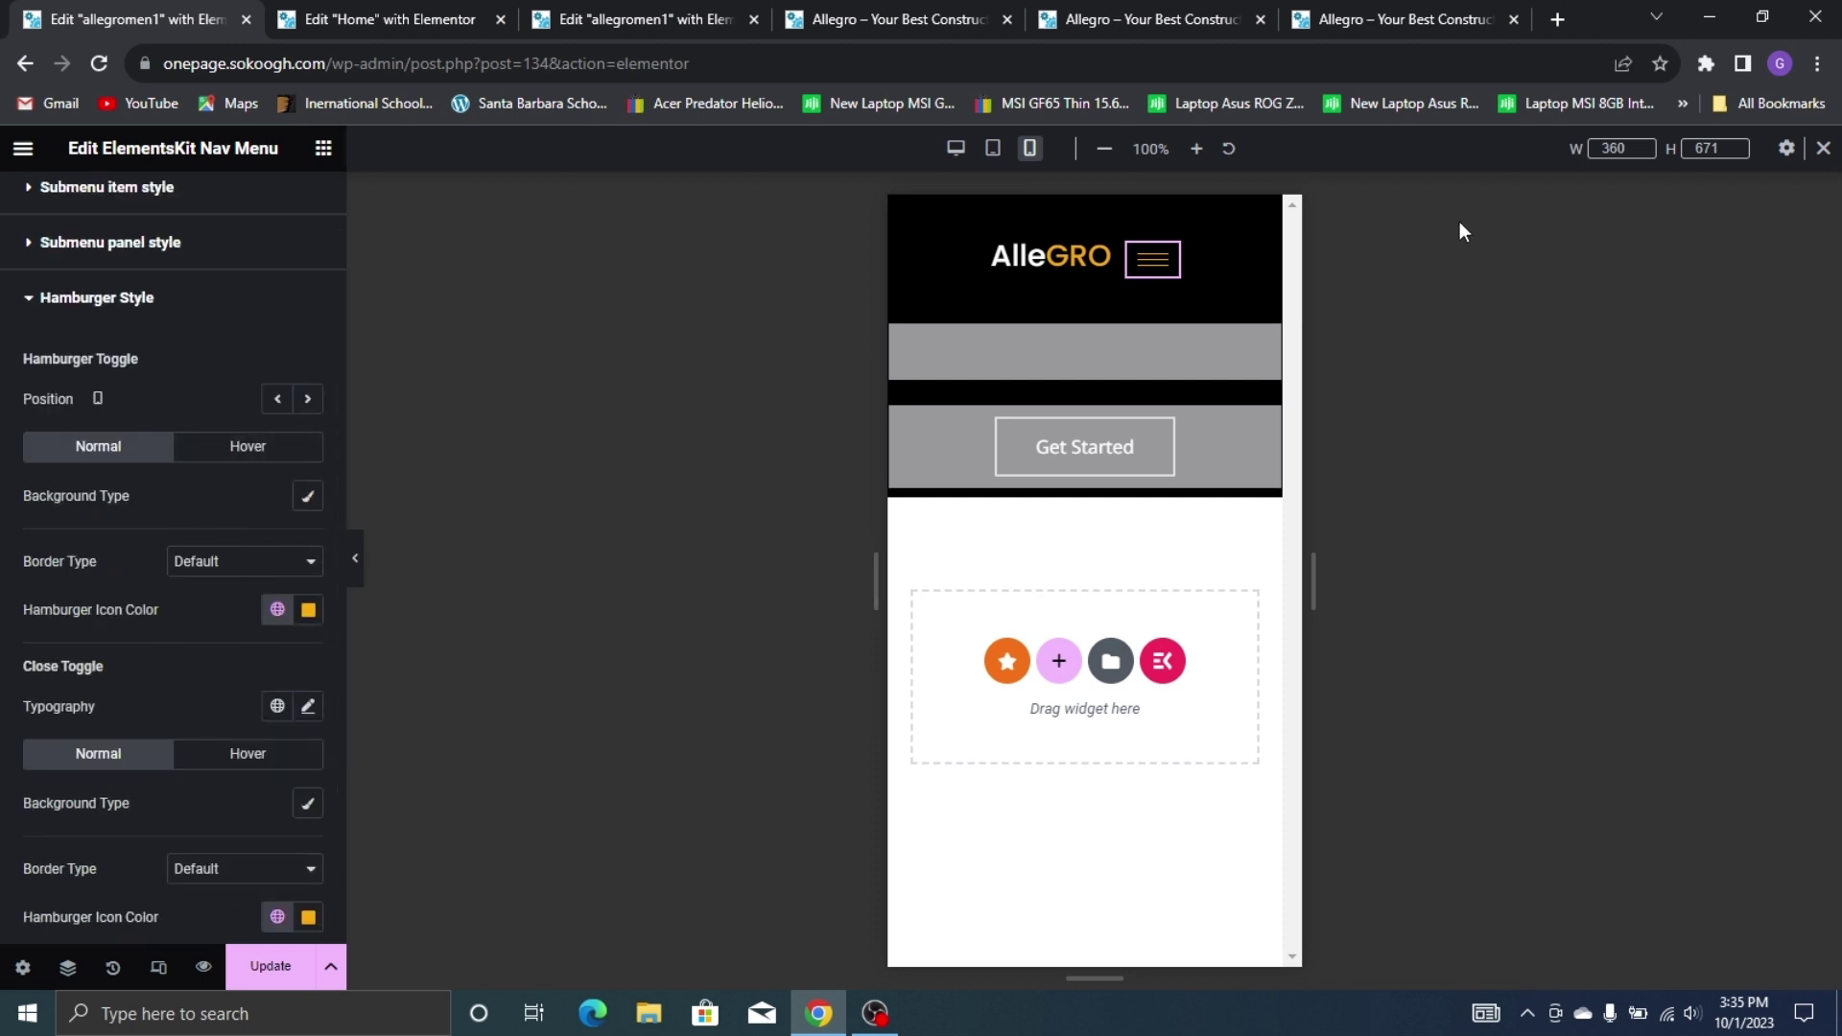
{"action": "scroll", "coordinate": [272, 211], "scroll_direction": "up", "scroll_amount": 2}
{"action": "left_click", "coordinate": [75, 219]}
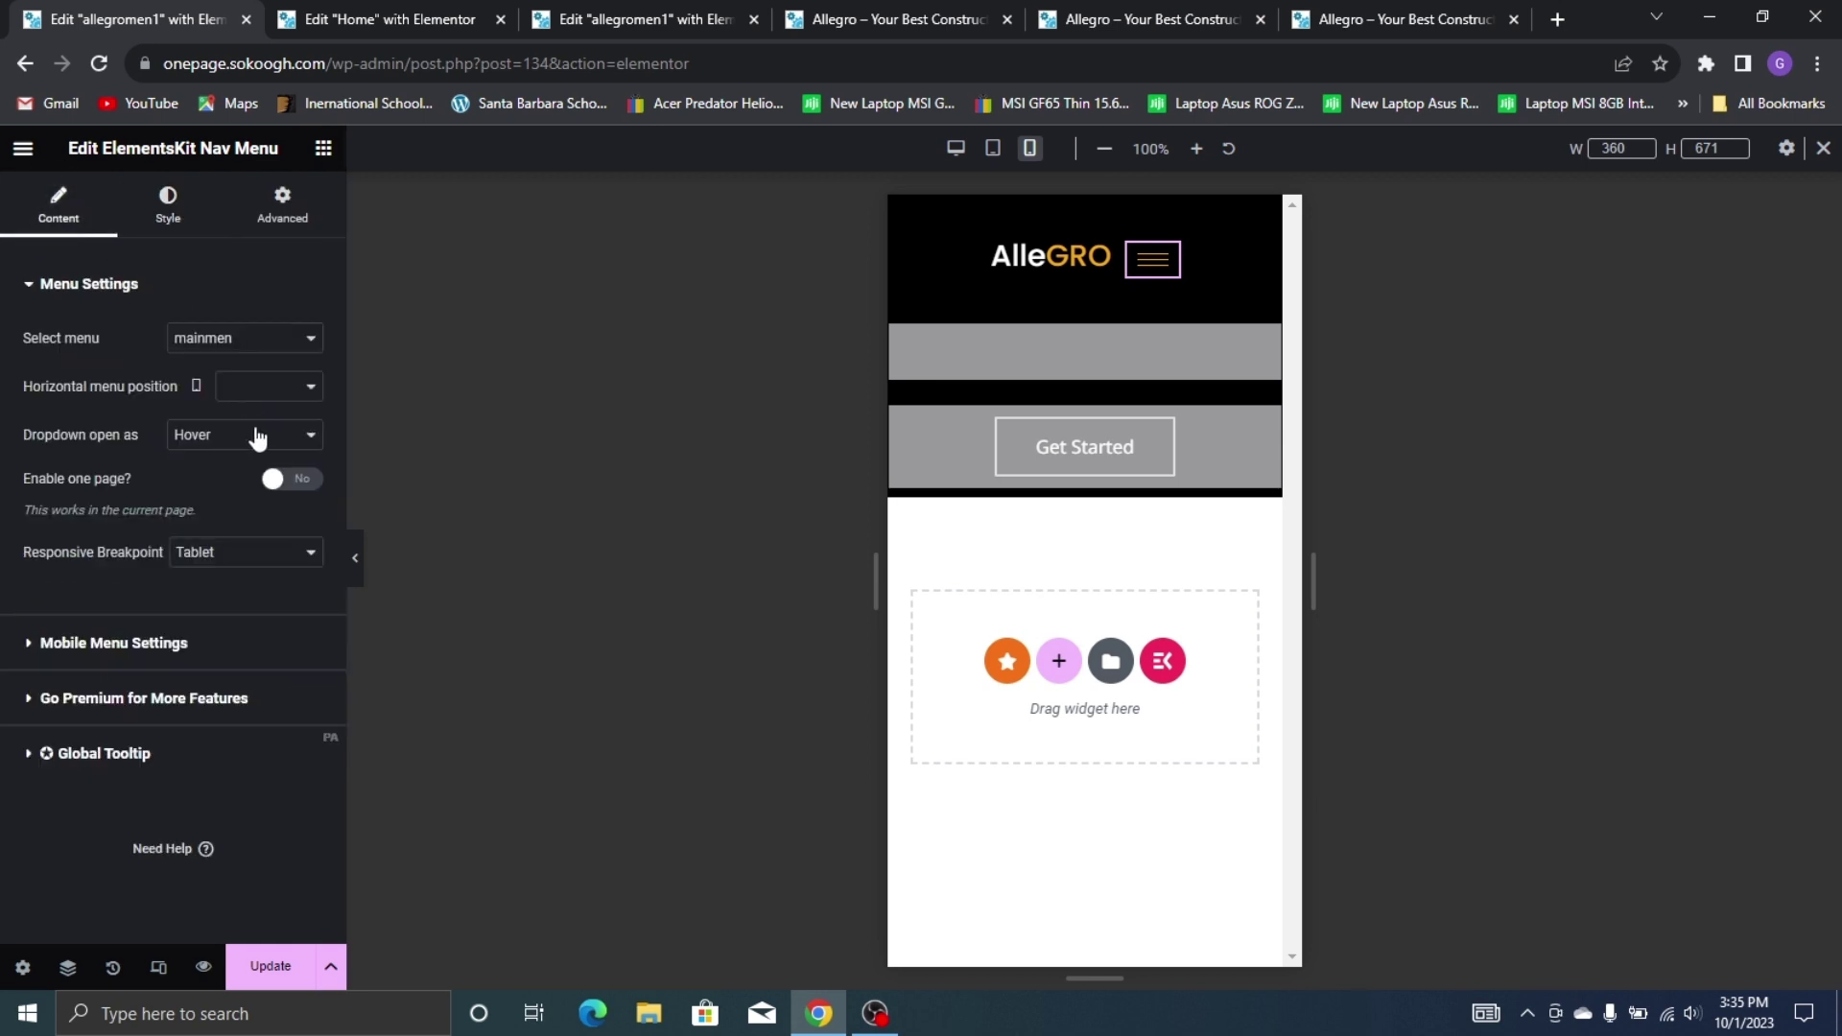
{"action": "left_click", "coordinate": [185, 656]}
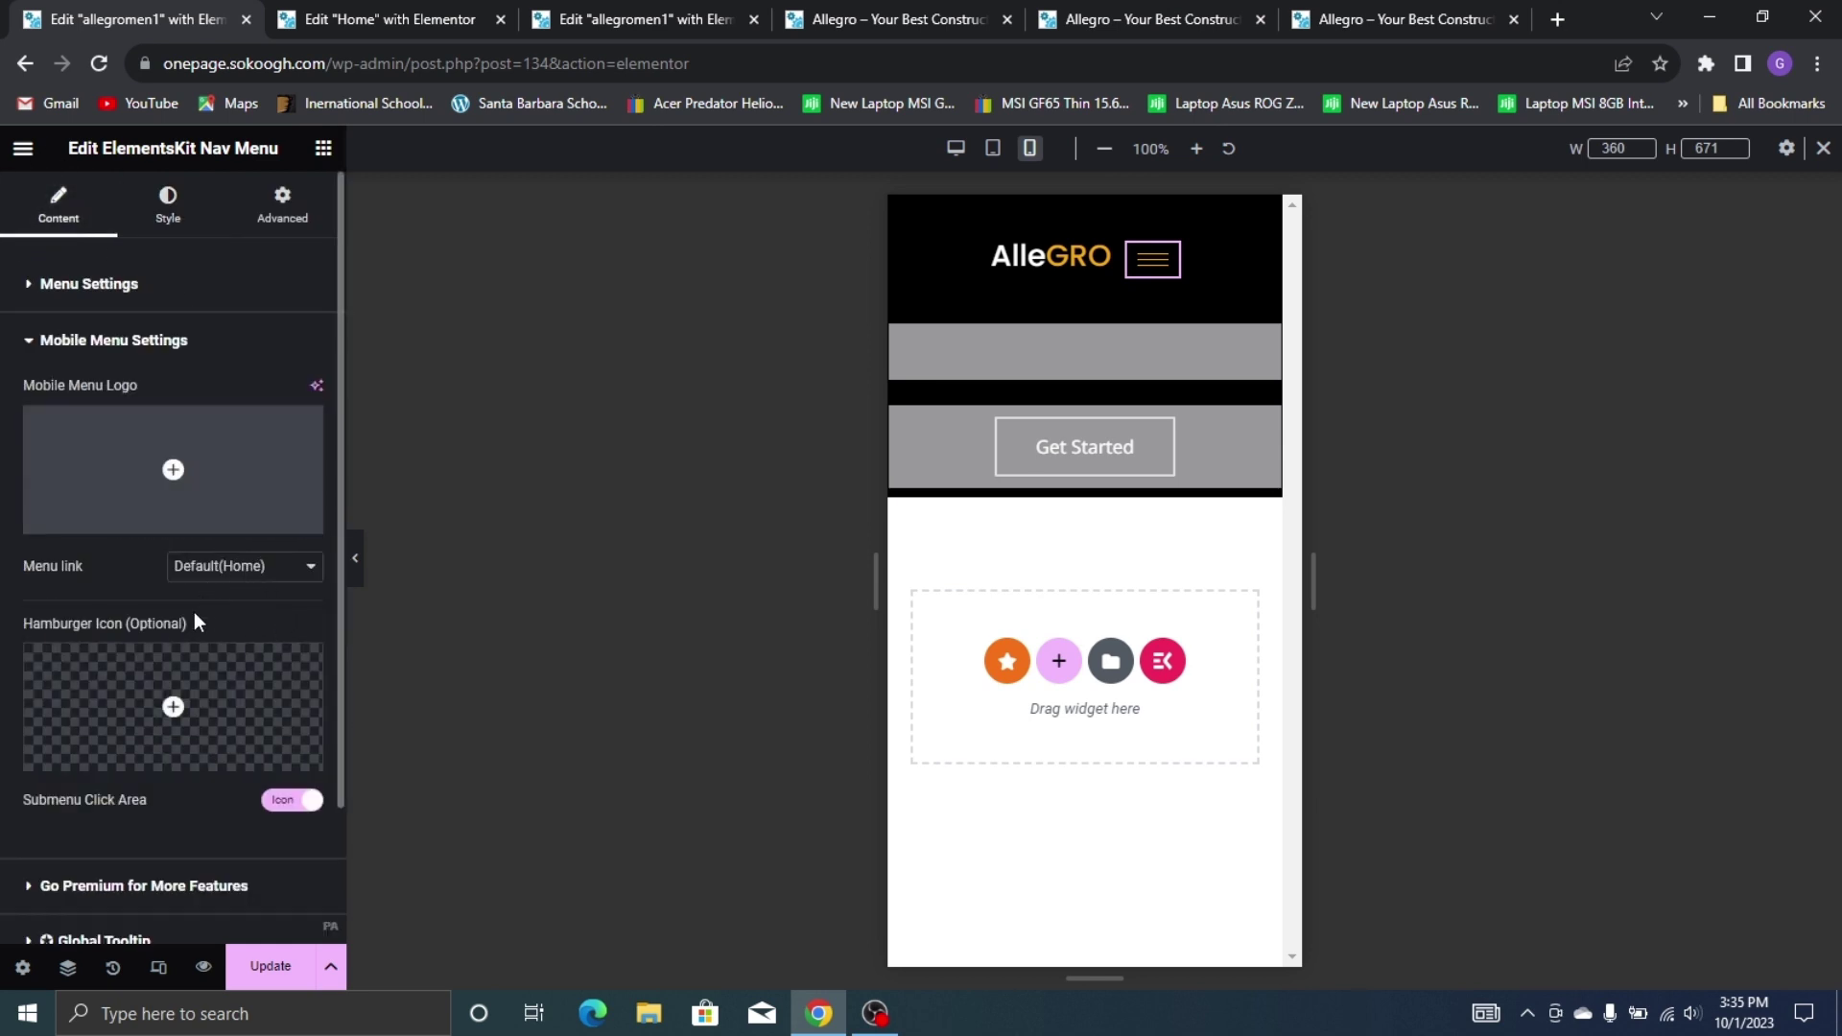
Insert the bold three-bar 'menu' icon from the Icon Library as the hamburger icon
{"action": "mouse_move", "coordinate": [172, 693]}
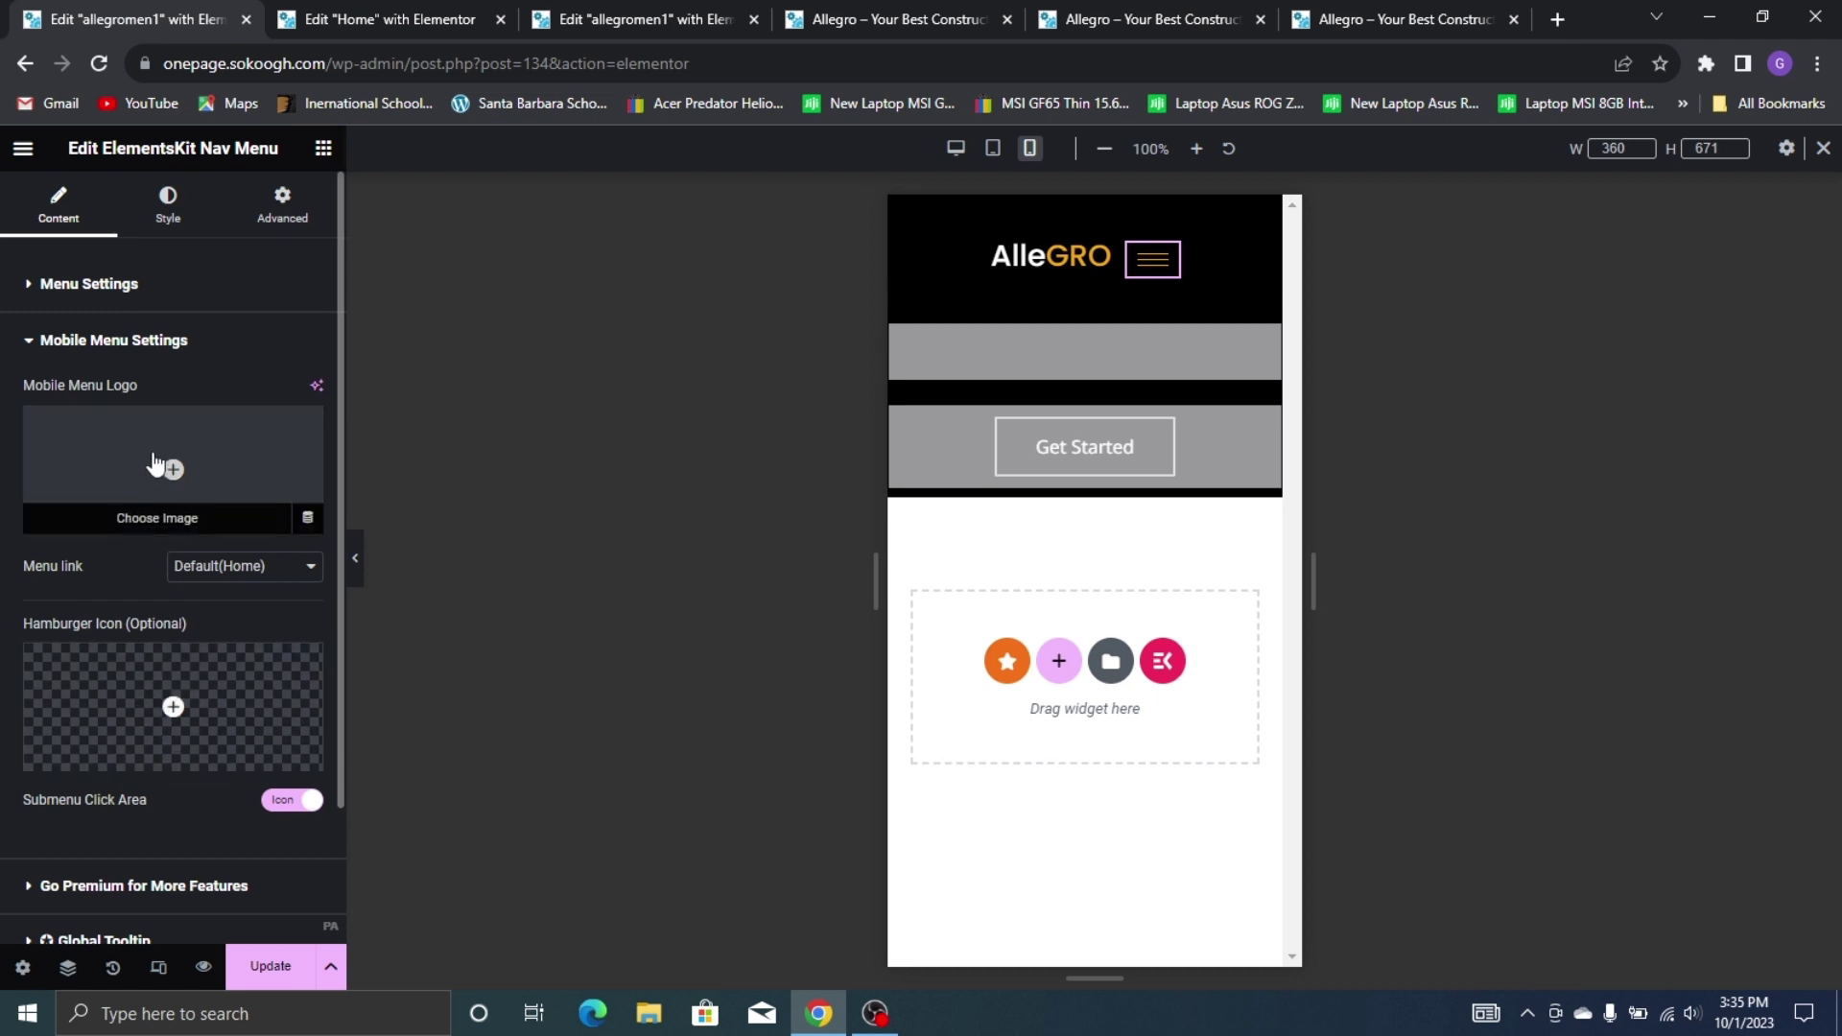
{"action": "left_click", "coordinate": [145, 668]}
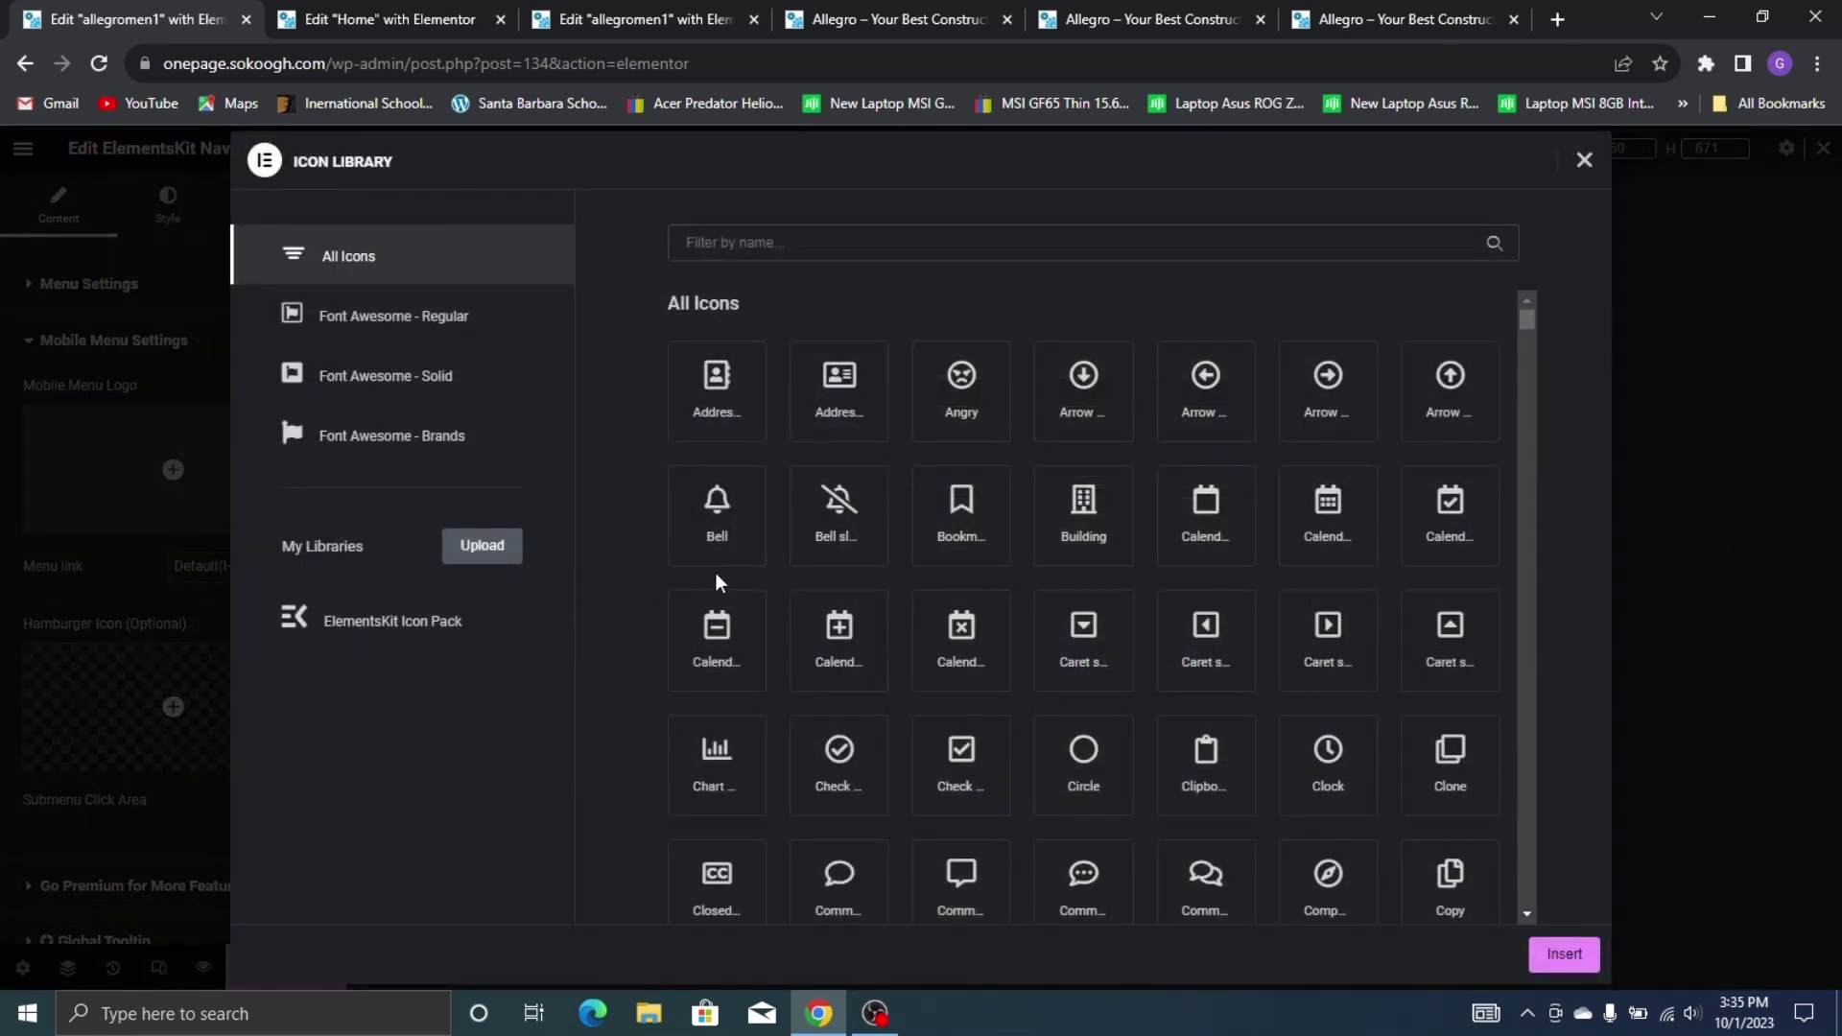
{"action": "left_click", "coordinate": [927, 236]}
{"action": "type", "text": "menu"}
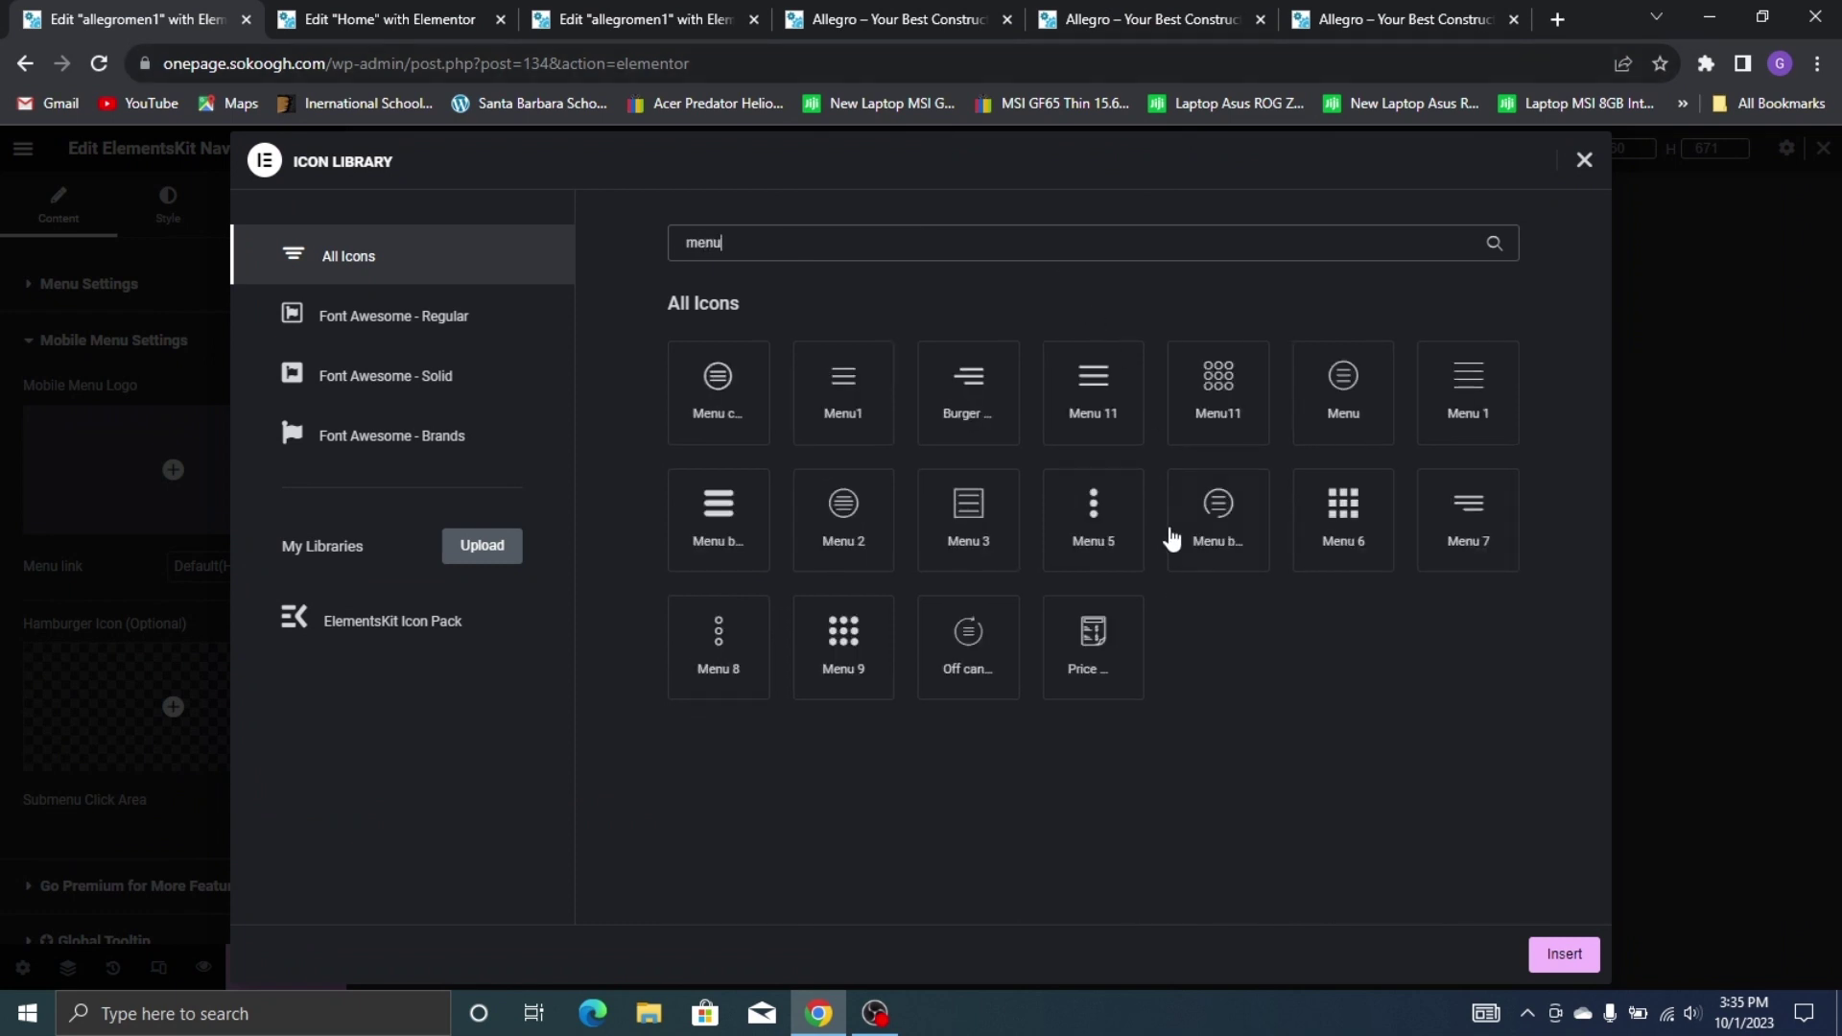
{"action": "left_click", "coordinate": [744, 506]}
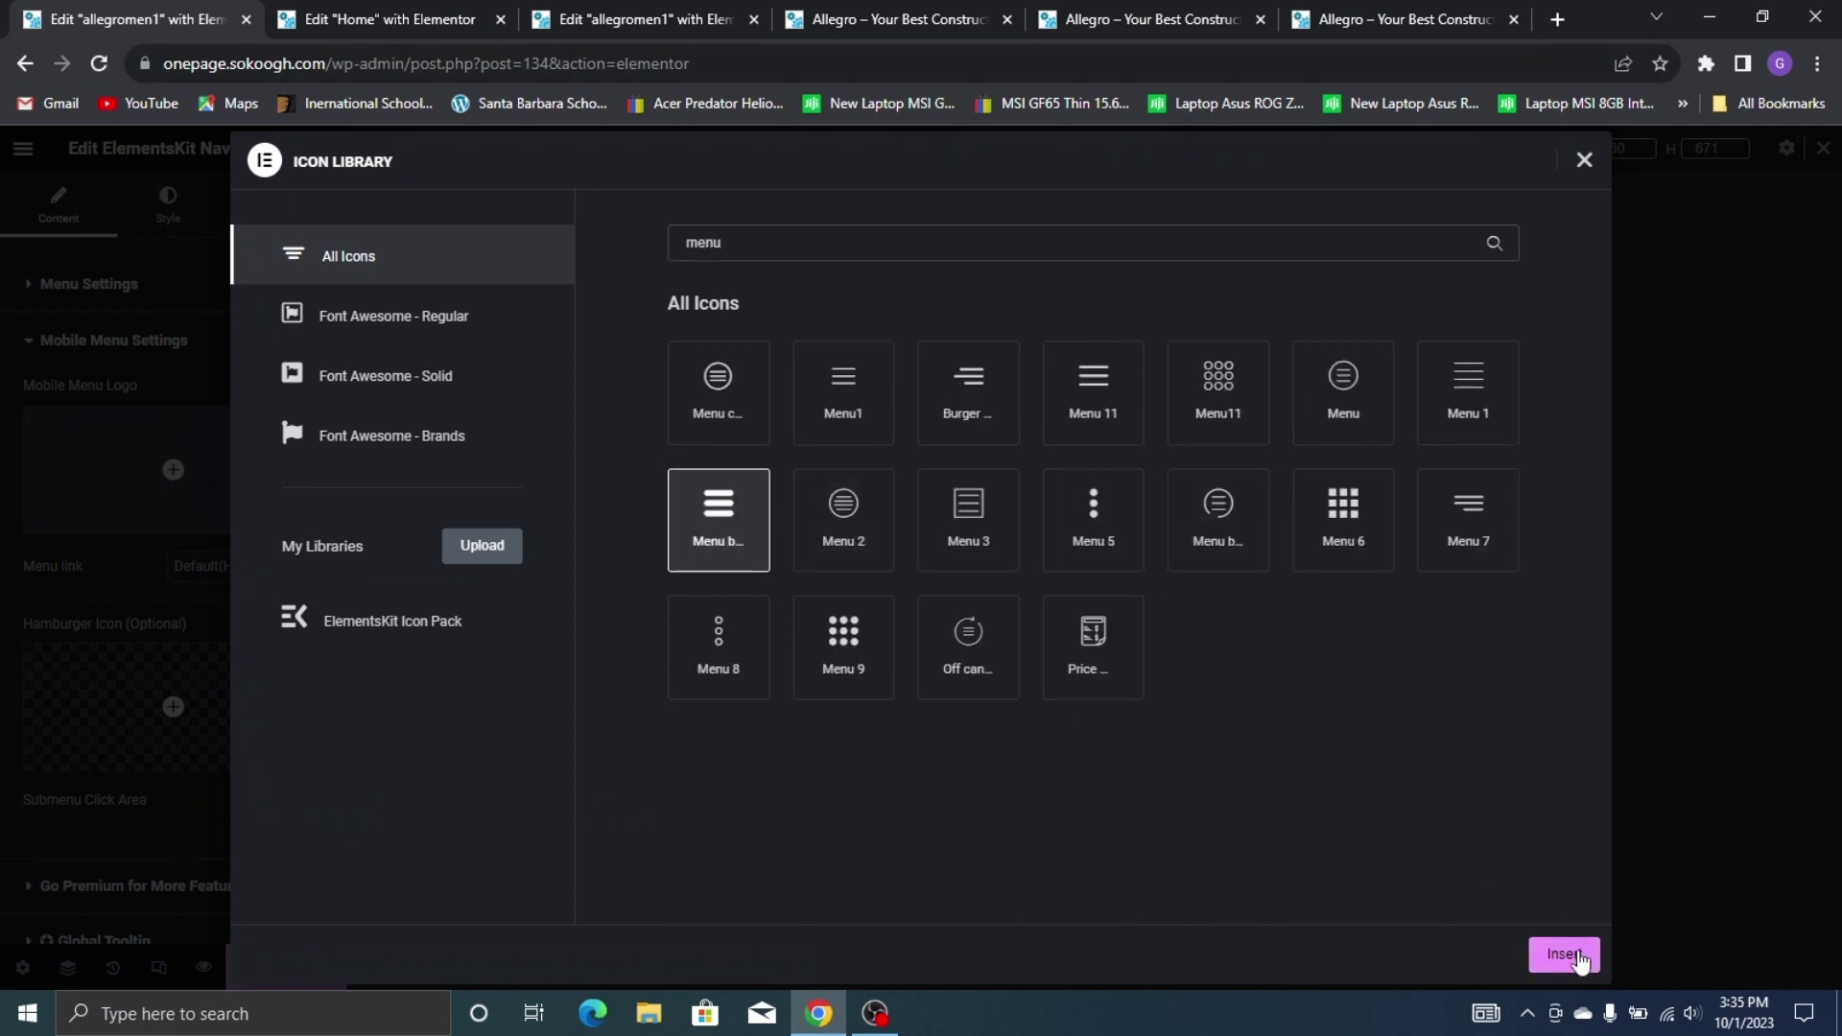
{"action": "left_click", "coordinate": [1566, 955]}
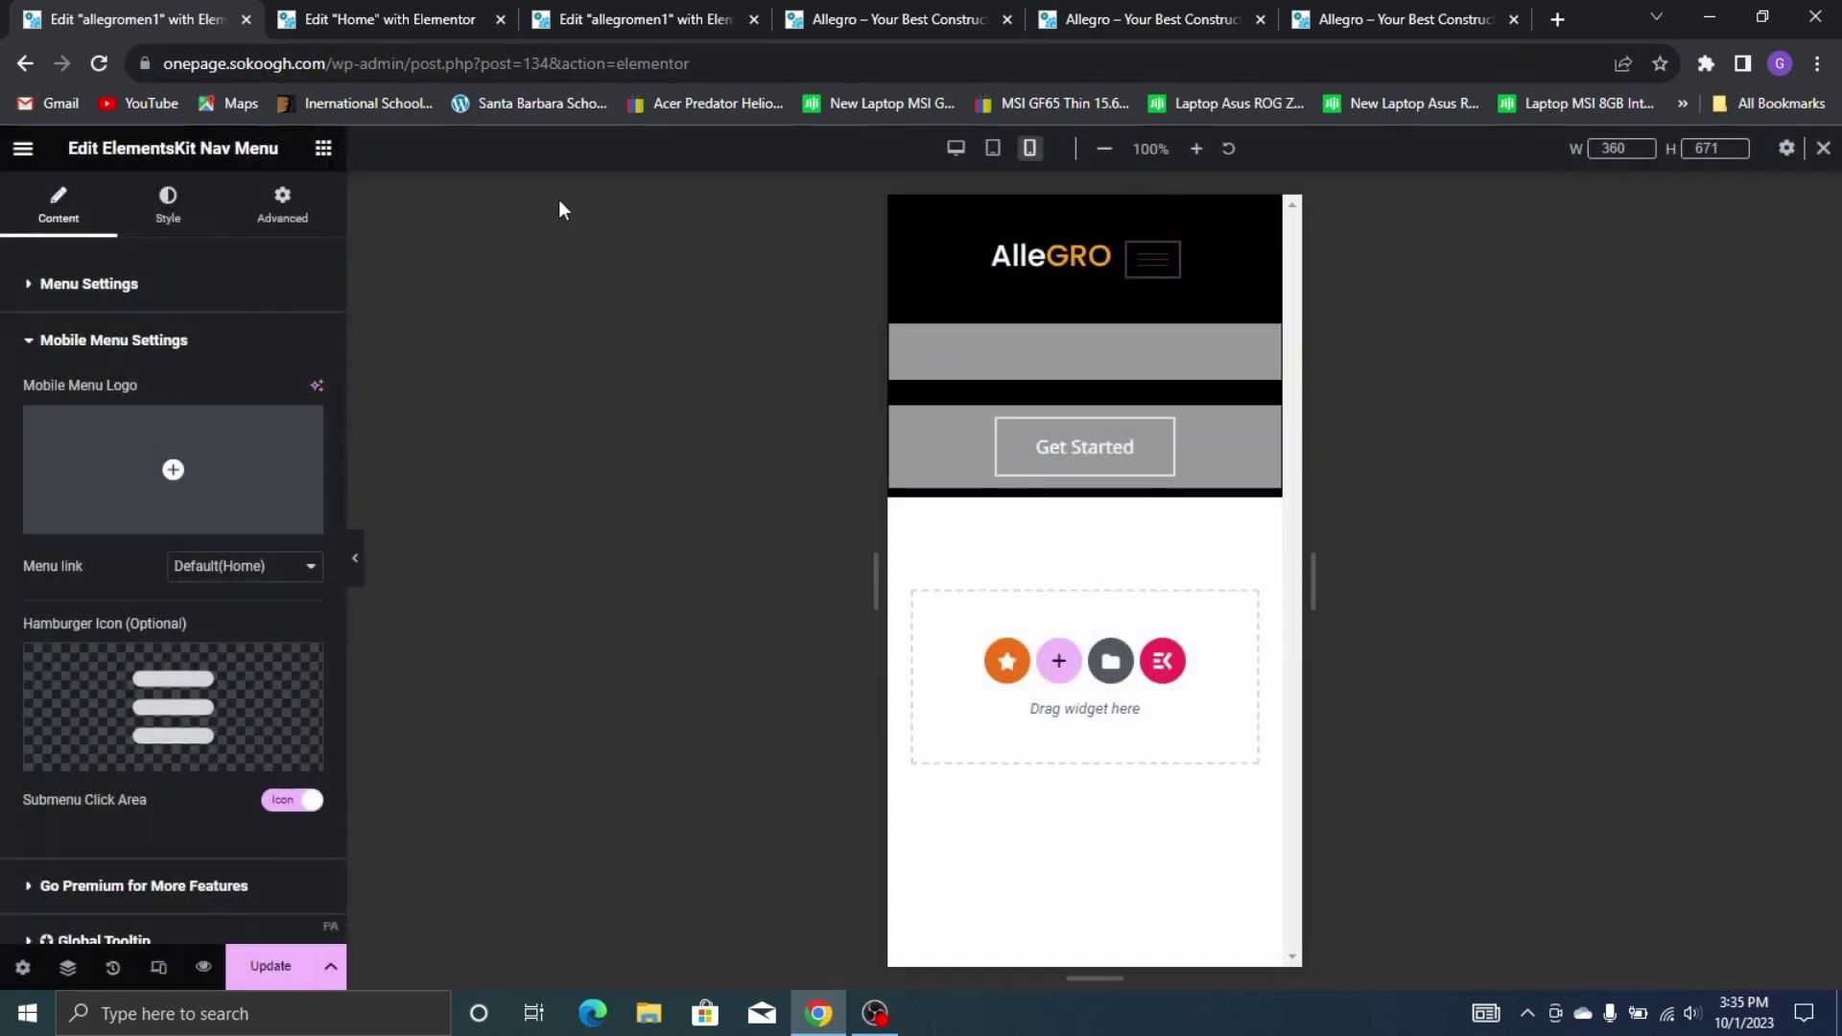
{"action": "left_click", "coordinate": [168, 221]}
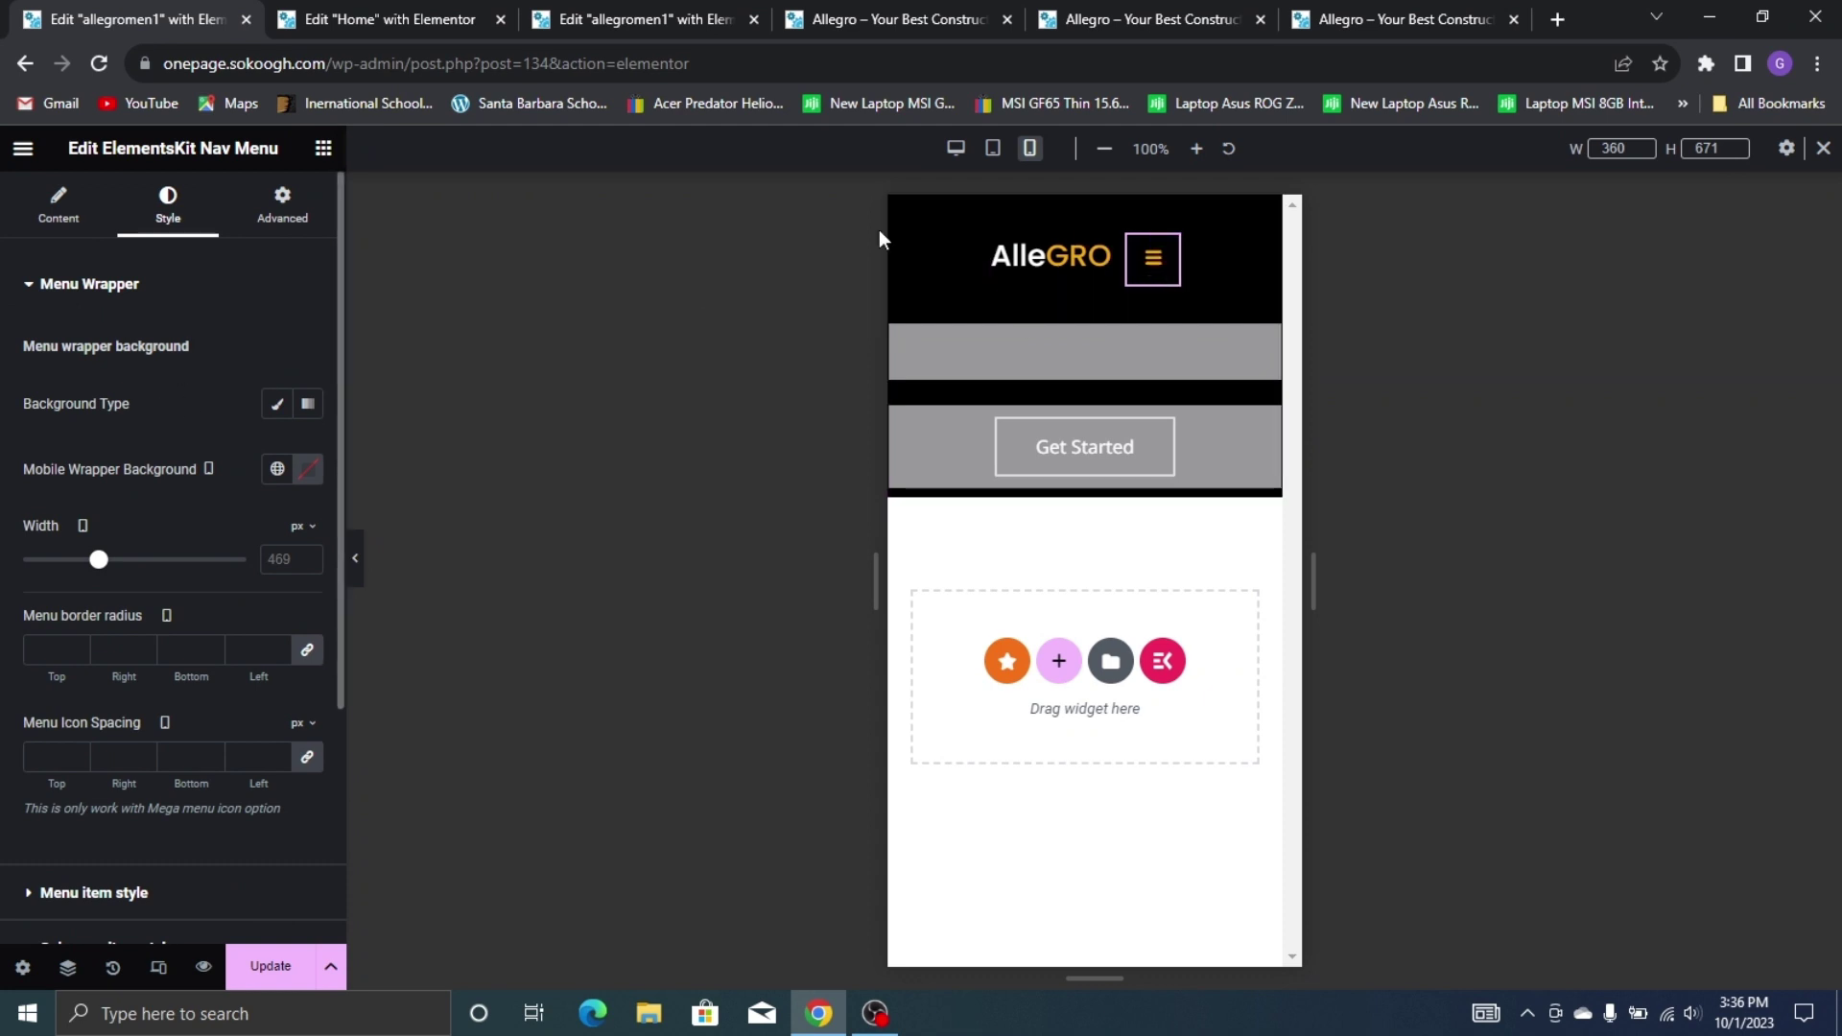
Open the mobile menu preview and set the Mobile Wrapper background to black #000000
{"action": "left_click", "coordinate": [1156, 277]}
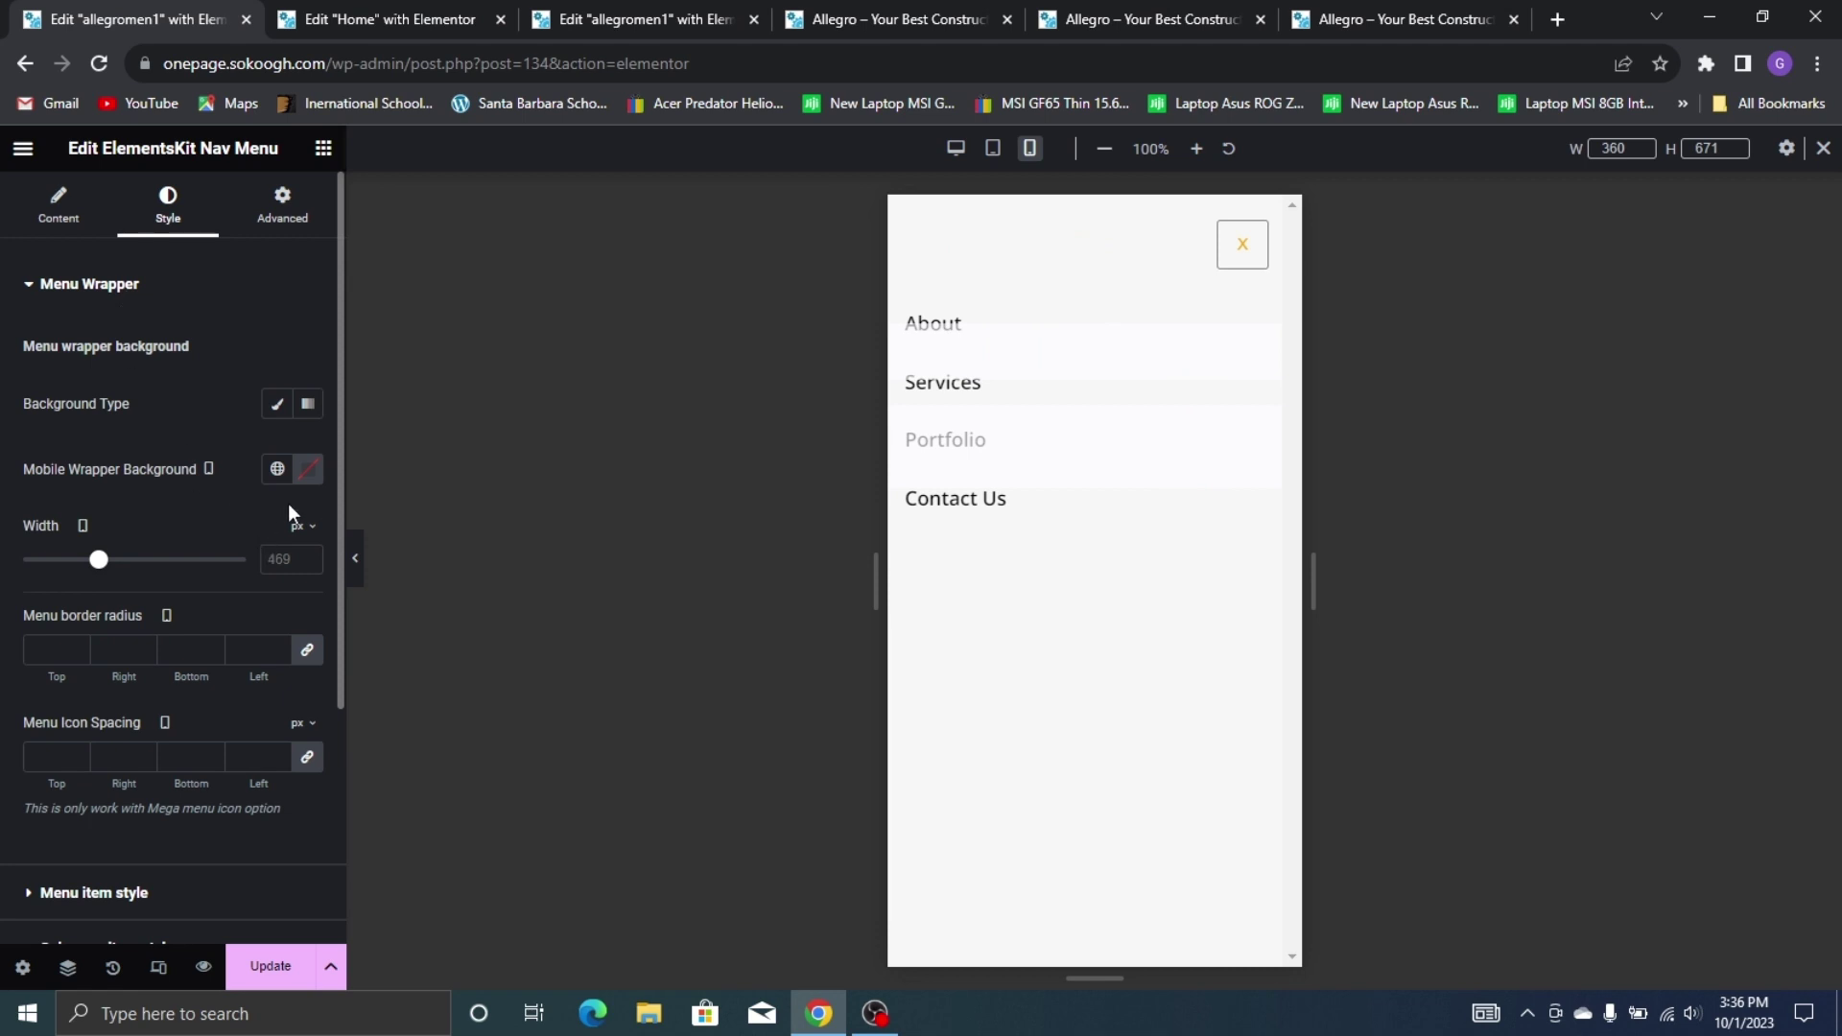
{"action": "left_click", "coordinate": [308, 468]}
{"action": "left_click_drag", "start_coordinate": [413, 719], "coordinate": [441, 735]}
{"action": "left_click", "coordinate": [218, 408]}
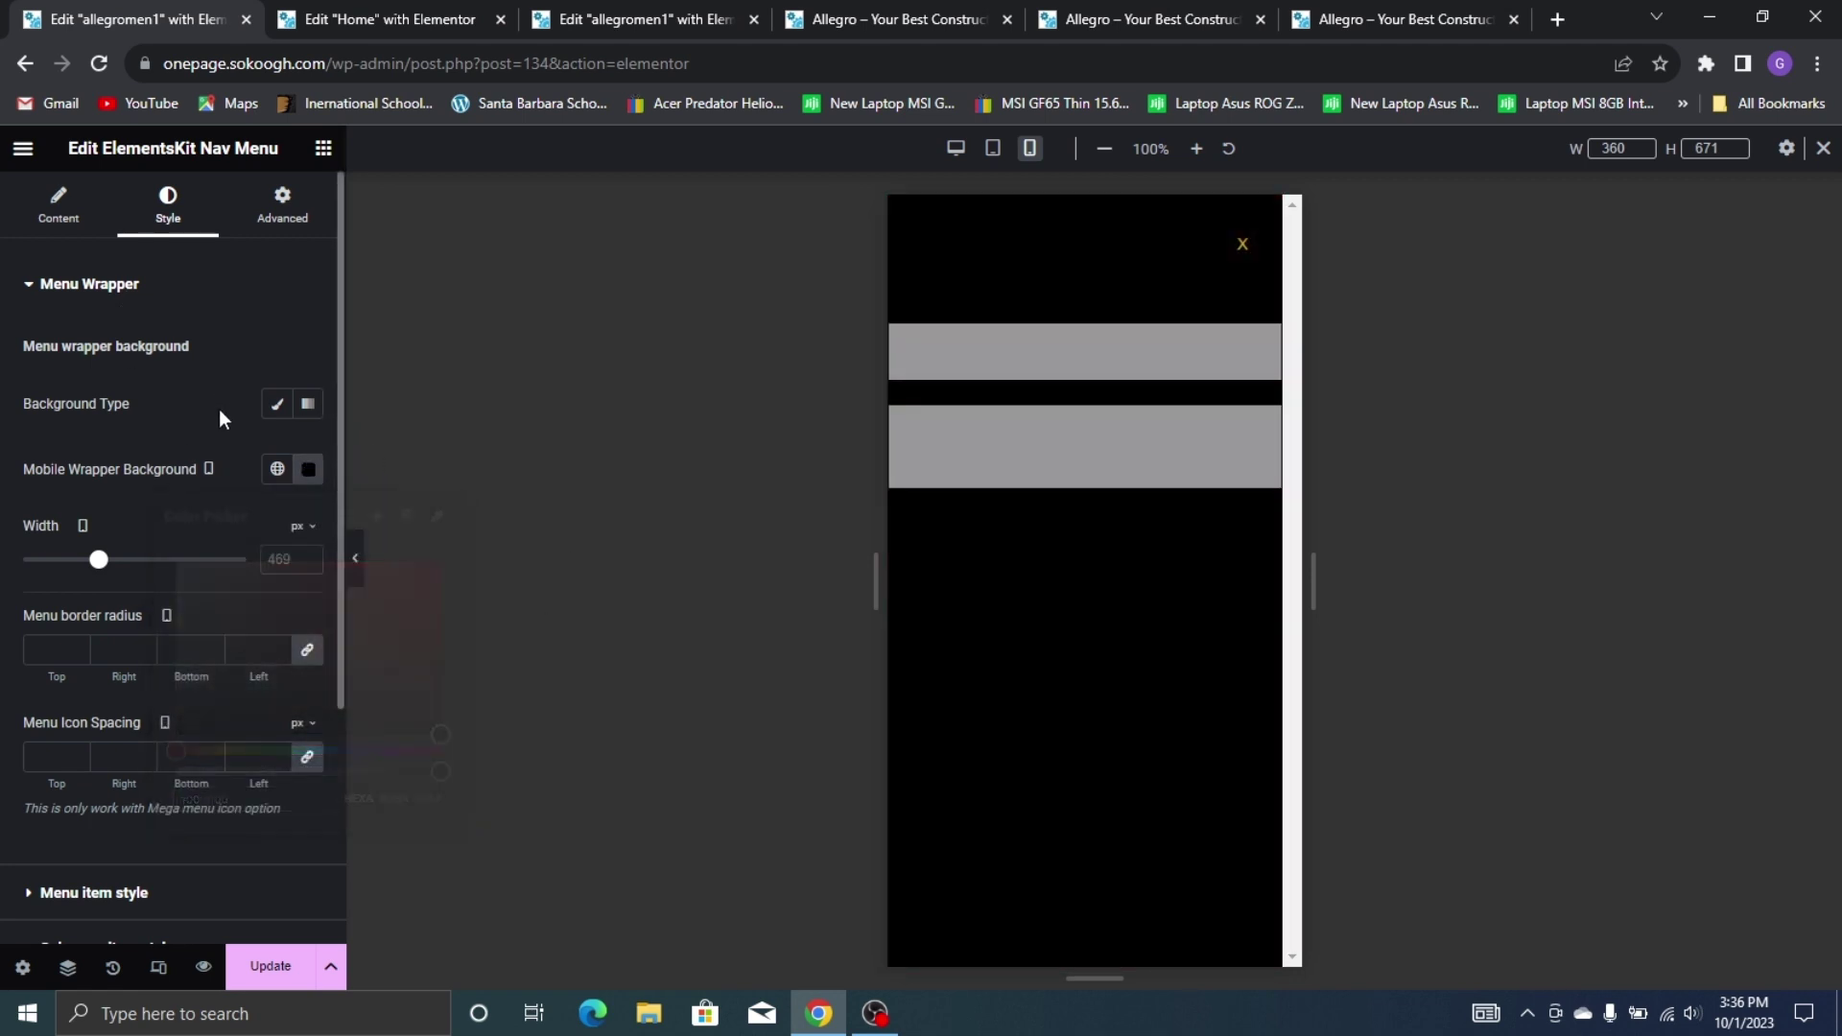
Set the menu item text colour to the global Yellow
{"action": "scroll", "coordinate": [158, 738], "scroll_direction": "down", "scroll_amount": 1}
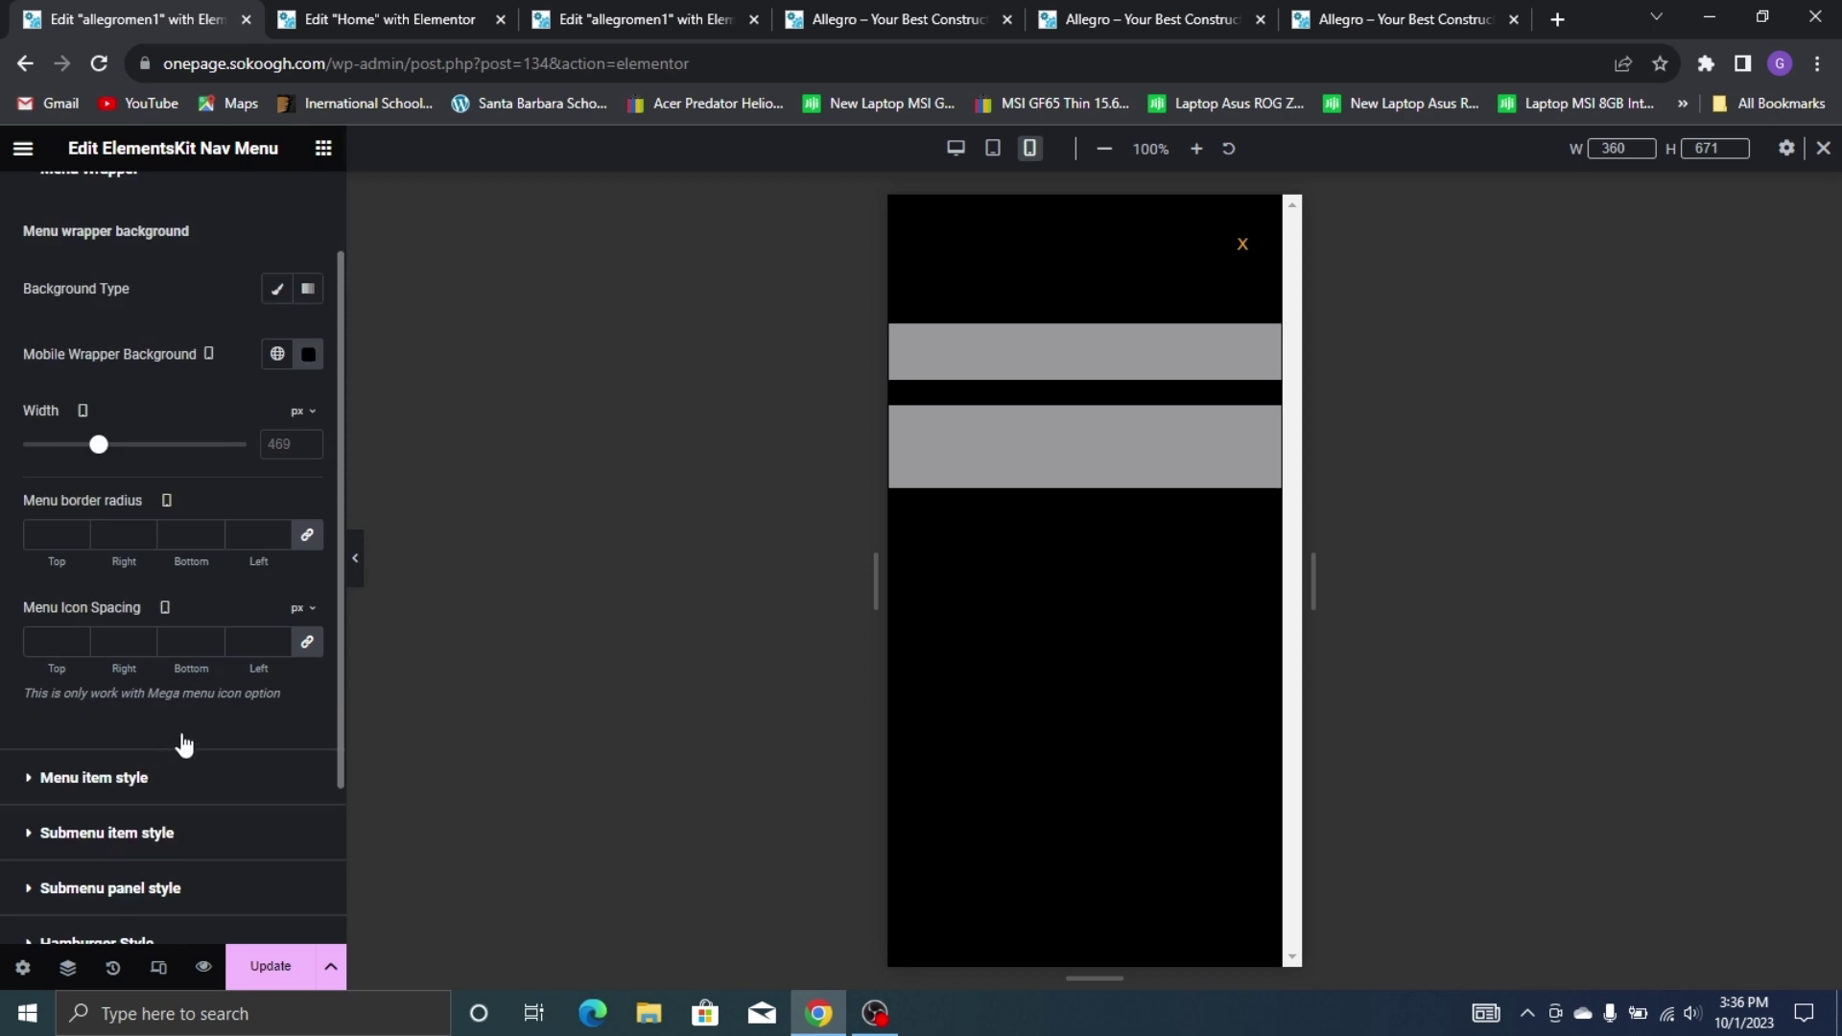
{"action": "left_click", "coordinate": [94, 777]}
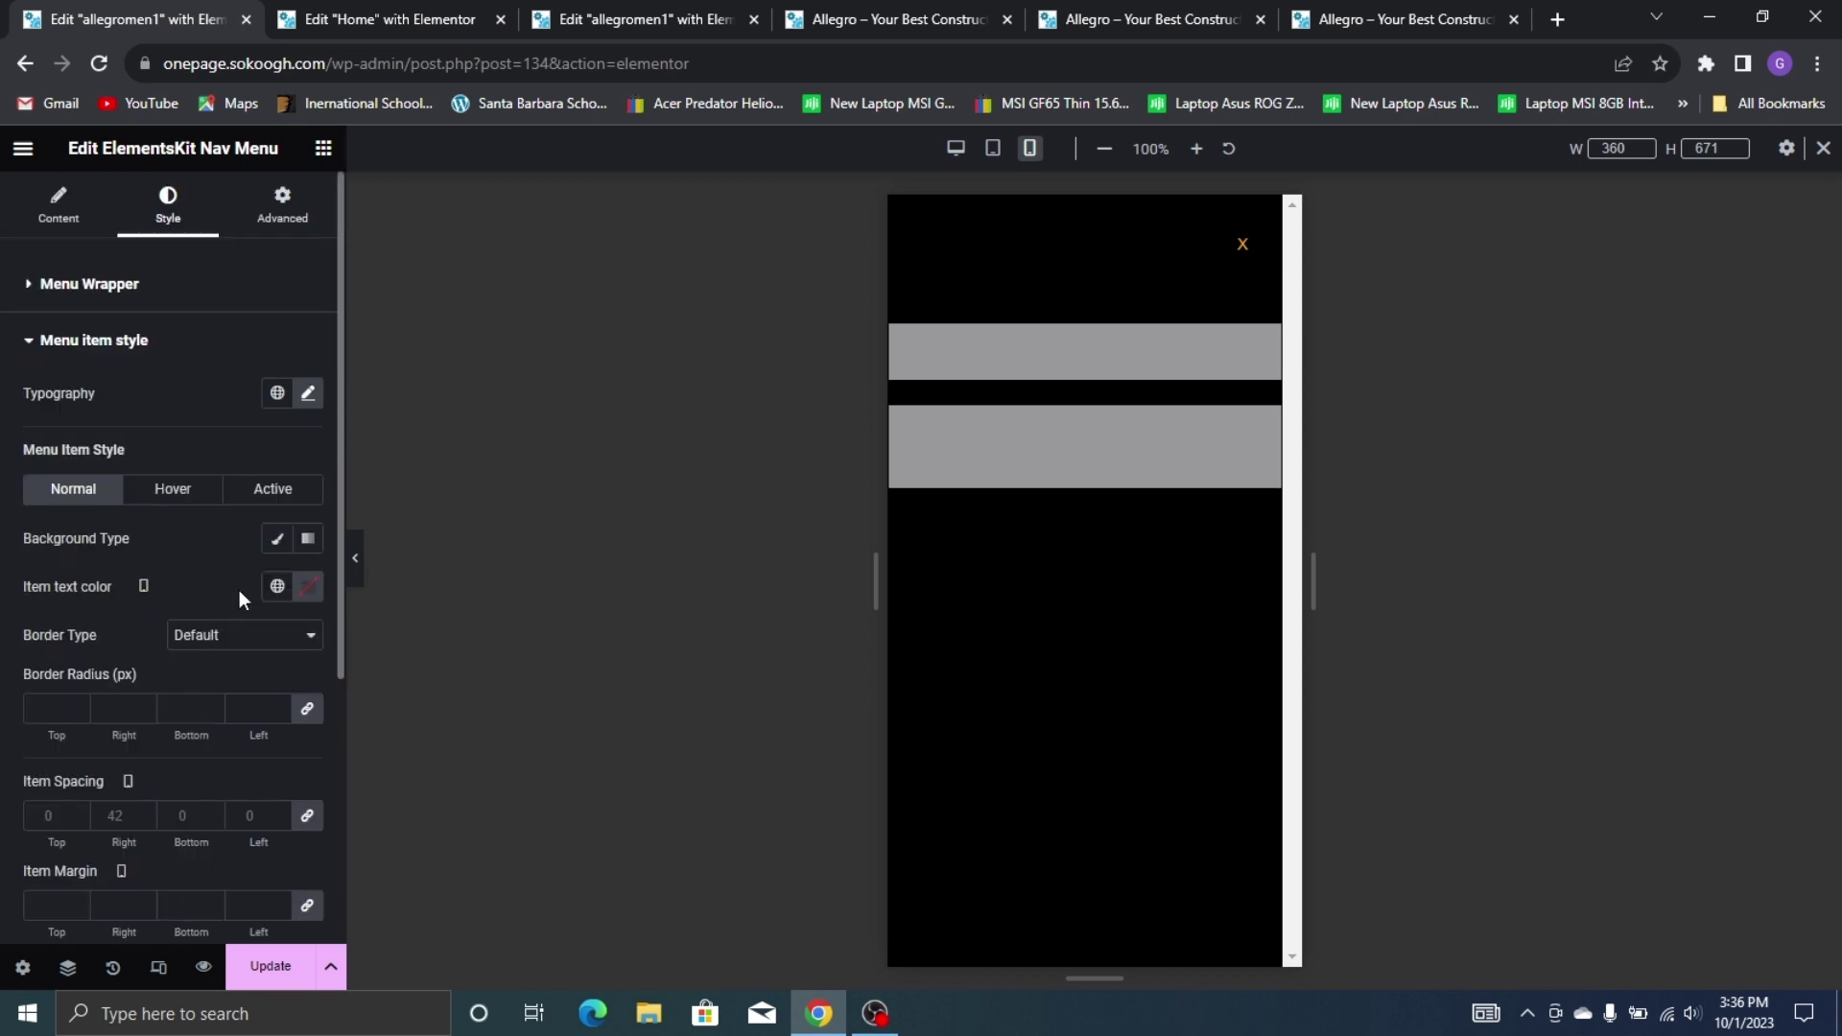
{"action": "left_click", "coordinate": [306, 587]}
{"action": "left_click_drag", "start_coordinate": [304, 732], "coordinate": [117, 614]}
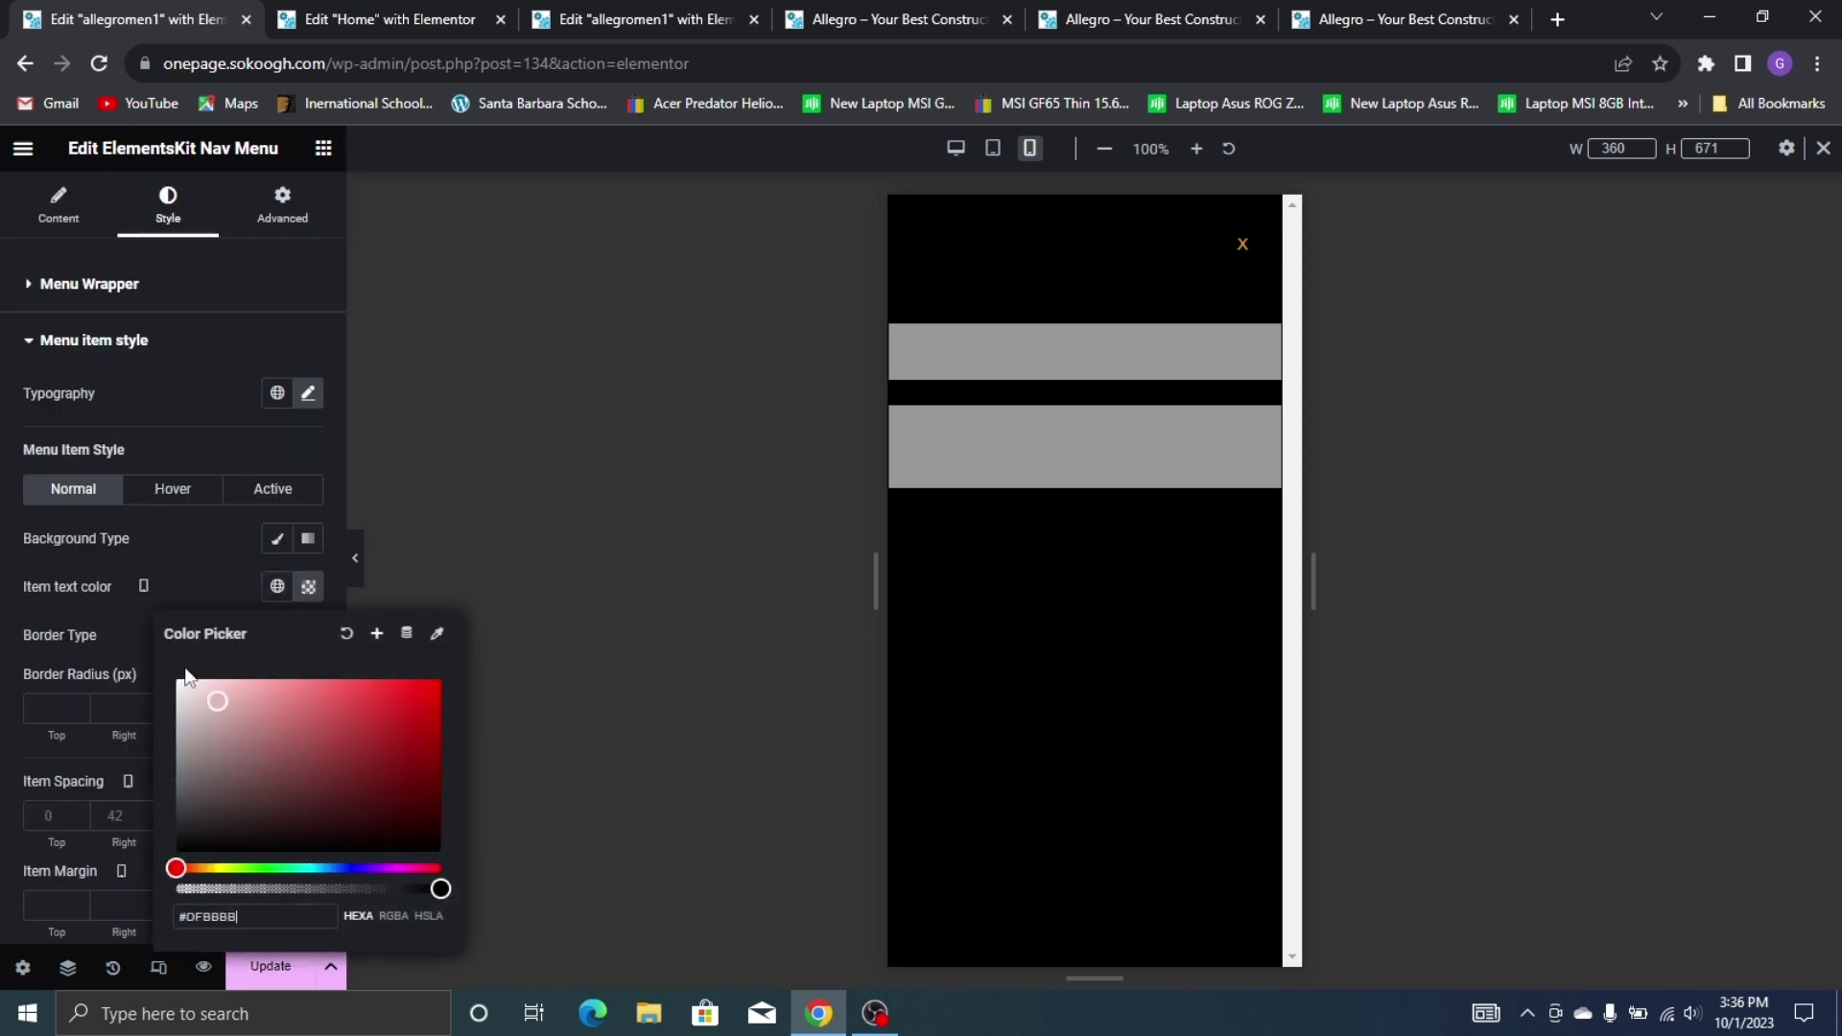
{"action": "left_click", "coordinate": [277, 587]}
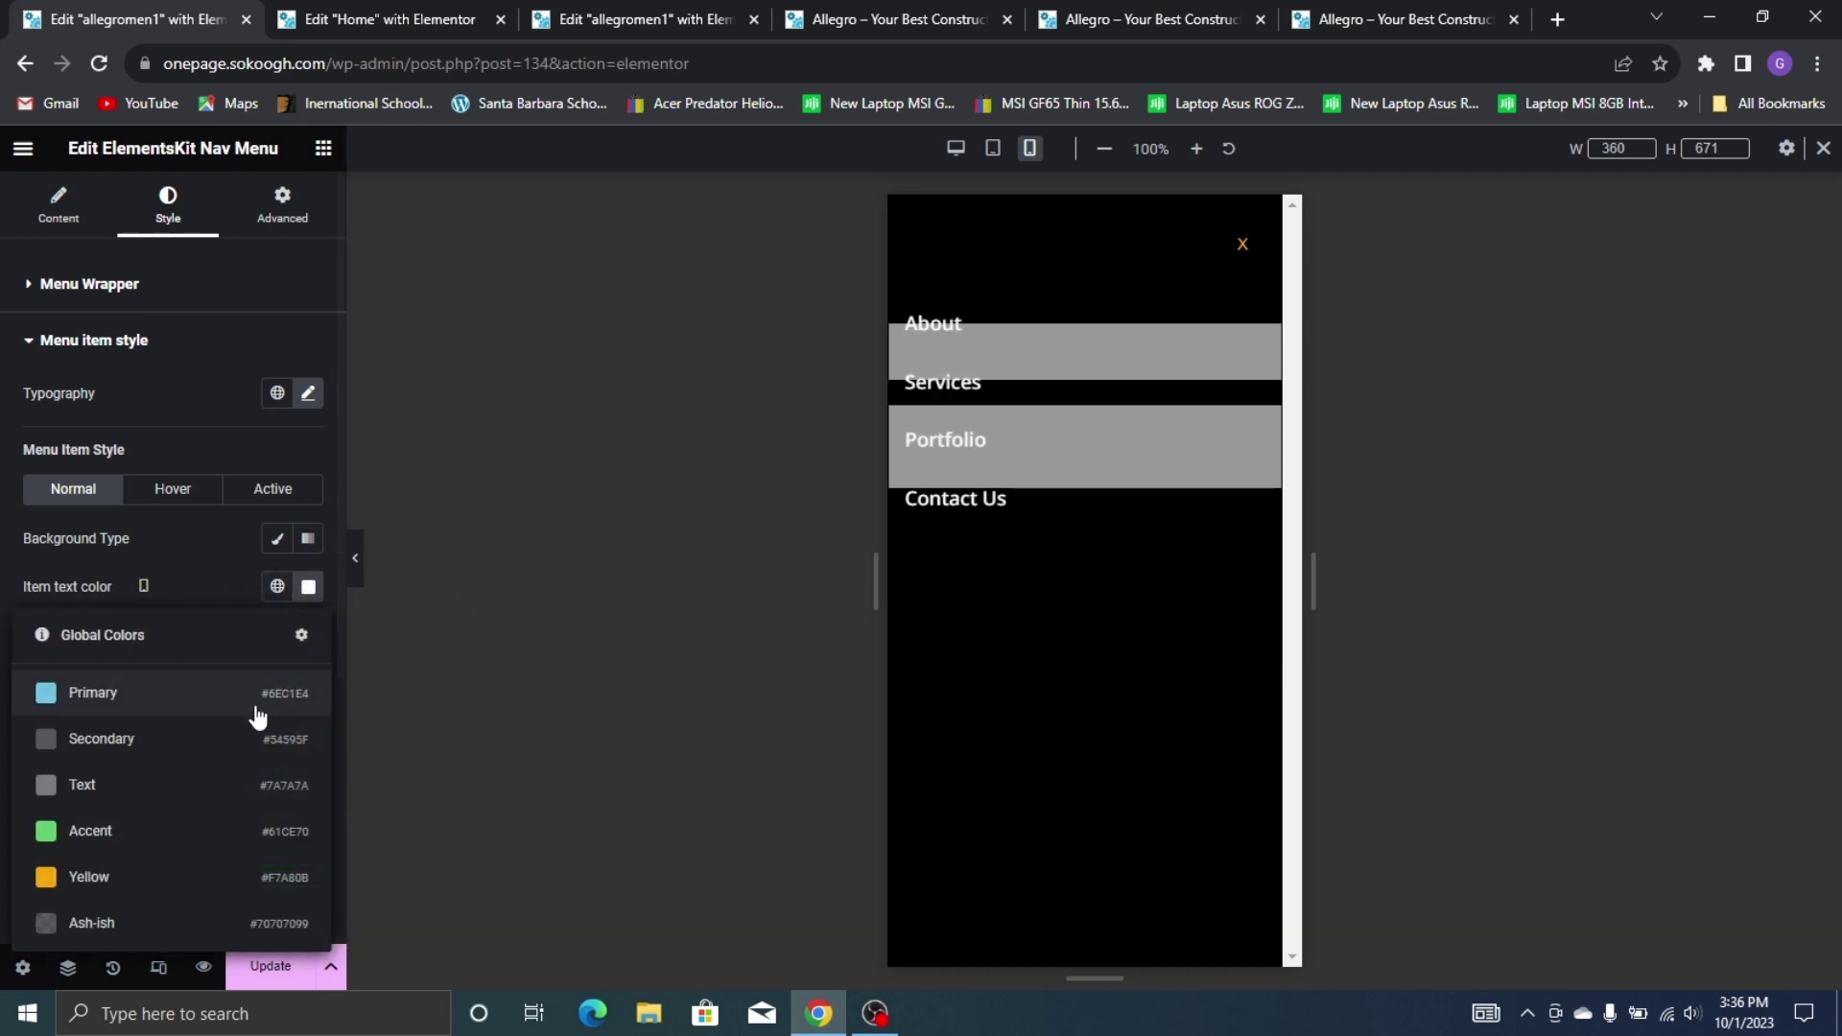
{"action": "left_click", "coordinate": [144, 875]}
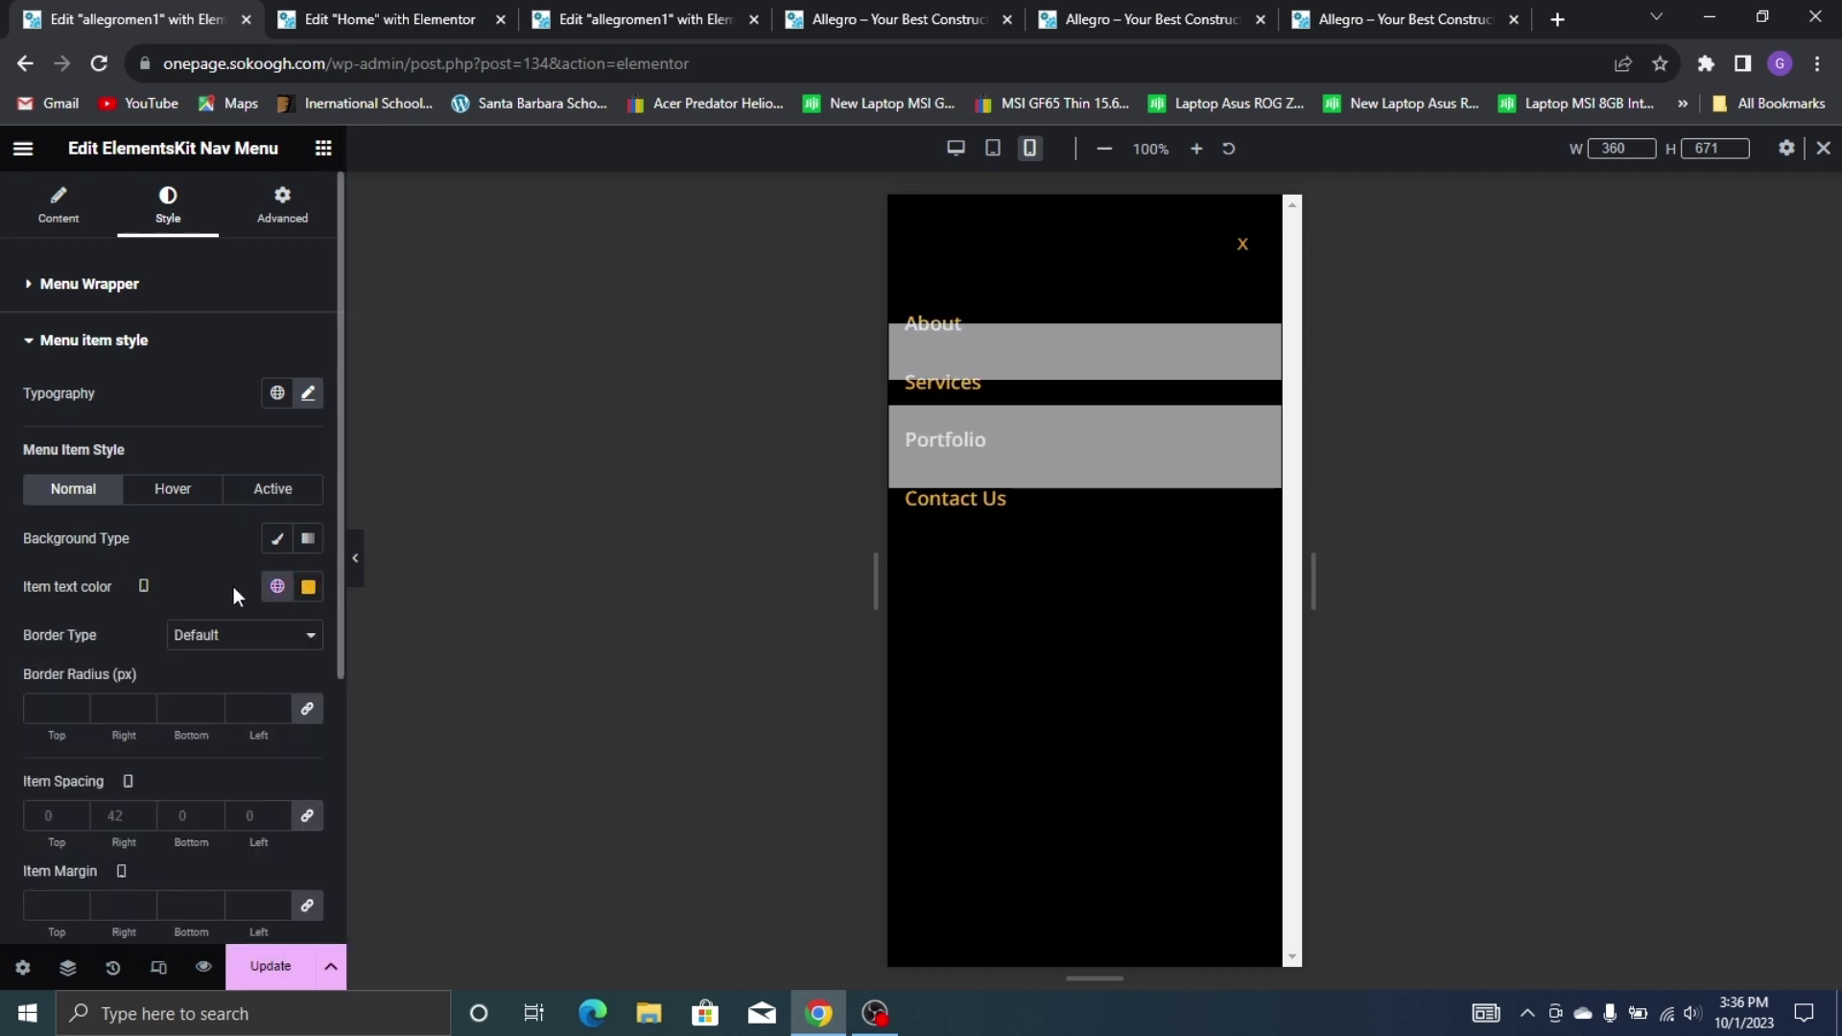
Save the header with Update, then close the menu preview and collapse the editor panel
{"action": "left_click", "coordinate": [271, 966]}
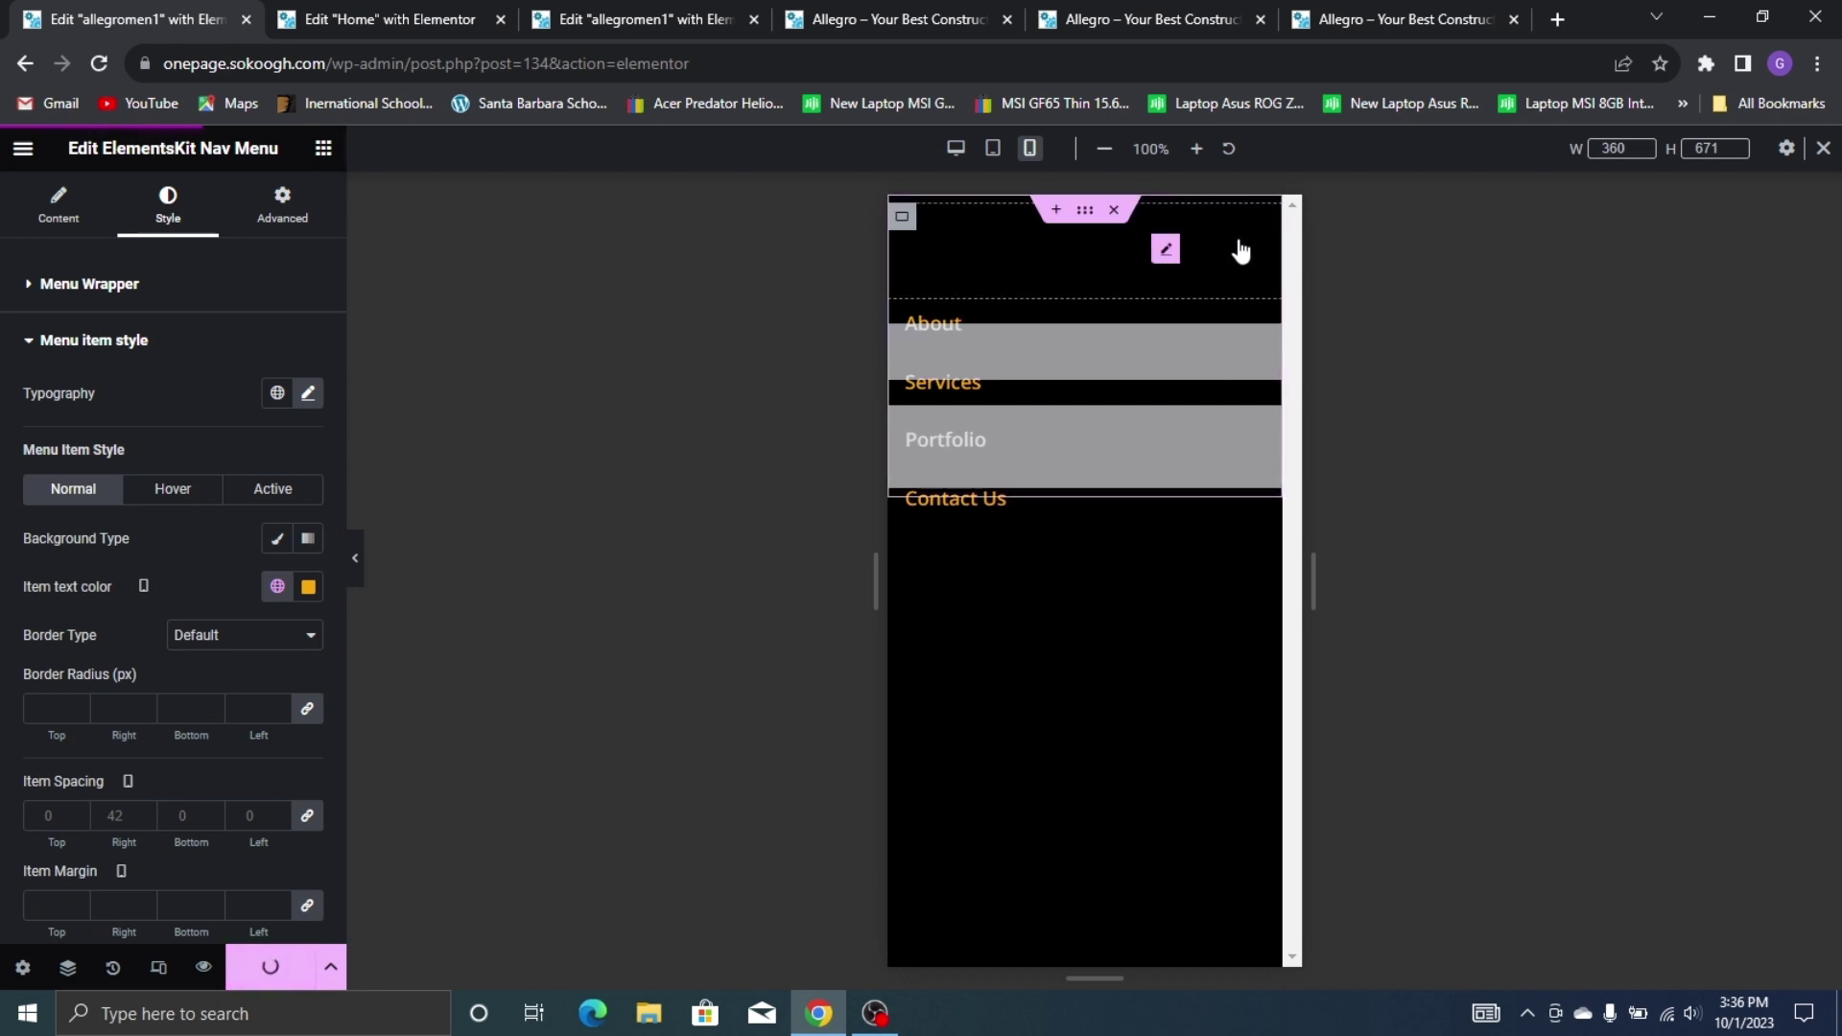
{"action": "left_click", "coordinate": [1248, 261]}
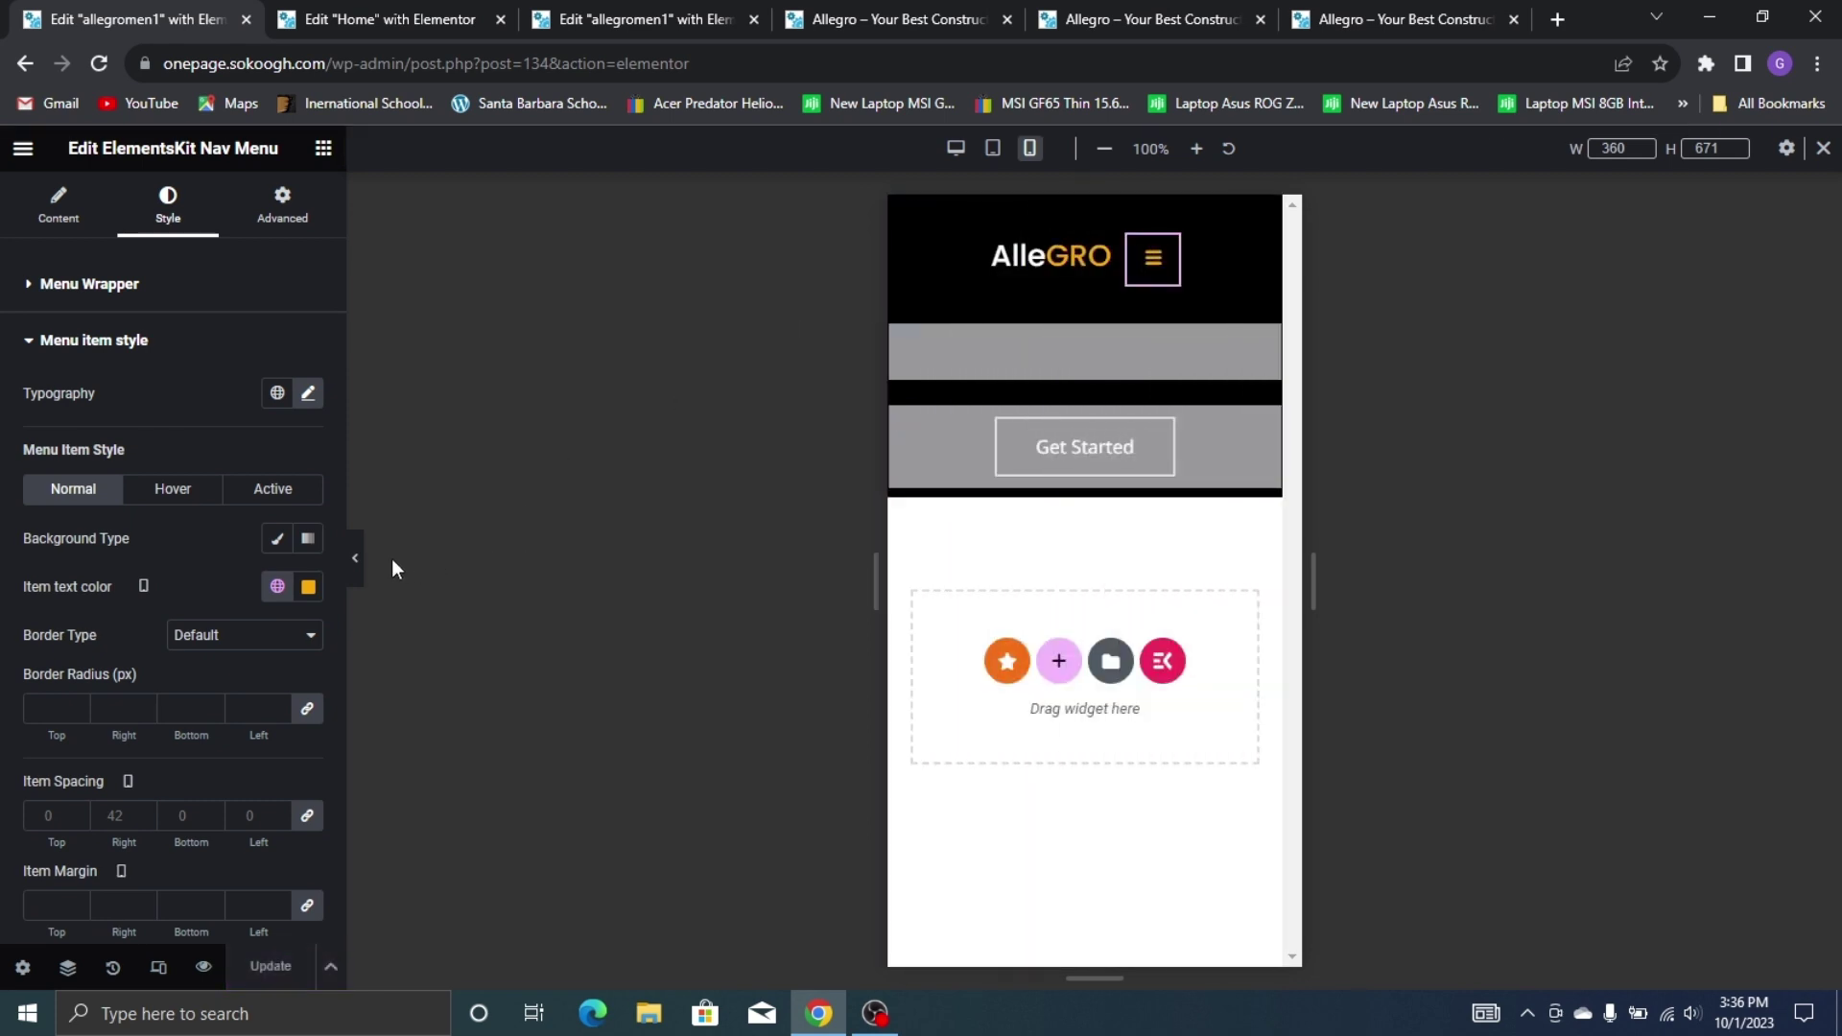
{"action": "left_click", "coordinate": [357, 560]}
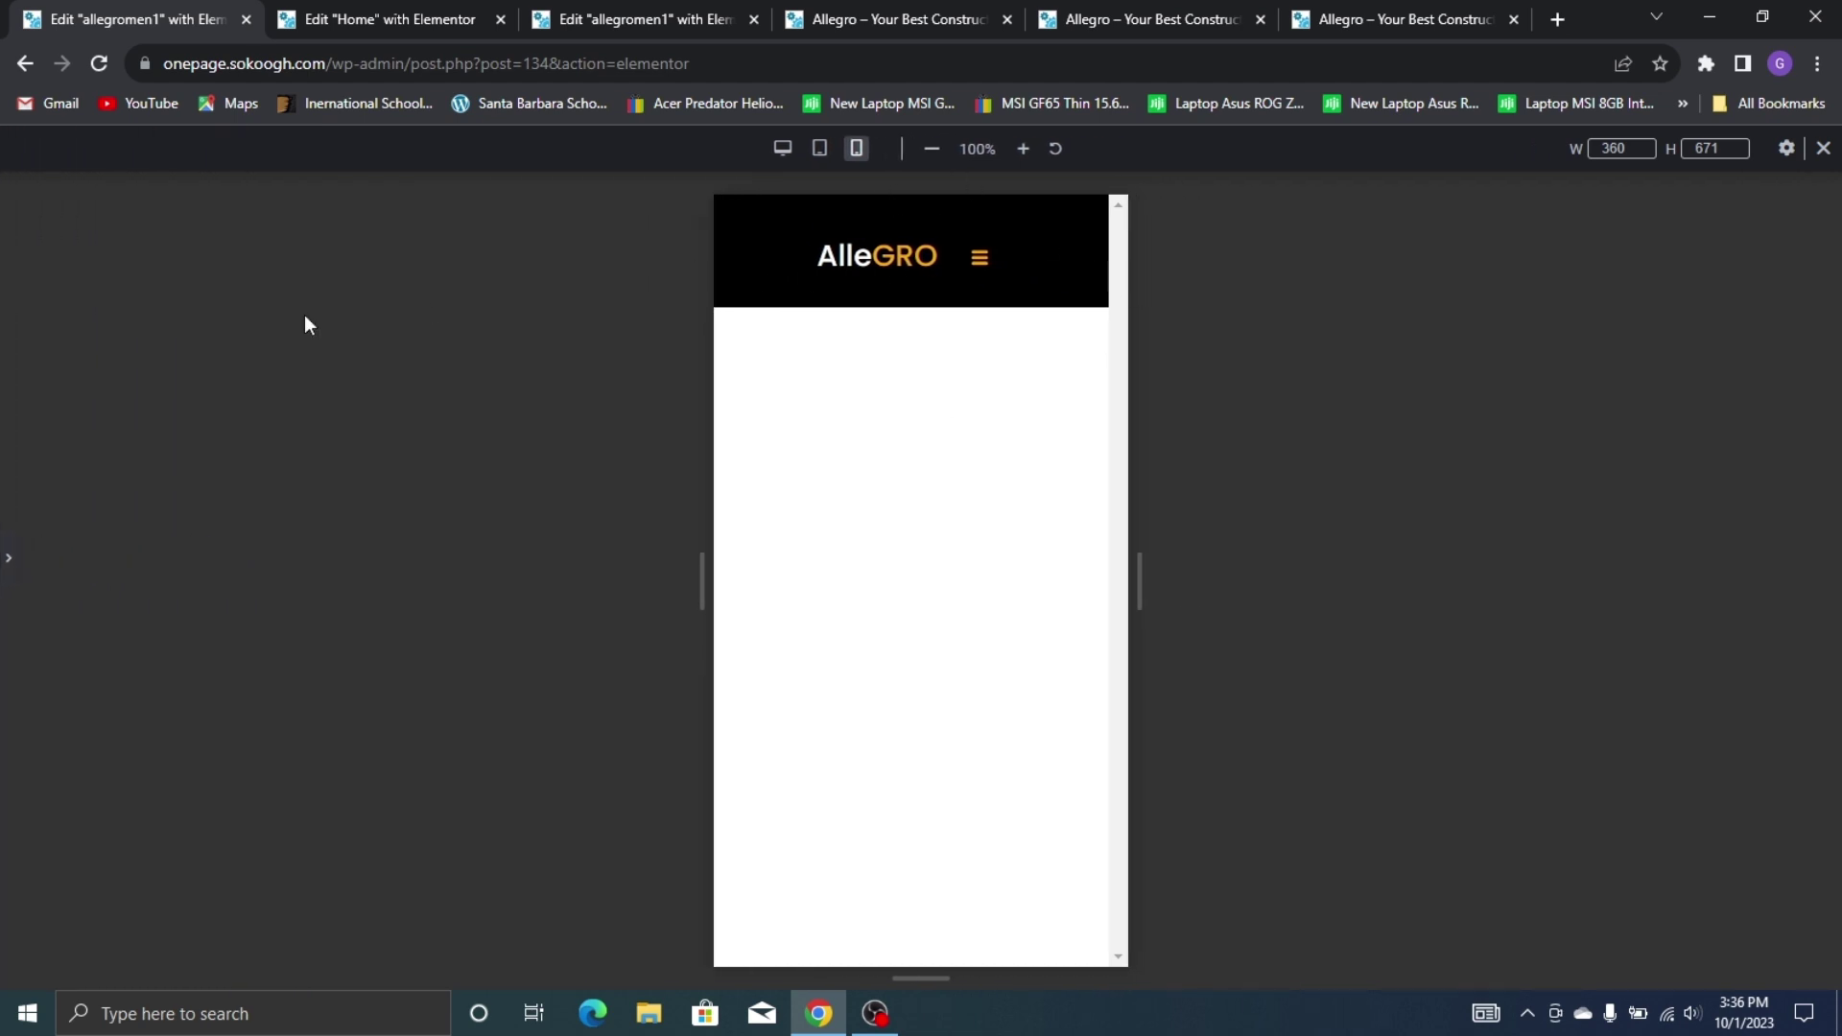
Restore the editor panel and exit Elementor from its main menu to the WordPress Dashboard
{"action": "left_click", "coordinate": [5, 563]}
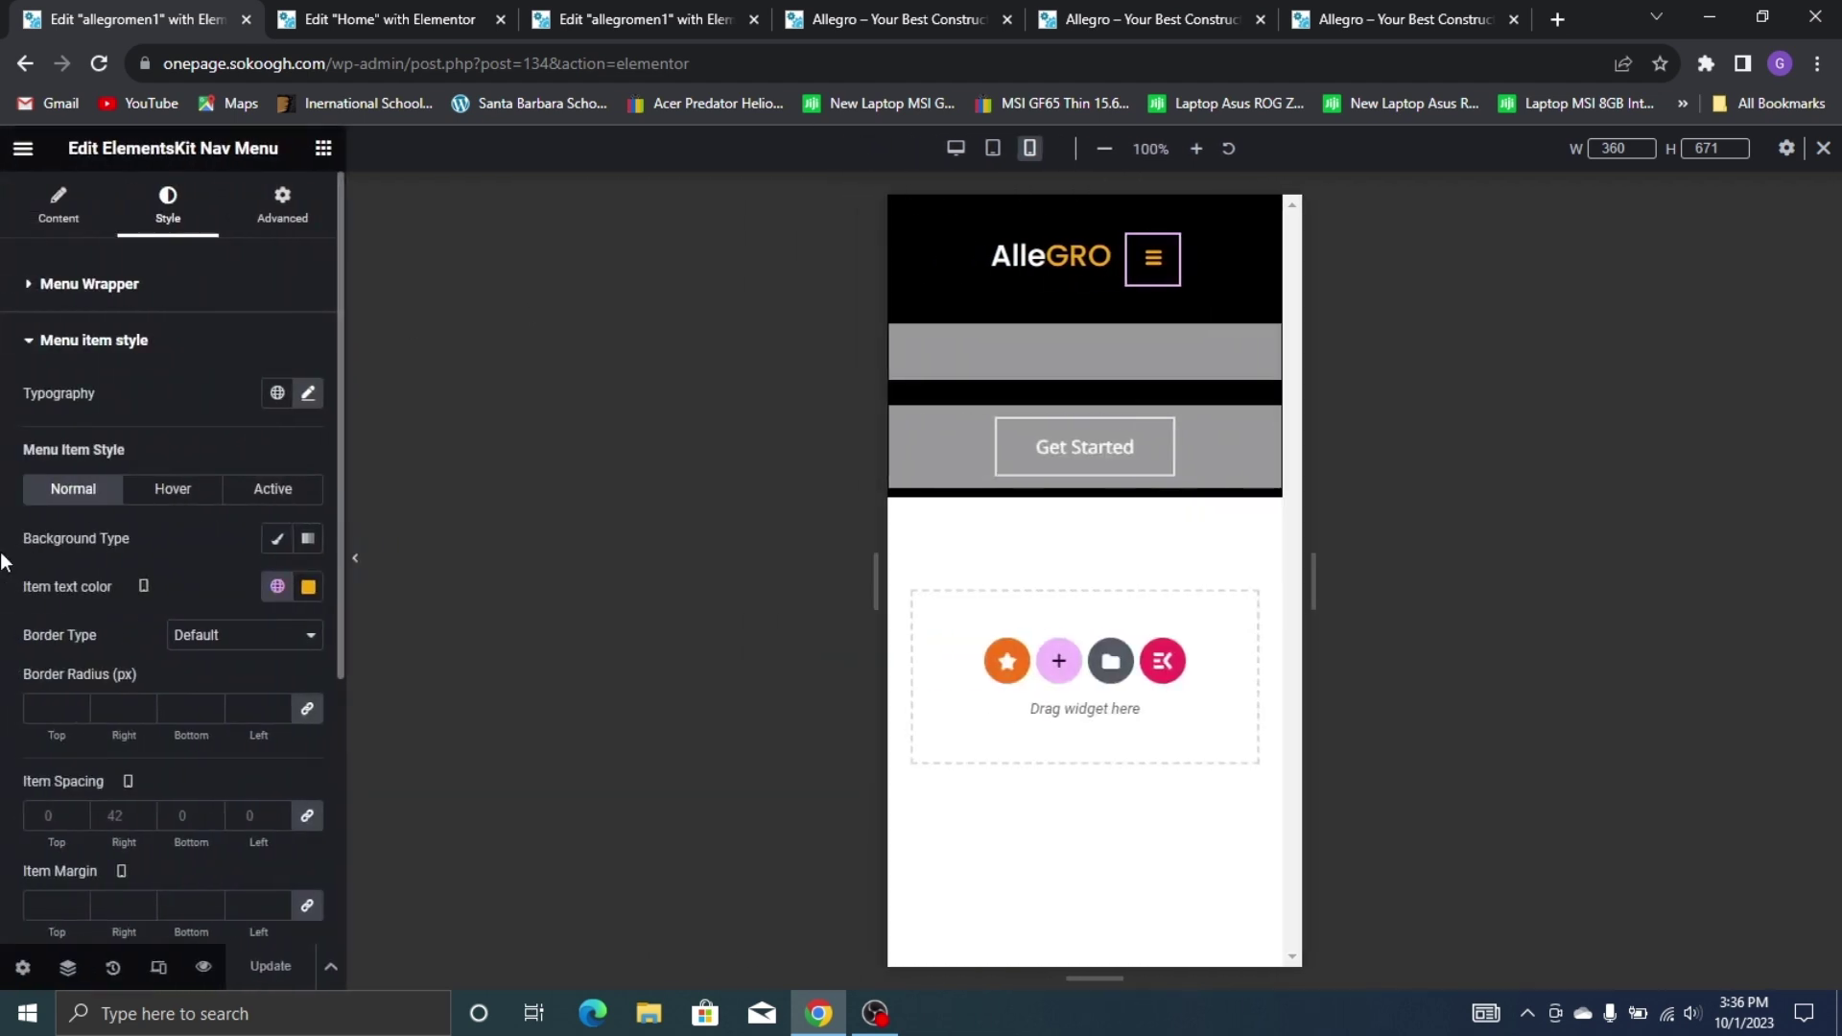
{"action": "left_click", "coordinate": [58, 206]}
{"action": "left_click", "coordinate": [23, 148]}
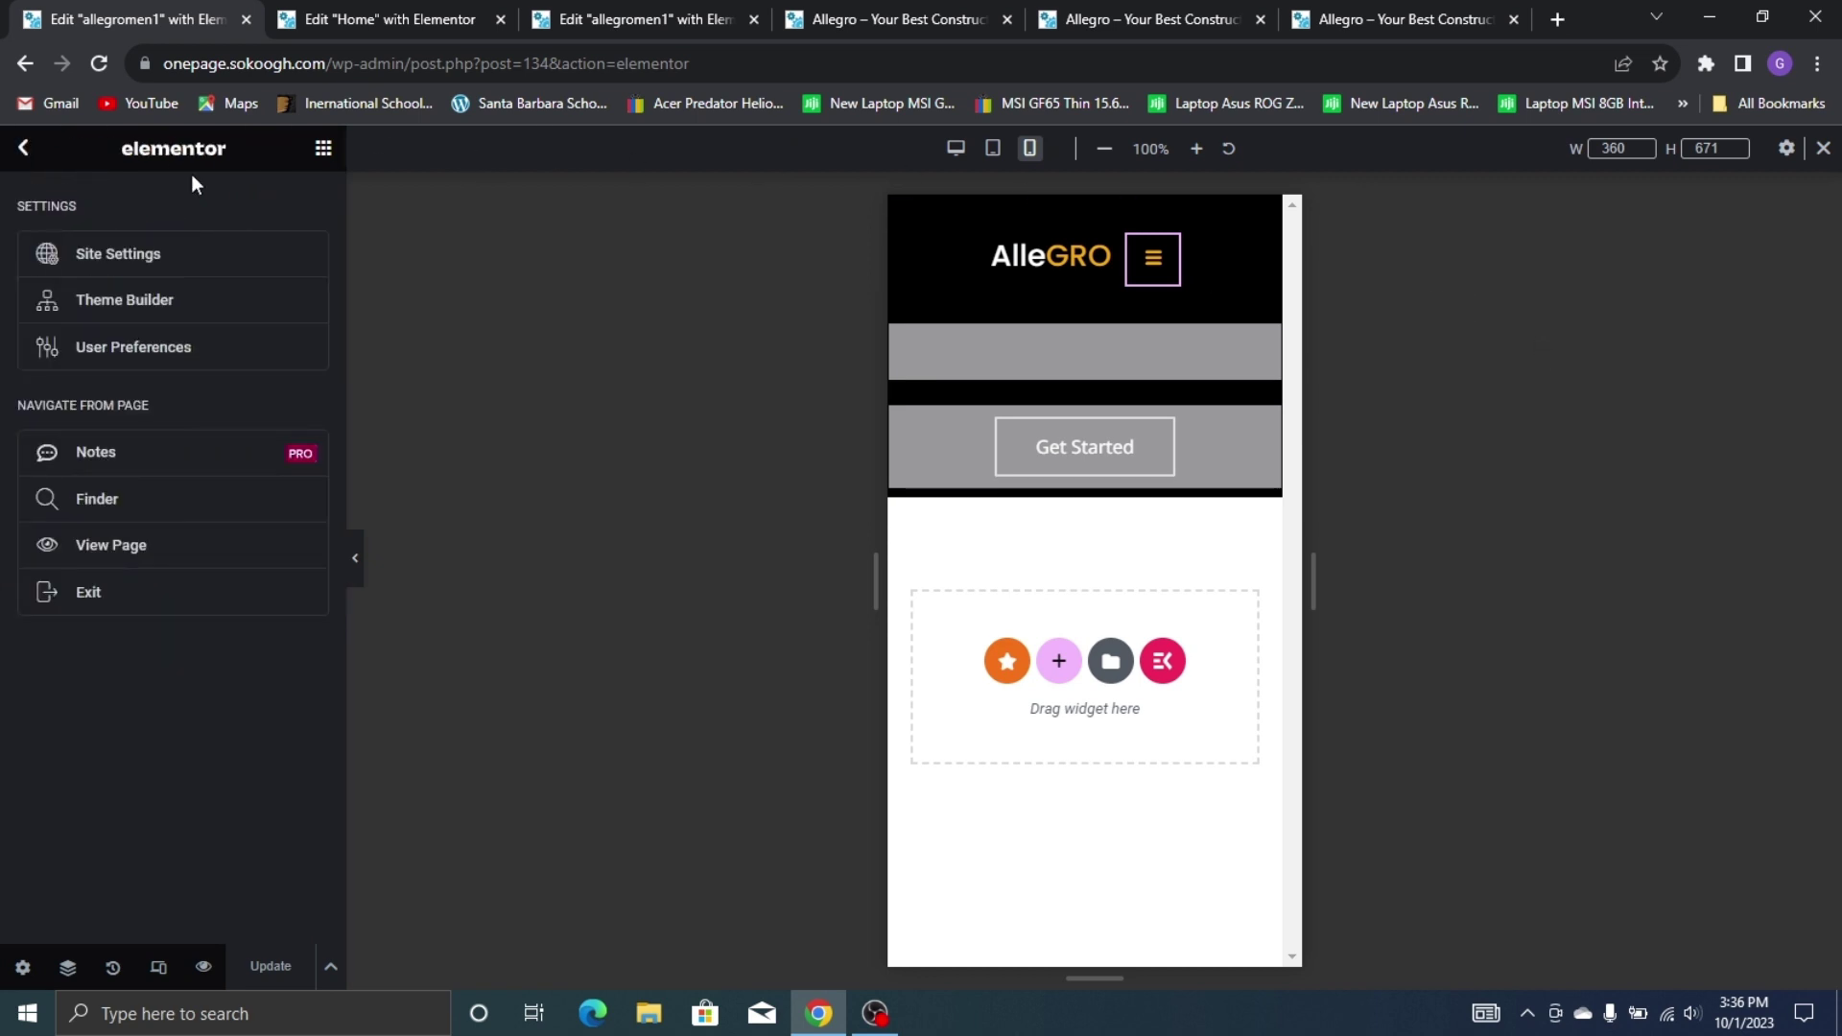
{"action": "left_click", "coordinate": [24, 149]}
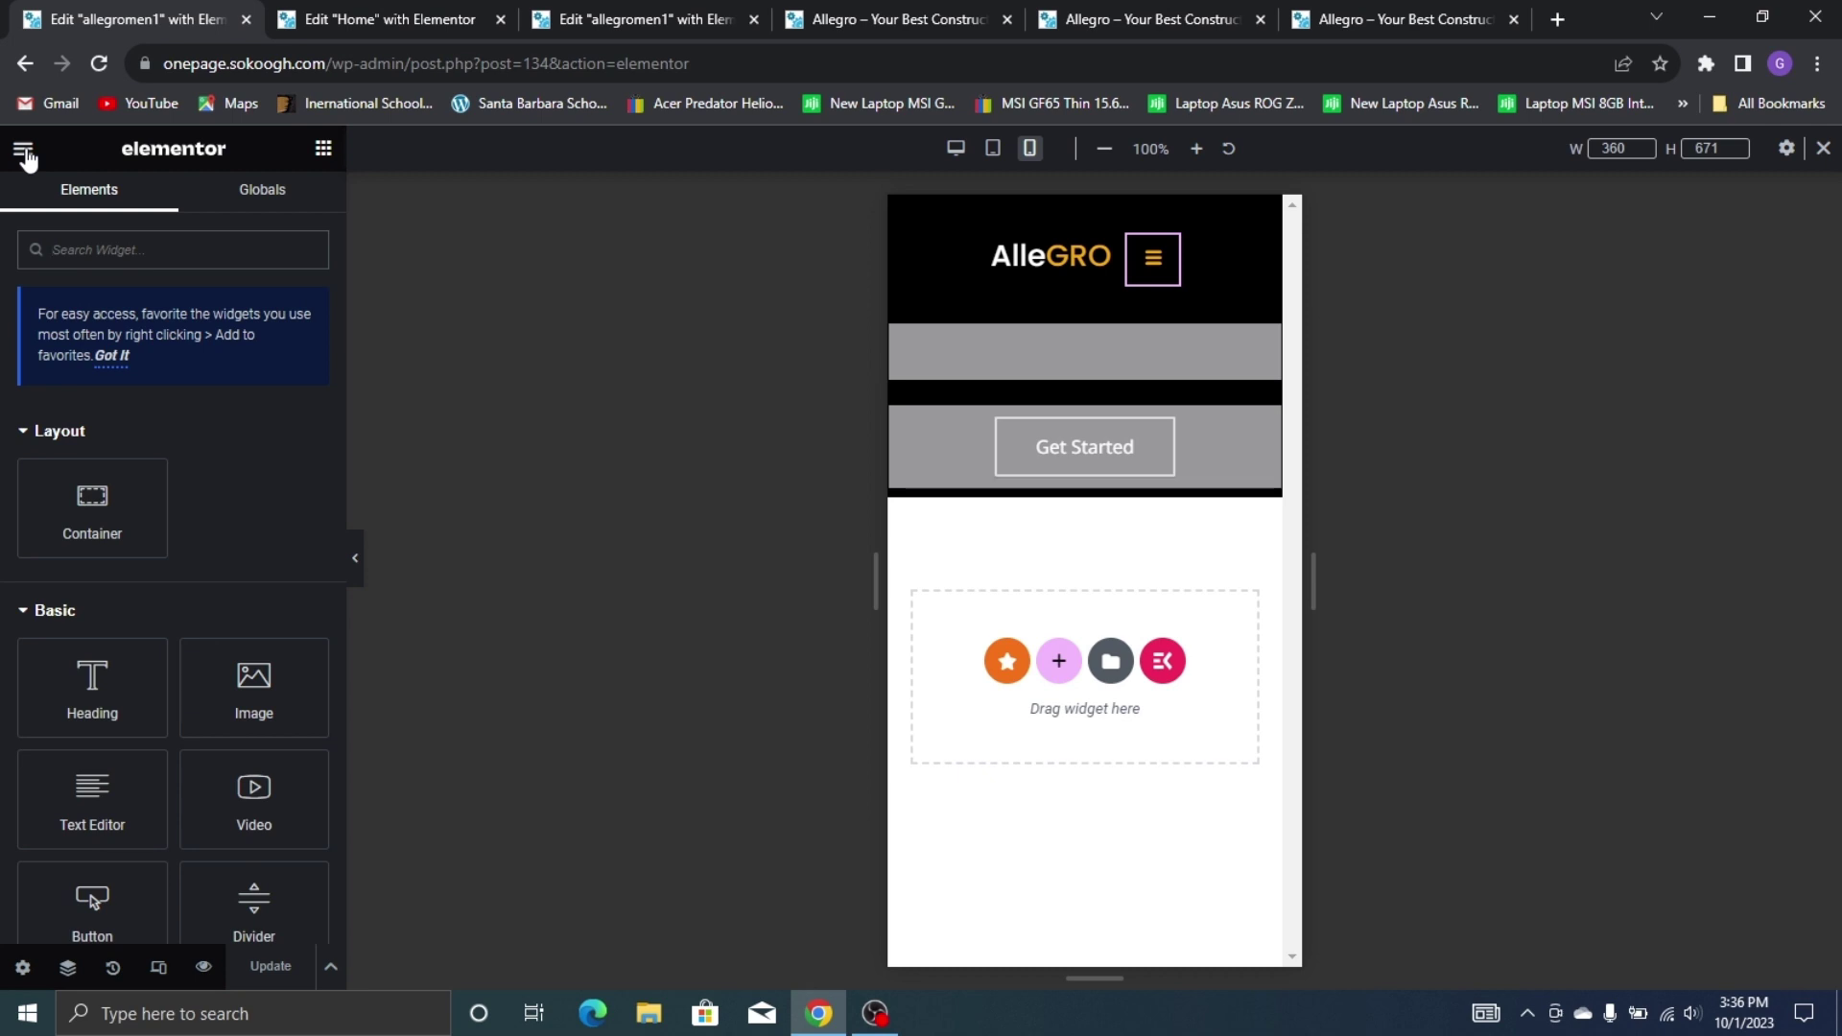
{"action": "right_click", "coordinate": [26, 158]}
{"action": "left_click", "coordinate": [13, 160]}
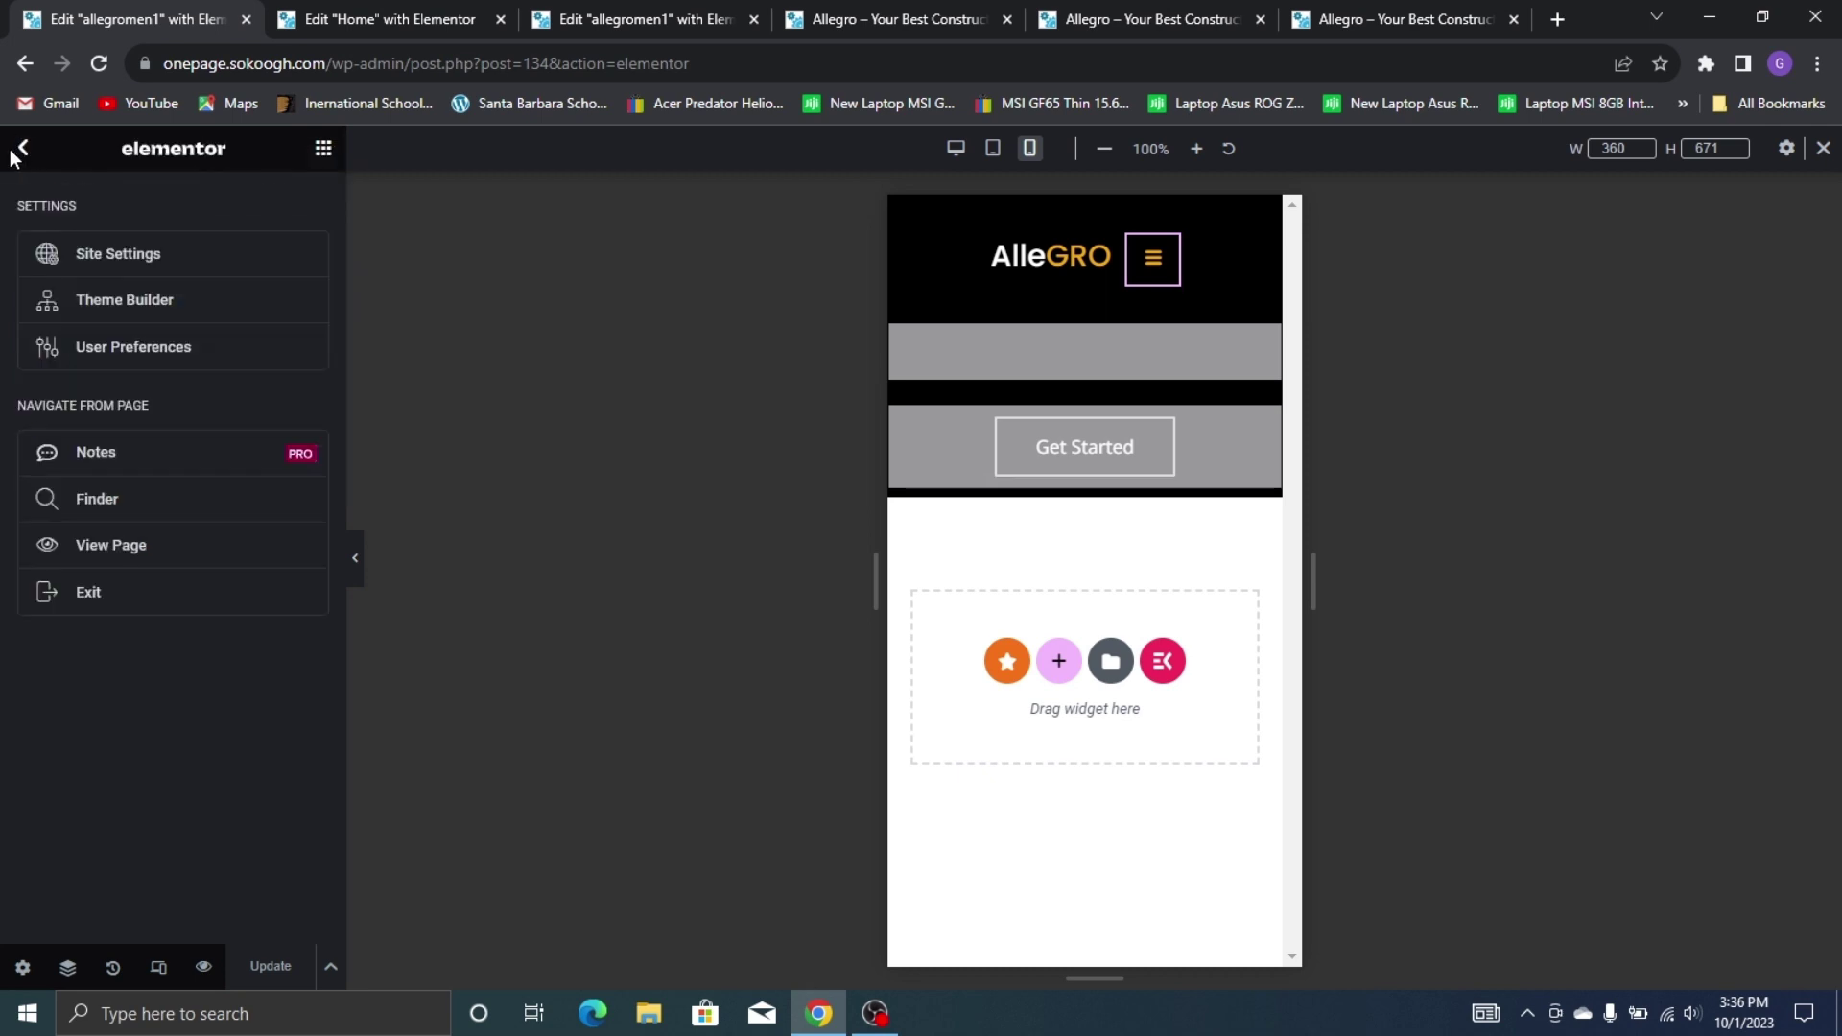
{"action": "left_click", "coordinate": [185, 603]}
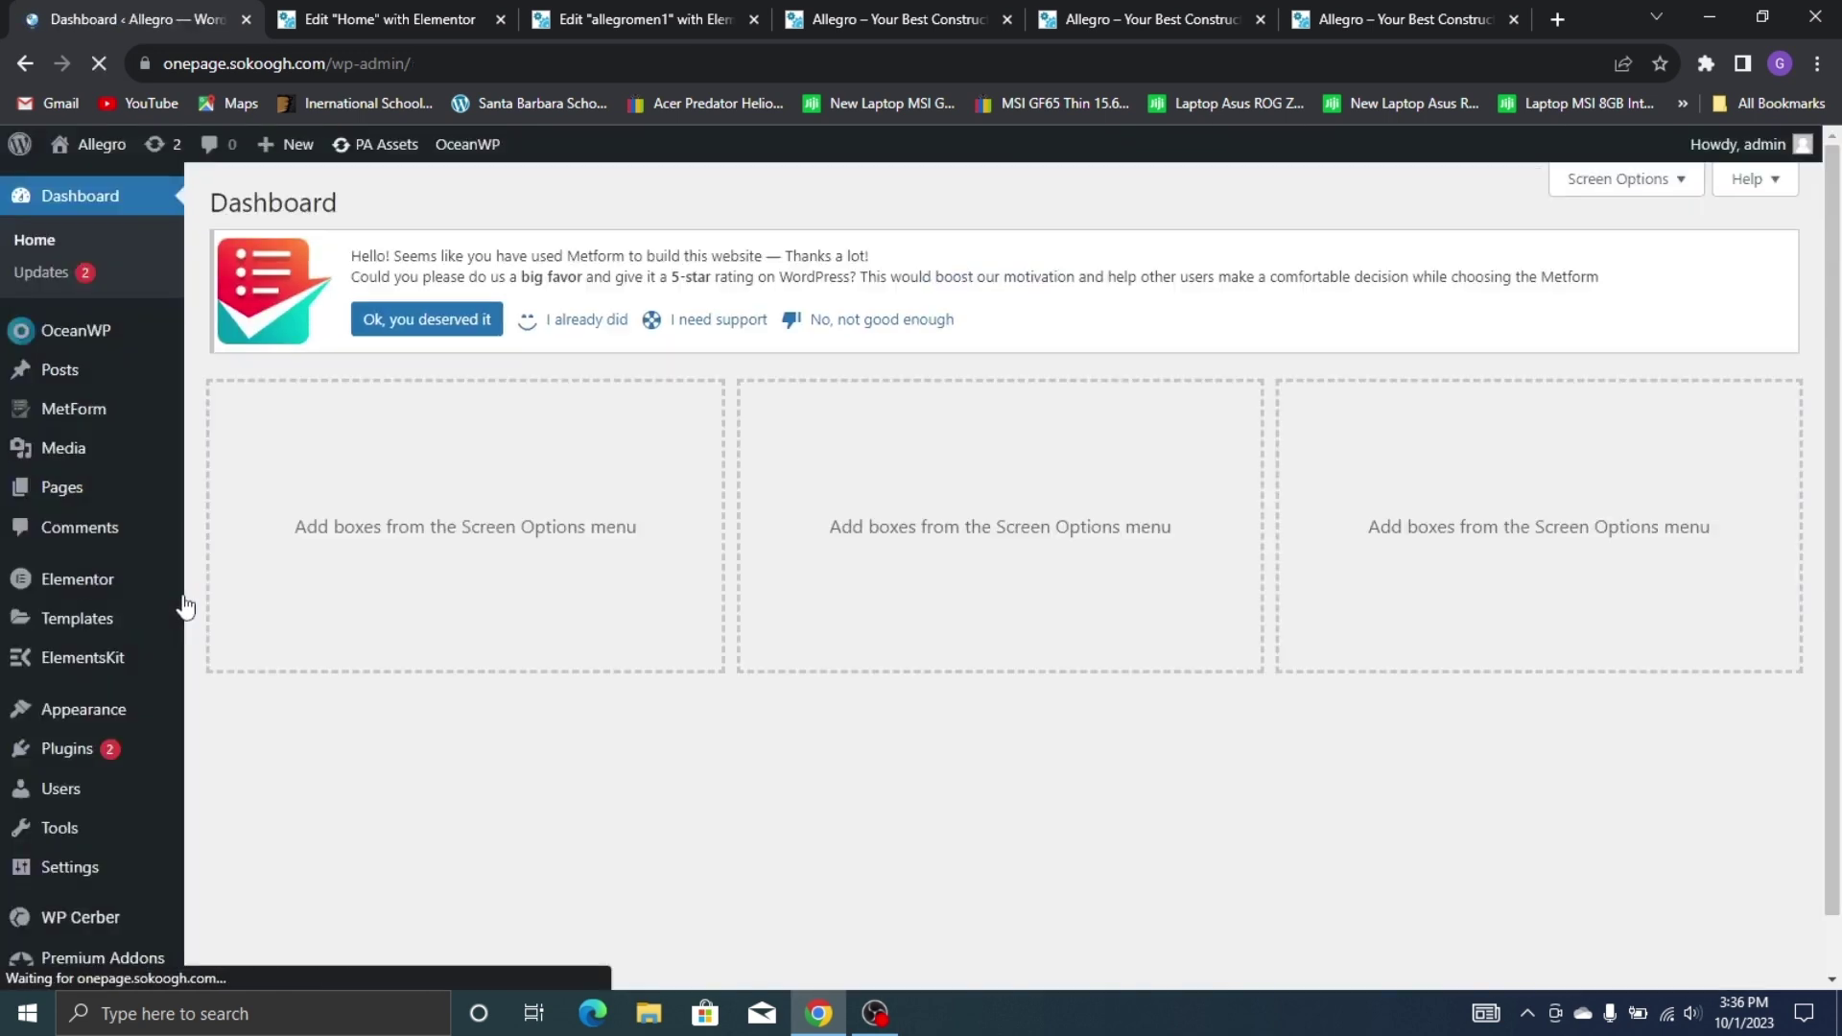
Edit the allegrofoot footer template with Elementor from the ElementsKit Header Footer list
{"action": "mouse_move", "coordinate": [139, 610]}
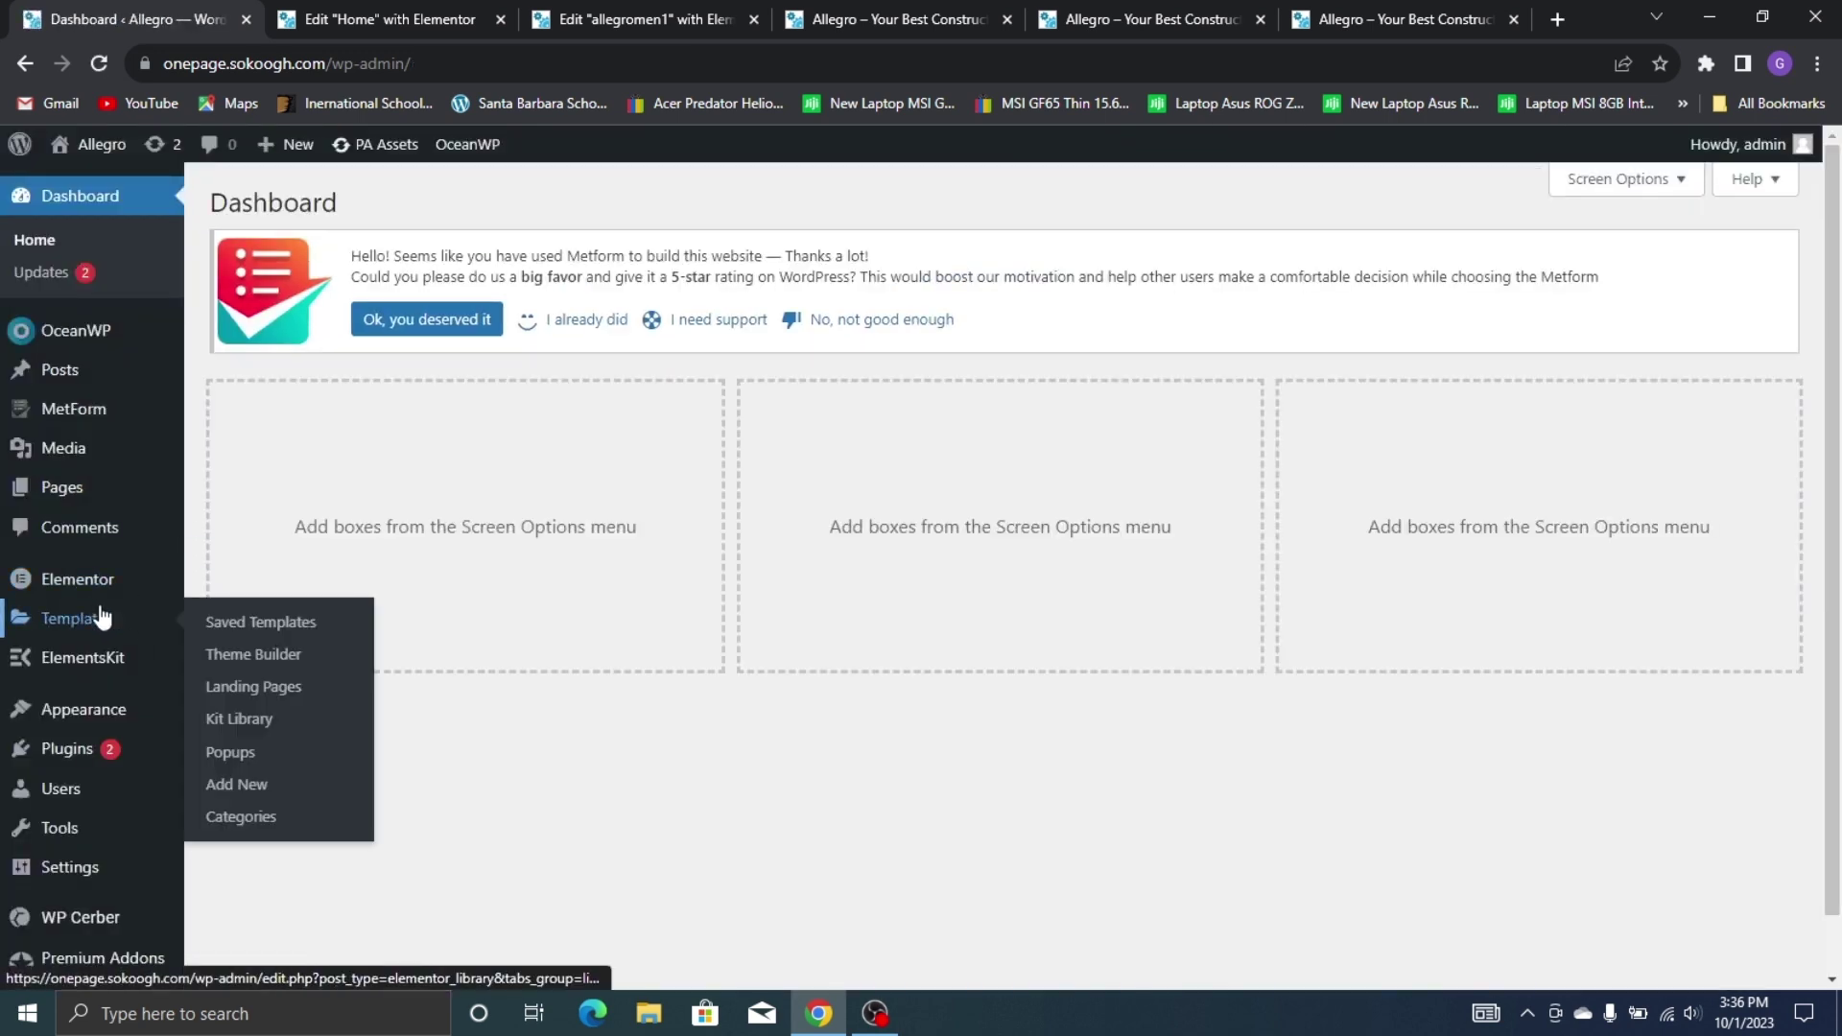
{"action": "mouse_move", "coordinate": [135, 658]}
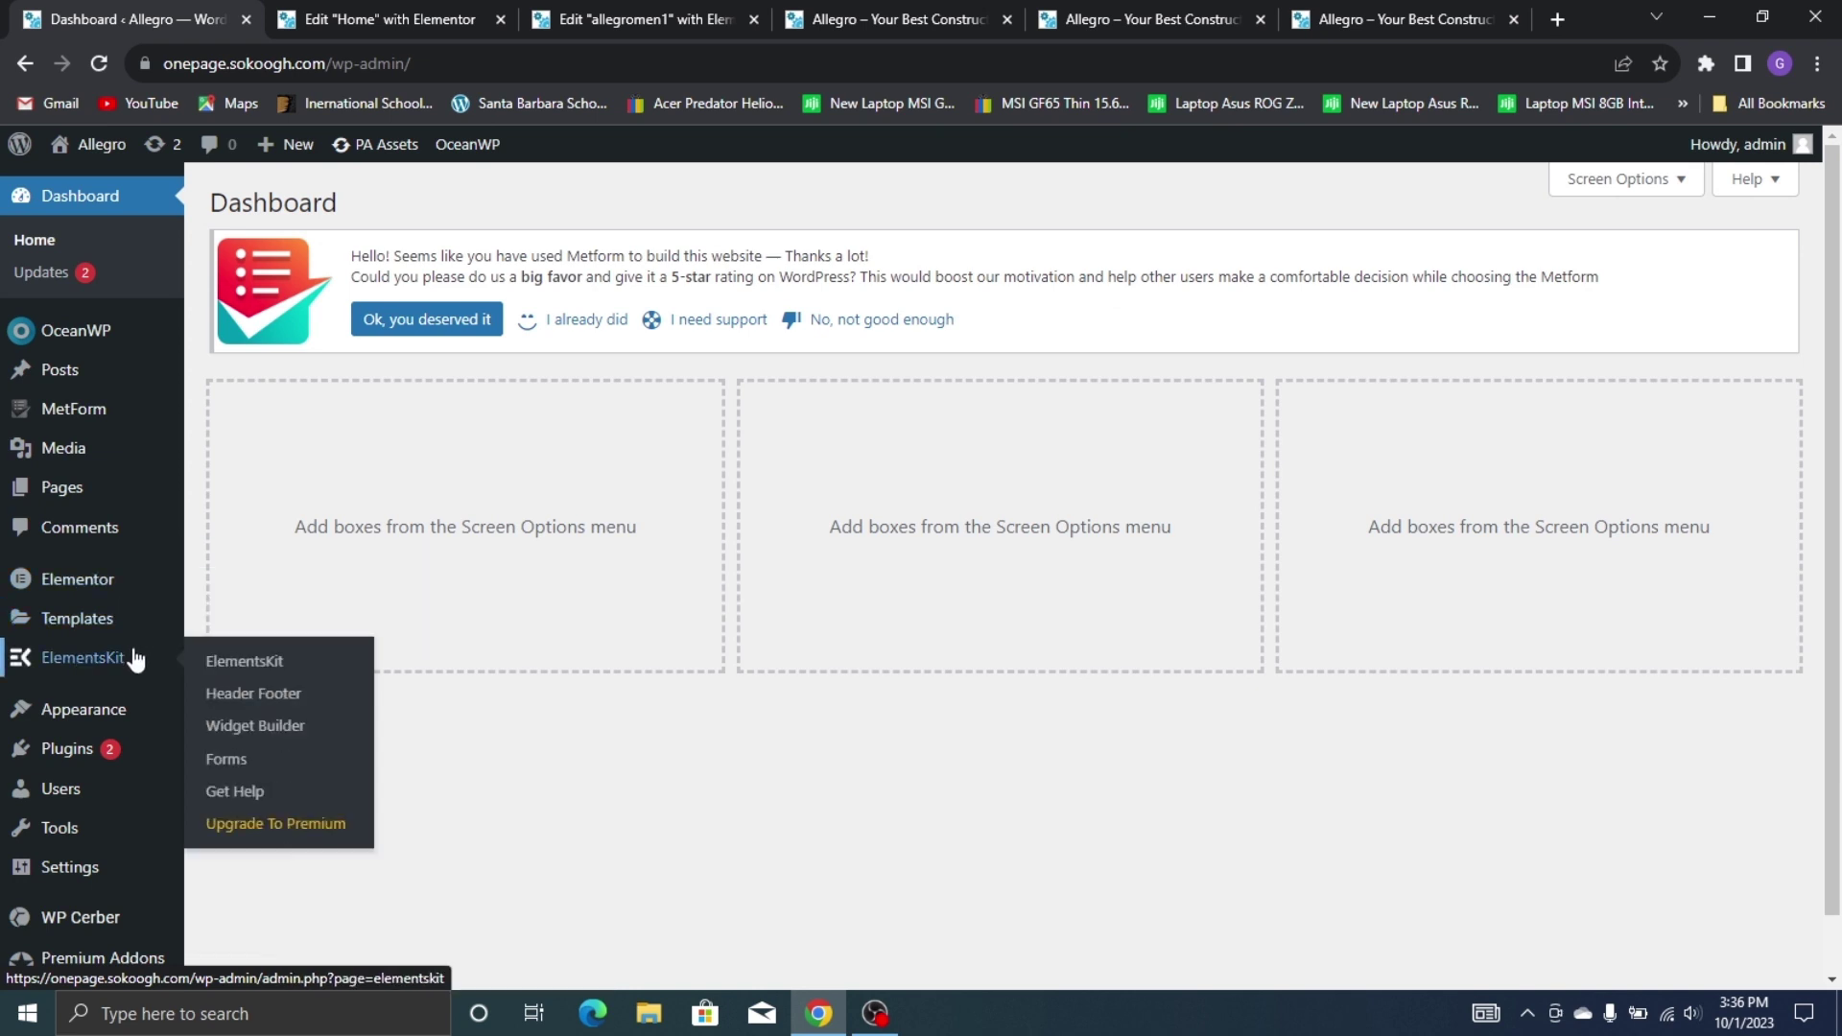
{"action": "left_click", "coordinate": [297, 687]}
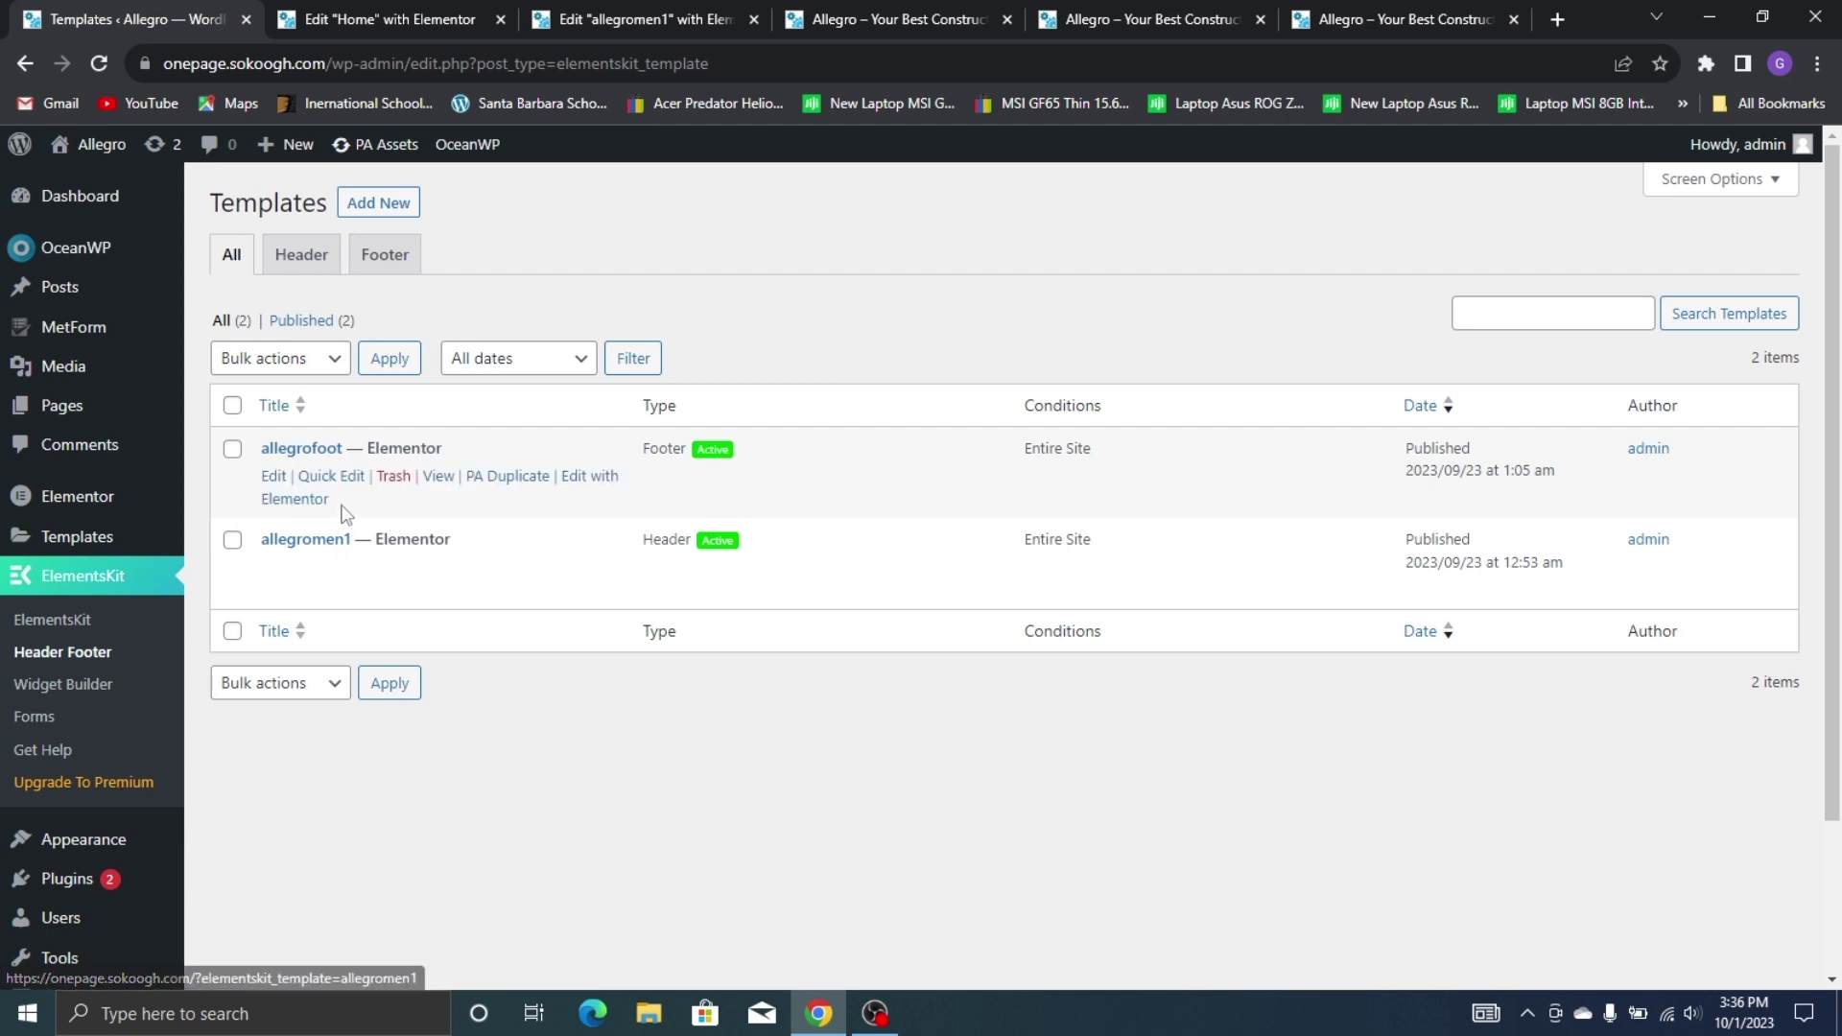
{"action": "left_click", "coordinate": [575, 479]}
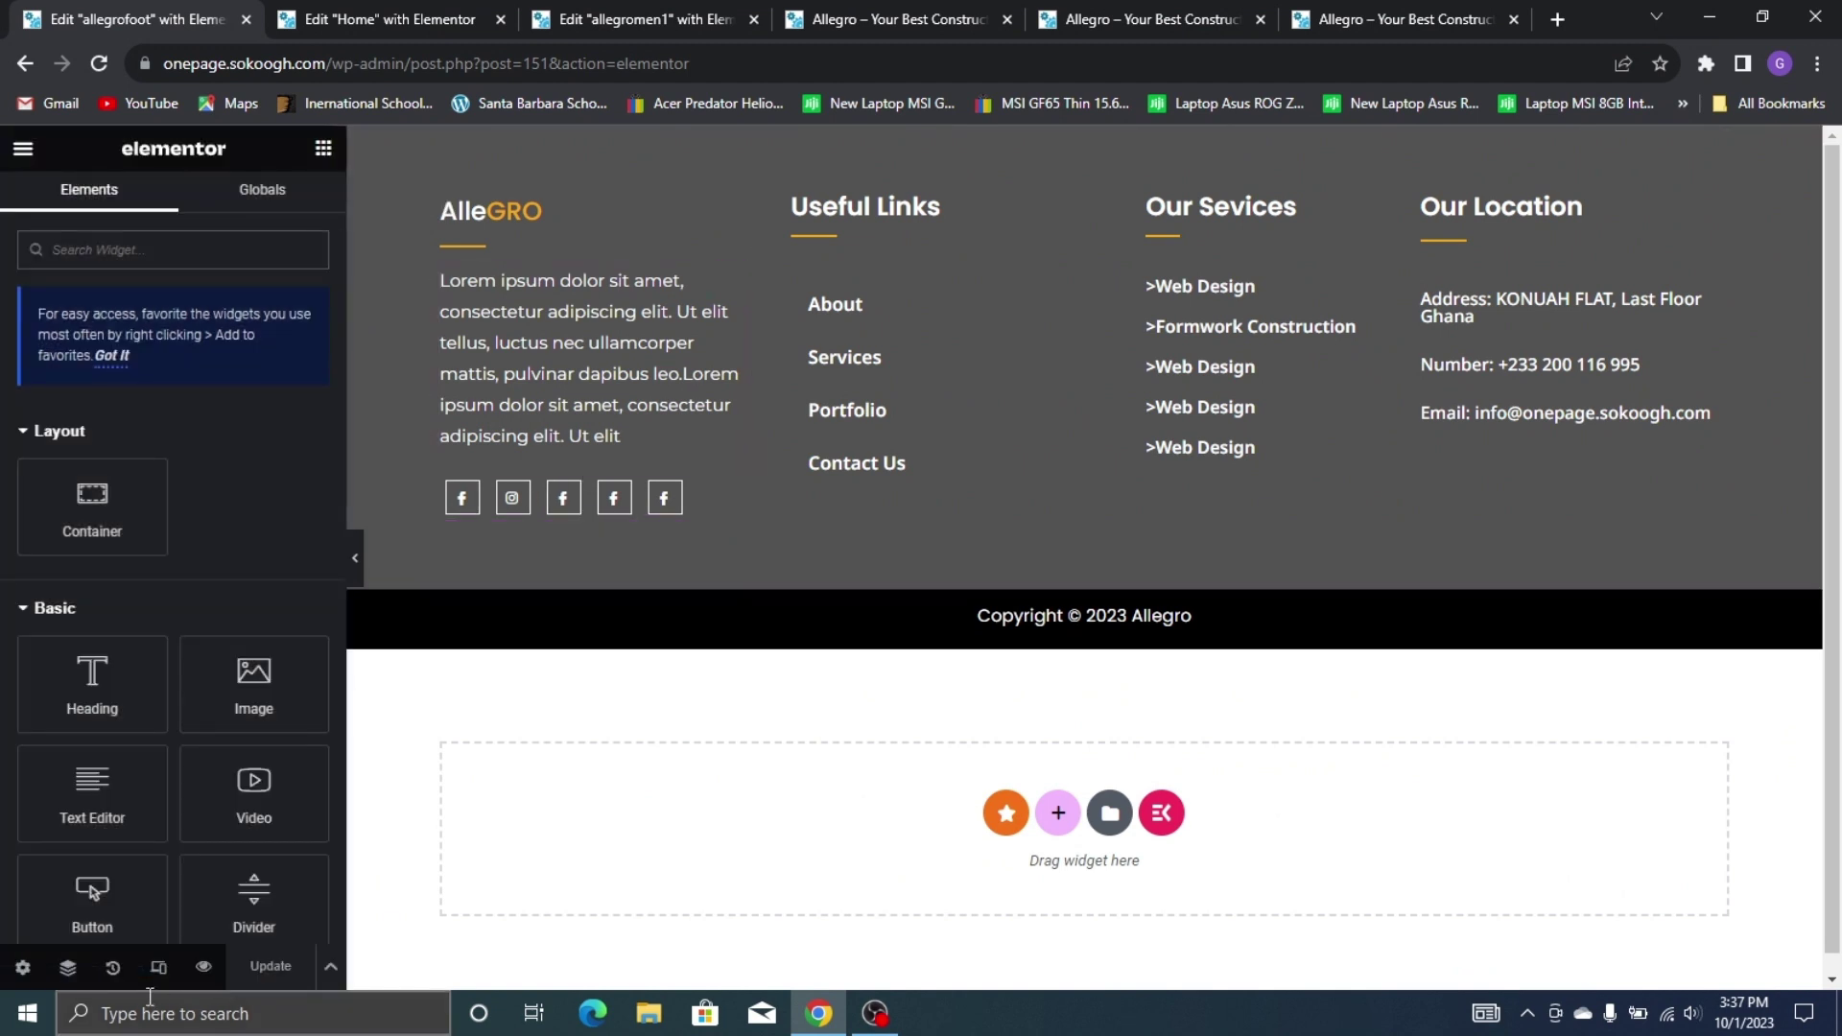
{"action": "left_click", "coordinate": [161, 969]}
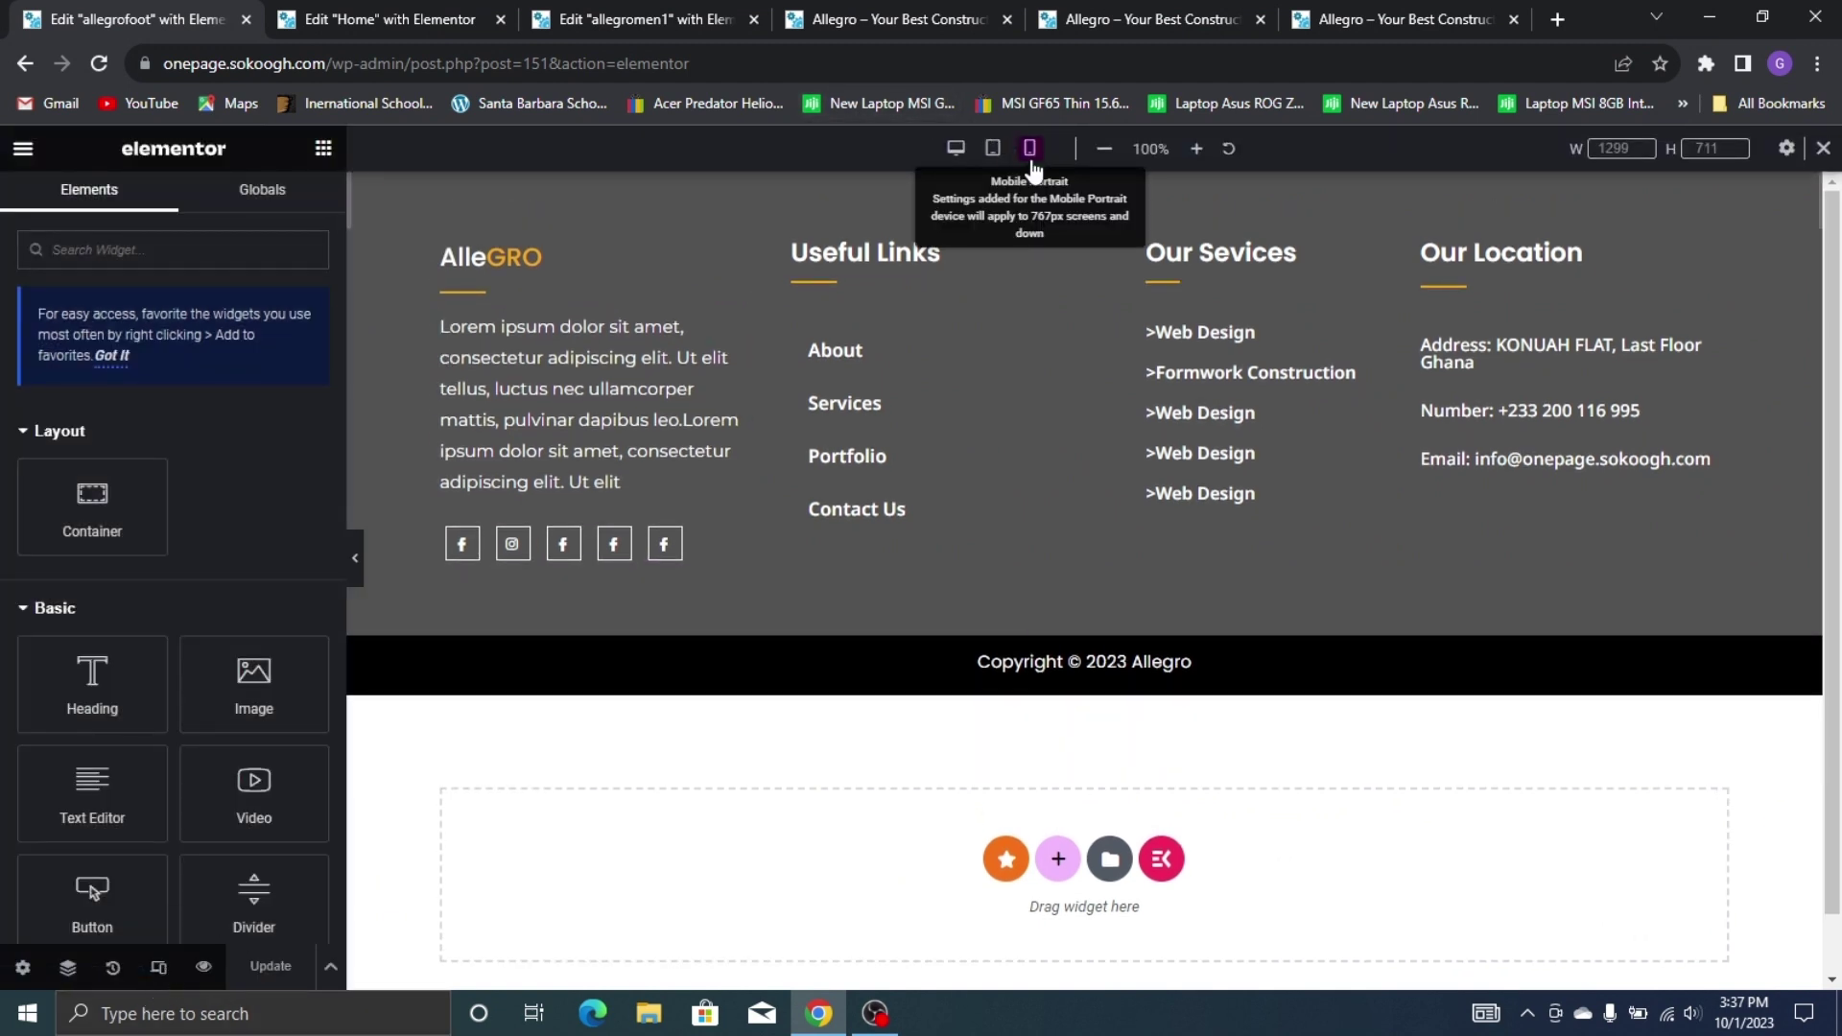
In mobile view, centre the footer's AlleGRO heading and the divider beneath it
{"action": "left_click", "coordinate": [1030, 148]}
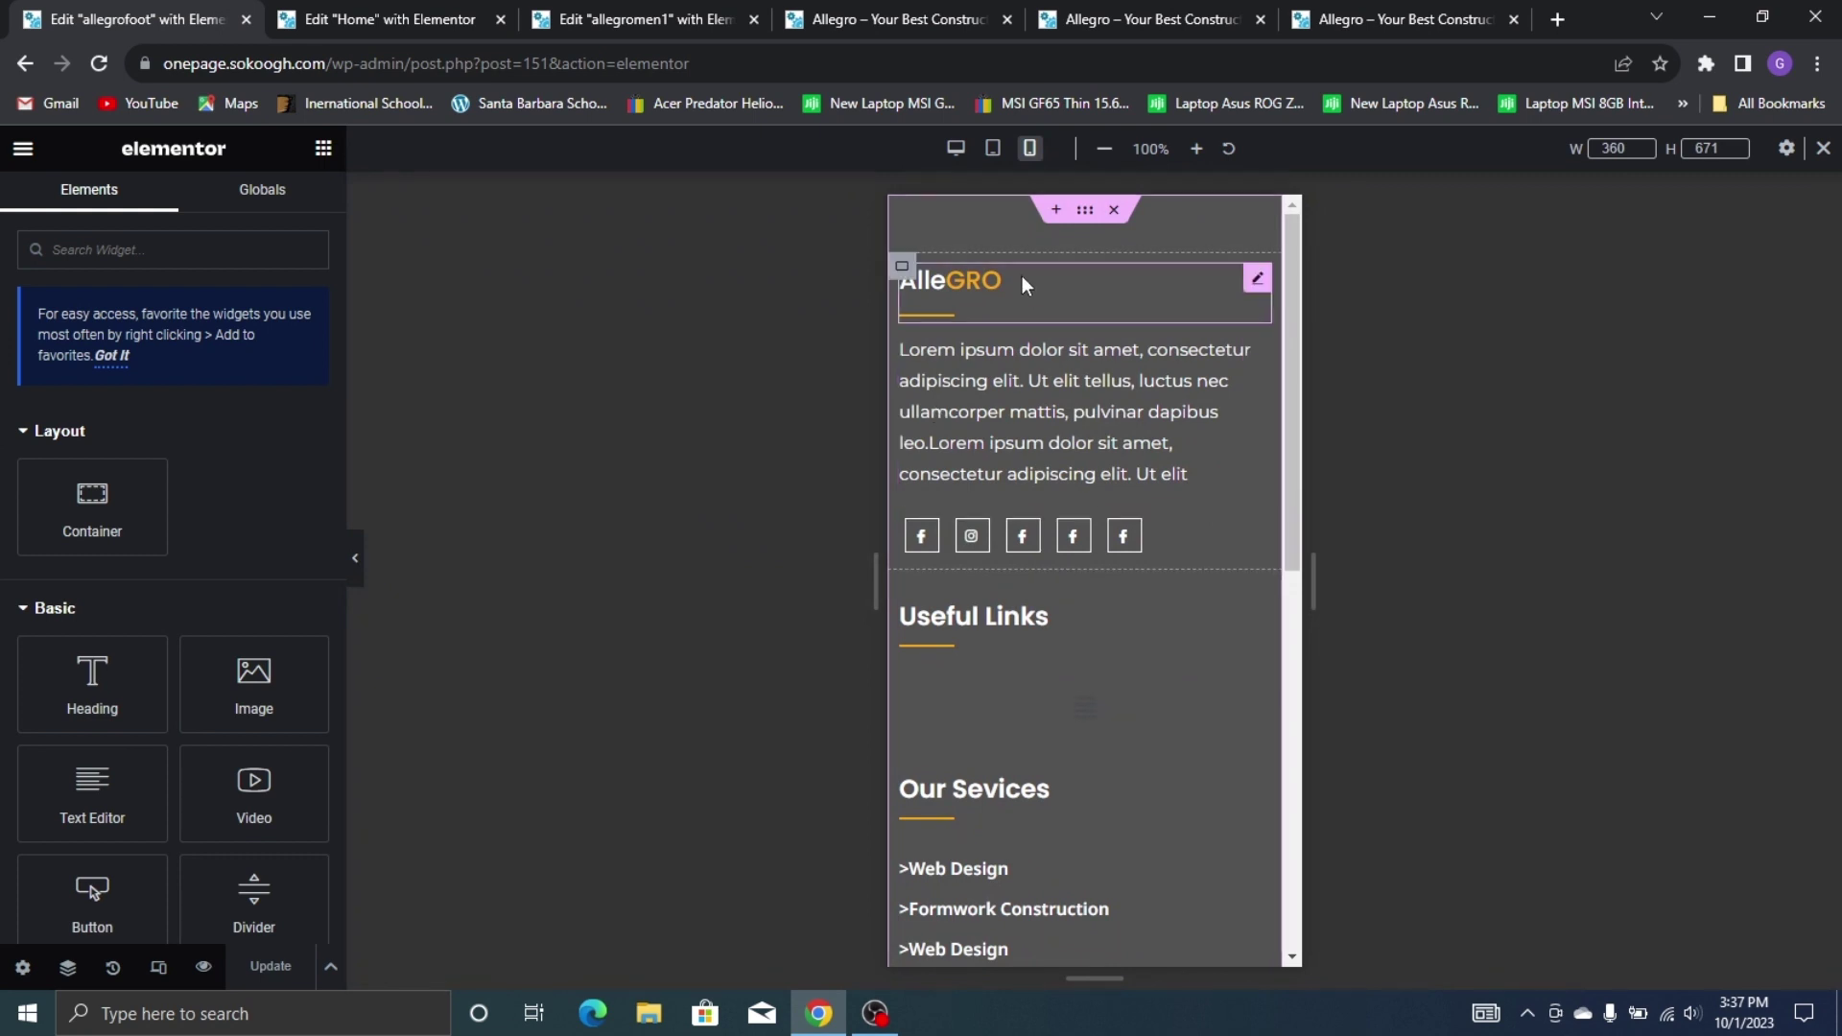
{"action": "left_click", "coordinate": [1022, 274]}
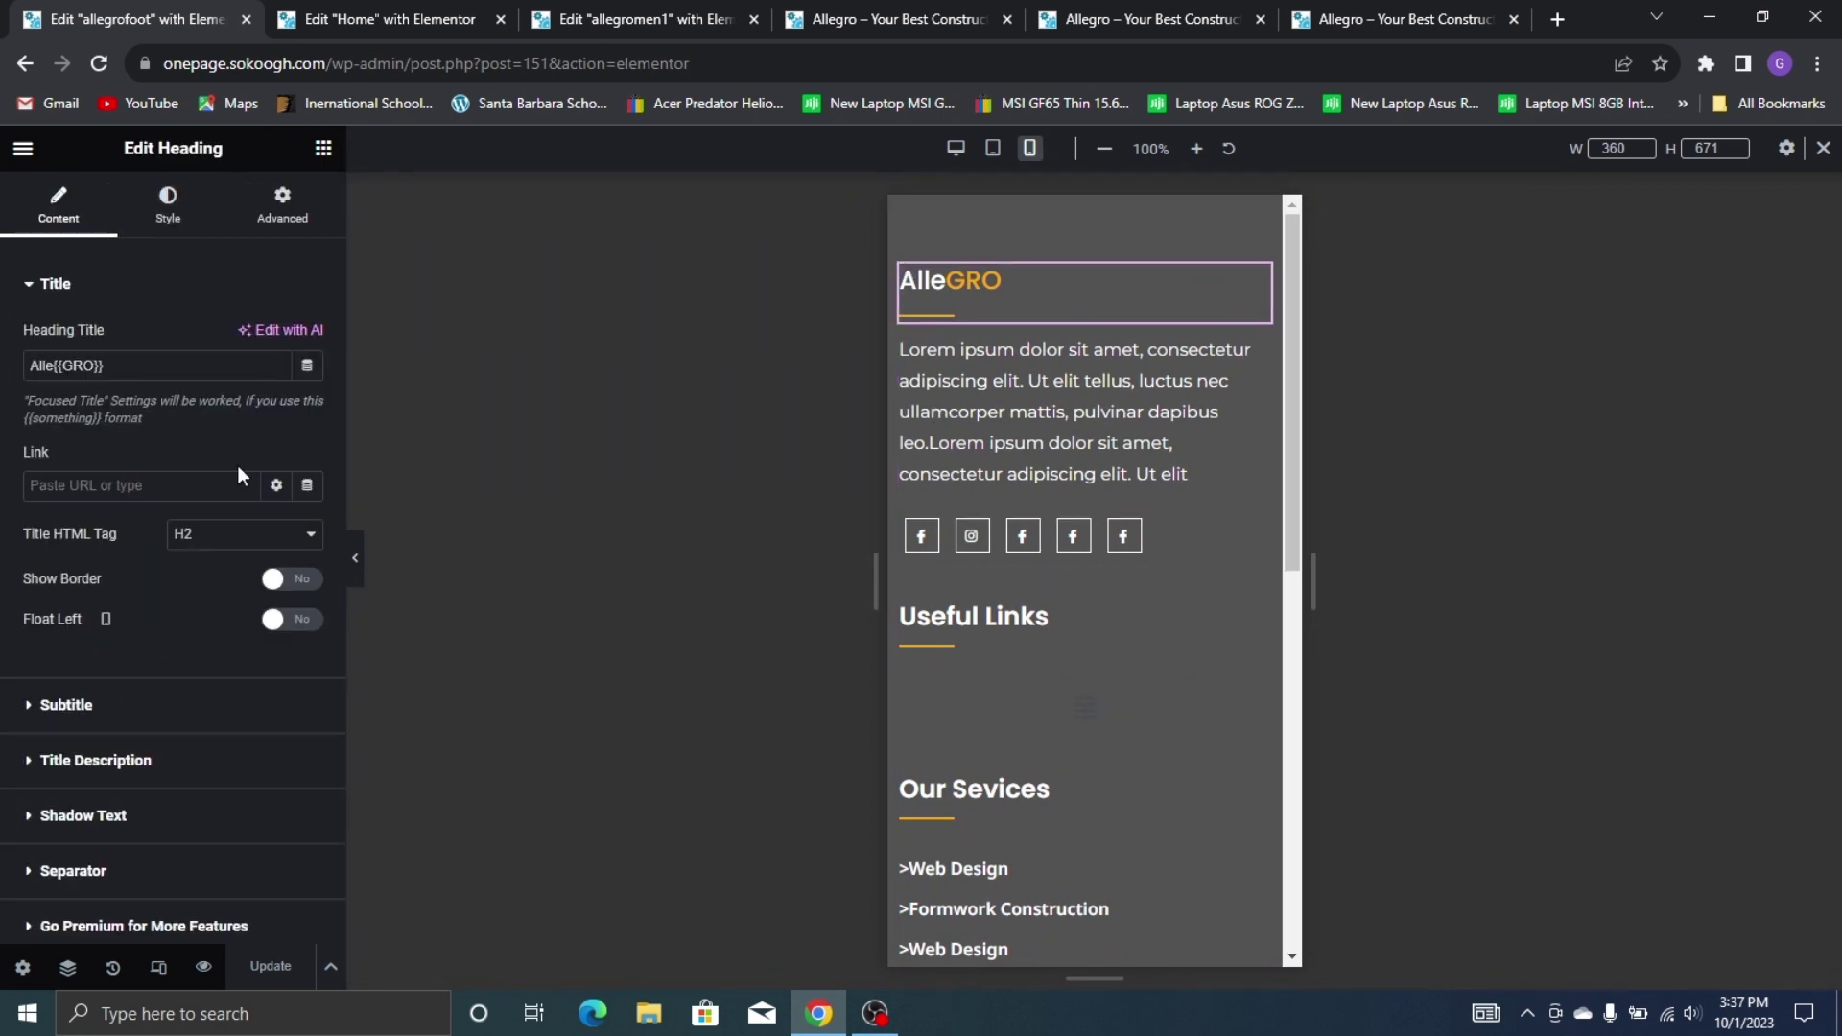
{"action": "left_click", "coordinate": [166, 223]}
{"action": "left_click", "coordinate": [276, 339]}
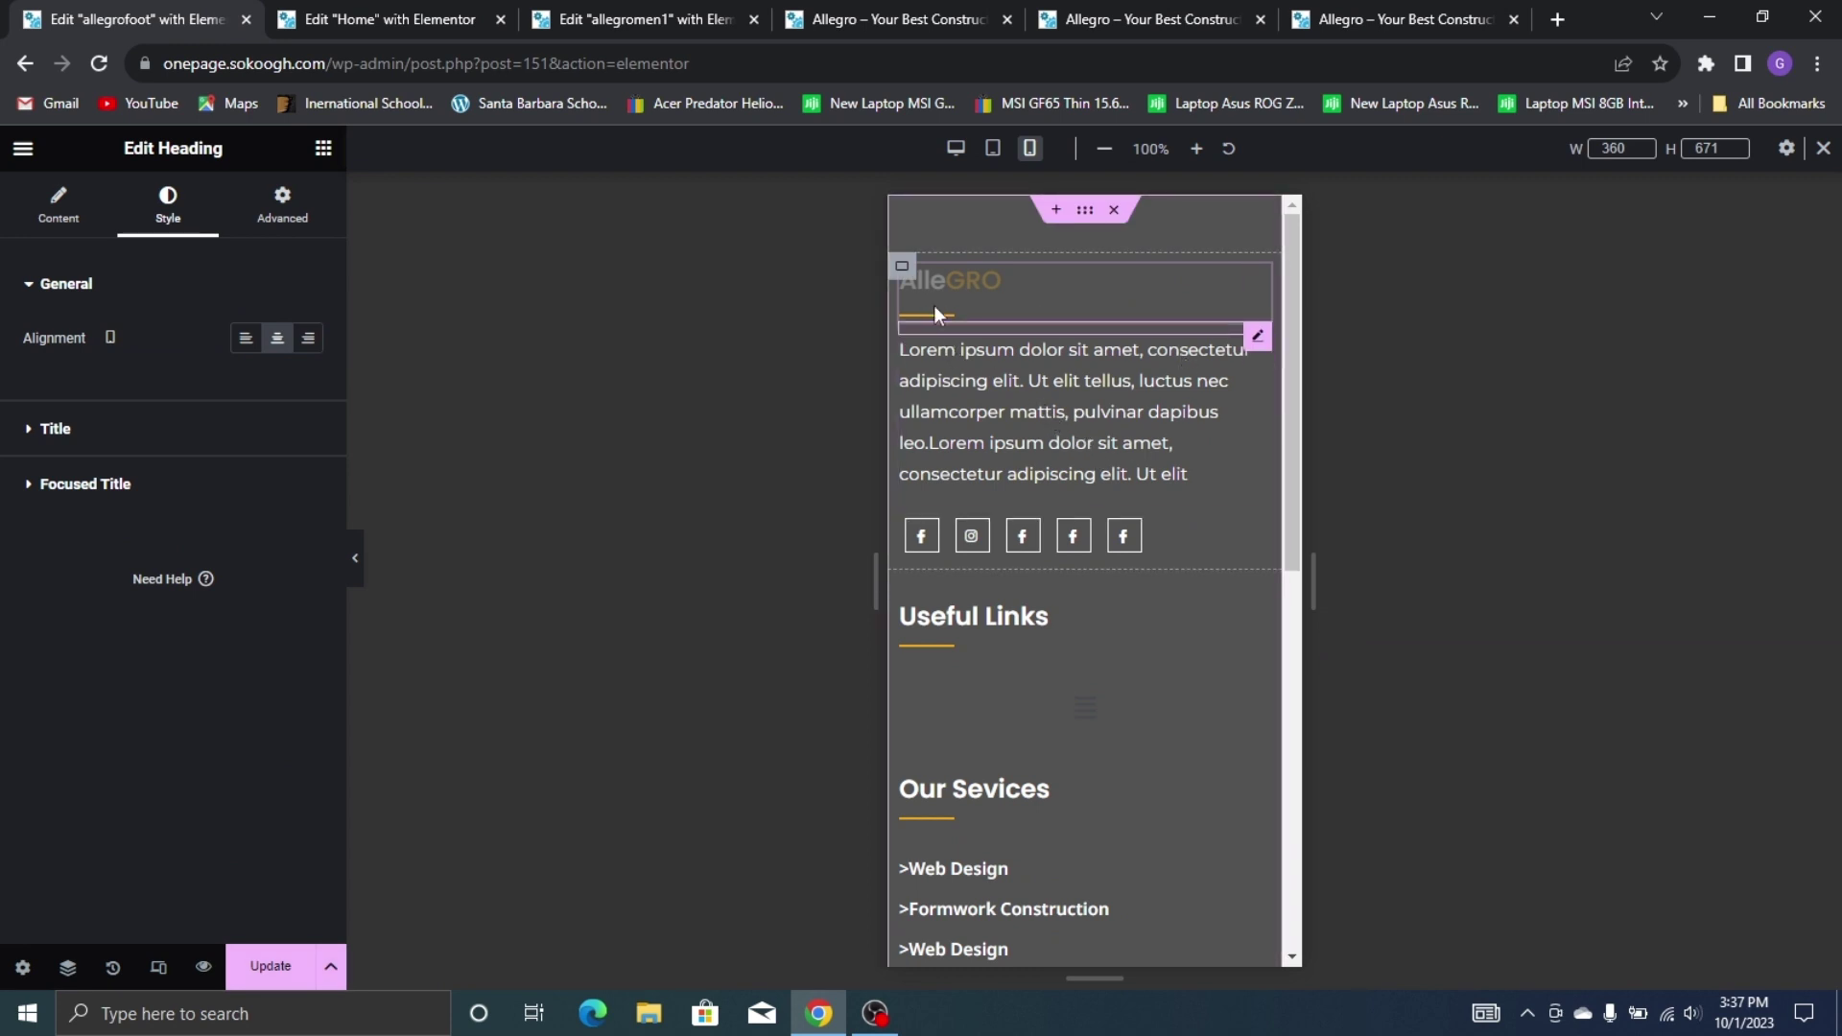
{"action": "left_click", "coordinate": [971, 326]}
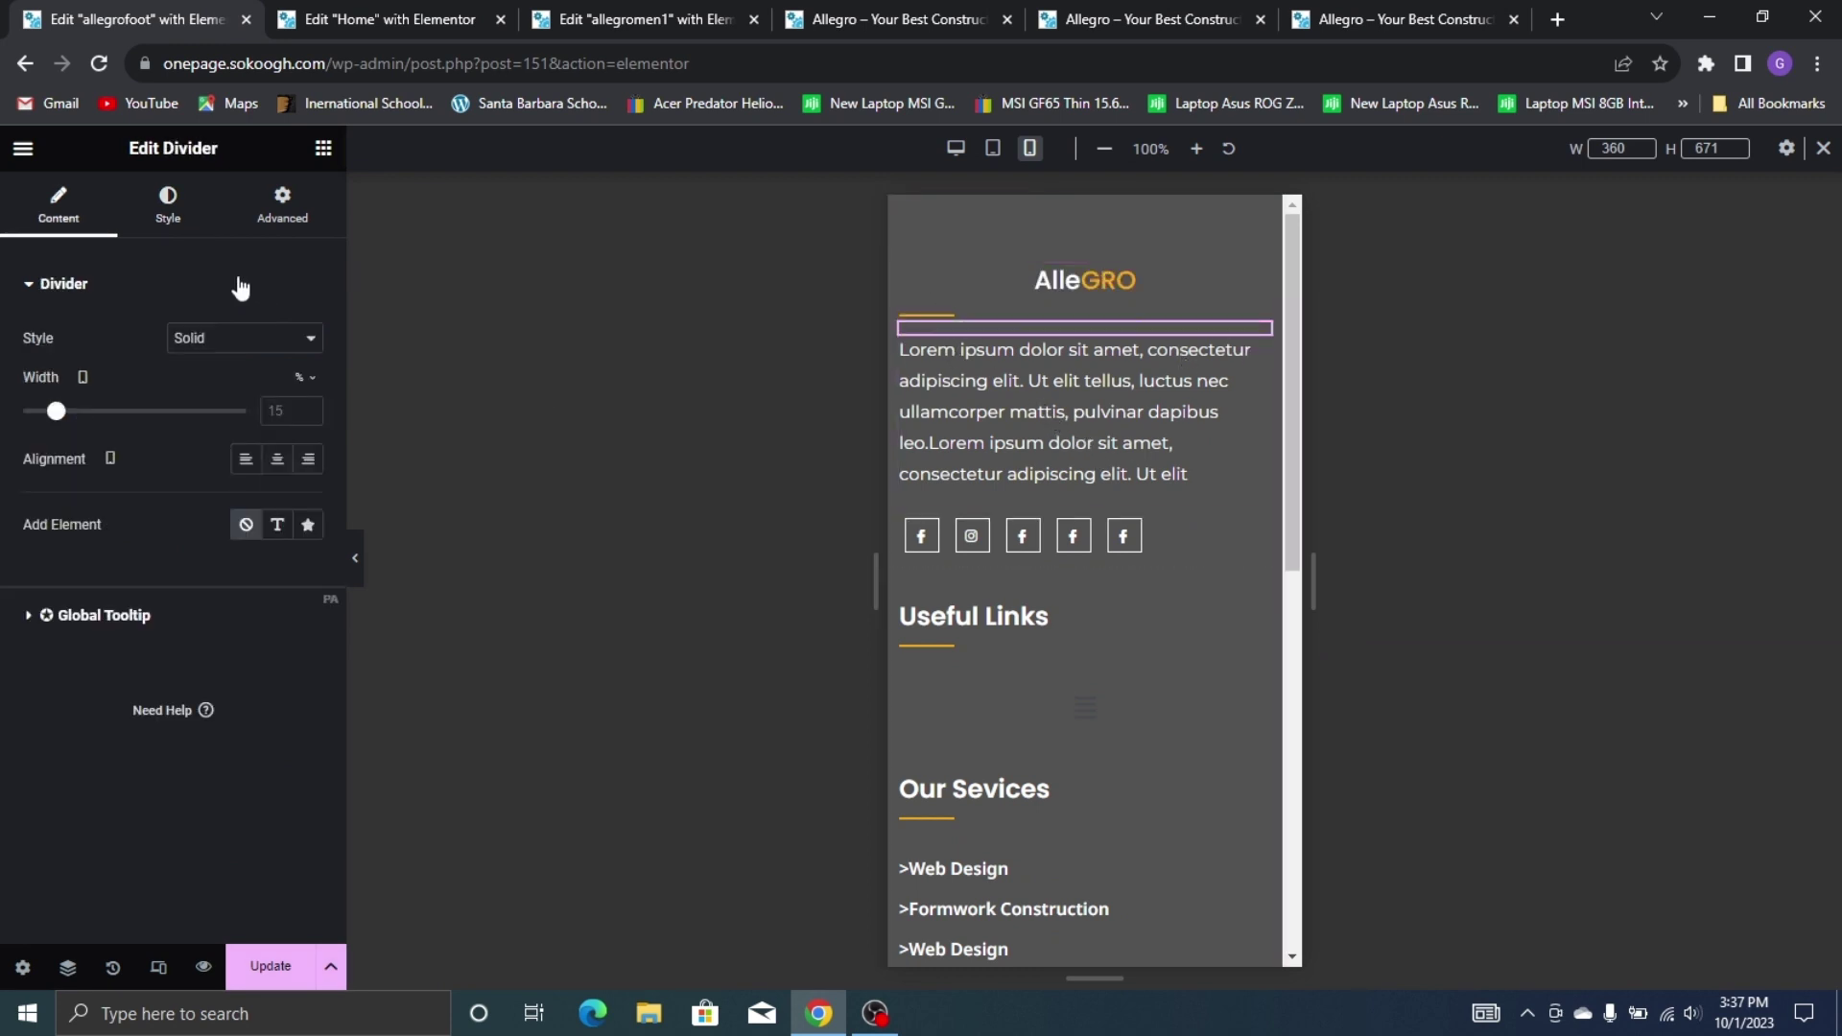
{"action": "left_click", "coordinate": [276, 461]}
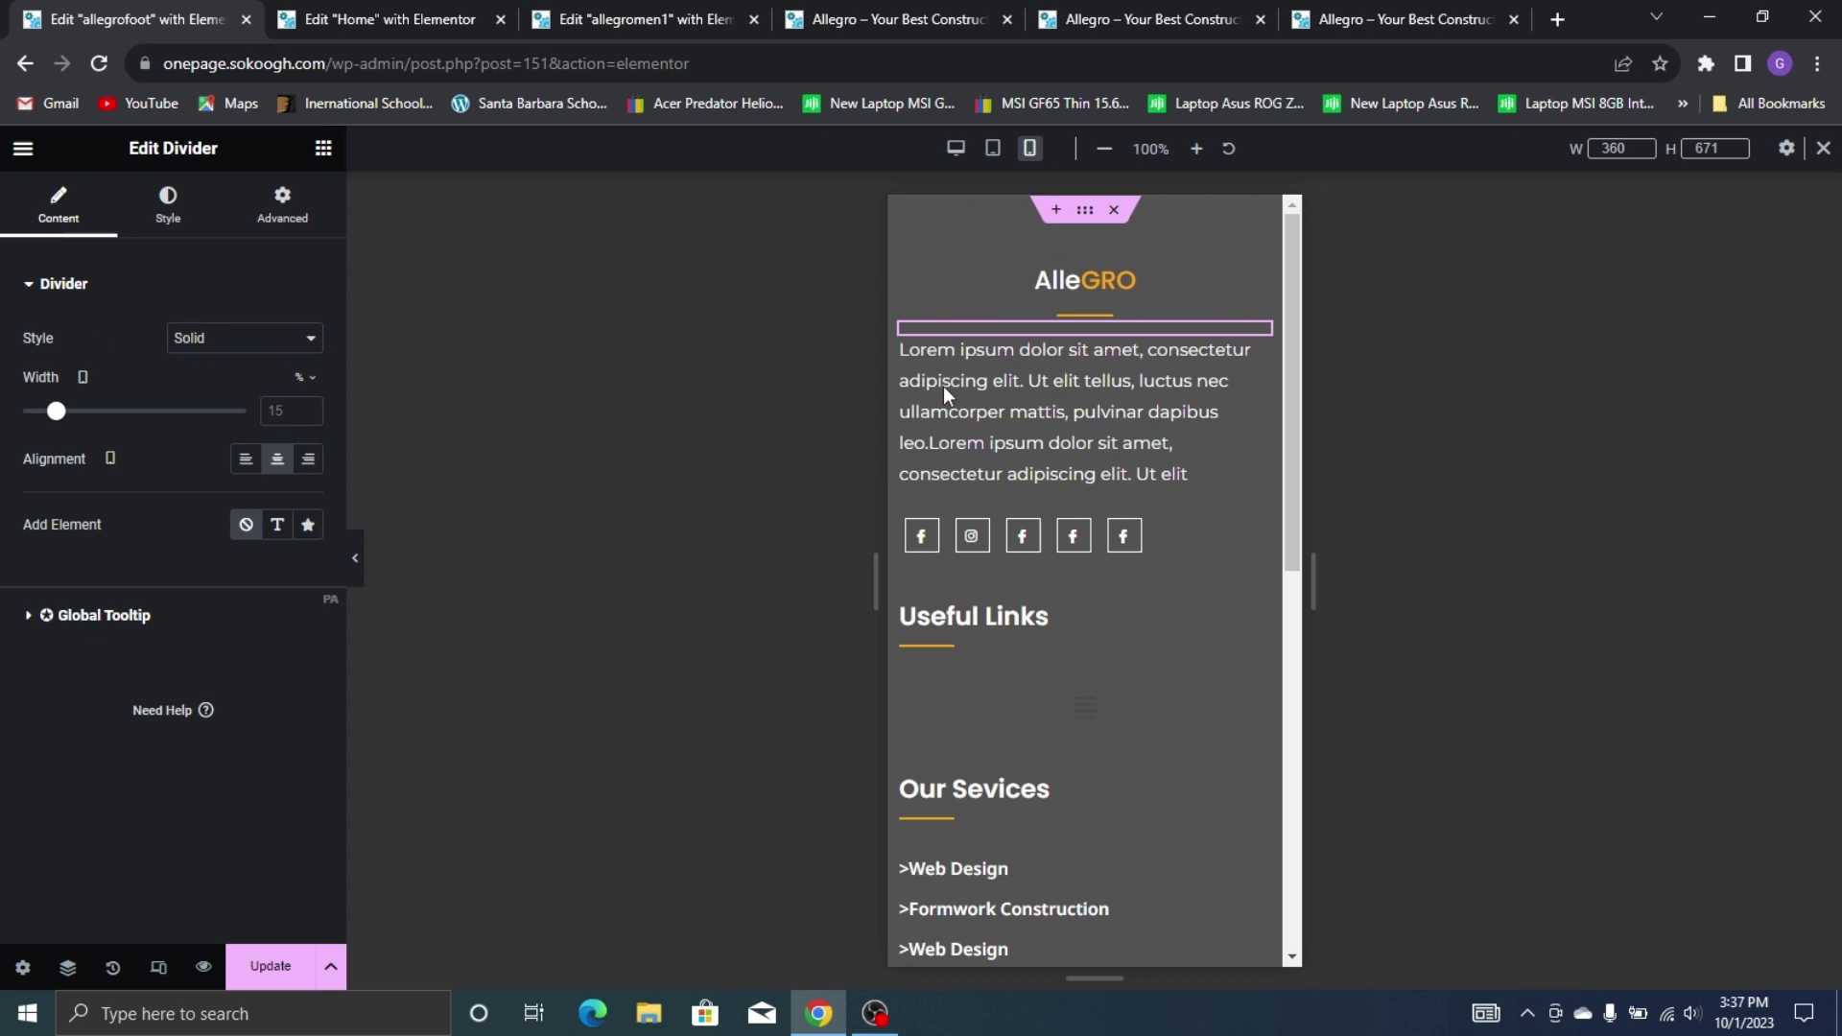
Centre the footer description text and the row of social icons
{"action": "left_click", "coordinate": [1034, 370]}
{"action": "left_click", "coordinate": [165, 206]}
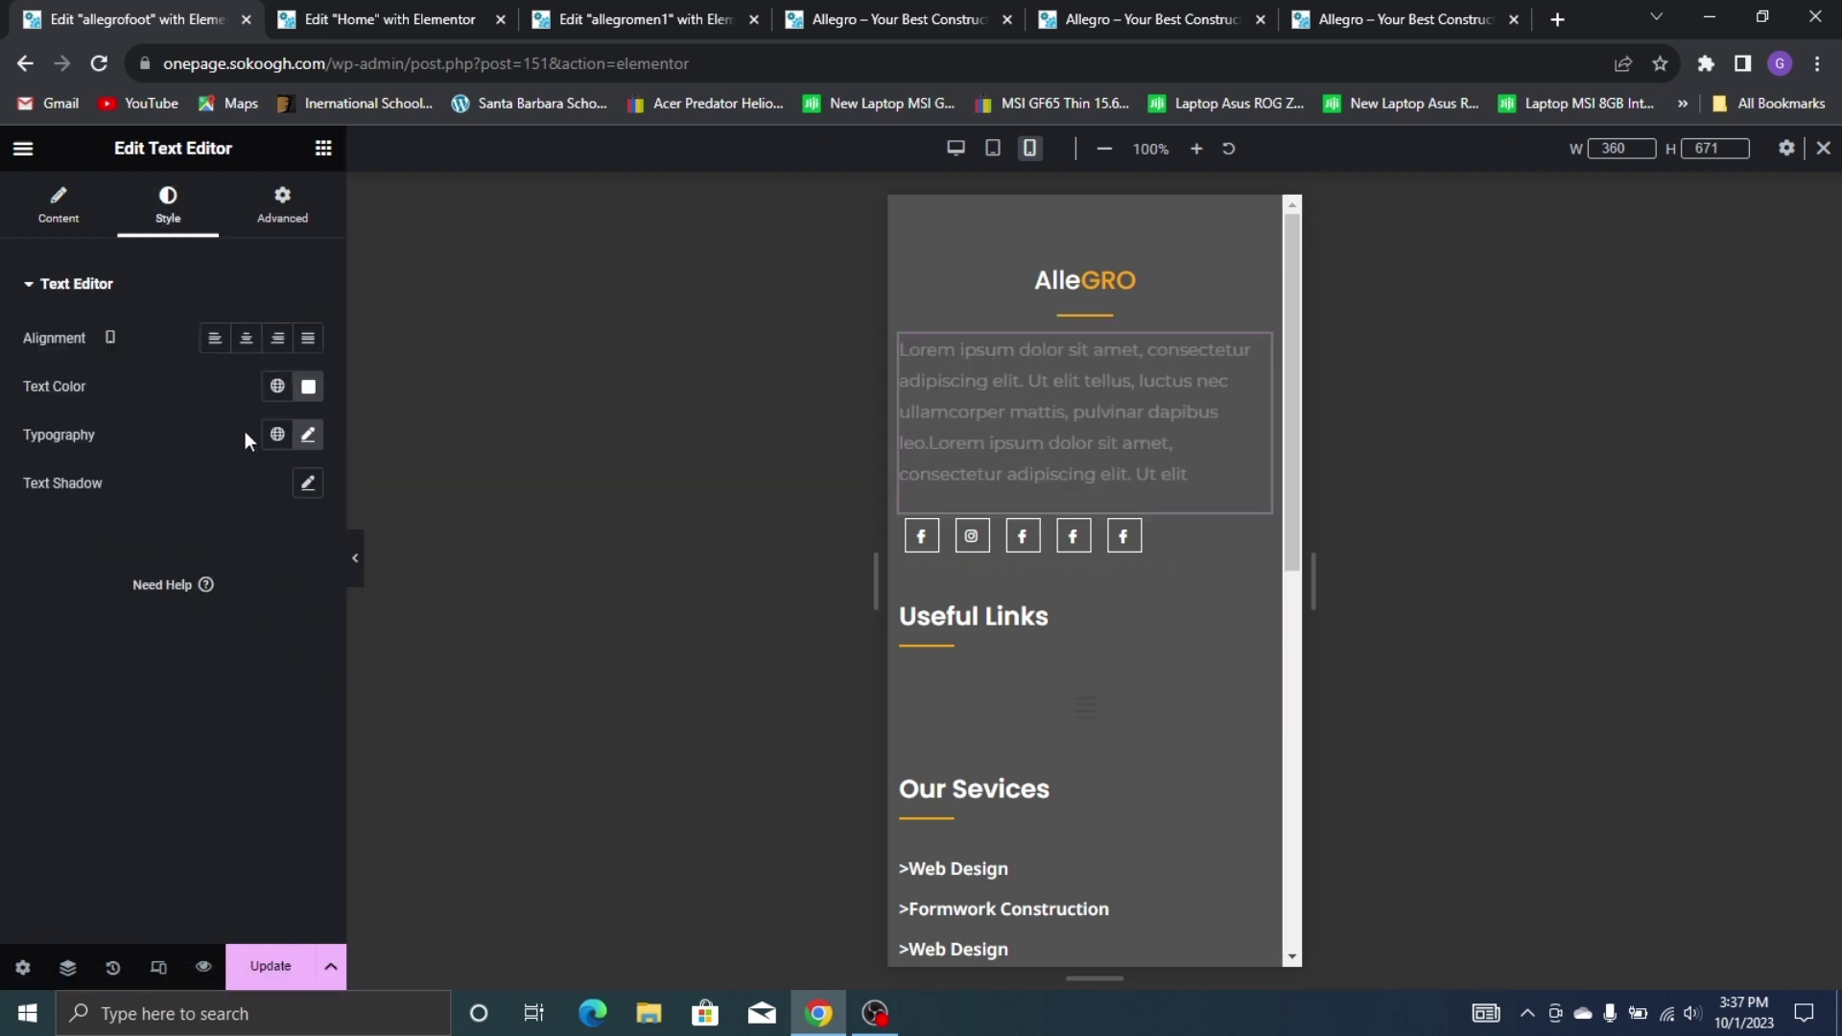
{"action": "left_click", "coordinate": [245, 337]}
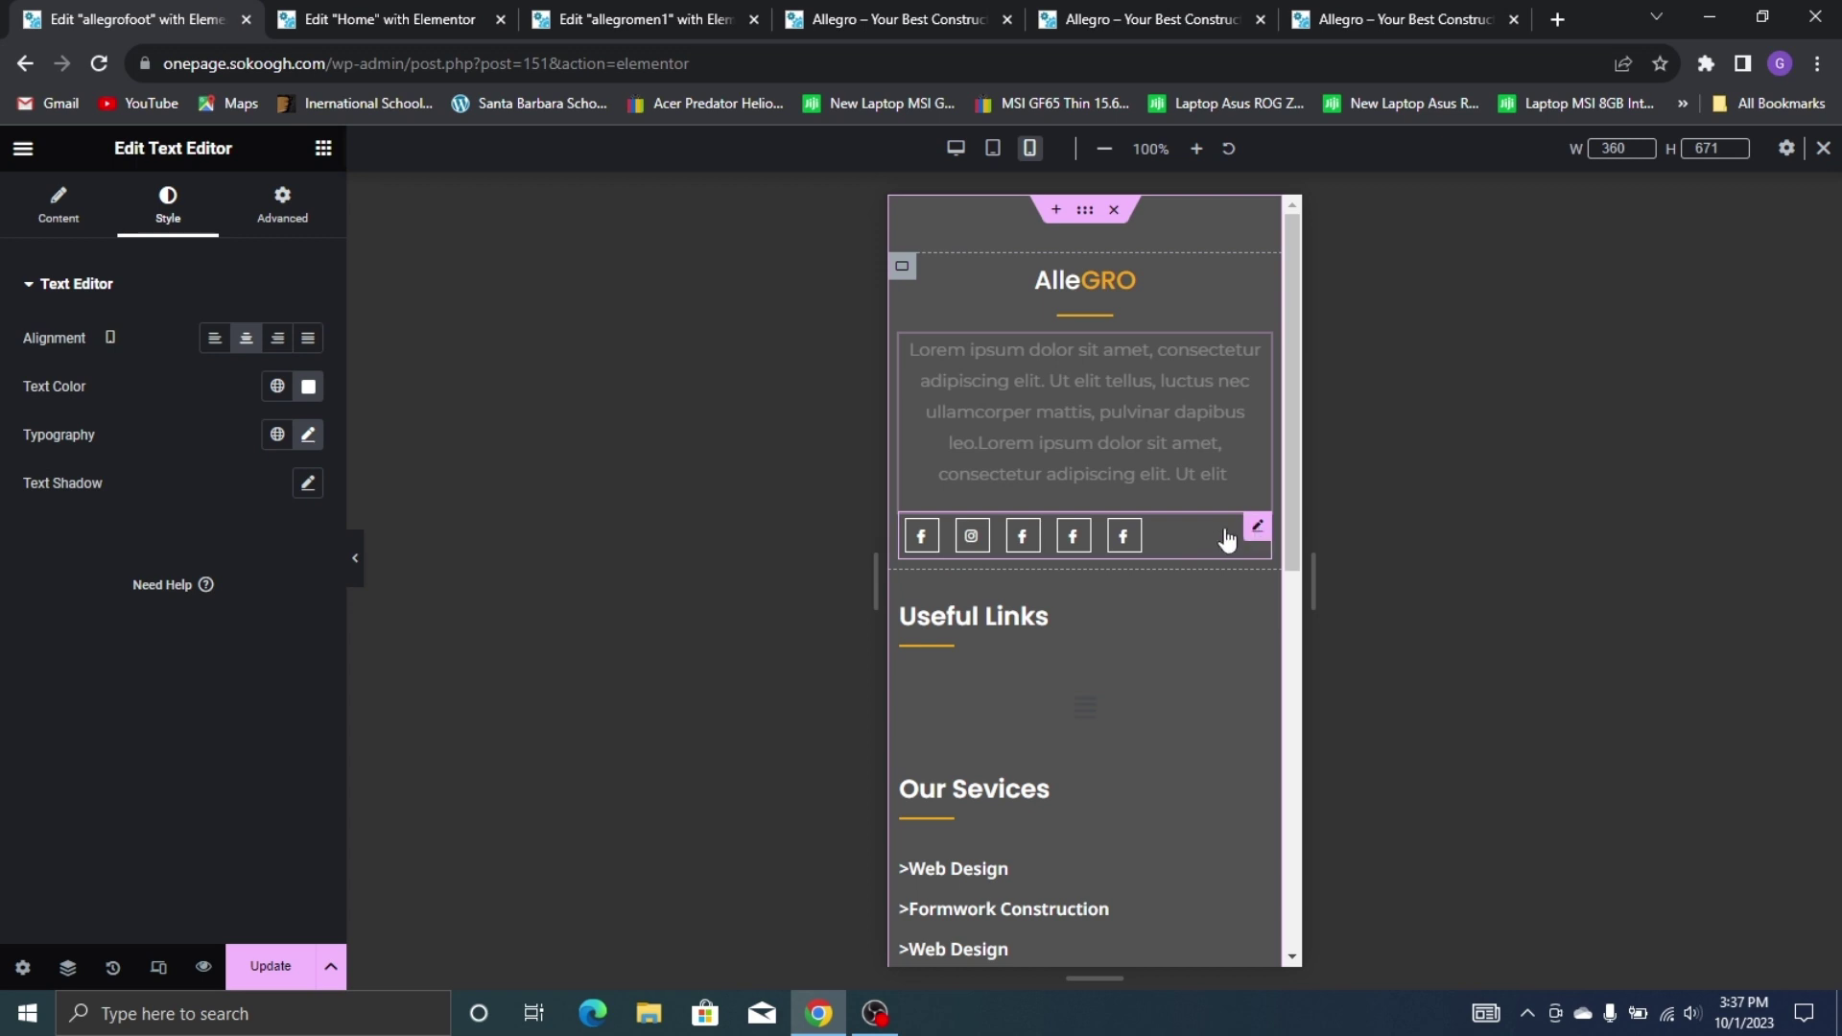
{"action": "left_click", "coordinate": [1227, 538]}
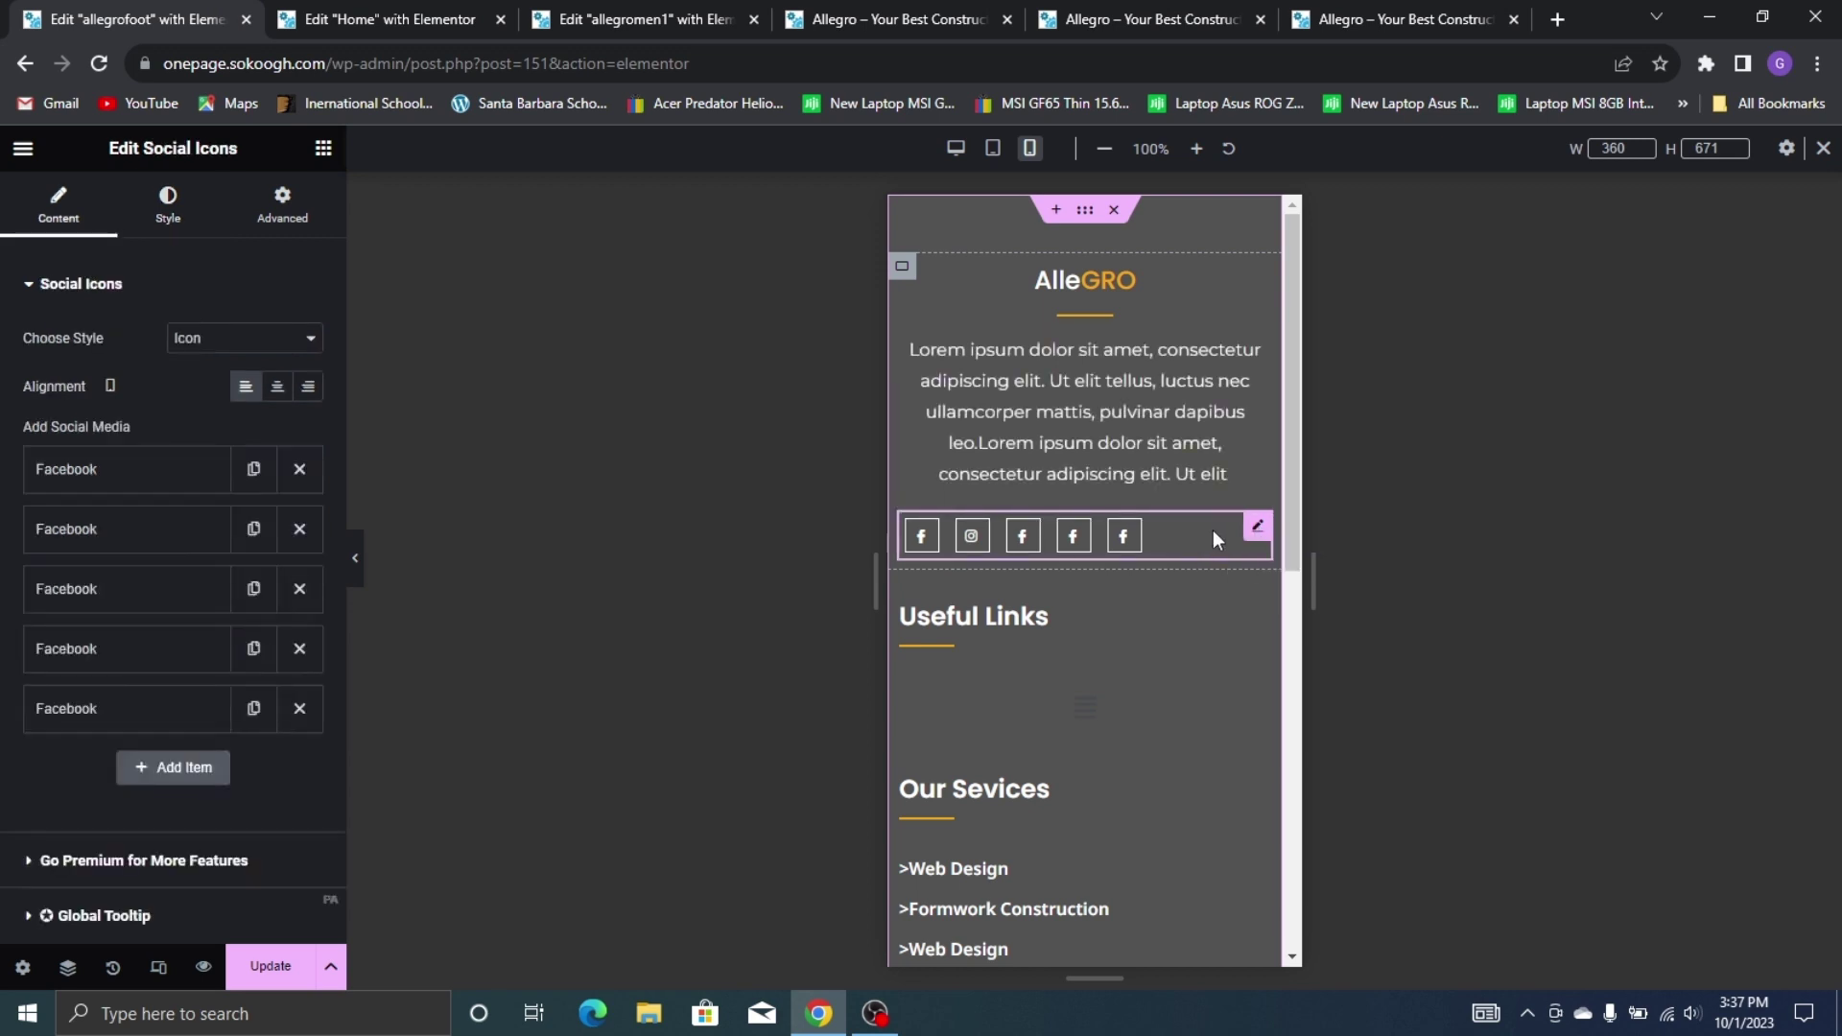
{"action": "left_click", "coordinate": [272, 388]}
{"action": "left_click", "coordinate": [999, 625]}
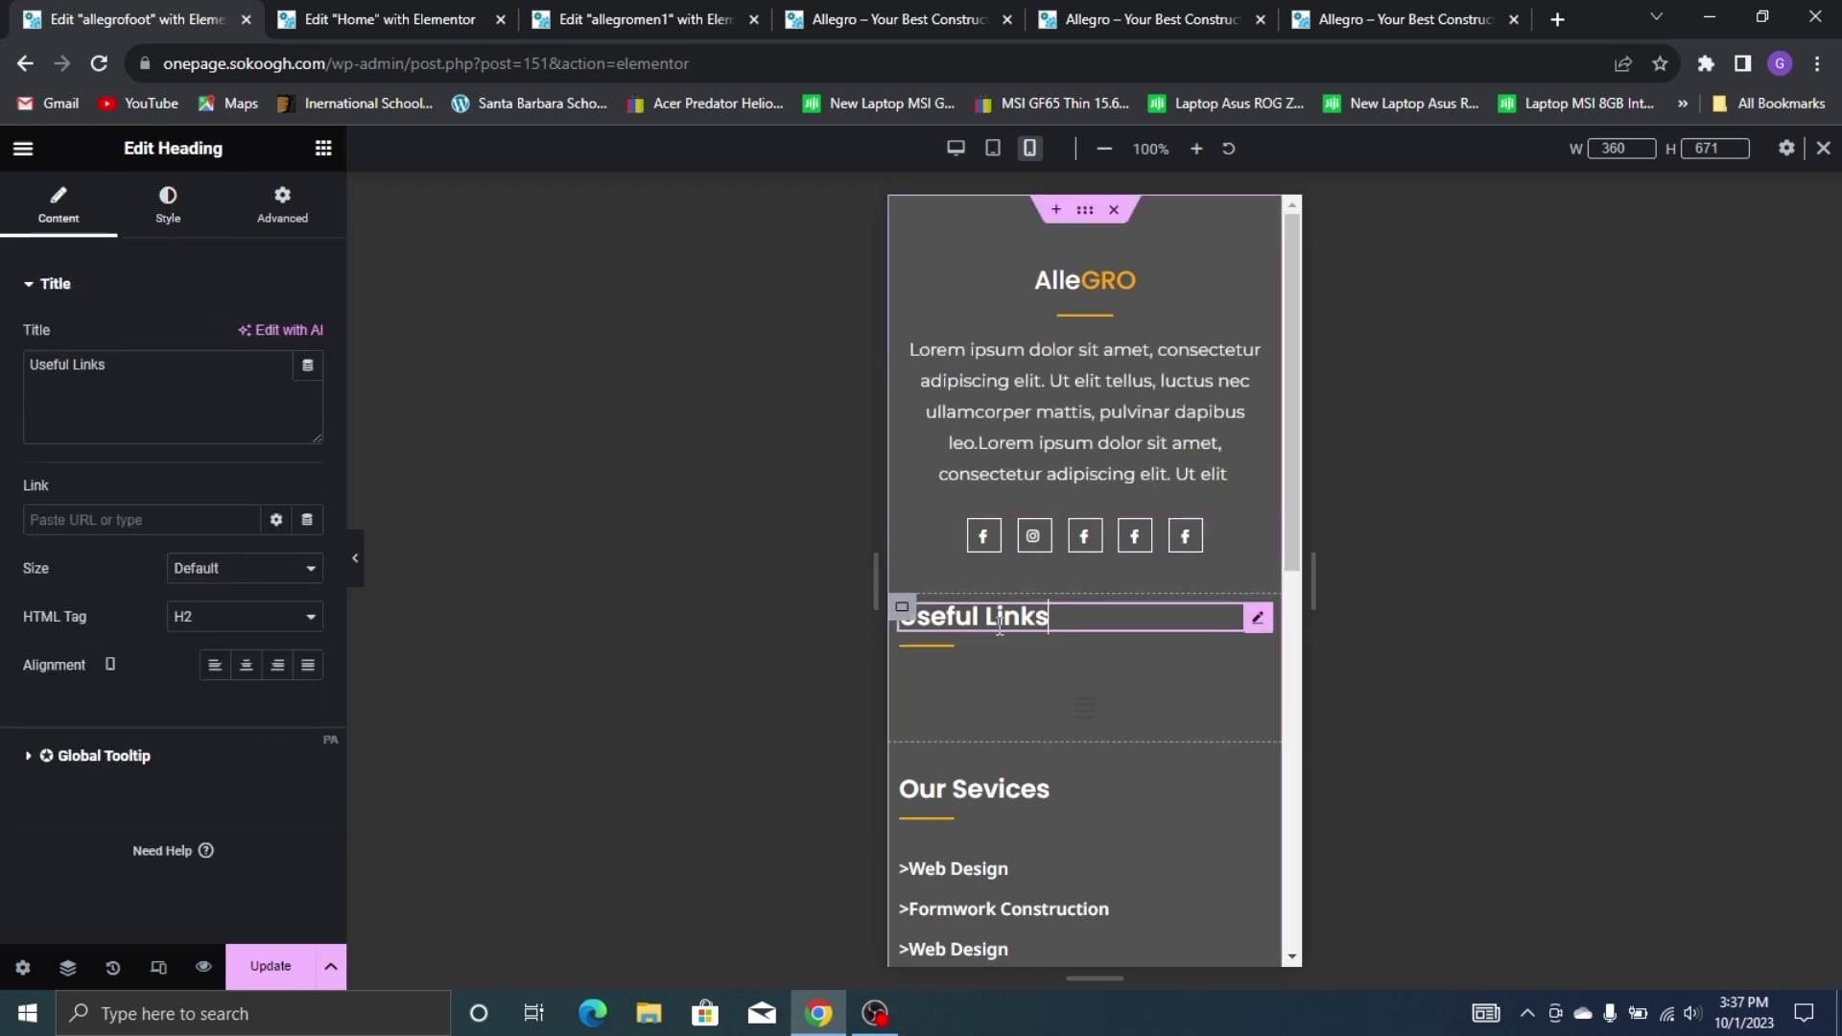
Centre the Useful Links heading with a slightly smaller font size, and centre its divider
{"action": "left_click", "coordinate": [245, 665]}
{"action": "left_click", "coordinate": [178, 202]}
{"action": "left_click", "coordinate": [307, 386]}
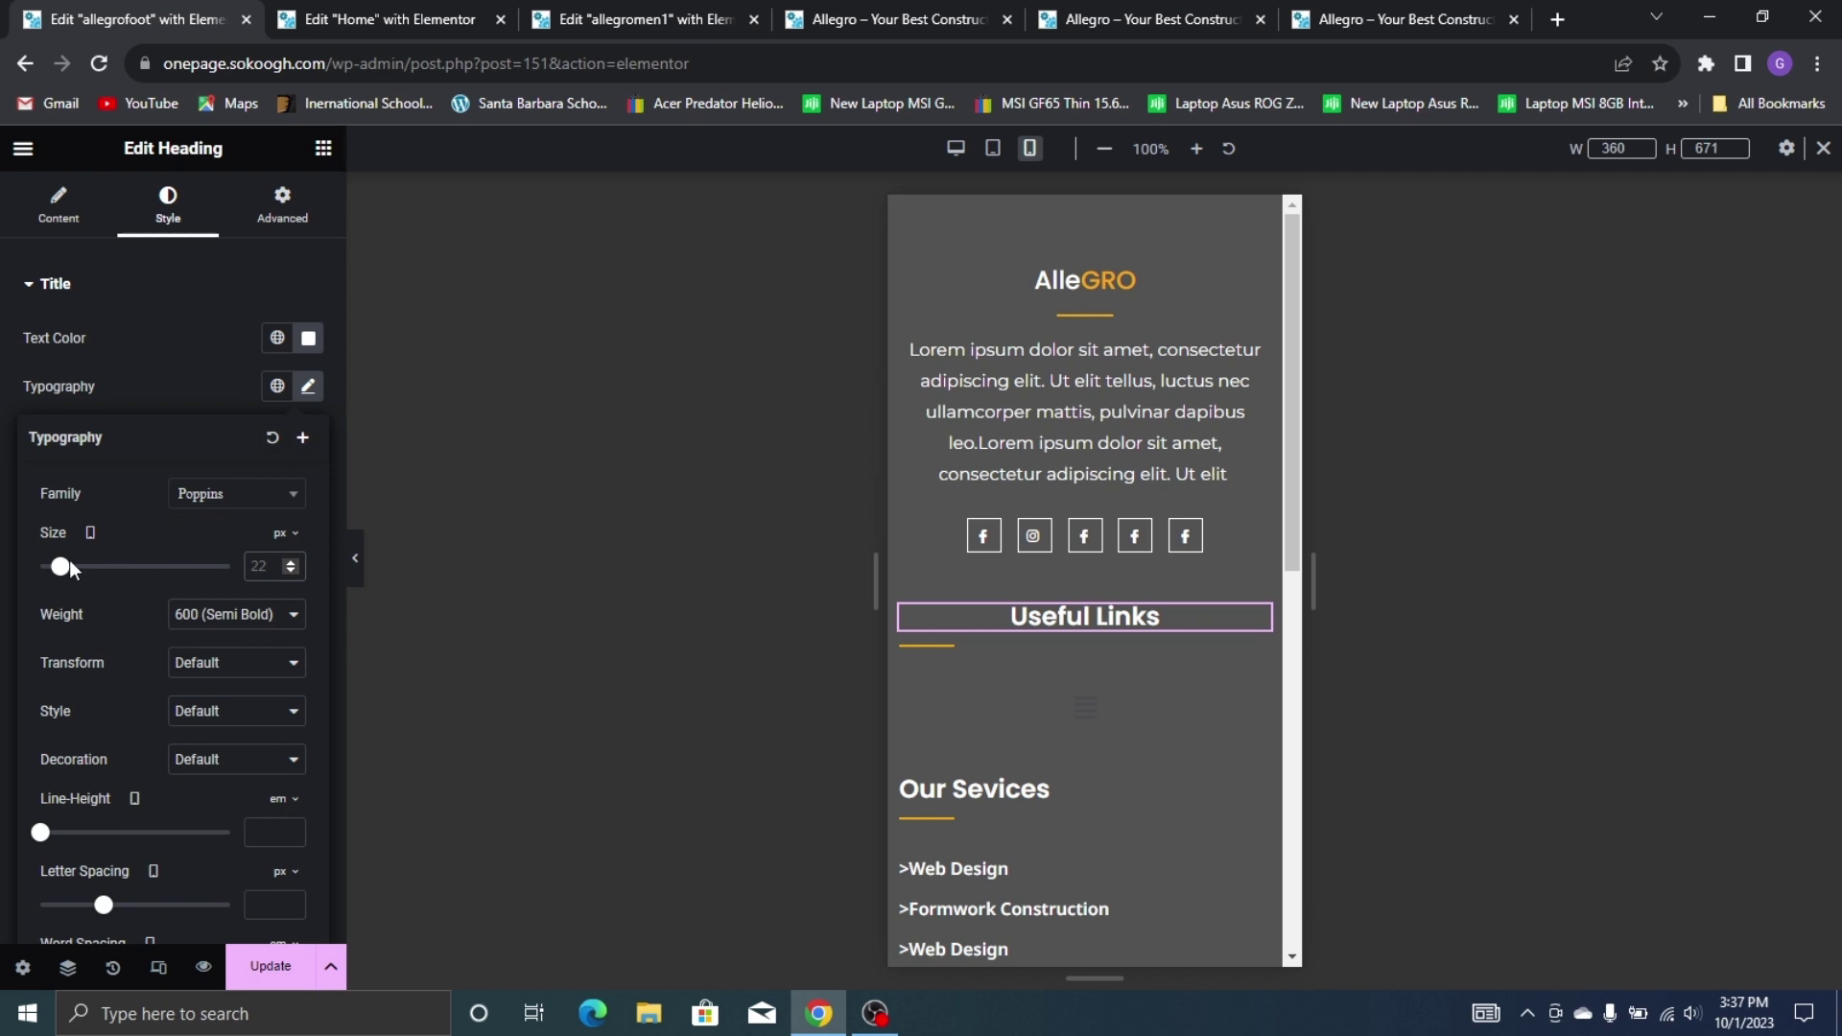
{"action": "left_click_drag", "start_coordinate": [61, 567], "coordinate": [61, 576]}
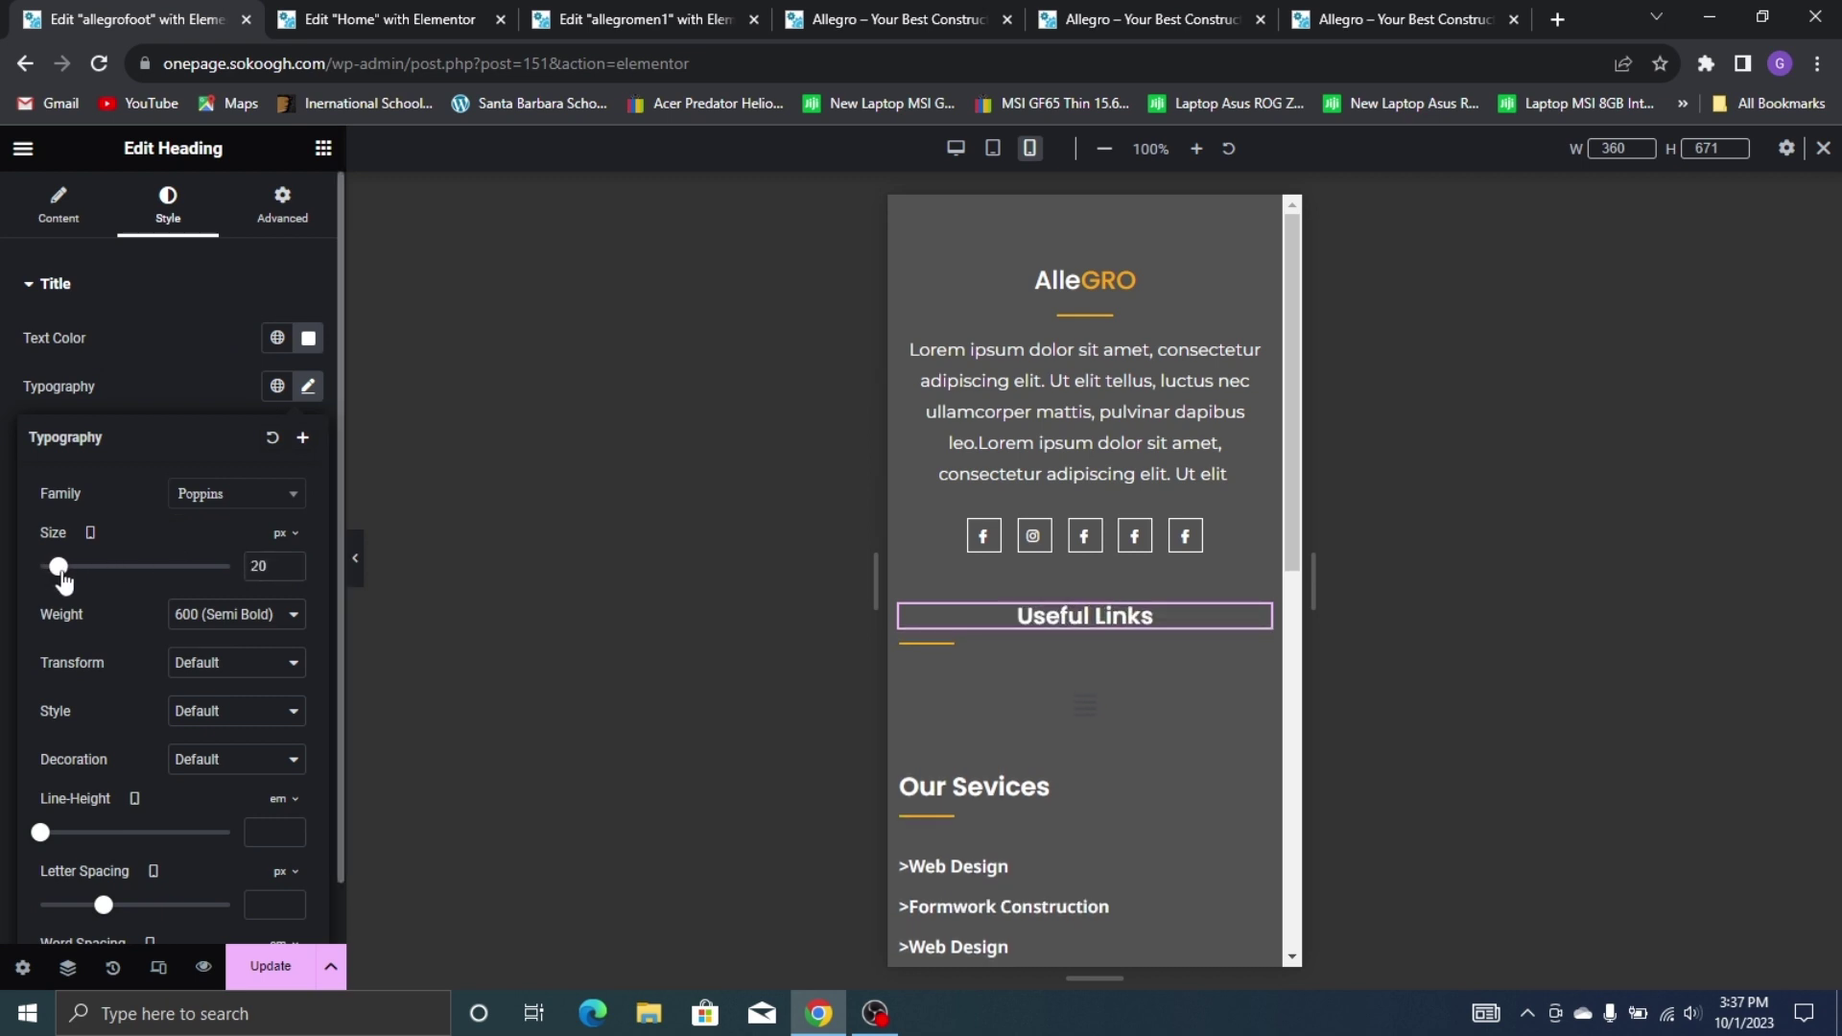
{"action": "left_click", "coordinate": [206, 372]}
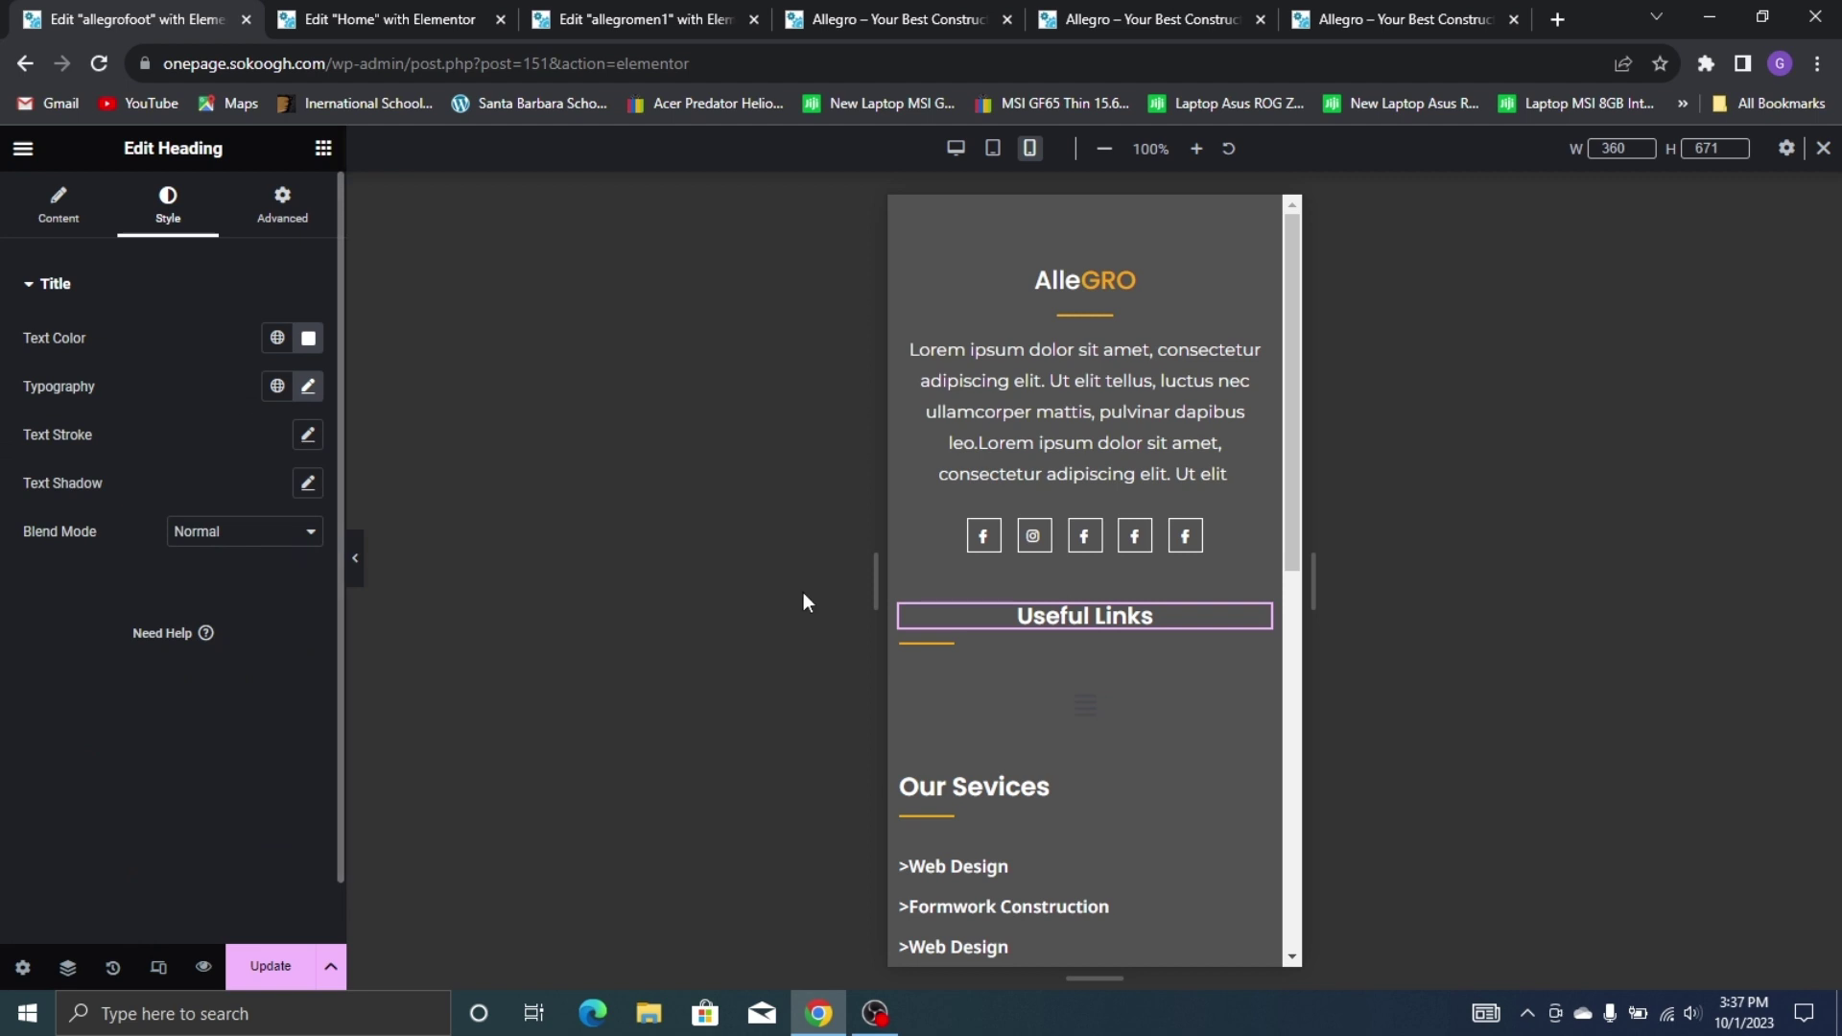
{"action": "right_click", "coordinate": [1093, 614]}
{"action": "left_click", "coordinate": [1192, 456]}
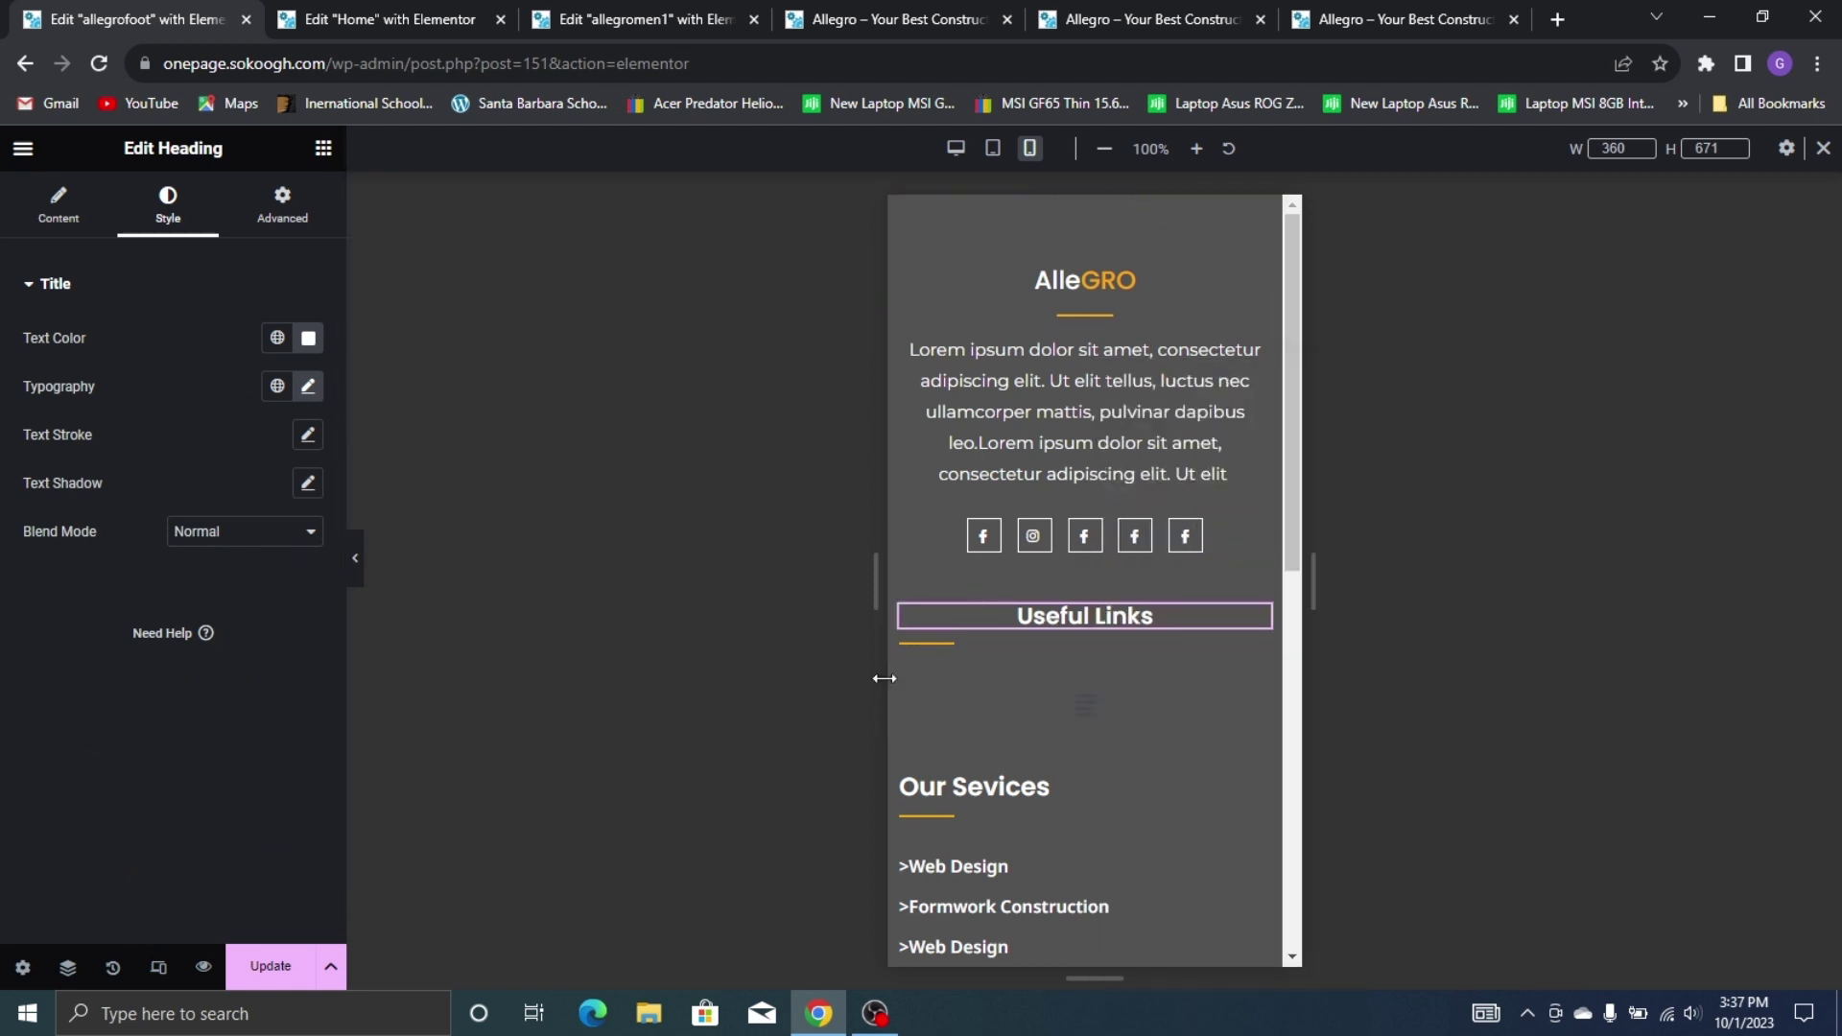
{"action": "left_click", "coordinate": [956, 631]}
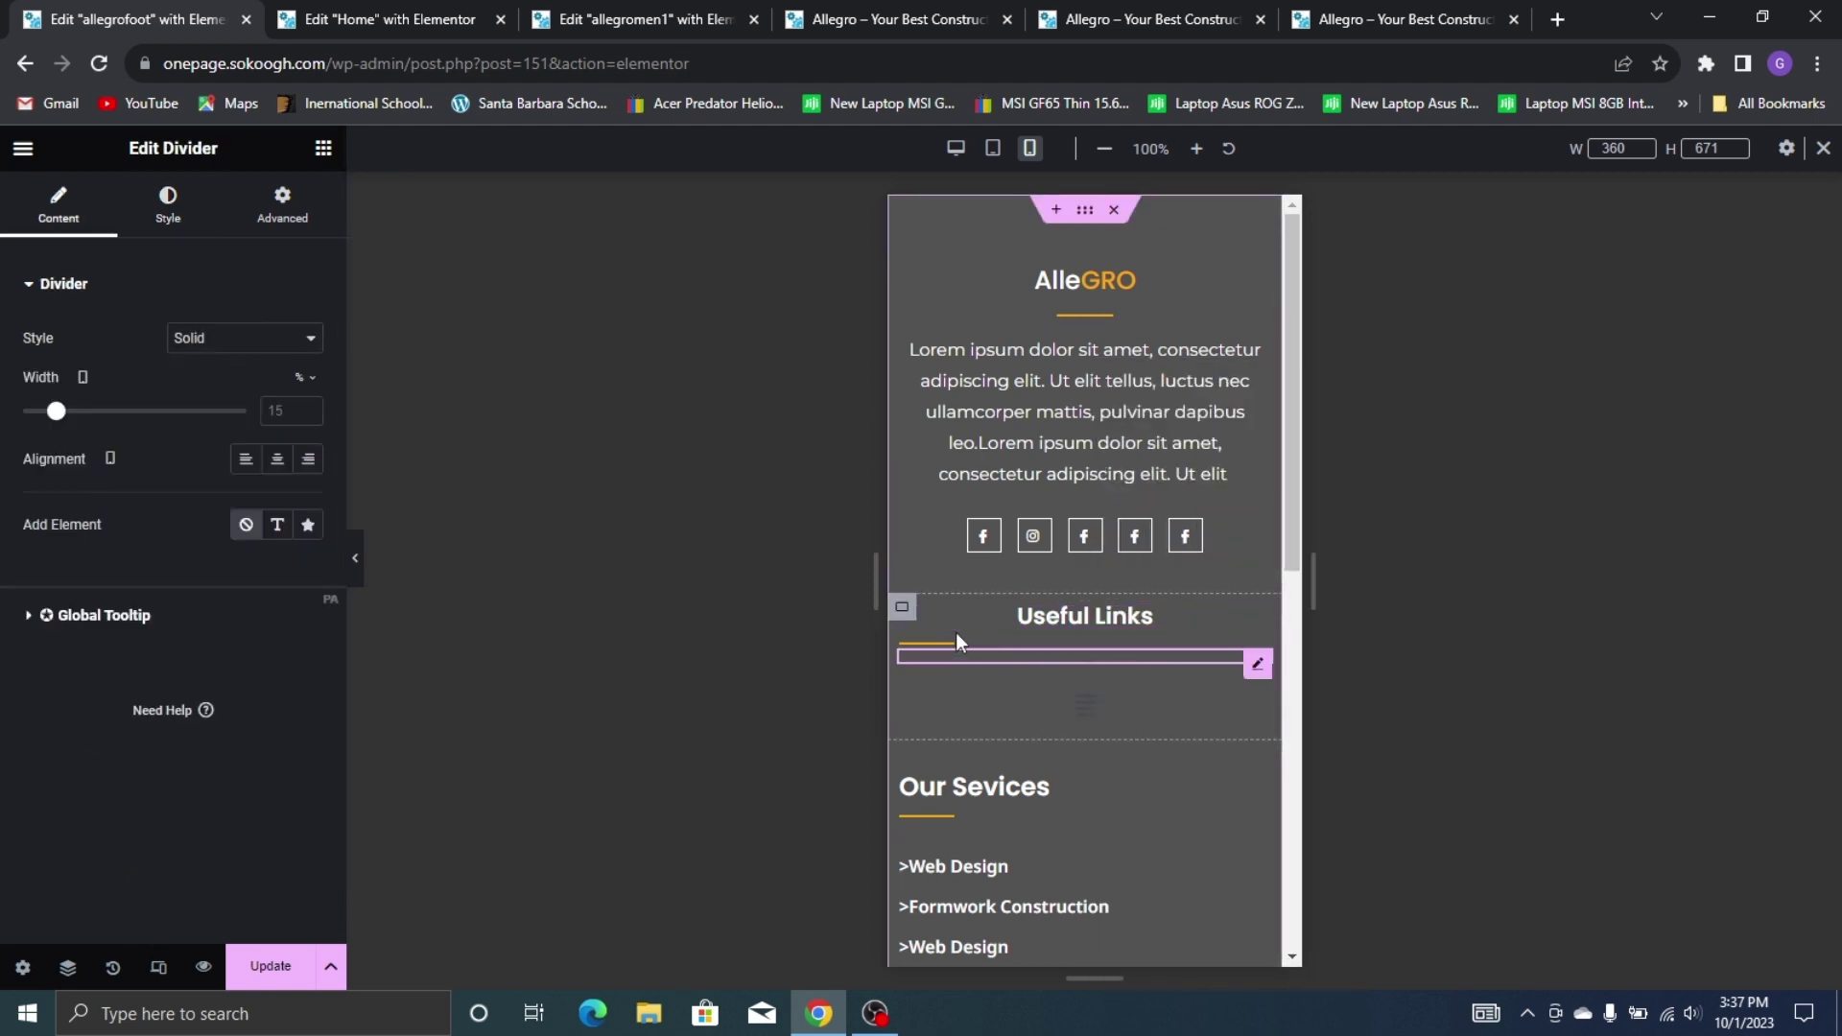
{"action": "left_click", "coordinate": [277, 458]}
Set the footer navigation menu's toggle icon colour to white
{"action": "left_click", "coordinate": [1123, 699]}
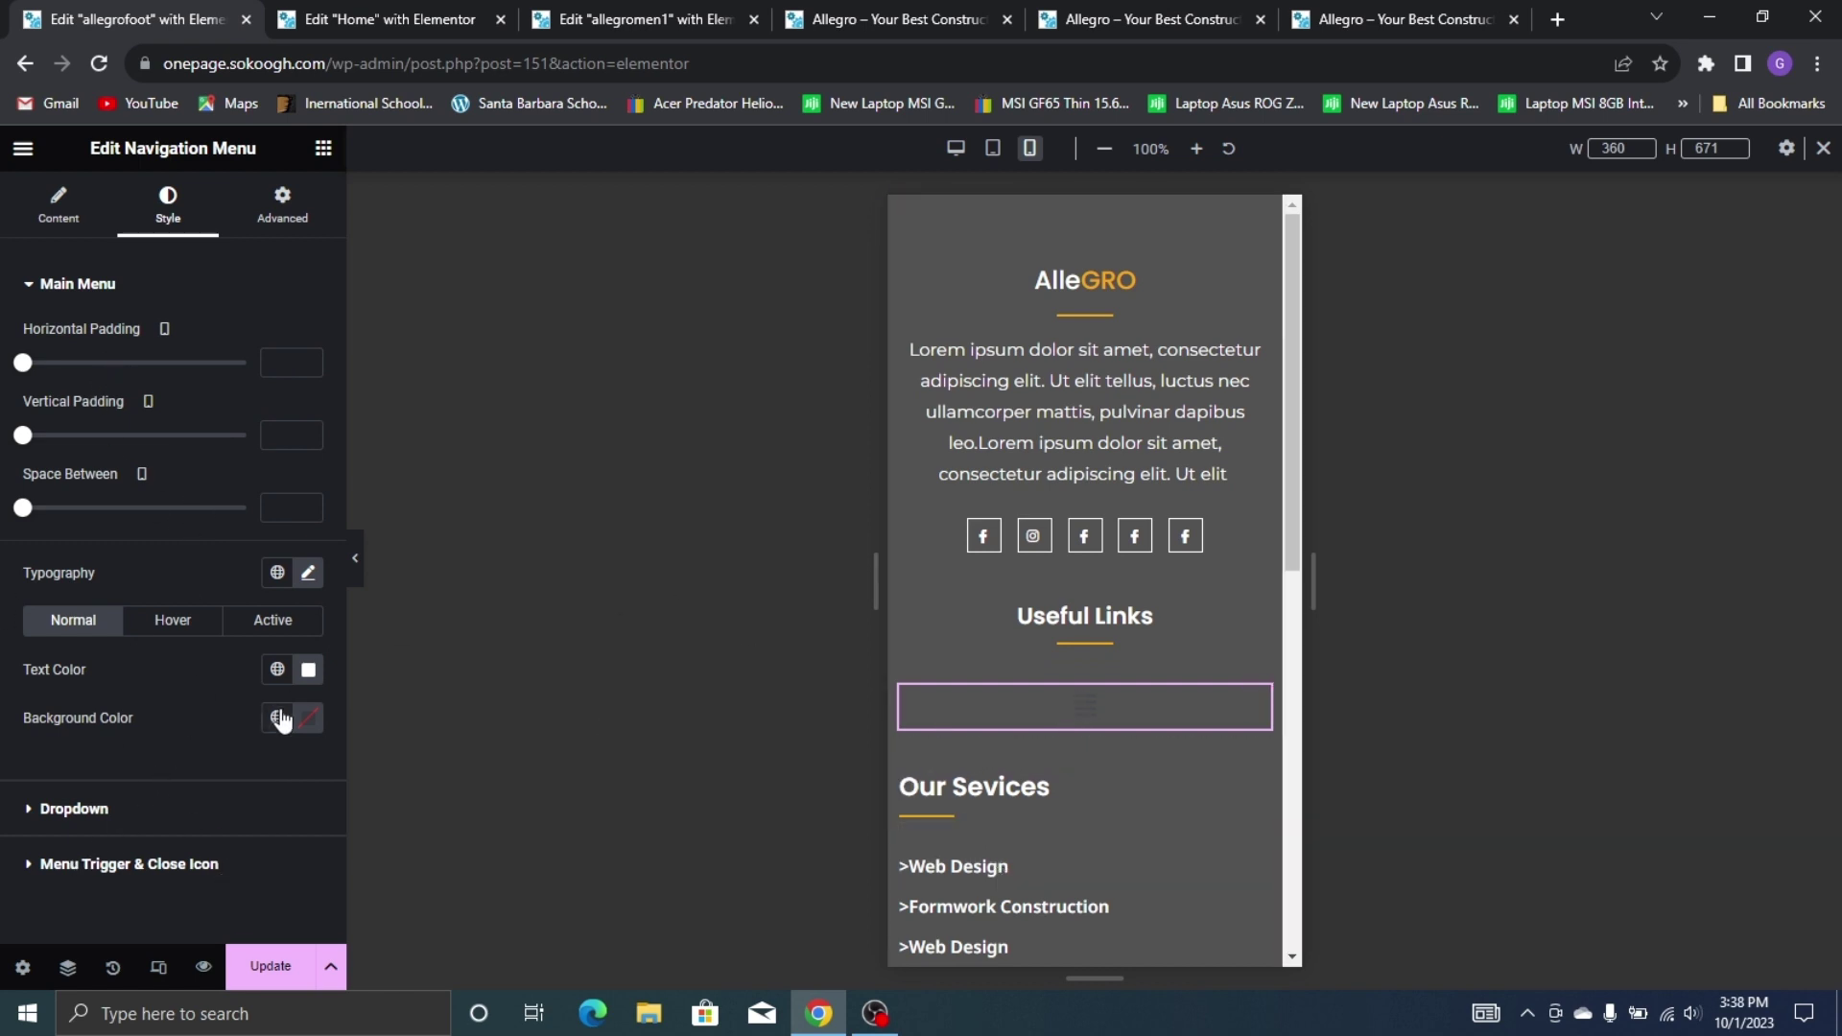
{"action": "left_click", "coordinate": [177, 865]}
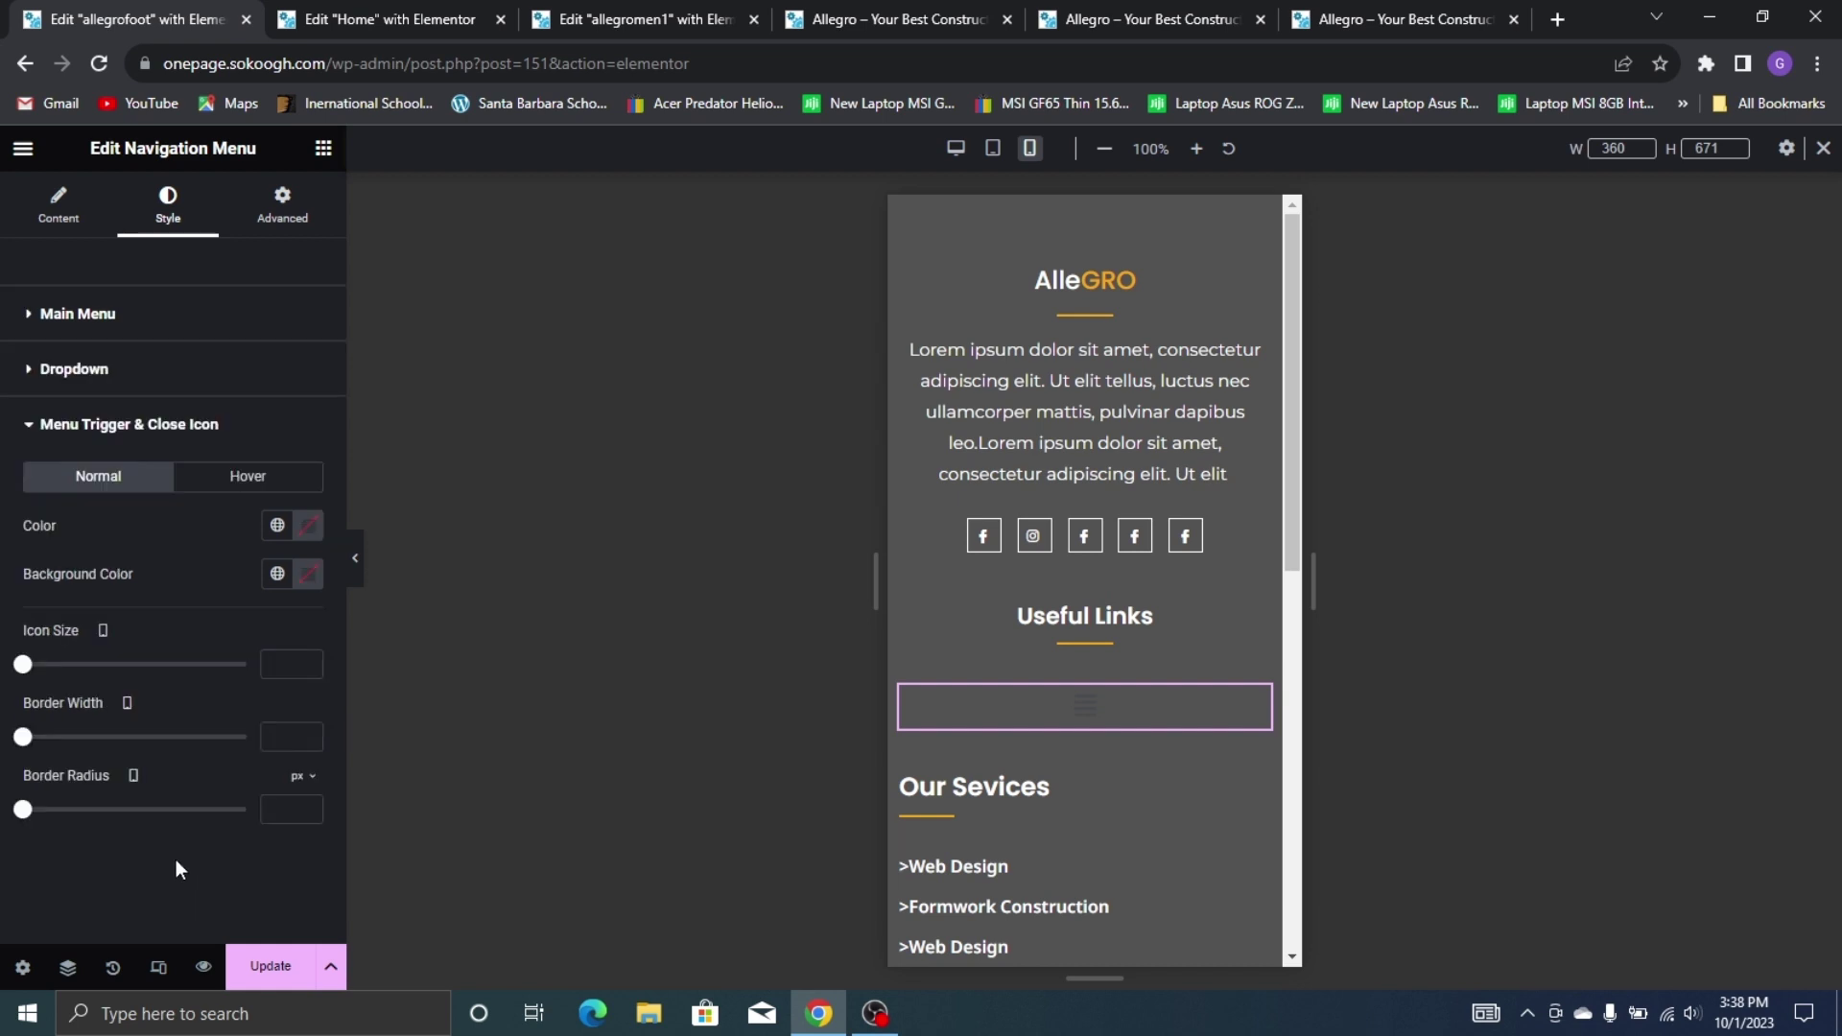
{"action": "left_click", "coordinate": [303, 527]}
{"action": "left_click_drag", "start_coordinate": [308, 786], "coordinate": [176, 617]}
{"action": "left_click", "coordinate": [190, 505]}
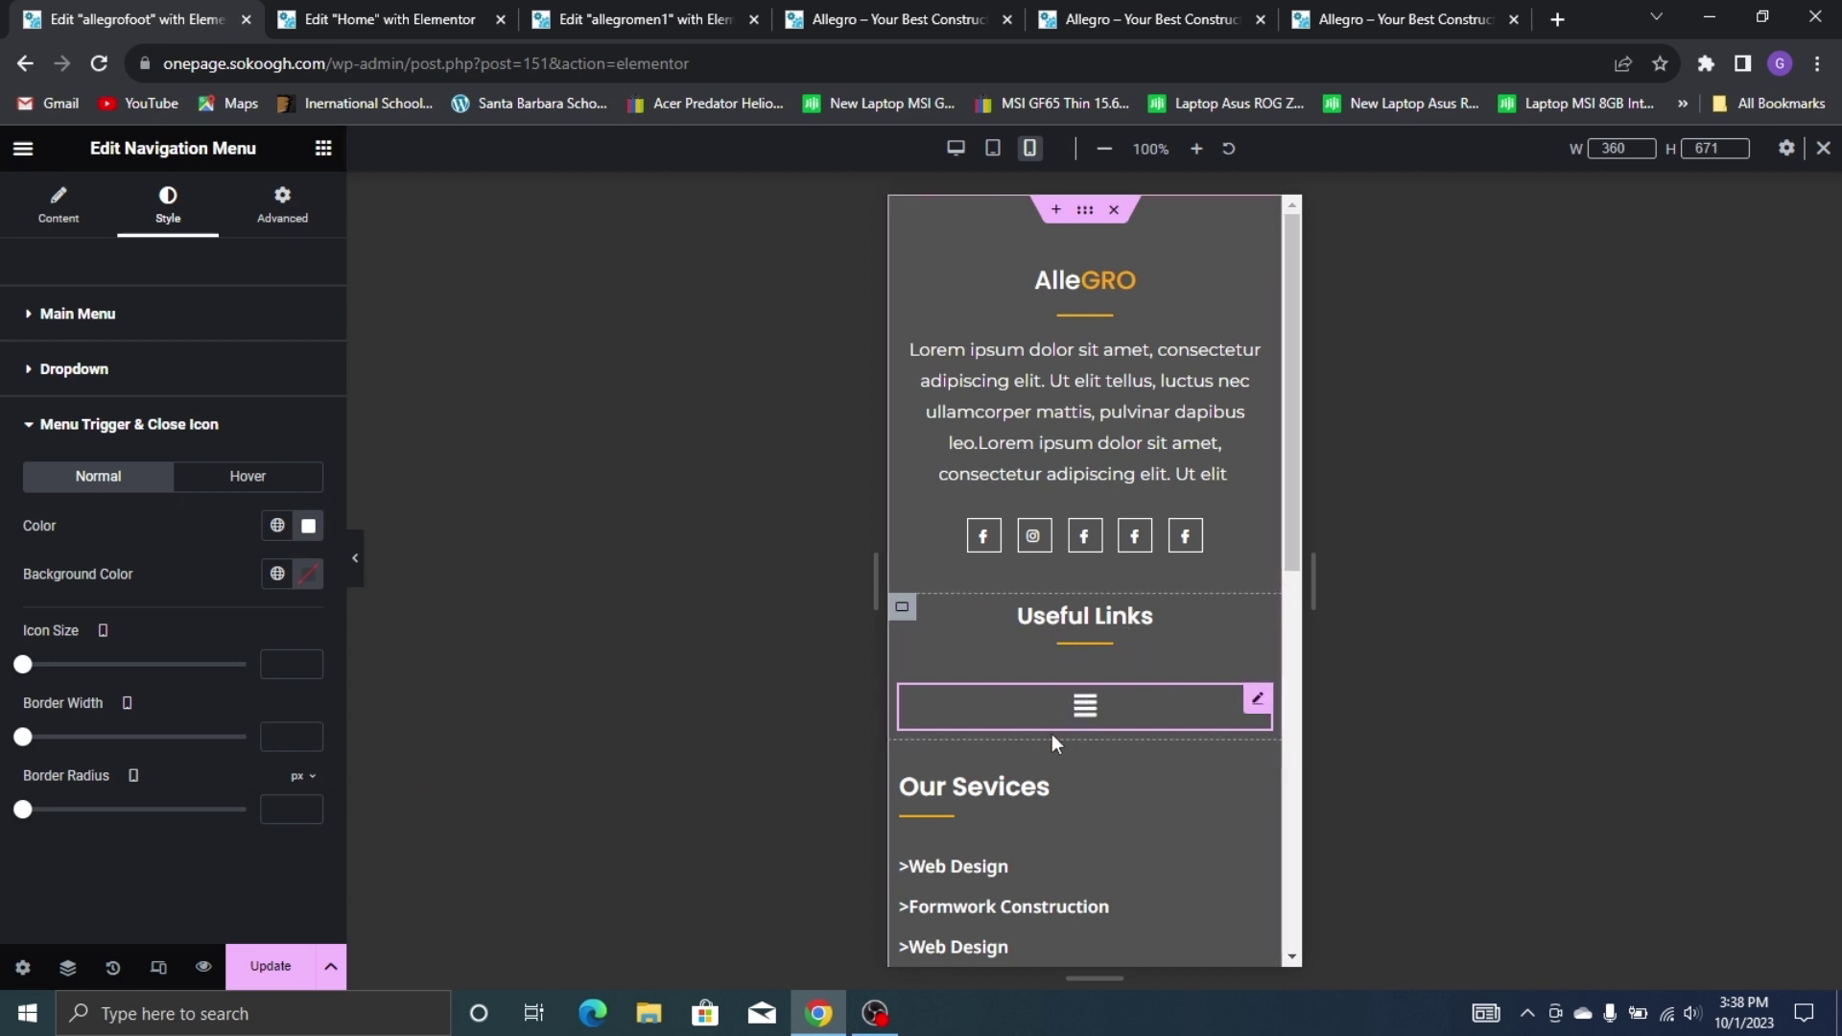
Paste the copied centred style onto the Our Services heading and centre its divider
{"action": "right_click", "coordinate": [1019, 789]}
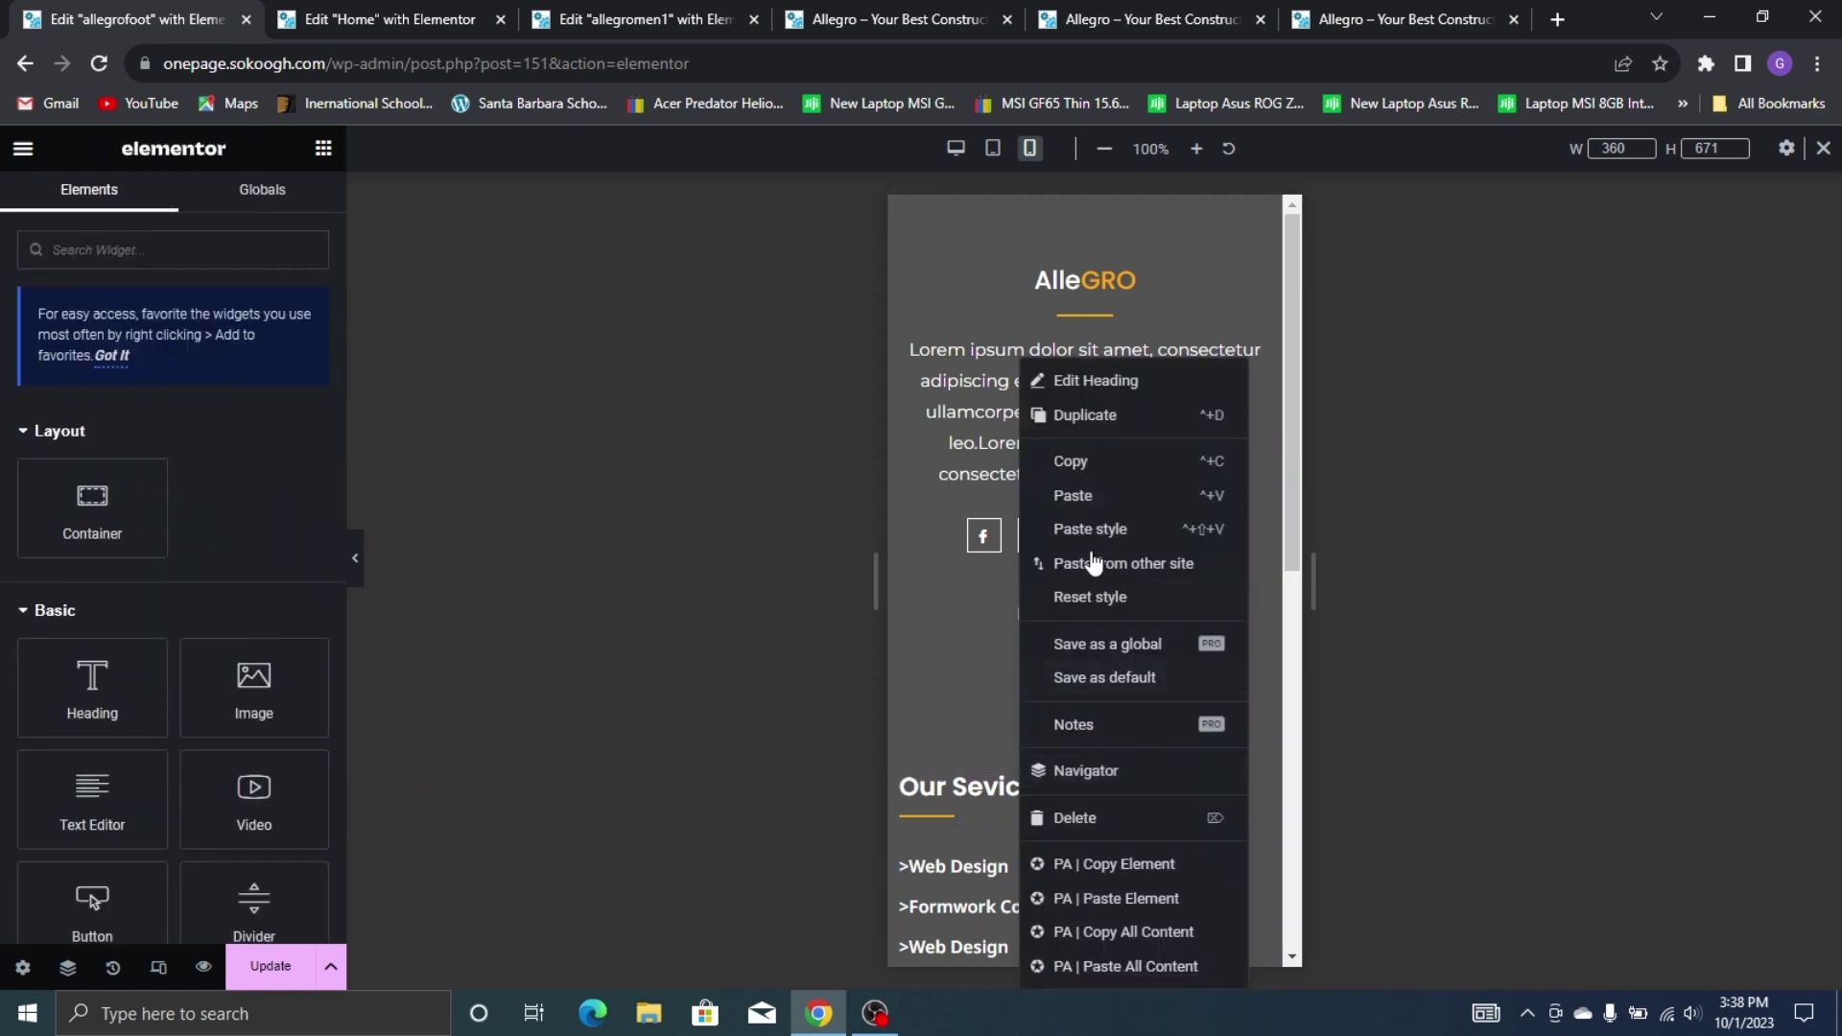
{"action": "left_click", "coordinate": [1094, 528]}
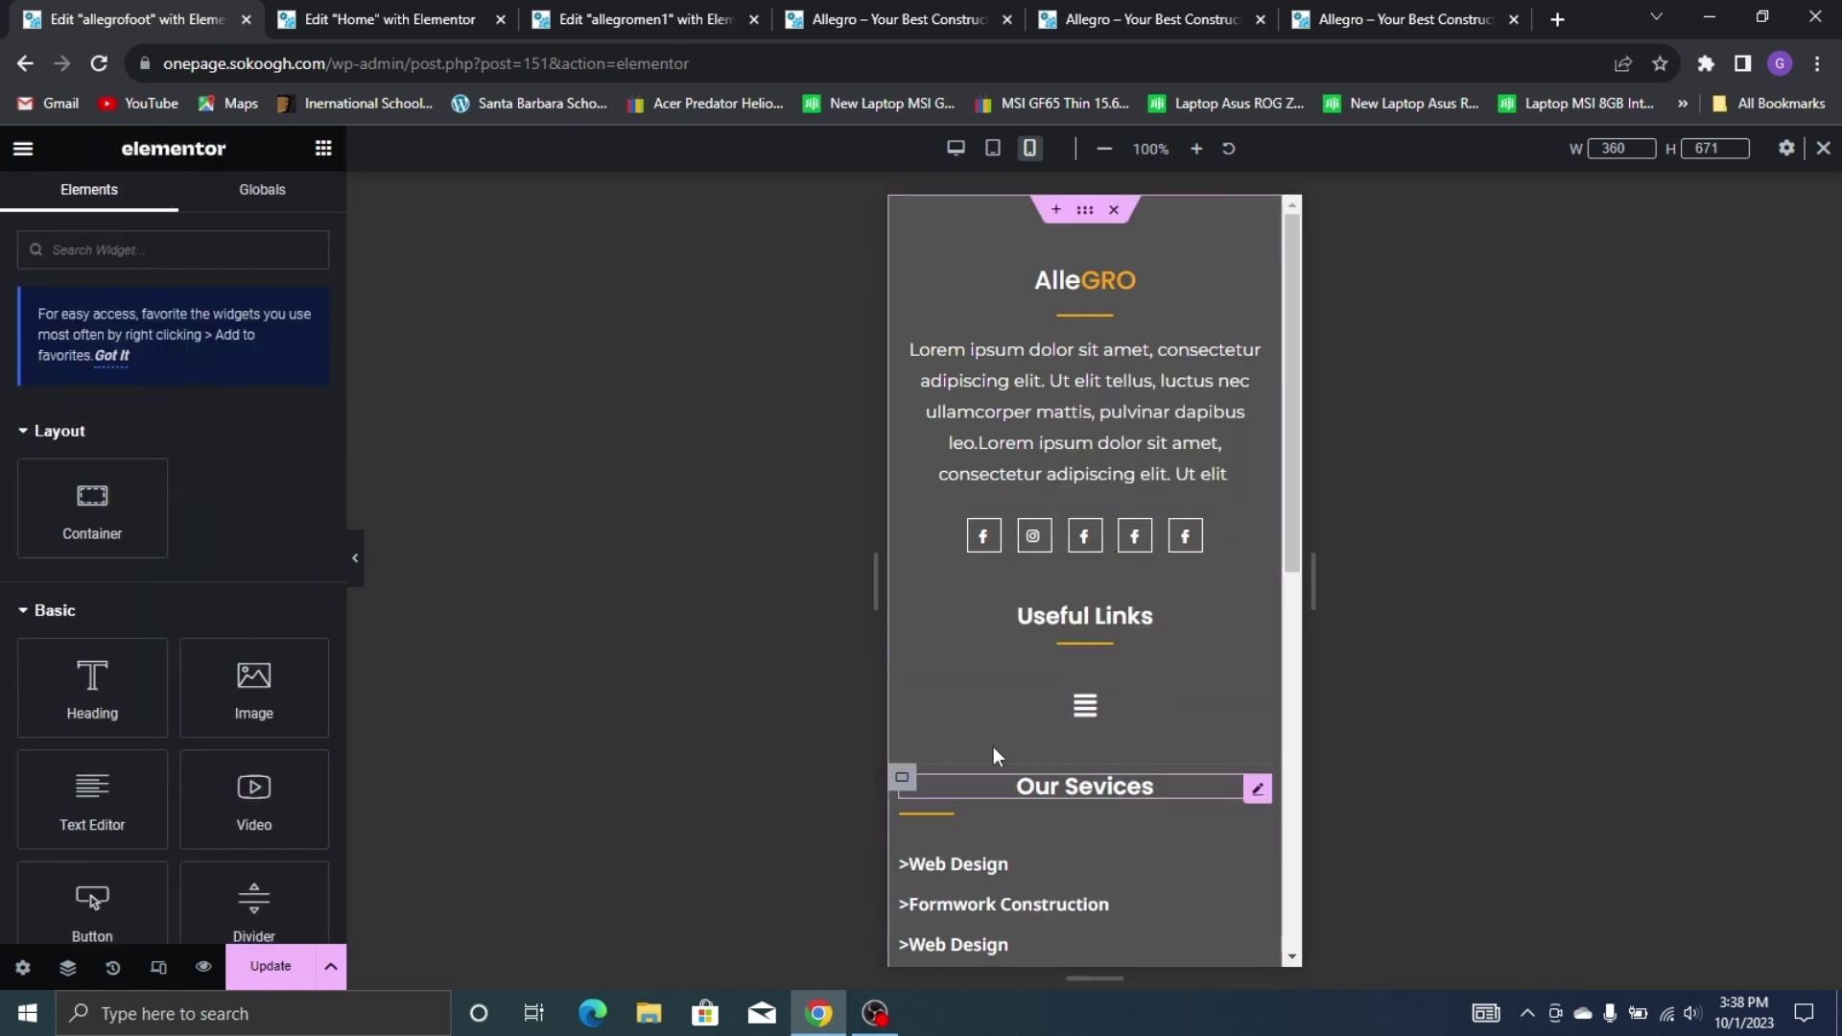
{"action": "left_click", "coordinate": [962, 812]}
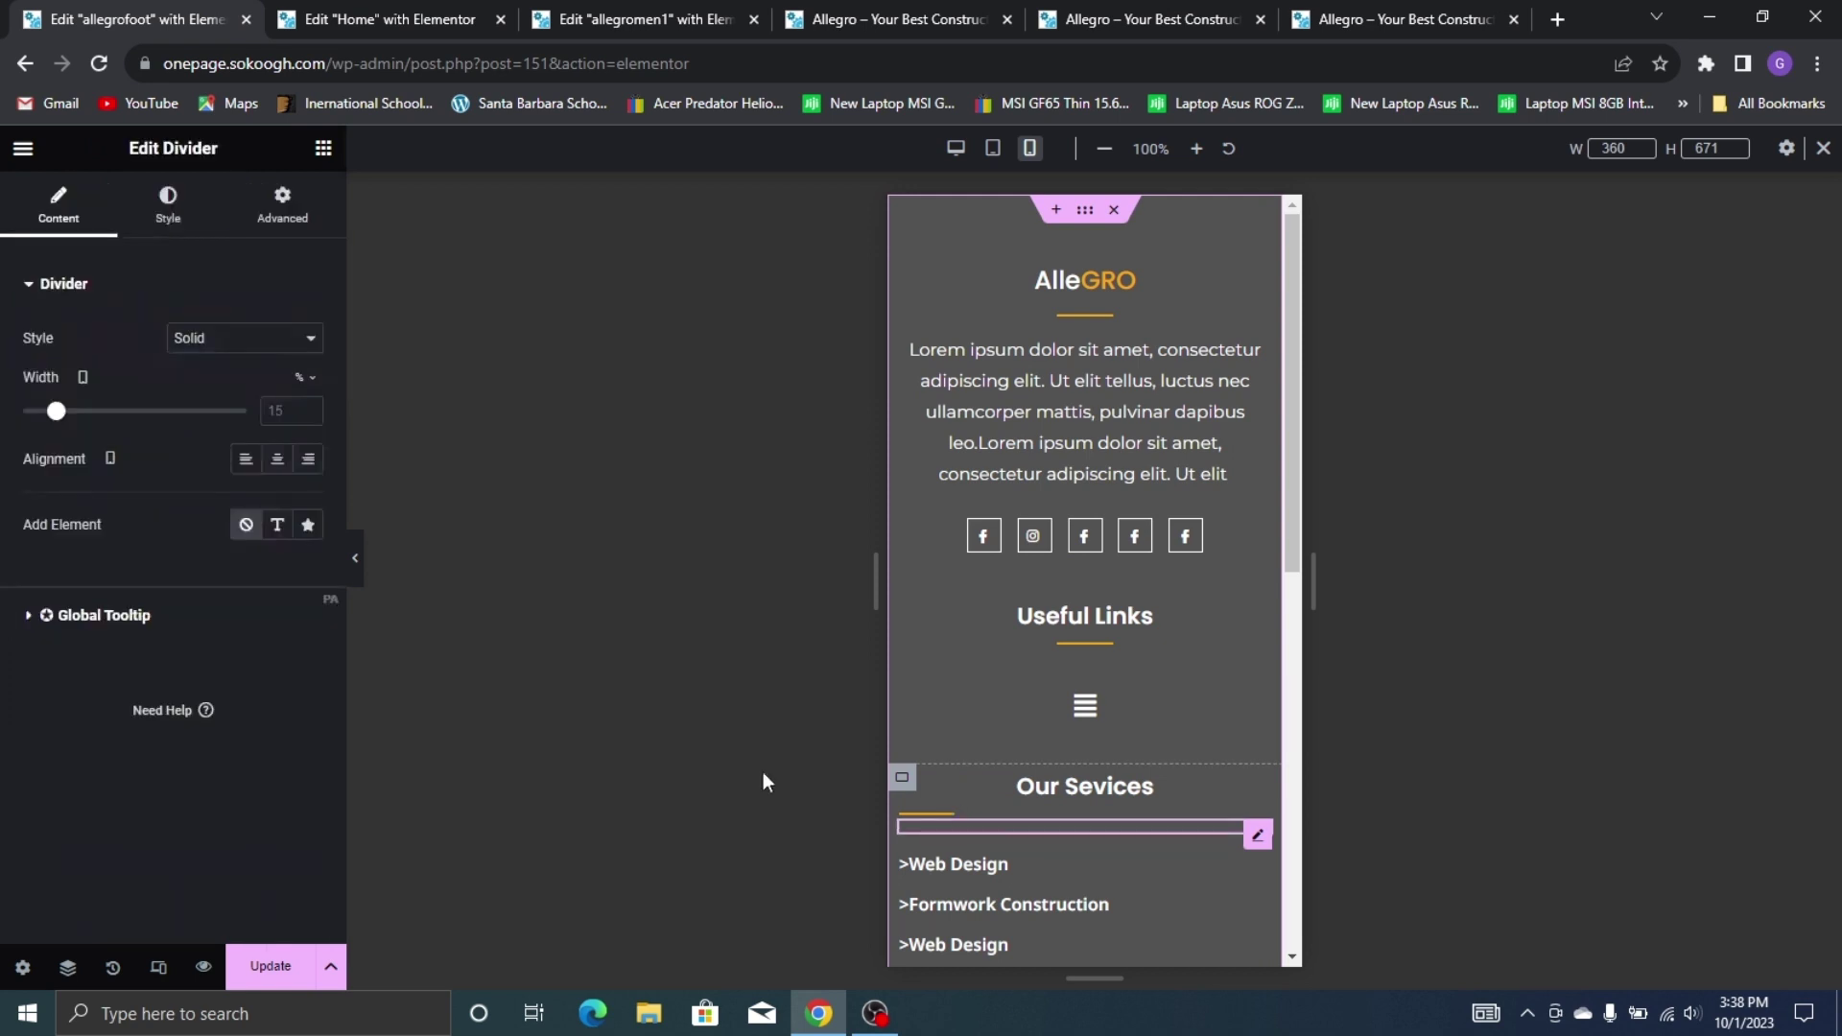
{"action": "left_click", "coordinate": [278, 458]}
Centre the first Web Design service item and copy its style
{"action": "scroll", "coordinate": [995, 581], "scroll_direction": "down", "scroll_amount": 3}
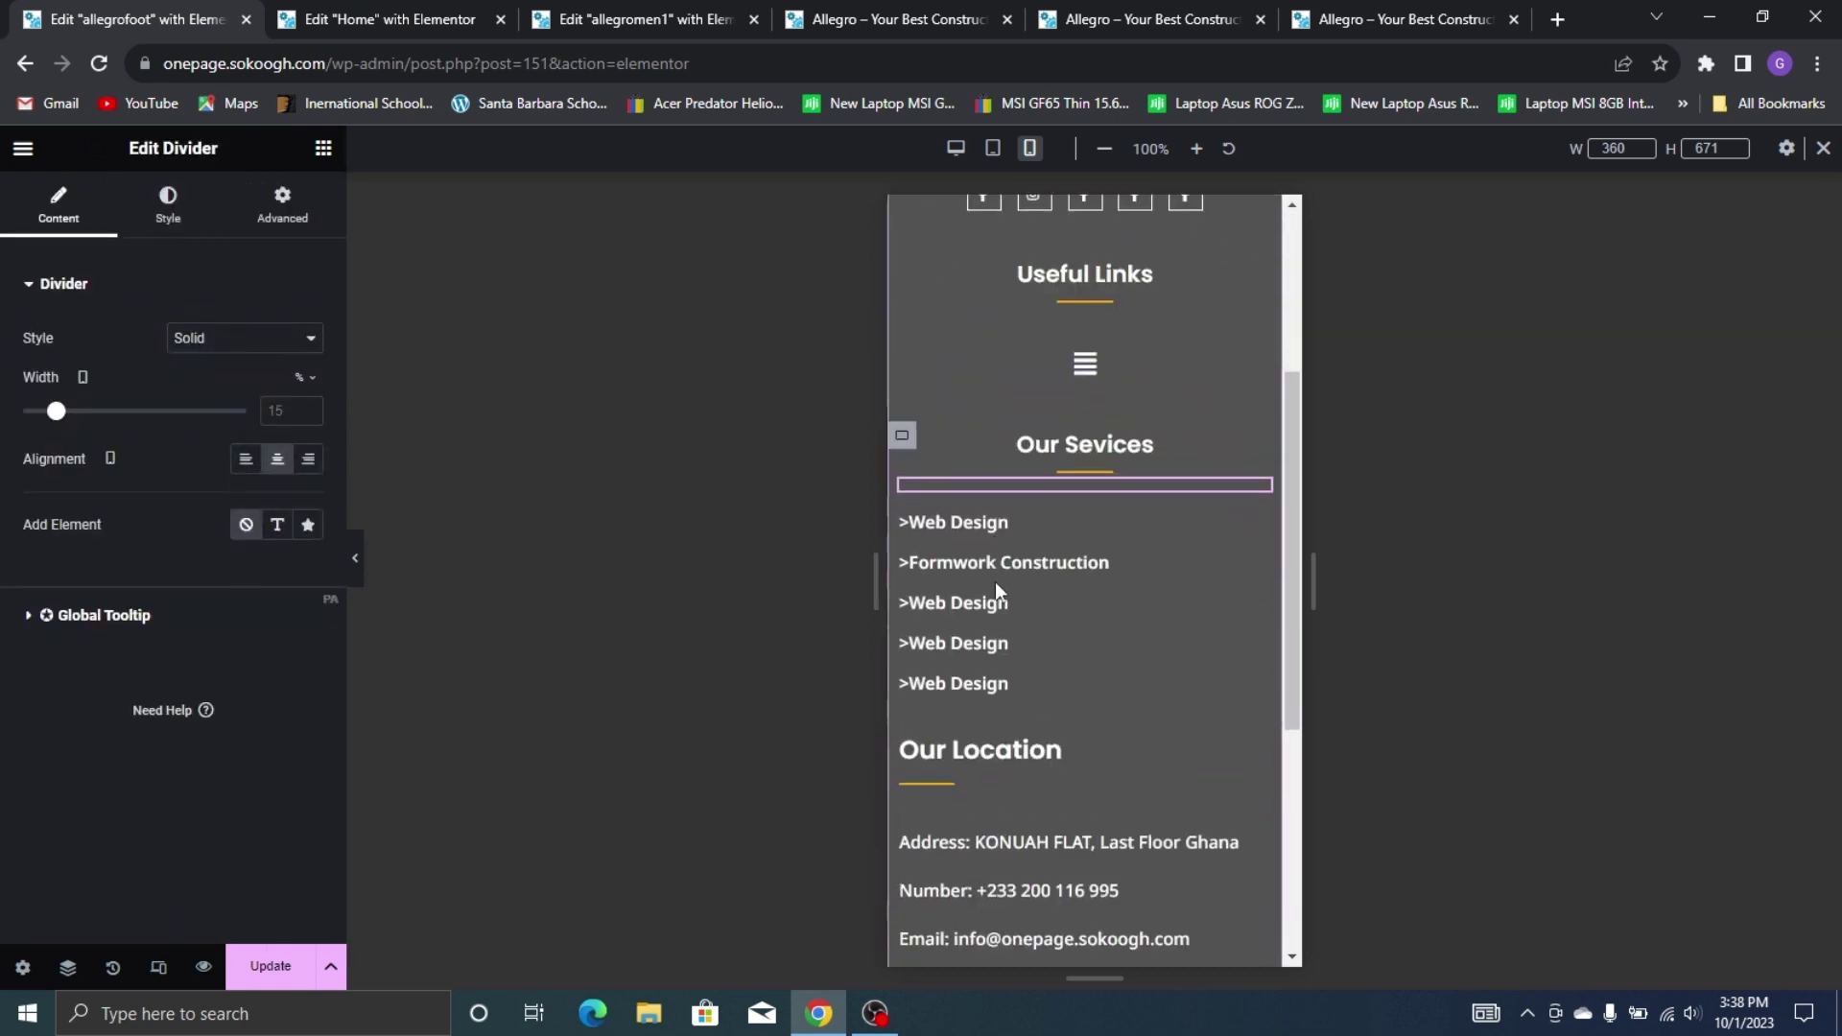
{"action": "left_click", "coordinate": [976, 518]}
{"action": "left_click", "coordinate": [244, 684]}
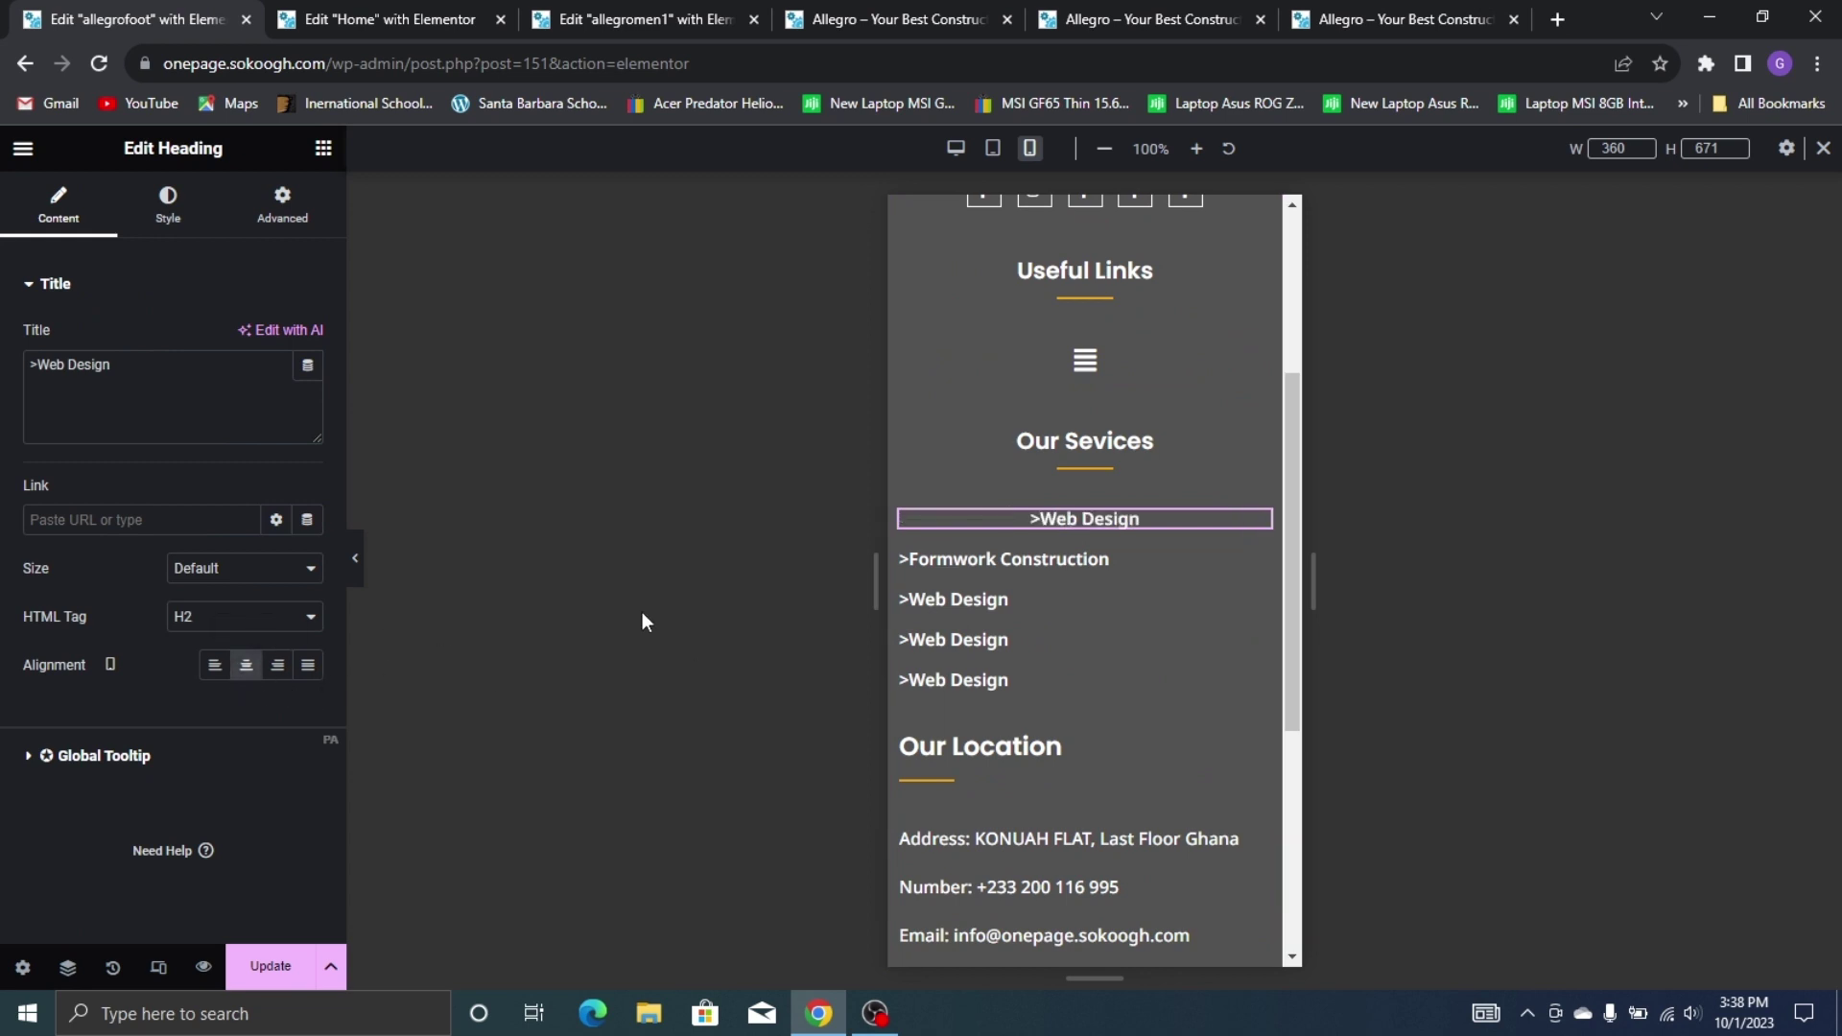
{"action": "right_click", "coordinate": [1031, 513]}
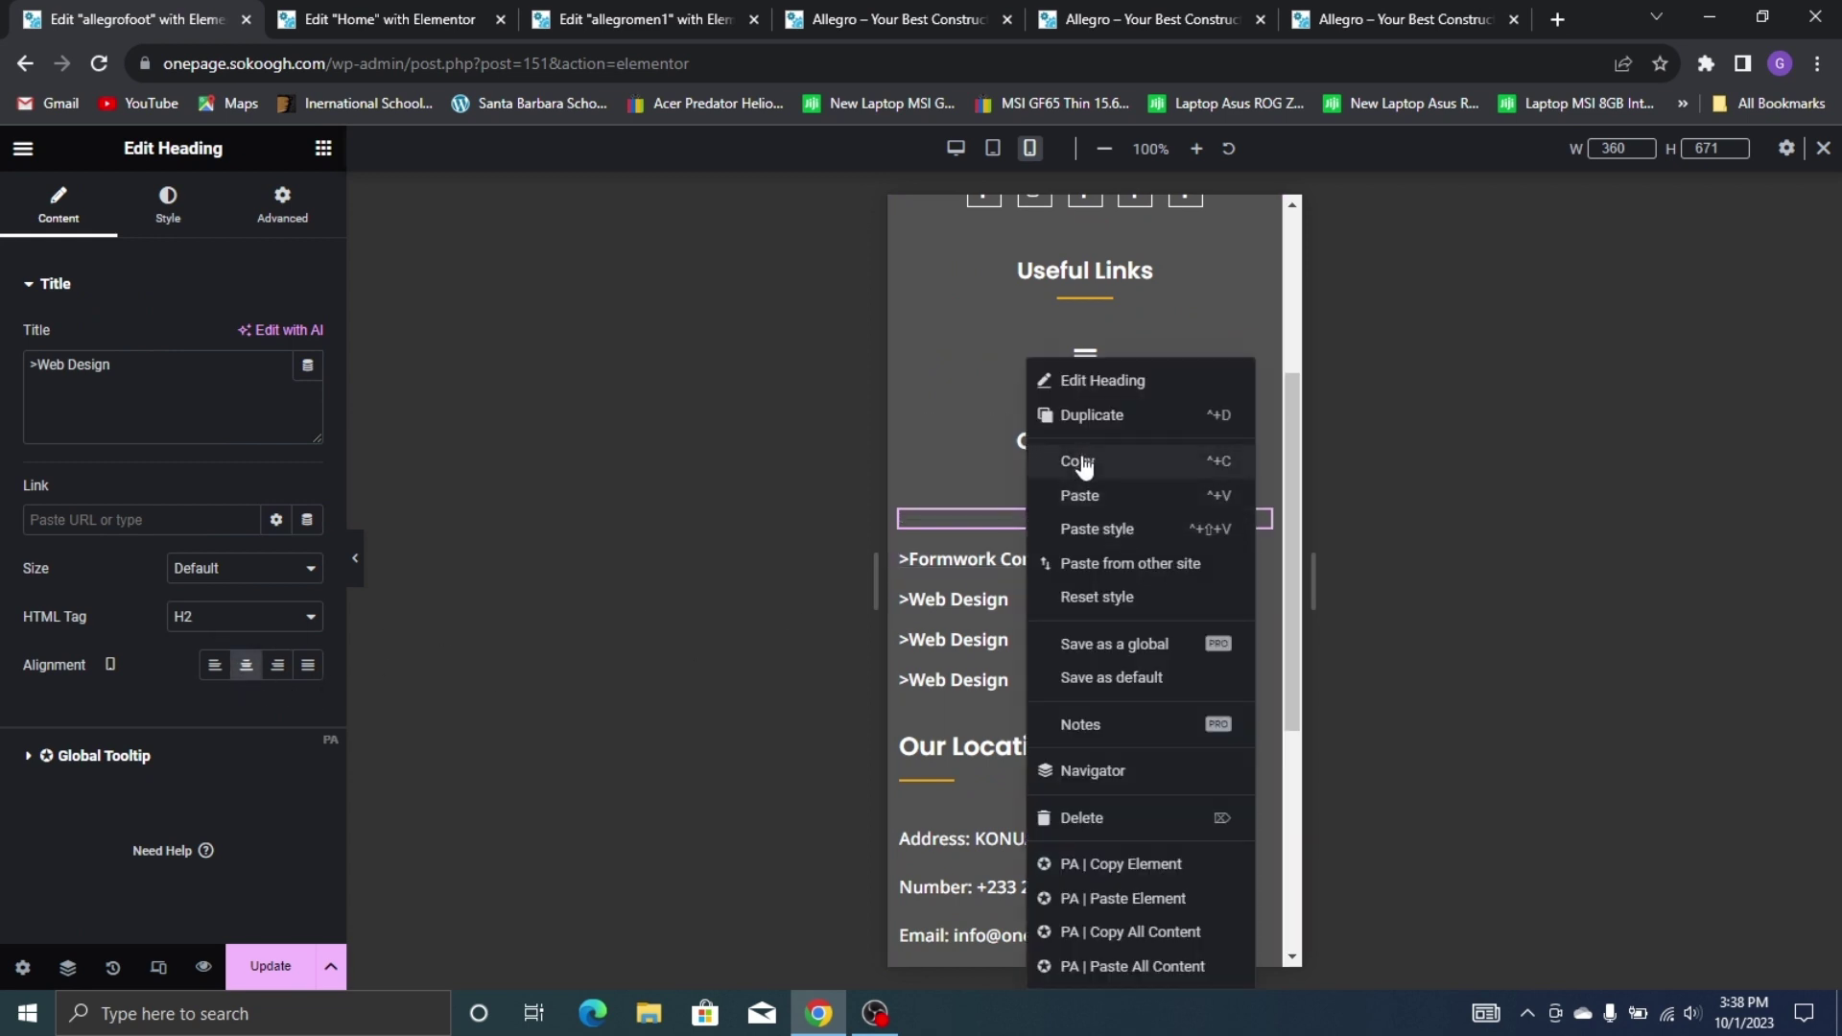
{"action": "left_click", "coordinate": [1077, 461]}
Paste the centred style onto Formwork Construction and the remaining three service headings
{"action": "right_click", "coordinate": [1022, 566]}
{"action": "left_click", "coordinate": [1067, 533]}
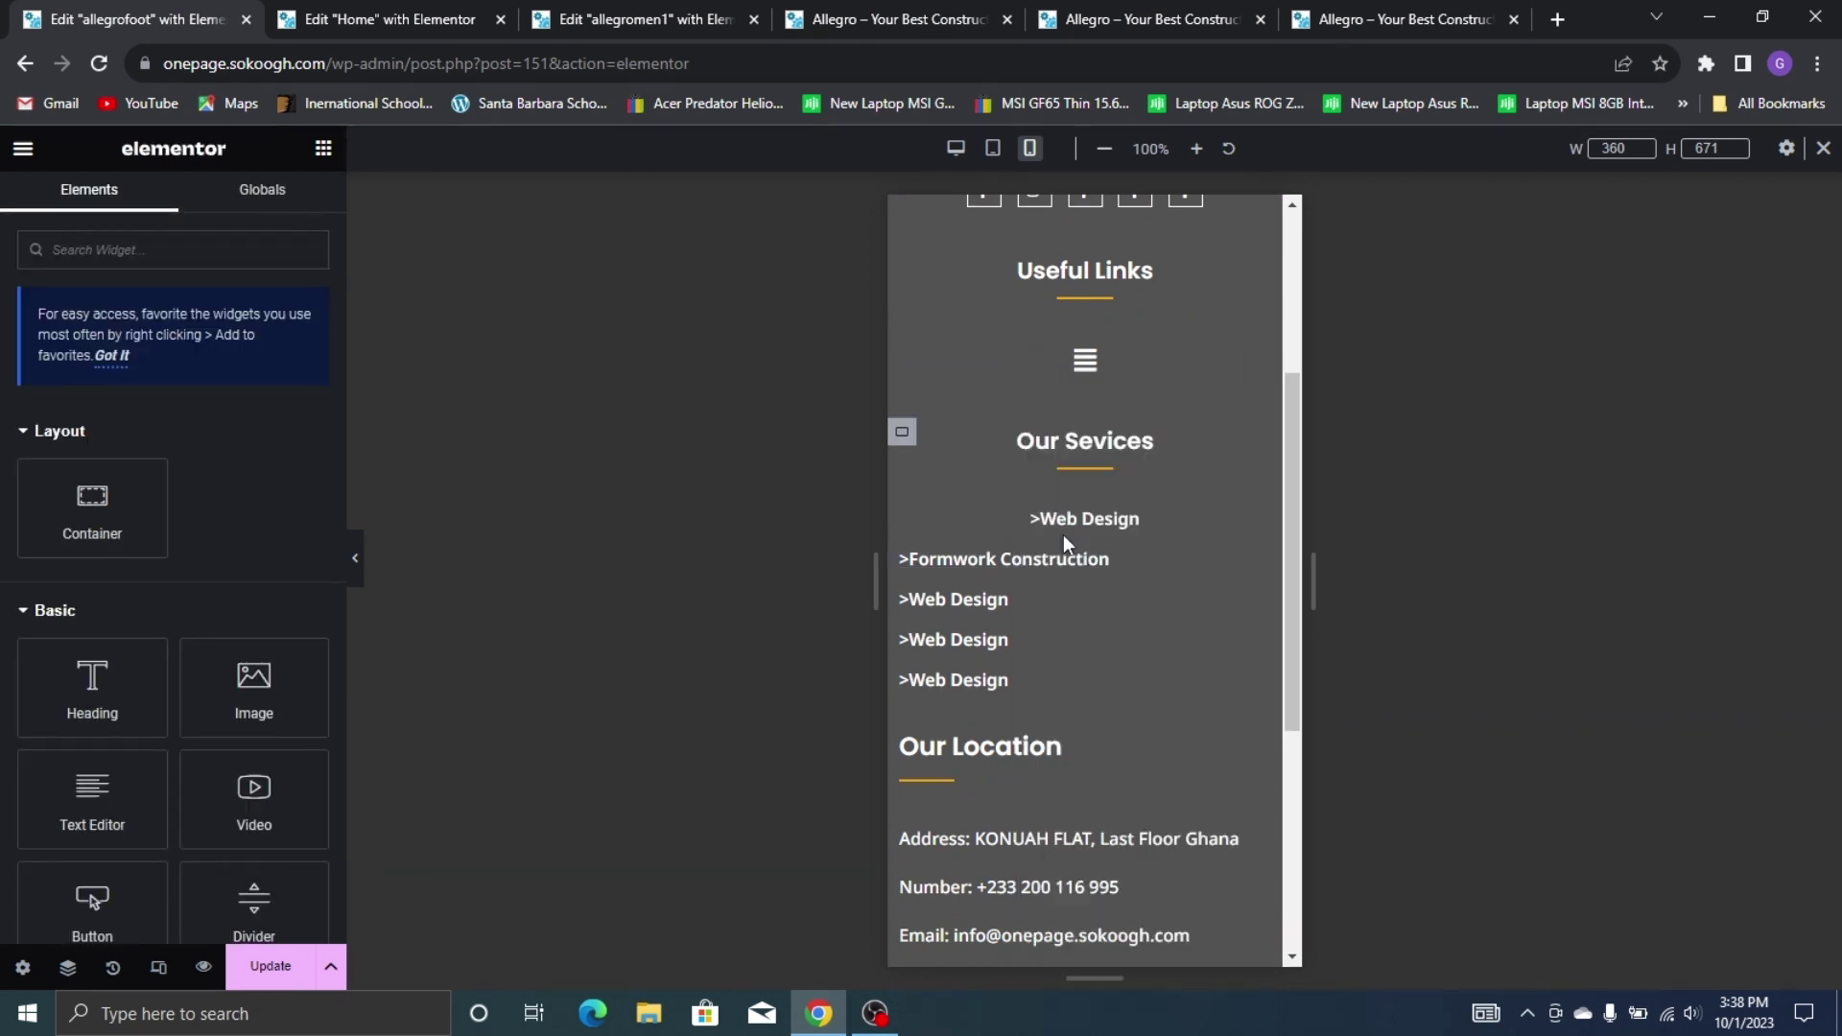
{"action": "right_click", "coordinate": [1019, 600]}
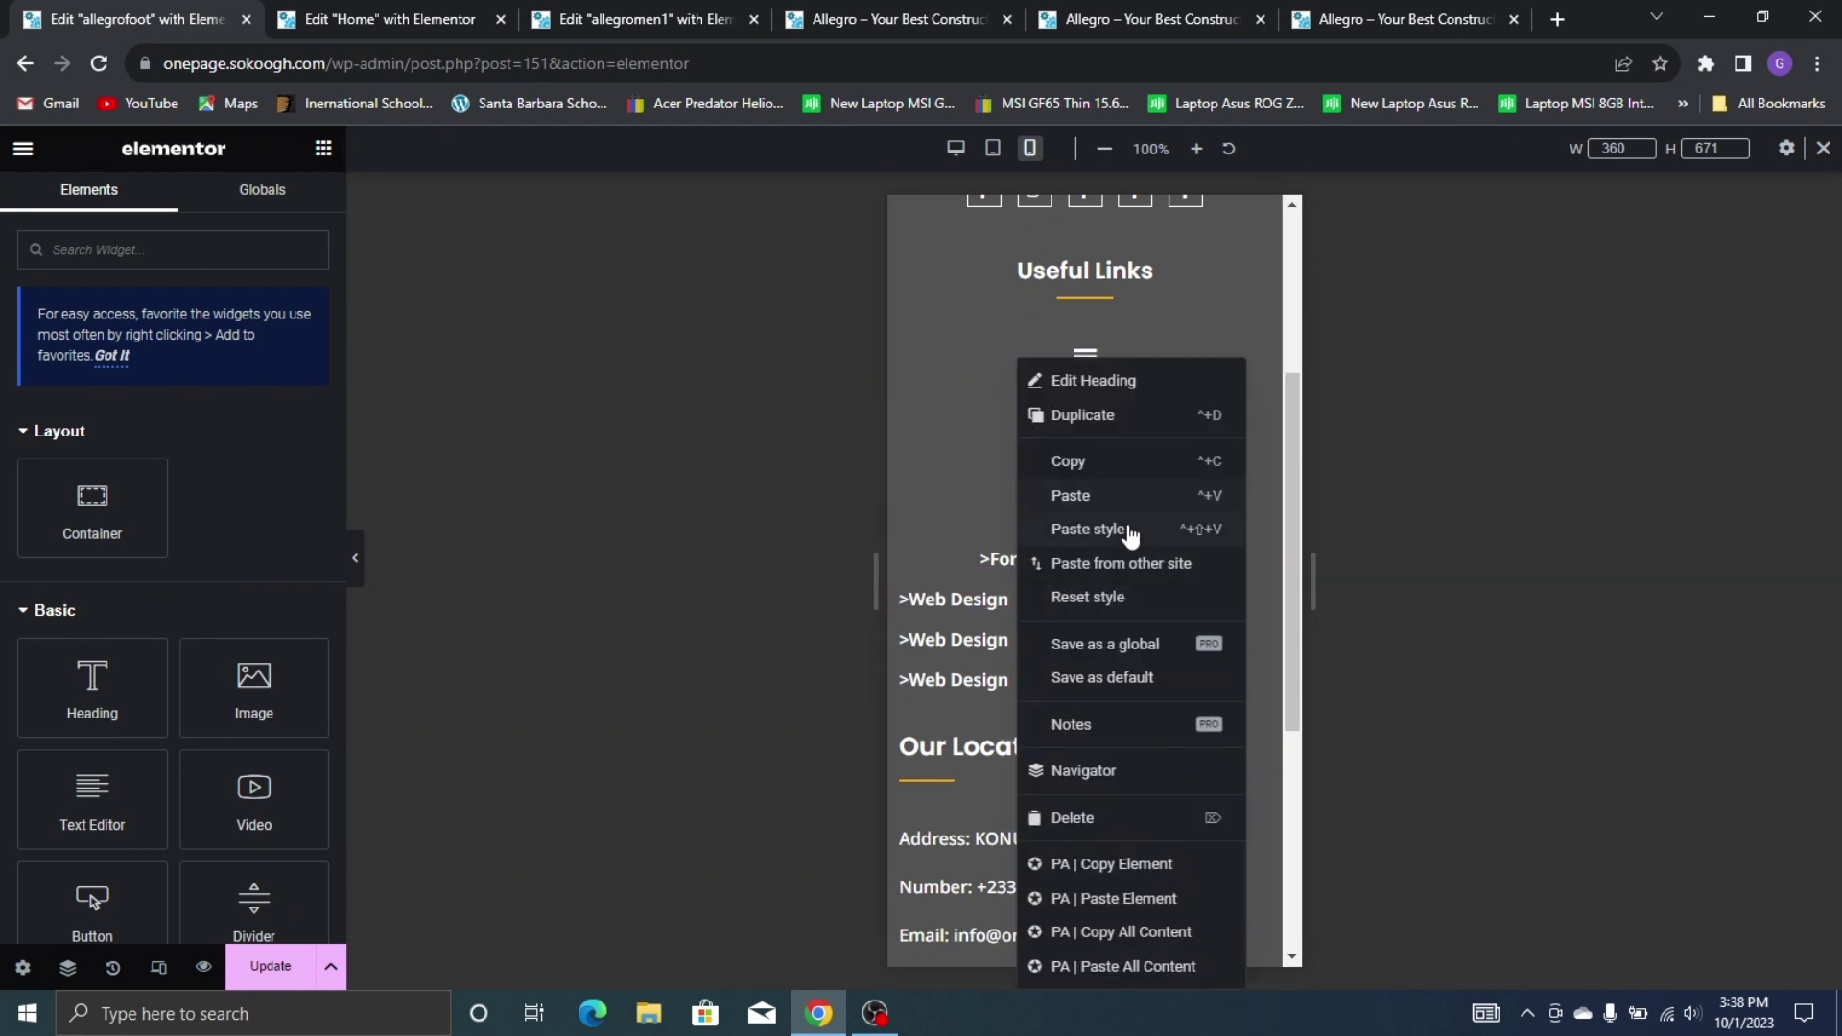
{"action": "left_click", "coordinate": [1072, 529]}
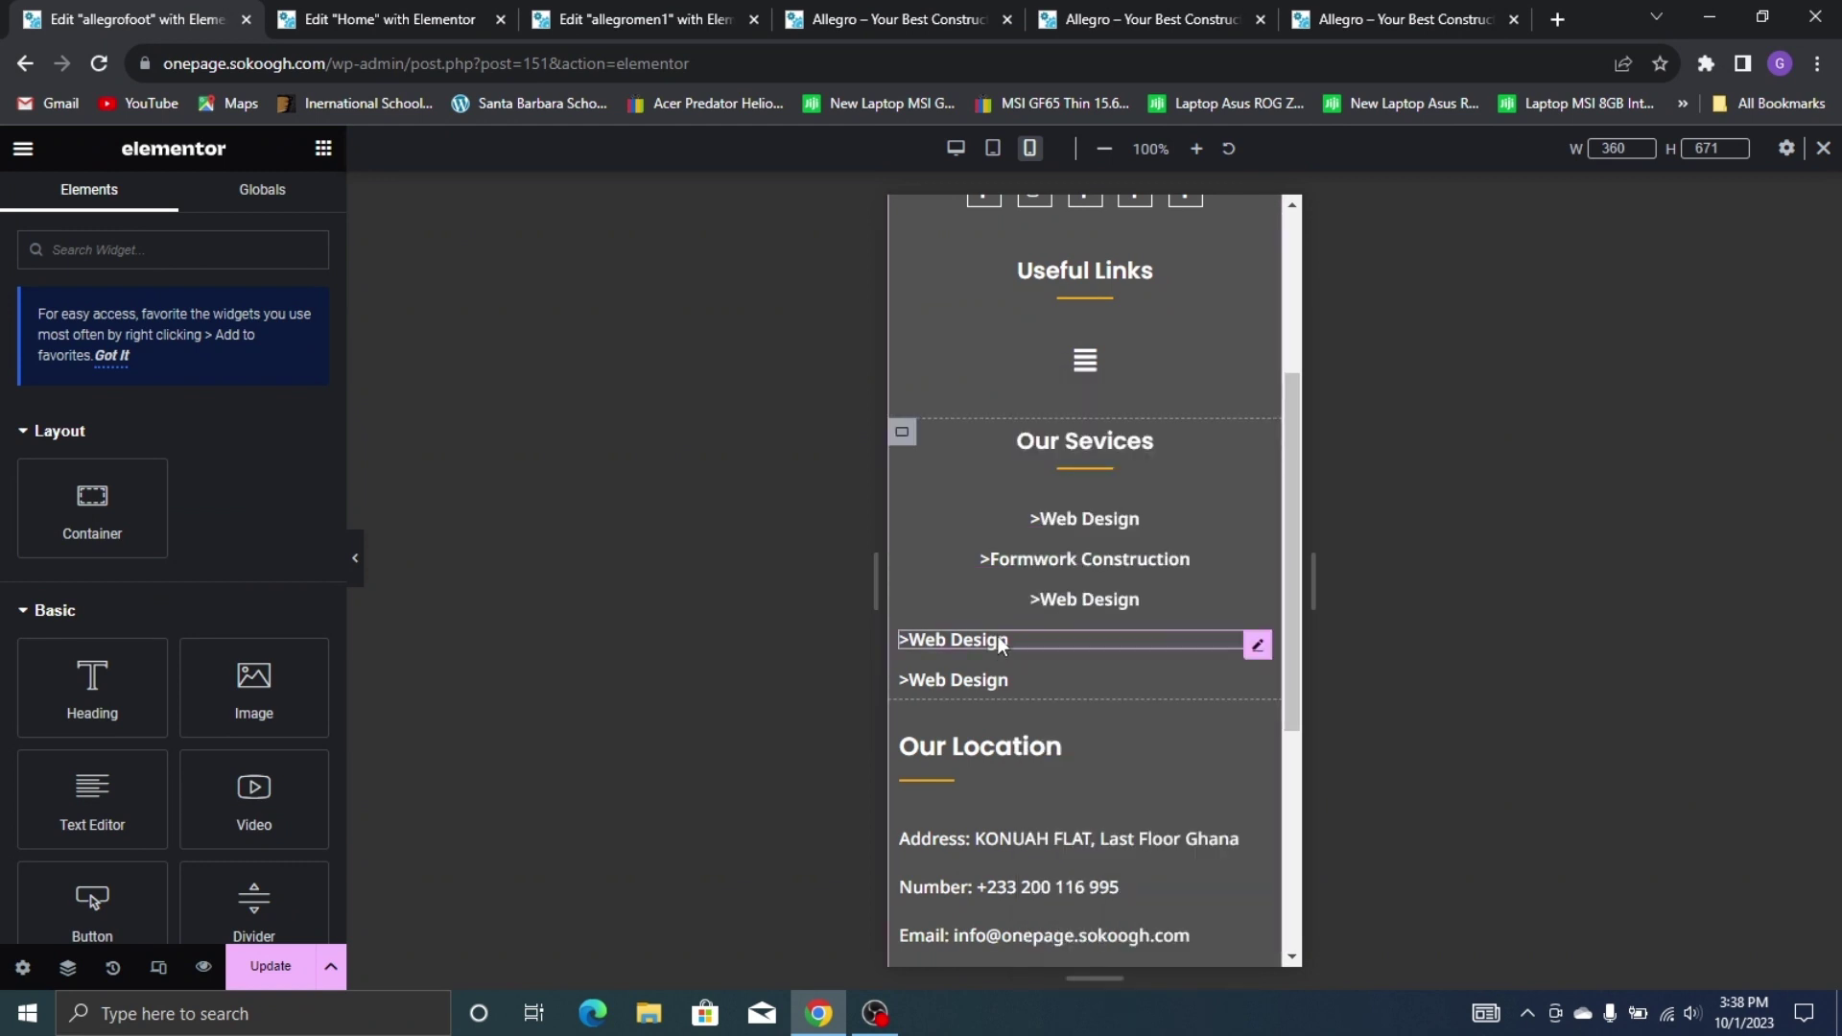
{"action": "right_click", "coordinate": [1000, 640]}
{"action": "left_click", "coordinate": [1069, 530]}
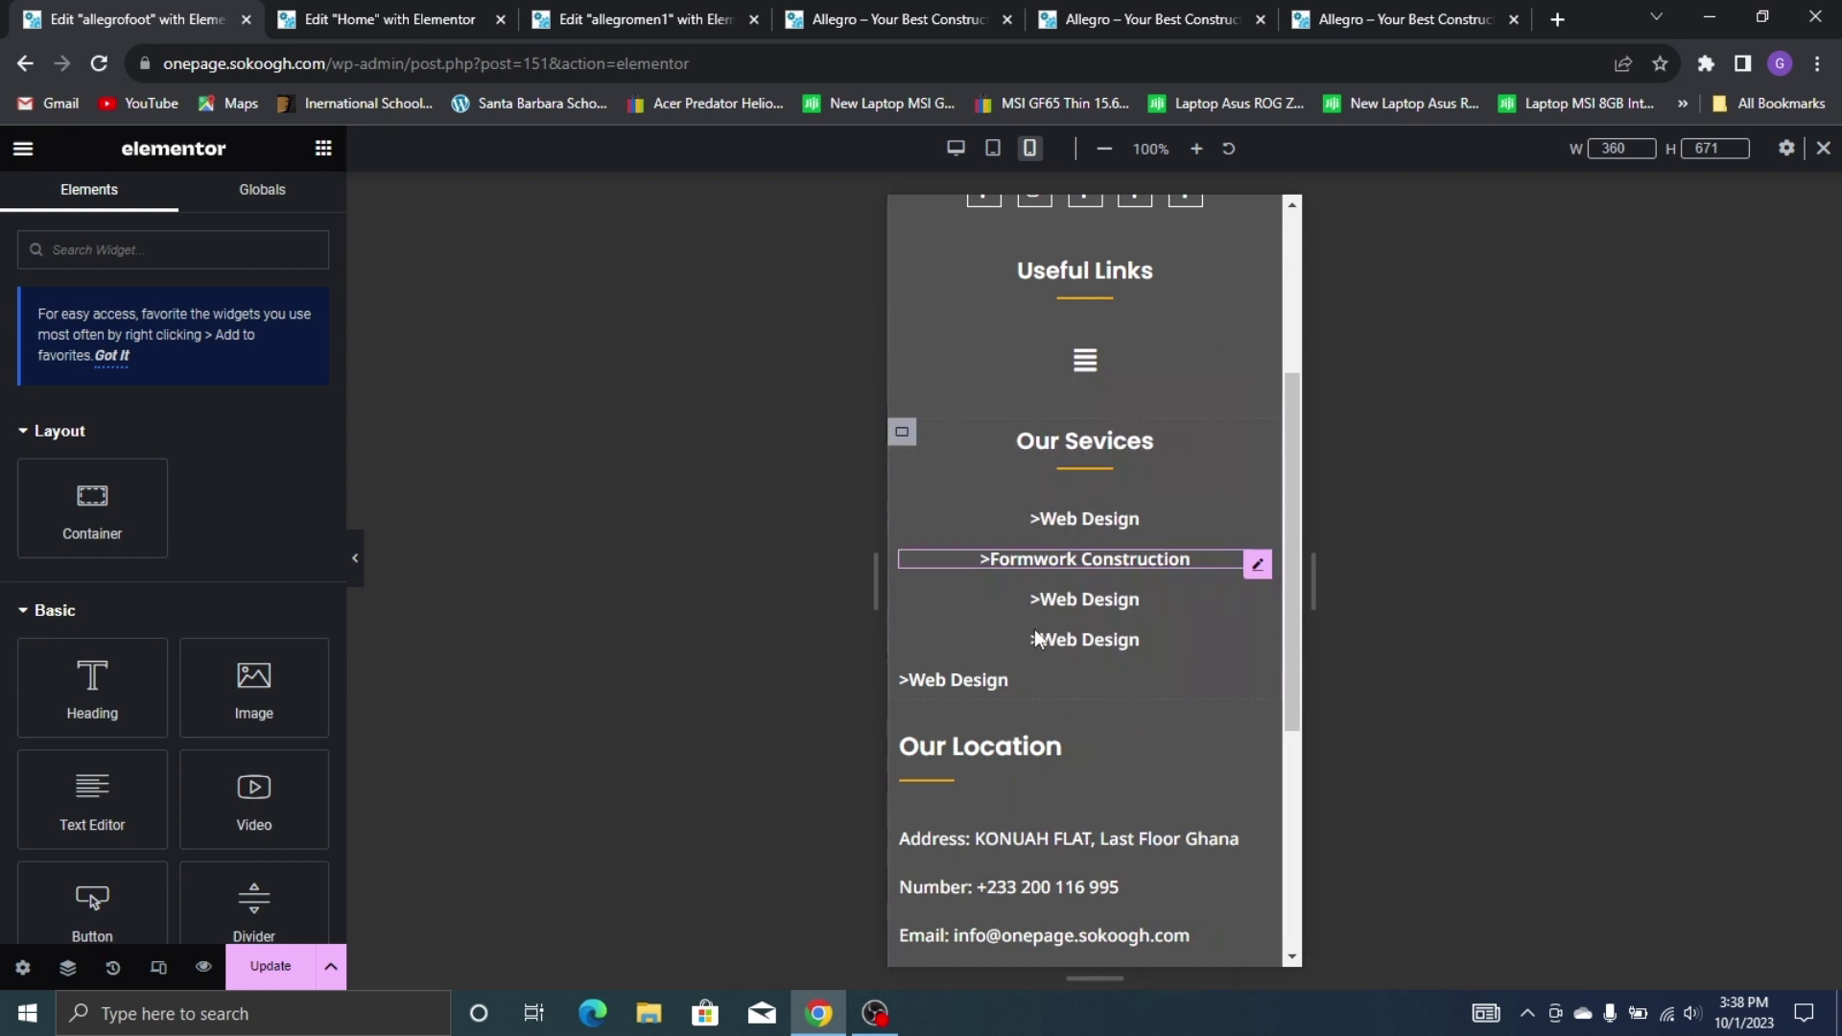
{"action": "right_click", "coordinate": [995, 689]}
{"action": "left_click", "coordinate": [1072, 528]}
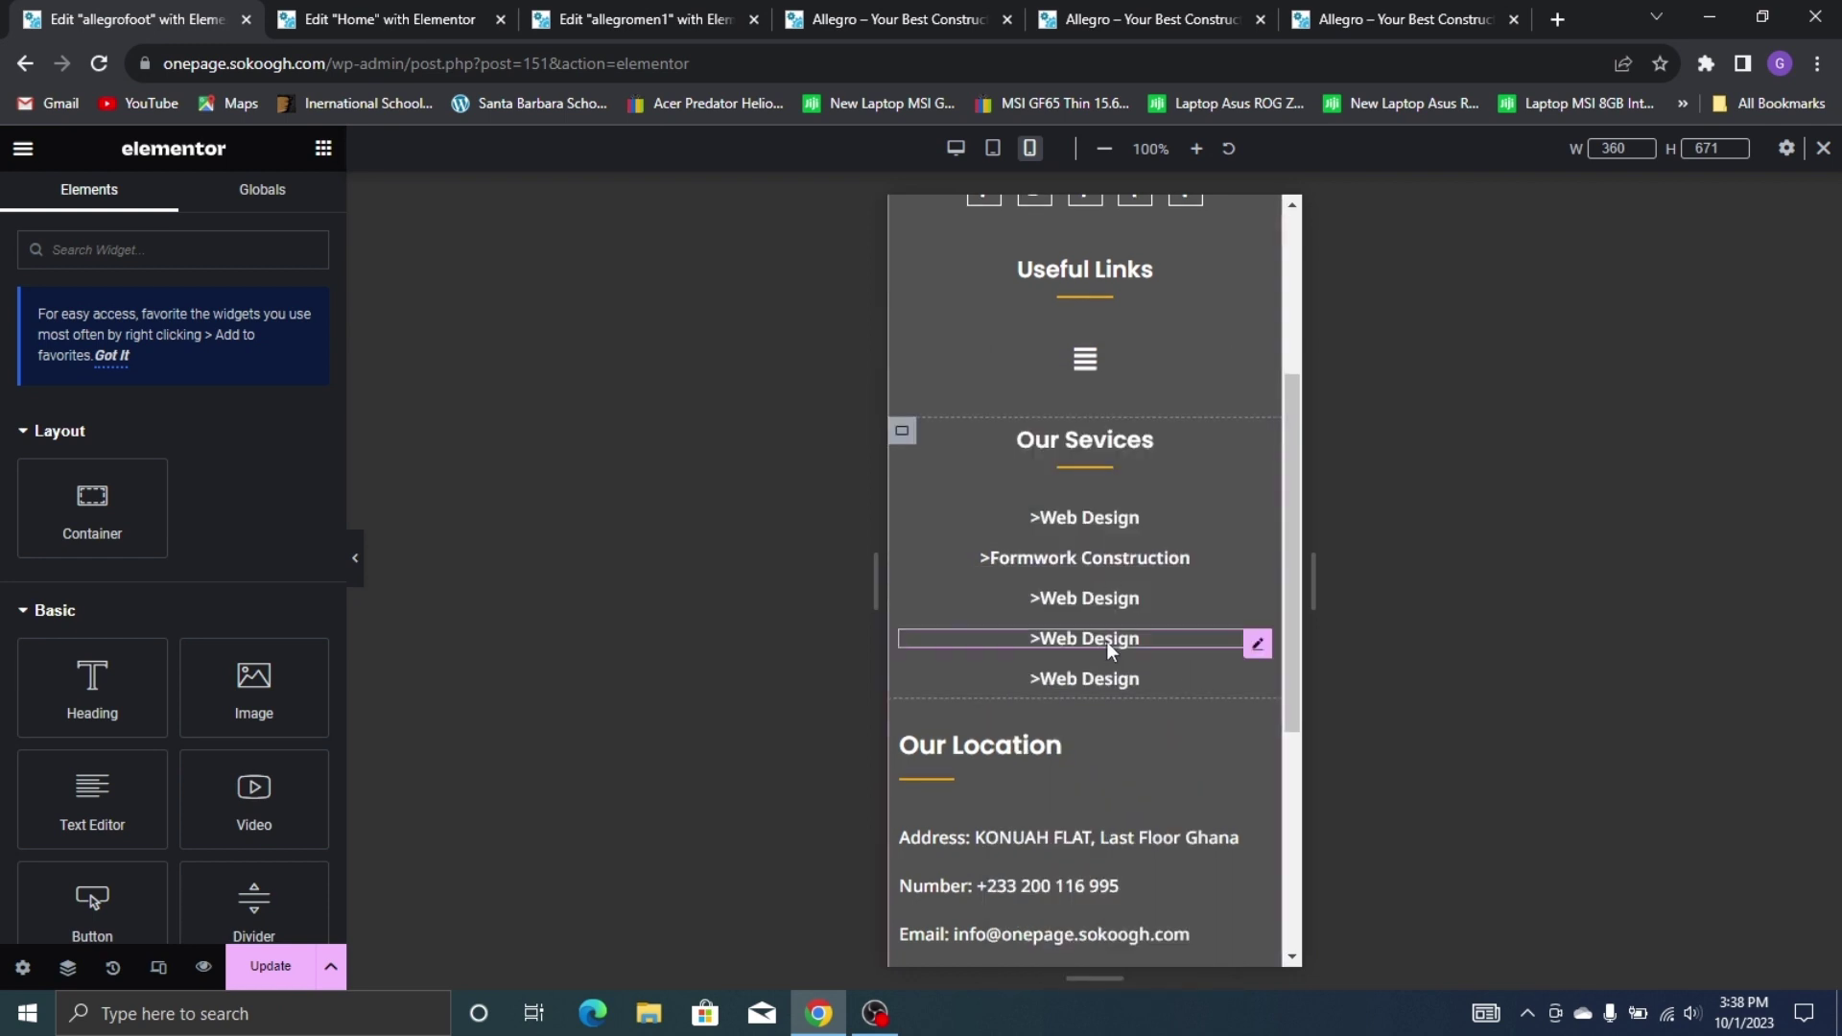
Copy the Our Services heading style and paste it onto the Our Location heading
{"action": "scroll", "coordinate": [1103, 489], "scroll_direction": "down", "scroll_amount": 1}
{"action": "scroll", "coordinate": [1103, 489], "scroll_direction": "up", "scroll_amount": 1}
{"action": "right_click", "coordinate": [1113, 437]}
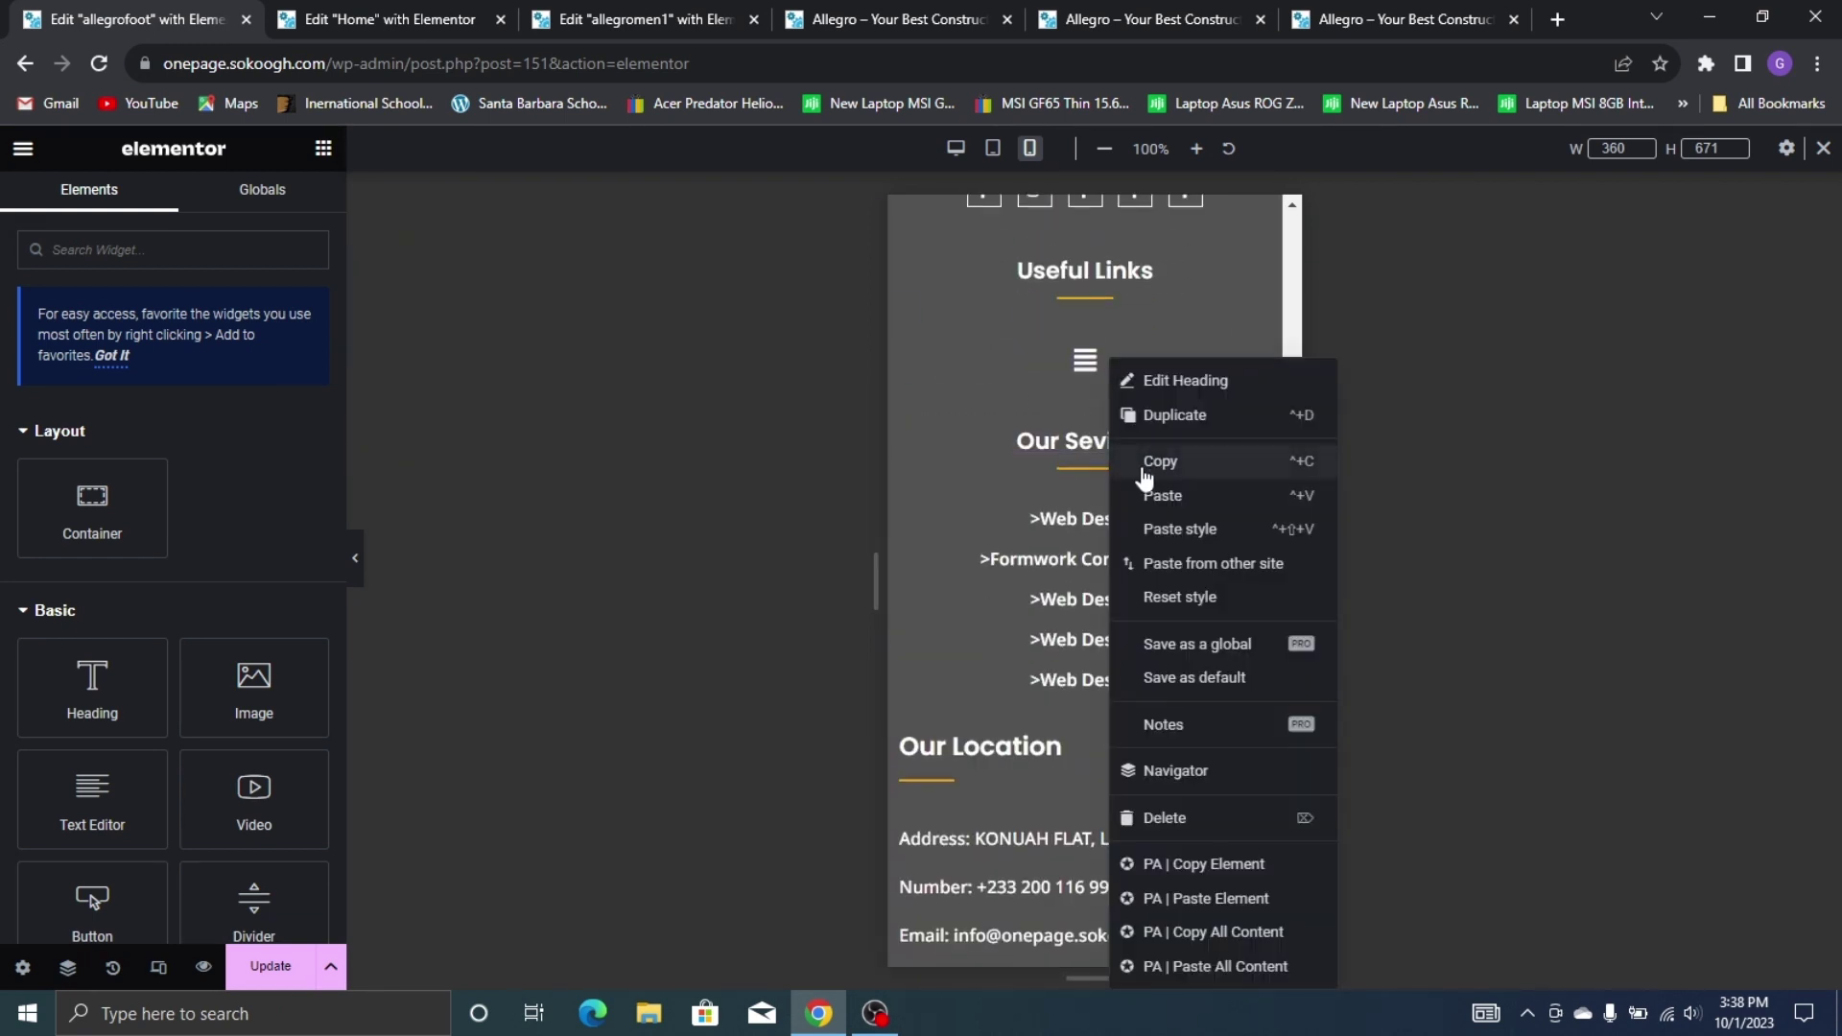
{"action": "left_click", "coordinate": [1150, 461]}
{"action": "scroll", "coordinate": [1074, 519], "scroll_direction": "down", "scroll_amount": 3}
{"action": "scroll", "coordinate": [1073, 531], "scroll_direction": "down", "scroll_amount": 1}
{"action": "right_click", "coordinate": [1035, 409]}
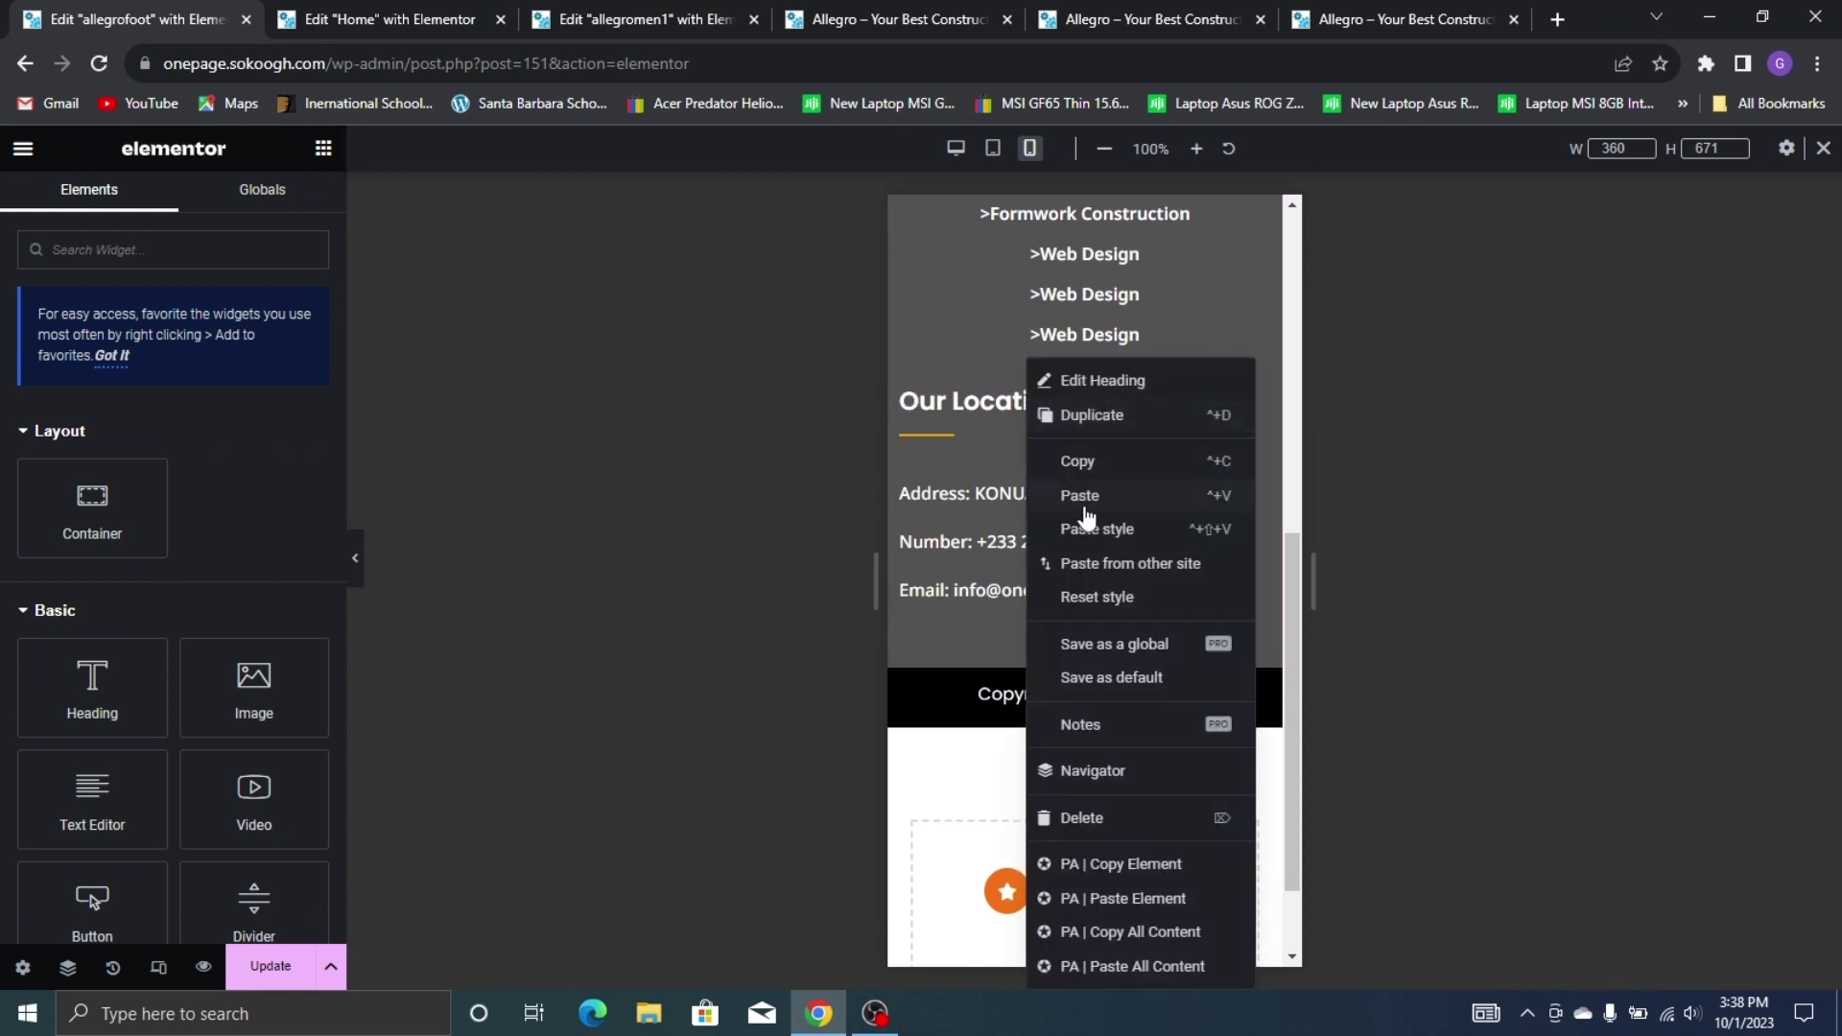
{"action": "left_click", "coordinate": [1087, 530]}
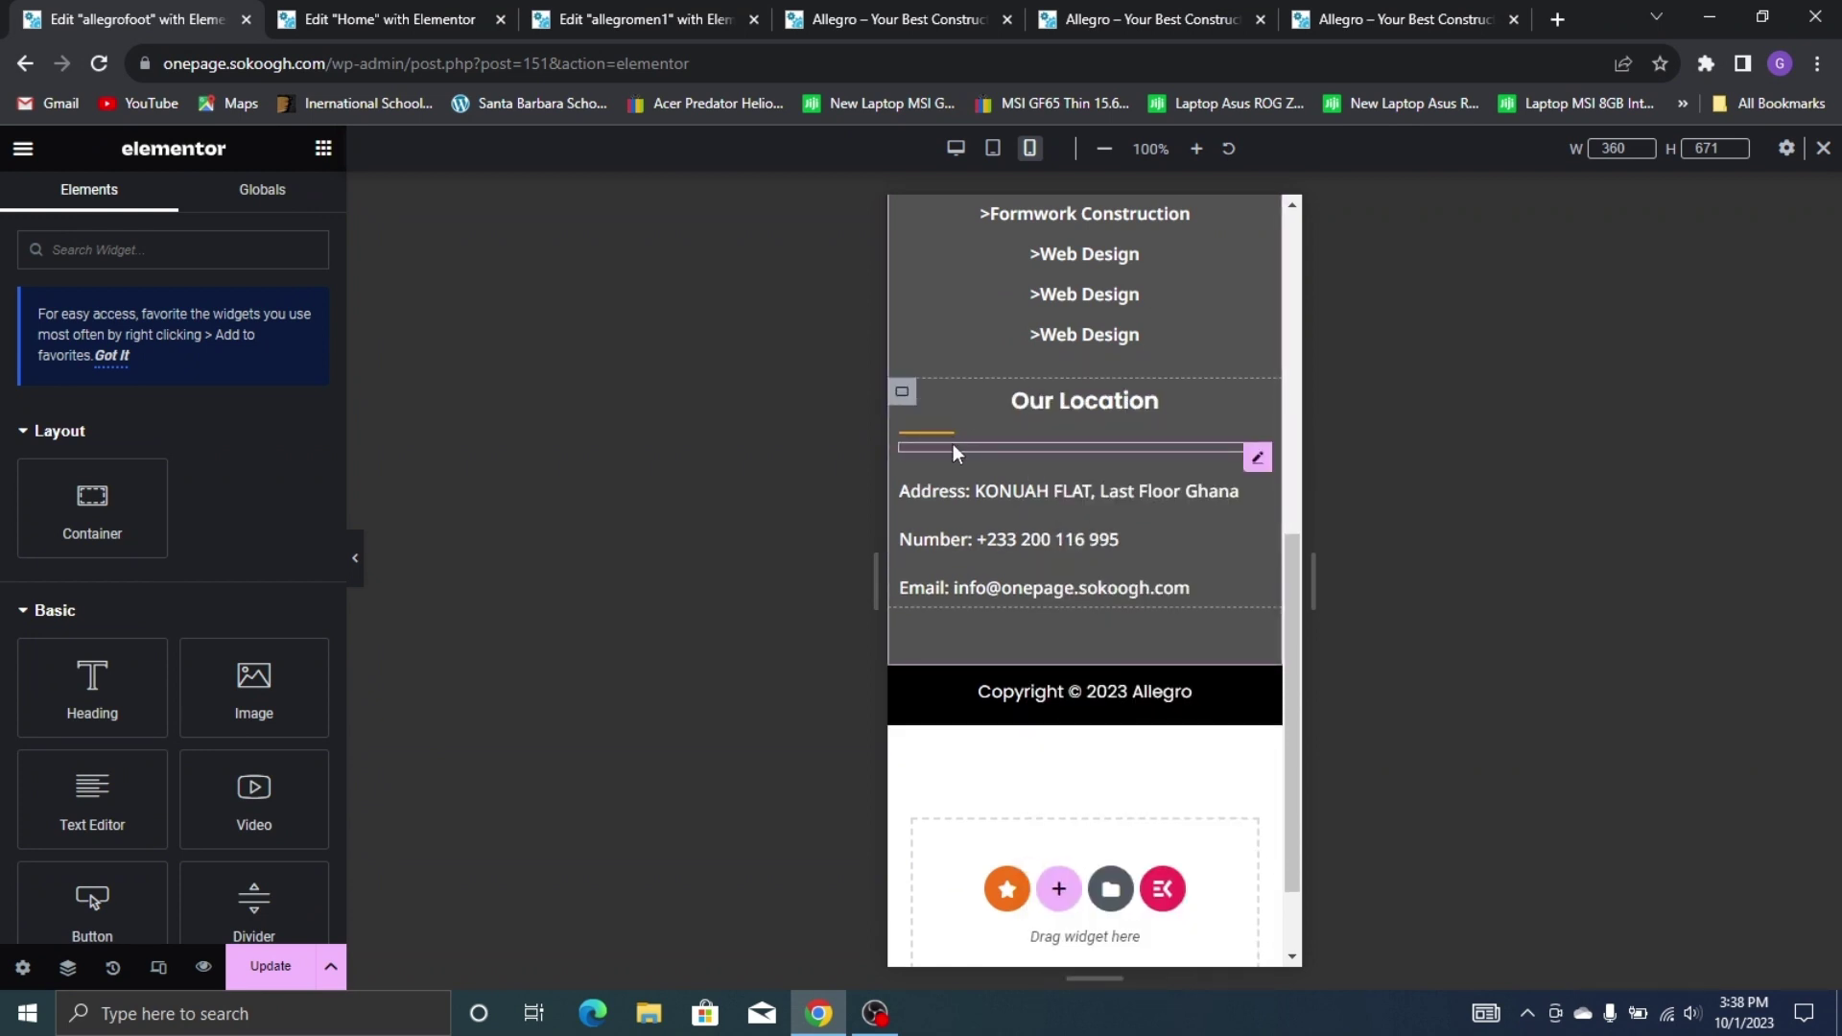
Centre the Our Location divider and the address, phone number and email lines
{"action": "left_click", "coordinate": [954, 453]}
{"action": "left_click", "coordinate": [278, 458]}
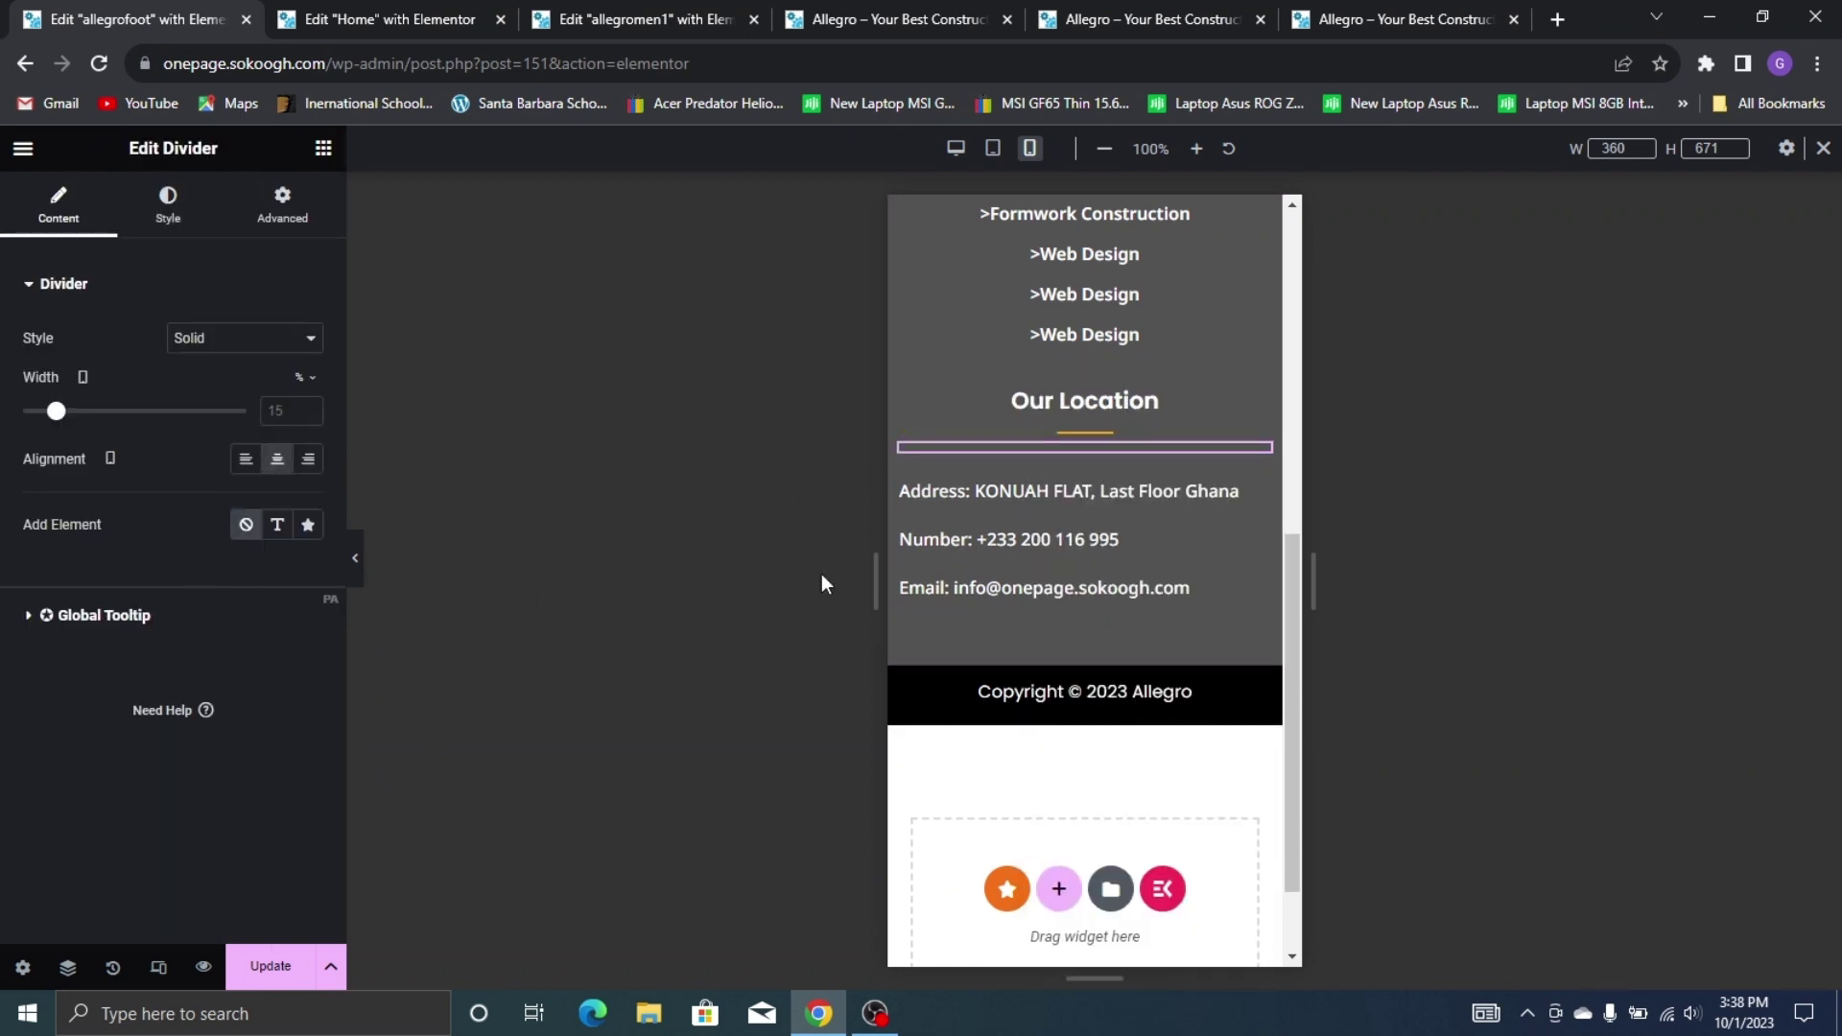
{"action": "left_click", "coordinate": [1101, 493]}
{"action": "left_click", "coordinate": [246, 665]}
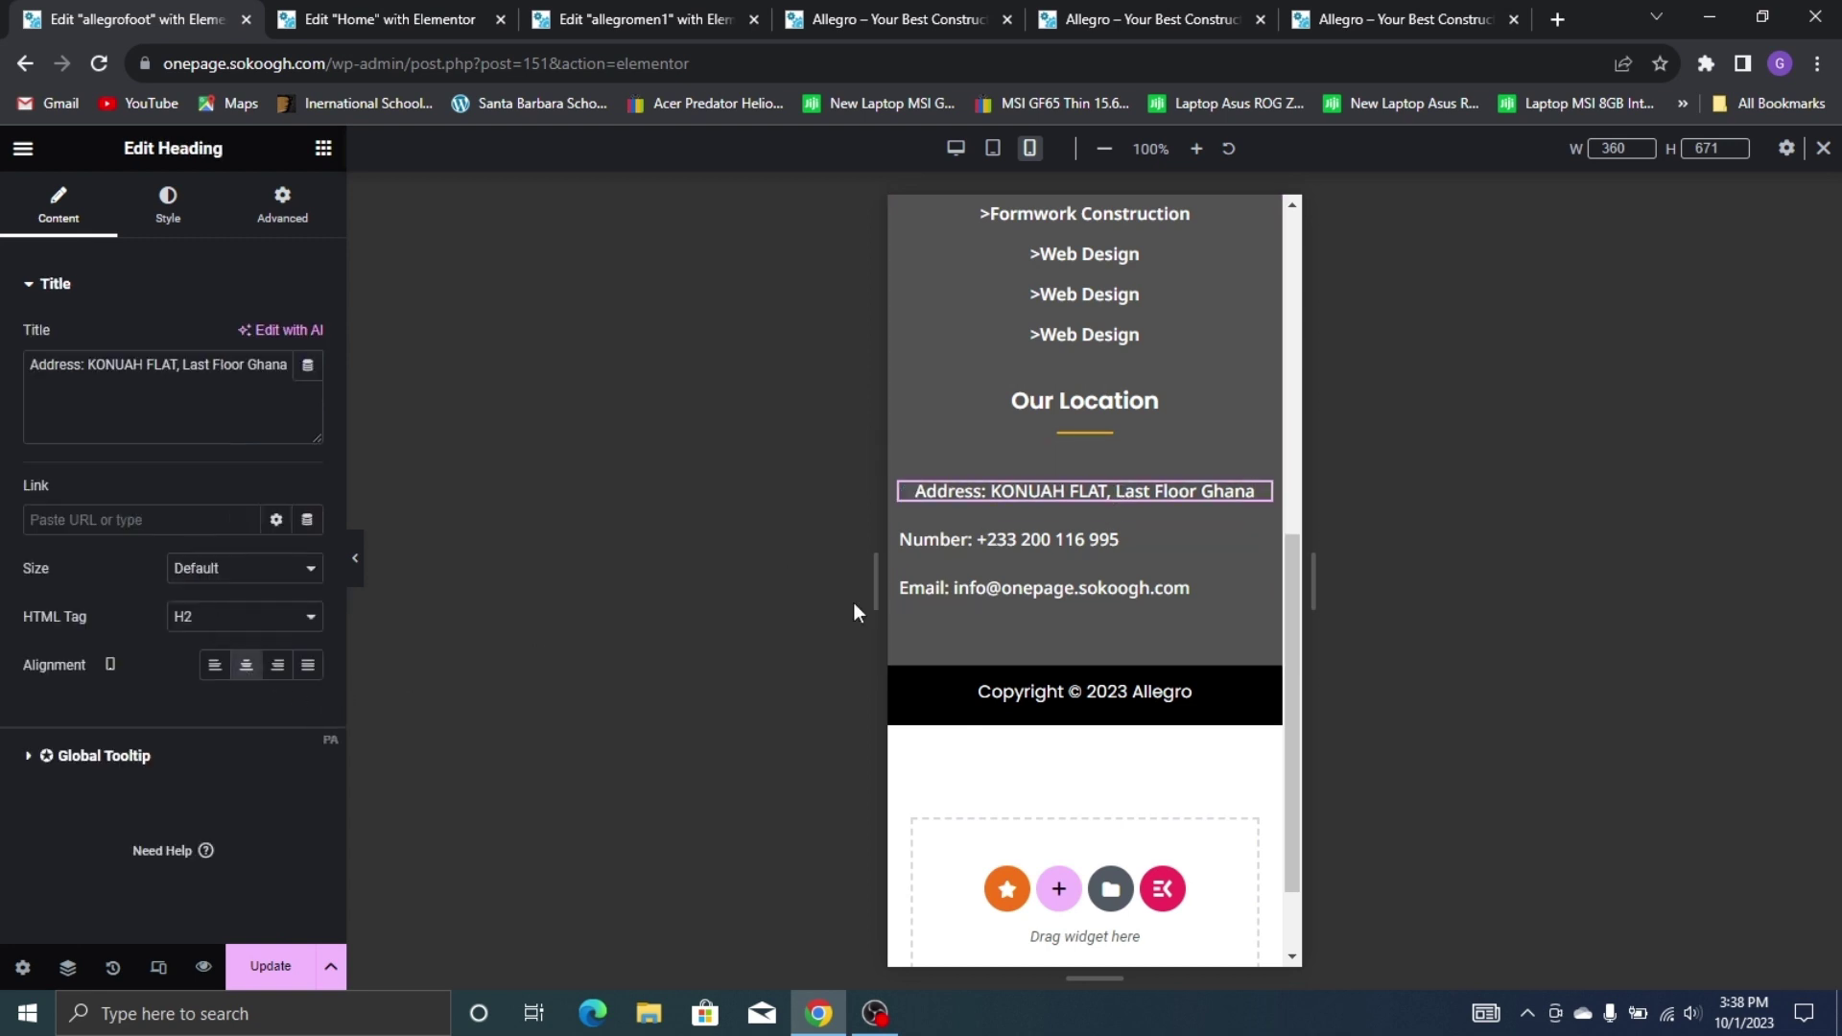
{"action": "left_click", "coordinate": [1120, 539]}
{"action": "left_click", "coordinate": [243, 678]}
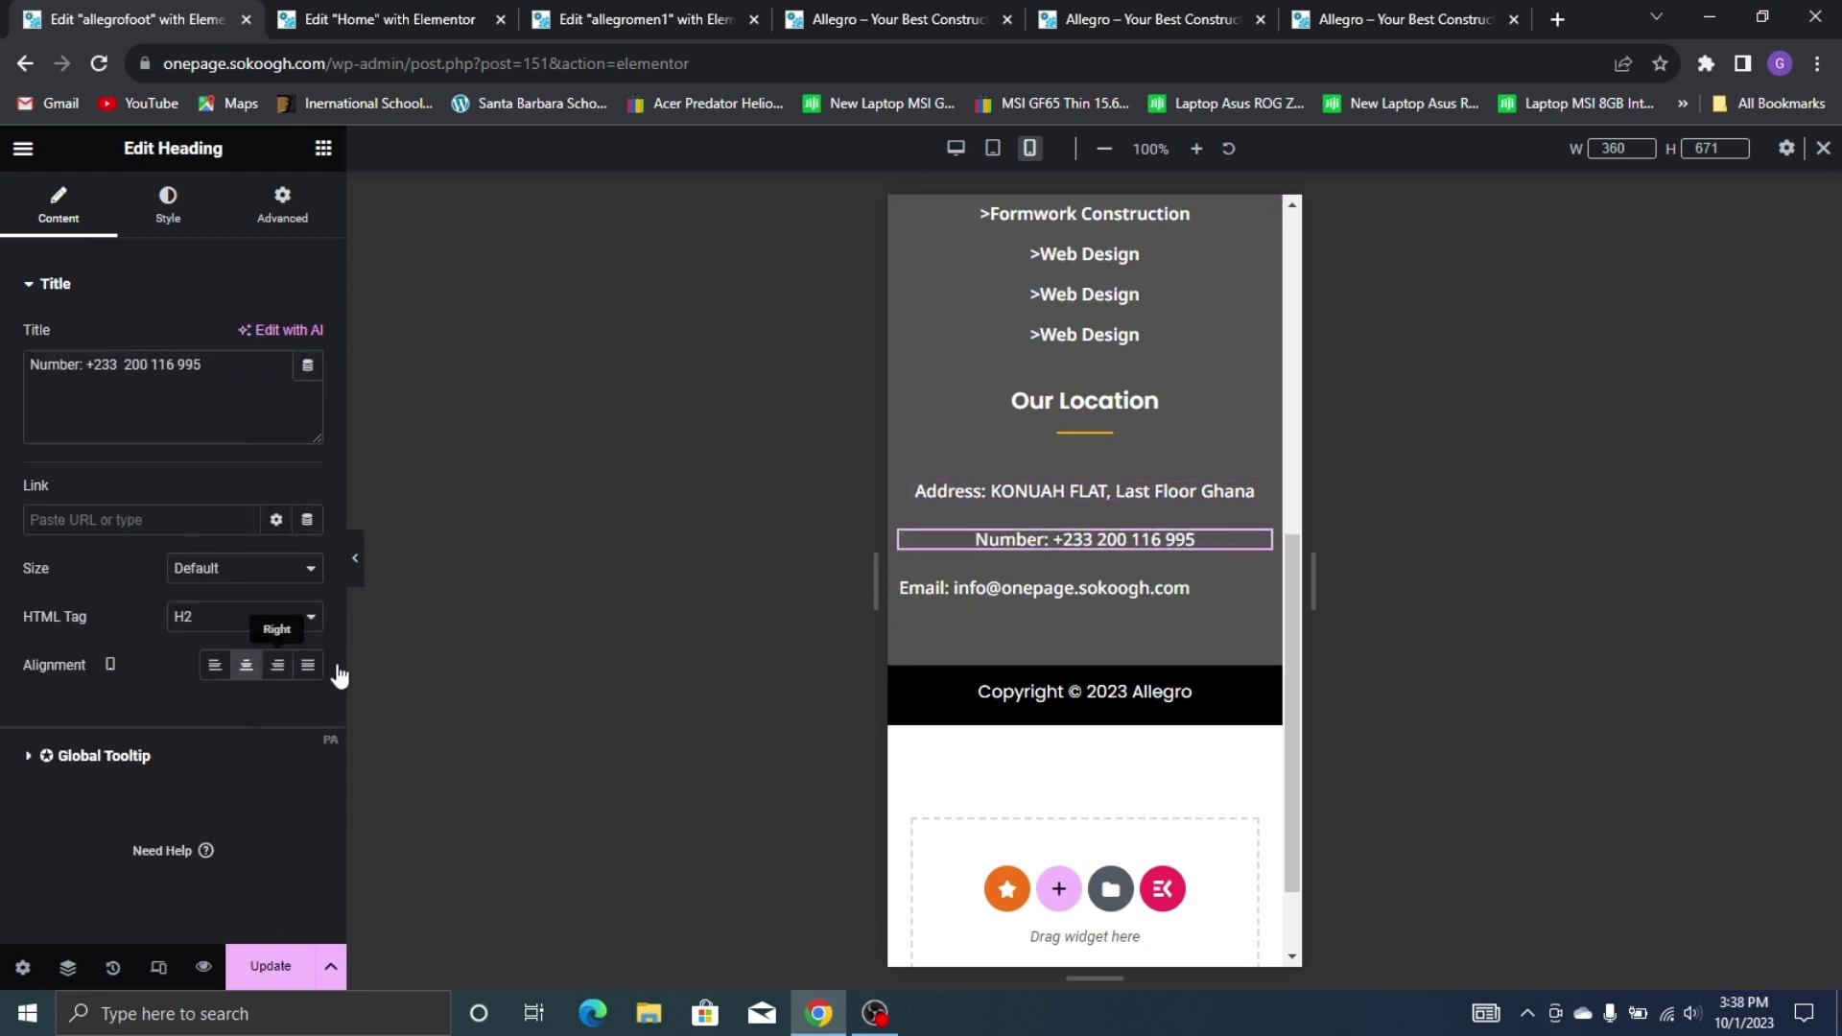
{"action": "left_click", "coordinate": [1155, 589]}
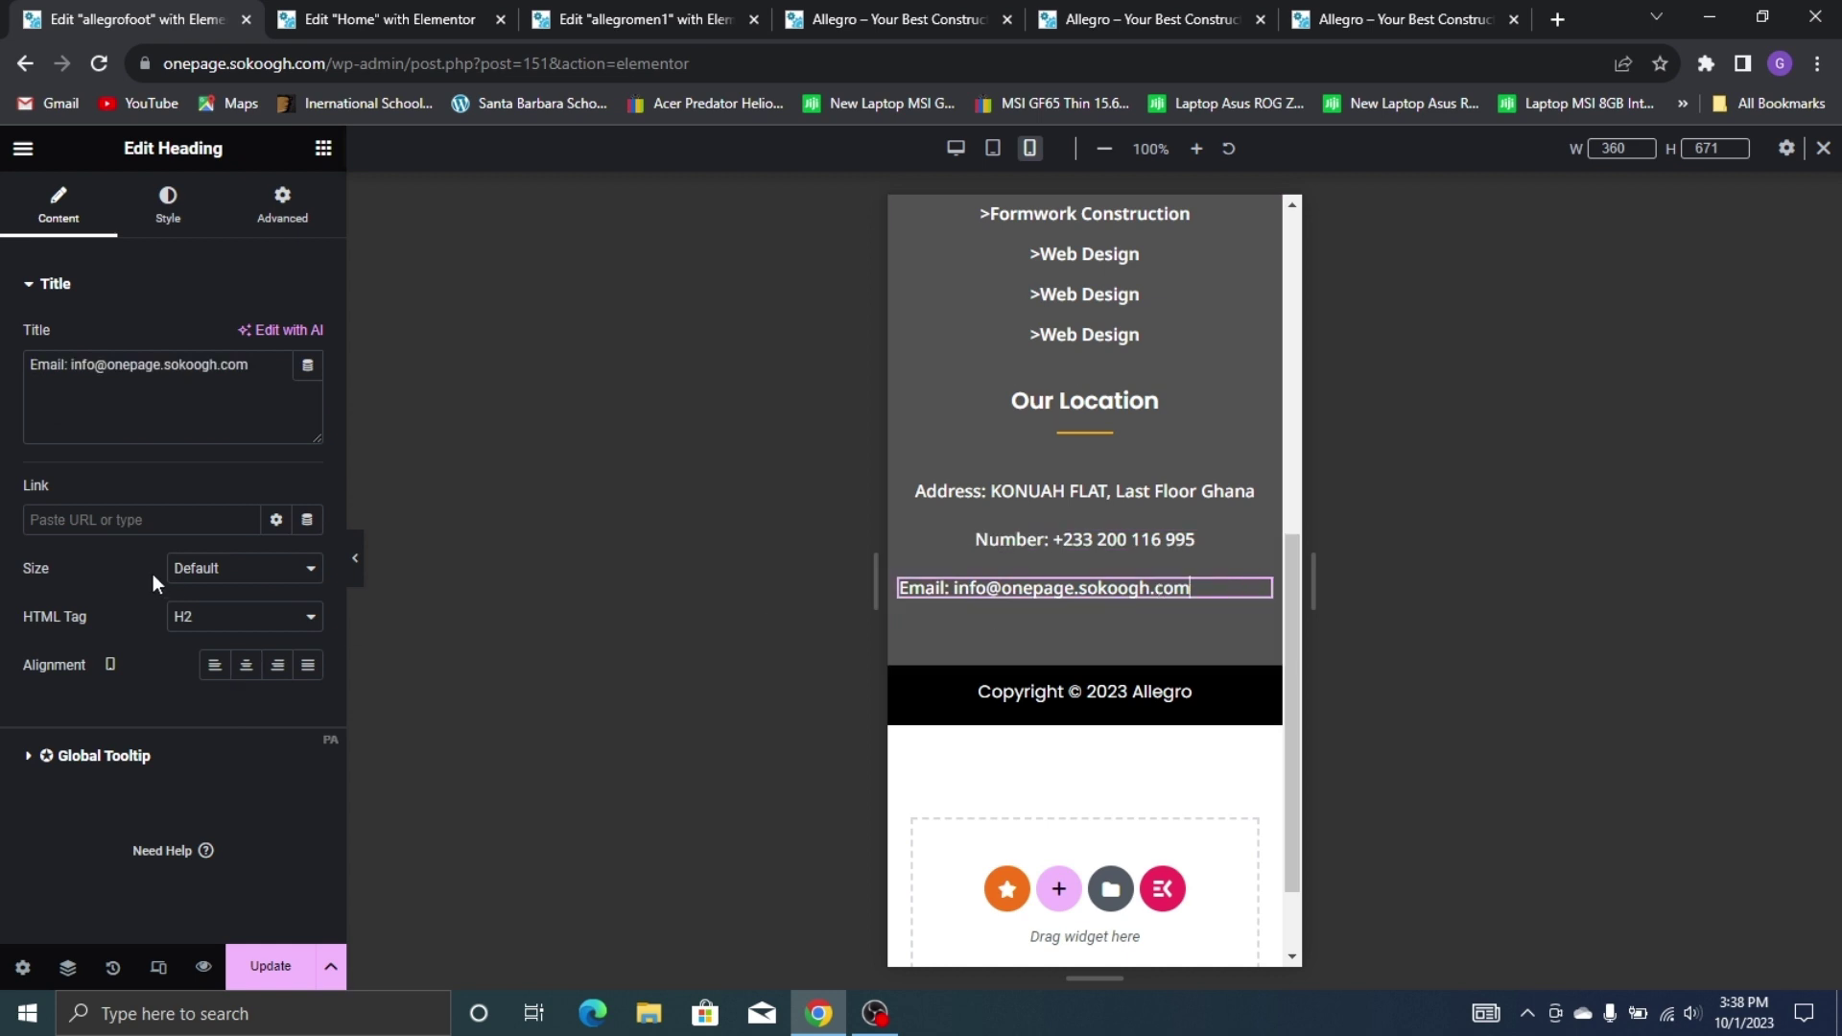
{"action": "left_click", "coordinate": [247, 666]}
Review the centred mobile footer and exit the editor to the dashboard
{"action": "scroll", "coordinate": [986, 389], "scroll_direction": "up", "scroll_amount": 7}
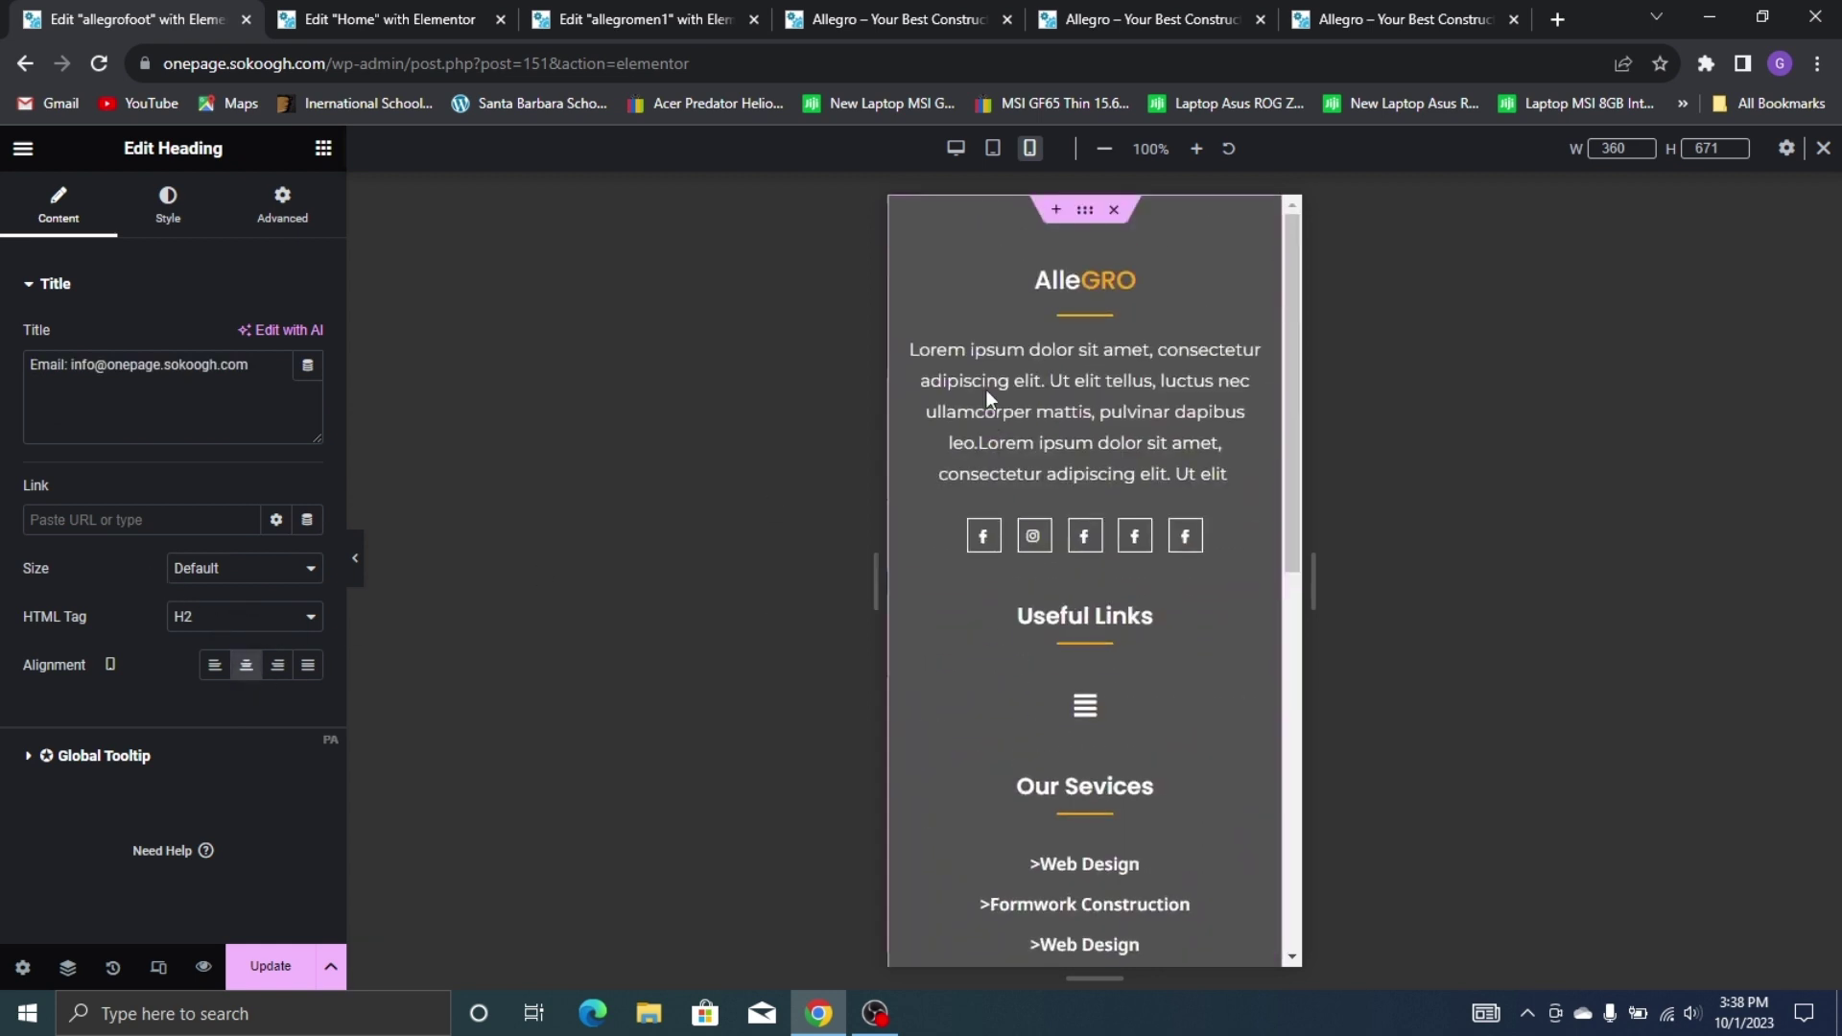
{"action": "scroll", "coordinate": [987, 389], "scroll_direction": "down", "scroll_amount": 6}
{"action": "scroll", "coordinate": [988, 378], "scroll_direction": "down", "scroll_amount": 2}
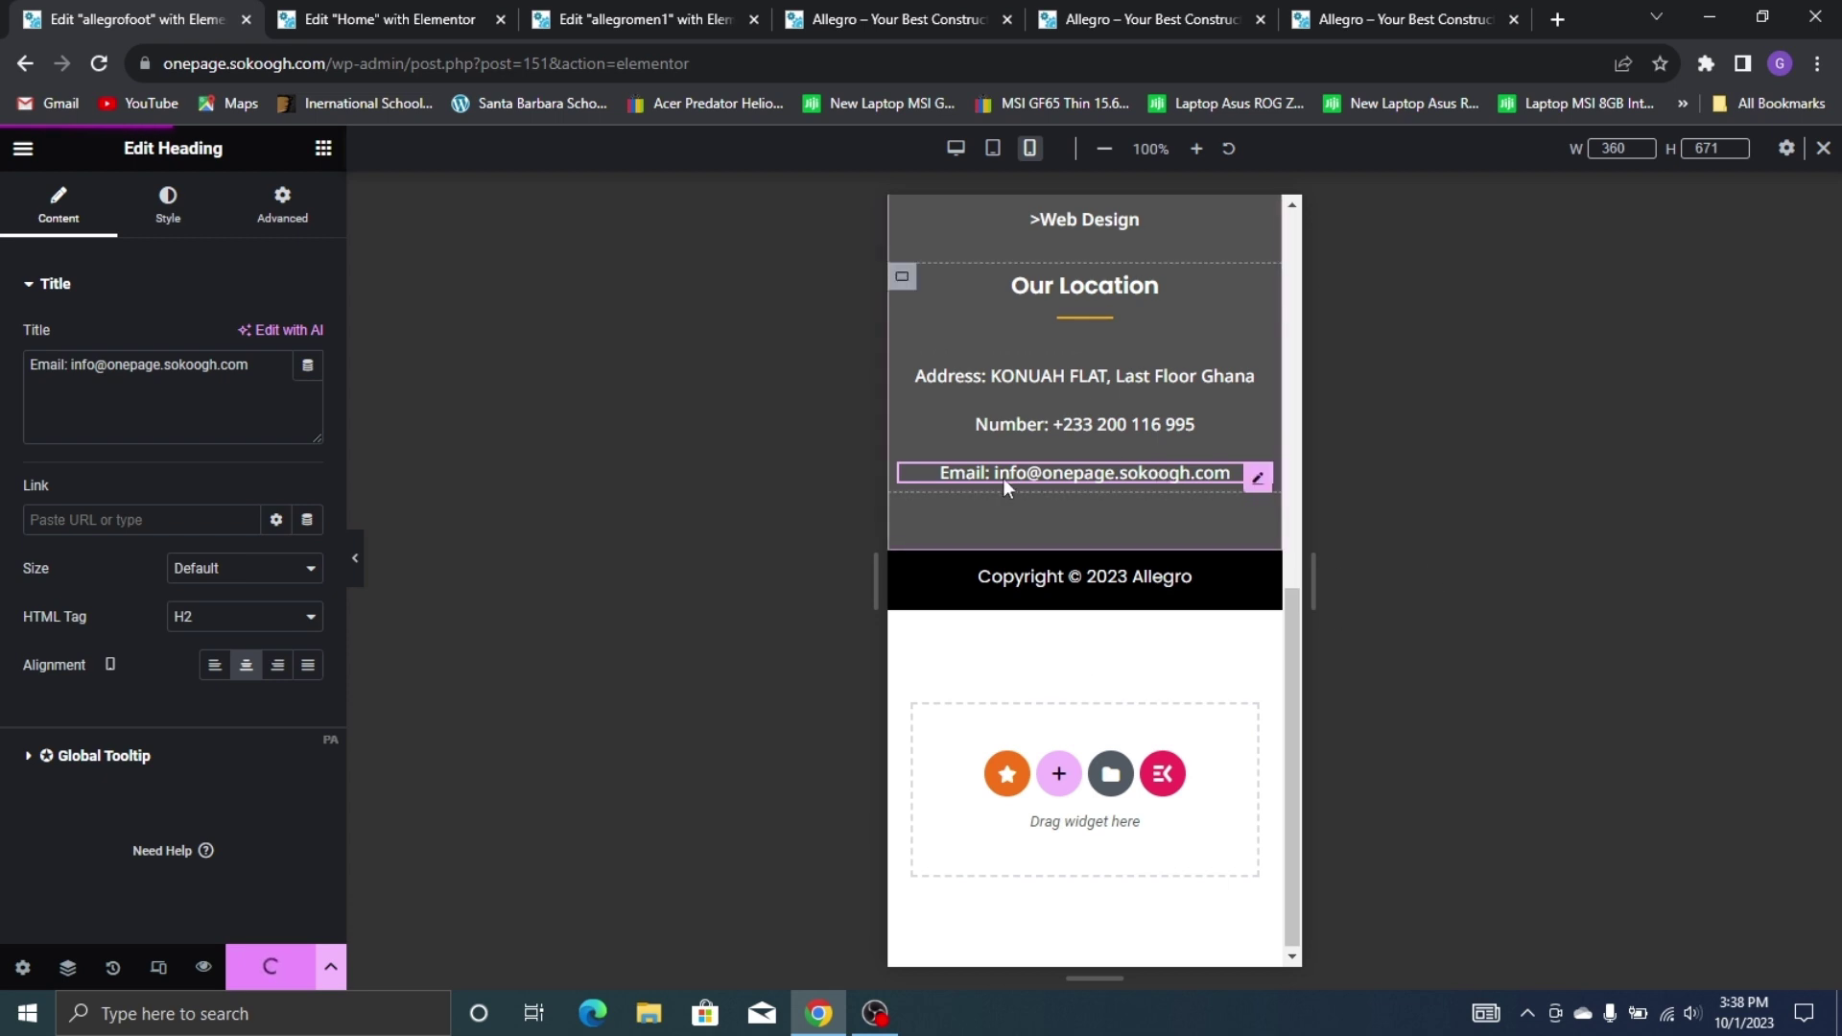
{"action": "scroll", "coordinate": [1163, 422], "scroll_direction": "up", "scroll_amount": 5}
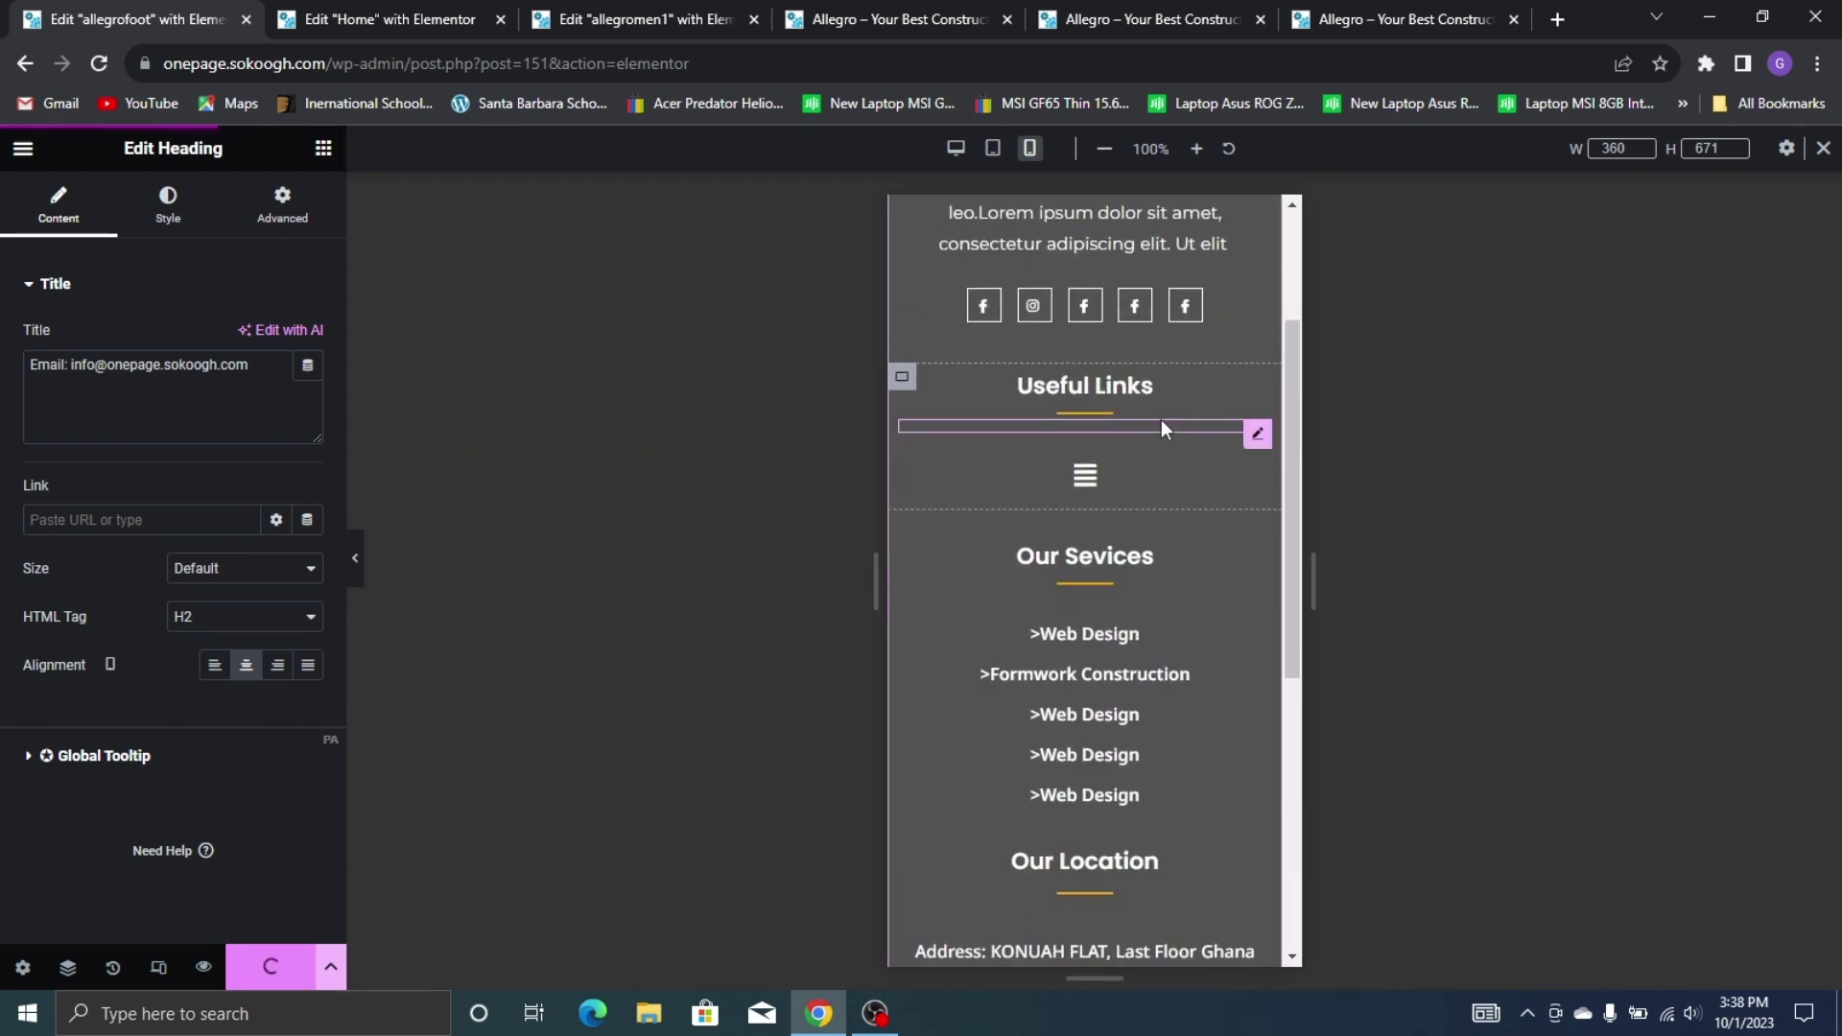
{"action": "scroll", "coordinate": [1161, 427], "scroll_direction": "up", "scroll_amount": 2}
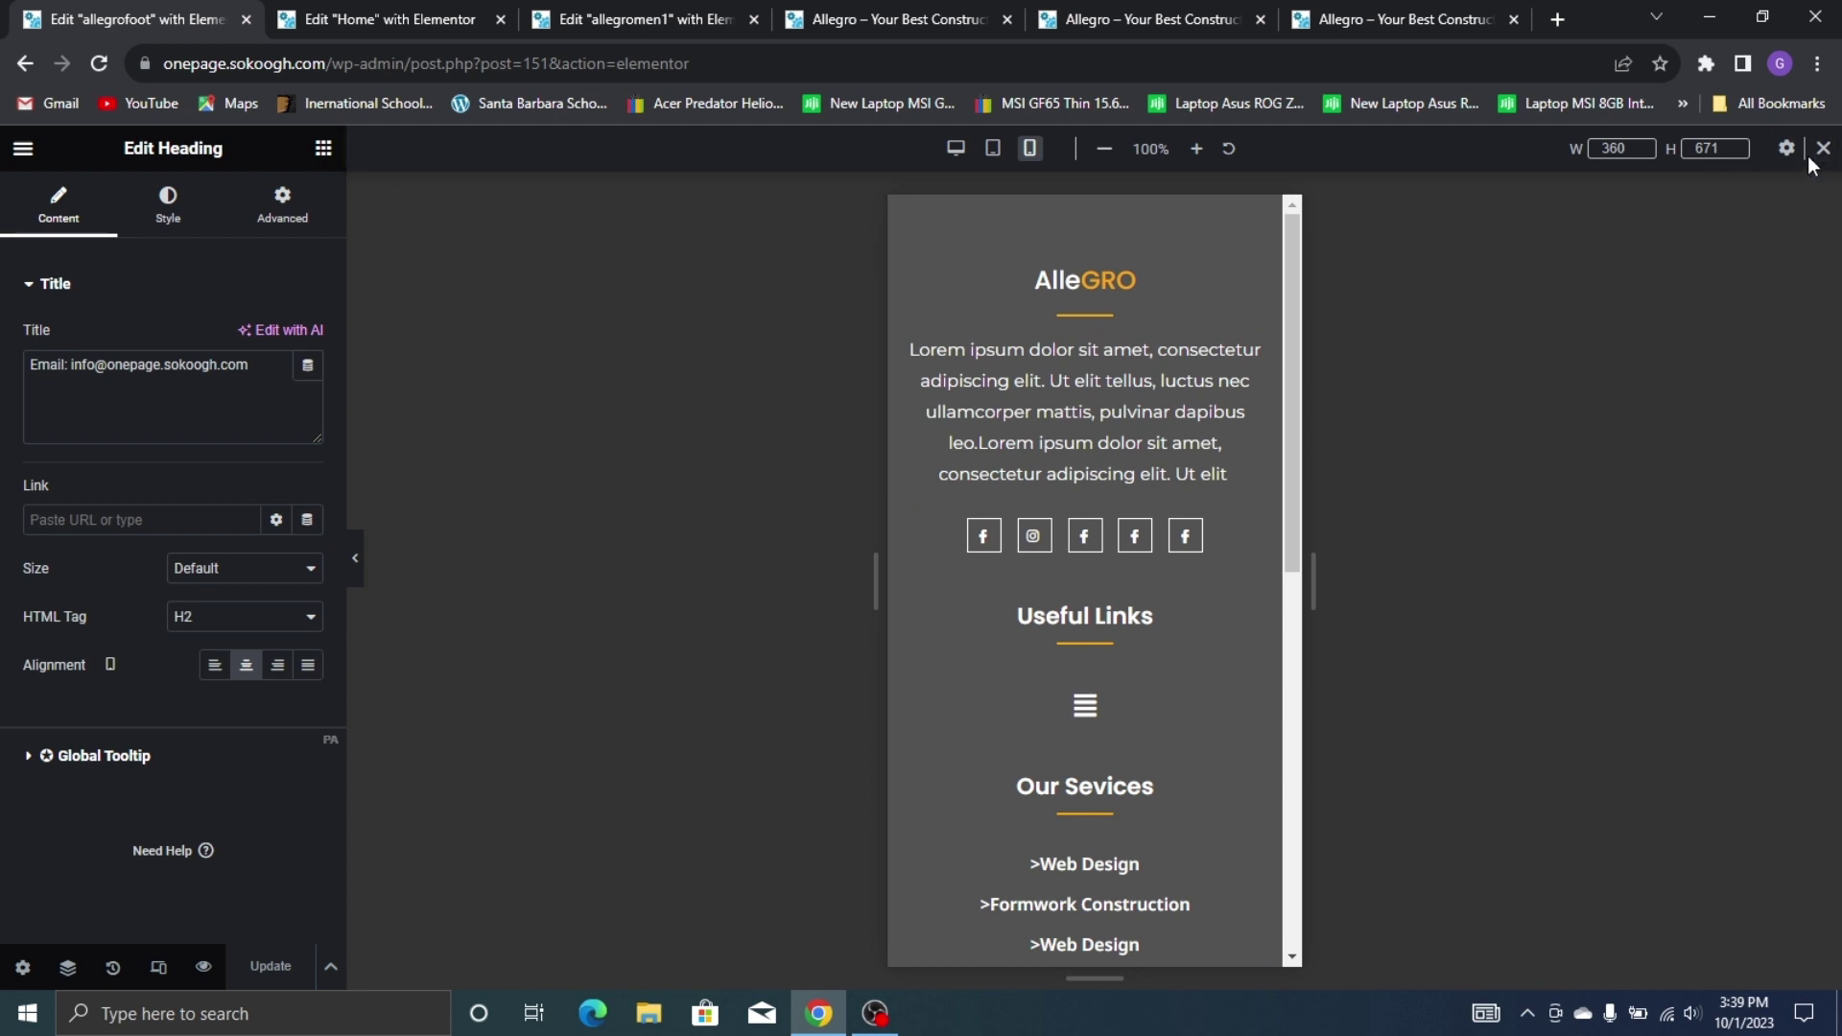
{"action": "left_click", "coordinate": [24, 151]}
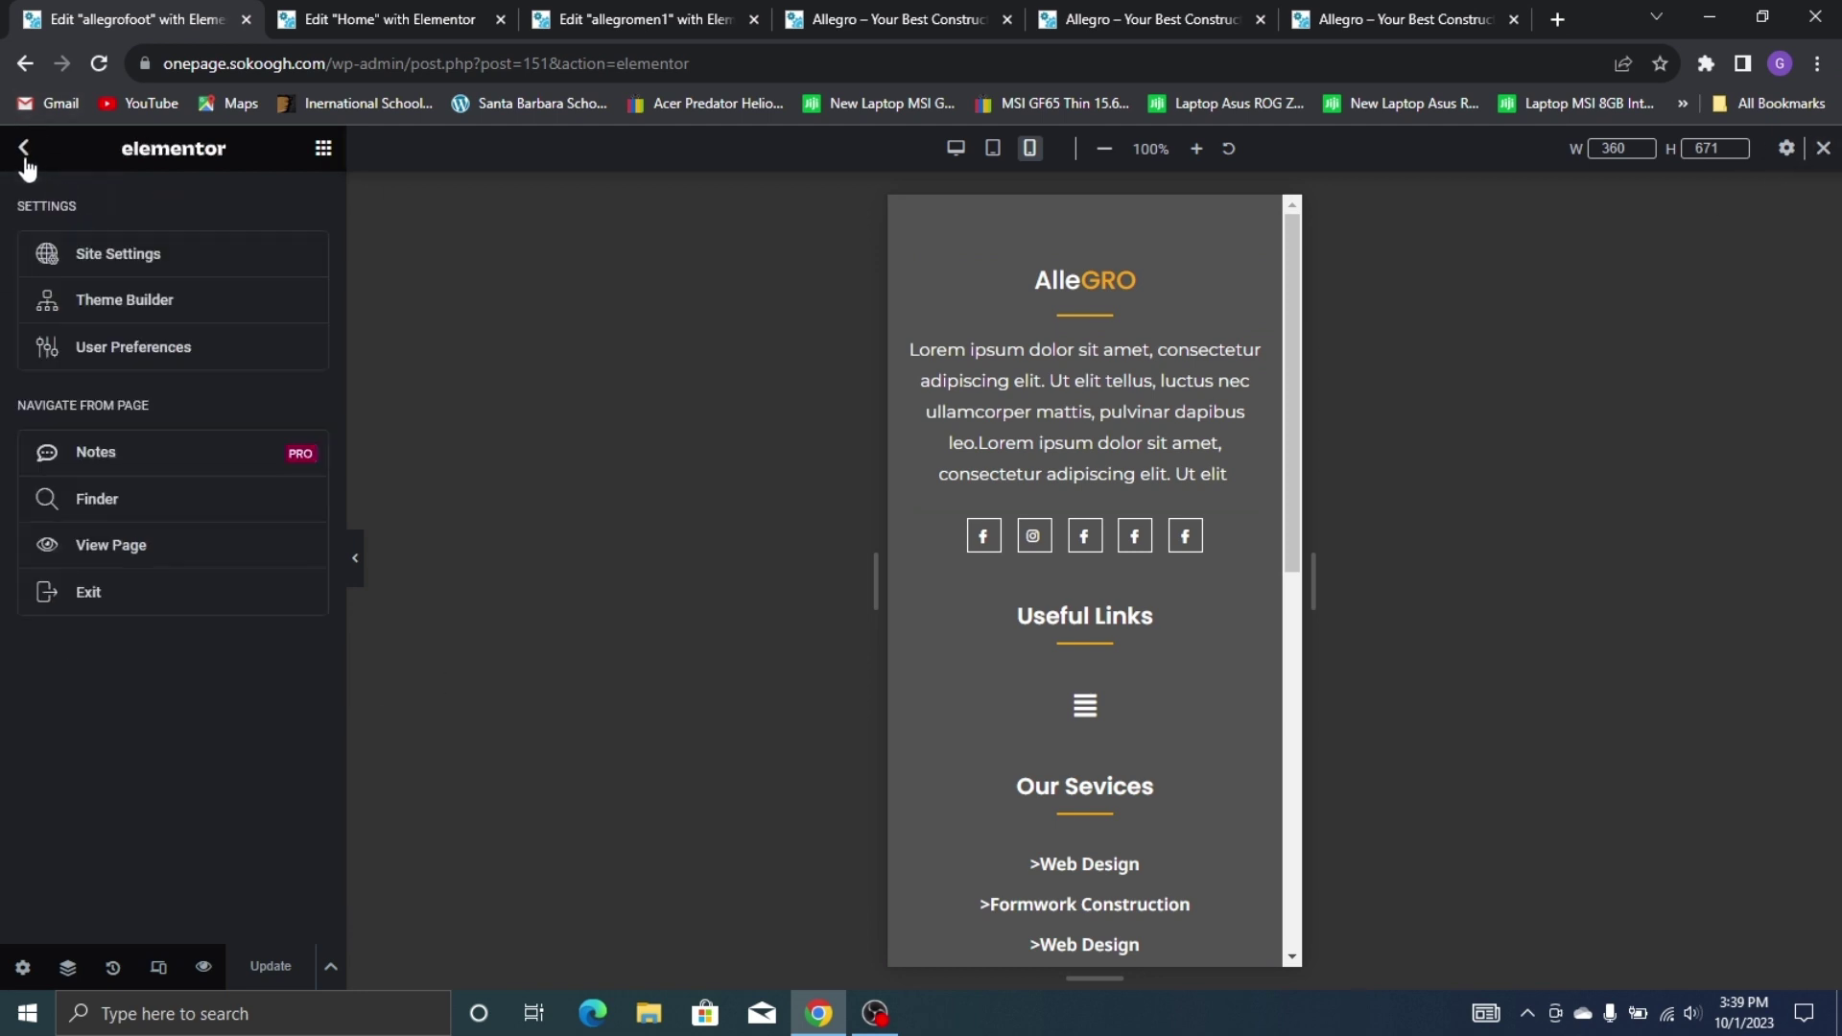
{"action": "left_click", "coordinate": [142, 608]}
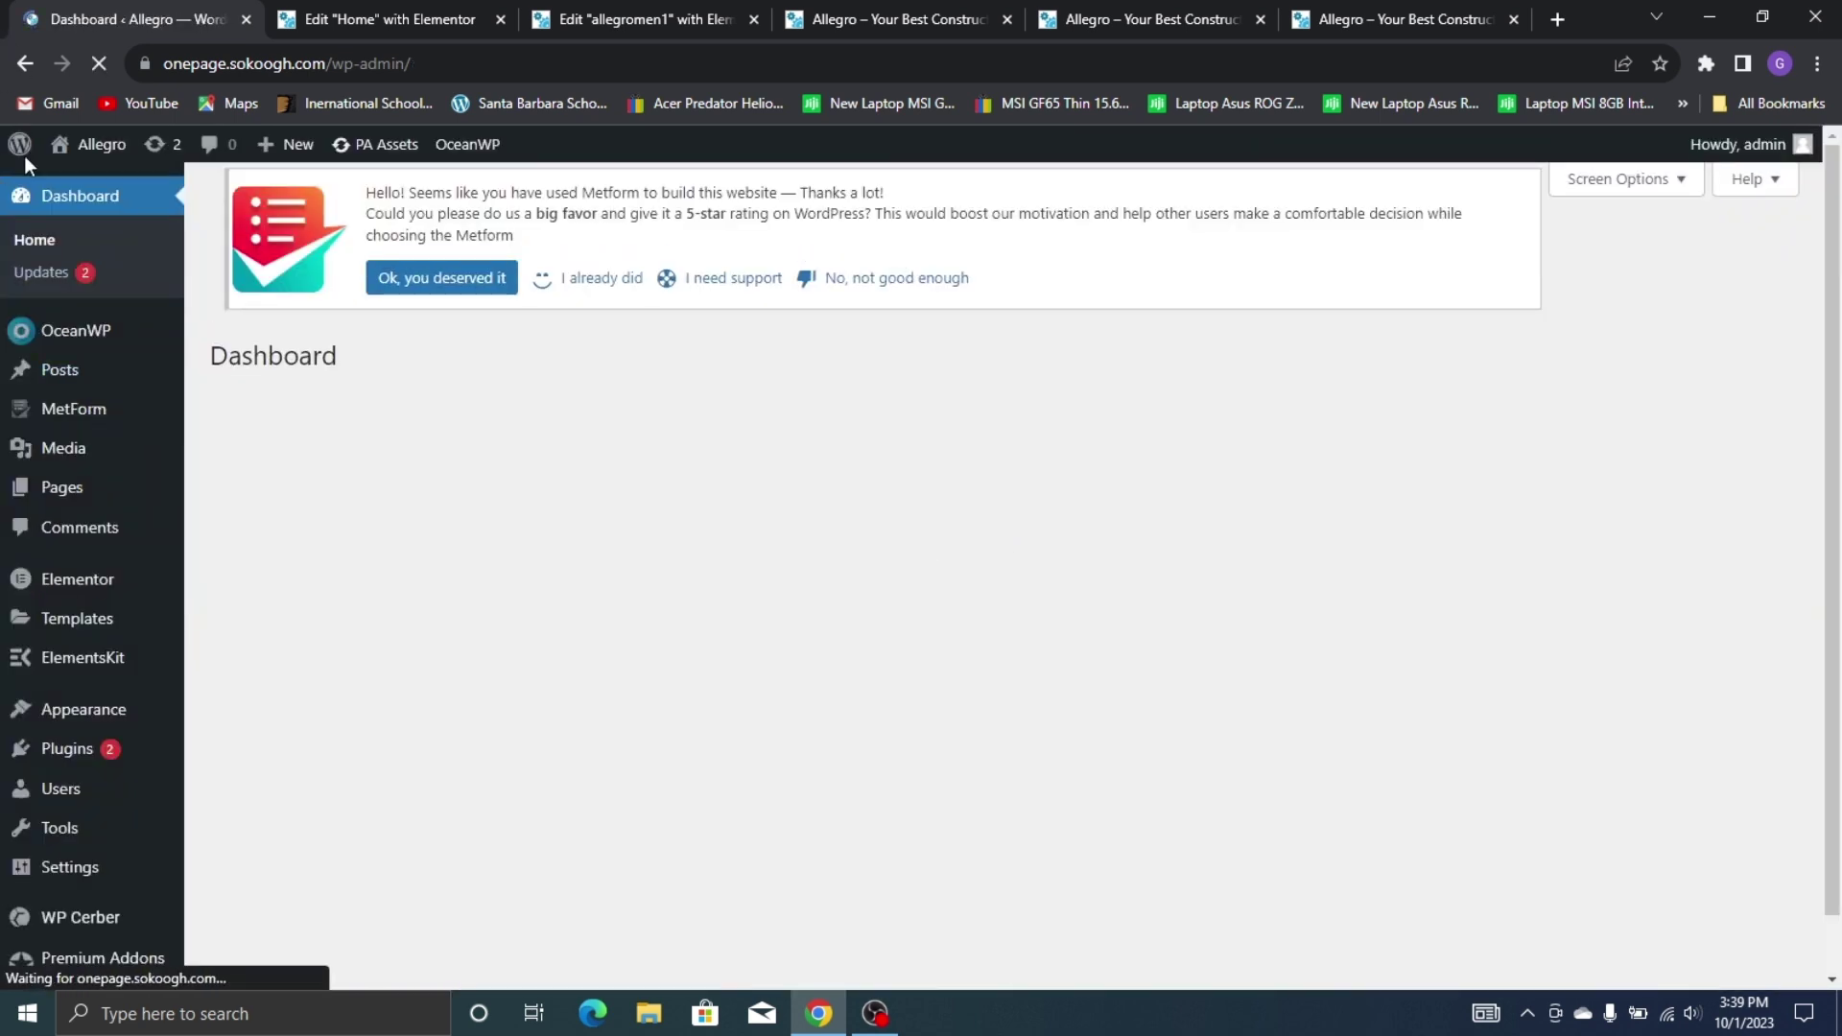
Open the live Allegro site in a new tab and view the homepage
{"action": "mouse_move", "coordinate": [93, 156]}
{"action": "right_click", "coordinate": [117, 185]}
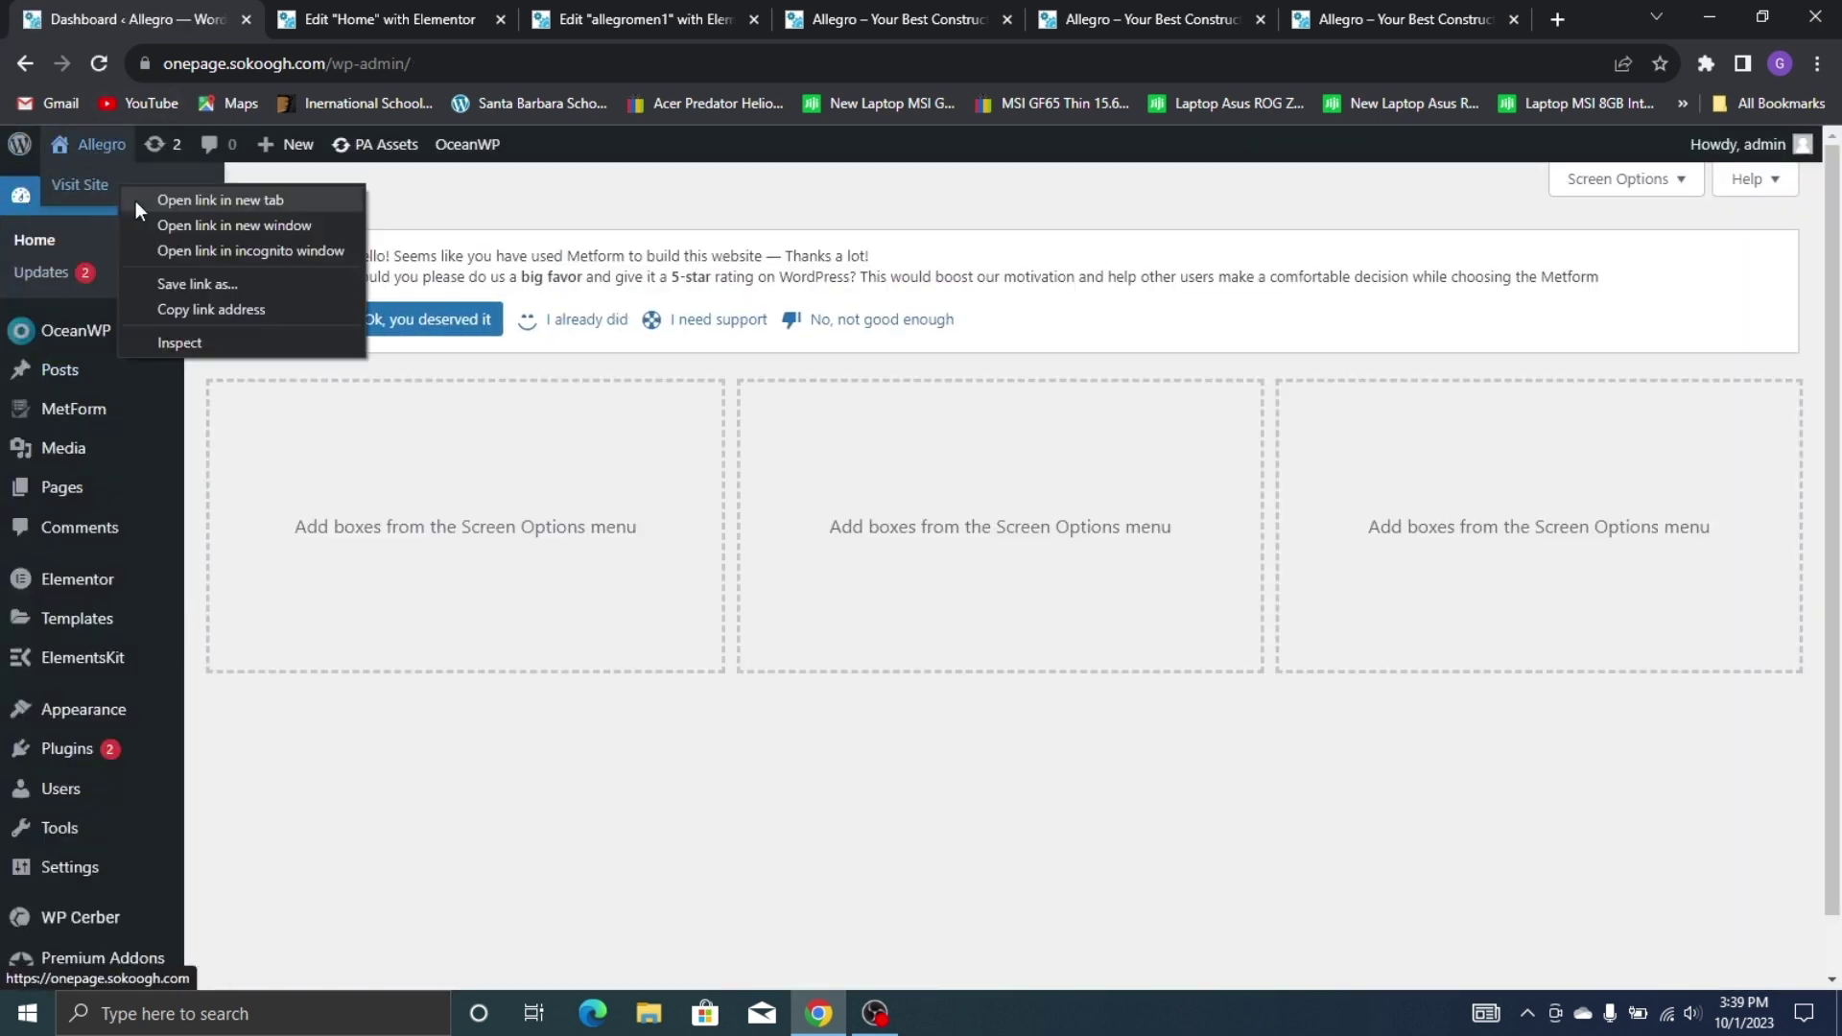
{"action": "left_click", "coordinate": [174, 202]}
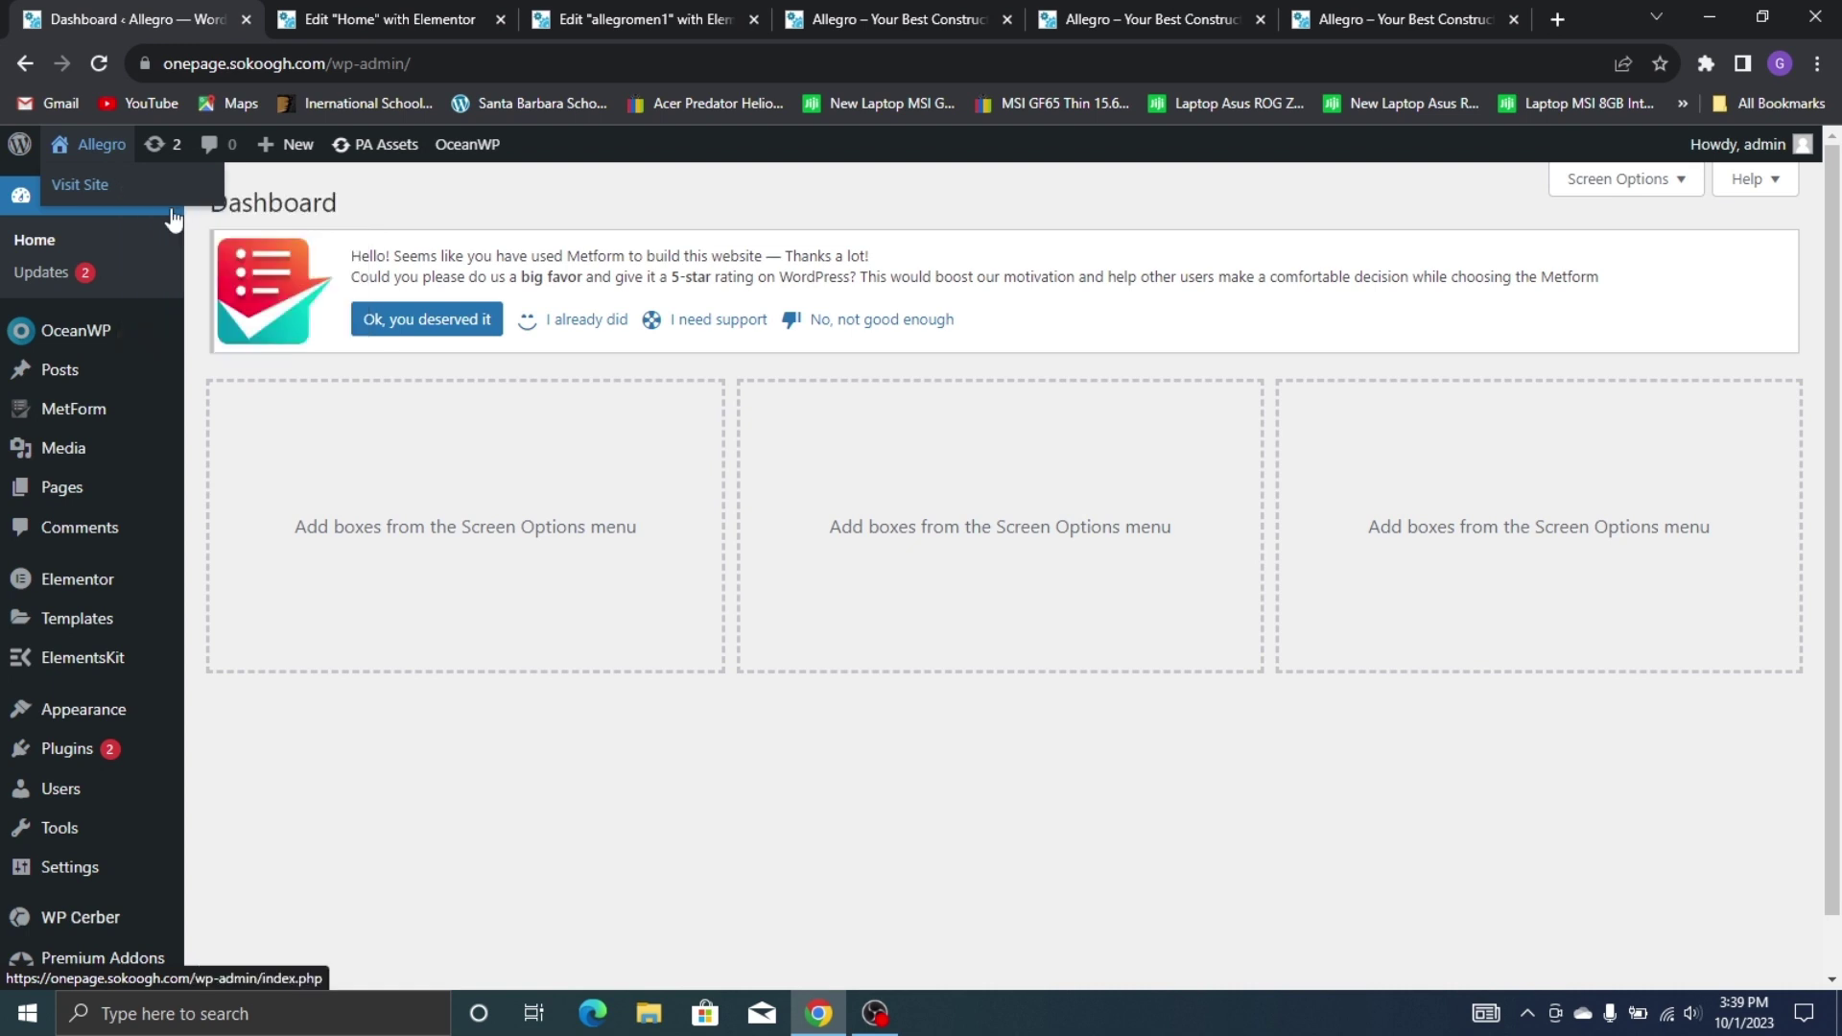
{"action": "left_click", "coordinate": [332, 6]}
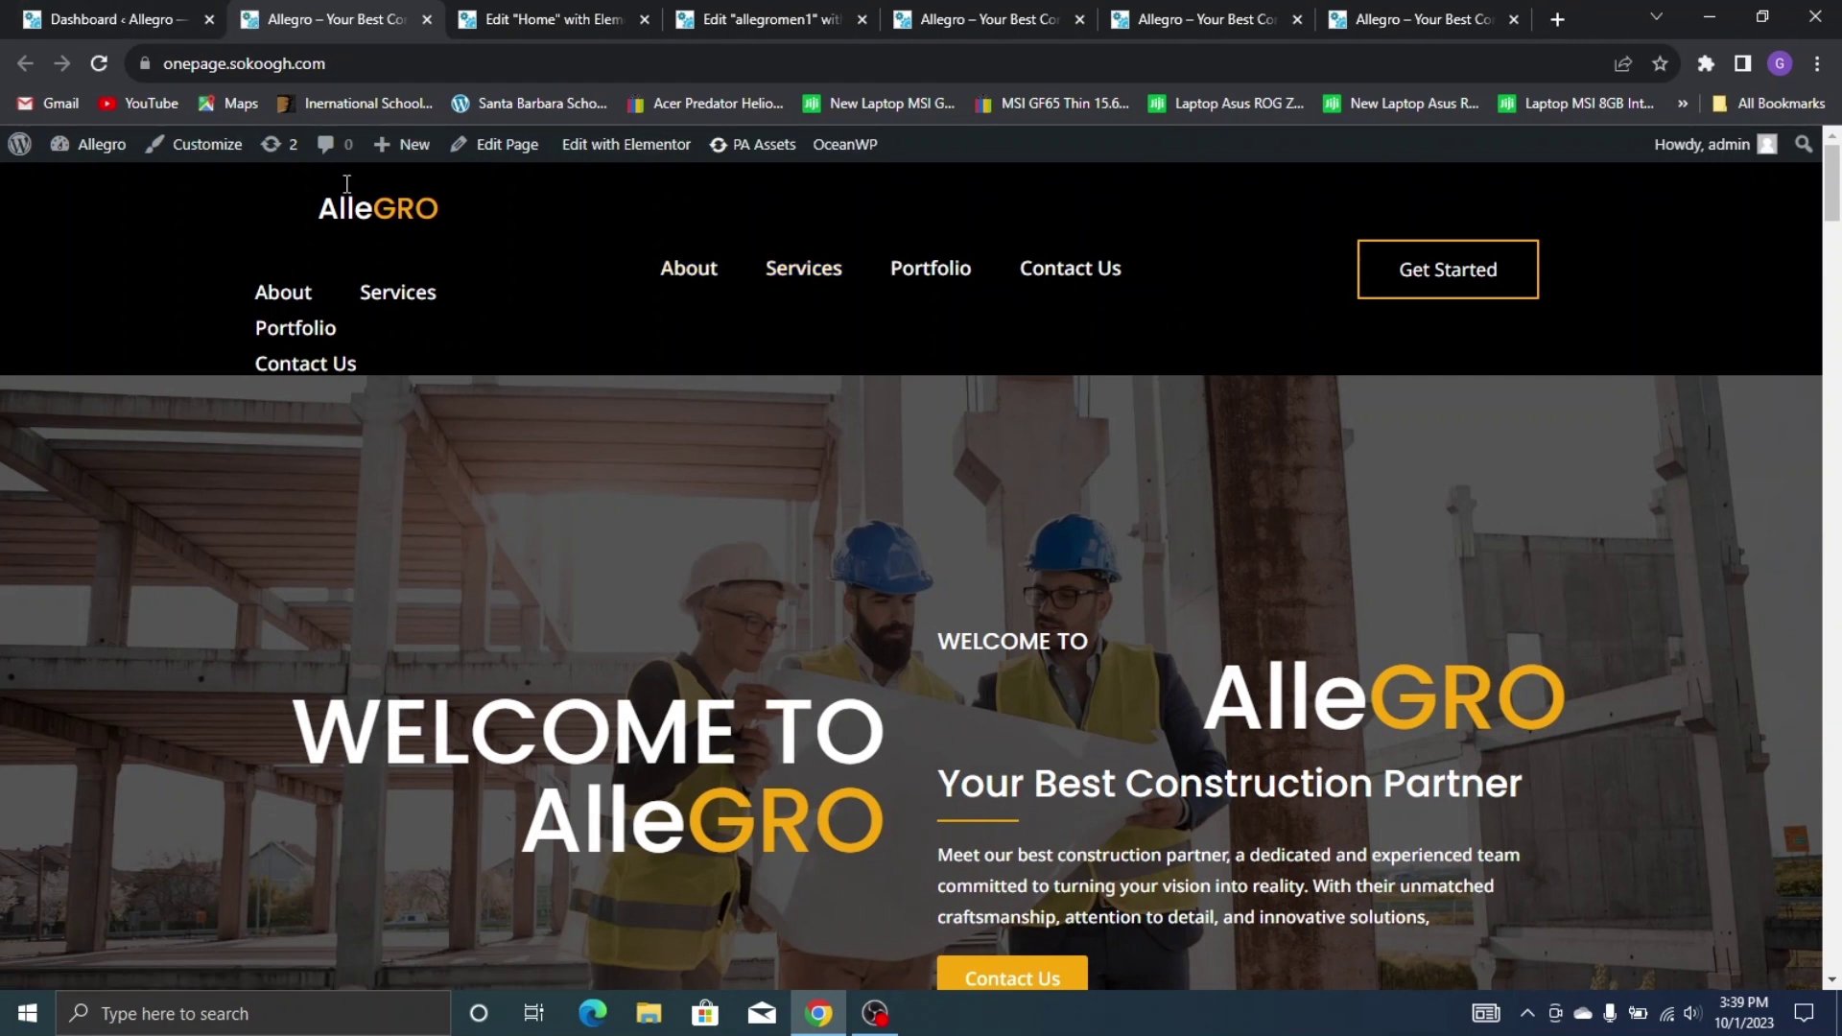
{"action": "left_click", "coordinate": [647, 153]}
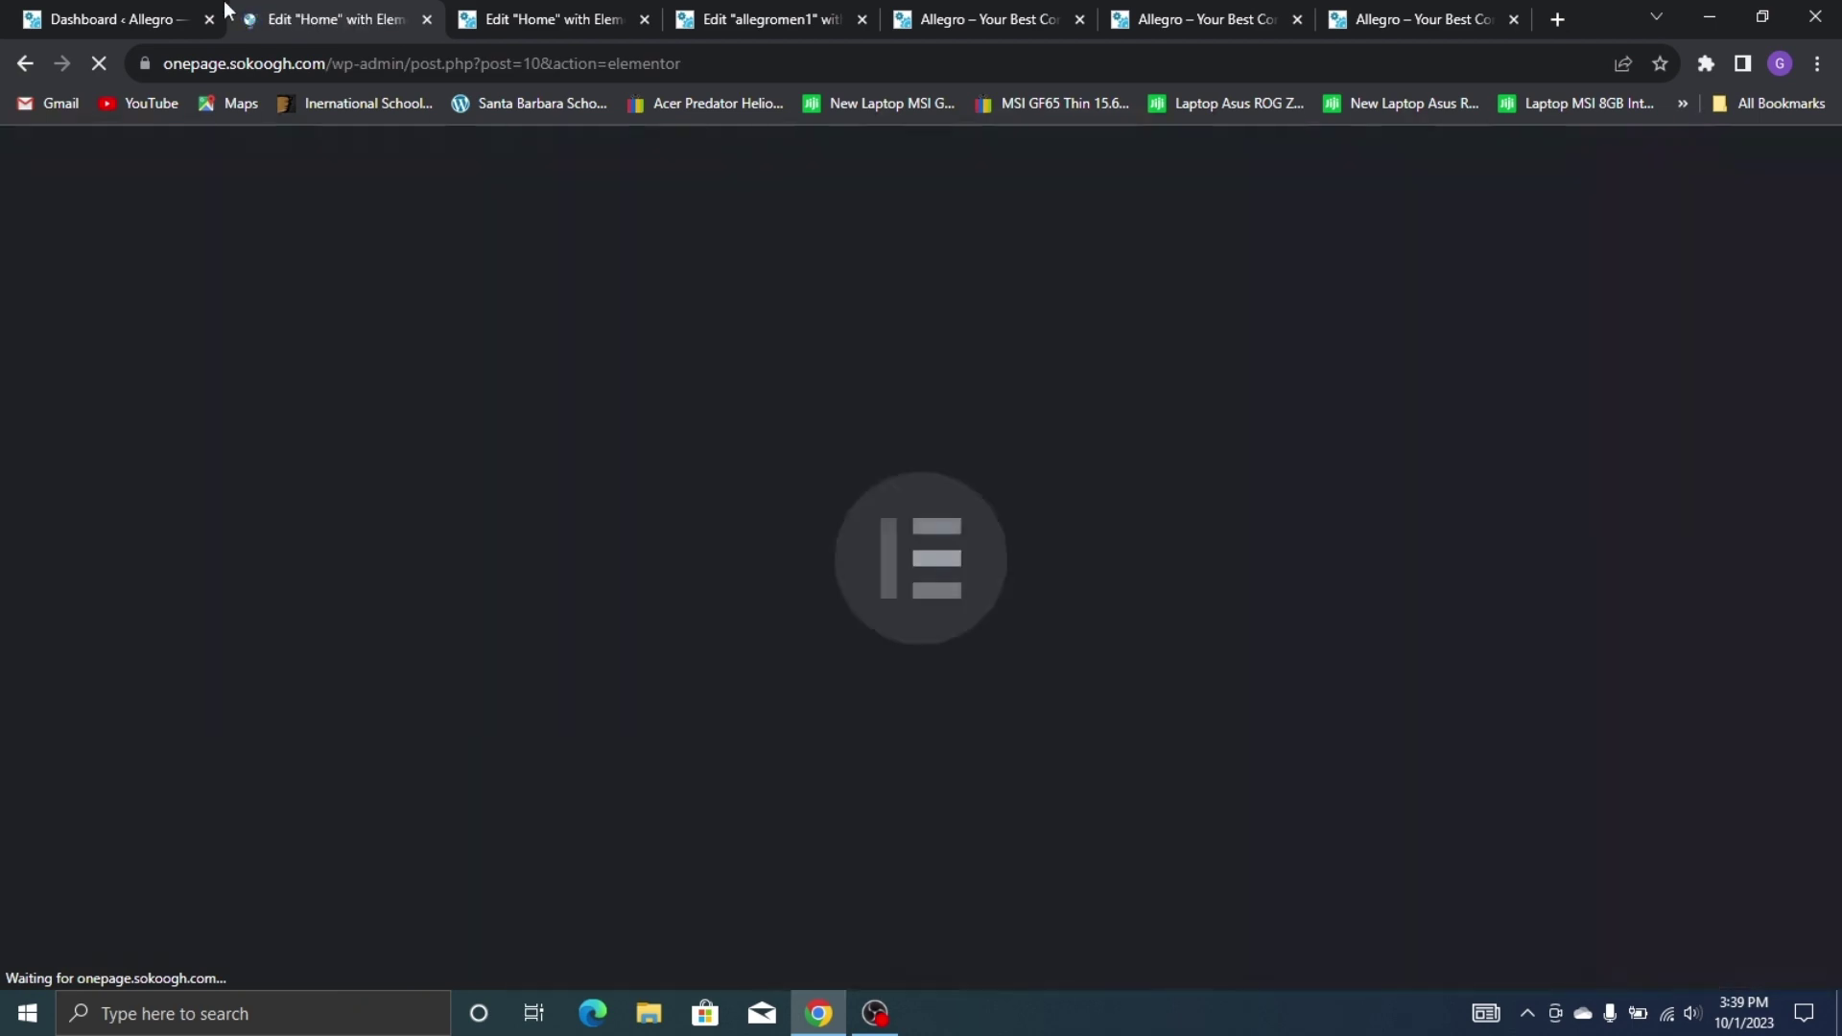
Return to the dashboard and go to ElementsKit Header Footer templates
{"action": "left_click", "coordinate": [226, 14]}
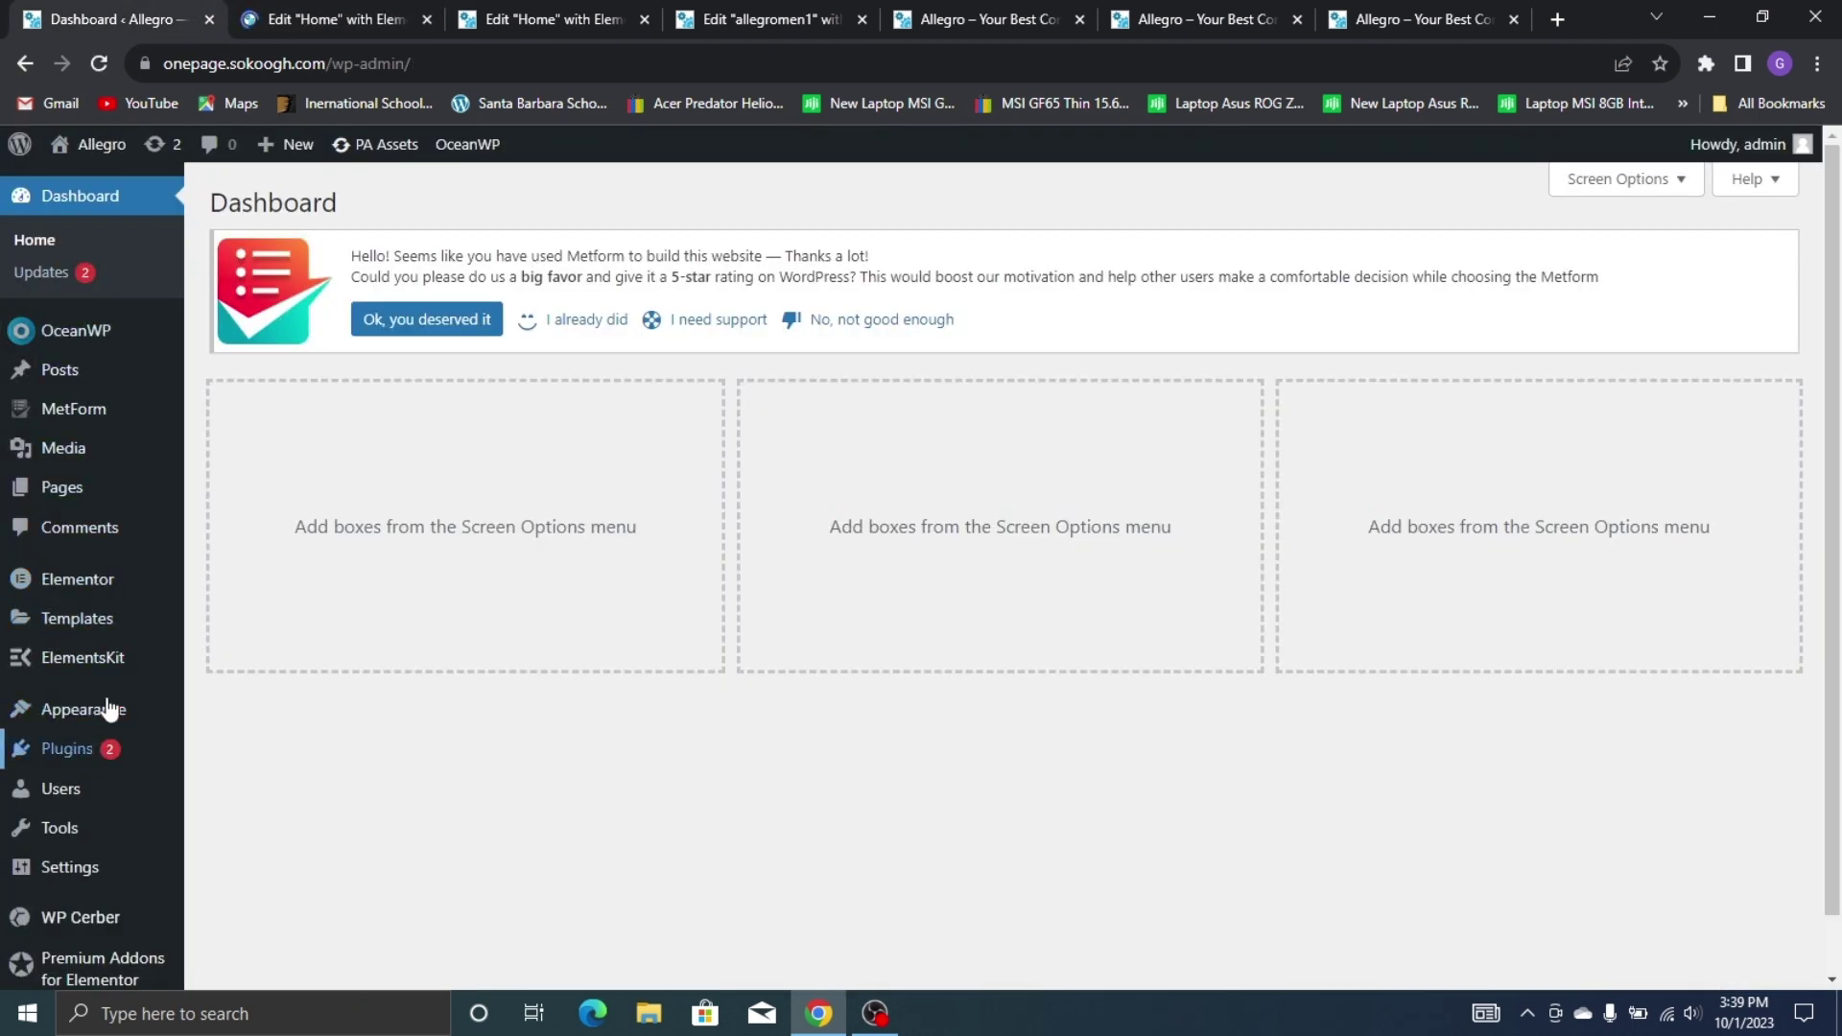
{"action": "mouse_move", "coordinate": [111, 658]}
{"action": "left_click", "coordinate": [268, 693]}
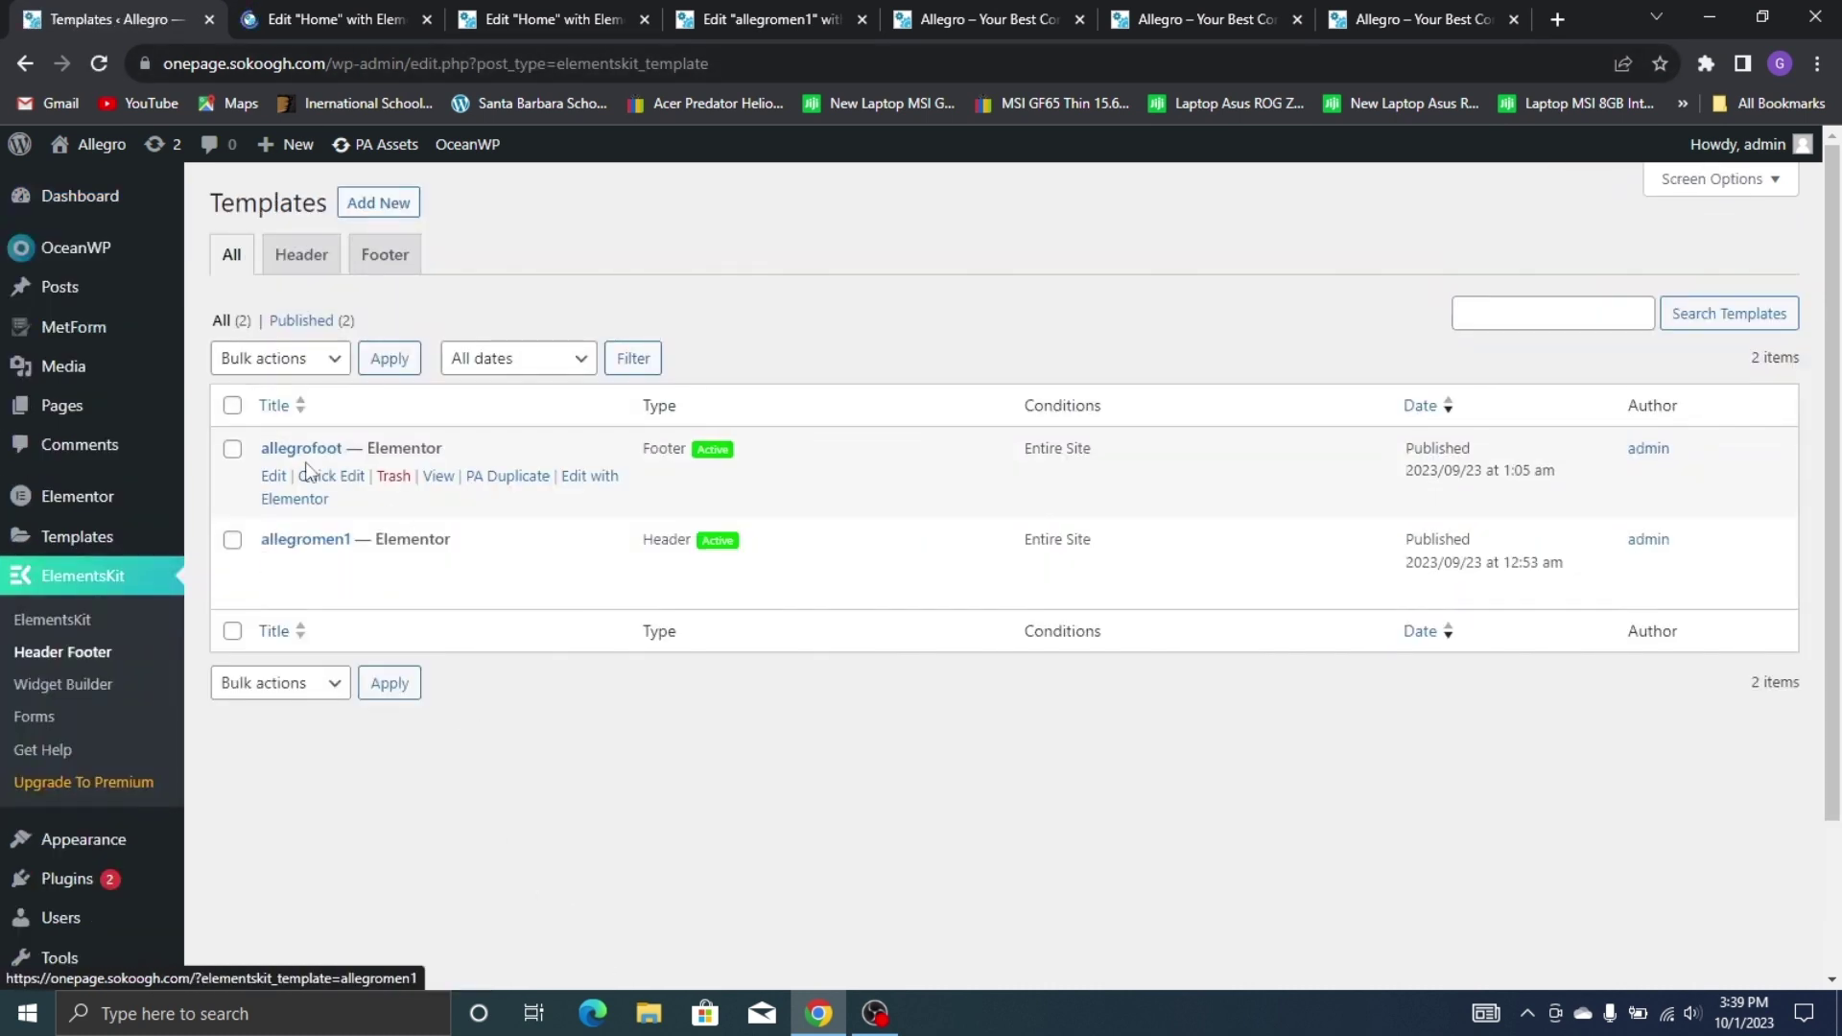
Edit the allegromen1 header template with Elementor
{"action": "left_click", "coordinate": [589, 568]}
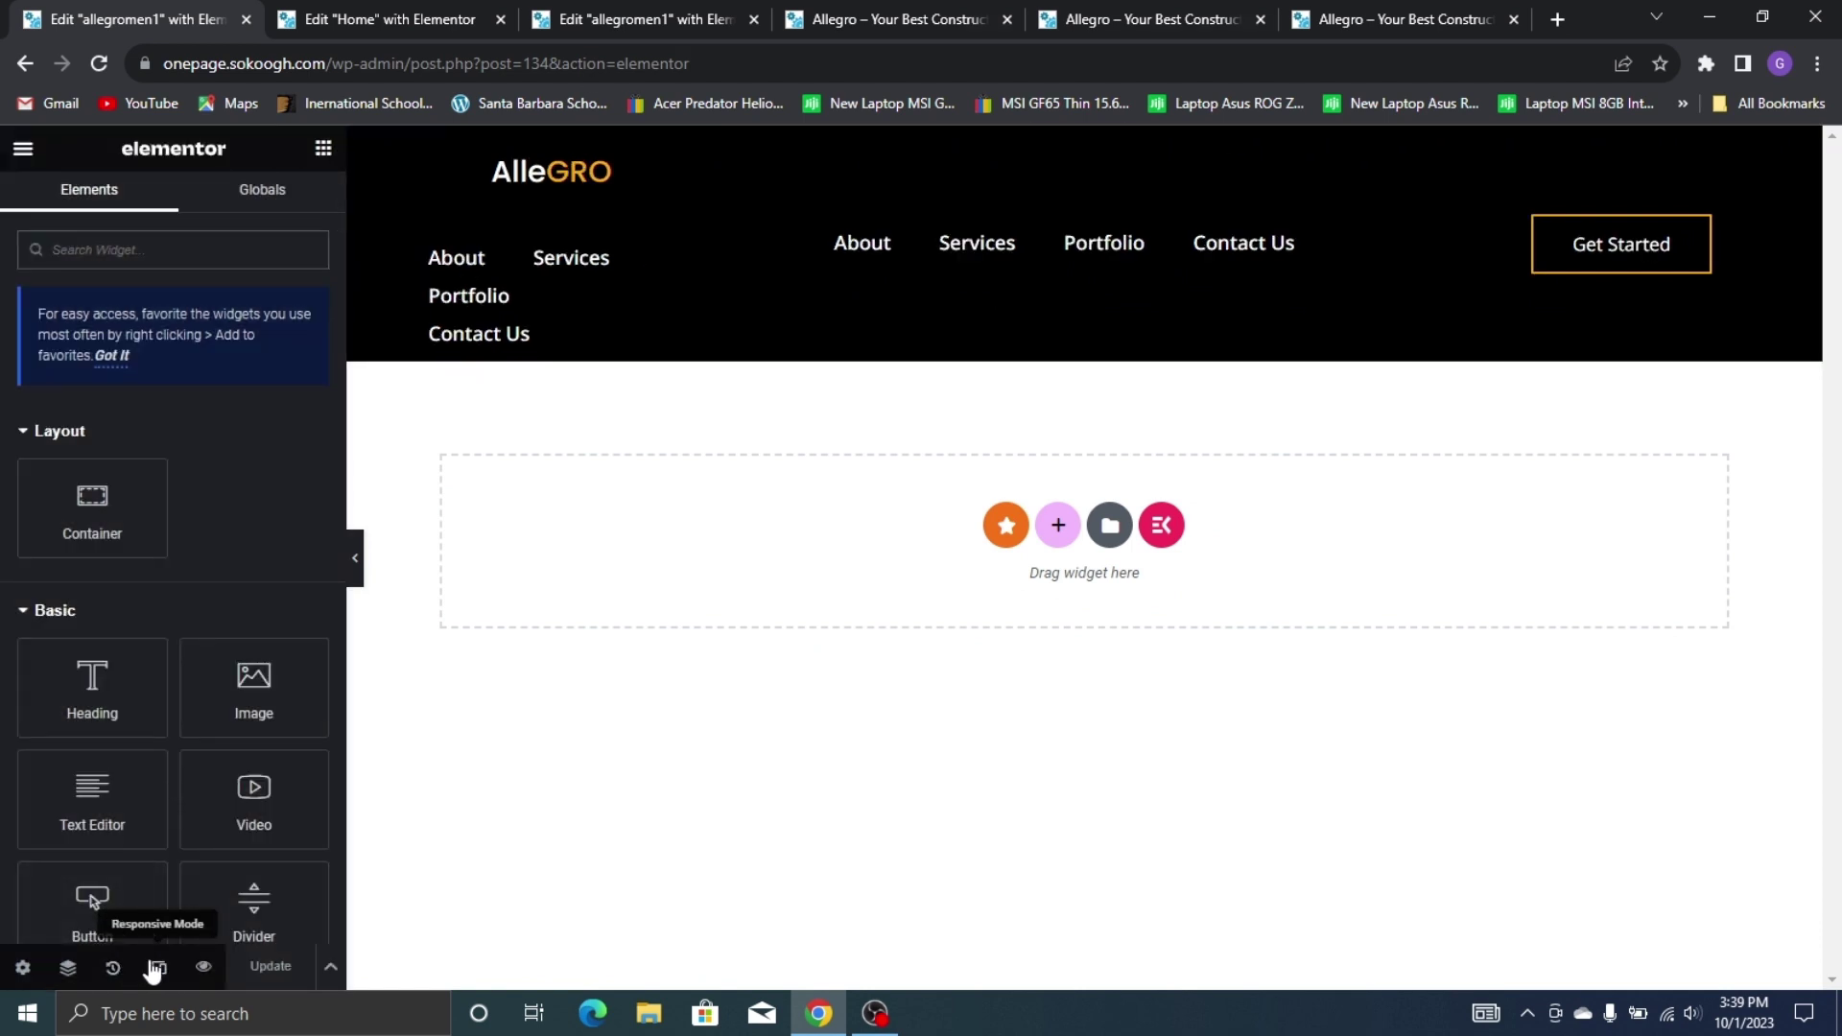
Turn on Hide On Desktop for the duplicate ElementsKit nav menu and update the header
{"action": "left_click", "coordinate": [157, 967]}
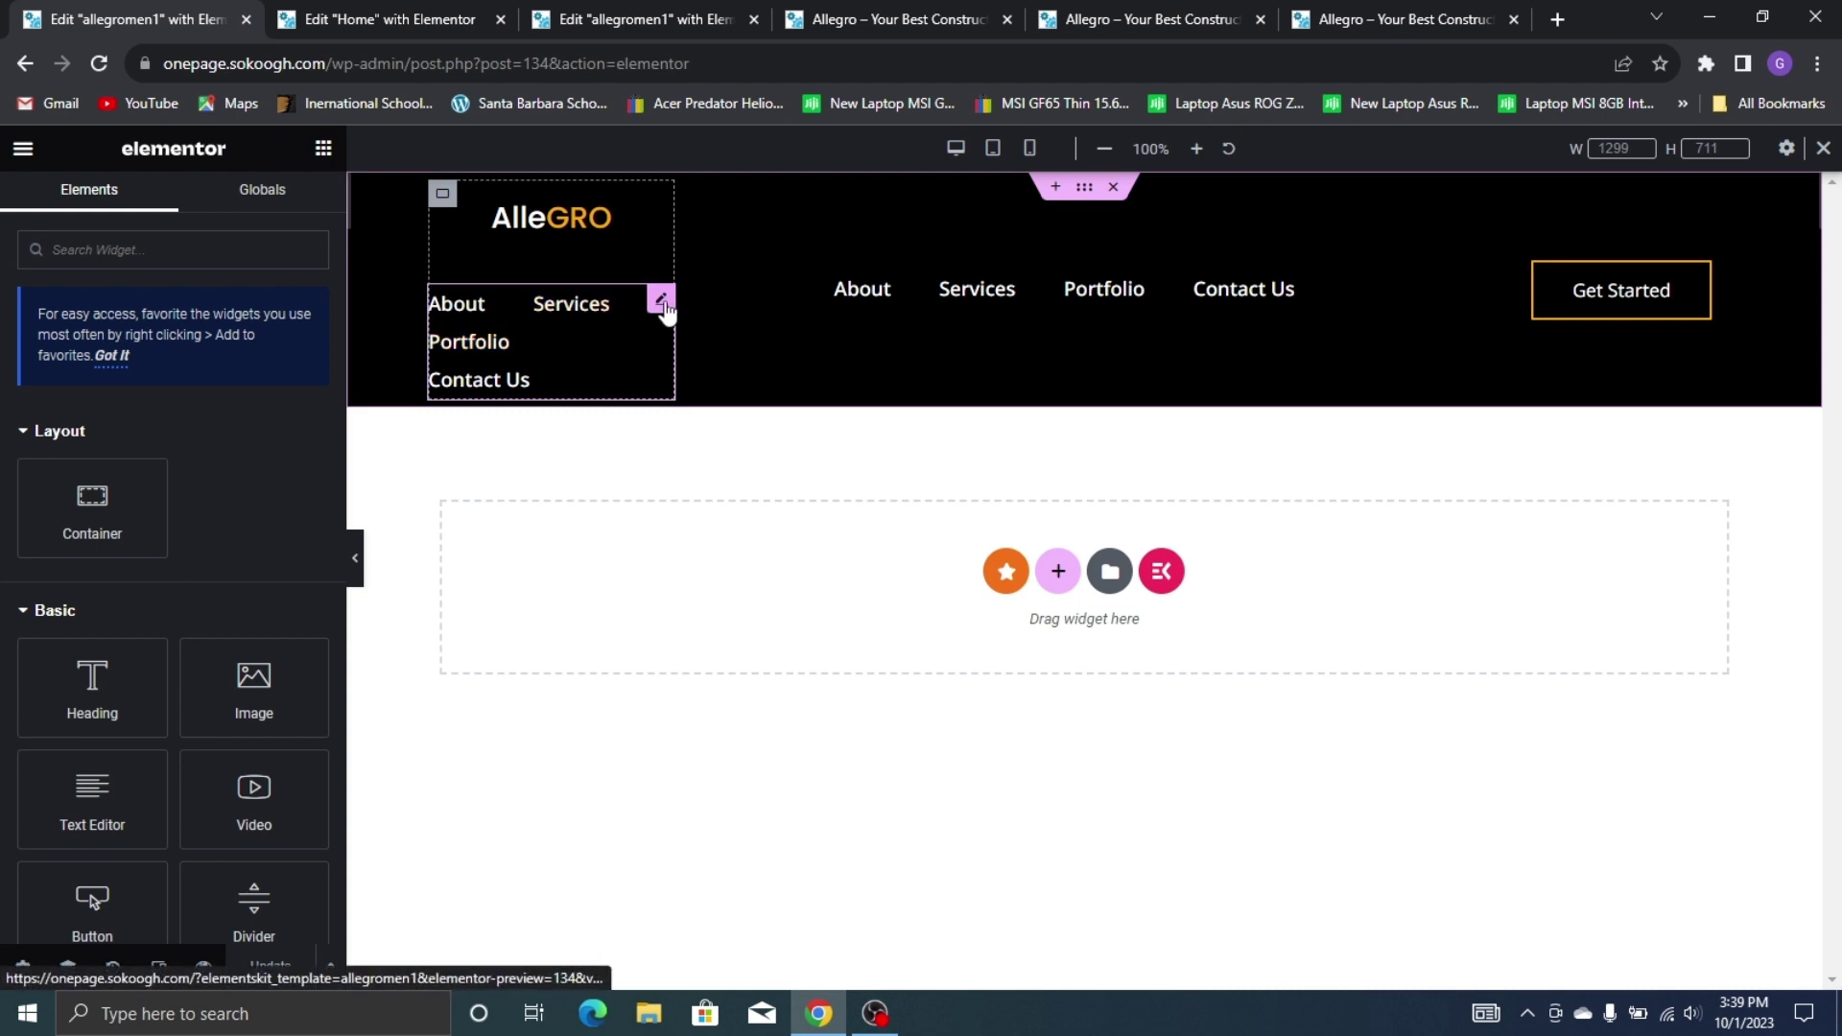
{"action": "left_click", "coordinate": [1031, 150]}
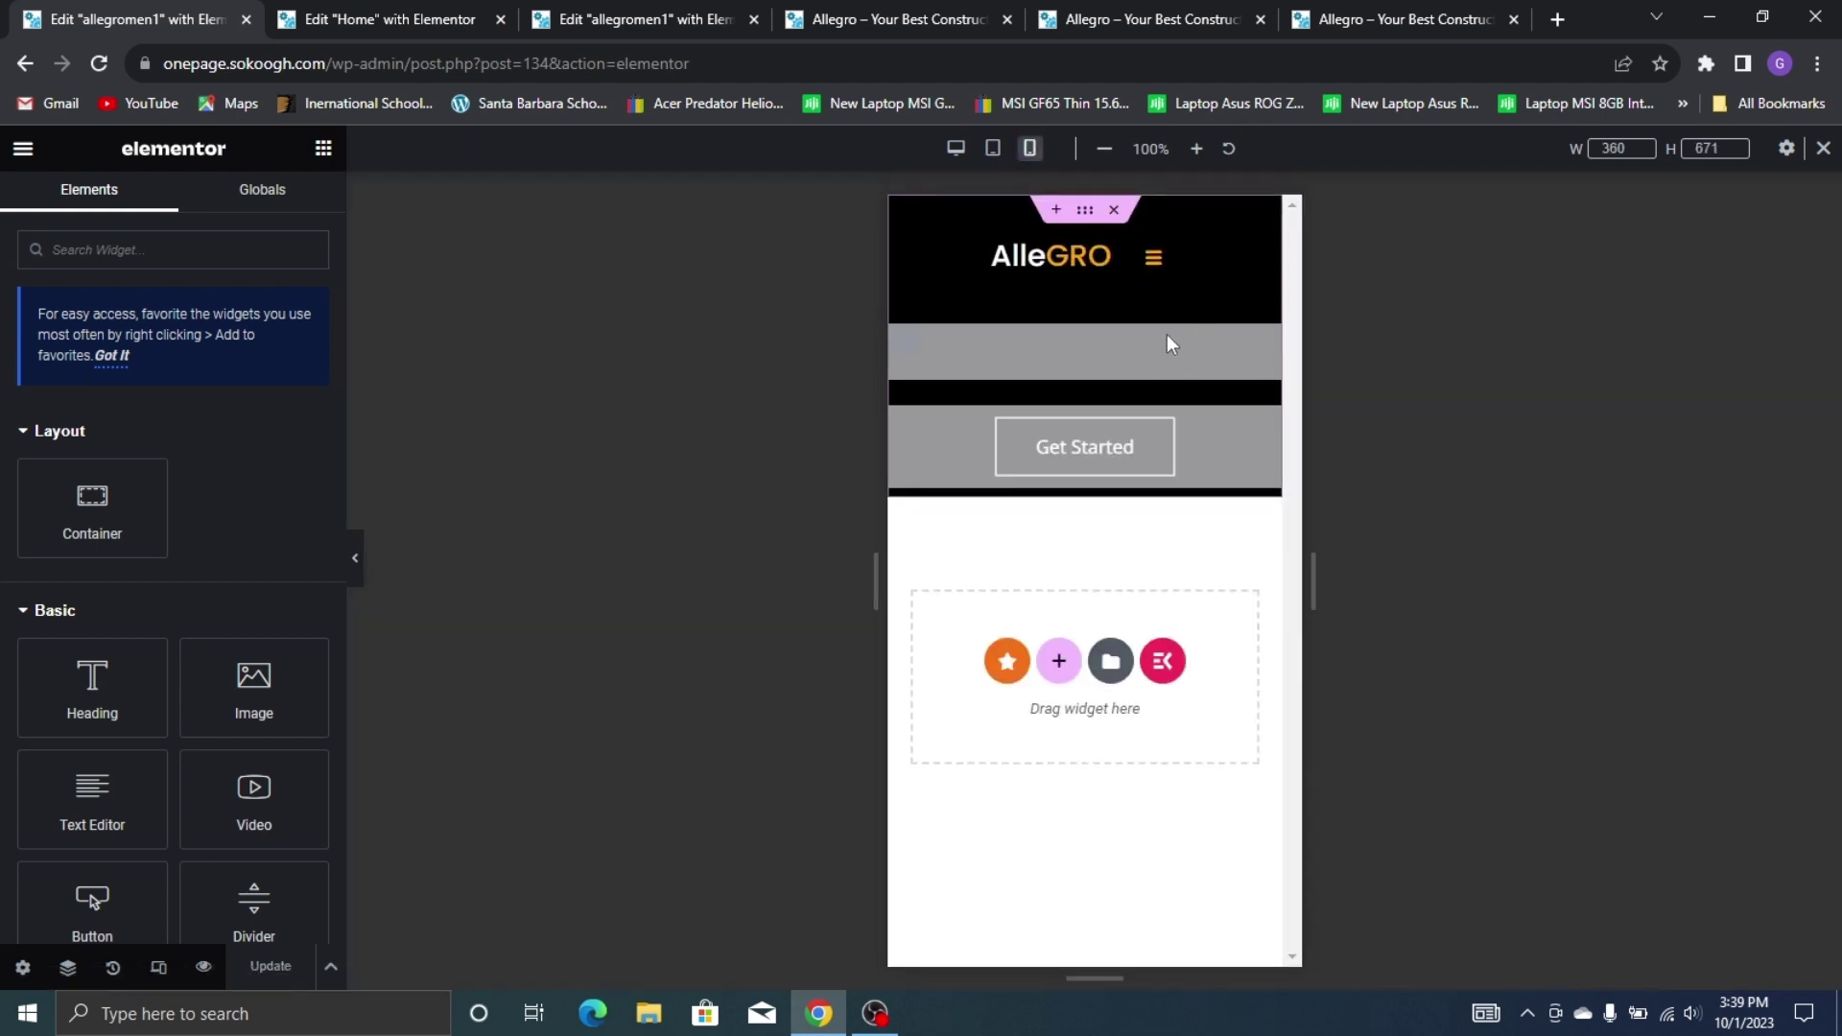
{"action": "left_click", "coordinate": [1163, 255]}
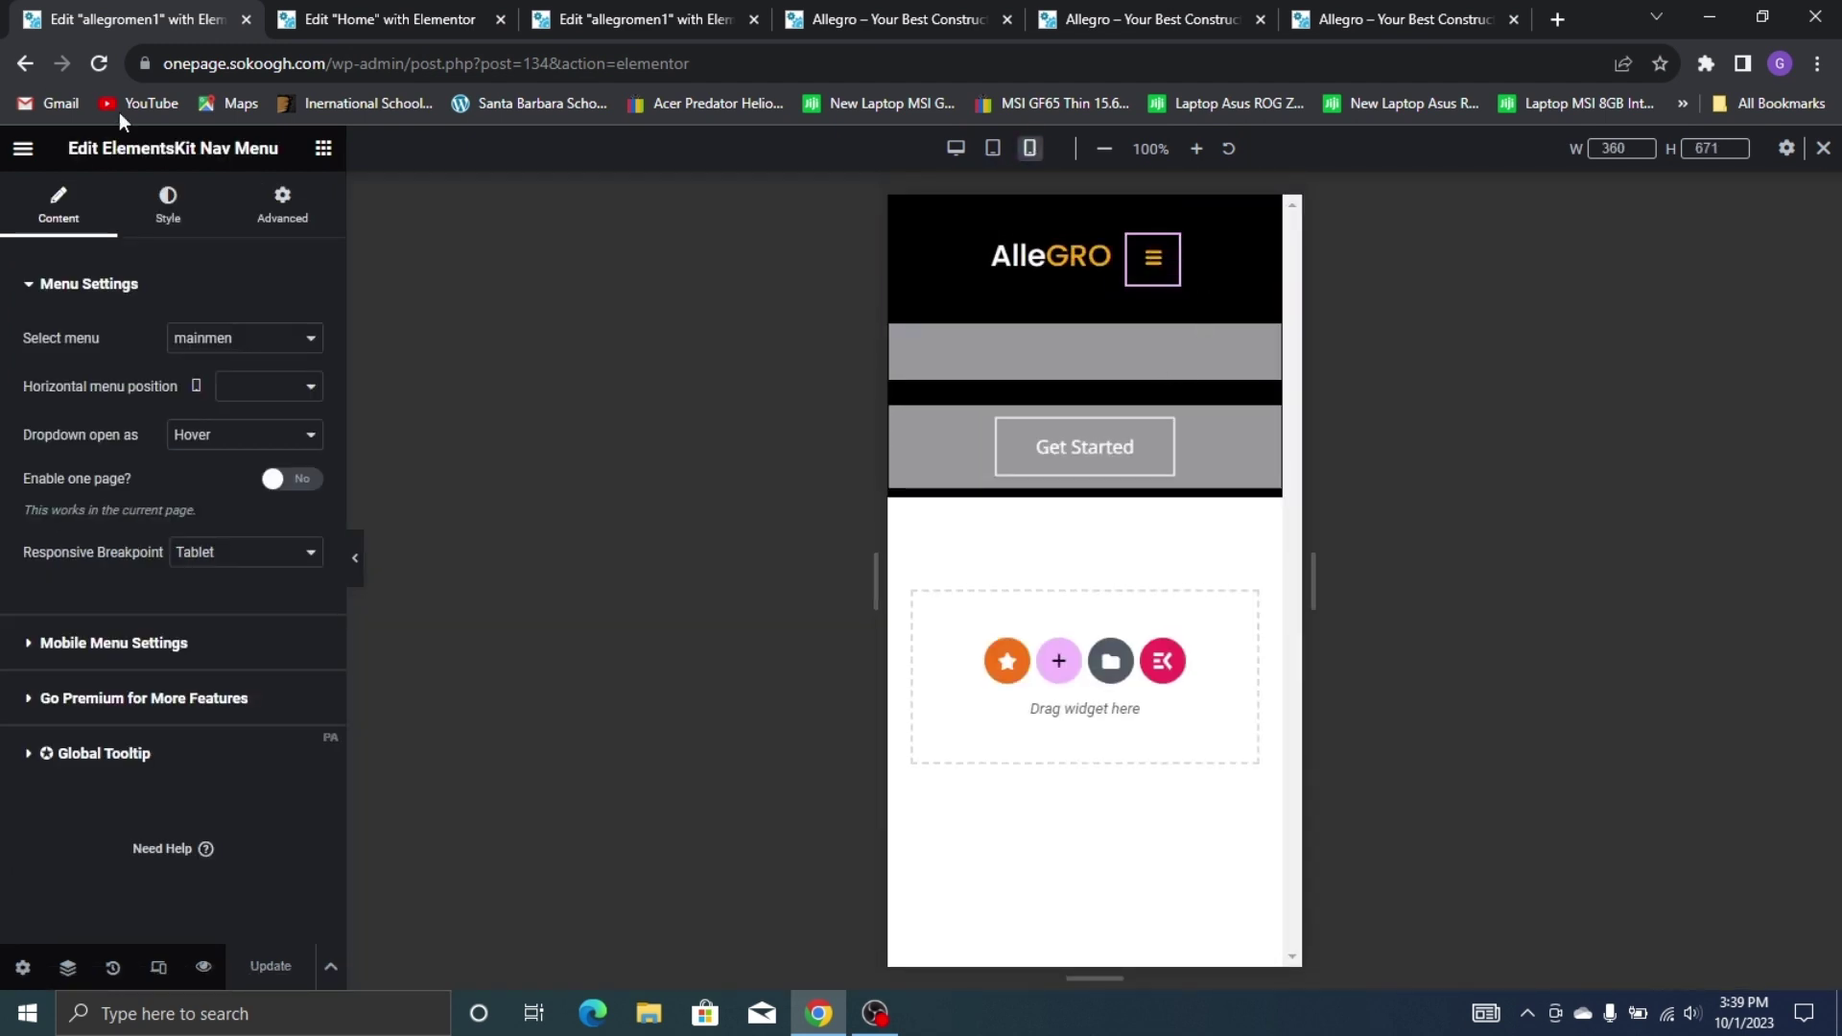
{"action": "left_click", "coordinate": [289, 219]}
{"action": "scroll", "coordinate": [173, 658], "scroll_direction": "down", "scroll_amount": 5}
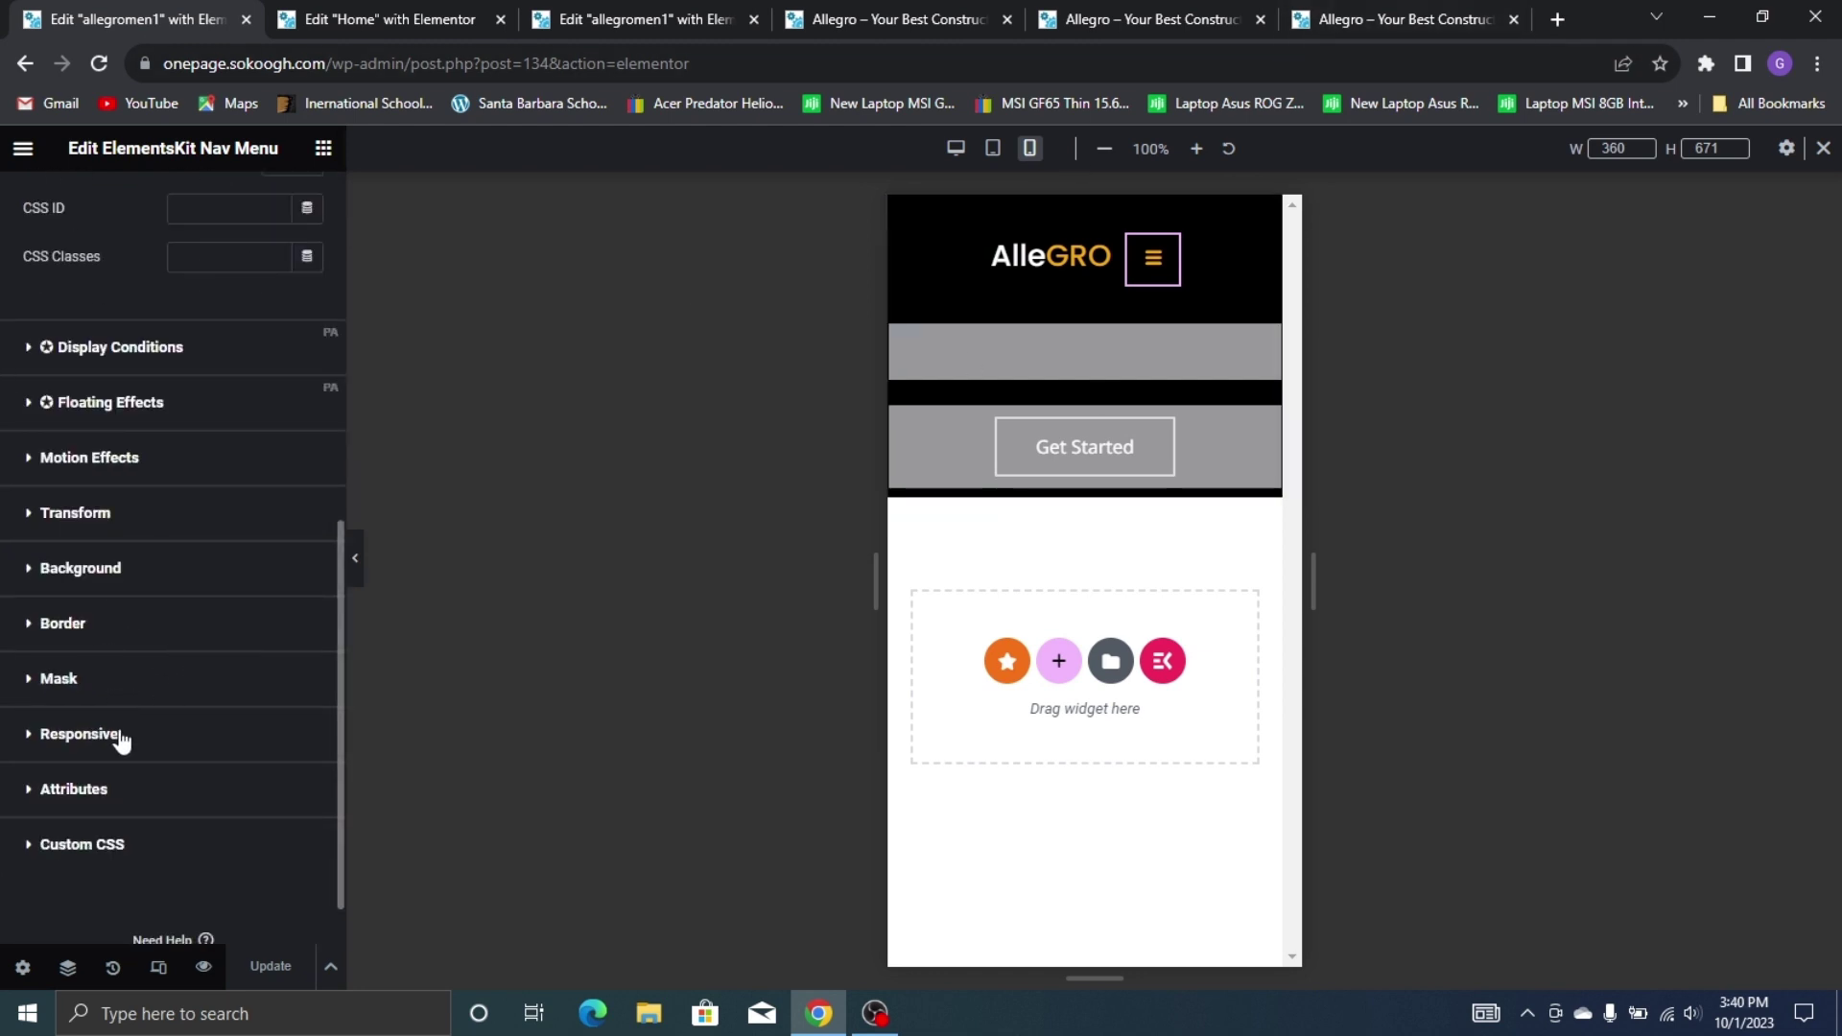
{"action": "left_click", "coordinate": [122, 735]}
{"action": "left_click", "coordinate": [292, 830]}
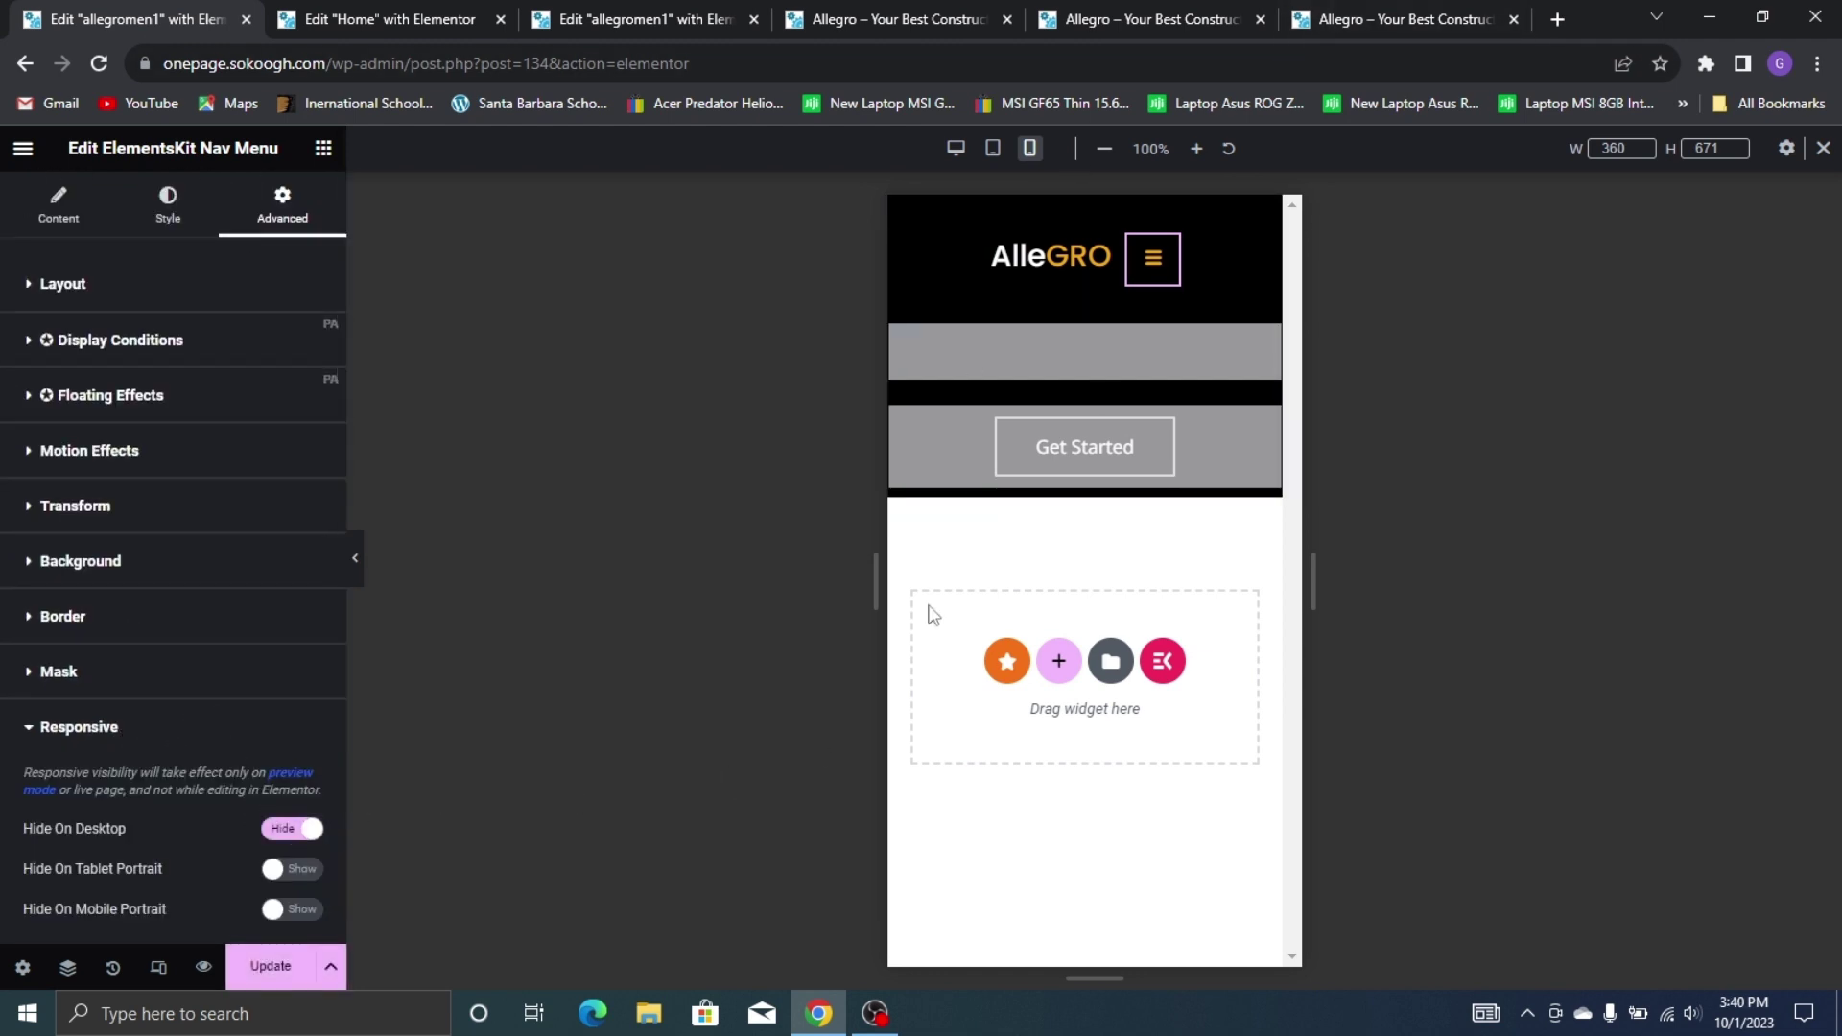
{"action": "left_click", "coordinate": [239, 985]}
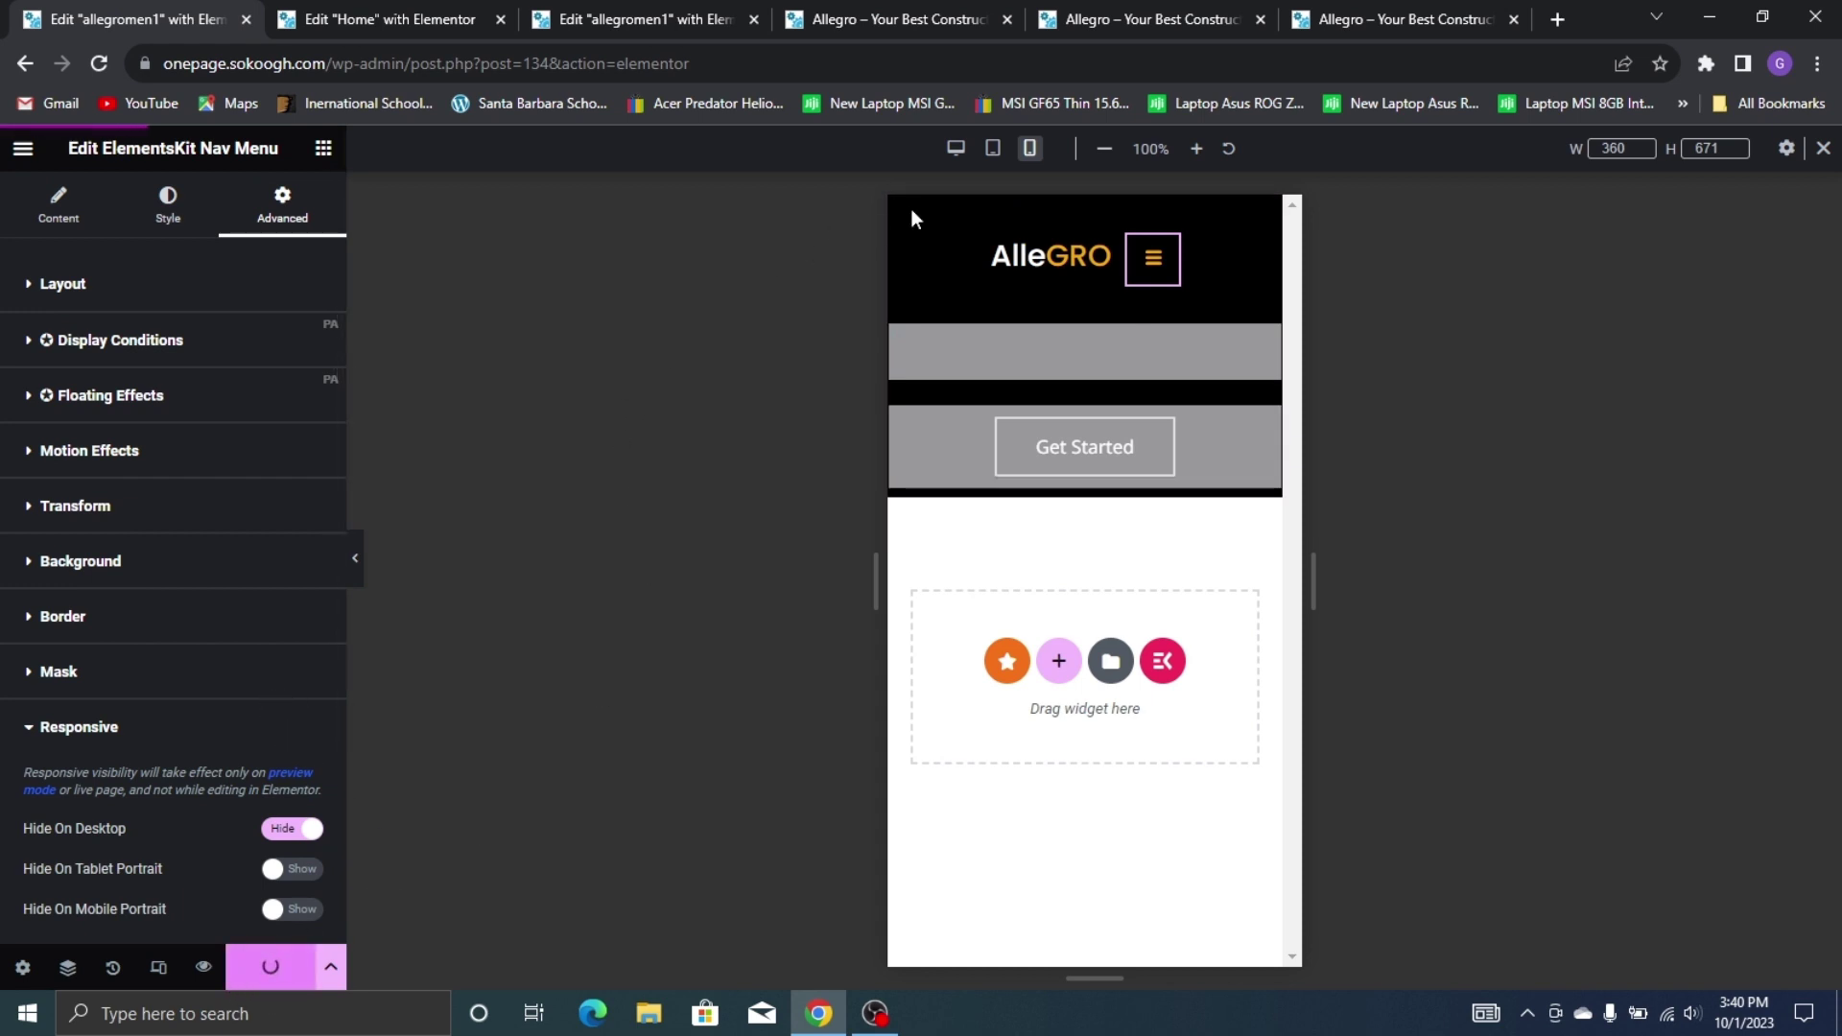
Check the header at desktop width in preview, then exit to the dashboard
{"action": "left_click", "coordinate": [956, 149]}
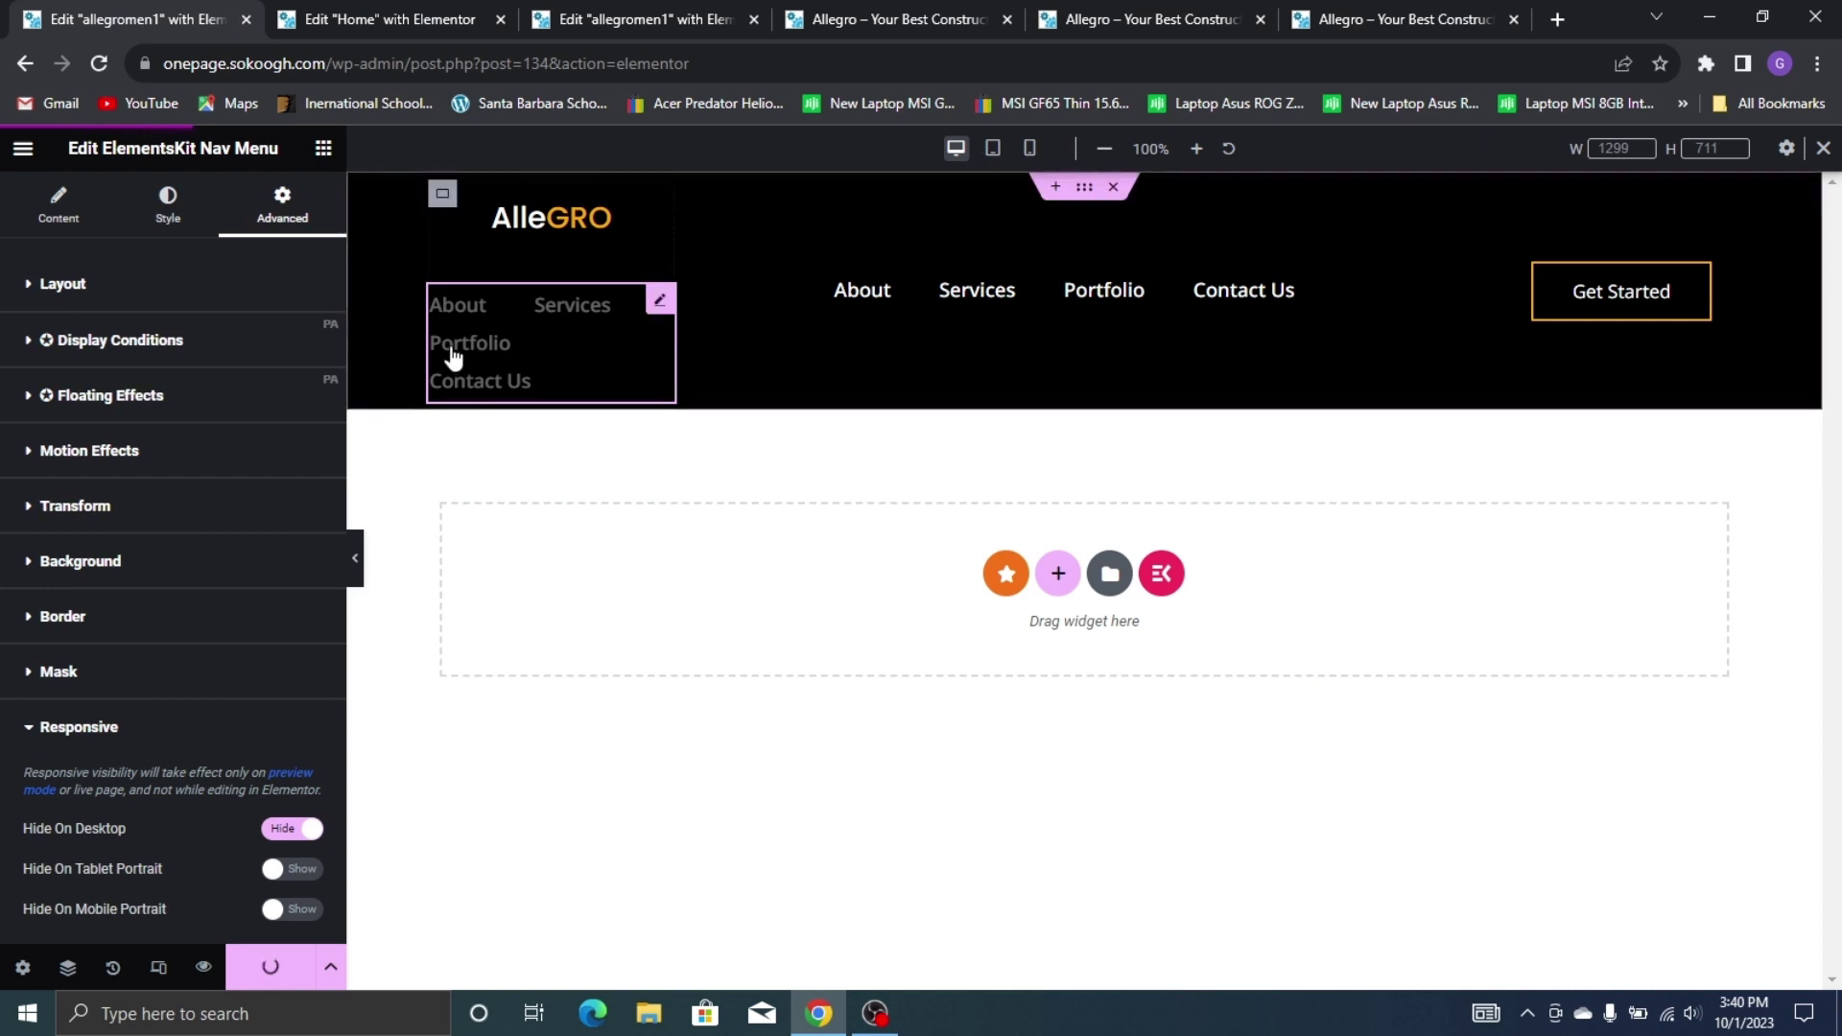
{"action": "left_click", "coordinate": [351, 562]}
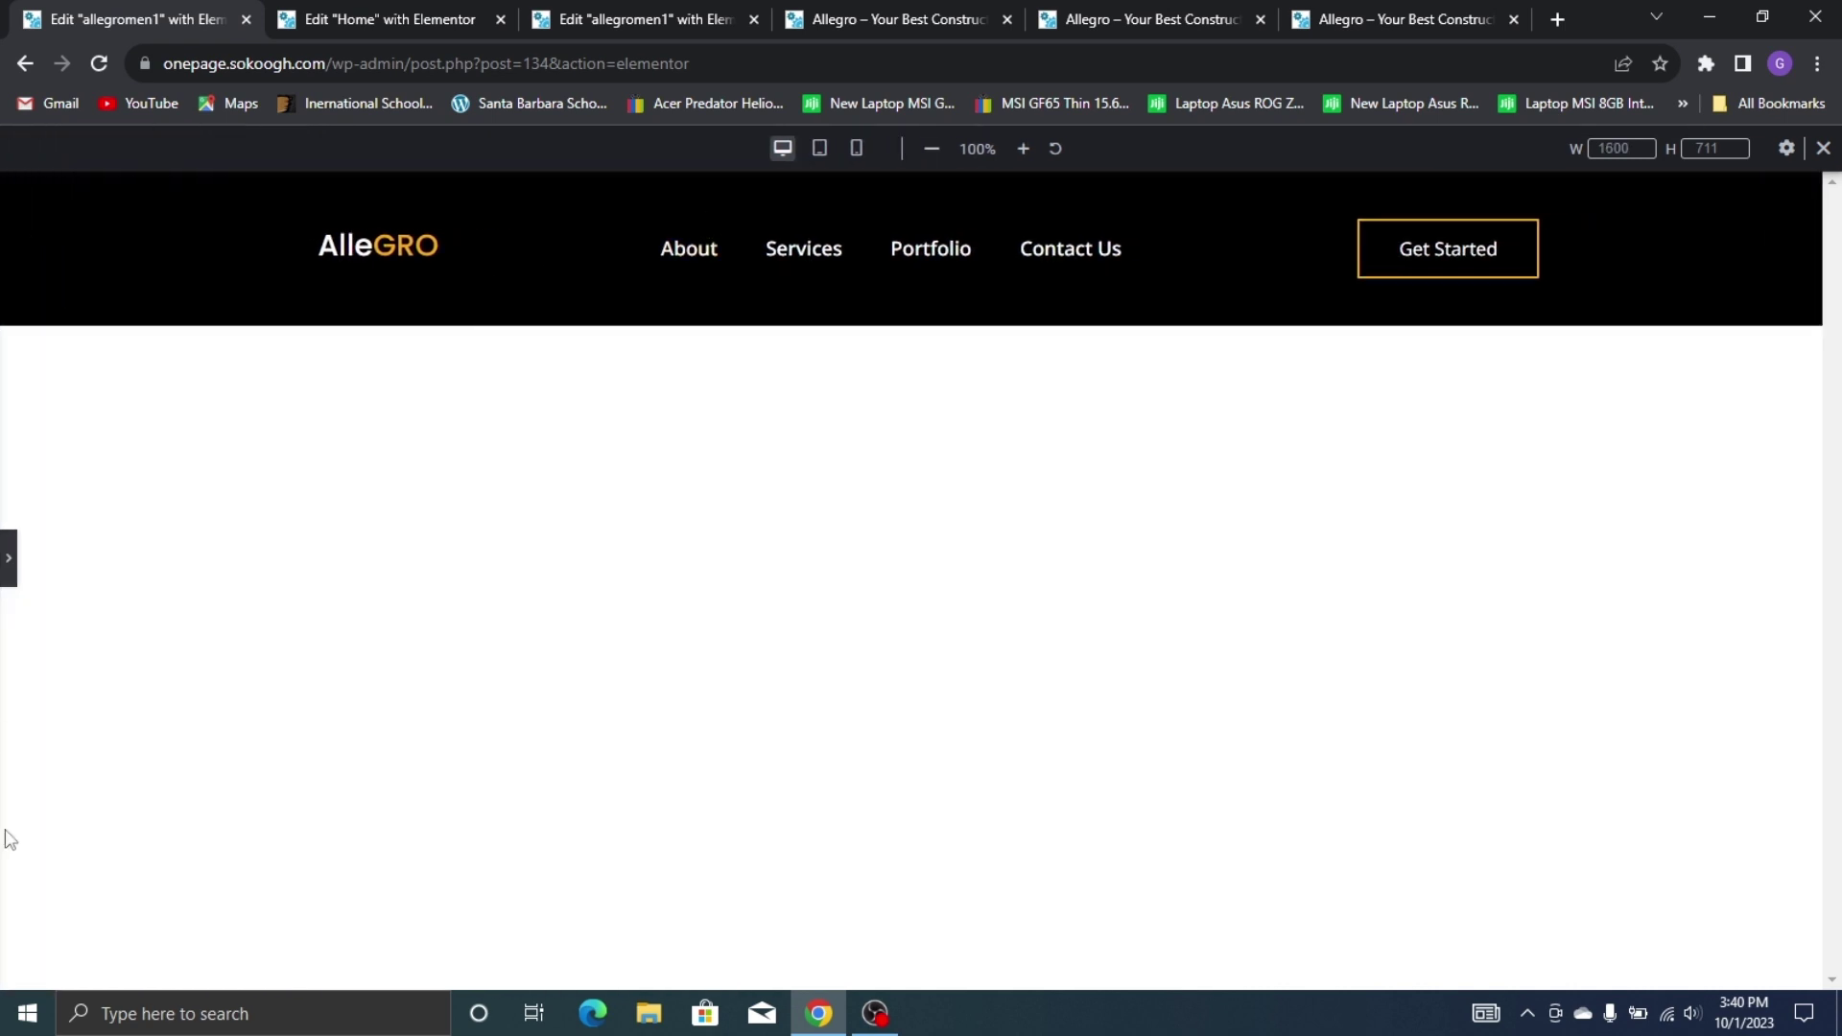
{"action": "left_click", "coordinate": [10, 562]}
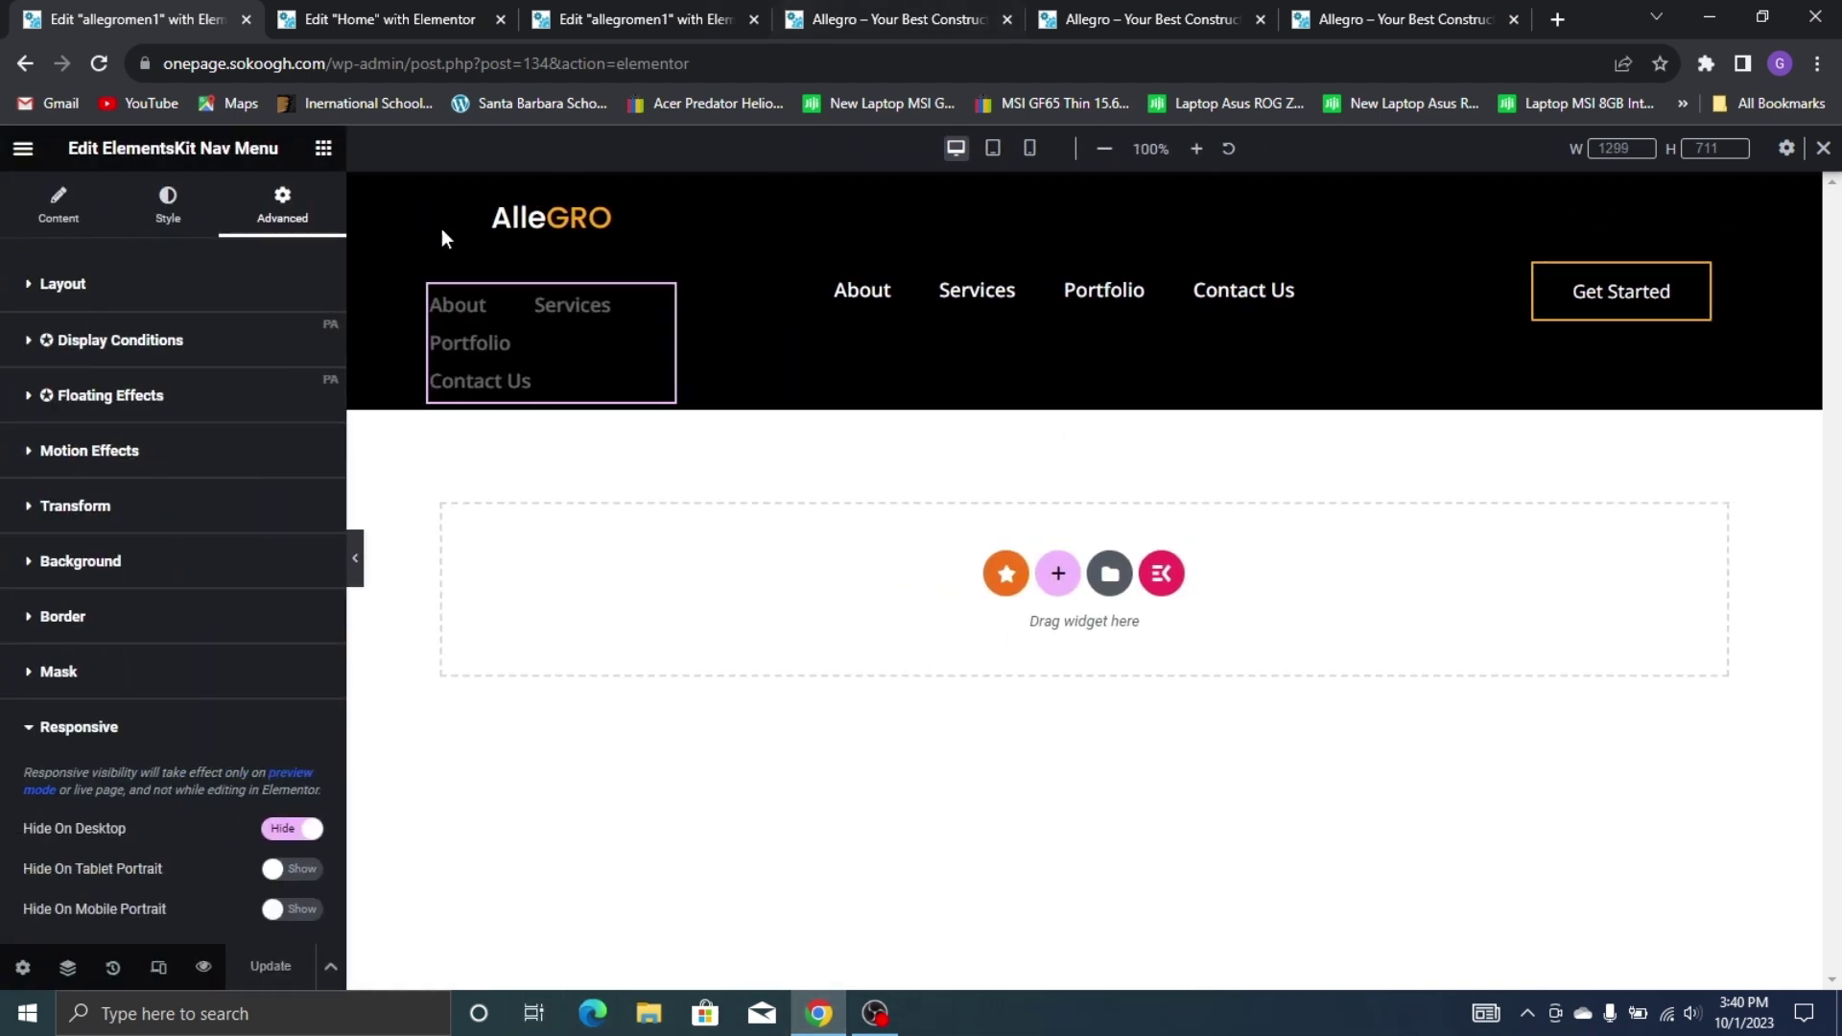
{"action": "left_click", "coordinate": [23, 148]}
{"action": "left_click", "coordinate": [224, 590]}
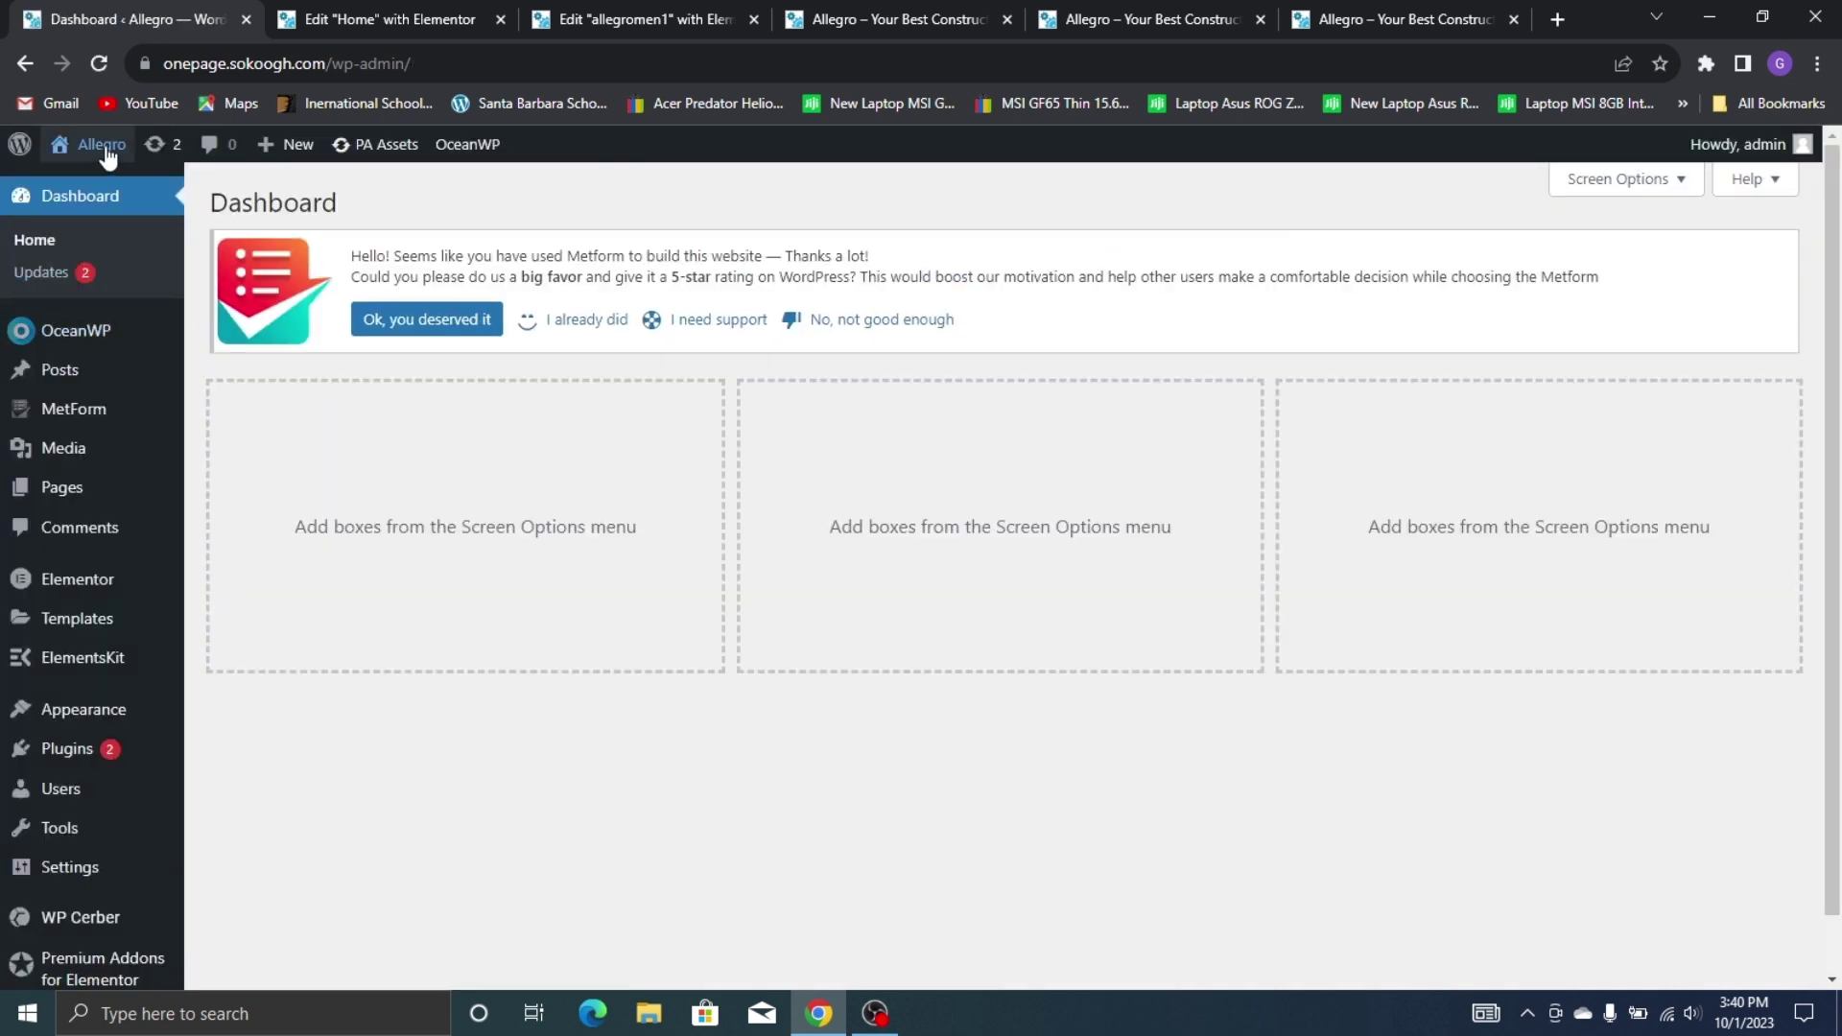
Open the live Allegro site from Visit Site in a new tab
{"action": "mouse_move", "coordinate": [96, 144]}
{"action": "right_click", "coordinate": [142, 188]}
{"action": "left_click", "coordinate": [144, 203]}
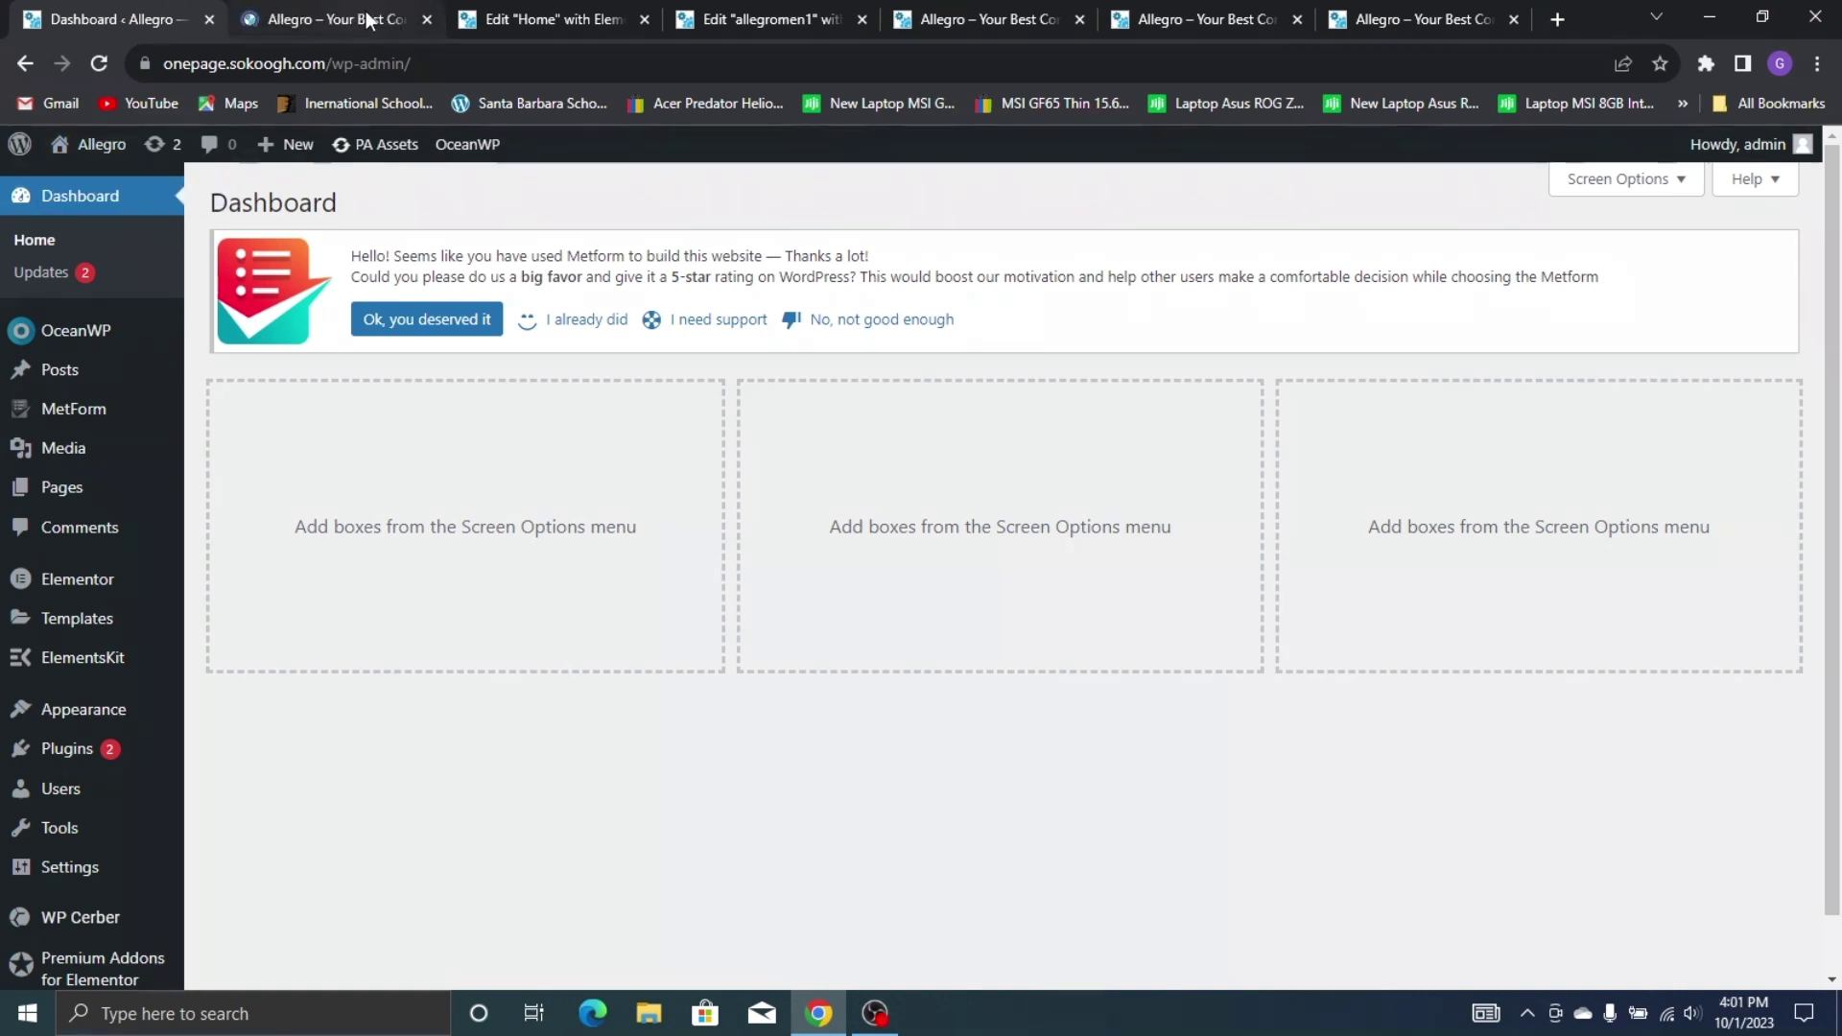
{"action": "left_click", "coordinate": [366, 9]}
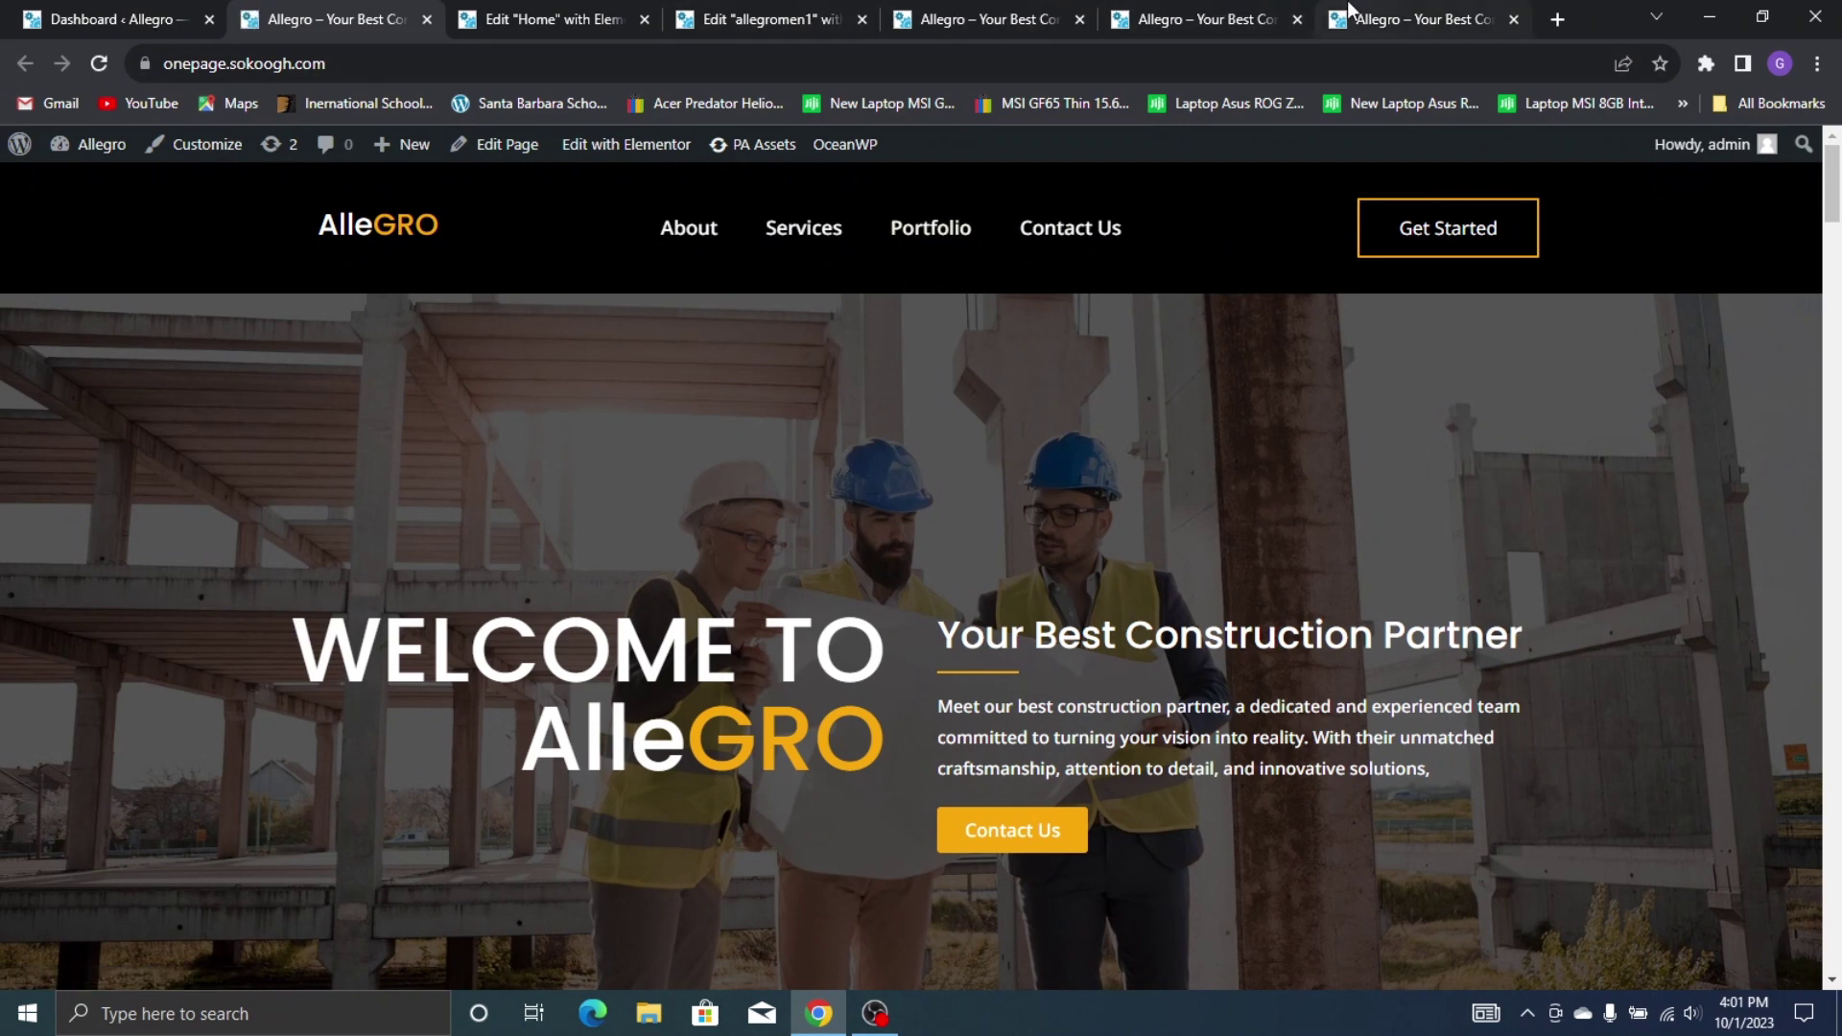
Compare the live site's header and top section against the myonepage reference tab
{"action": "left_click", "coordinate": [1415, 19]}
{"action": "scroll", "coordinate": [413, 321], "scroll_direction": "up", "scroll_amount": 5}
{"action": "scroll", "coordinate": [412, 328], "scroll_direction": "up", "scroll_amount": 10}
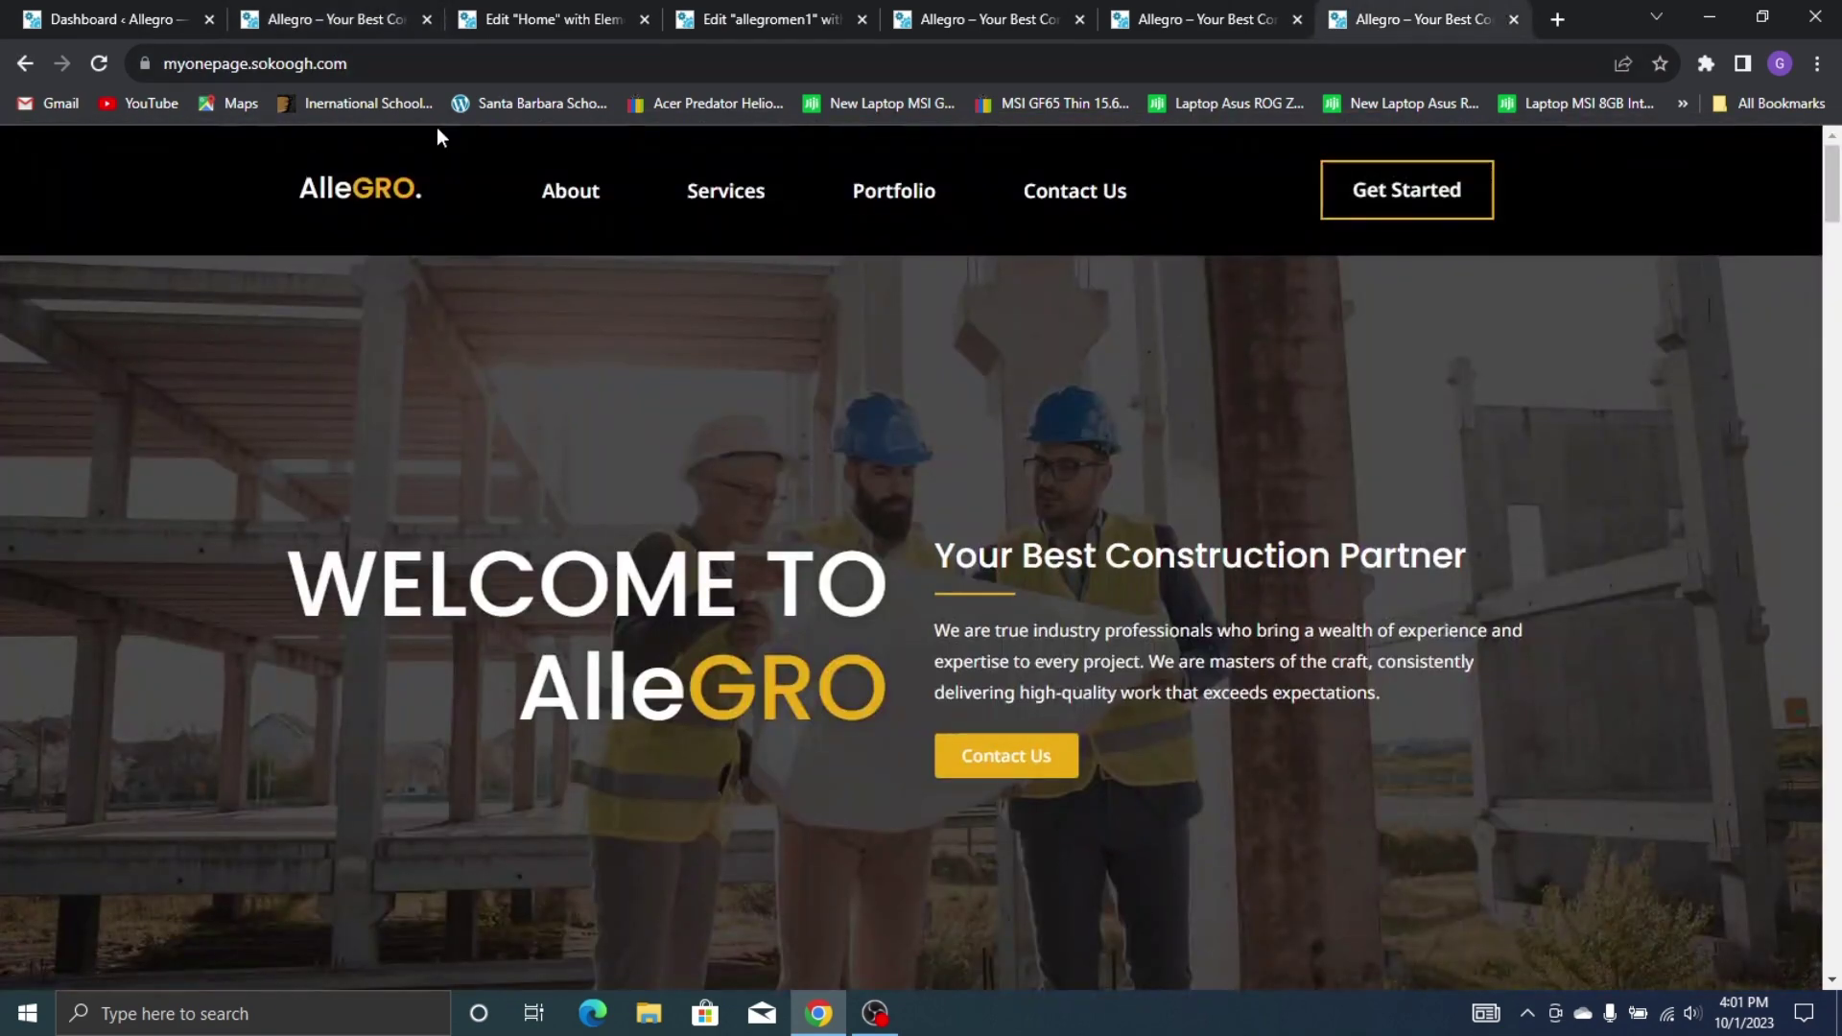
{"action": "left_click", "coordinate": [344, 19]}
{"action": "scroll", "coordinate": [1101, 580], "scroll_direction": "down", "scroll_amount": 5}
{"action": "scroll", "coordinate": [895, 286], "scroll_direction": "up", "scroll_amount": 5}
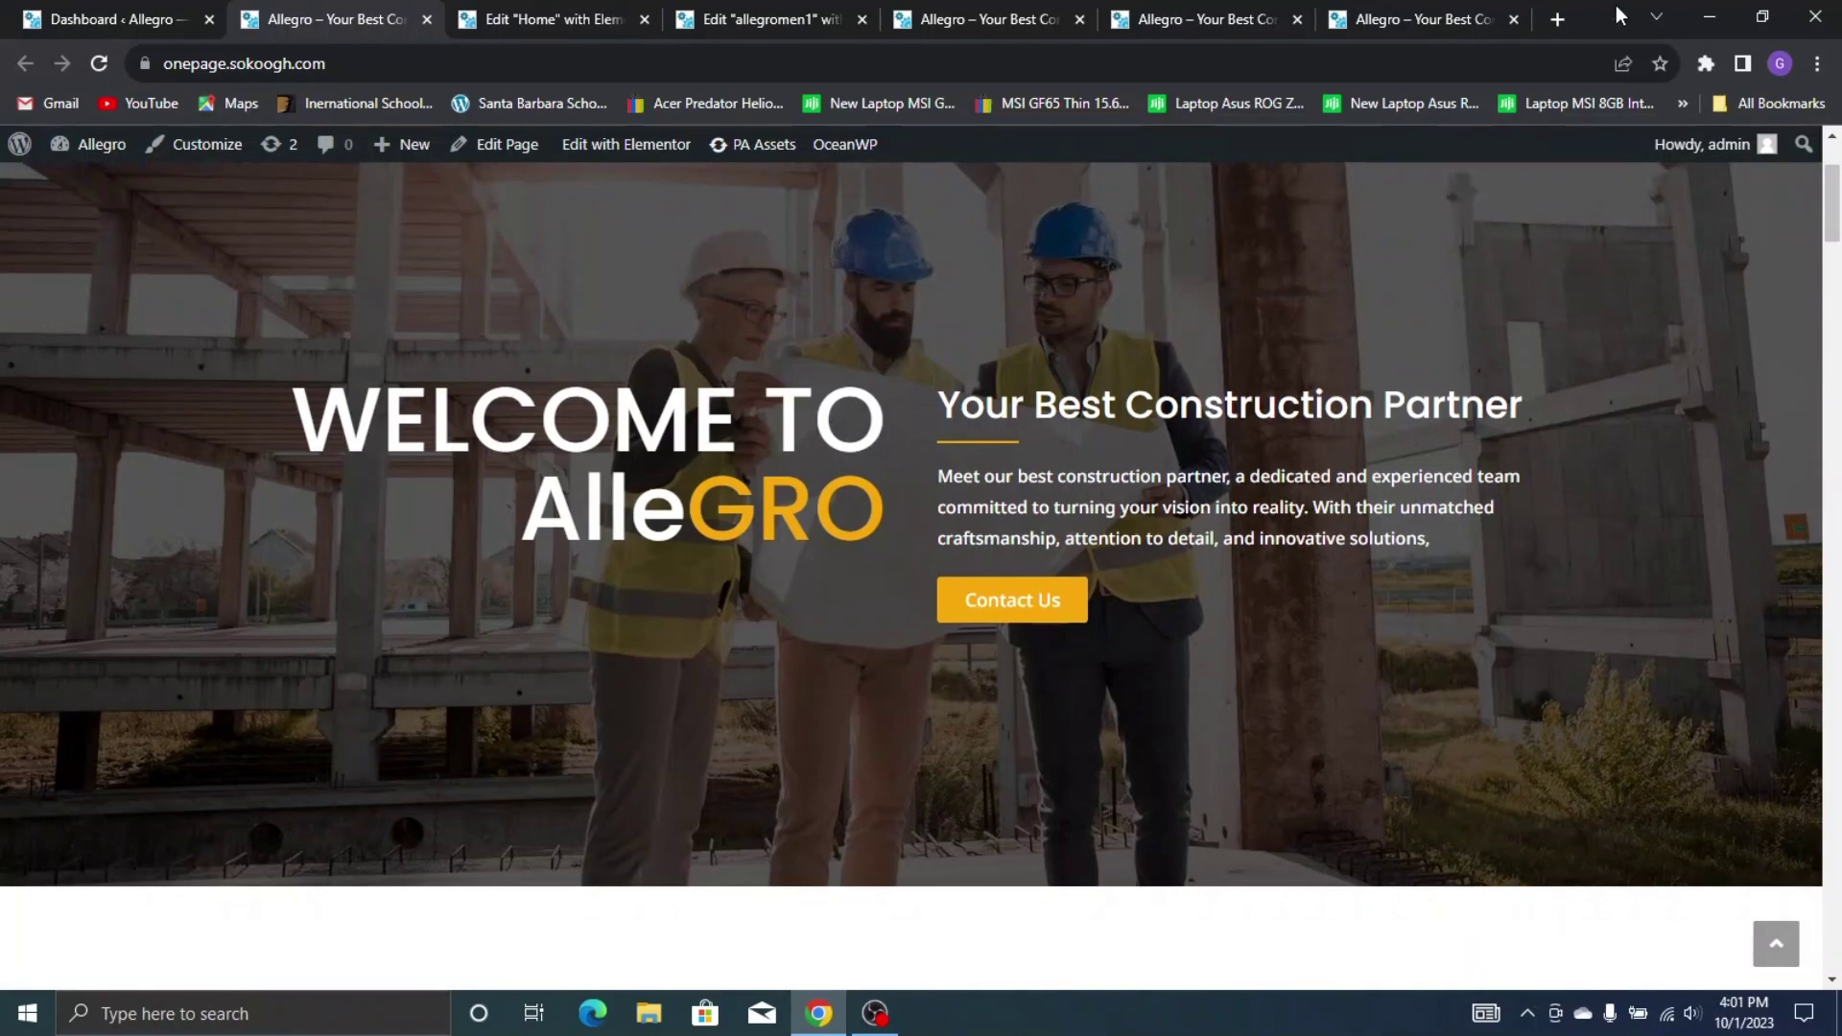
{"action": "left_click", "coordinate": [1429, 19]}
{"action": "scroll", "coordinate": [486, 538], "scroll_direction": "down", "scroll_amount": 5}
{"action": "scroll", "coordinate": [353, 146], "scroll_direction": "up", "scroll_amount": 5}
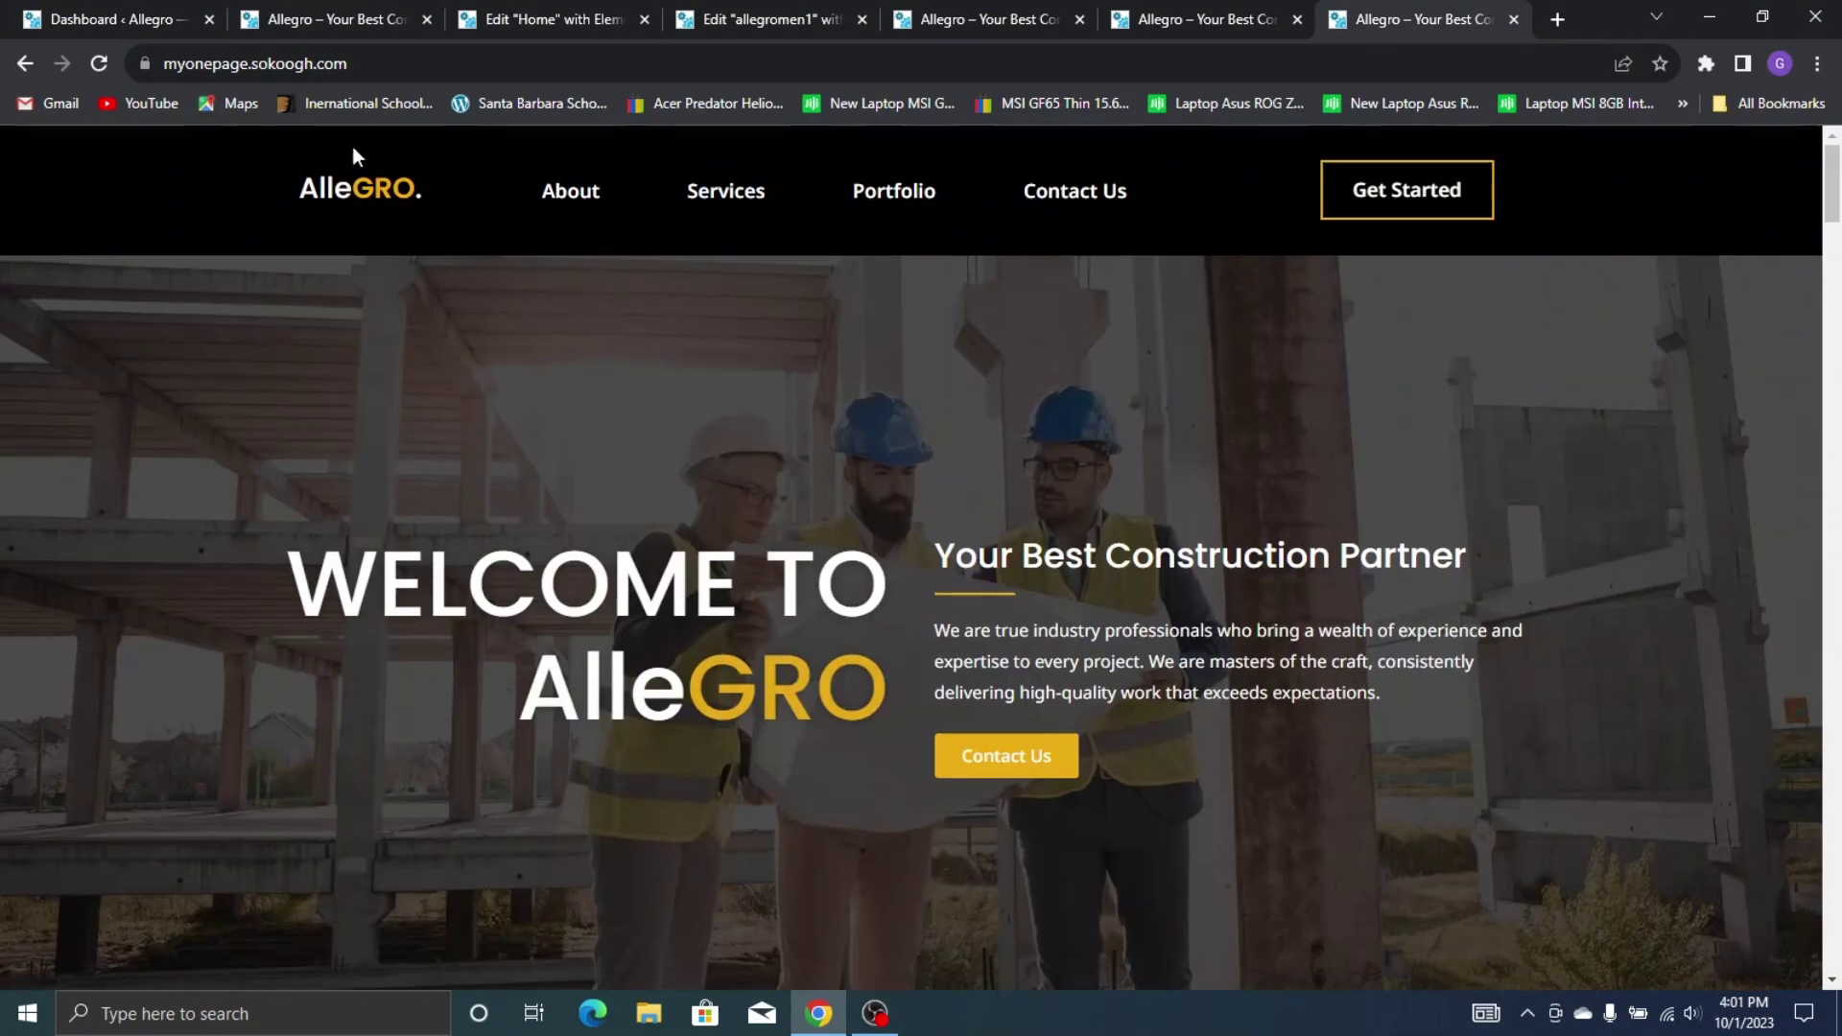
{"action": "left_click", "coordinate": [330, 19]}
{"action": "scroll", "coordinate": [752, 675], "scroll_direction": "down", "scroll_amount": 8}
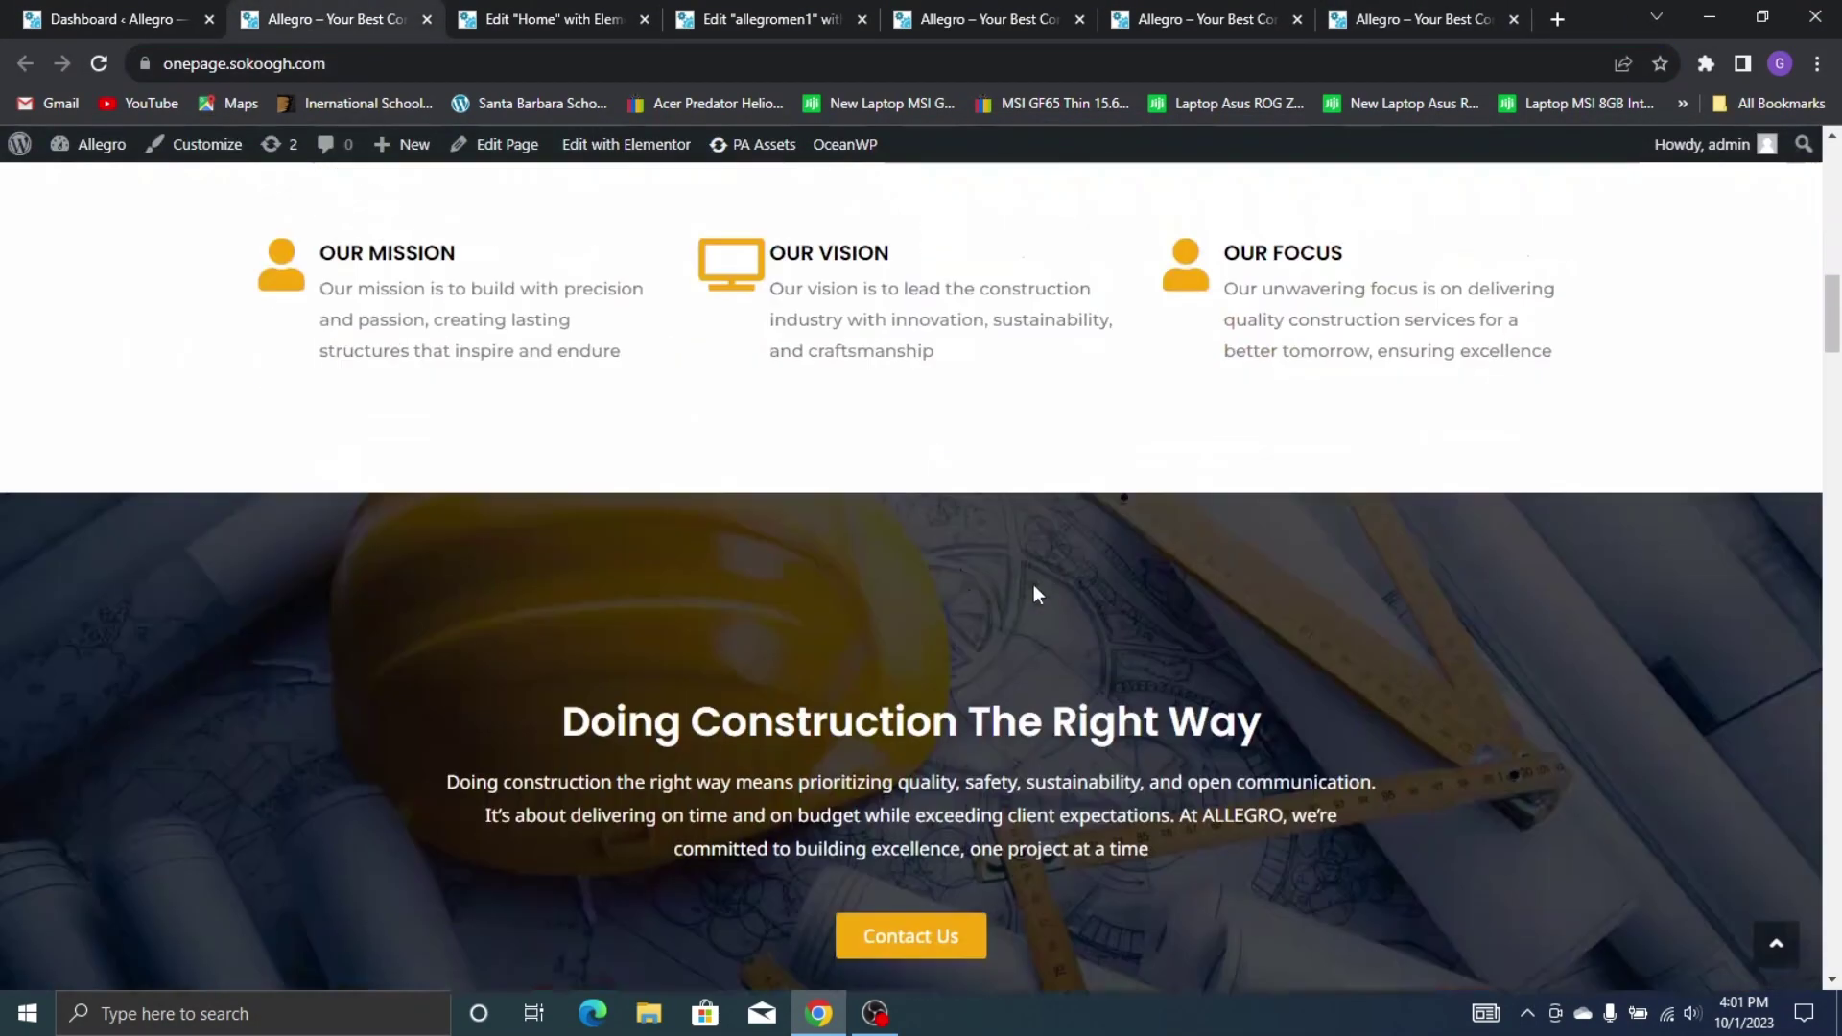
{"action": "scroll", "coordinate": [1033, 585], "scroll_direction": "up", "scroll_amount": 5}
{"action": "left_click", "coordinate": [1389, 21]}
{"action": "scroll", "coordinate": [1189, 901], "scroll_direction": "down", "scroll_amount": 10}
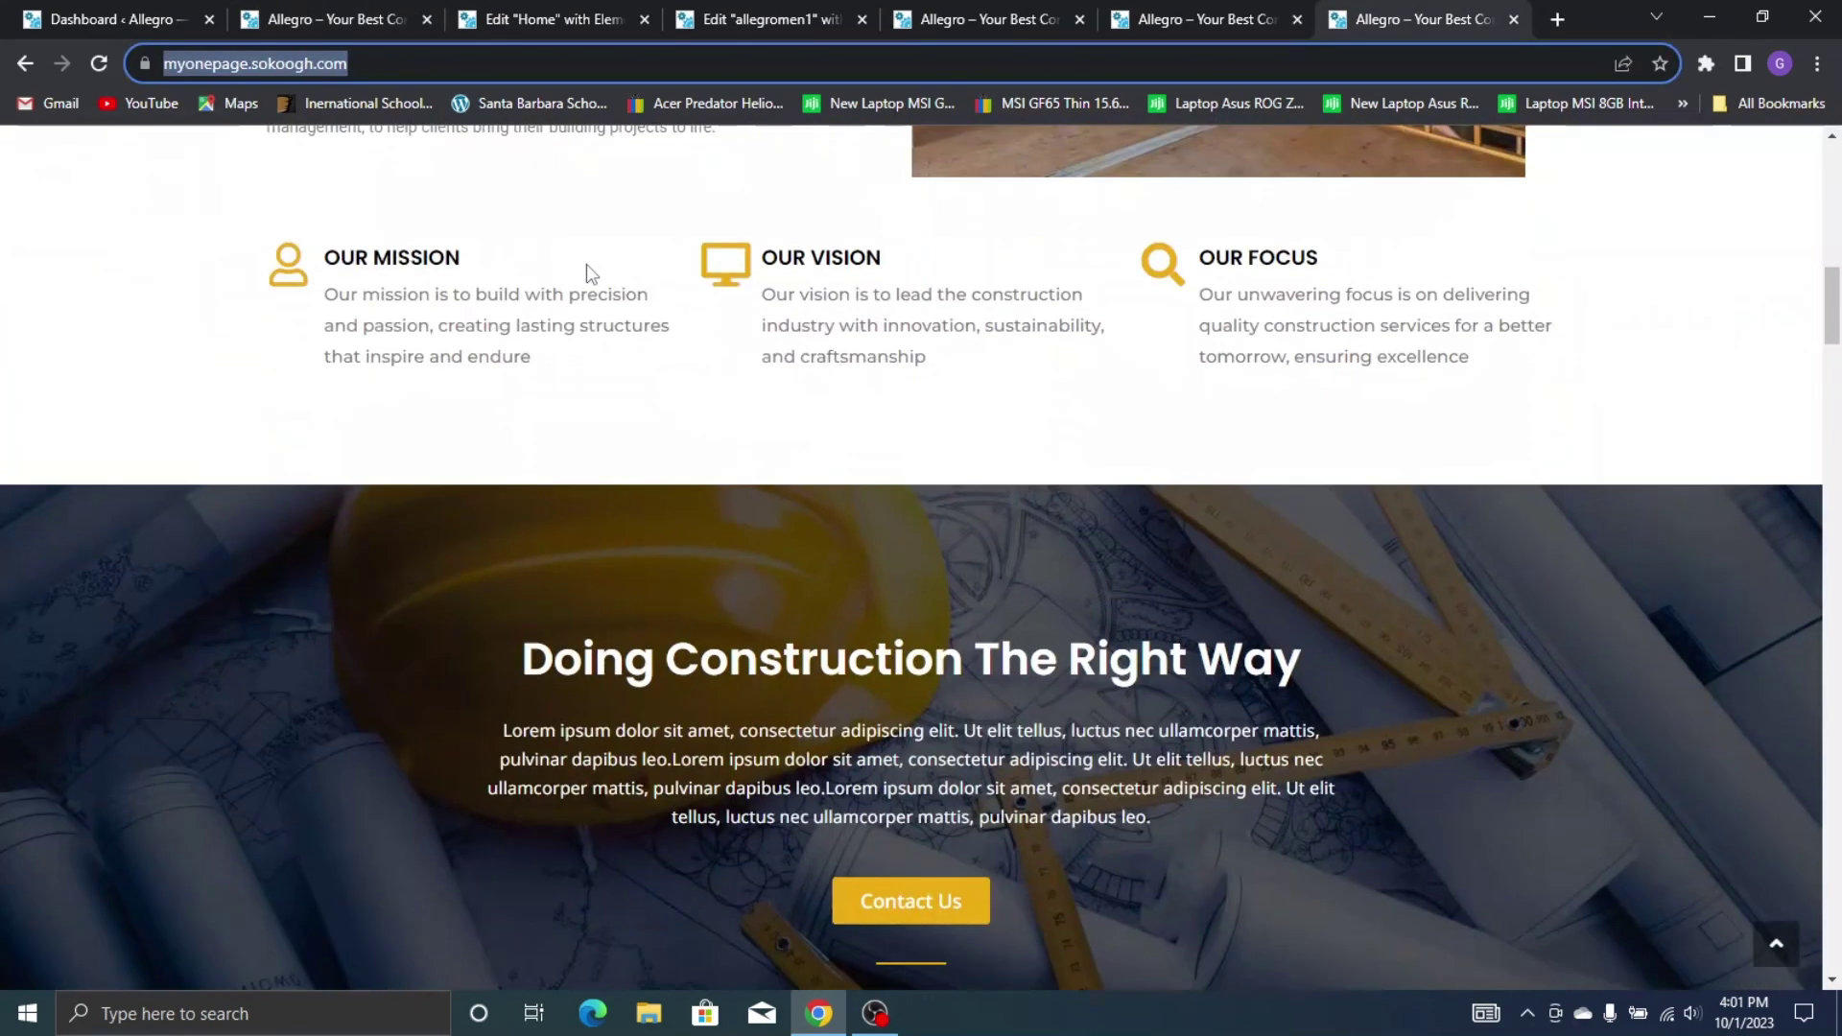
{"action": "scroll", "coordinate": [585, 264], "scroll_direction": "down", "scroll_amount": 5}
{"action": "left_click", "coordinate": [411, 253]}
{"action": "scroll", "coordinate": [411, 251], "scroll_direction": "up", "scroll_amount": 1}
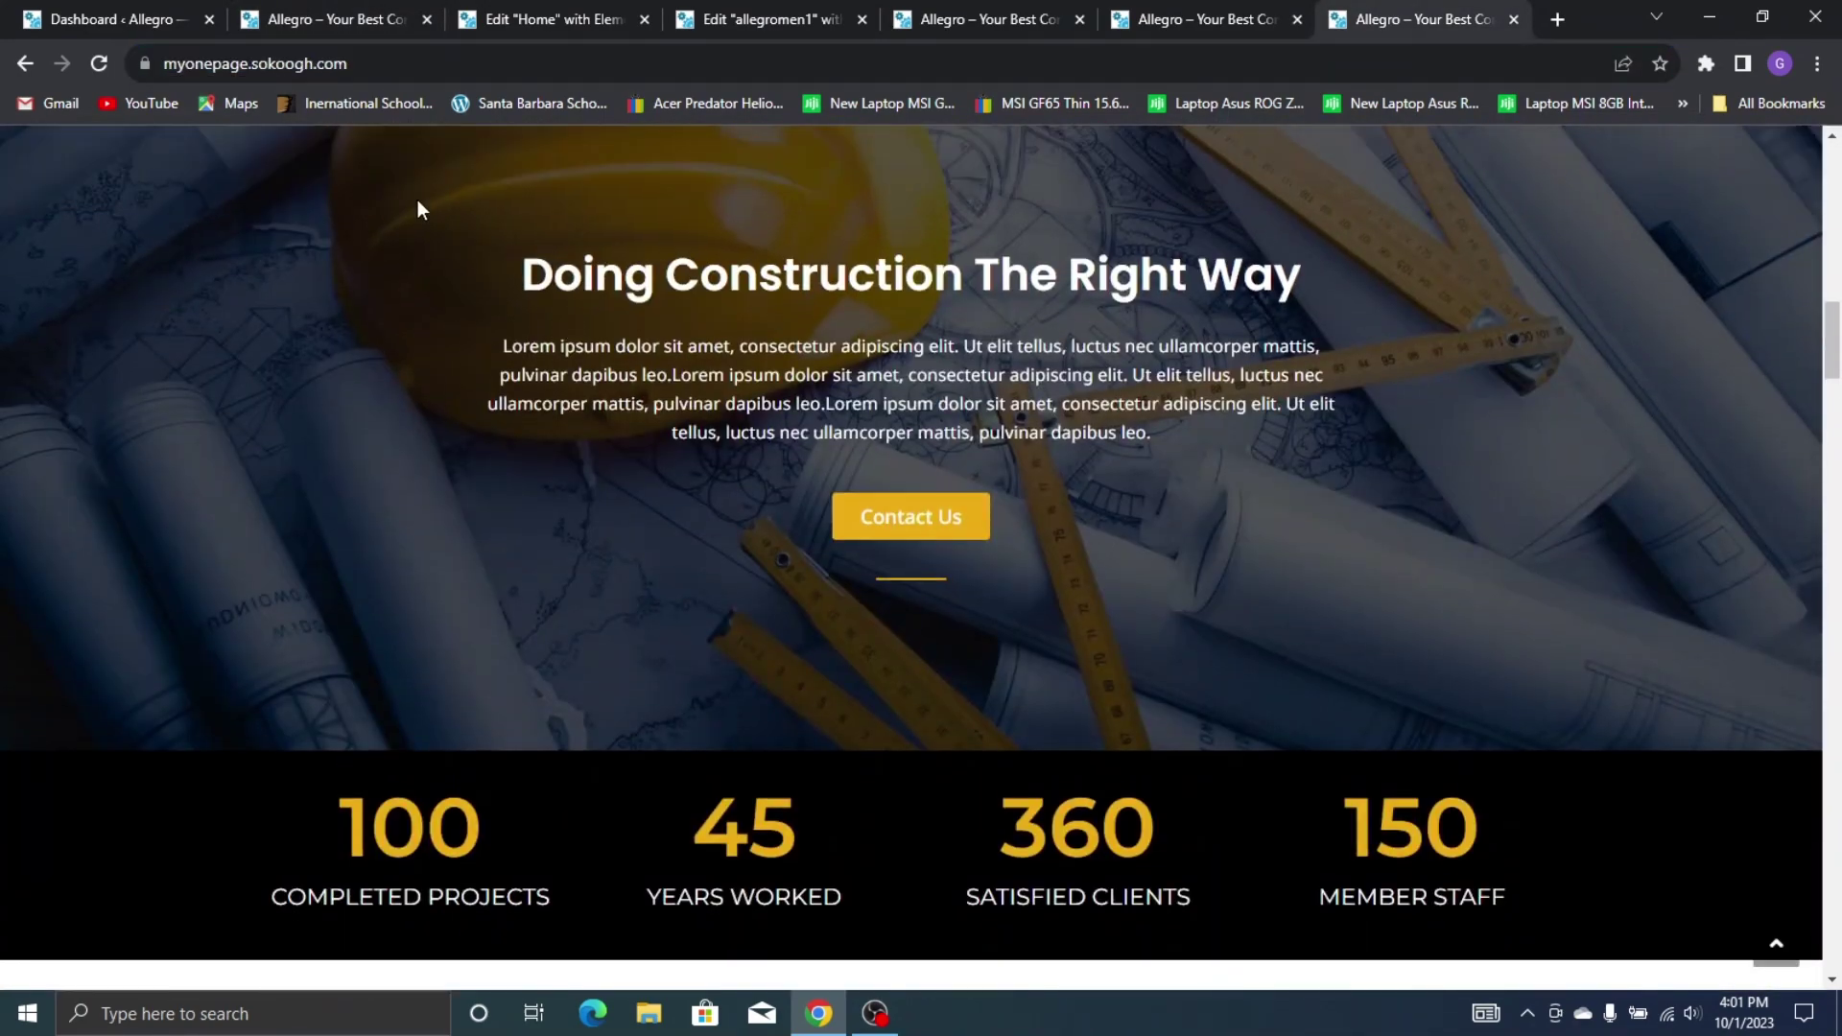
Compare the lower sections with the reference and test the About link jumping to About Us
{"action": "left_click", "coordinate": [361, 21]}
{"action": "scroll", "coordinate": [887, 582], "scroll_direction": "down", "scroll_amount": 7}
{"action": "scroll", "coordinate": [886, 581], "scroll_direction": "down", "scroll_amount": 6}
{"action": "scroll", "coordinate": [748, 678], "scroll_direction": "up", "scroll_amount": 4}
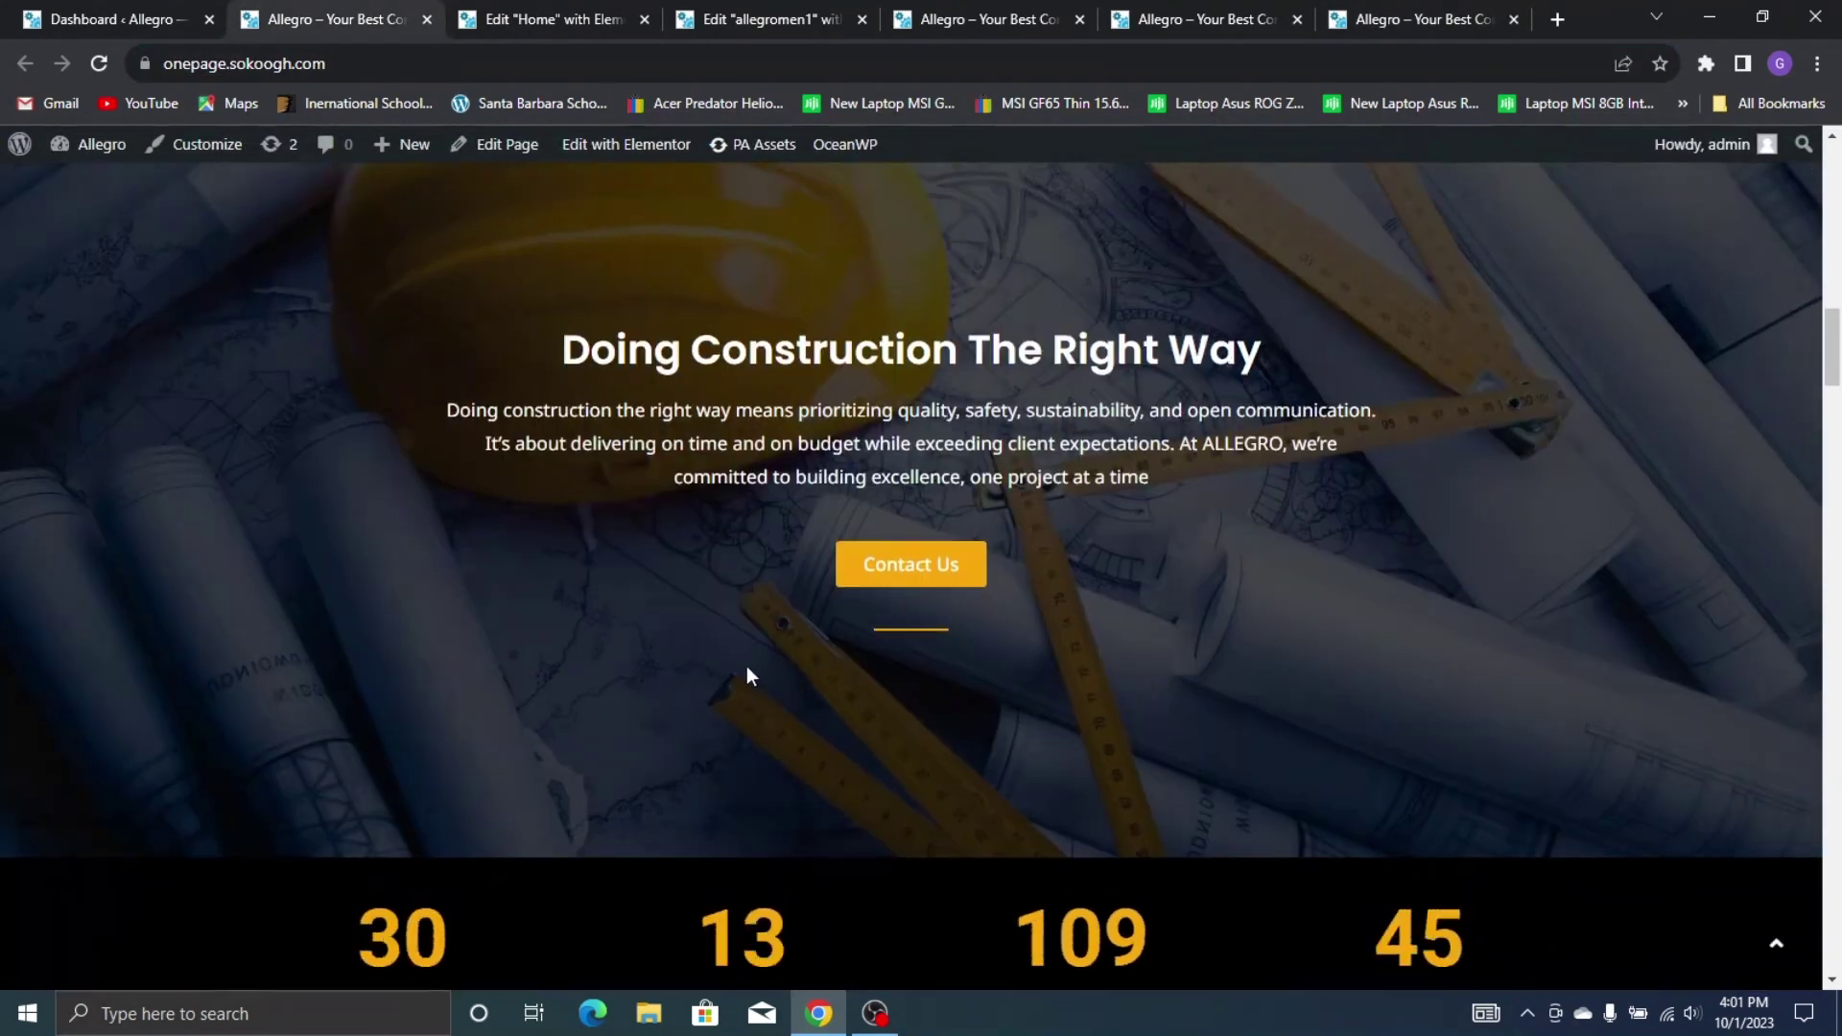
{"action": "scroll", "coordinate": [921, 604], "scroll_direction": "down", "scroll_amount": 8}
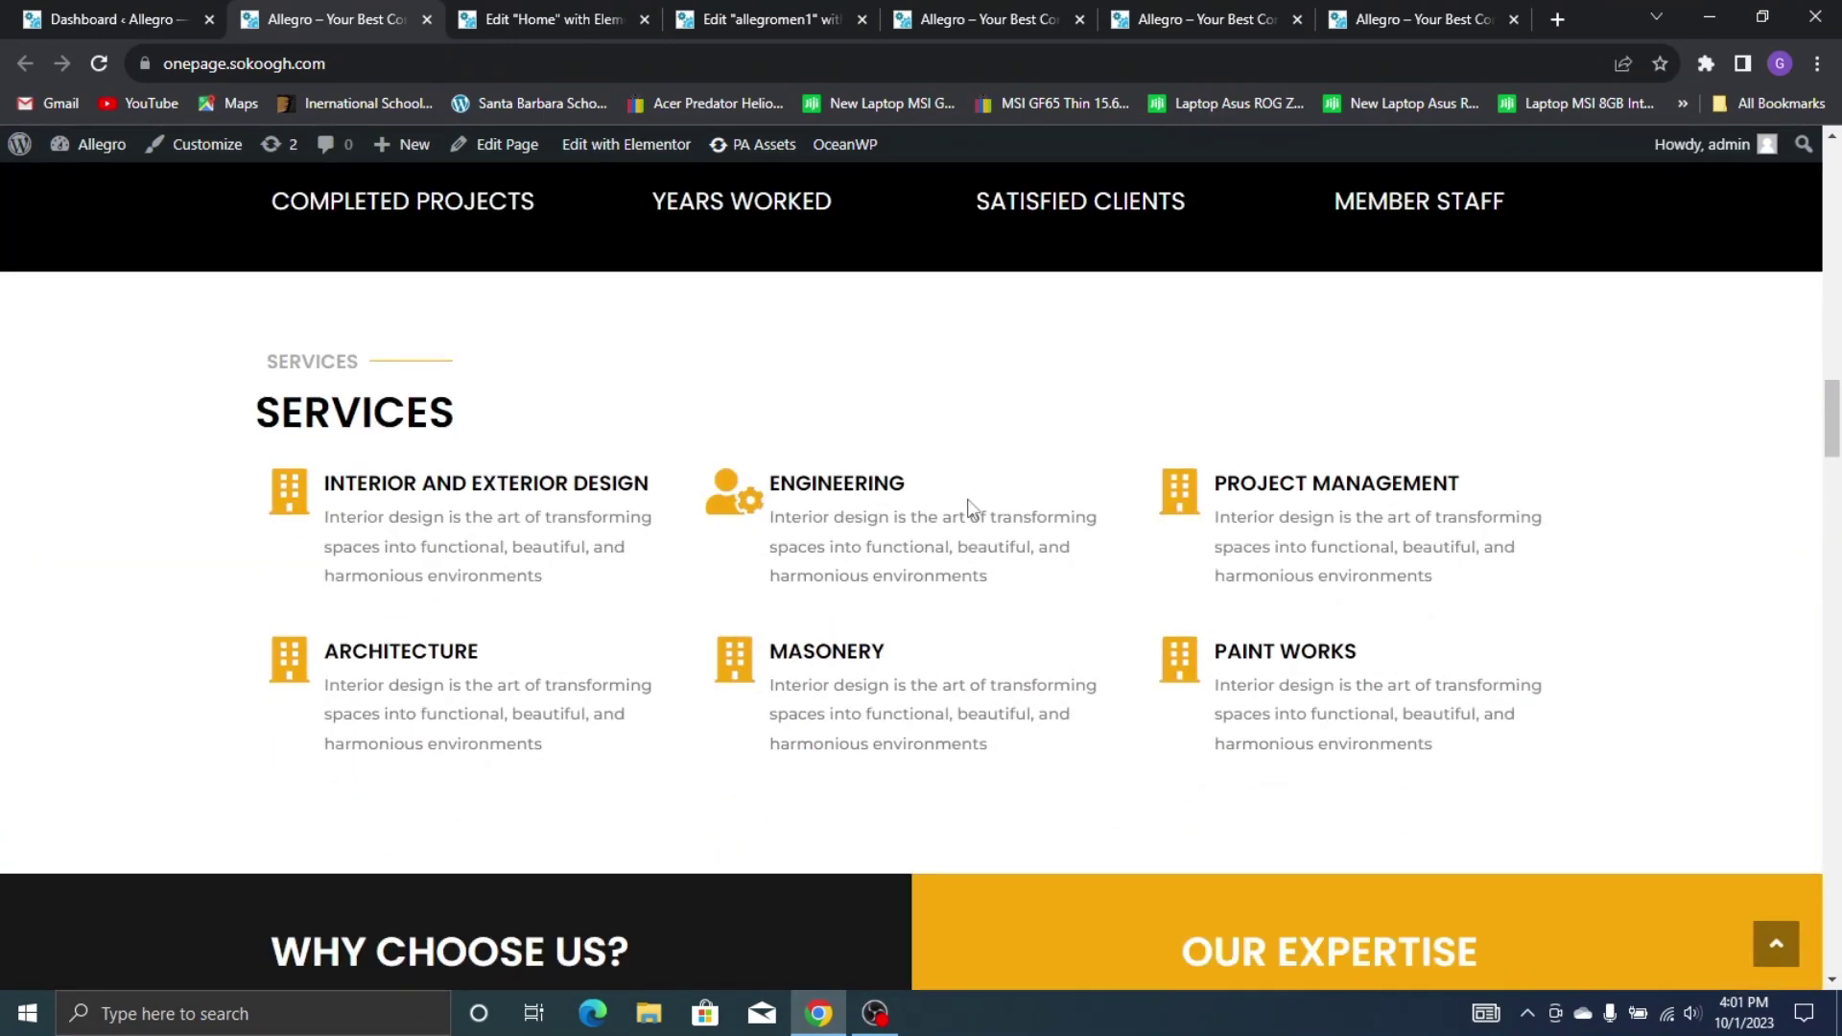
{"action": "scroll", "coordinate": [959, 499], "scroll_direction": "down", "scroll_amount": 7}
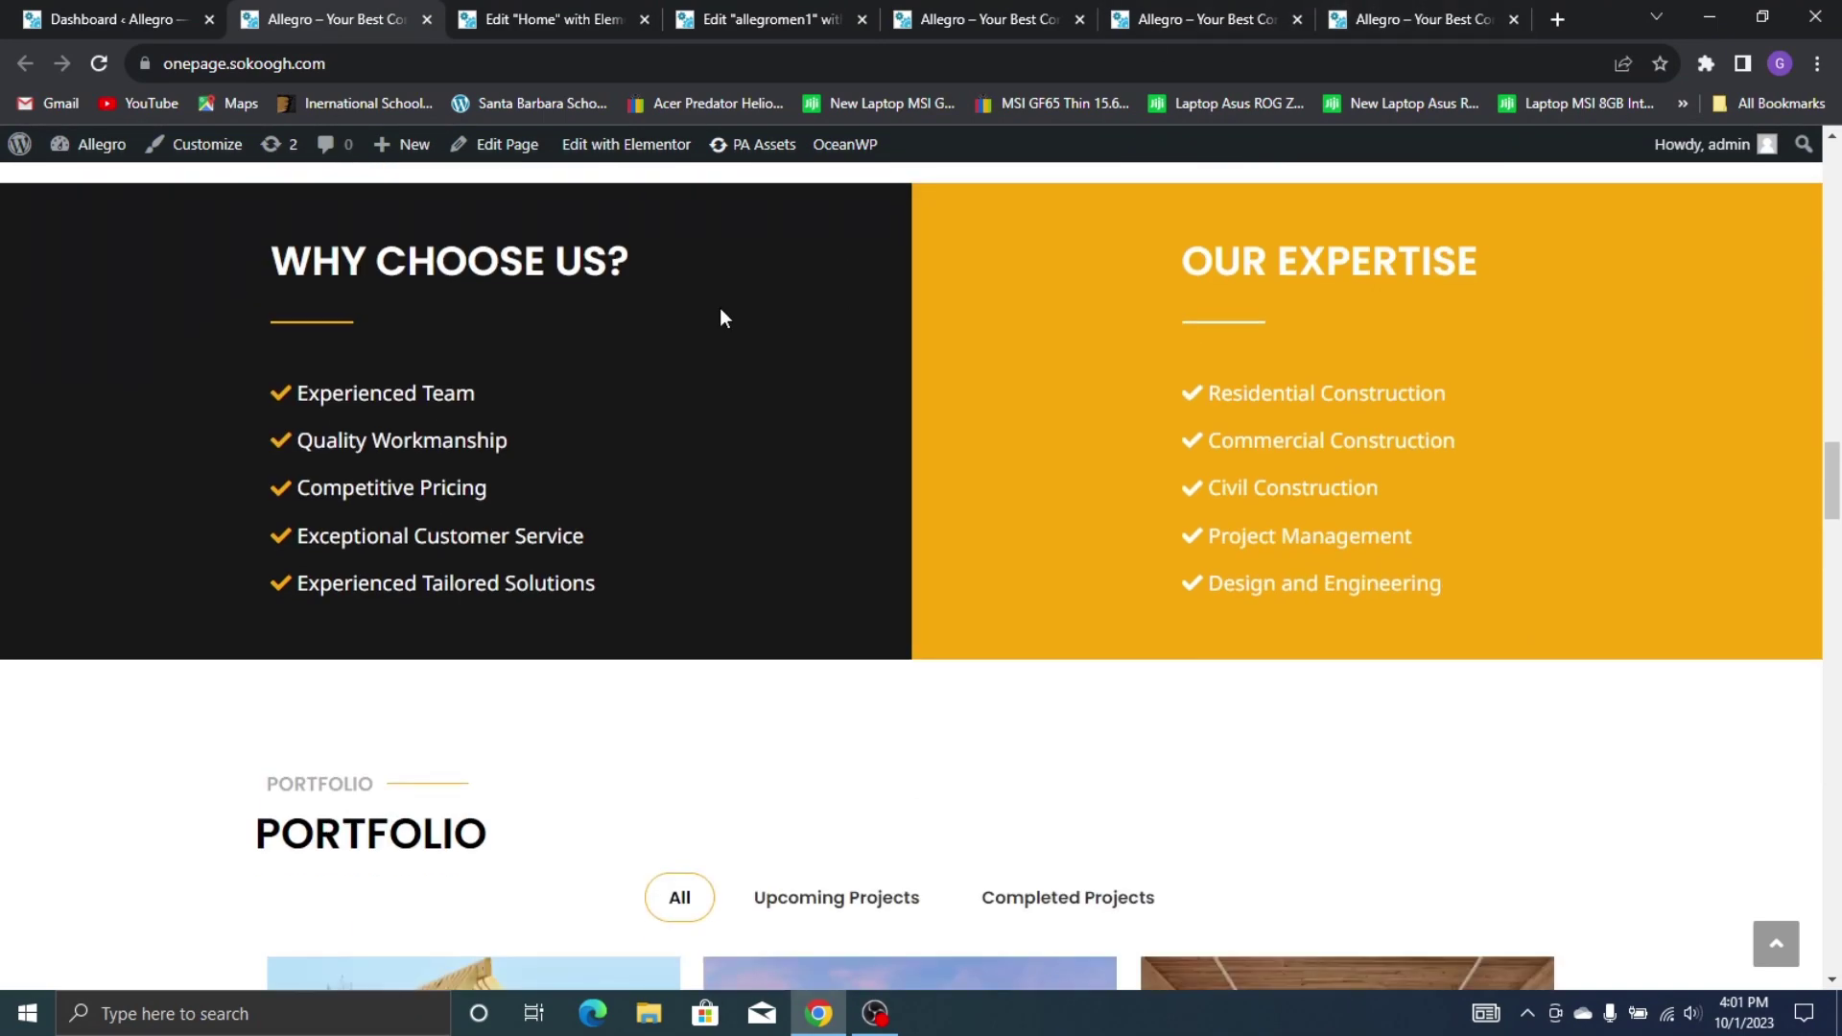
{"action": "scroll", "coordinate": [877, 382], "scroll_direction": "up", "scroll_amount": 1}
{"action": "scroll", "coordinate": [877, 382], "scroll_direction": "down", "scroll_amount": 16}
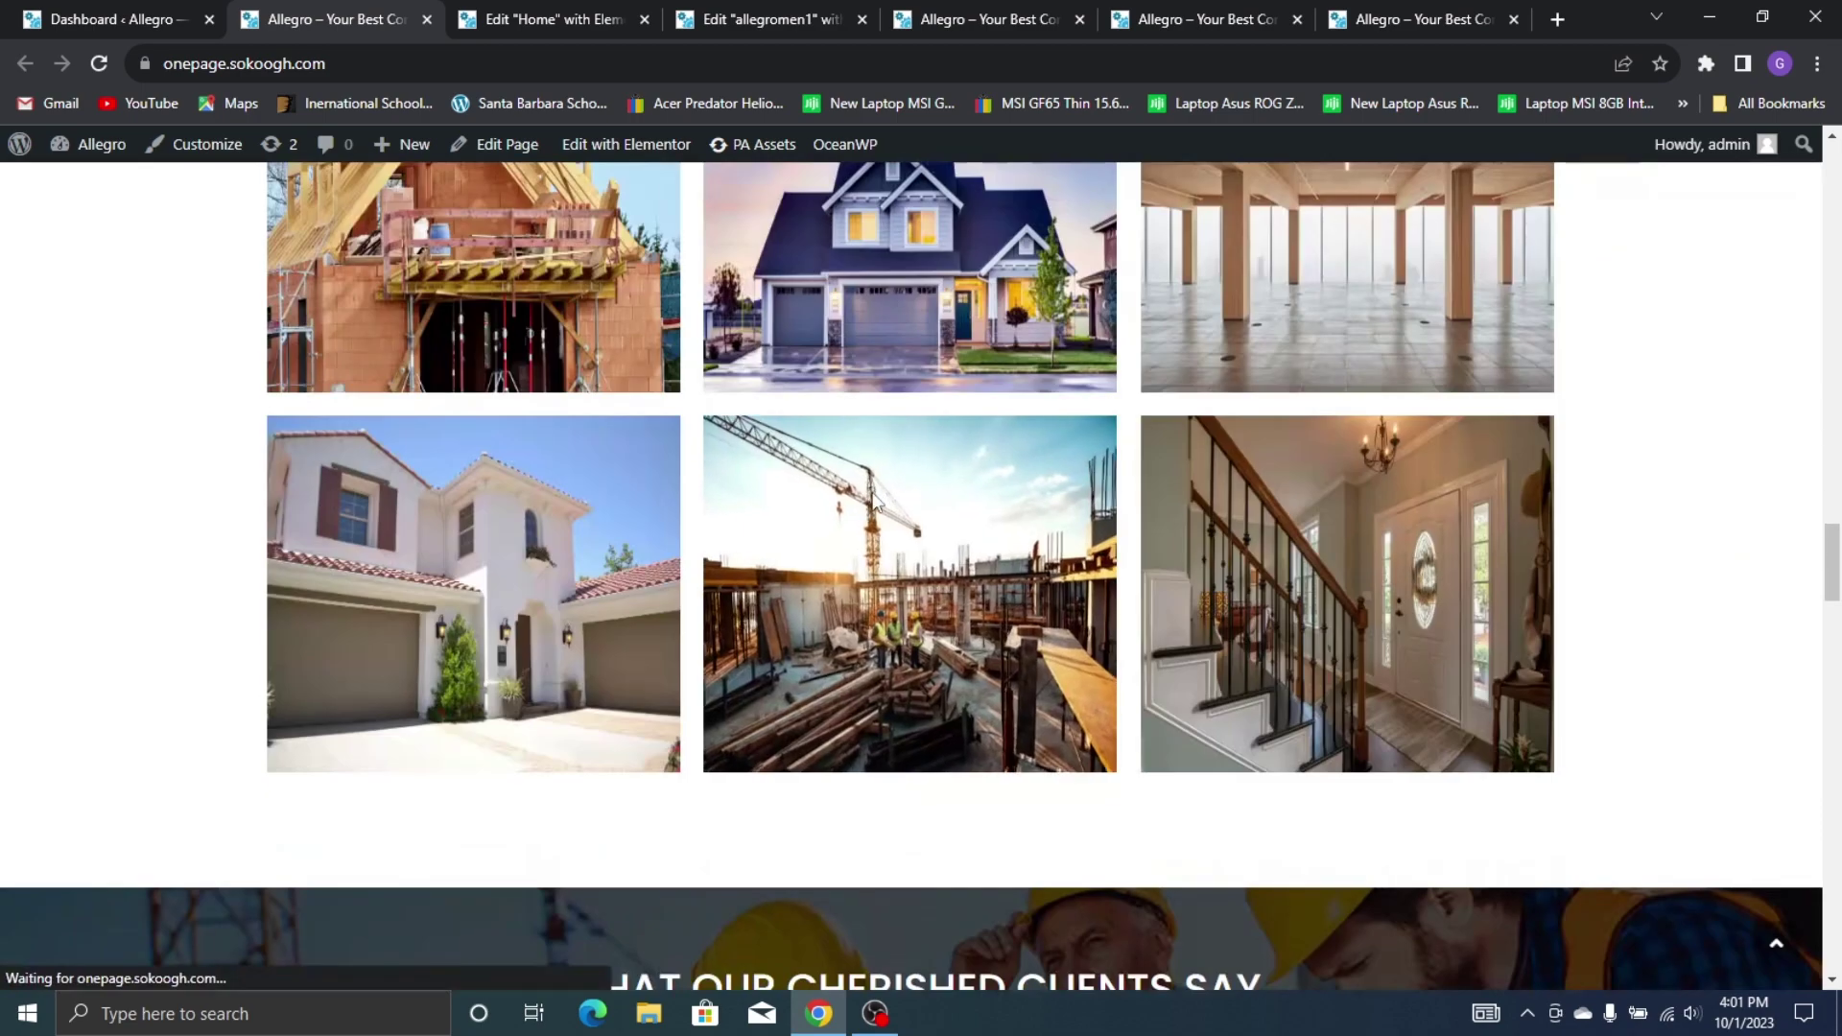
{"action": "scroll", "coordinate": [960, 403], "scroll_direction": "down", "scroll_amount": 5}
{"action": "scroll", "coordinate": [844, 288], "scroll_direction": "up", "scroll_amount": 3}
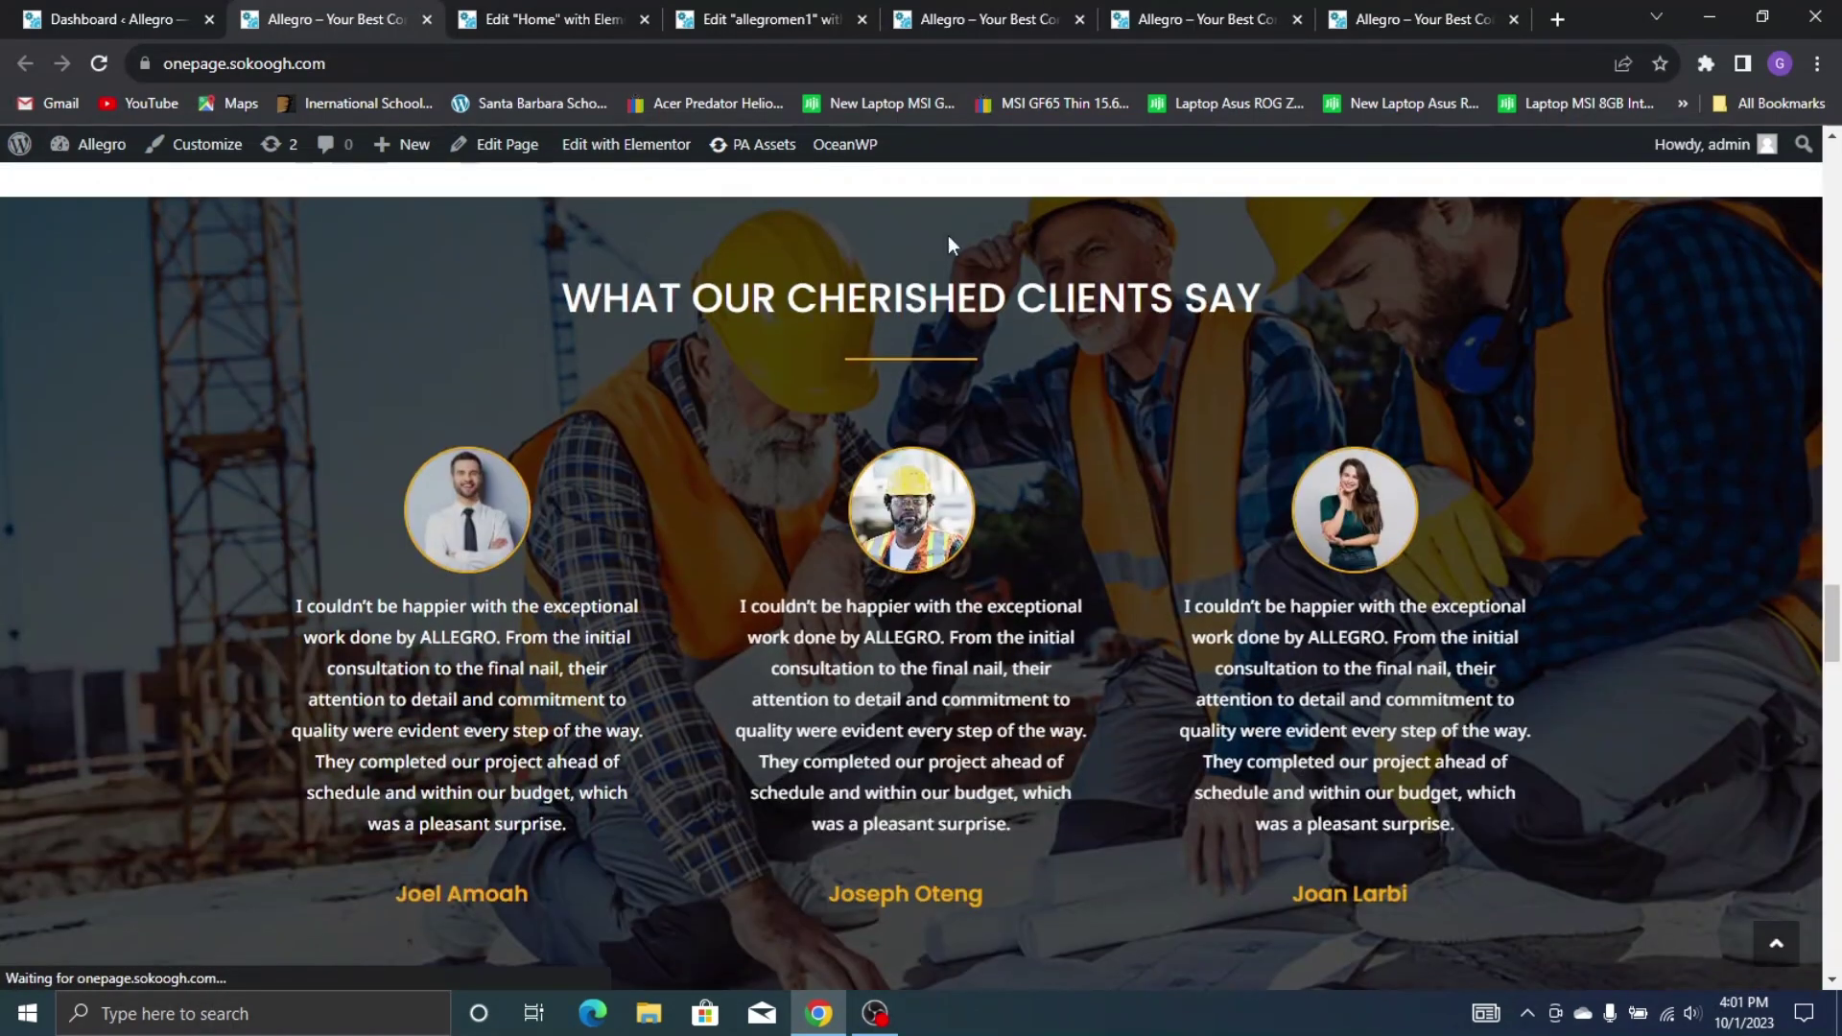
{"action": "left_click", "coordinate": [1391, 11]}
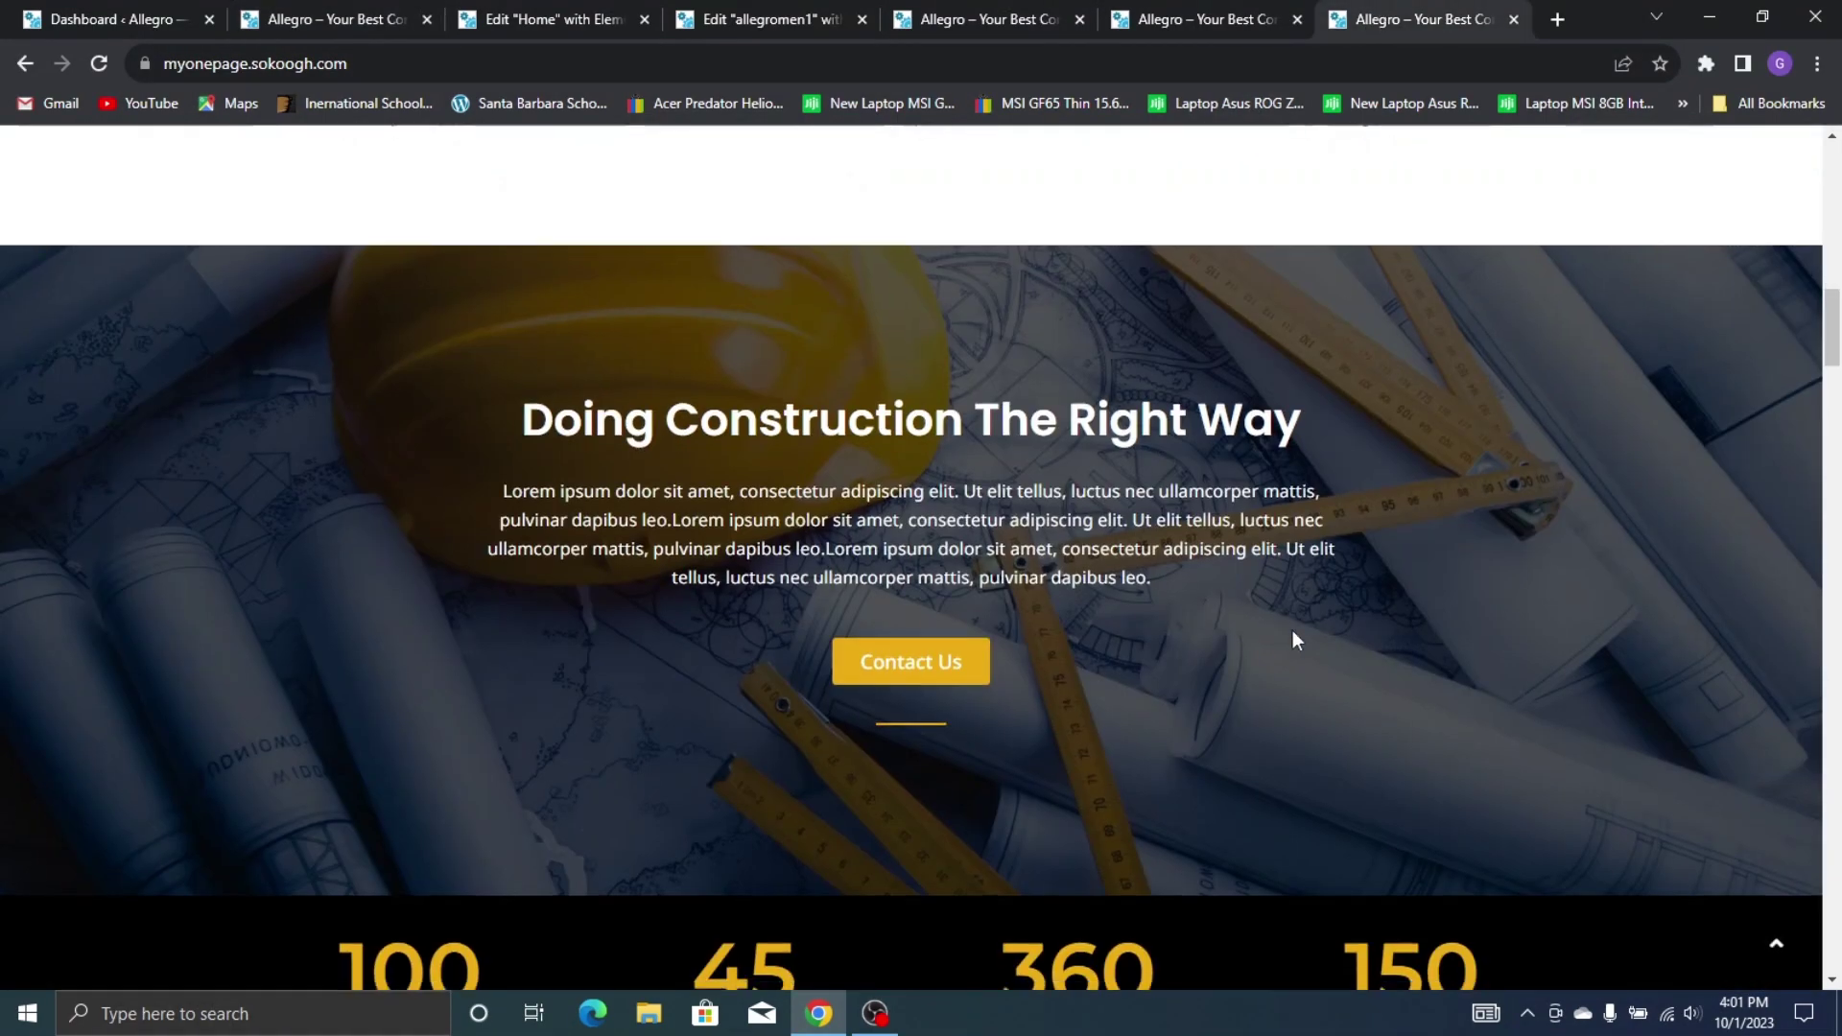
{"action": "scroll", "coordinate": [419, 461], "scroll_direction": "down", "scroll_amount": 5}
{"action": "scroll", "coordinate": [419, 460], "scroll_direction": "down", "scroll_amount": 20}
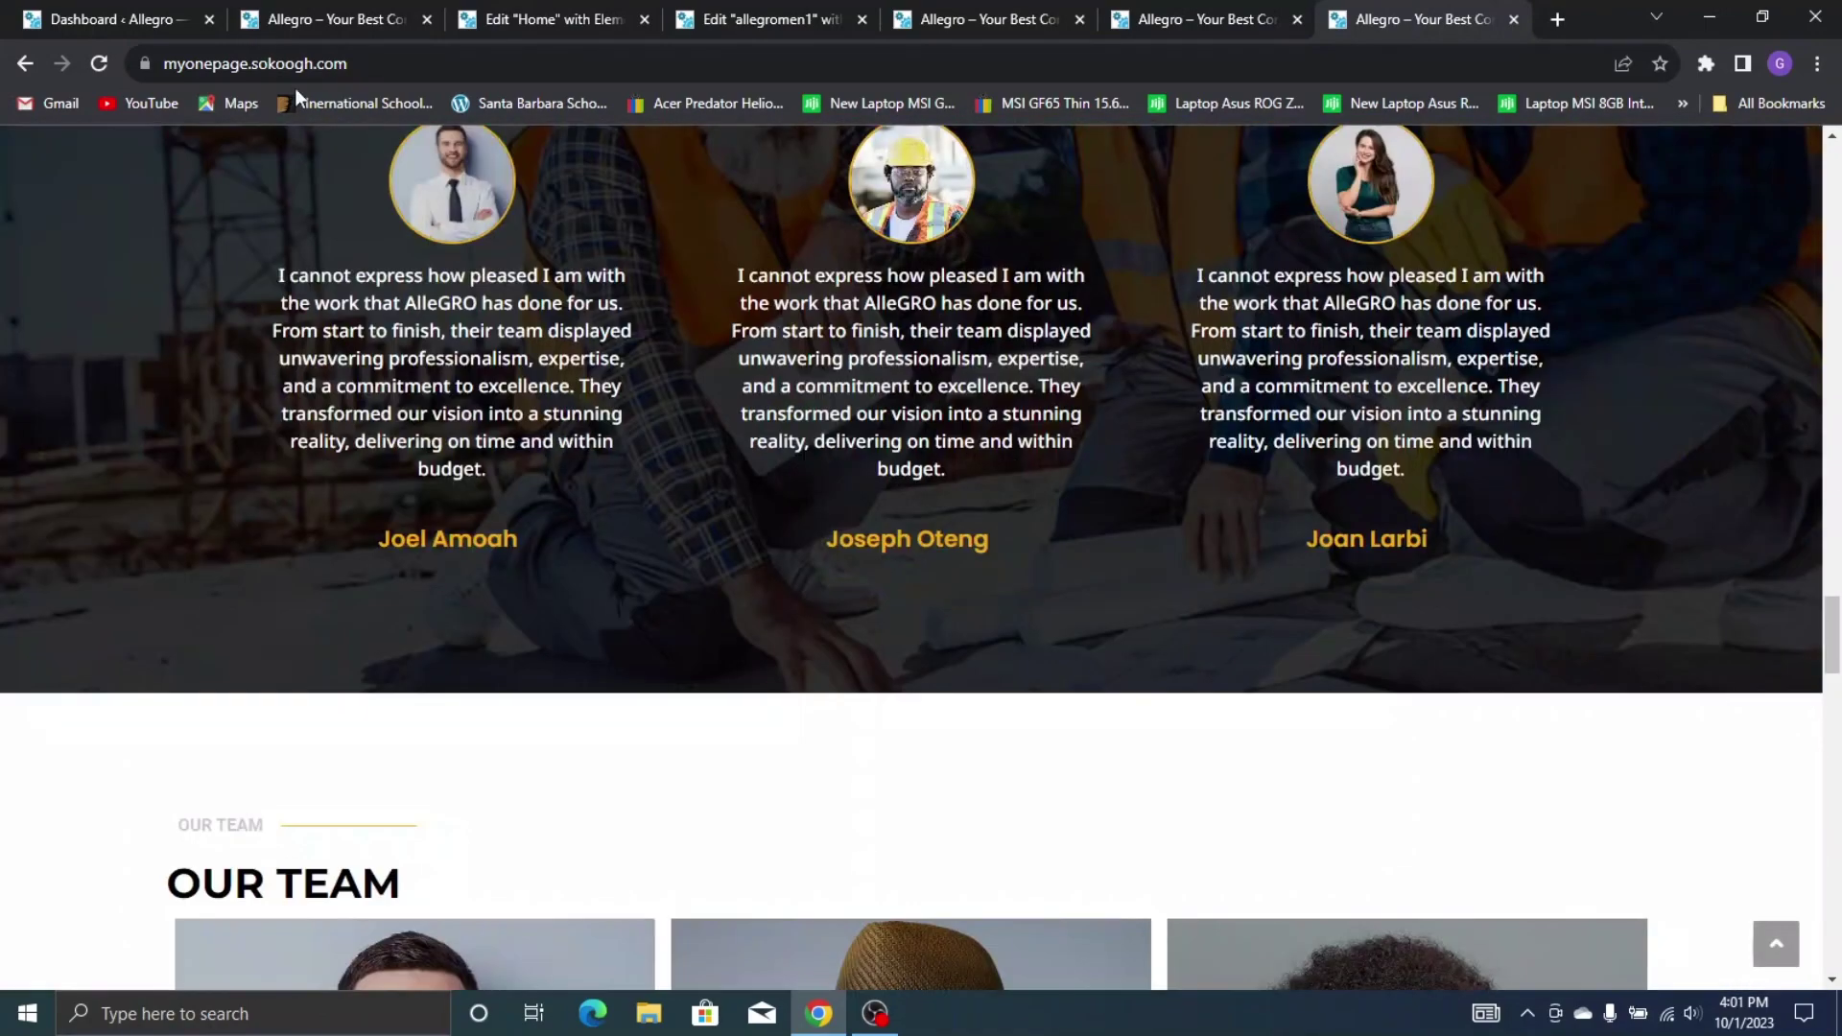
{"action": "left_click", "coordinate": [374, 11]}
{"action": "scroll", "coordinate": [792, 573], "scroll_direction": "down", "scroll_amount": 15}
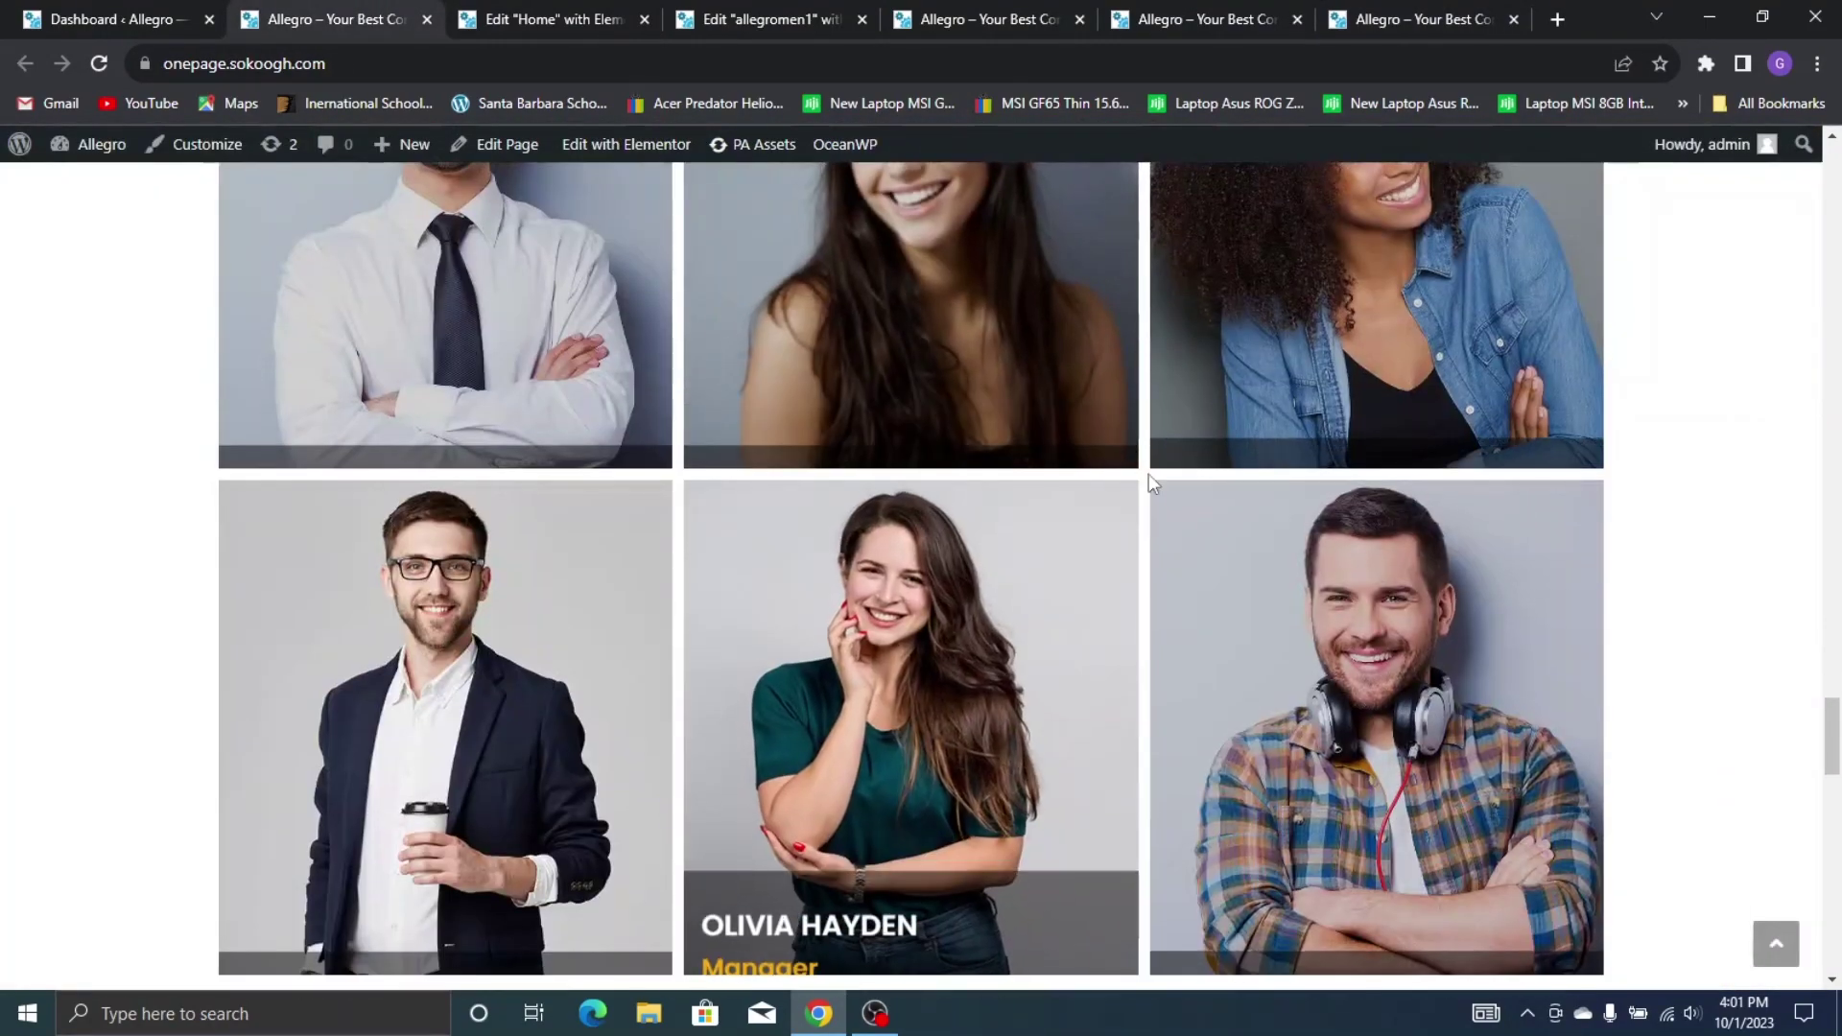
{"action": "scroll", "coordinate": [1055, 384], "scroll_direction": "down", "scroll_amount": 12}
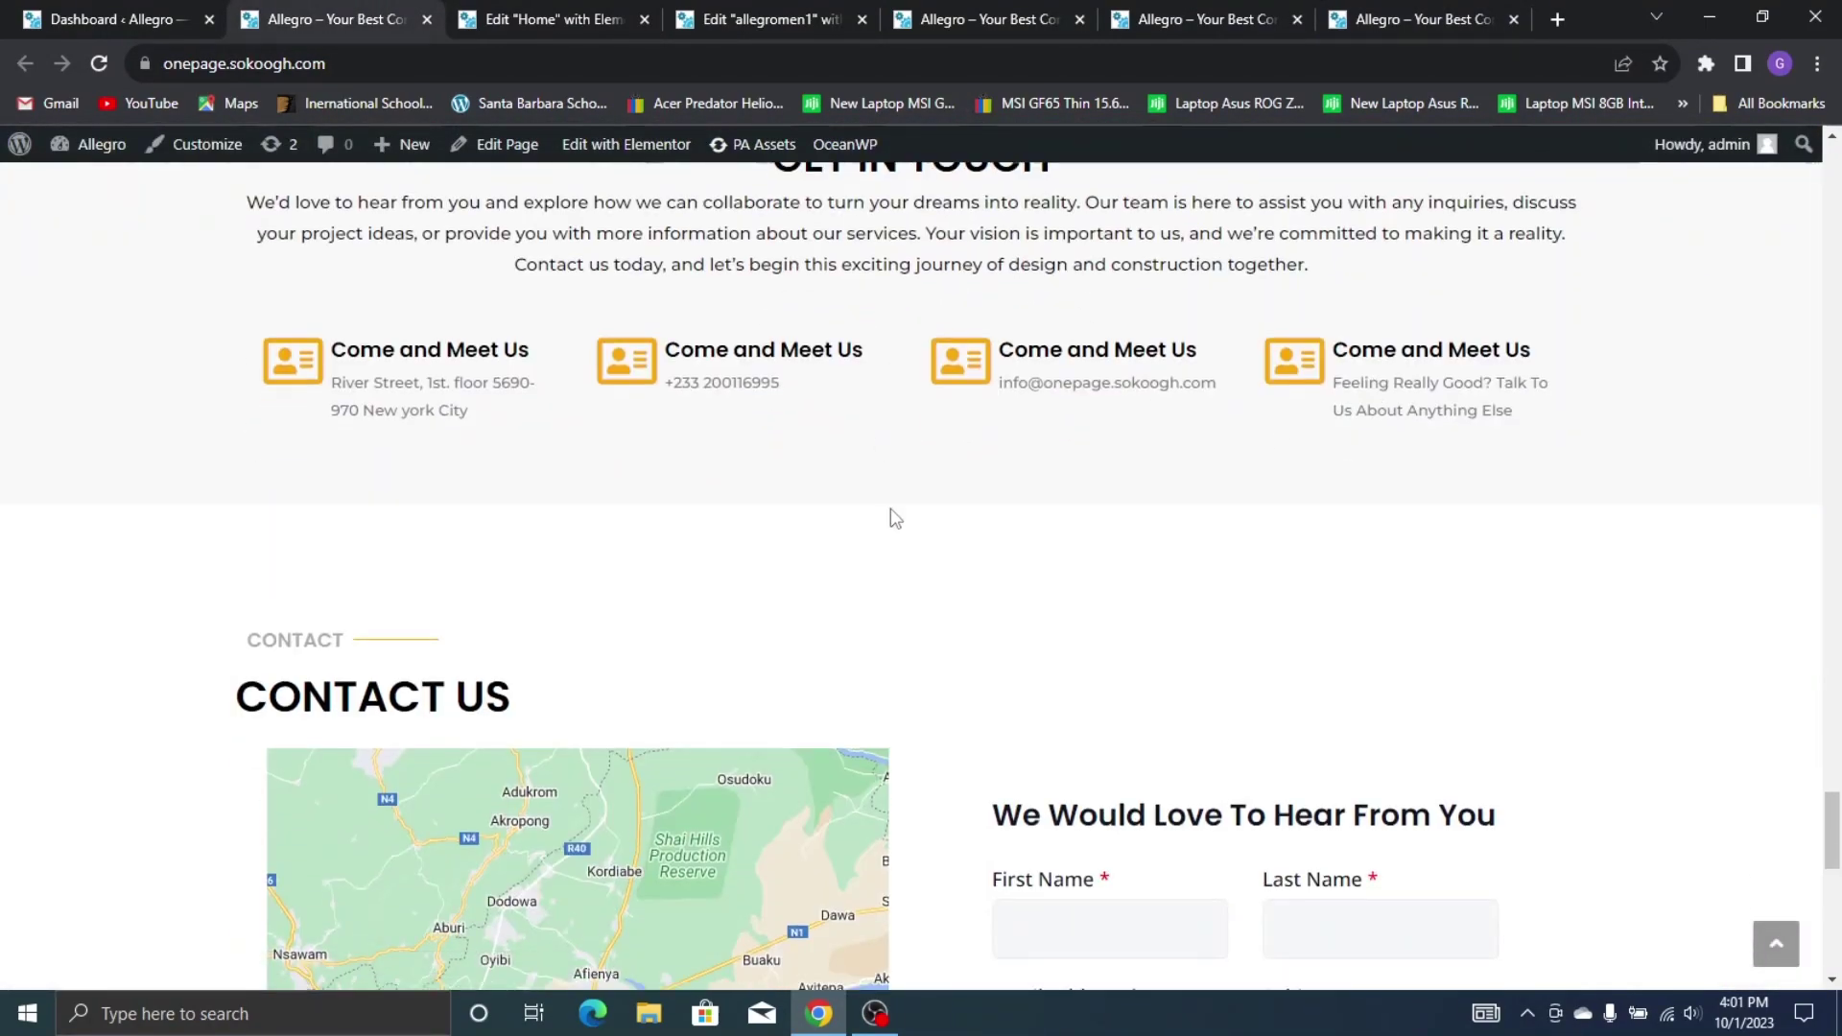
{"action": "scroll", "coordinate": [913, 526], "scroll_direction": "down", "scroll_amount": 5}
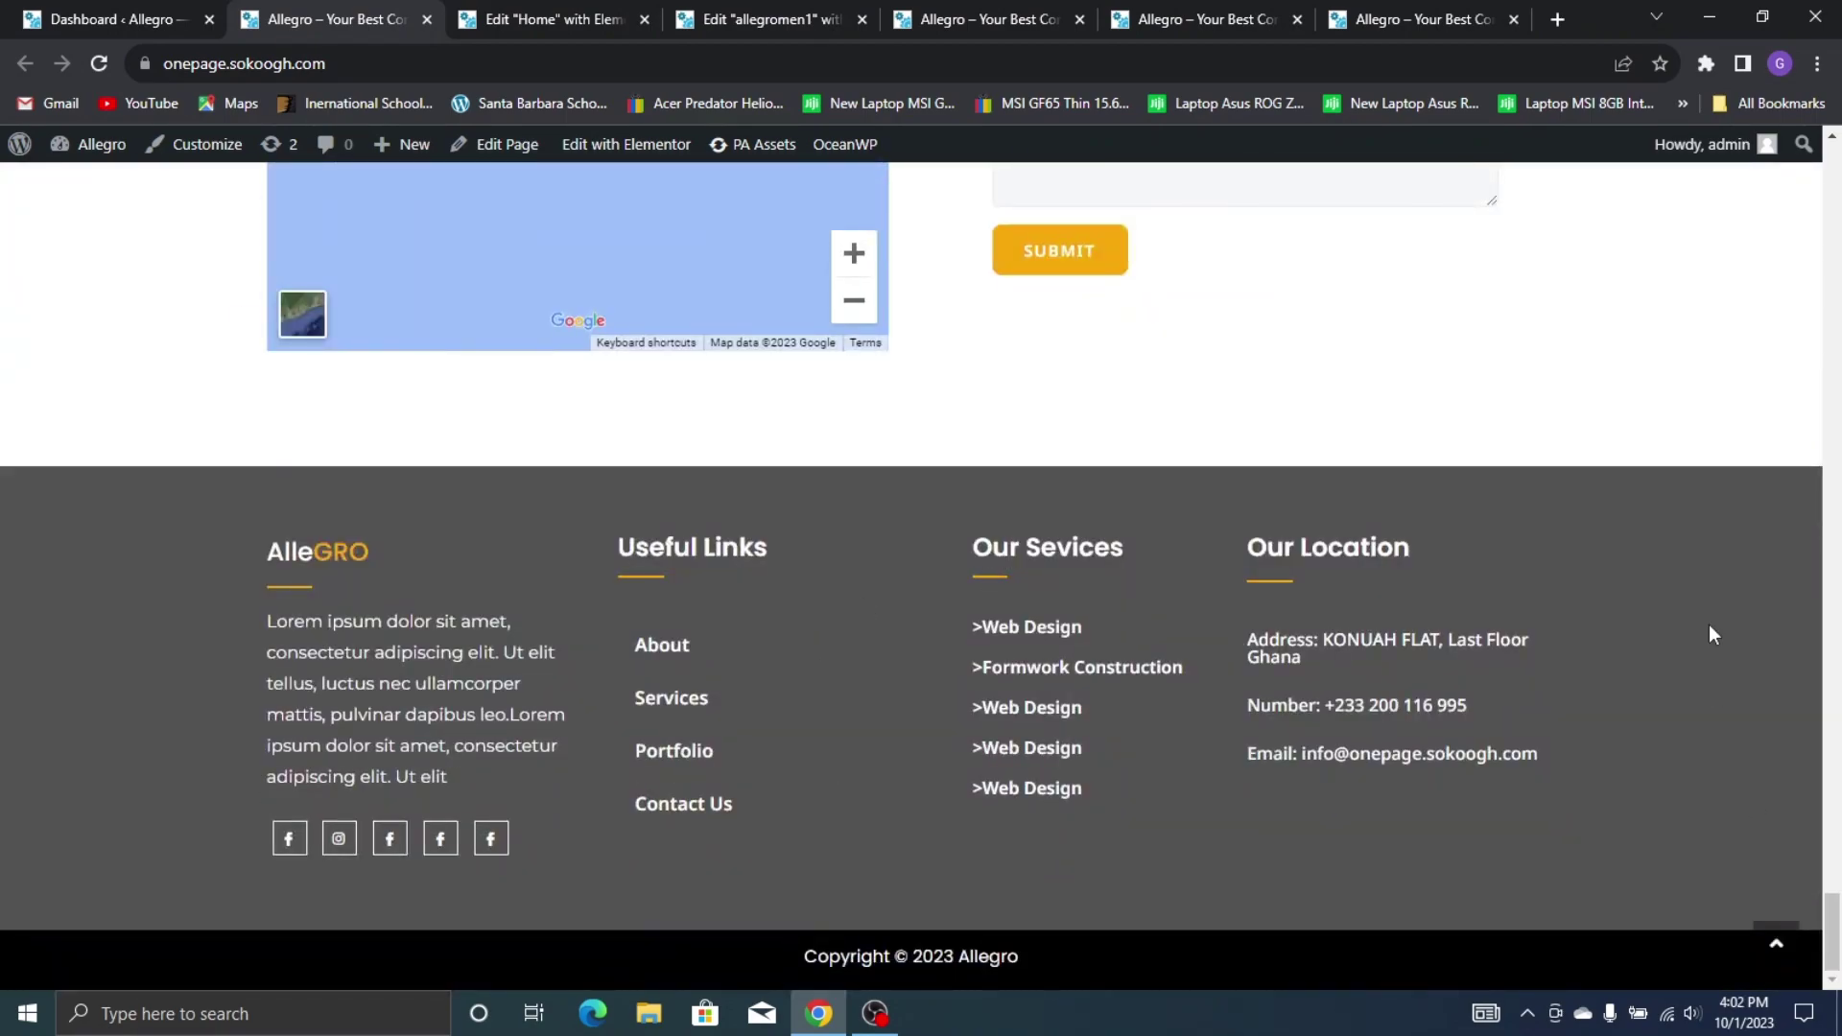
{"action": "left_click_drag", "start_coordinate": [1832, 921], "coordinate": [1837, 165]}
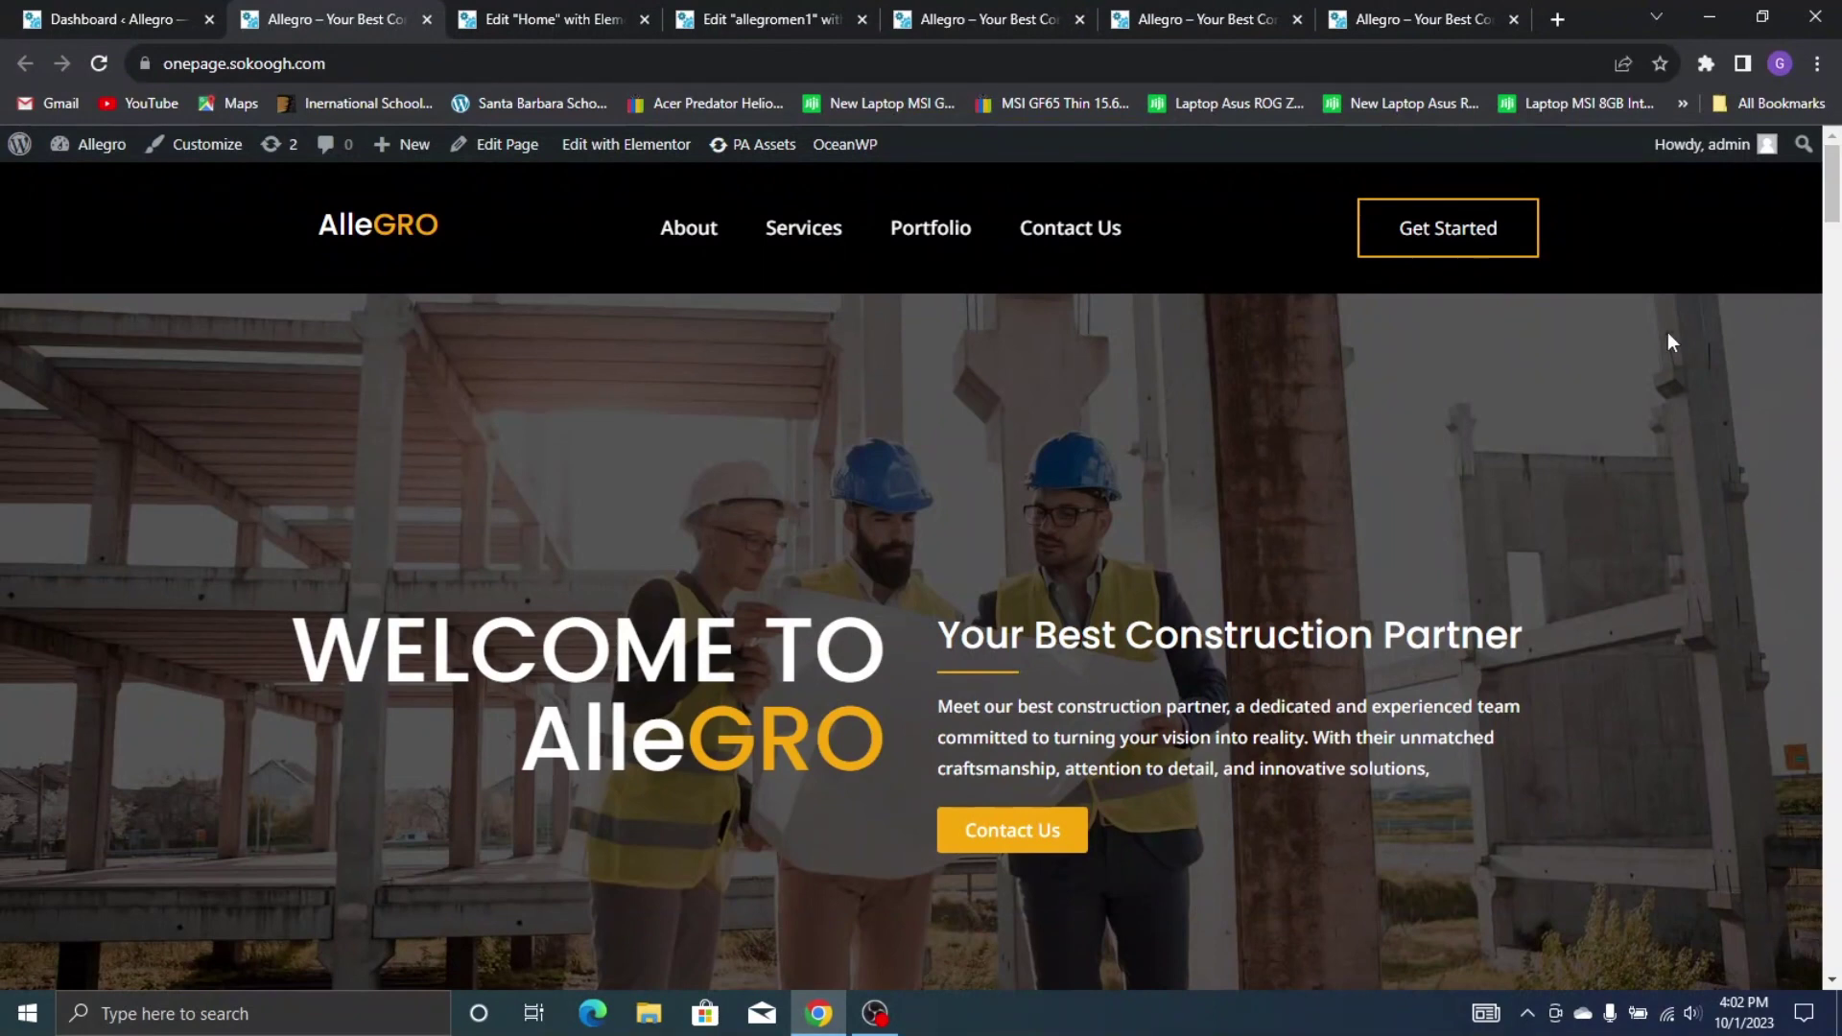
{"action": "left_click", "coordinate": [698, 238]}
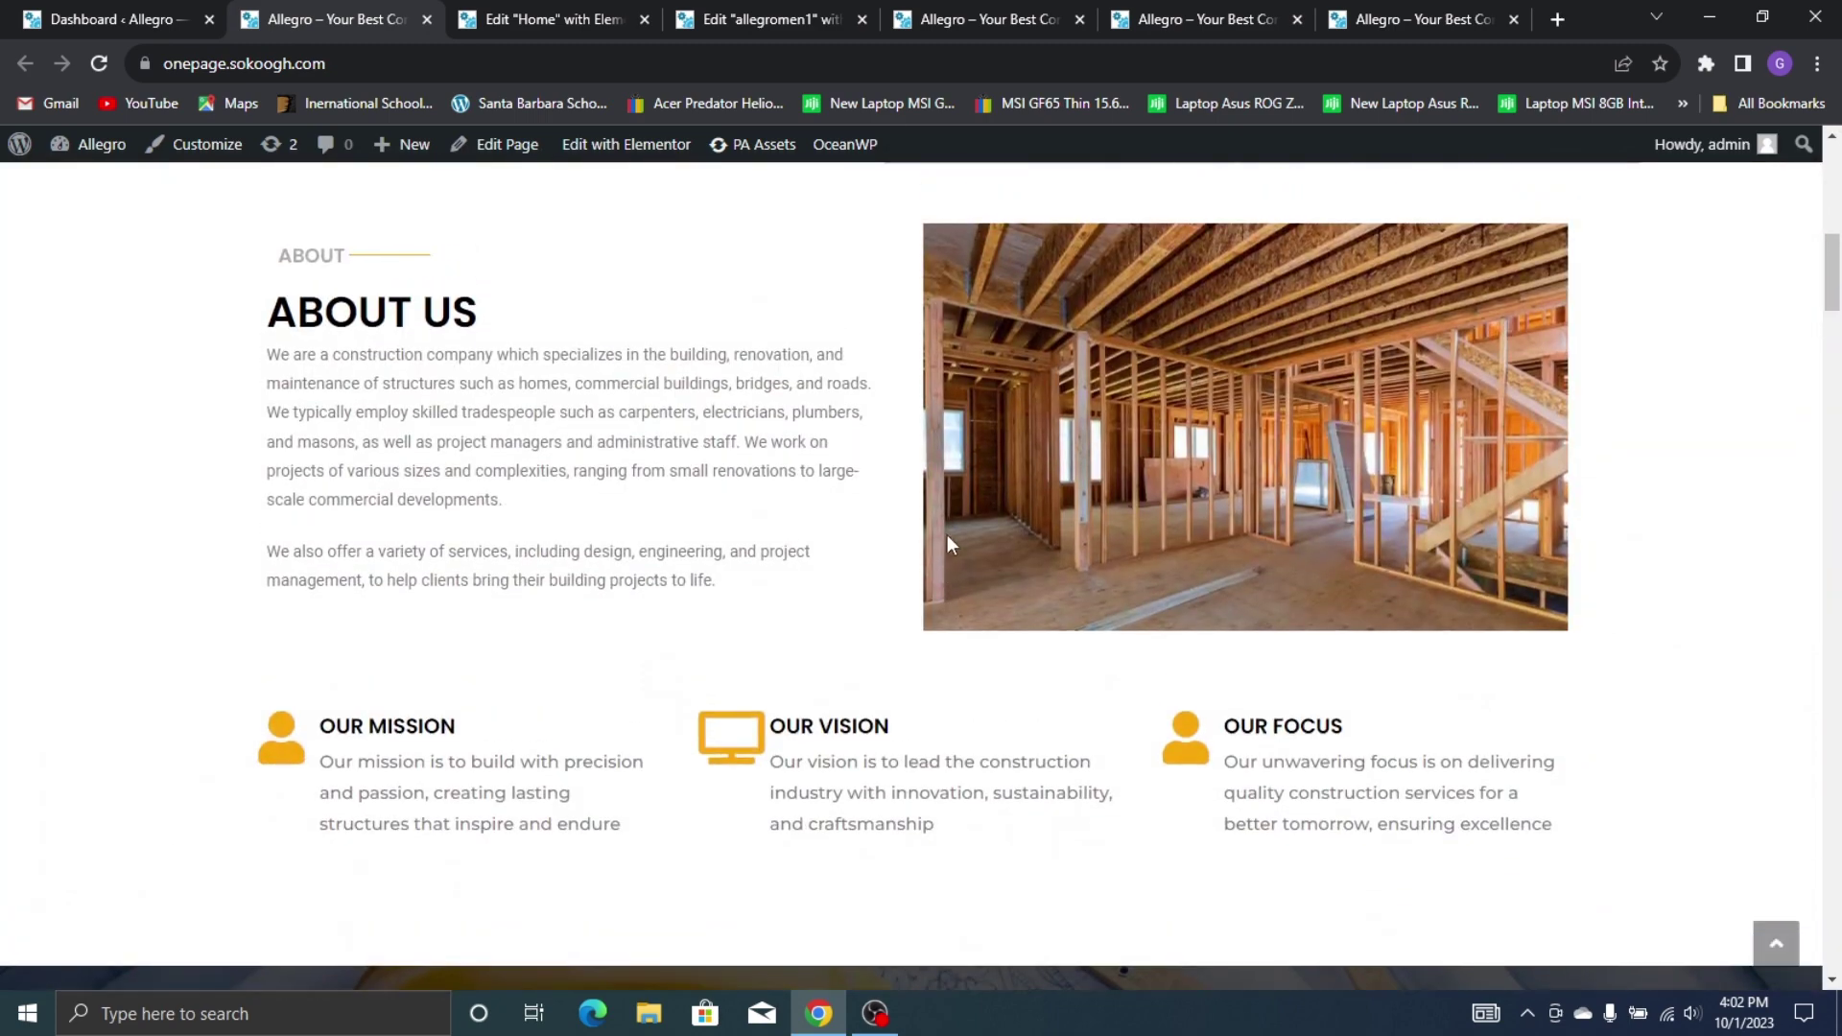
{"action": "scroll", "coordinate": [947, 544], "scroll_direction": "up", "scroll_amount": 8}
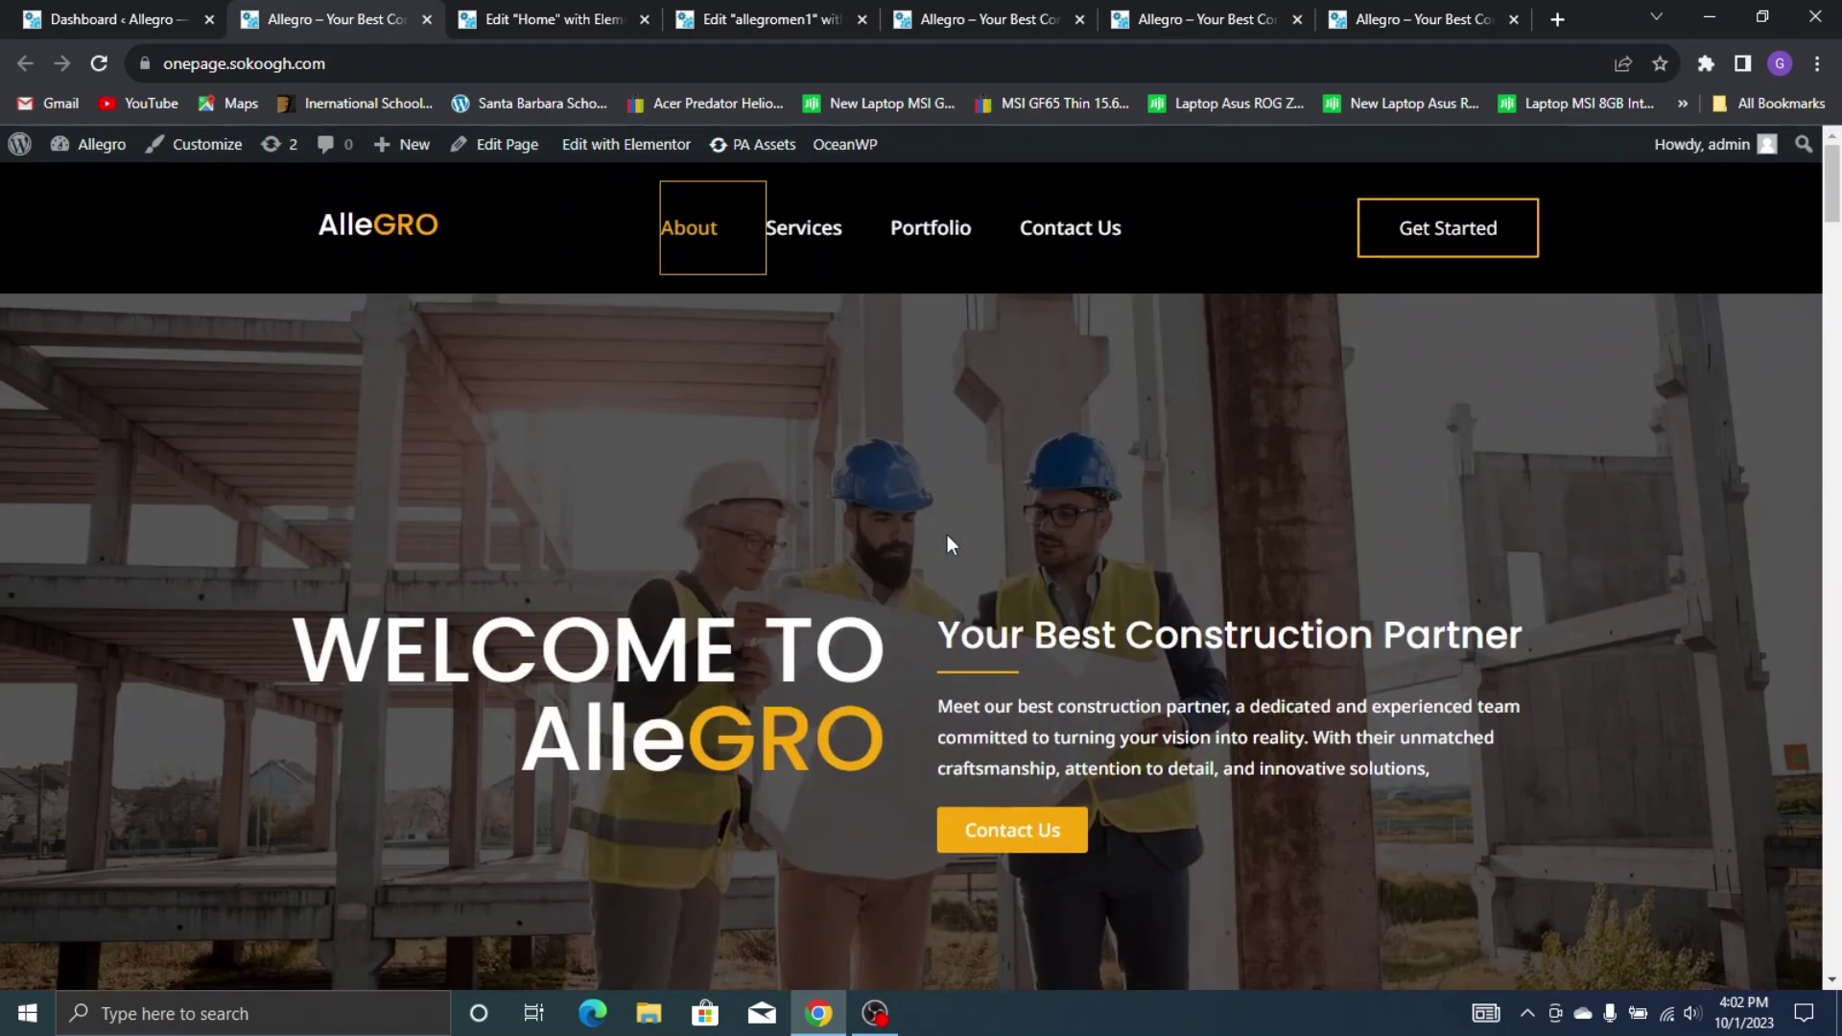